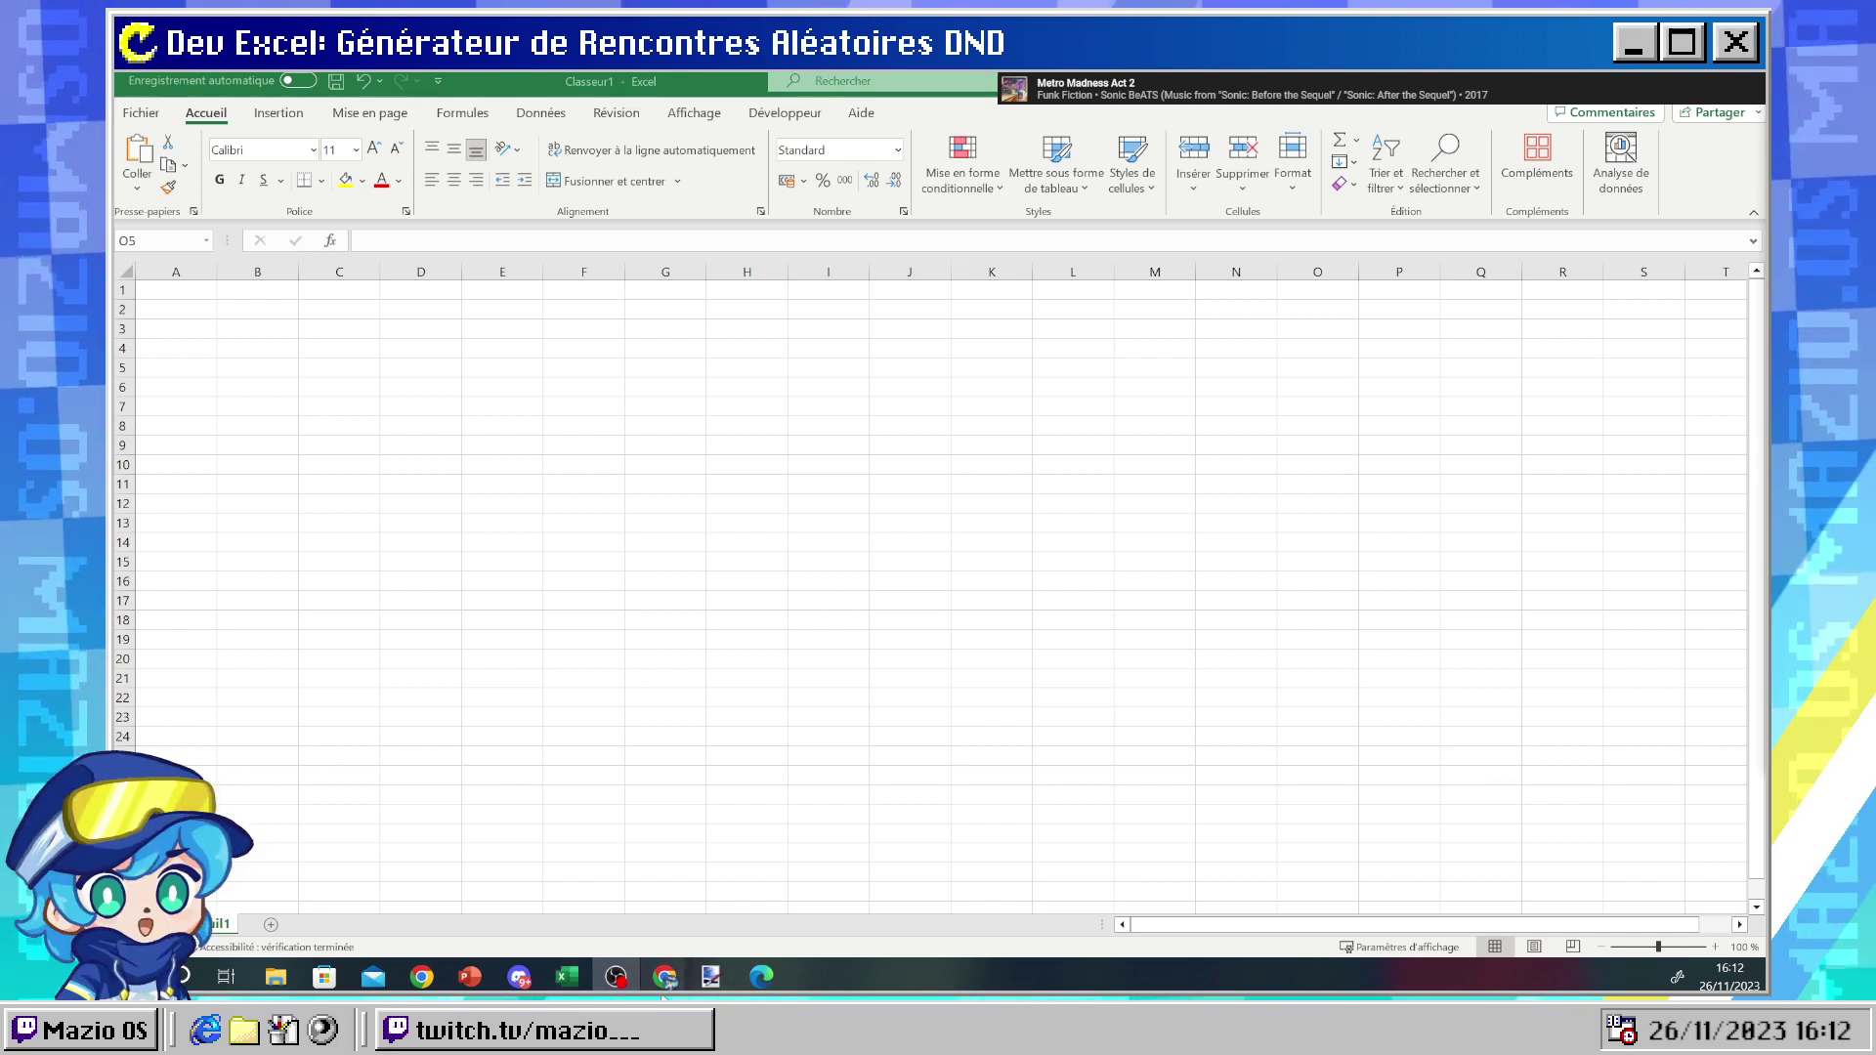
- Find the TOA.pdf encounter table among the open browser windows on the taskbar
{"action": "mouse_move", "coordinate": [665, 998]}
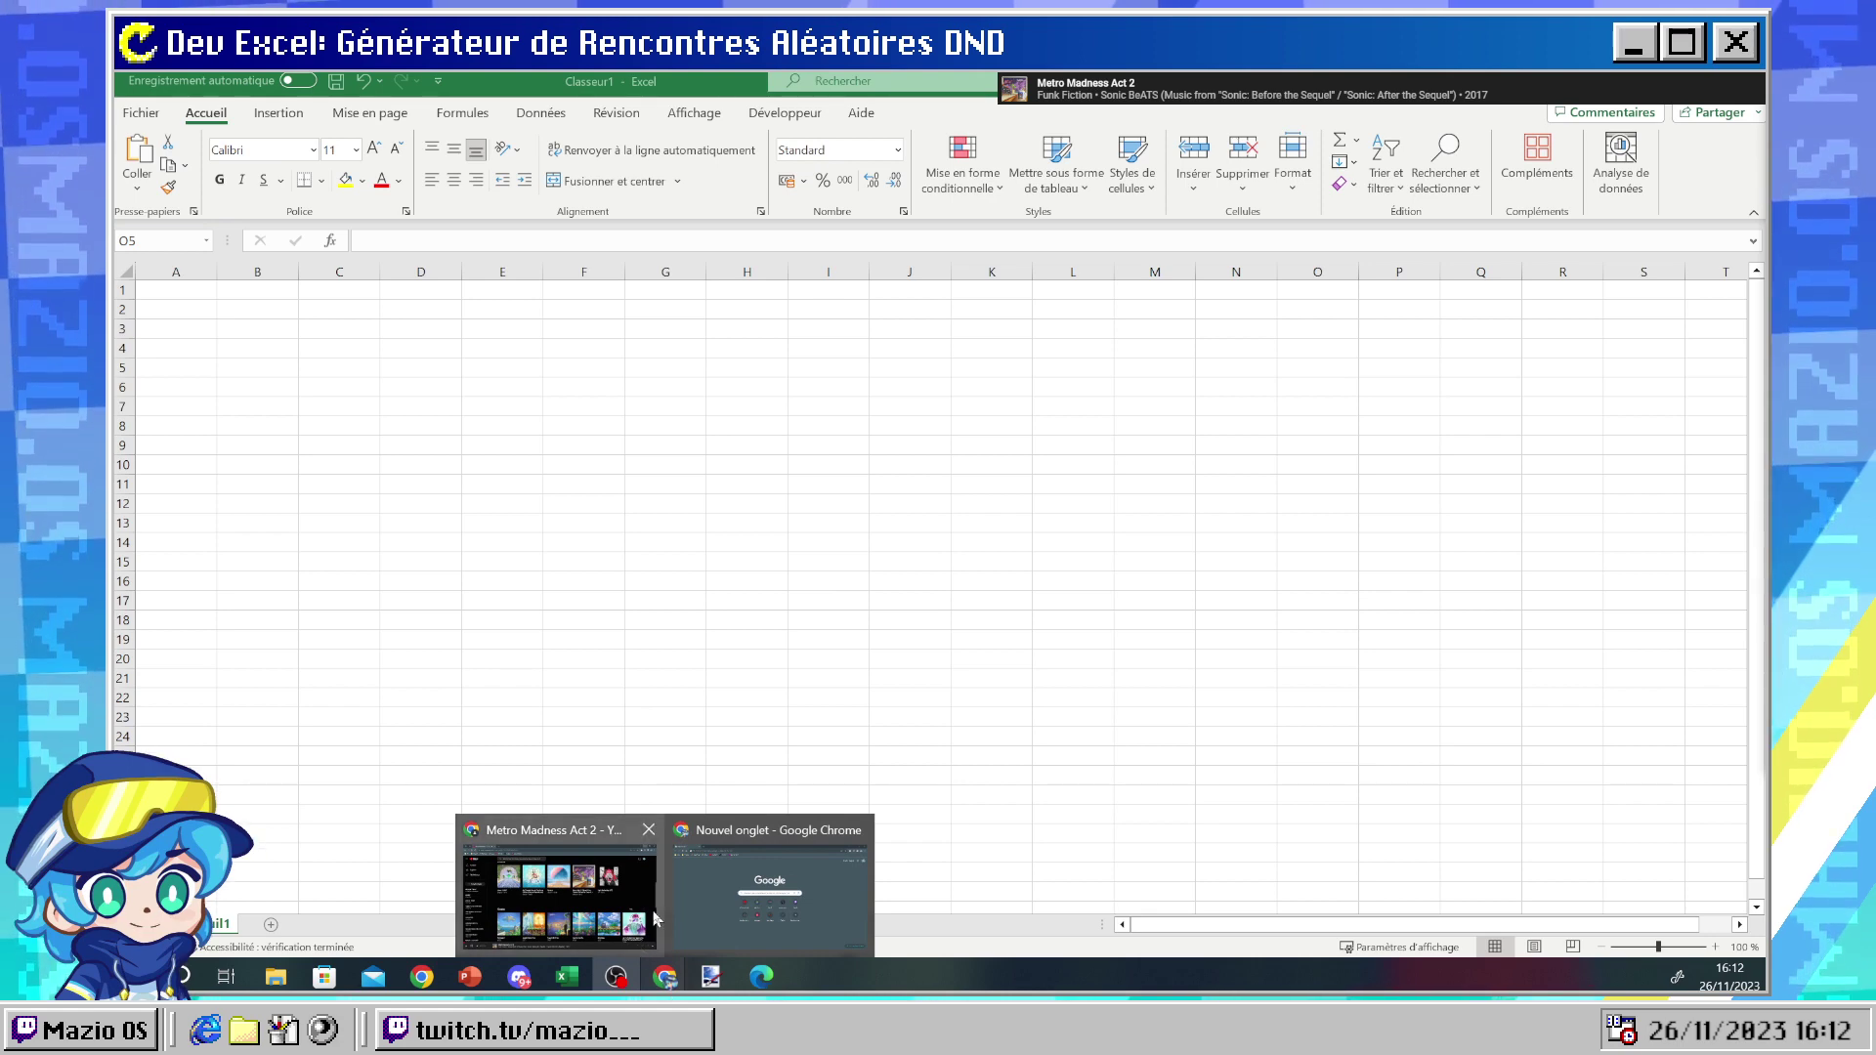
{"action": "mouse_move", "coordinate": [717, 867]}
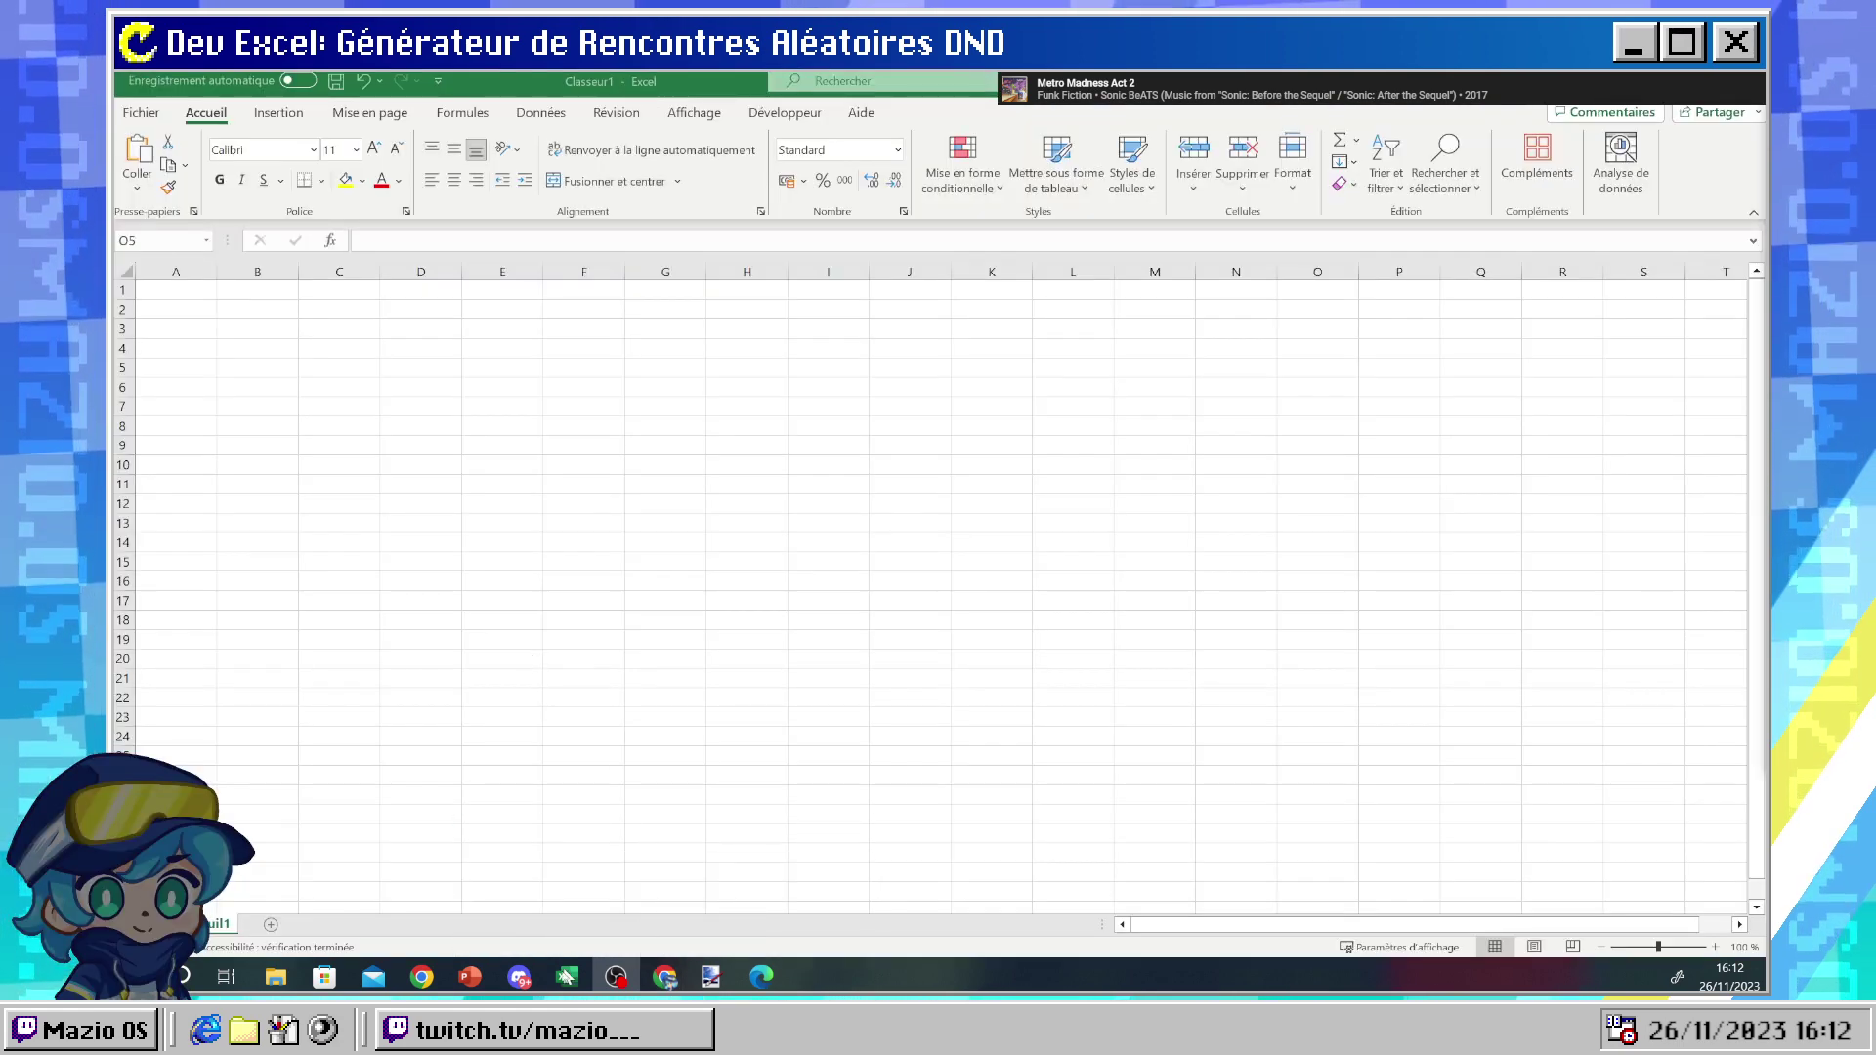
- Bring the TOA.pdf document forward in Edge
{"action": "left_click", "coordinate": [760, 976]}
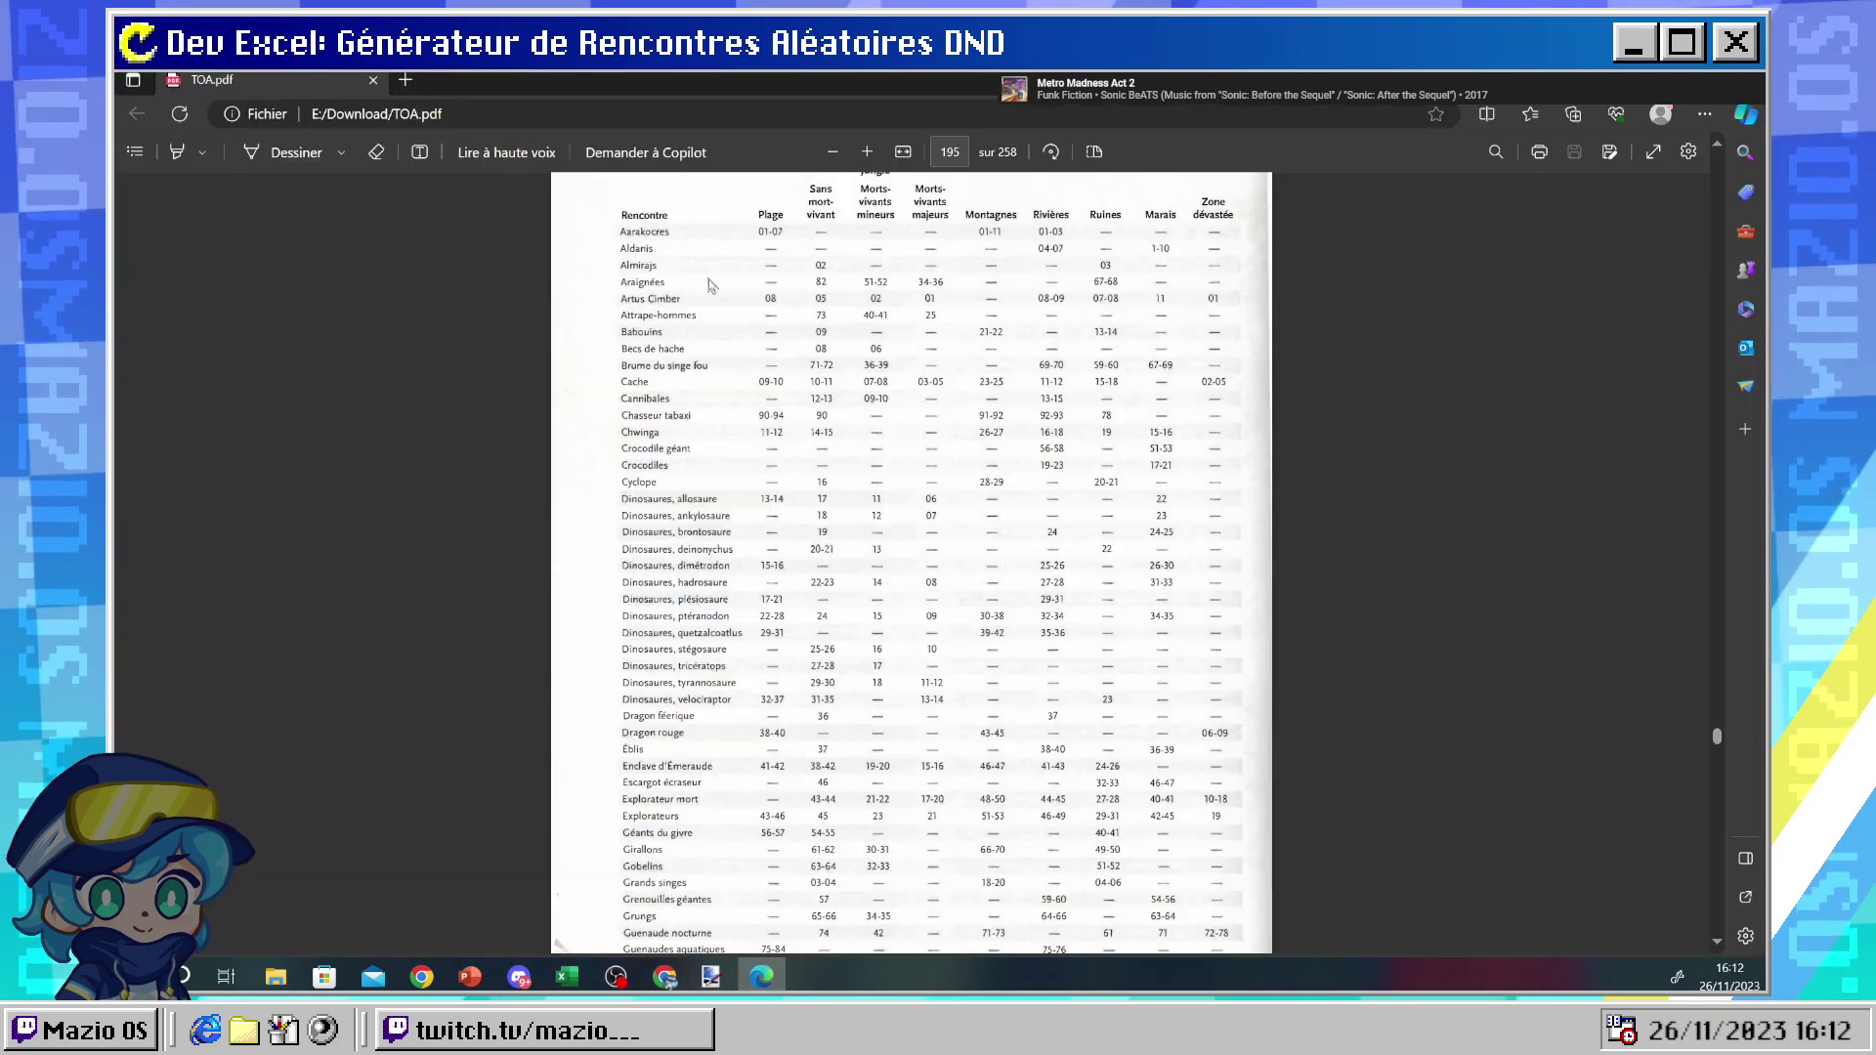
{"action": "scroll", "coordinate": [684, 488], "scroll_direction": "up", "scroll_amount": 5}
{"action": "scroll", "coordinate": [659, 573], "scroll_direction": "down", "scroll_amount": 3}
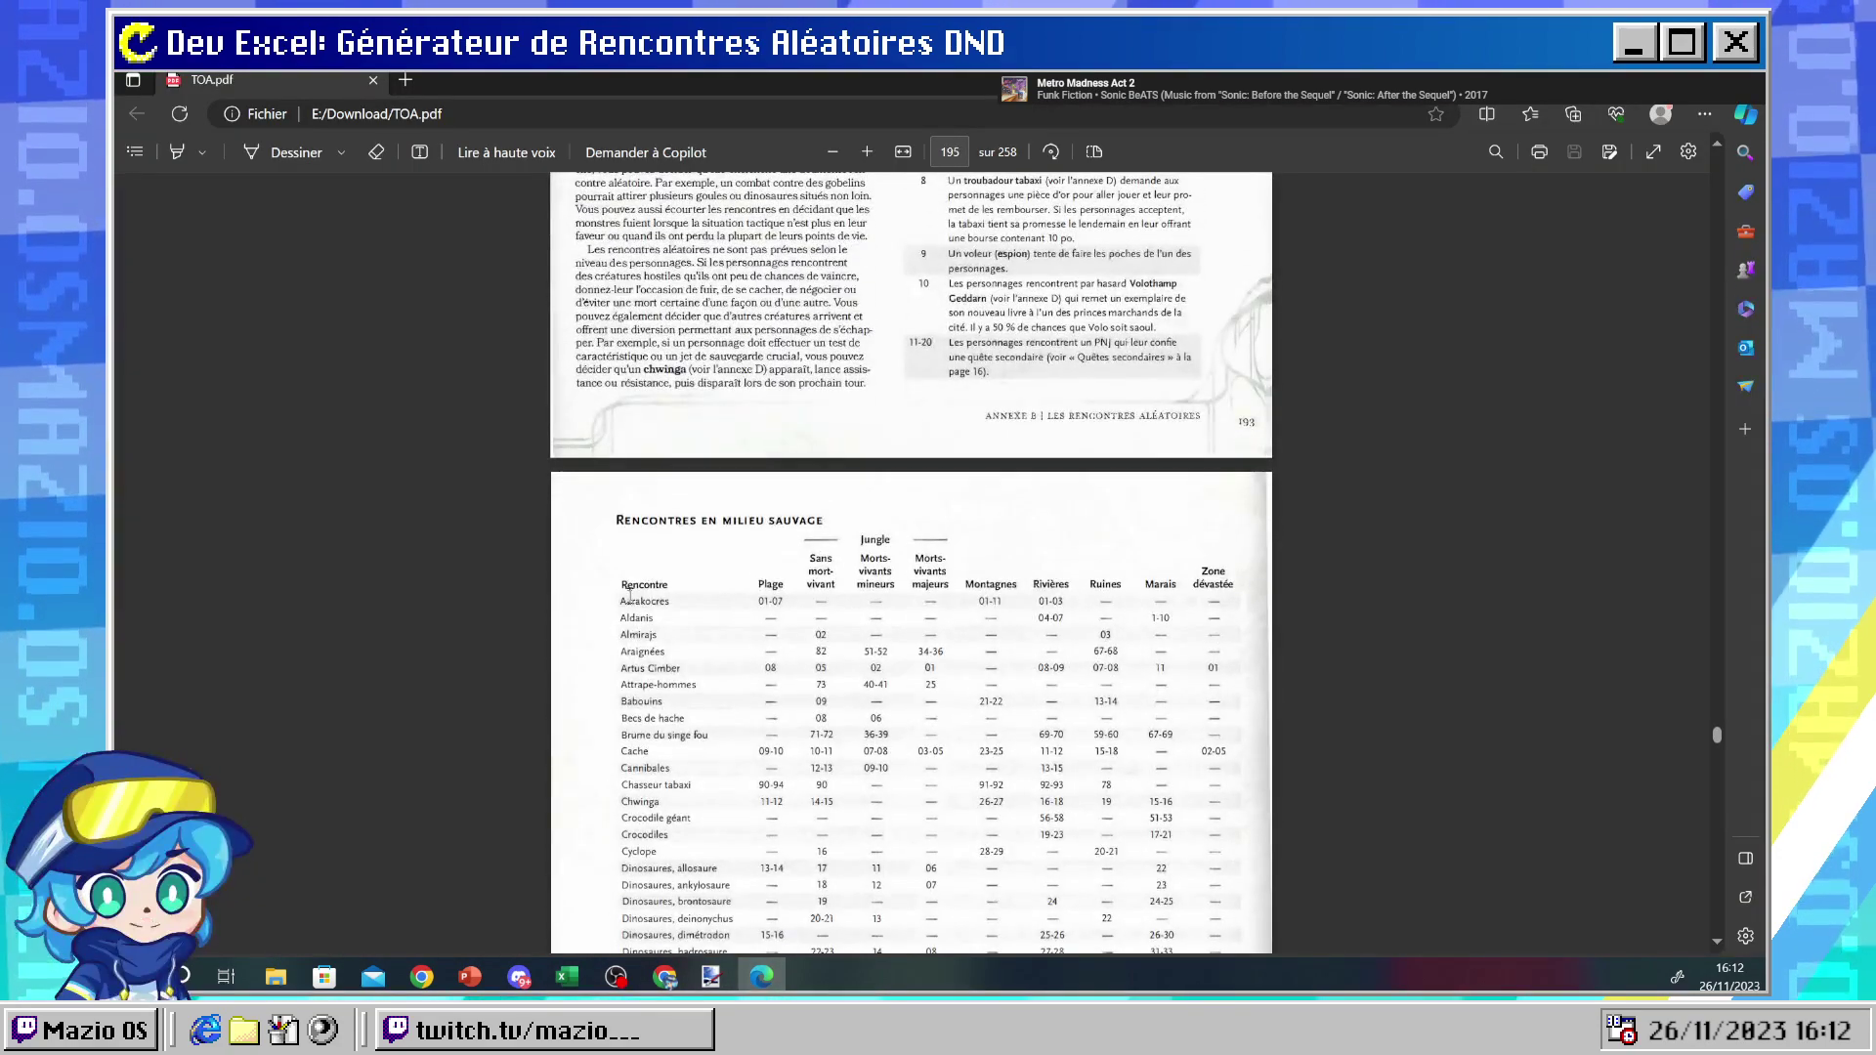
- Select the encounter table from the Rencontre header through Guêpes géantes, then return to Excel
{"action": "left_click_drag", "start_coordinate": [622, 584], "coordinate": [1214, 750]}
{"action": "scroll", "coordinate": [1214, 723], "scroll_direction": "down", "scroll_amount": 3}
{"action": "scroll", "coordinate": [1214, 723], "scroll_direction": "down", "scroll_amount": 8}
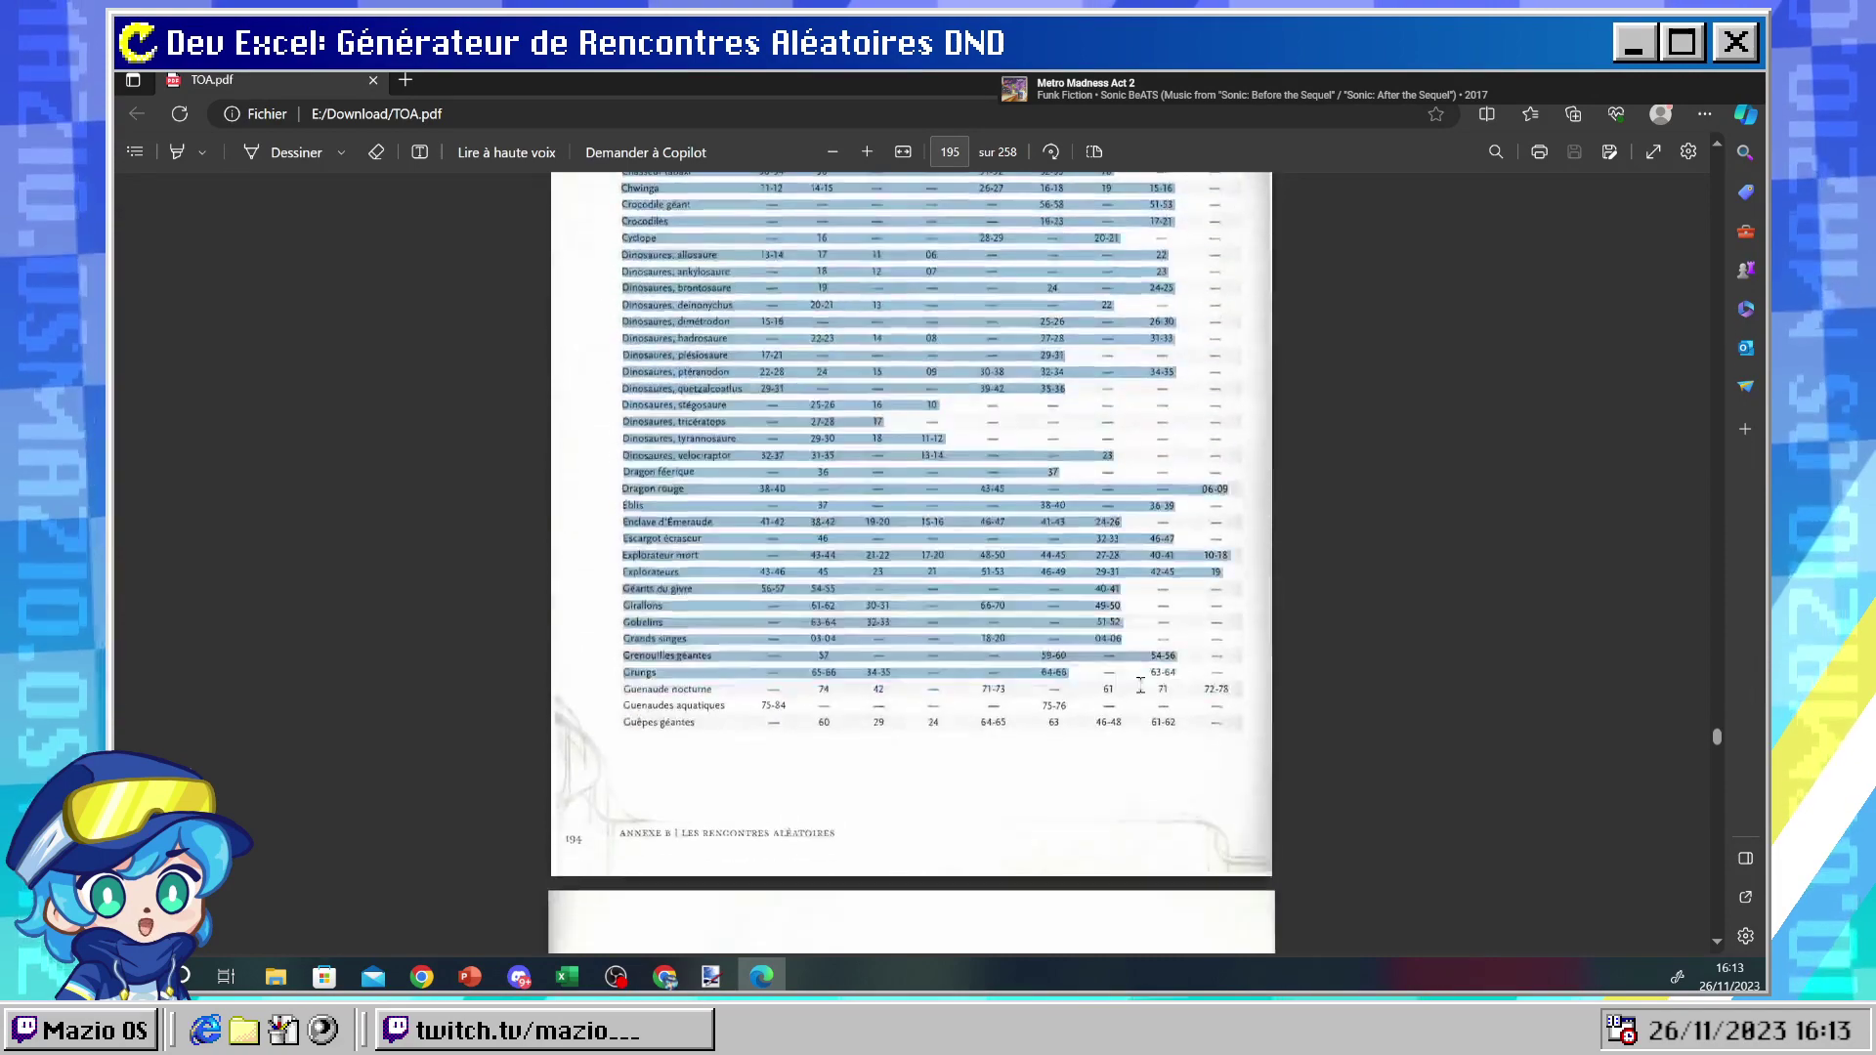
{"action": "scroll", "coordinate": [1215, 723], "scroll_direction": "up", "scroll_amount": 8}
{"action": "scroll", "coordinate": [1215, 723], "scroll_direction": "down", "scroll_amount": 9}
{"action": "left_click", "coordinate": [1218, 596], "text": "shift"}
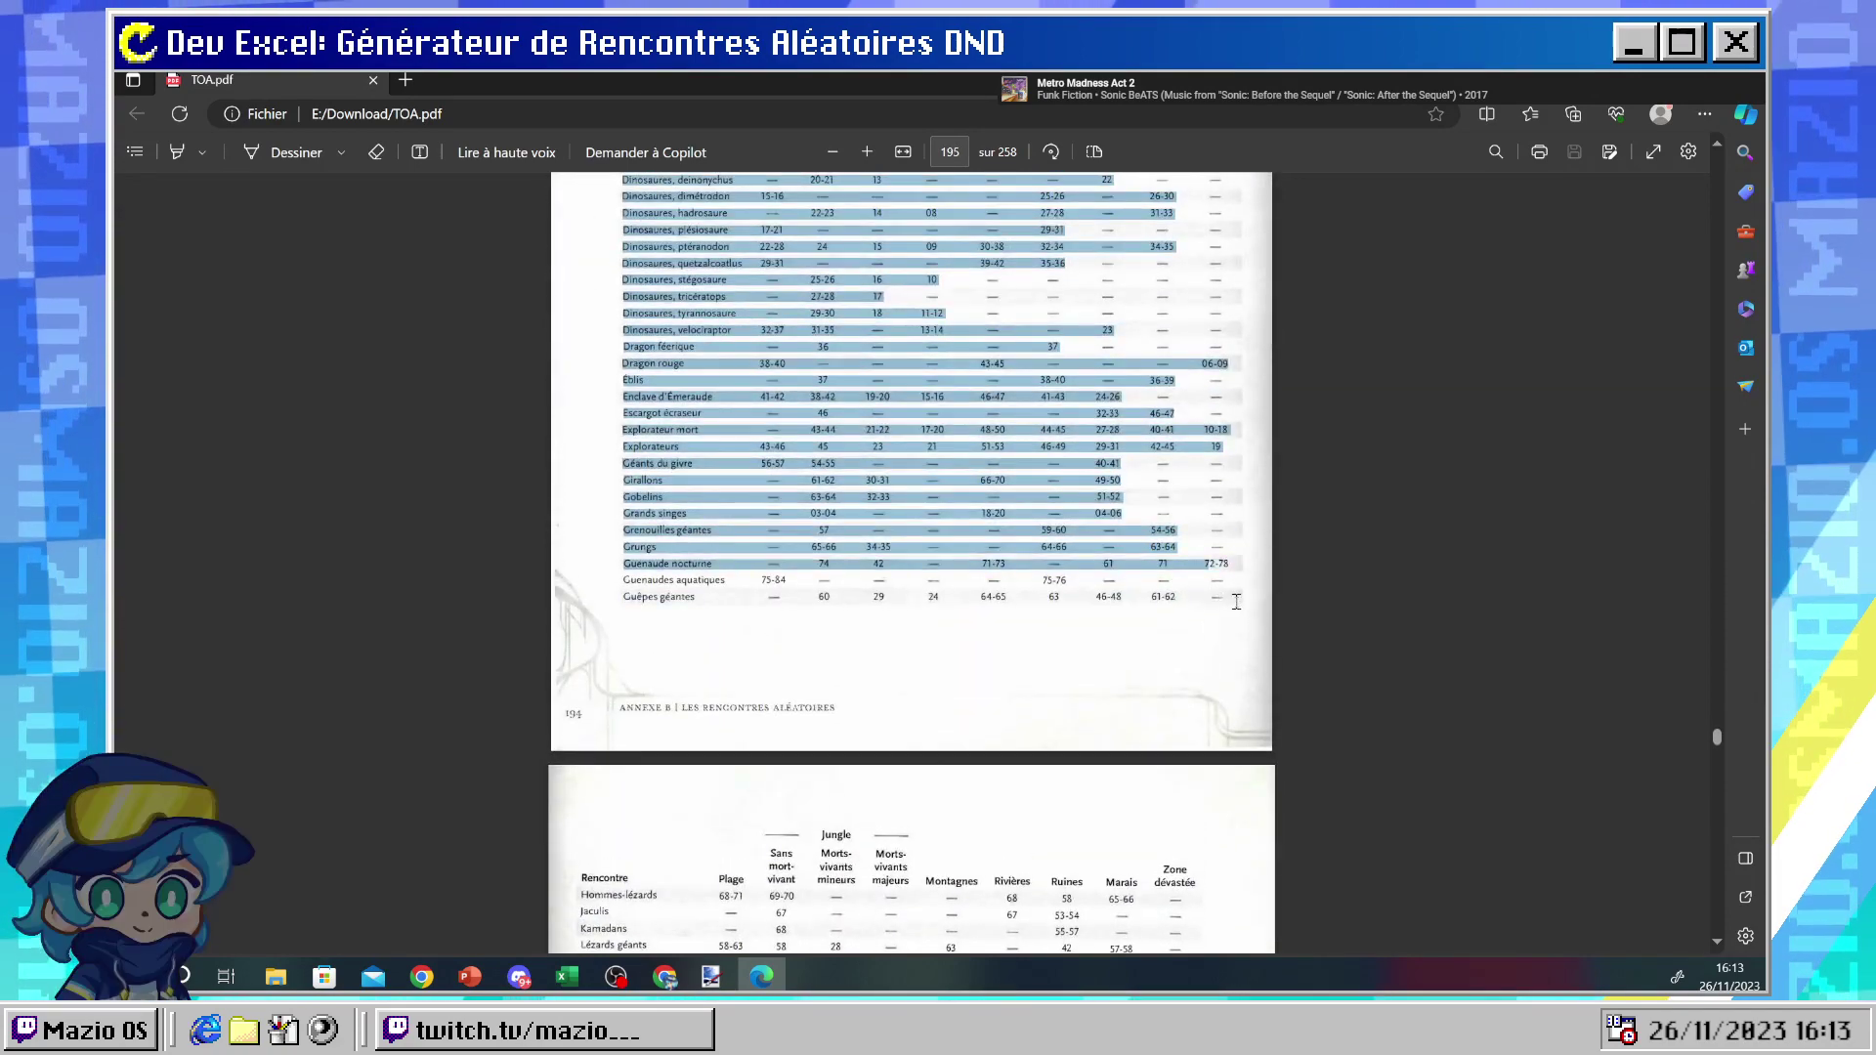
{"action": "left_click", "coordinate": [1198, 599], "text": "shift"}
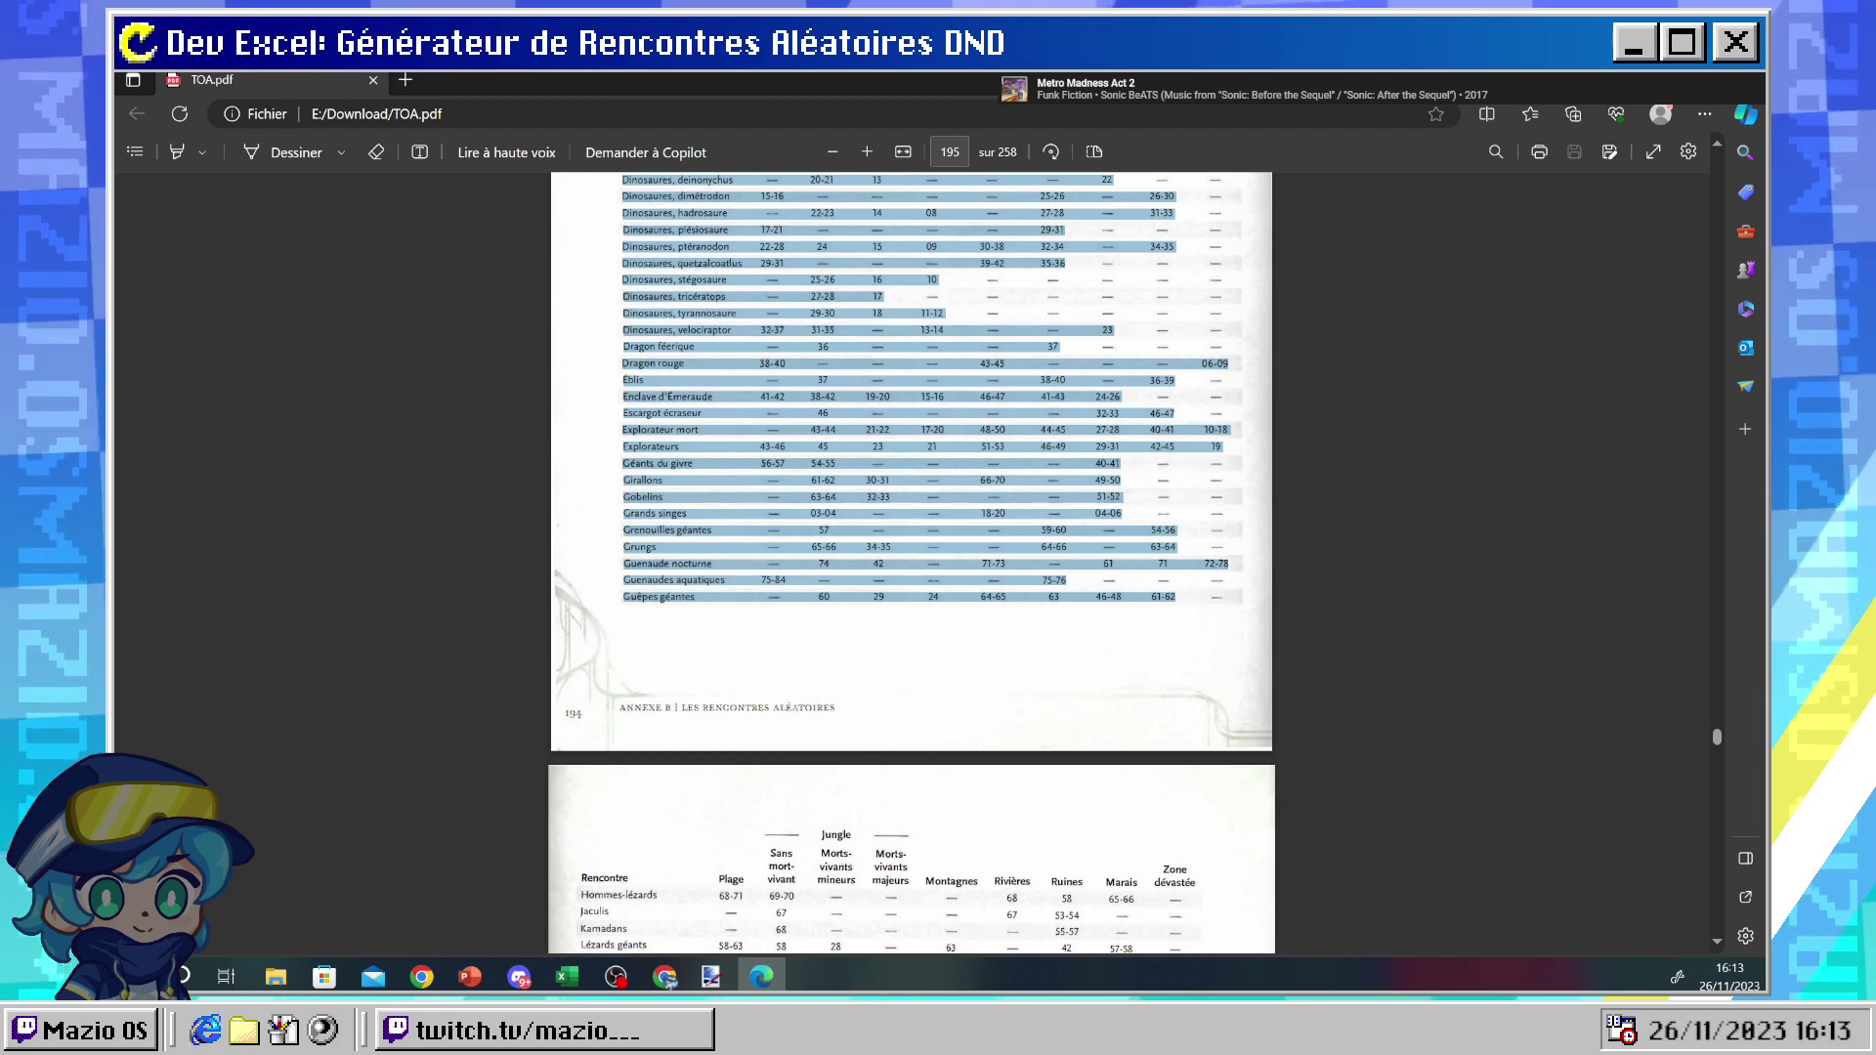
{"action": "key", "text": "alt+Tab"}
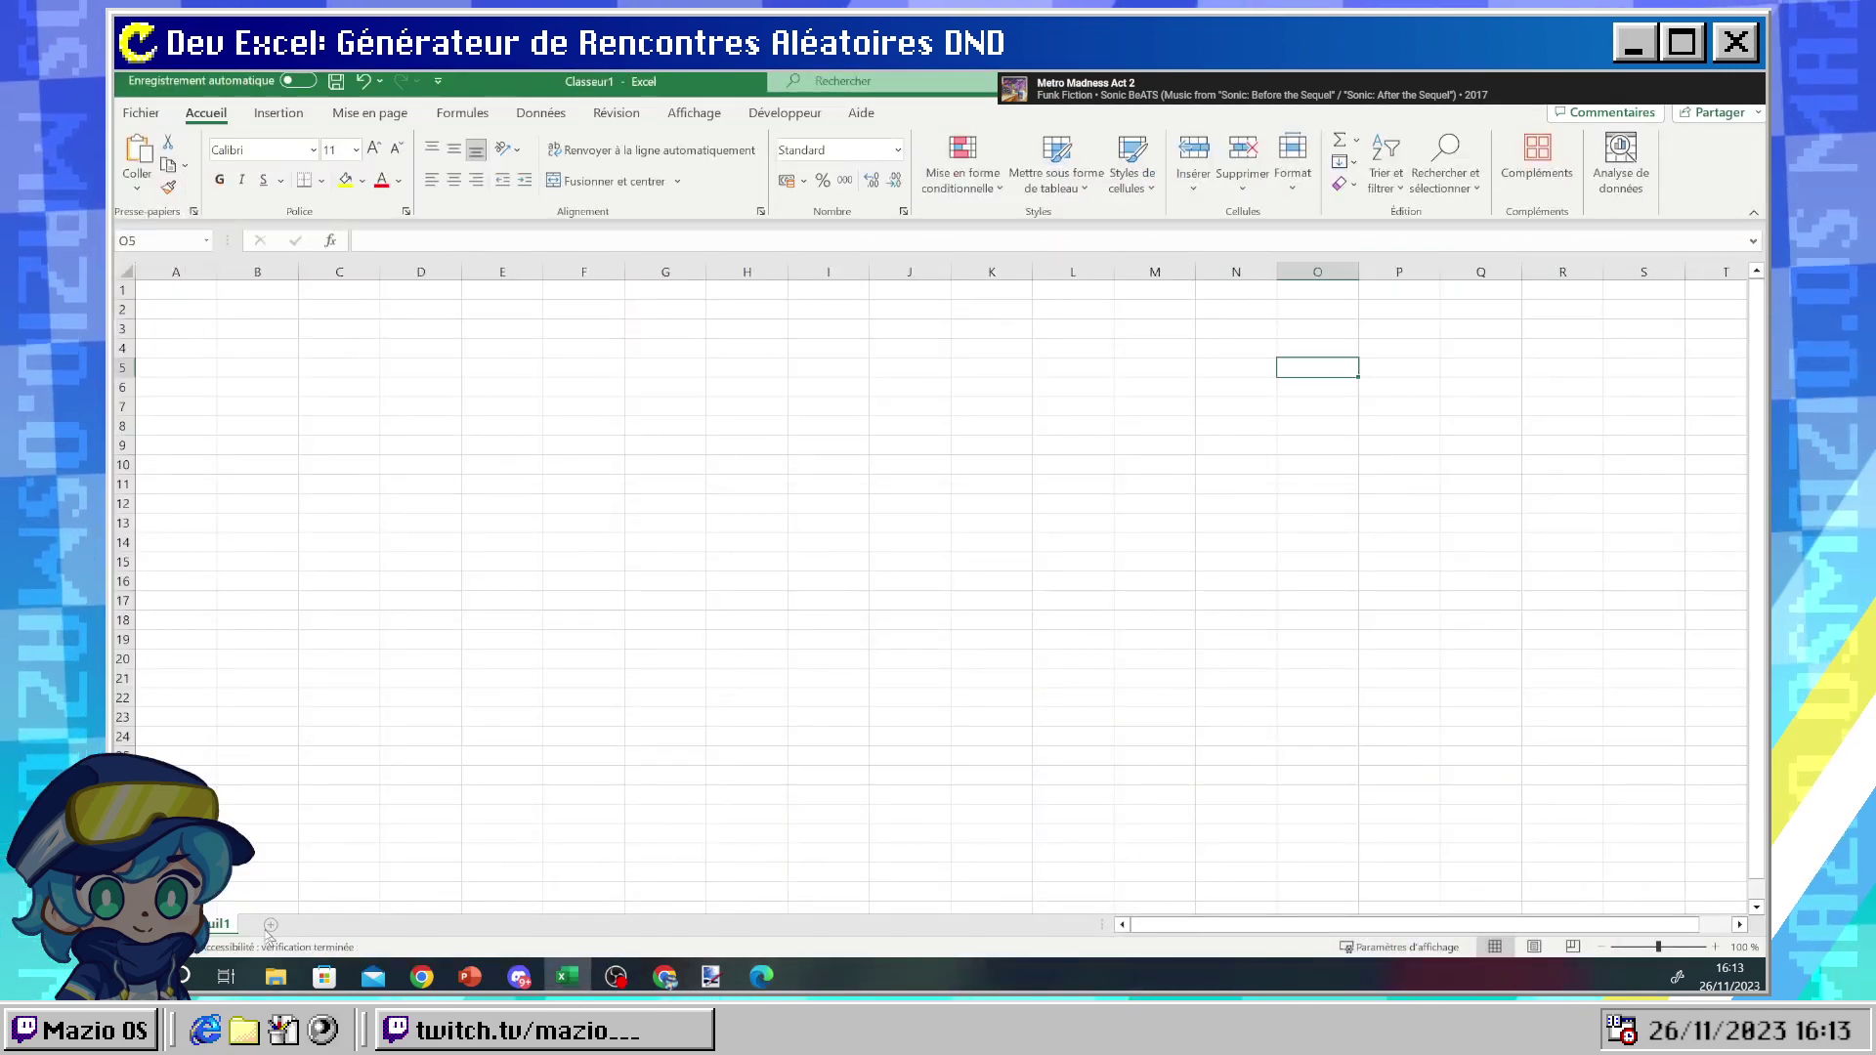
- Add a new sheet named Données
{"action": "left_click", "coordinate": [272, 924]}
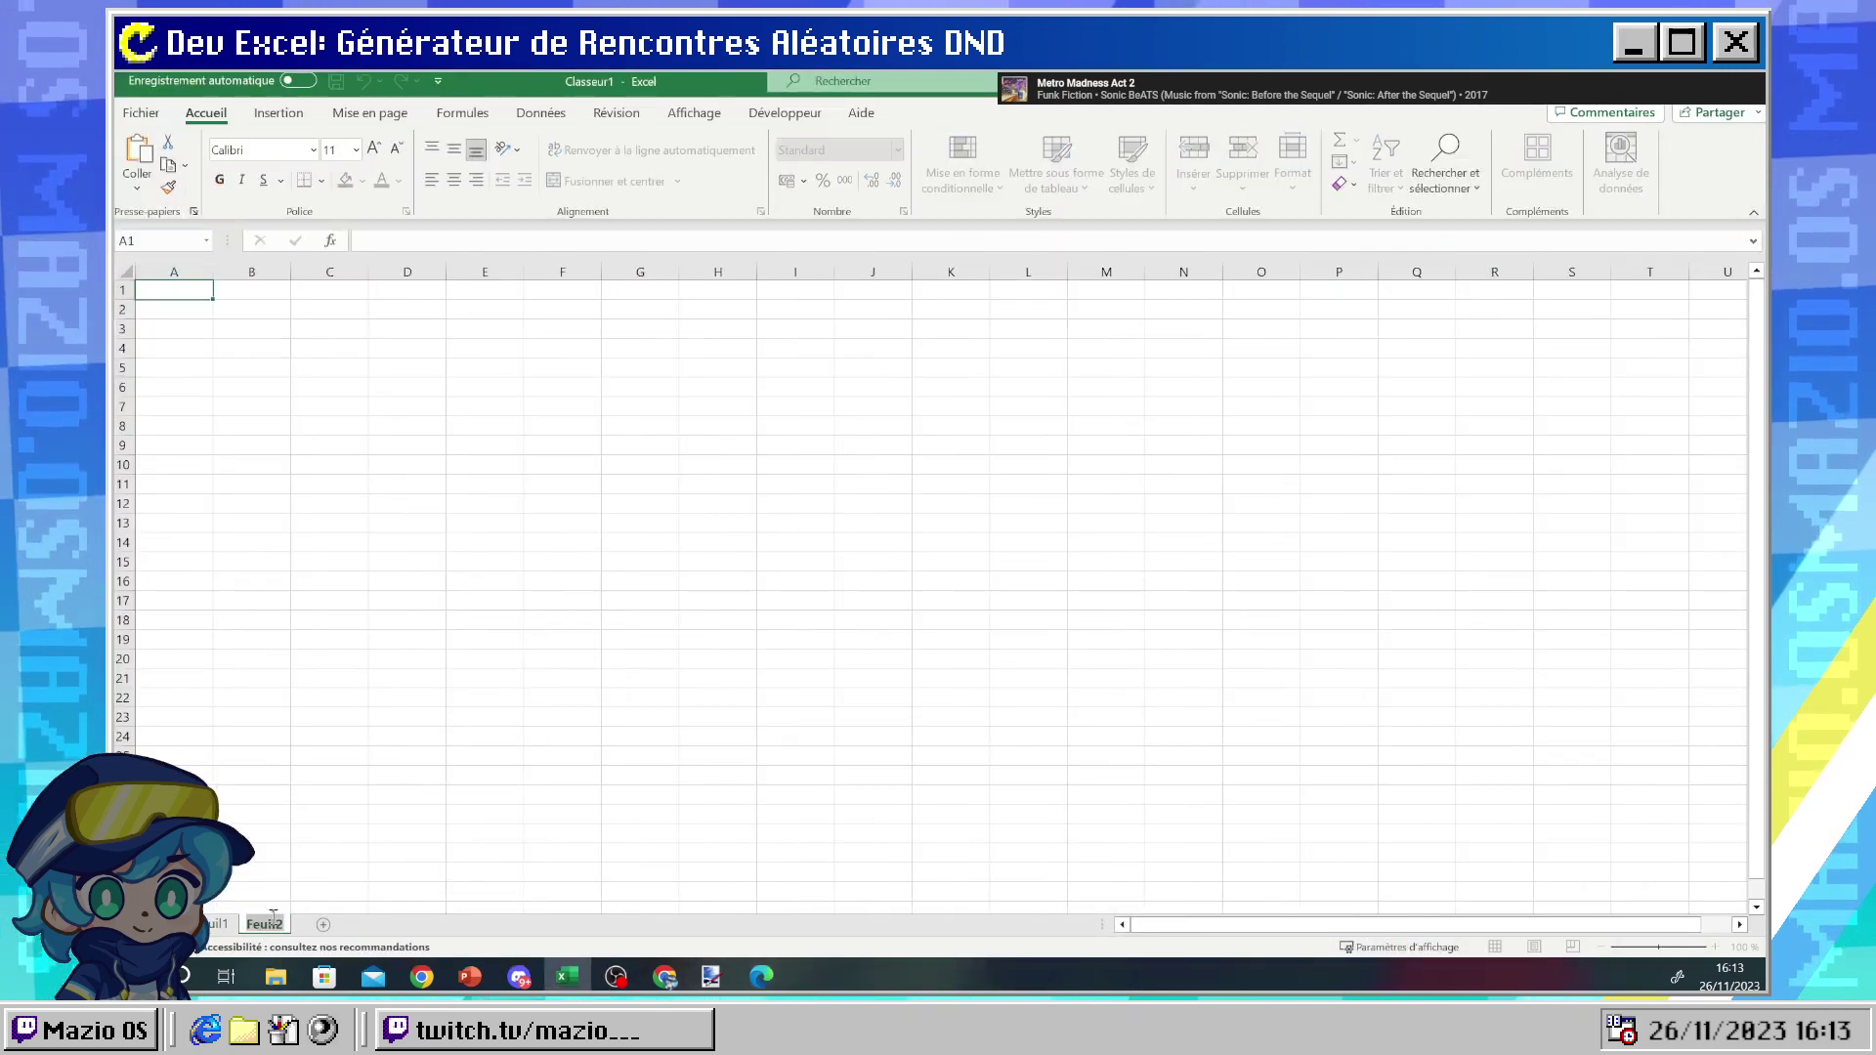
{"action": "type", "text": "V"}
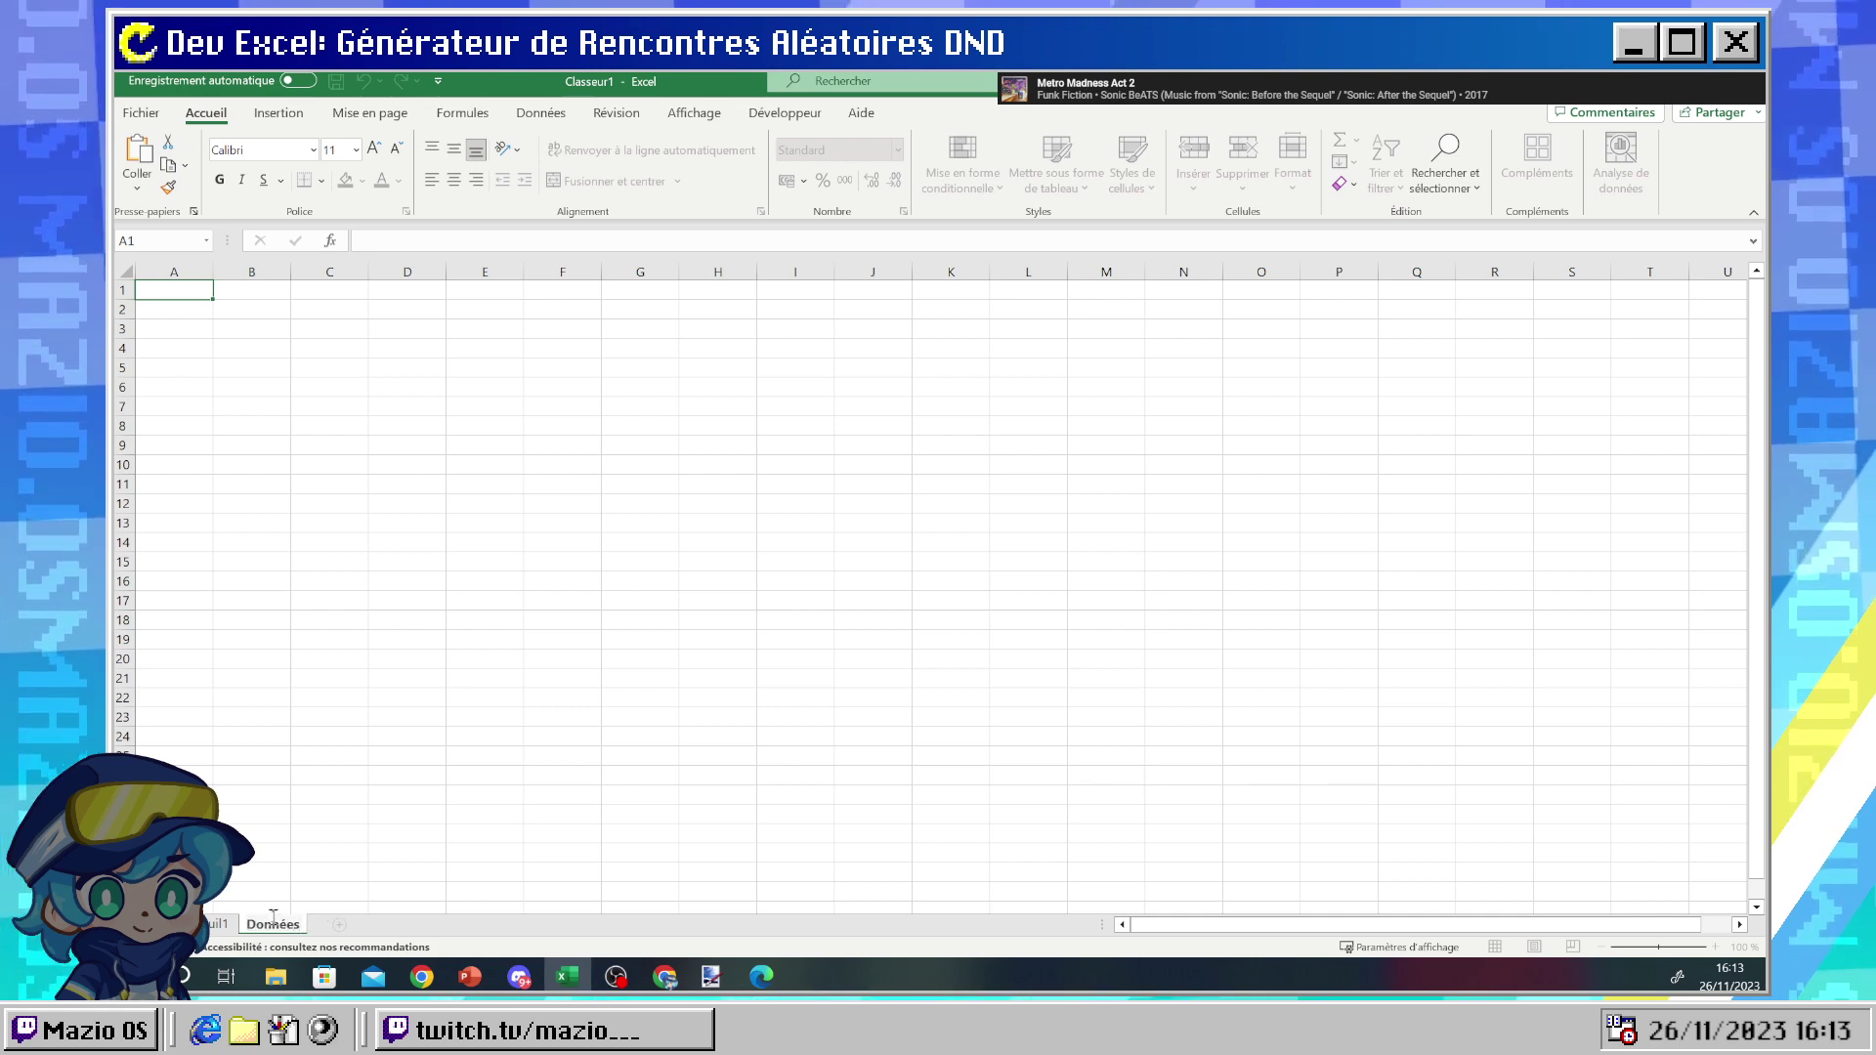
{"action": "key", "text": "Return"}
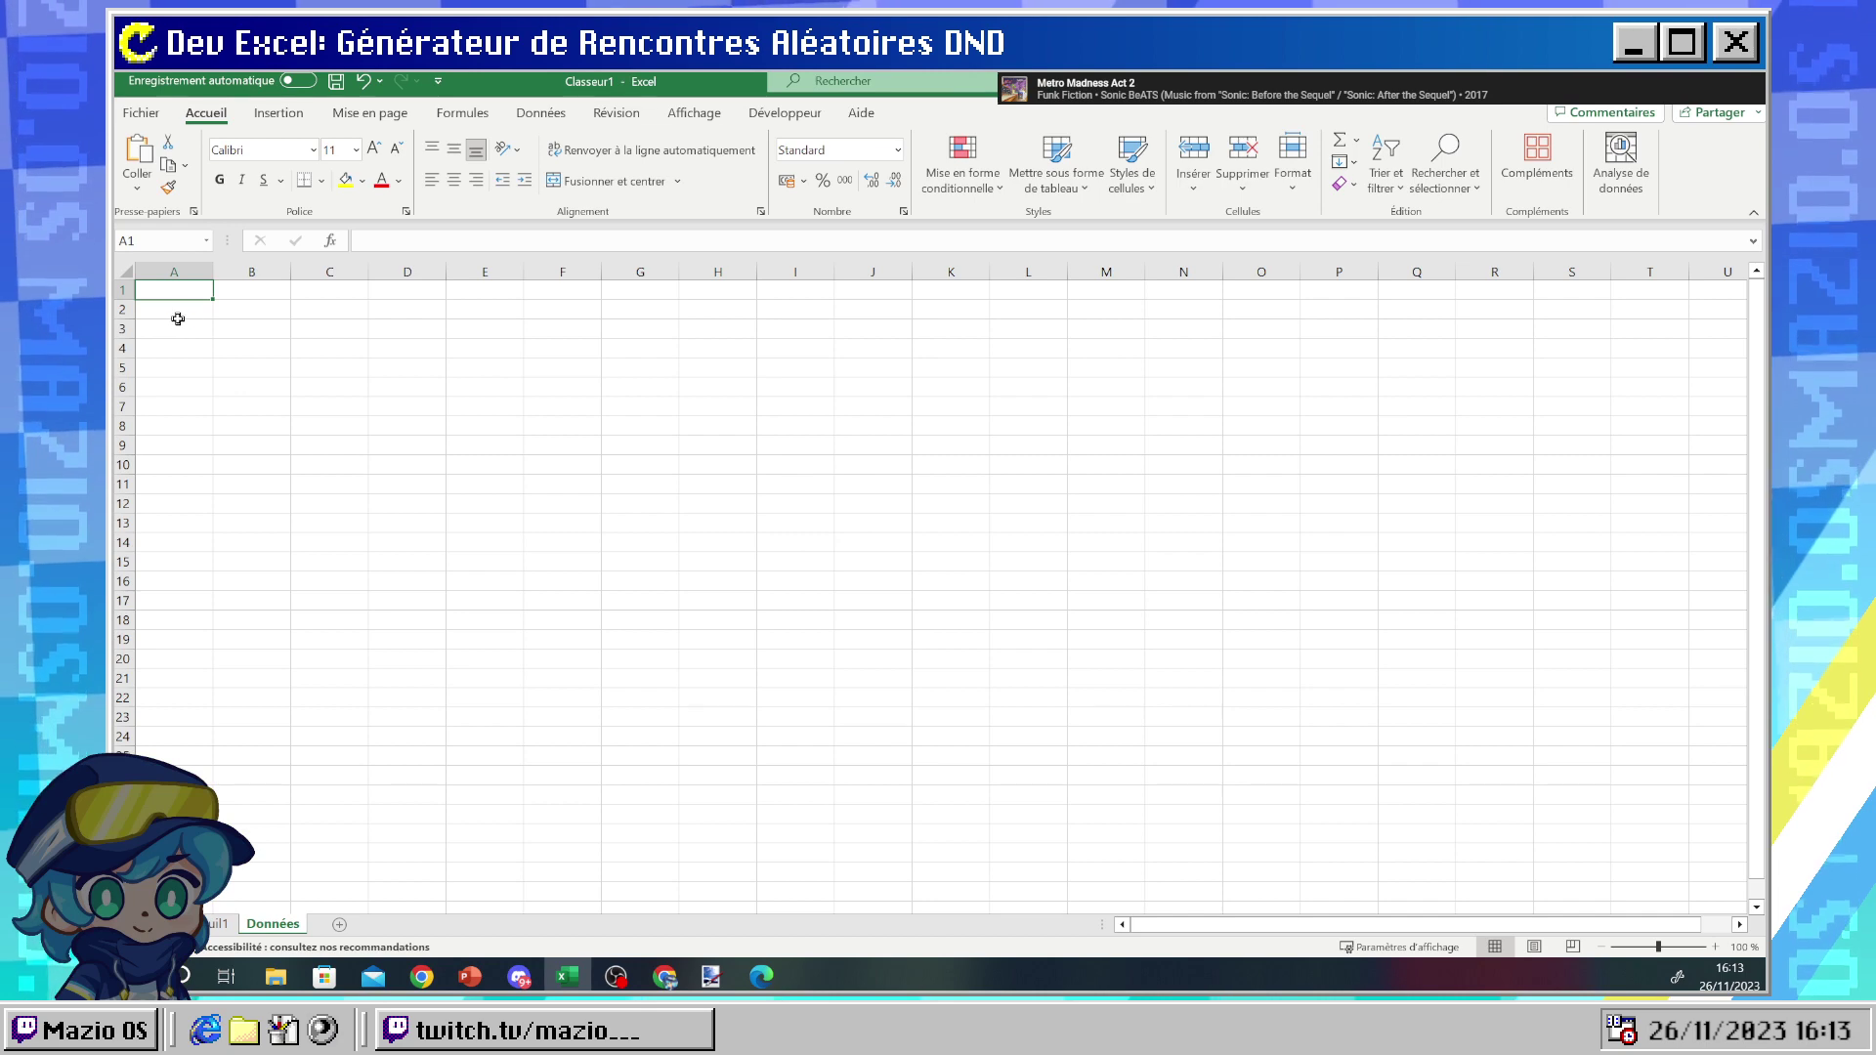
- Paste the copied table text into A1, attempt Flash Fill, then undo the paste
{"action": "key", "text": "ctrl+v"}
{"action": "key", "text": "ctrl+z"}
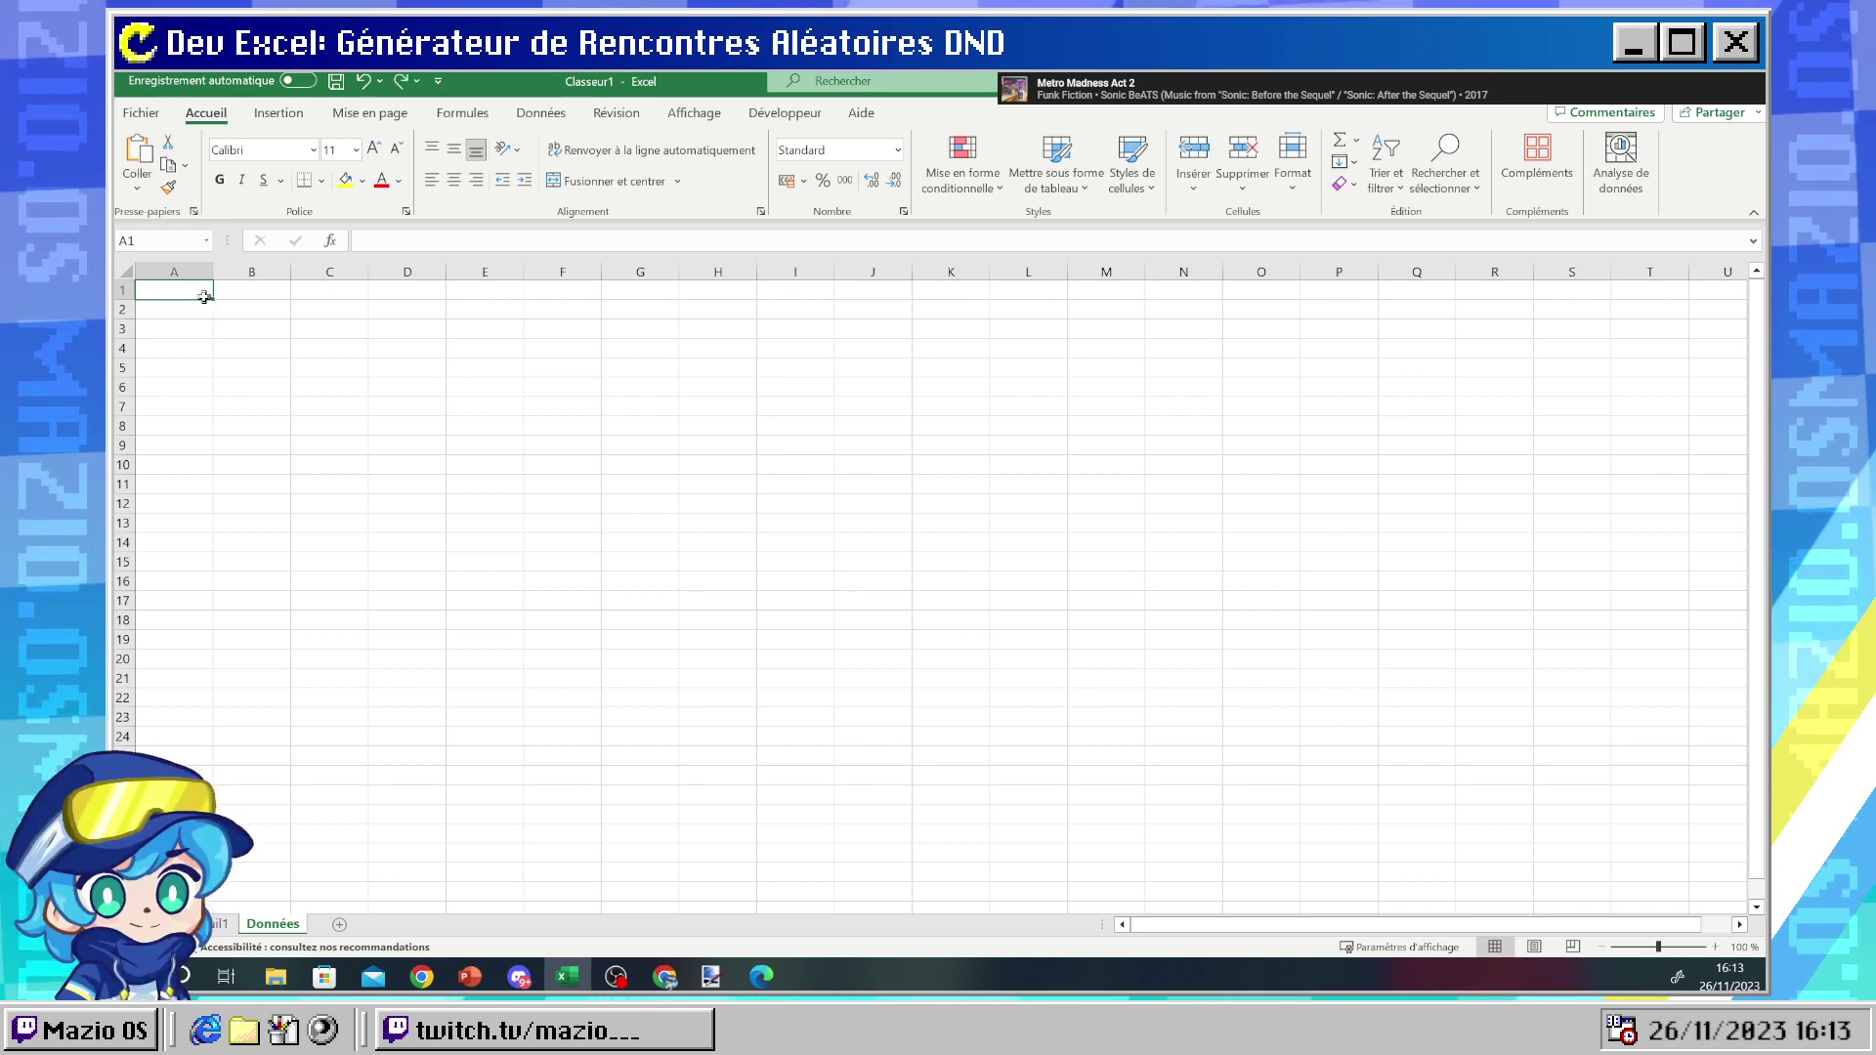
{"action": "right_click", "coordinate": [193, 292]}
{"action": "left_click", "coordinate": [262, 422]}
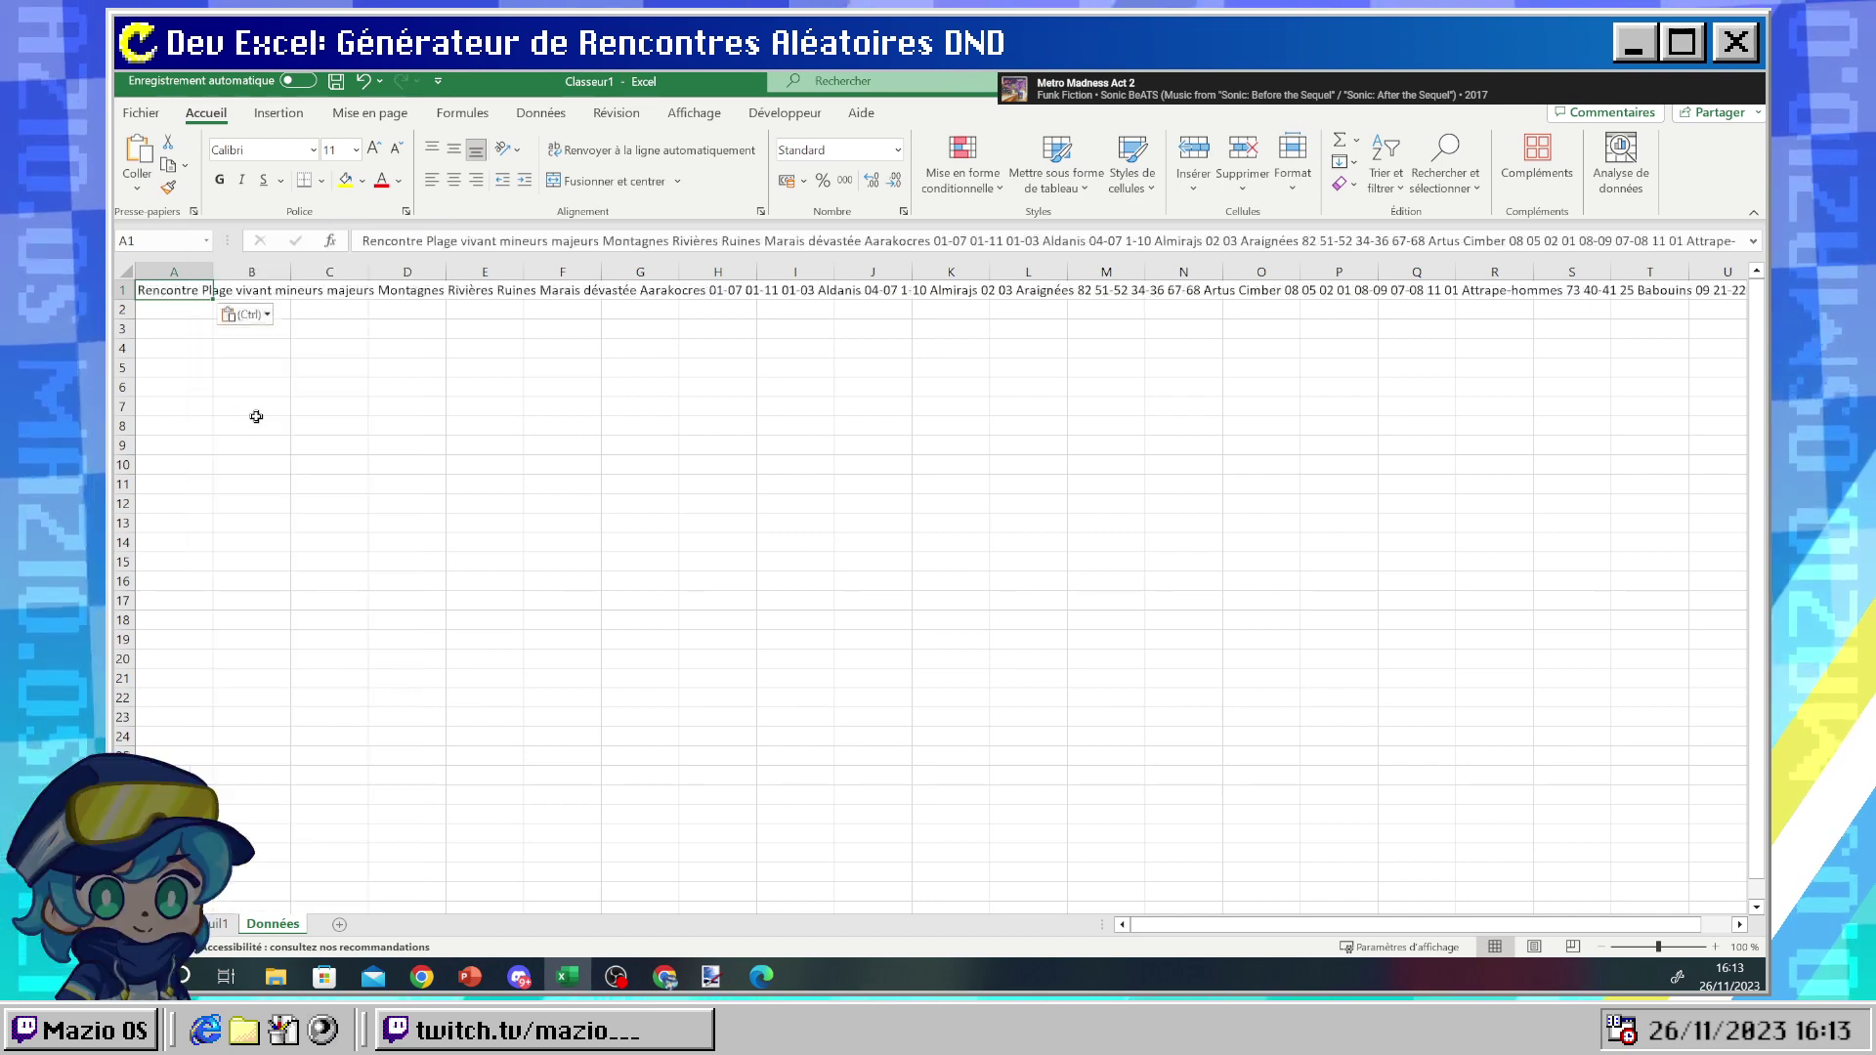
{"action": "key", "text": "ctrl+e"}
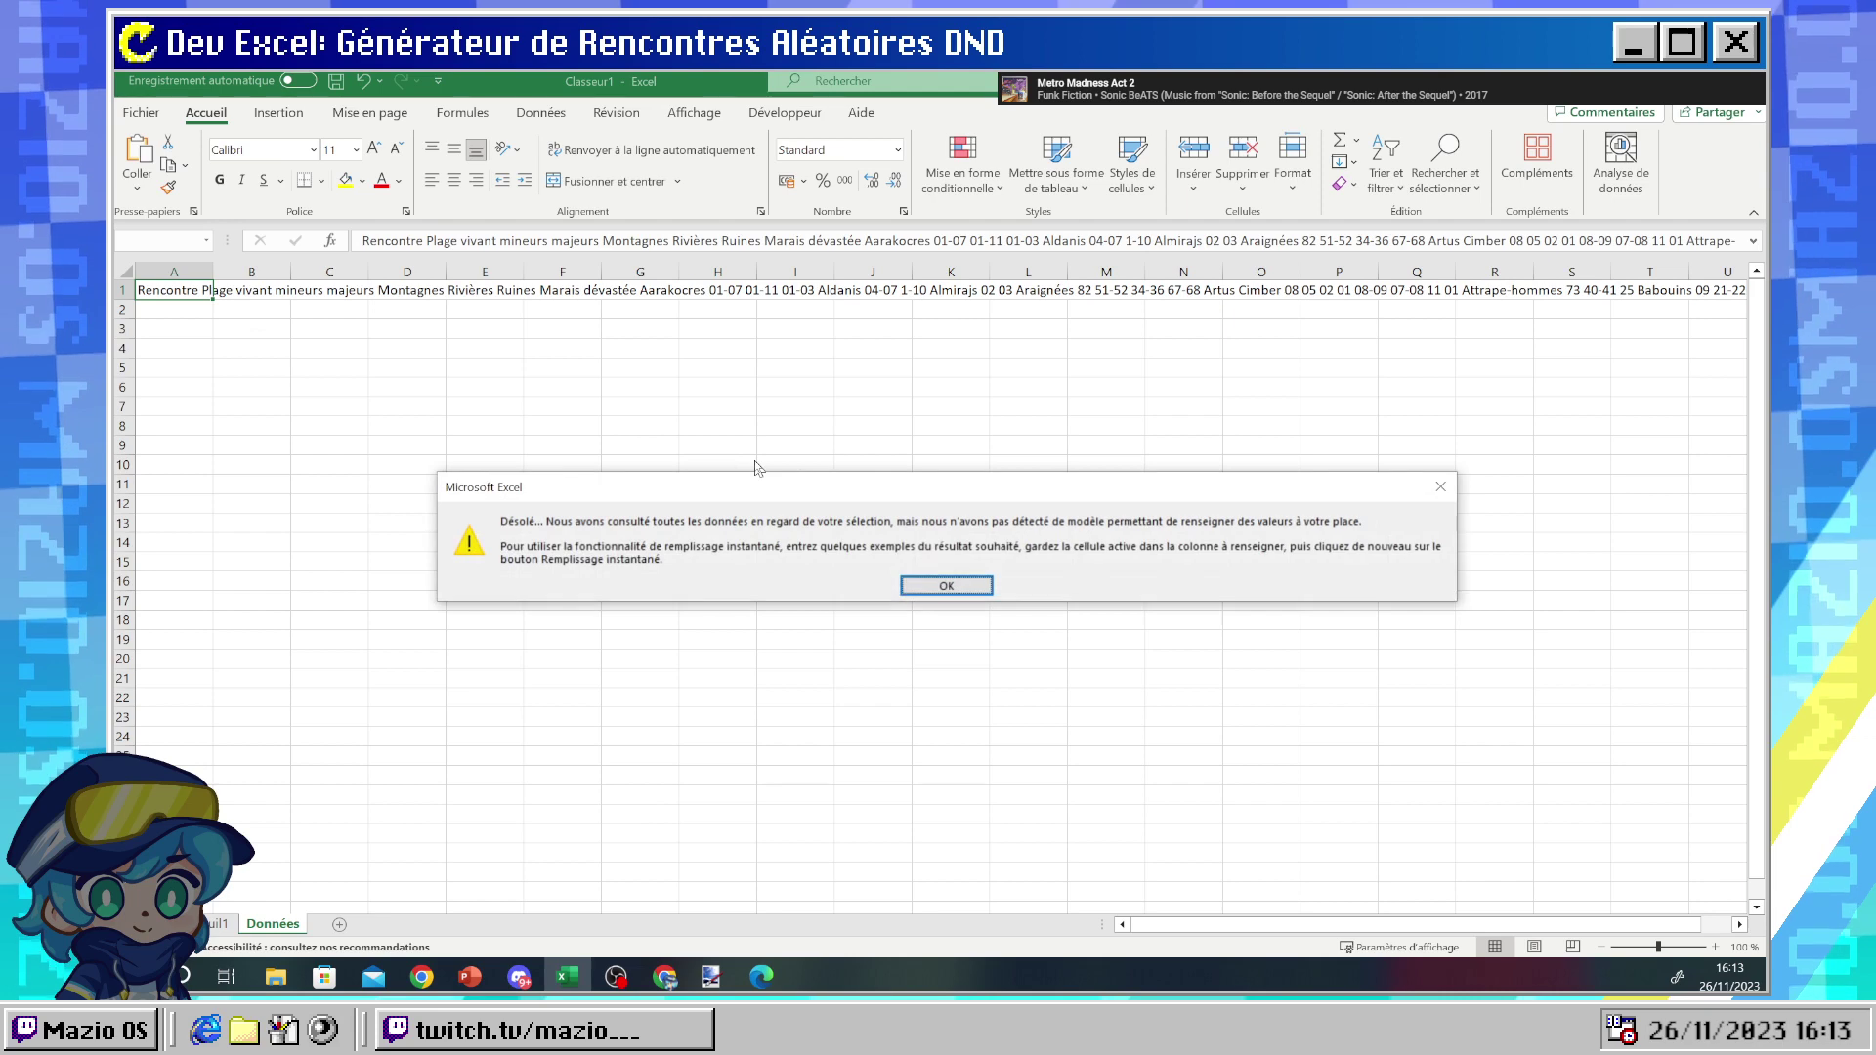
{"action": "left_click", "coordinate": [967, 583]}
{"action": "left_click", "coordinate": [372, 334]}
{"action": "key", "text": "ctrl+z"}
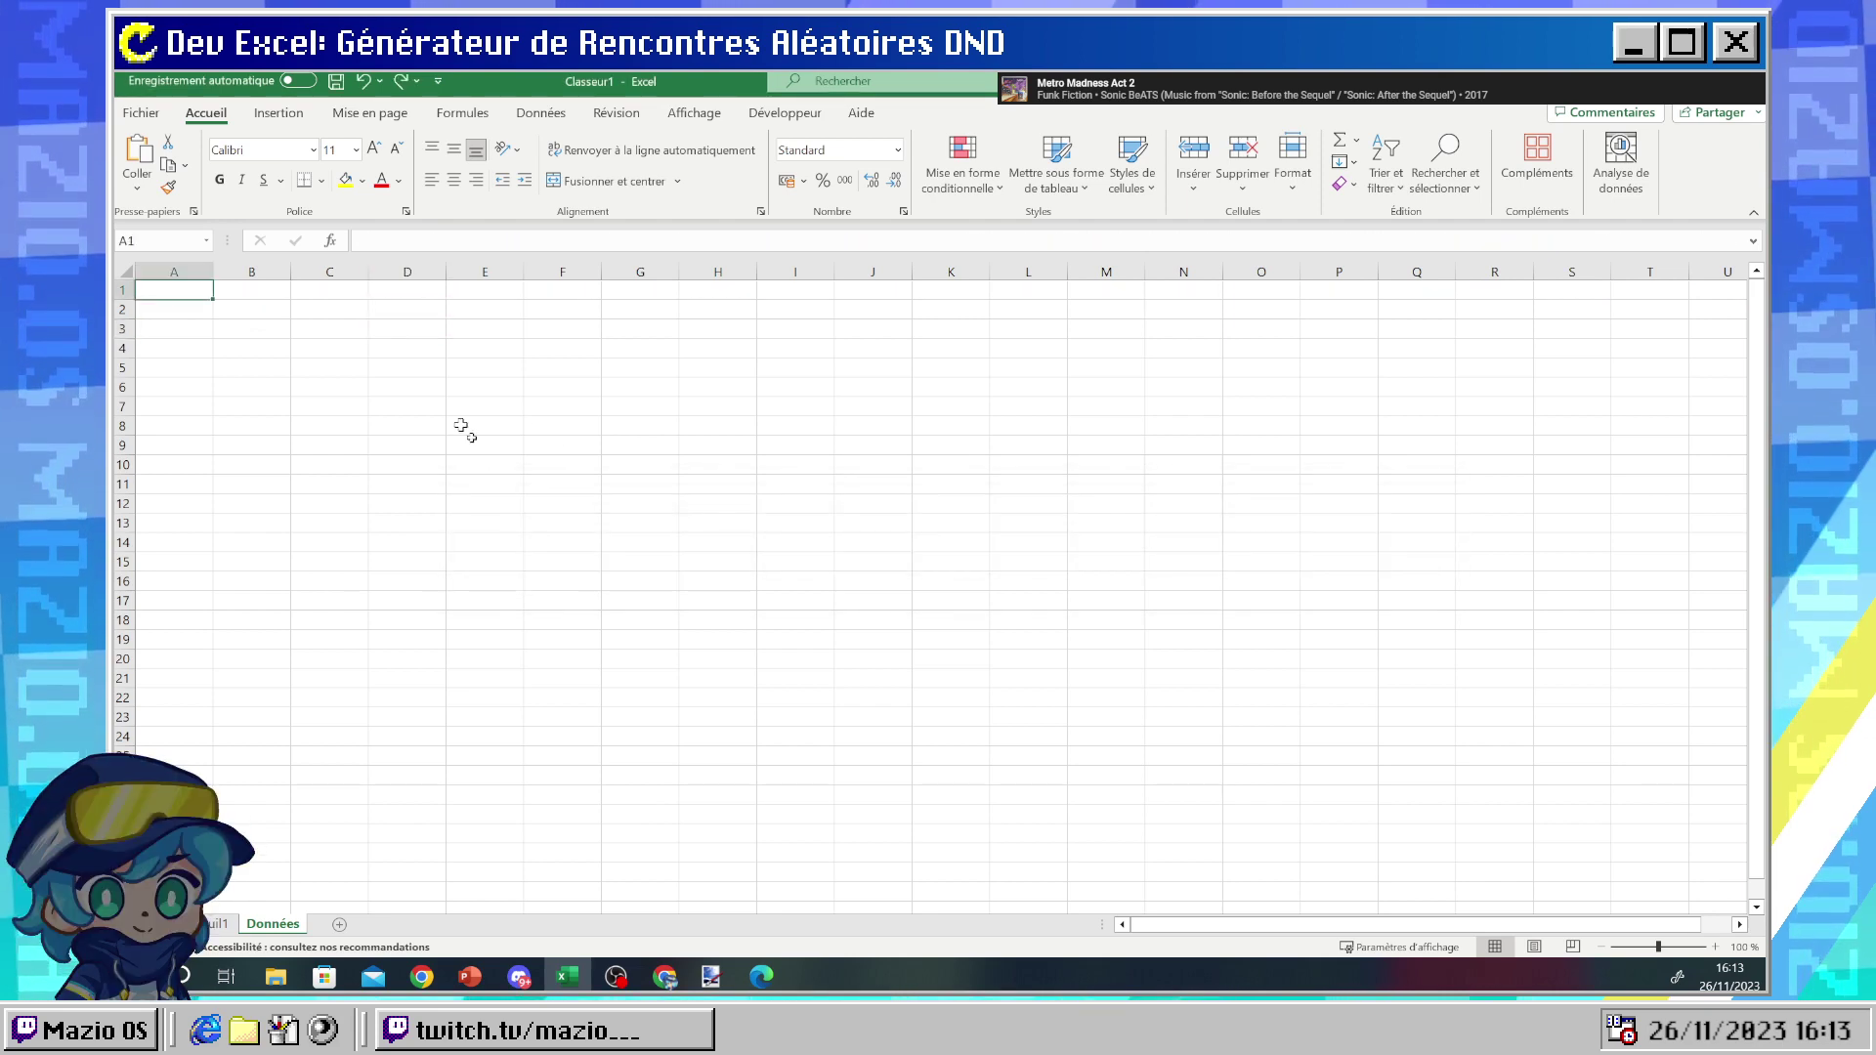
- Clear the text selection in the TOA.pdf table and return to Excel
{"action": "left_click", "coordinate": [762, 976]}
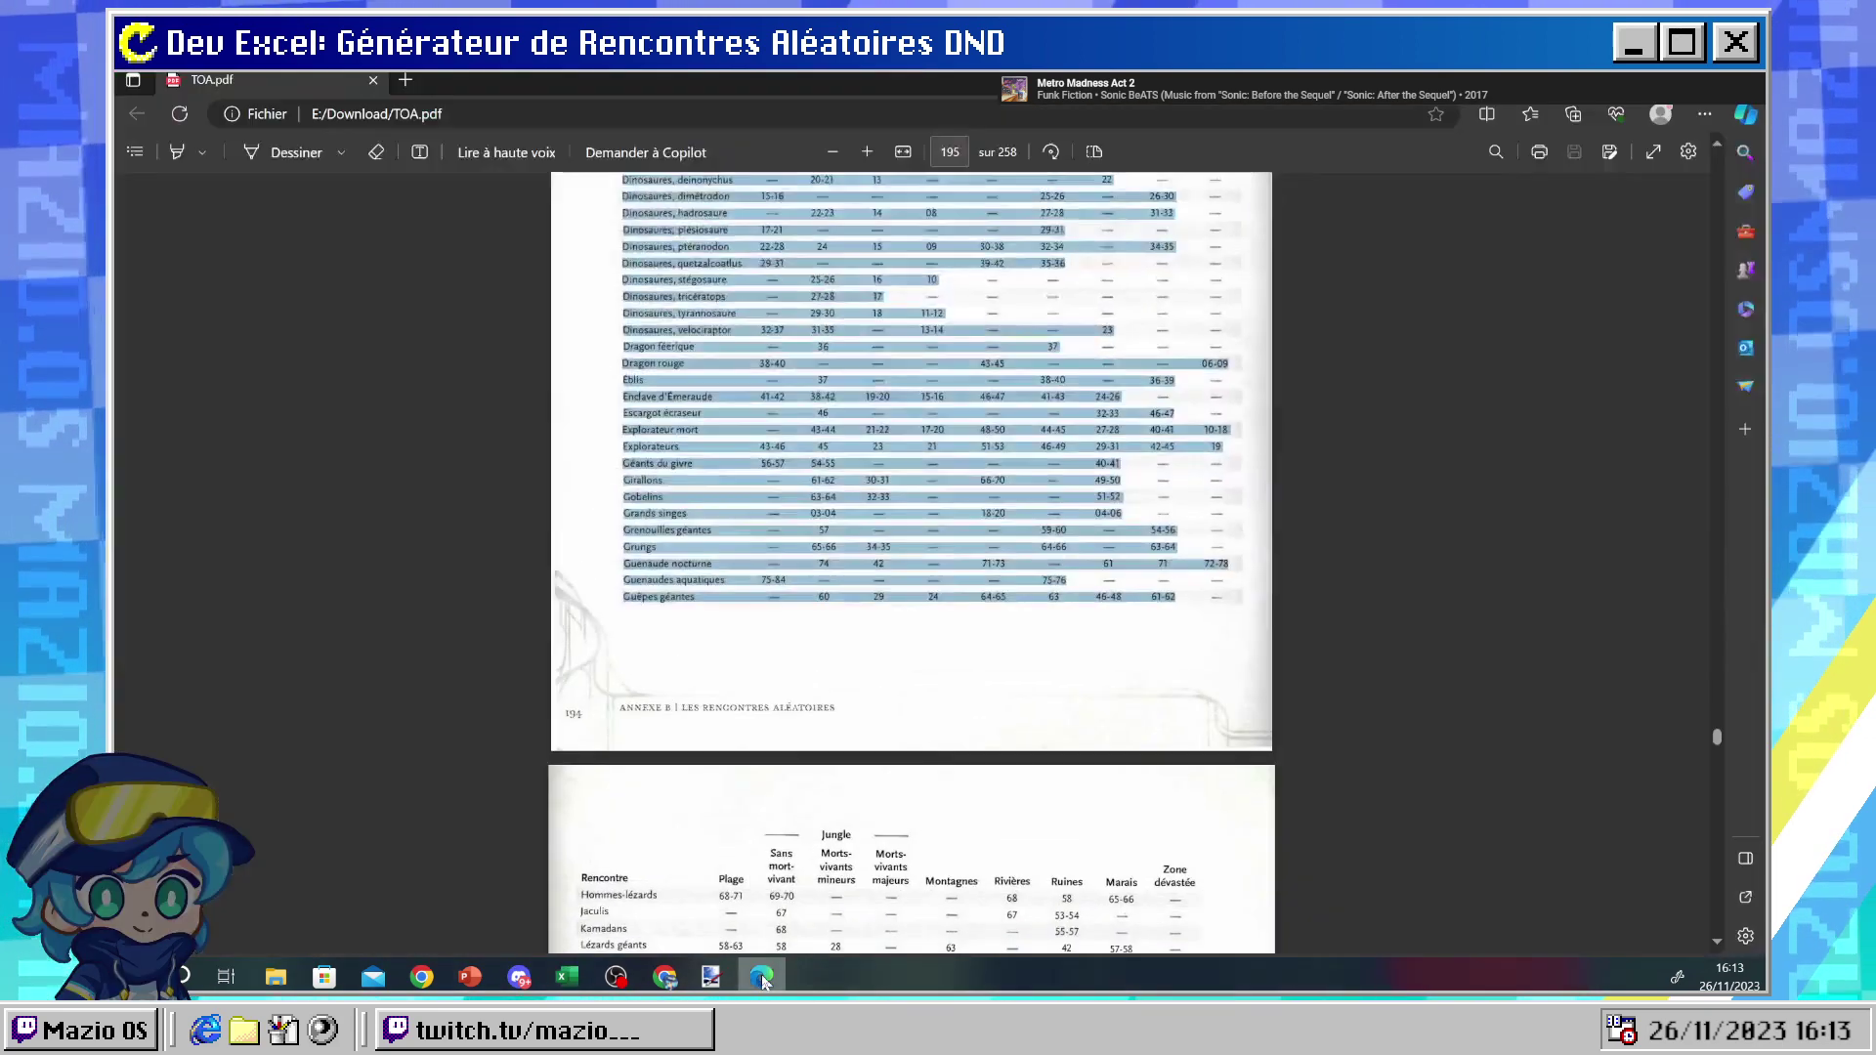
{"action": "scroll", "coordinate": [1044, 517], "scroll_direction": "down", "scroll_amount": 5}
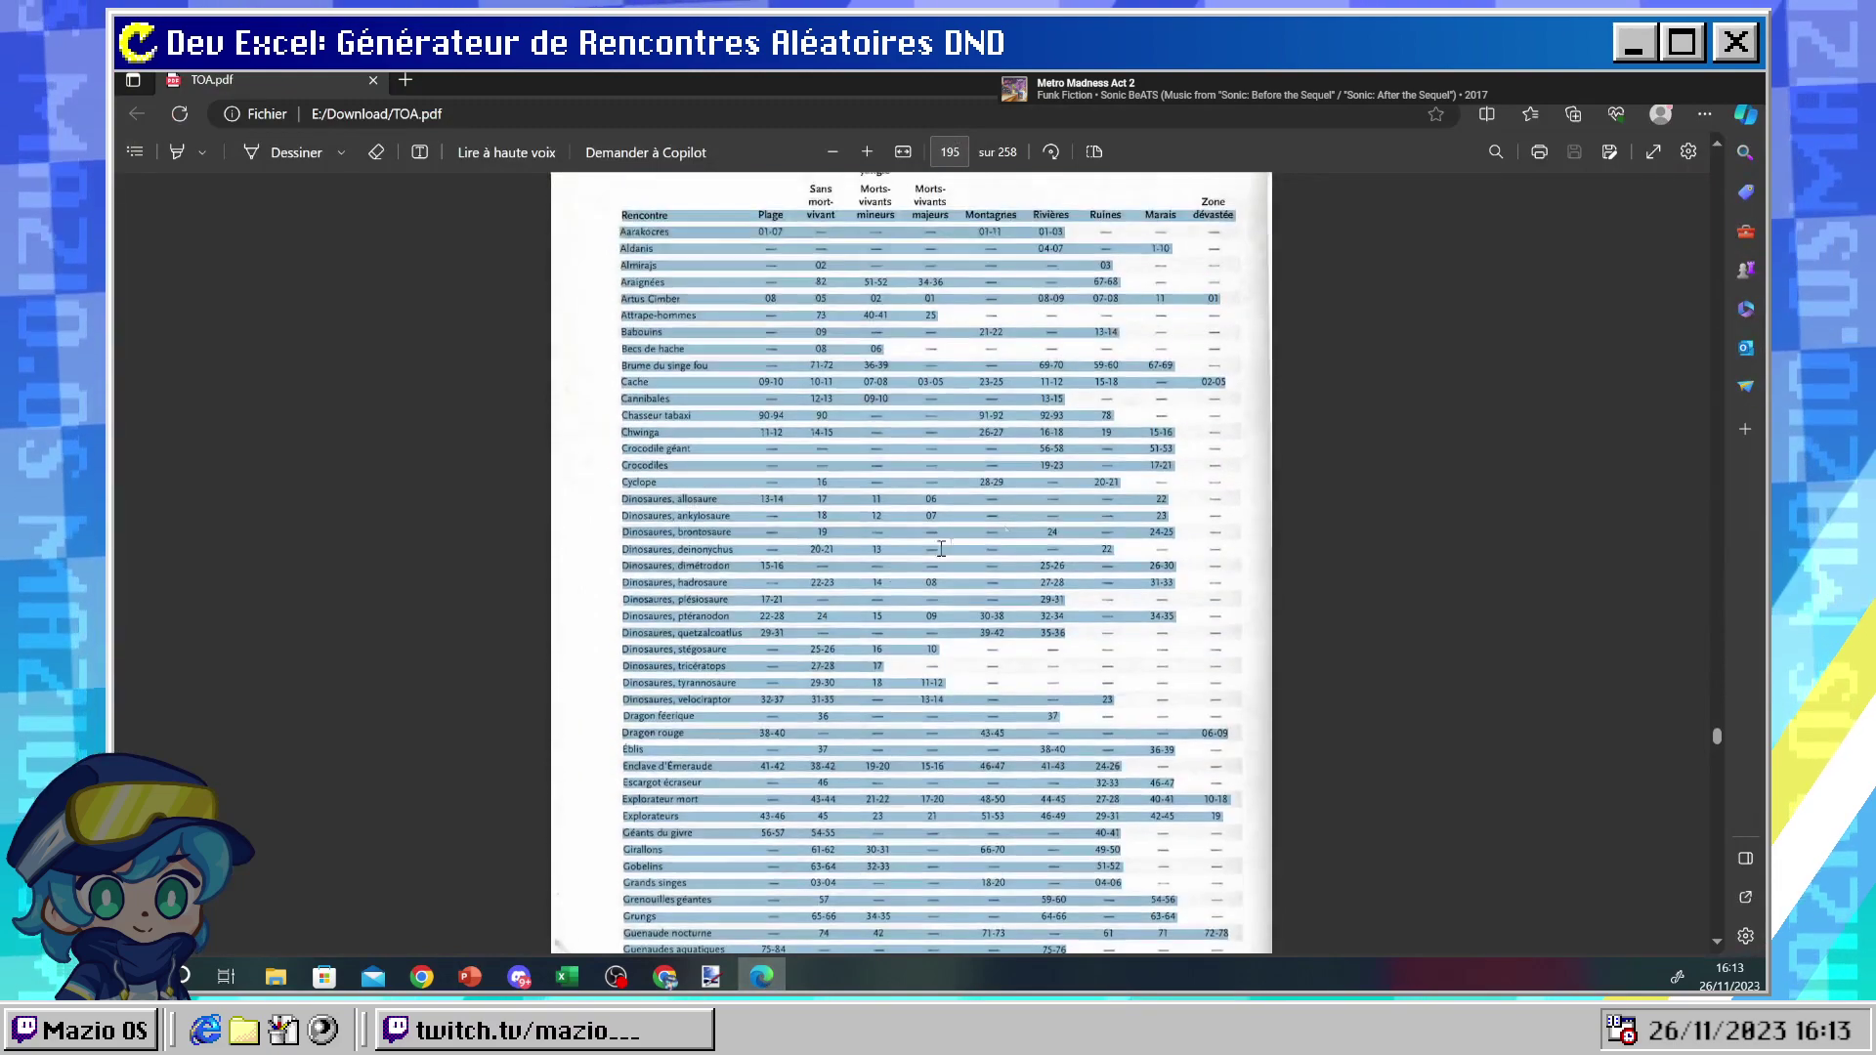
{"action": "left_click", "coordinate": [1044, 512]}
{"action": "scroll", "coordinate": [1044, 510], "scroll_direction": "up", "scroll_amount": 1}
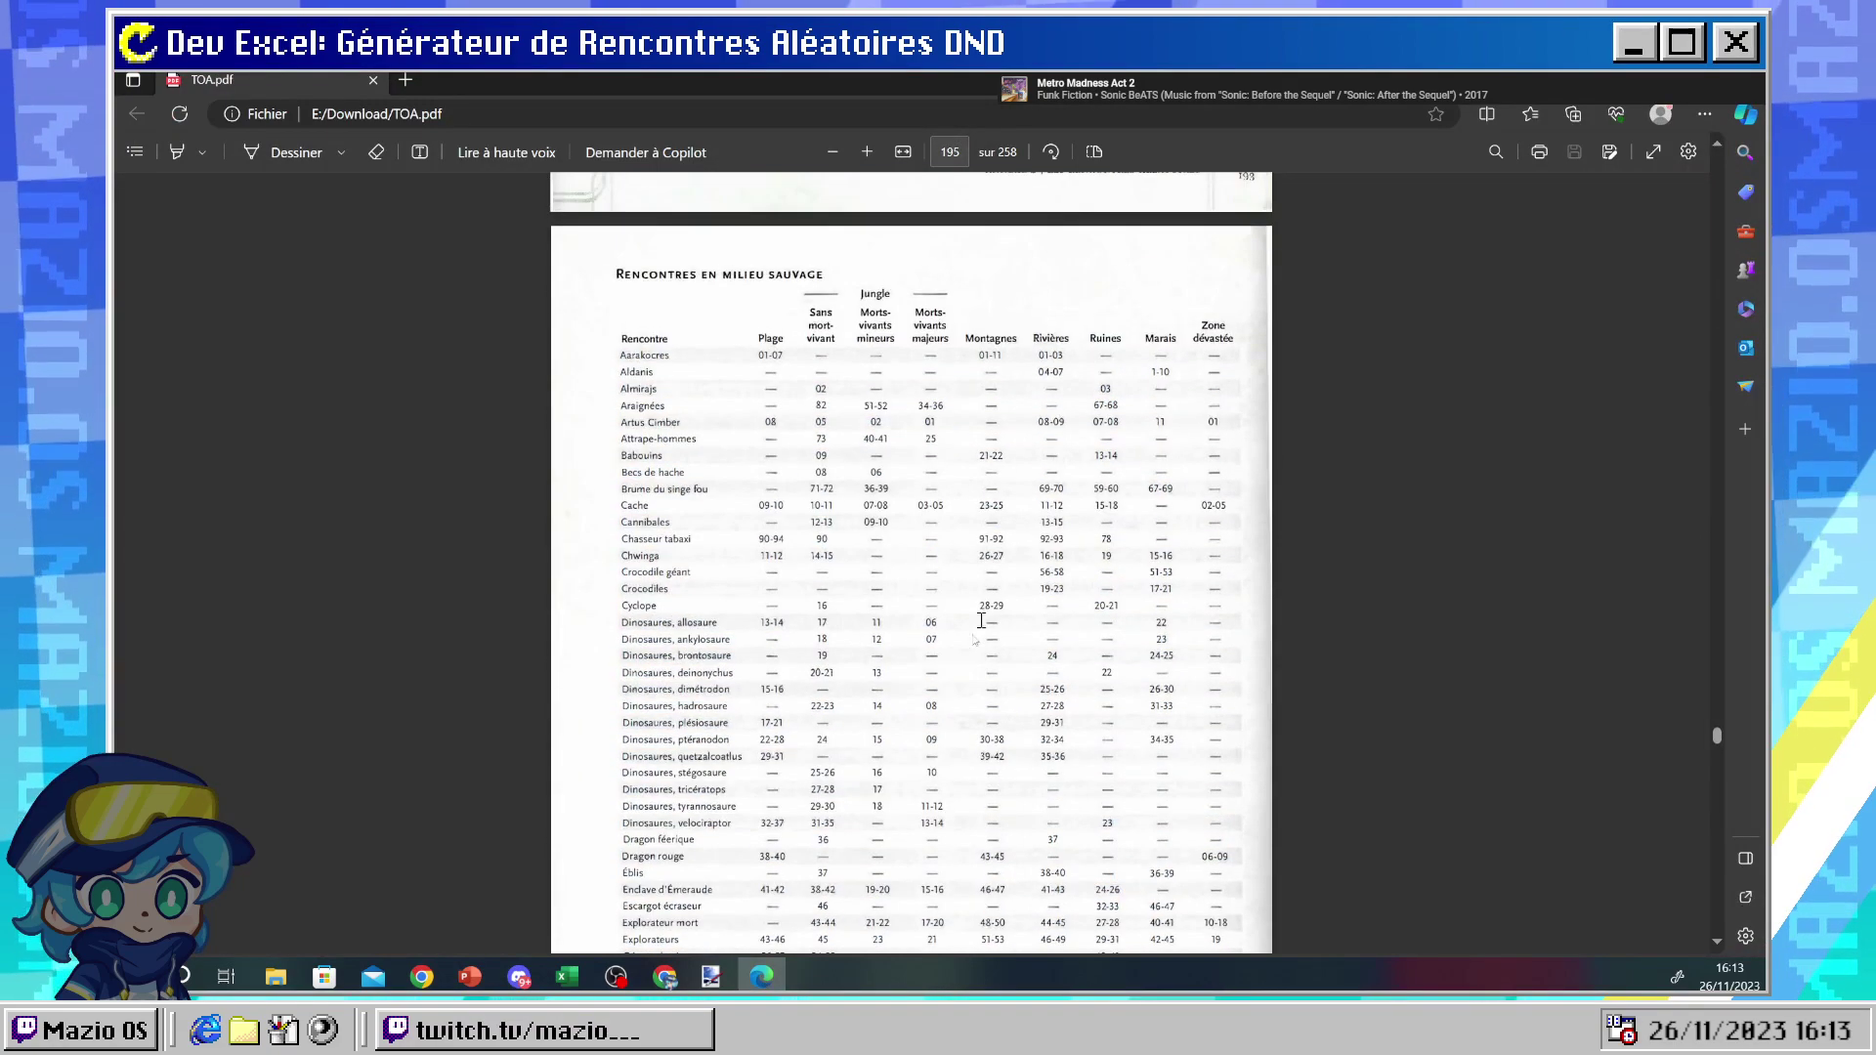
{"action": "left_click", "coordinate": [762, 977]}
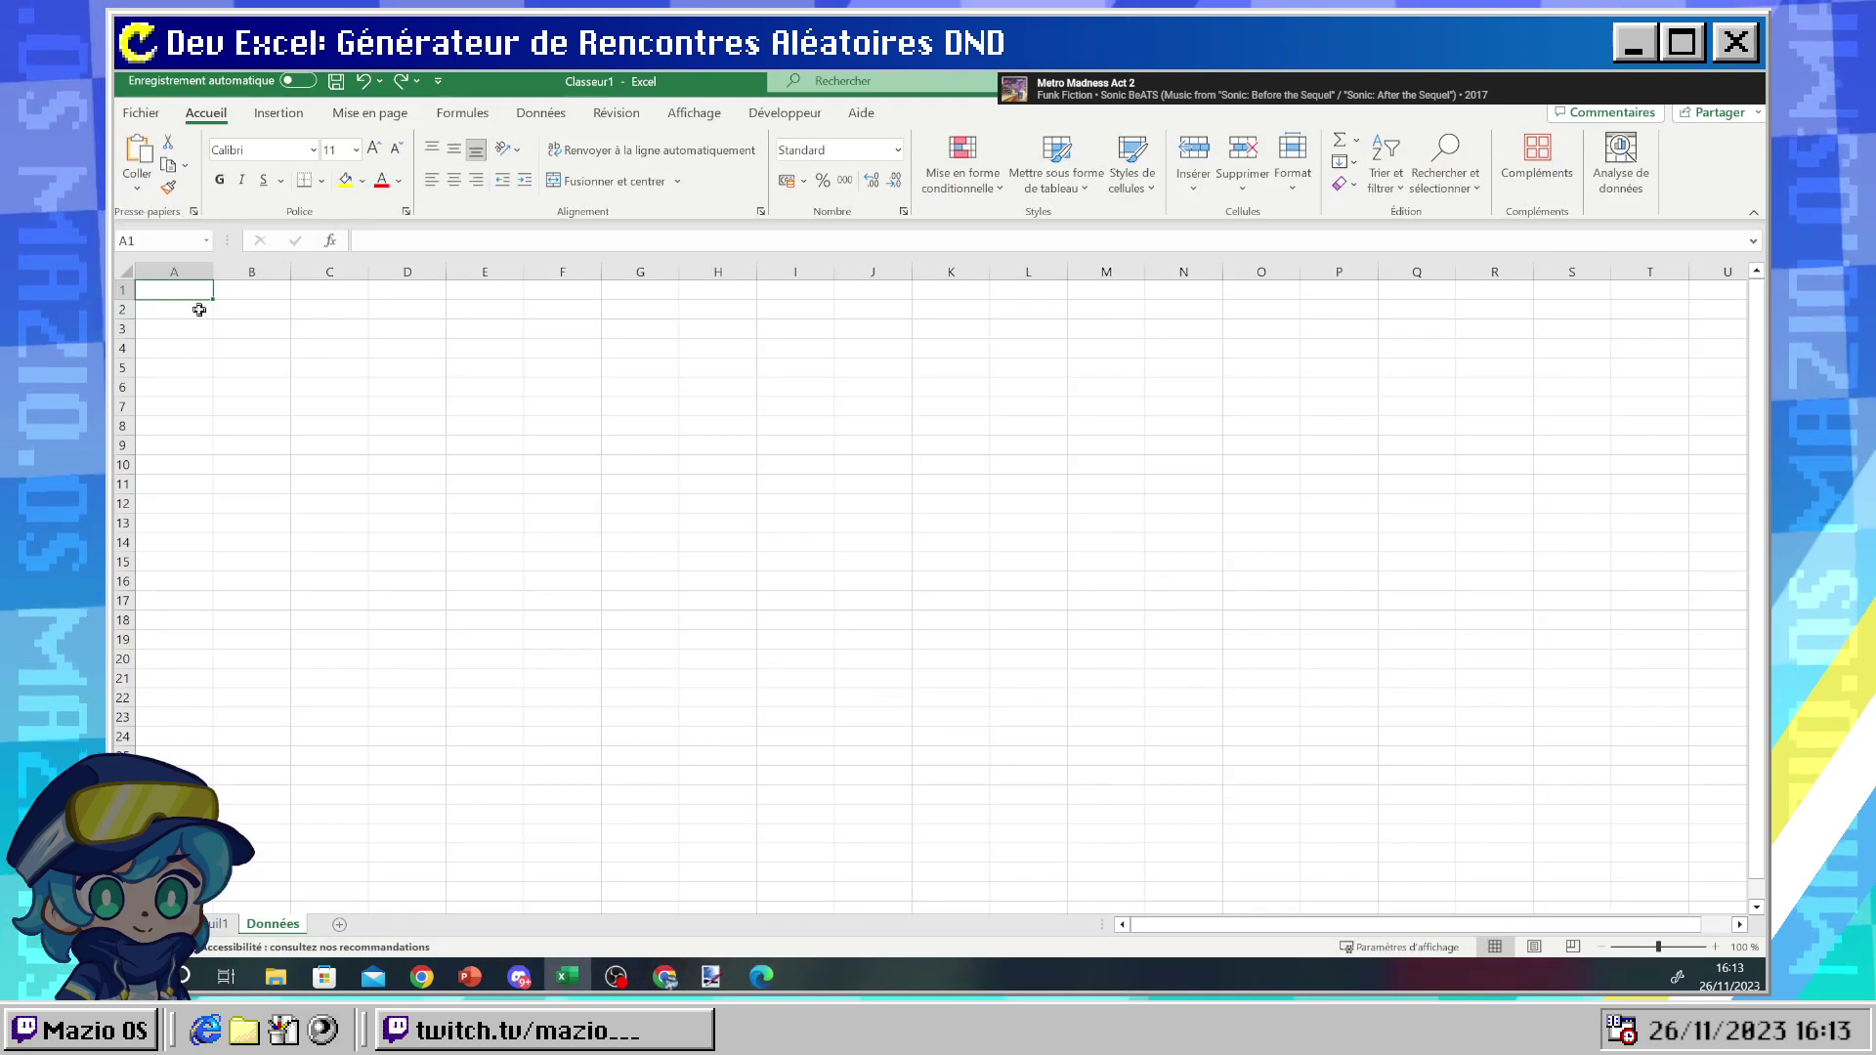
- Enter the Rencontre header in A1 and widen column A to about 102 pixels
{"action": "type", "text": "Ranco"}
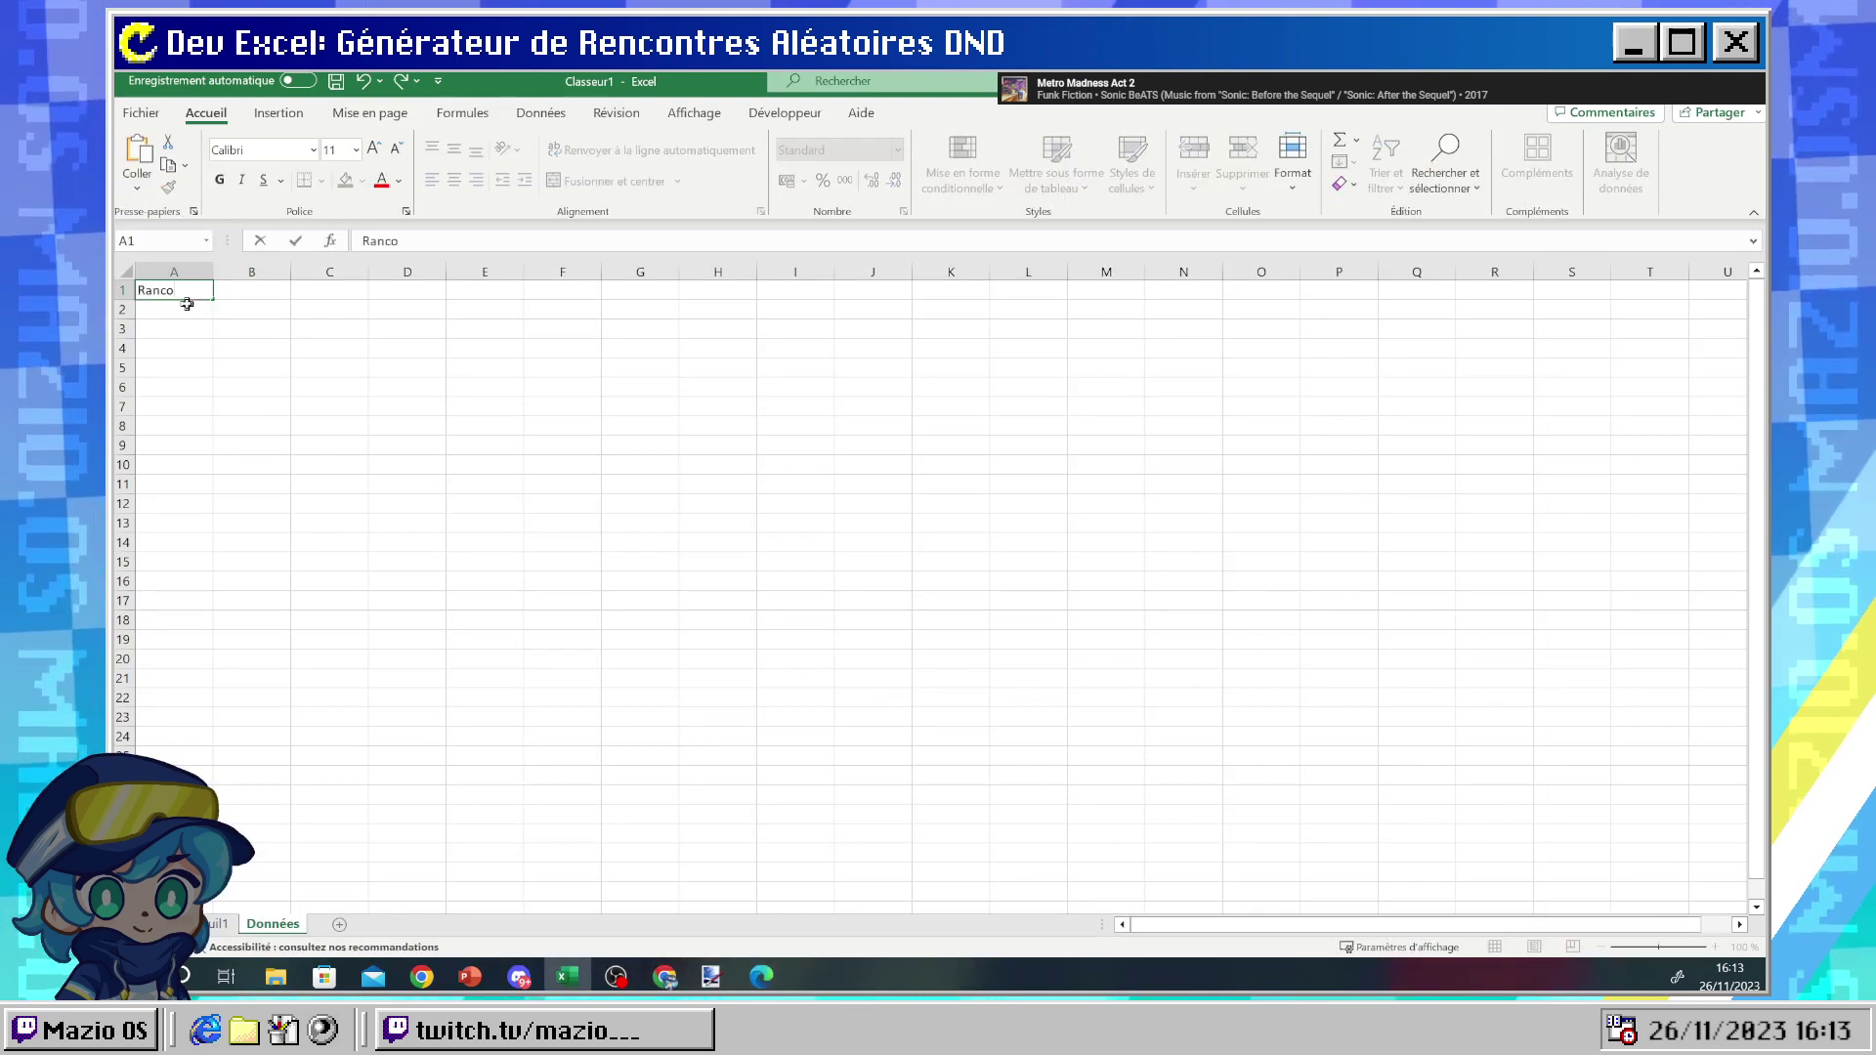
{"action": "type", "text": "ntre"}
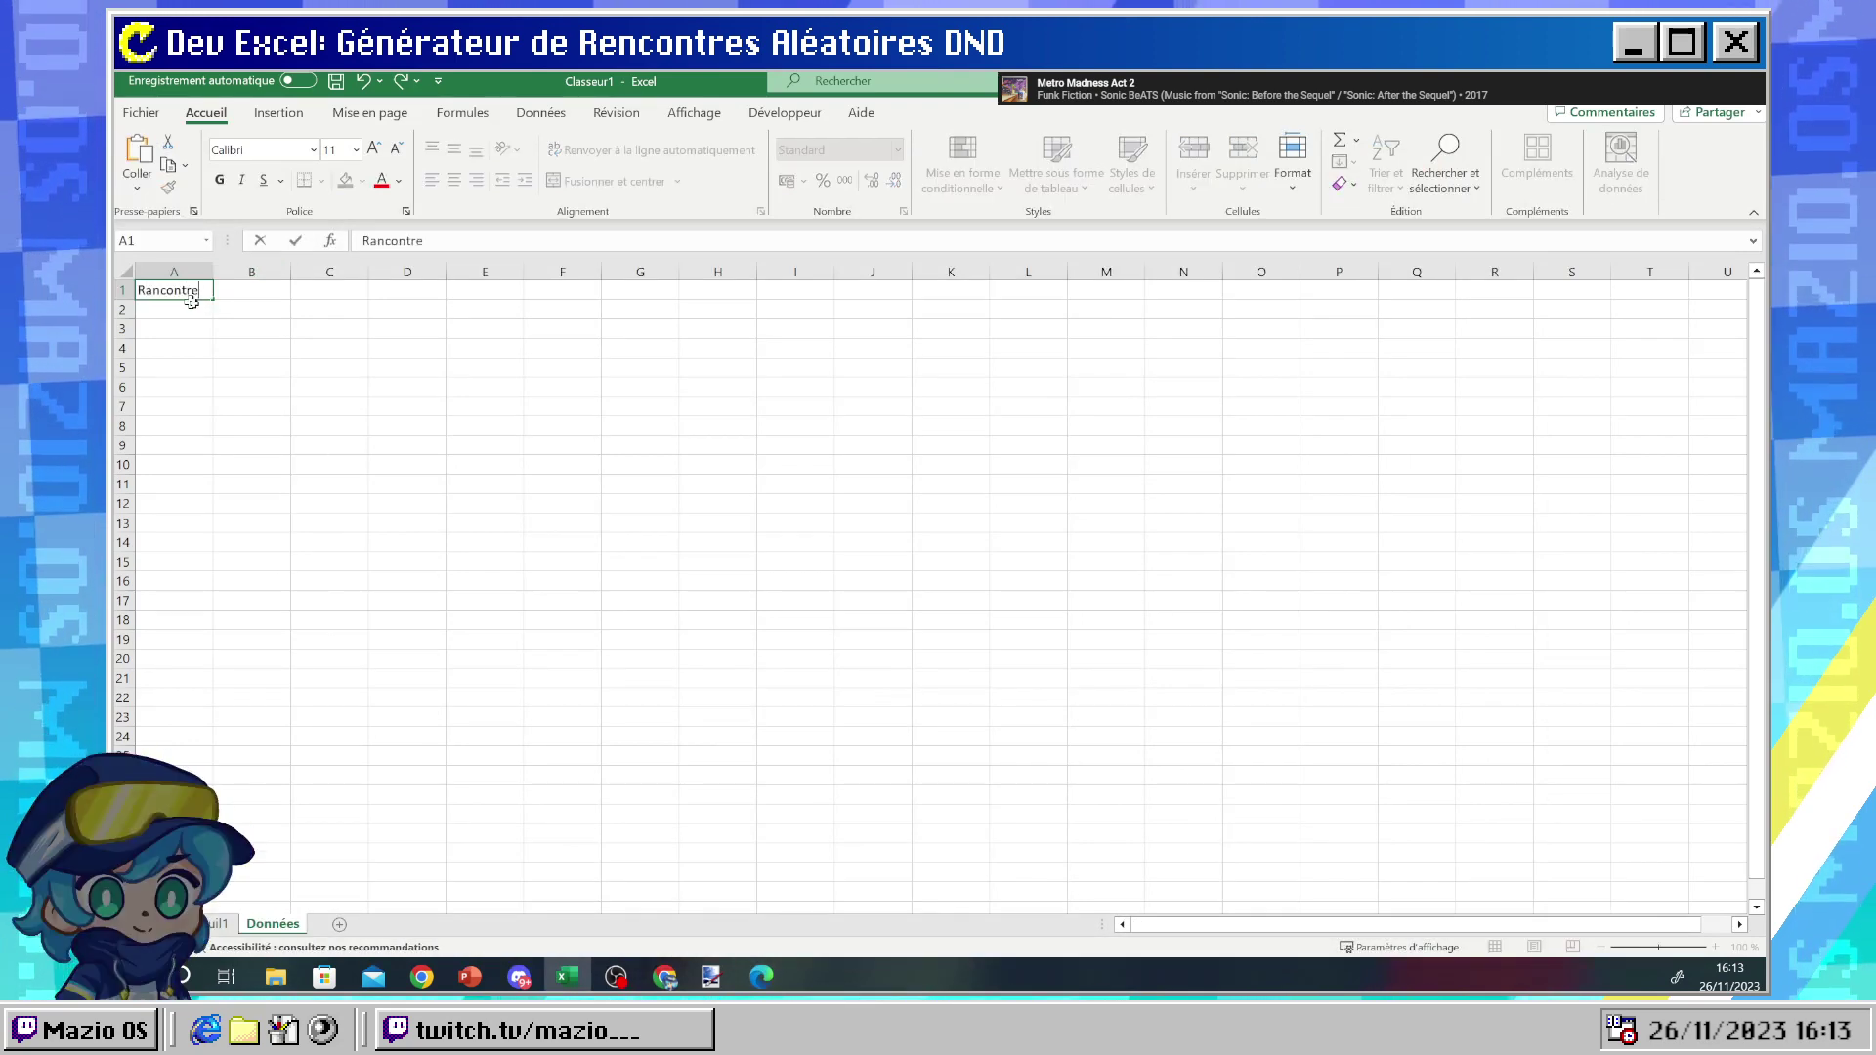
{"action": "left_click", "coordinate": [267, 366]}
{"action": "left_click_drag", "start_coordinate": [213, 271], "coordinate": [234, 270]}
{"action": "left_click", "coordinate": [185, 270]}
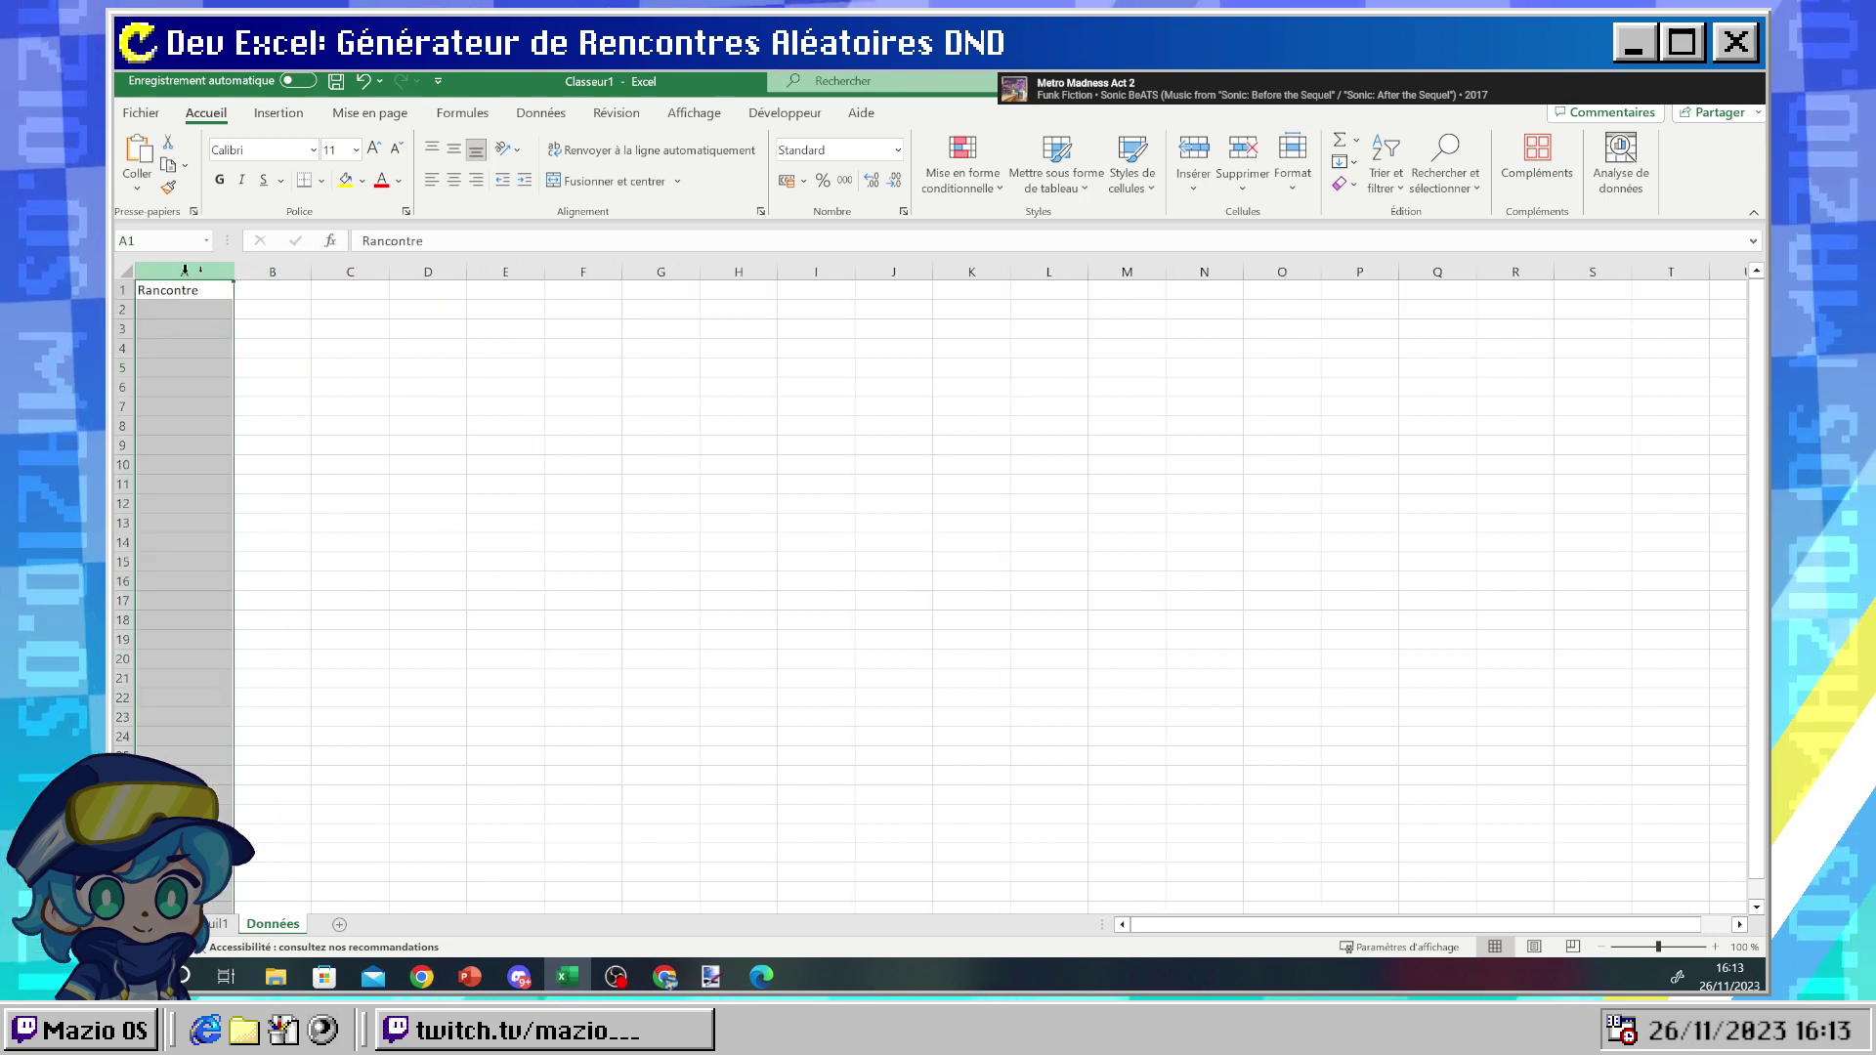
- Fill B1:D1 with the headers Lieu 1, Lieu 2 and Lieu 3
{"action": "left_click", "coordinate": [282, 290]}
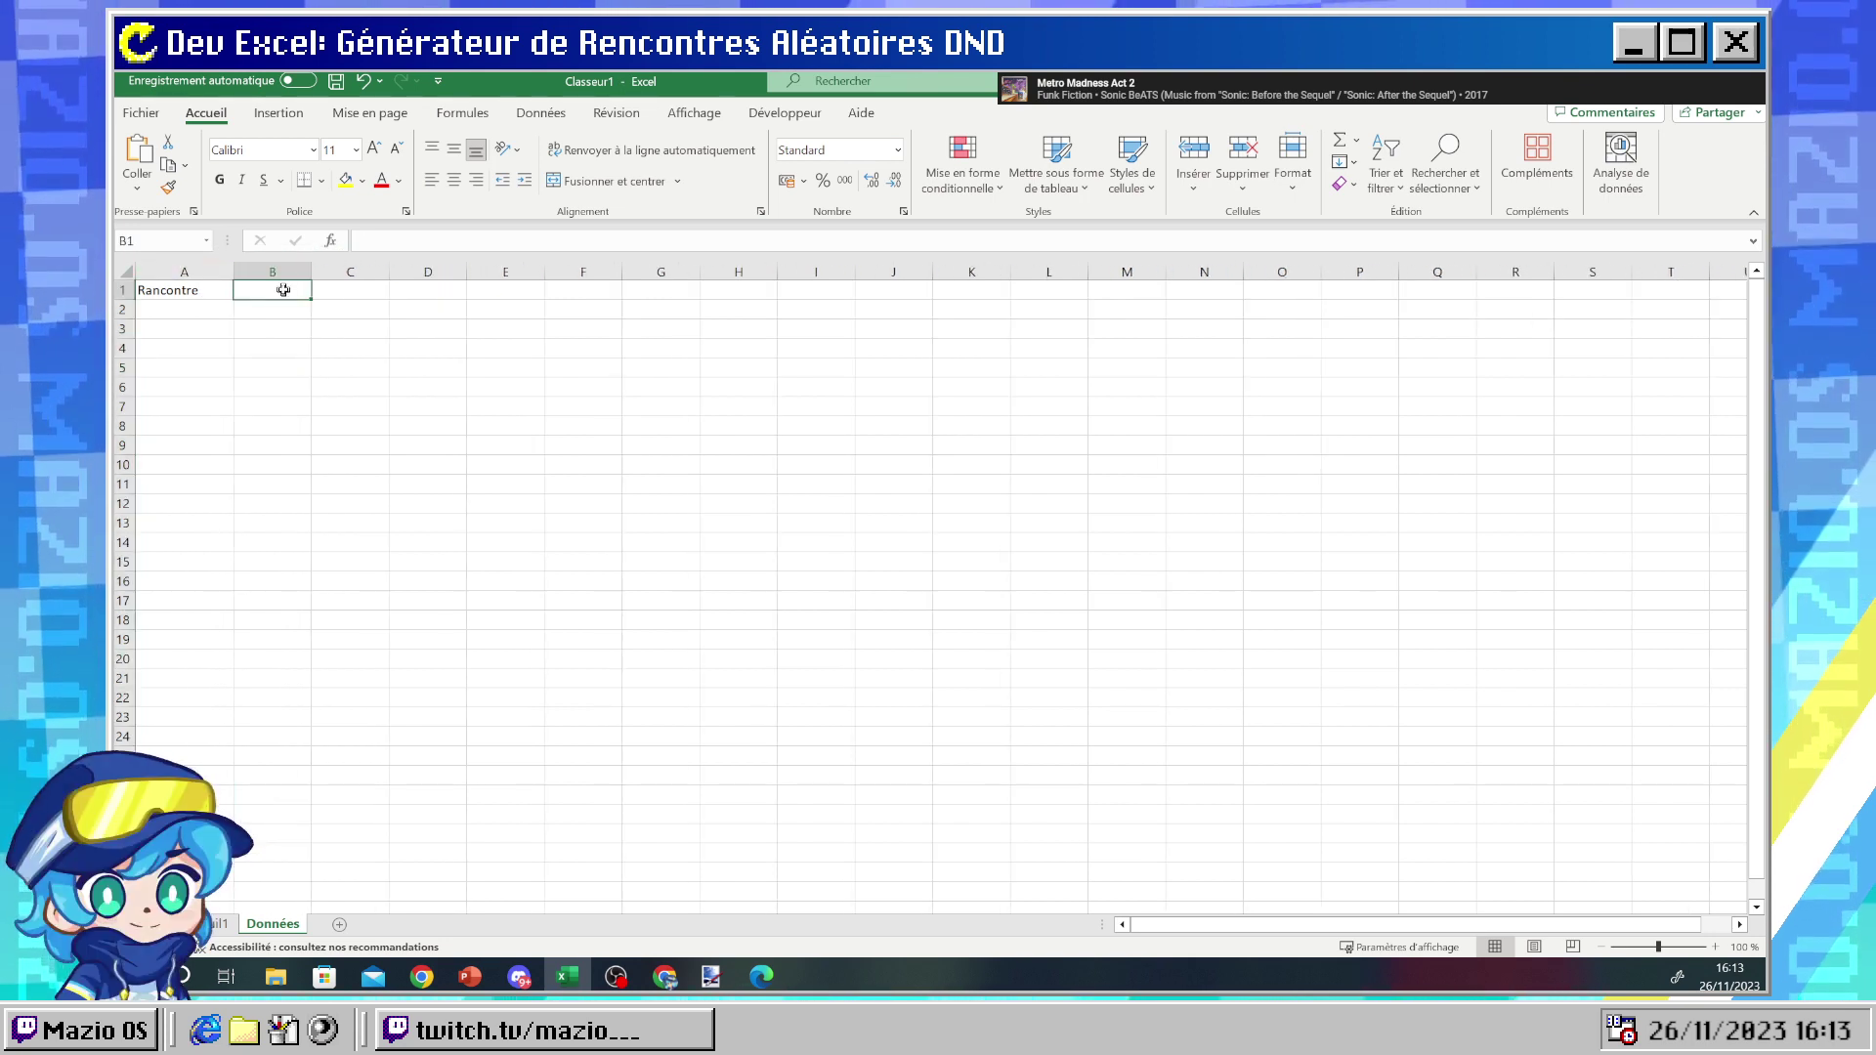
{"action": "type", "text": "Lieu"}
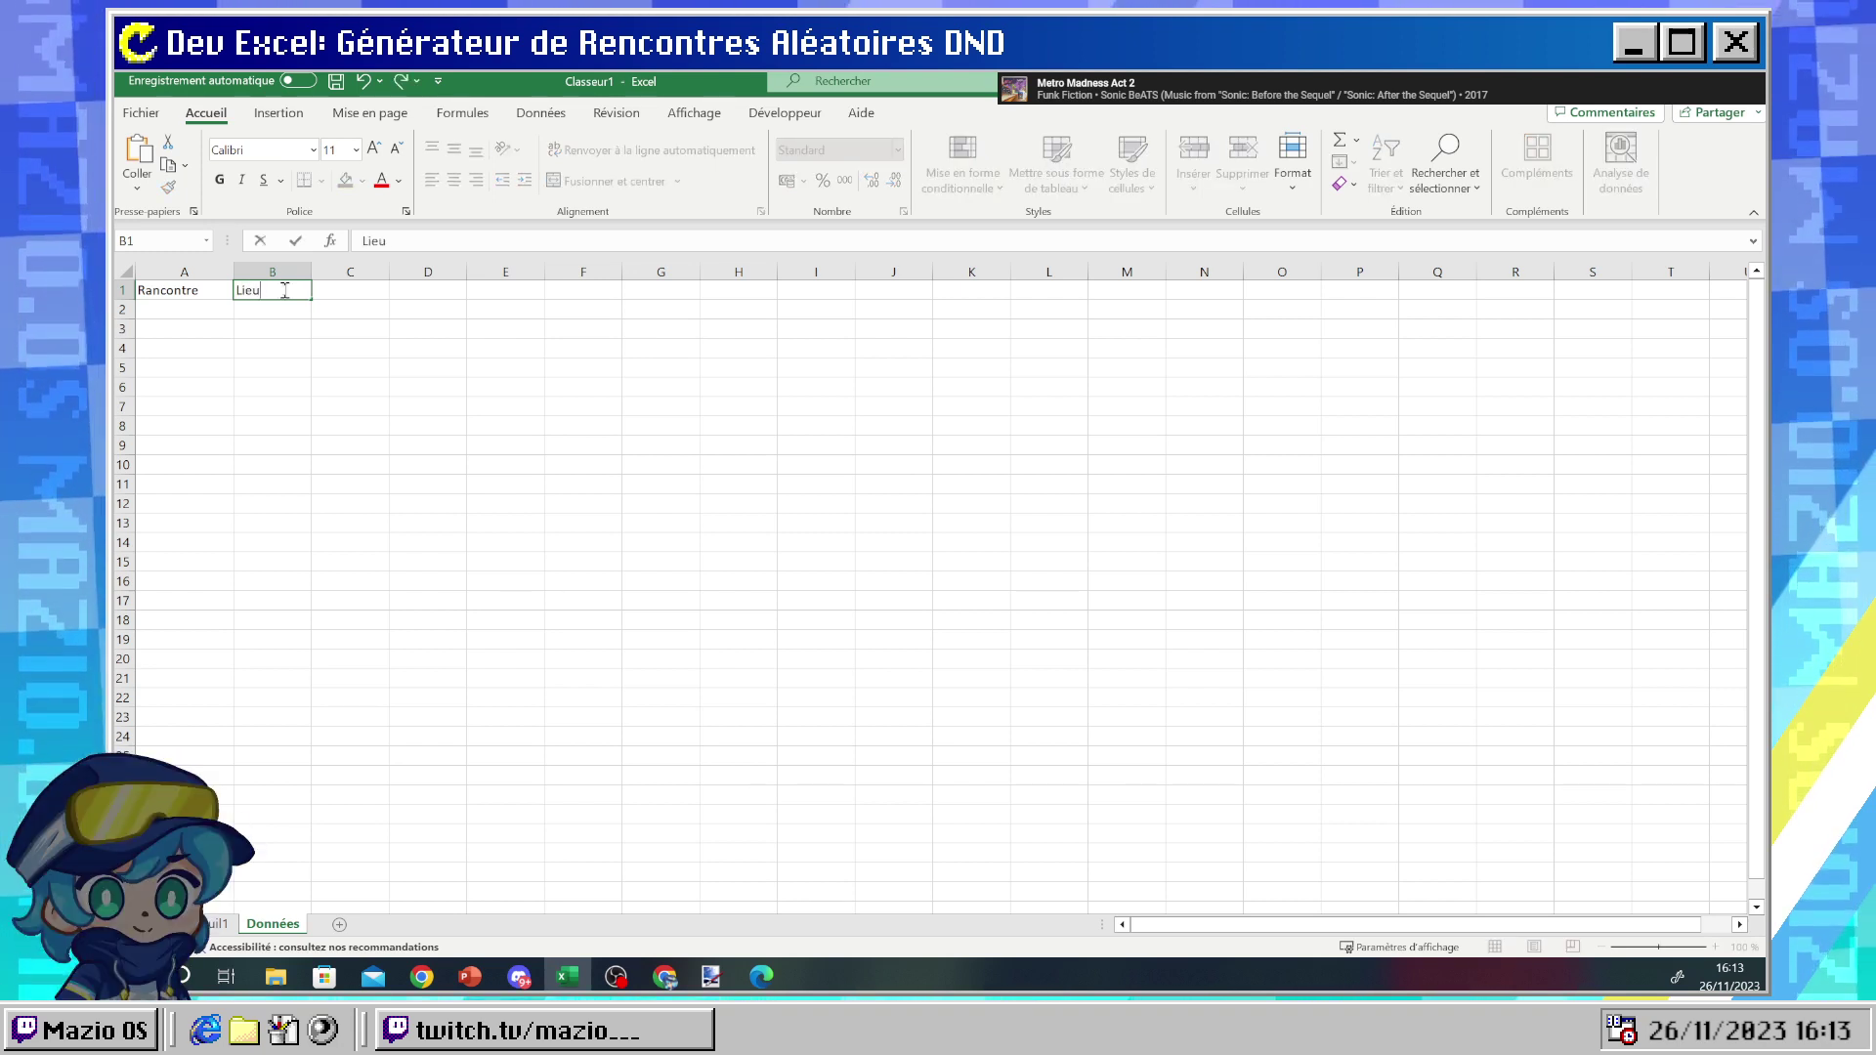
{"action": "type", "text": " 1"}
{"action": "key", "text": "Tab"}
{"action": "type", "text": "L"}
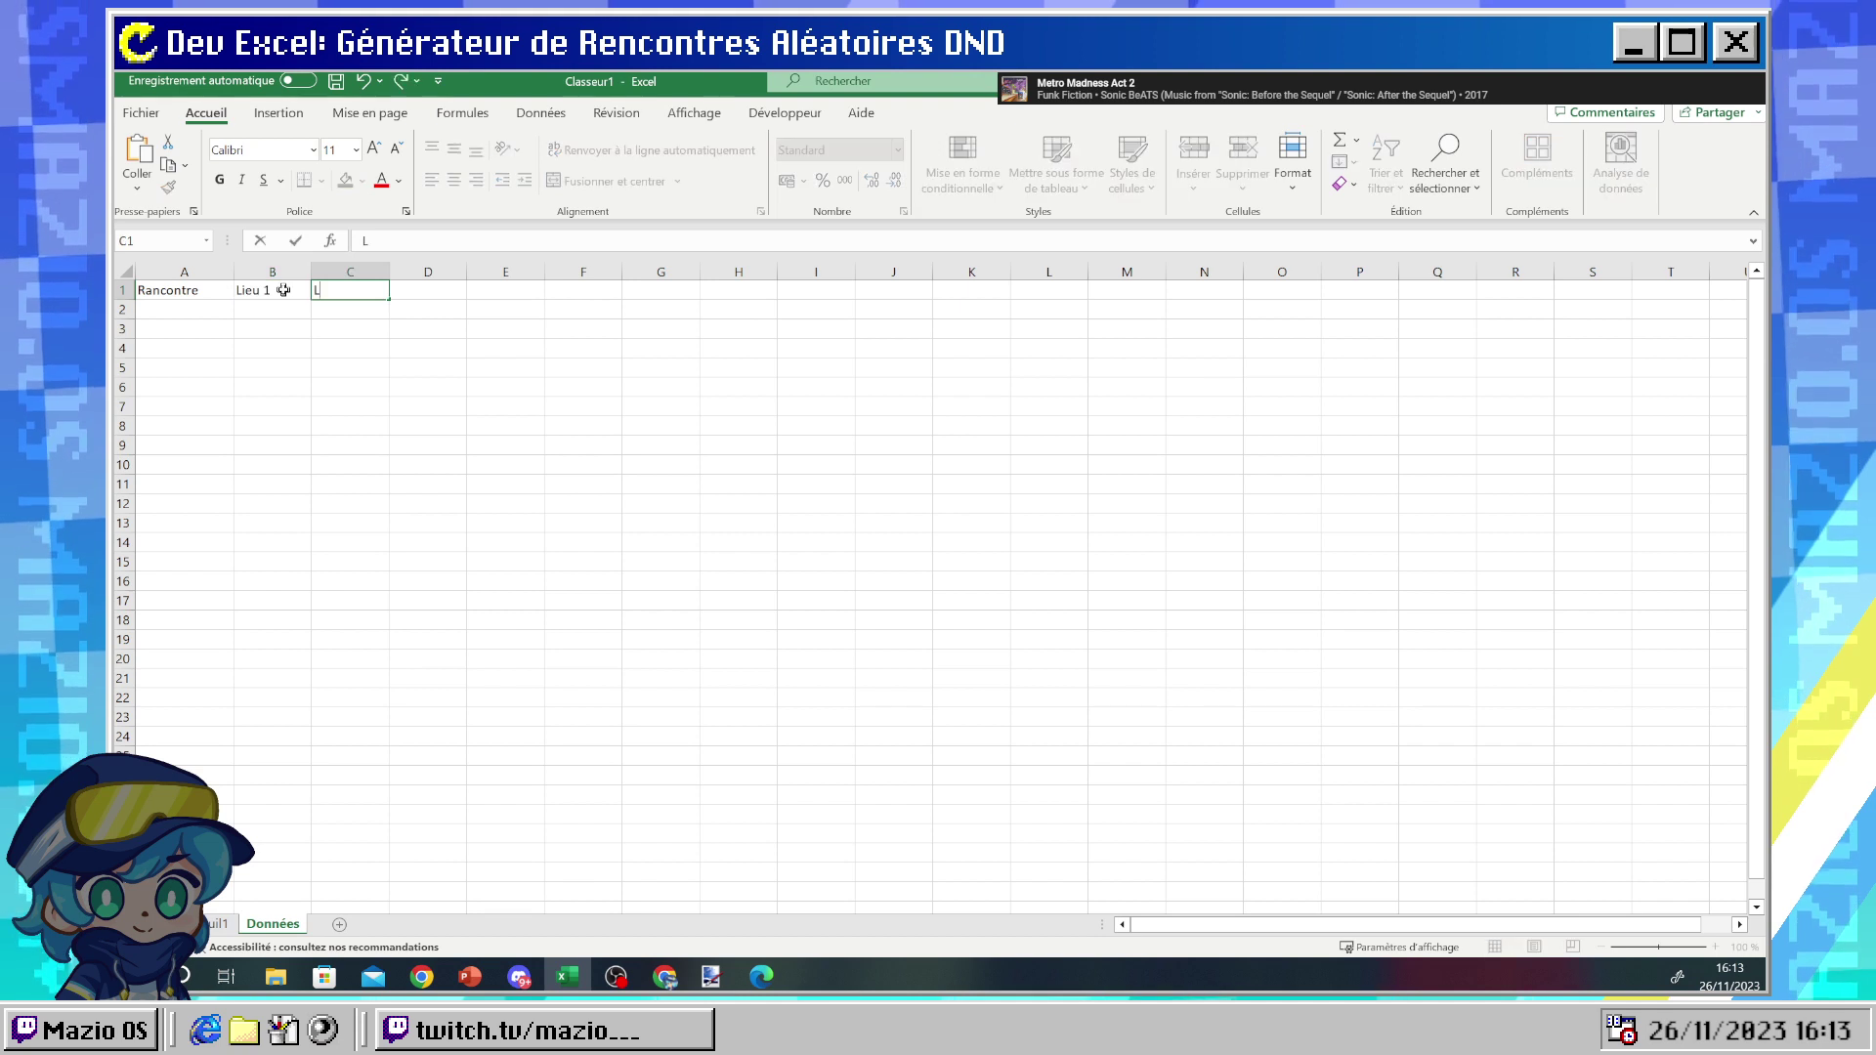
{"action": "type", "text": "ieu 2"}
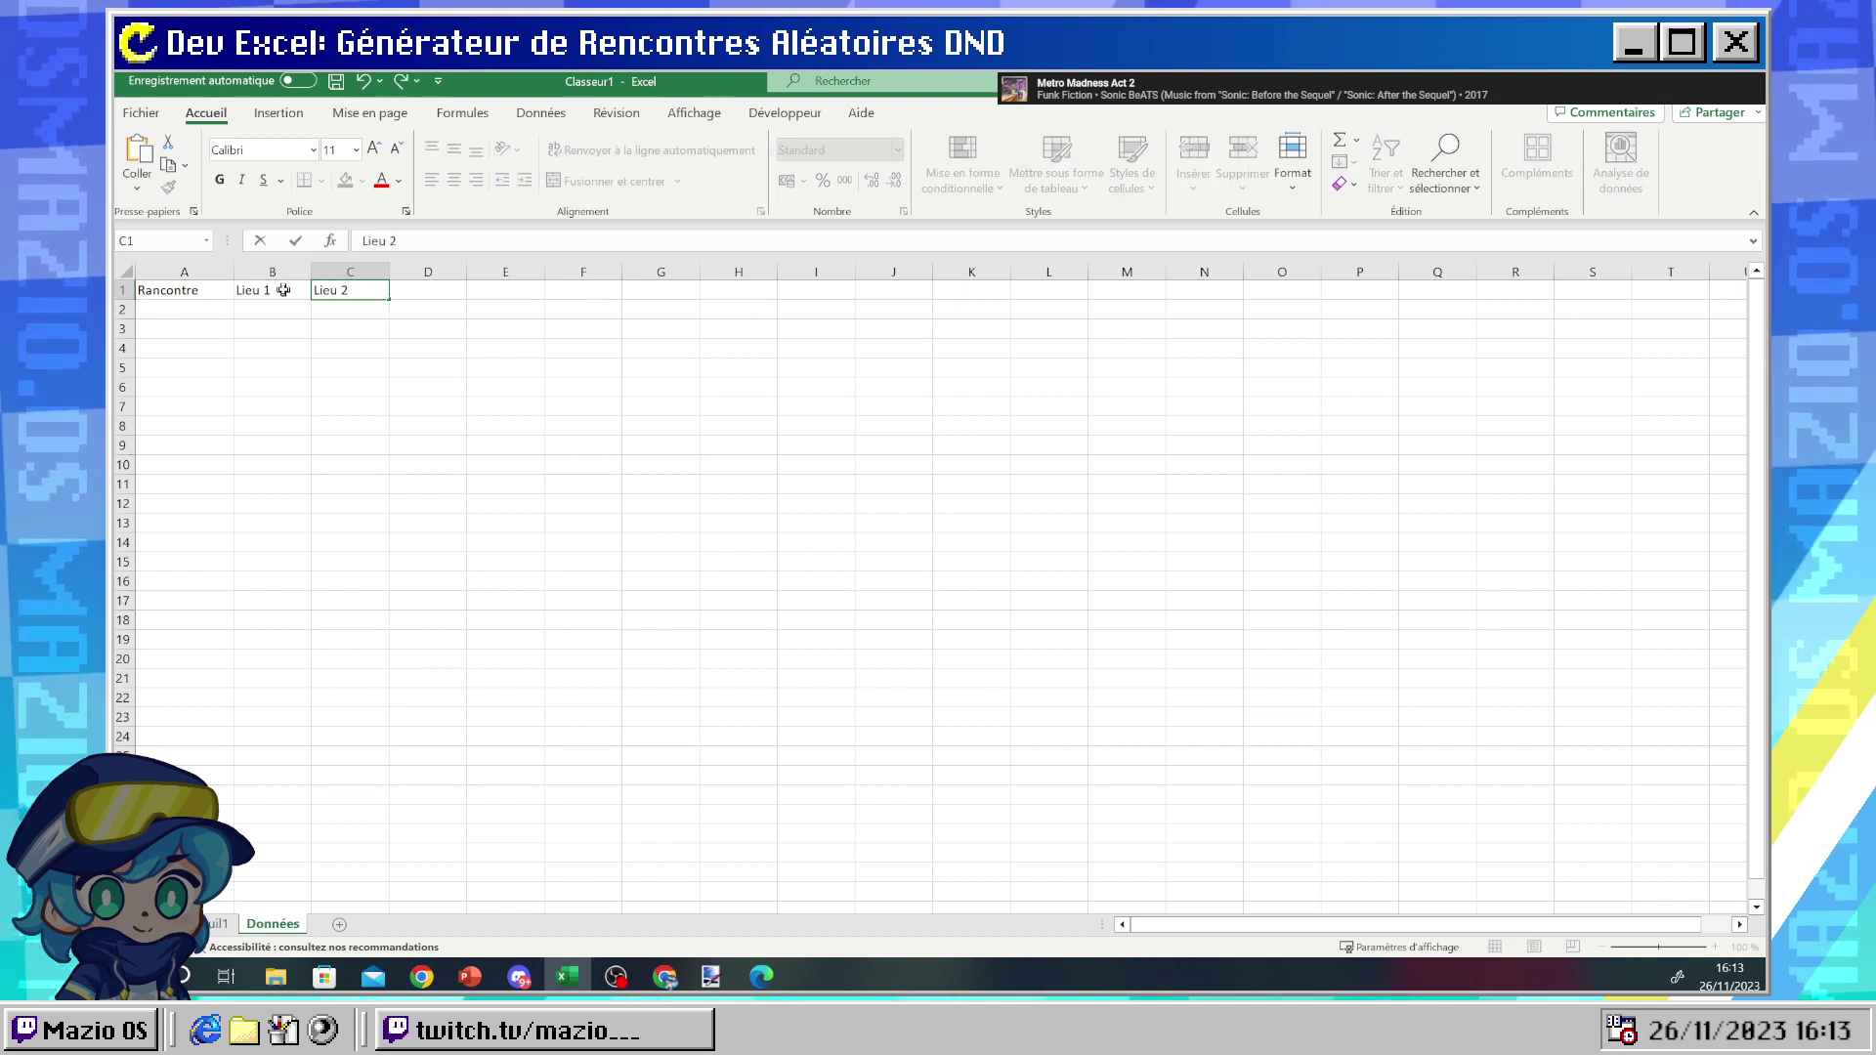
{"action": "key", "text": "Tab"}
{"action": "type", "text": "Lie"}
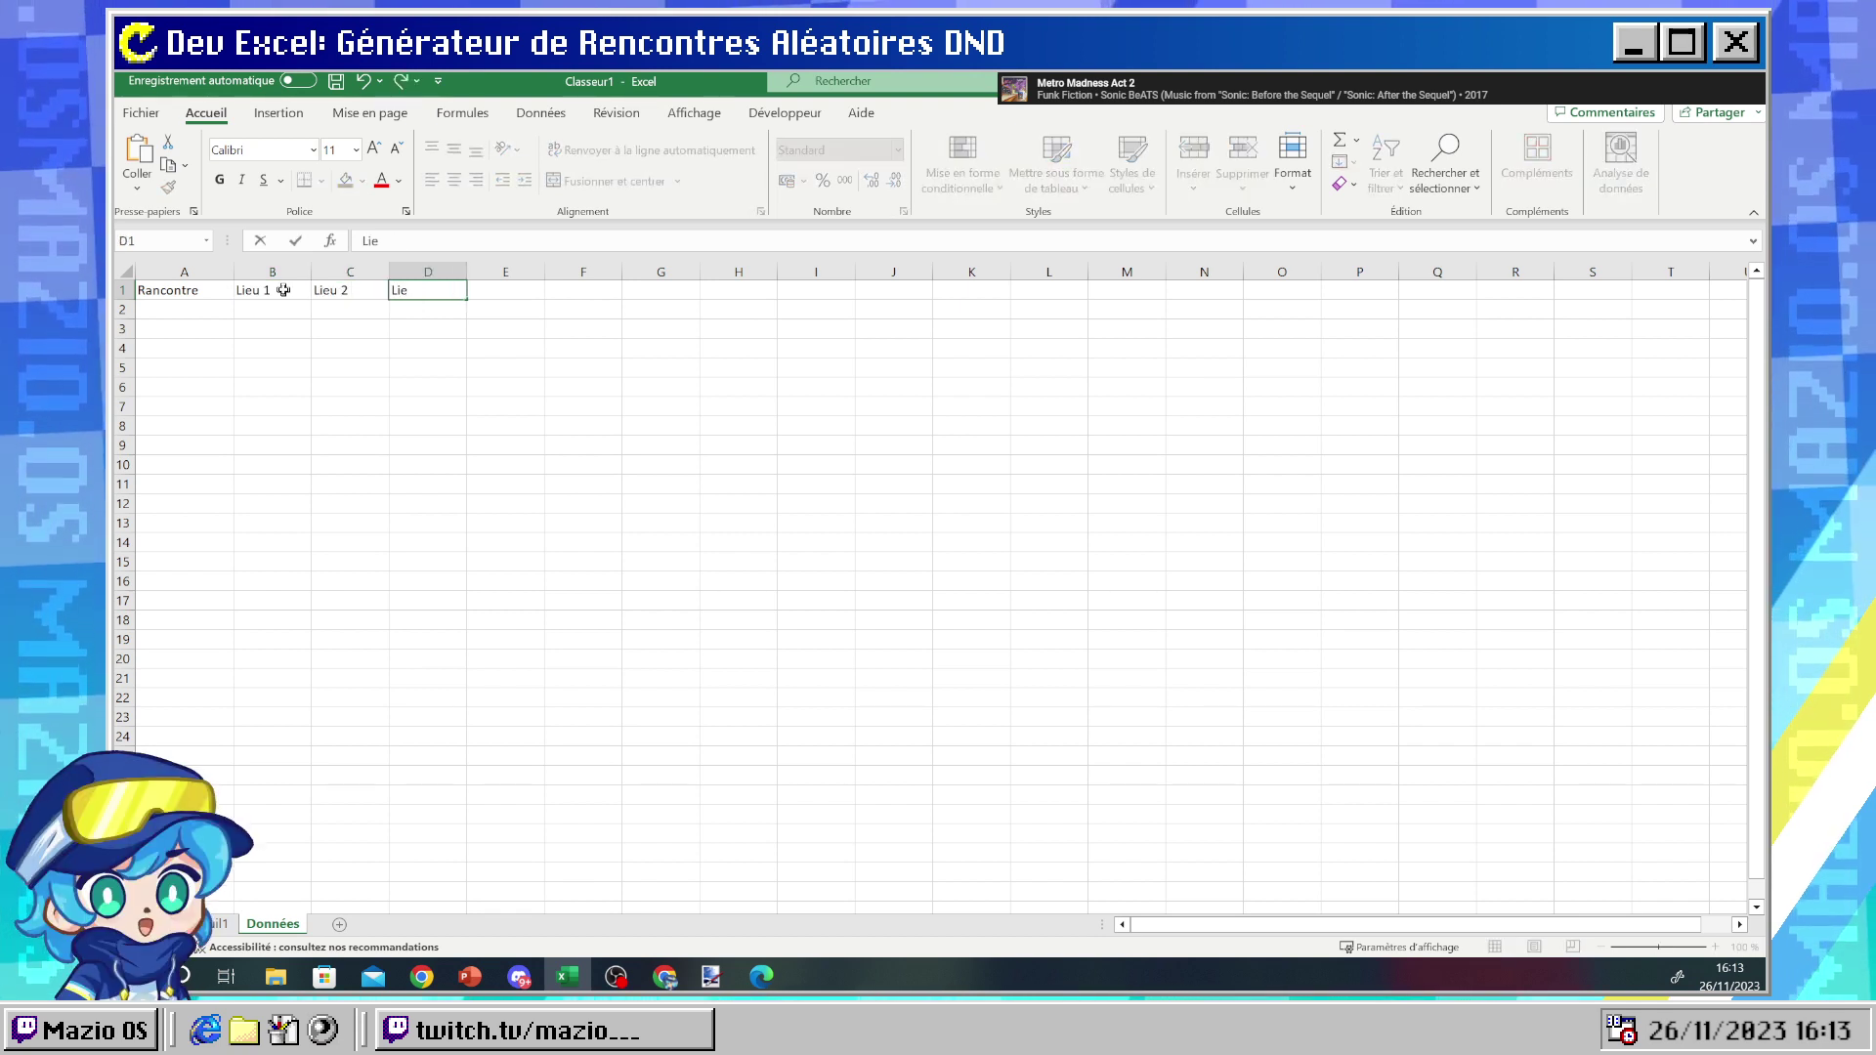
{"action": "type", "text": "r"}
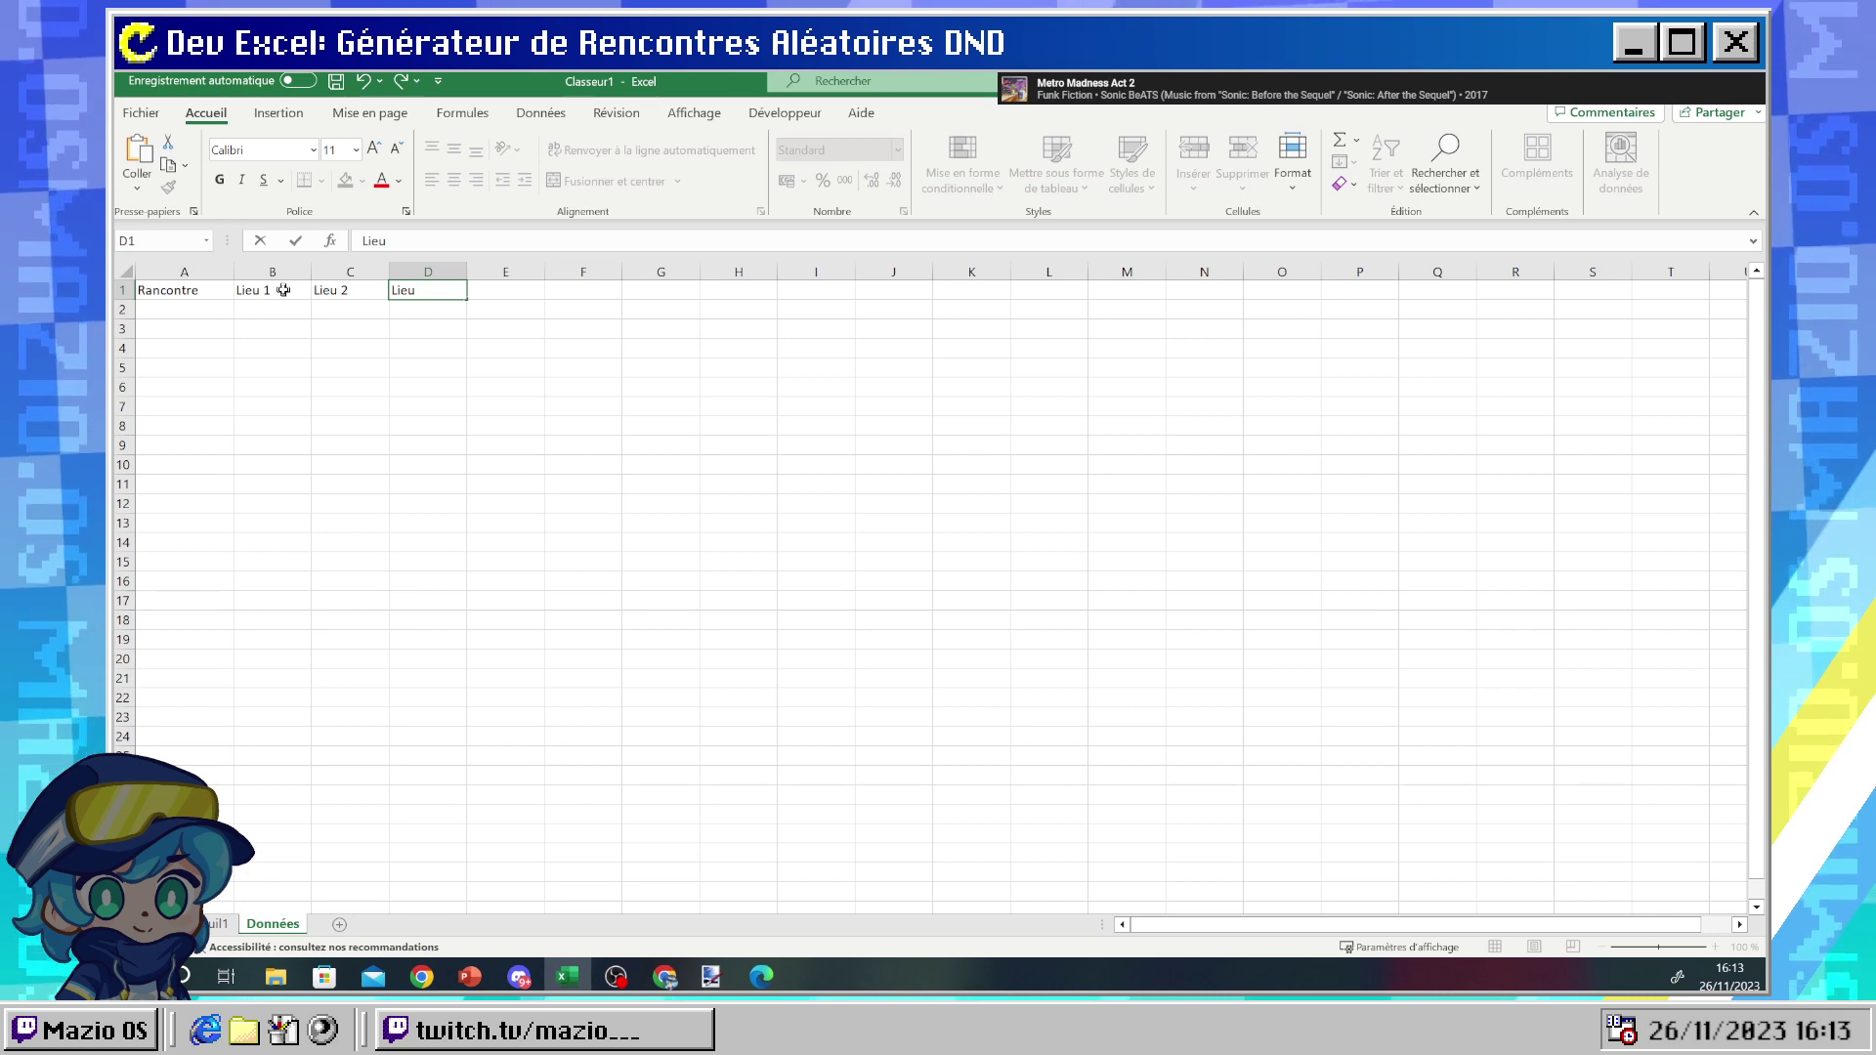
{"action": "type", "text": " 3"}
{"action": "left_click", "coordinate": [496, 381]}
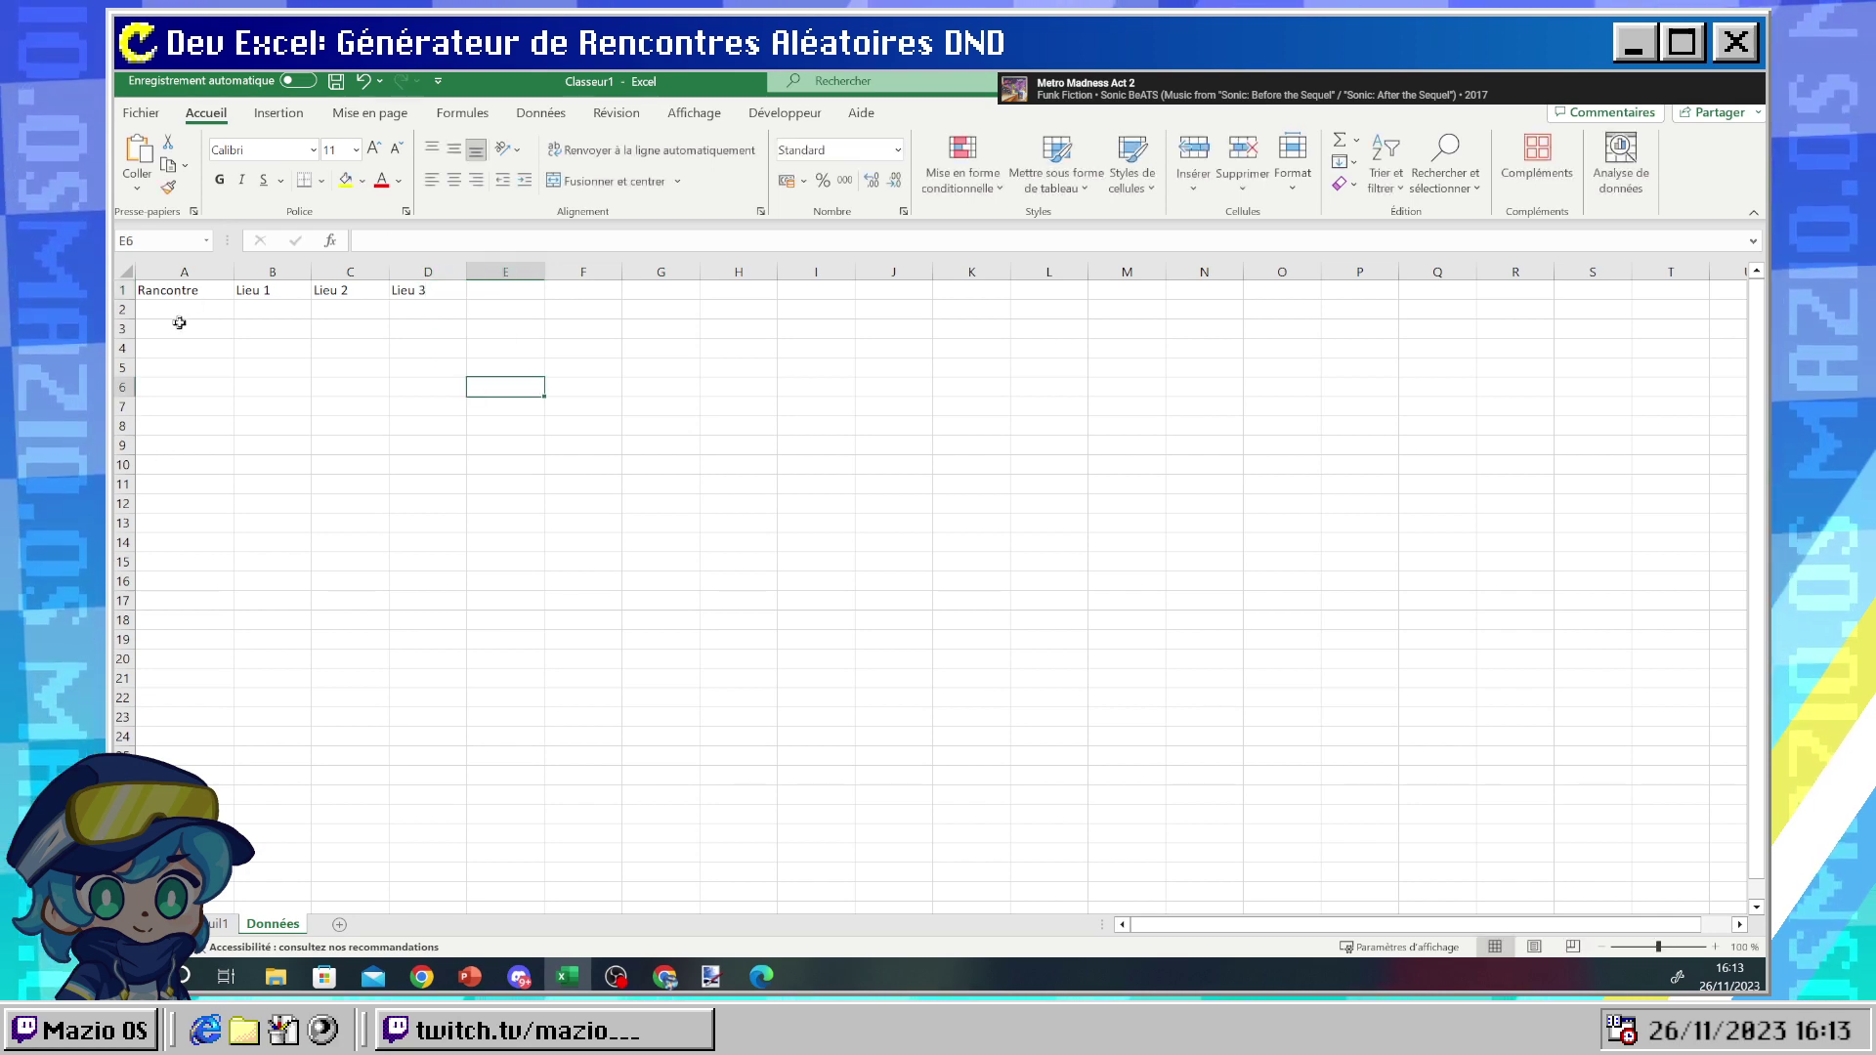
{"action": "left_click", "coordinate": [180, 323]}
{"action": "left_click", "coordinate": [187, 316]}
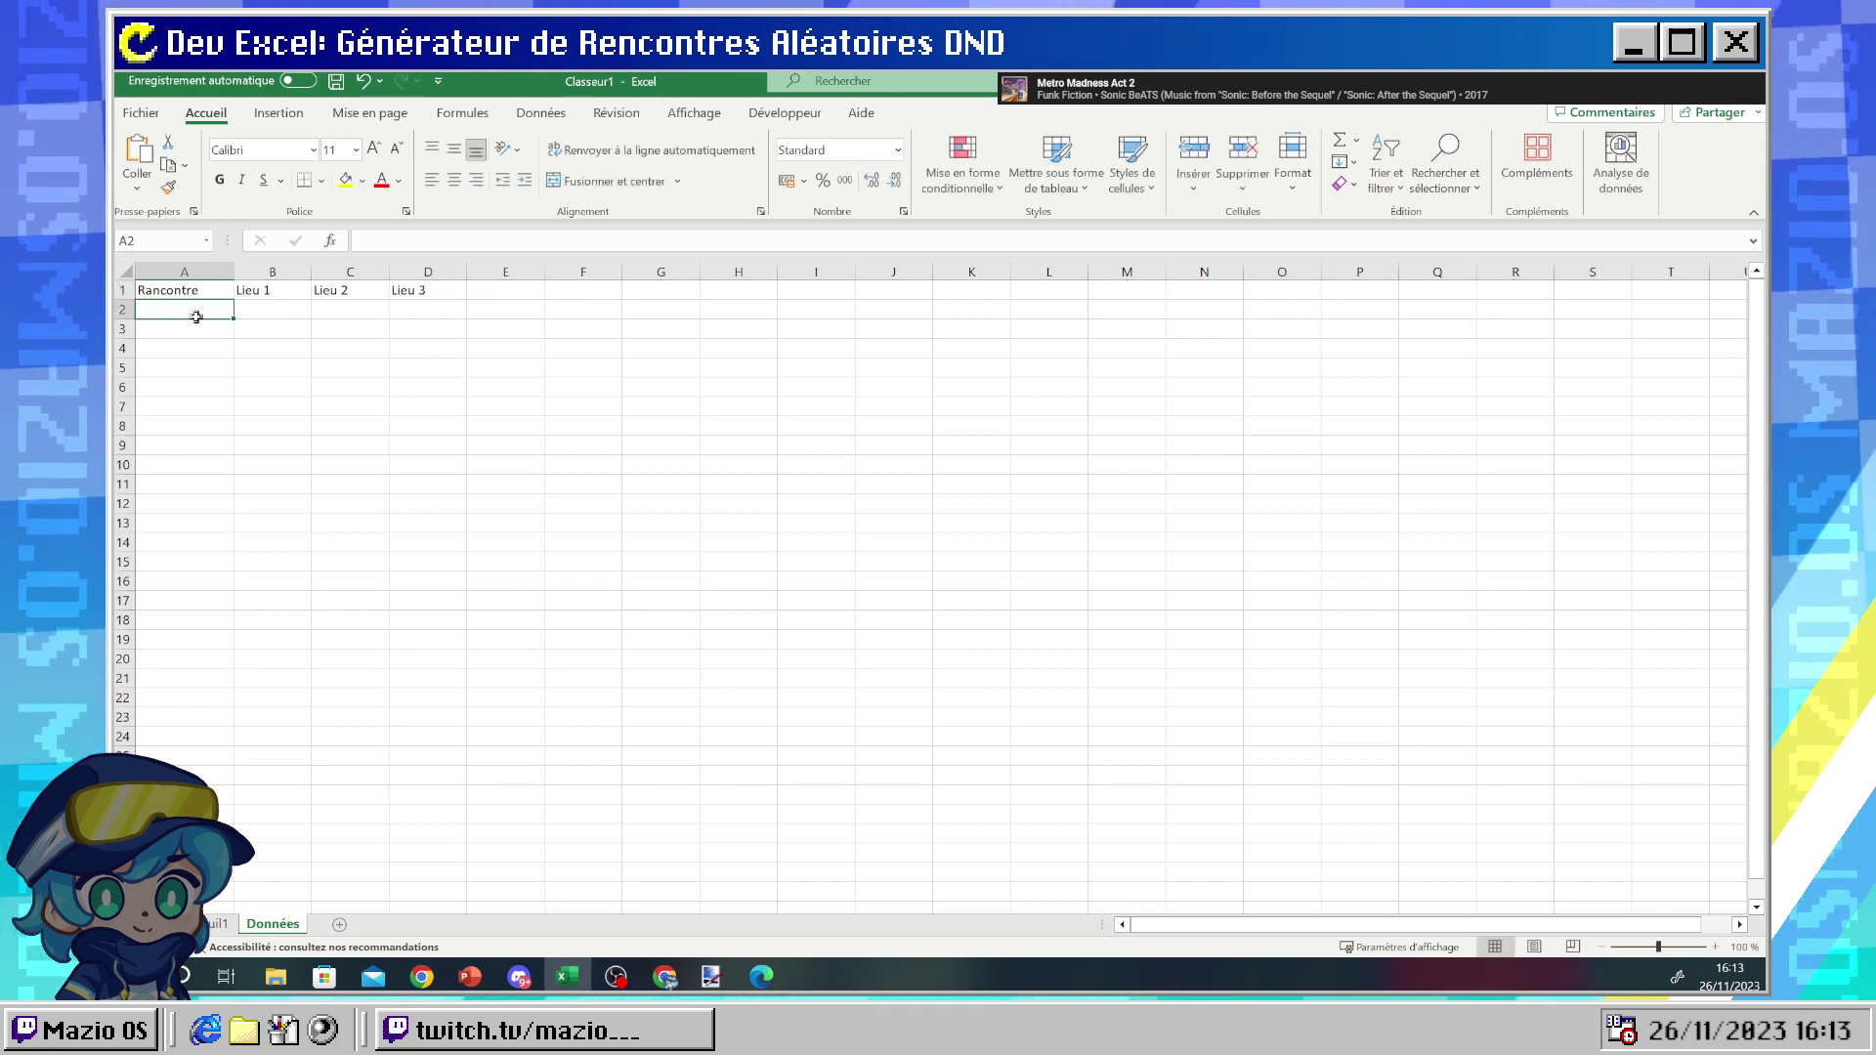
- Enter Monstre 1, Monstre 2 and Monstre 3 in A2:A4
{"action": "type", "text": "Monst"}
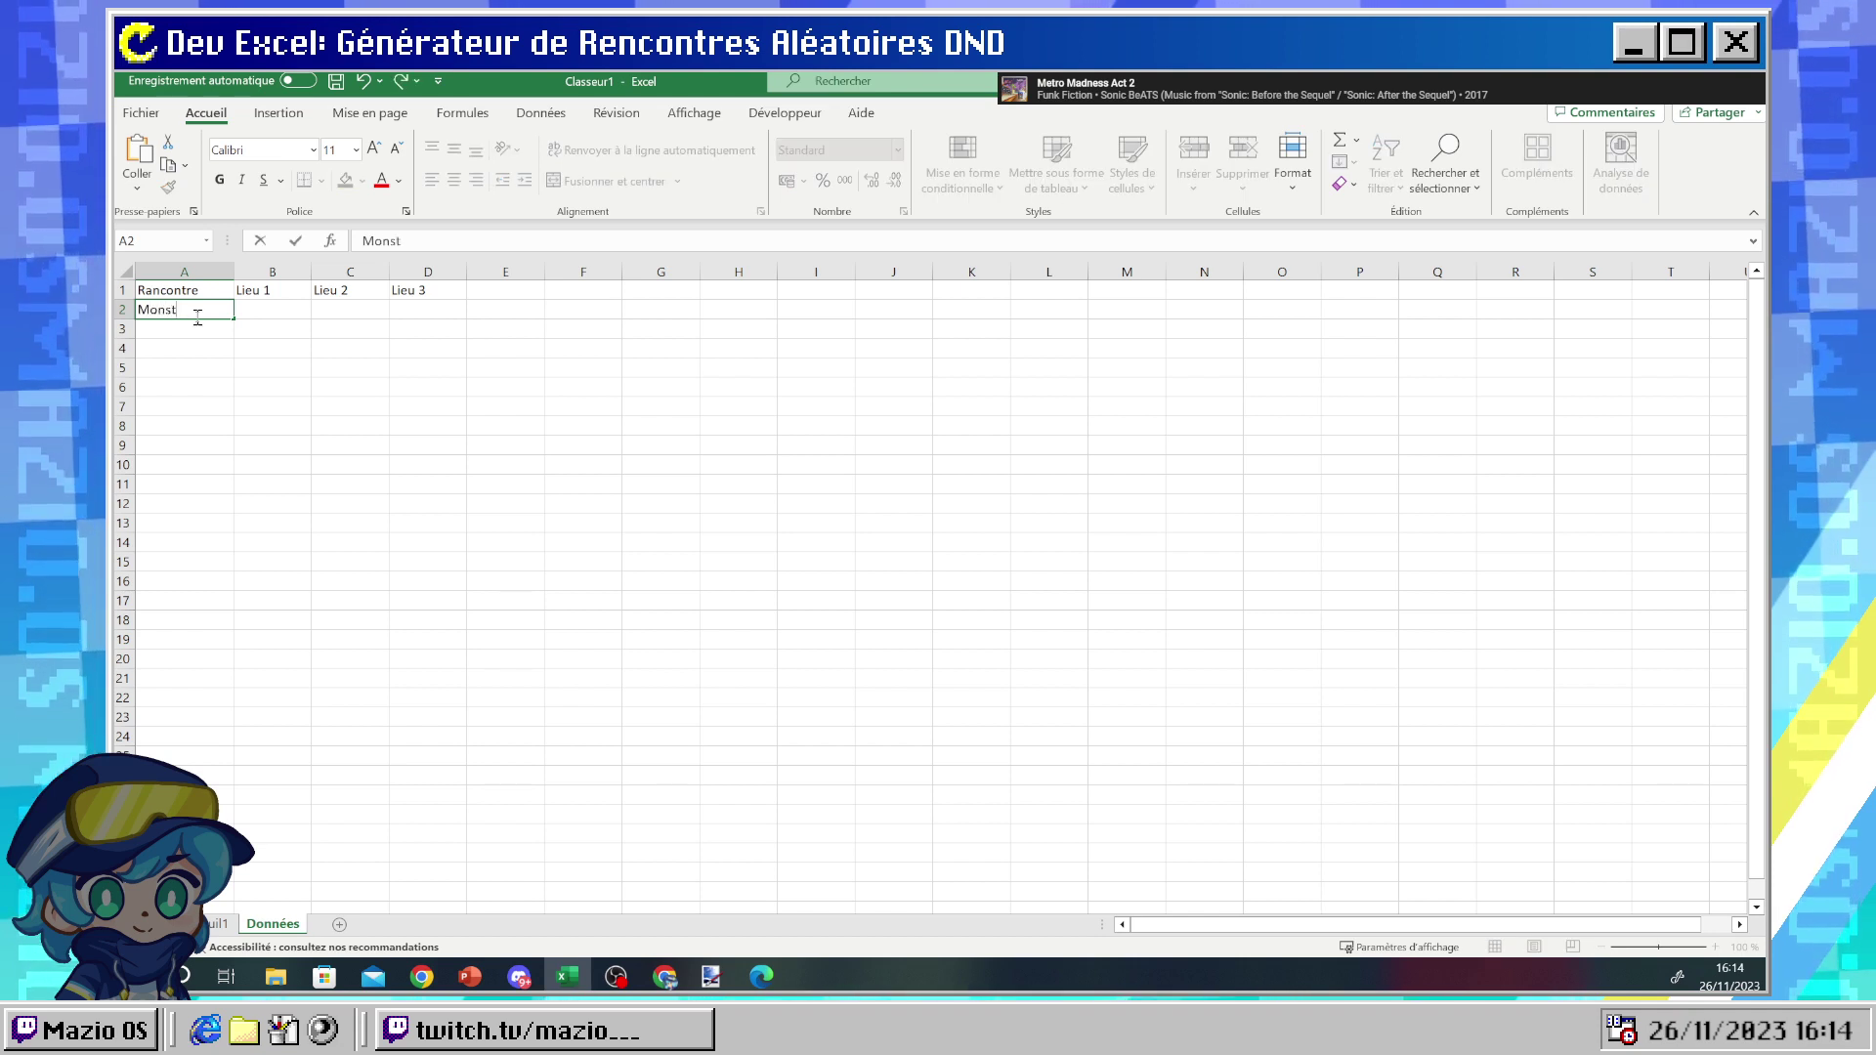
{"action": "type", "text": "re"}
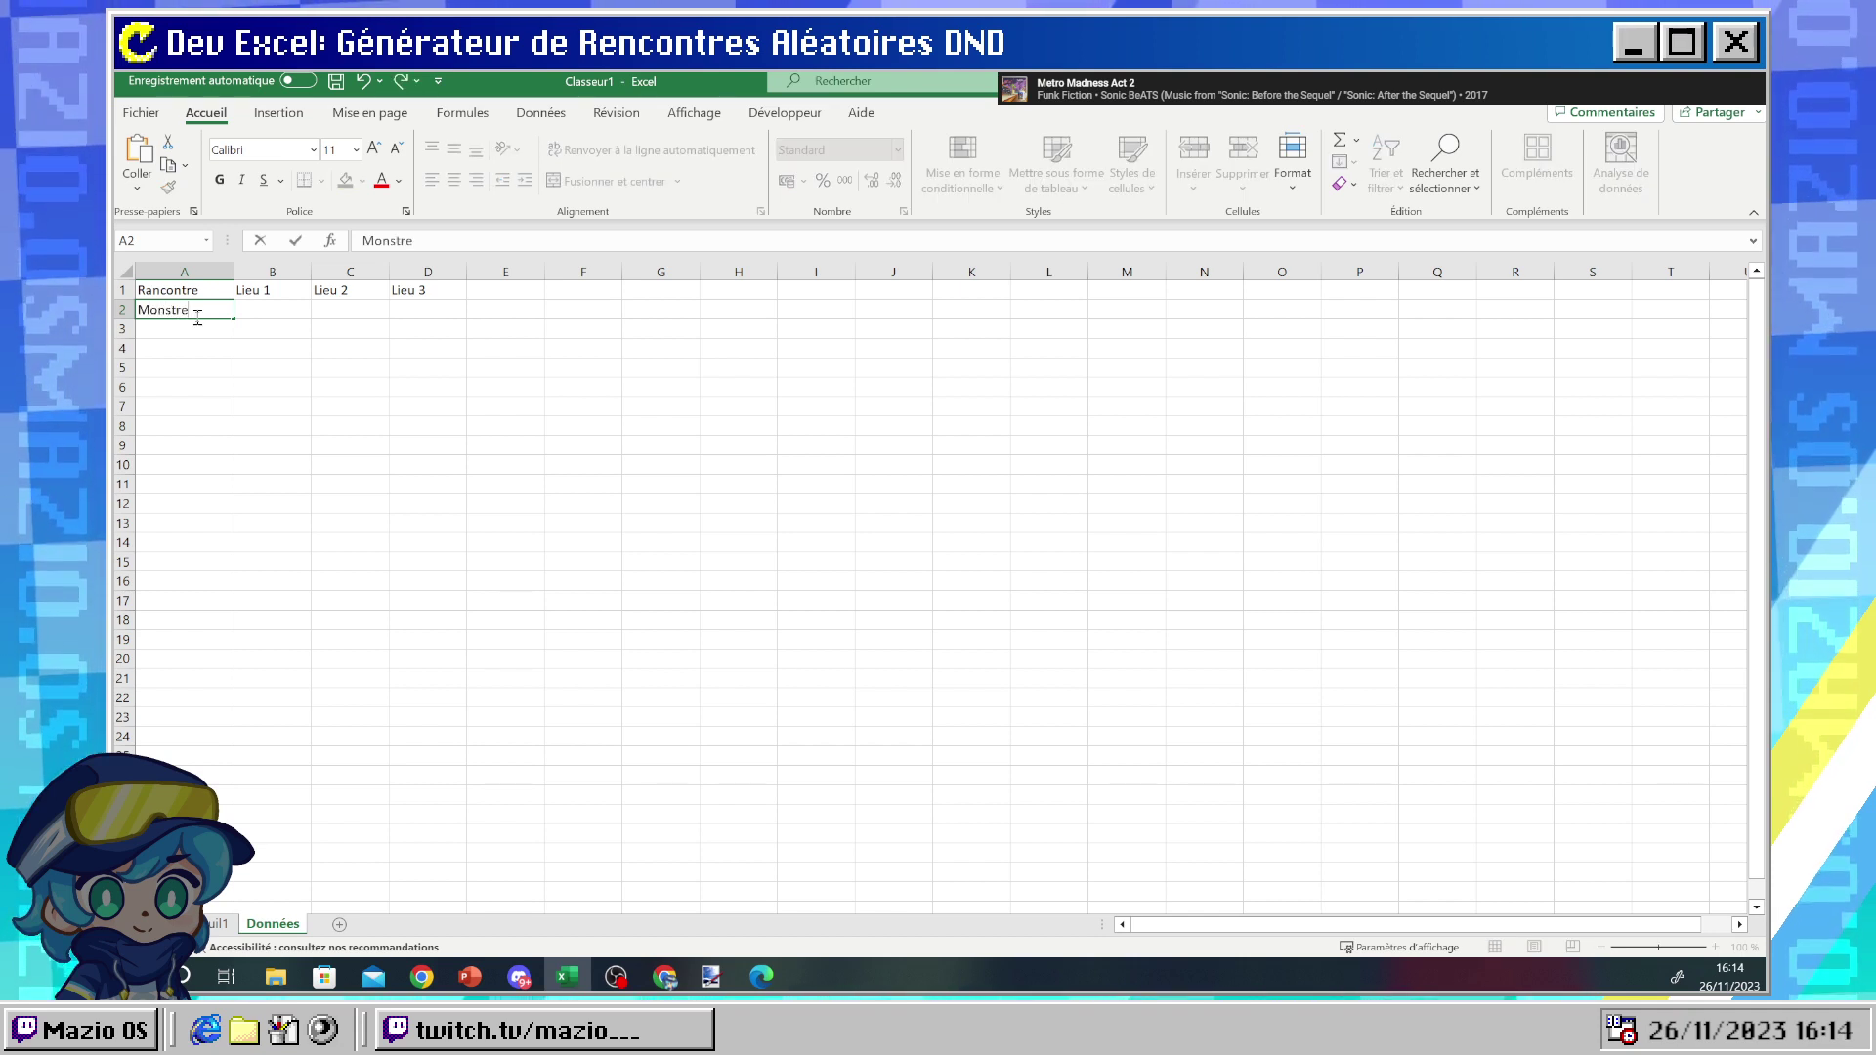
{"action": "type", "text": " 1"}
{"action": "key", "text": "Return"}
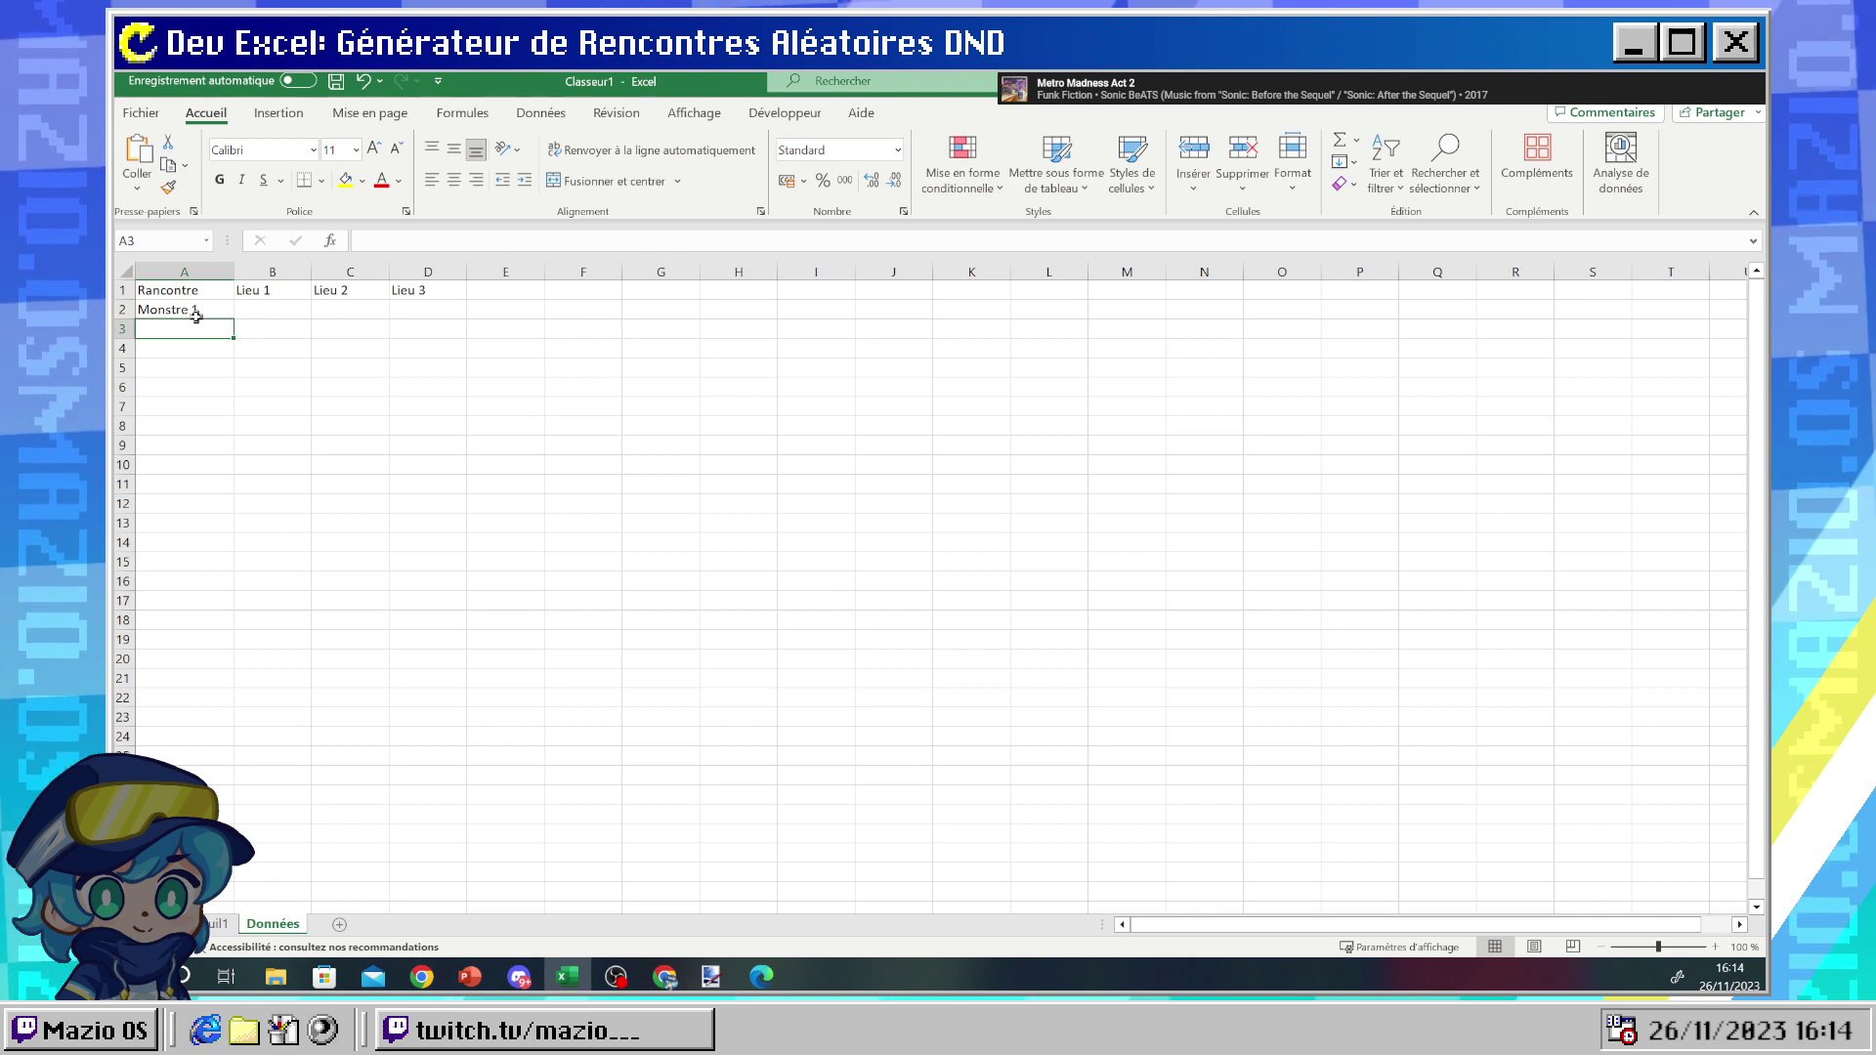
{"action": "type", "text": "Monstre 2"}
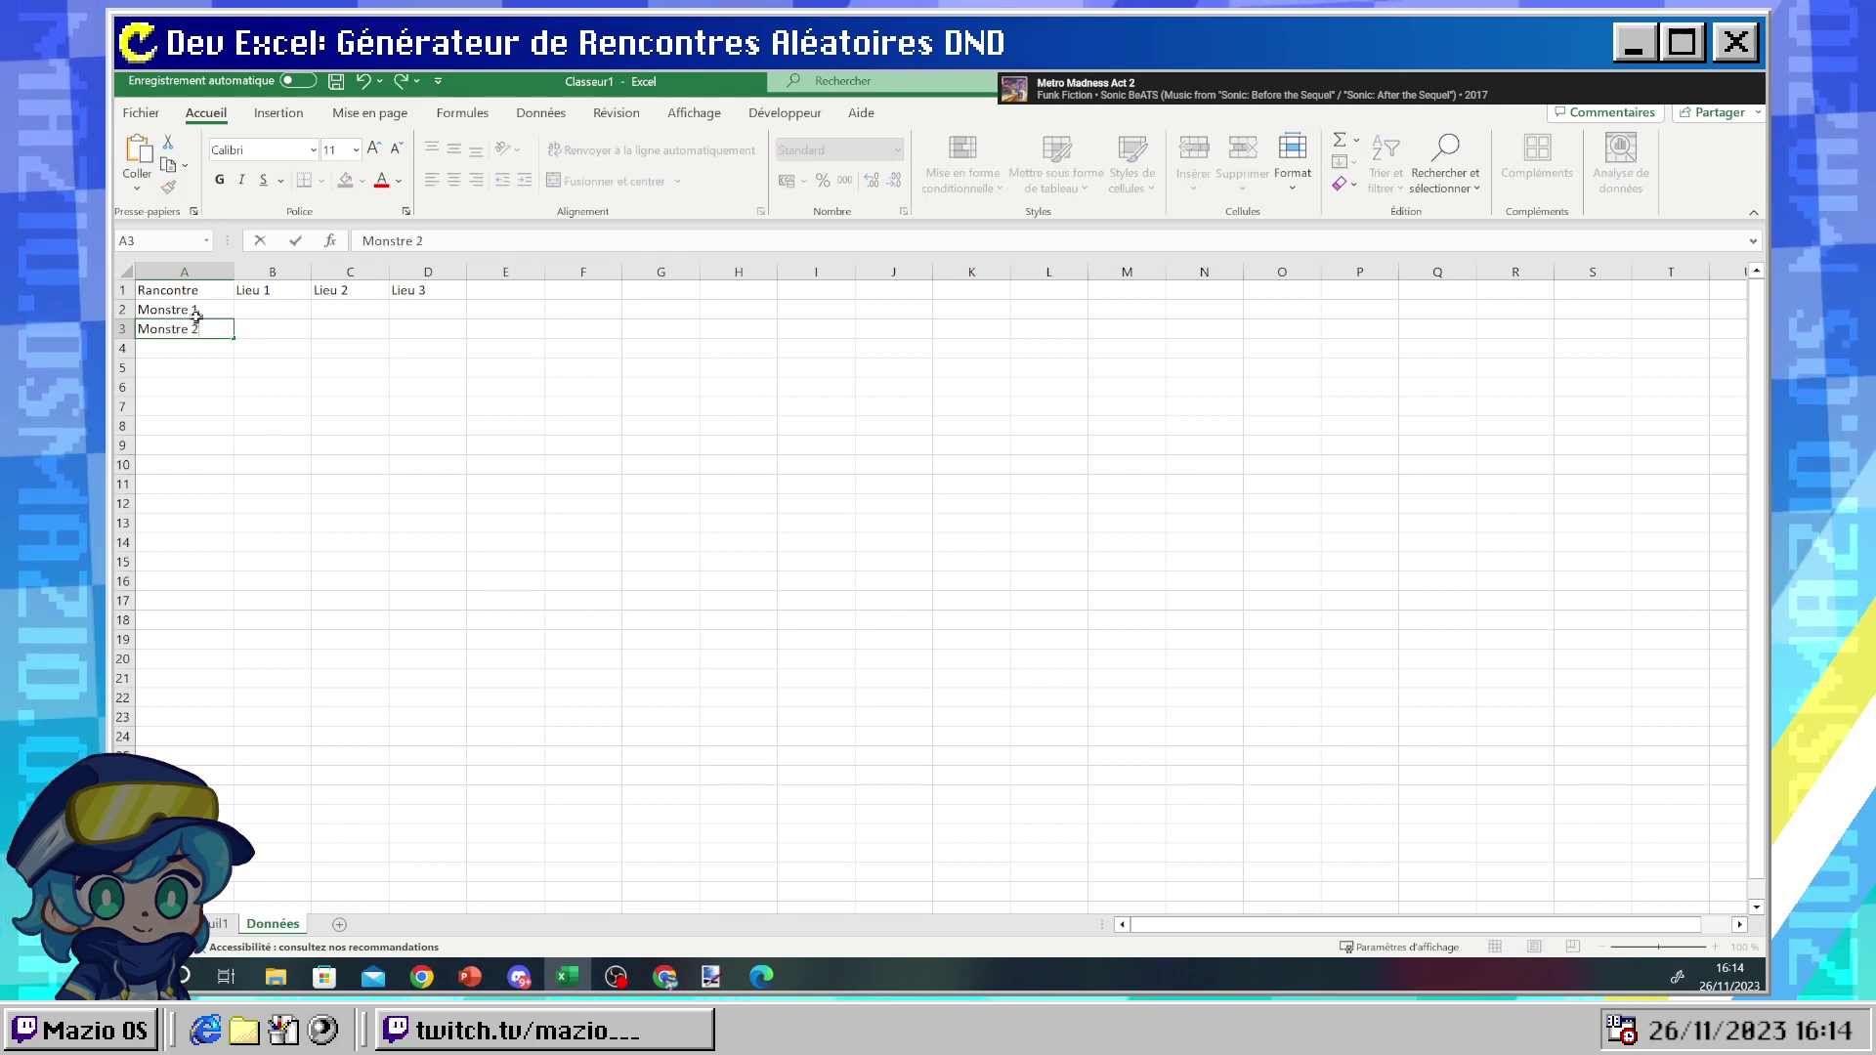
{"action": "key", "text": "Return"}
{"action": "type", "text": "Monstr"}
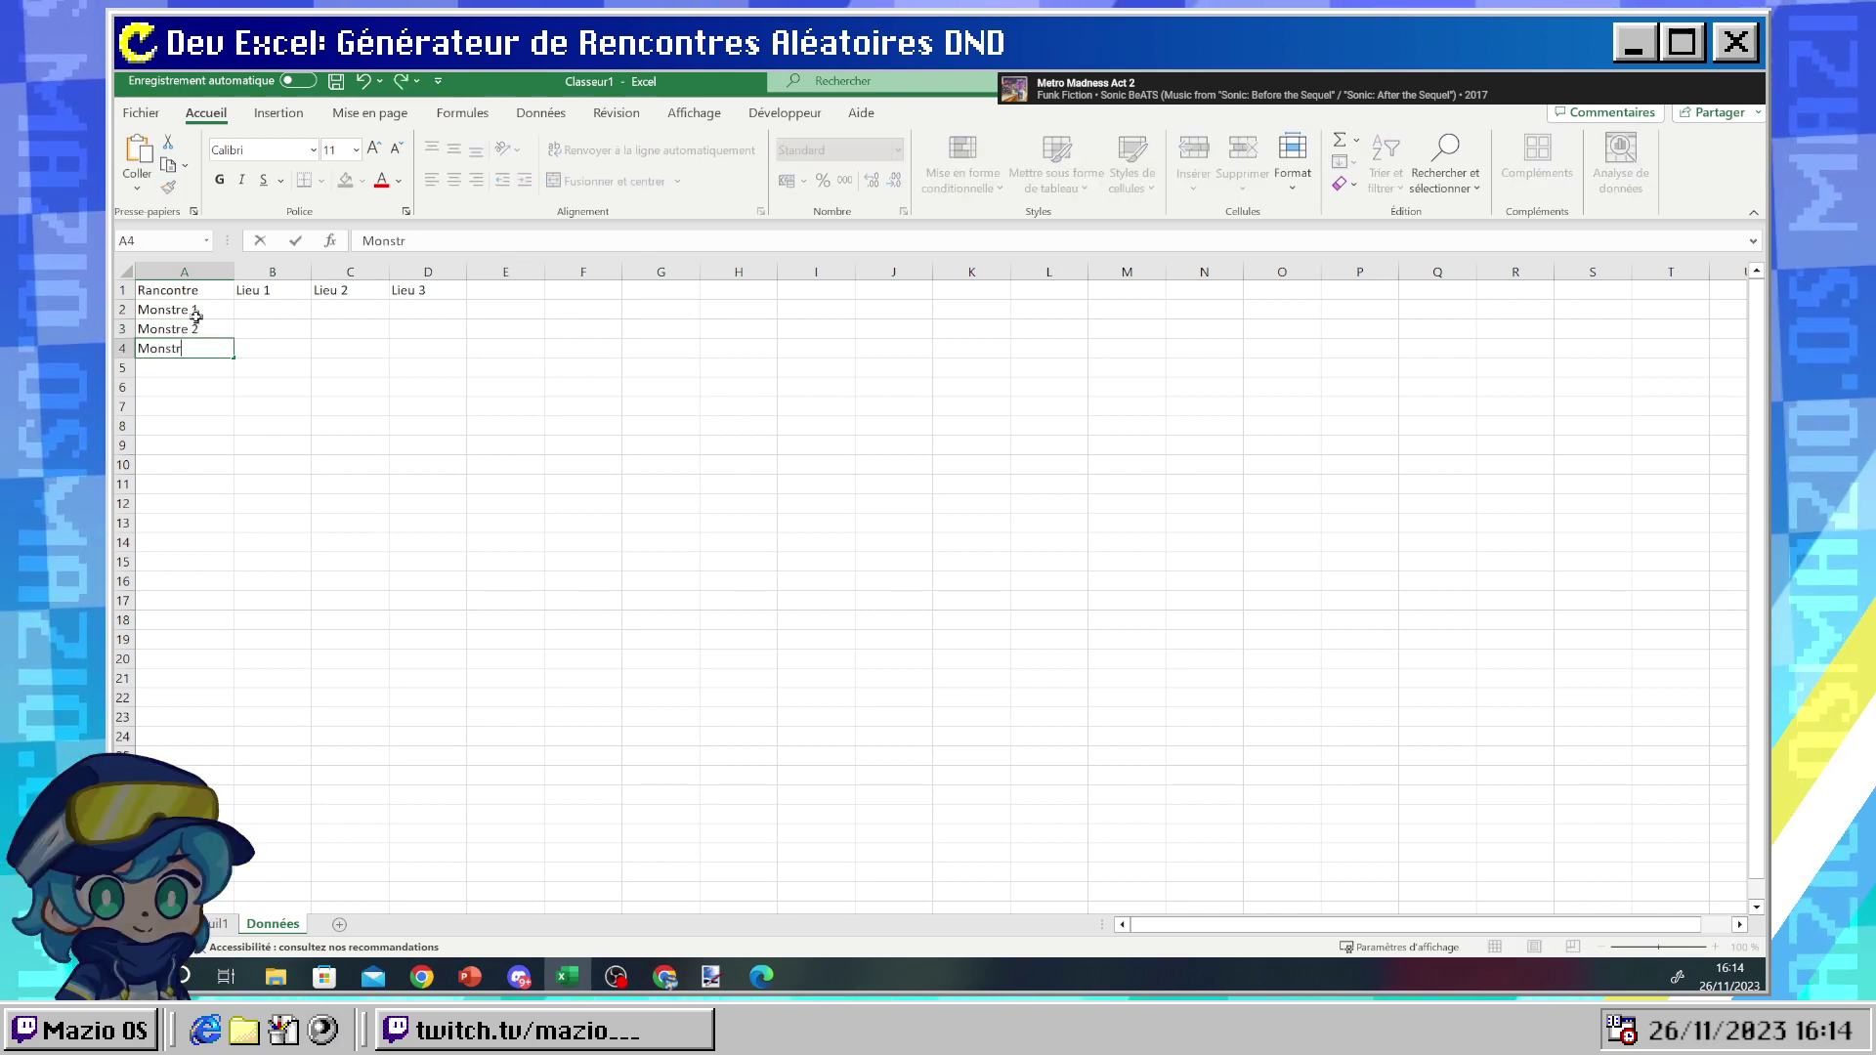
{"action": "type", "text": "e 3"}
{"action": "key", "text": "Return"}
- Enter Trésor 1, Trésor 2 and Trésor 3 in A5:A7, correcting the Trésore 3 typo
{"action": "type", "text": "Tréso"}
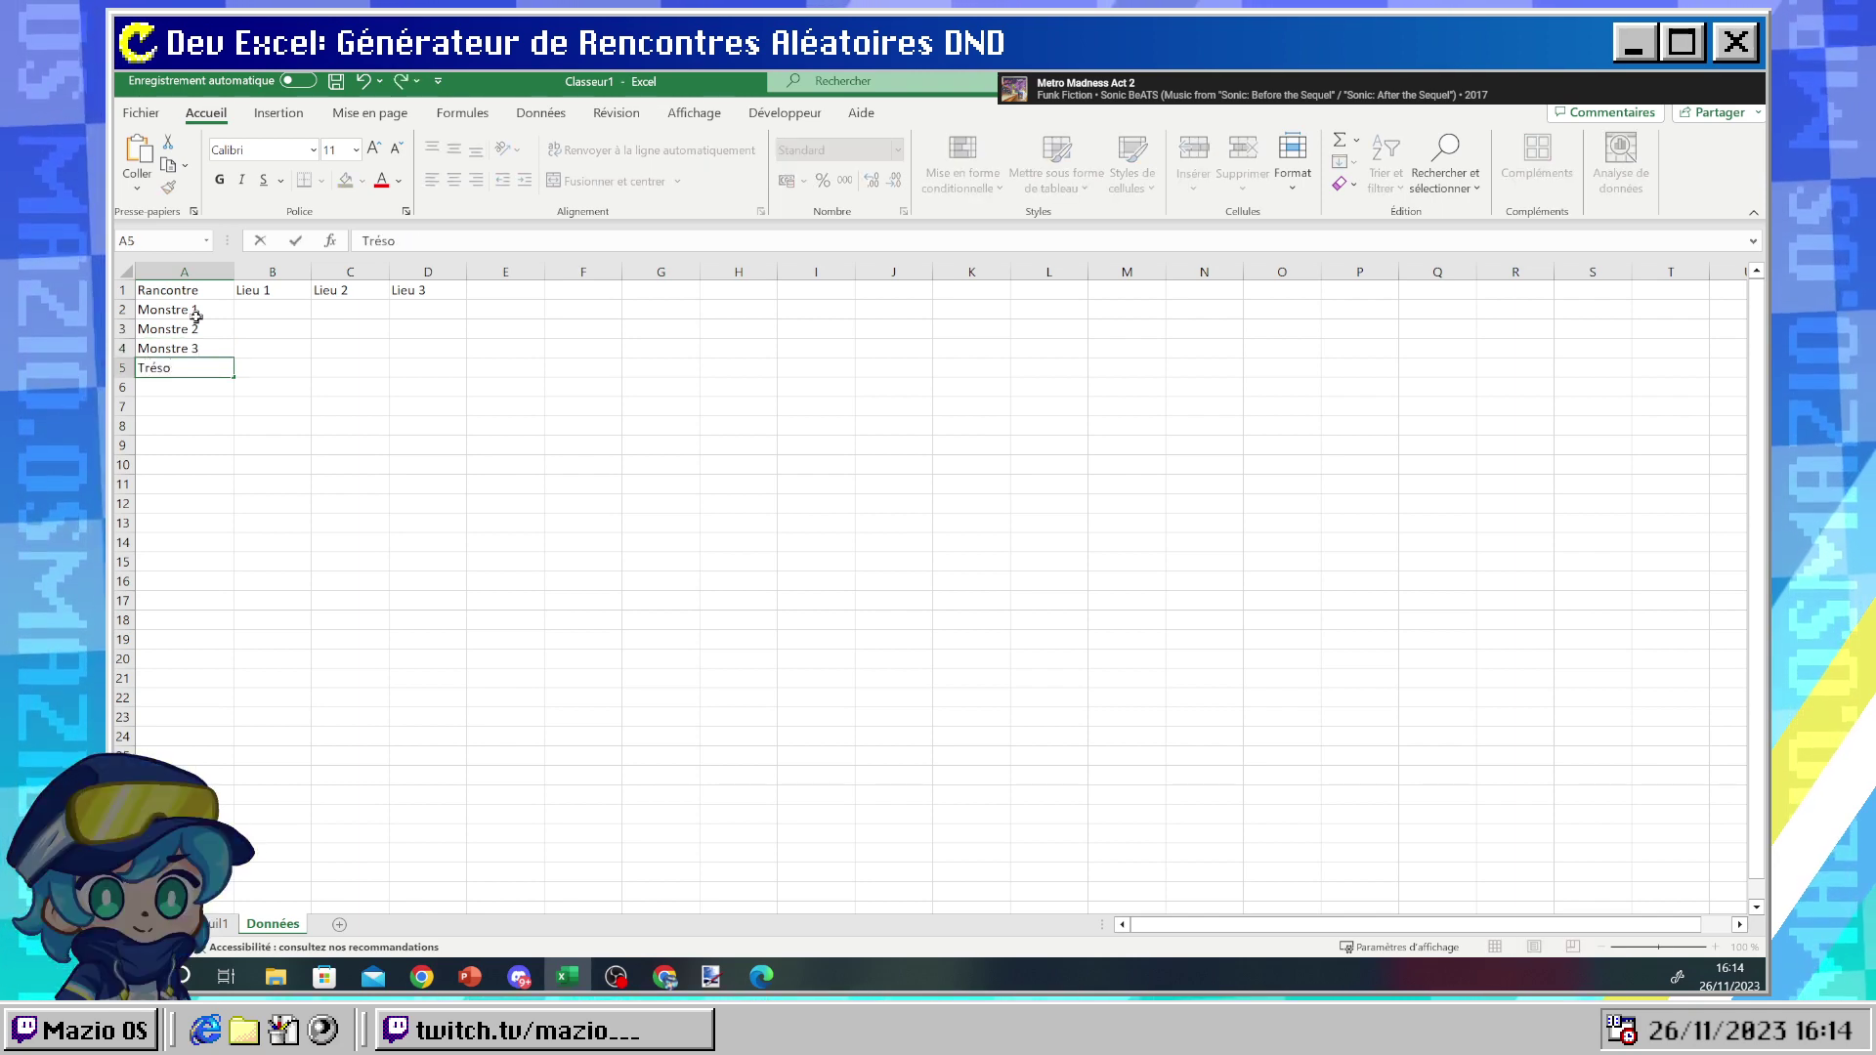
{"action": "type", "text": "r 1"}
{"action": "key", "text": "Return"}
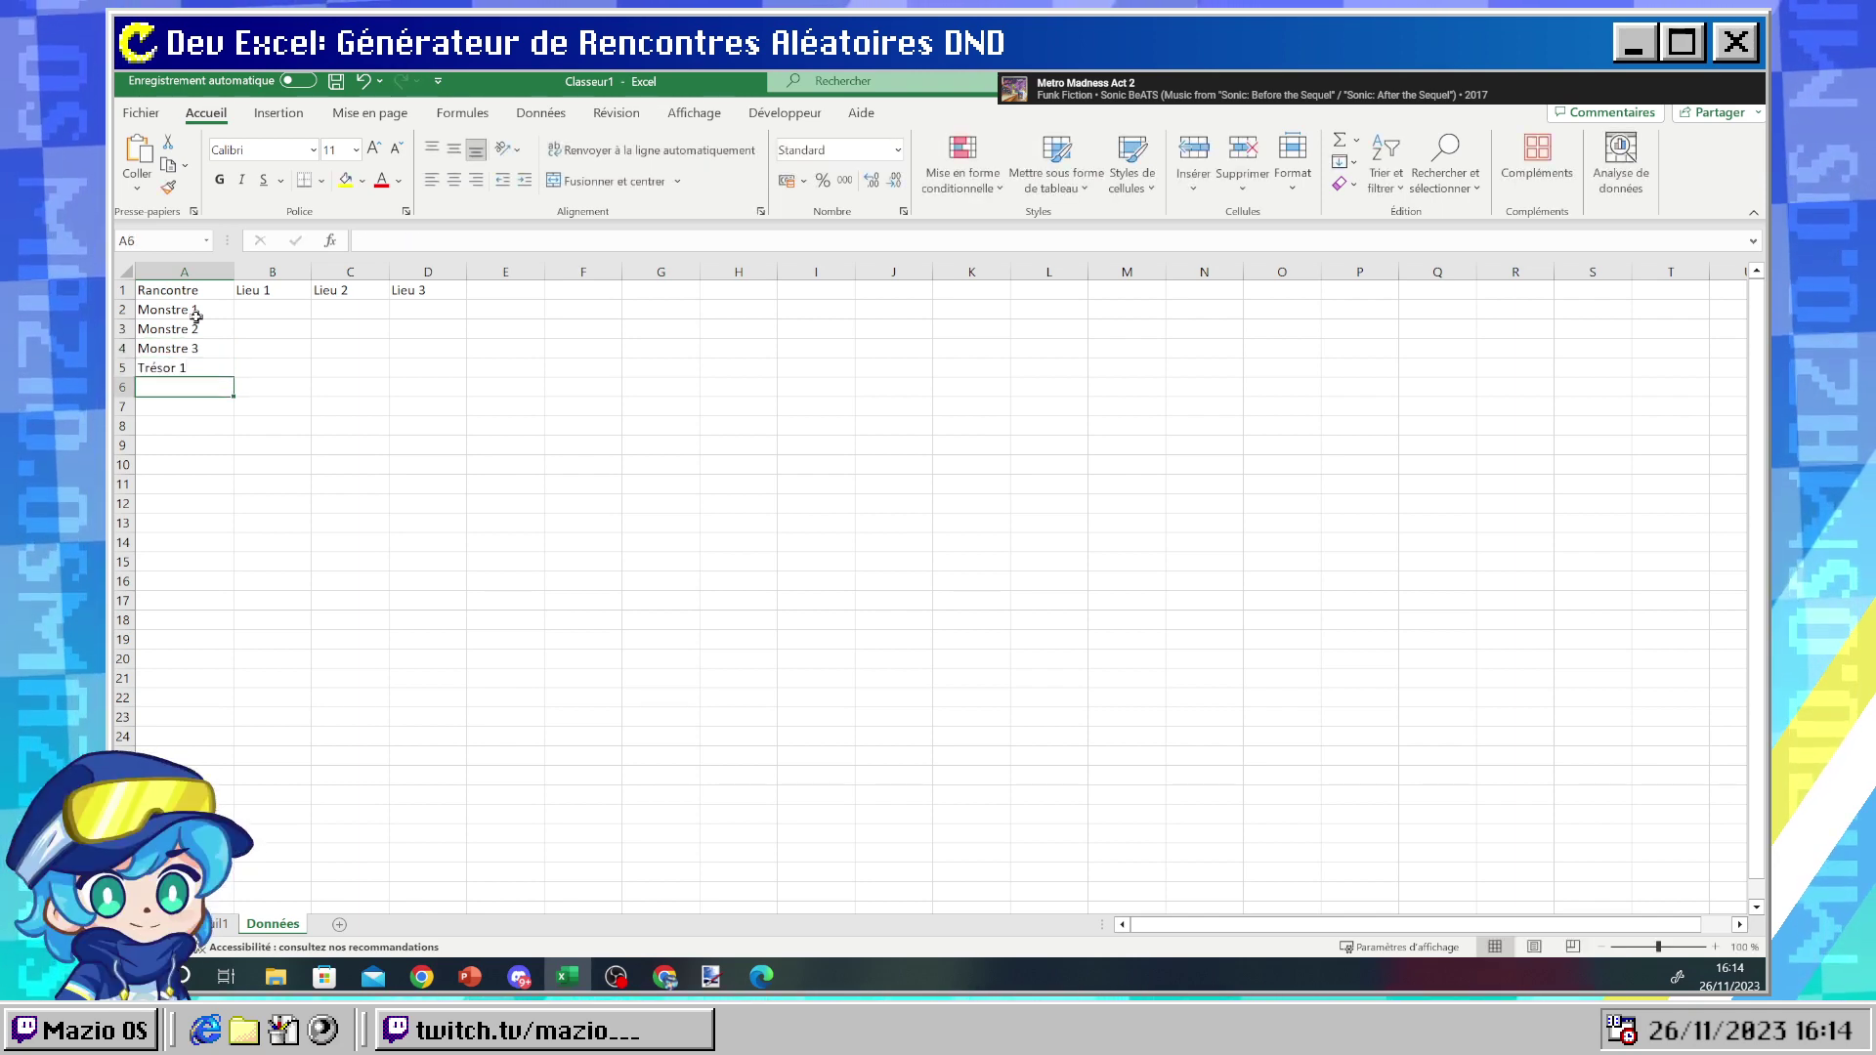
{"action": "type", "text": "Trés"}
{"action": "type", "text": "or 2"}
{"action": "key", "text": "Return"}
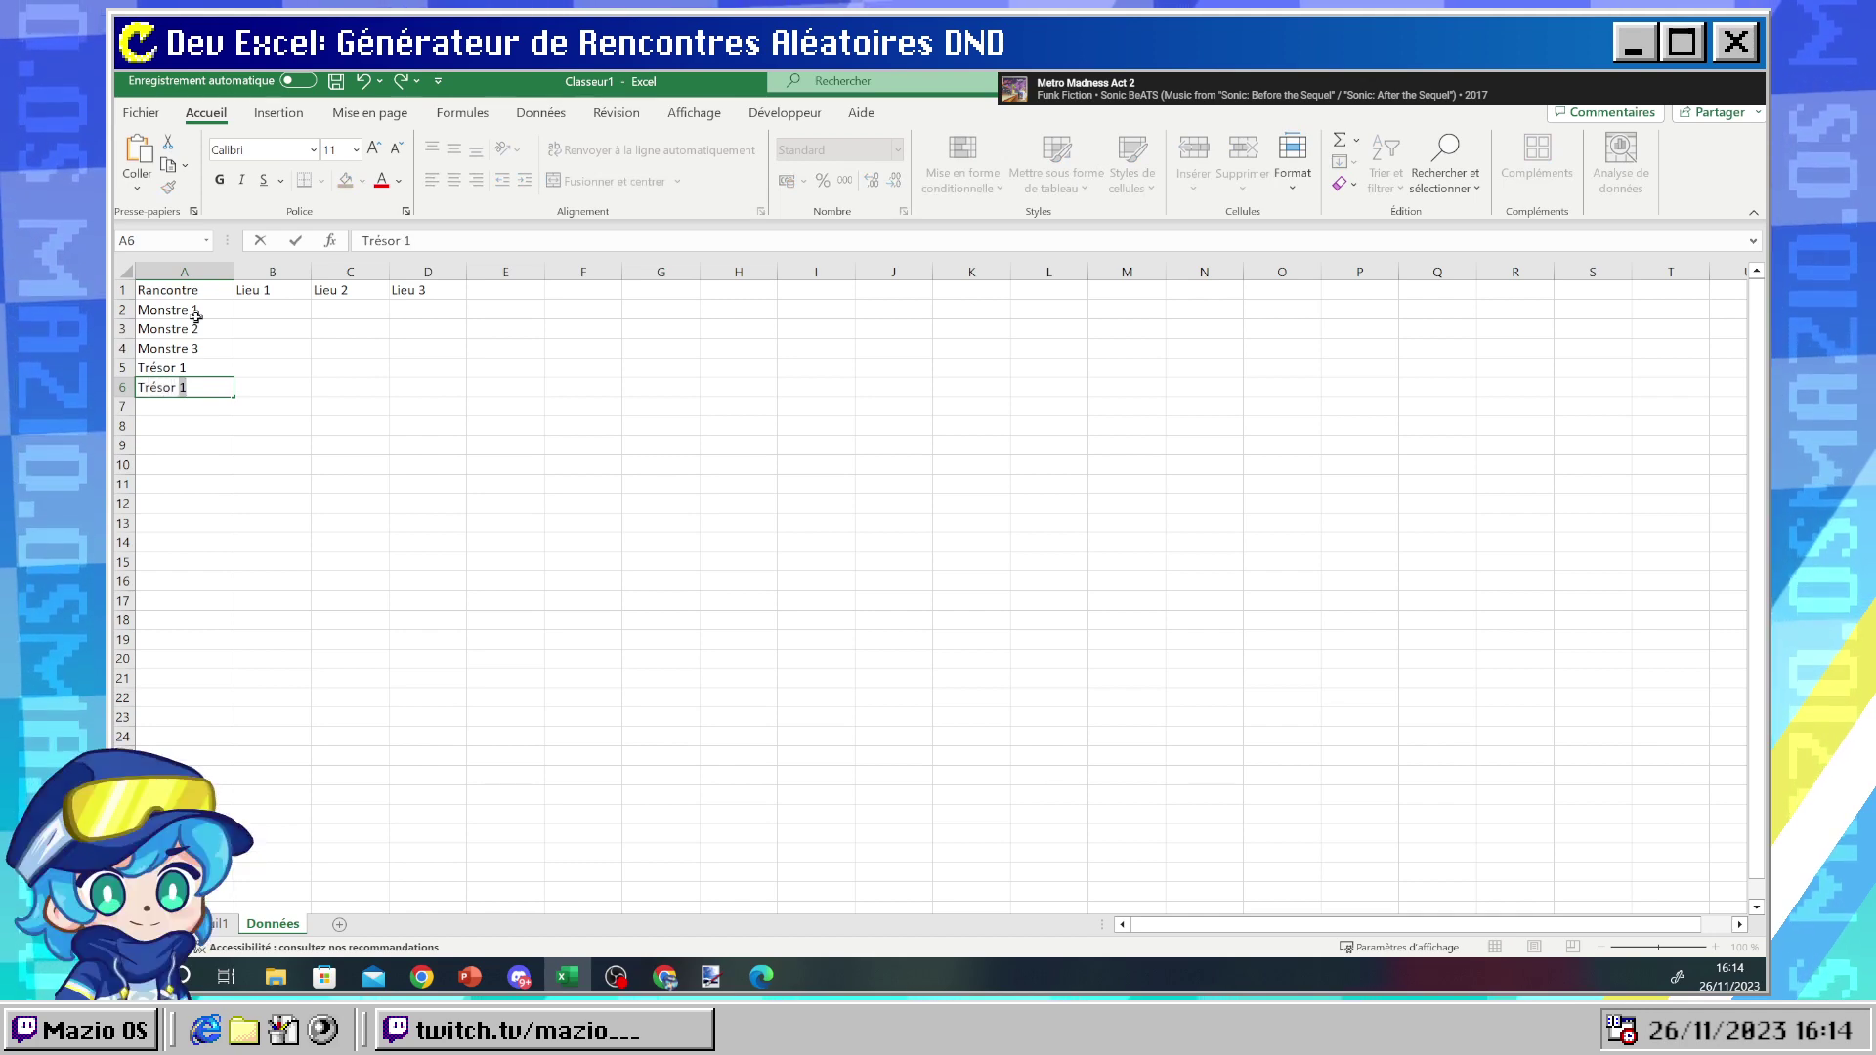
{"action": "type", "text": "Trésore 3"}
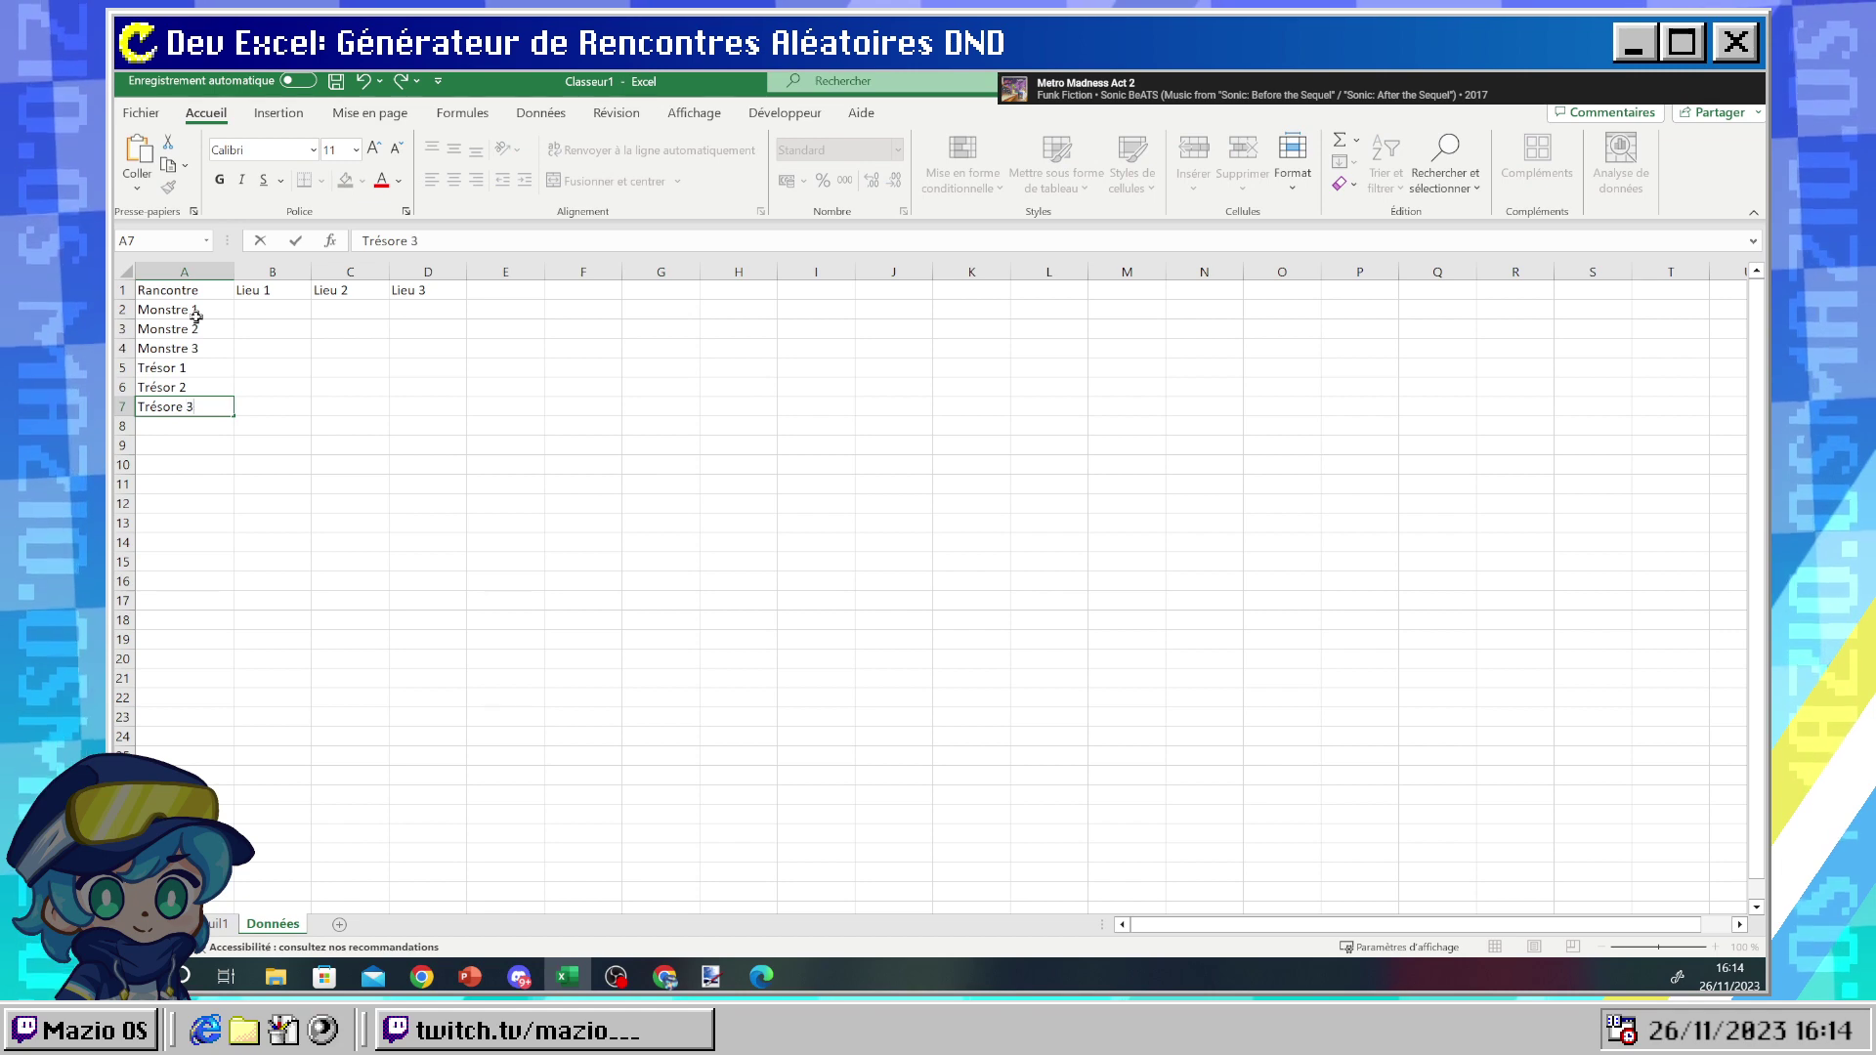
{"action": "key", "text": "Return"}
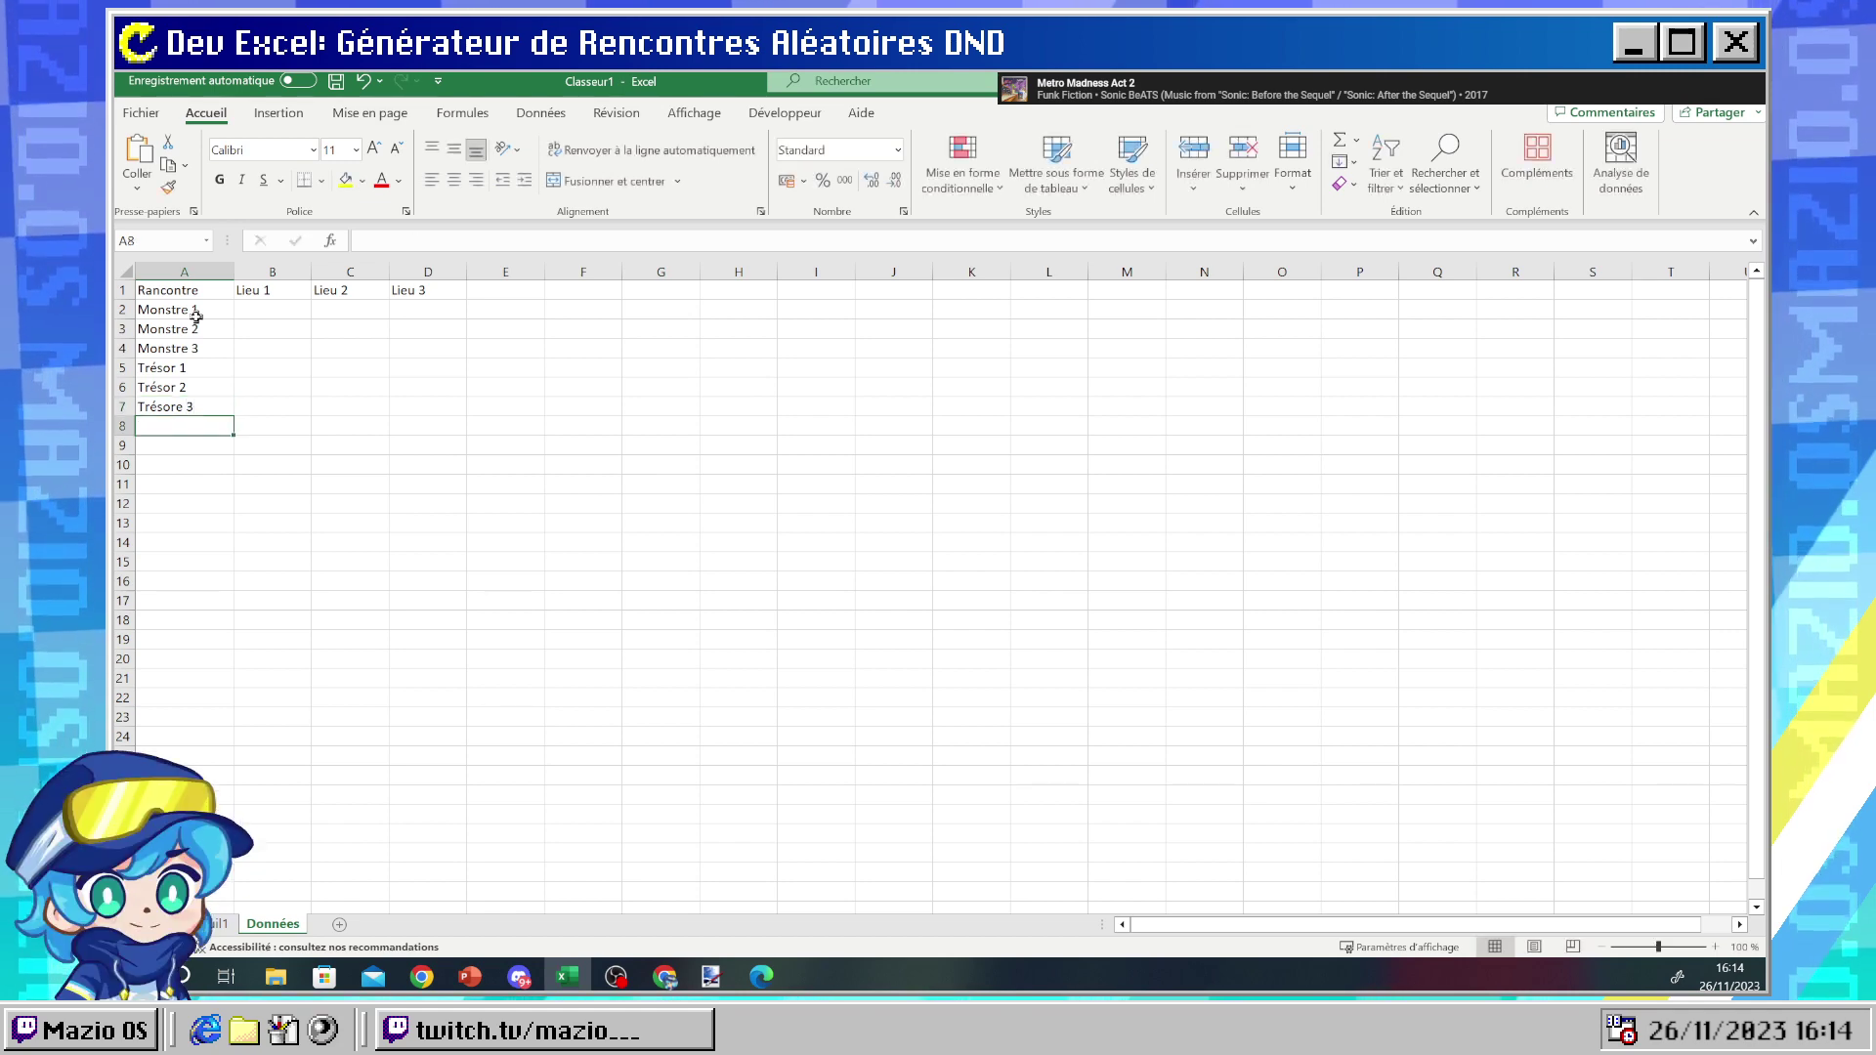
{"action": "key", "text": "Up"}
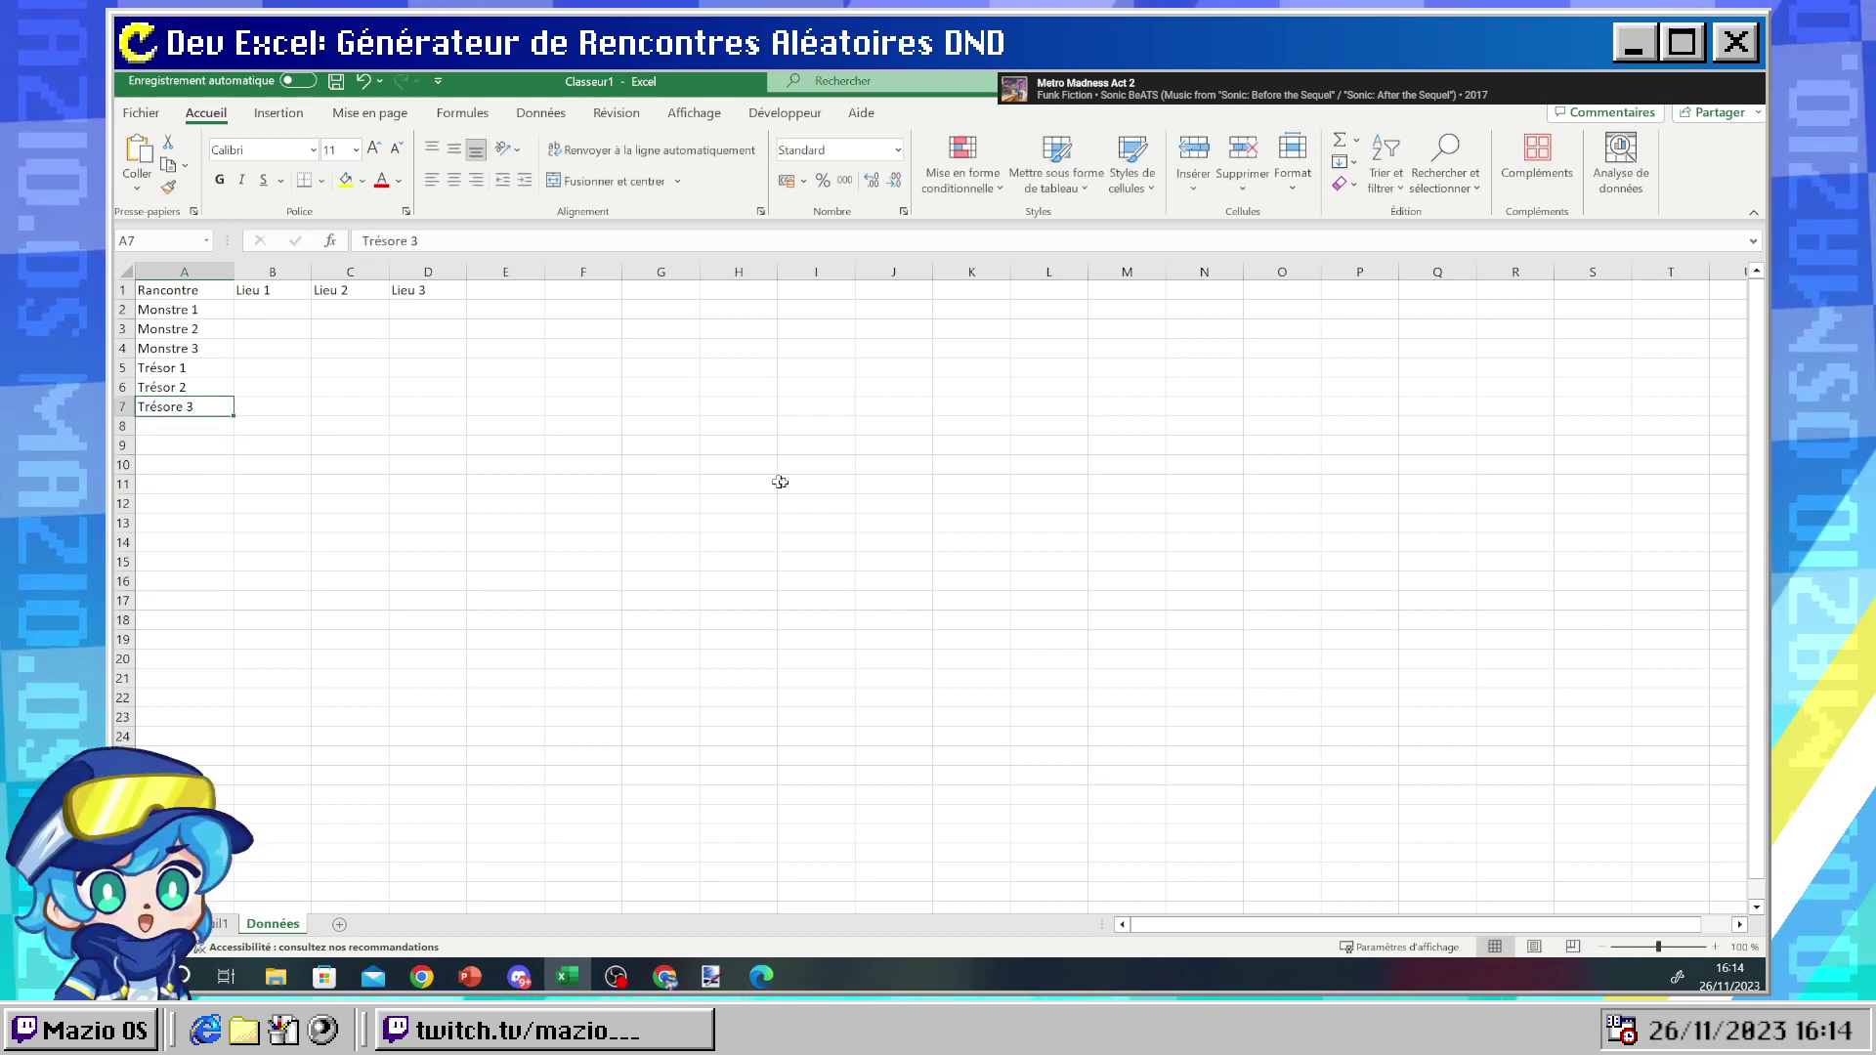
{"action": "left_click", "coordinate": [406, 247]}
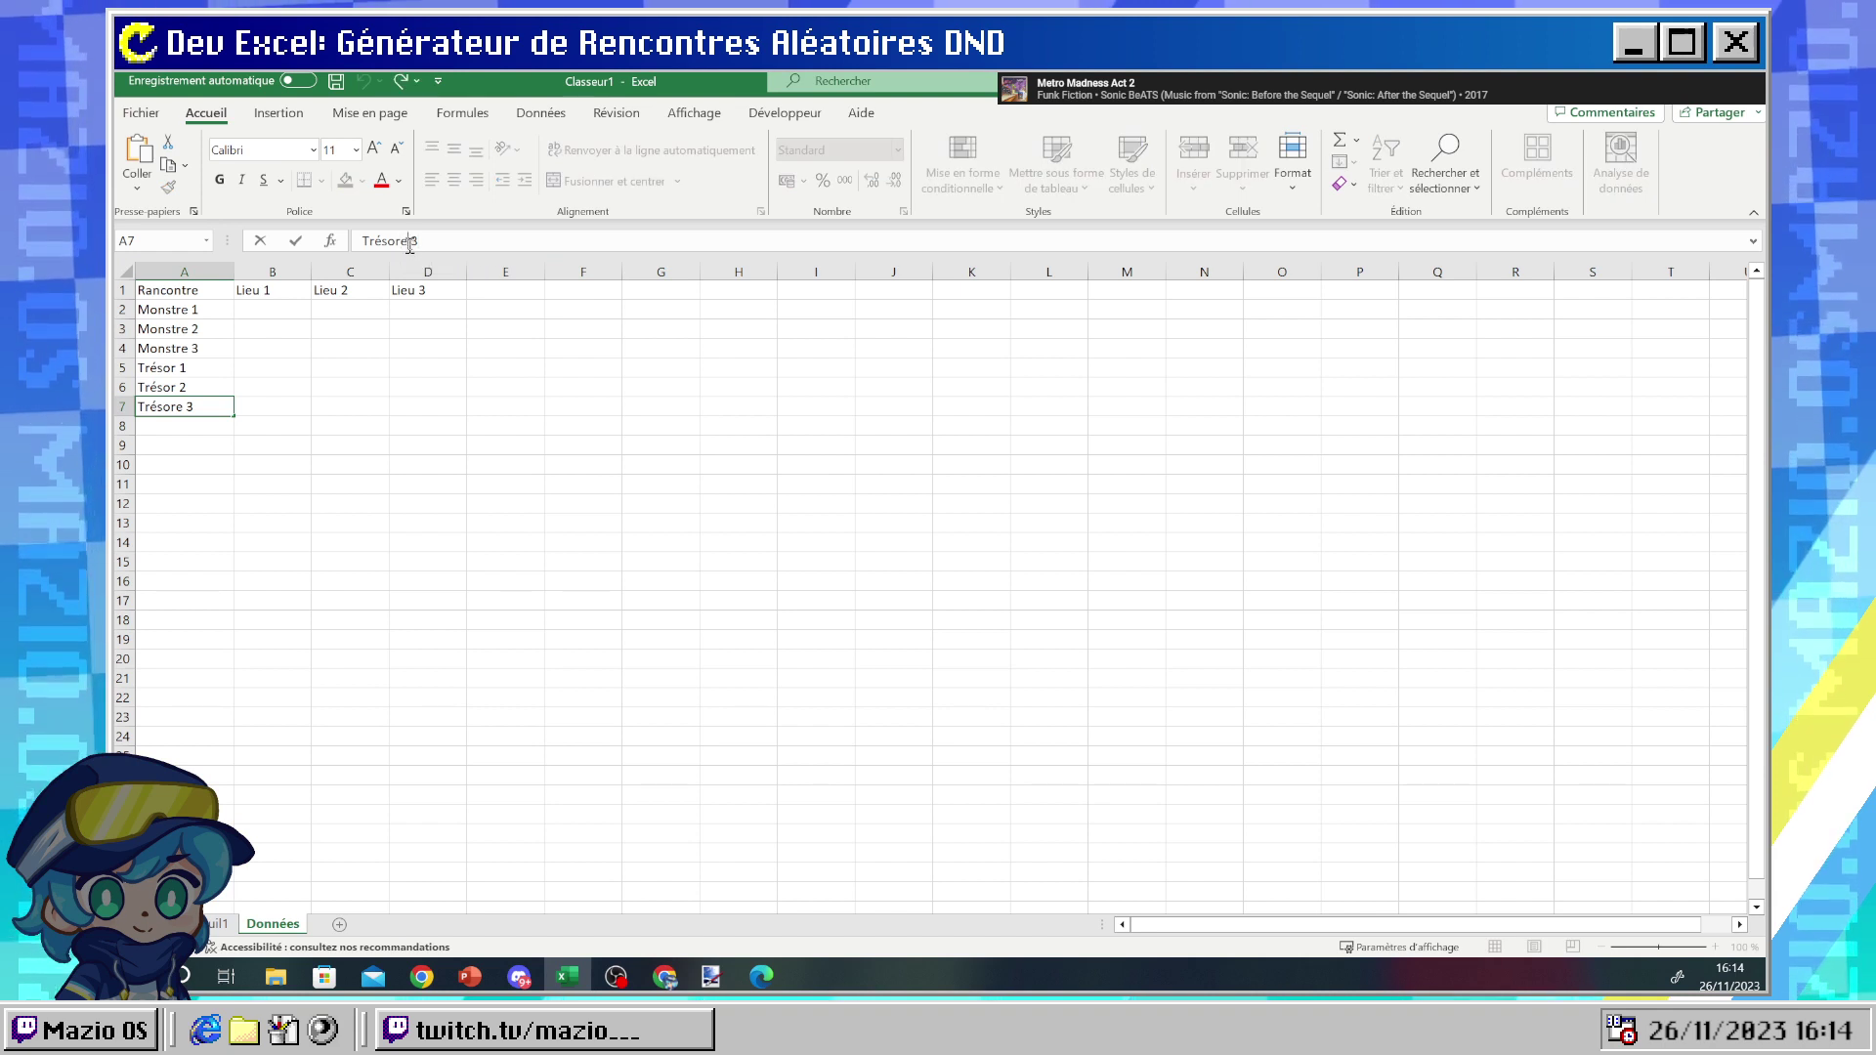
{"action": "key", "text": "BackSpace"}
{"action": "key", "text": "Return"}
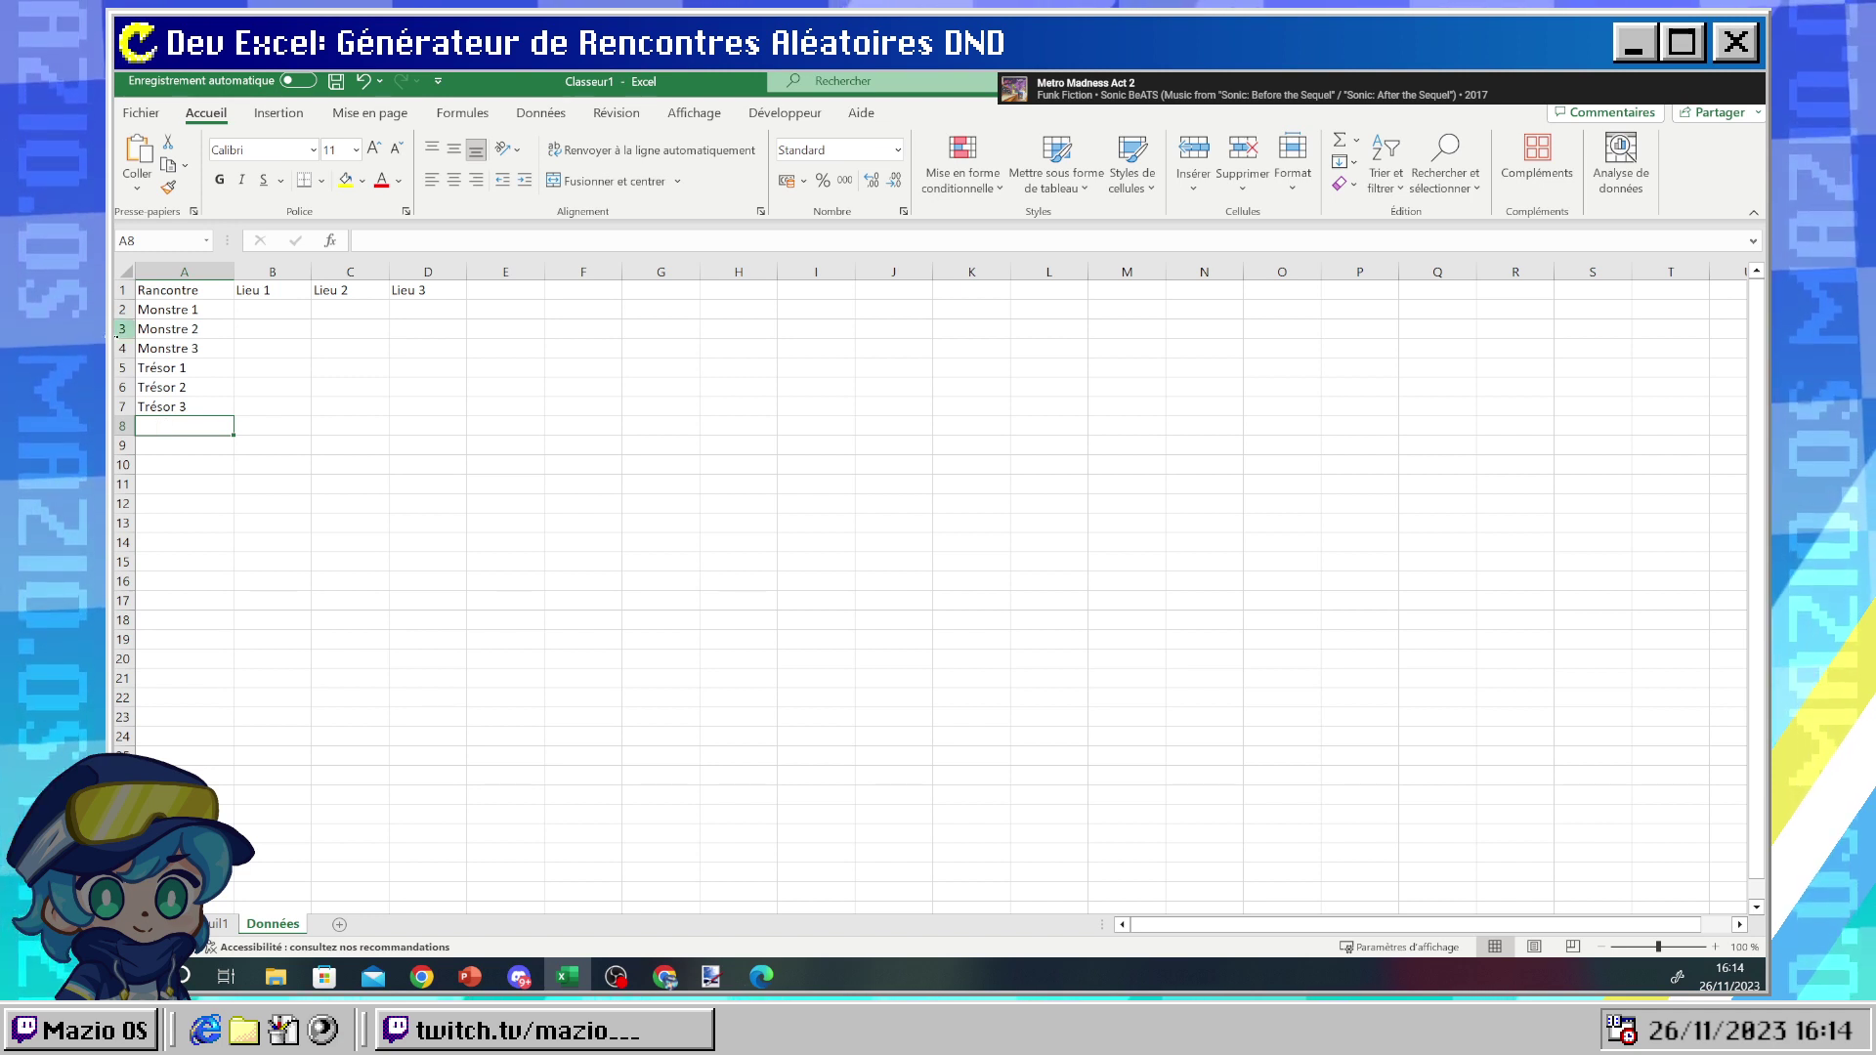
- Enter Event 1, Event 2 and Event 3 in A8:A10
{"action": "type", "text": "Event 1"}
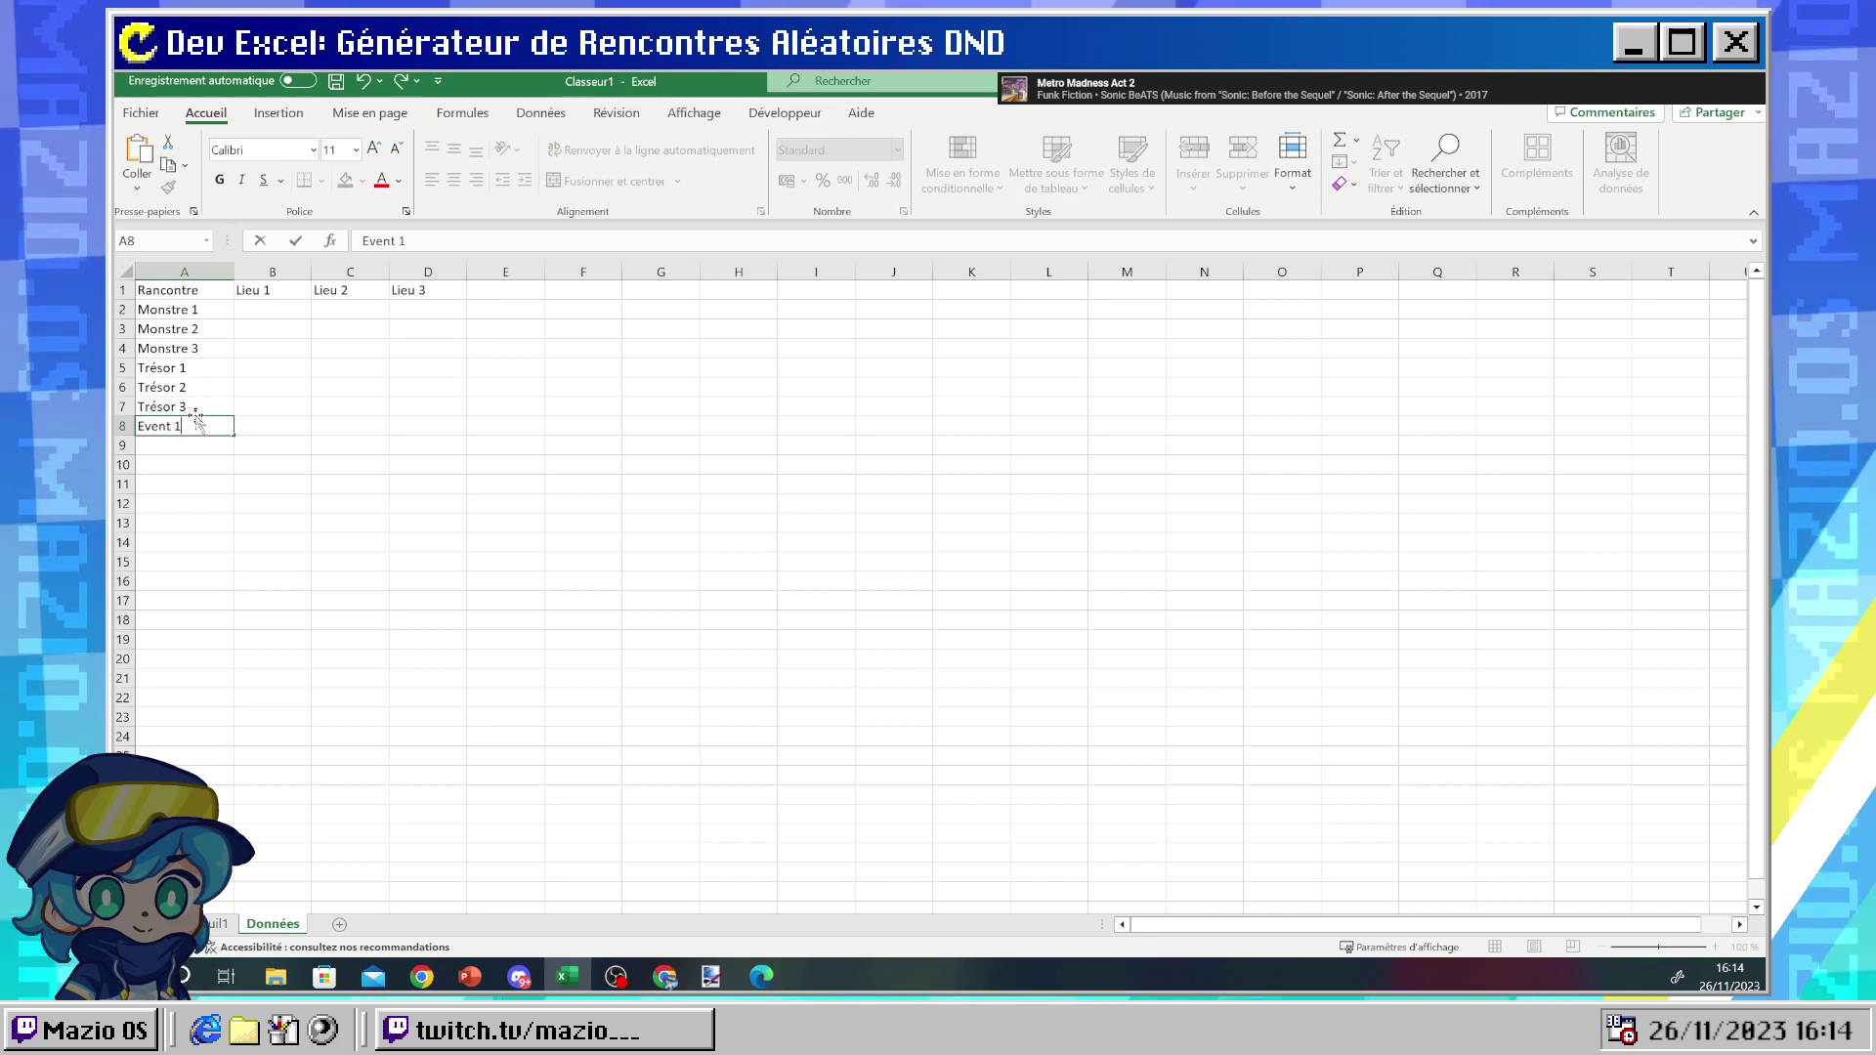
{"action": "key", "text": "Return"}
{"action": "type", "text": "Even 2"}
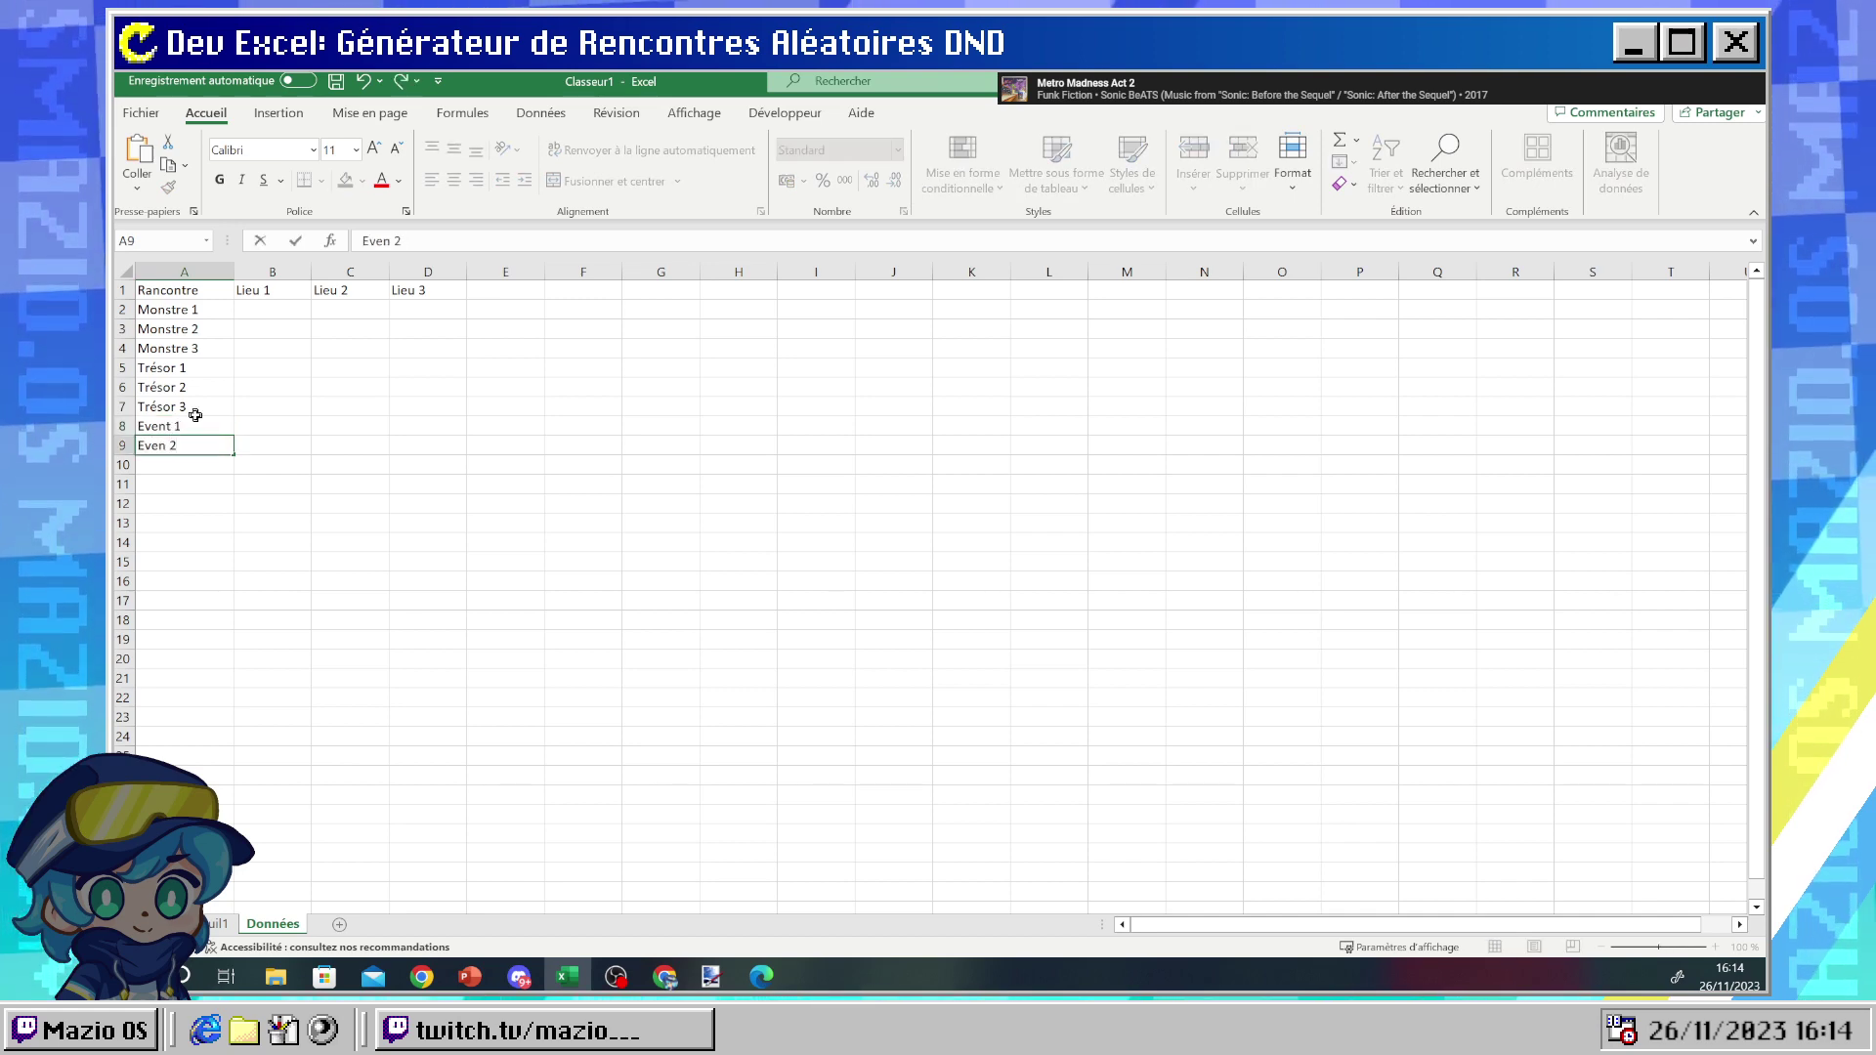
{"action": "key", "text": "Escape"}
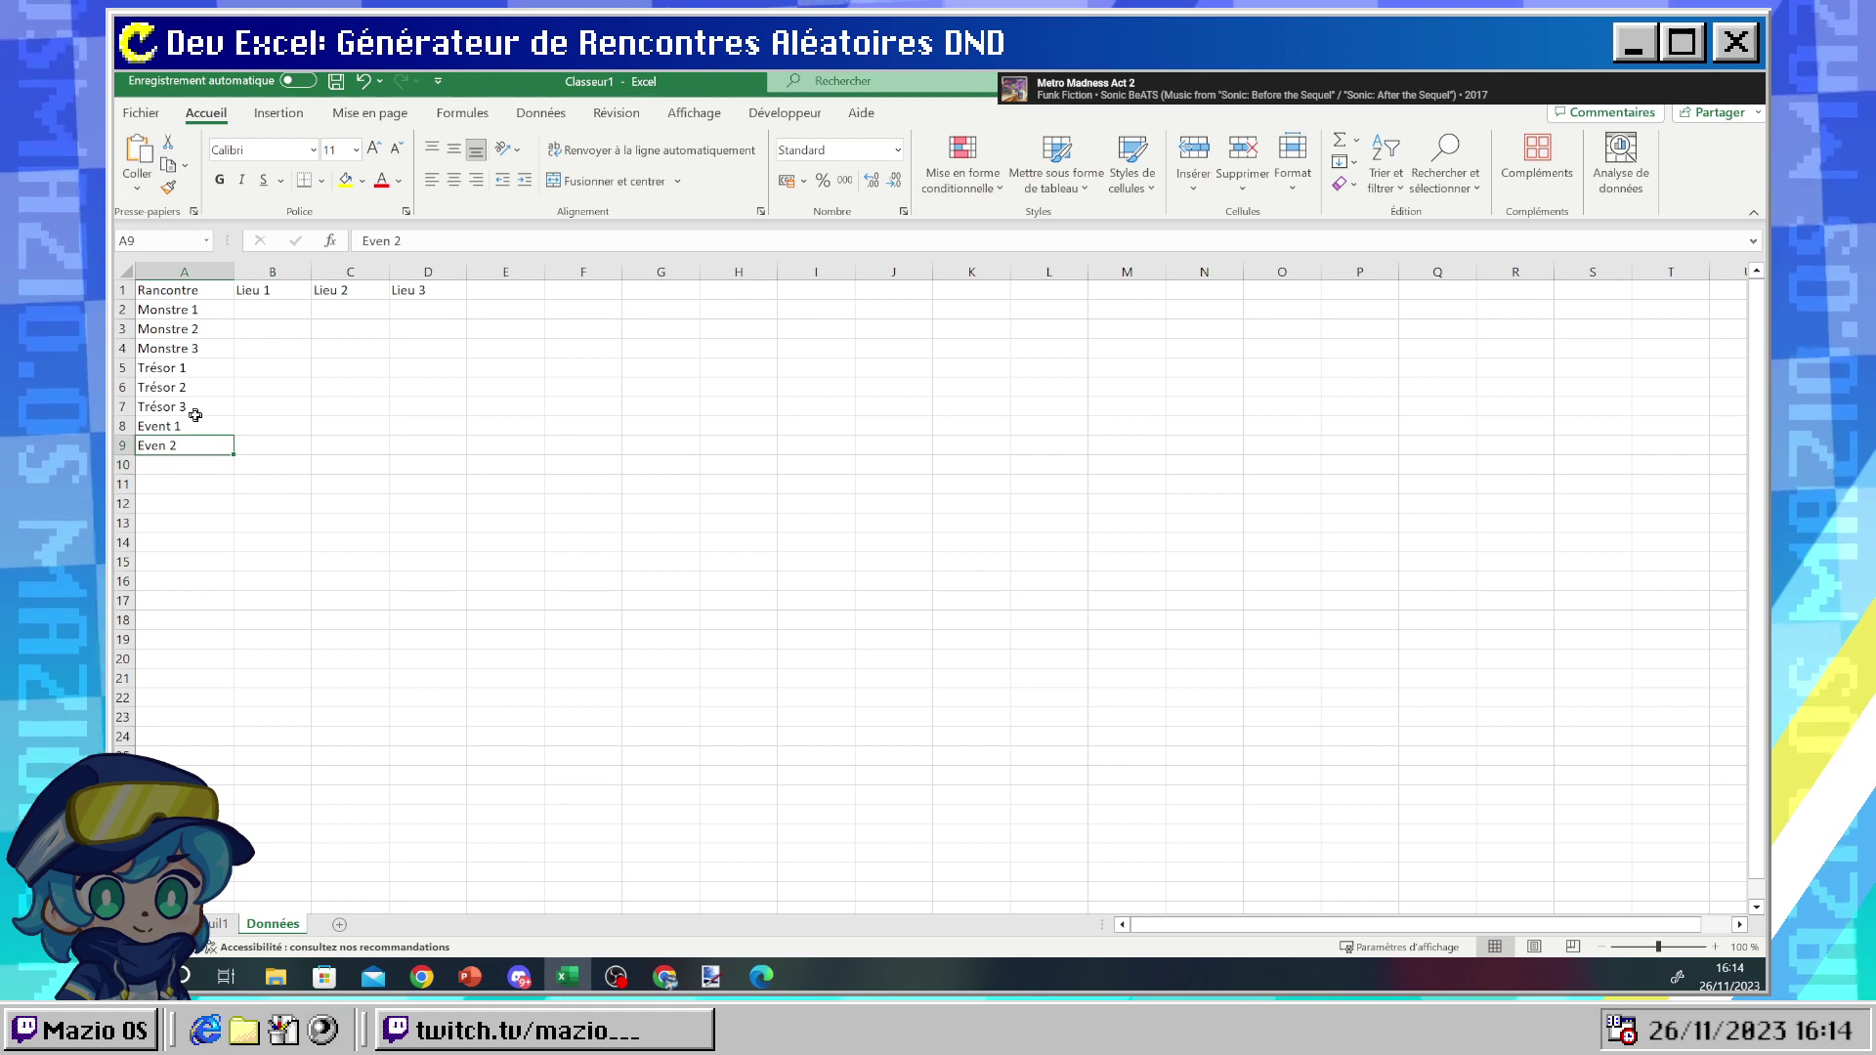
{"action": "type", "text": "Event 2"}
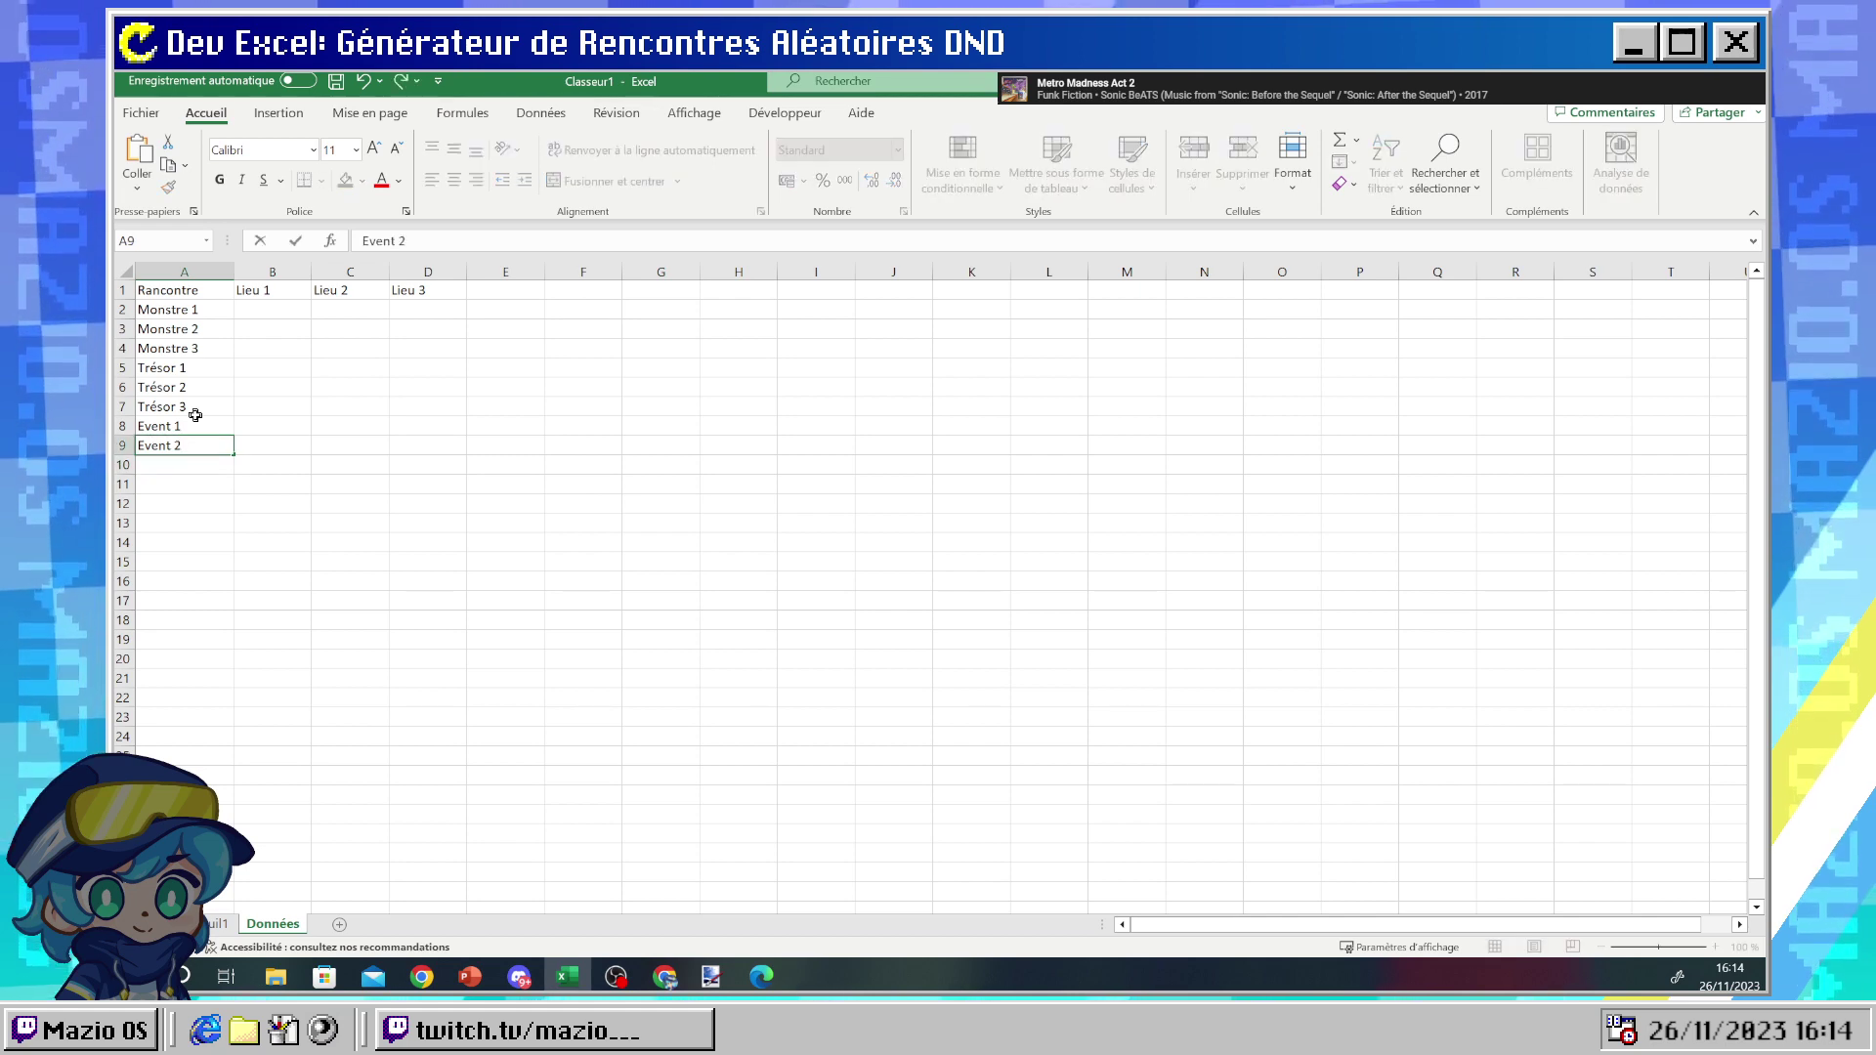
{"action": "key", "text": "Return"}
{"action": "type", "text": "Eve,t"}
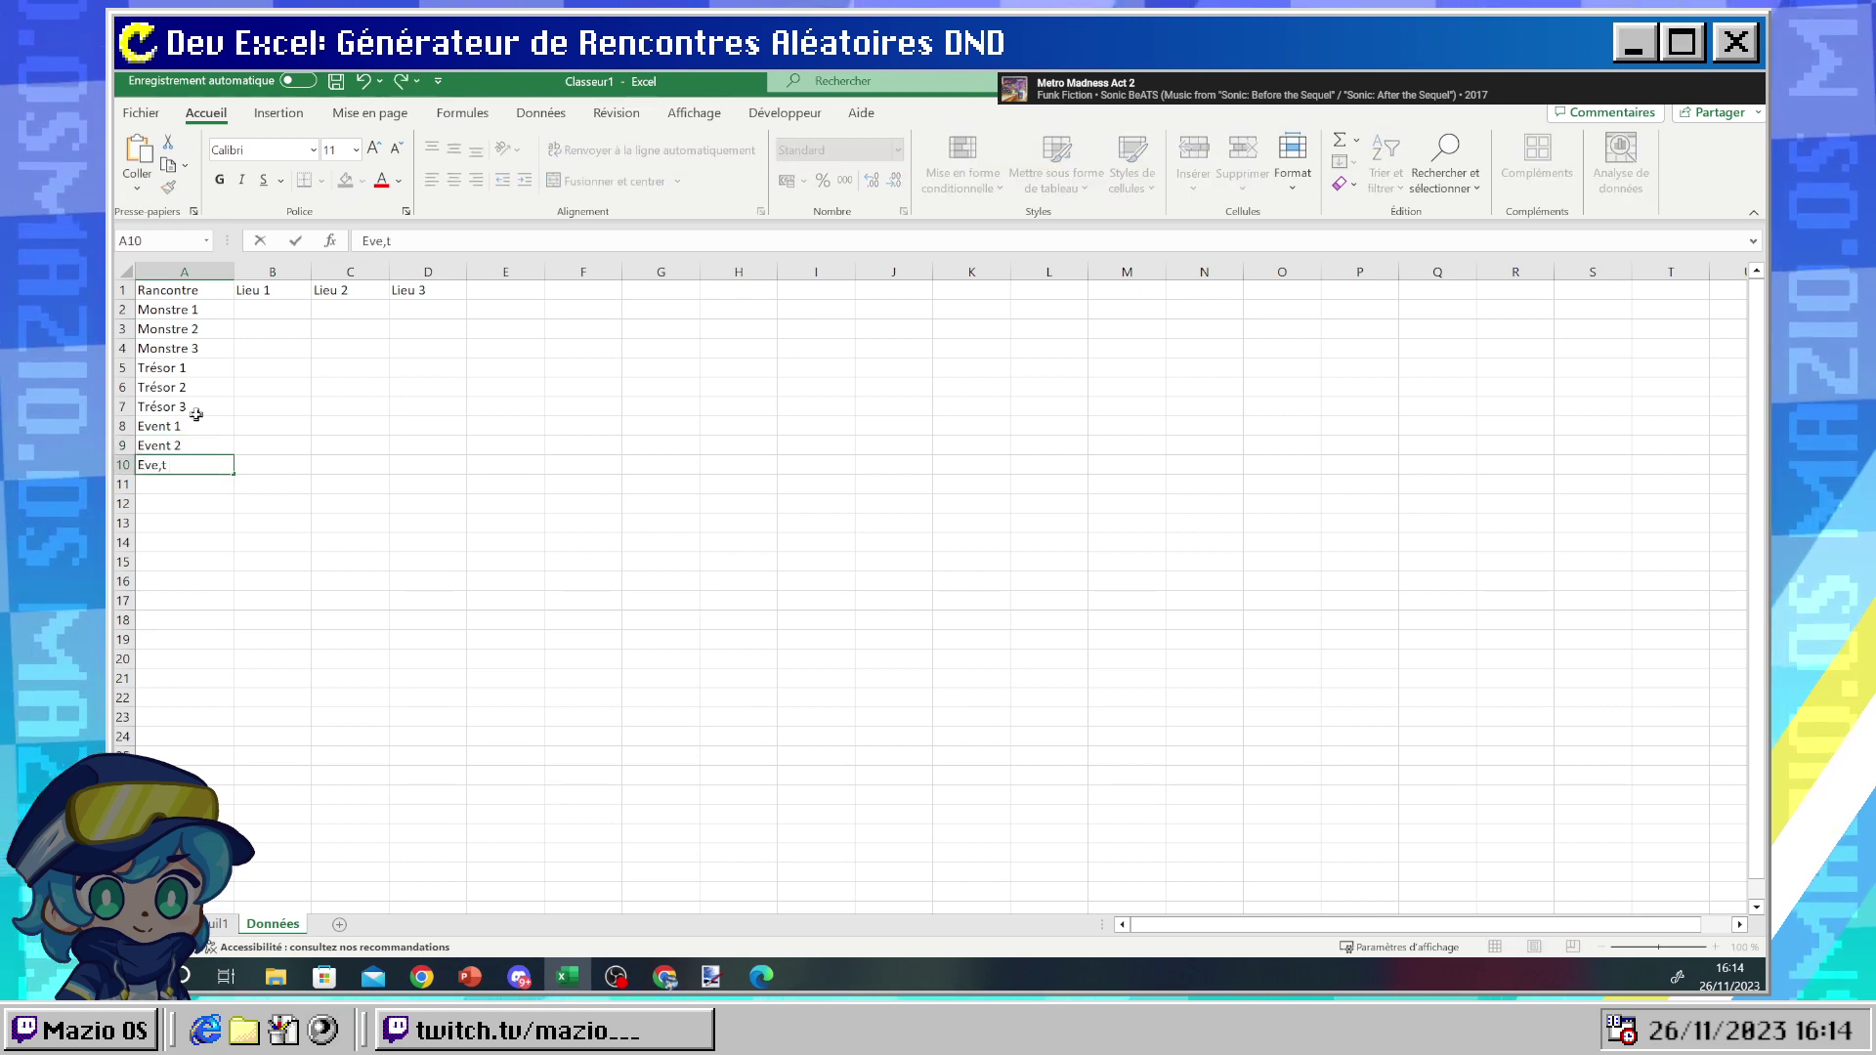
{"action": "key", "text": "BackSpace"}
{"action": "key", "text": "BackSpace"}
{"action": "type", "text": "nt 3"}
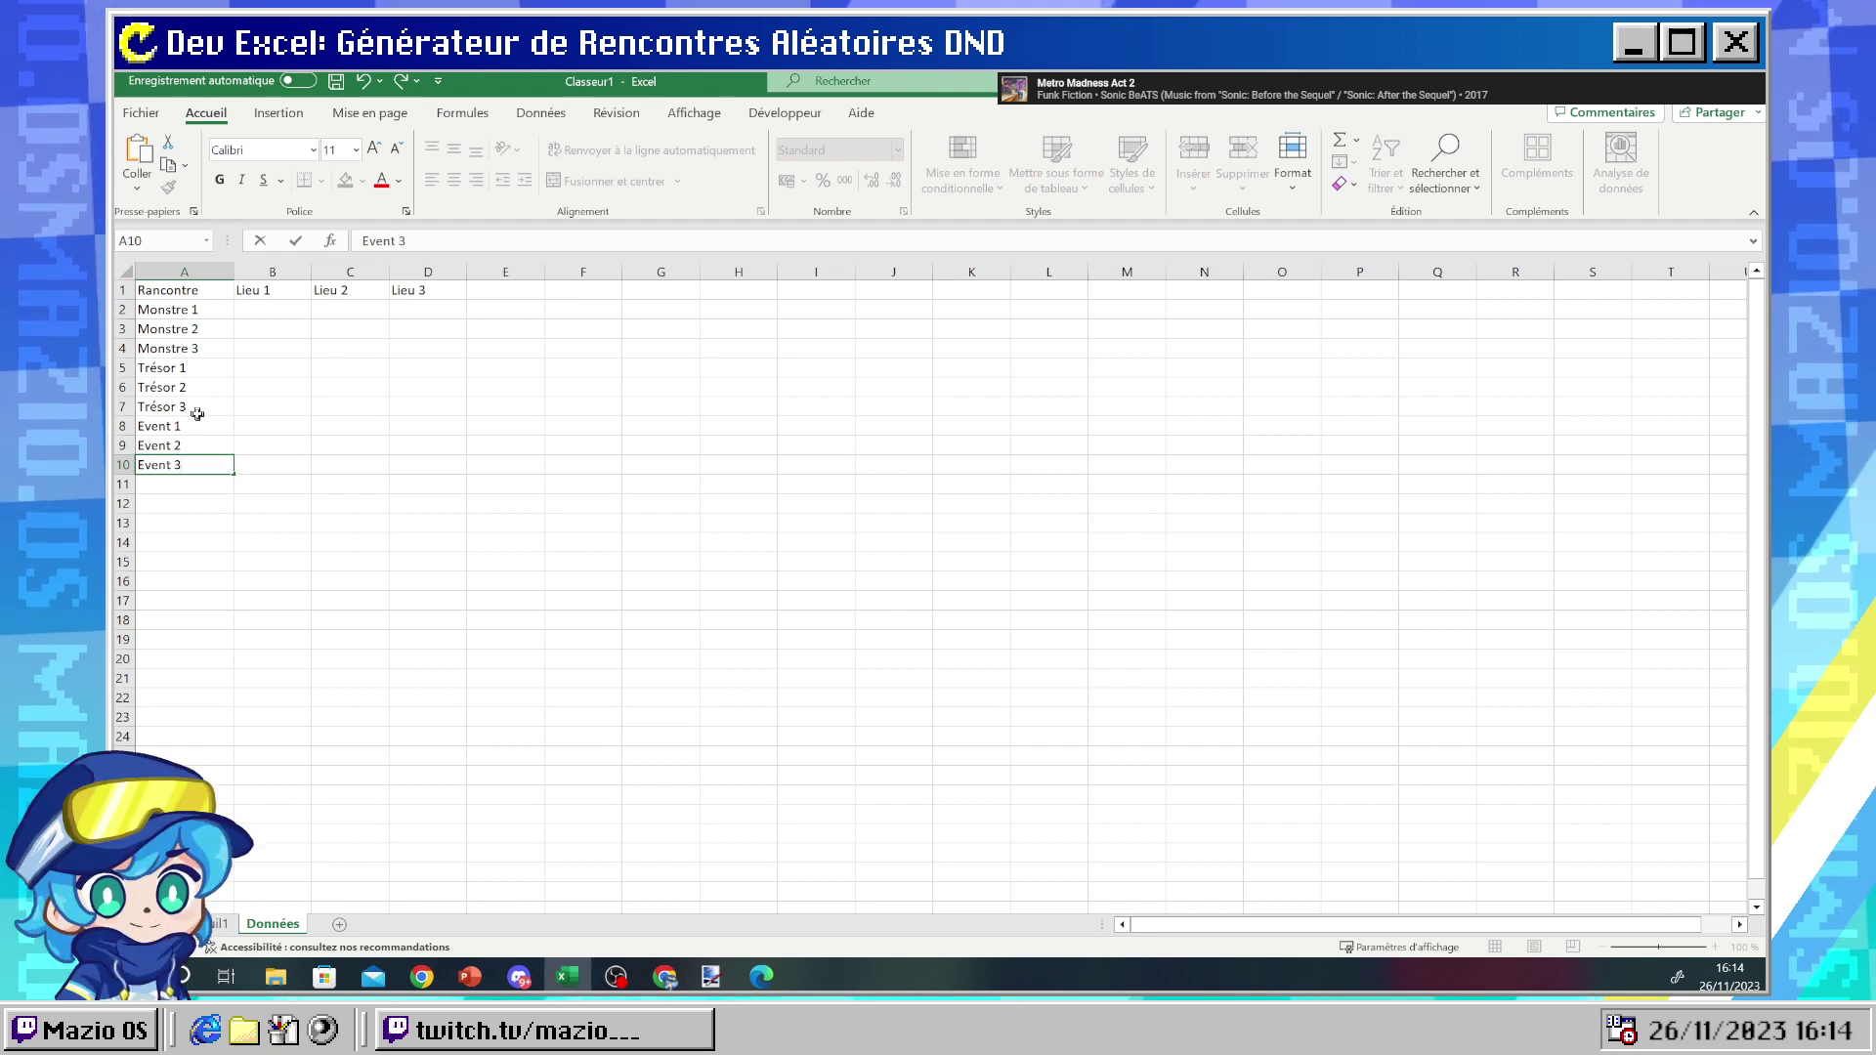
{"action": "key", "text": "Return"}
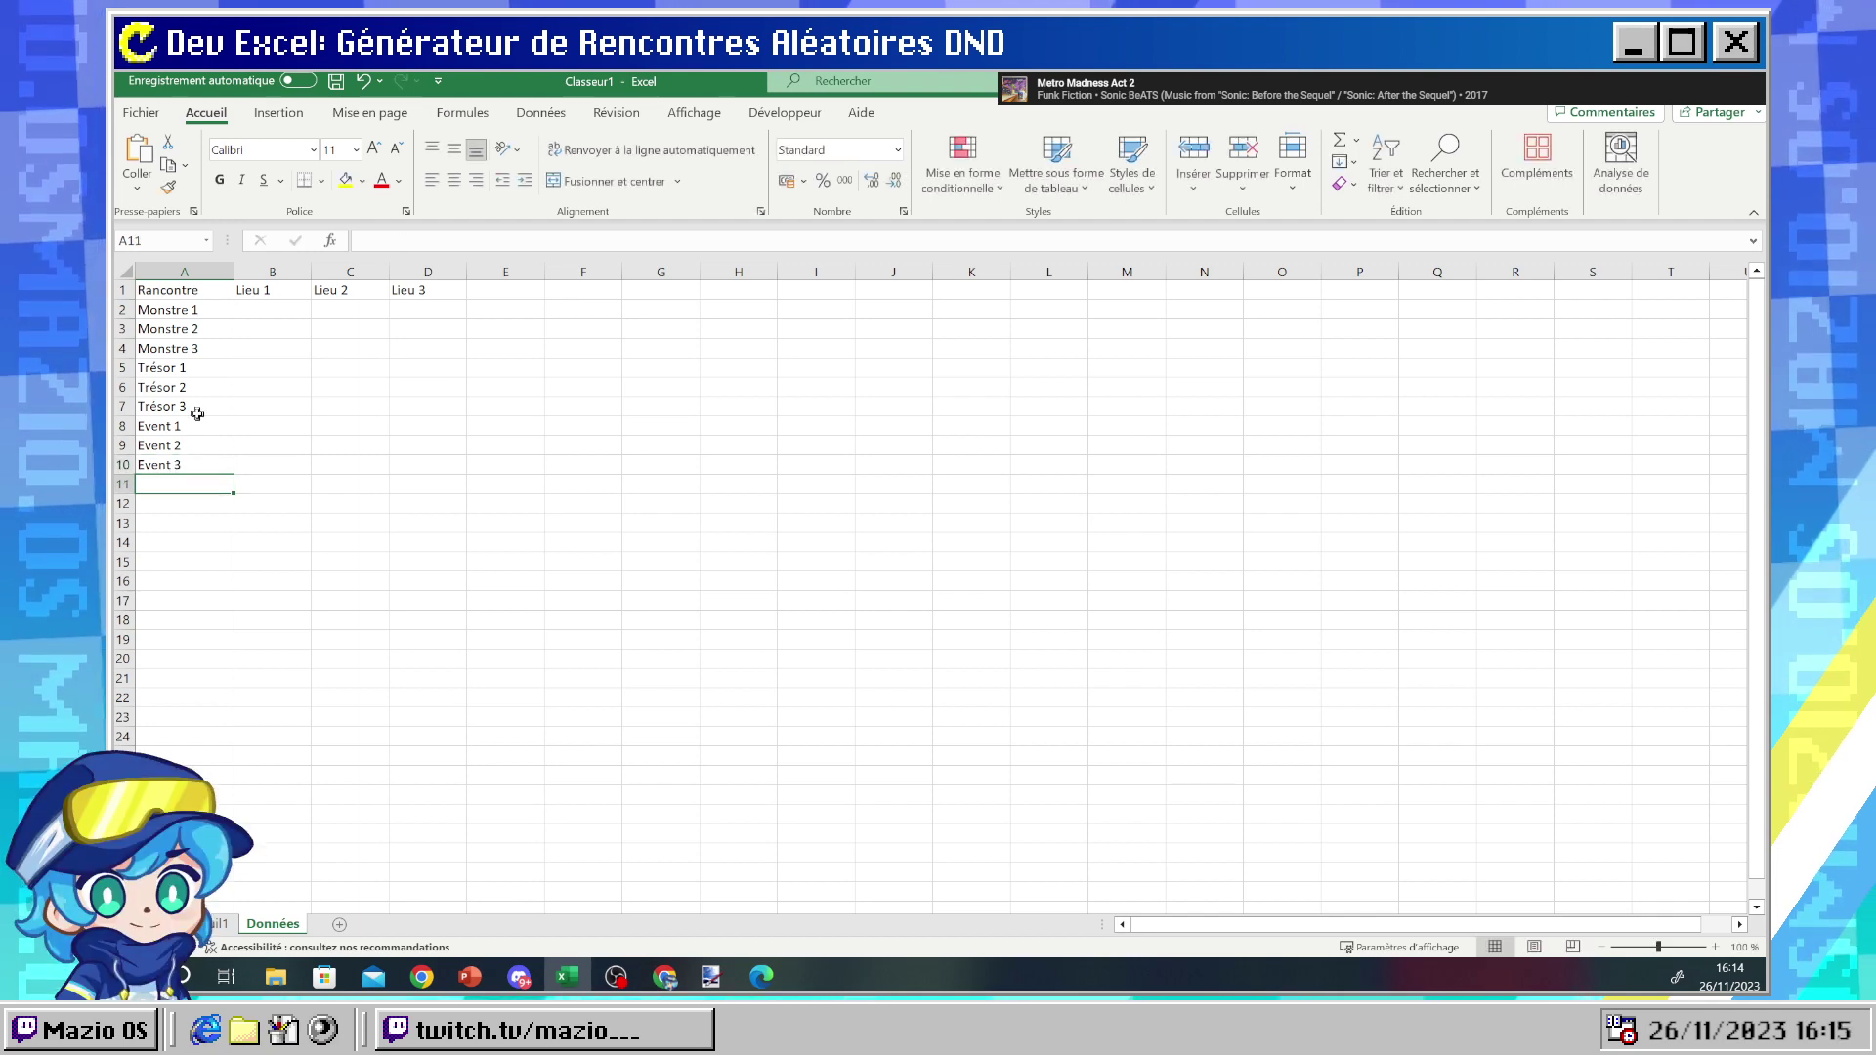
- Enter the range 001 - 015 in B2 for Monstre 1
{"action": "left_click", "coordinate": [268, 313]}
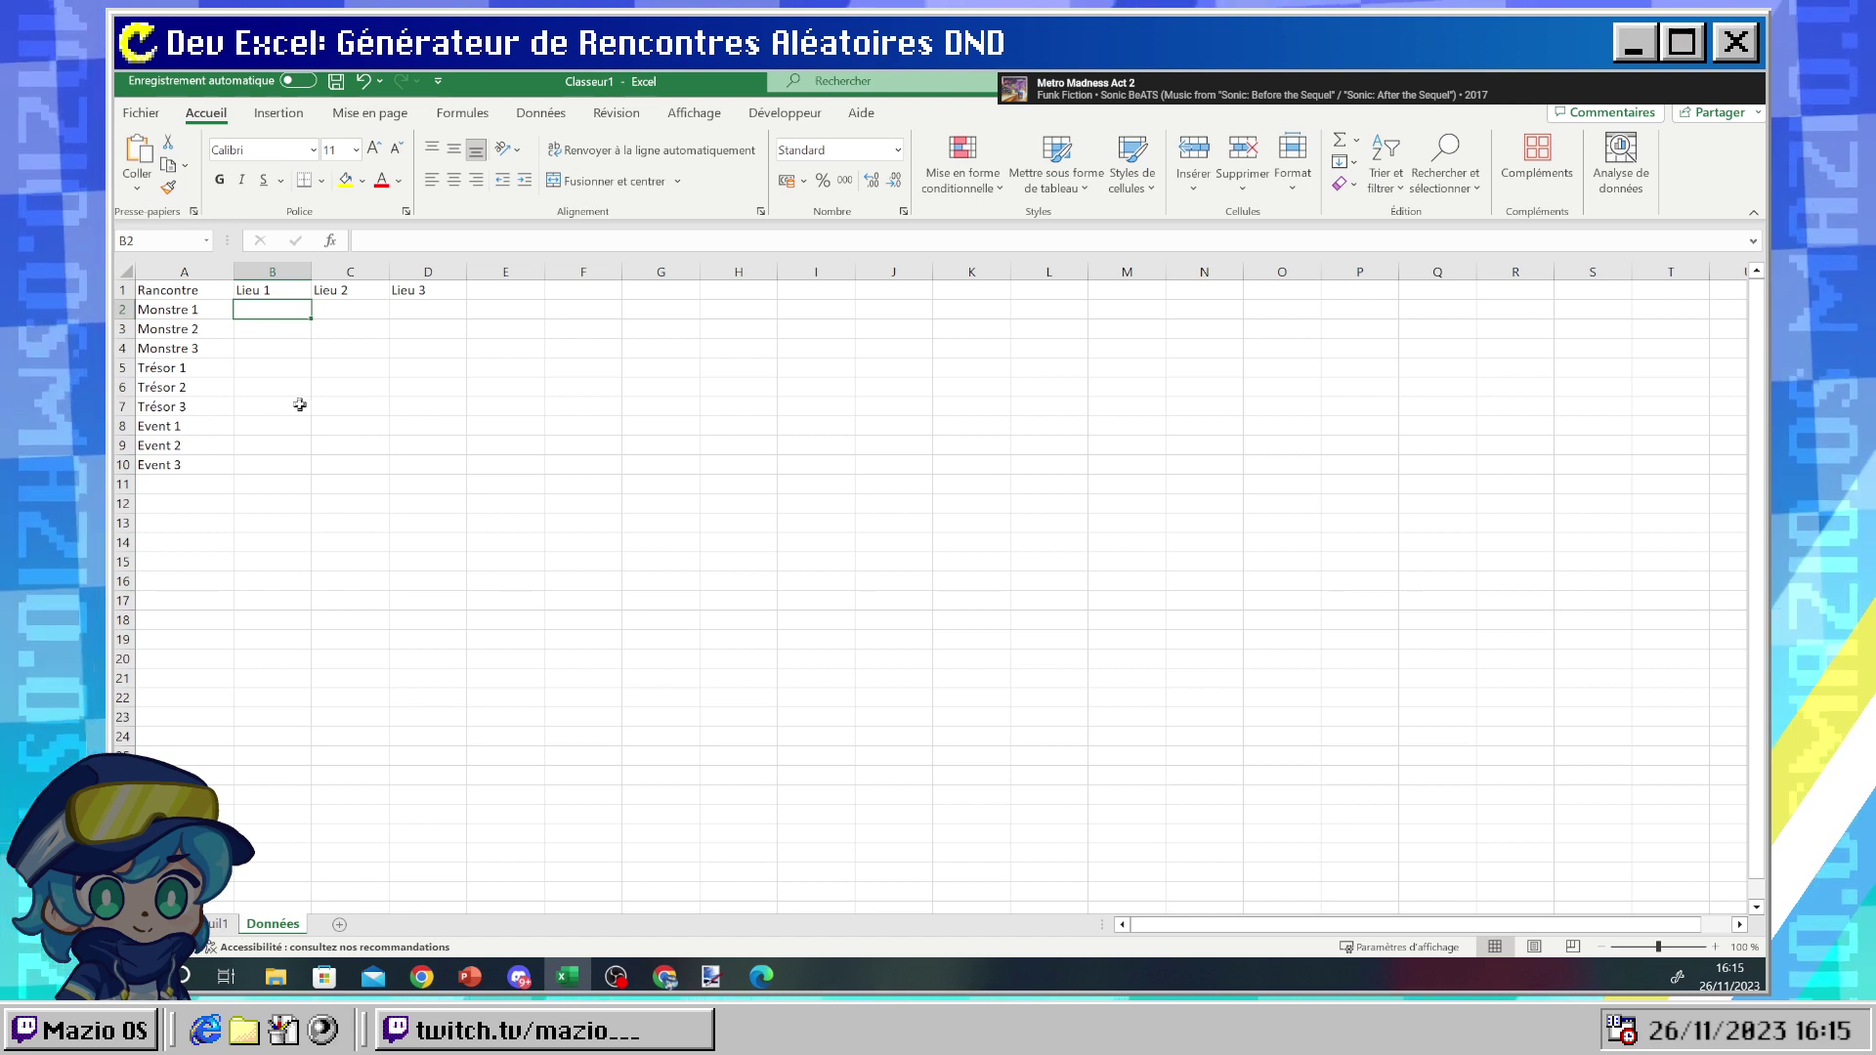
{"action": "type", "text": "001"}
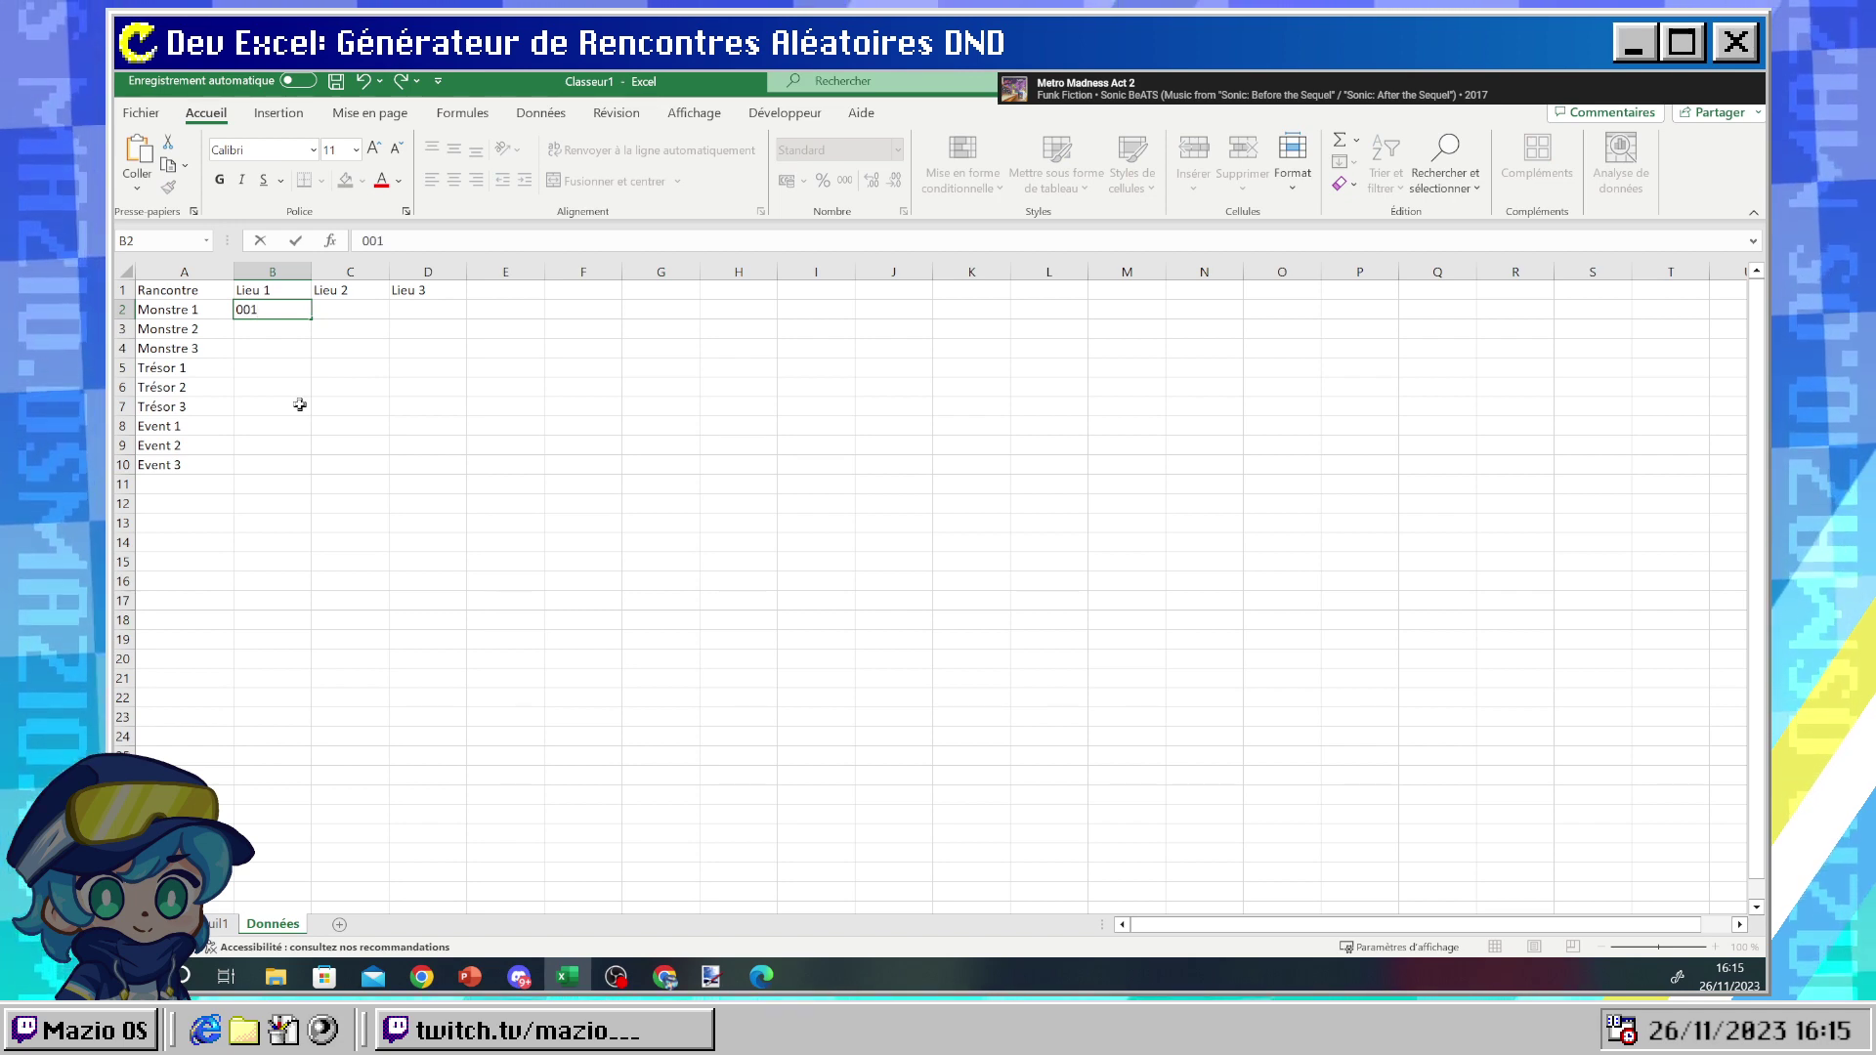
{"action": "type", "text": "- 00"}
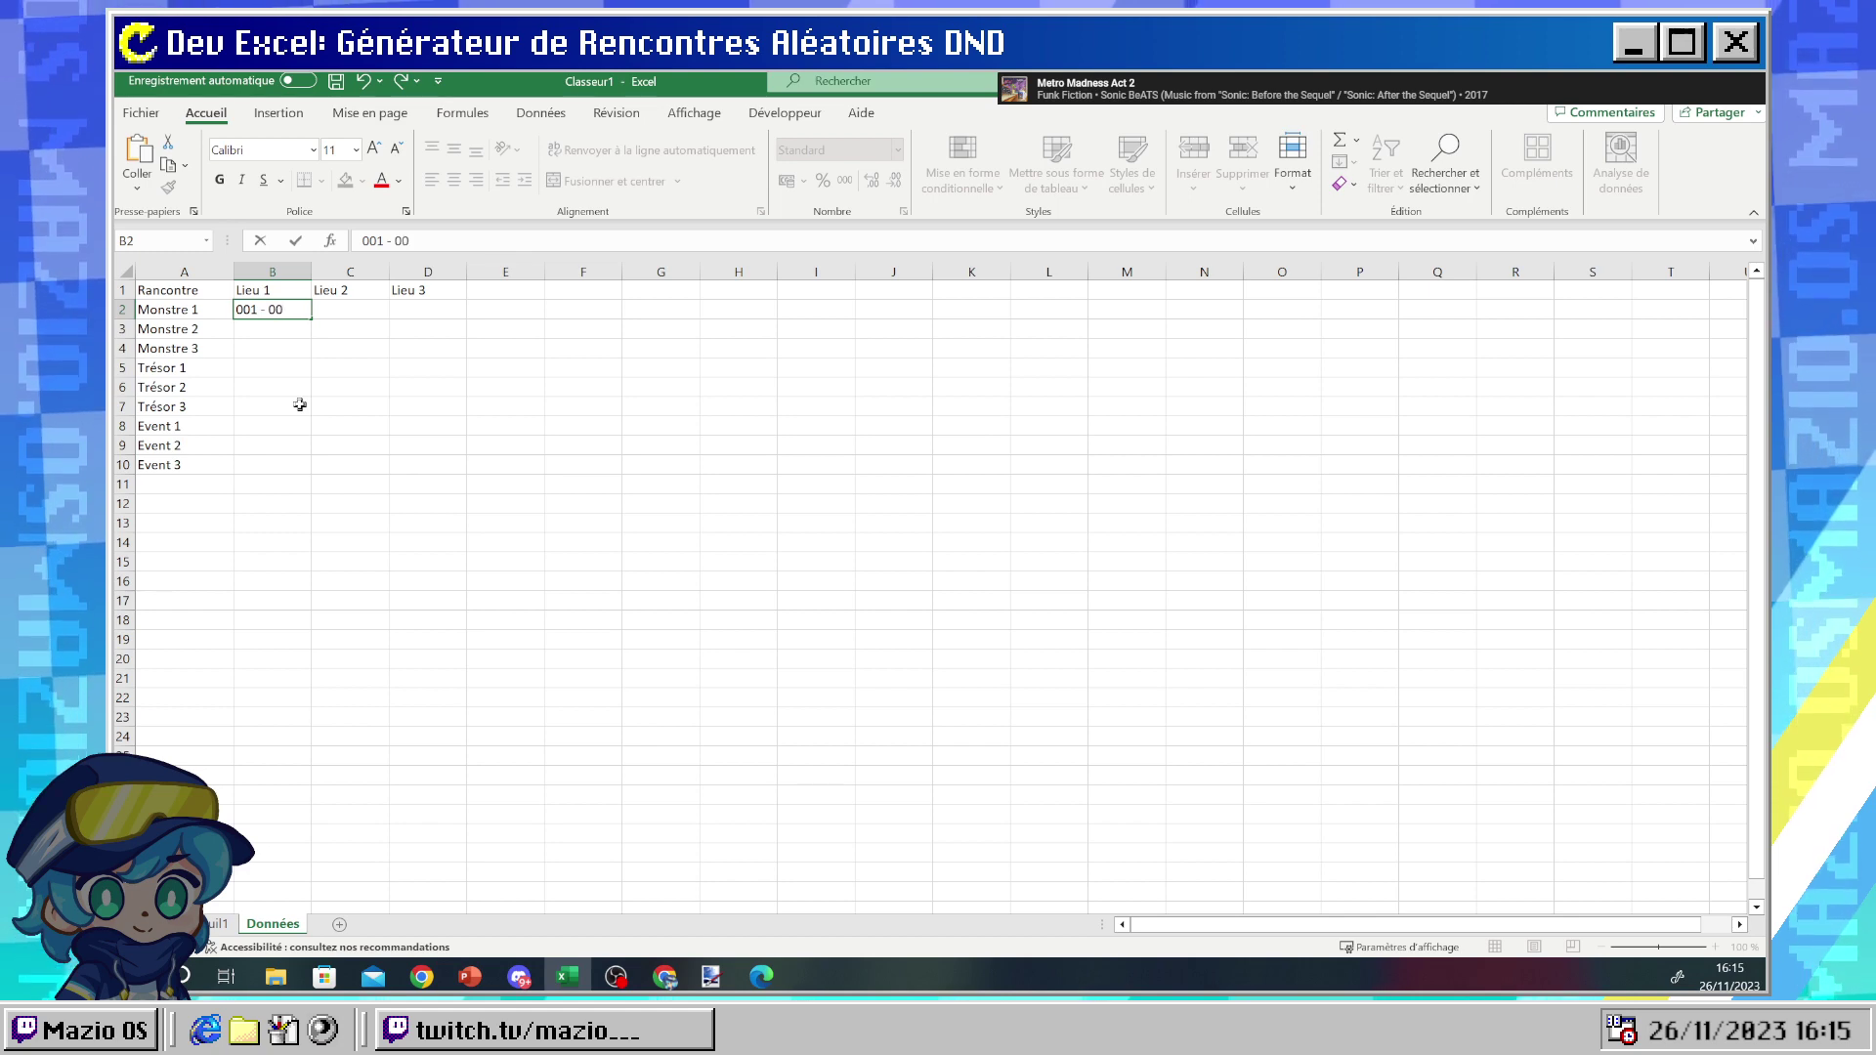
{"action": "key", "text": "BackSpace"}
{"action": "type", "text": "1"}
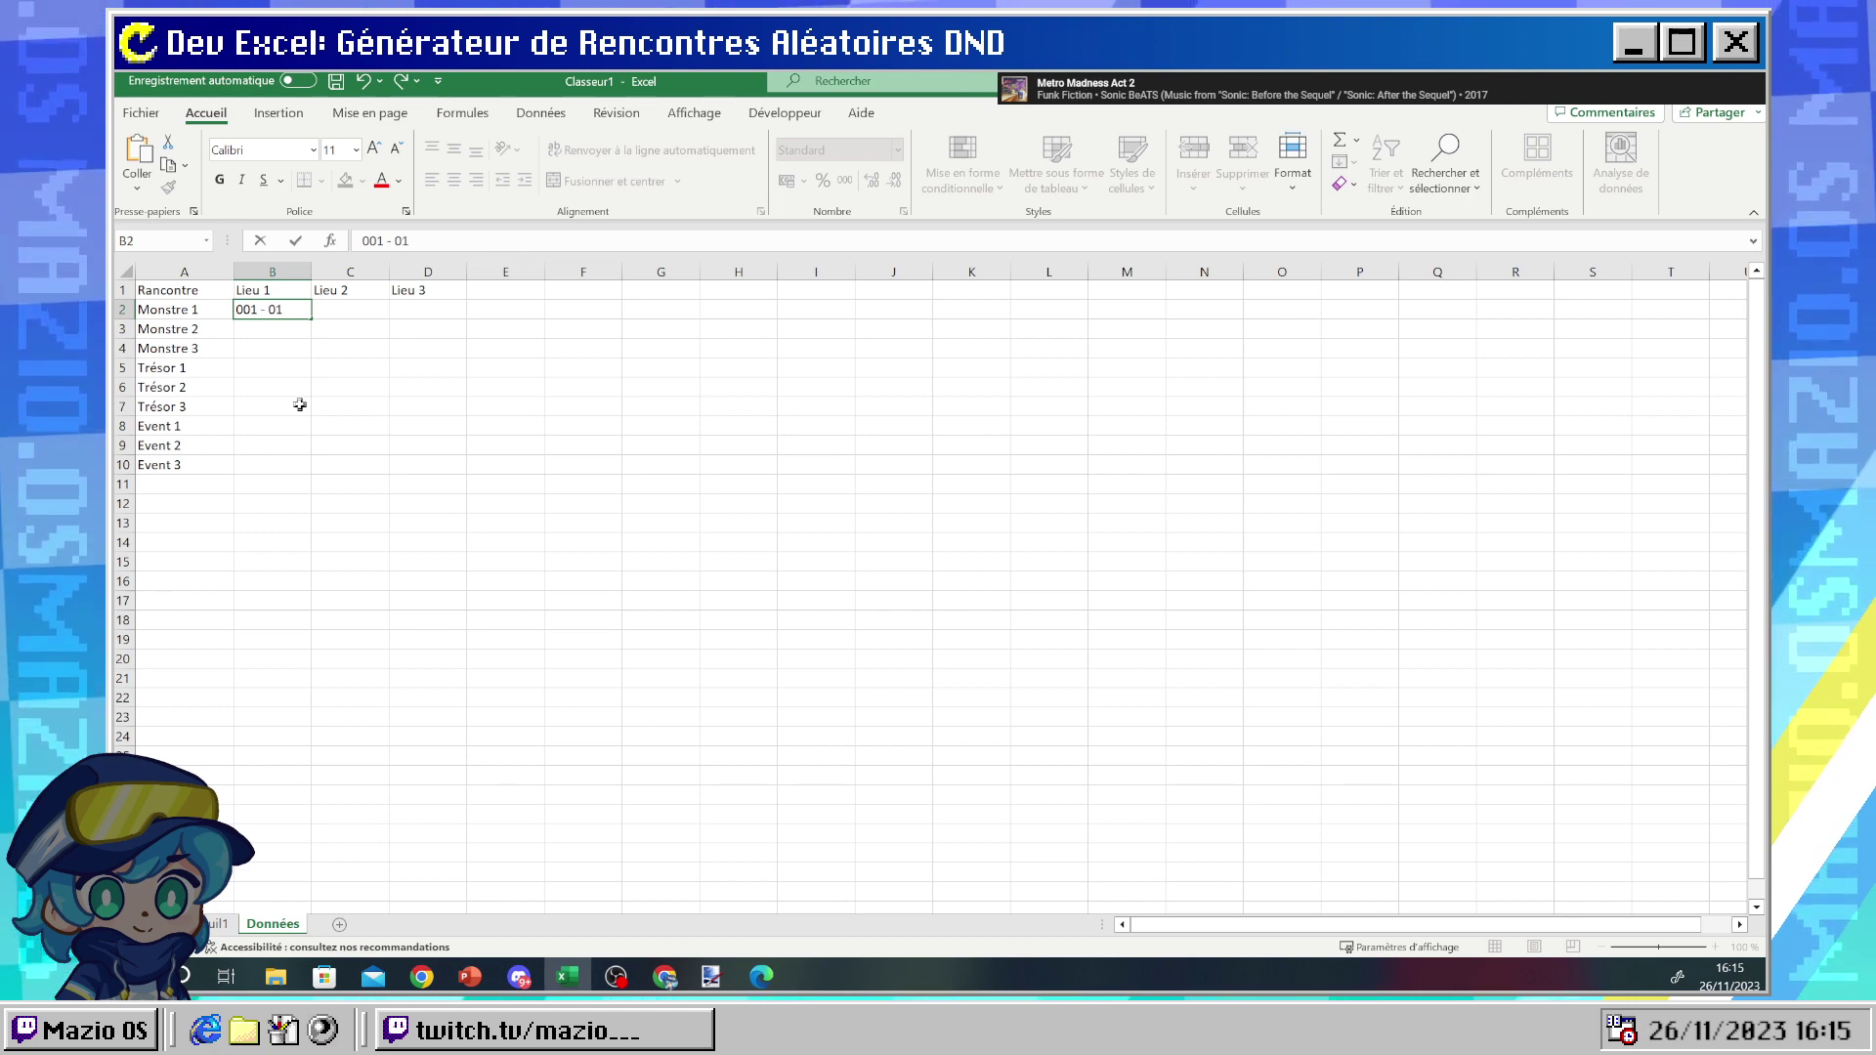
{"action": "type", "text": "5"}
{"action": "key", "text": "Return"}
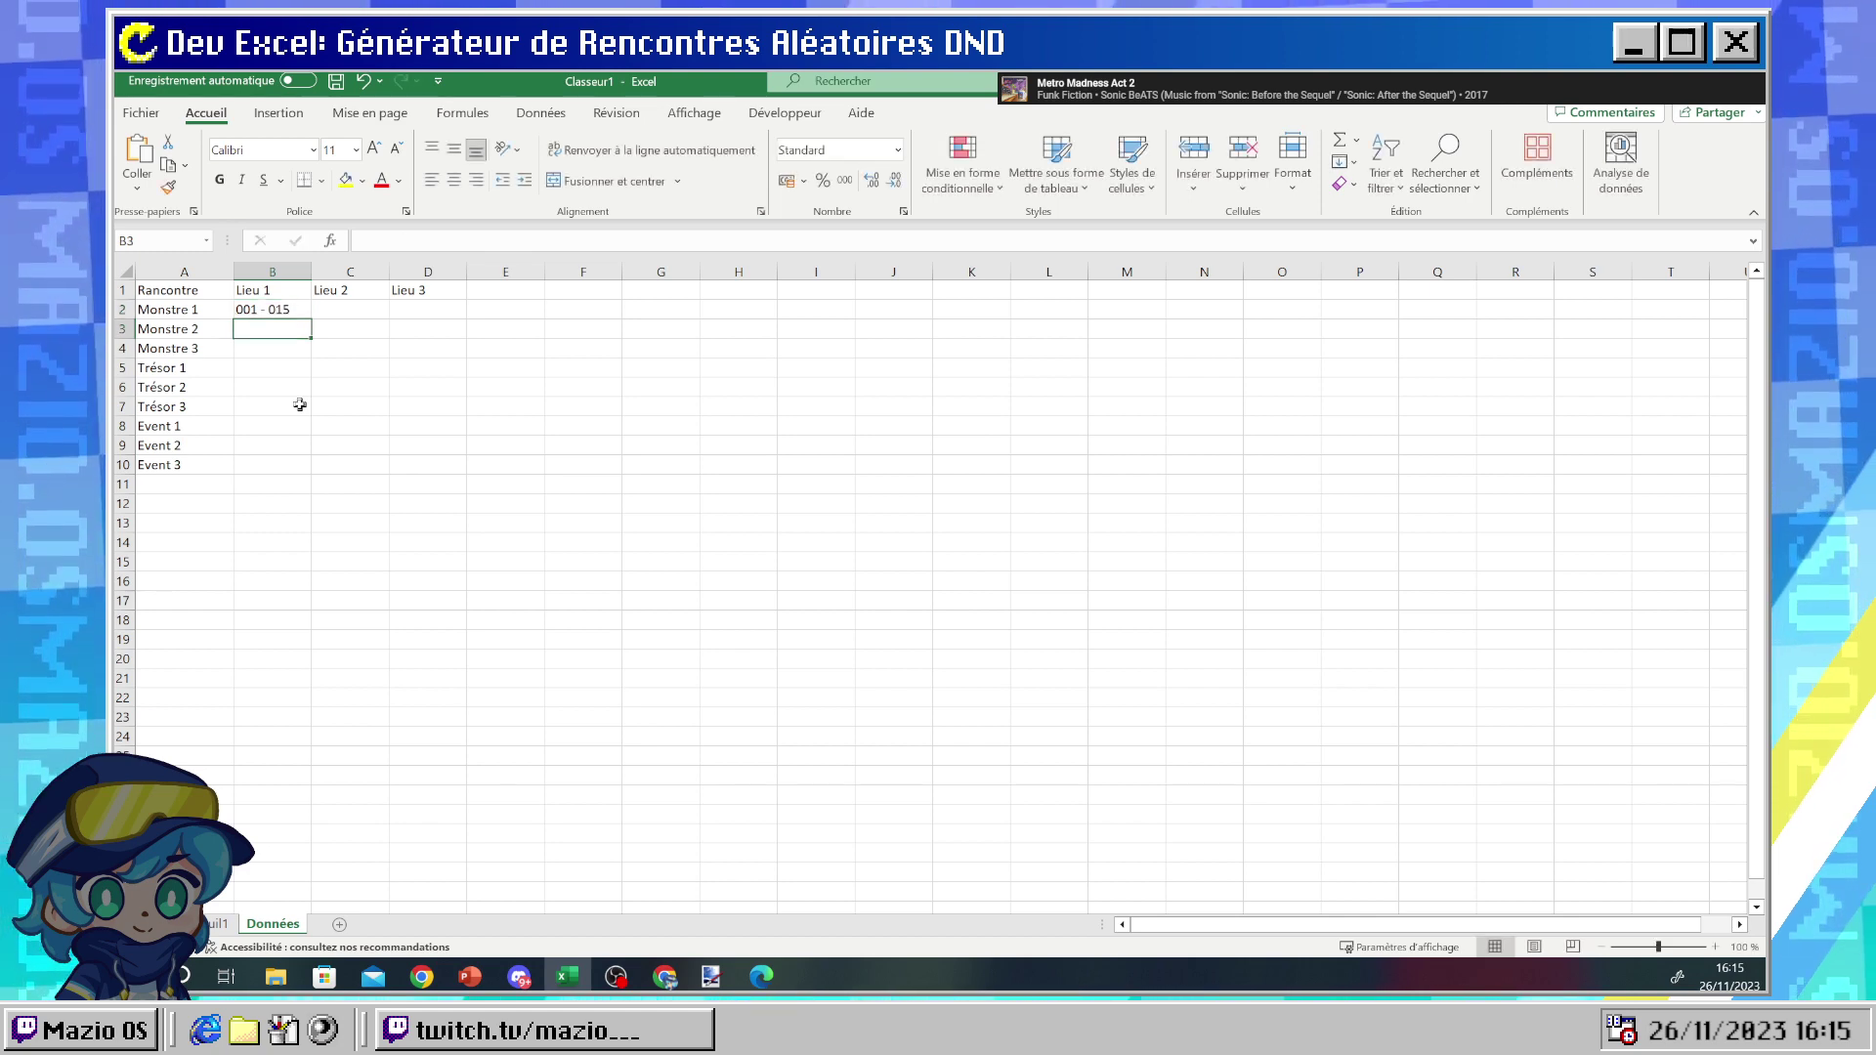
- Cancel the Save As dialog and remove the spaces in B2's range, making it 001-015
{"action": "type", "text": "0"}
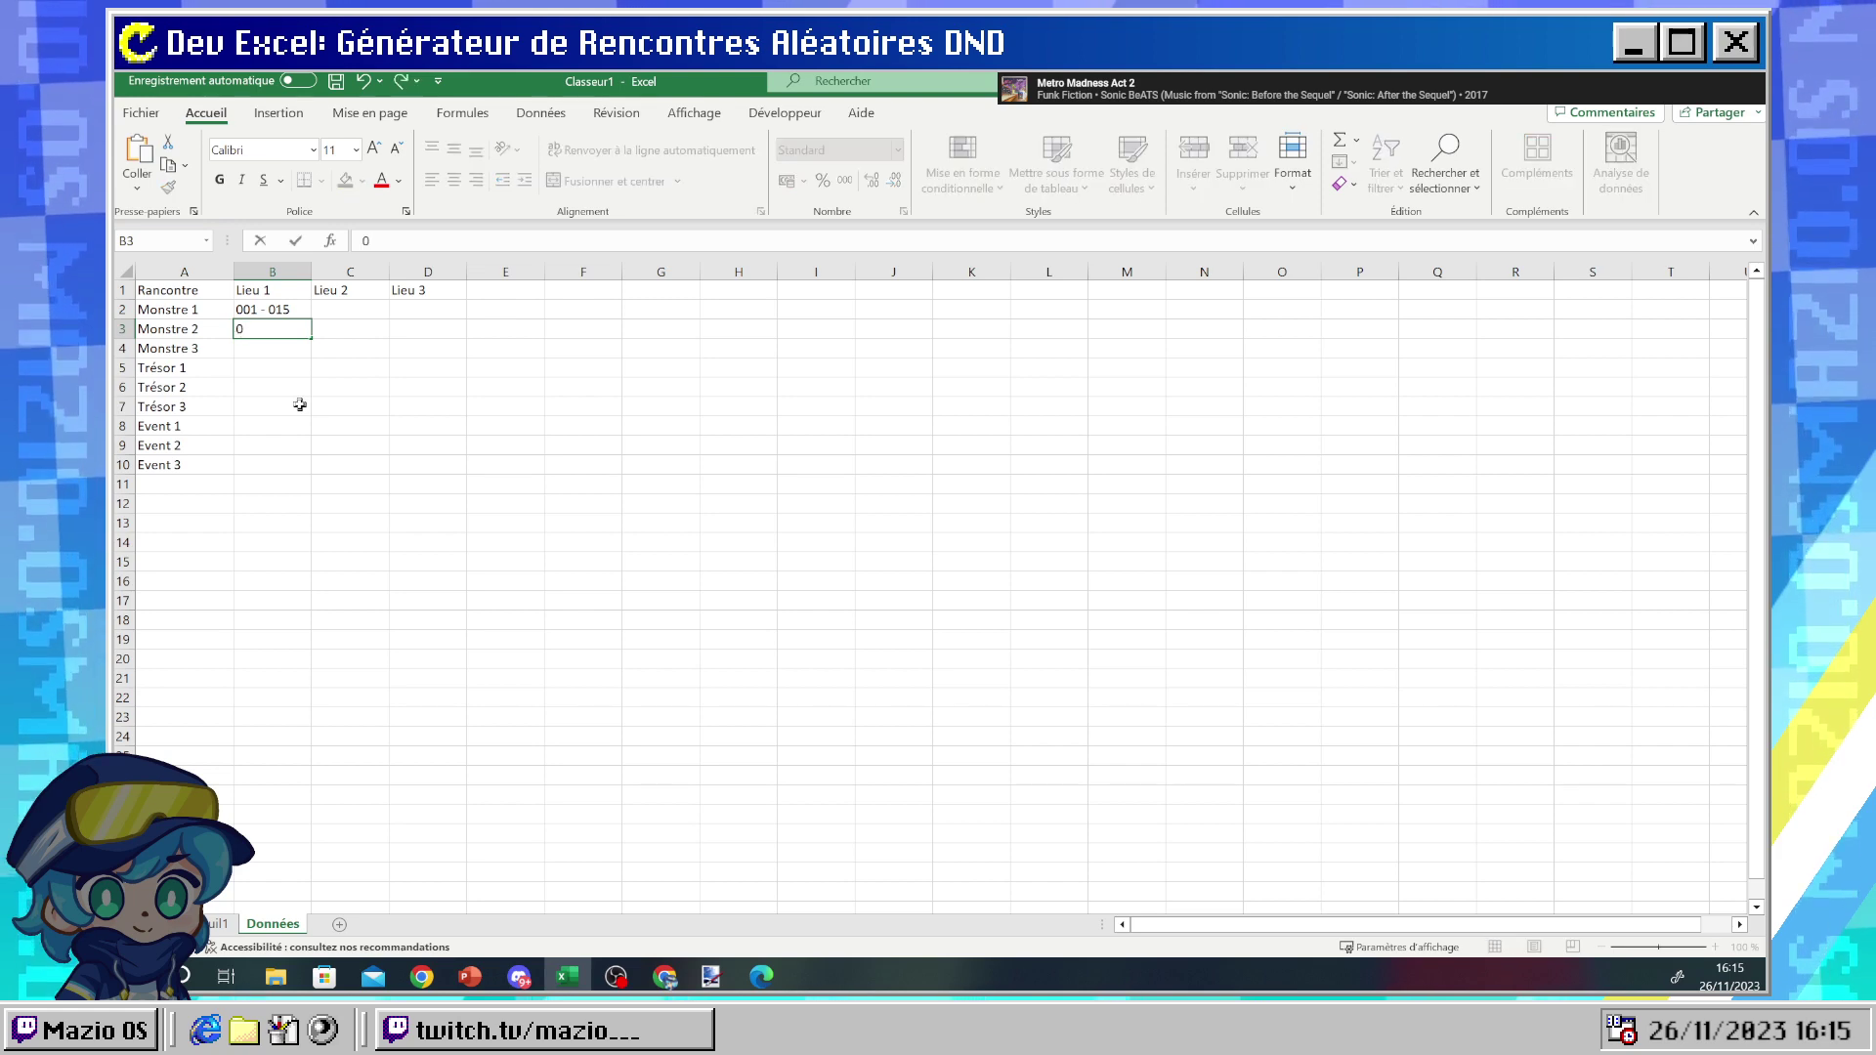
{"action": "type", "text": "16-"}
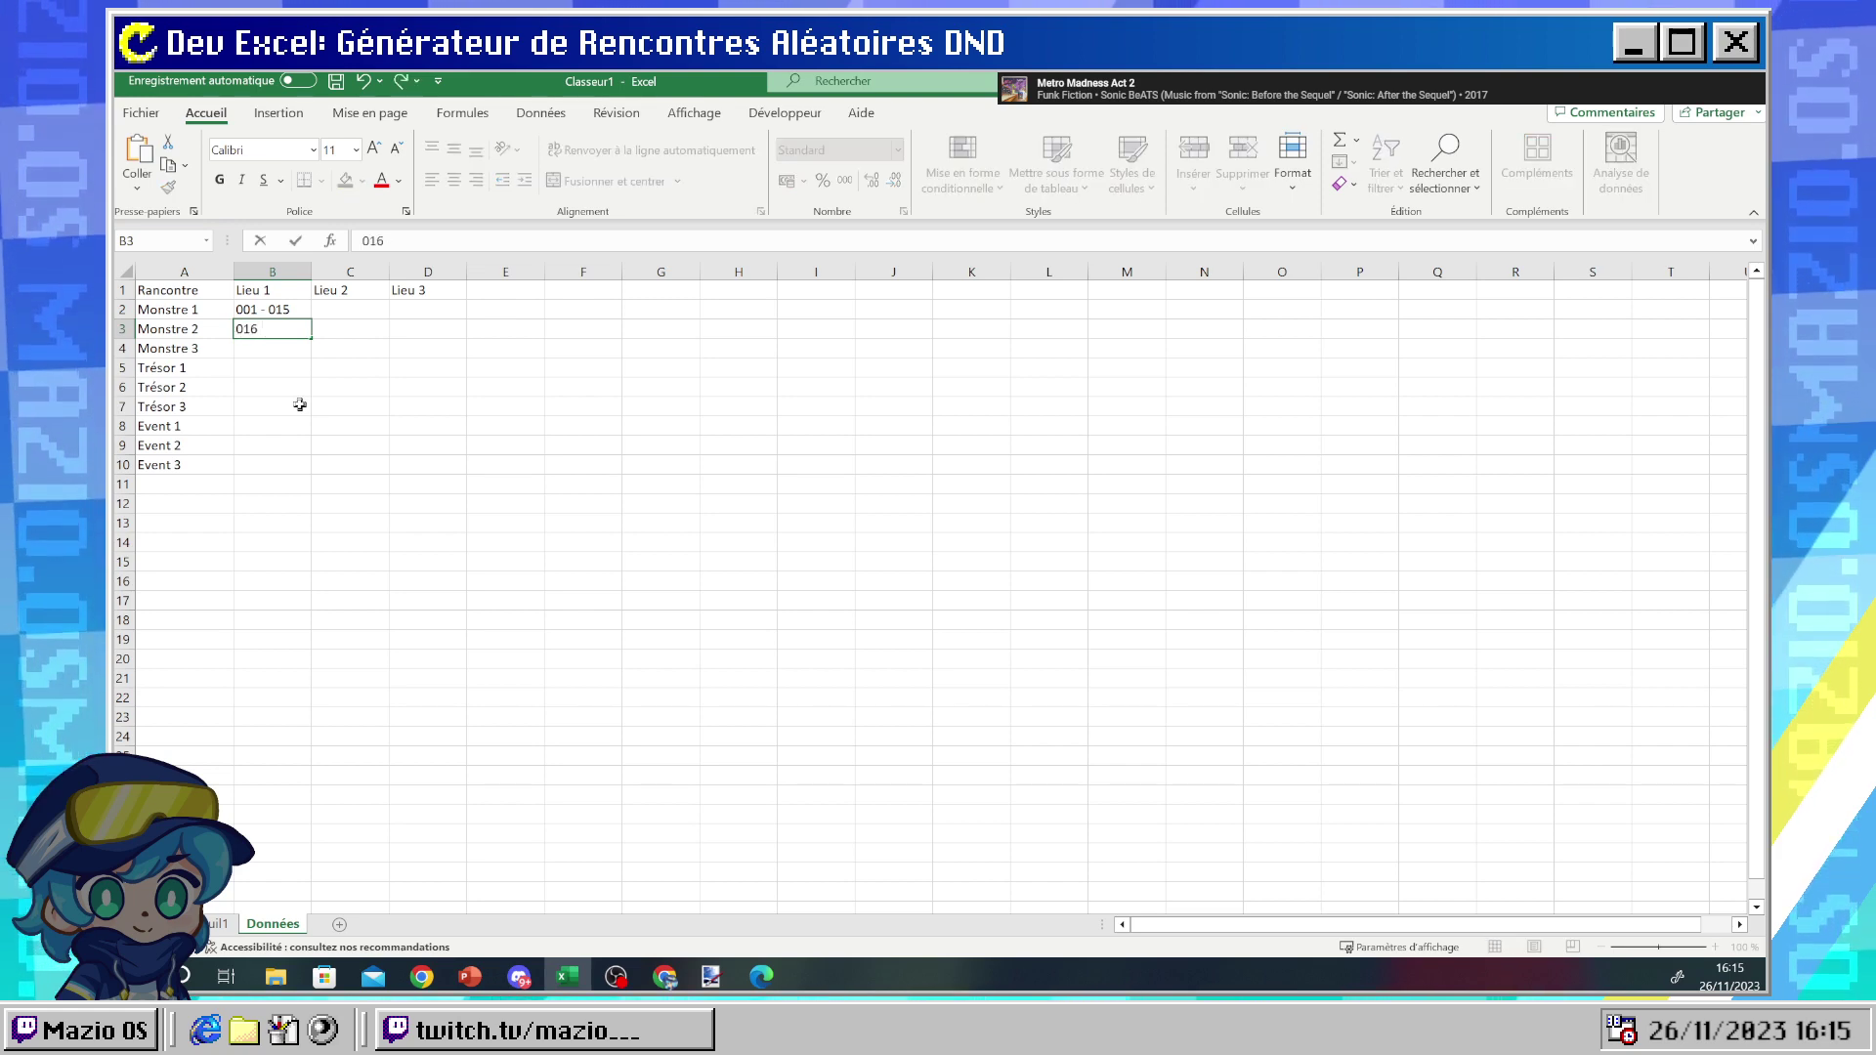
{"action": "key", "text": "ctrl+s"}
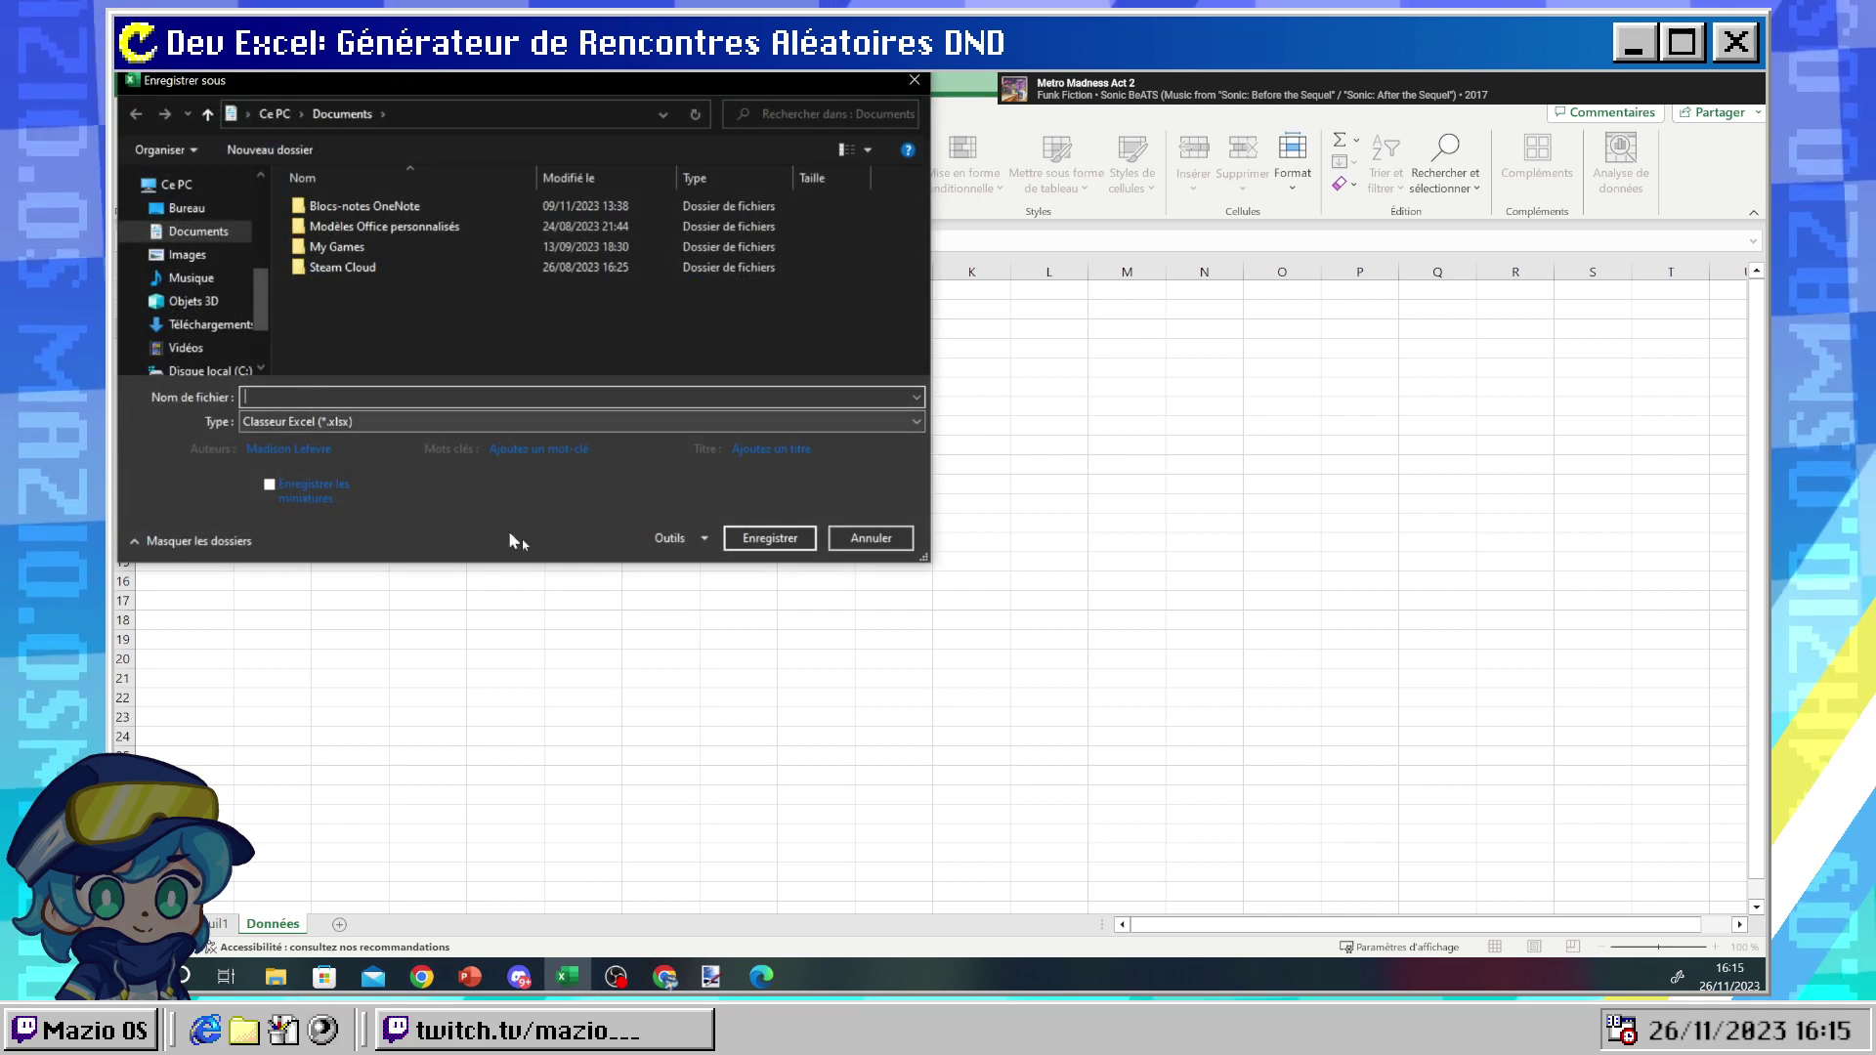
{"action": "left_click", "coordinate": [867, 536]}
{"action": "double_click", "coordinate": [273, 334]}
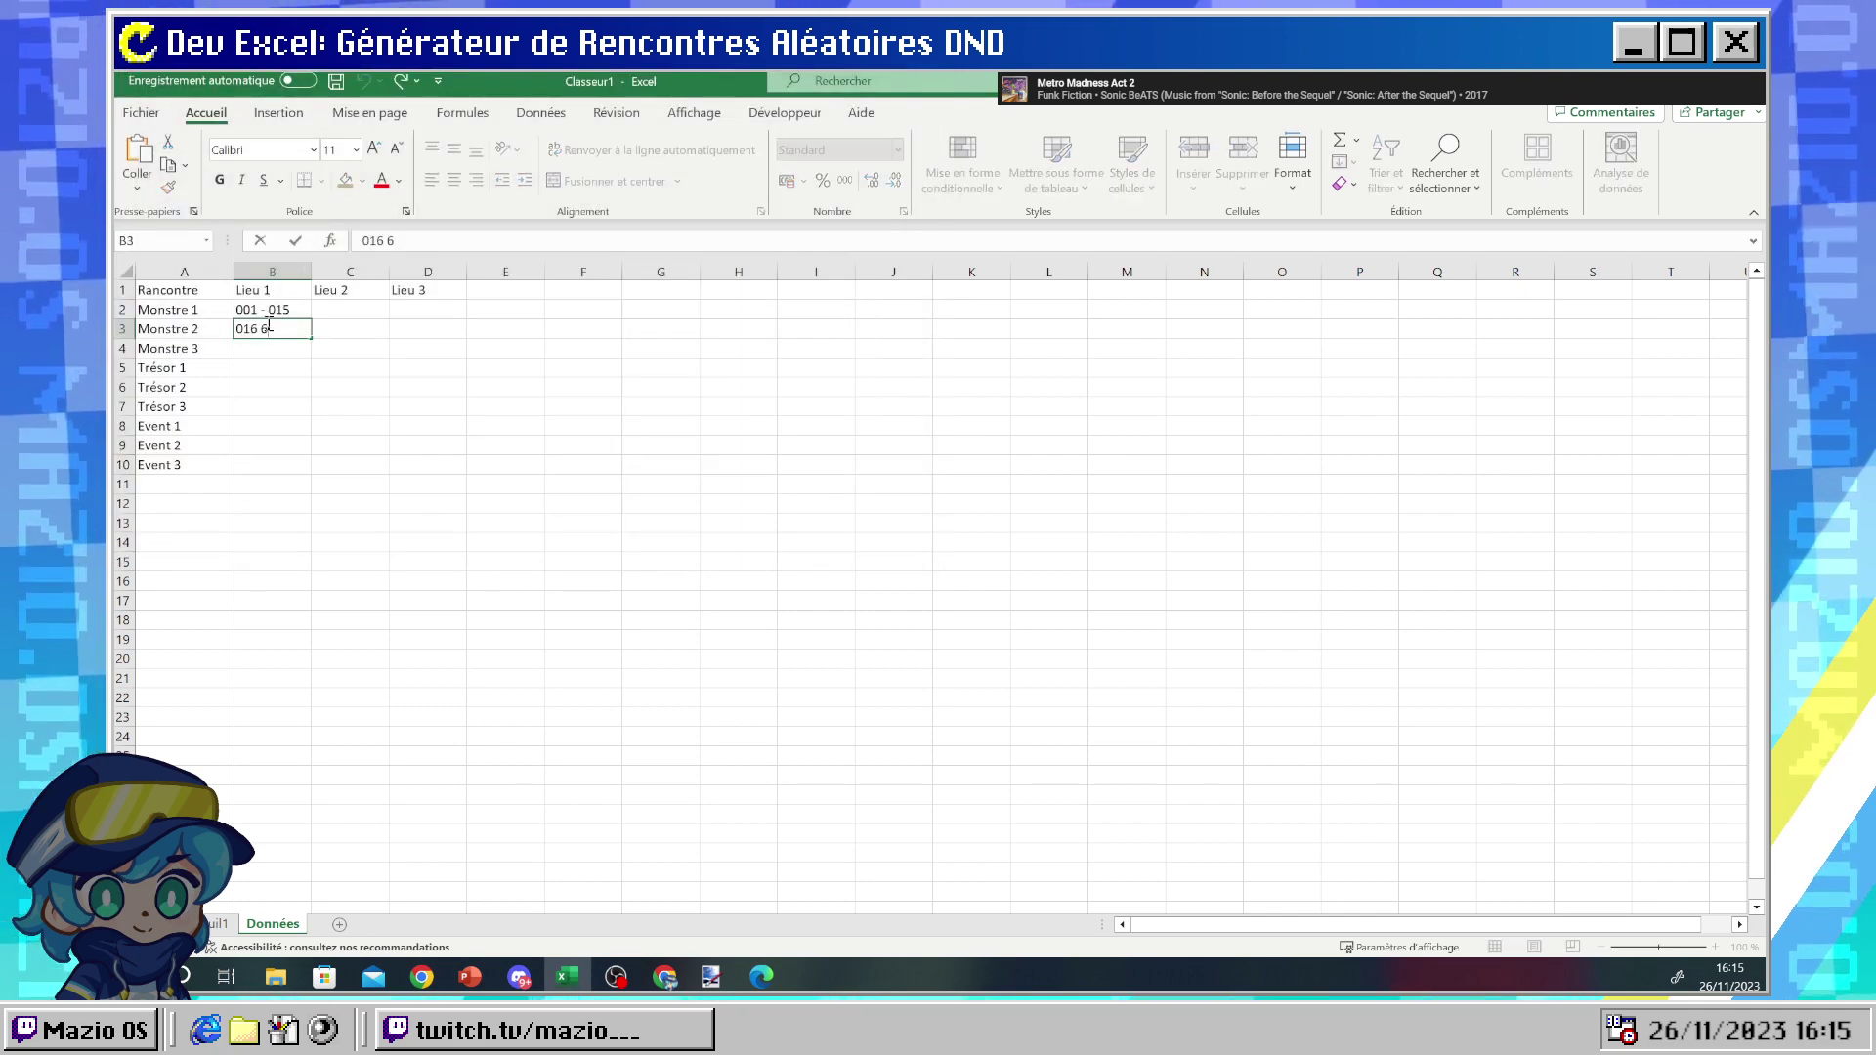
{"action": "double_click", "coordinate": [270, 313]}
{"action": "key", "text": "BackSpace"}
{"action": "key", "text": "Left"}
{"action": "key", "text": "BackSpace"}
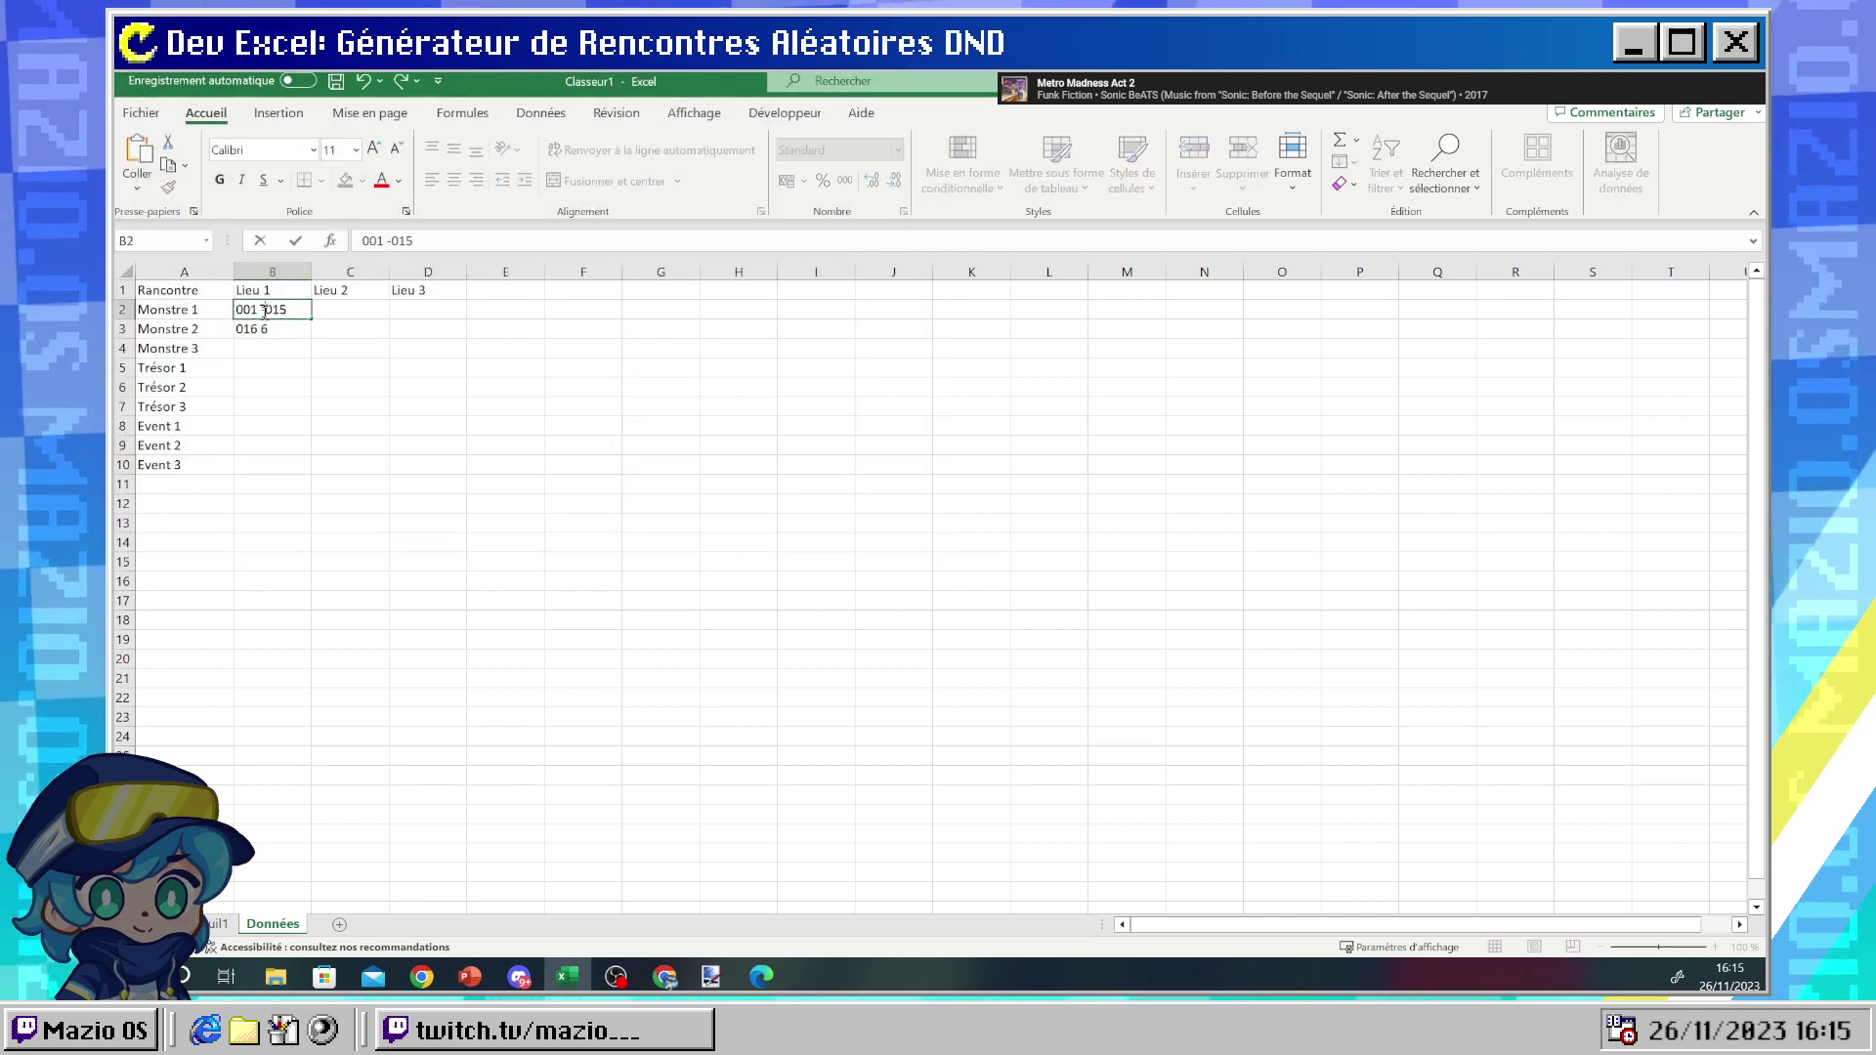
{"action": "key", "text": "Return"}
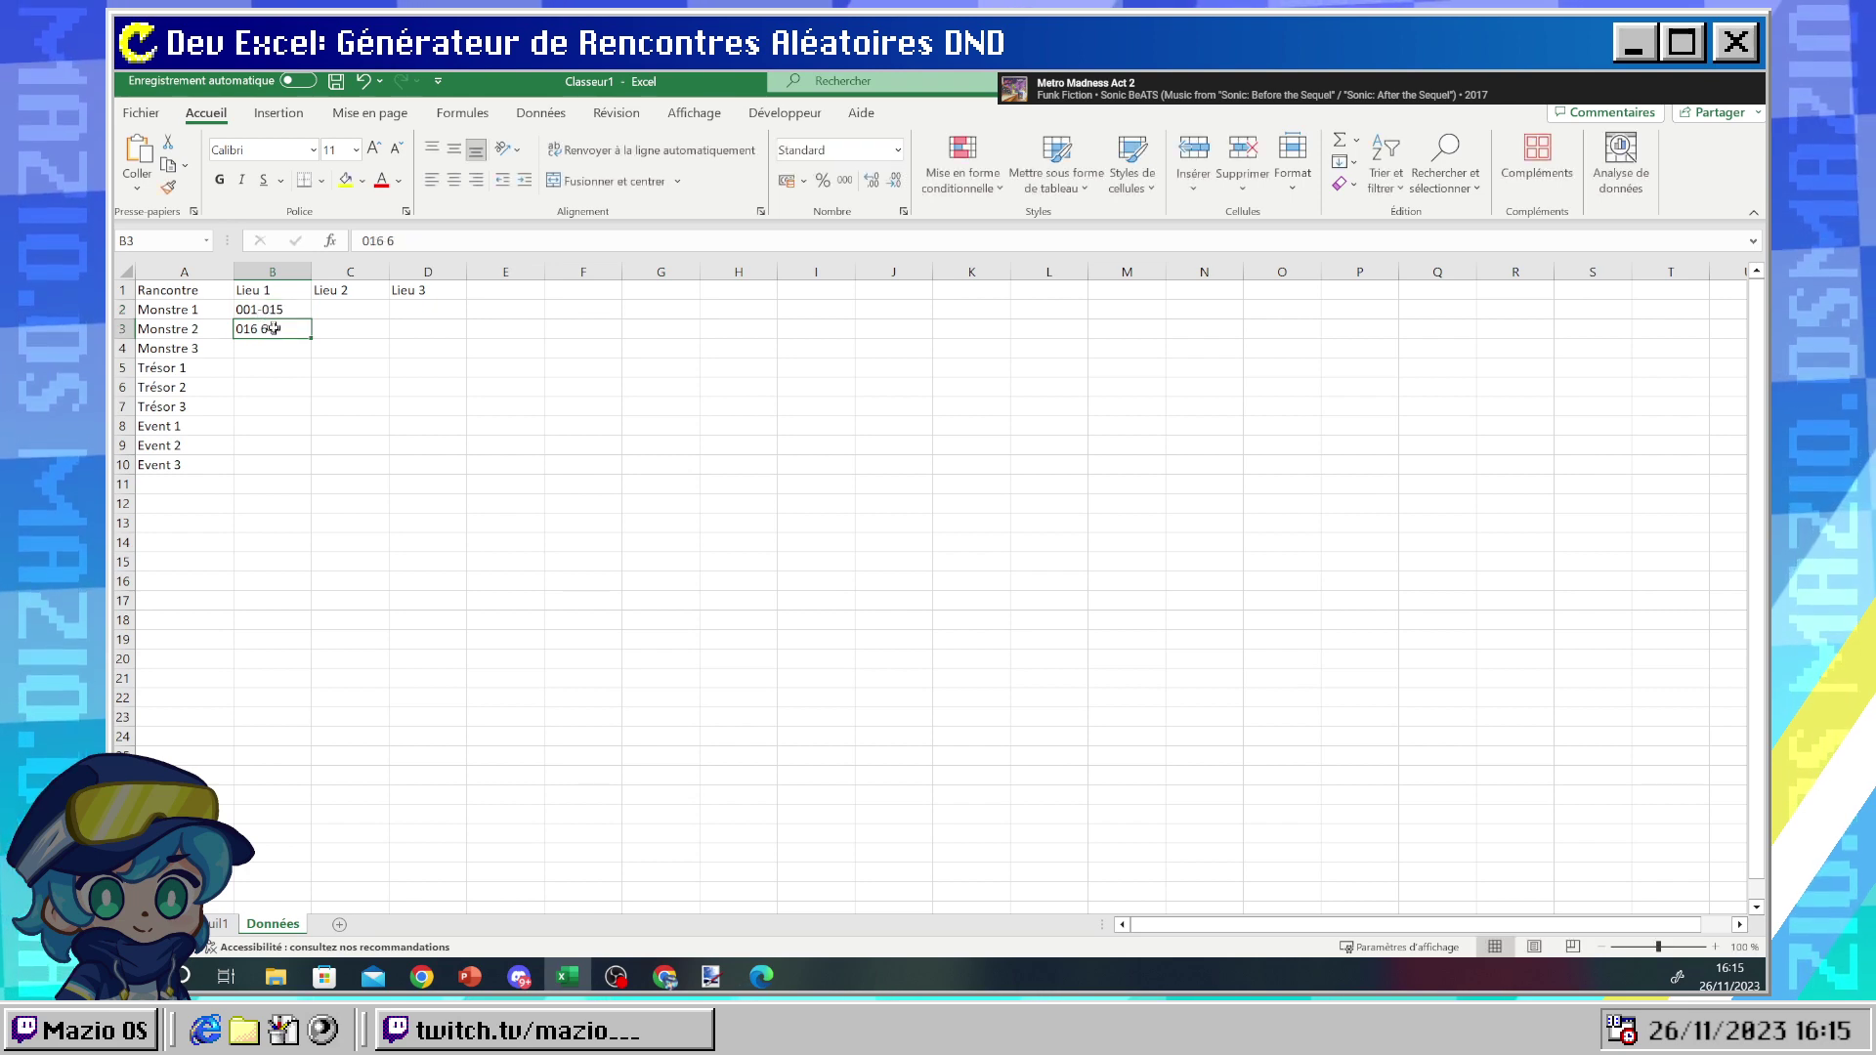
- Enter 016-025 in B3 and 026-050 in B4
{"action": "double_click", "coordinate": [276, 326]}
{"action": "key", "text": "BackSpace"}
{"action": "key", "text": "BackSpace"}
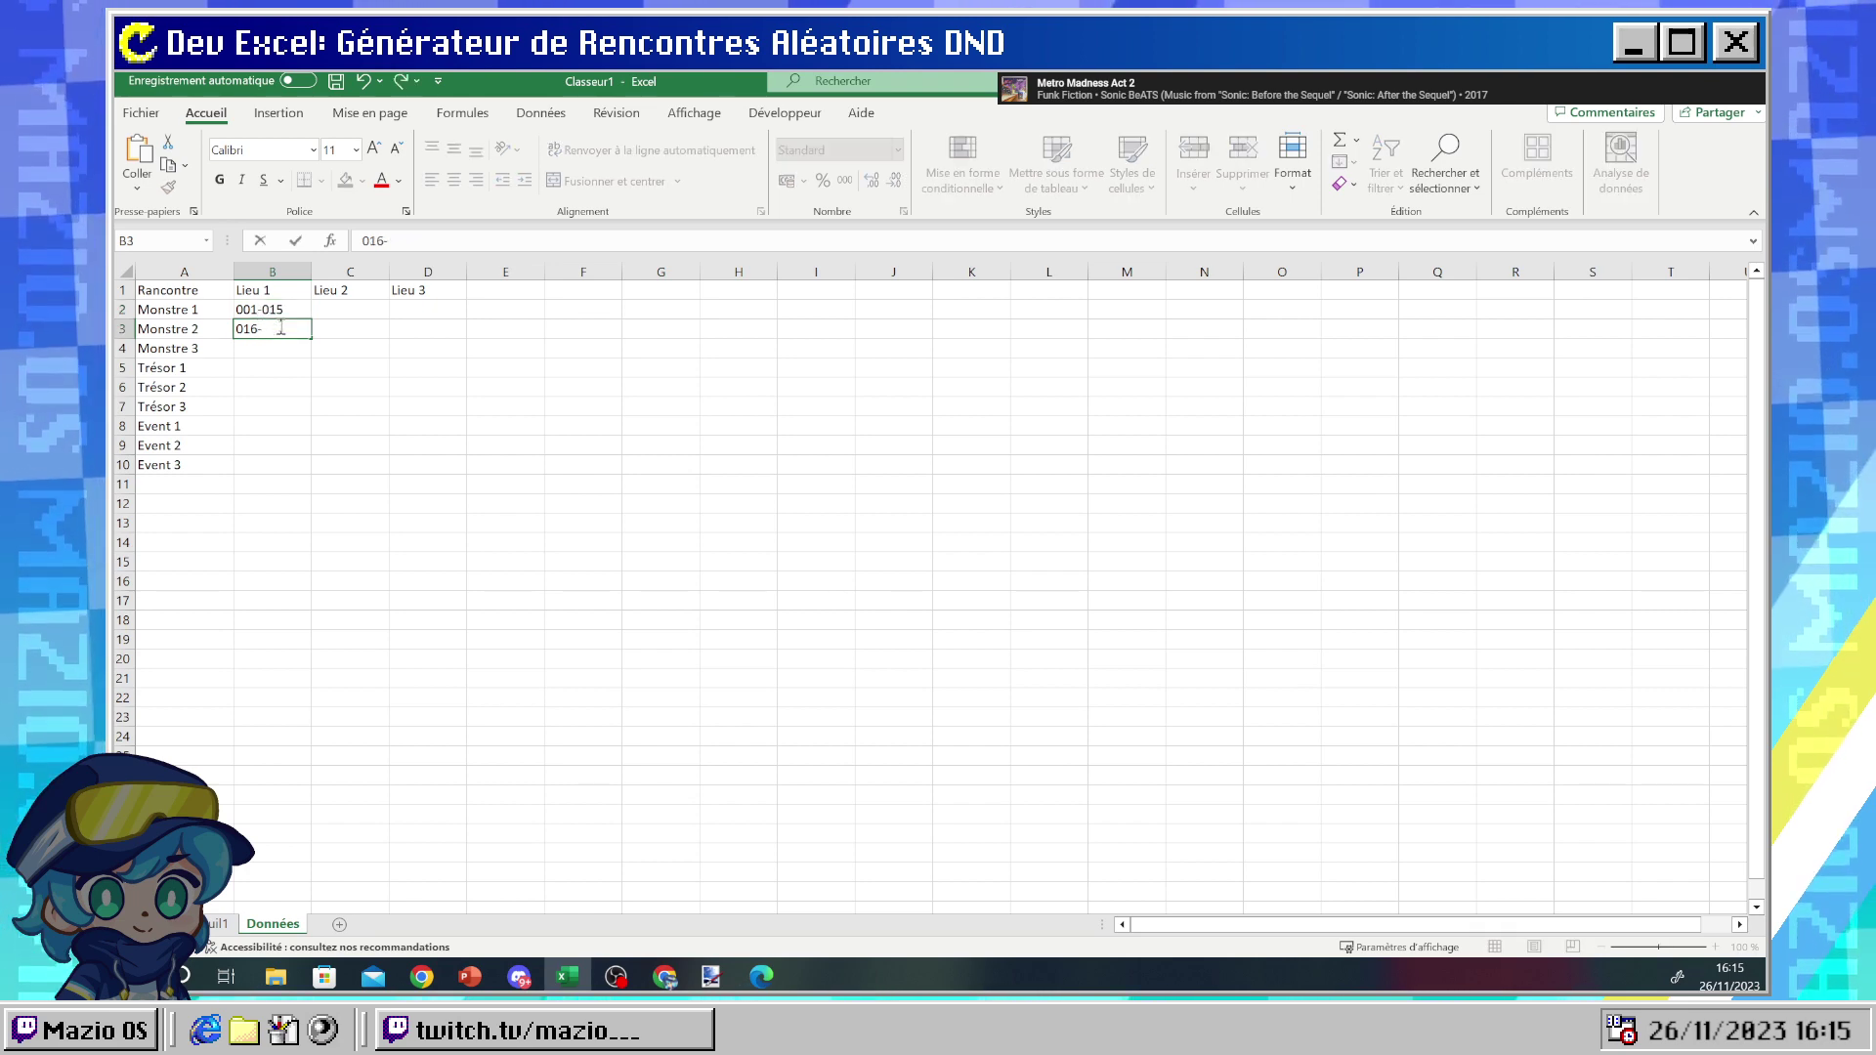
{"action": "key", "text": "Return"}
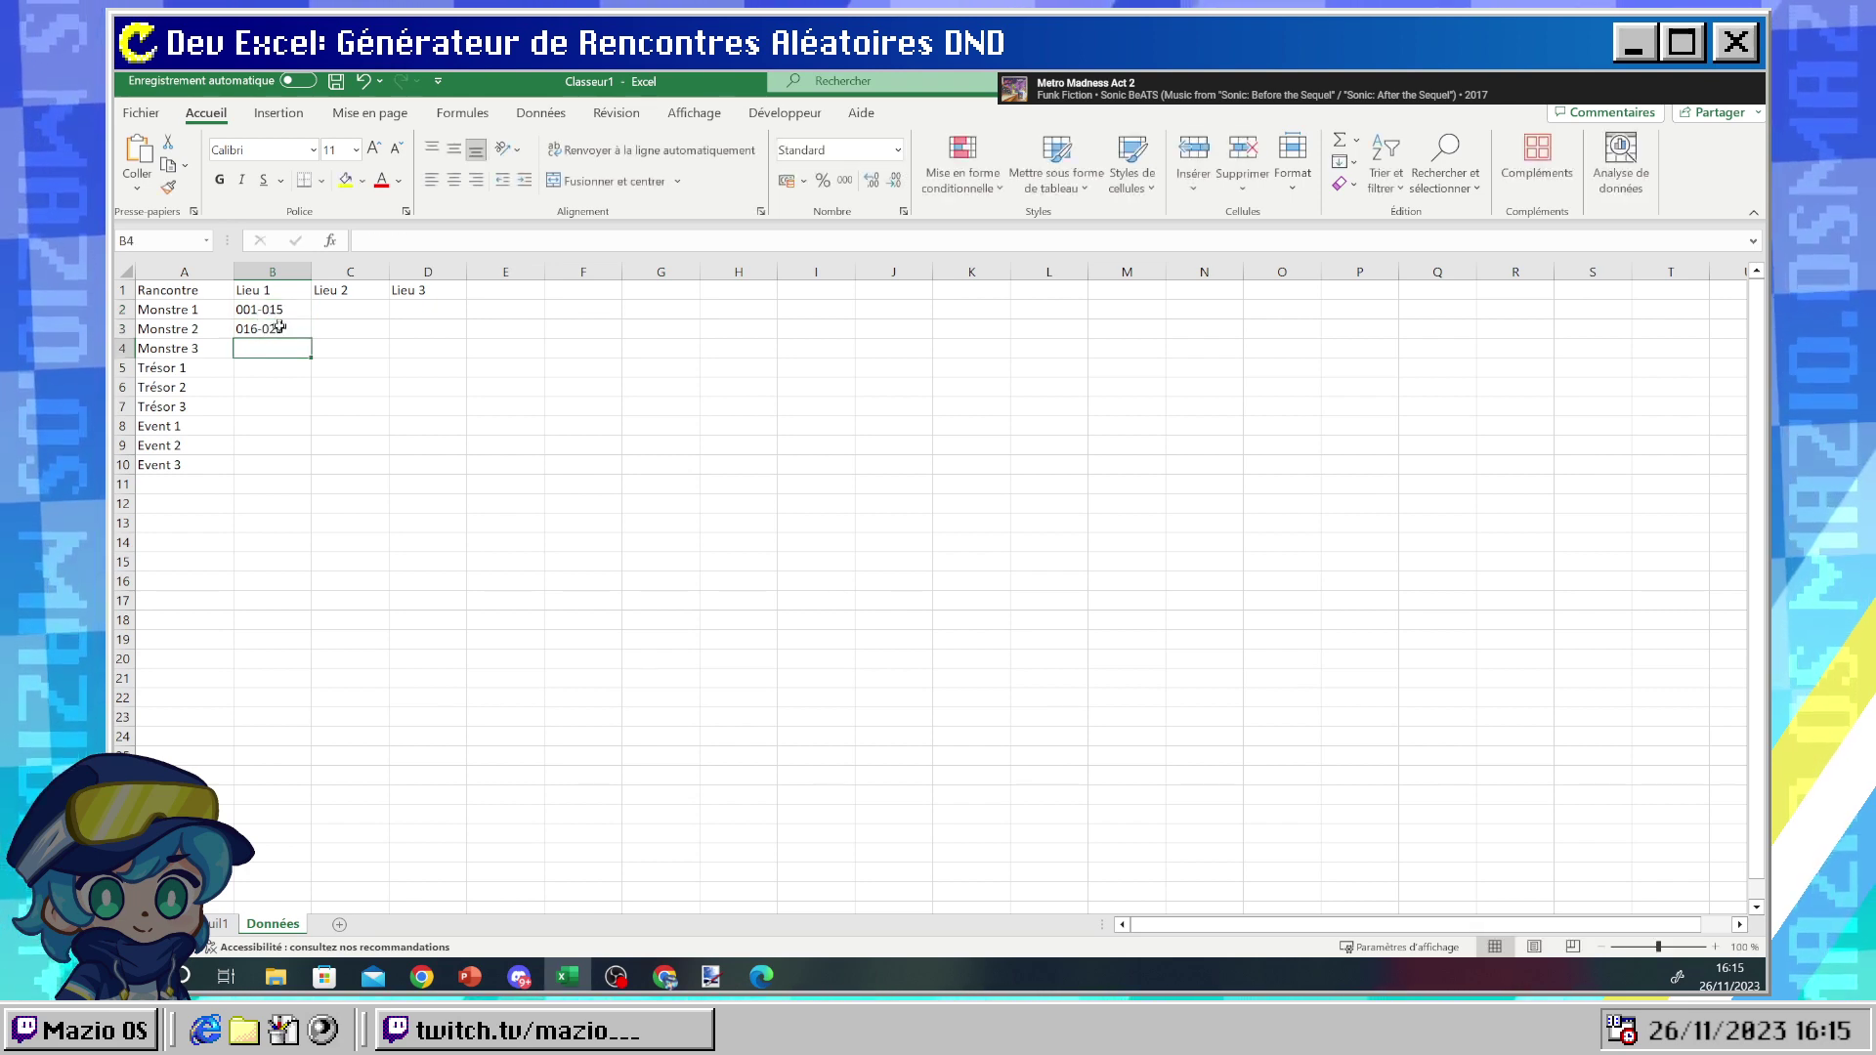
{"action": "type", "text": "0"}
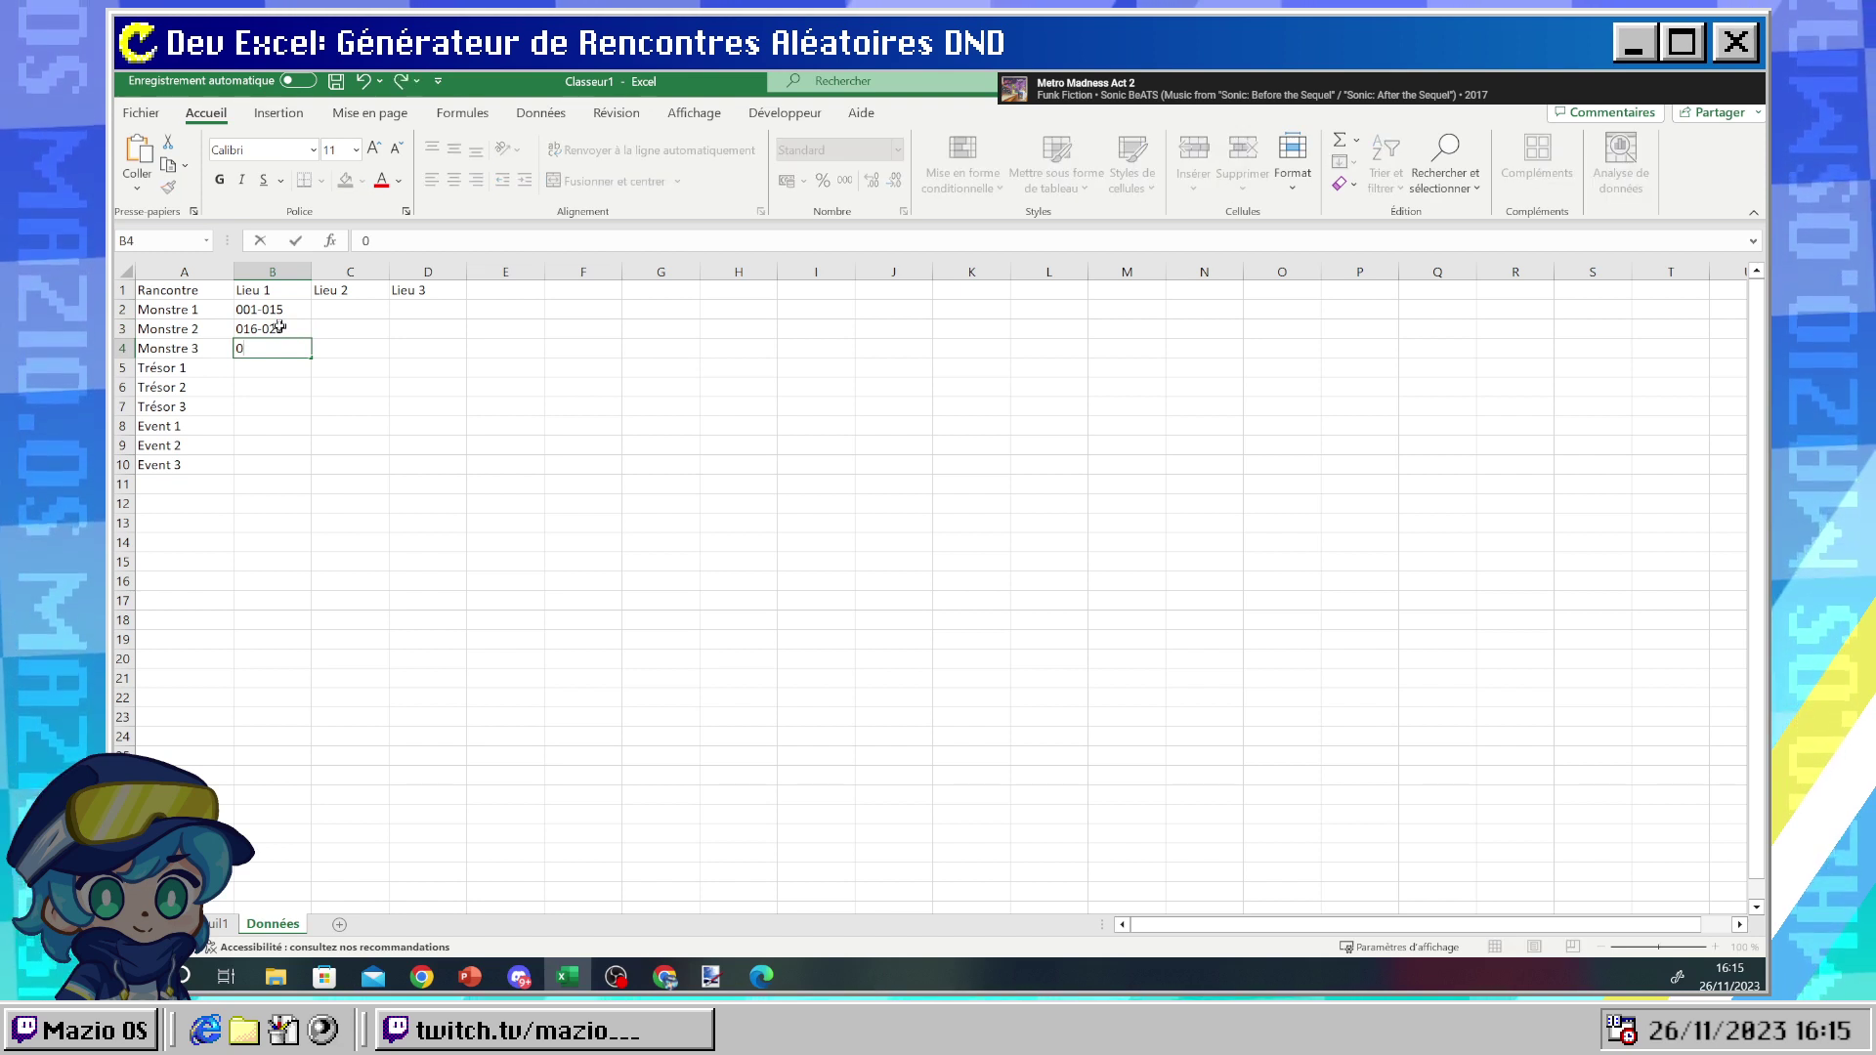
{"action": "type", "text": "26"}
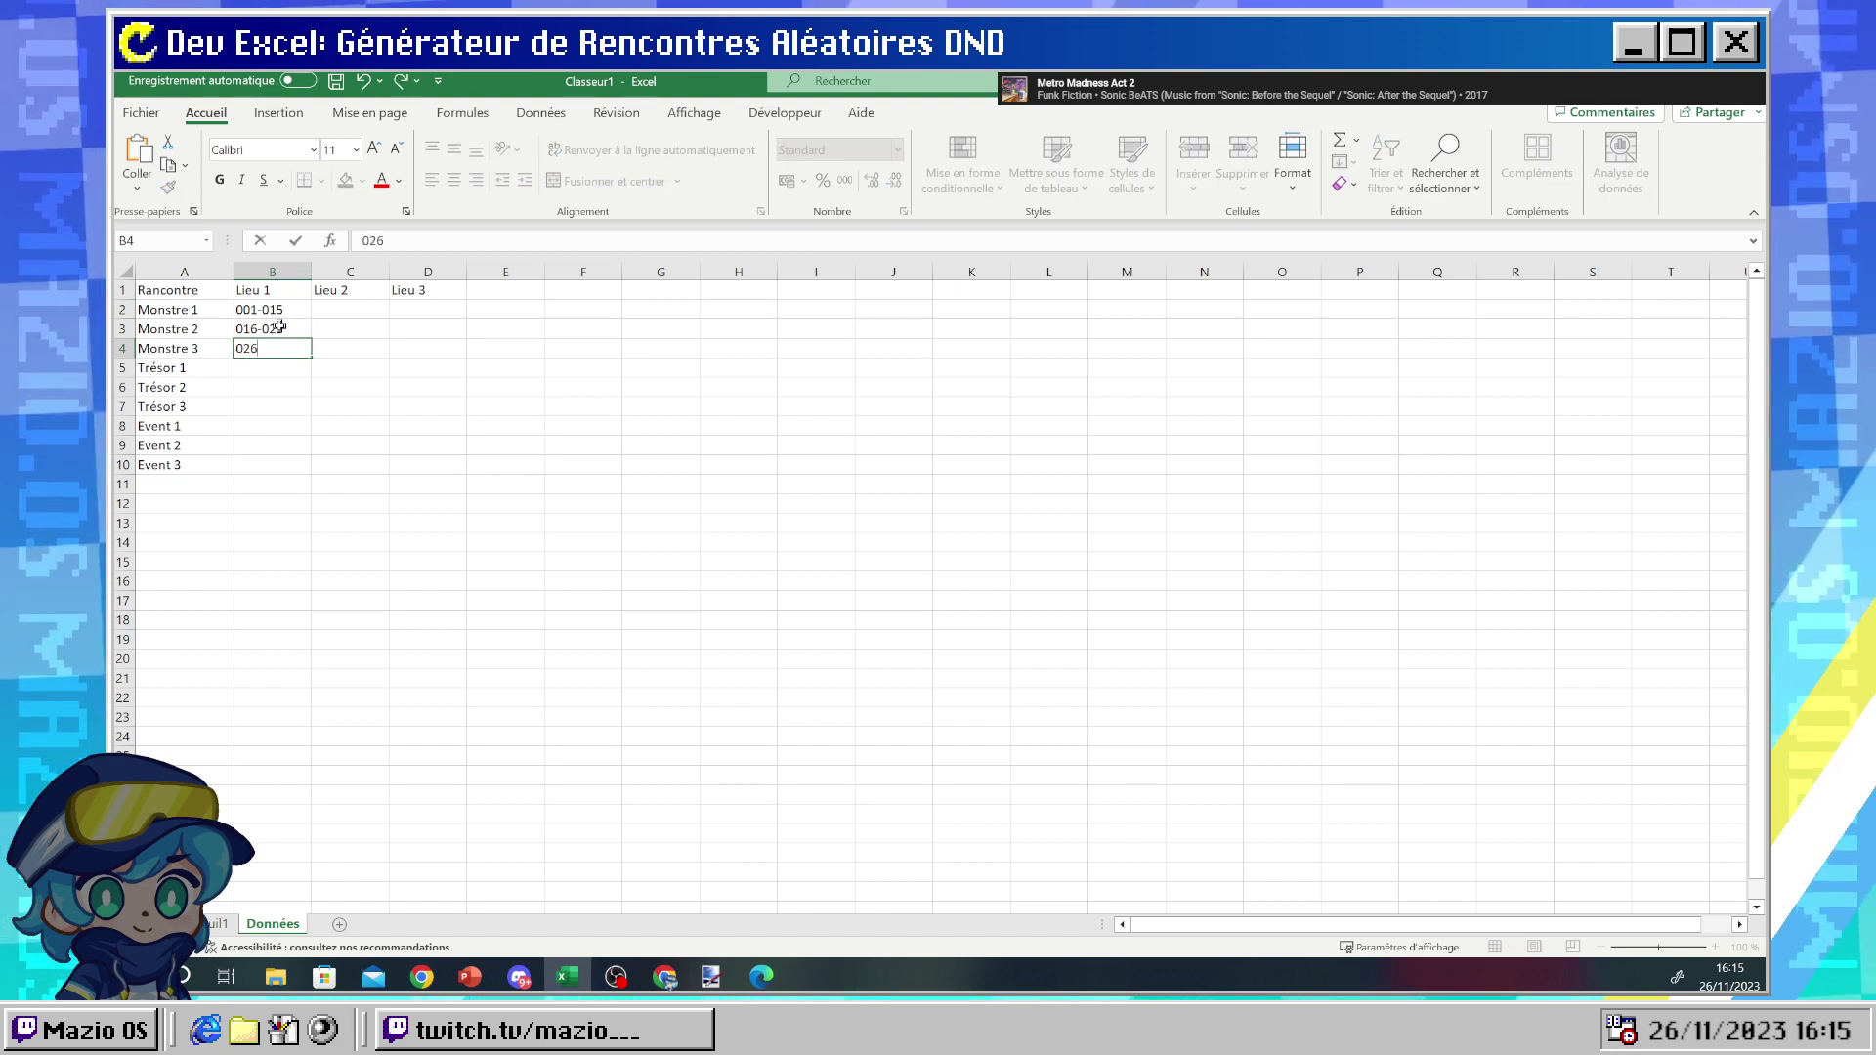
{"action": "type", "text": "-050"}
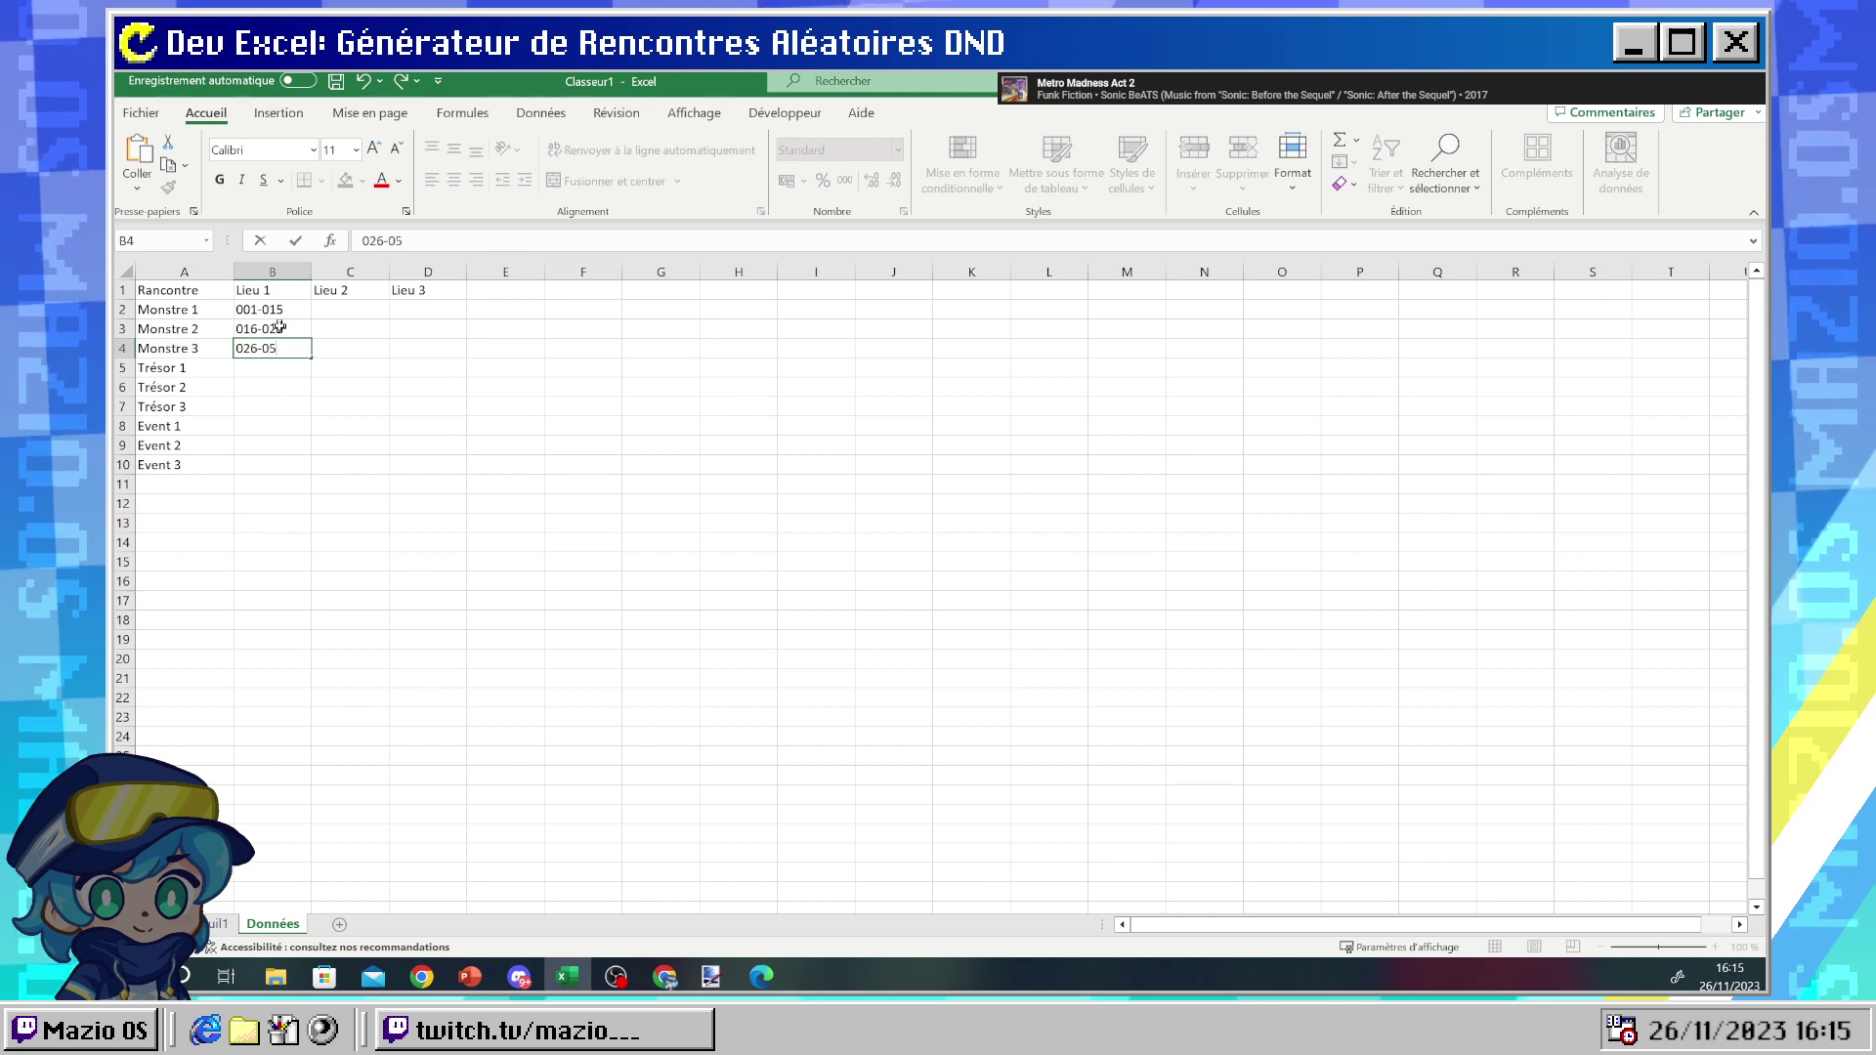
{"action": "key", "text": "Return"}
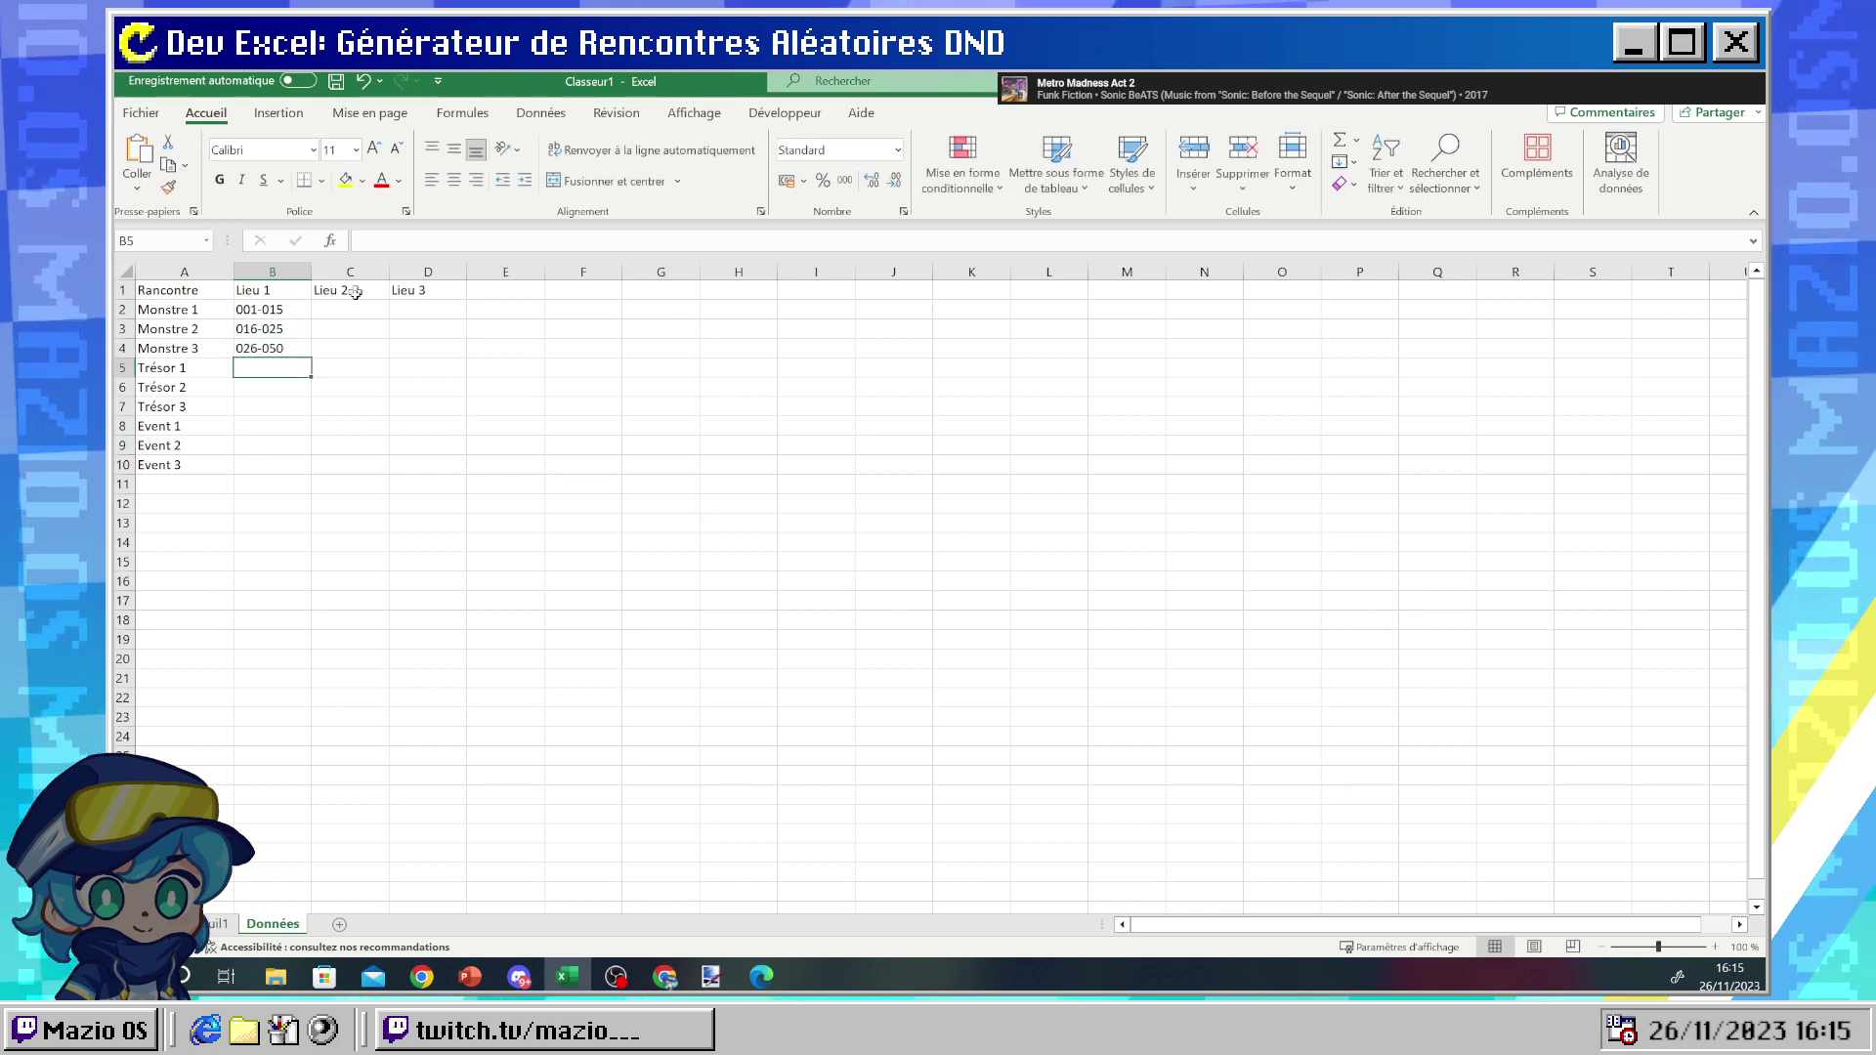
- Enter 051-089 in B5 and 090-091 in B6
{"action": "left_click", "coordinate": [253, 409]}
{"action": "left_click", "coordinate": [250, 385]}
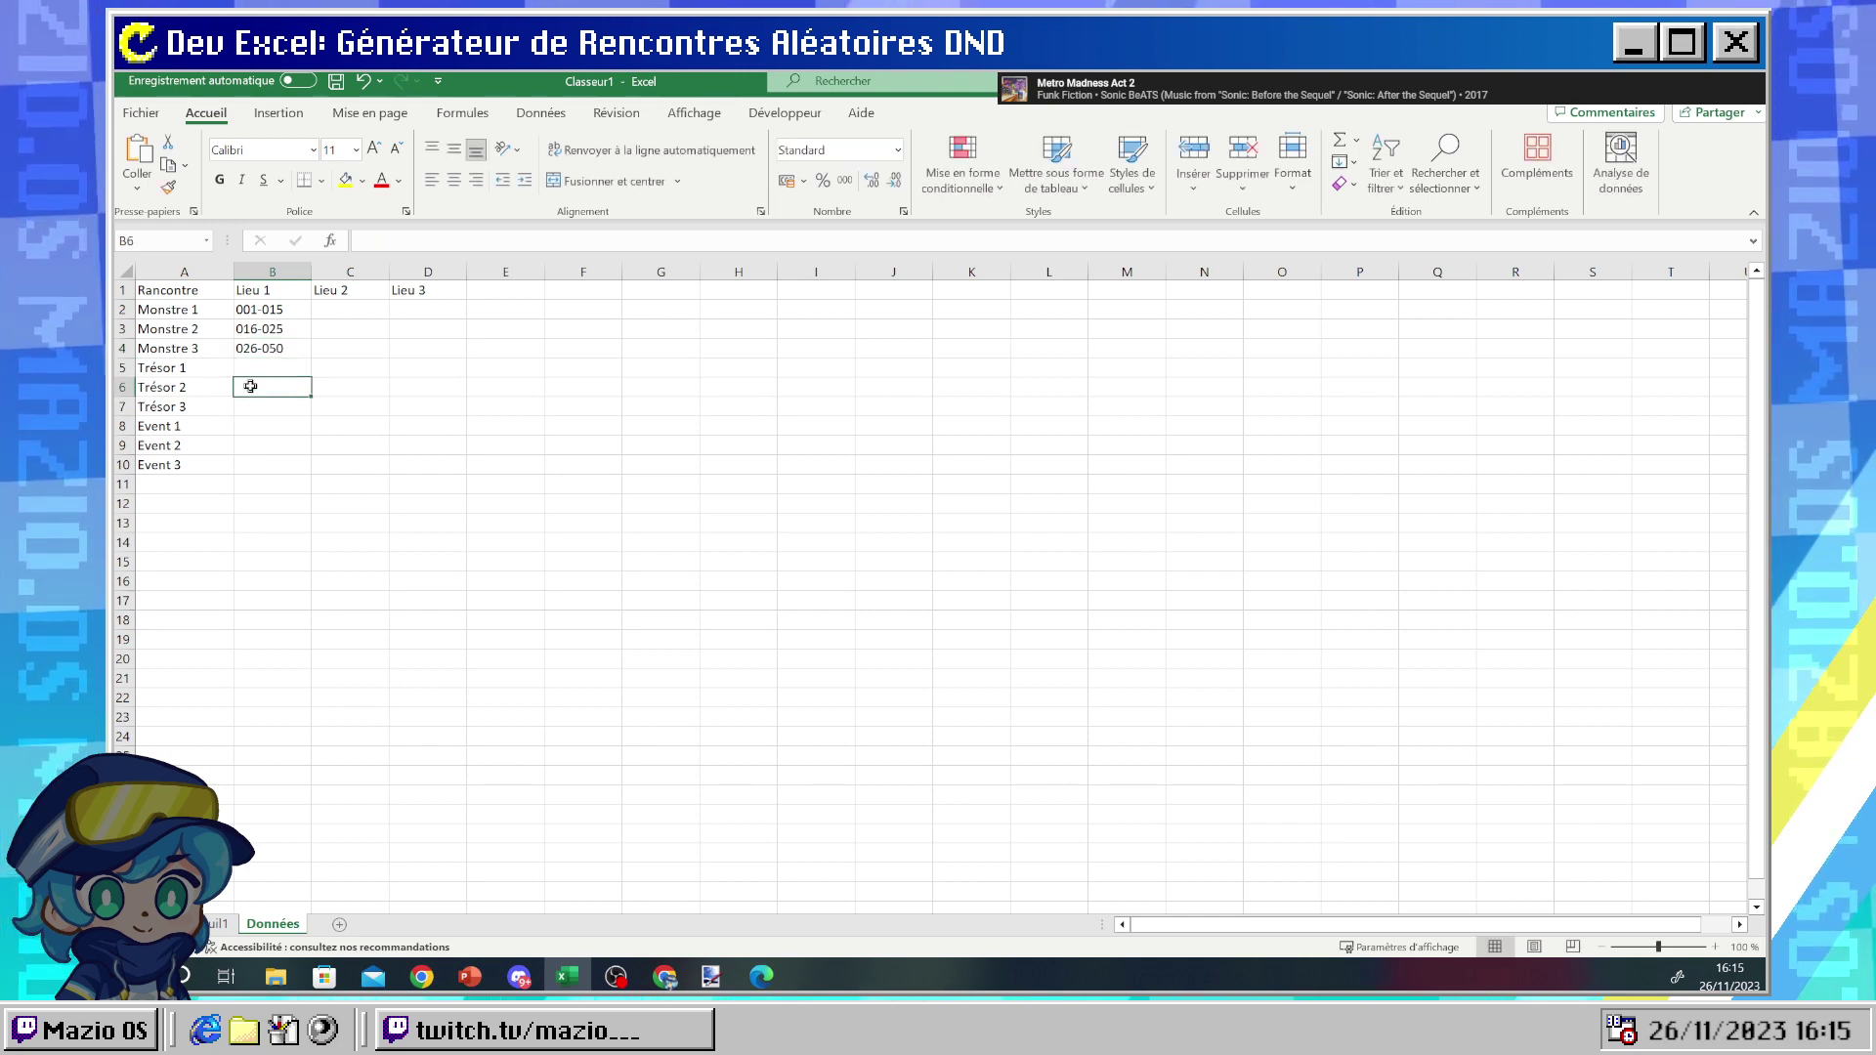
{"action": "left_click", "coordinate": [253, 369]}
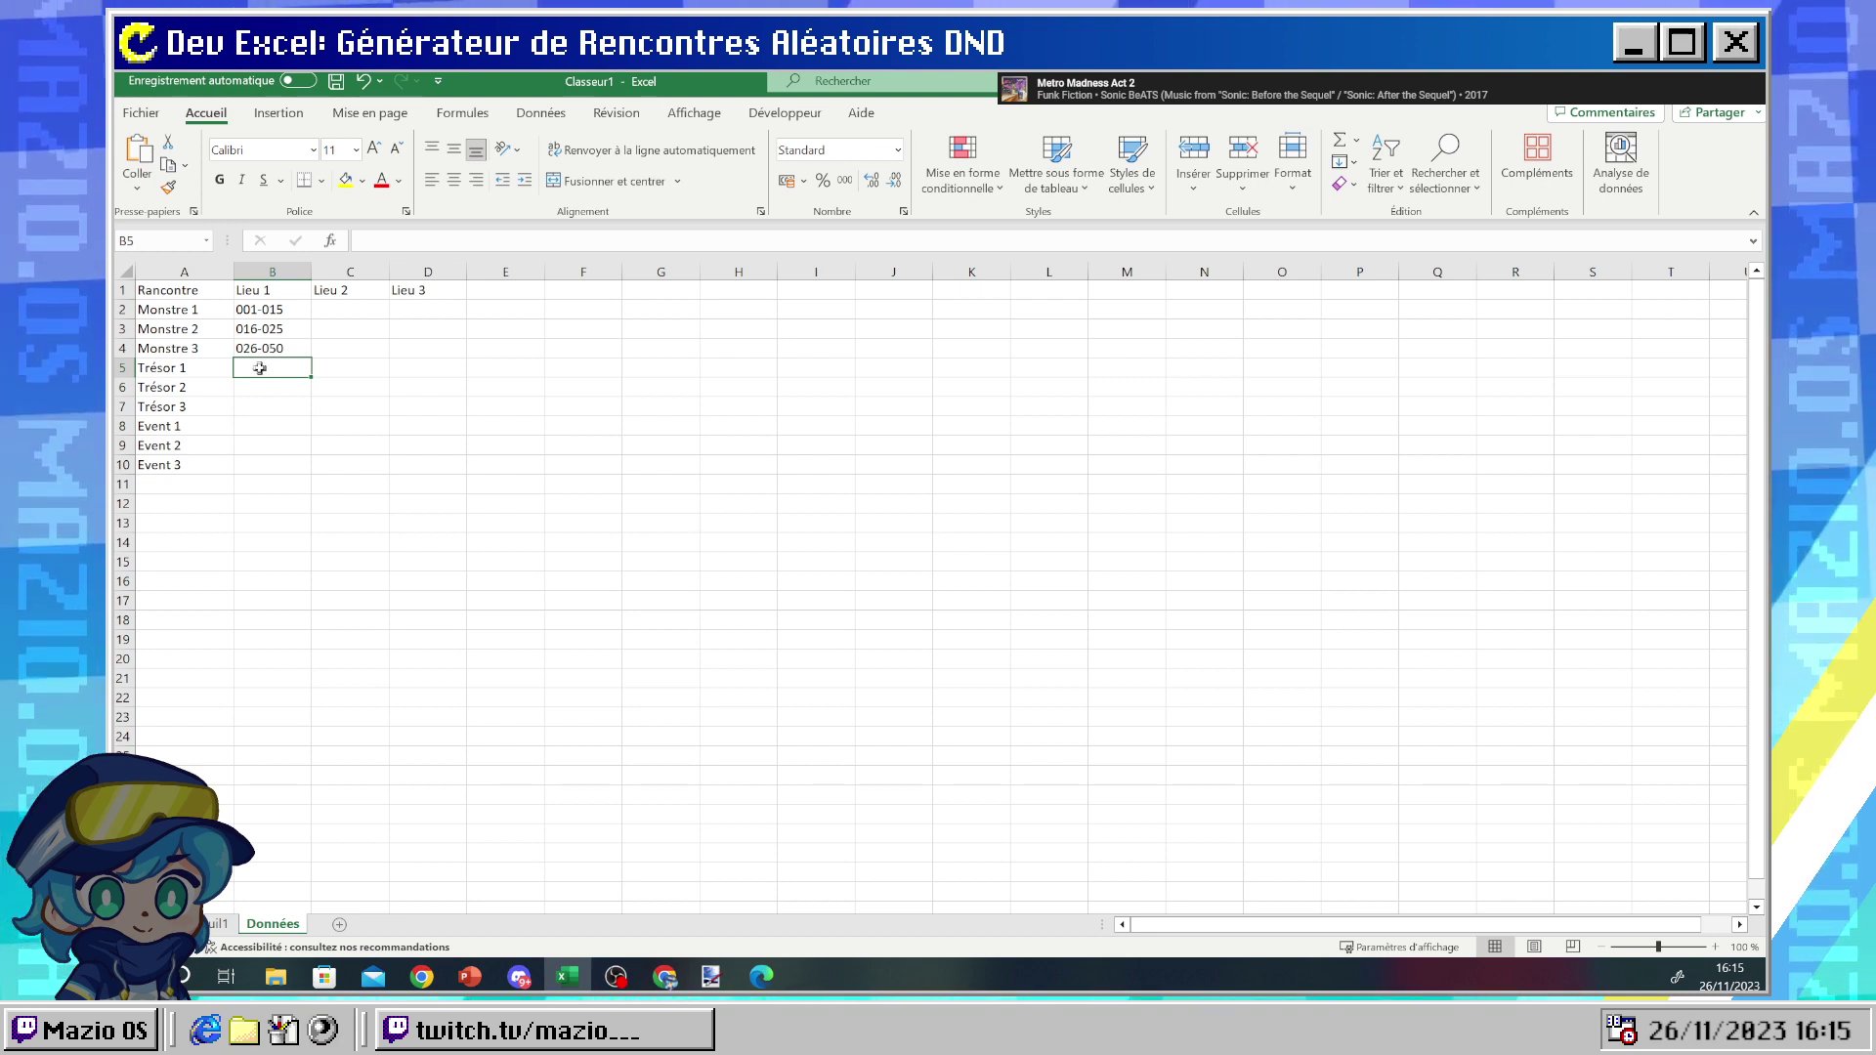
{"action": "type", "text": "051-"}
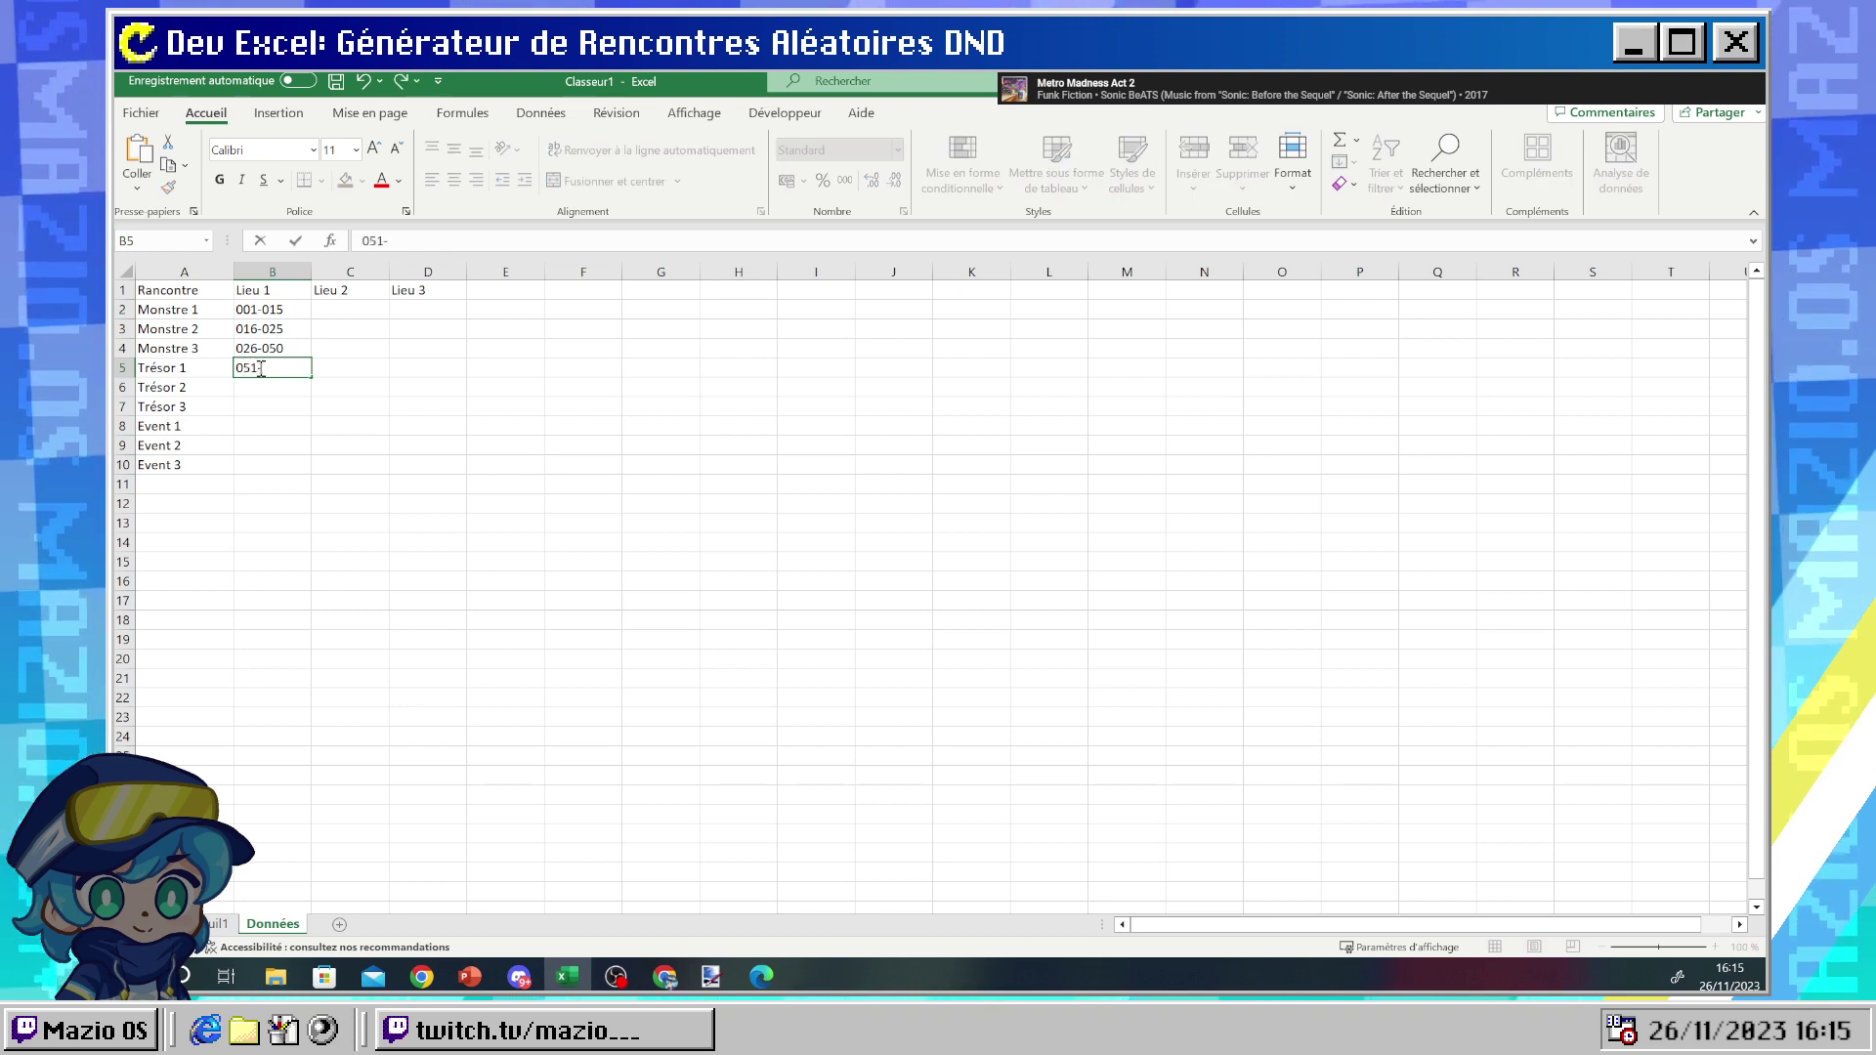
{"action": "type", "text": "089"}
{"action": "key", "text": "Return"}
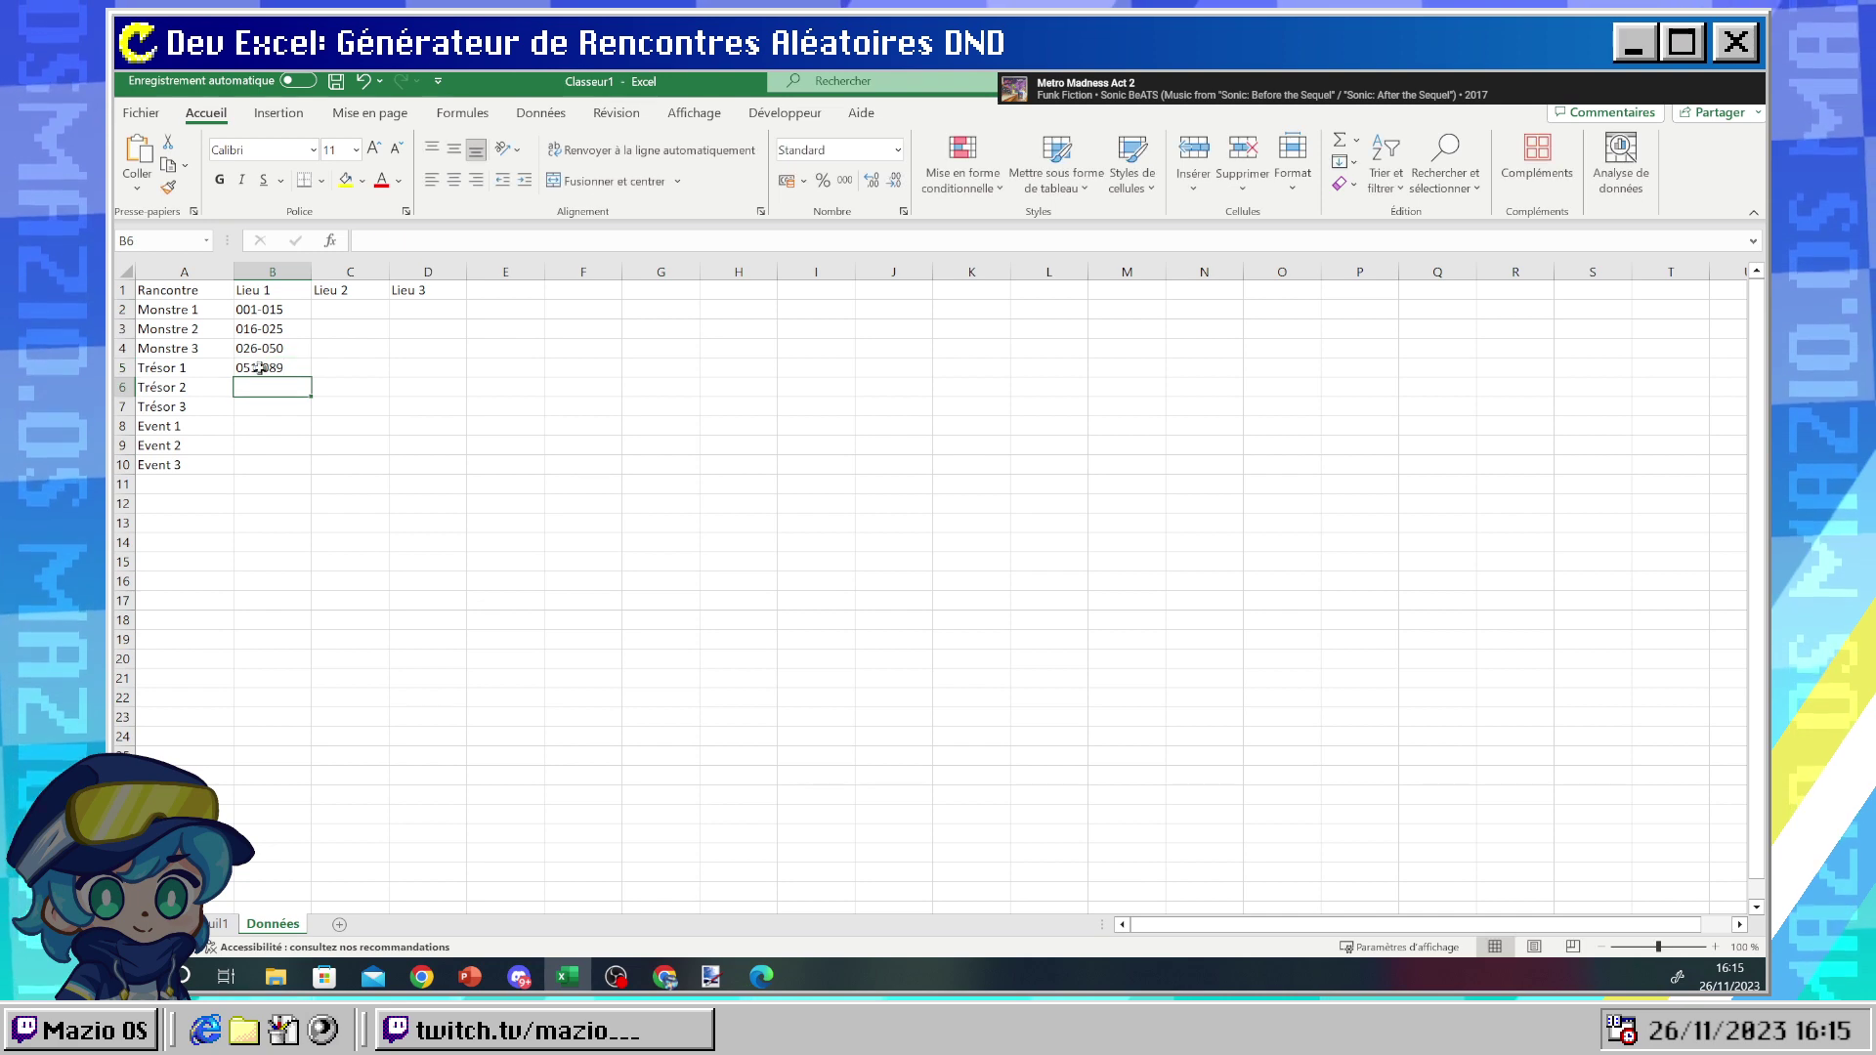
{"action": "type", "text": "090"}
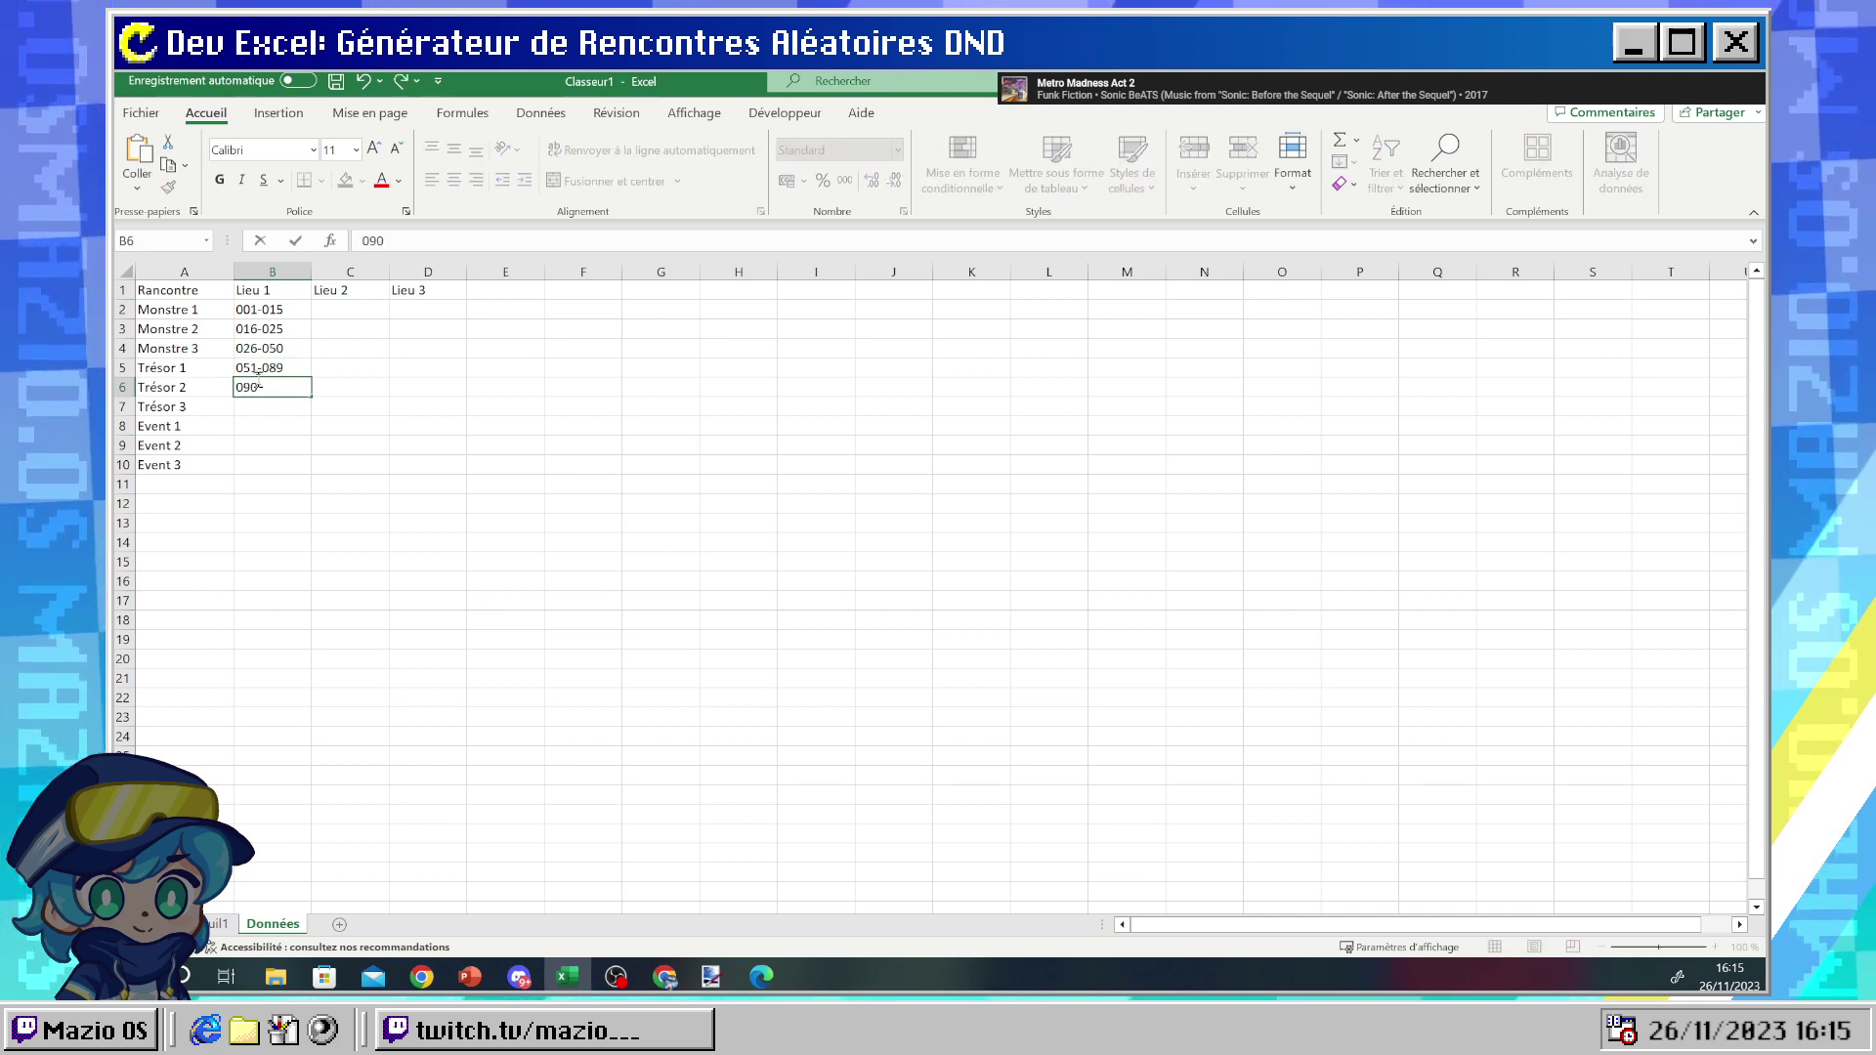
{"action": "type", "text": "-09"}
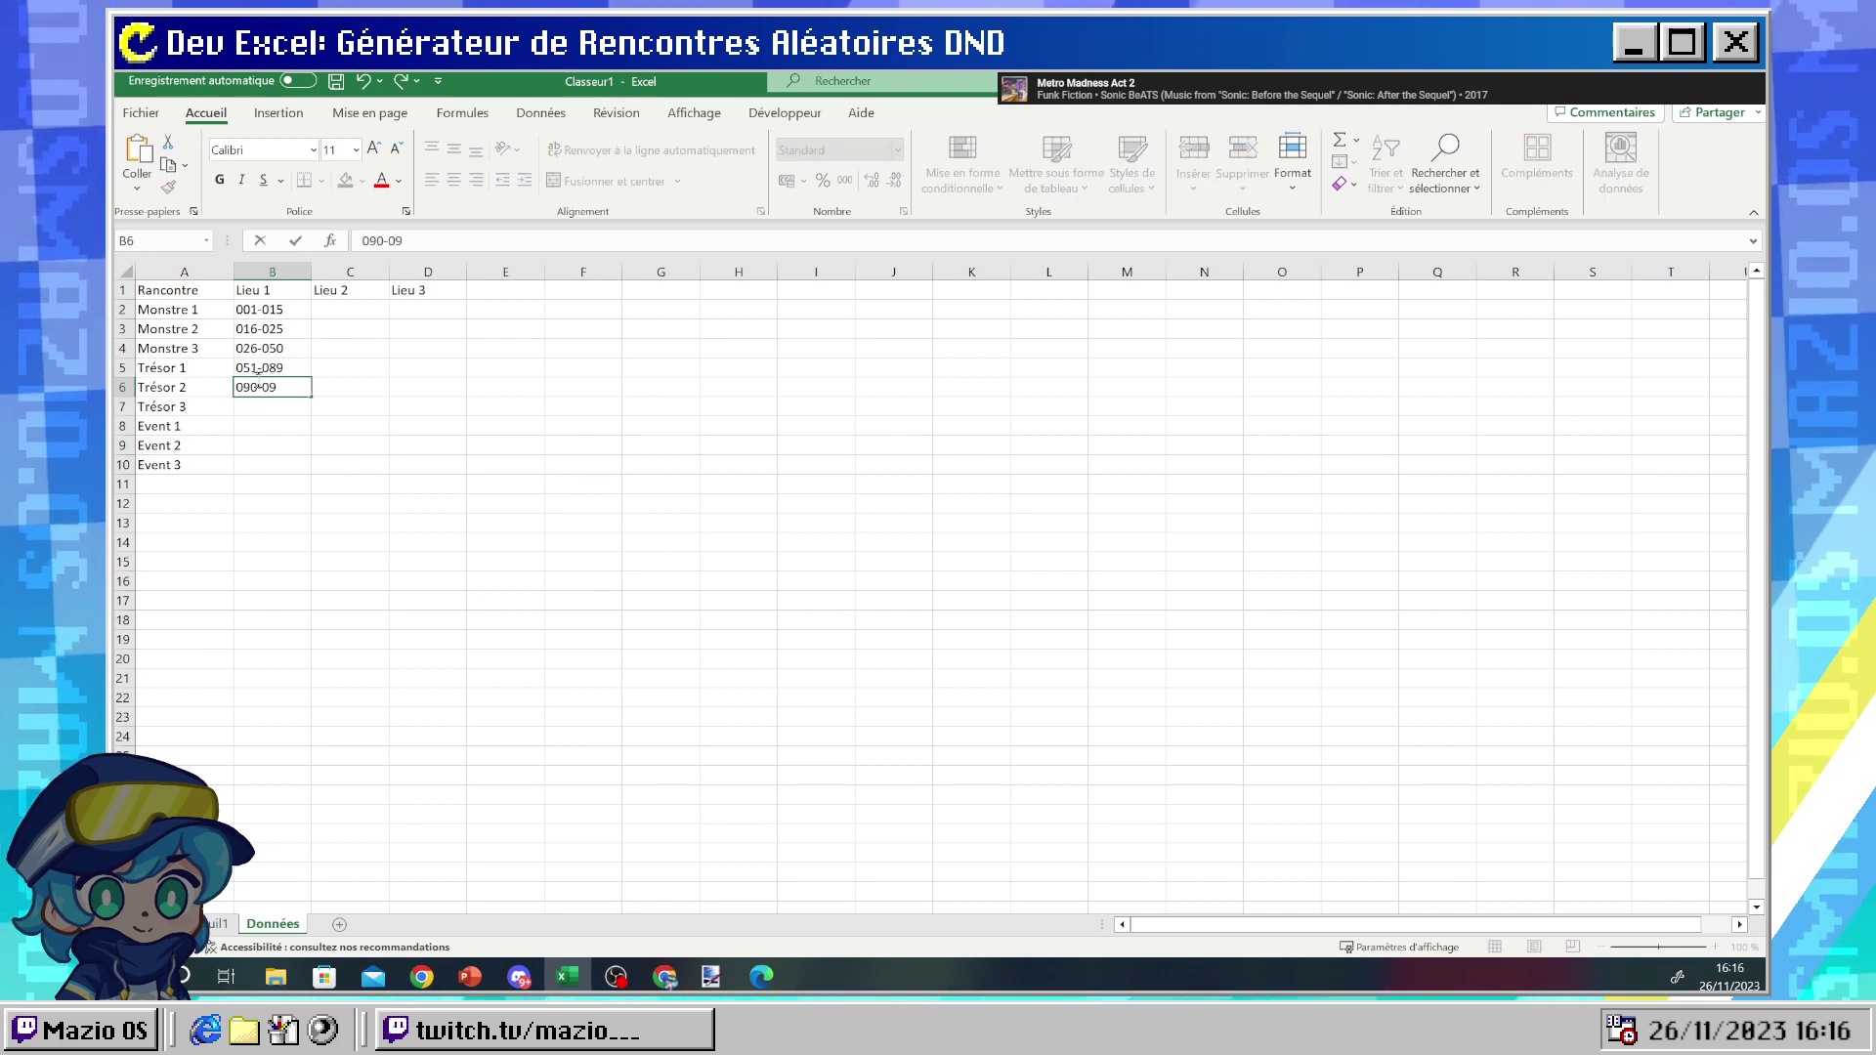
{"action": "type", "text": "1"}
{"action": "key", "text": "Return"}
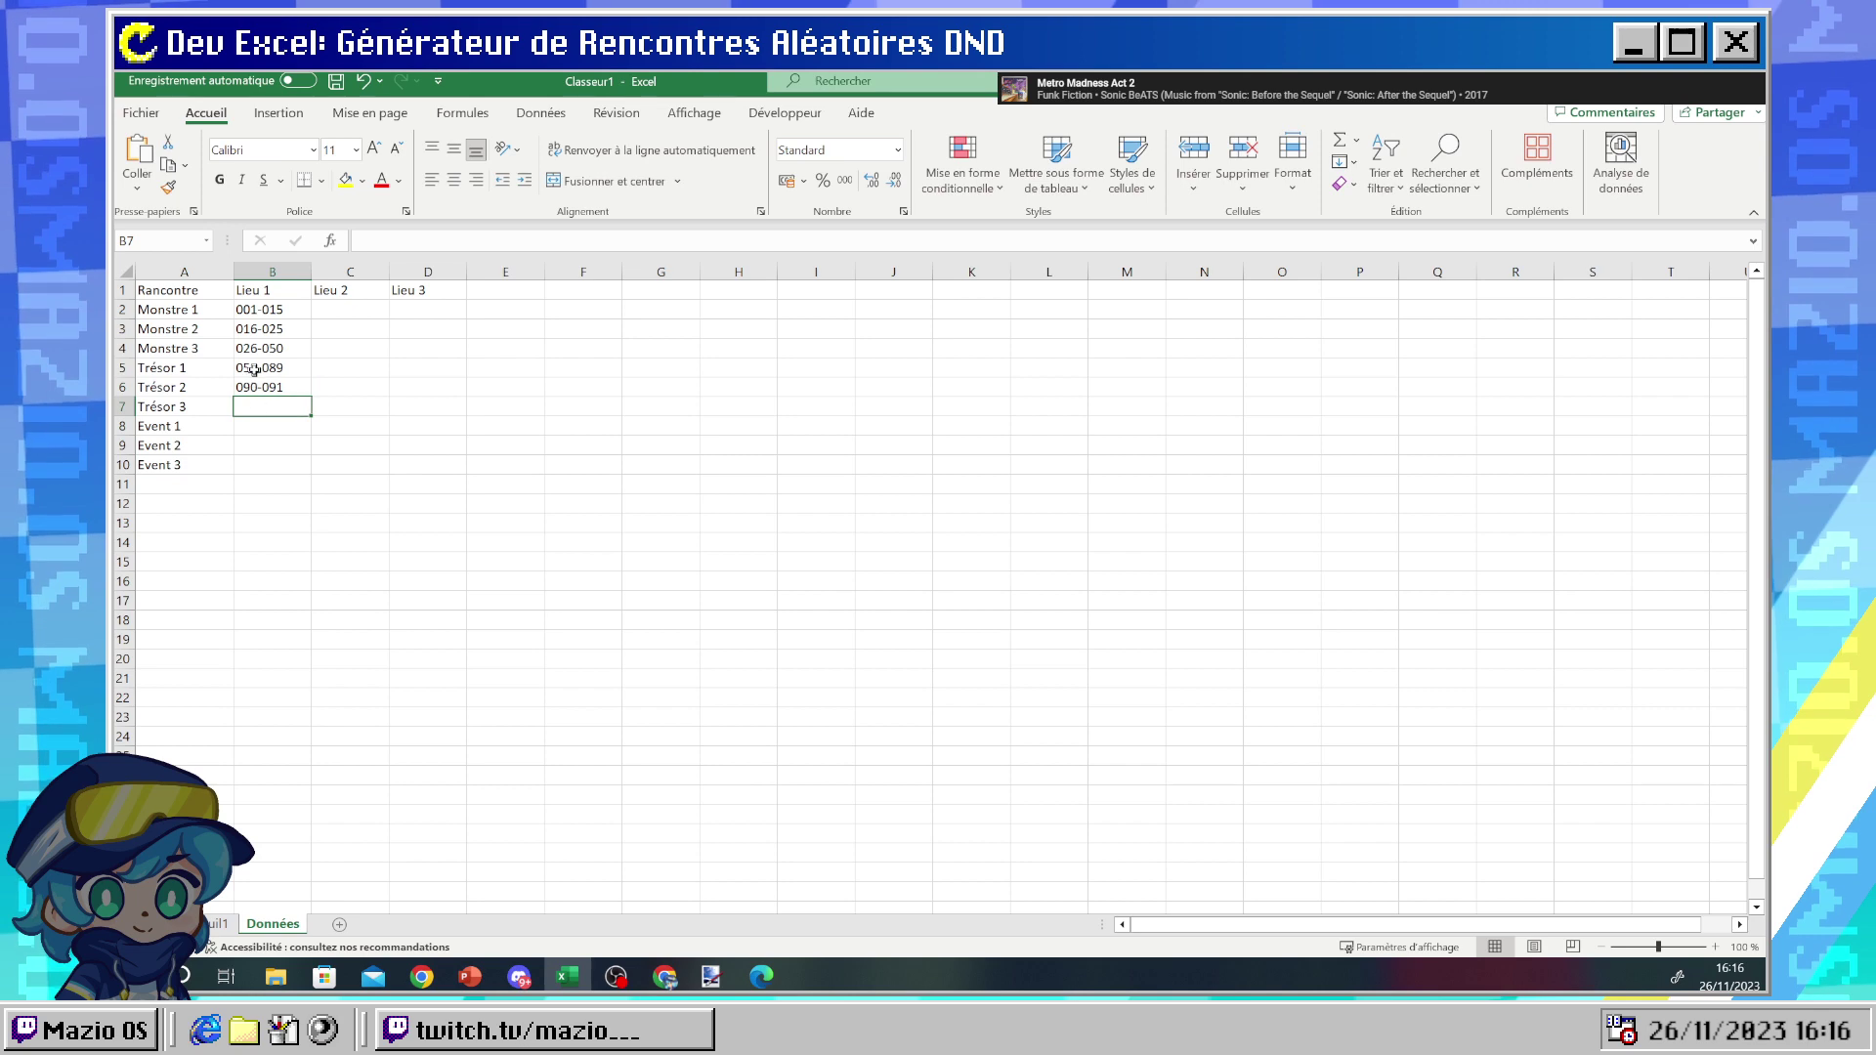
- Strip leading zeros from the B2:B4 ranges, leaving 16-25 and 26-50 in B3:B4
{"action": "left_click", "coordinate": [249, 309]}
{"action": "double_click", "coordinate": [249, 309]}
{"action": "key", "text": "BackSpace"}
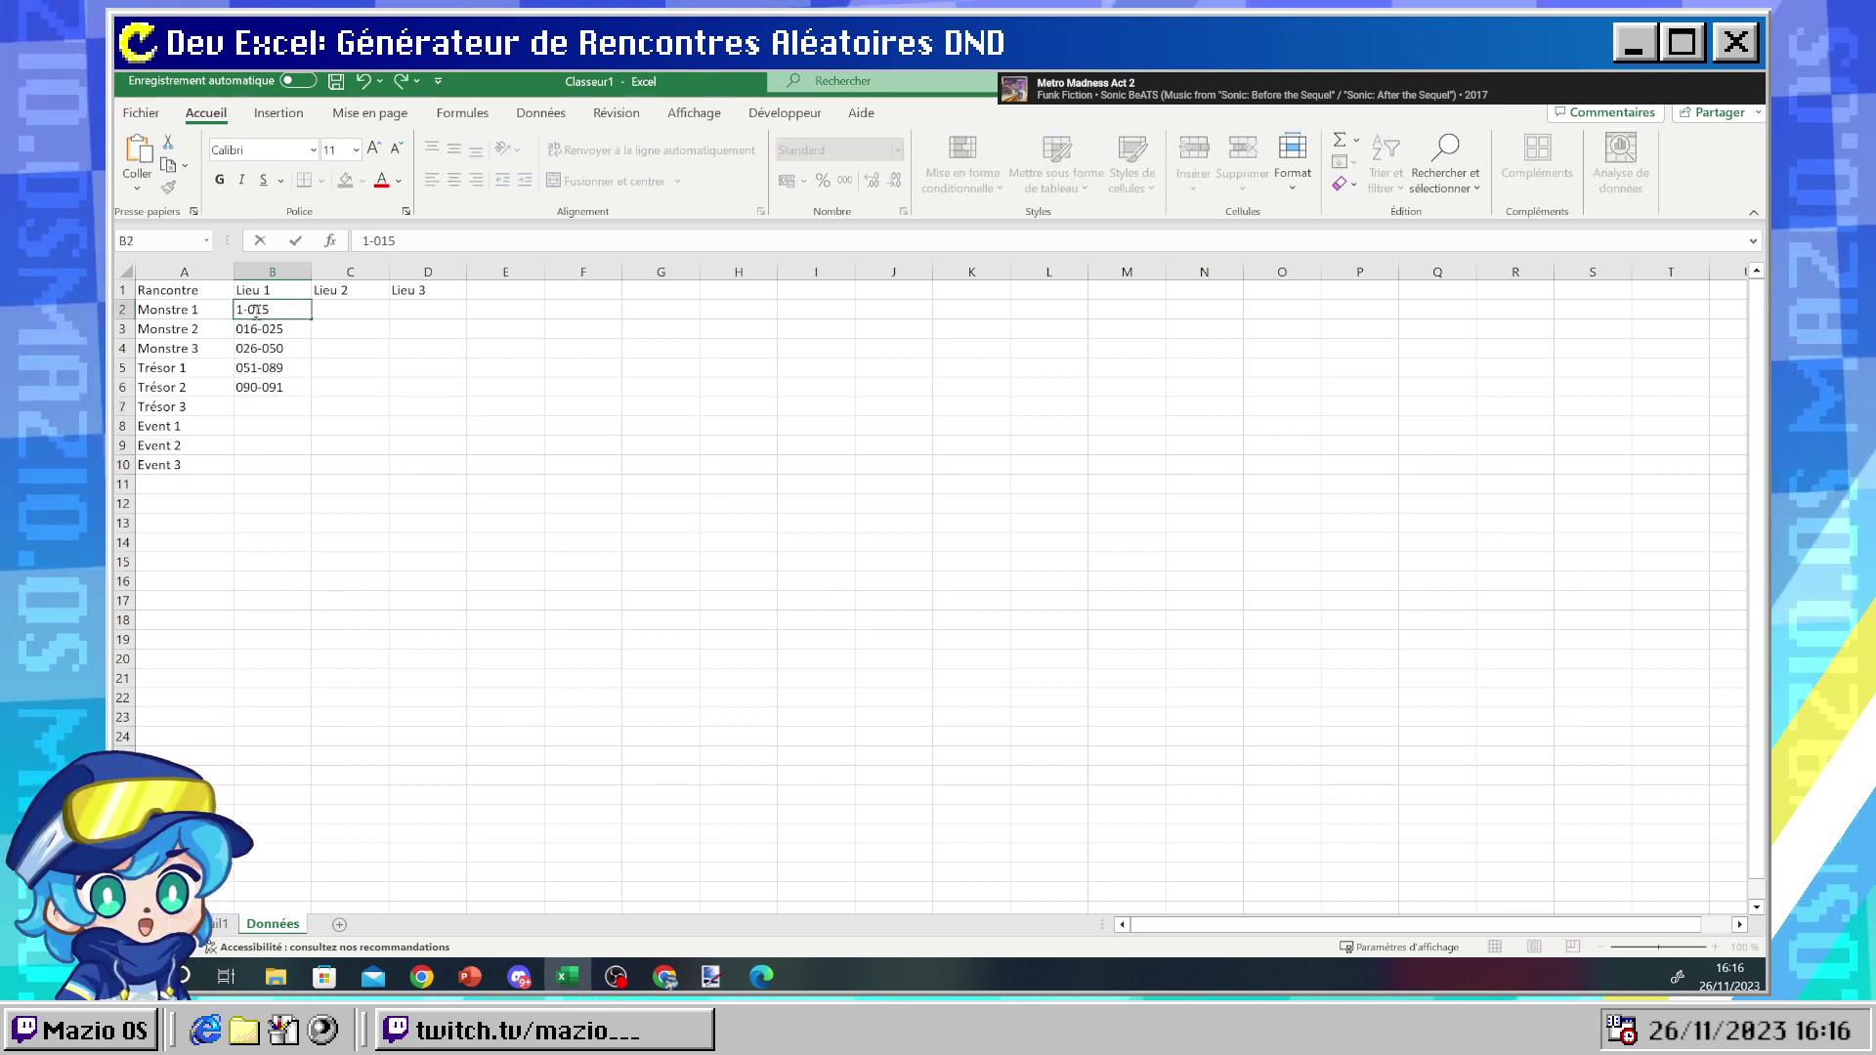
{"action": "left_click", "coordinate": [250, 329]}
{"action": "double_click", "coordinate": [244, 329]}
{"action": "key", "text": "BackSpace"}
{"action": "key", "text": "BackSpace"}
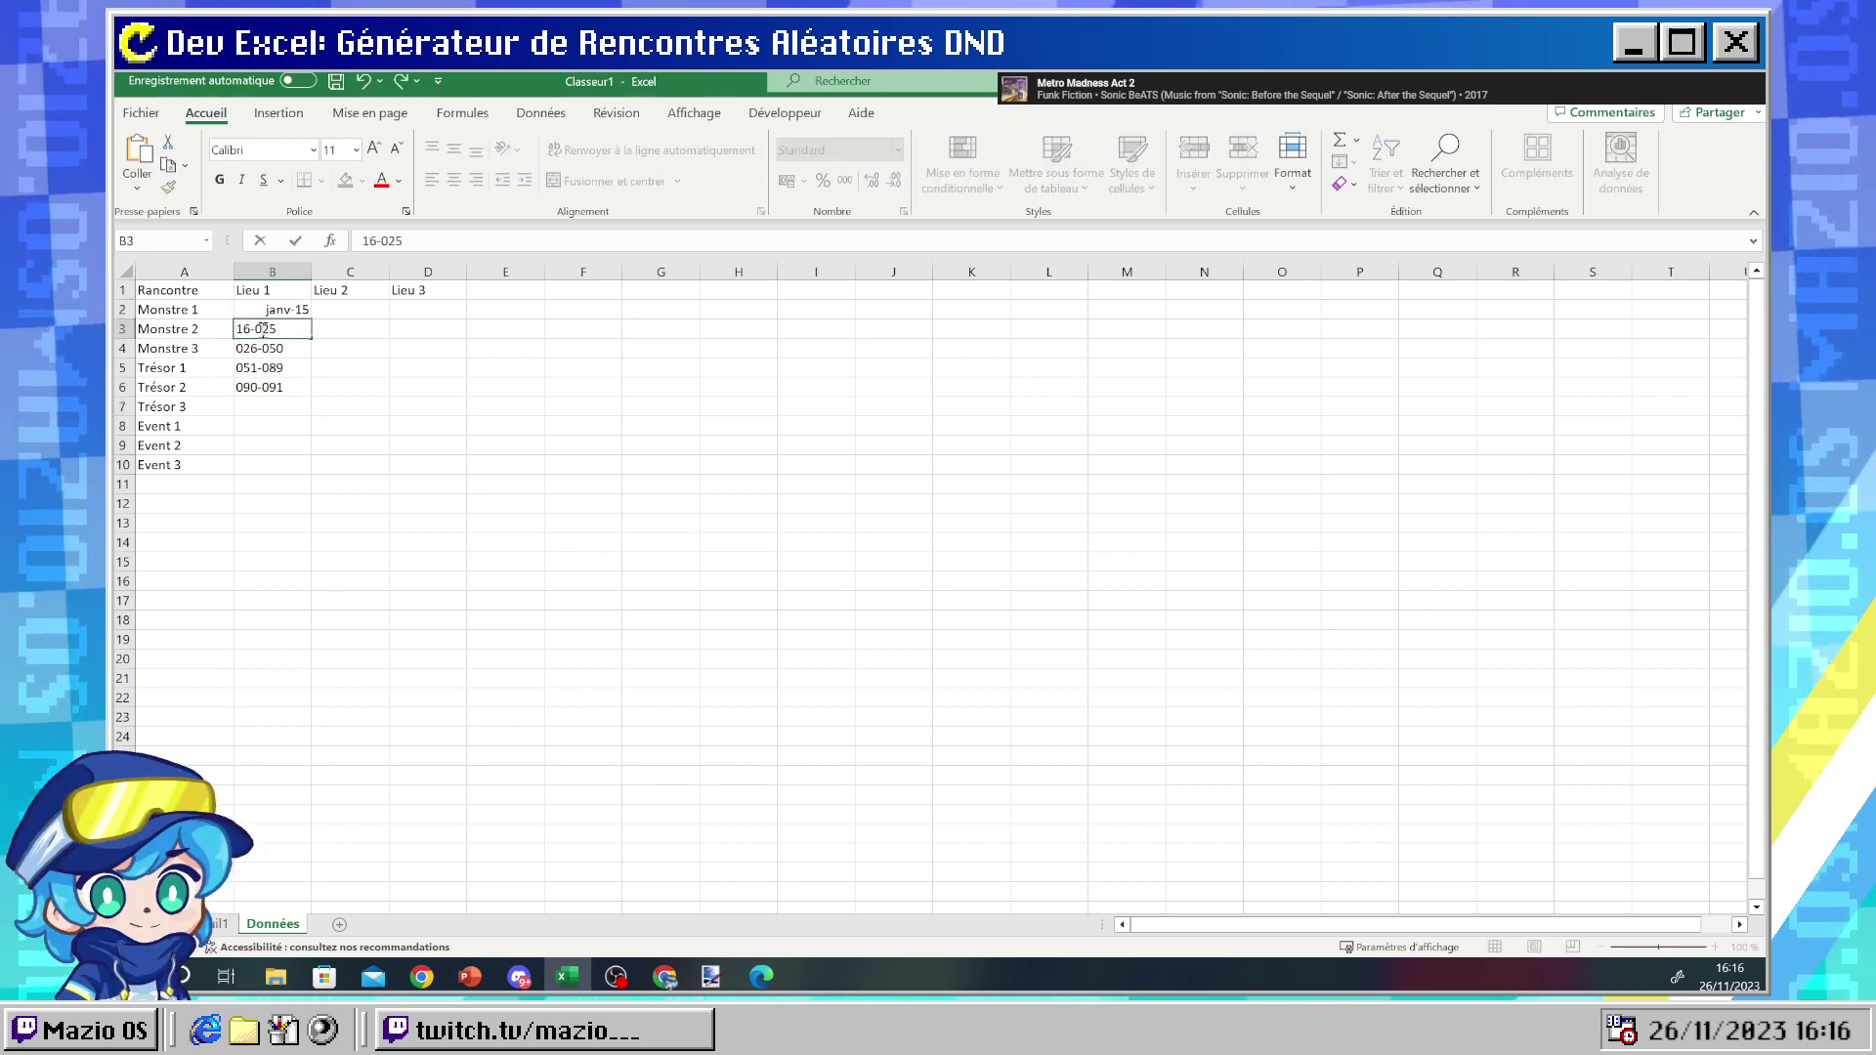
{"action": "left_click", "coordinate": [243, 349]}
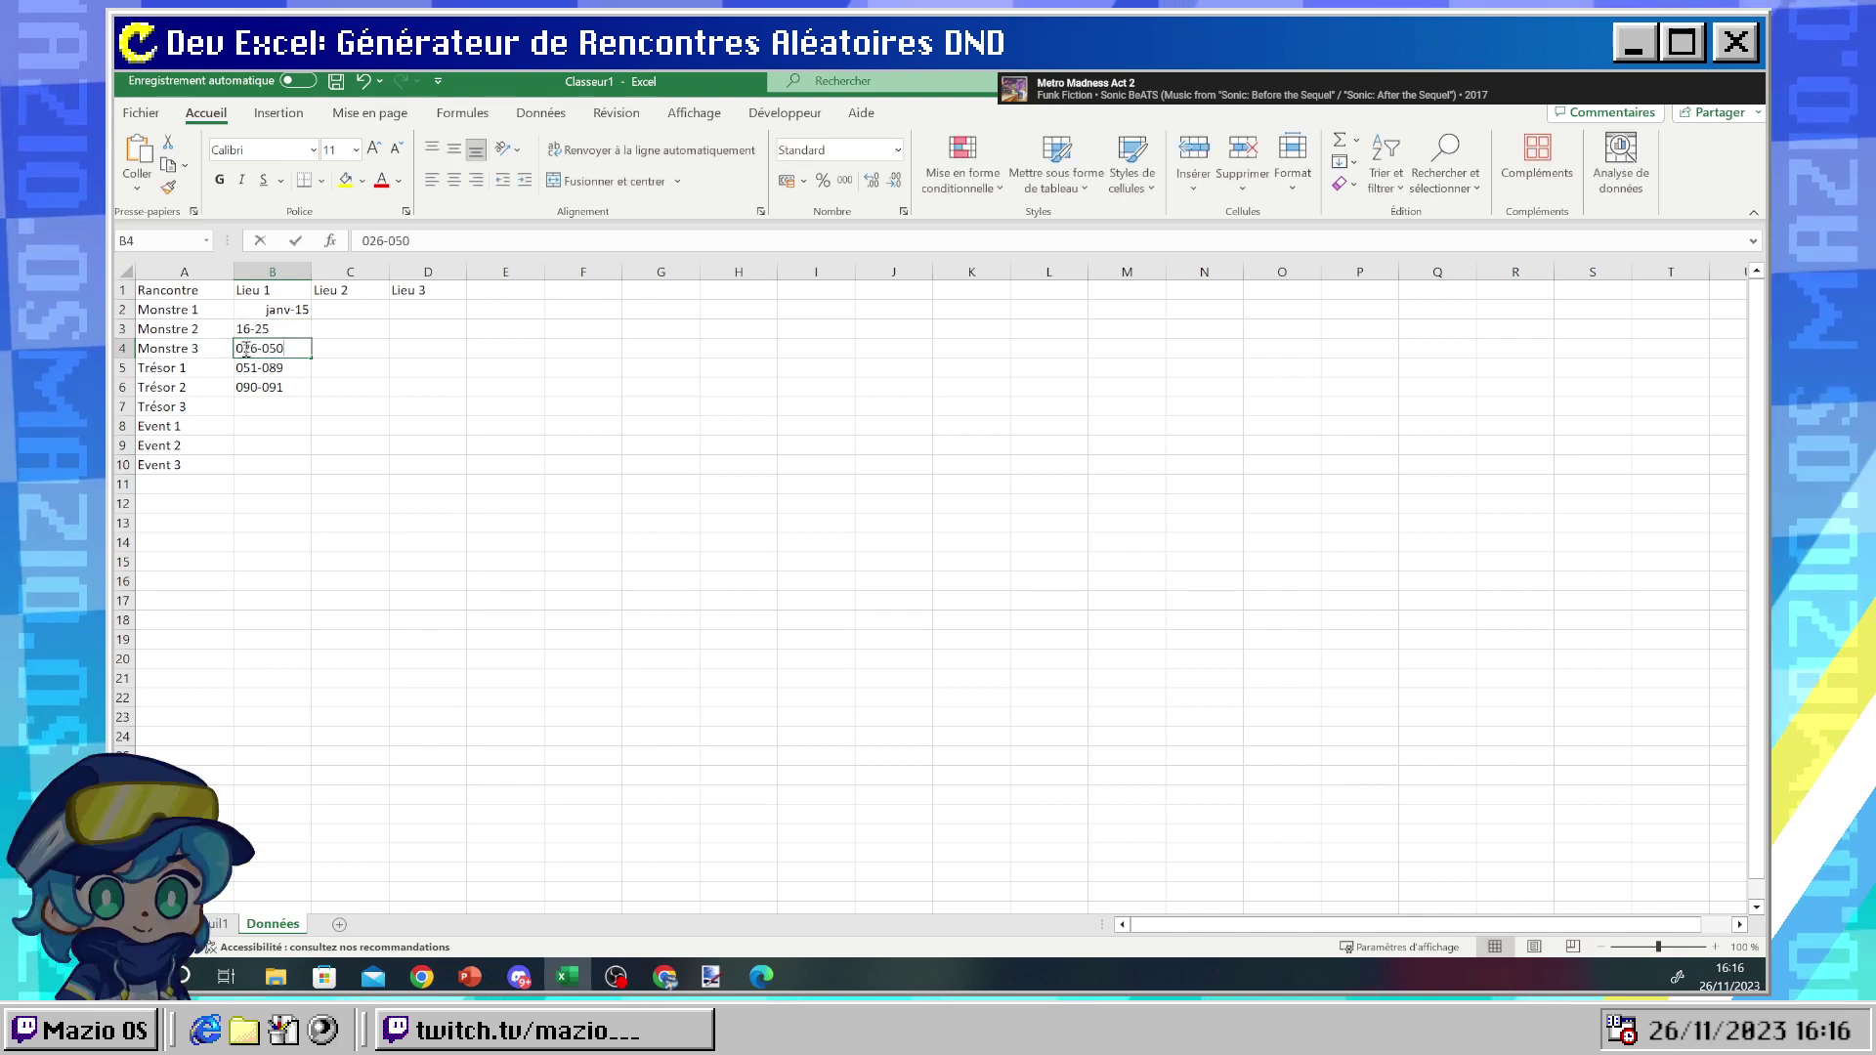
{"action": "double_click", "coordinate": [245, 349]}
{"action": "key", "text": "BackSpace"}
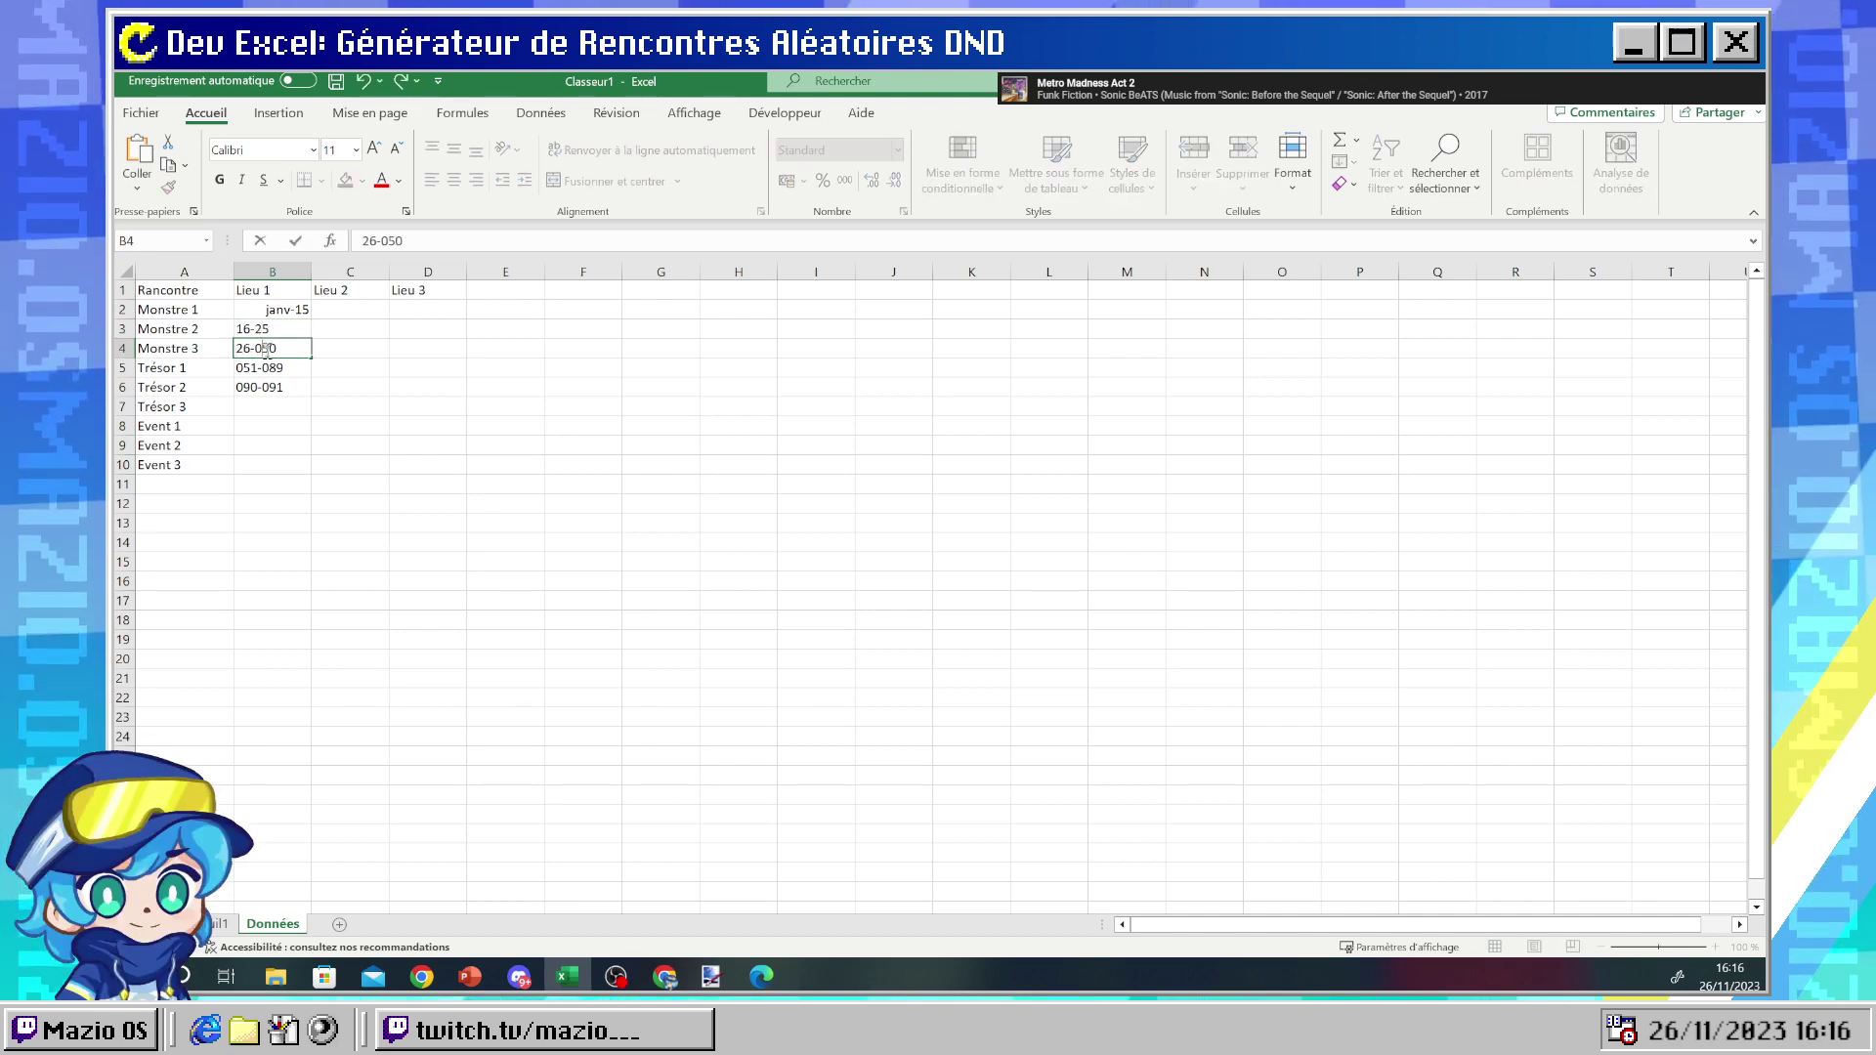
{"action": "key", "text": "BackSpace"}
{"action": "key", "text": "Return"}
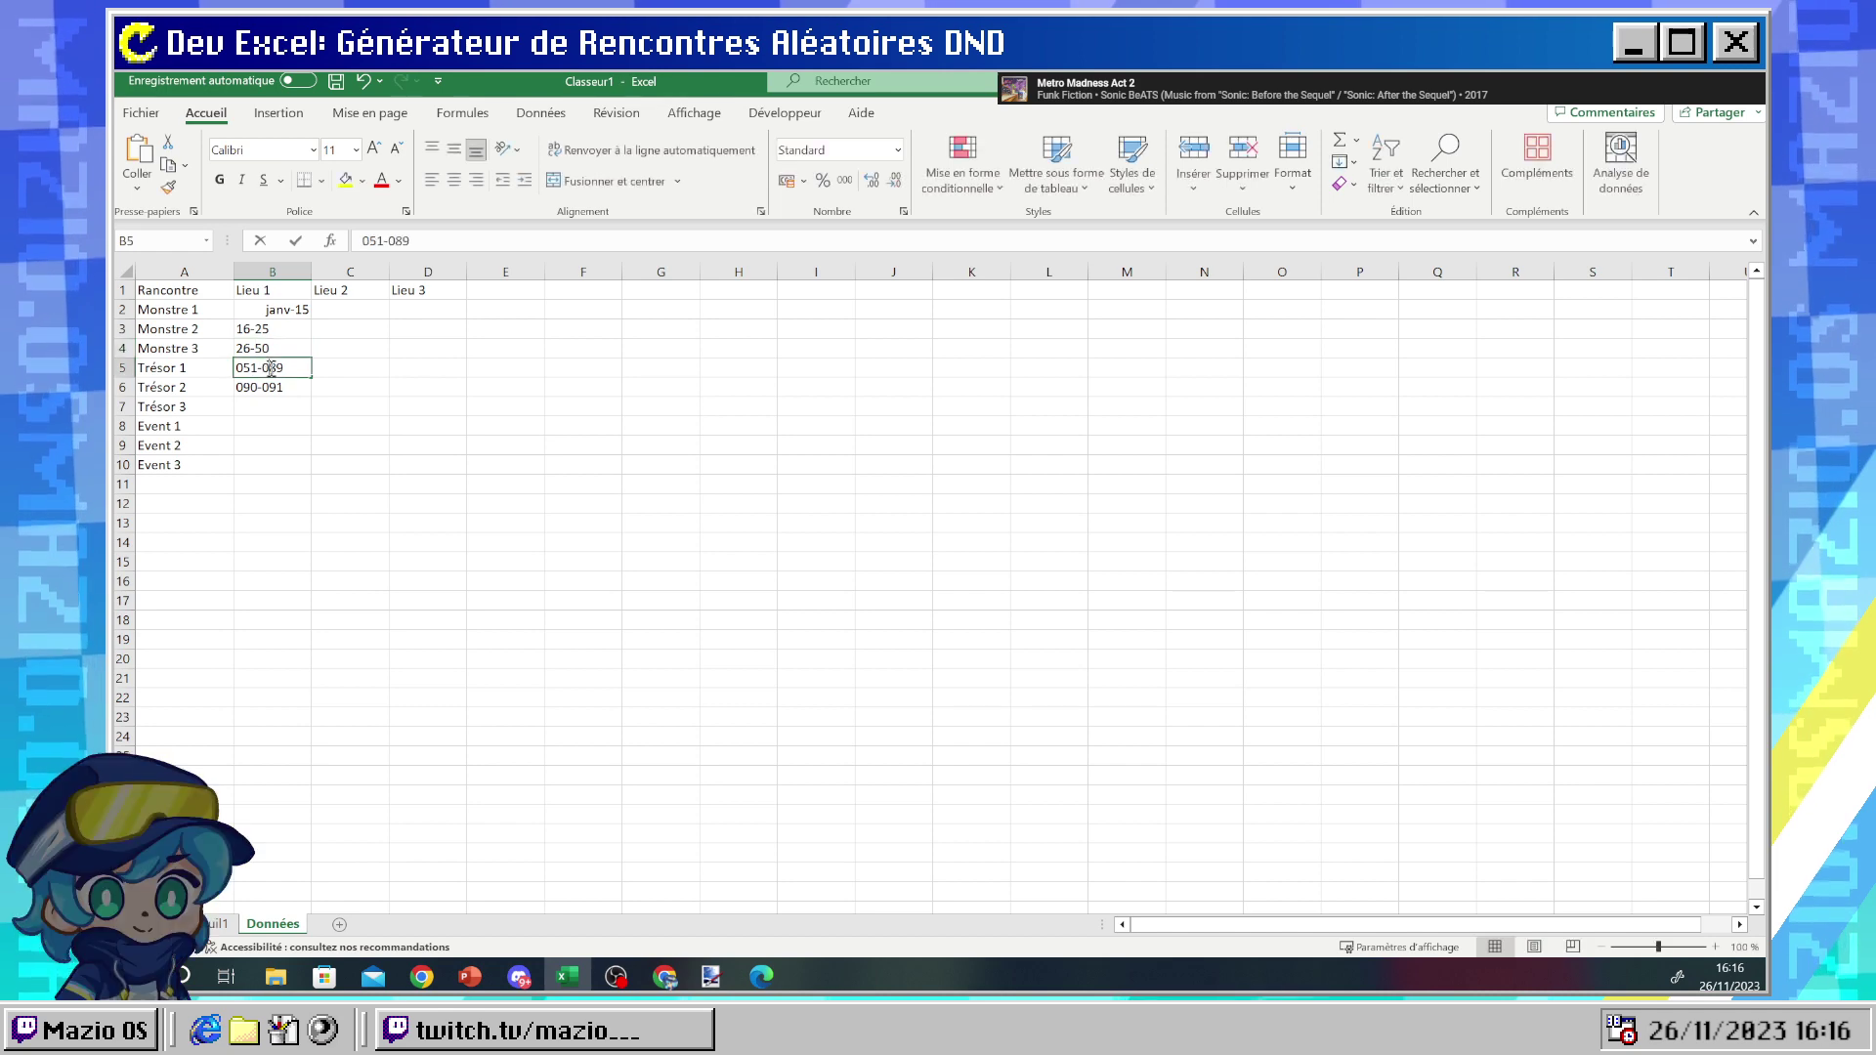
- Shorten B5 to 51-89 and B6 to 90-91
{"action": "double_click", "coordinate": [267, 368]}
{"action": "key", "text": "BackSpace"}
{"action": "double_click", "coordinate": [245, 369]}
{"action": "key", "text": "BackSpace"}
{"action": "key", "text": "BackSpace"}
{"action": "key", "text": "BackSpace"}
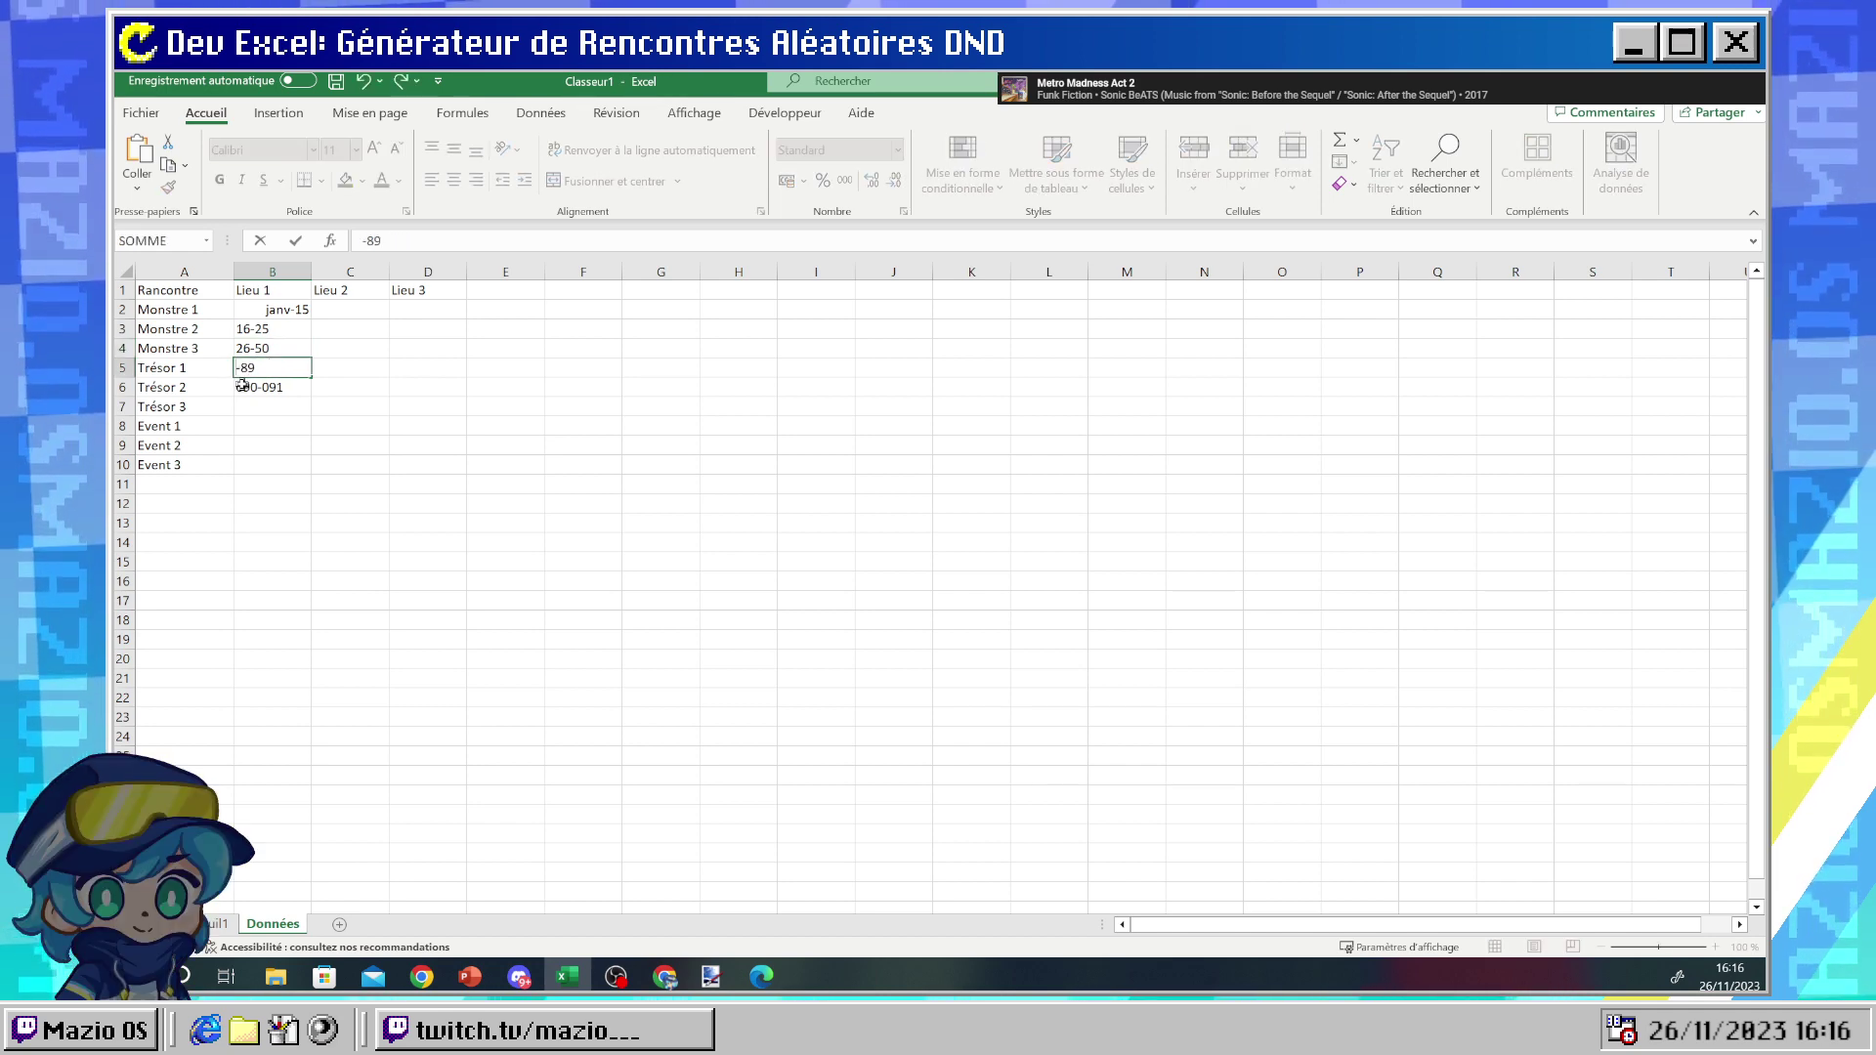
{"action": "type", "text": "51"}
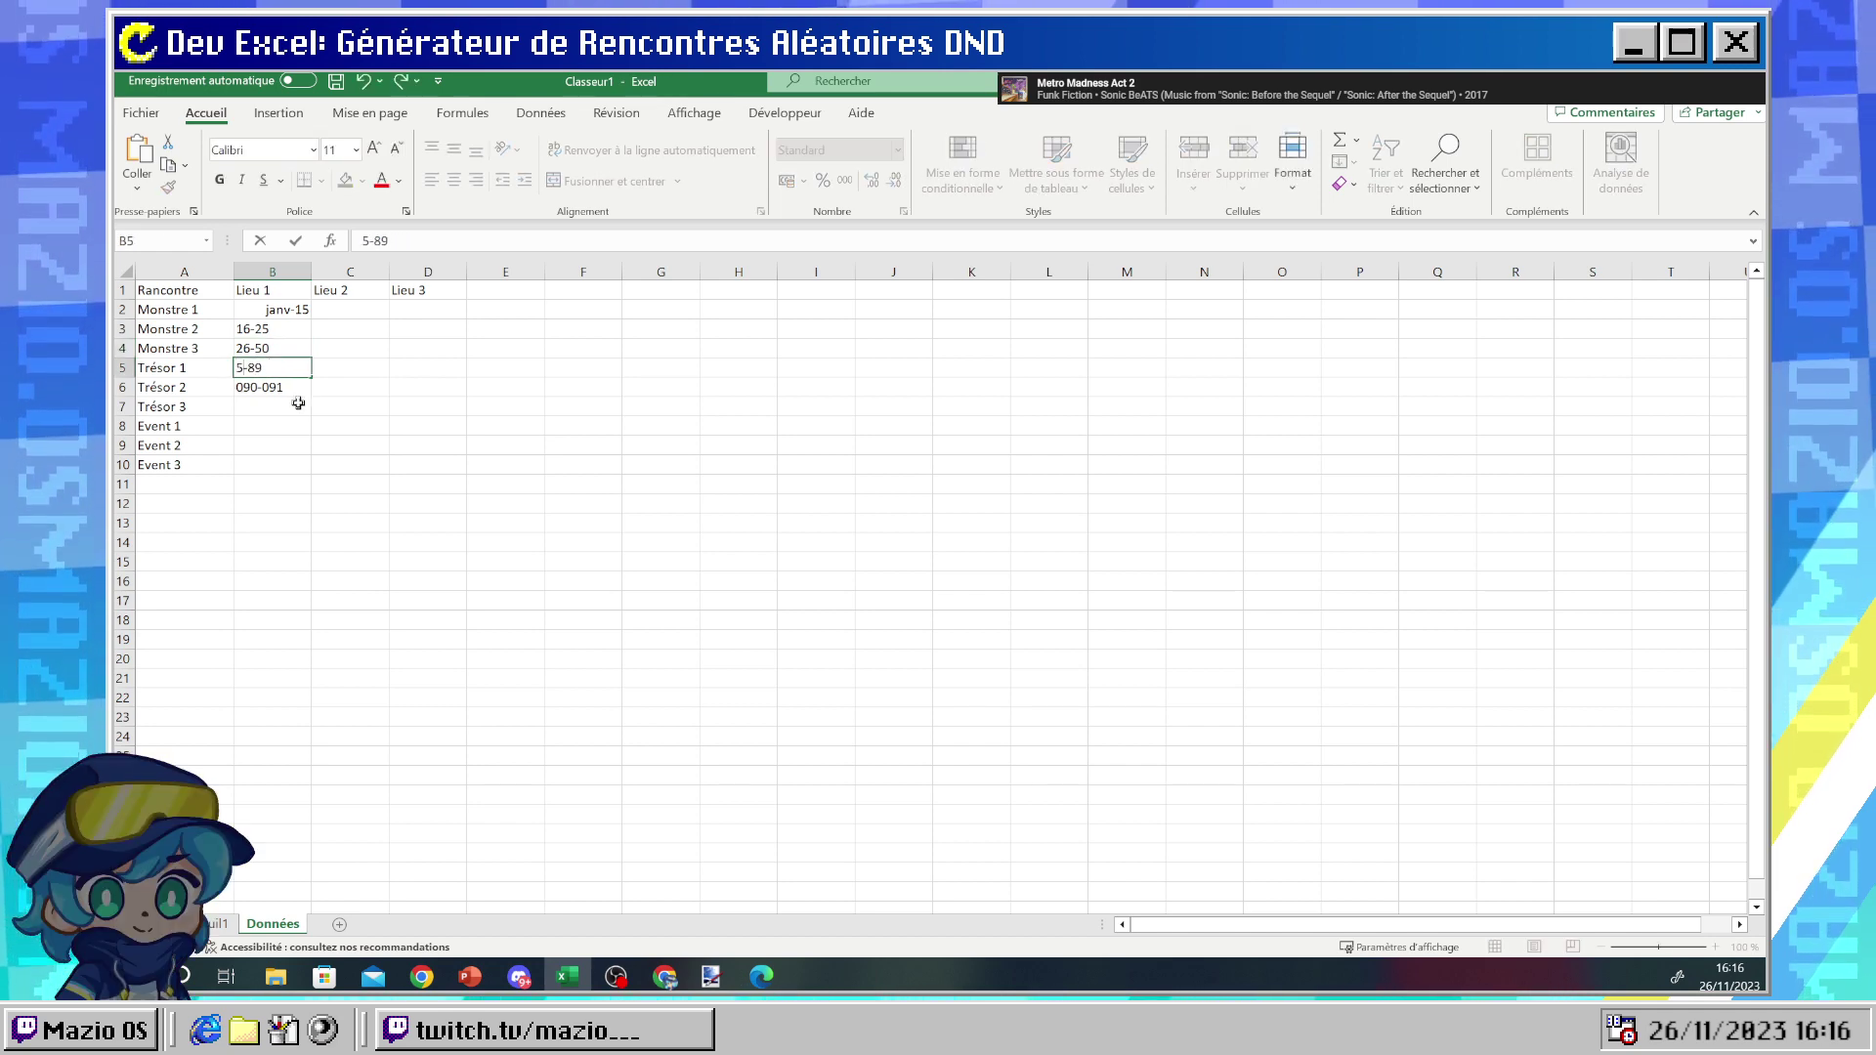
{"action": "key", "text": "Return"}
{"action": "double_click", "coordinate": [242, 386]}
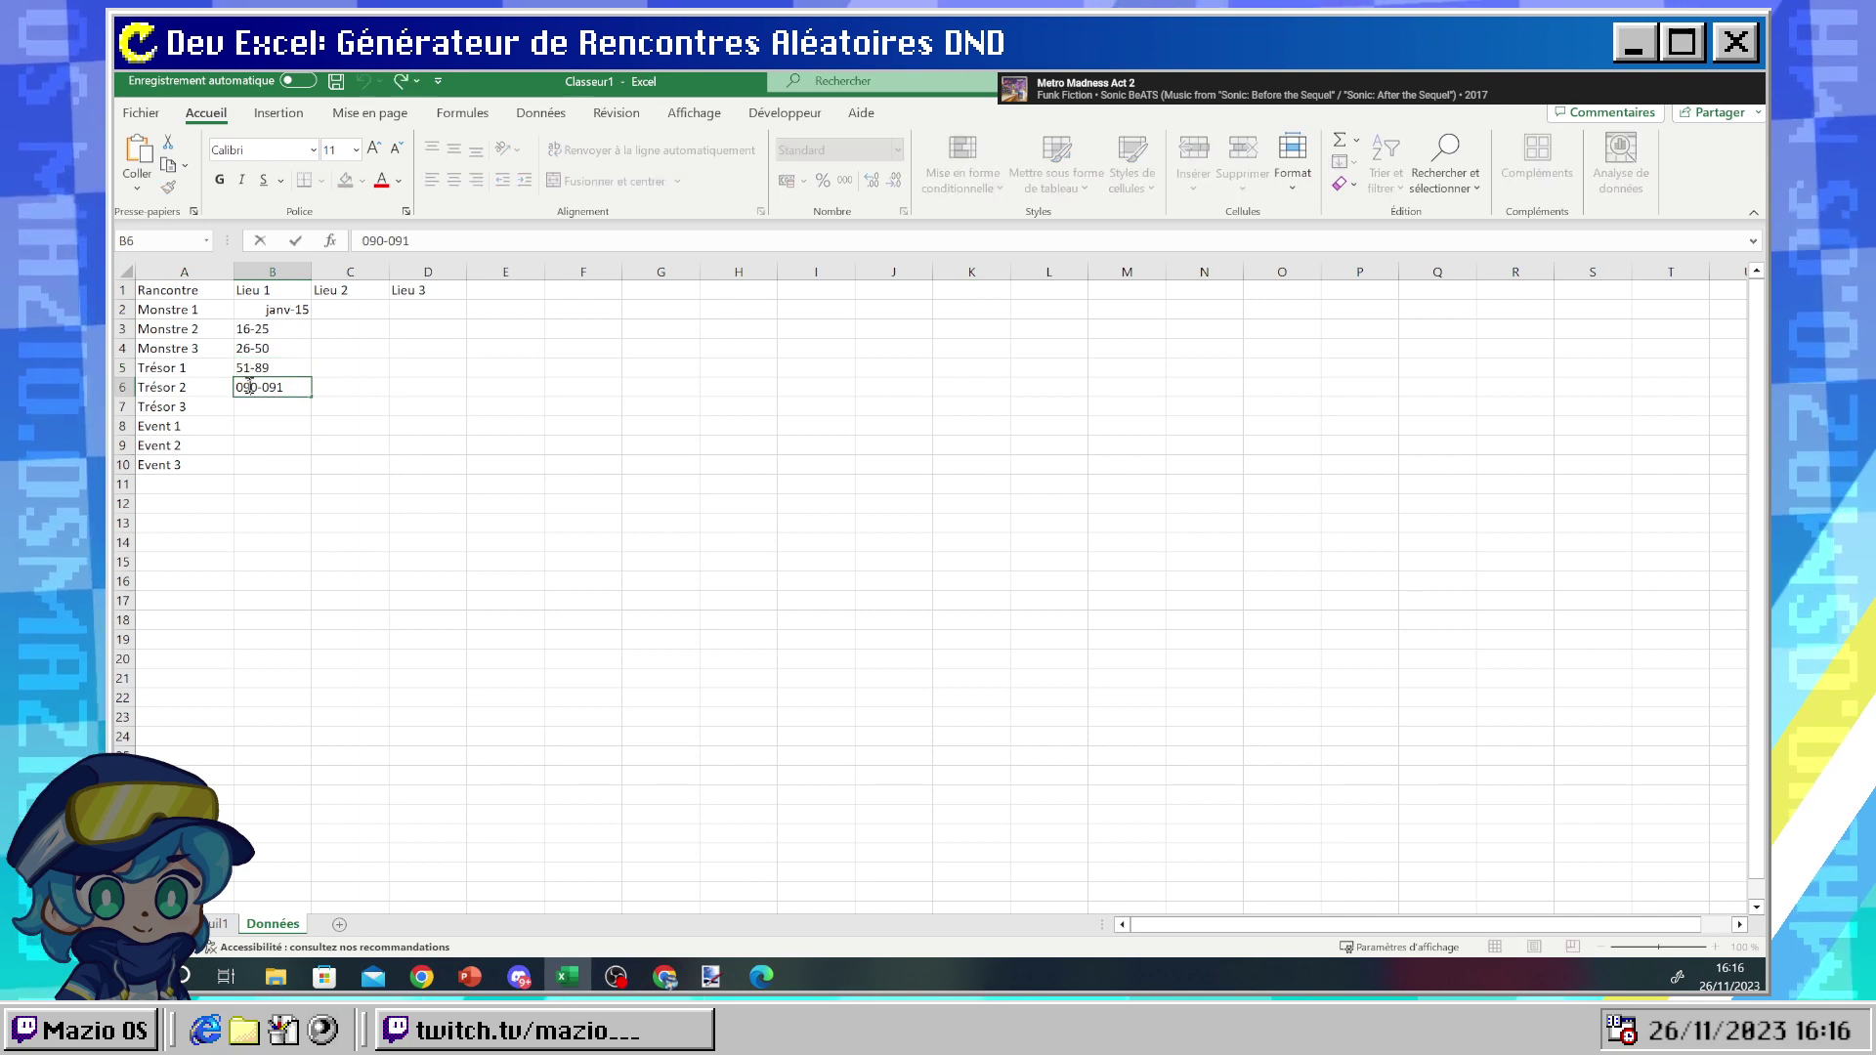
{"action": "key", "text": "BackSpace"}
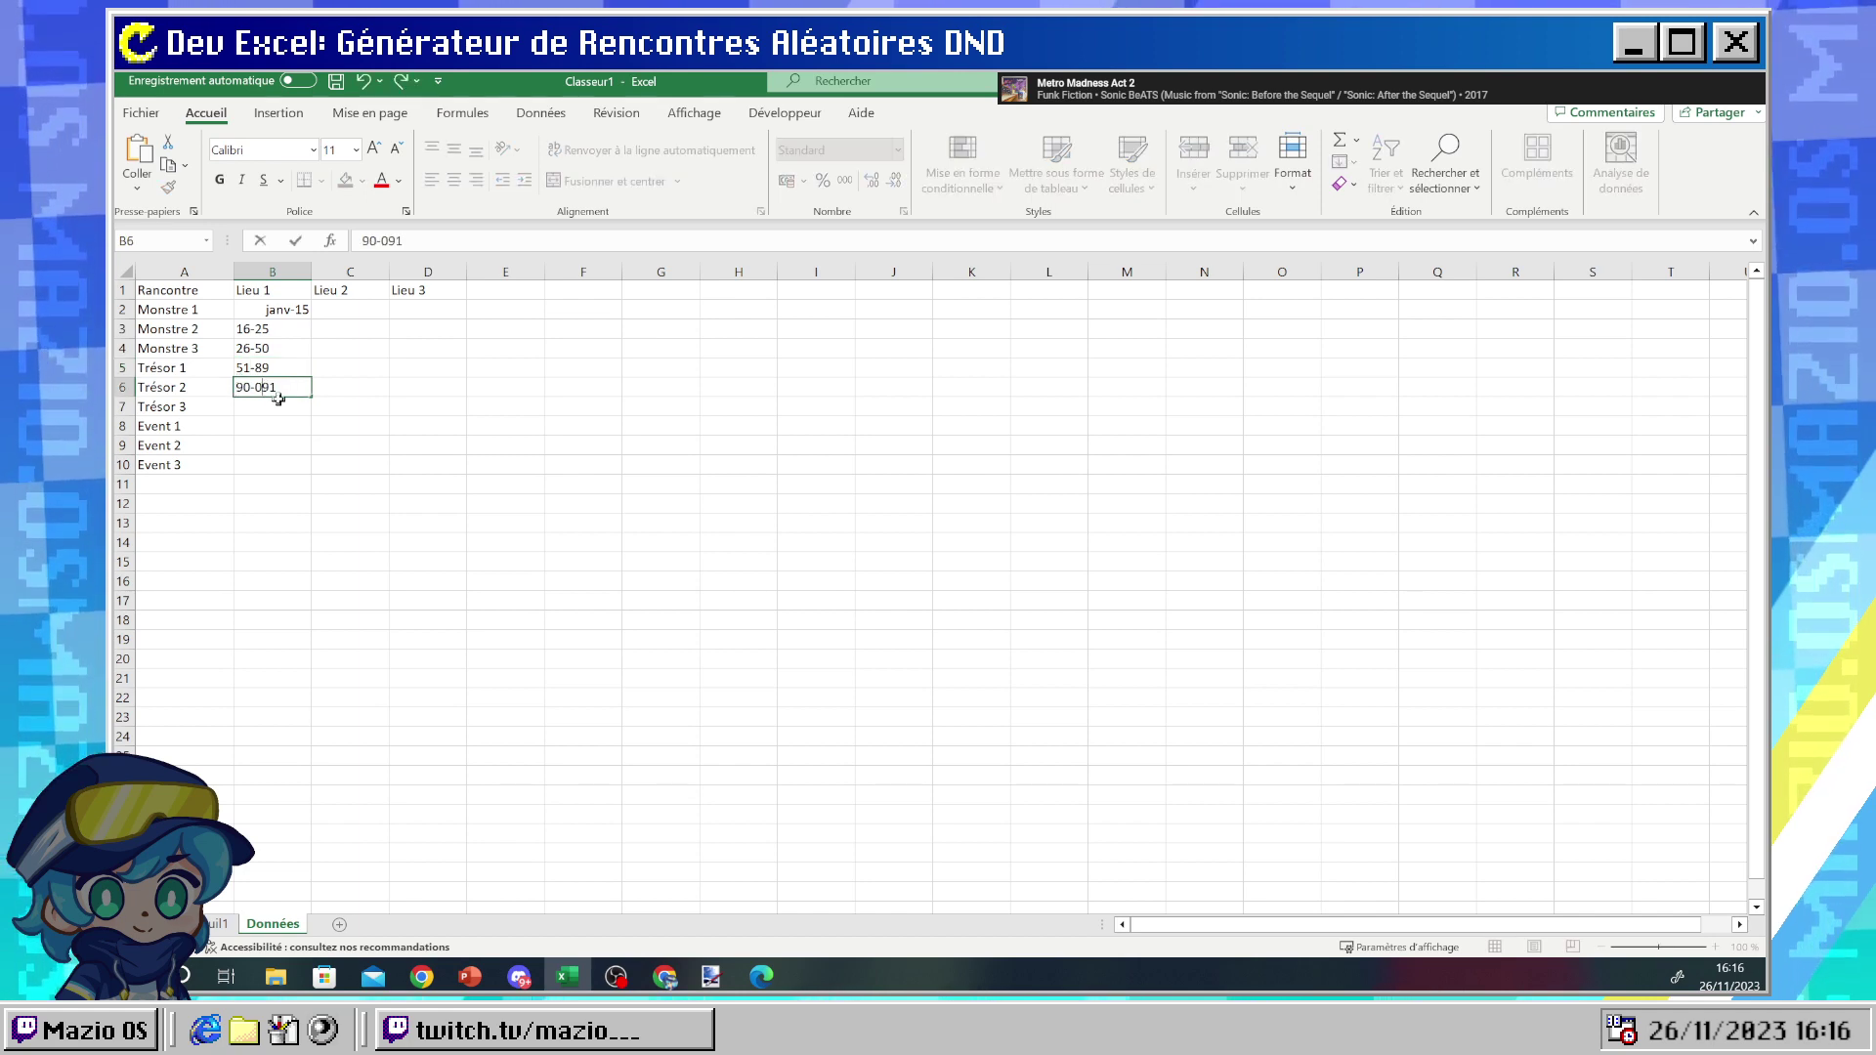
{"action": "key", "text": "BackSpace"}
{"action": "key", "text": "Return"}
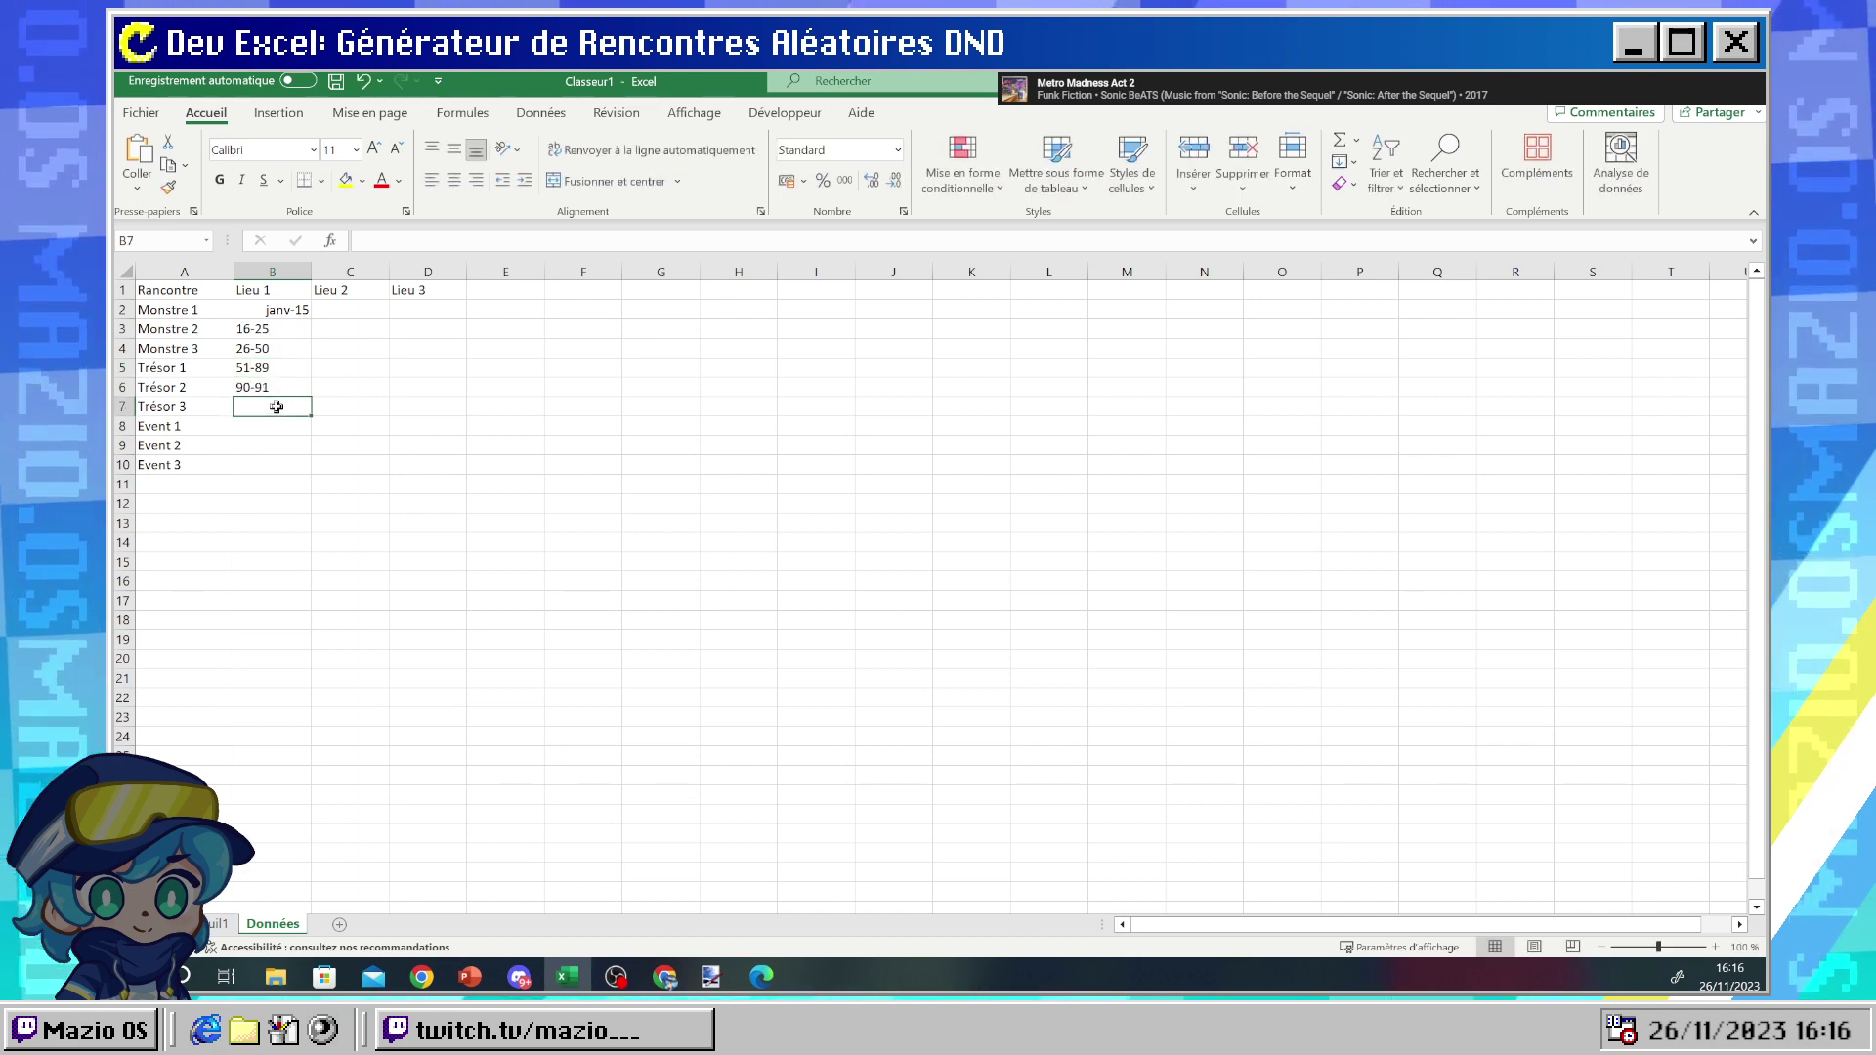
- Enter 92-94, 95-96, 97-98 and 99-100 in B7:B10 for Trésor 3 and Event 1–3
{"action": "type", "text": "92-"}
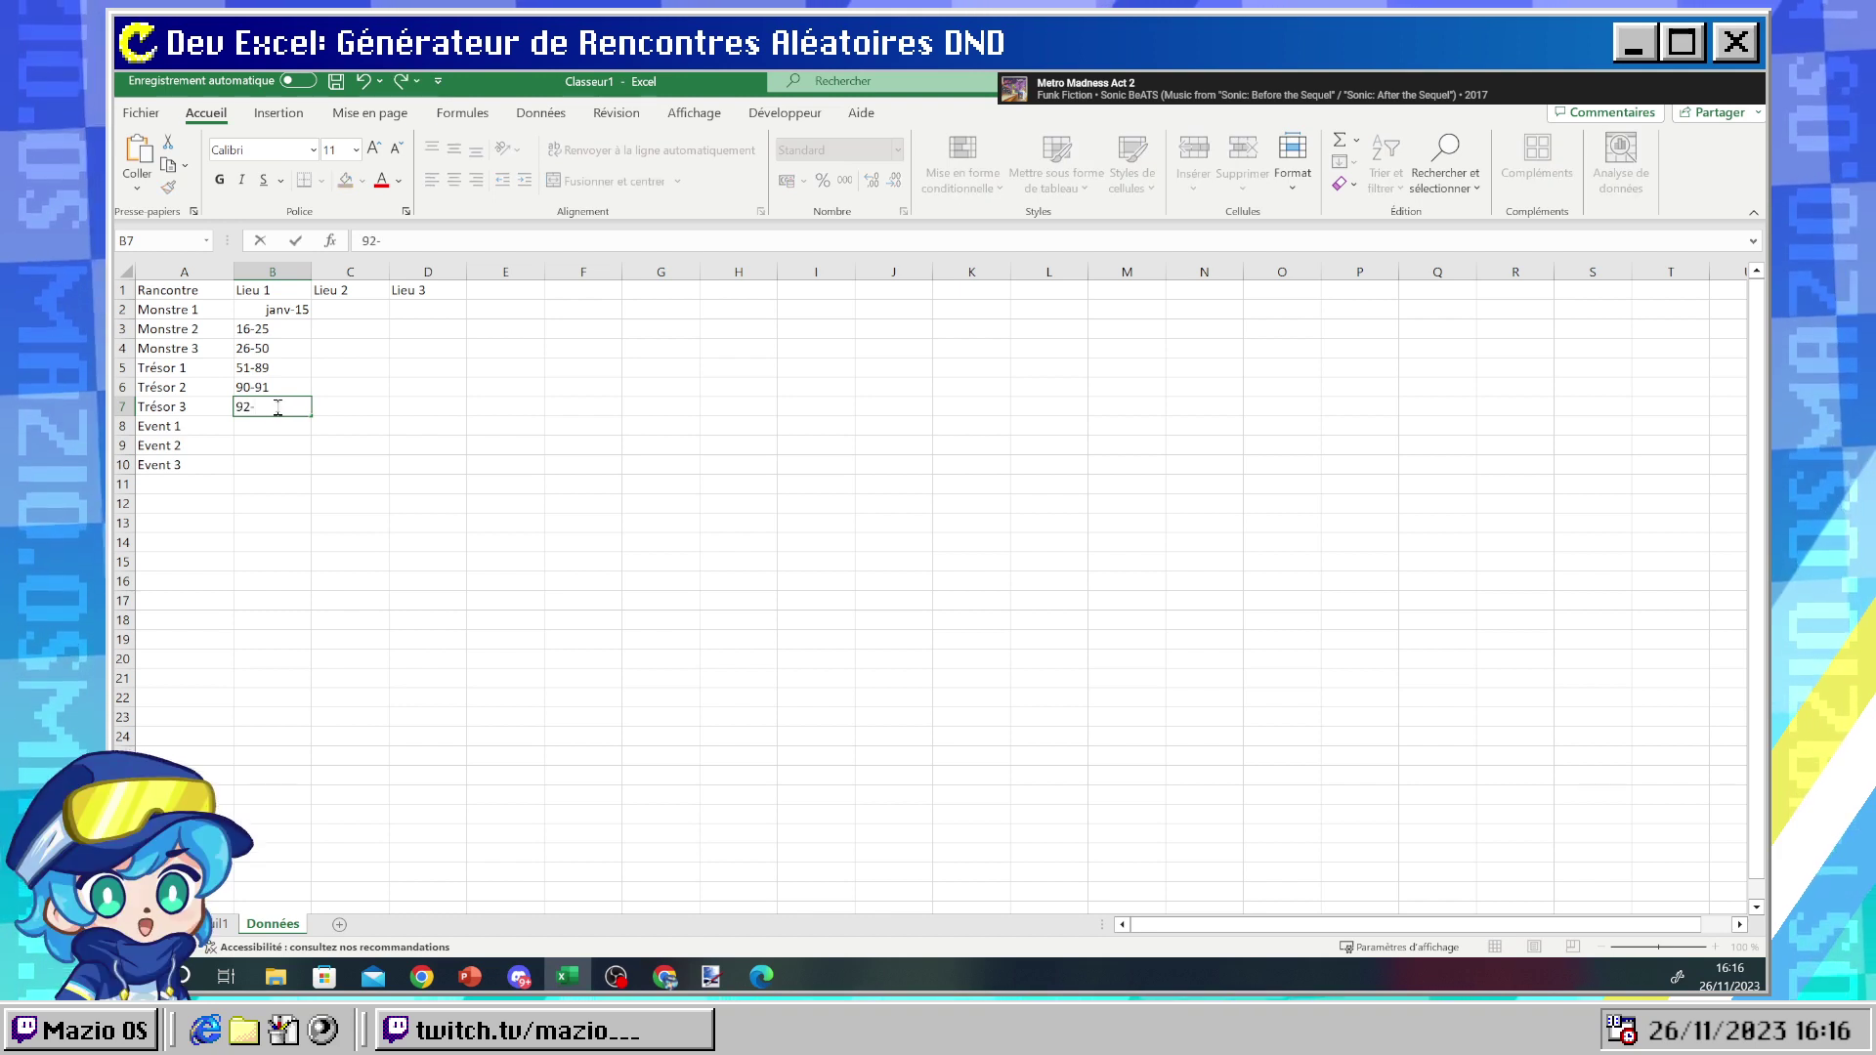
{"action": "type", "text": "94"}
{"action": "key", "text": "Return"}
{"action": "type", "text": "9"}
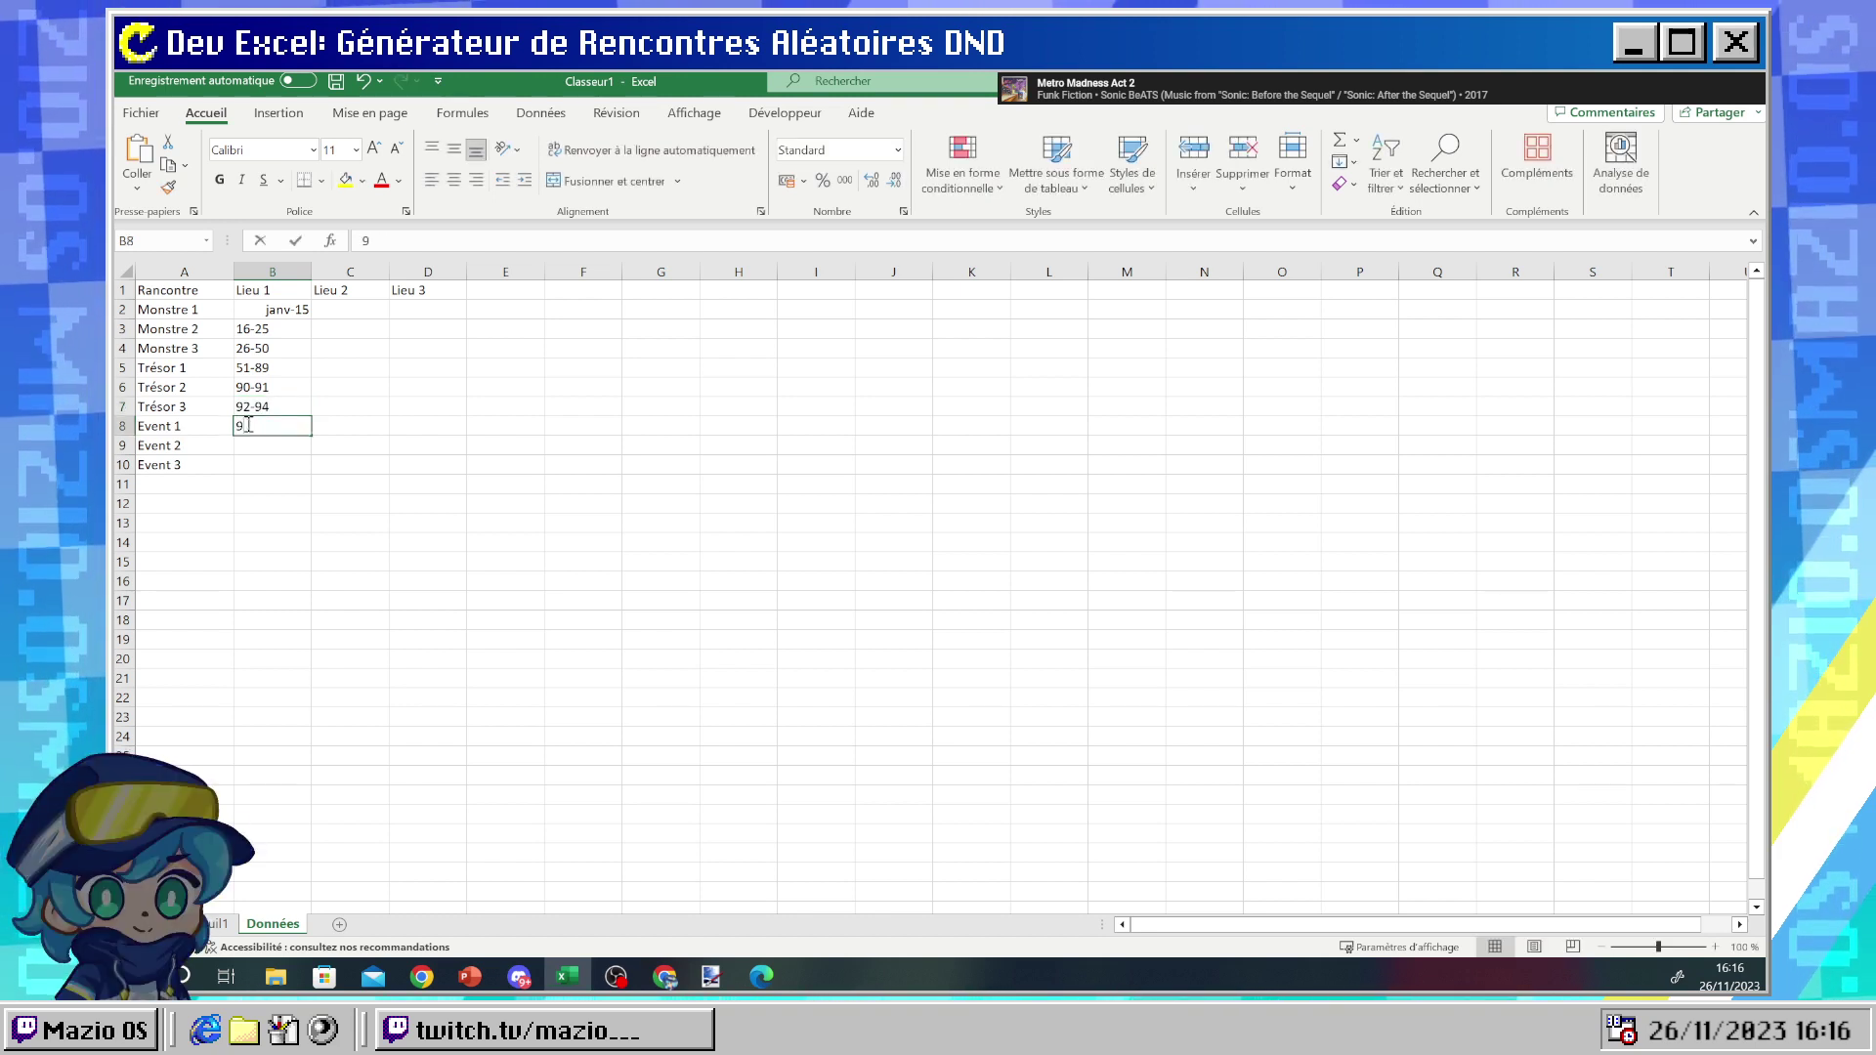
{"action": "type", "text": "5*"}
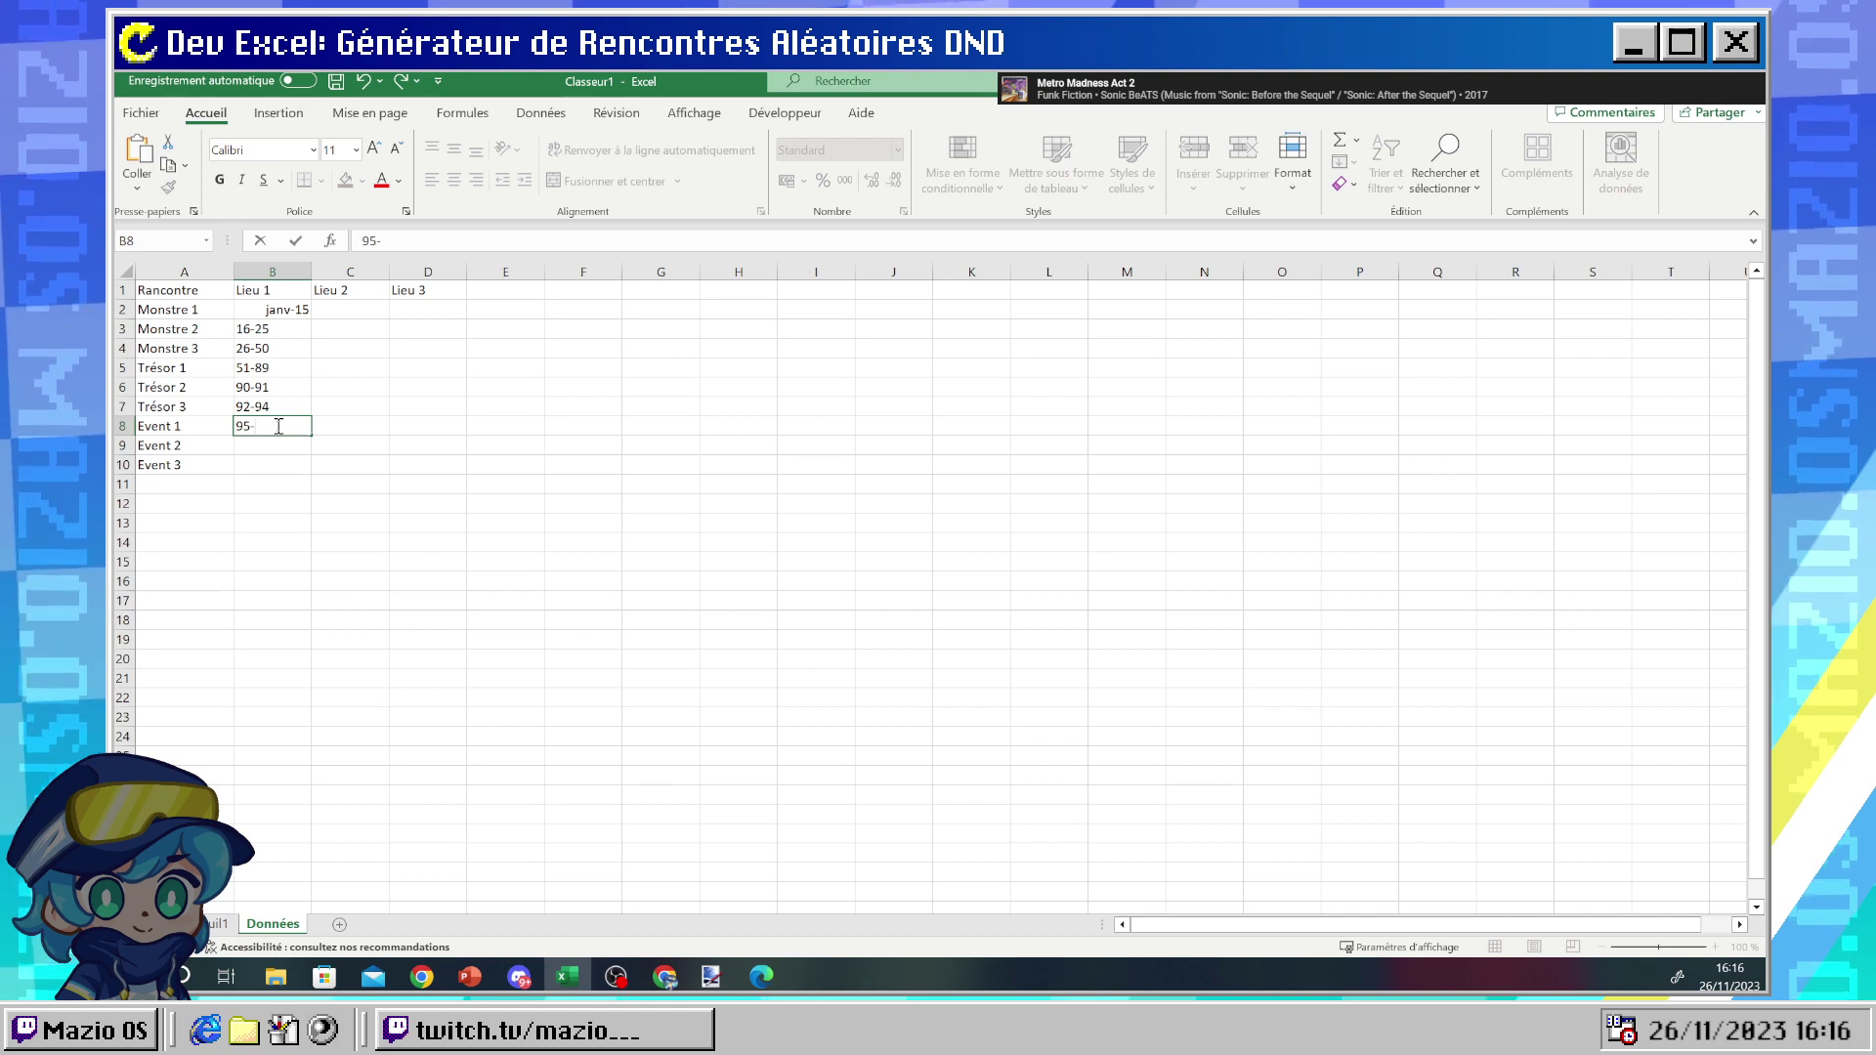
{"action": "key", "text": "Return"}
{"action": "type", "text": "97-98"}
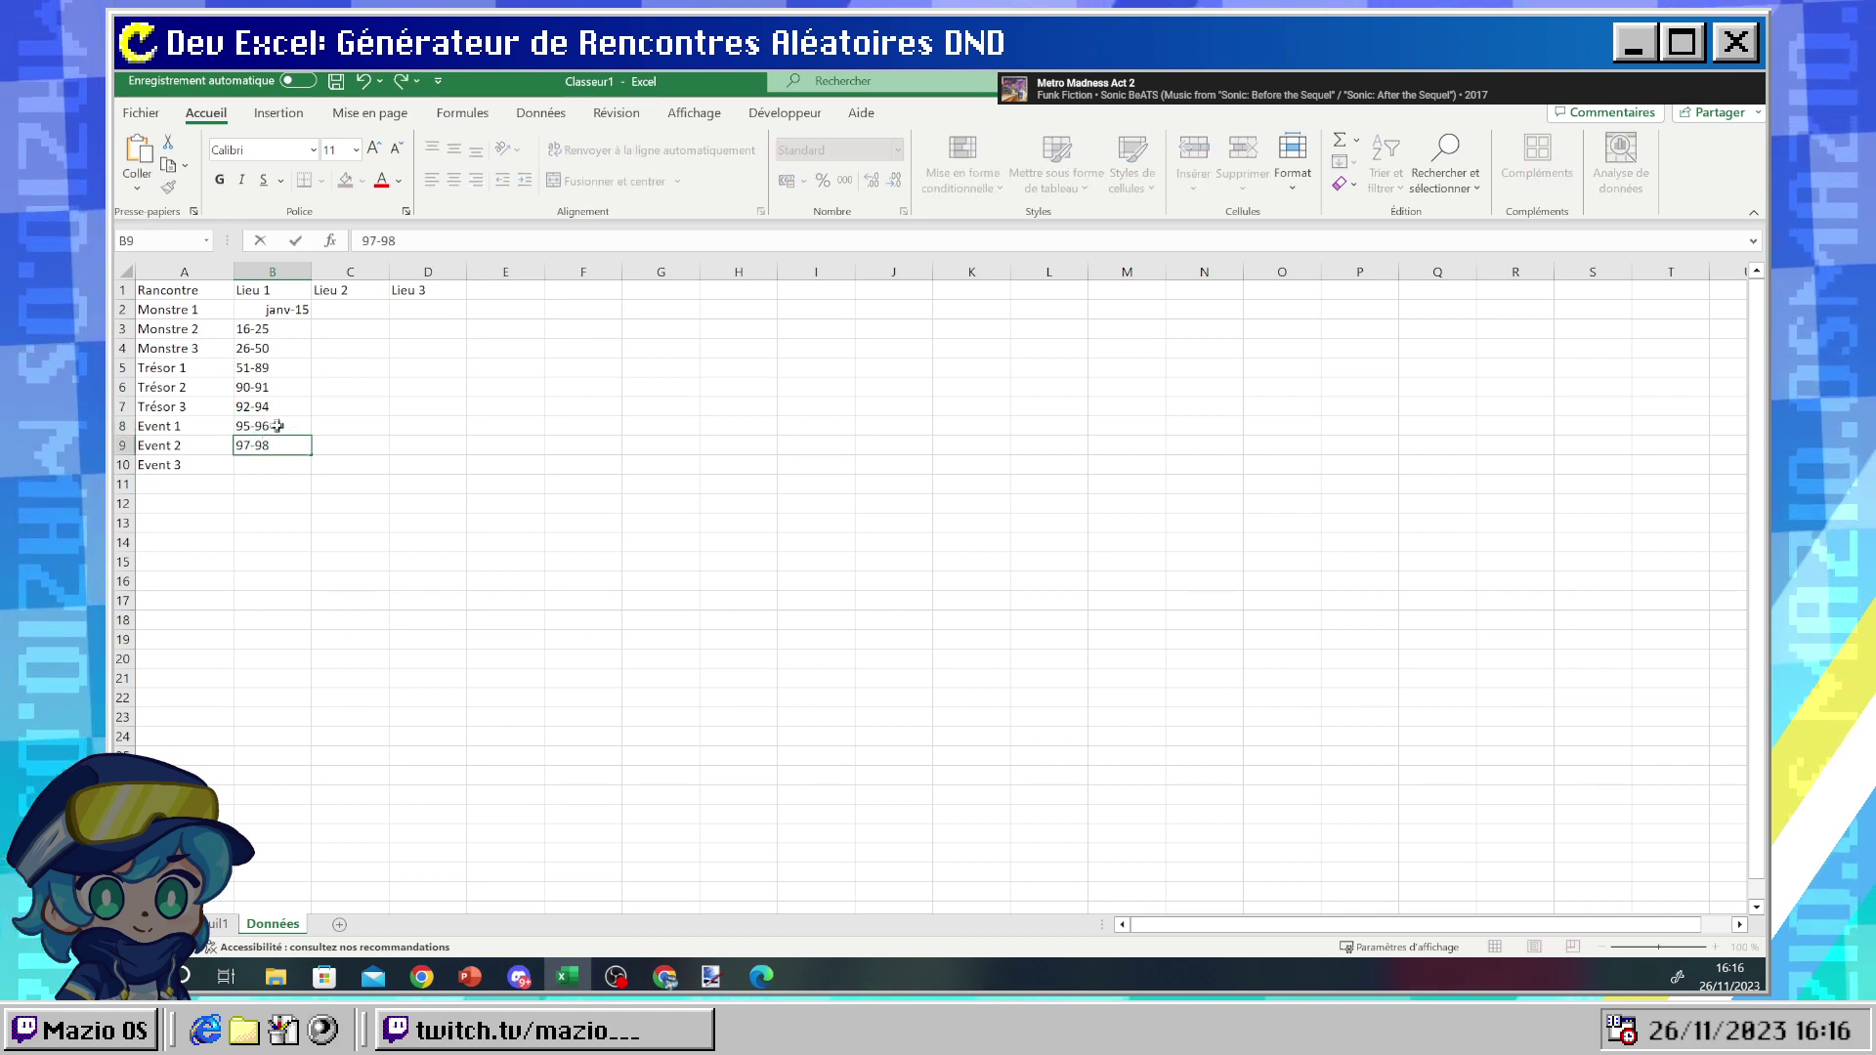
{"action": "key", "text": "Return"}
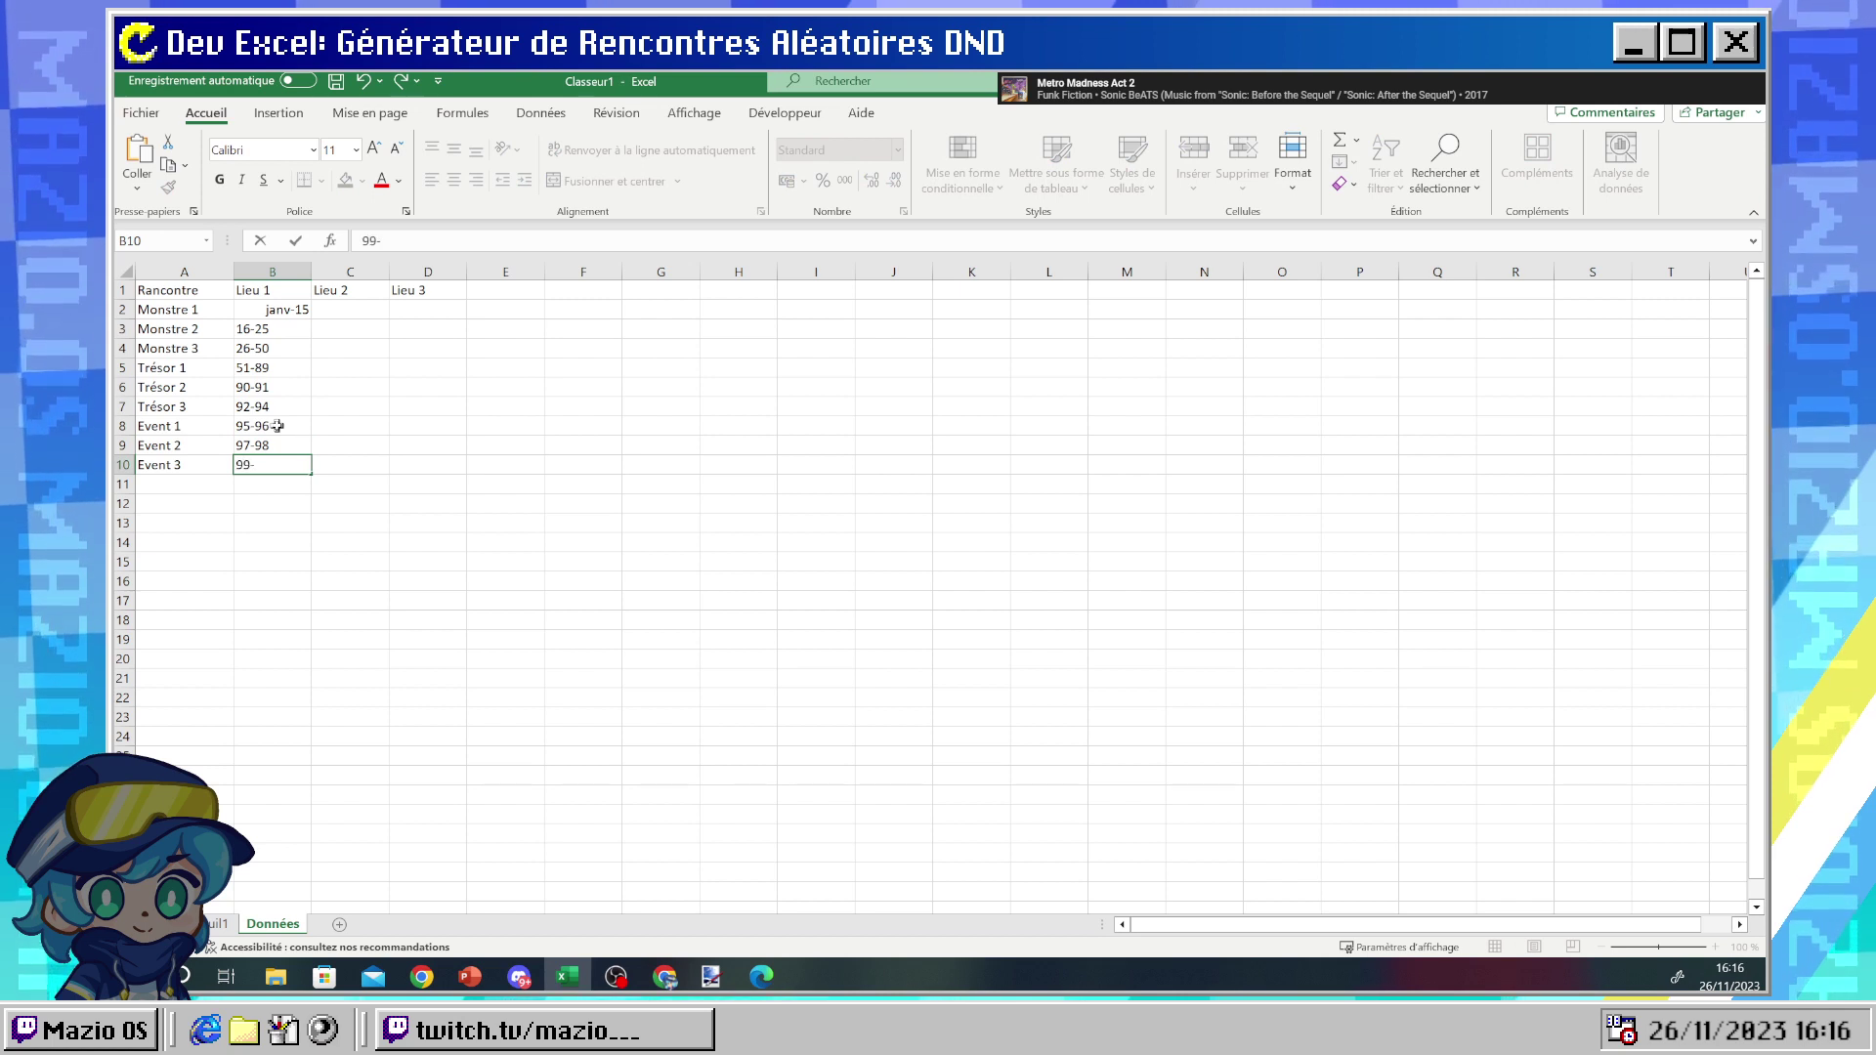
{"action": "type", "text": "99-100"}
{"action": "key", "text": "Return"}
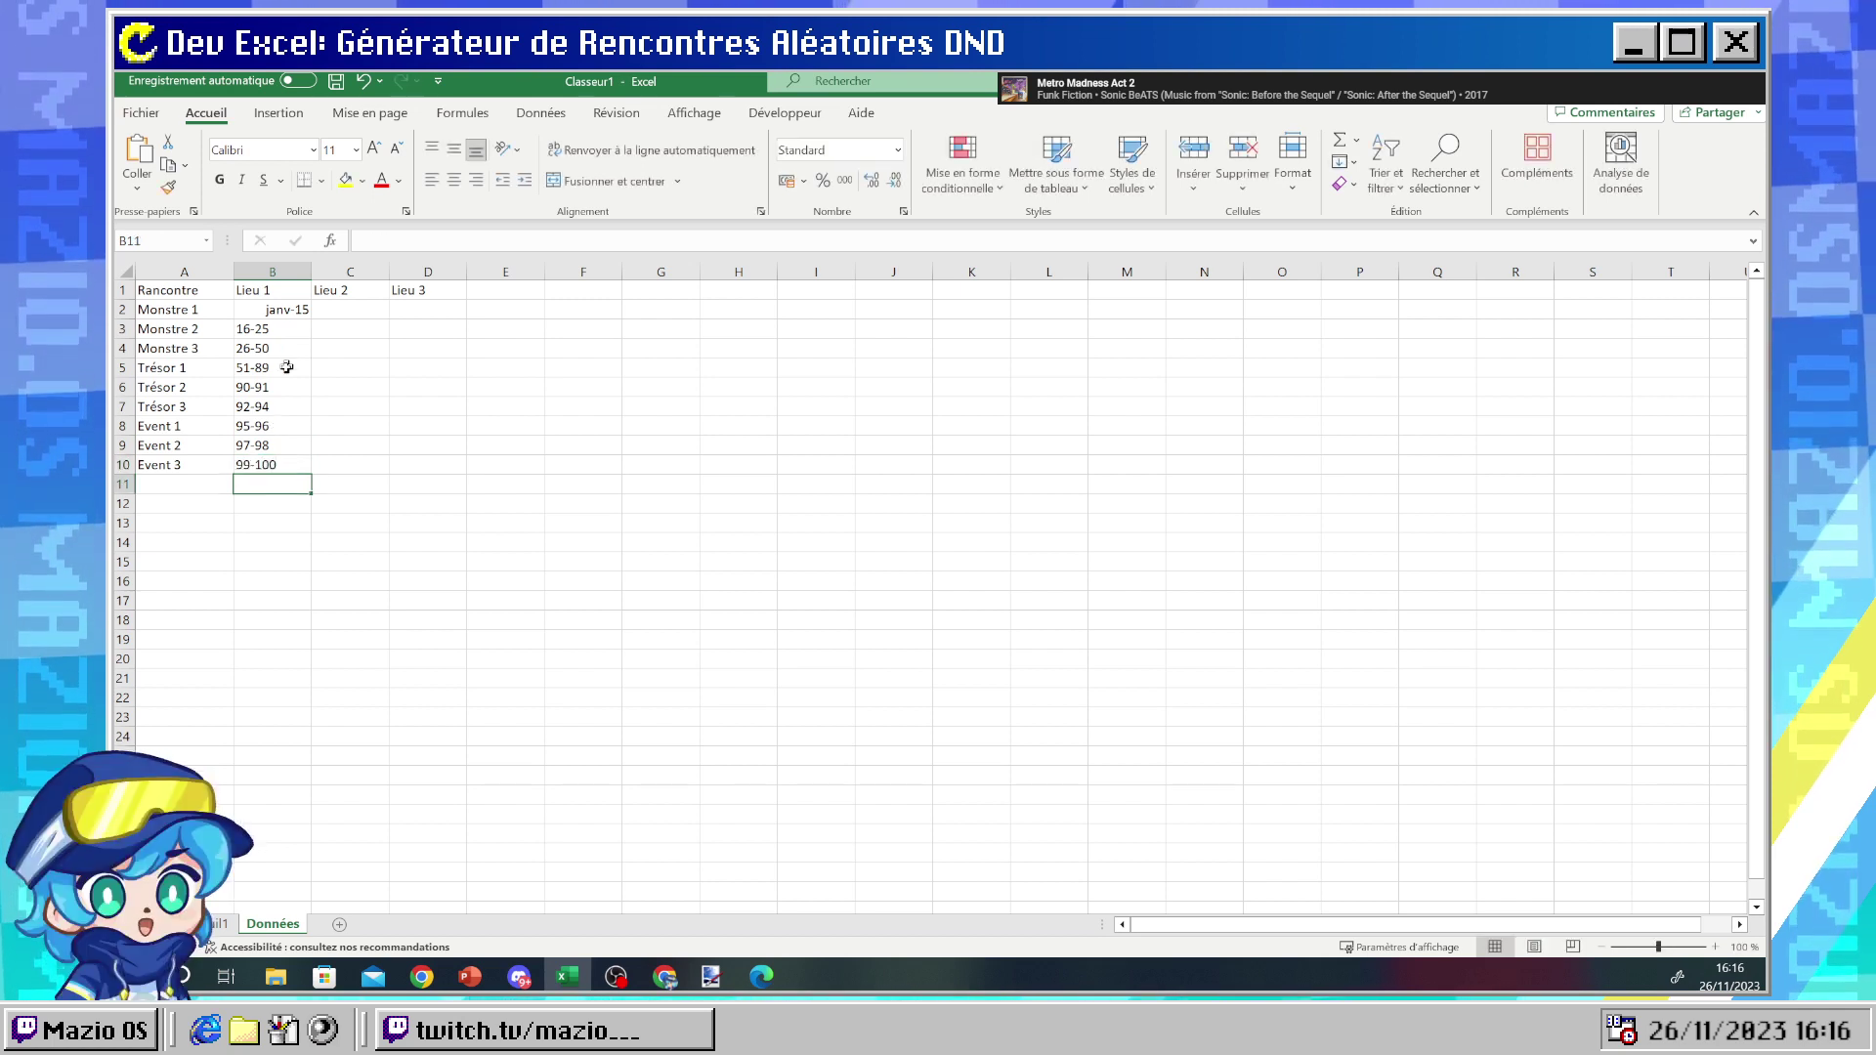
{"action": "left_click", "coordinate": [380, 535]}
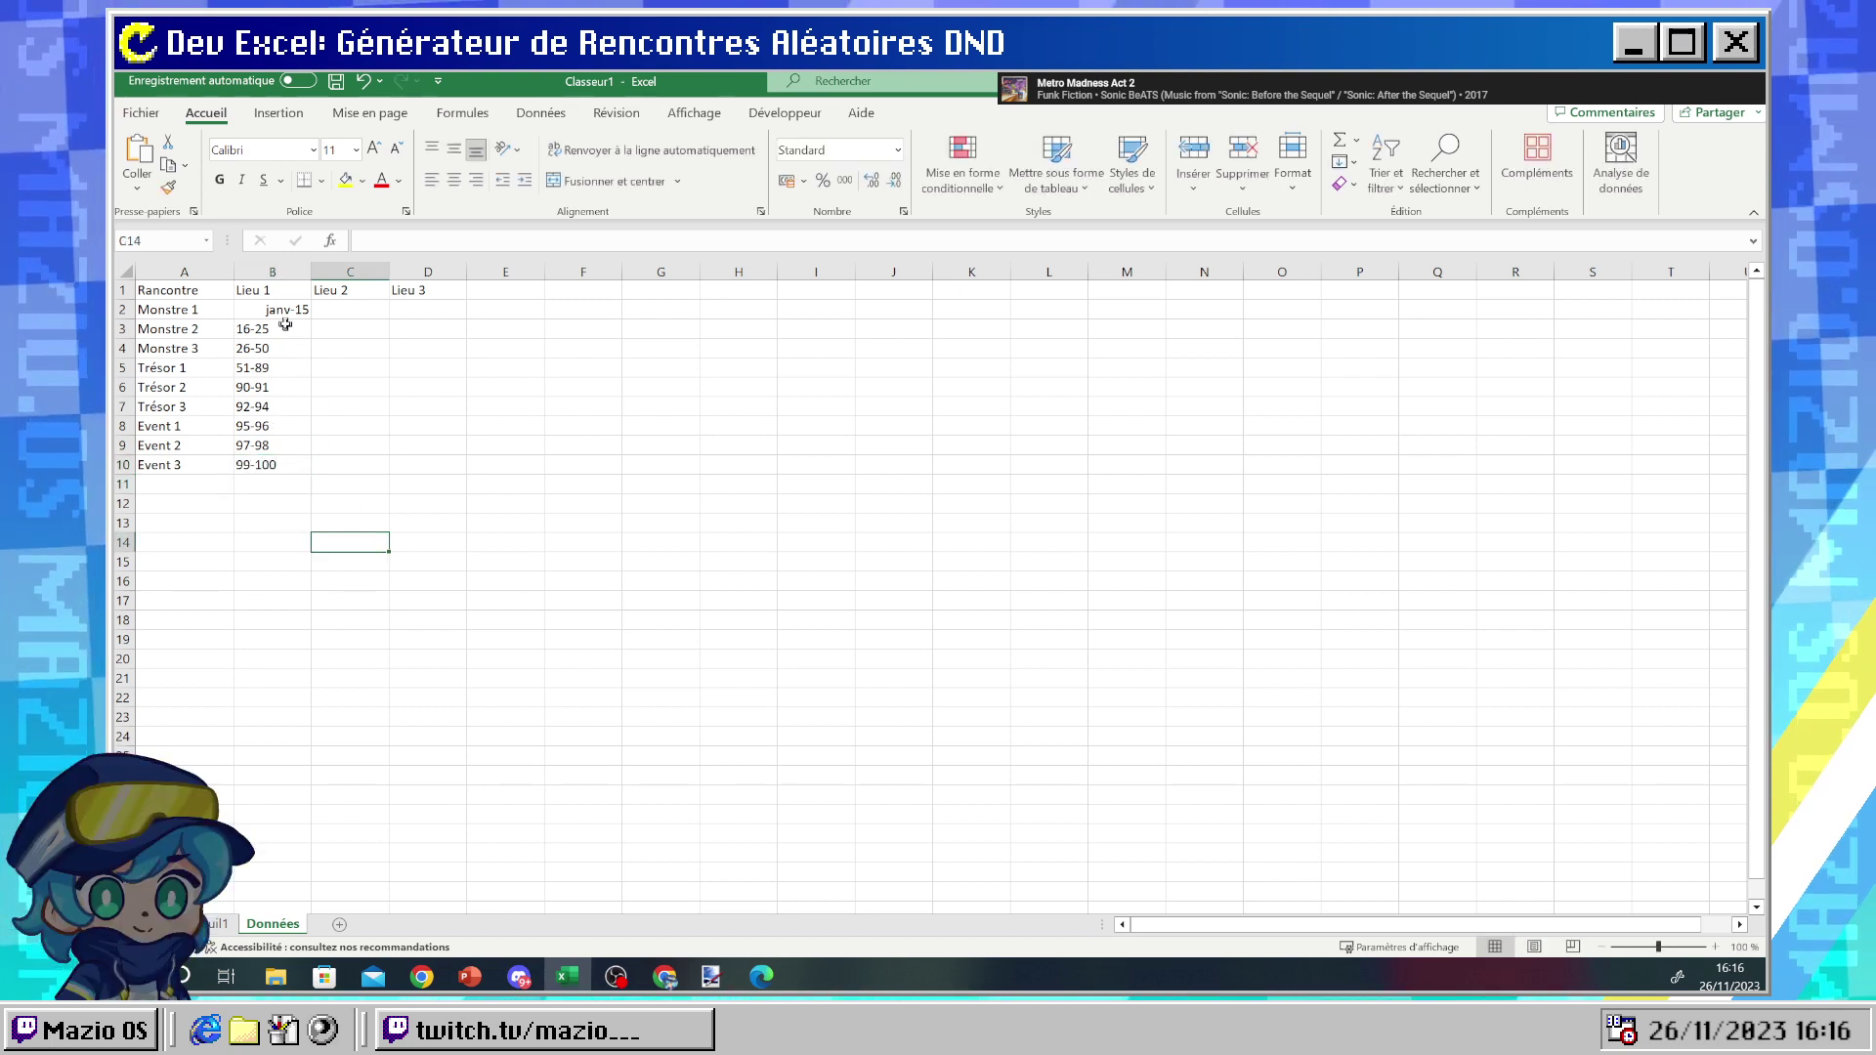
- Apply the Texte number format to the entire sheet
{"action": "left_click", "coordinate": [124, 265]}
{"action": "left_click", "coordinate": [897, 150]}
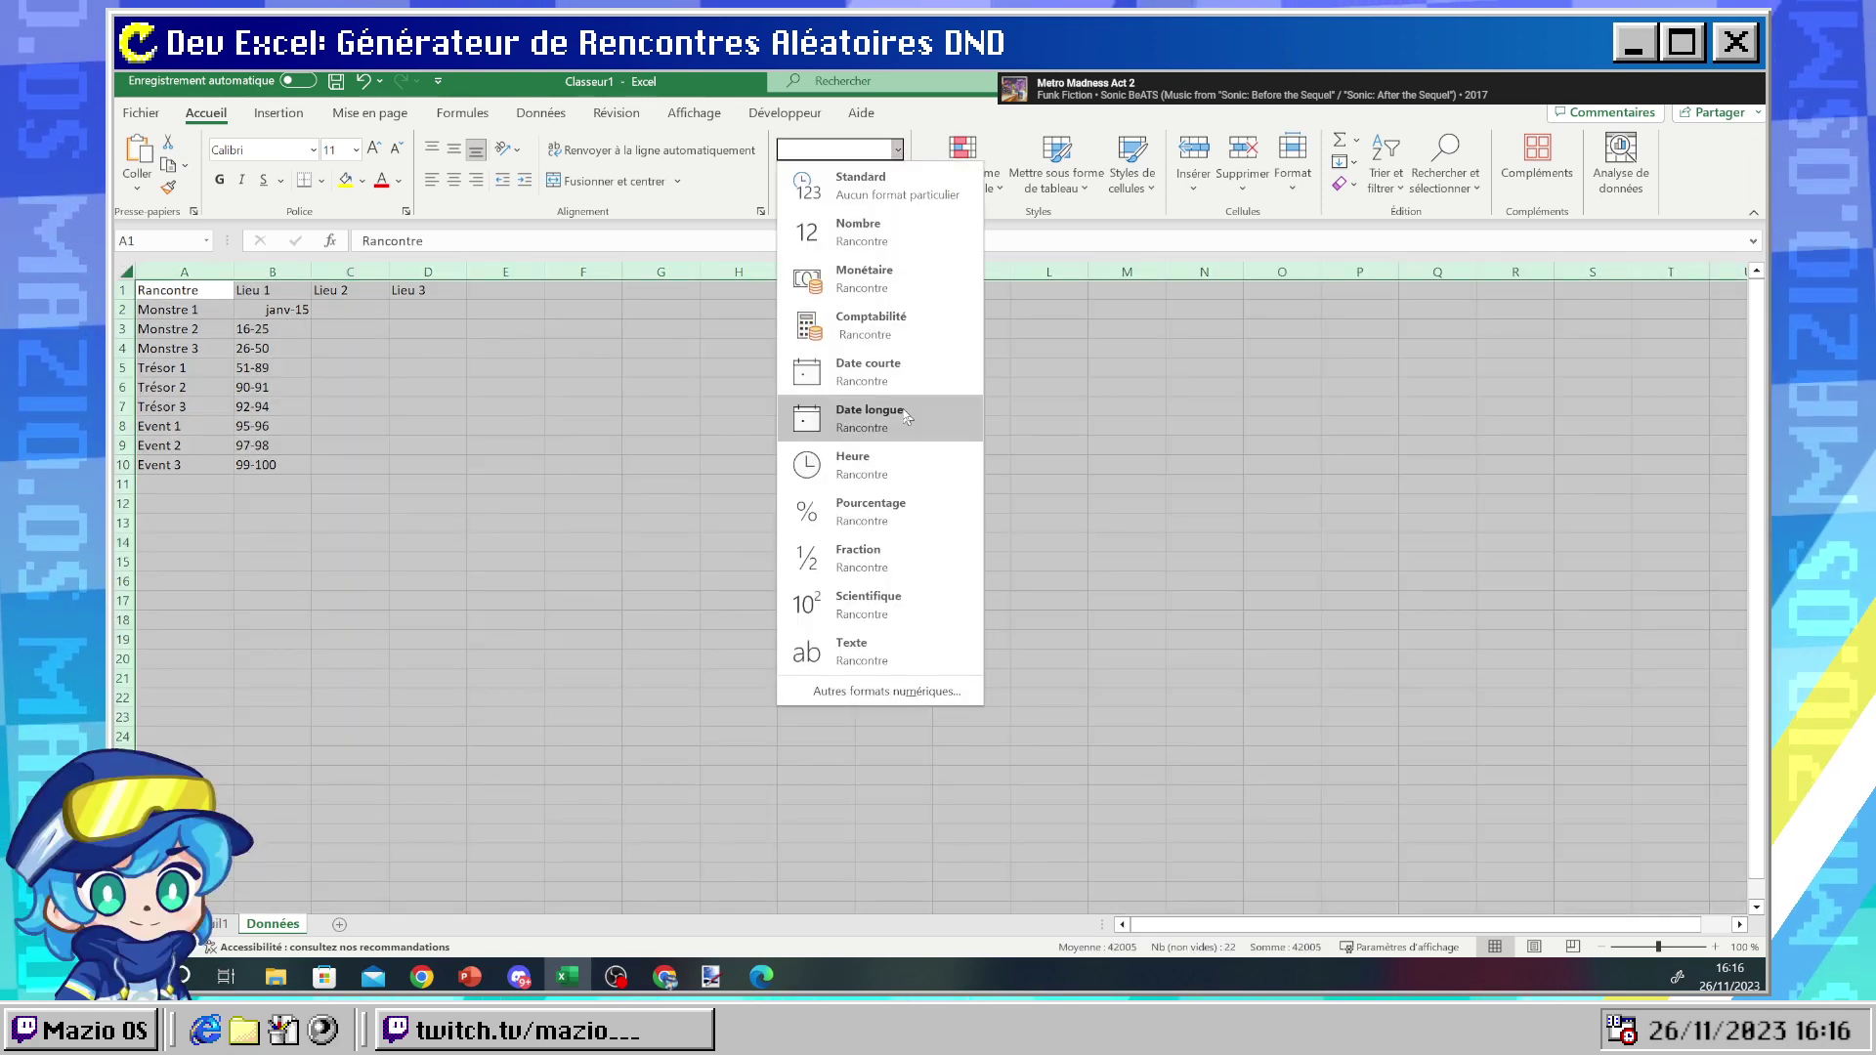
{"action": "left_click", "coordinate": [848, 653]}
{"action": "left_click", "coordinate": [352, 387]}
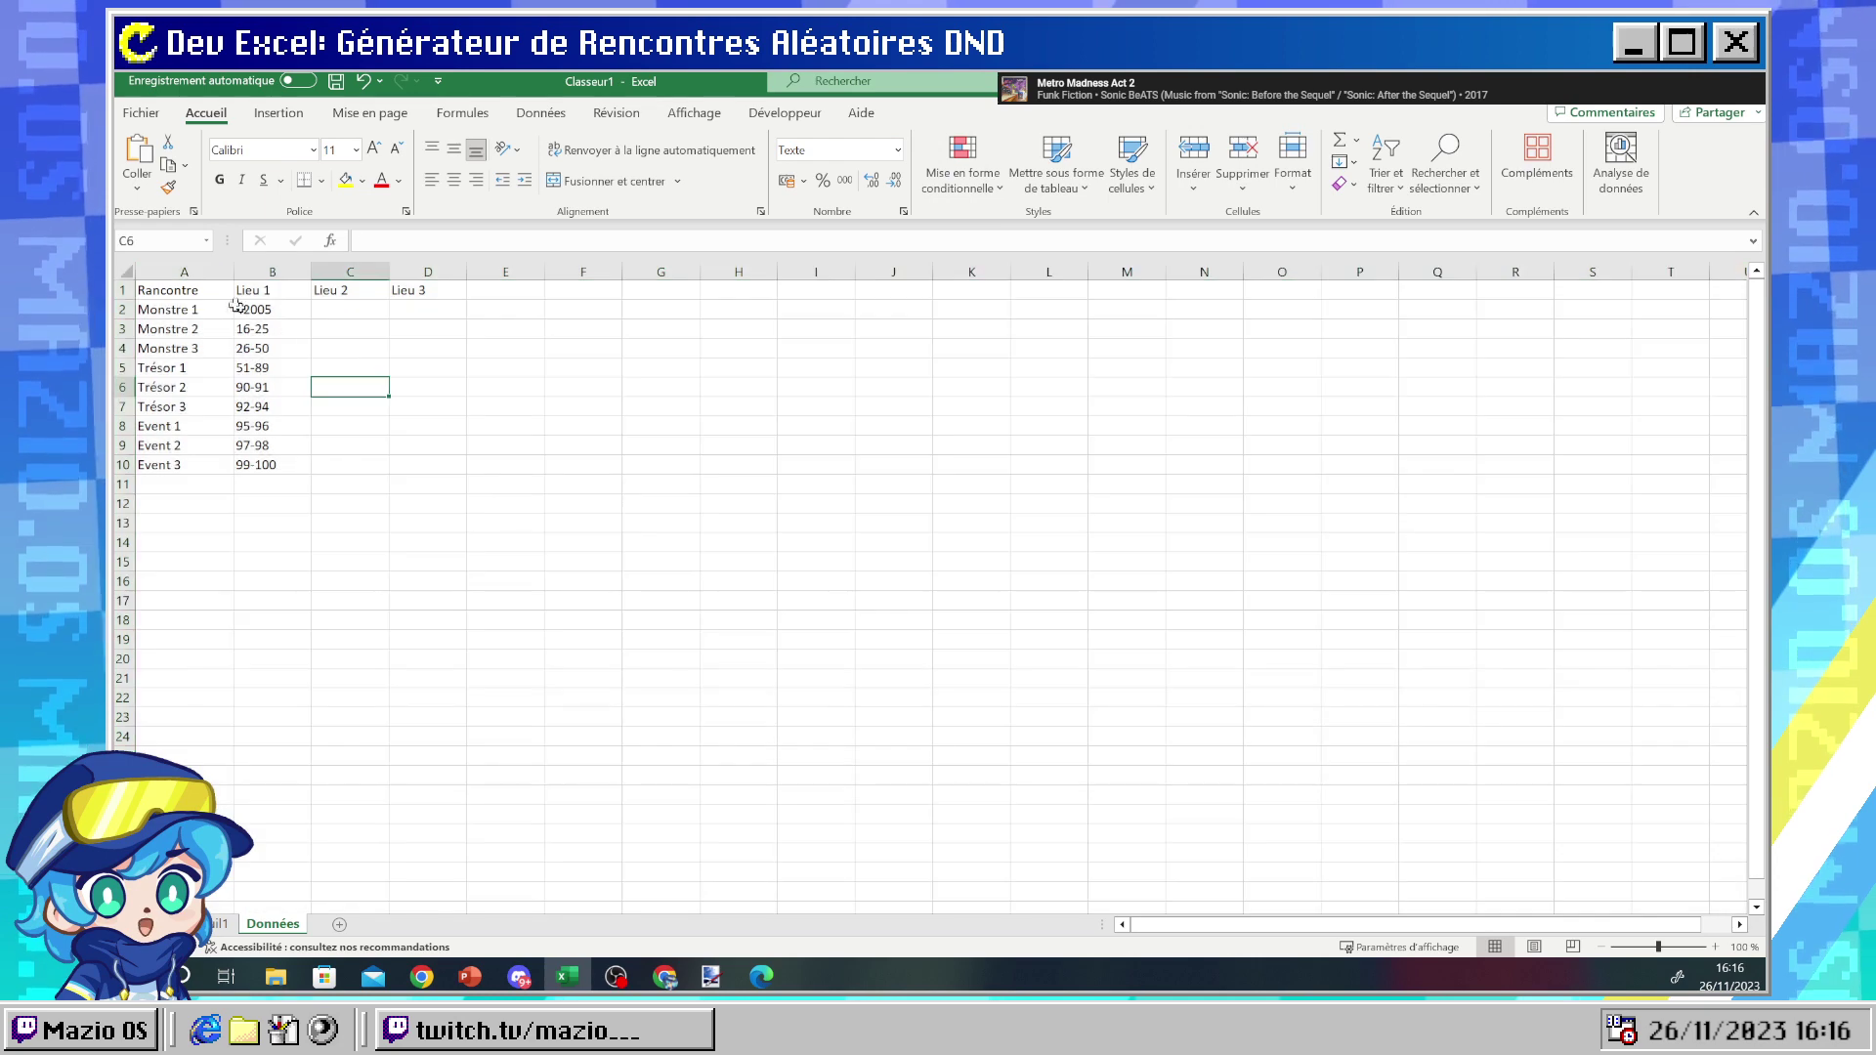
- Re-enter 01-15 in B2 so it stays as text instead of janv-15
{"action": "left_click", "coordinate": [257, 310]}
{"action": "type", "text": "01-1"}
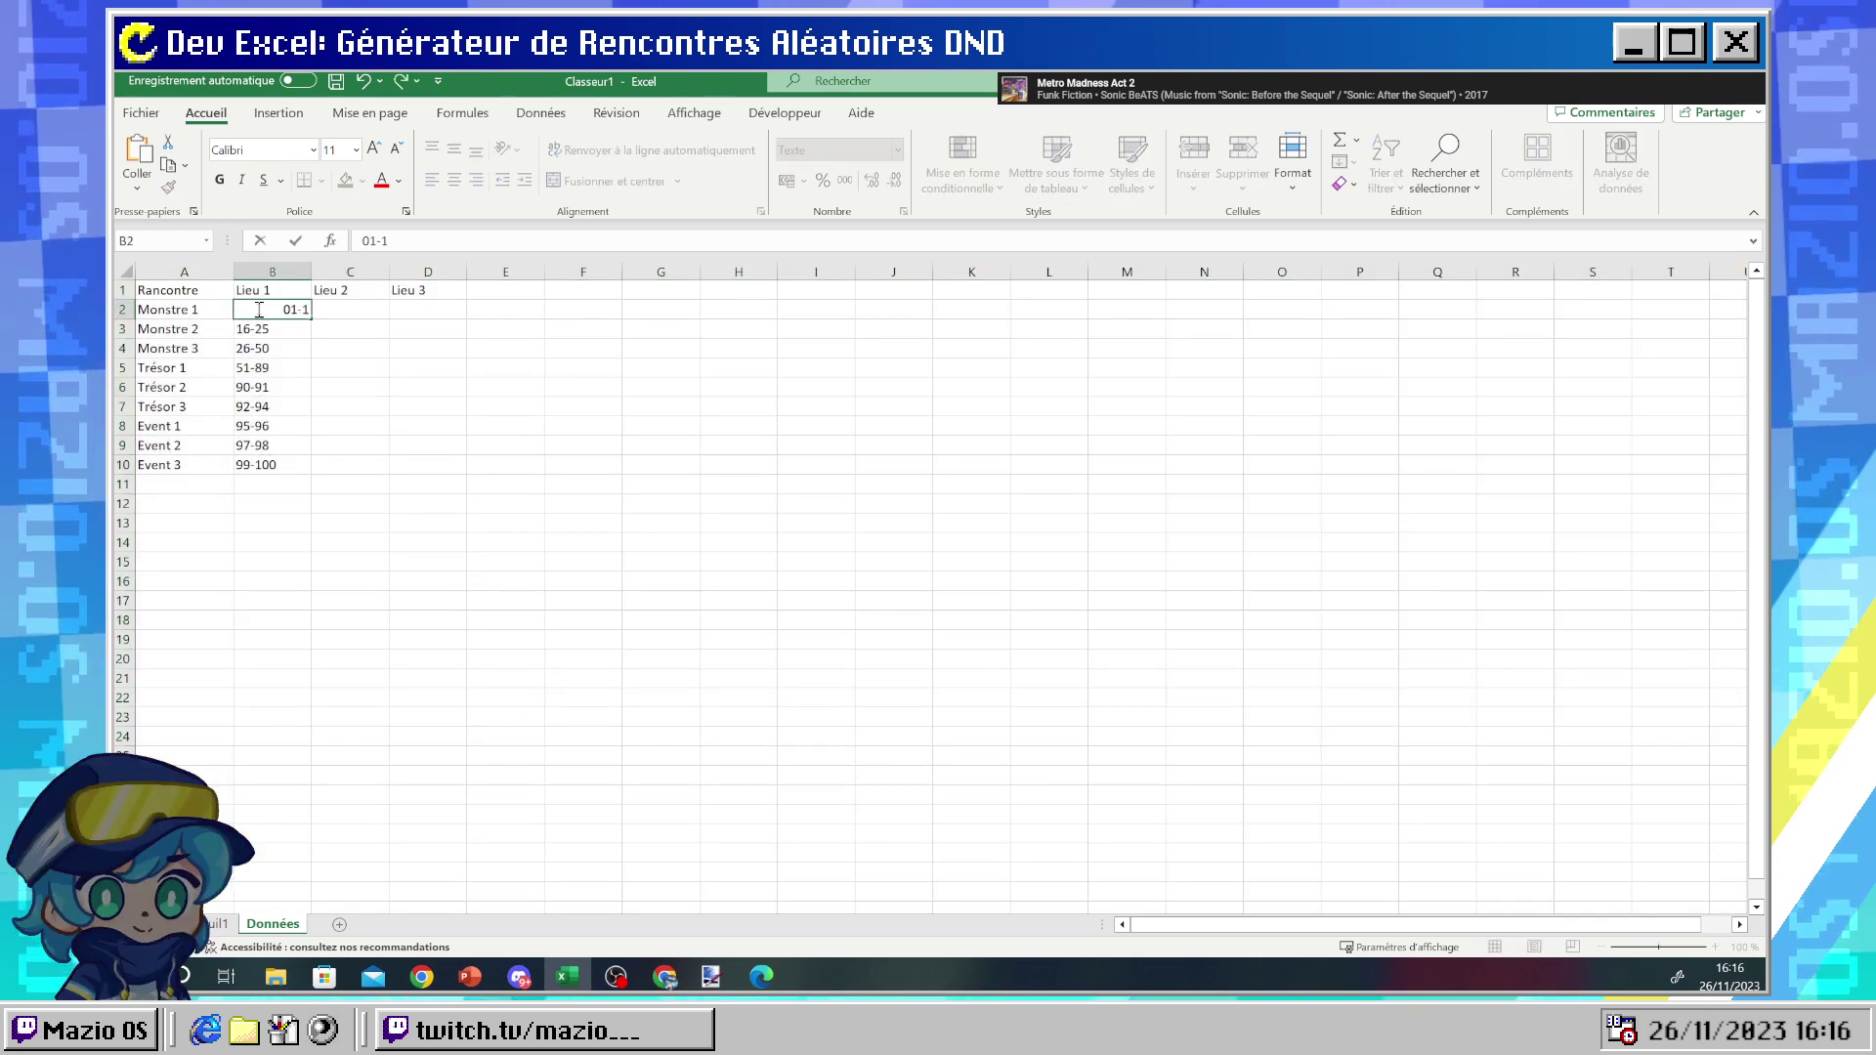
{"action": "key", "text": "Return"}
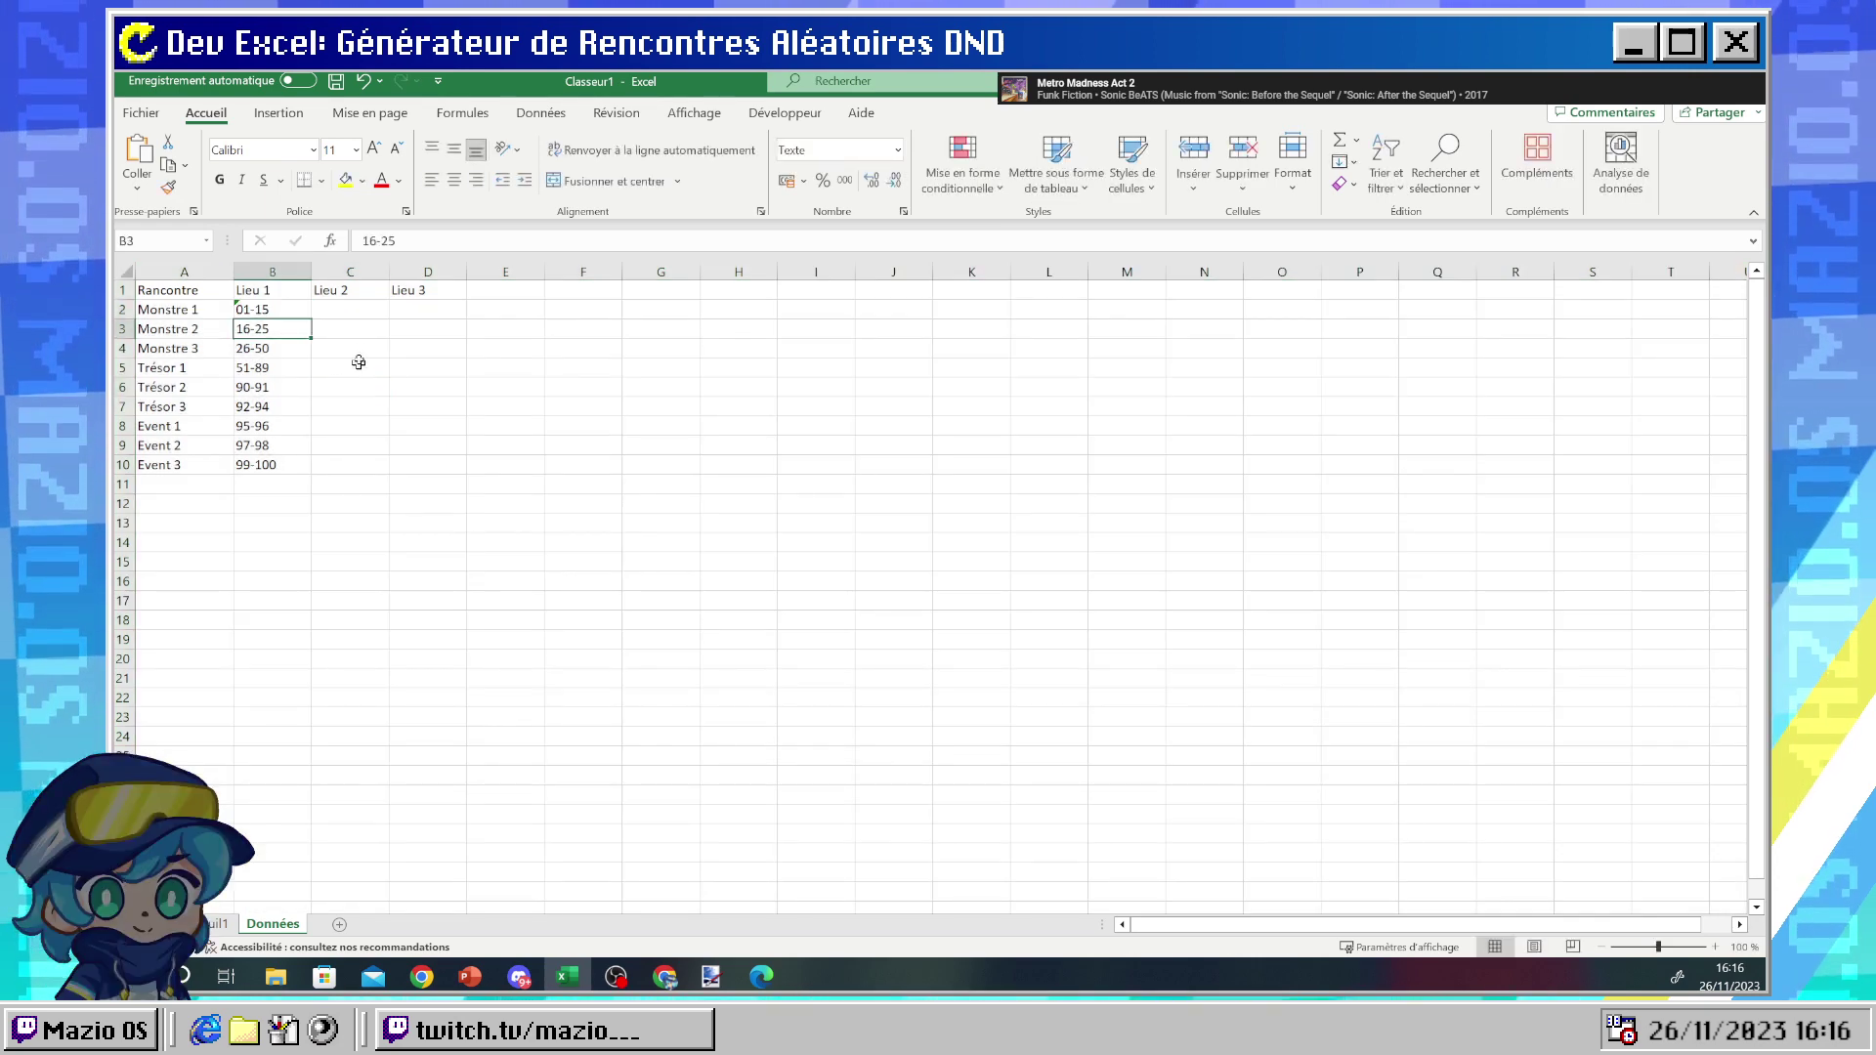
{"action": "left_click", "coordinate": [341, 308]}
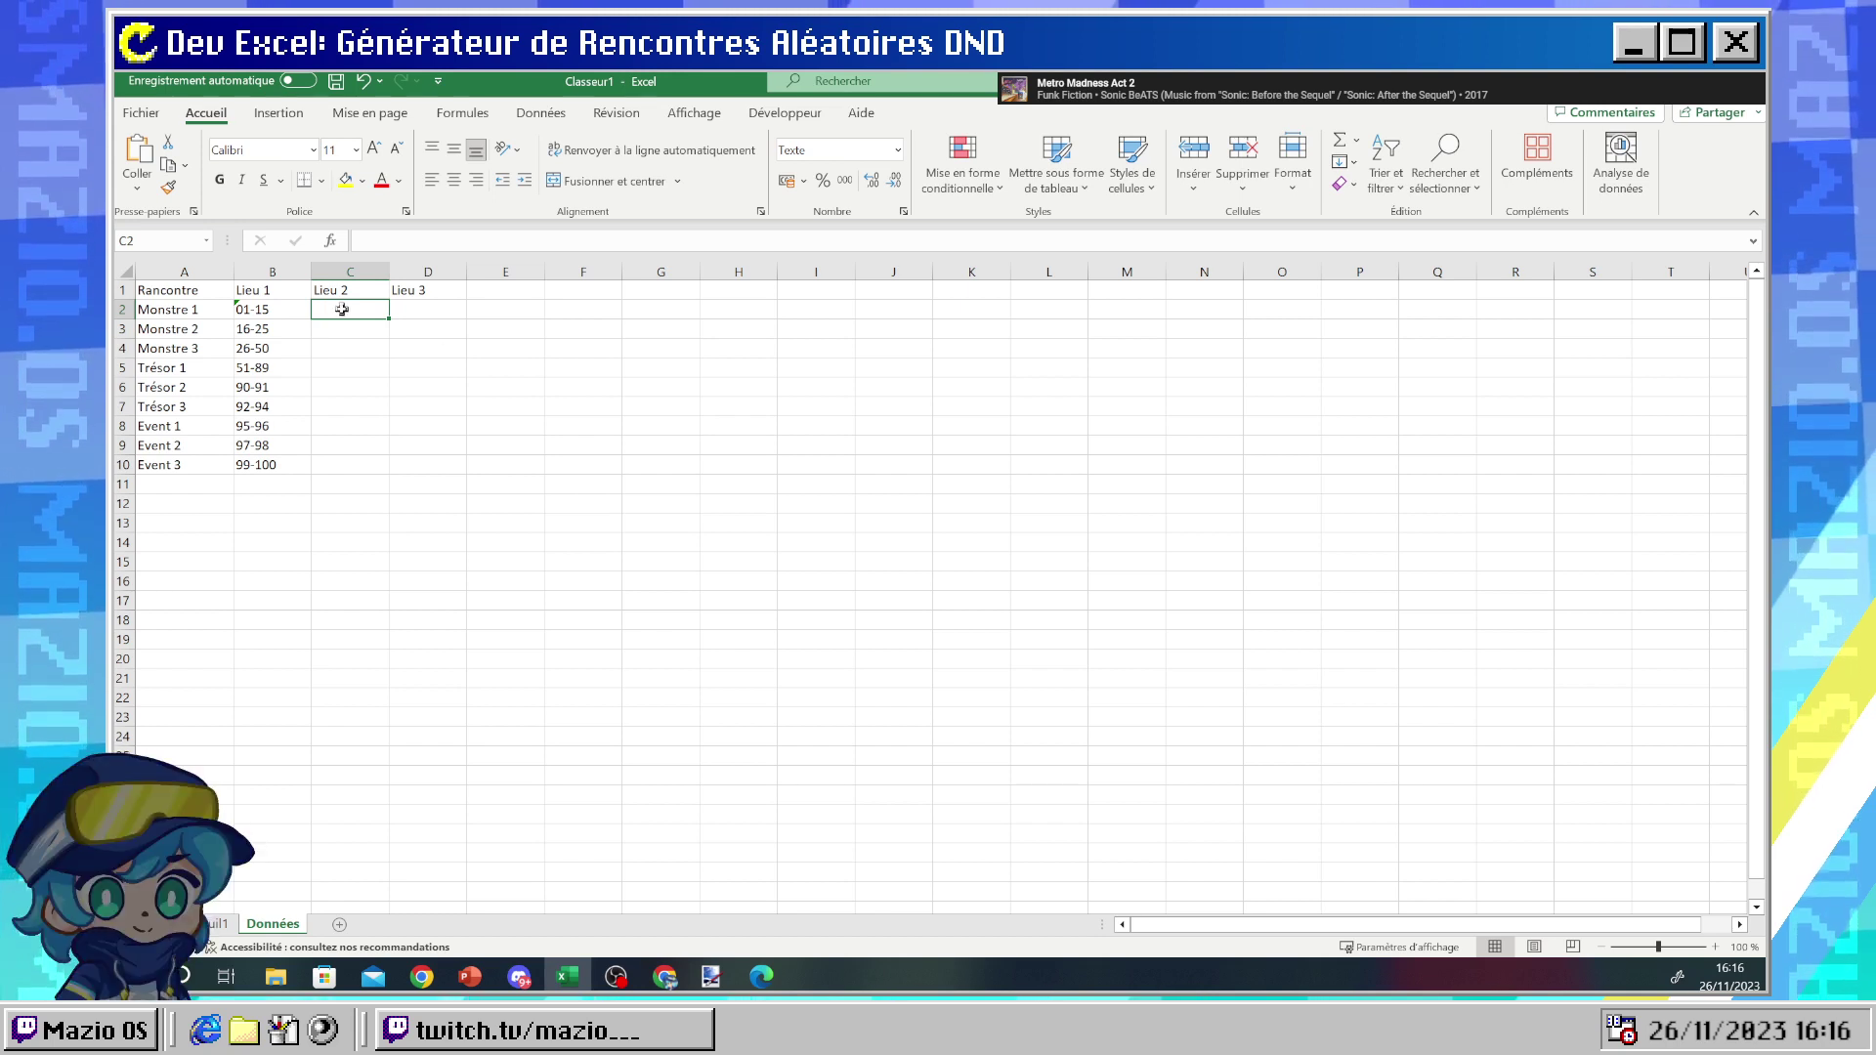
- Enter the Lieu 2 ranges 01-20 in C2, 21-40 in C5, 41-60 in C6 and 61-100 in C8
{"action": "type", "text": "01"}
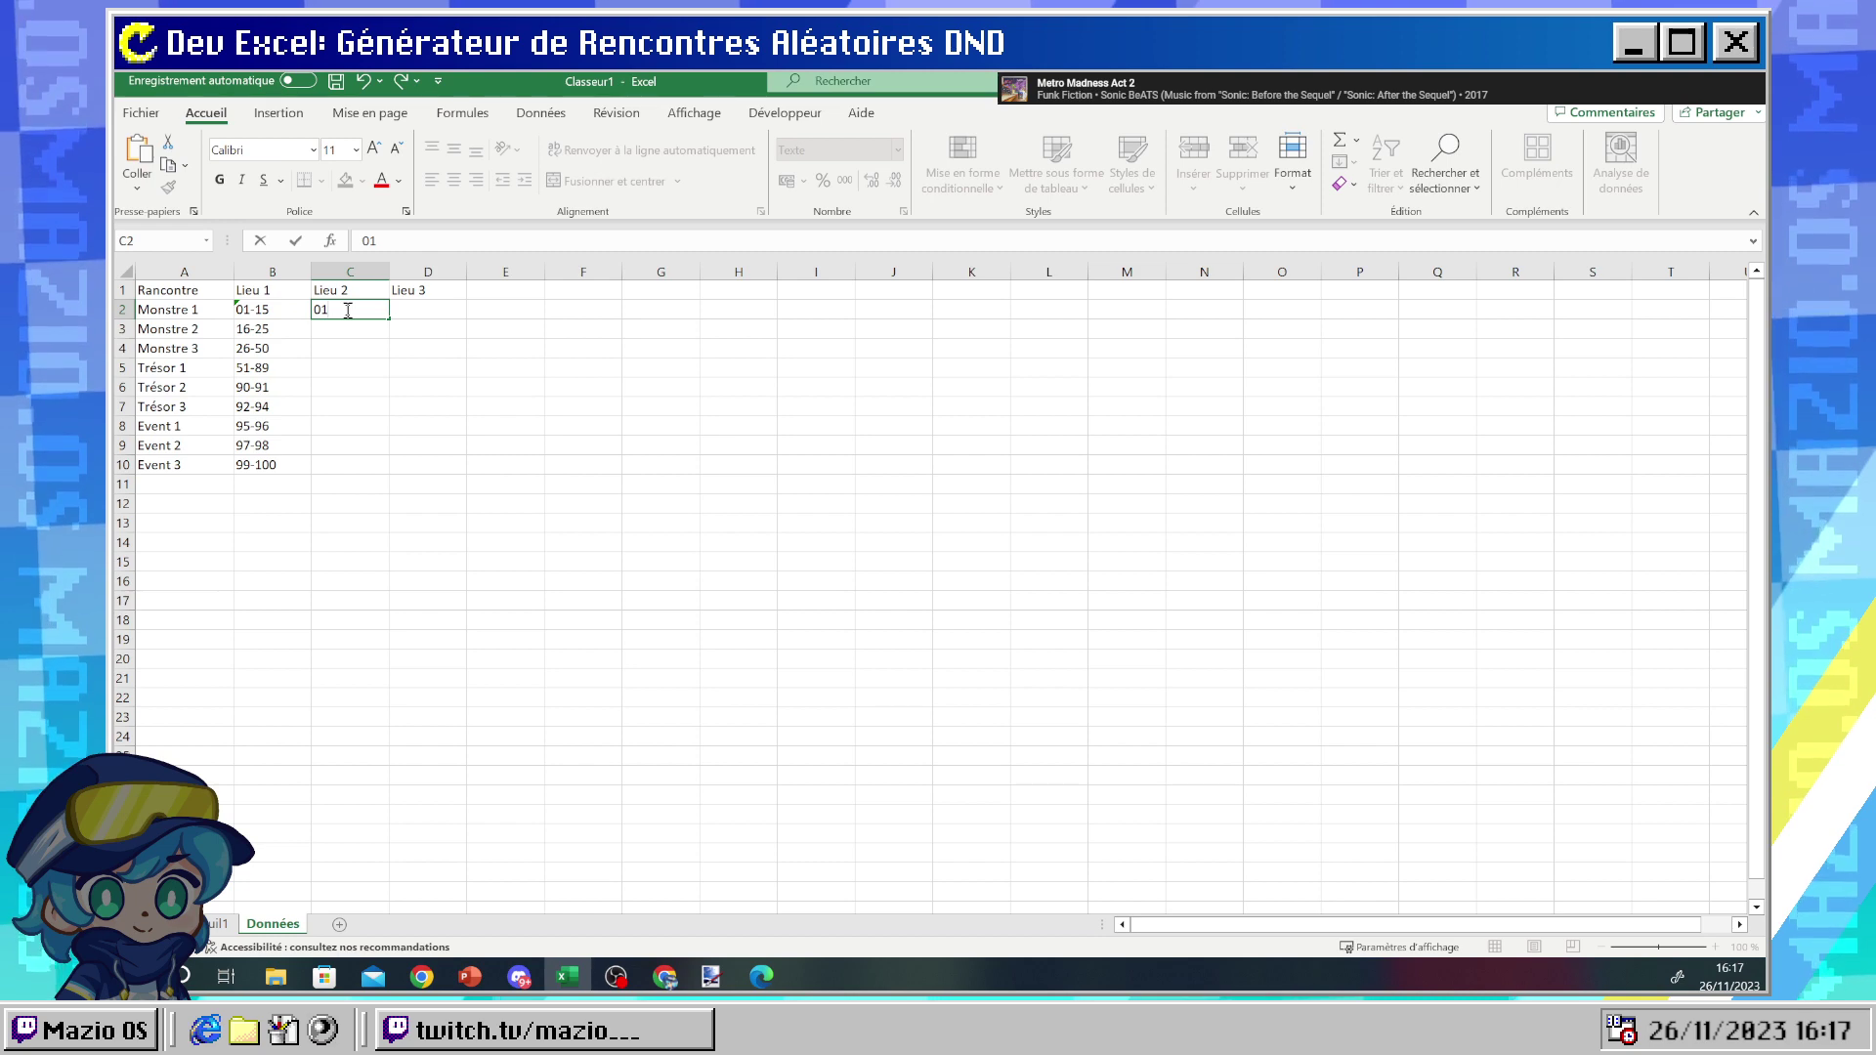
{"action": "type", "text": "-25"}
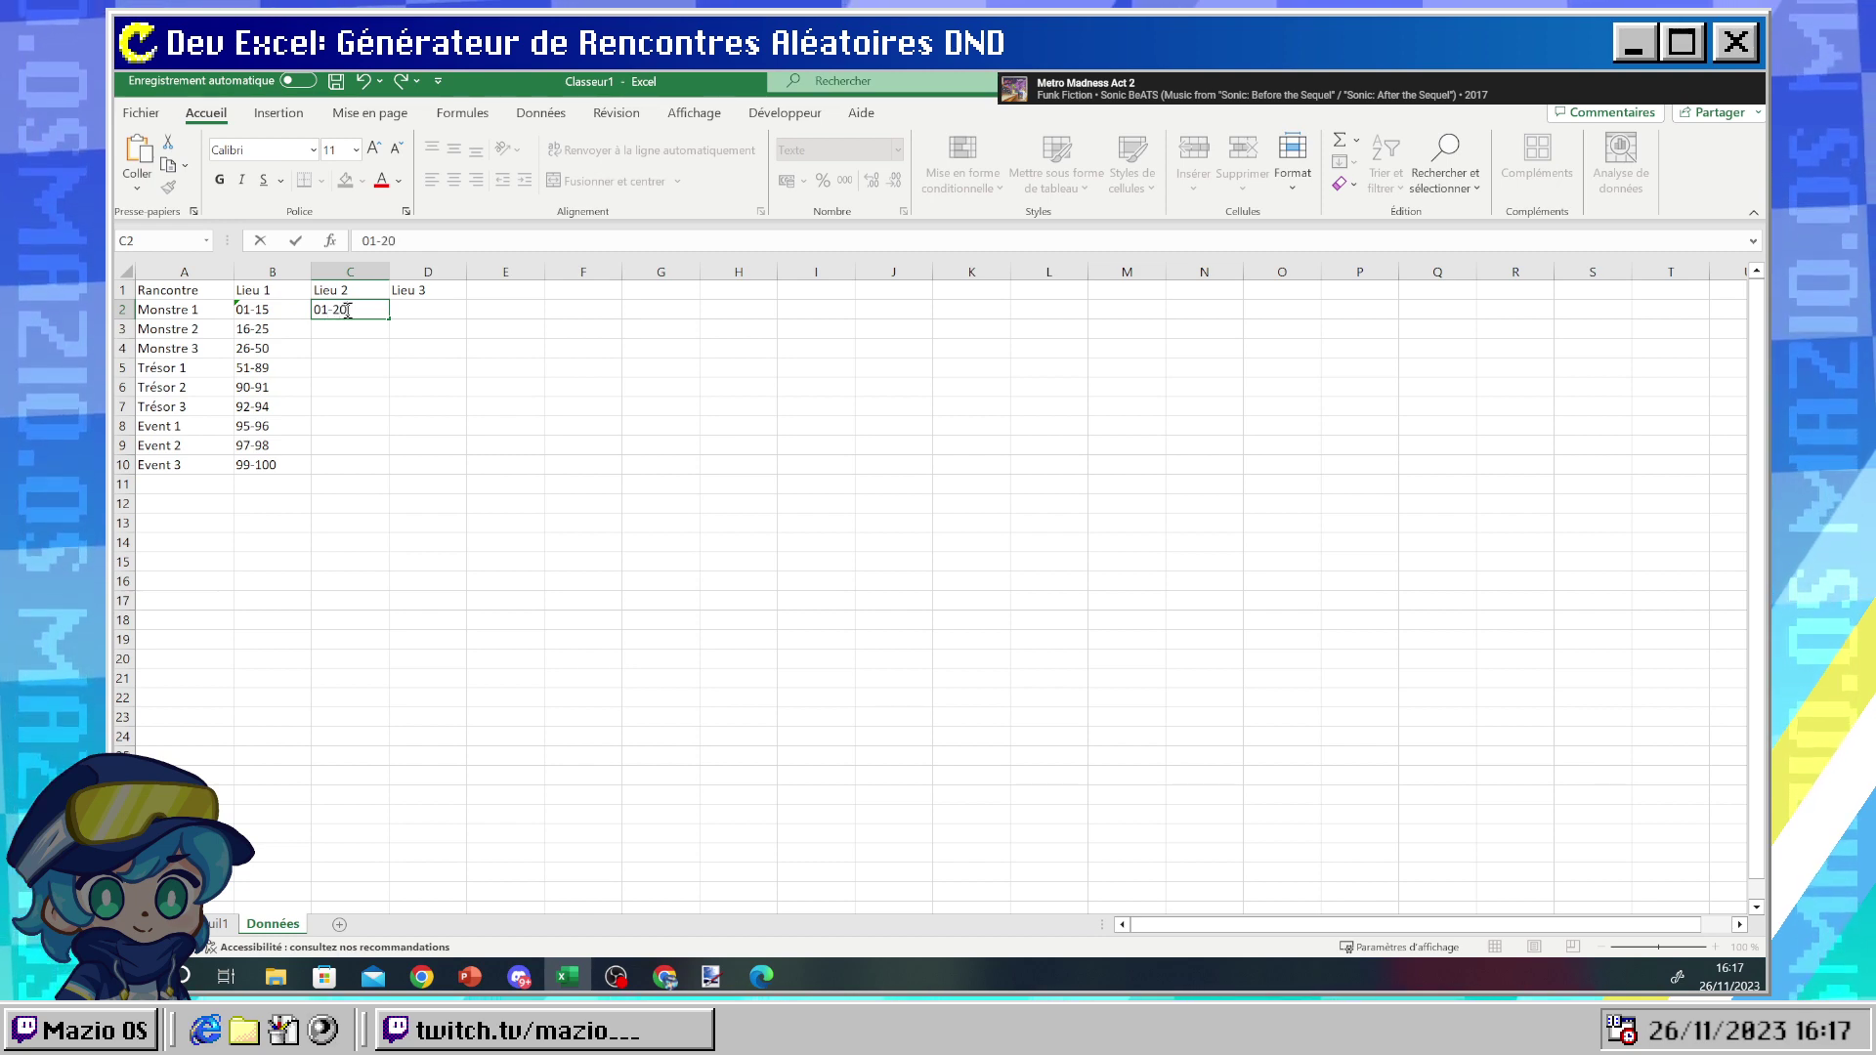
{"action": "key", "text": "Return"}
{"action": "key", "text": "Return"}
{"action": "key", "text": "Return"}
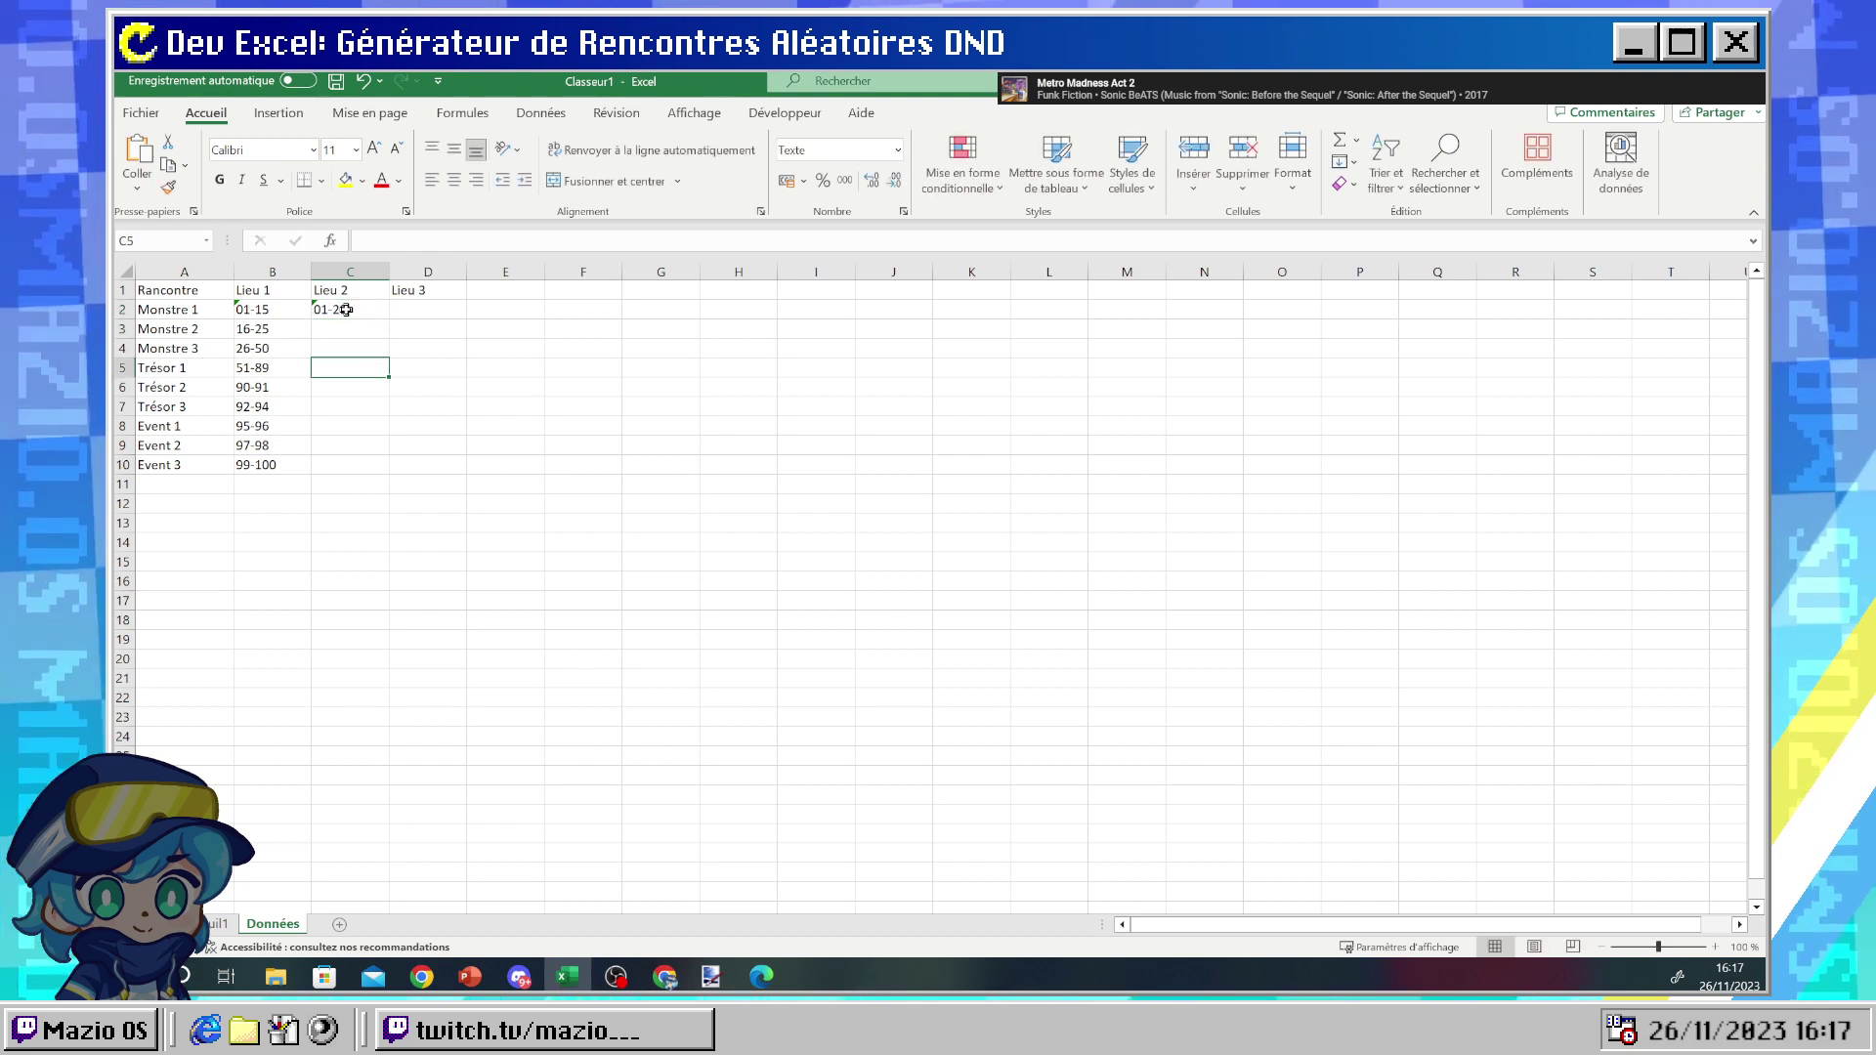
{"action": "type", "text": "21-4"}
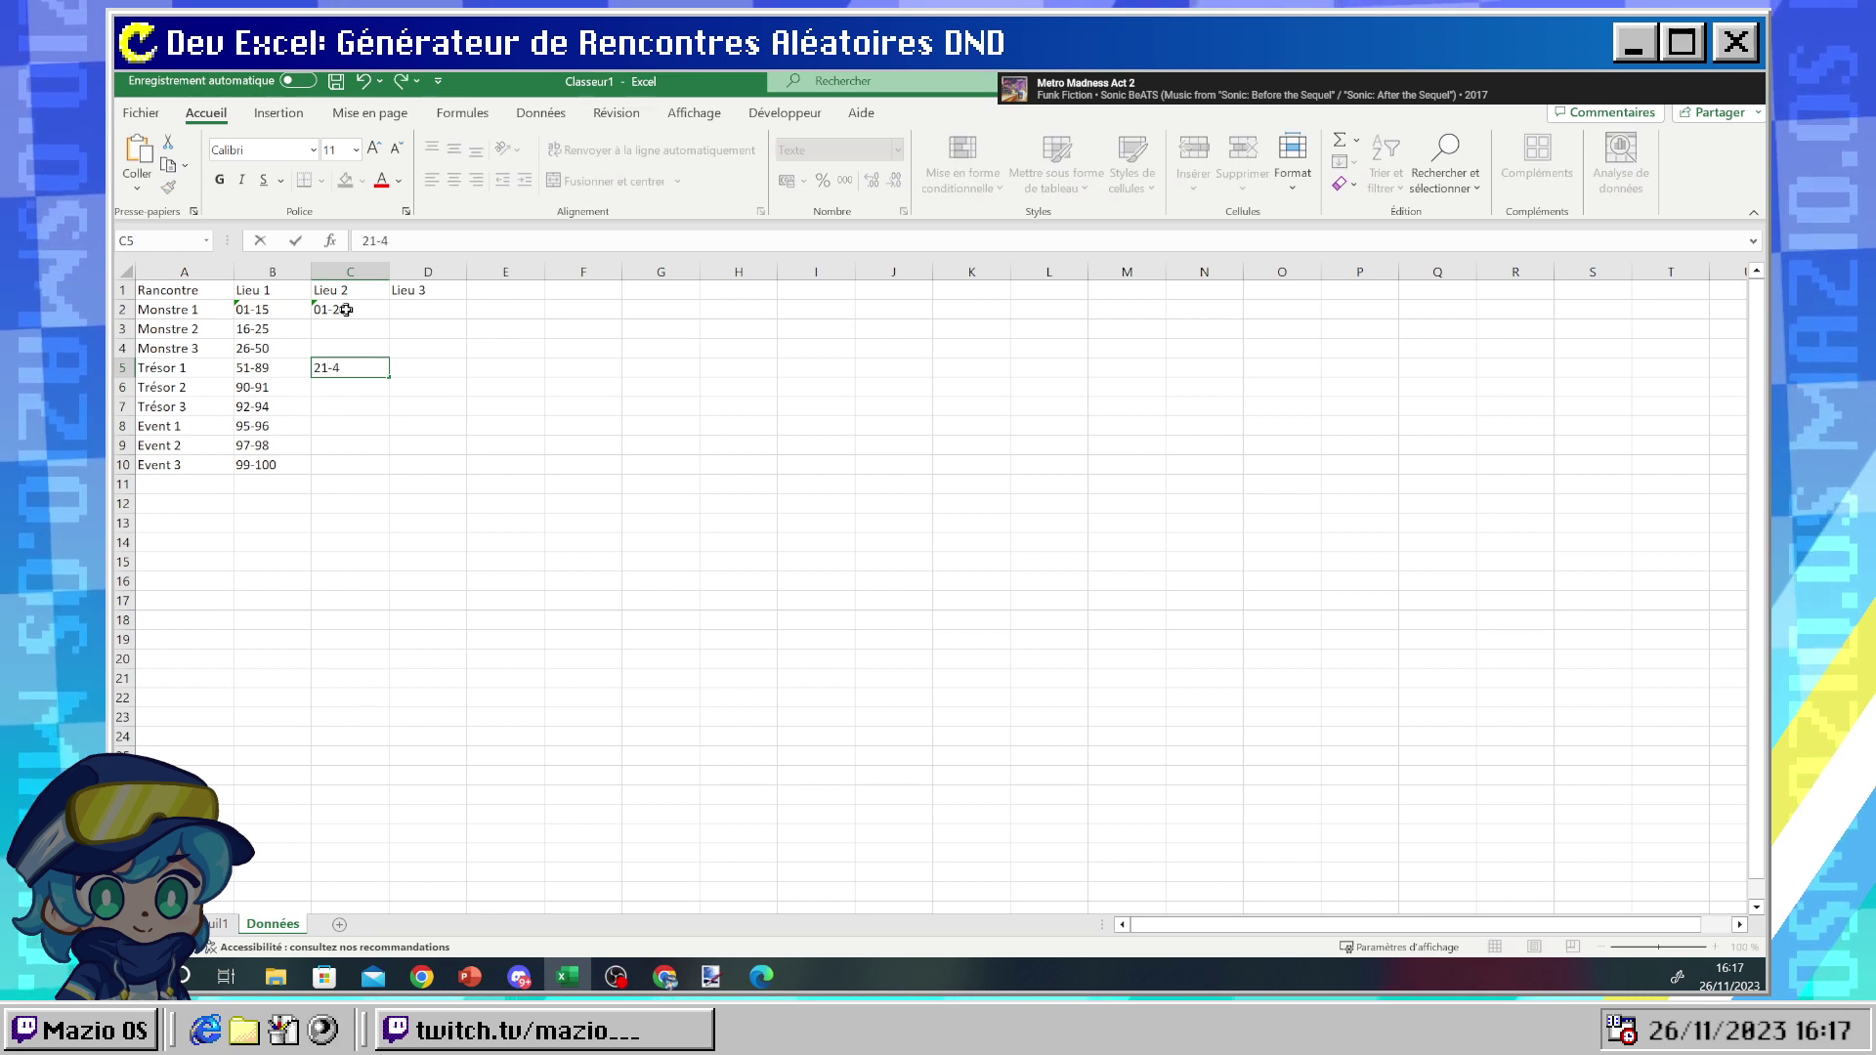
{"action": "type", "text": "0"}
{"action": "key", "text": "Return"}
{"action": "type", "text": "41"}
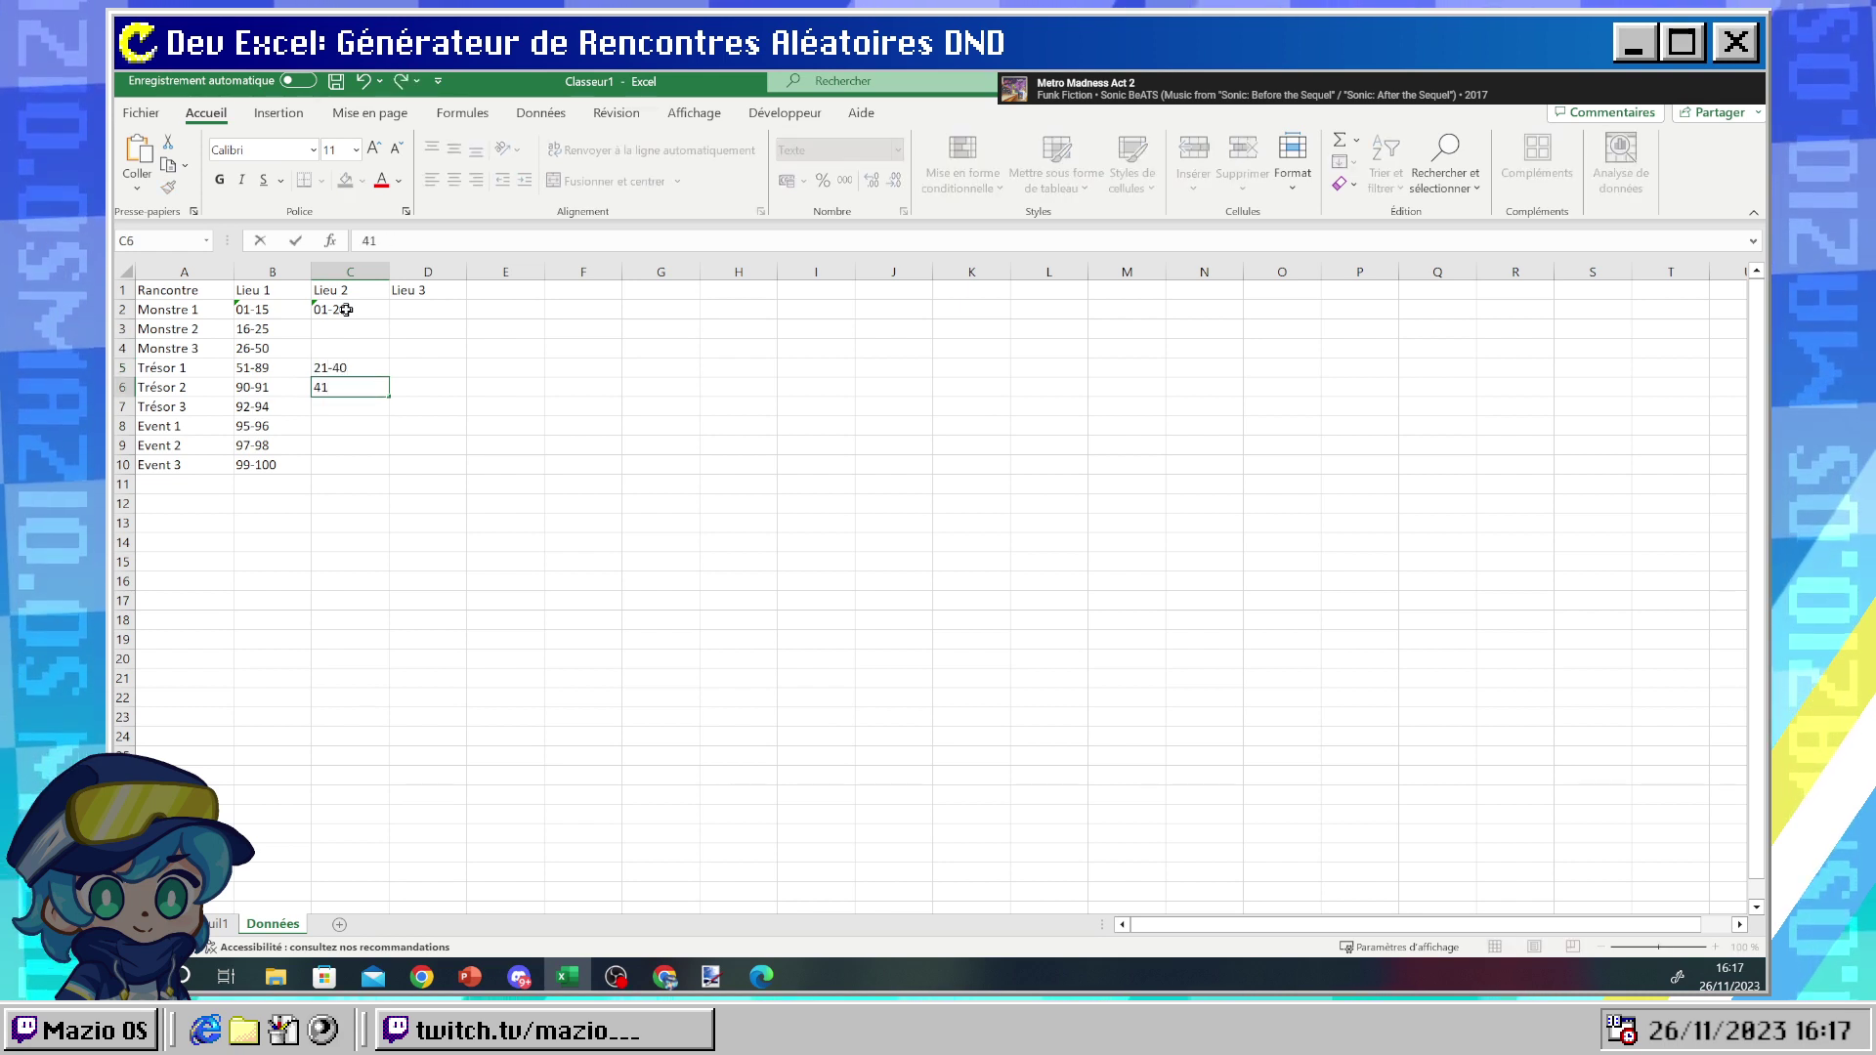
{"action": "key", "text": "Return"}
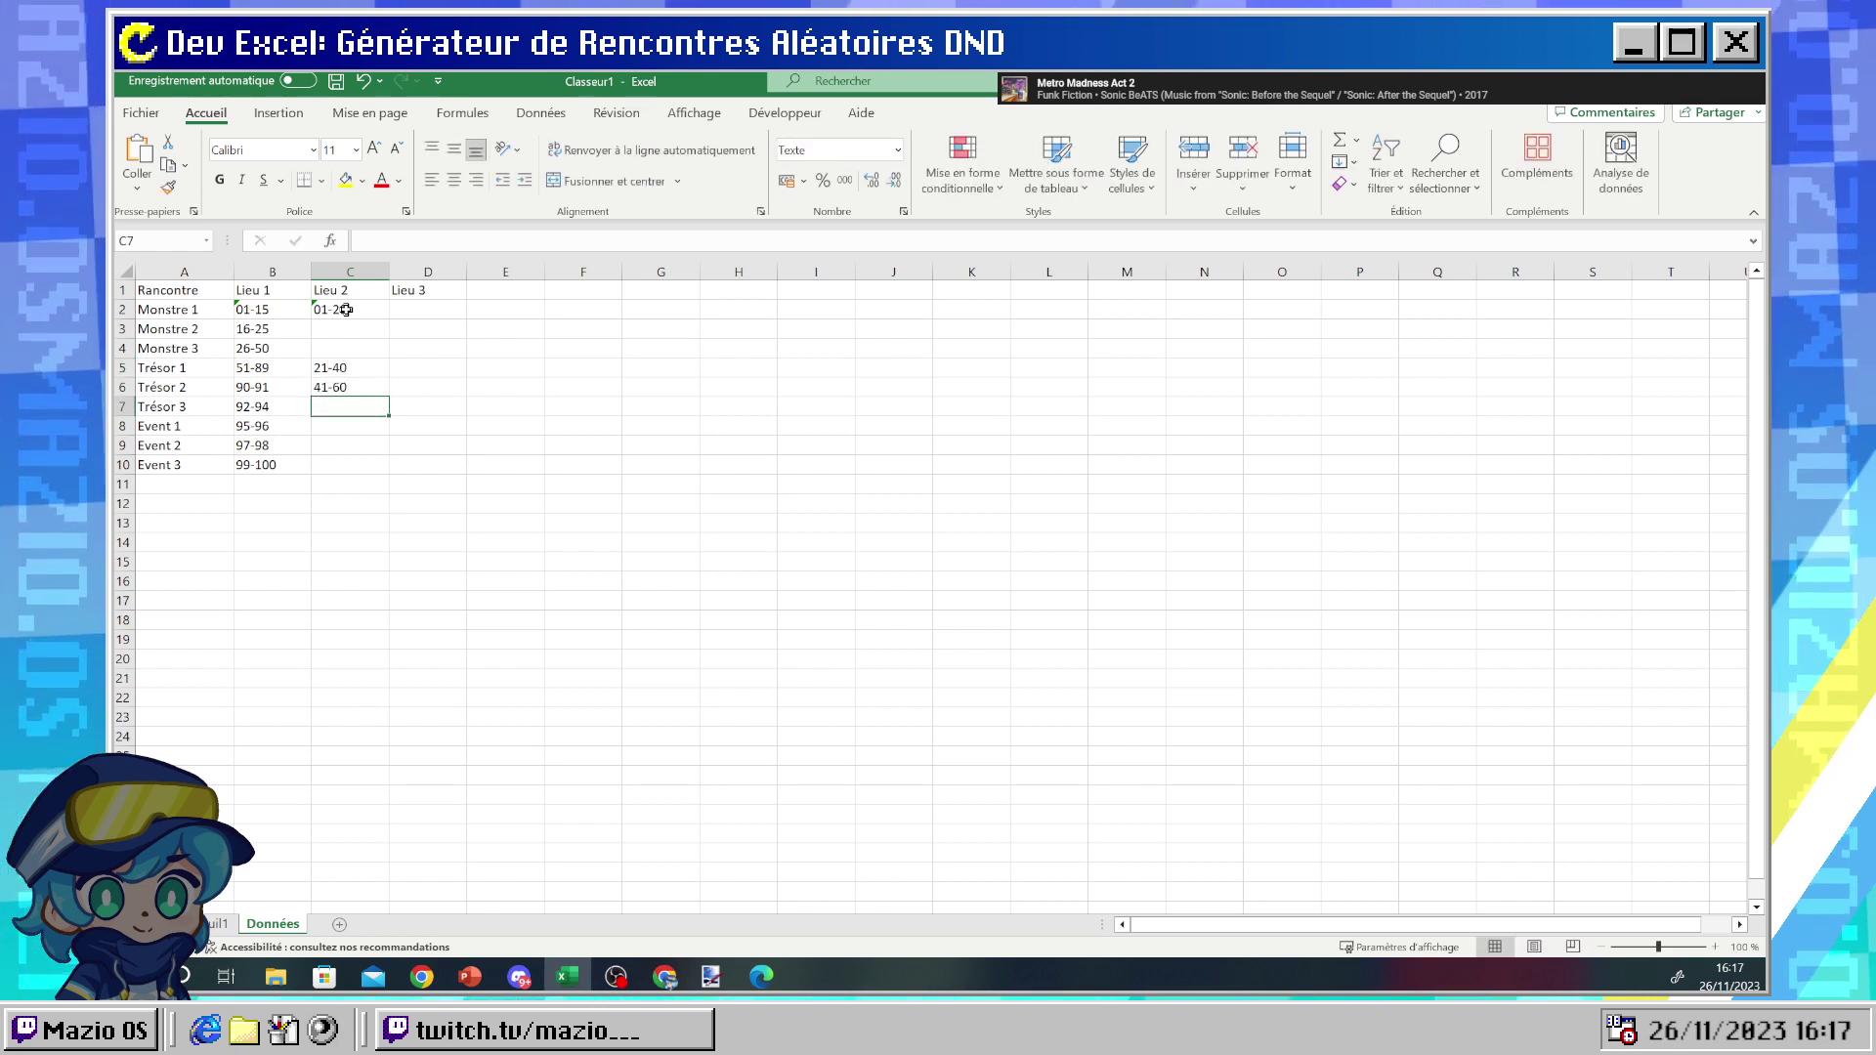
{"action": "key", "text": "Return"}
{"action": "type", "text": "61-100"}
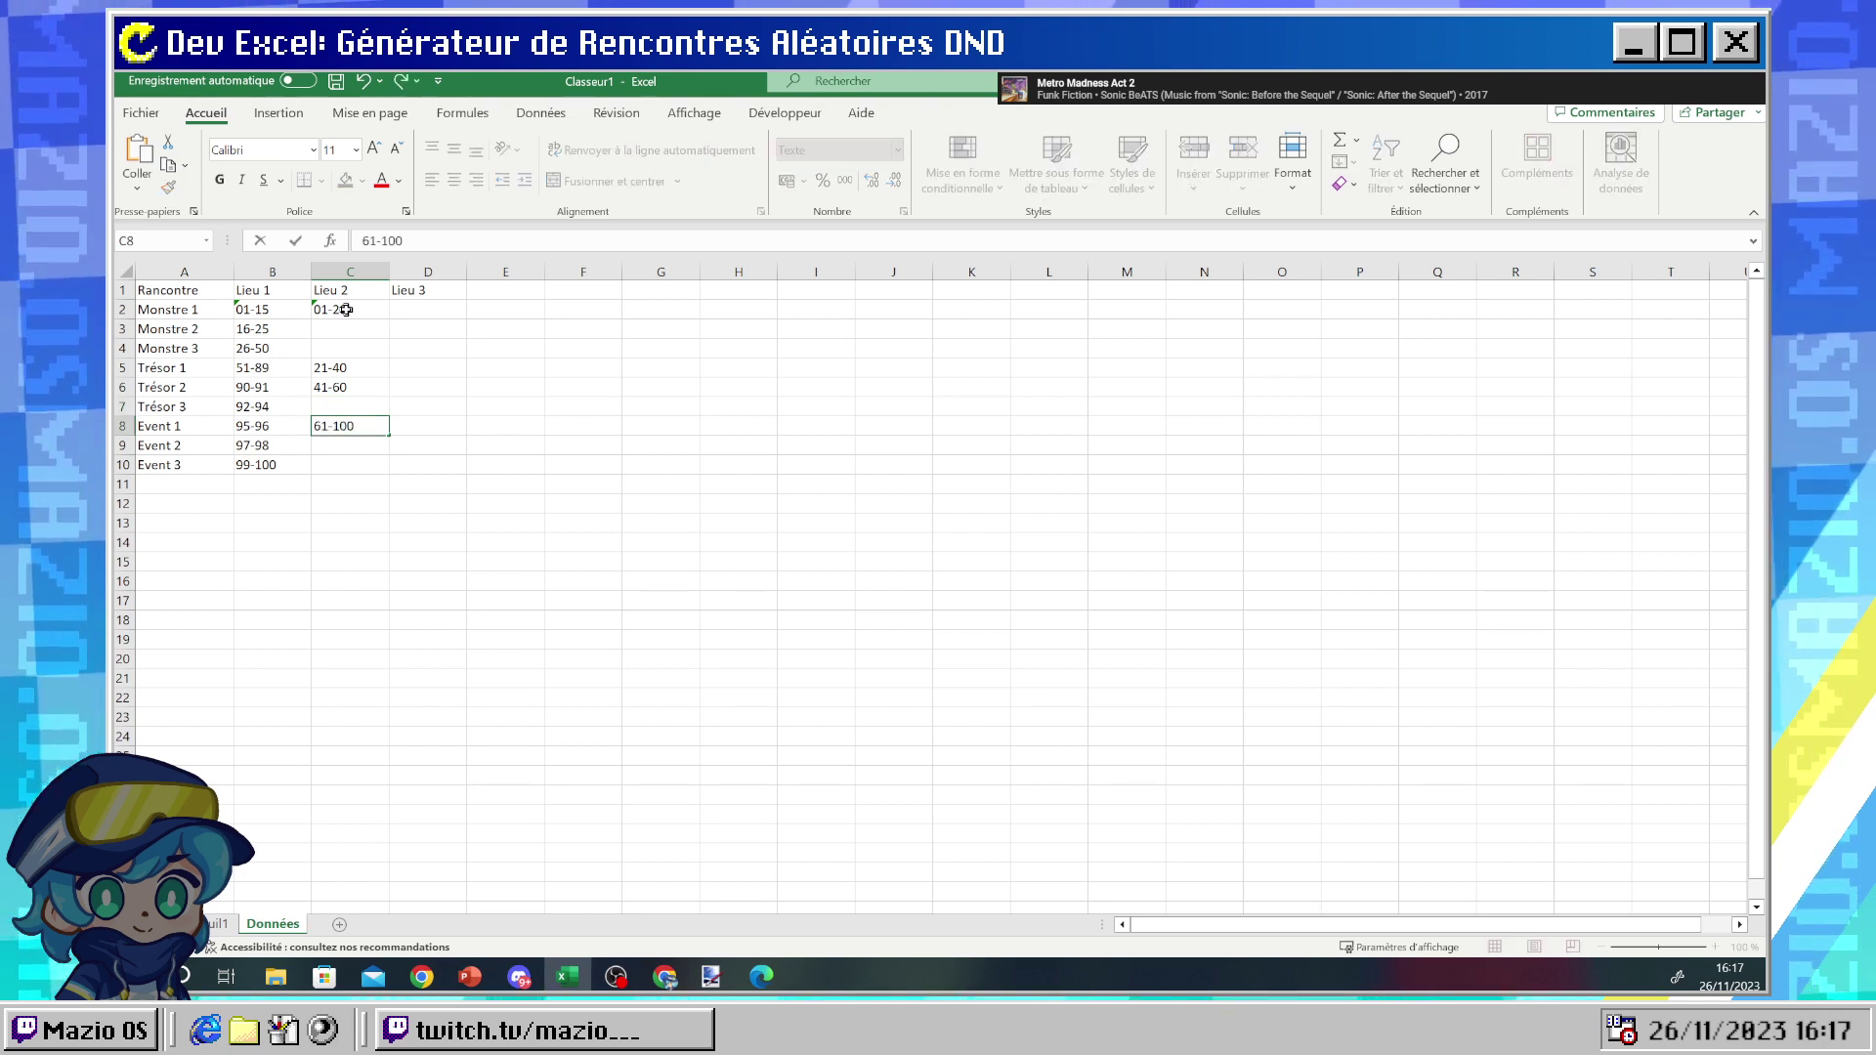
{"action": "key", "text": "Return"}
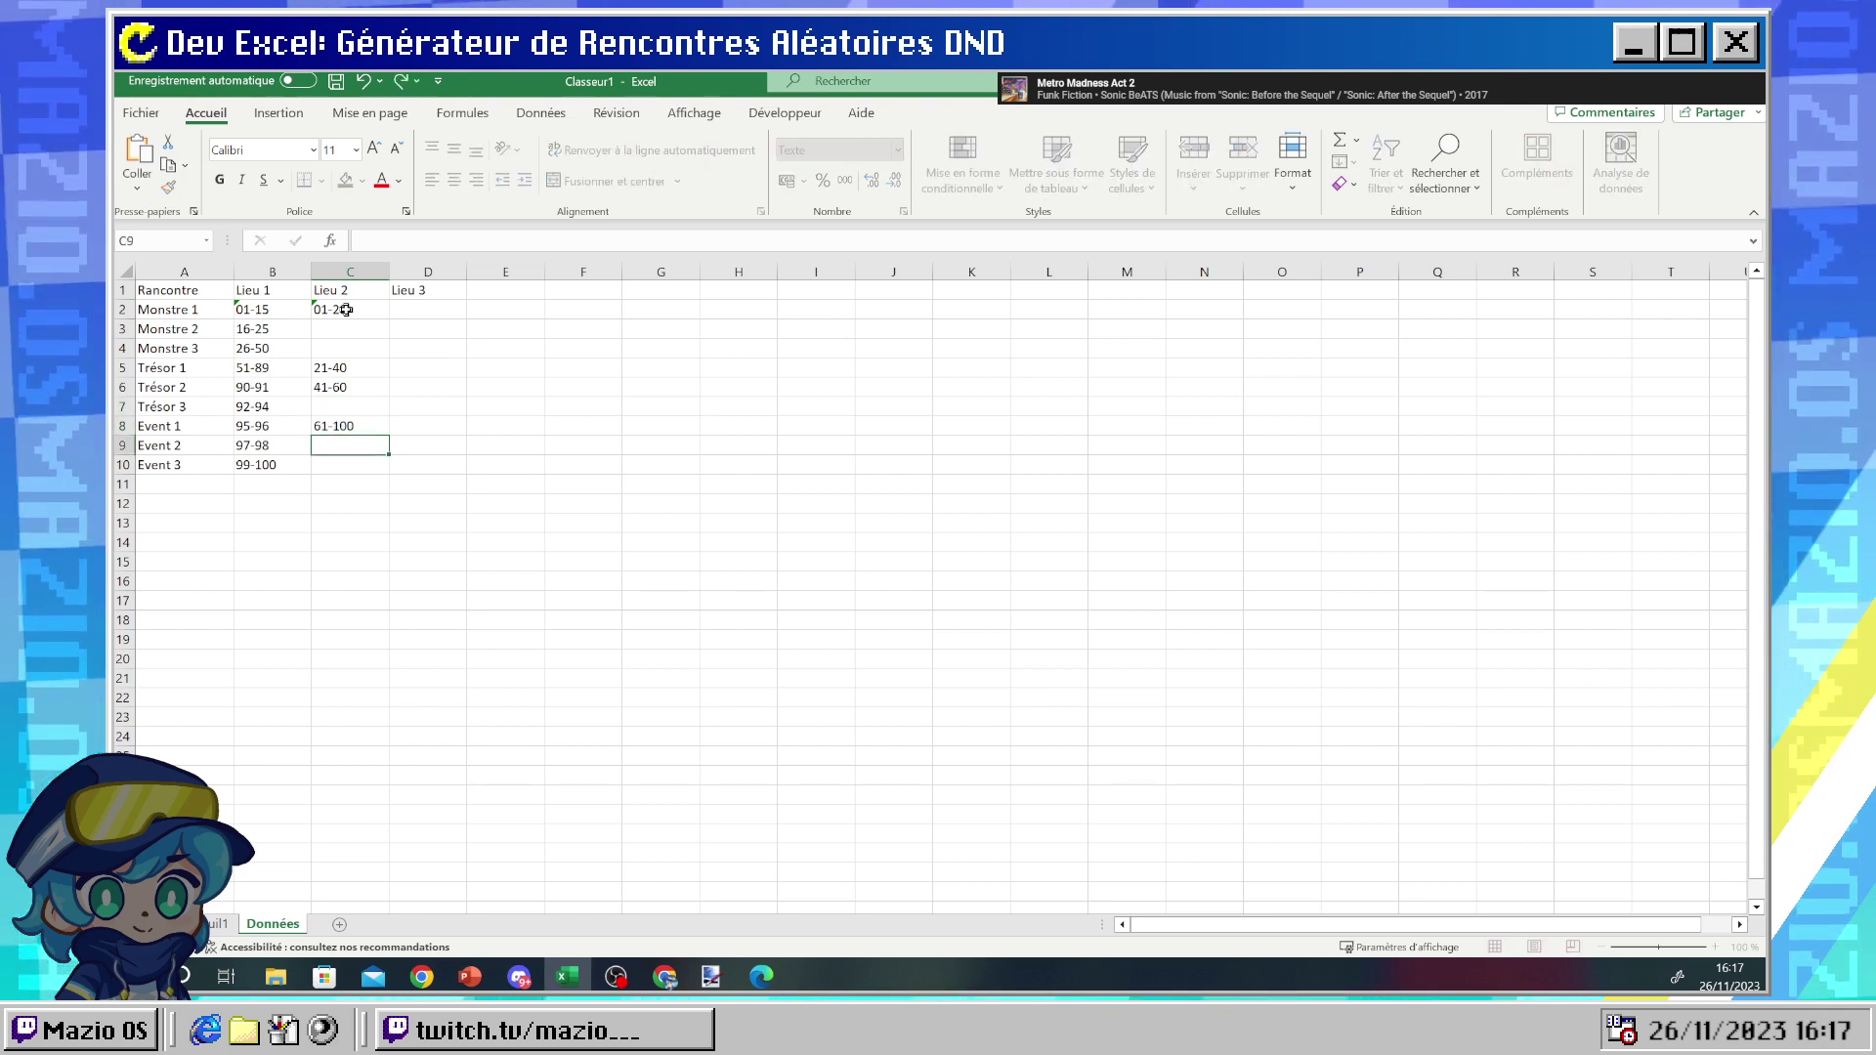
{"action": "left_click", "coordinate": [409, 310]}
{"action": "left_click", "coordinate": [435, 323]}
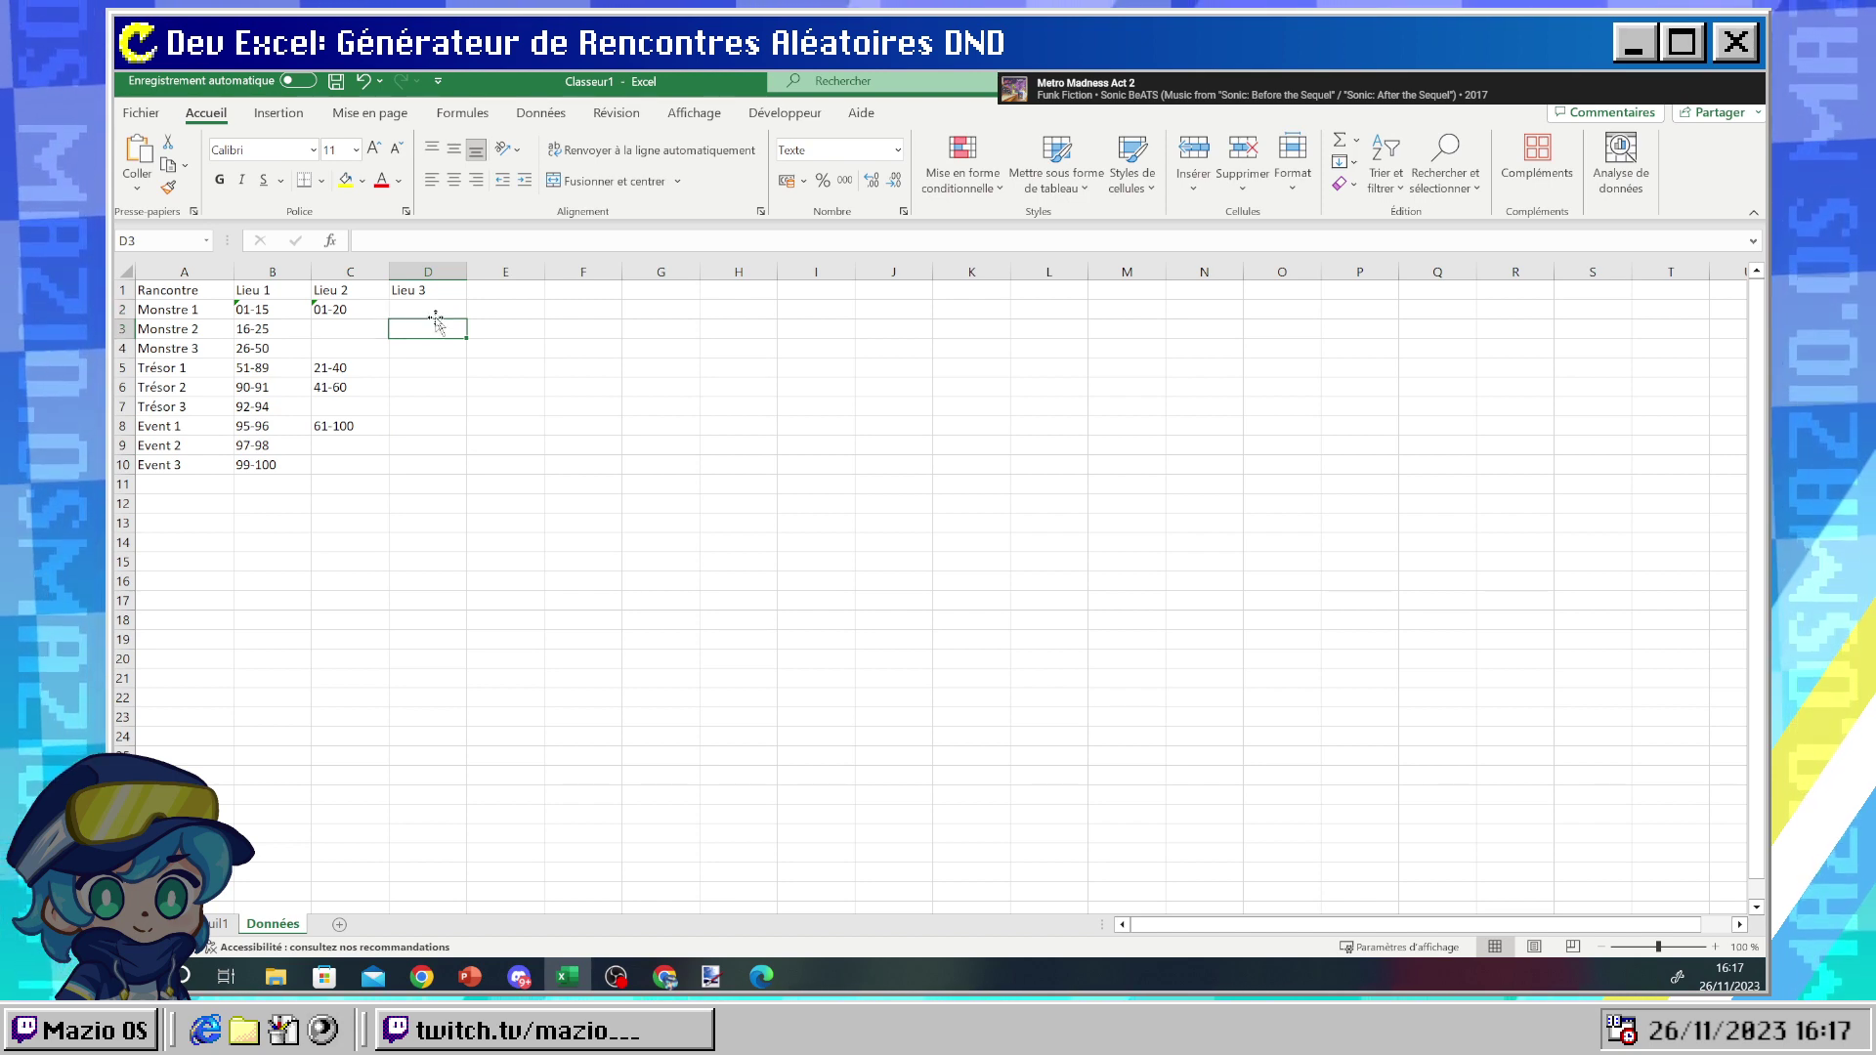
- Enter 01-05 in D3, 05-50 in D4, 51-80 in D7, 81-90 in D9 and 91-100 in D10
{"action": "type", "text": "5"}
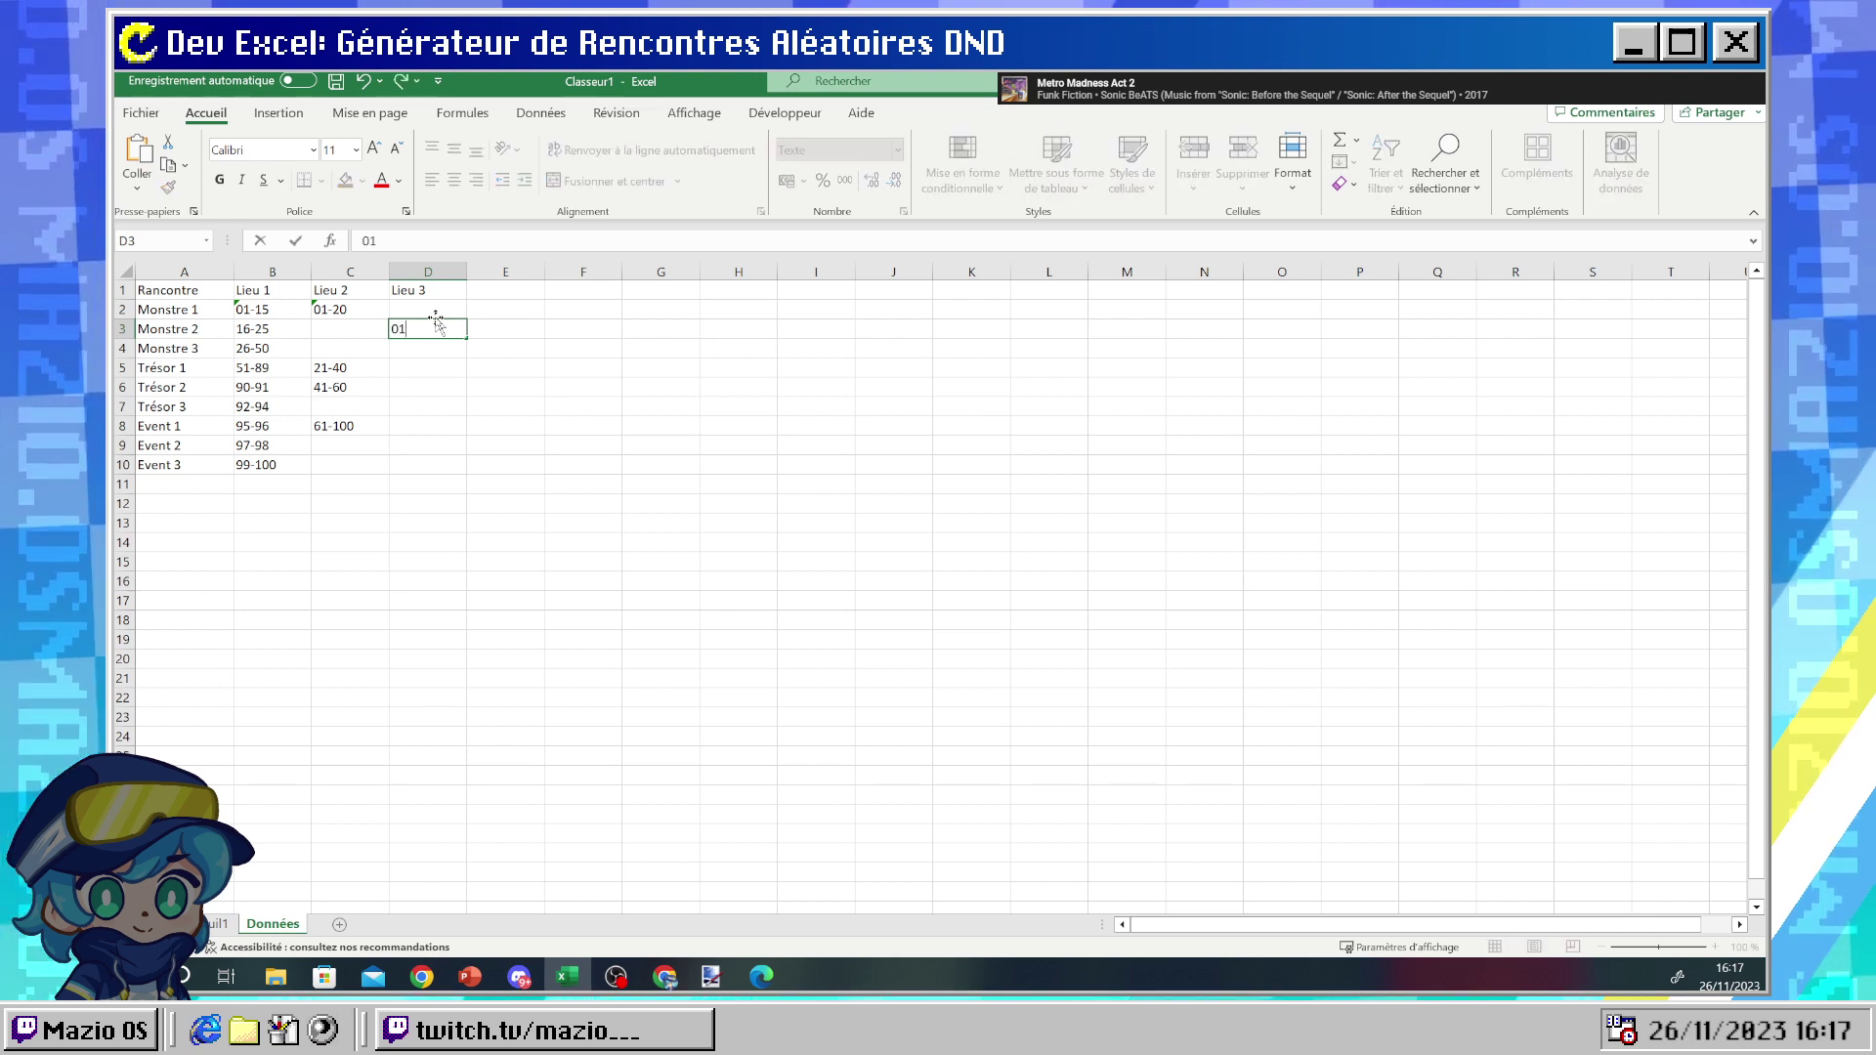
{"action": "type", "text": "1-"}
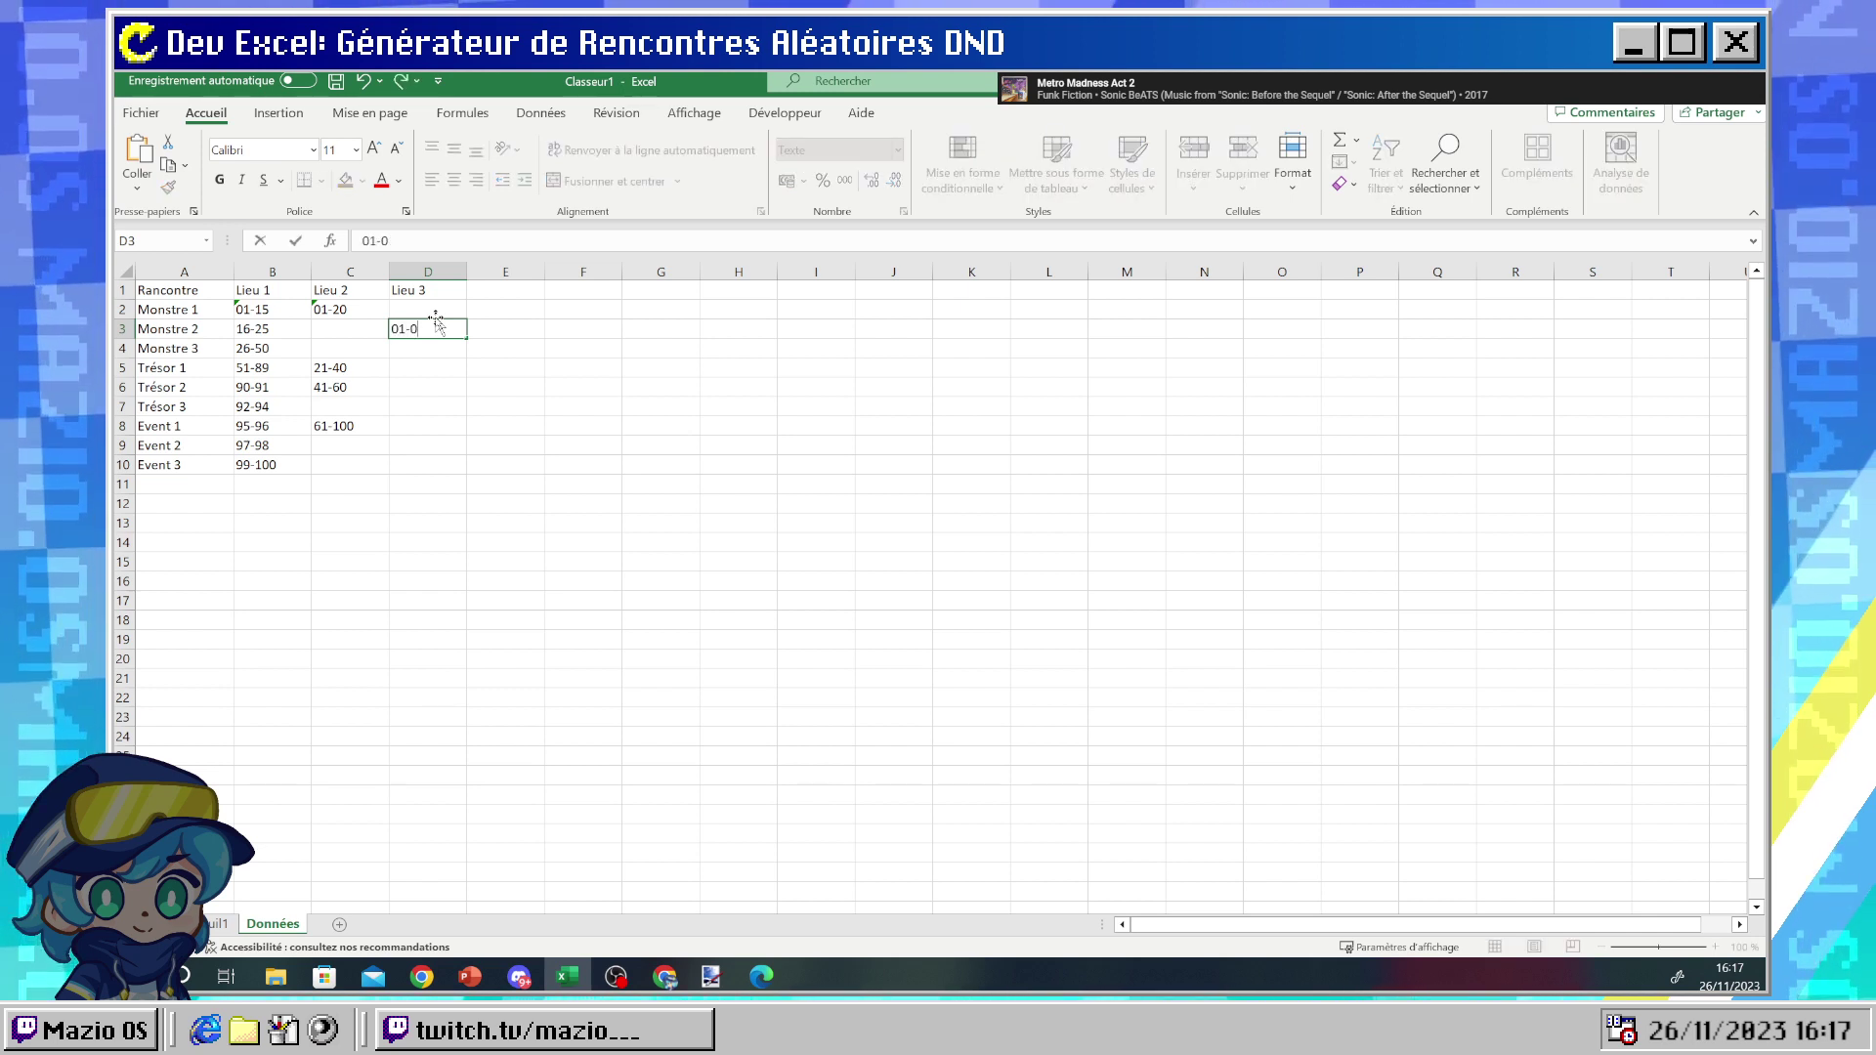
{"action": "type", "text": "05"}
{"action": "key", "text": "Return"}
{"action": "type", "text": "0"}
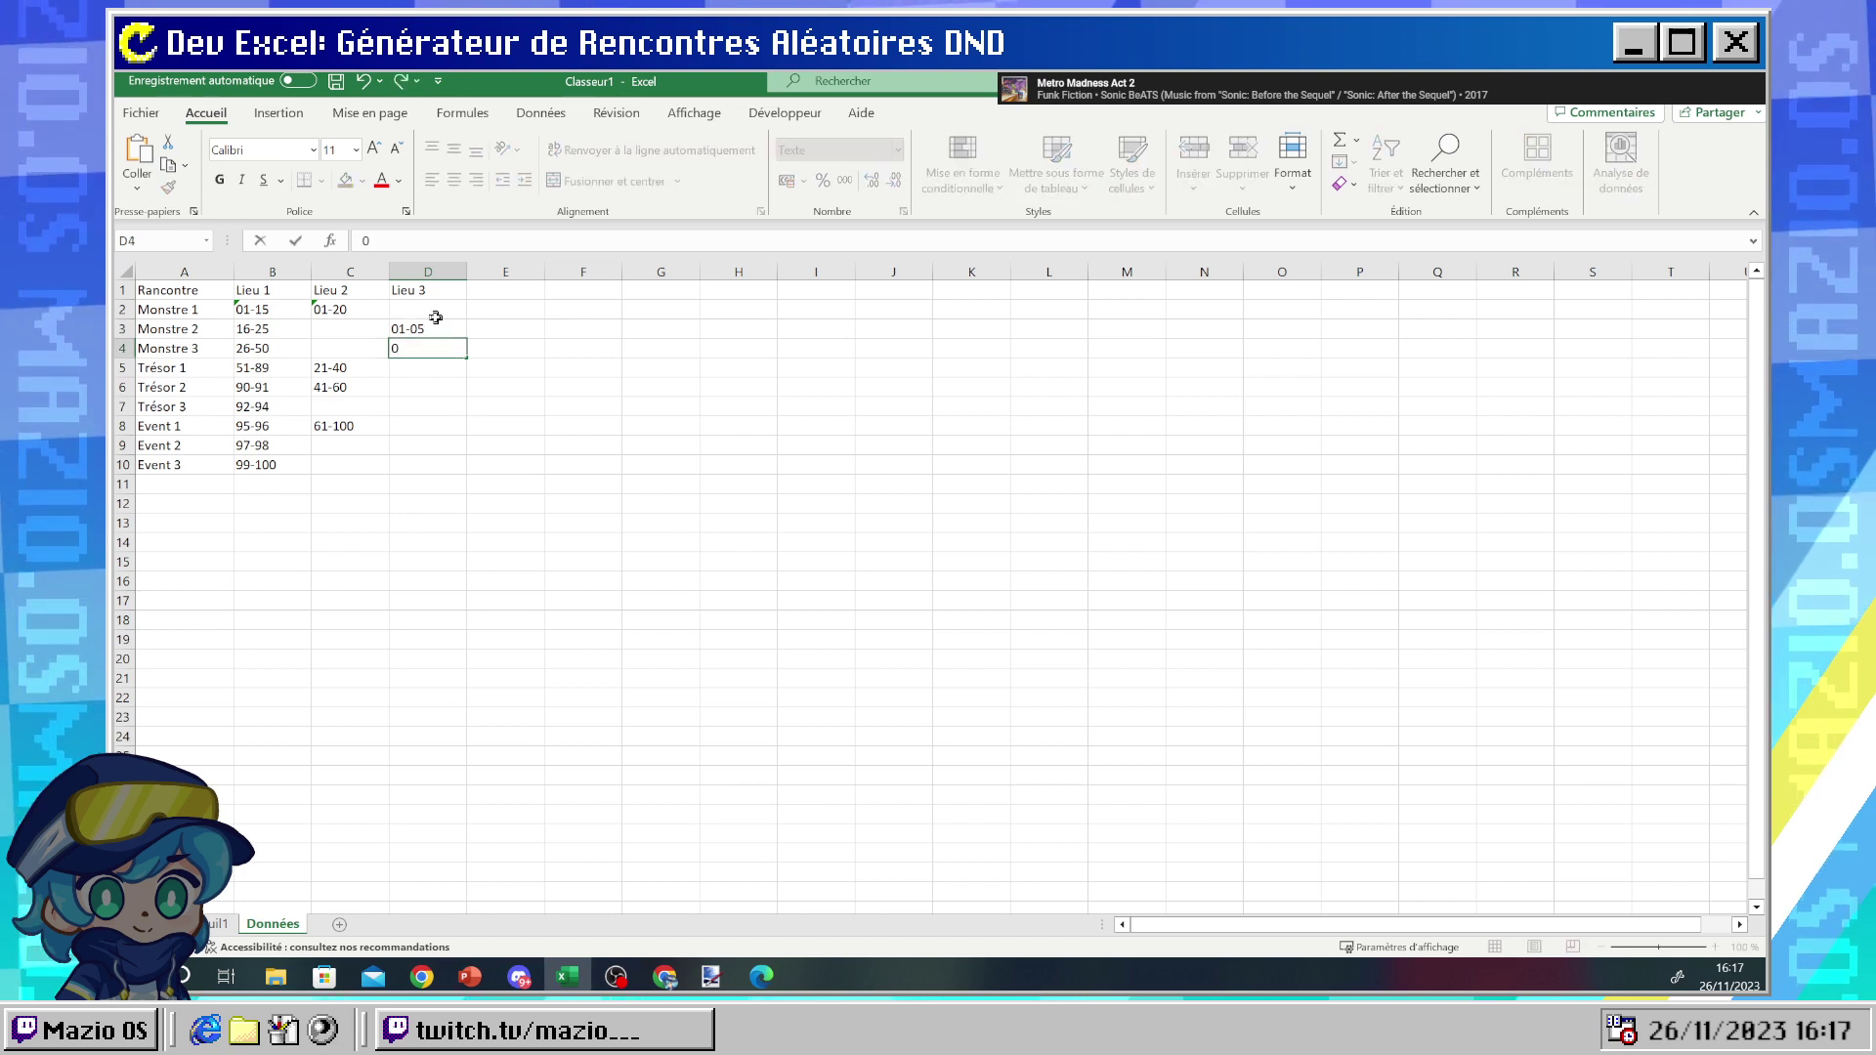
{"action": "type", "text": "5-"}
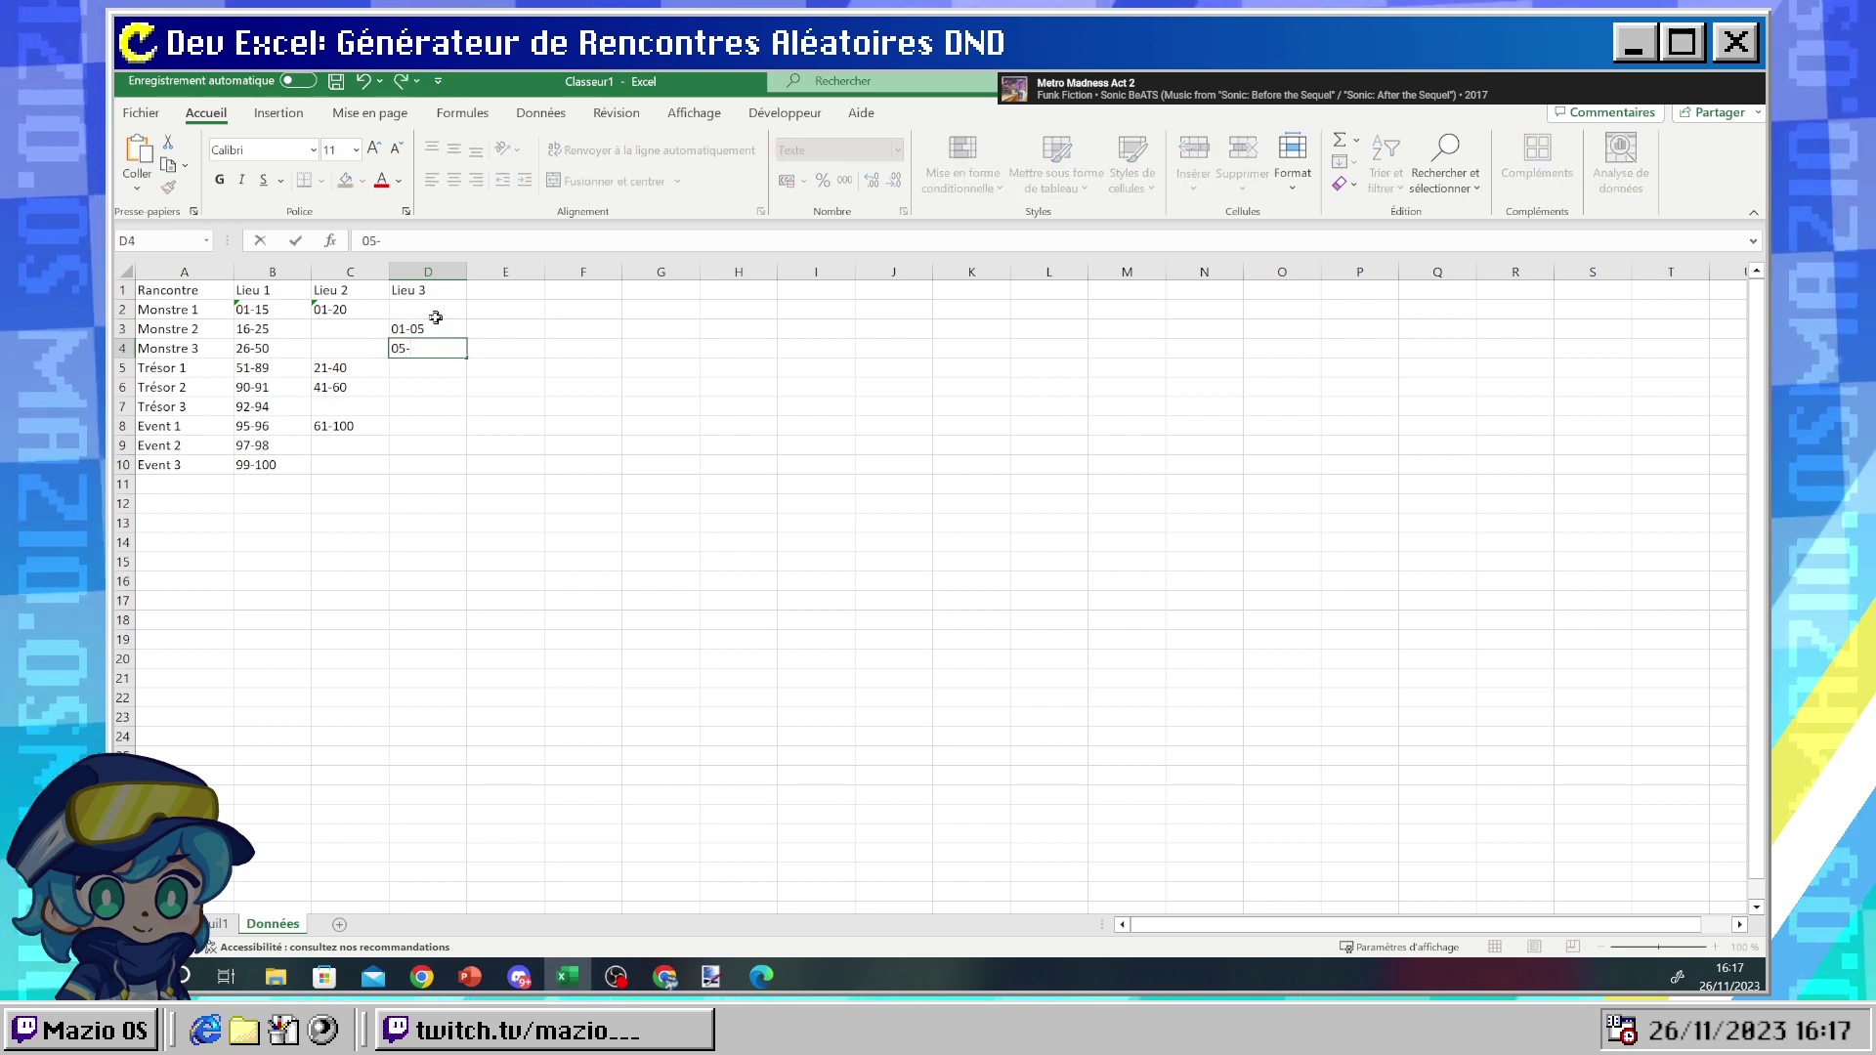
{"action": "type", "text": "50"}
{"action": "key", "text": "Return"}
{"action": "key", "text": "Down"}
{"action": "key", "text": "Down"}
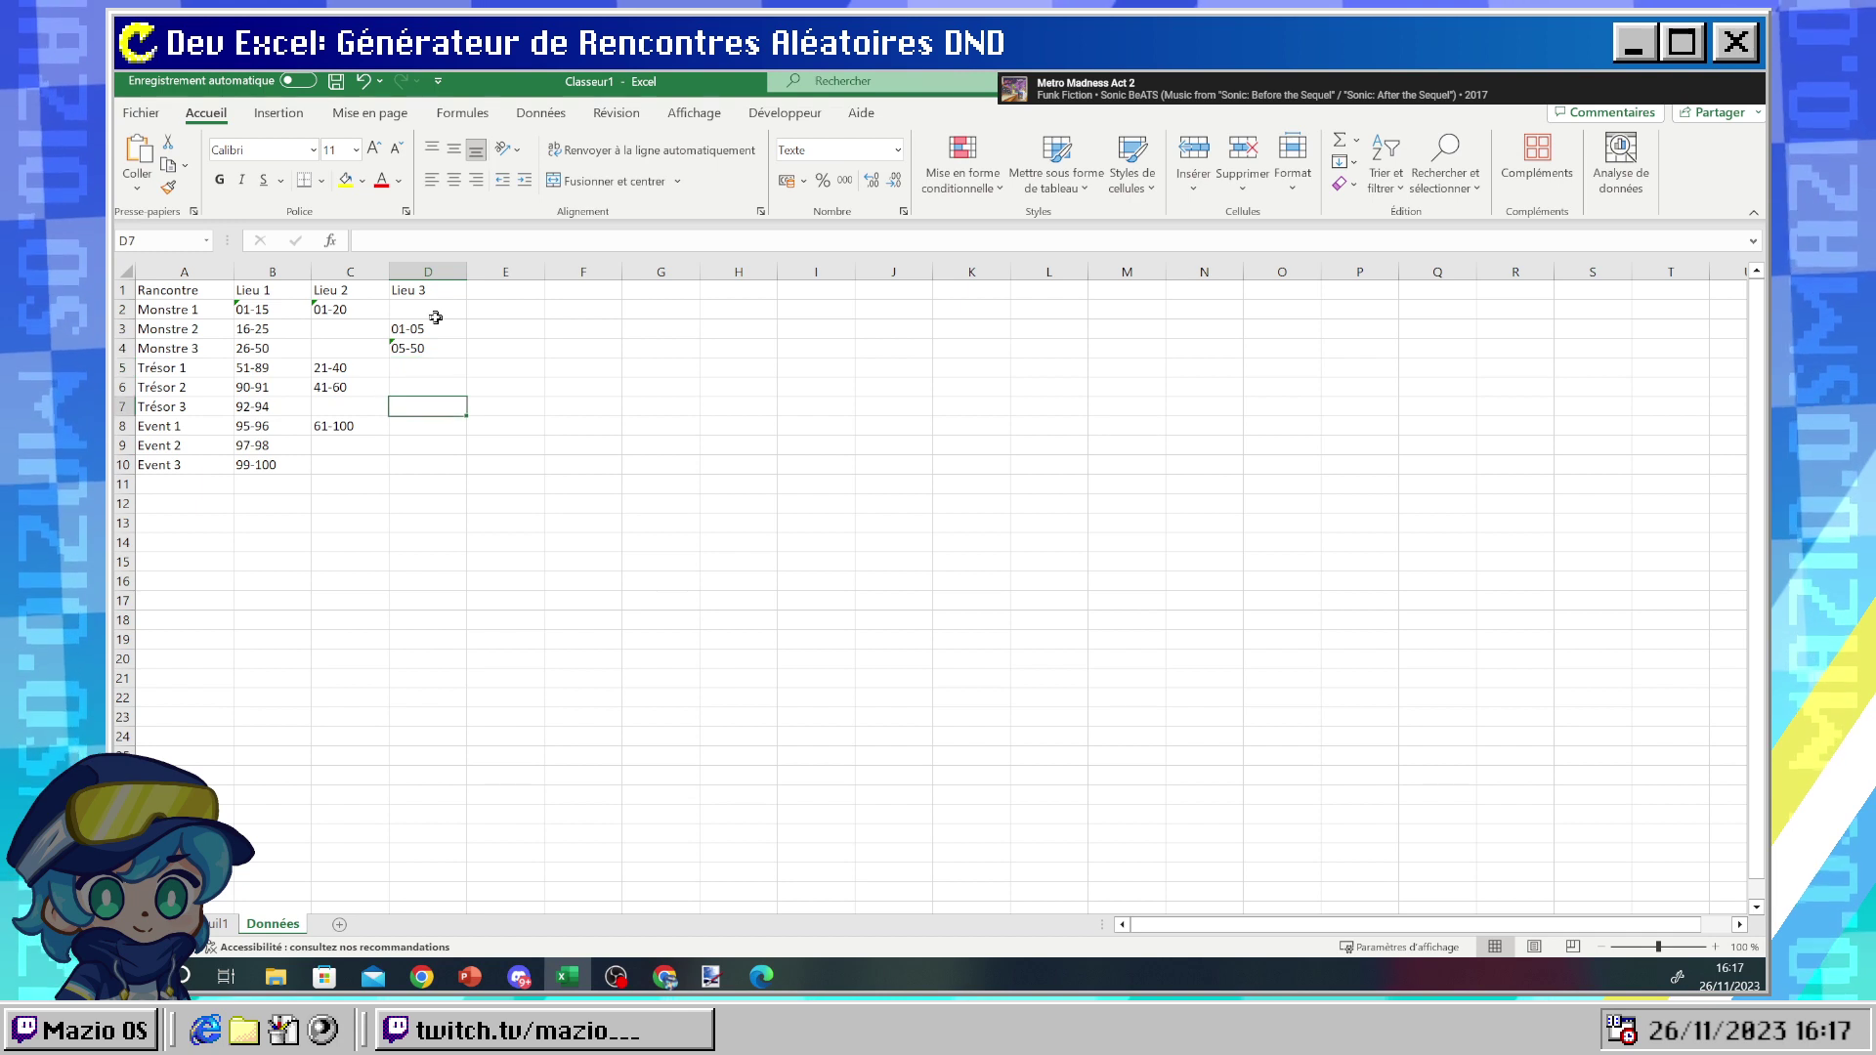
{"action": "type", "text": "51-80"}
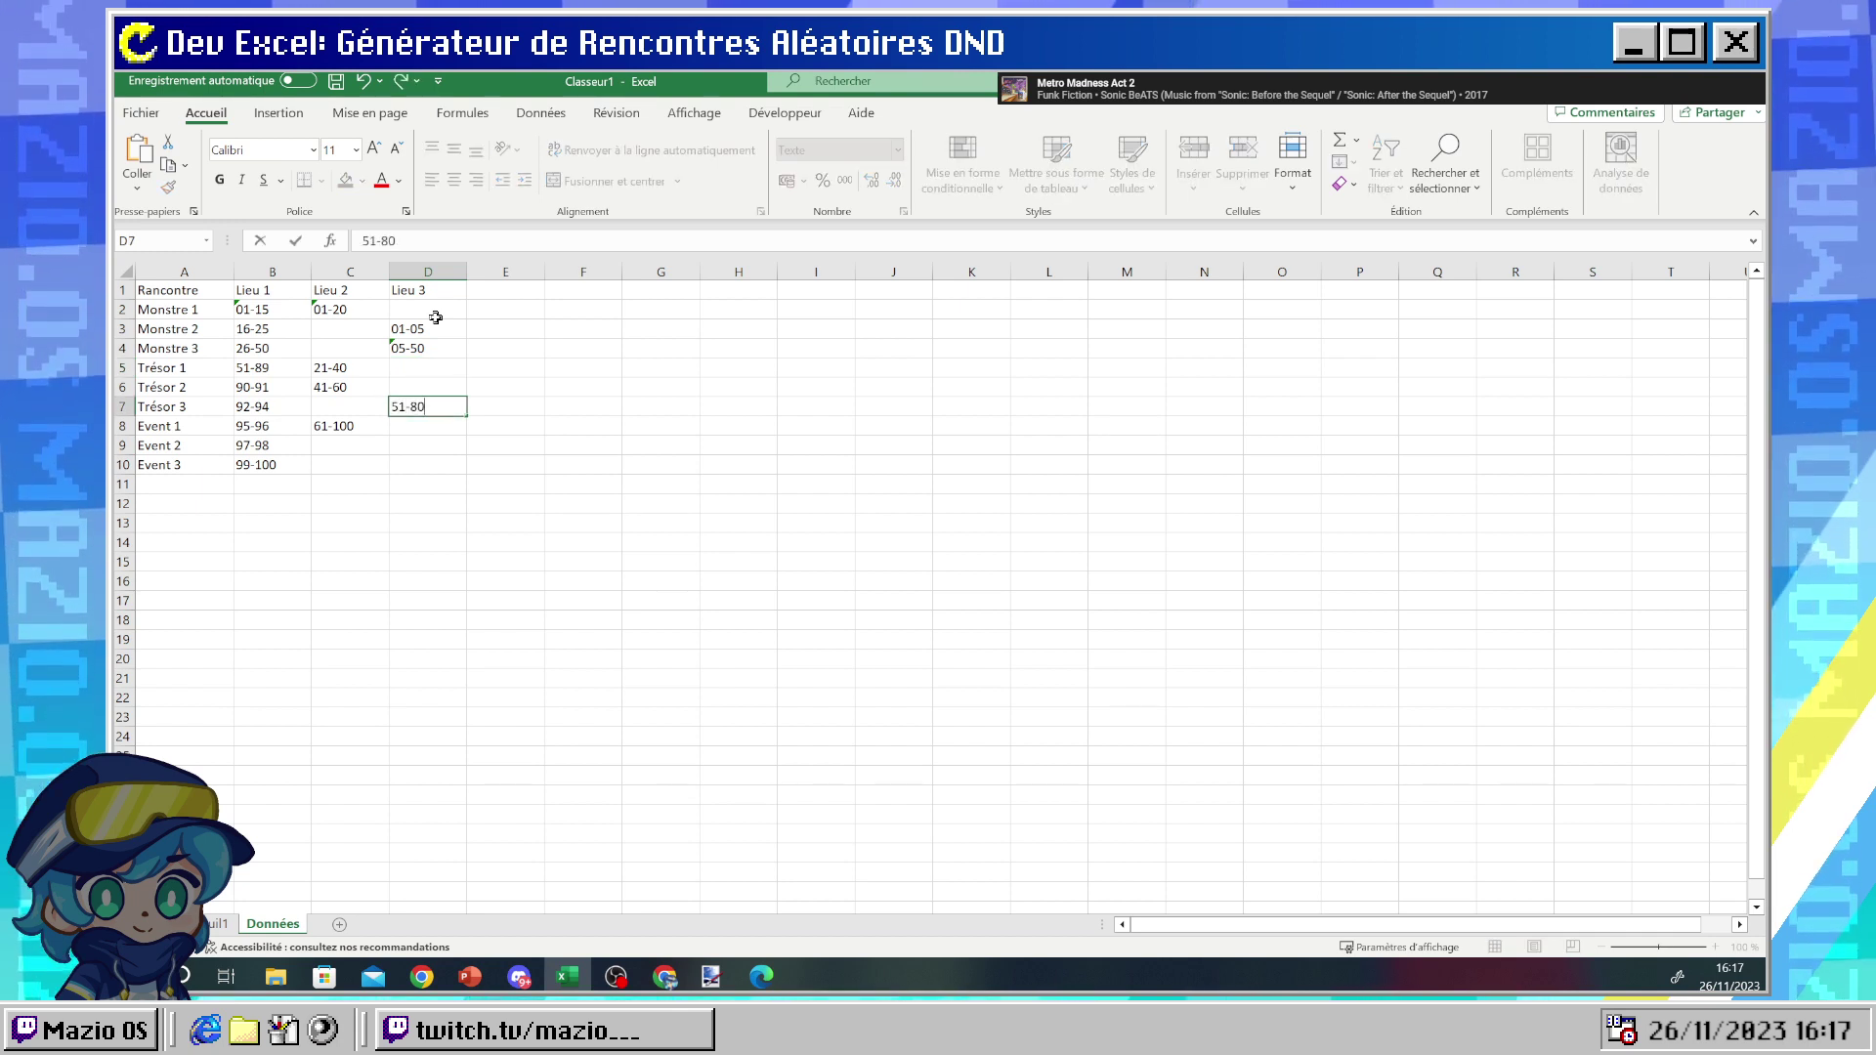
{"action": "key", "text": "Return"}
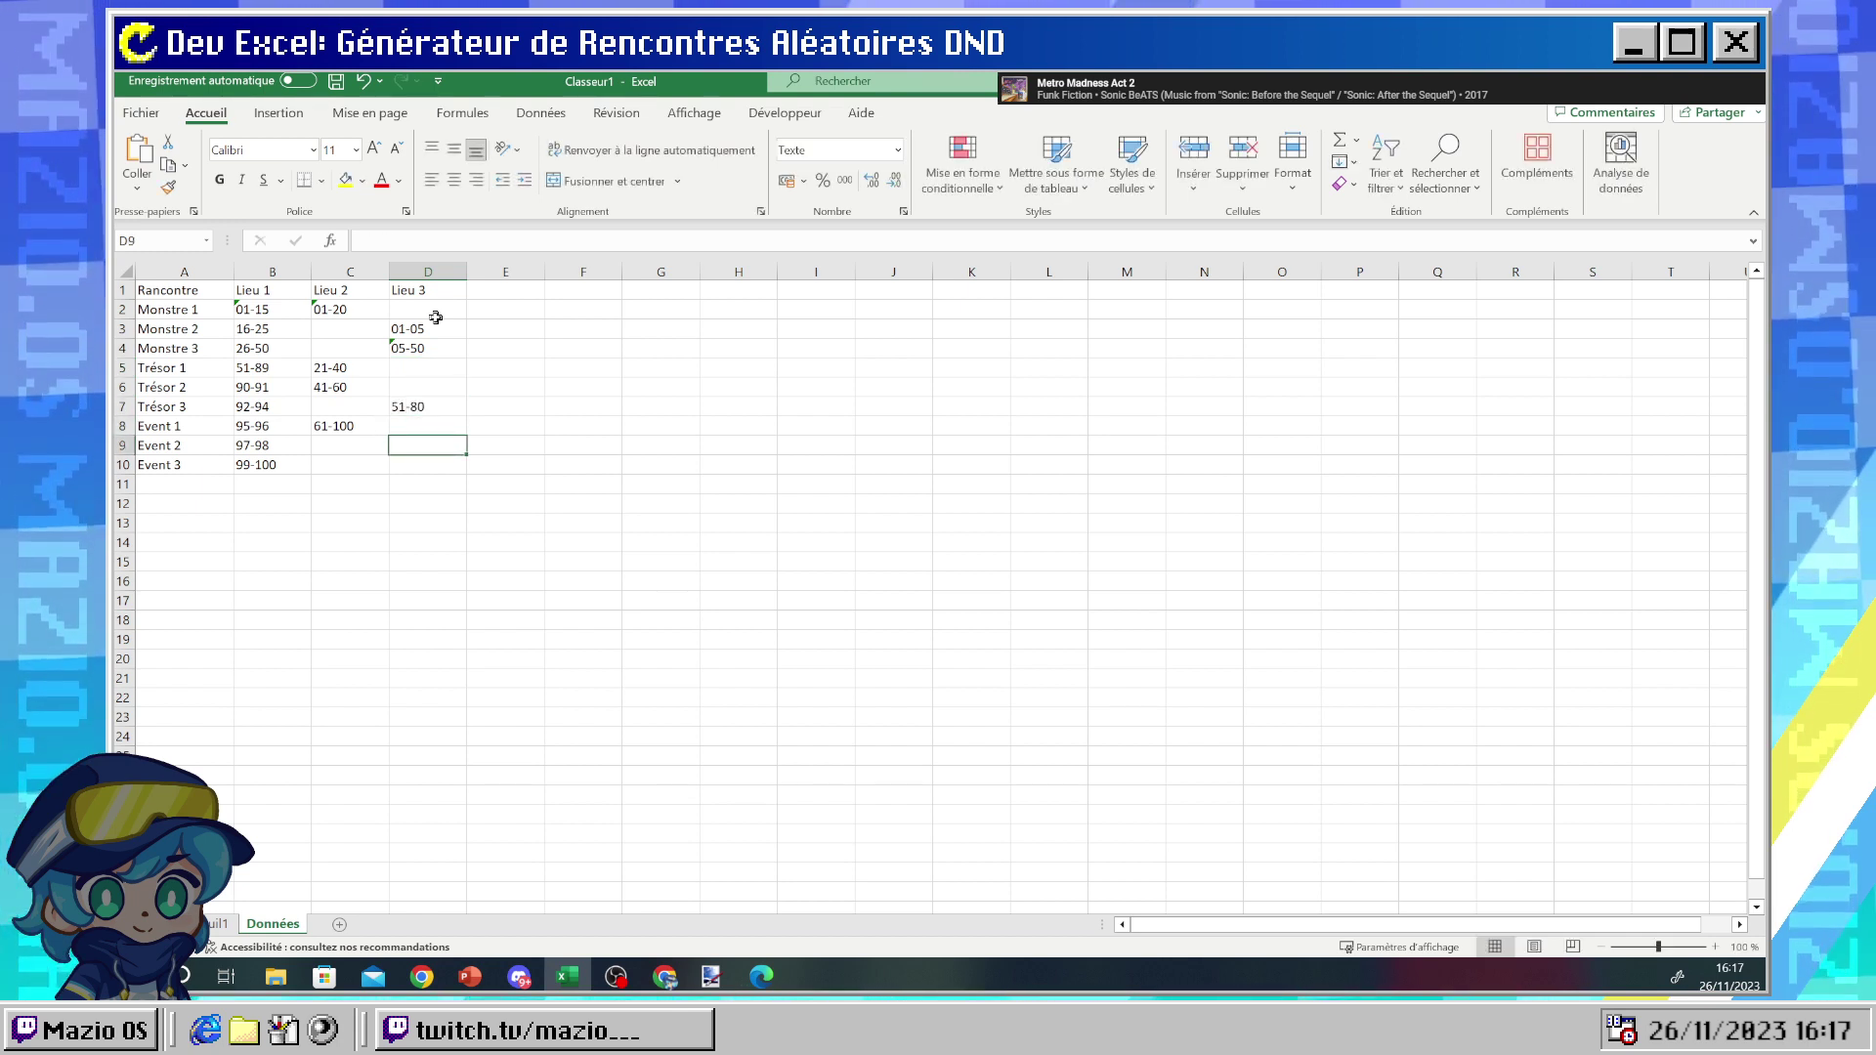
{"action": "type", "text": "5"}
{"action": "type", "text": "1-"}
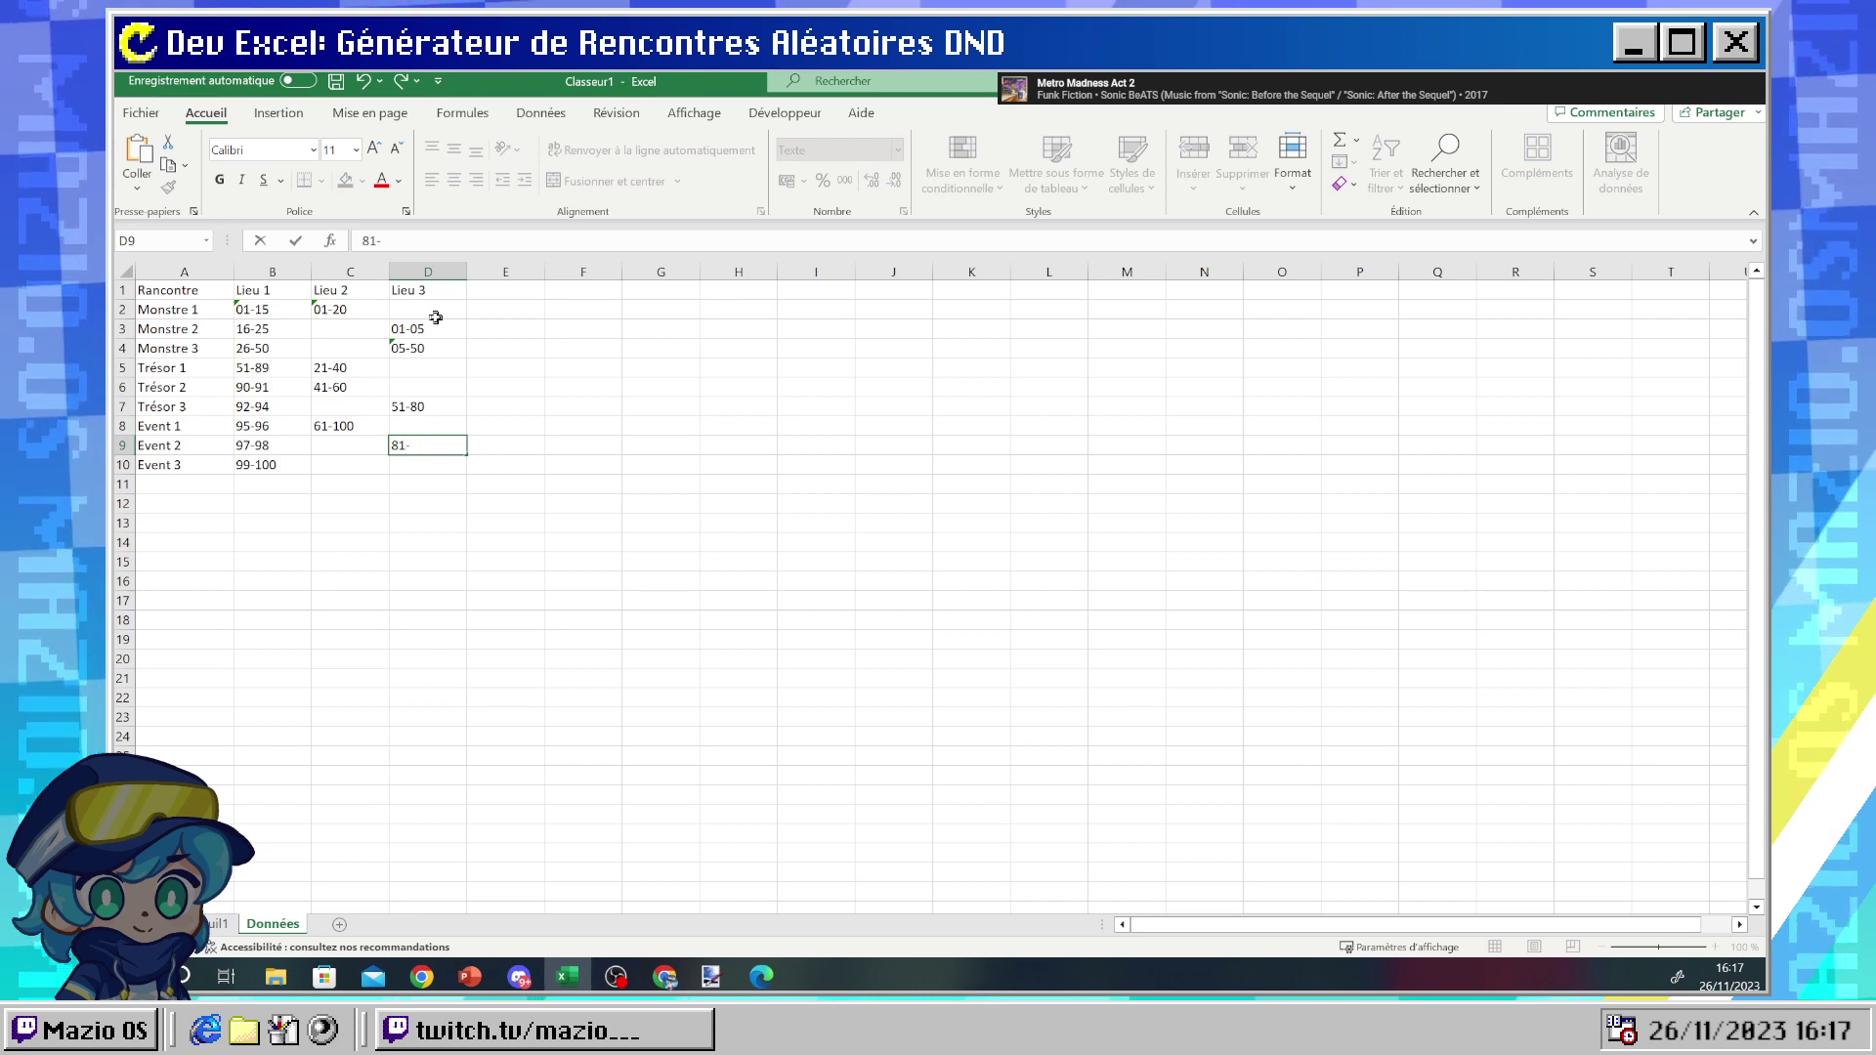
{"action": "type", "text": "90"}
{"action": "key", "text": "Return"}
{"action": "type", "text": "91"}
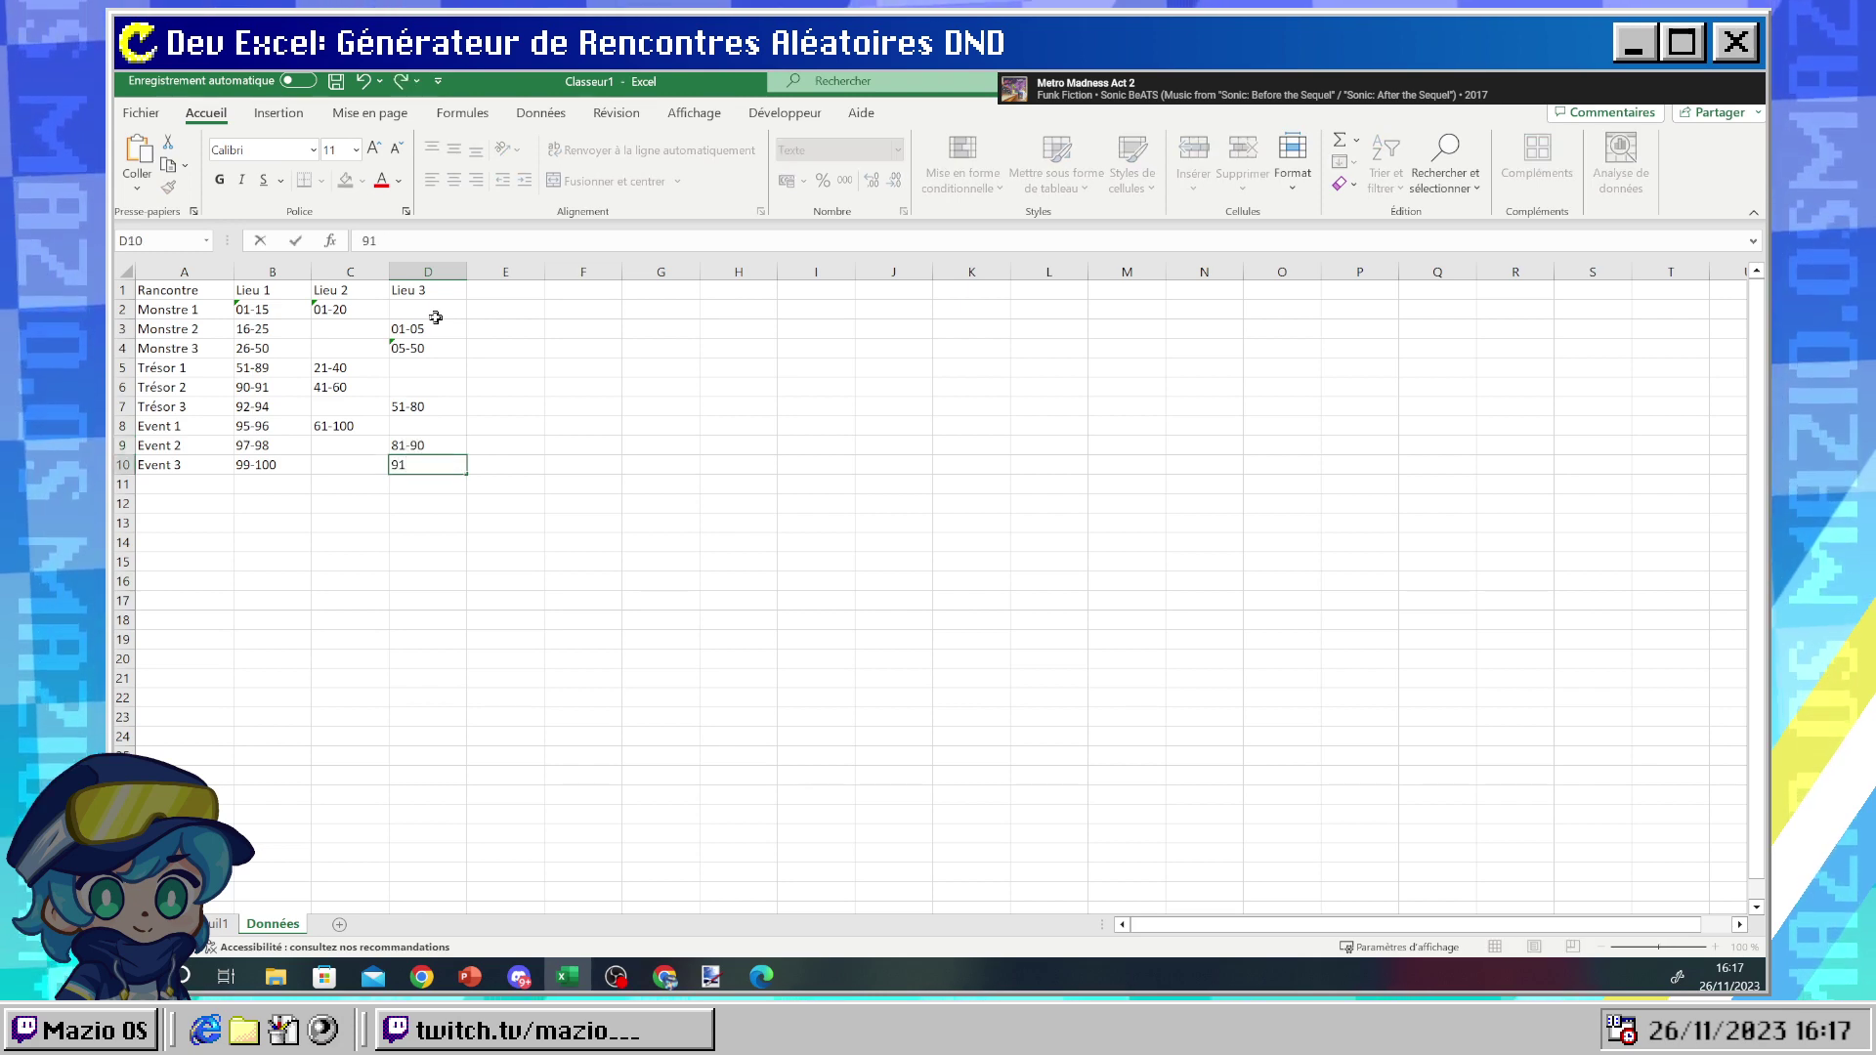
{"action": "type", "text": "-100"}
{"action": "key", "text": "Return"}
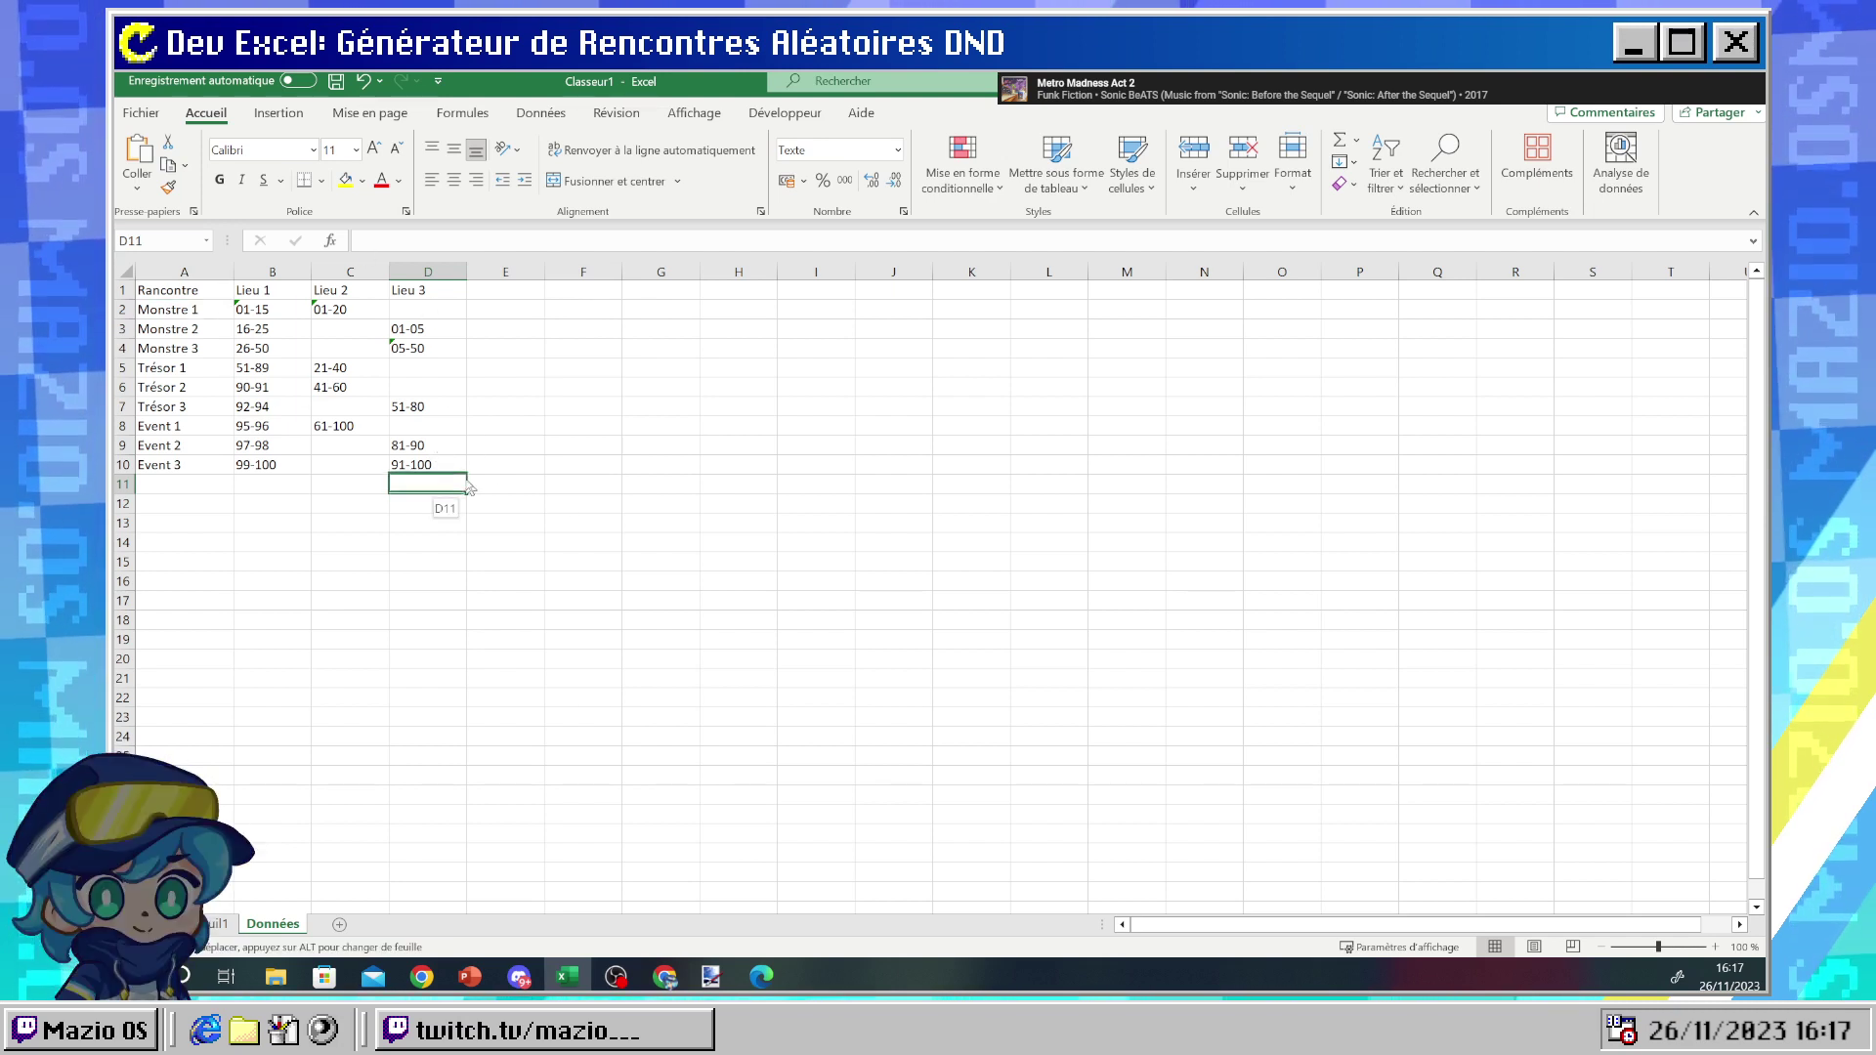
- Apply All Borders to every cell of the A1:D10 table
{"action": "left_click", "coordinate": [549, 486]}
{"action": "left_click", "coordinate": [405, 458]}
{"action": "key", "text": "ctrl+a"}
{"action": "left_click", "coordinate": [322, 181]}
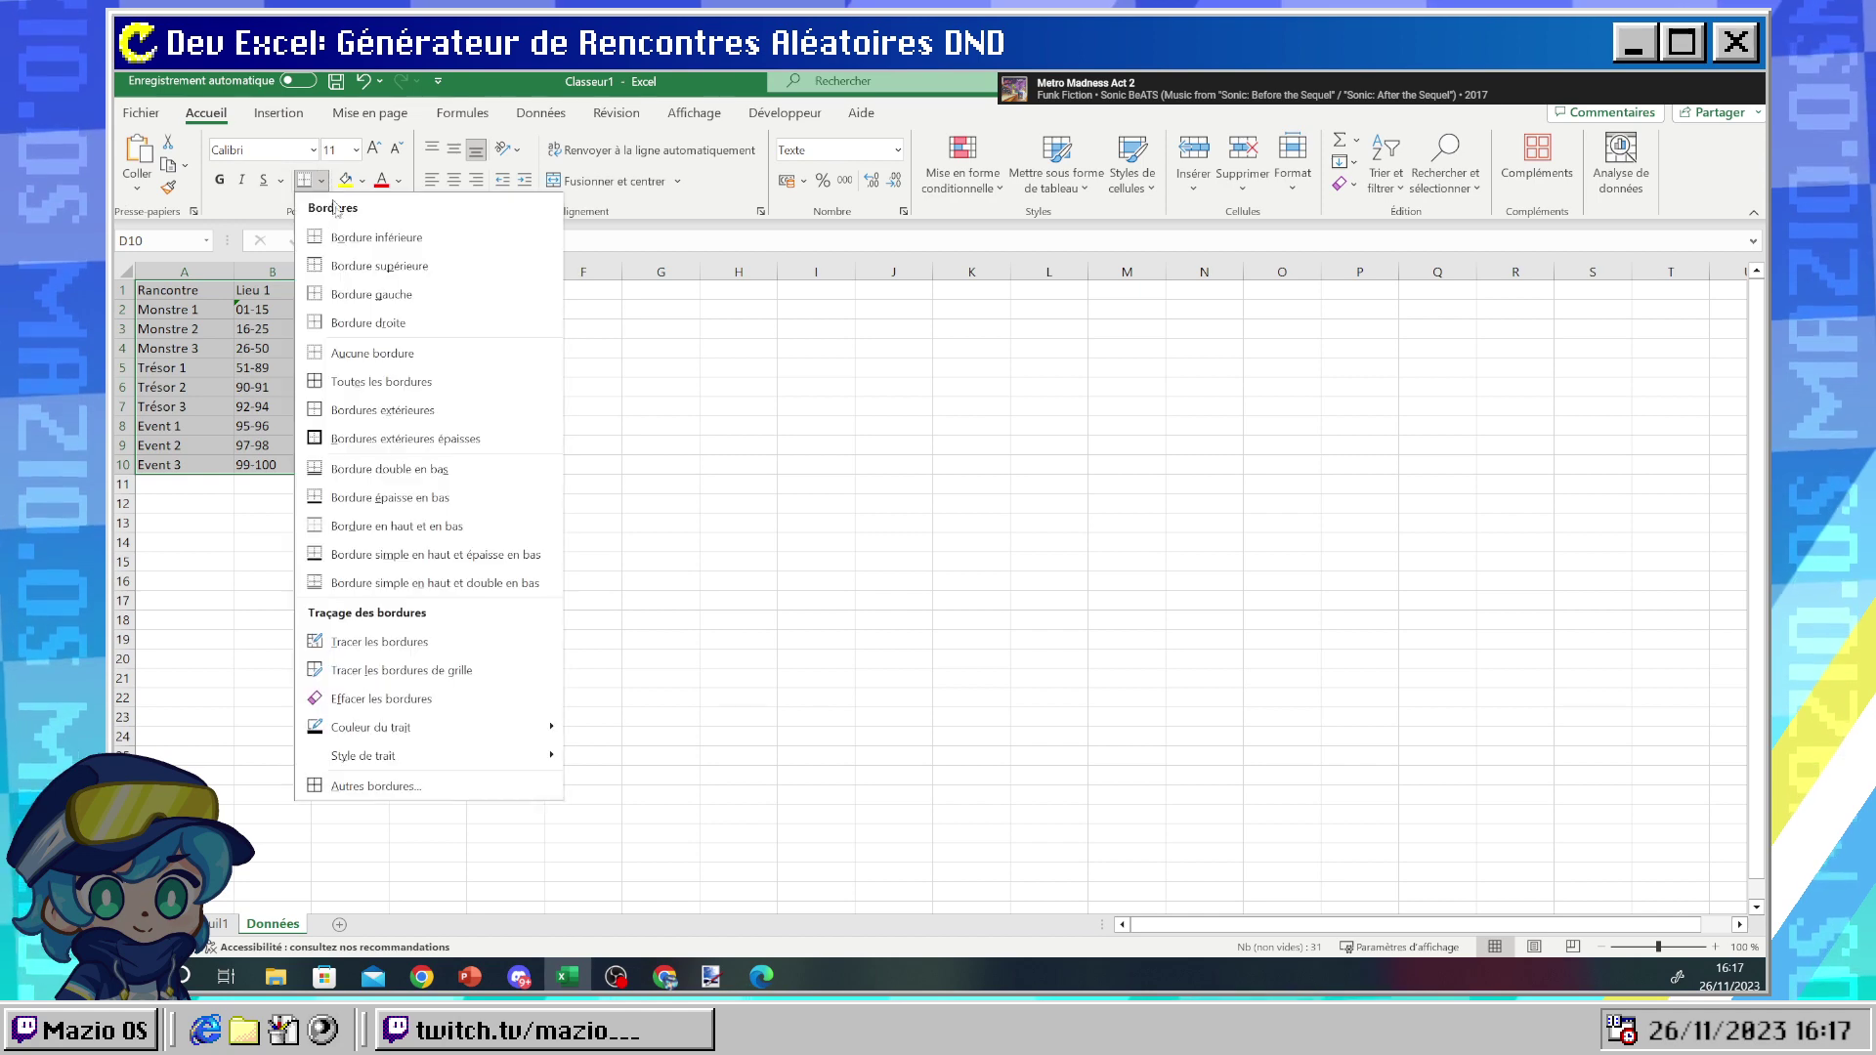
{"action": "left_click", "coordinate": [340, 386]}
{"action": "left_click", "coordinate": [523, 441]}
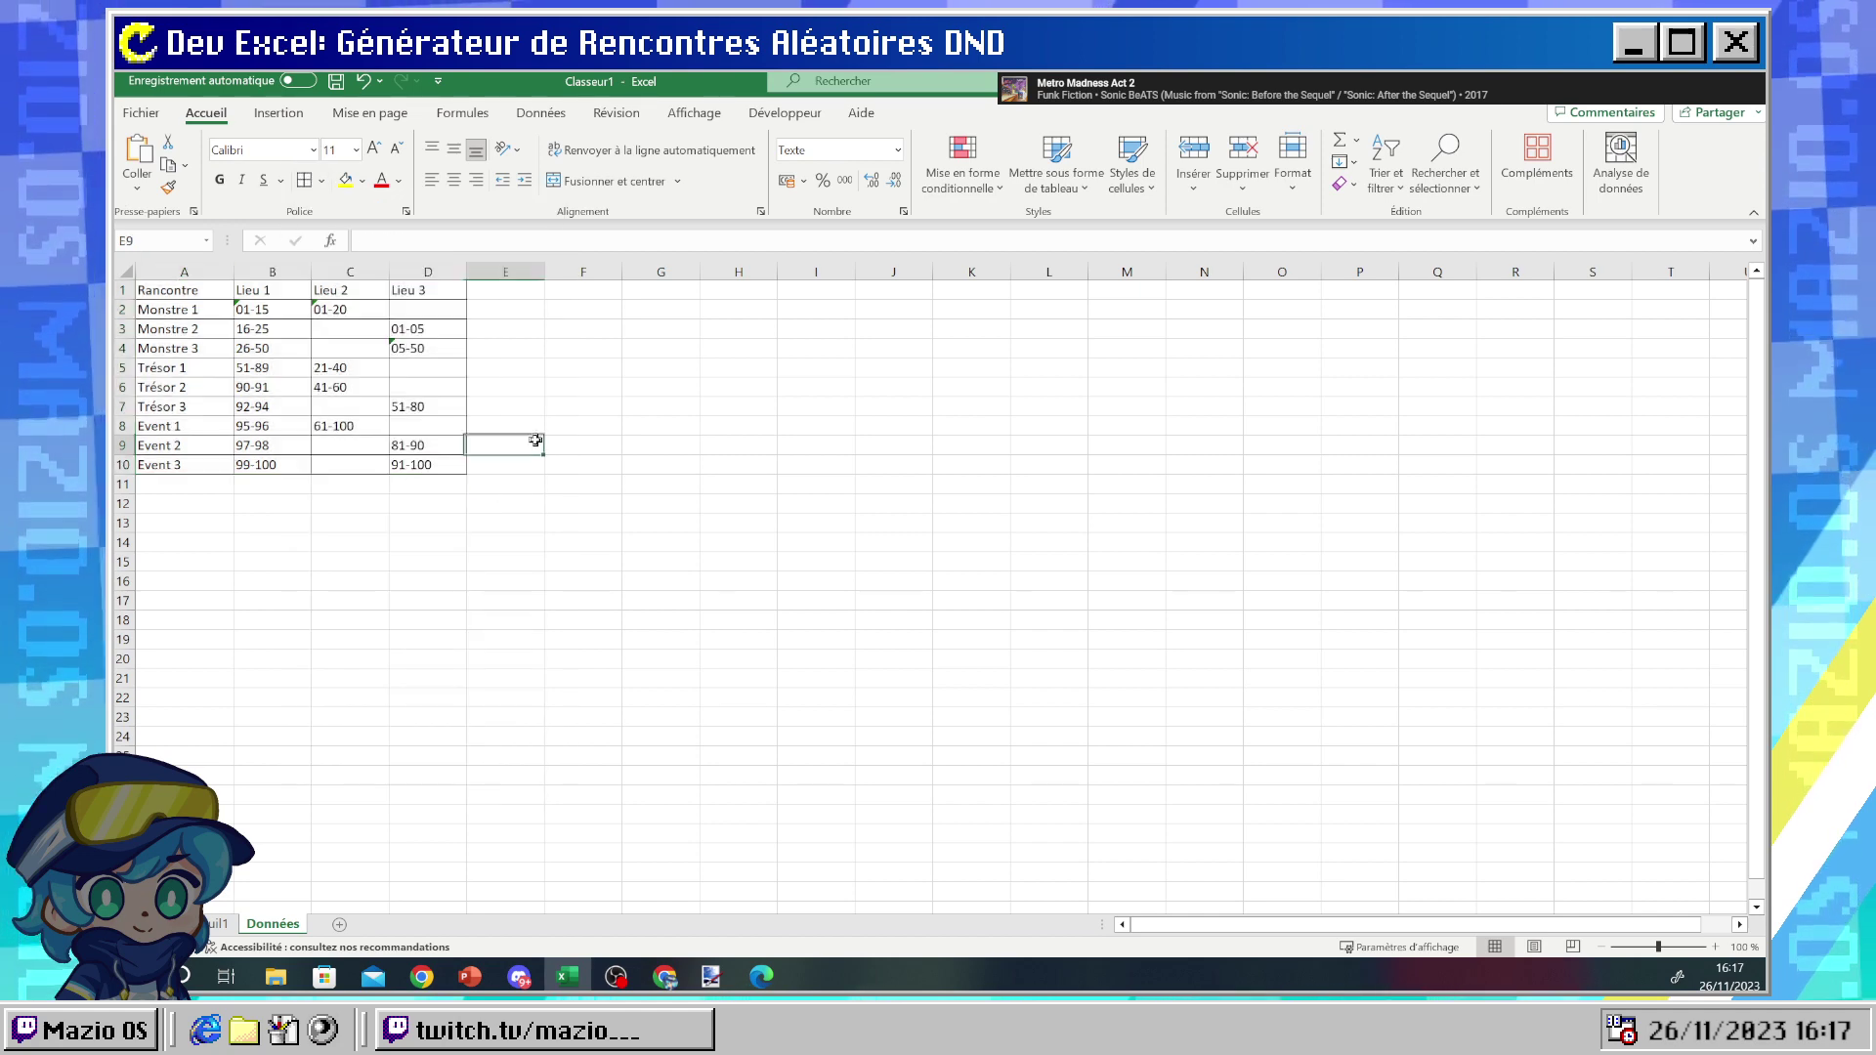
- Add a thick outside border around the whole A1:D10 table
{"action": "left_click", "coordinate": [435, 465]}
{"action": "key", "text": "ctrl+a"}
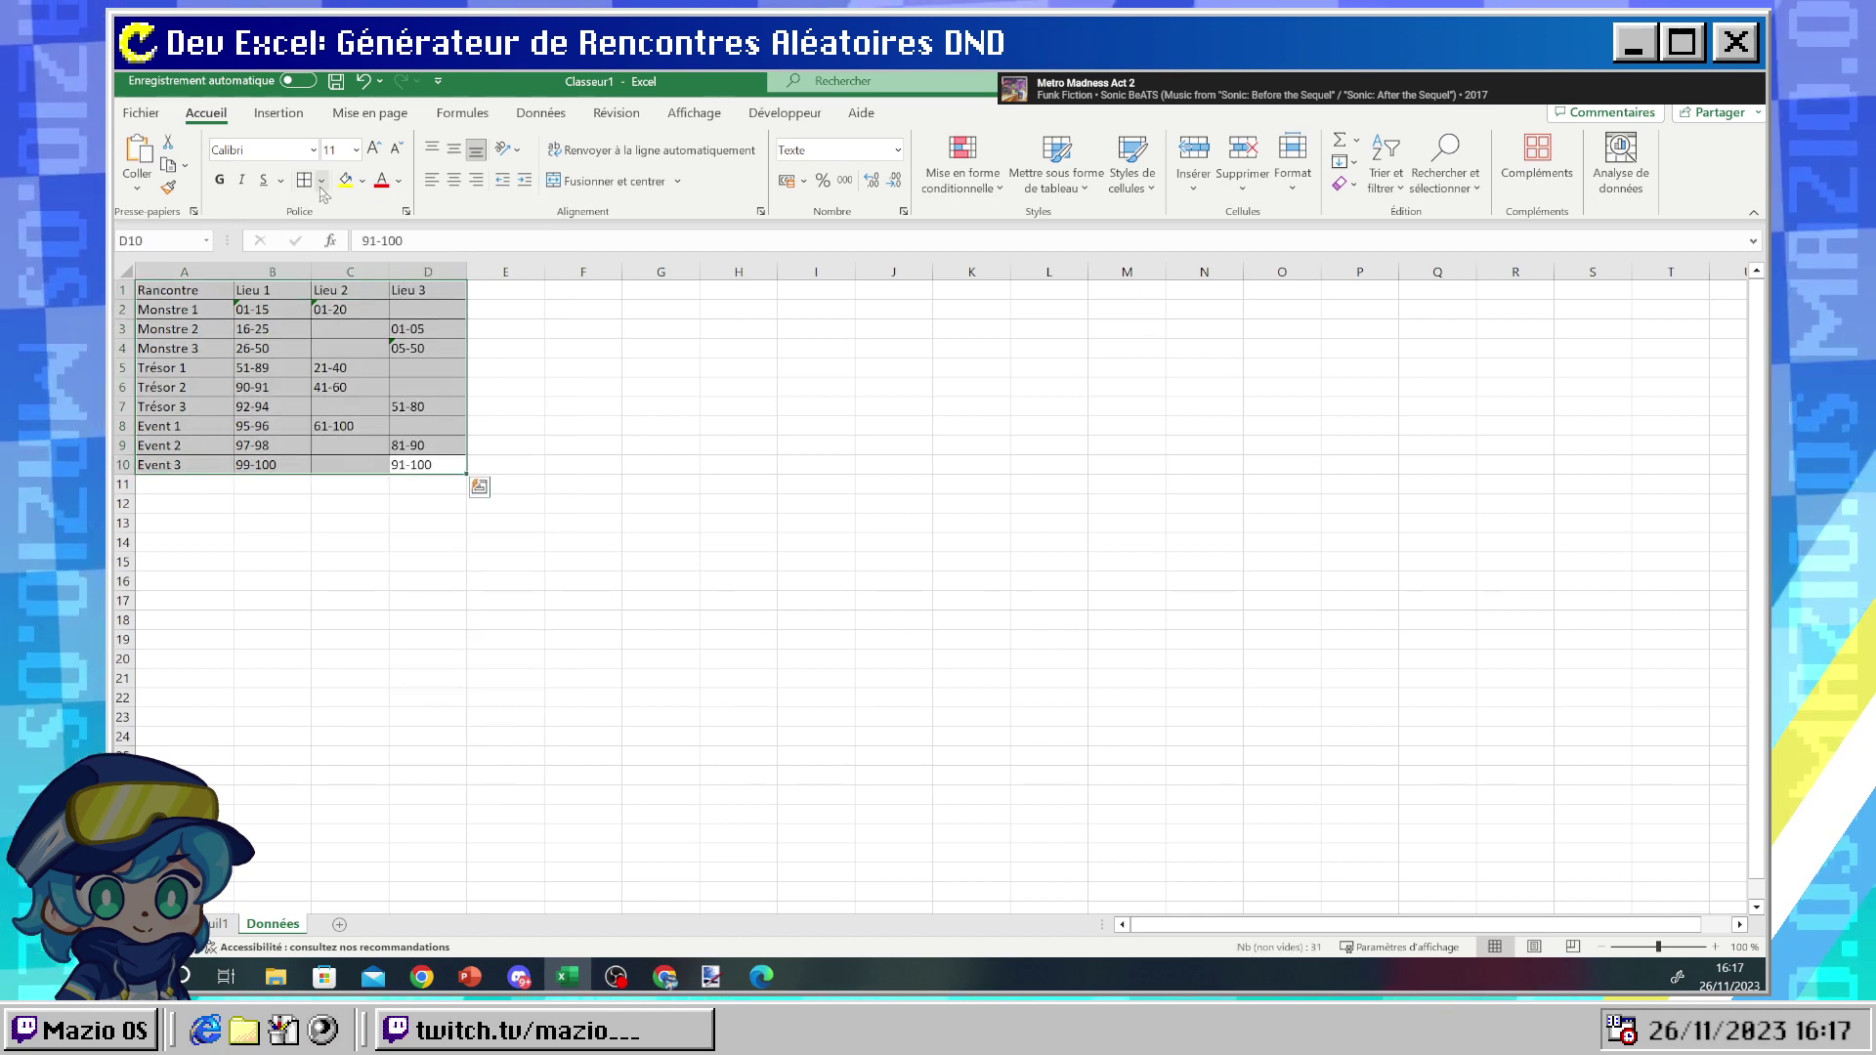
{"action": "left_click", "coordinate": [321, 180]}
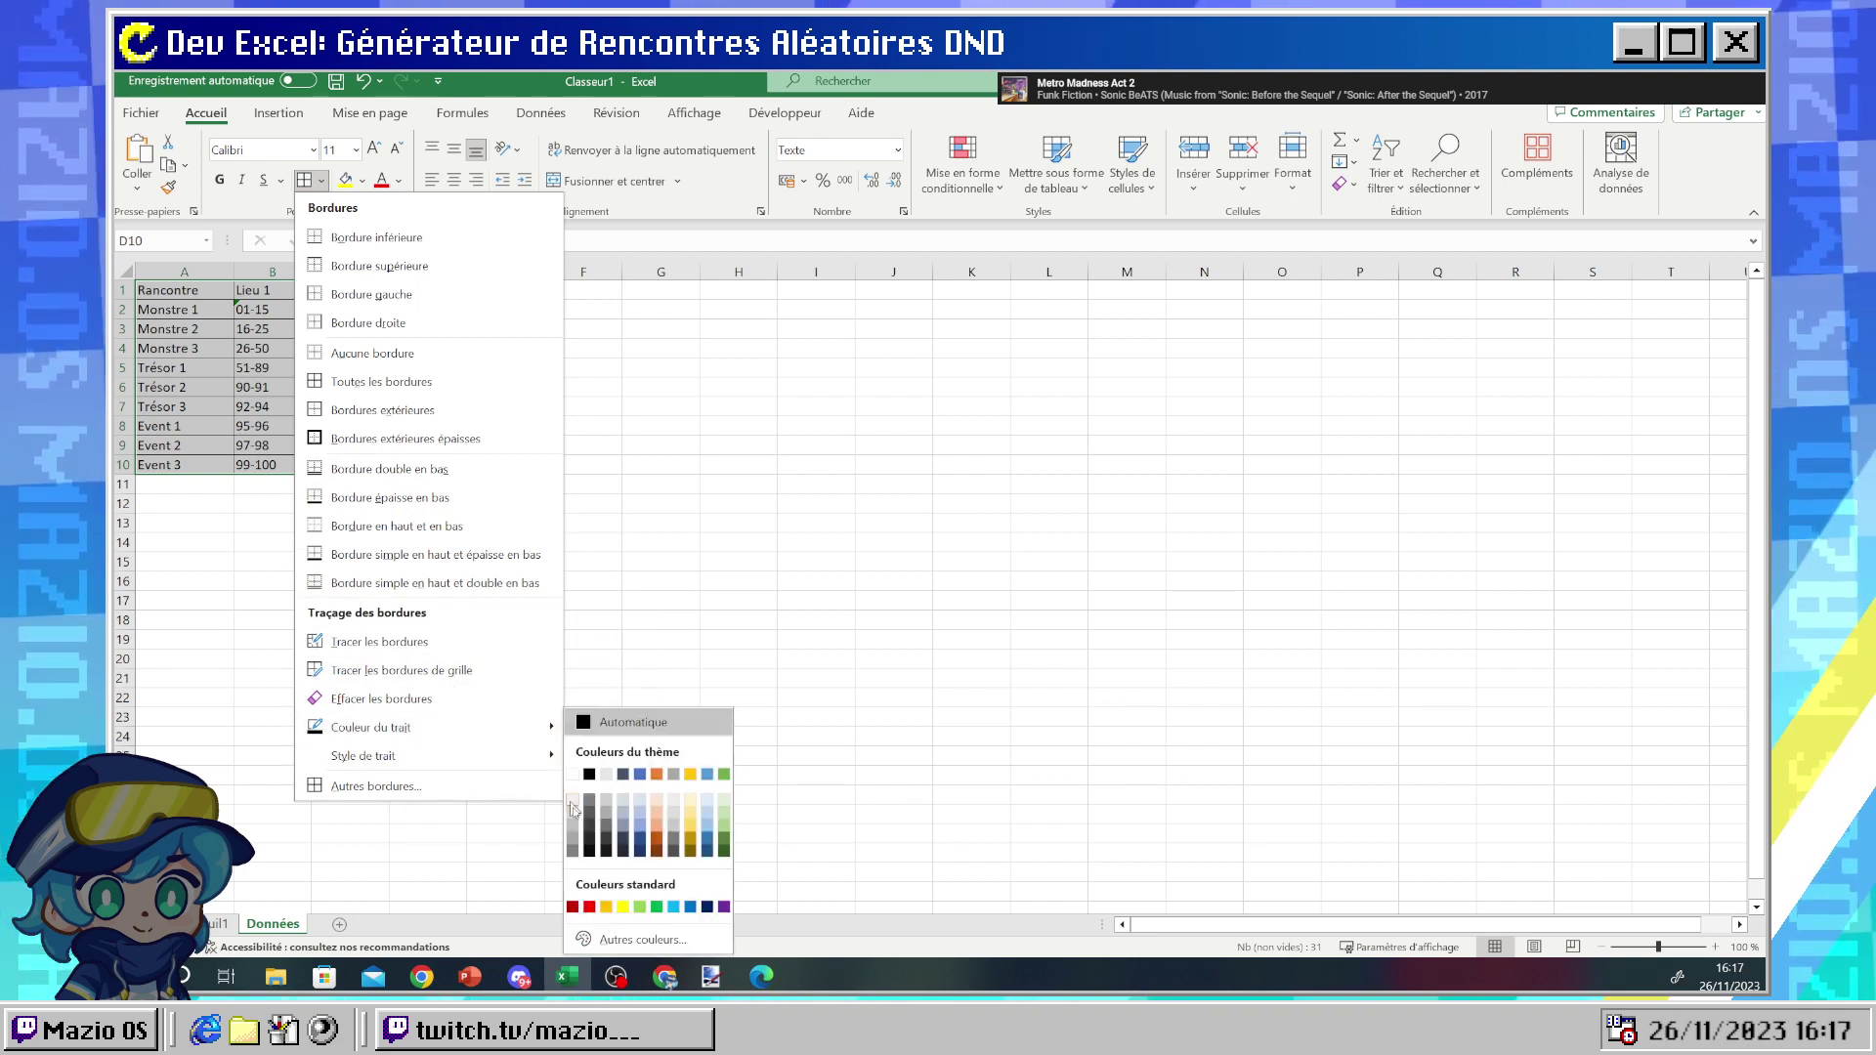
{"action": "left_click", "coordinate": [430, 465]}
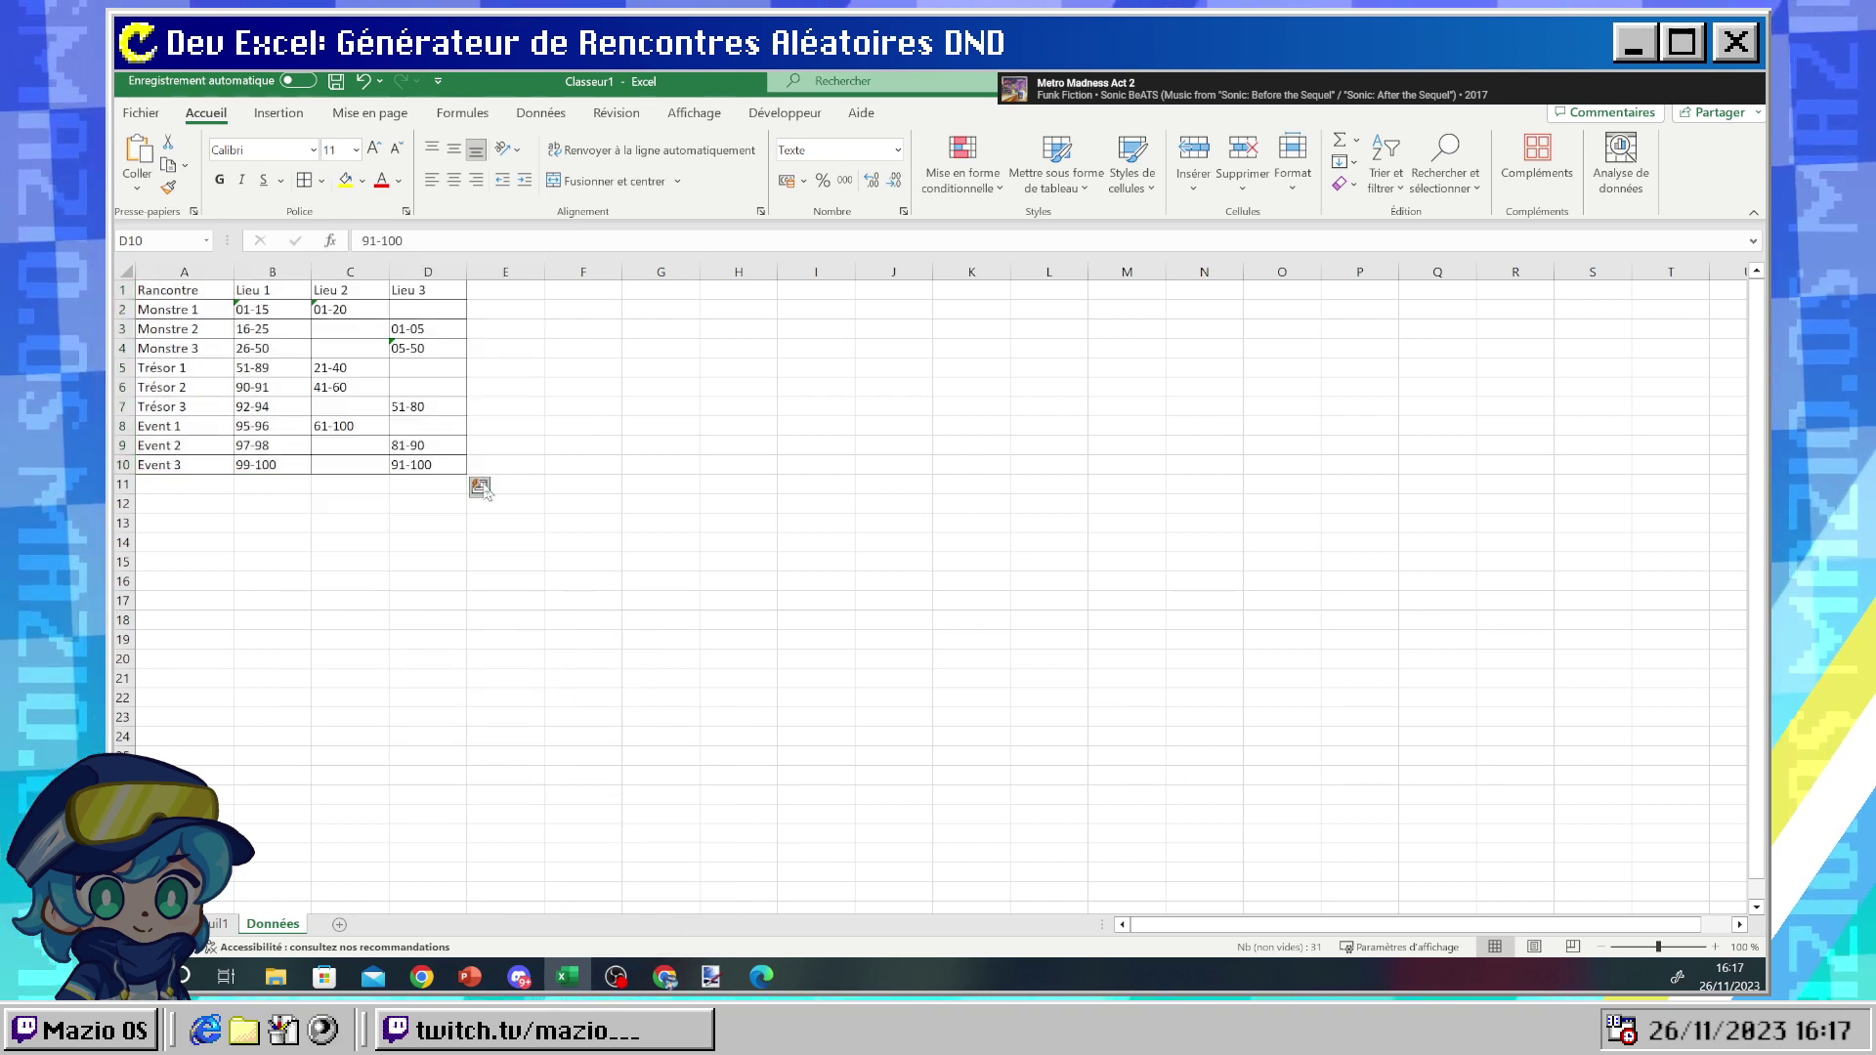
{"action": "key", "text": "ctrl+a"}
{"action": "left_click", "coordinate": [548, 409]}
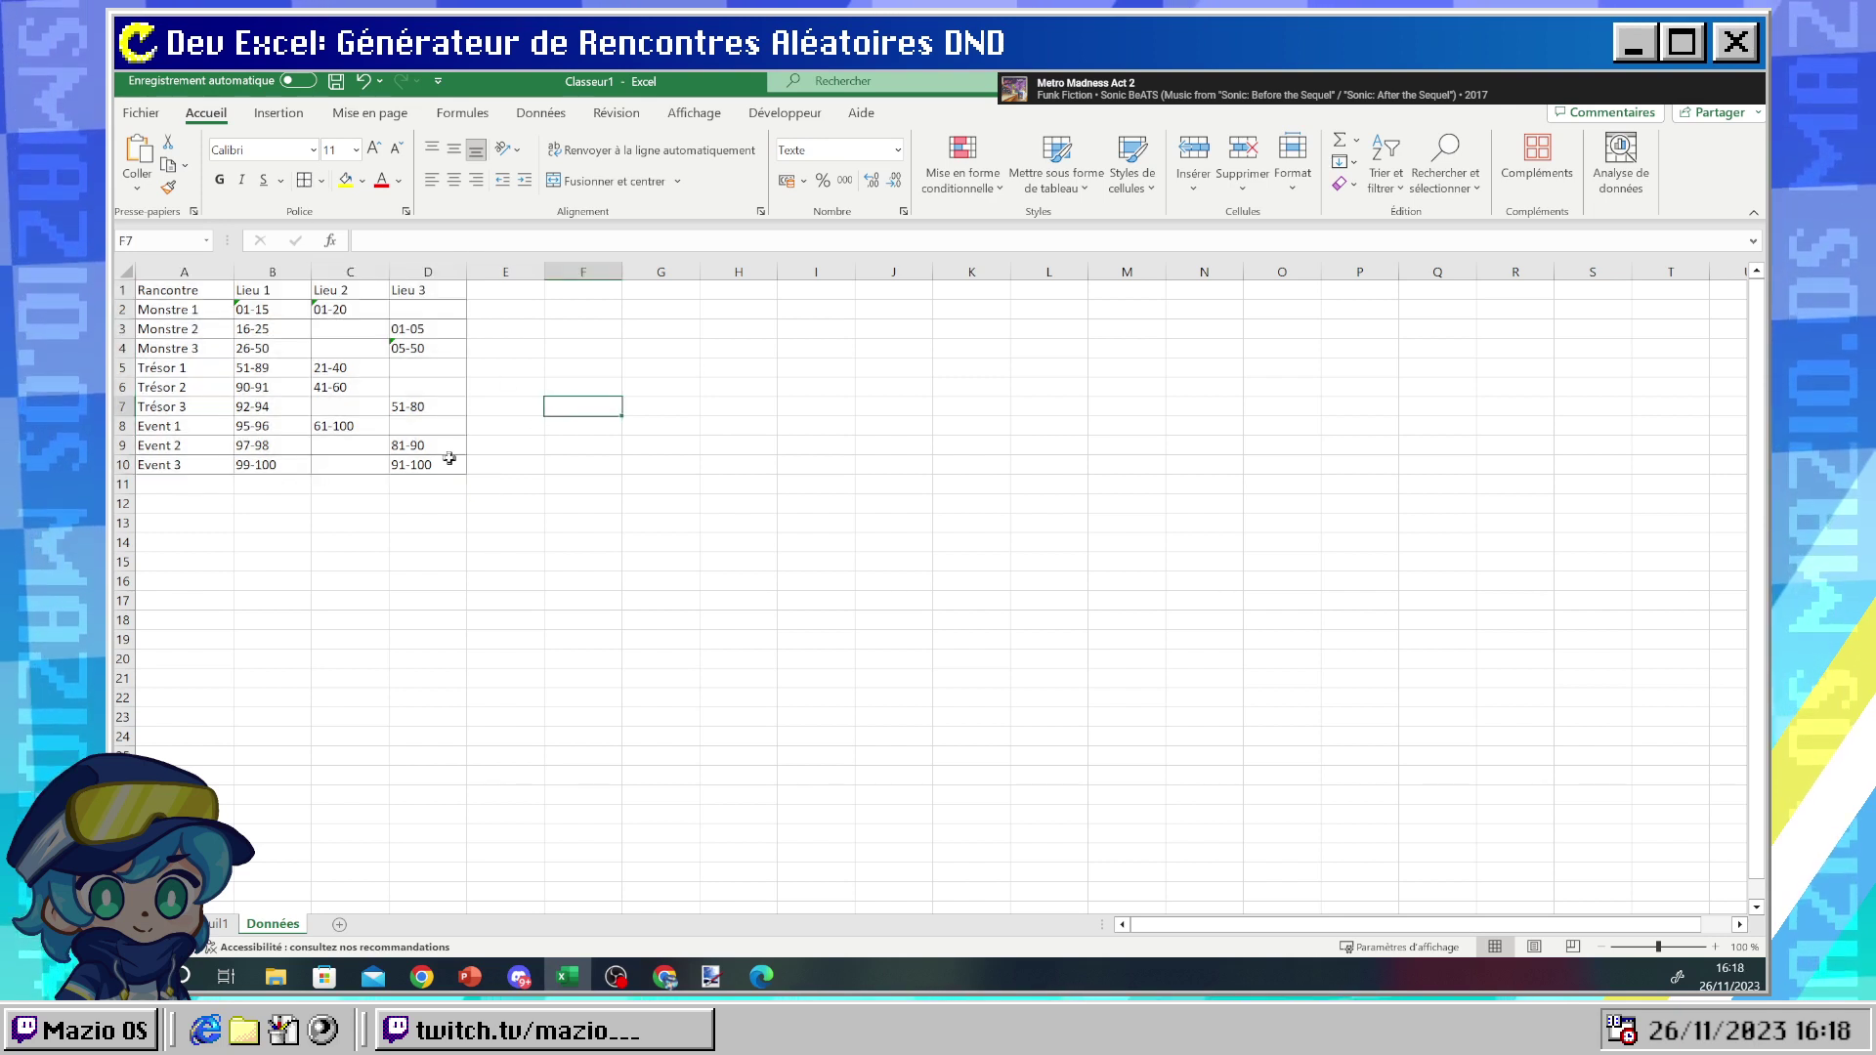
{"action": "left_click_drag", "start_coordinate": [444, 461], "coordinate": [138, 290]}
{"action": "left_click", "coordinate": [321, 184]}
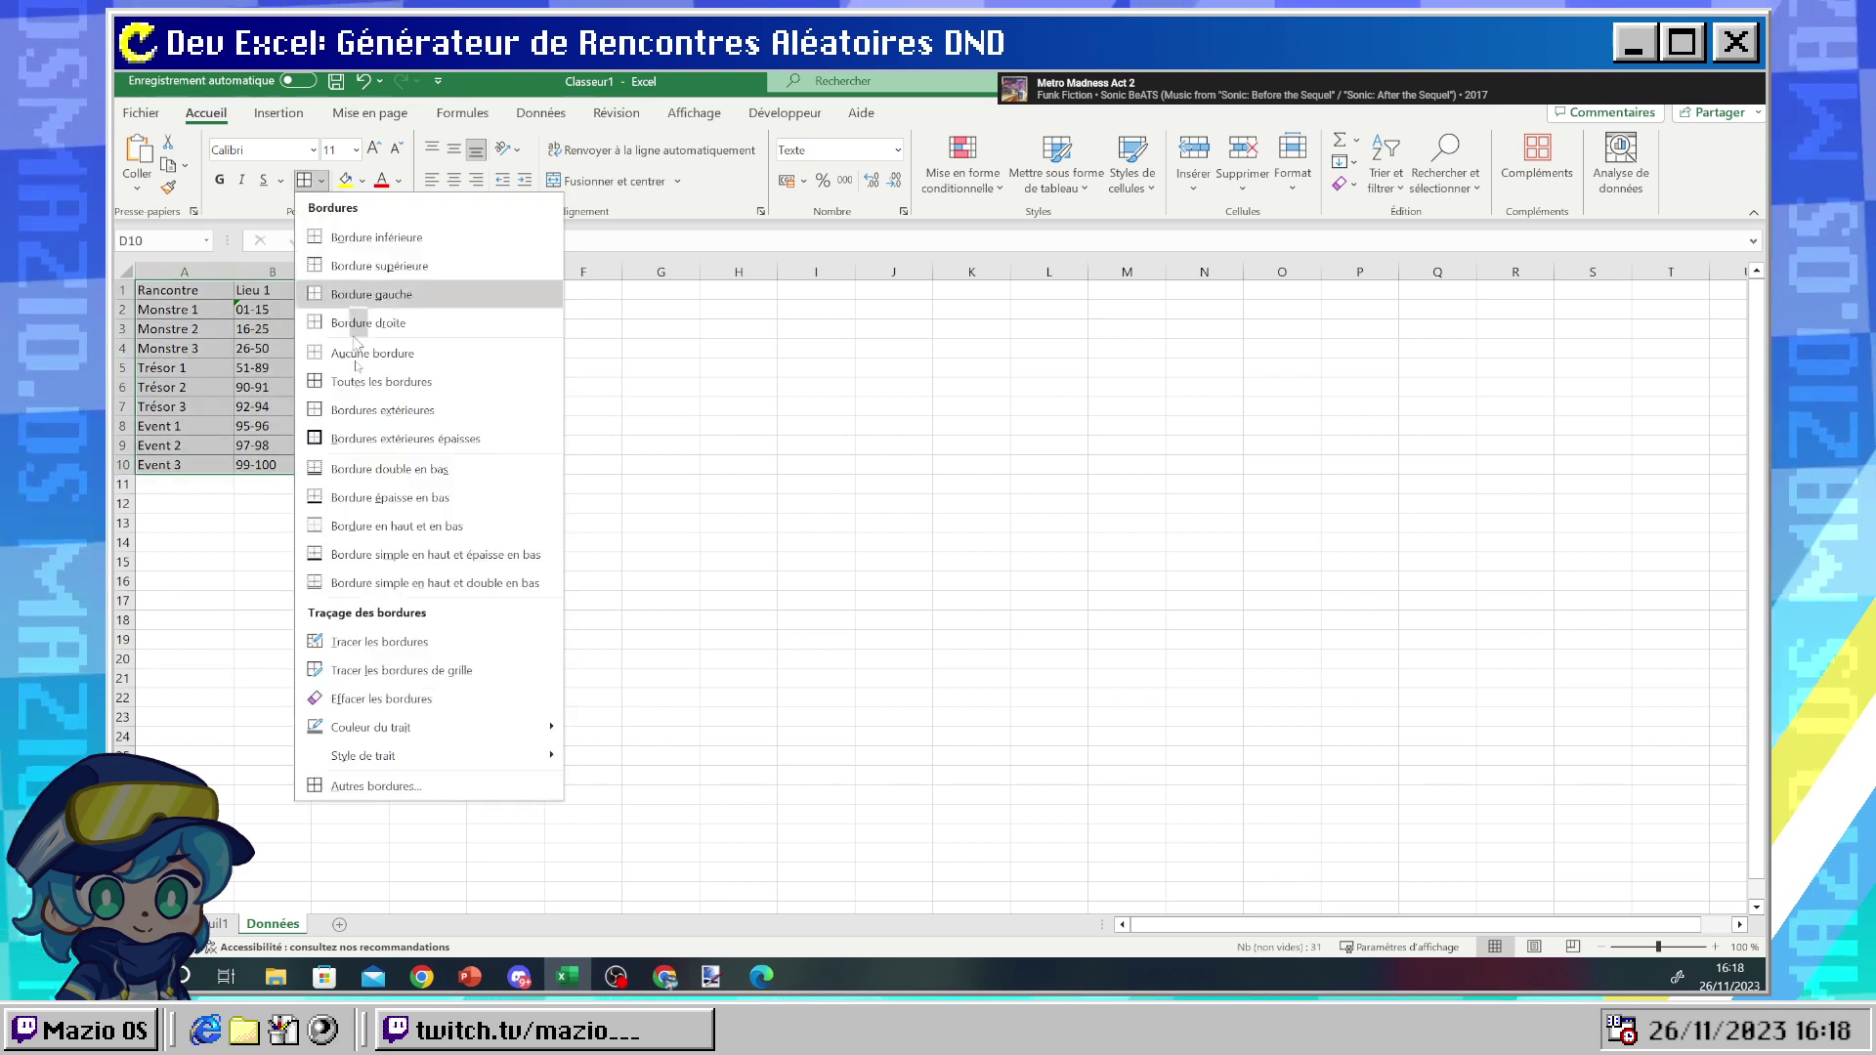
{"action": "left_click", "coordinate": [343, 431]}
{"action": "left_click", "coordinate": [332, 422]}
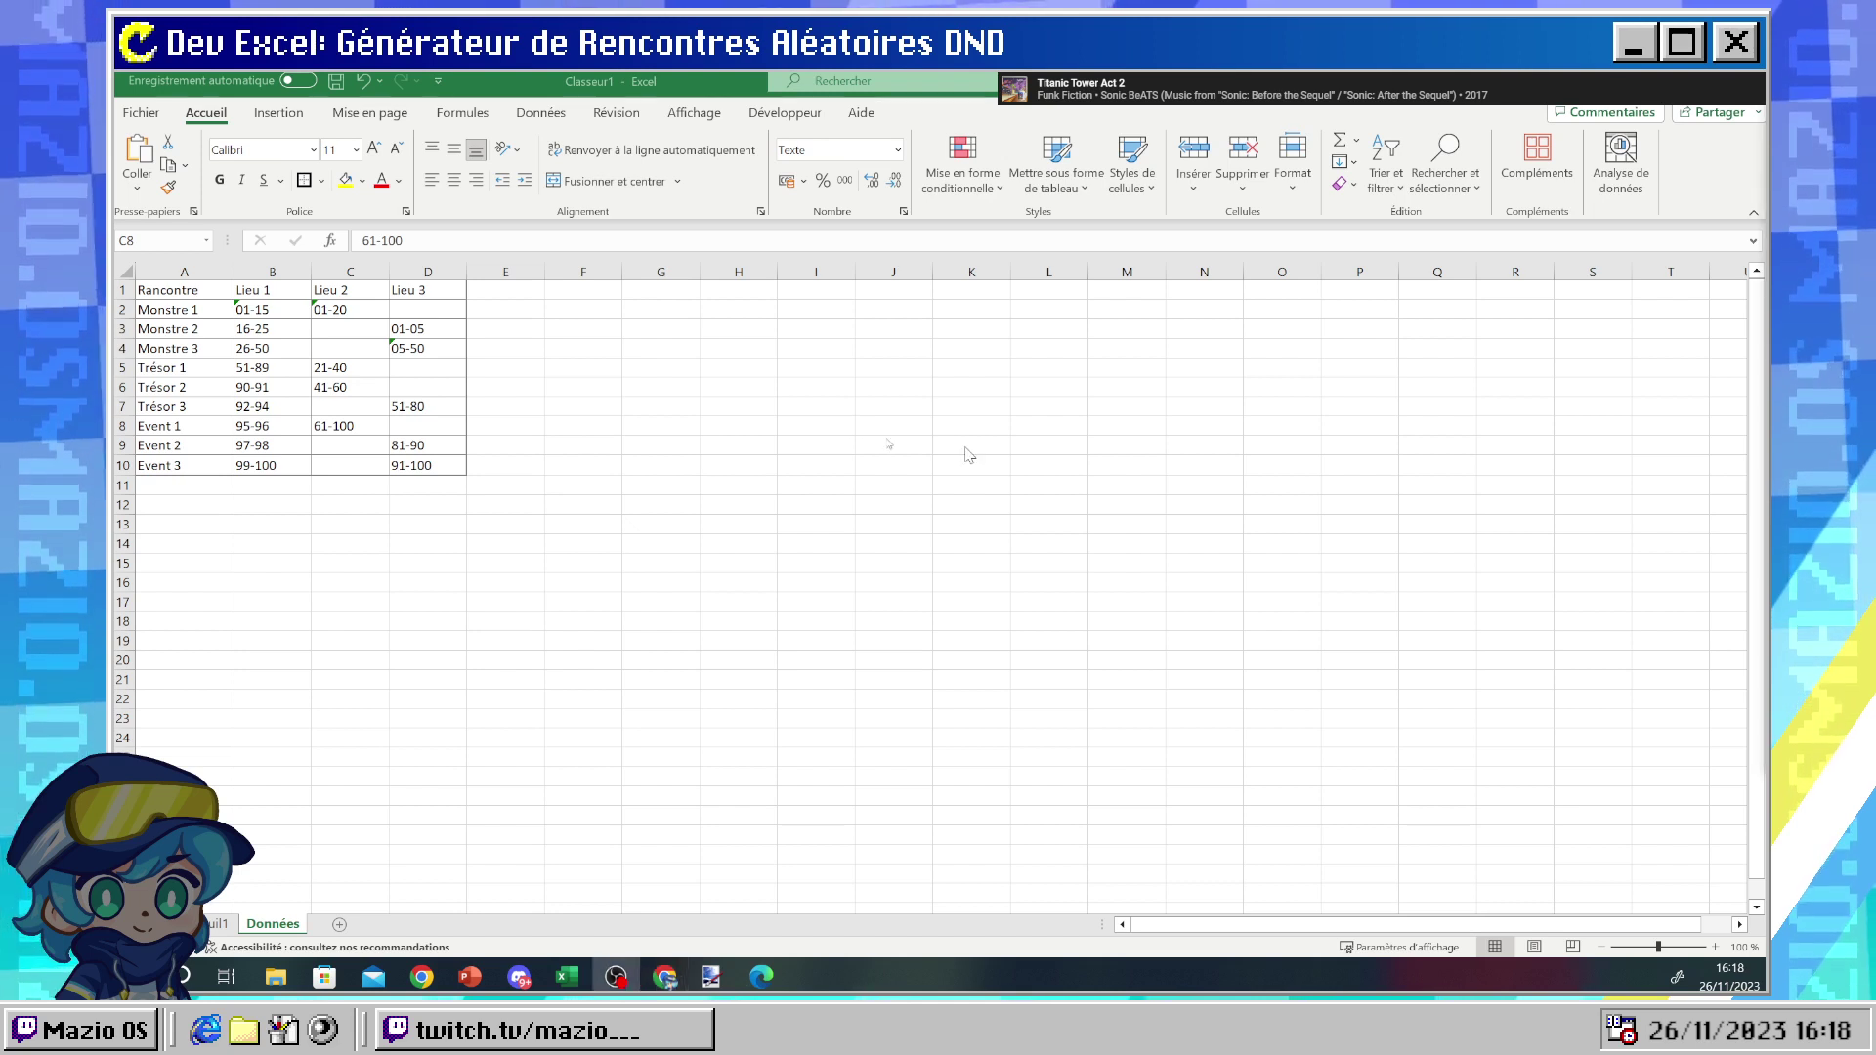
- Select the Lieu headers B1:D1 together with the encounter labels A1:A10
{"action": "key", "text": "alt+Tab"}
{"action": "left_click_drag", "start_coordinate": [184, 465], "coordinate": [186, 290]}
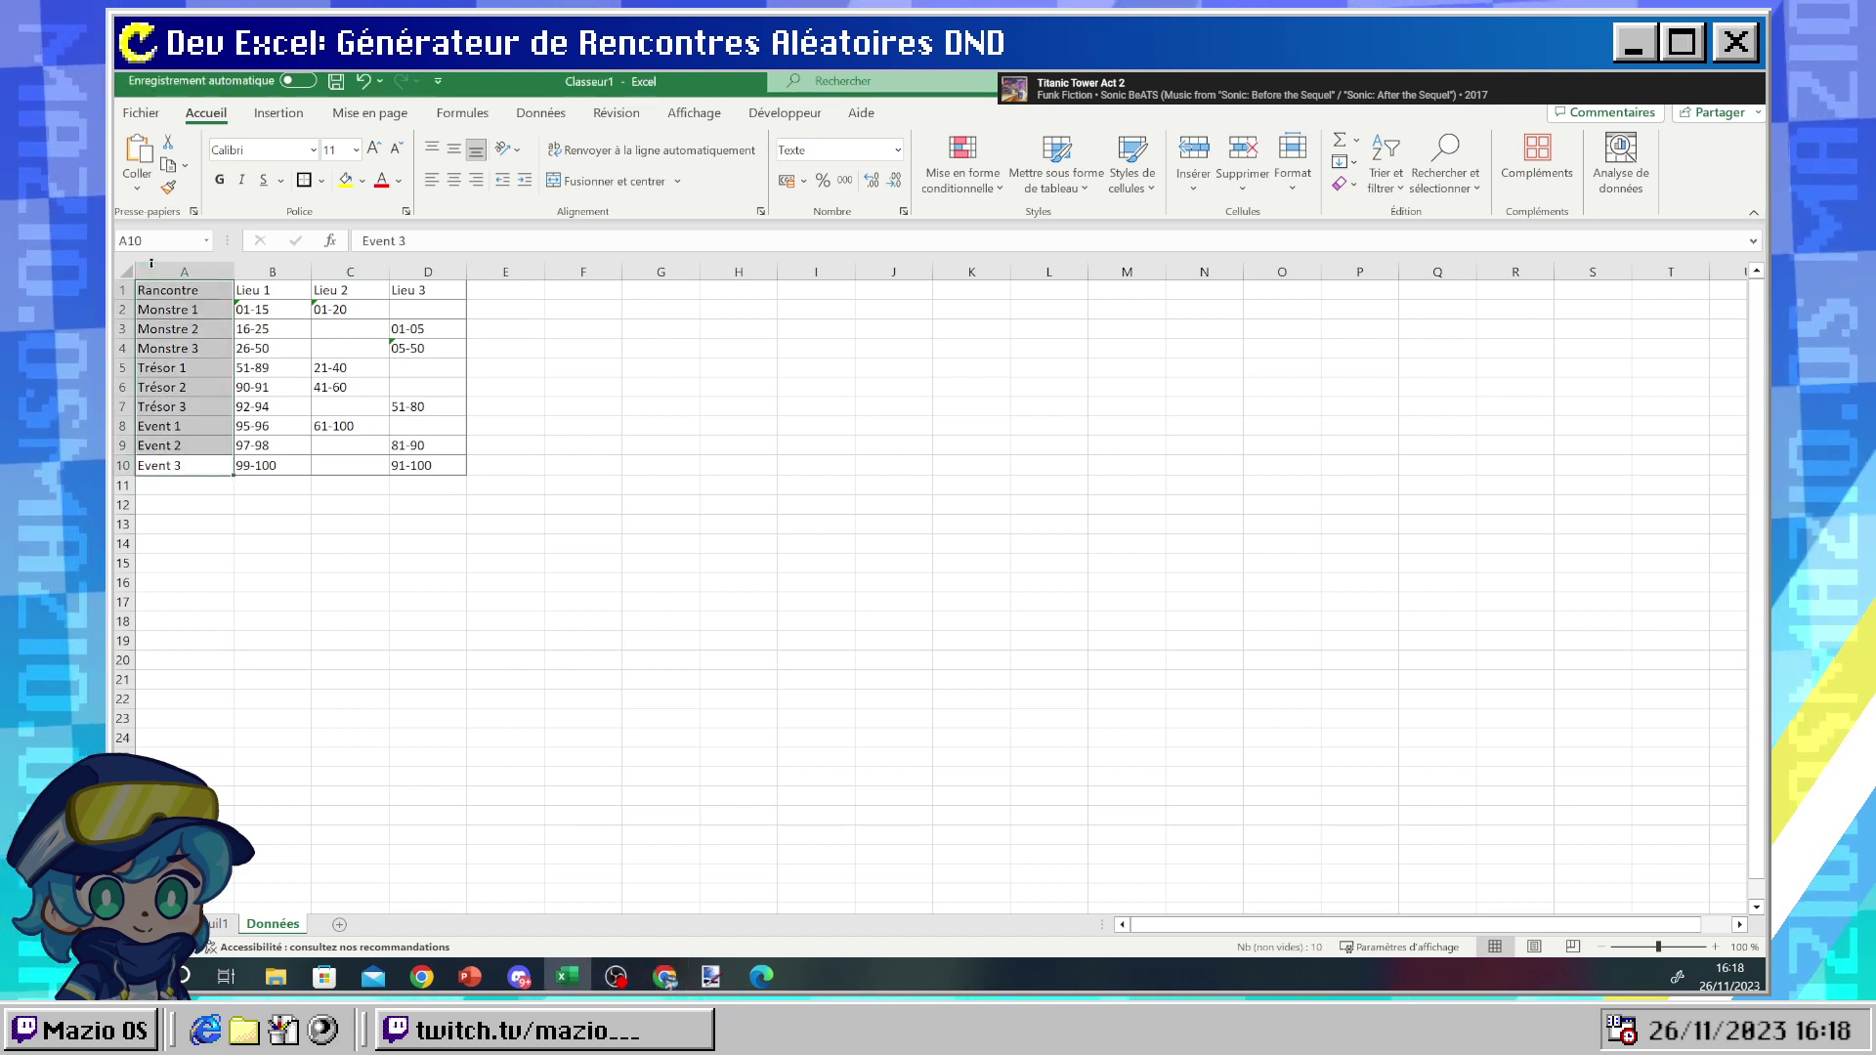
{"action": "left_click_drag", "start_coordinate": [427, 290], "coordinate": [185, 290]}
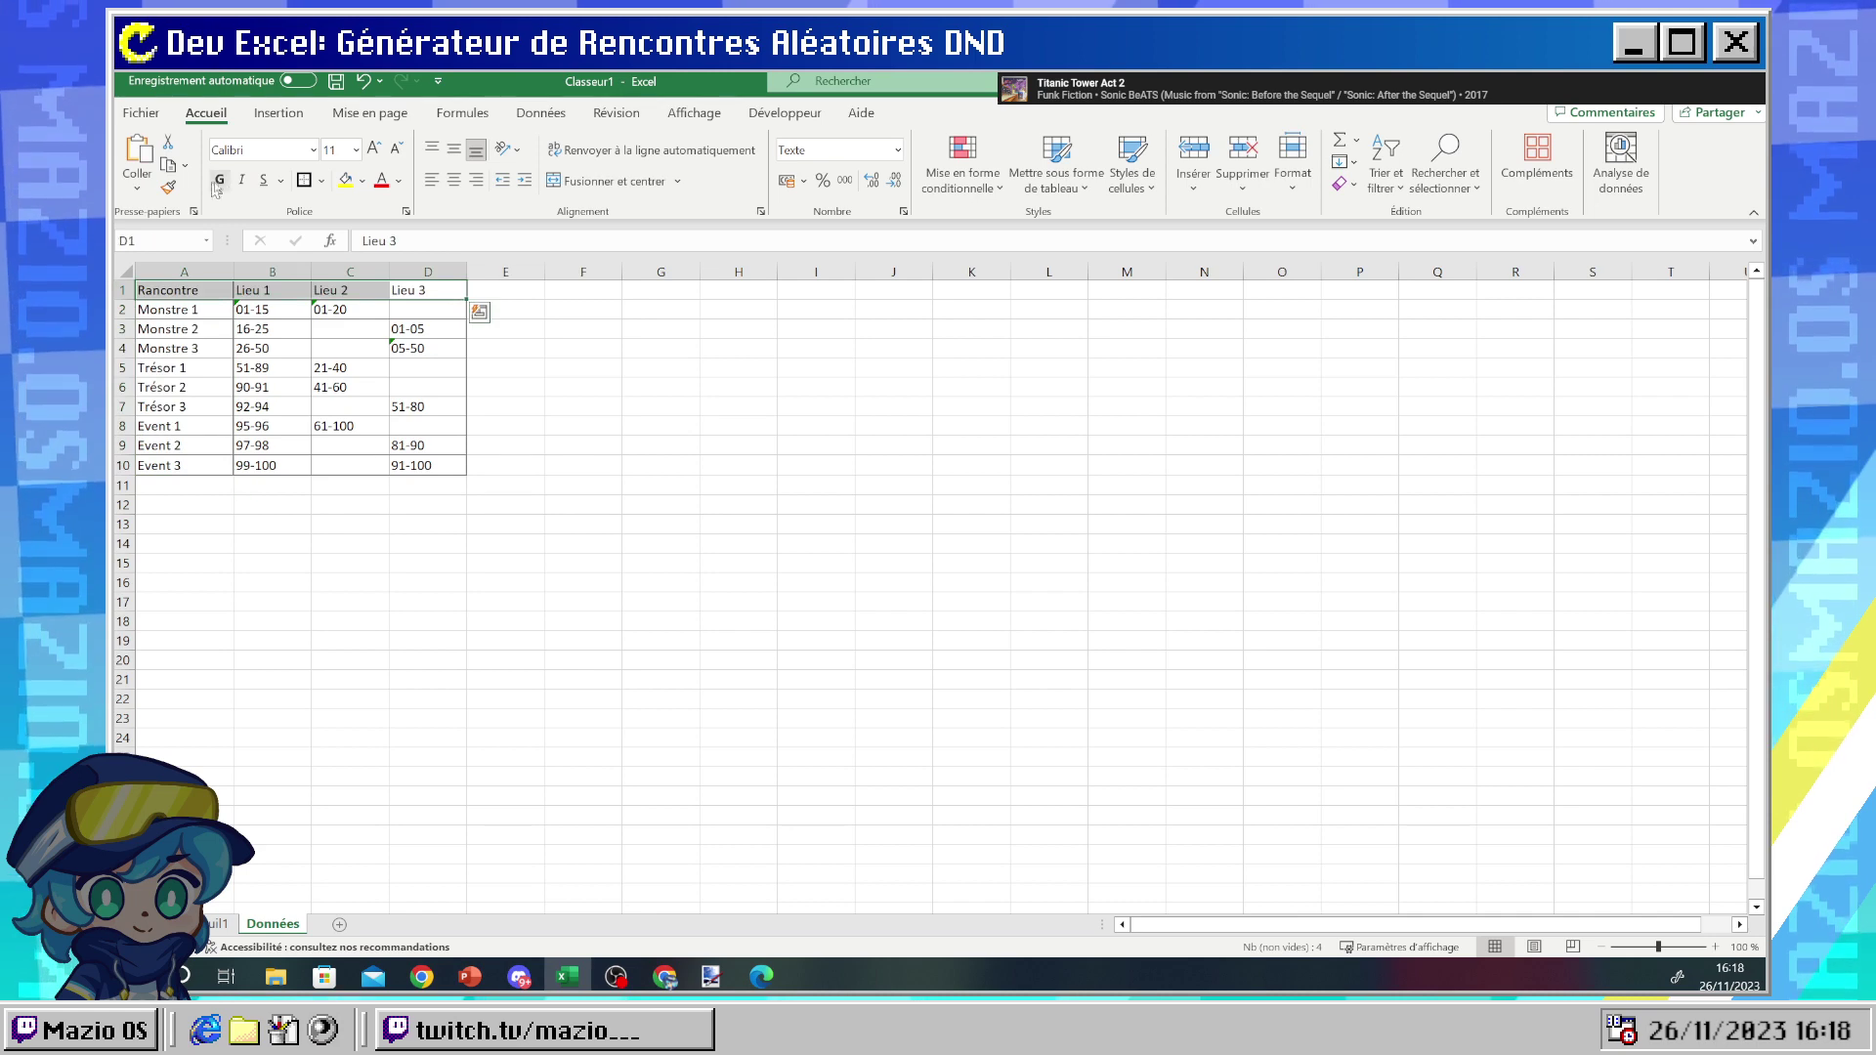
{"action": "left_click", "coordinate": [264, 388]}
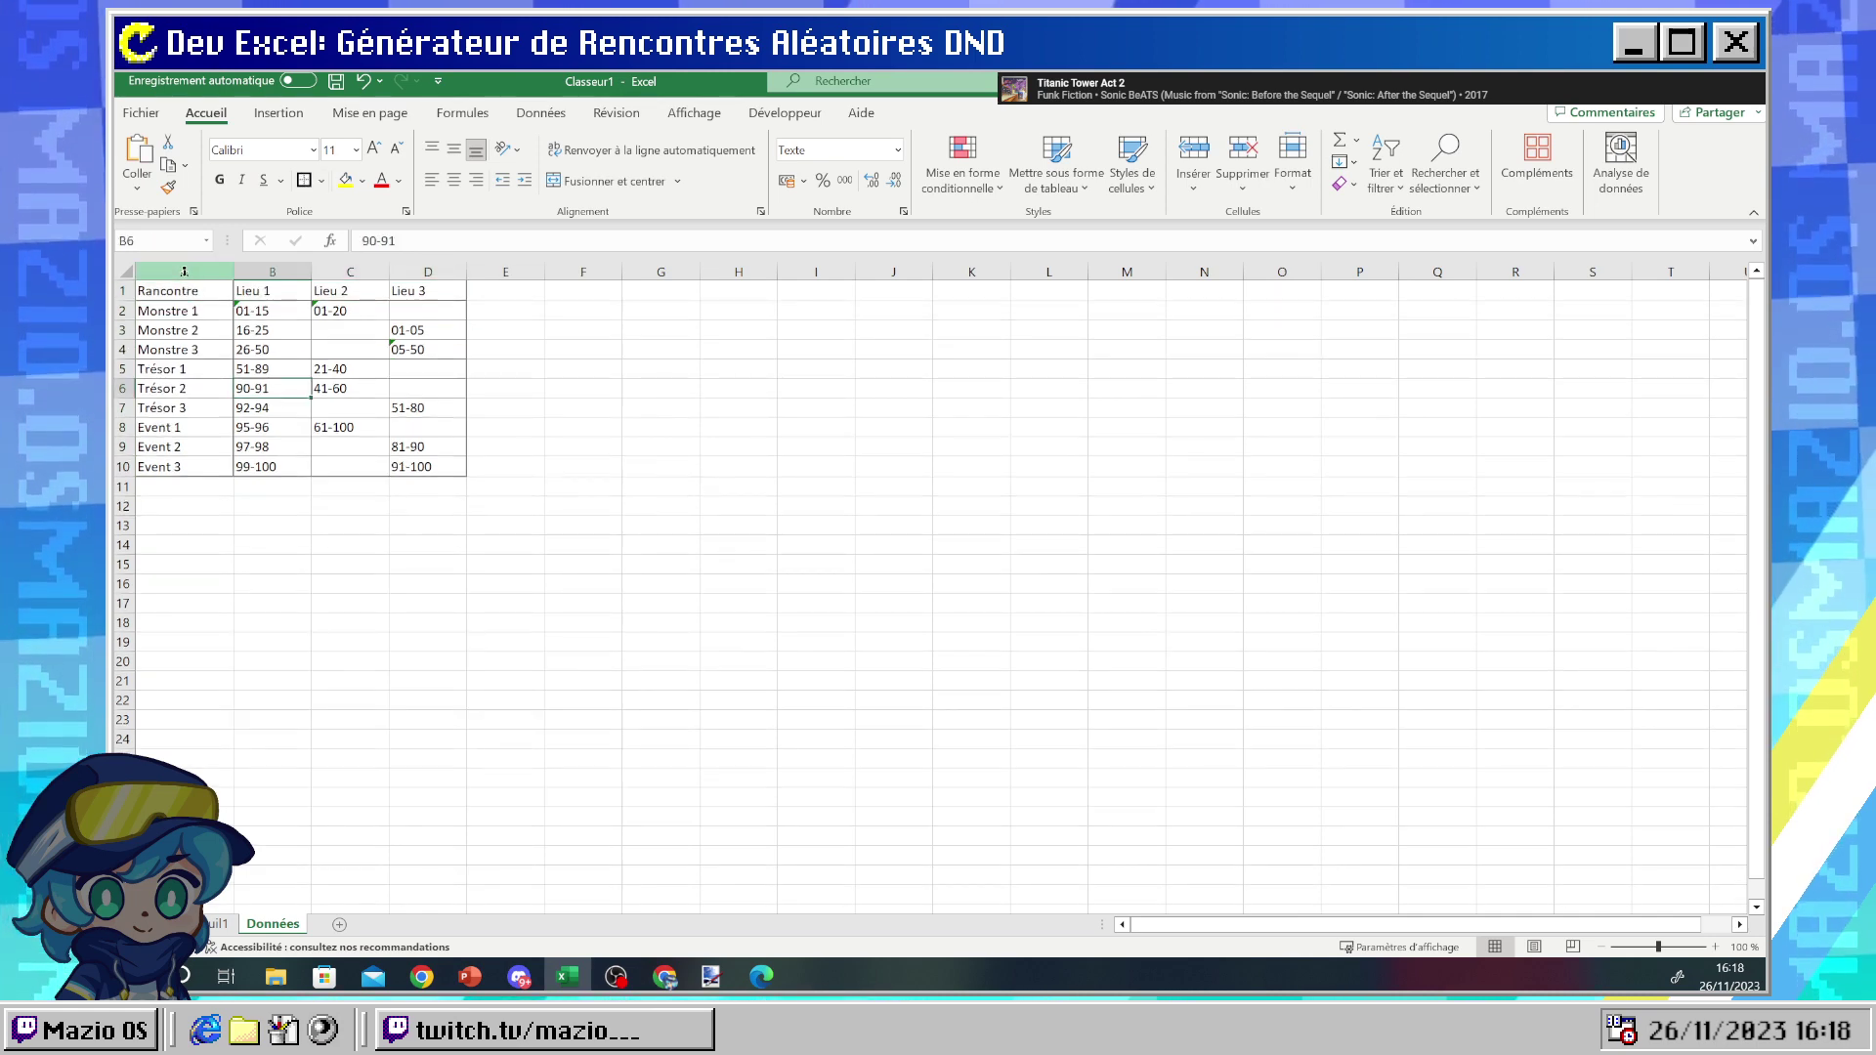
{"action": "left_click_drag", "start_coordinate": [181, 299], "coordinate": [164, 460]}
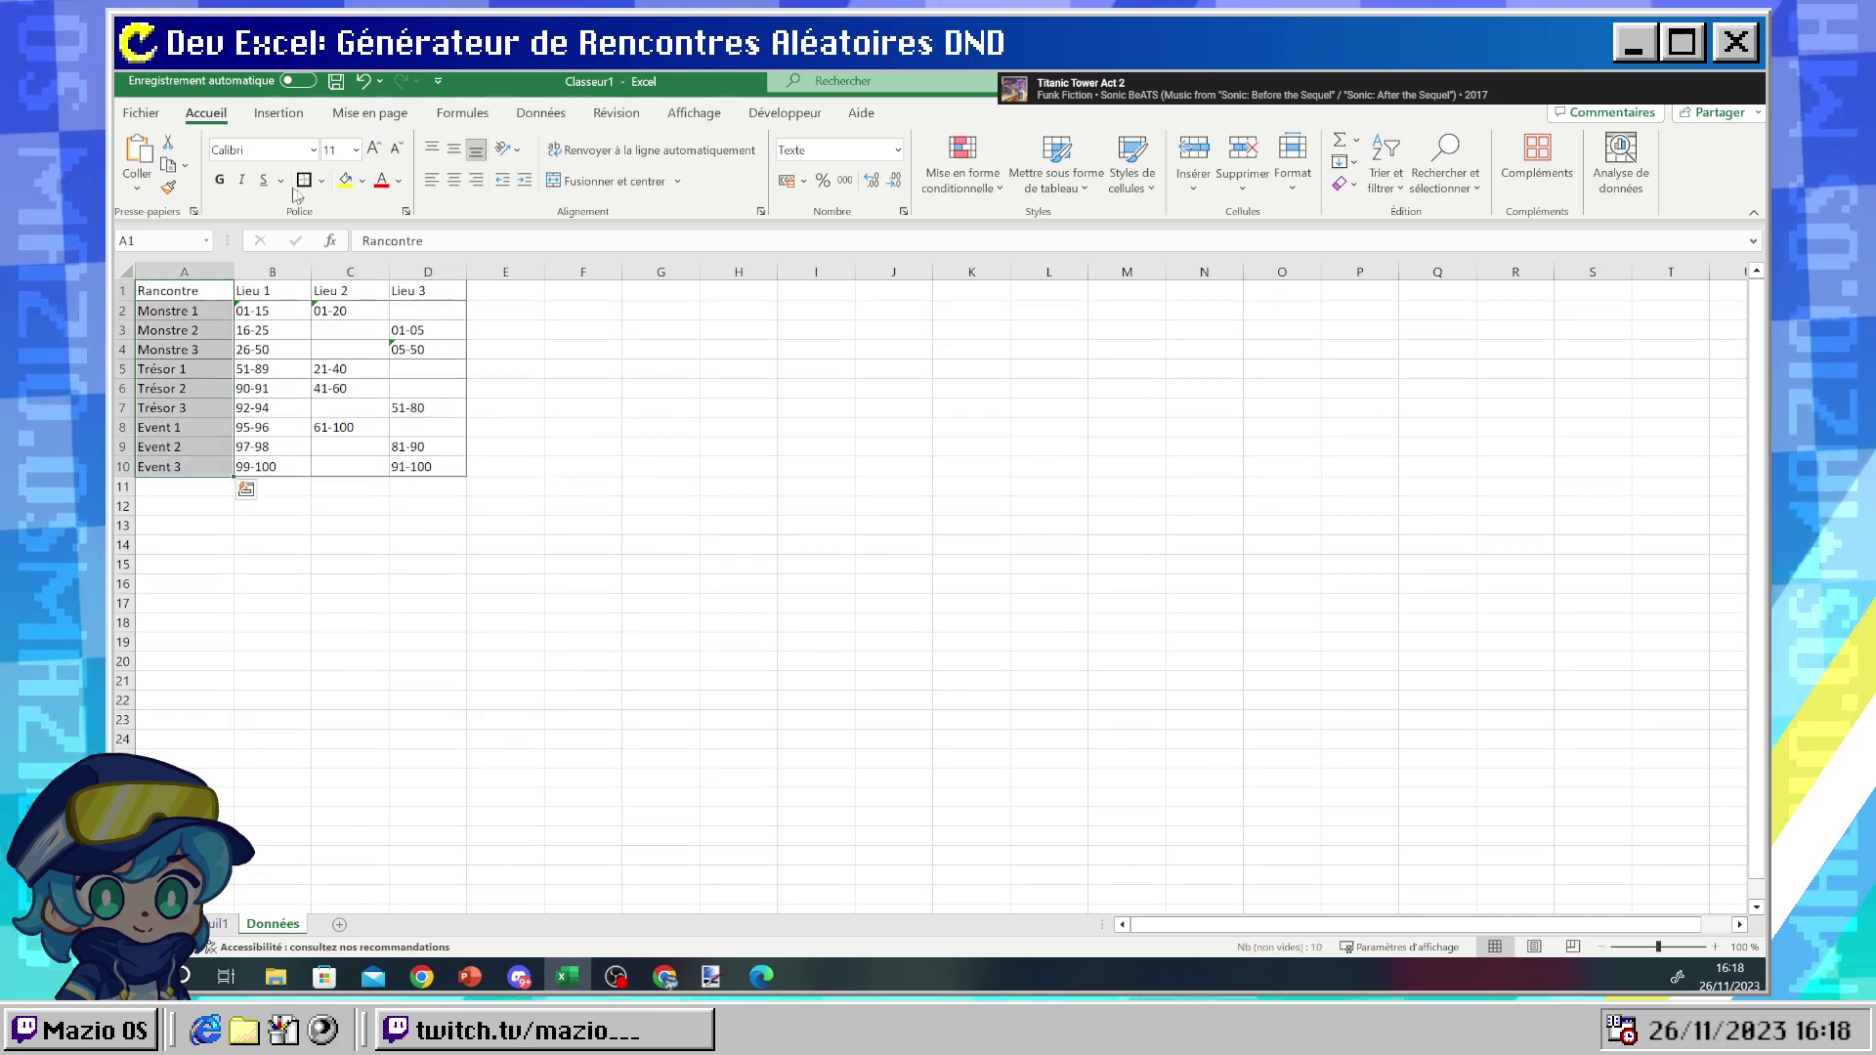
{"action": "left_click", "coordinate": [520, 411]}
{"action": "left_click", "coordinate": [900, 475]}
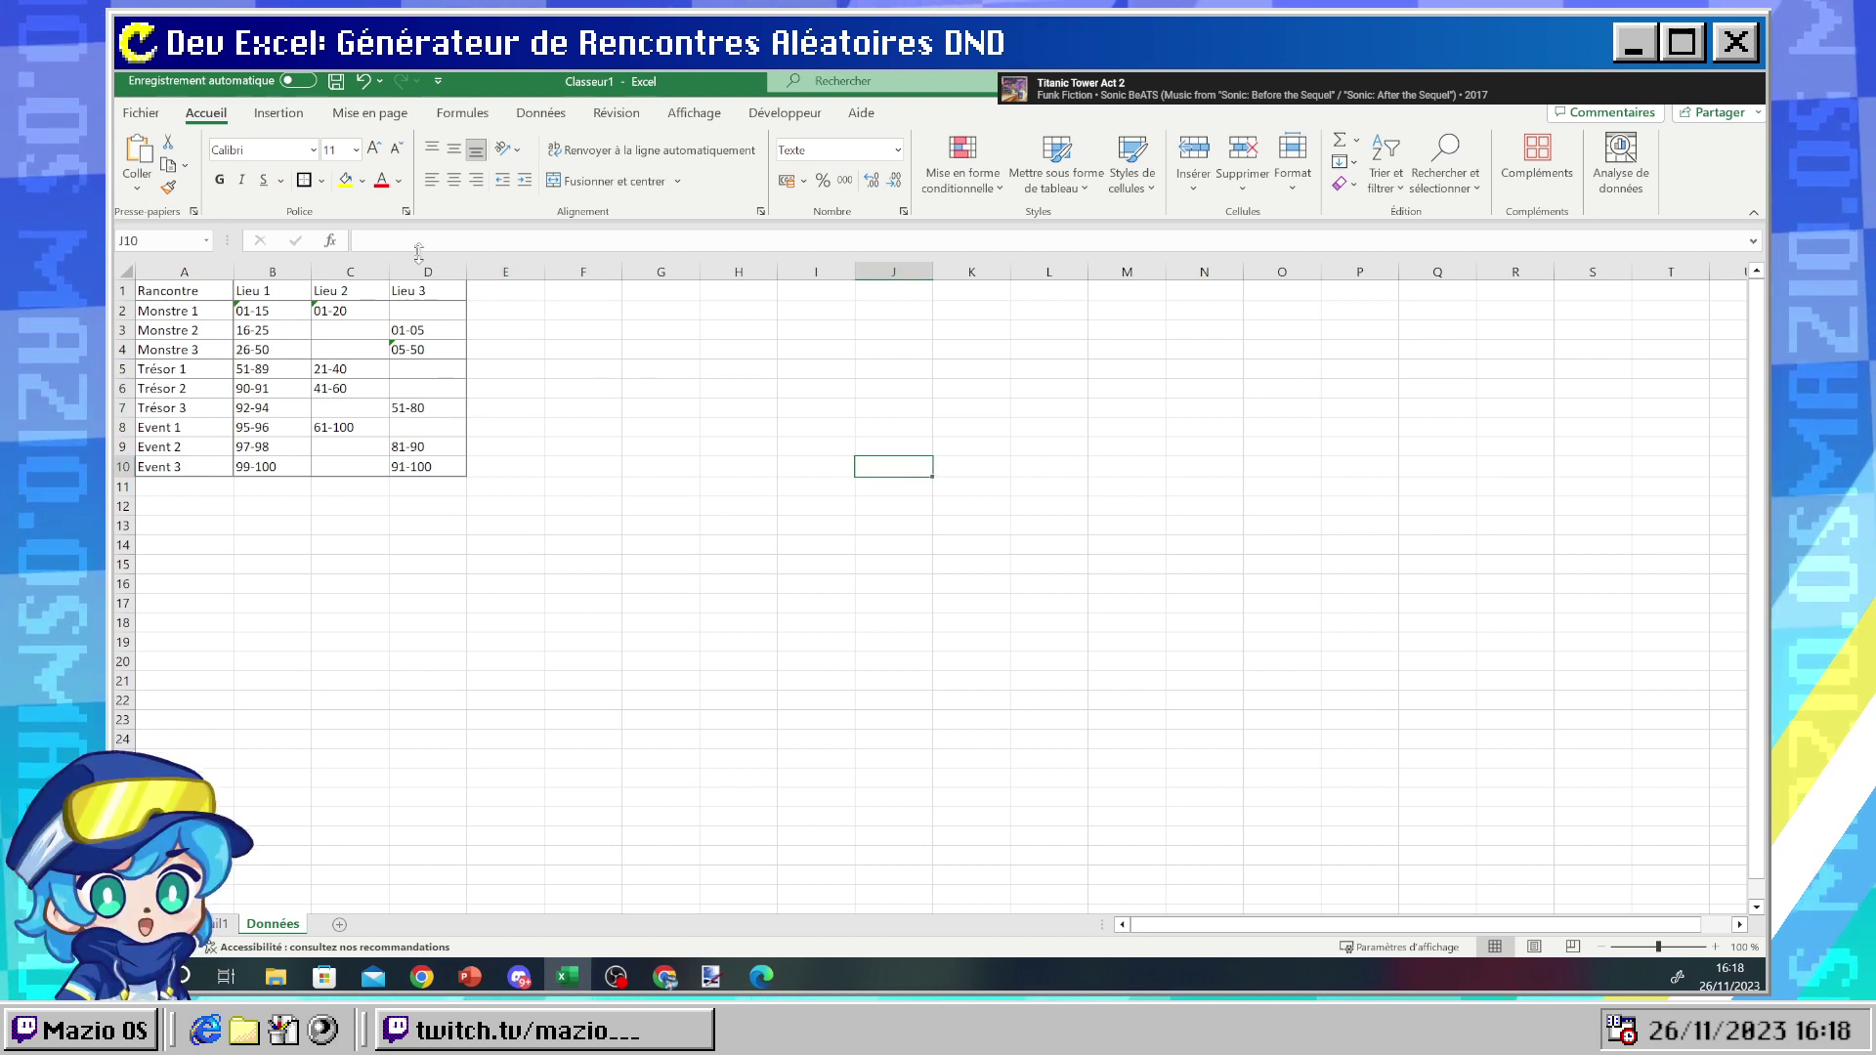
{"action": "left_click", "coordinate": [420, 295]}
{"action": "left_click_drag", "start_coordinate": [420, 295], "coordinate": [256, 291]}
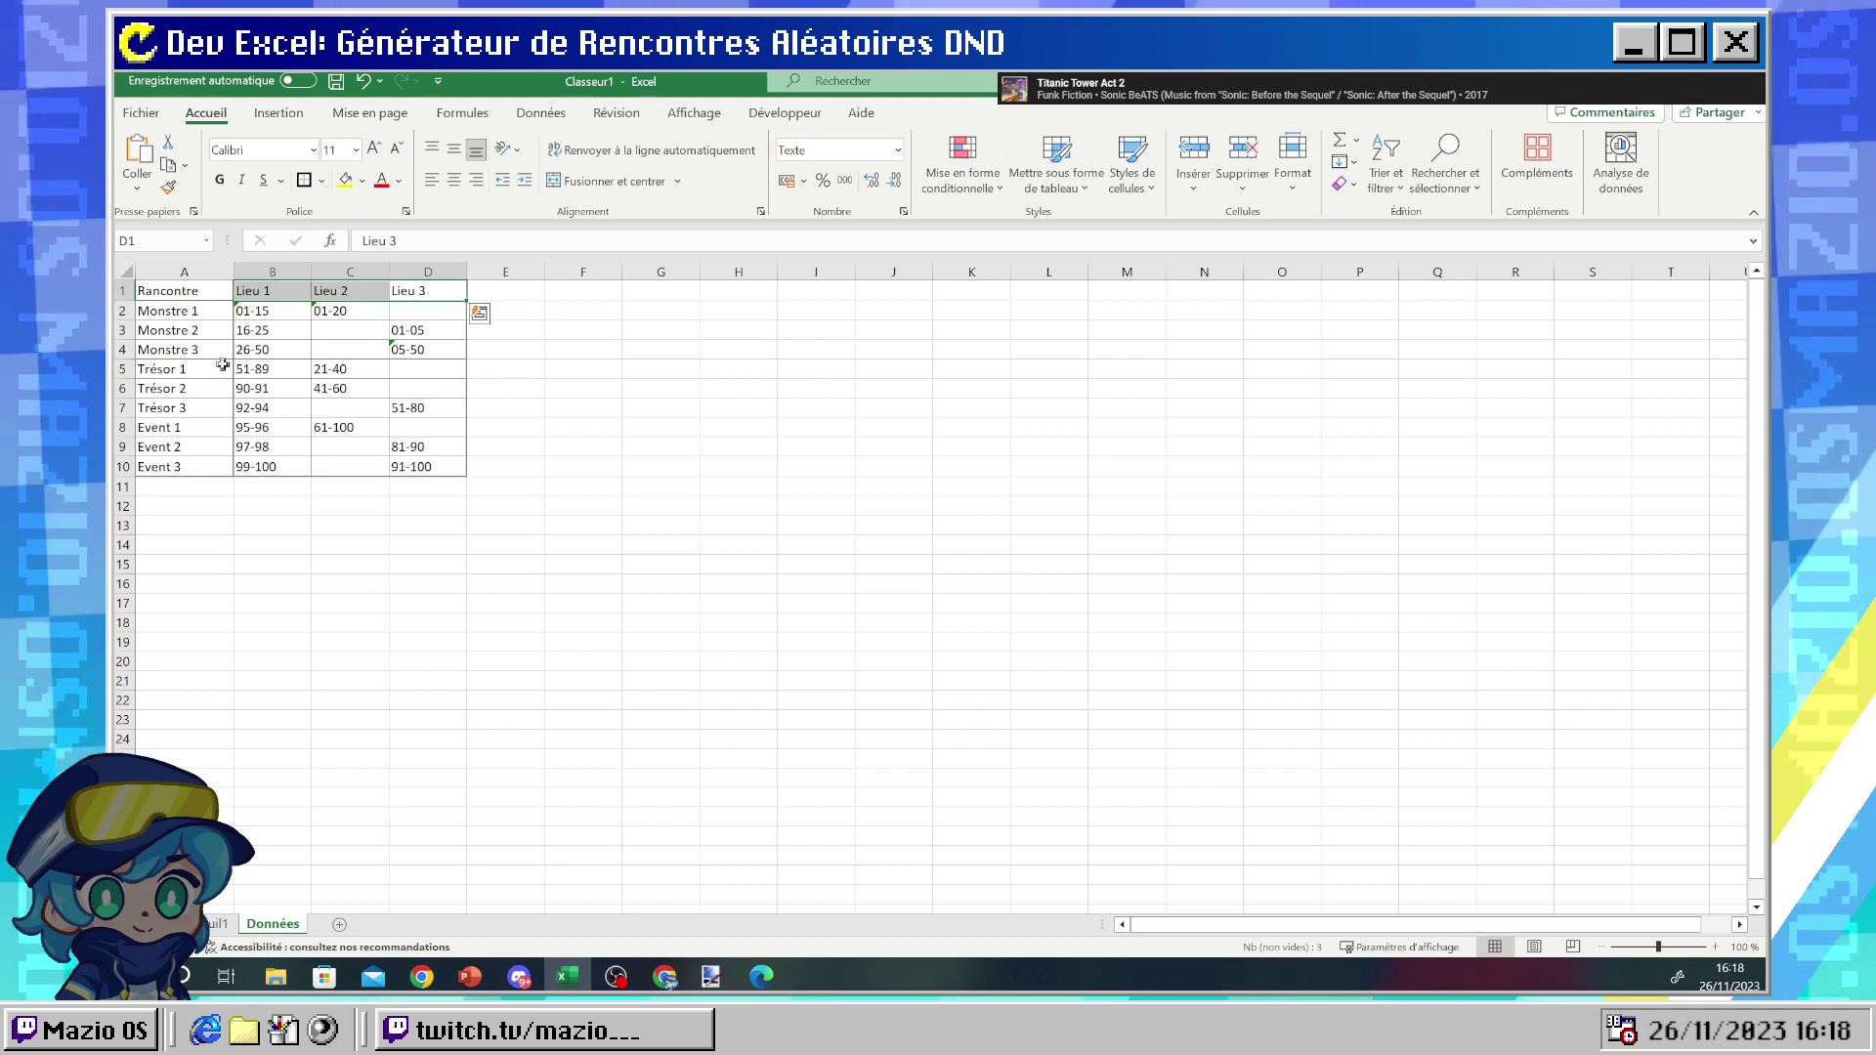
{"action": "left_click_drag", "start_coordinate": [197, 464], "coordinate": [185, 291]}
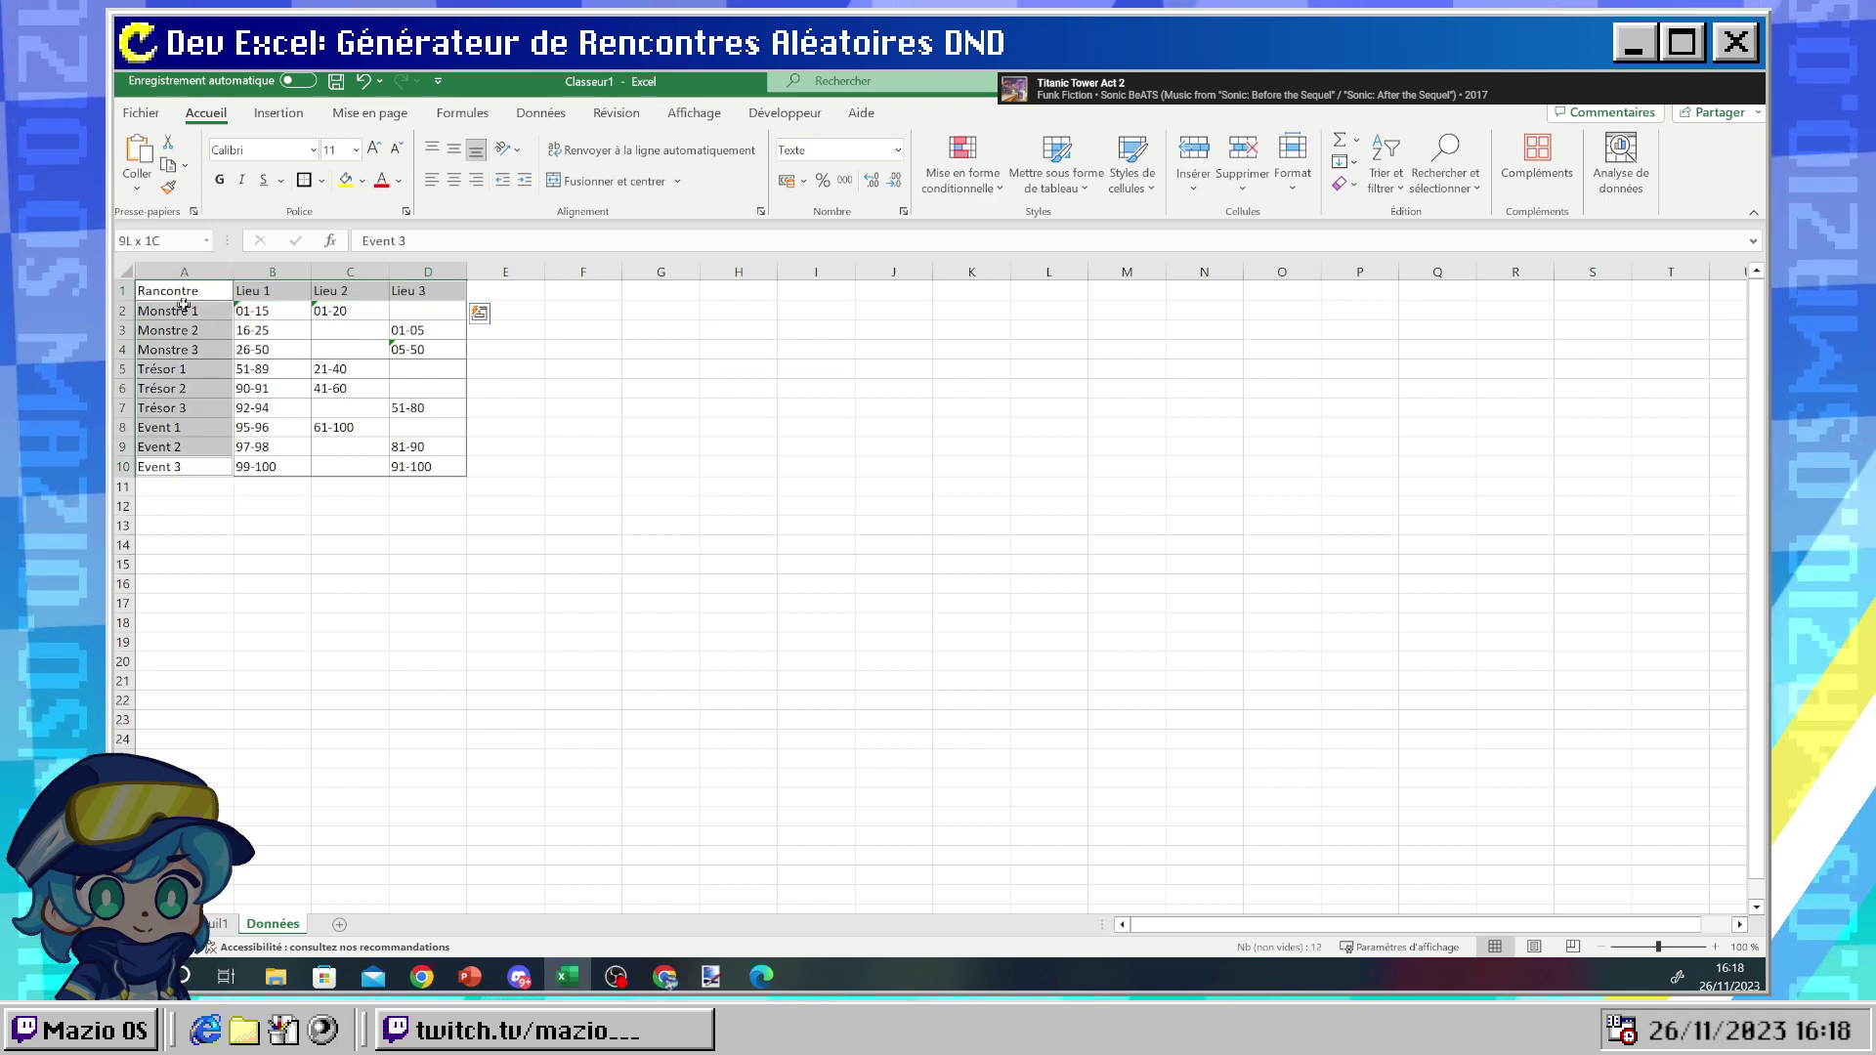
- Fill the selected headers and labels with a light blue
{"action": "left_click", "coordinate": [322, 181]}
{"action": "left_click", "coordinate": [361, 181]}
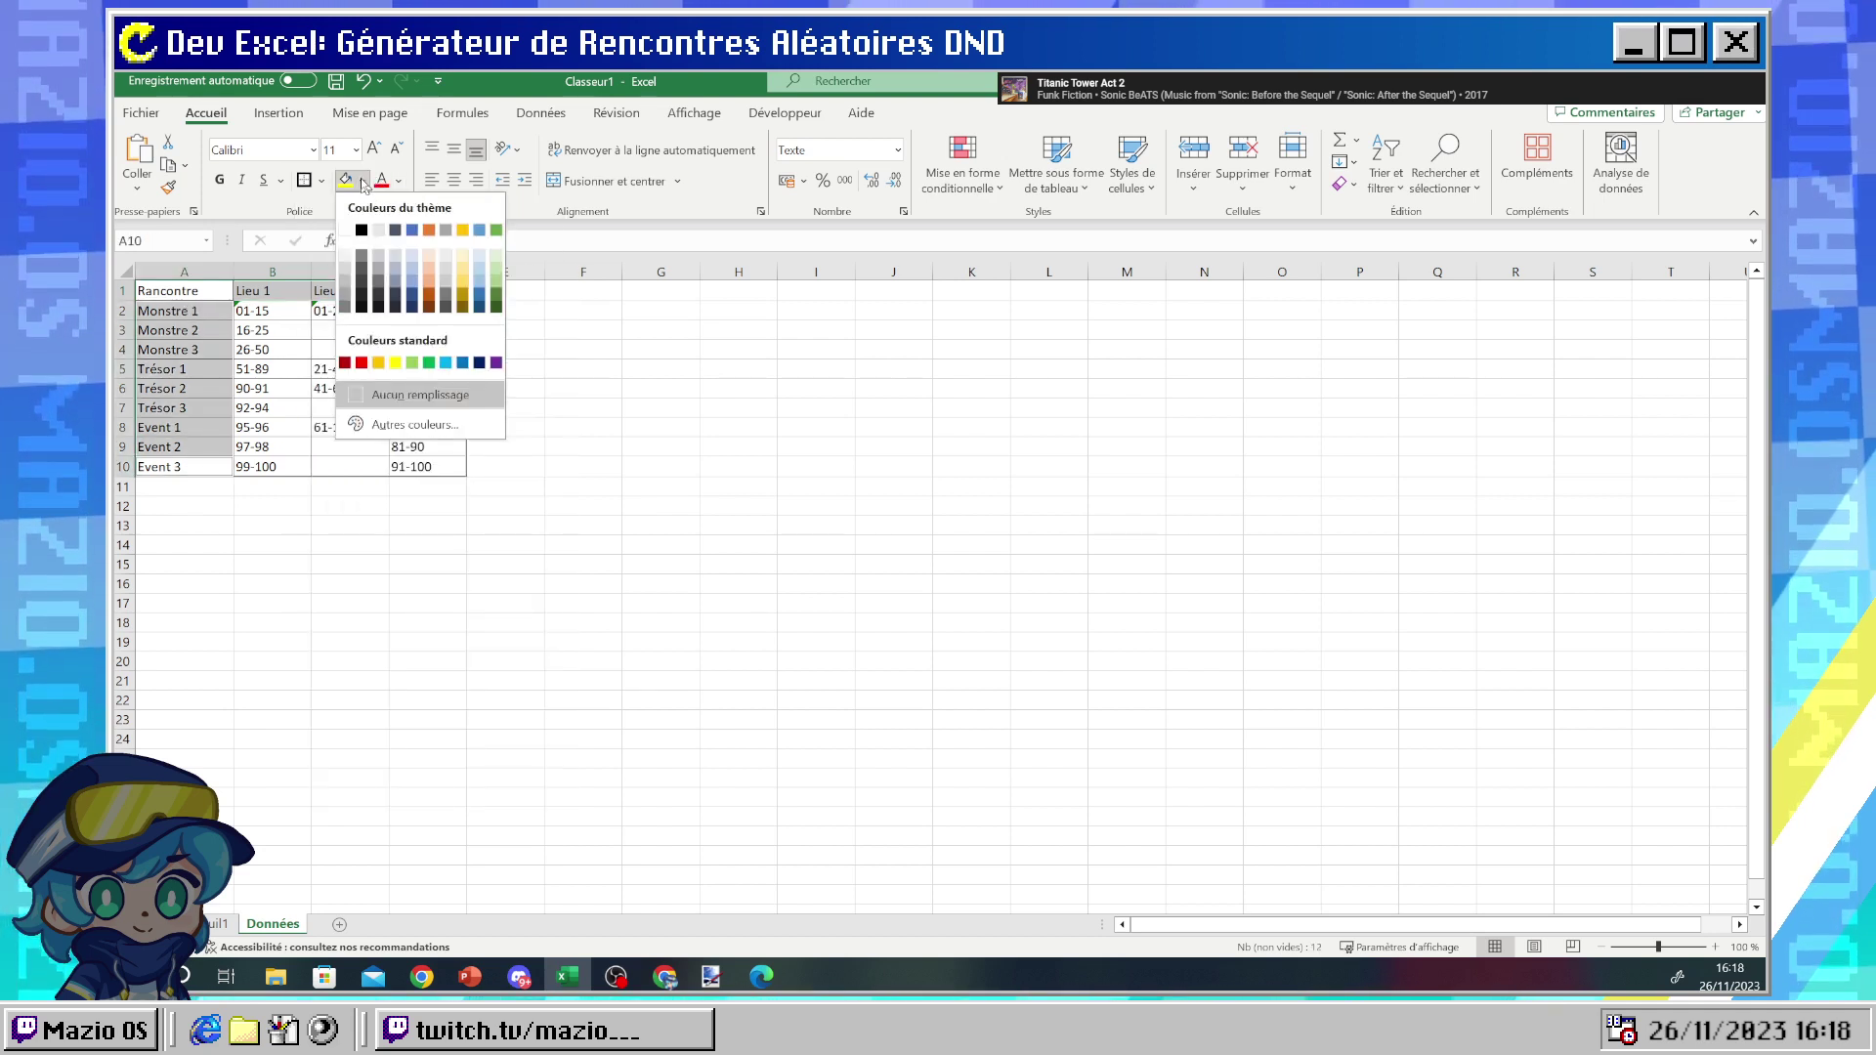
{"action": "left_click", "coordinate": [478, 263]}
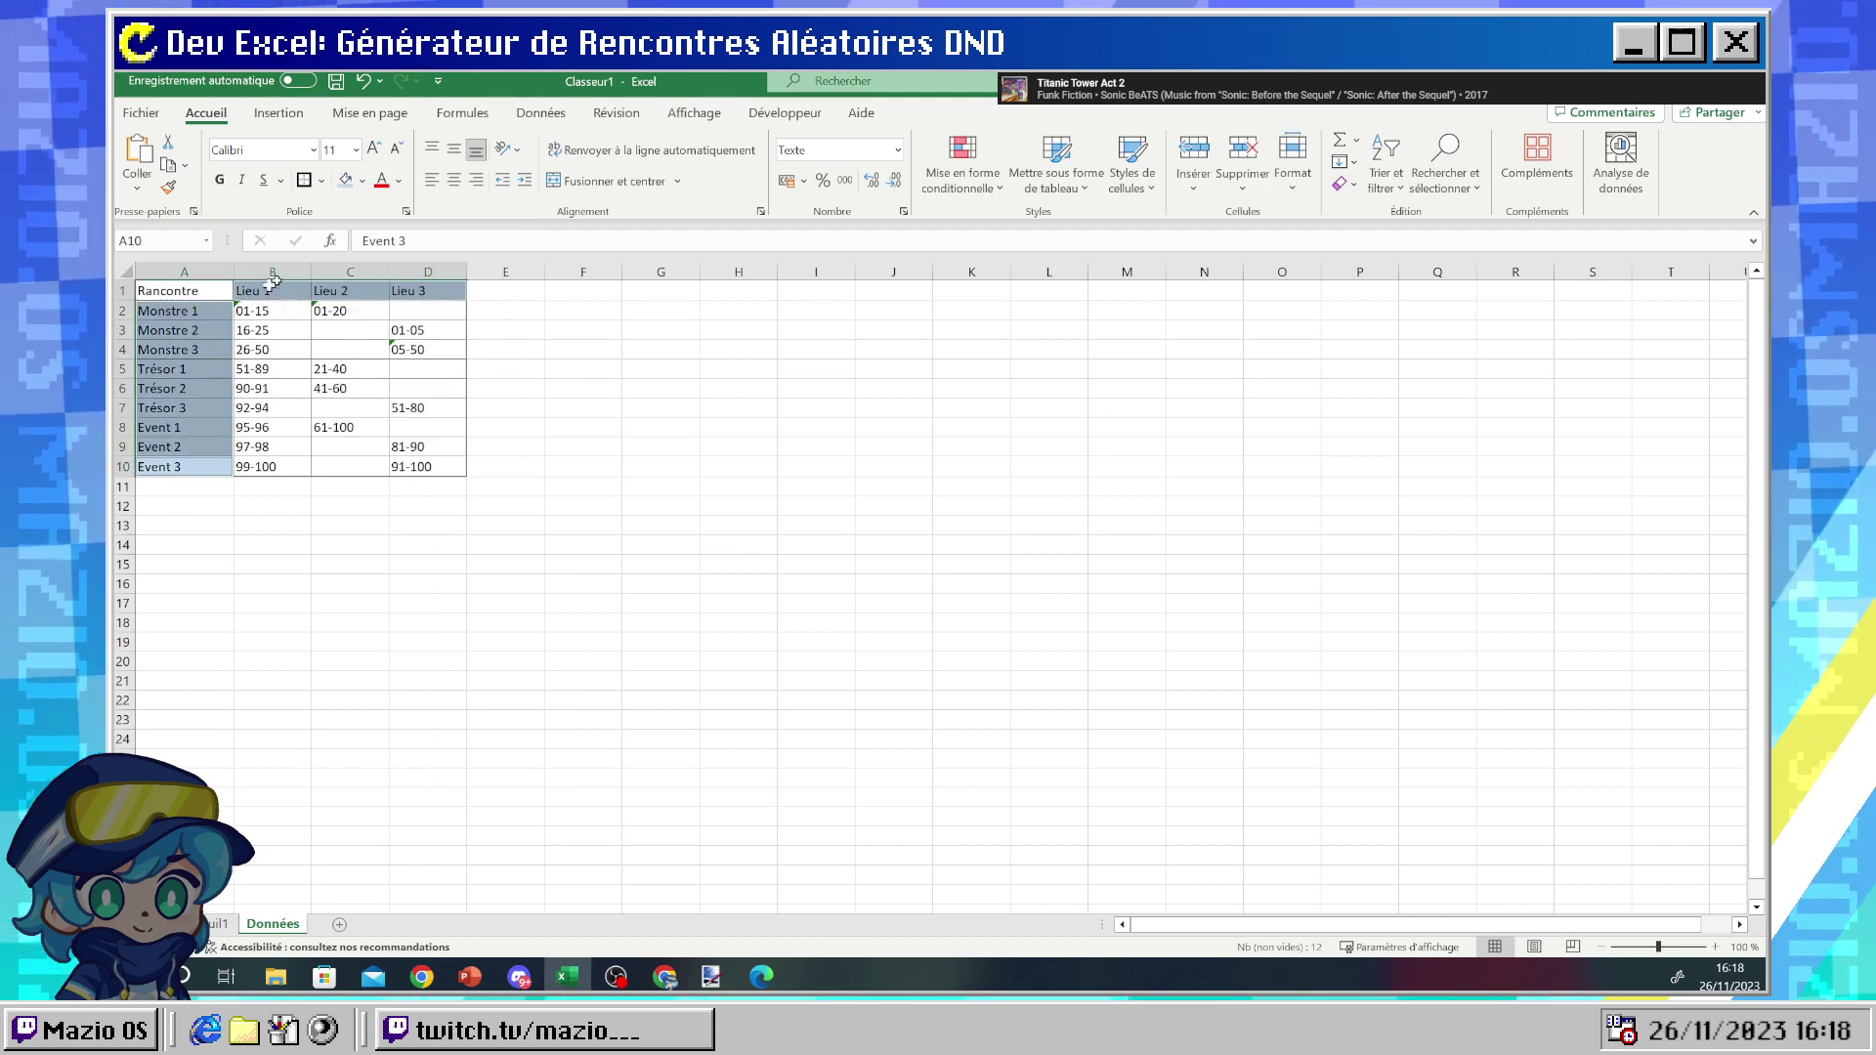
{"action": "left_click", "coordinate": [361, 181]}
{"action": "left_click", "coordinate": [436, 251]}
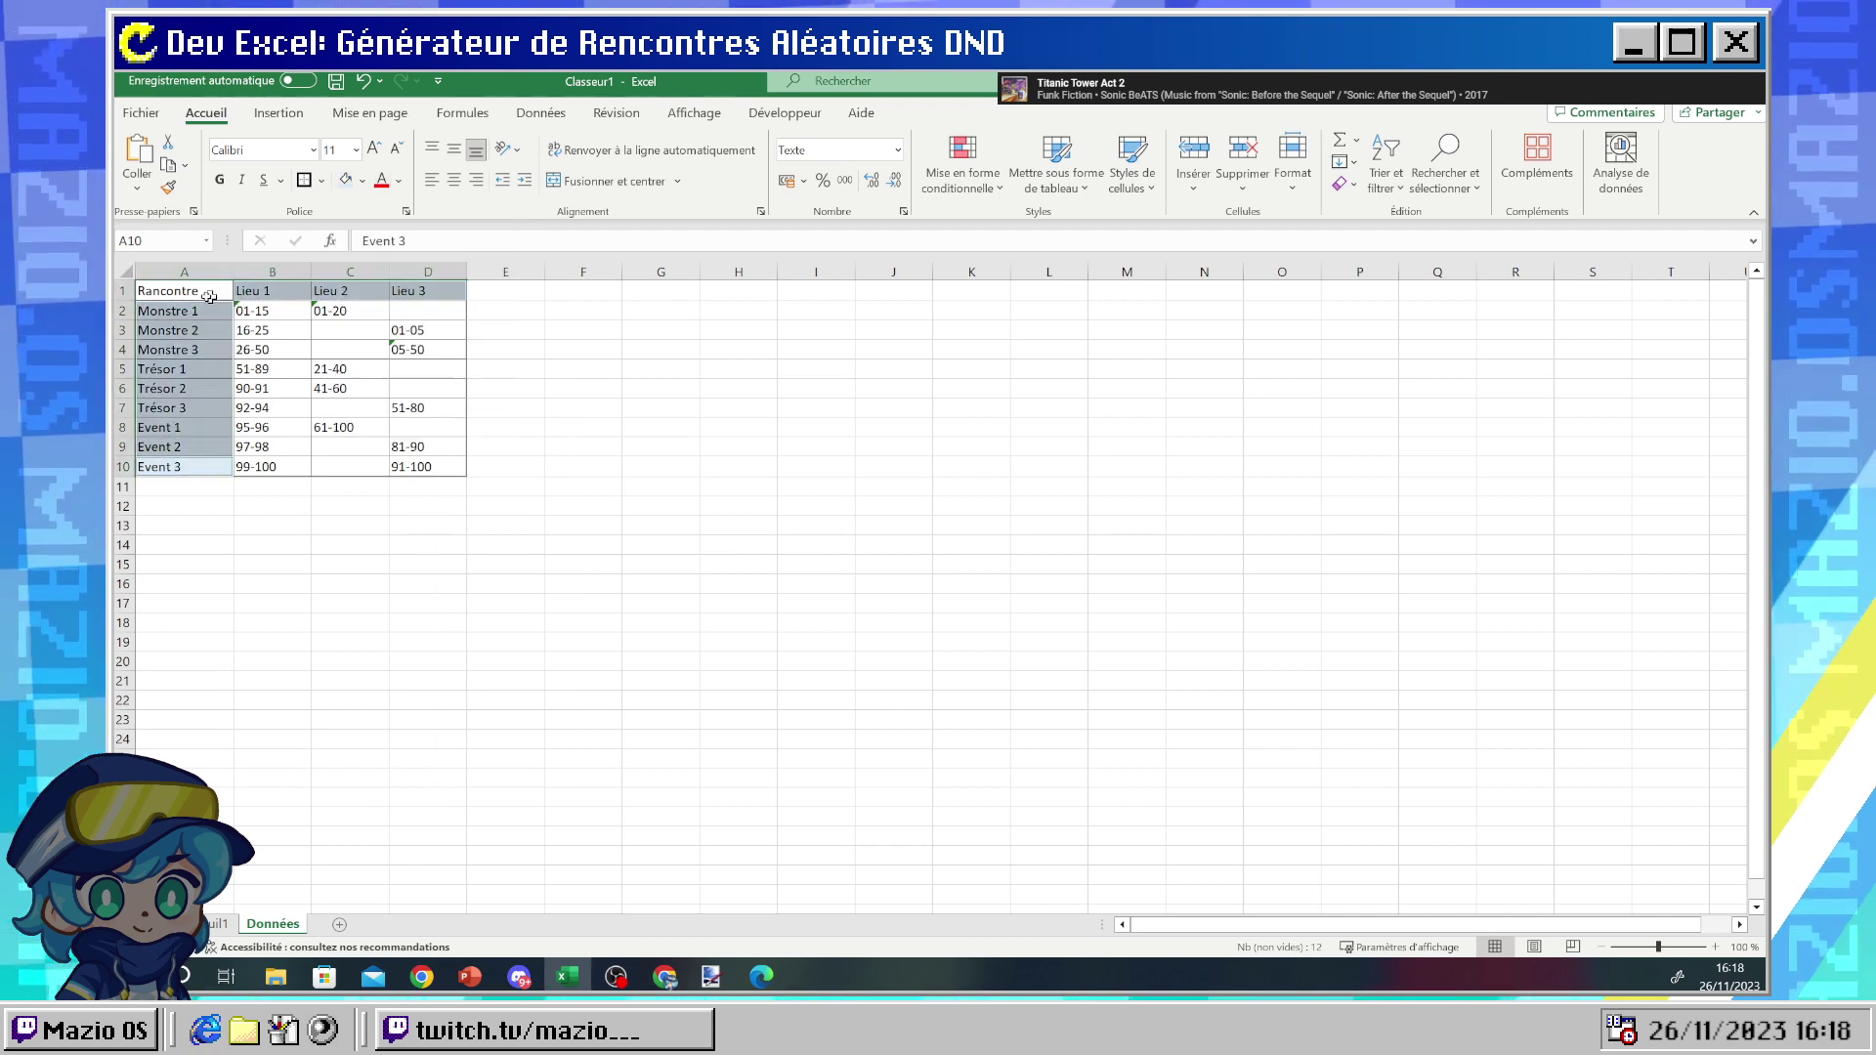
{"action": "left_click", "coordinate": [361, 181]}
- Autofit columns B–D and centre their values
{"action": "left_click", "coordinate": [661, 395]}
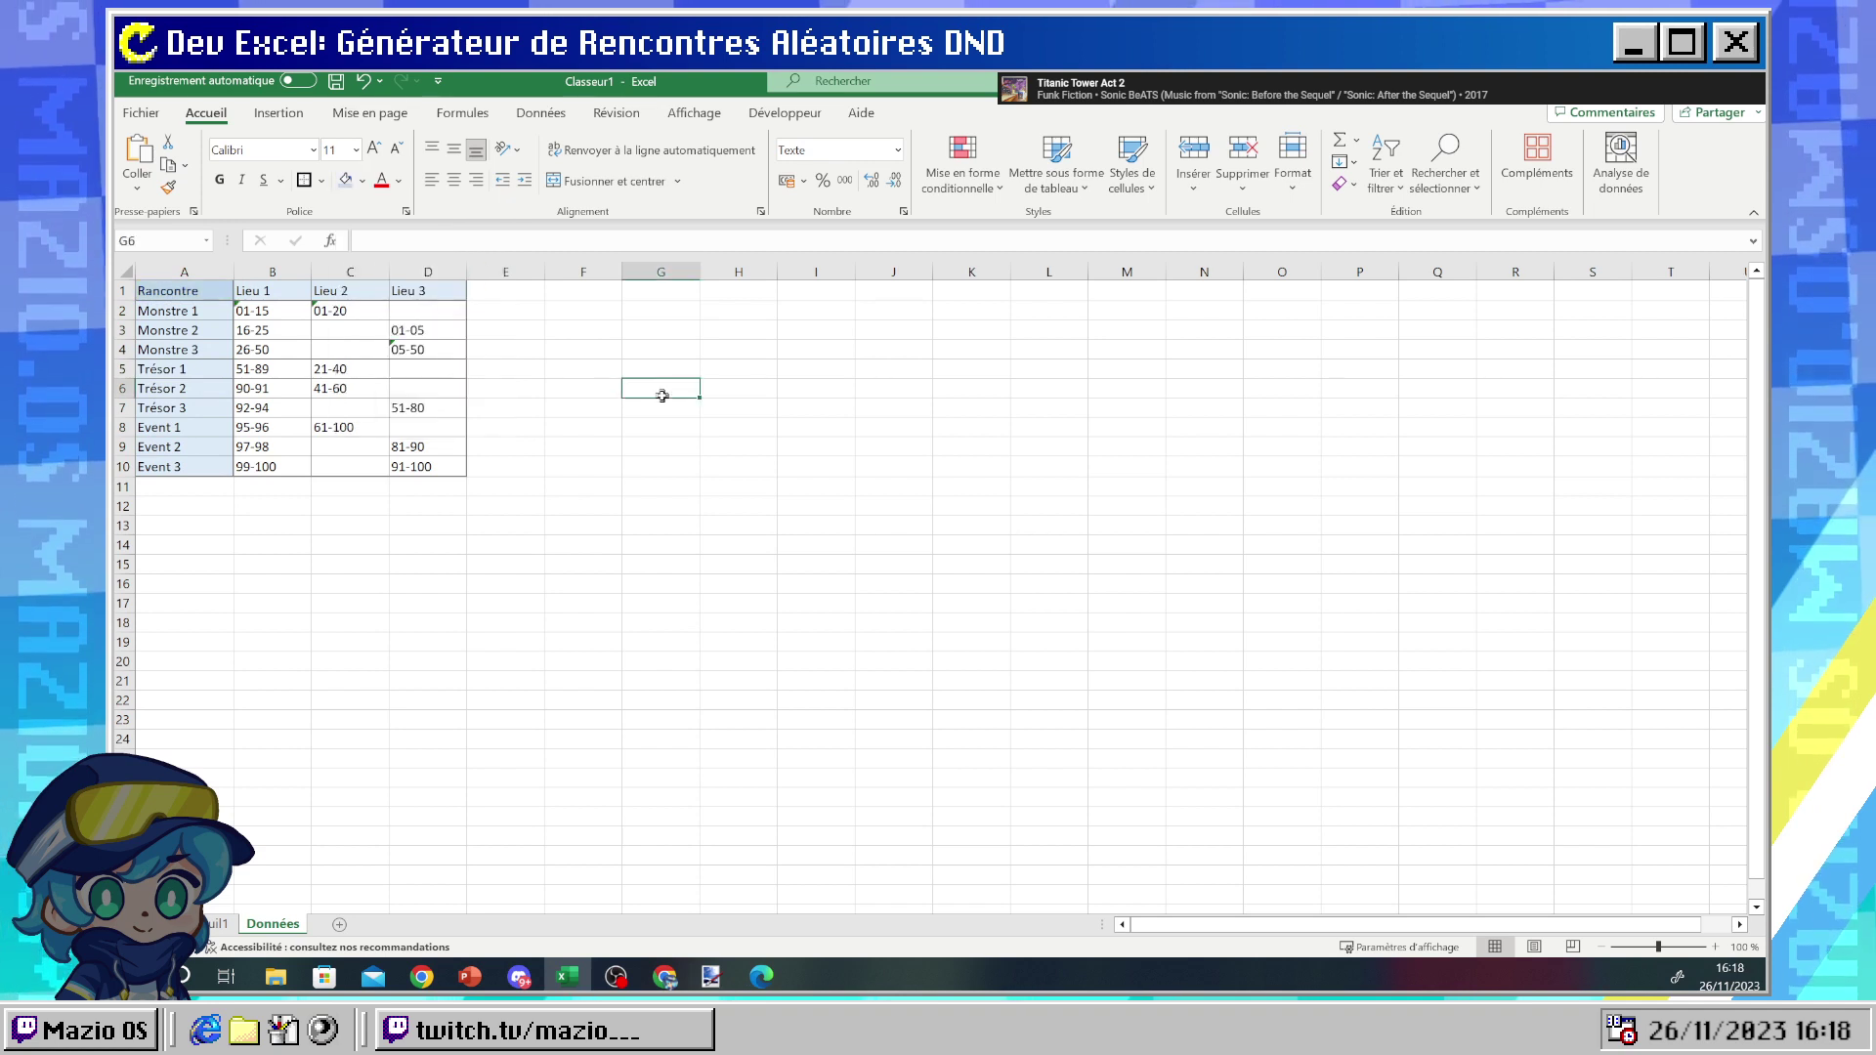
{"action": "left_click", "coordinate": [406, 571]}
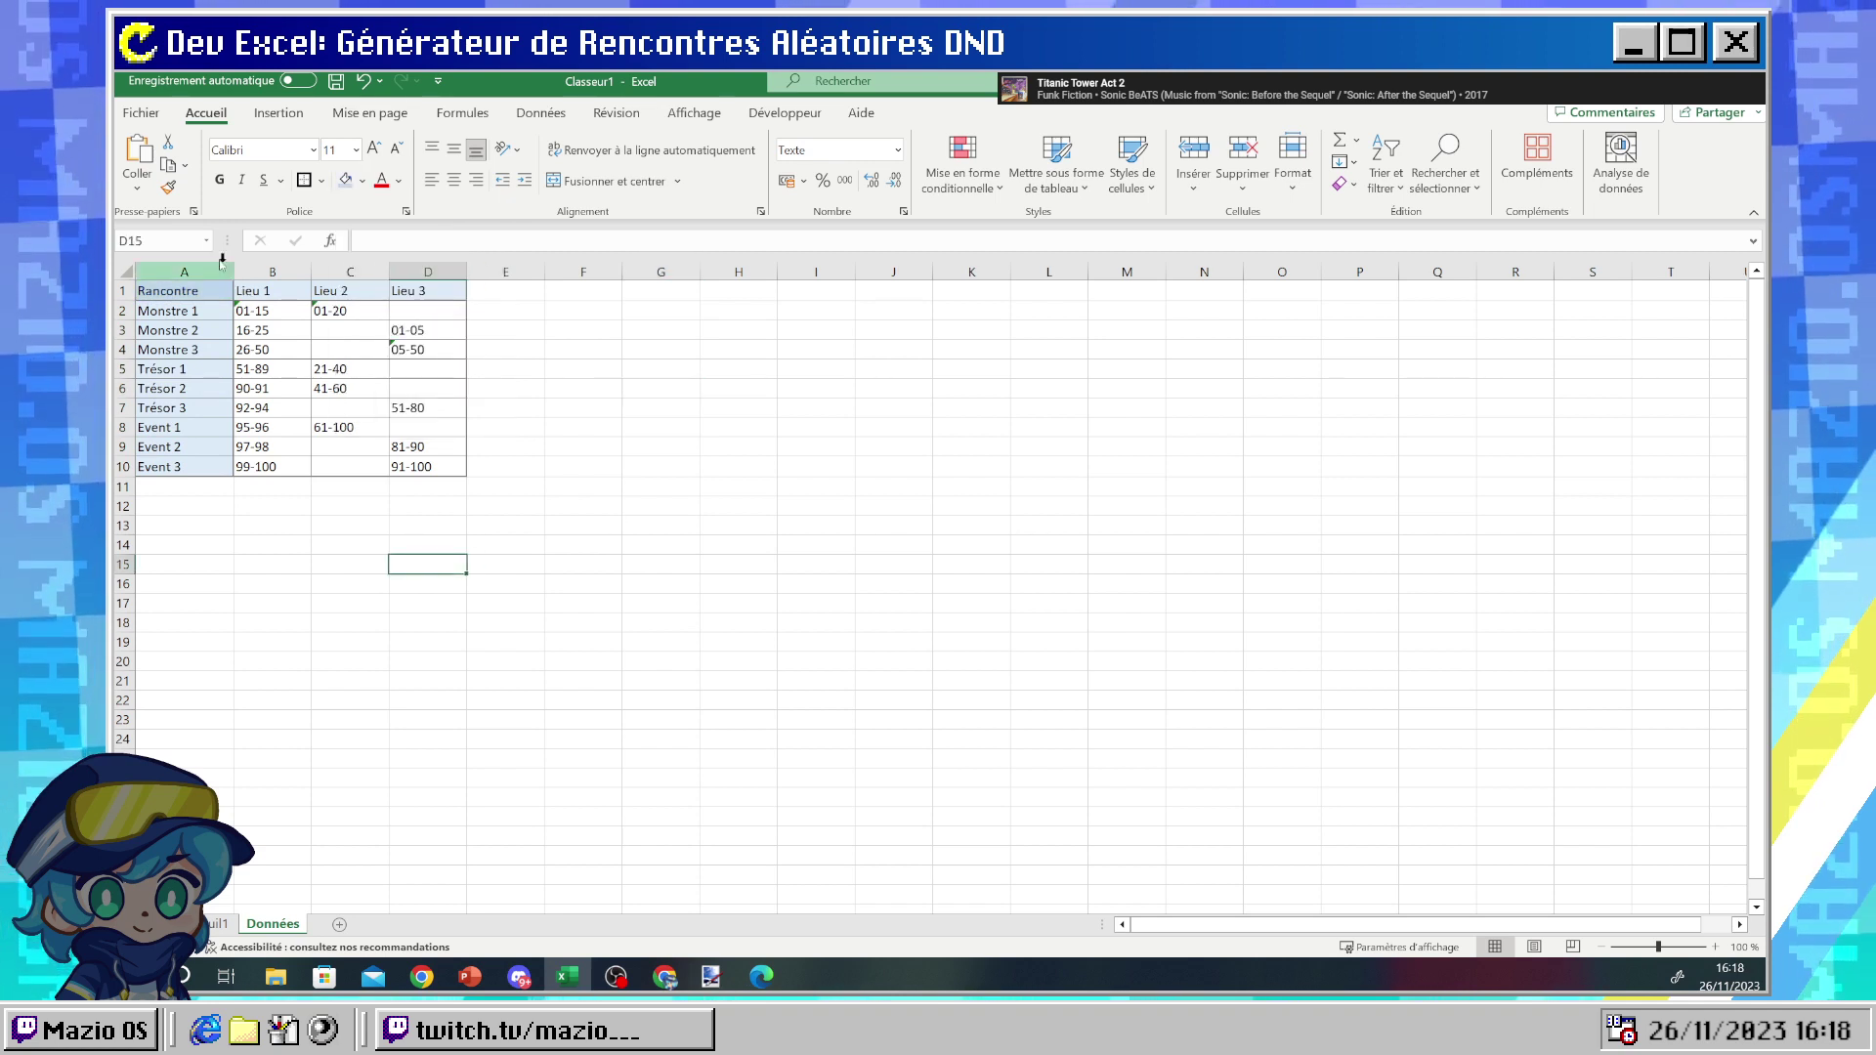
{"action": "mouse_move", "coordinate": [272, 271]}
{"action": "left_mouse_down"}
{"action": "mouse_move", "coordinate": [488, 272]}
{"action": "mouse_move", "coordinate": [397, 264]}
{"action": "left_mouse_up"}
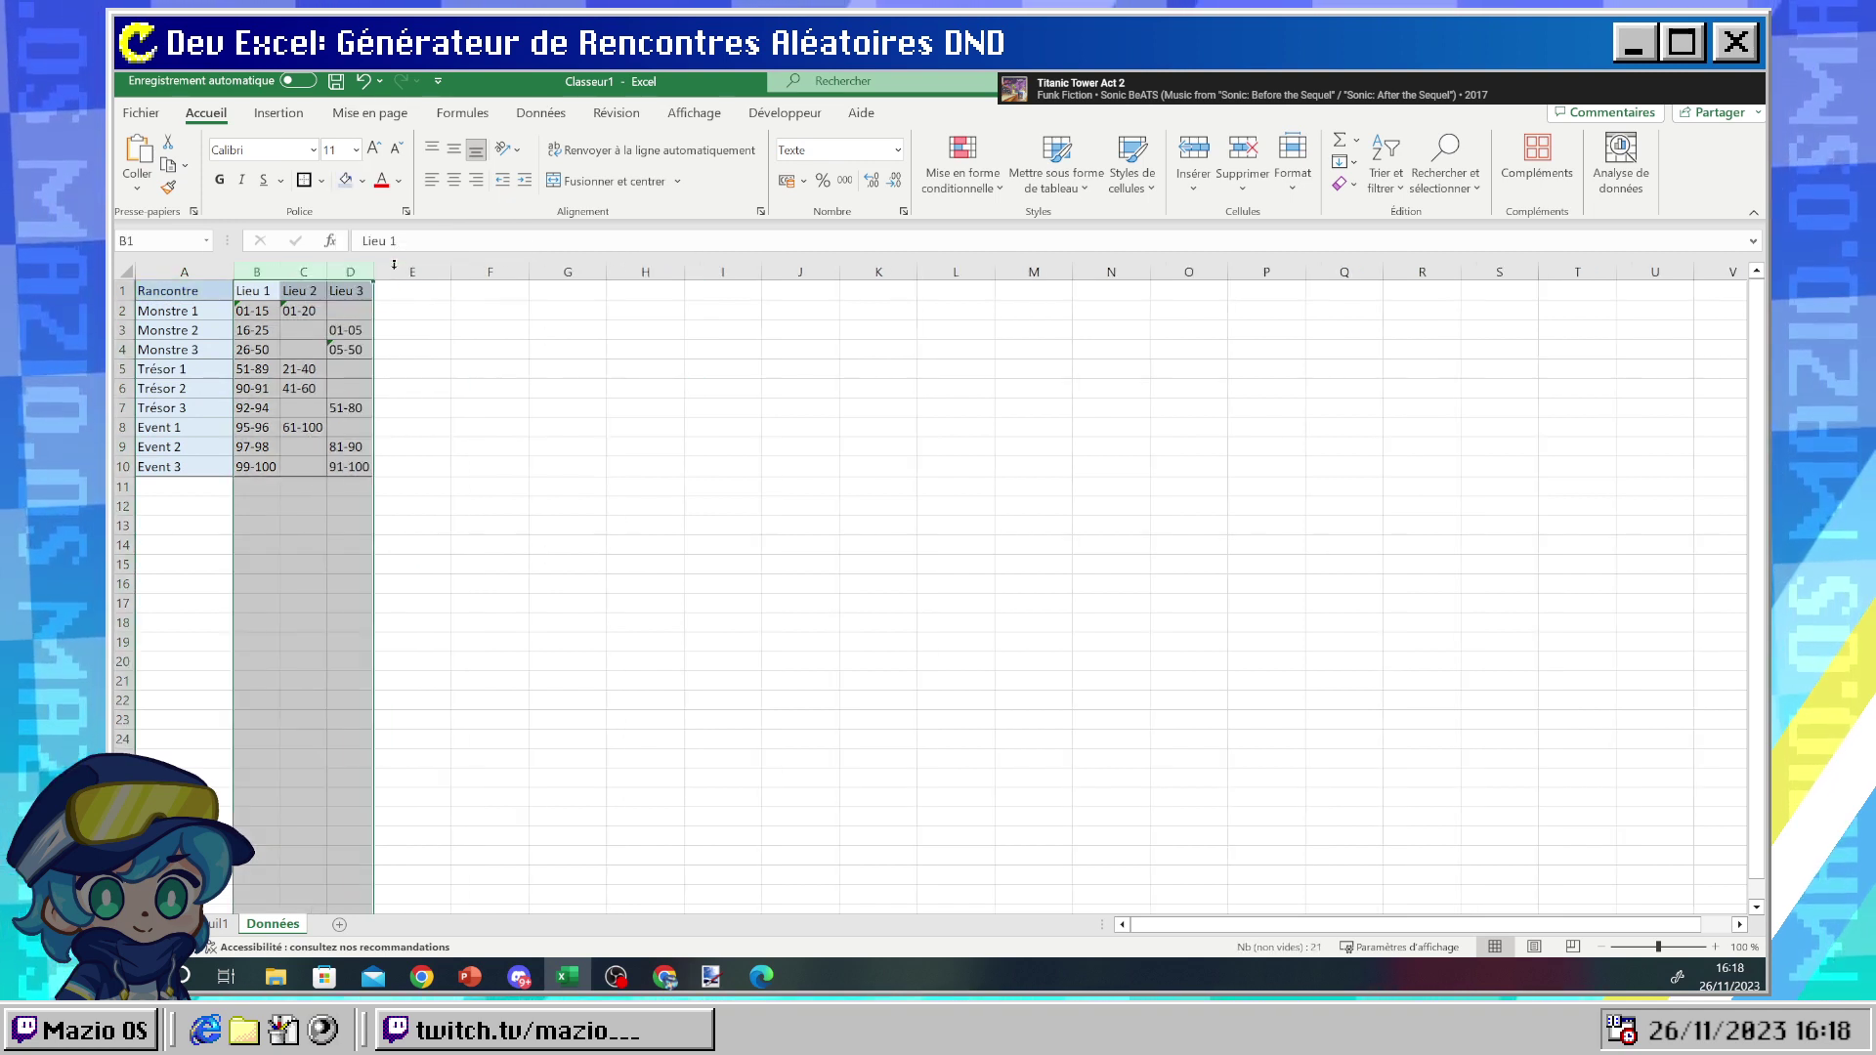
{"action": "double_click", "coordinate": [467, 272]}
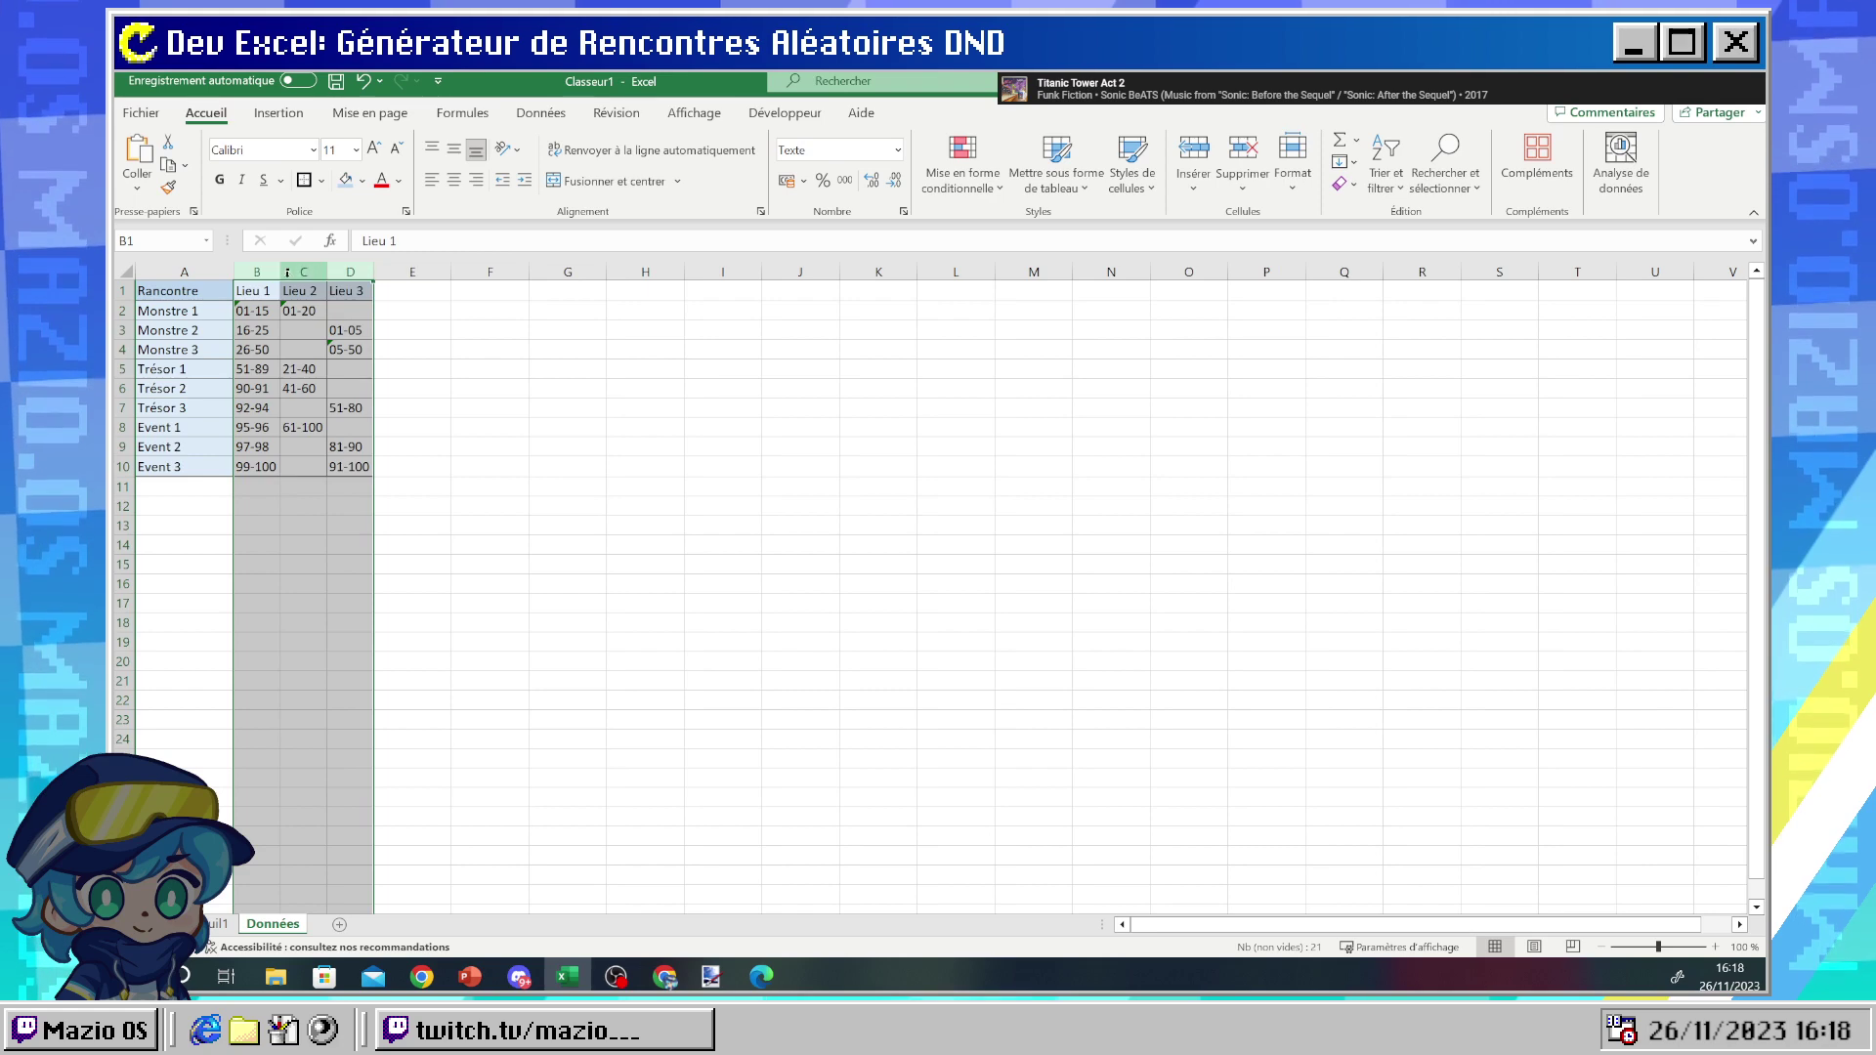
{"action": "left_click", "coordinate": [454, 179]}
- Vertically centre all cells and indent the column A labels
{"action": "key", "text": "ctrl+a"}
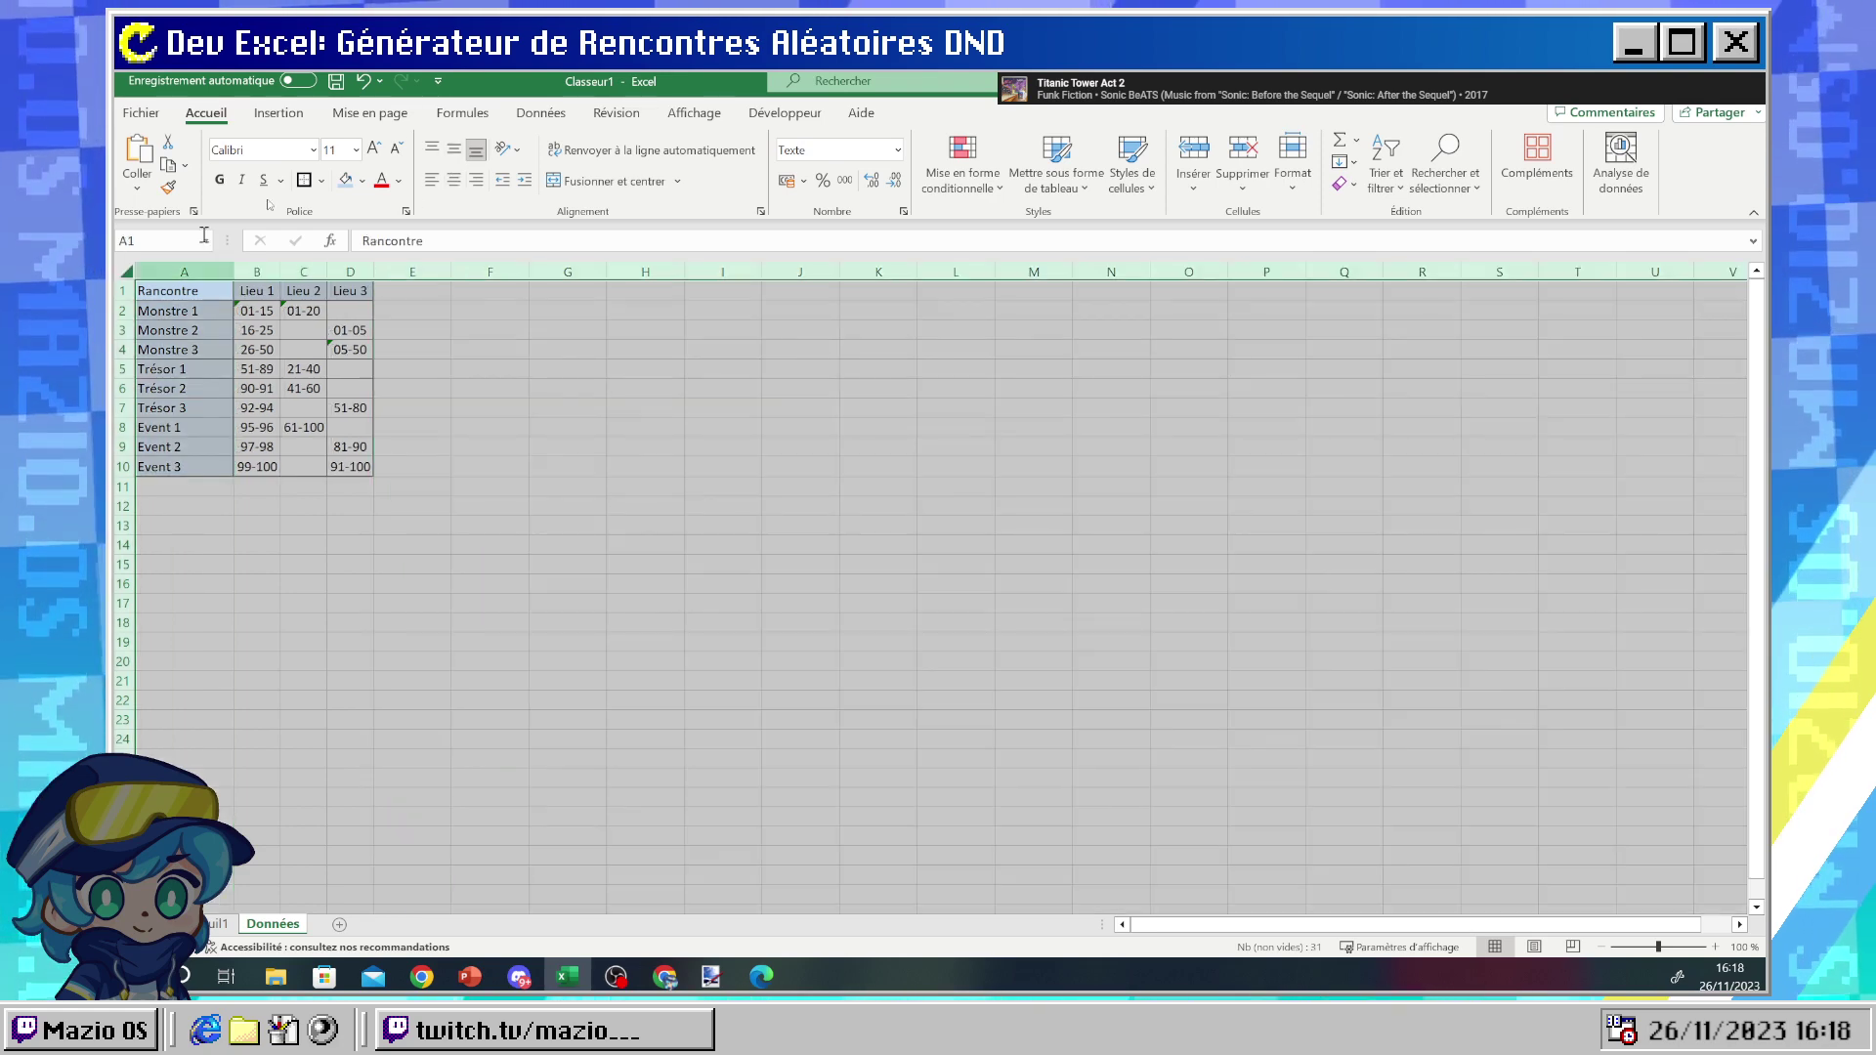
{"action": "left_click", "coordinate": [453, 149]}
{"action": "left_click", "coordinate": [489, 407]}
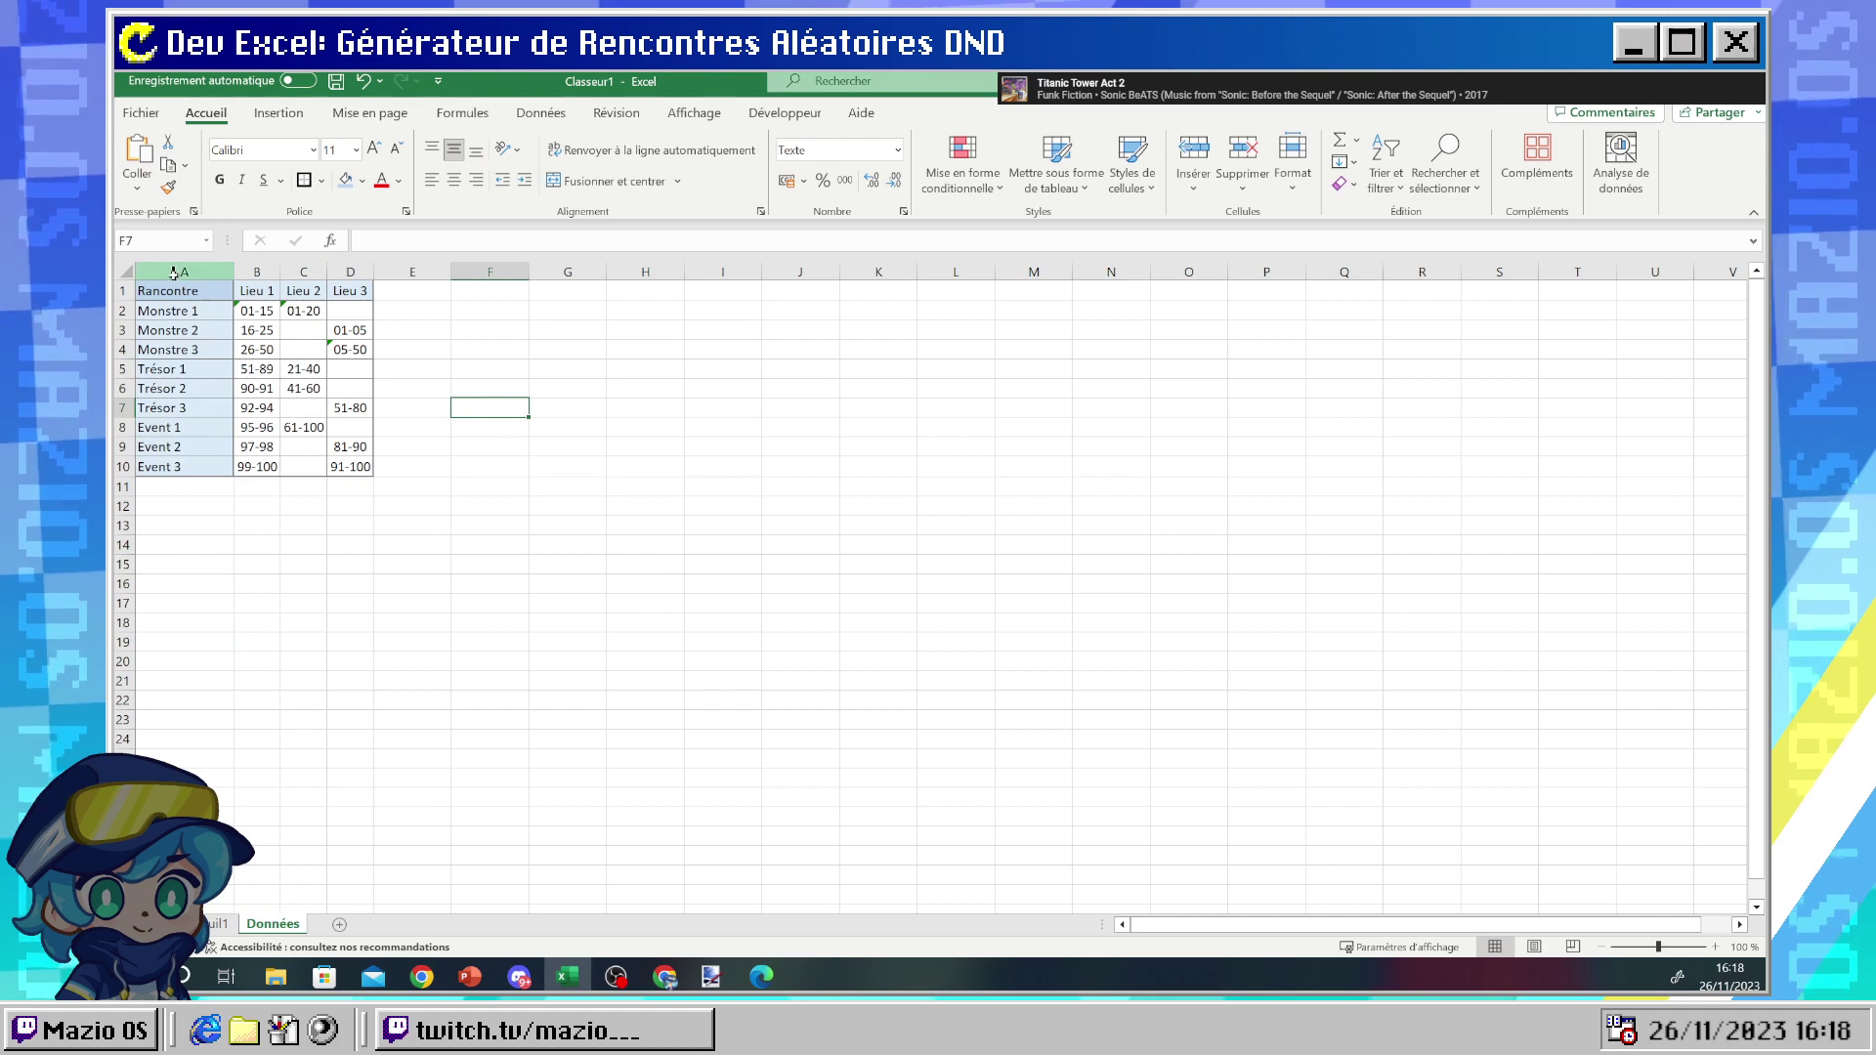
{"action": "left_click", "coordinate": [195, 272]}
{"action": "left_click", "coordinate": [524, 180]}
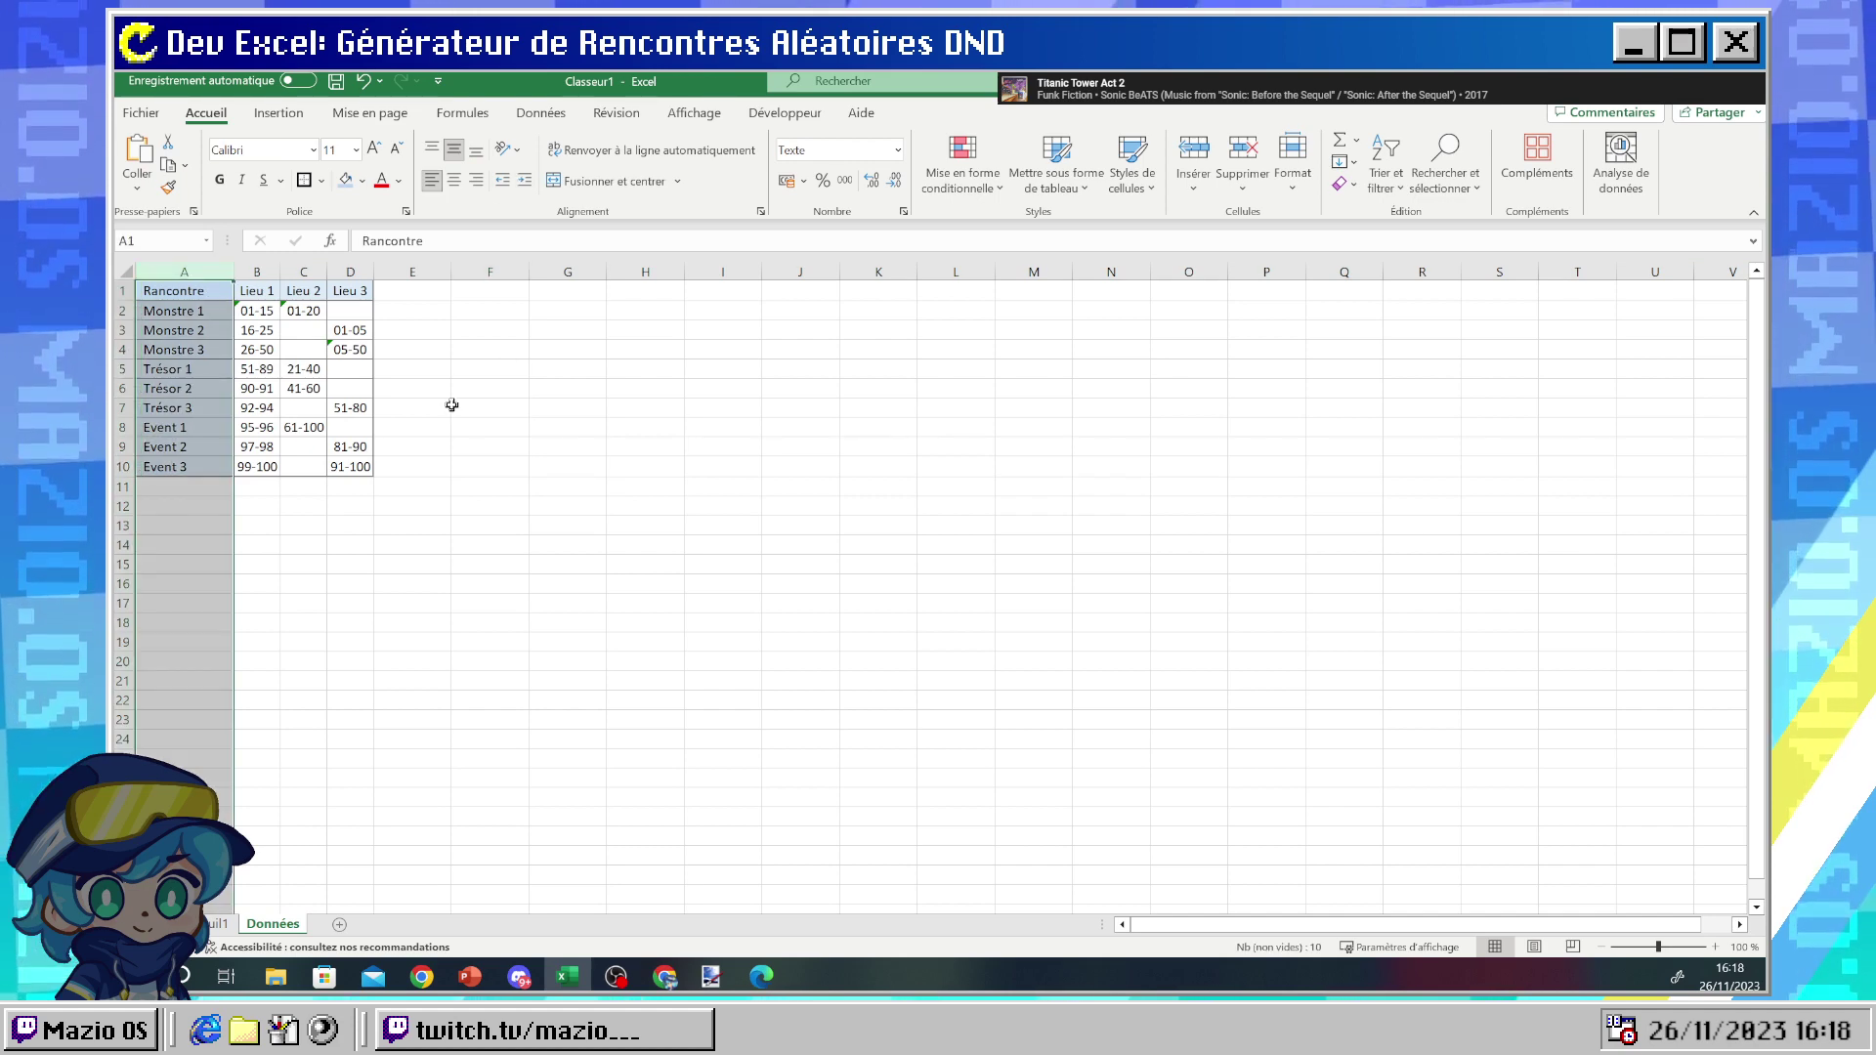
- Correct A1 to 'Rencontre' and bold the header row A1:D1
{"action": "key", "text": "ctrl+a"}
{"action": "double_click", "coordinate": [156, 290]}
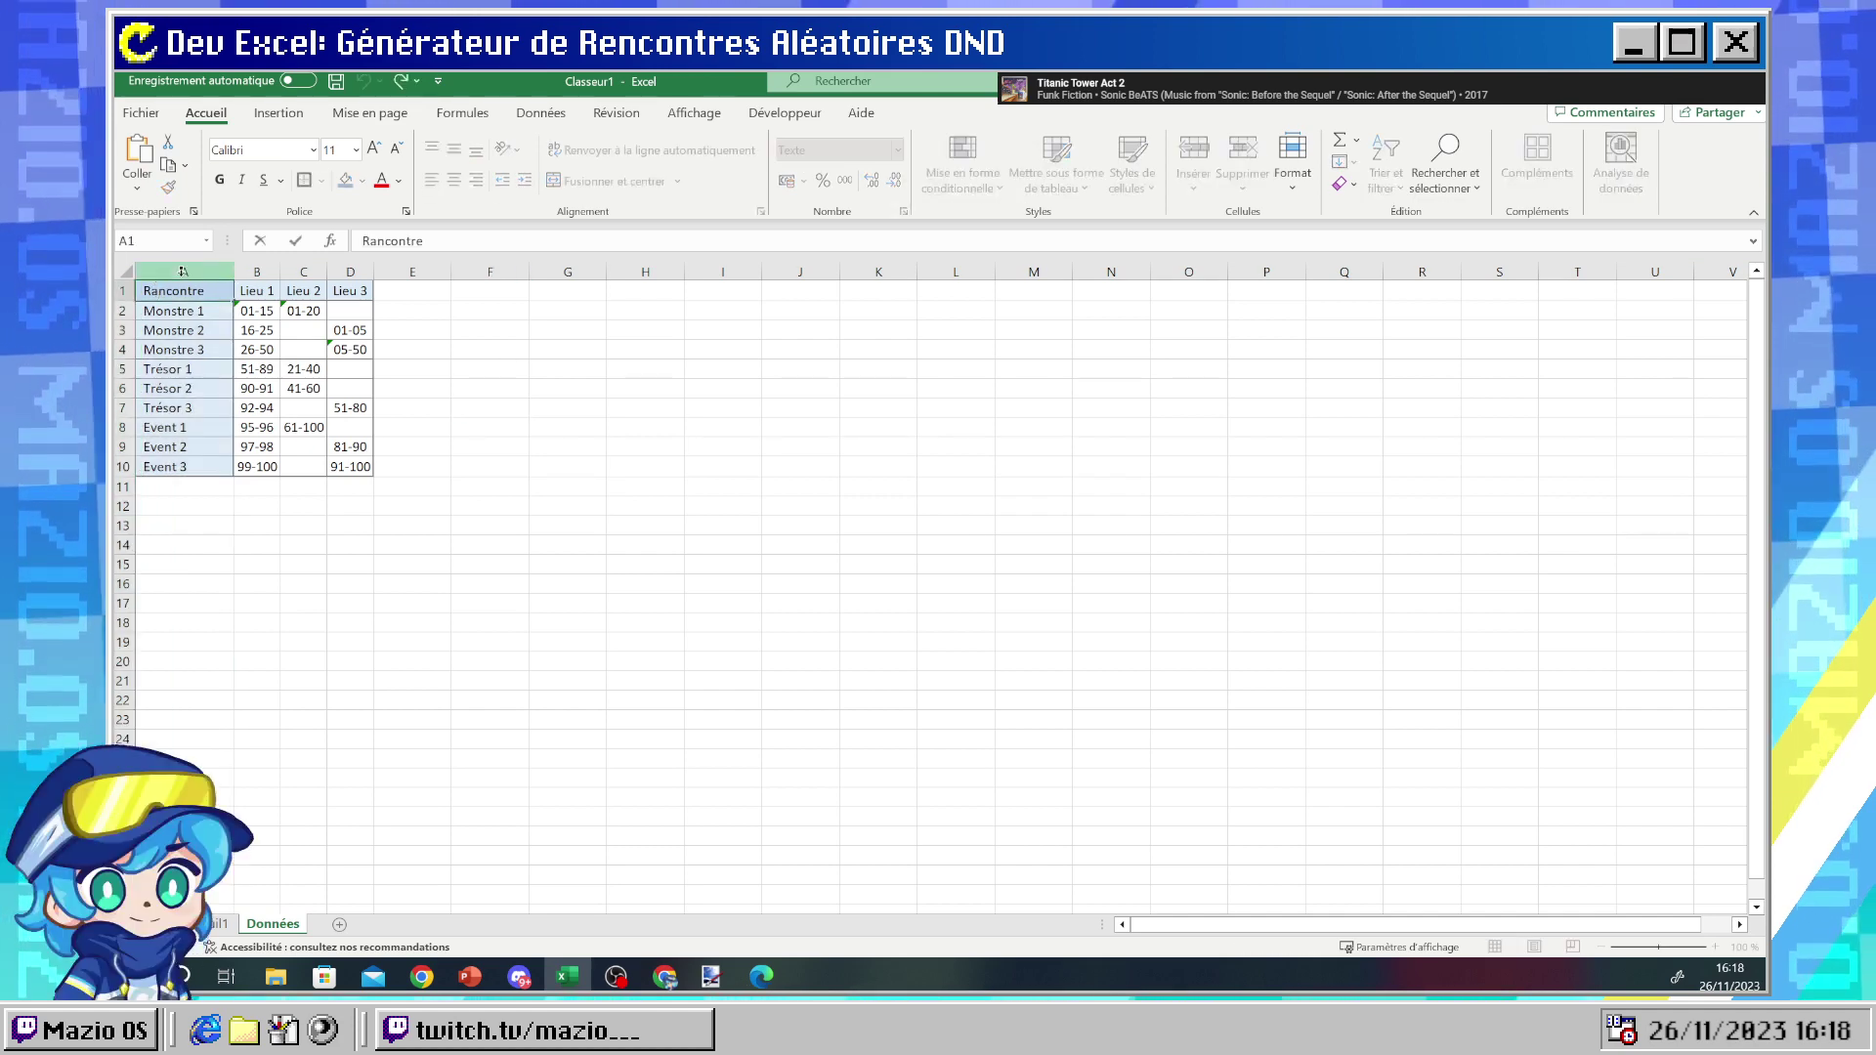
{"action": "key", "text": "BackSpace"}
{"action": "left_click", "coordinate": [308, 344]}
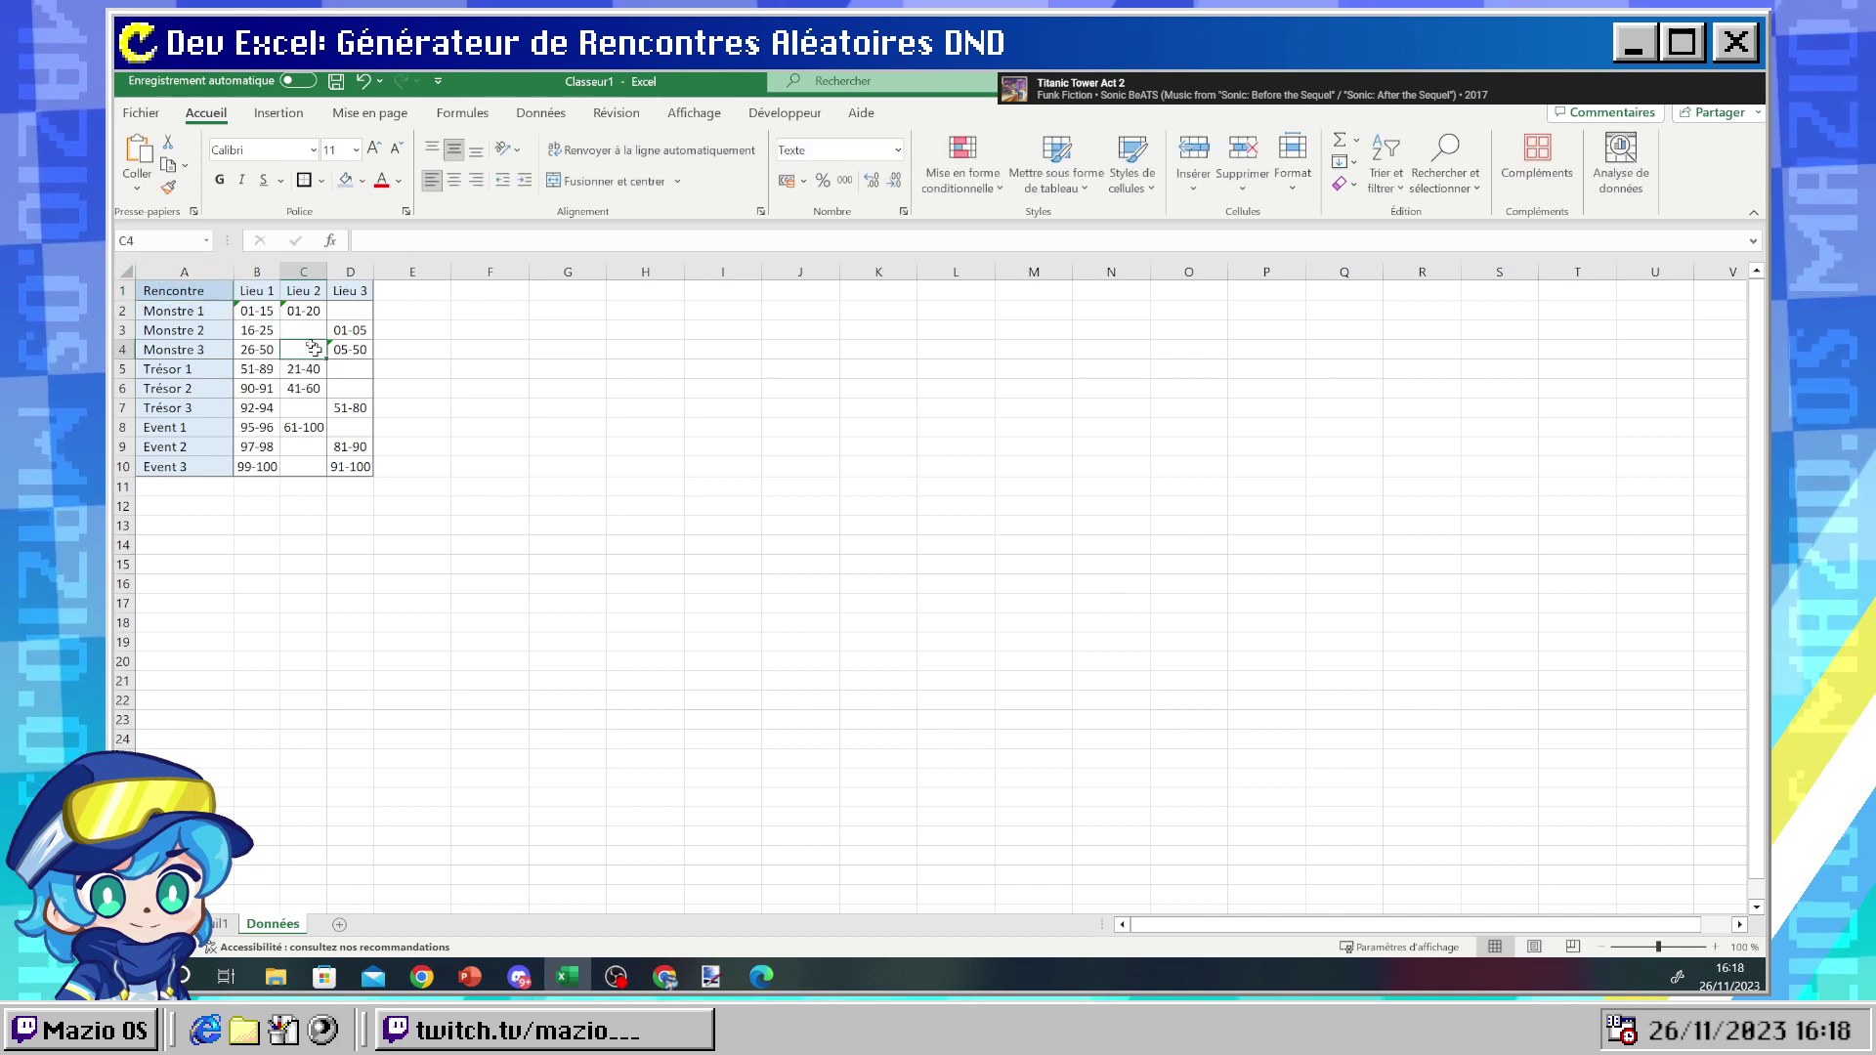
{"action": "left_click_drag", "start_coordinate": [176, 290], "coordinate": [351, 291]}
{"action": "left_click", "coordinate": [219, 179]}
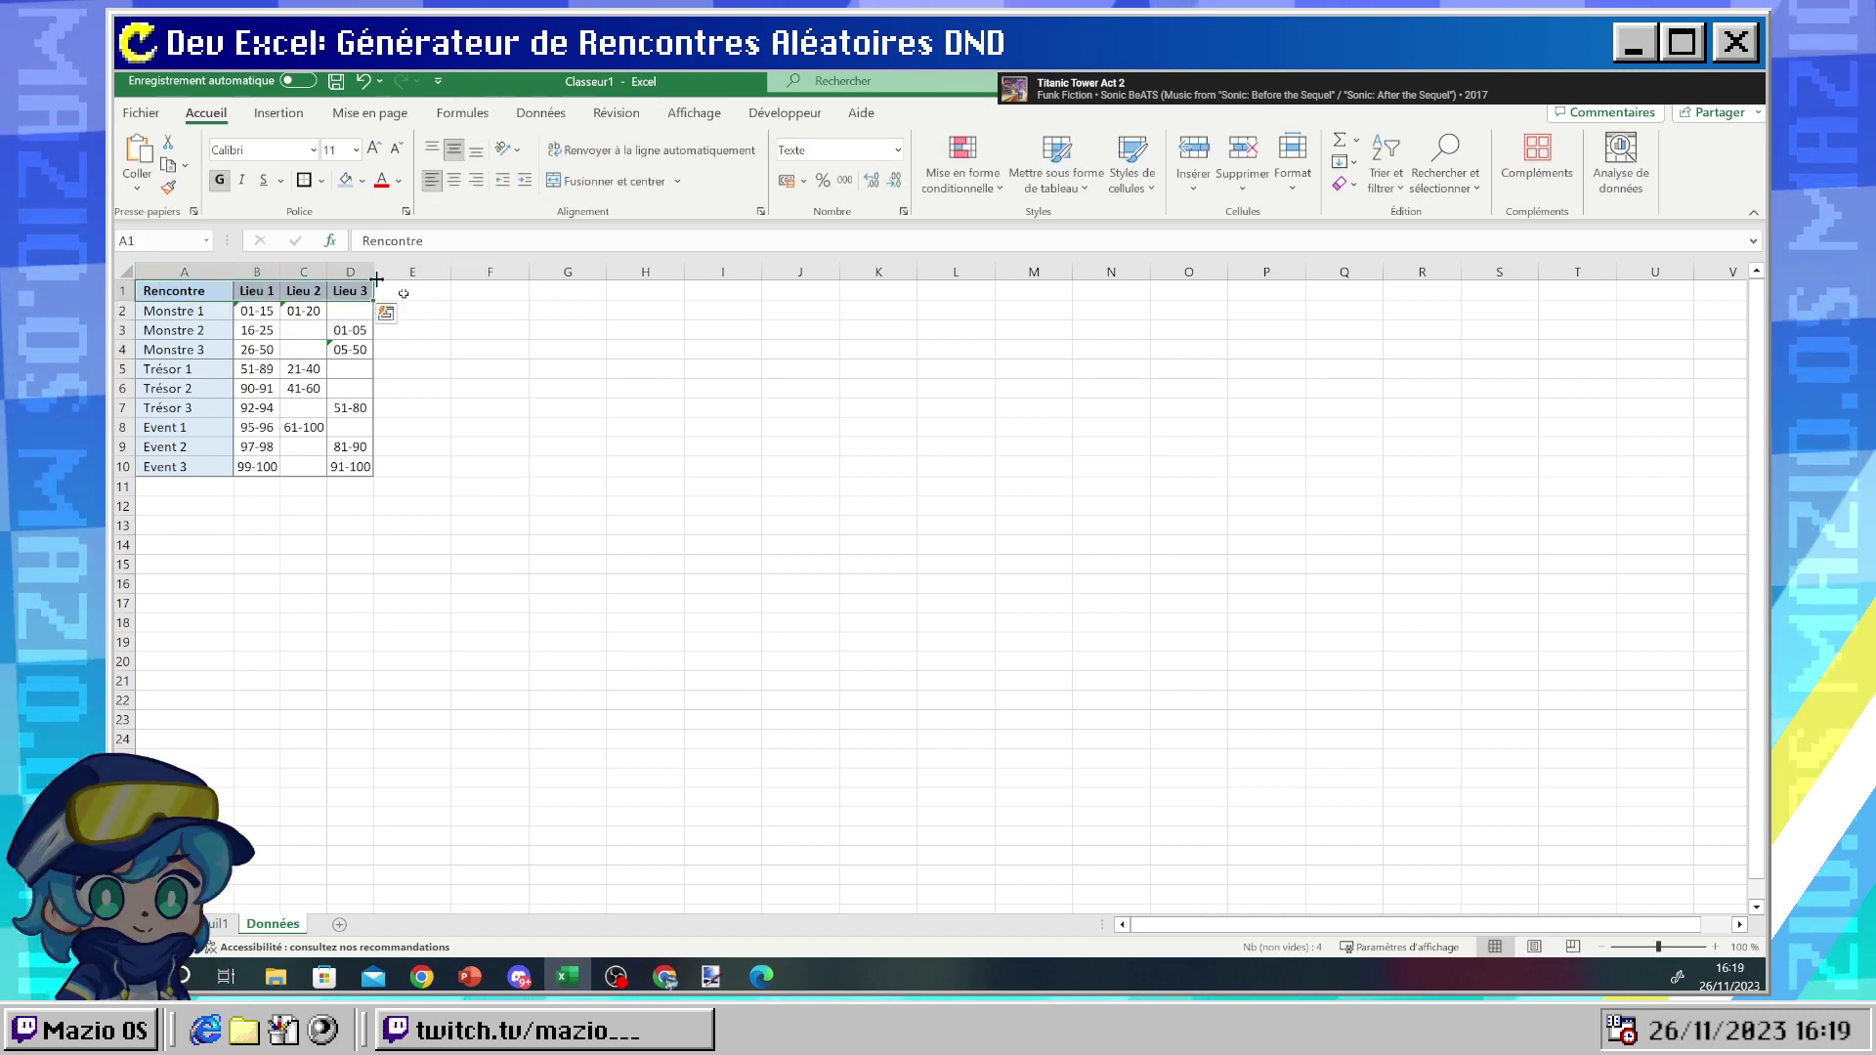
{"action": "left_click", "coordinate": [567, 388]}
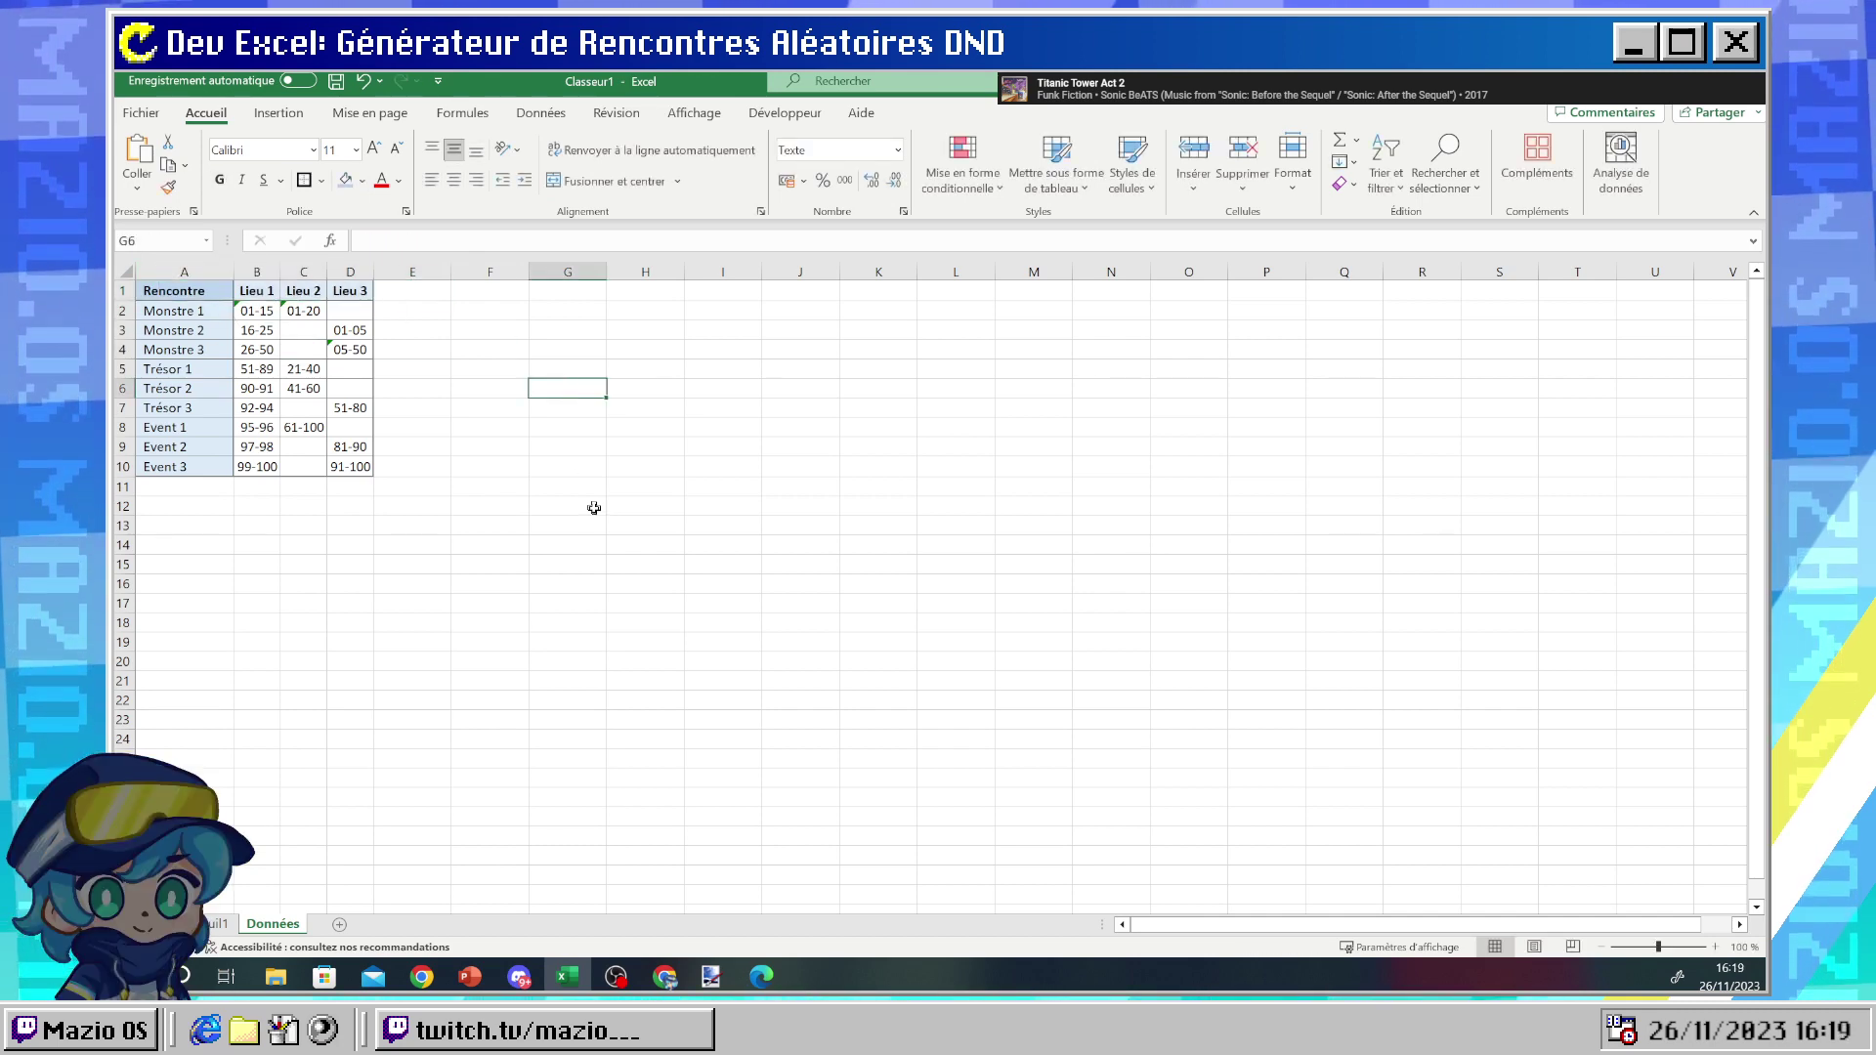
- On Feuil1, make row 2 about 60.75 points tall and start typing in B3
{"action": "left_click", "coordinate": [216, 923]}
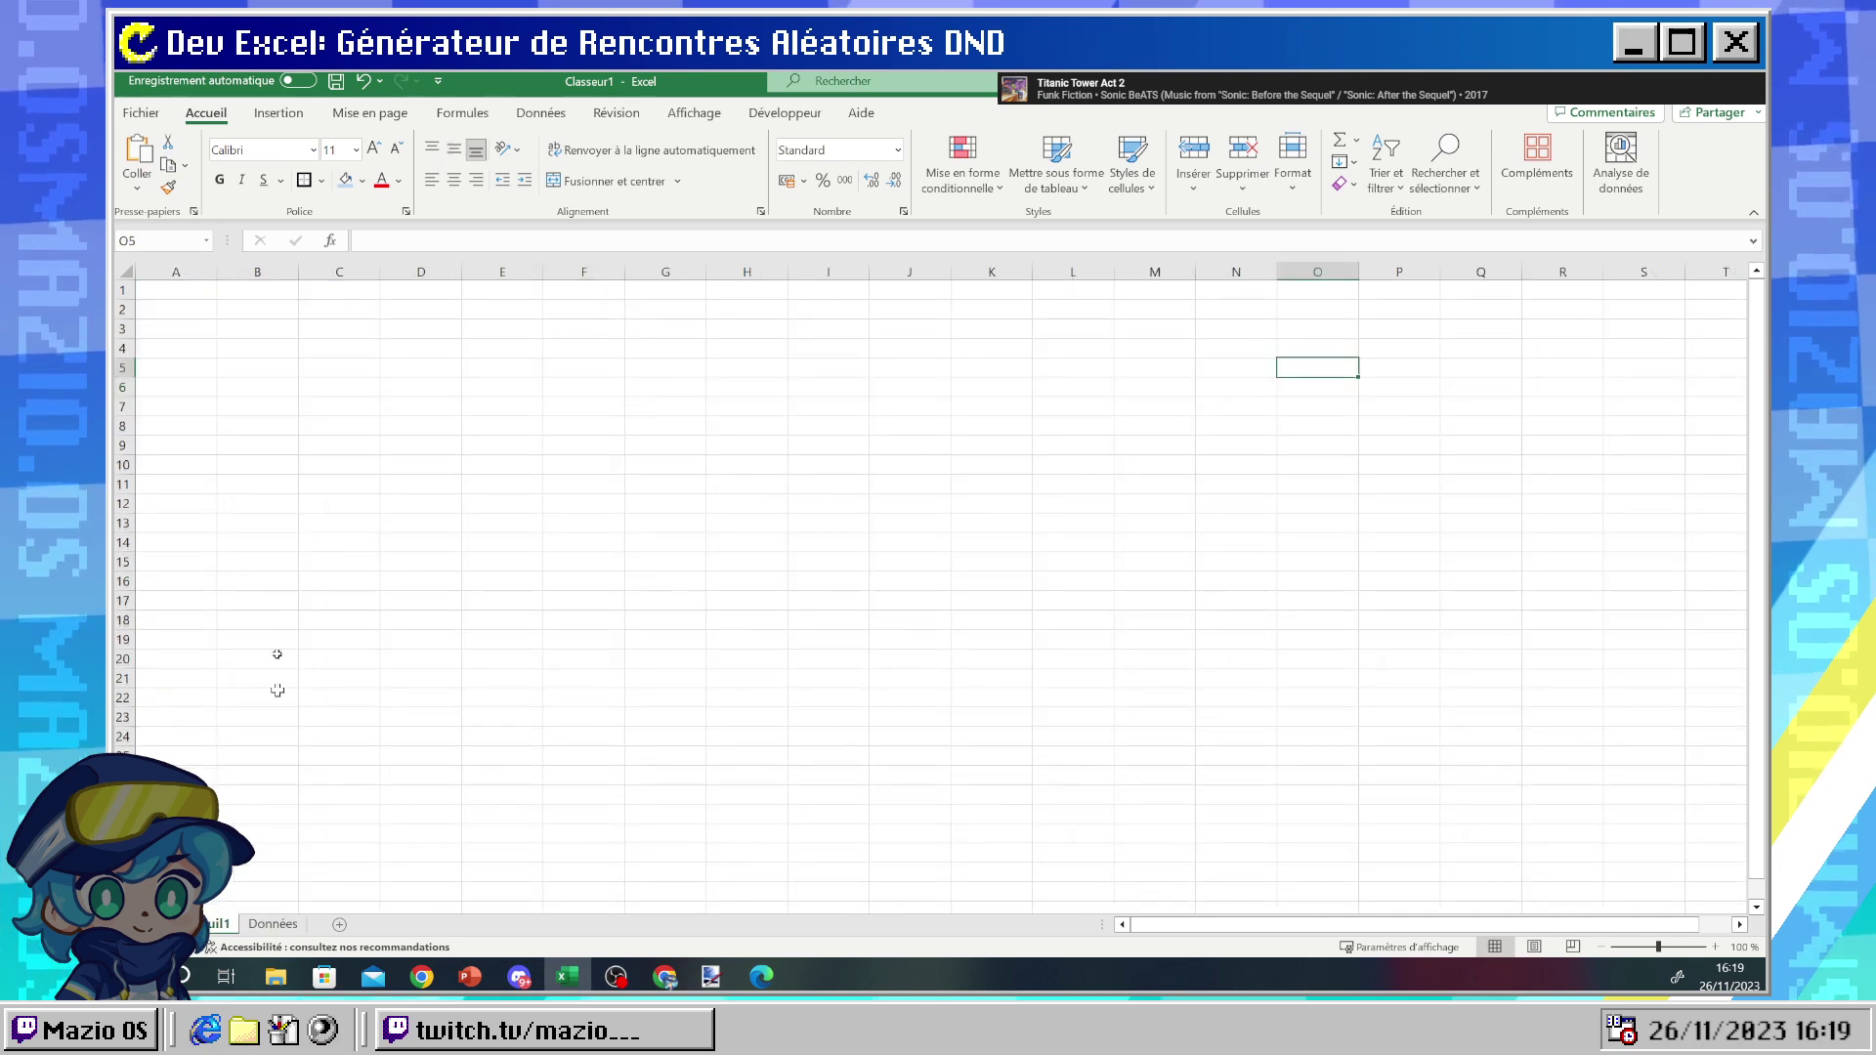
{"action": "left_click", "coordinate": [250, 308]}
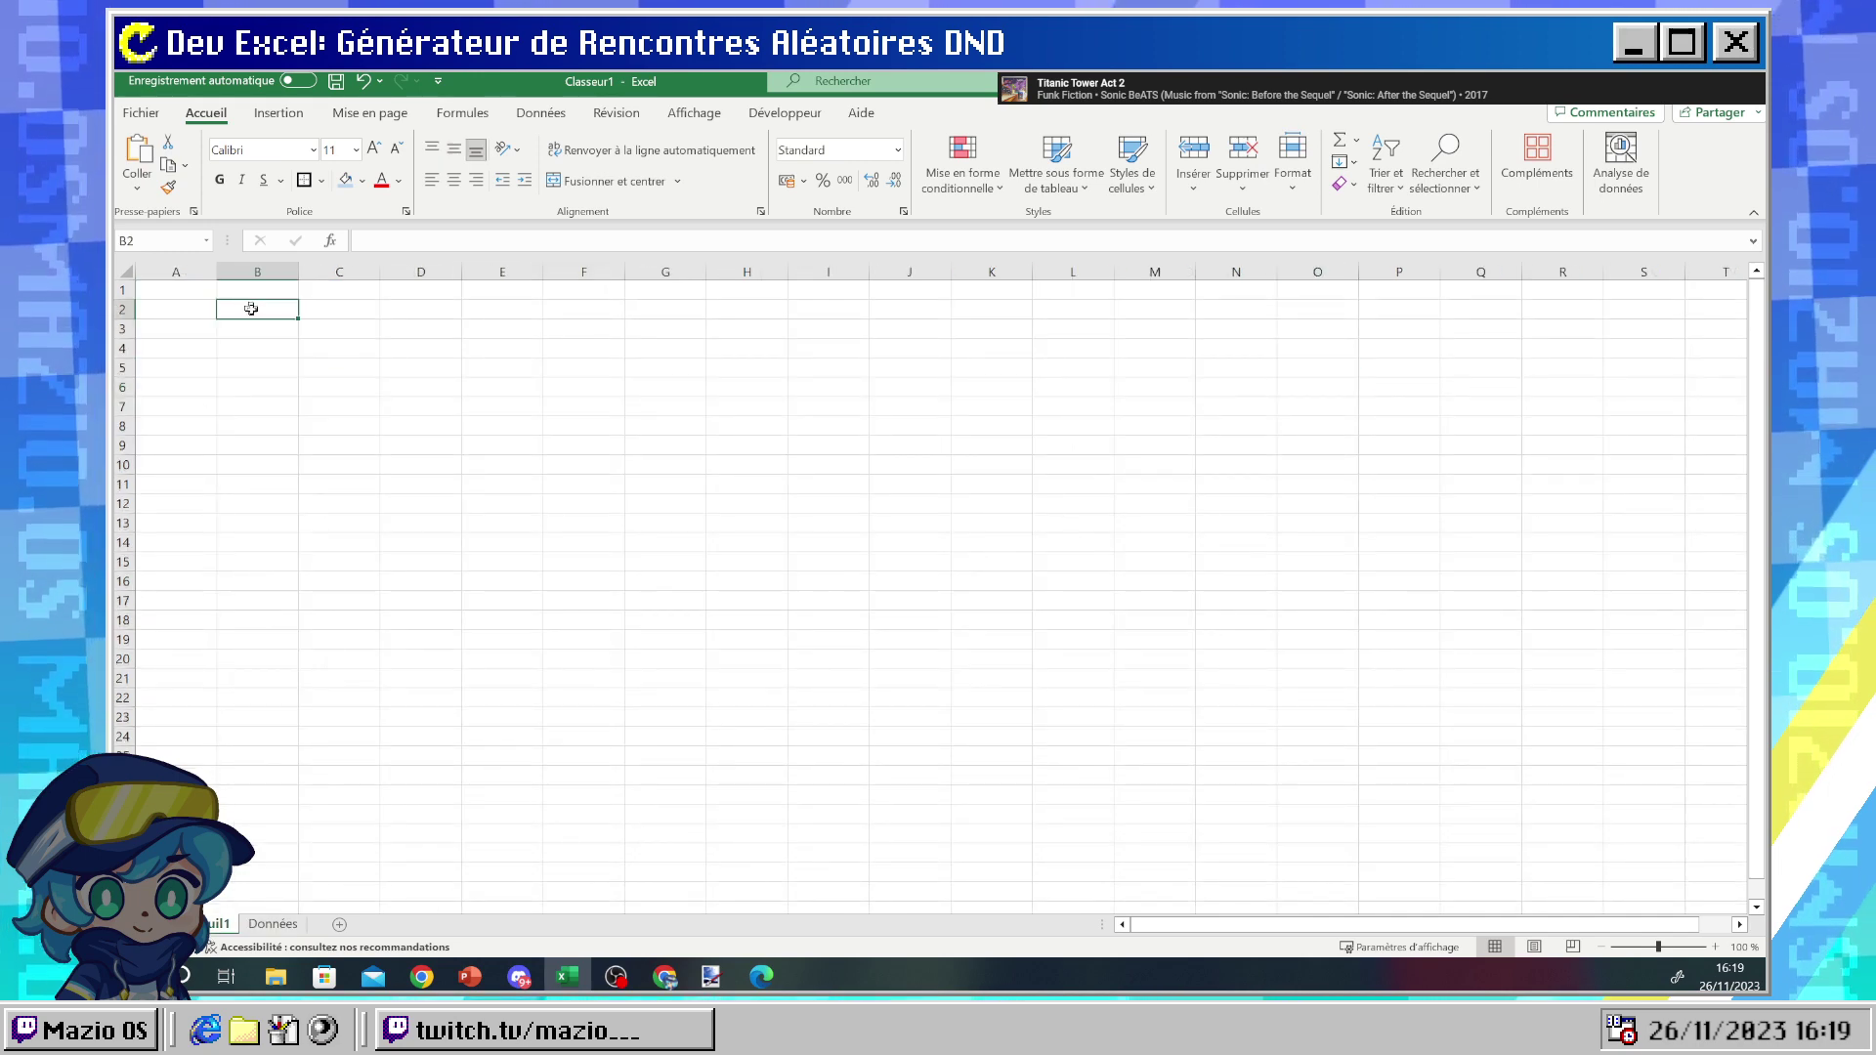
{"action": "left_click_drag", "start_coordinate": [122, 314], "coordinate": [168, 360]}
{"action": "left_click", "coordinate": [253, 378]}
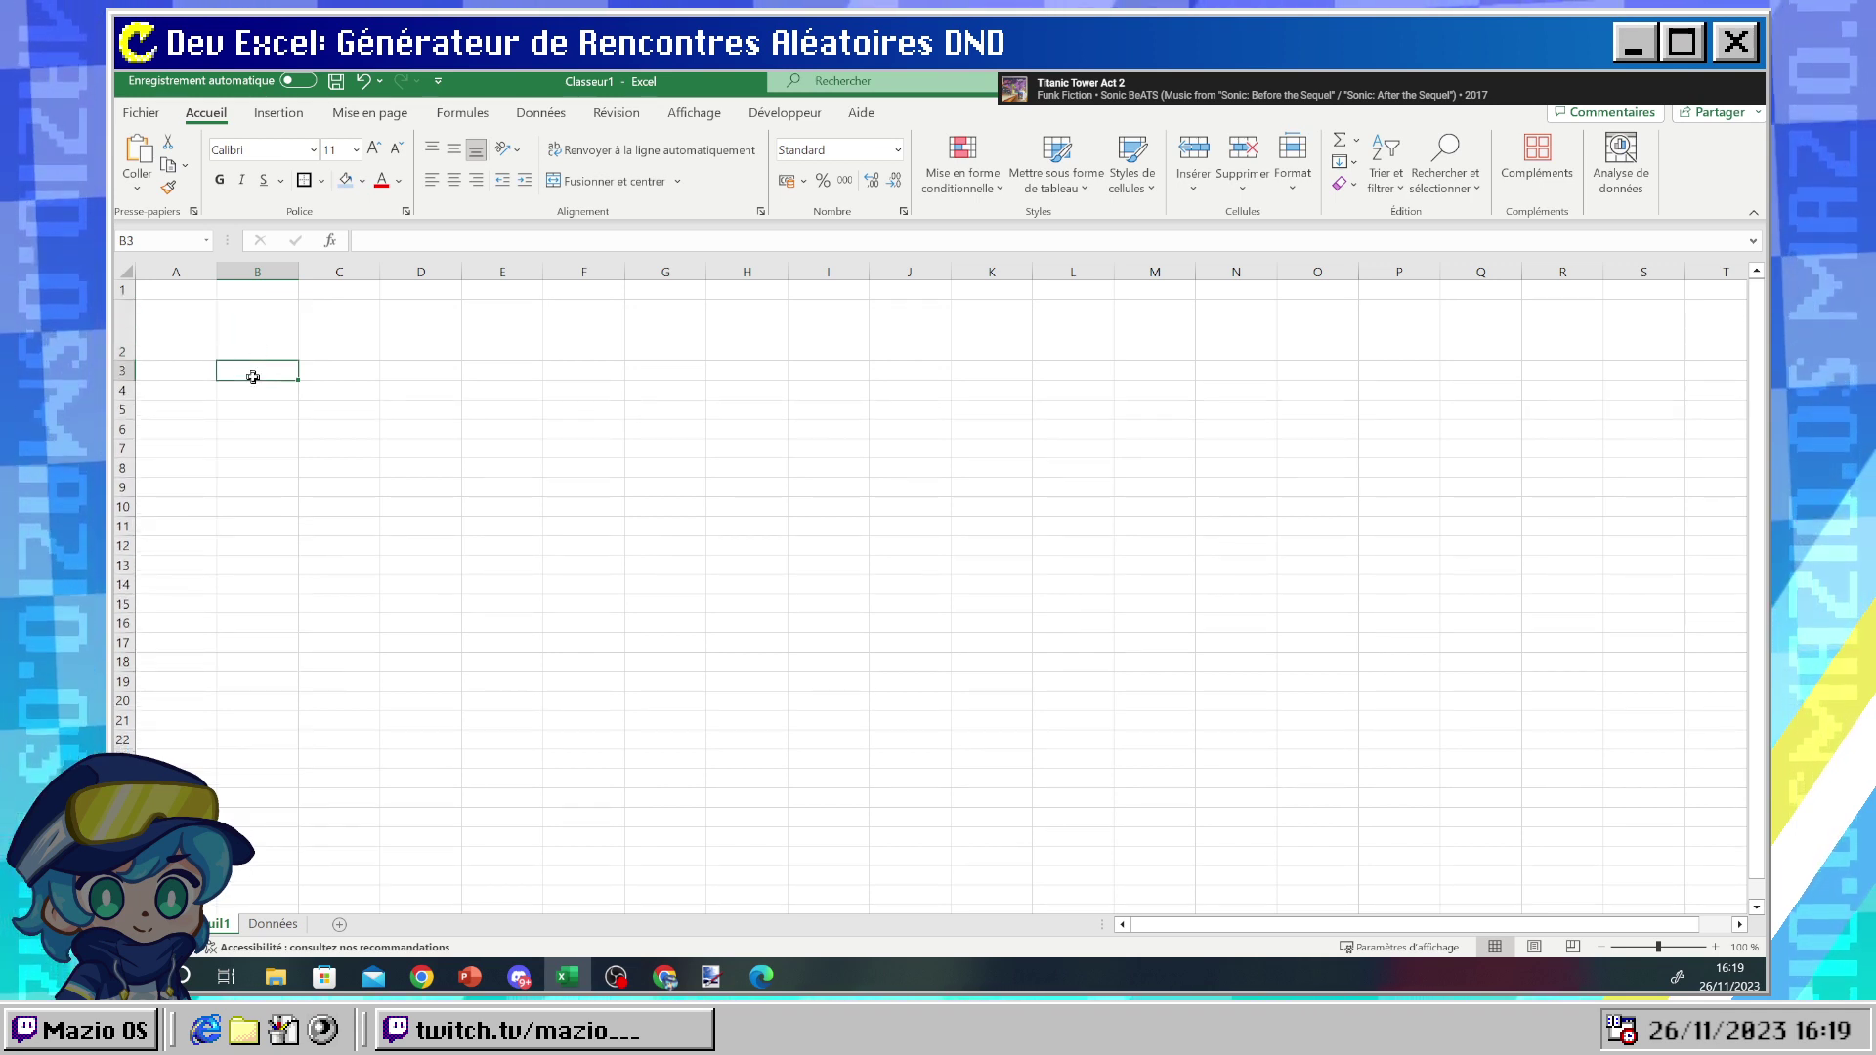
{"action": "type", "text": "L"}
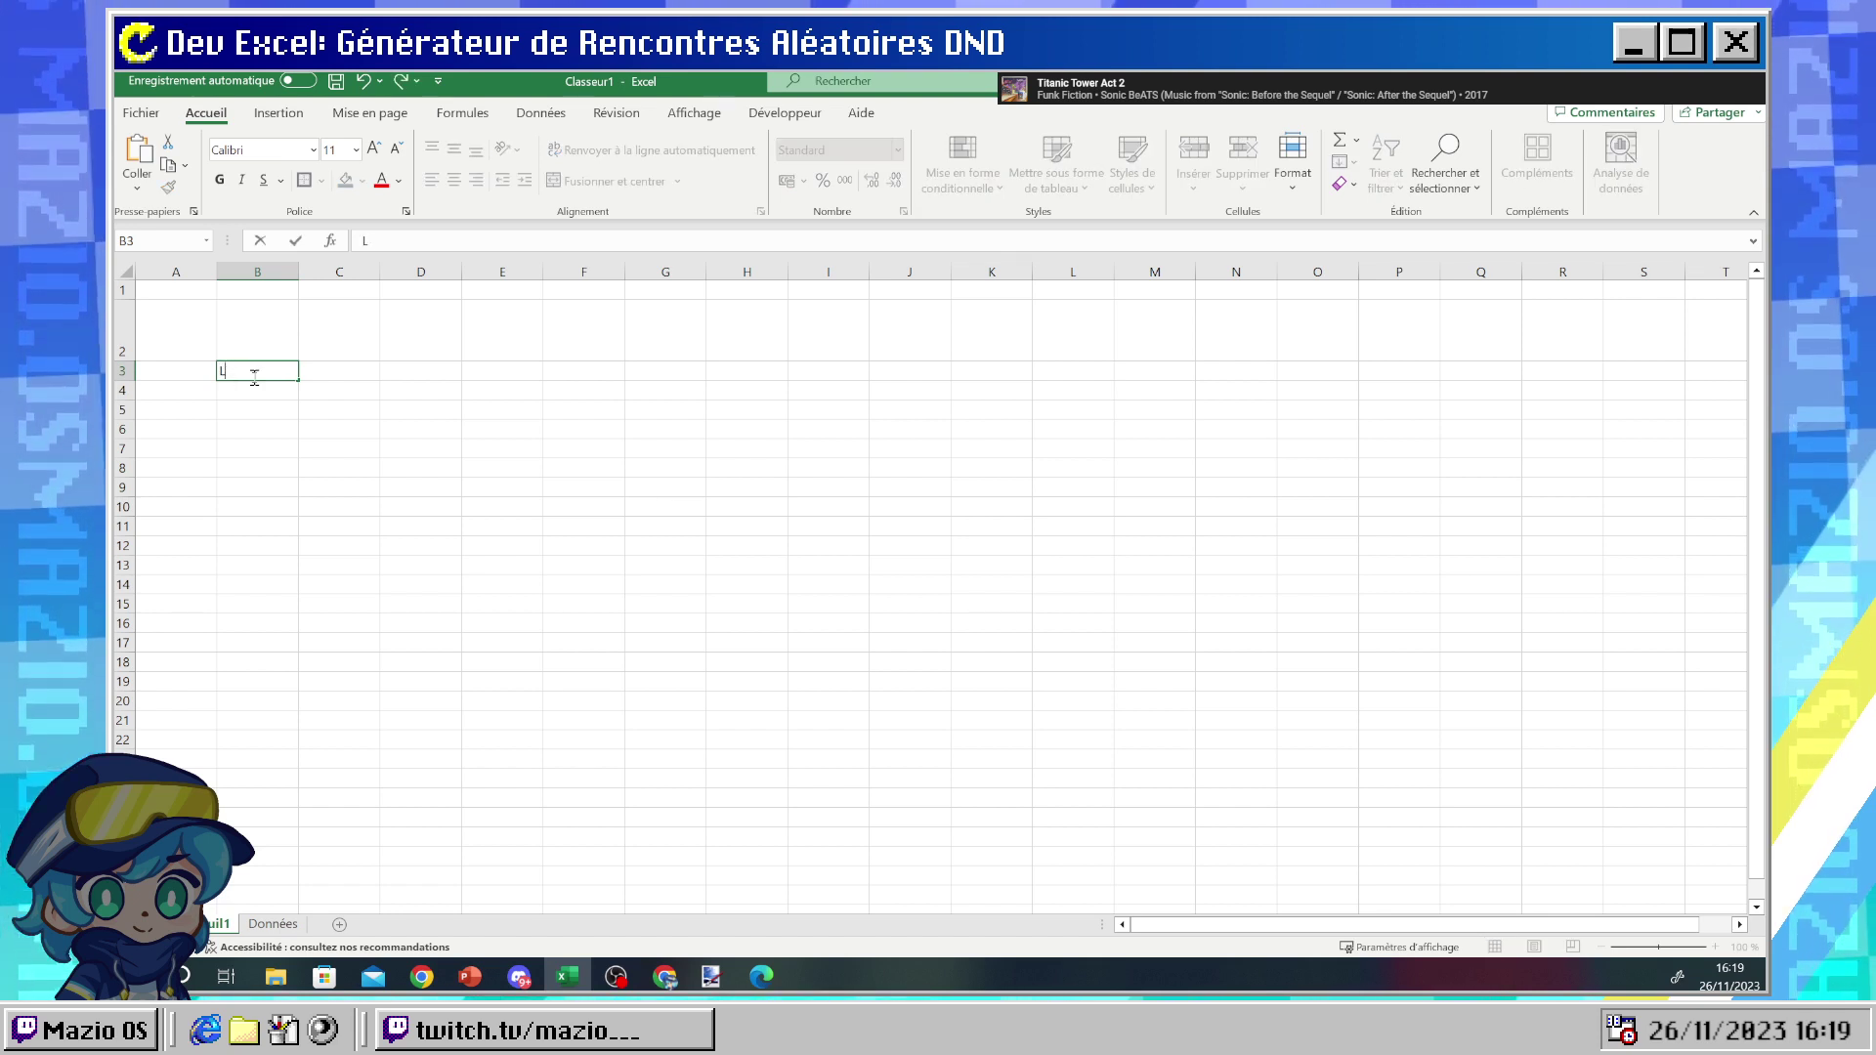
- Copy the Lieu 1–3 headers B1:D1 on Données, then cancel the copy
{"action": "left_click", "coordinate": [271, 924]}
{"action": "left_click_drag", "start_coordinate": [256, 291], "coordinate": [347, 292]}
{"action": "key", "text": "ctrl+c"}
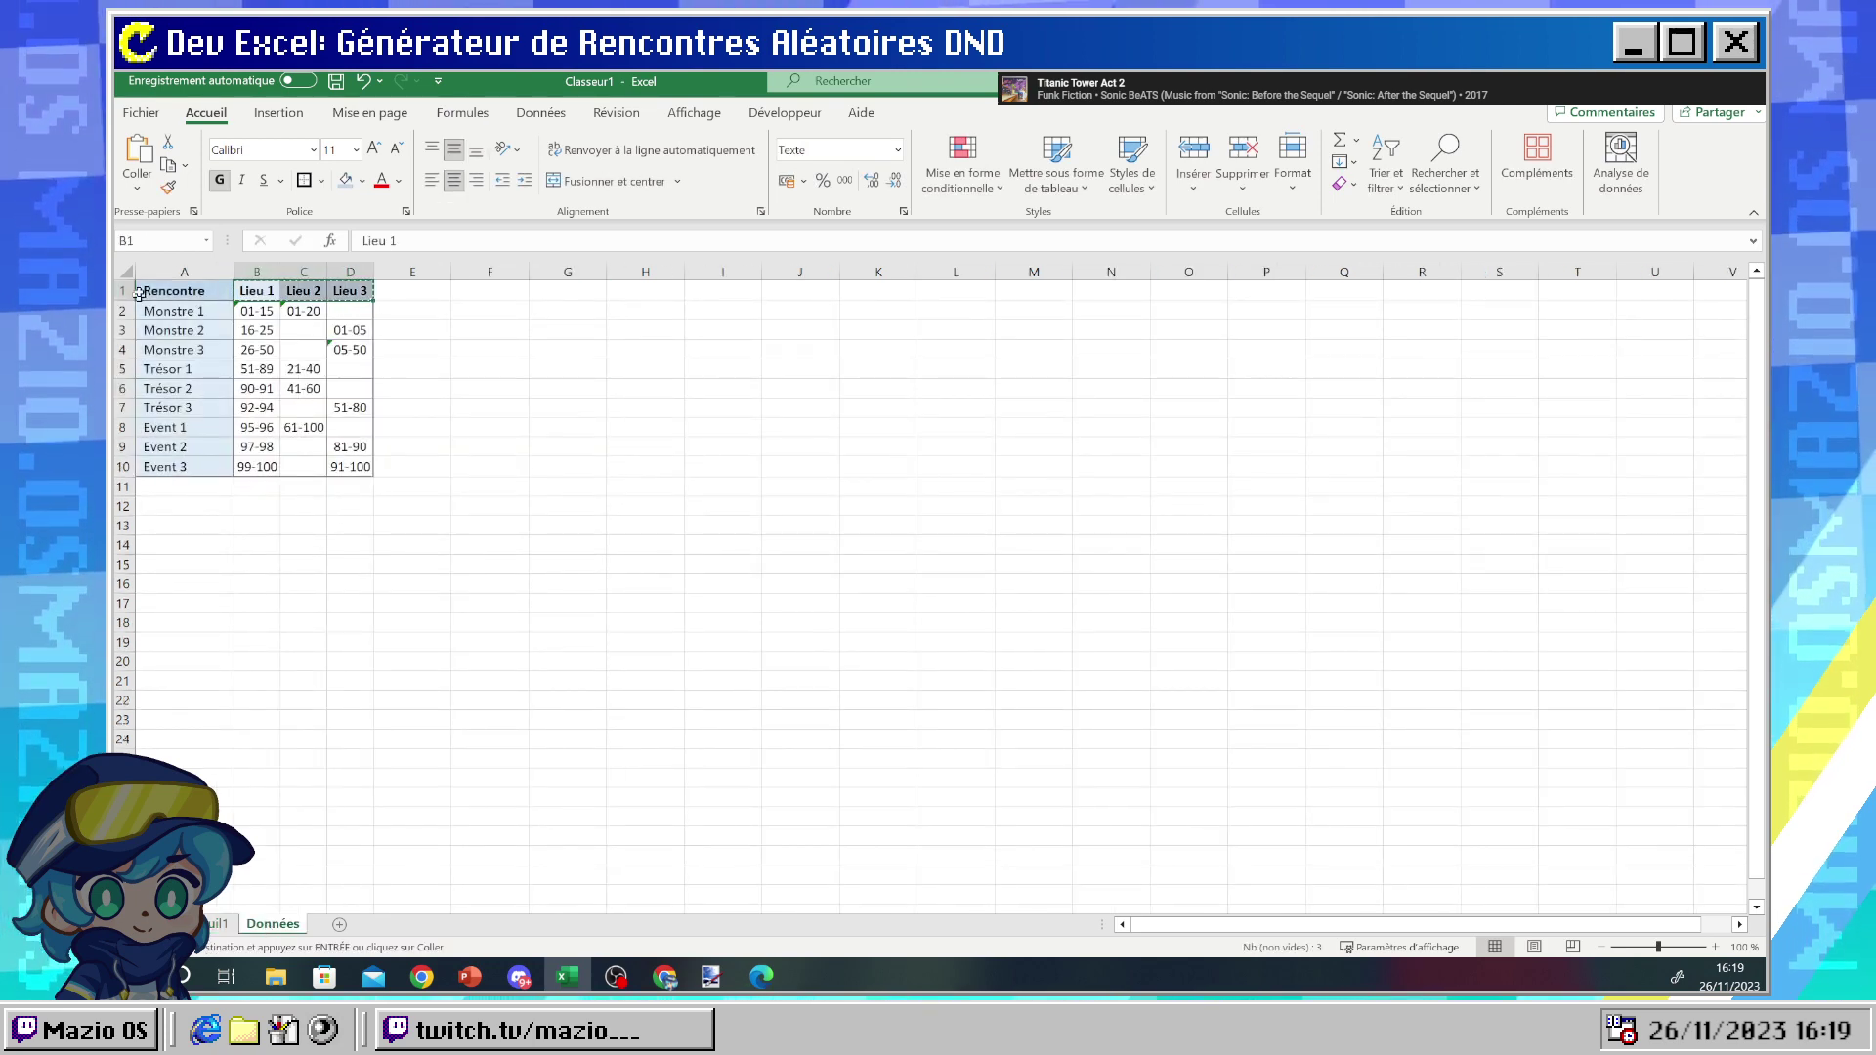
{"action": "left_click", "coordinate": [455, 407]}
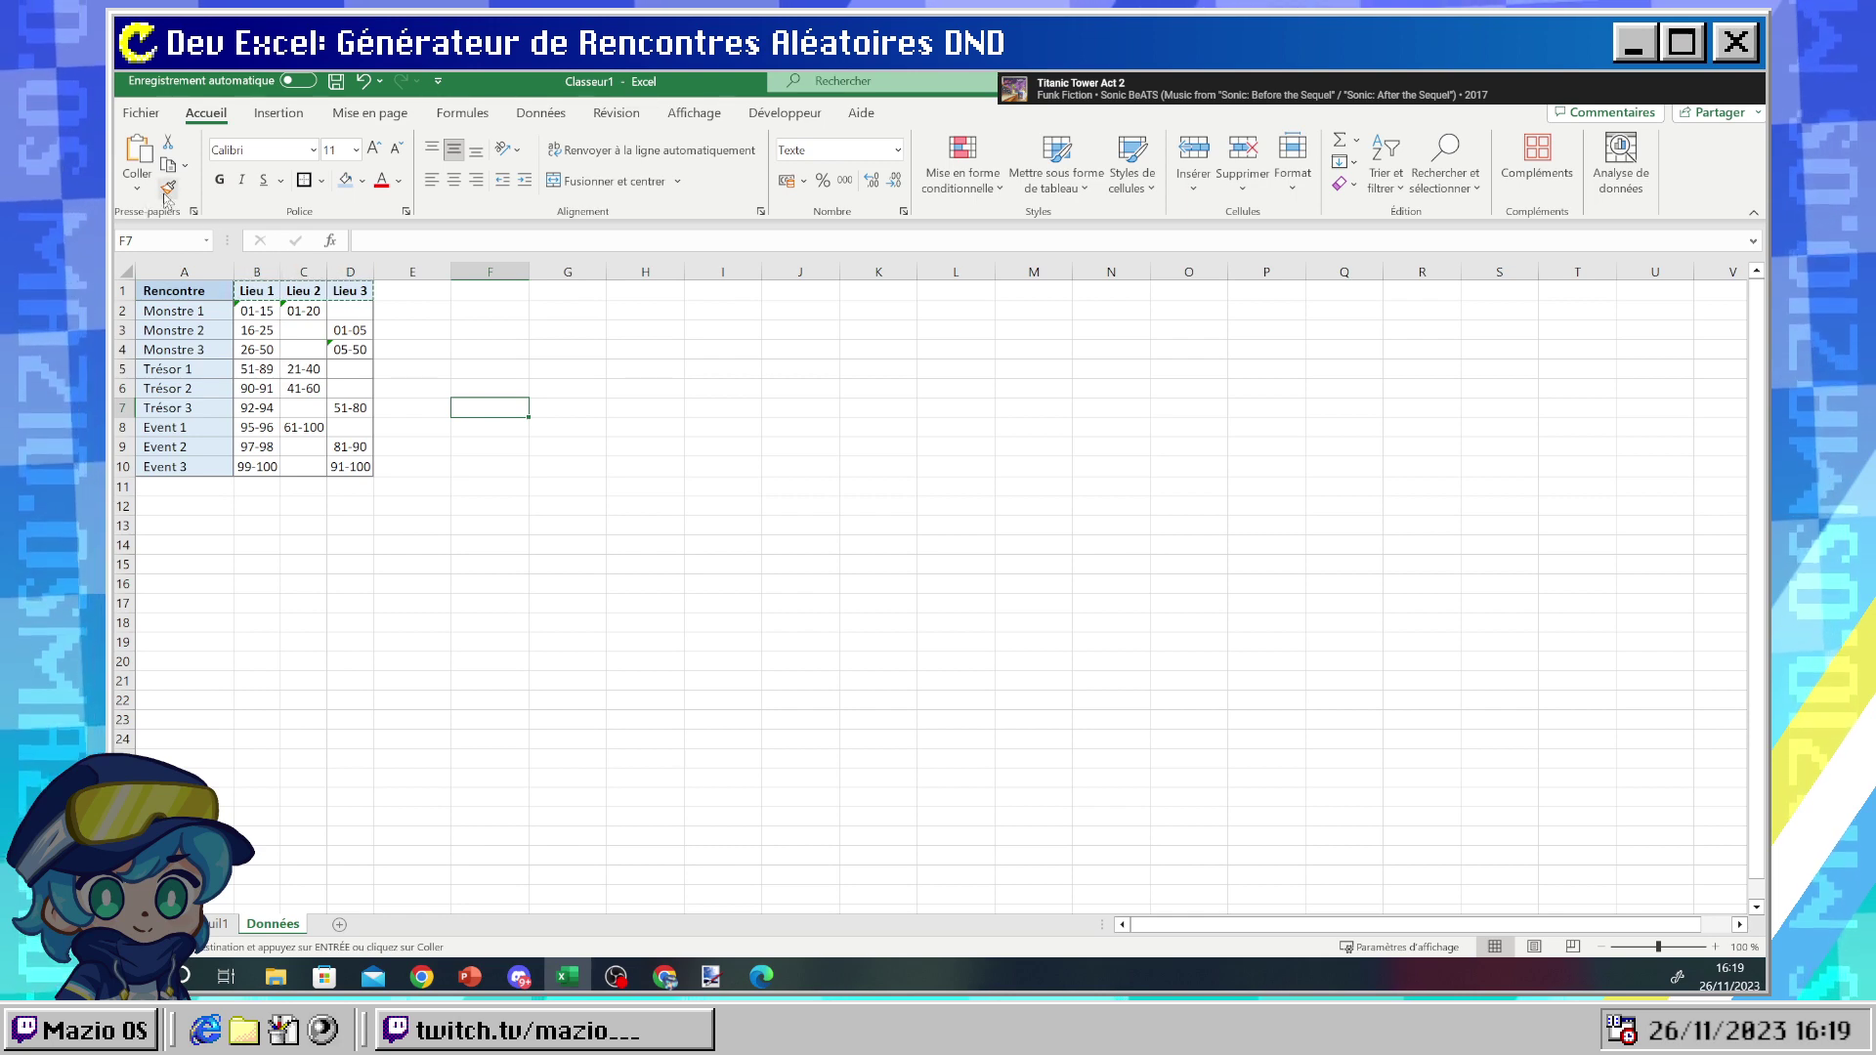
{"action": "left_click", "coordinate": [977, 486]}
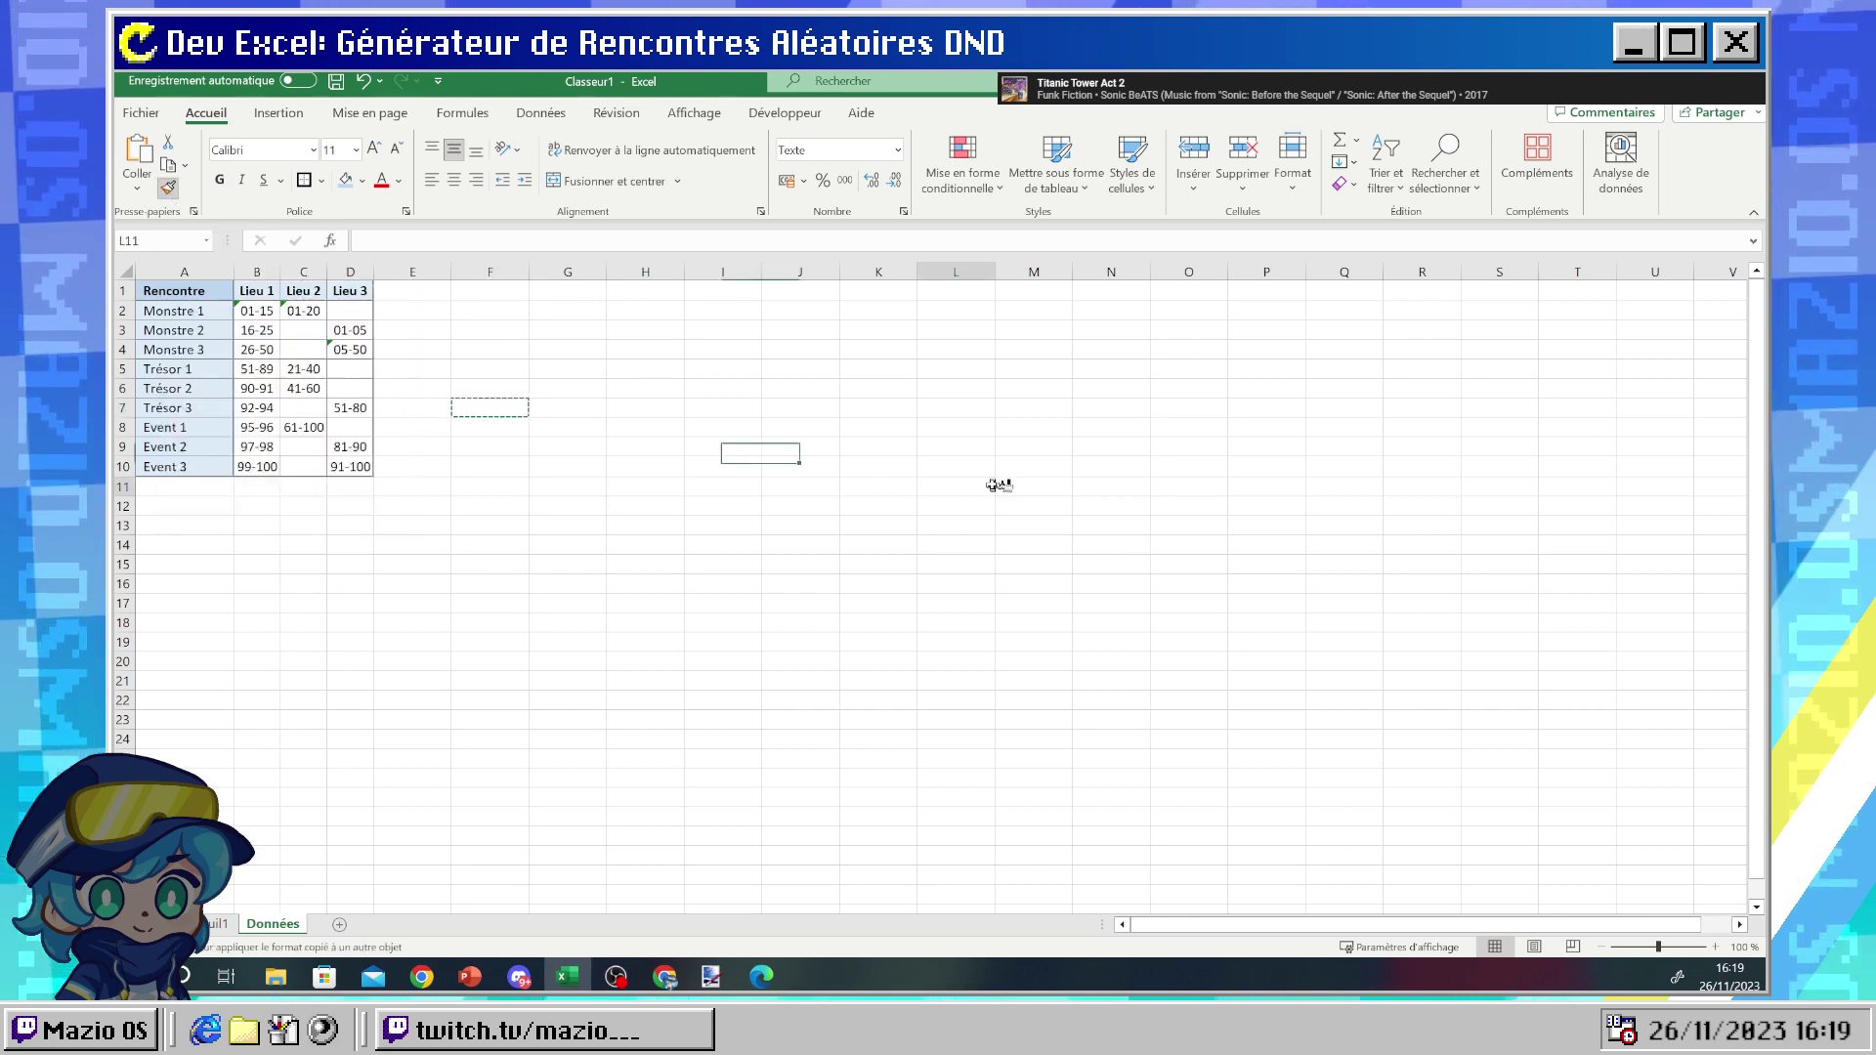
{"action": "key", "text": "Escape"}
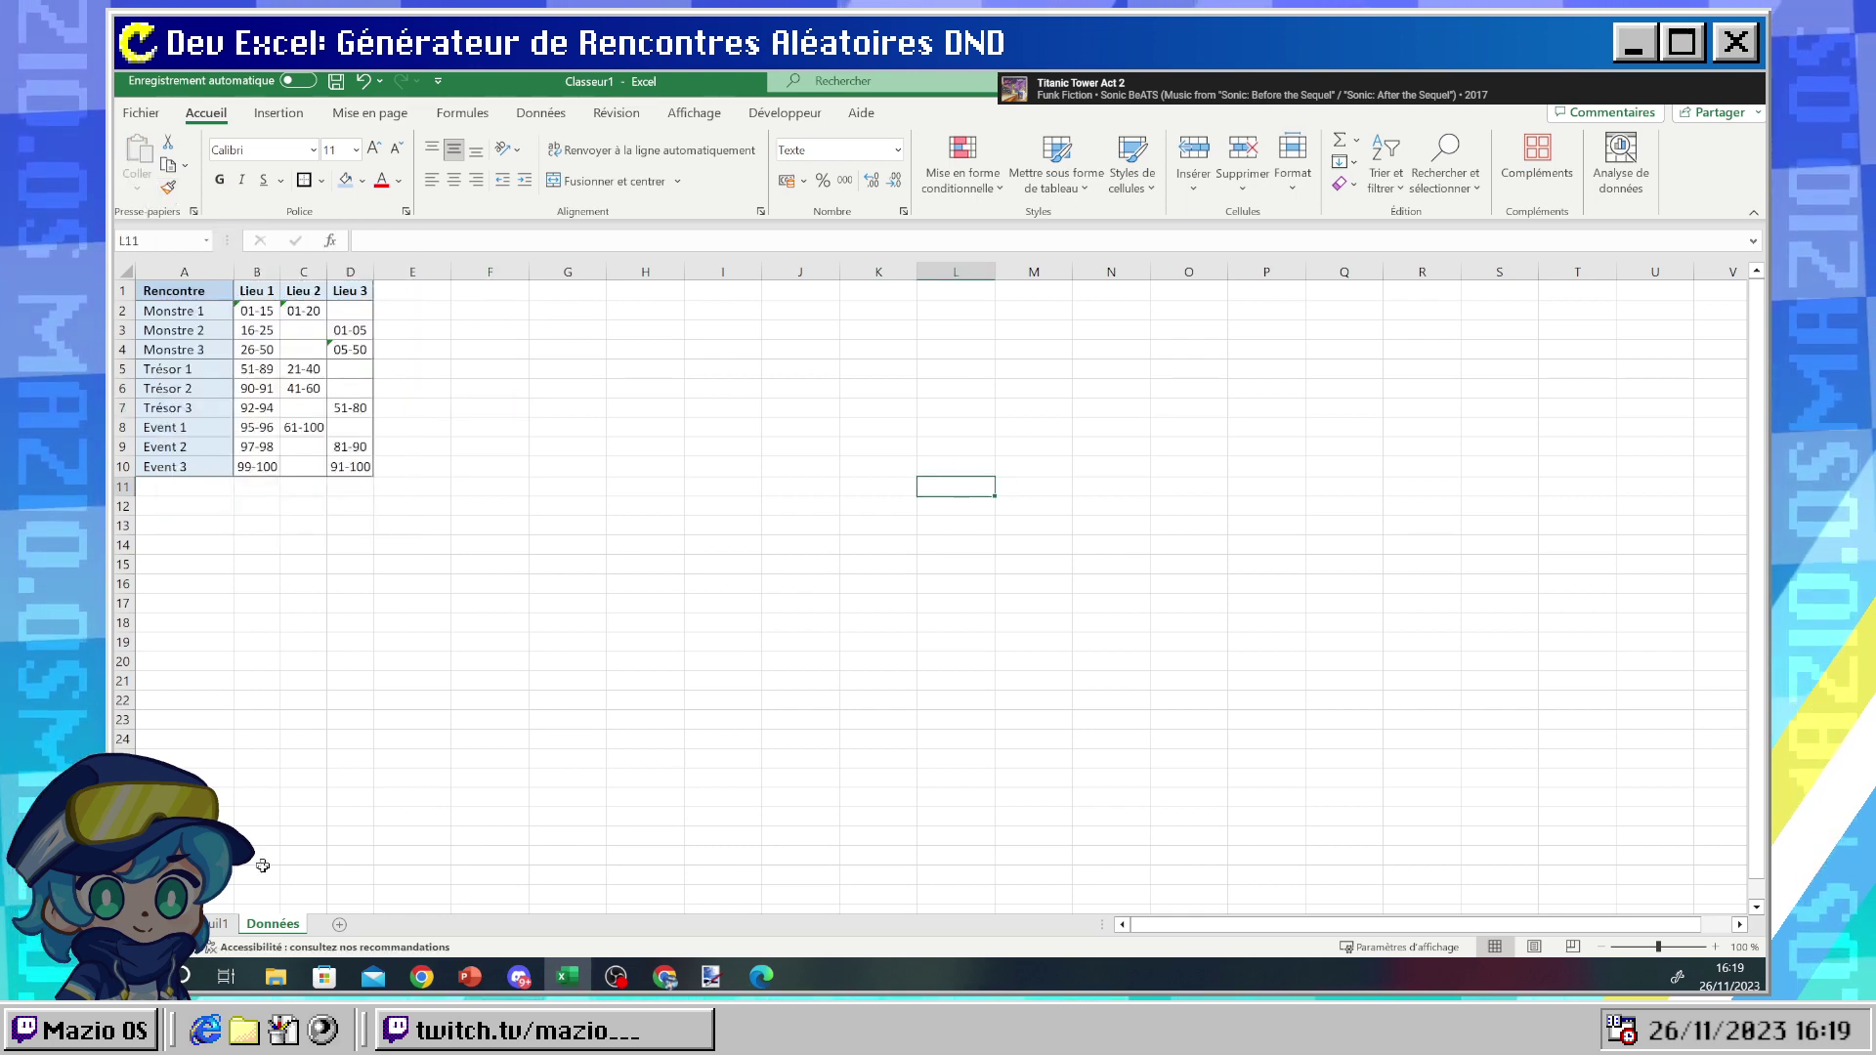
- Return to Feuil1 with cell B3 selected for the header link
{"action": "left_click", "coordinate": [217, 926]}
{"action": "left_click", "coordinate": [265, 374]}
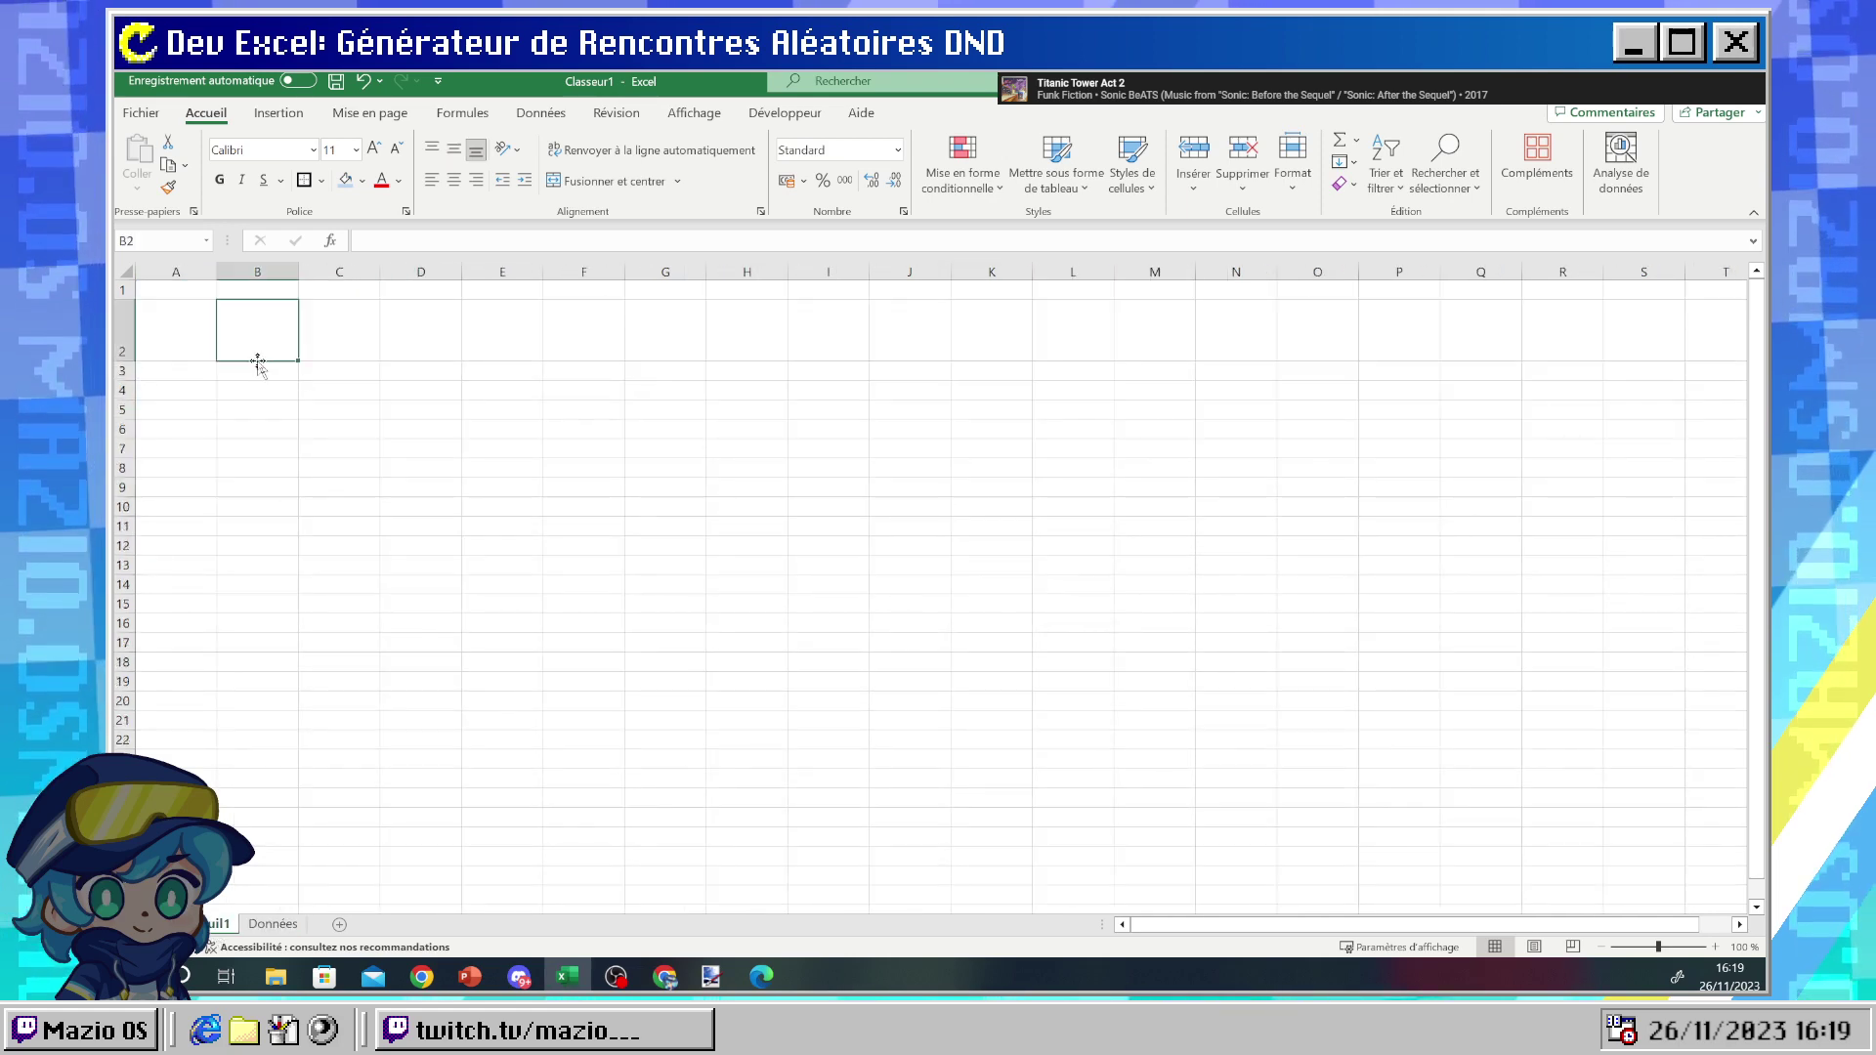
{"action": "left_click", "coordinate": [297, 928]}
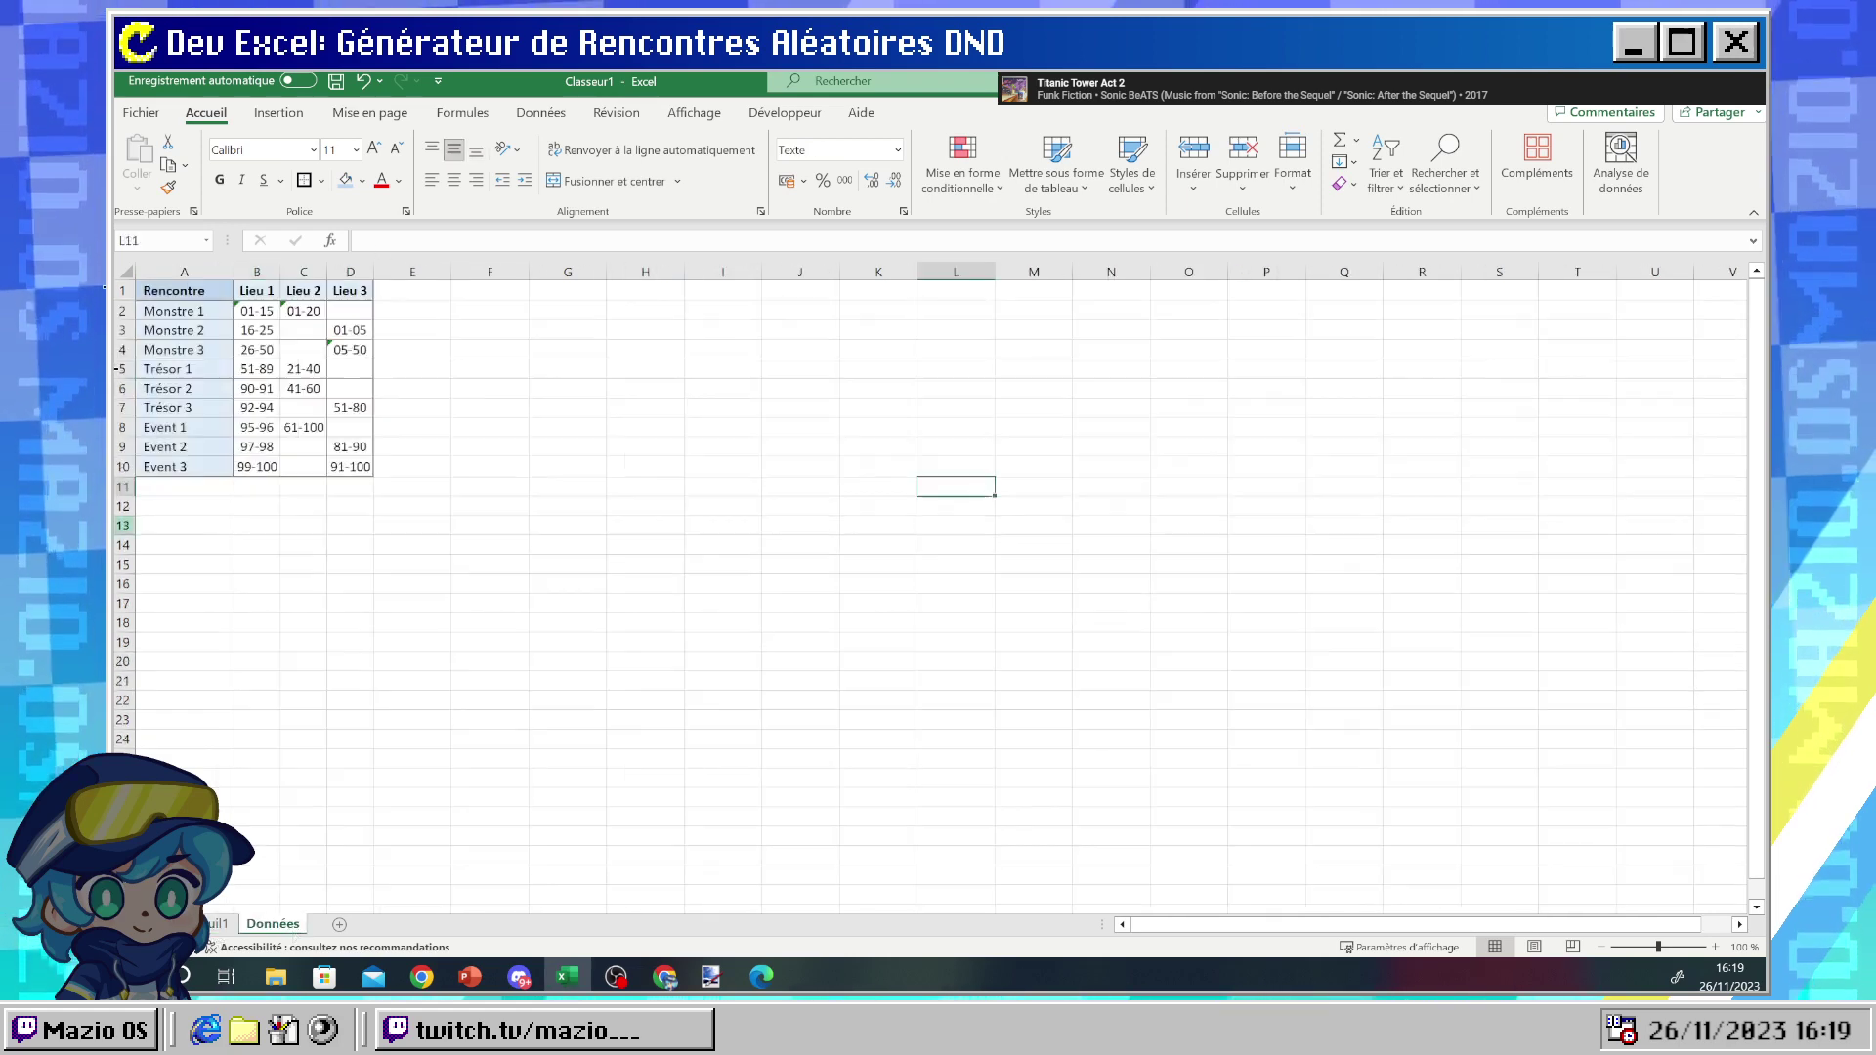
{"action": "key", "text": "ctrl+Page_Up"}
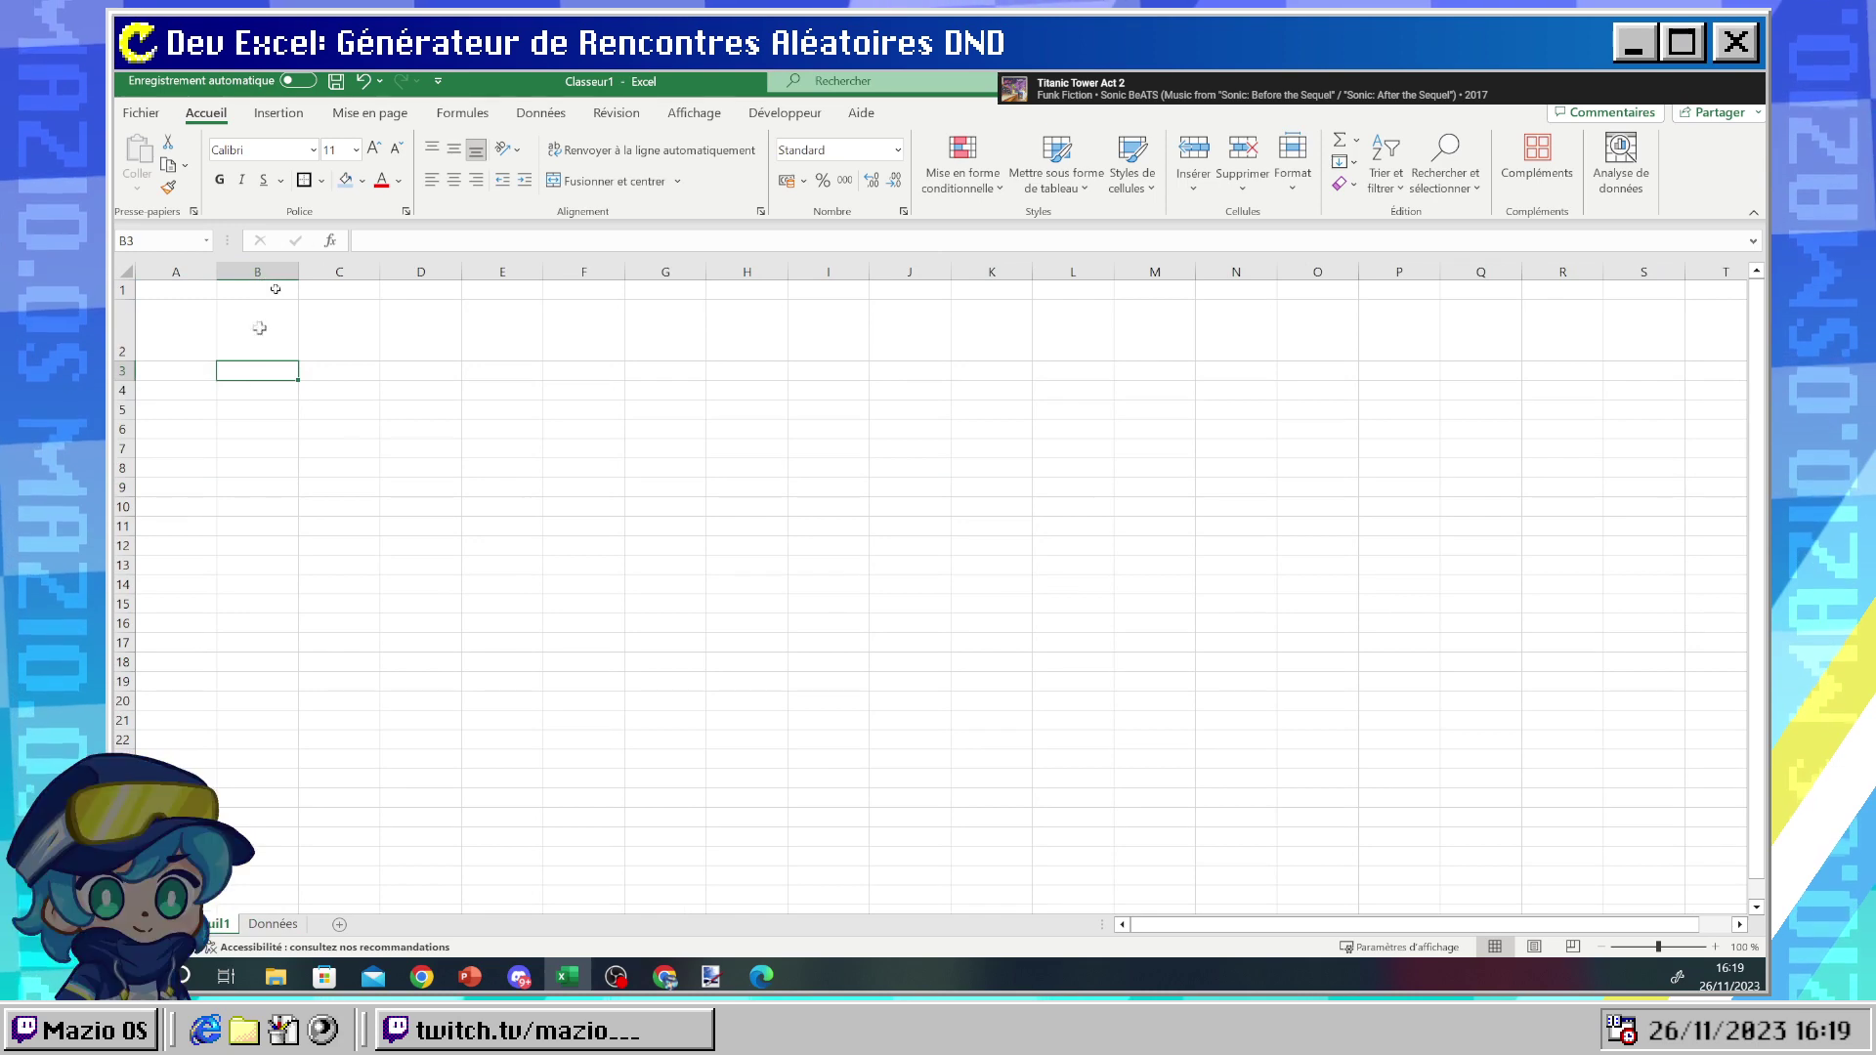
{"action": "left_click", "coordinate": [368, 240]}
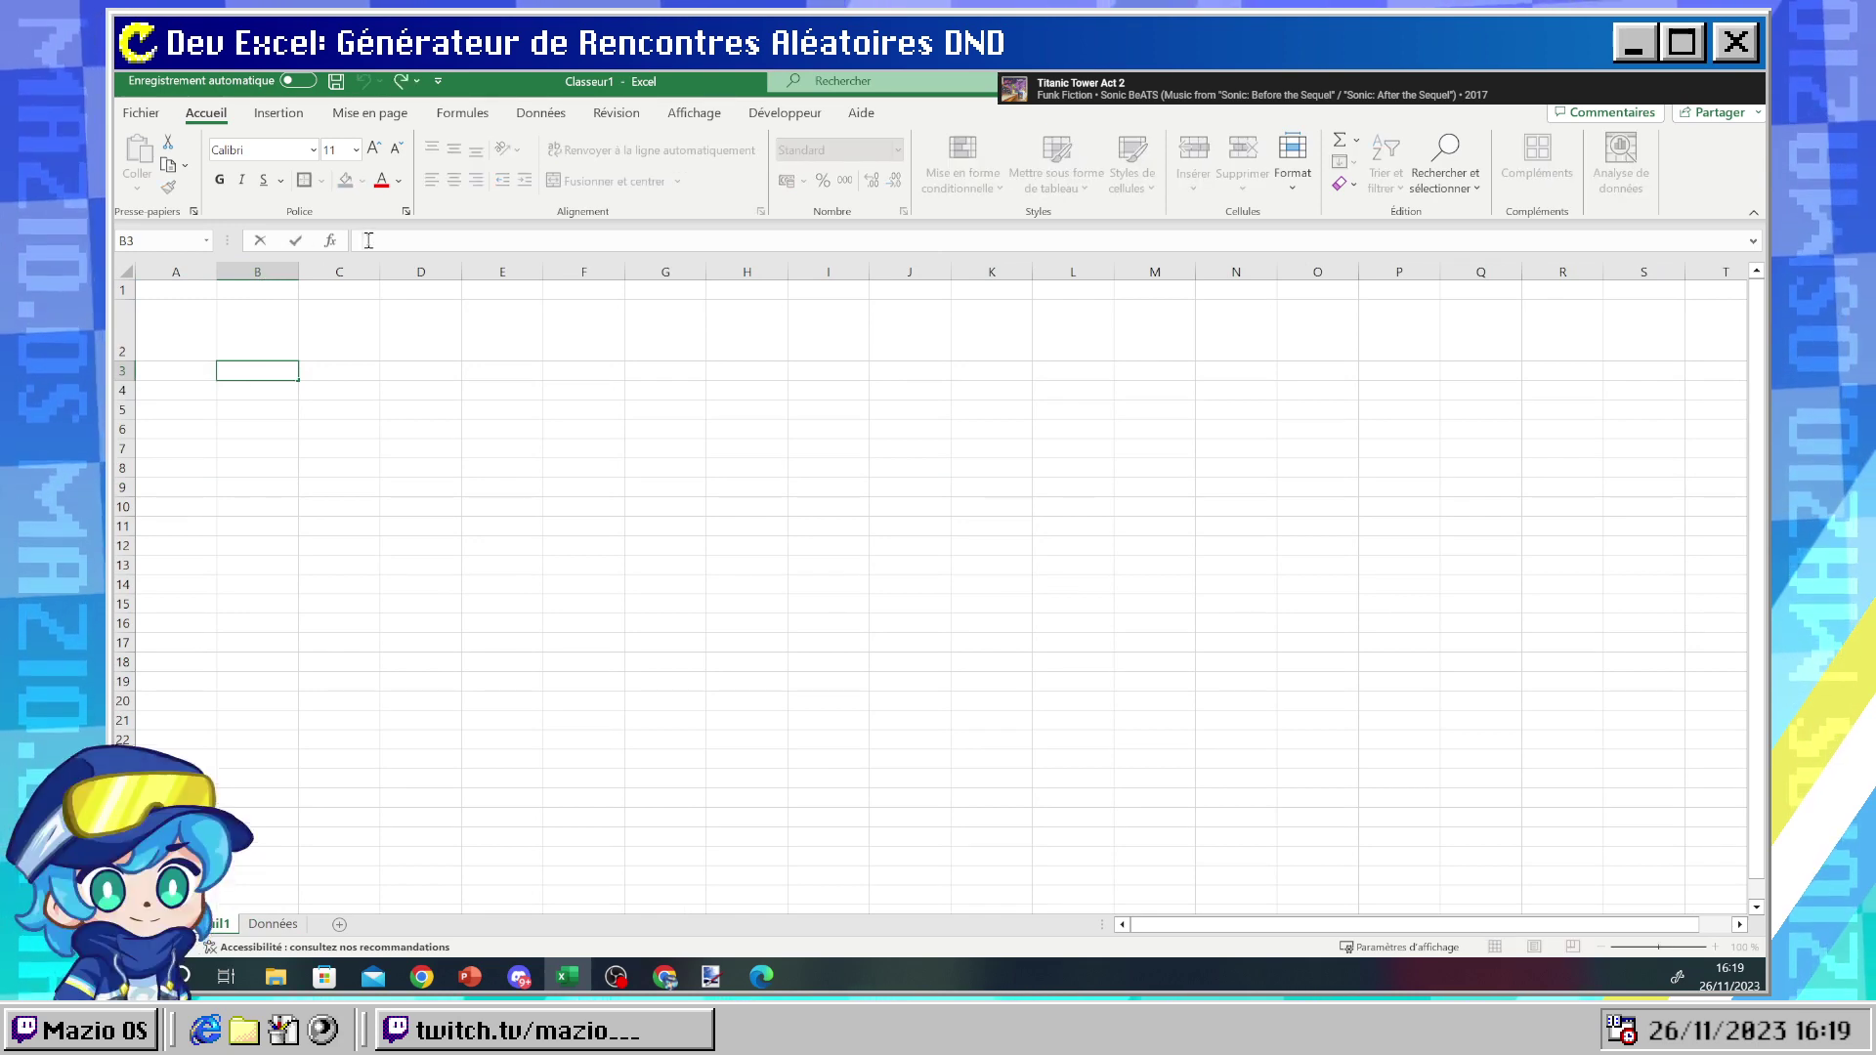
- Link B3 to =Données!B1 and fill the formula along row 3
{"action": "type", "text": "="}
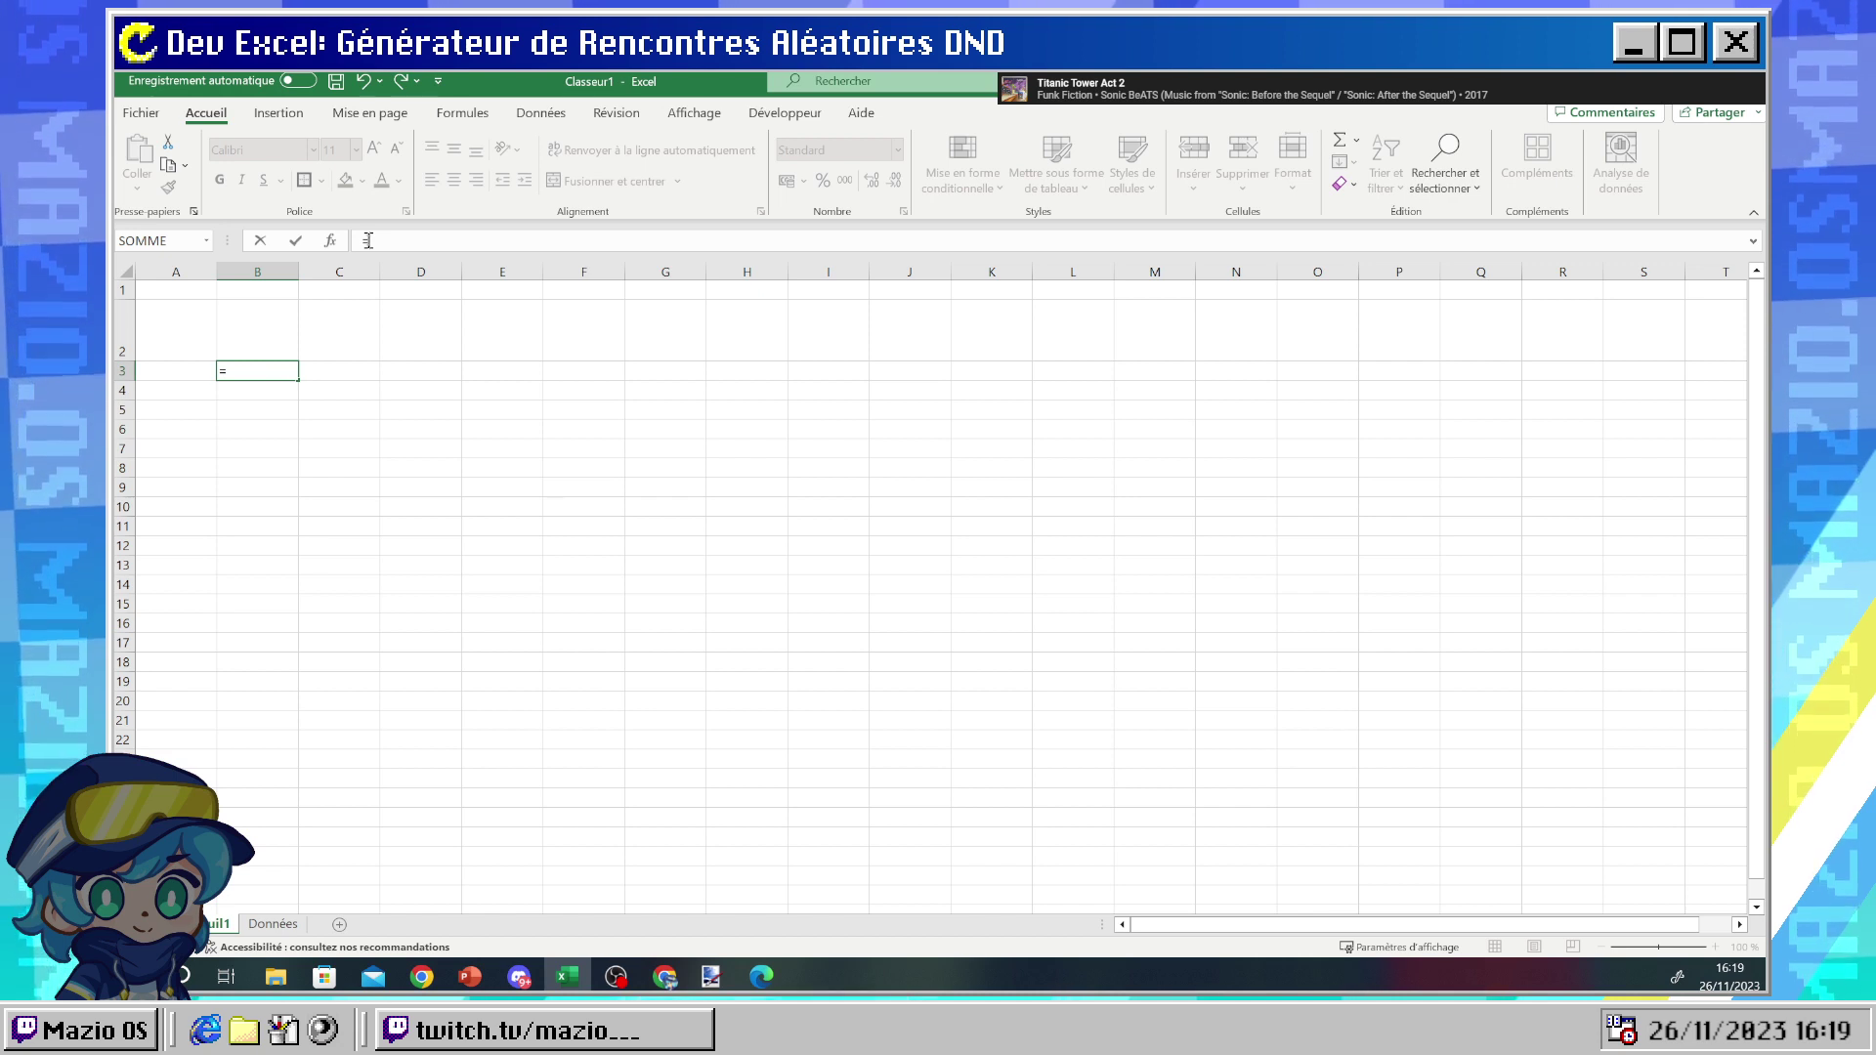
{"action": "type", "text": "Donn"}
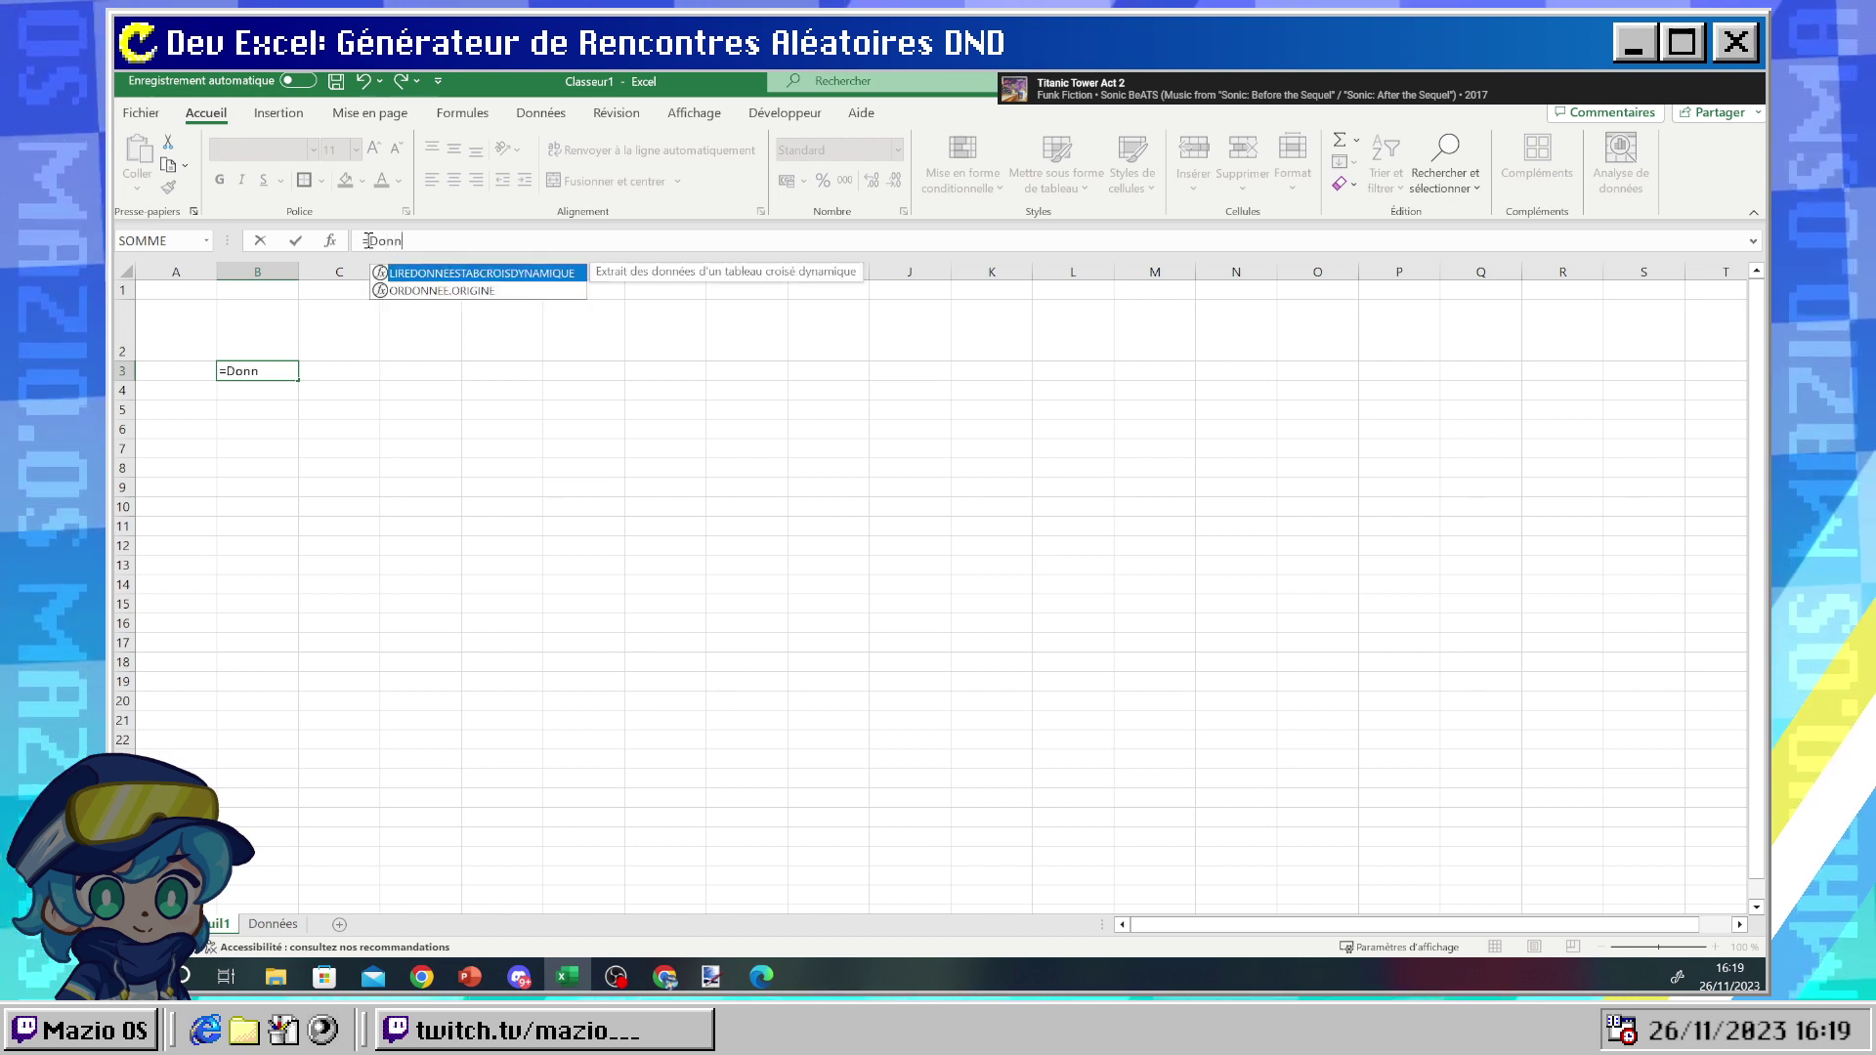
{"action": "key", "text": "Escape"}
{"action": "type", "text": "ée"}
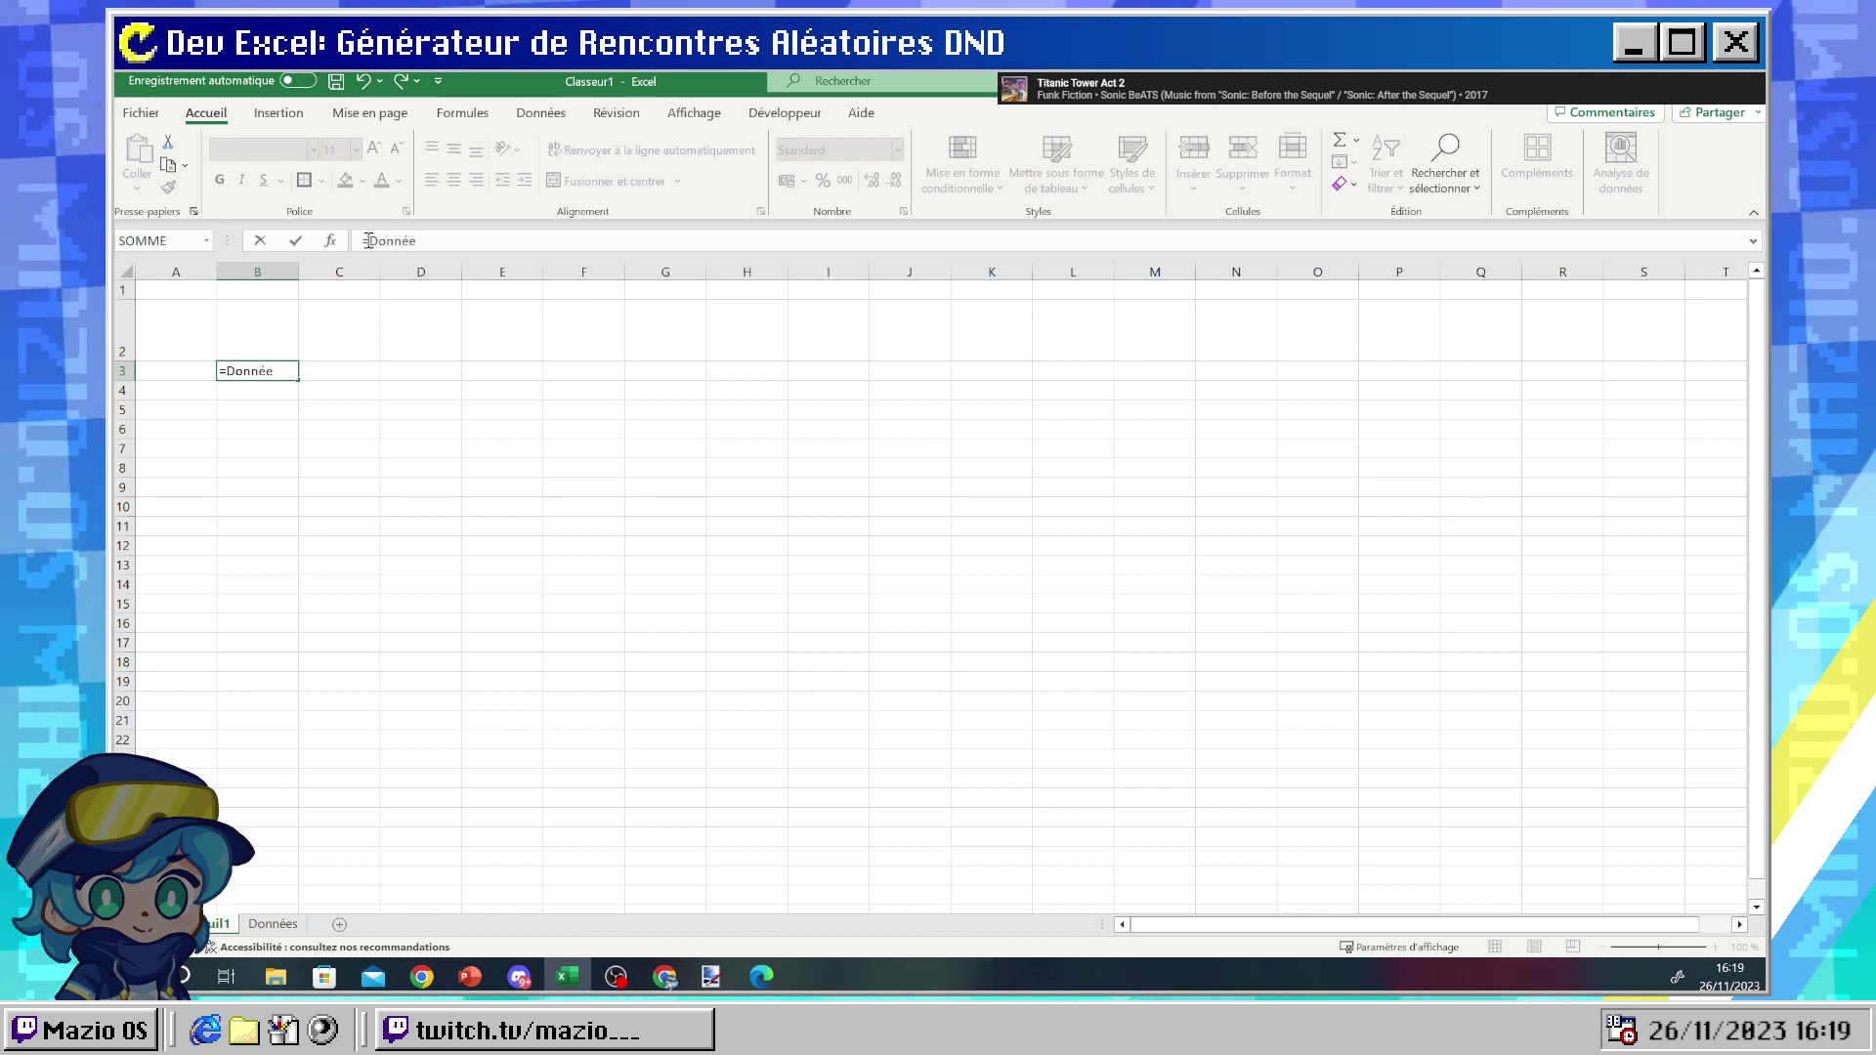
{"action": "type", "text": "s!B1"}
{"action": "key", "text": "Return"}
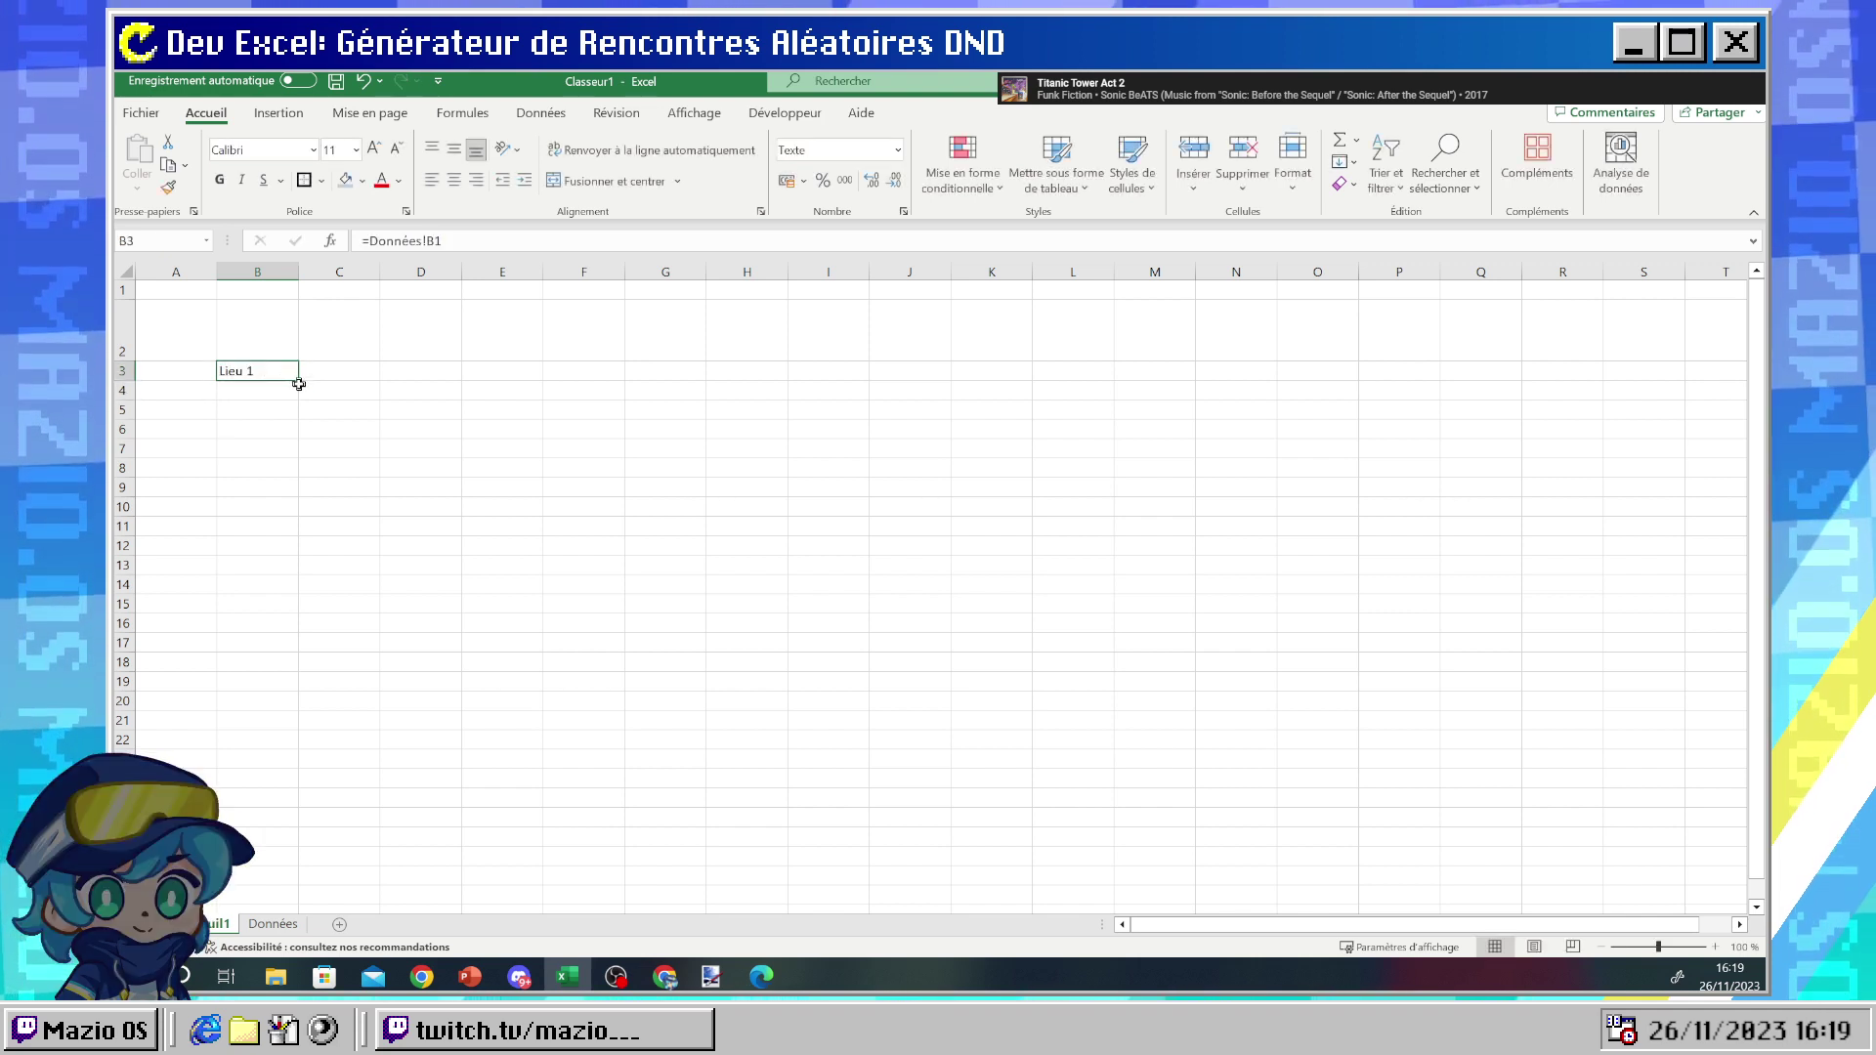
{"action": "left_click_drag", "start_coordinate": [298, 379], "coordinate": [1319, 377]}
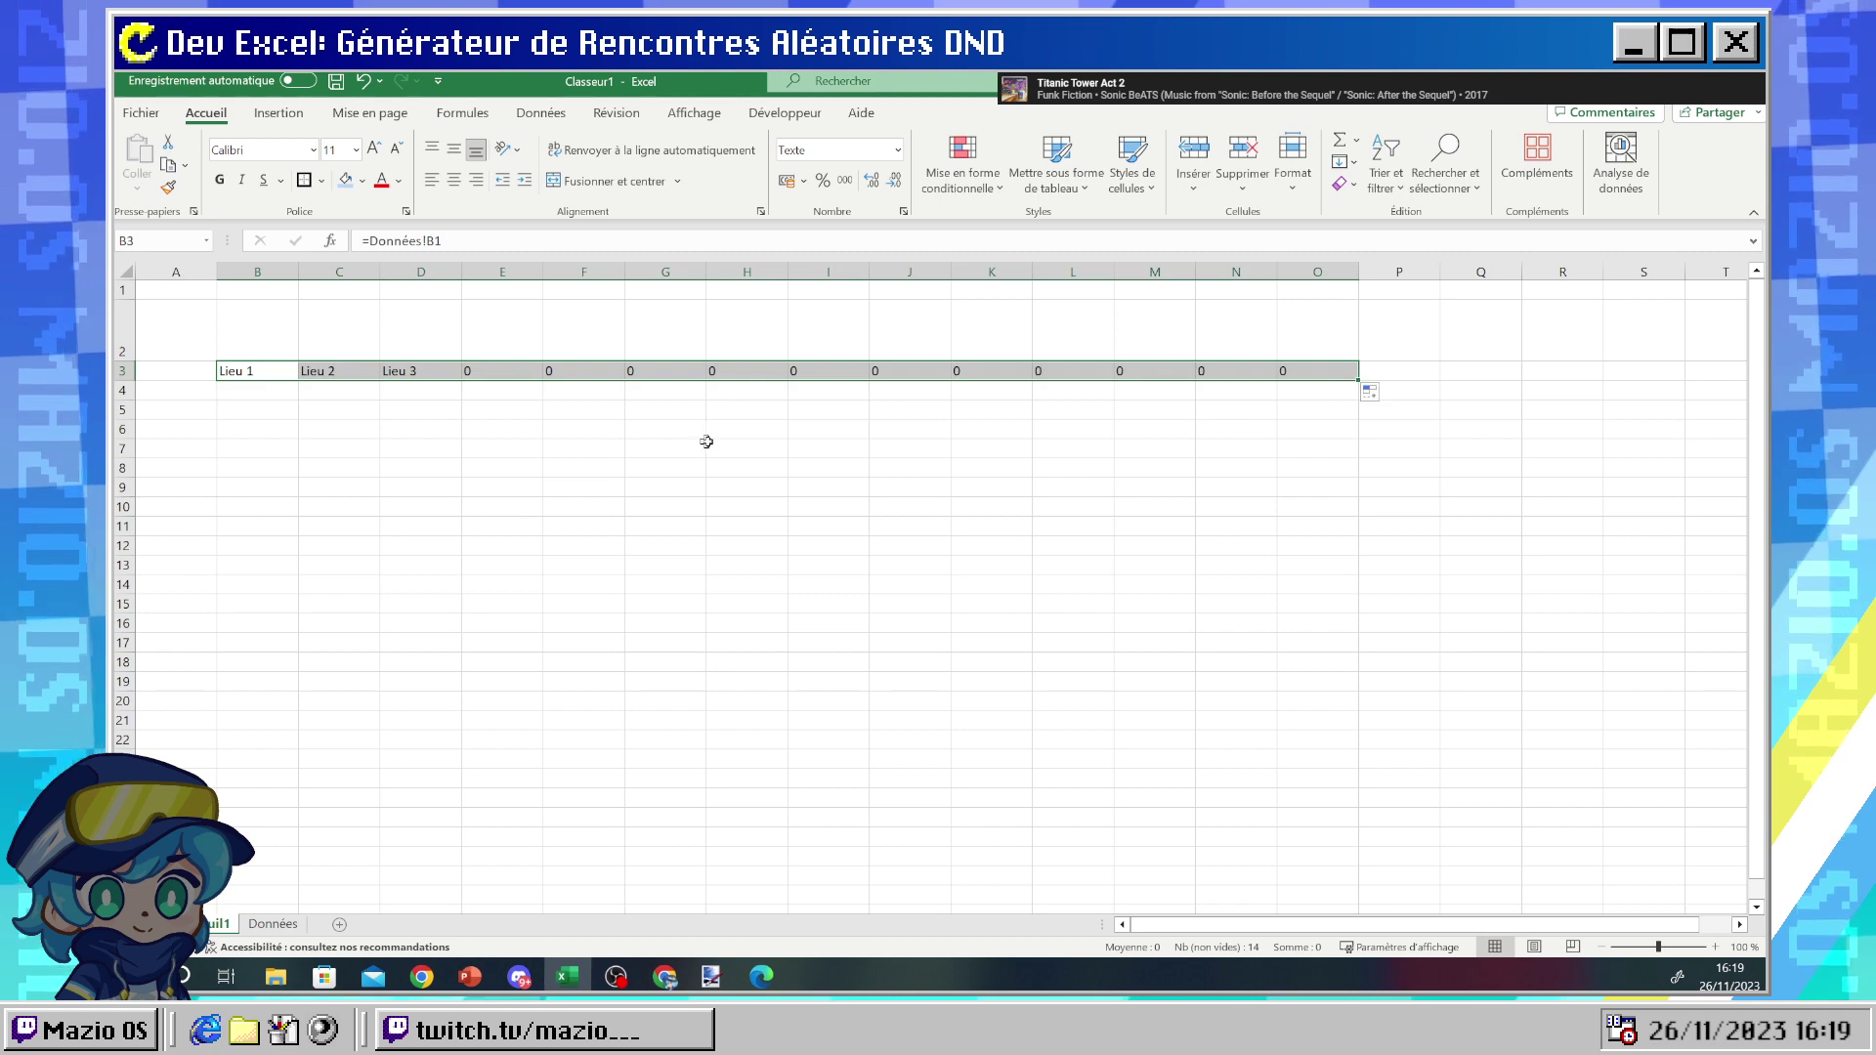
{"action": "left_click", "coordinate": [433, 377]}
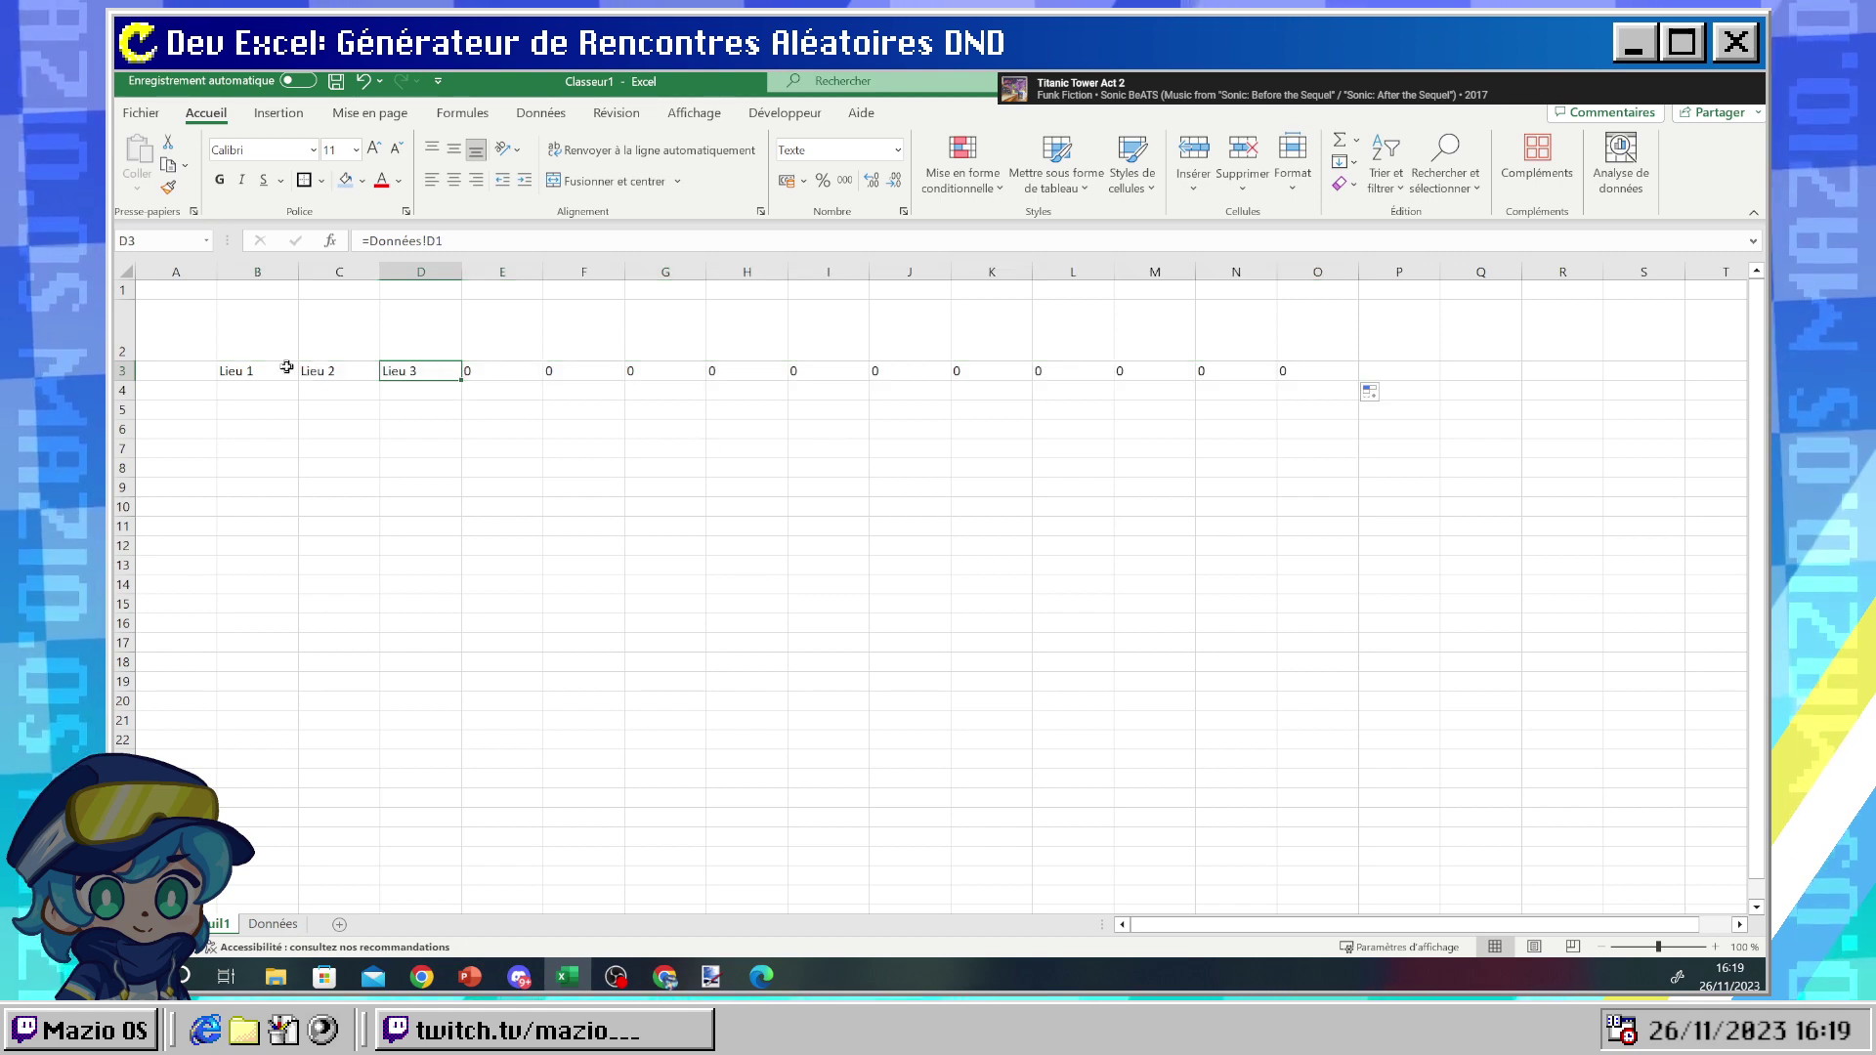
{"action": "left_click", "coordinate": [288, 369]}
- Clear the extra zeros in E3:O3 and check the formulas in B3 and D3
{"action": "left_click_drag", "start_coordinate": [478, 369], "coordinate": [1297, 371]}
{"action": "key", "text": "Delete"}
{"action": "left_click", "coordinate": [991, 467]}
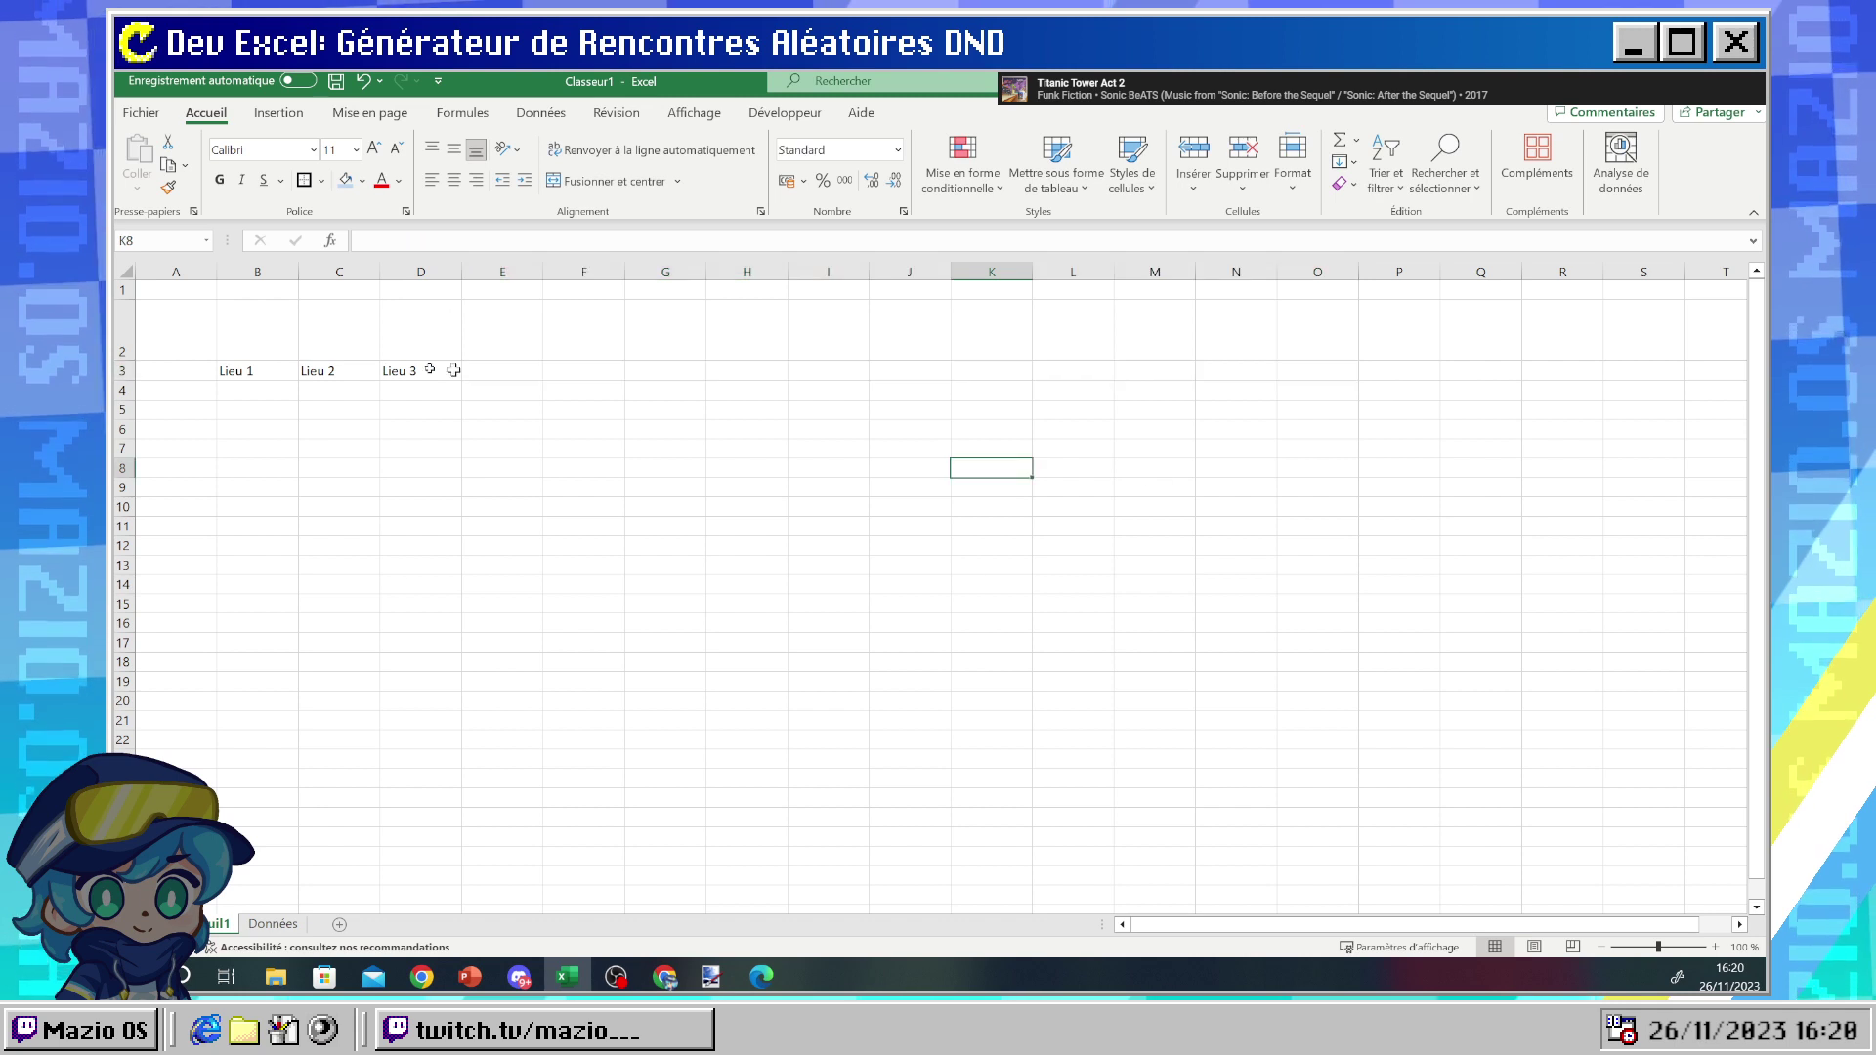
{"action": "left_click", "coordinate": [243, 369]}
{"action": "left_click", "coordinate": [393, 371]}
{"action": "left_click", "coordinate": [289, 369]}
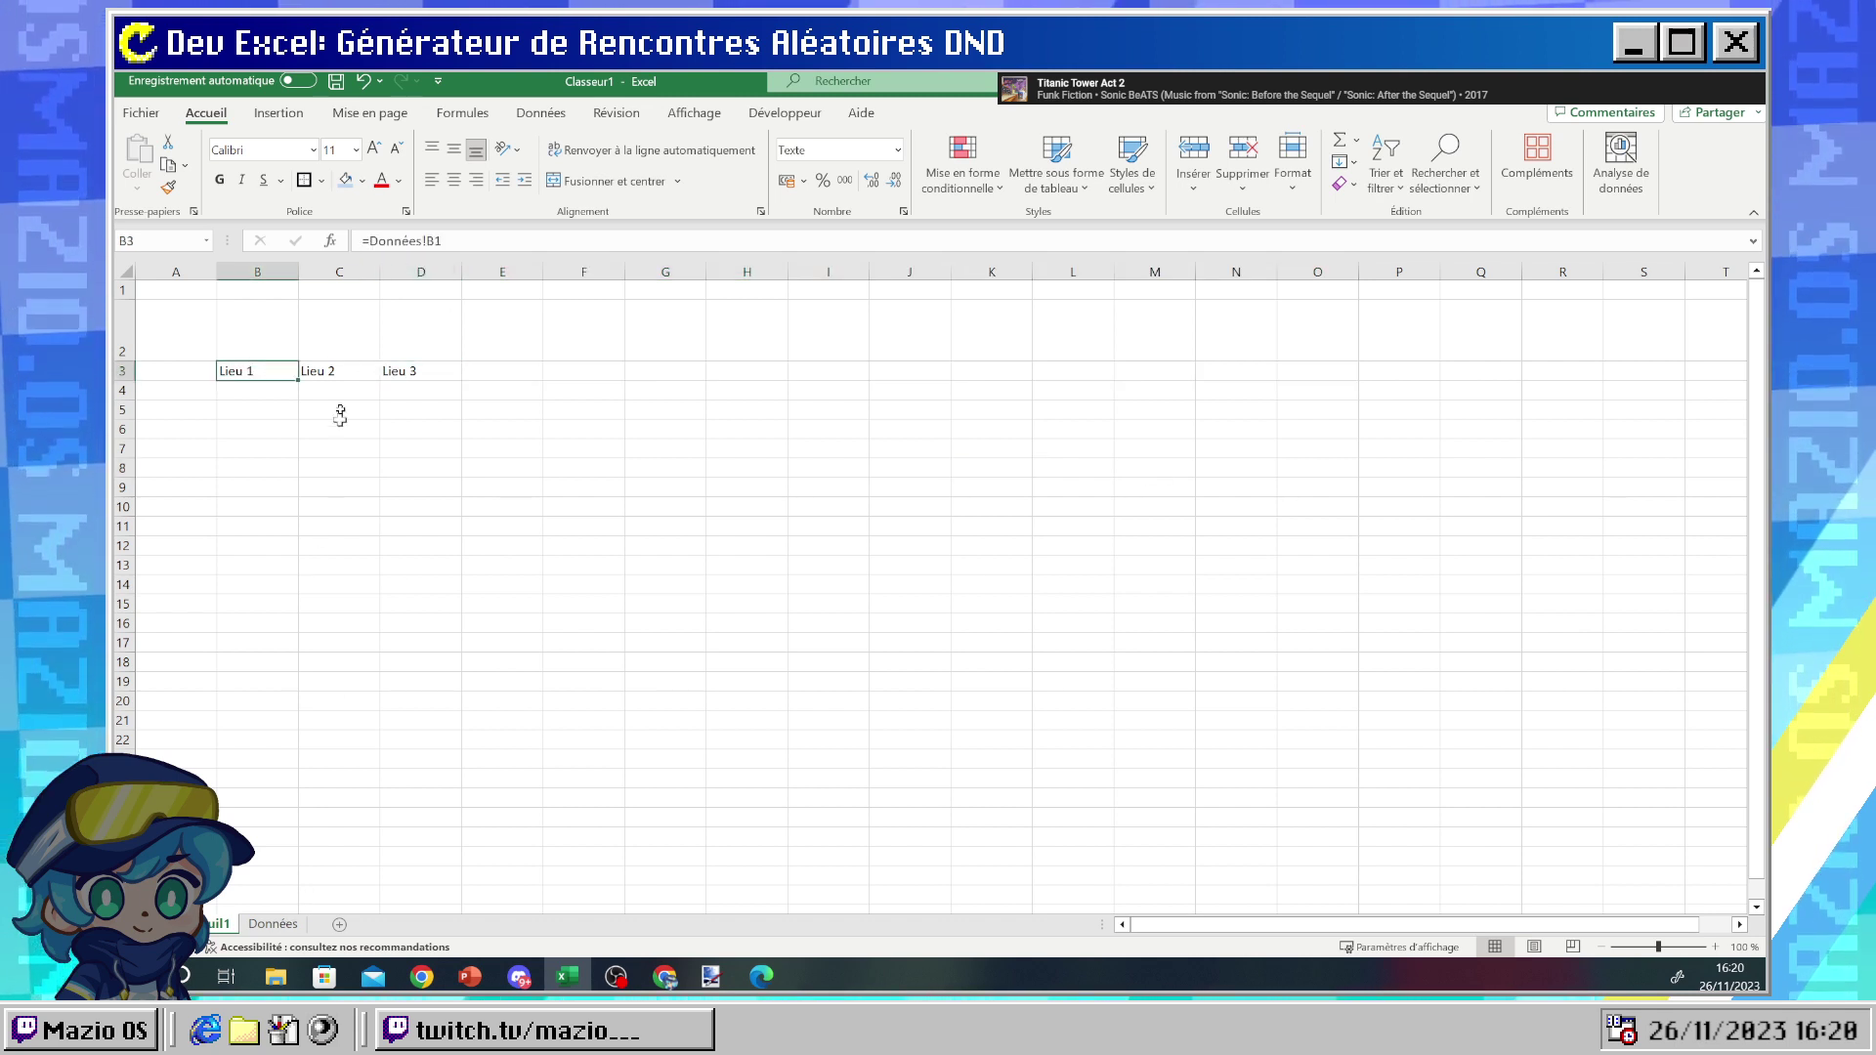
- Select the three linked headers Lieu 1–3 in B3:D3
{"action": "left_click", "coordinate": [261, 434]}
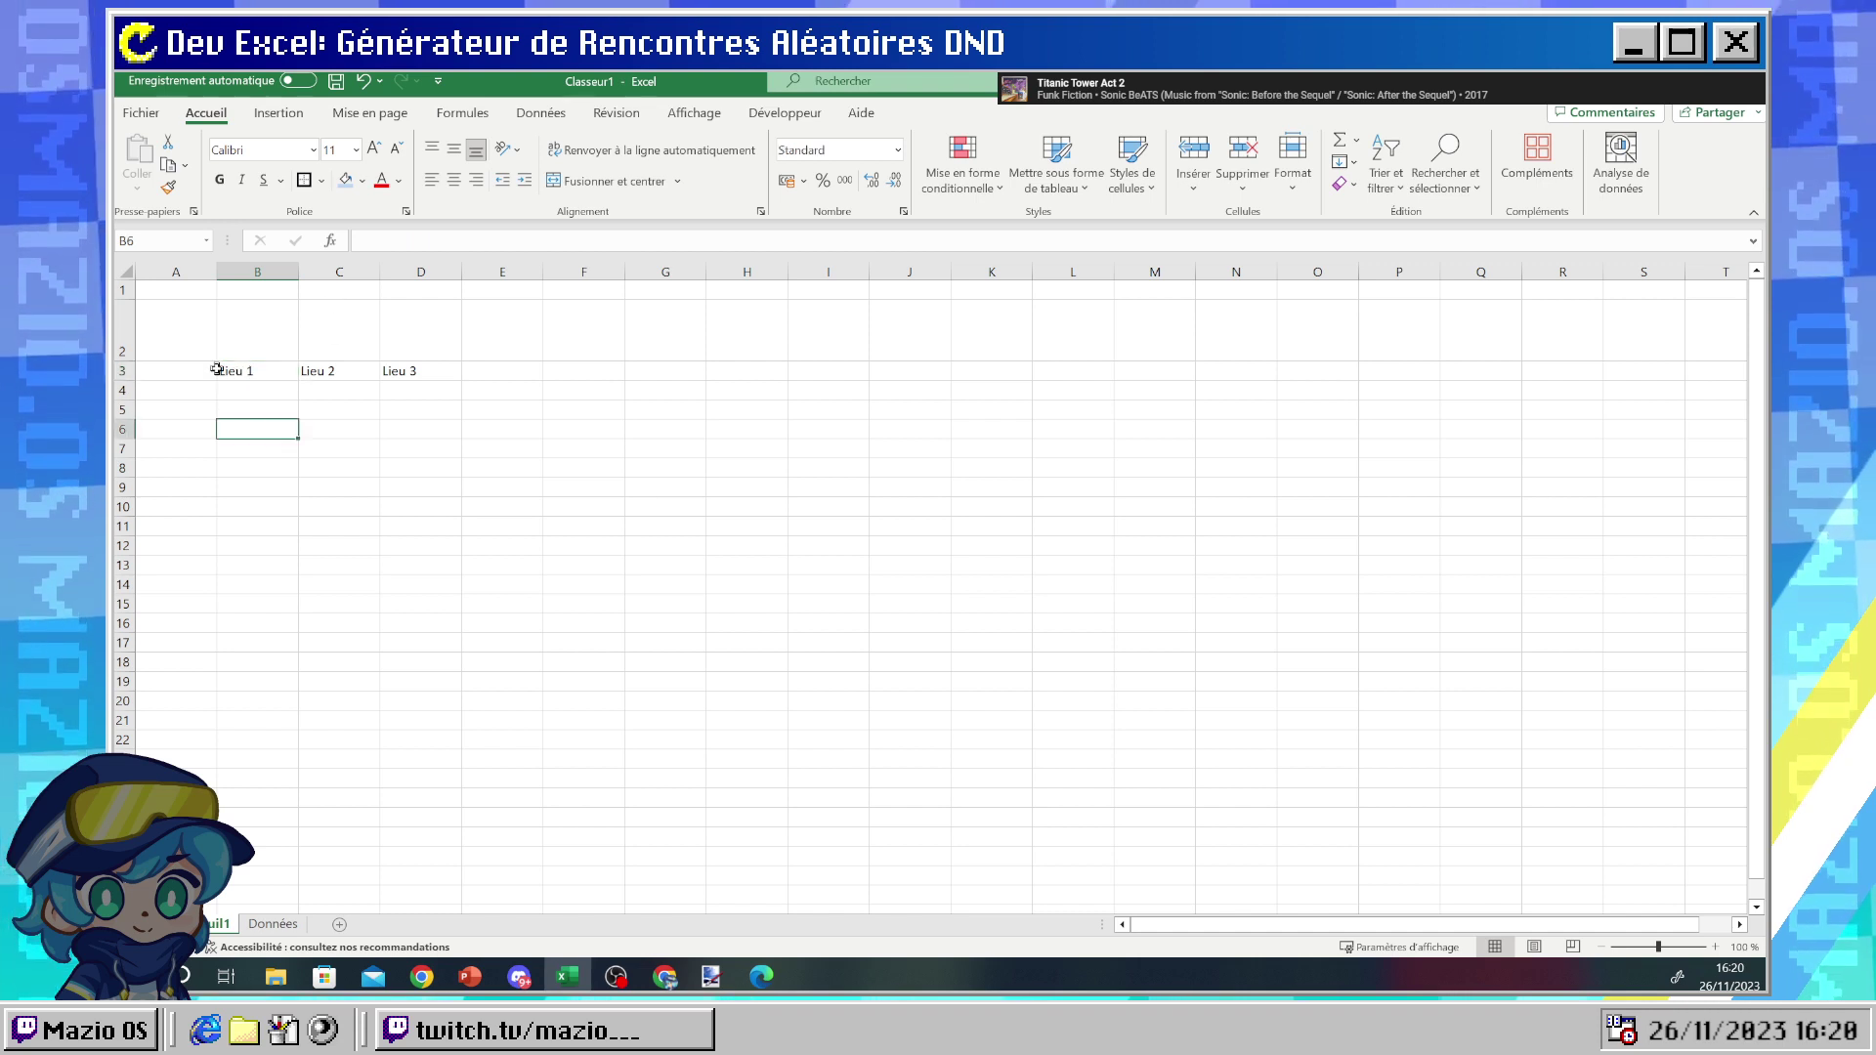
{"action": "left_click", "coordinate": [231, 373]}
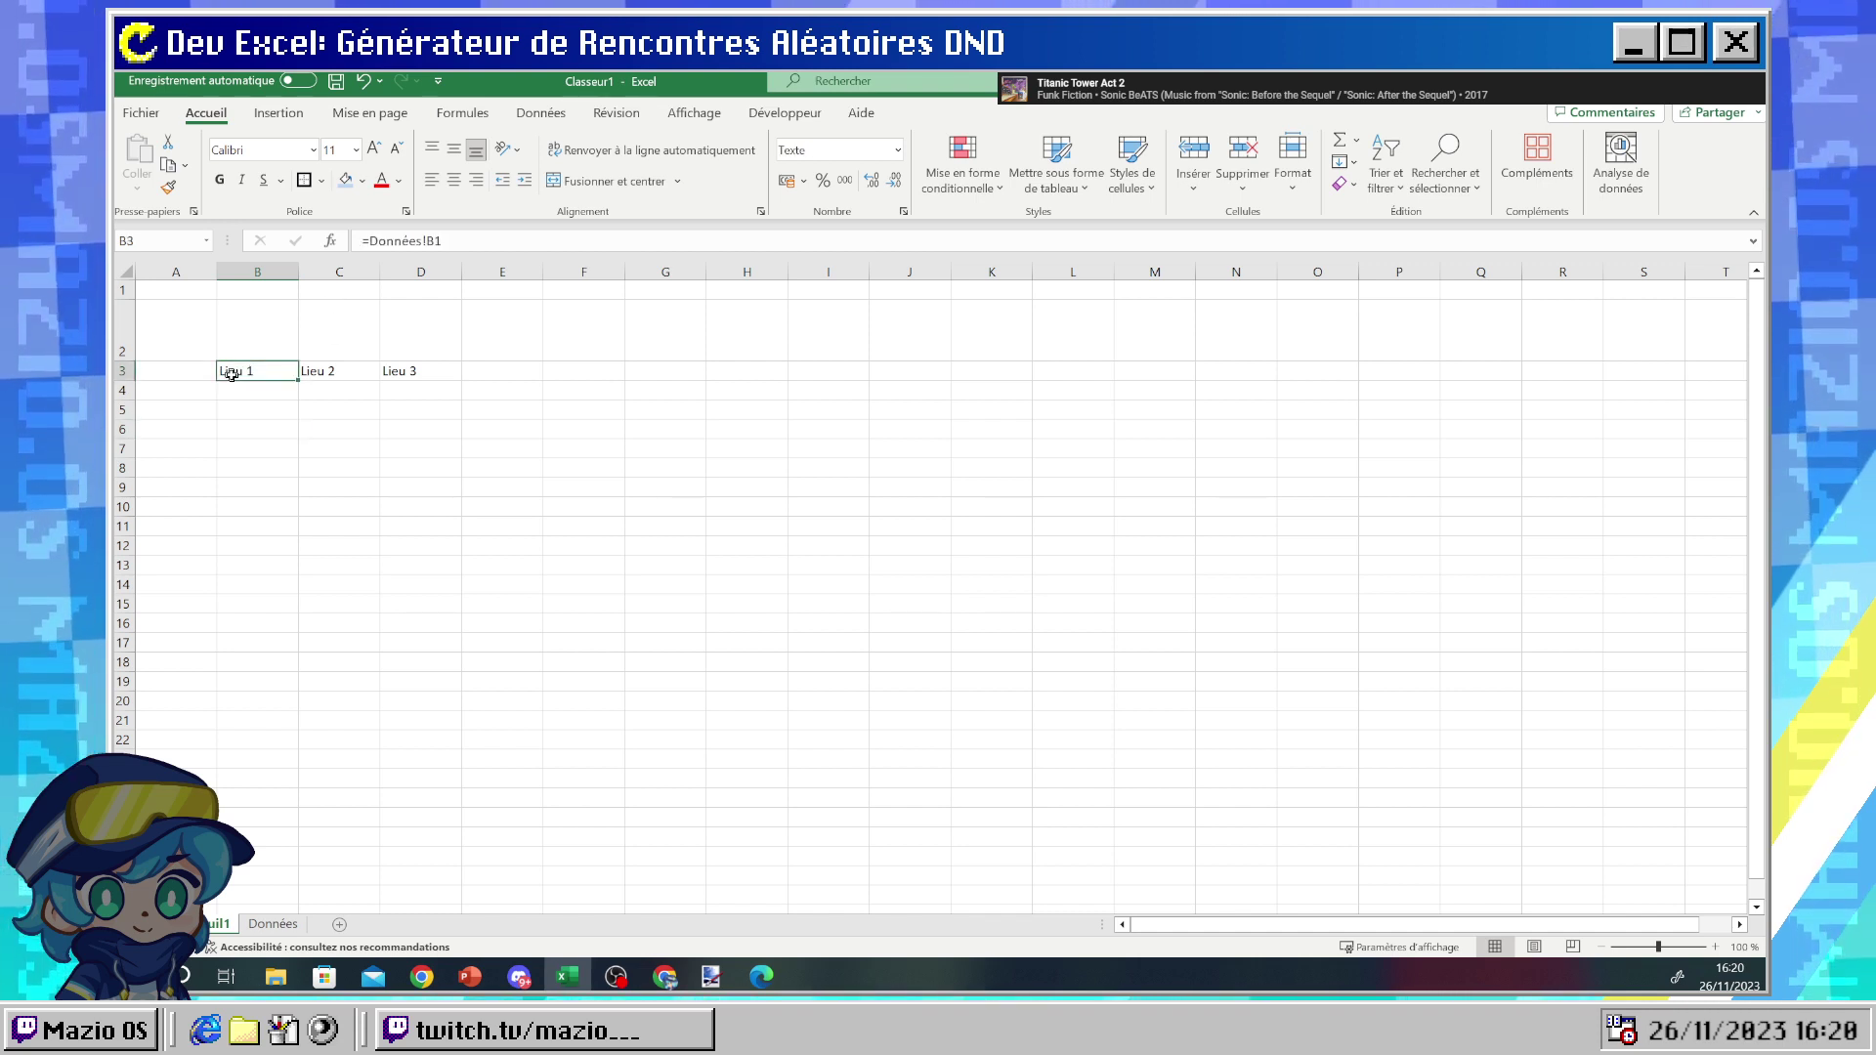
{"action": "left_click", "coordinate": [288, 420]}
{"action": "left_click", "coordinate": [266, 373]}
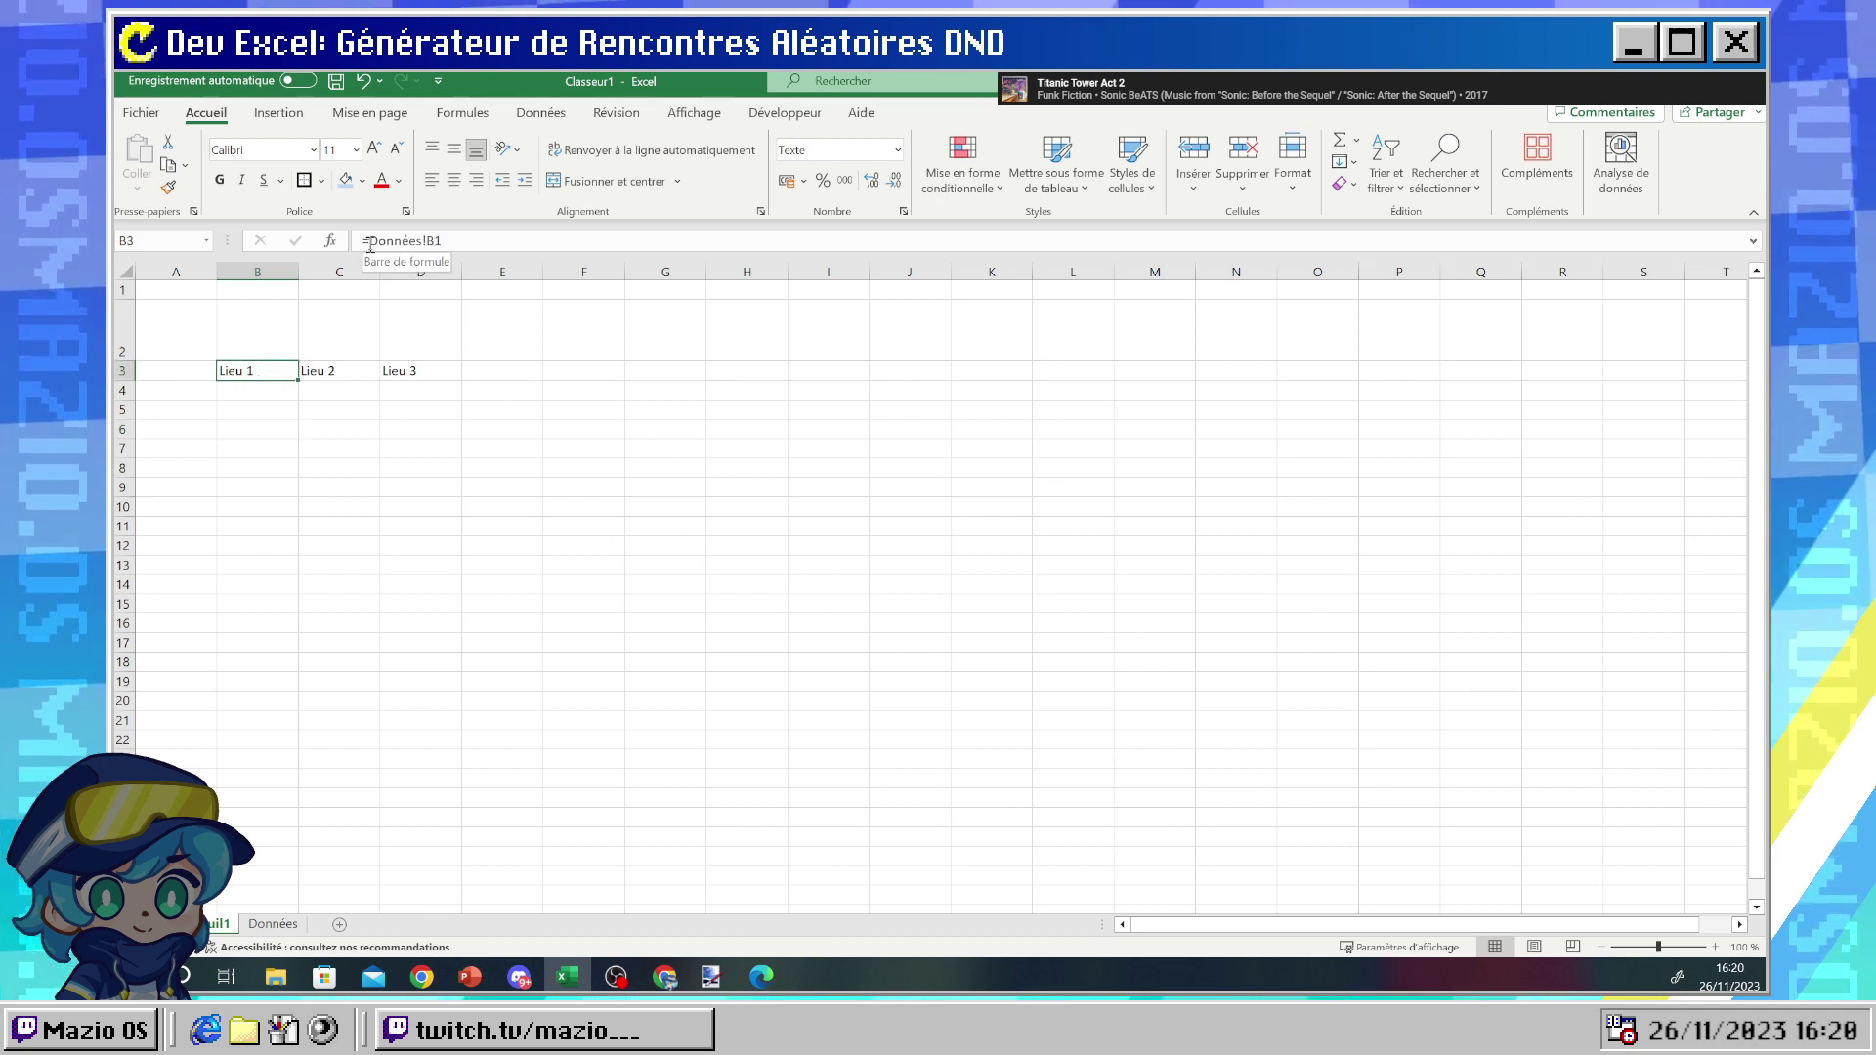
{"action": "left_click", "coordinate": [280, 423]}
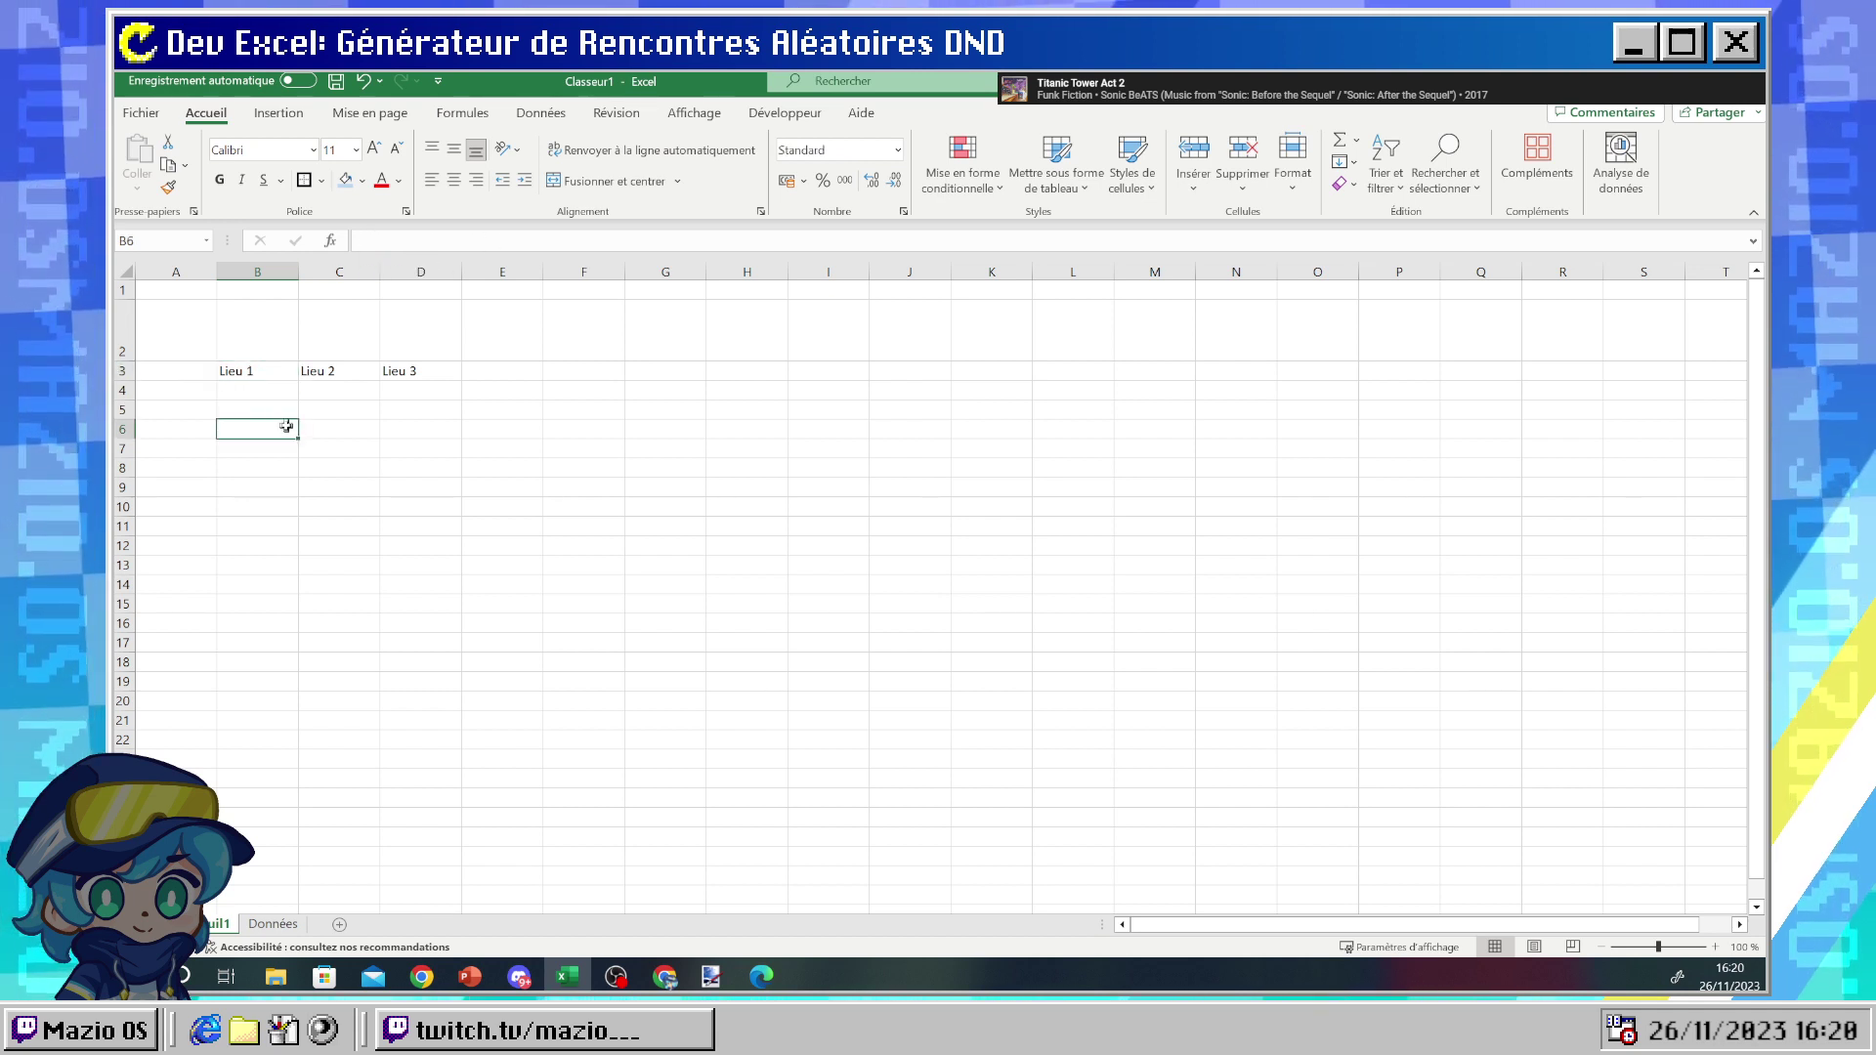
{"action": "left_click", "coordinate": [268, 370]}
{"action": "left_click_drag", "start_coordinate": [268, 369], "coordinate": [430, 369]}
{"action": "left_click", "coordinate": [473, 391]}
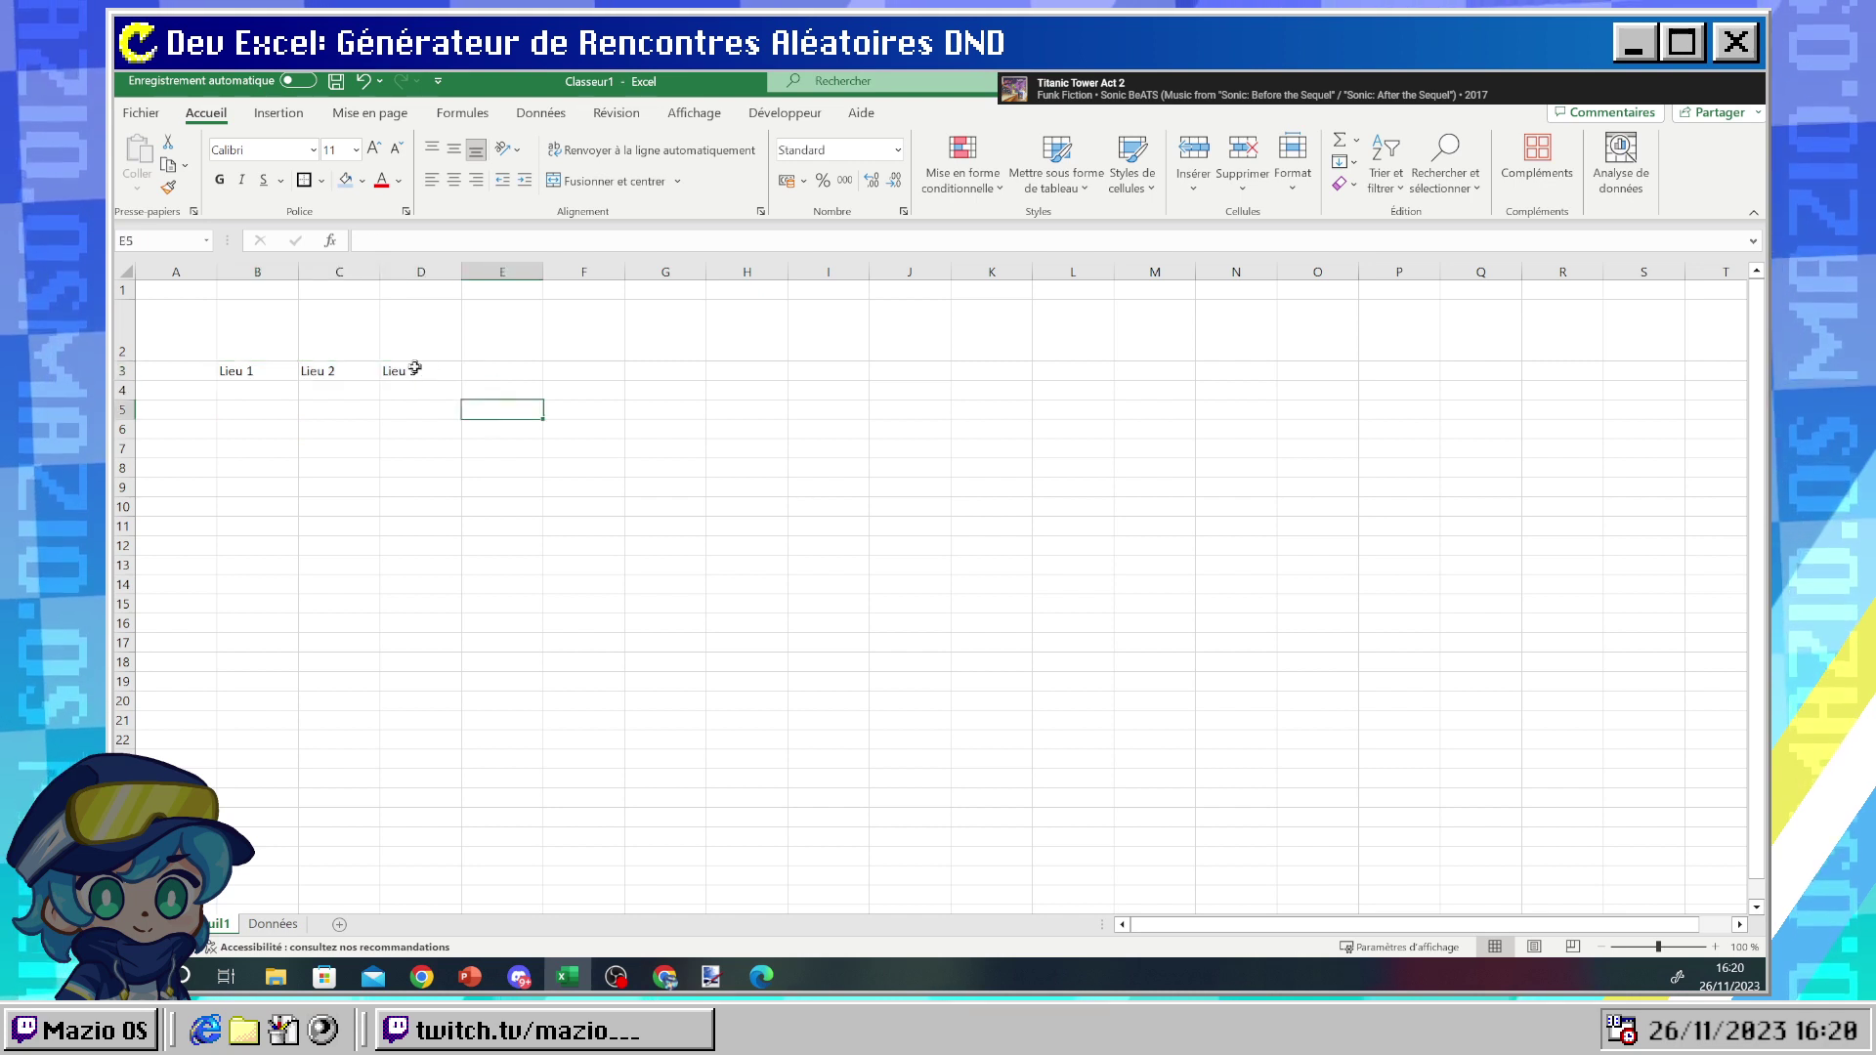
{"action": "left_click", "coordinate": [418, 369]}
{"action": "left_click_drag", "start_coordinate": [238, 369], "coordinate": [436, 366]}
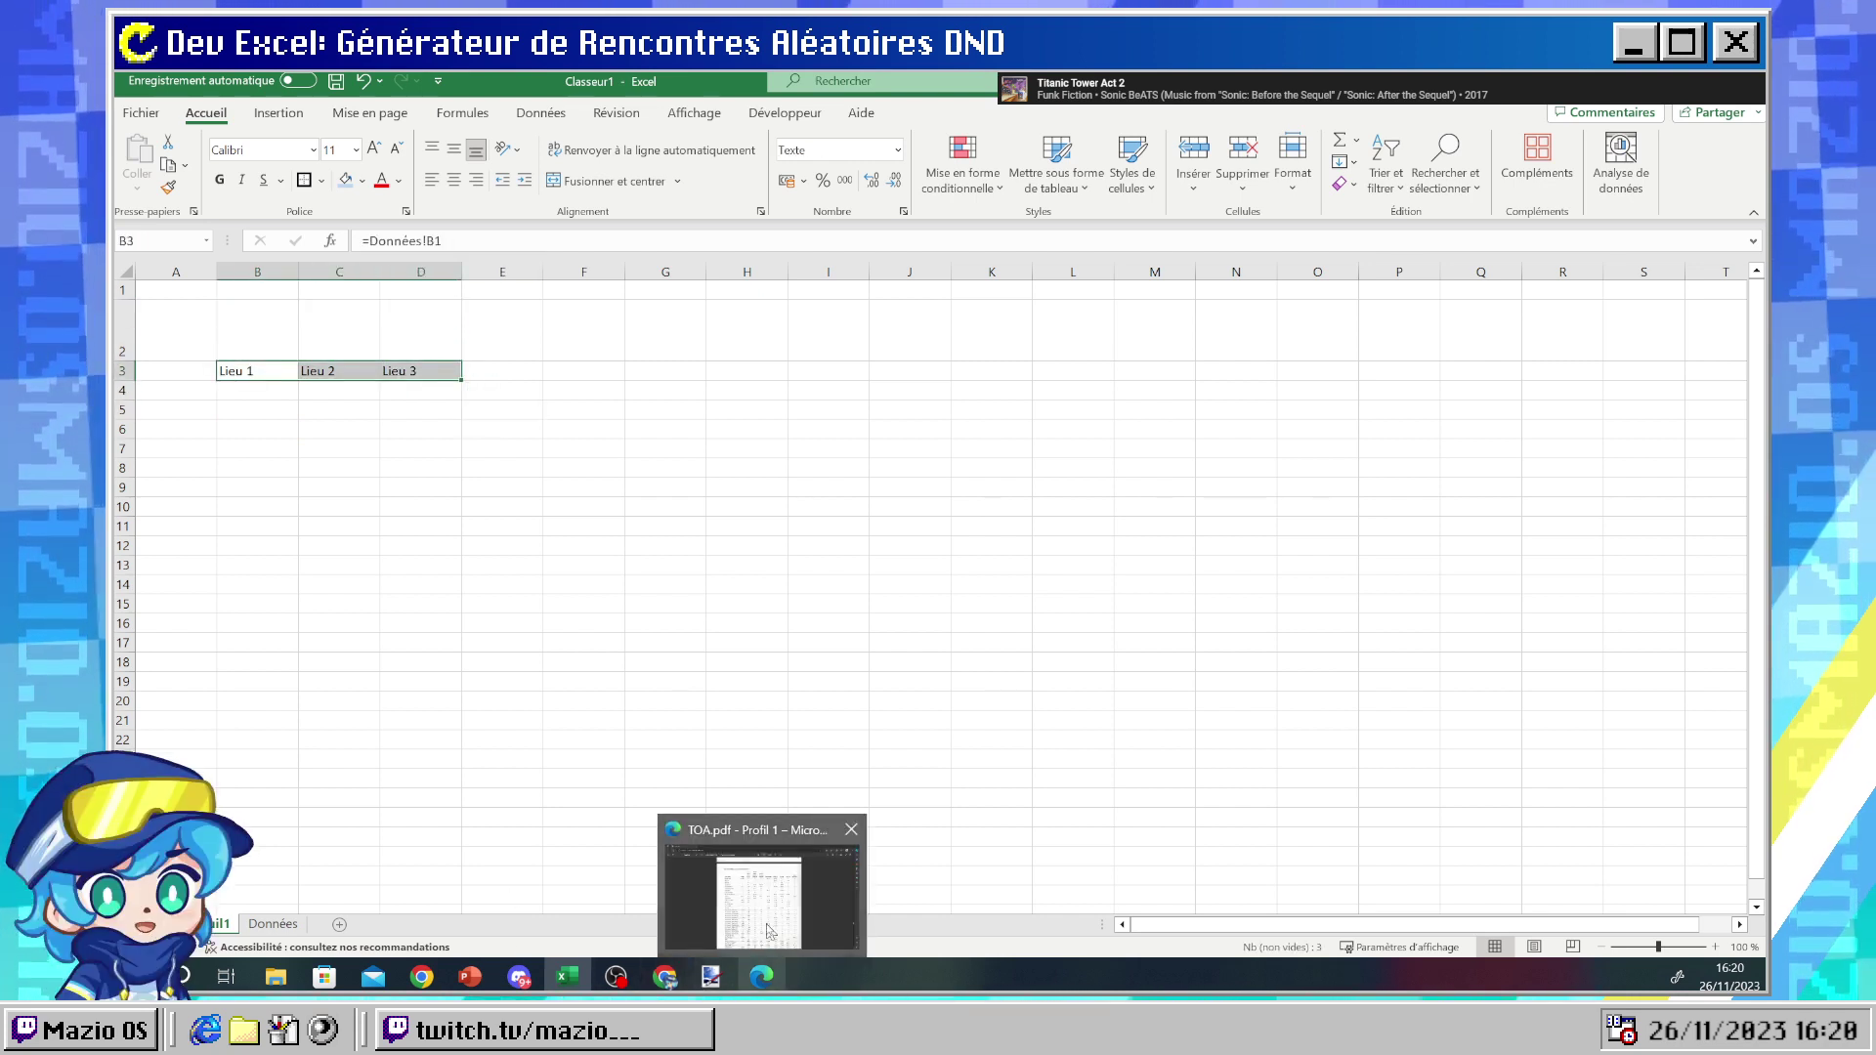
- Scroll through the TOA.pdf rulebook in Edge, then return to Excel
{"action": "left_click", "coordinate": [772, 930]}
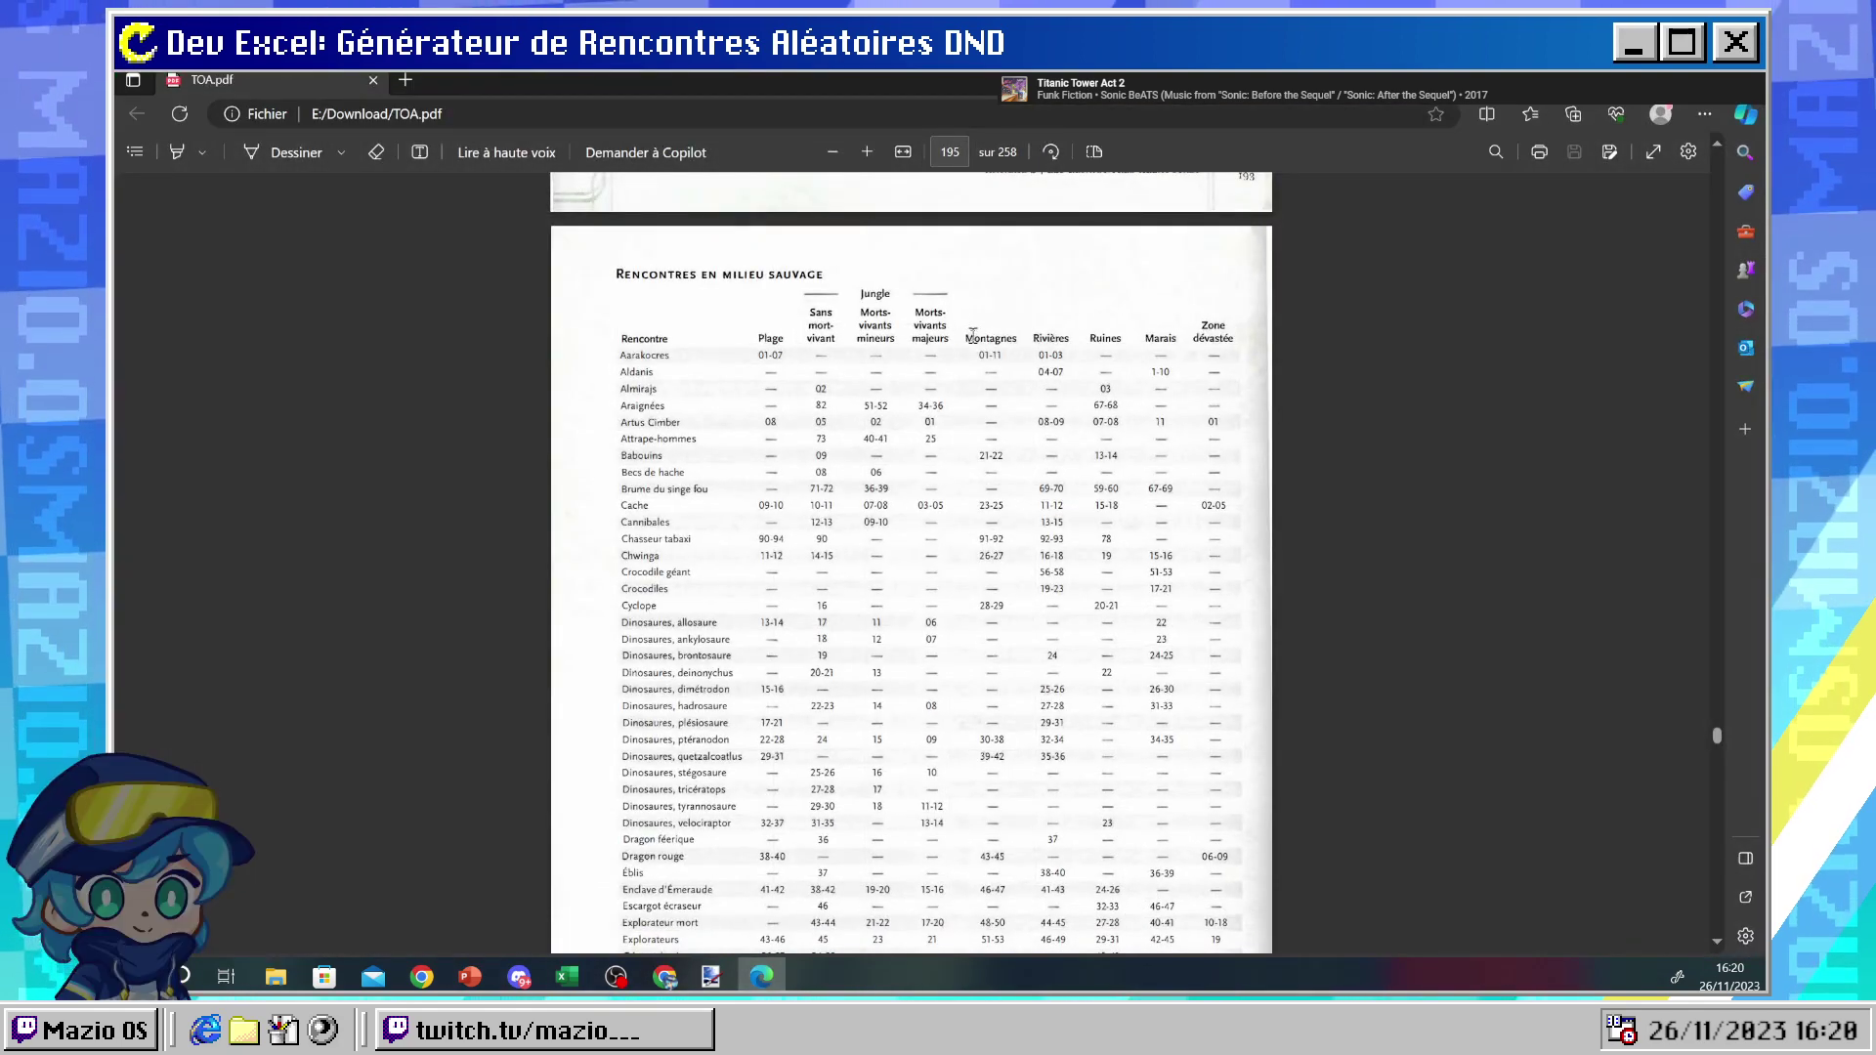
{"action": "scroll", "coordinate": [1026, 365], "scroll_direction": "down", "scroll_amount": 10}
{"action": "scroll", "coordinate": [1026, 364], "scroll_direction": "down", "scroll_amount": 4}
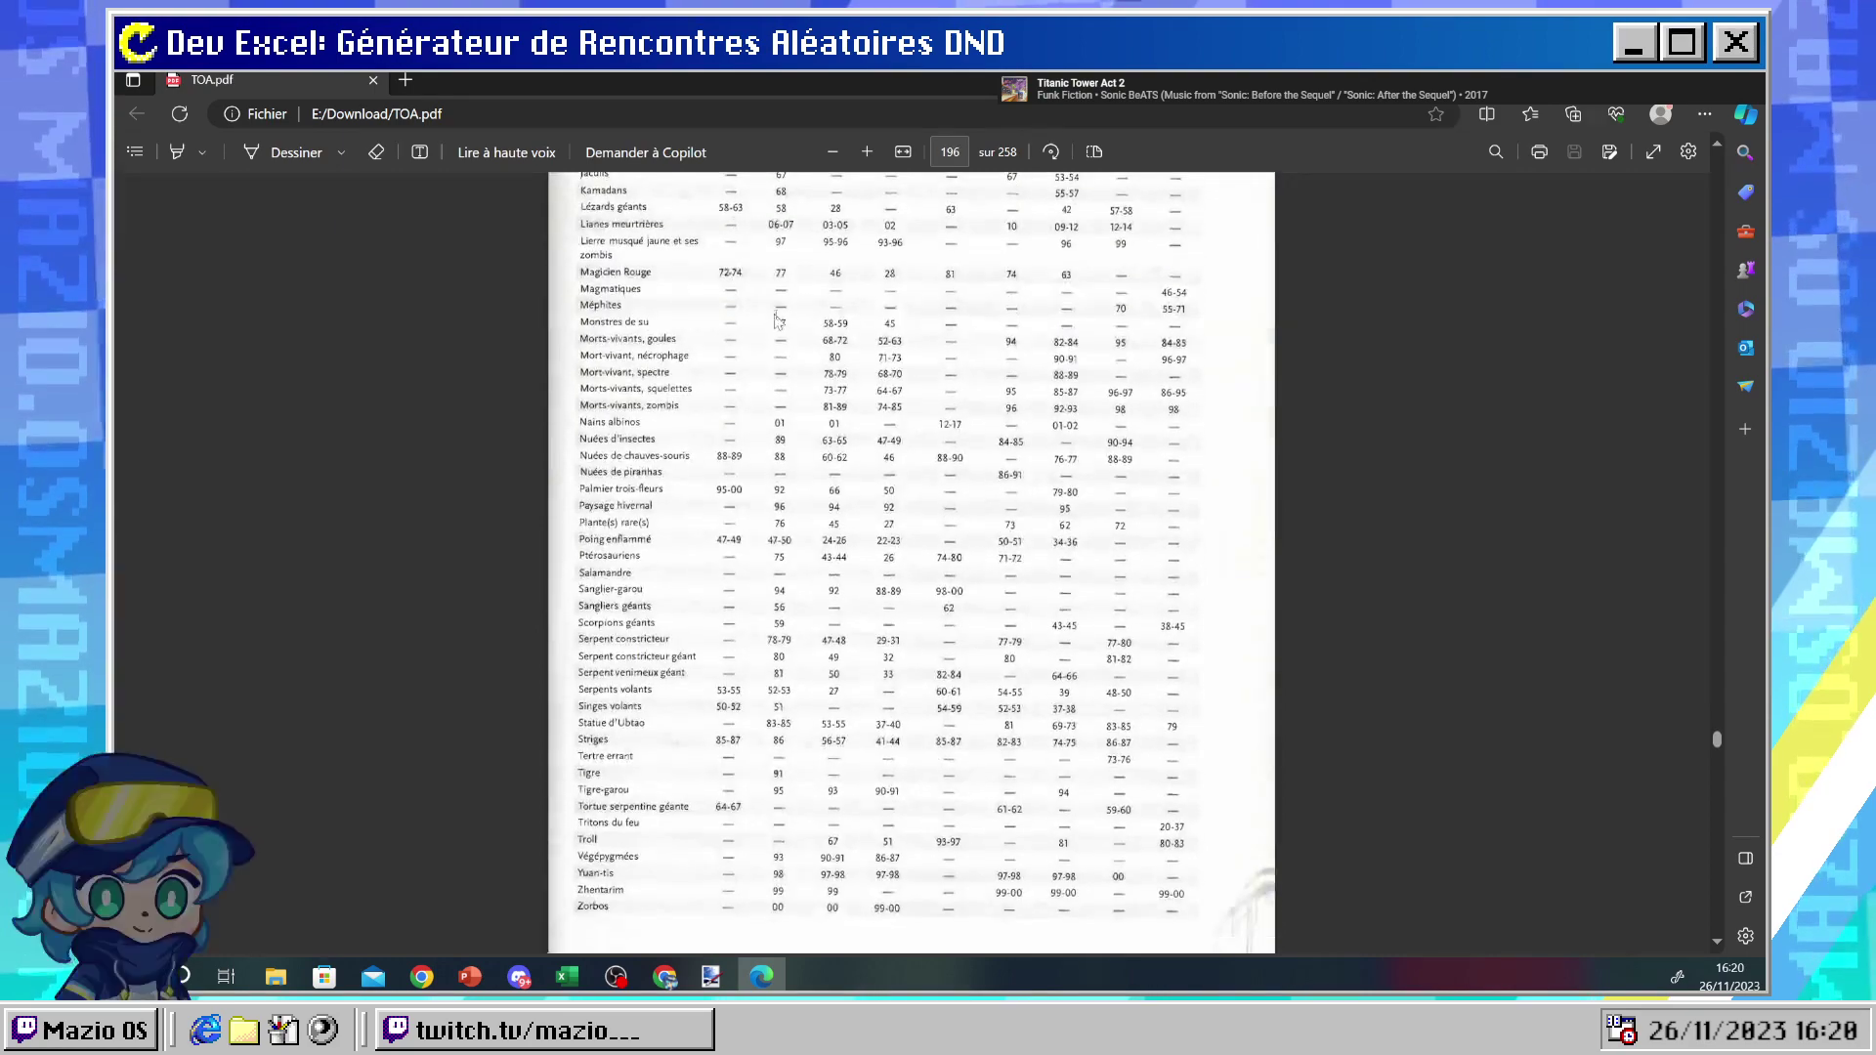
{"action": "scroll", "coordinate": [726, 373], "scroll_direction": "up", "scroll_amount": 3}
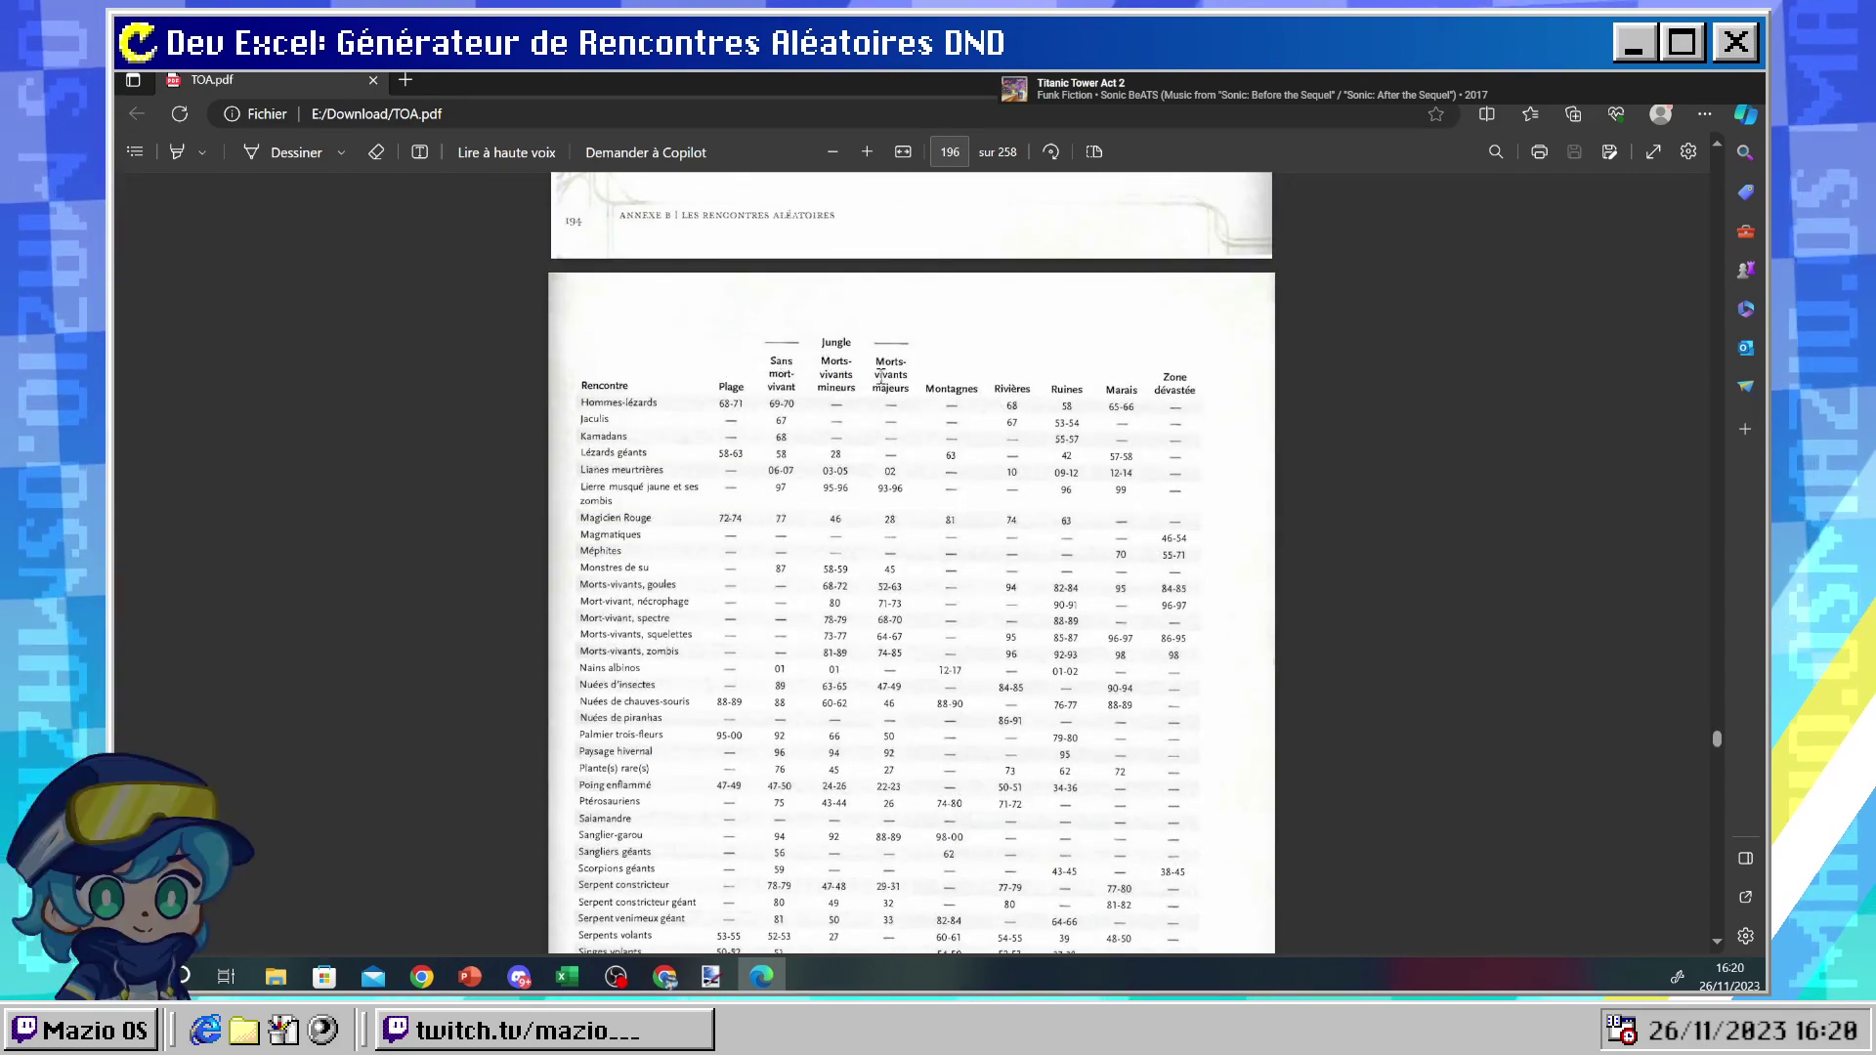
{"action": "scroll", "coordinate": [825, 364], "scroll_direction": "up", "scroll_amount": 8}
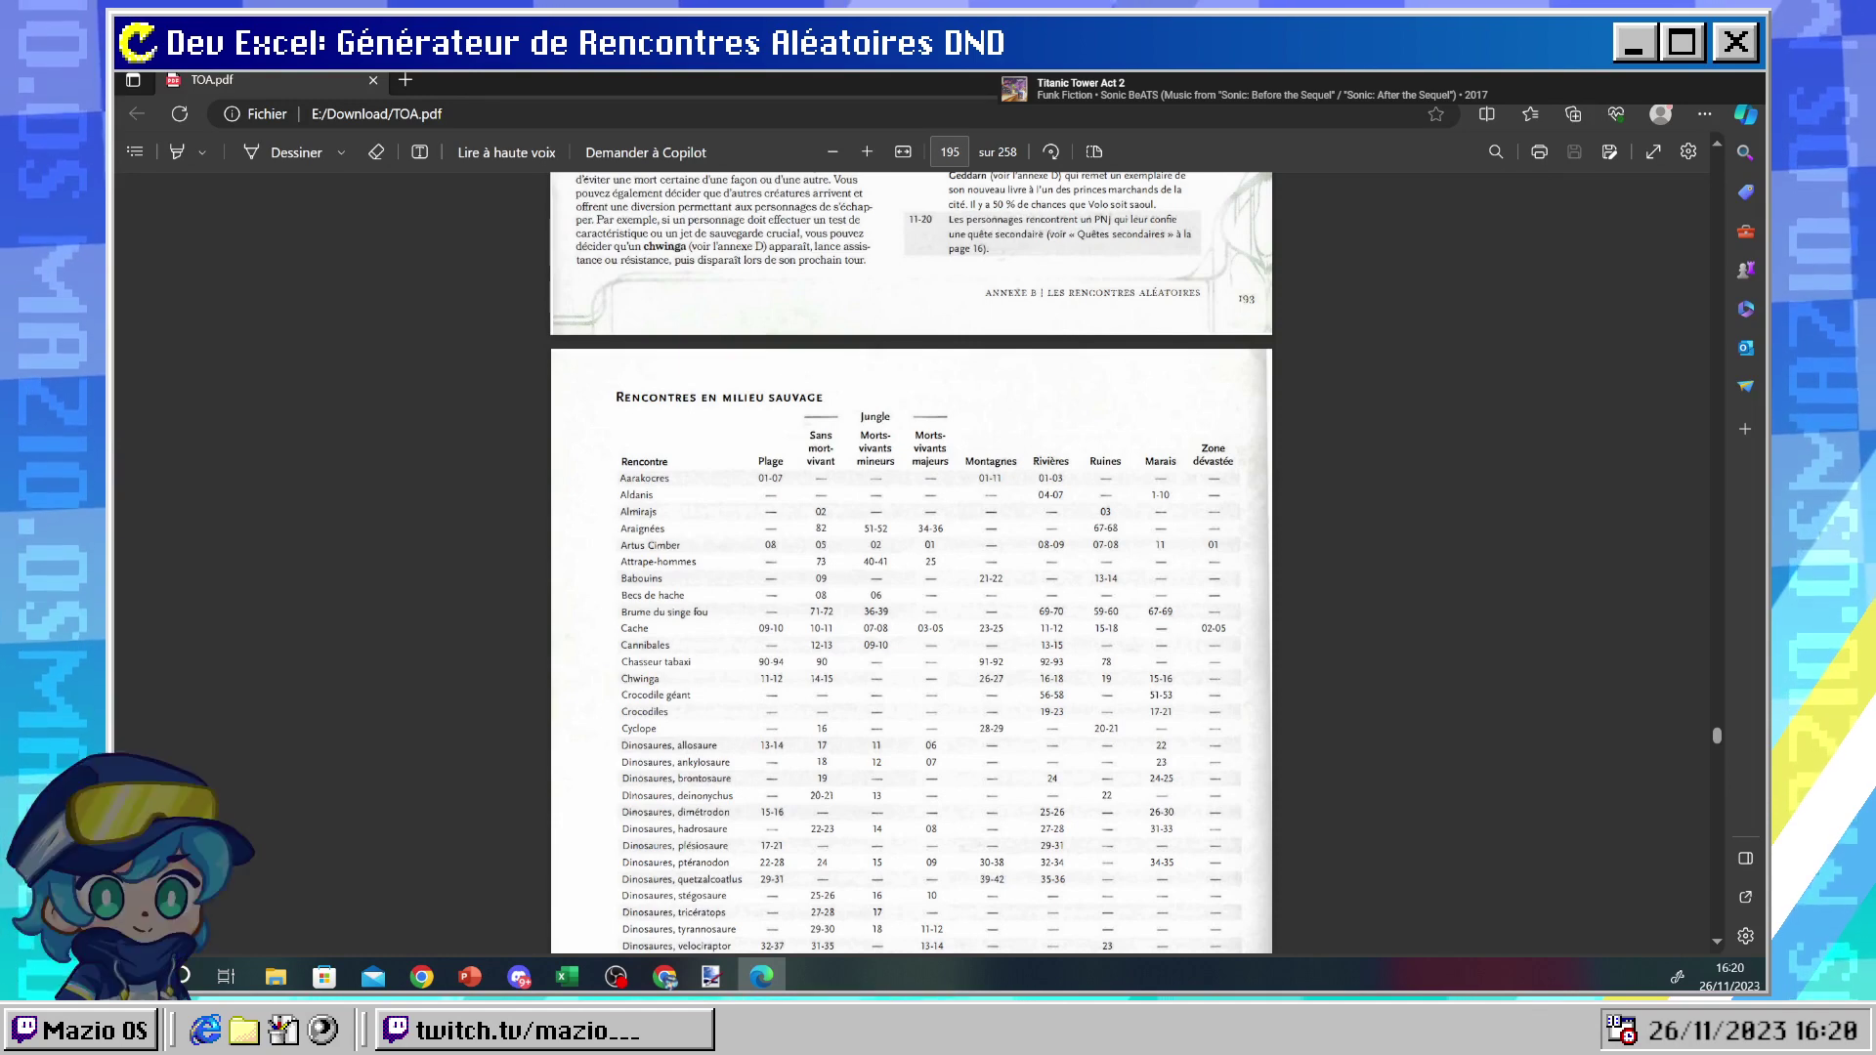
{"action": "key", "text": "alt+Tab"}
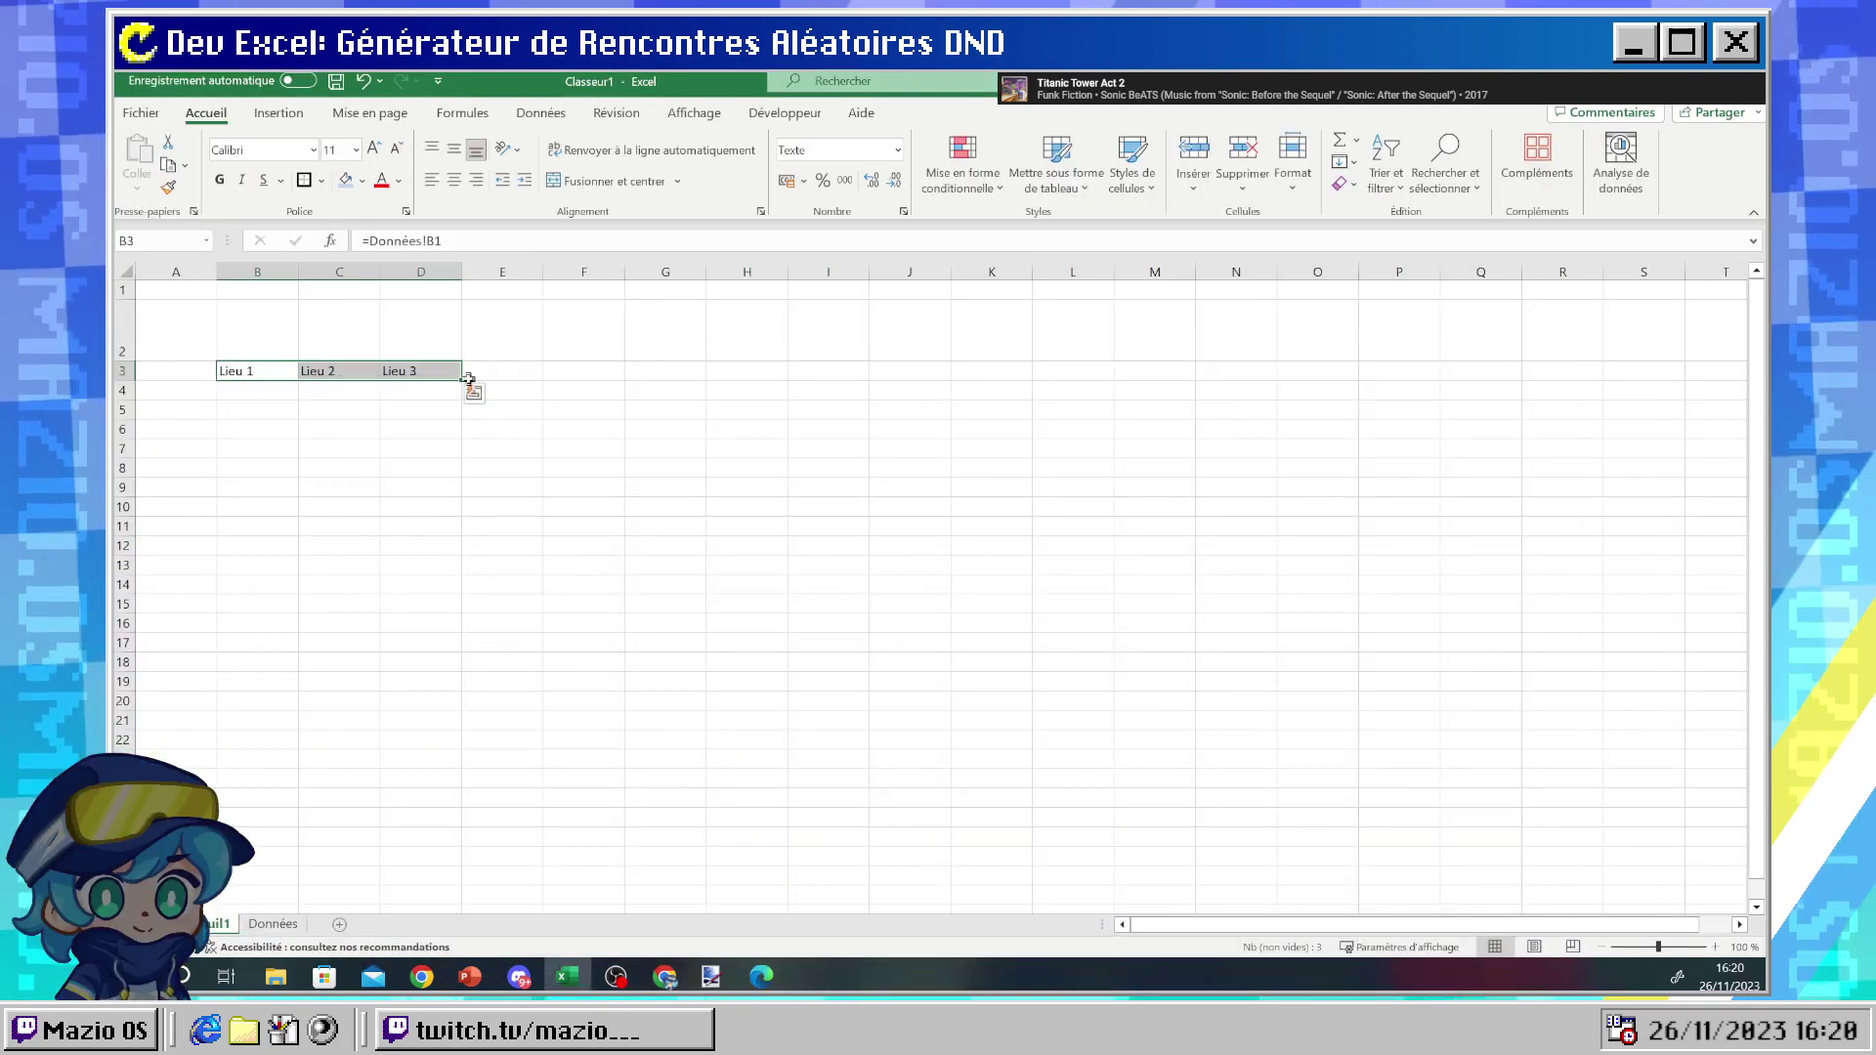
- Extend the Lieu headers to J3 and copy columns B–D formatting onto E–J on Données
{"action": "left_click_drag", "start_coordinate": [461, 381], "coordinate": [938, 372]}
{"action": "left_click", "coordinate": [747, 429]}
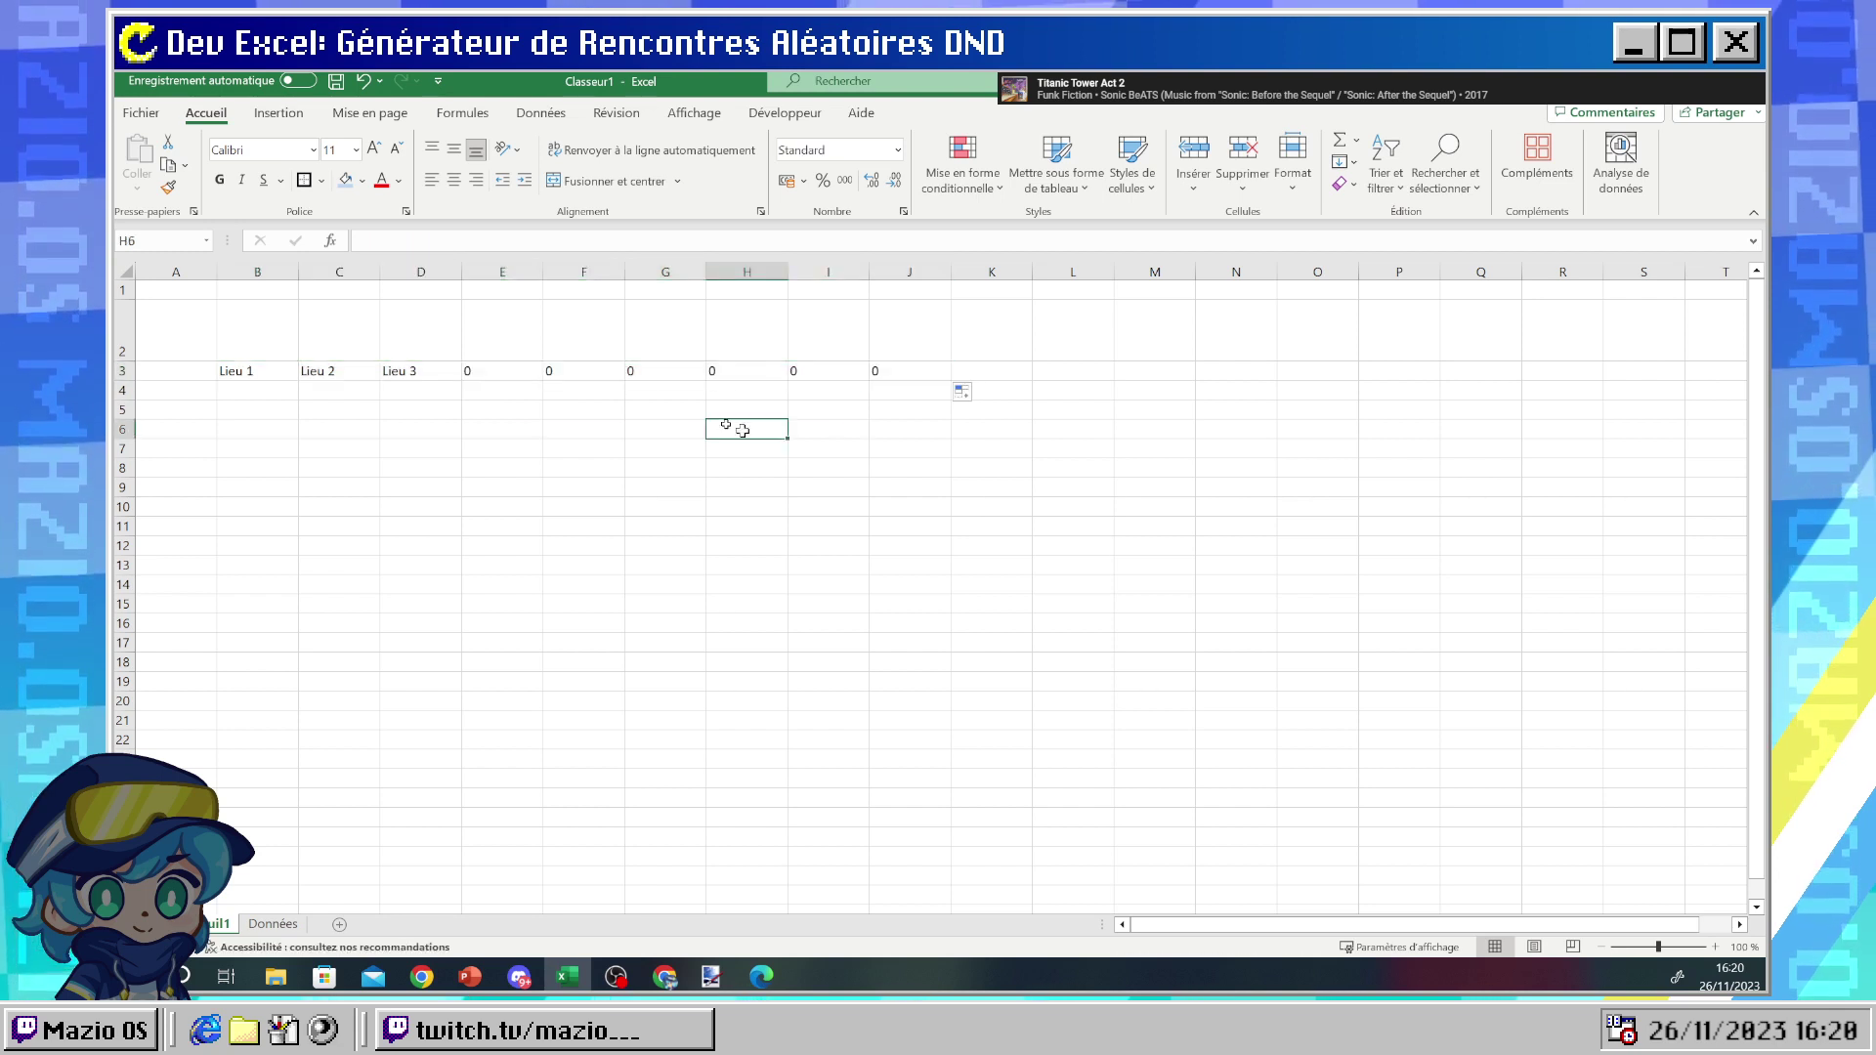
{"action": "left_click", "coordinate": [273, 923]}
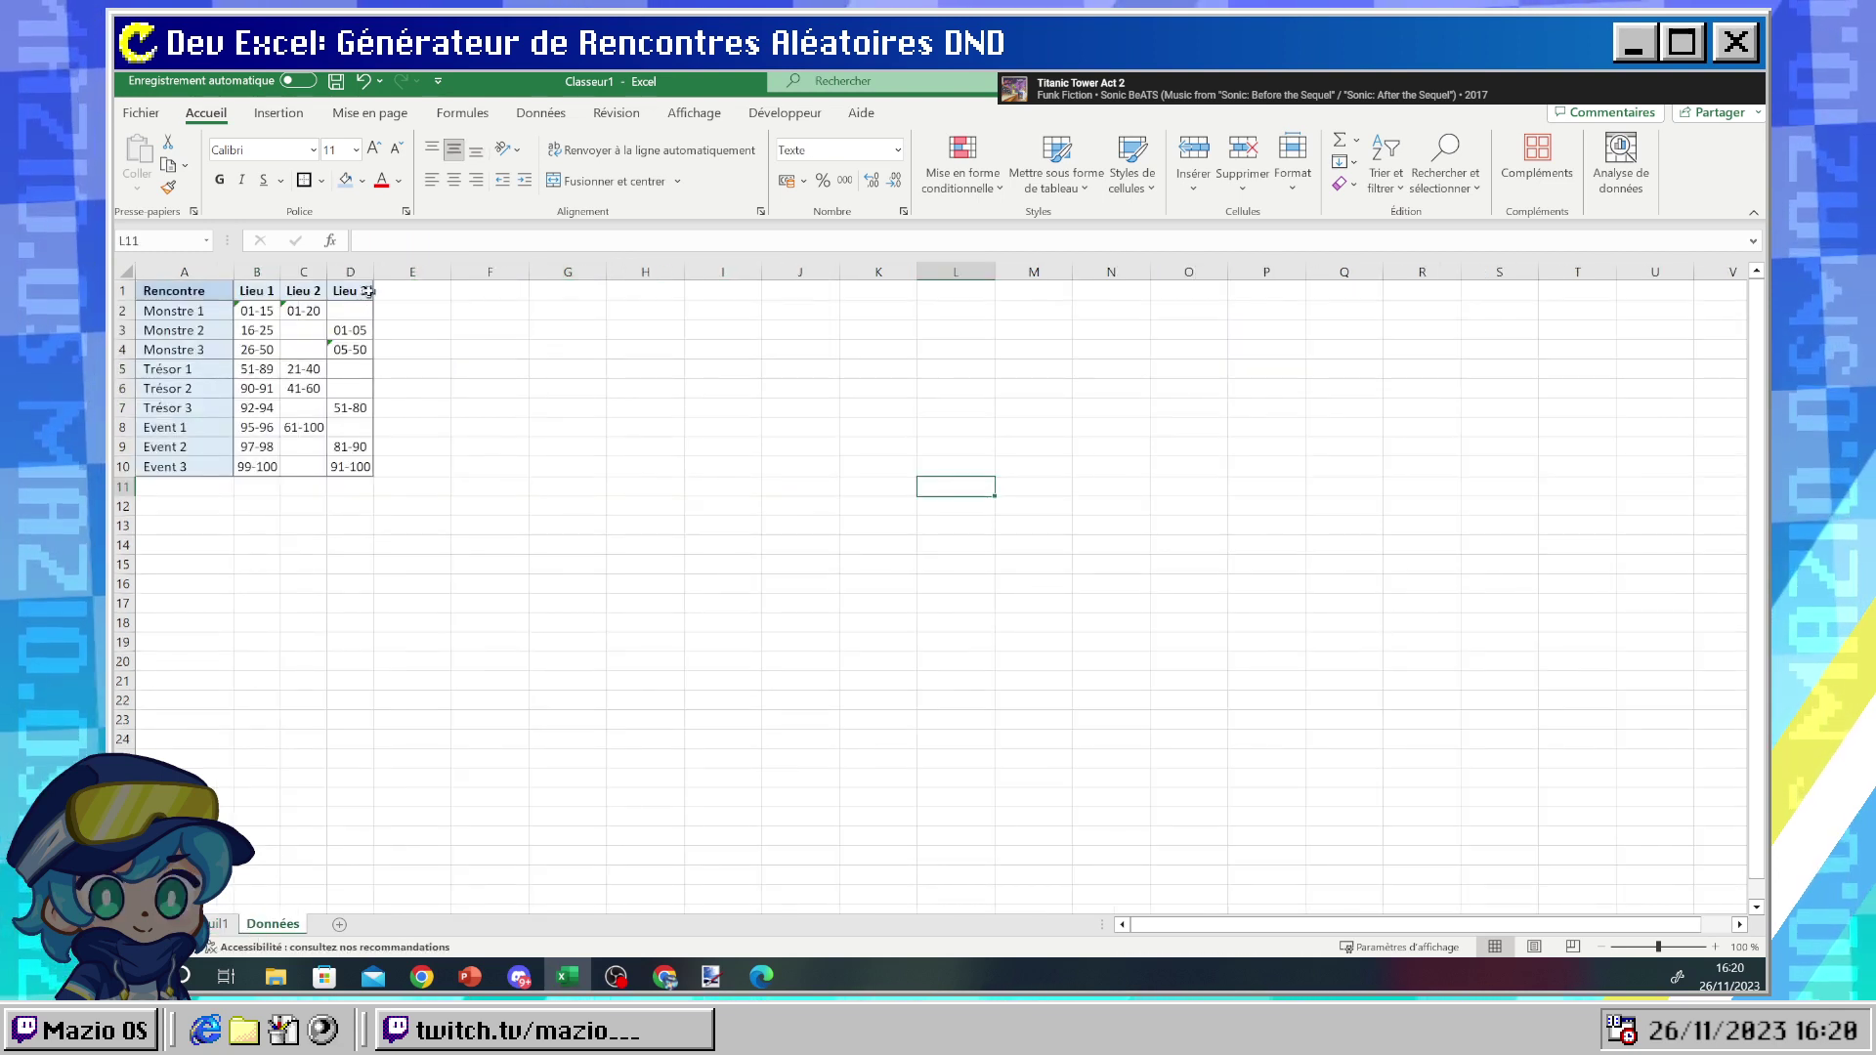
{"action": "left_click_drag", "start_coordinate": [349, 272], "coordinate": [257, 273]}
{"action": "left_click", "coordinate": [168, 187]}
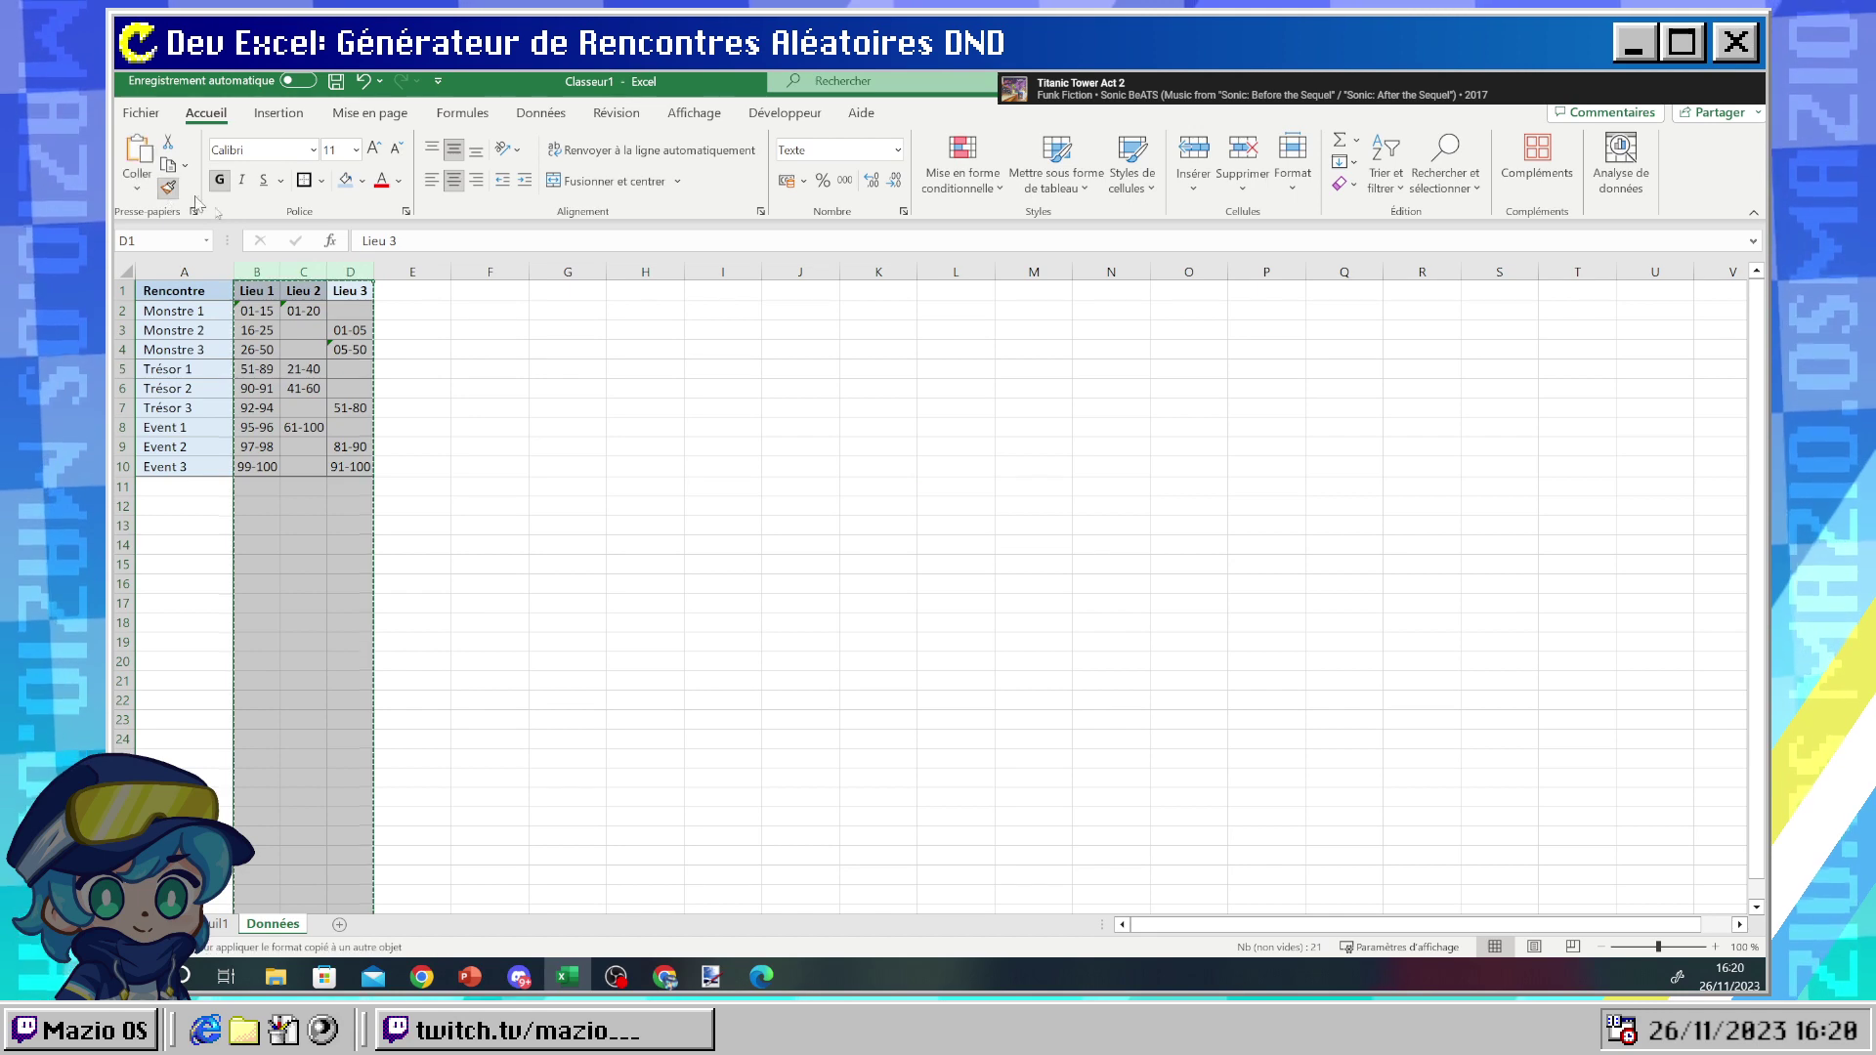
{"action": "left_click_drag", "start_coordinate": [413, 272], "coordinate": [838, 269]}
{"action": "left_click", "coordinate": [769, 388]}
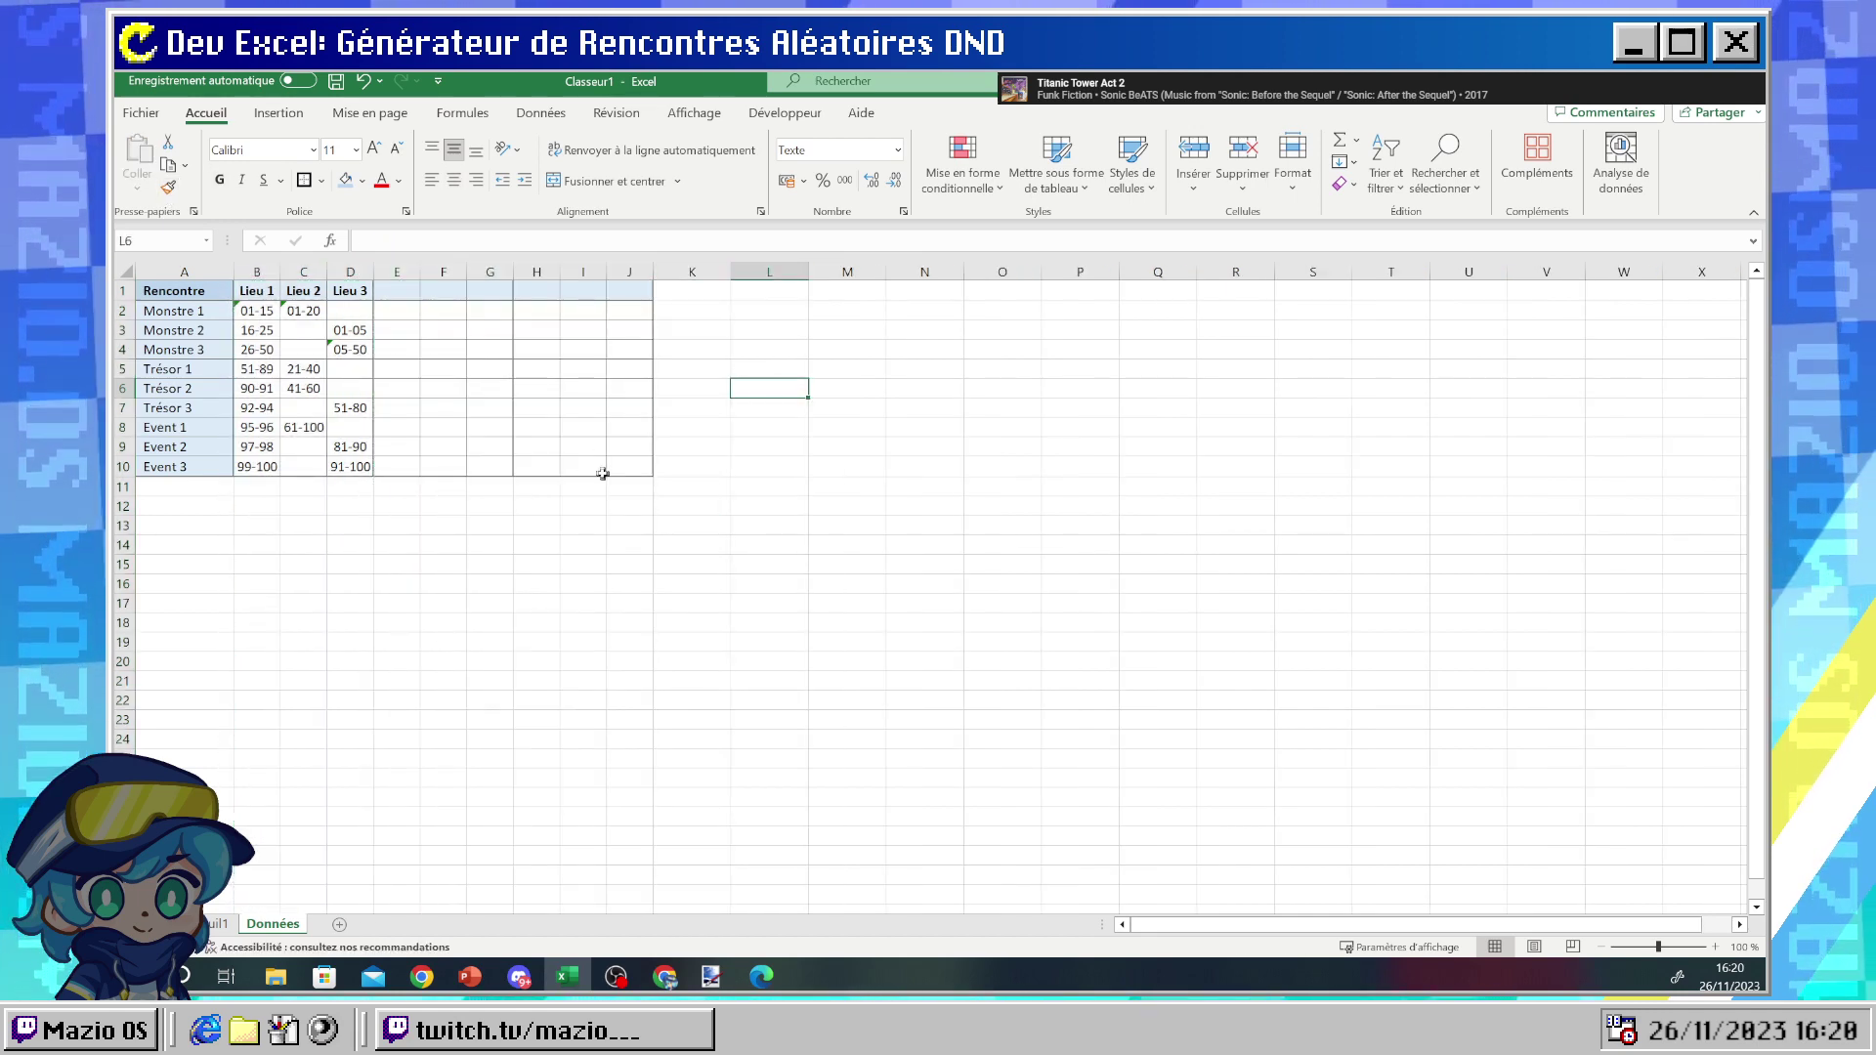
- Apply All Borders to B1:J10 and a thick outside border to header row B1:J1
{"action": "left_click_drag", "start_coordinate": [603, 474], "coordinate": [249, 291]}
{"action": "left_click", "coordinate": [321, 181]}
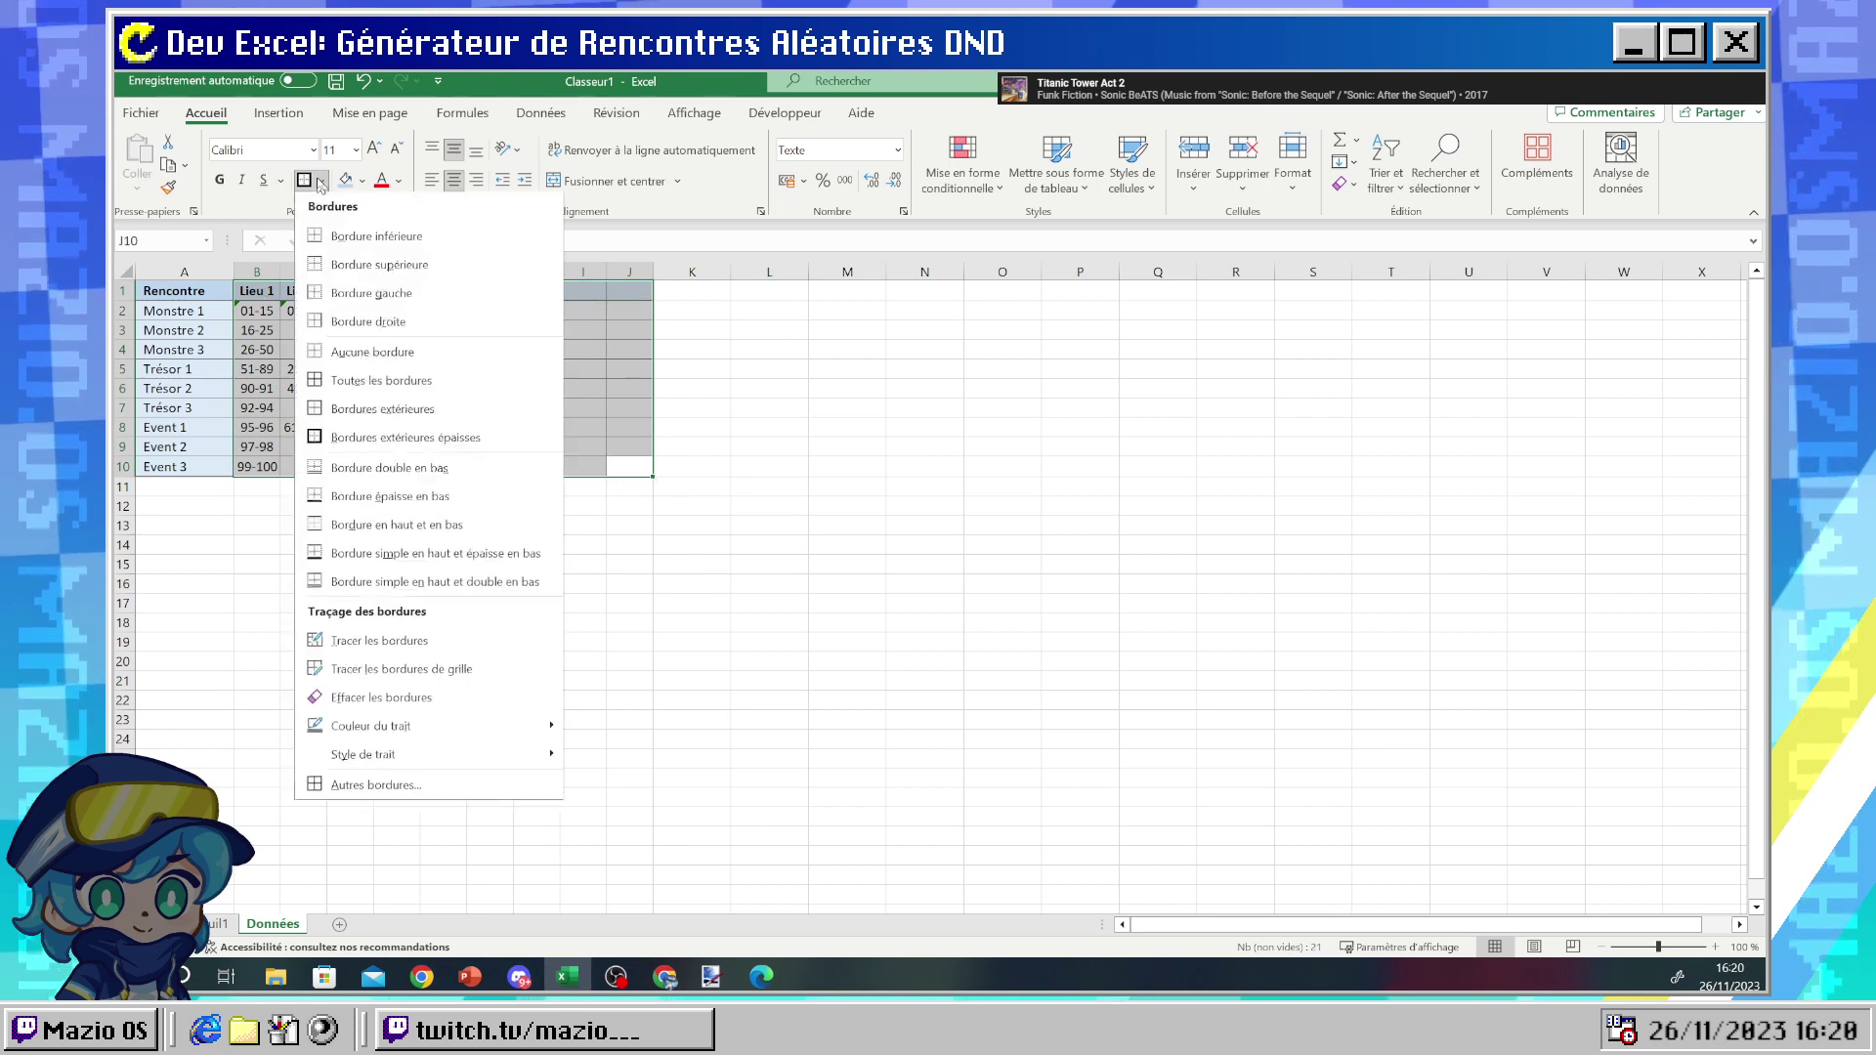
{"action": "left_click", "coordinate": [381, 380]}
{"action": "left_click_drag", "start_coordinate": [254, 291], "coordinate": [630, 287]}
{"action": "left_click", "coordinate": [321, 181]}
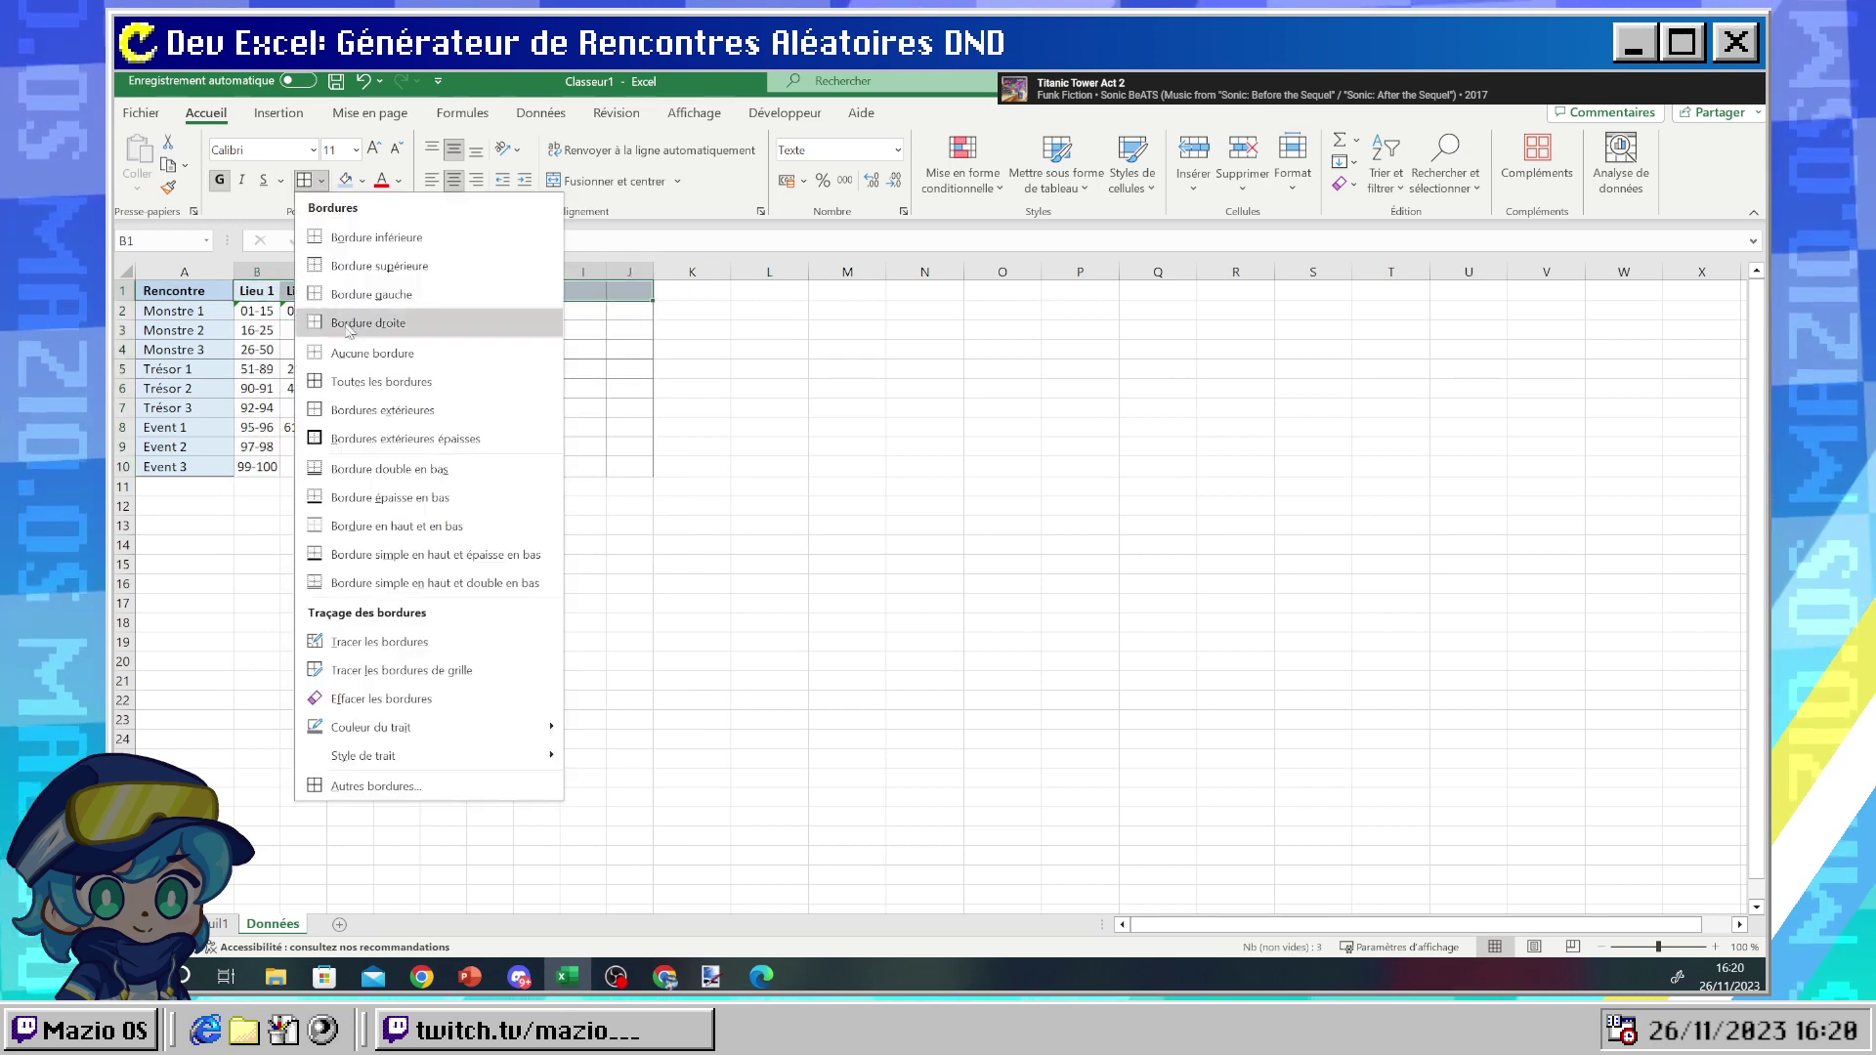
{"action": "left_click", "coordinate": [337, 439]}
{"action": "left_click_drag", "start_coordinate": [257, 310], "coordinate": [630, 467]}
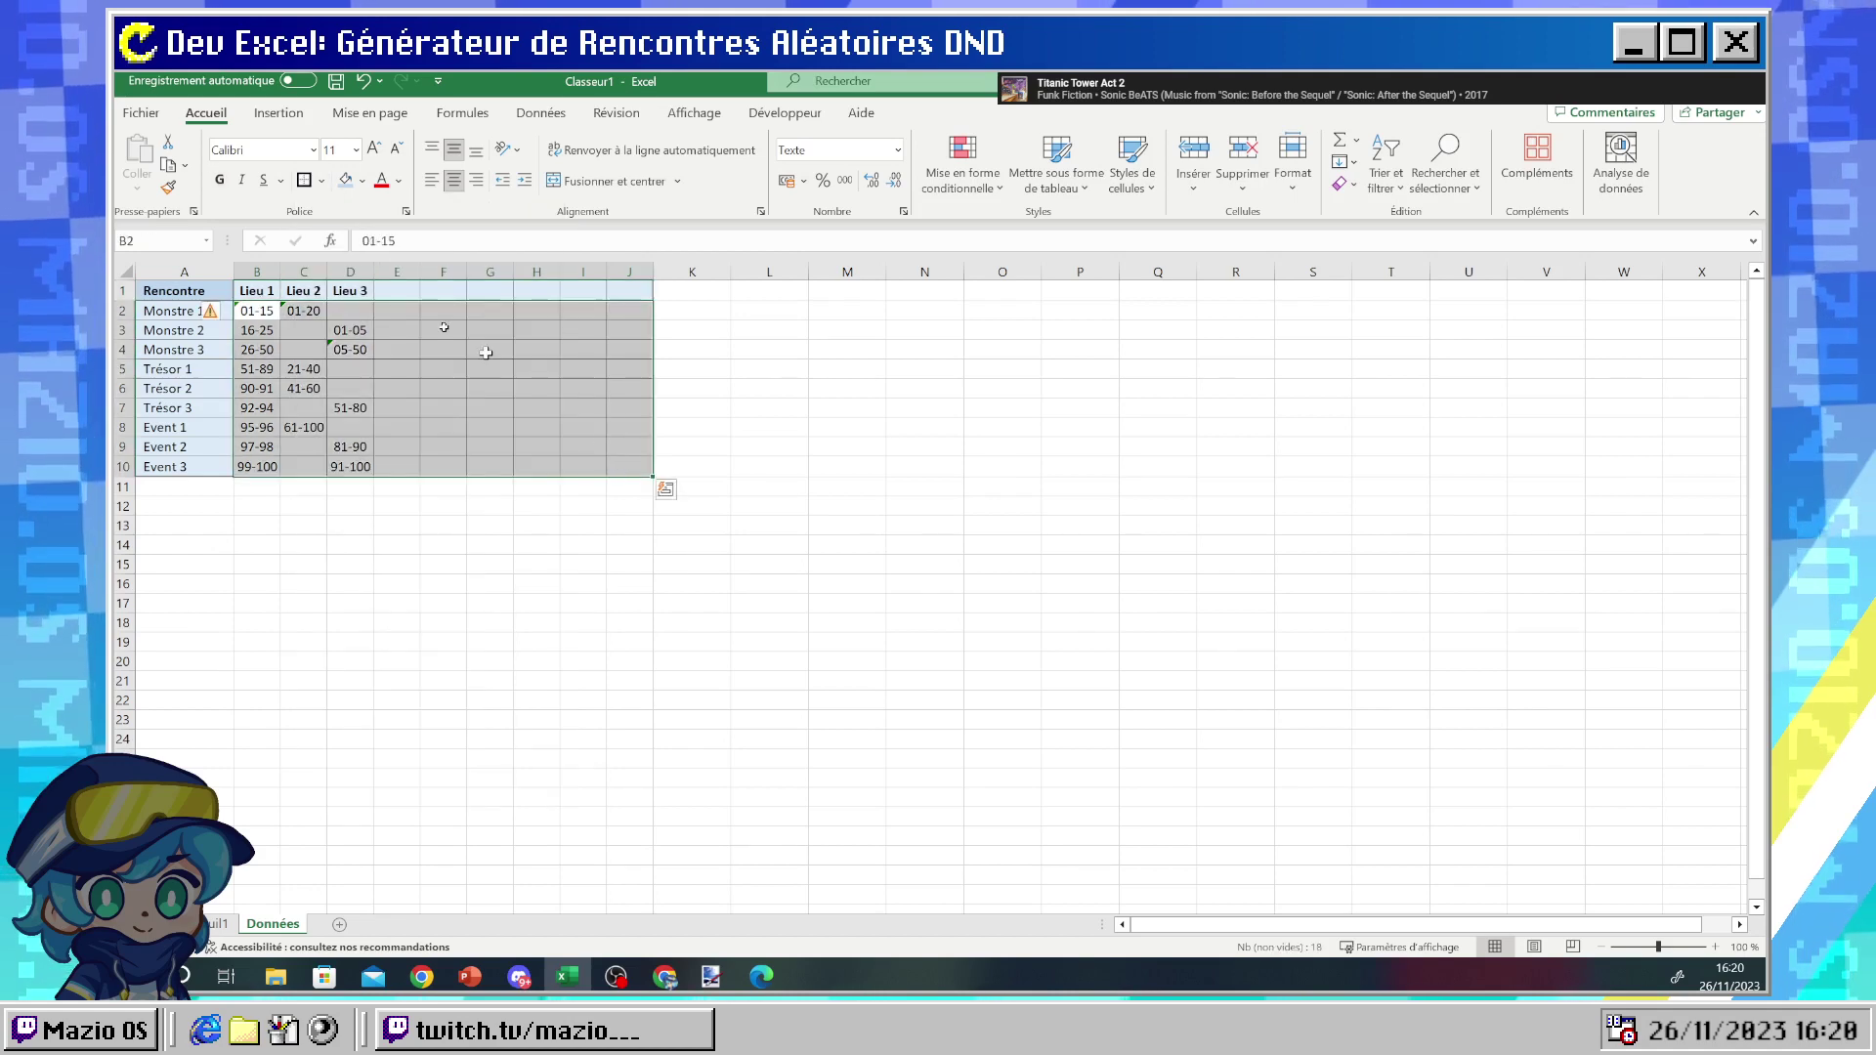
{"action": "left_click", "coordinate": [303, 181]}
{"action": "left_click", "coordinate": [397, 427]}
{"action": "left_click", "coordinate": [393, 293]}
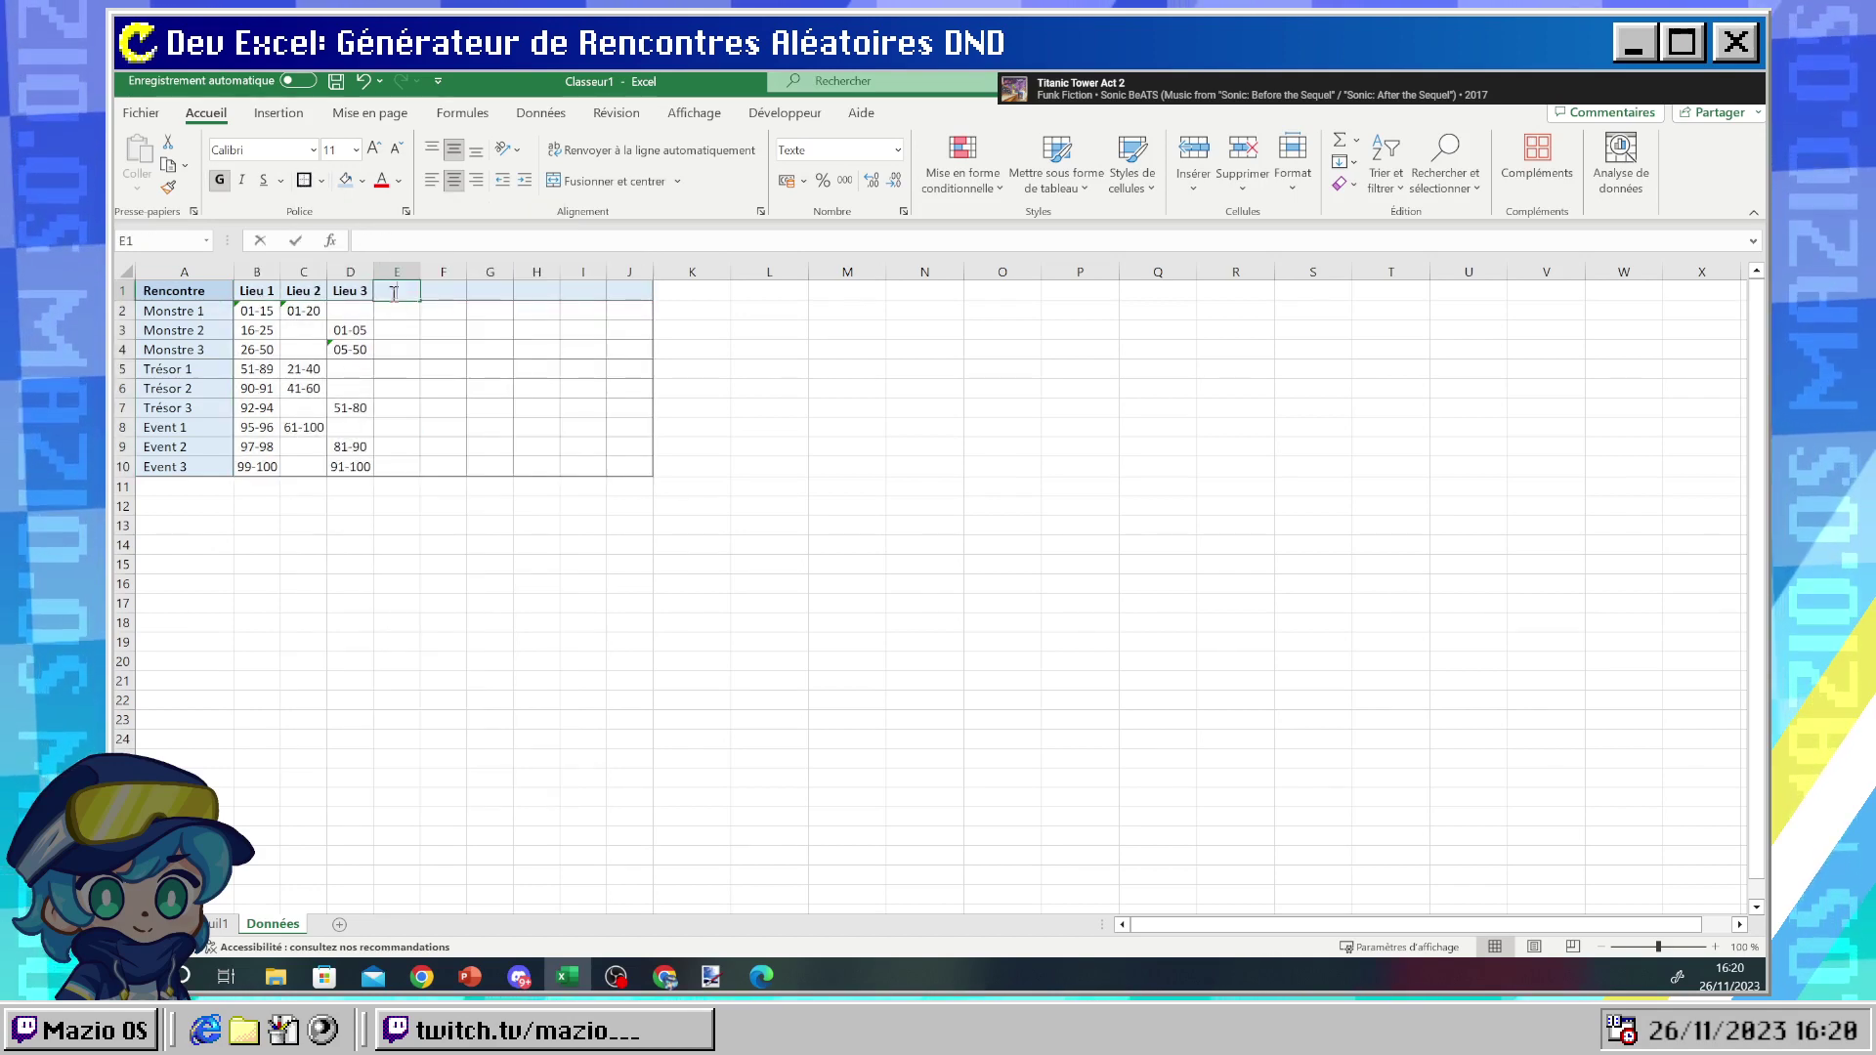
- Enter the Données headers Lieu 4, Lieu 5 and Lieu 6 in E1:G1
{"action": "double_click", "coordinate": [394, 293]}
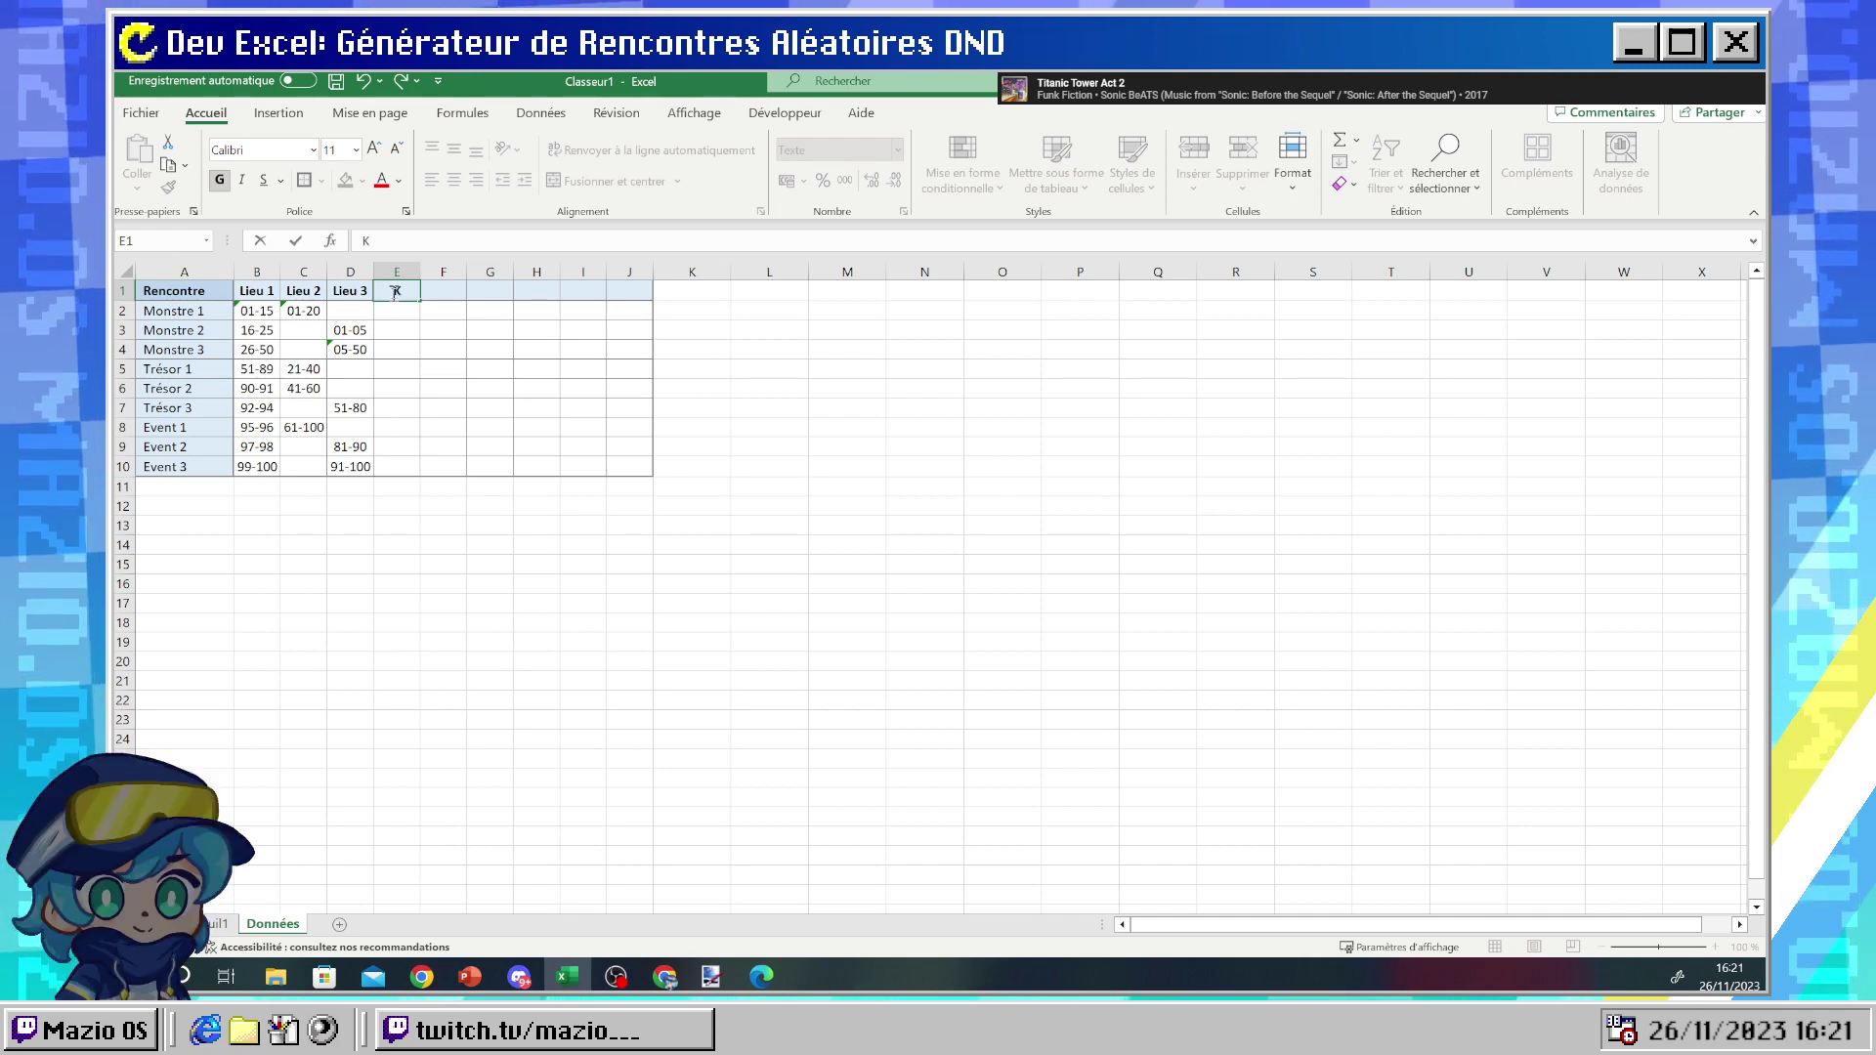
{"action": "type", "text": "Kiey"}
{"action": "key", "text": "BackSpace"}
{"action": "key", "text": "BackSpace"}
{"action": "key", "text": "BackSpace"}
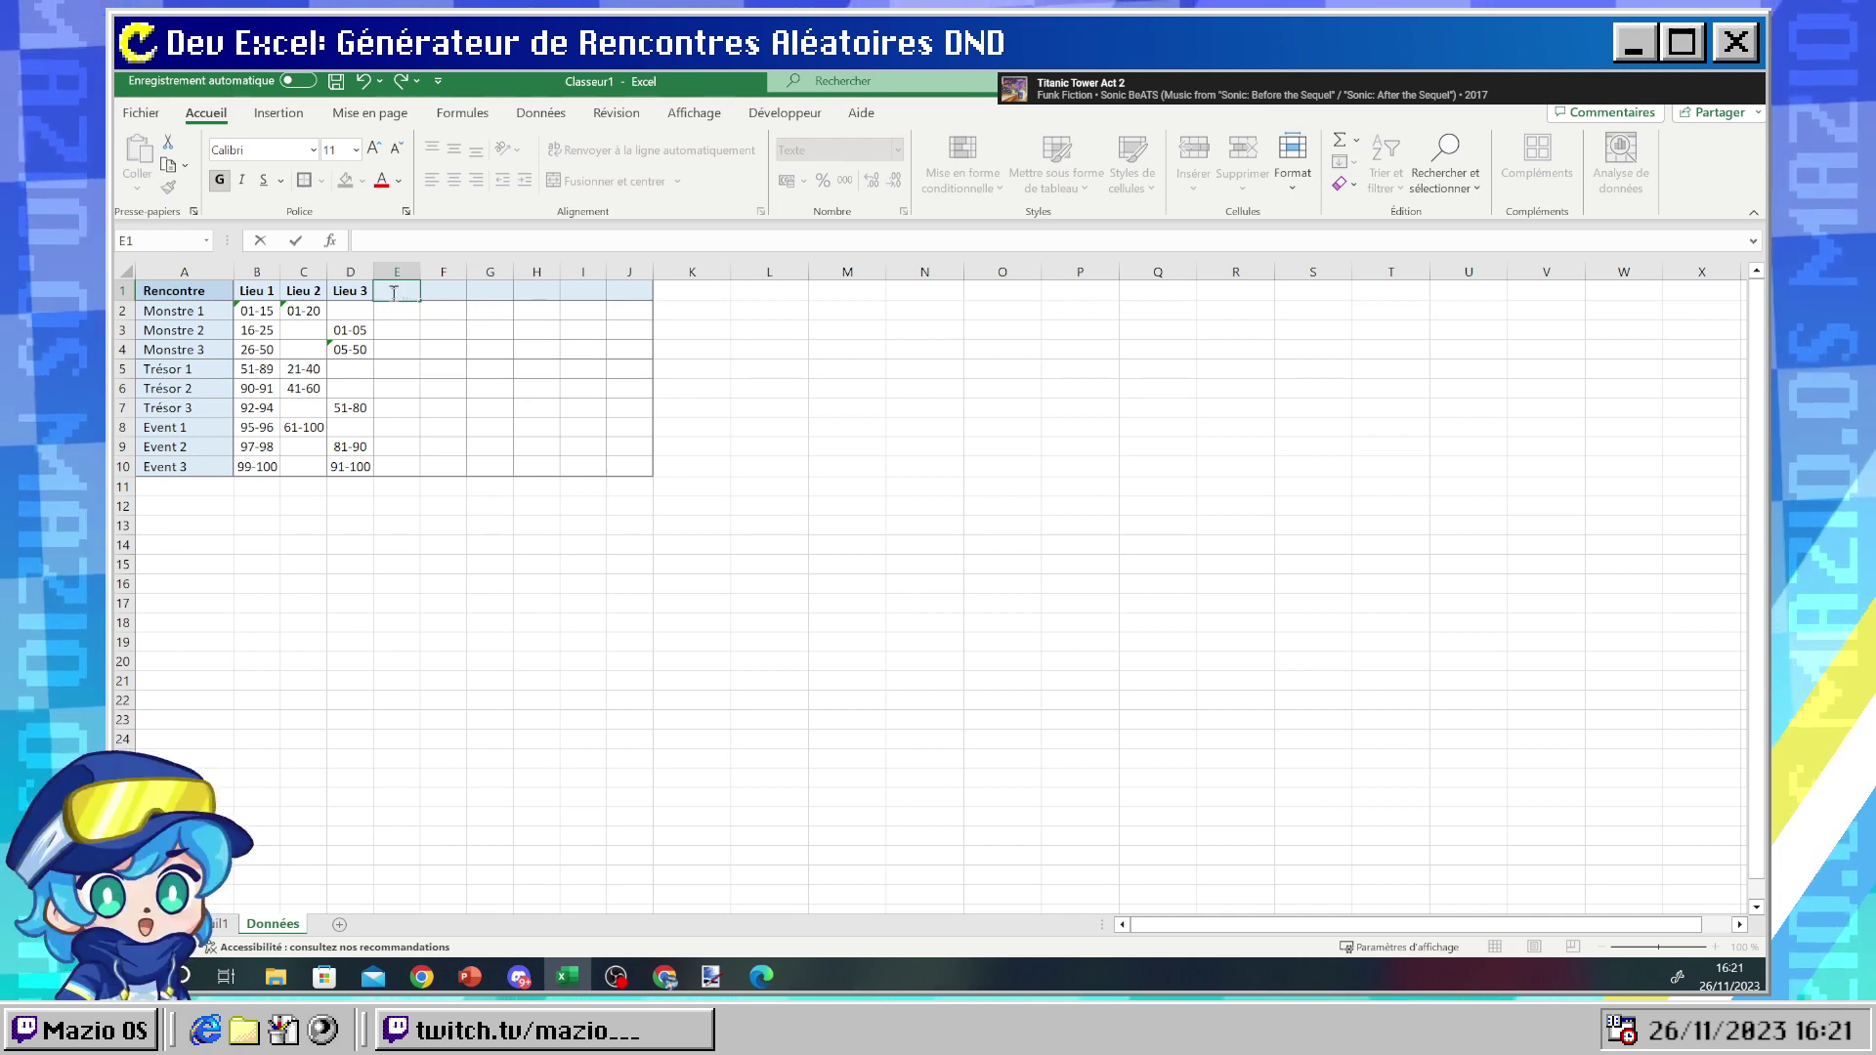
{"action": "type", "text": "Lieu"}
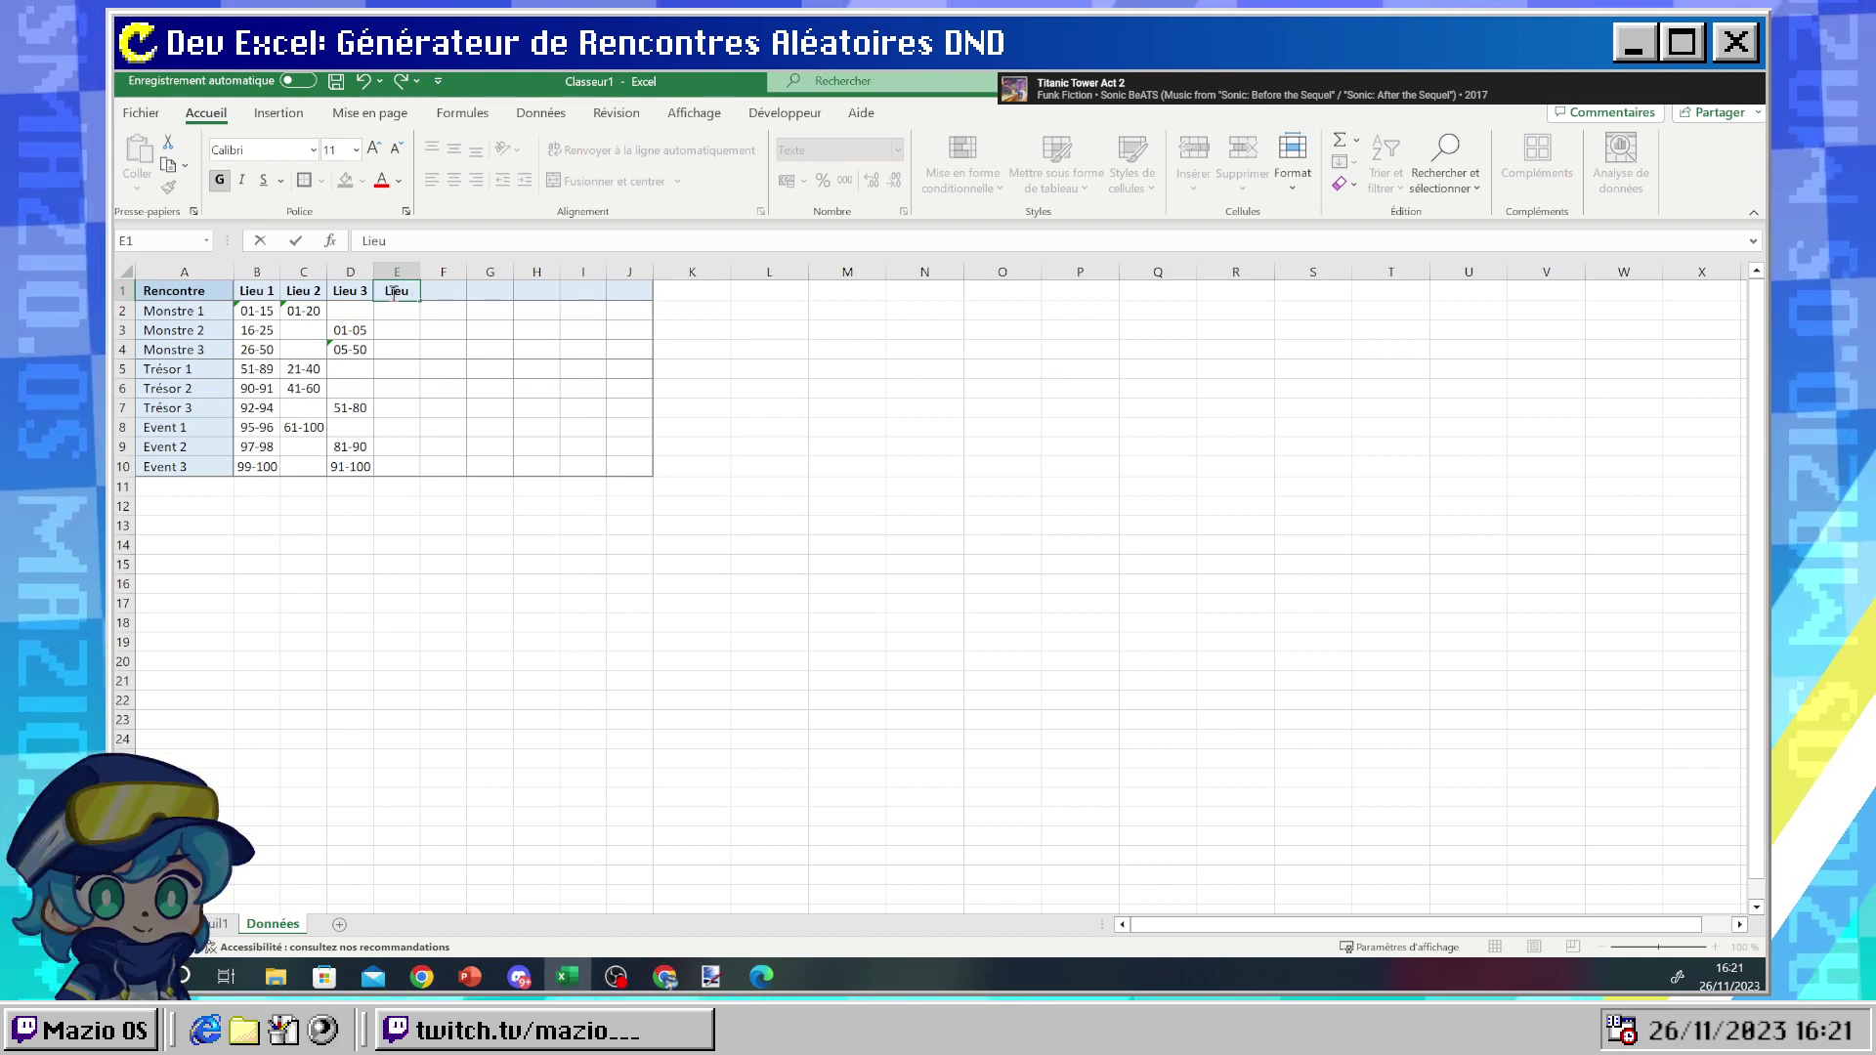
{"action": "type", "text": " 4"}
{"action": "key", "text": "Tab"}
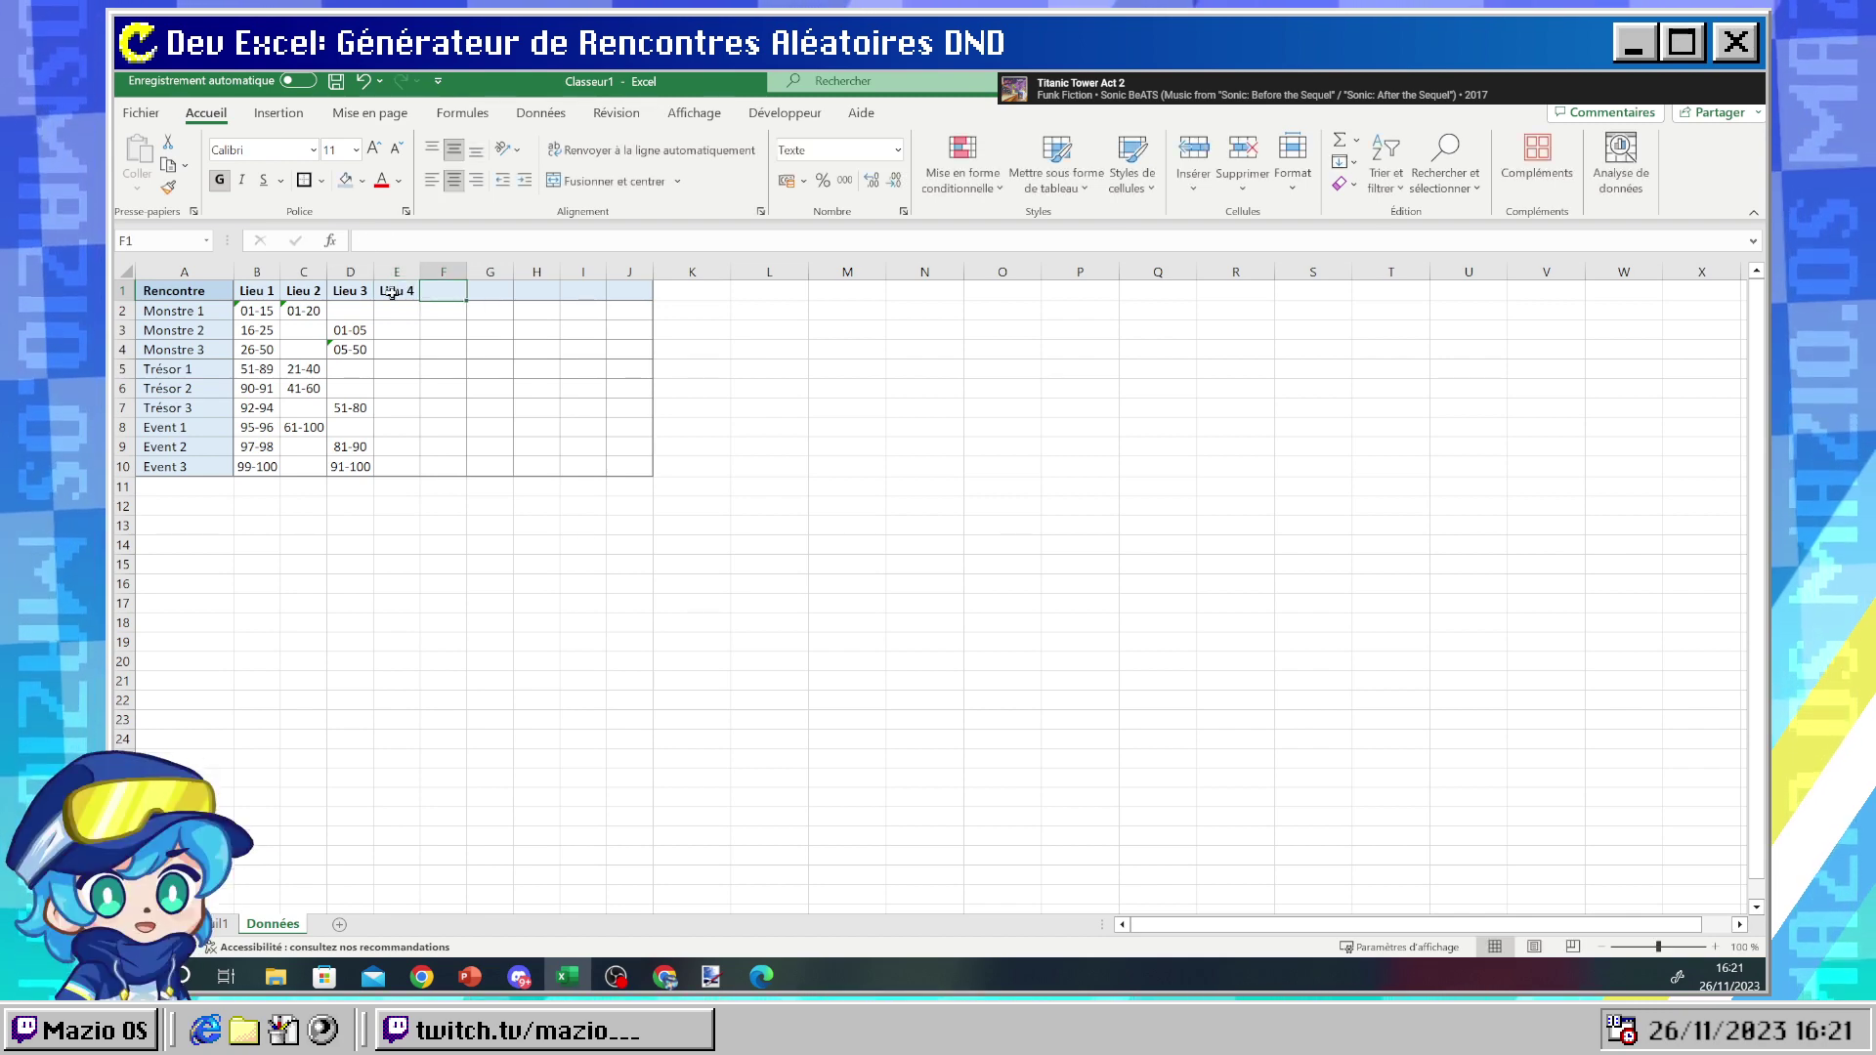
{"action": "type", "text": "Lieu 5"}
{"action": "key", "text": "Tab"}
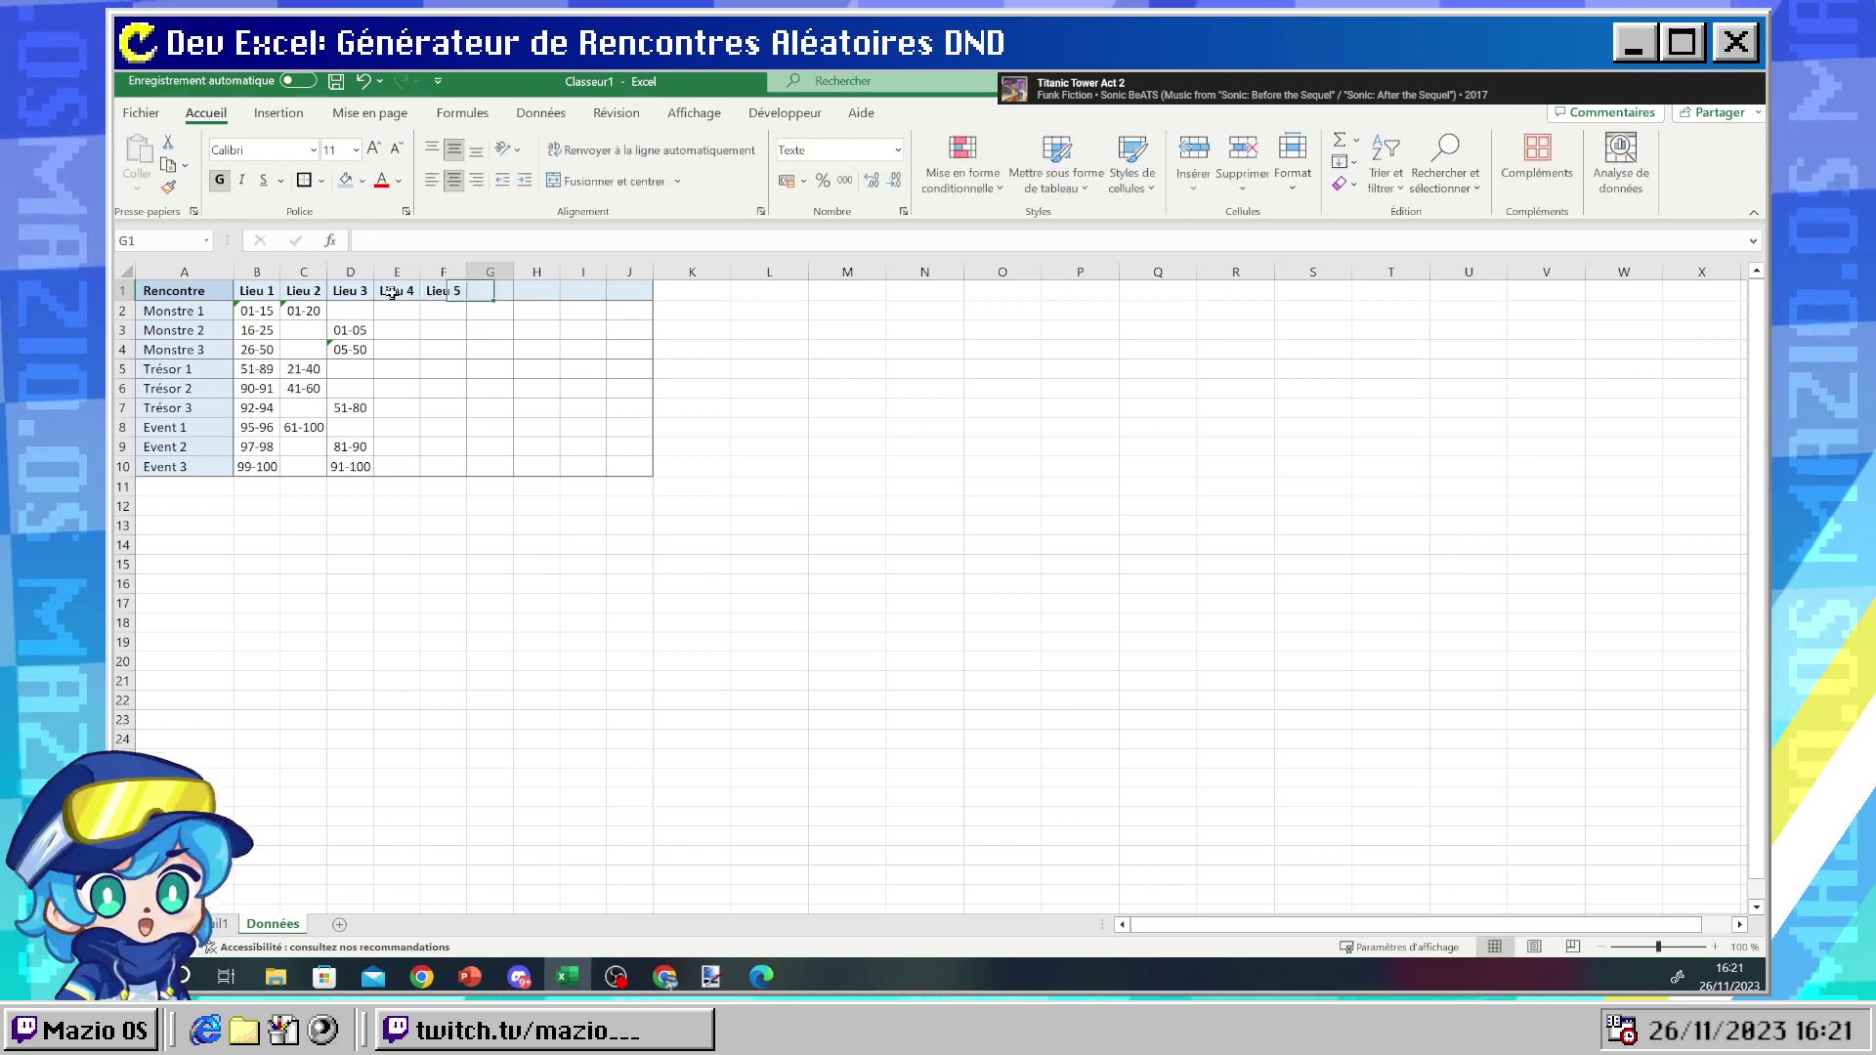
{"action": "type", "text": "Li"}
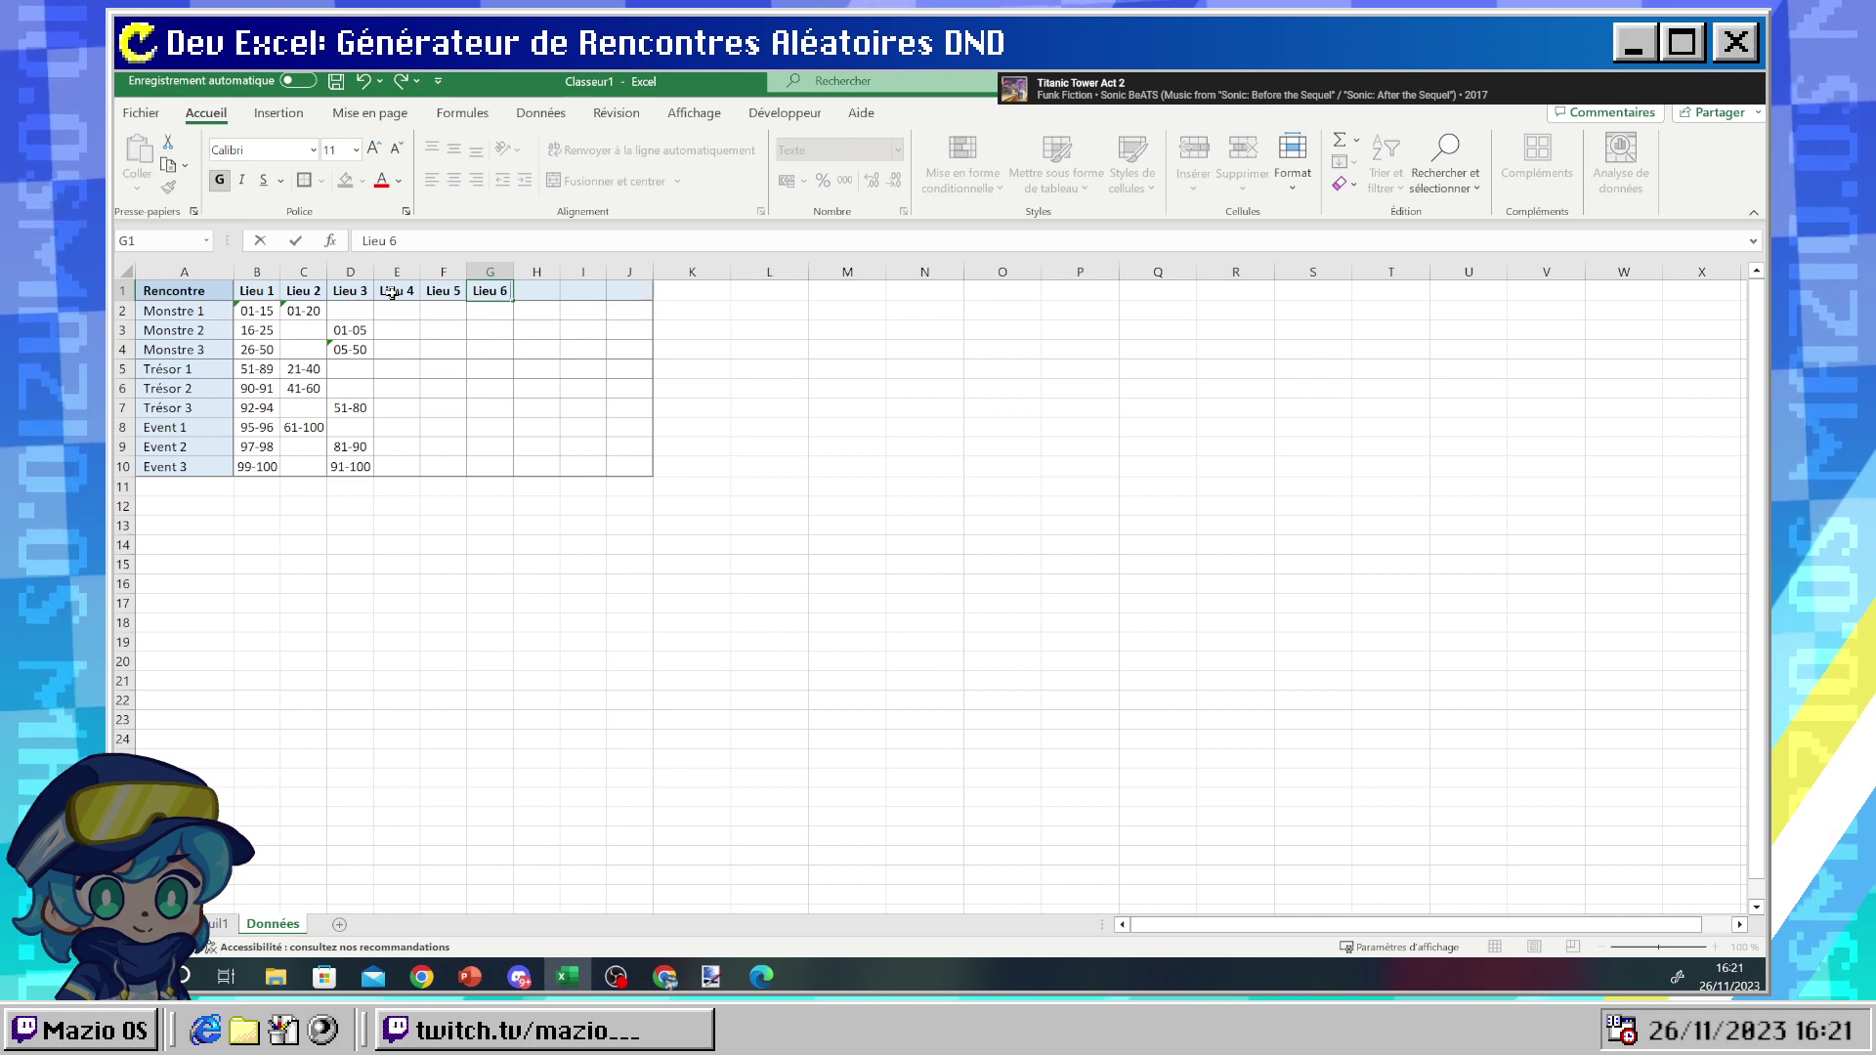
{"action": "type", "text": "eu 6"}
{"action": "key", "text": "Tab"}
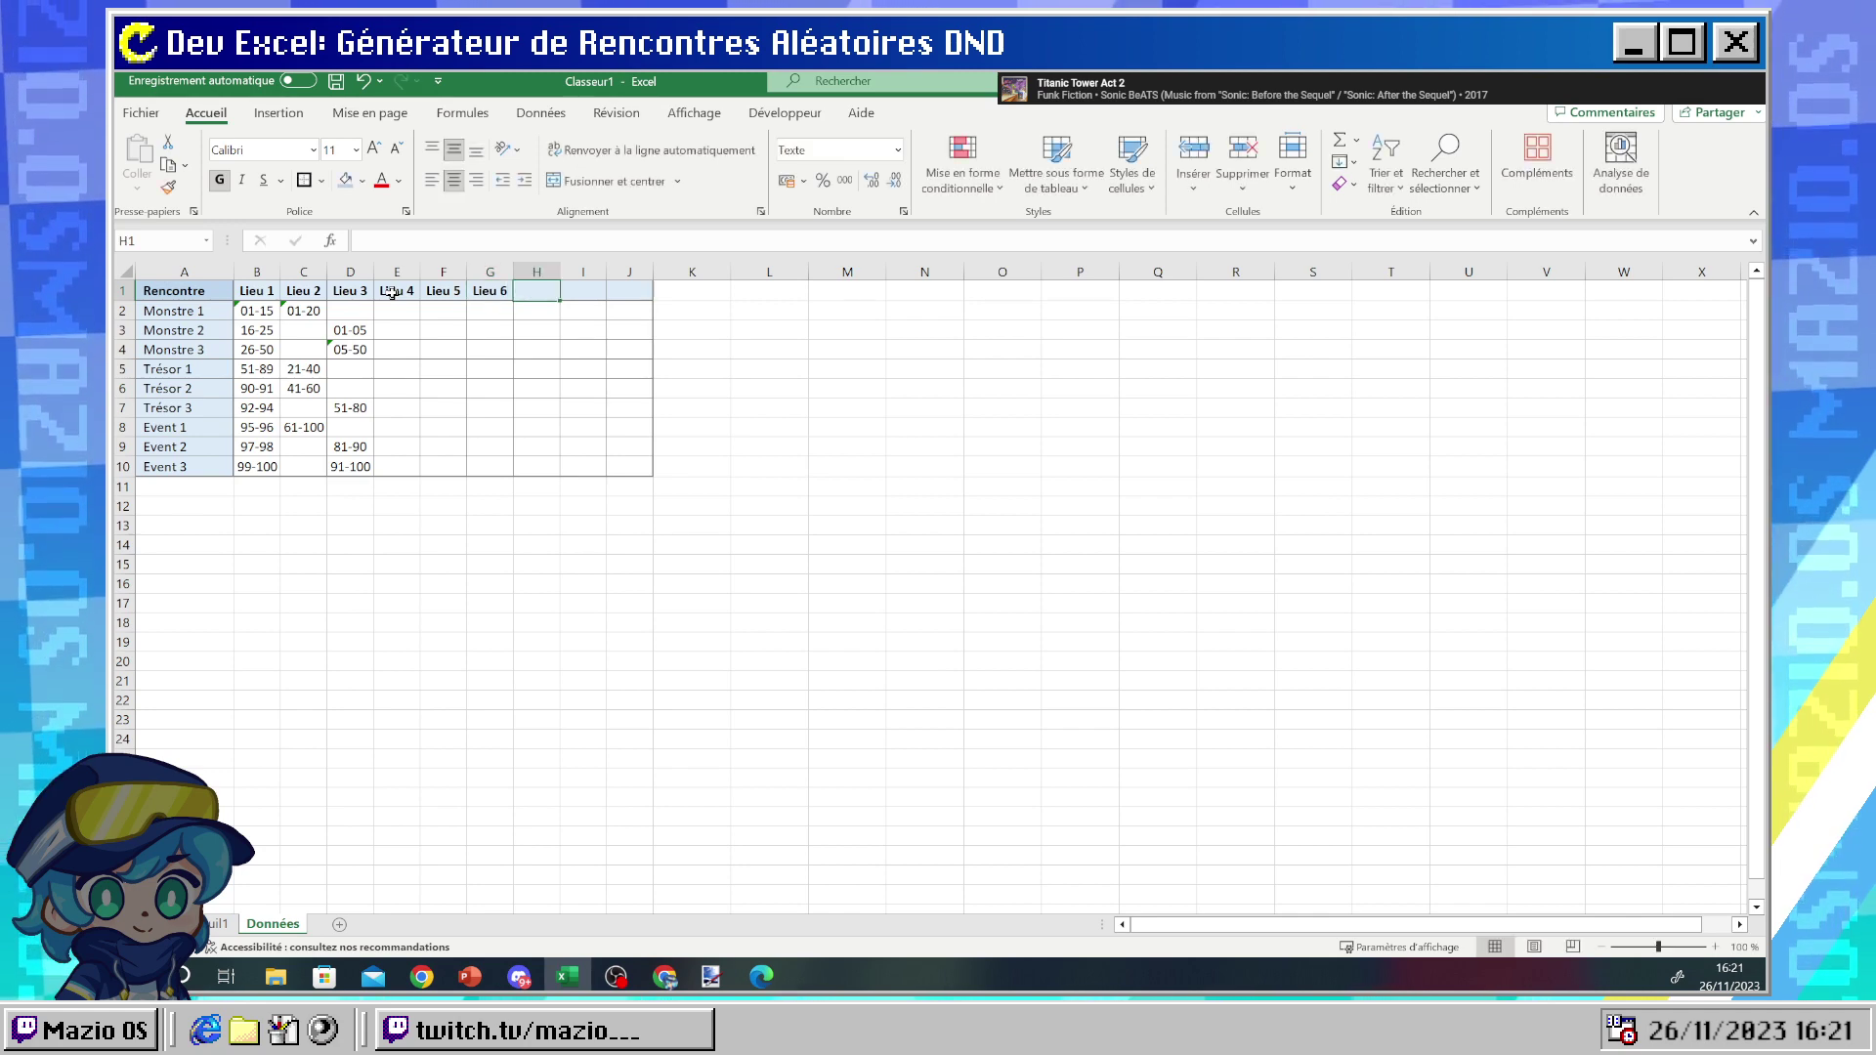
- Finish the header row with Lieu 7, Lieu 8 and Lieu 9 in H1:J1
{"action": "type", "text": "Lieu è"}
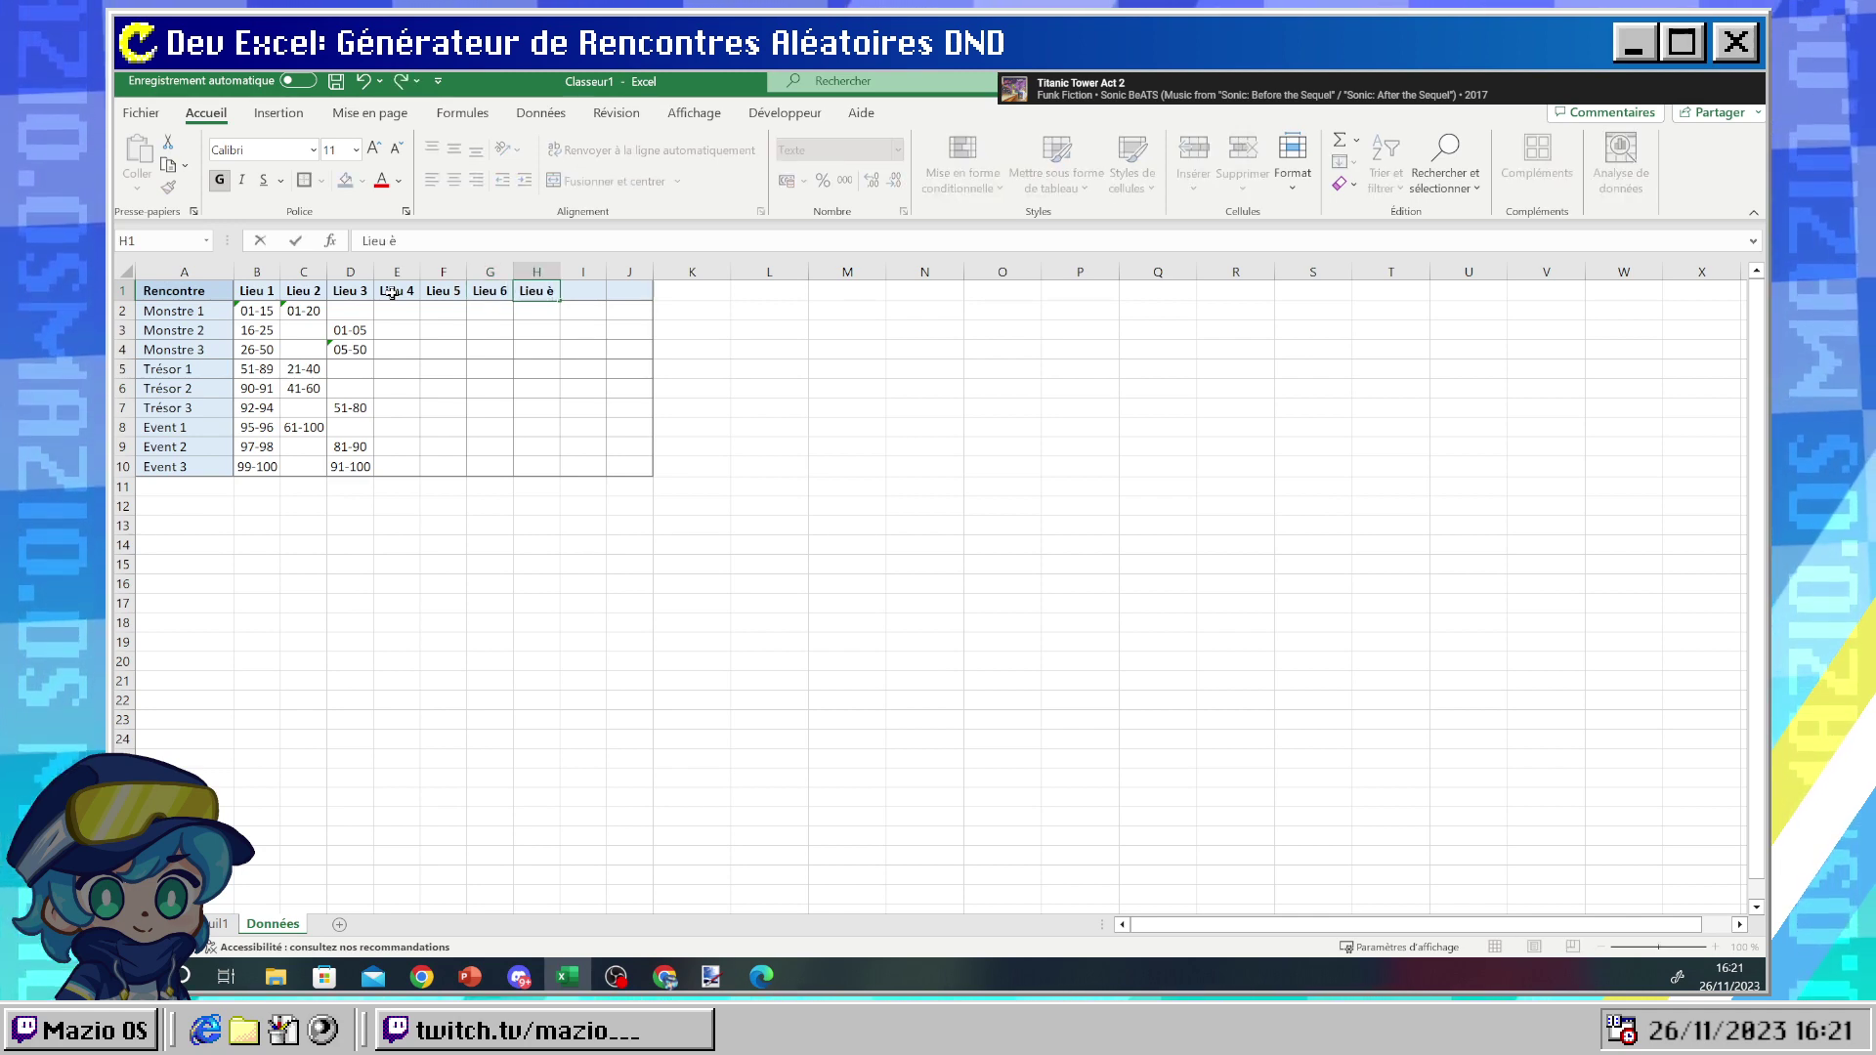
{"action": "key", "text": "Tab"}
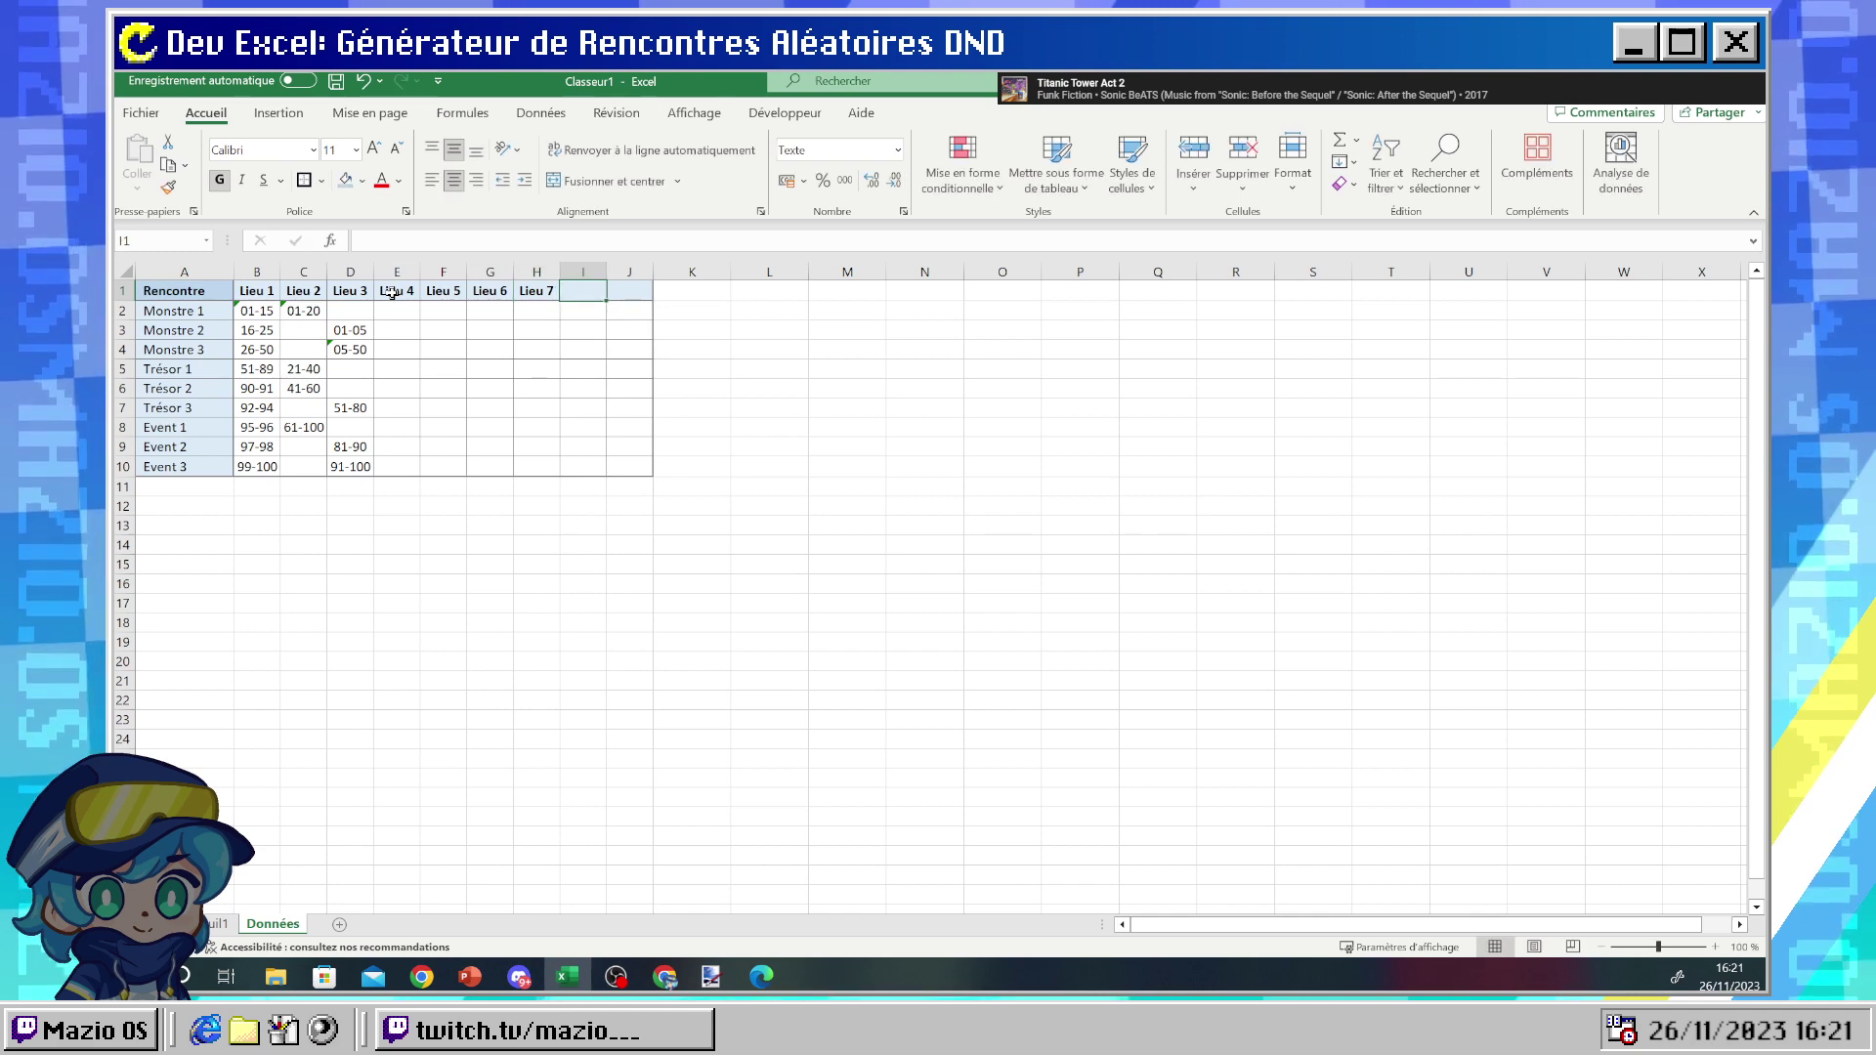
{"action": "type", "text": "Lieu 8"}
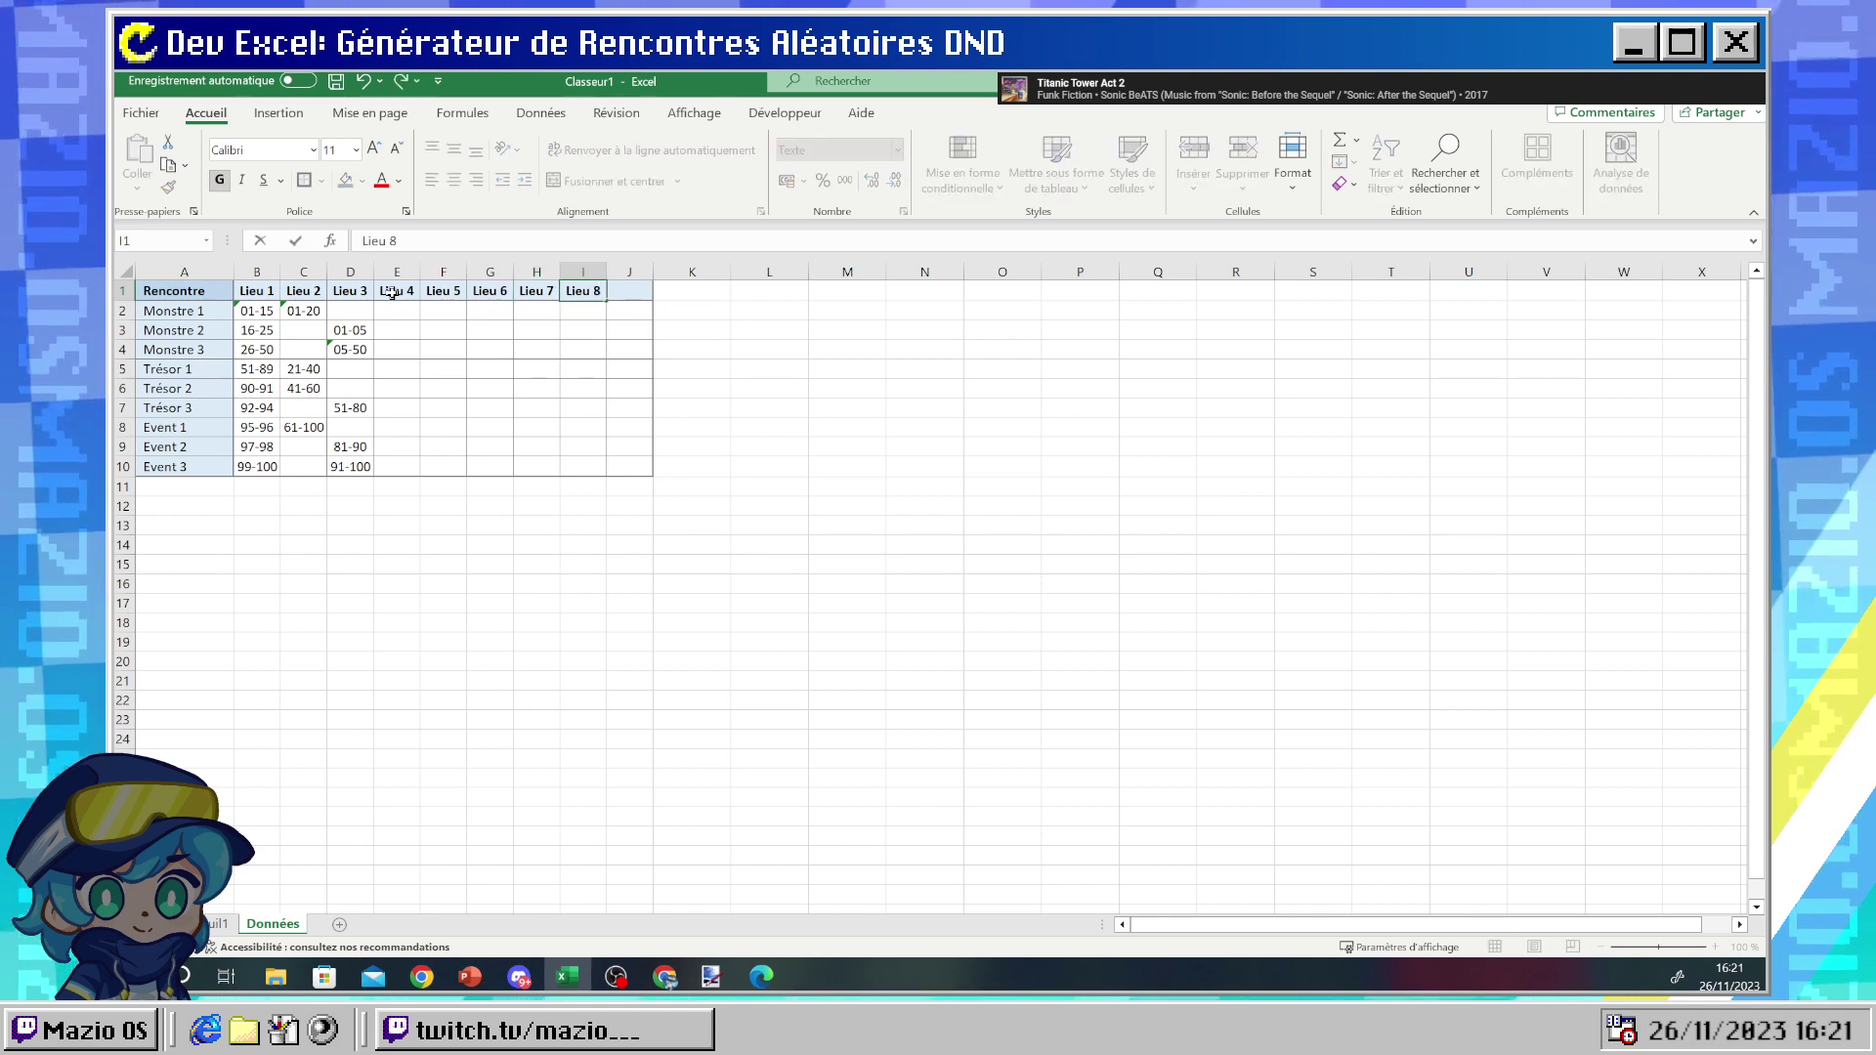
{"action": "key", "text": "Tab"}
{"action": "type", "text": "Lieu"}
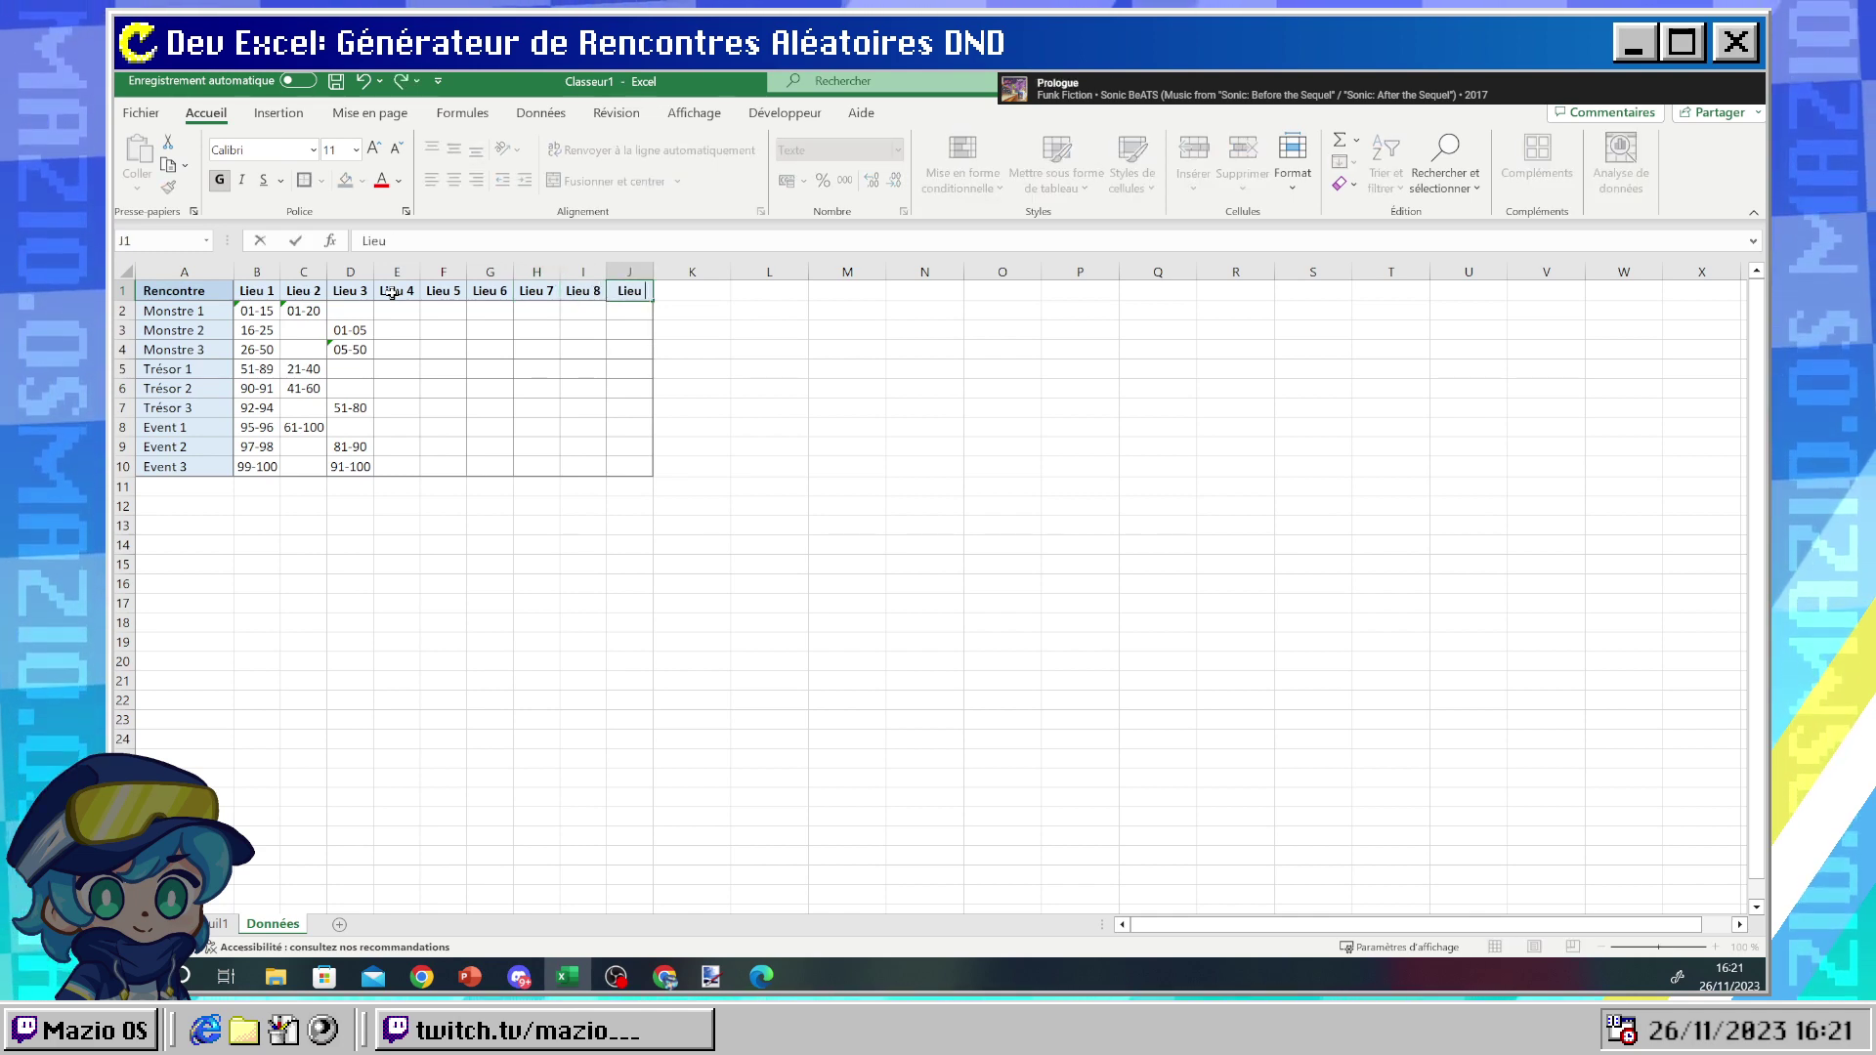
{"action": "type", "text": " 9"}
{"action": "key", "text": "Return"}
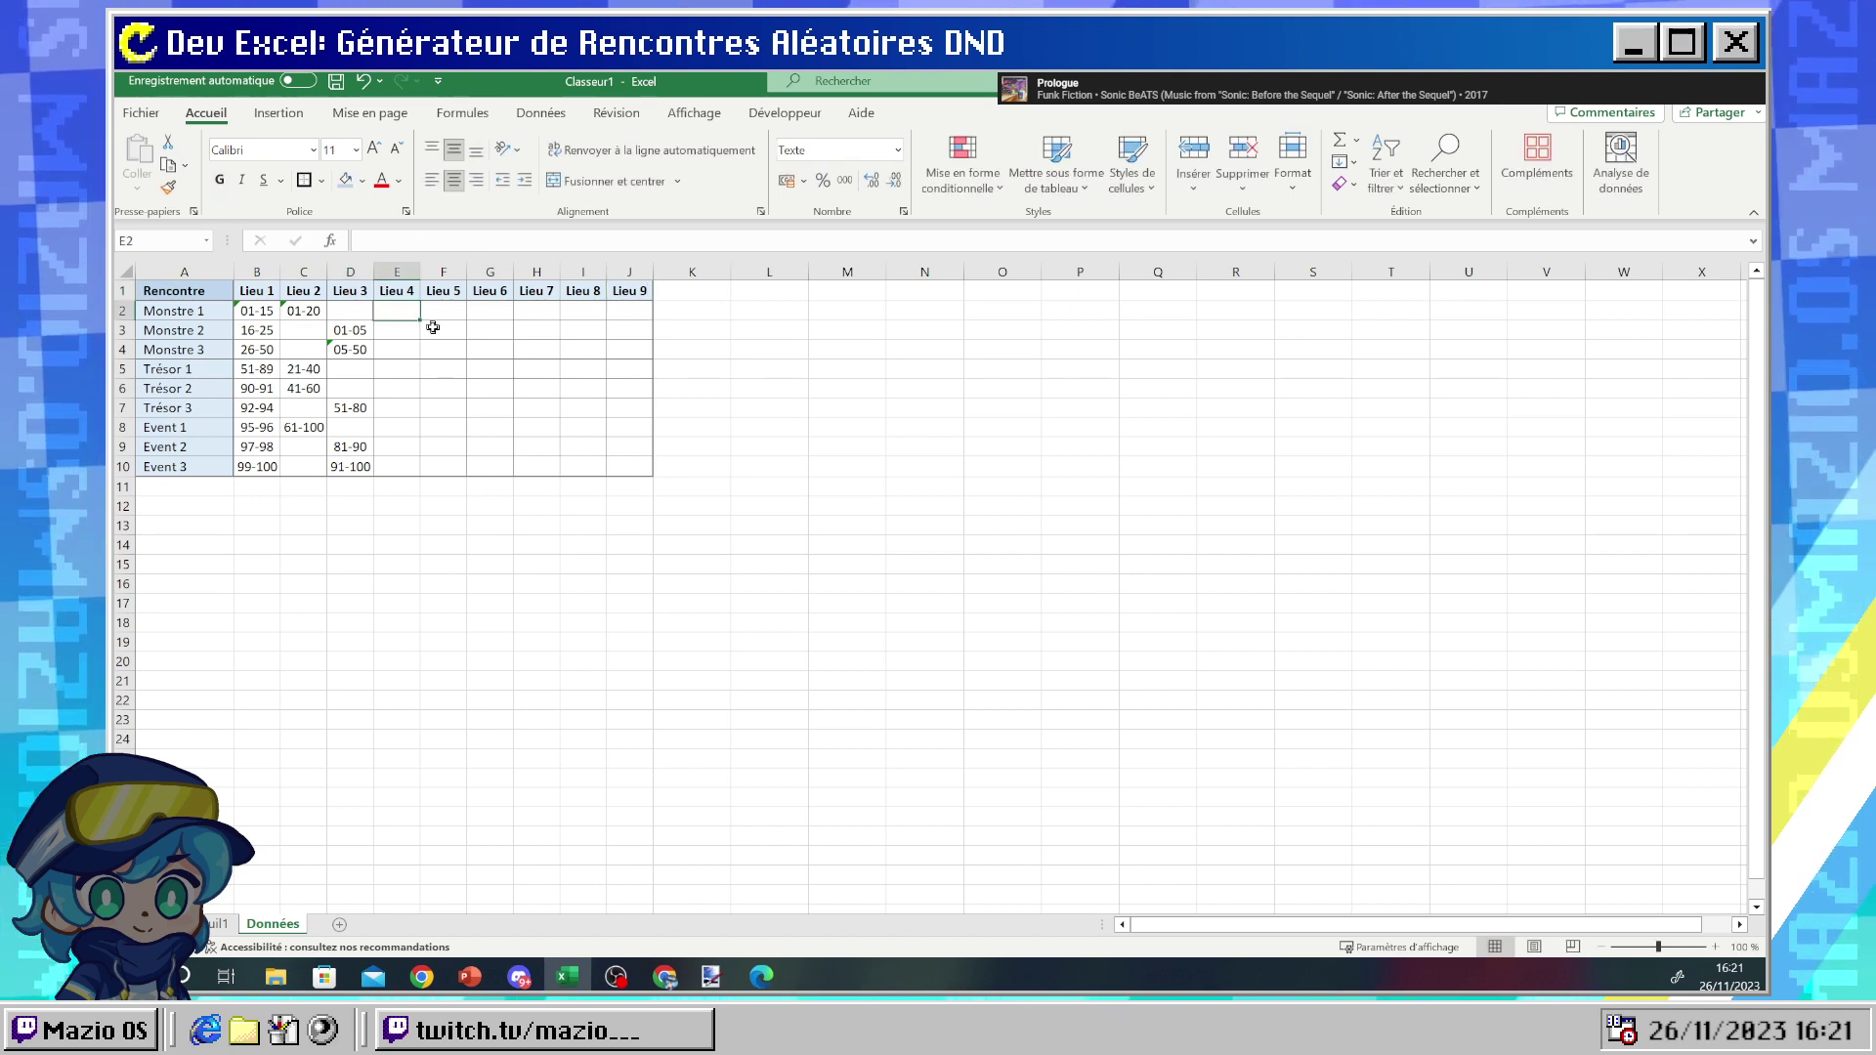
- Enter 01-100 for Monstre 1 under Lieu 4 in E2, undoing an incrementing fill
{"action": "type", "text": "01"}
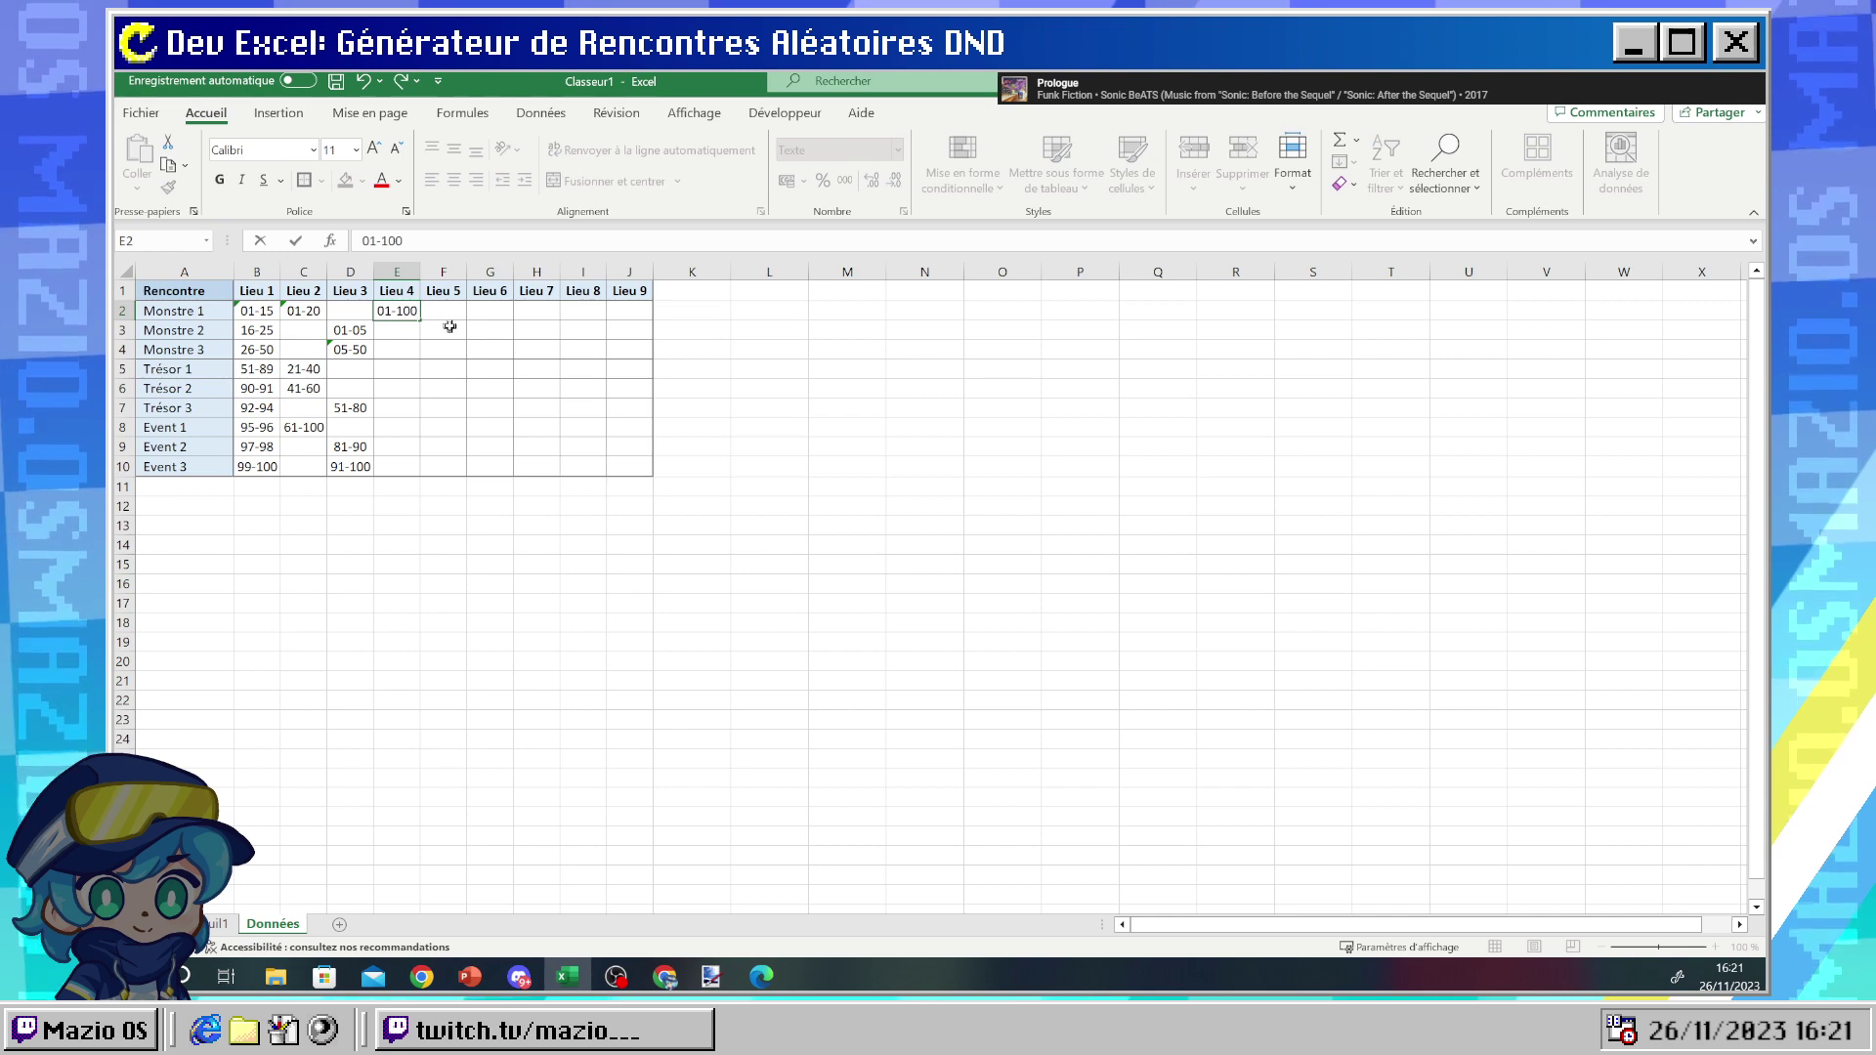
{"action": "type", "text": "-100"}
{"action": "key", "text": "Tab"}
{"action": "left_click", "coordinate": [405, 311]}
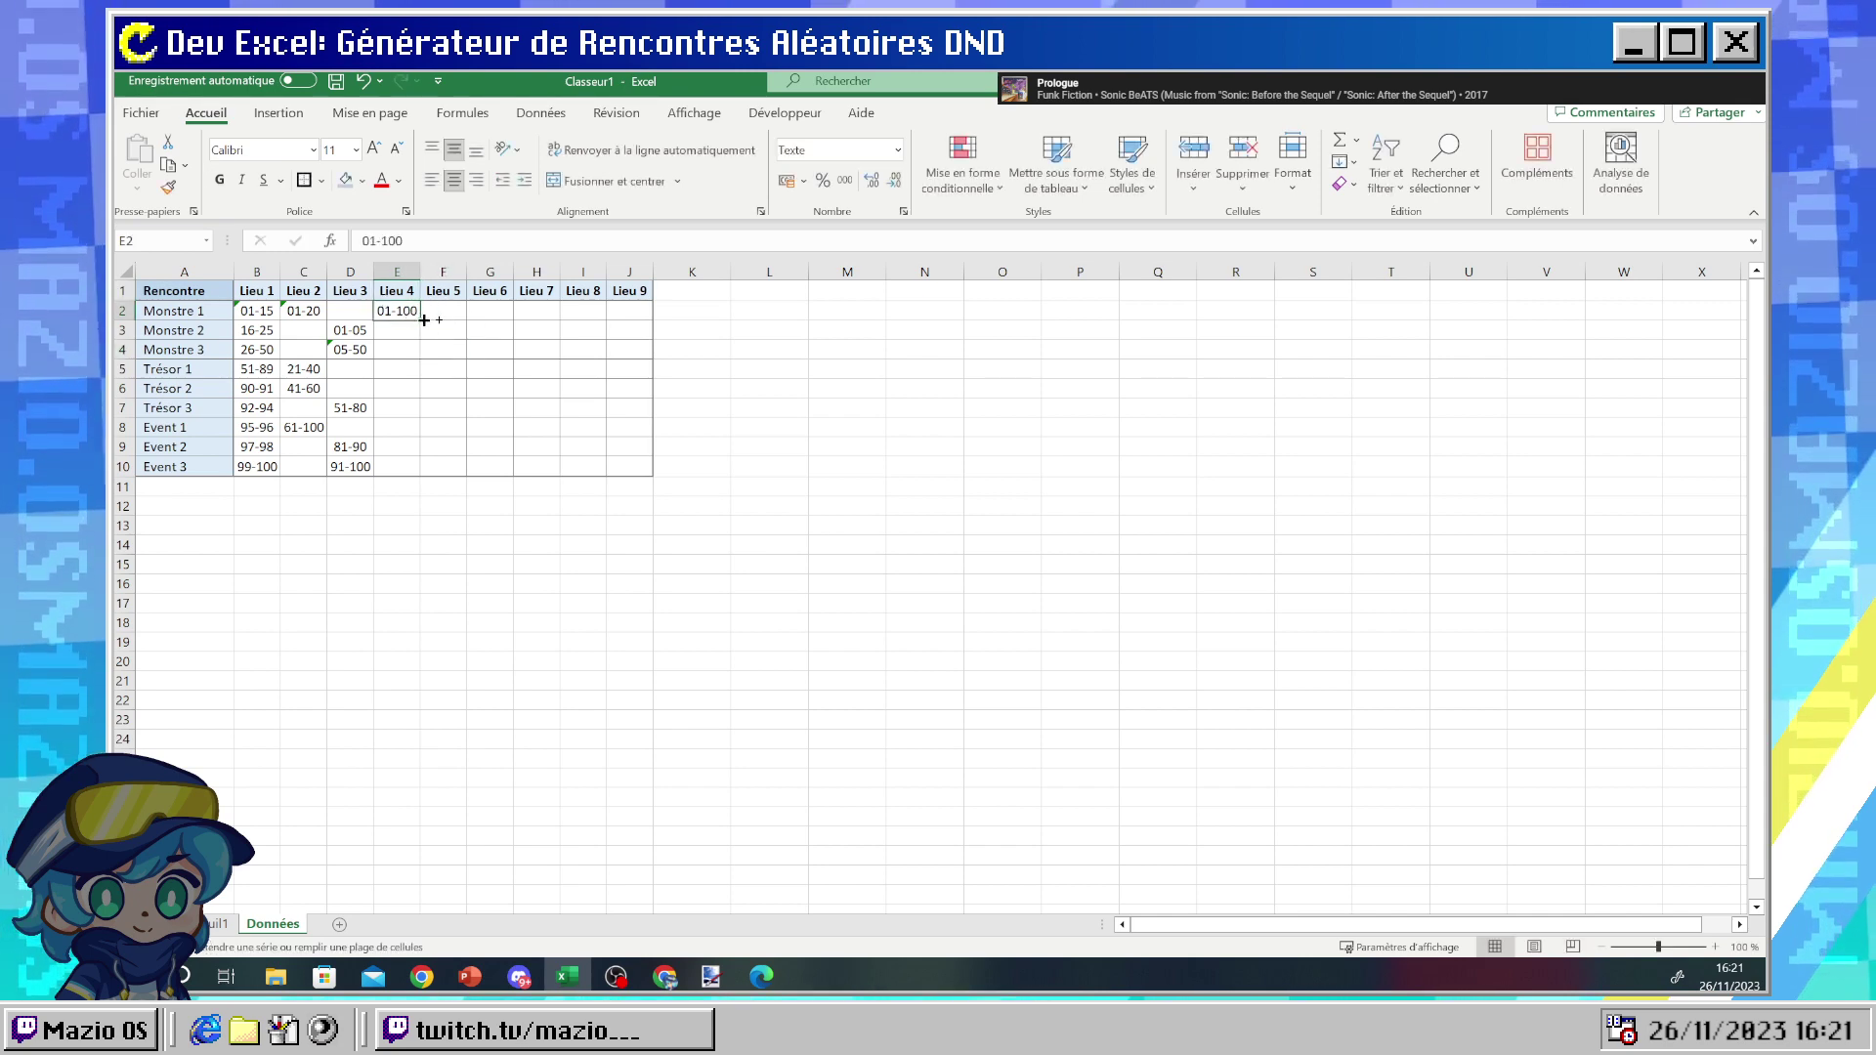
{"action": "left_click_drag", "start_coordinate": [423, 319], "coordinate": [635, 322]}
{"action": "left_click", "coordinate": [769, 407]}
{"action": "left_click", "coordinate": [758, 481]}
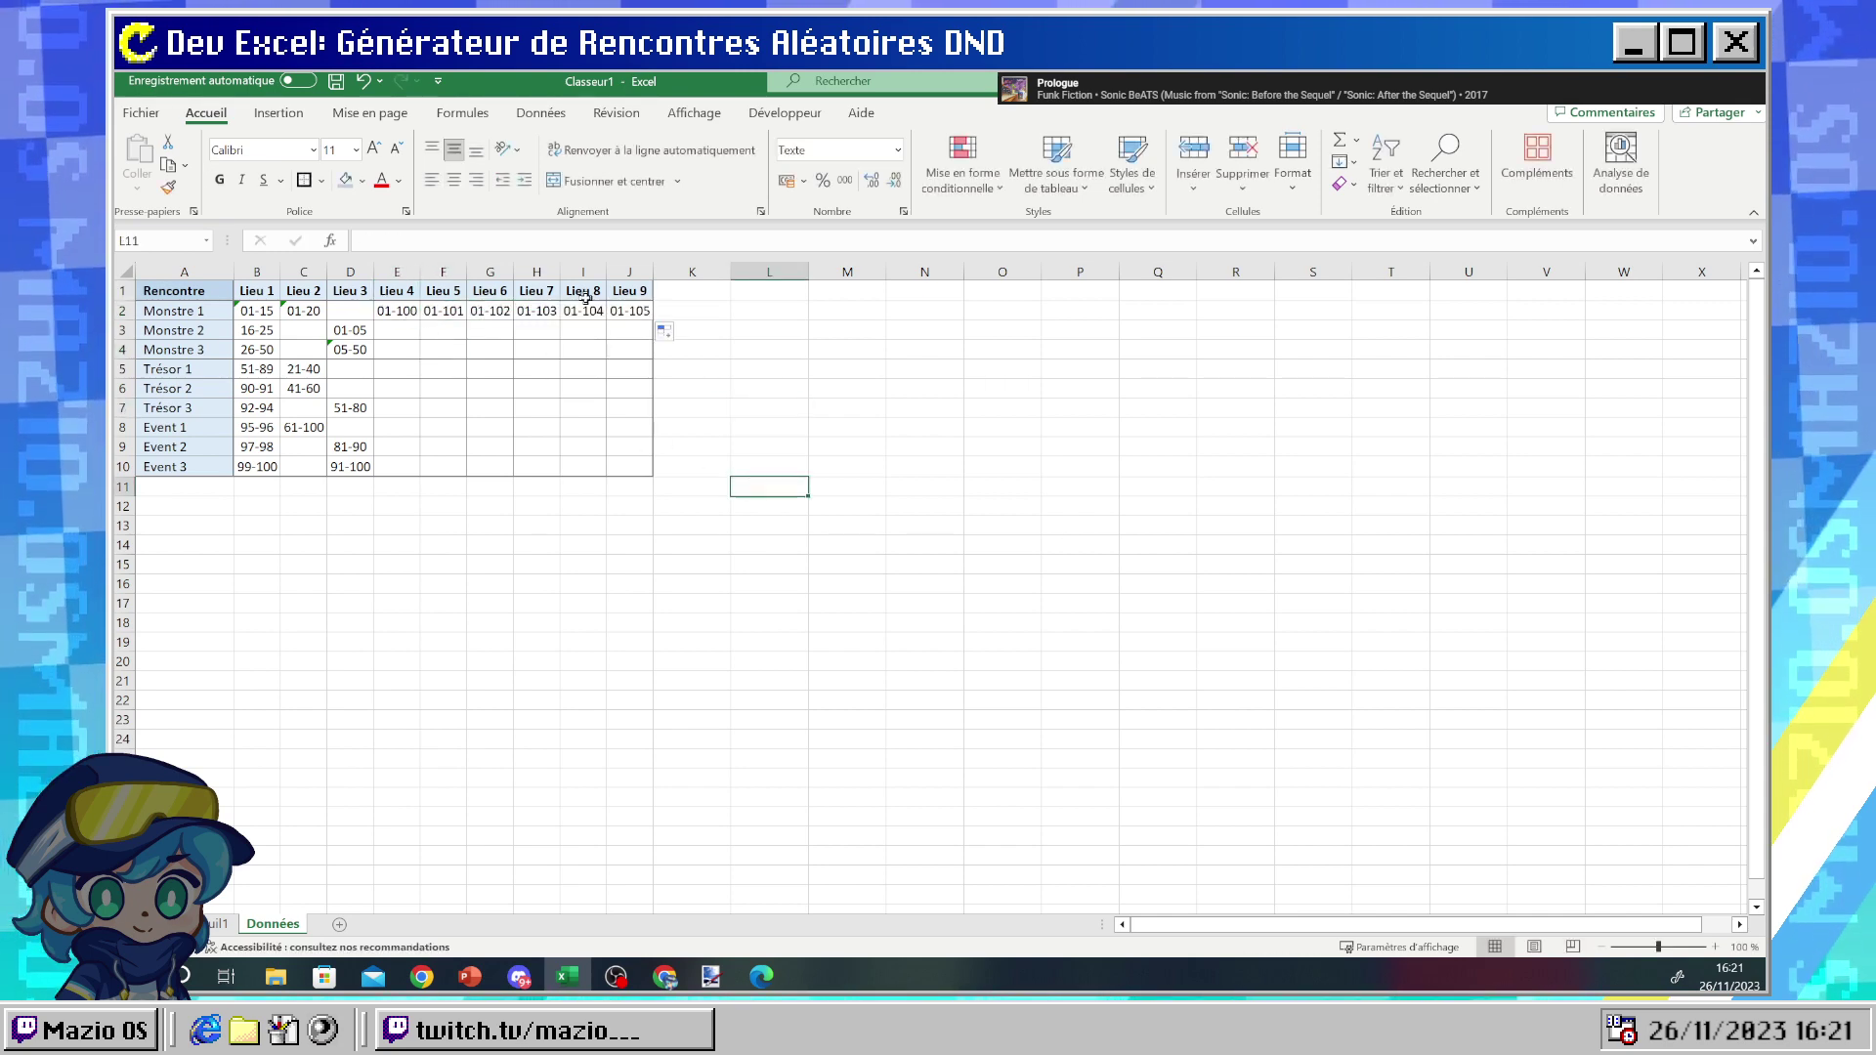
{"action": "key", "text": "ctrl+z"}
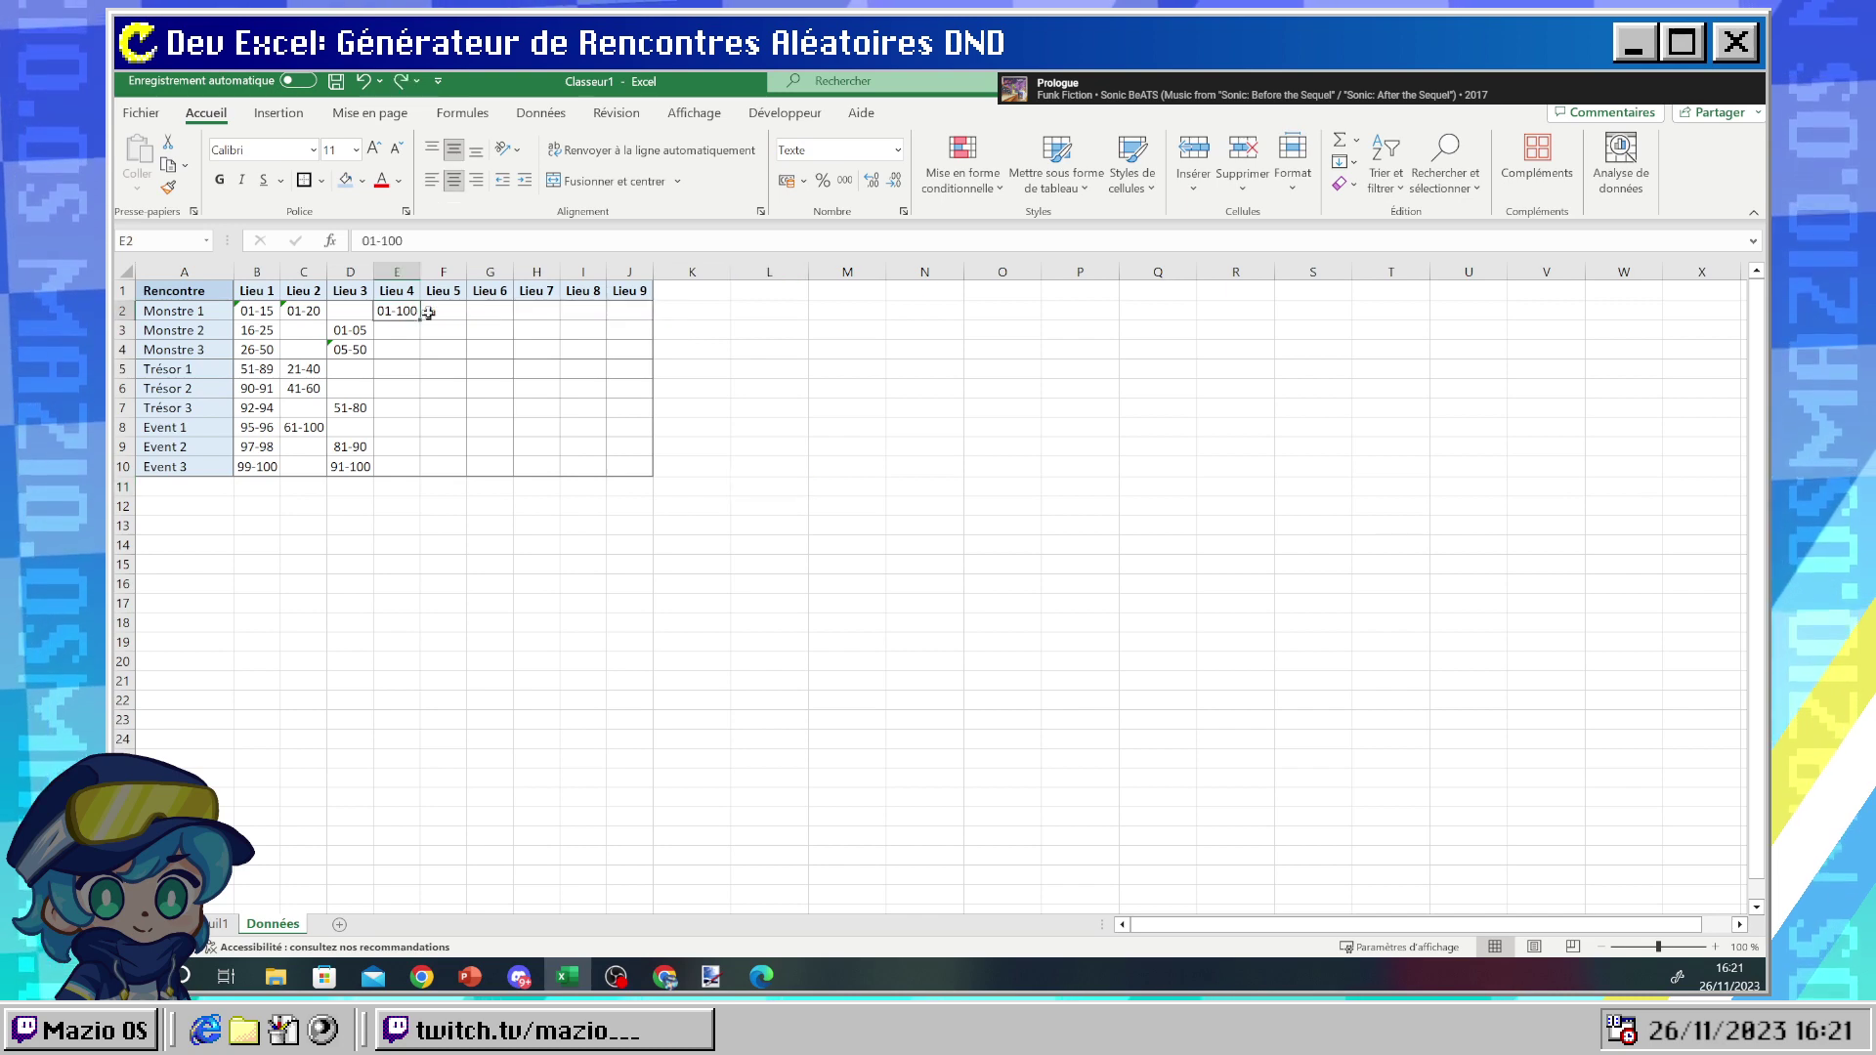
- Copy 01-100 across F2:J2, then select the Lieu header block B2:J3 on Feuil1
{"action": "left_click", "coordinate": [430, 312]}
{"action": "type", "text": "01-100"}
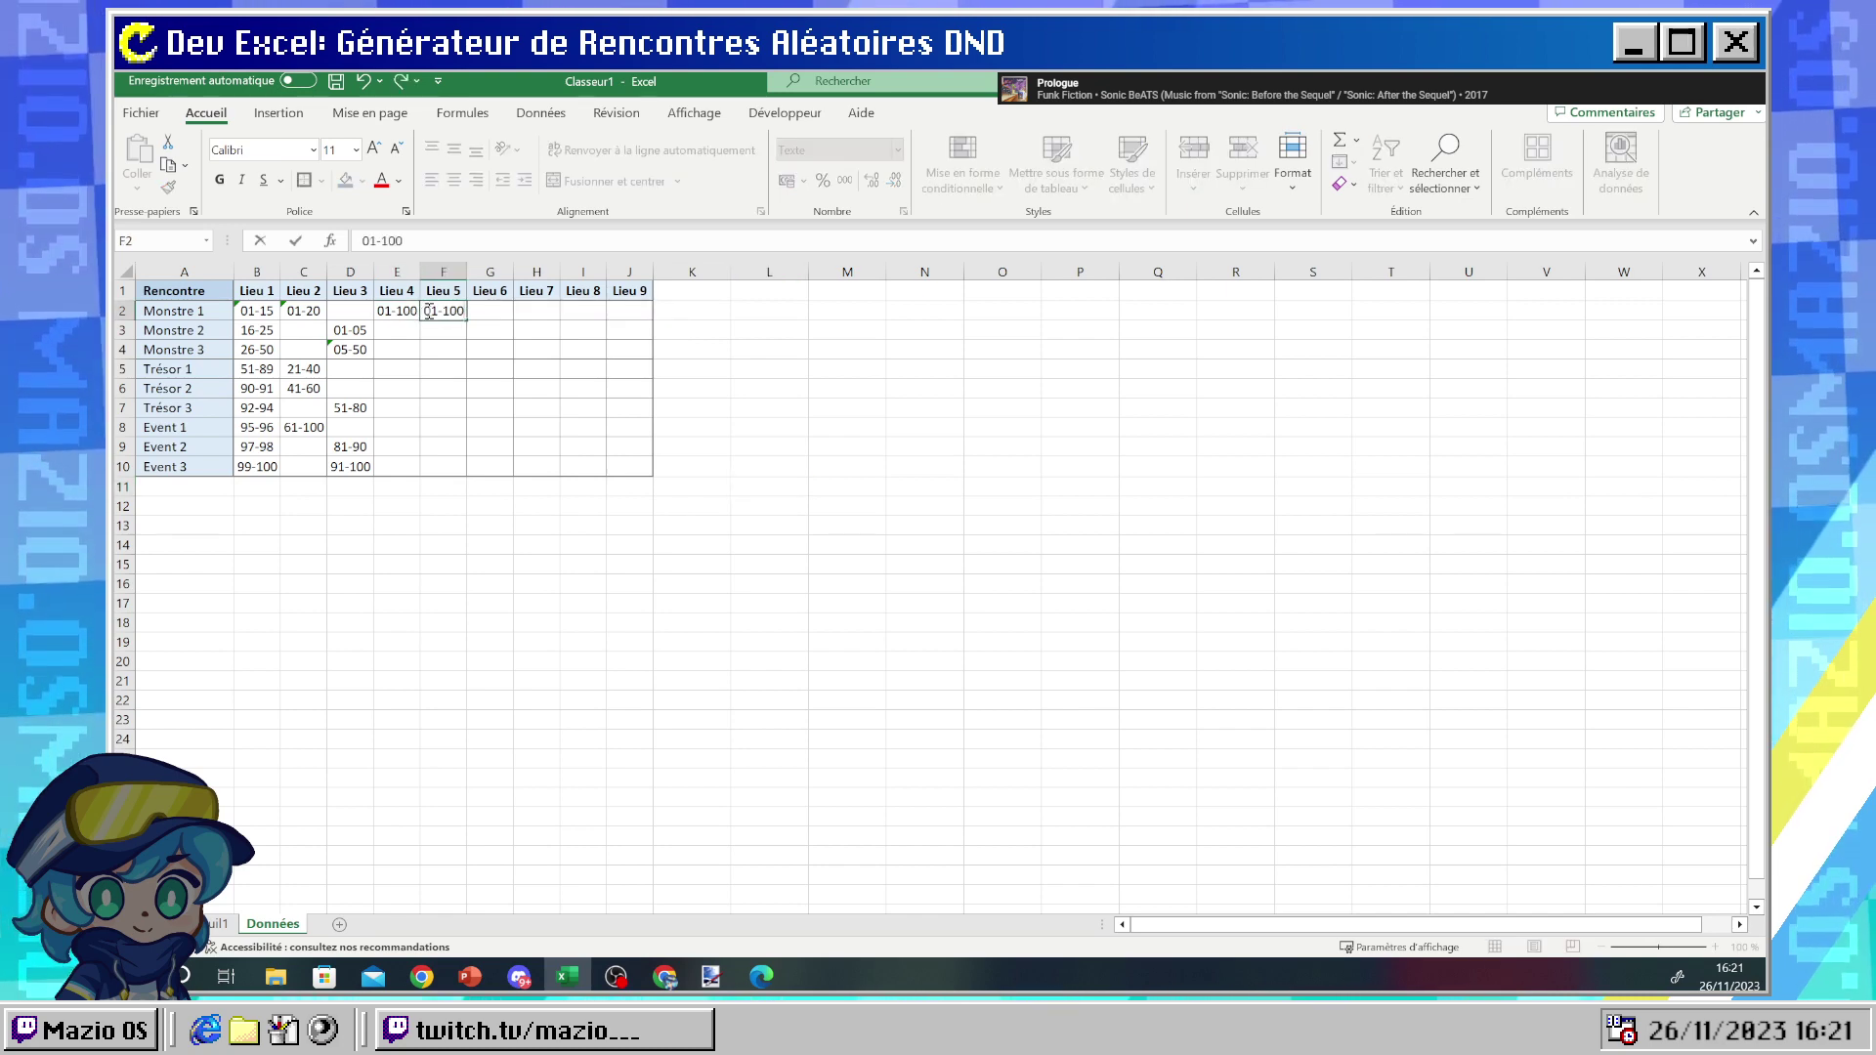
{"action": "key", "text": "Return"}
{"action": "left_click_drag", "start_coordinate": [397, 310], "coordinate": [630, 318]}
{"action": "left_click", "coordinate": [762, 487]}
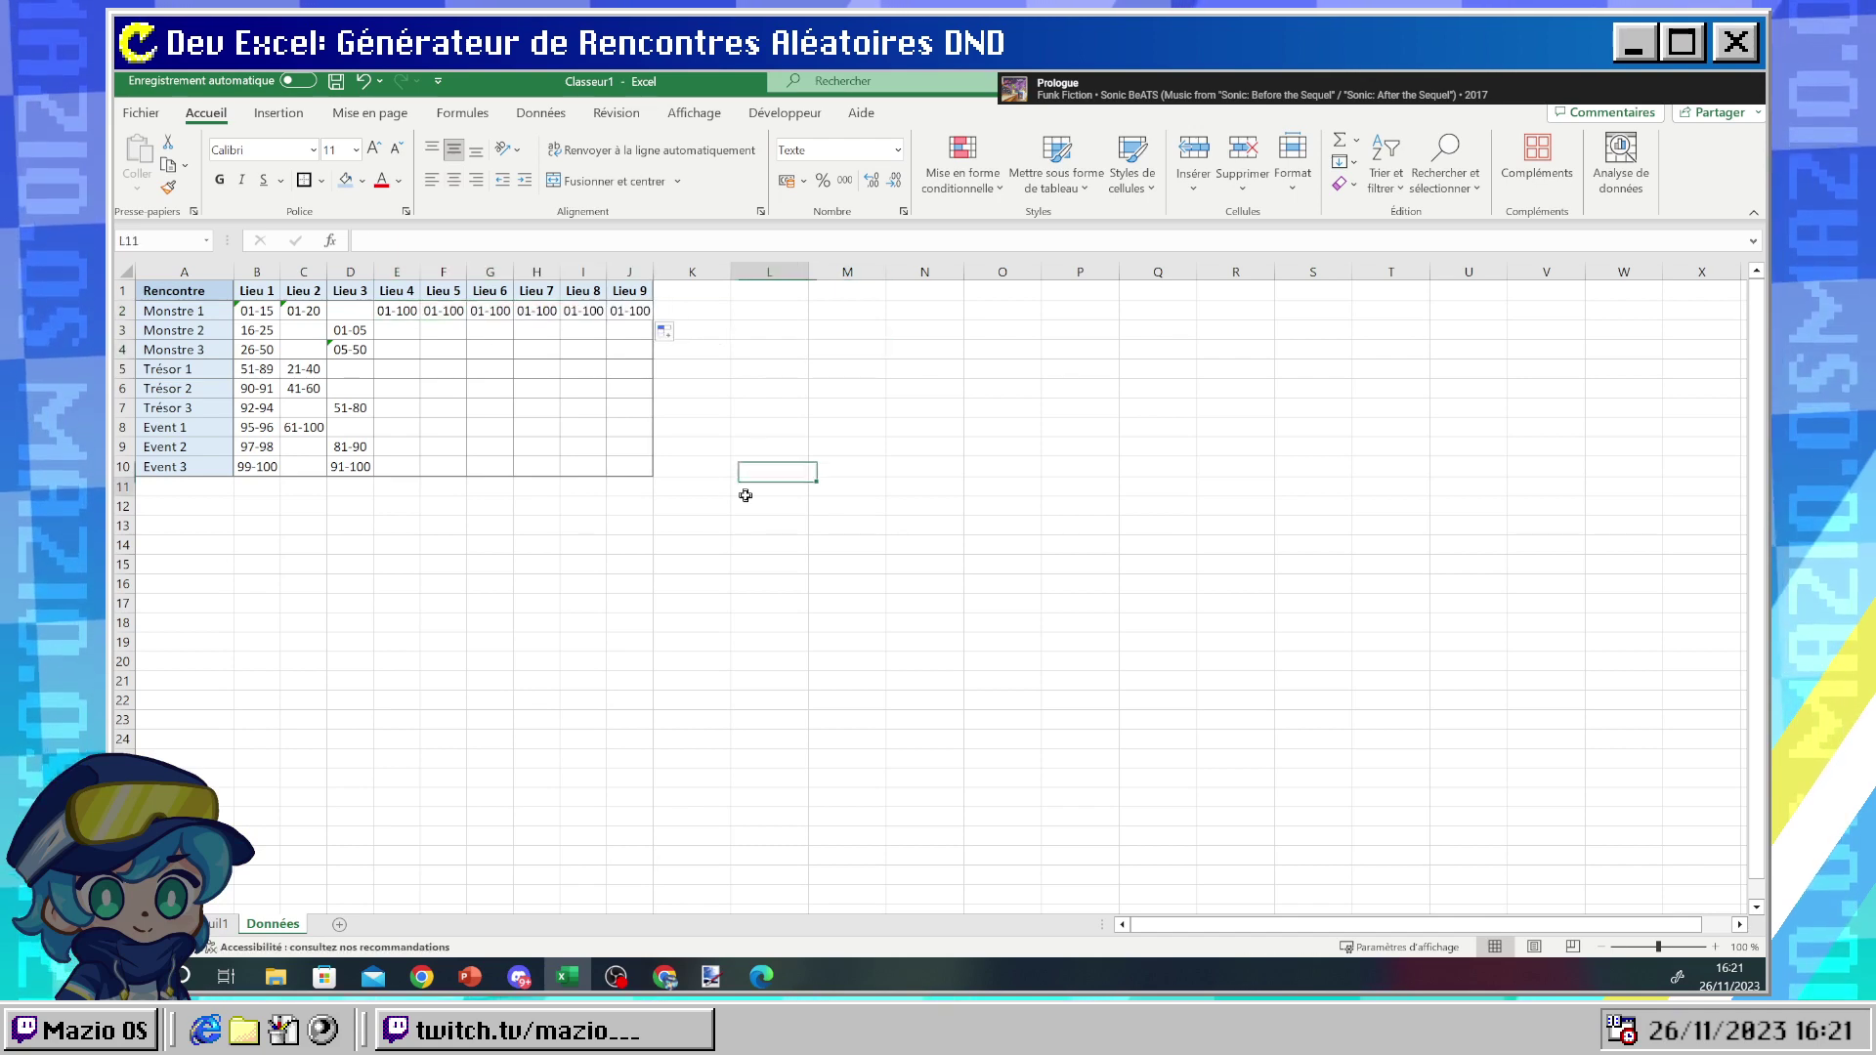
{"action": "left_click", "coordinate": [215, 924]}
{"action": "left_click_drag", "start_coordinate": [242, 369], "coordinate": [918, 322]}
- Centre the Lieu 1–9 header labels across B2:J3
{"action": "left_click", "coordinate": [321, 179]}
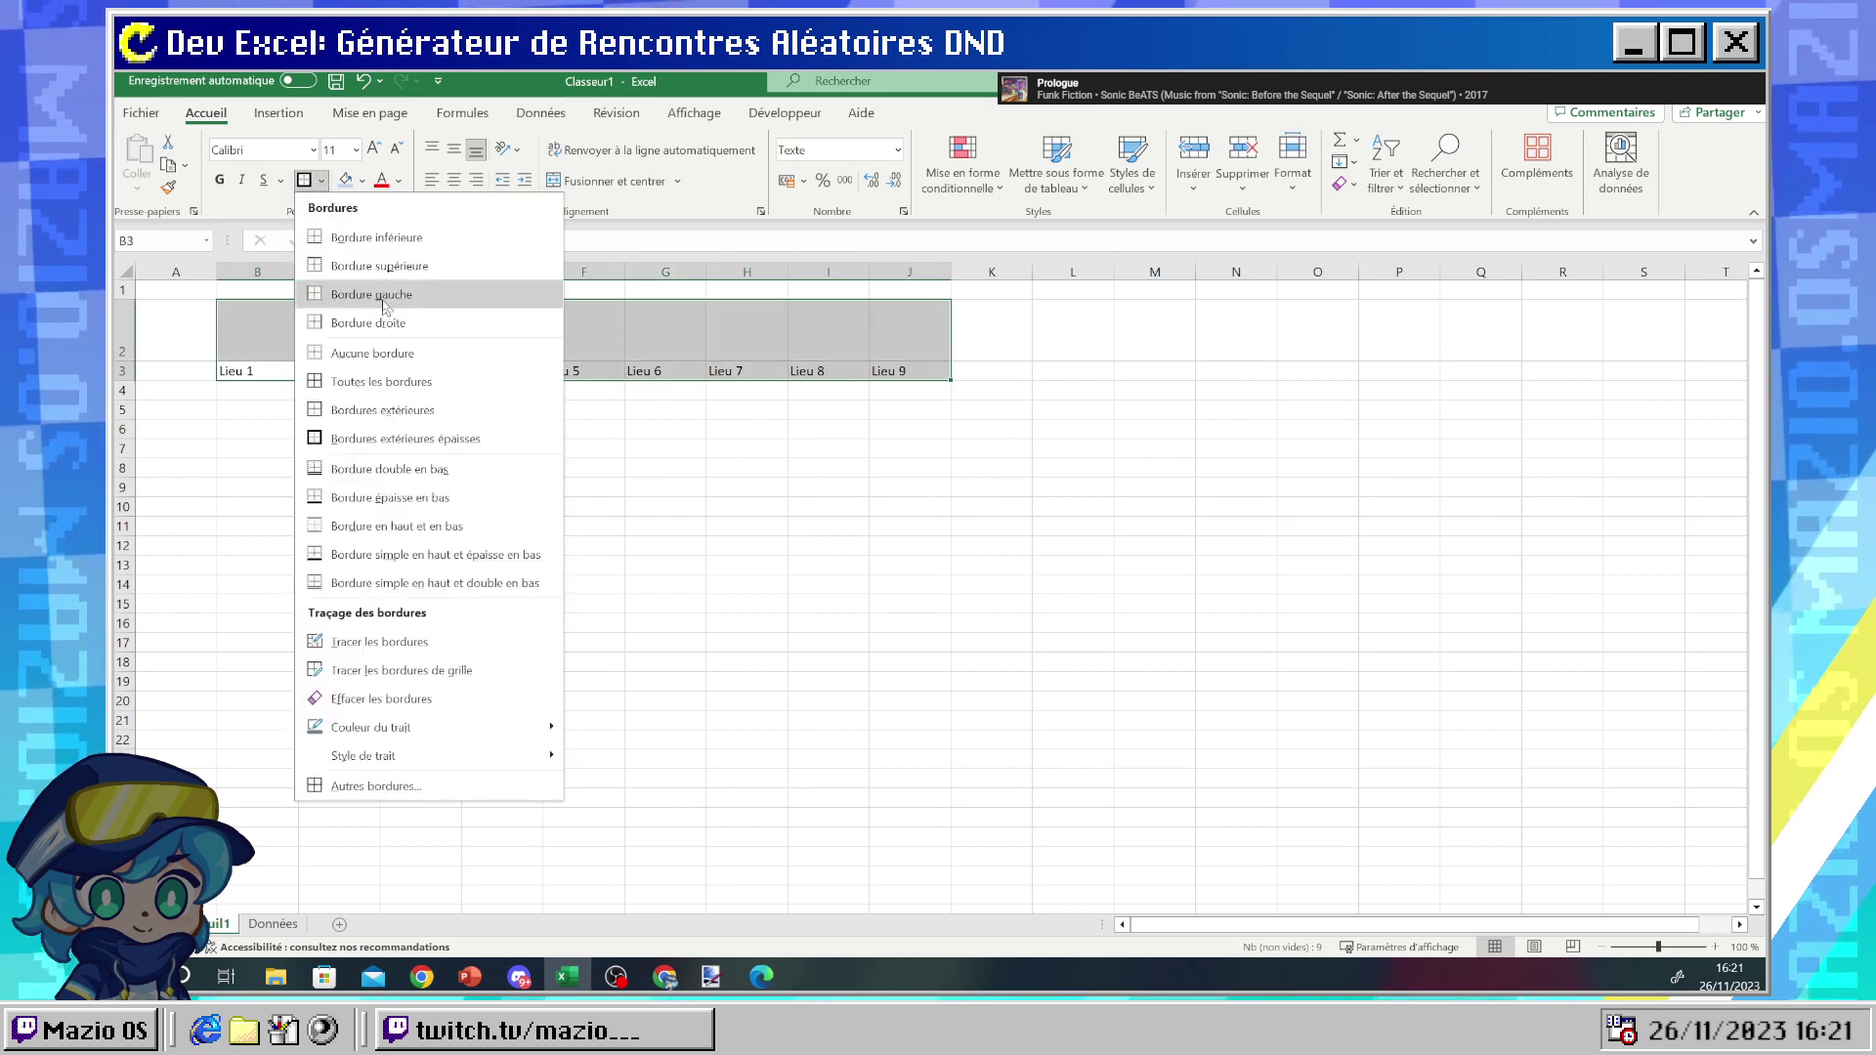
{"action": "left_click", "coordinate": [455, 182]}
{"action": "left_click", "coordinate": [929, 461]}
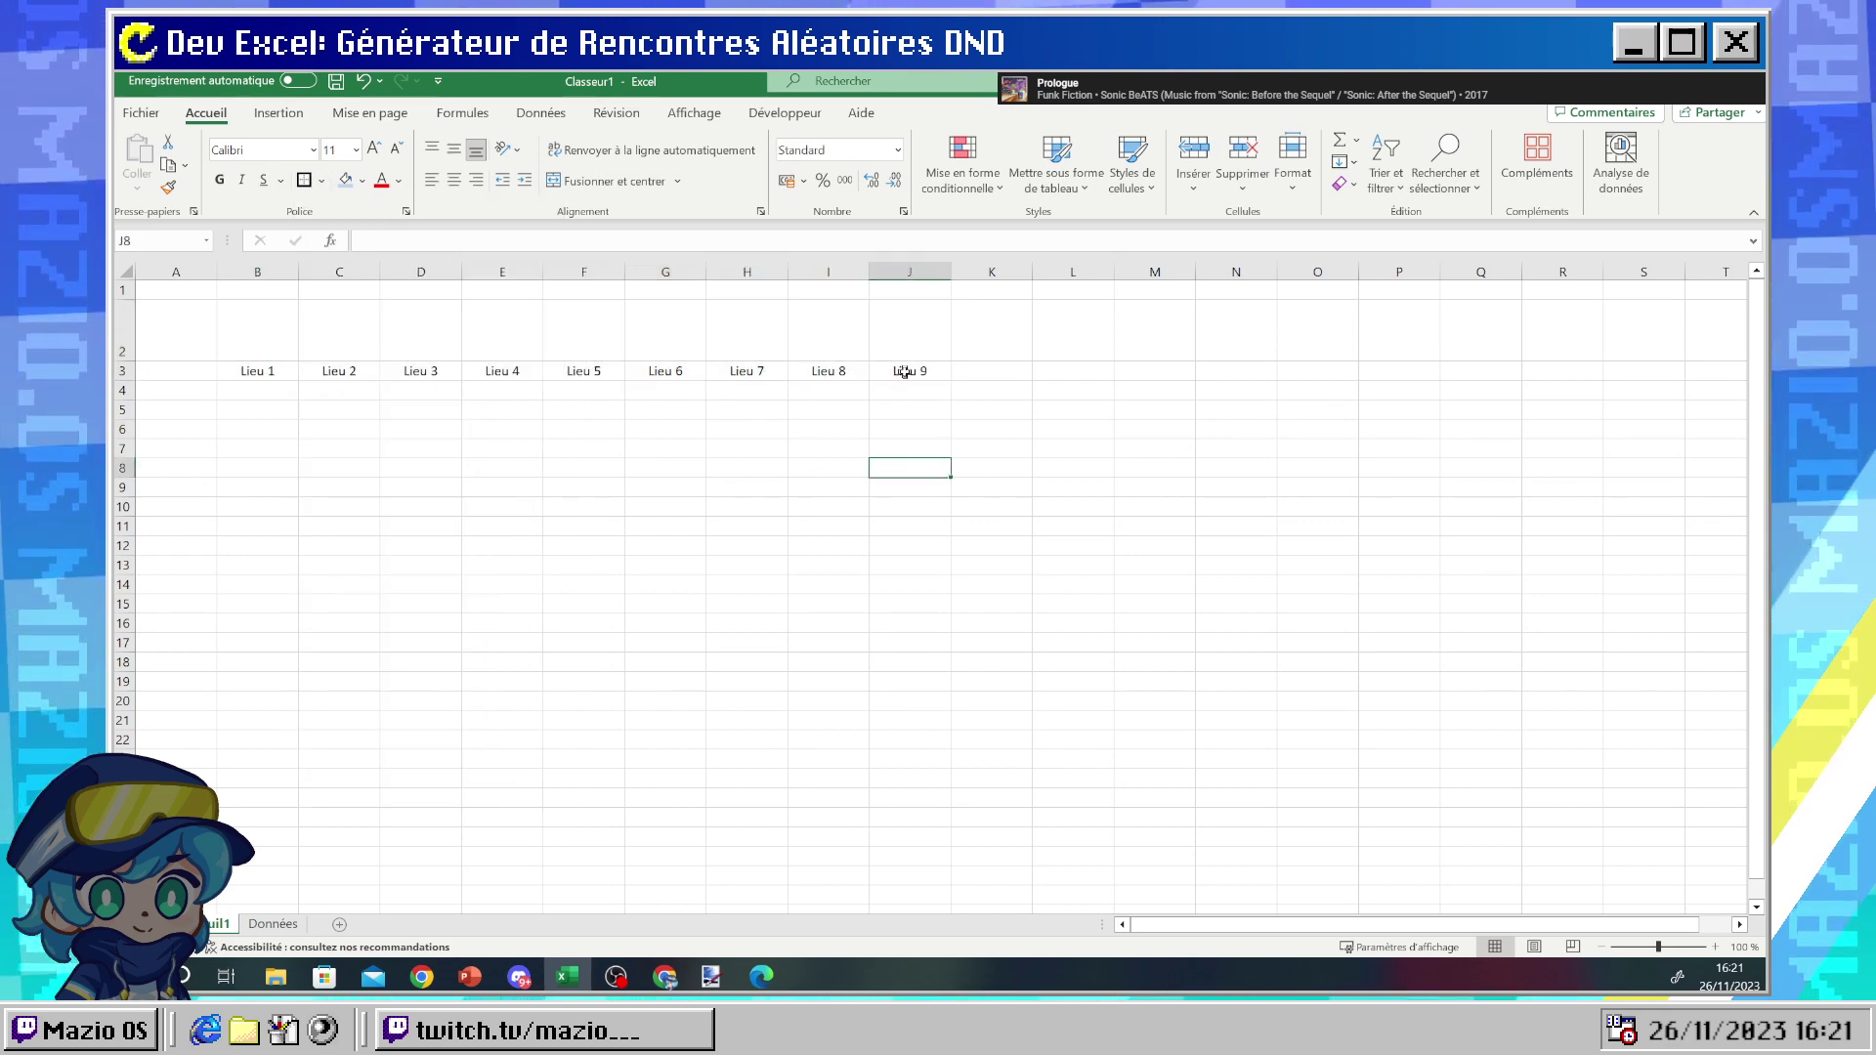
{"action": "left_click_drag", "start_coordinate": [895, 369], "coordinate": [270, 342]}
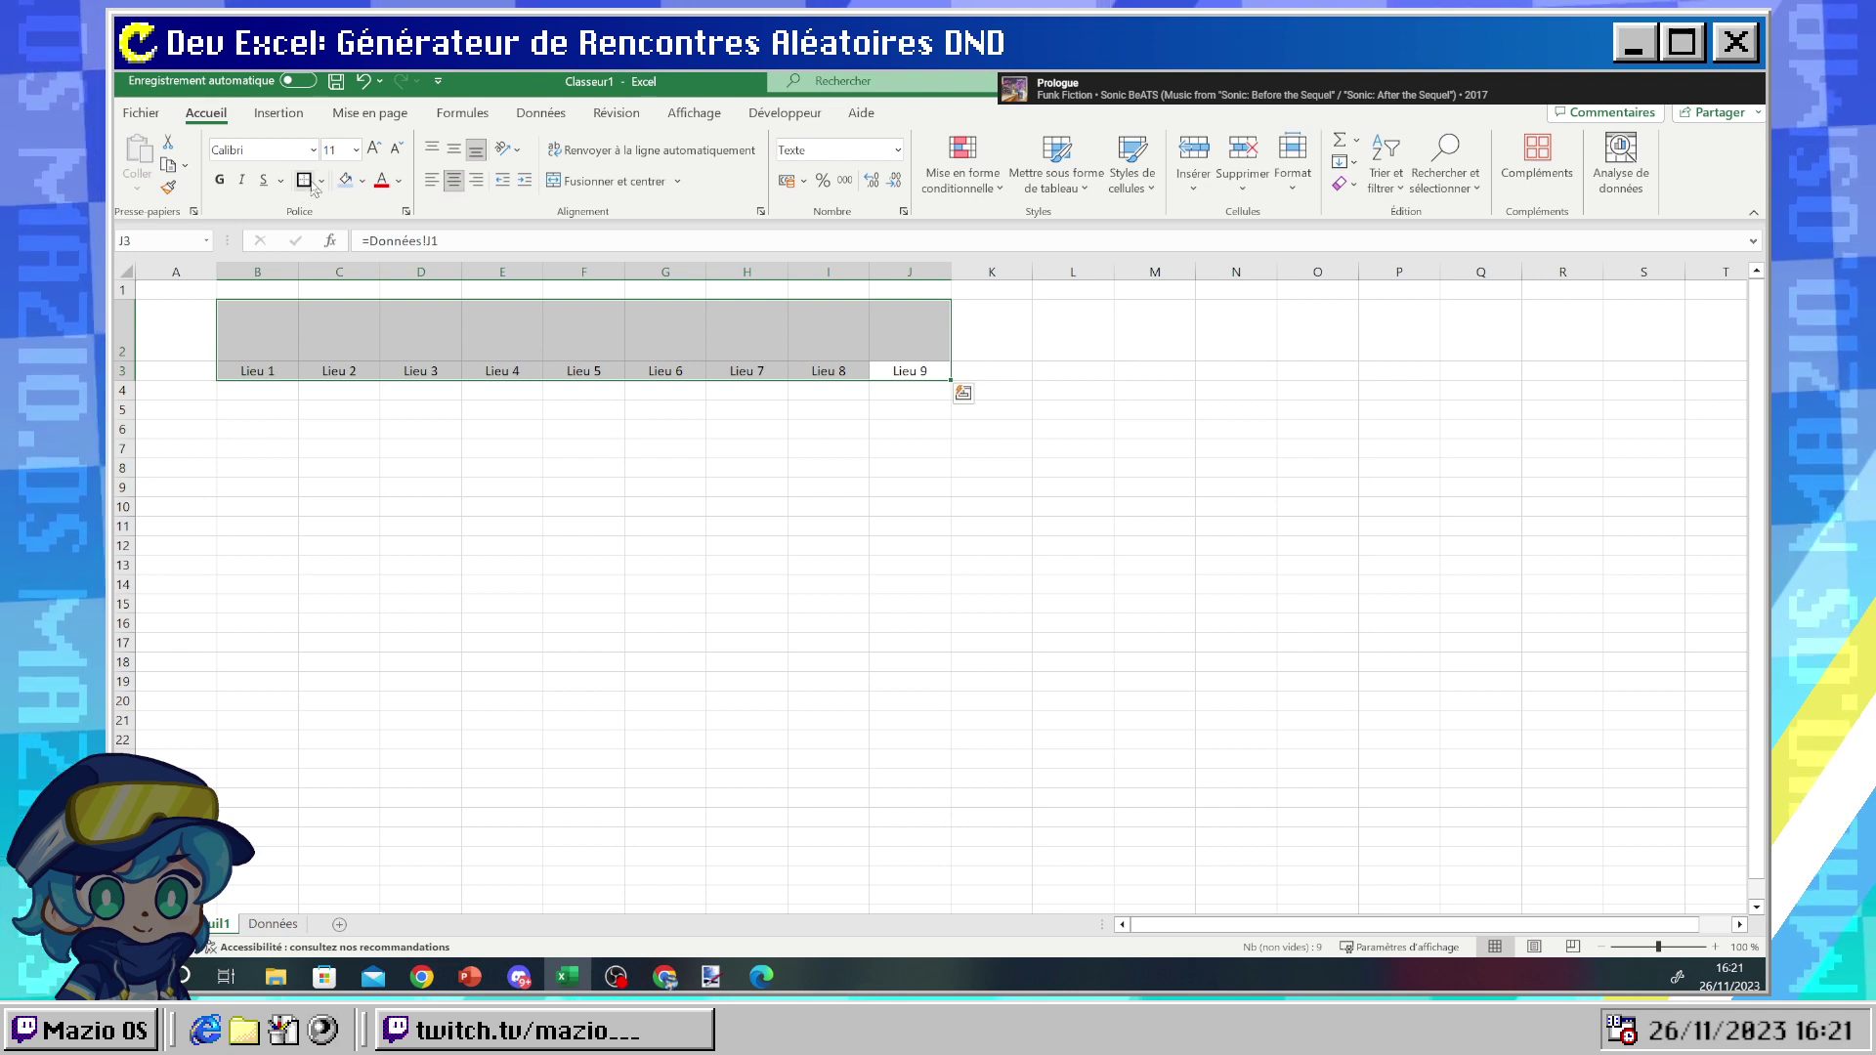
{"action": "left_click", "coordinate": [262, 423]}
- Give the Lieu 1 cells B2:B3 borders with no fill colour
{"action": "left_click", "coordinate": [262, 346]}
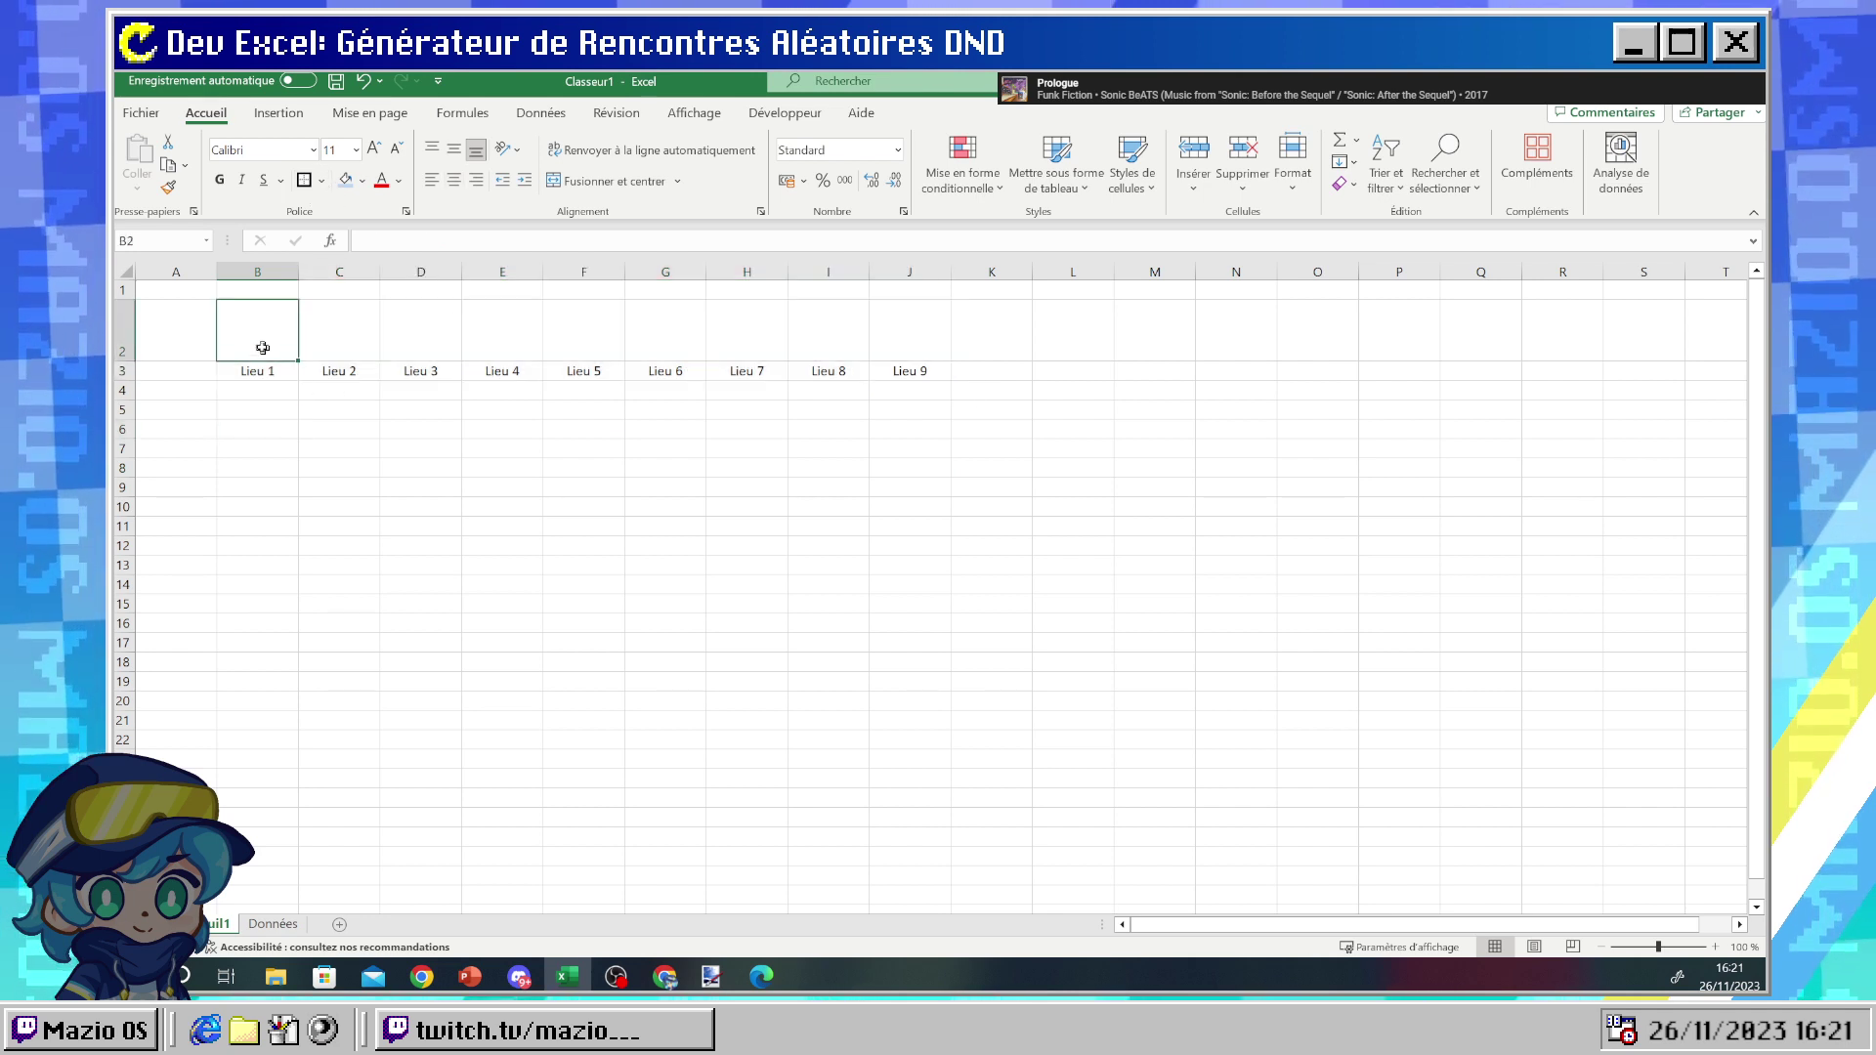
{"action": "left_click", "coordinate": [362, 181]}
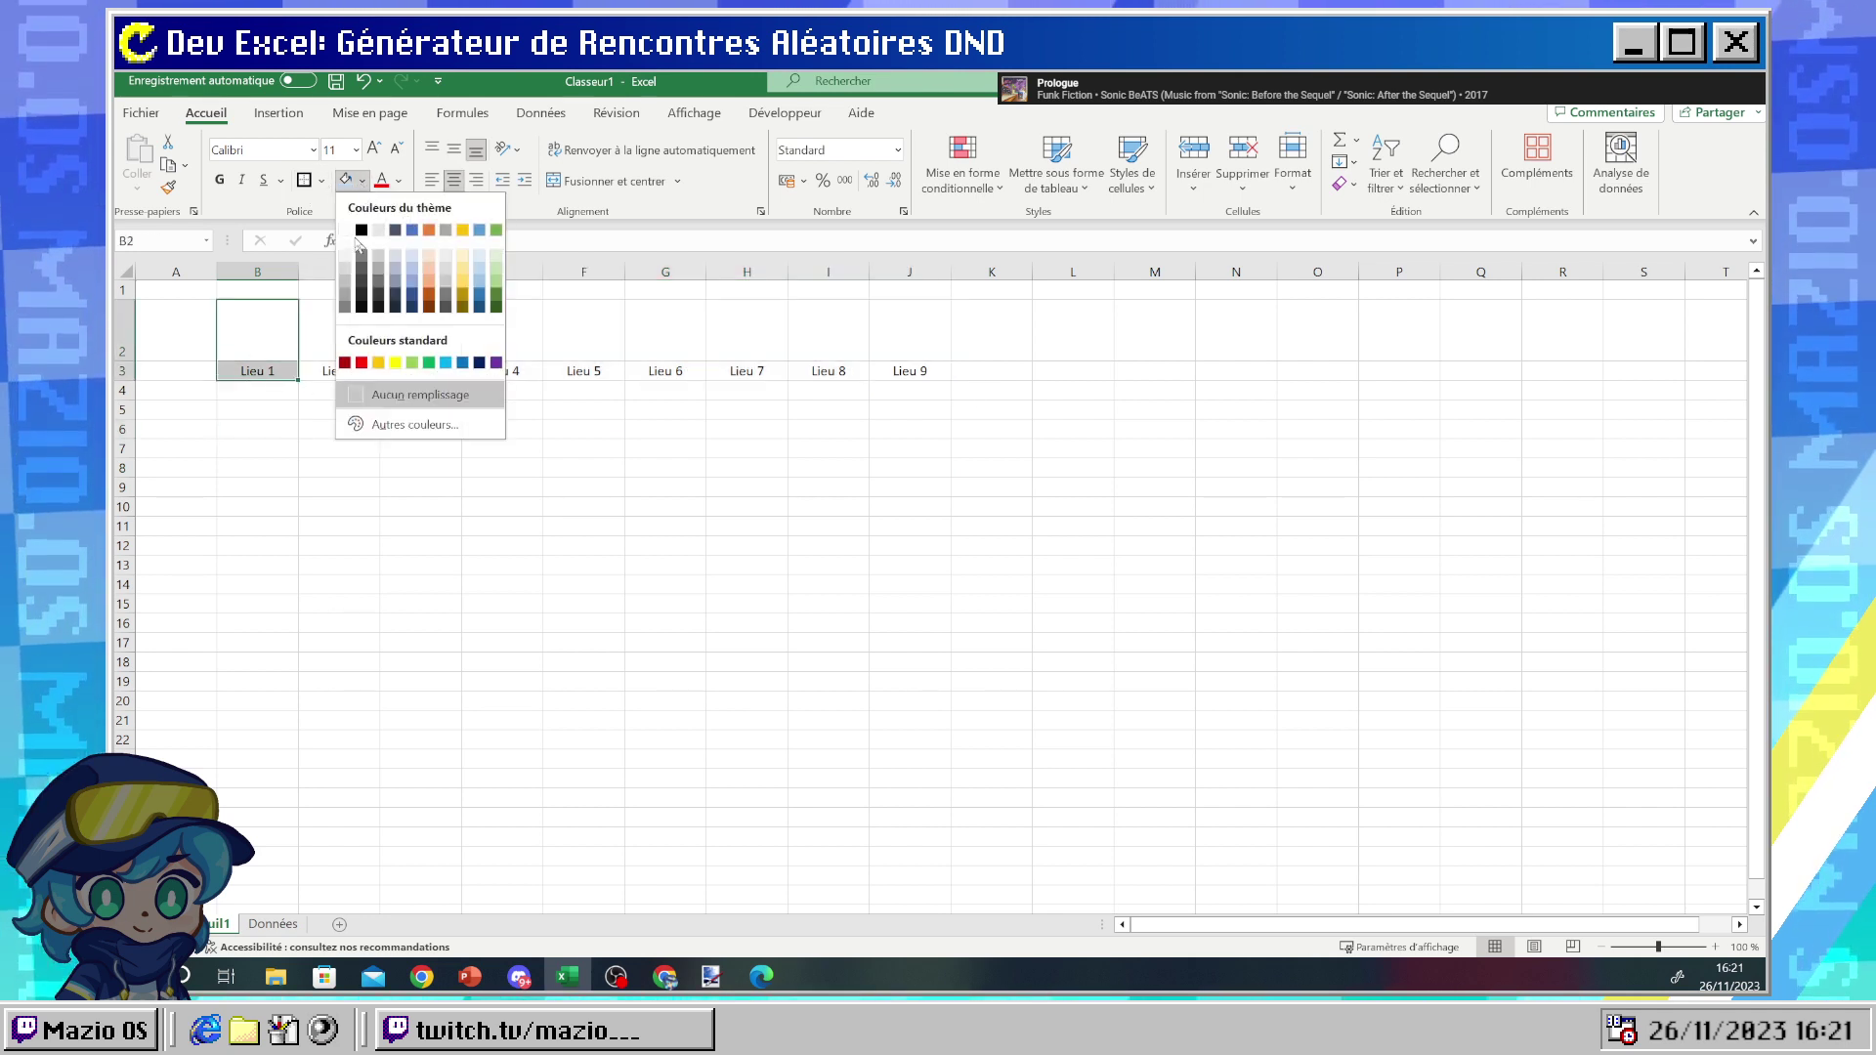
{"action": "left_click", "coordinate": [350, 235]}
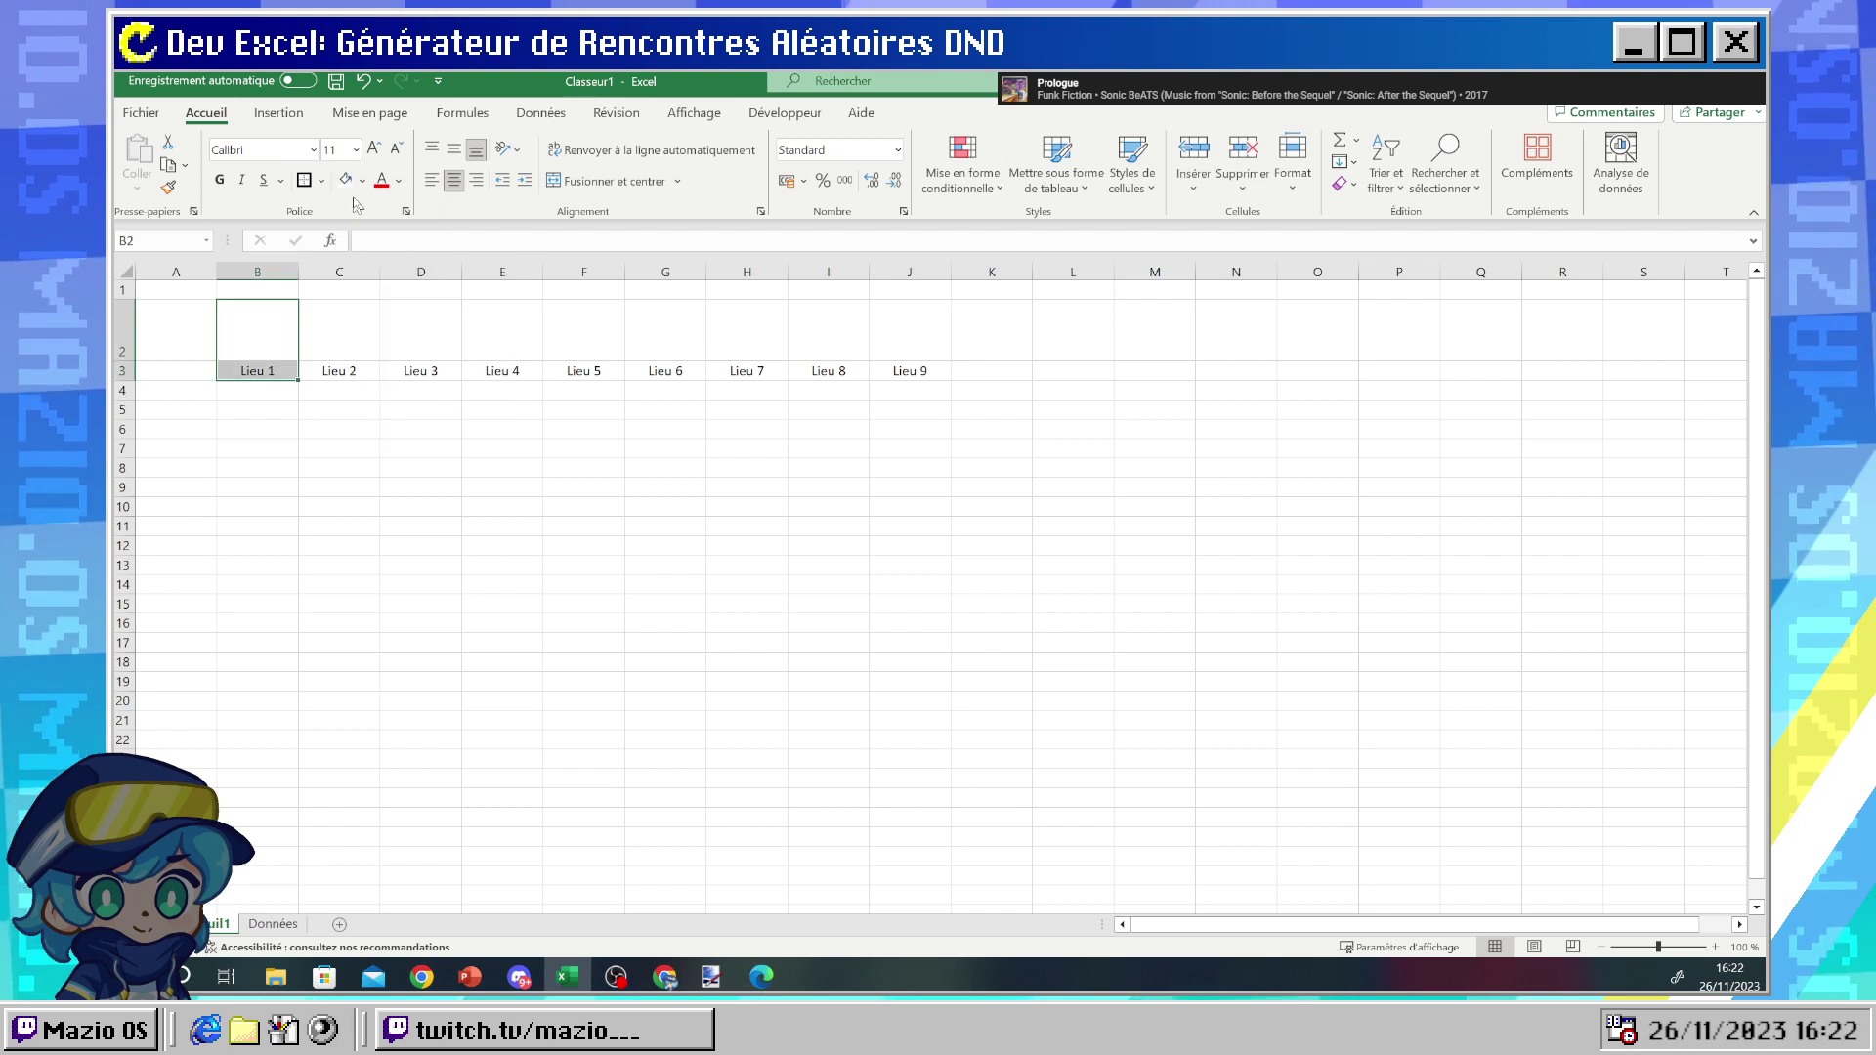
{"action": "left_click", "coordinate": [303, 184]}
{"action": "left_click", "coordinate": [352, 418]}
{"action": "left_click_drag", "start_coordinate": [271, 361], "coordinate": [275, 374]}
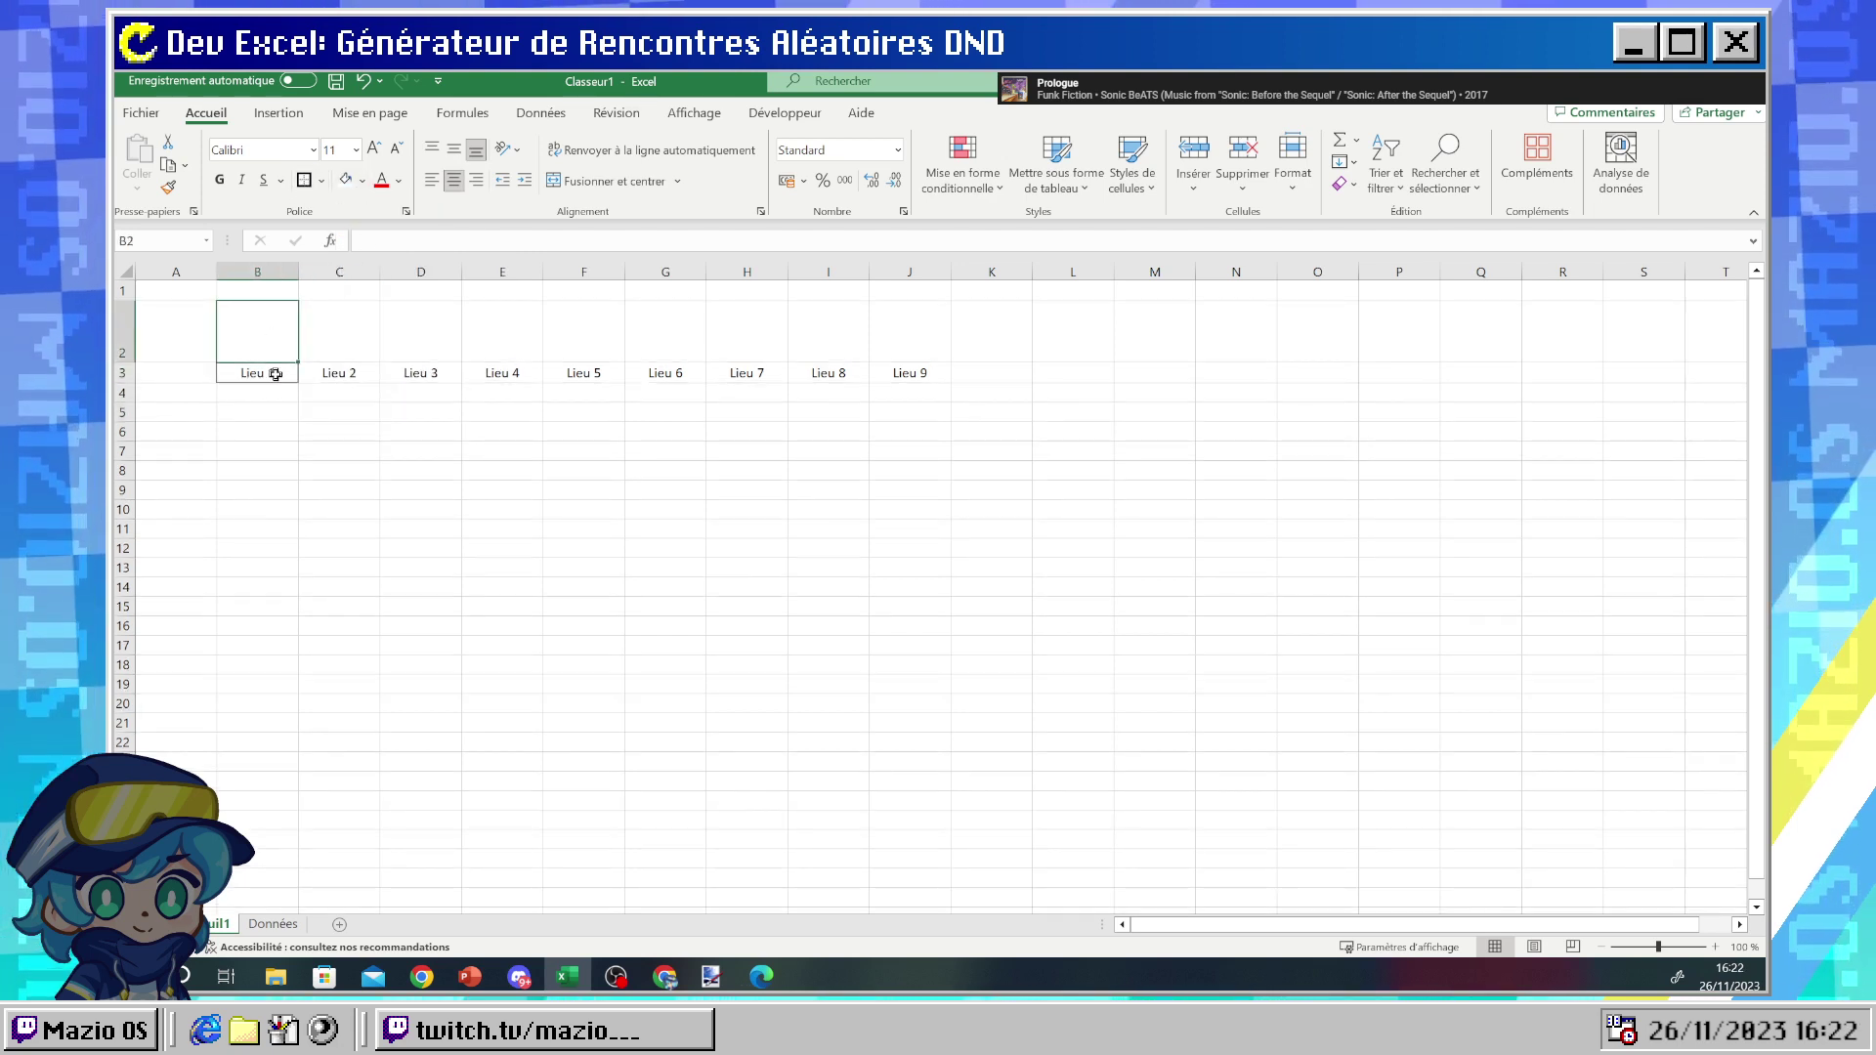
{"action": "key", "text": "Return"}
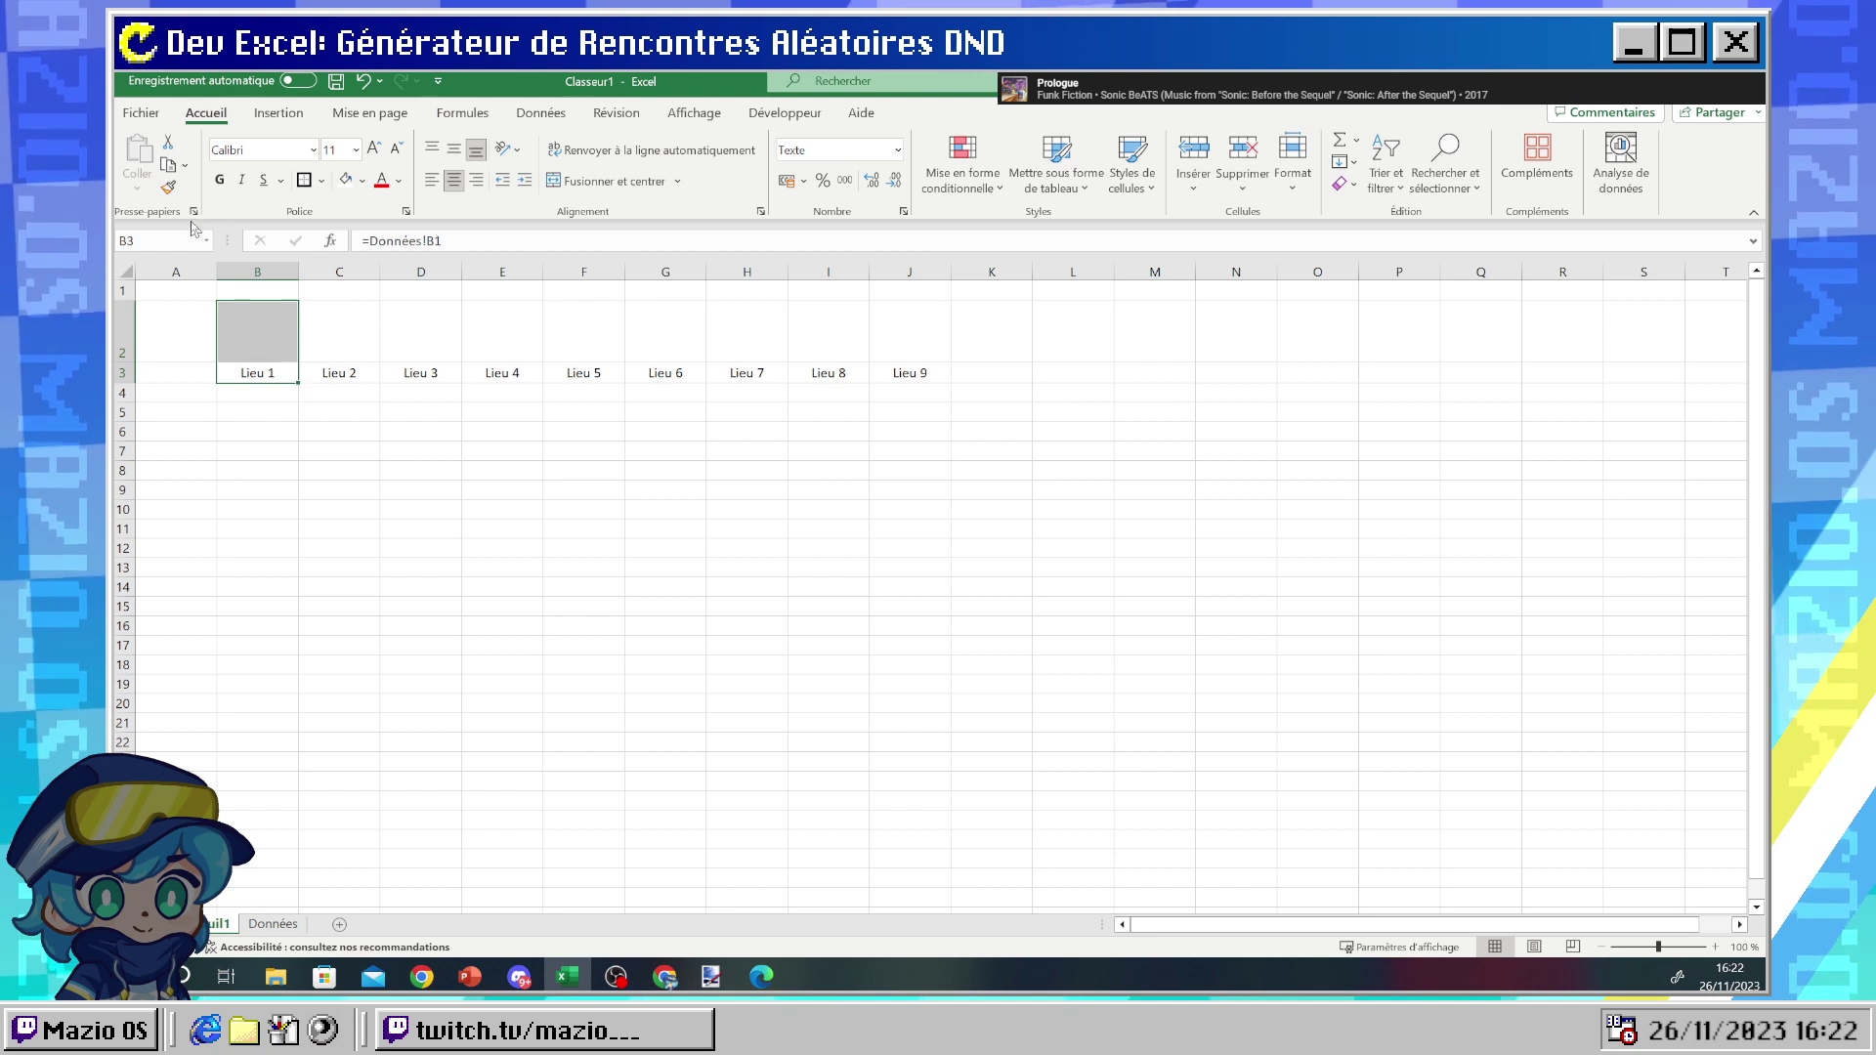
- Copy the bordered Lieu 1 format across the other header cells with Format Painter
{"action": "left_click", "coordinate": [168, 187]}
{"action": "left_click_drag", "start_coordinate": [354, 310], "coordinate": [894, 371]}
{"action": "left_click", "coordinate": [967, 477]}
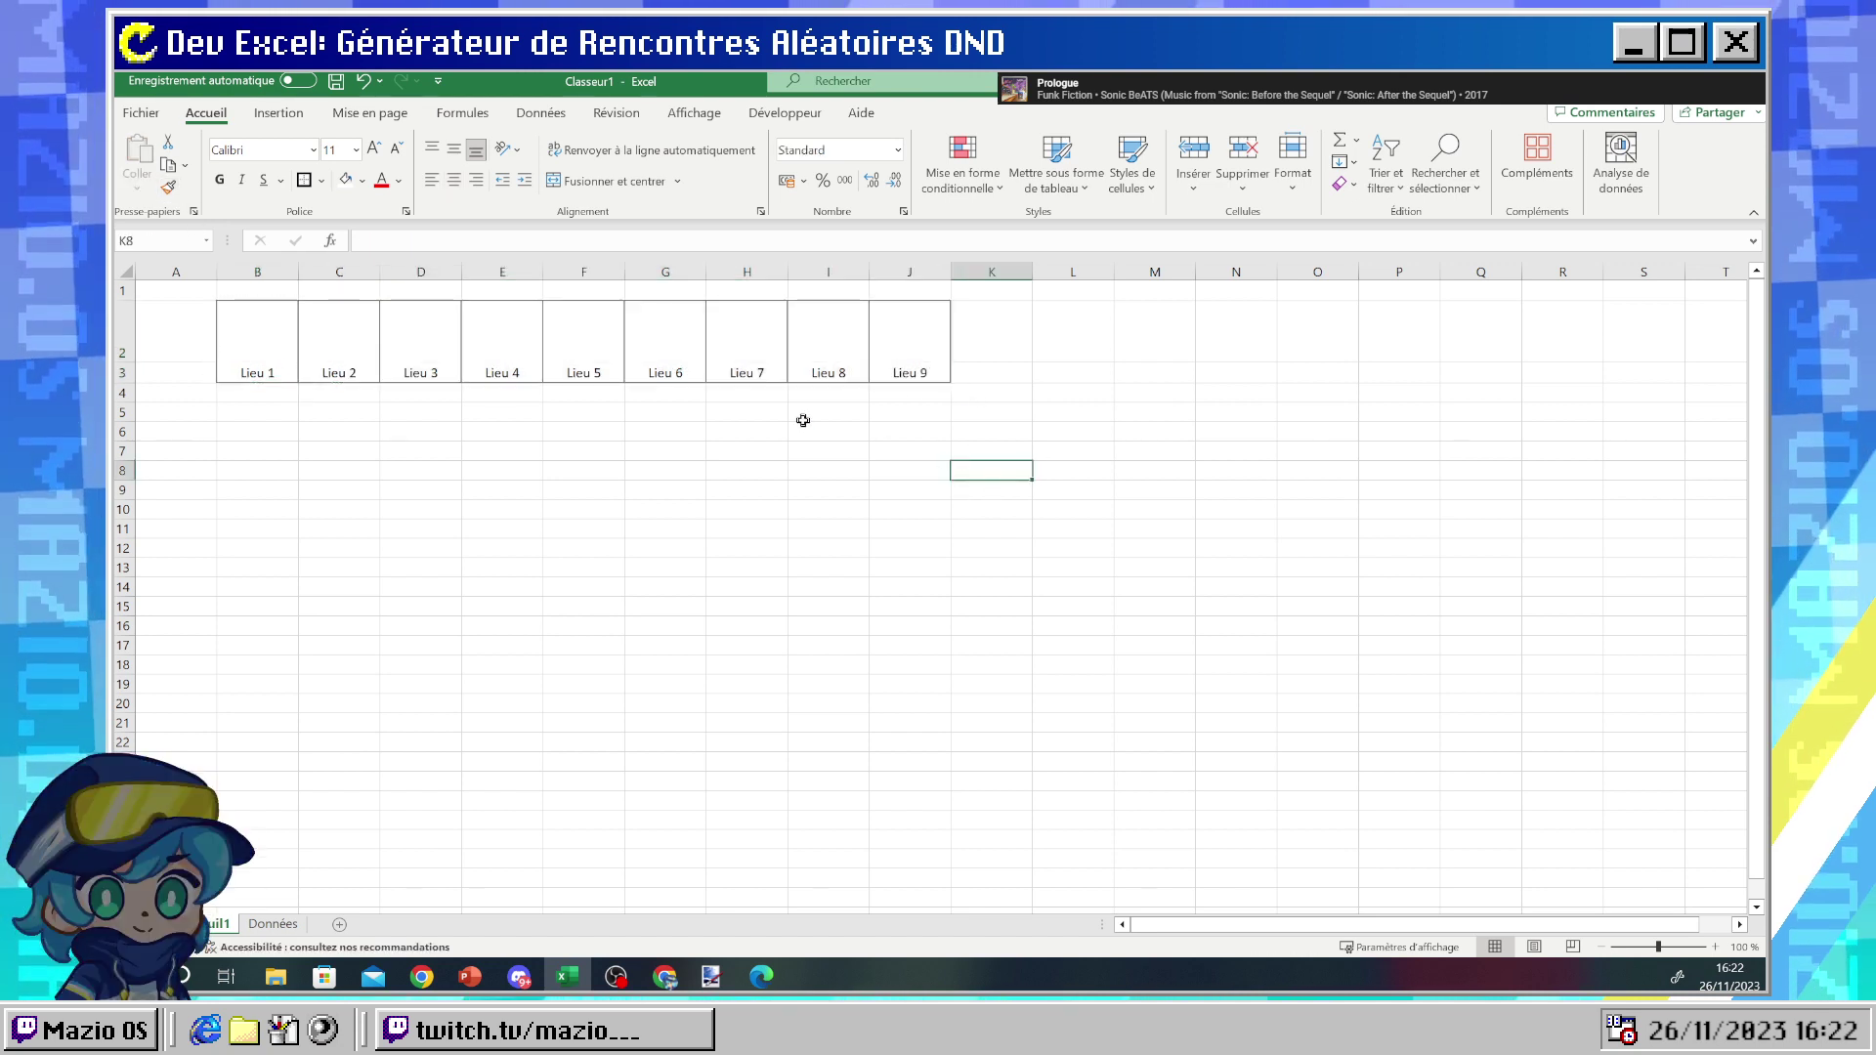
{"action": "left_click", "coordinate": [256, 329]}
{"action": "left_click", "coordinate": [323, 342]}
{"action": "left_click", "coordinate": [440, 342]}
{"action": "left_click", "coordinate": [532, 331]}
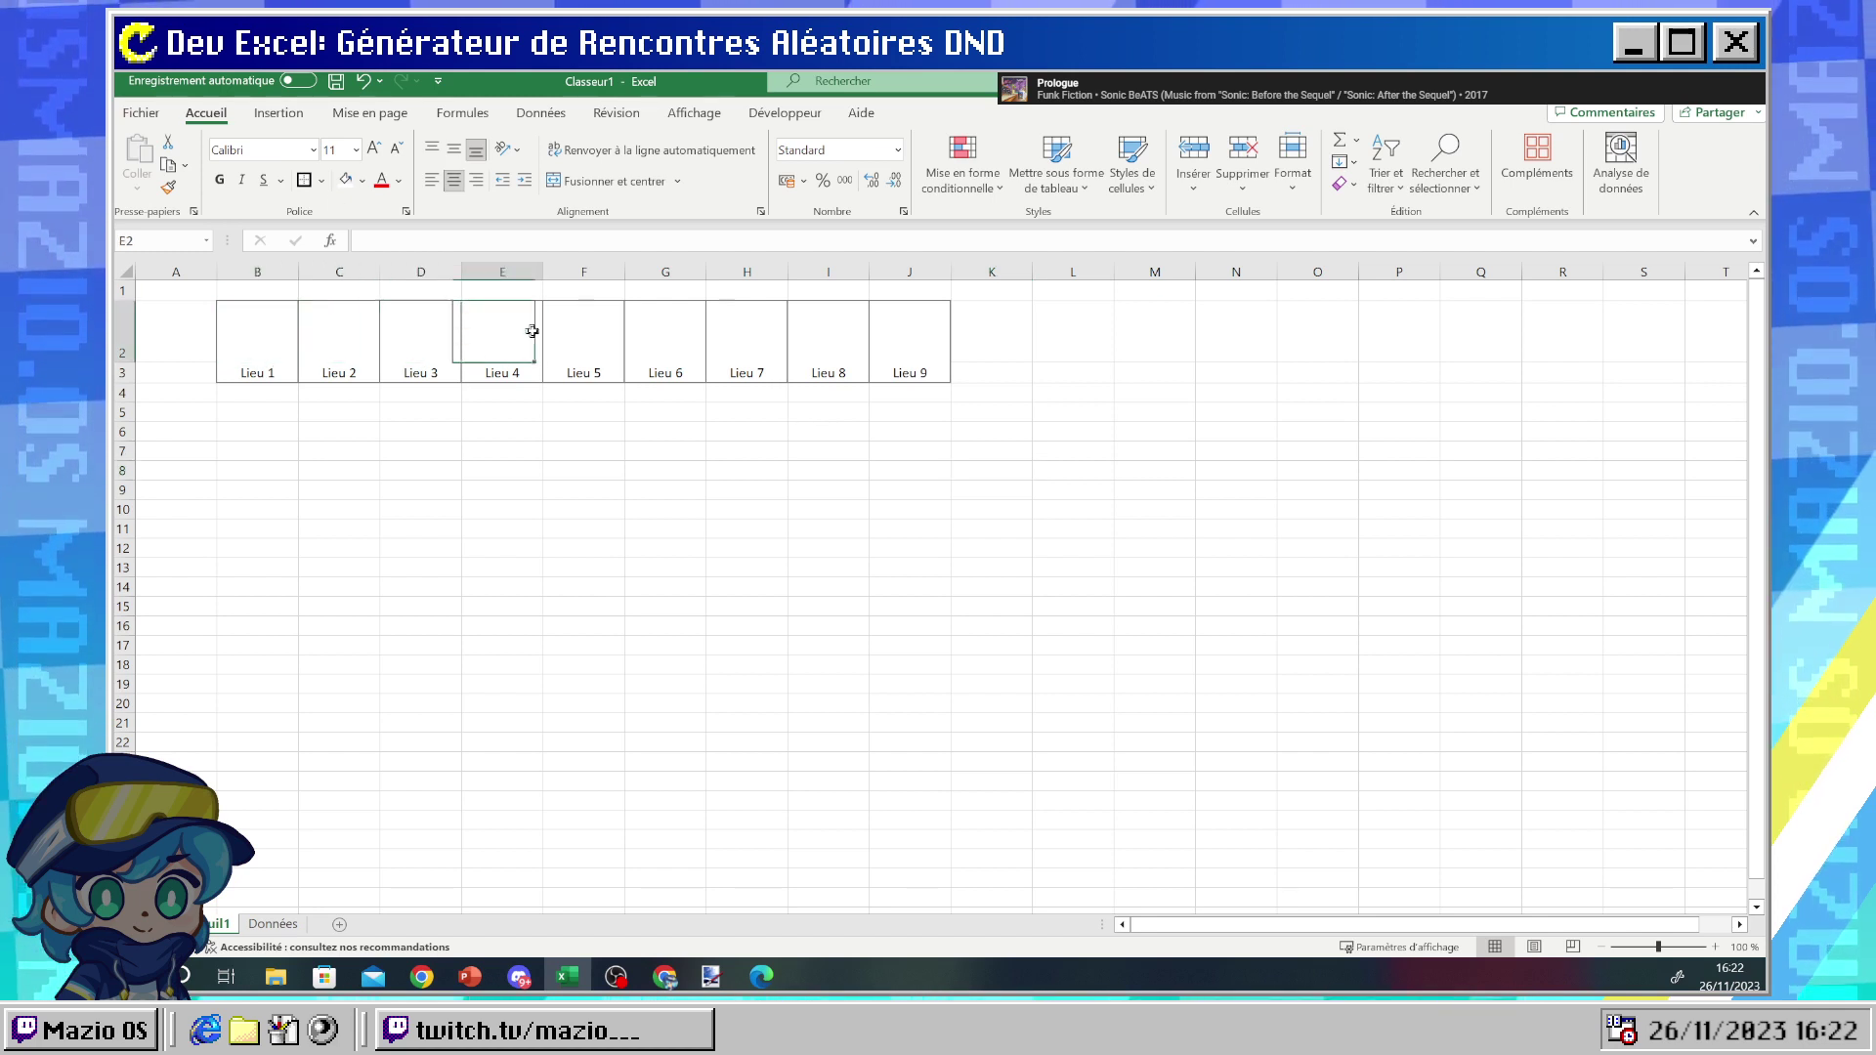
{"action": "left_click", "coordinate": [587, 327]}
{"action": "left_click", "coordinate": [678, 322]}
{"action": "left_click", "coordinate": [747, 328]}
{"action": "left_click", "coordinate": [903, 333]}
{"action": "left_click", "coordinate": [833, 370]}
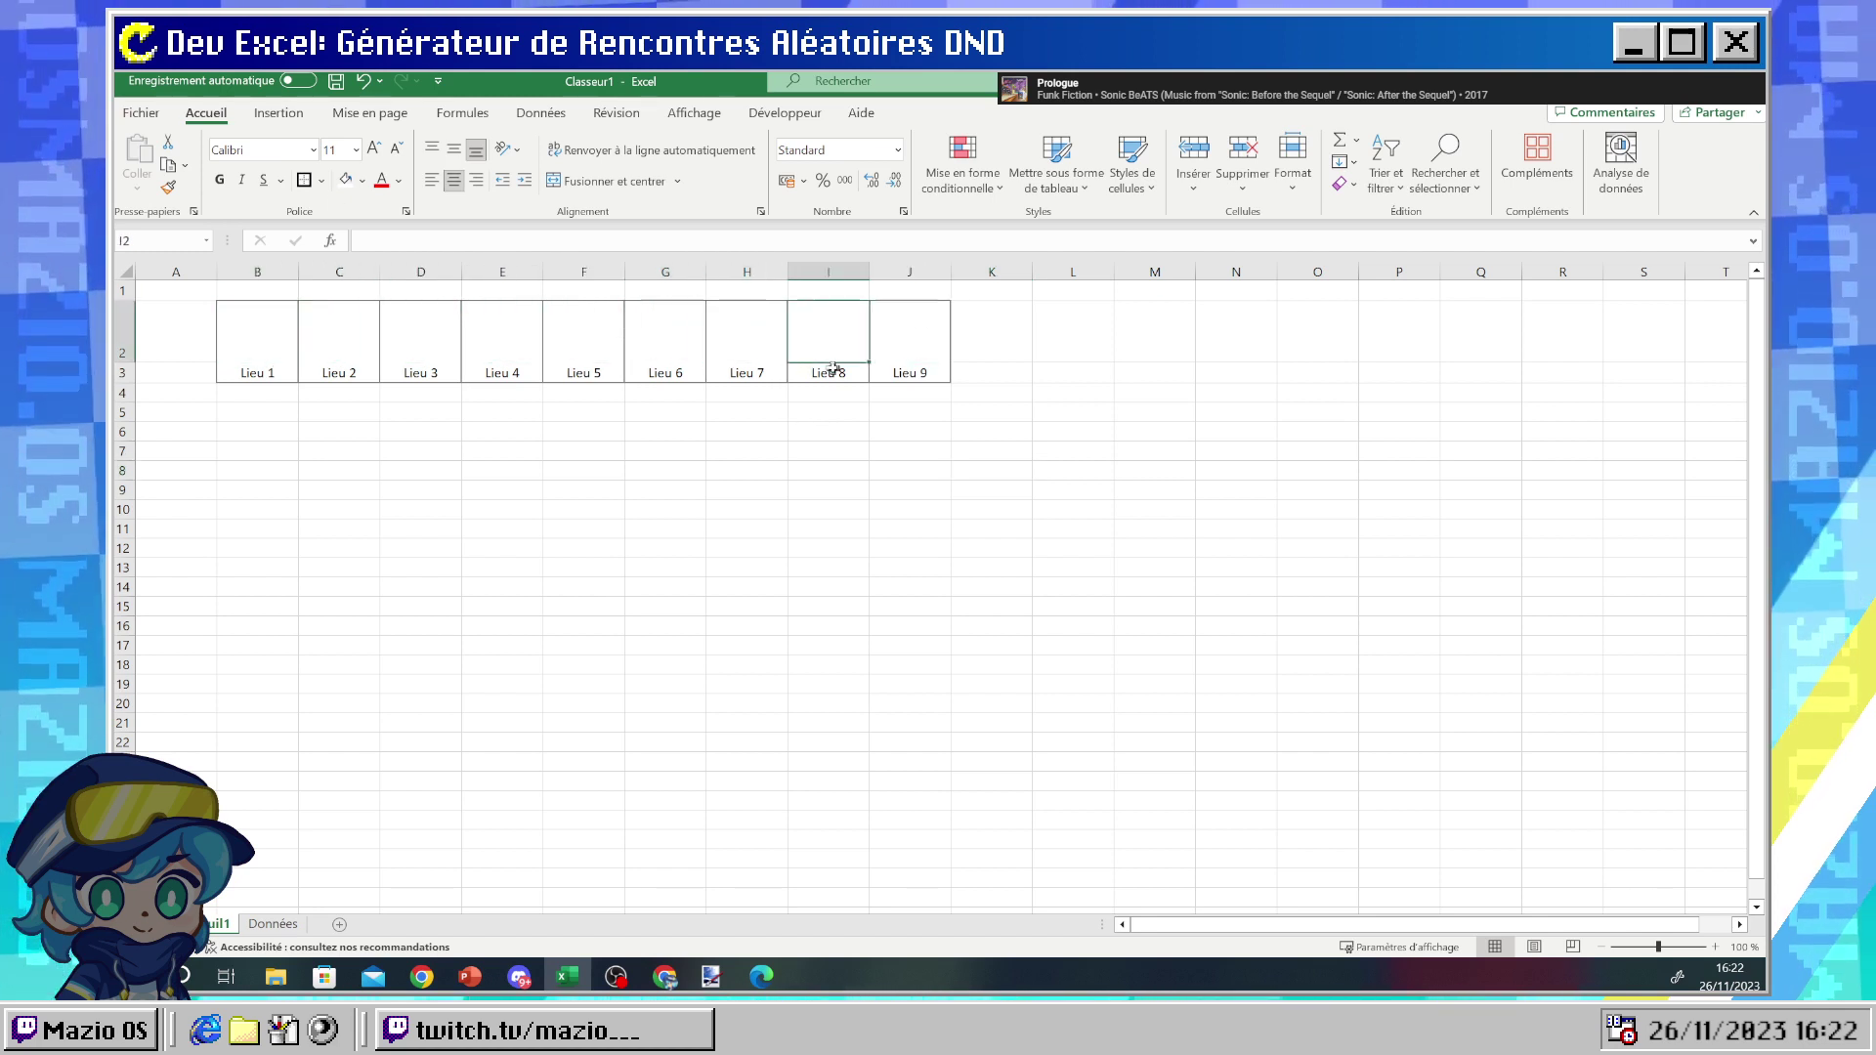
- Merge B2:B3 into one Lieu 1 box and paint that merged format across C2:J3
{"action": "left_click_drag", "start_coordinate": [833, 369], "coordinate": [829, 351]}
{"action": "left_click_drag", "start_coordinate": [252, 370], "coordinate": [239, 342]}
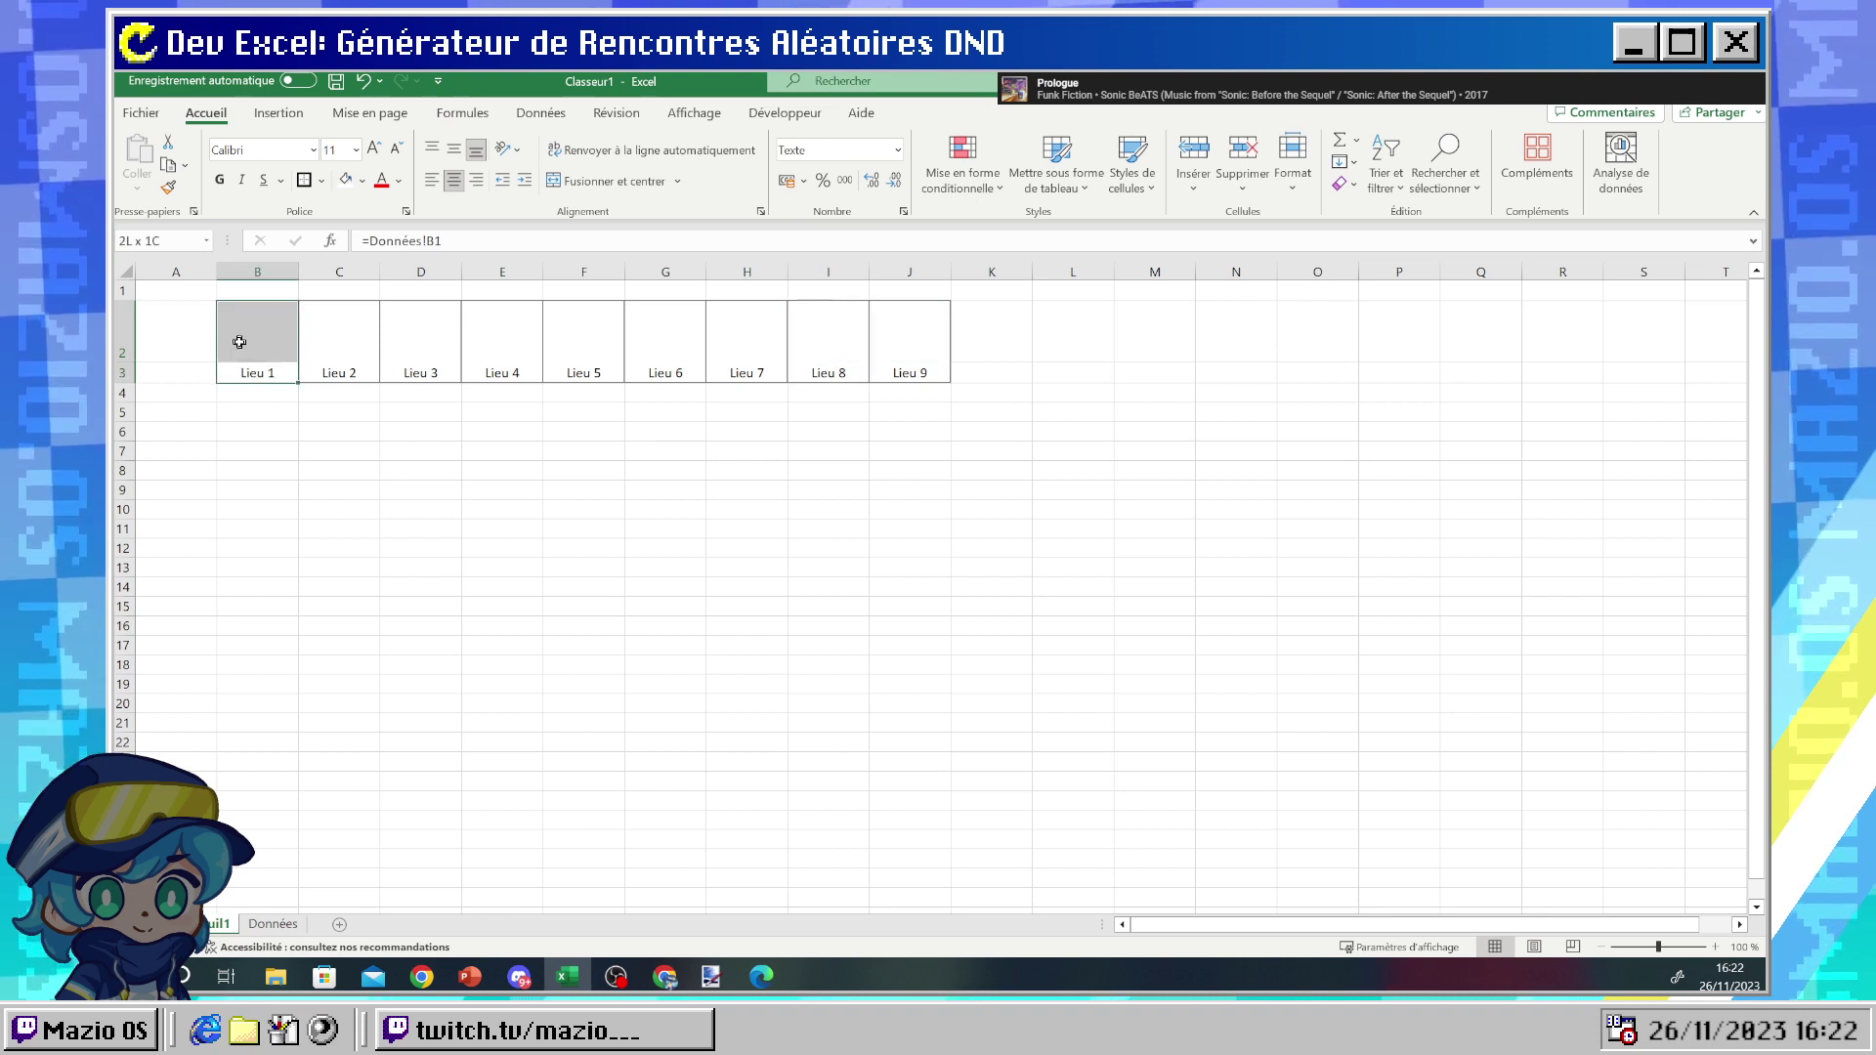
{"action": "left_click", "coordinate": [369, 457]}
{"action": "left_click", "coordinate": [259, 353]}
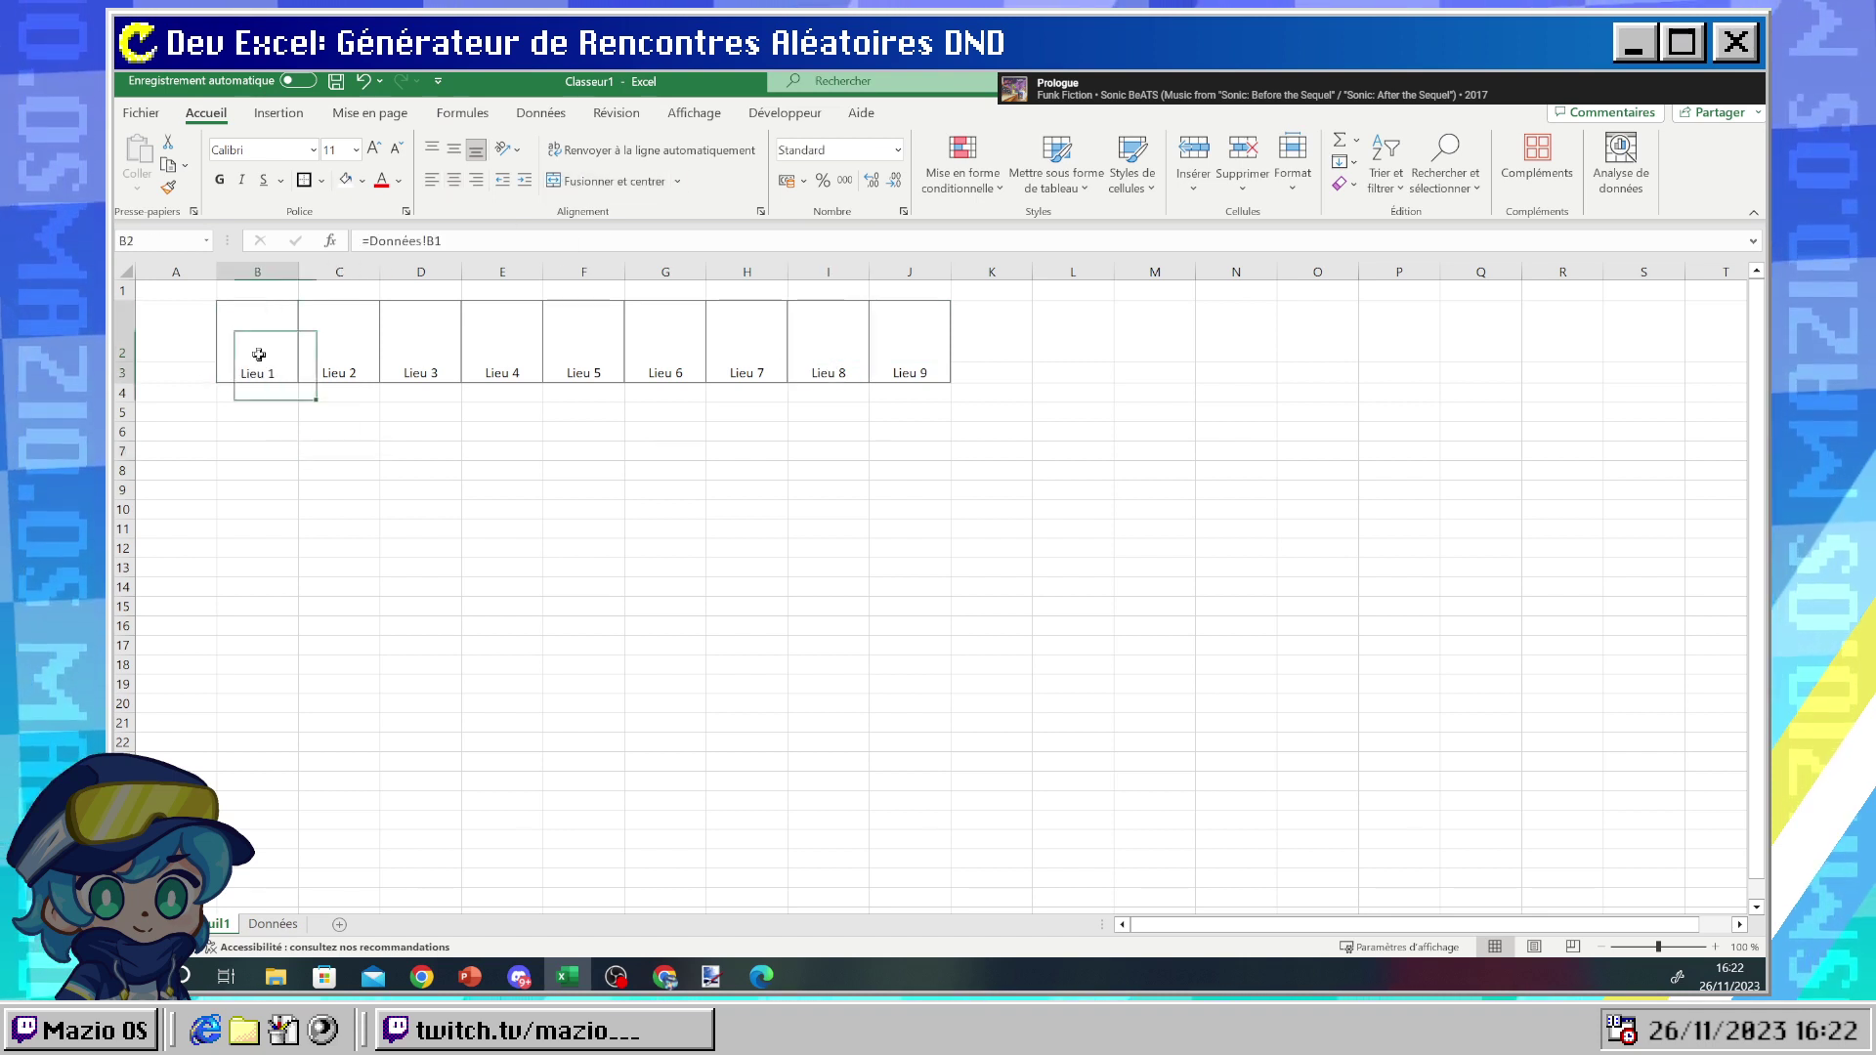
{"action": "left_click", "coordinate": [169, 187]}
{"action": "mouse_move", "coordinate": [372, 330]}
{"action": "left_mouse_down"}
{"action": "mouse_move", "coordinate": [891, 348]}
{"action": "mouse_move", "coordinate": [918, 393]}
{"action": "left_mouse_up"}
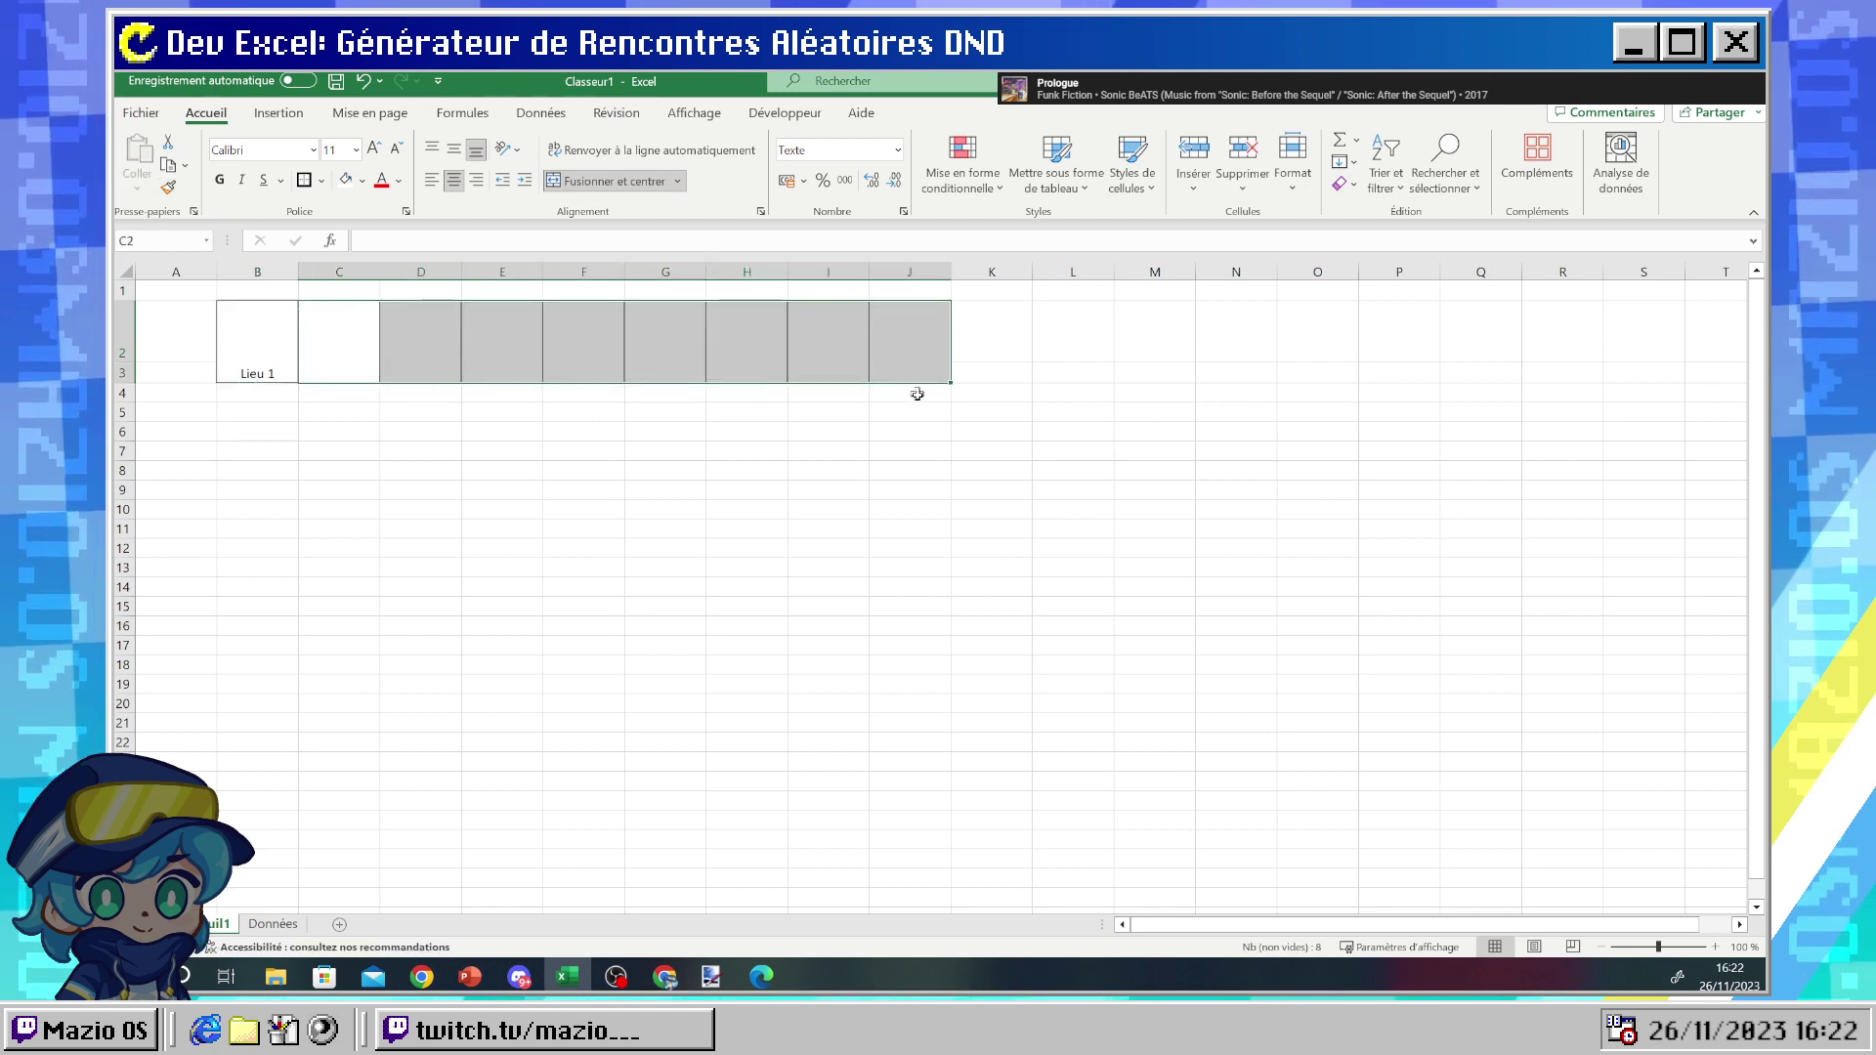
{"action": "left_click", "coordinate": [916, 451]}
{"action": "left_click", "coordinate": [341, 370]}
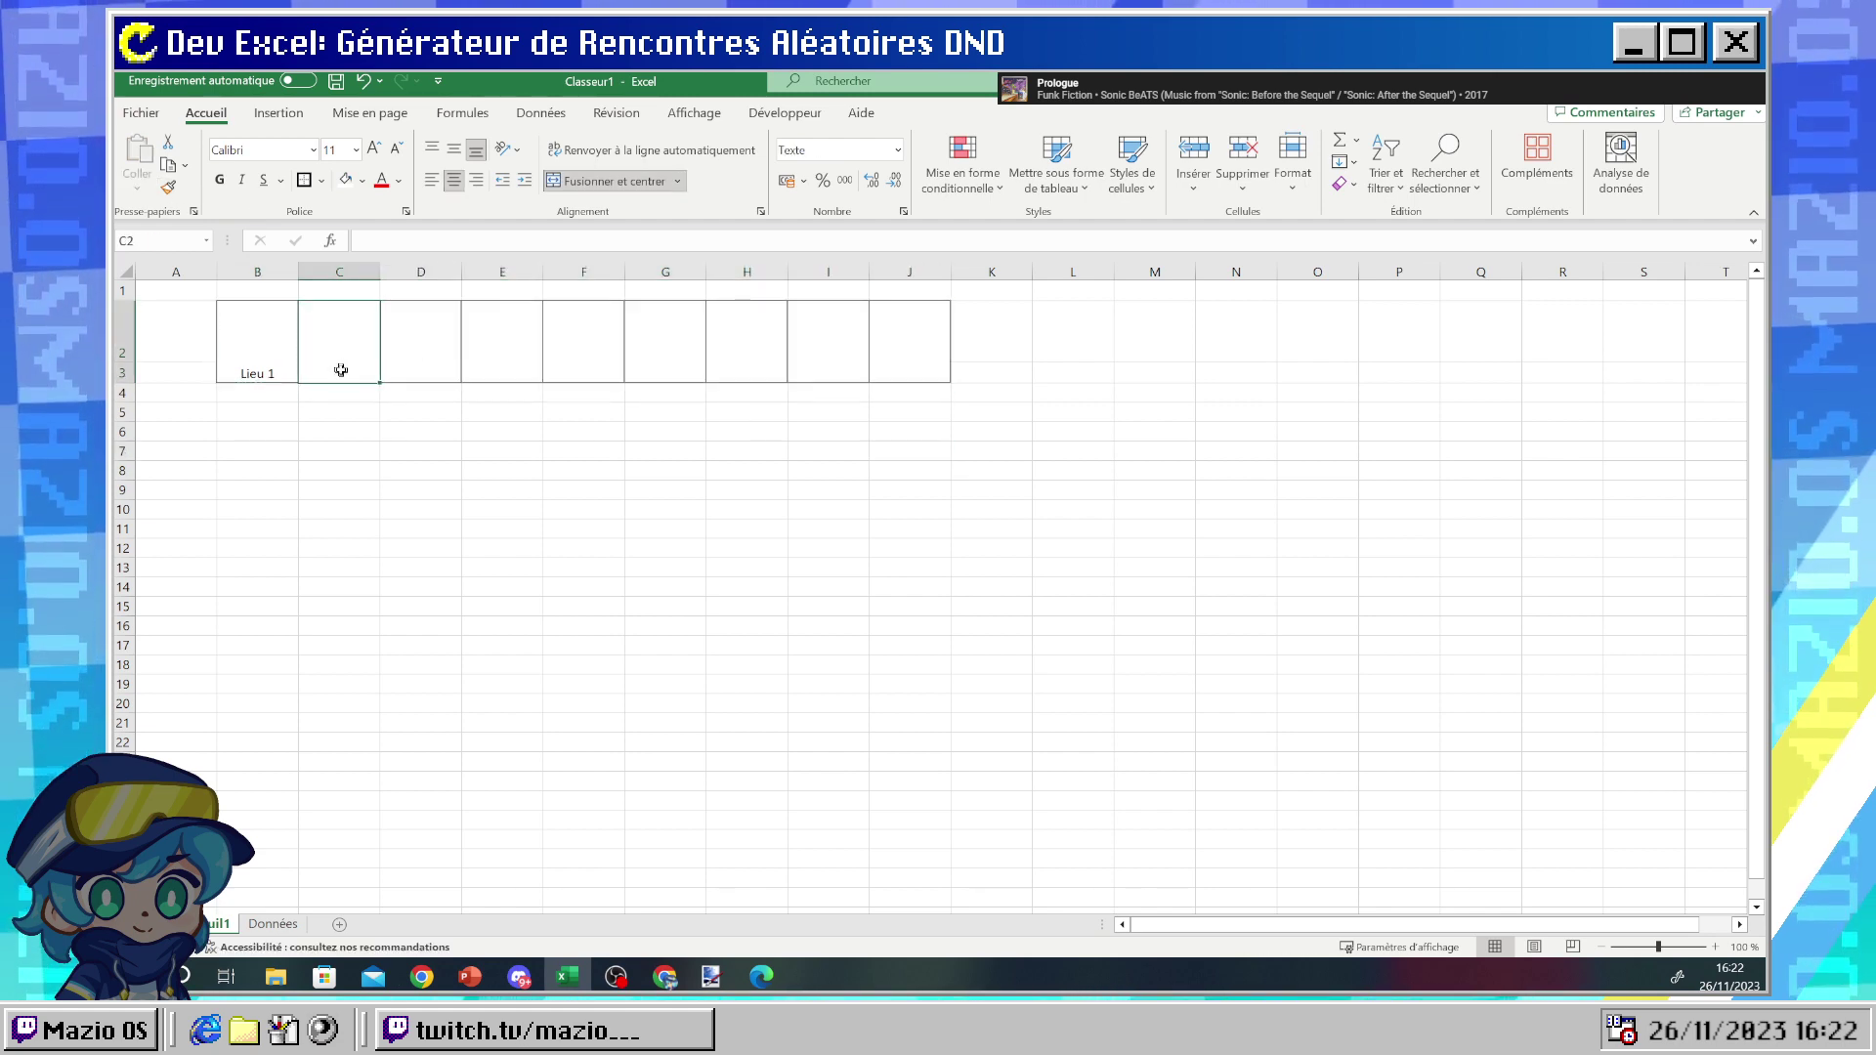
{"action": "double_click", "coordinate": [342, 370]}
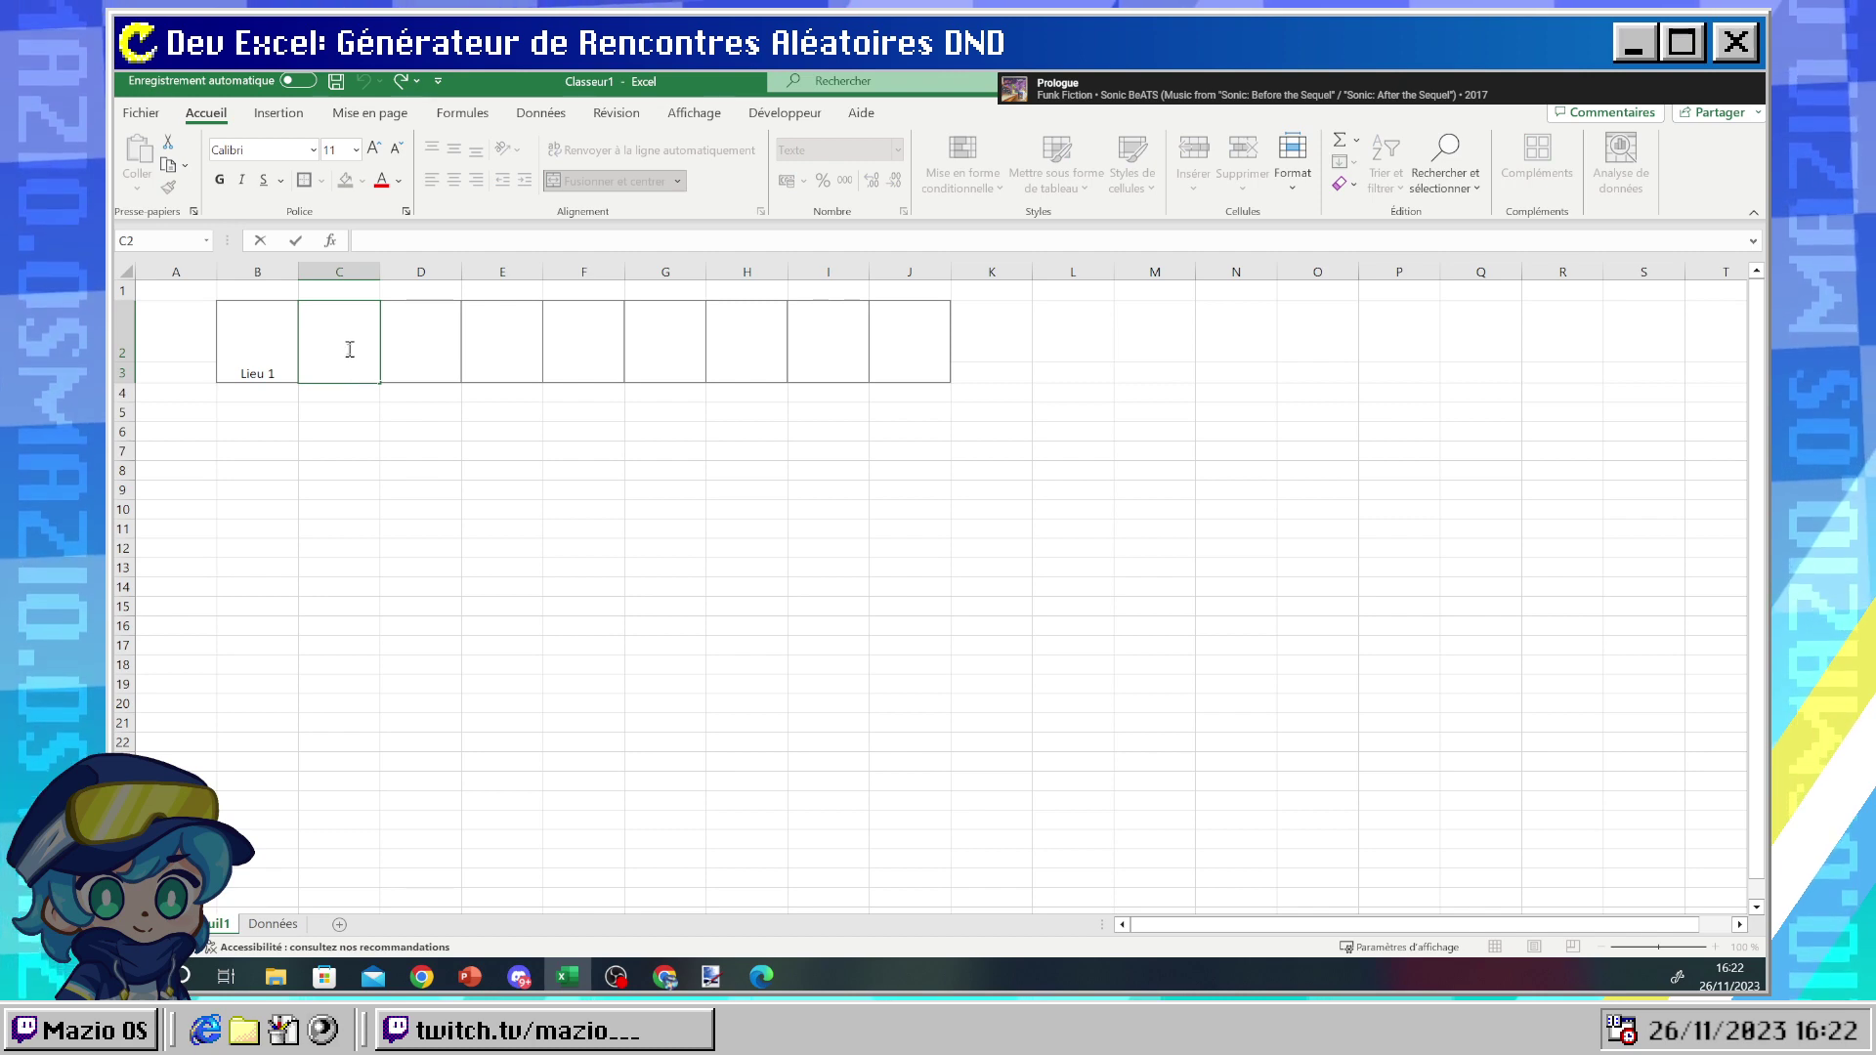
- Fill Lieu 2 through Lieu 9 into the merged boxes from the Lieu 1 box
{"action": "left_click", "coordinate": [273, 375]}
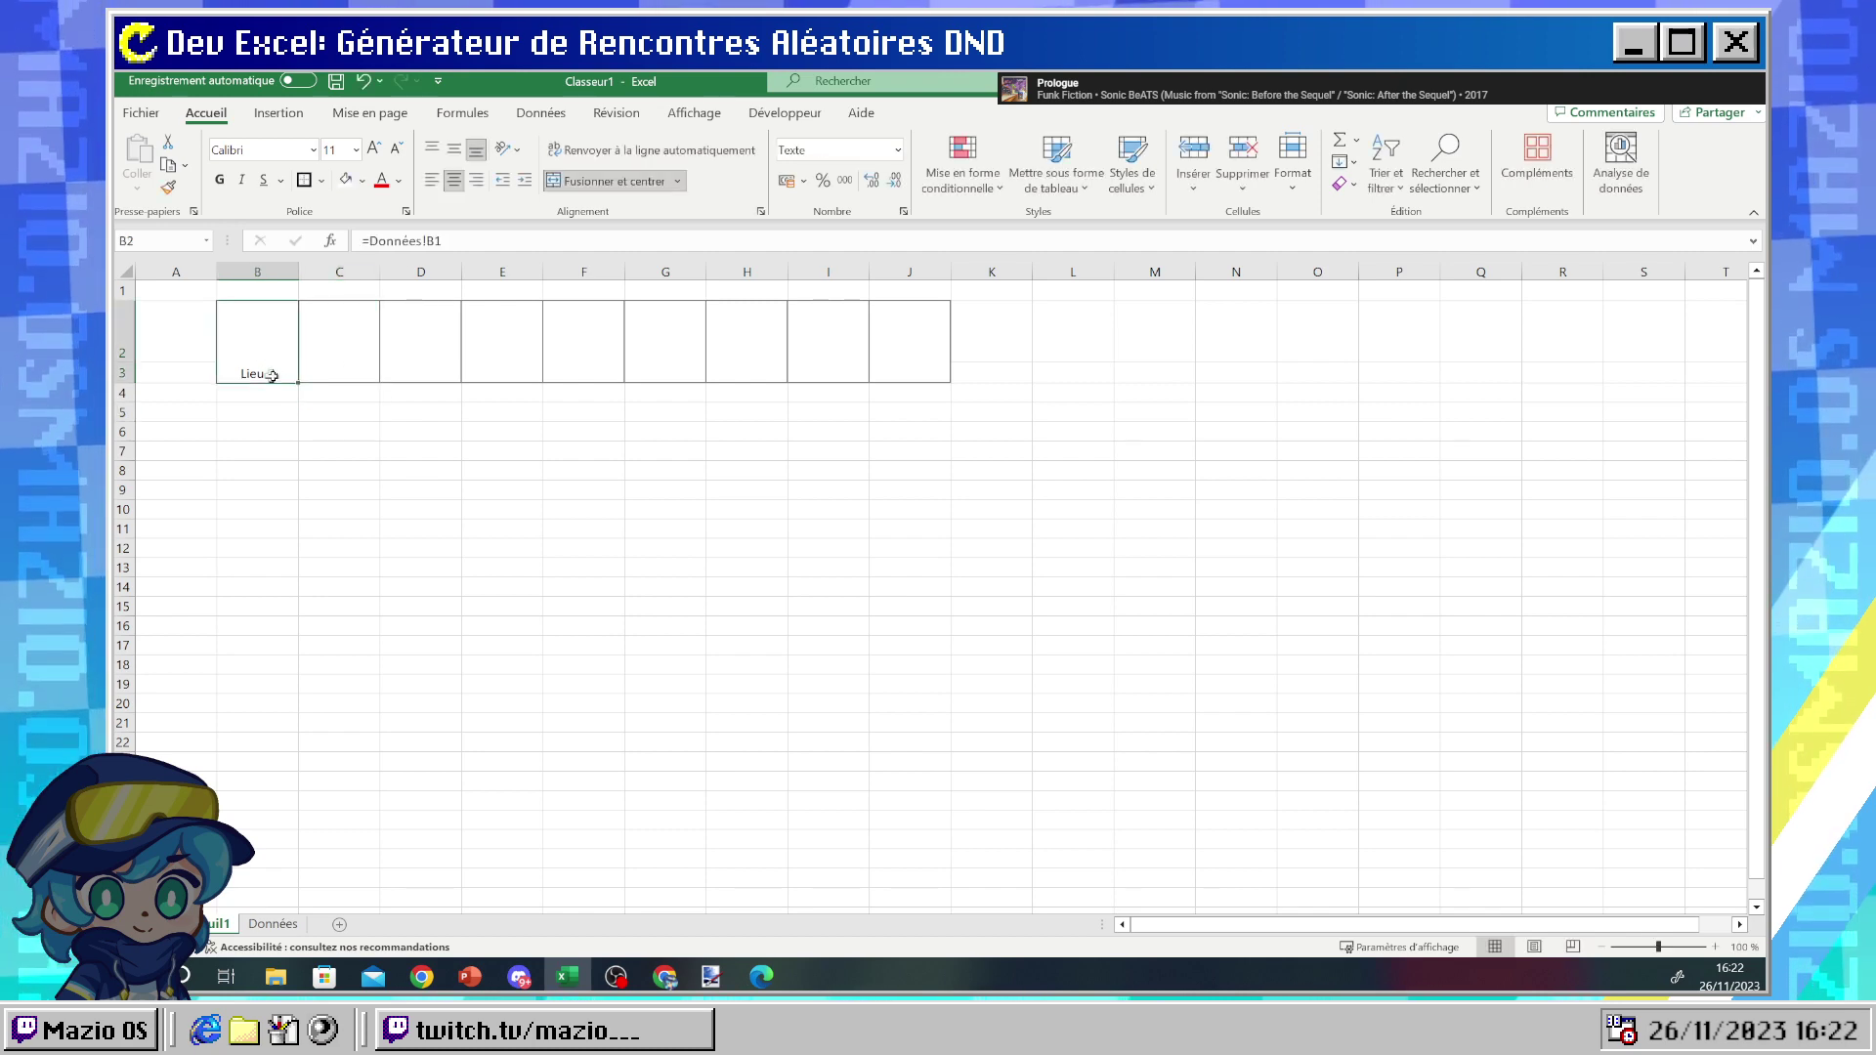
{"action": "left_click_drag", "start_coordinate": [298, 384], "coordinate": [926, 383]}
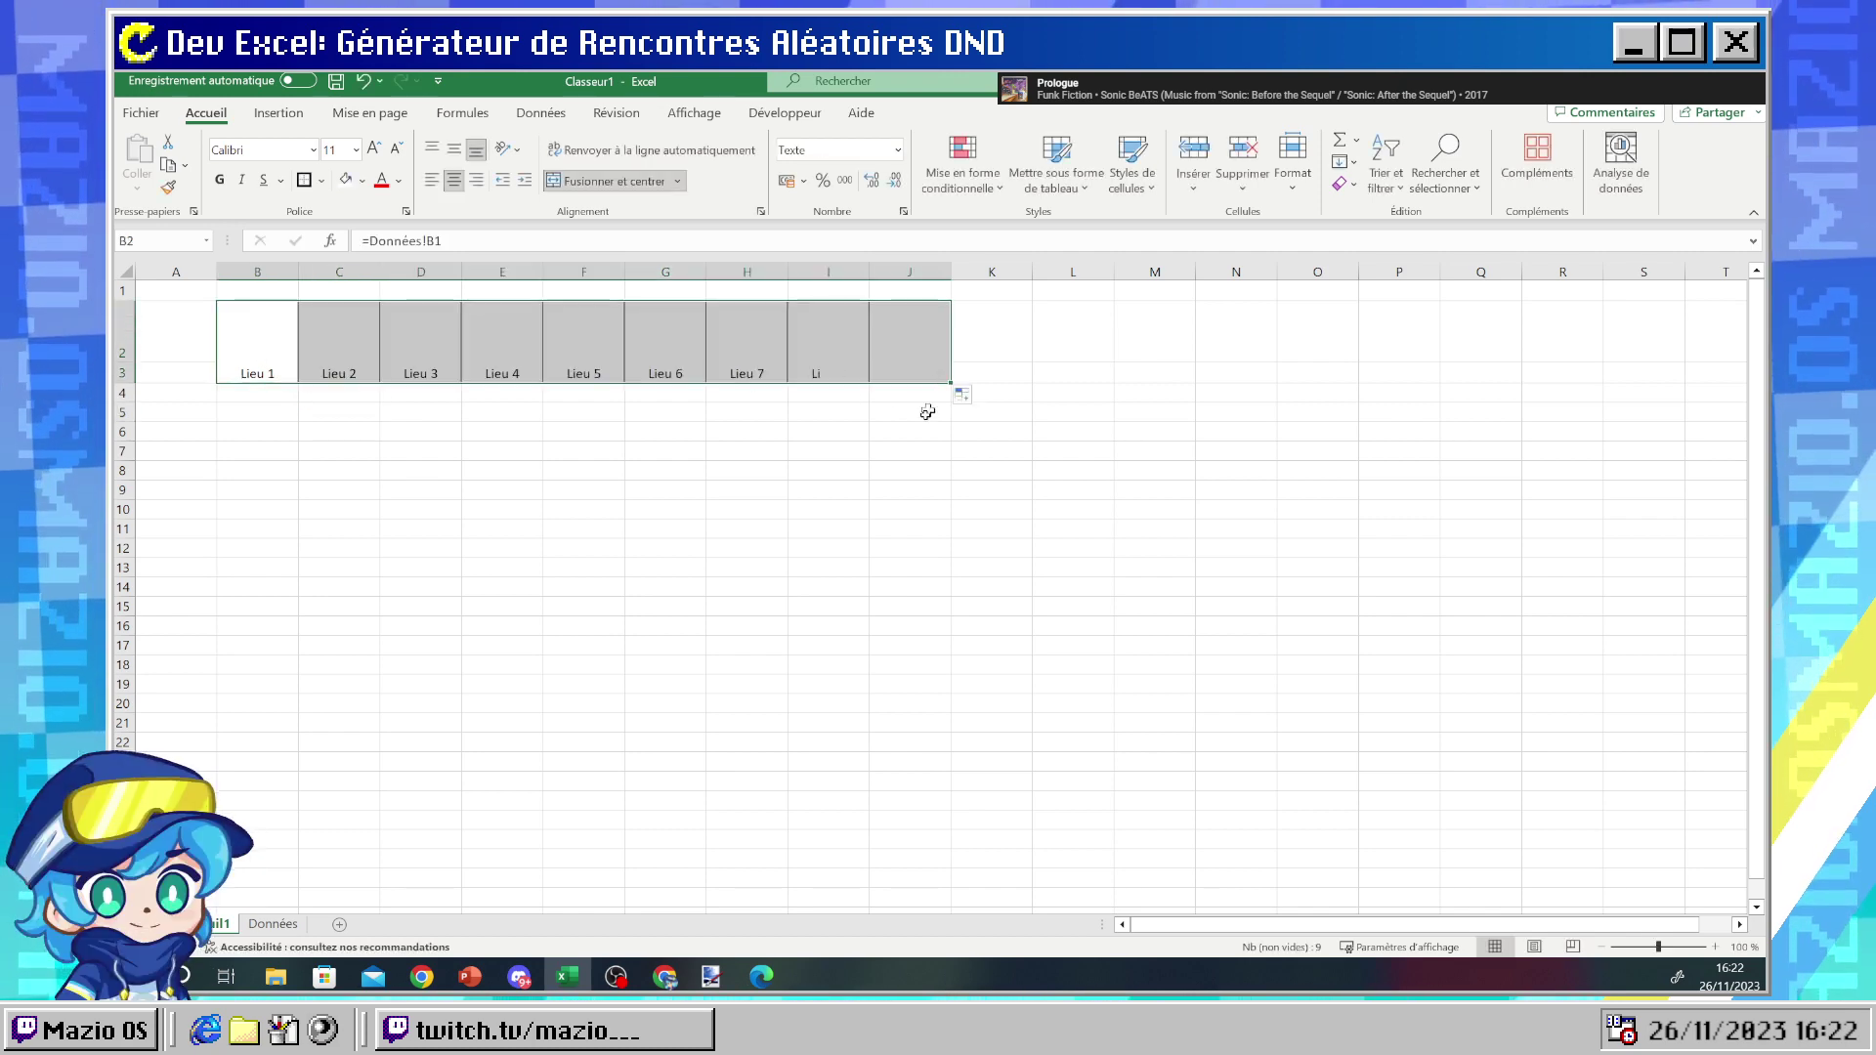
{"action": "left_click", "coordinate": [883, 457]}
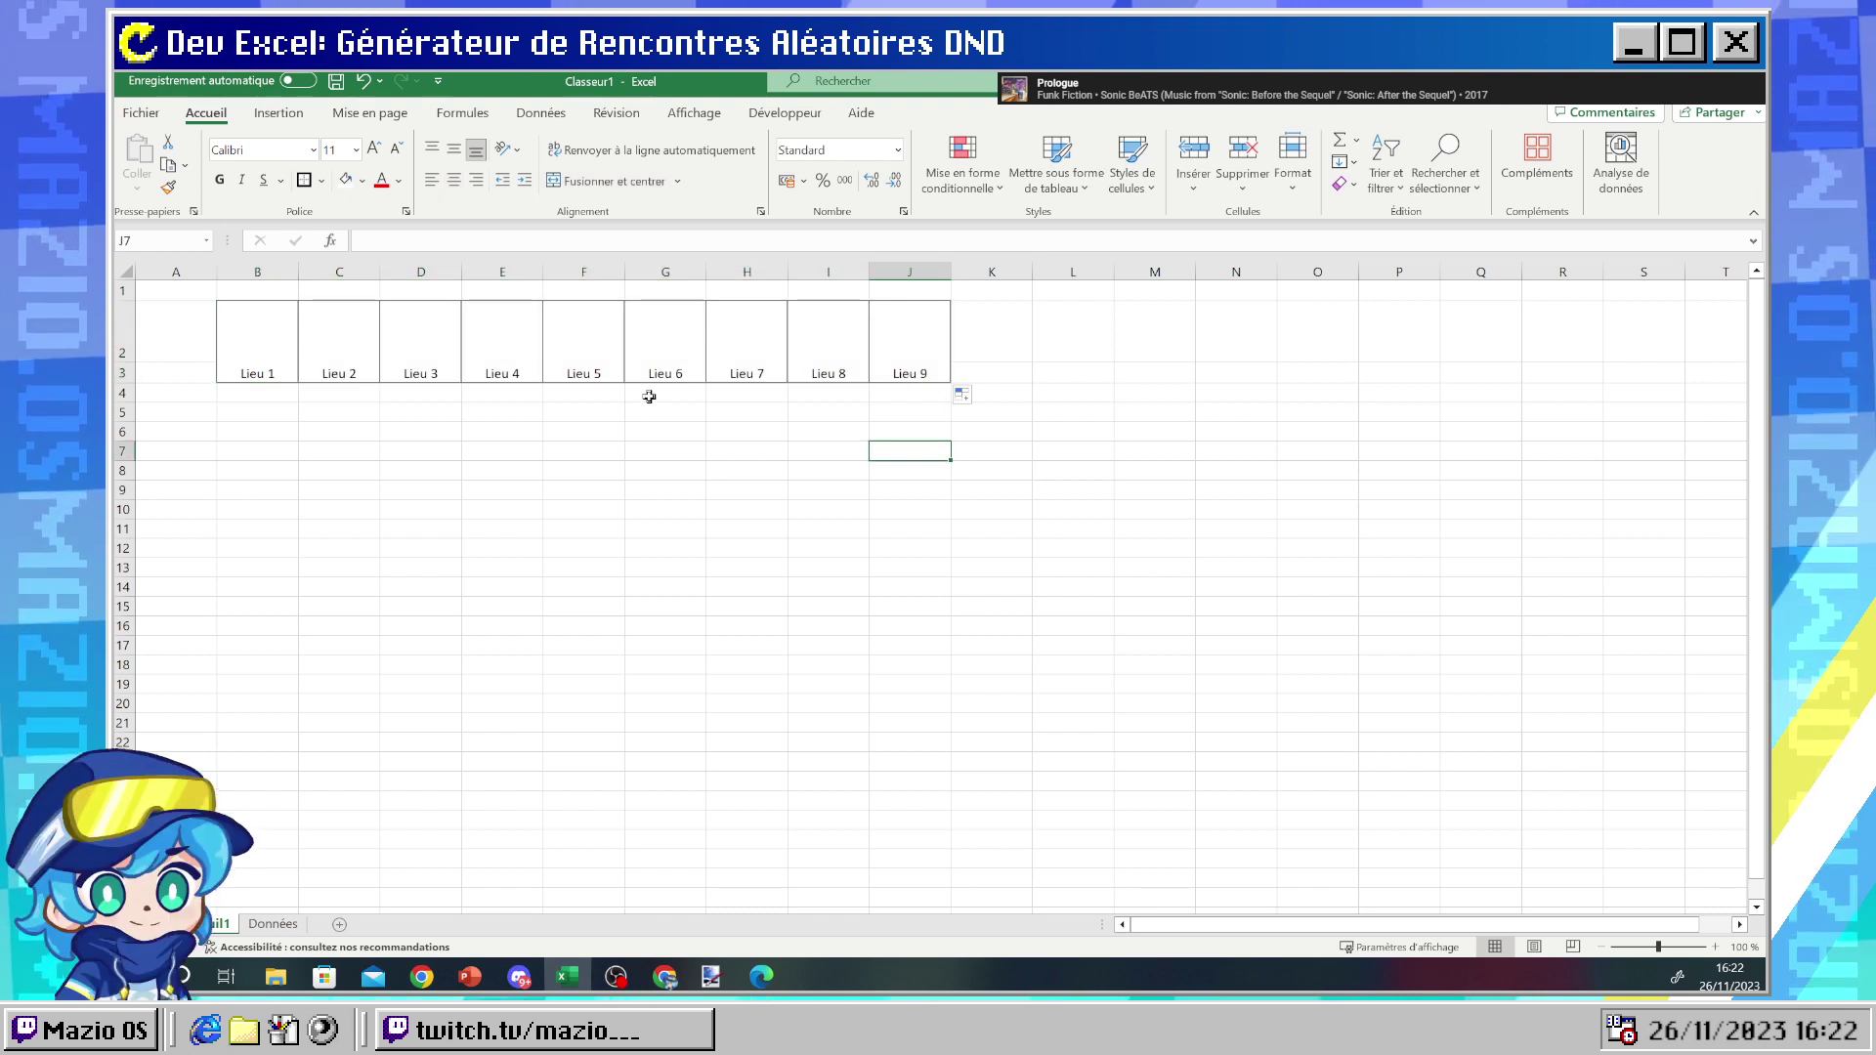
{"action": "left_click", "coordinate": [222, 363]}
{"action": "left_click", "coordinate": [502, 342]}
{"action": "left_click", "coordinate": [584, 342]}
{"action": "left_click", "coordinate": [746, 342]}
{"action": "left_click", "coordinate": [829, 342]}
{"action": "left_click", "coordinate": [926, 344]}
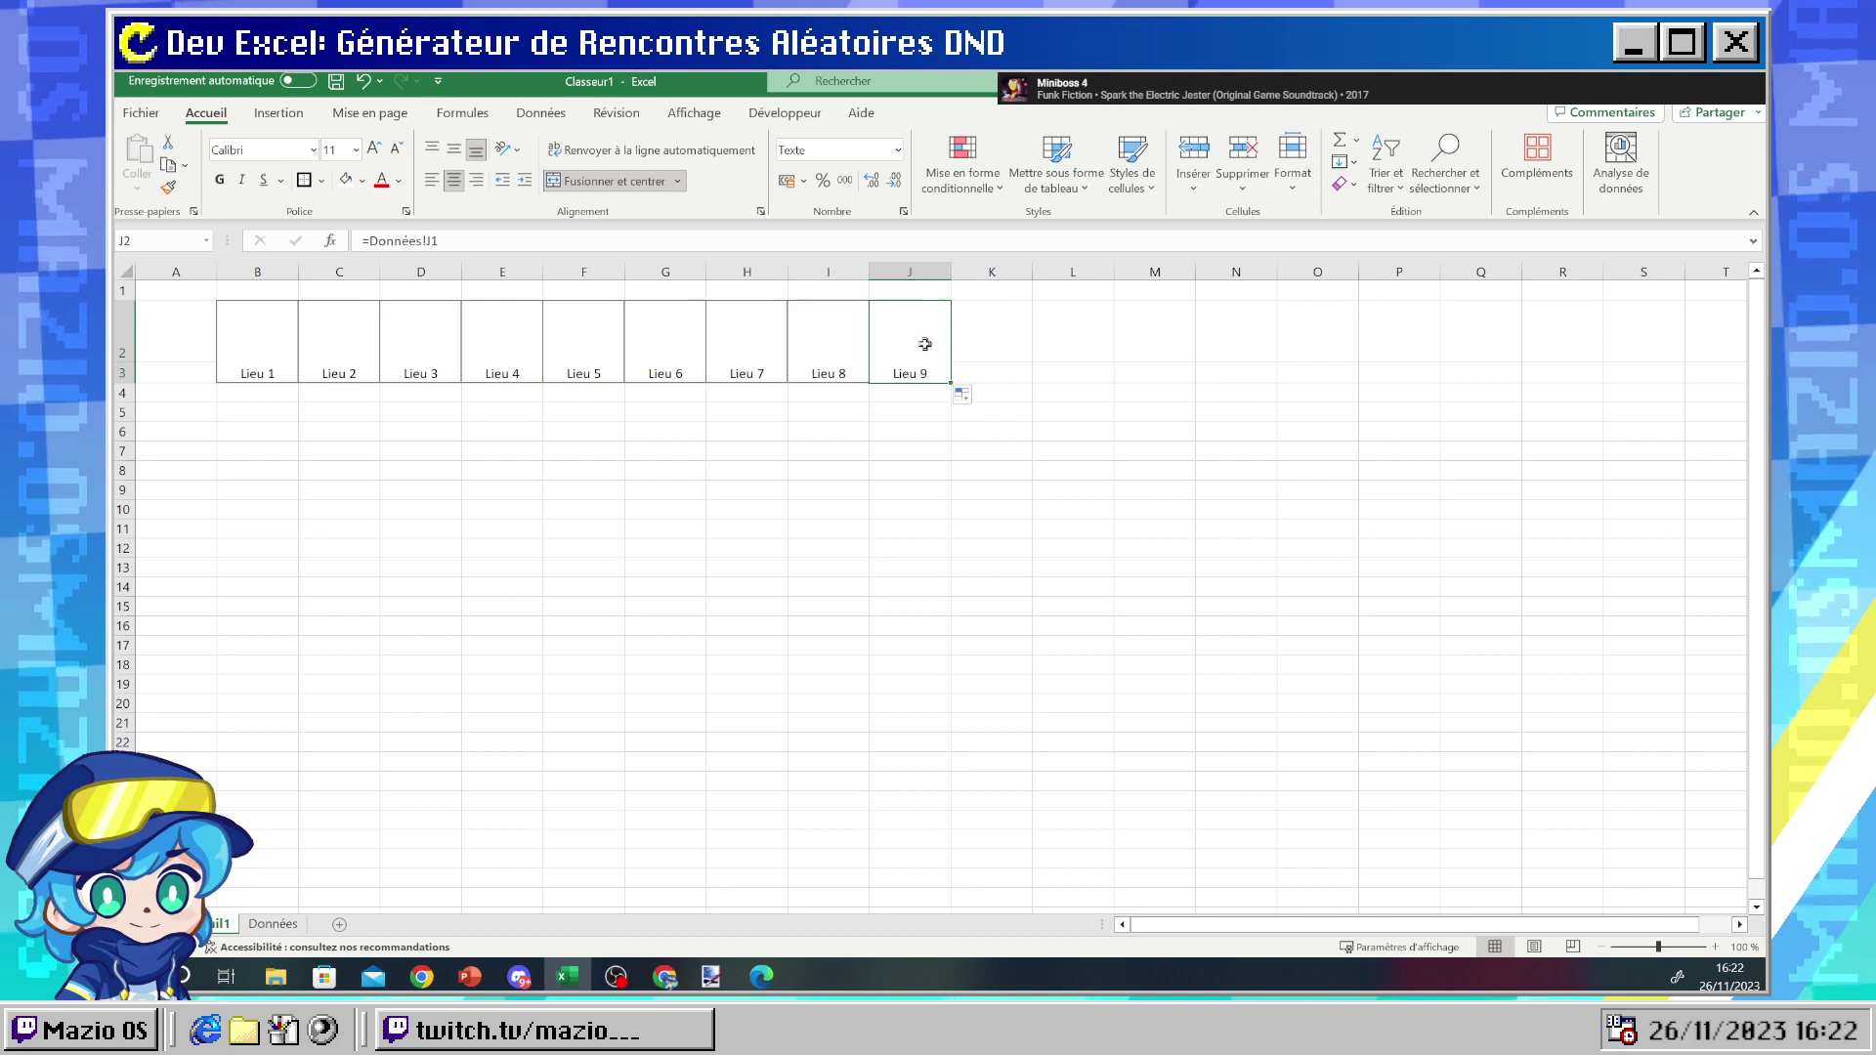
{"action": "left_click_drag", "start_coordinate": [251, 414], "coordinate": [256, 430]}
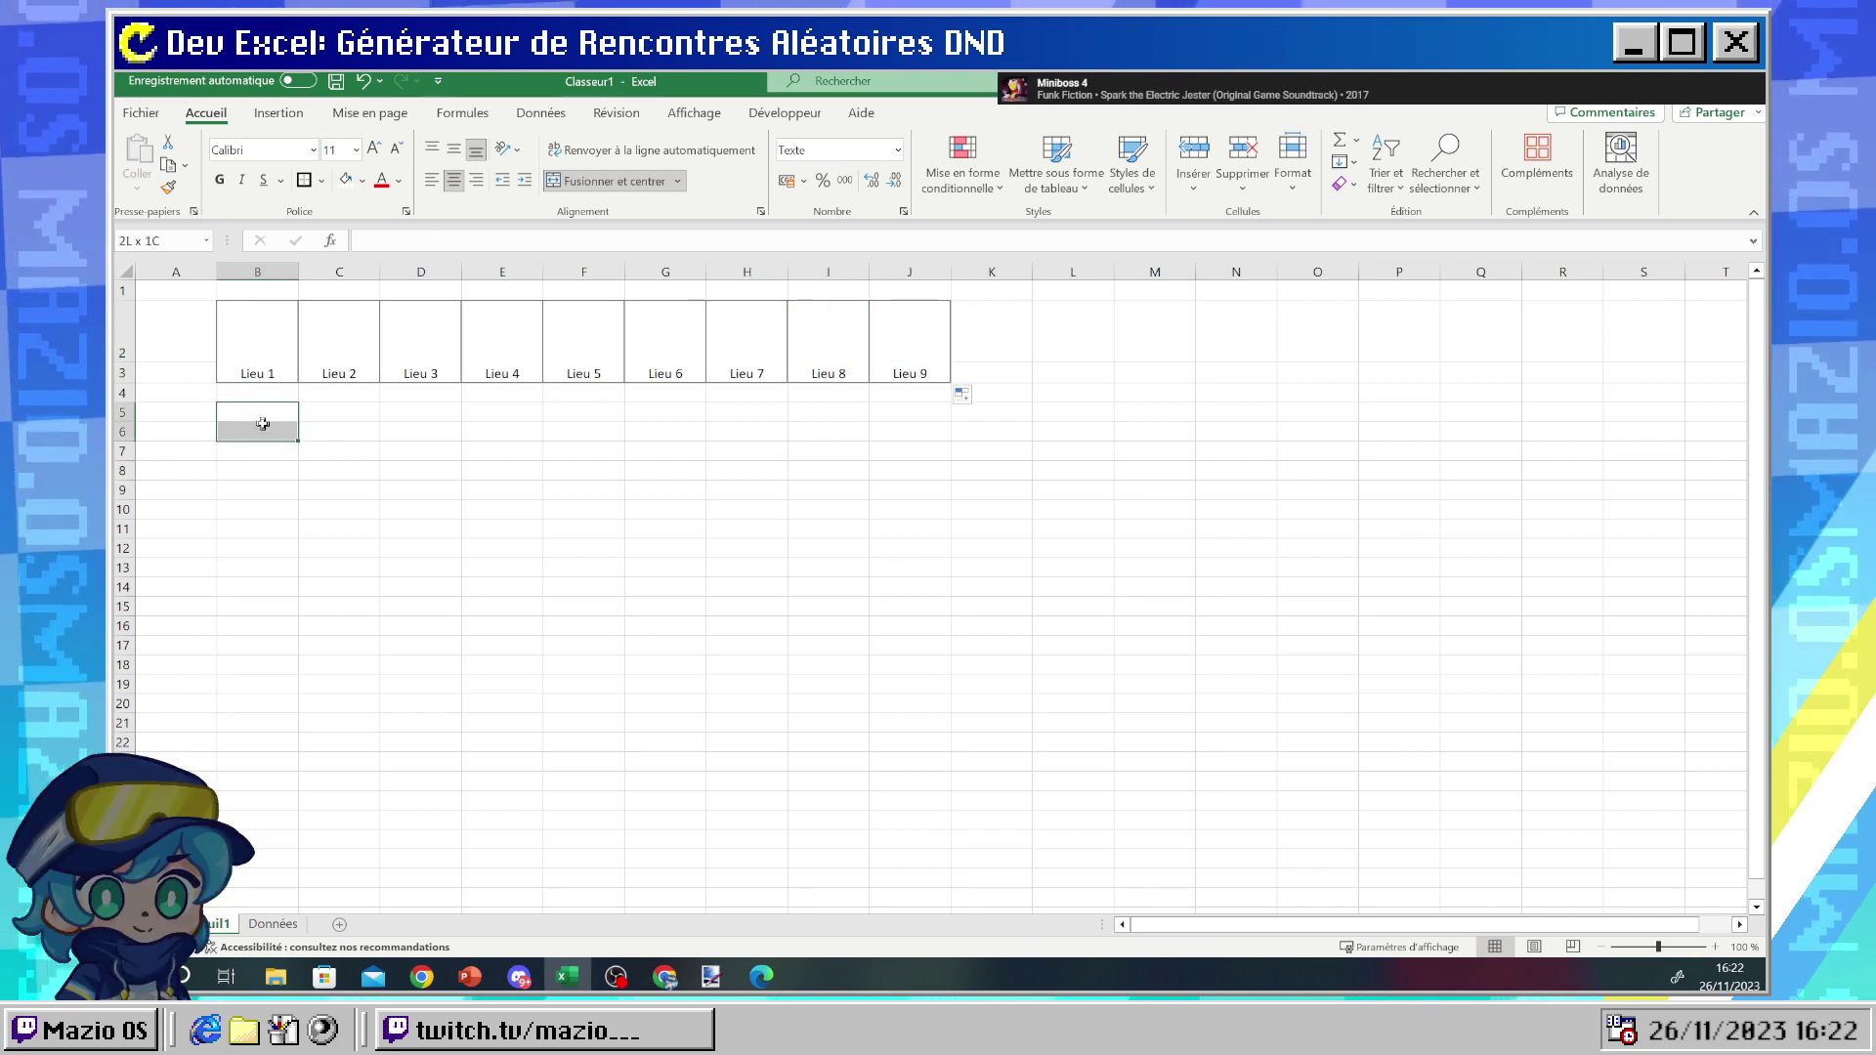
{"action": "left_click", "coordinate": [360, 447]}
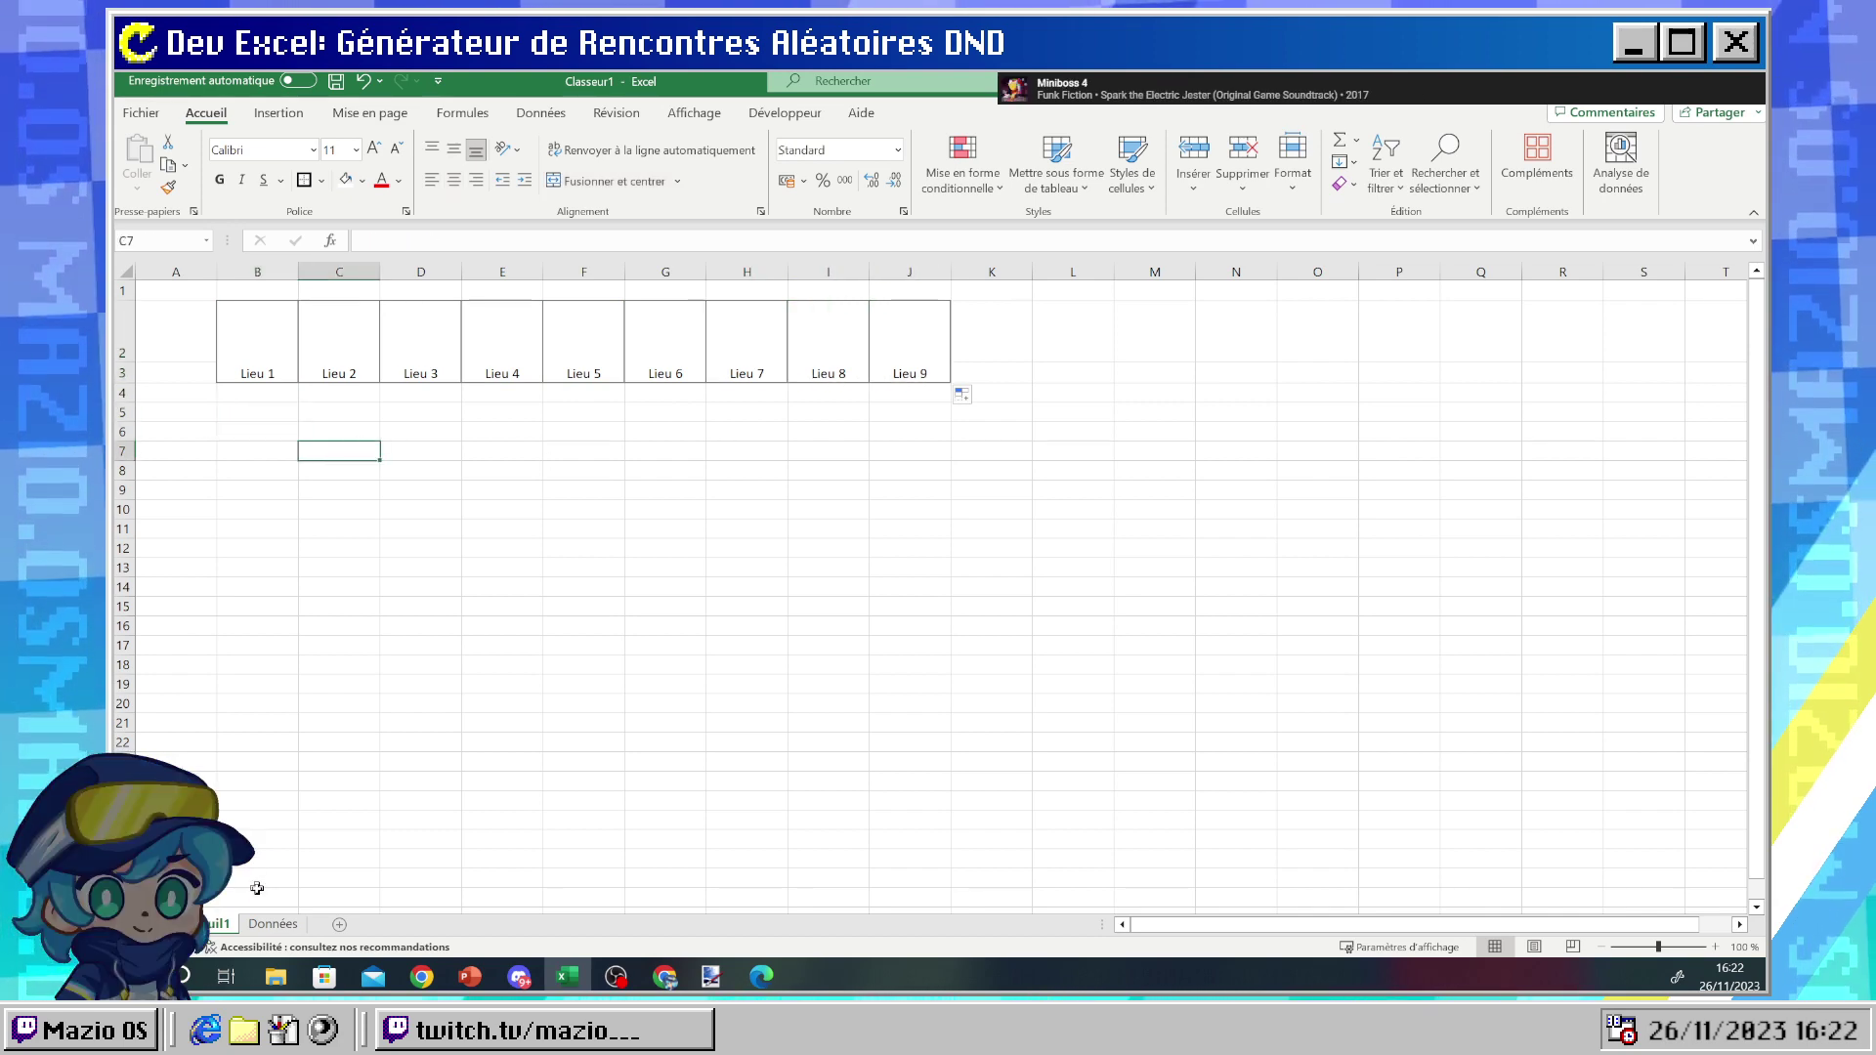
- Apply all borders to the Données encounter grid B2:J10
{"action": "left_click", "coordinate": [272, 924]}
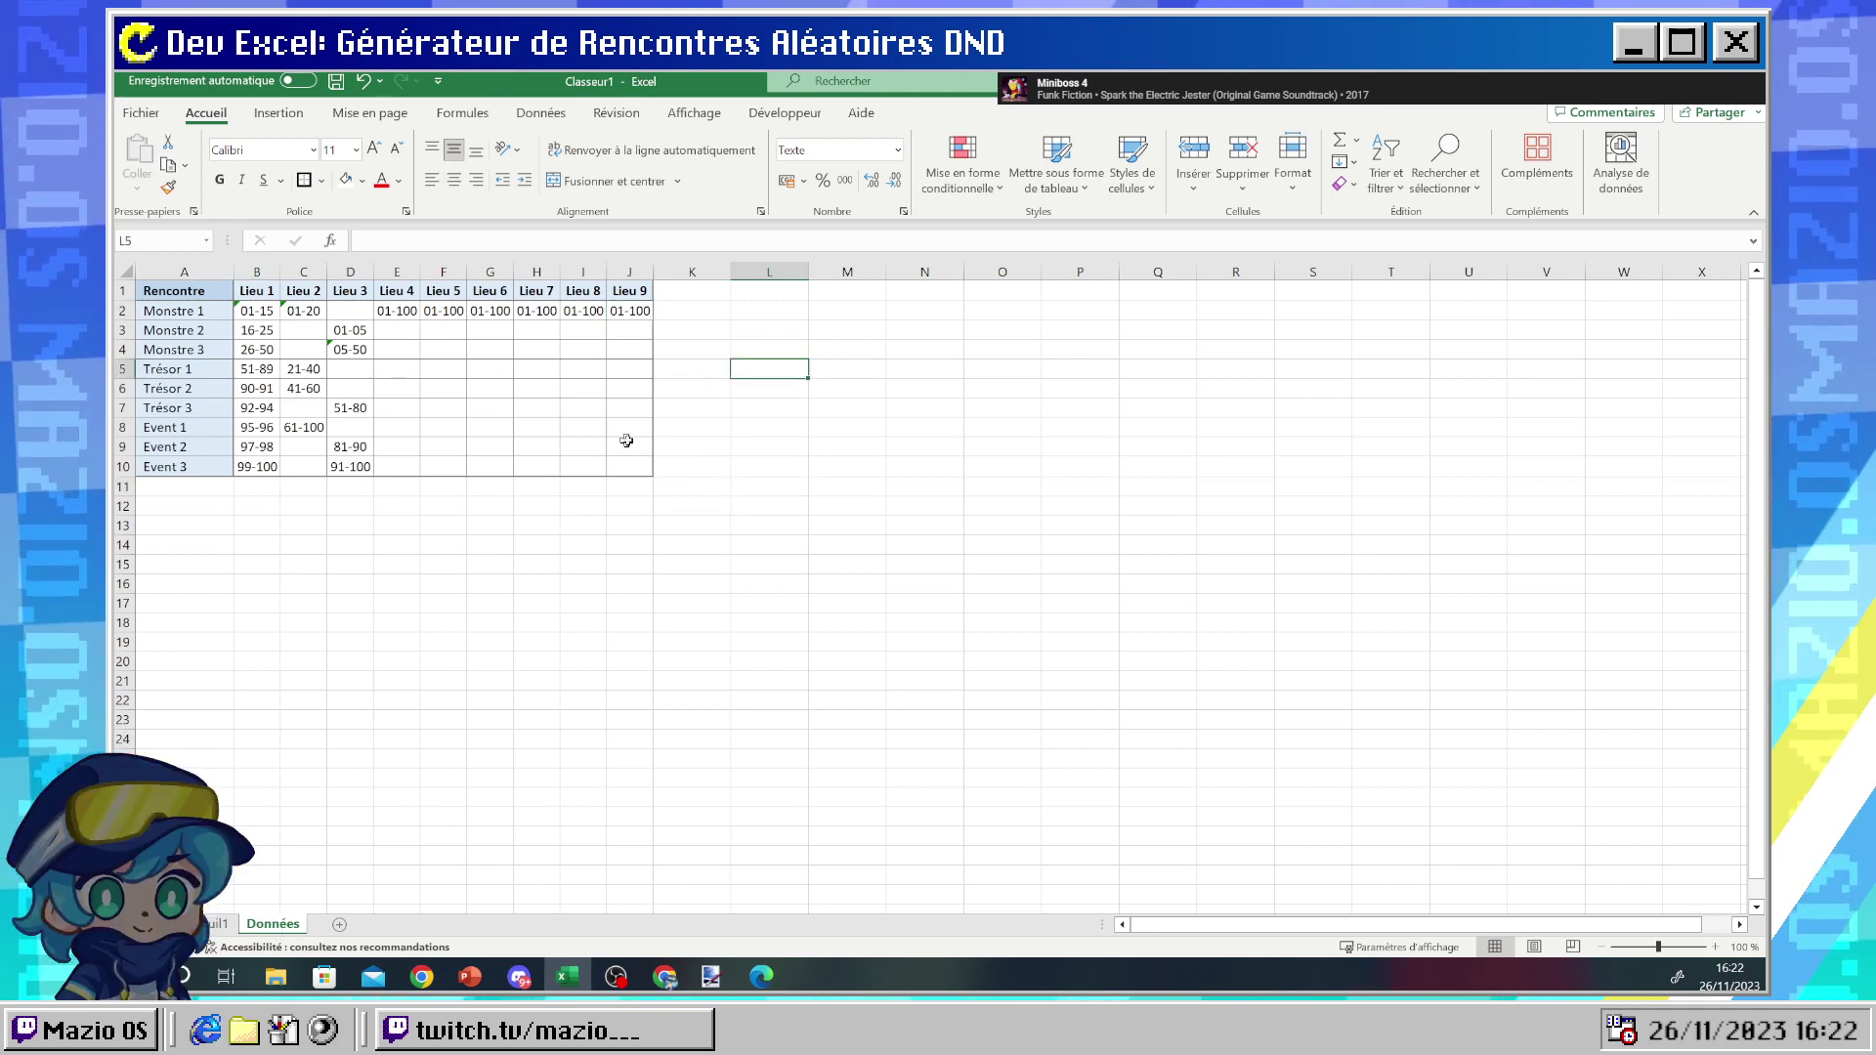
{"action": "left_click_drag", "start_coordinate": [630, 466], "coordinate": [259, 318]}
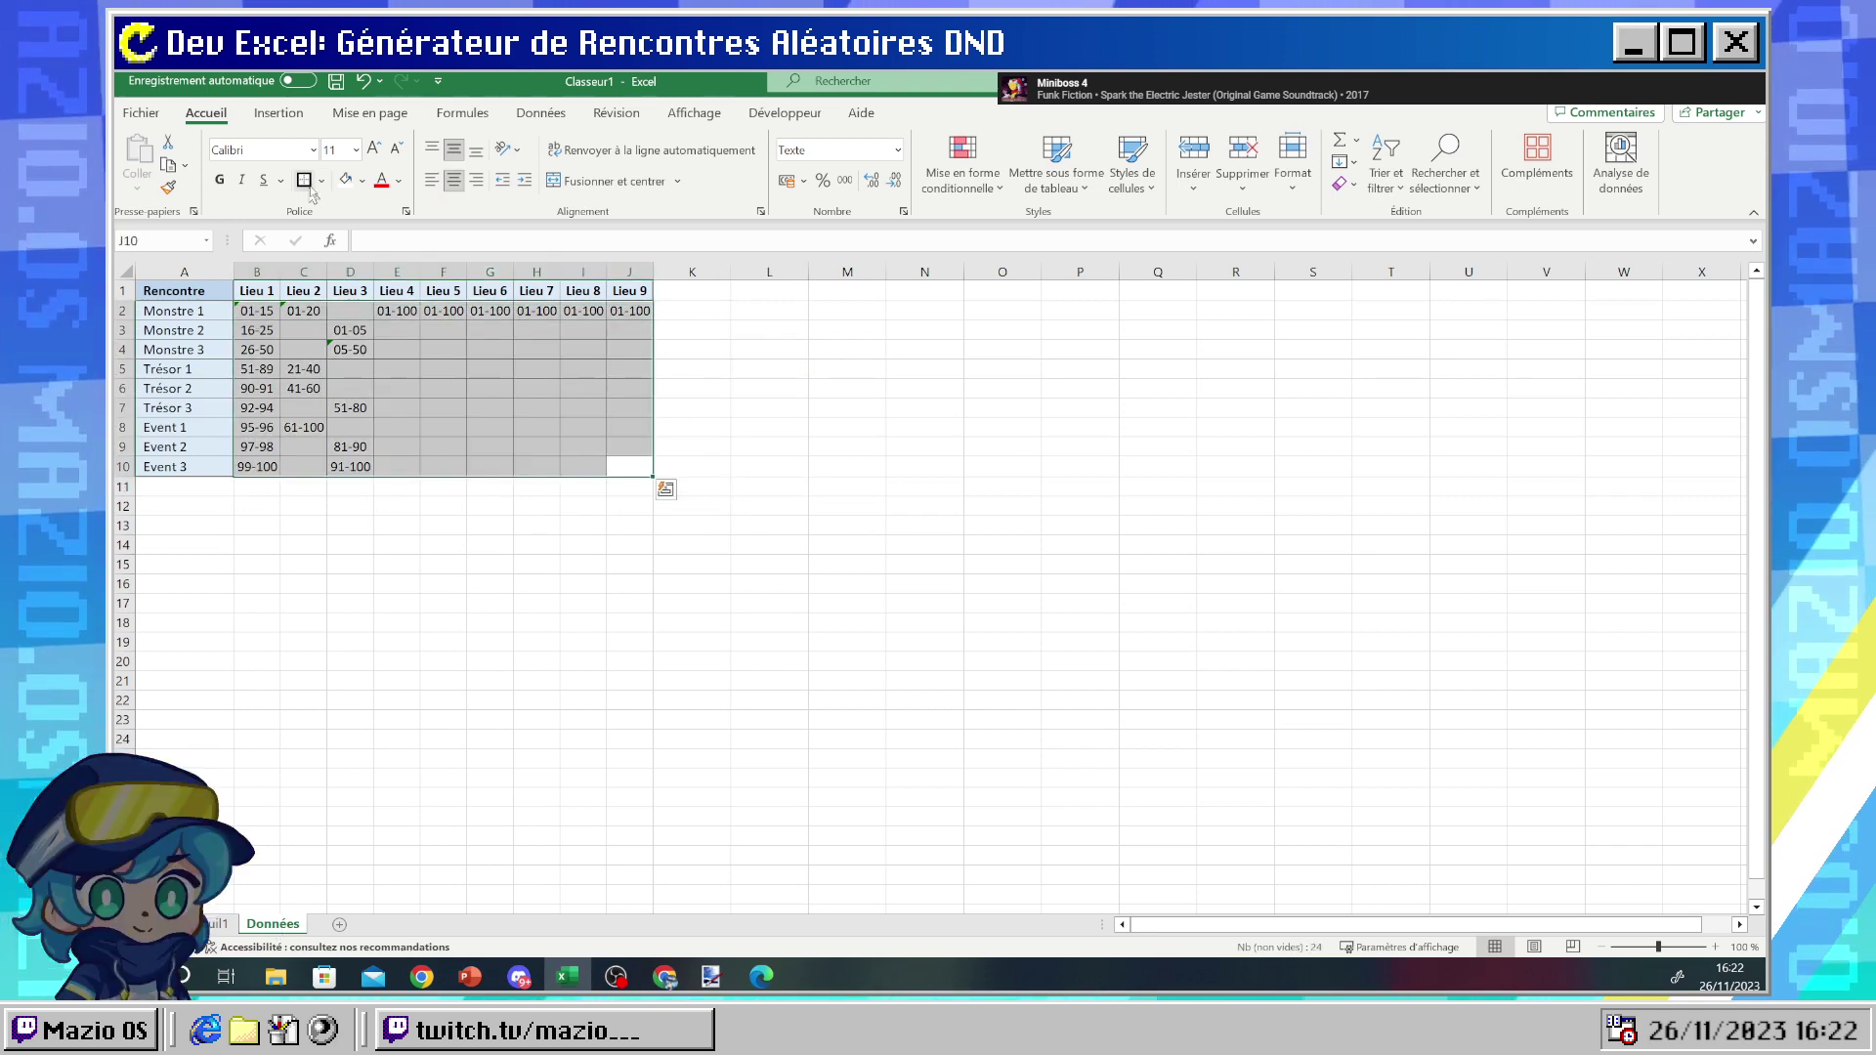
{"action": "left_click", "coordinate": [309, 184]}
{"action": "left_click", "coordinate": [909, 371]}
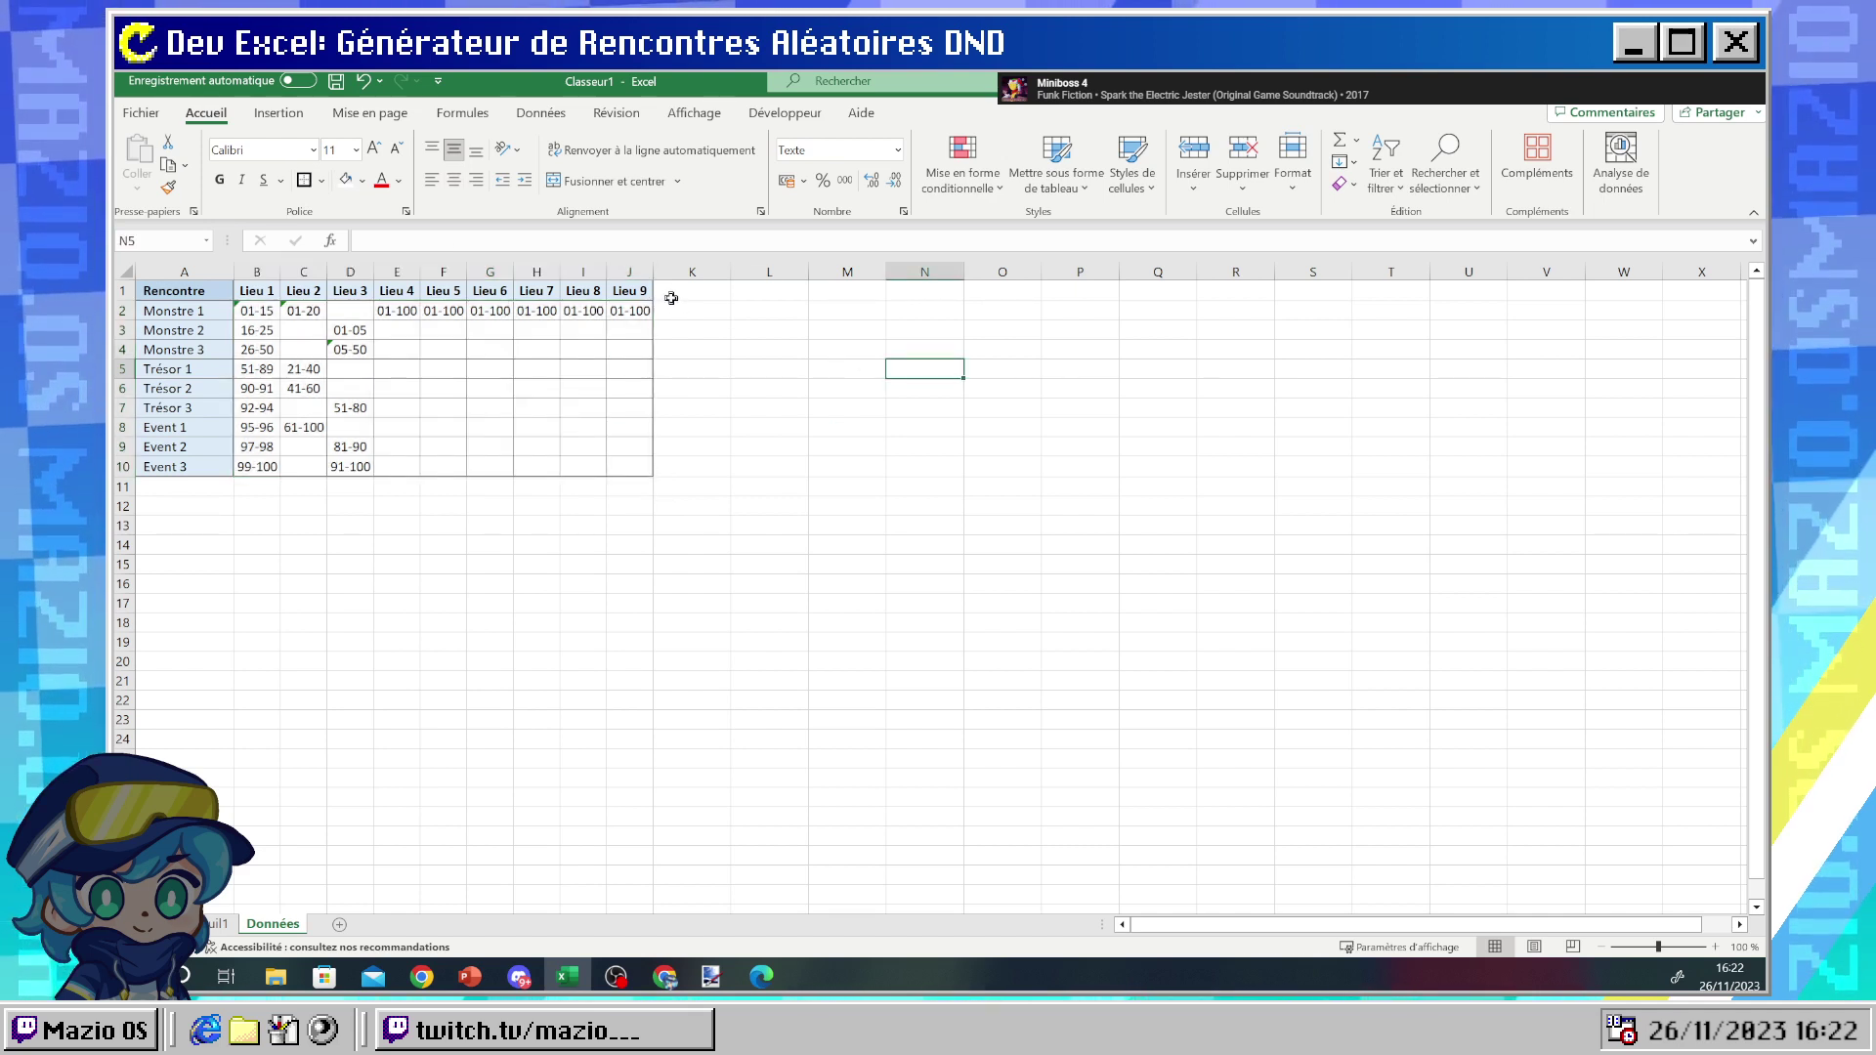
{"action": "left_click", "coordinate": [672, 298]}
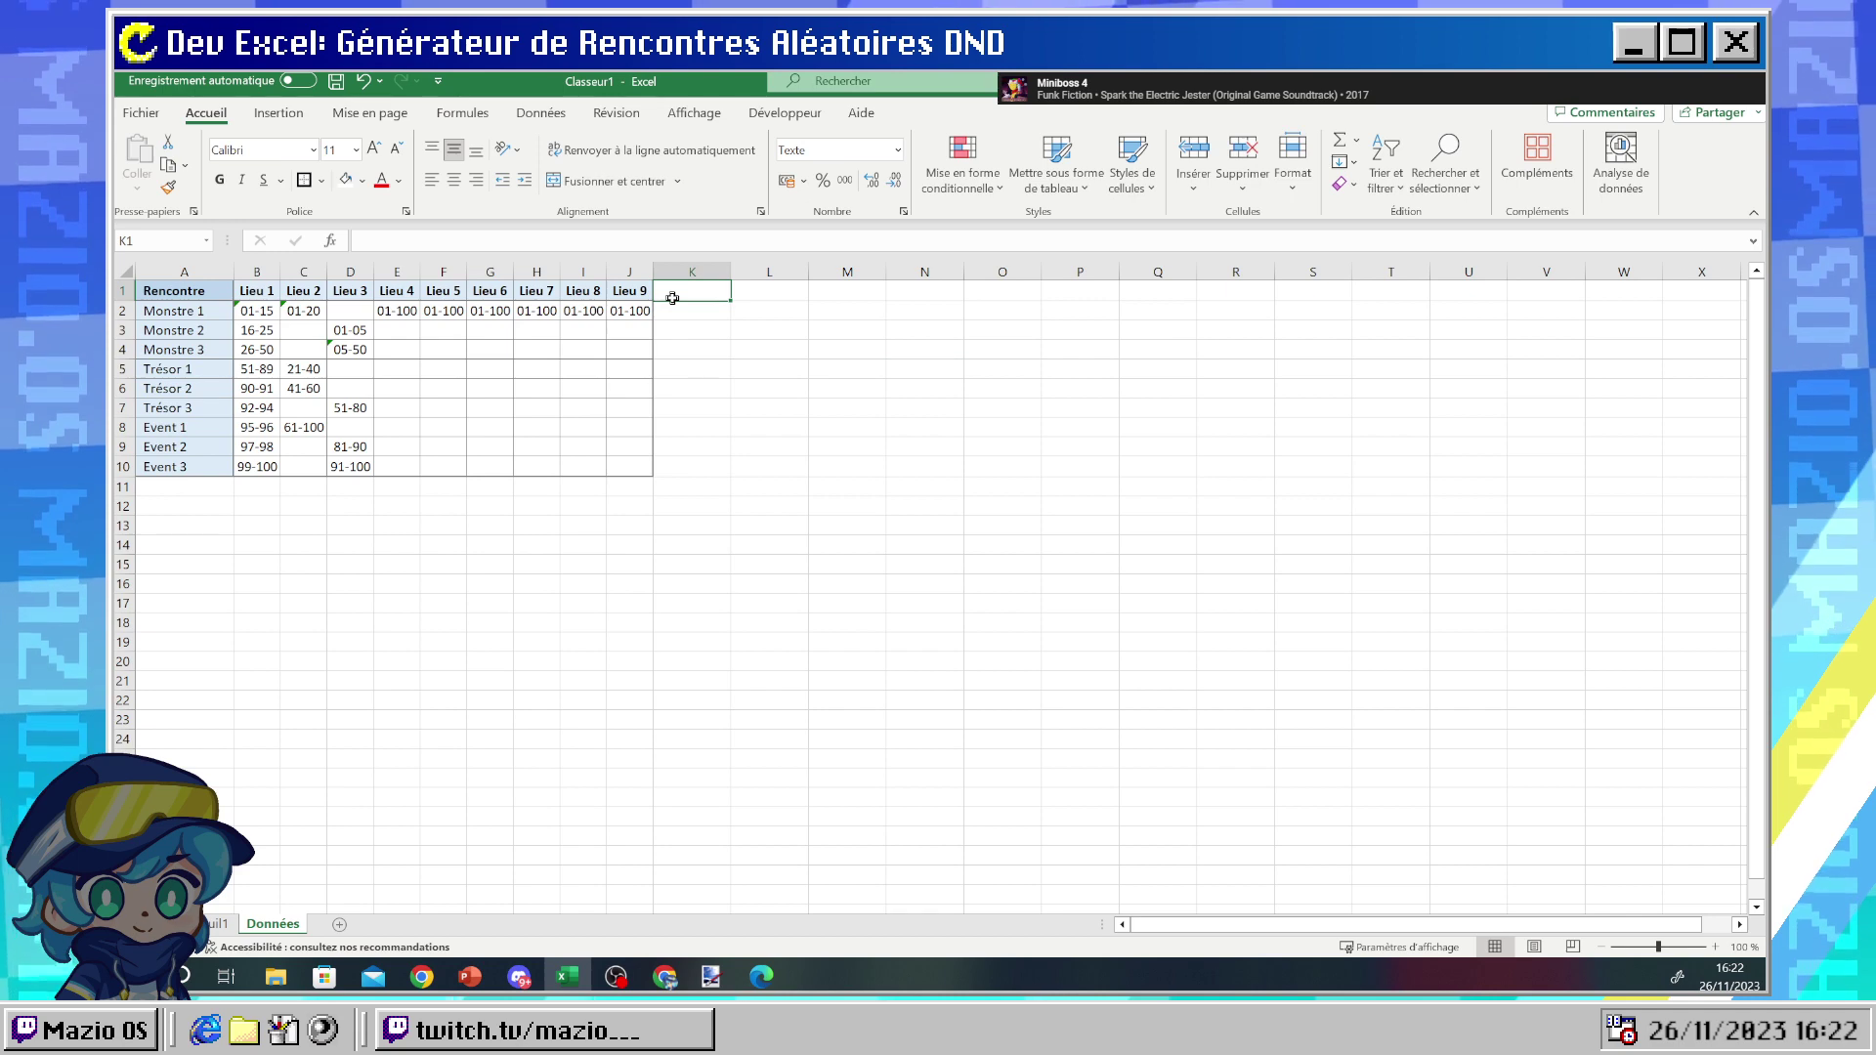
- Back on Feuil1, make row 5 slightly taller, about 17.25 points
{"action": "left_click", "coordinate": [217, 924]}
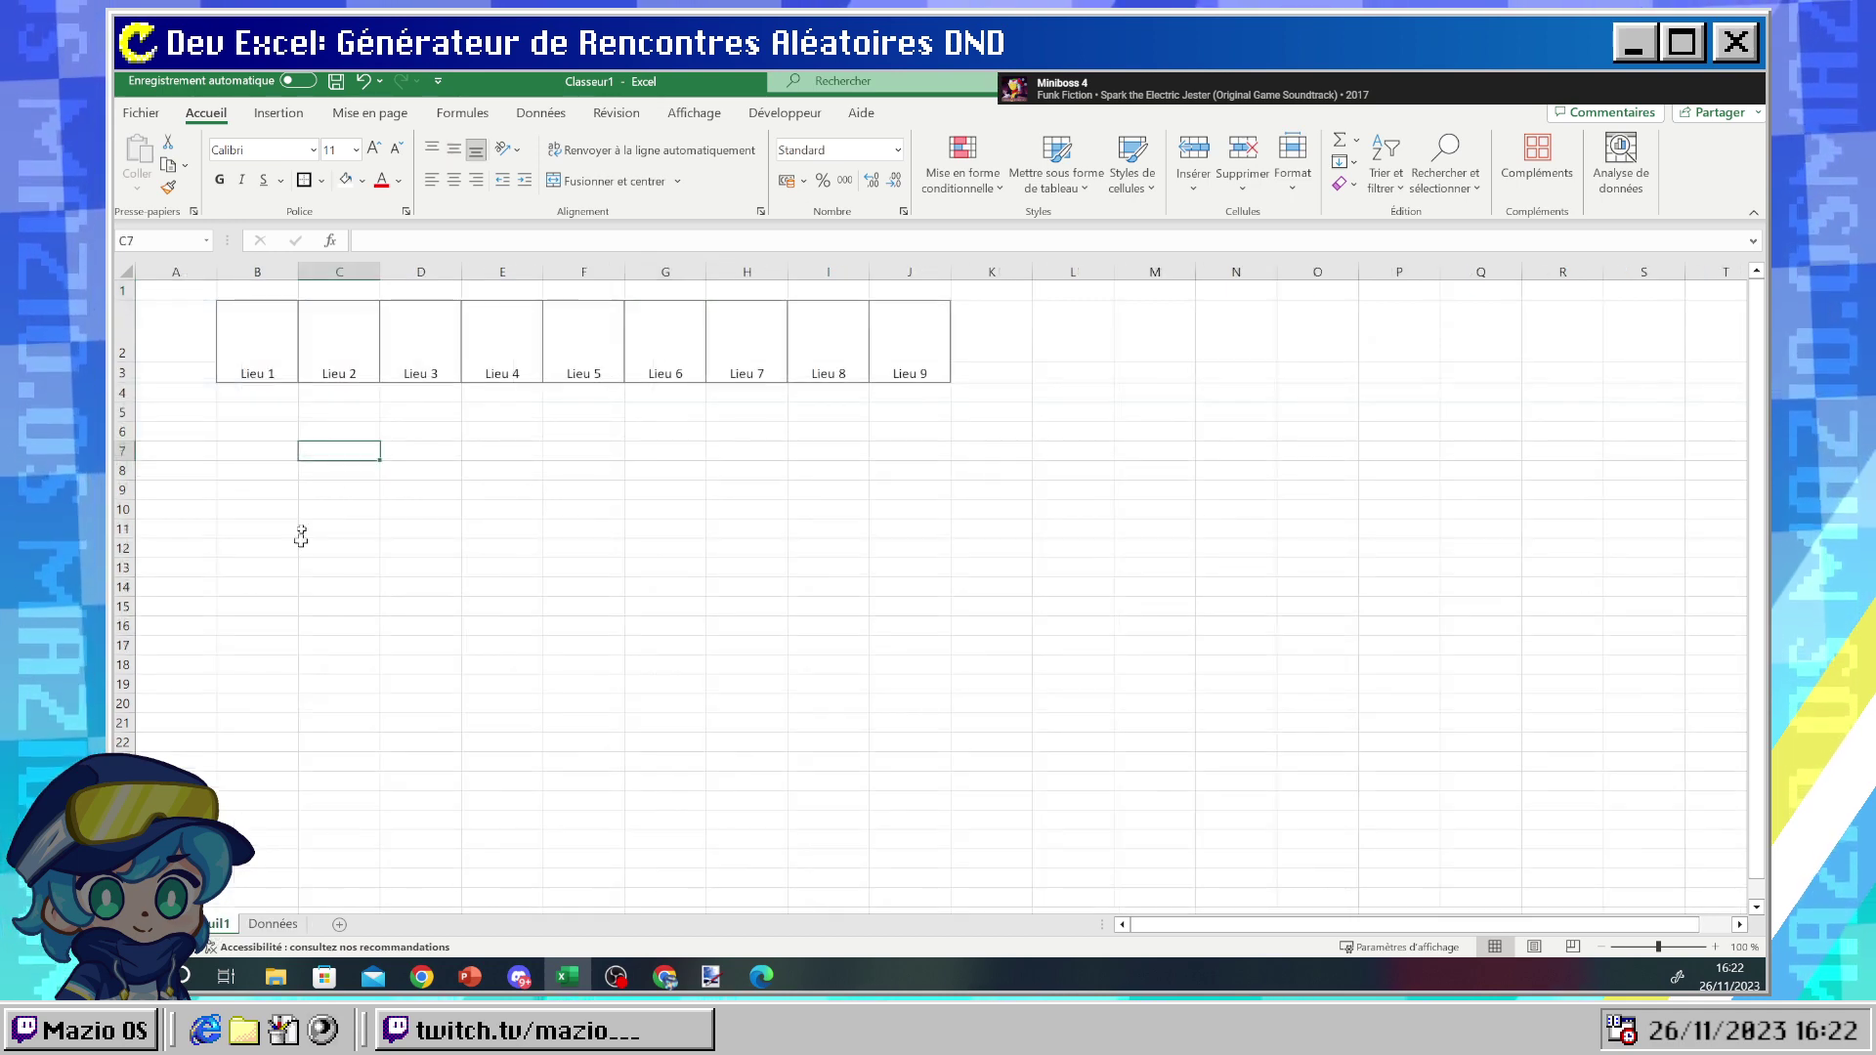
{"action": "left_click", "coordinate": [255, 334]}
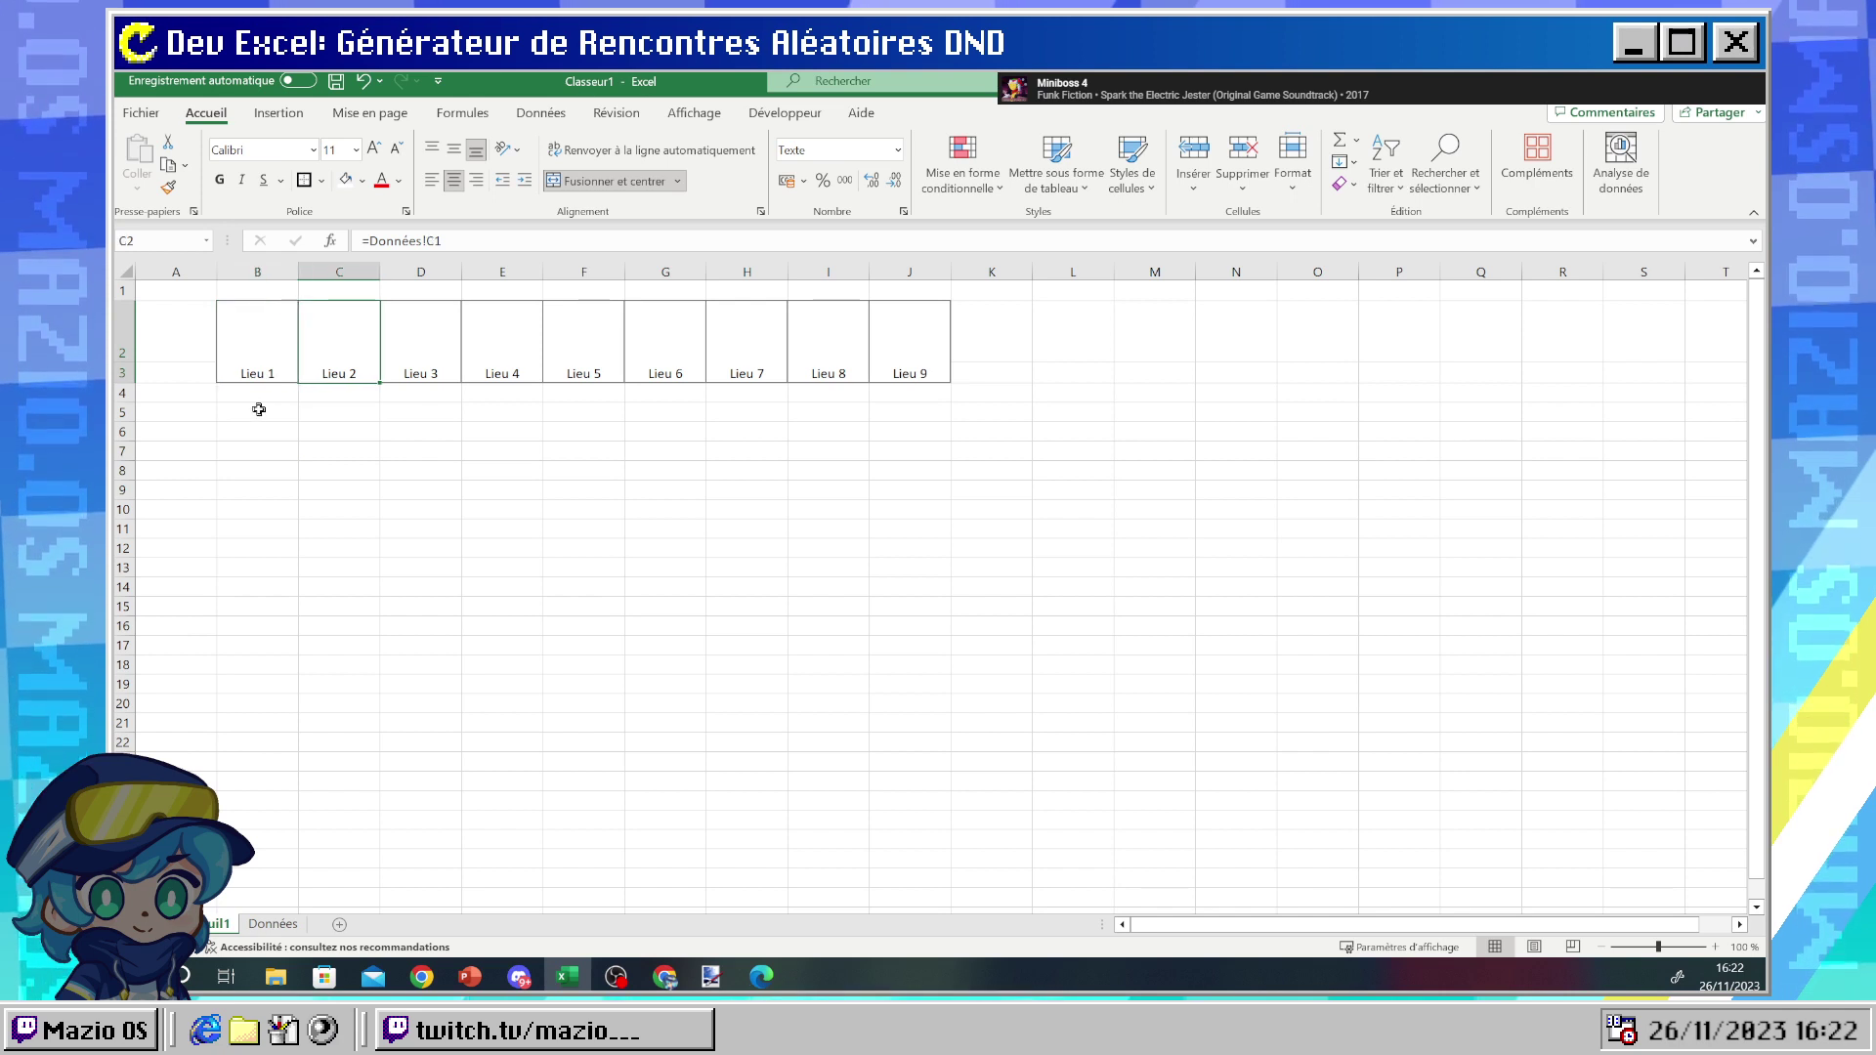
{"action": "left_click_drag", "start_coordinate": [261, 412], "coordinate": [267, 423]}
{"action": "key", "text": "ctrl+z"}
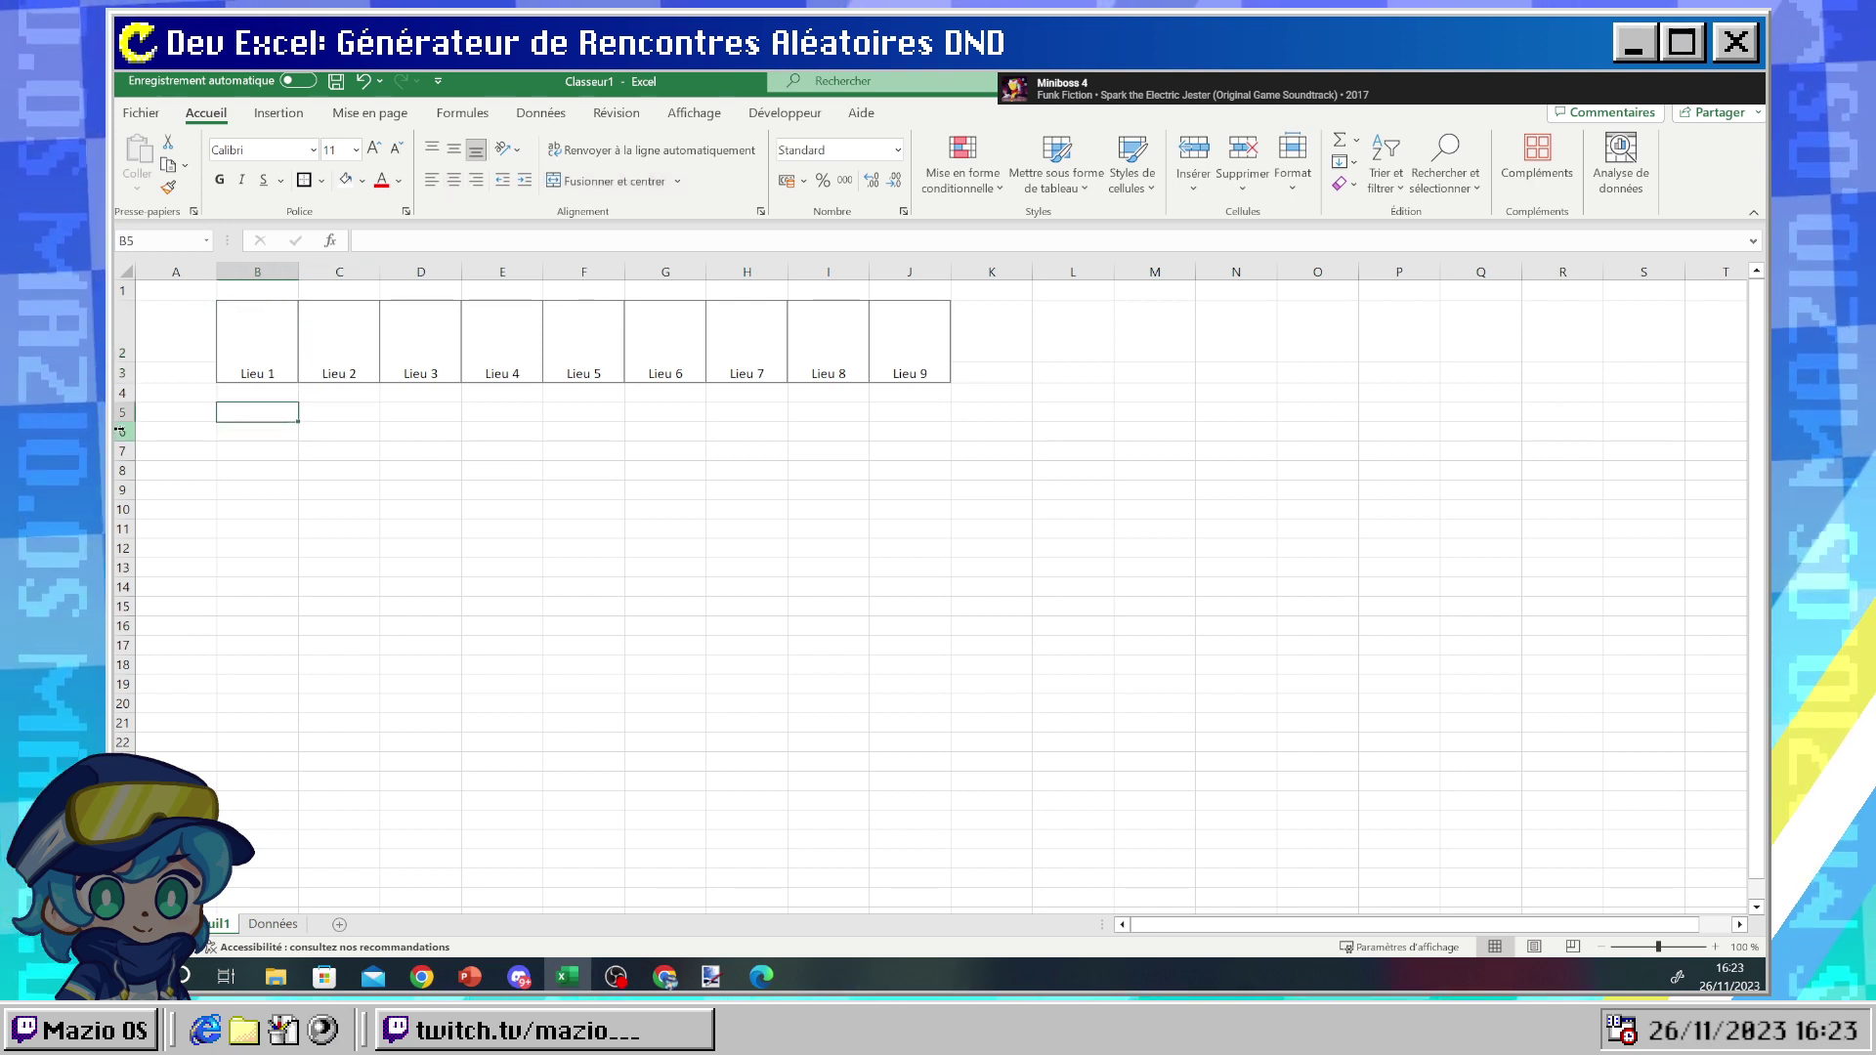
{"action": "left_click_drag", "start_coordinate": [127, 422], "coordinate": [127, 426]}
{"action": "left_click", "coordinate": [342, 413]}
- Enter the label Evenement: in cell B5 of Feuil1
{"action": "left_click", "coordinate": [256, 414]}
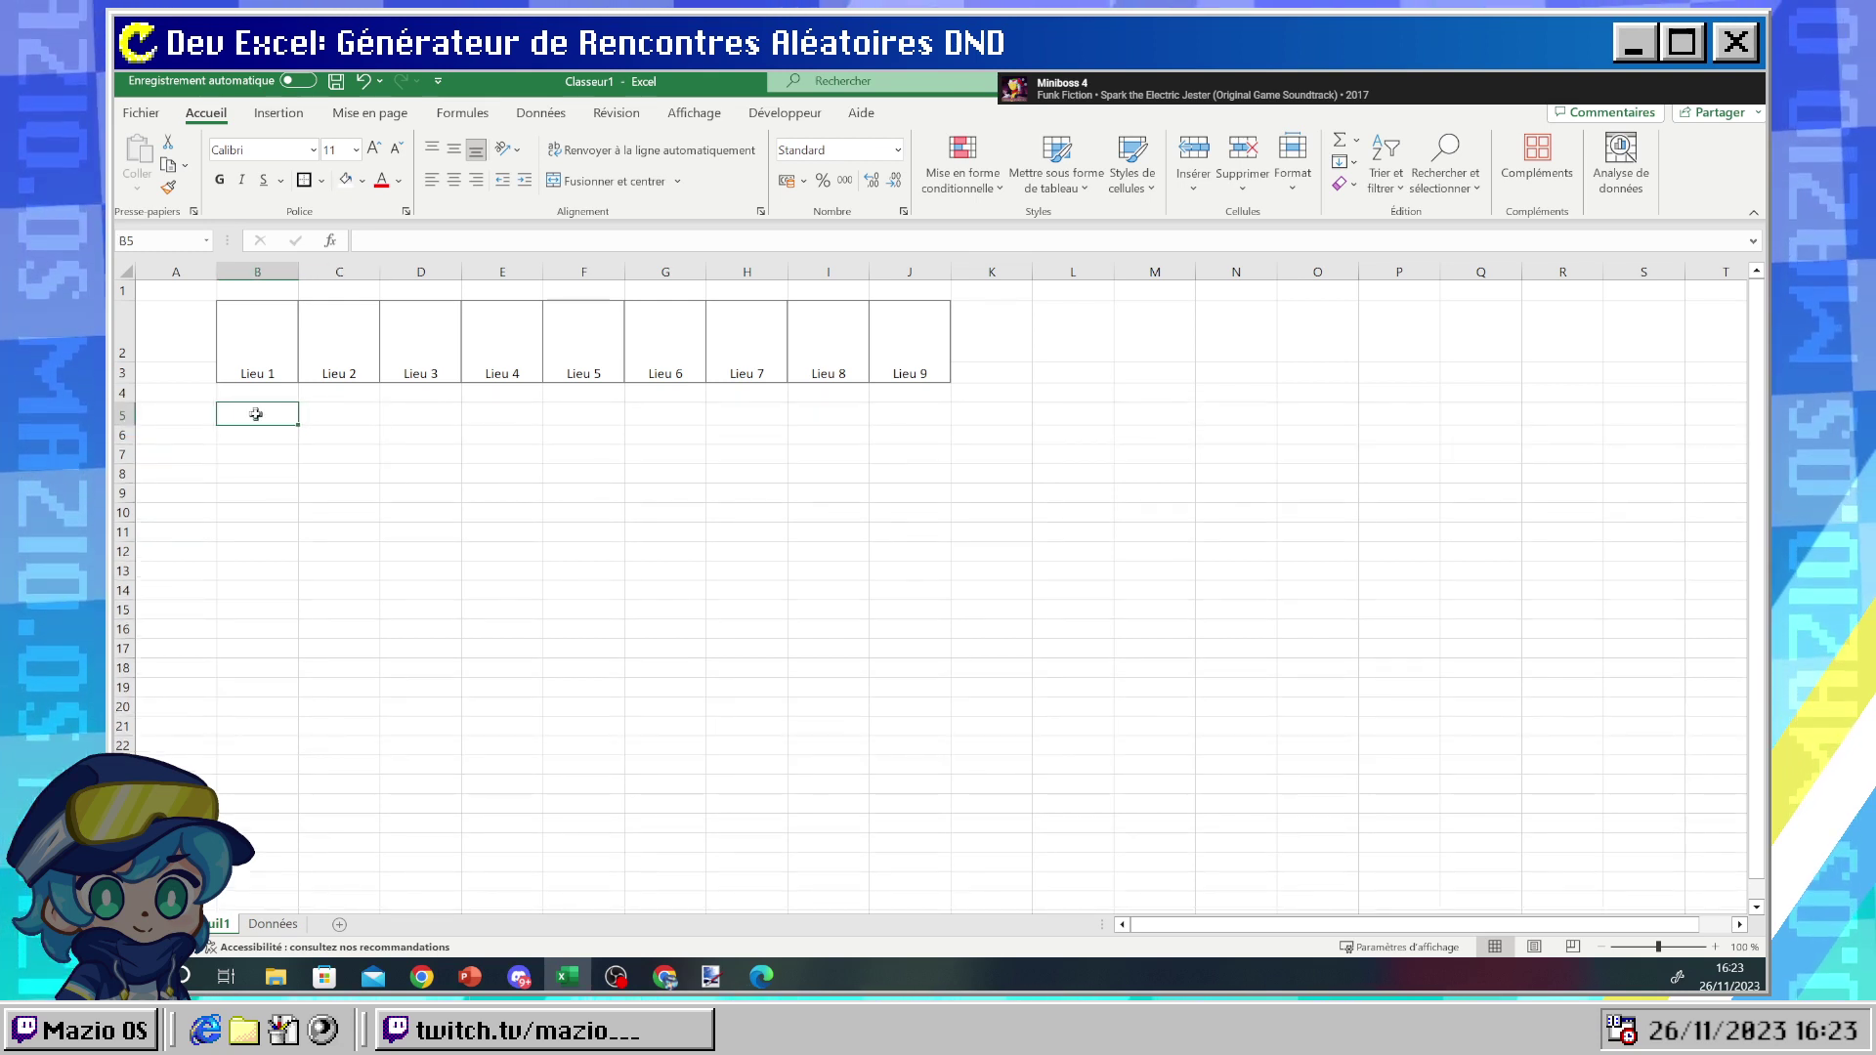
{"action": "type", "text": "Evênement"}
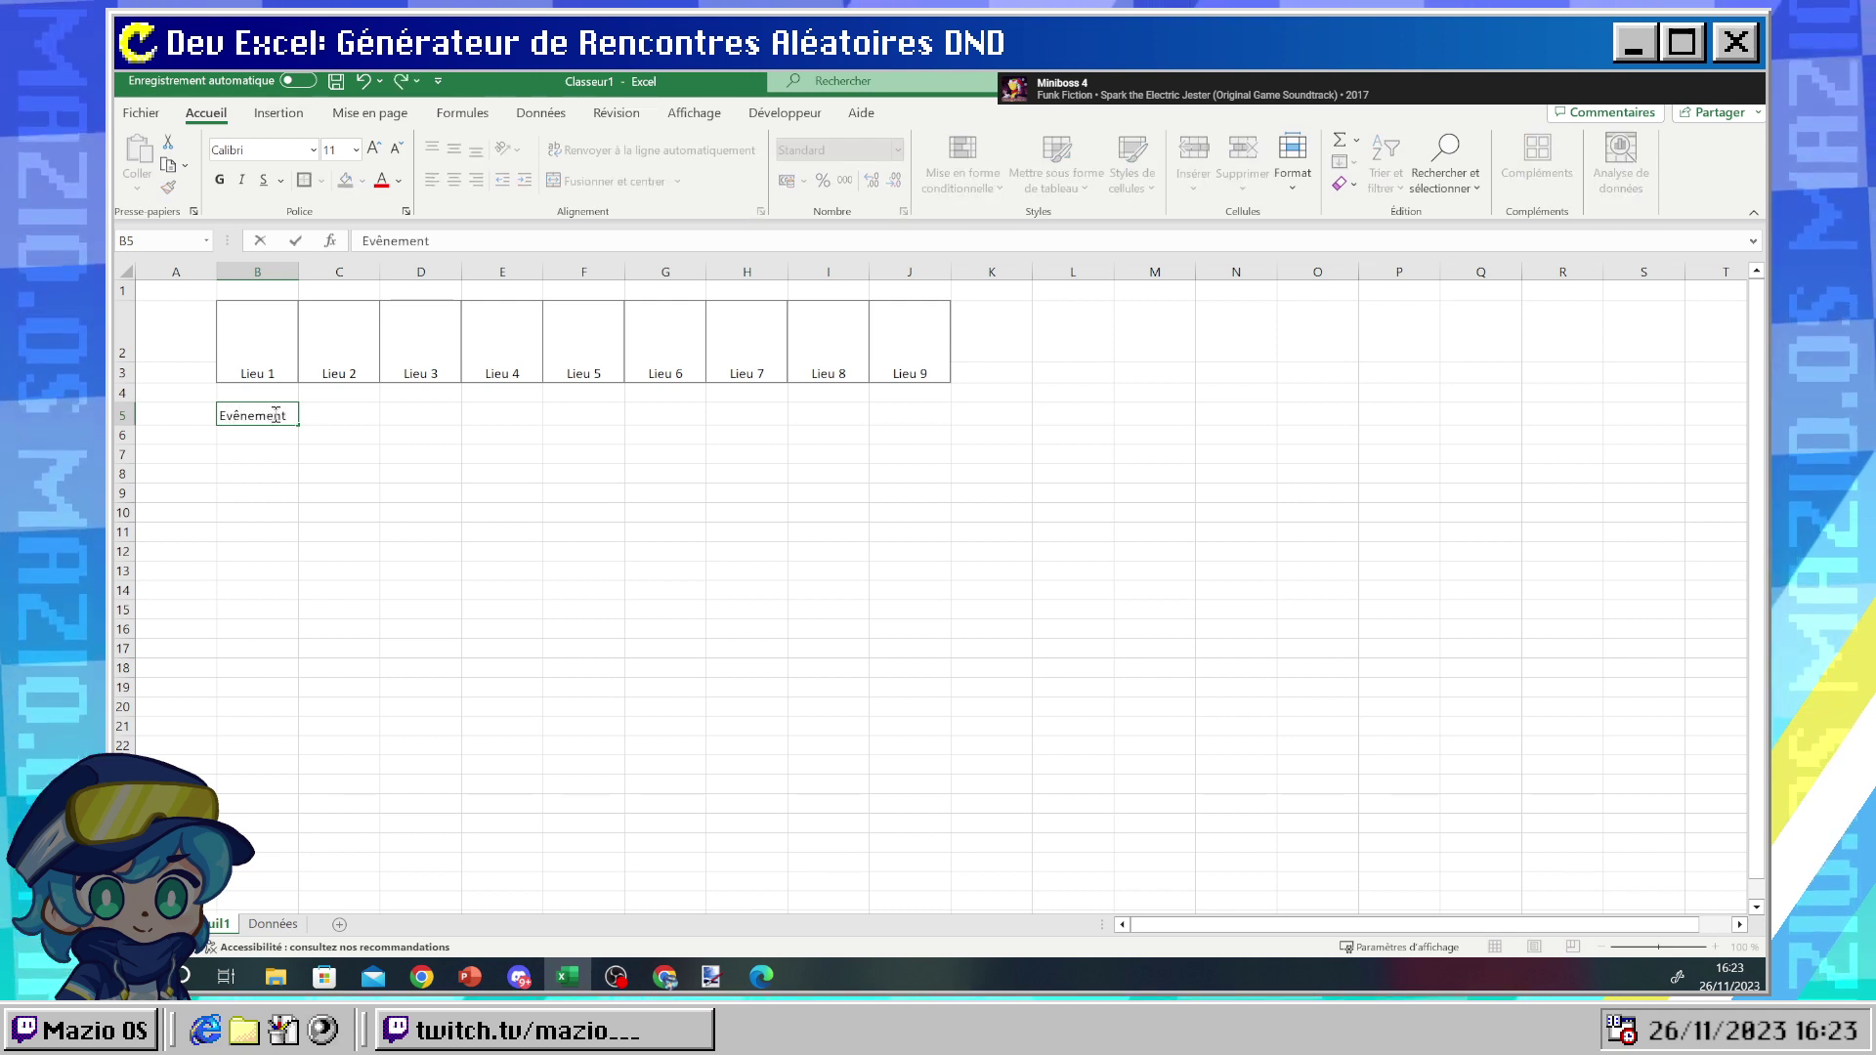
{"action": "key", "text": "ctrl+Return"}
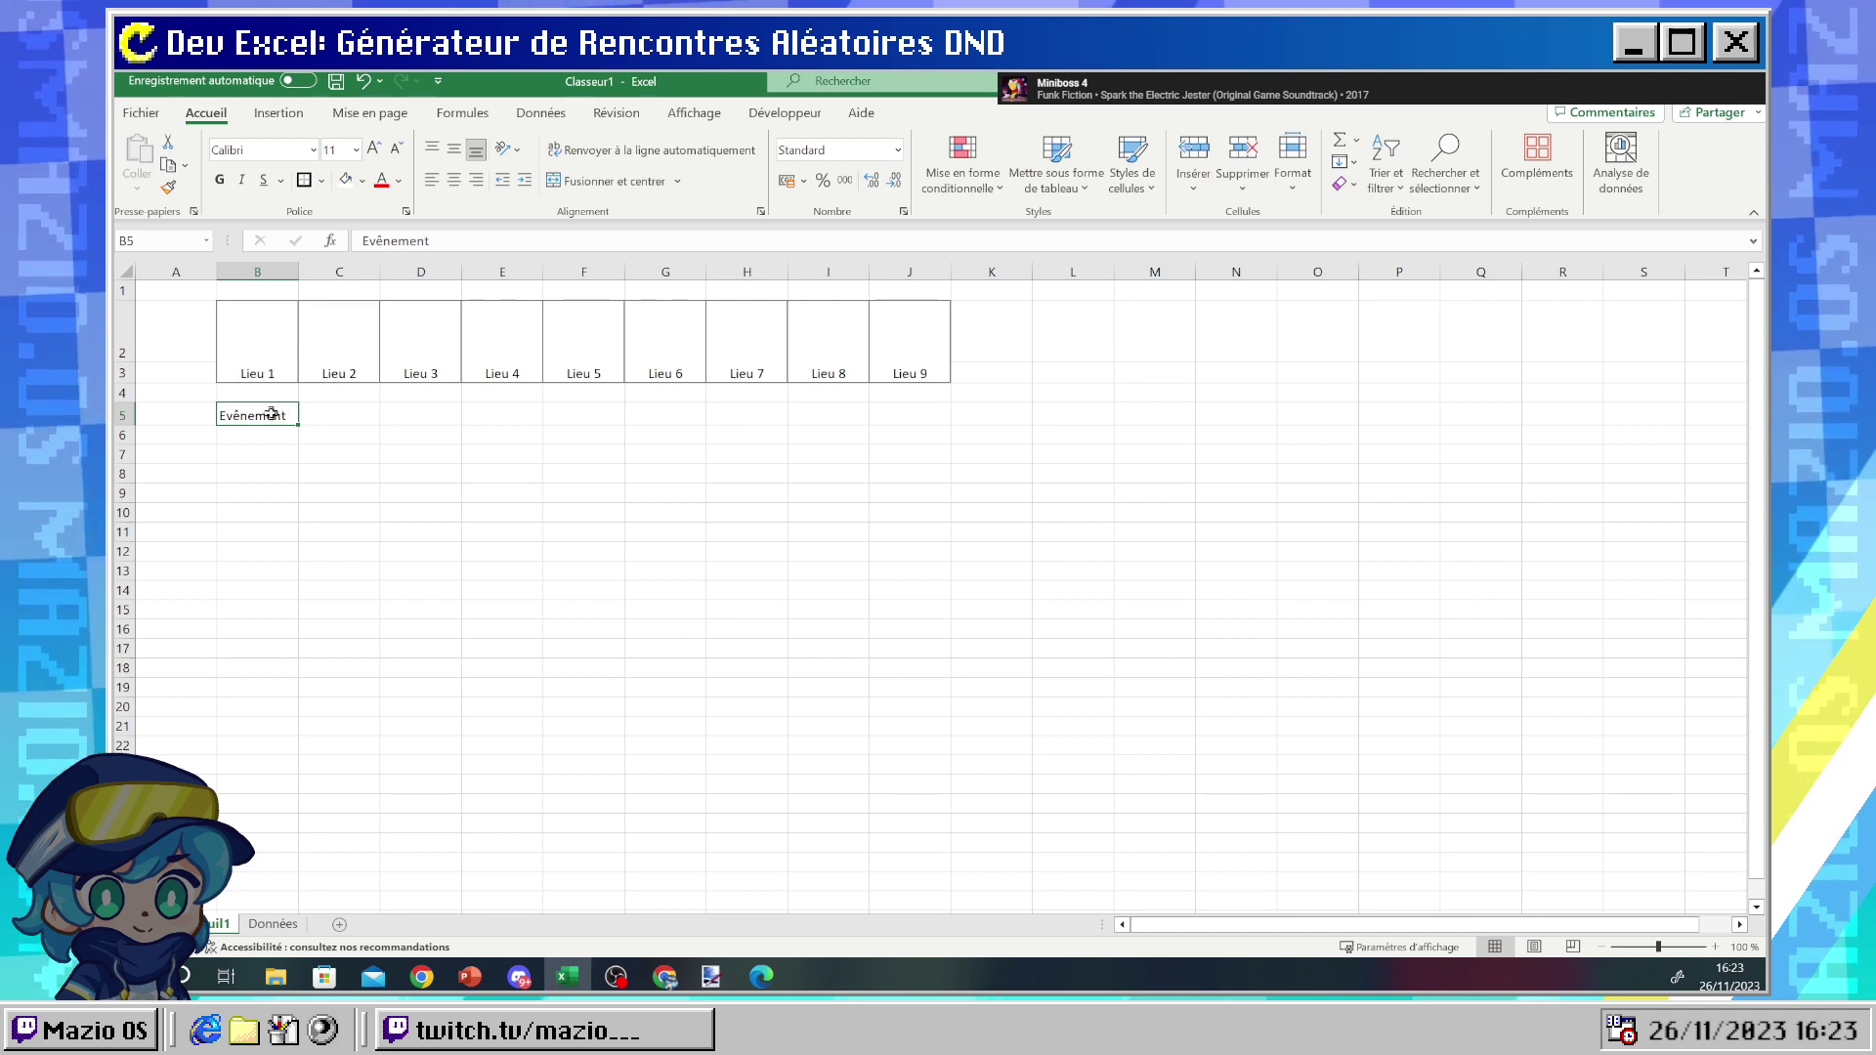
{"action": "double_click", "coordinate": [273, 413]}
{"action": "double_click", "coordinate": [272, 413]}
{"action": "type", "text": "E"}
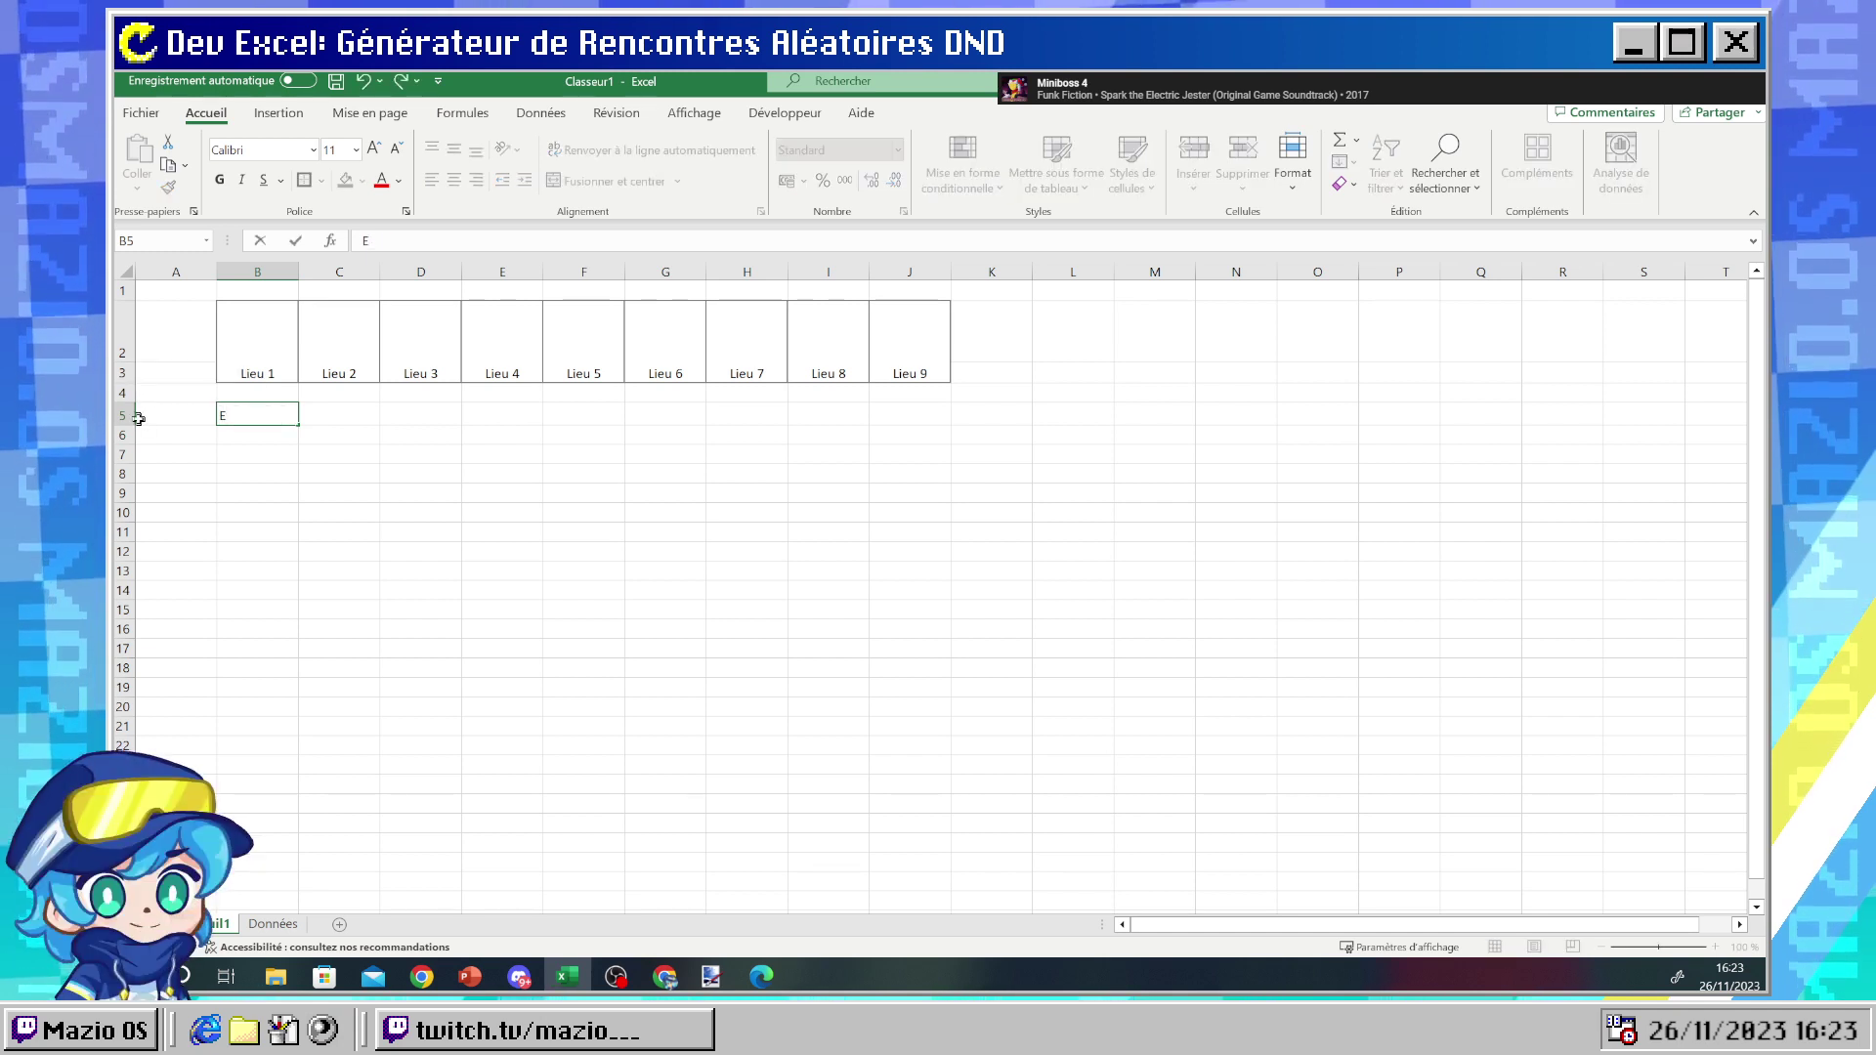
{"action": "type", "text": "ven"}
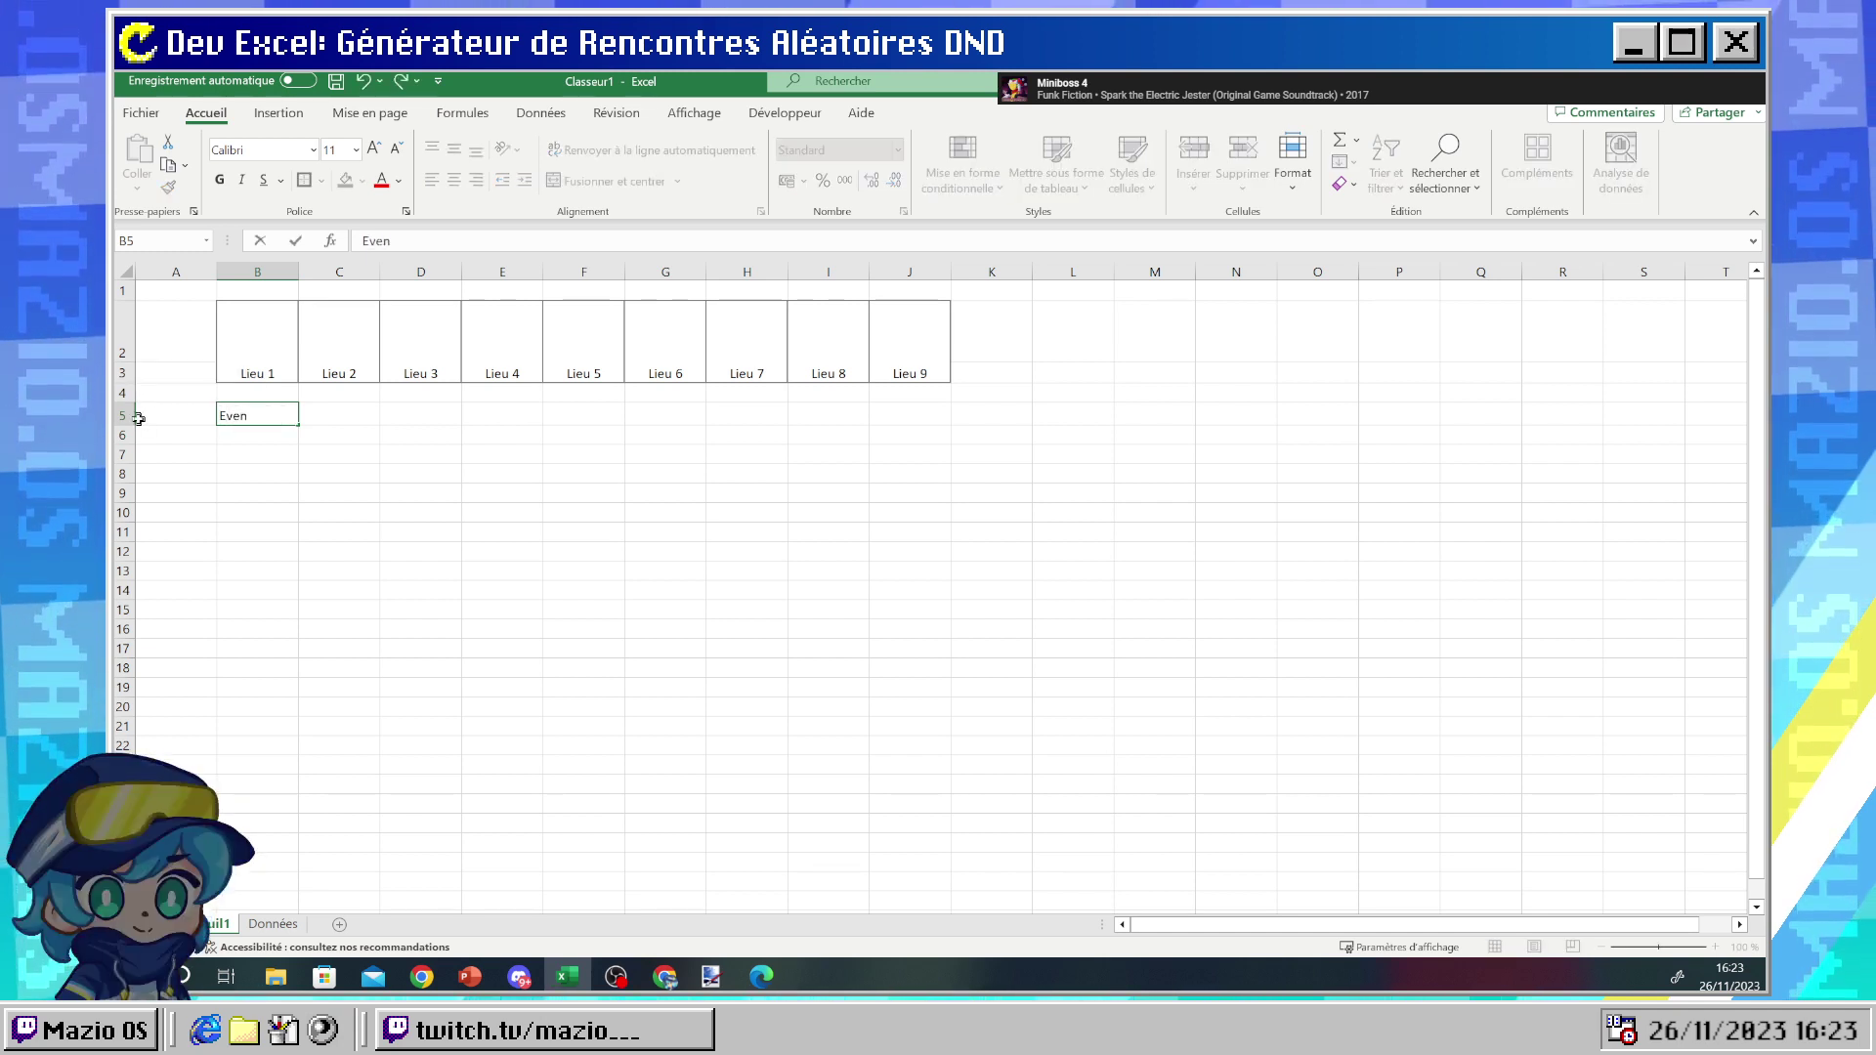
{"action": "type", "text": "emen"}
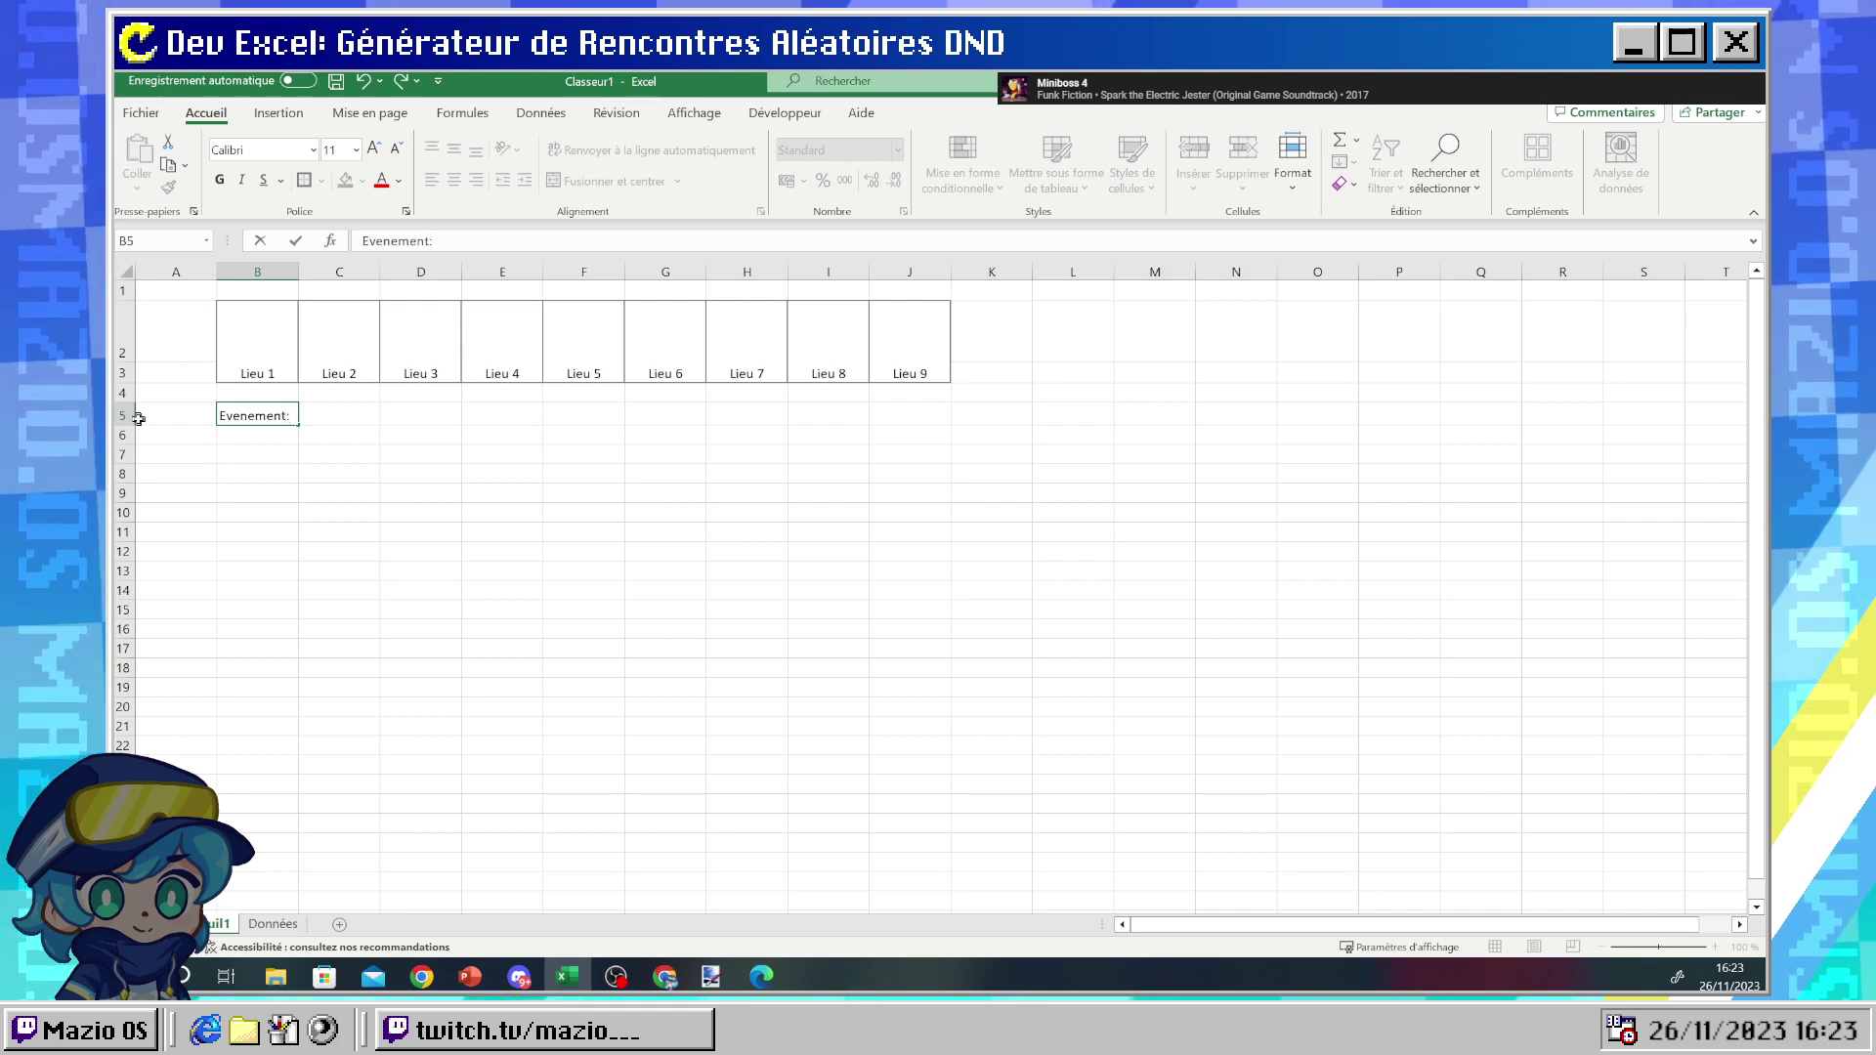
{"action": "type", "text": "t:"}
{"action": "left_click", "coordinate": [420, 649]}
- Replace the B5 label with Rencontre:
{"action": "left_click", "coordinate": [272, 923]}
{"action": "left_click", "coordinate": [219, 923]}
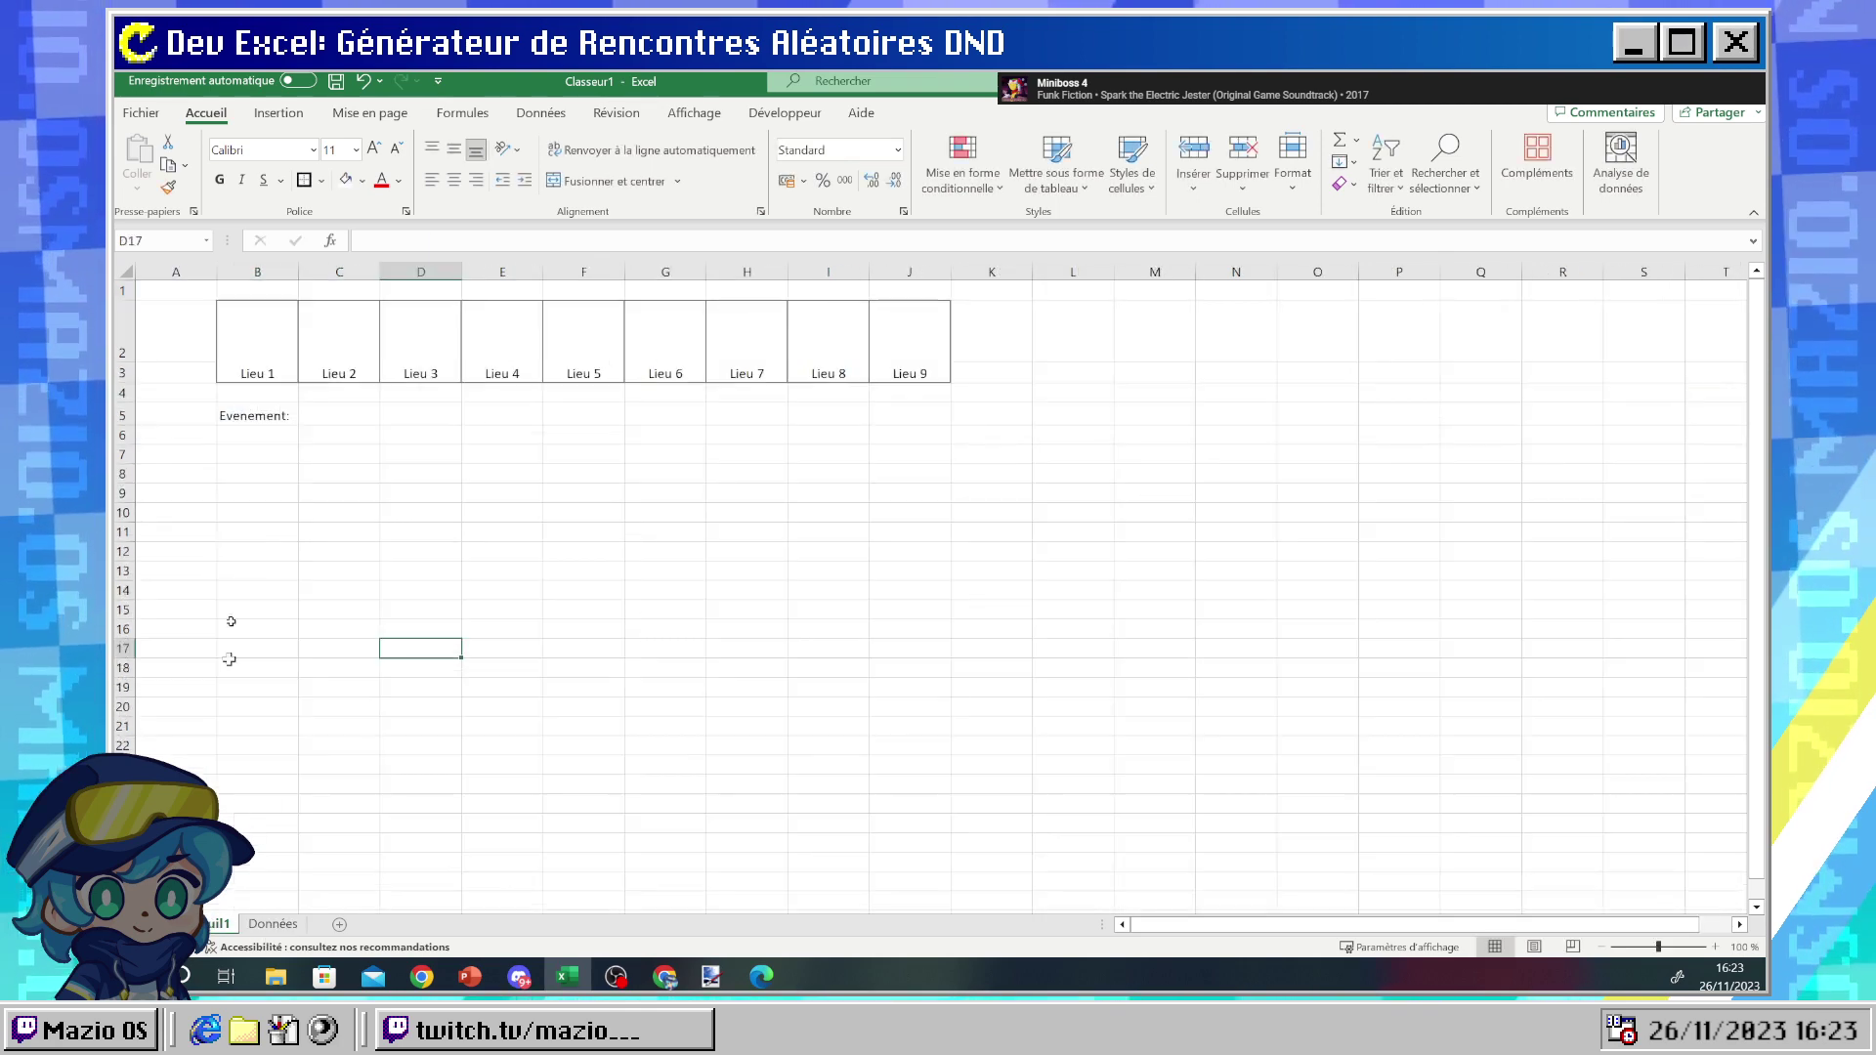
{"action": "left_click", "coordinate": [269, 426]}
{"action": "type", "text": "R"}
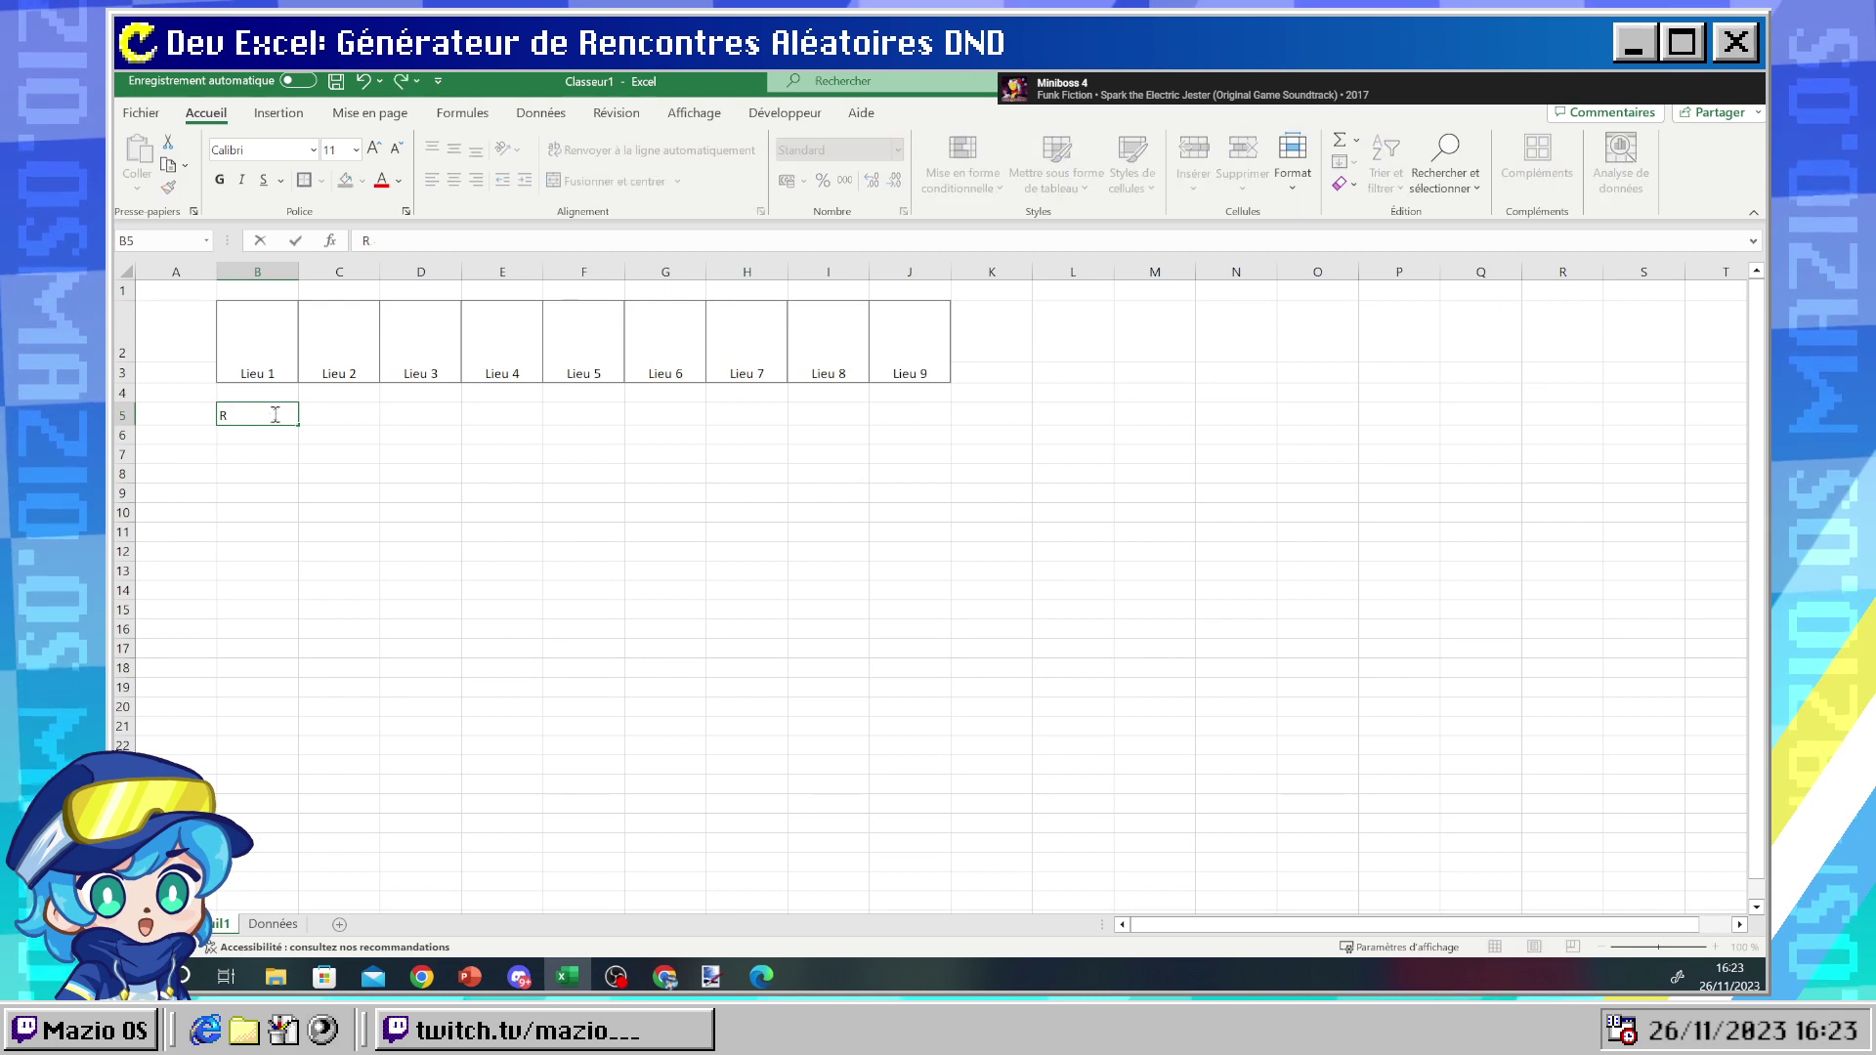
{"action": "type", "text": "encontre:"}
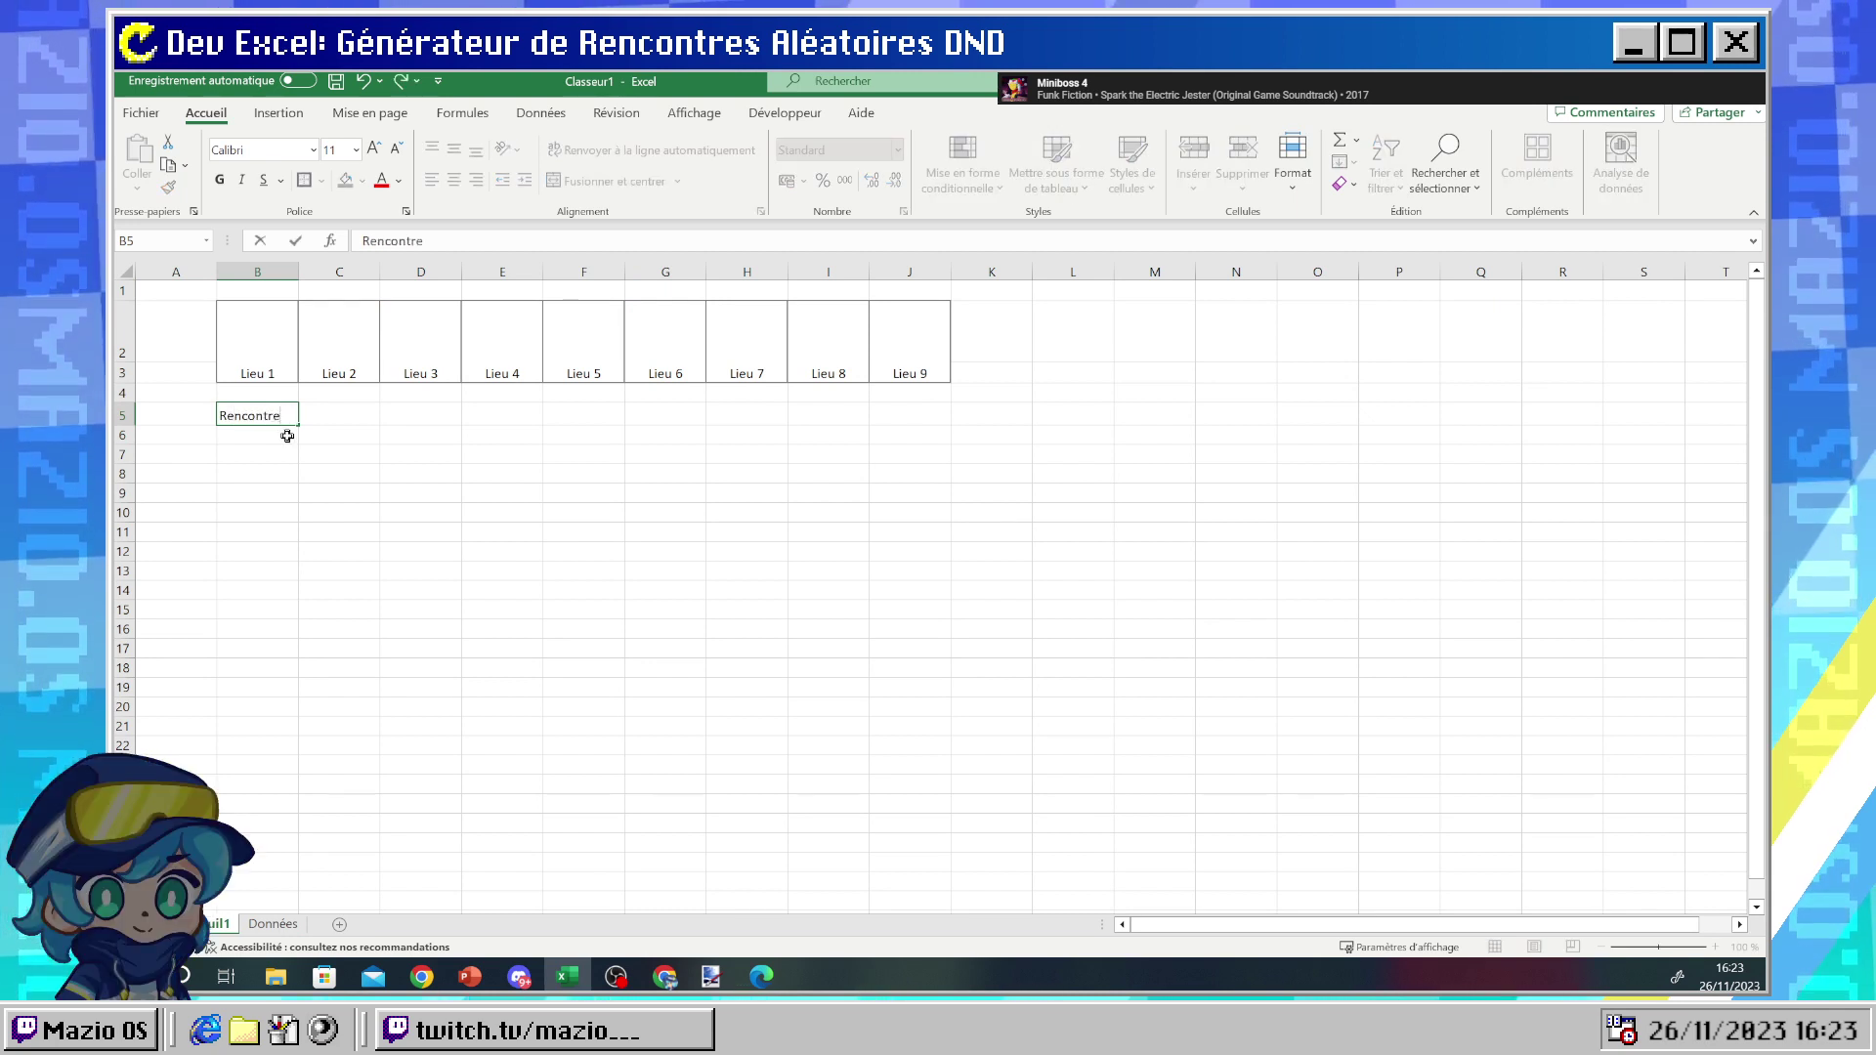
{"action": "left_click", "coordinate": [420, 474]}
{"action": "left_click", "coordinate": [291, 410]}
{"action": "left_click", "coordinate": [326, 409]}
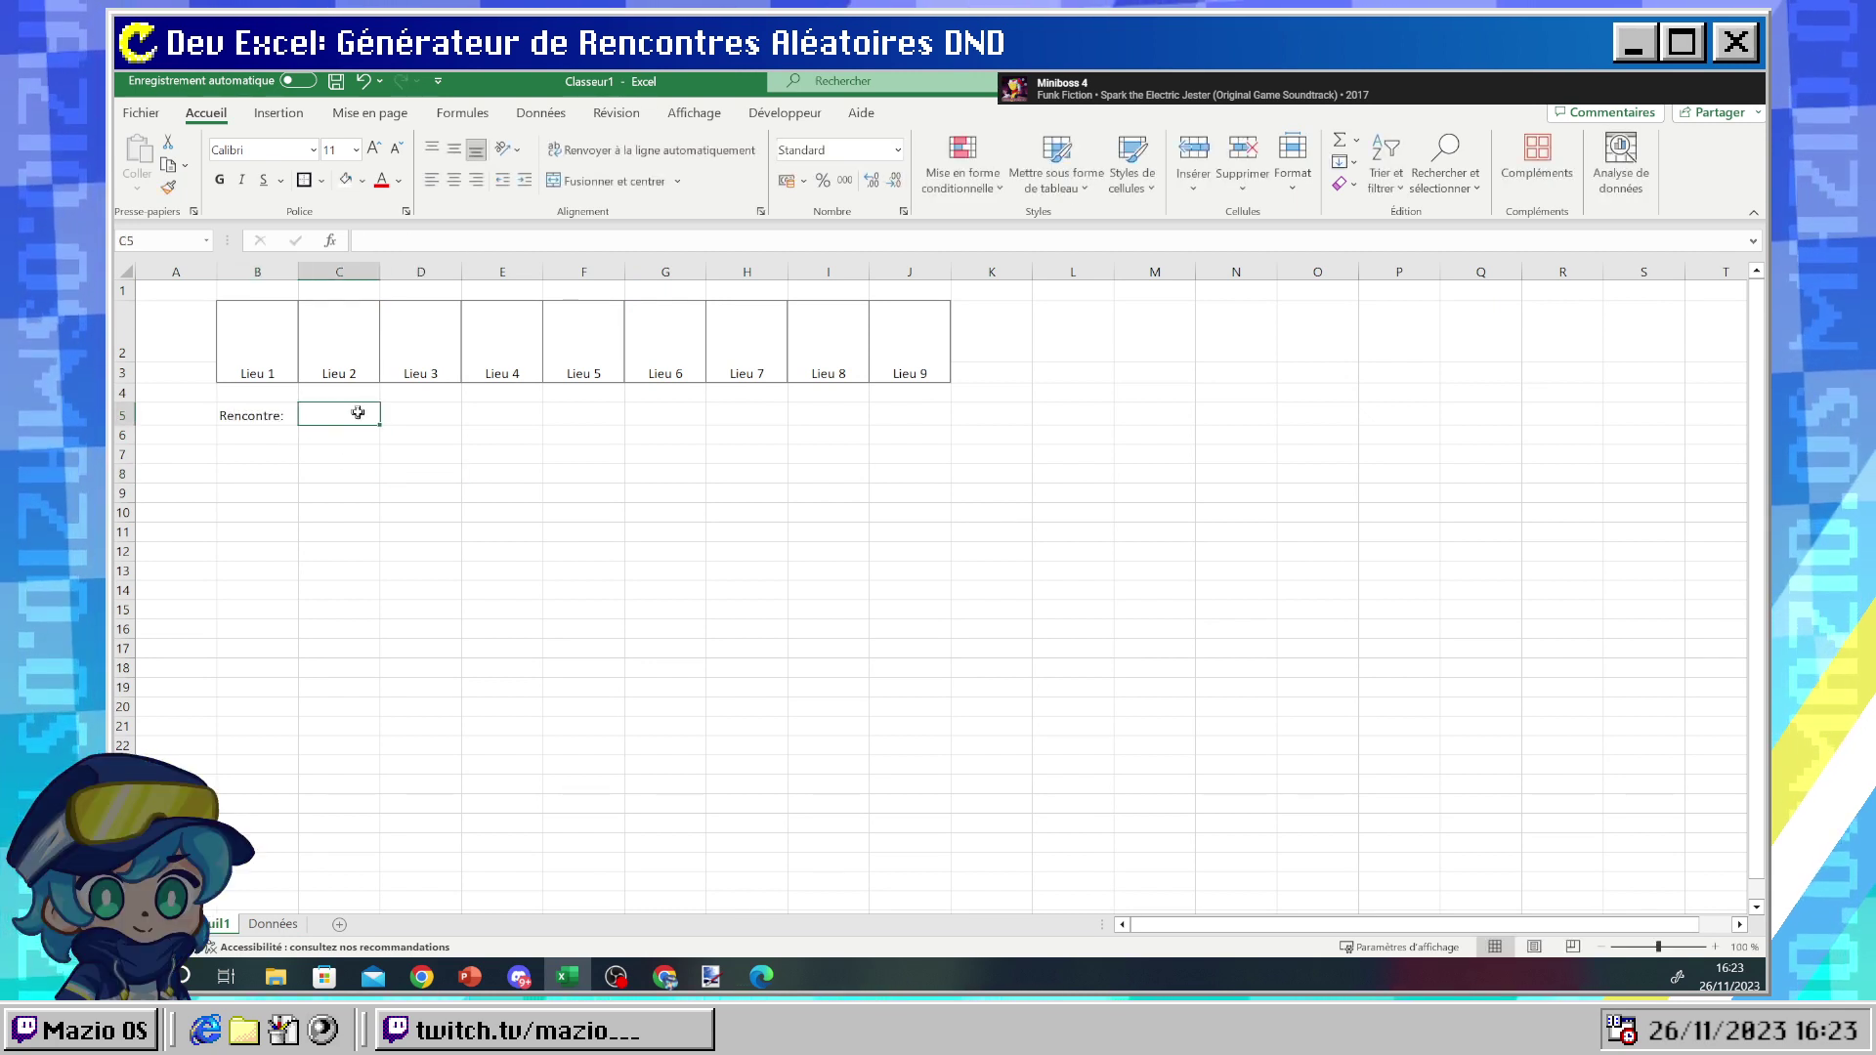
- Put an outline border around the Rencontre row B5:D5
{"action": "mouse_move", "coordinate": [436, 411]}
{"action": "left_mouse_down"}
{"action": "mouse_move", "coordinate": [360, 410]}
{"action": "mouse_move", "coordinate": [414, 409]}
{"action": "left_mouse_up"}
{"action": "left_click", "coordinate": [445, 414]}
{"action": "left_click", "coordinate": [321, 181]}
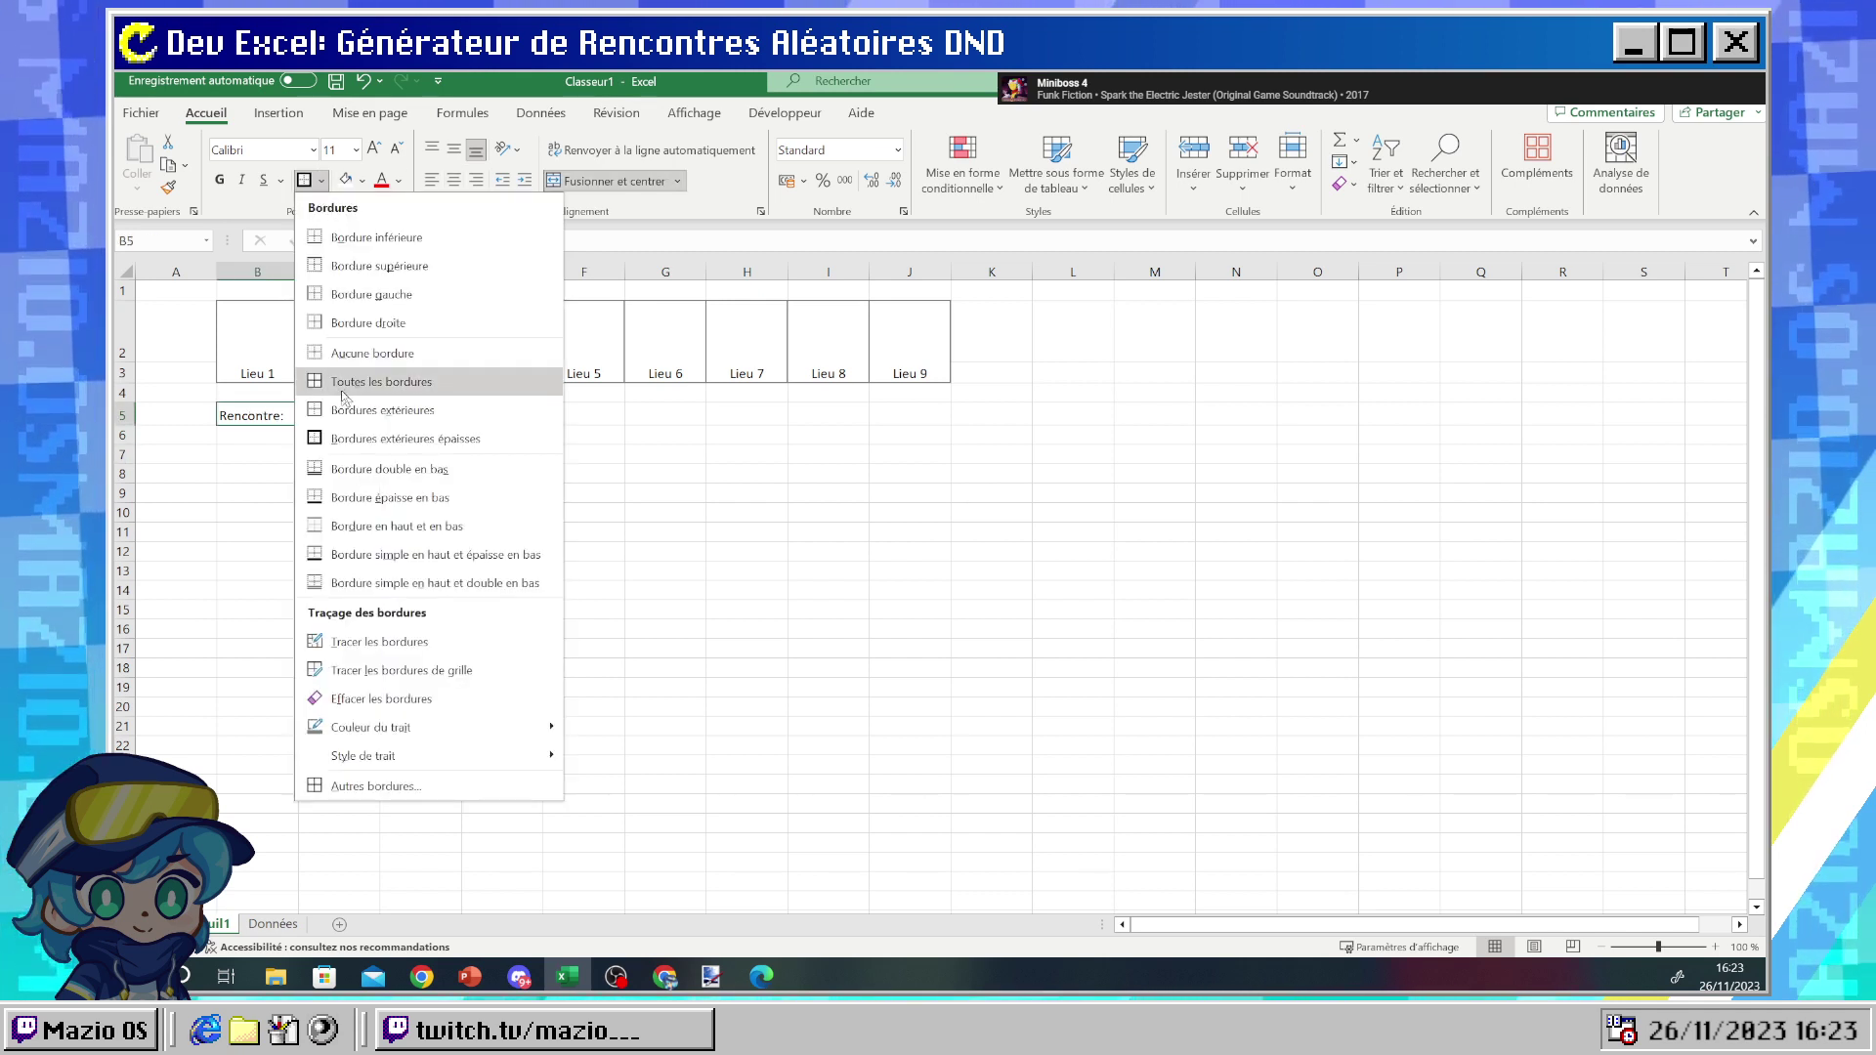
{"action": "left_click", "coordinate": [322, 181]}
{"action": "left_click", "coordinate": [321, 181]}
{"action": "left_click", "coordinate": [382, 409]}
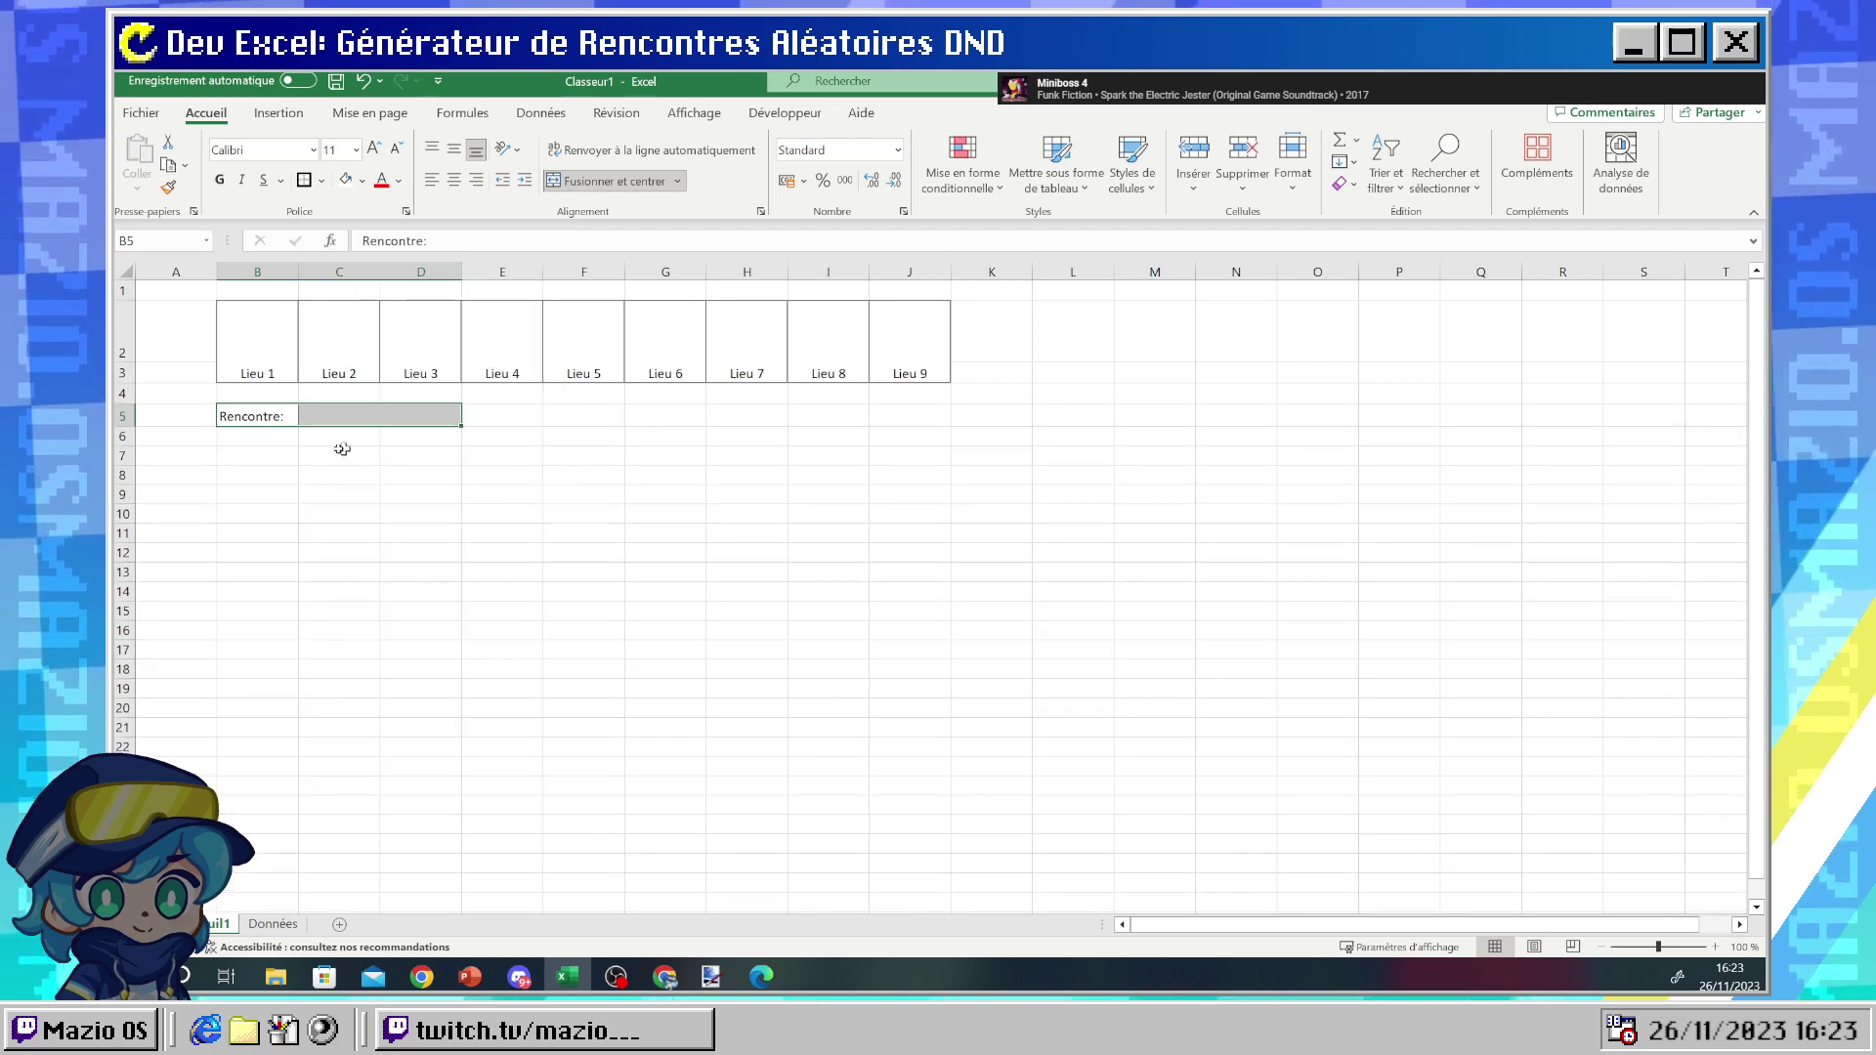
{"action": "left_click", "coordinate": [302, 457]}
- Indent the Rencontre: label in B5 and shade it light blue
{"action": "left_click", "coordinate": [269, 417]}
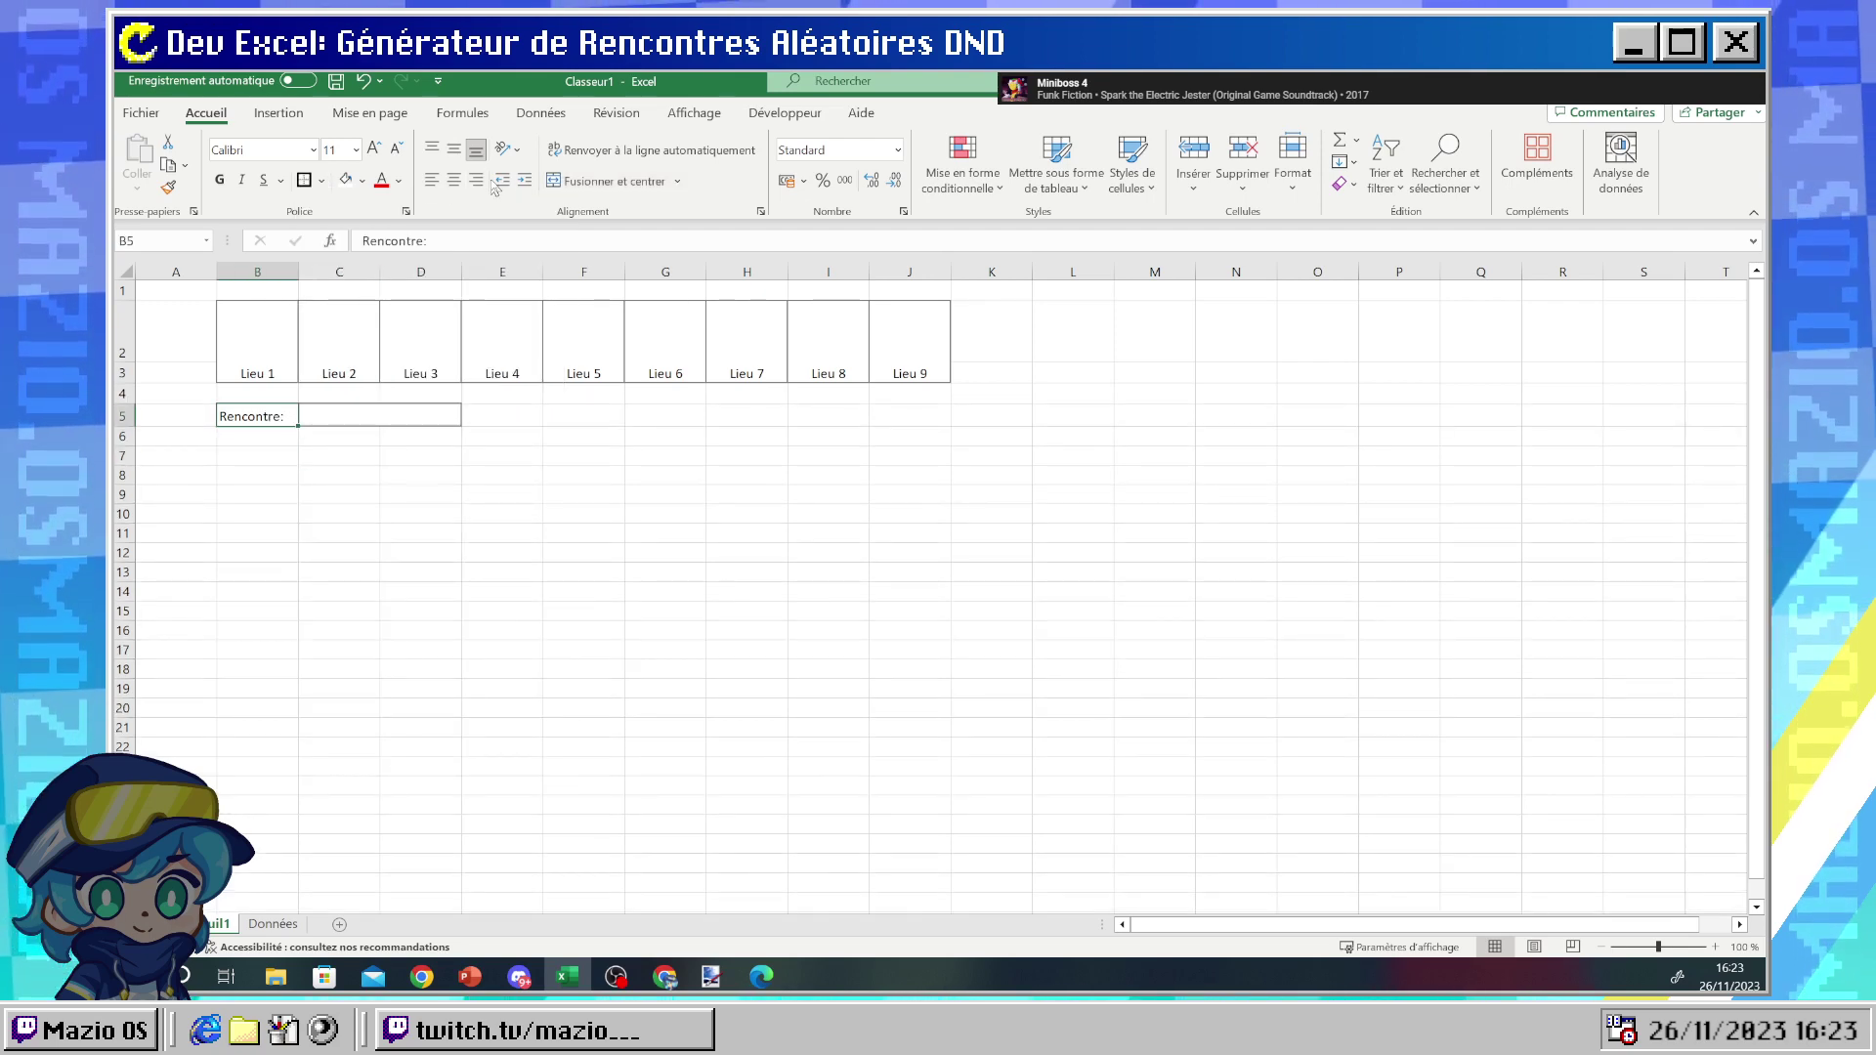
{"action": "left_click", "coordinate": [523, 181]}
{"action": "left_click", "coordinate": [385, 492]}
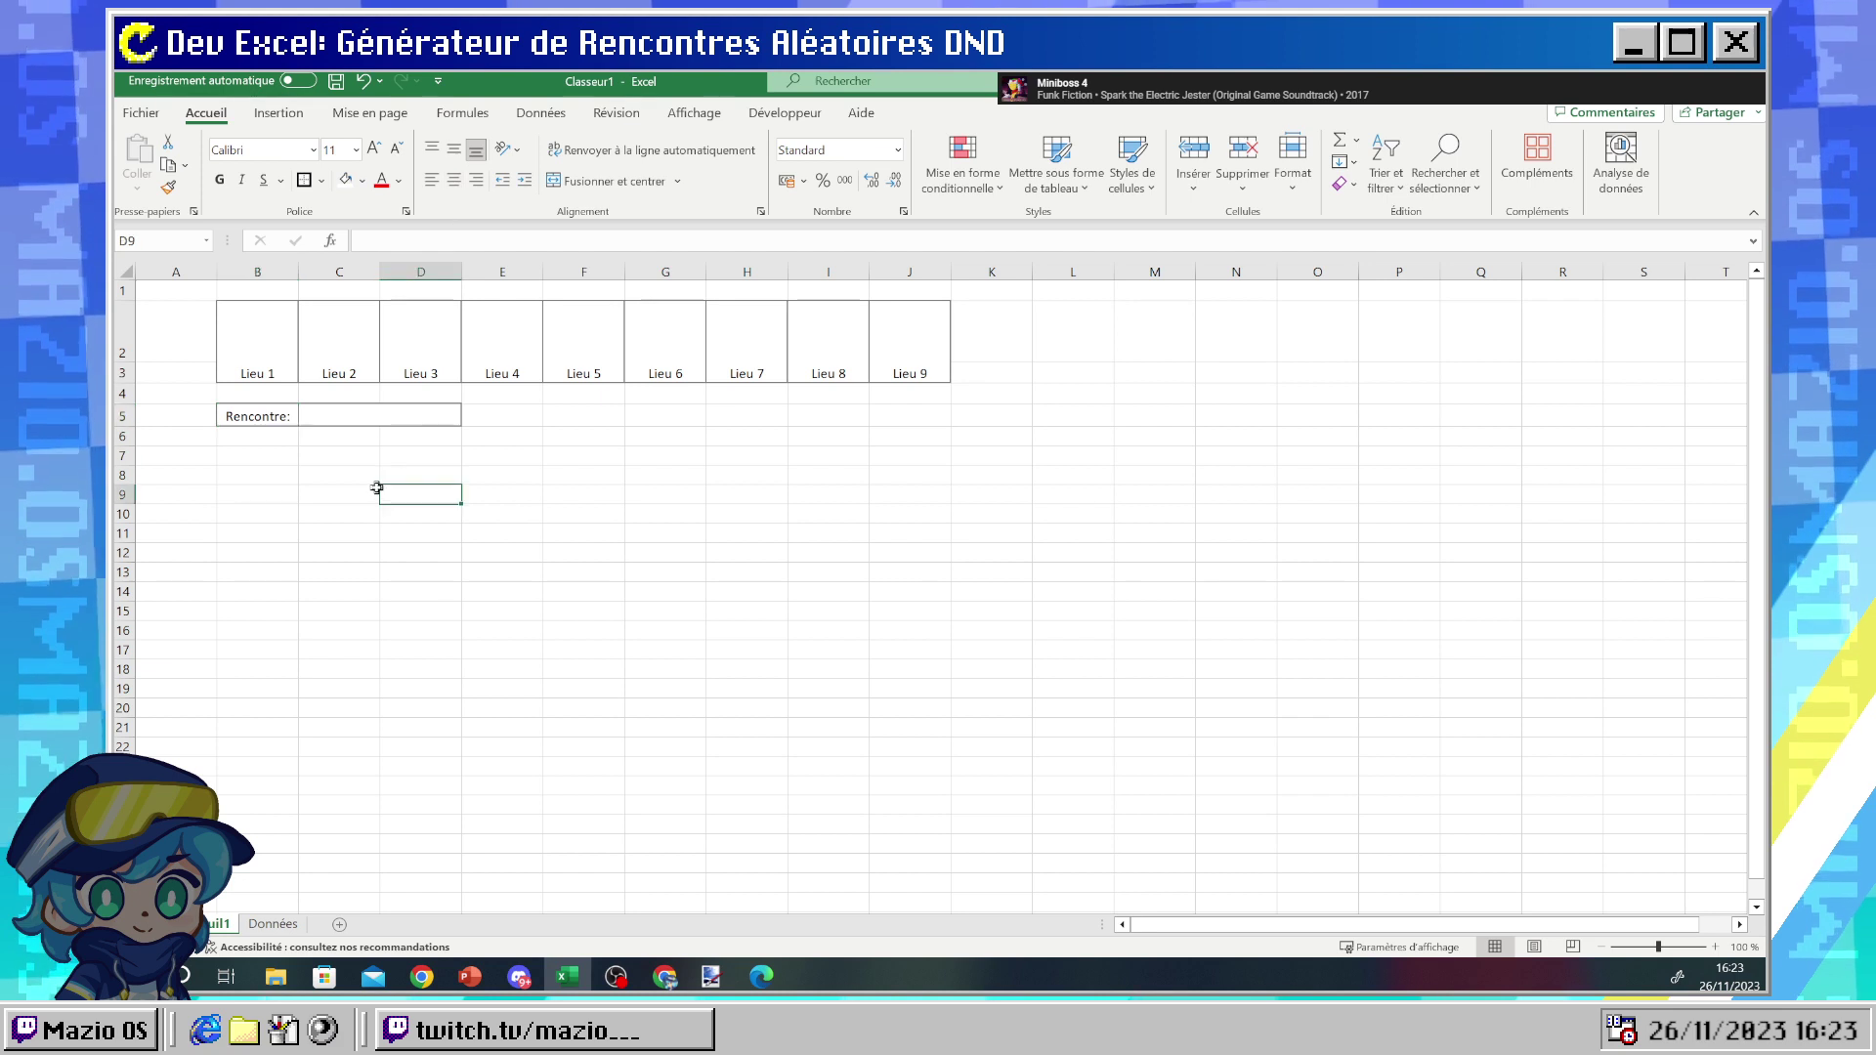
{"action": "left_click", "coordinate": [261, 420]}
{"action": "left_click", "coordinate": [361, 181]}
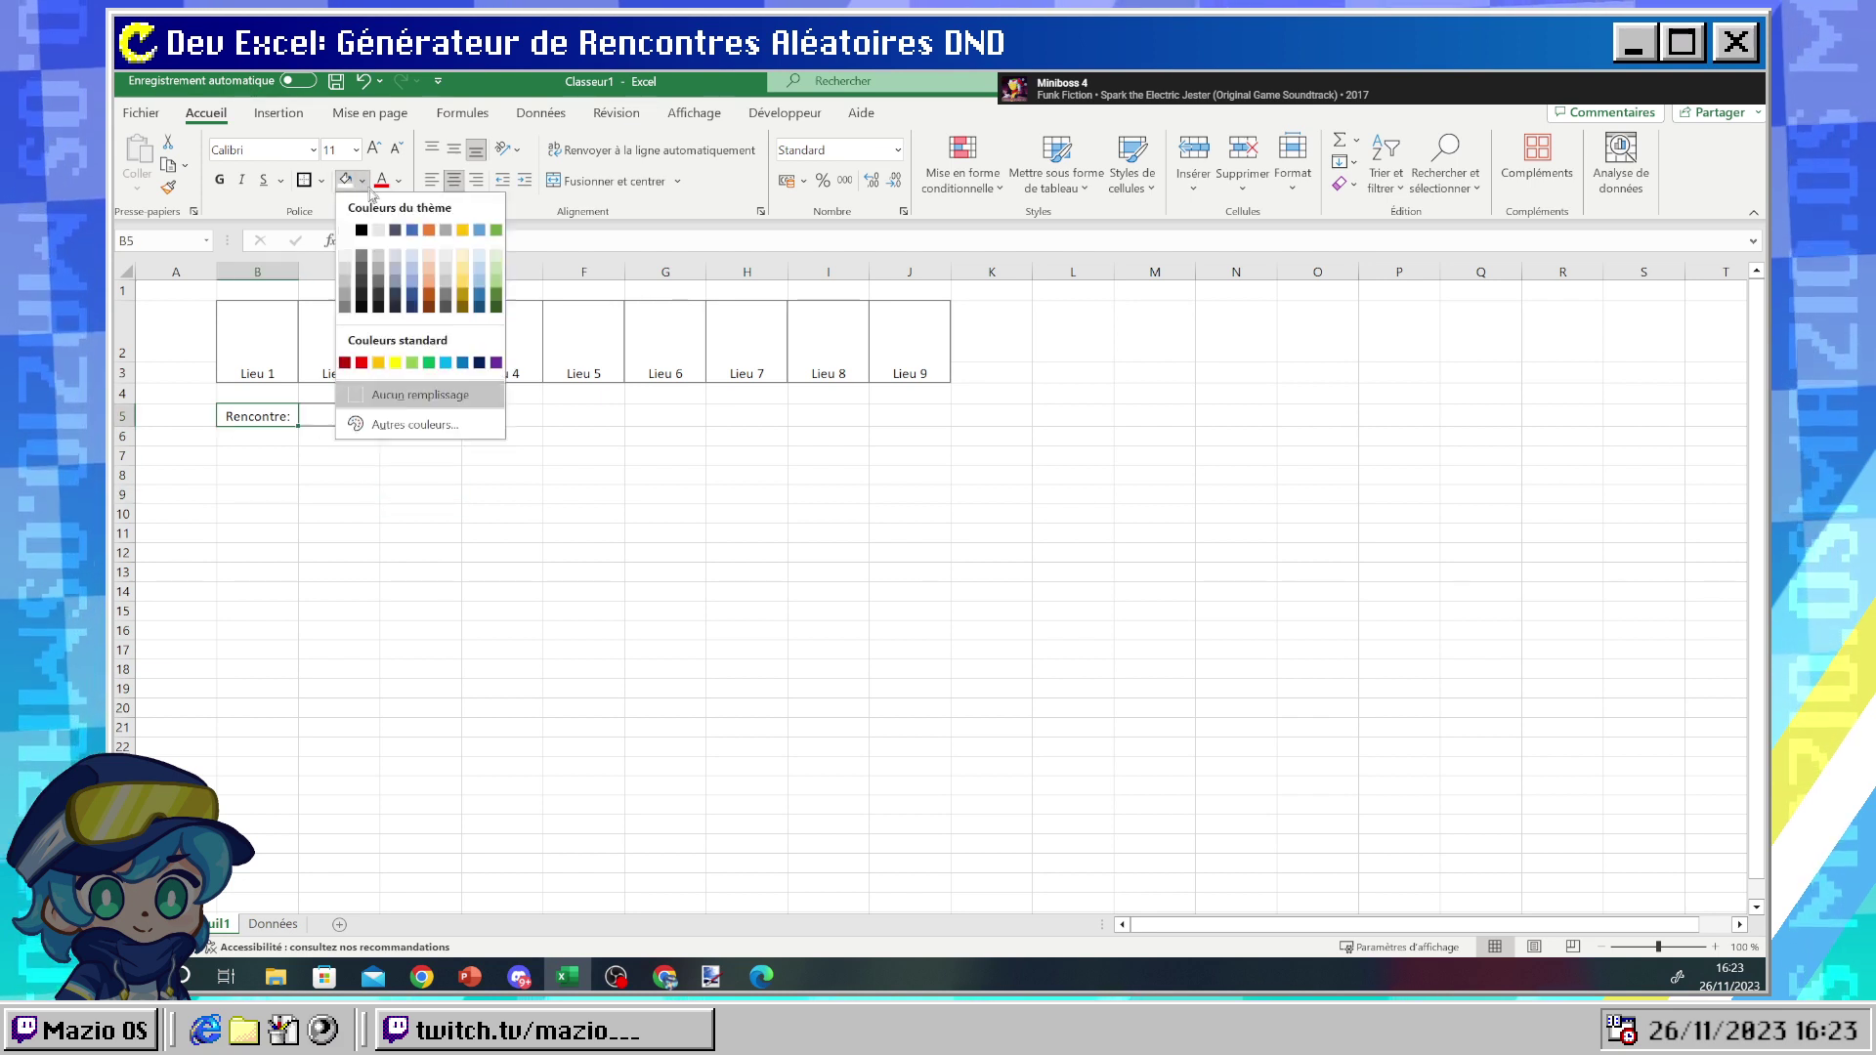
{"action": "left_click", "coordinate": [479, 275]}
{"action": "left_click", "coordinate": [599, 510]}
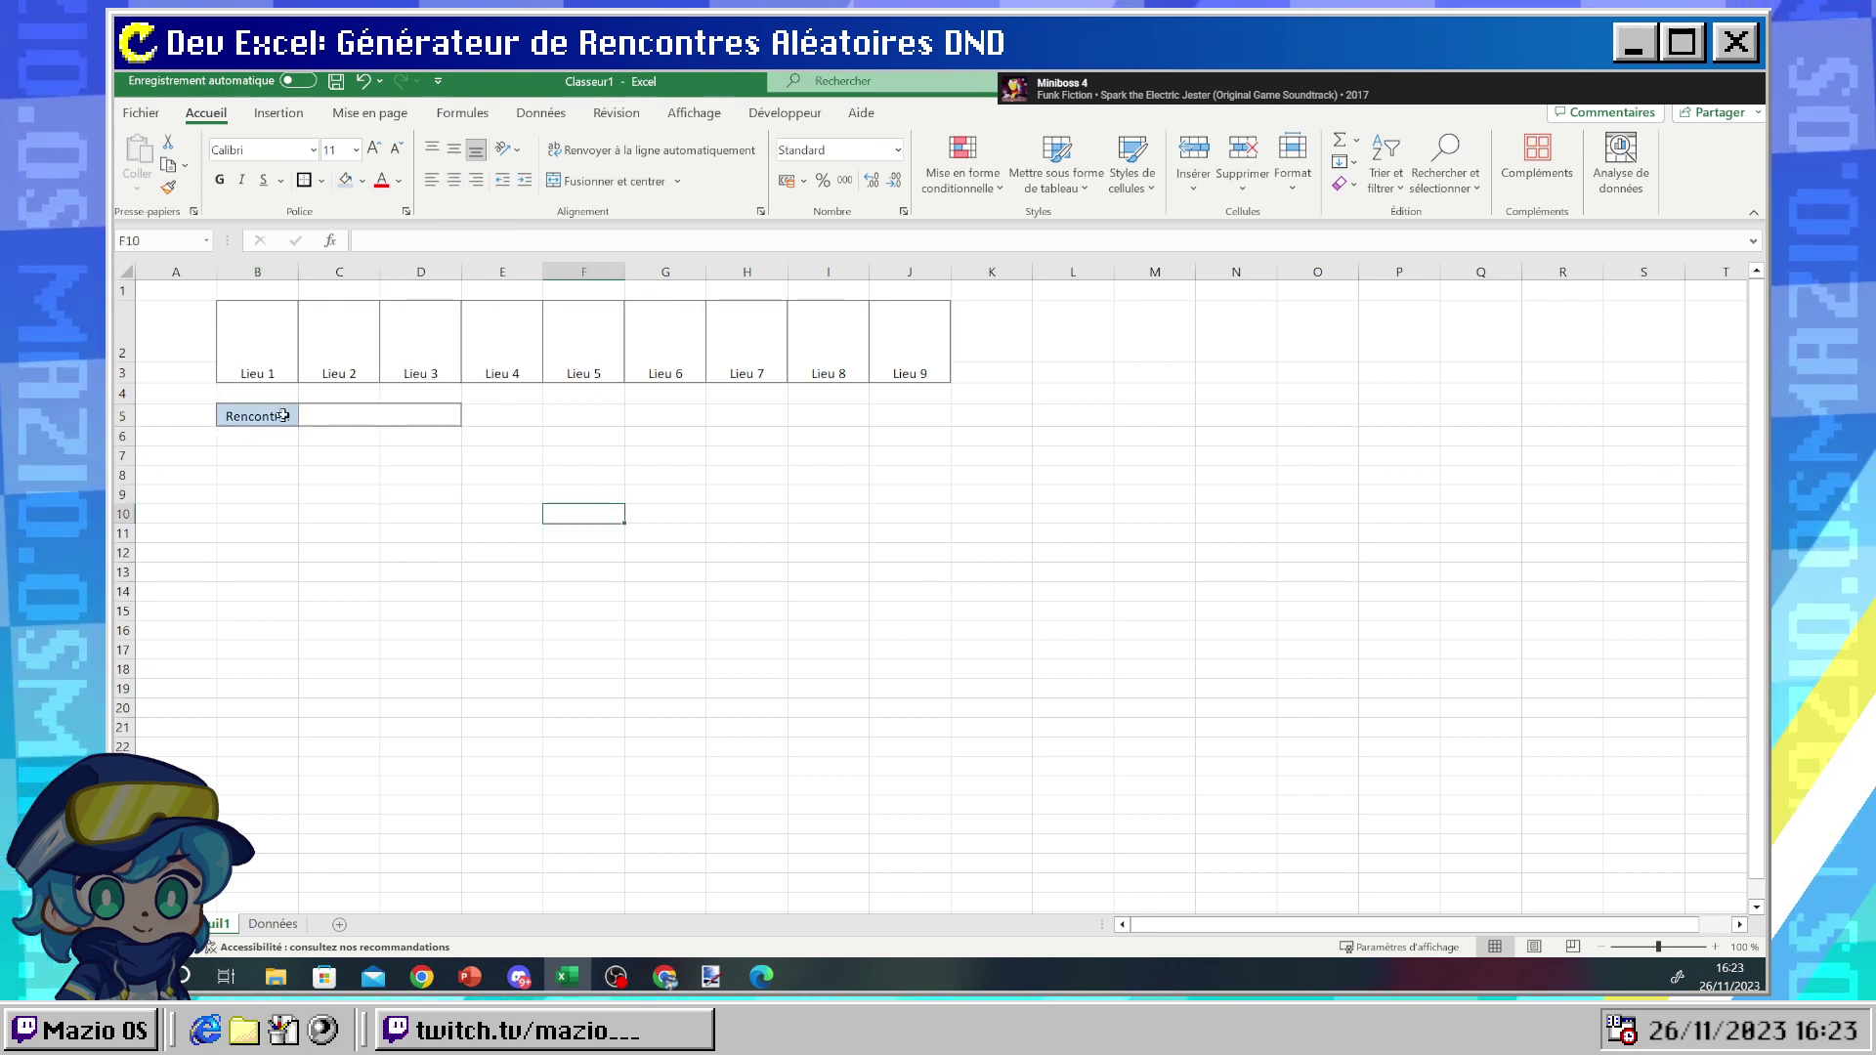
{"action": "left_click", "coordinate": [282, 415]}
{"action": "left_click", "coordinate": [363, 473]}
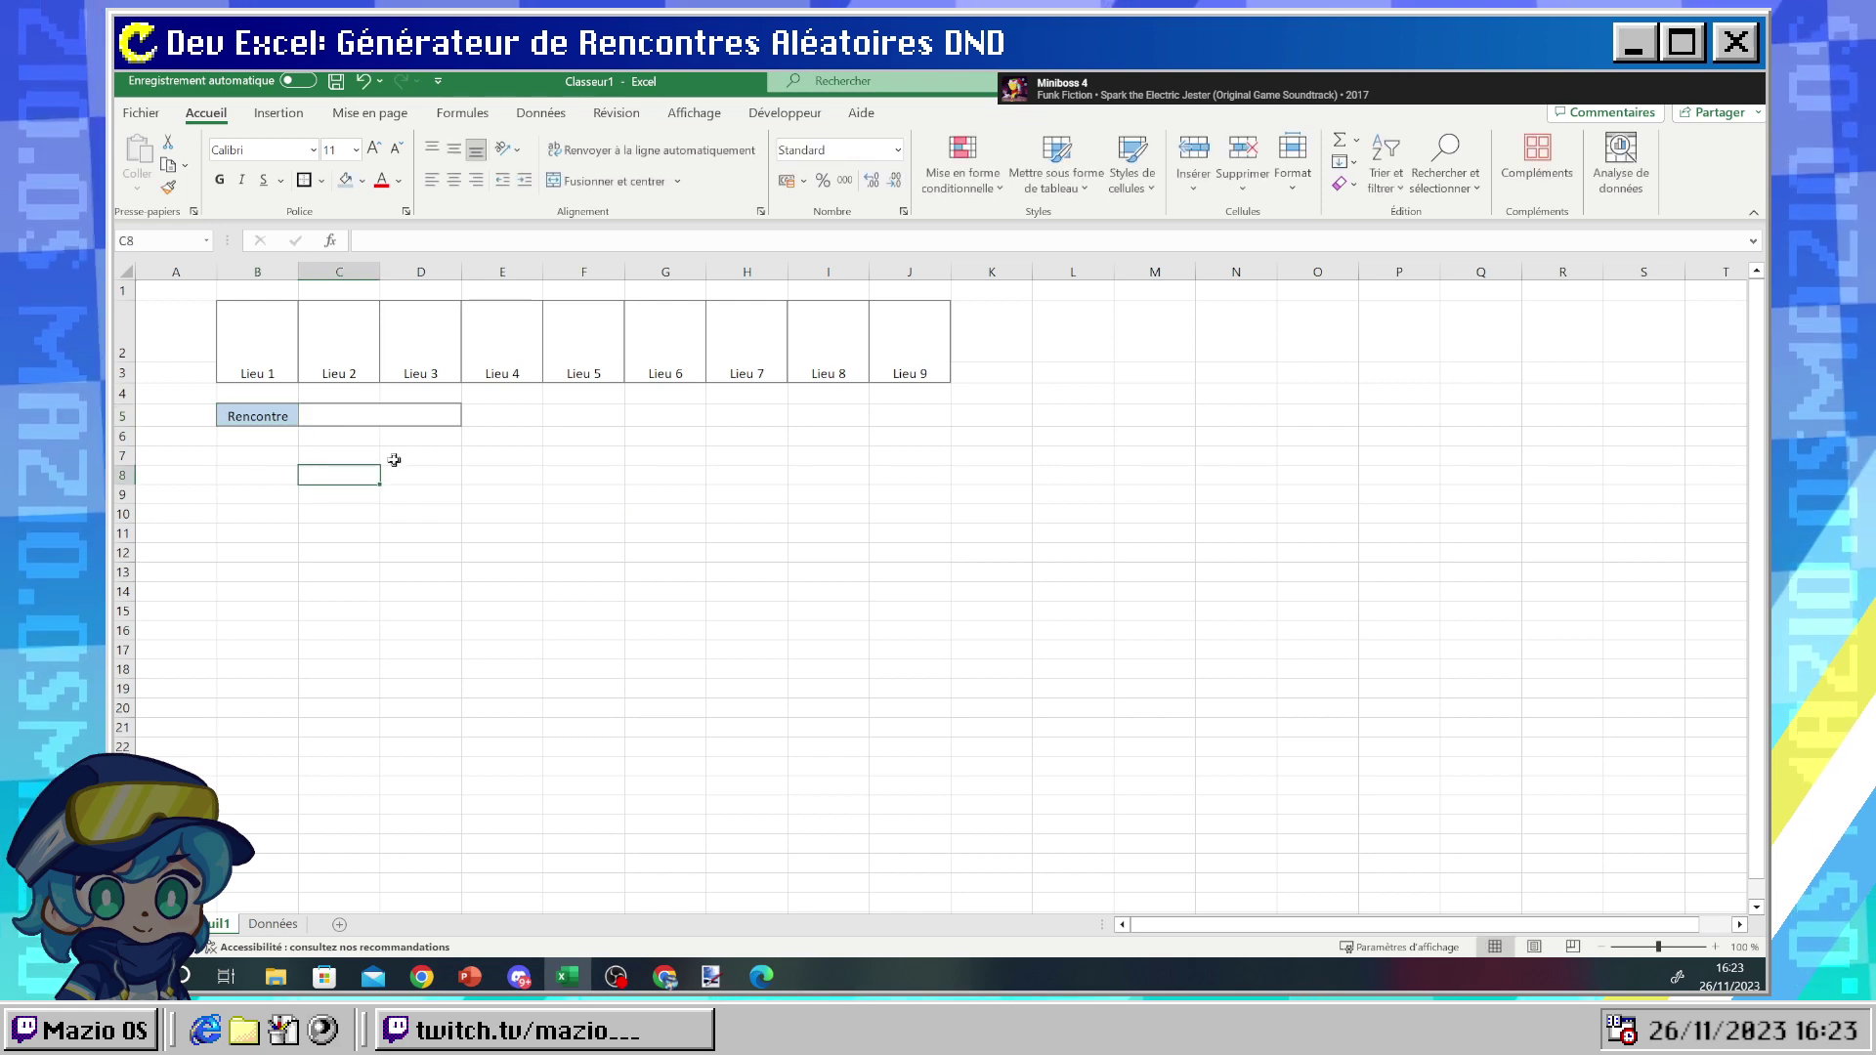
- Enter the label Type in cell F5
{"action": "left_click", "coordinate": [574, 420]}
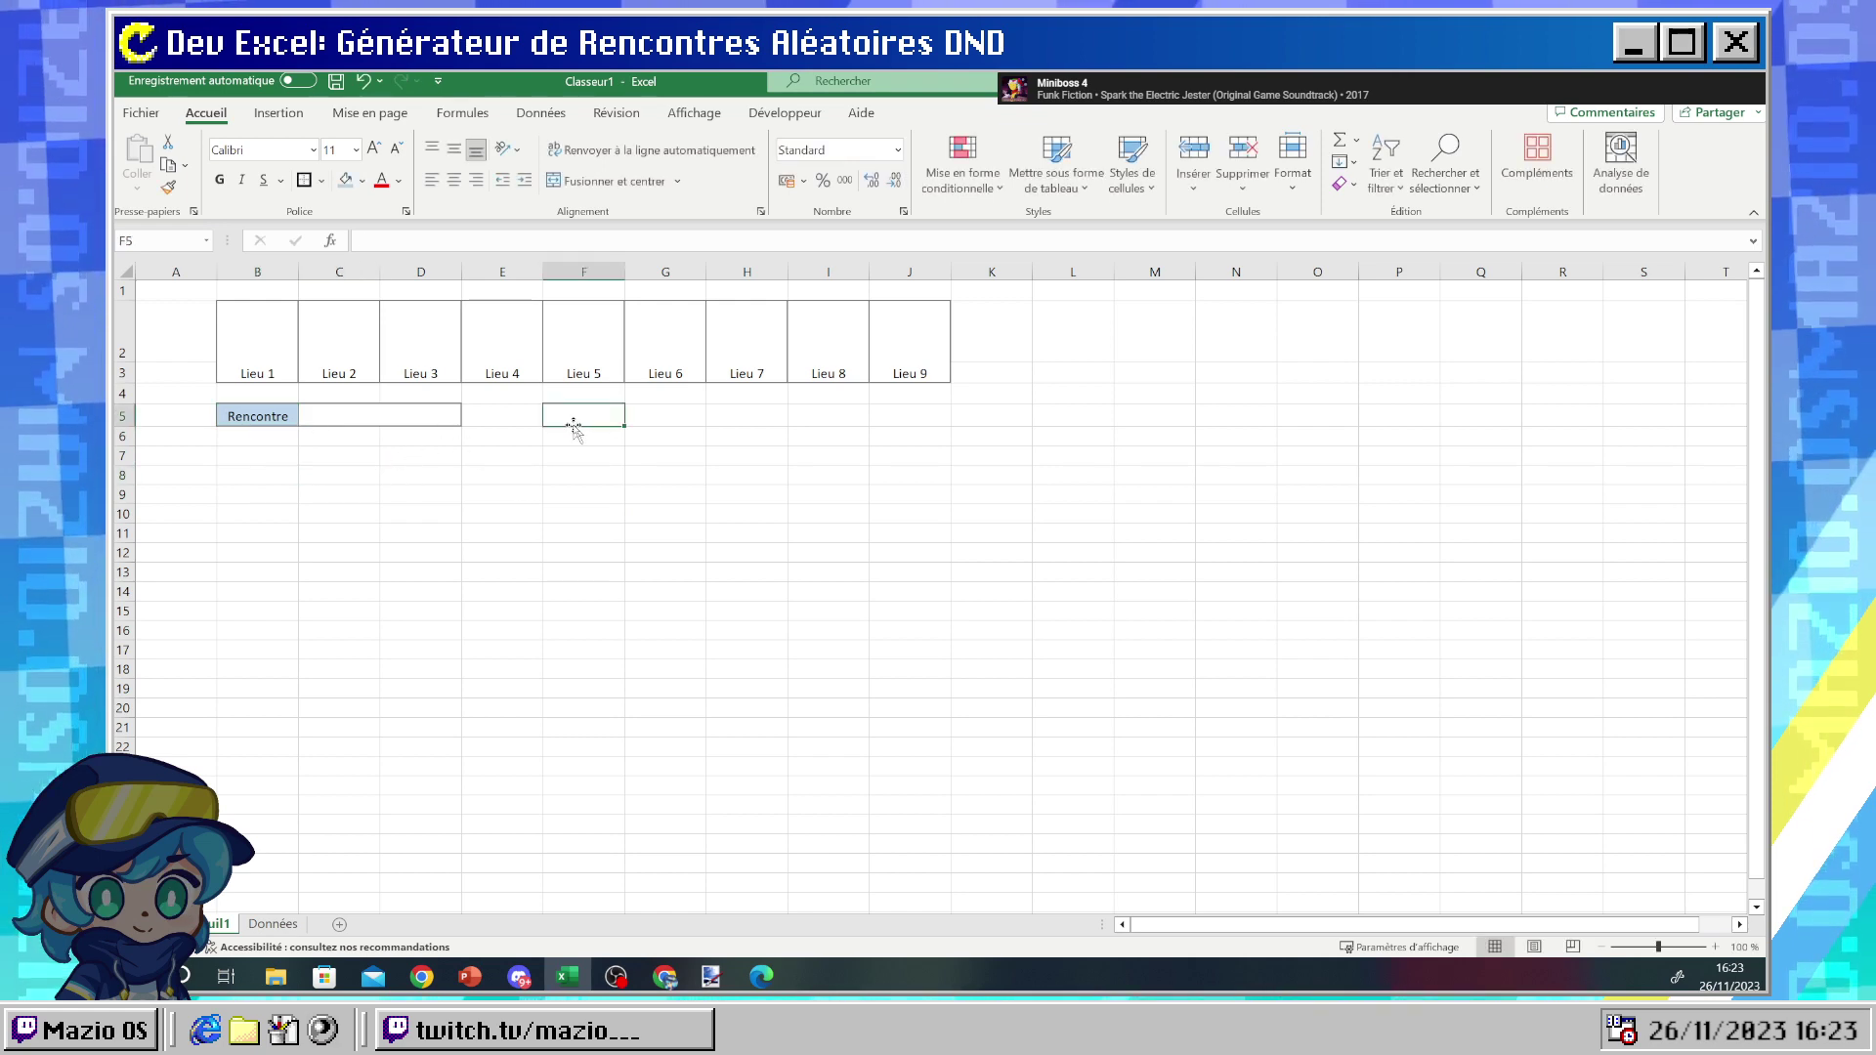
{"action": "type", "text": "Type"}
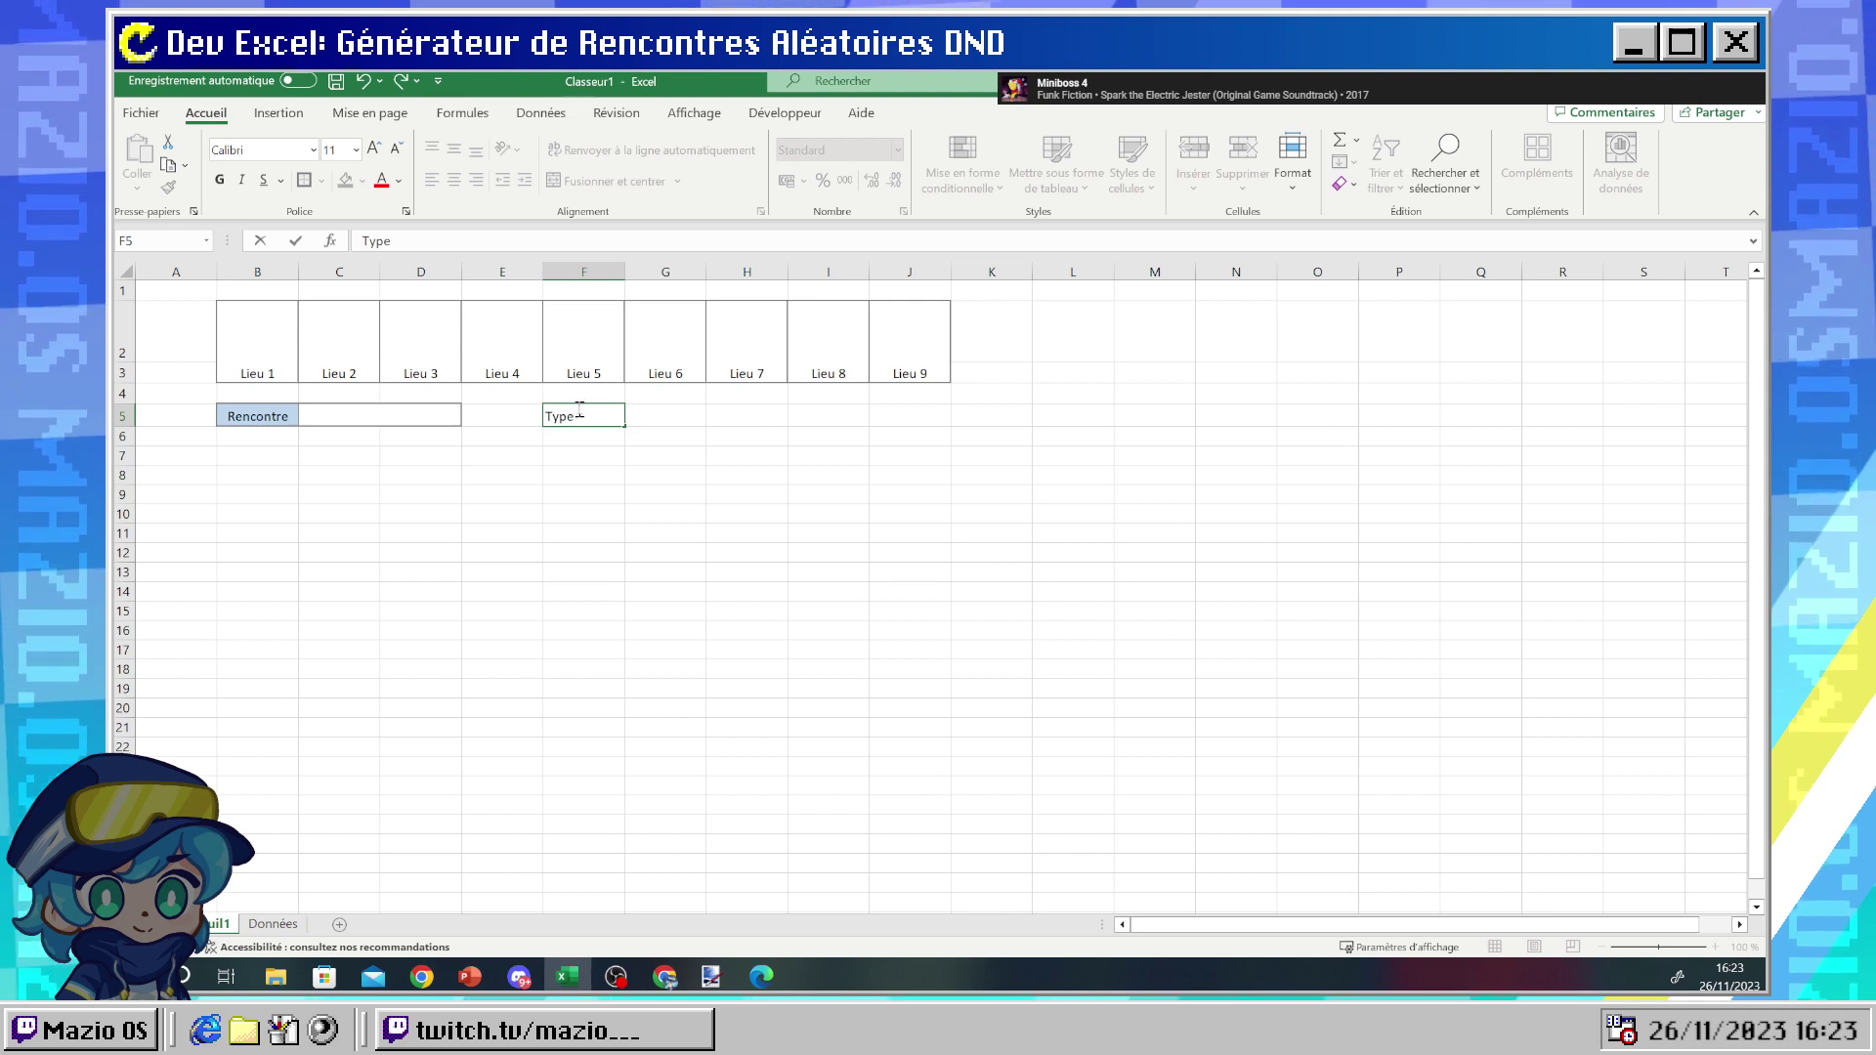
{"action": "left_click", "coordinate": [553, 475]}
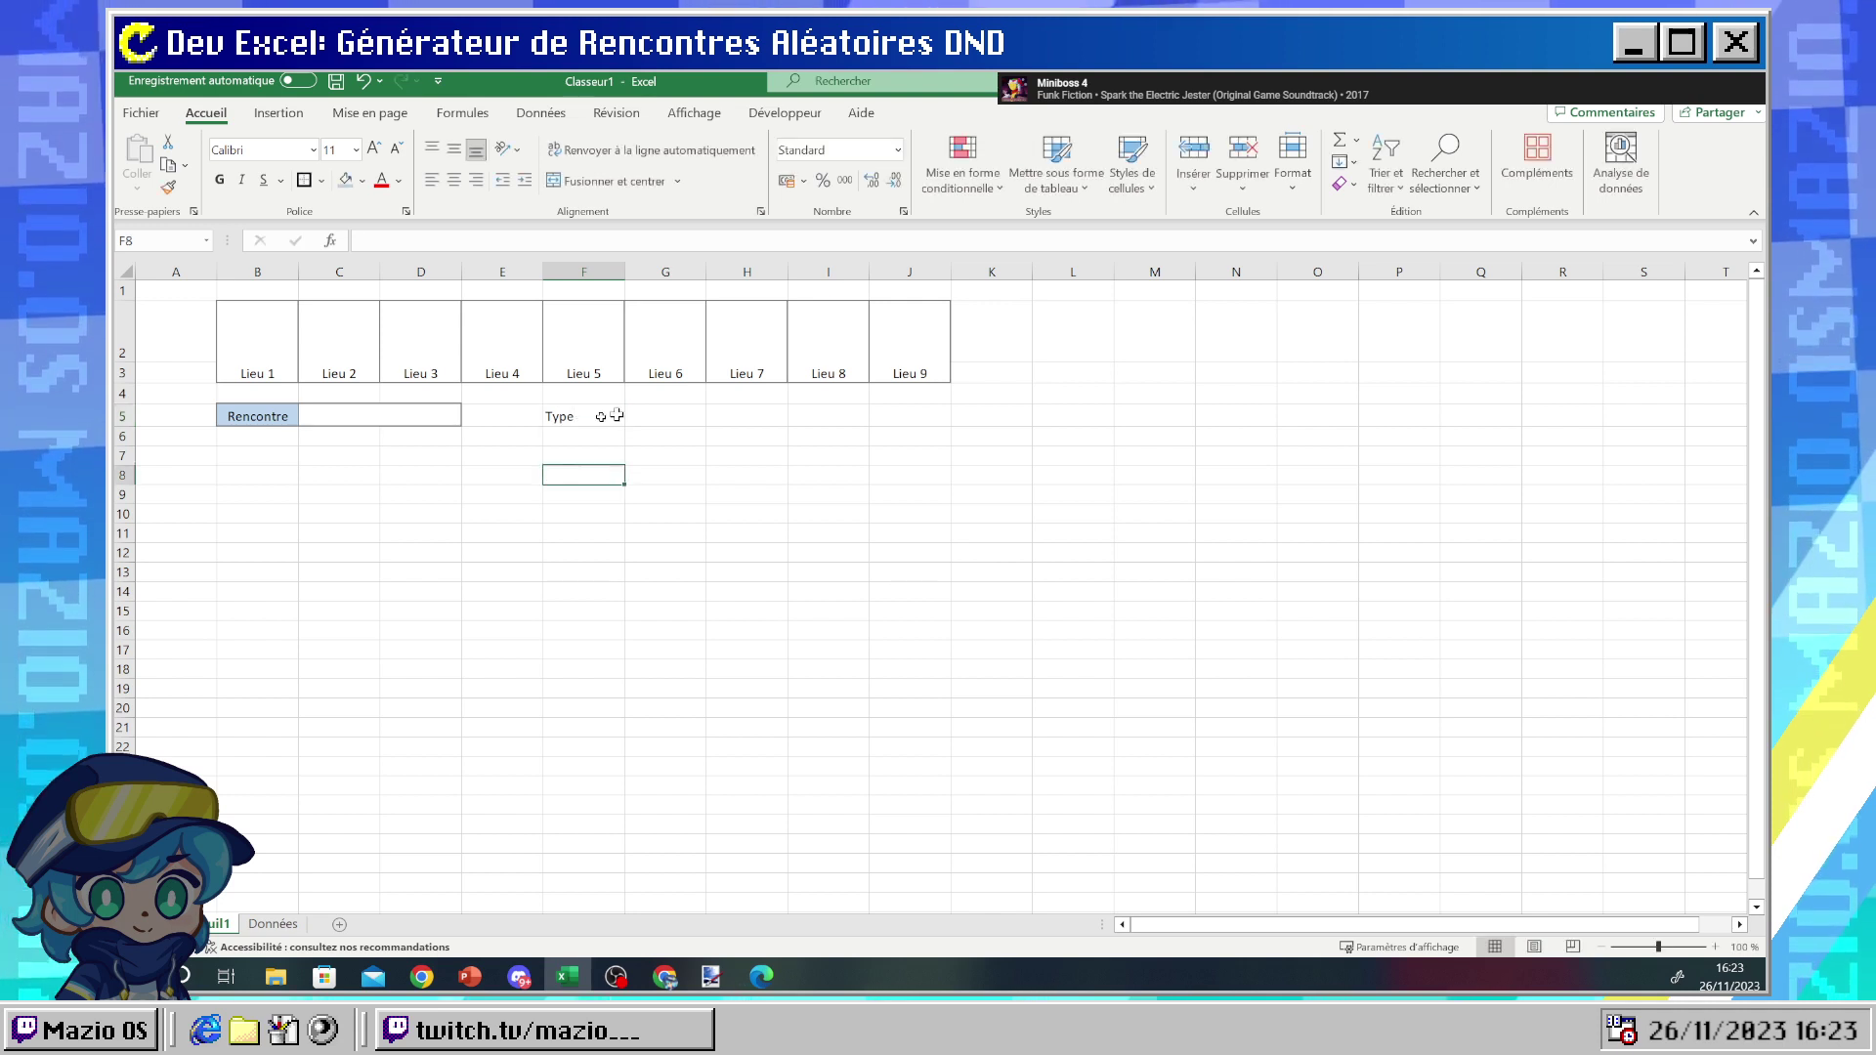
- Copy the Rencontre label's light blue boxed format onto F5:G5 with Format Painter
{"action": "left_click", "coordinate": [297, 416]}
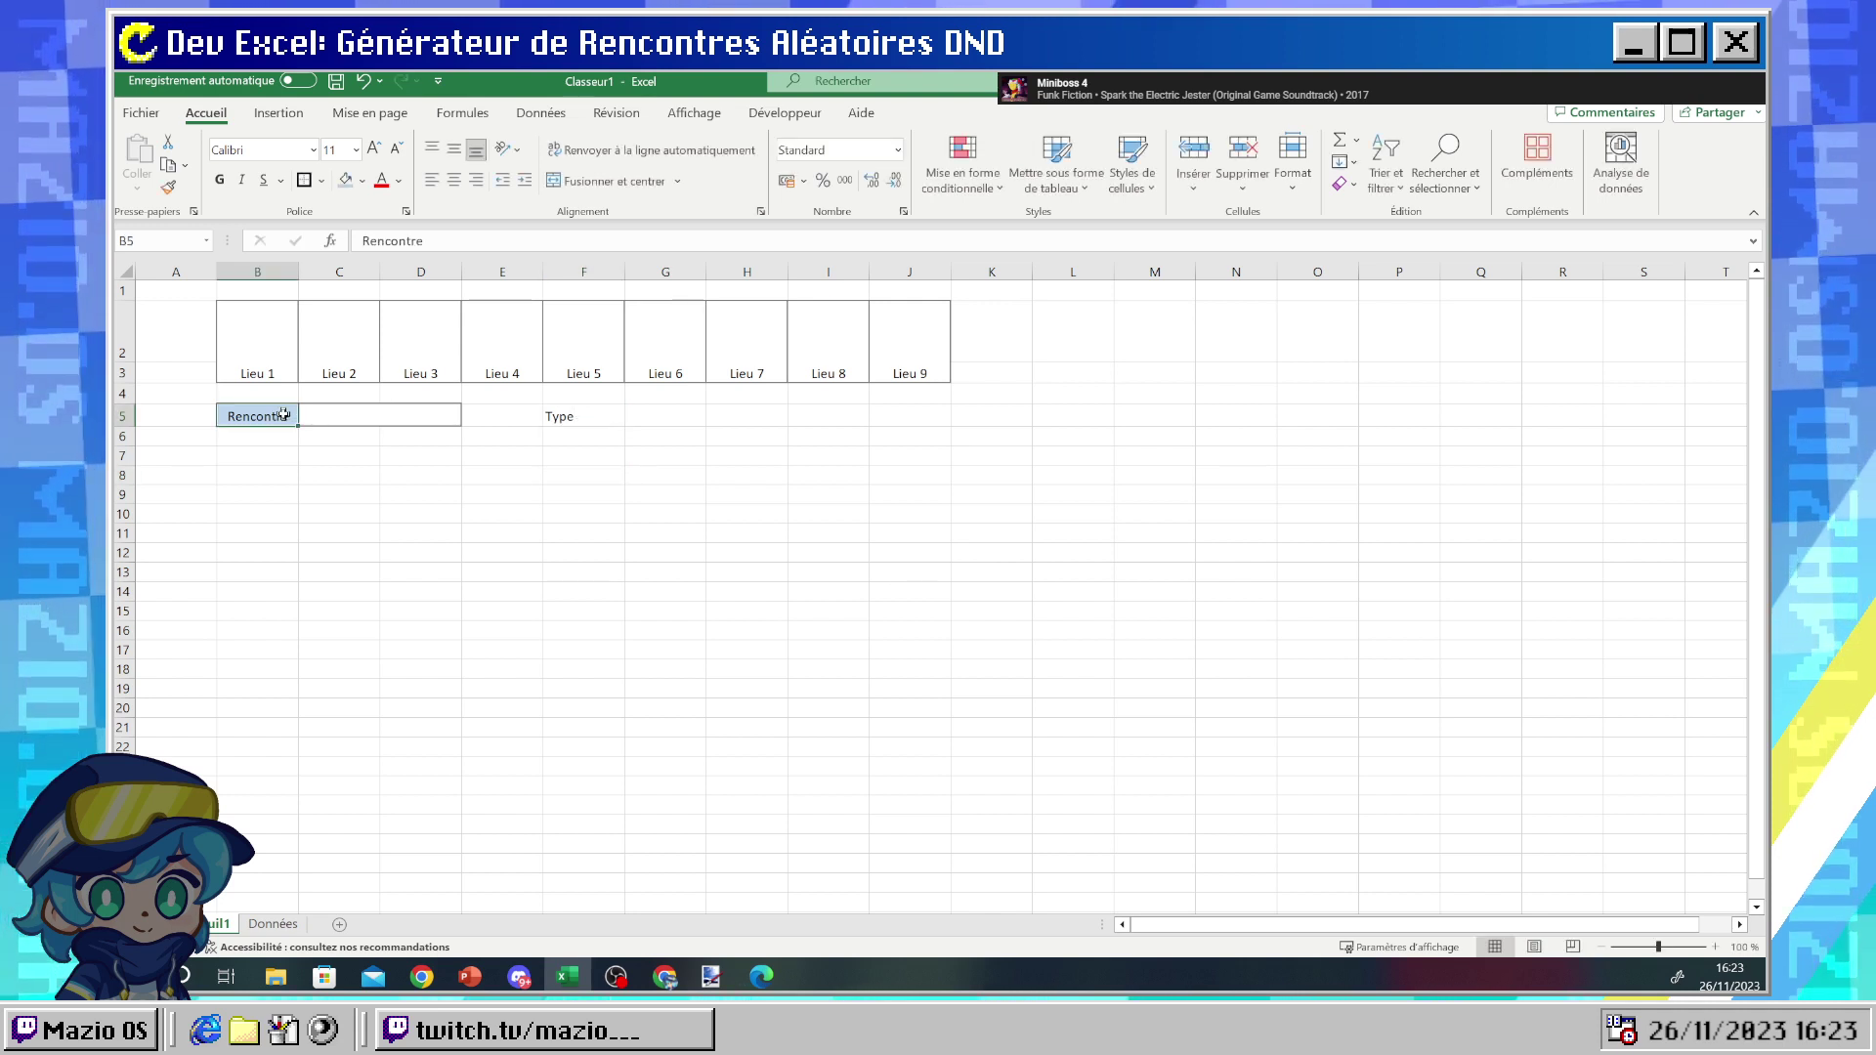
{"action": "left_click", "coordinate": [168, 187]}
{"action": "left_click_drag", "start_coordinate": [701, 424], "coordinate": [572, 418]}
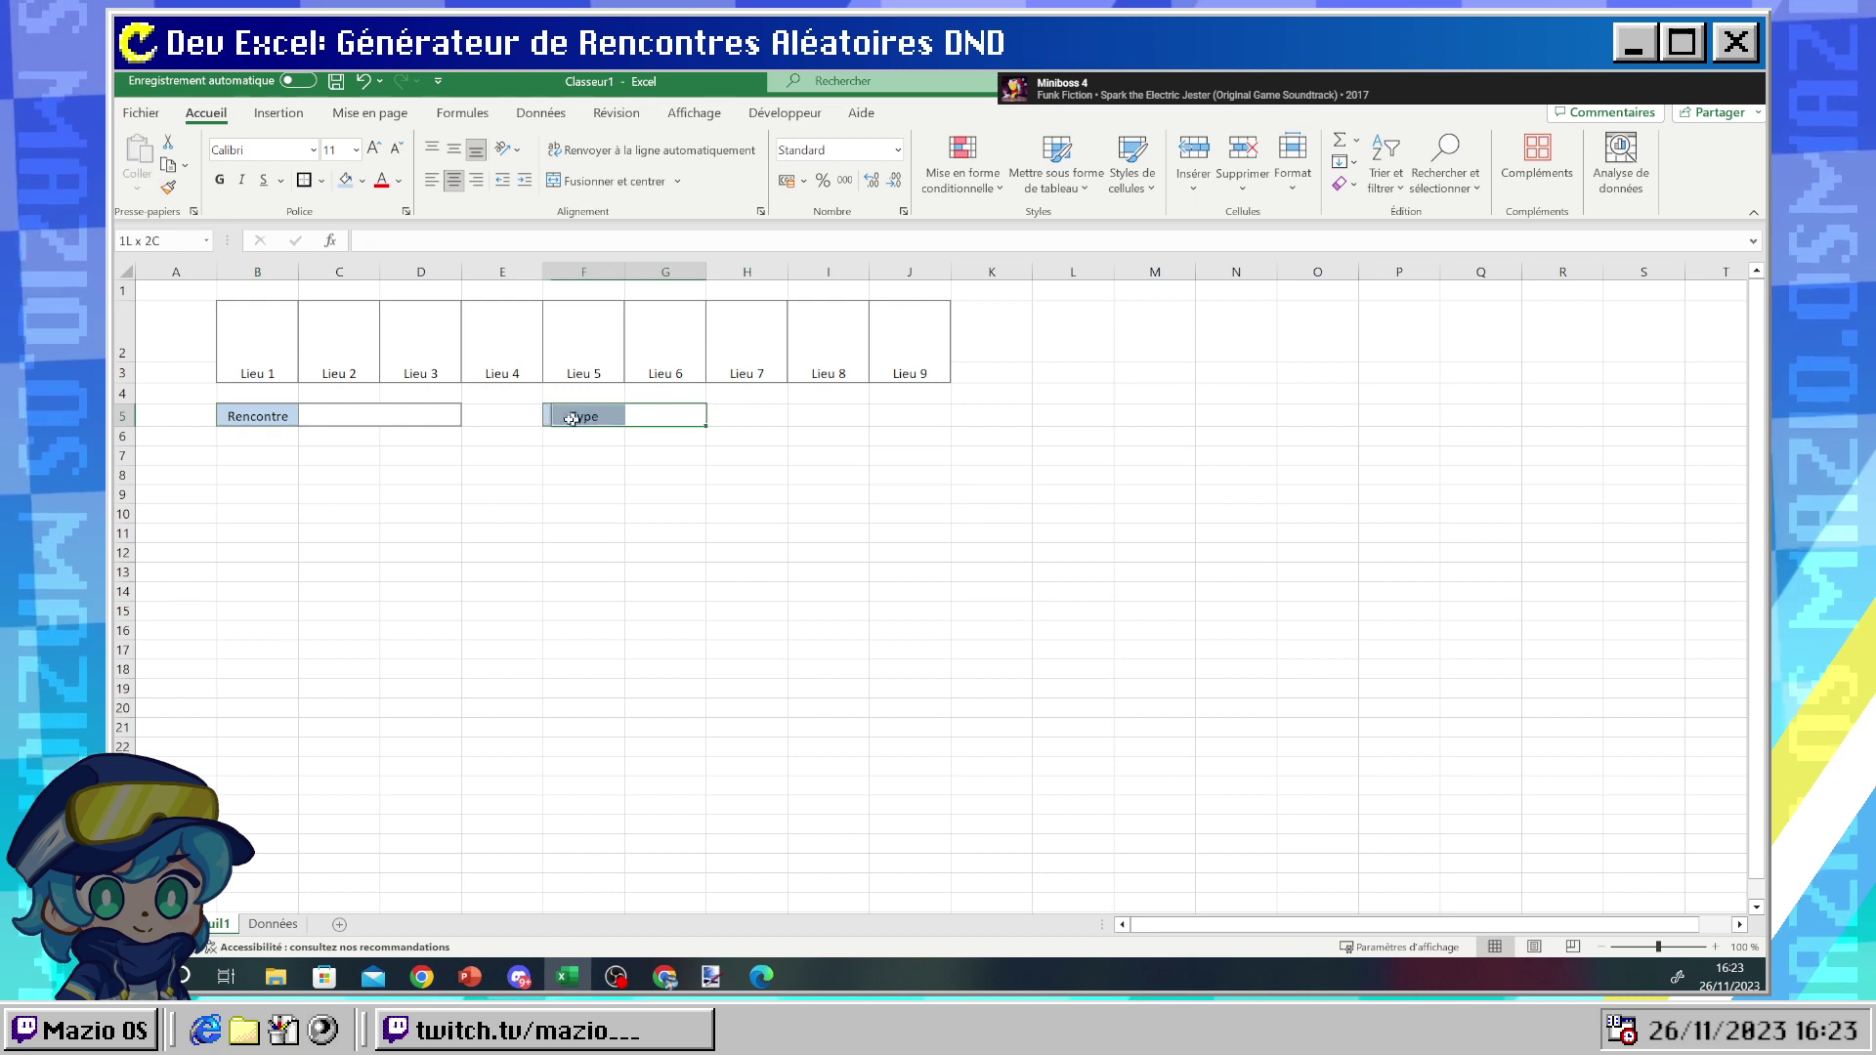
{"action": "left_click", "coordinate": [708, 514]}
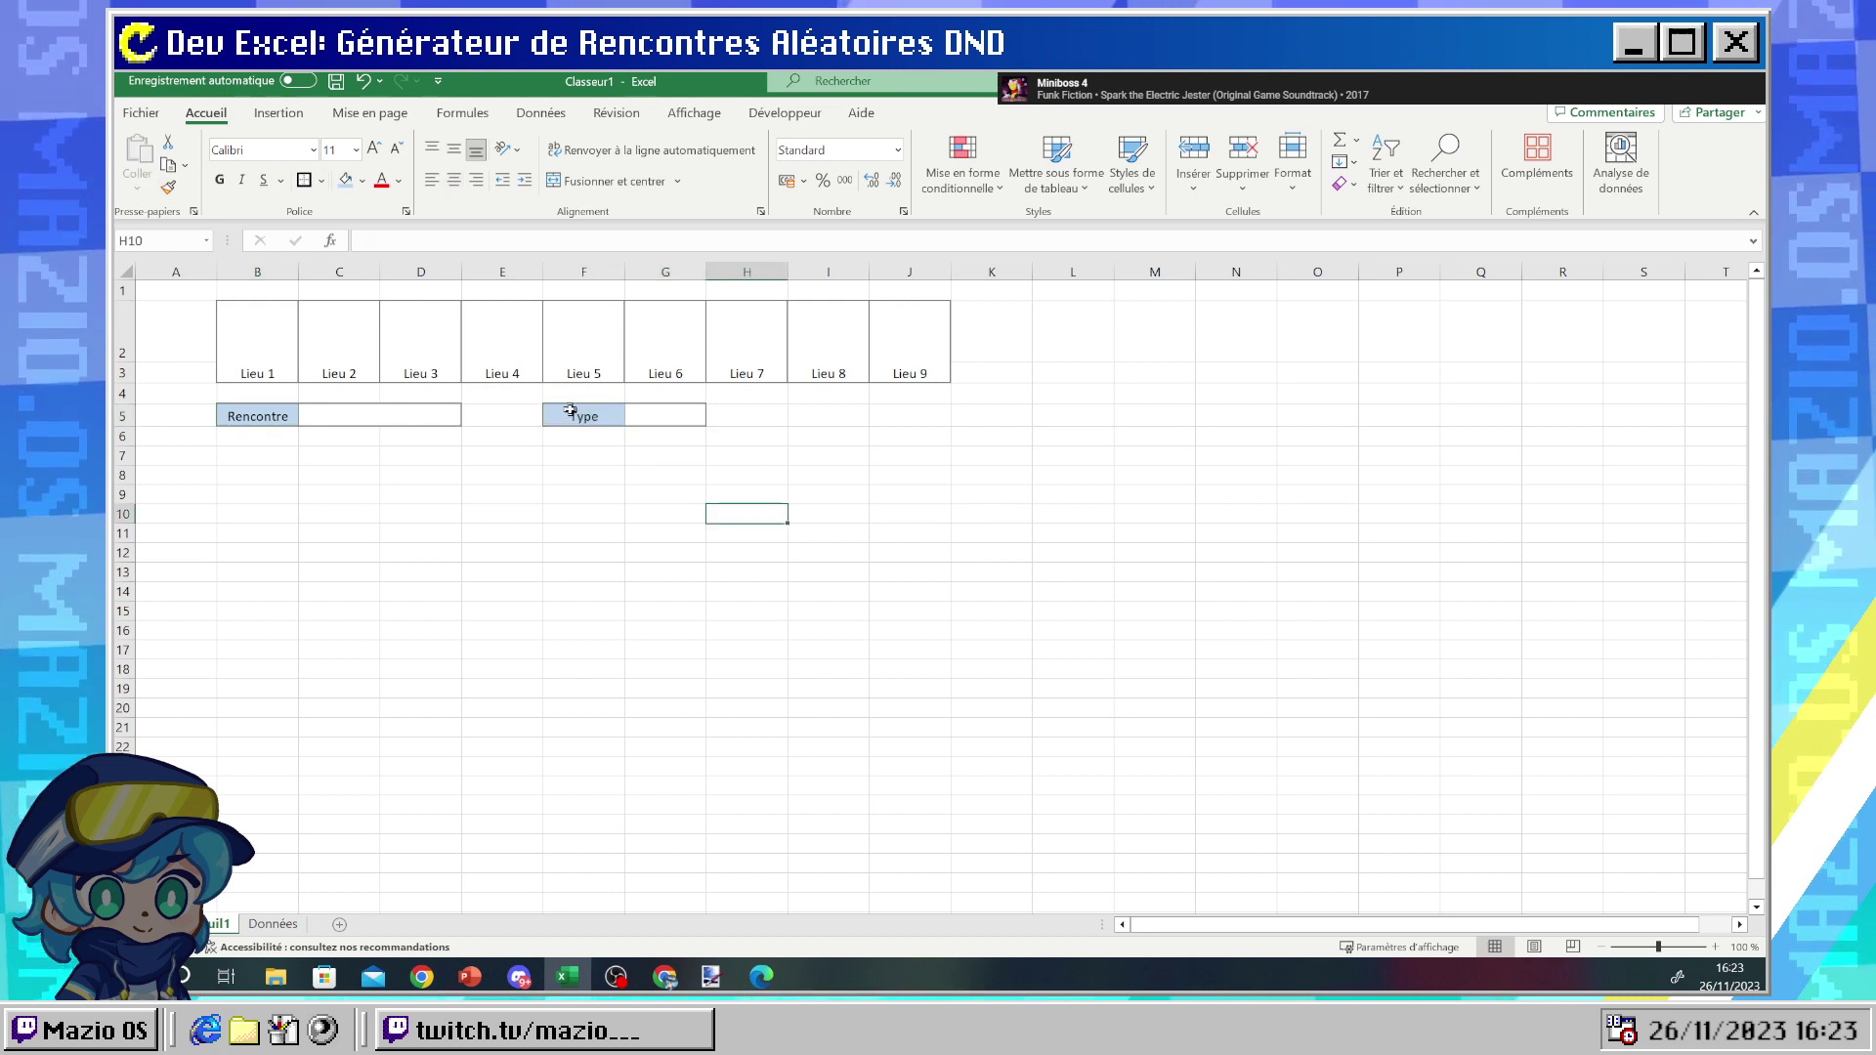
{"action": "left_click", "coordinate": [612, 431]}
{"action": "left_click", "coordinate": [794, 452]}
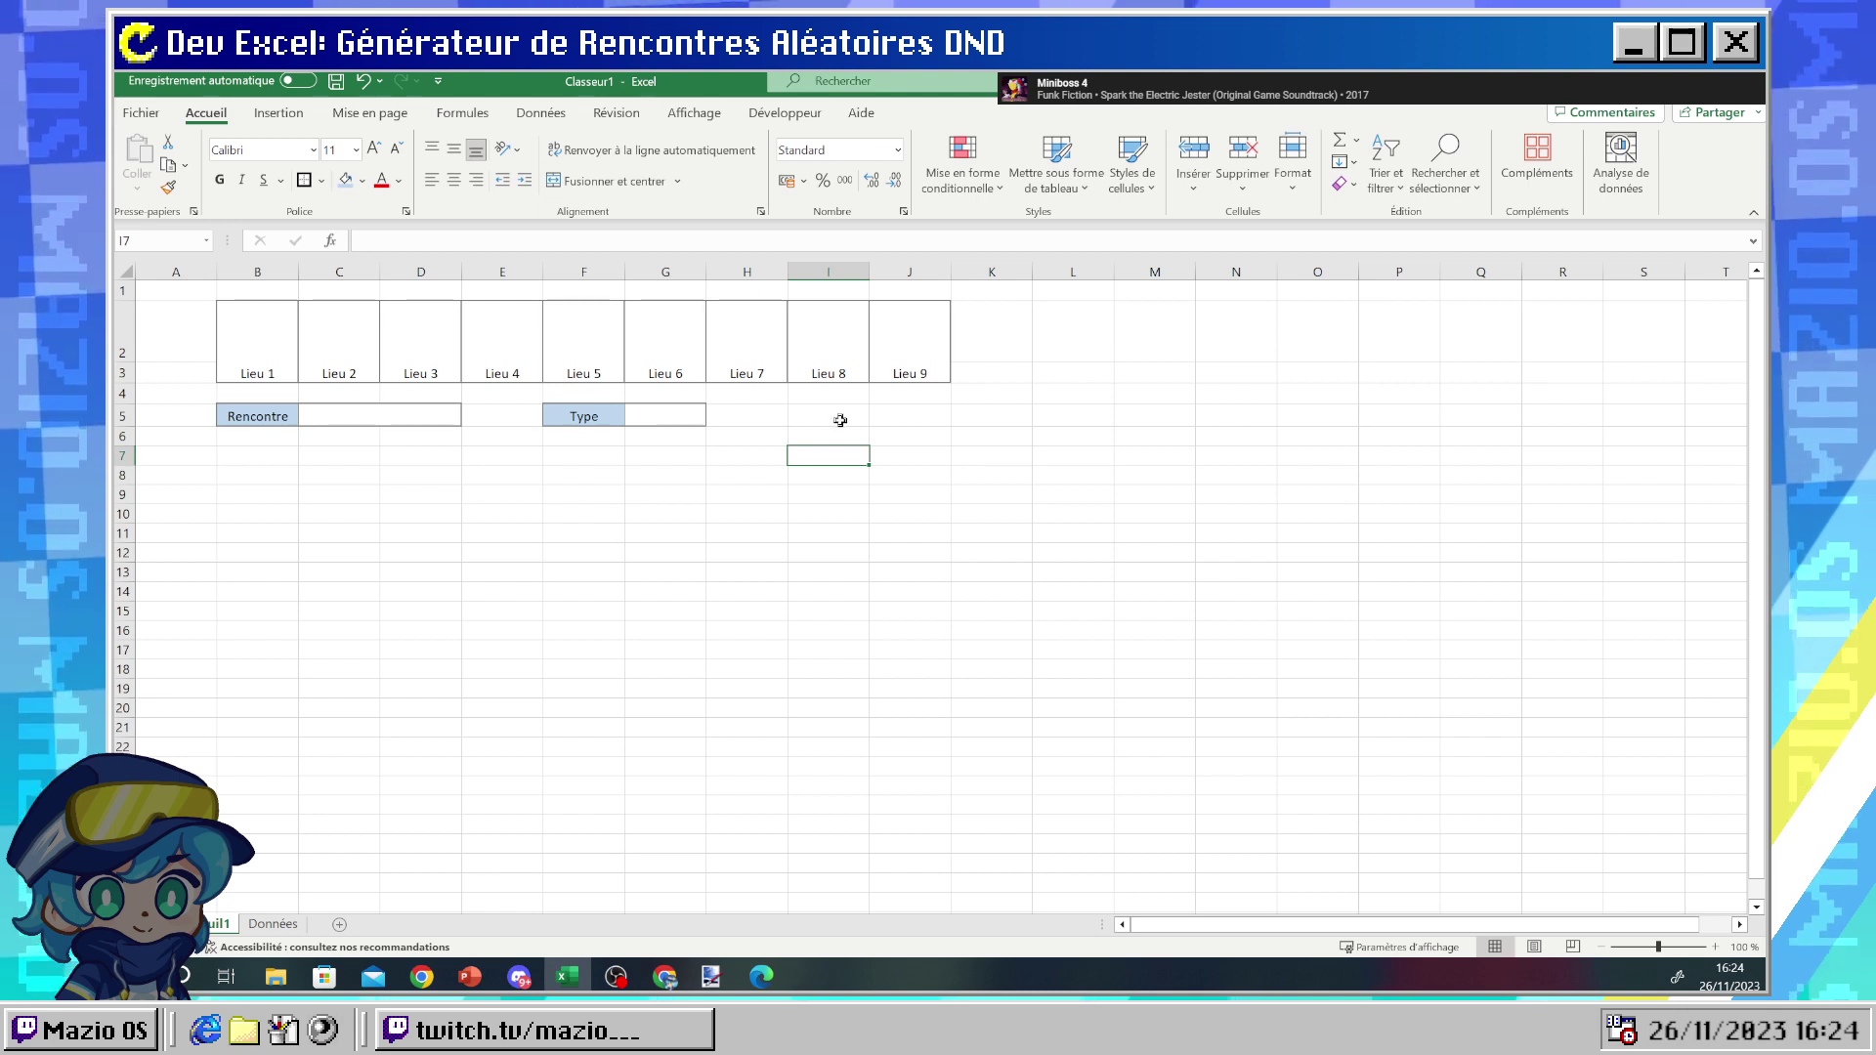
{"action": "left_click", "coordinate": [649, 477]}
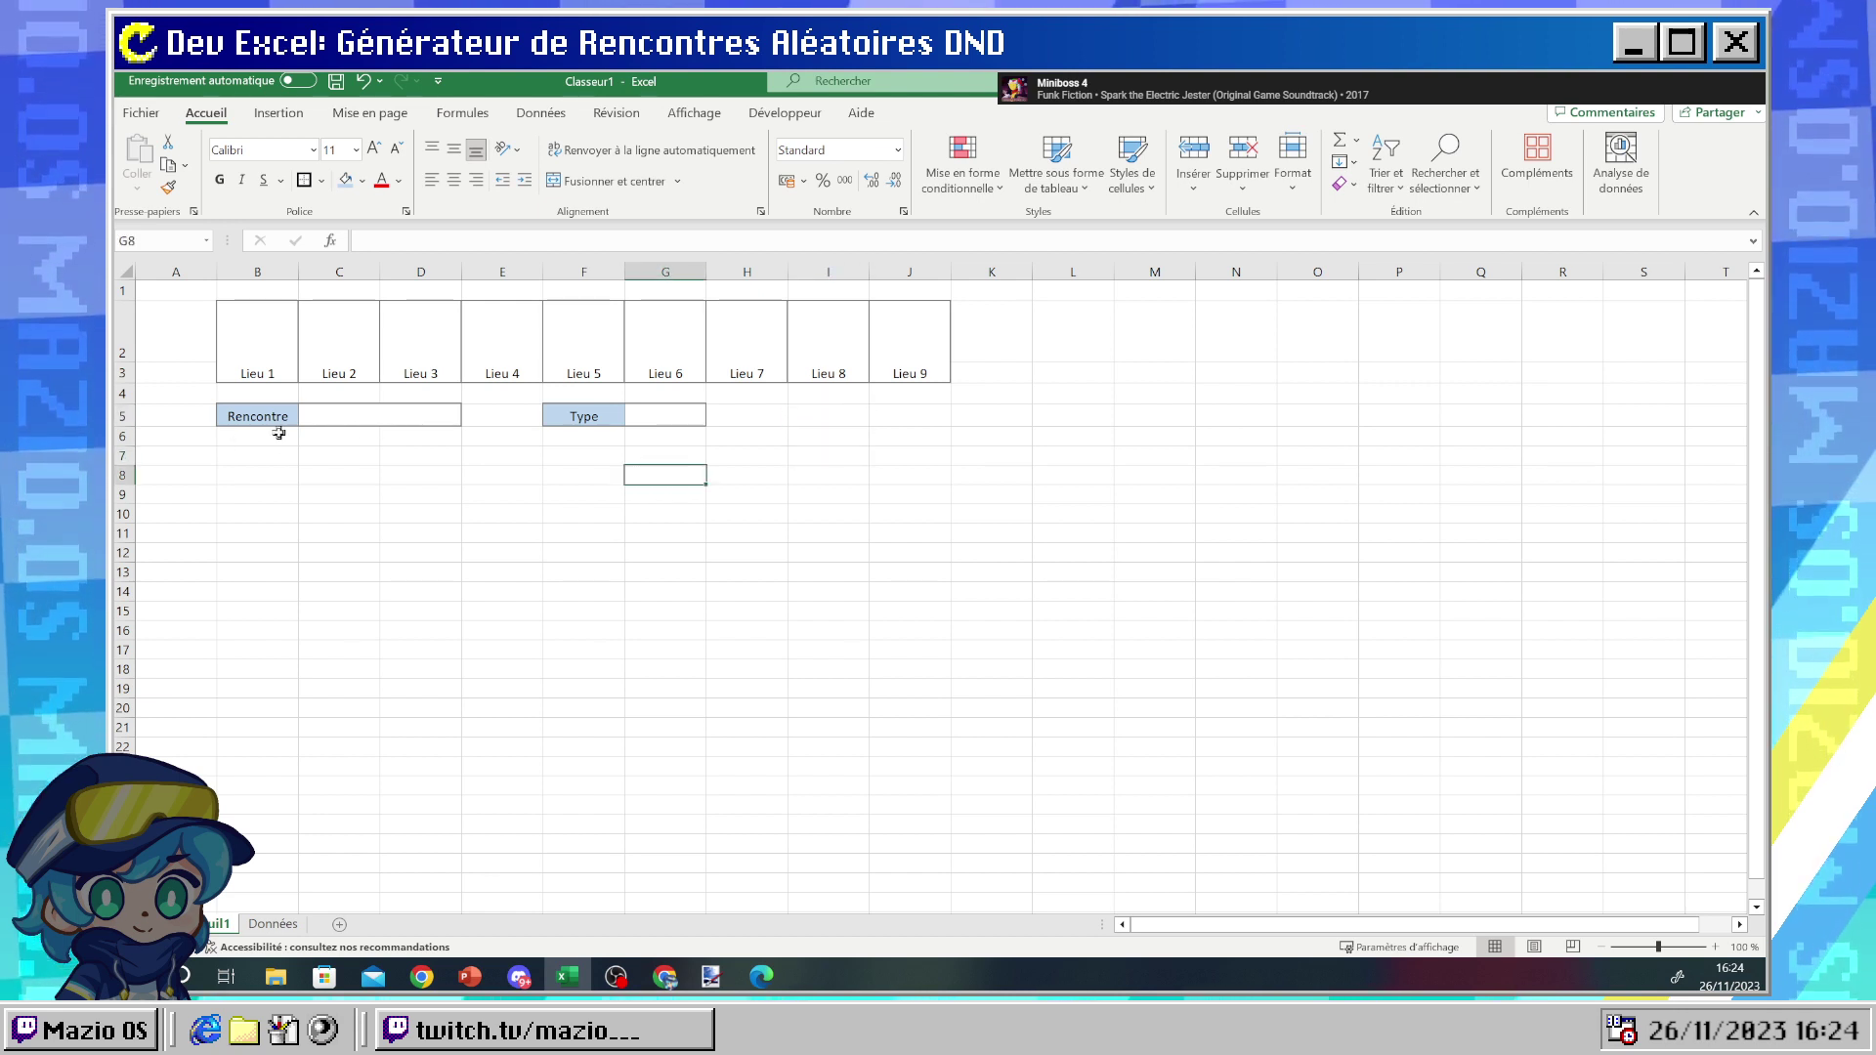
{"action": "left_click", "coordinate": [354, 488]}
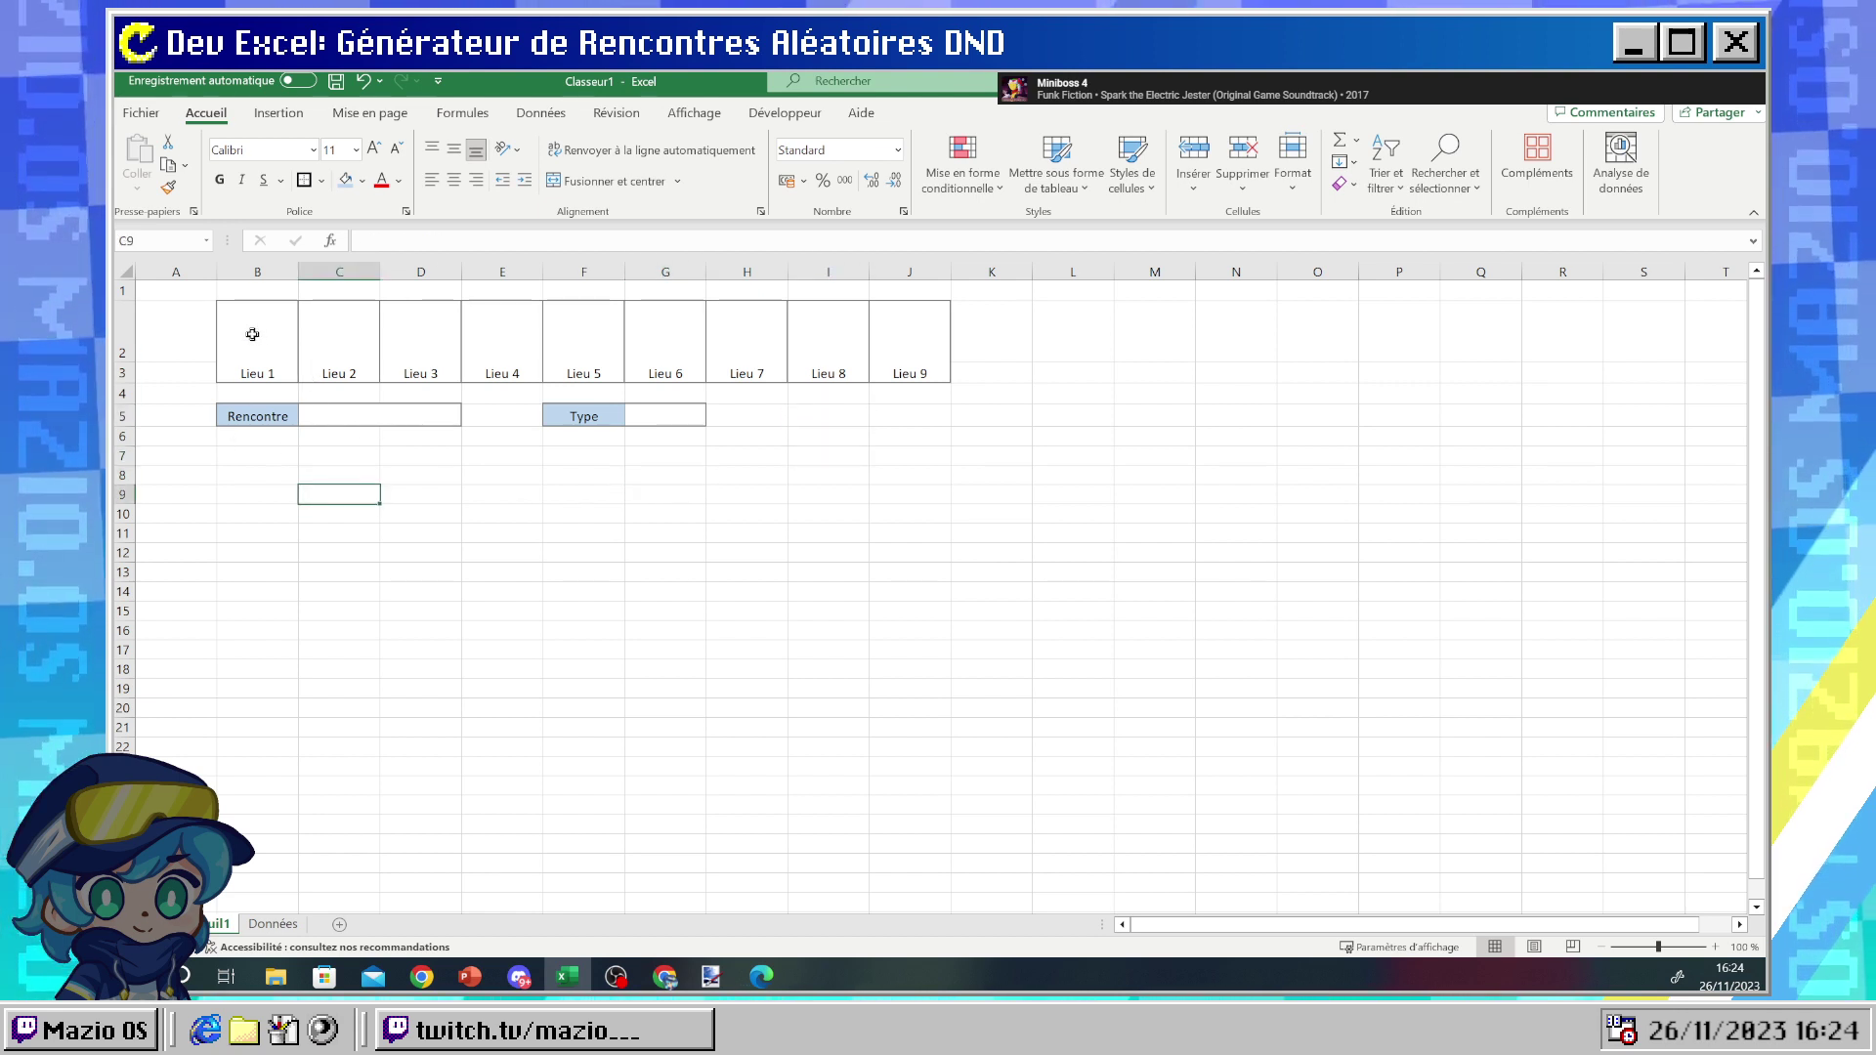
{"action": "left_click", "coordinate": [348, 416]}
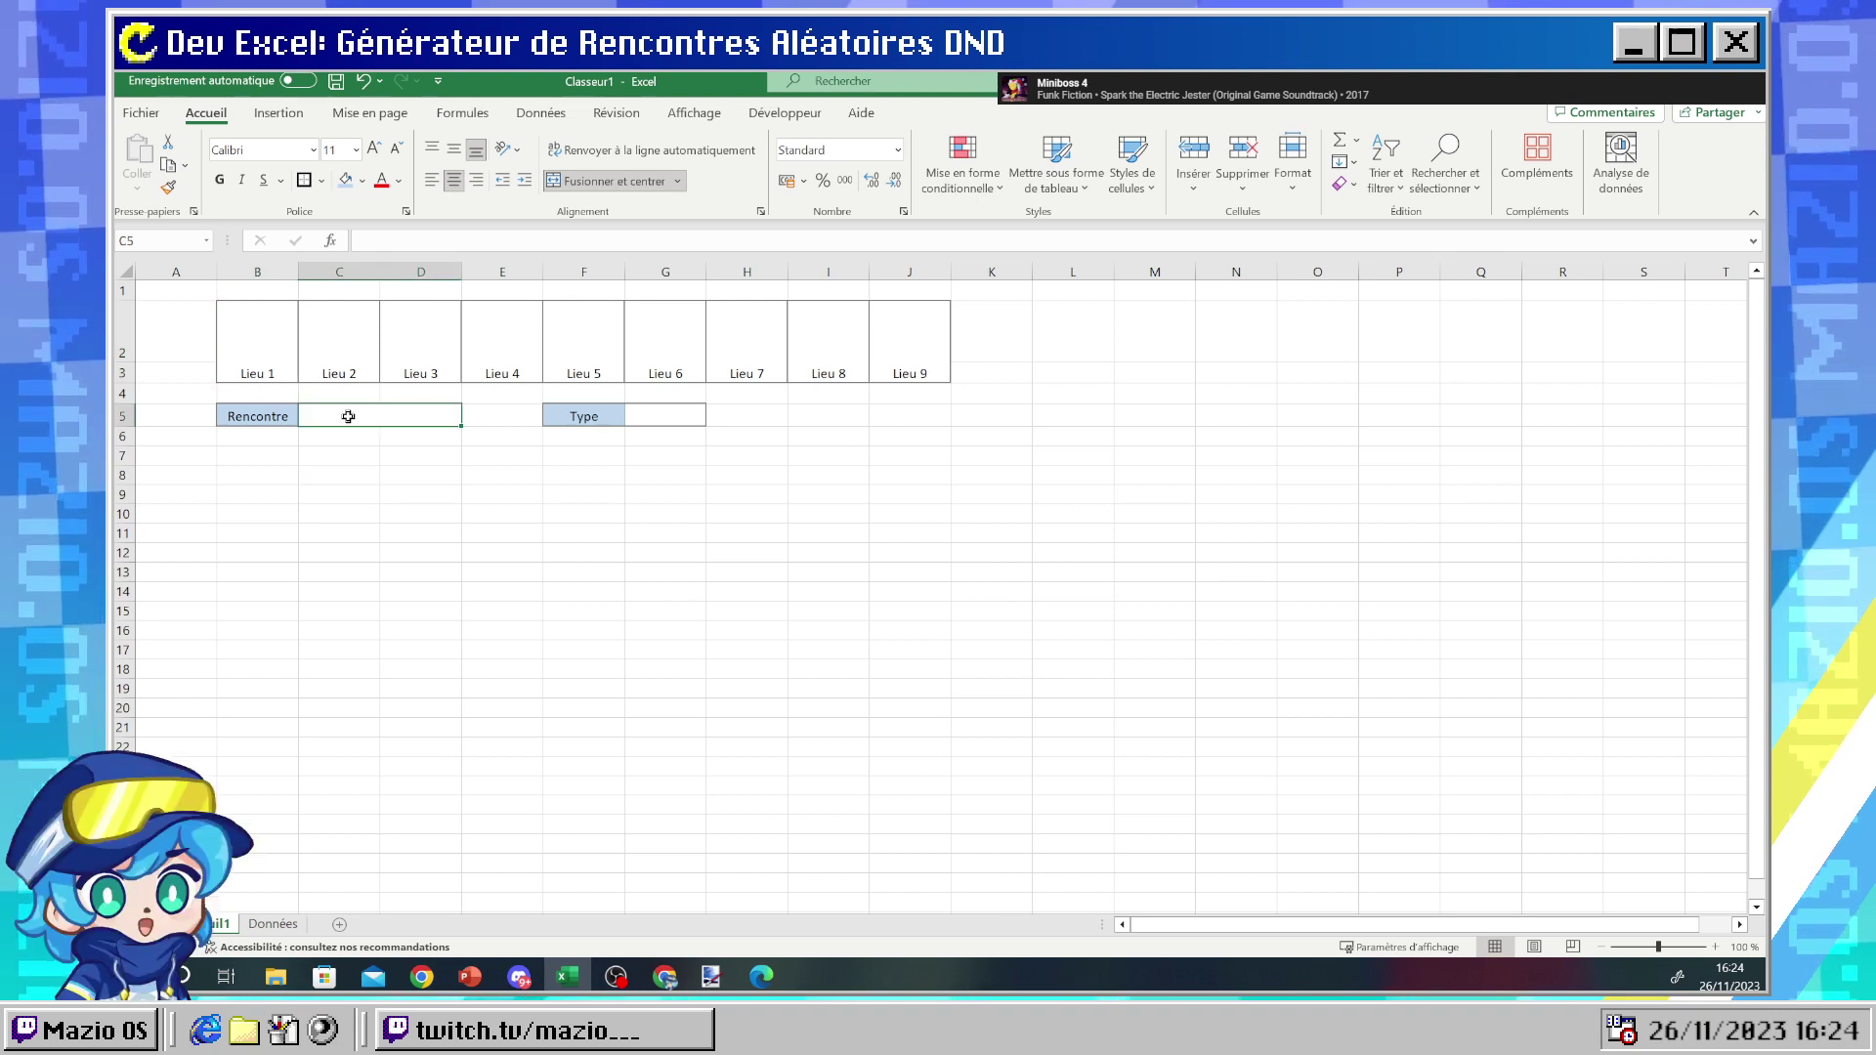
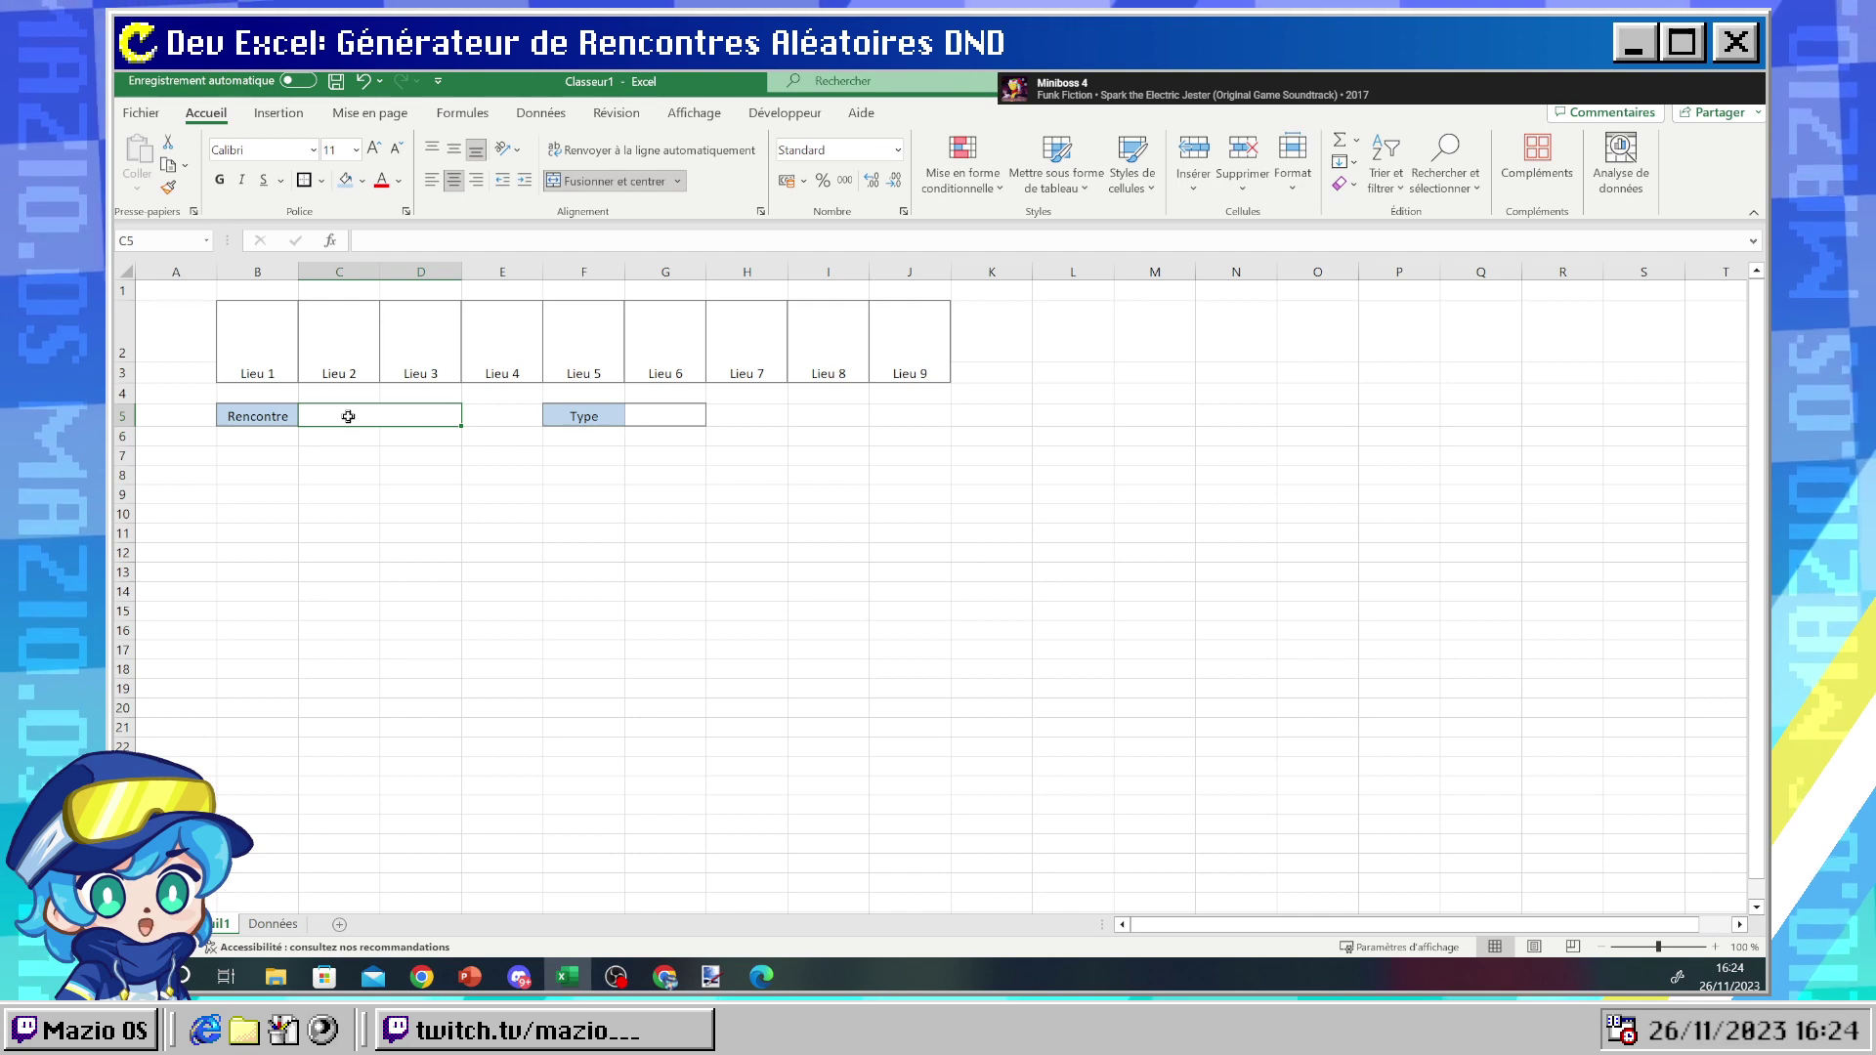
- Check that the Lieu header formulas across row 2 link to the Données sheet
{"action": "left_click", "coordinate": [261, 348]}
{"action": "left_click", "coordinate": [343, 348]}
{"action": "left_click", "coordinate": [420, 348]}
{"action": "left_click", "coordinate": [583, 349]}
{"action": "left_click", "coordinate": [665, 349]}
{"action": "left_click", "coordinate": [753, 348]}
{"action": "left_click", "coordinate": [886, 347]}
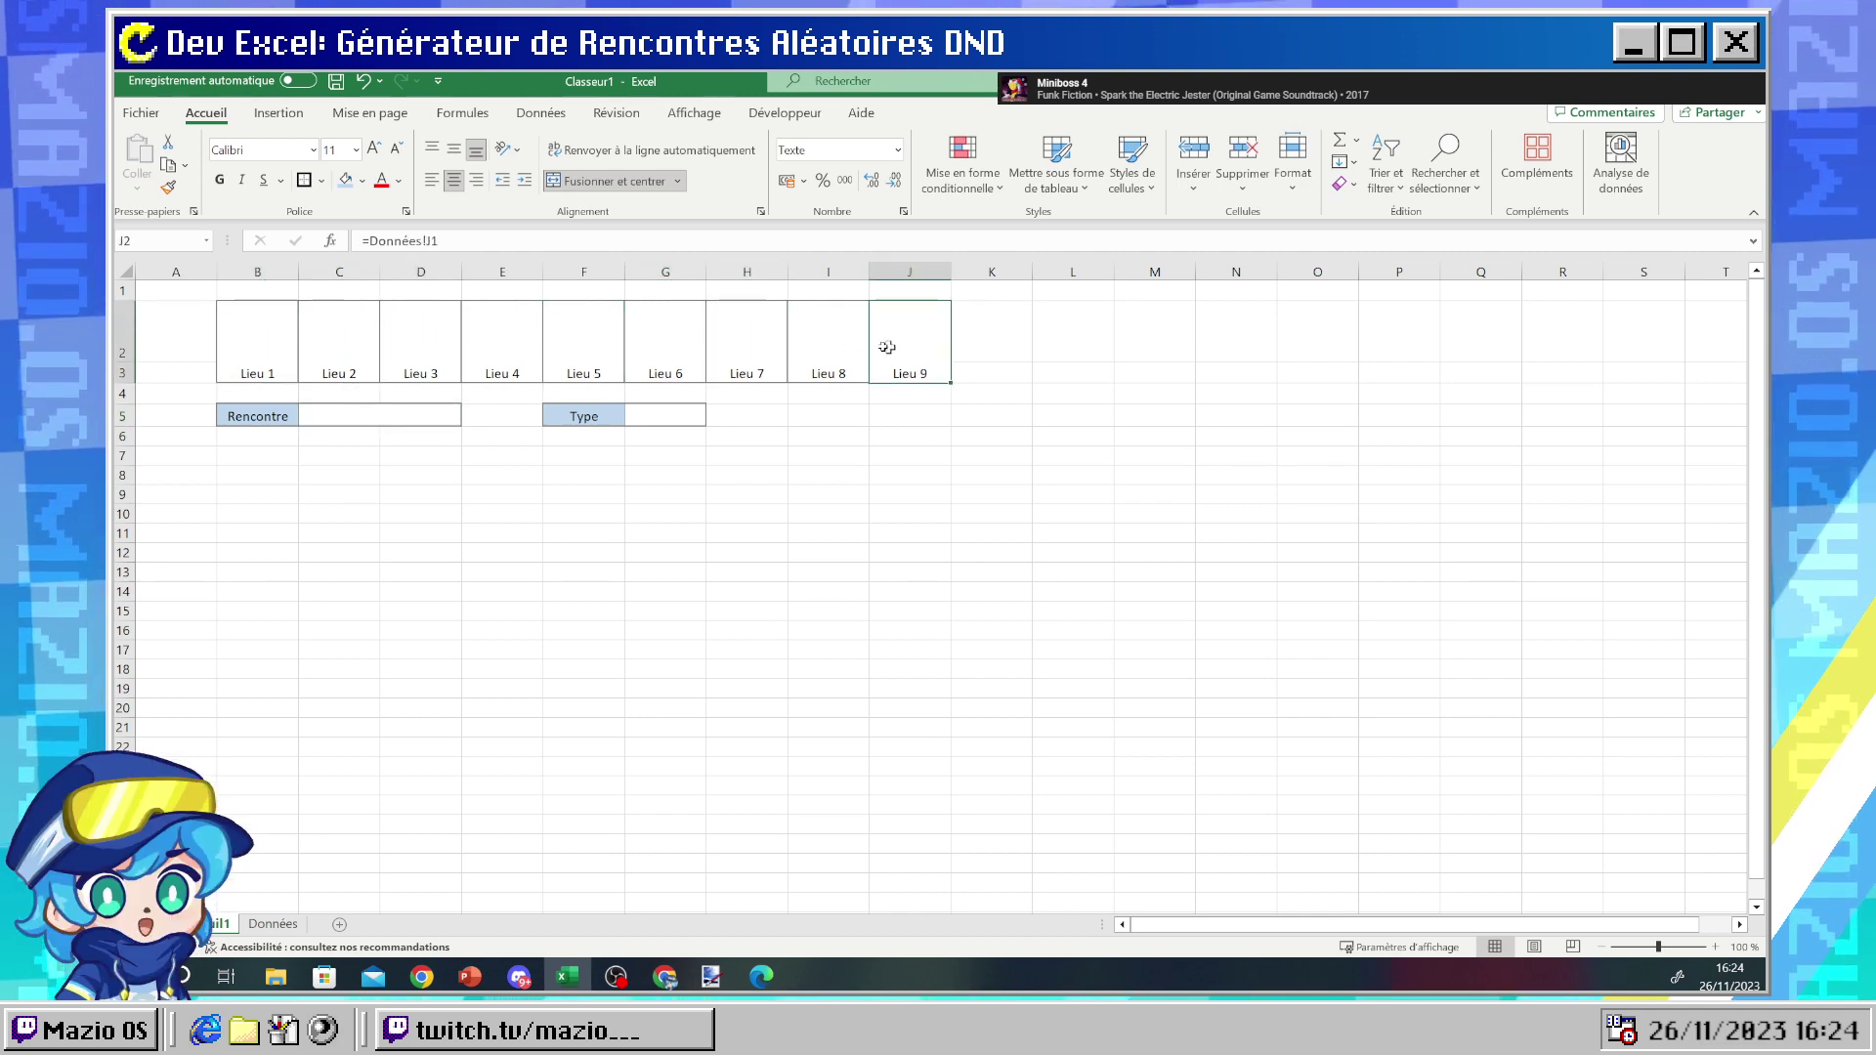
{"action": "left_click", "coordinate": [828, 348]}
{"action": "left_click", "coordinate": [745, 352]}
{"action": "left_click", "coordinate": [584, 352]}
{"action": "left_click", "coordinate": [430, 352]}
{"action": "left_click", "coordinate": [256, 348]}
{"action": "left_click", "coordinate": [339, 350]}
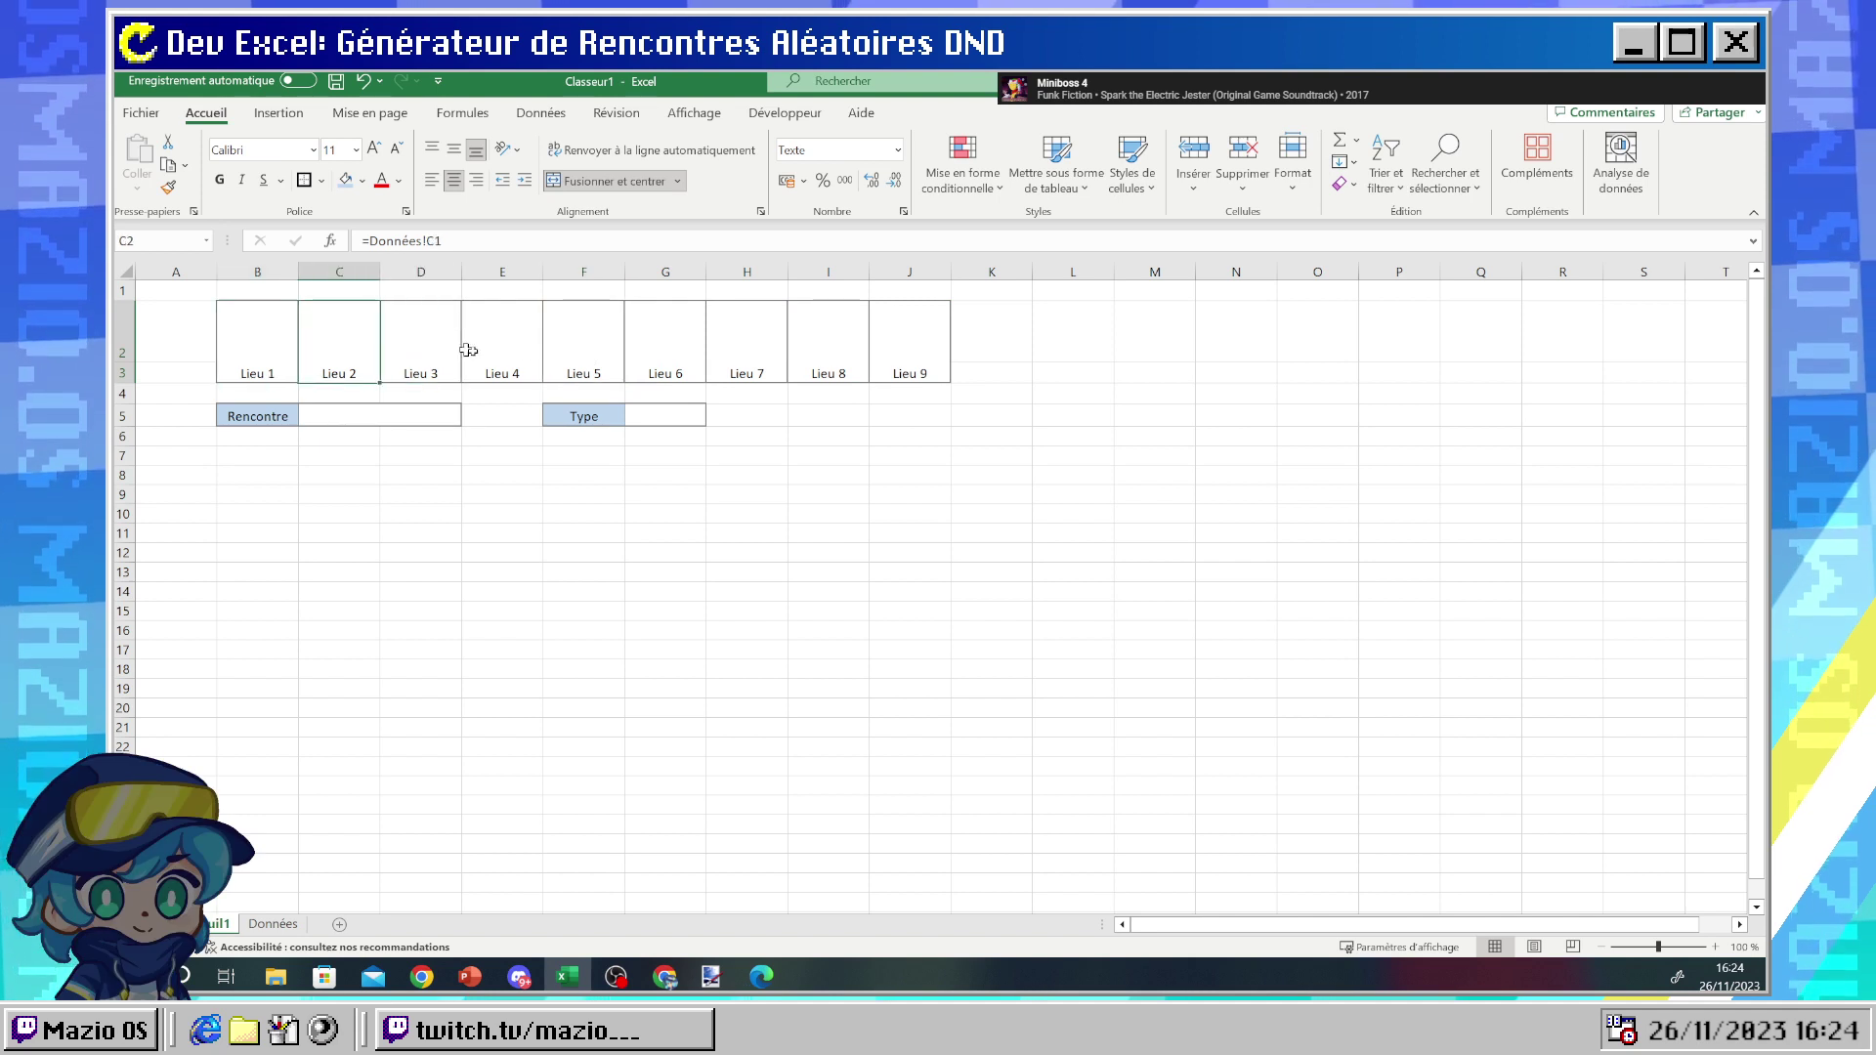
{"action": "left_click", "coordinate": [502, 350]}
{"action": "left_click", "coordinate": [686, 352]}
{"action": "left_click", "coordinate": [828, 352]}
{"action": "left_click", "coordinate": [887, 356]}
{"action": "left_click", "coordinate": [800, 352]}
{"action": "left_click", "coordinate": [665, 361]}
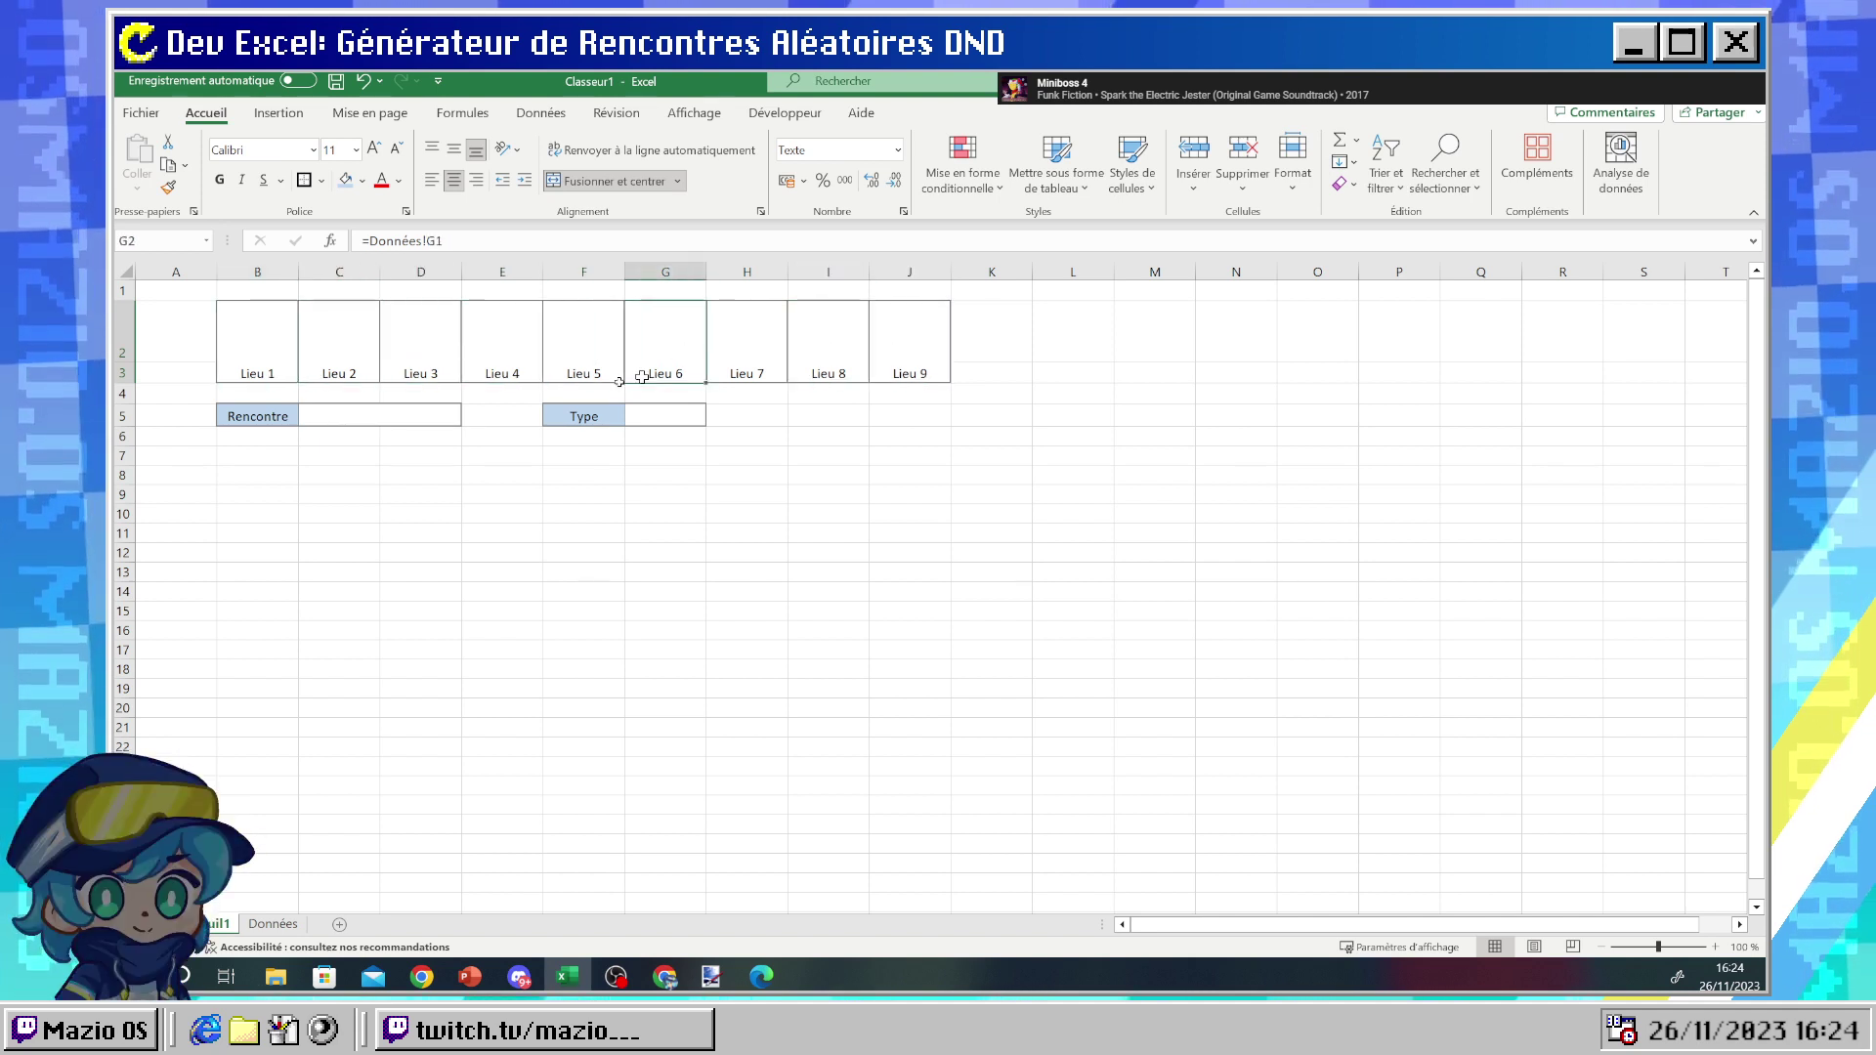
- Look over the encounter table on the Données sheet, then return to the main sheet
{"action": "left_click", "coordinate": [366, 413]}
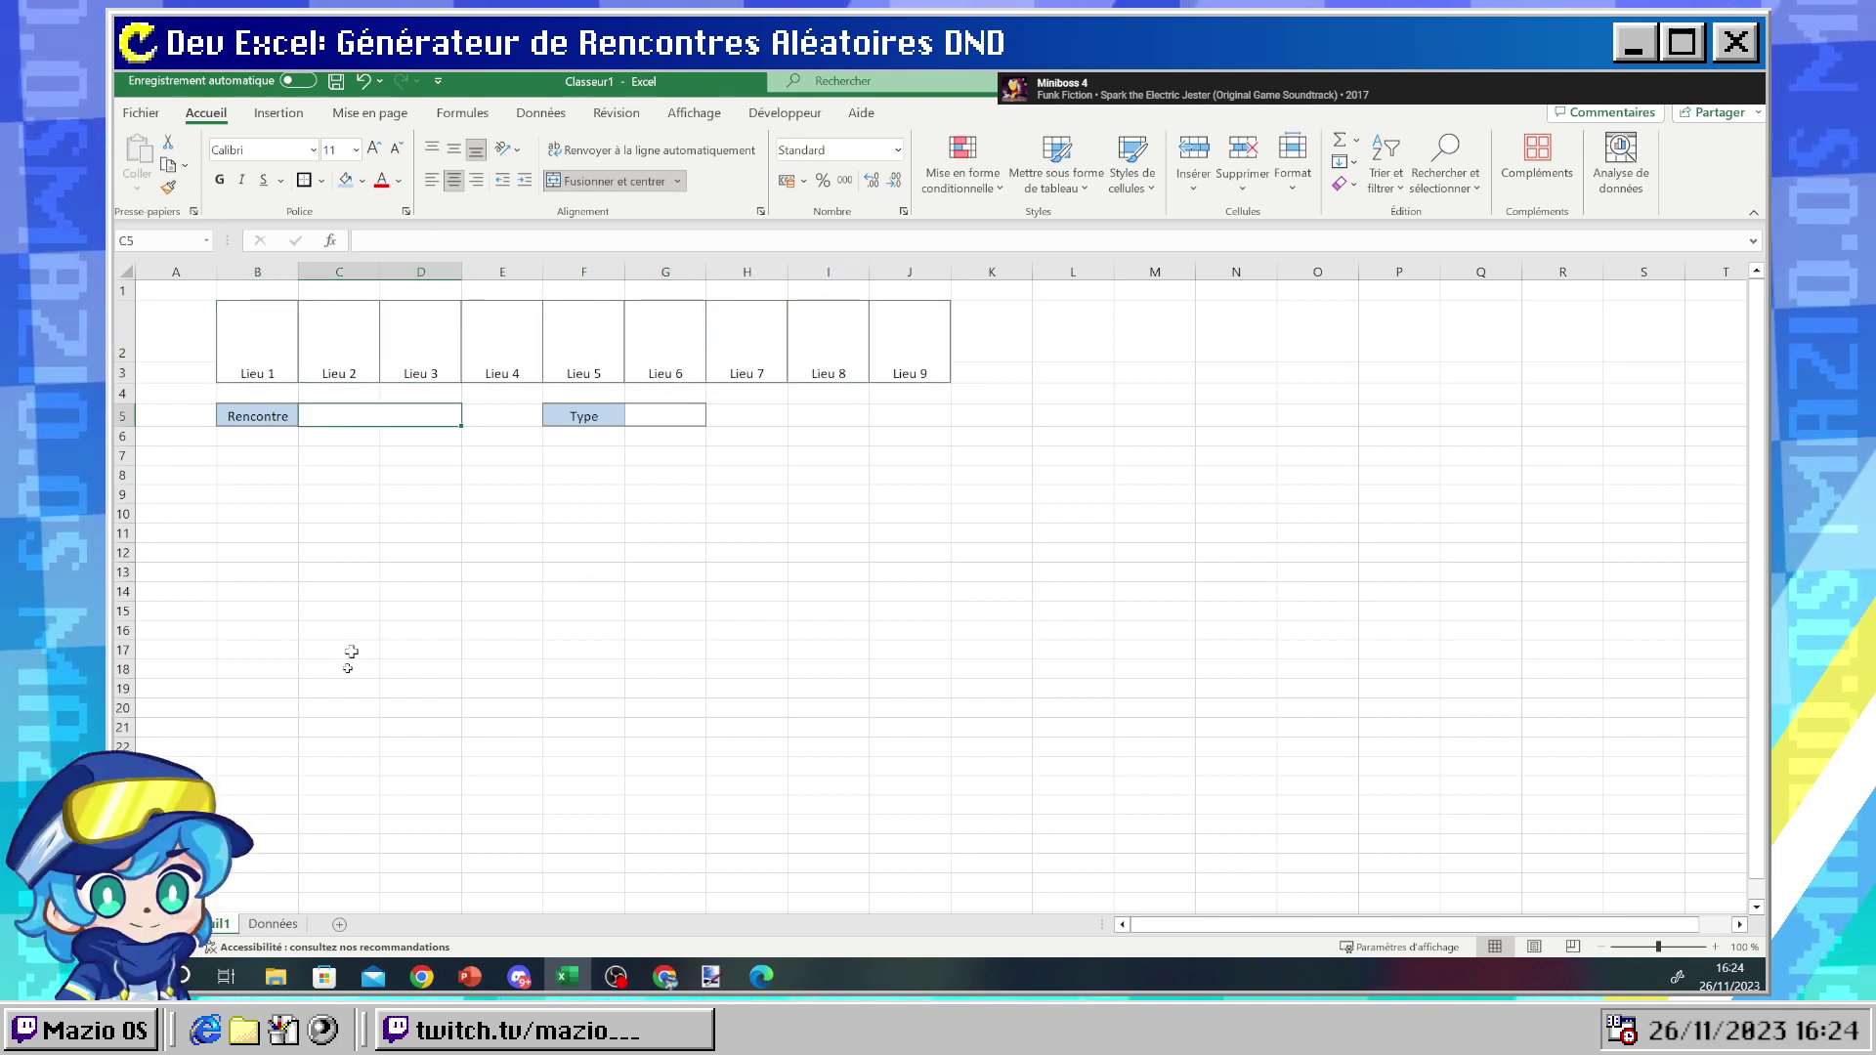
{"action": "left_click", "coordinate": [264, 926]}
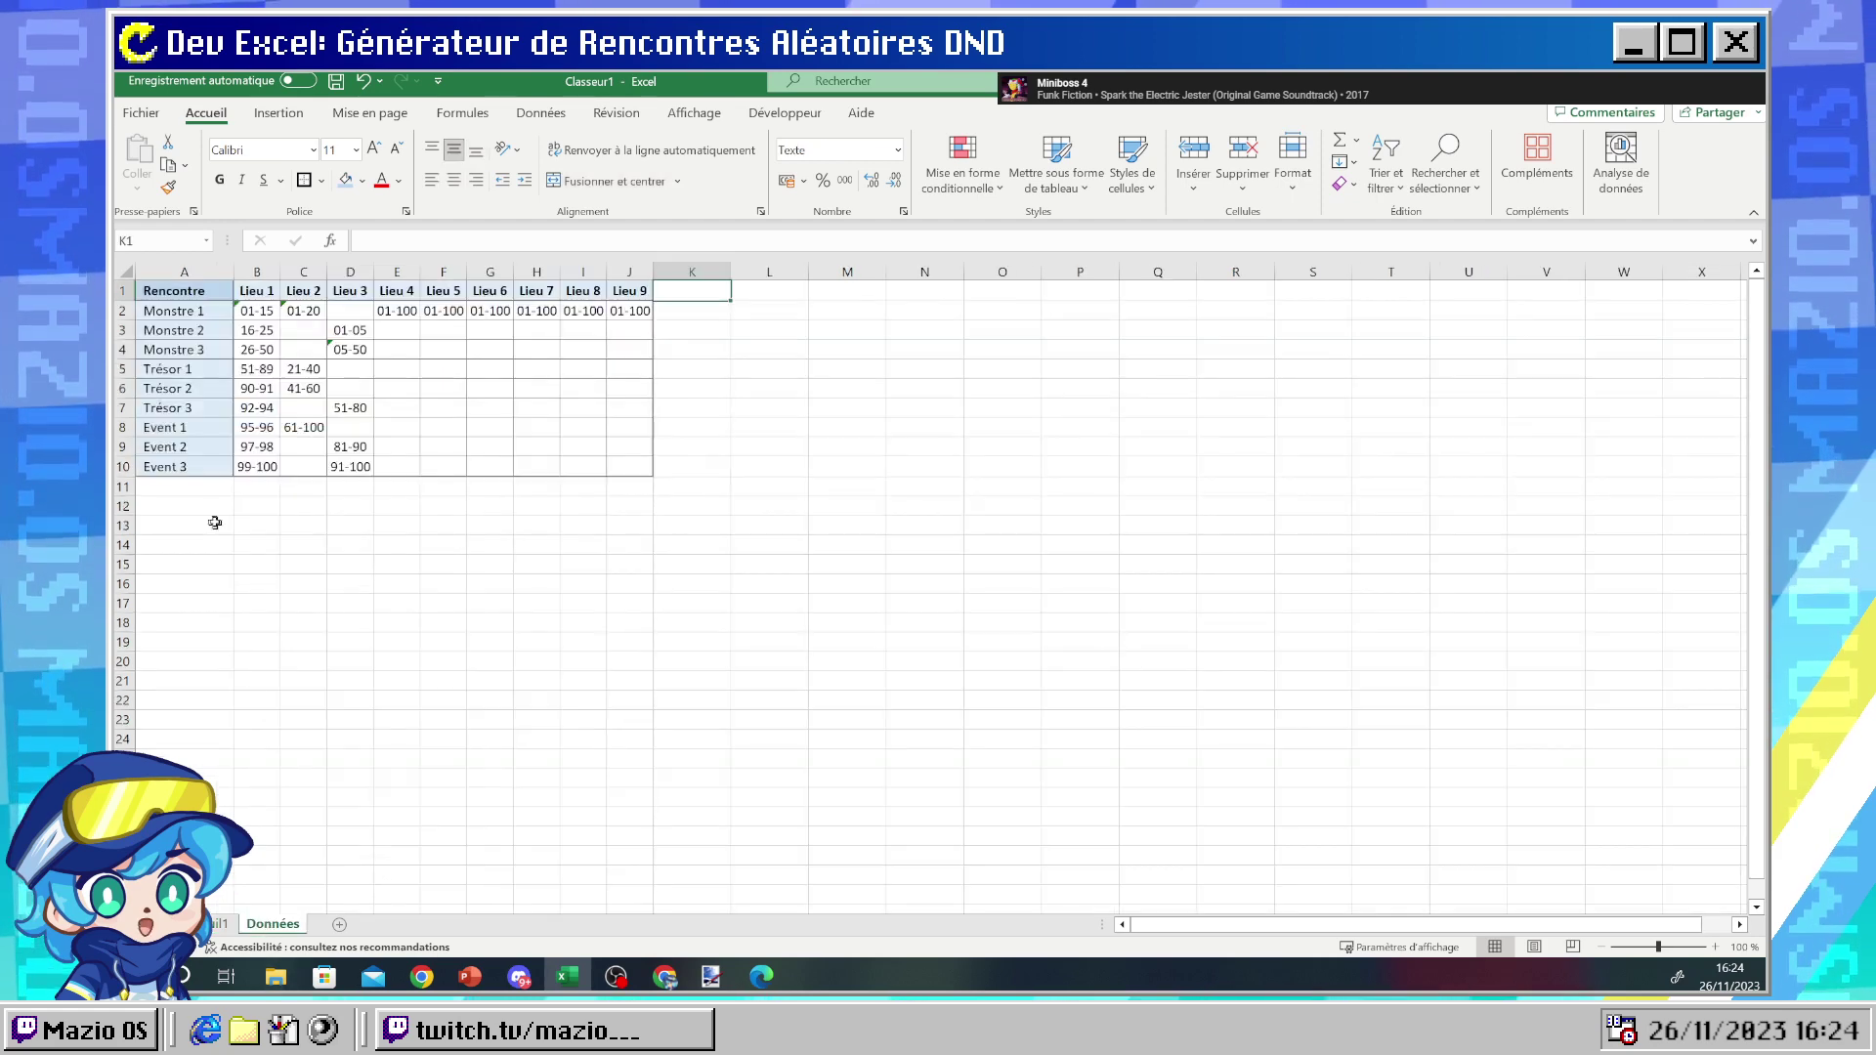
{"action": "left_click", "coordinate": [220, 923]}
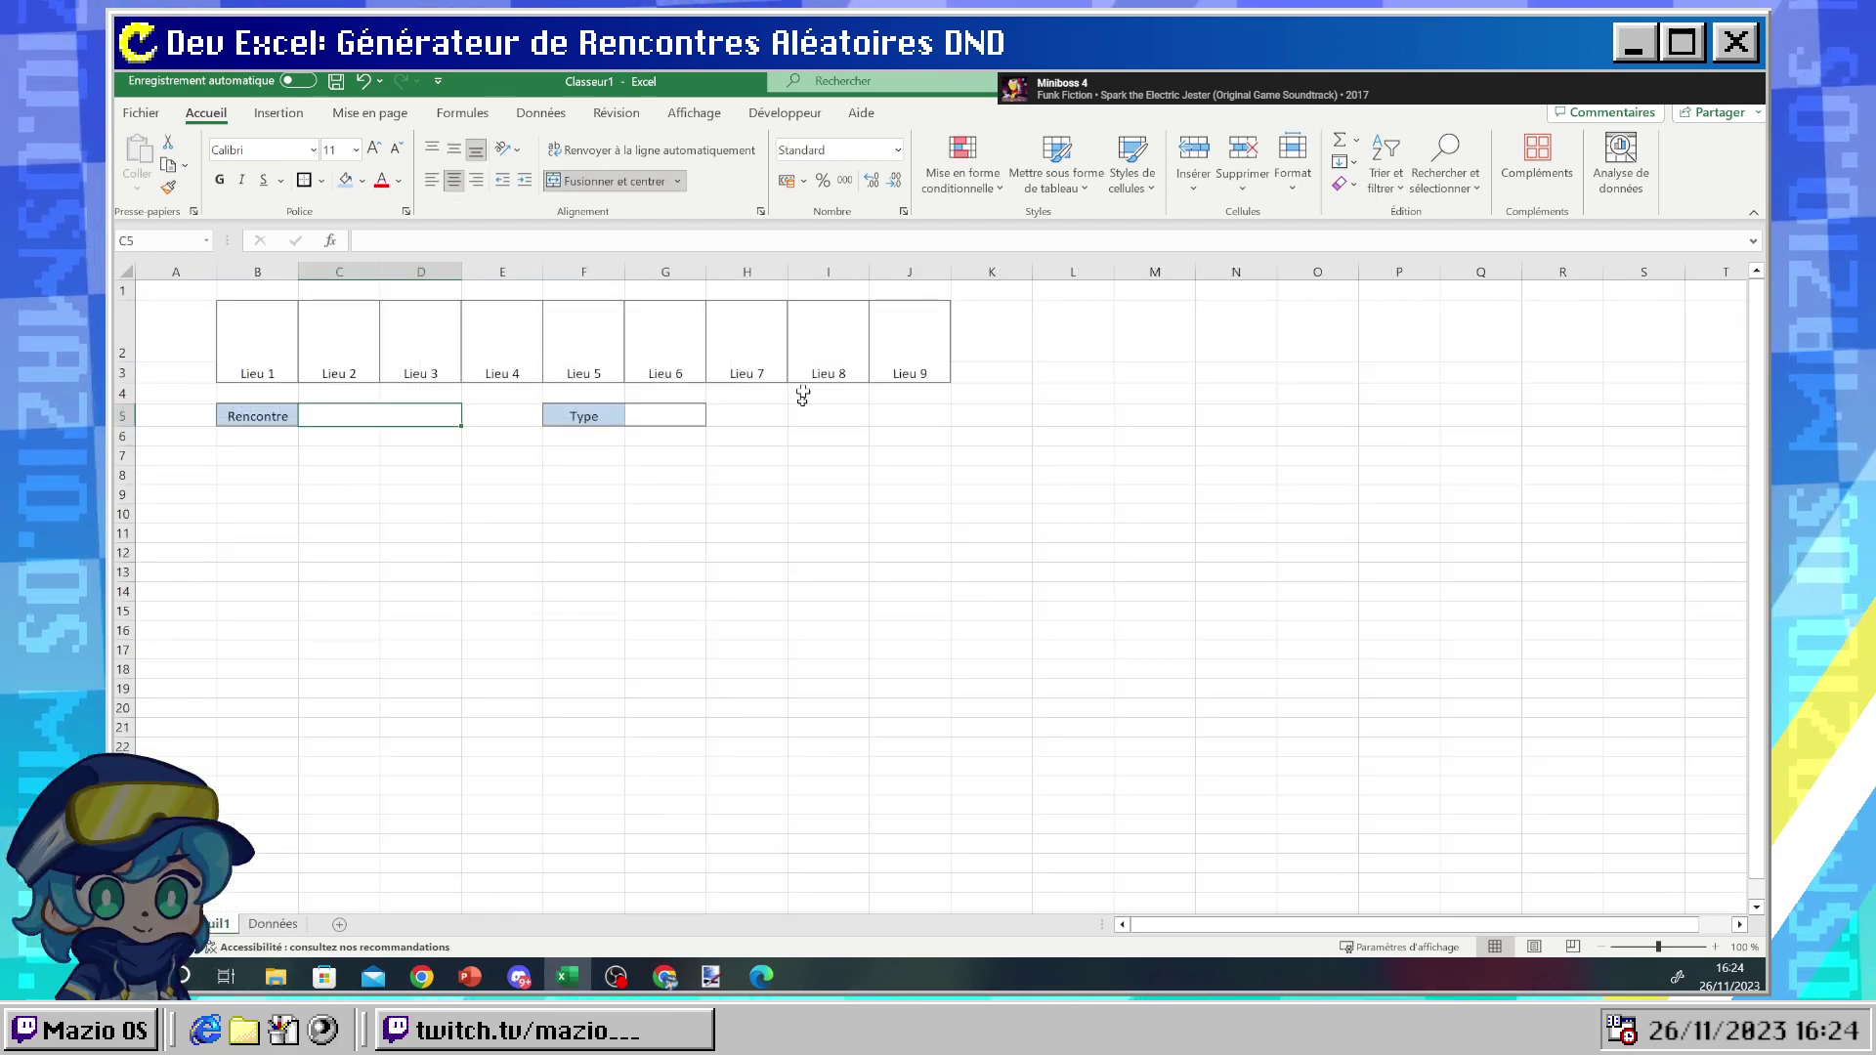
- Add a Seed label in I5 and copy the Type block's F5:G5 formatting onto I5:J5
{"action": "left_click", "coordinate": [825, 416]}
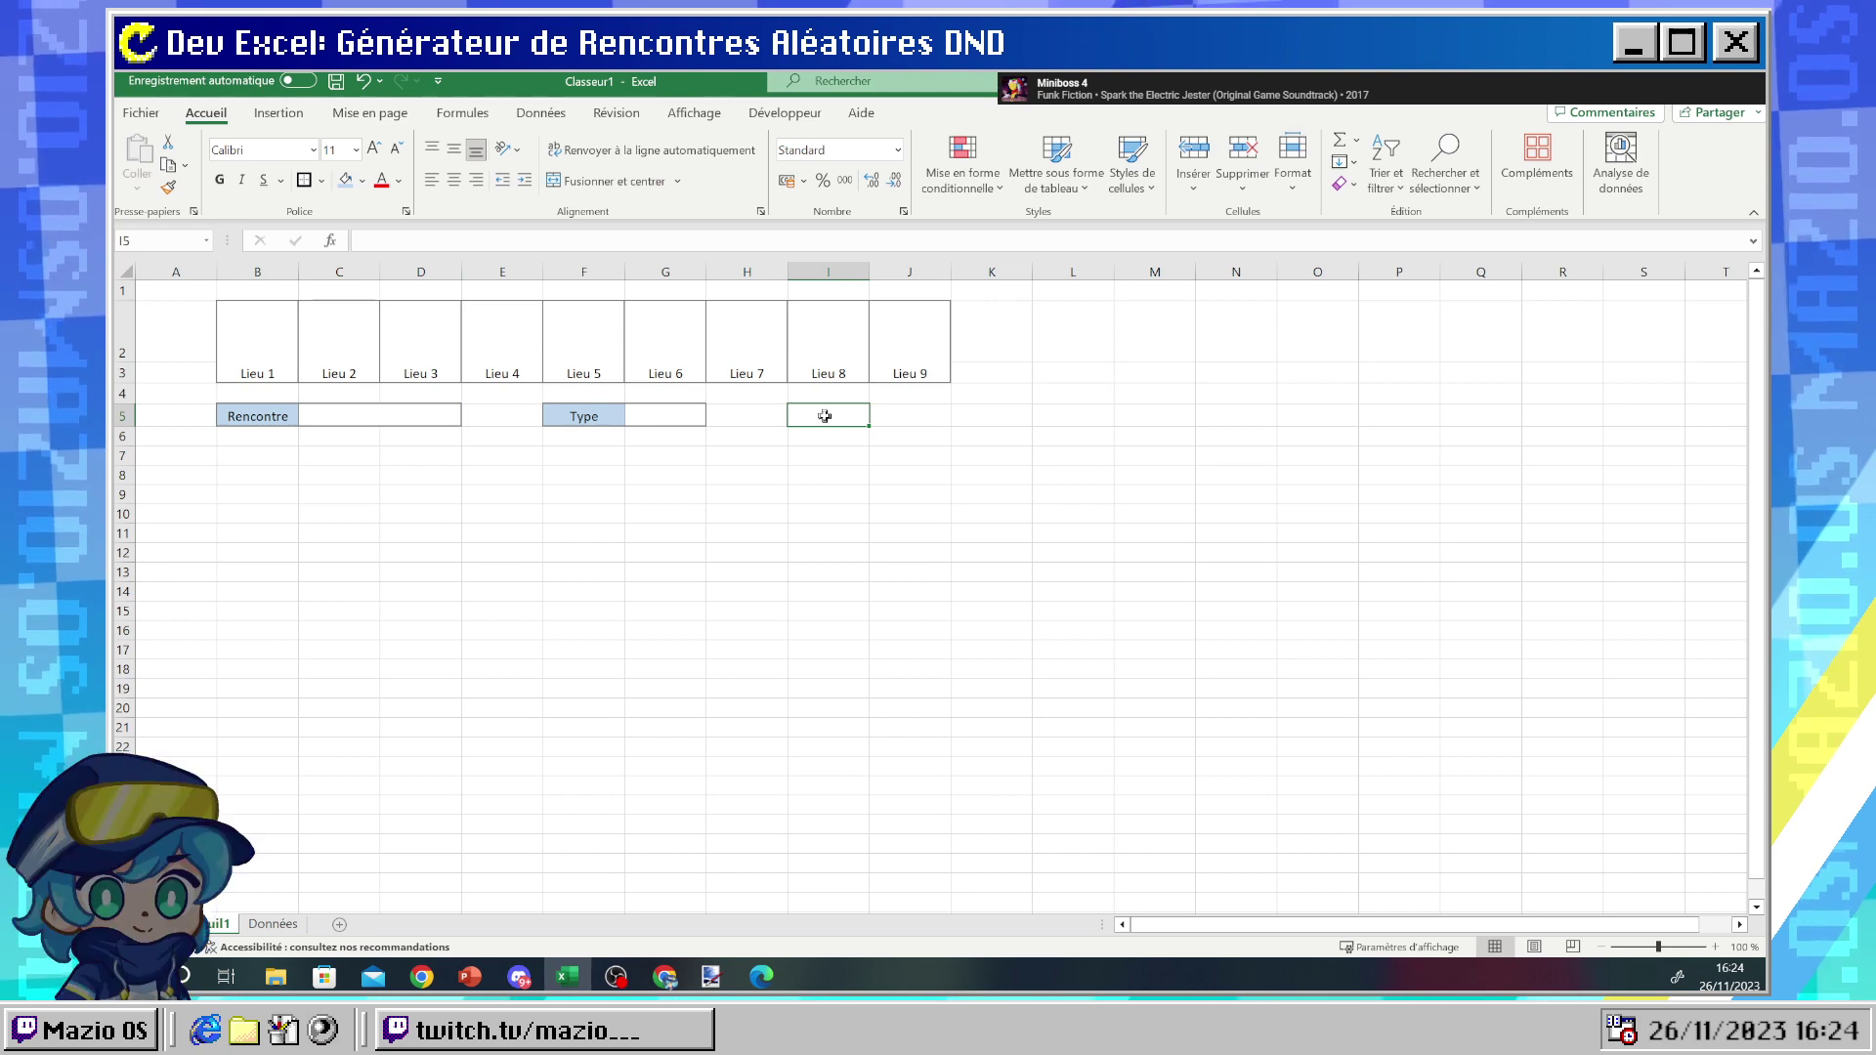
{"action": "type", "text": "D"}
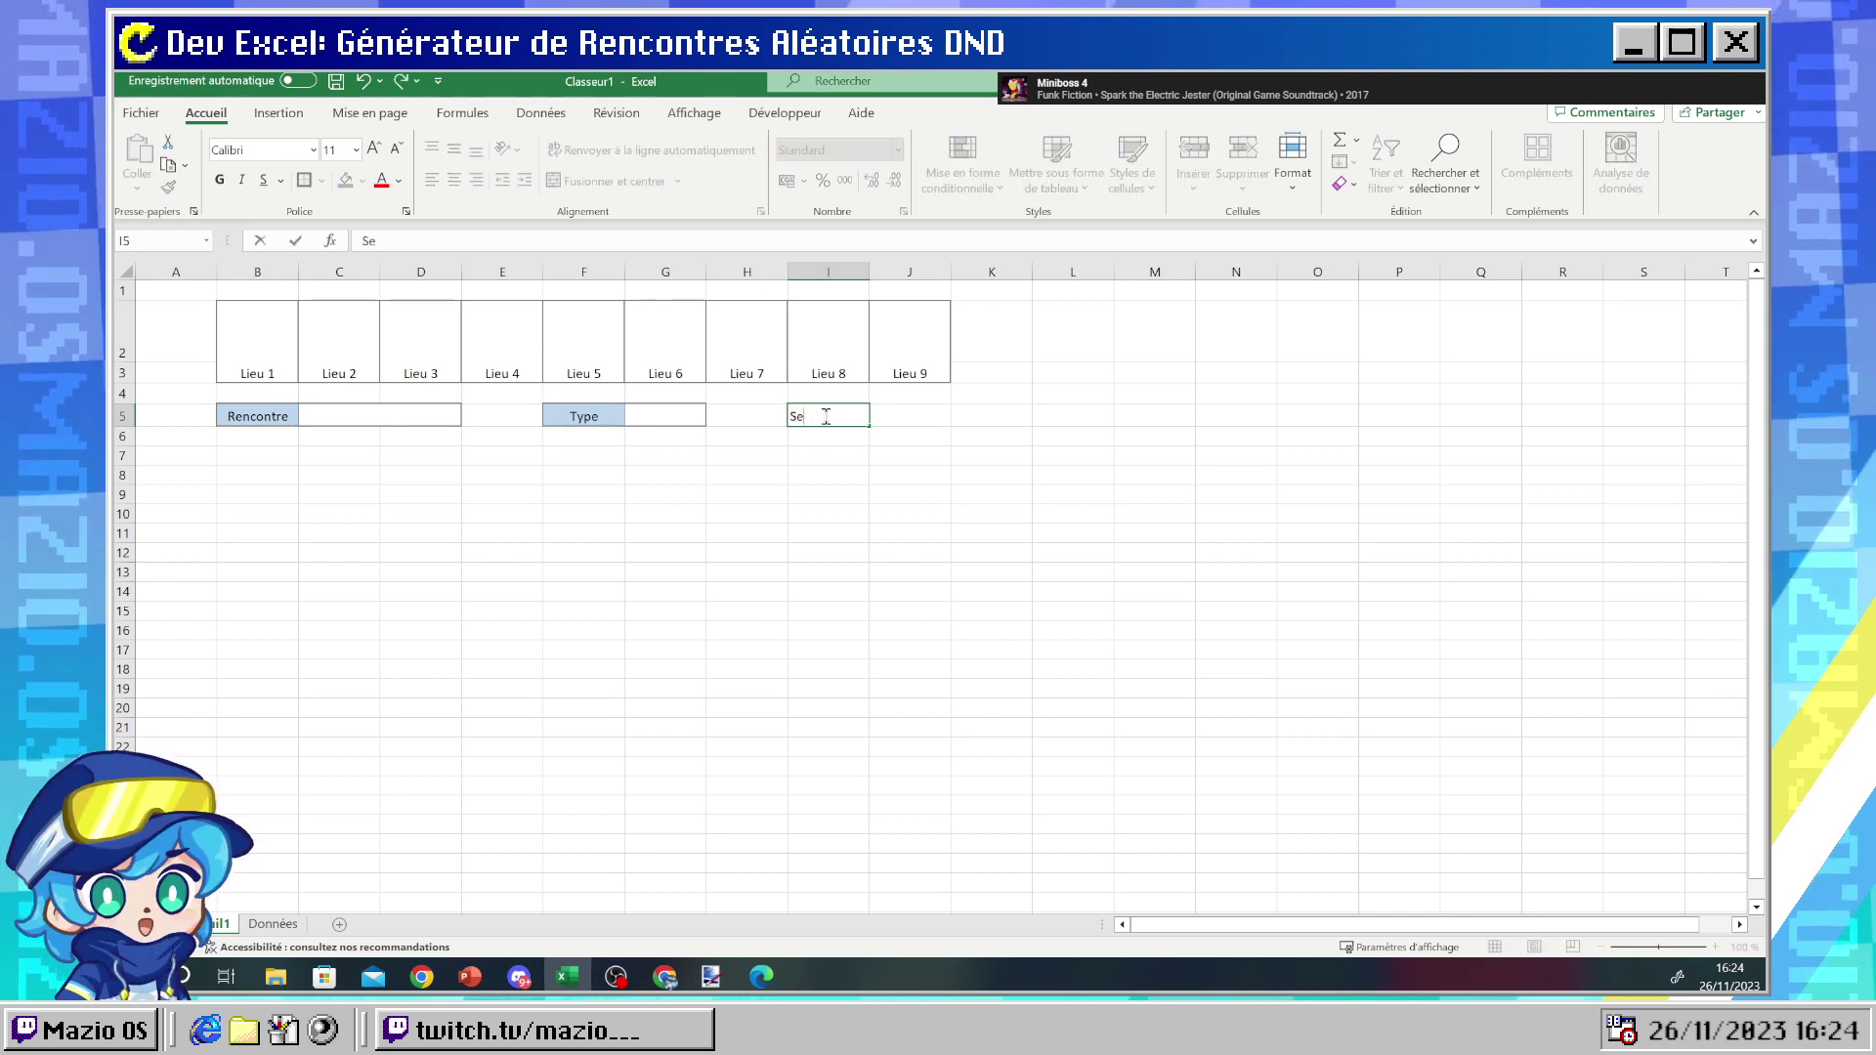
{"action": "type", "text": "ed"}
{"action": "left_click", "coordinate": [870, 460]}
{"action": "left_click_drag", "start_coordinate": [576, 410], "coordinate": [639, 405]}
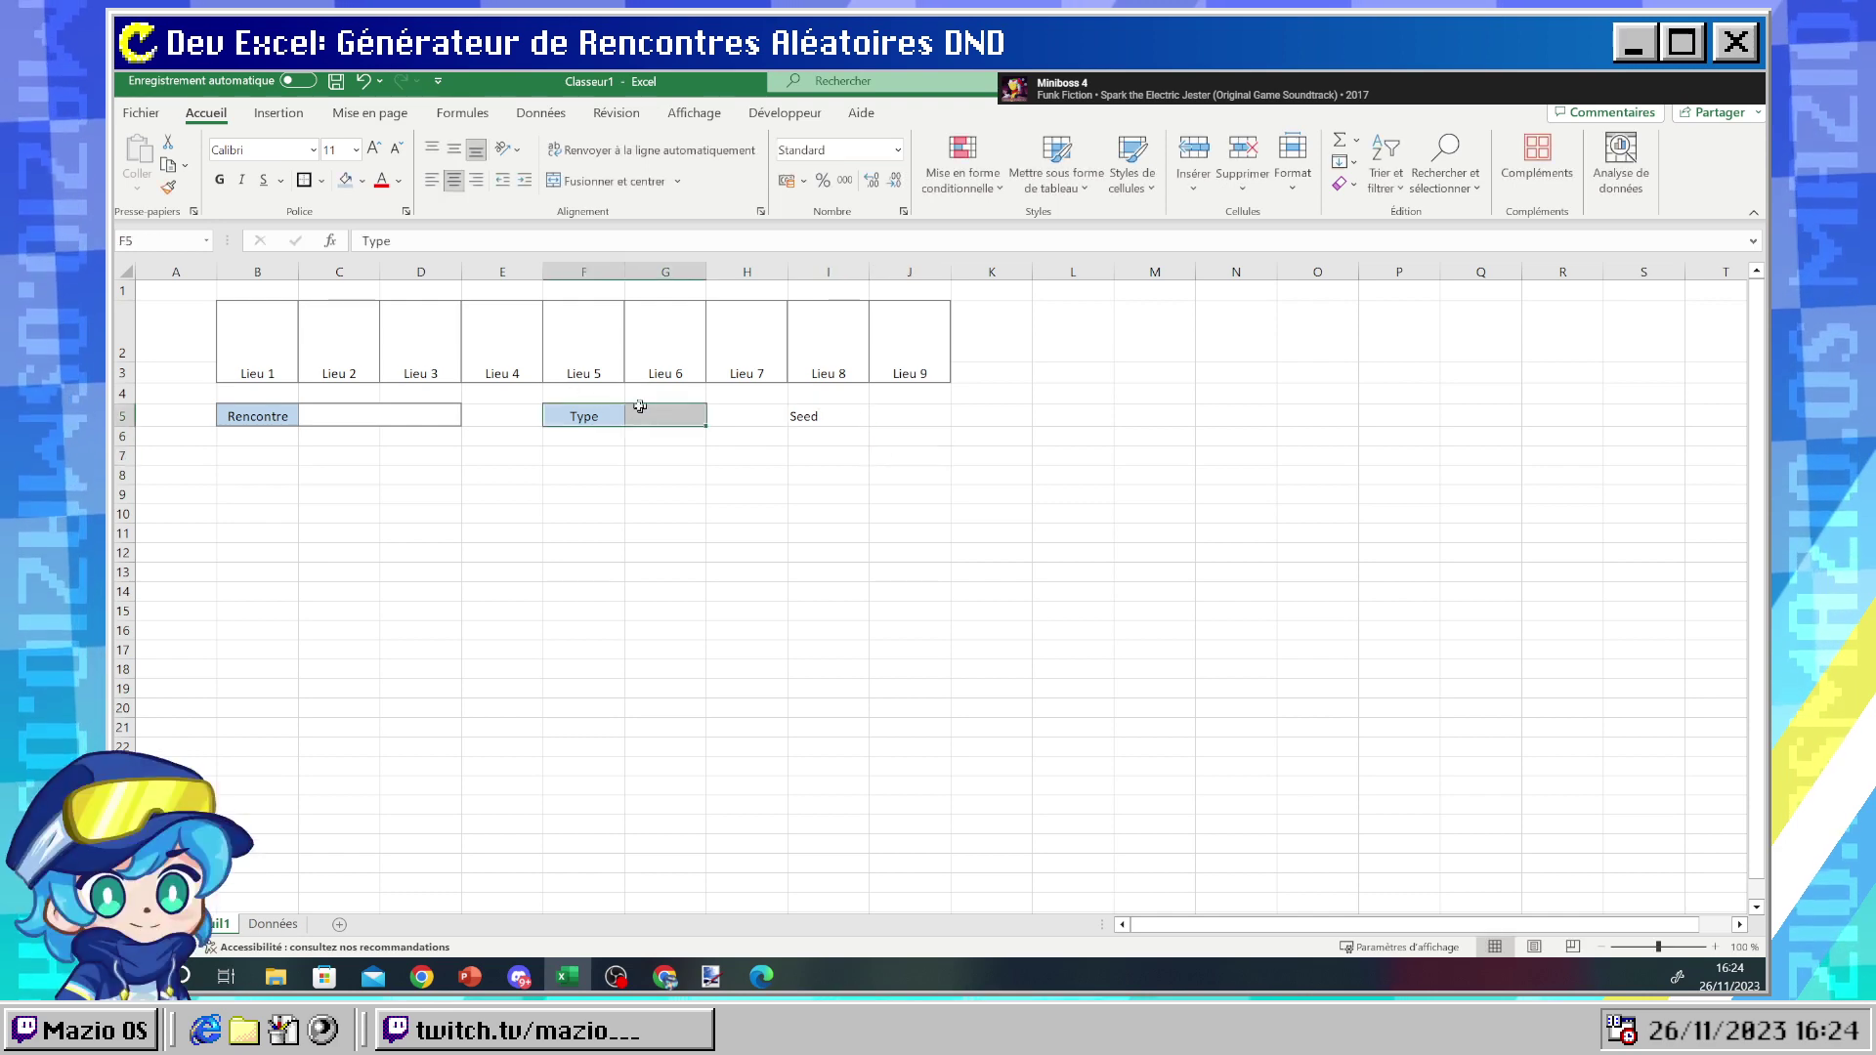
{"action": "left_click", "coordinate": [168, 187]}
{"action": "left_click", "coordinate": [840, 416]}
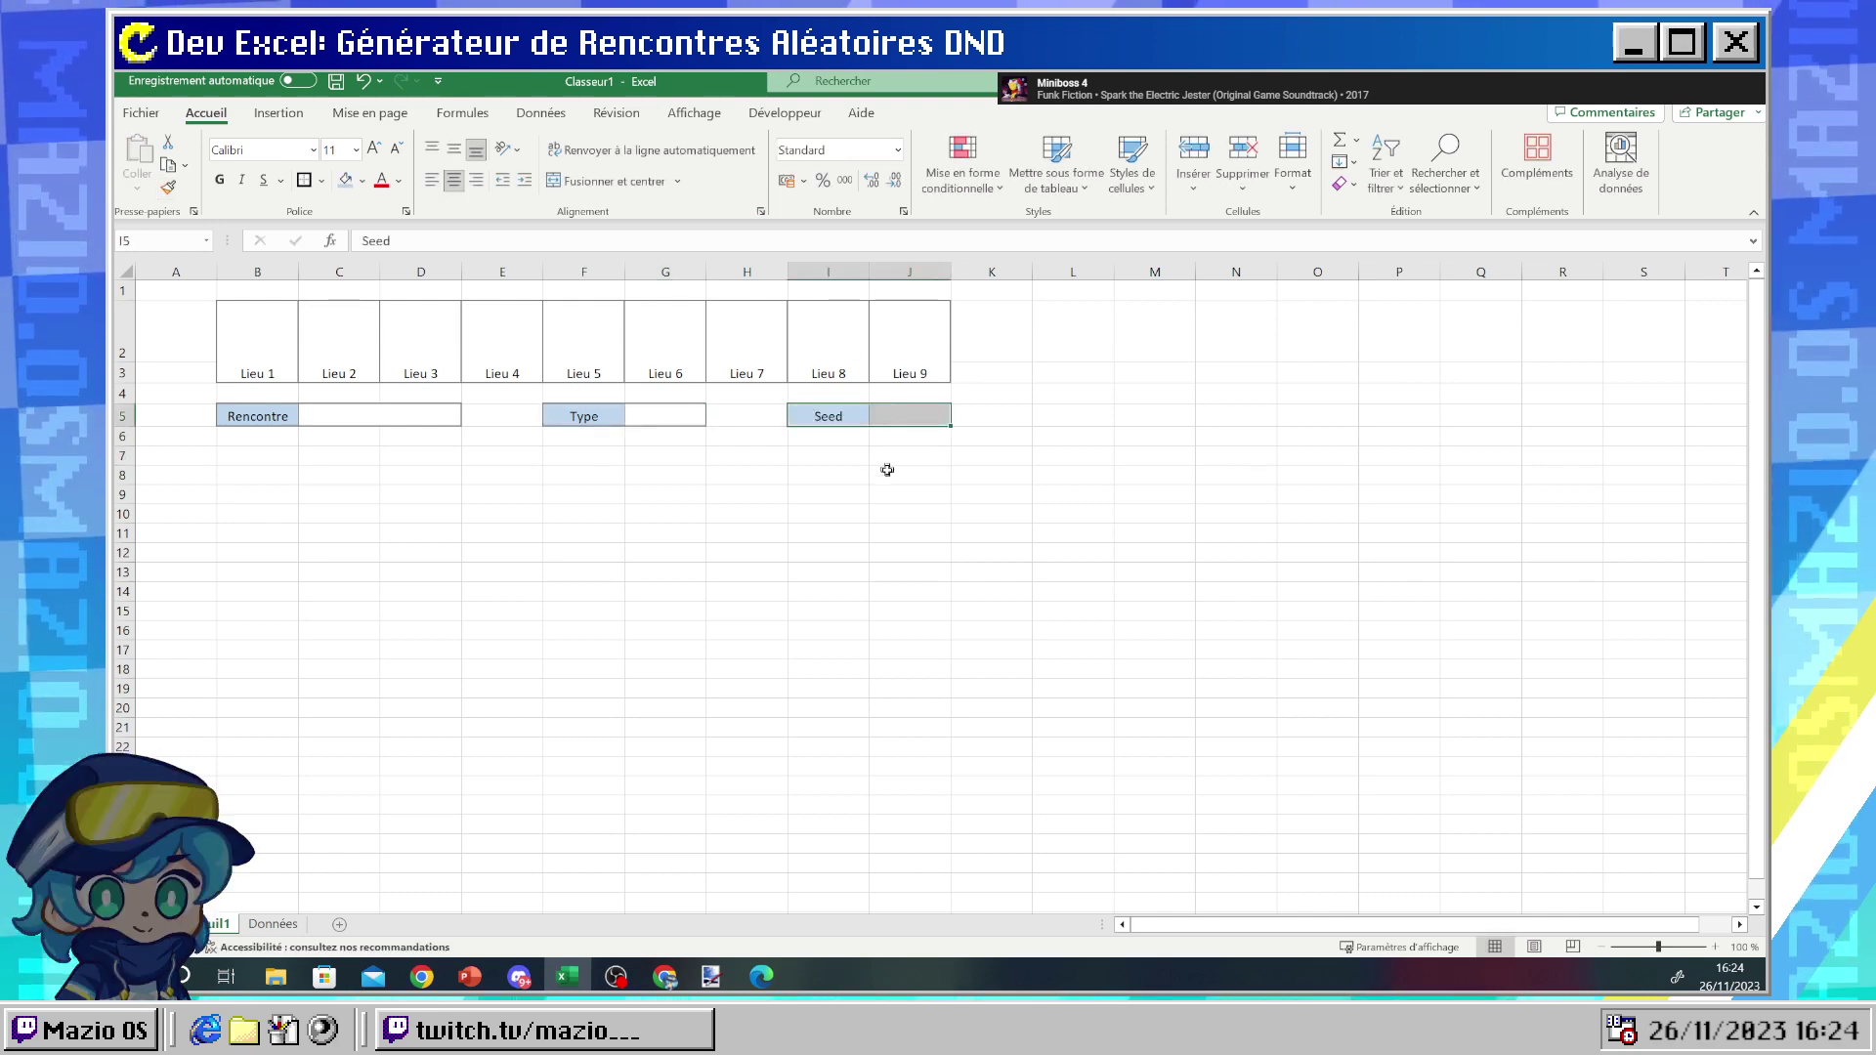
{"action": "left_click", "coordinate": [884, 479]}
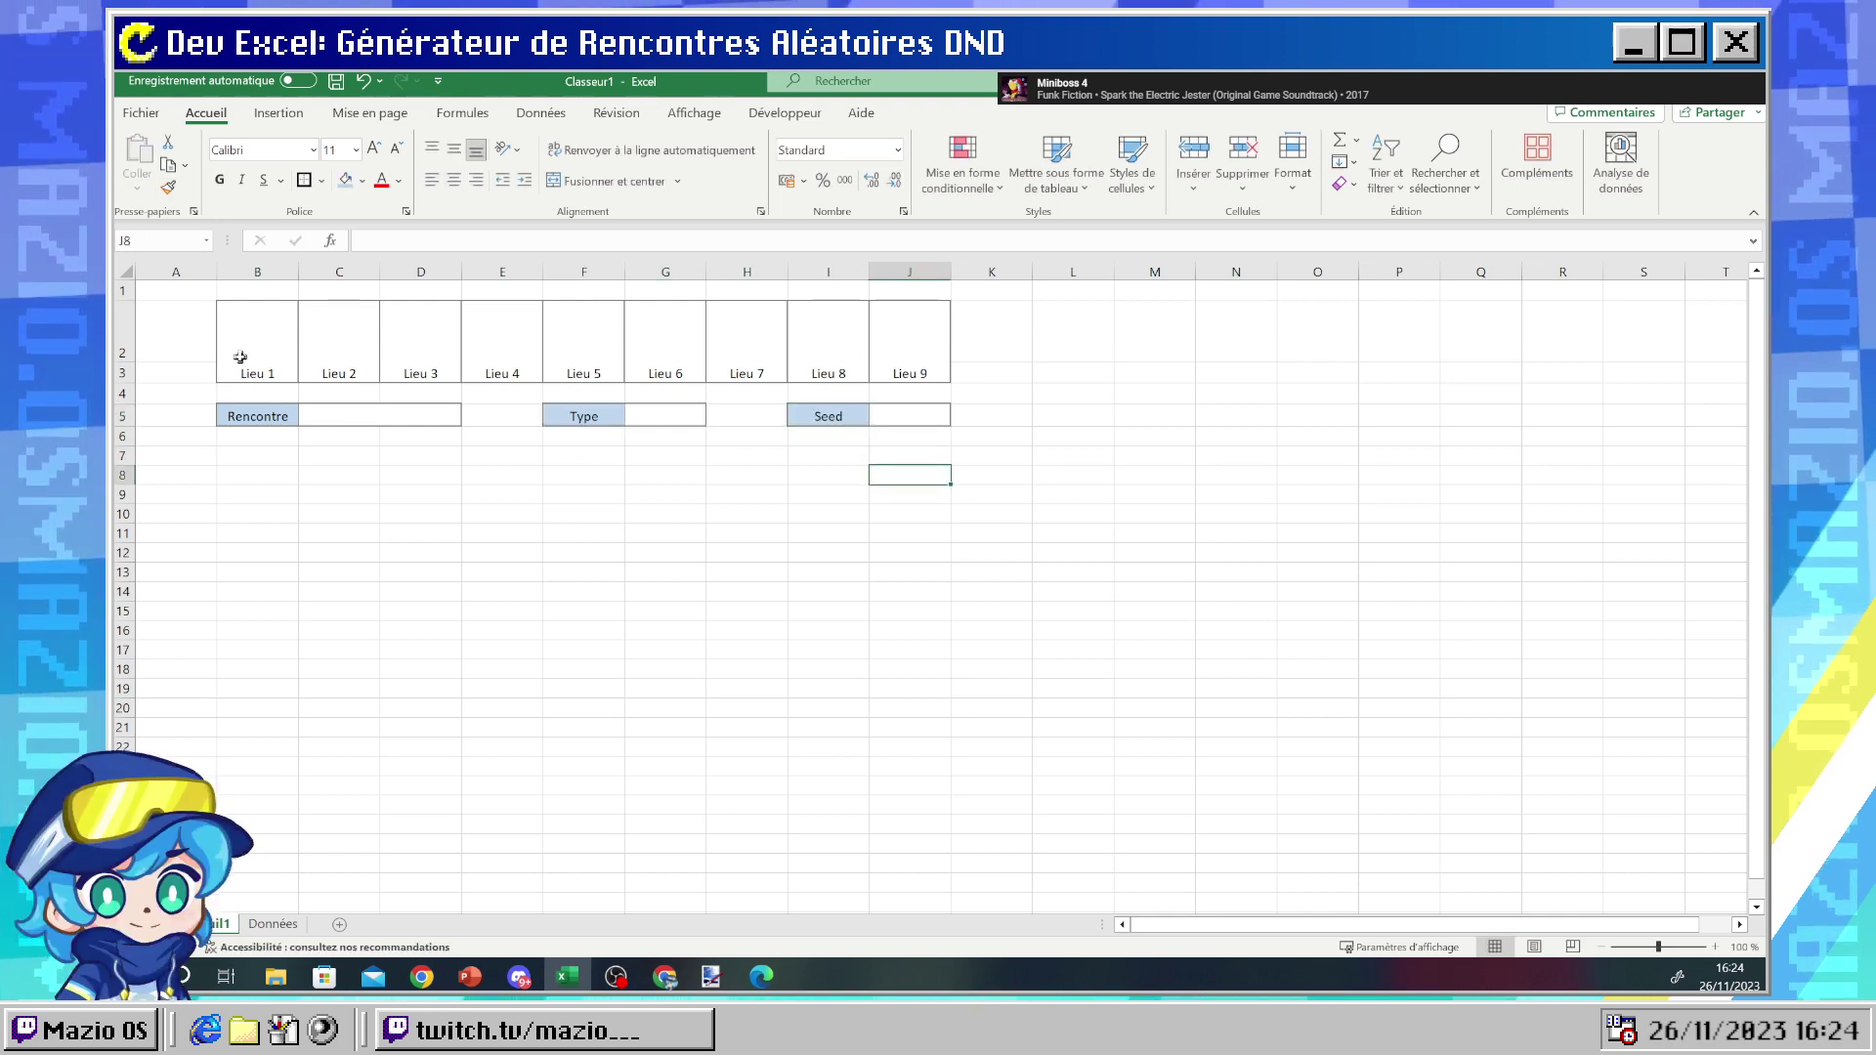
- Recheck the Lieu header formulas and select the Seed value cell J5
{"action": "left_click", "coordinate": [278, 360]}
{"action": "key", "text": "Right"}
{"action": "key", "text": "Right"}
{"action": "key", "text": "Right"}
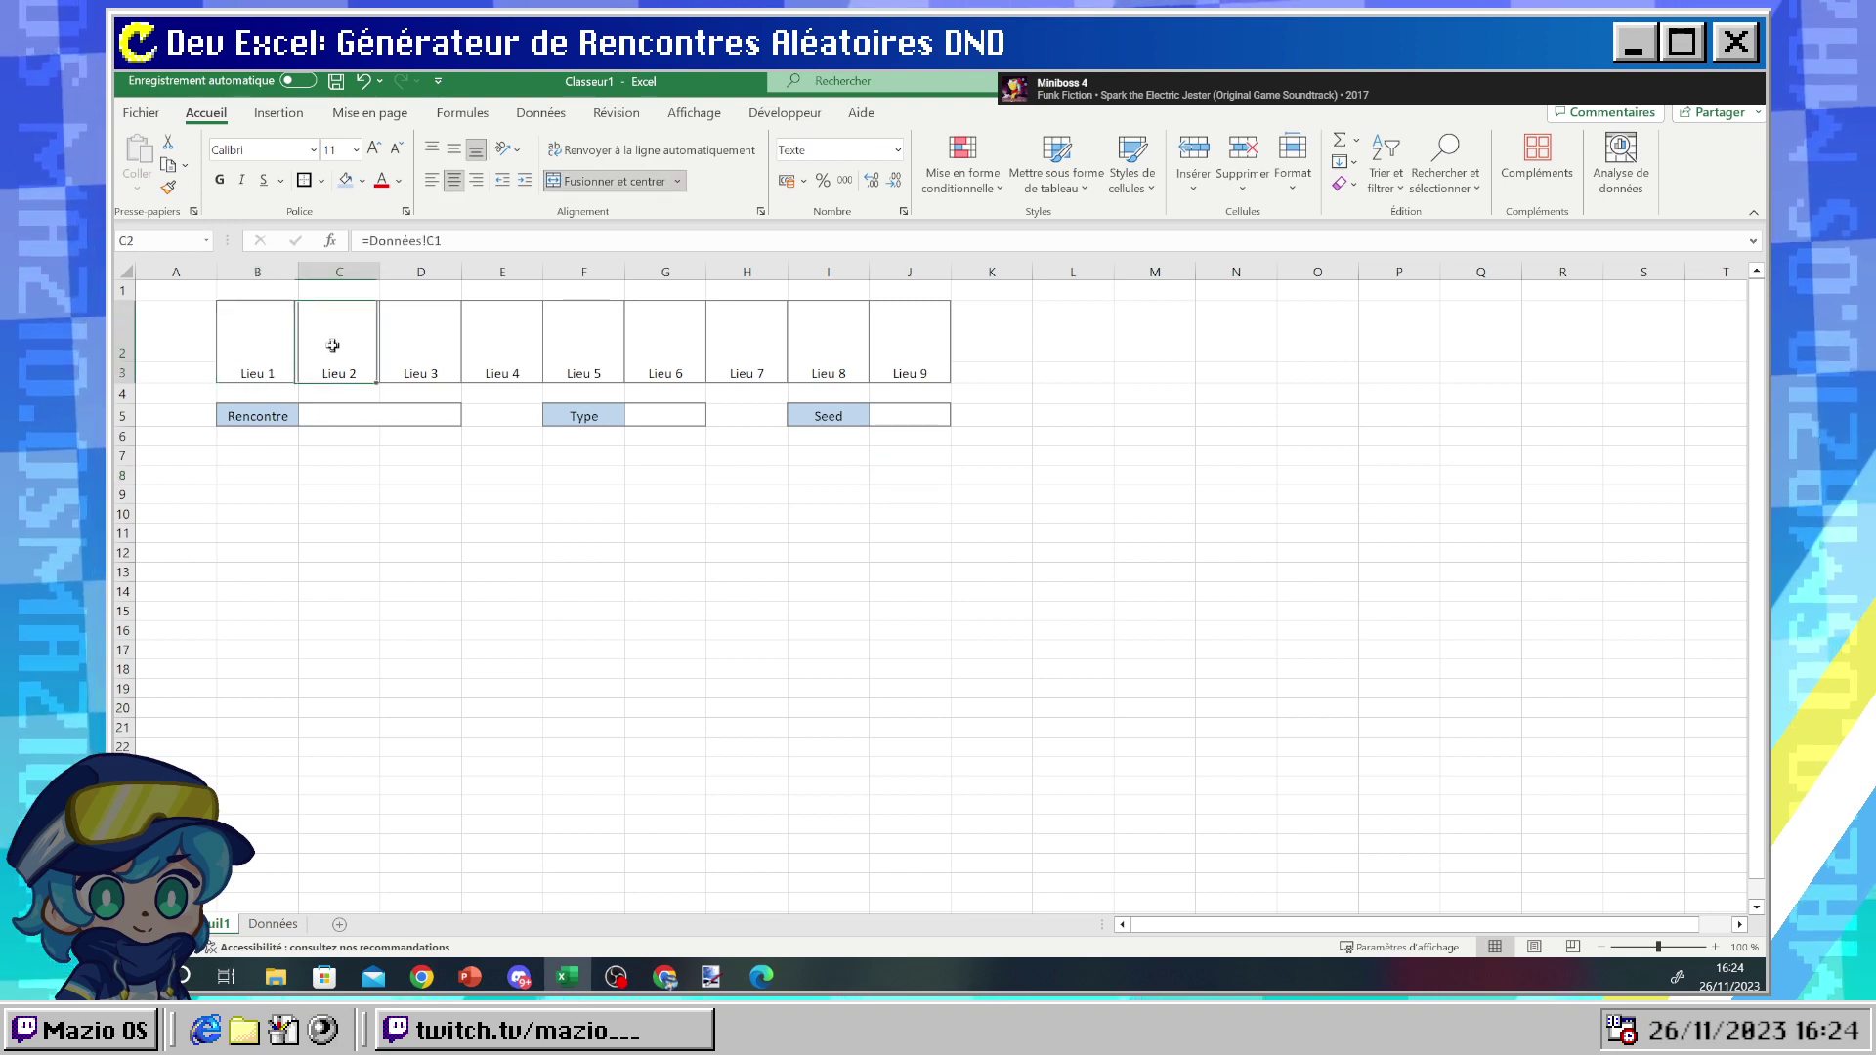
{"action": "left_click", "coordinate": [919, 414]}
- Try an =ALEA random-number formula with arguments 0;100 in J5
{"action": "left_click", "coordinate": [491, 246]}
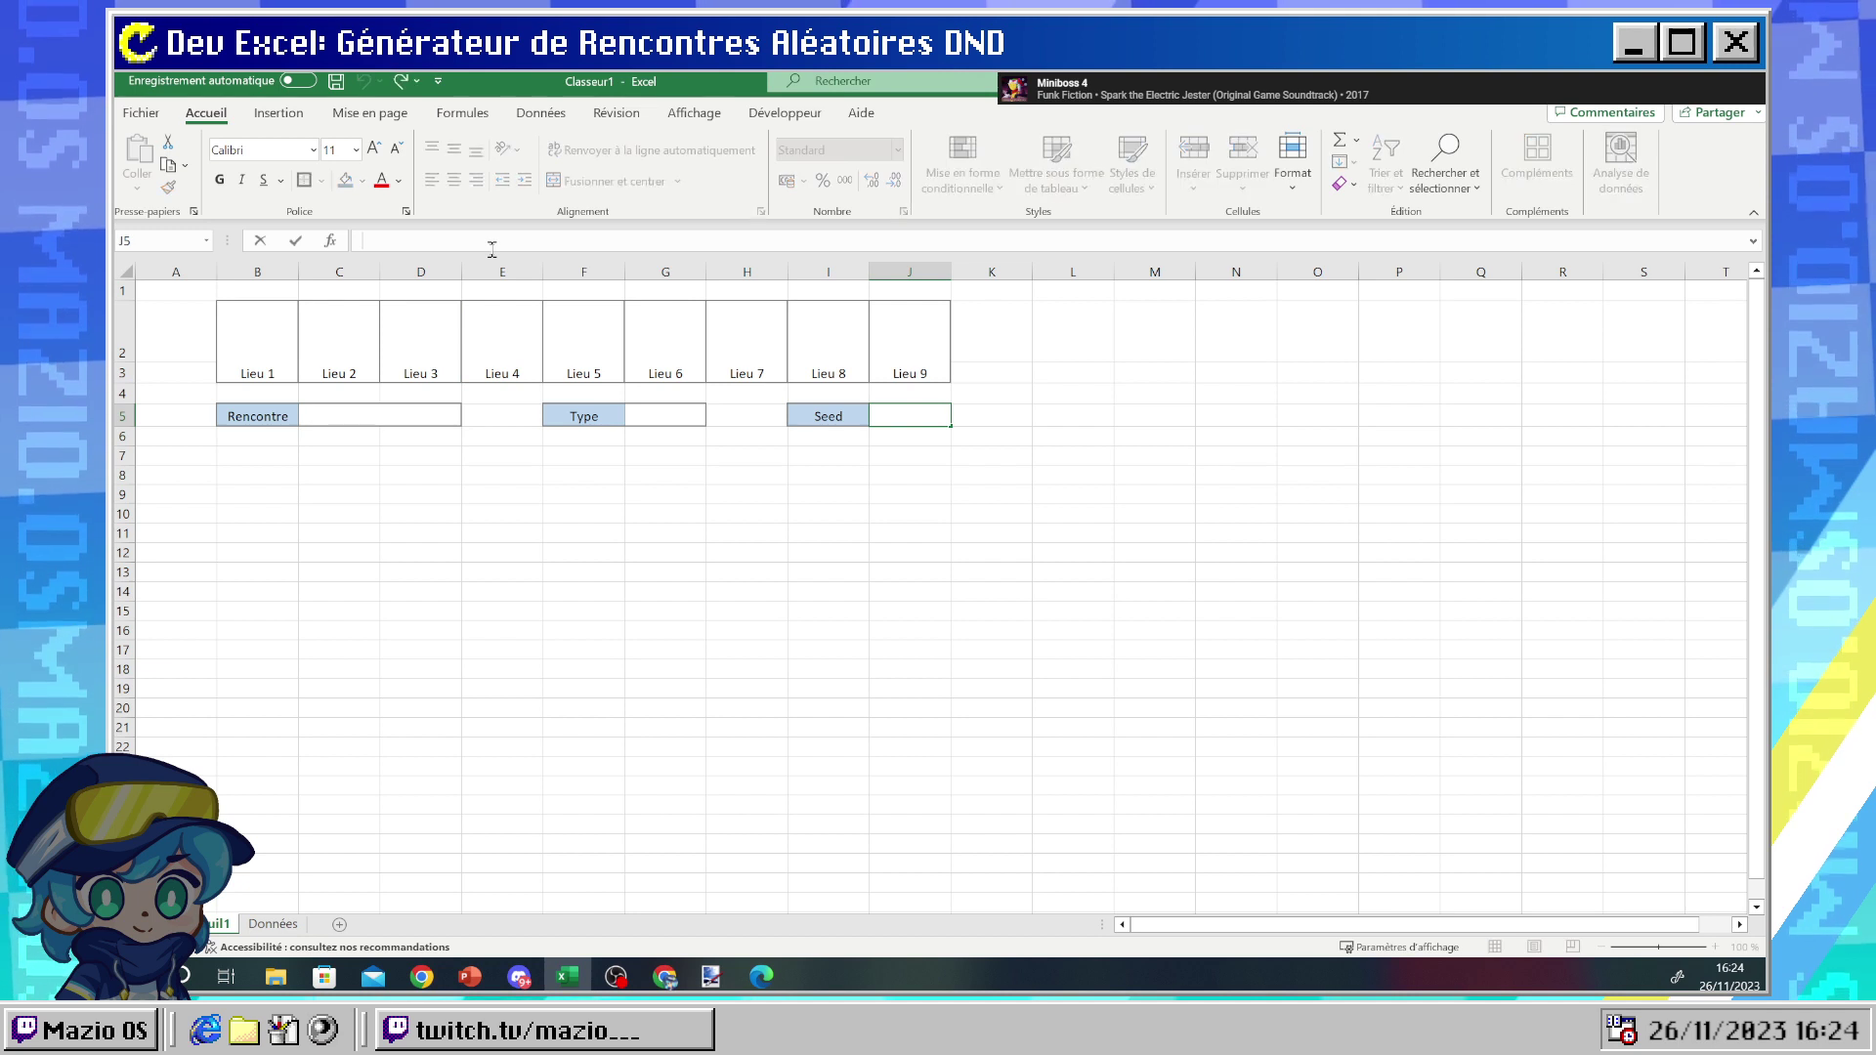
{"action": "type", "text": "=ALEA"}
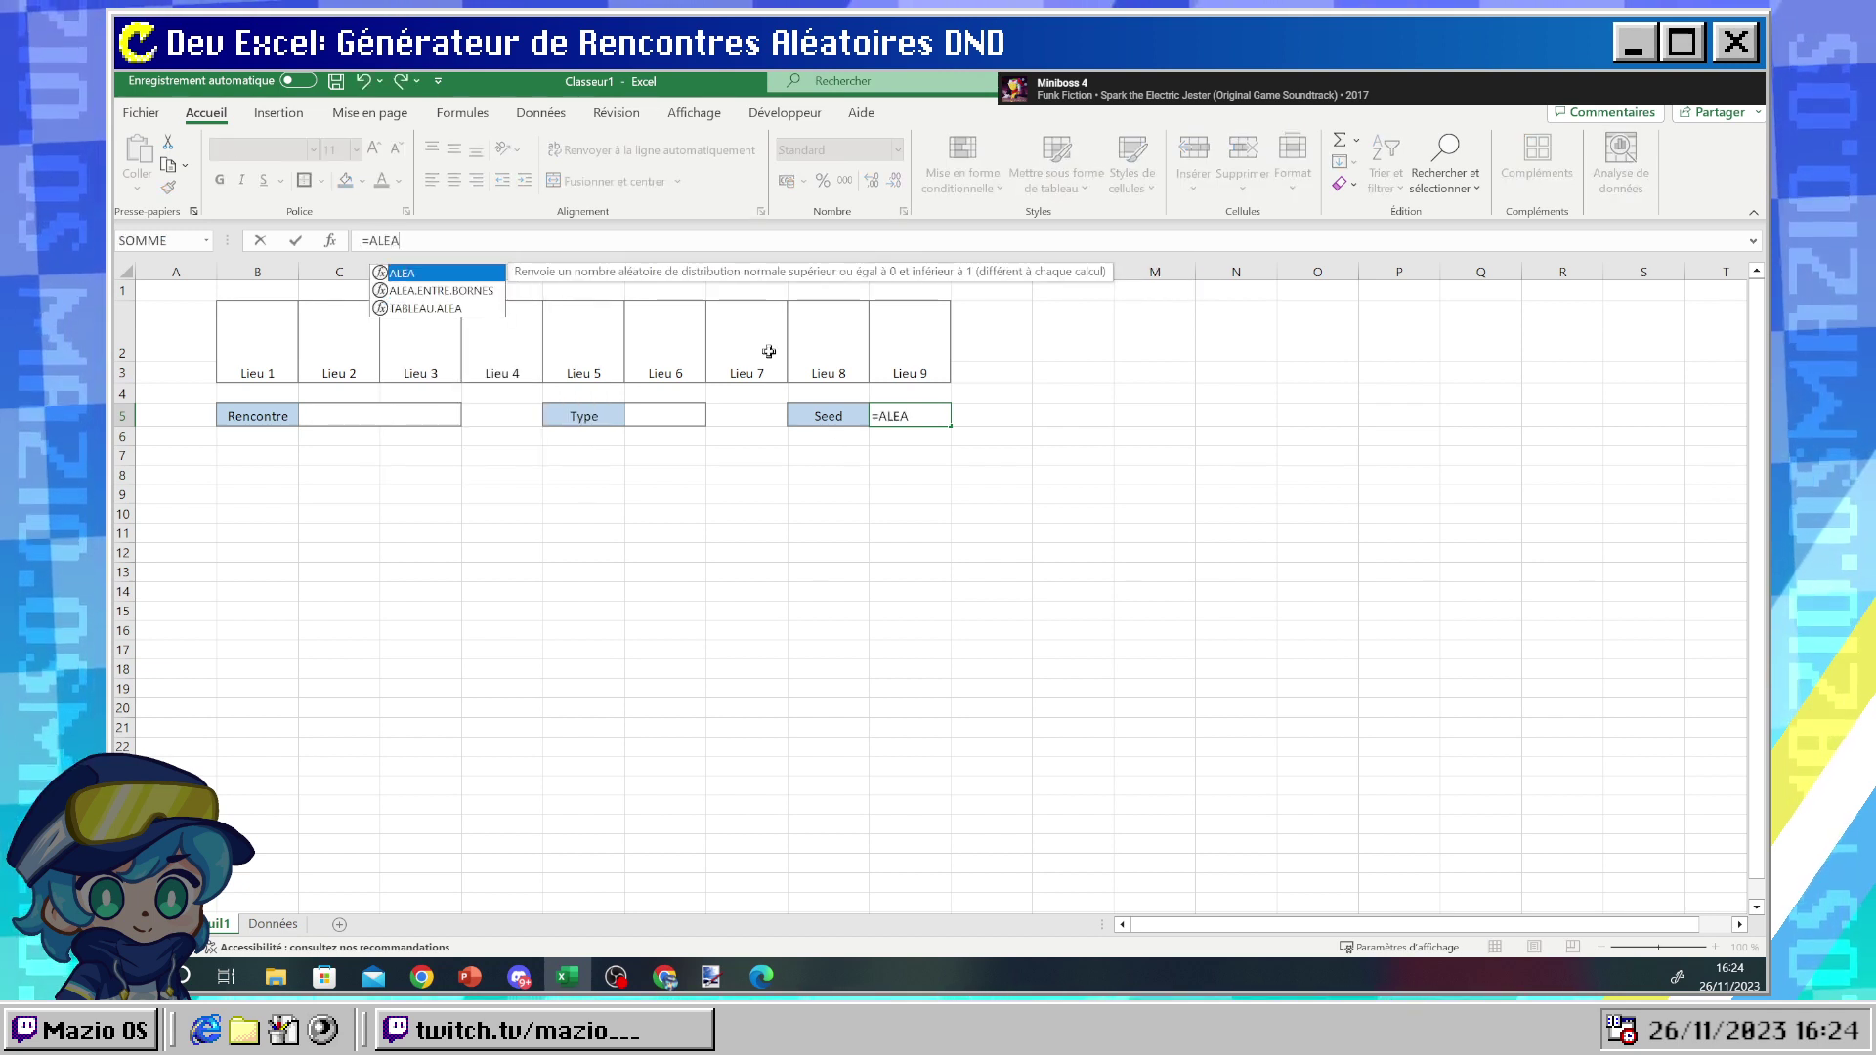
{"action": "key", "text": "Down"}
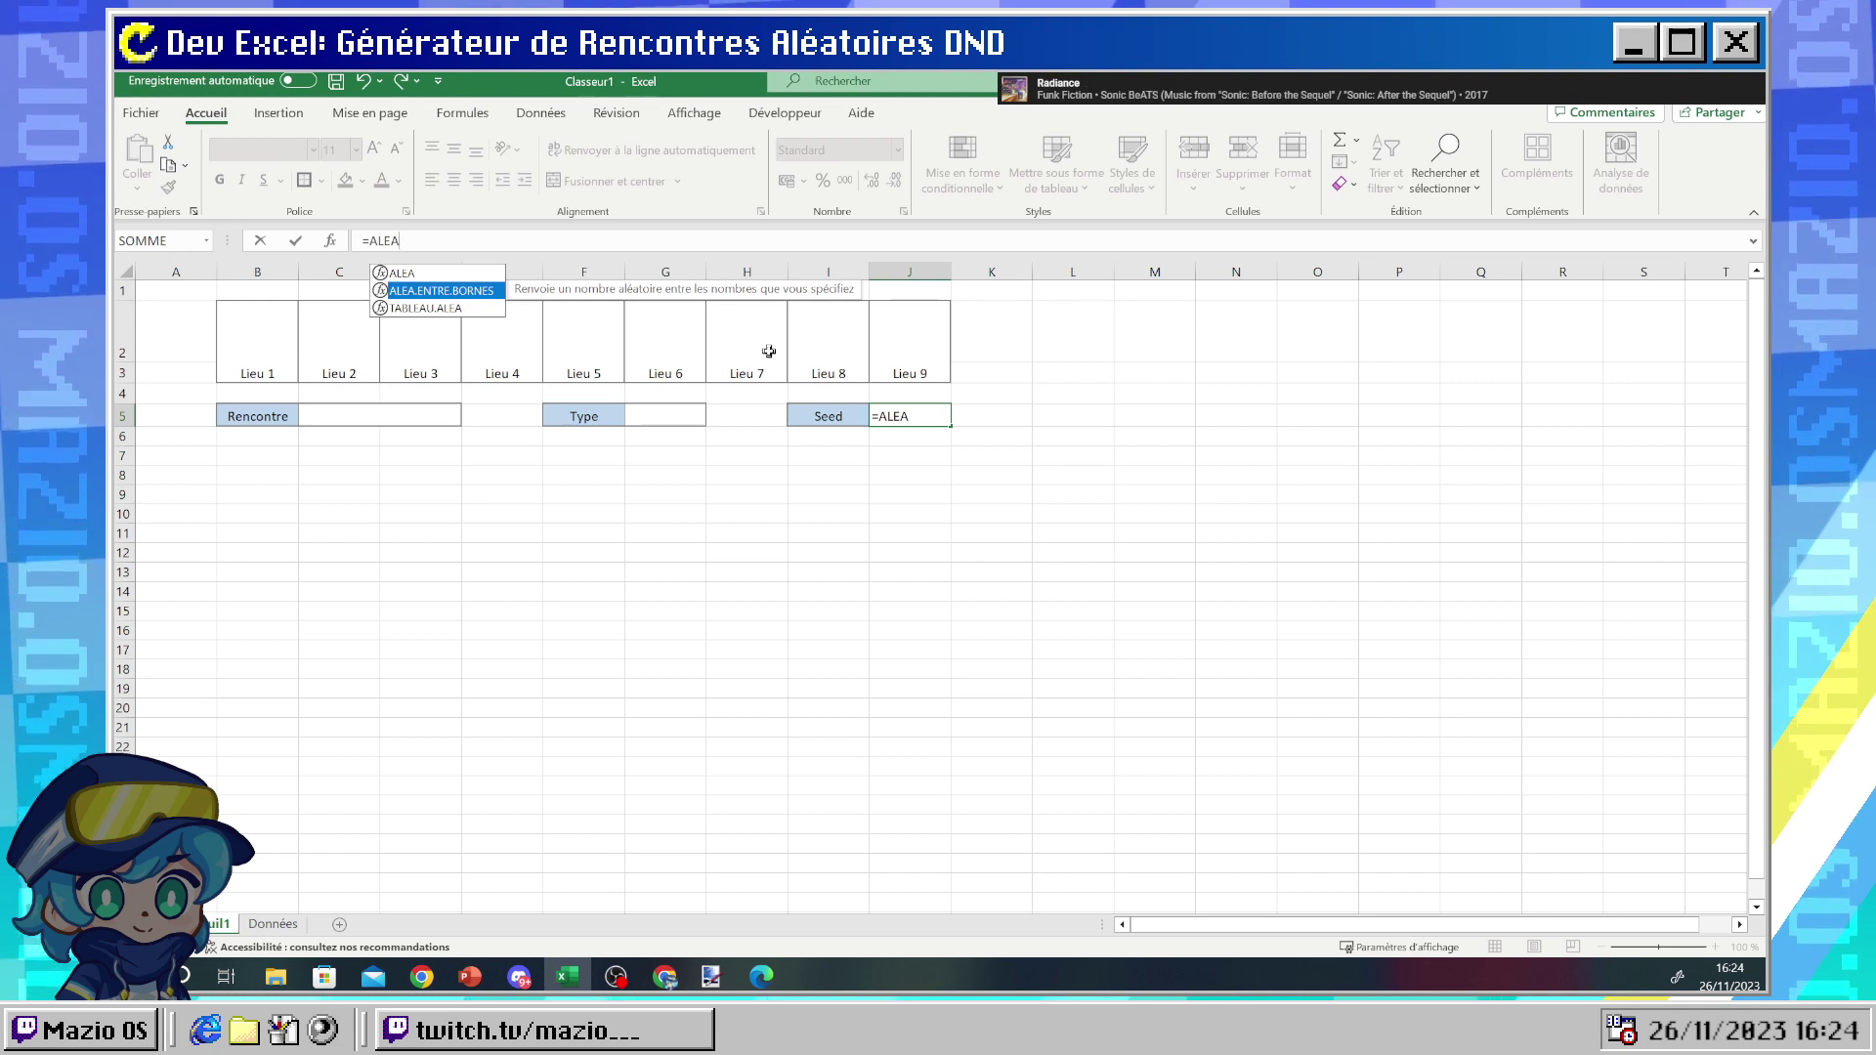
{"action": "key", "text": "Return"}
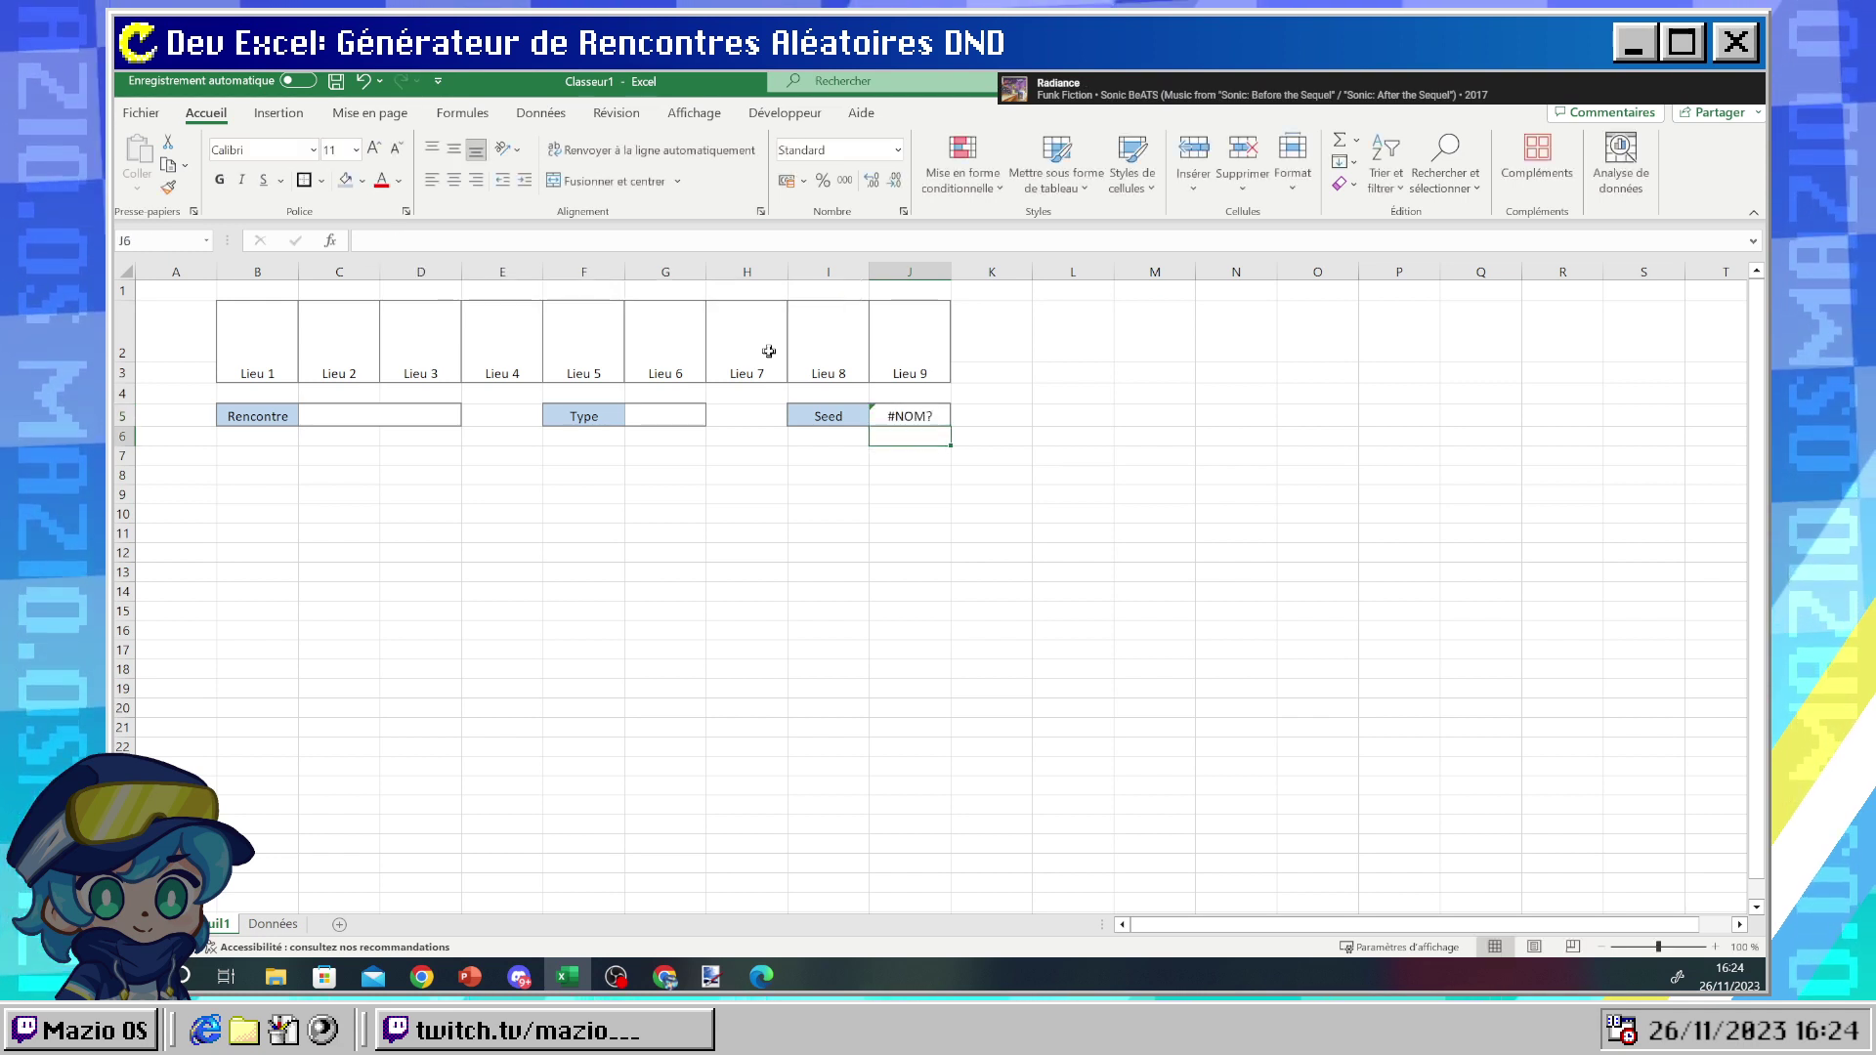
{"action": "left_click", "coordinate": [906, 417]}
{"action": "left_click", "coordinate": [455, 243]}
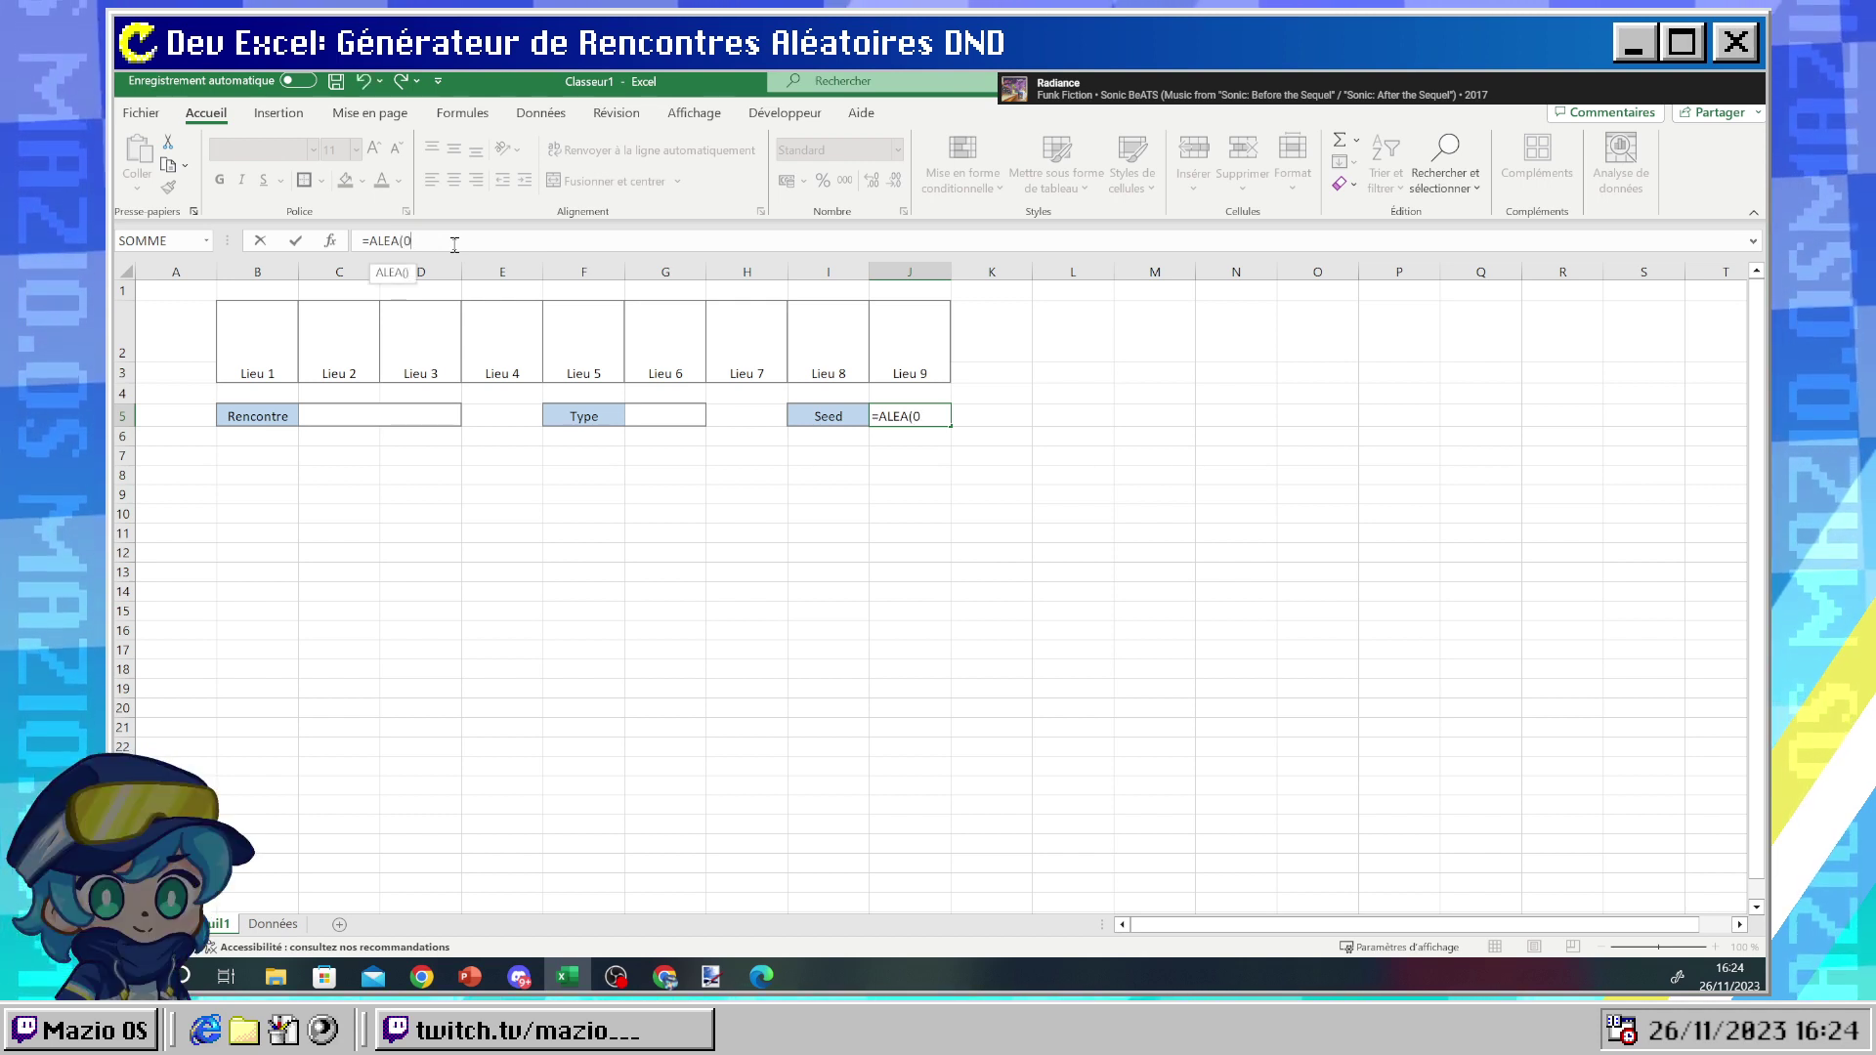
{"action": "type", "text": "0;100"}
{"action": "key", "text": "Return"}
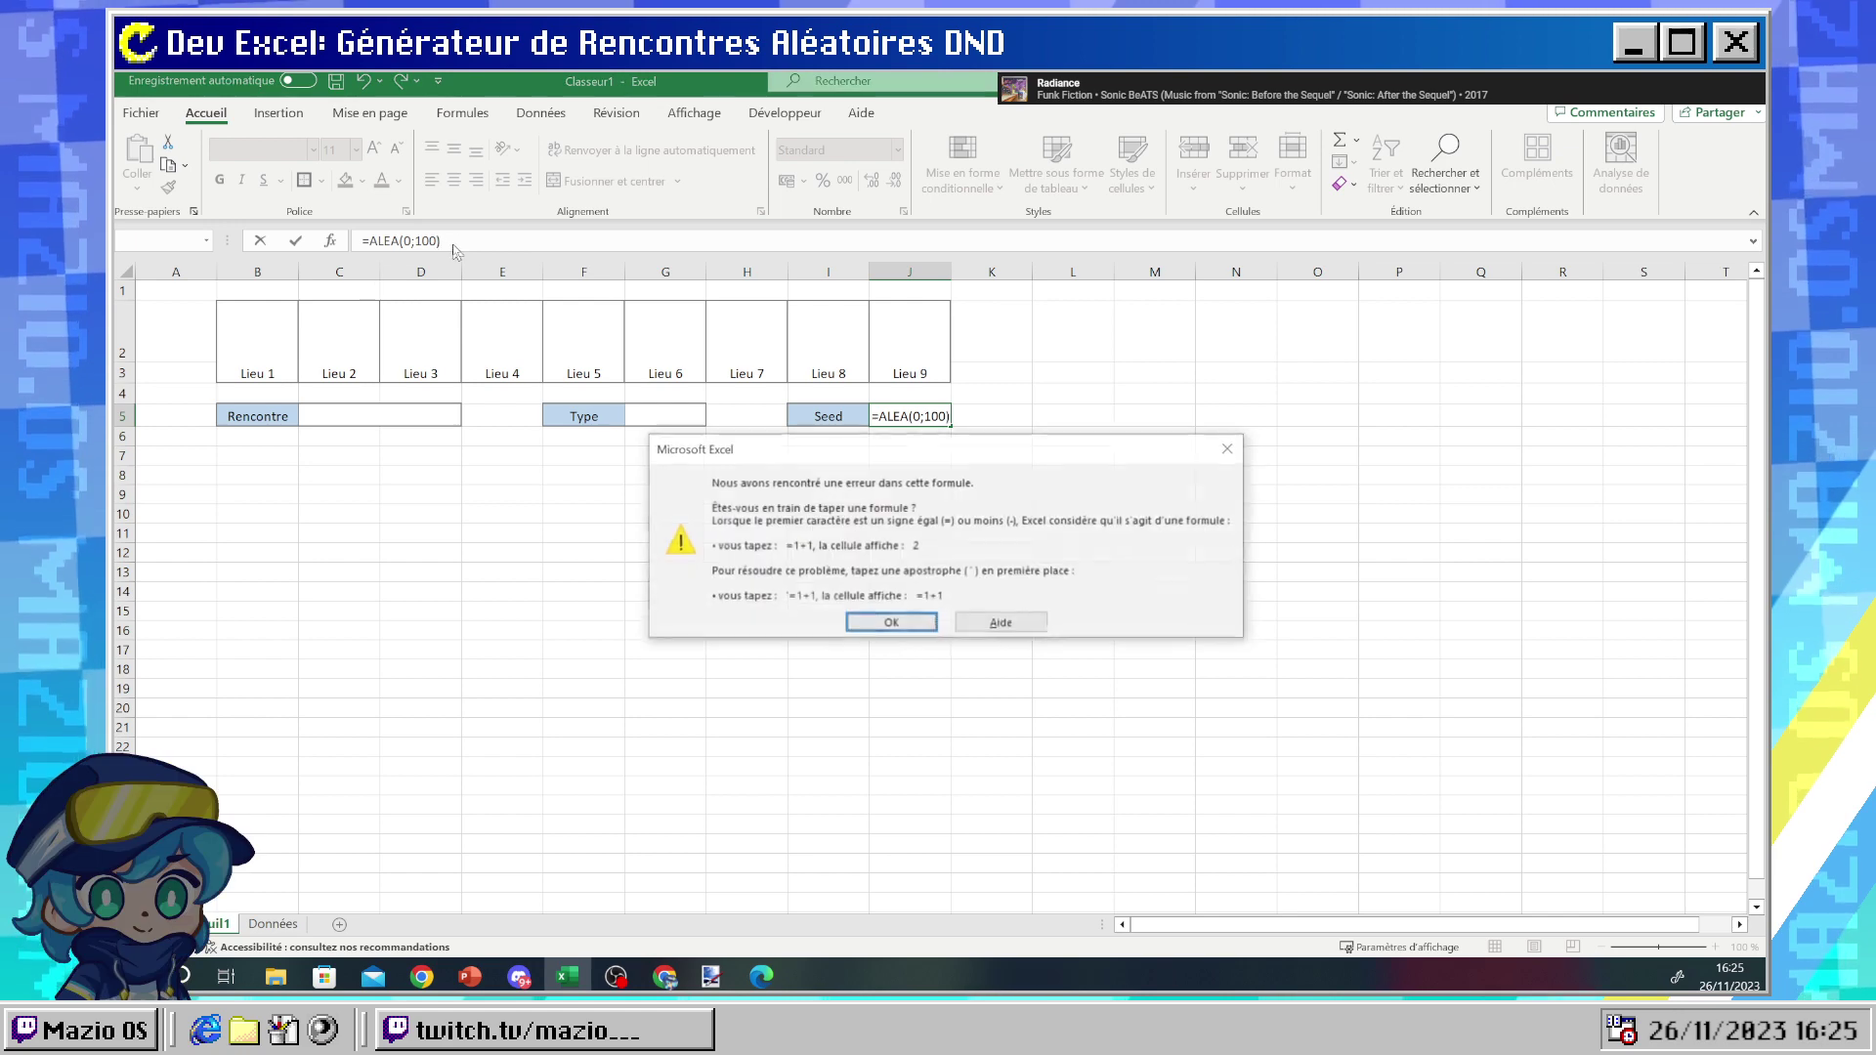
{"action": "key", "text": "Return"}
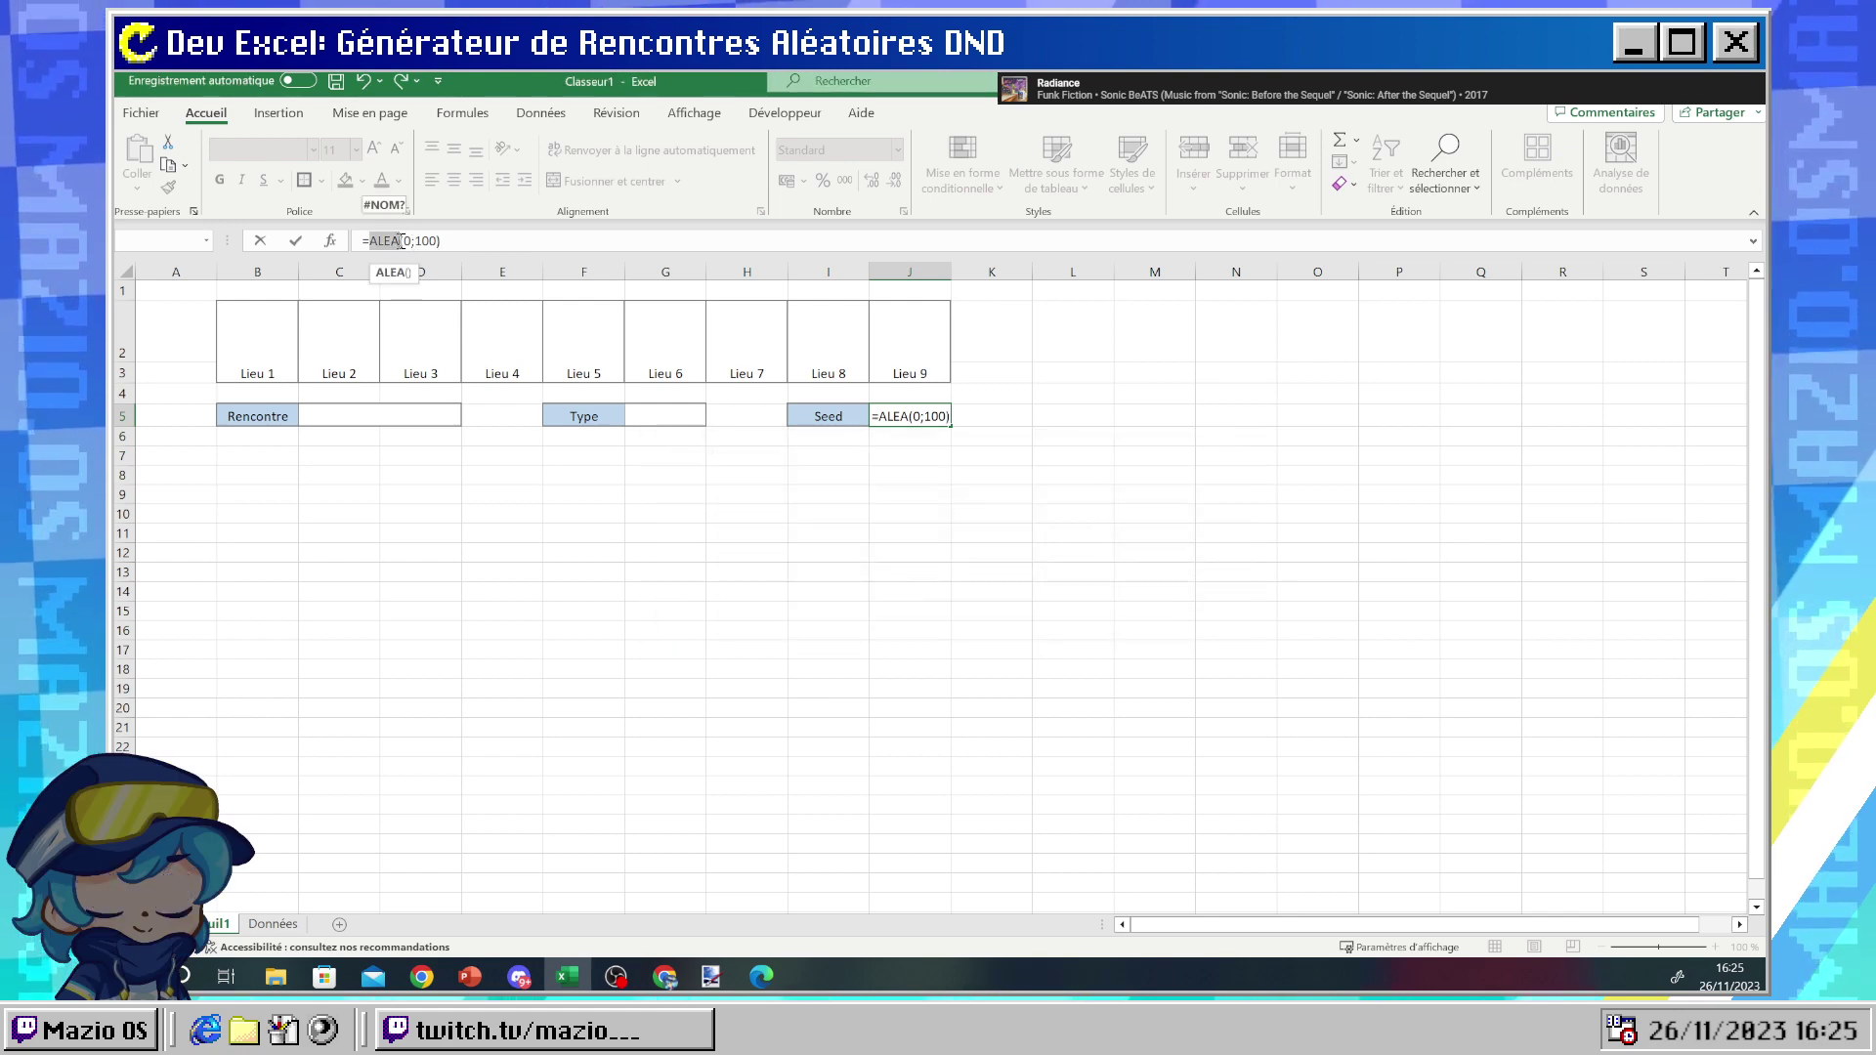
- Replace the failing formula with =ALEA.ENTRE.BORNES(0;100) and commit it
{"action": "left_click", "coordinate": [439, 240]}
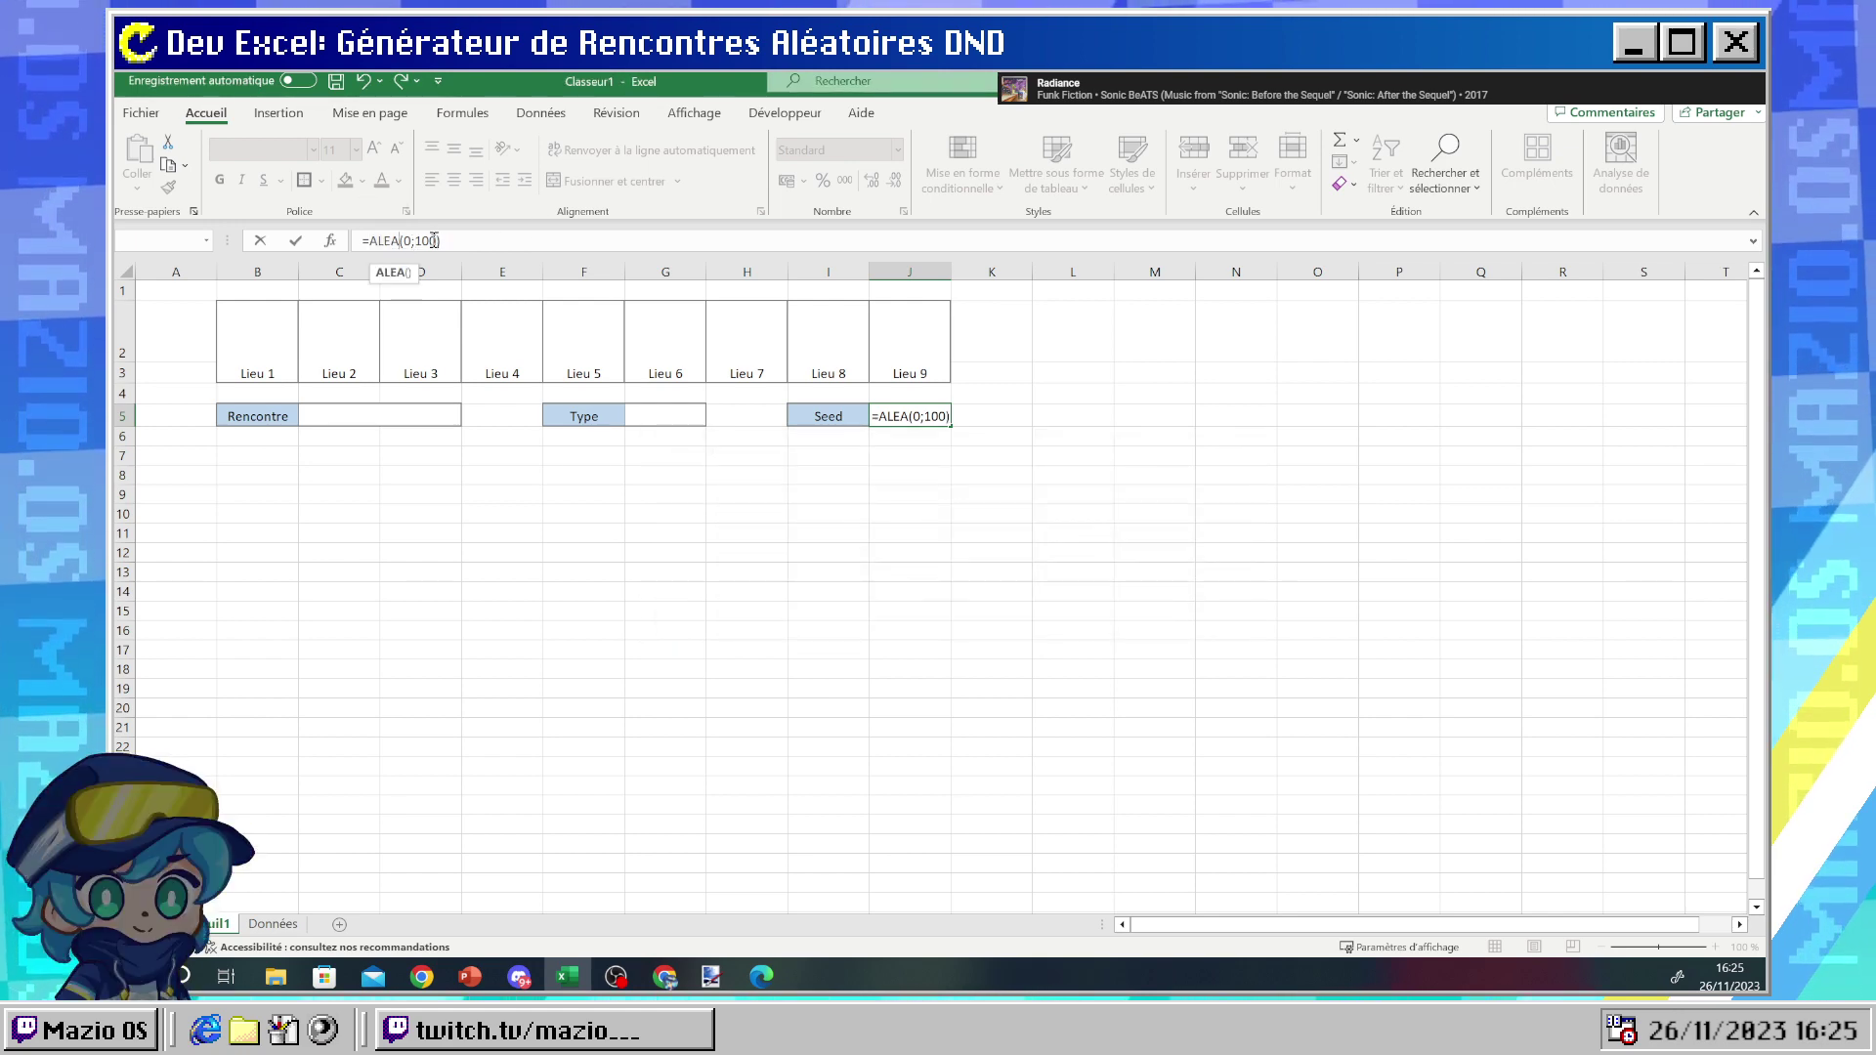
{"action": "key", "text": "Left"}
{"action": "key", "text": "Left"}
{"action": "key", "text": "Left"}
{"action": "key", "text": "Left"}
{"action": "key", "text": "BackSpace"}
{"action": "key", "text": "BackSpace"}
{"action": "key", "text": "Return"}
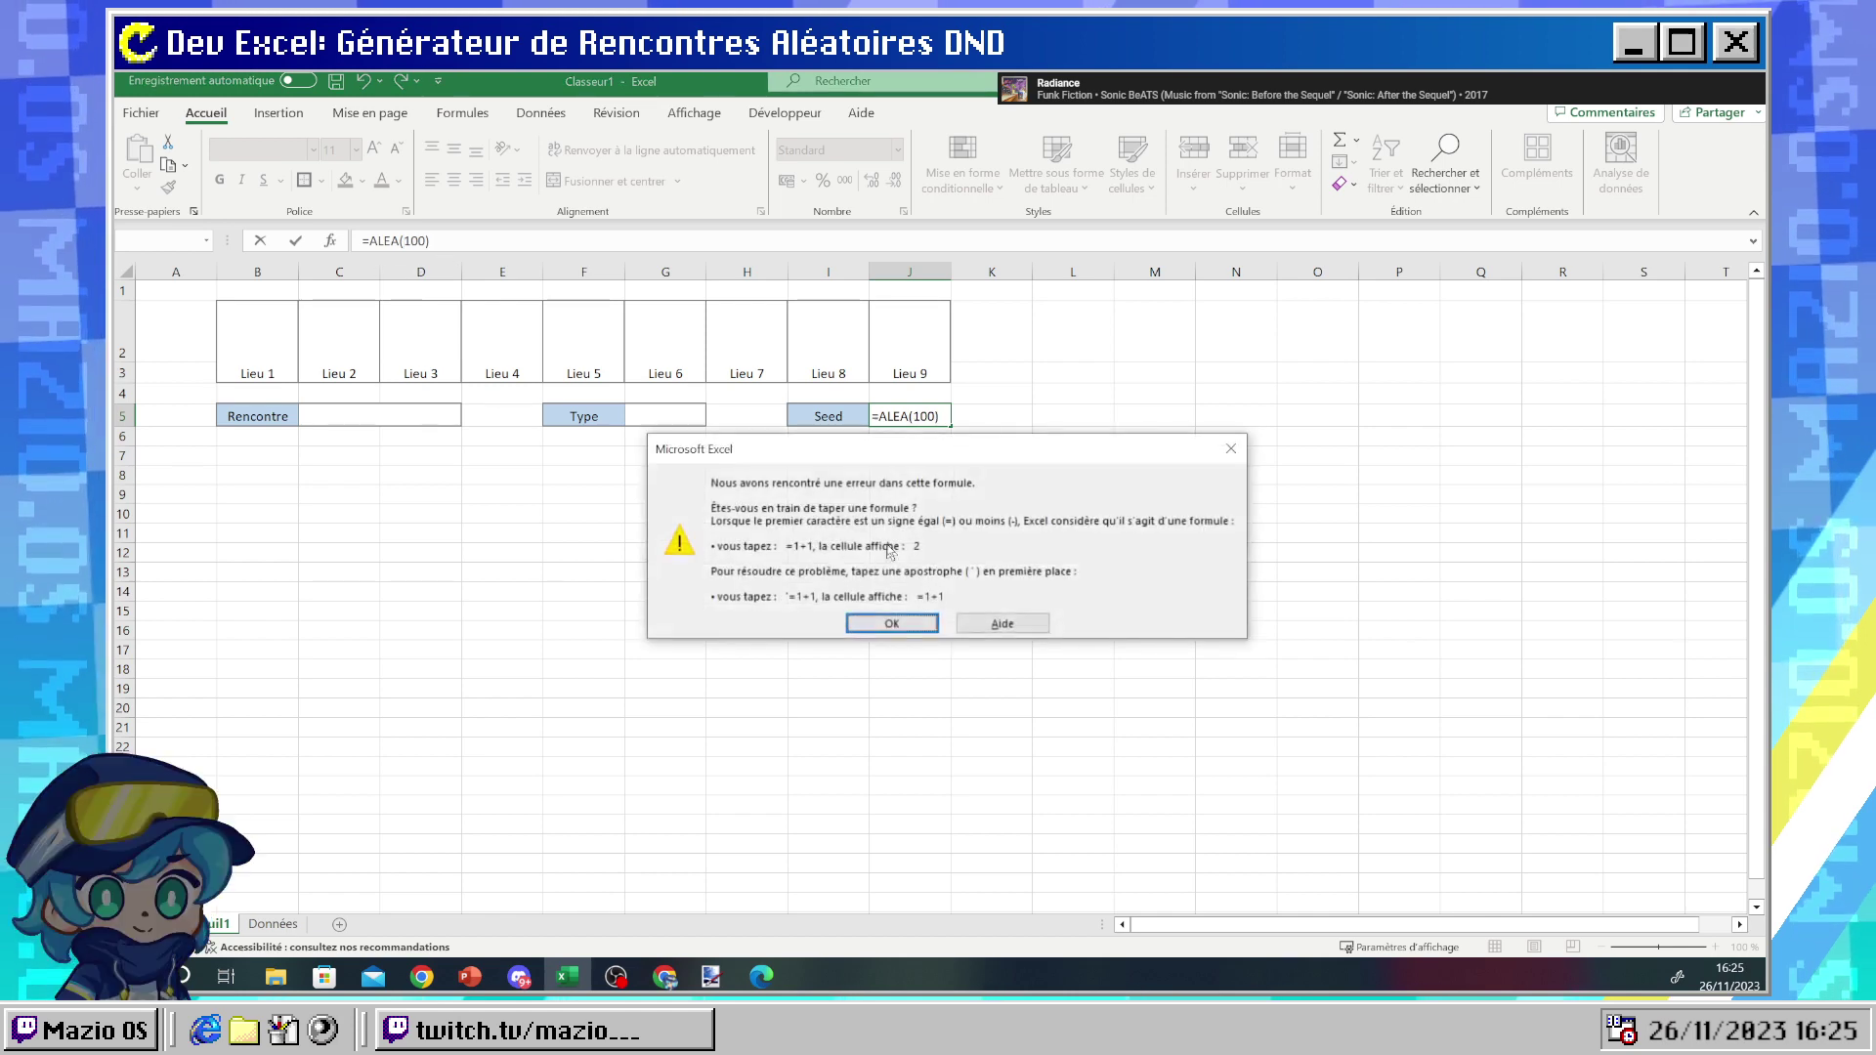
{"action": "key", "text": "Return"}
{"action": "left_click_drag", "start_coordinate": [447, 243], "coordinate": [404, 247]}
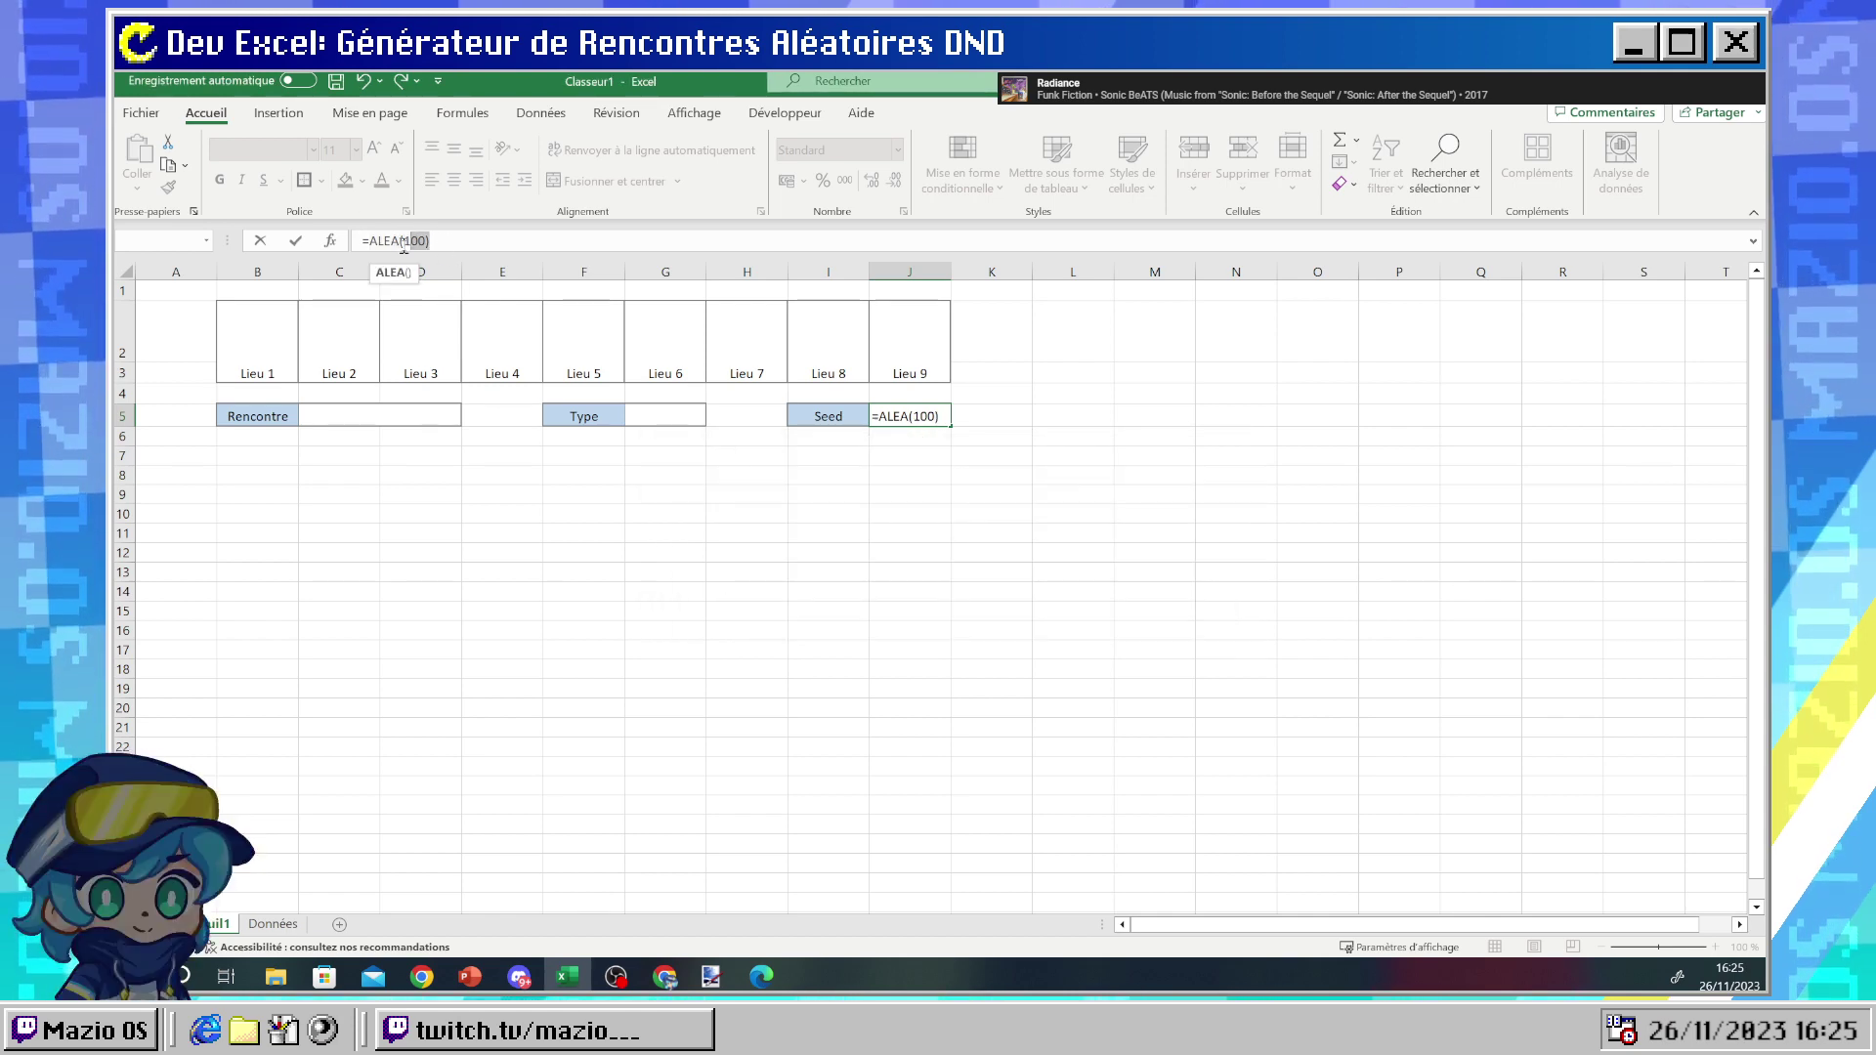
{"action": "key", "text": "BackSpace"}
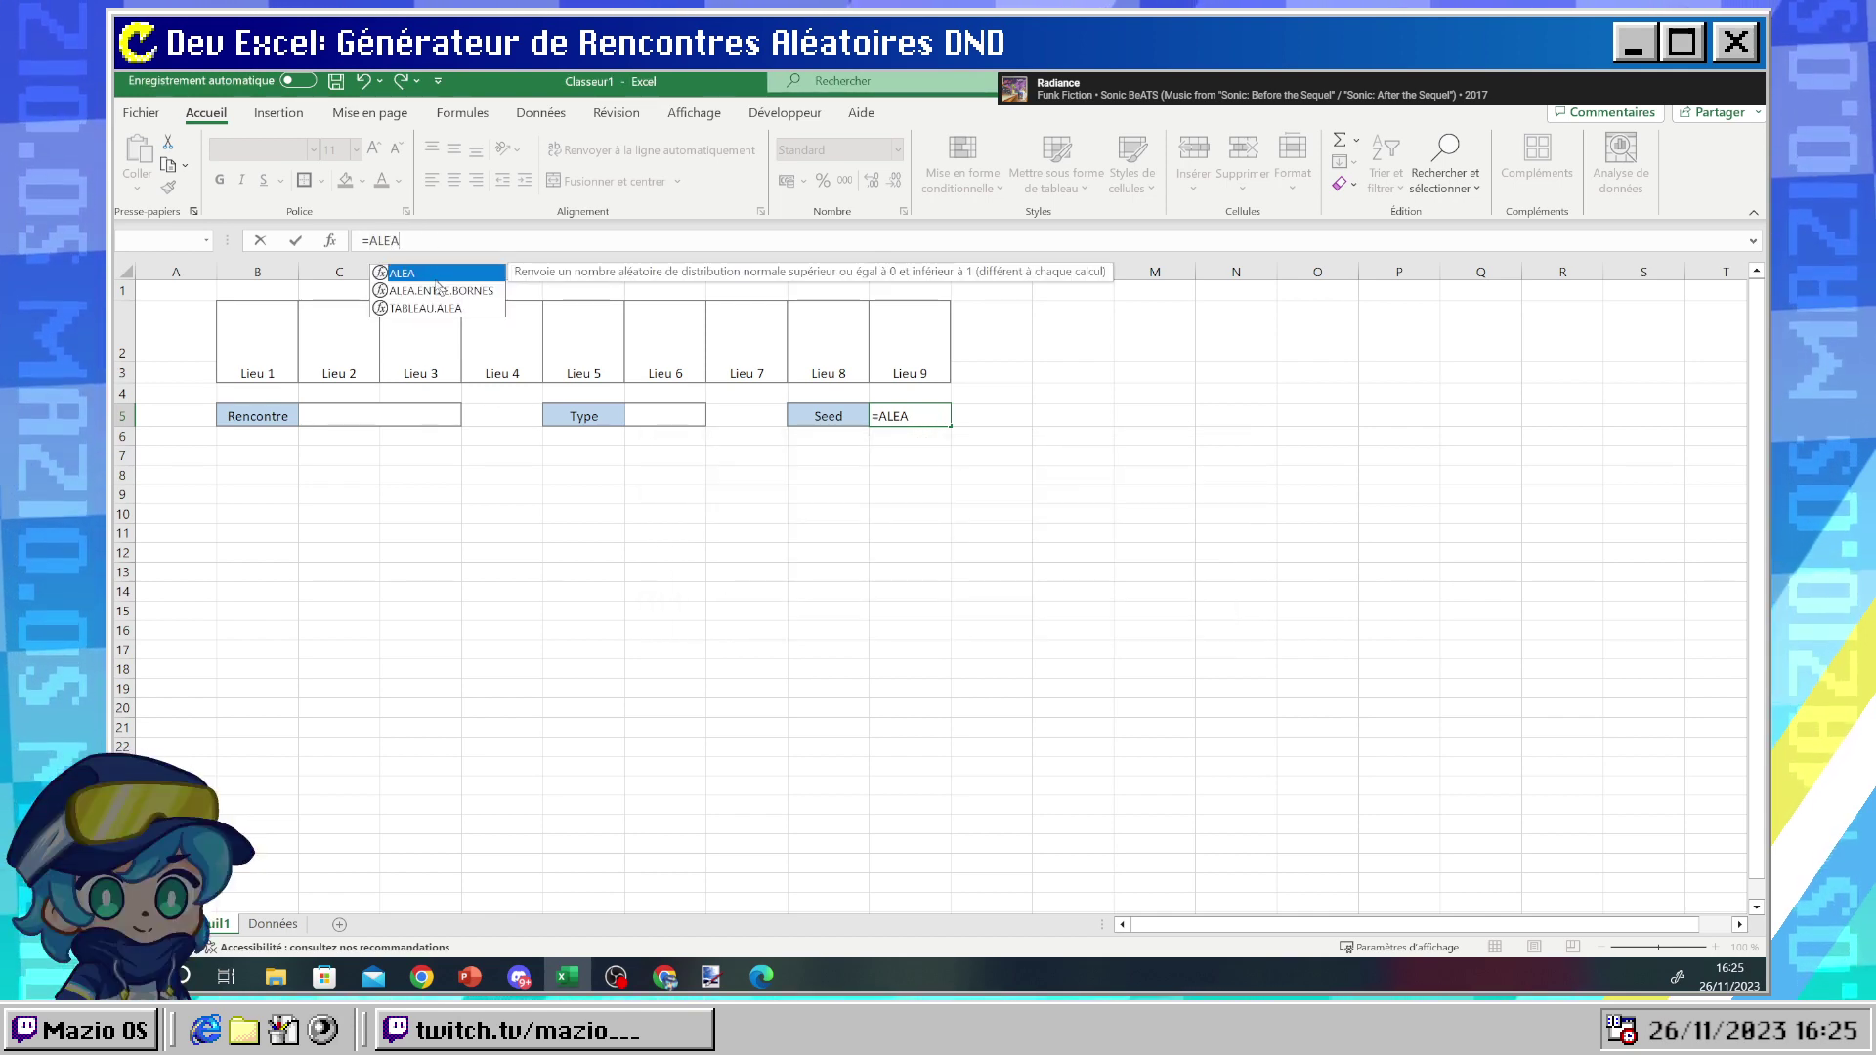
{"action": "double_click", "coordinate": [436, 290]}
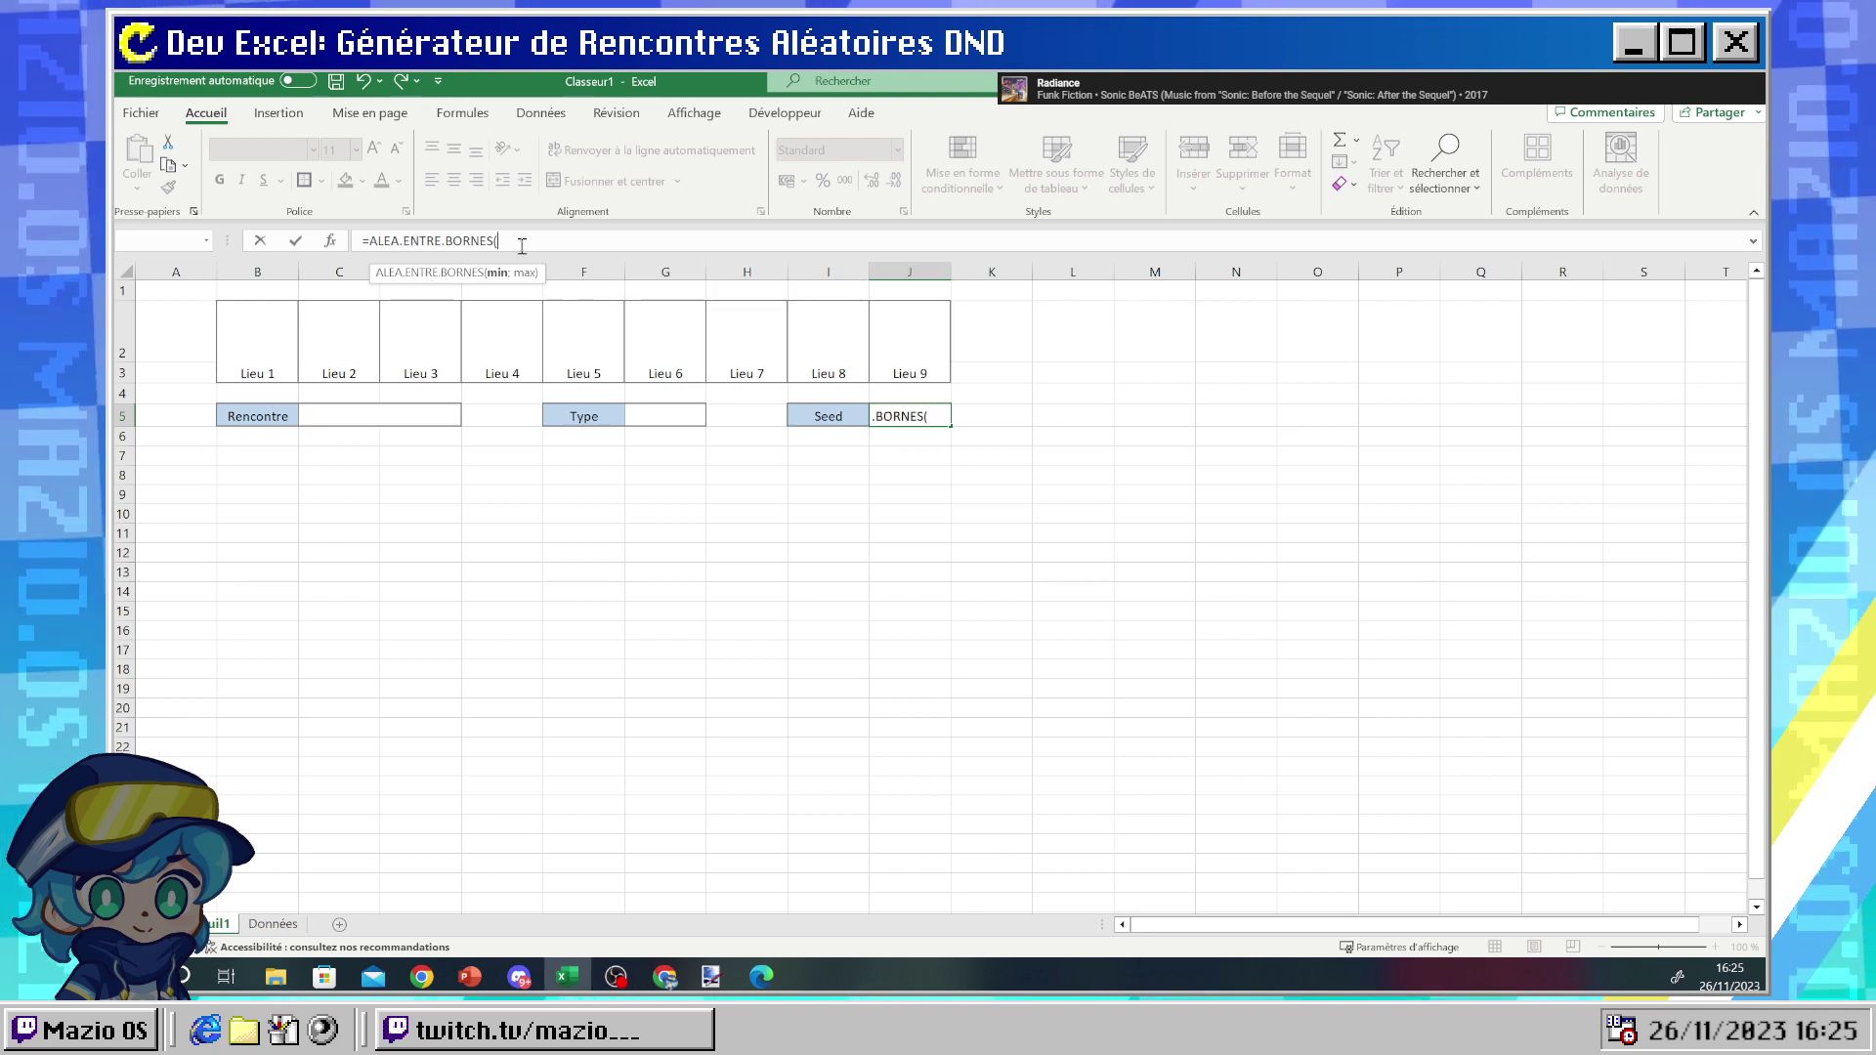
{"action": "type", "text": "0,100"}
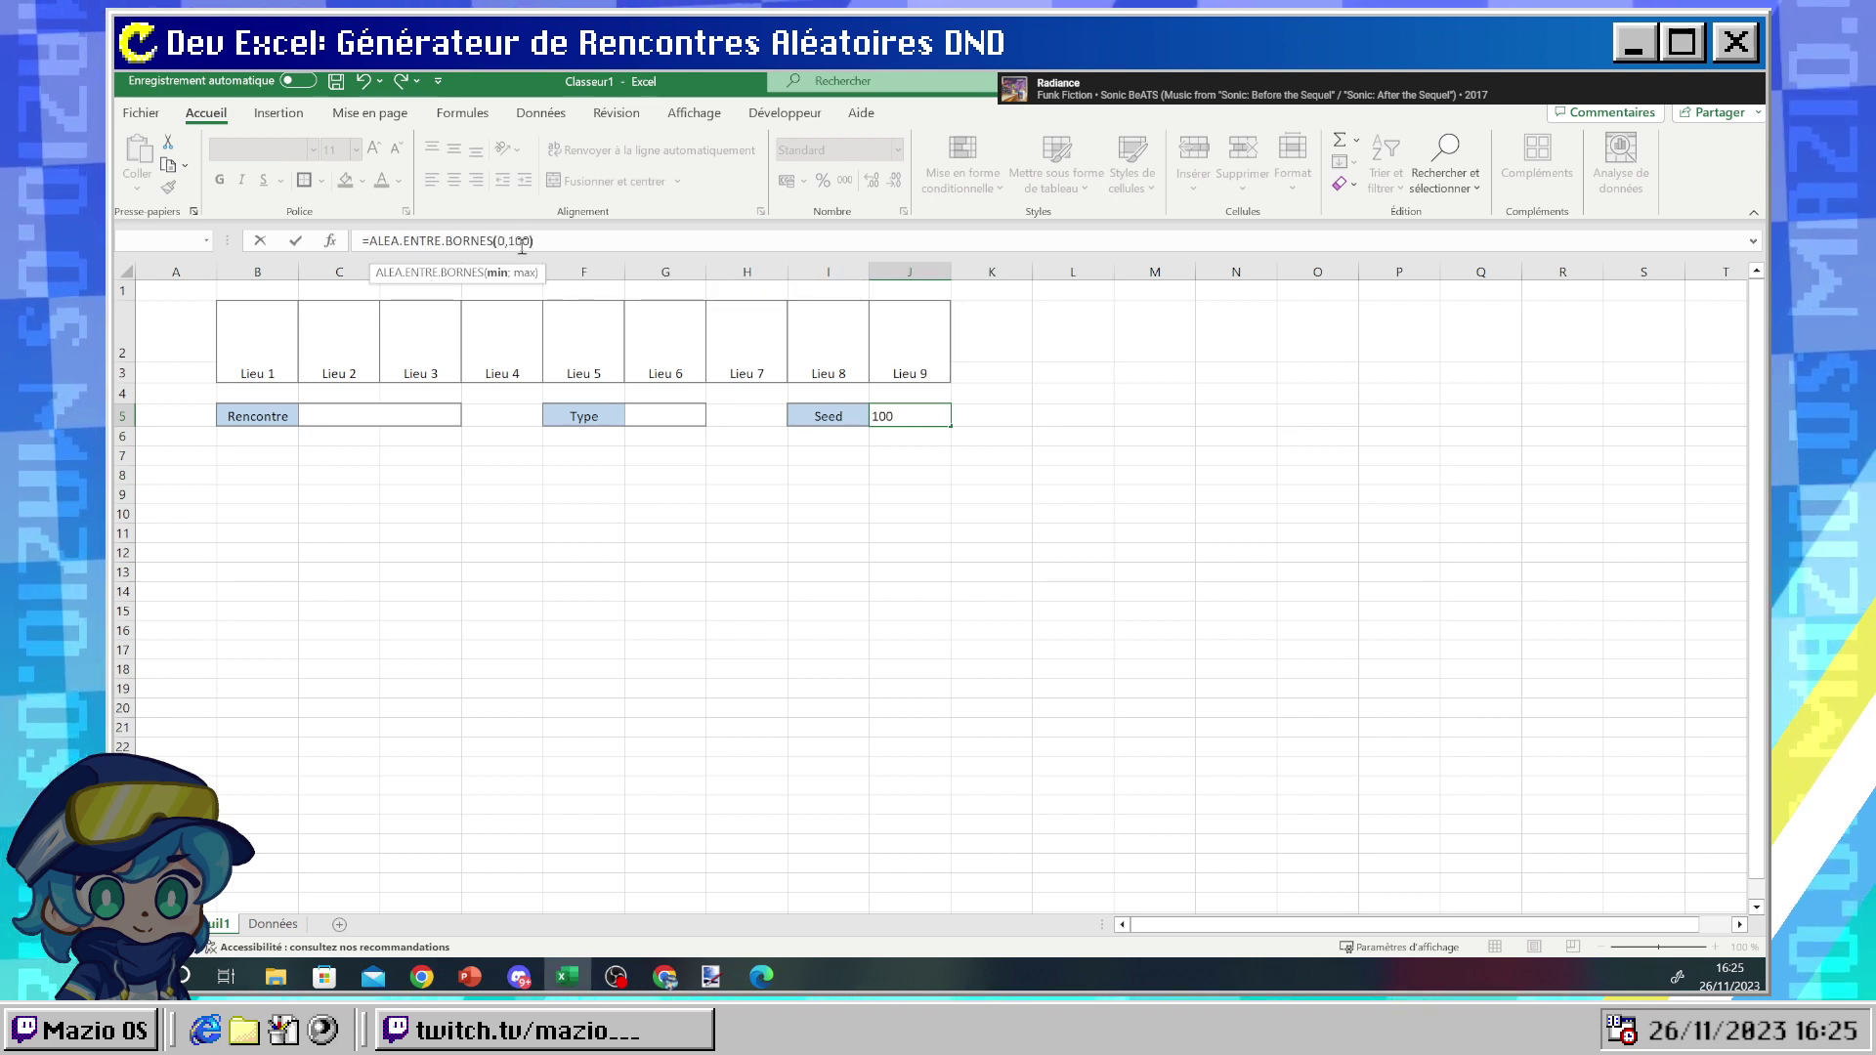
{"action": "type", "text": ")"}
{"action": "key", "text": "Return"}
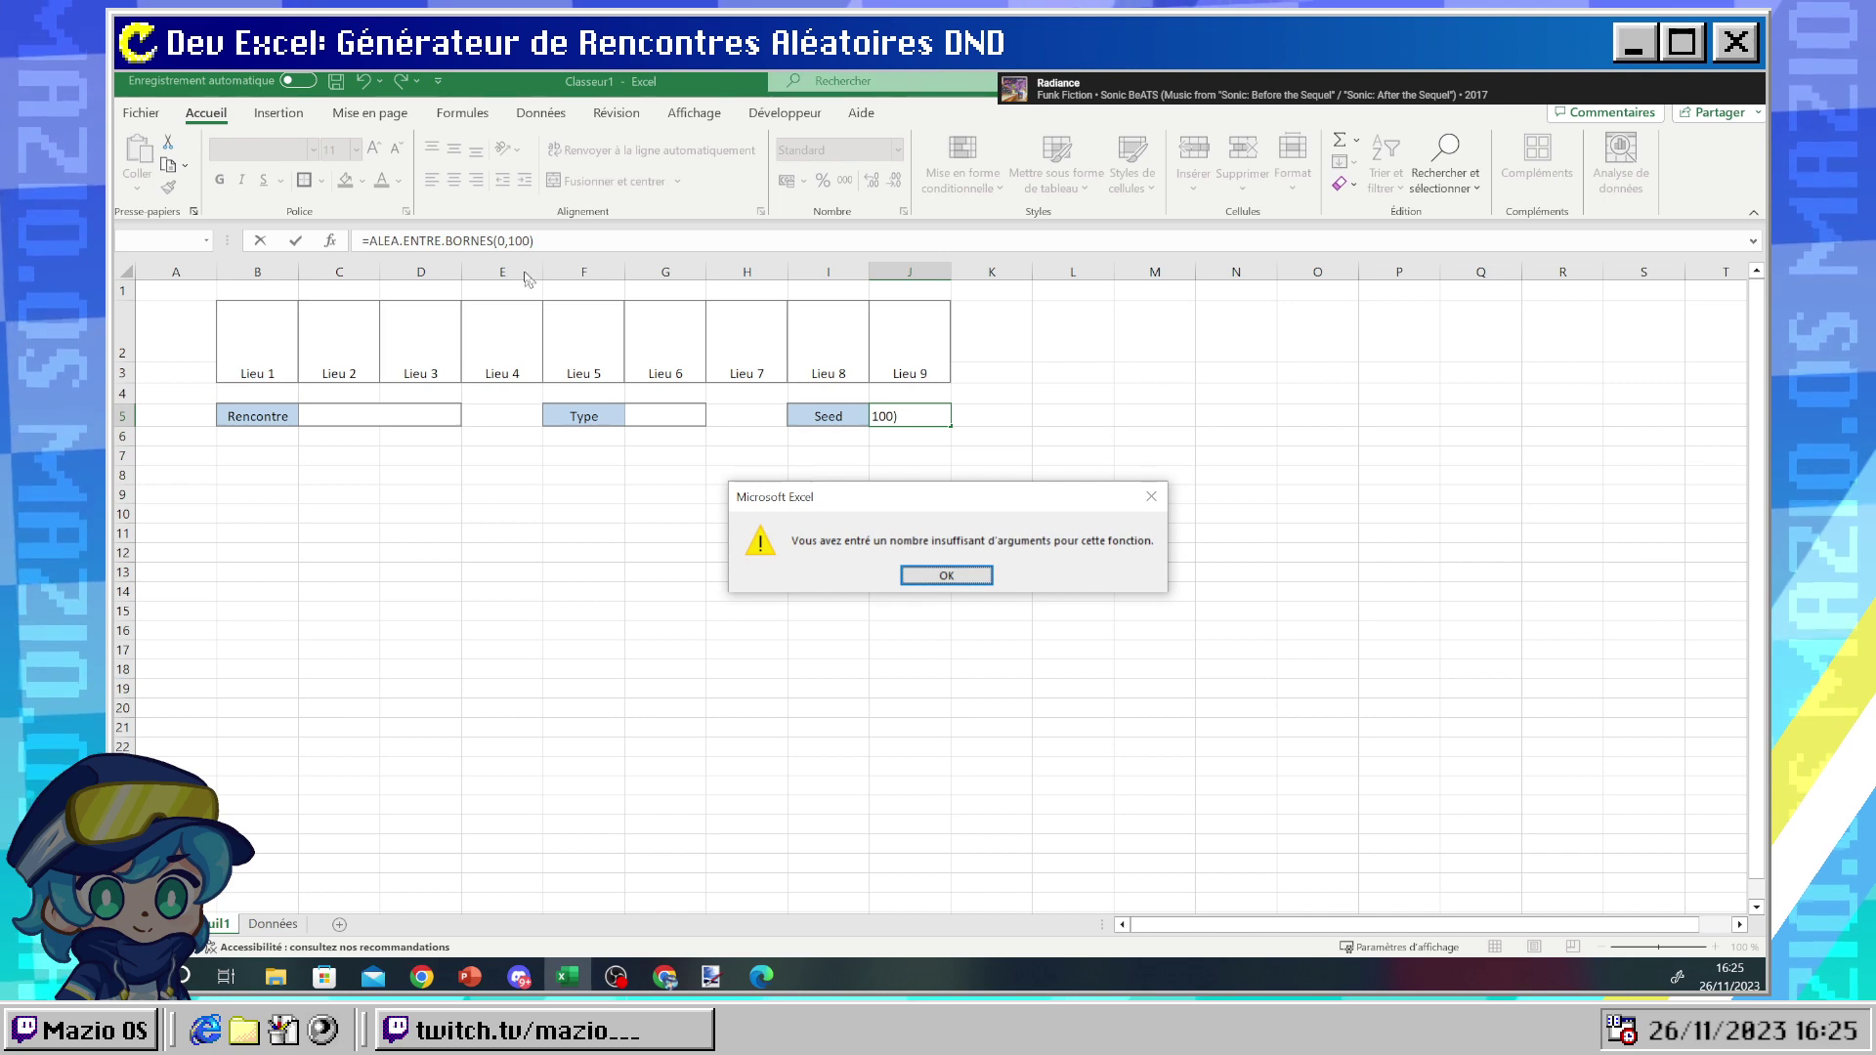
{"action": "key", "text": "Return"}
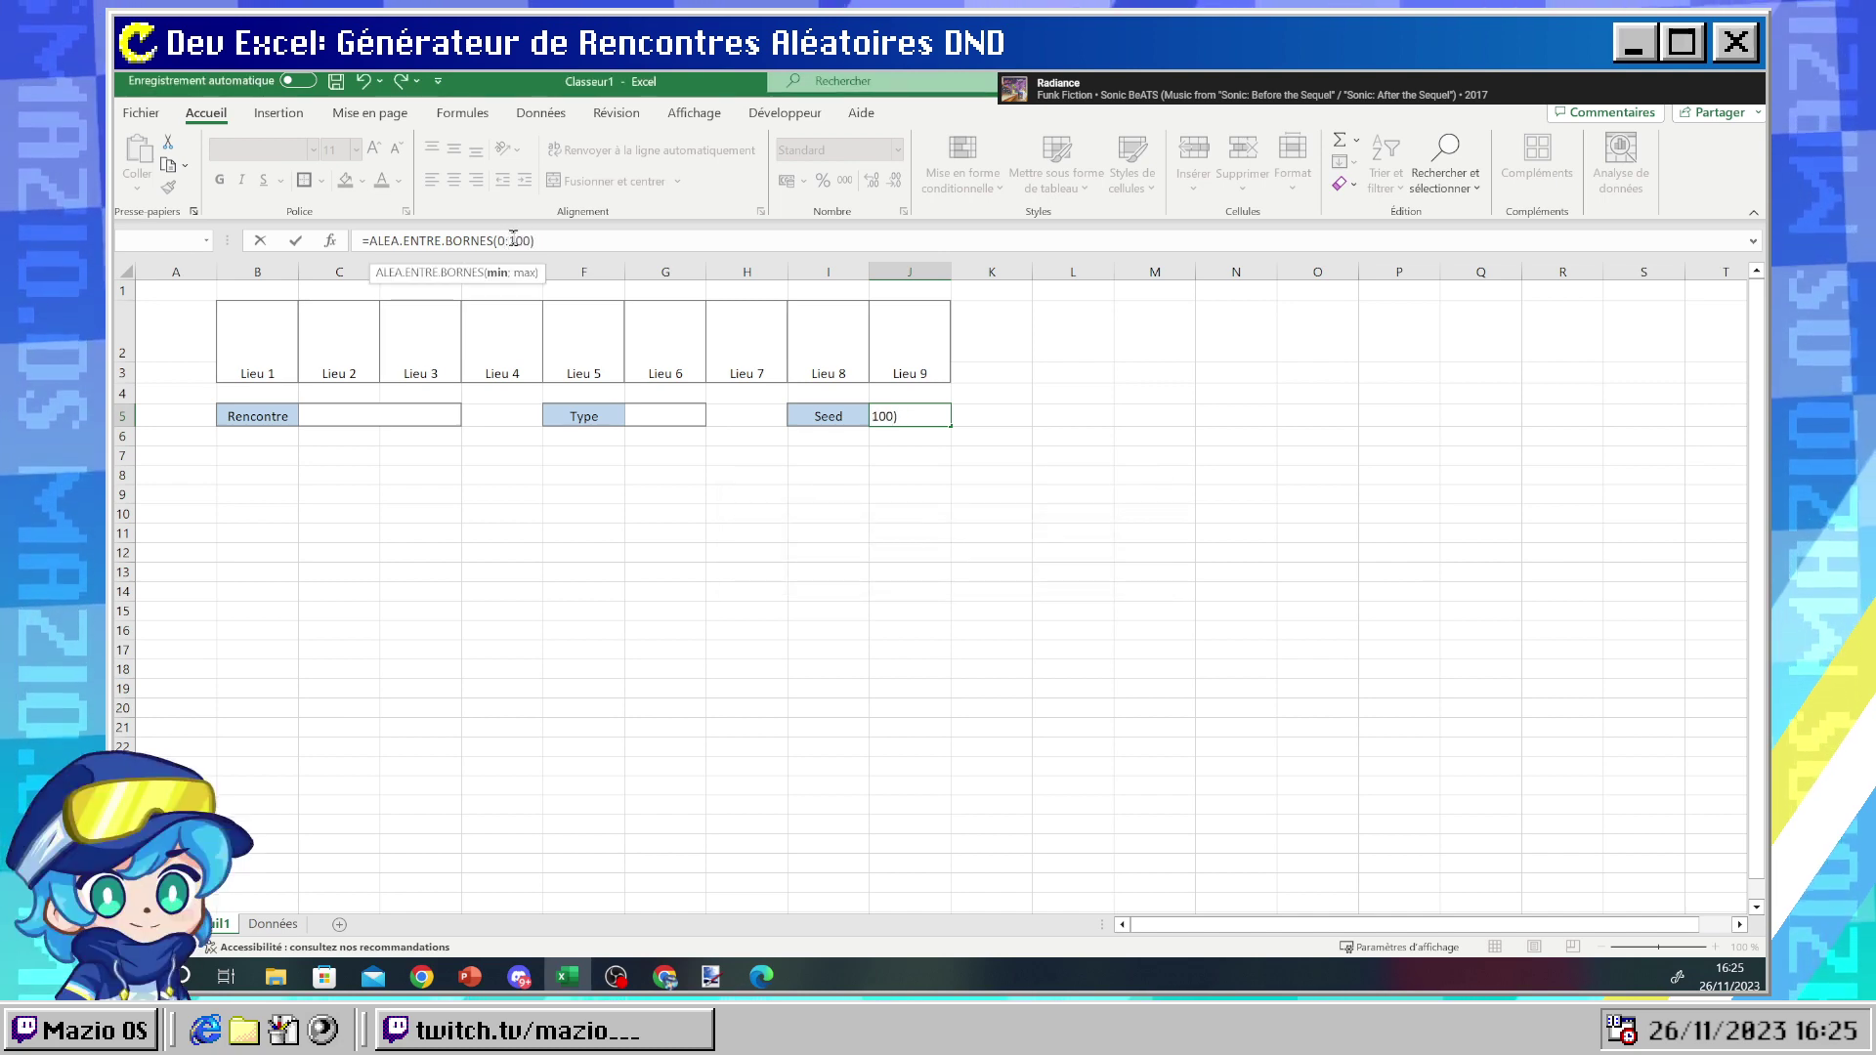
{"action": "key", "text": "Return"}
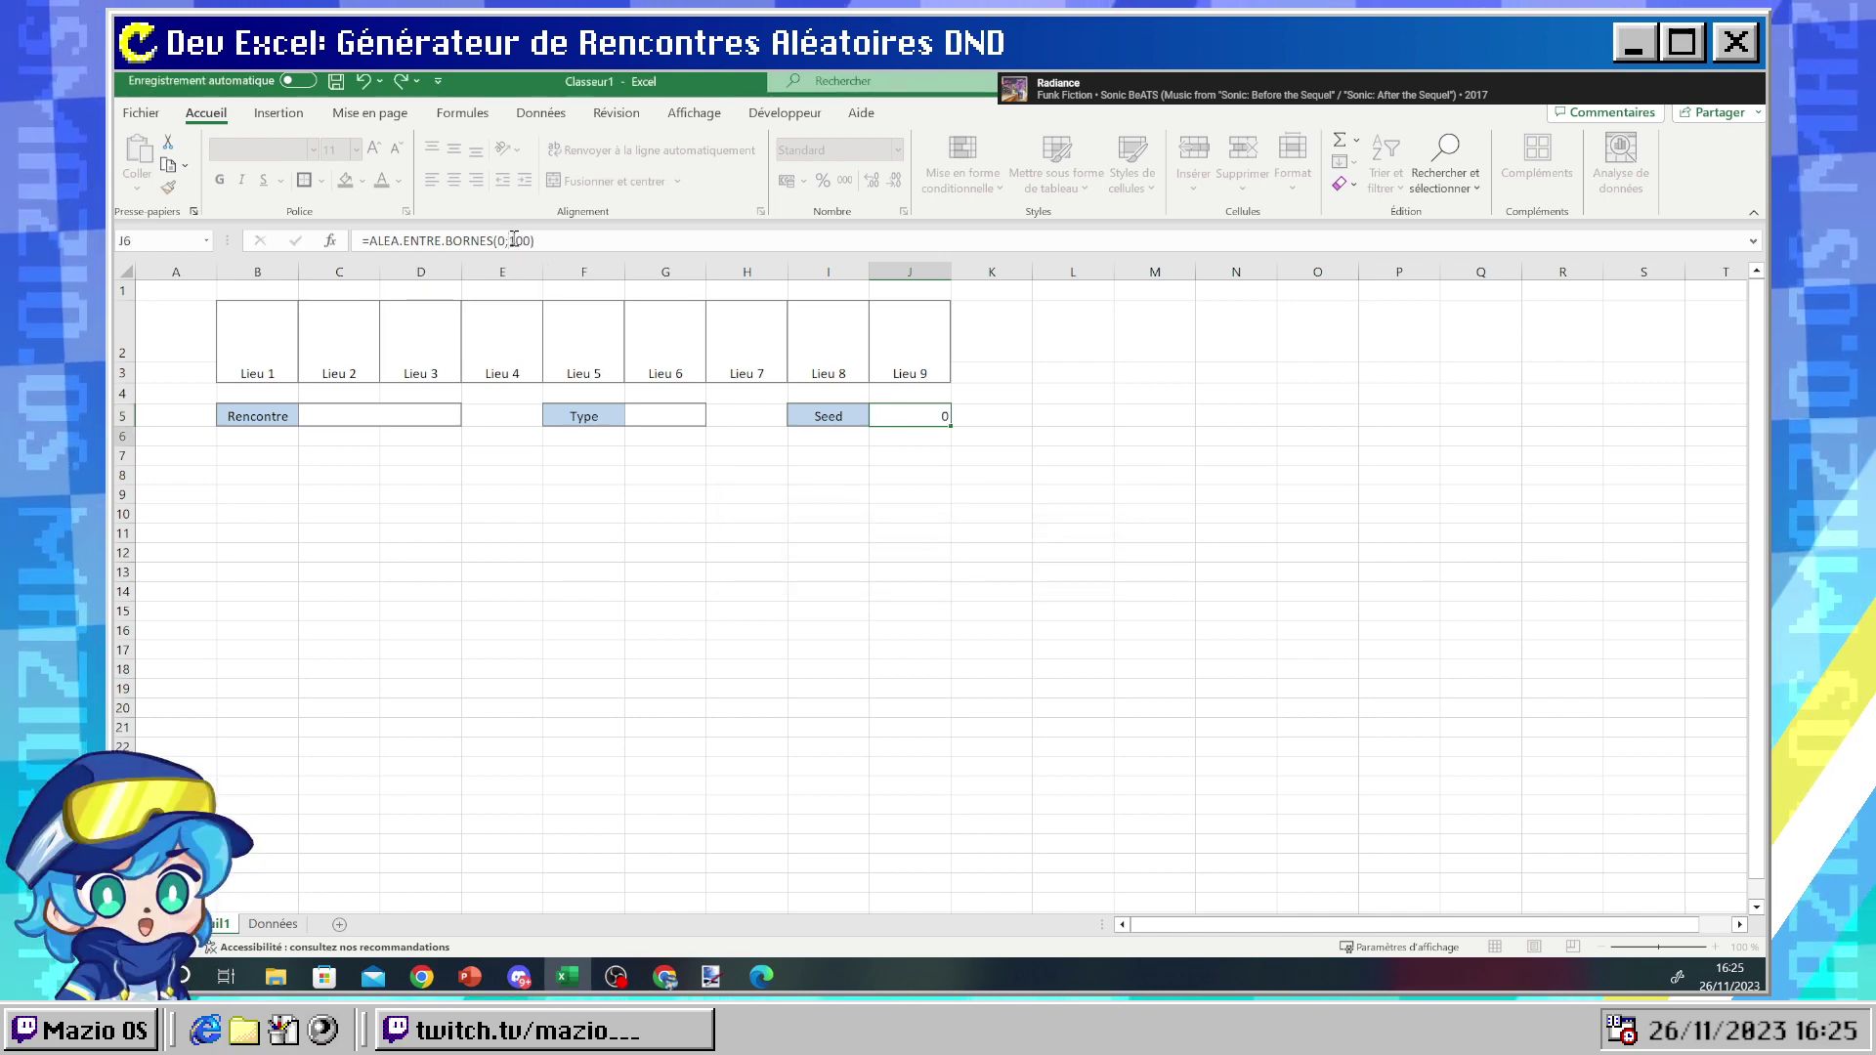
- Select J5 to verify its random-number formula
{"action": "left_click", "coordinate": [893, 414]}
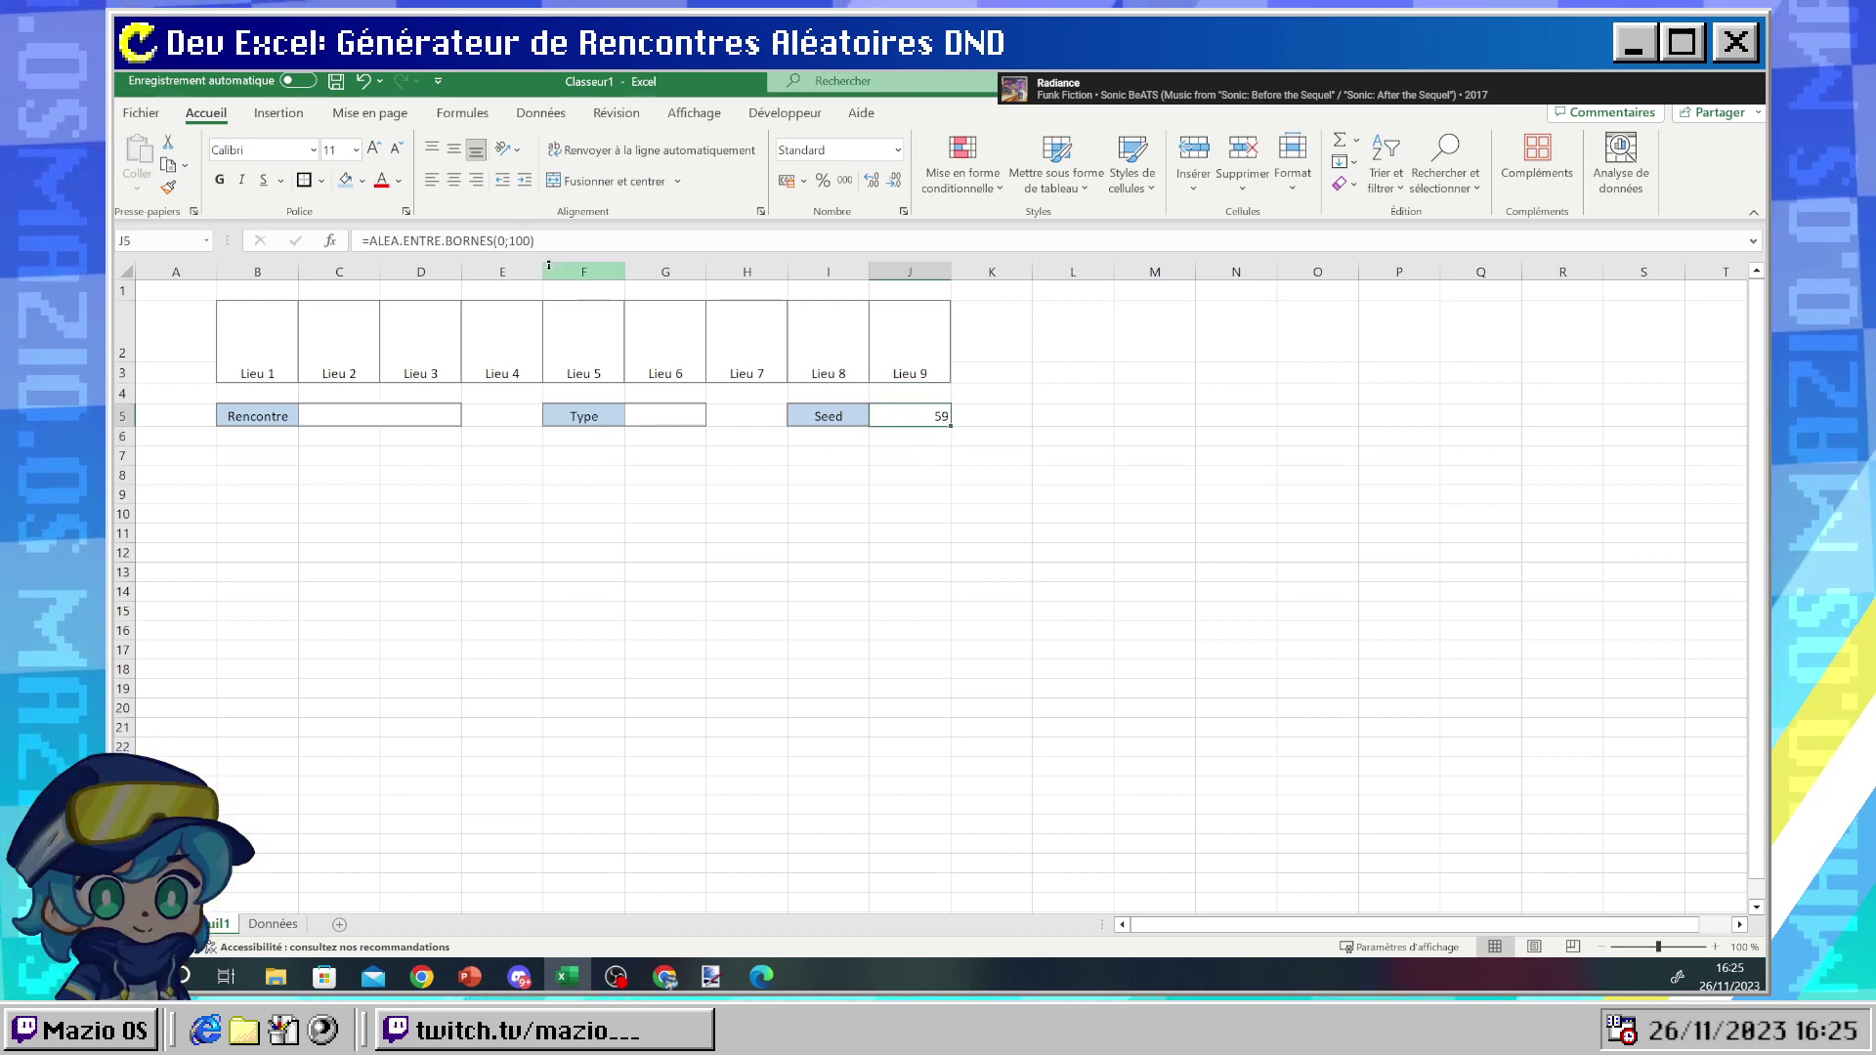
{"action": "left_click", "coordinate": [1265, 455]}
{"action": "left_click", "coordinate": [905, 418]}
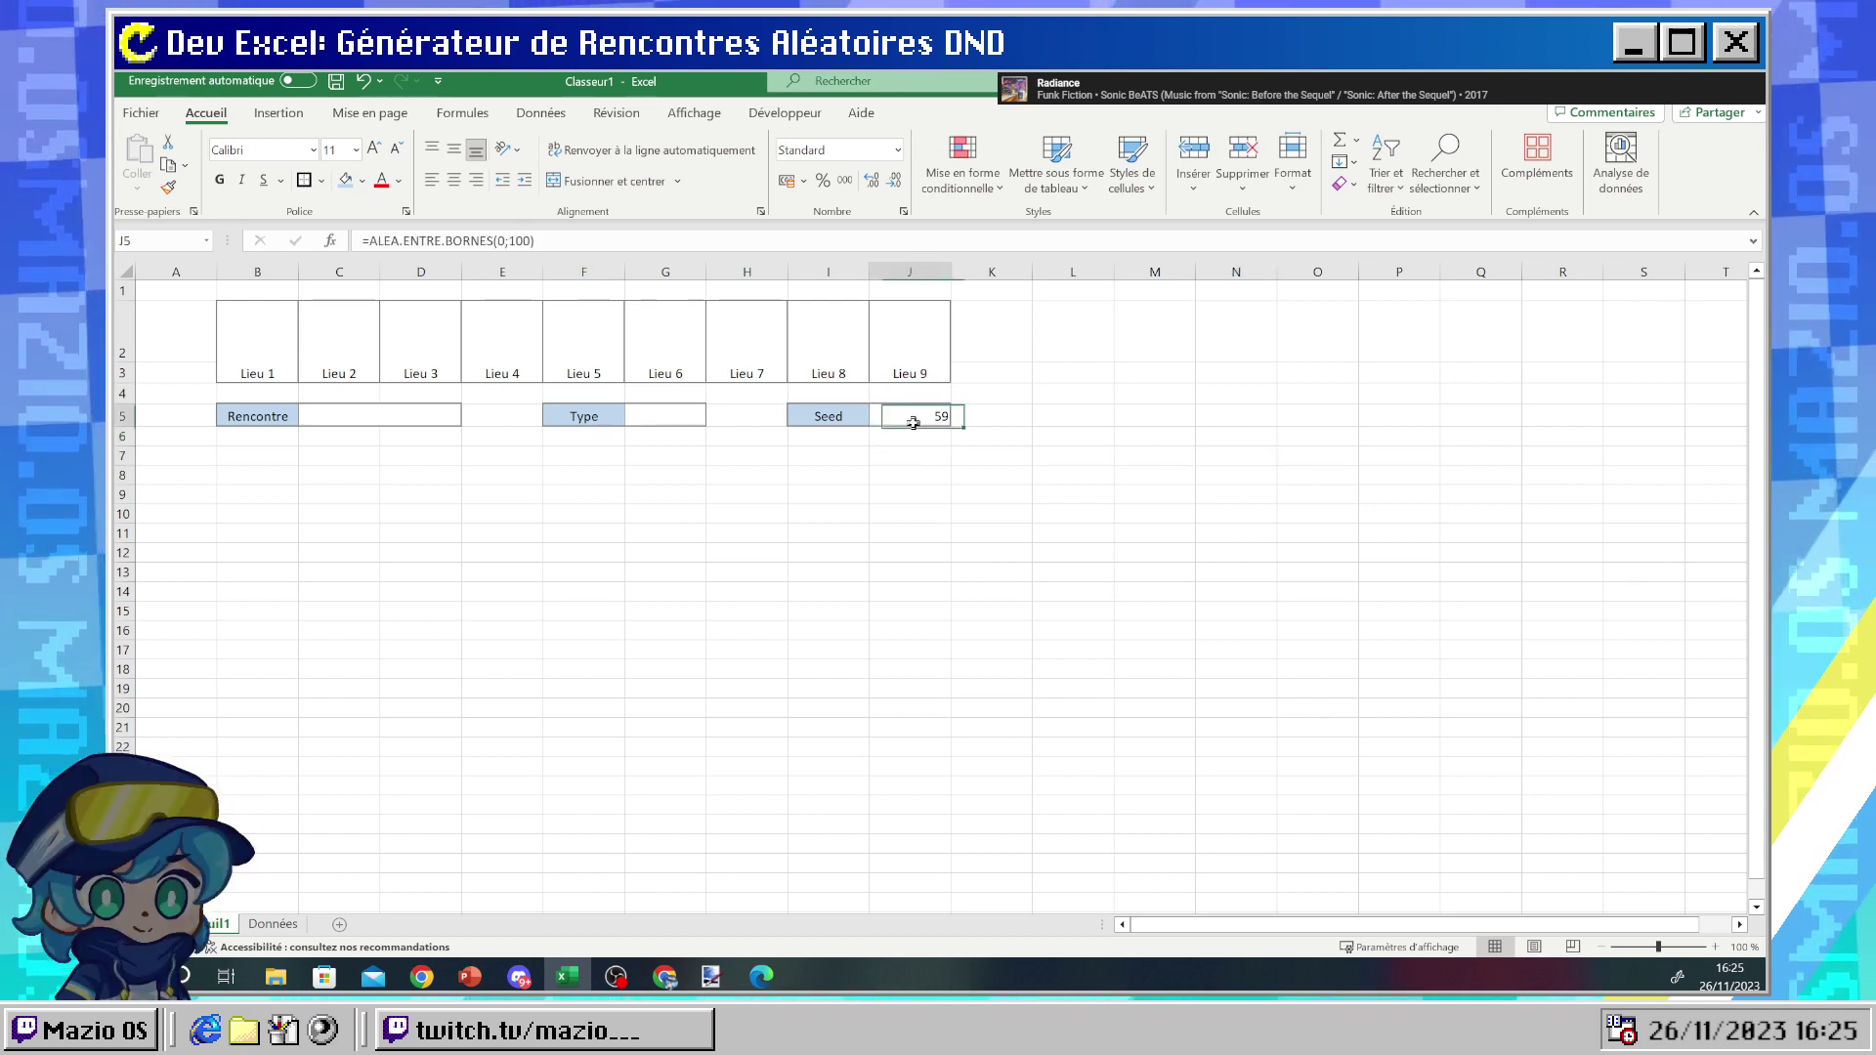
{"action": "left_click", "coordinate": [497, 266]}
{"action": "left_click", "coordinate": [917, 414]}
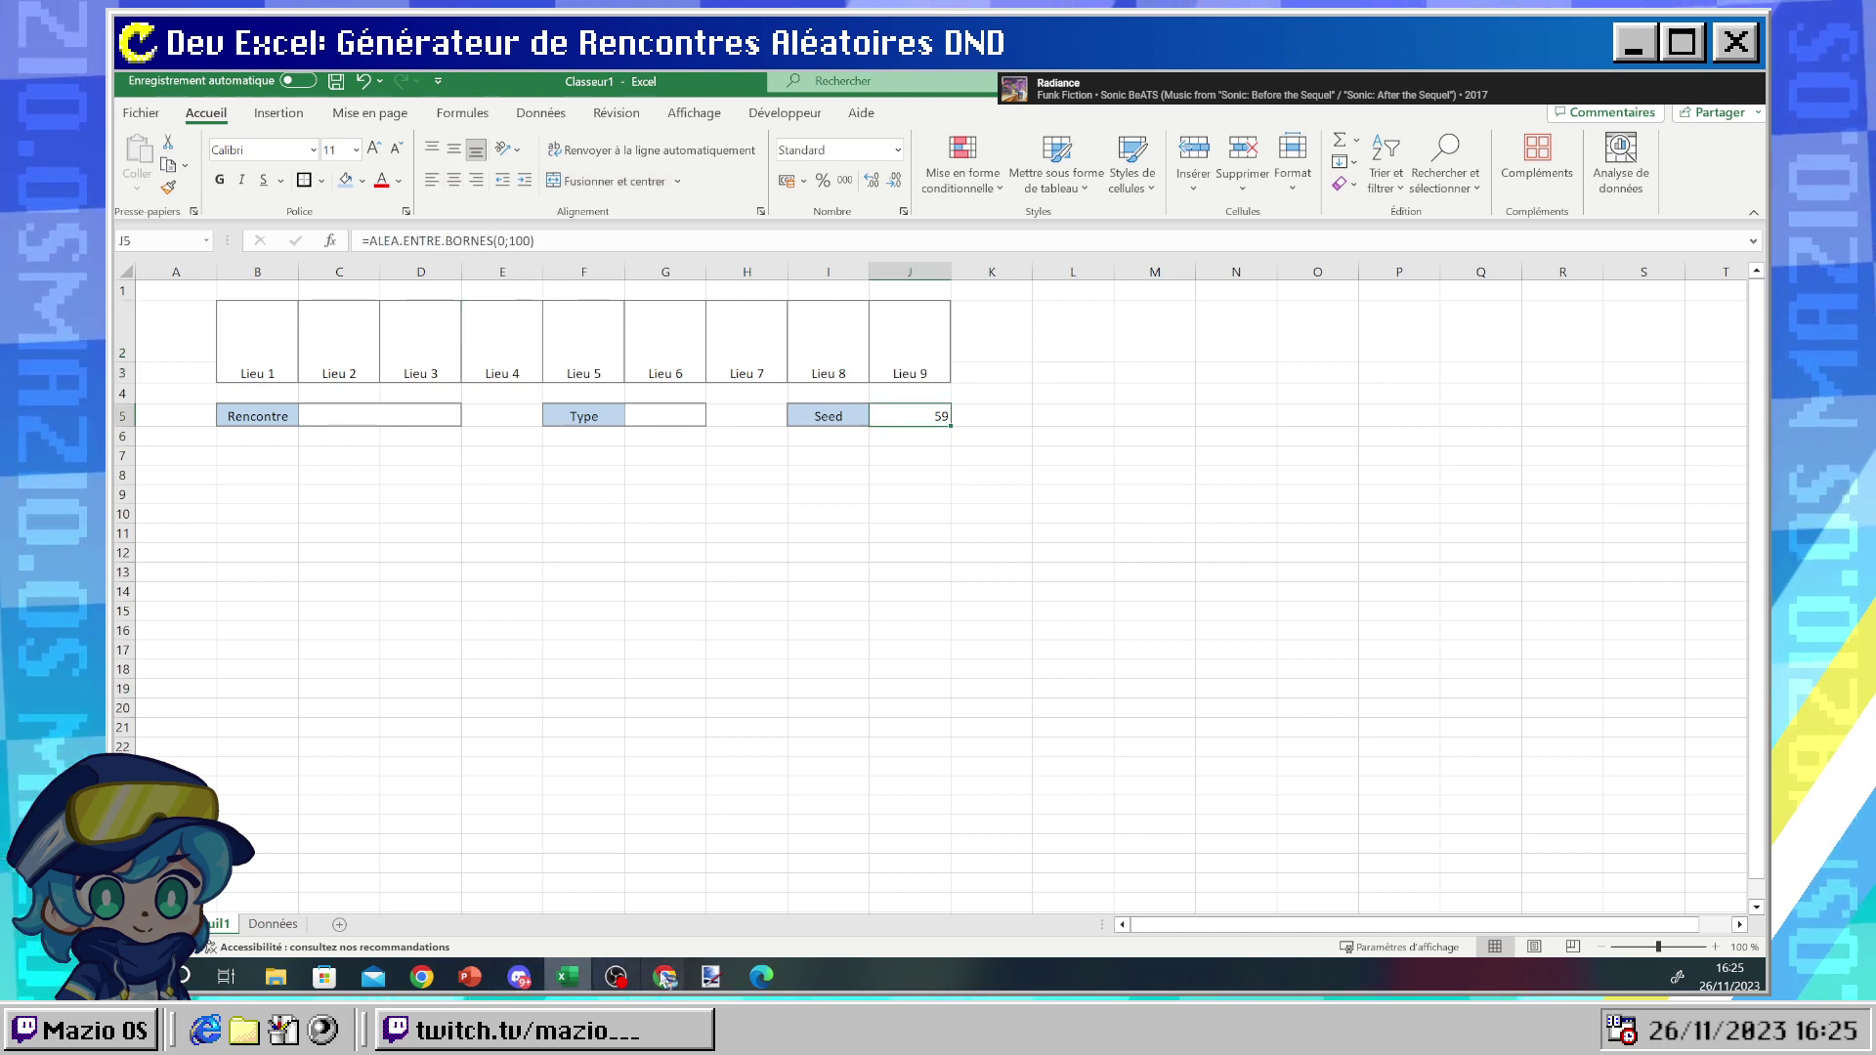
- Search Google in Chrome for 'excel aléatoire à chaque clique', then return to Excel
{"action": "left_click", "coordinate": [676, 976]}
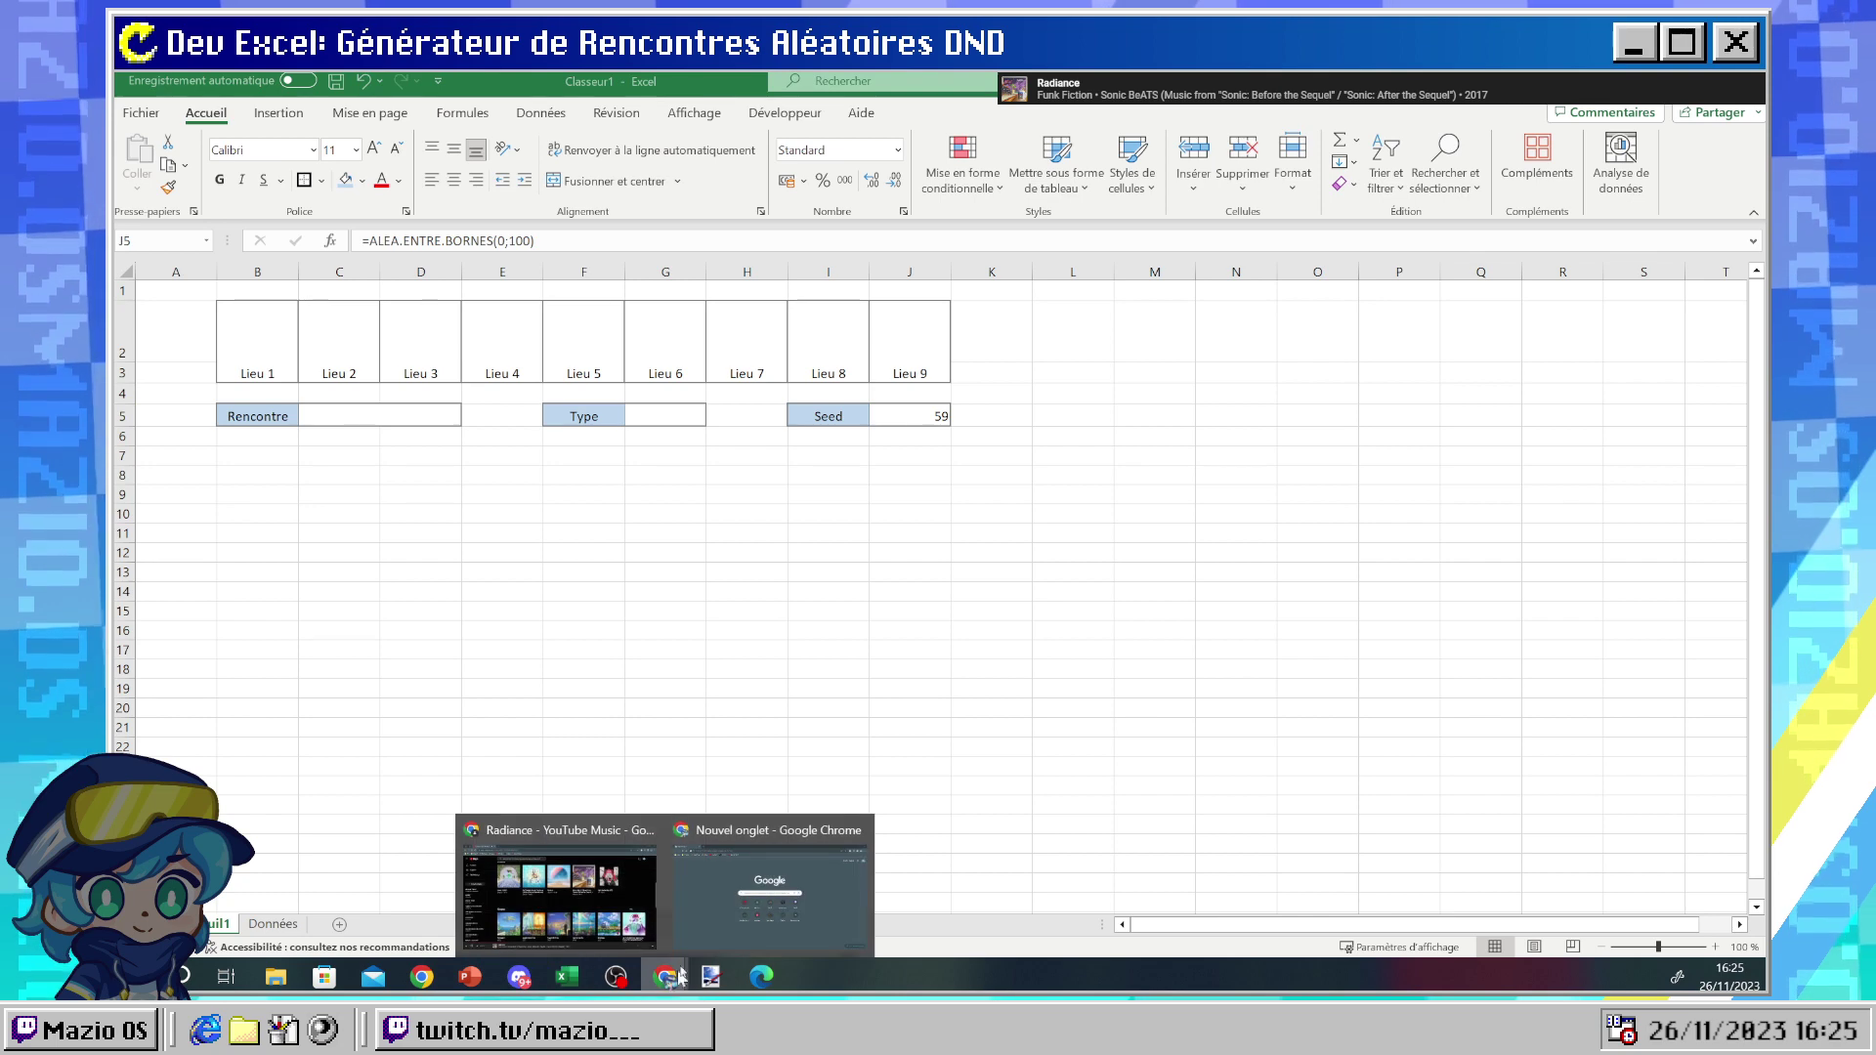
{"action": "left_click", "coordinate": [694, 904]}
{"action": "left_click", "coordinate": [496, 114]}
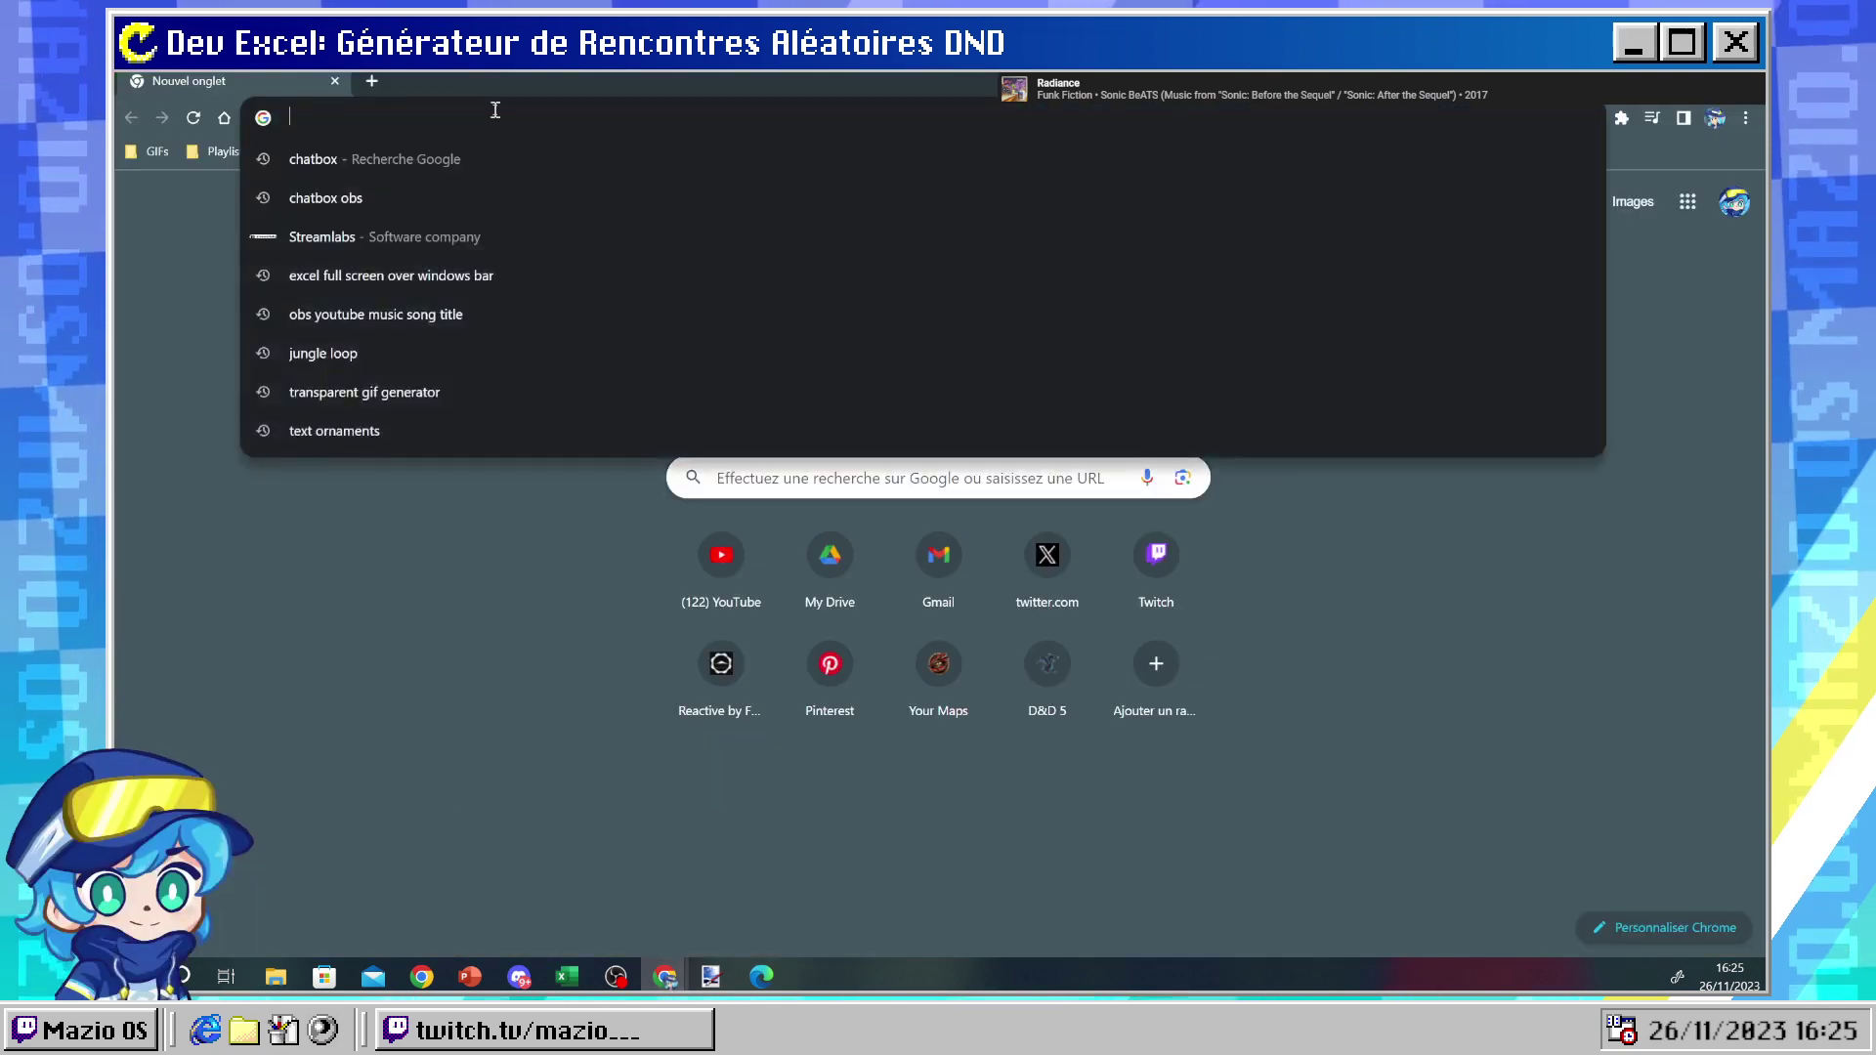
{"action": "type", "text": "excel a"}
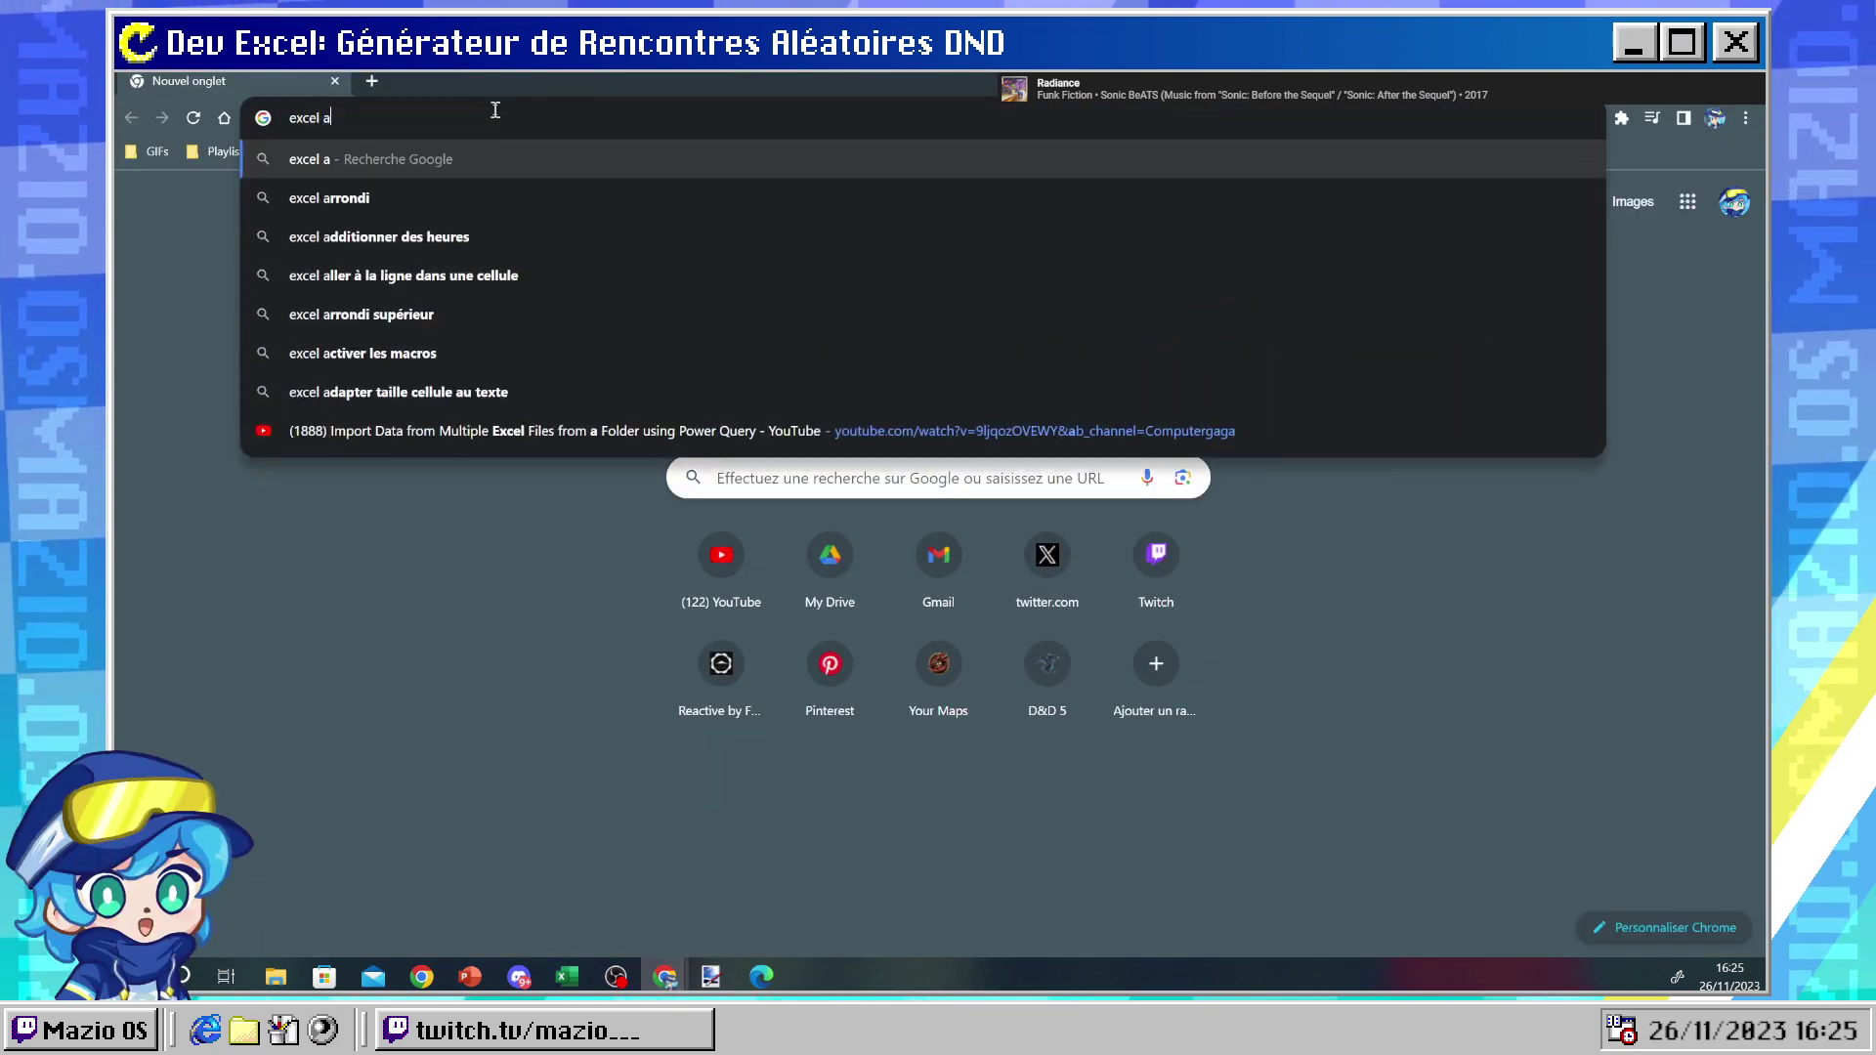
{"action": "type", "text": "léatoir"}
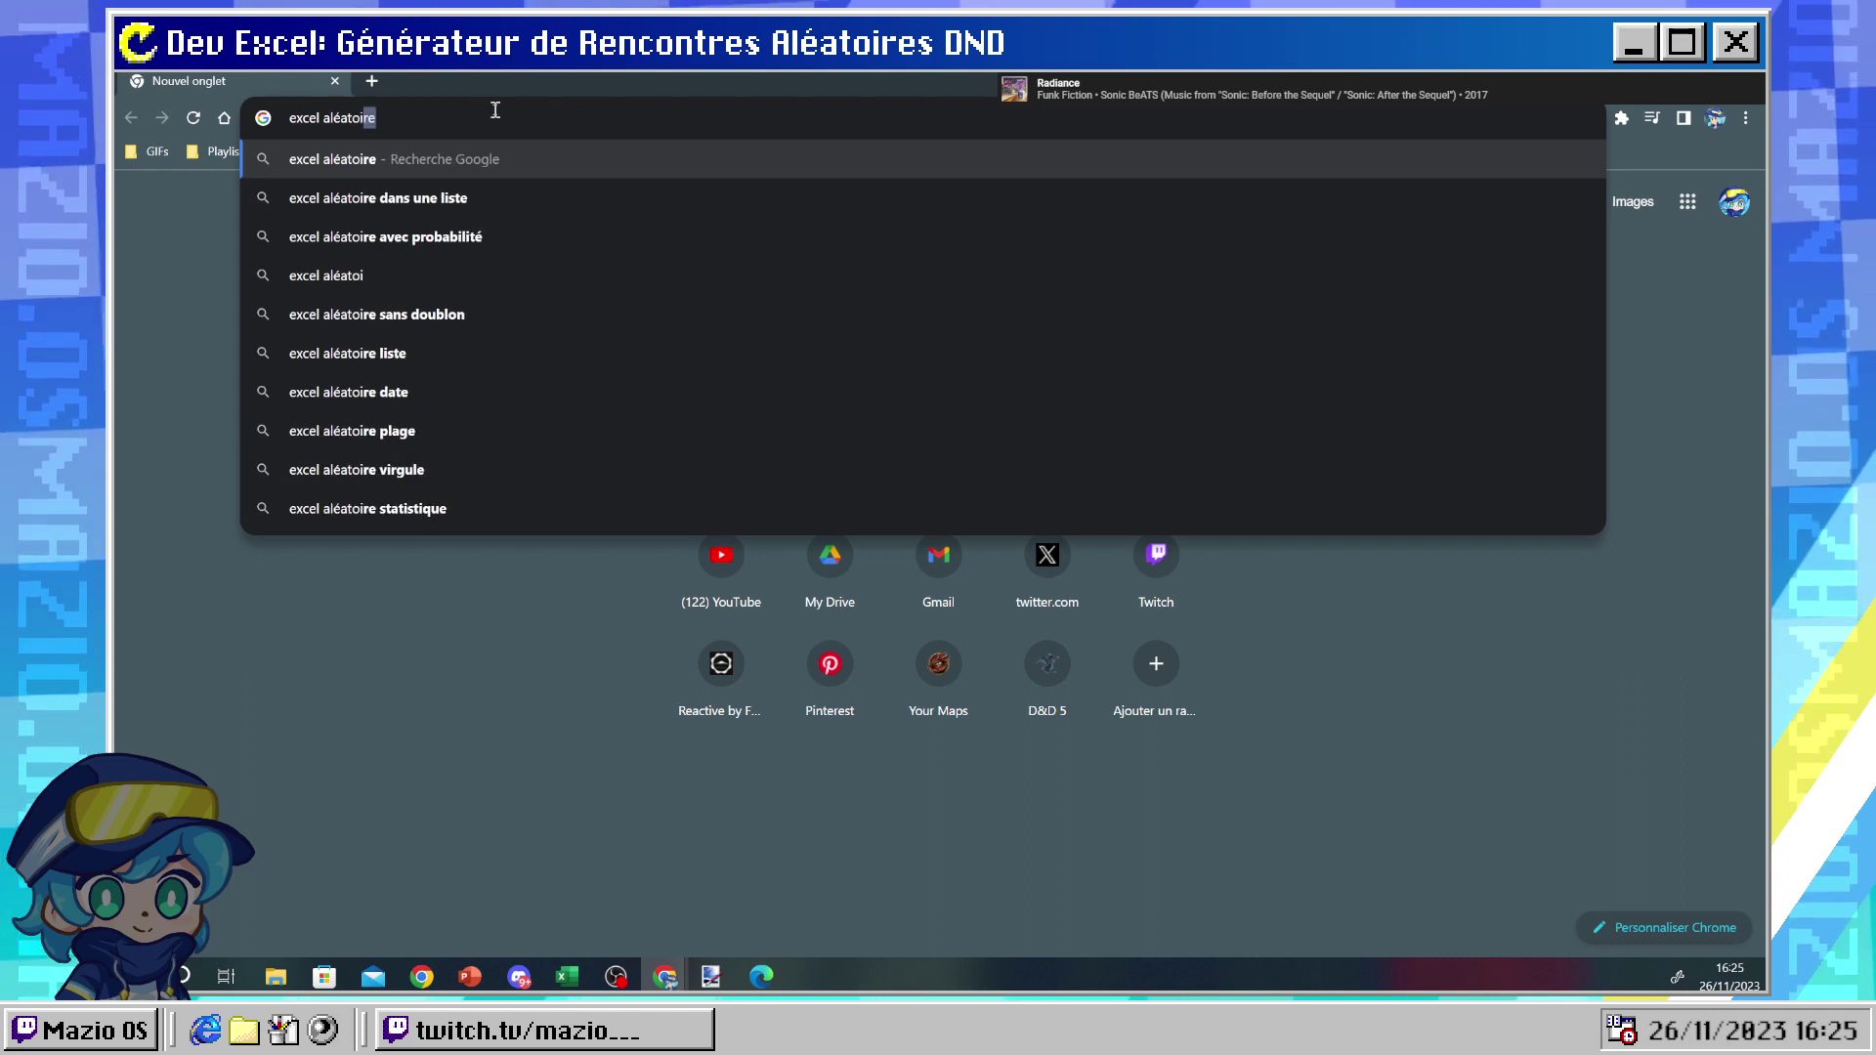
{"action": "type", "text": "e"}
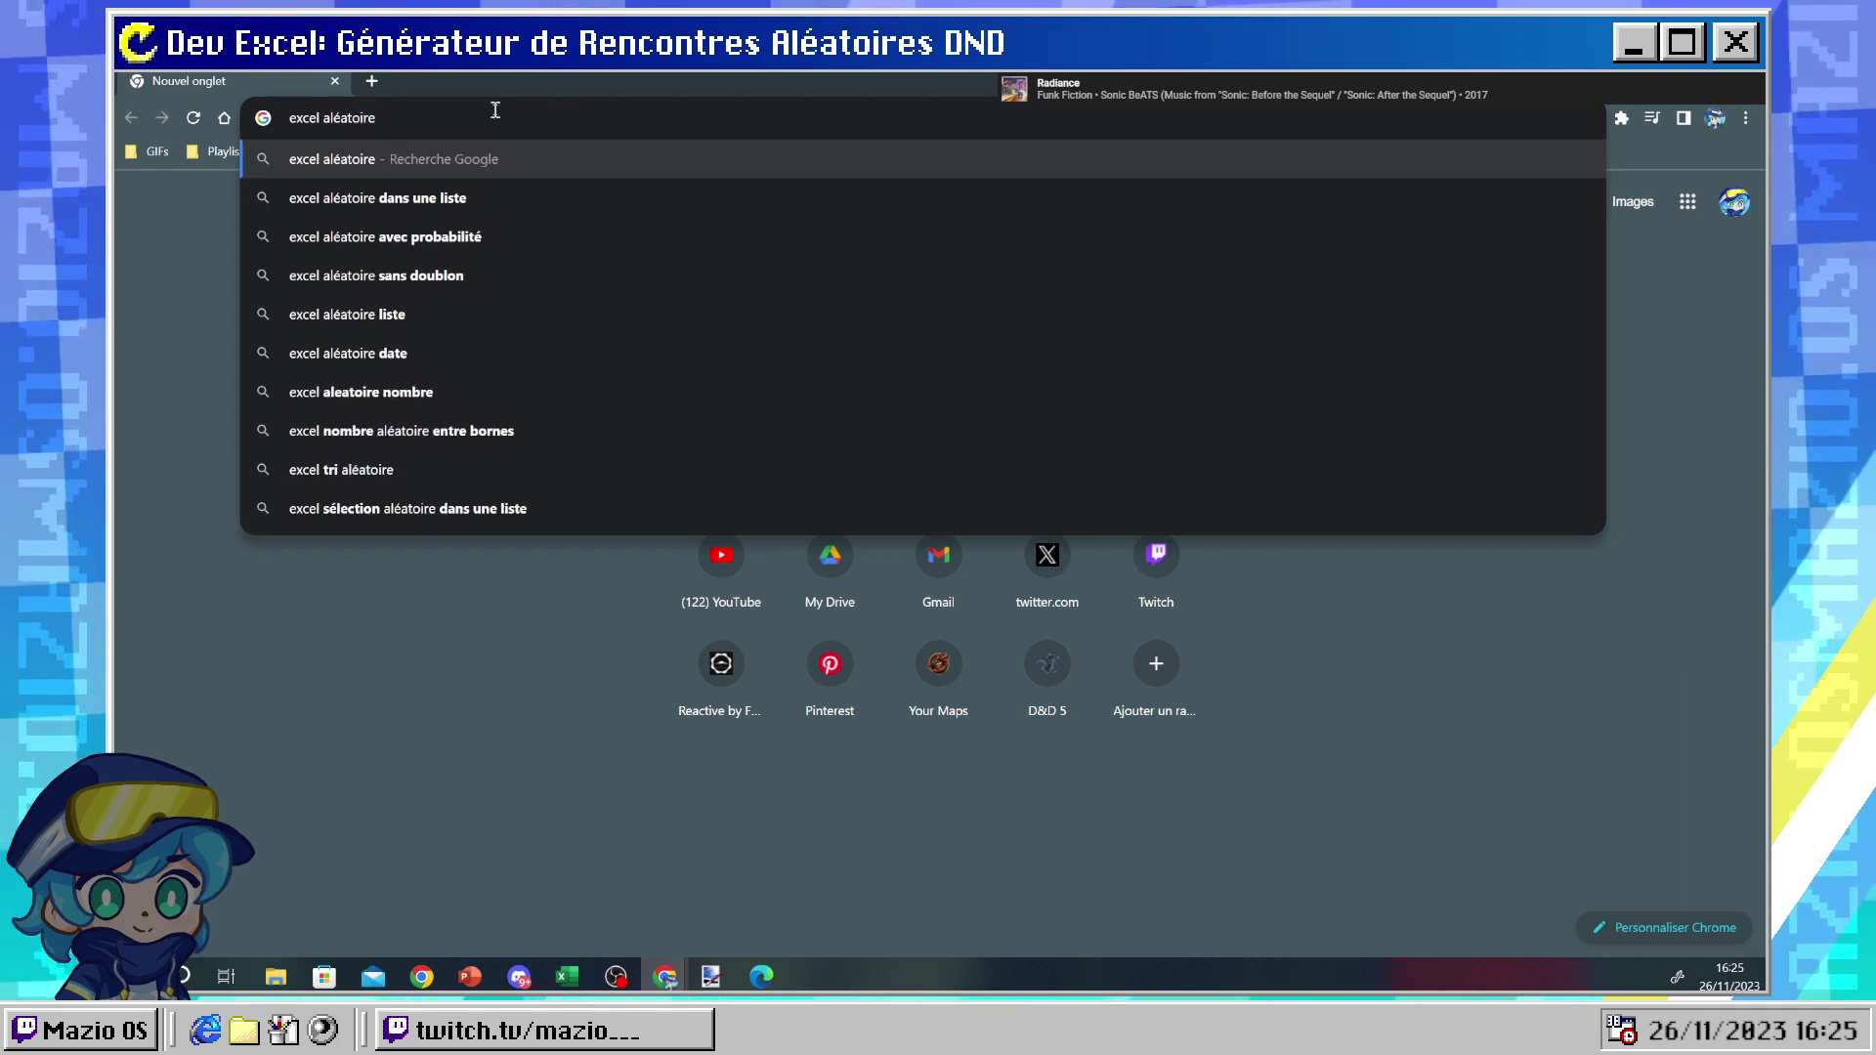
{"action": "type", "text": " à c"}
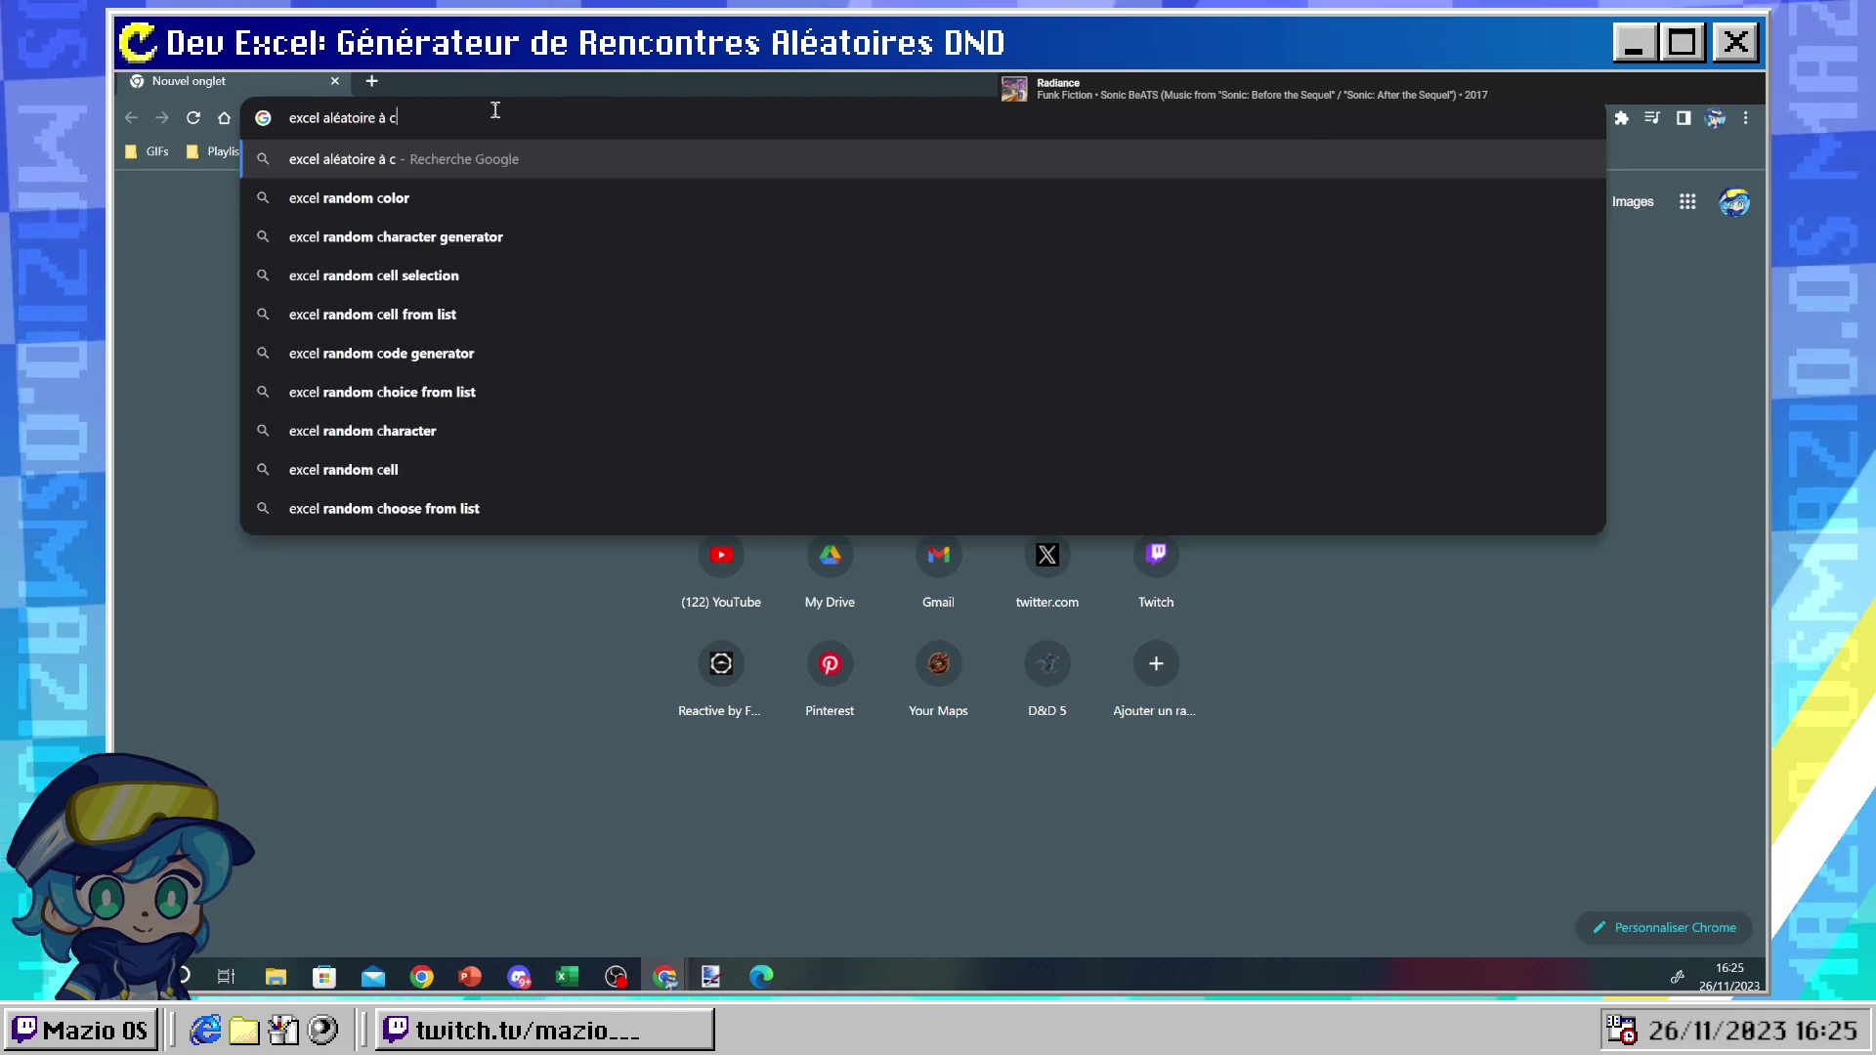
{"action": "type", "text": "haque clo"}
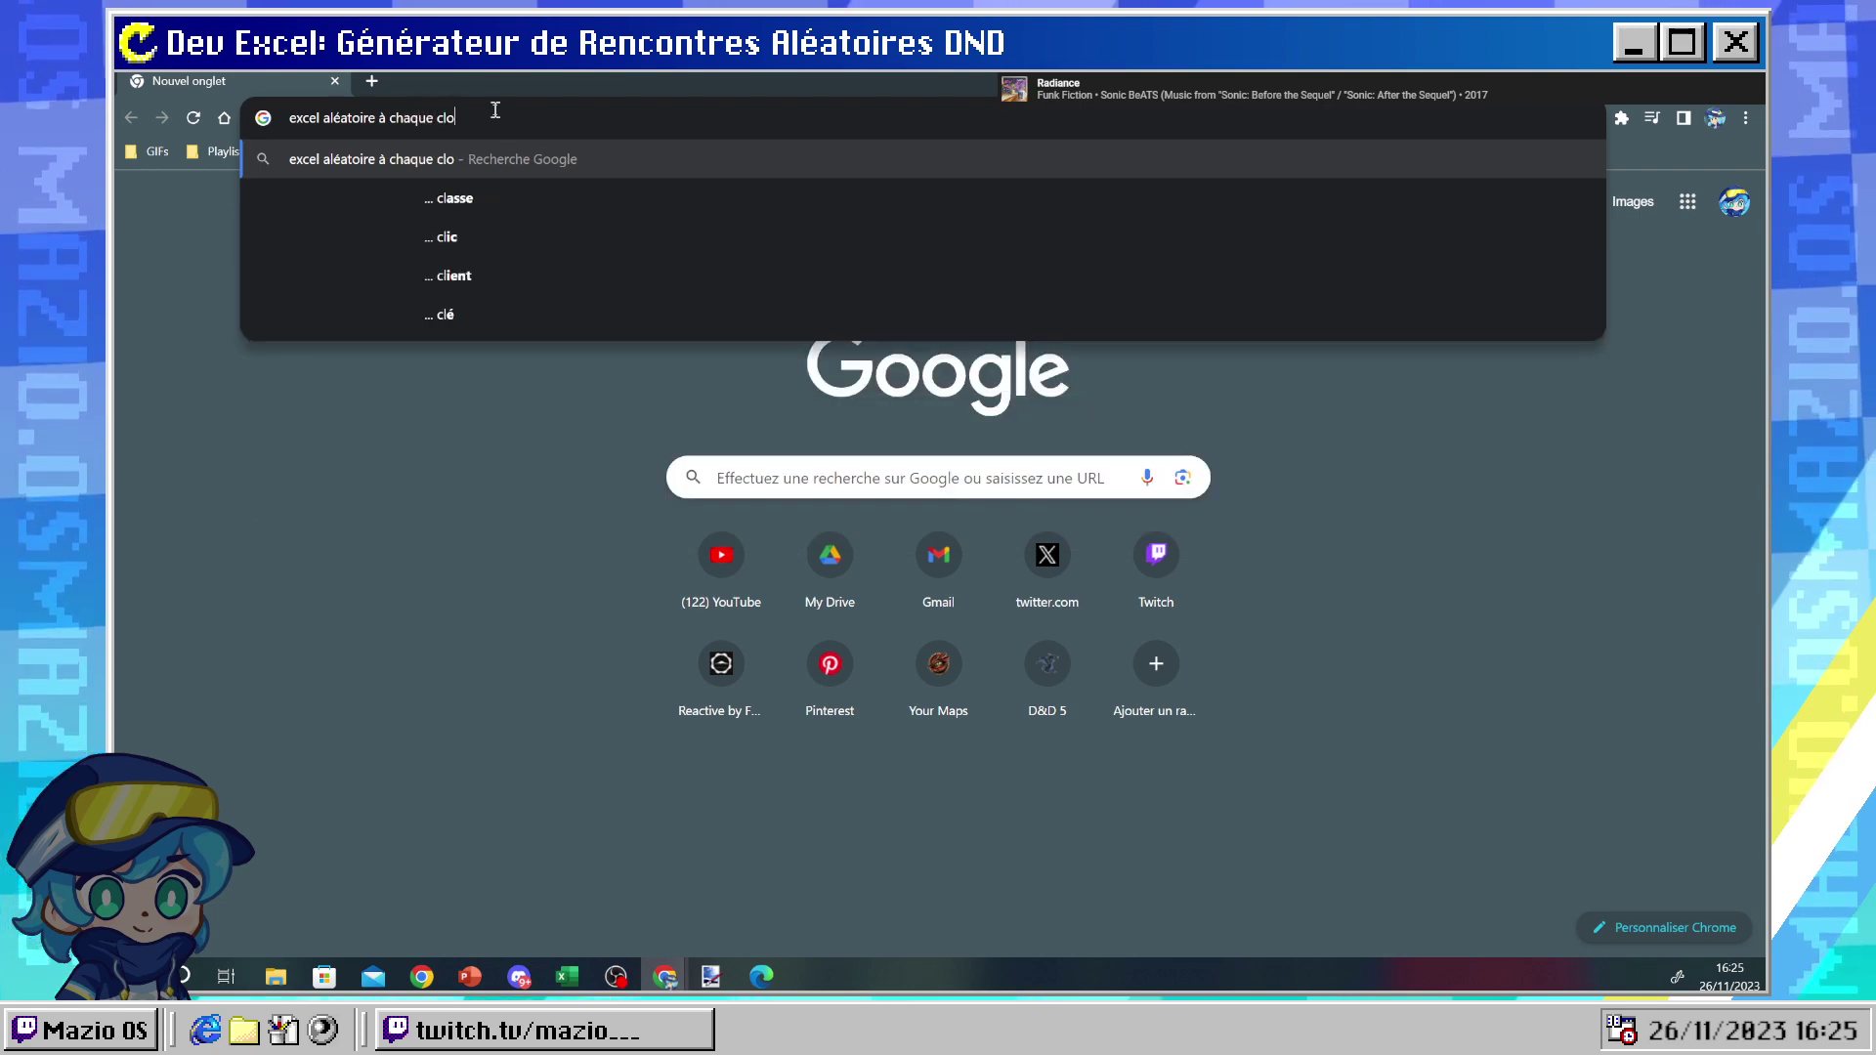
{"action": "key", "text": "BackSpace"}
{"action": "type", "text": "ique"}
{"action": "key", "text": "Return"}
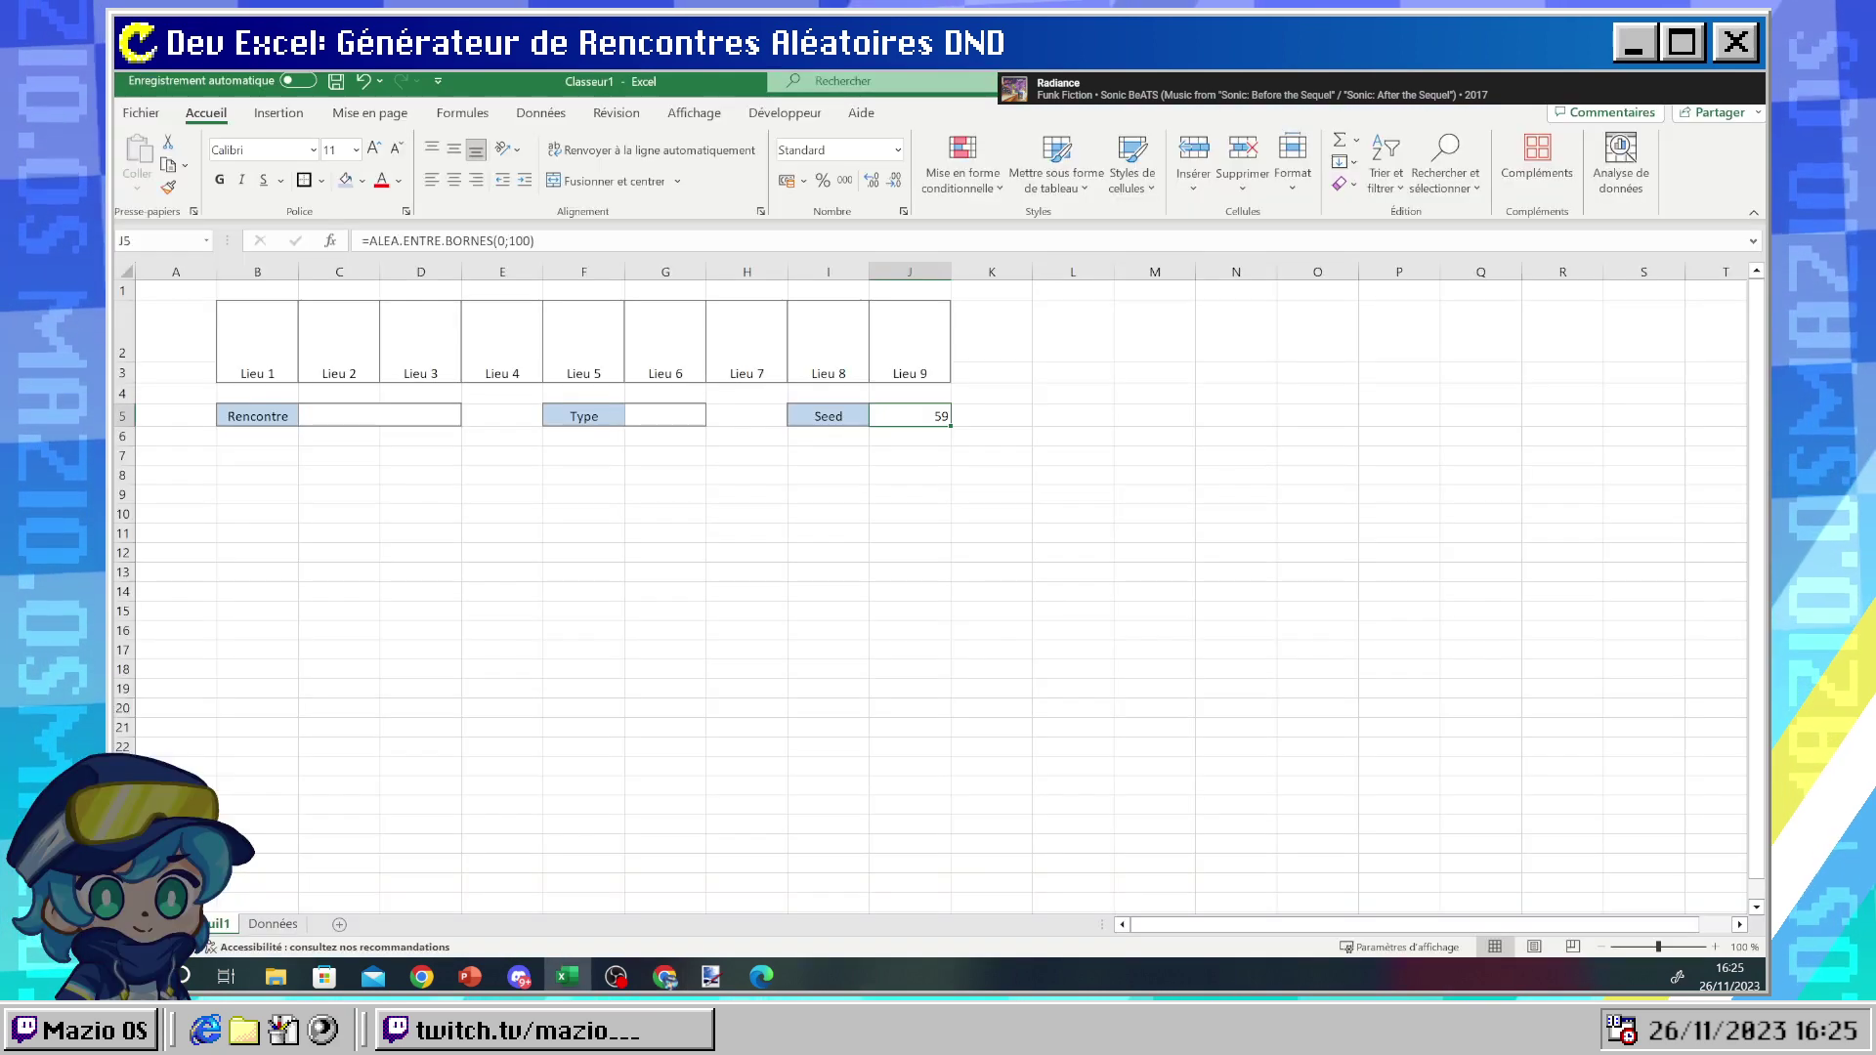
{"action": "key", "text": "alt+Tab"}
- Change the Seed formula's lower bound to 1, giving =ALEA.ENTRE.BORNES(1;100)
{"action": "left_click", "coordinate": [916, 516]}
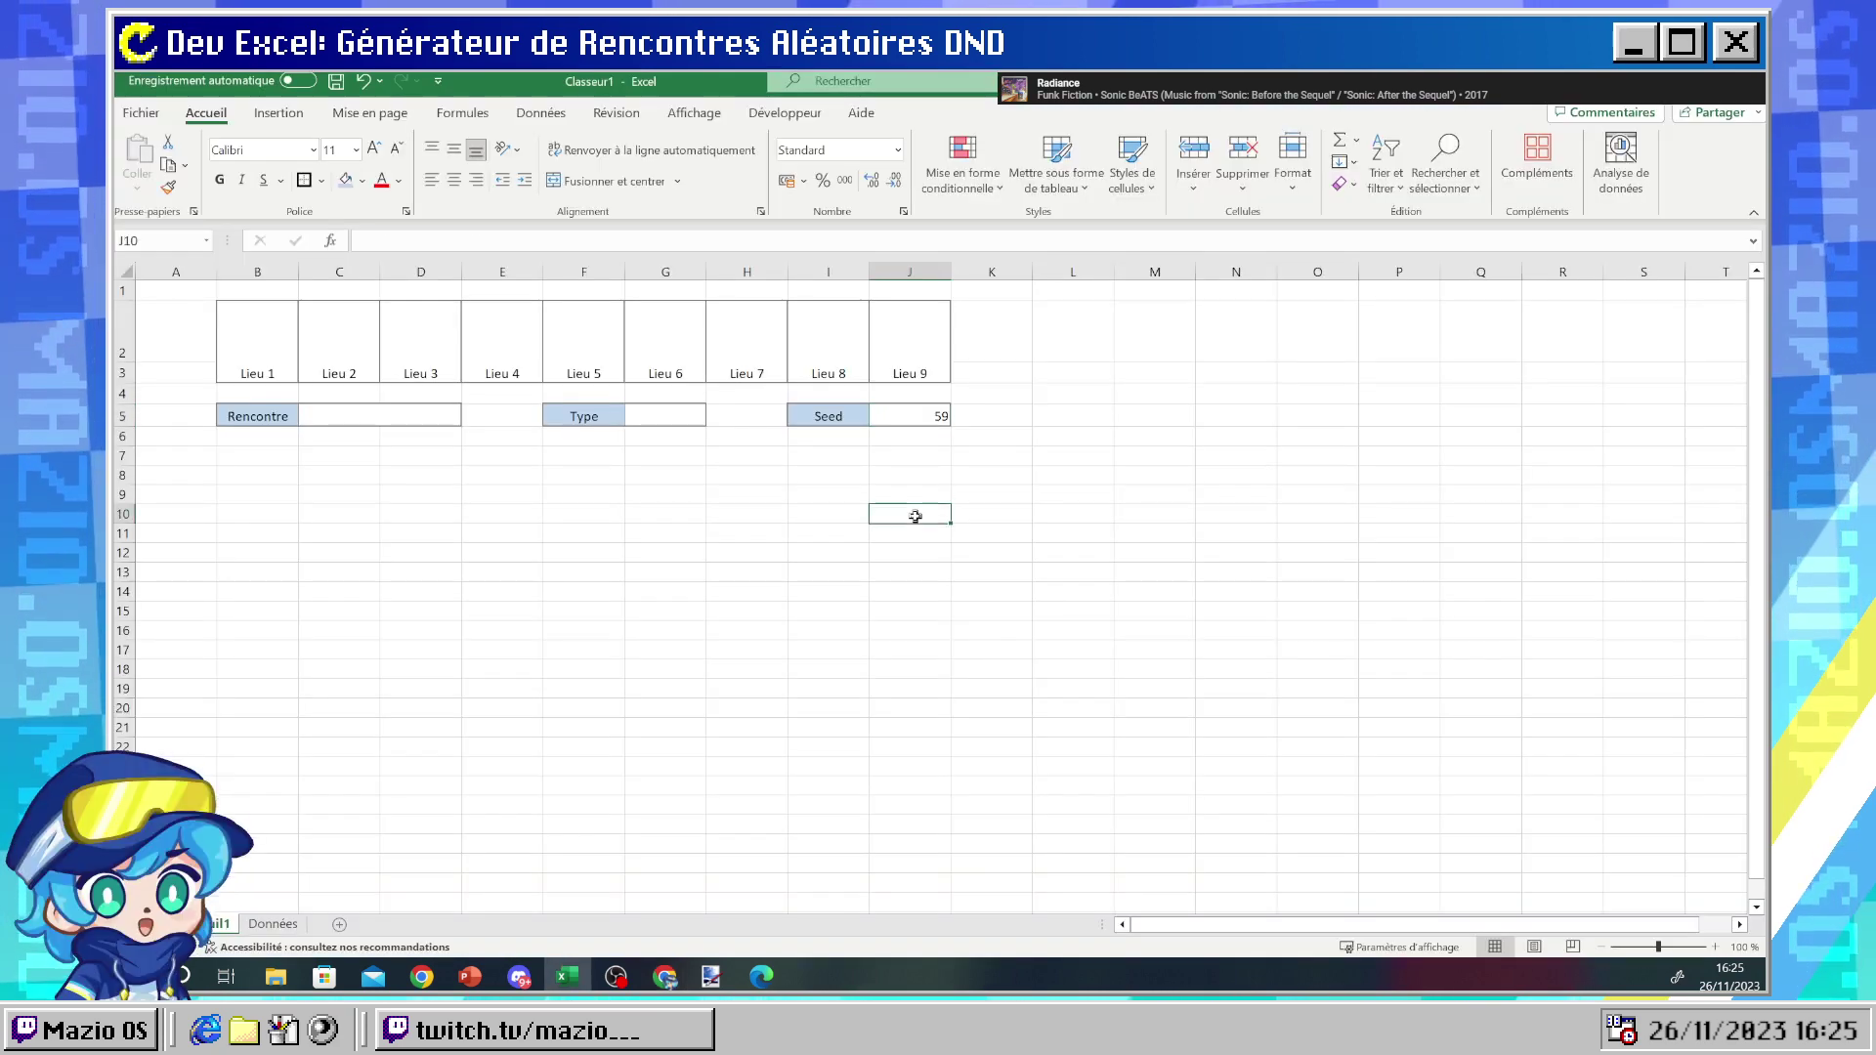
{"action": "left_click", "coordinate": [935, 427]}
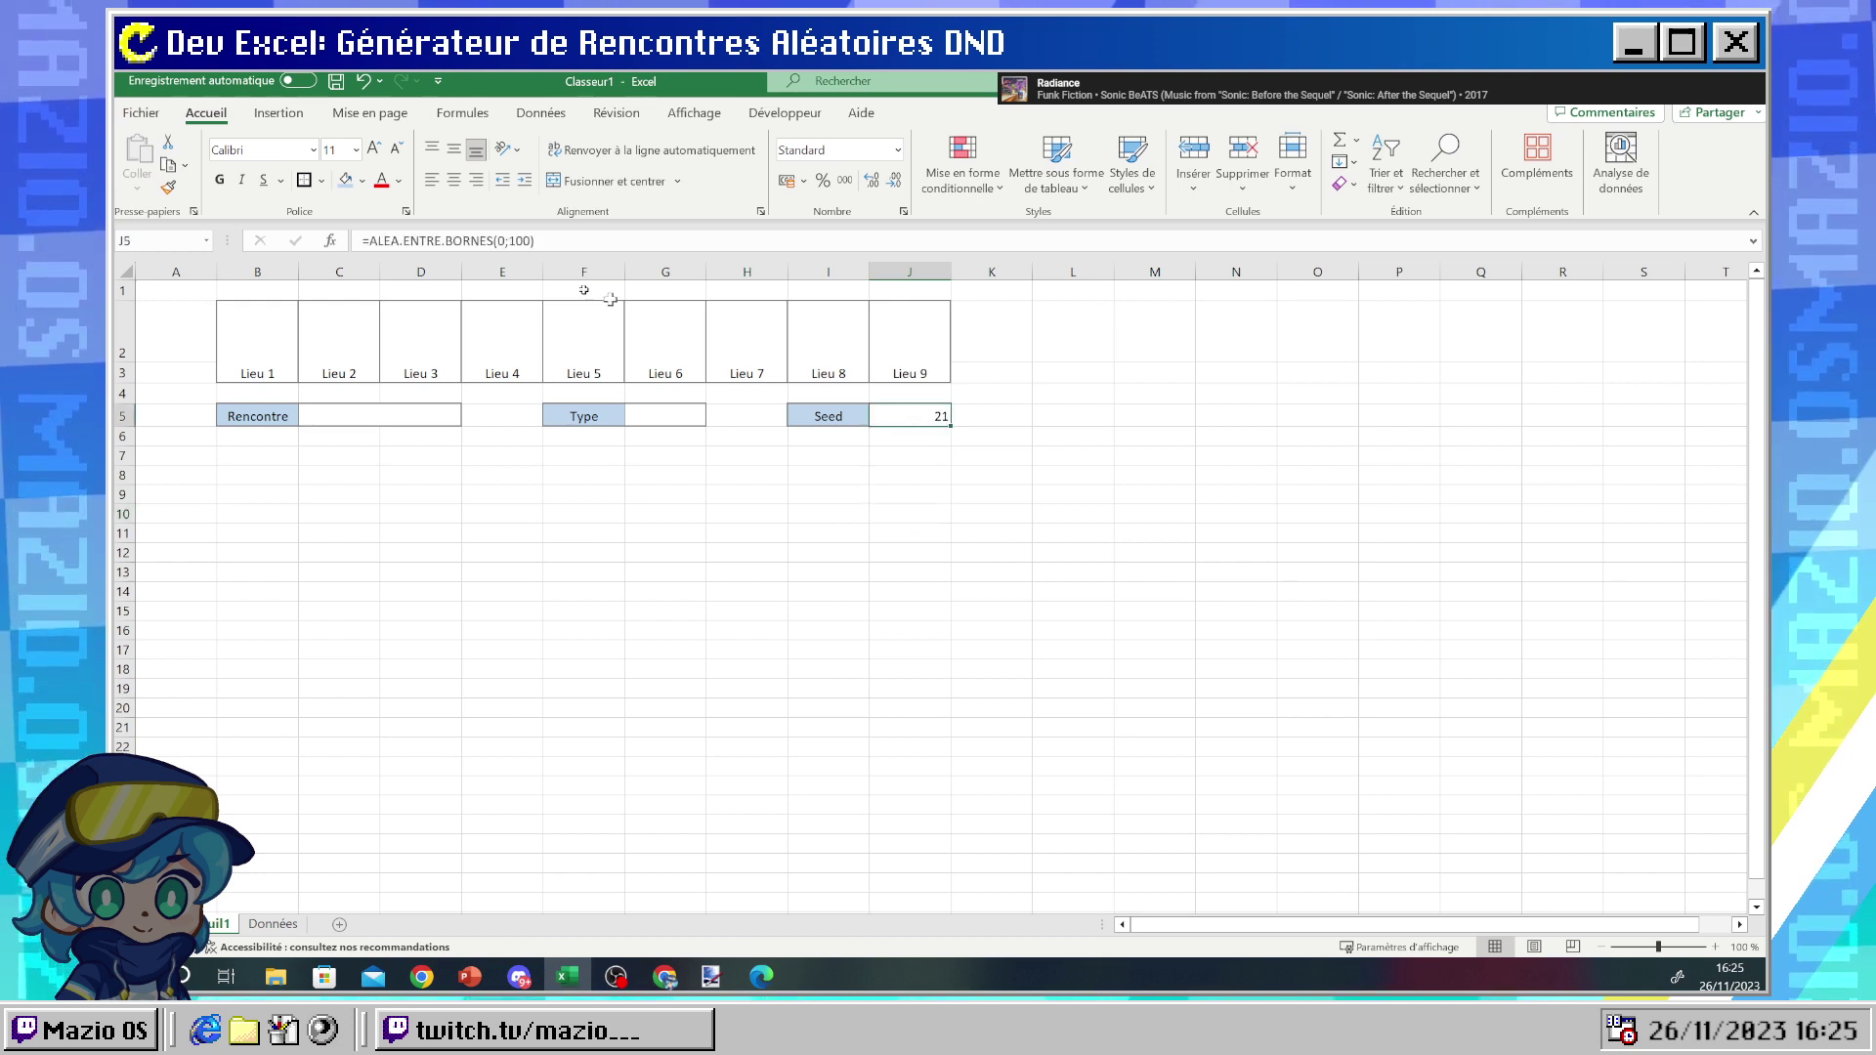
{"action": "type", "text": "1"}
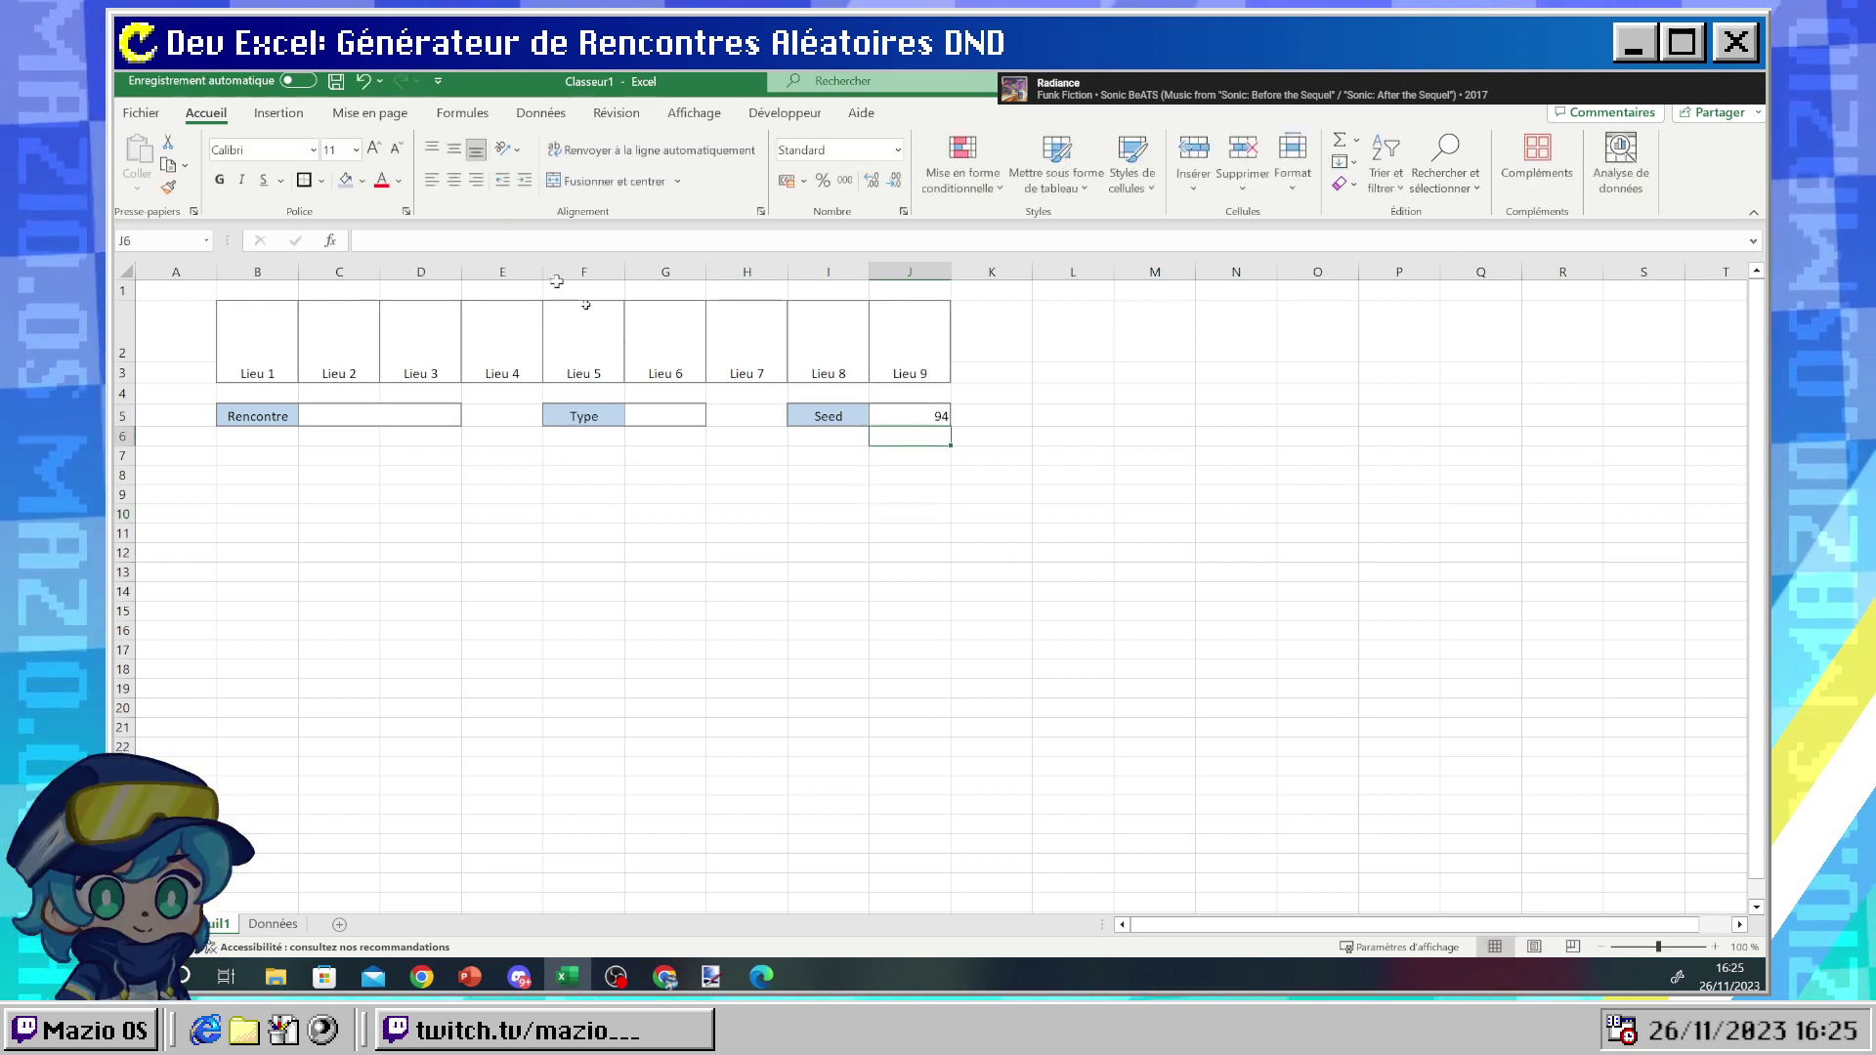
{"action": "left_click", "coordinate": [919, 417]}
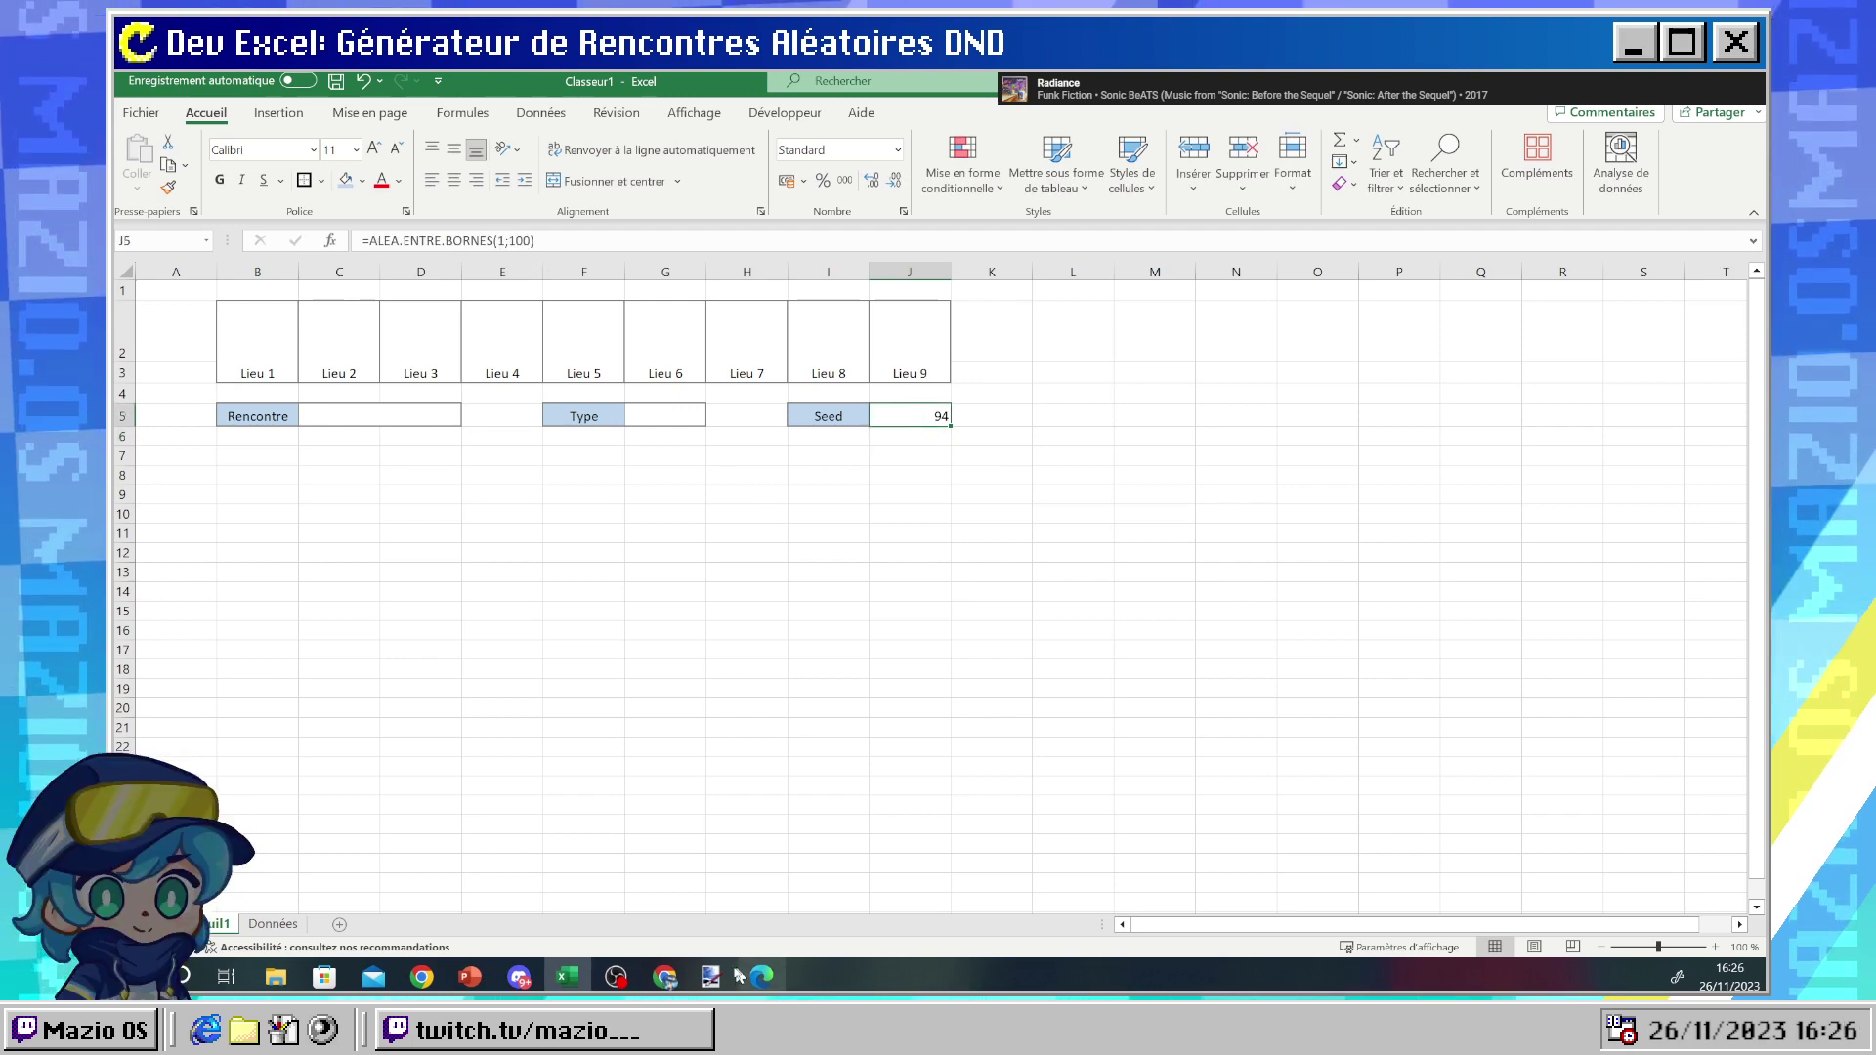
{"action": "left_click", "coordinate": [772, 977]}
{"action": "scroll", "coordinate": [828, 677], "scroll_direction": "down", "scroll_amount": 5}
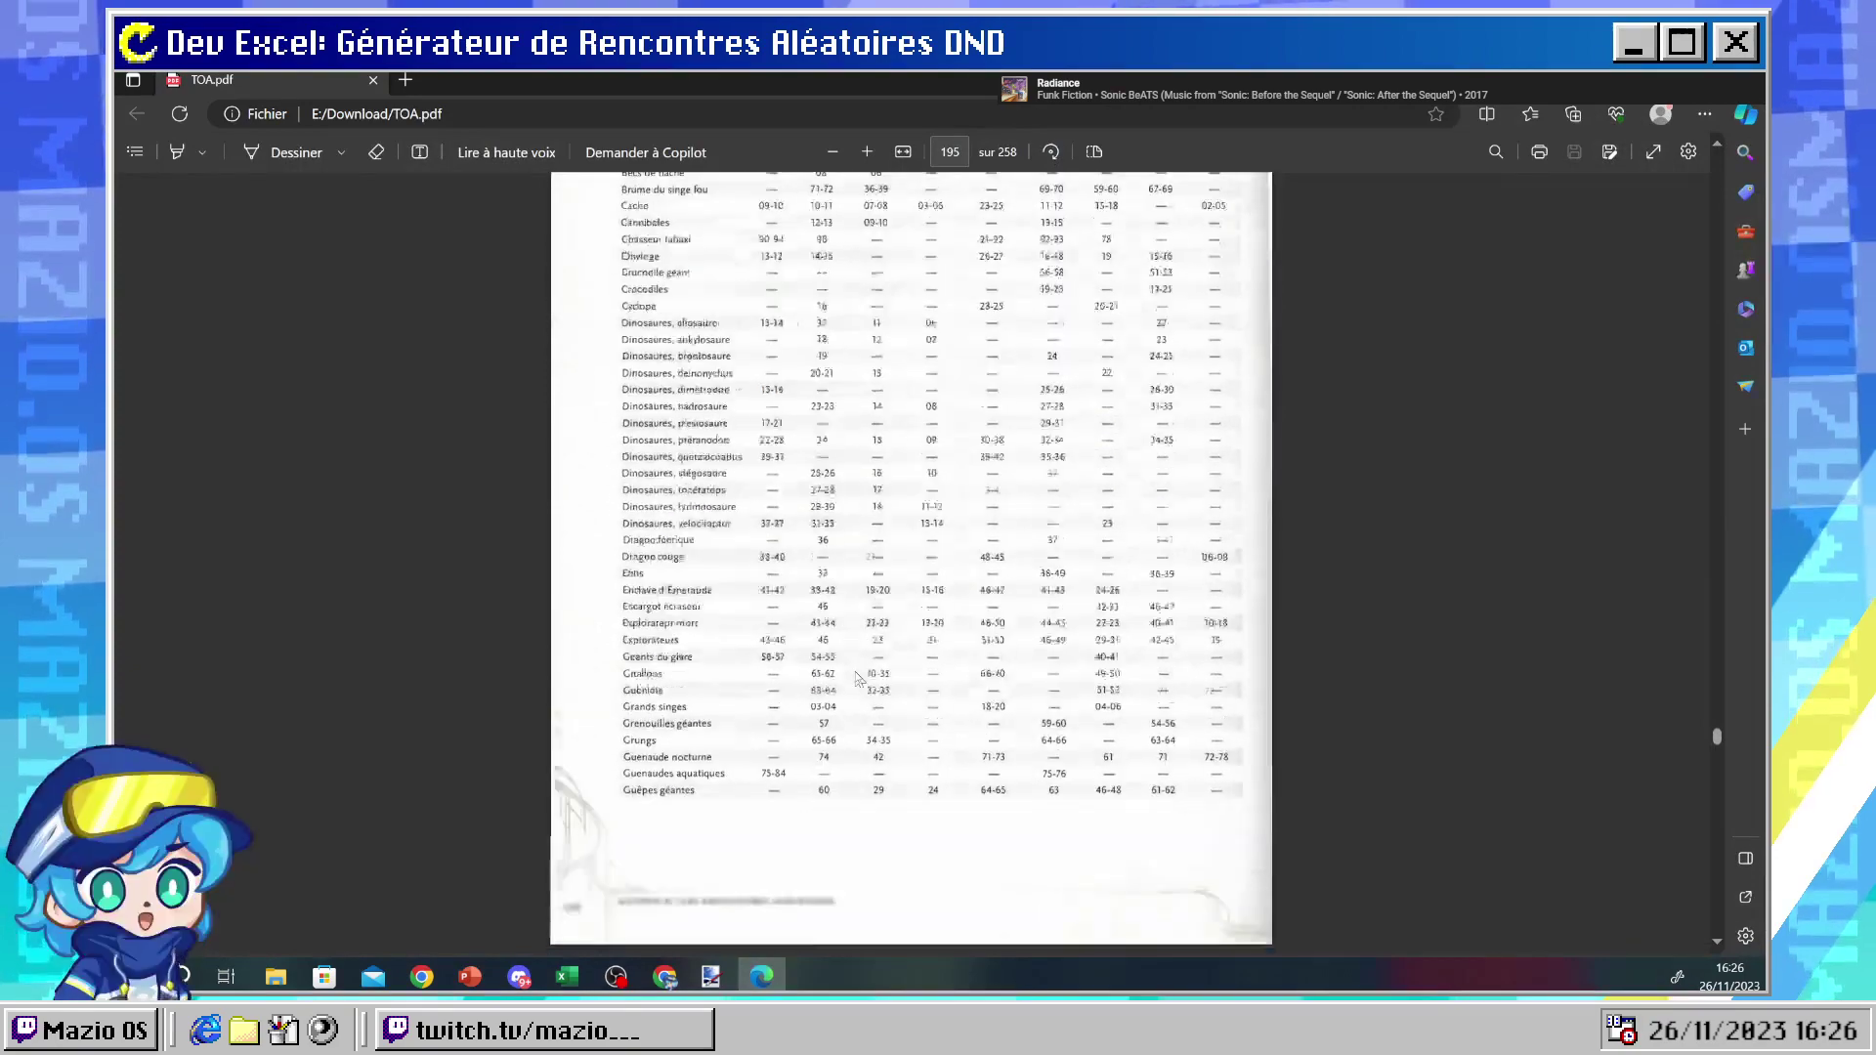
{"action": "scroll", "coordinate": [833, 723], "scroll_direction": "down", "scroll_amount": 13}
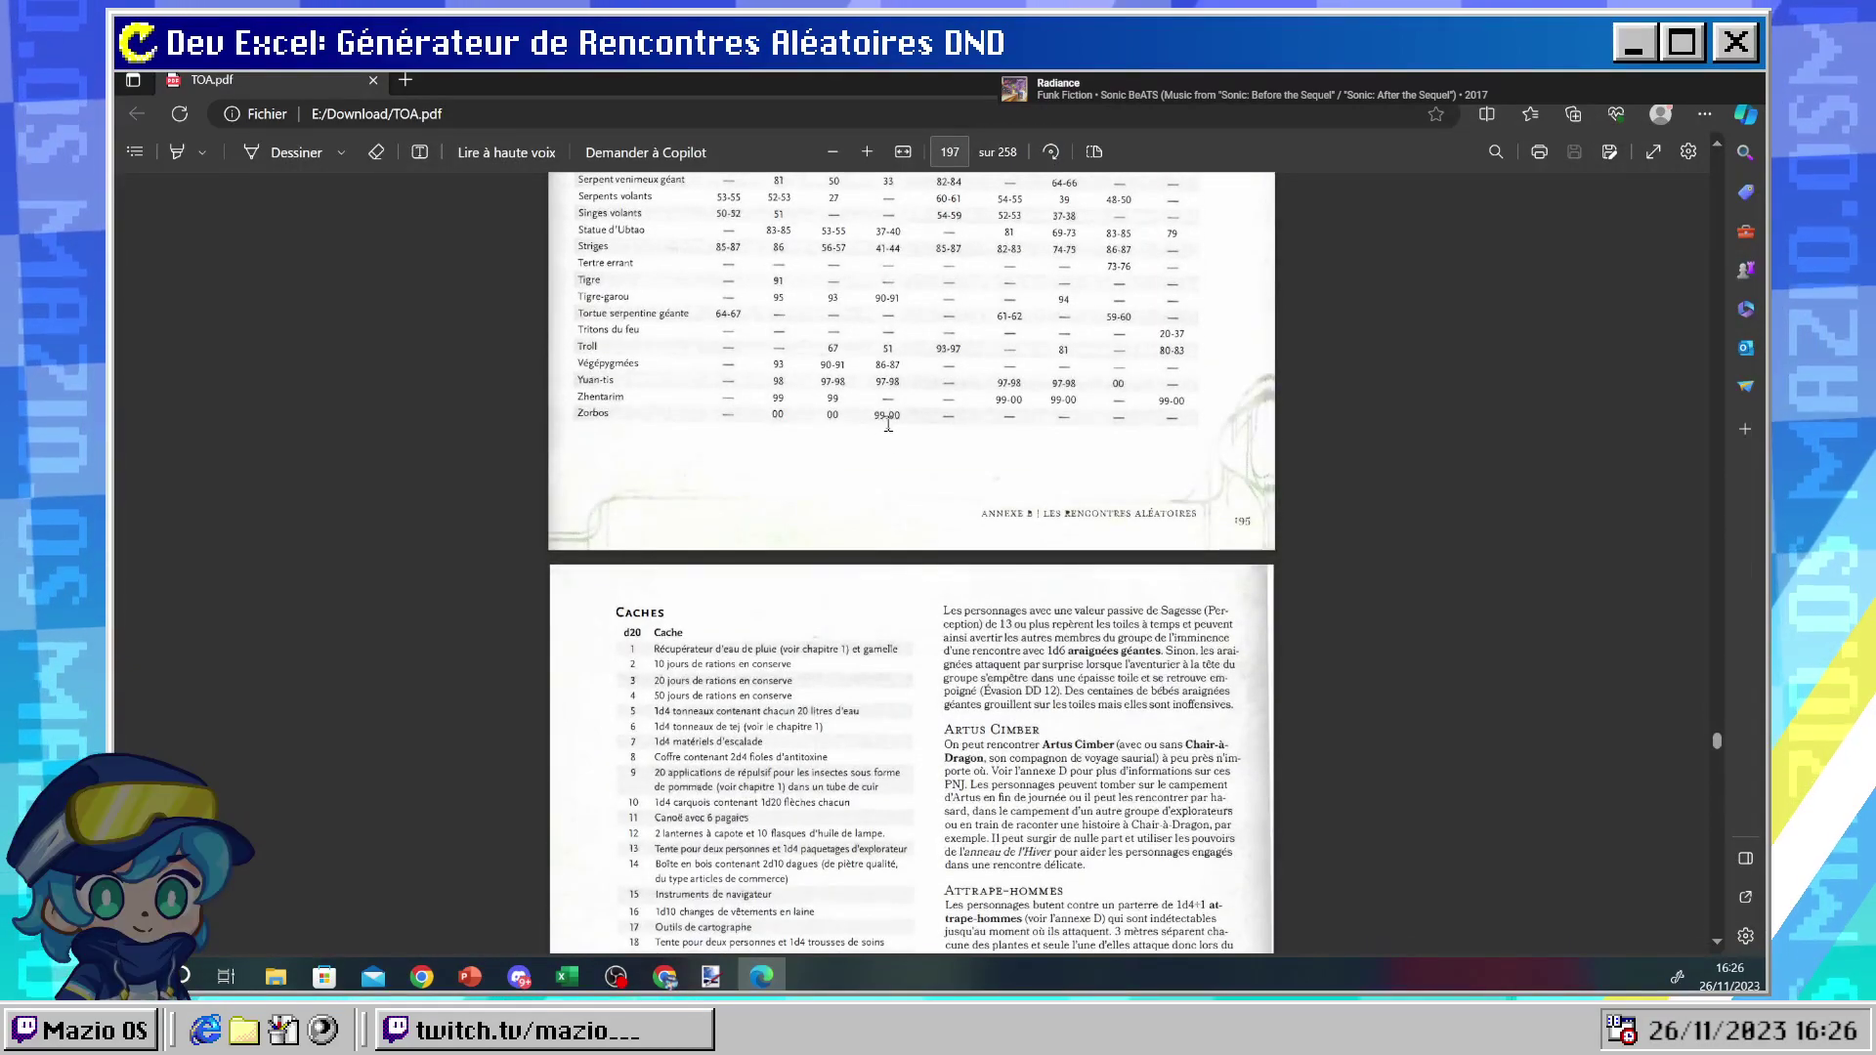
{"action": "left_click", "coordinate": [894, 424]}
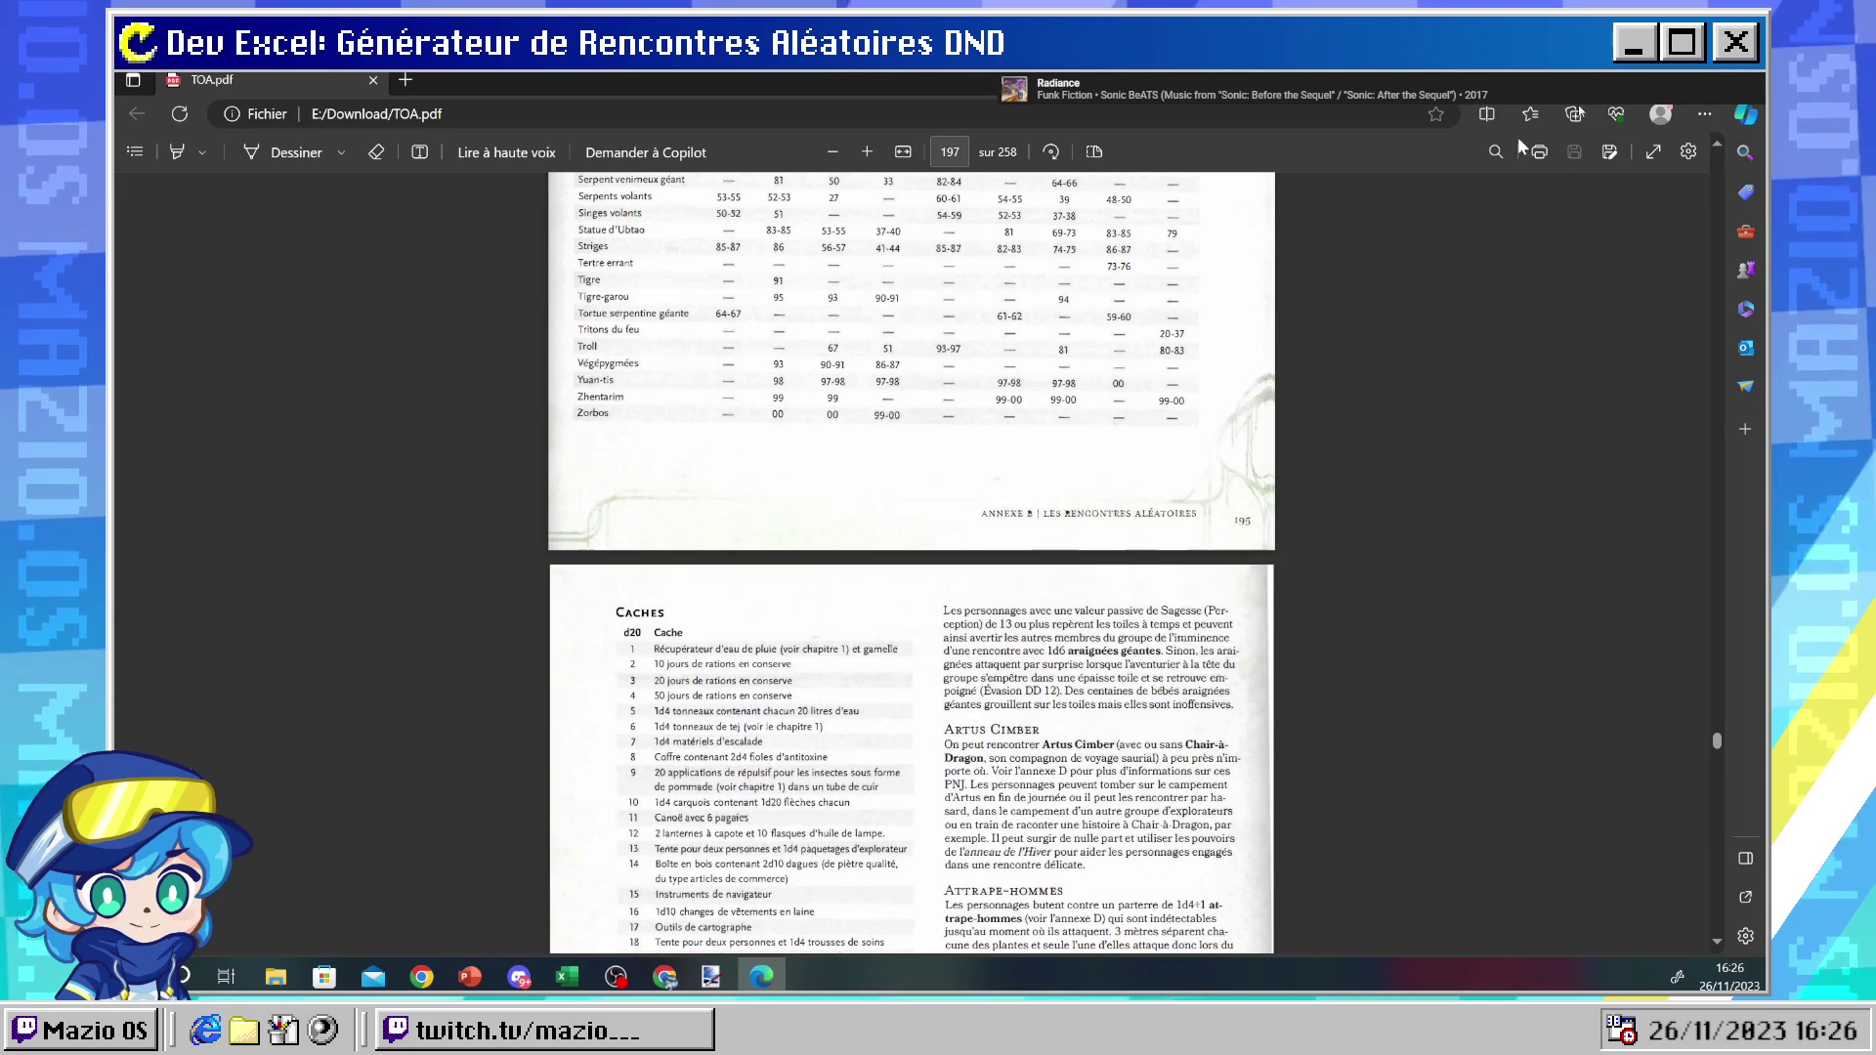
{"action": "key", "text": "alt+Tab"}
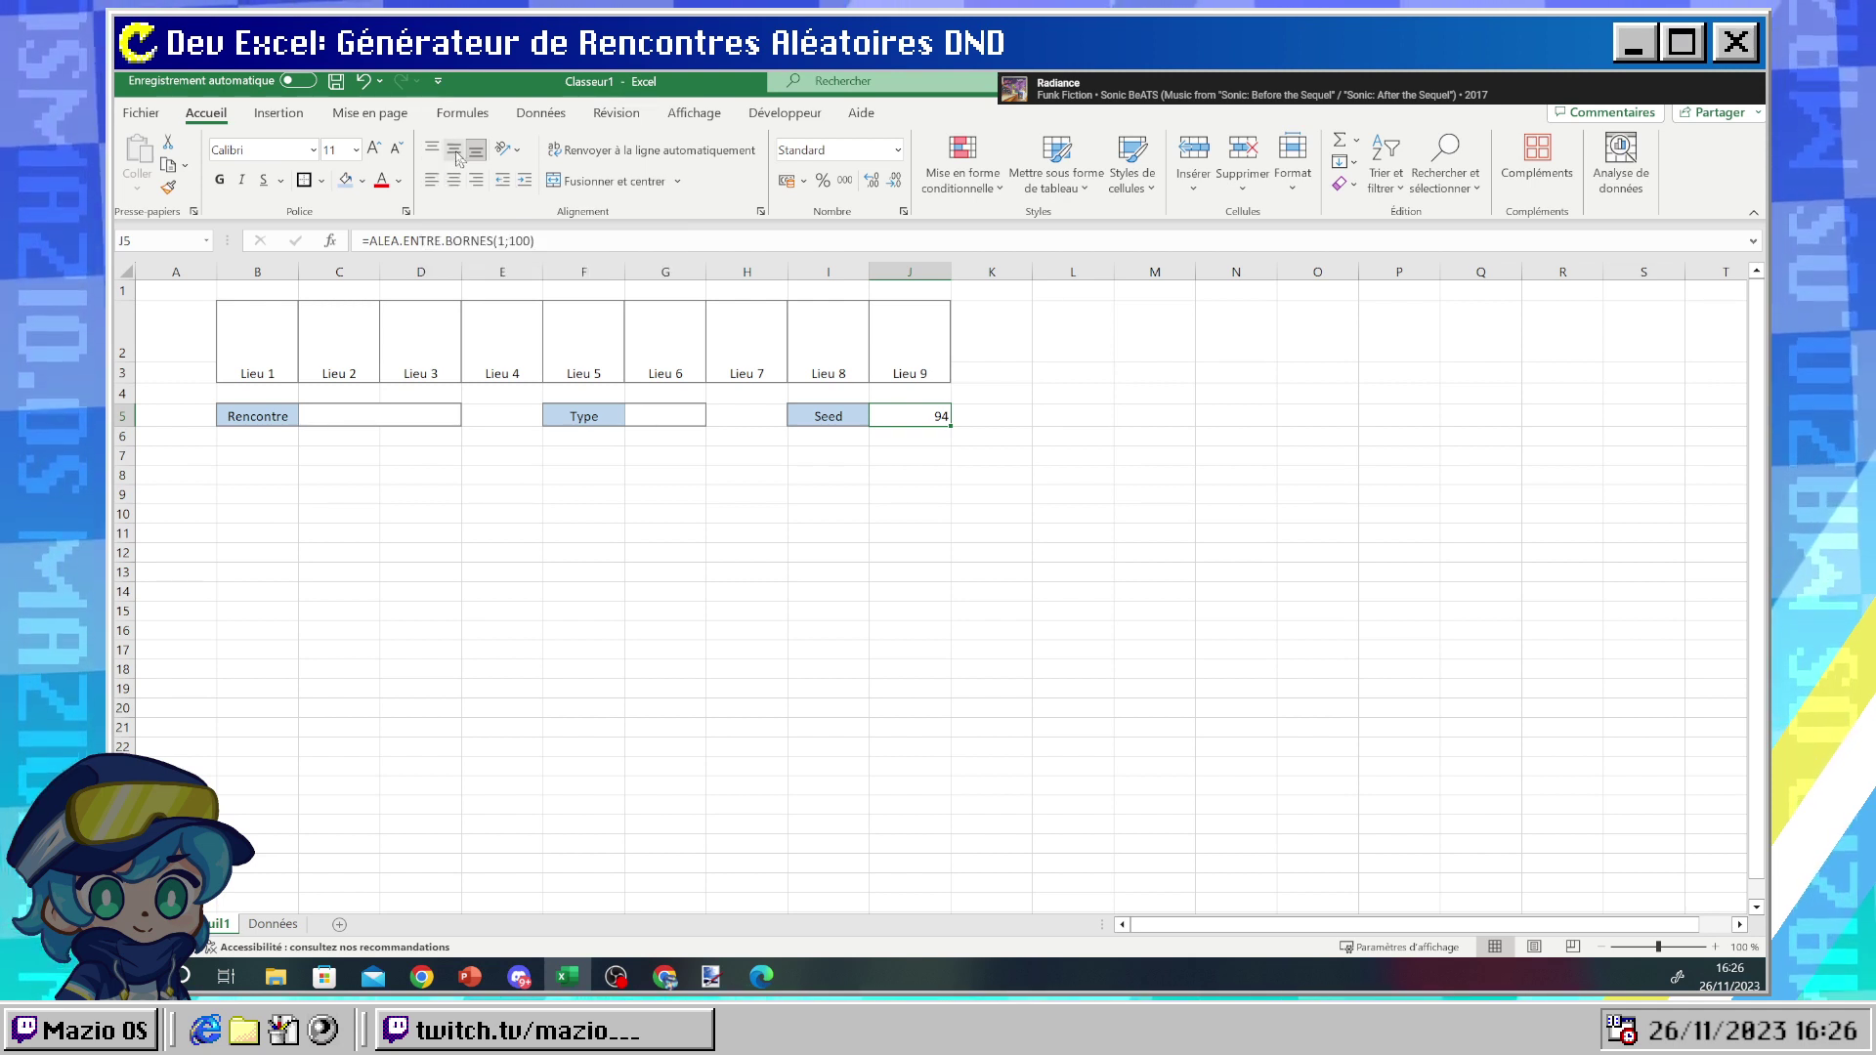
- Left-align the Seed value 94 in J5
{"action": "left_click", "coordinate": [124, 269]}
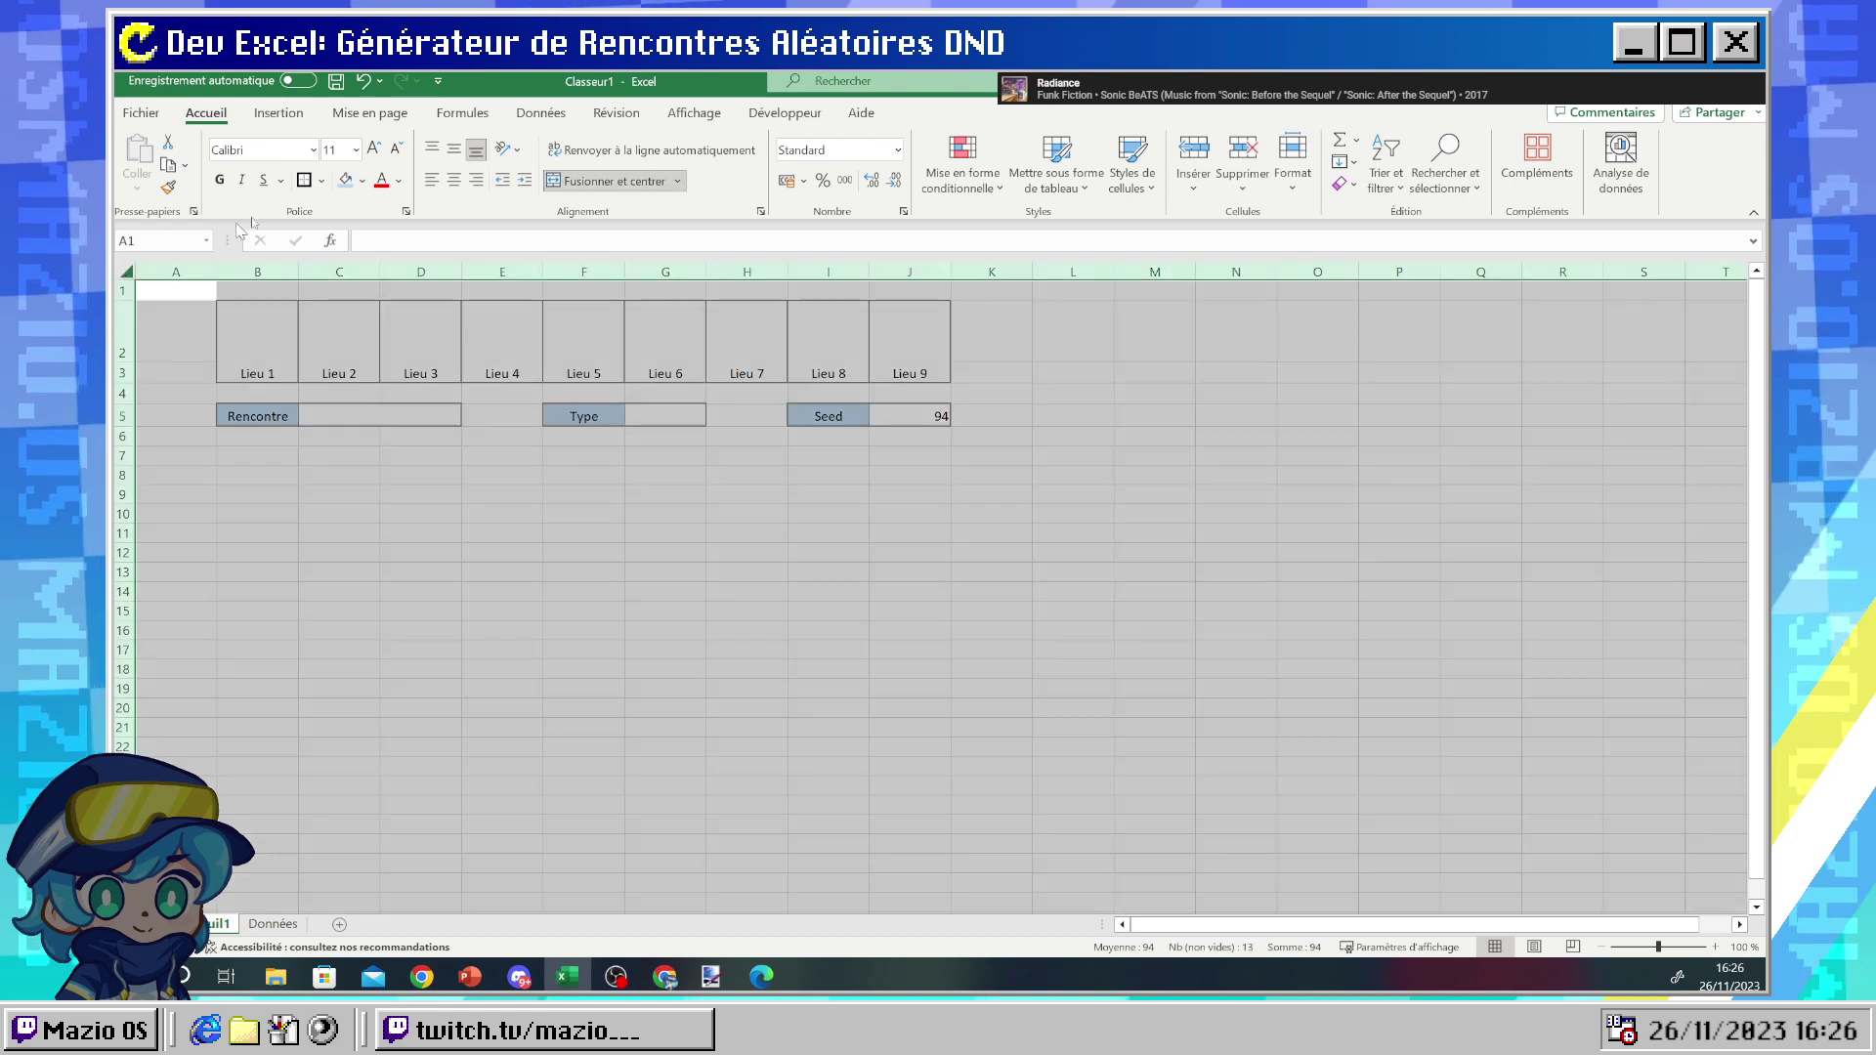
{"action": "left_click", "coordinate": [747, 470]}
{"action": "left_click", "coordinate": [911, 415]}
{"action": "left_click", "coordinate": [430, 180]}
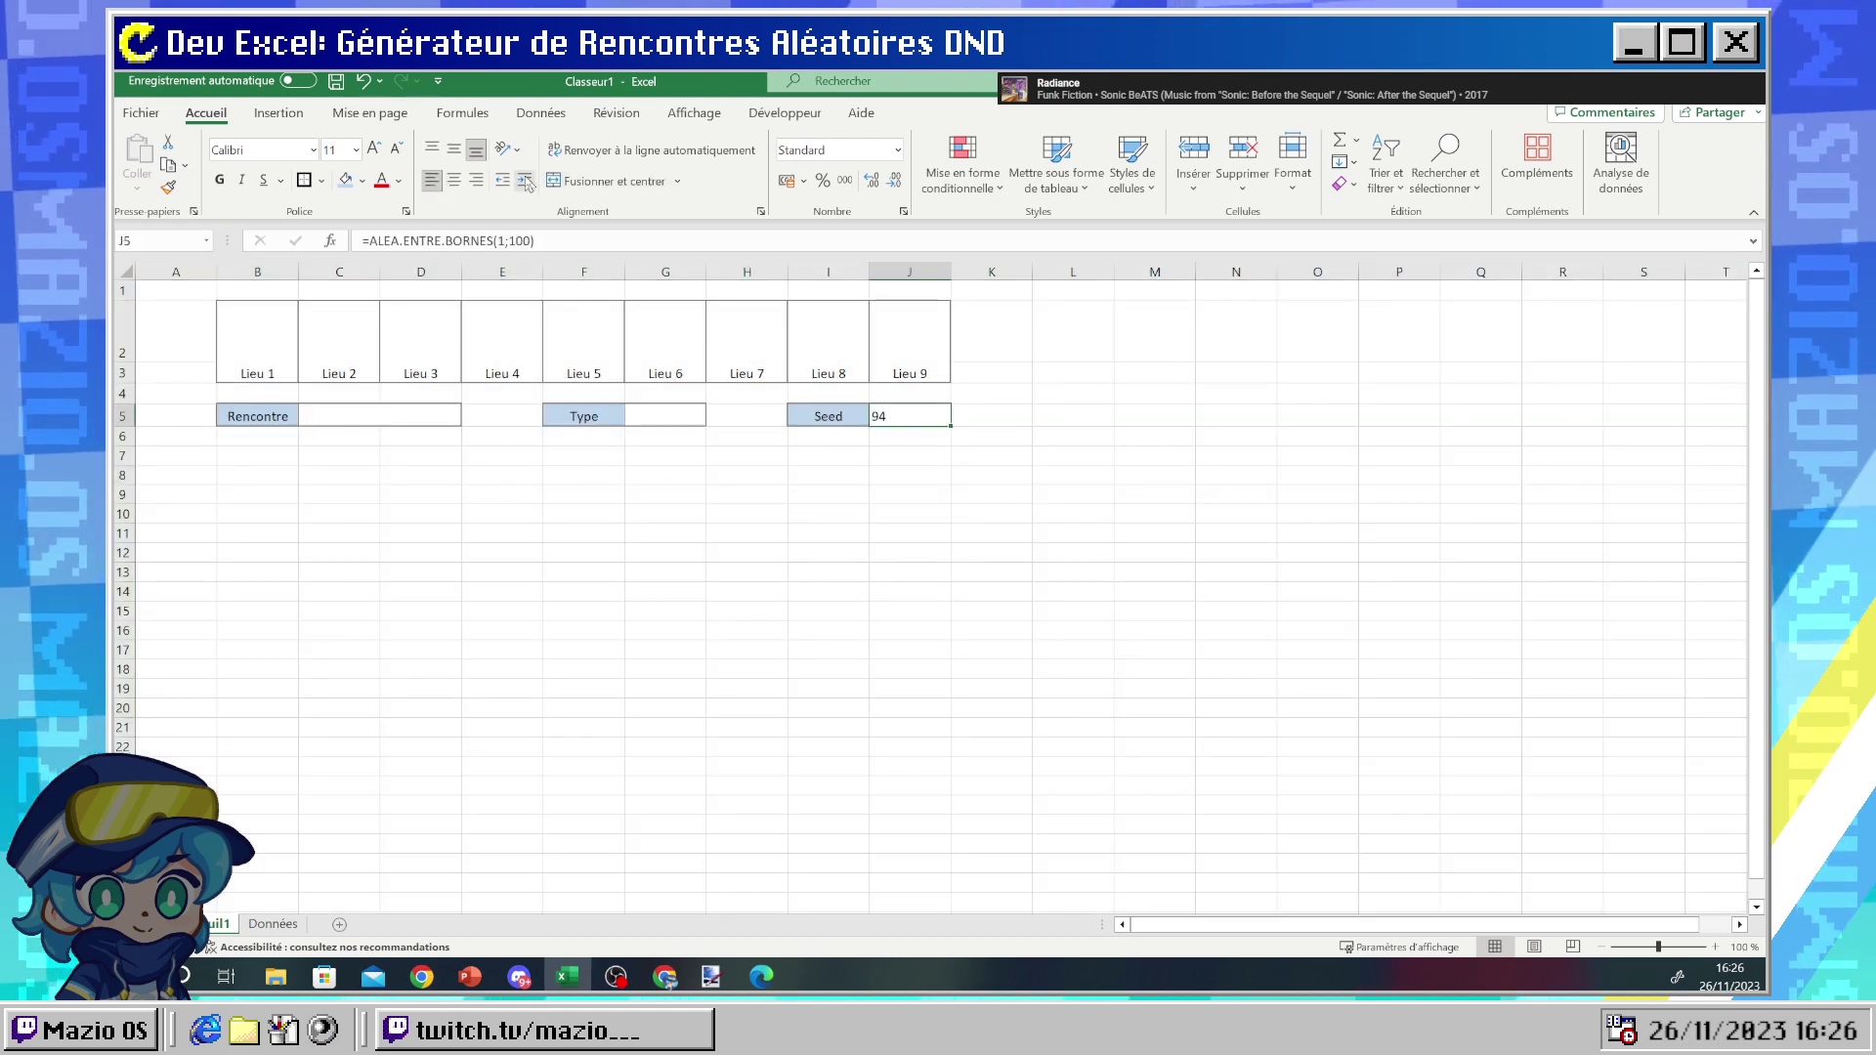
{"action": "left_click", "coordinate": [789, 473]}
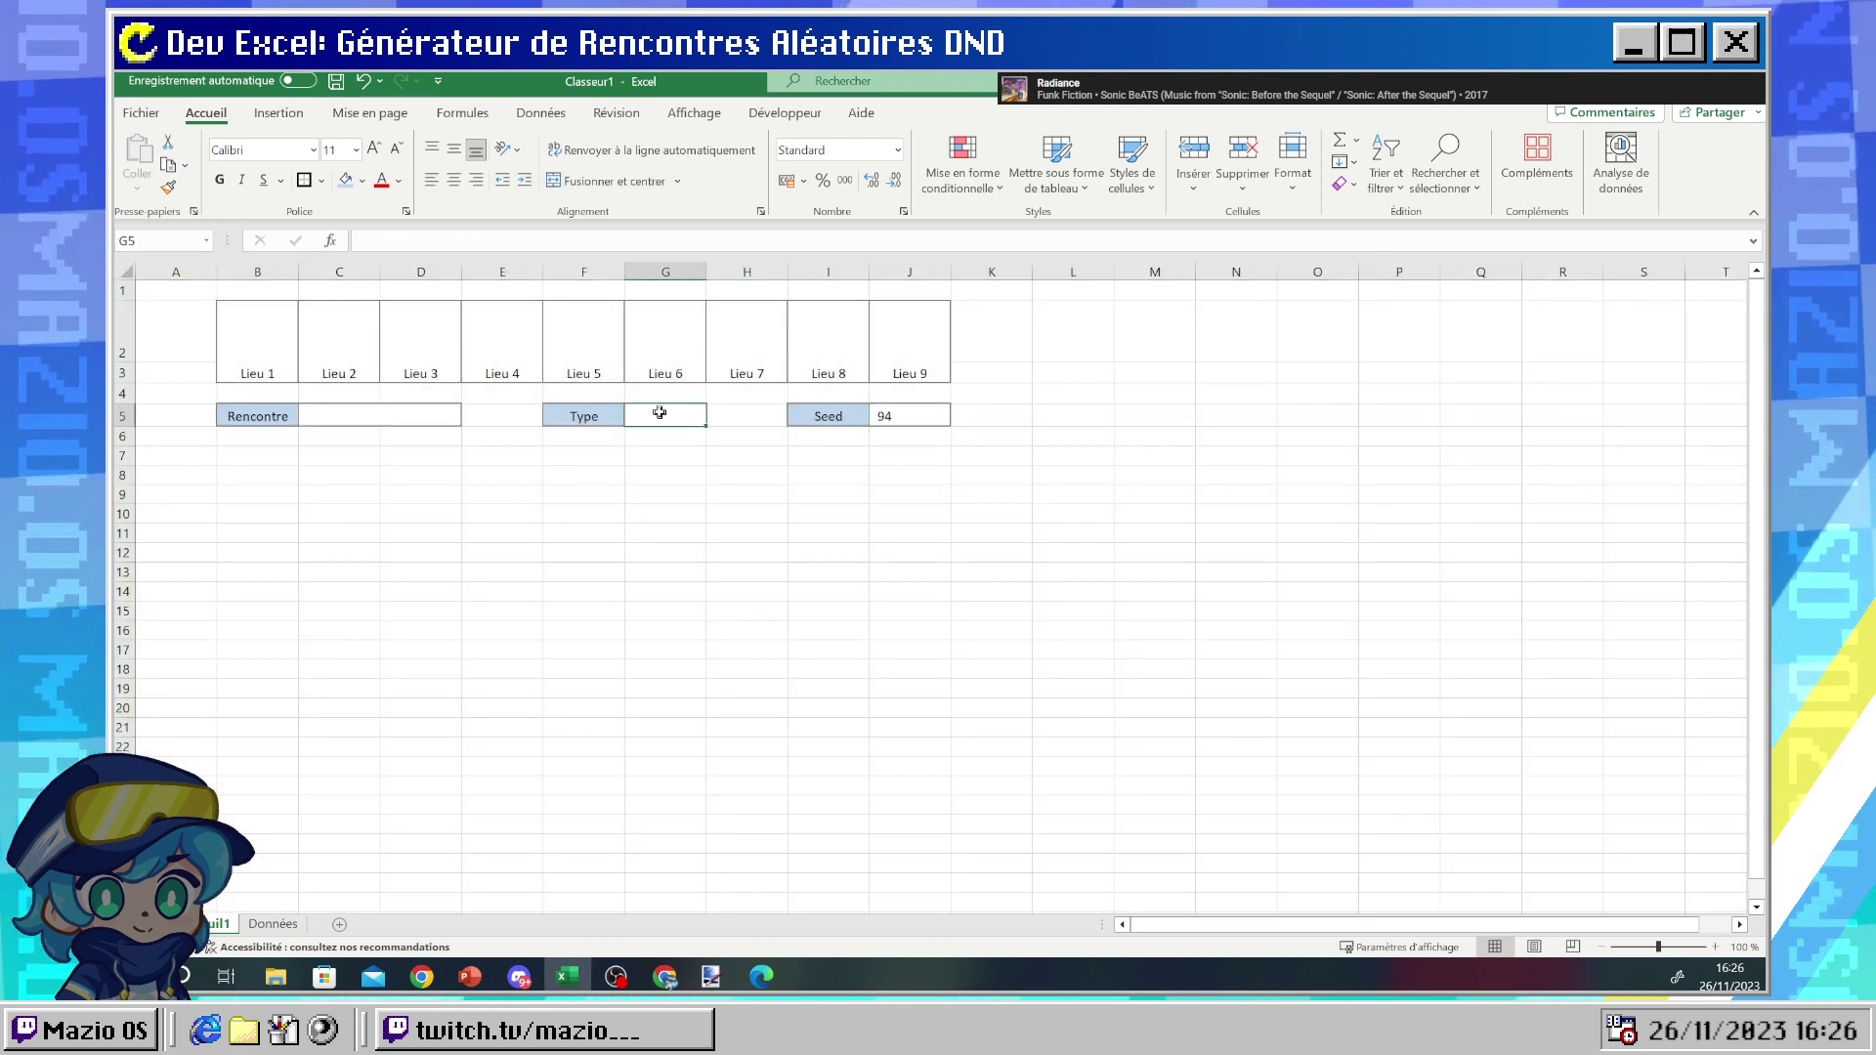
- On Données, give K1:K10 borders on every cell plus a thick outside border
{"action": "left_click", "coordinate": [280, 925]}
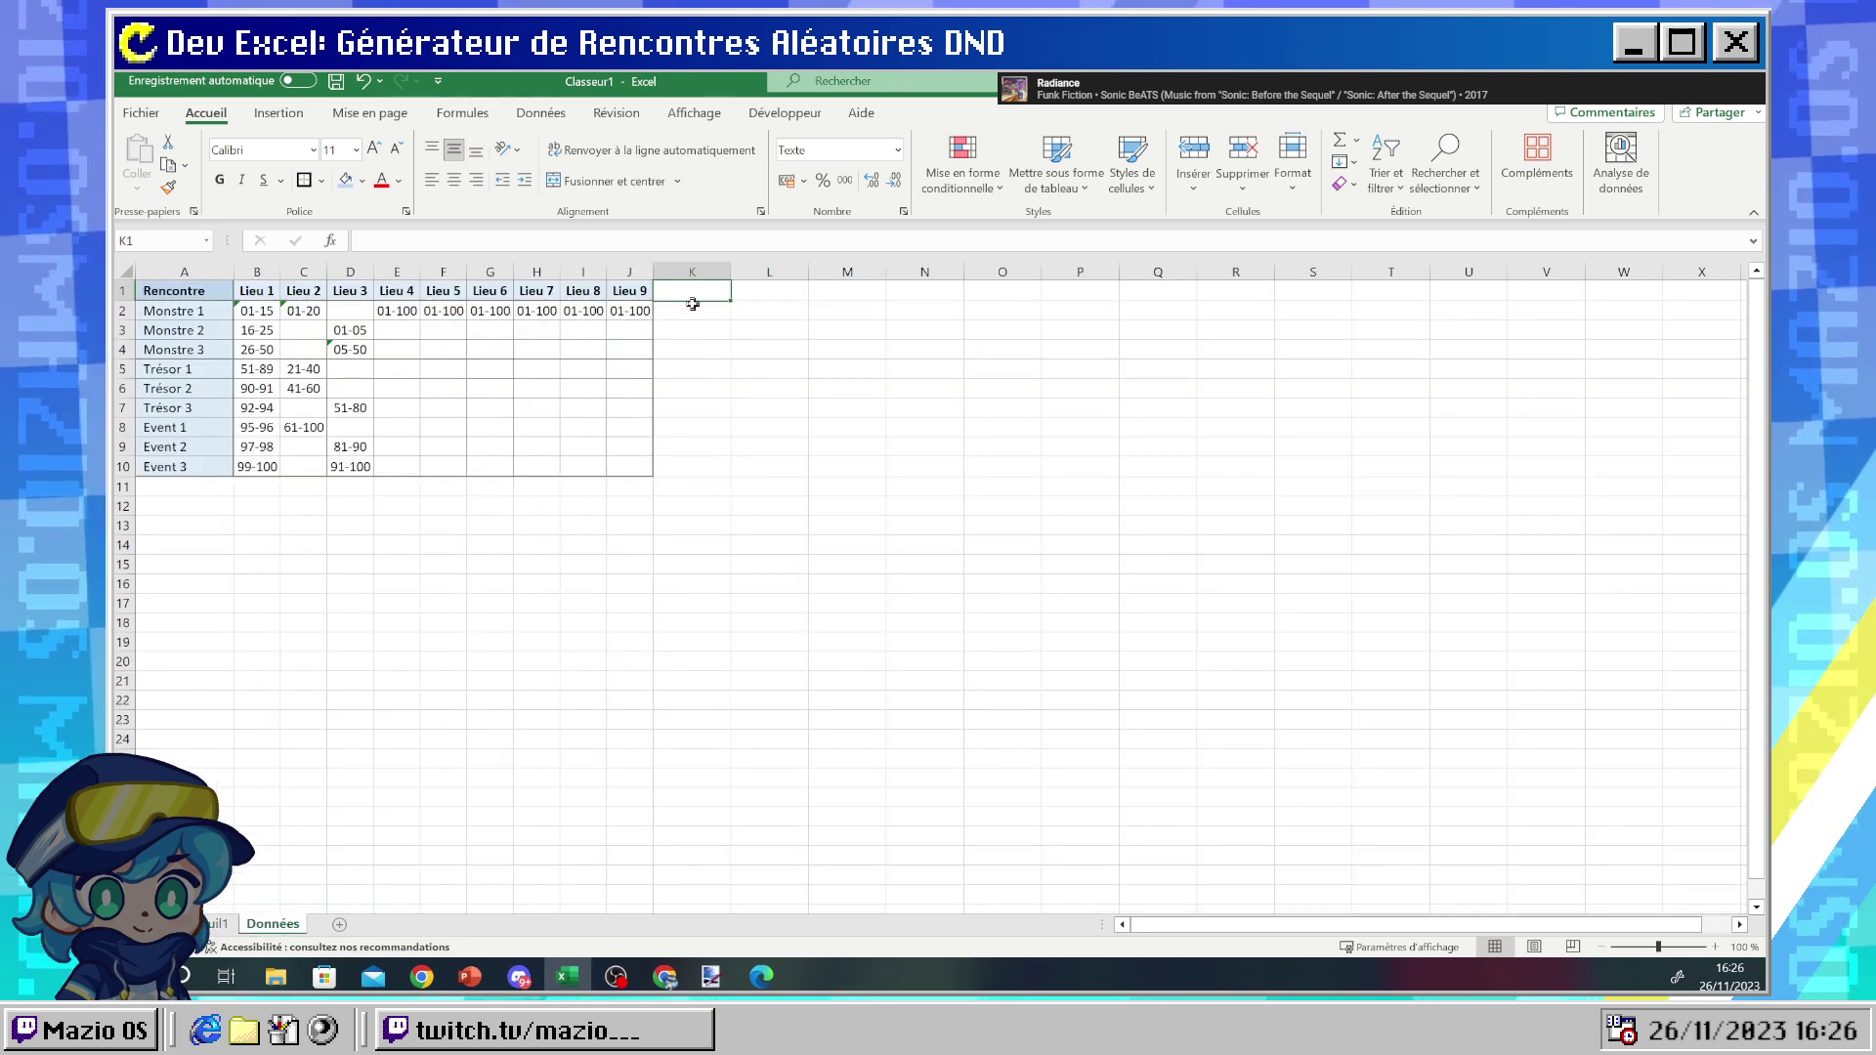
{"action": "left_click_drag", "start_coordinate": [692, 304], "coordinate": [701, 465]}
{"action": "left_click", "coordinate": [322, 181]}
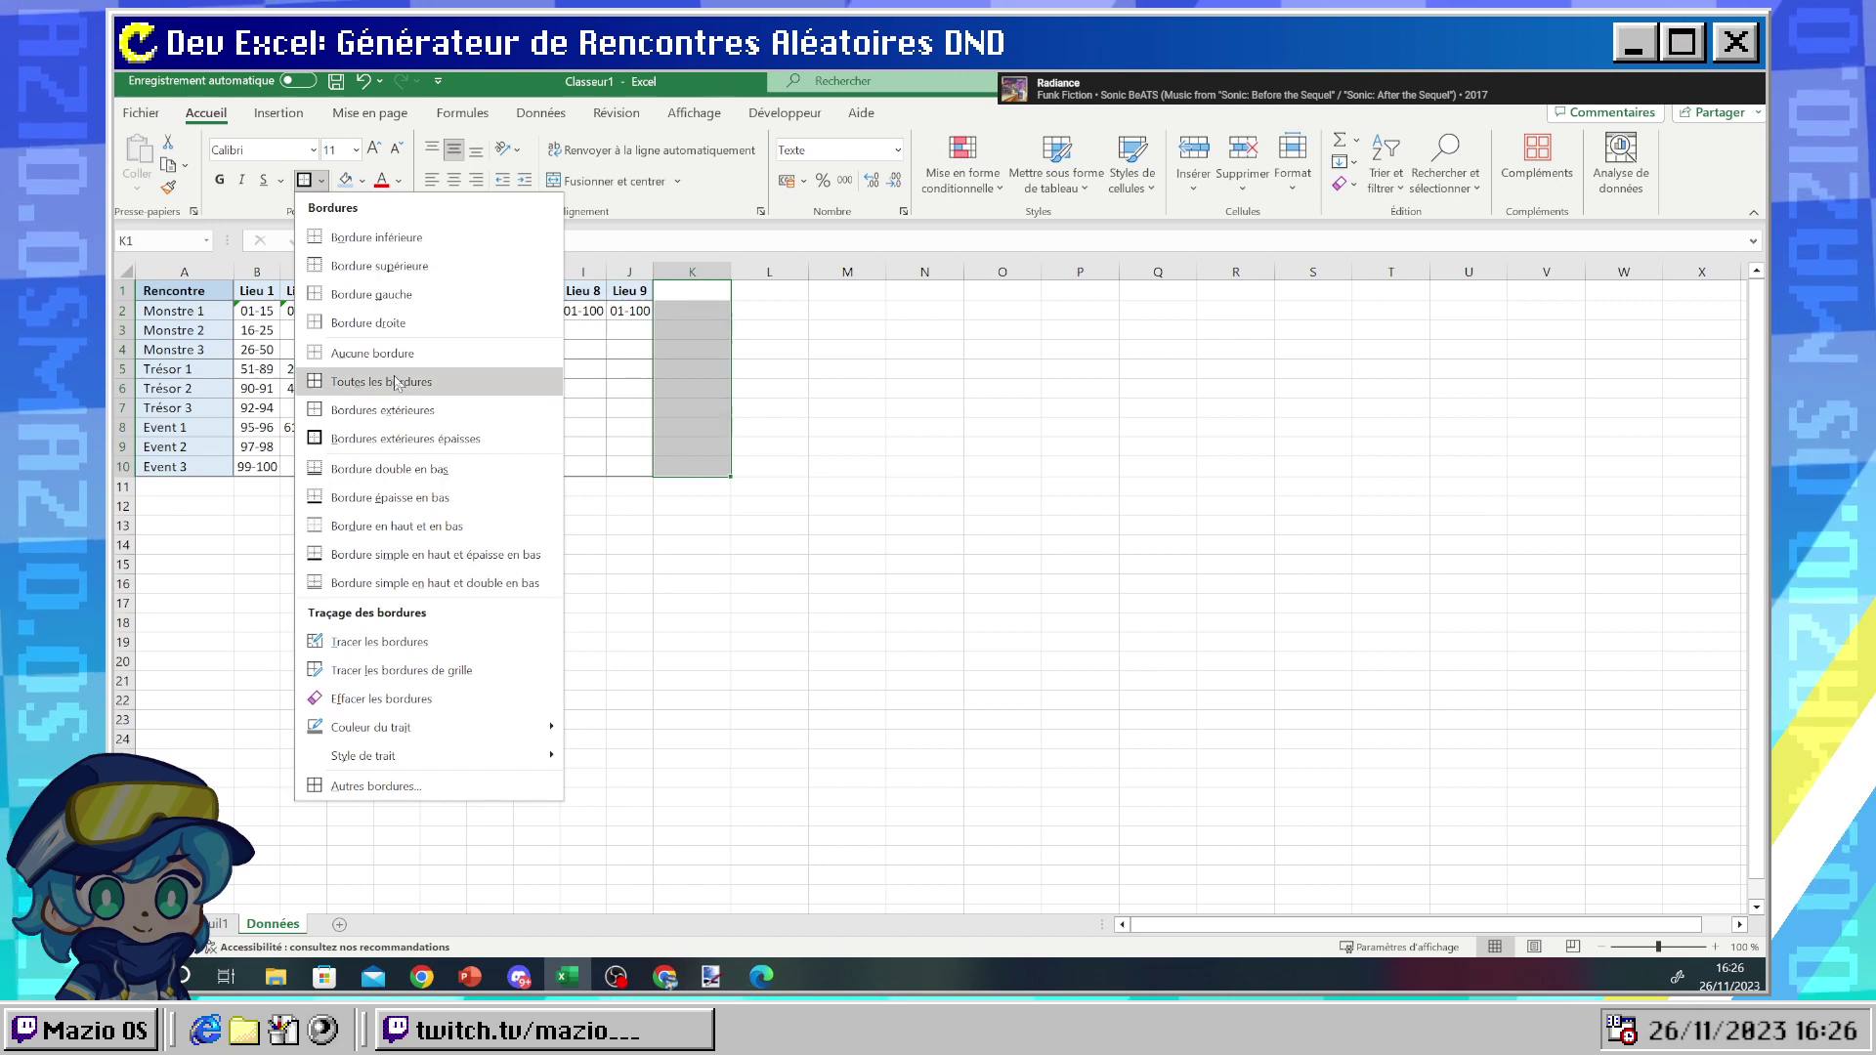
{"action": "left_click", "coordinate": [396, 384]}
{"action": "left_click", "coordinate": [811, 390]}
{"action": "left_click_drag", "start_coordinate": [696, 291], "coordinate": [700, 469]}
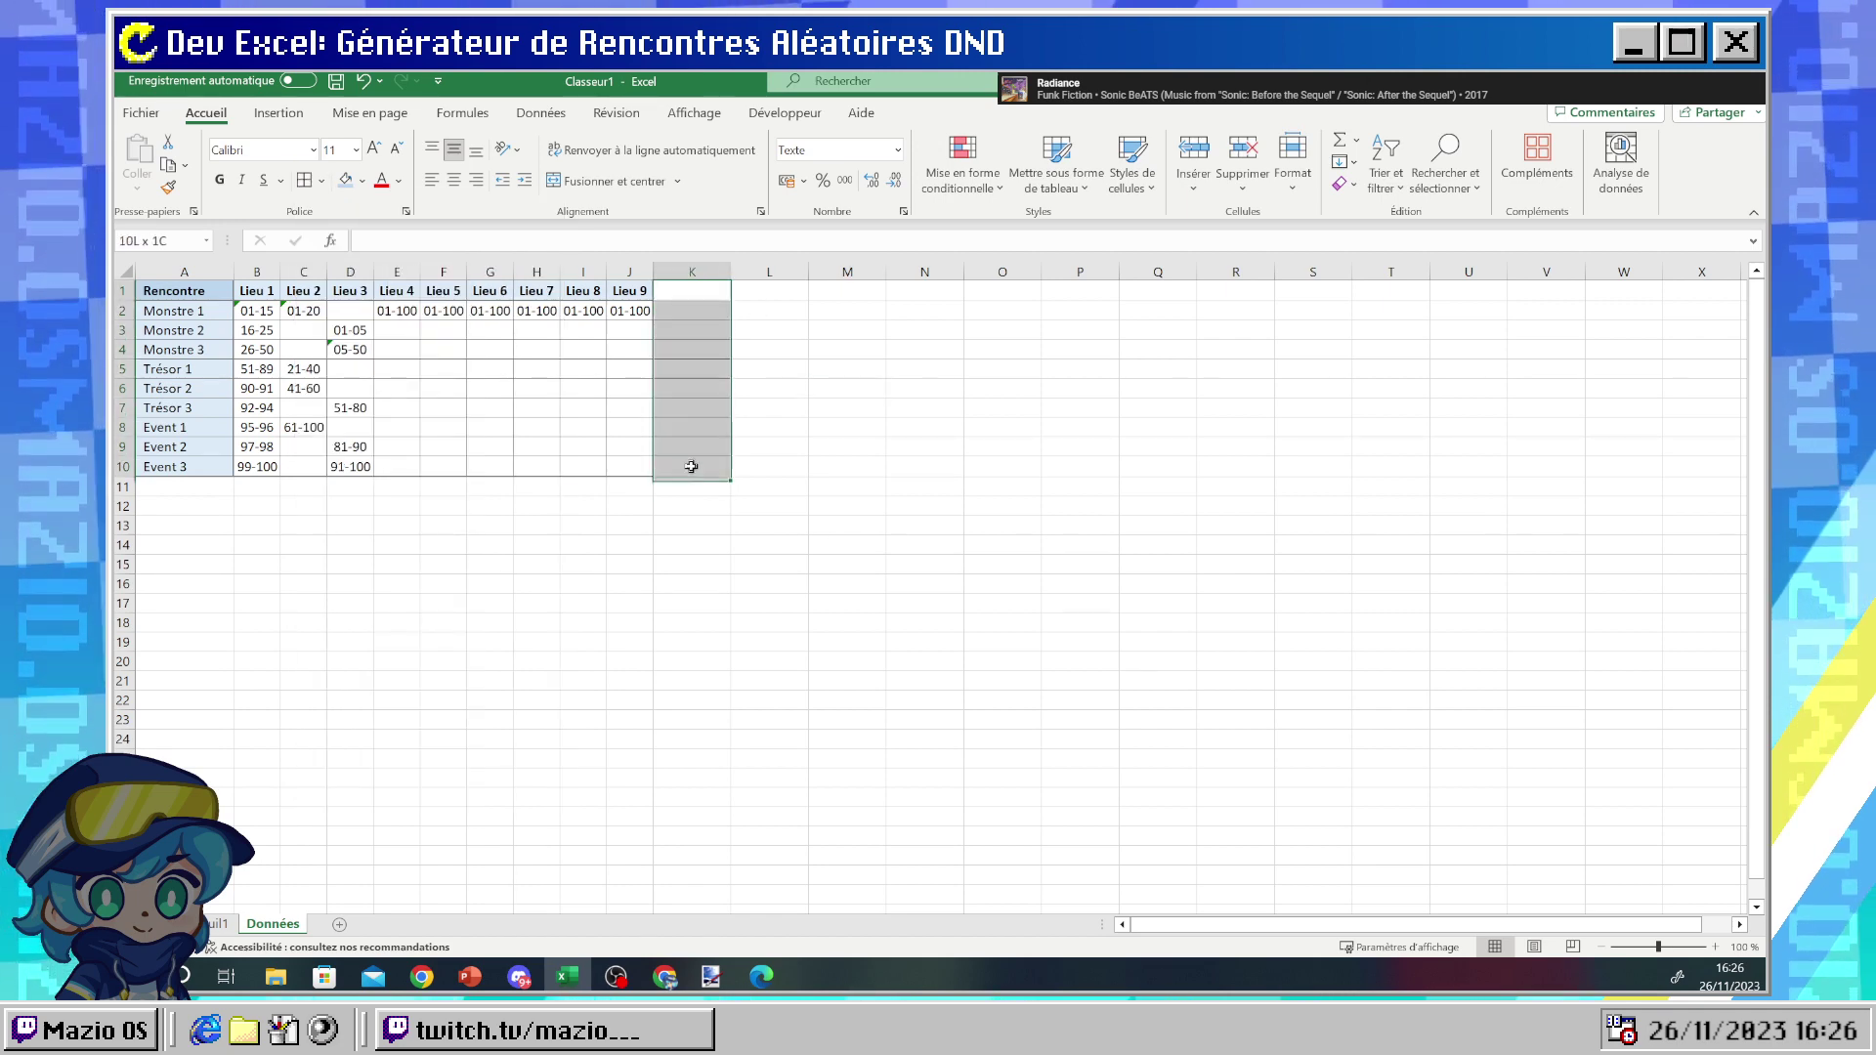
{"action": "left_click", "coordinate": [324, 183]}
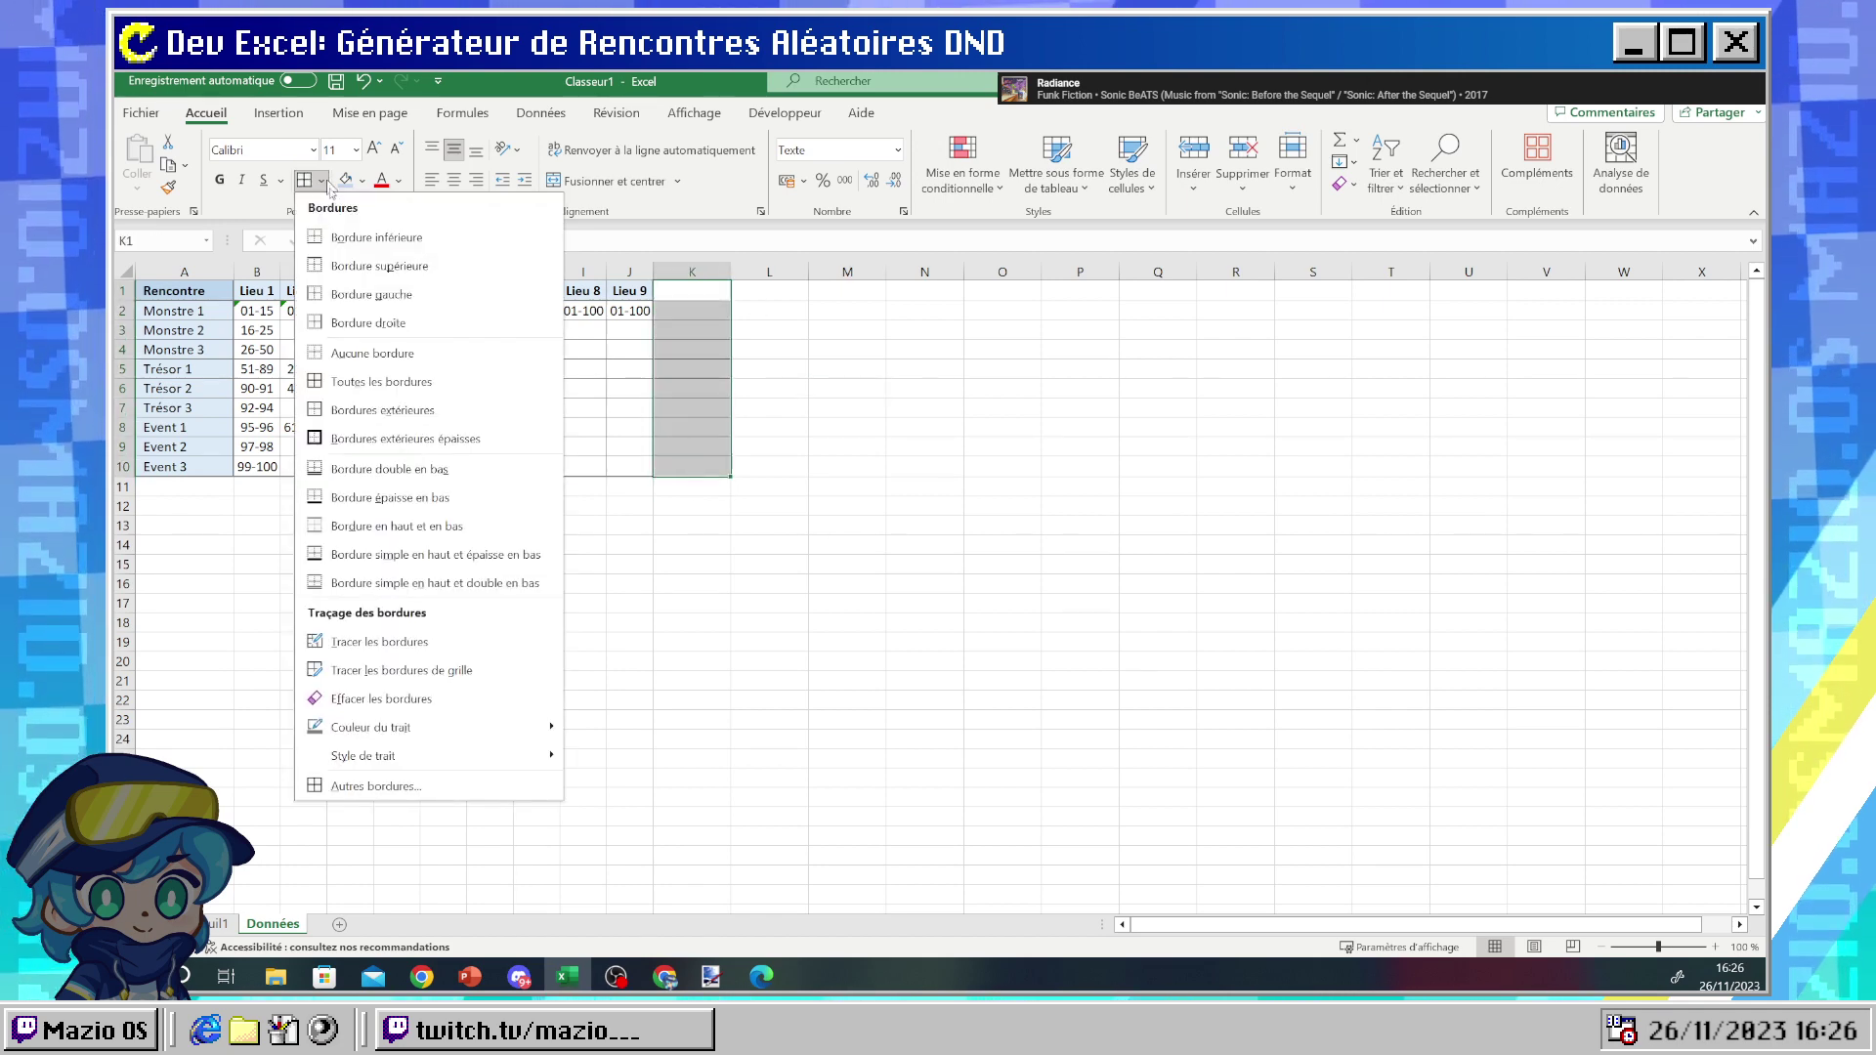
{"action": "left_click", "coordinate": [337, 439]}
{"action": "key", "text": "Down"}
{"action": "key", "text": "Down"}
{"action": "key", "text": "Down"}
{"action": "key", "text": "Down"}
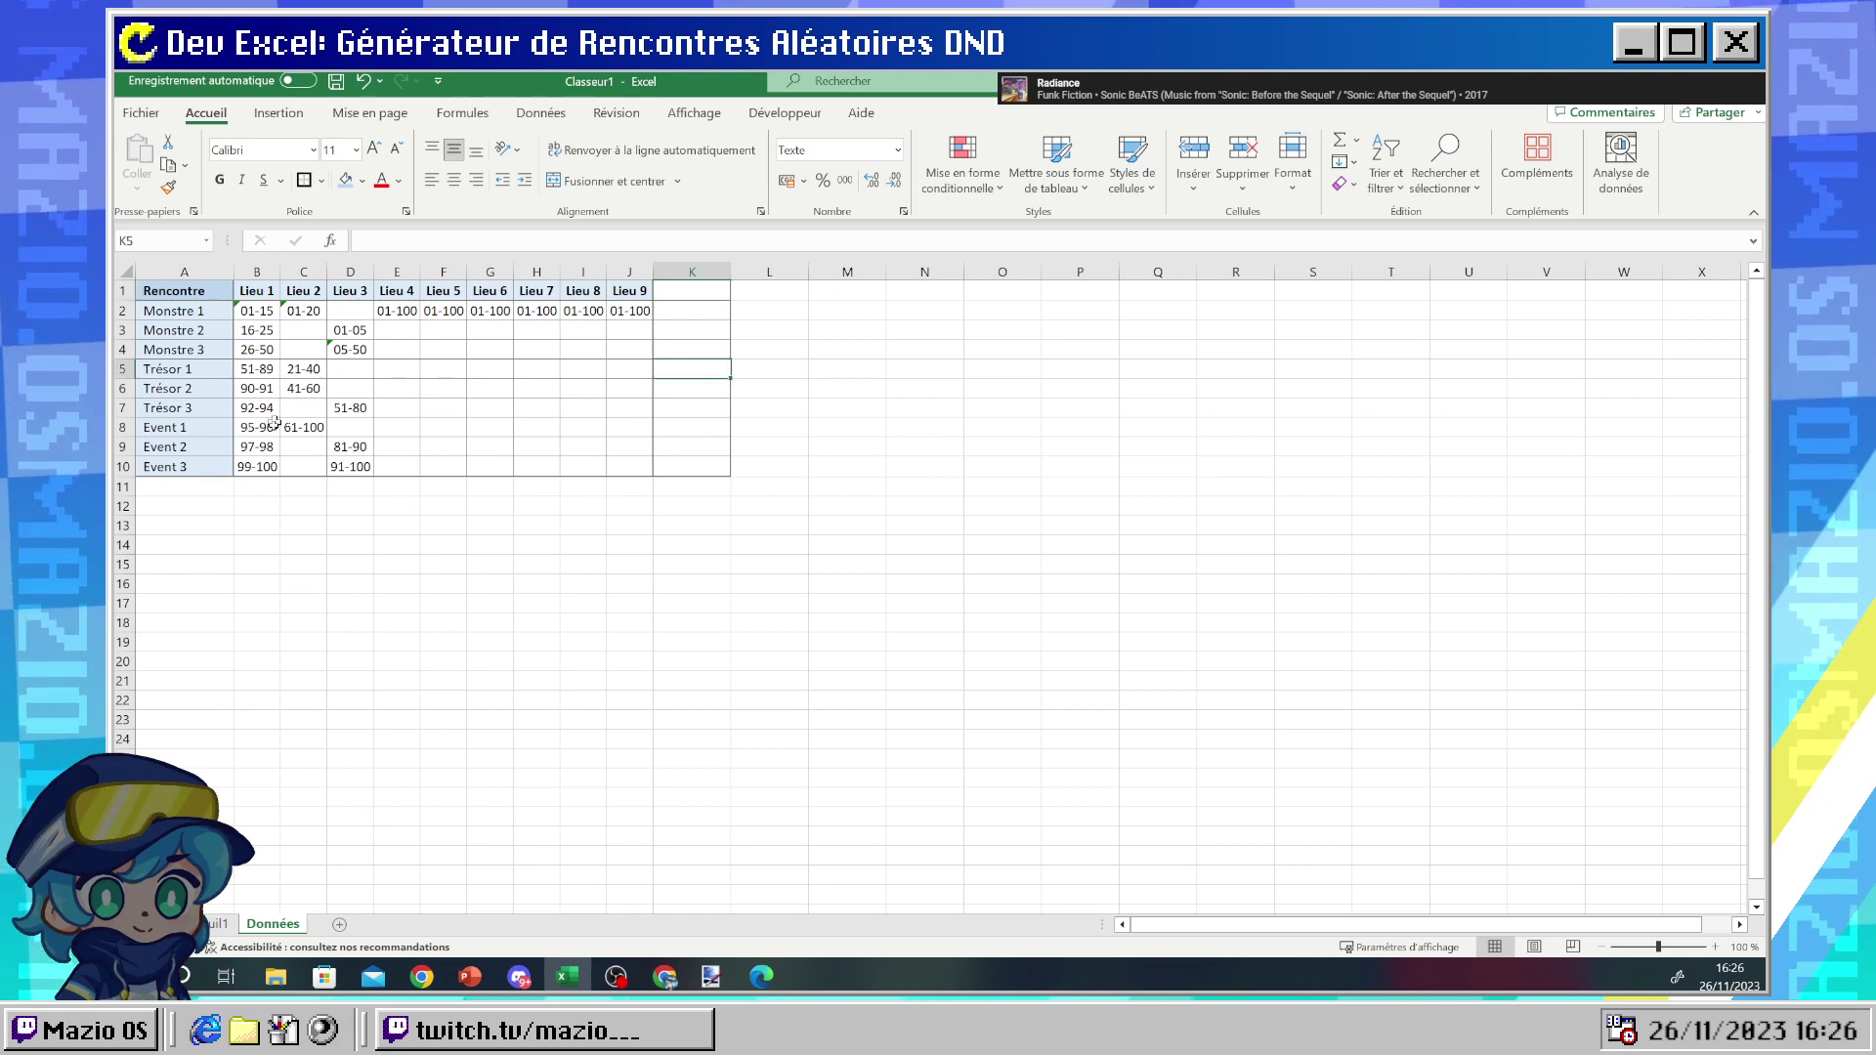
- Copy the Rencontre column A1:A10 formatting onto K1:K10
{"action": "left_click_drag", "start_coordinate": [192, 468], "coordinate": [183, 290]}
{"action": "left_click", "coordinate": [168, 187]}
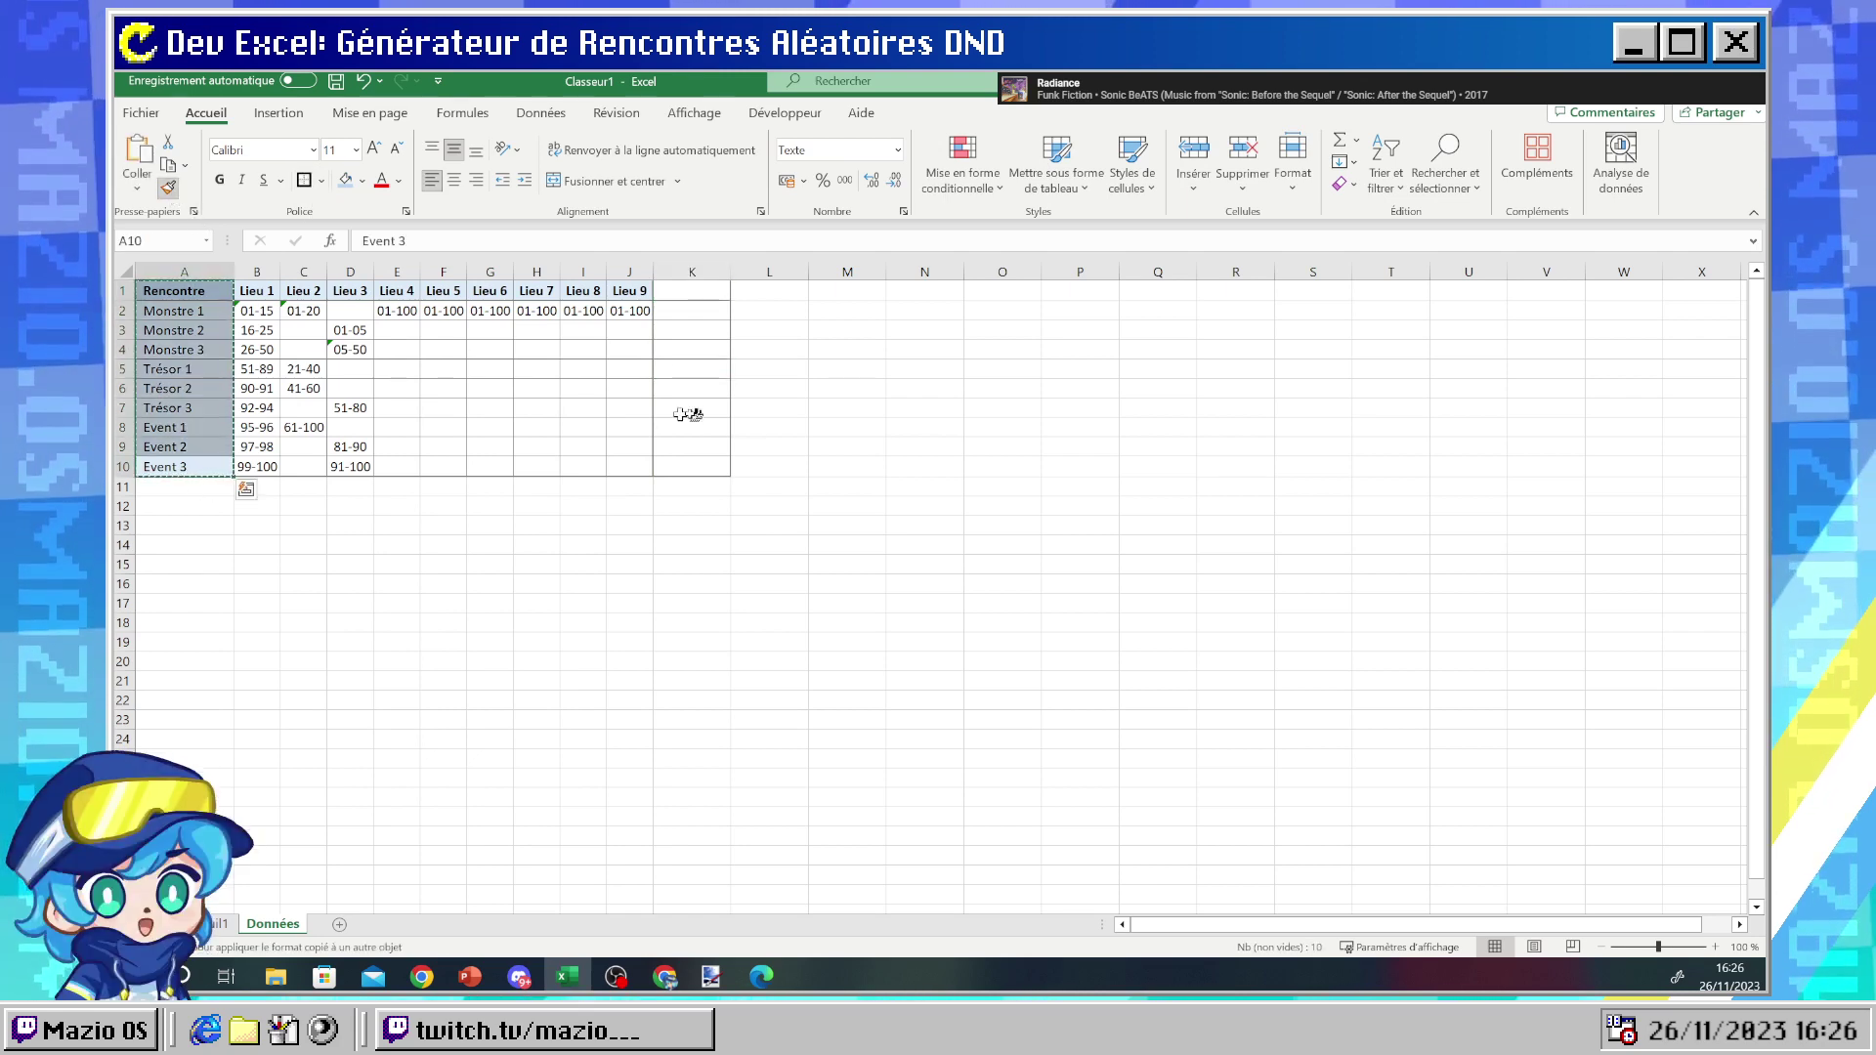
{"action": "left_click_drag", "start_coordinate": [692, 467], "coordinate": [630, 291]}
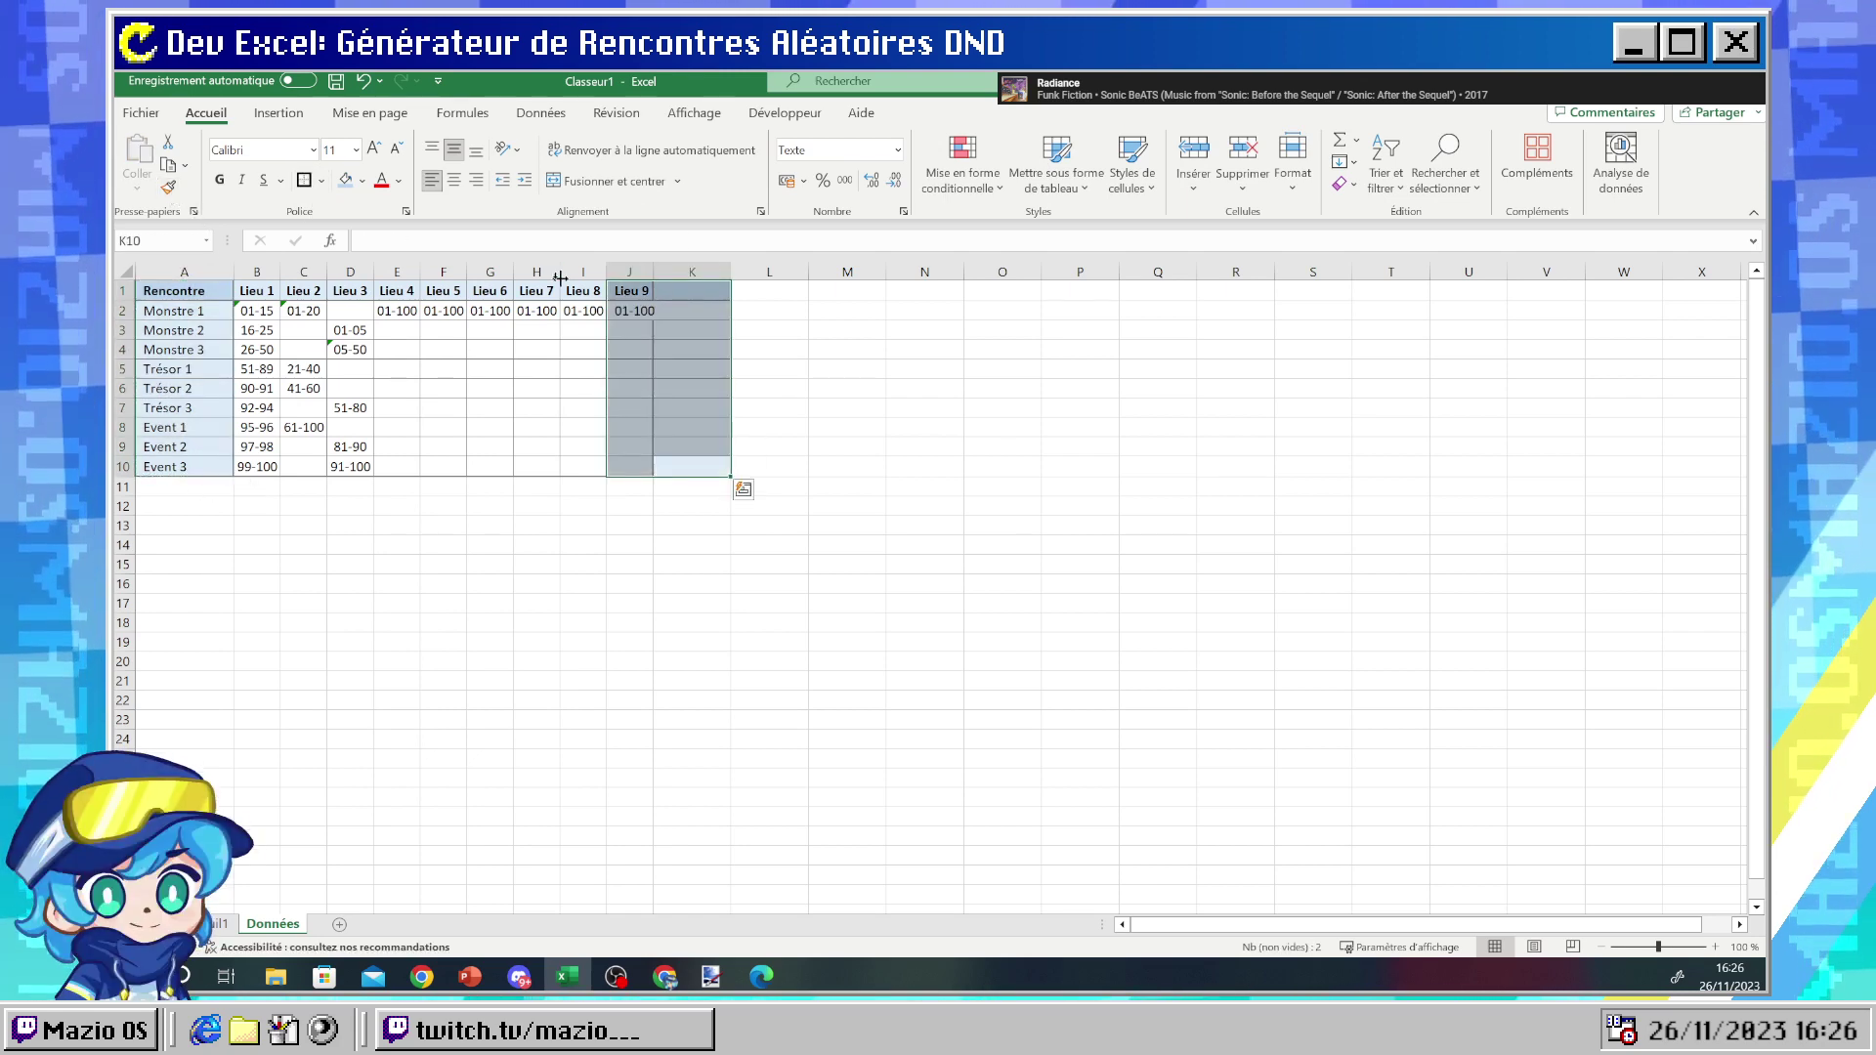
{"action": "key", "text": "ctrl+z"}
{"action": "left_click_drag", "start_coordinate": [185, 467], "coordinate": [184, 291]}
{"action": "key", "text": "ctrl+c"}
{"action": "key", "text": "Return"}
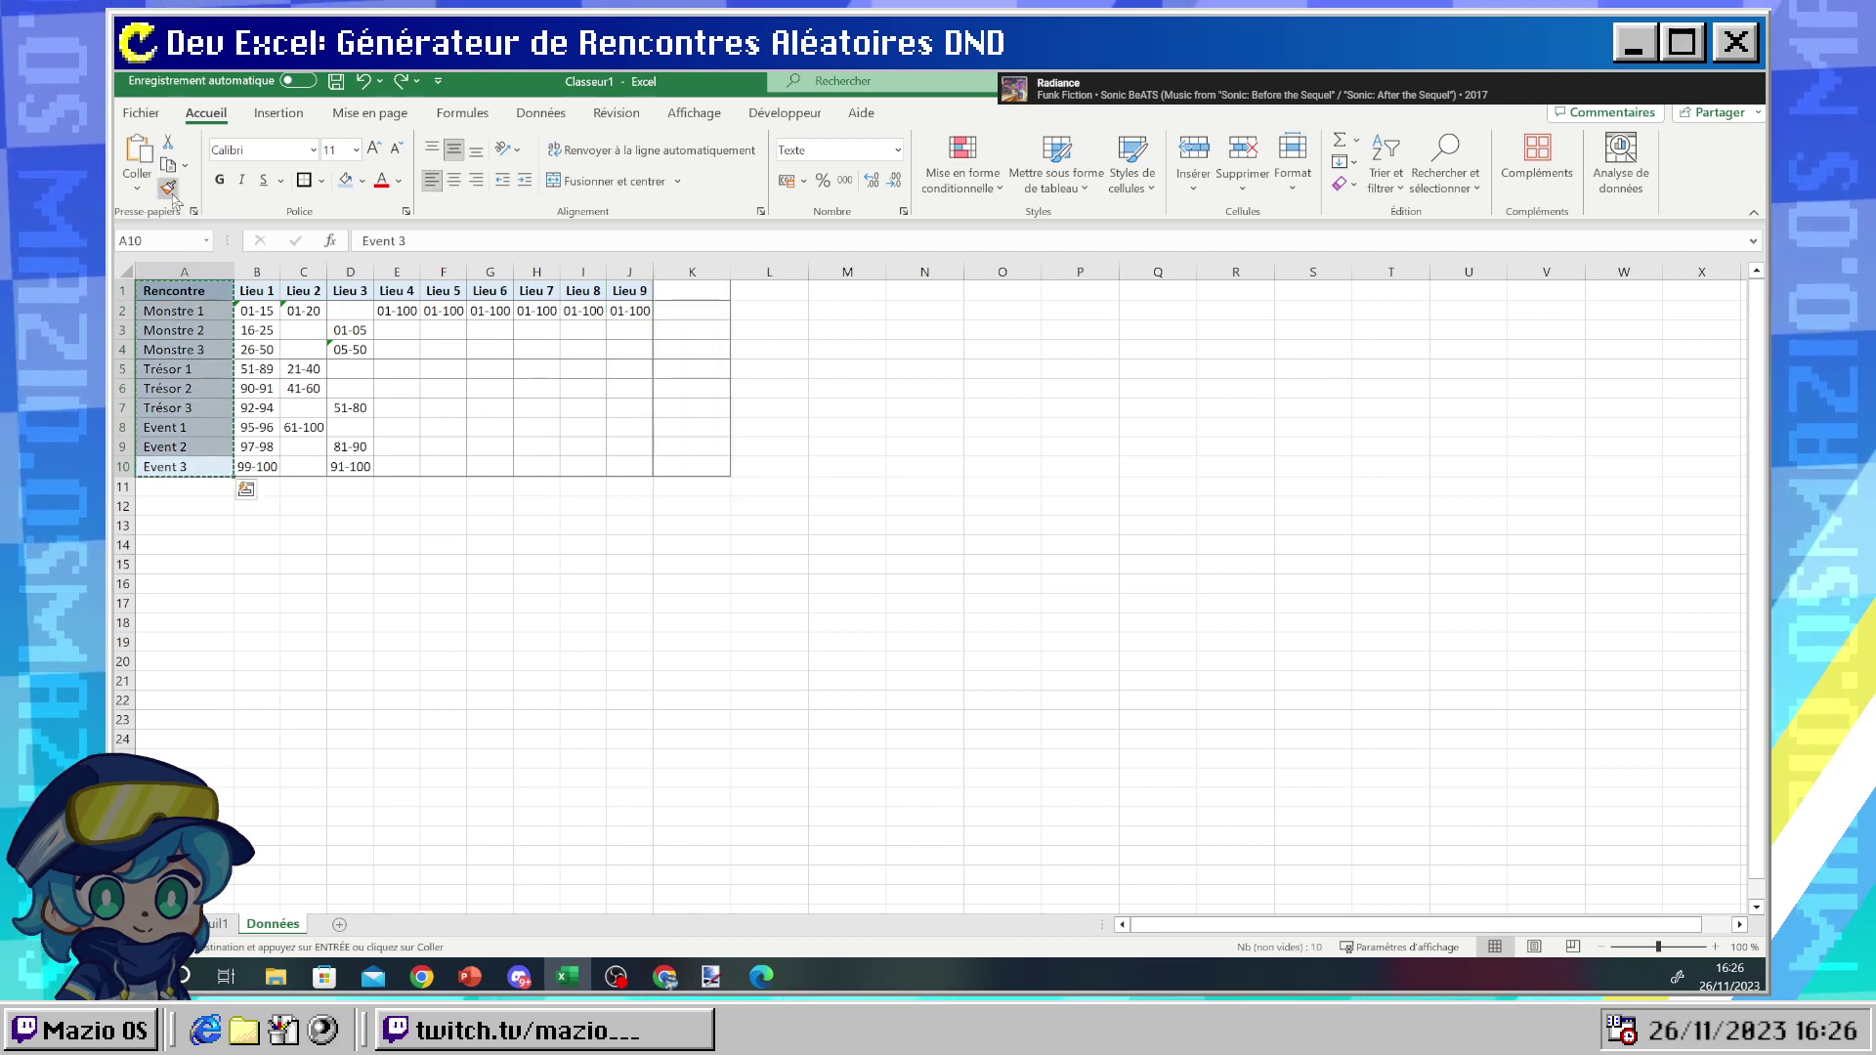
{"action": "left_click_drag", "start_coordinate": [711, 469], "coordinate": [695, 290]}
{"action": "key", "text": "Return"}
- Enter a centred 'Type' header in K1 and adjust column K's width
{"action": "key", "text": "shift+Return"}
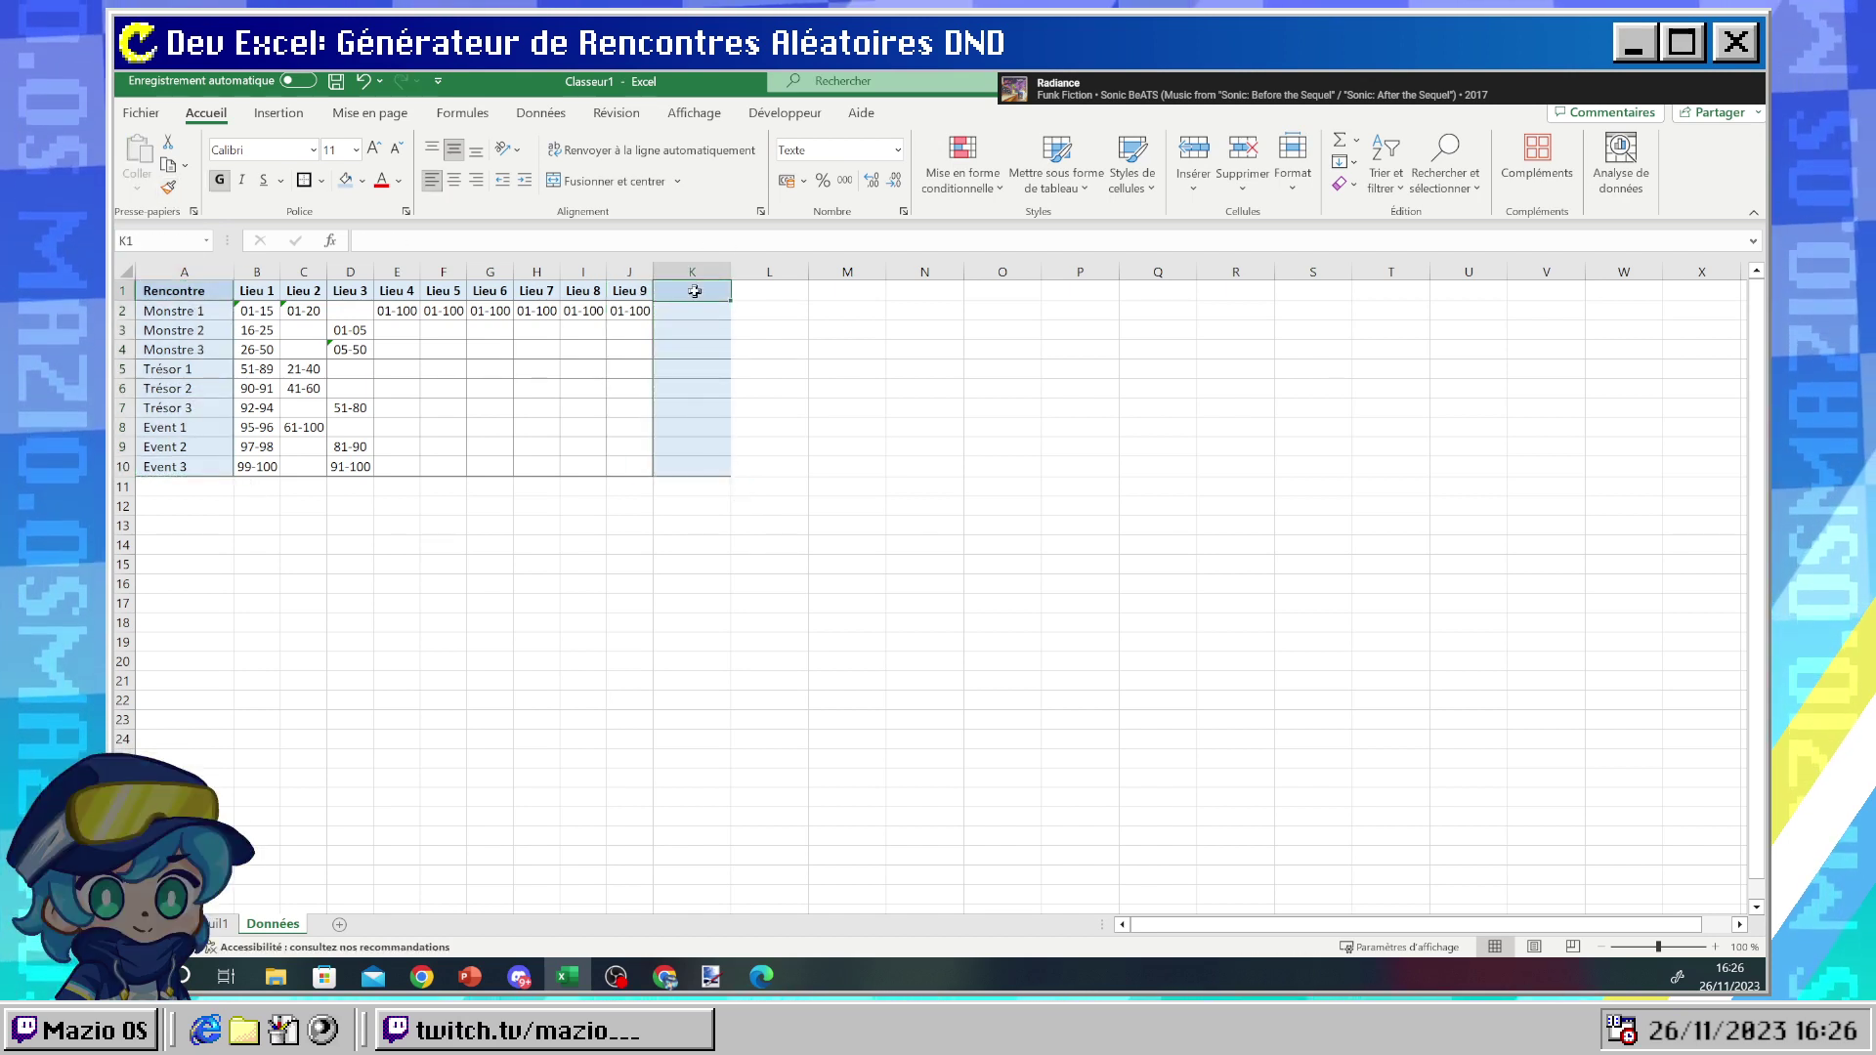
{"action": "type", "text": "Type"}
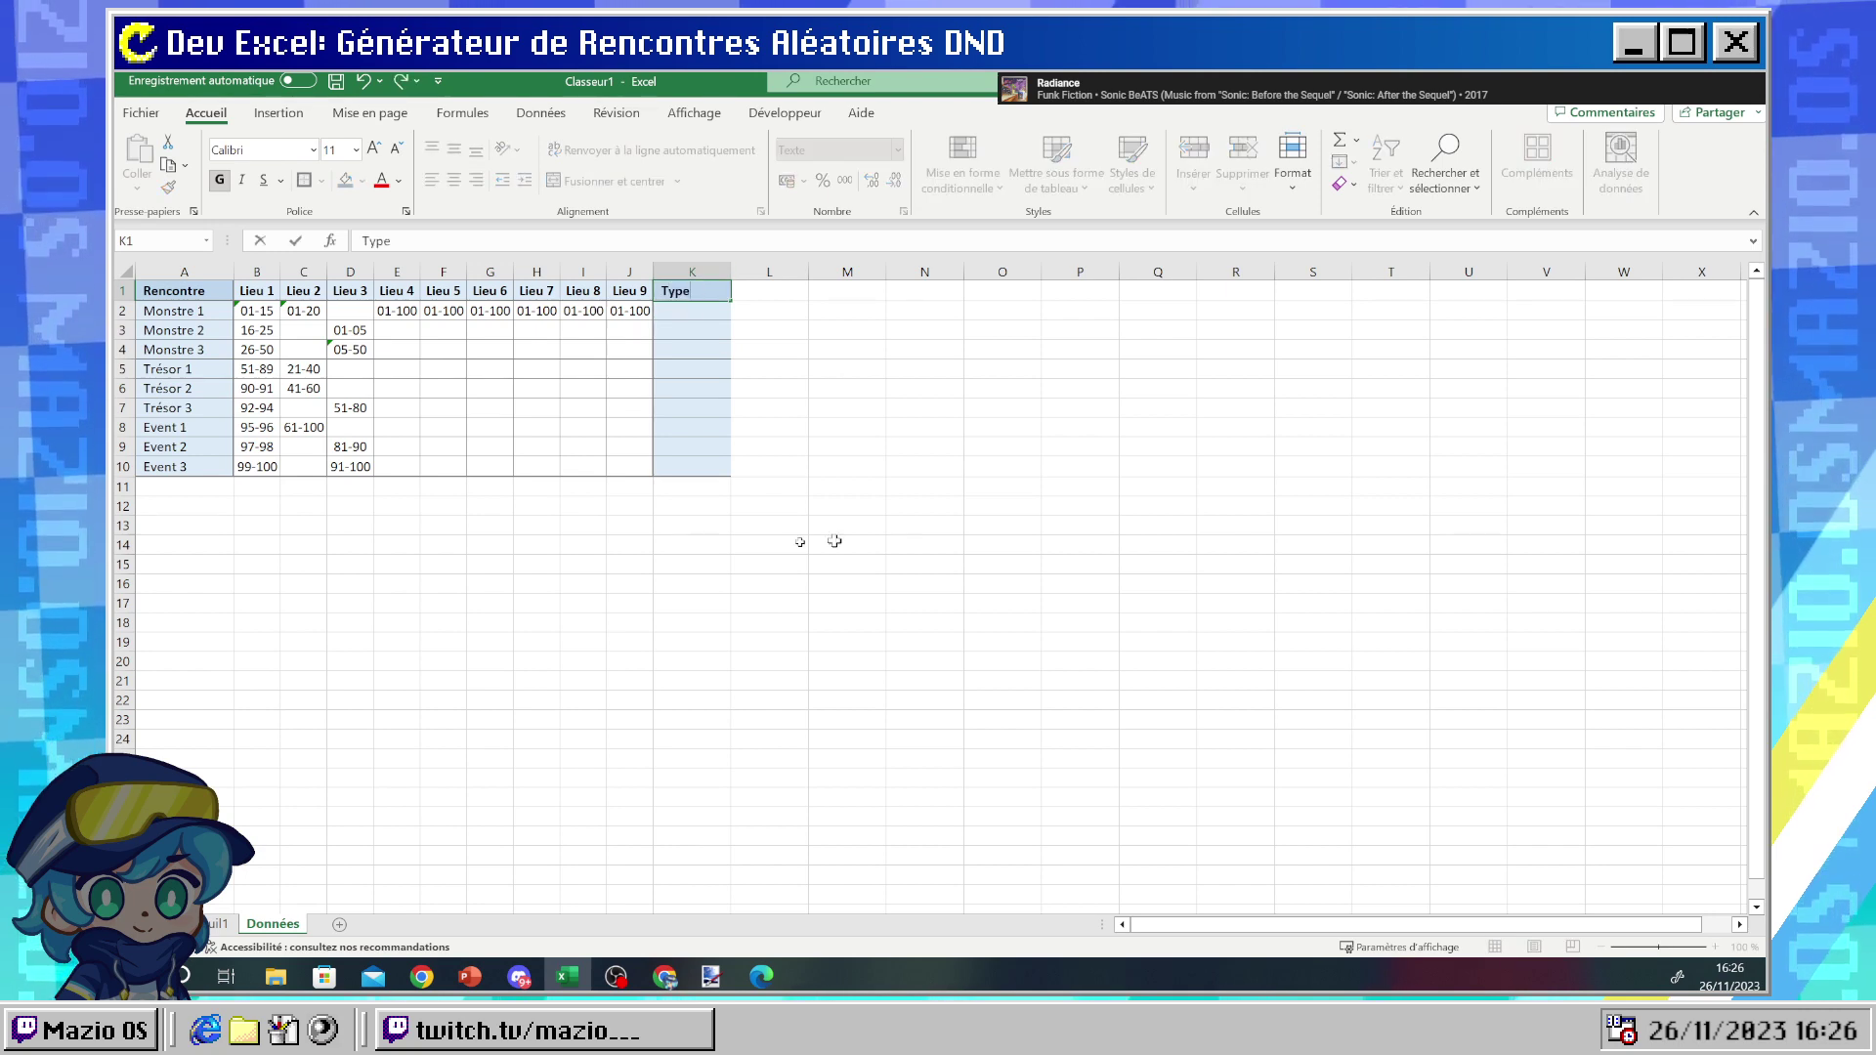
{"action": "key", "text": "ctrl+Return"}
{"action": "left_click", "coordinate": [454, 181]}
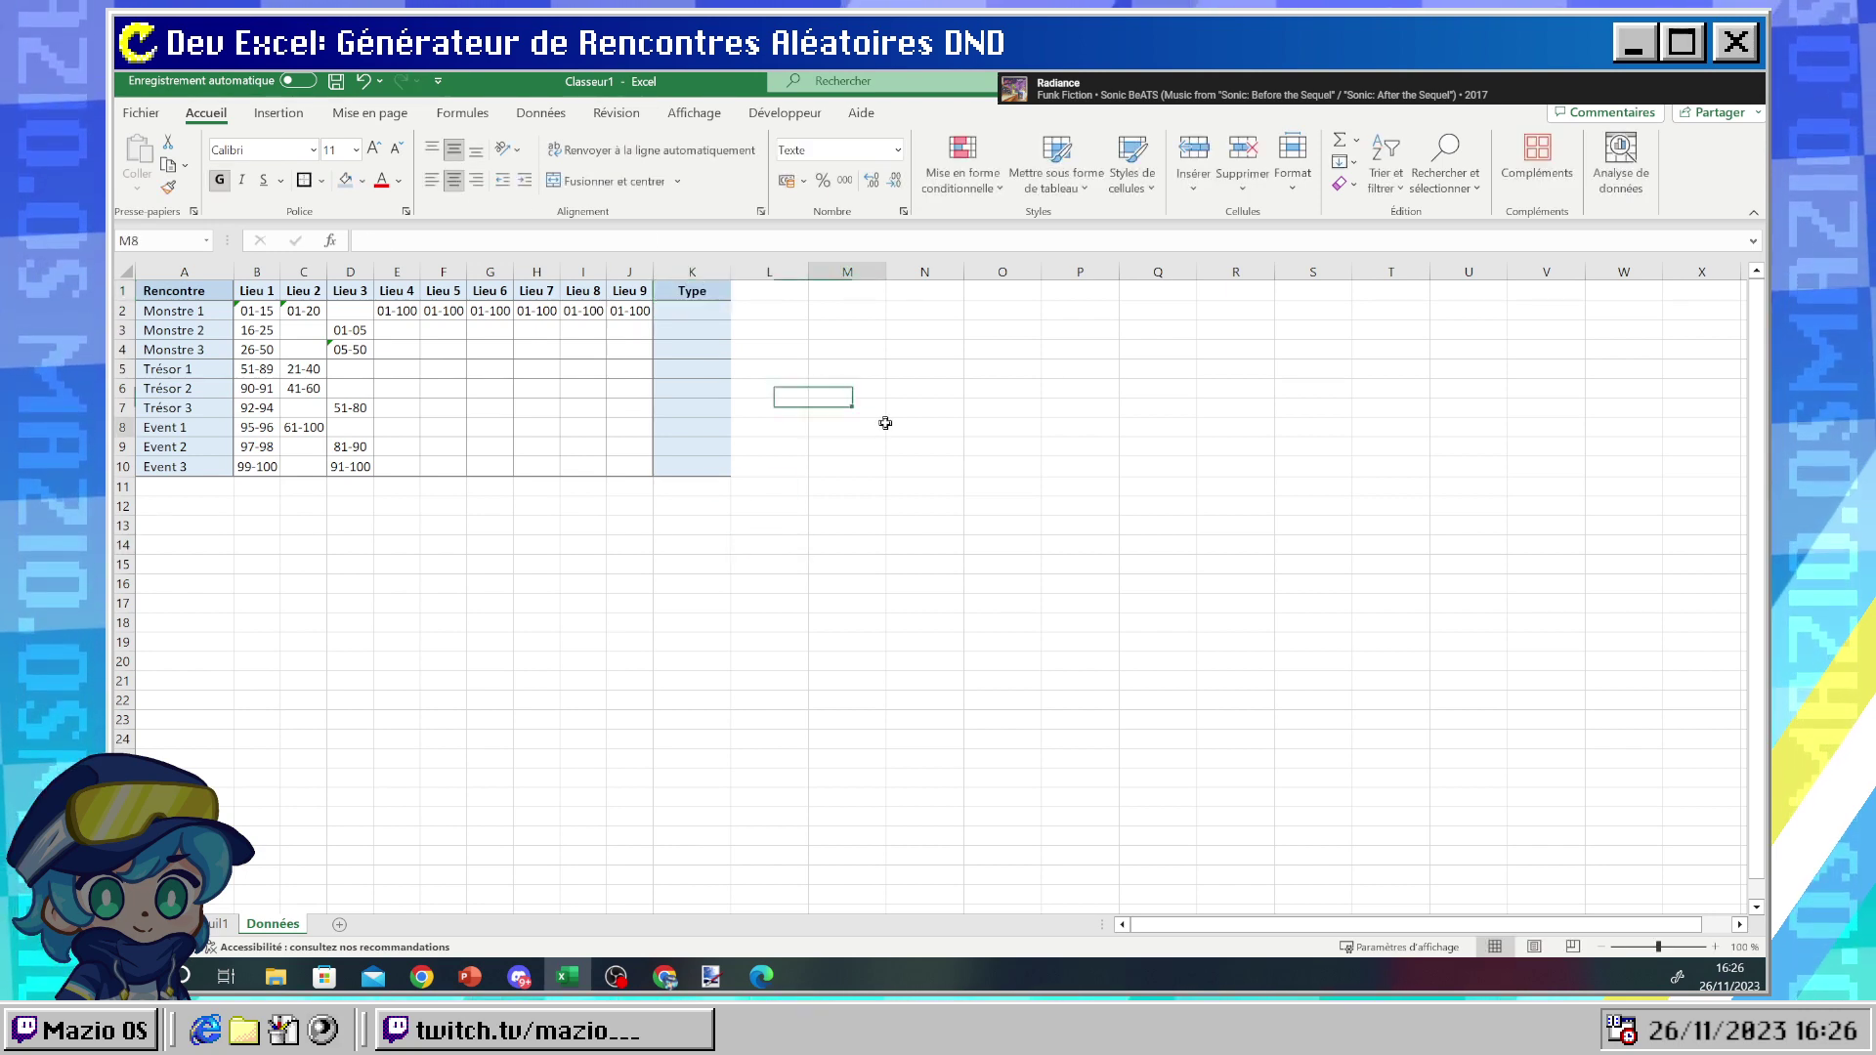
{"action": "left_click_drag", "start_coordinate": [724, 466], "coordinate": [676, 229]}
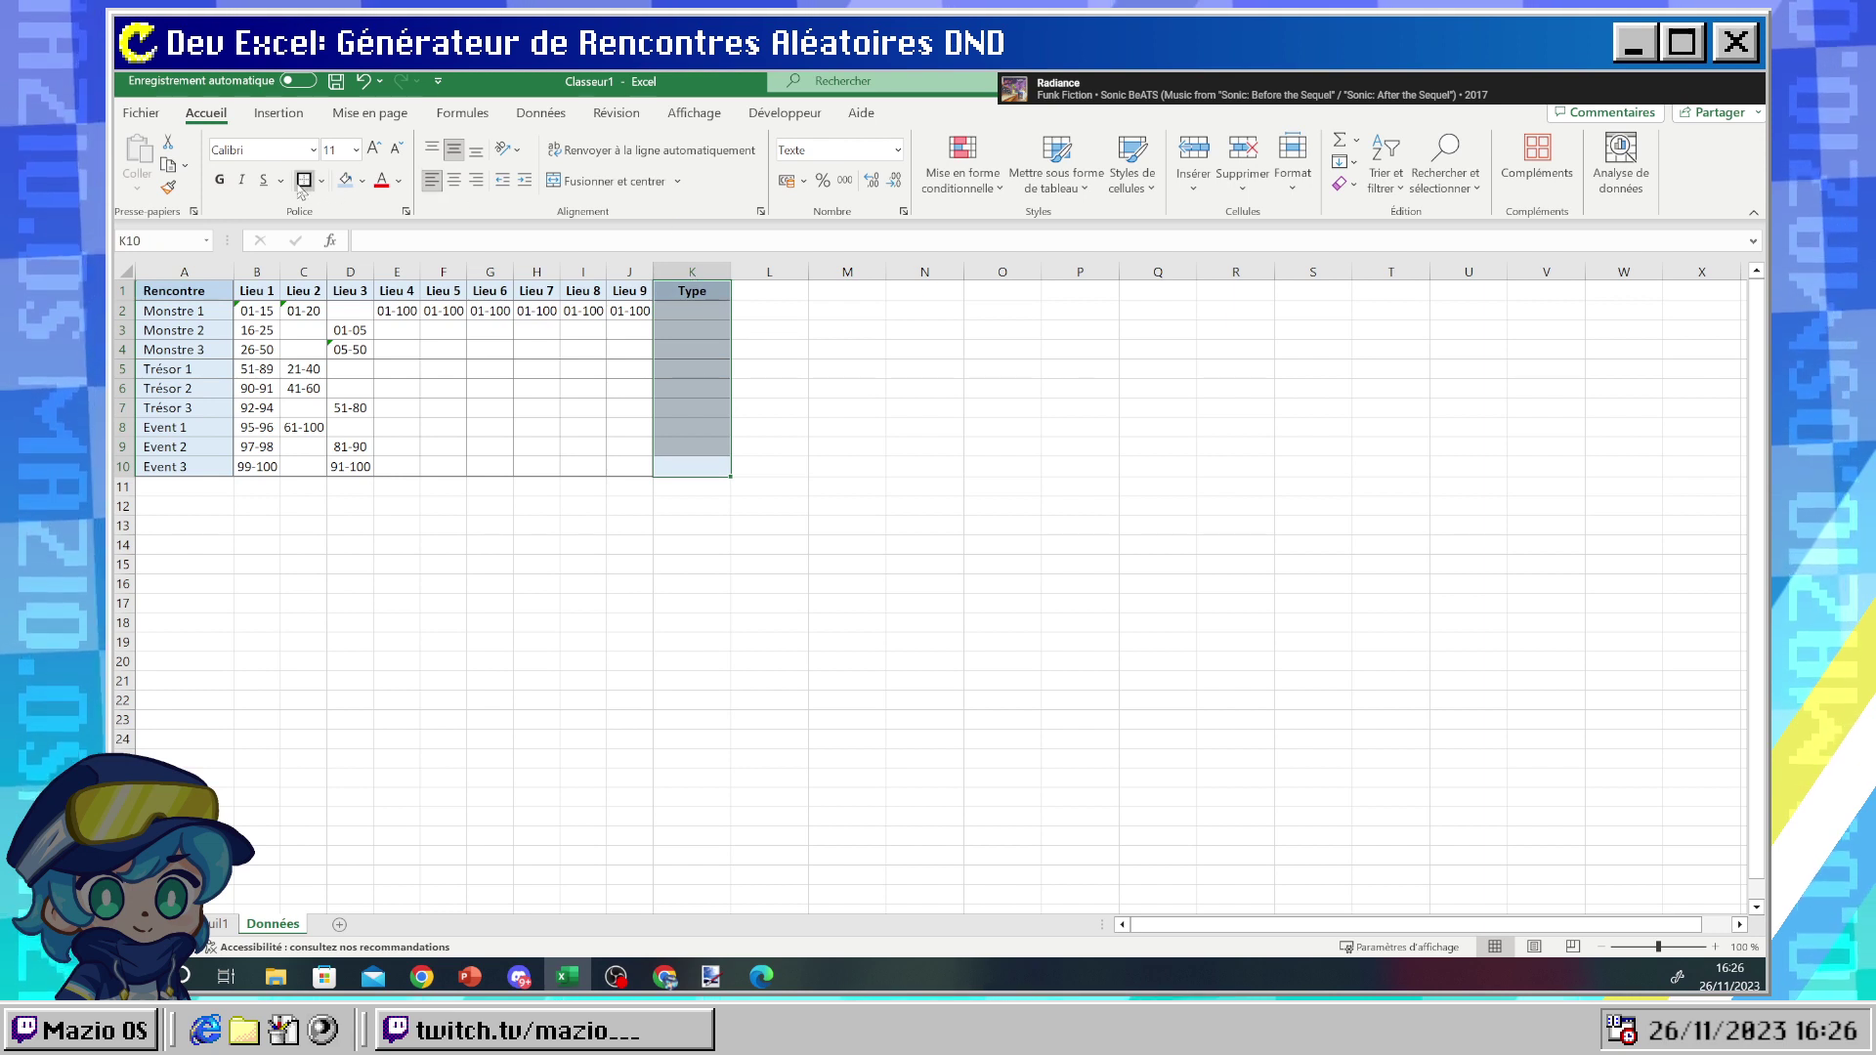
{"action": "left_click", "coordinate": [961, 414]}
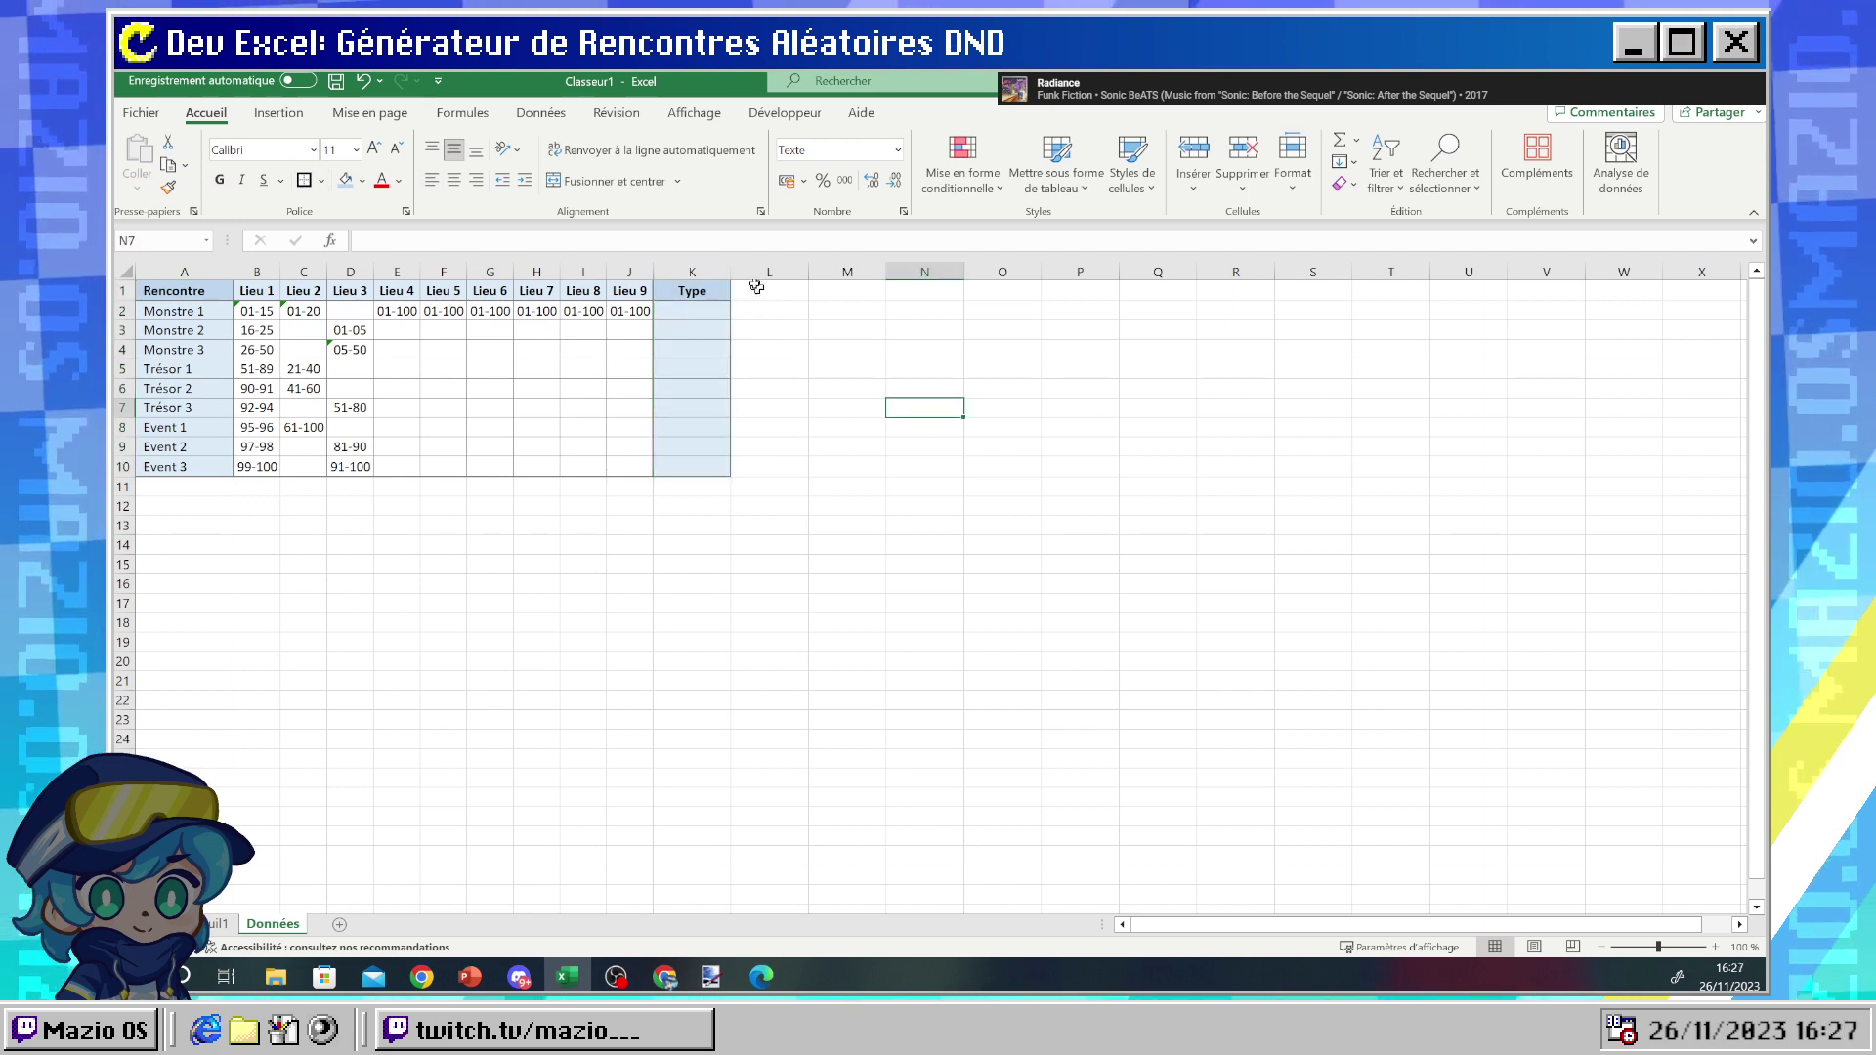
{"action": "mouse_move", "coordinate": [733, 269]}
{"action": "left_mouse_down"}
{"action": "mouse_move", "coordinate": [654, 278]}
{"action": "mouse_move", "coordinate": [737, 281]}
{"action": "left_mouse_up"}
- Enter Combat in K2, K3 and K4 for the Monstre rows
{"action": "left_click", "coordinate": [704, 313]}
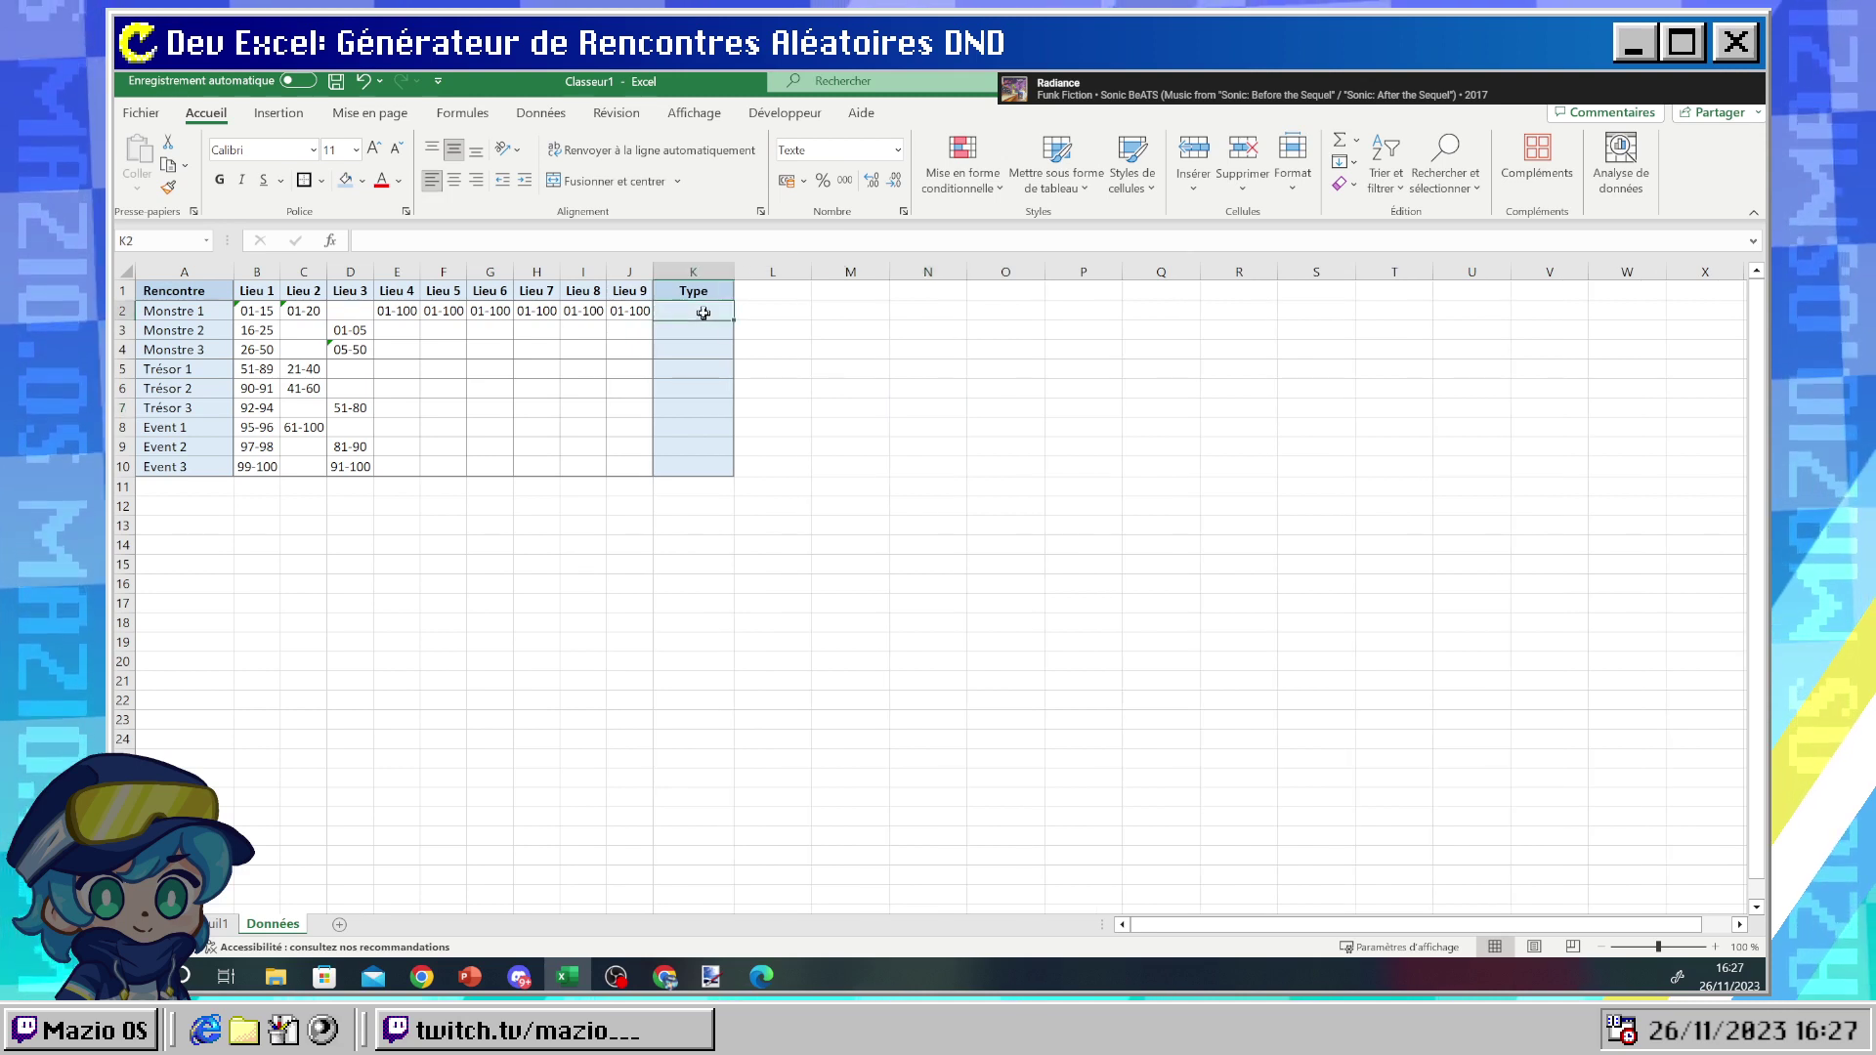
{"action": "type", "text": "Combat"}
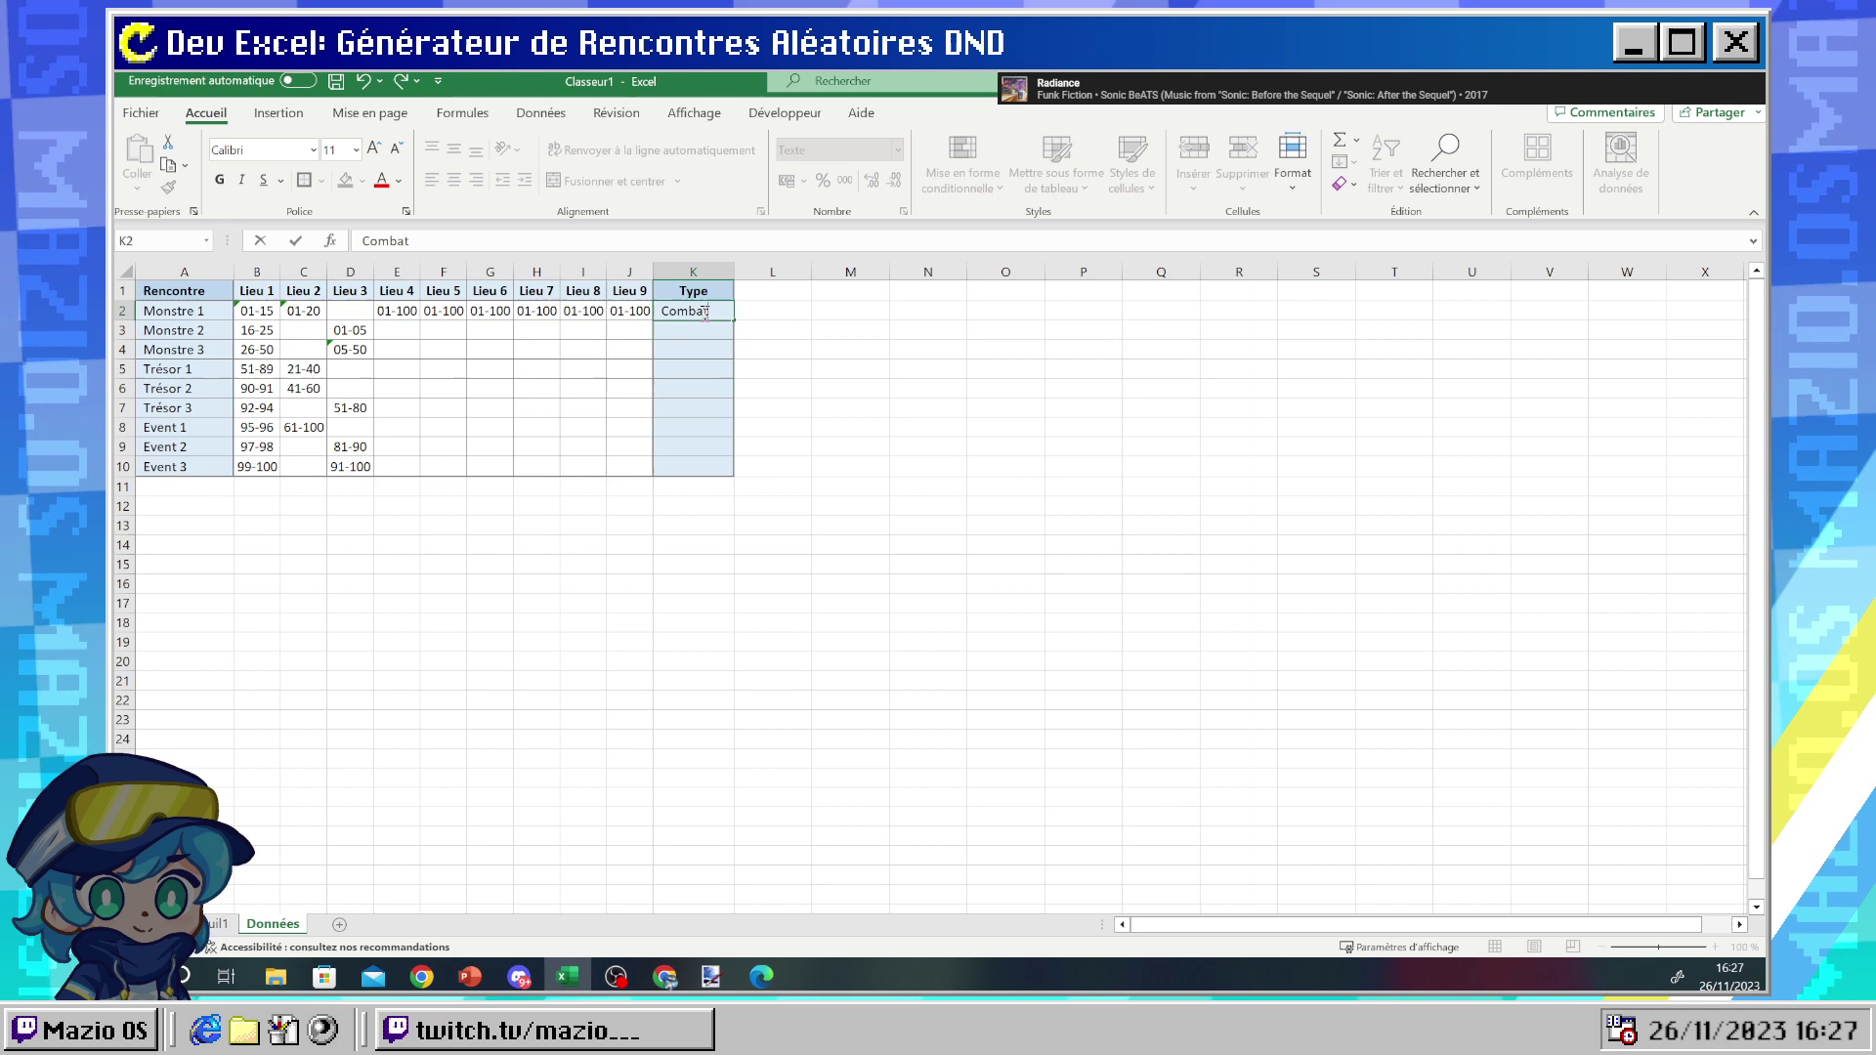
{"action": "key", "text": "Return"}
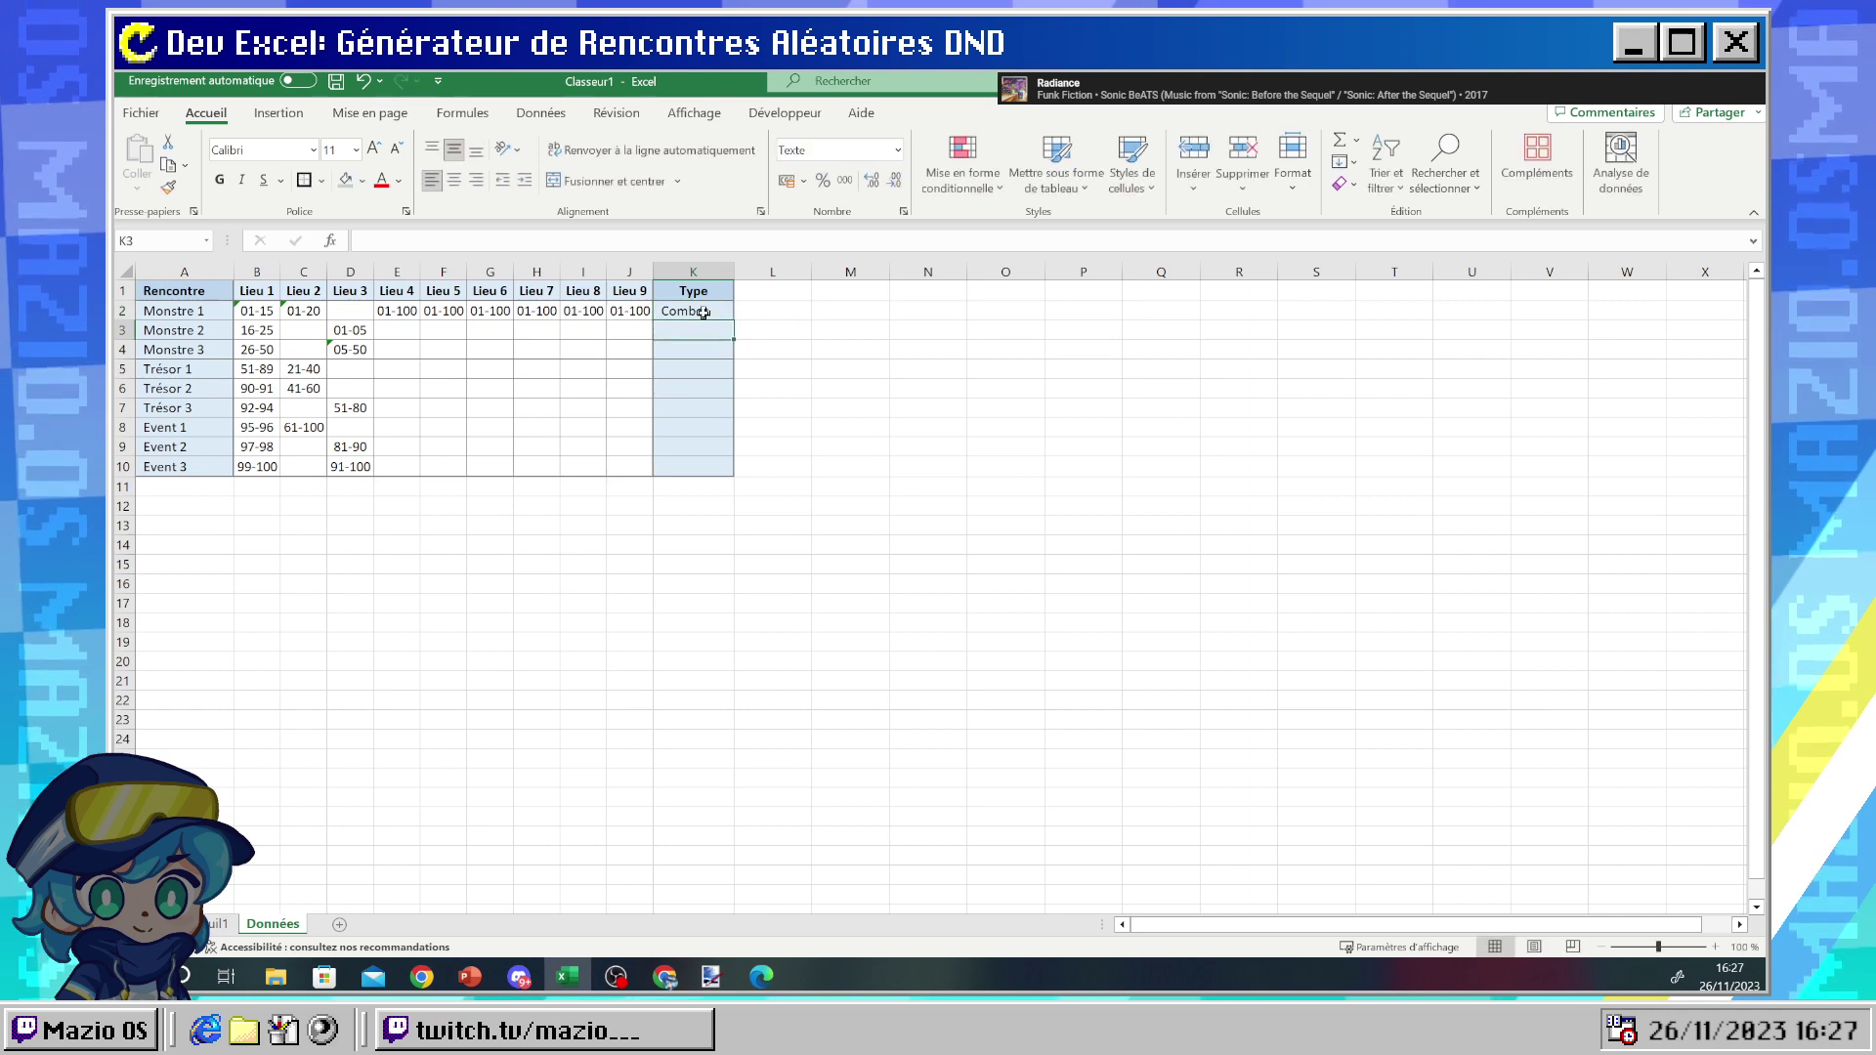
{"action": "type", "text": "Combat"}
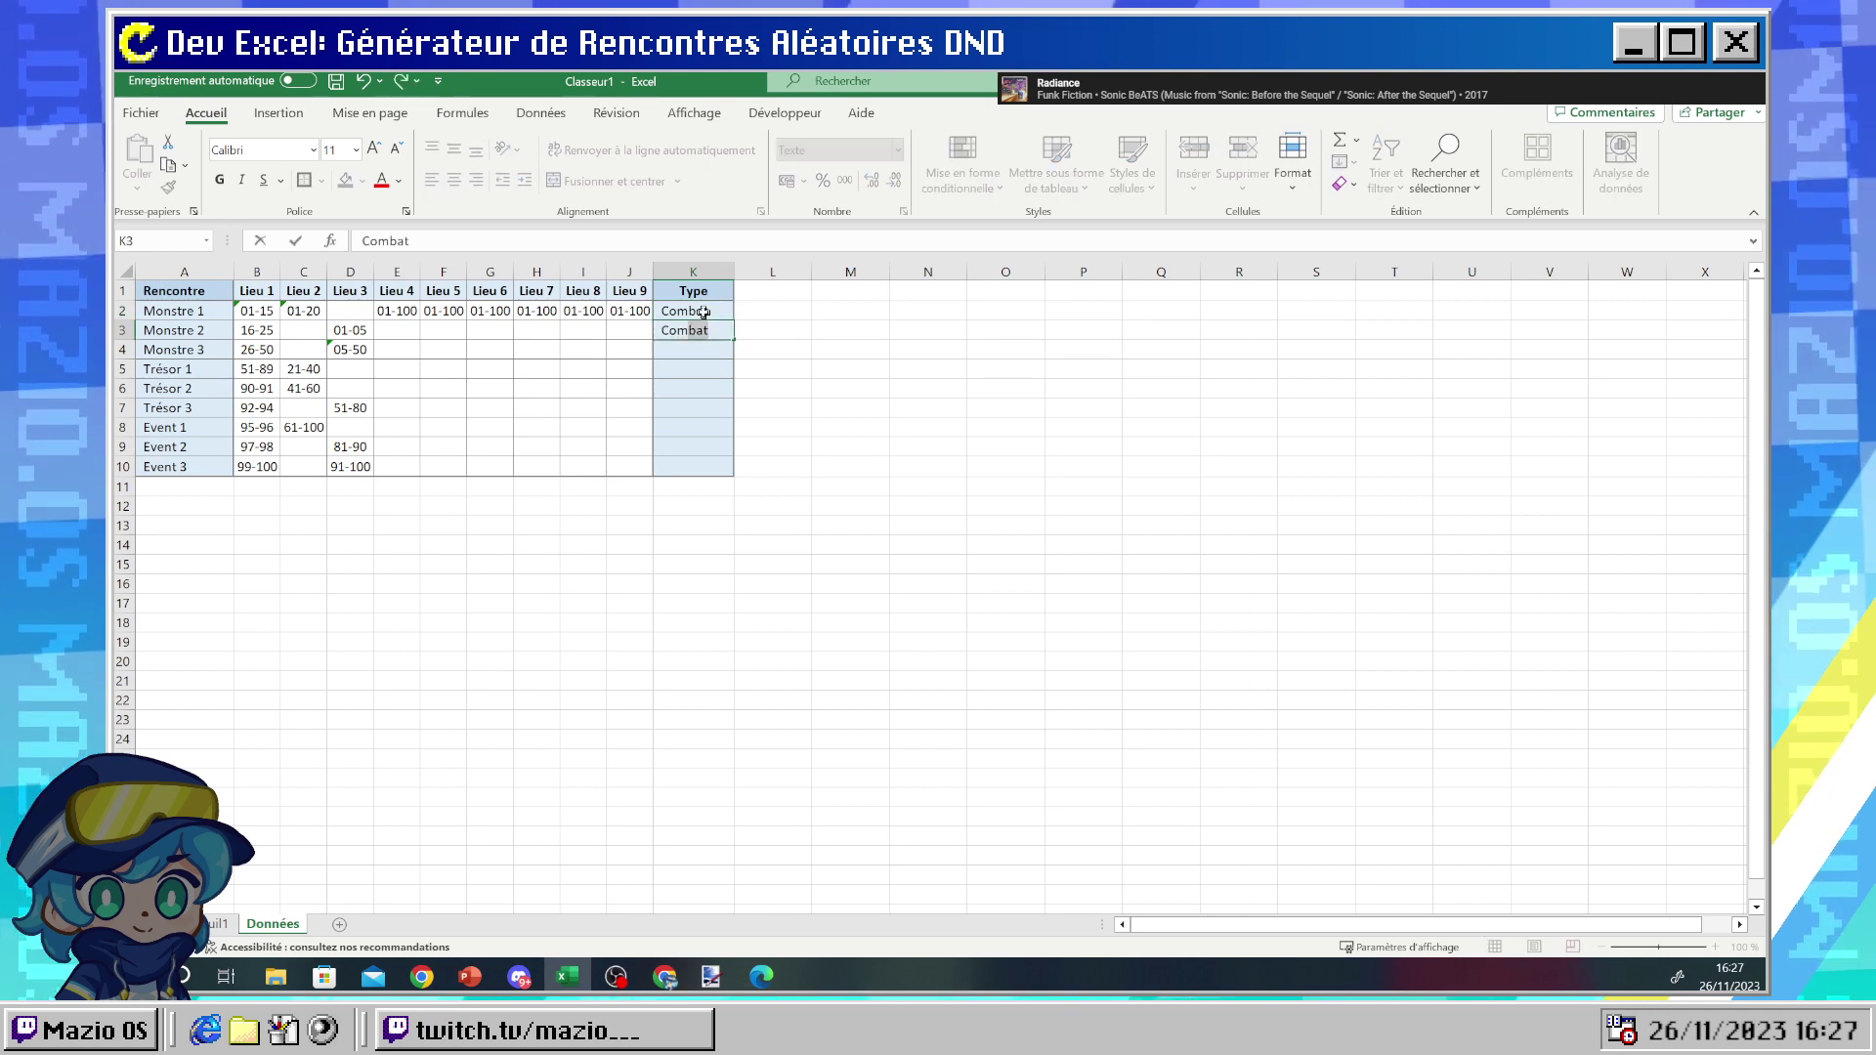
{"action": "key", "text": "Return"}
{"action": "type", "text": "Combat"}
{"action": "key", "text": "Return"}
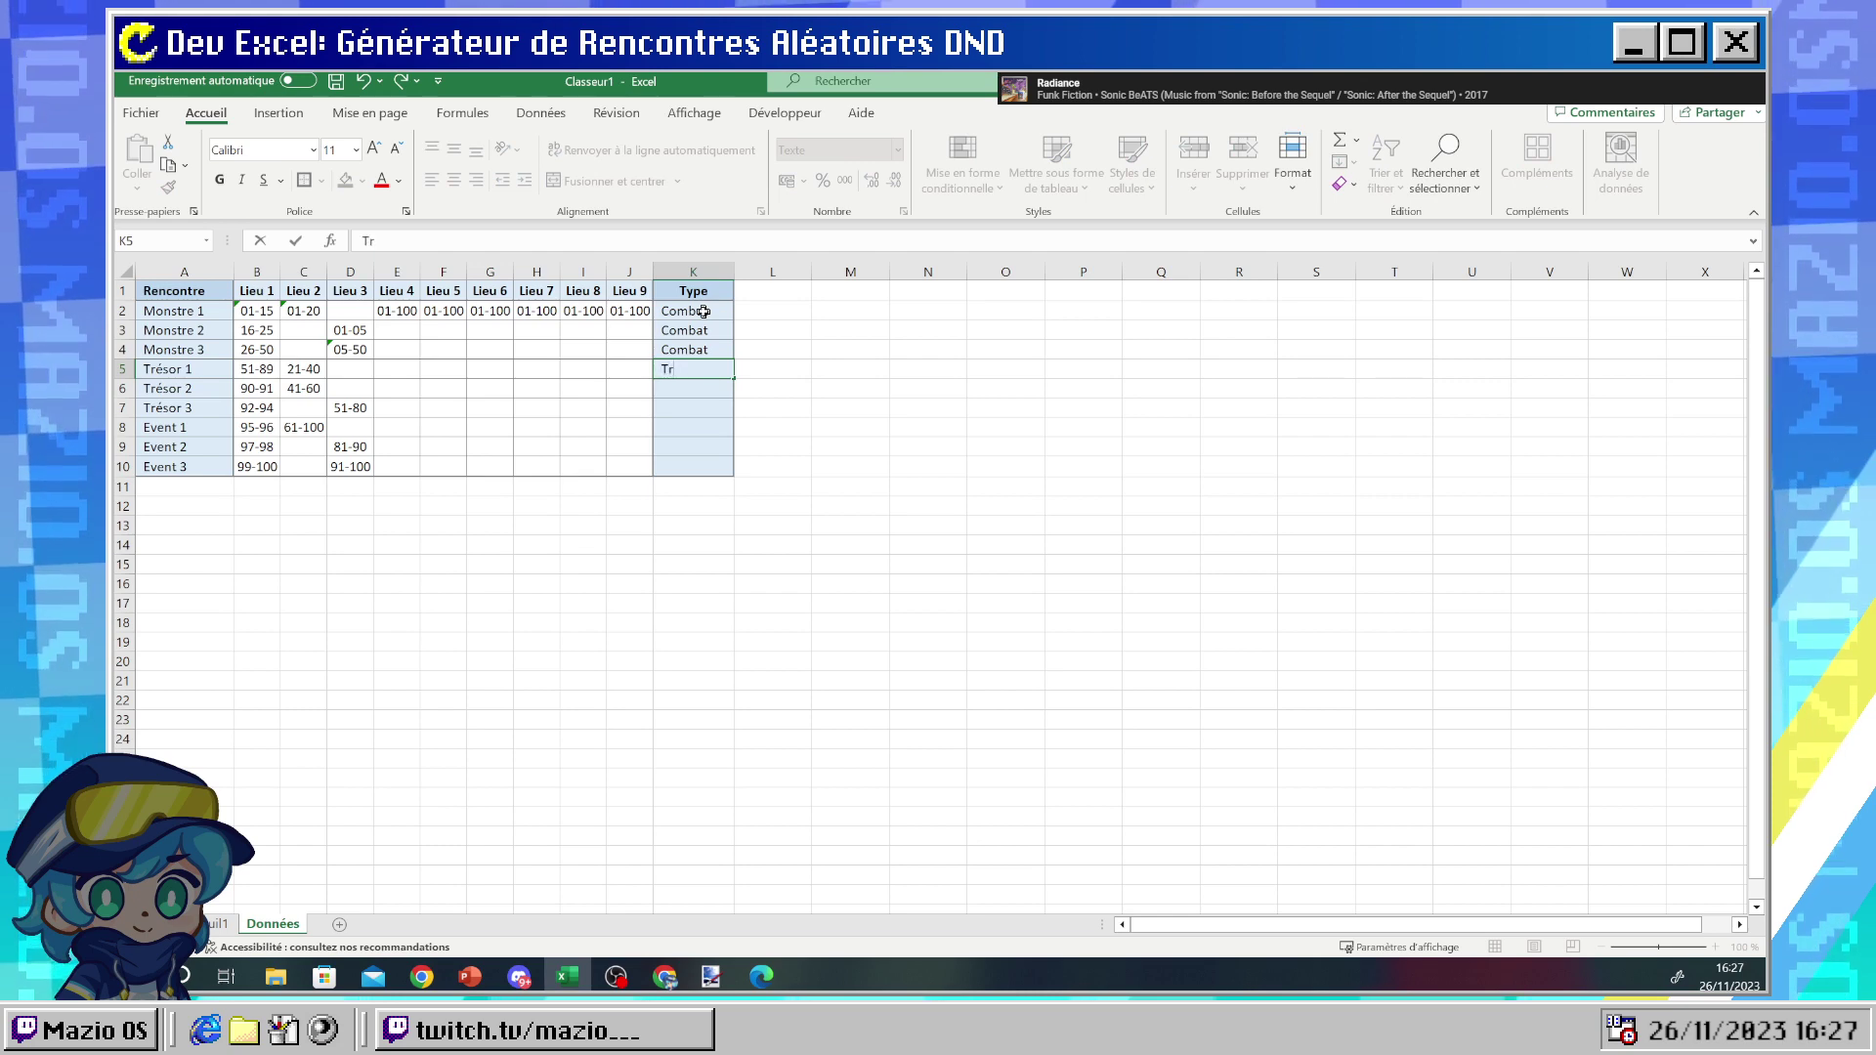
- Enter Trésor in K5, K6 and K7 for the Trésor rows
{"action": "type", "text": "Trésor"}
{"action": "key", "text": "Return"}
{"action": "type", "text": "T"}
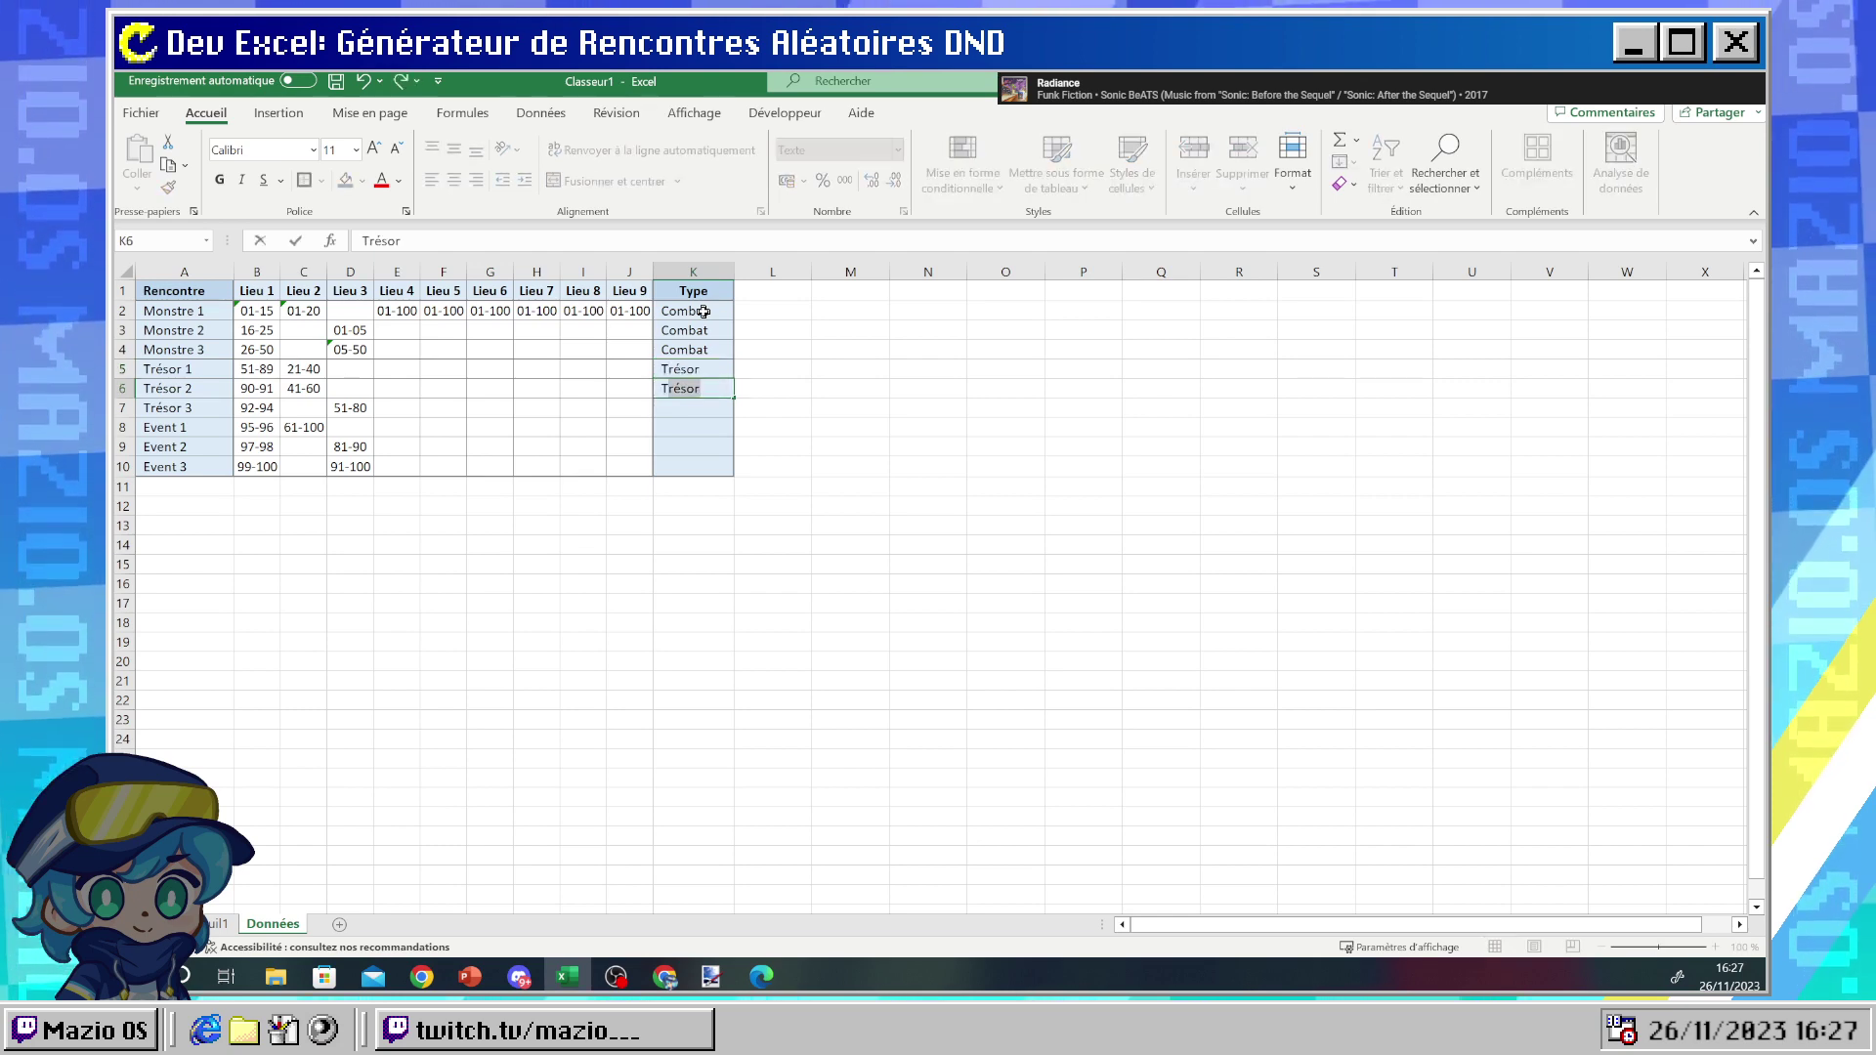
{"action": "key", "text": "Return"}
{"action": "type", "text": "T"}
{"action": "key", "text": "Return"}
- Enter Rencontre in K8, K9 and K10 for the Event rows
{"action": "type", "text": "Ren"}
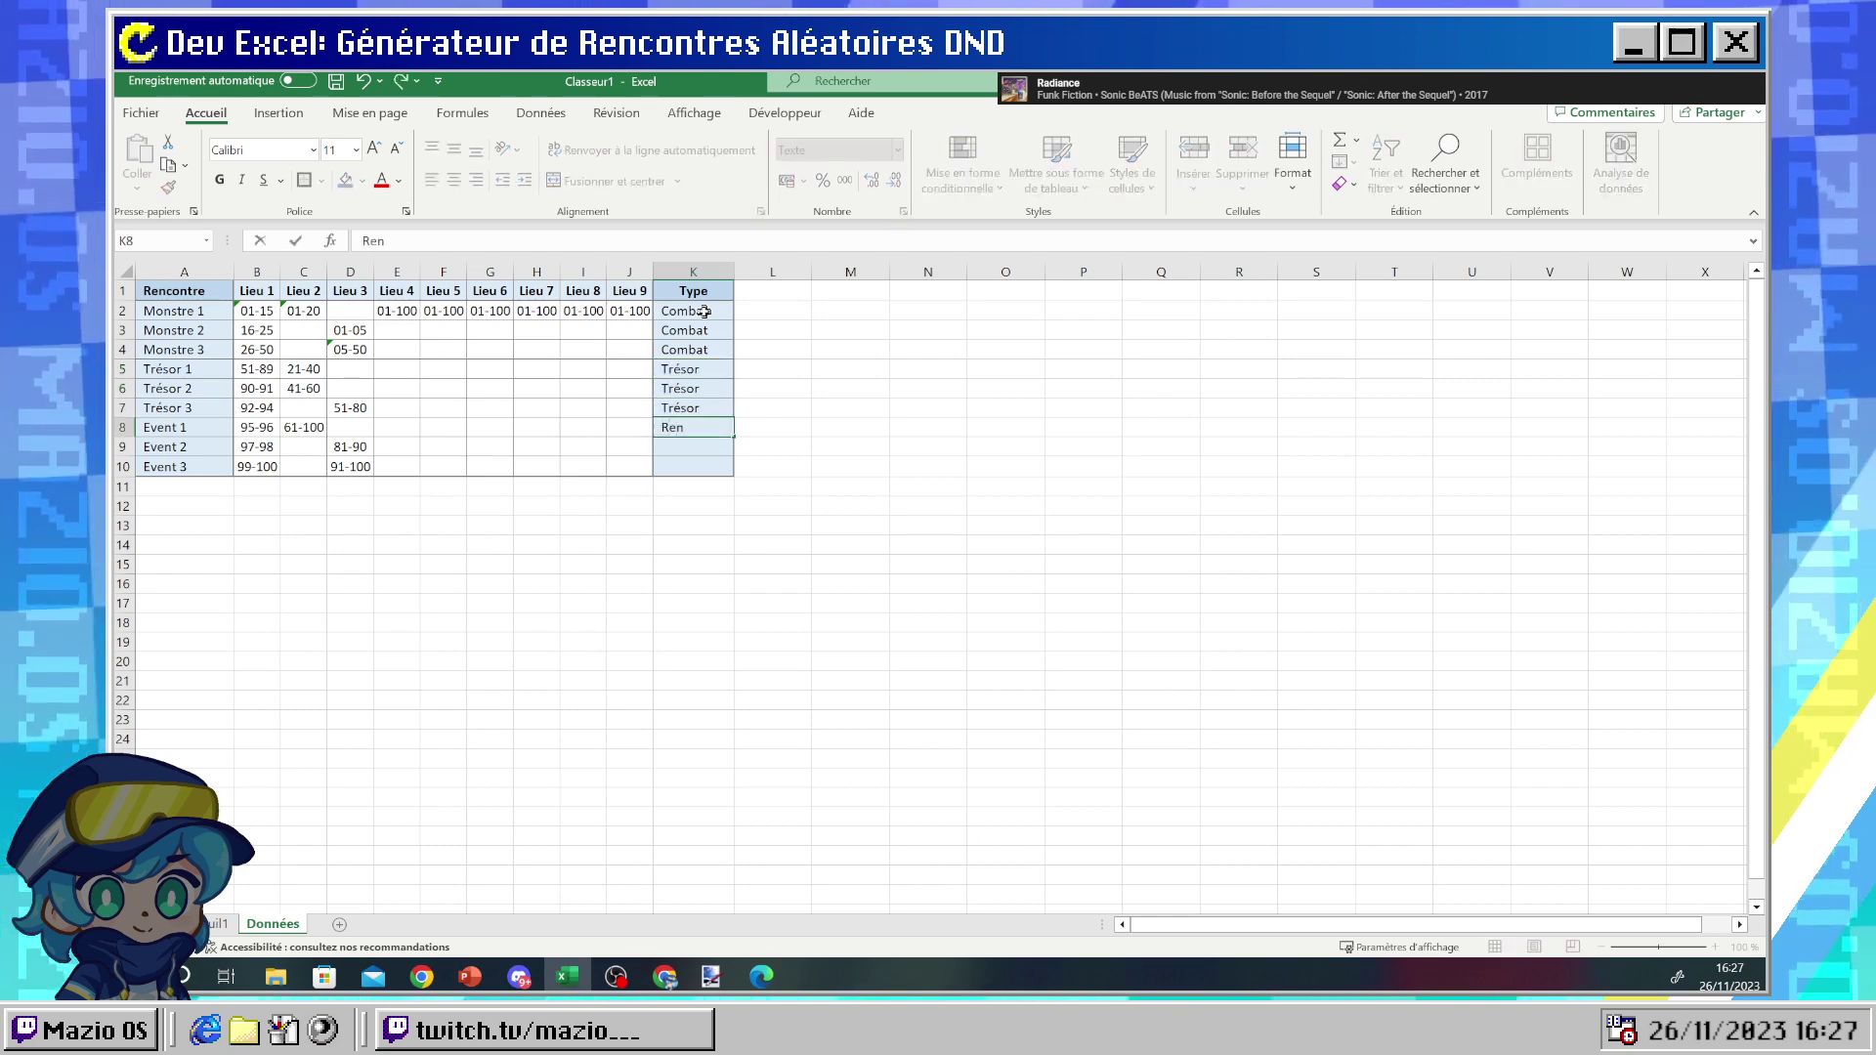
{"action": "type", "text": "contr"}
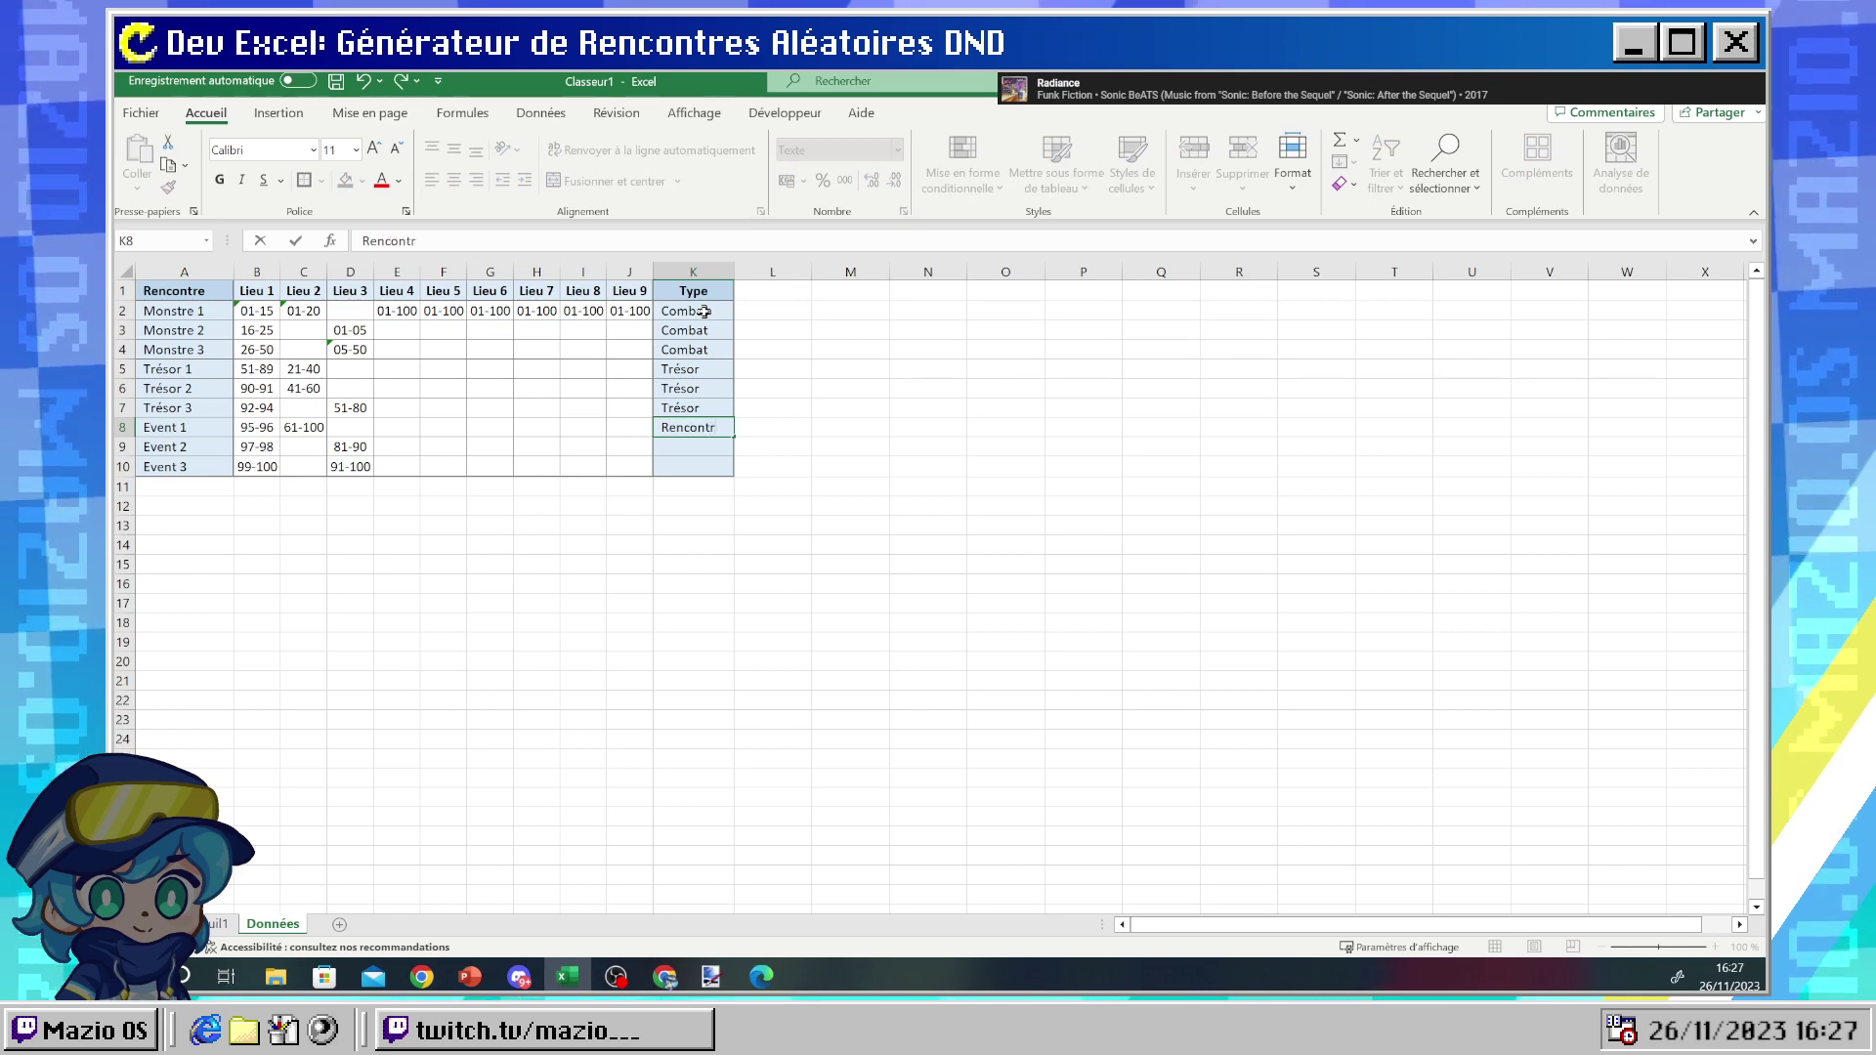
{"action": "type", "text": "e"}
{"action": "key", "text": "Return"}
{"action": "type", "text": "R"}
{"action": "key", "text": "Return"}
{"action": "type", "text": "R"}
{"action": "key", "text": "Return"}
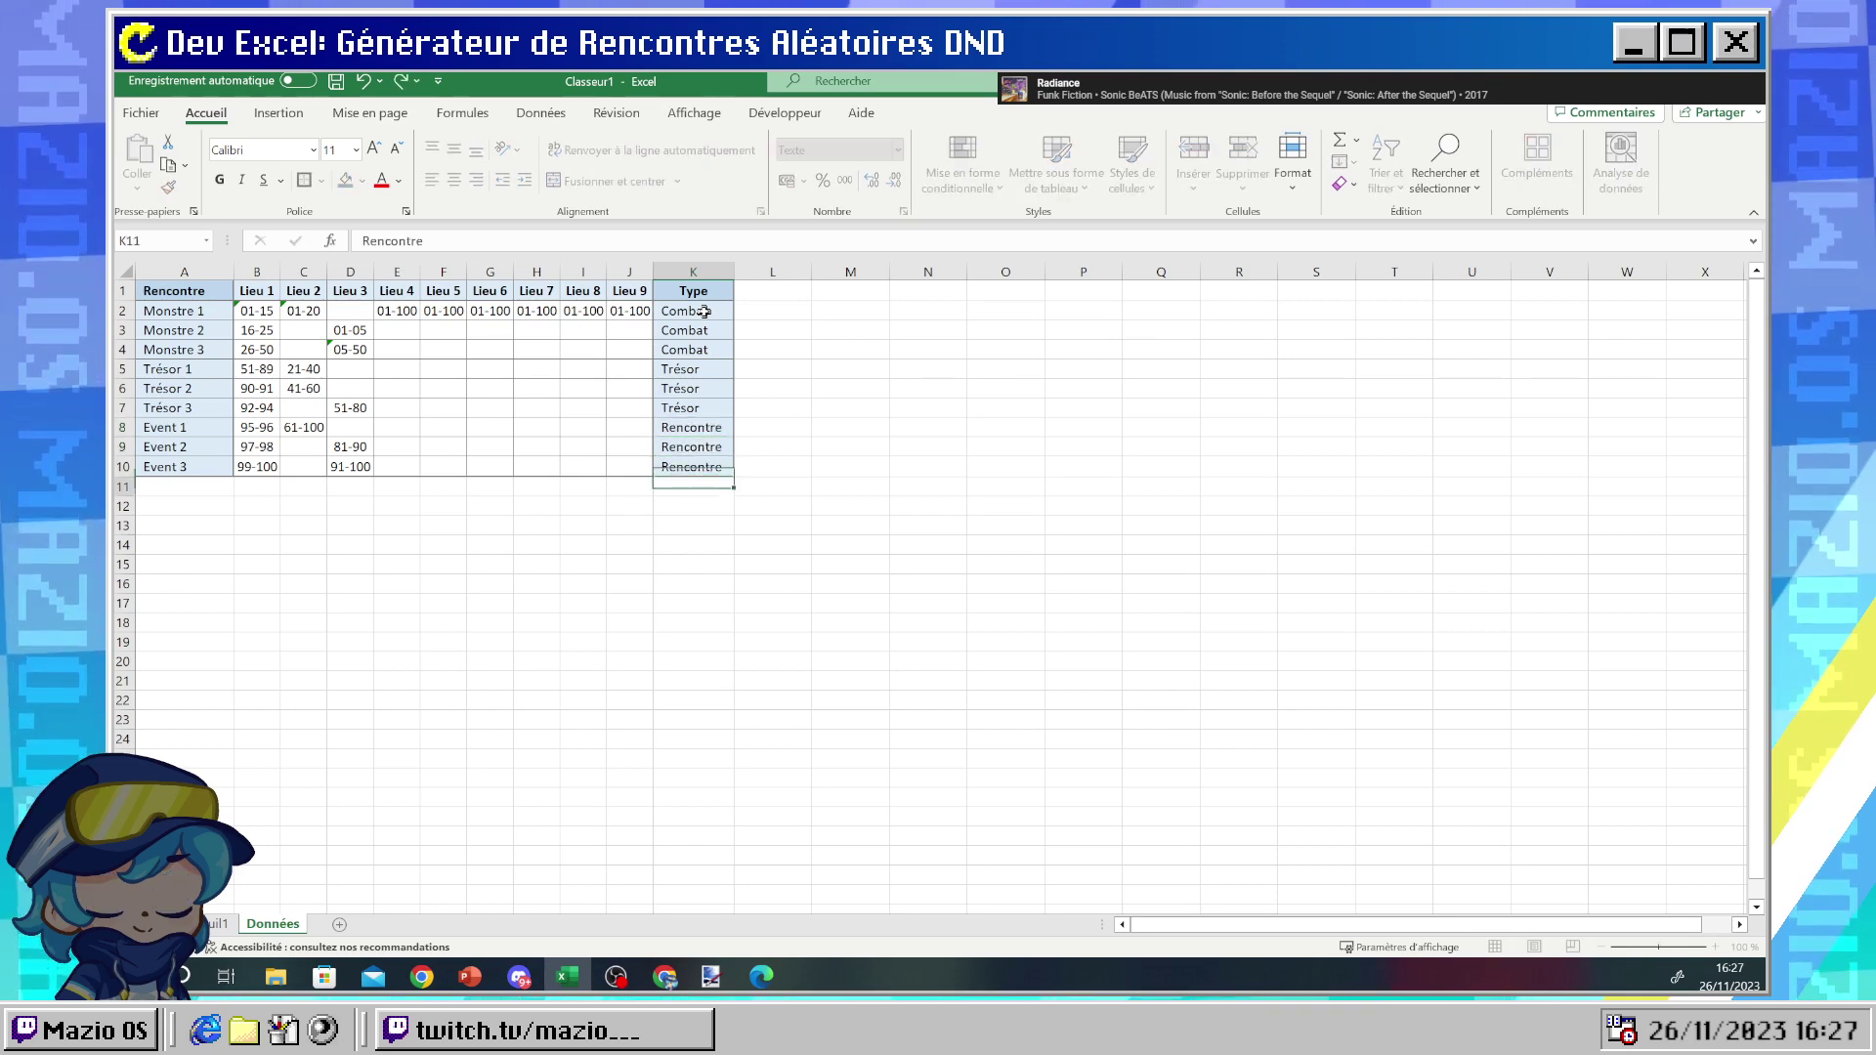
{"action": "left_click", "coordinate": [457, 585]}
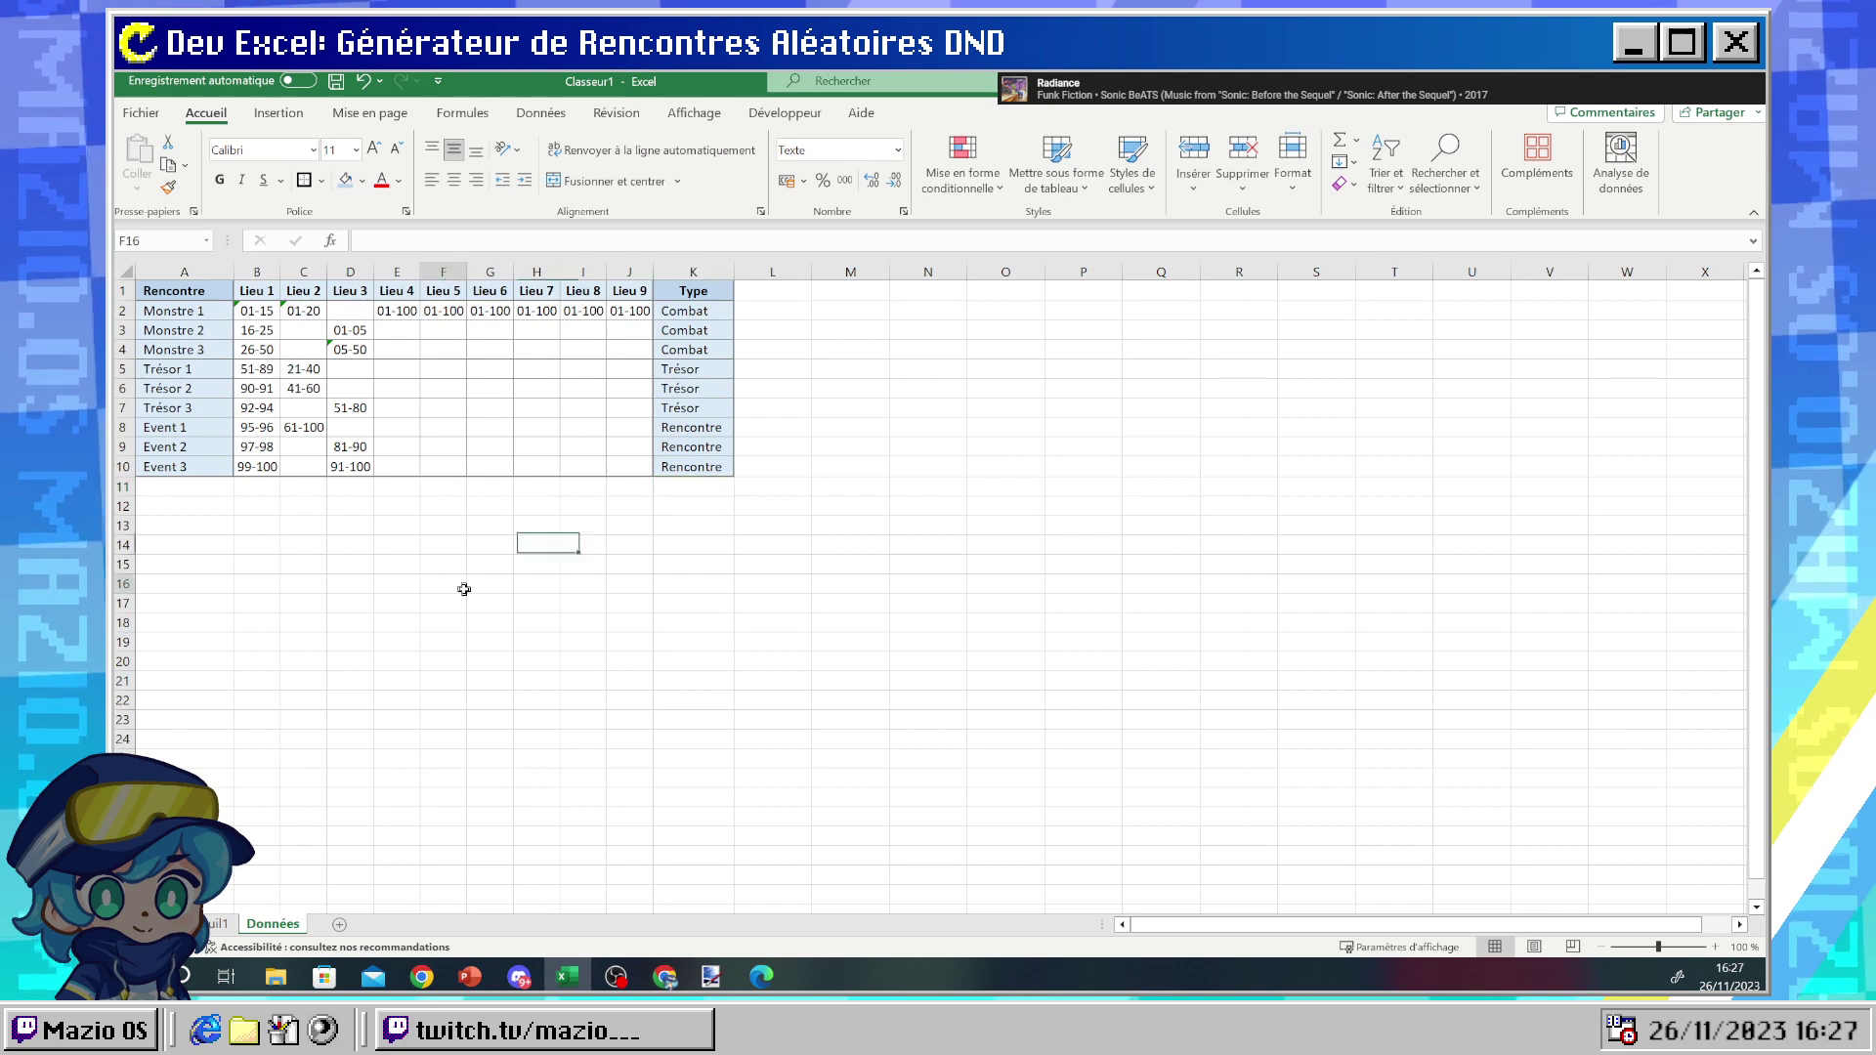
- Review the Seed formula on Feuil1 and the Lieu 1 ranges in Données column B
{"action": "left_click", "coordinate": [217, 925]}
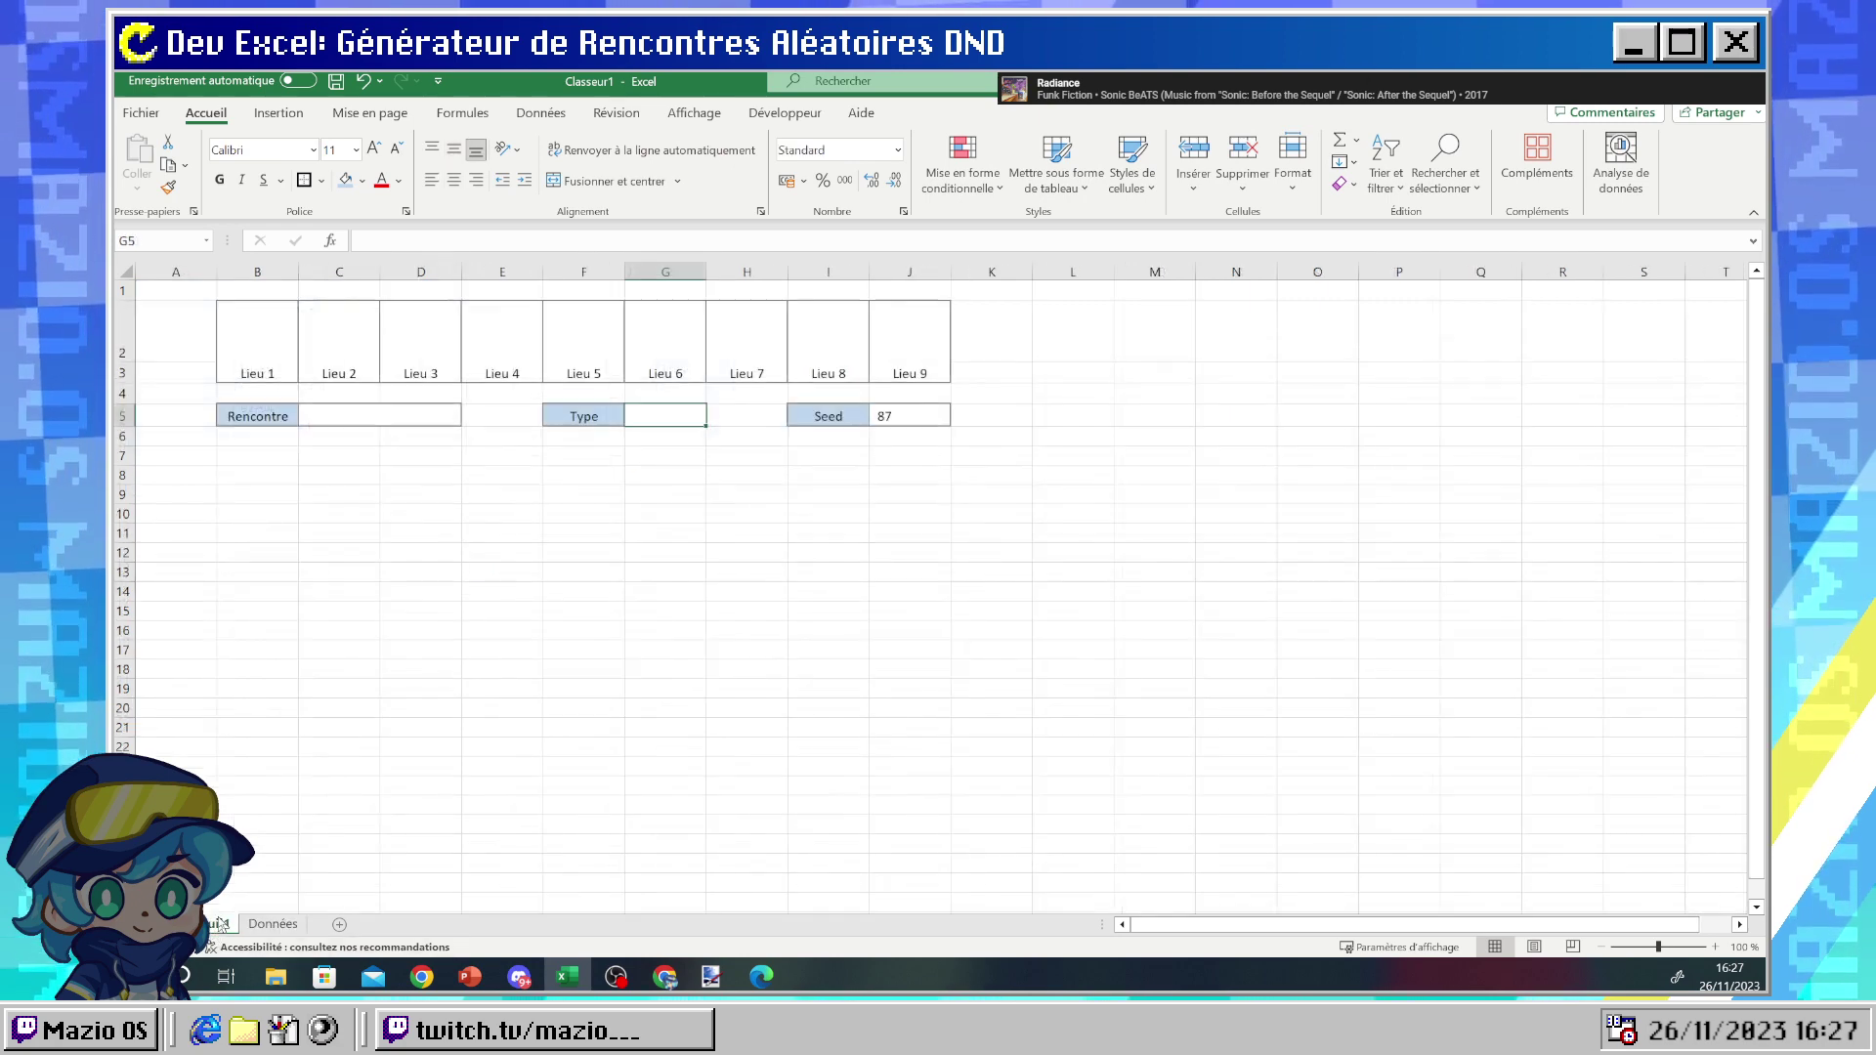
{"action": "left_click", "coordinate": [891, 418]}
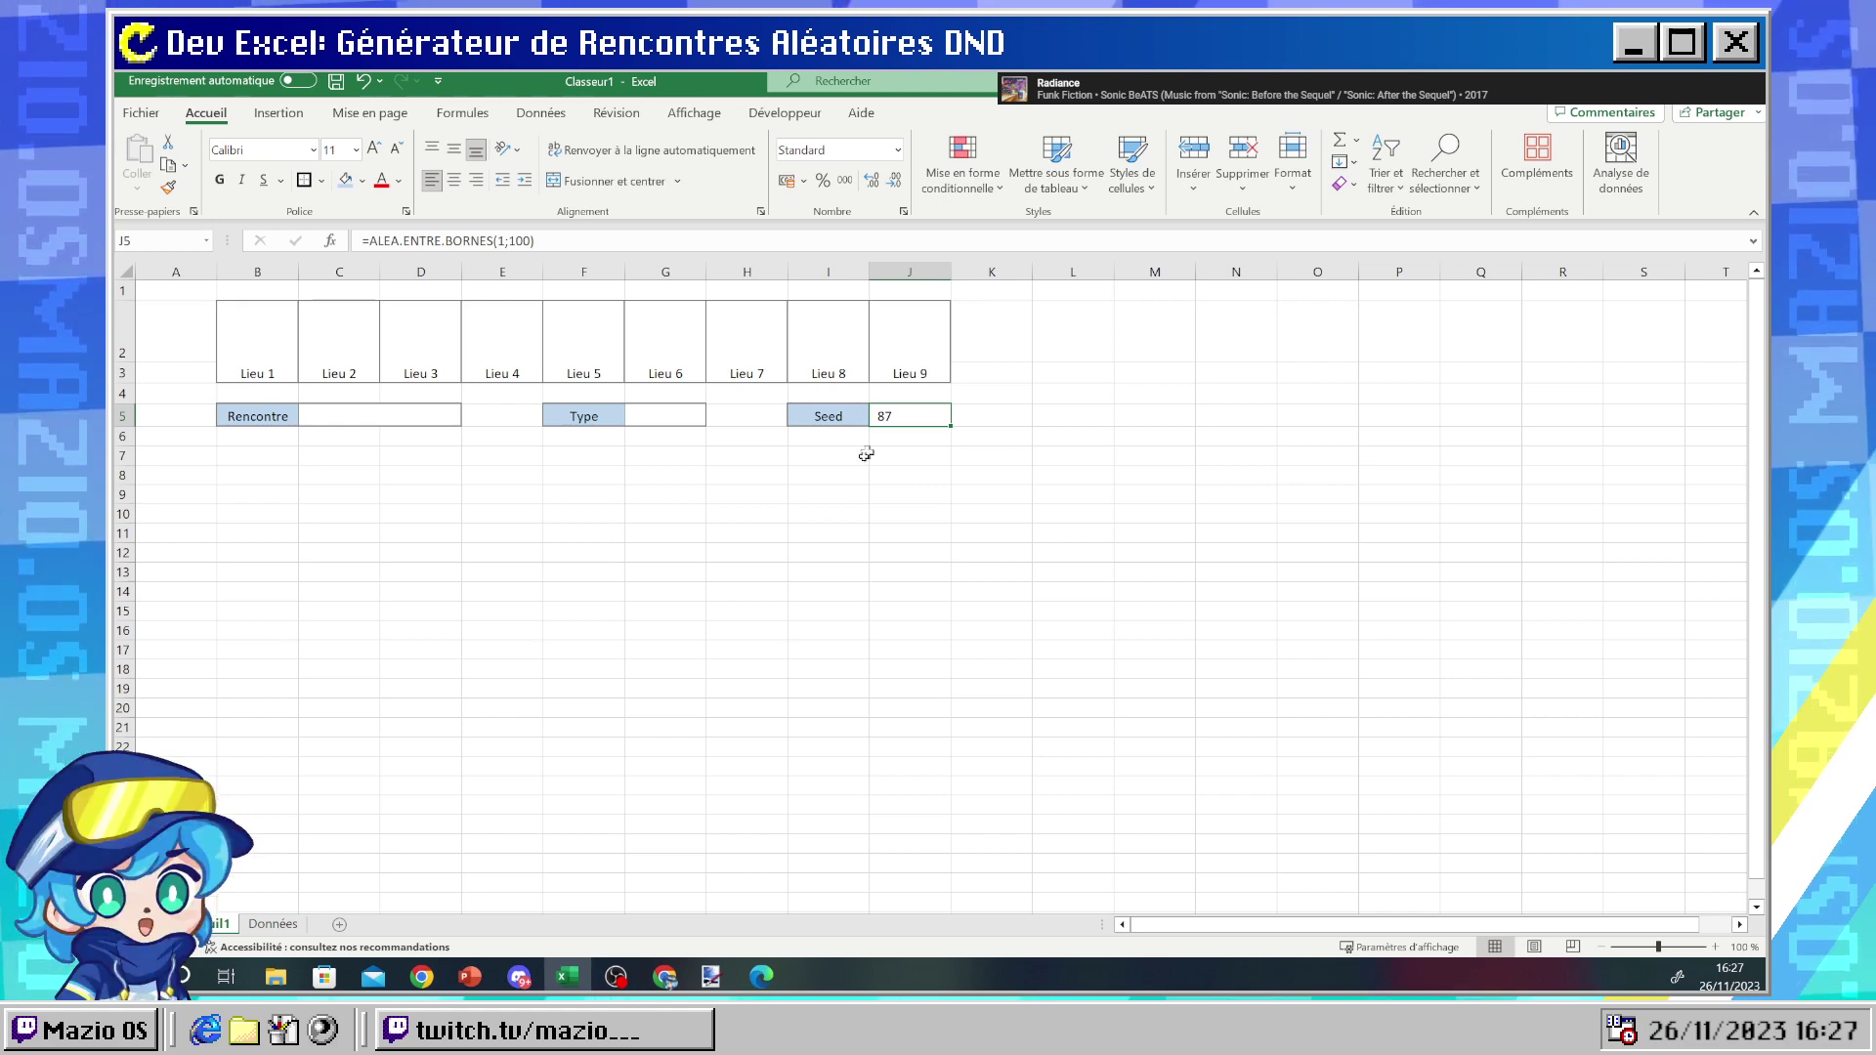
{"action": "left_click", "coordinate": [272, 924]}
{"action": "left_click_drag", "start_coordinate": [256, 311], "coordinate": [261, 470]}
{"action": "left_click", "coordinate": [332, 524]}
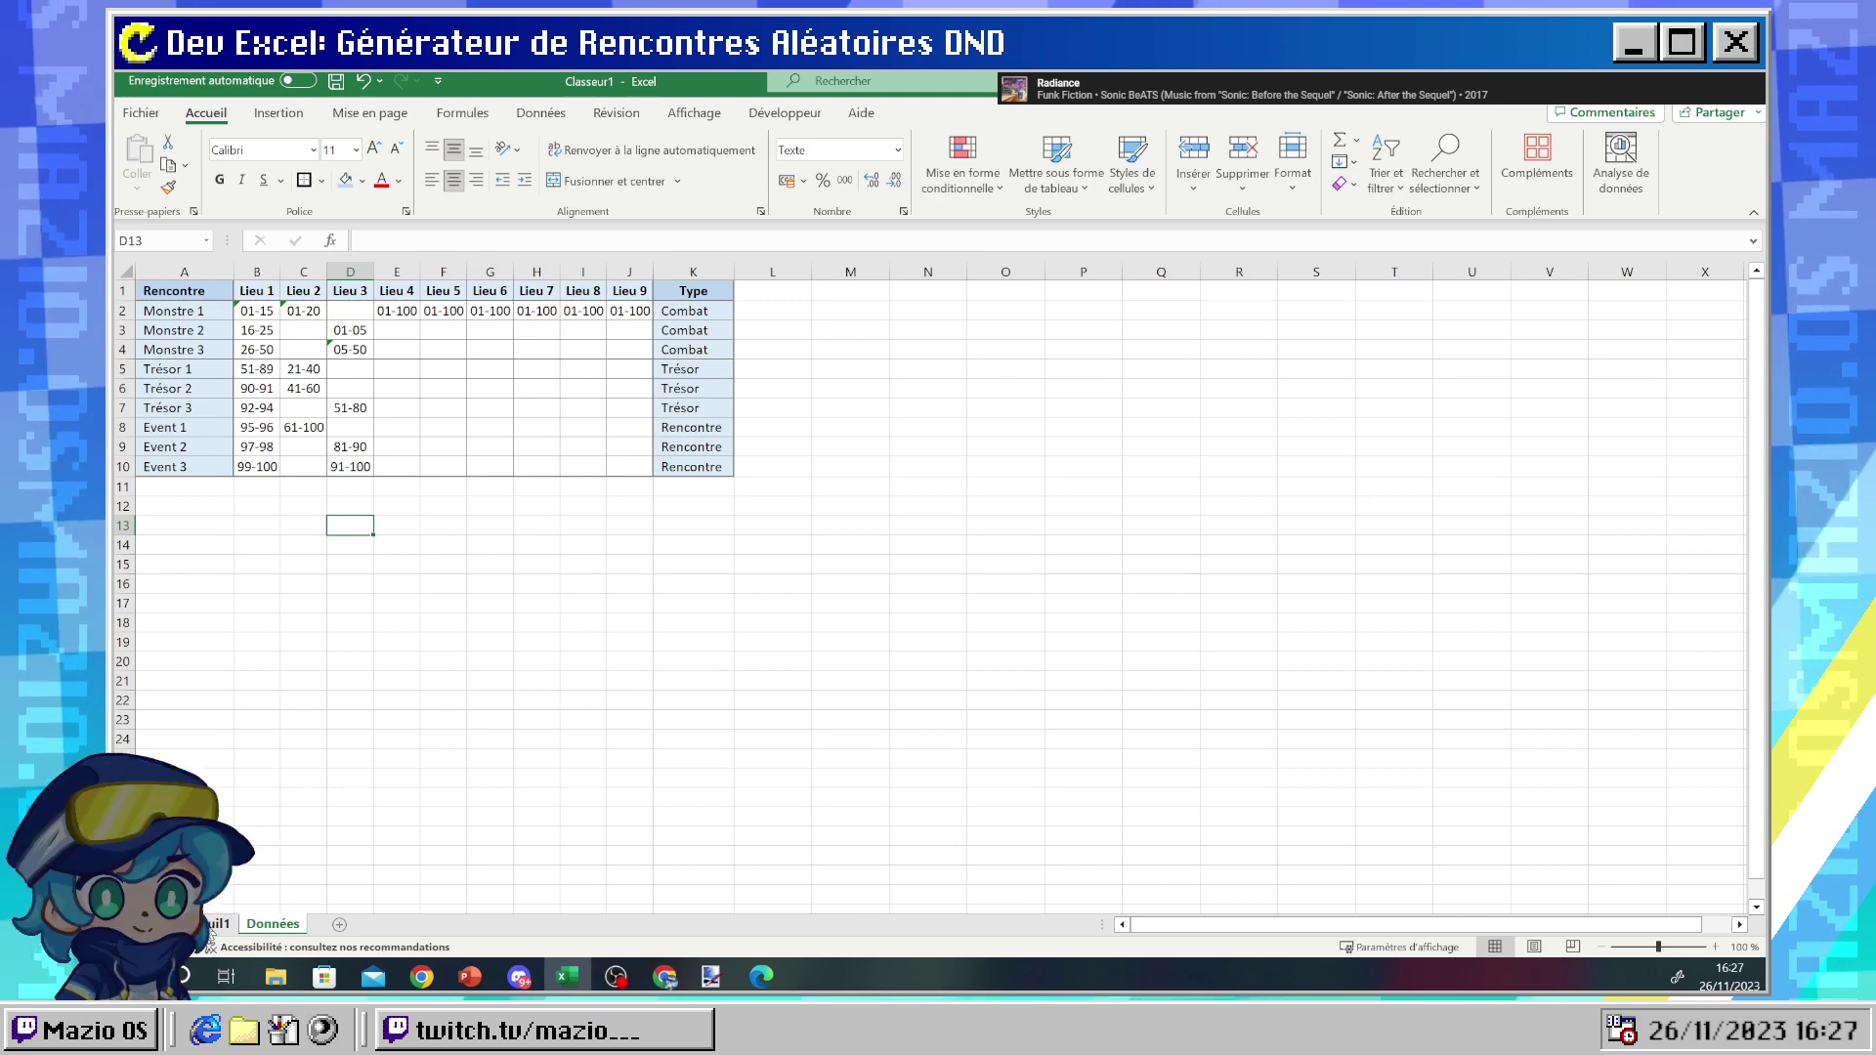
{"action": "left_click", "coordinate": [217, 926]}
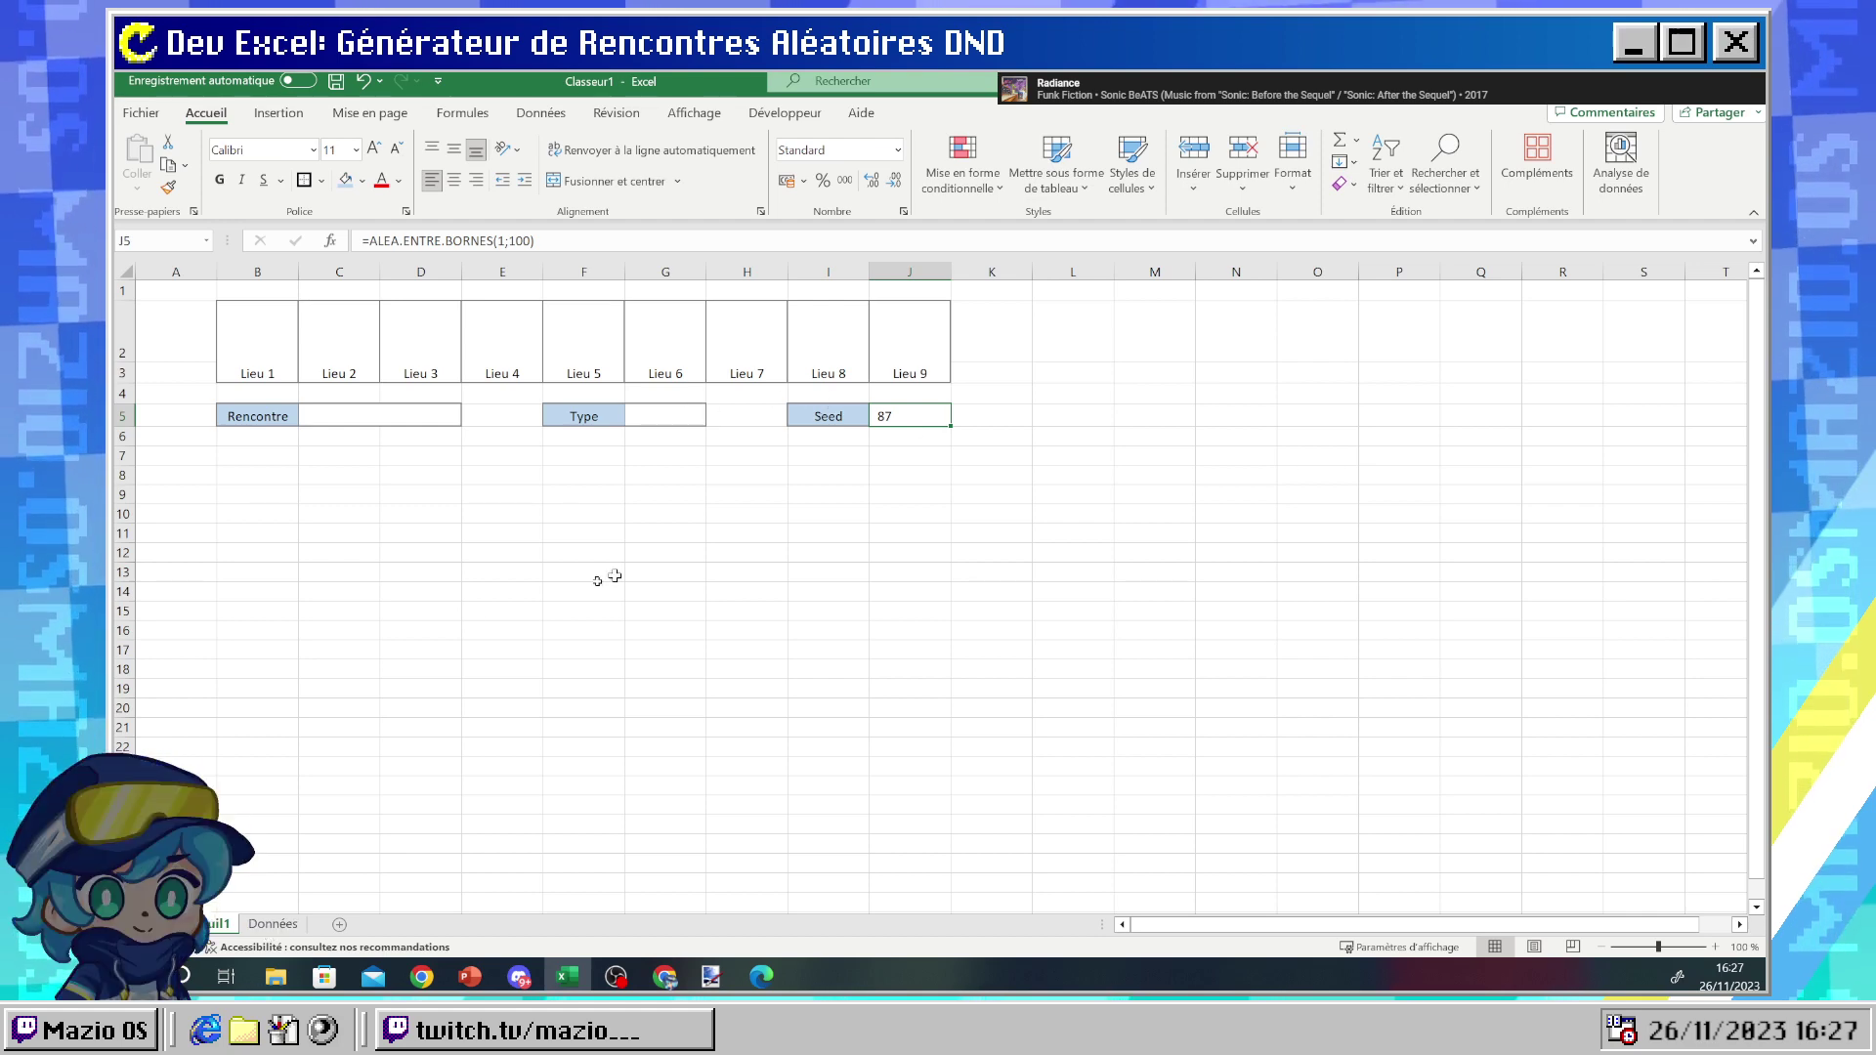
{"action": "left_click", "coordinate": [273, 924]}
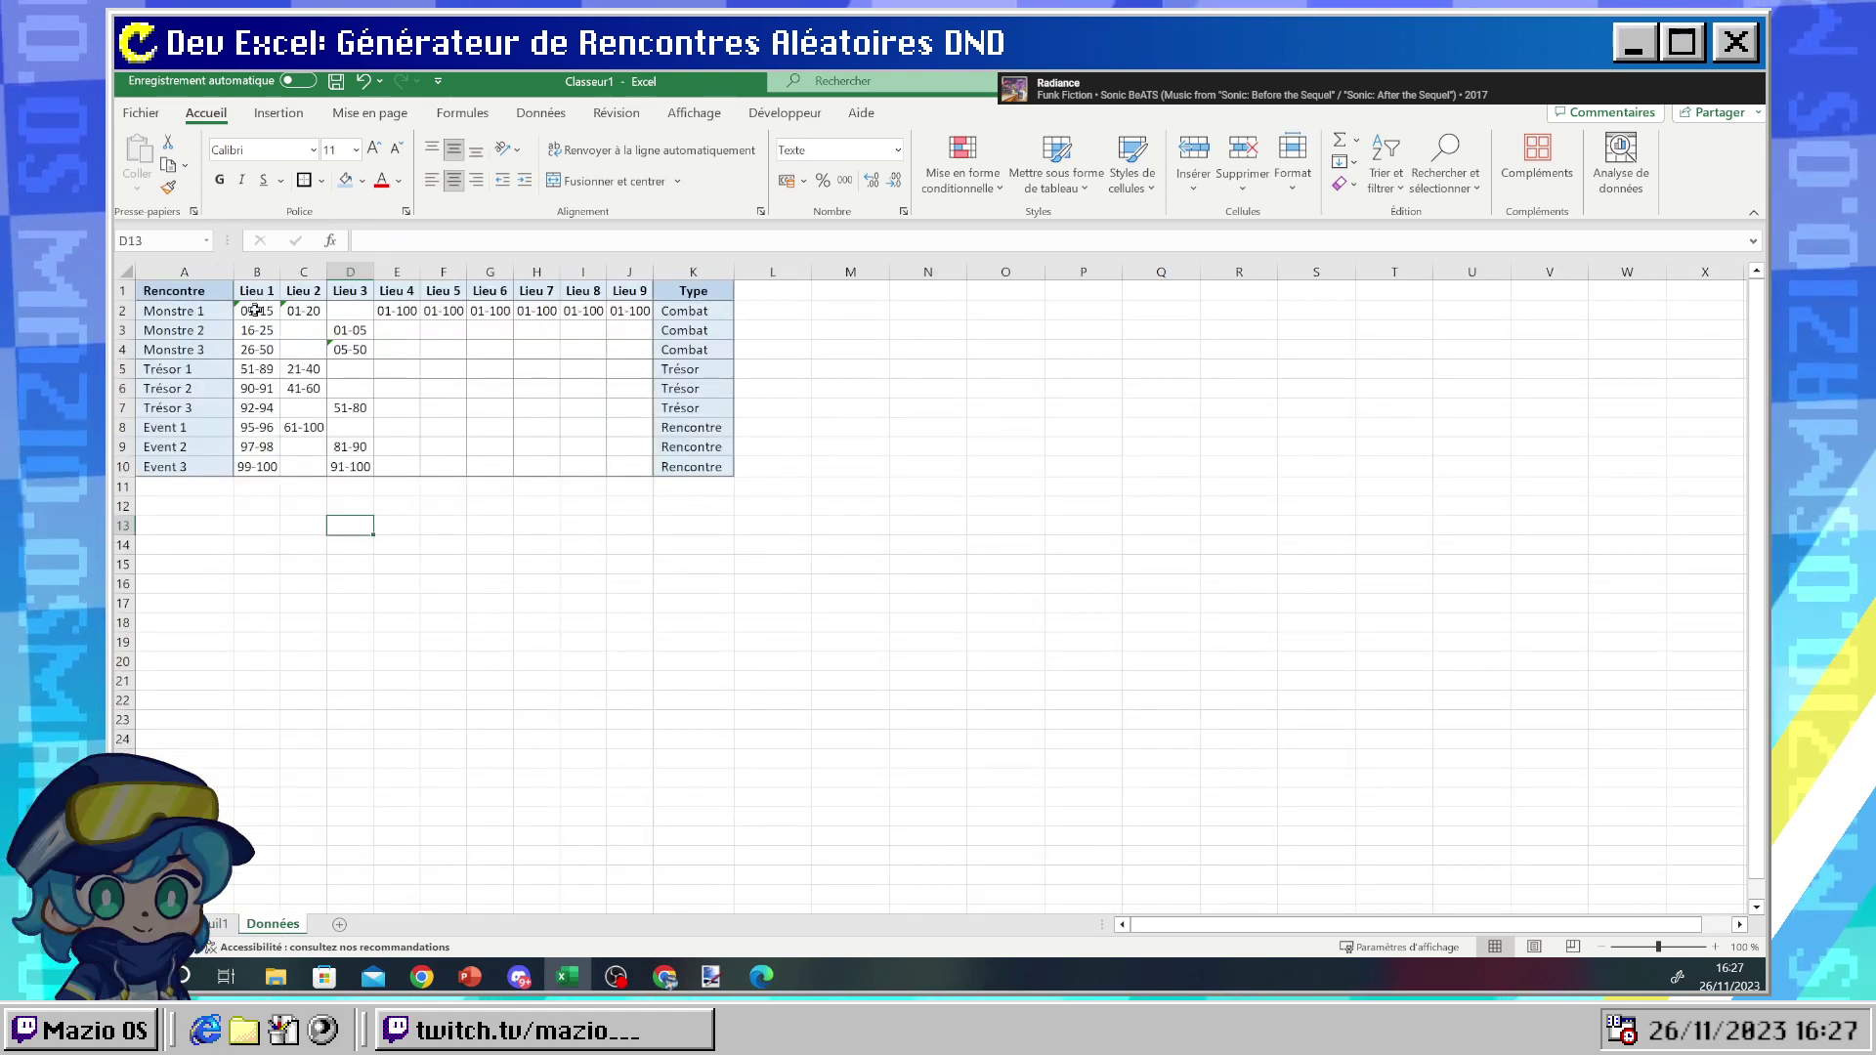
{"action": "left_click_drag", "start_coordinate": [255, 310], "coordinate": [256, 469]}
- Copy Feuil1's Seed formula from J5 and paste it into Données cell B12
{"action": "left_click", "coordinate": [252, 507]}
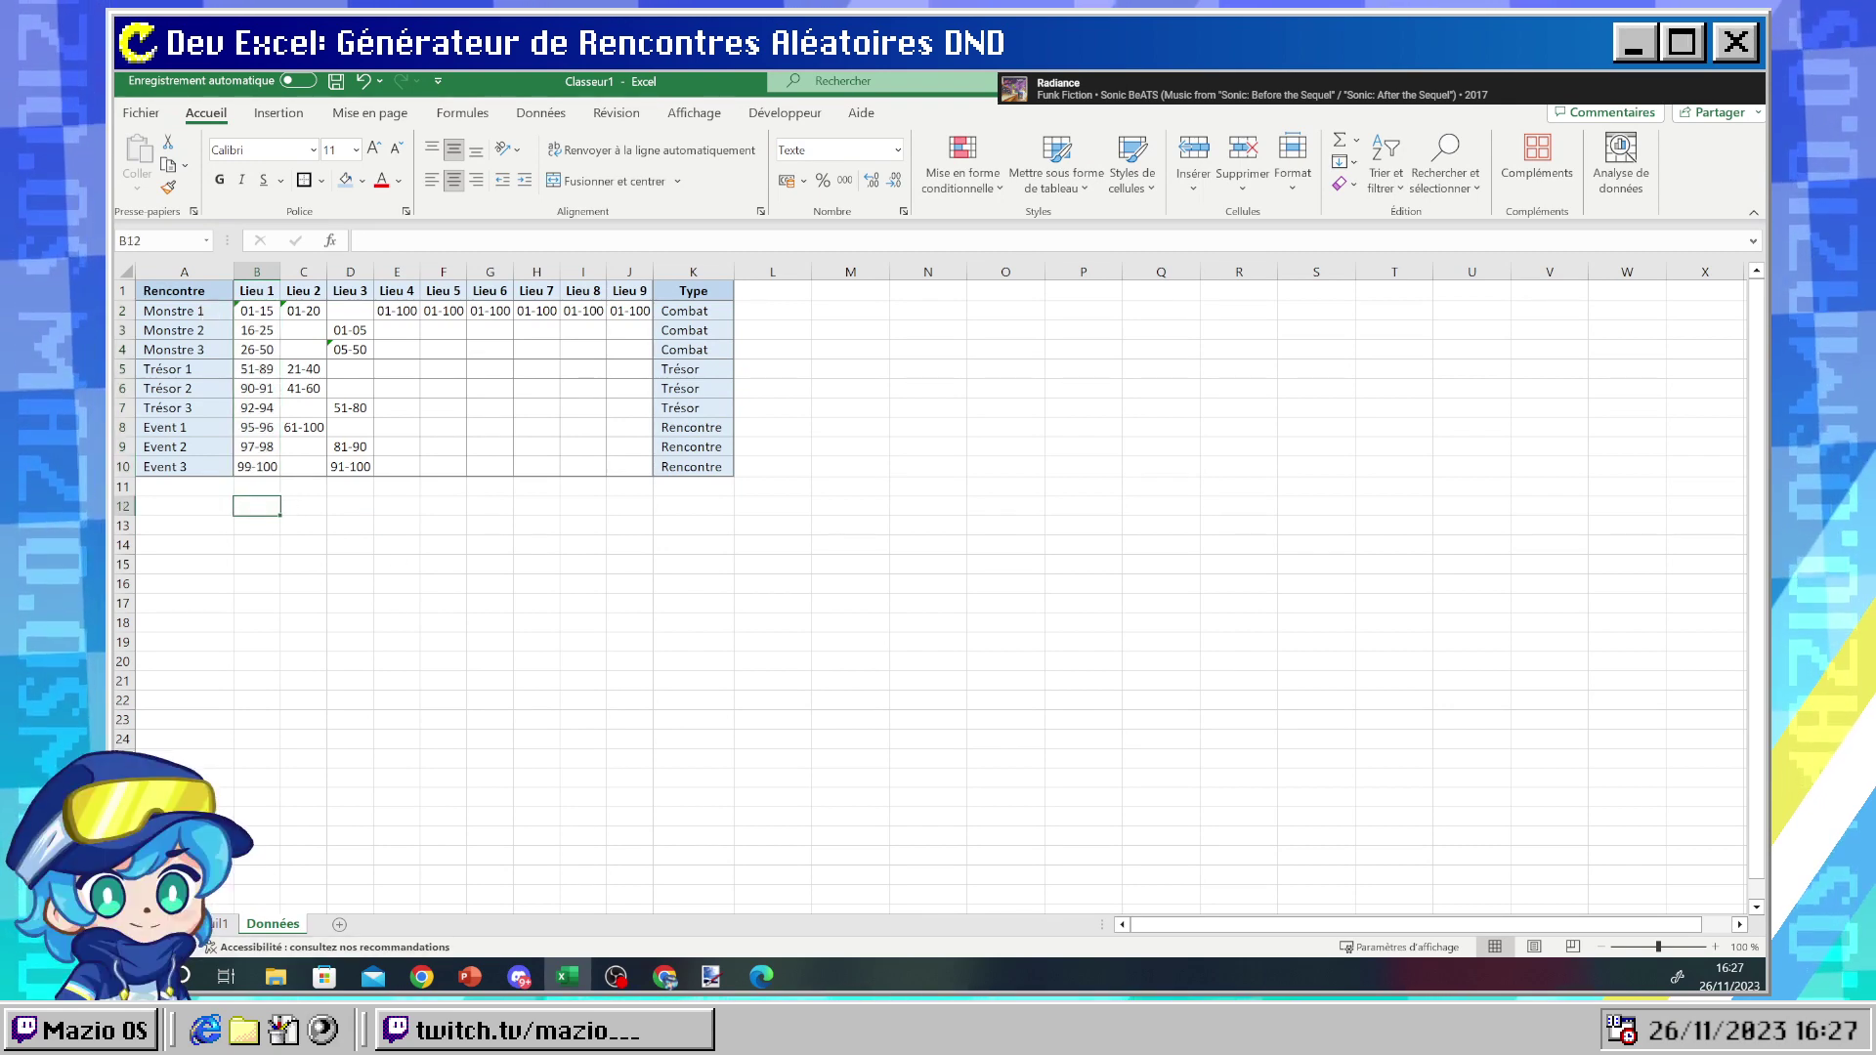
{"action": "left_click", "coordinate": [219, 924]}
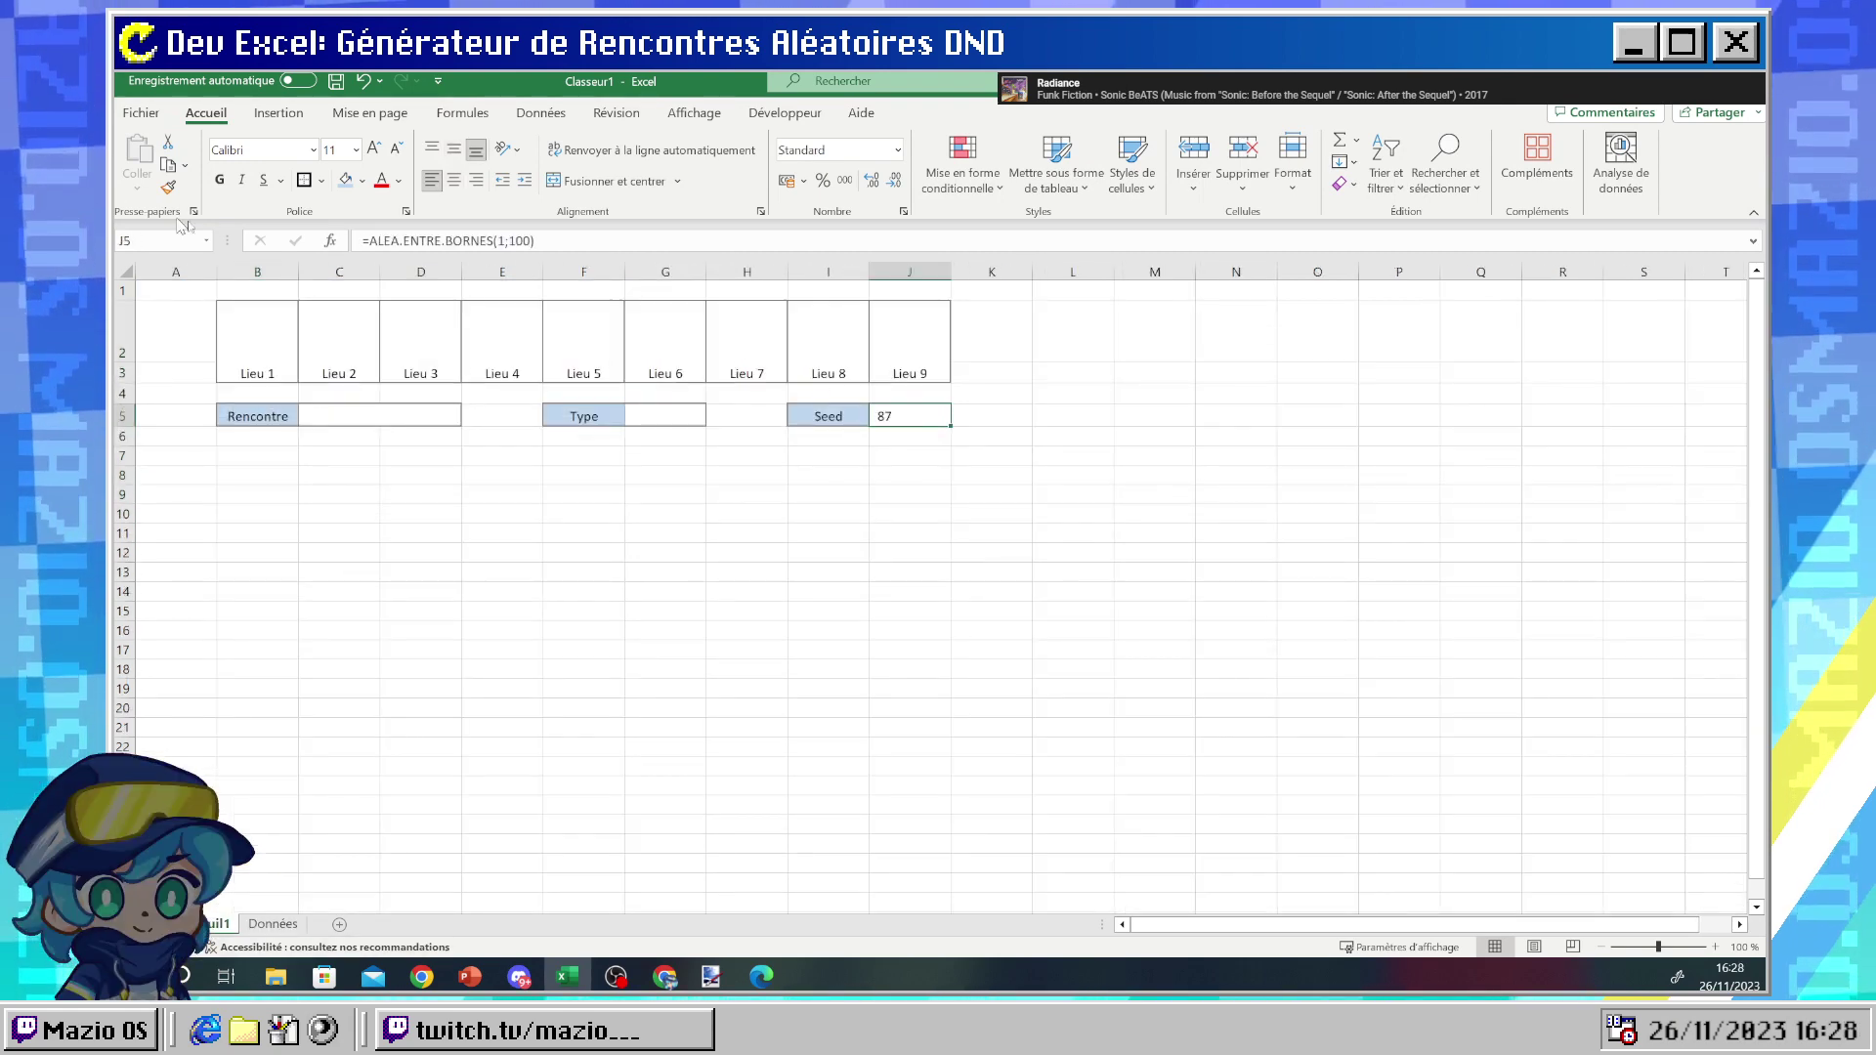
{"action": "key", "text": "ctrl+c"}
{"action": "left_click", "coordinate": [273, 924]}
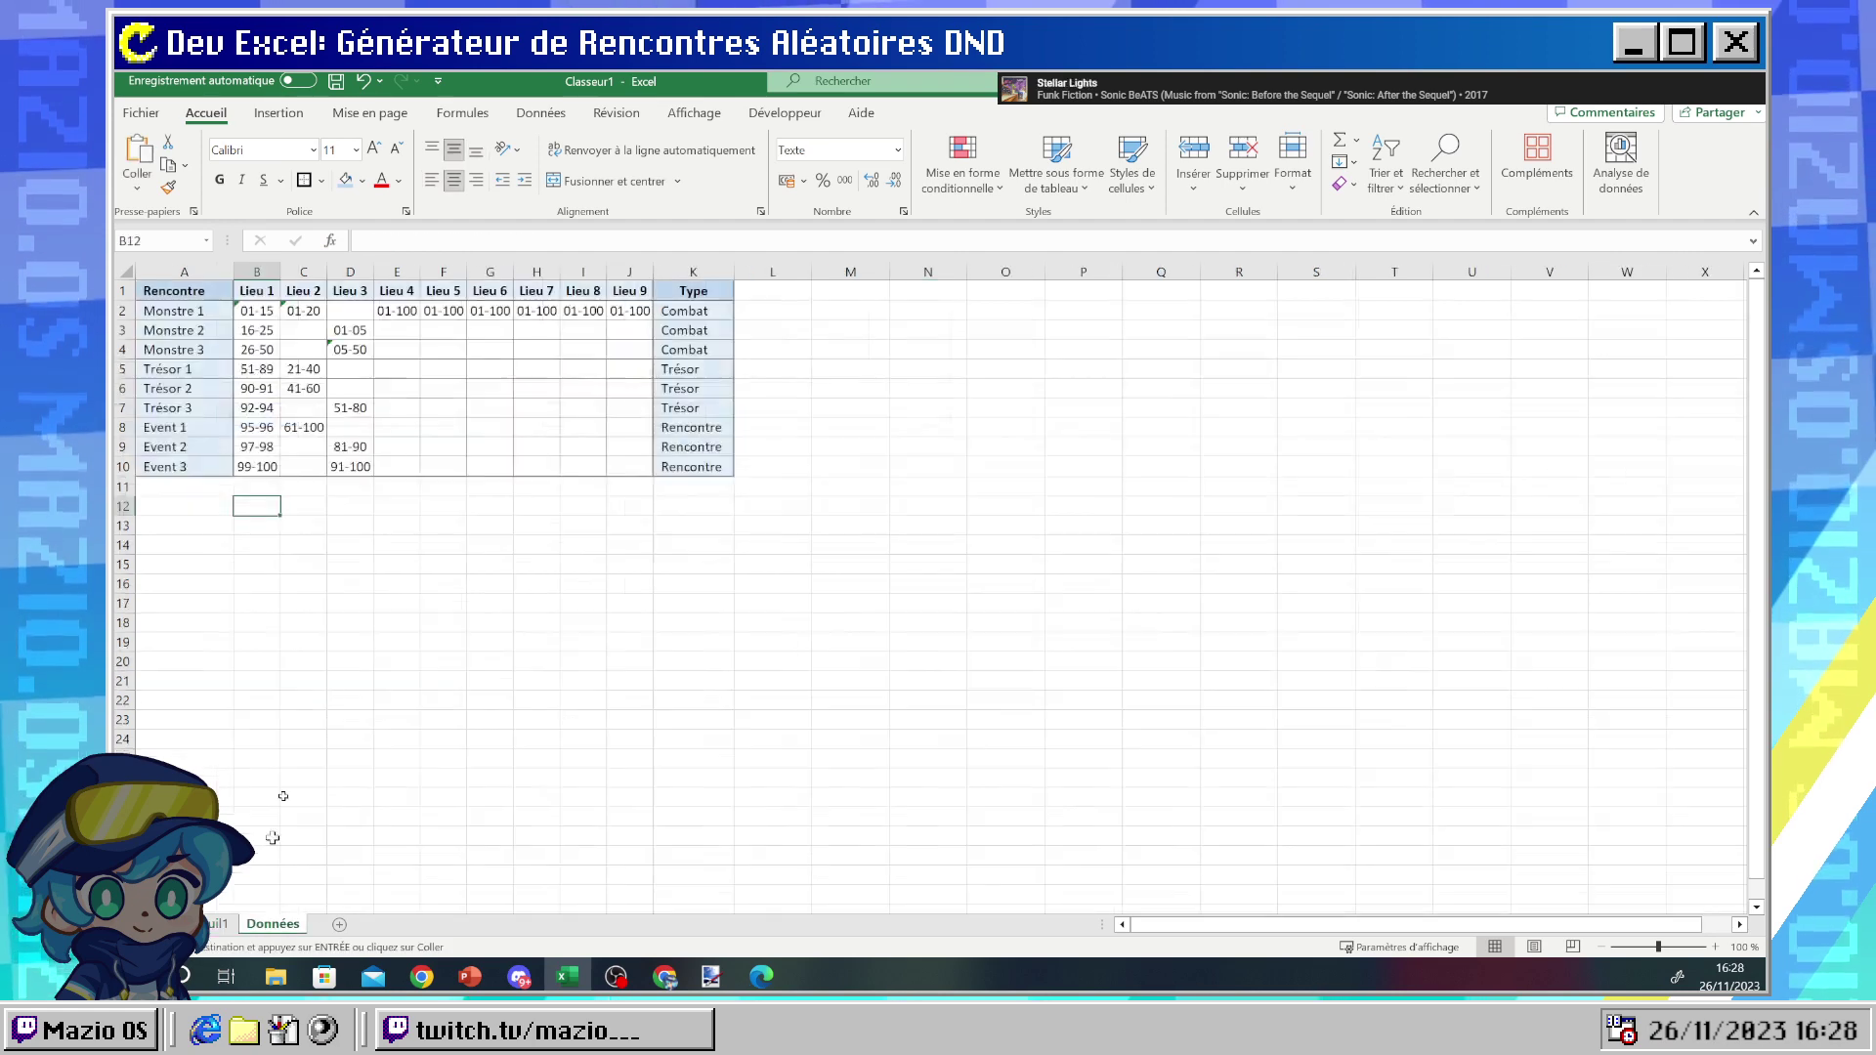
{"action": "key", "text": "ctrl+v"}
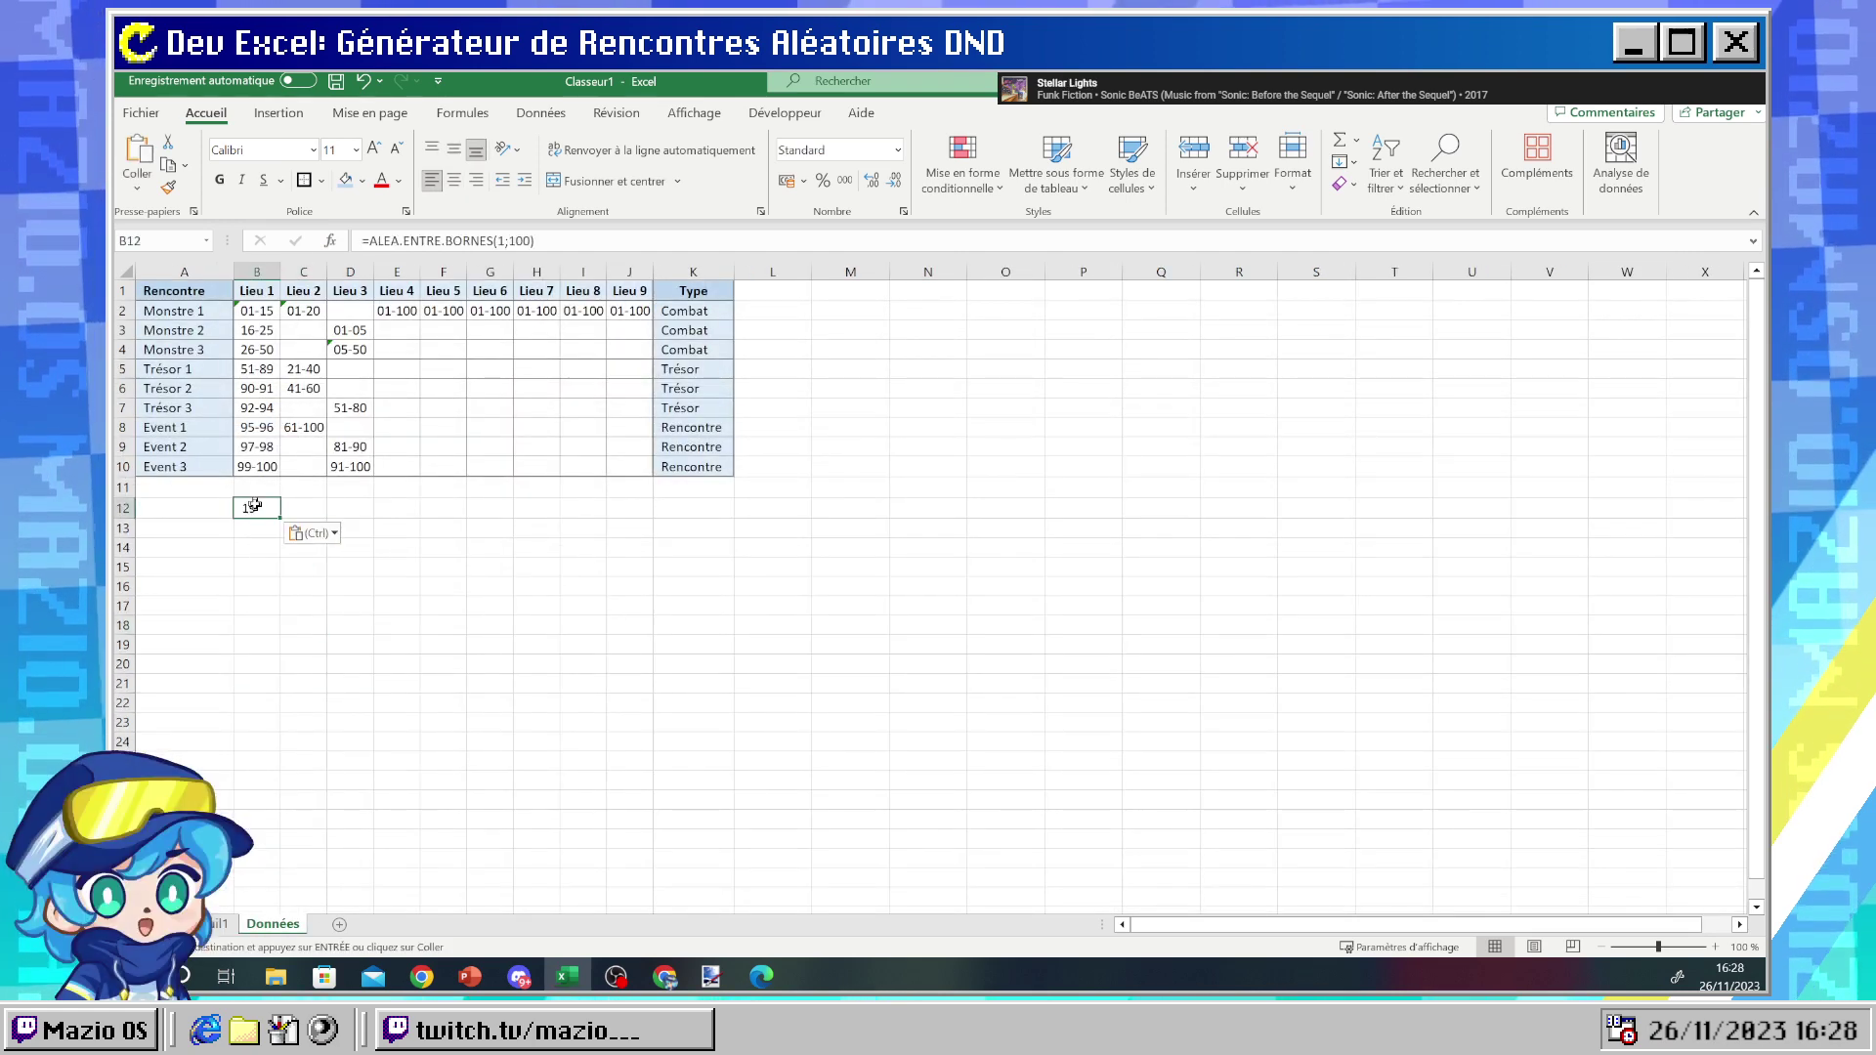
- End copy mode and check the random-number formula in B12, now showing 19
{"action": "key", "text": "Escape"}
{"action": "left_click", "coordinate": [351, 545]}
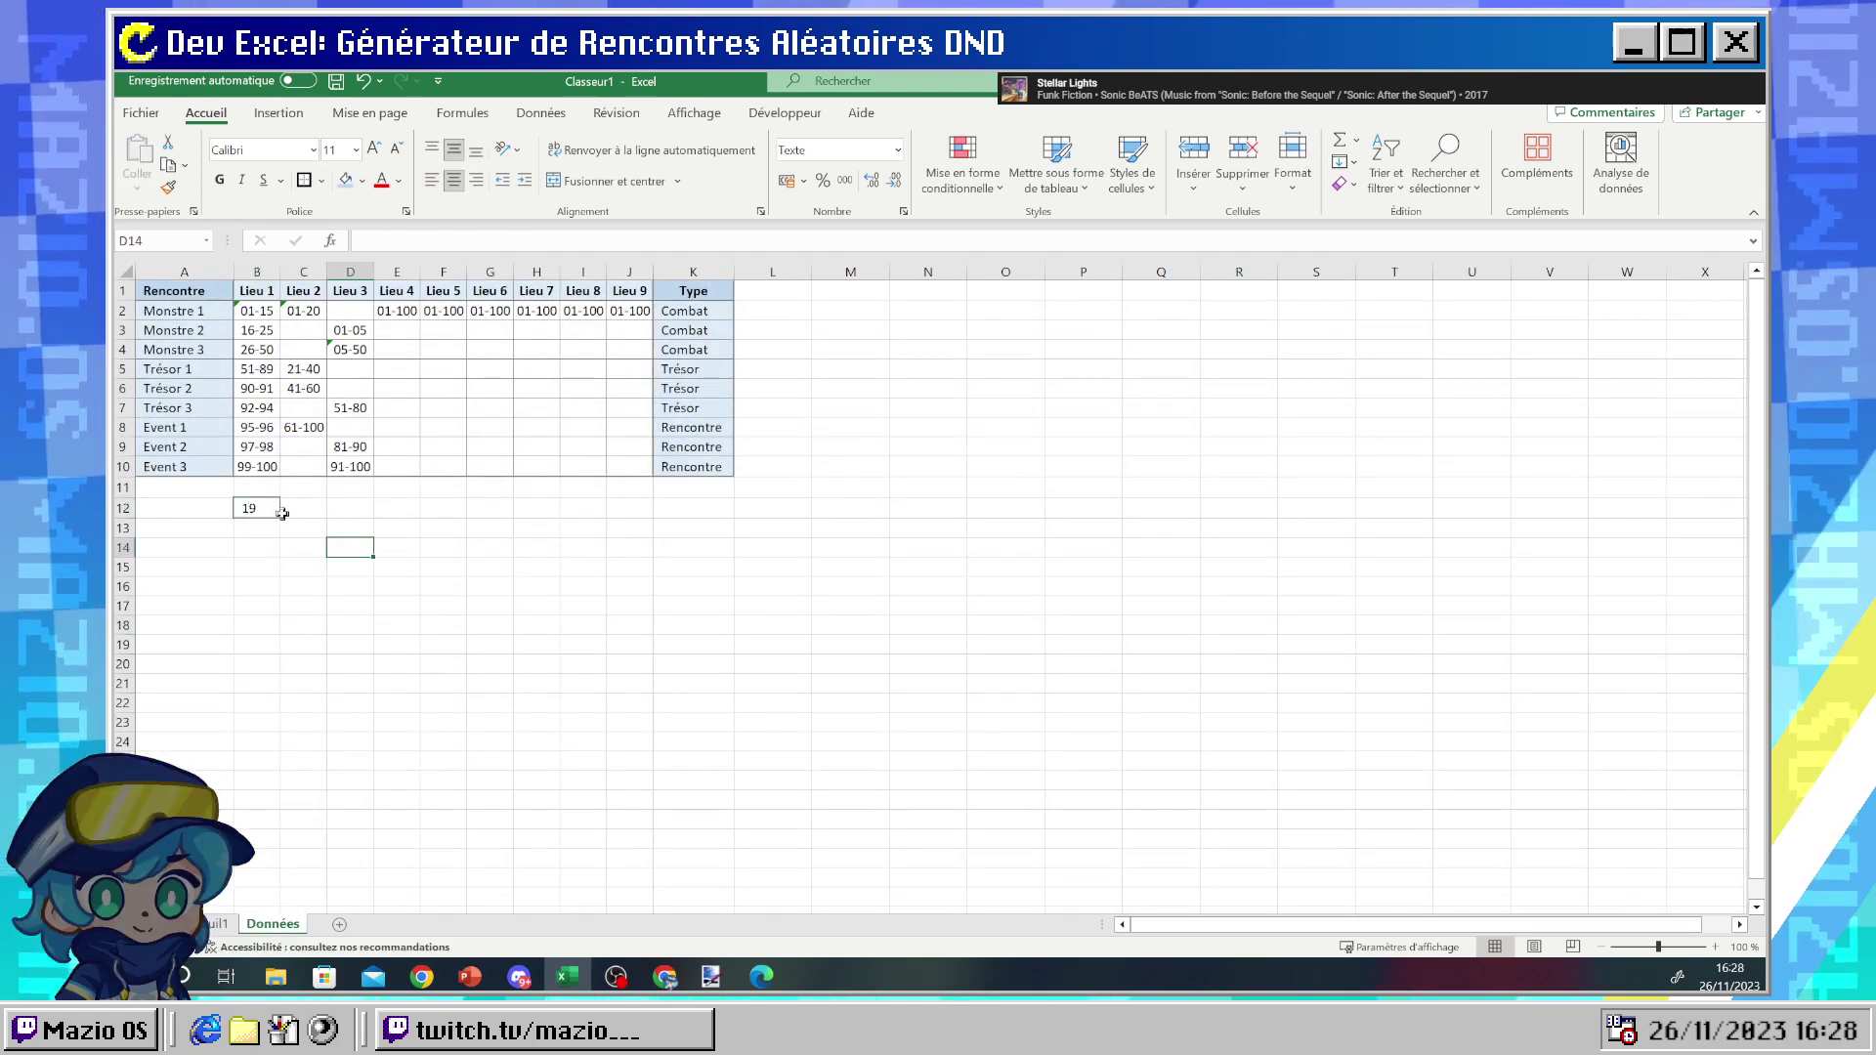
{"action": "left_click", "coordinate": [273, 508]}
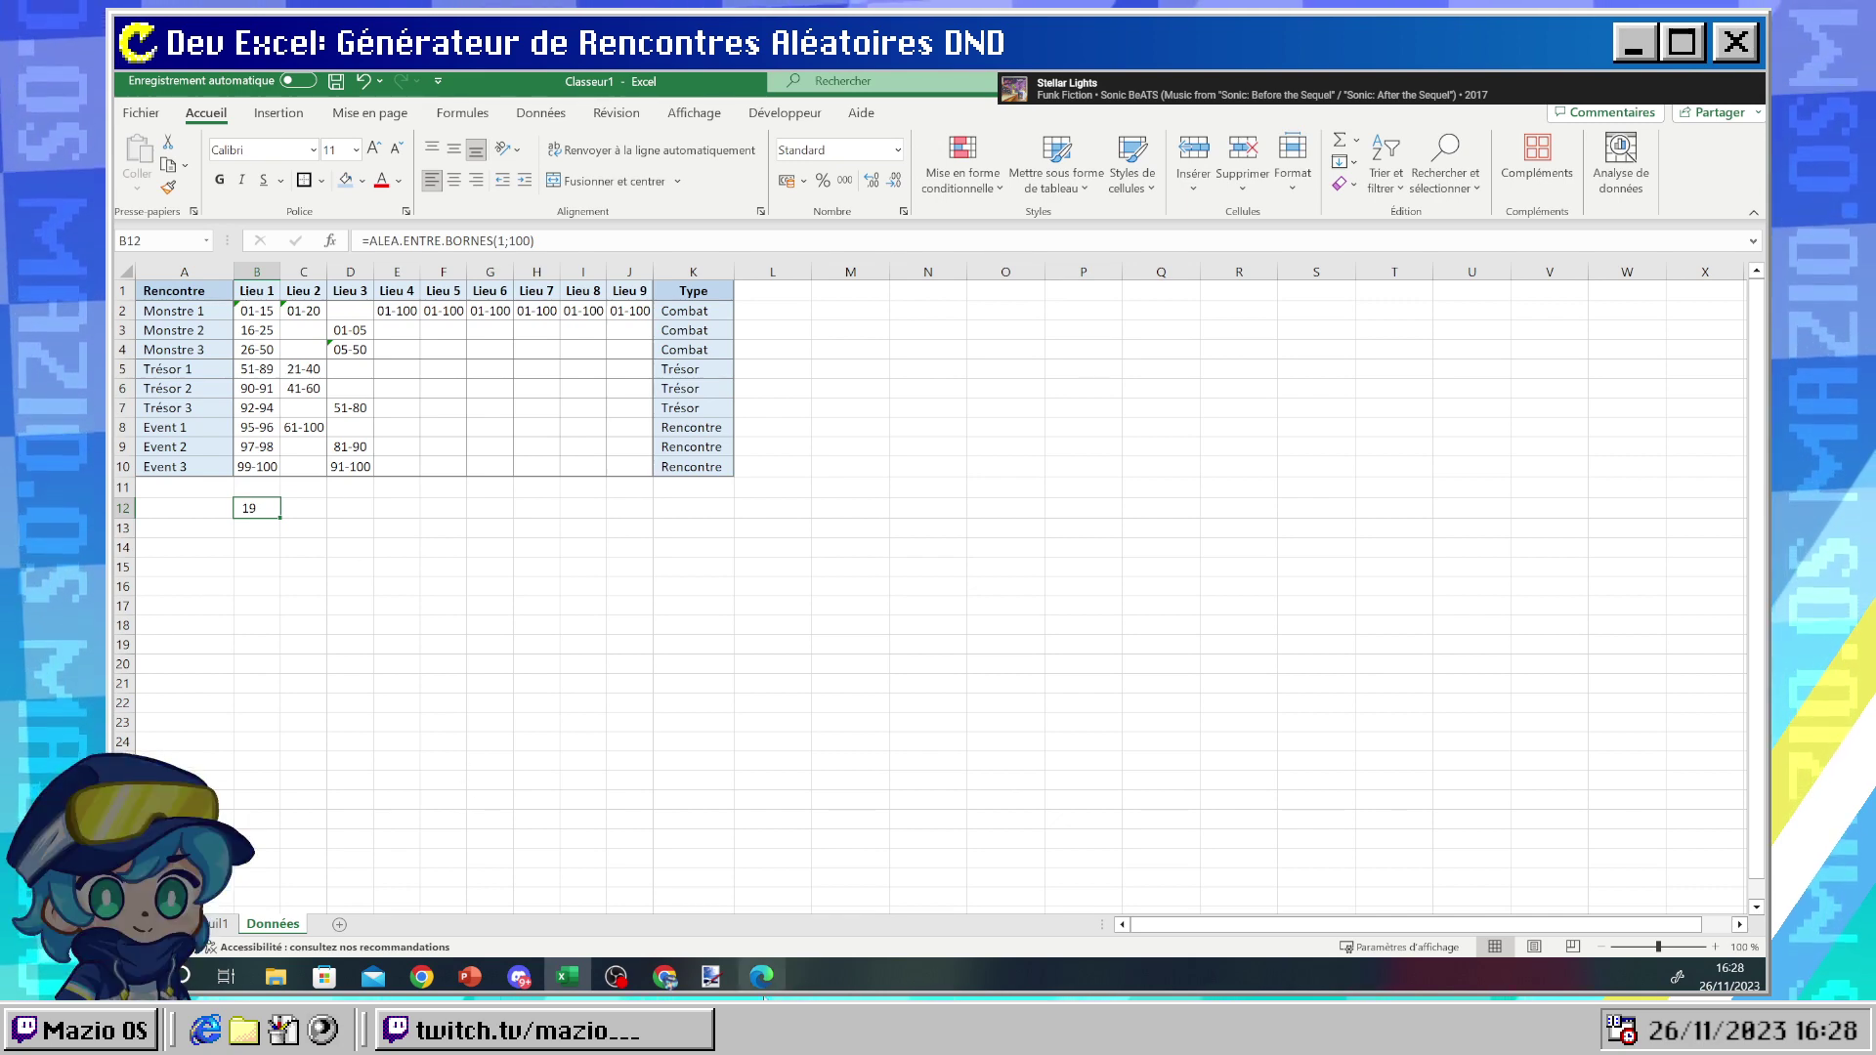
- Bring forward the Chrome window with the Google ALEA recalculation results
{"action": "mouse_move", "coordinate": [761, 975]}
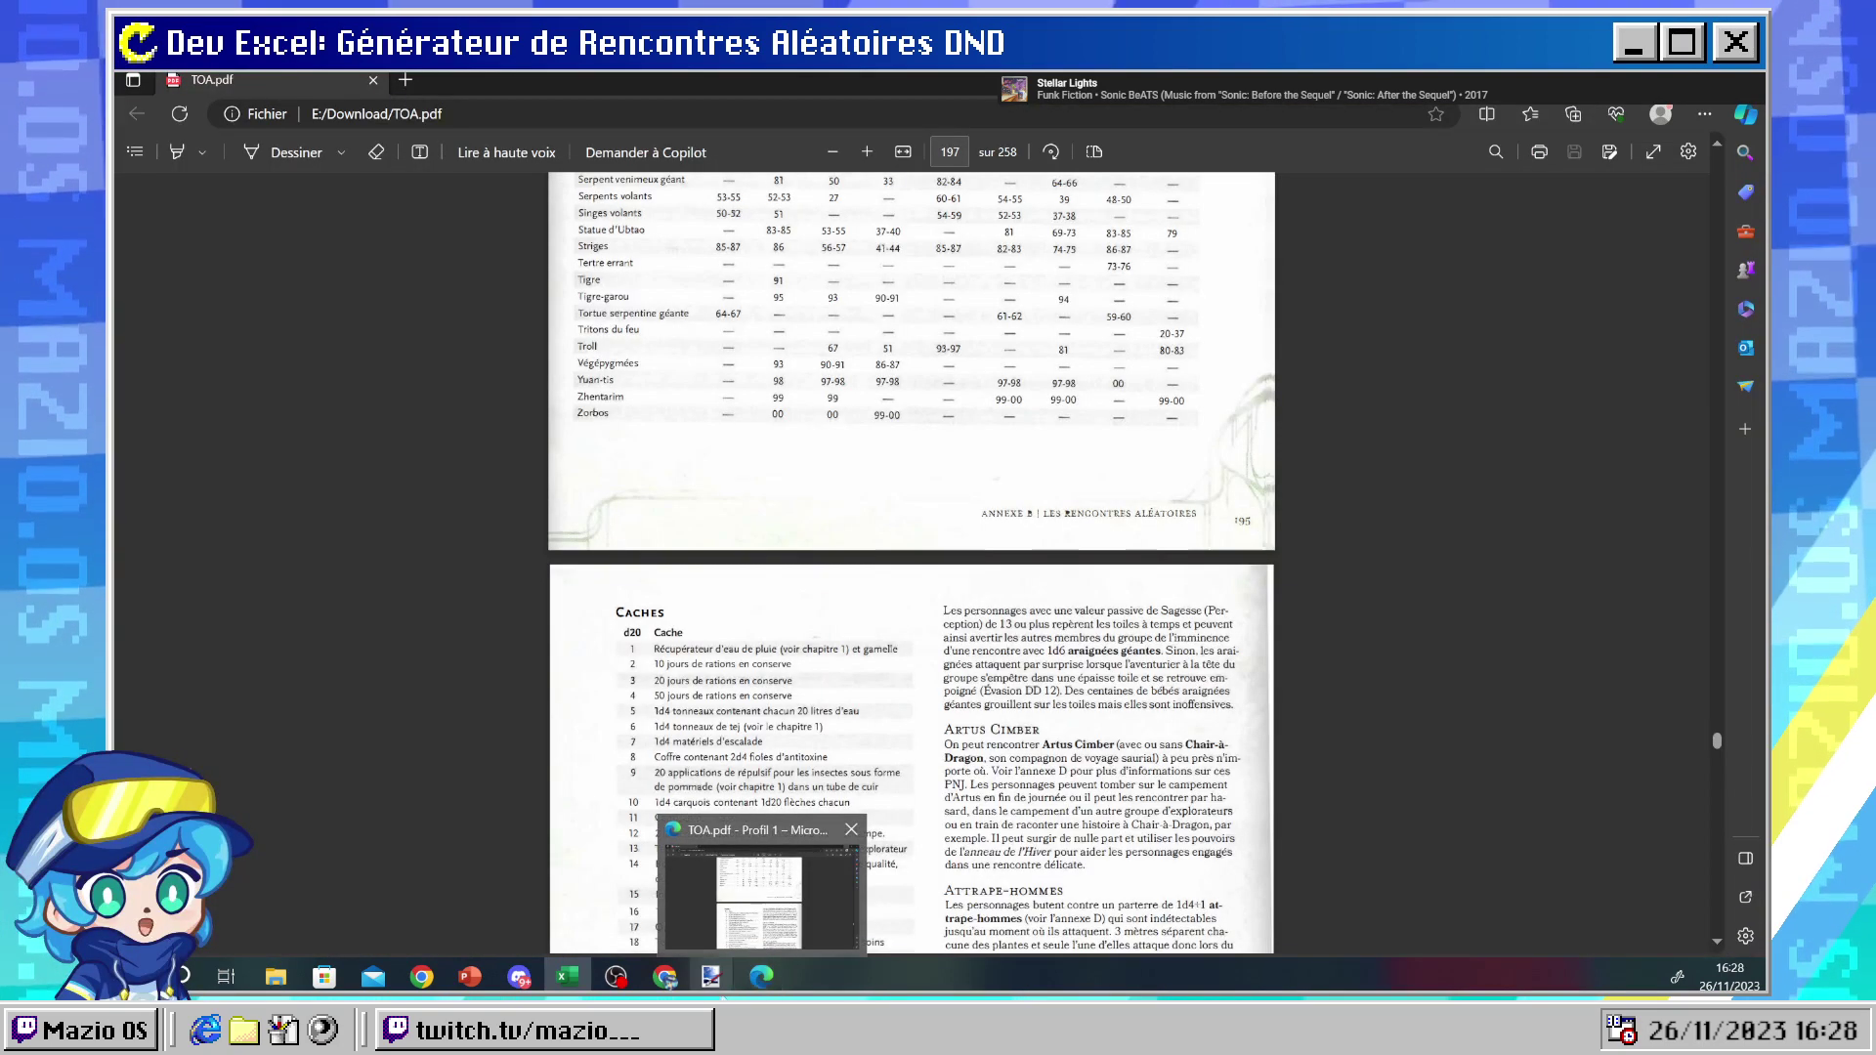
{"action": "mouse_move", "coordinate": [664, 975]}
{"action": "left_click", "coordinate": [718, 907]}
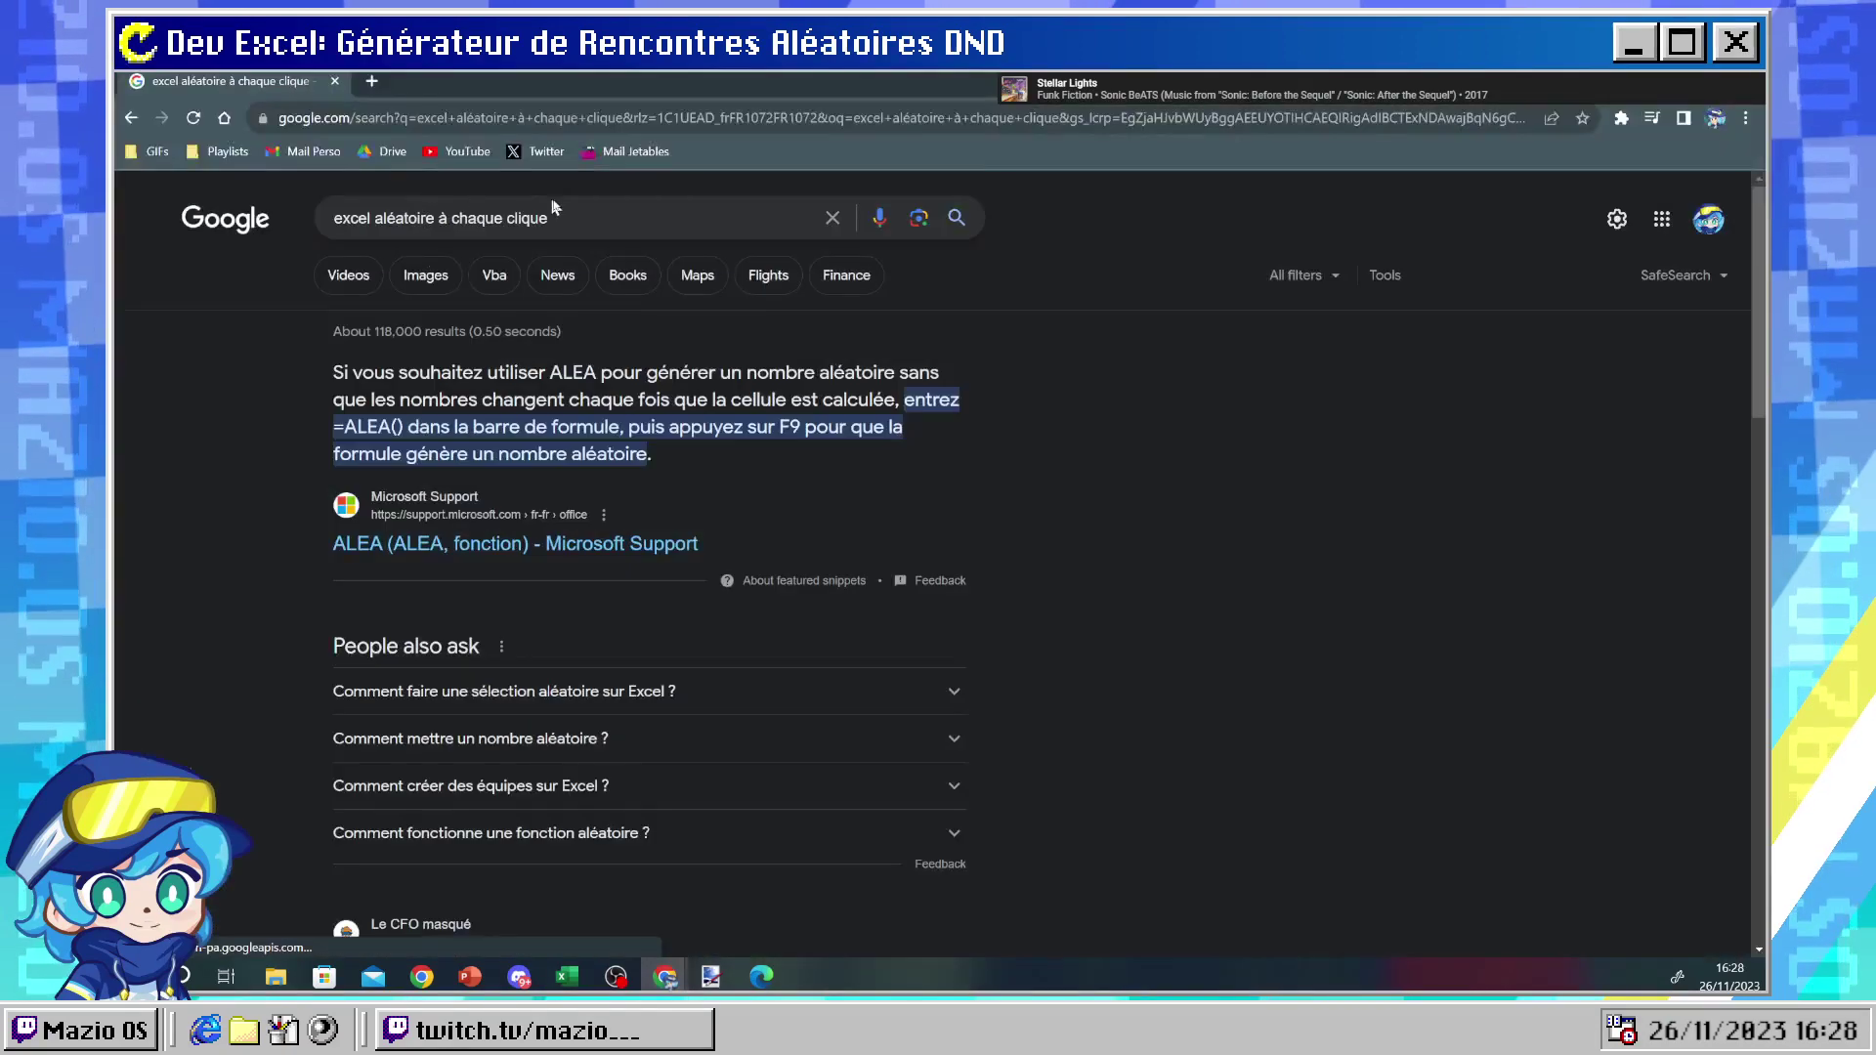
- Search Google for 'excel si dans liste' and read through the Excel-Pratique forum thread
{"action": "left_click_drag", "start_coordinate": [557, 209], "coordinate": [179, 216]}
{"action": "type", "text": "ex"}
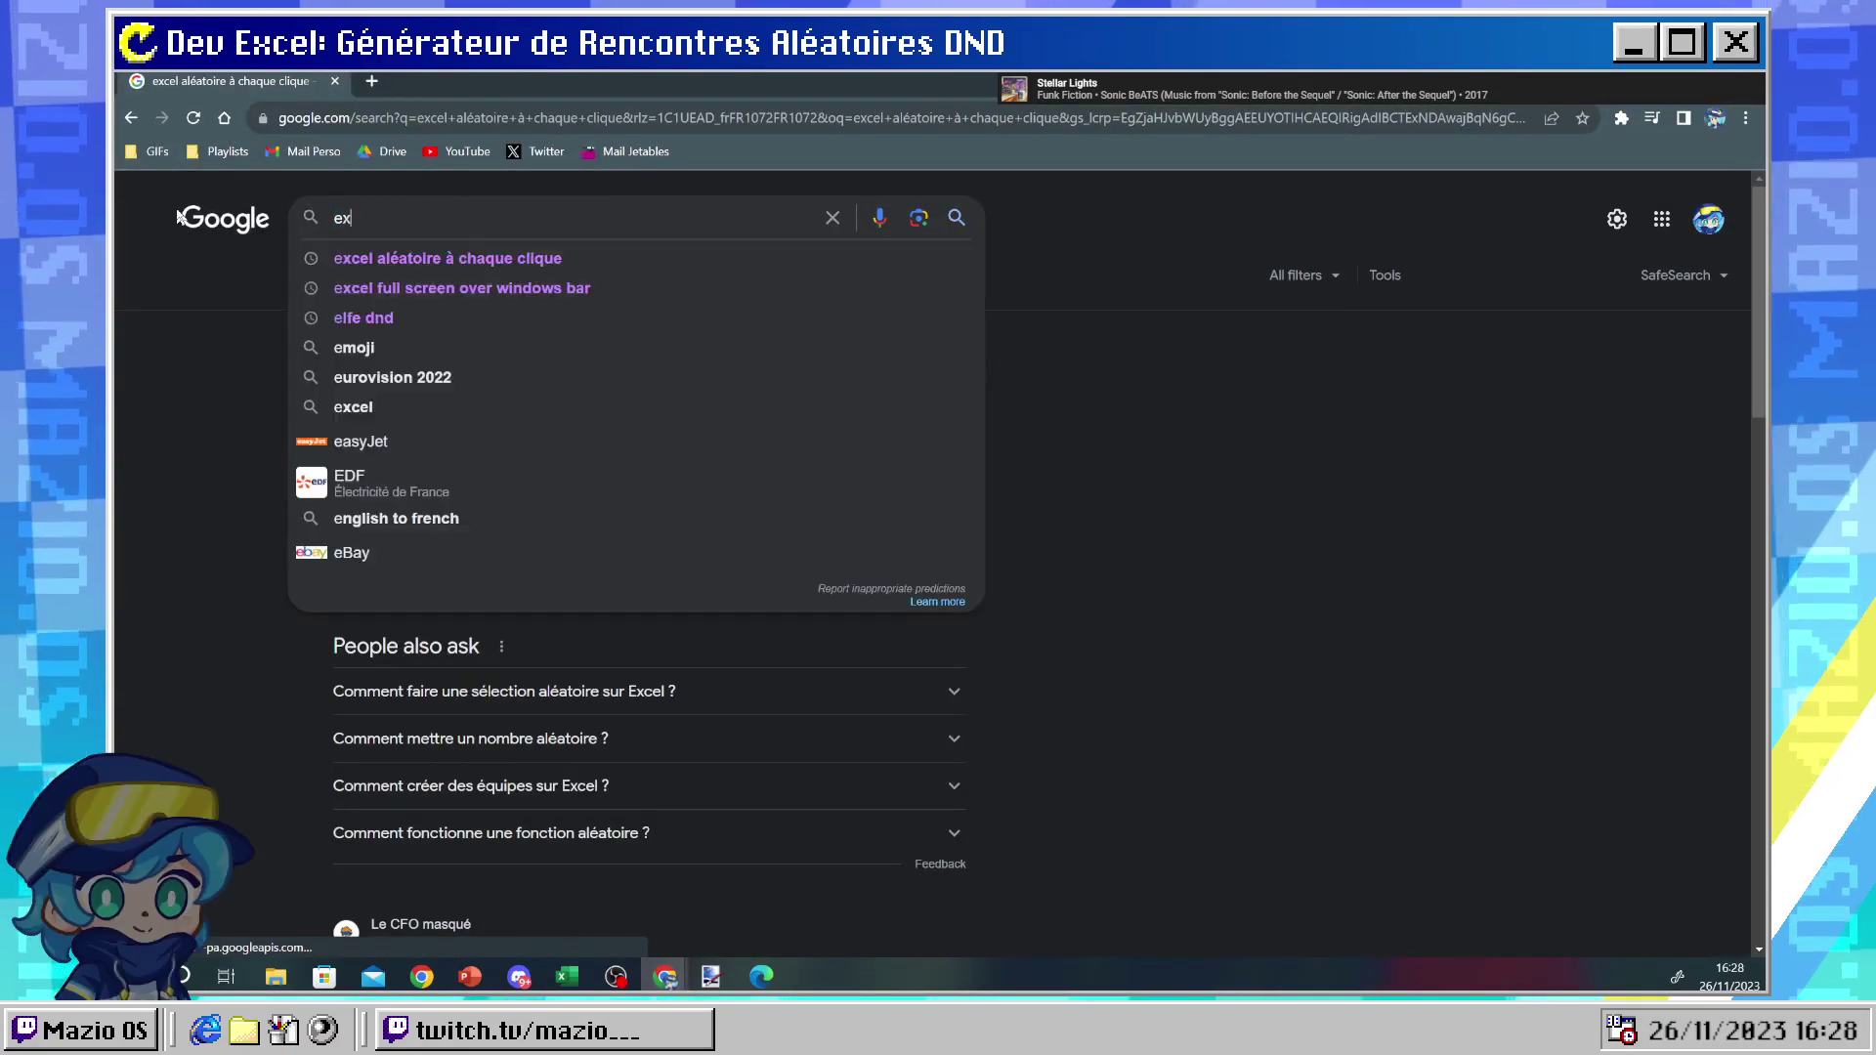
{"action": "type", "text": "cel si dans"}
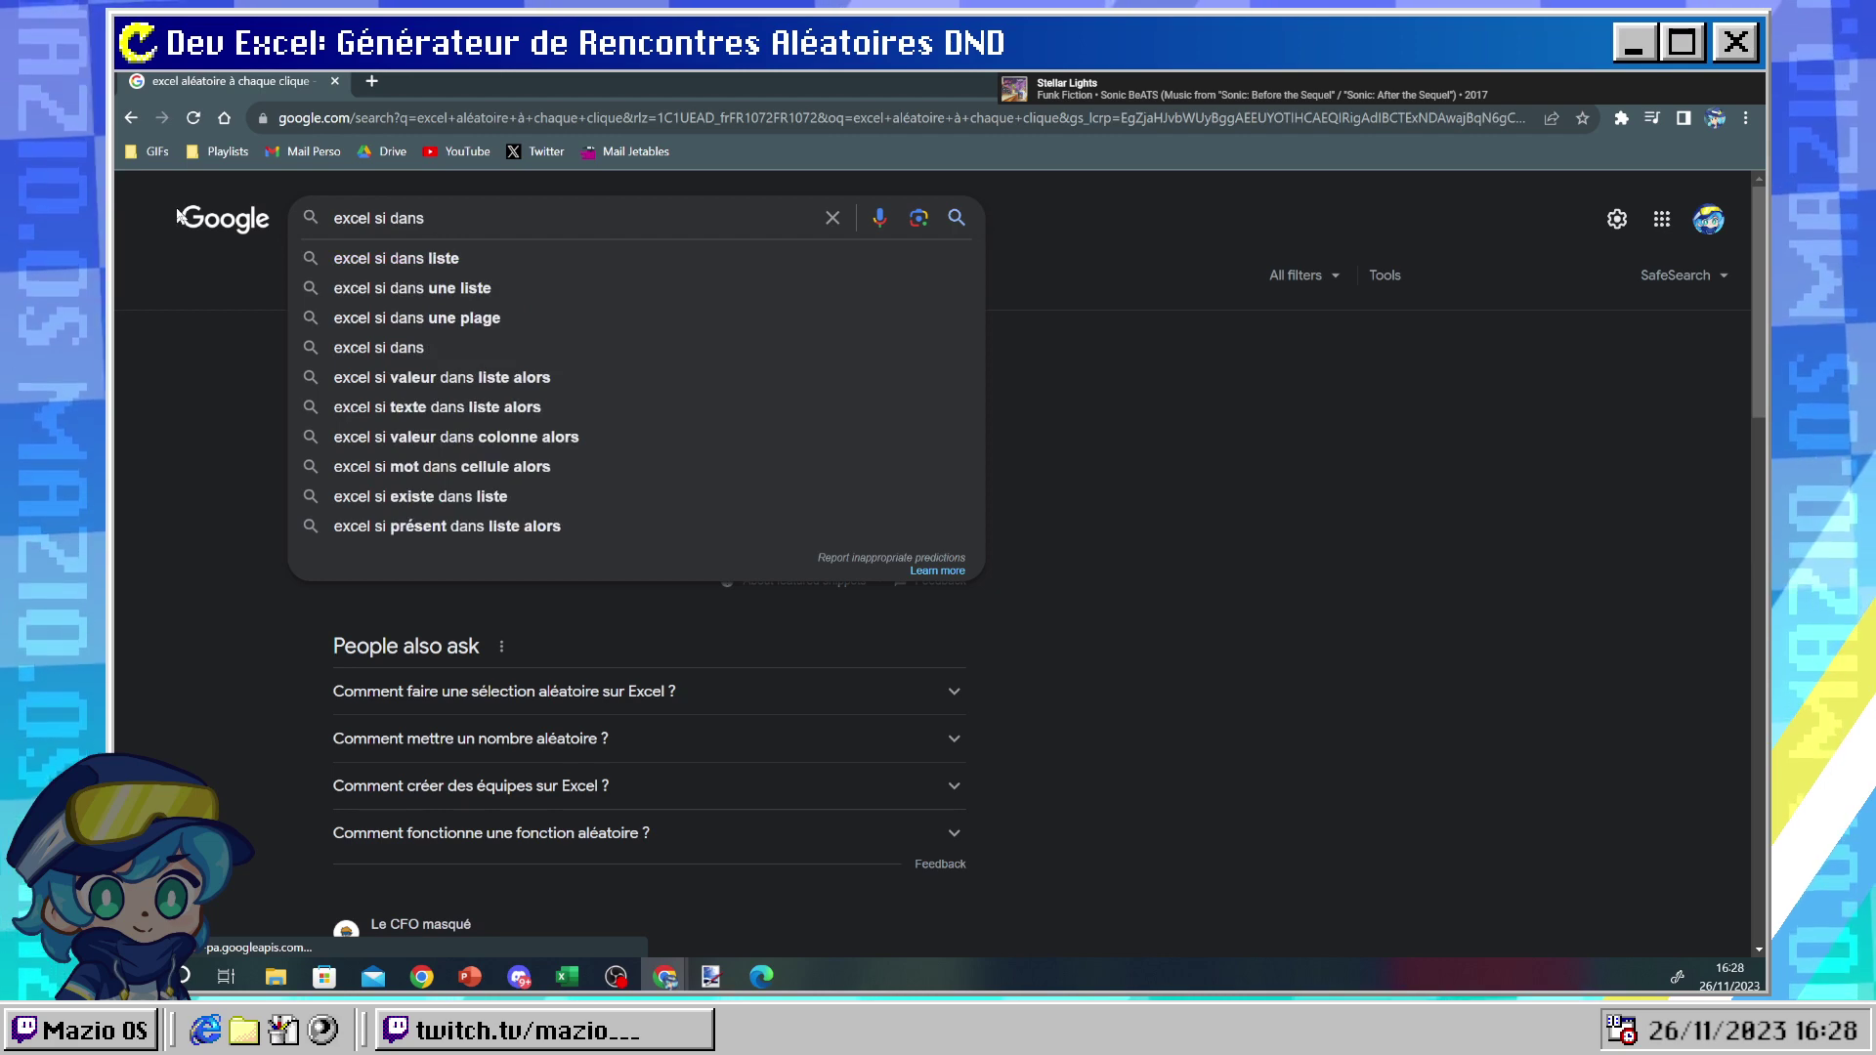
{"action": "key", "text": "Down"}
{"action": "key", "text": "Return"}
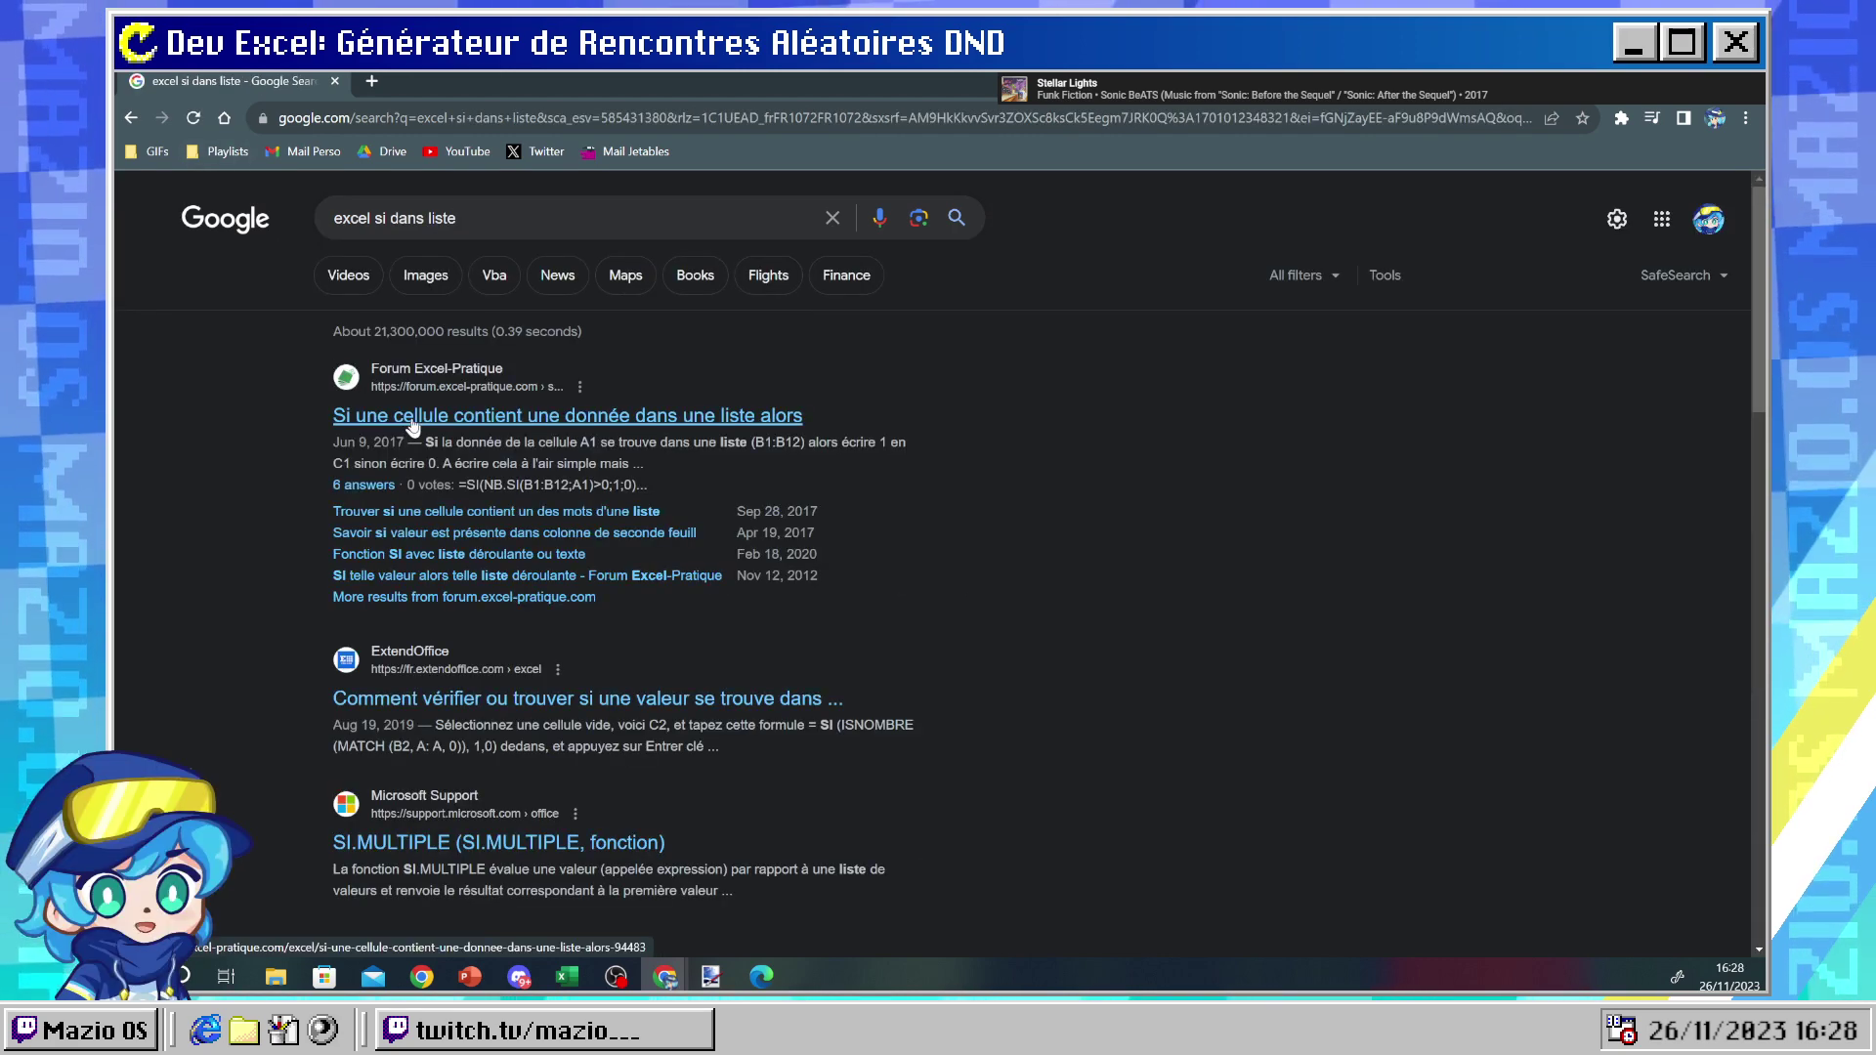
{"action": "left_click", "coordinate": [413, 426]}
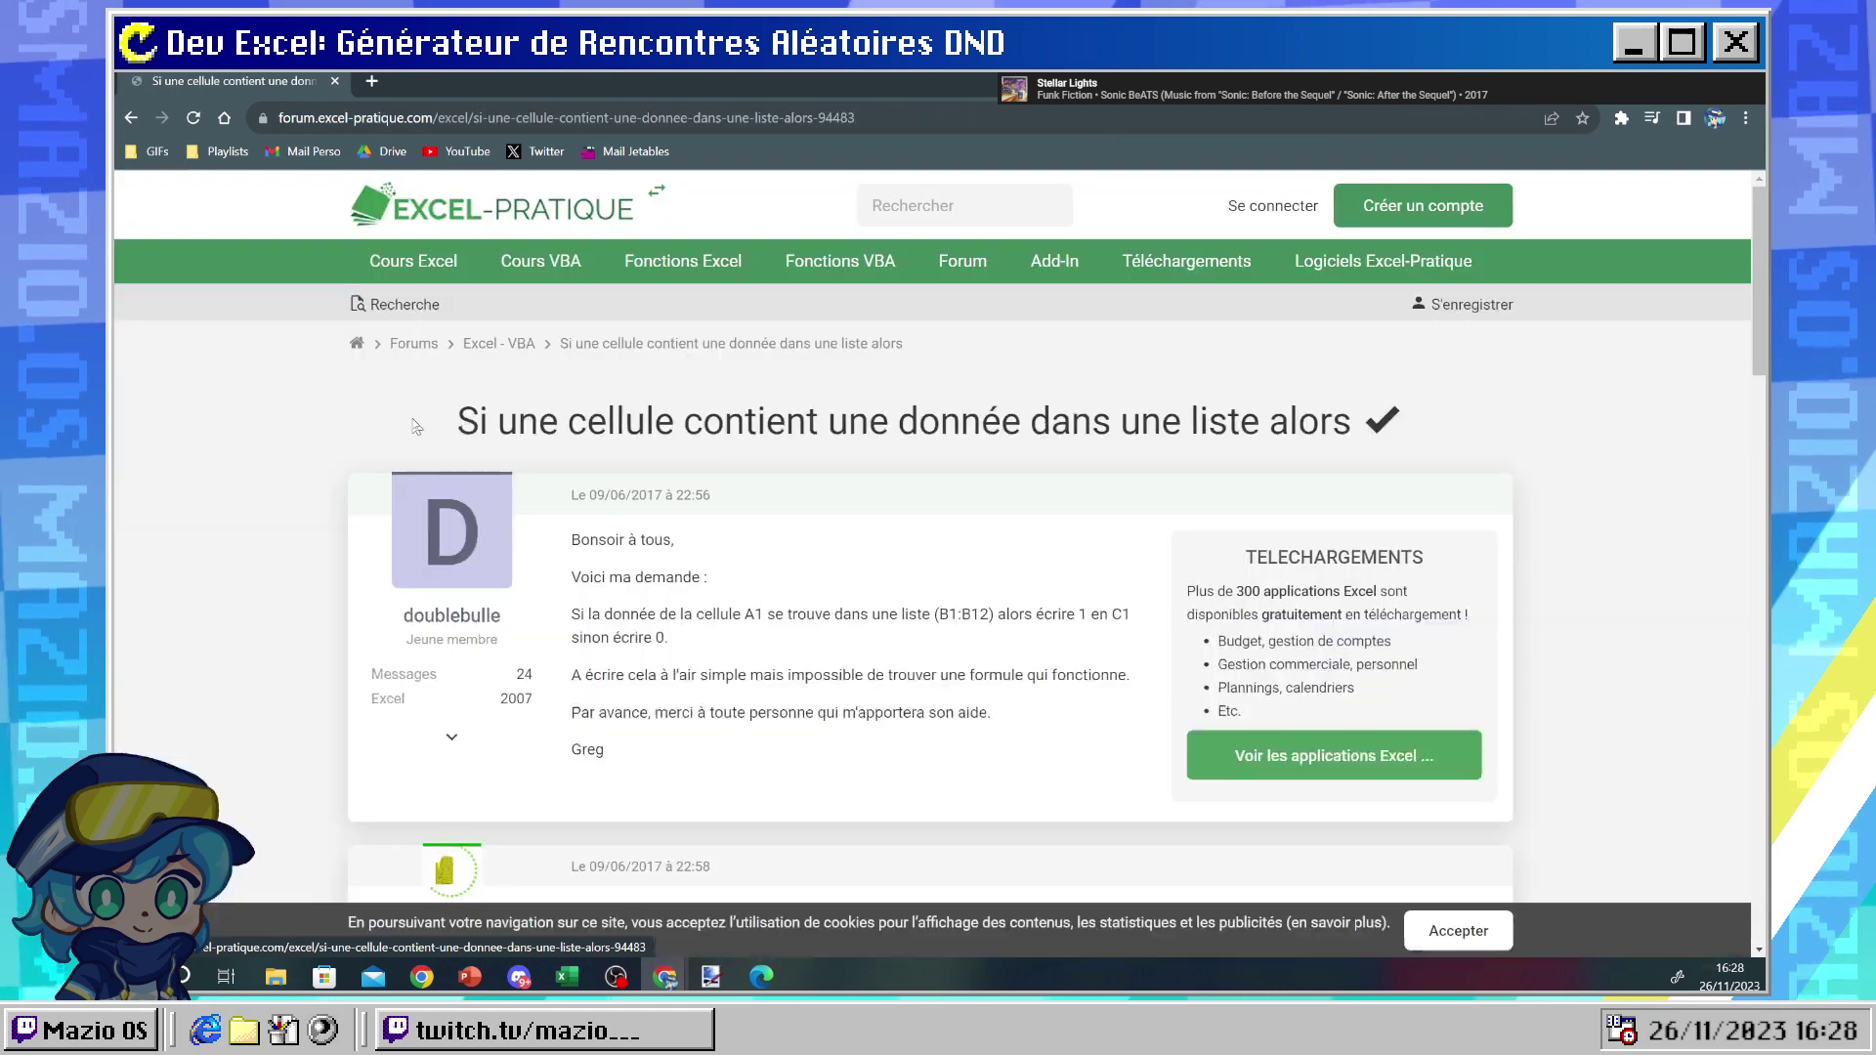
{"action": "scroll", "coordinate": [724, 615], "scroll_direction": "down", "scroll_amount": 5}
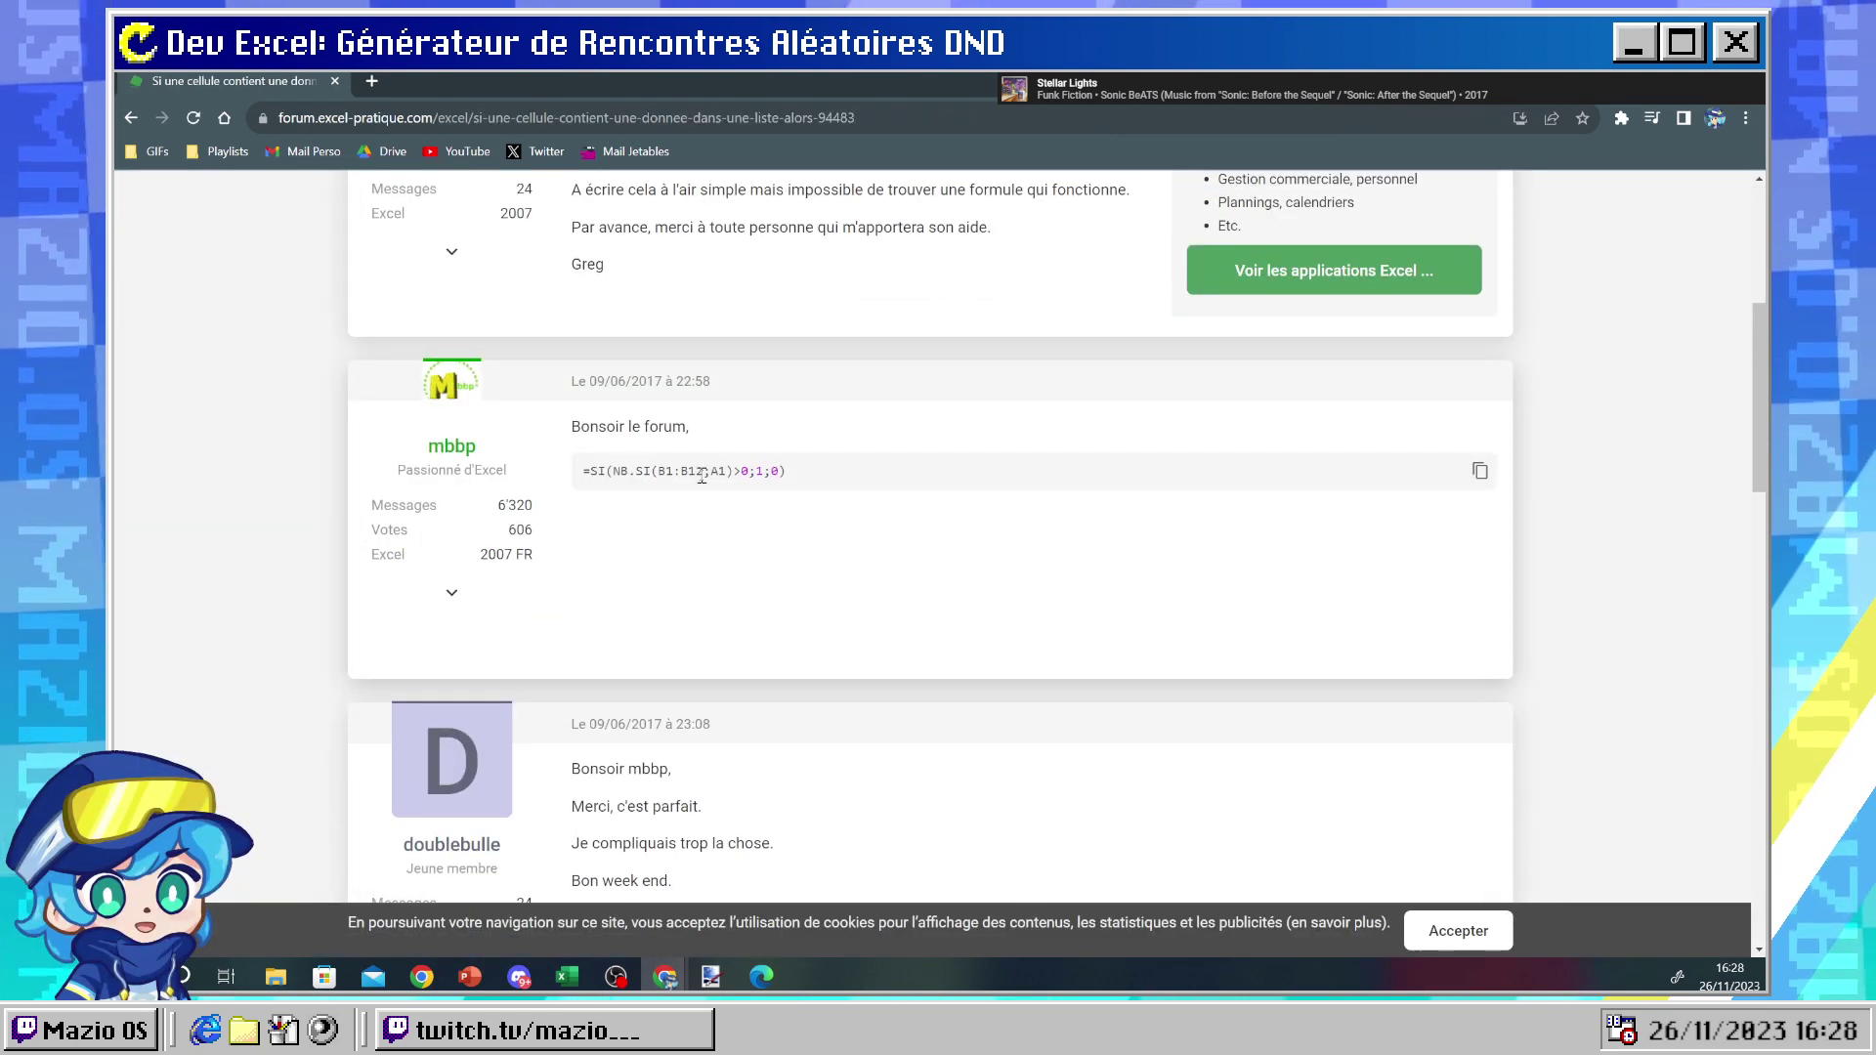
{"action": "scroll", "coordinate": [712, 479], "scroll_direction": "down", "scroll_amount": 2}
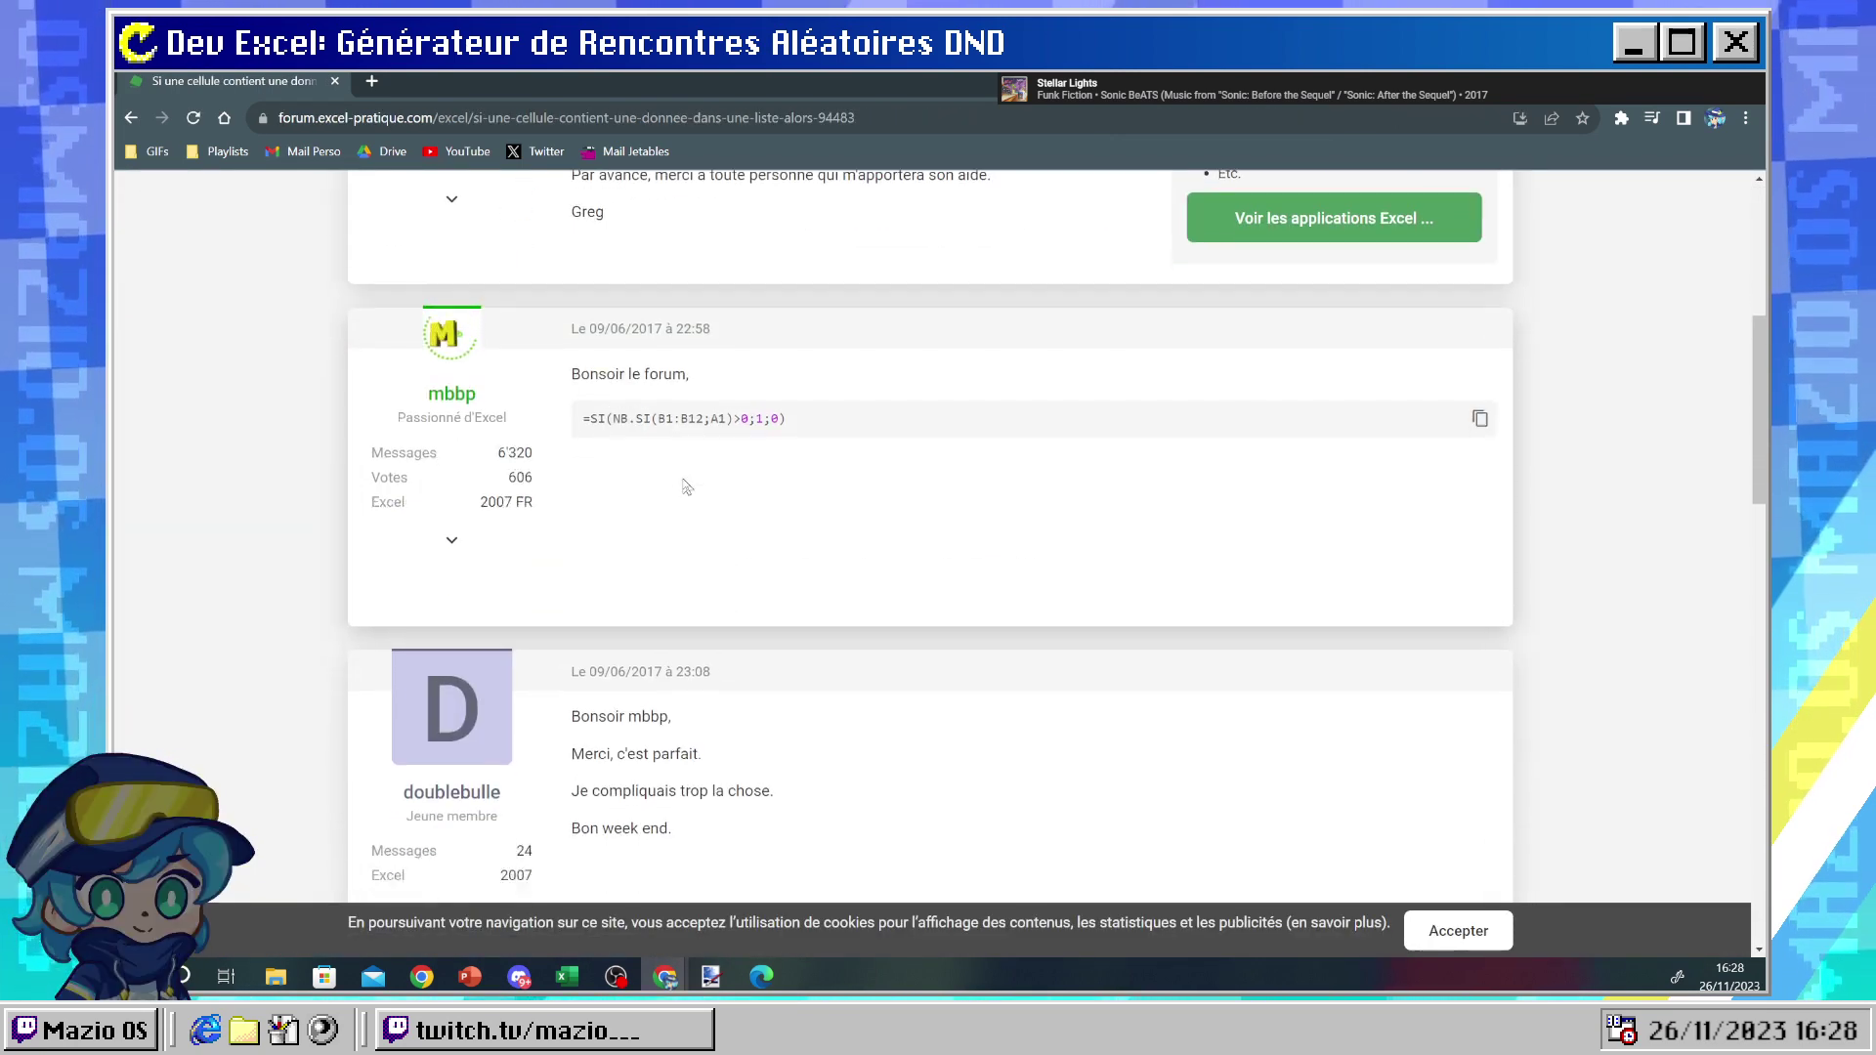
{"action": "scroll", "coordinate": [686, 485], "scroll_direction": "down", "scroll_amount": 3}
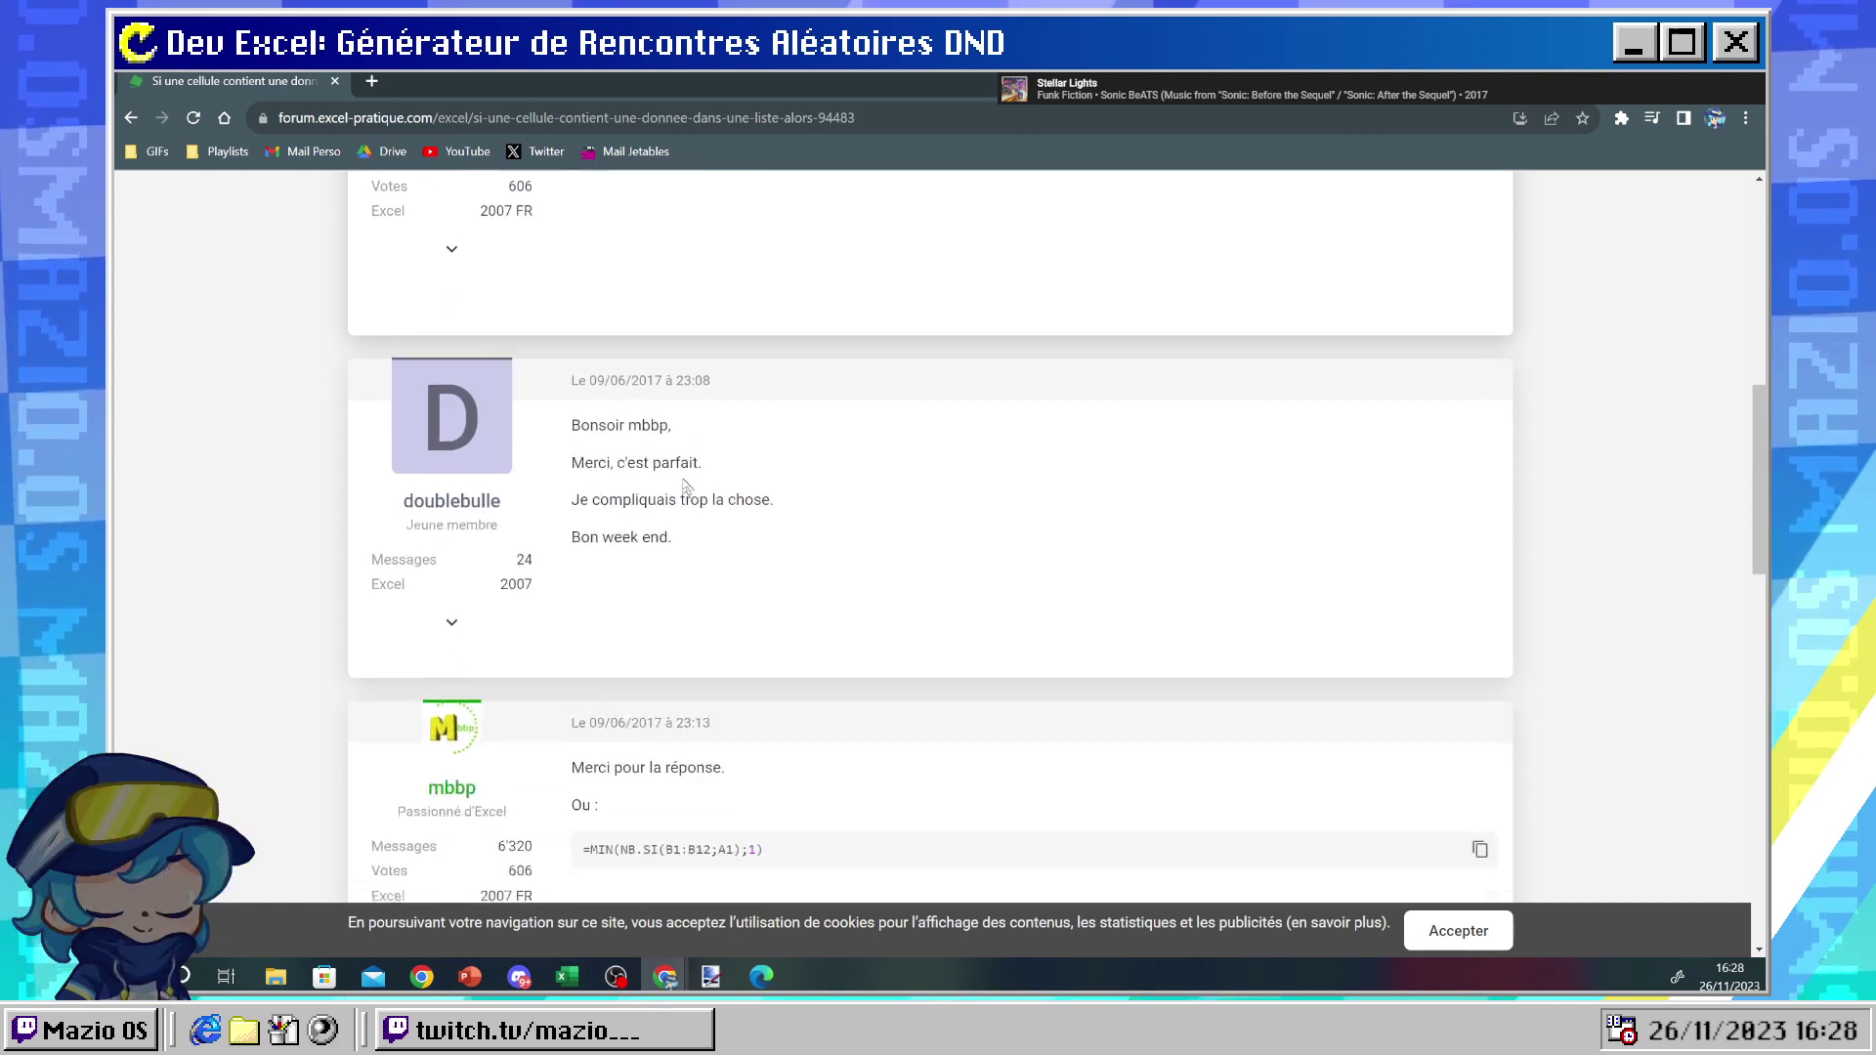
{"action": "scroll", "coordinate": [685, 486], "scroll_direction": "down", "scroll_amount": 1}
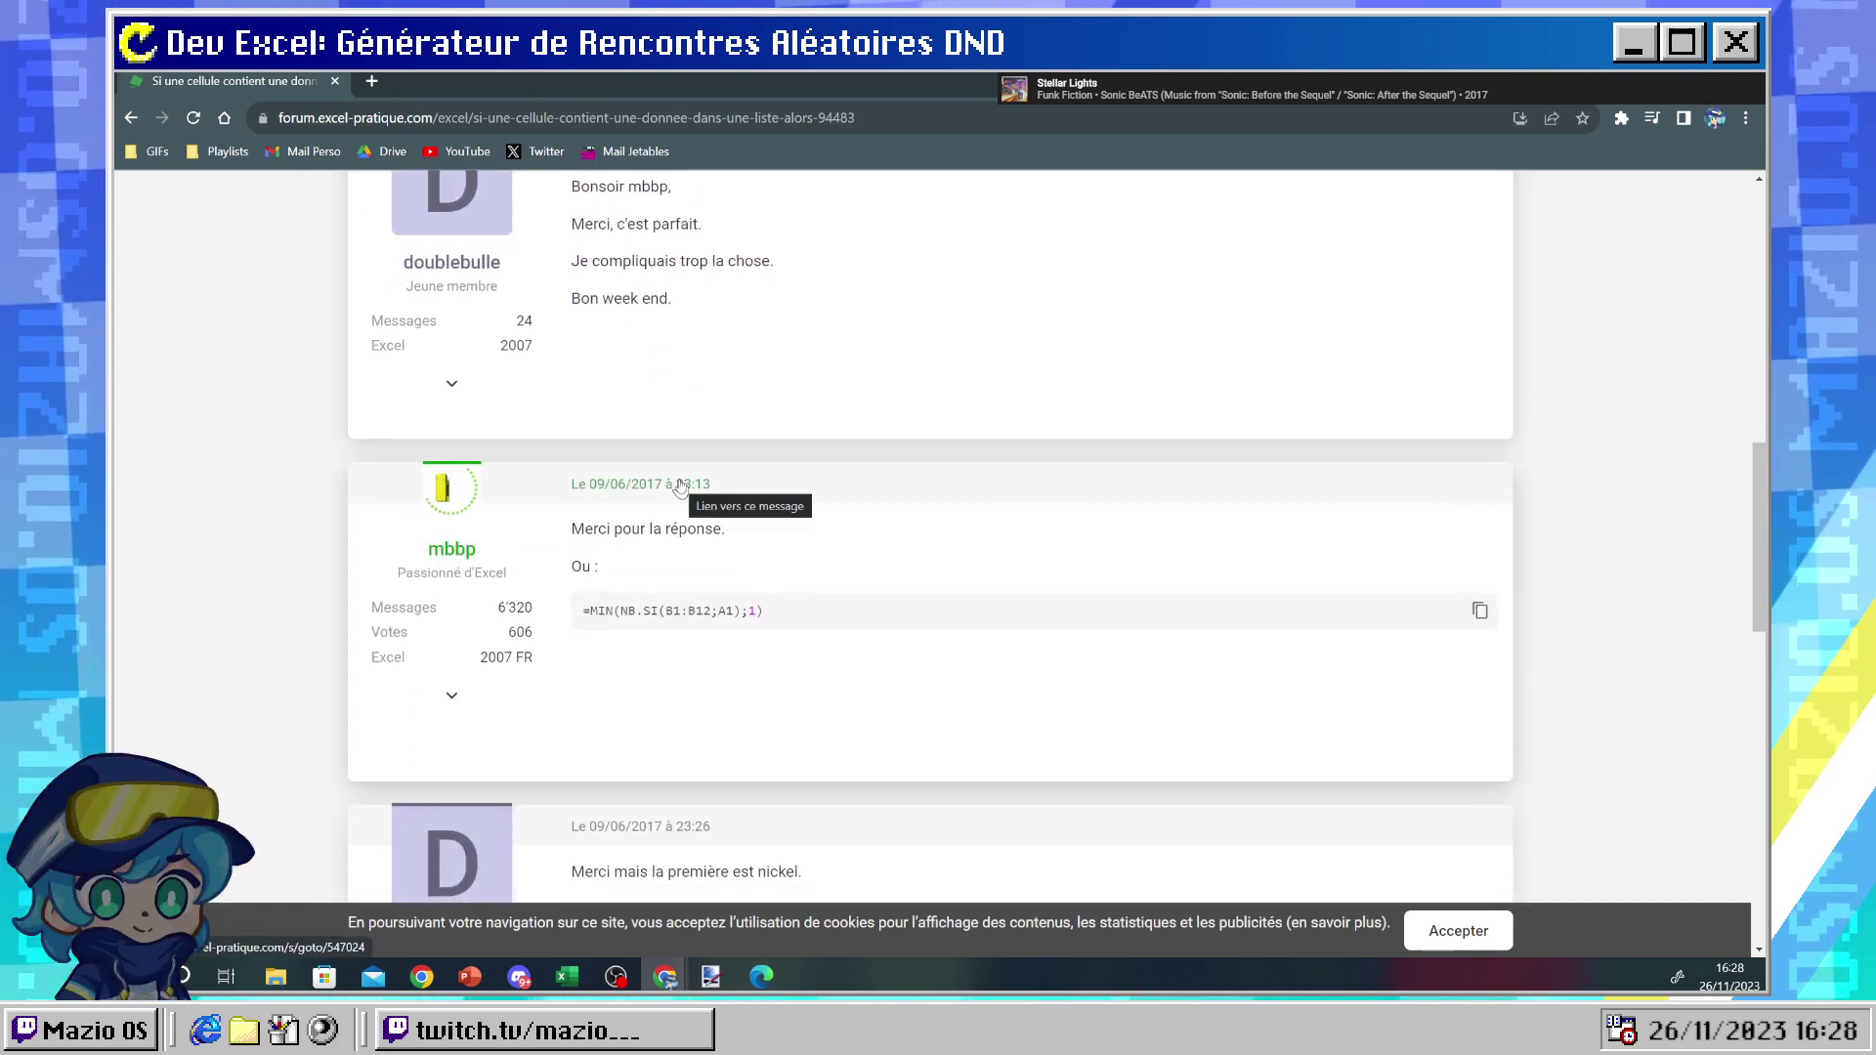
- Glance at the ExtendOffice article, then select 'dans liste' in the search query
{"action": "left_click", "coordinate": [130, 118]}
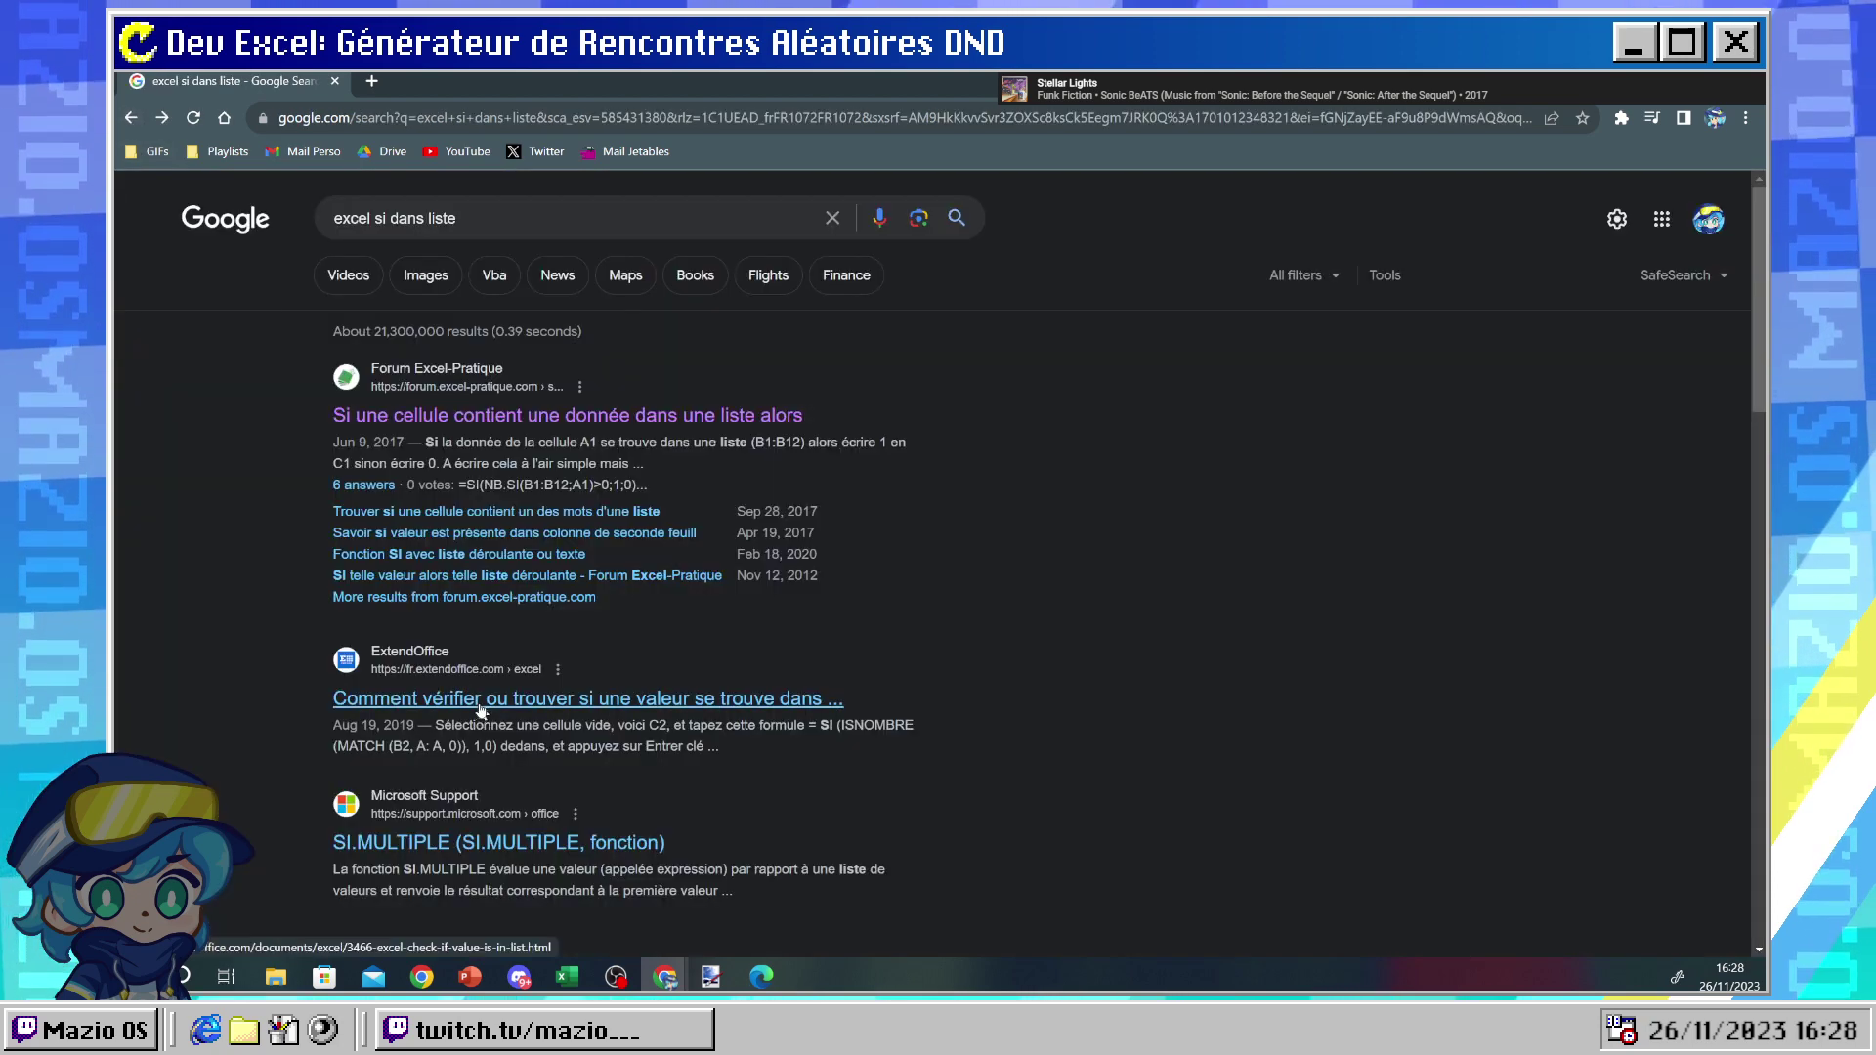
{"action": "left_click", "coordinate": [481, 699]}
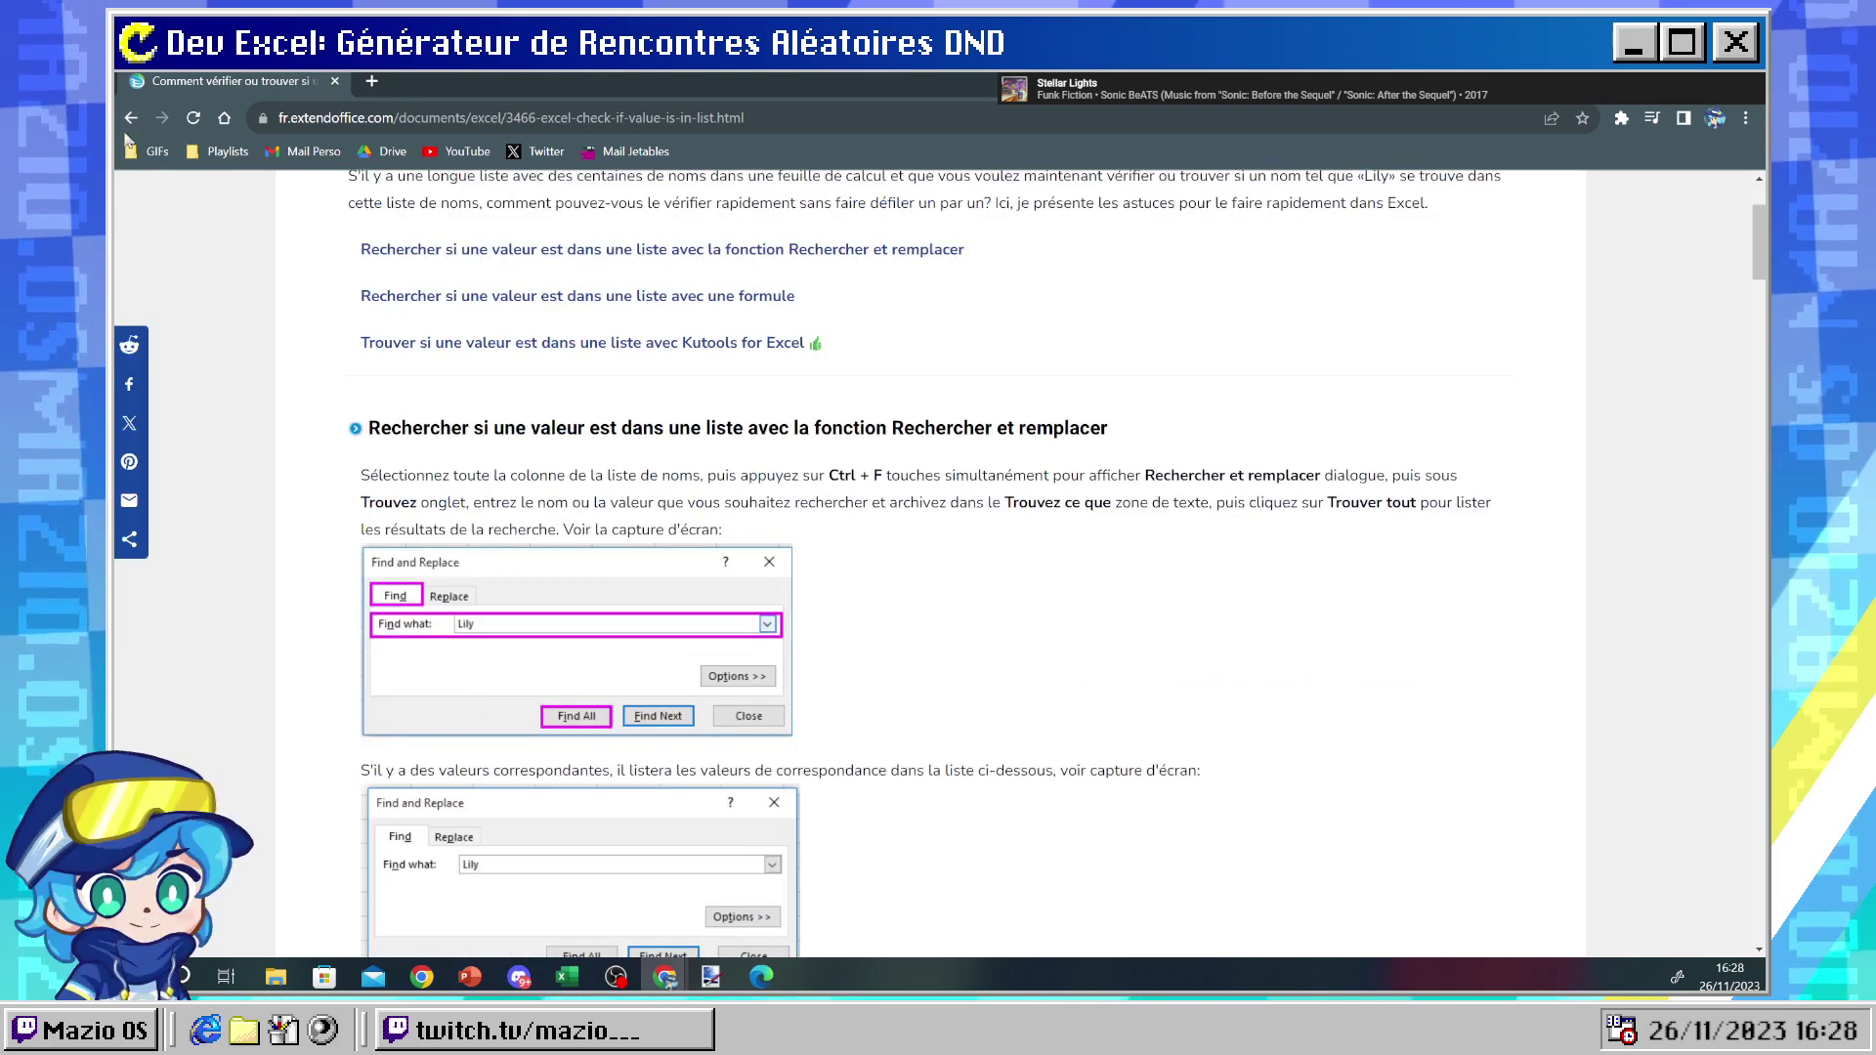
{"action": "left_click", "coordinate": [130, 118]}
{"action": "left_click_drag", "start_coordinate": [468, 211], "coordinate": [391, 216]}
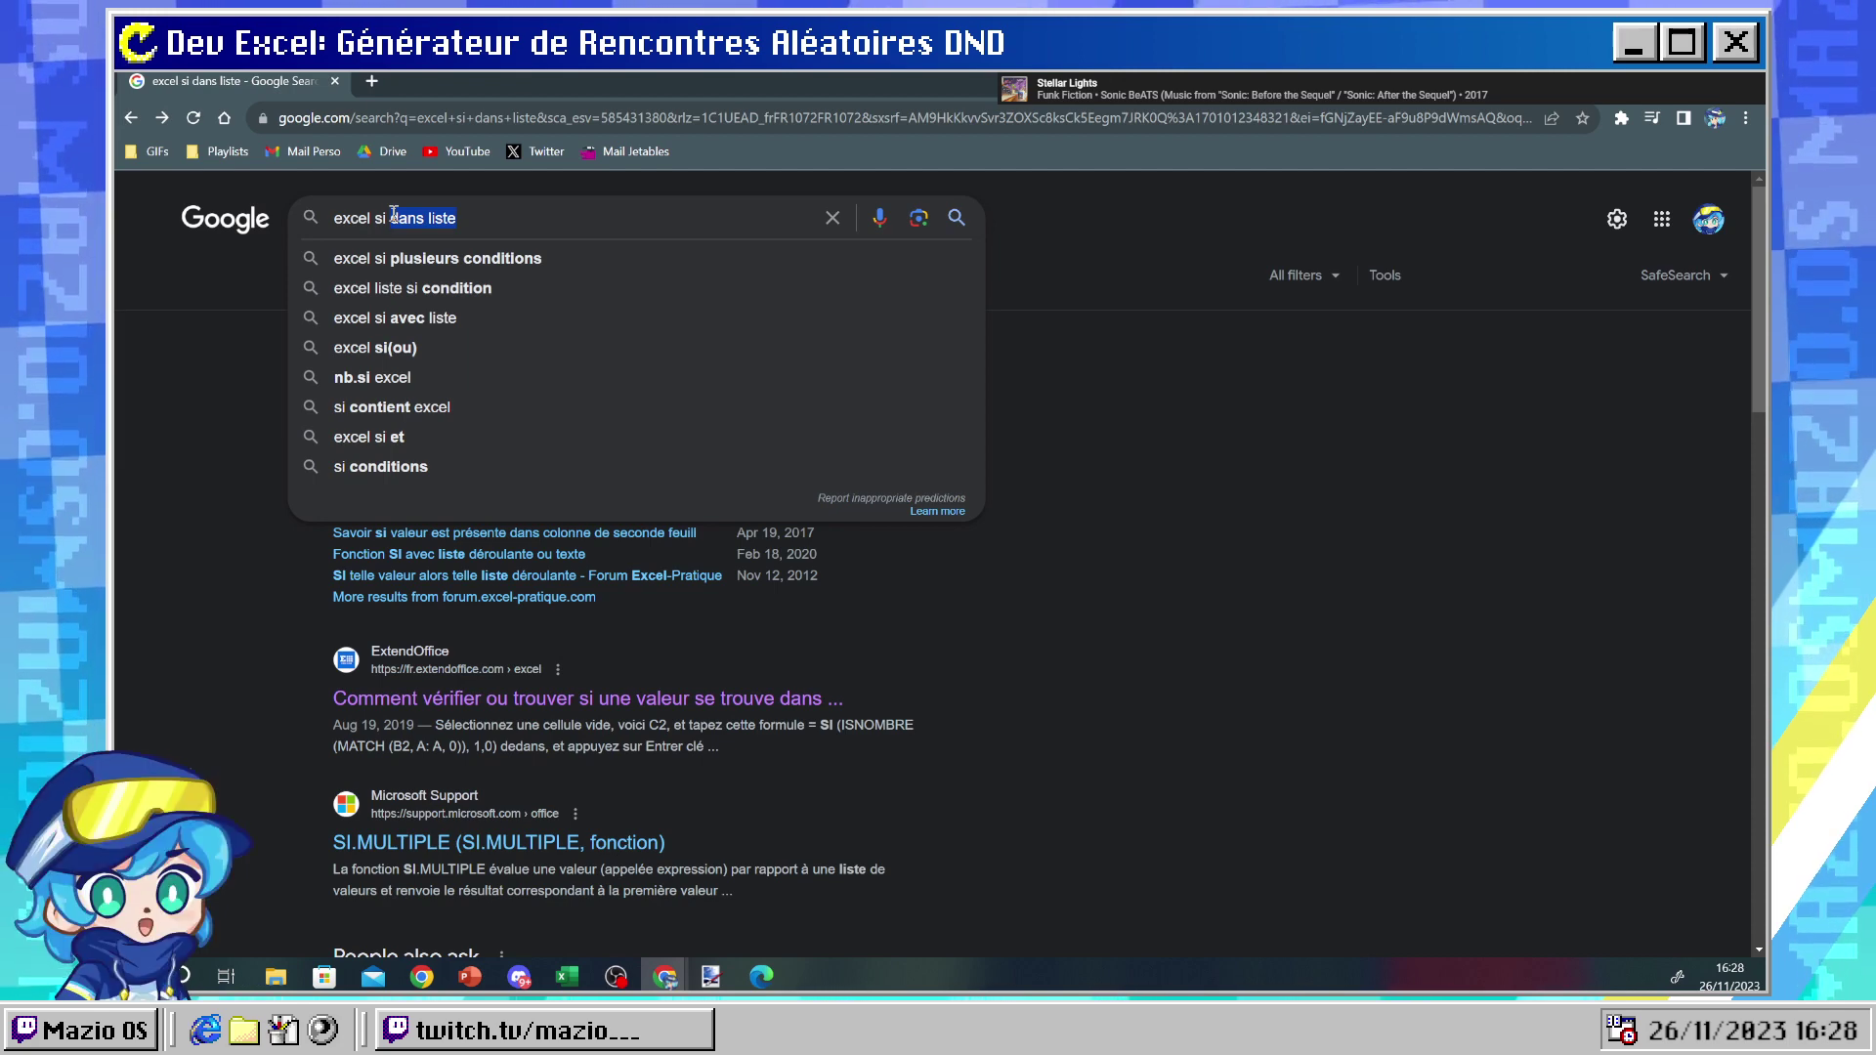
- In Excel, inspect B2's range text 01-15, then begin an =SI formula in cell D12
{"action": "key", "text": "alt+Tab"}
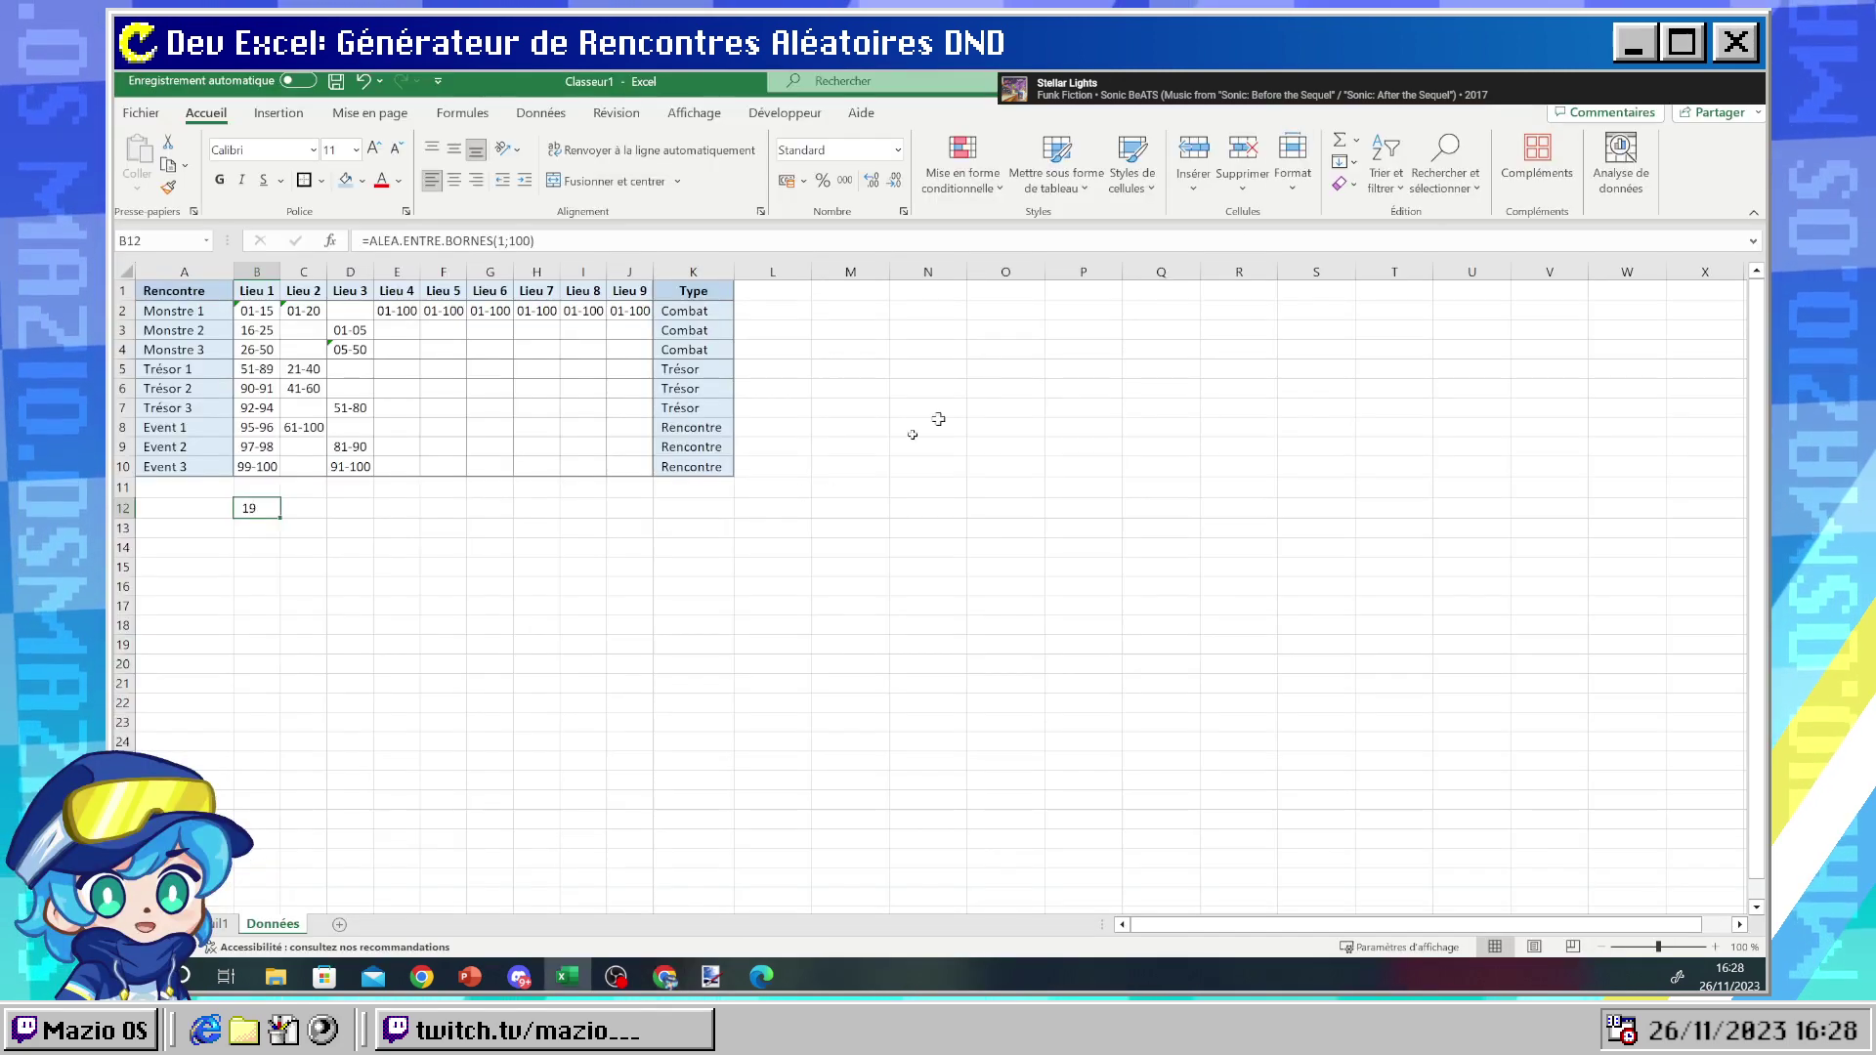
{"action": "left_click", "coordinate": [395, 508]}
{"action": "left_click", "coordinate": [239, 309]}
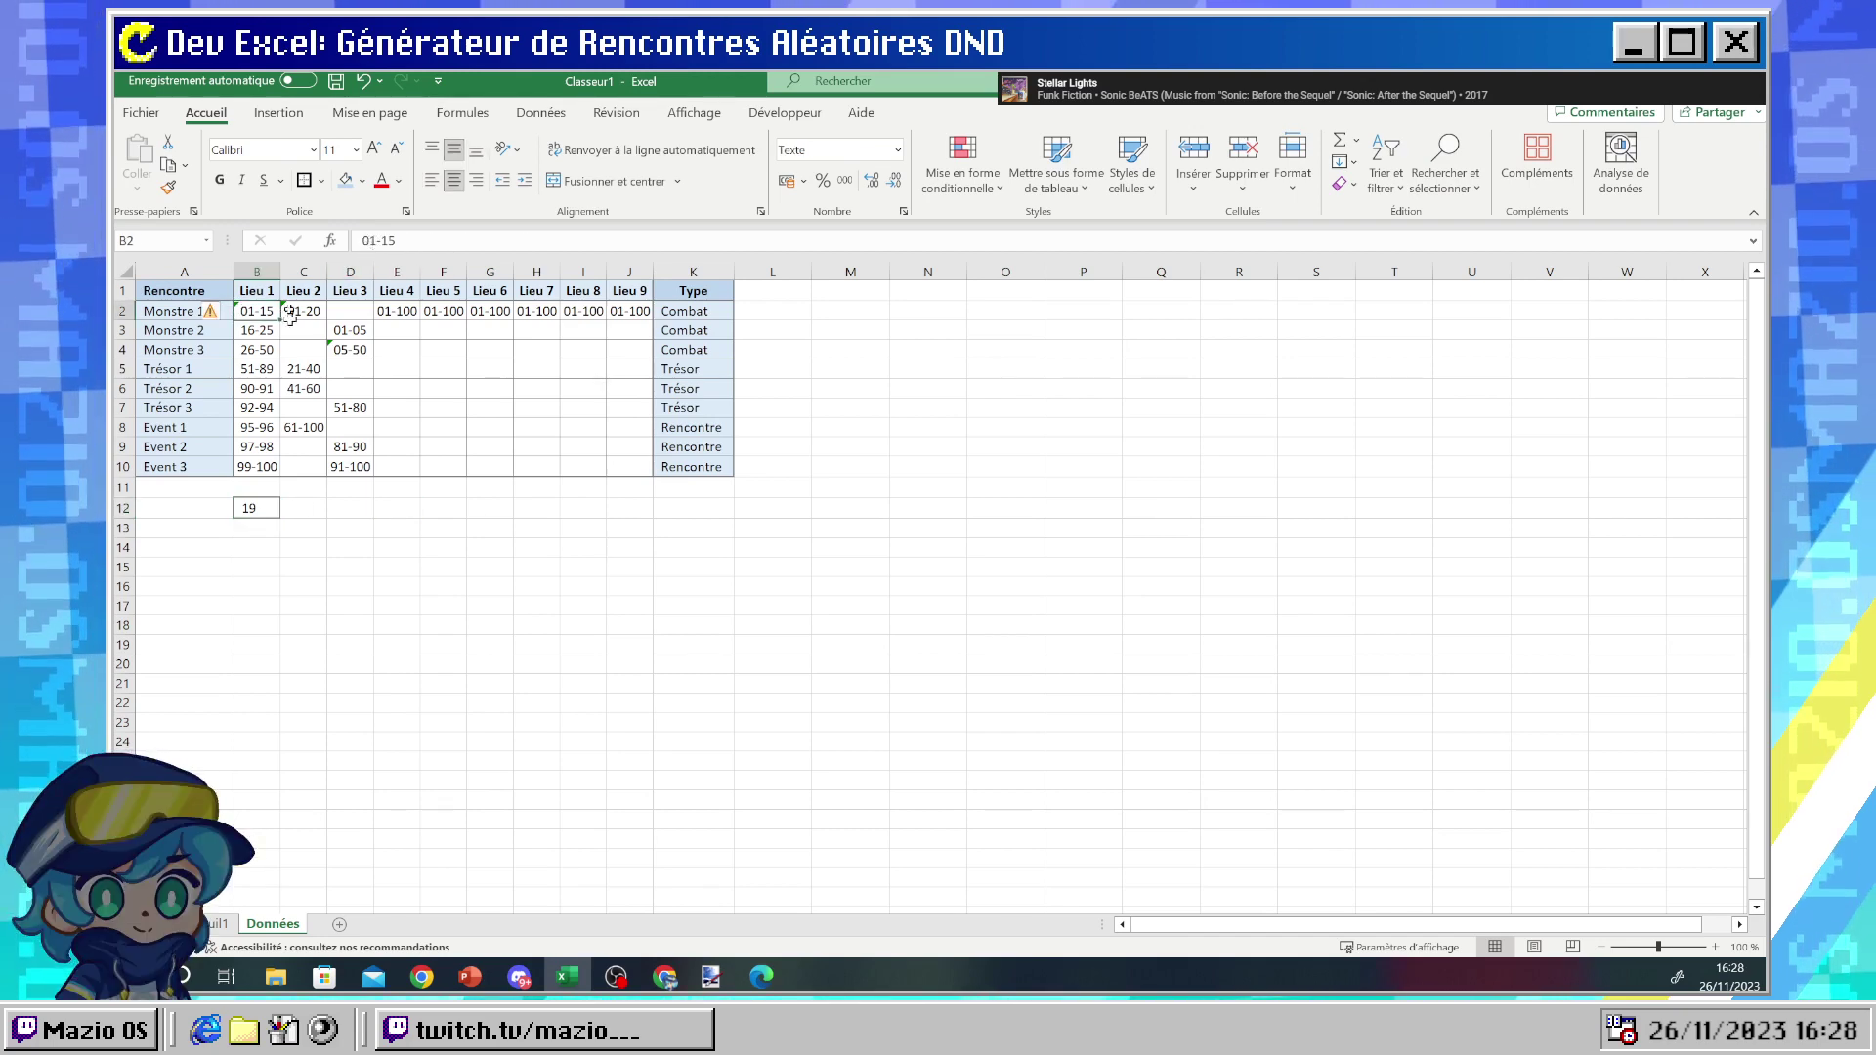
{"action": "left_click_drag", "start_coordinate": [394, 241], "coordinate": [384, 278]}
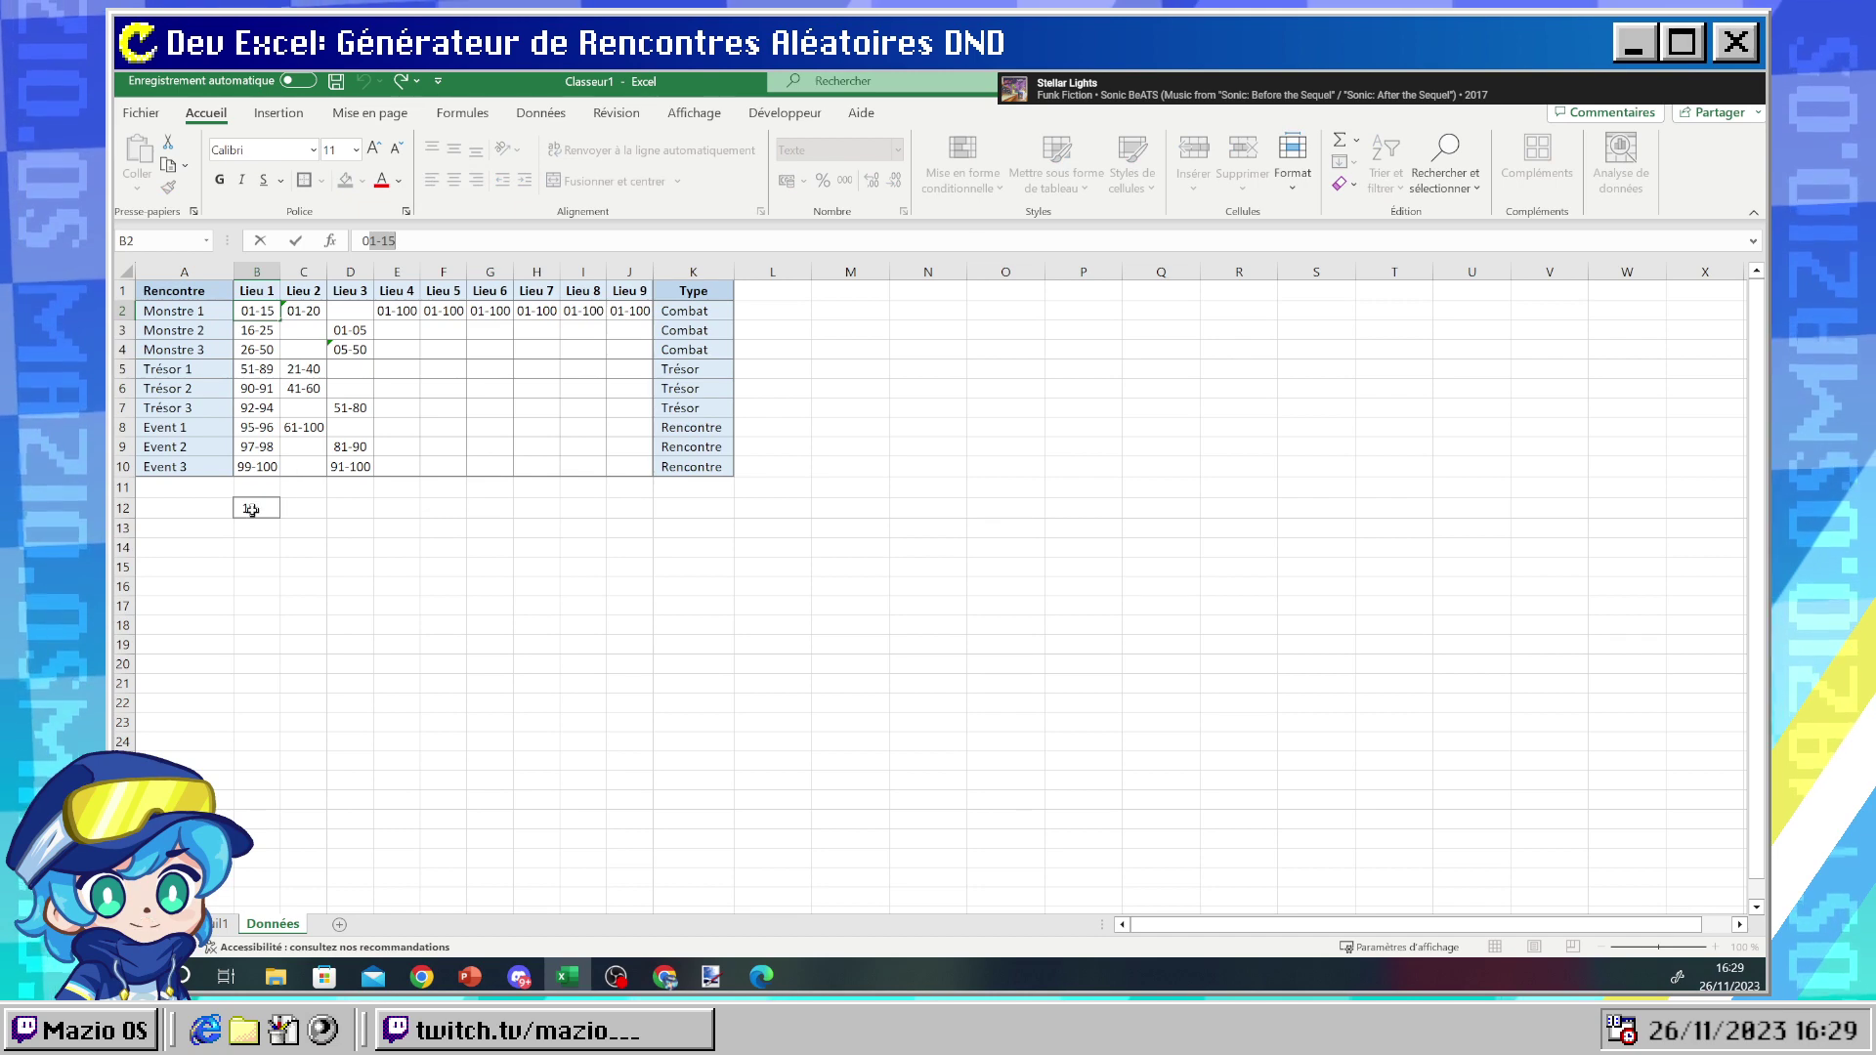
{"action": "left_click", "coordinate": [345, 510]}
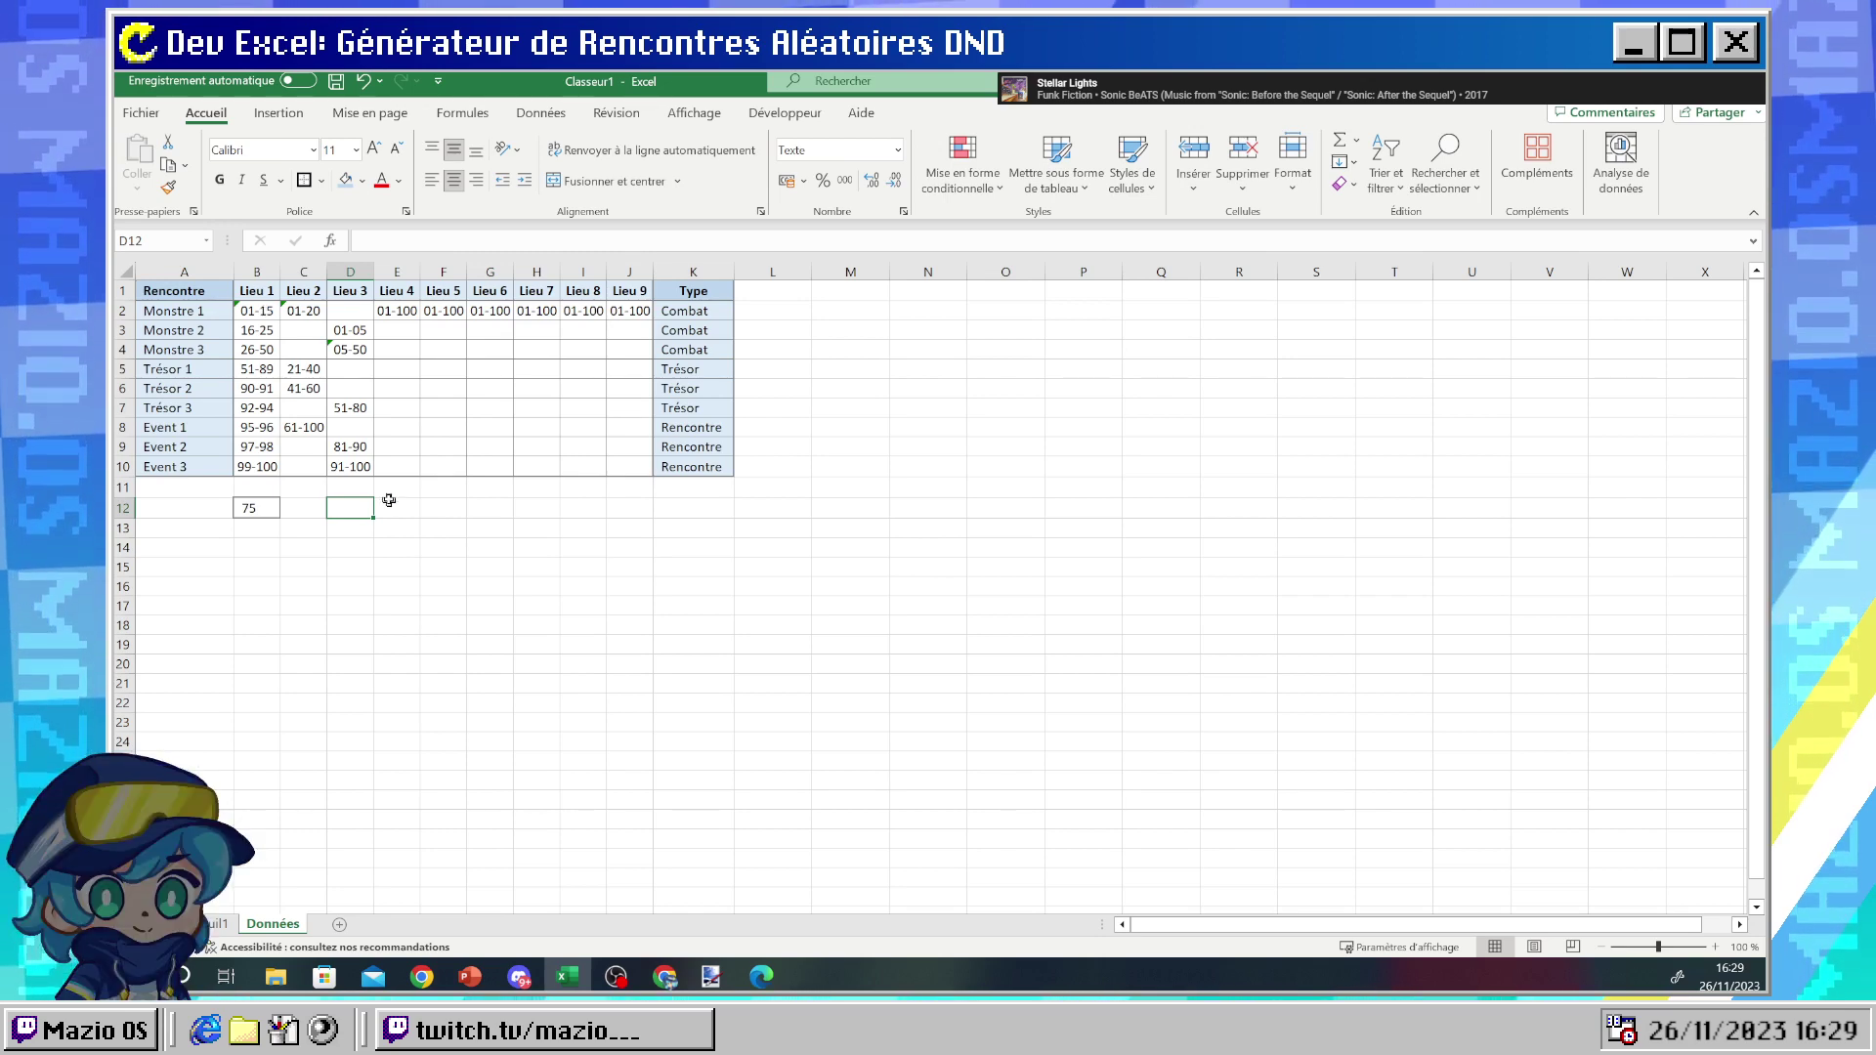
{"action": "type", "text": "="}
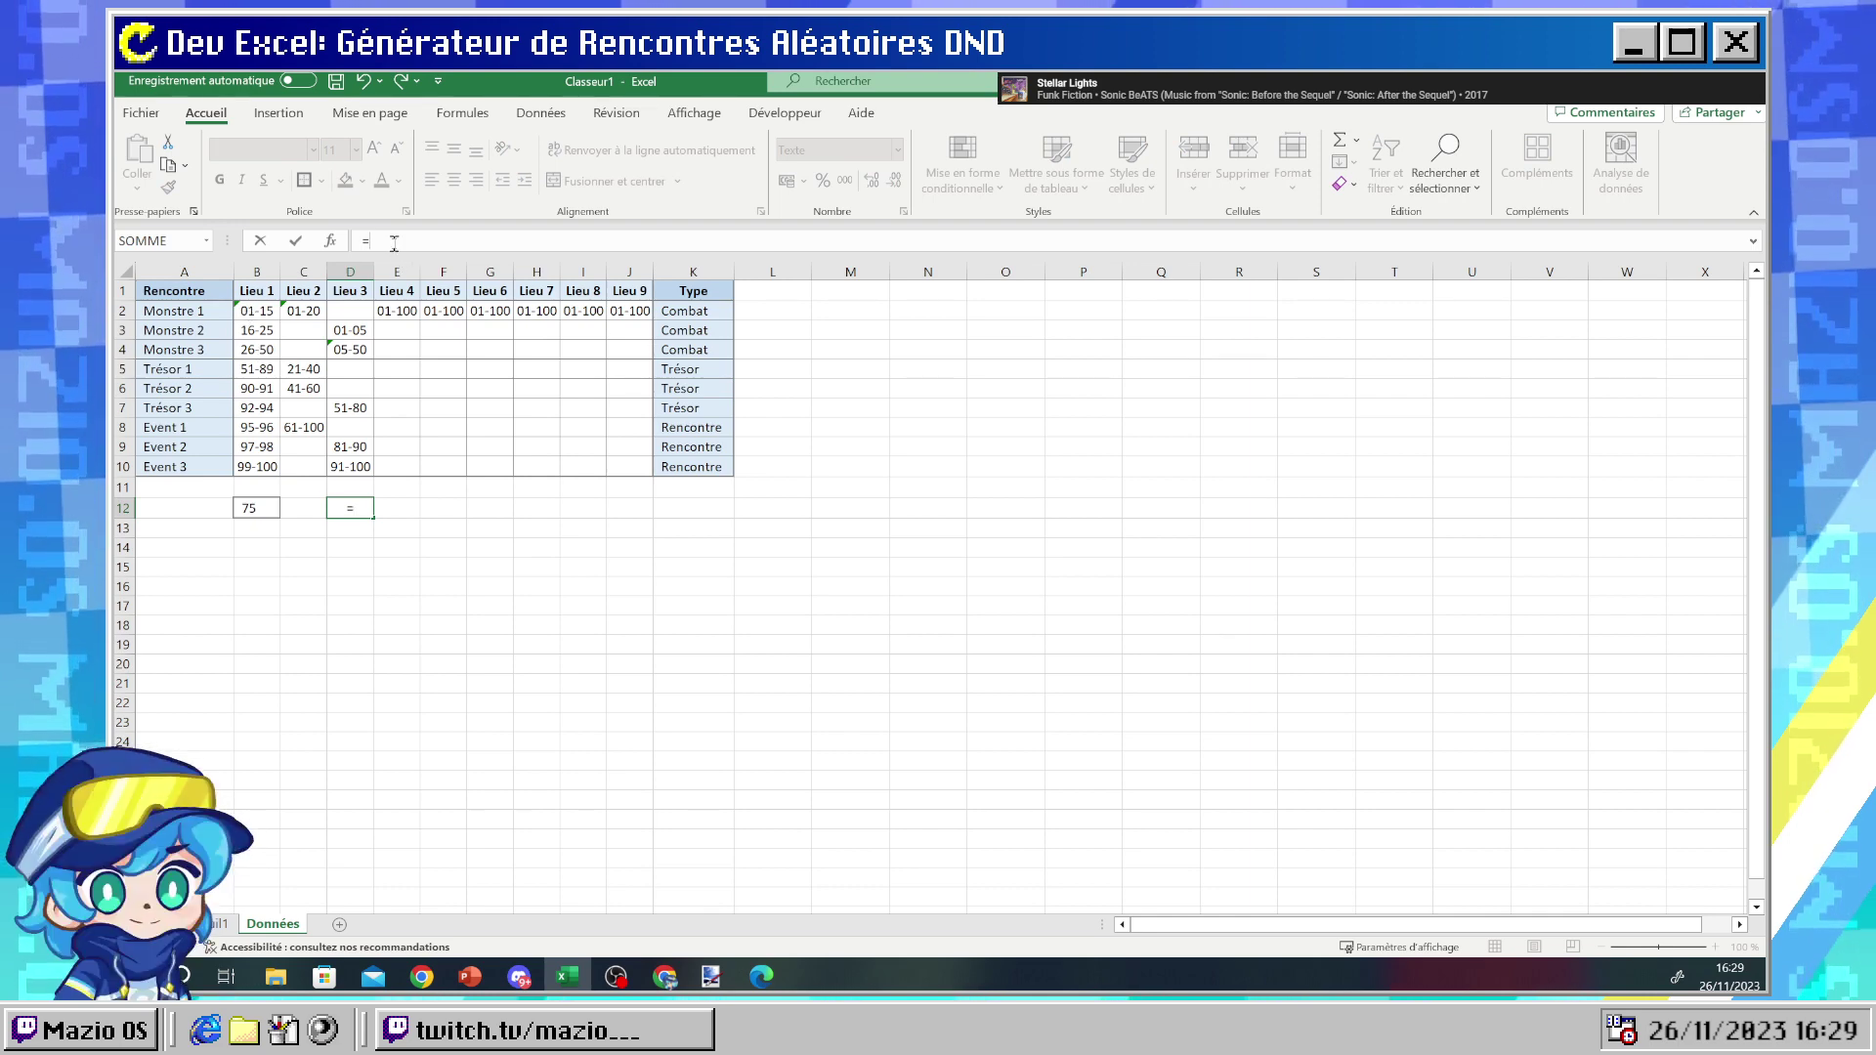
{"action": "type", "text": "SI"}
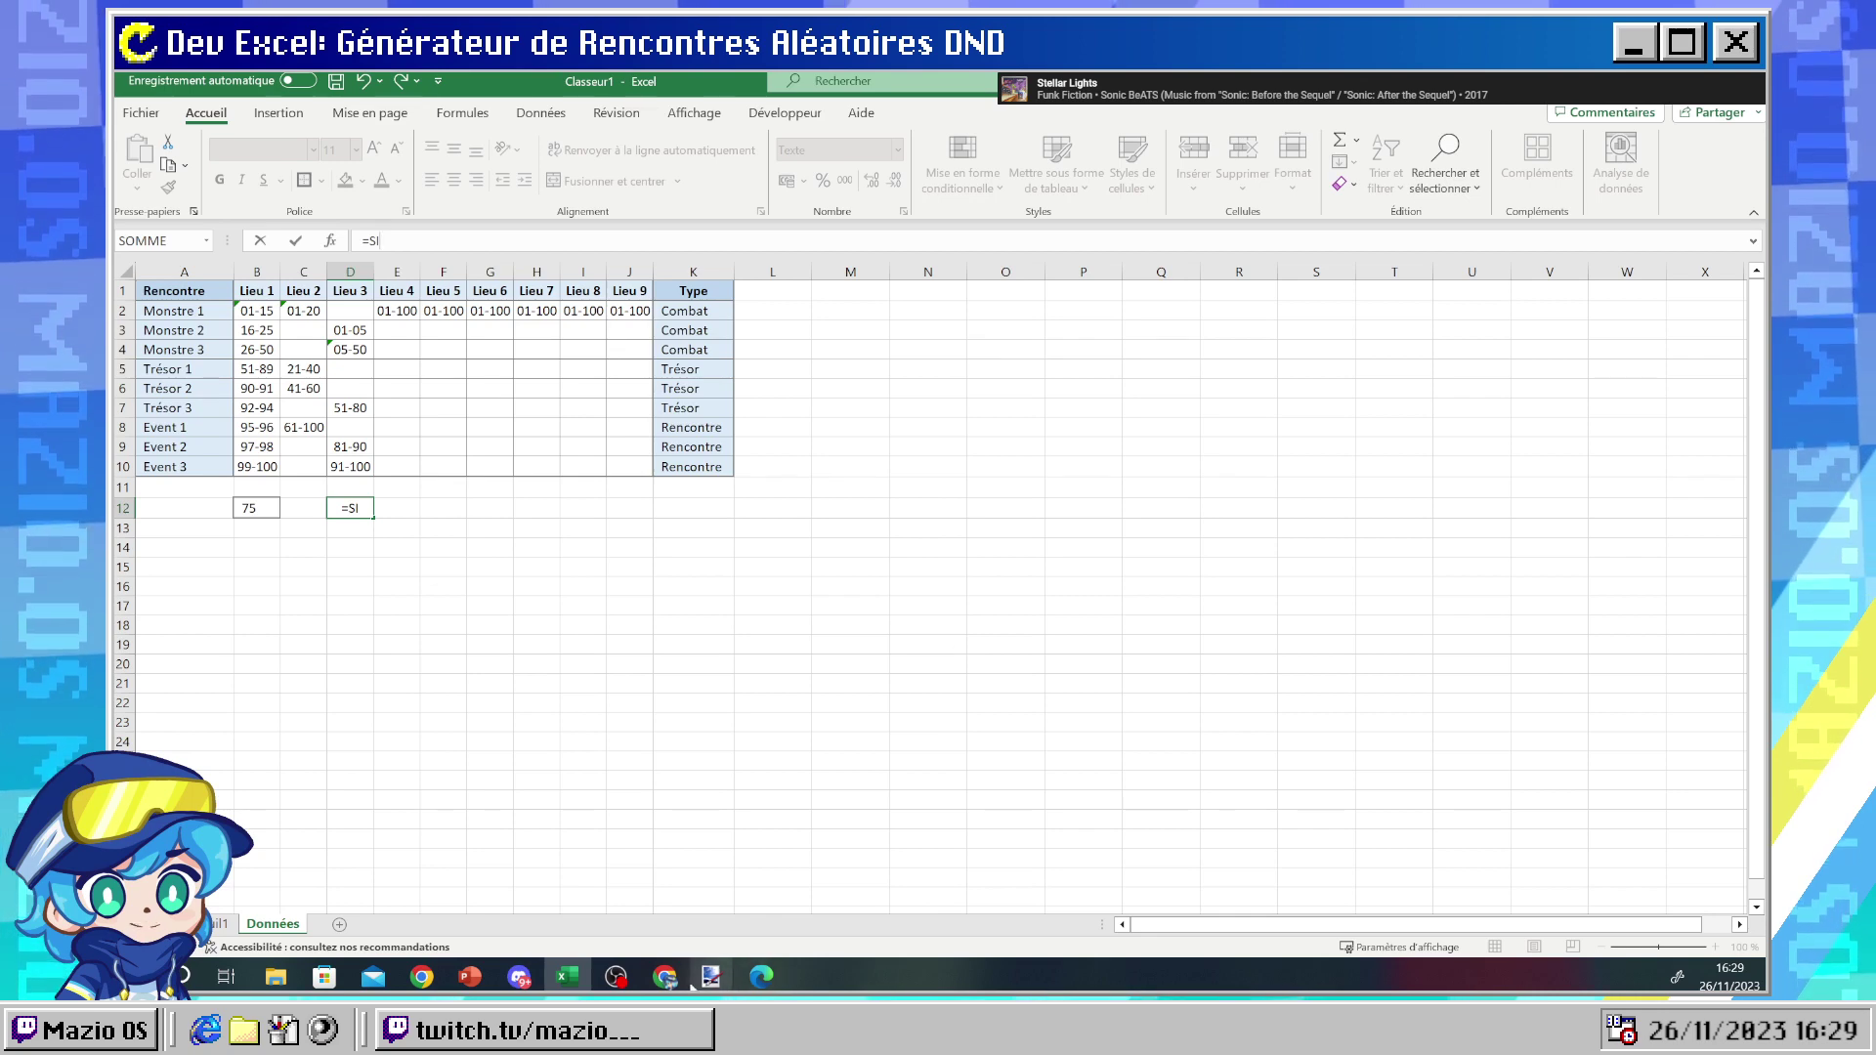
- Search 'excel split chaine de caractère' and open the first Microsoft Support result on splitting text
{"action": "left_click", "coordinate": [770, 889]}
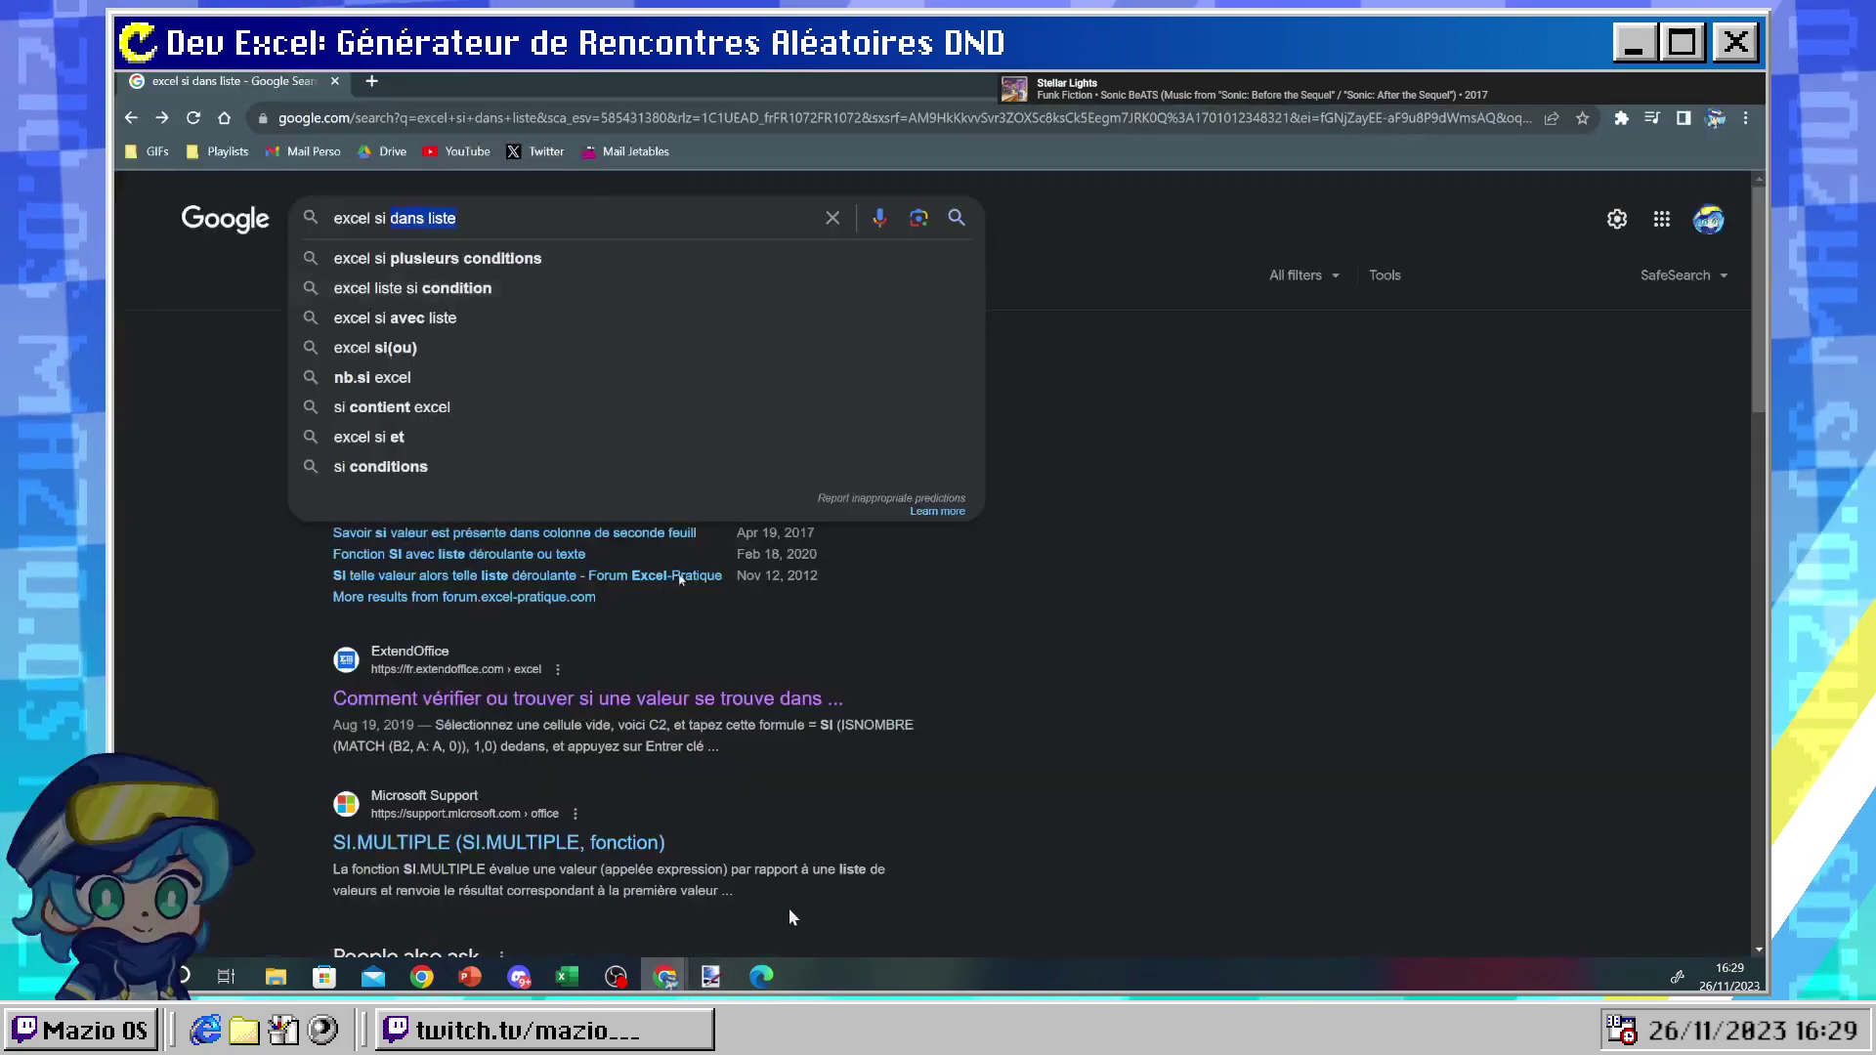
{"action": "left_click_drag", "start_coordinate": [465, 219], "coordinate": [384, 224]}
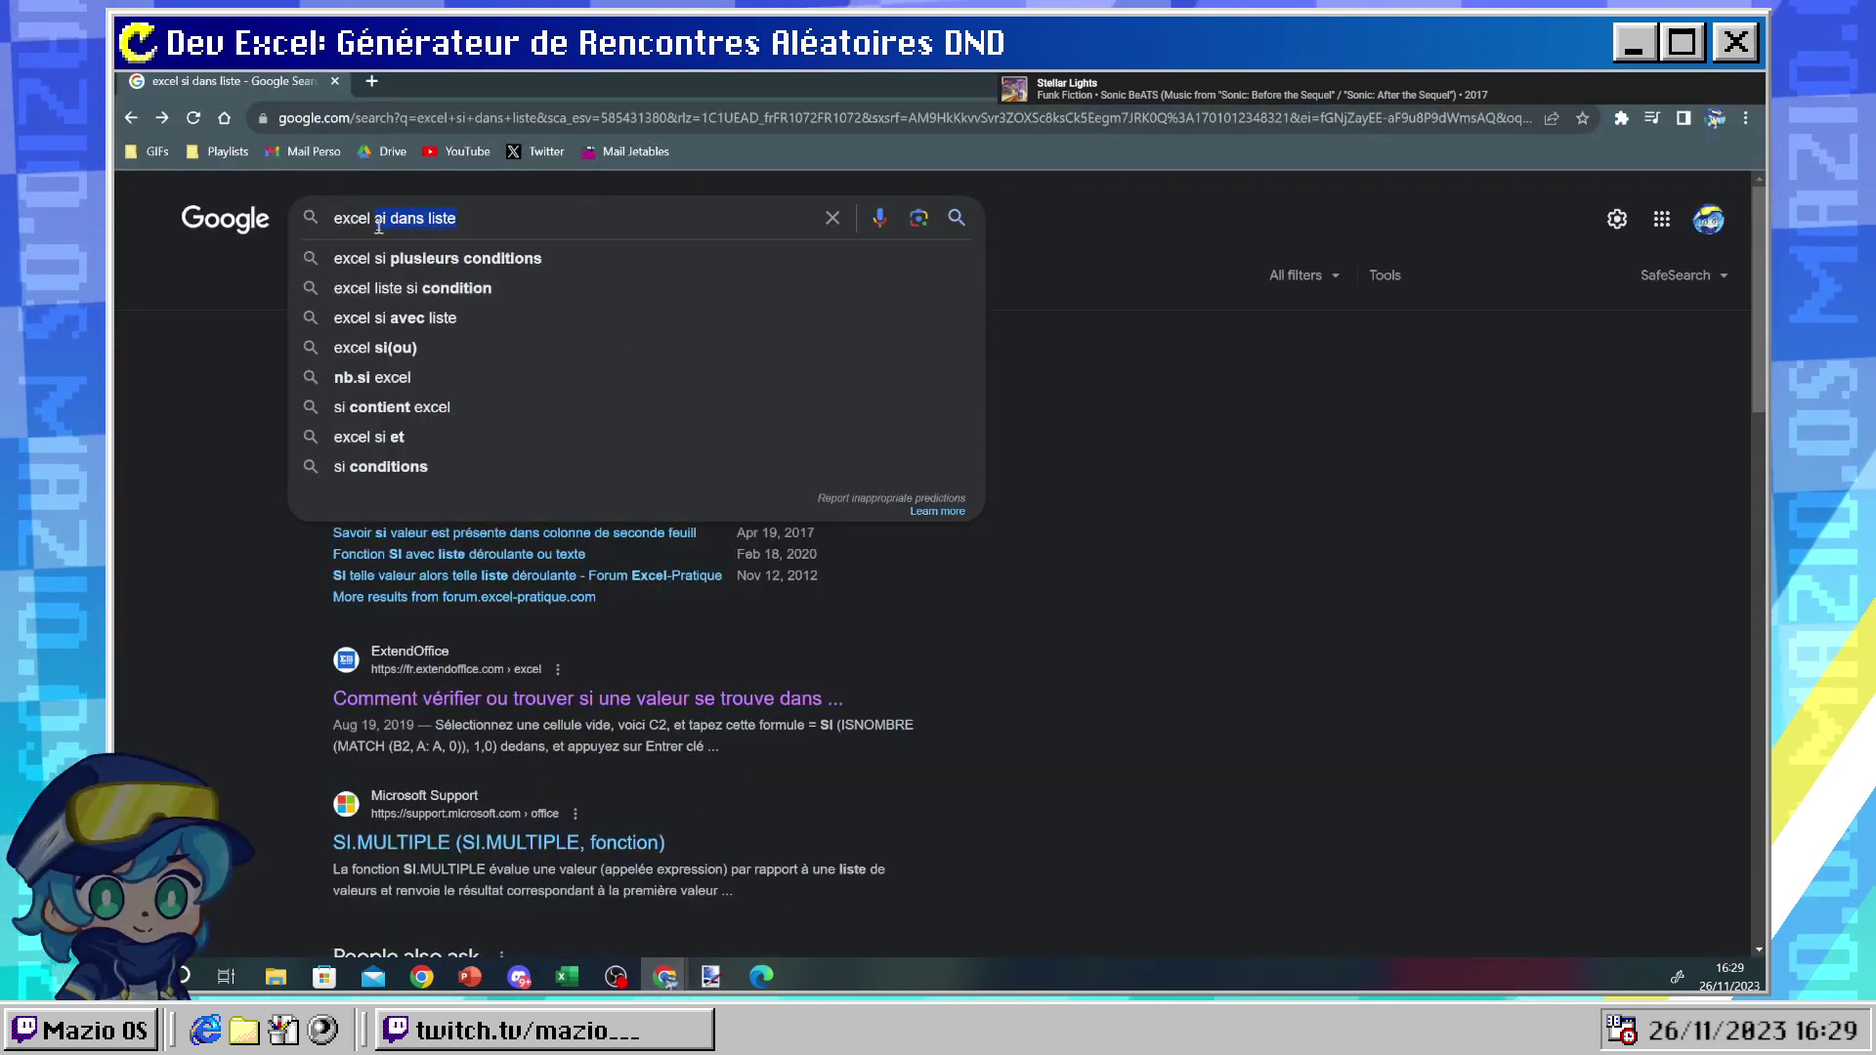
{"action": "type", "text": "plit chain"}
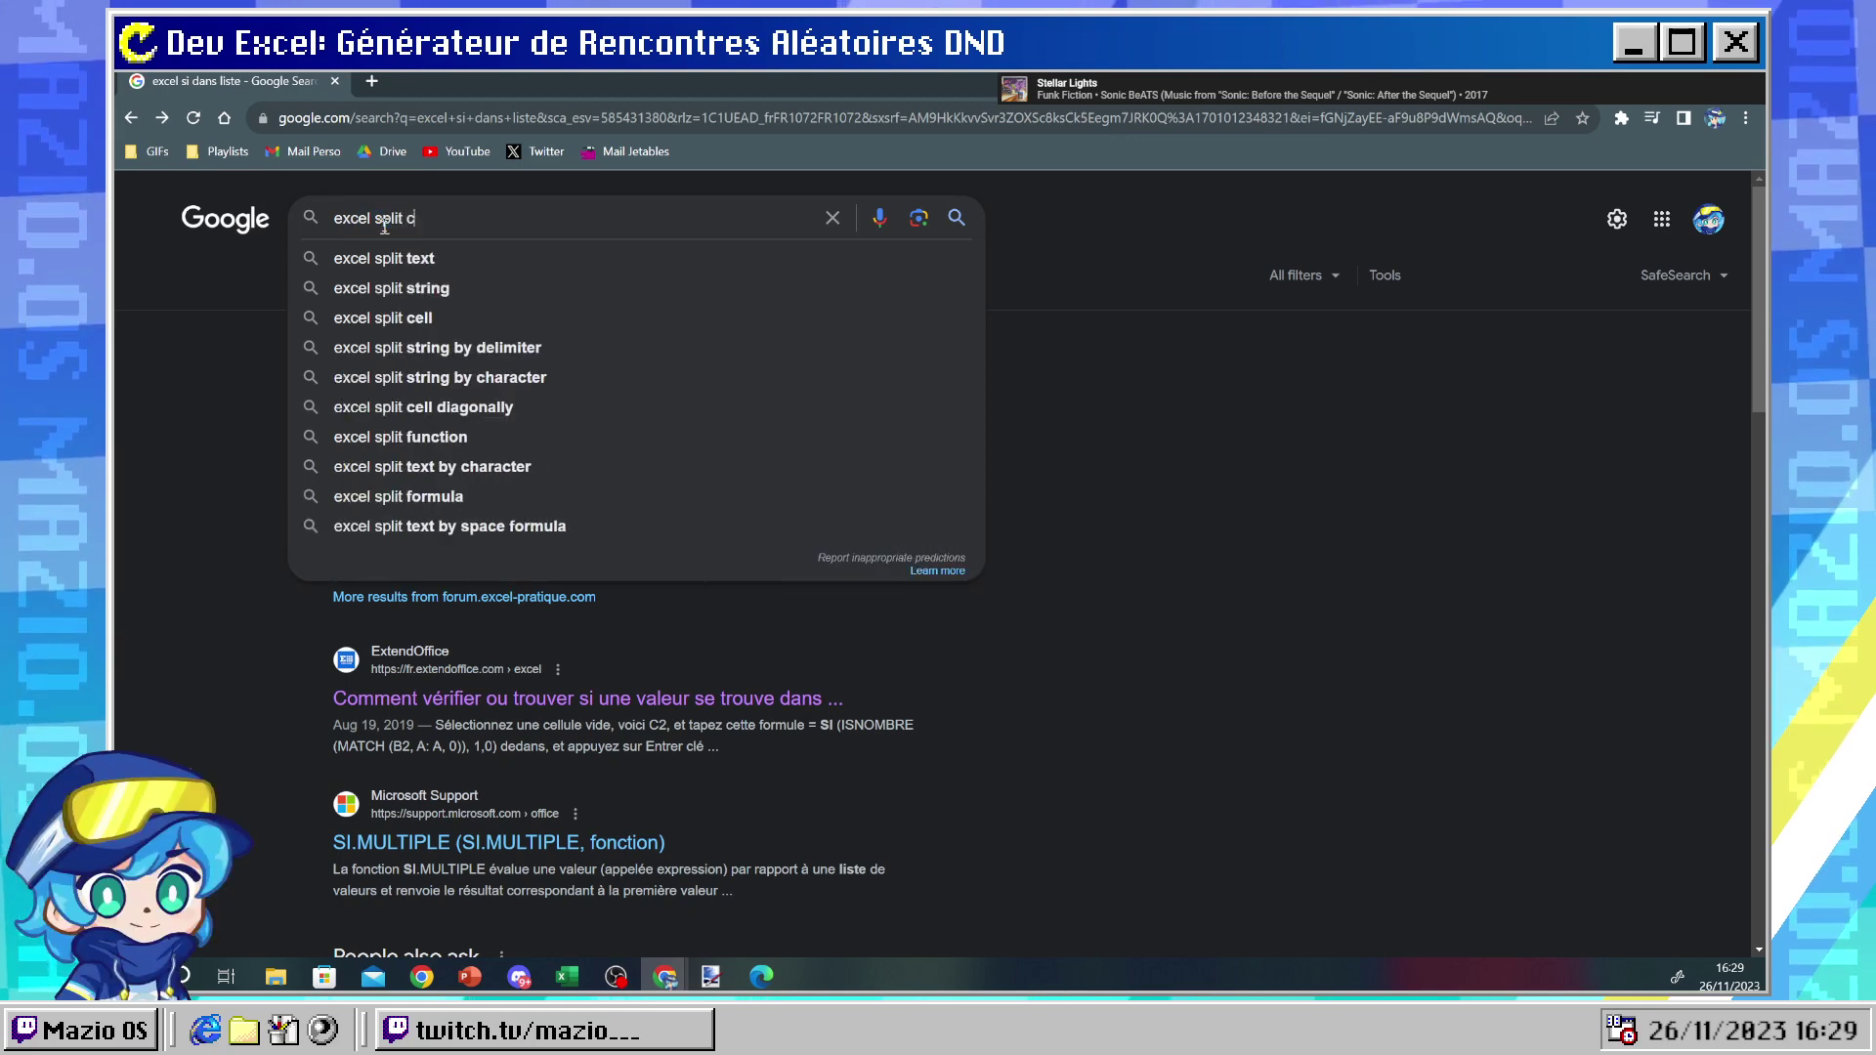
{"action": "left_click", "coordinate": [420, 258]}
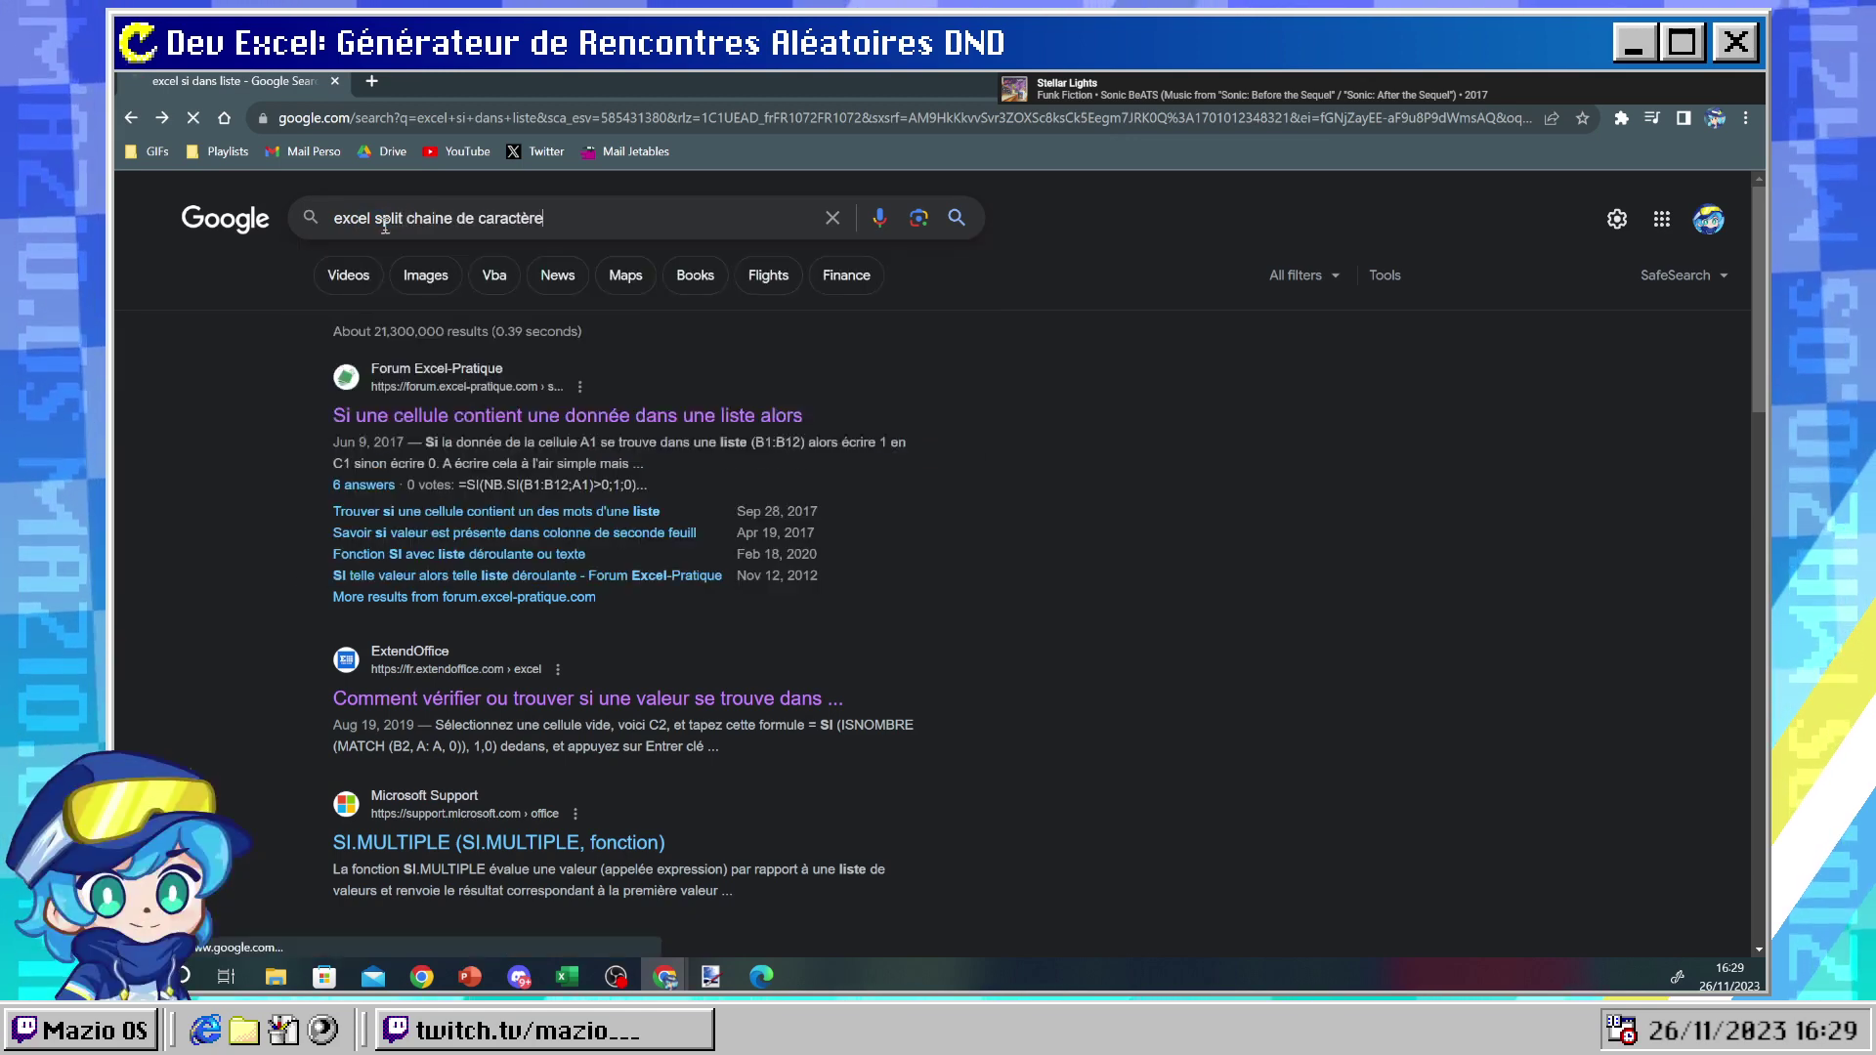
{"action": "left_click", "coordinate": [472, 433]}
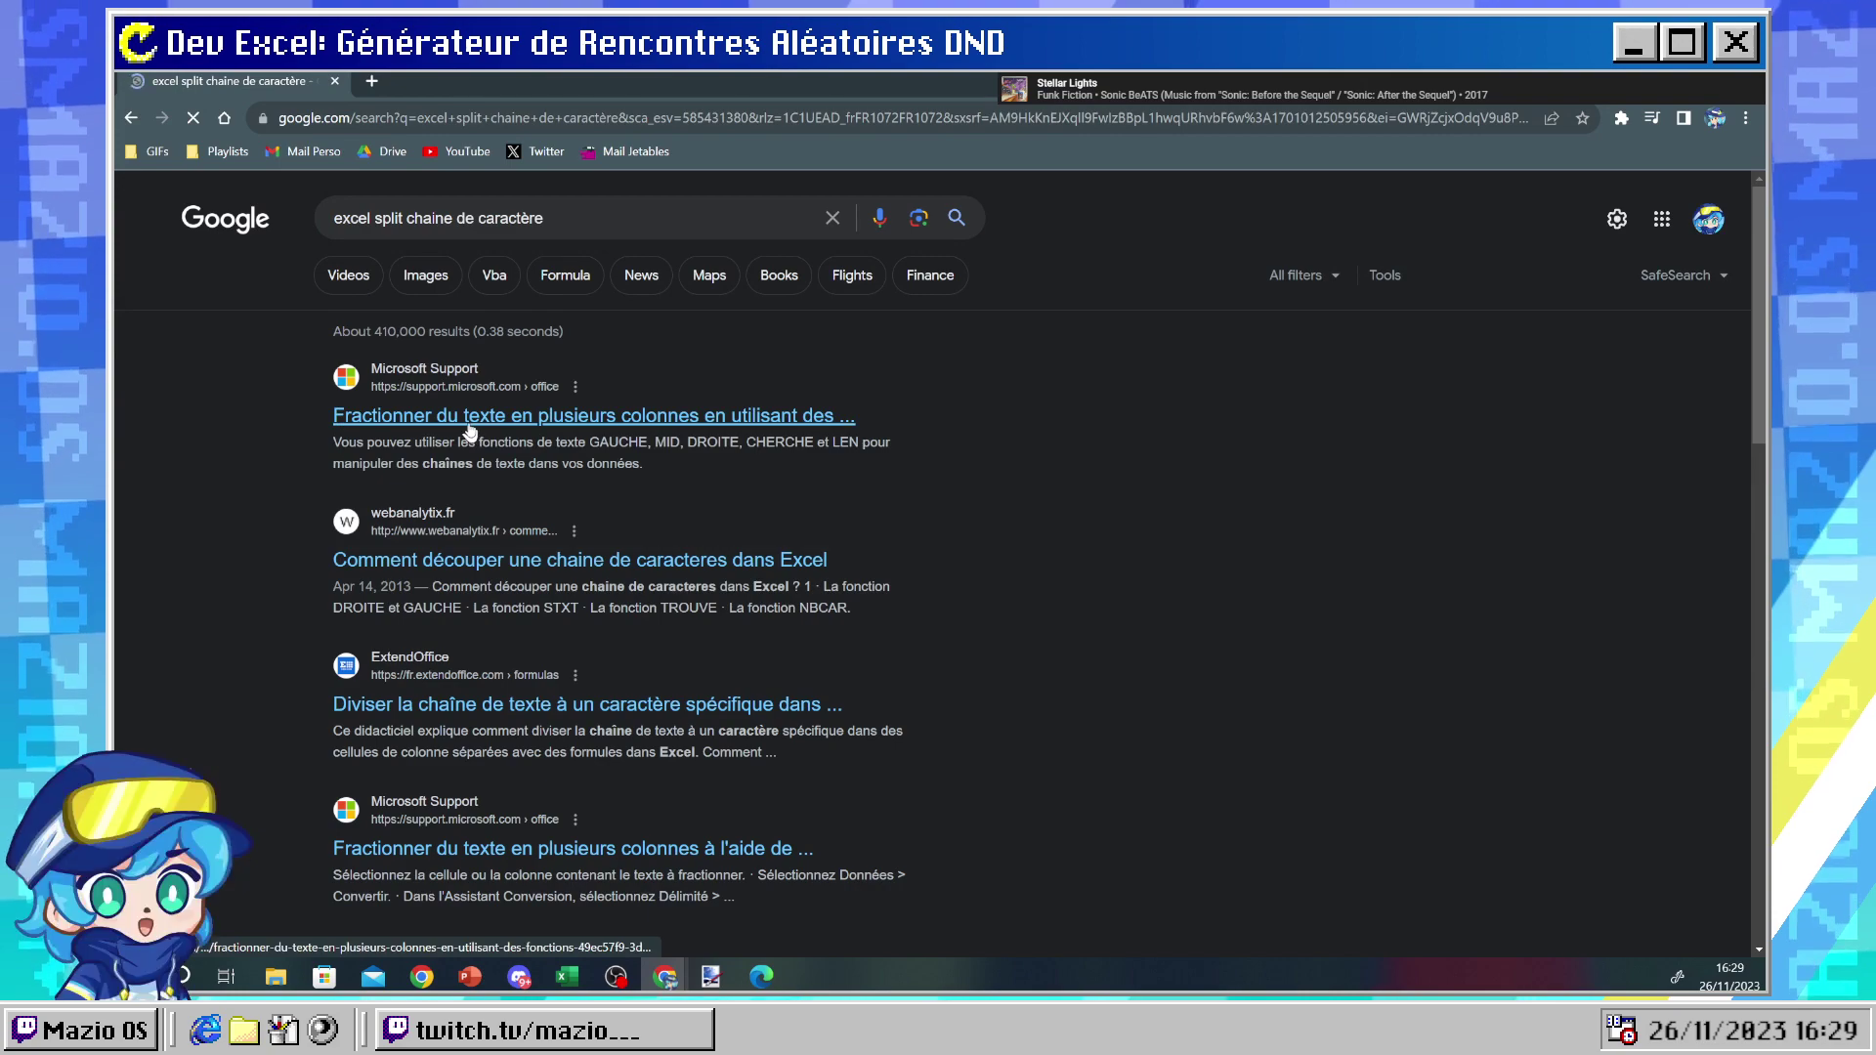
{"action": "scroll", "coordinate": [724, 550], "scroll_direction": "down", "scroll_amount": 5}
{"action": "scroll", "coordinate": [723, 550], "scroll_direction": "down", "scroll_amount": 1}
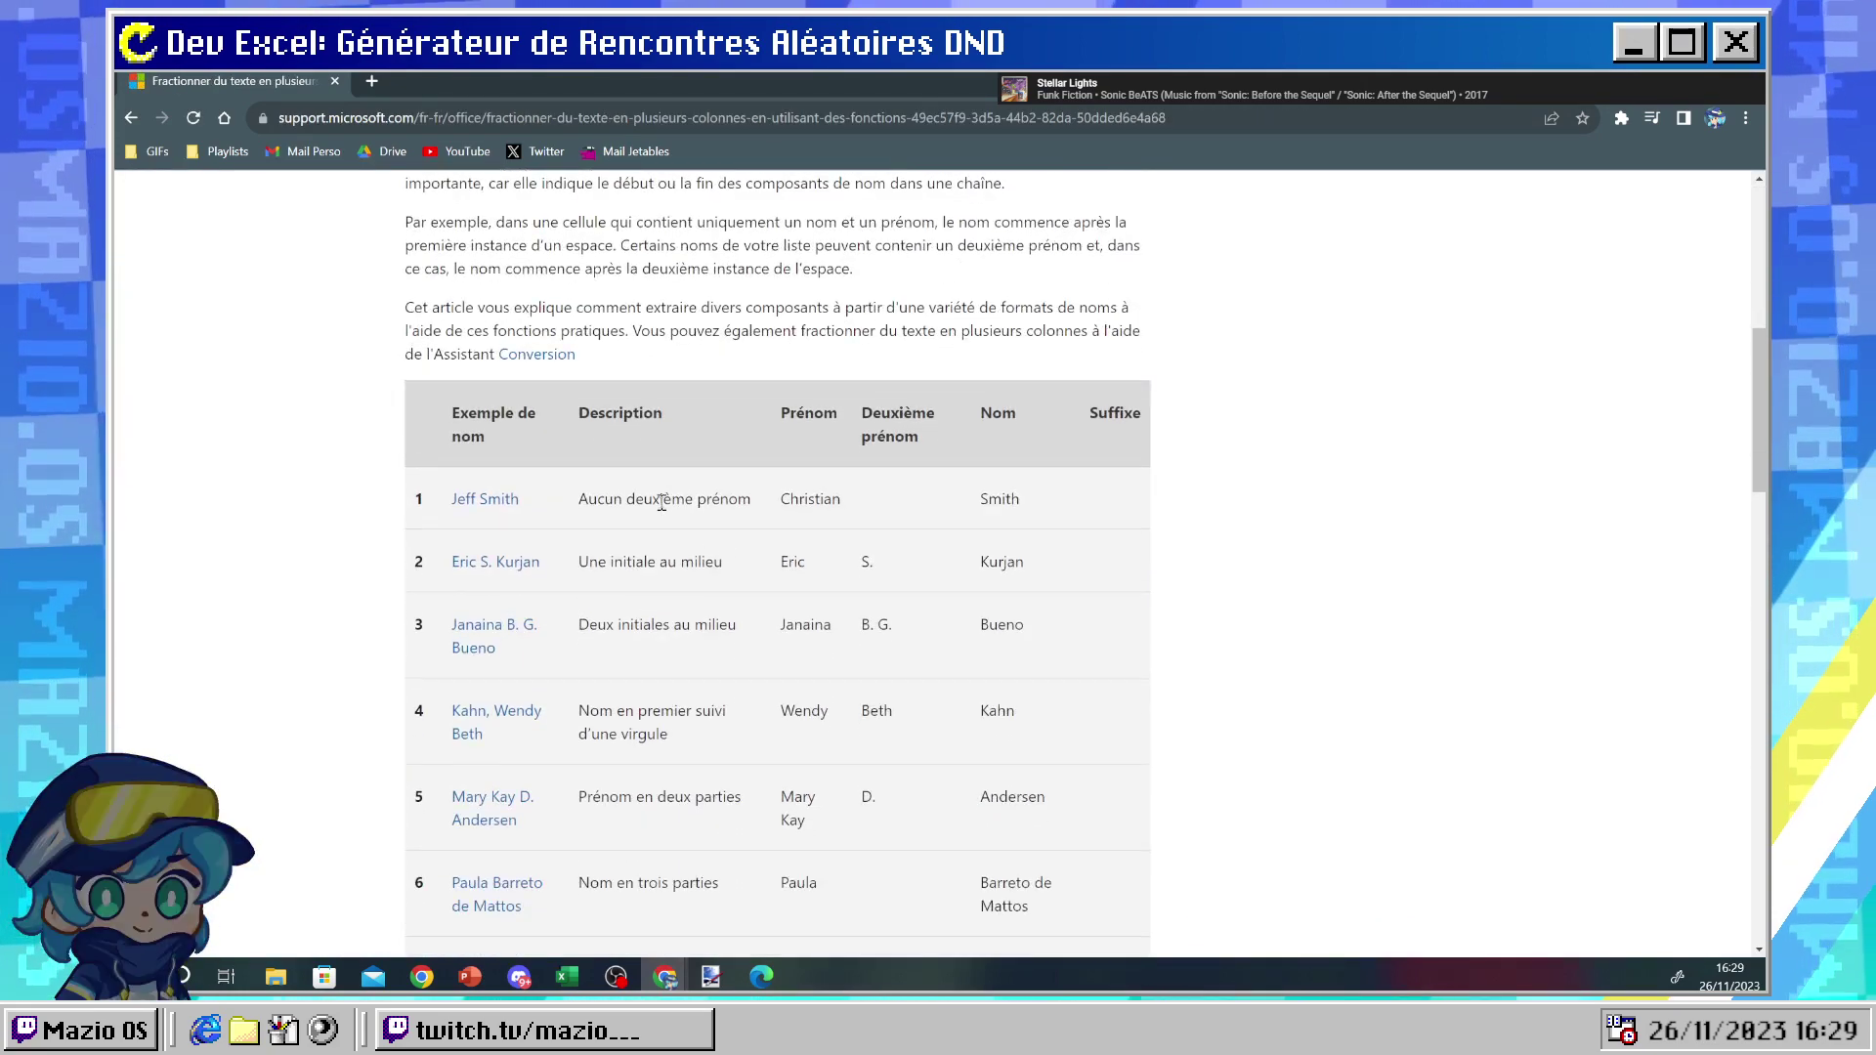
- Scroll the support article and expand 'Exemple 1 : séparation de Jeff et Smith'
{"action": "scroll", "coordinate": [661, 502], "scroll_direction": "up", "scroll_amount": 3}
{"action": "scroll", "coordinate": [661, 502], "scroll_direction": "down", "scroll_amount": 7}
{"action": "scroll", "coordinate": [661, 502], "scroll_direction": "down", "scroll_amount": 6}
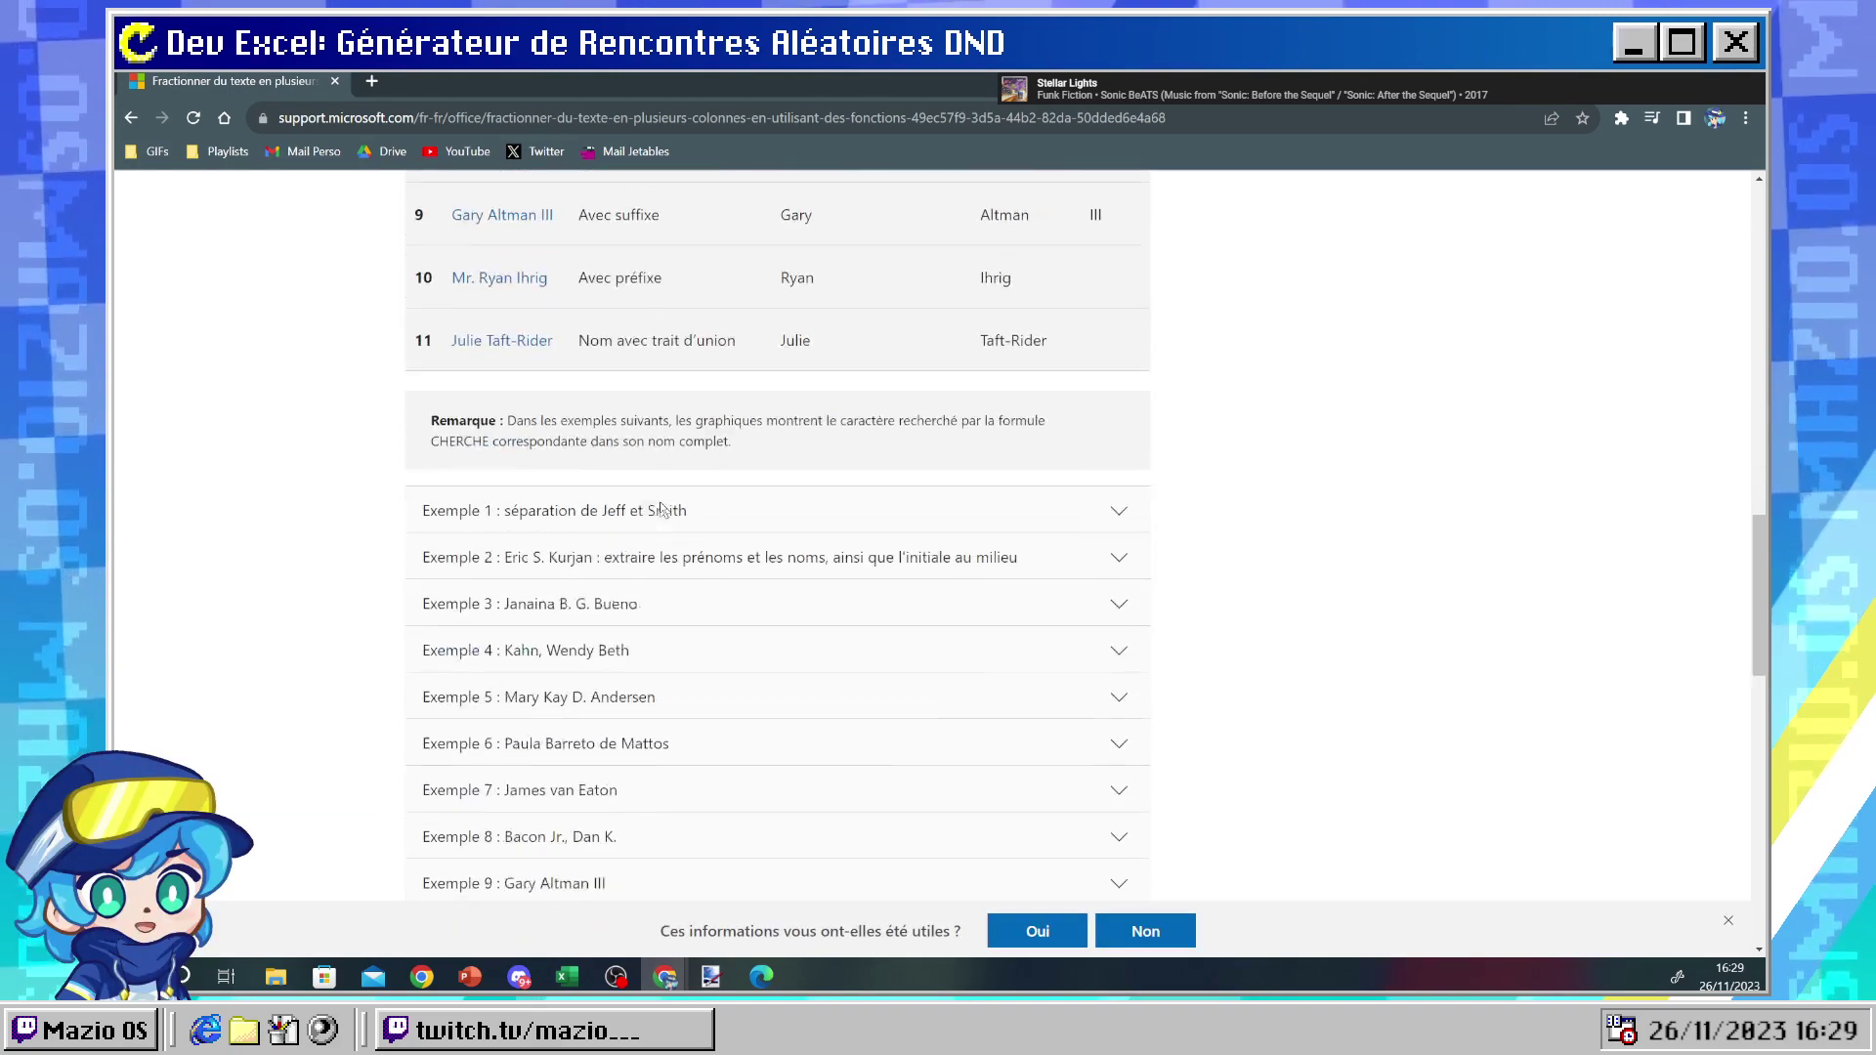
{"action": "scroll", "coordinate": [661, 502], "scroll_direction": "down", "scroll_amount": 5}
{"action": "scroll", "coordinate": [661, 502], "scroll_direction": "up", "scroll_amount": 6}
{"action": "scroll", "coordinate": [660, 502], "scroll_direction": "up", "scroll_amount": 9}
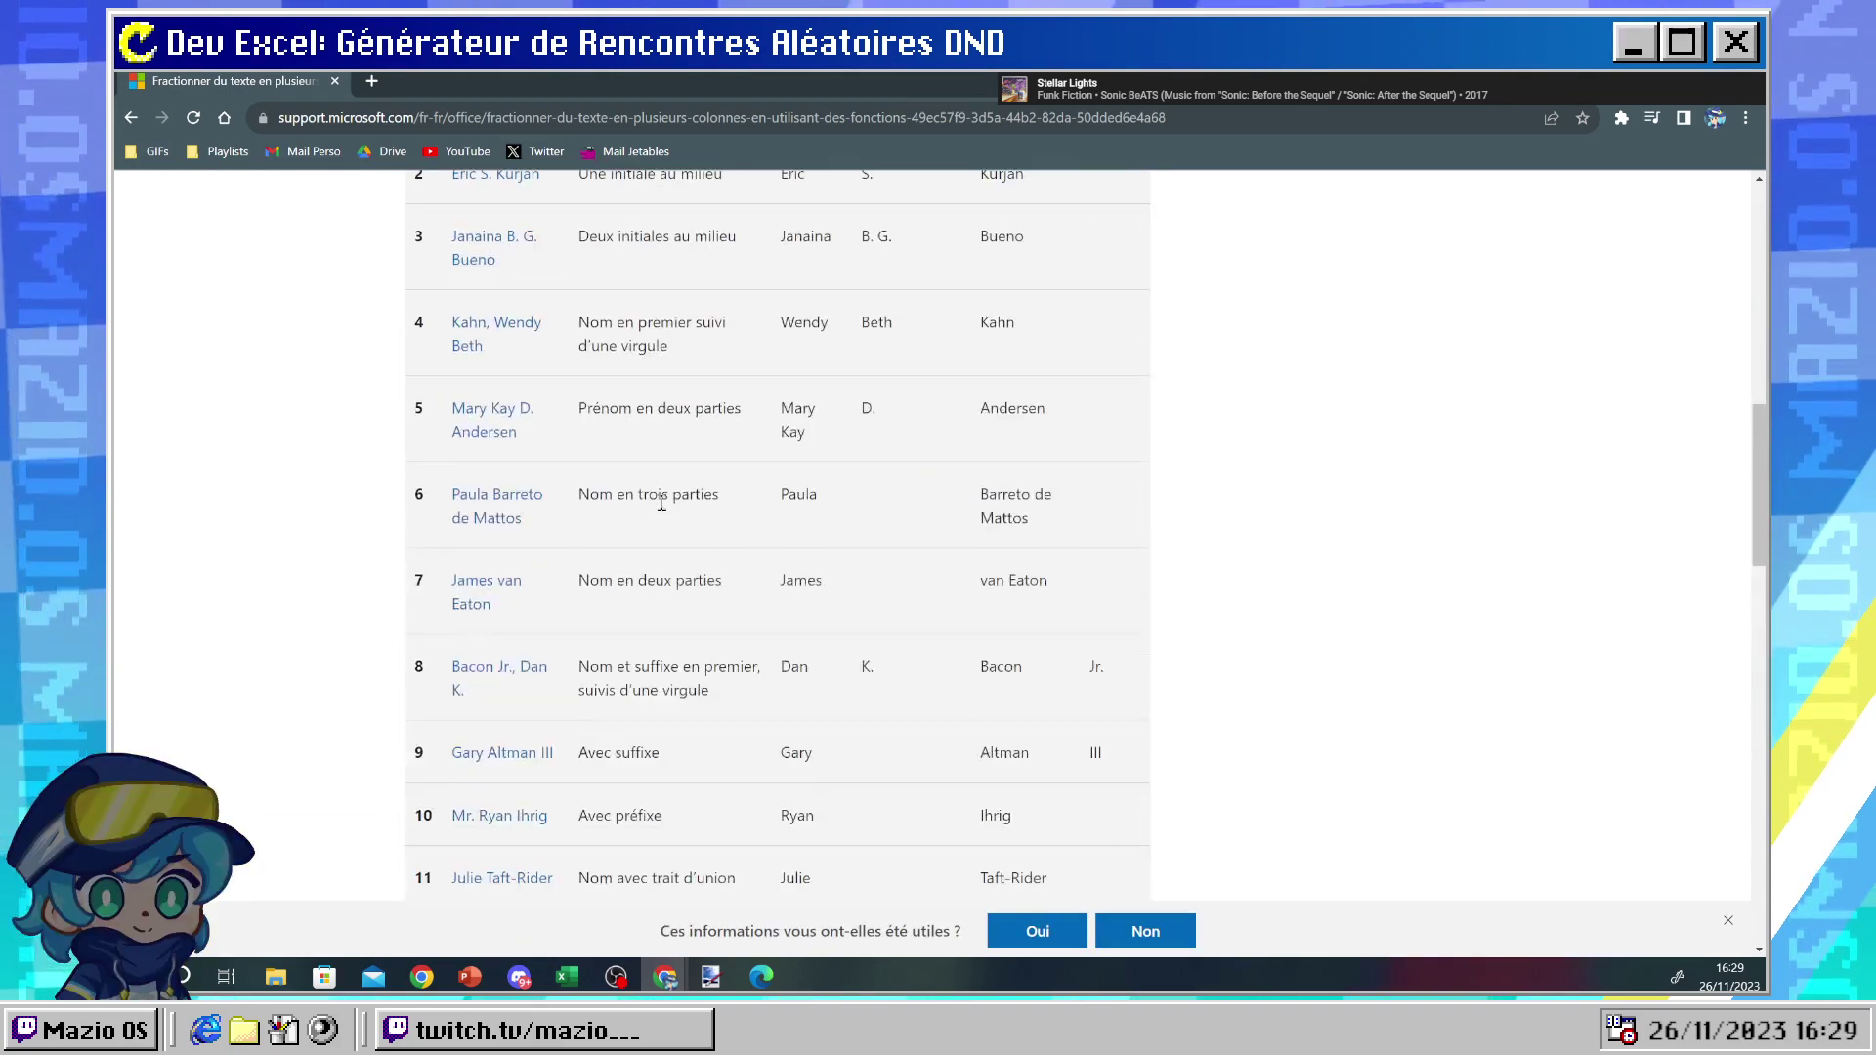
{"action": "scroll", "coordinate": [553, 507], "scroll_direction": "down", "scroll_amount": 3}
{"action": "scroll", "coordinate": [553, 507], "scroll_direction": "down", "scroll_amount": 5}
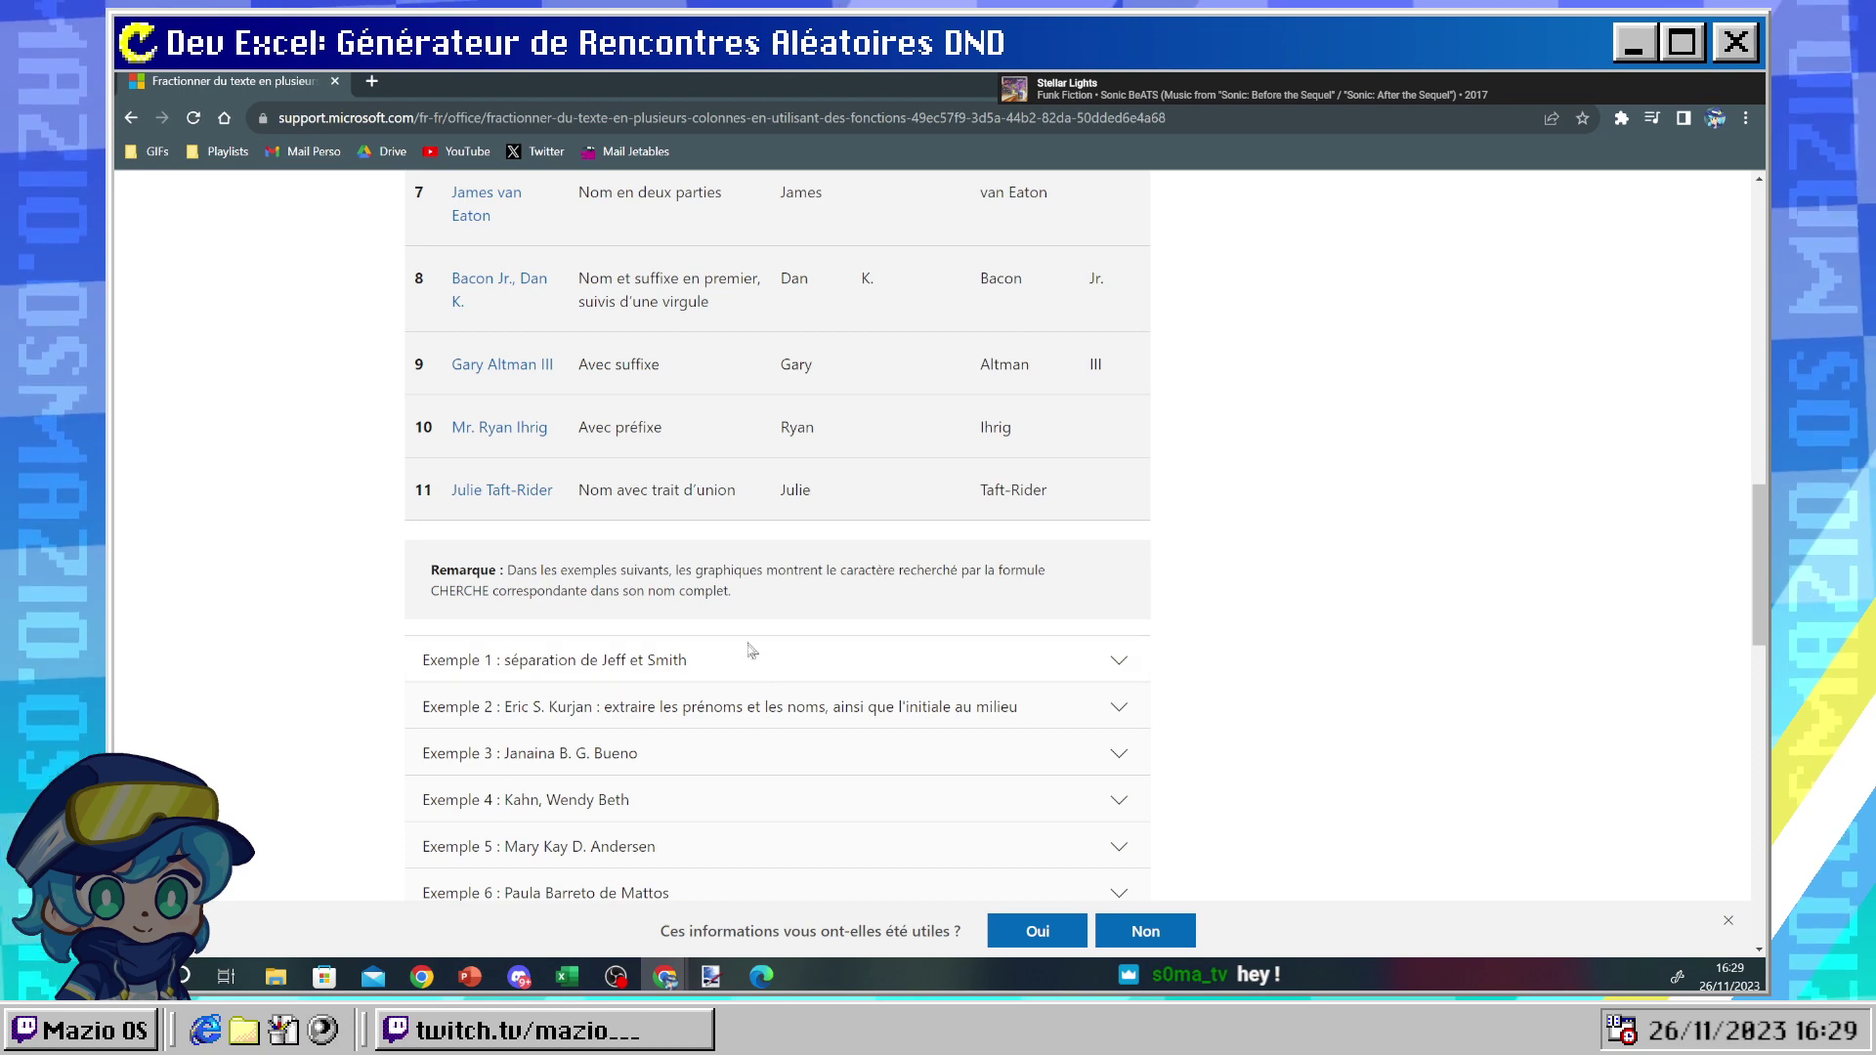
{"action": "left_click", "coordinate": [714, 653]}
{"action": "scroll", "coordinate": [714, 652], "scroll_direction": "down", "scroll_amount": 2}
{"action": "scroll", "coordinate": [716, 650], "scroll_direction": "down", "scroll_amount": 3}
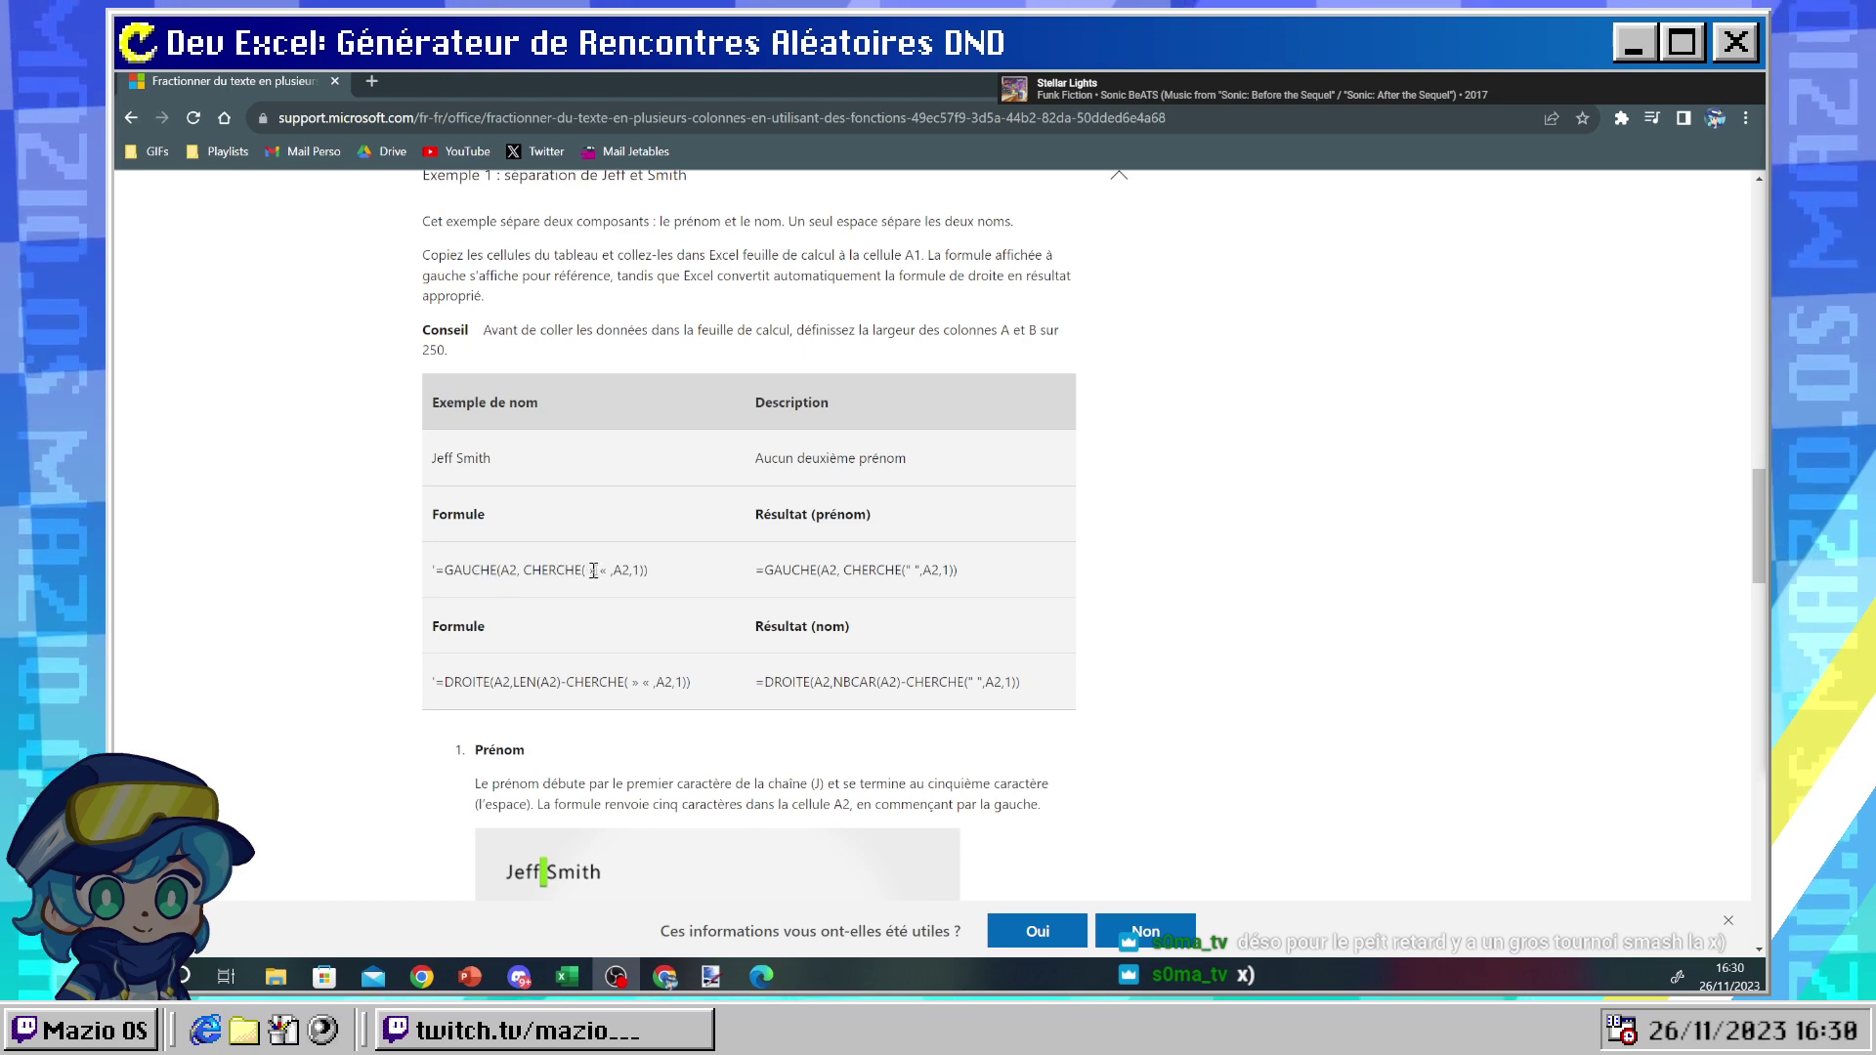
- Study the GAUCHE formula's CHERCHE(" ",A2,1) quote characters in the example table
{"action": "left_click_drag", "start_coordinate": [598, 570], "coordinate": [602, 572]}
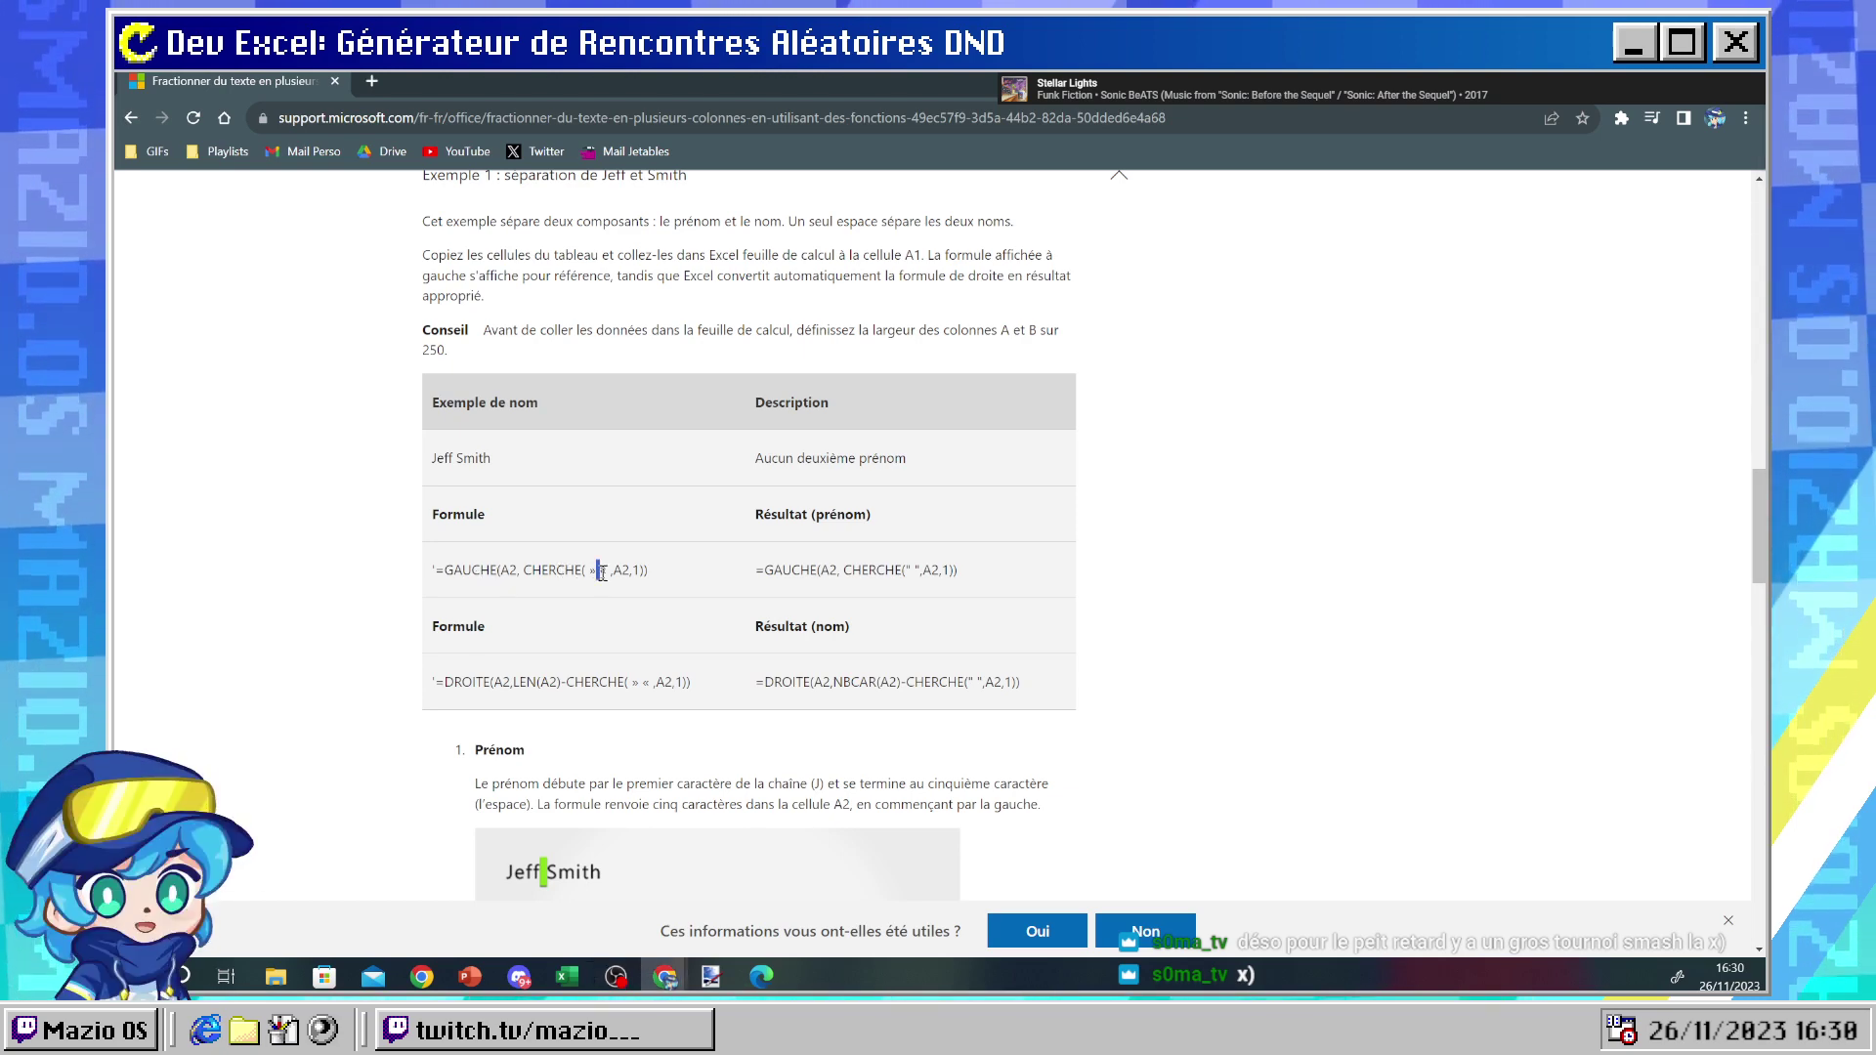
{"action": "scroll", "coordinate": [602, 573], "scroll_direction": "down", "scroll_amount": 4}
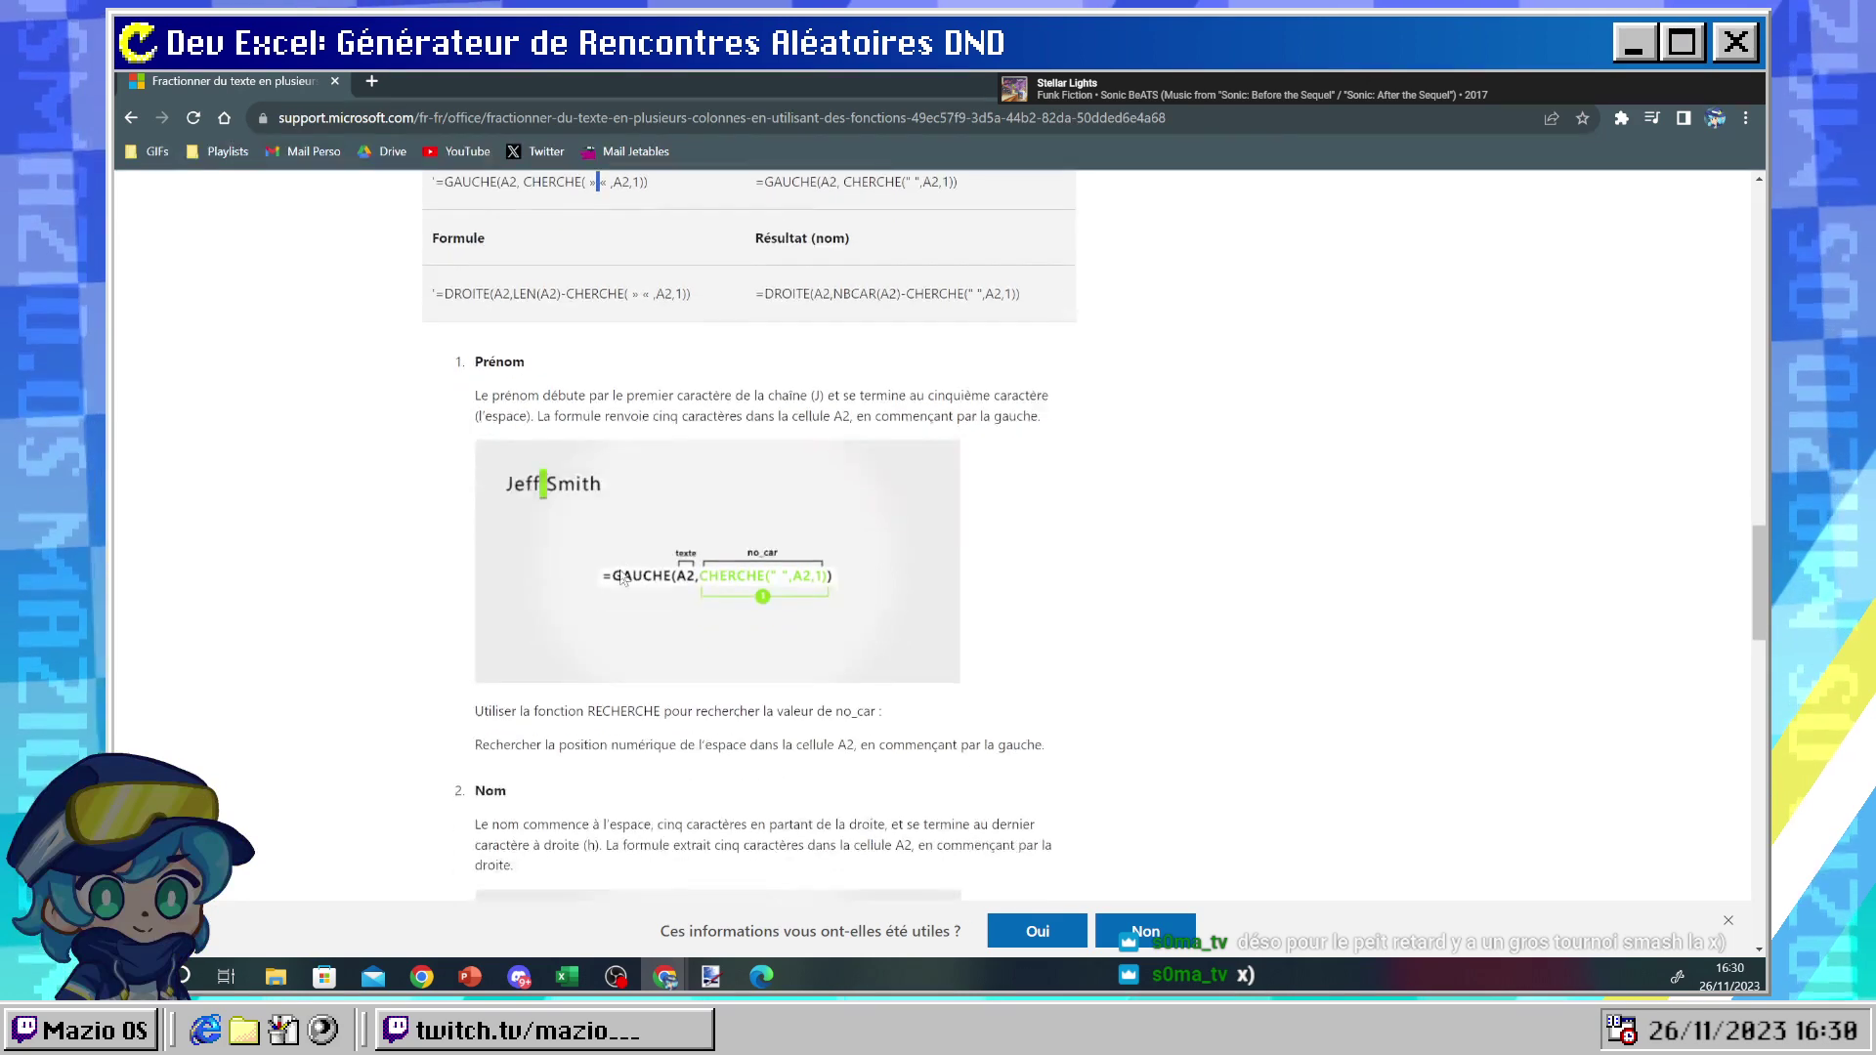
{"action": "scroll", "coordinate": [712, 586], "scroll_direction": "down", "scroll_amount": 1}
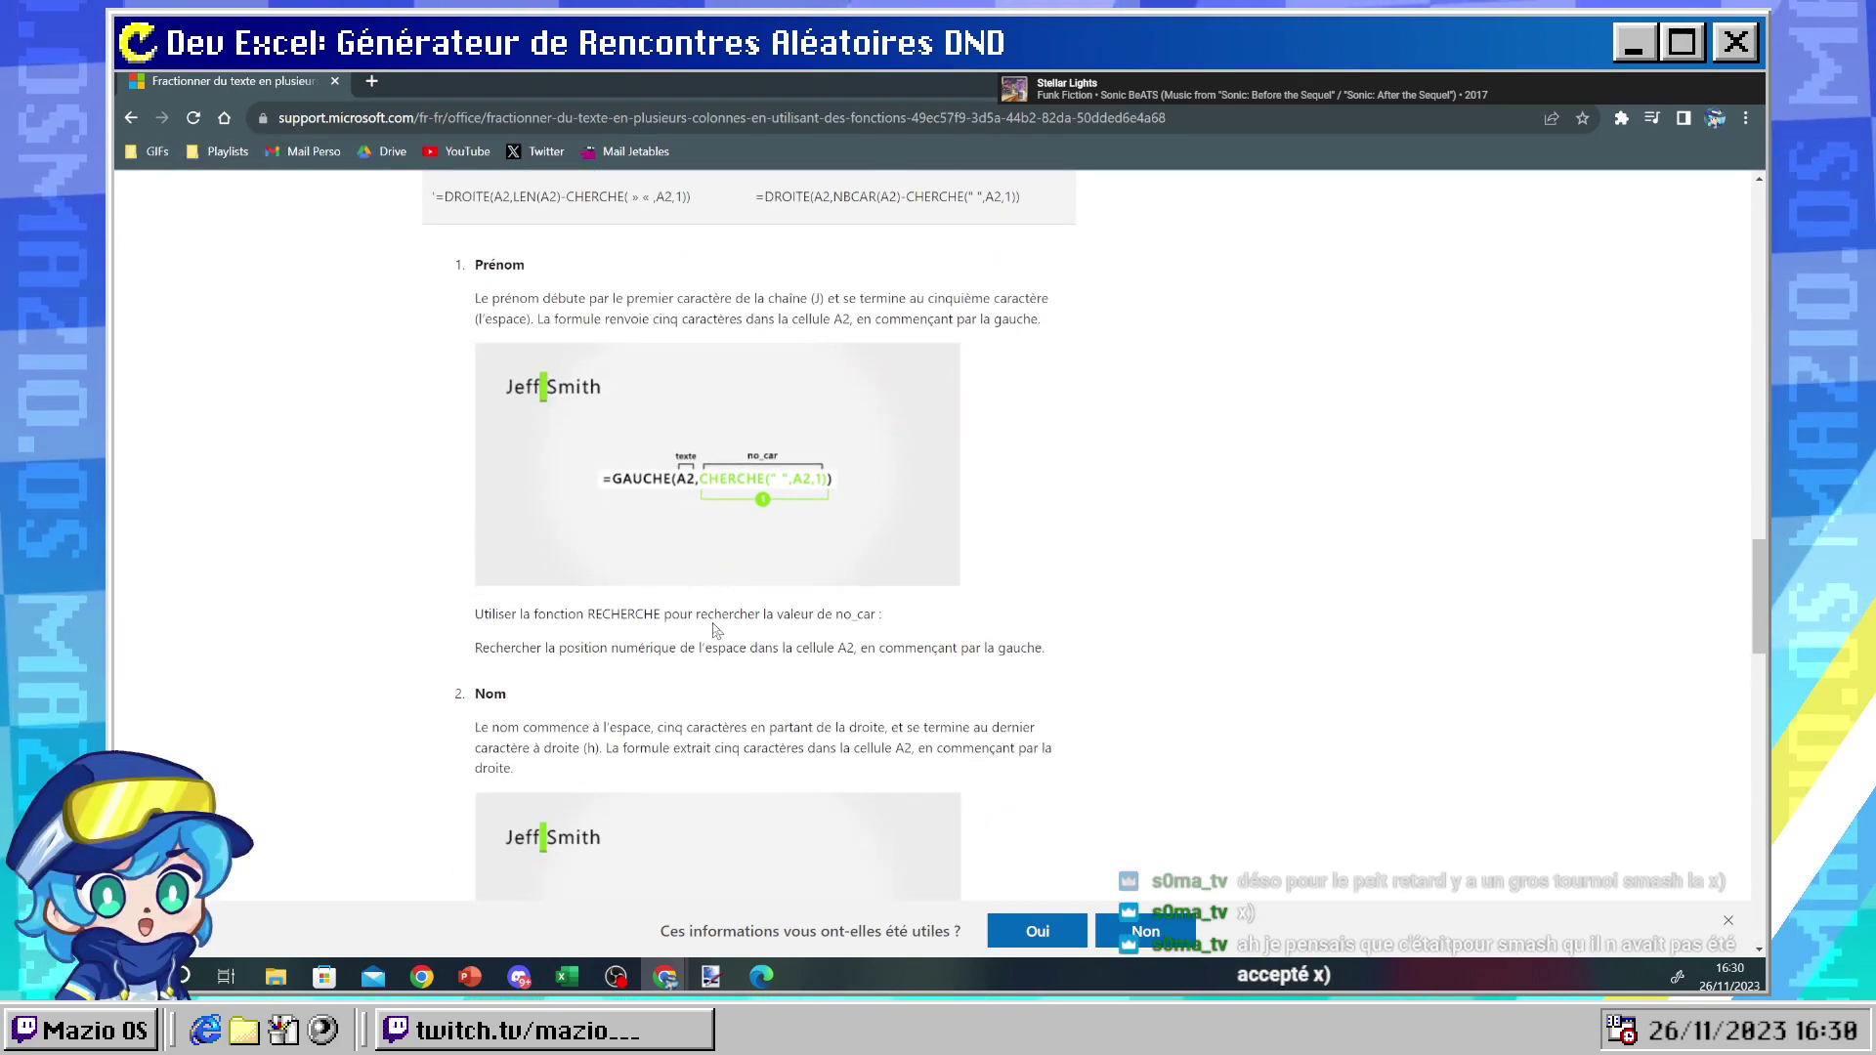
{"action": "scroll", "coordinate": [715, 631], "scroll_direction": "down", "scroll_amount": 1}
{"action": "scroll", "coordinate": [715, 631], "scroll_direction": "down", "scroll_amount": 1}
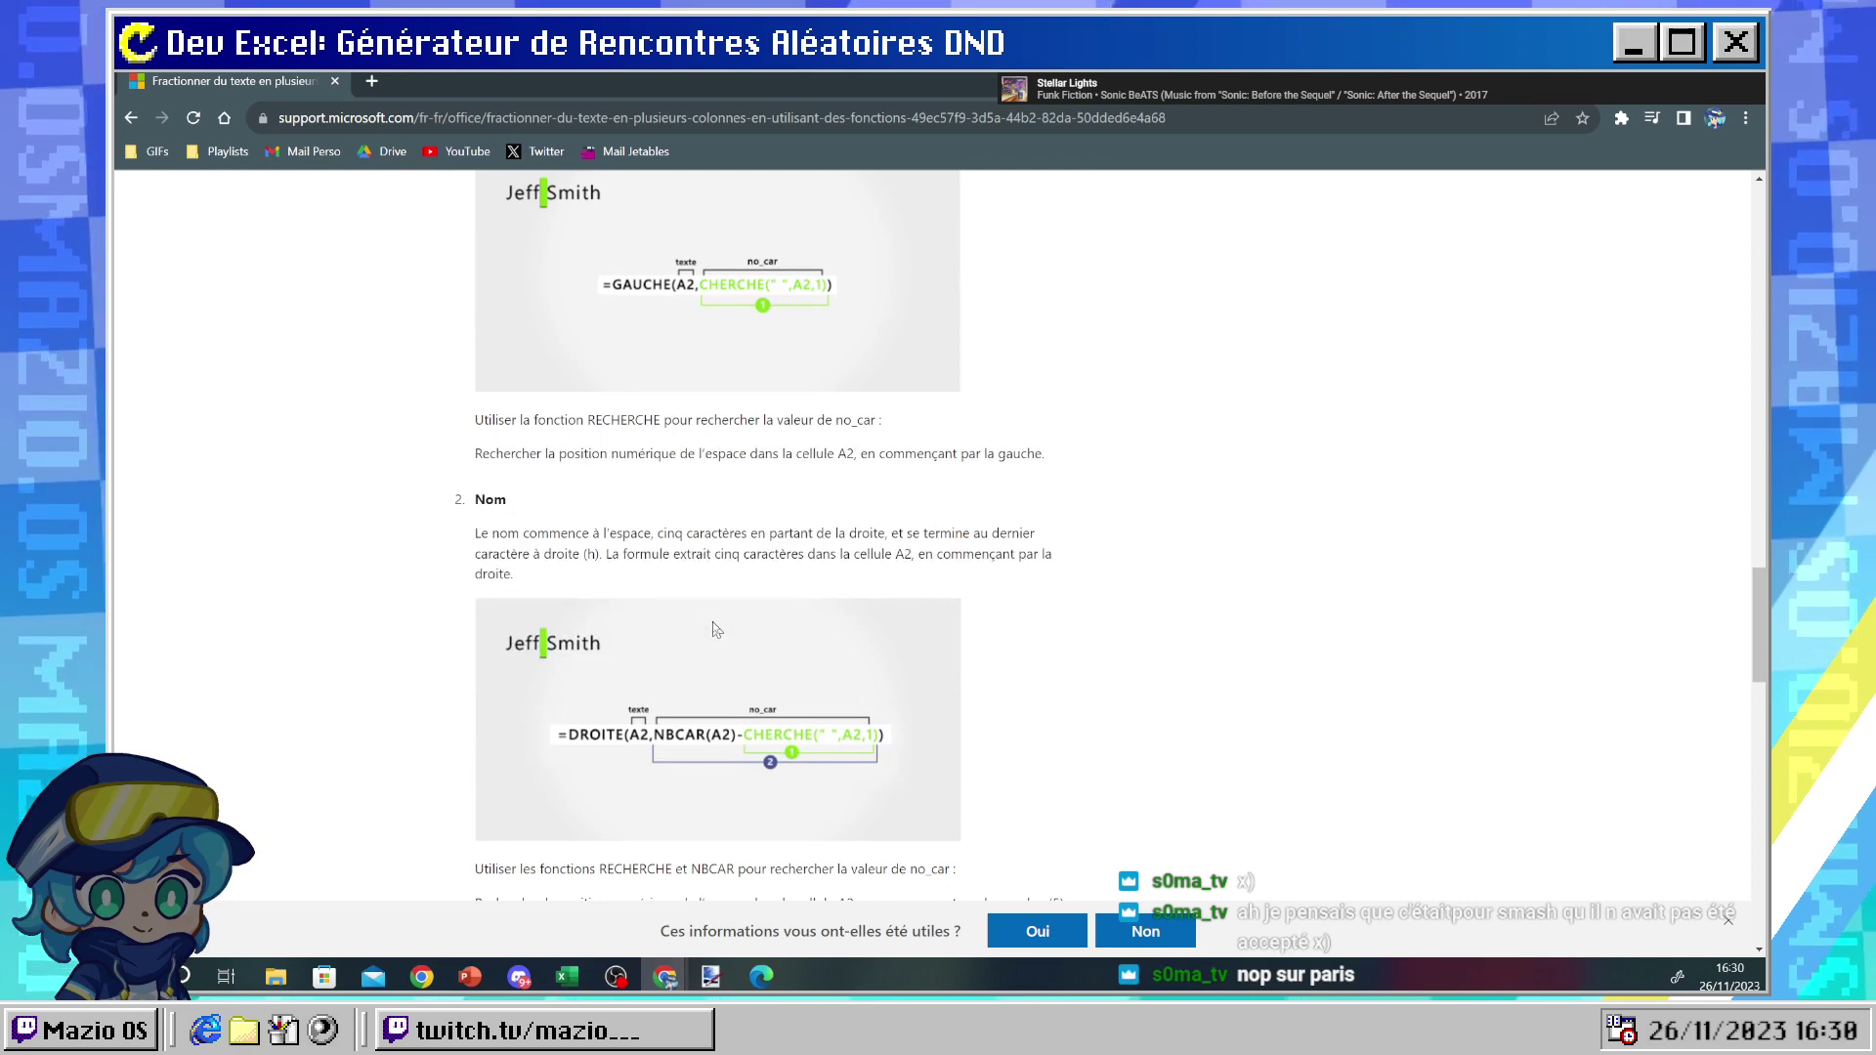
{"action": "scroll", "coordinate": [715, 629], "scroll_direction": "up", "scroll_amount": 4}
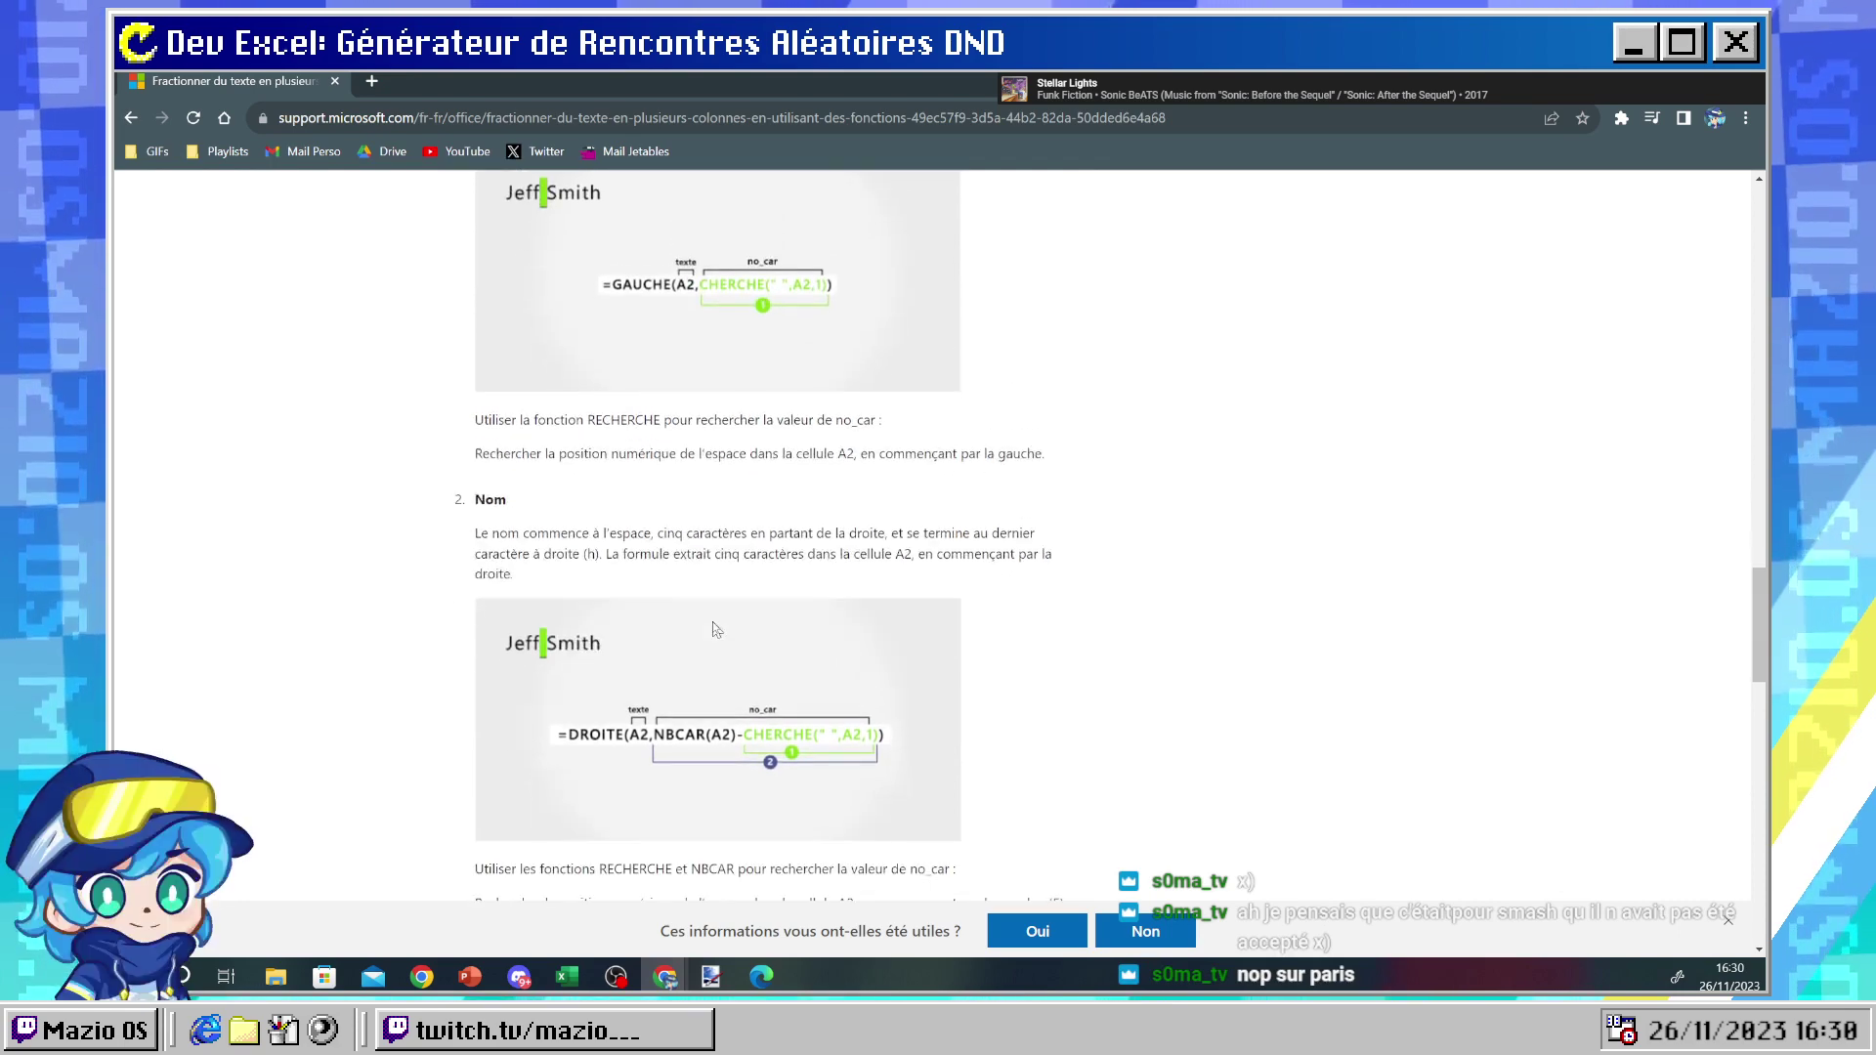
{"action": "scroll", "coordinate": [716, 626], "scroll_direction": "up", "scroll_amount": 5}
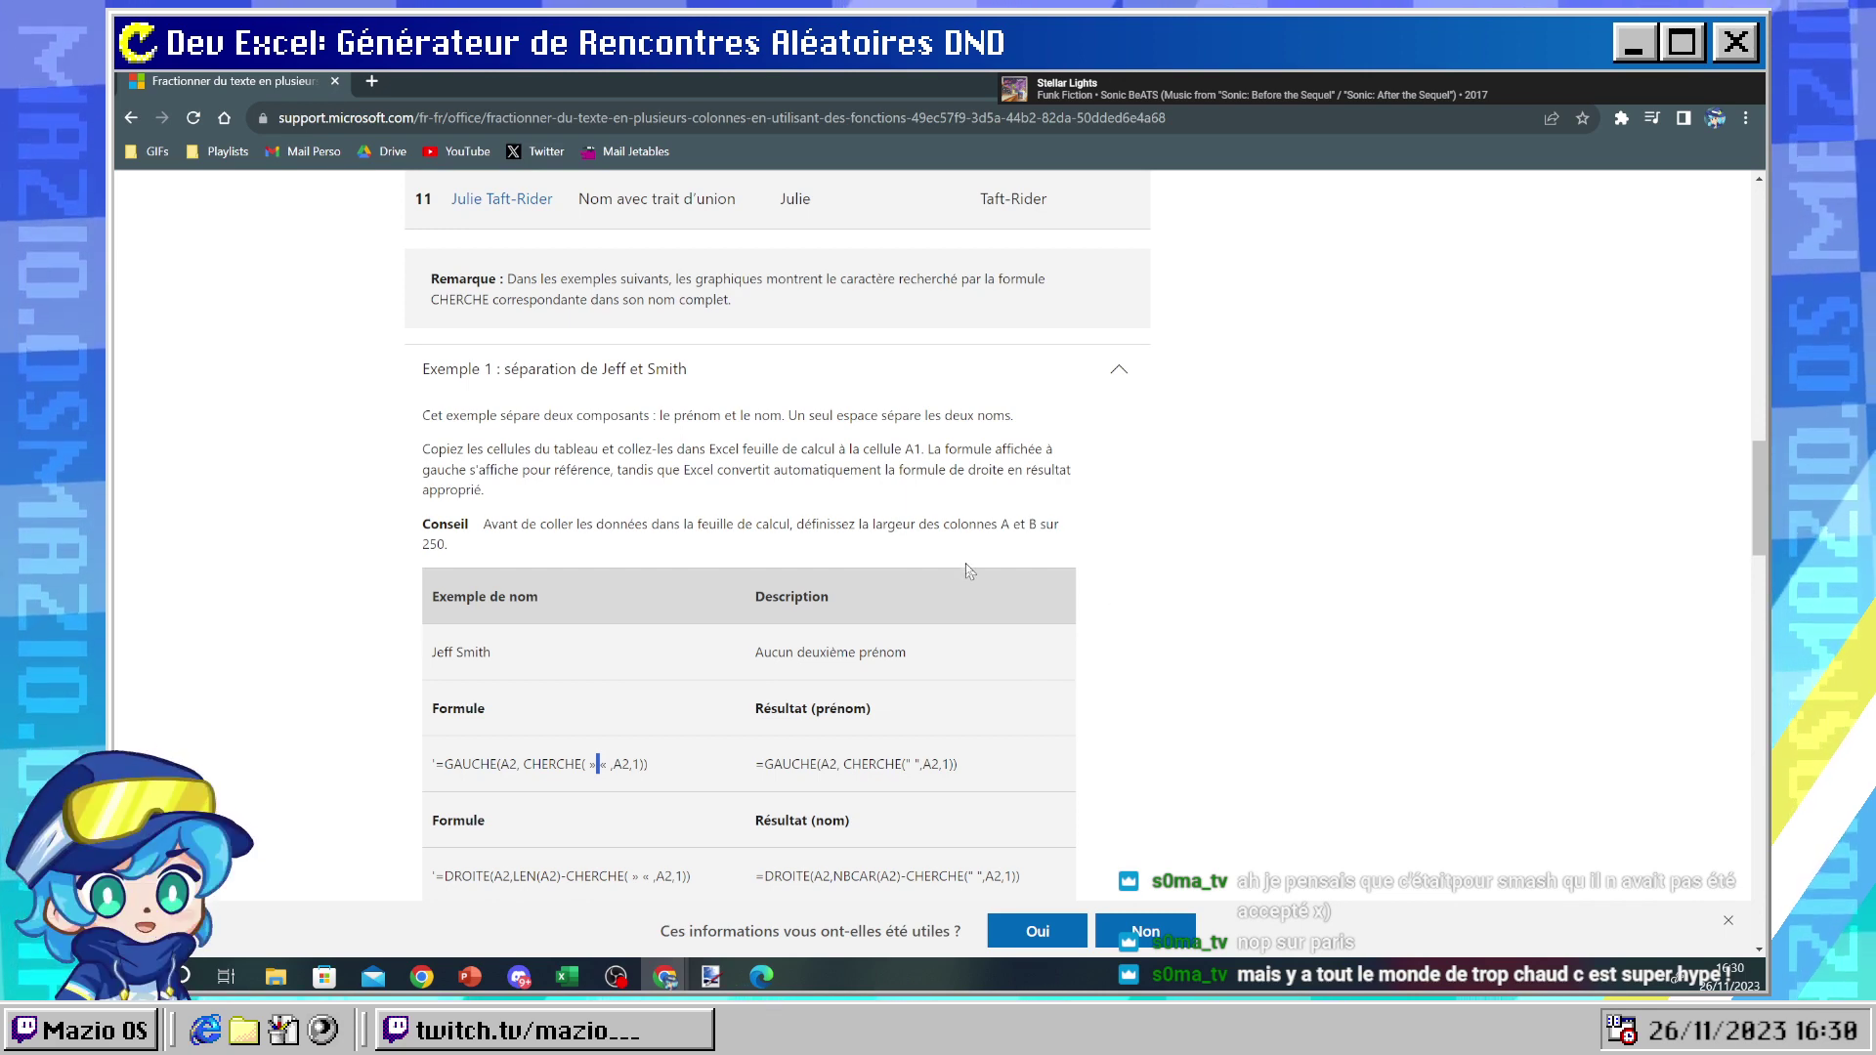
{"action": "scroll", "coordinate": [870, 562], "scroll_direction": "down", "scroll_amount": 1}
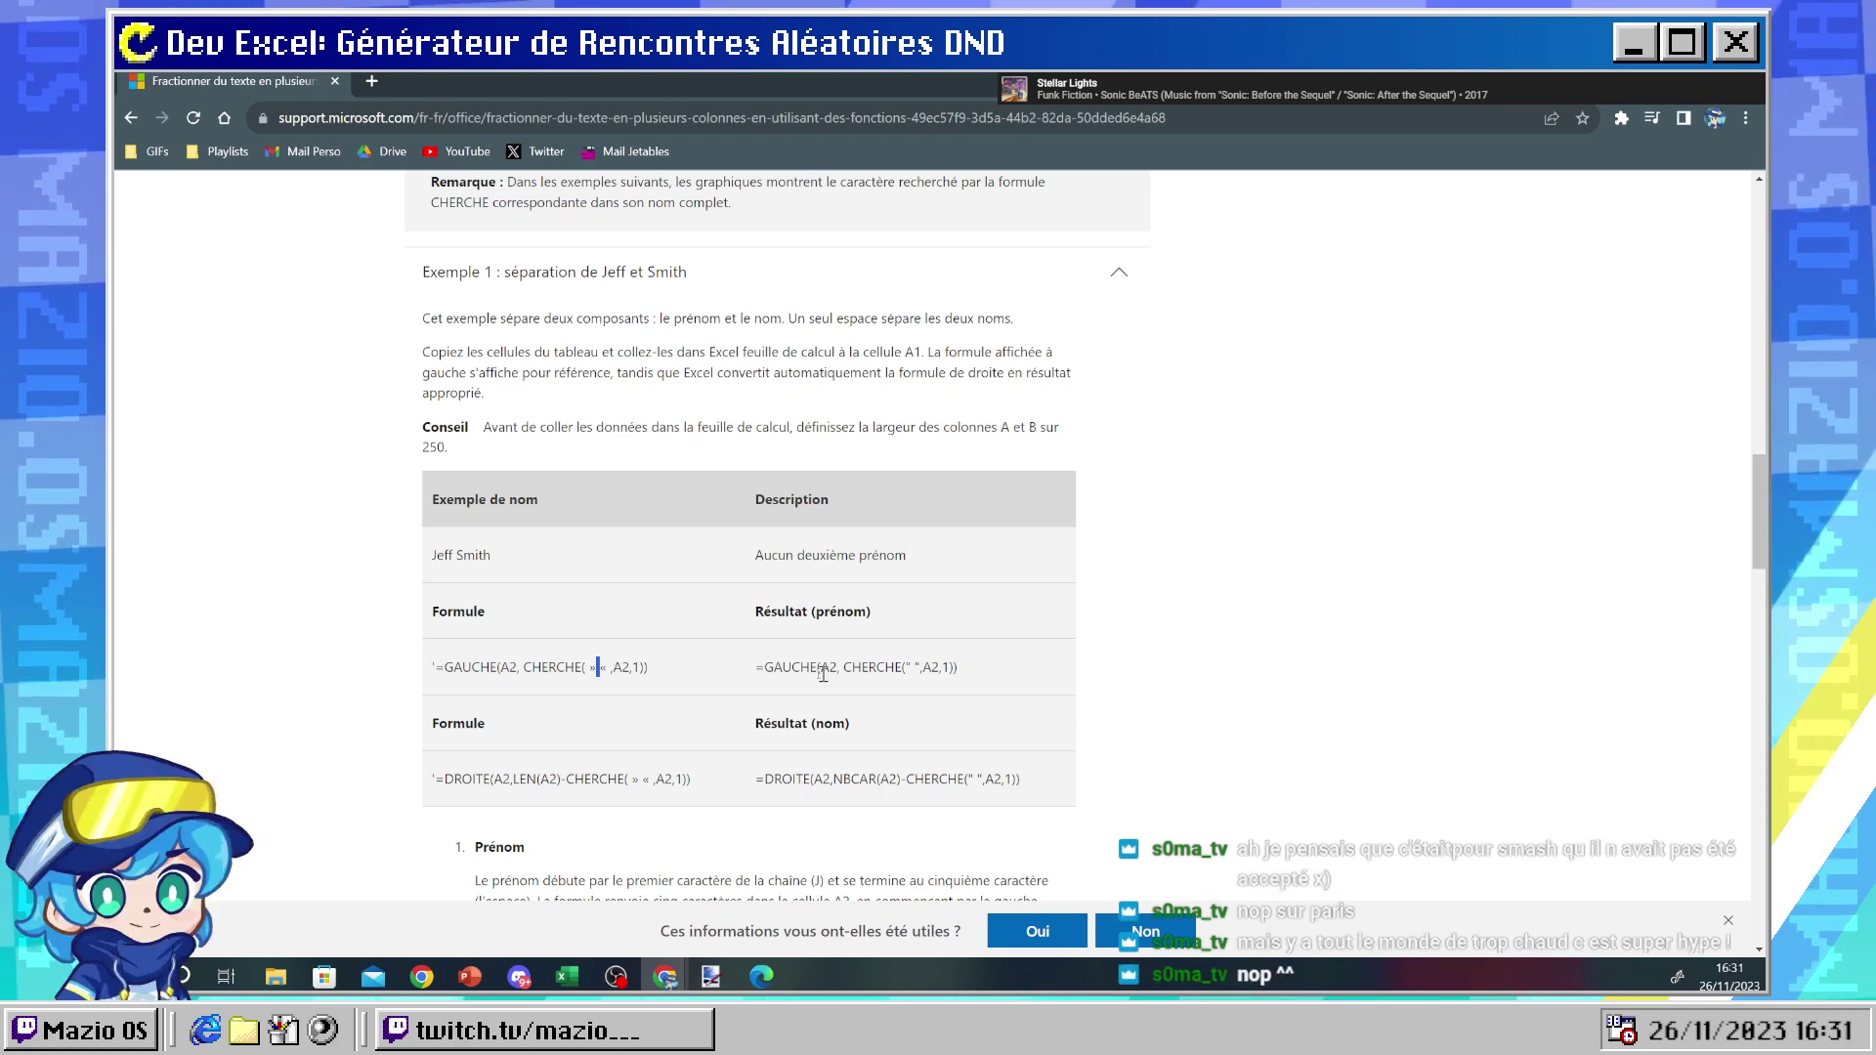
{"action": "left_click", "coordinate": [621, 665]}
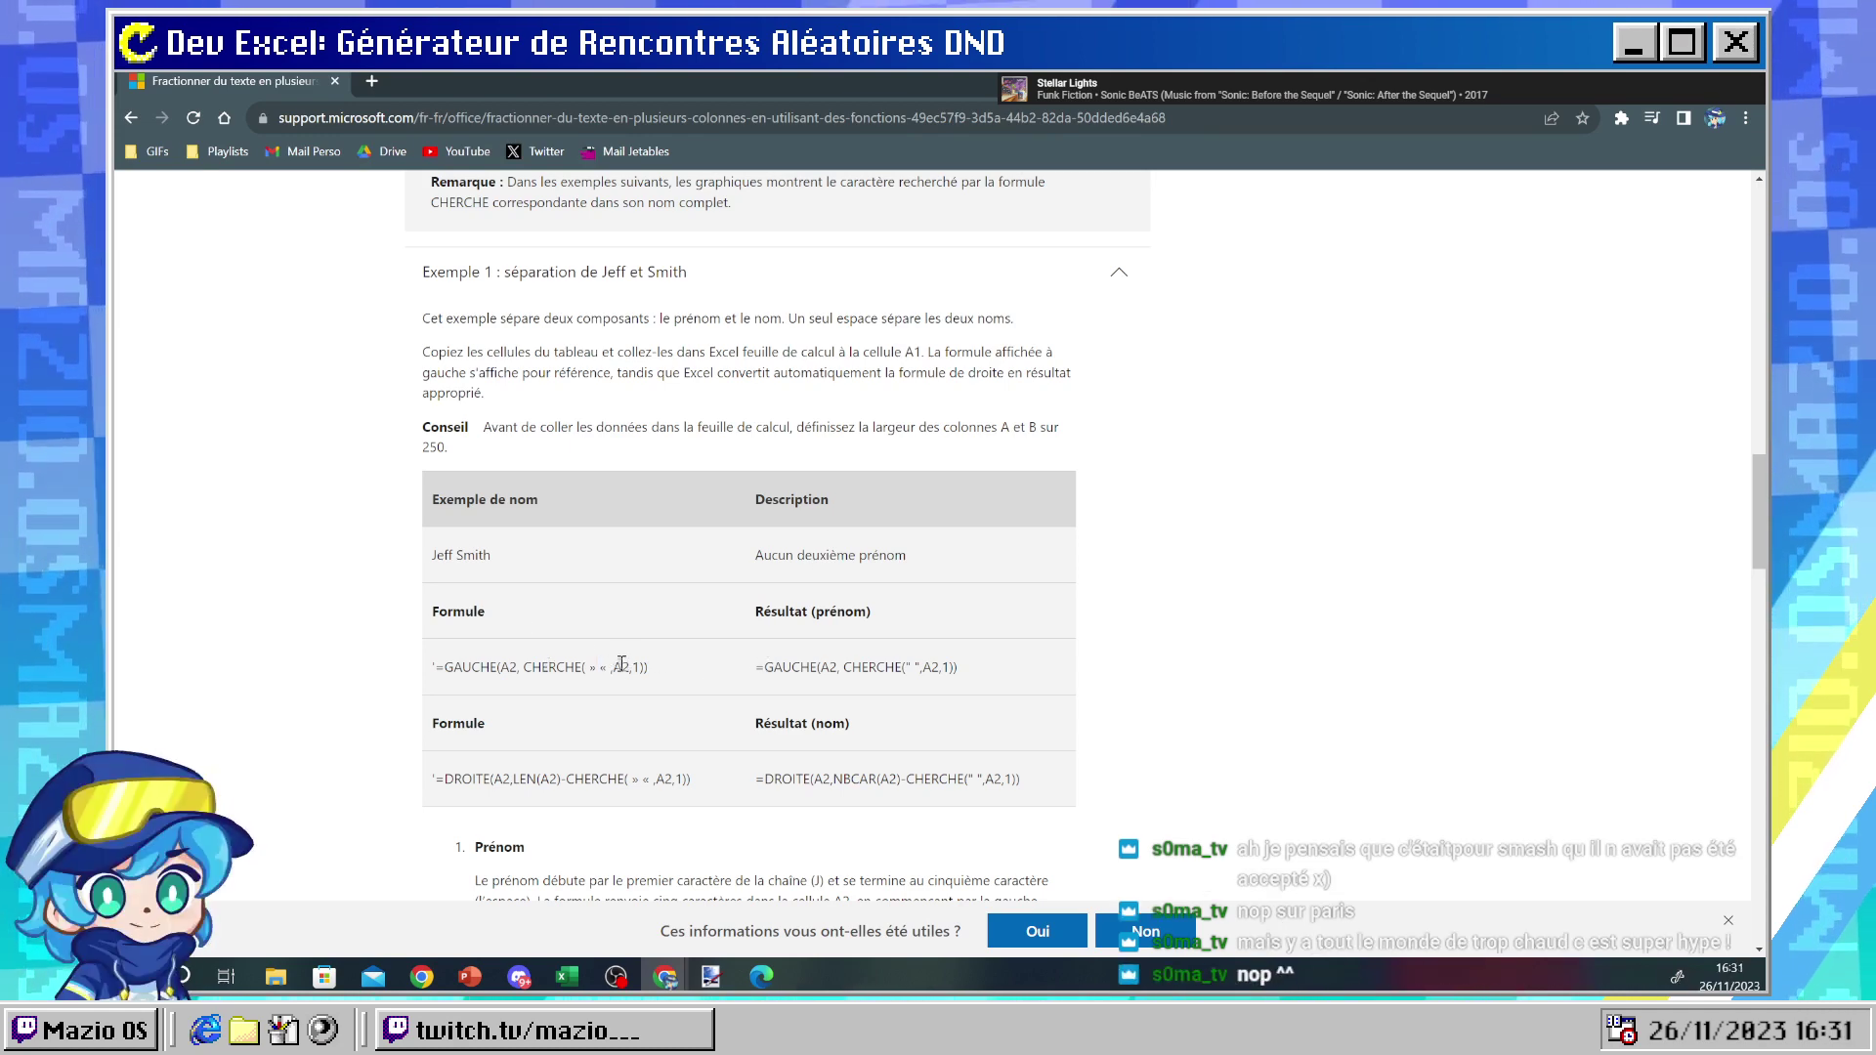
{"action": "key", "text": "shift+Left"}
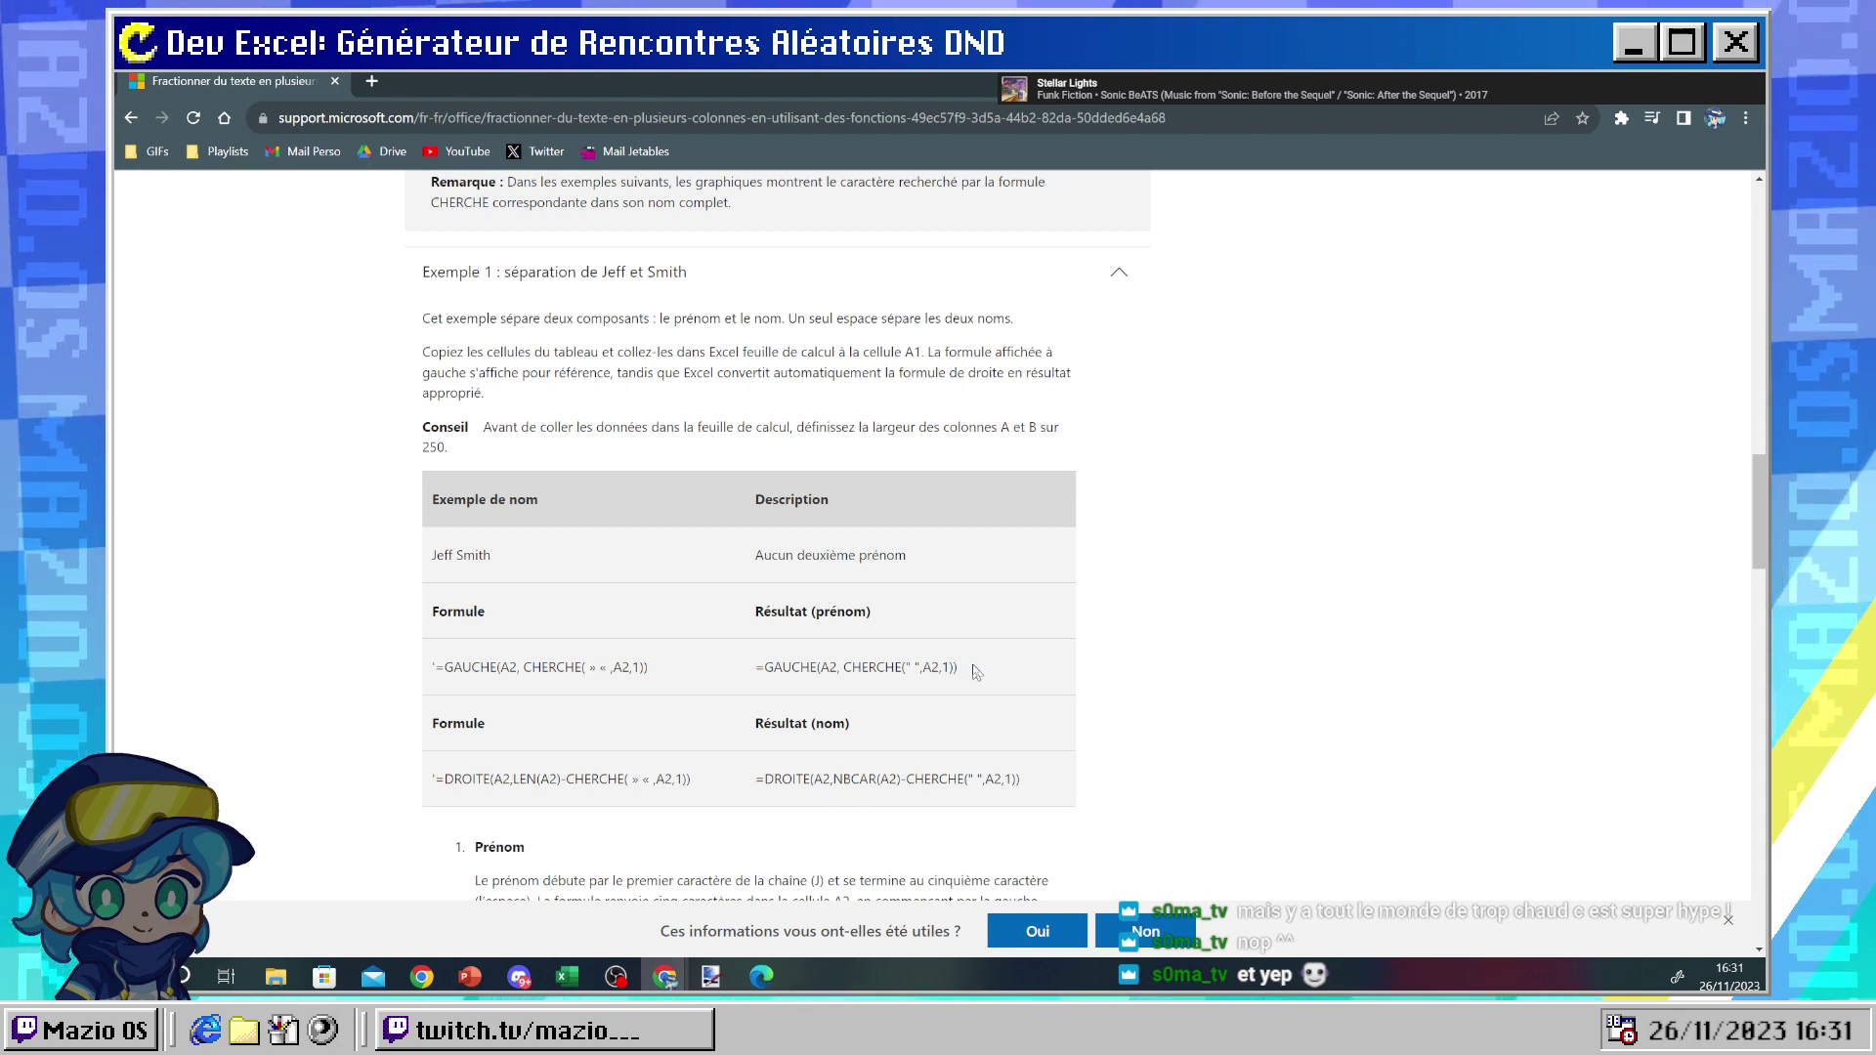
{"action": "left_click", "coordinate": [761, 975]}
{"action": "left_click", "coordinate": [759, 973]}
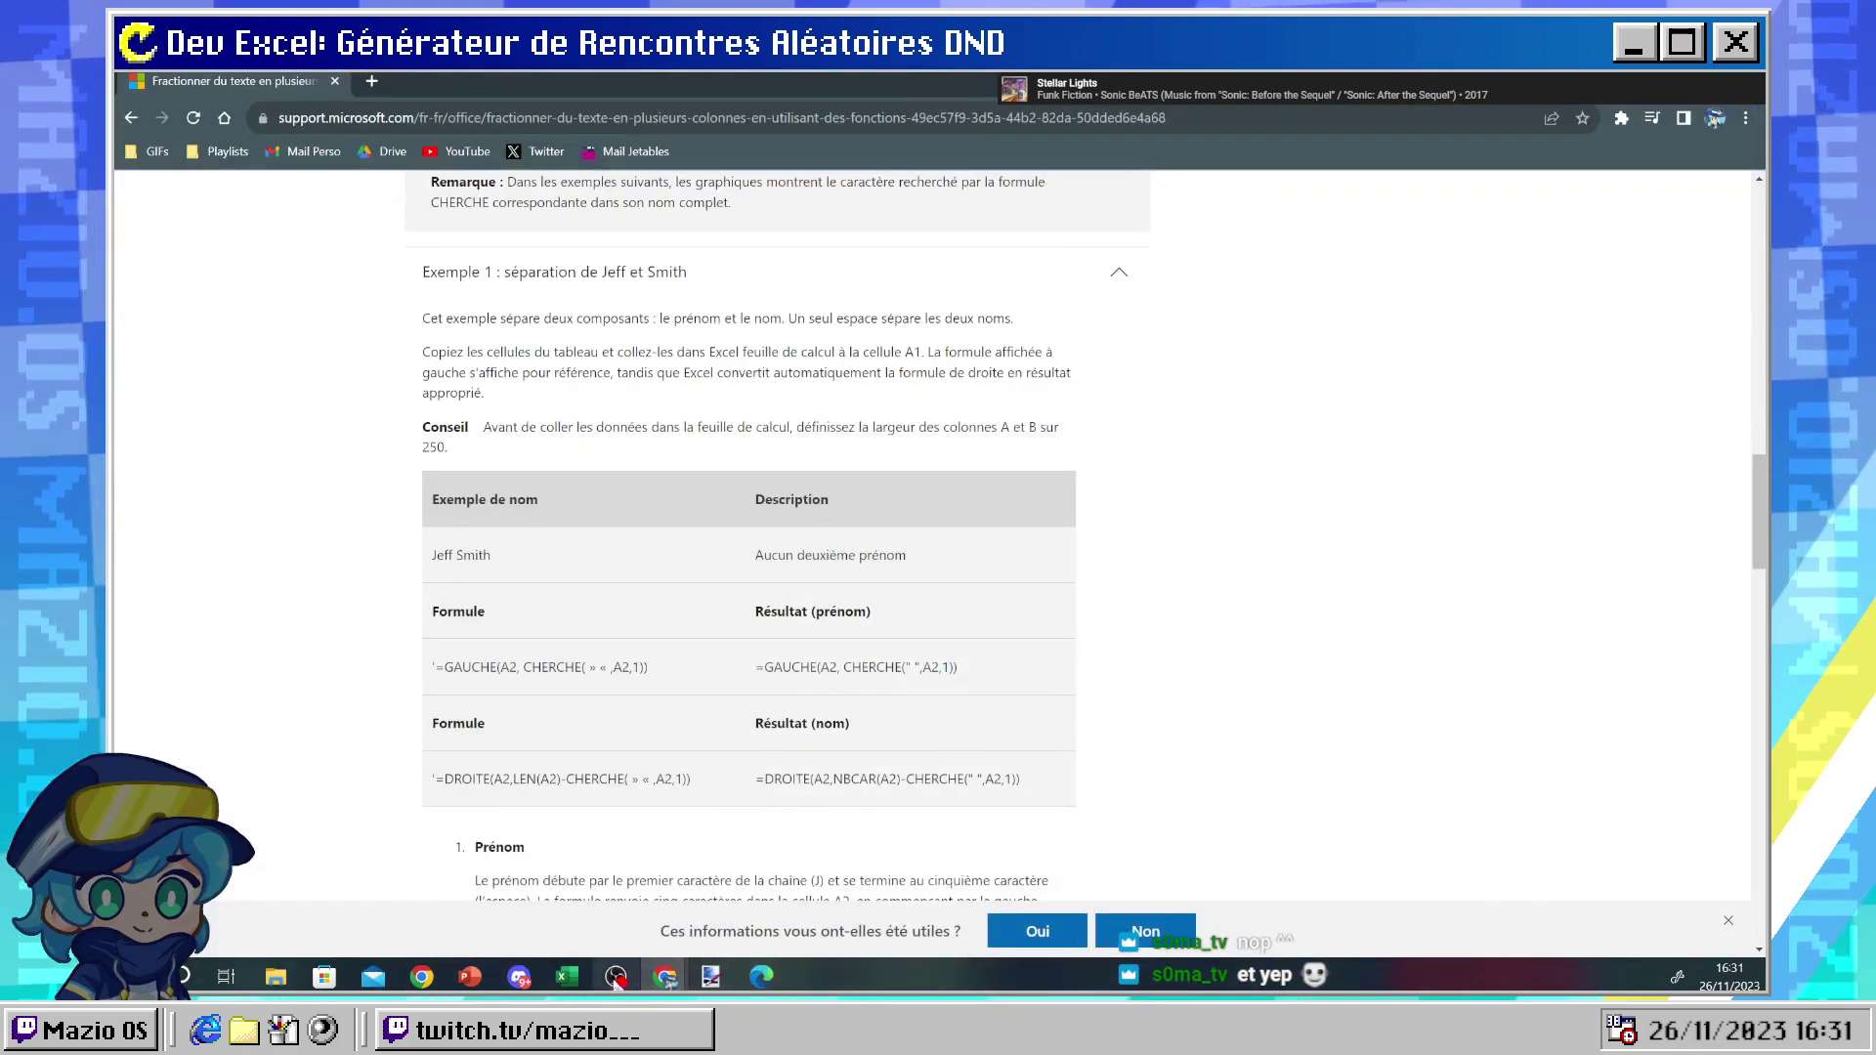
- Enter =GAUCHE(B2; "-") in D12 to cut B2's range at the hyphen
{"action": "left_click", "coordinate": [564, 977]}
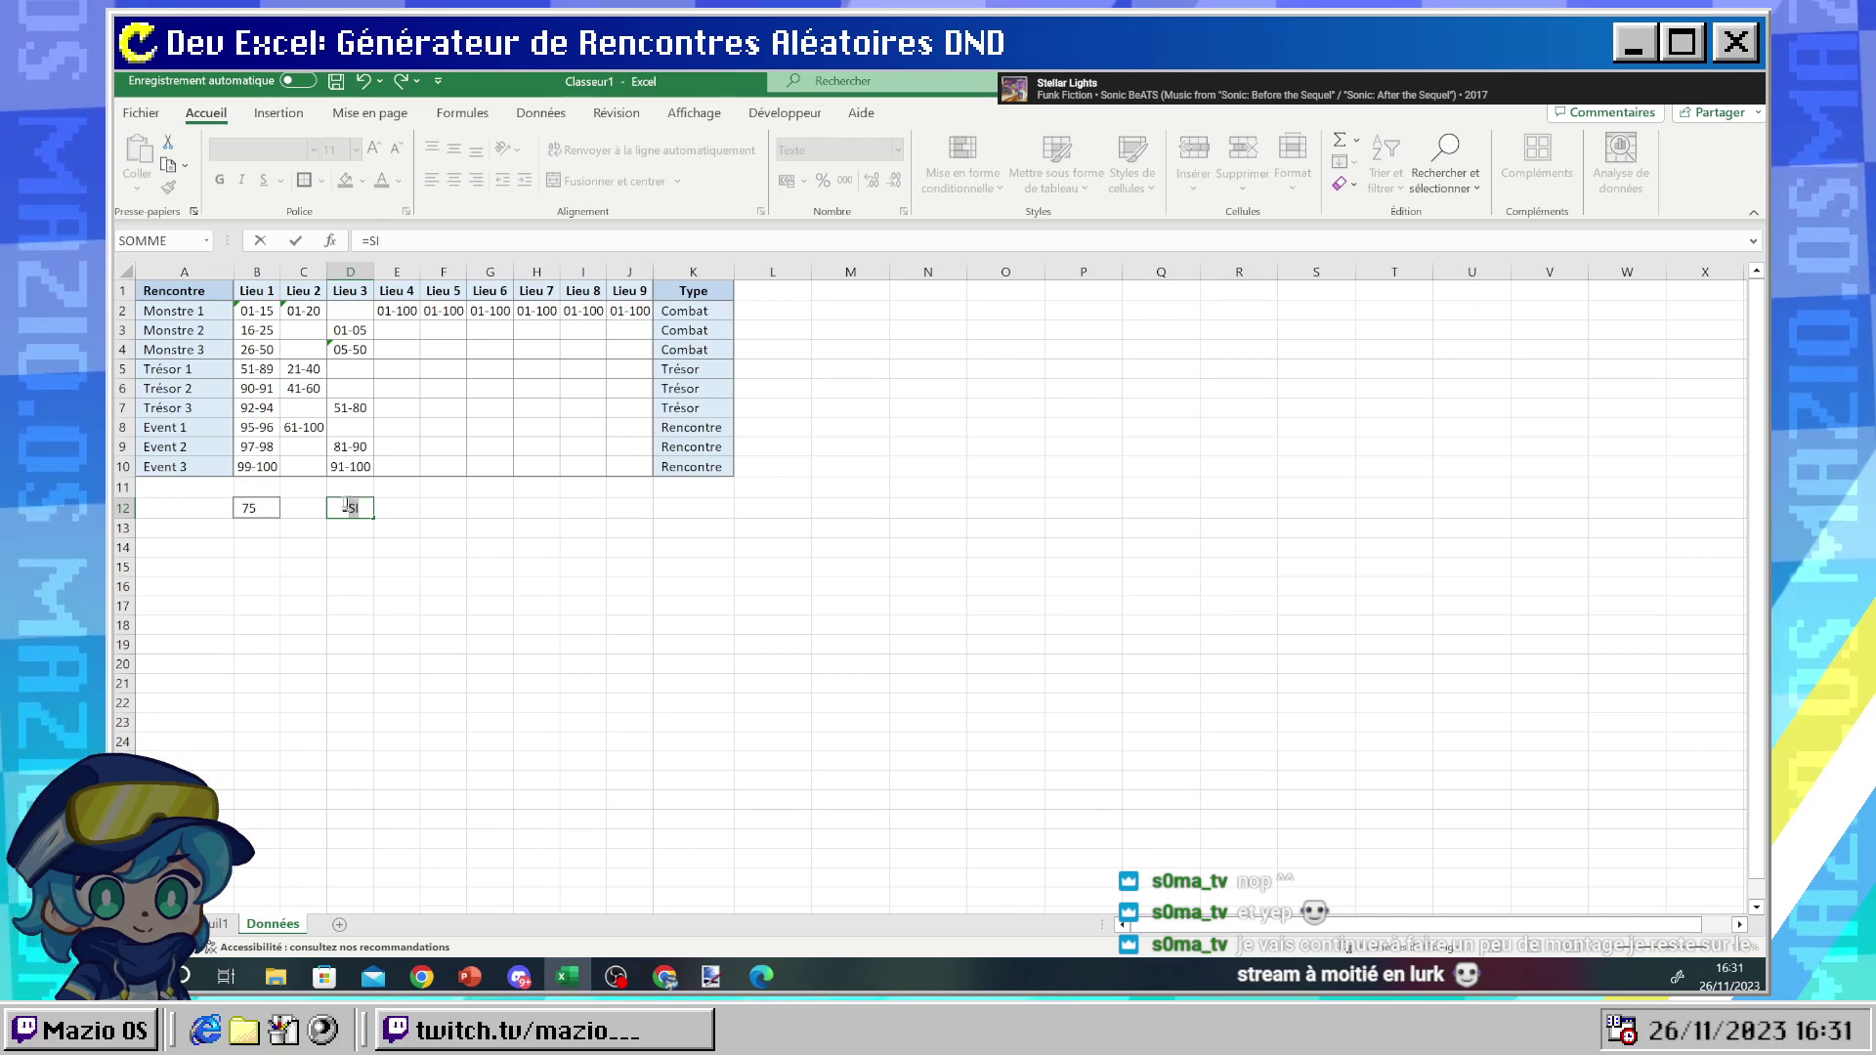
{"action": "type", "text": "GACUH"}
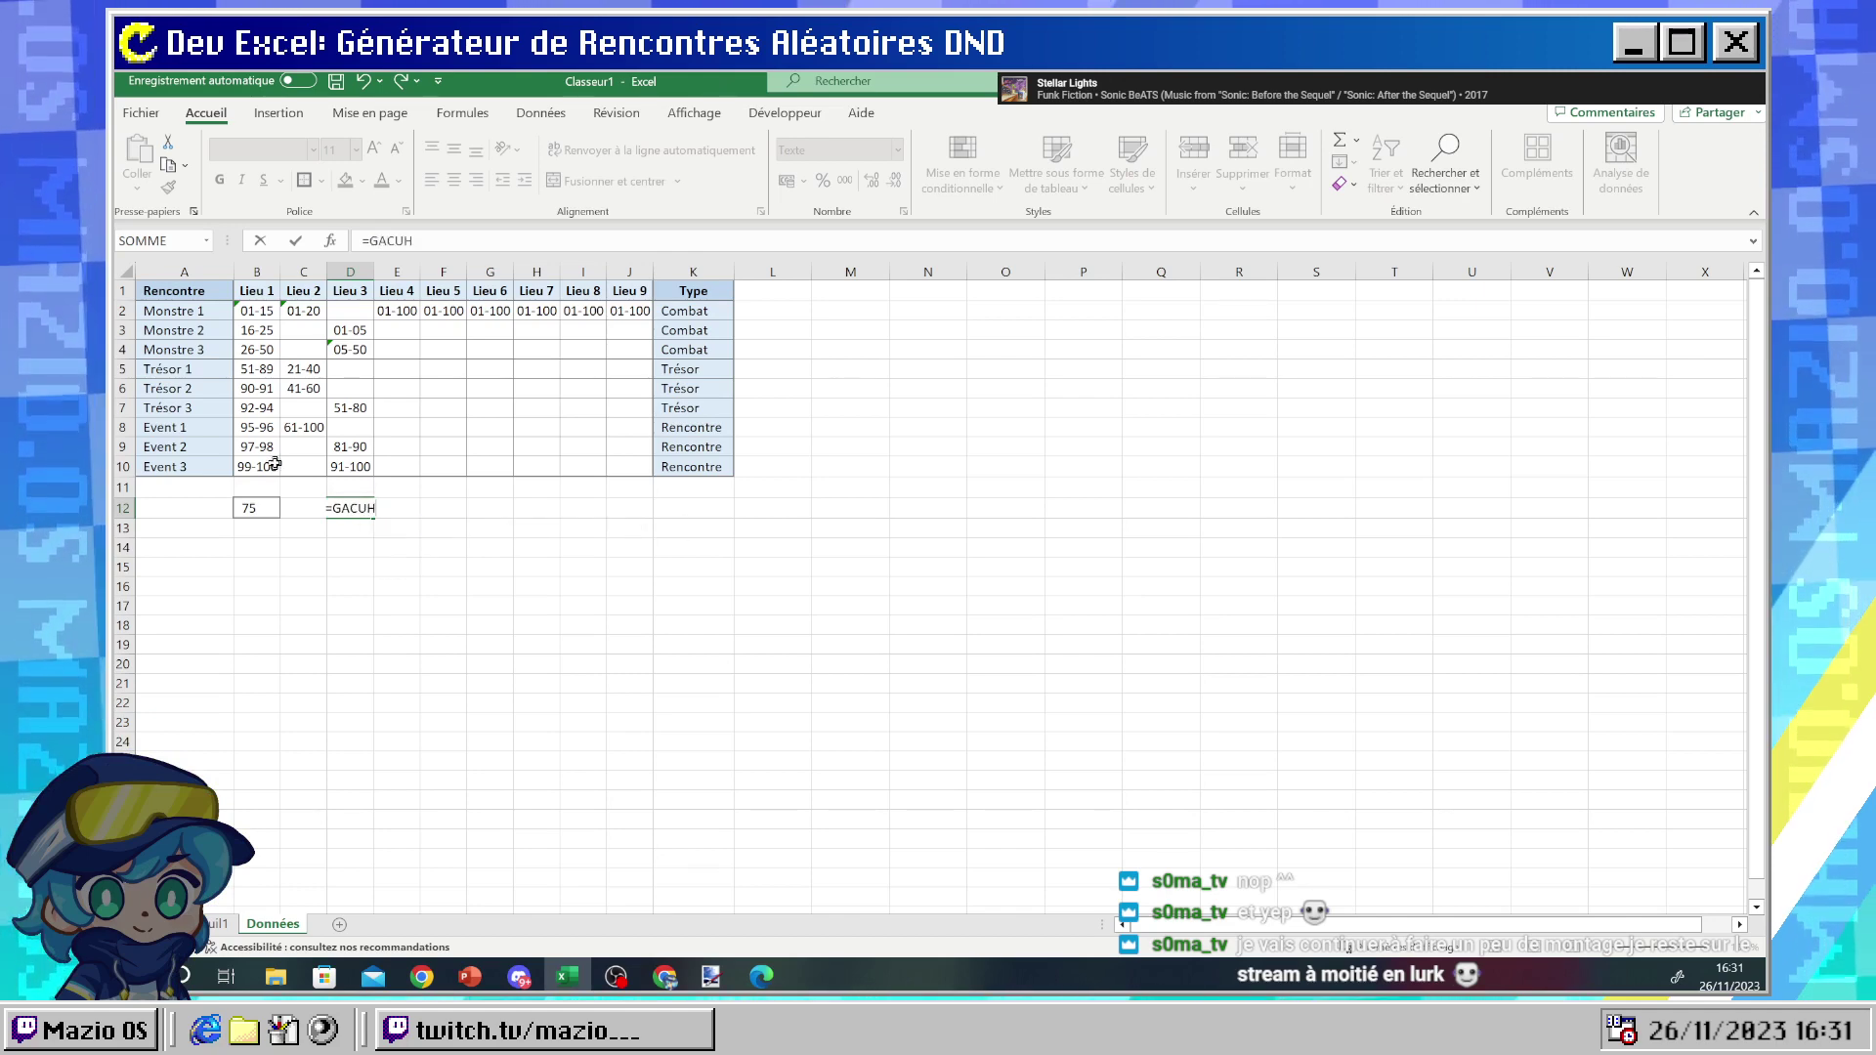
{"action": "type", "text": "U"}
{"action": "key", "text": "BackSpace"}
{"action": "key", "text": "BackSpace"}
{"action": "type", "text": "UCH"}
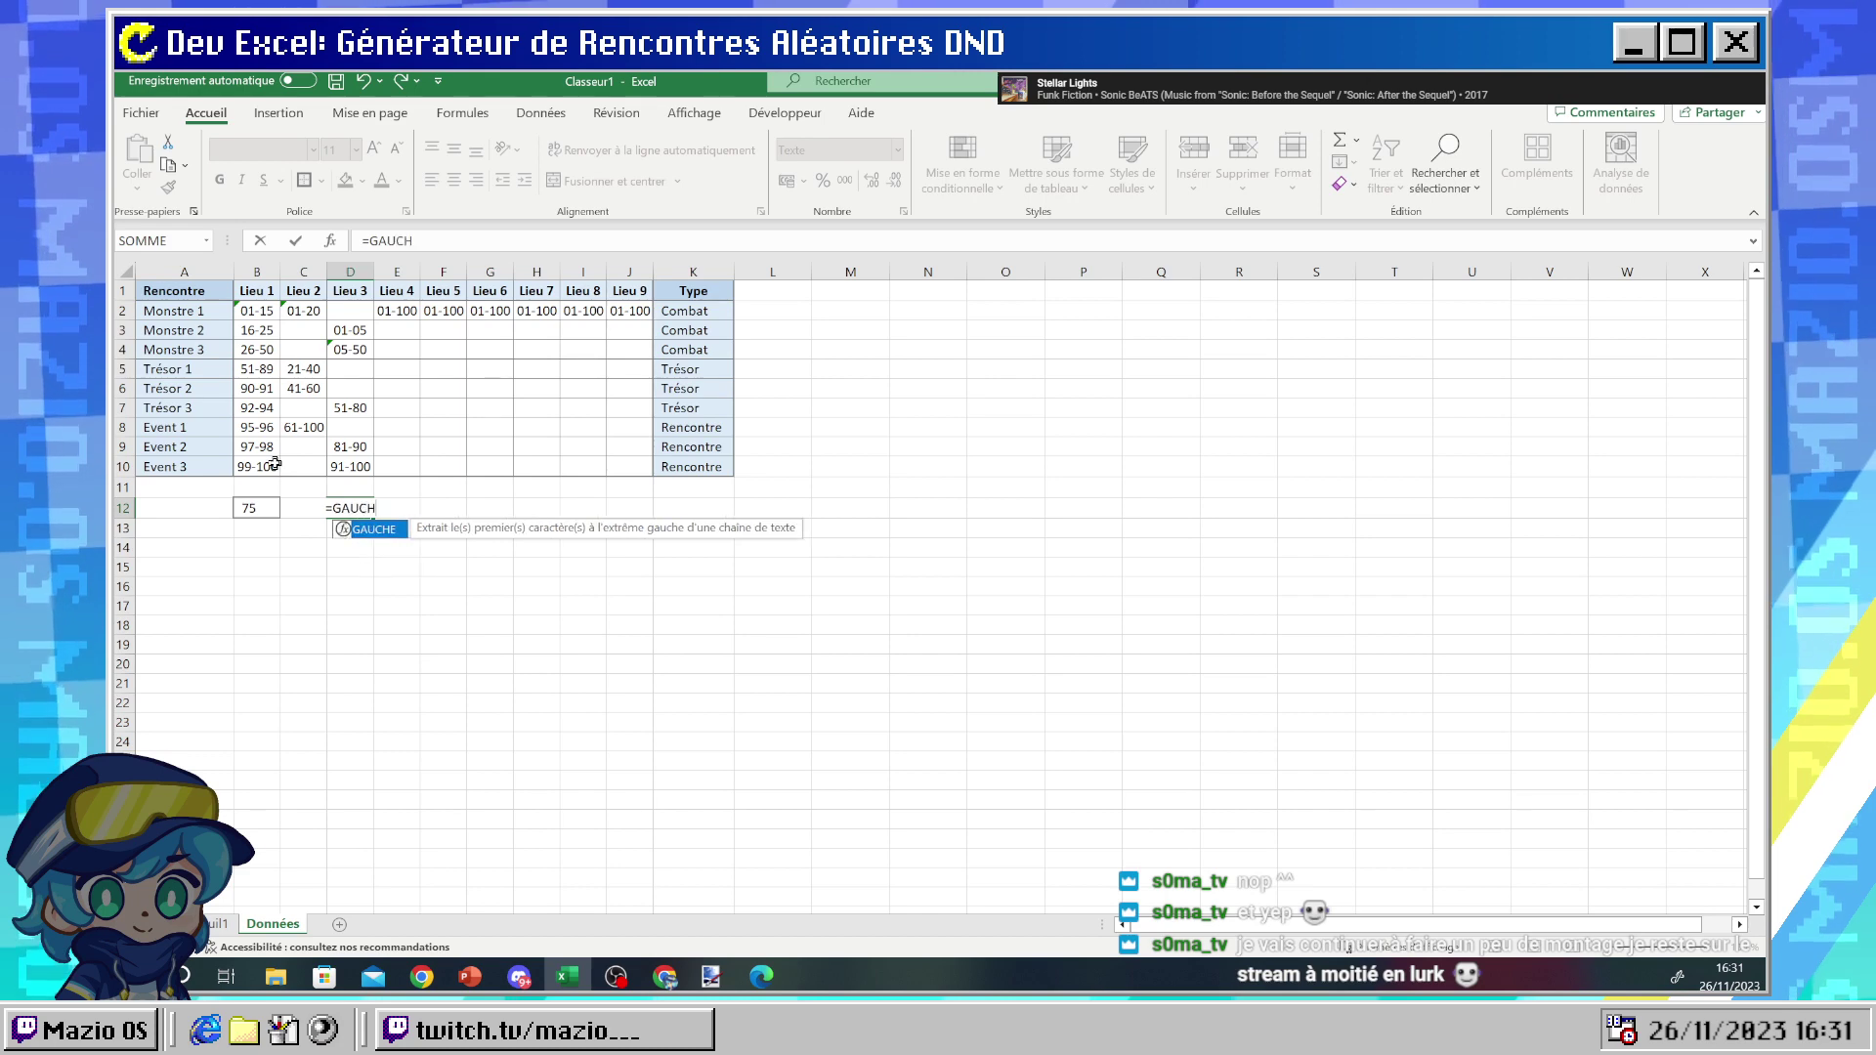
{"action": "type", "text": "E("}
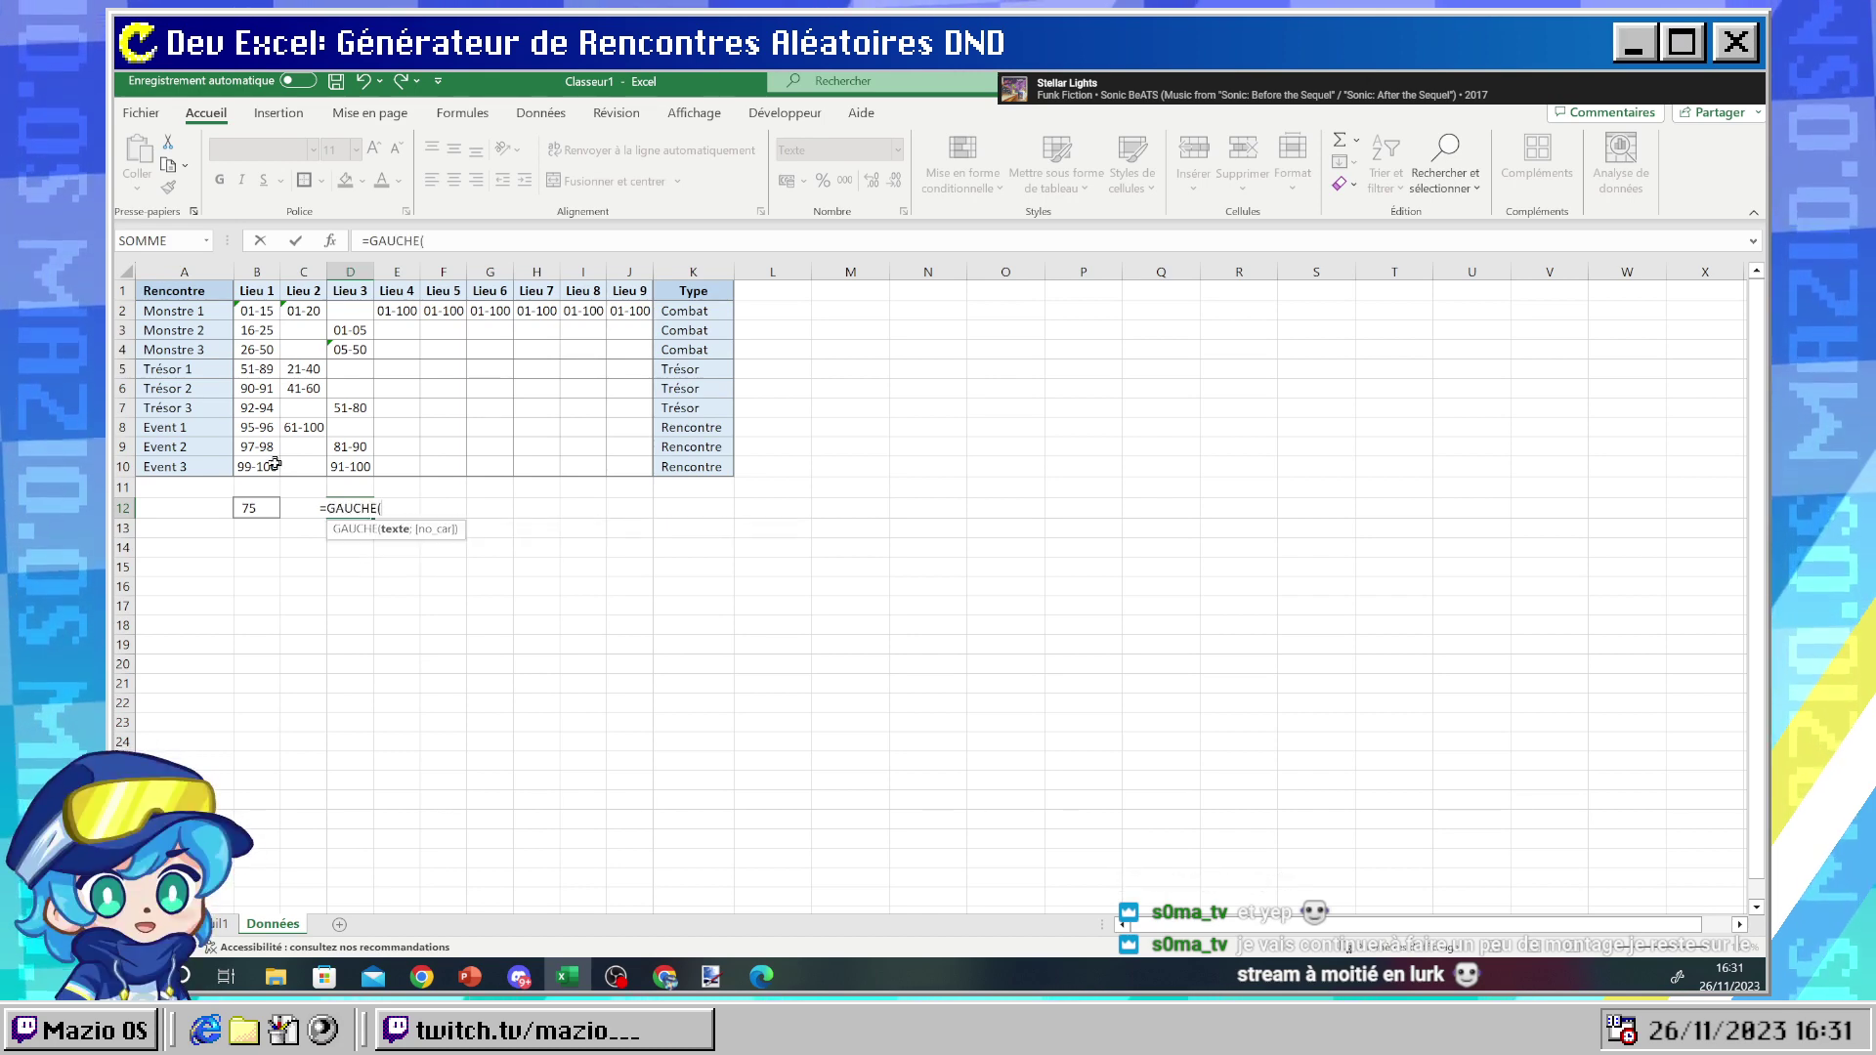
{"action": "type", "text": ")"}
{"action": "key", "text": "Left"}
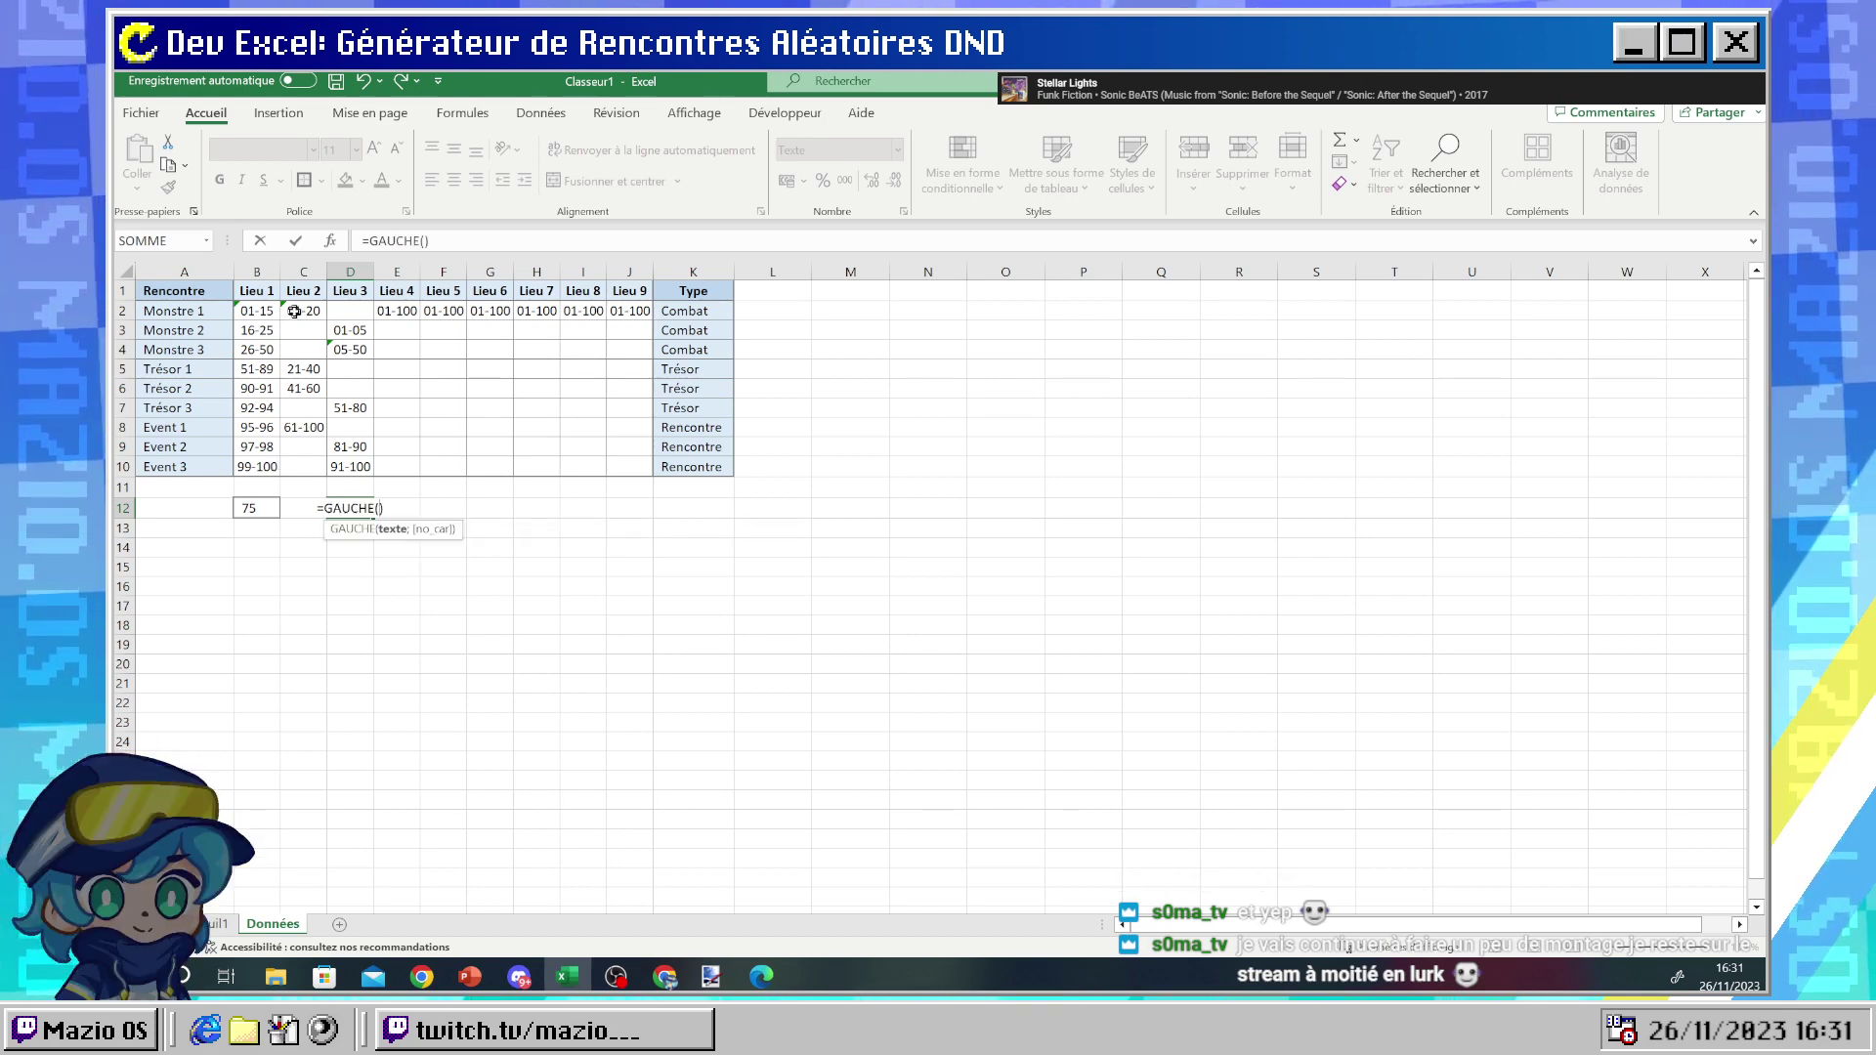
{"action": "left_click", "coordinate": [255, 312]}
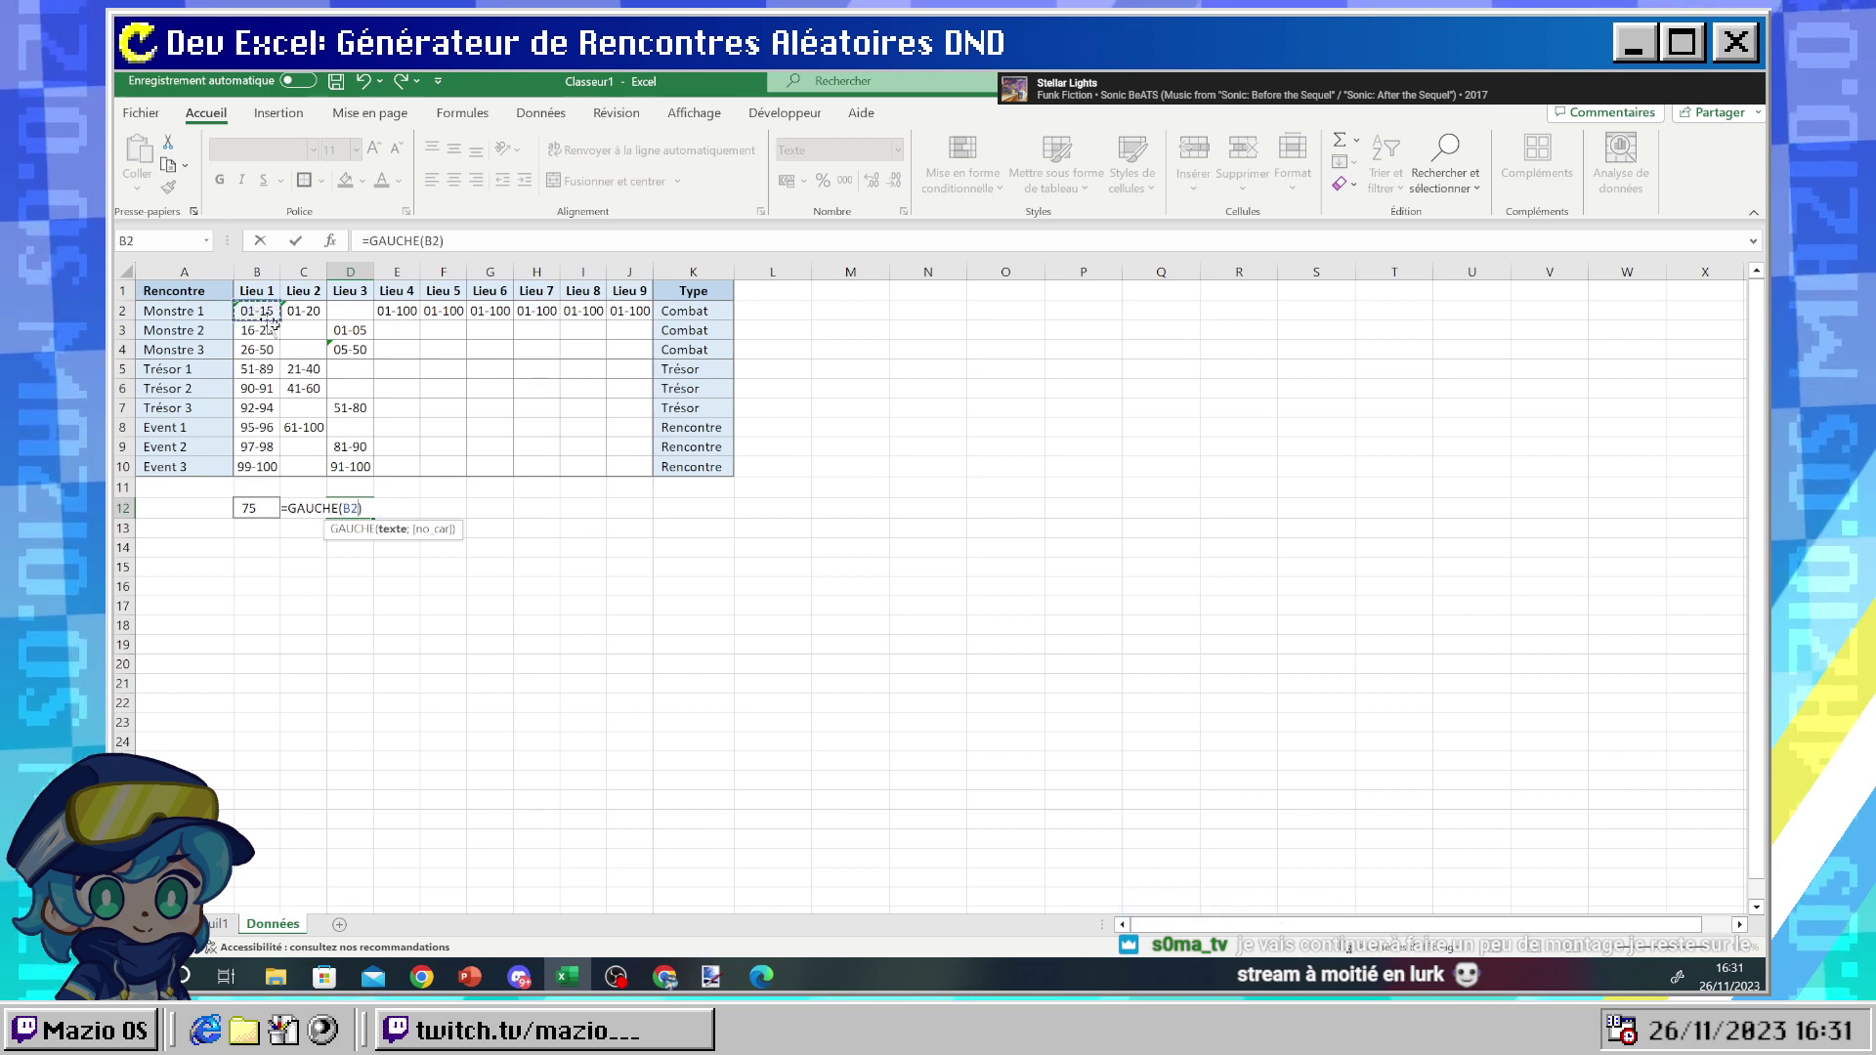
{"action": "type", "text": ";"}
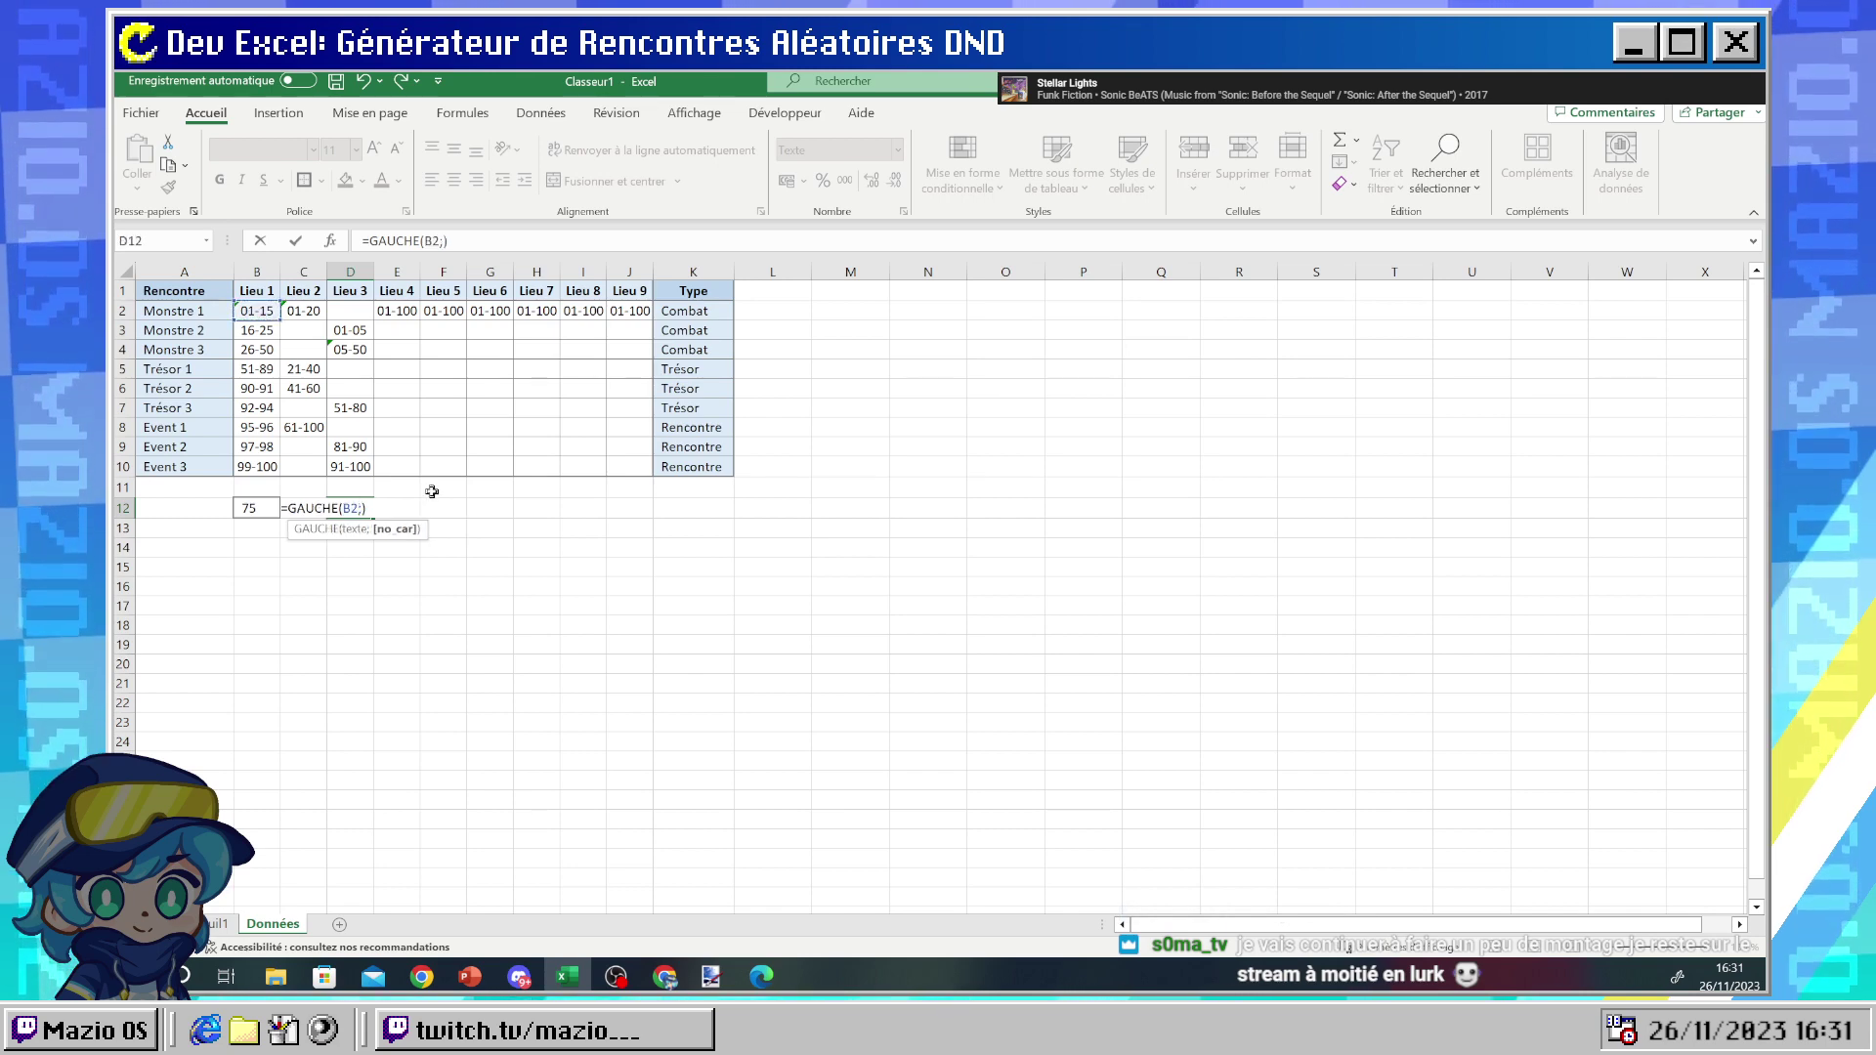
{"action": "type", "text": " \""}
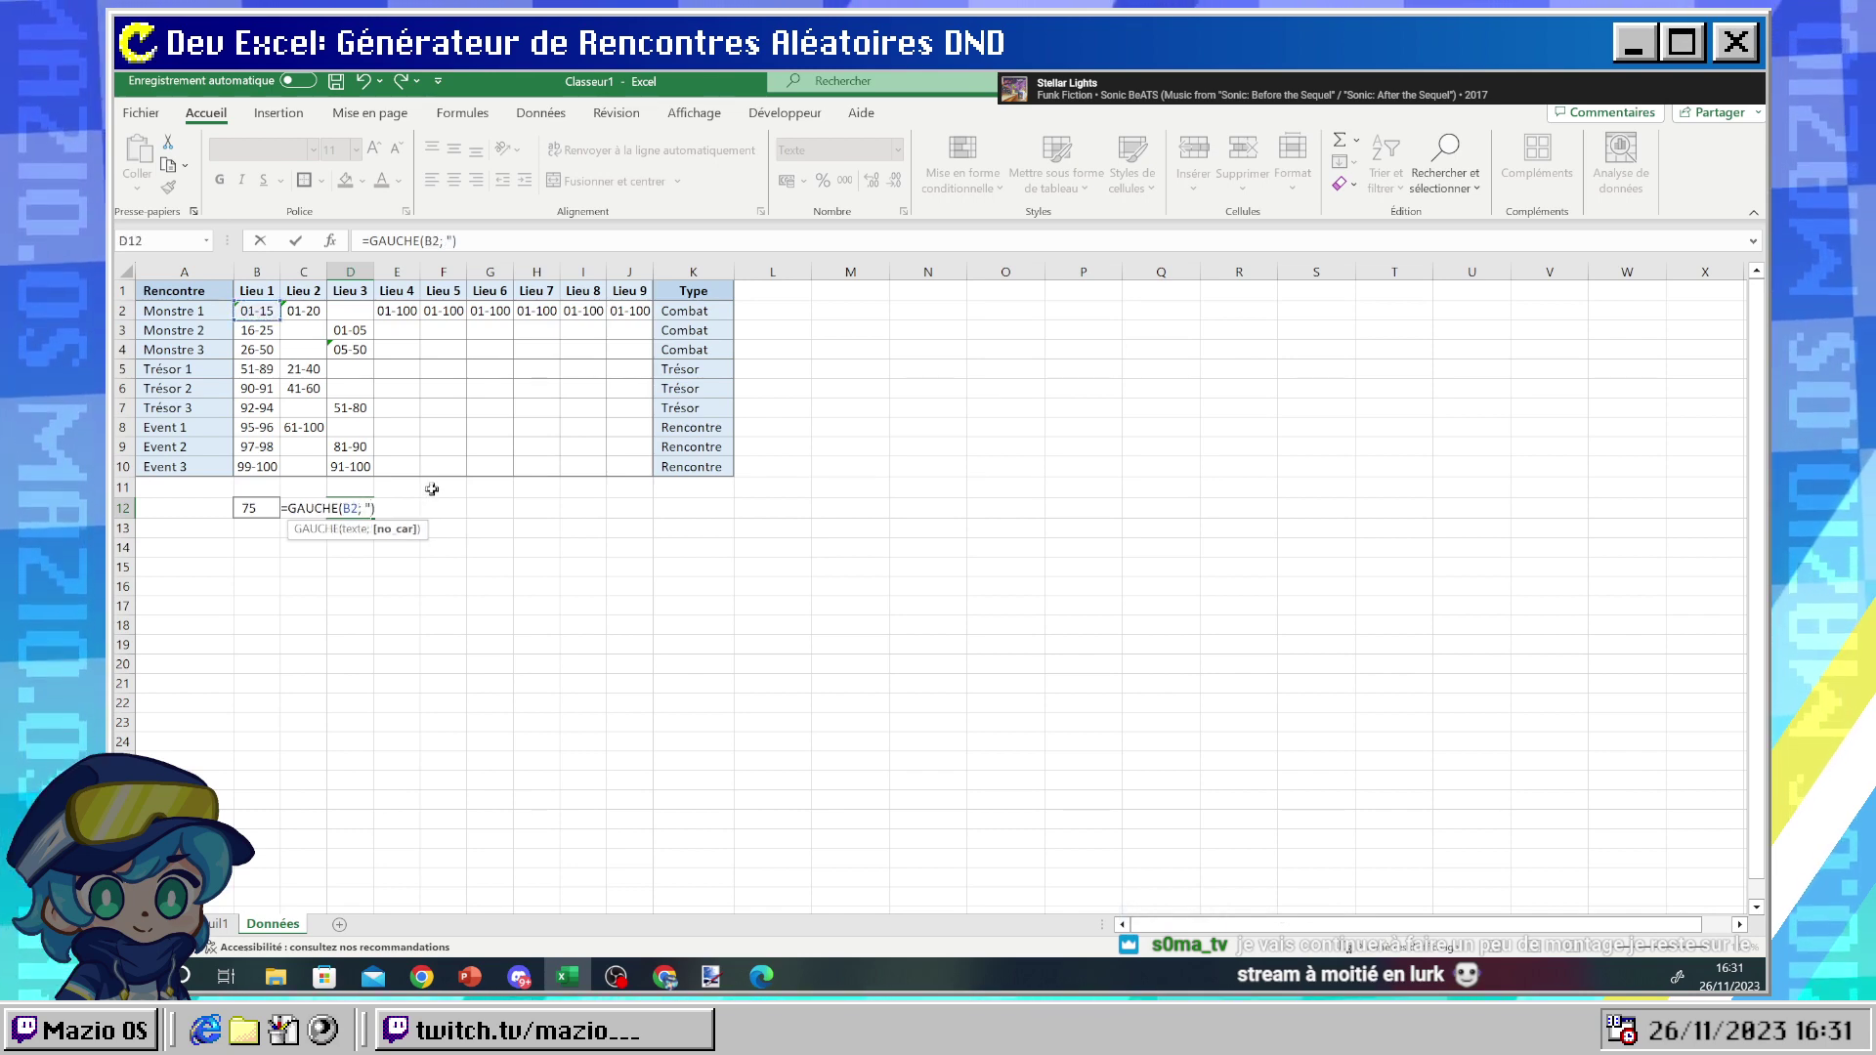
{"action": "type", "text": "-\""}
{"action": "key", "text": "Return"}
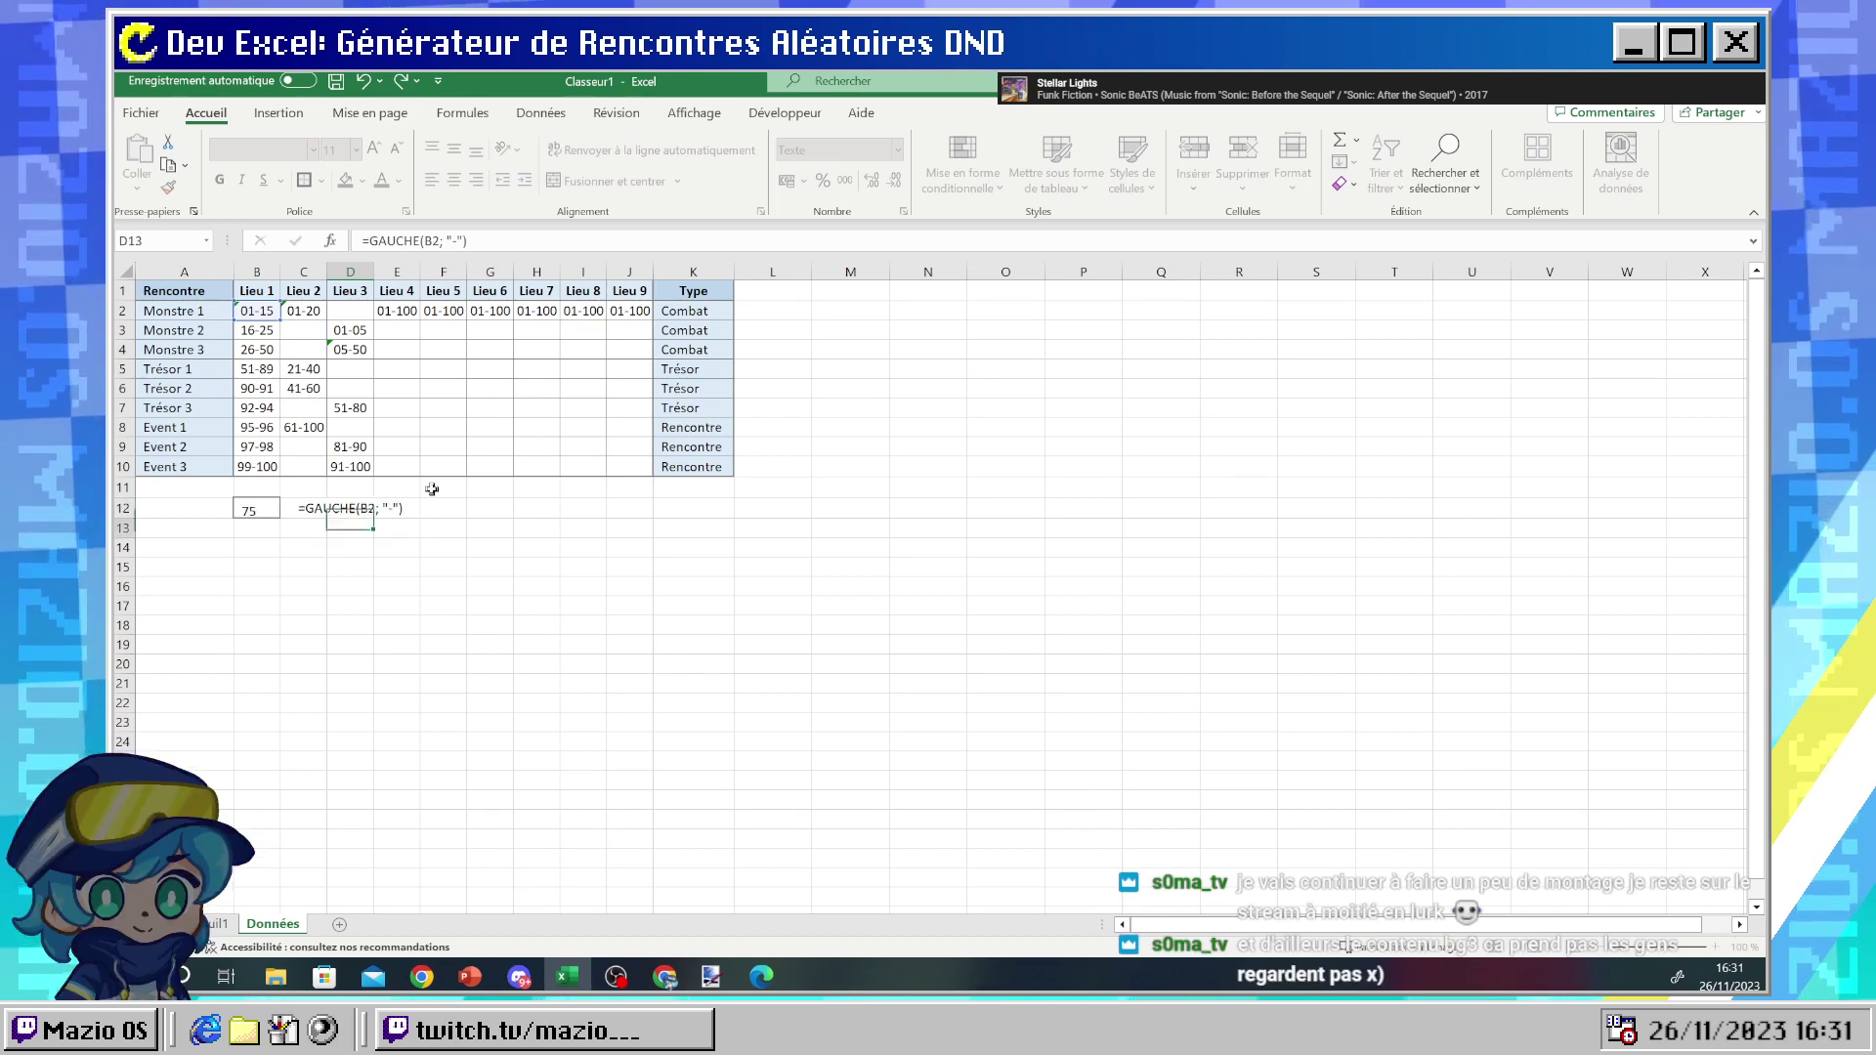
- Recheck D12's GAUCHE formula, then bring the text-splitting help page back beside the sheet
{"action": "left_click", "coordinate": [347, 506]}
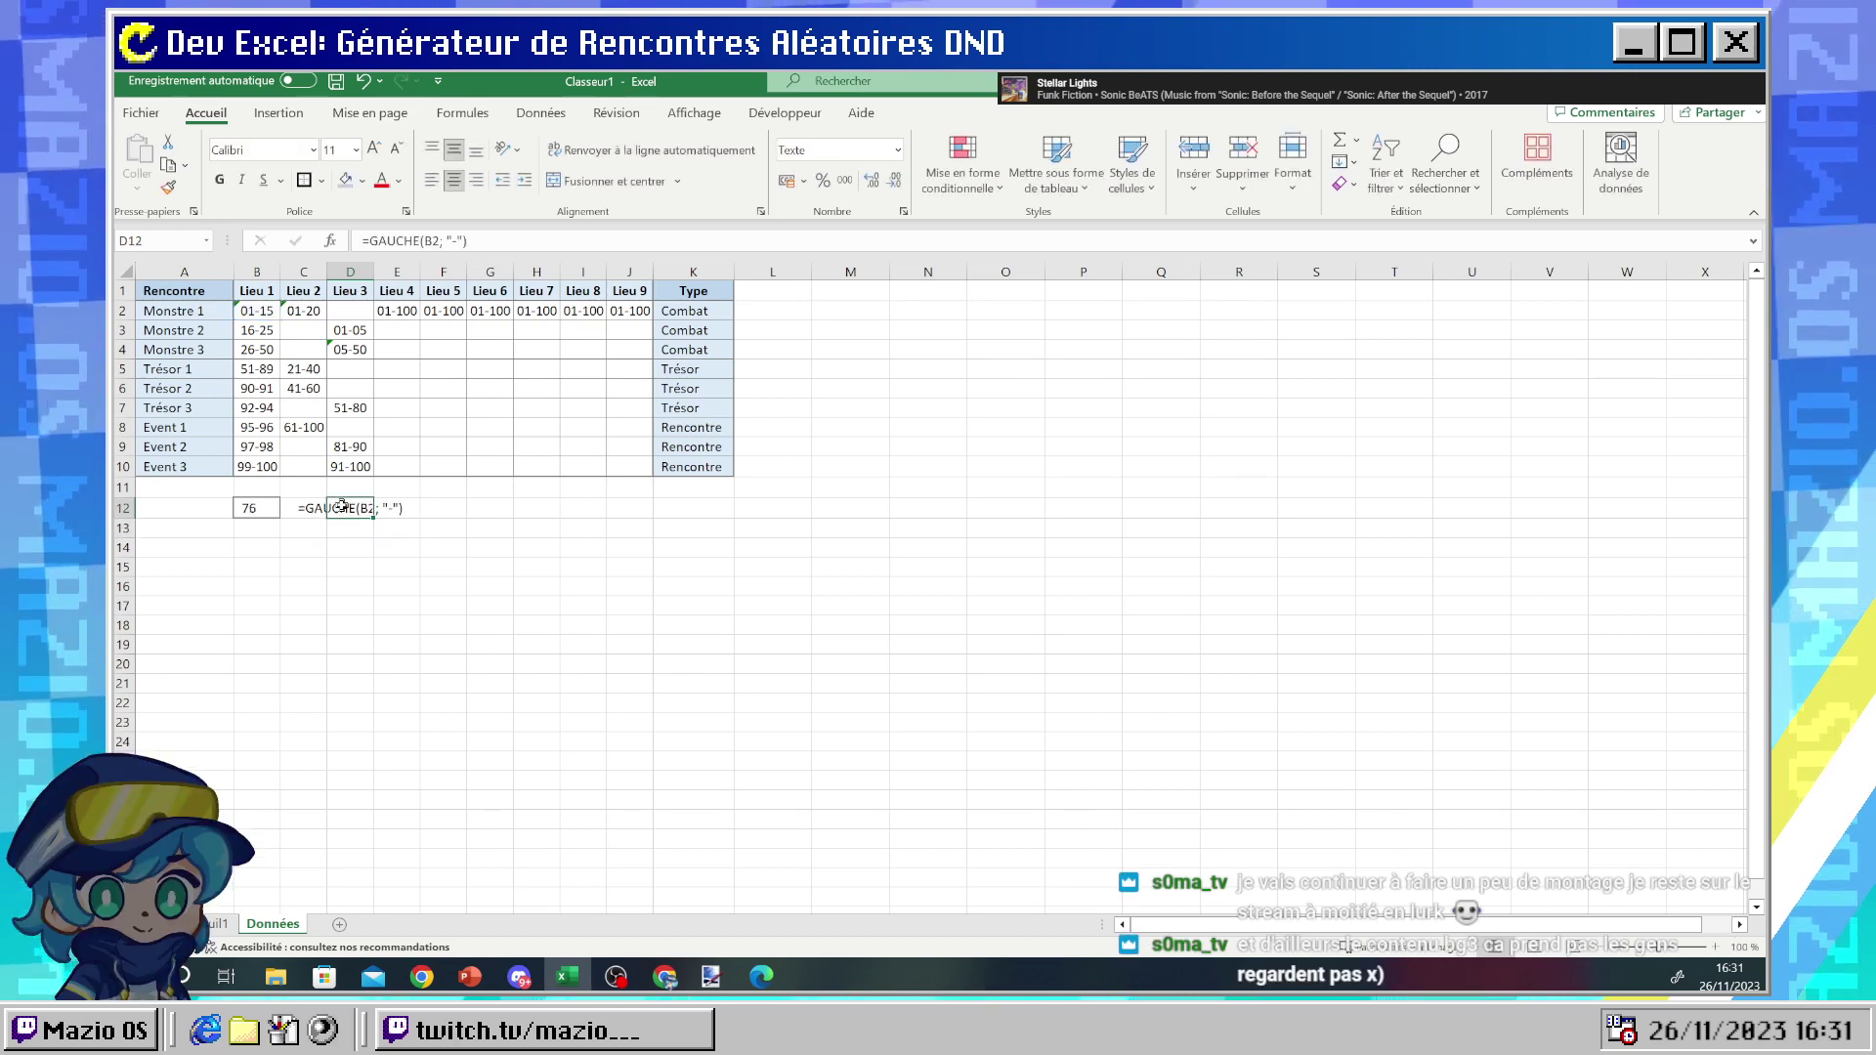
{"action": "left_click", "coordinate": [366, 242]}
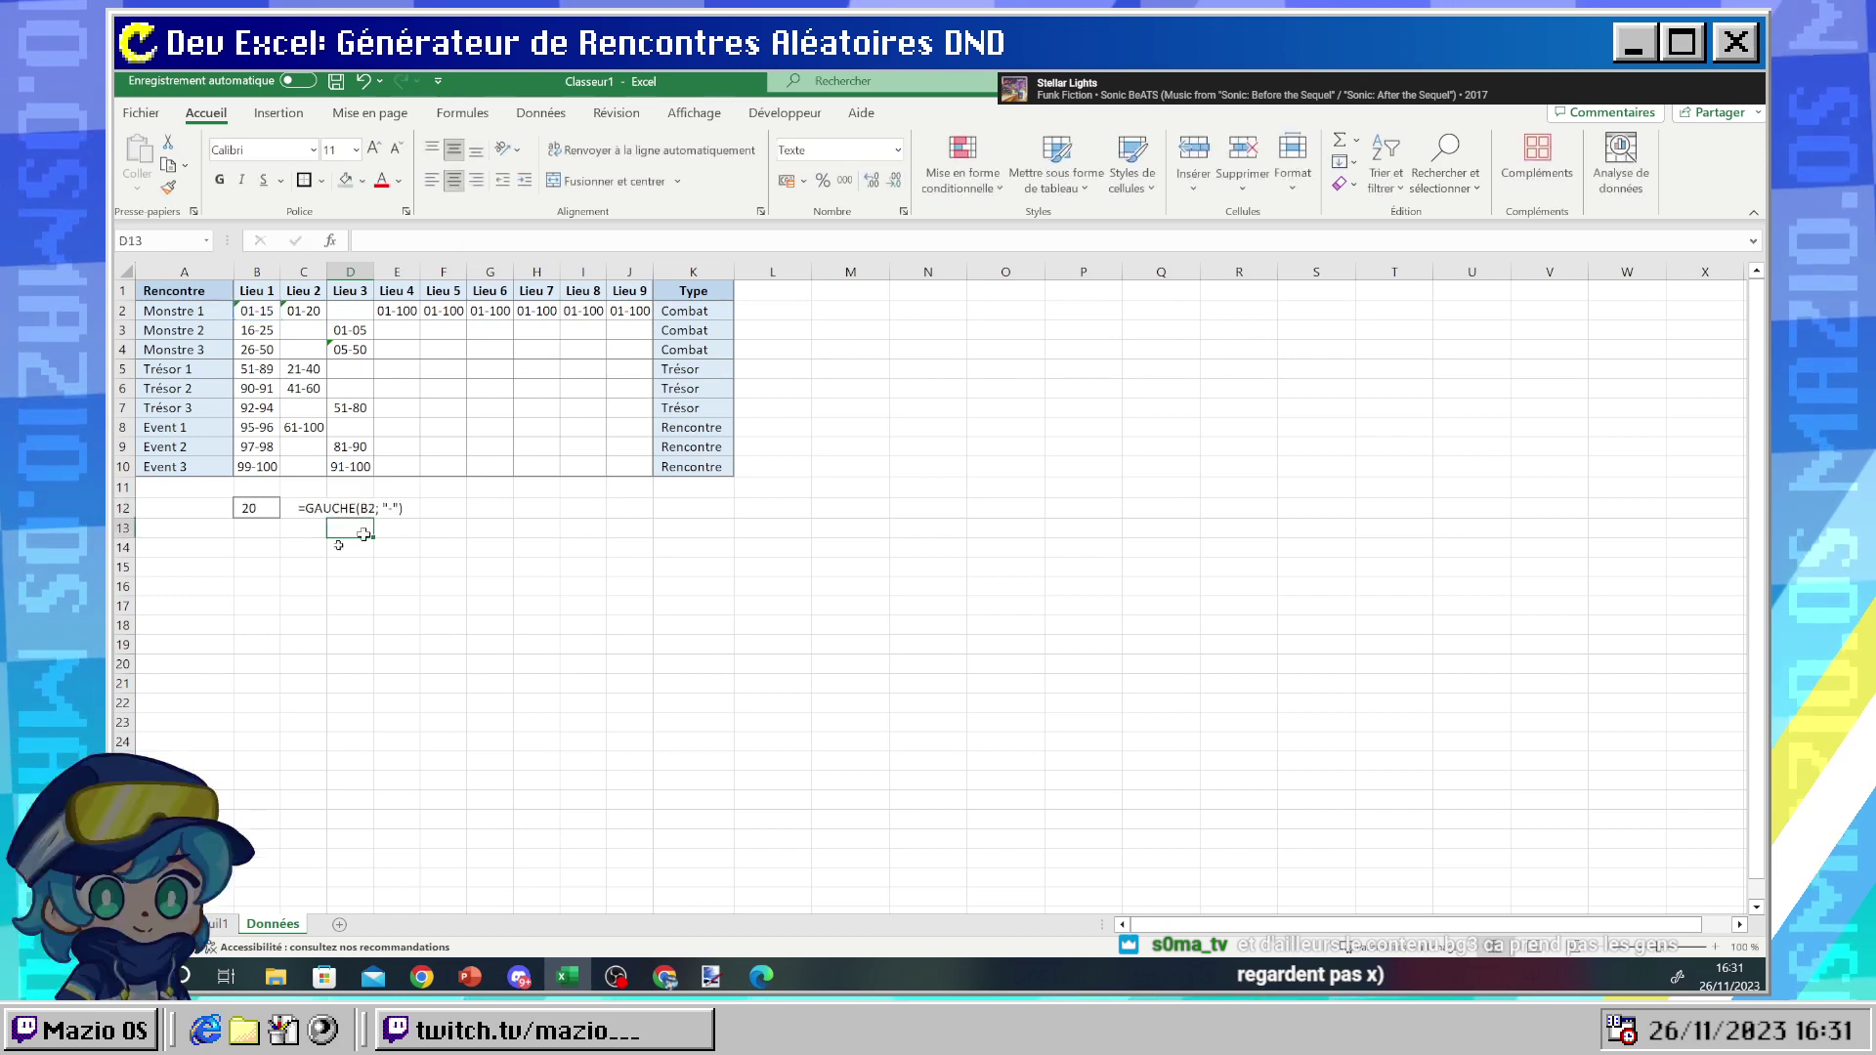
{"action": "left_click", "coordinate": [386, 506]}
{"action": "left_click", "coordinate": [362, 505]}
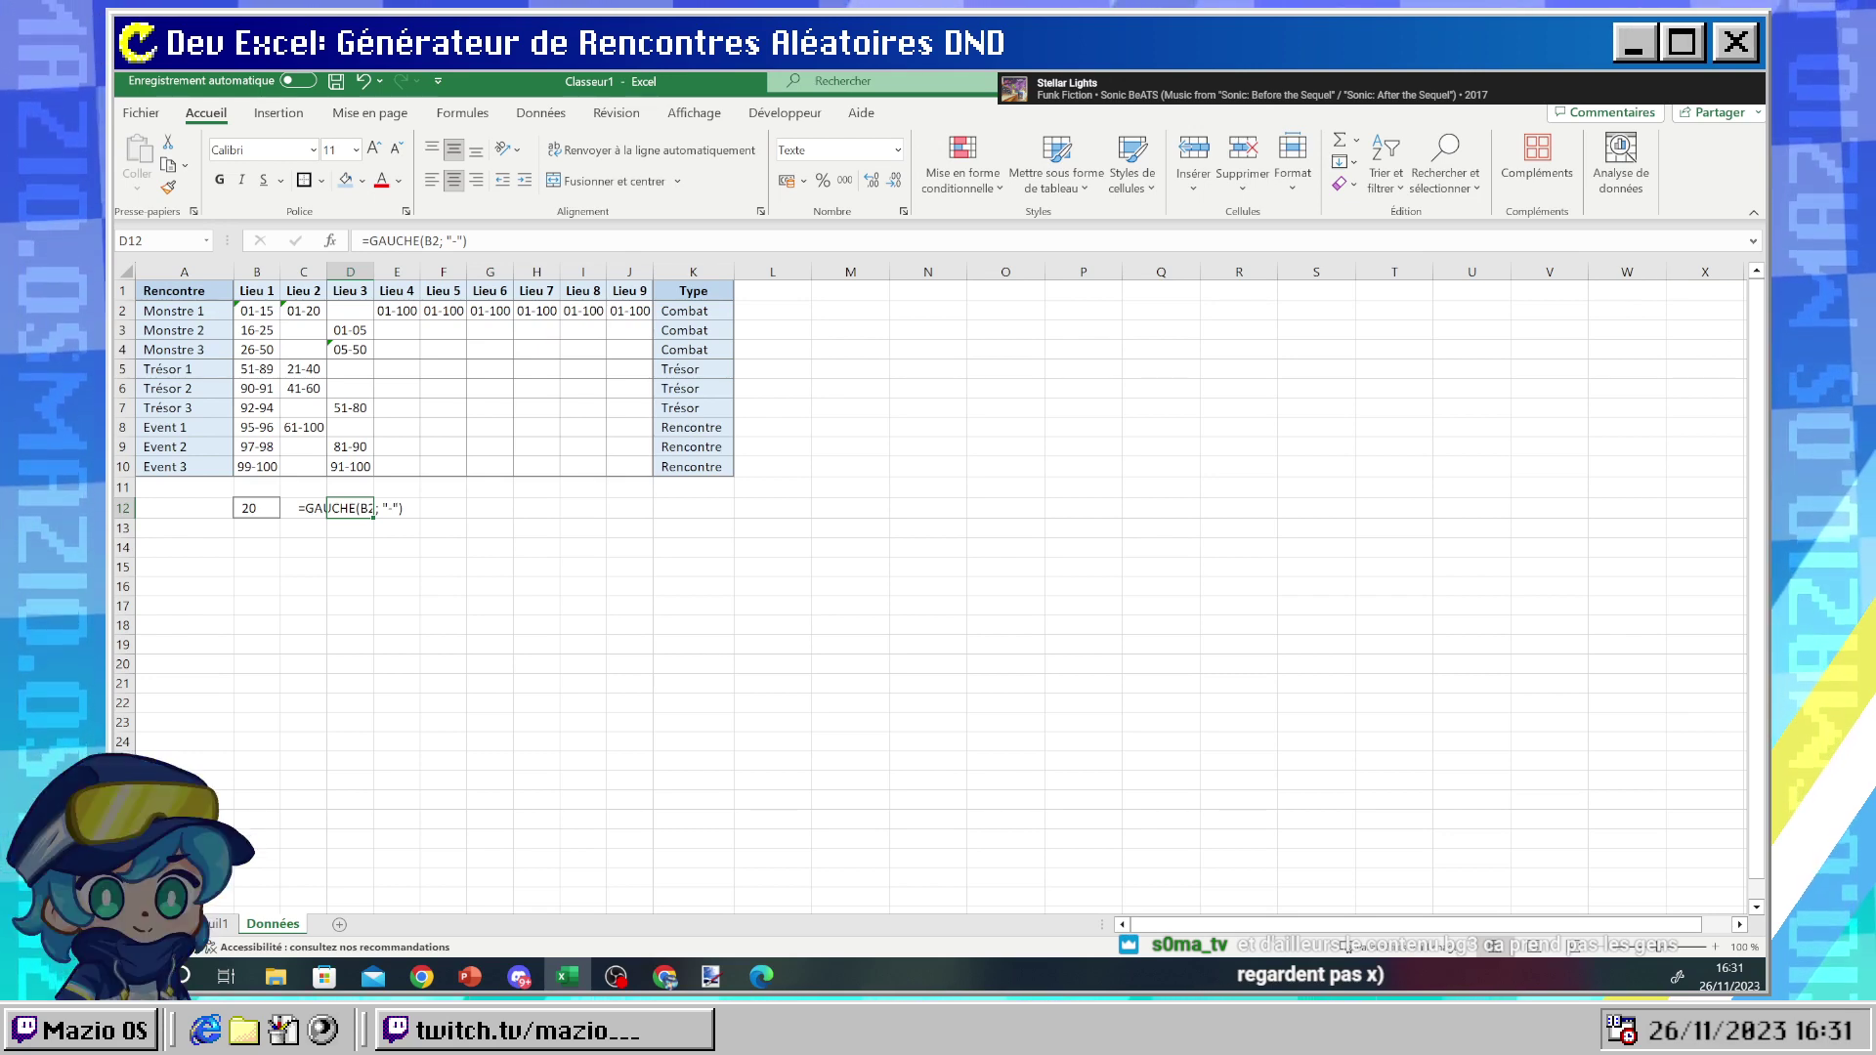
{"action": "left_click", "coordinate": [664, 975]}
{"action": "left_click", "coordinate": [1699, 81]}
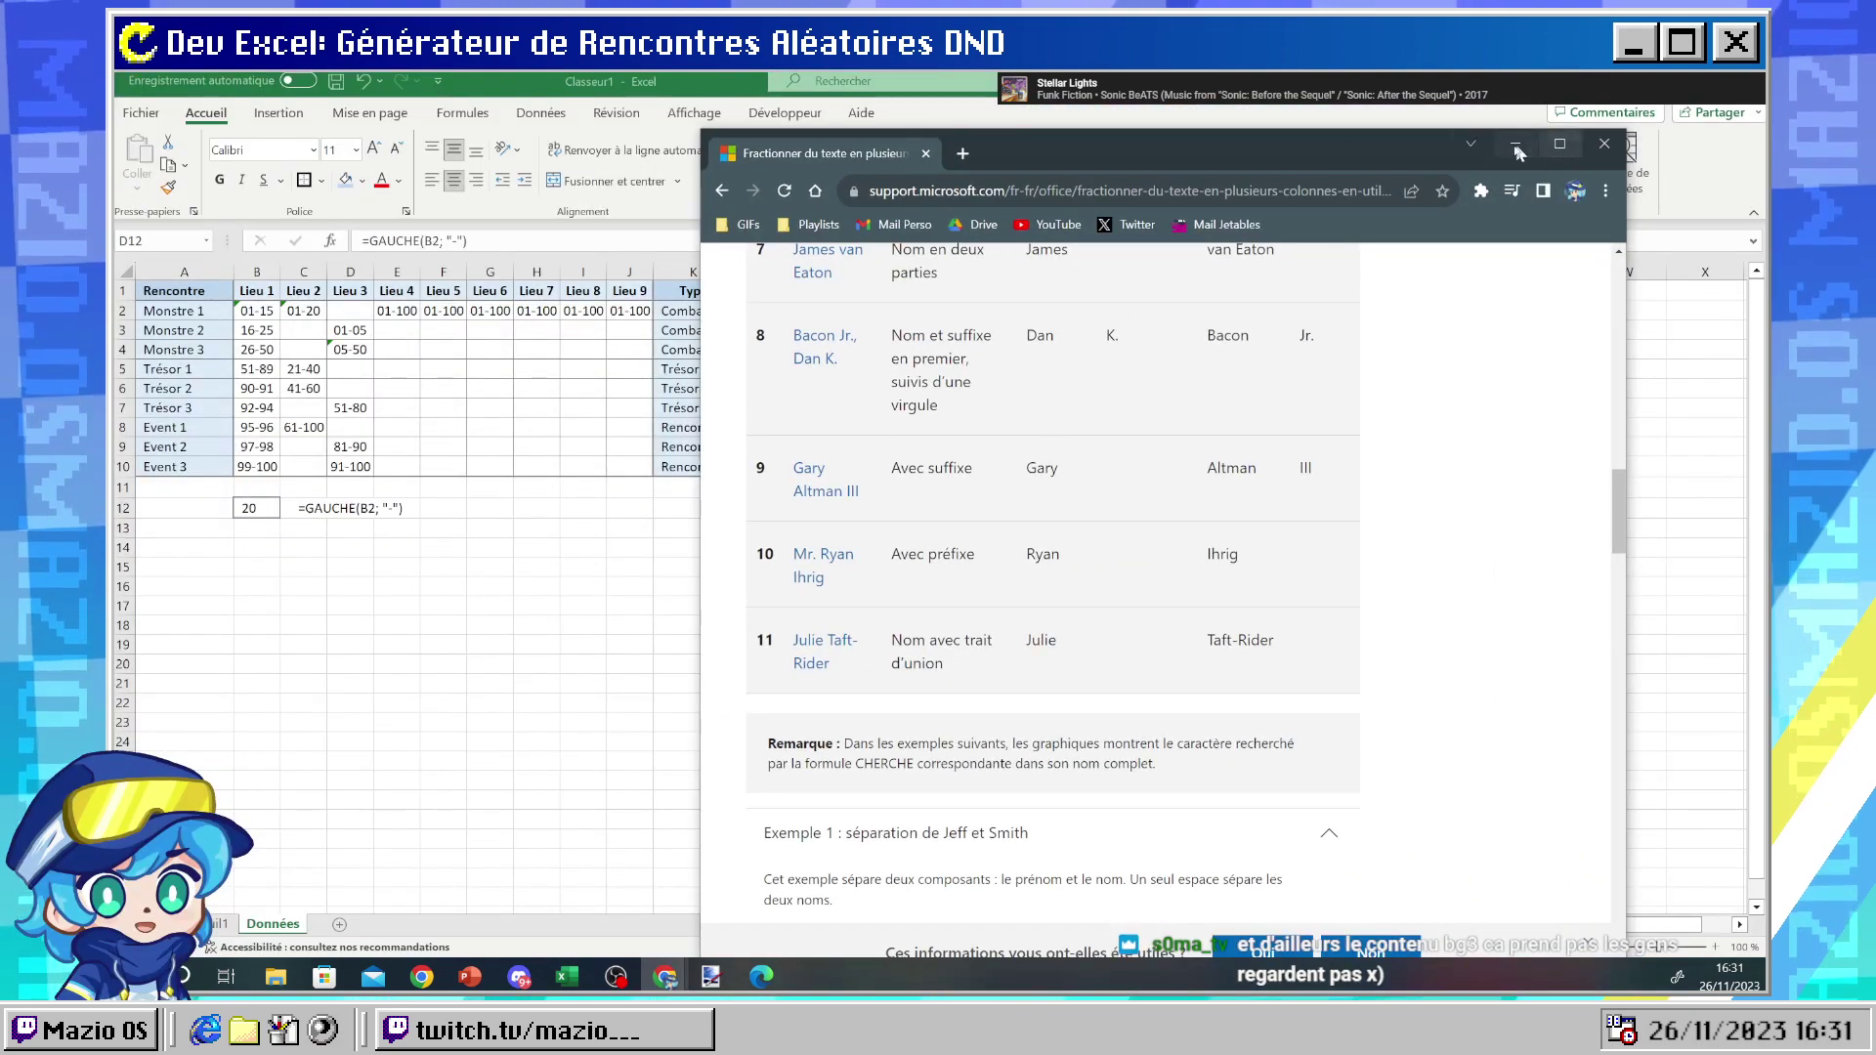
- Maximize the Chrome window showing the support page's Example 1 formulas
{"action": "left_click", "coordinate": [1559, 144]}
{"action": "left_click", "coordinate": [377, 86]}
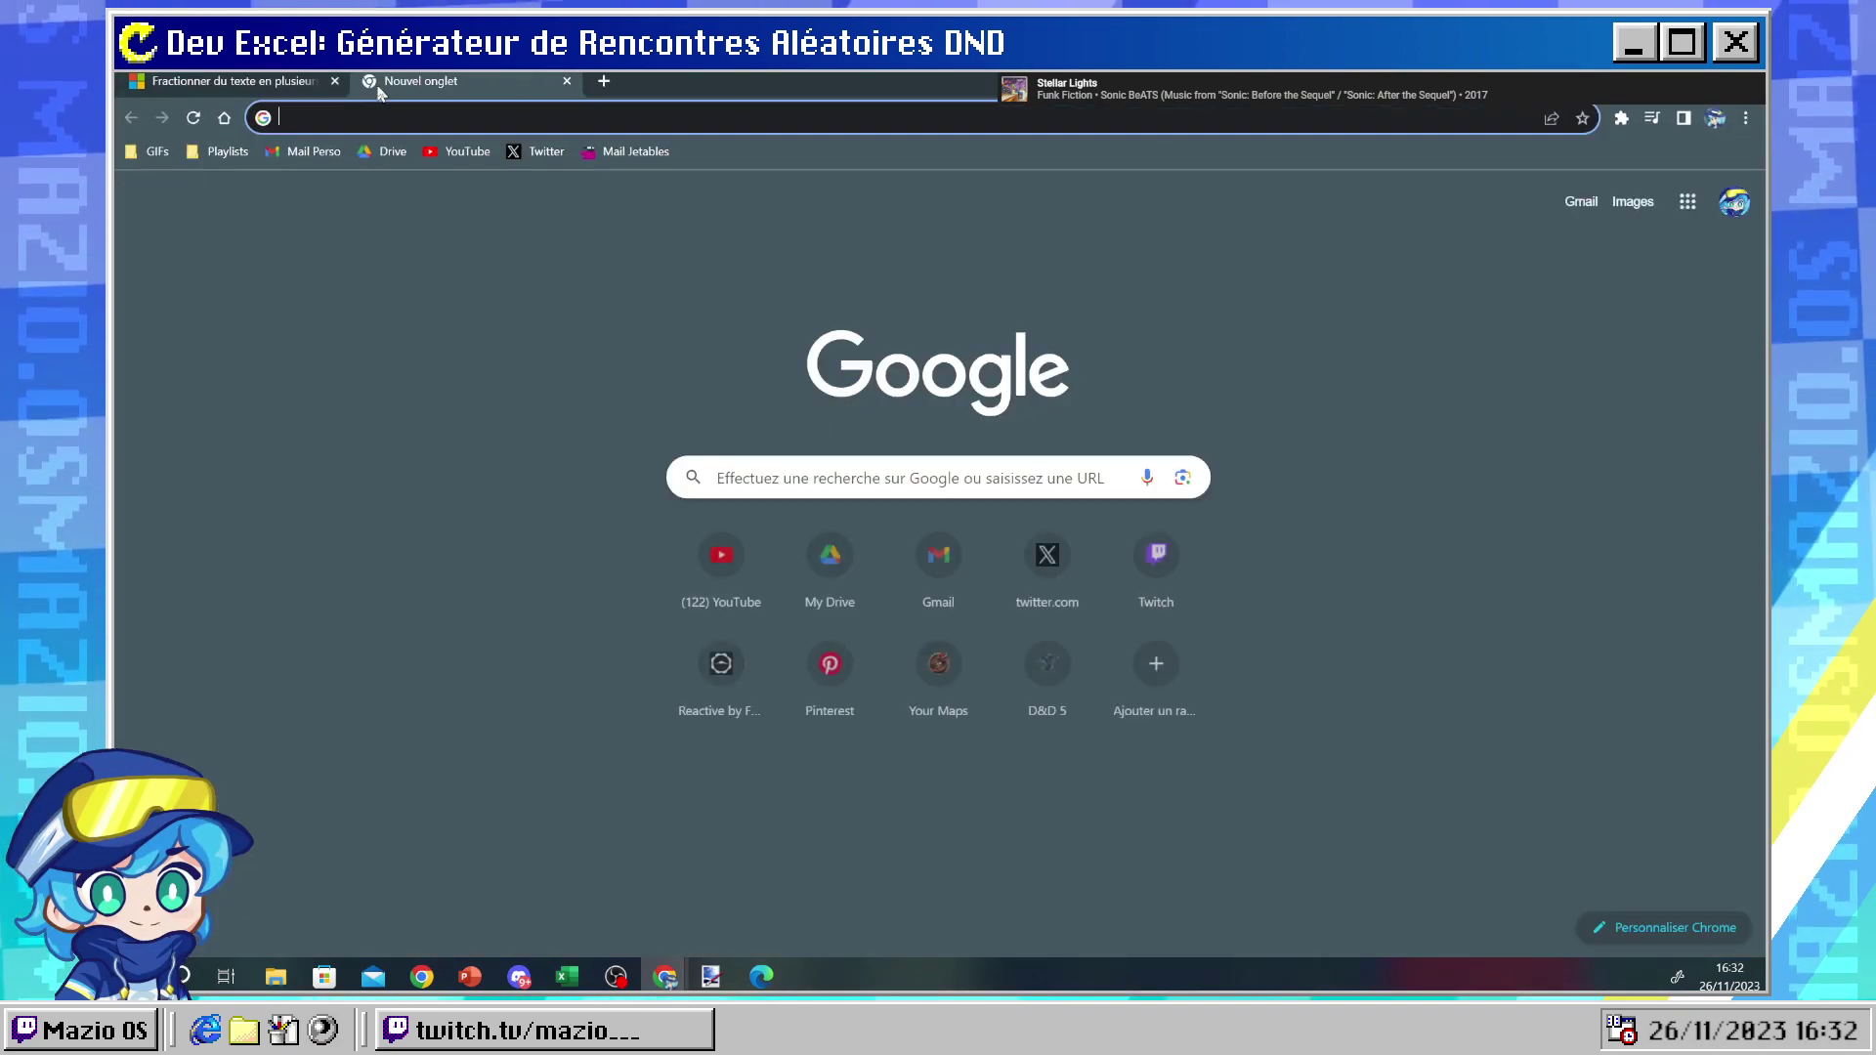
{"action": "key", "text": "ctrl+w"}
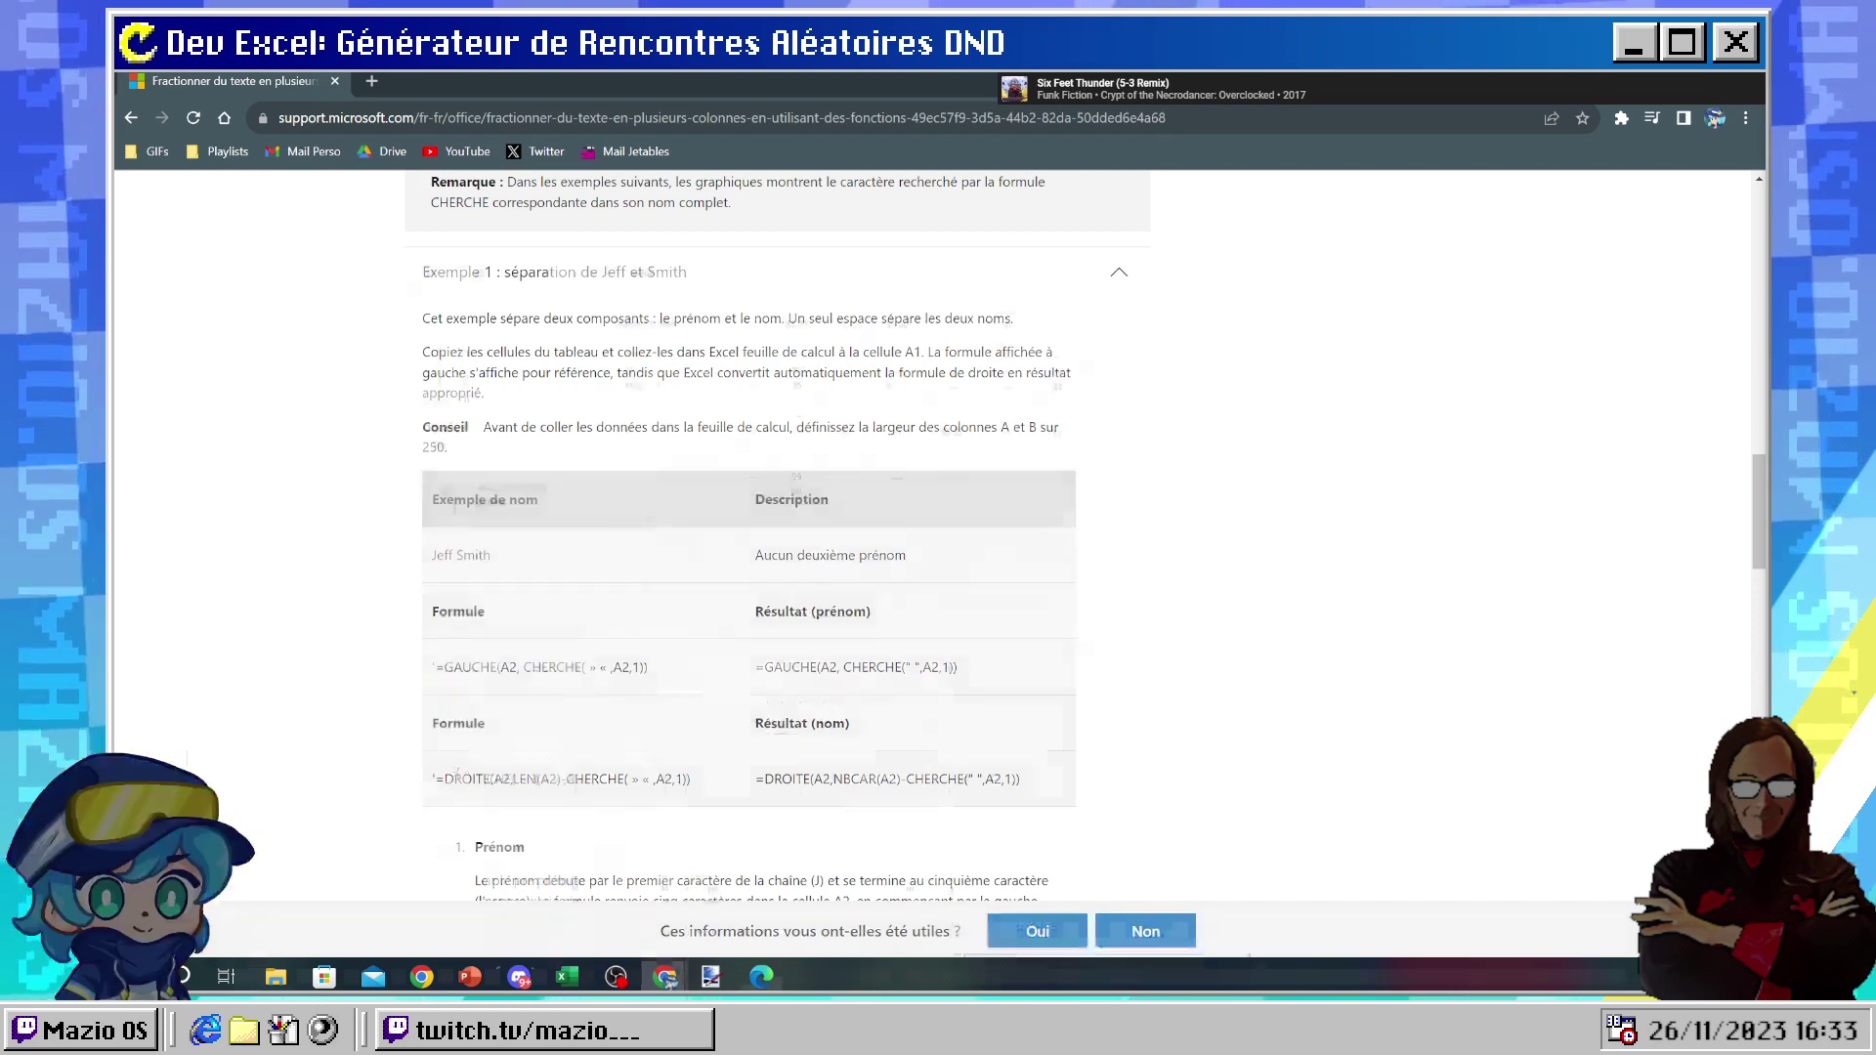
- Switch to the Baldur's Gate III YouTube Short window and maximize it
{"action": "key", "text": "alt+Tab"}
{"action": "key", "text": "alt+Tab"}
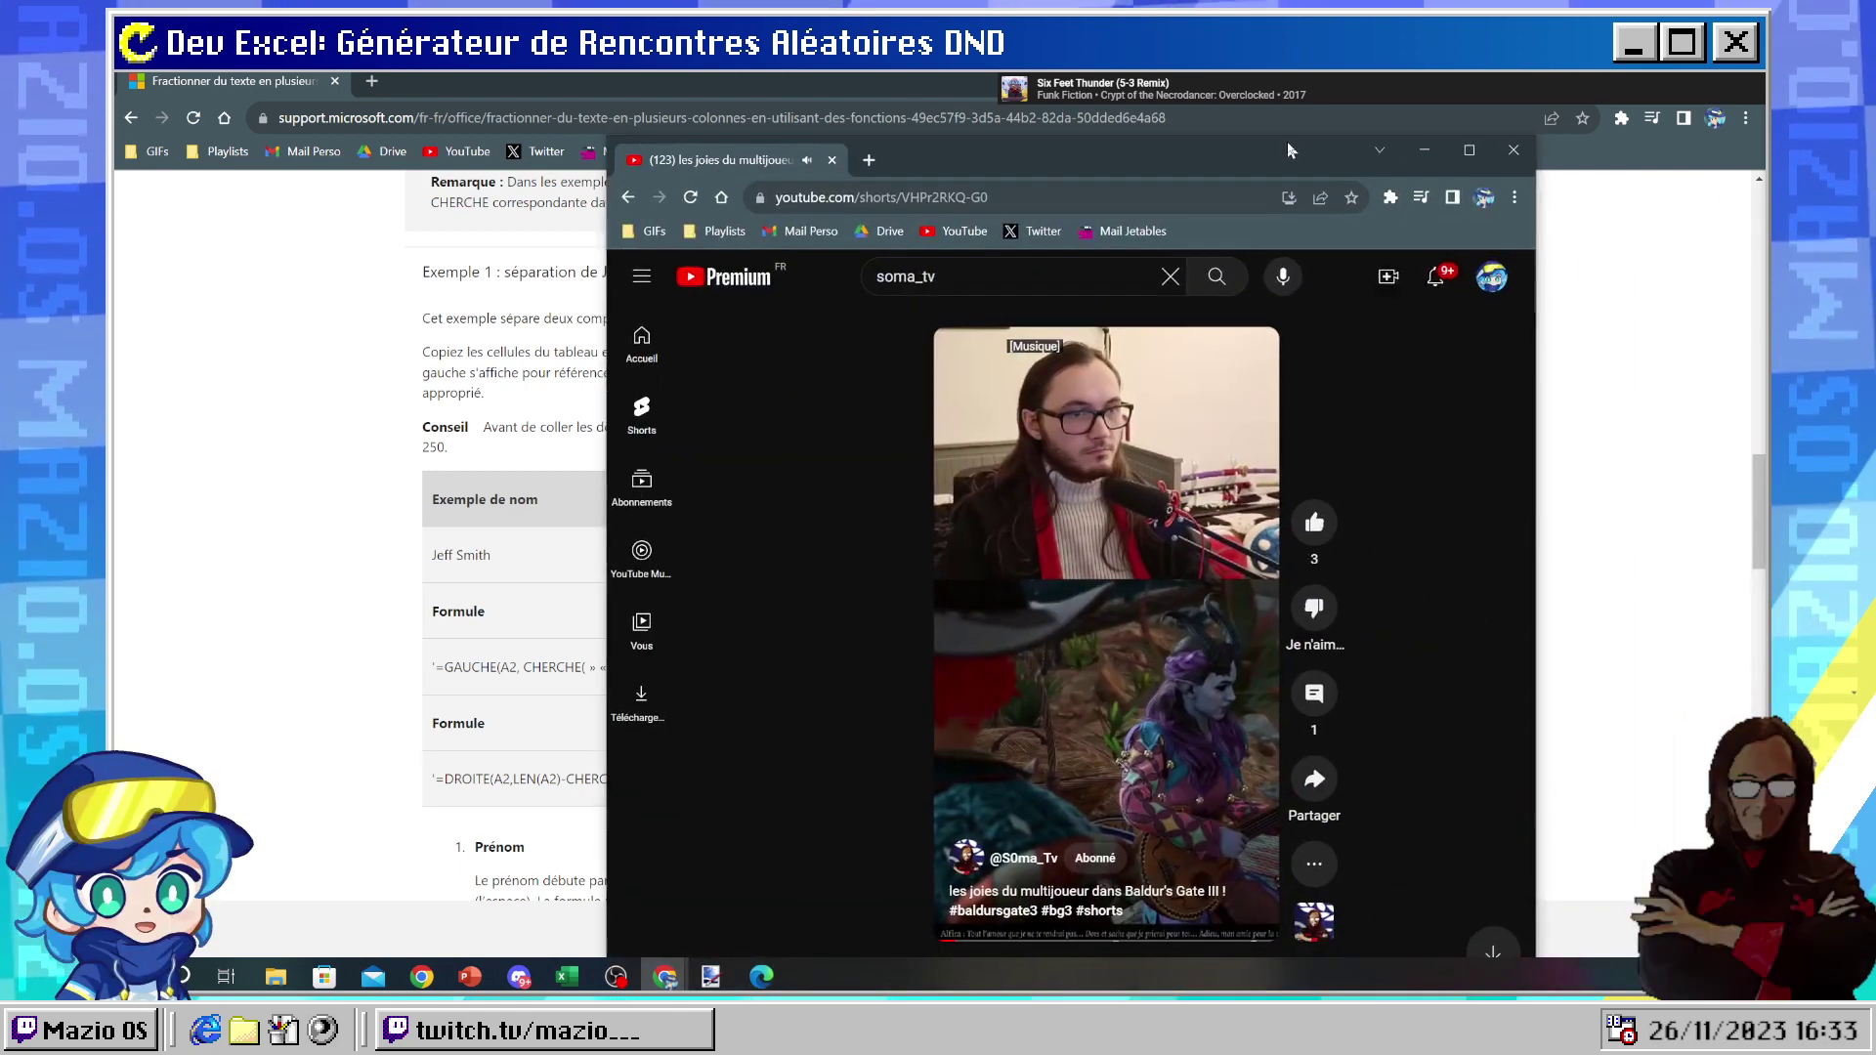
{"action": "double_click", "coordinate": [1287, 141]}
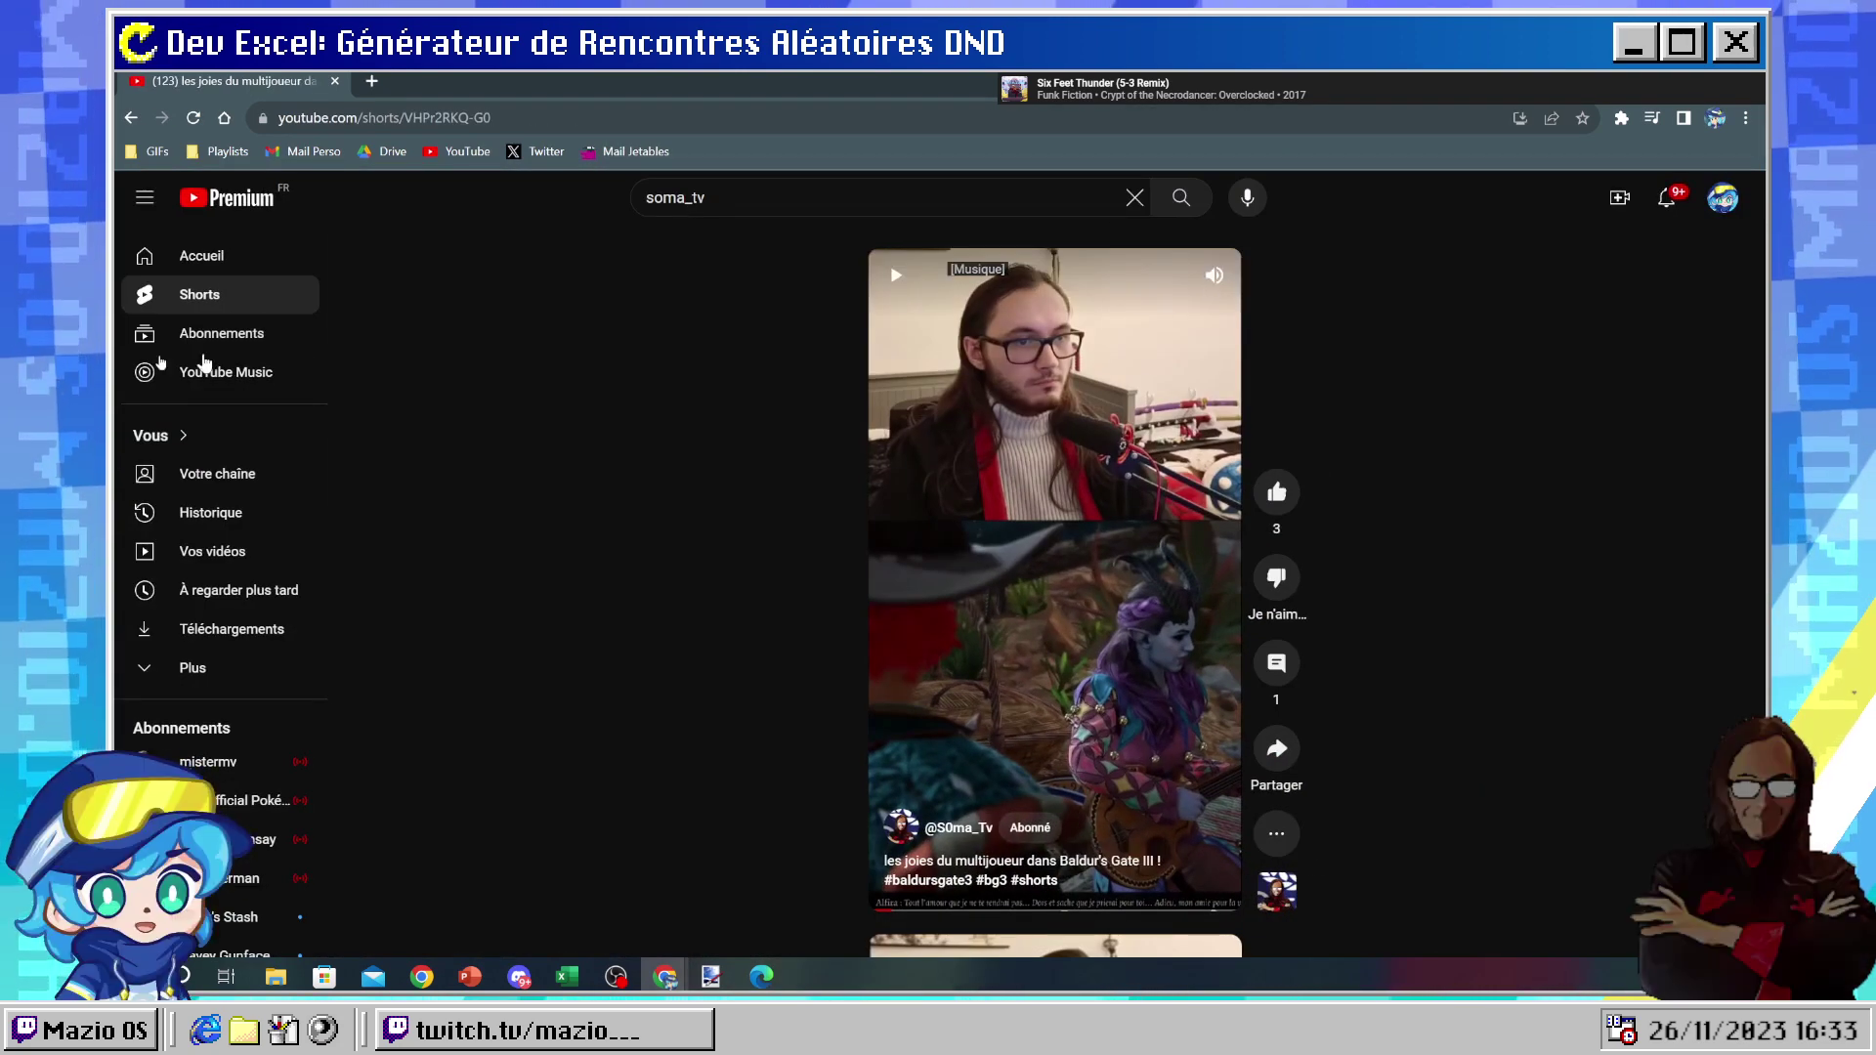
- Play the Short, like it, and like its existing comment
{"action": "left_click", "coordinate": [1158, 618]}
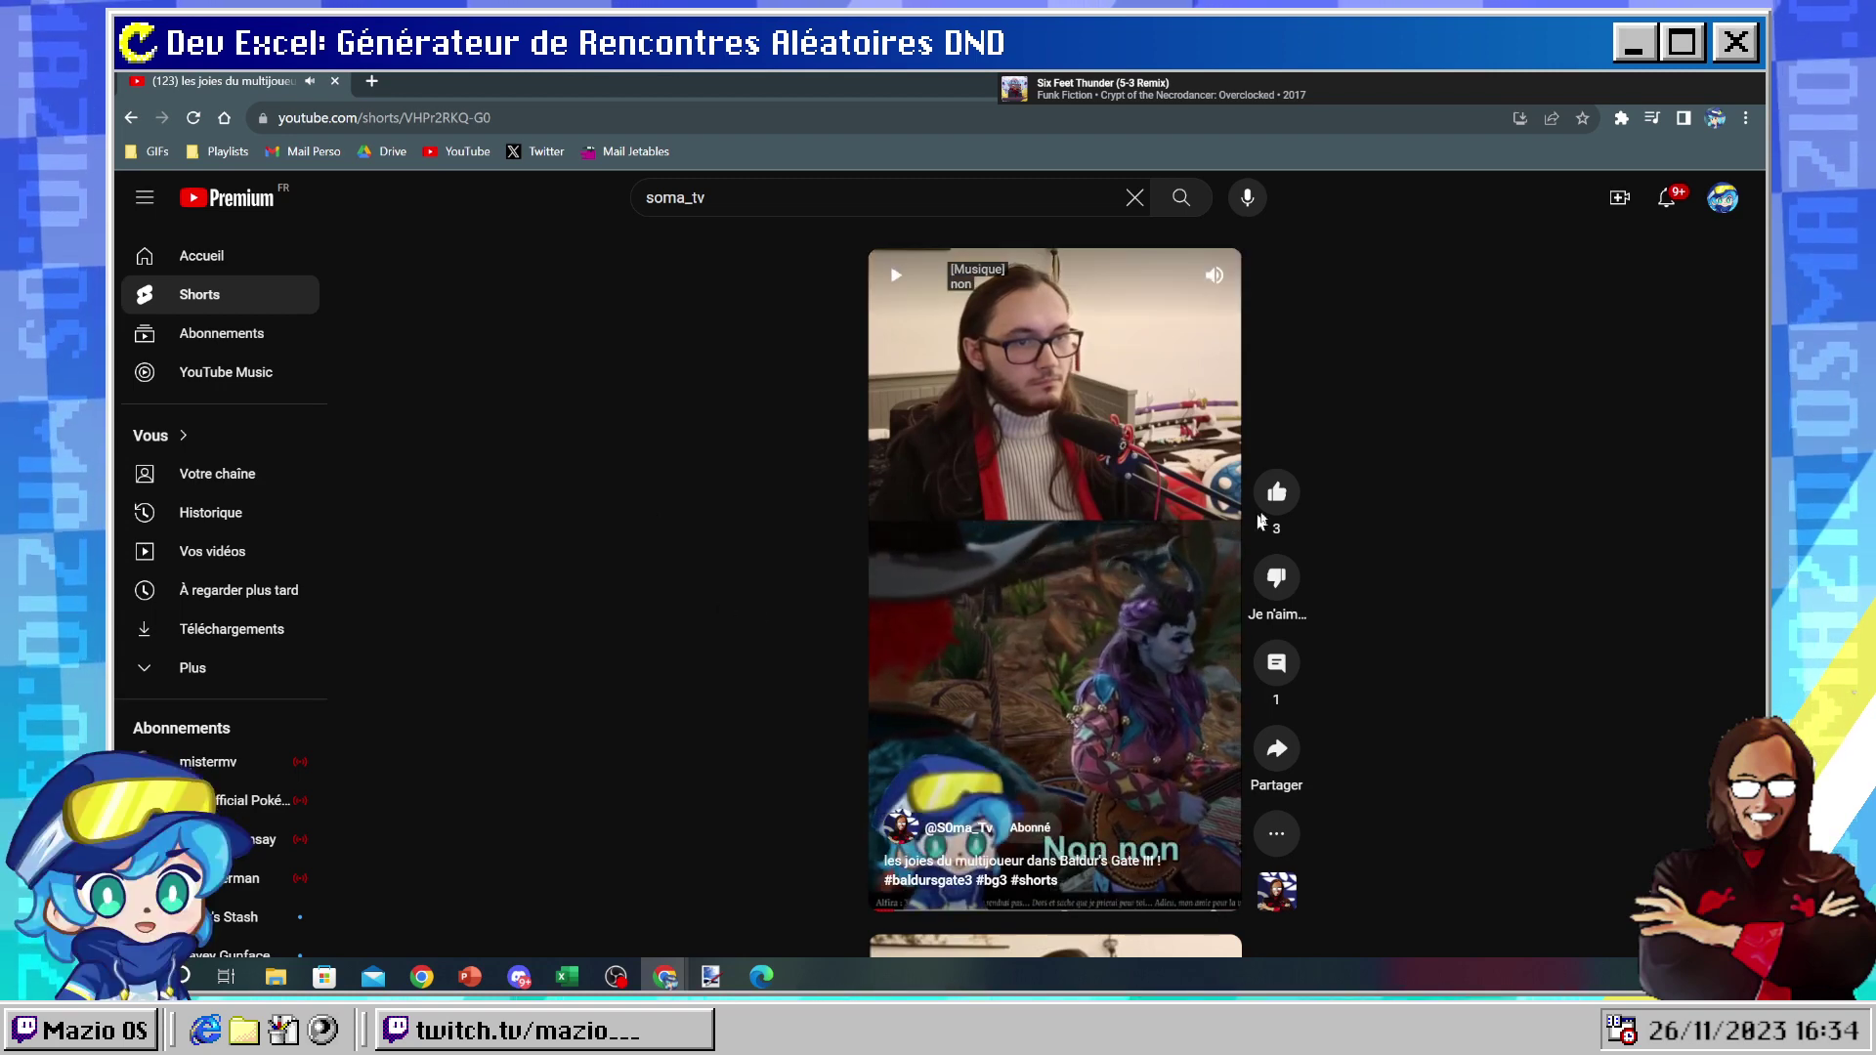
{"action": "left_click", "coordinate": [1263, 503]}
{"action": "left_click", "coordinate": [1276, 663]}
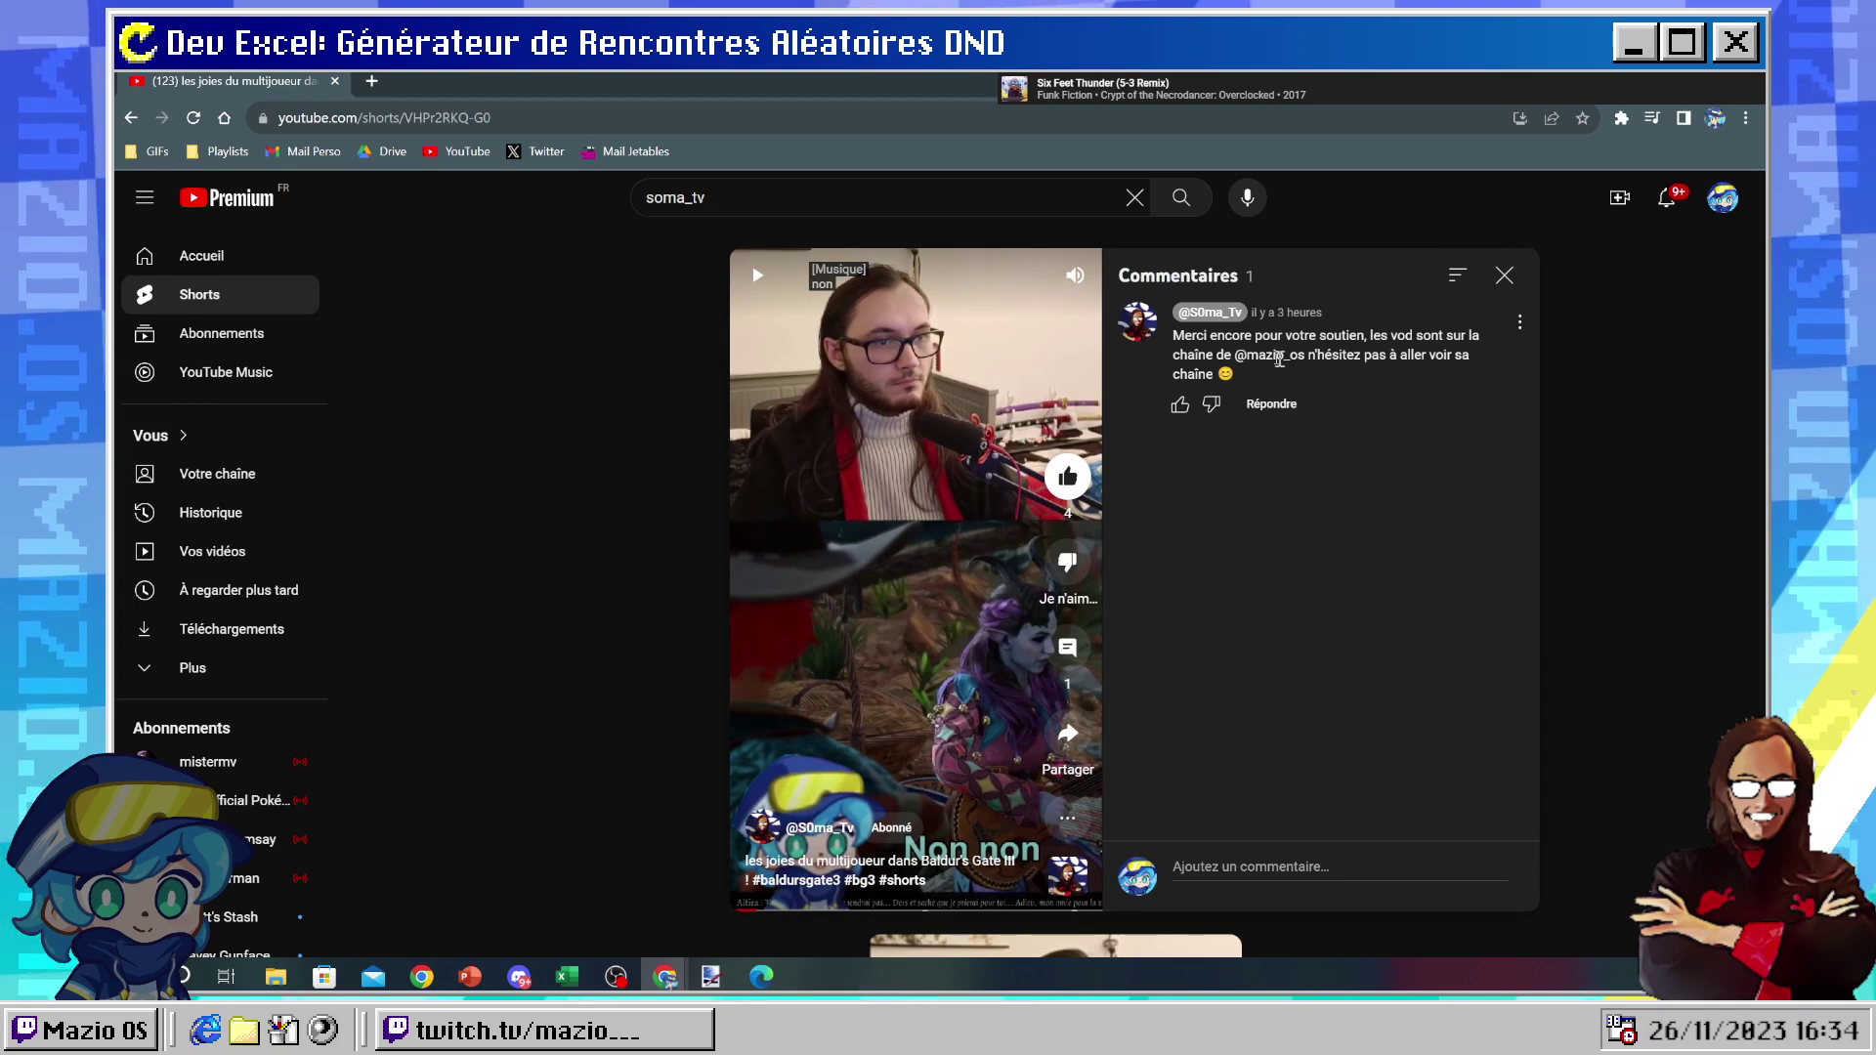
{"action": "left_click", "coordinate": [1180, 403]}
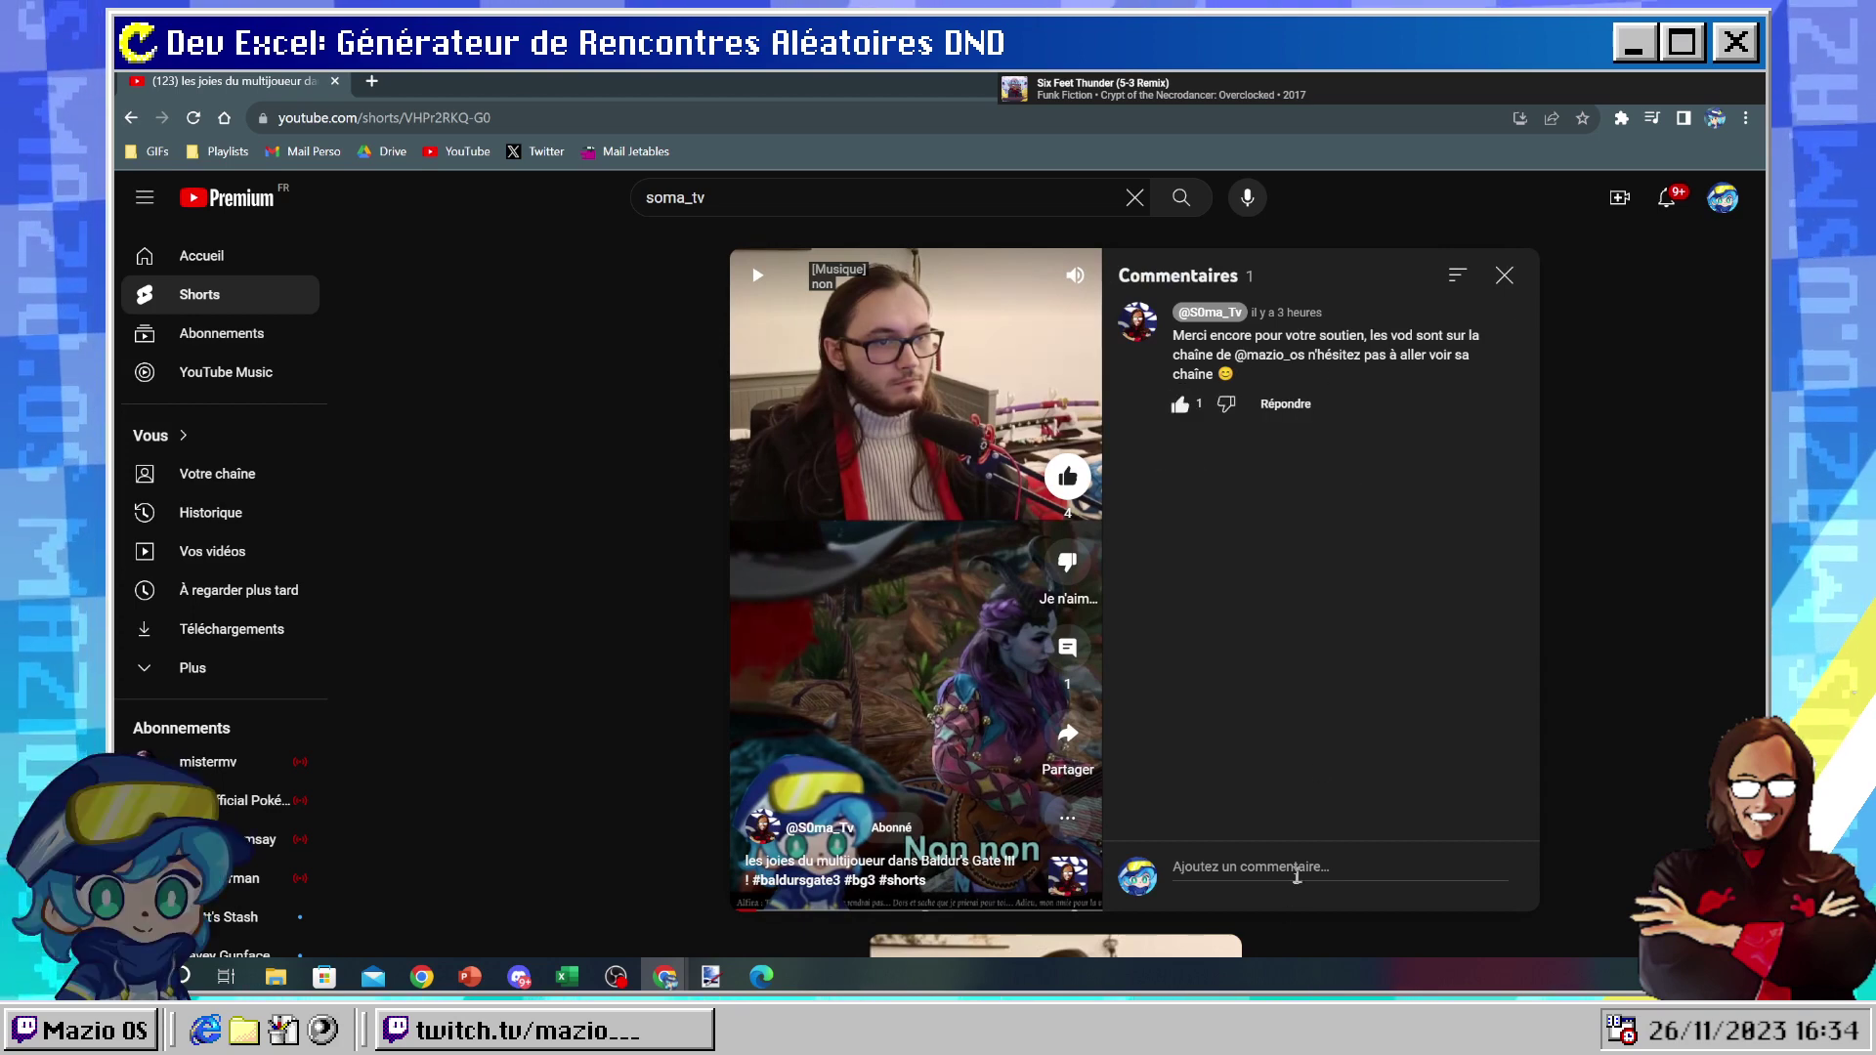
- Post the comment 'o7' and go back to the text-splitting help page
{"action": "left_click", "coordinate": [1253, 874]}
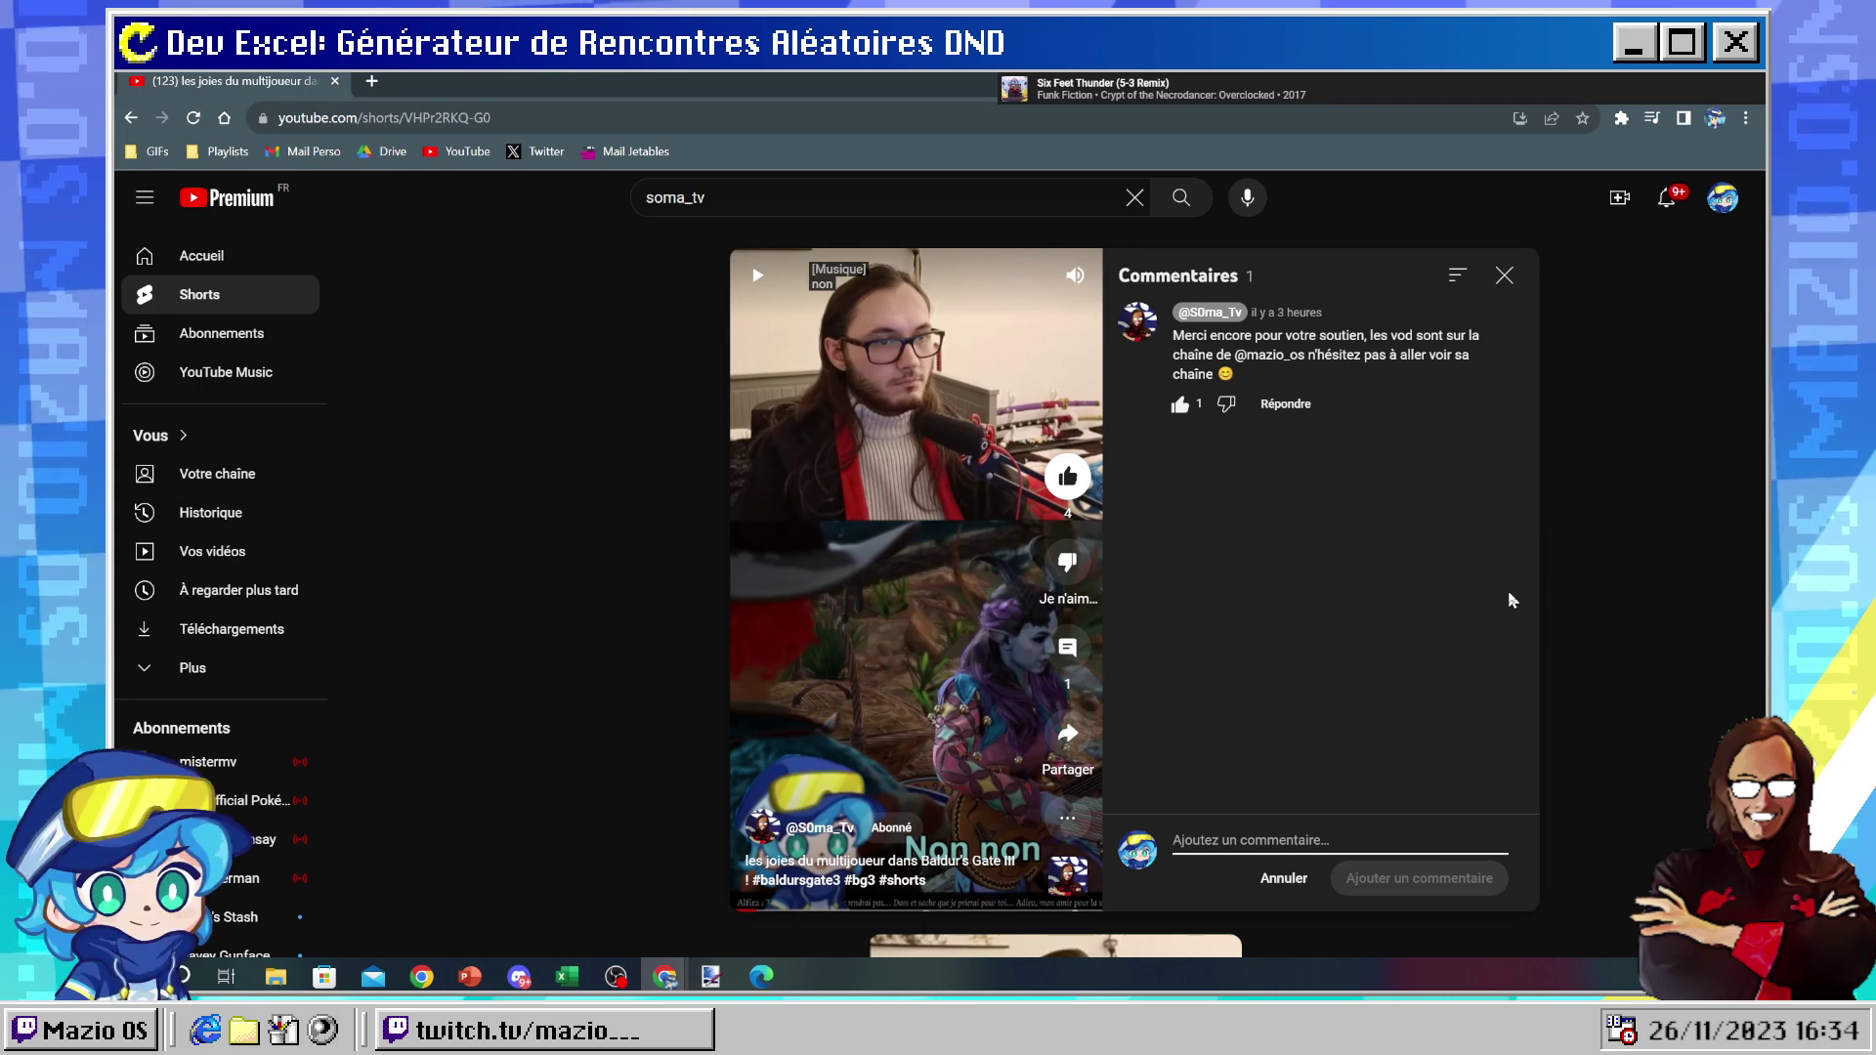
{"action": "type", "text": "a"}
{"action": "key", "text": "BackSpace"}
{"action": "type", "text": "o7"}
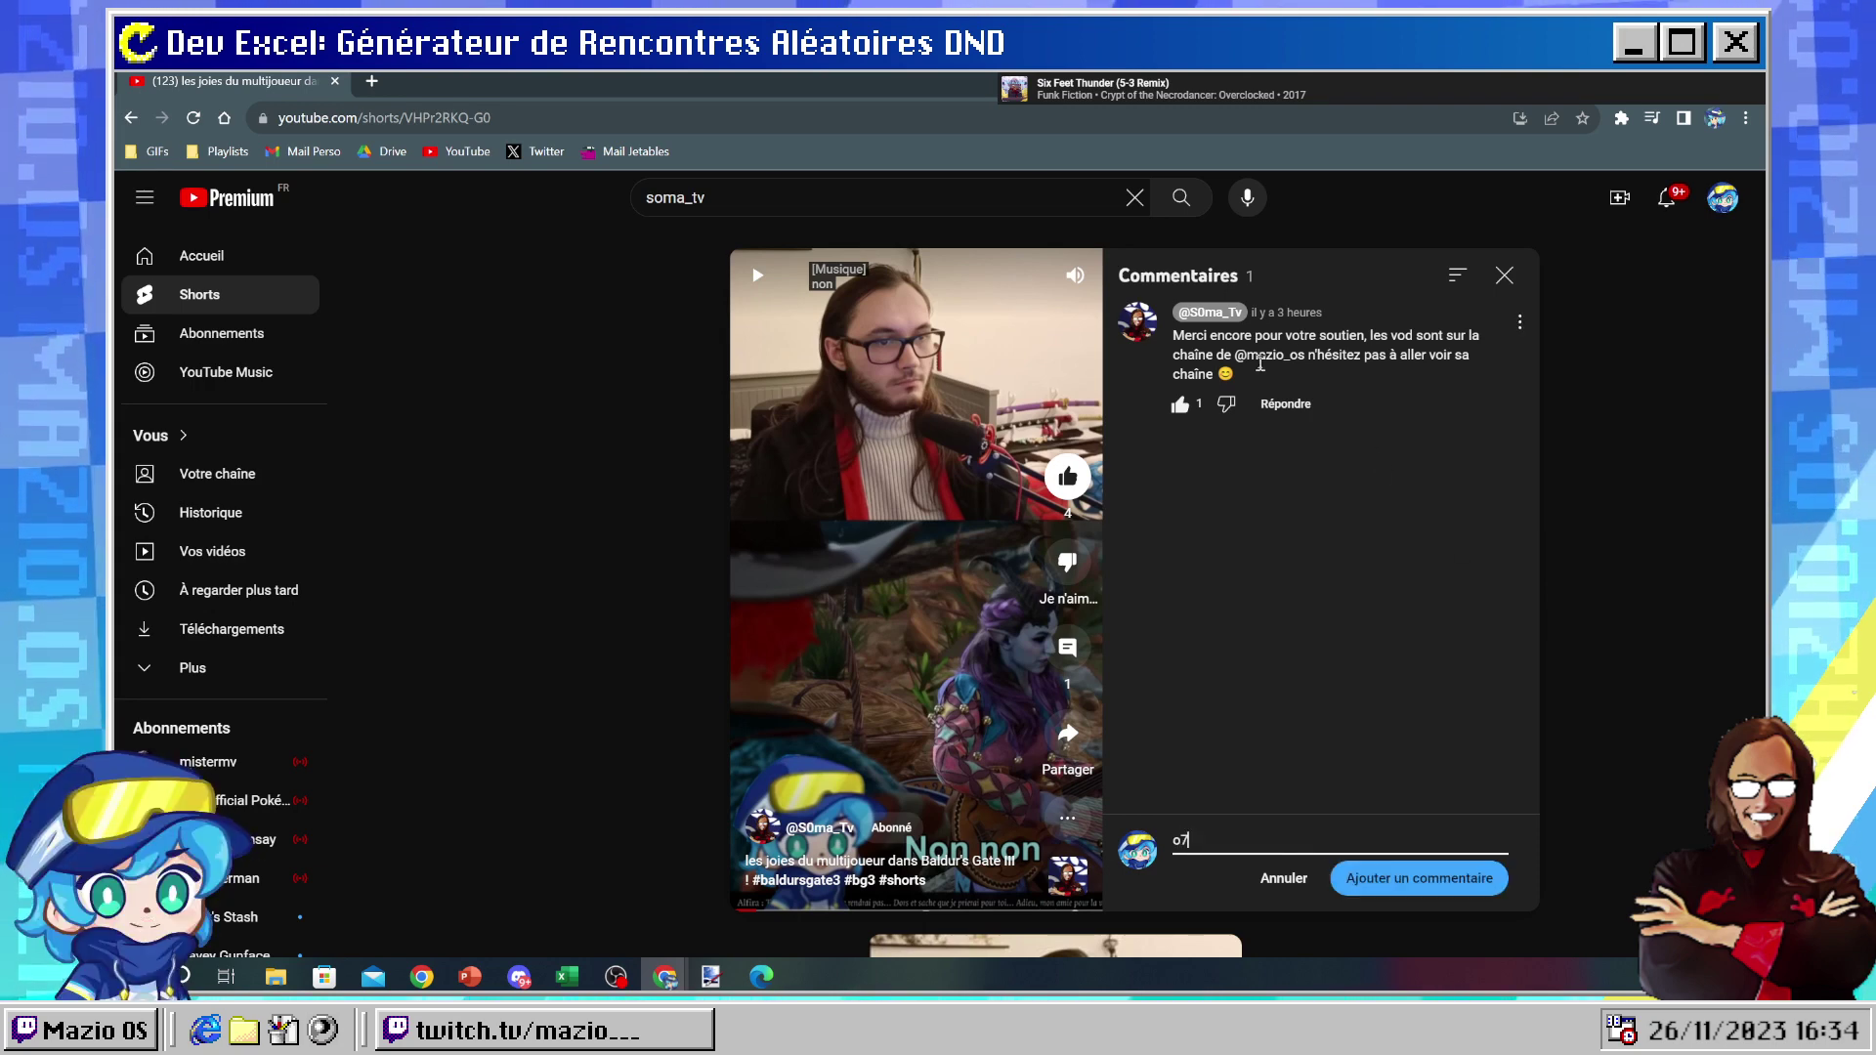
{"action": "key", "text": "Return"}
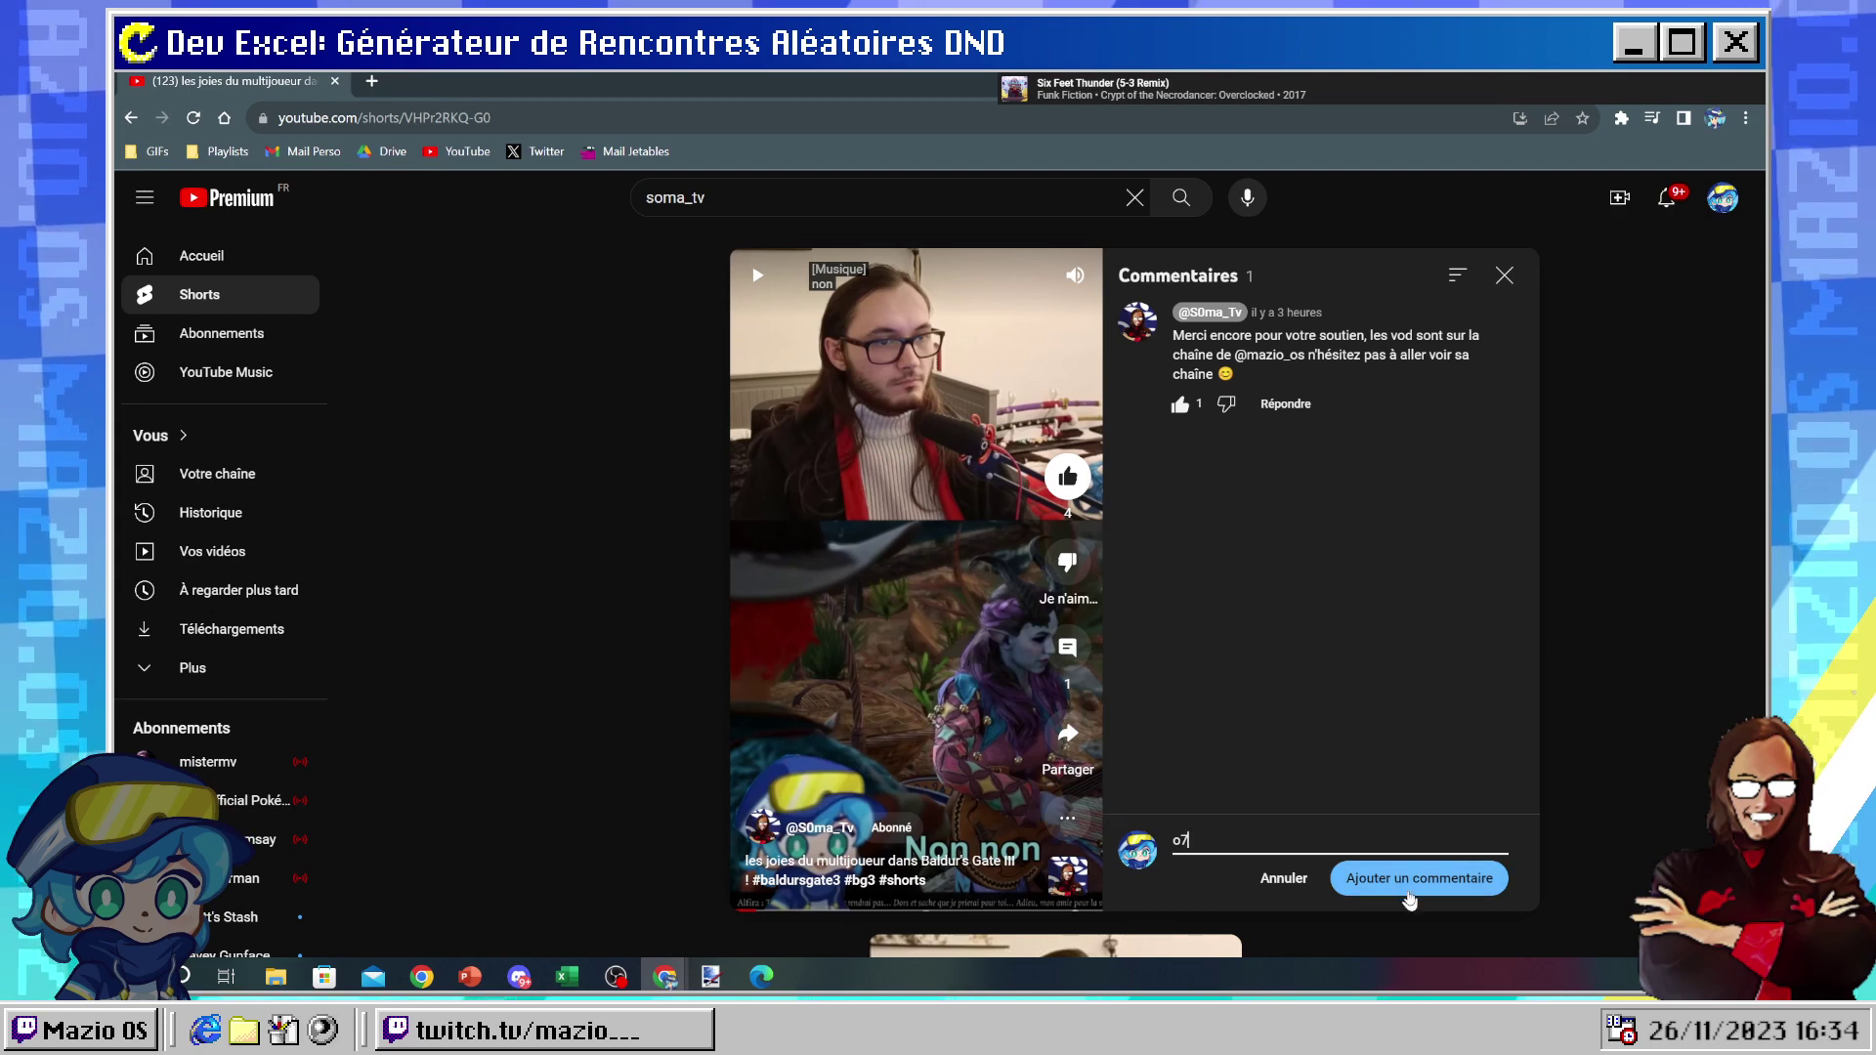
{"action": "left_click", "coordinate": [1407, 882]}
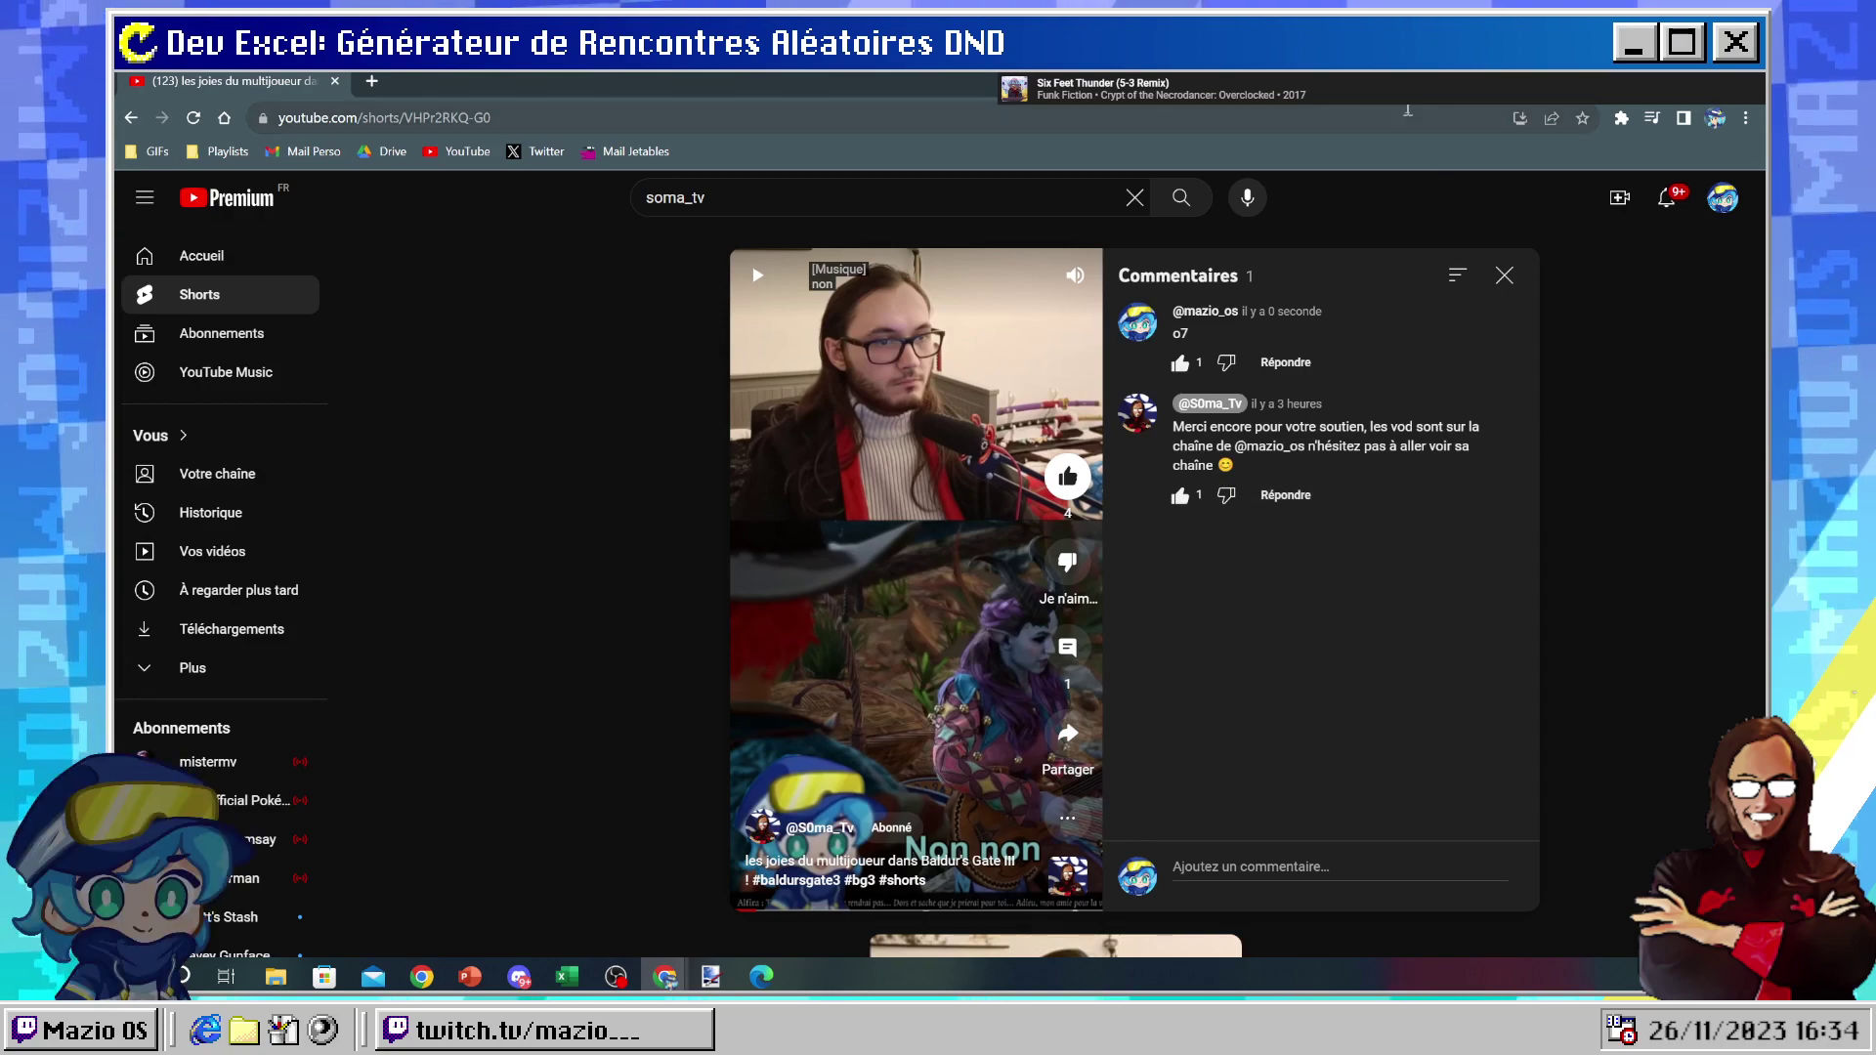
{"action": "key", "text": "alt+Left"}
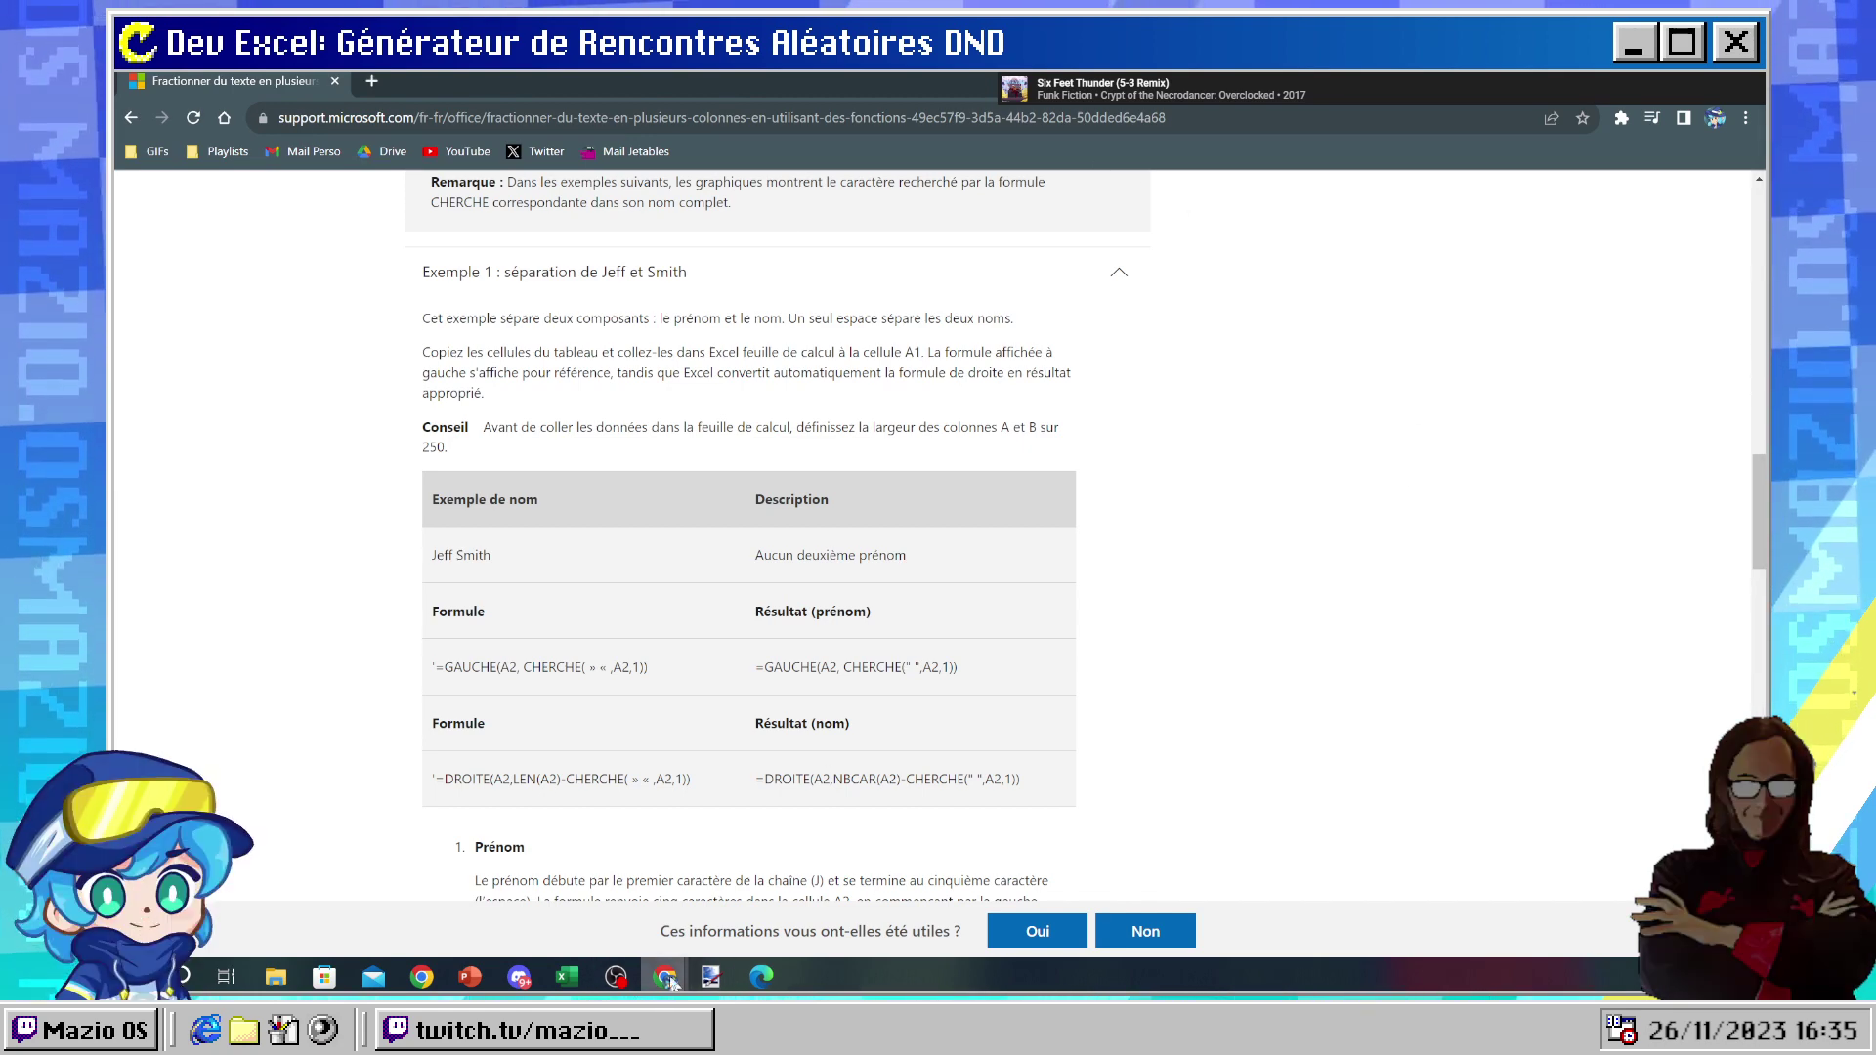
- Bring the support page forward from the taskbar, then switch to the Excel workbook
{"action": "mouse_move", "coordinate": [655, 980]}
{"action": "mouse_move", "coordinate": [547, 906]}
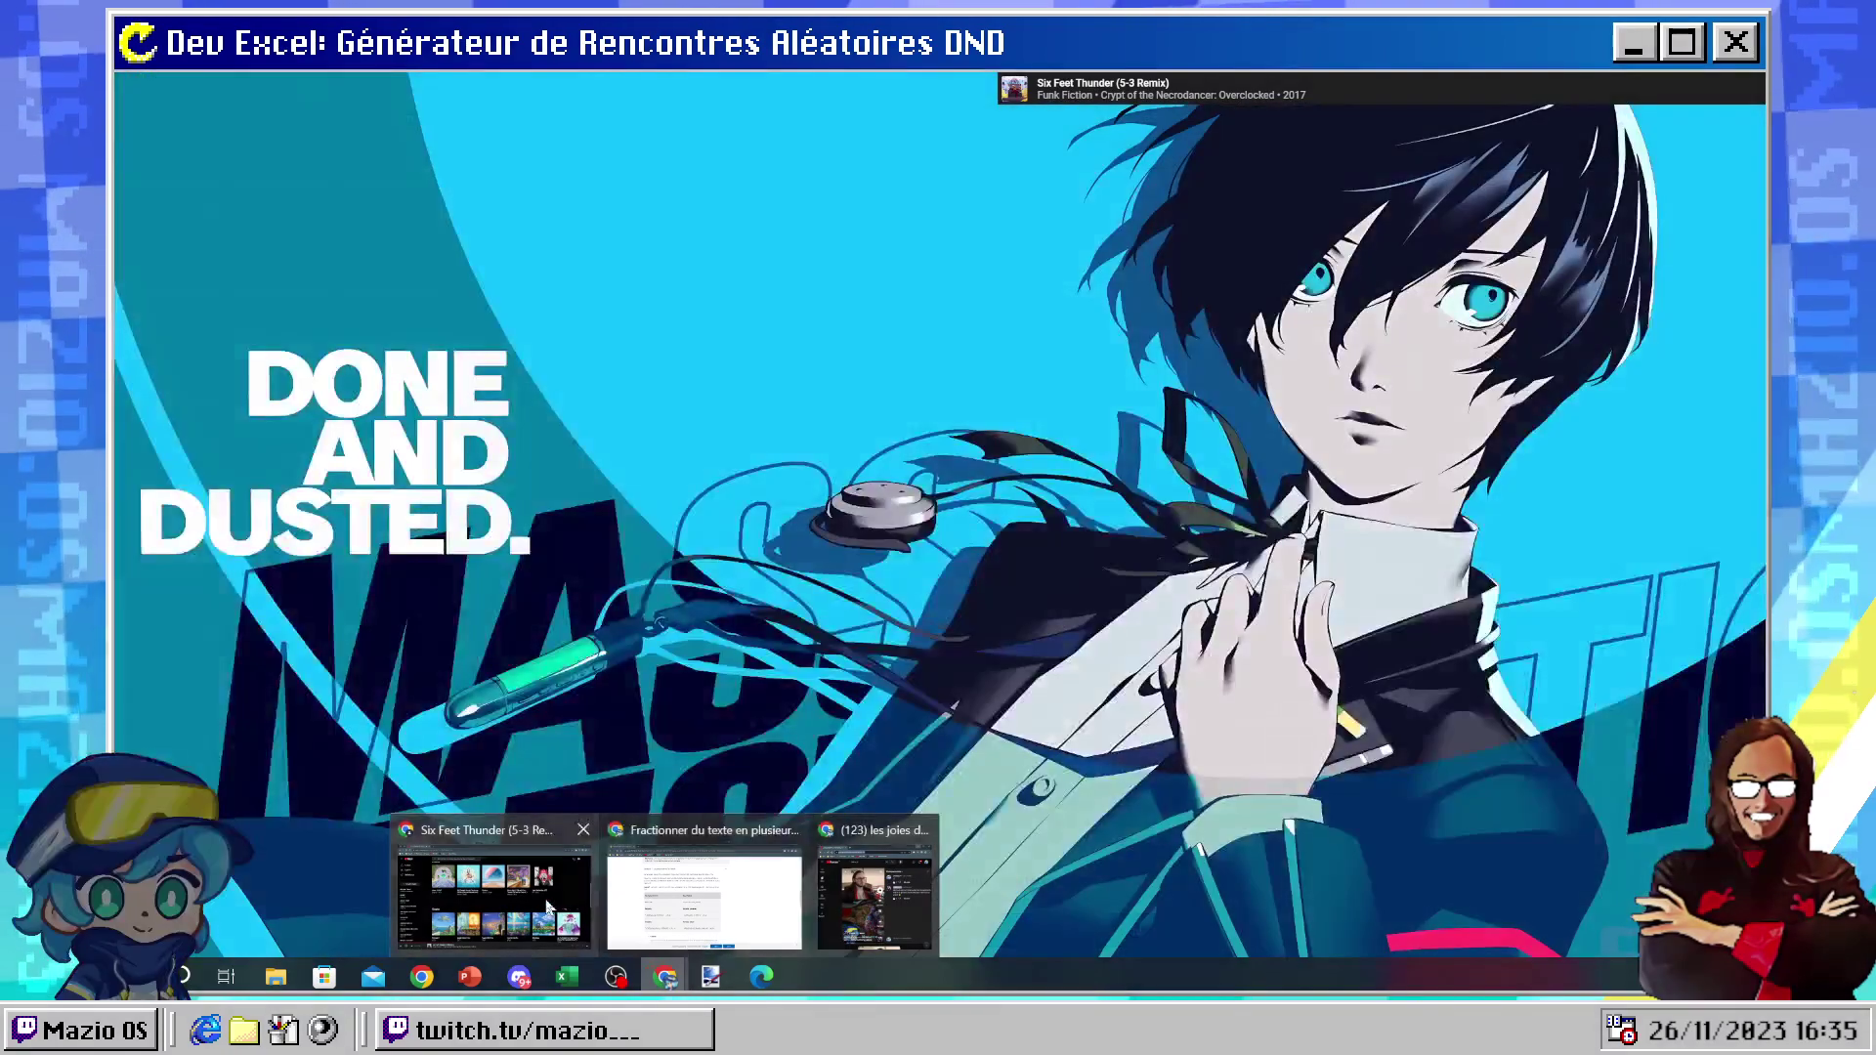
{"action": "left_click", "coordinate": [622, 895]}
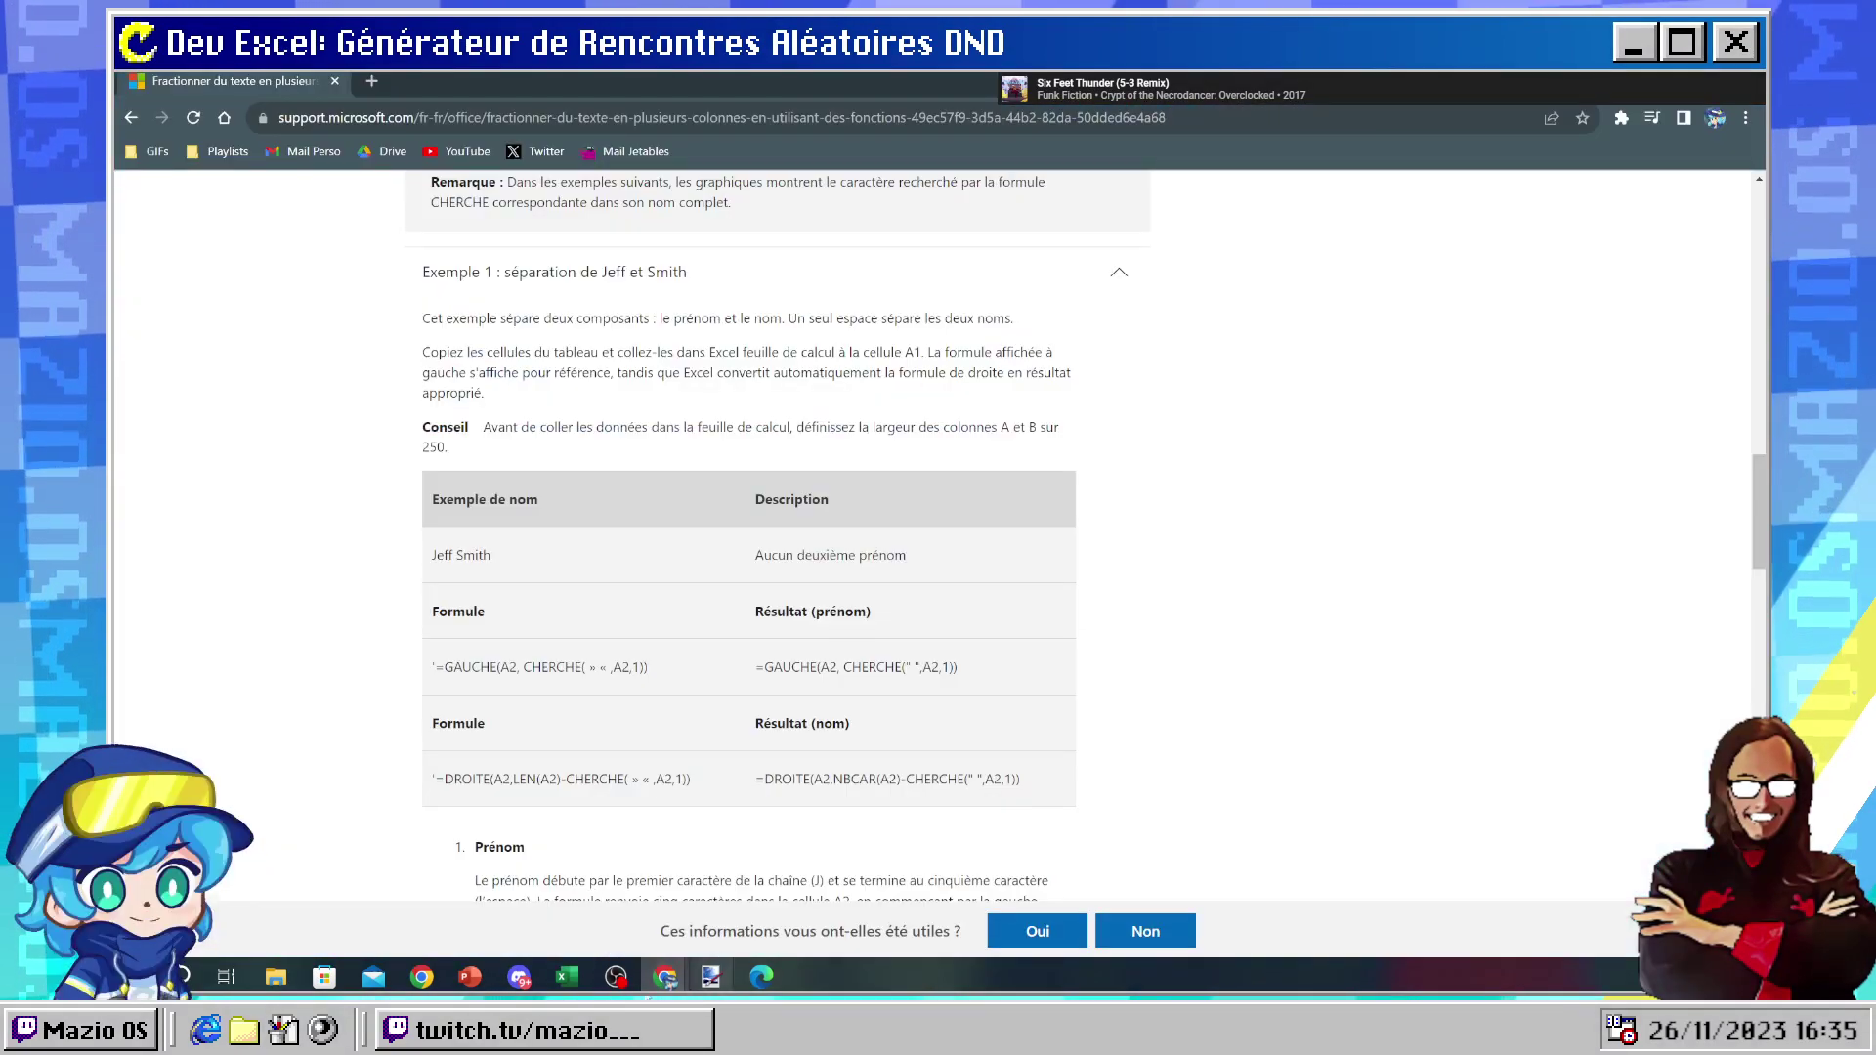
{"action": "left_click", "coordinate": [567, 976]}
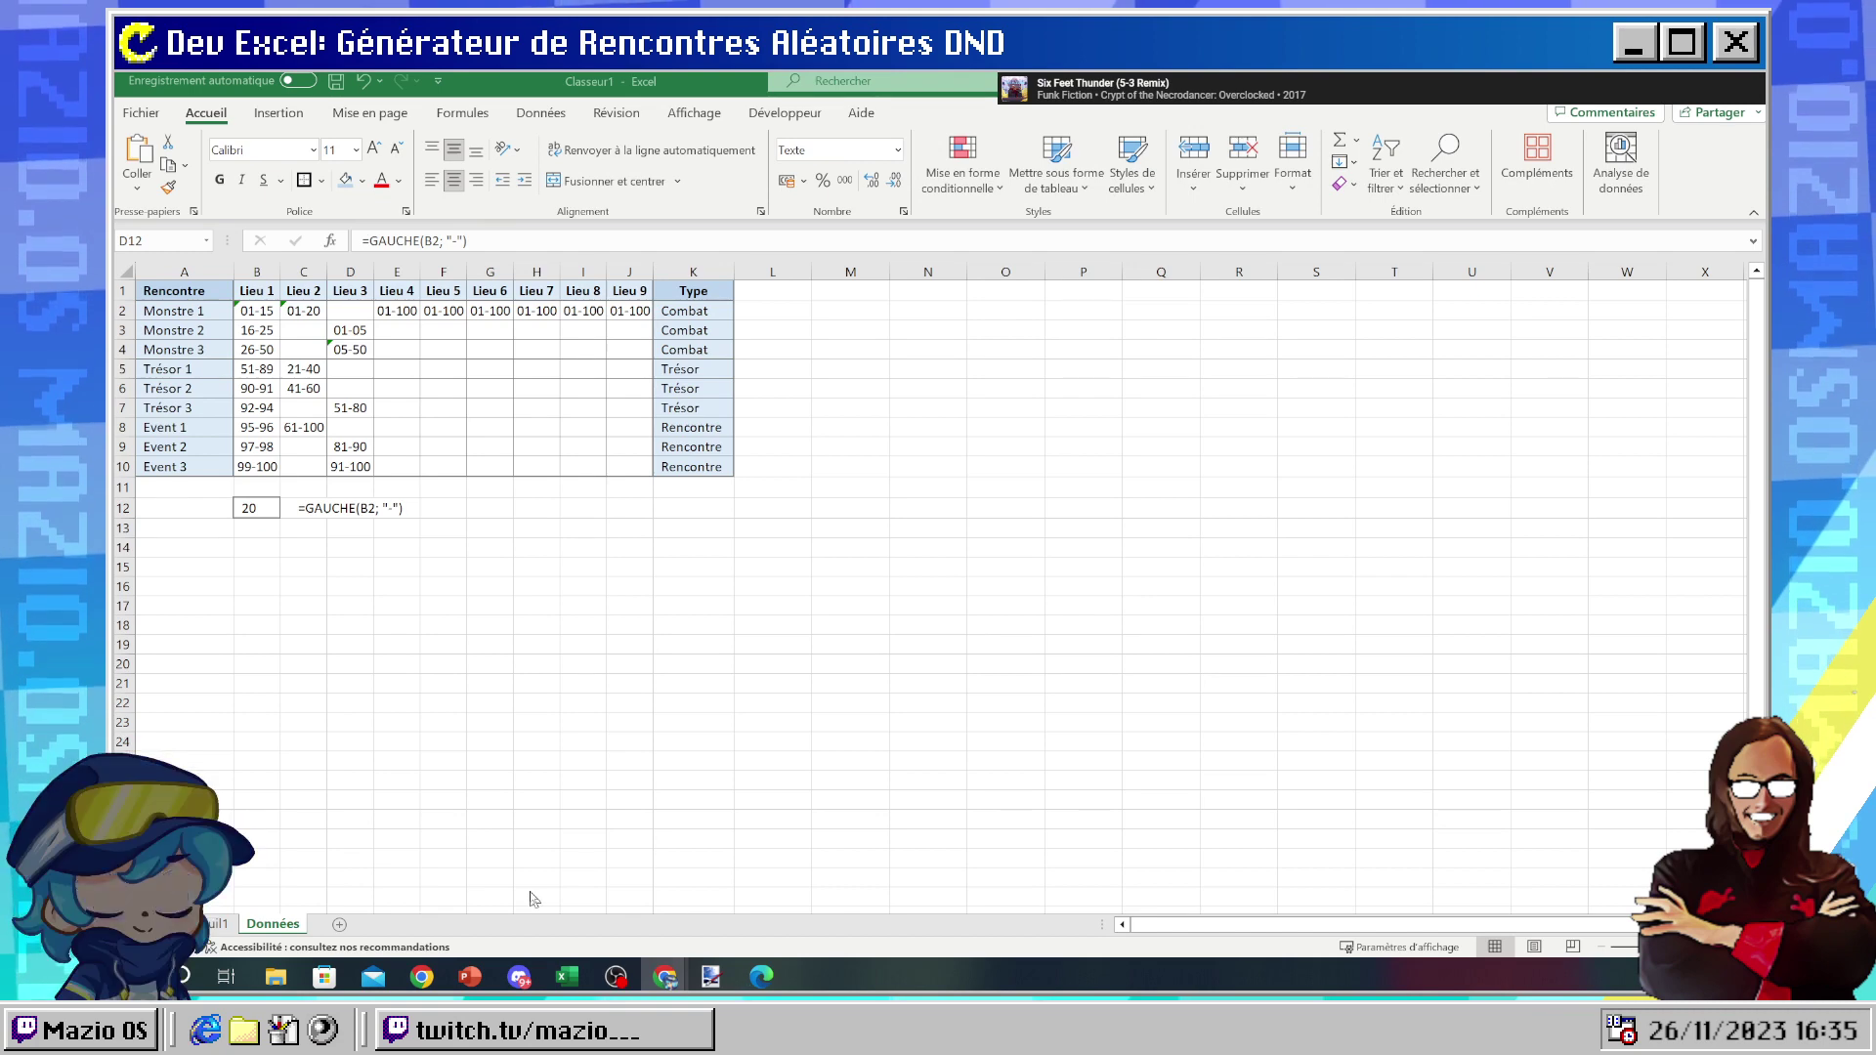
- Re-commit the =GAUCHE(B2; "-") formula in D12, recalculating the random number
{"action": "key", "text": "F2"}
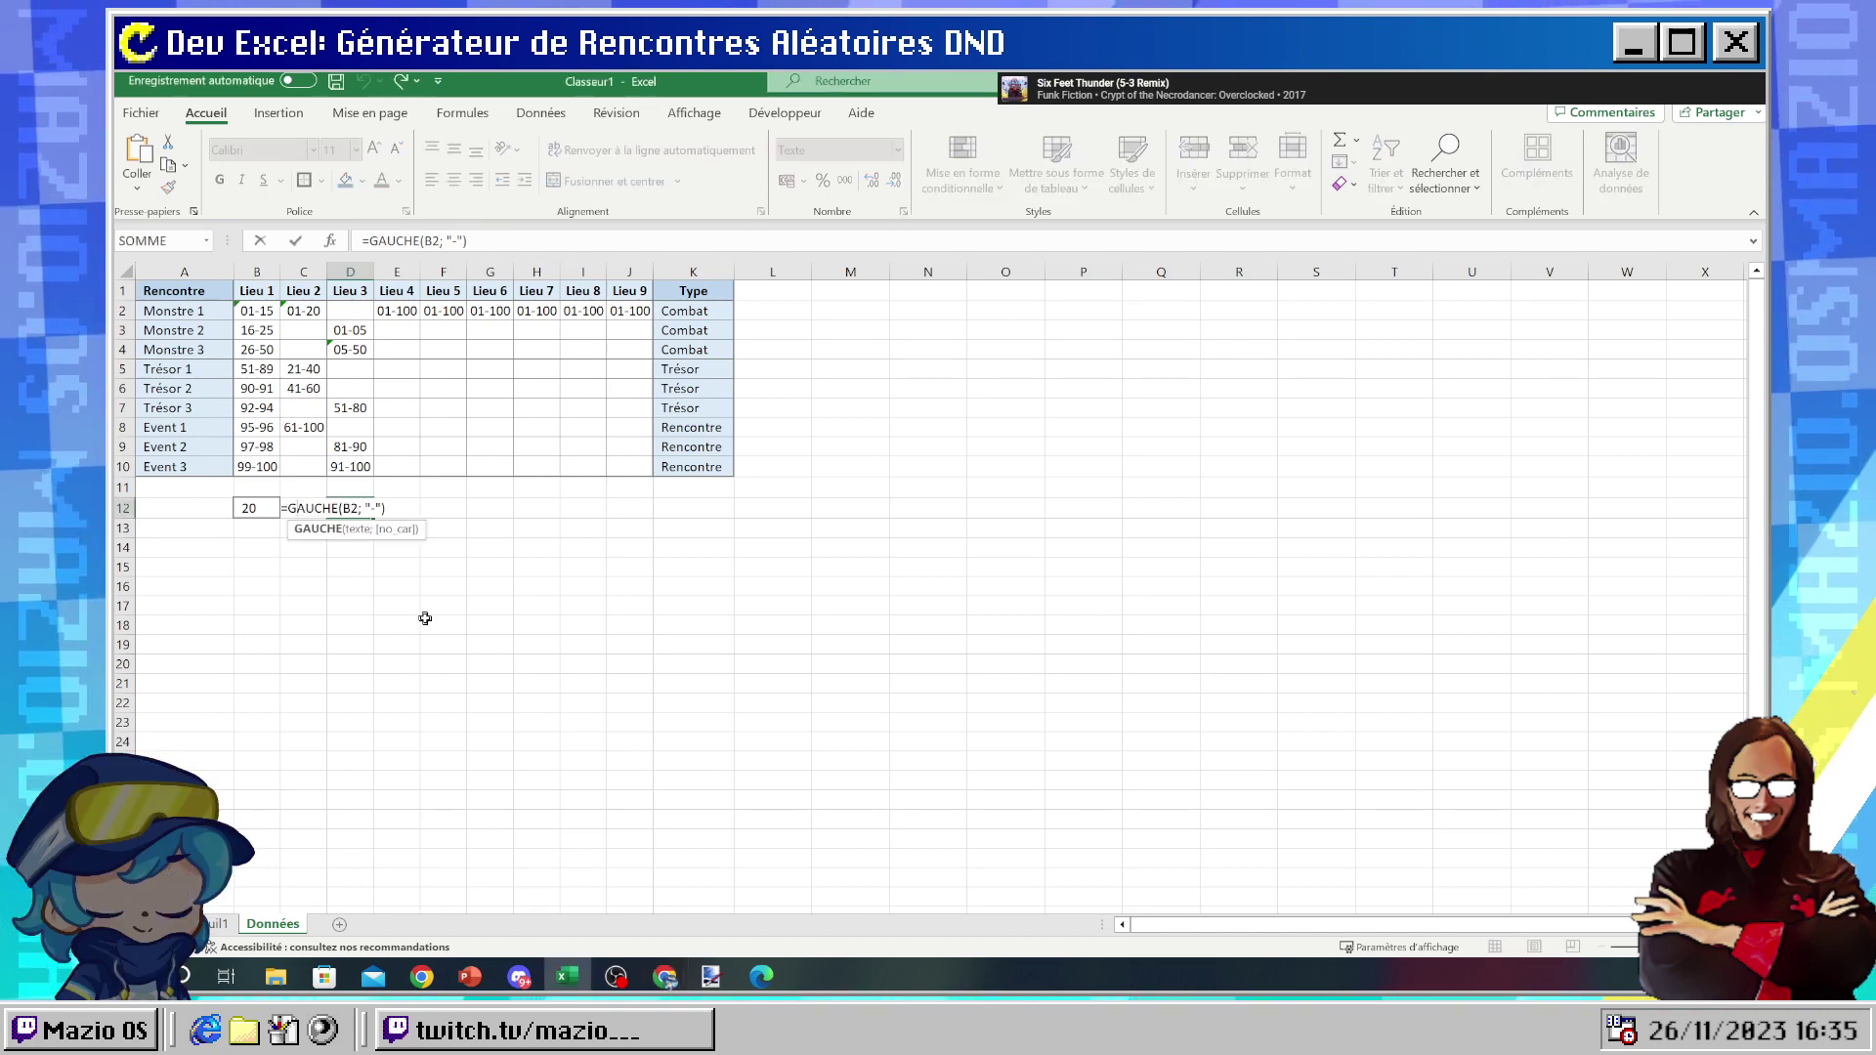
{"action": "key", "text": "Return"}
{"action": "left_click", "coordinate": [310, 507]}
{"action": "left_click", "coordinate": [353, 508]}
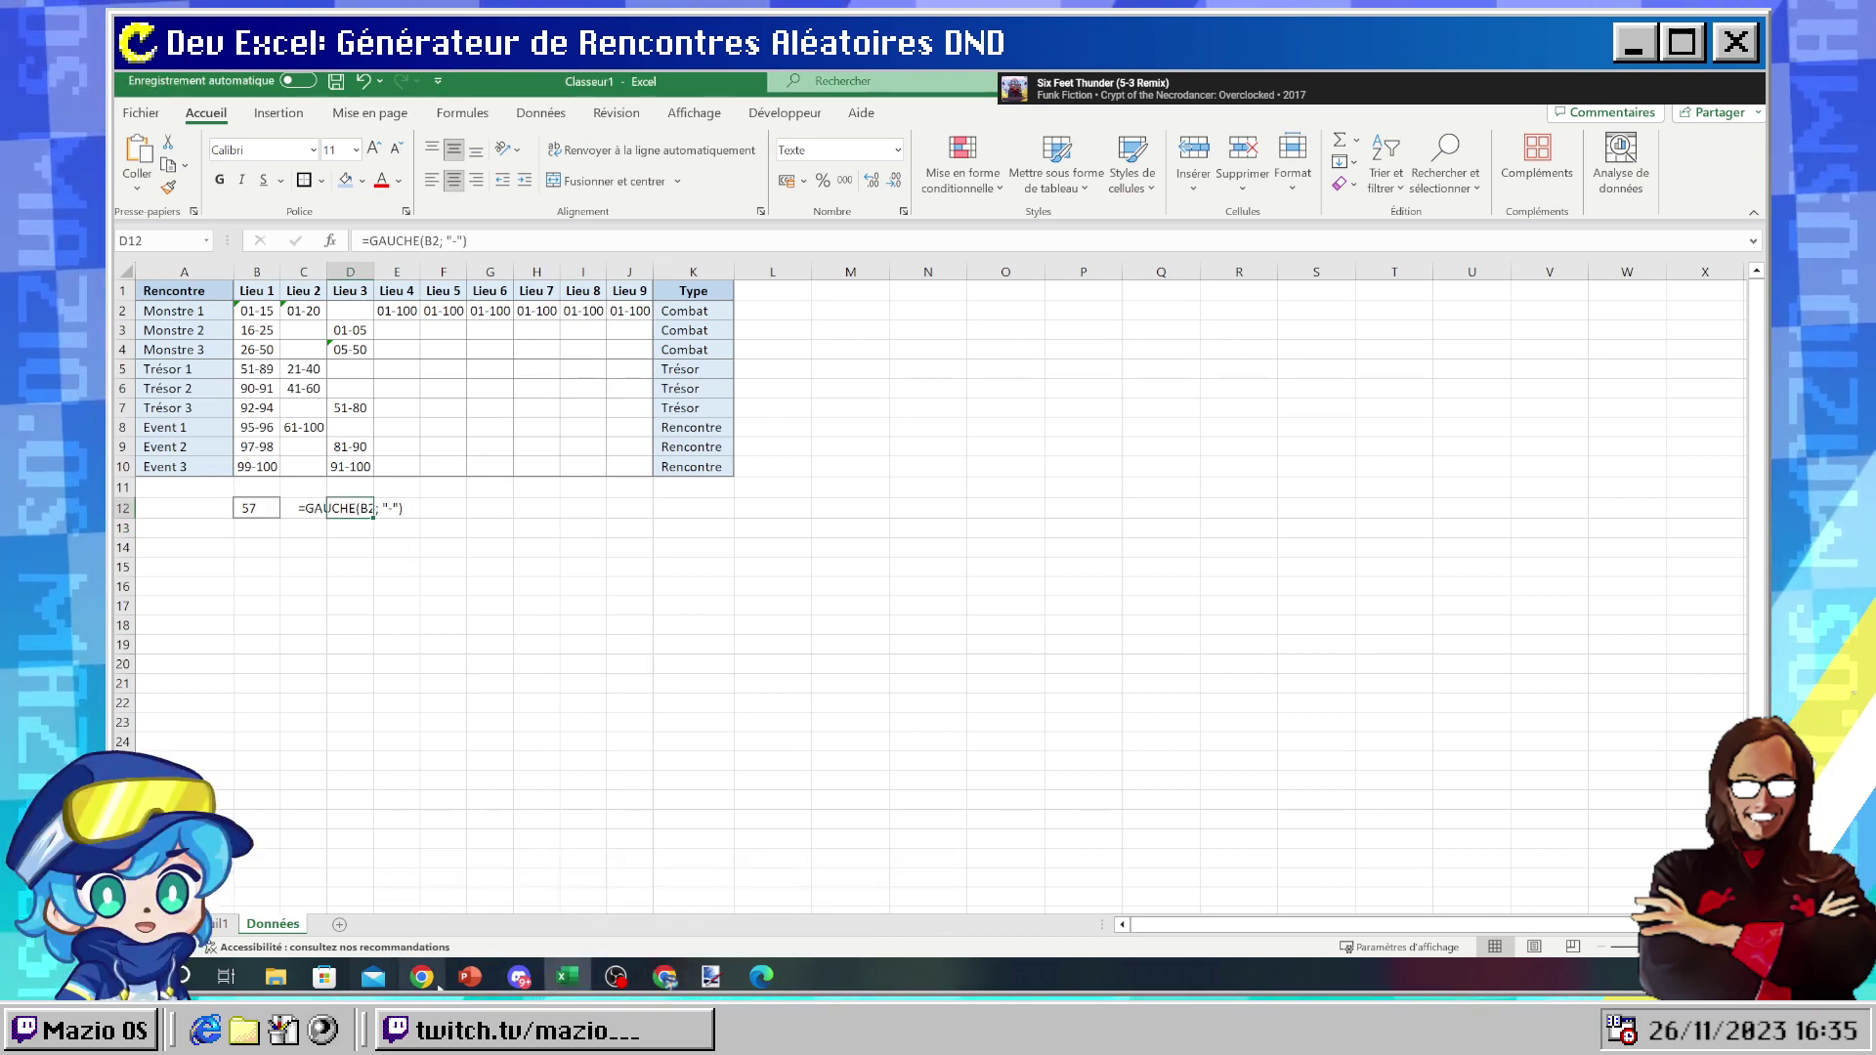
{"action": "mouse_move", "coordinate": [665, 980]}
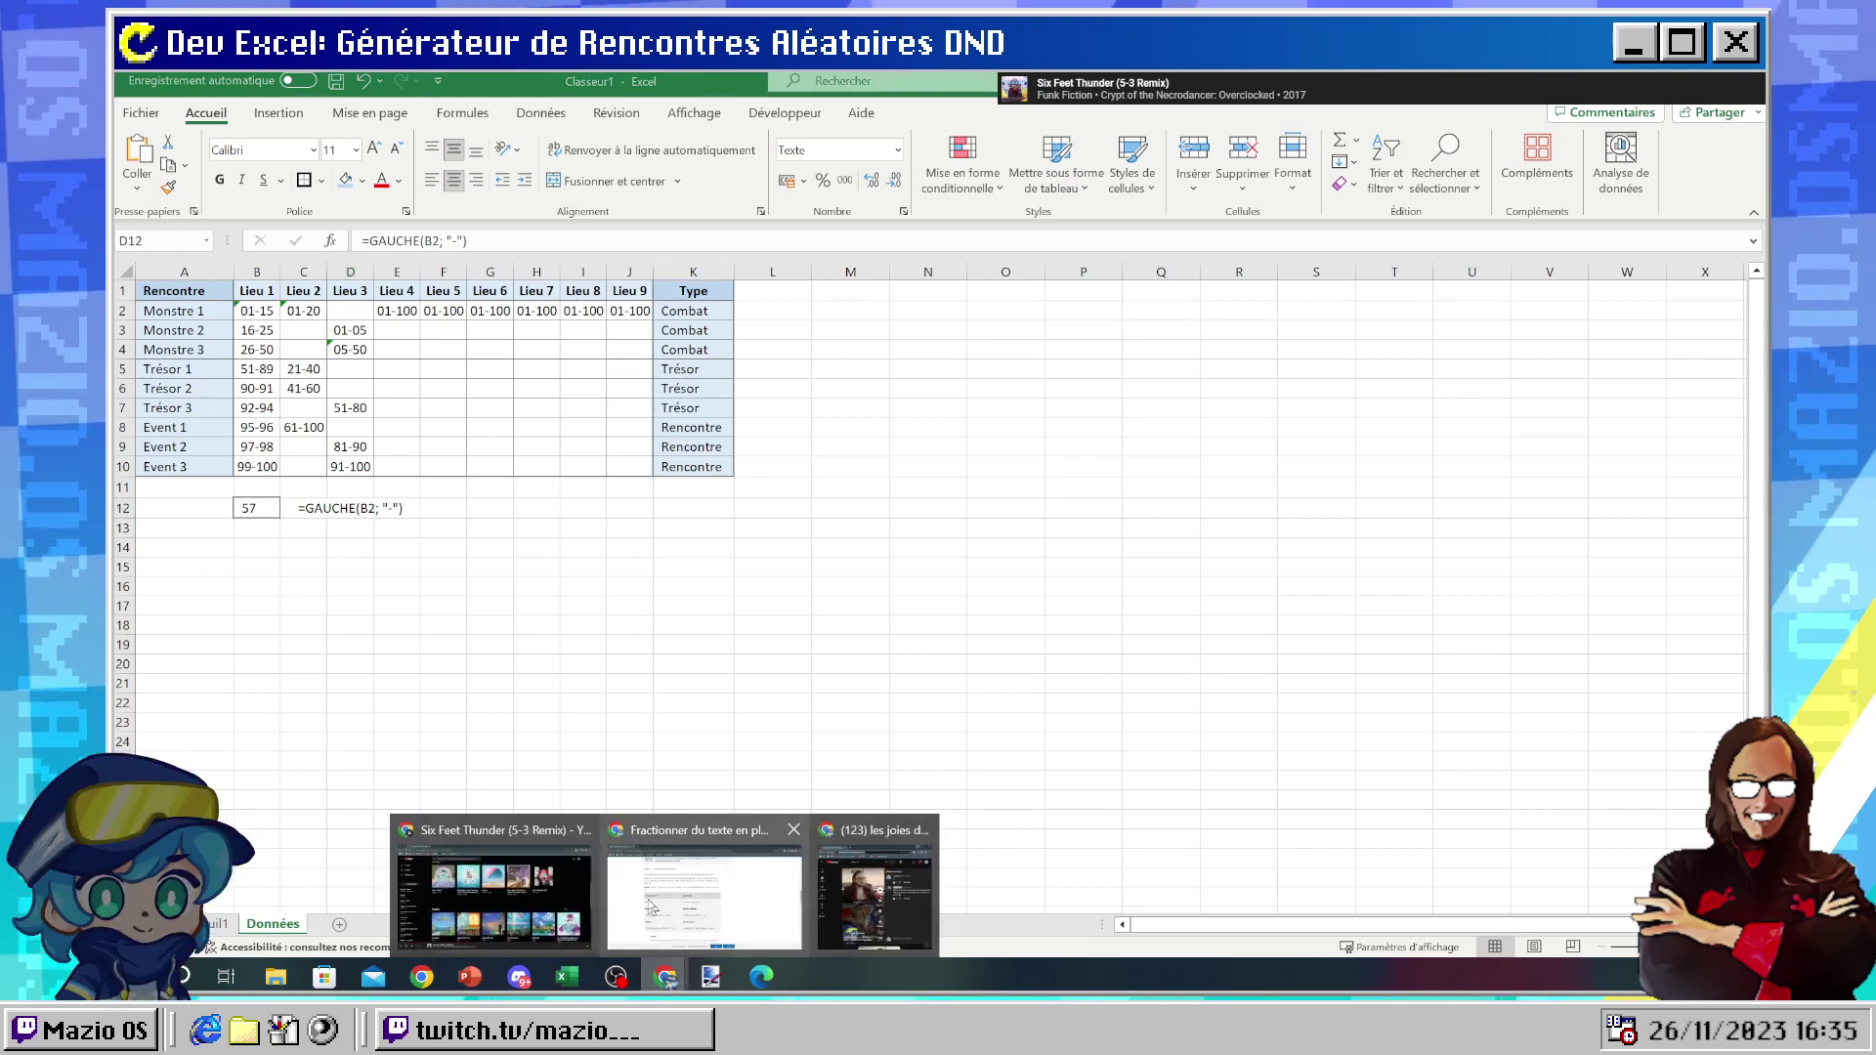
{"action": "left_click", "coordinate": [691, 525]}
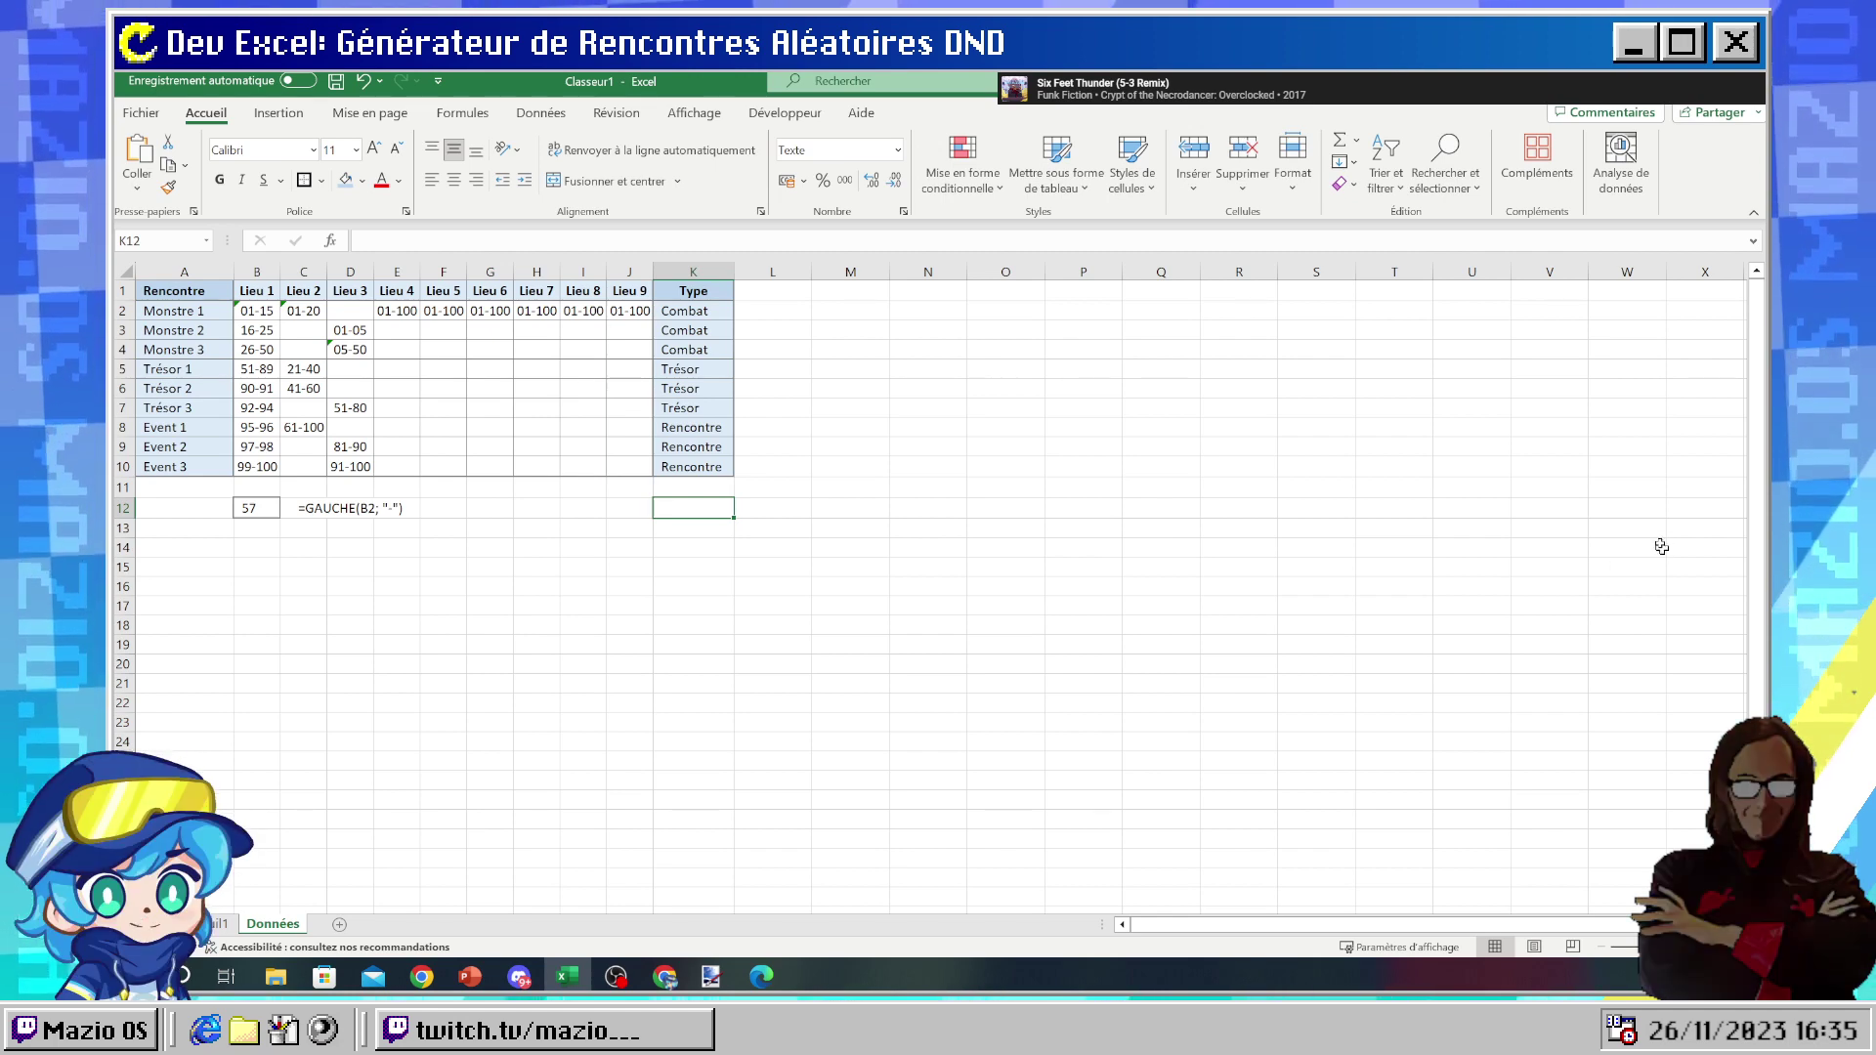
{"action": "mouse_move", "coordinate": [707, 977]}
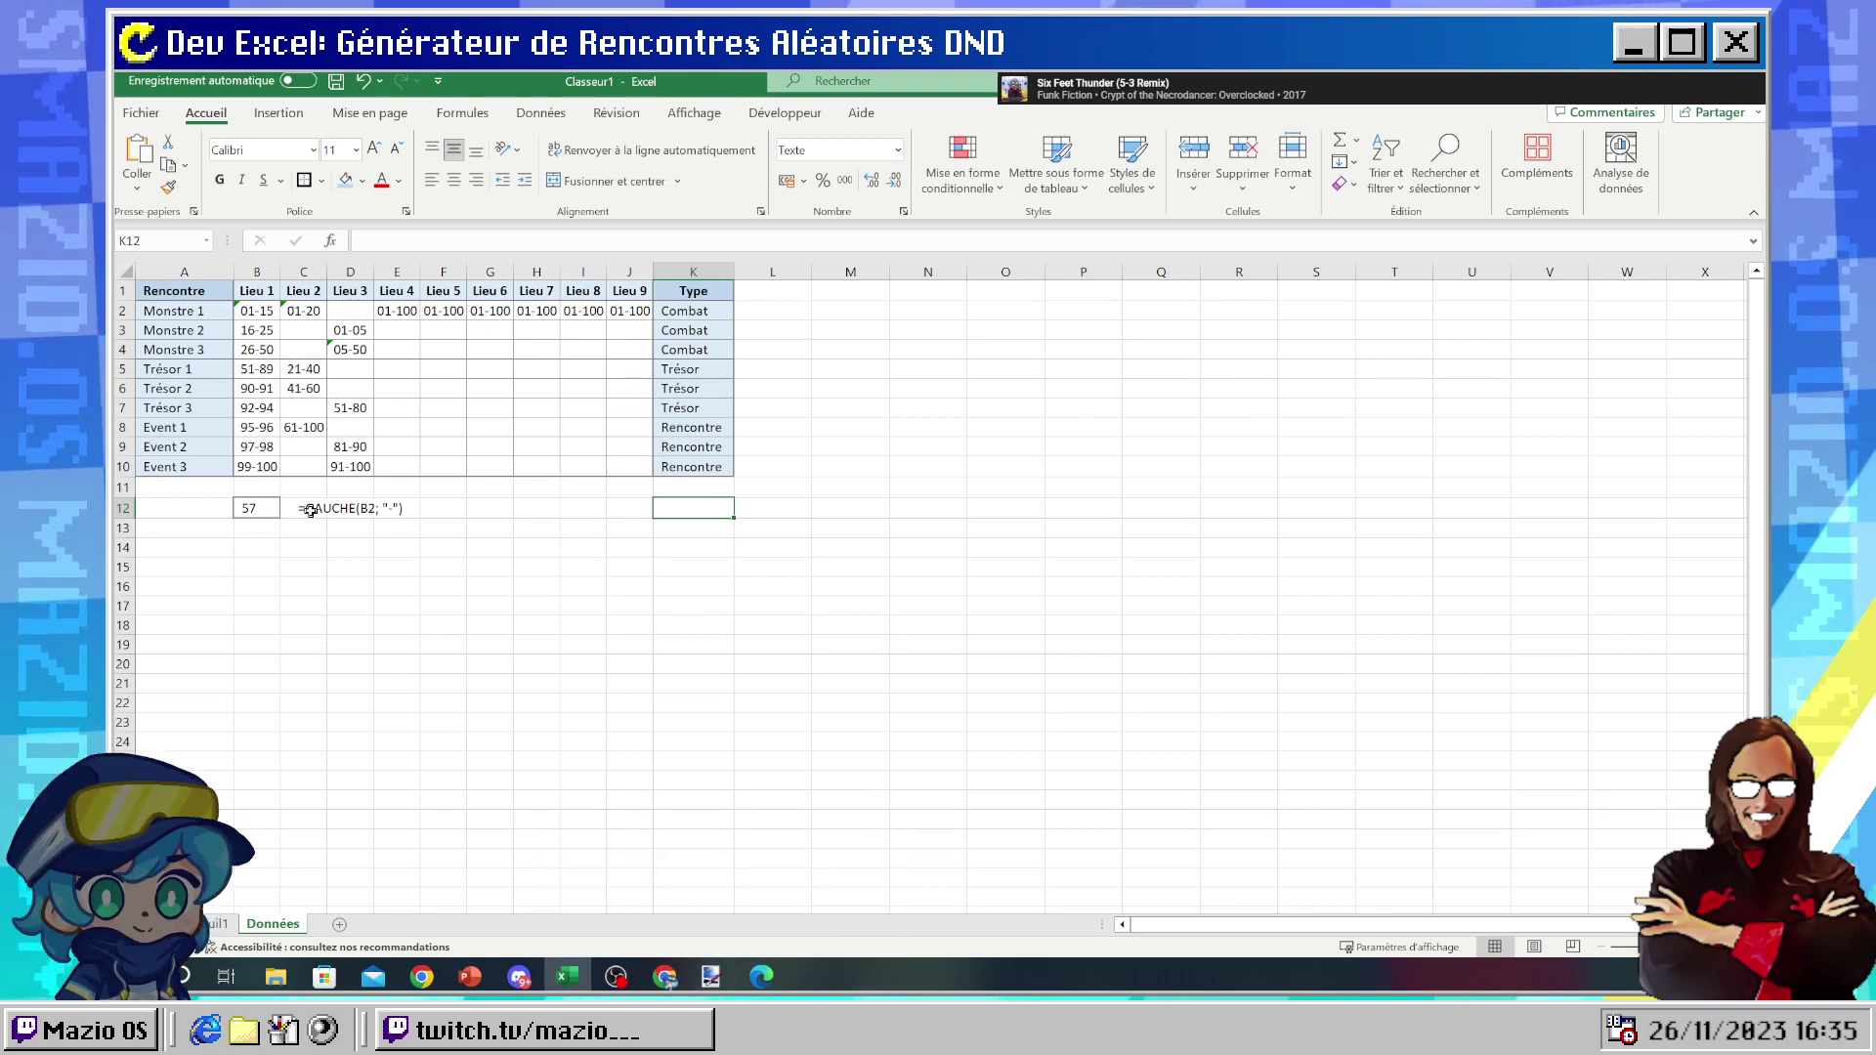
{"action": "left_click", "coordinate": [348, 507]}
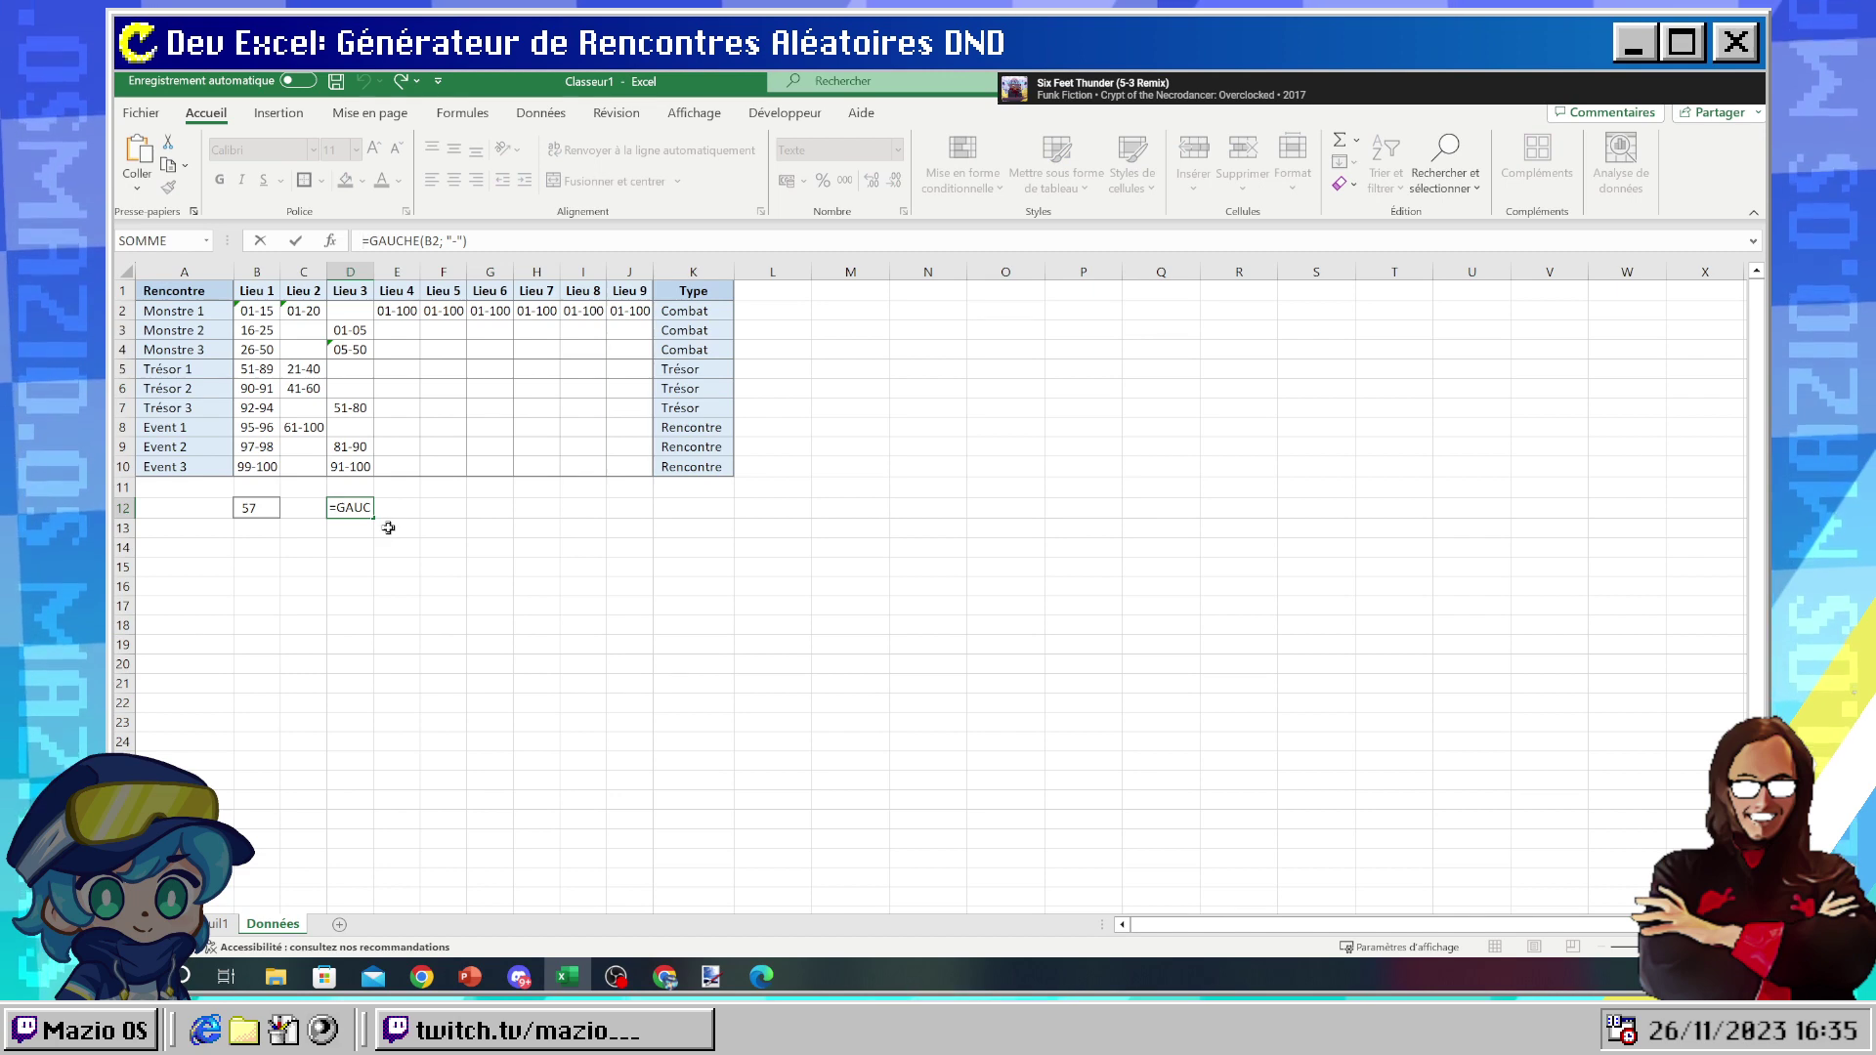
{"action": "key", "text": "Return"}
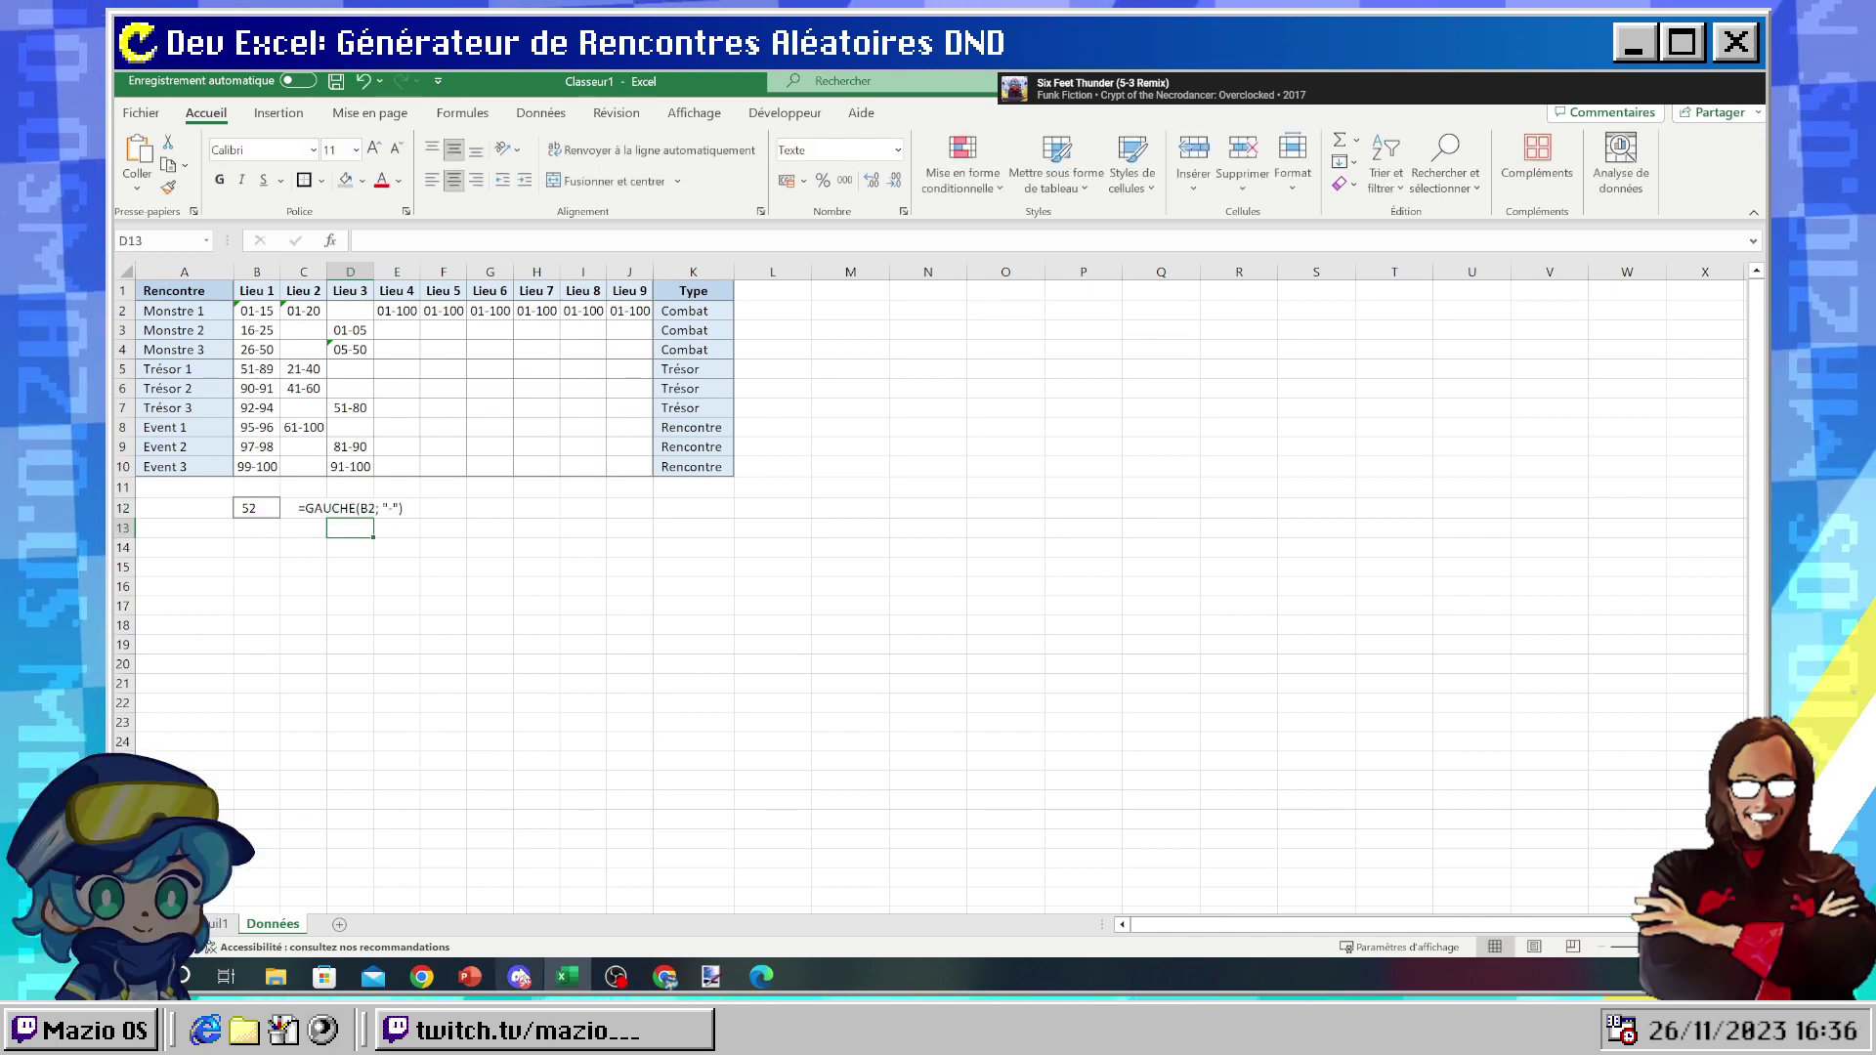
- Check the random-number formula in B12, then bring up the help page's GAUCHE examples
{"action": "mouse_move", "coordinate": [519, 977]}
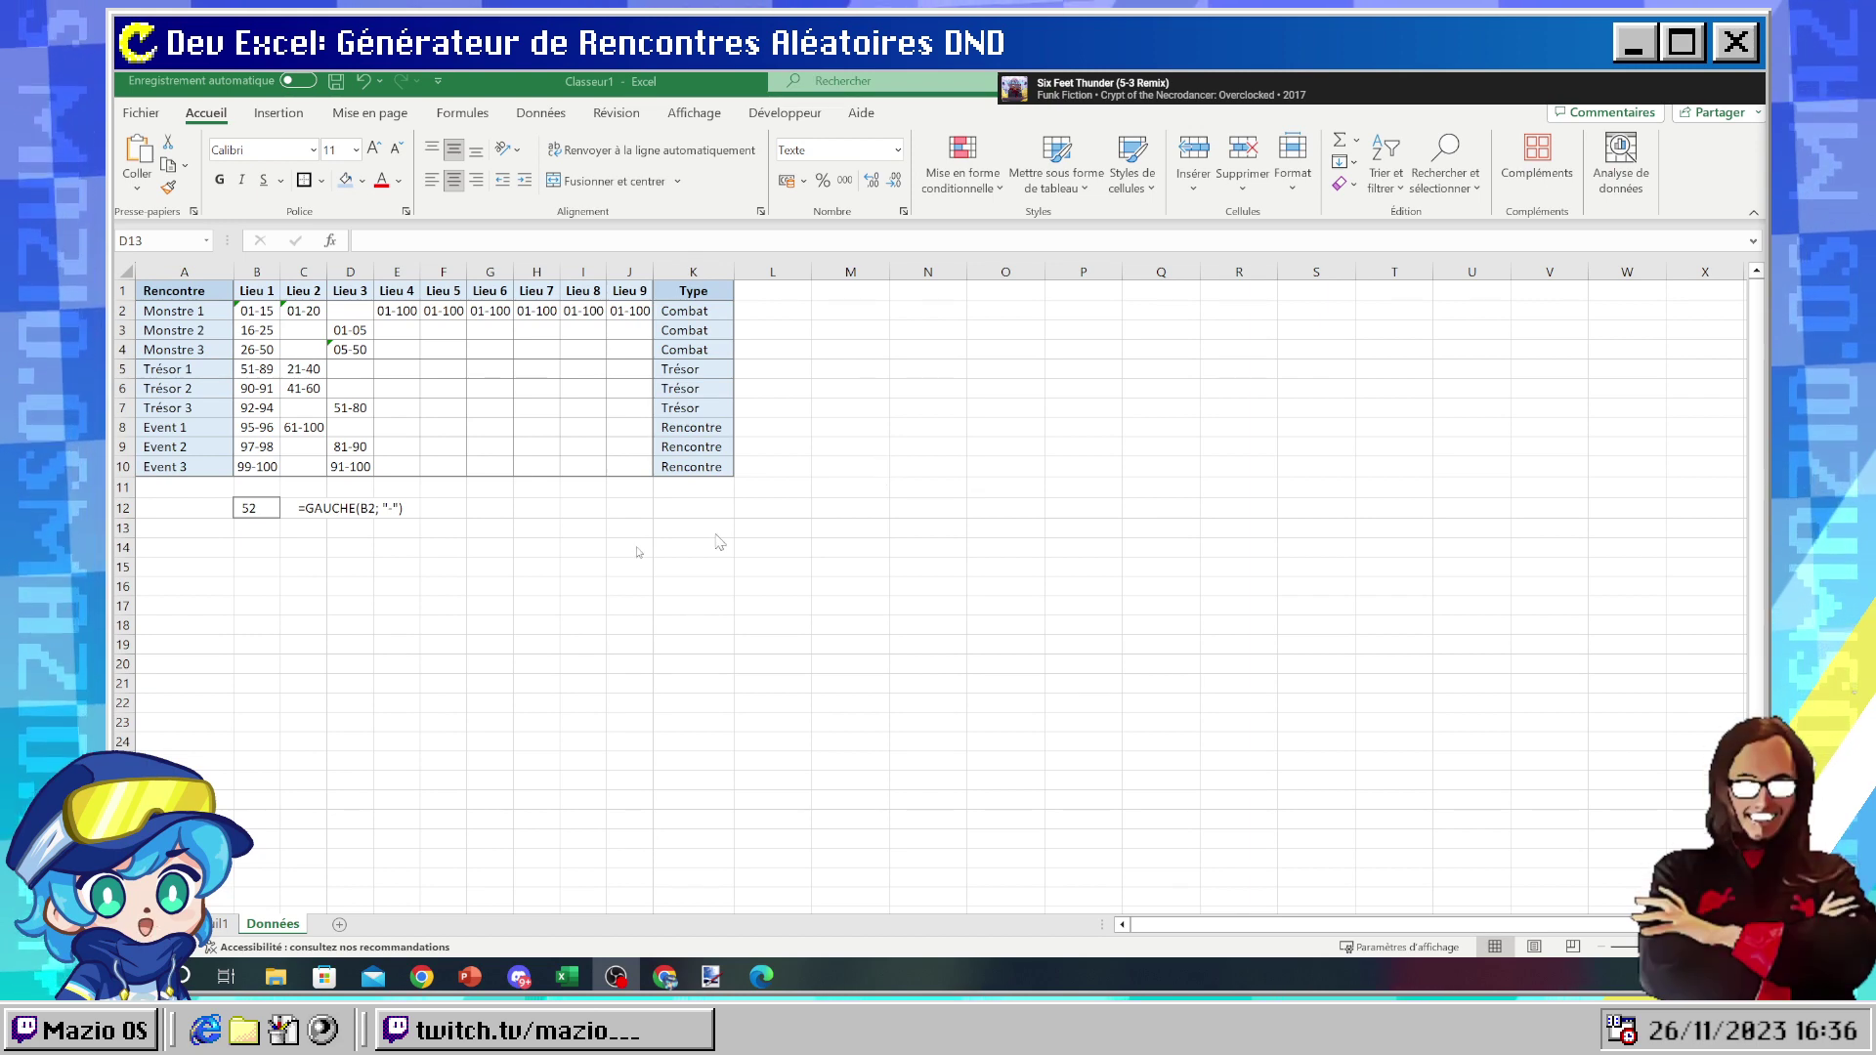
{"action": "left_click", "coordinate": [252, 527]}
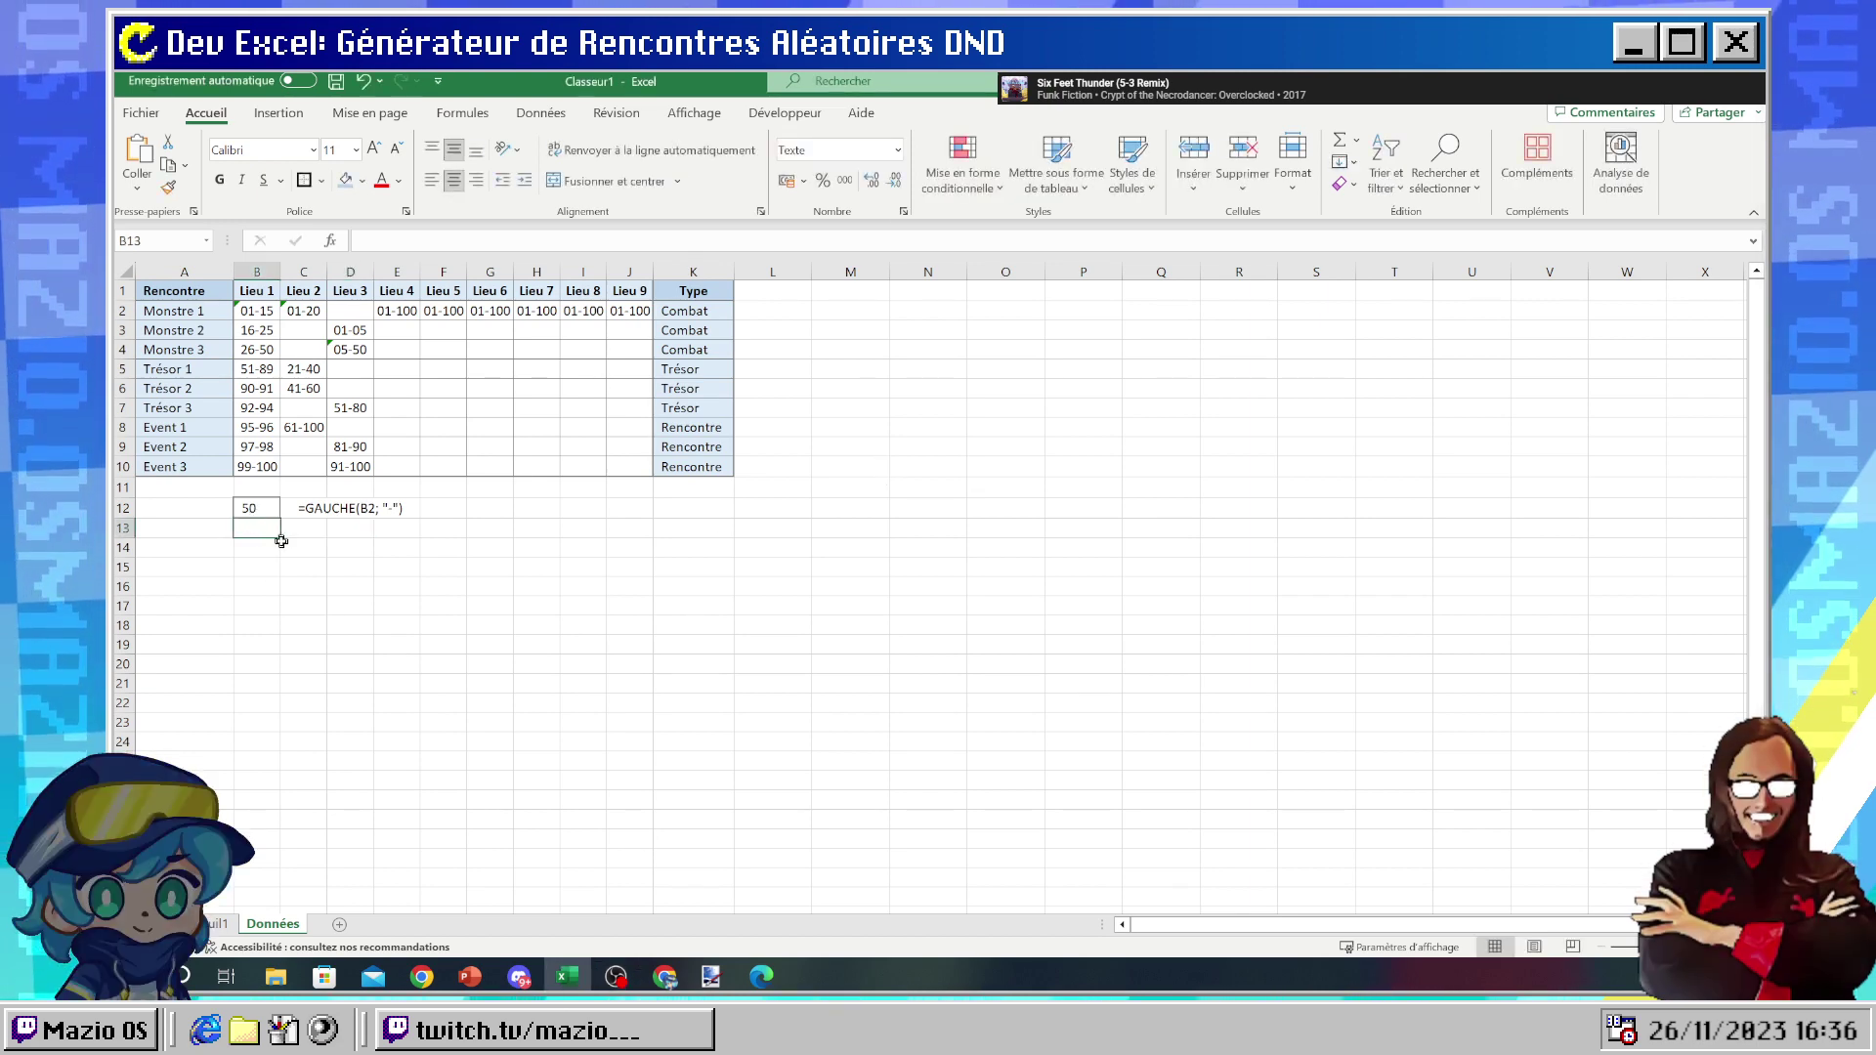
{"action": "left_click", "coordinate": [252, 507]}
{"action": "left_click", "coordinate": [261, 527]}
{"action": "key", "text": "Up"}
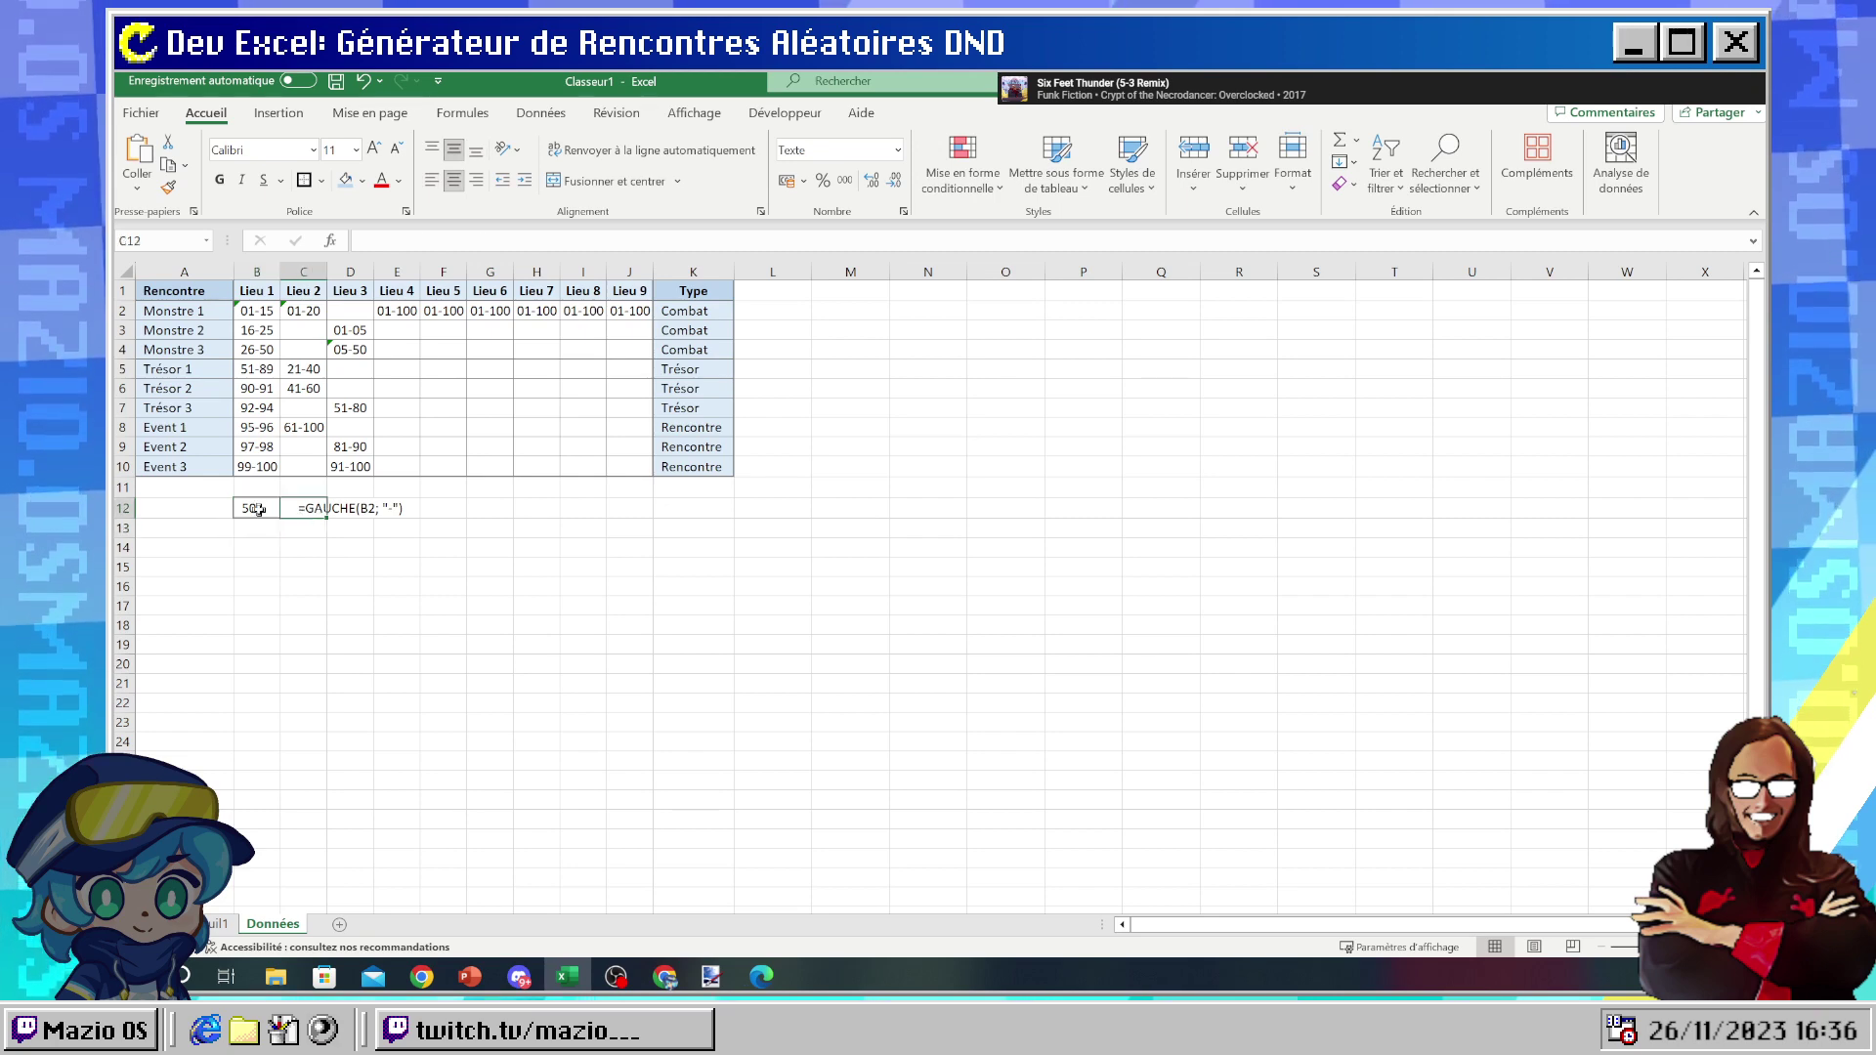
{"action": "key", "text": "Down"}
{"action": "left_click", "coordinate": [315, 509]}
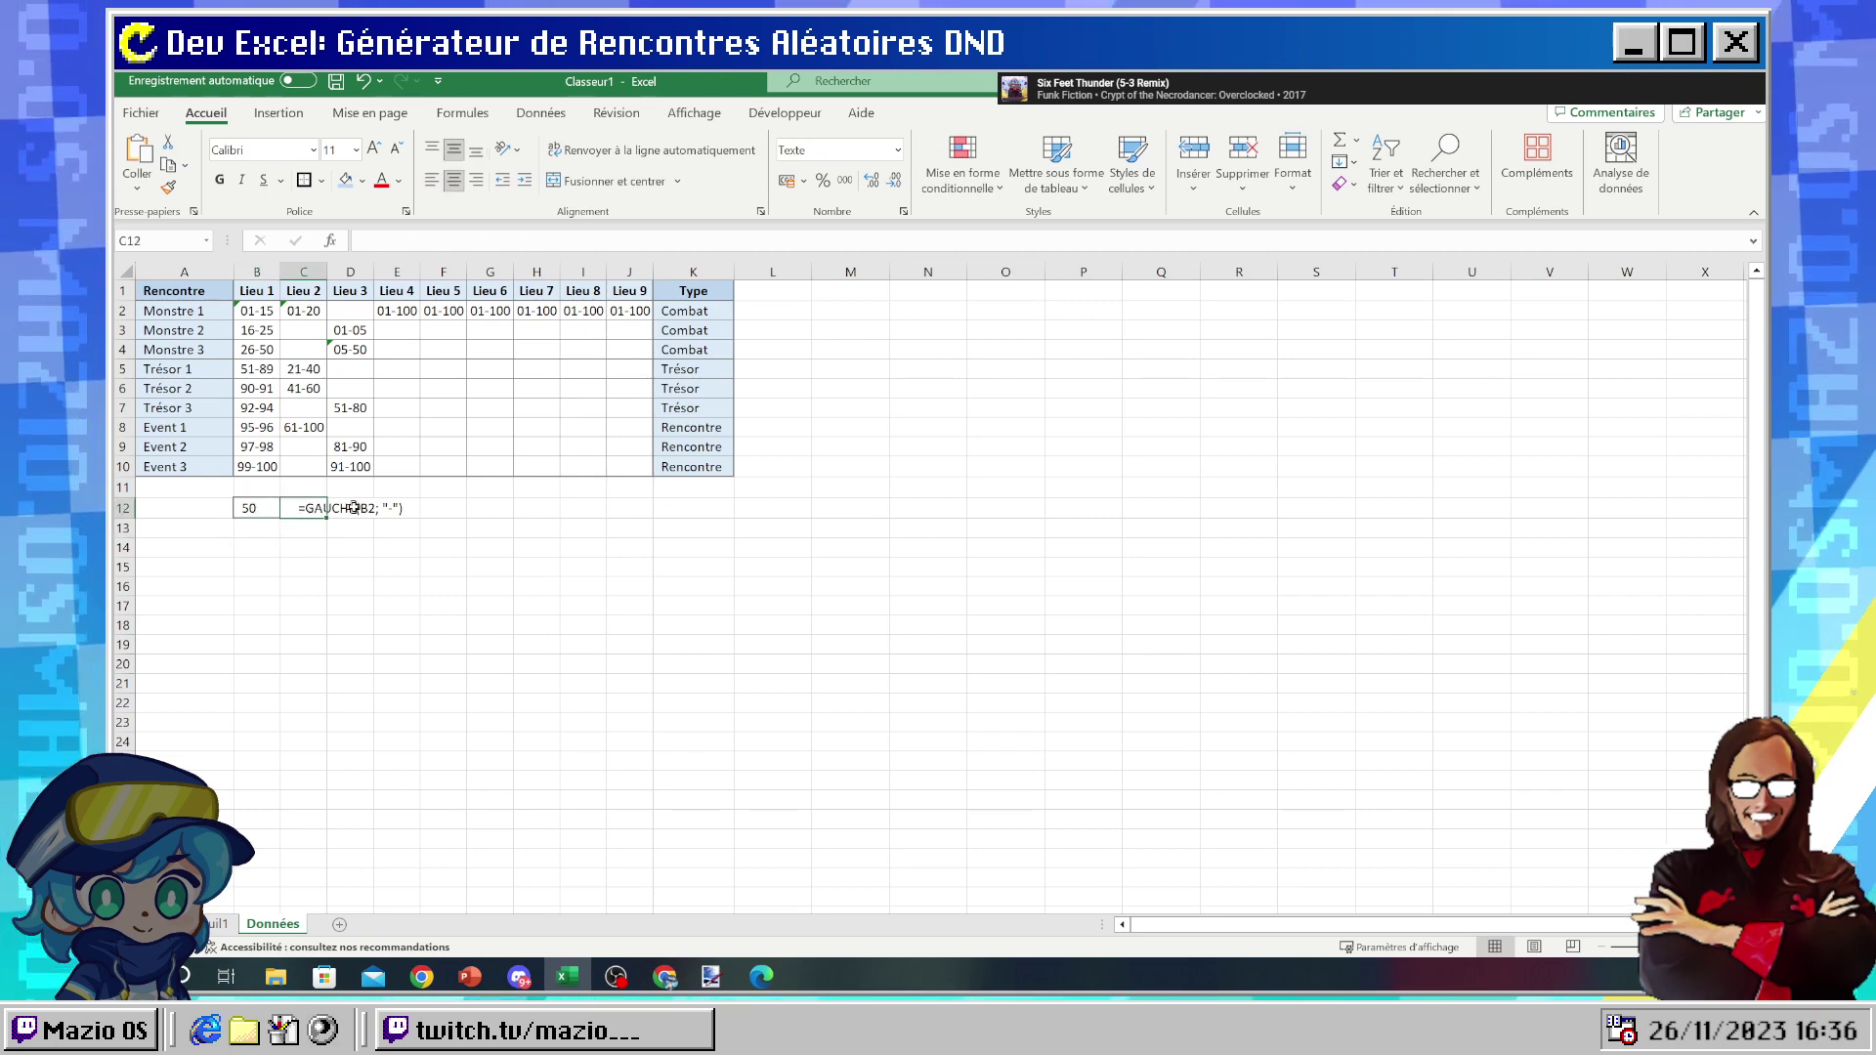
{"action": "left_click", "coordinate": [356, 526]}
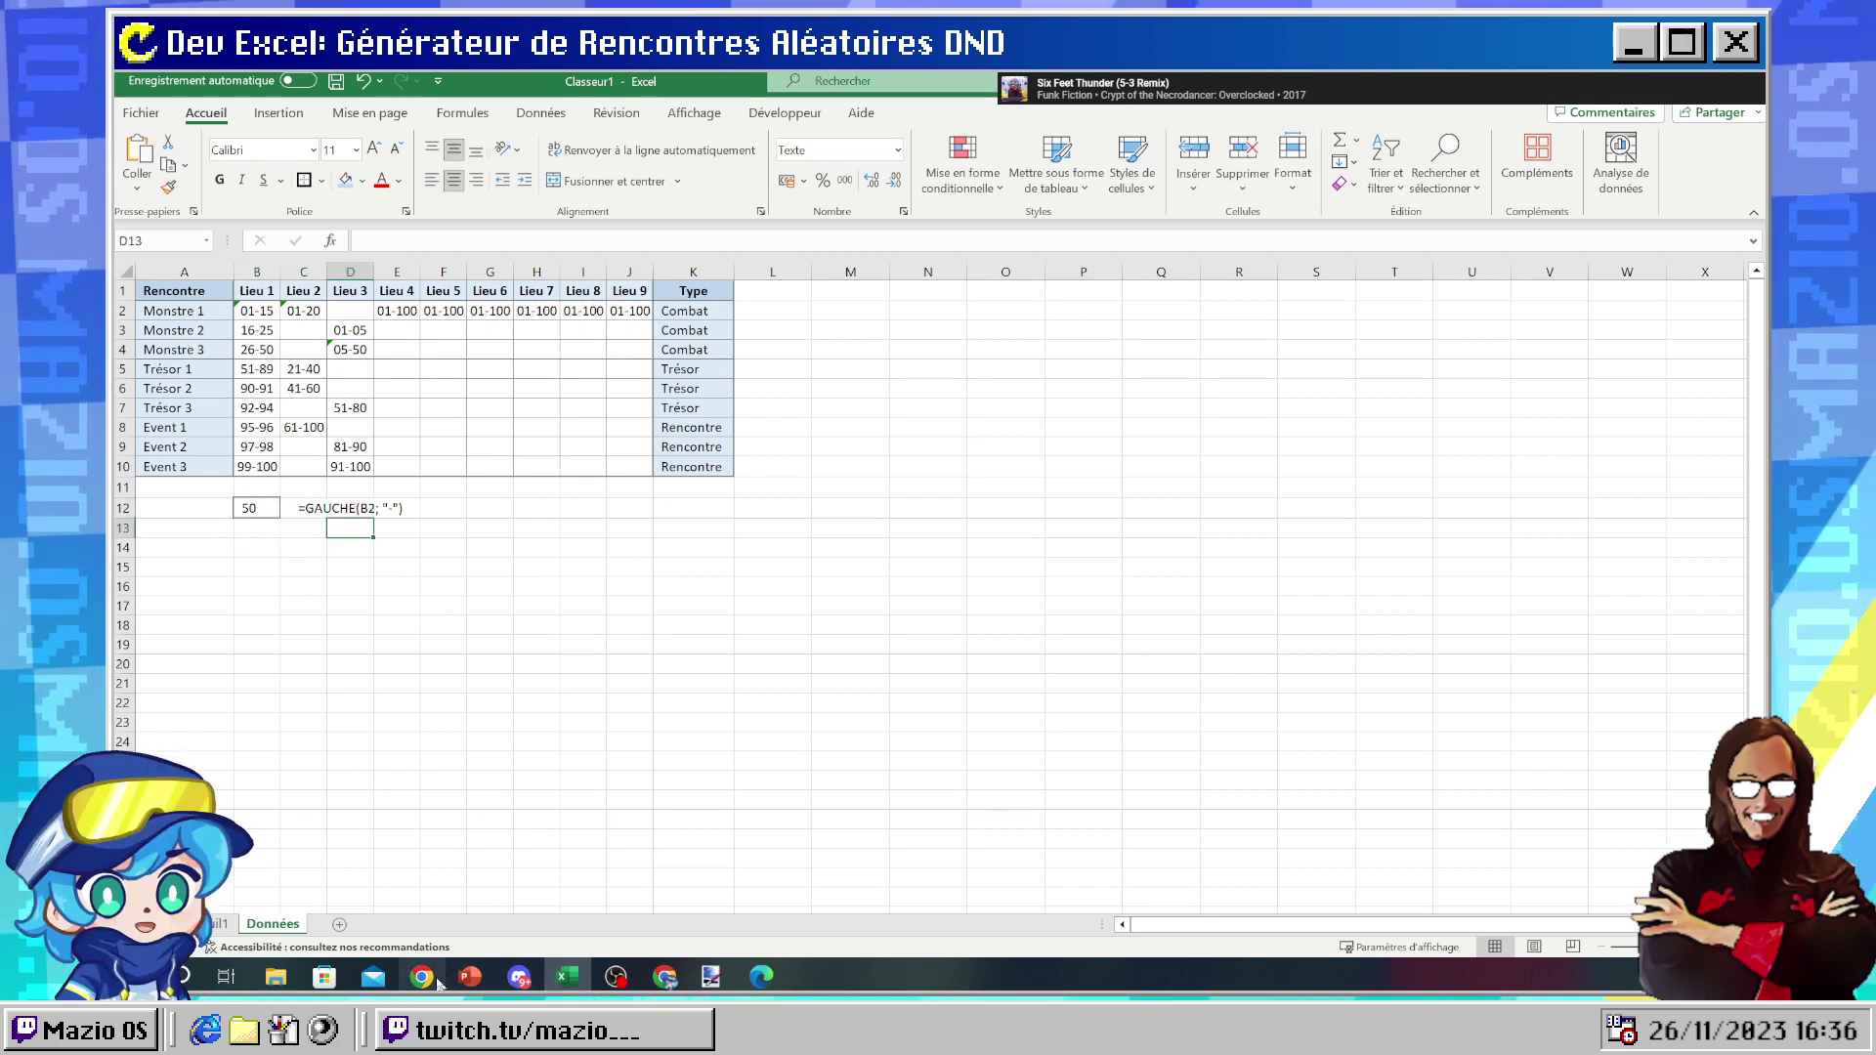
{"action": "mouse_move", "coordinate": [665, 977]}
{"action": "left_click", "coordinate": [648, 886]}
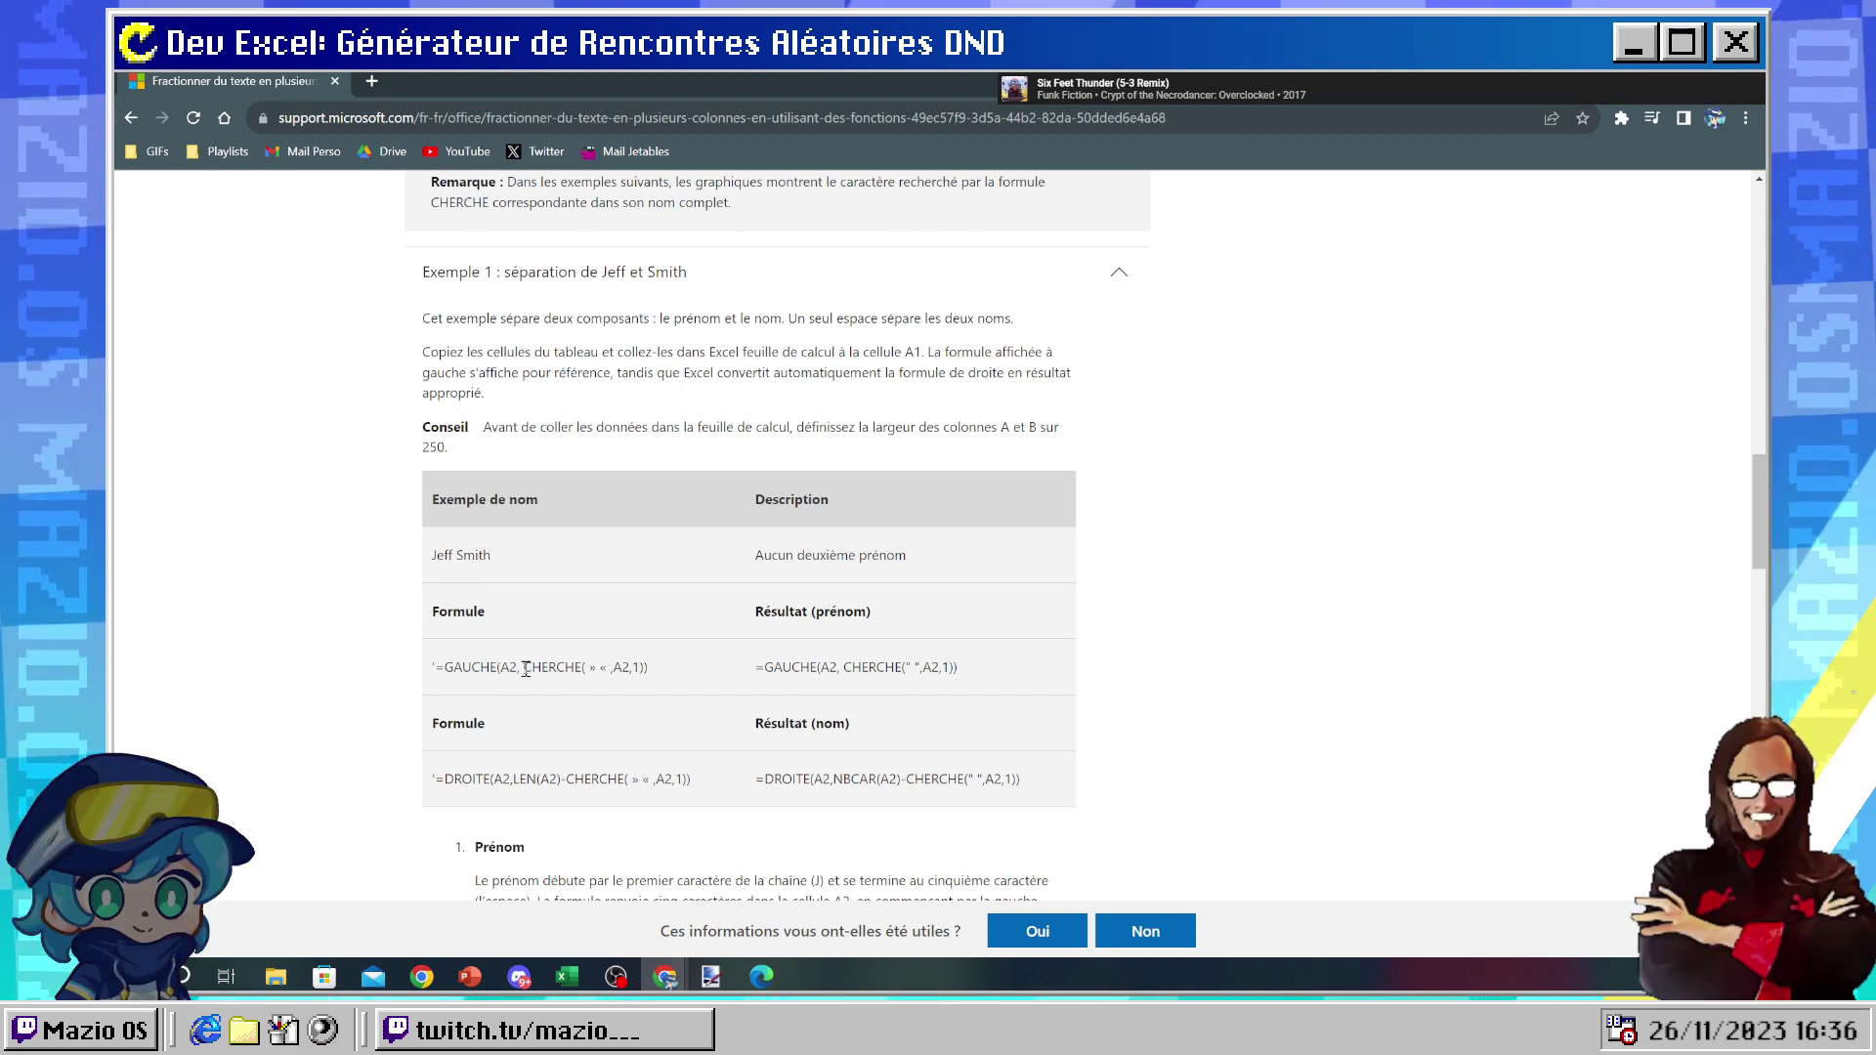
- Copy the CHERCHE( » « ,A2,1)) part of the example formula and return to Excel
{"action": "left_click_drag", "start_coordinate": [524, 667], "coordinate": [681, 672]}
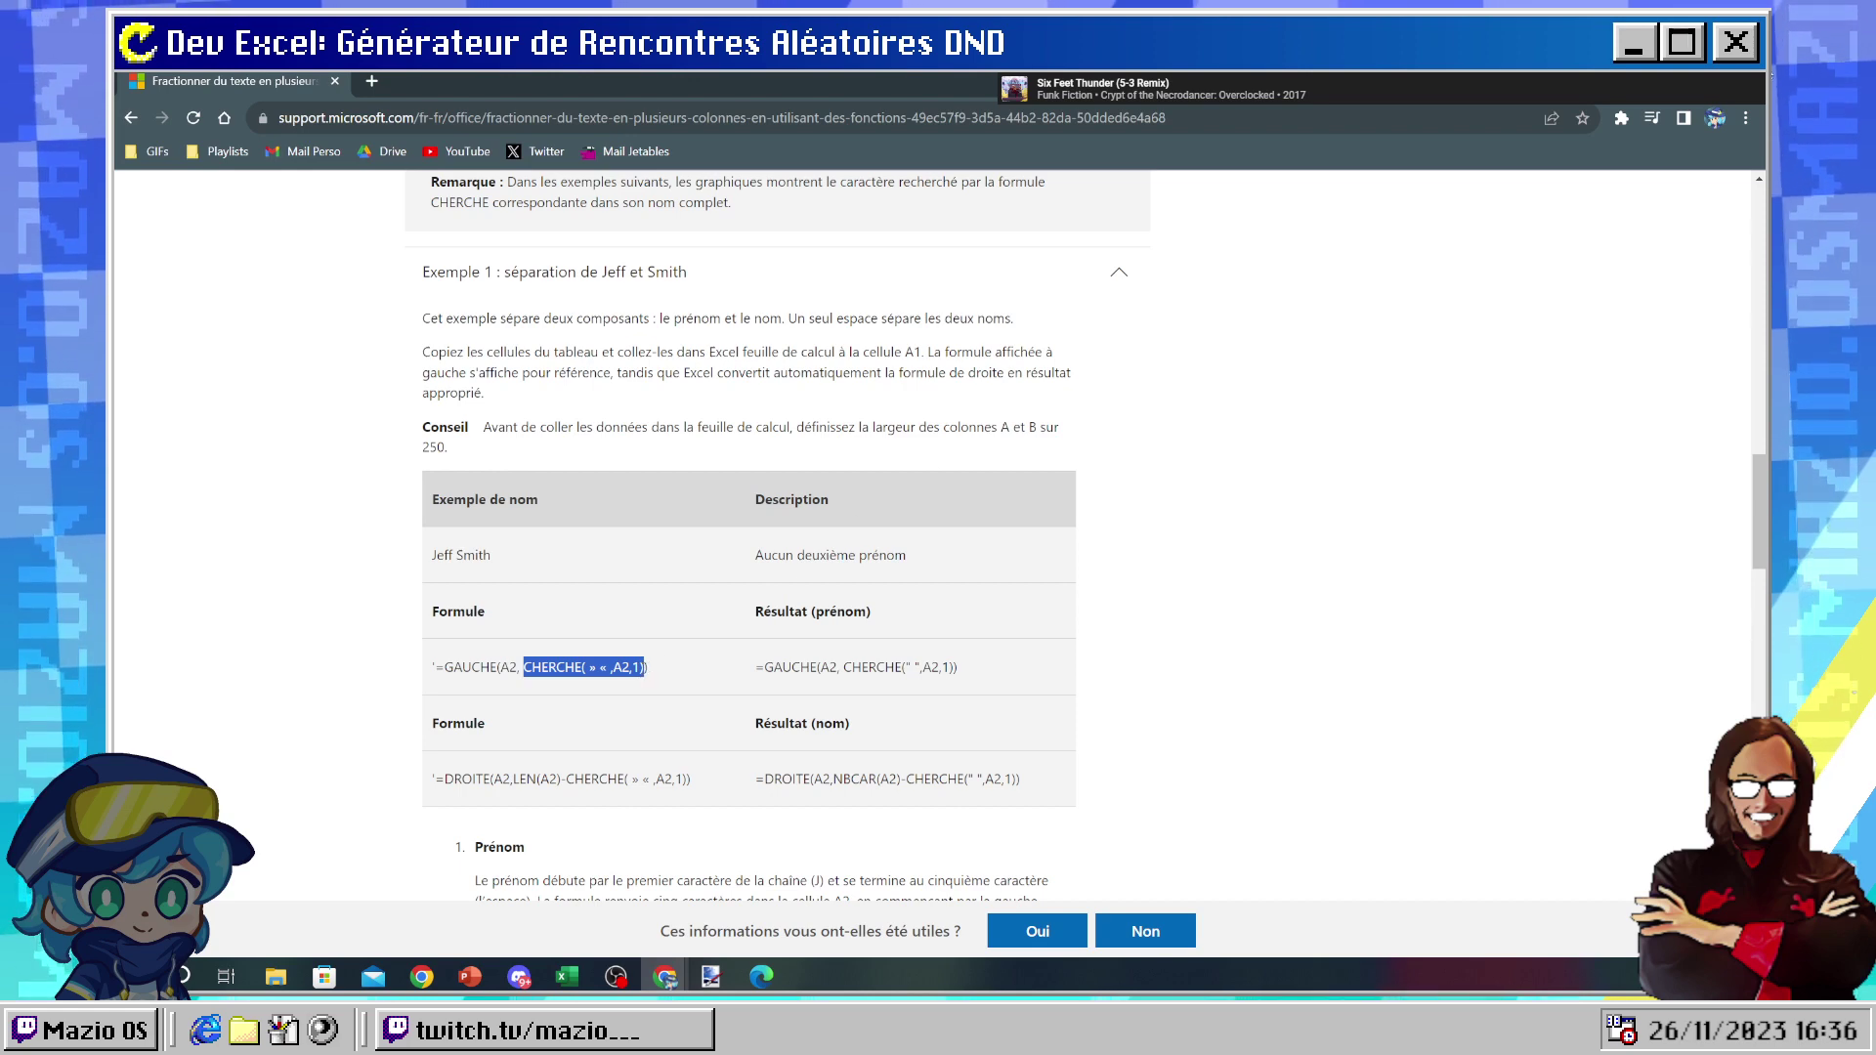
{"action": "key", "text": "alt+Tab"}
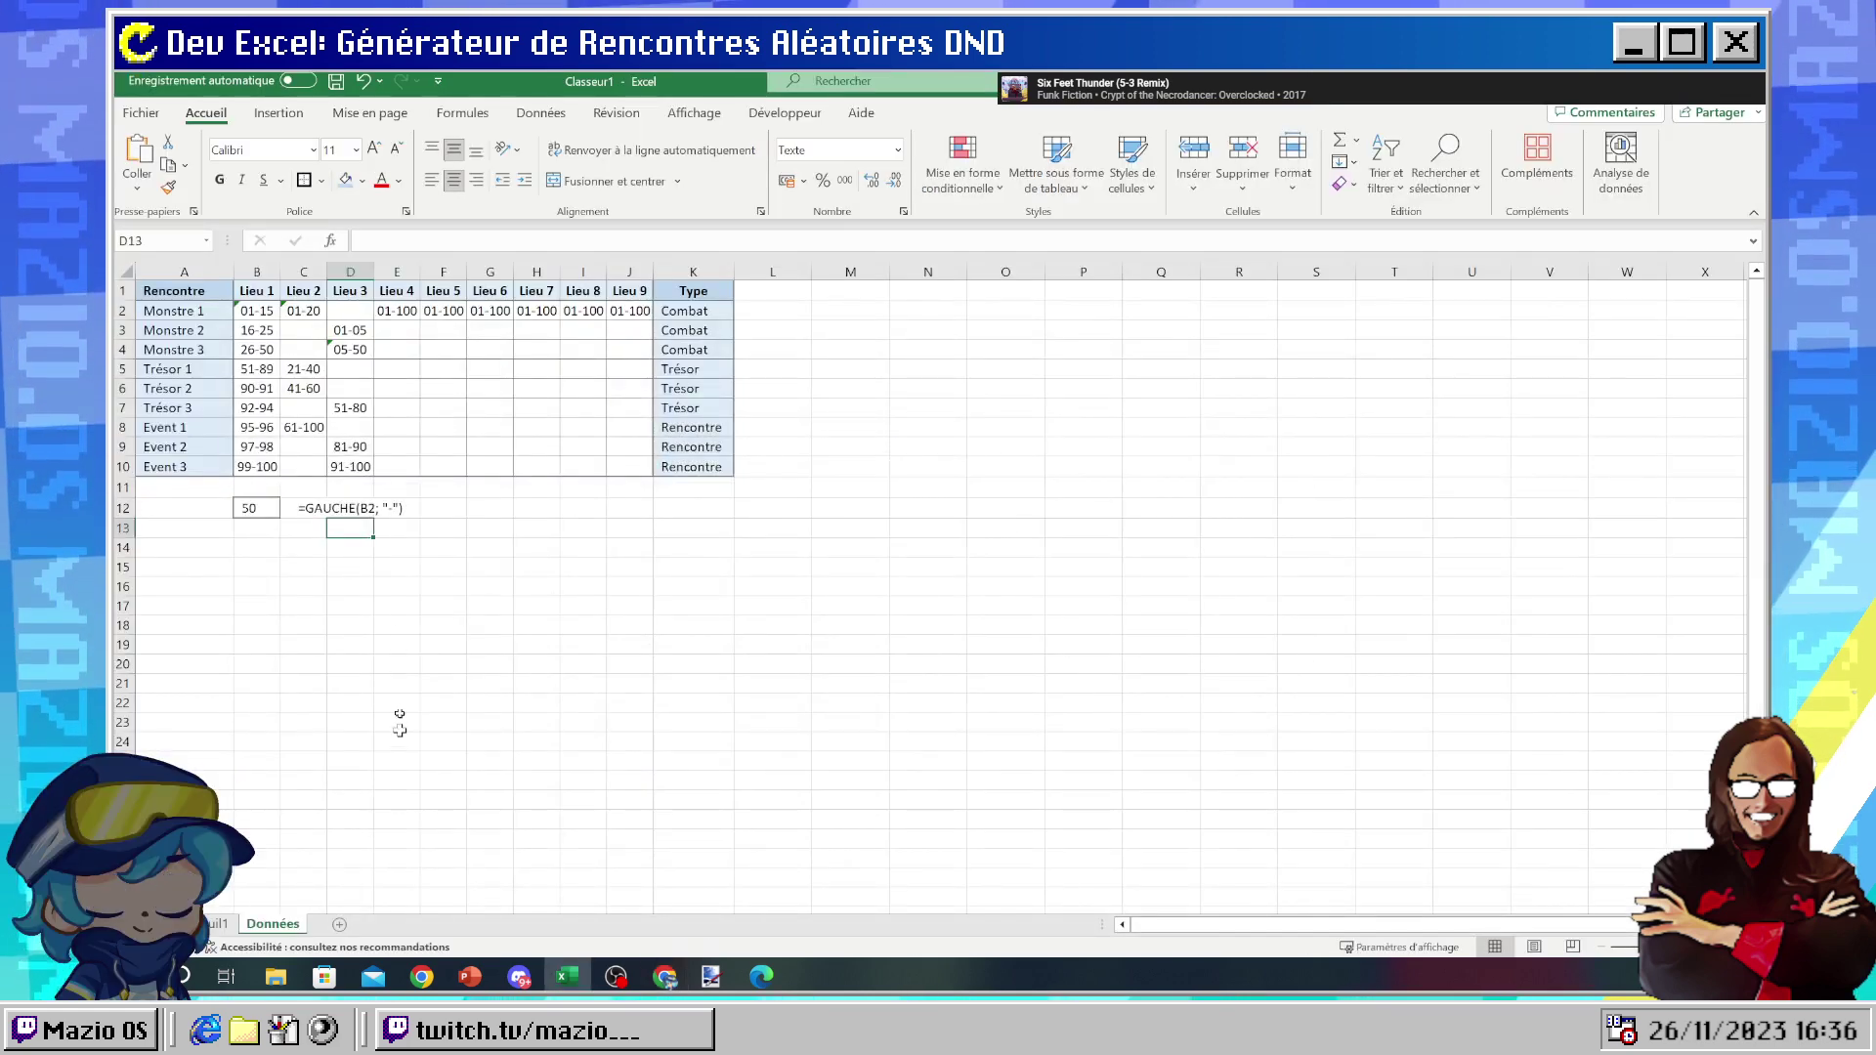
- Replace the dash in D12's GAUCHE formula with the pasted CHERCHE snippet, pointing it at B2
{"action": "left_click", "coordinate": [333, 509]}
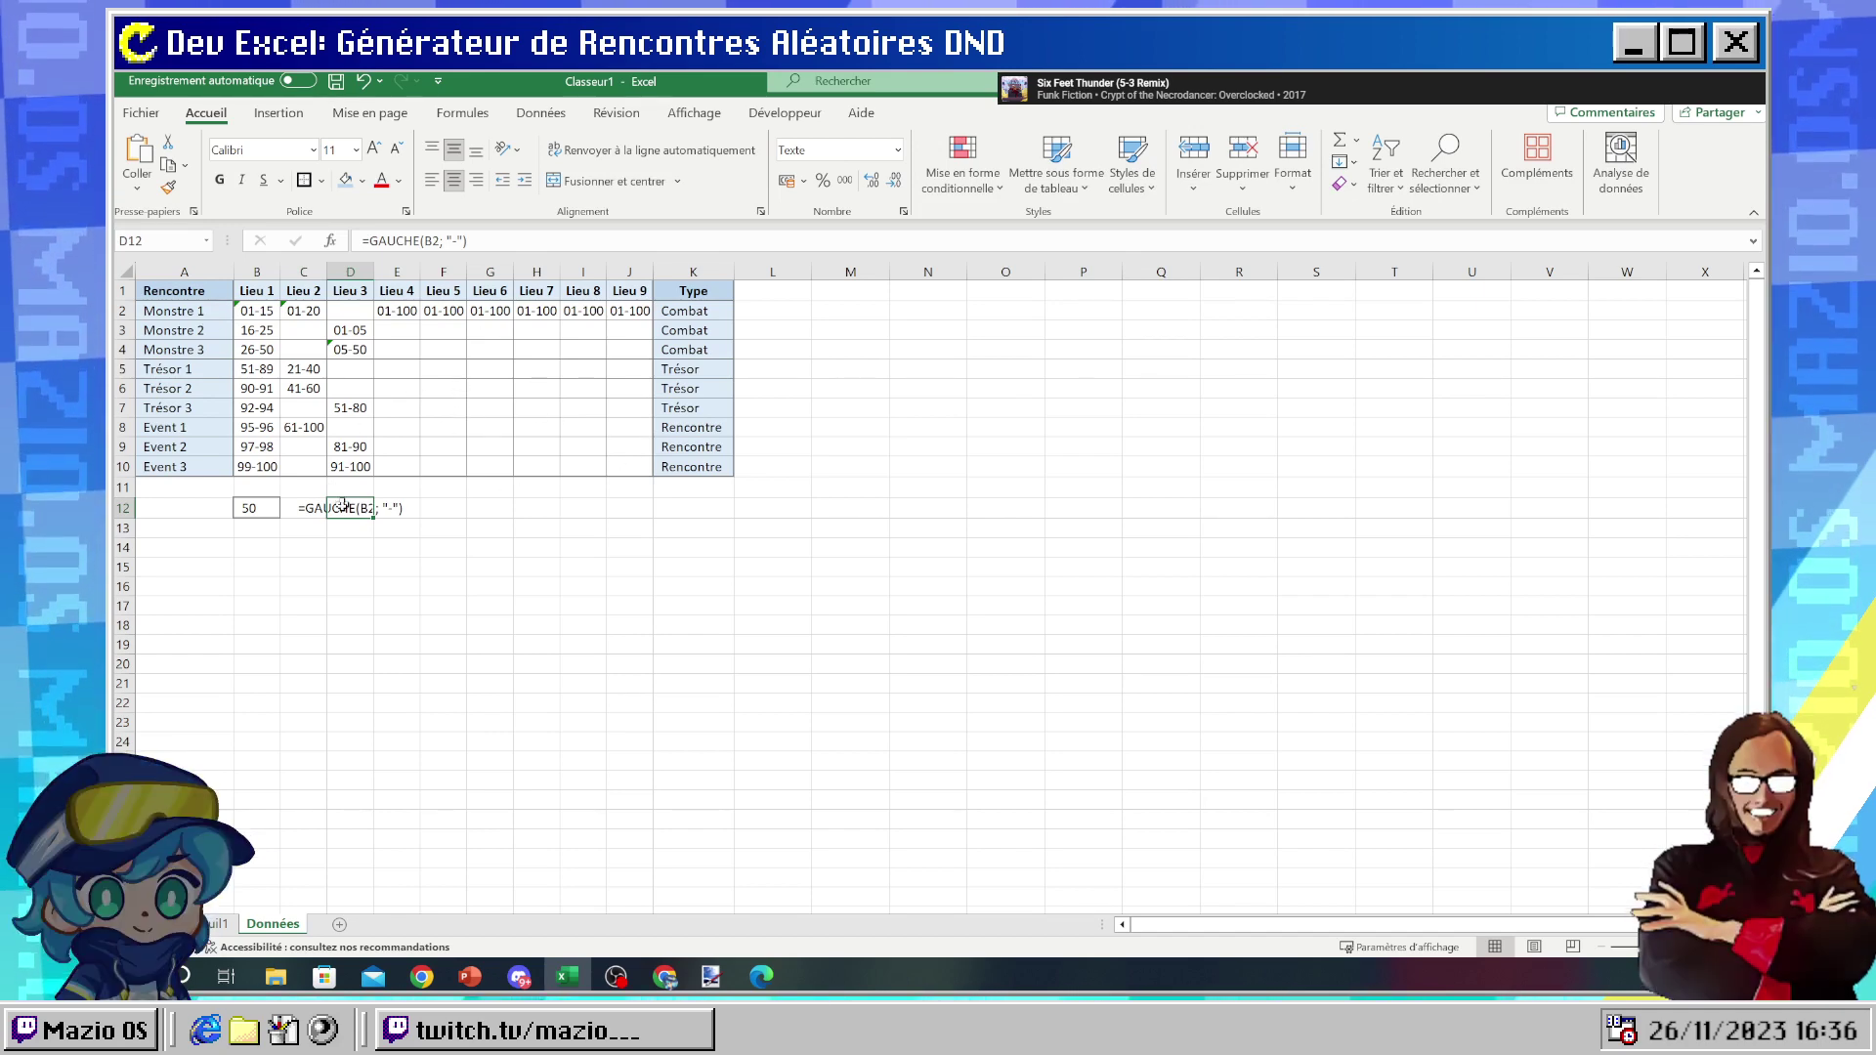
{"action": "double_click", "coordinate": [456, 242]}
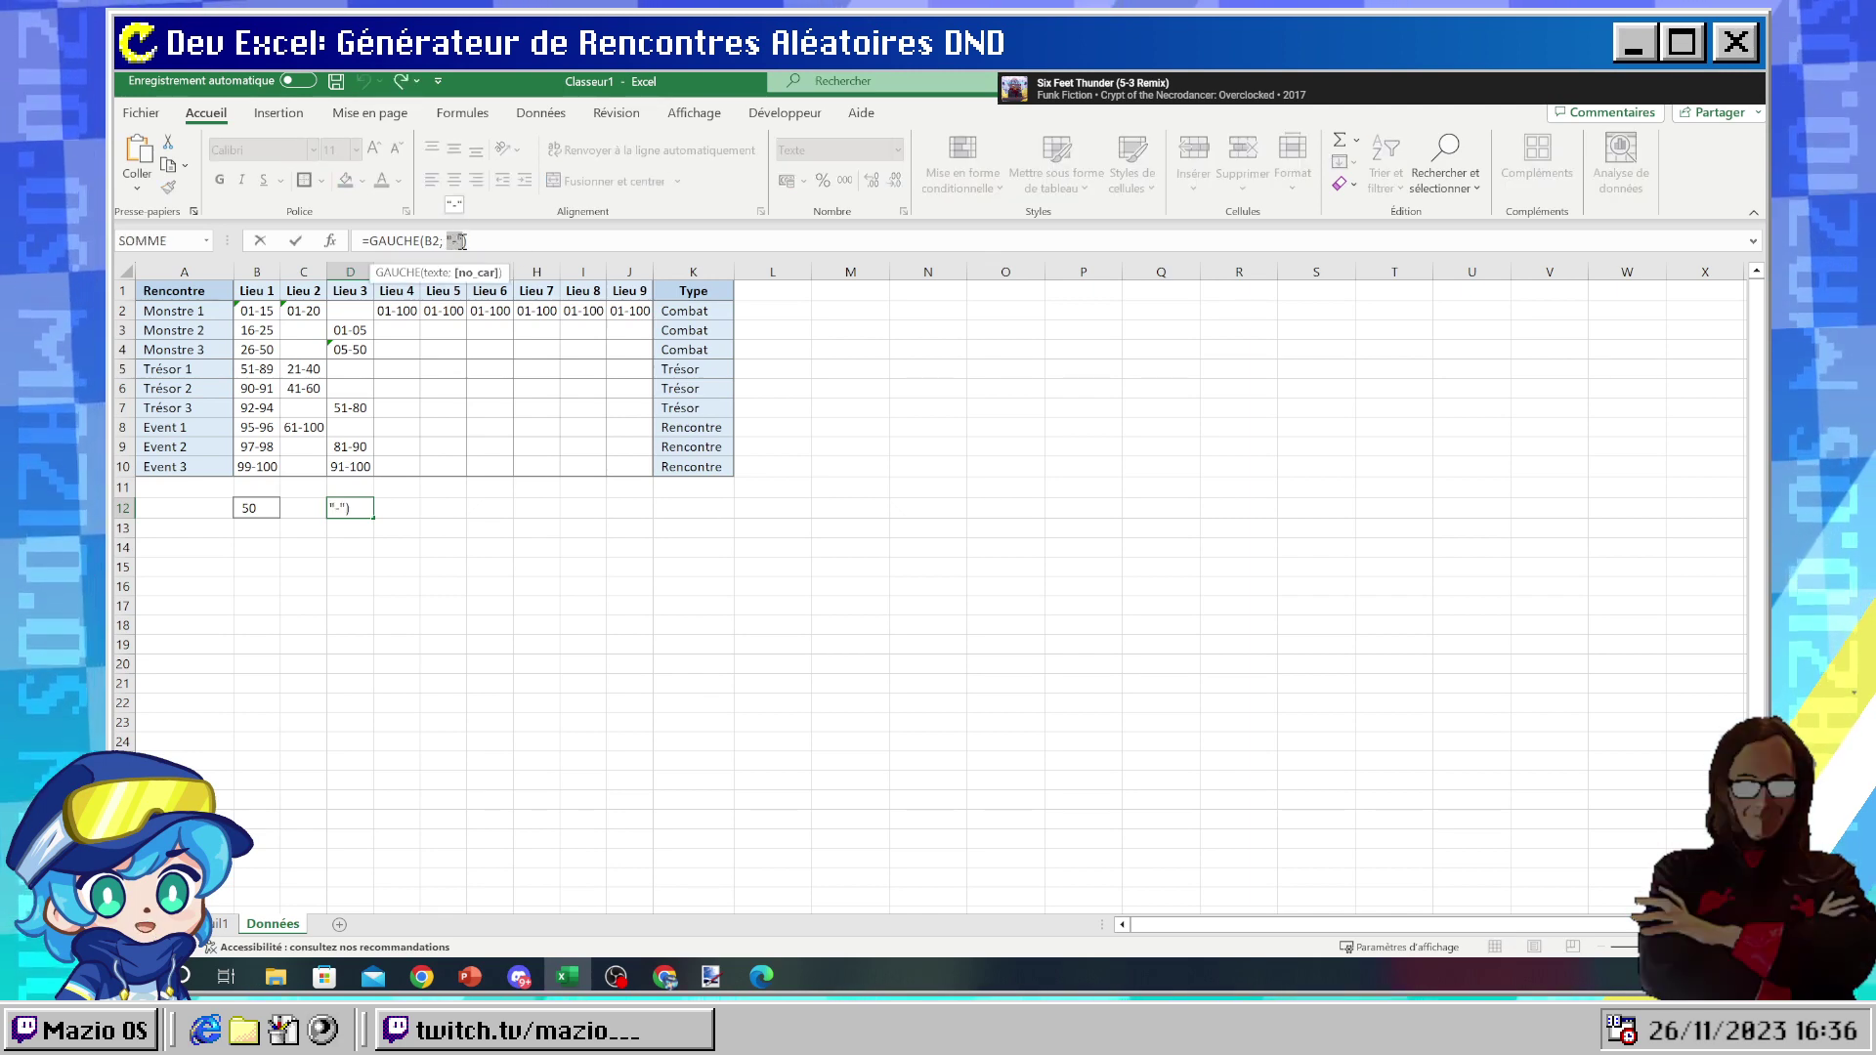
{"action": "type", "text": "CHERCHE(\"-\",A2,1)"}
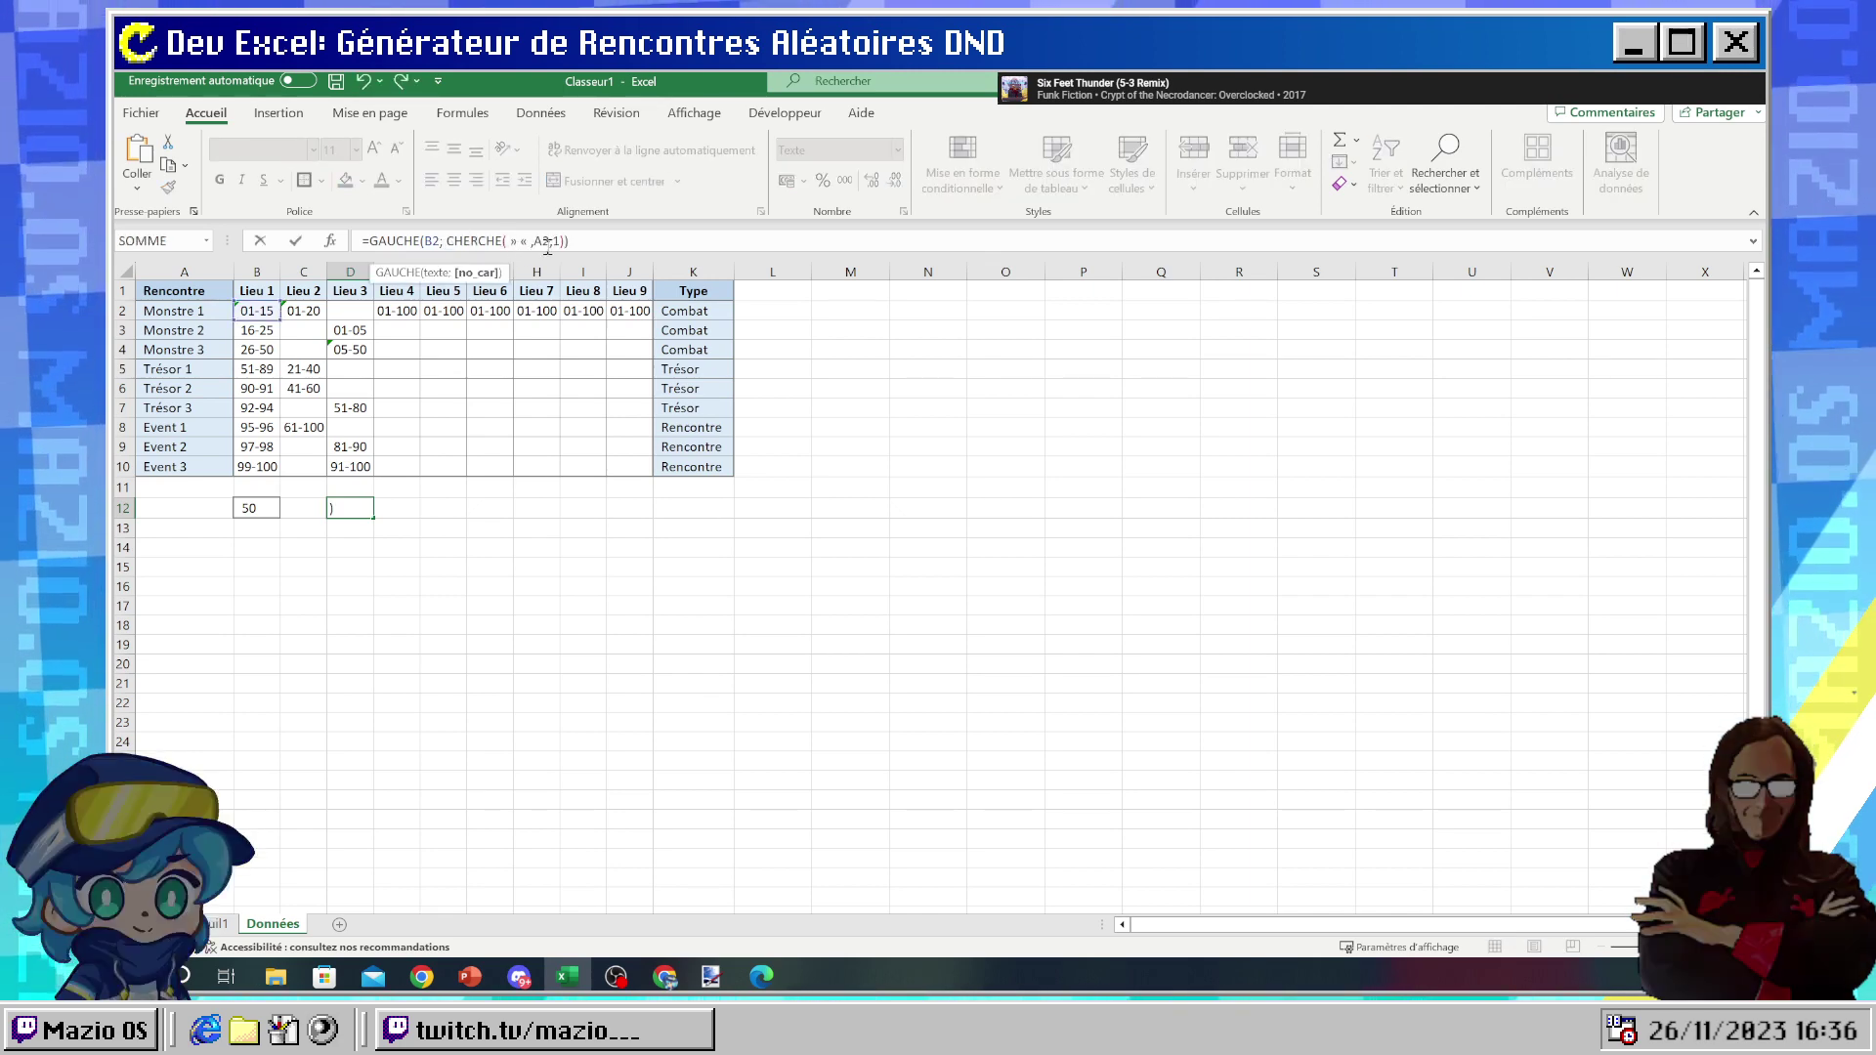
{"action": "double_click", "coordinate": [540, 240]}
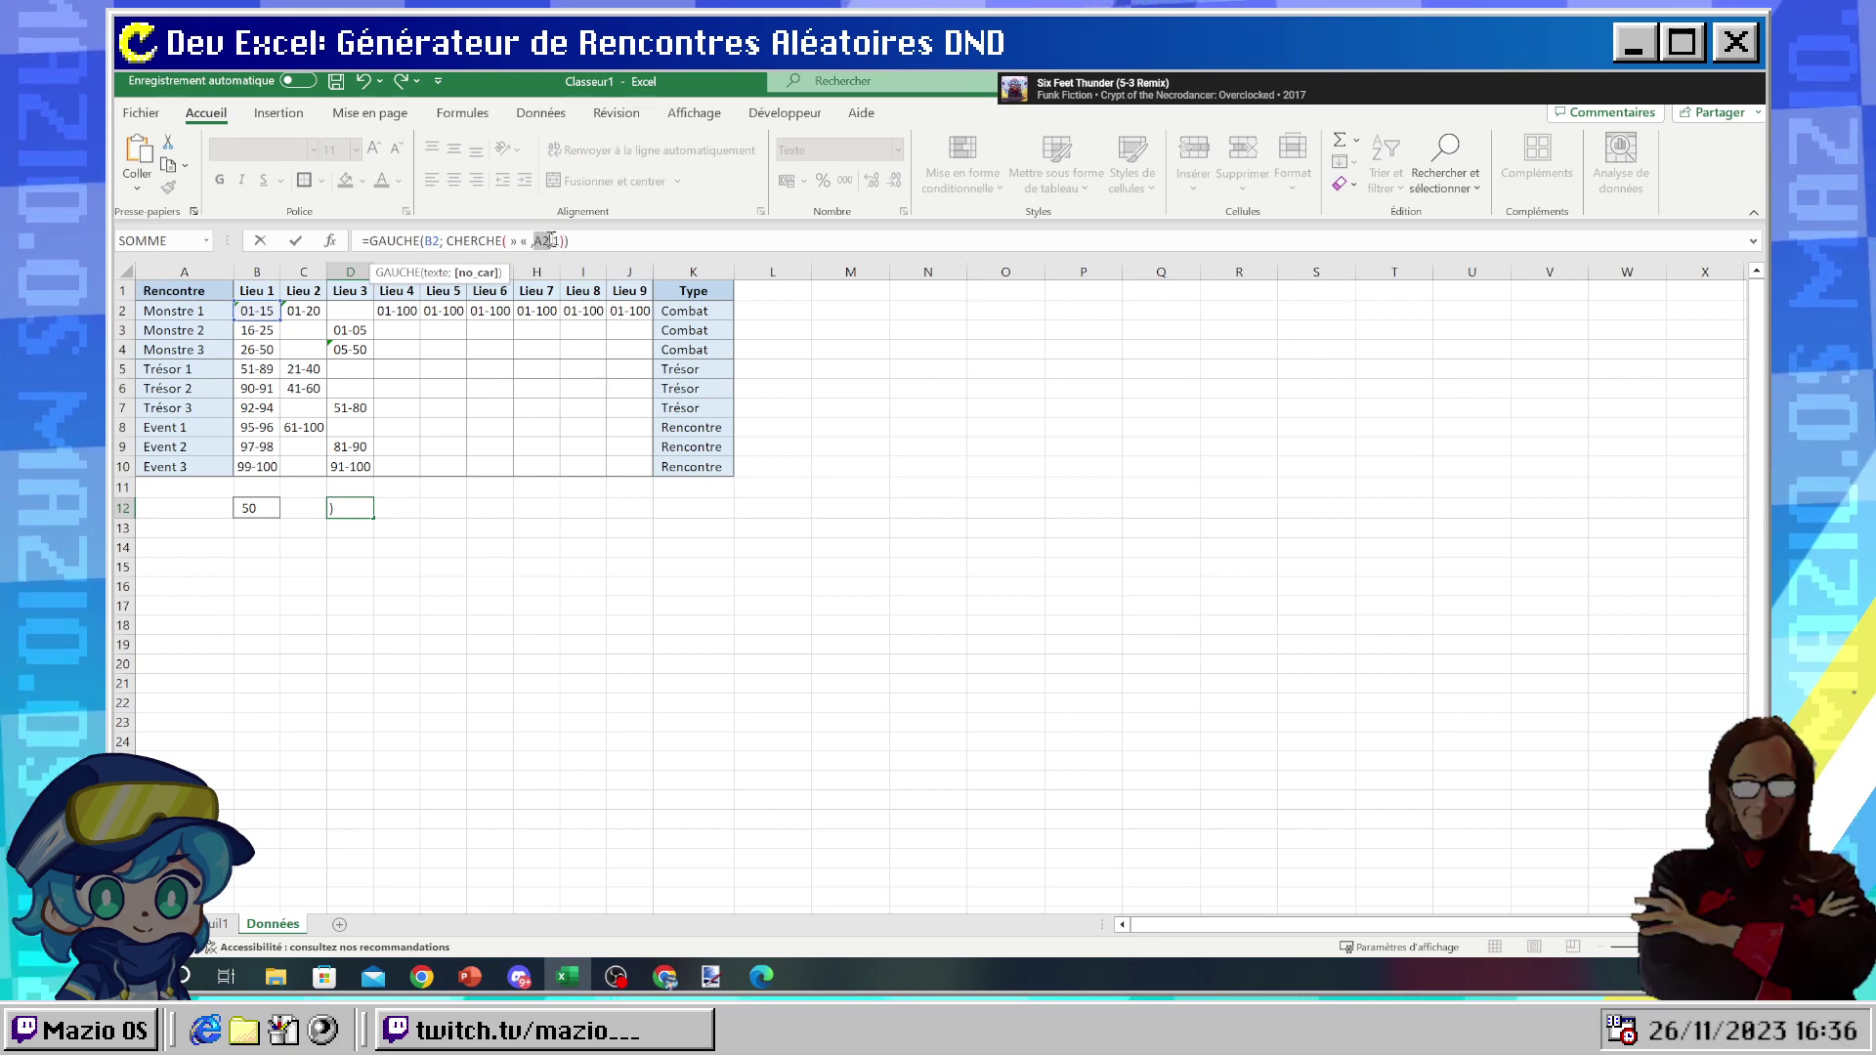
{"action": "left_click", "coordinate": [279, 312]}
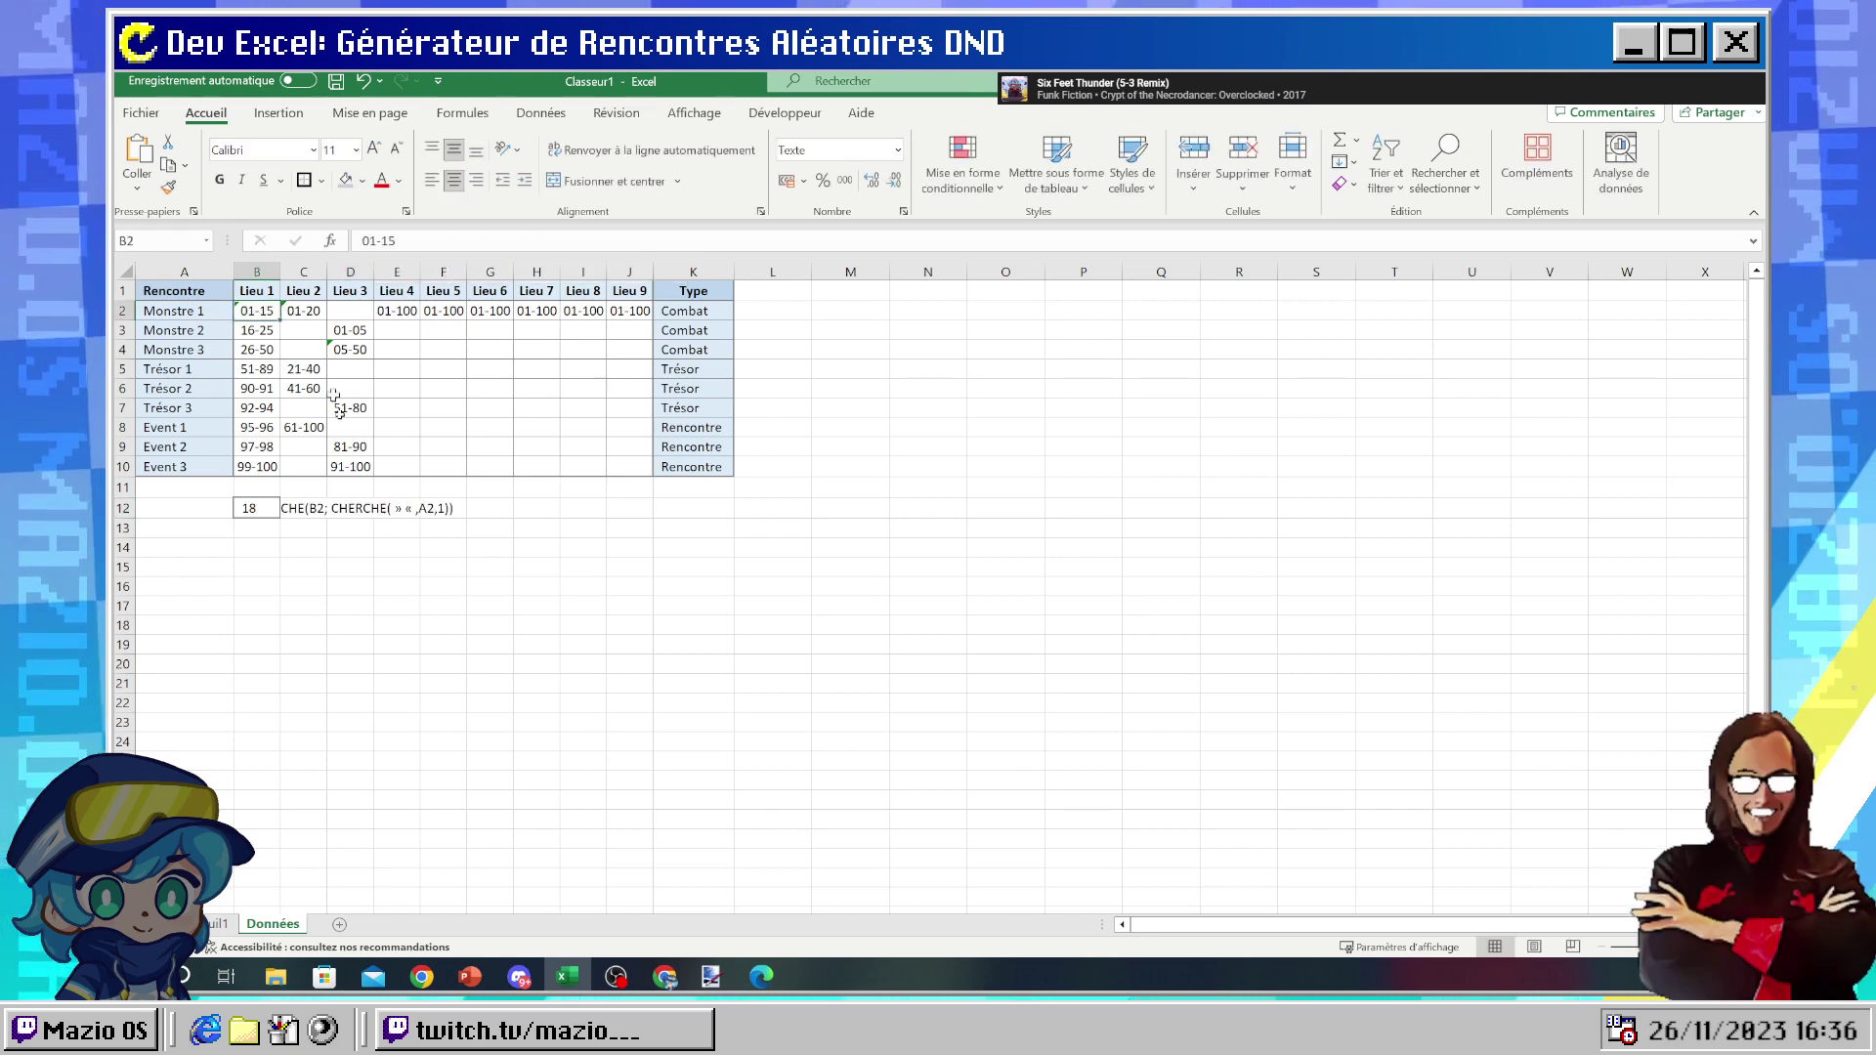
{"action": "left_click", "coordinate": [356, 507]}
{"action": "left_click", "coordinate": [541, 242]}
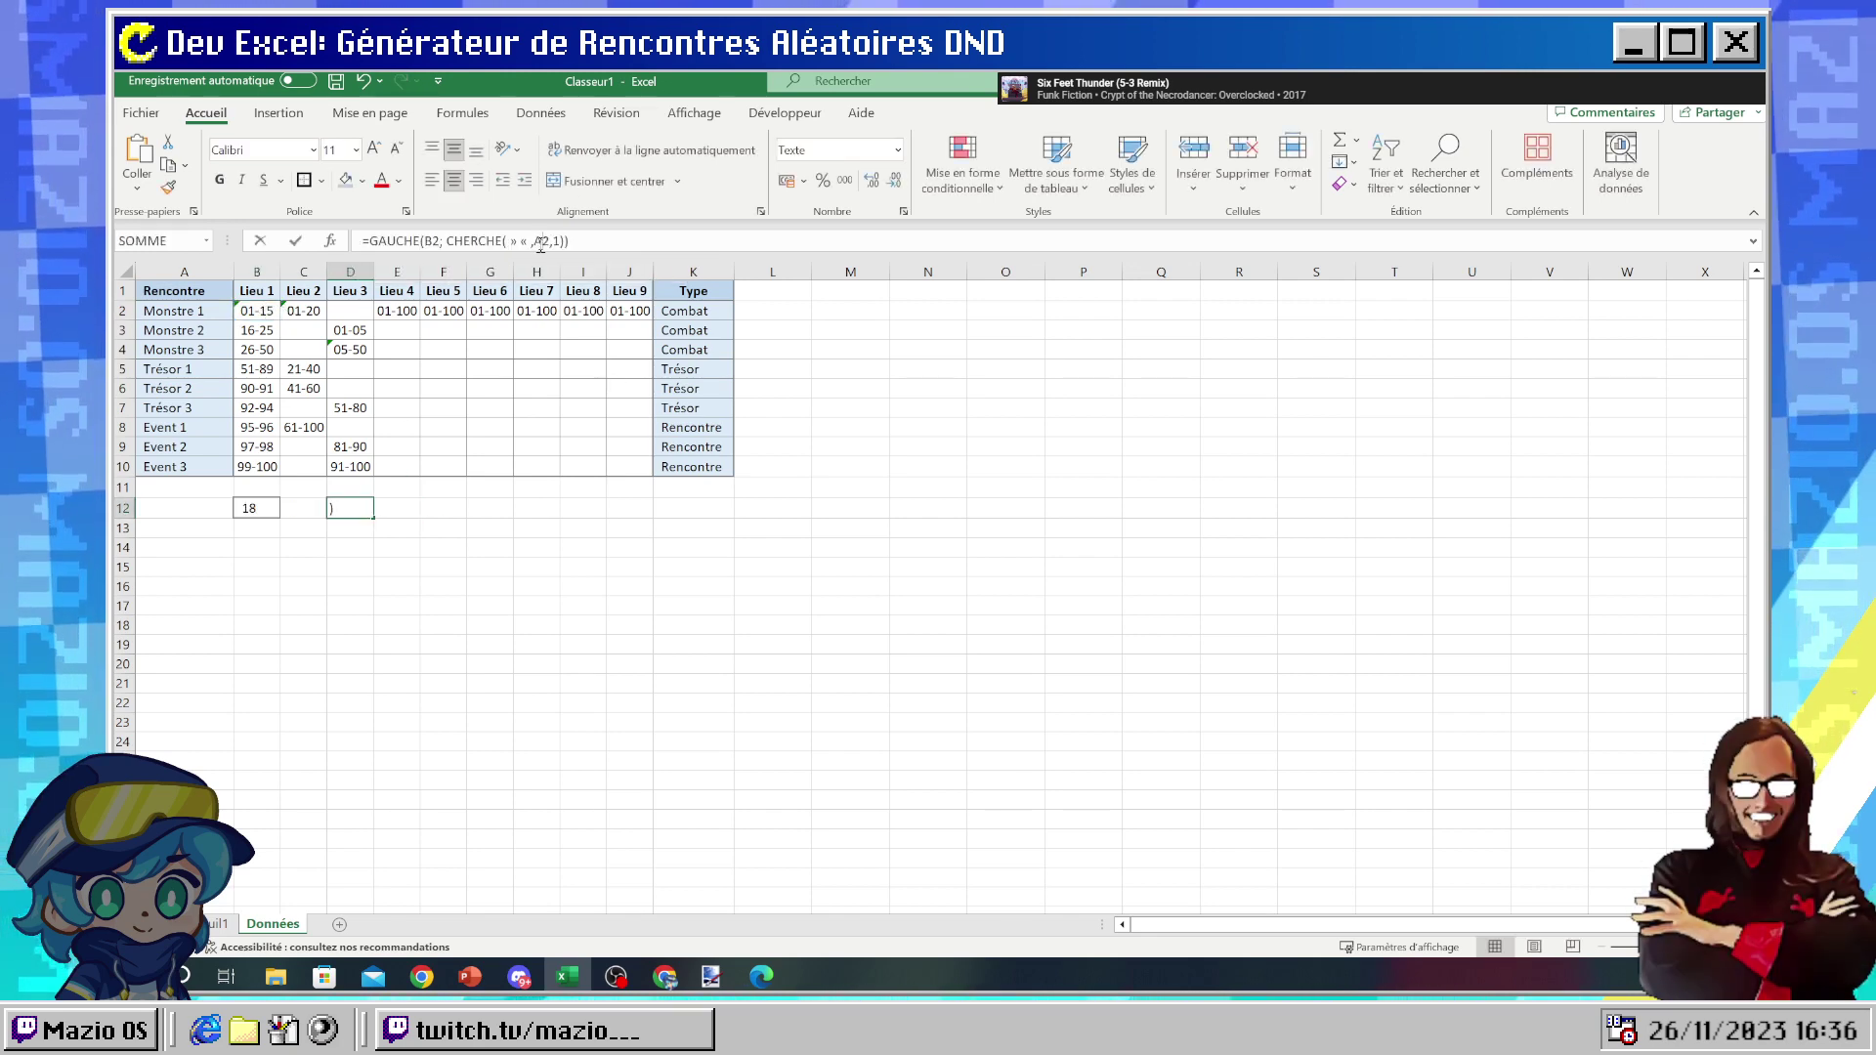
{"action": "key", "text": "BackSpace"}
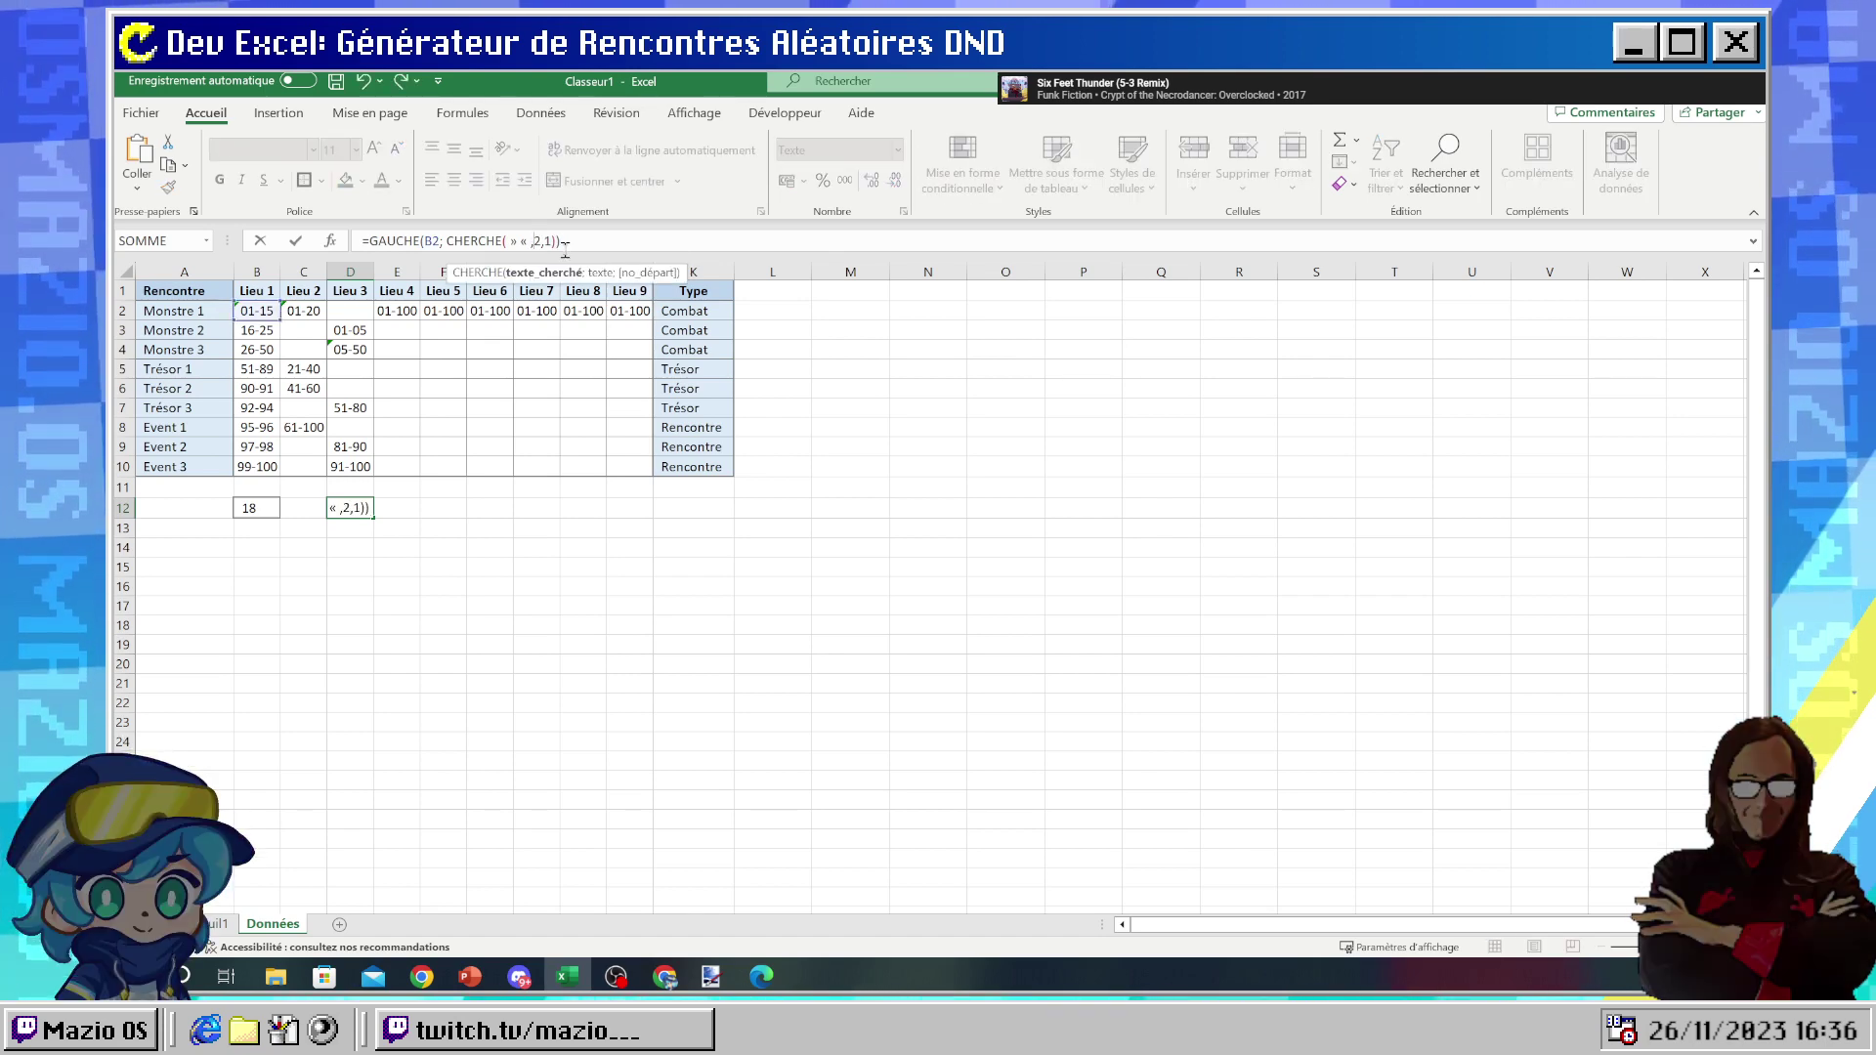
{"action": "type", "text": "B"}
{"action": "key", "text": "Return"}
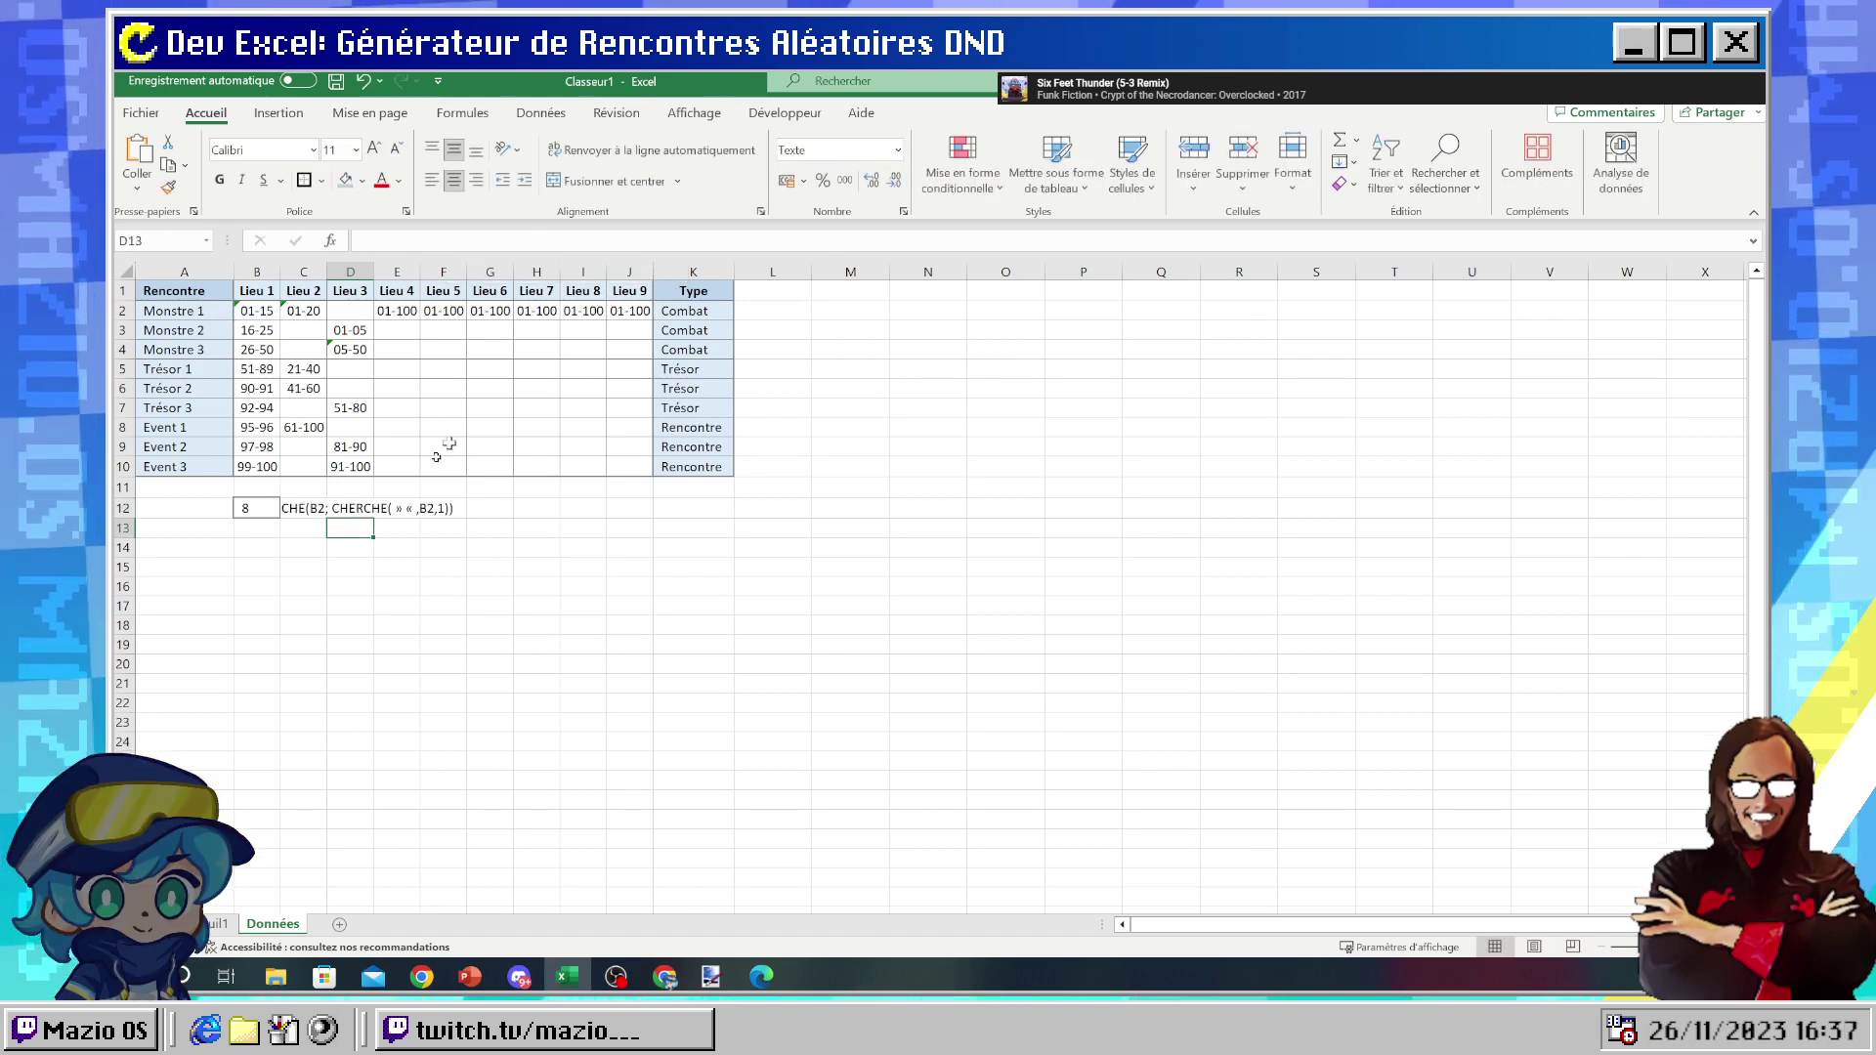
- Try replacing D12's formula with =E14, then undo back to the GAUCHE/CHERCHE formula
{"action": "left_click", "coordinate": [344, 509]}
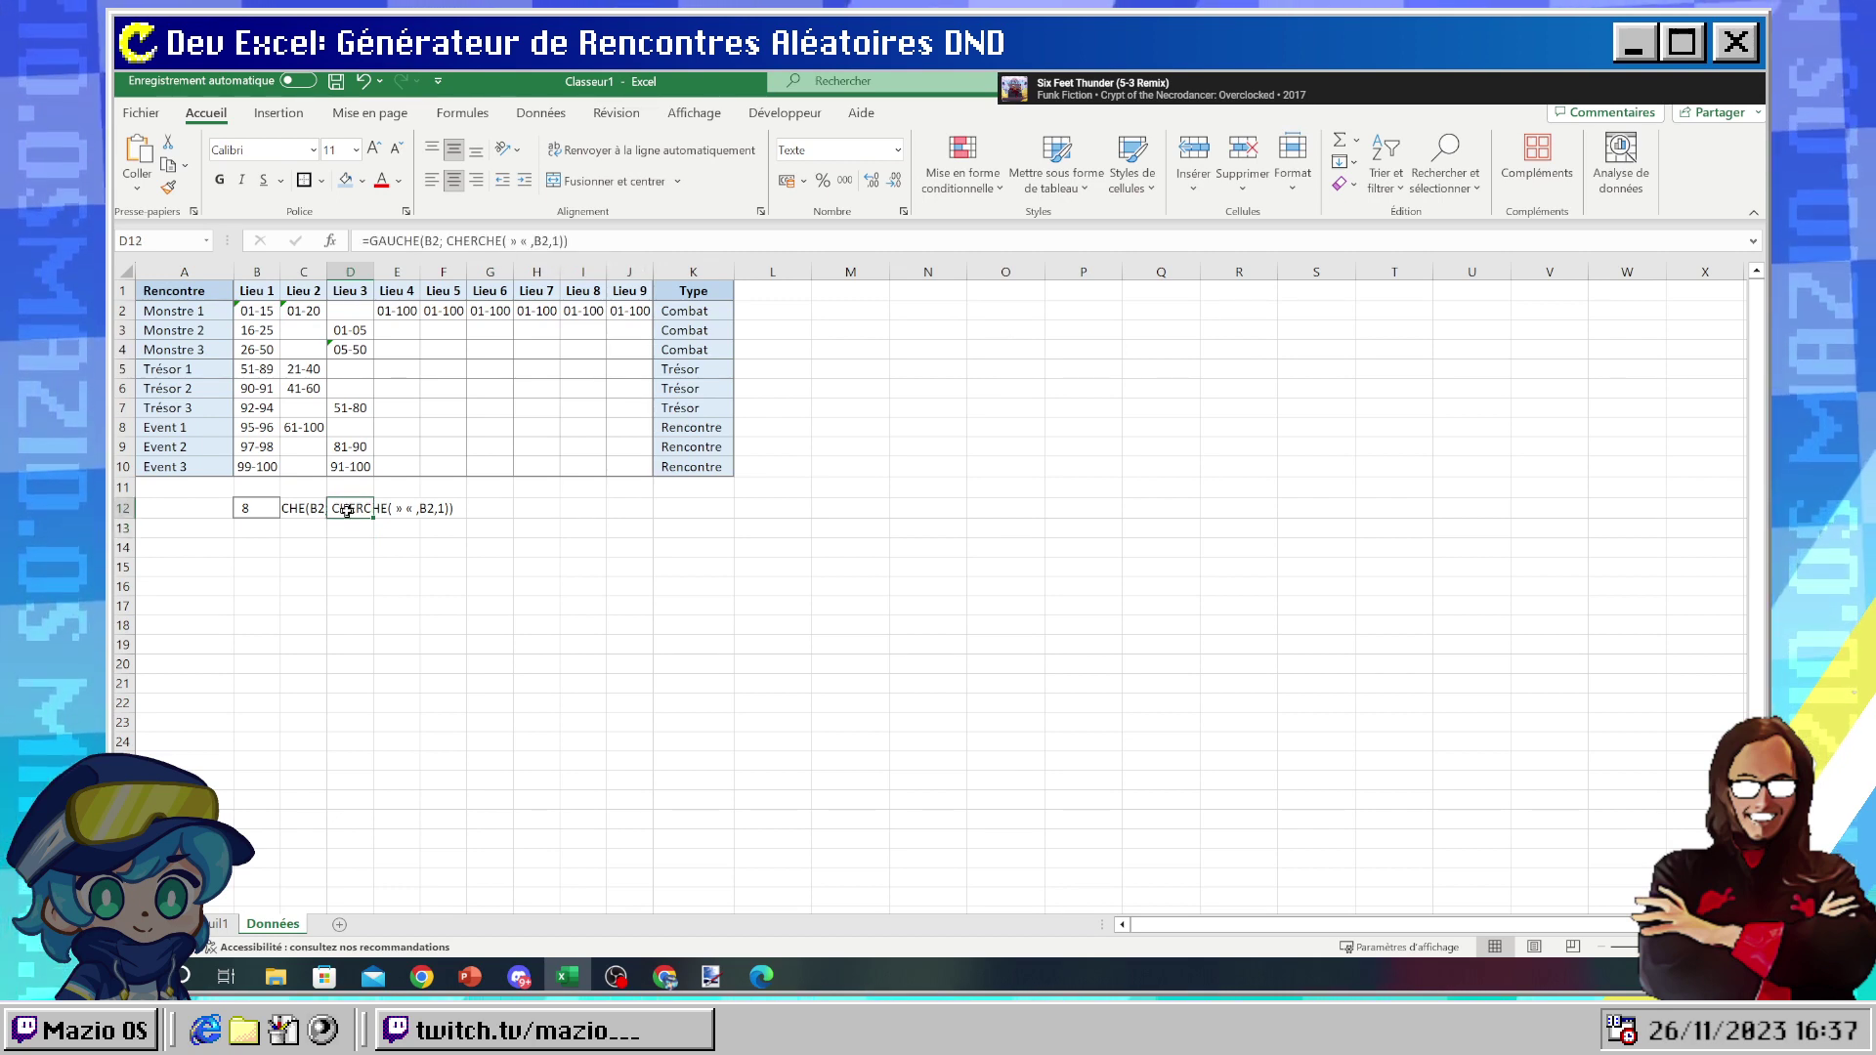
{"action": "left_click_drag", "start_coordinate": [368, 240], "coordinate": [635, 240]}
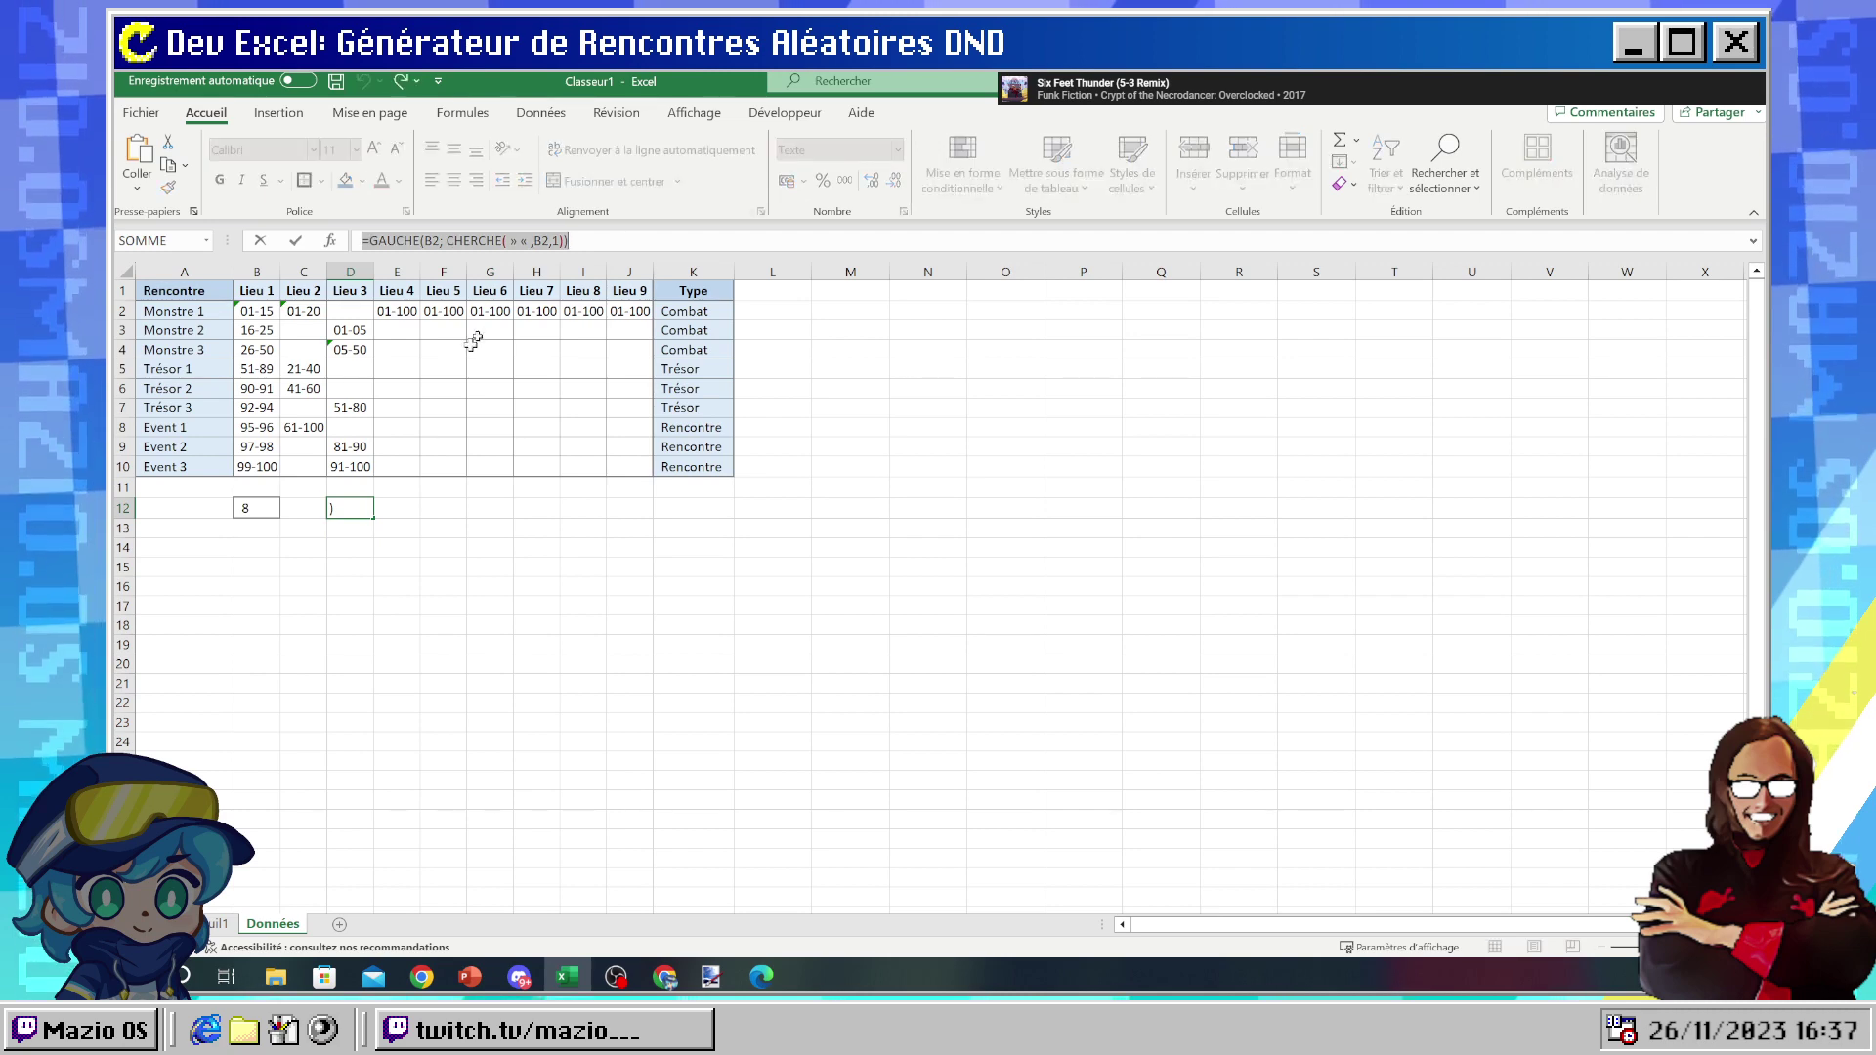
{"action": "left_click", "coordinate": [415, 550]}
{"action": "key", "text": "Return"}
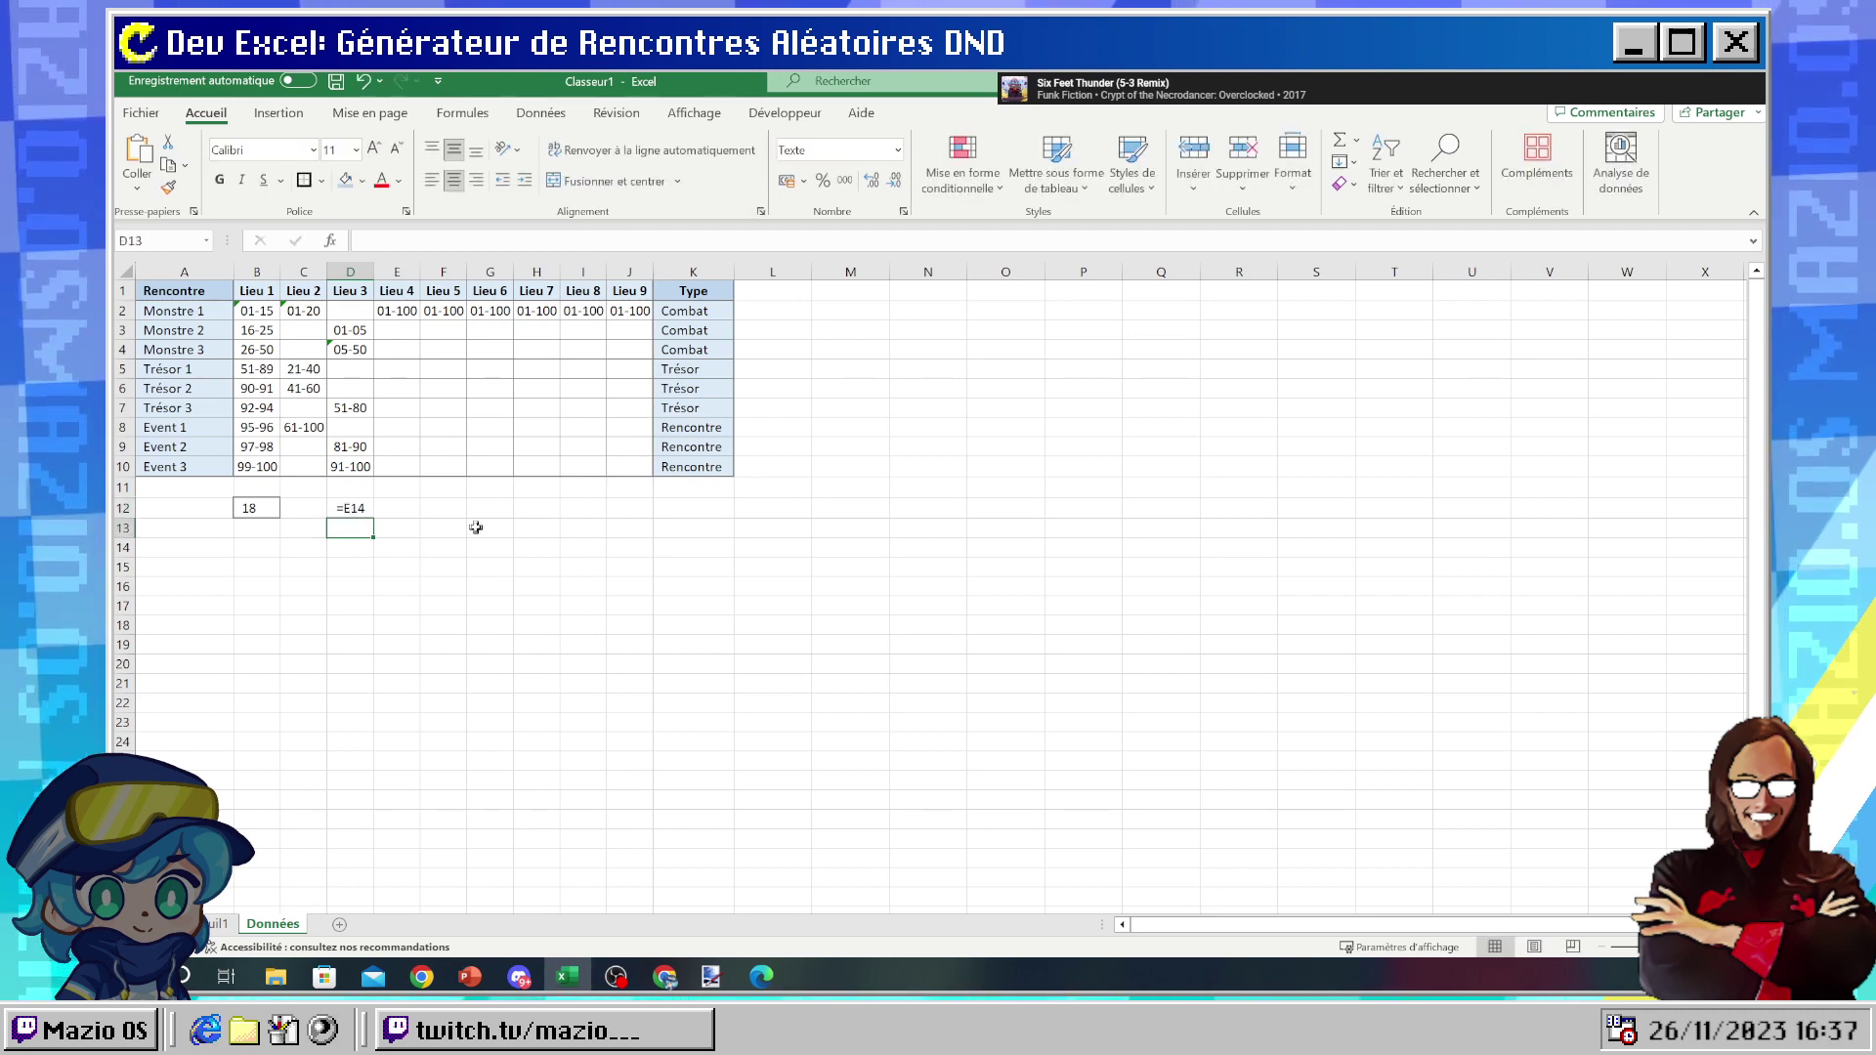
{"action": "key", "text": "ctrl+z"}
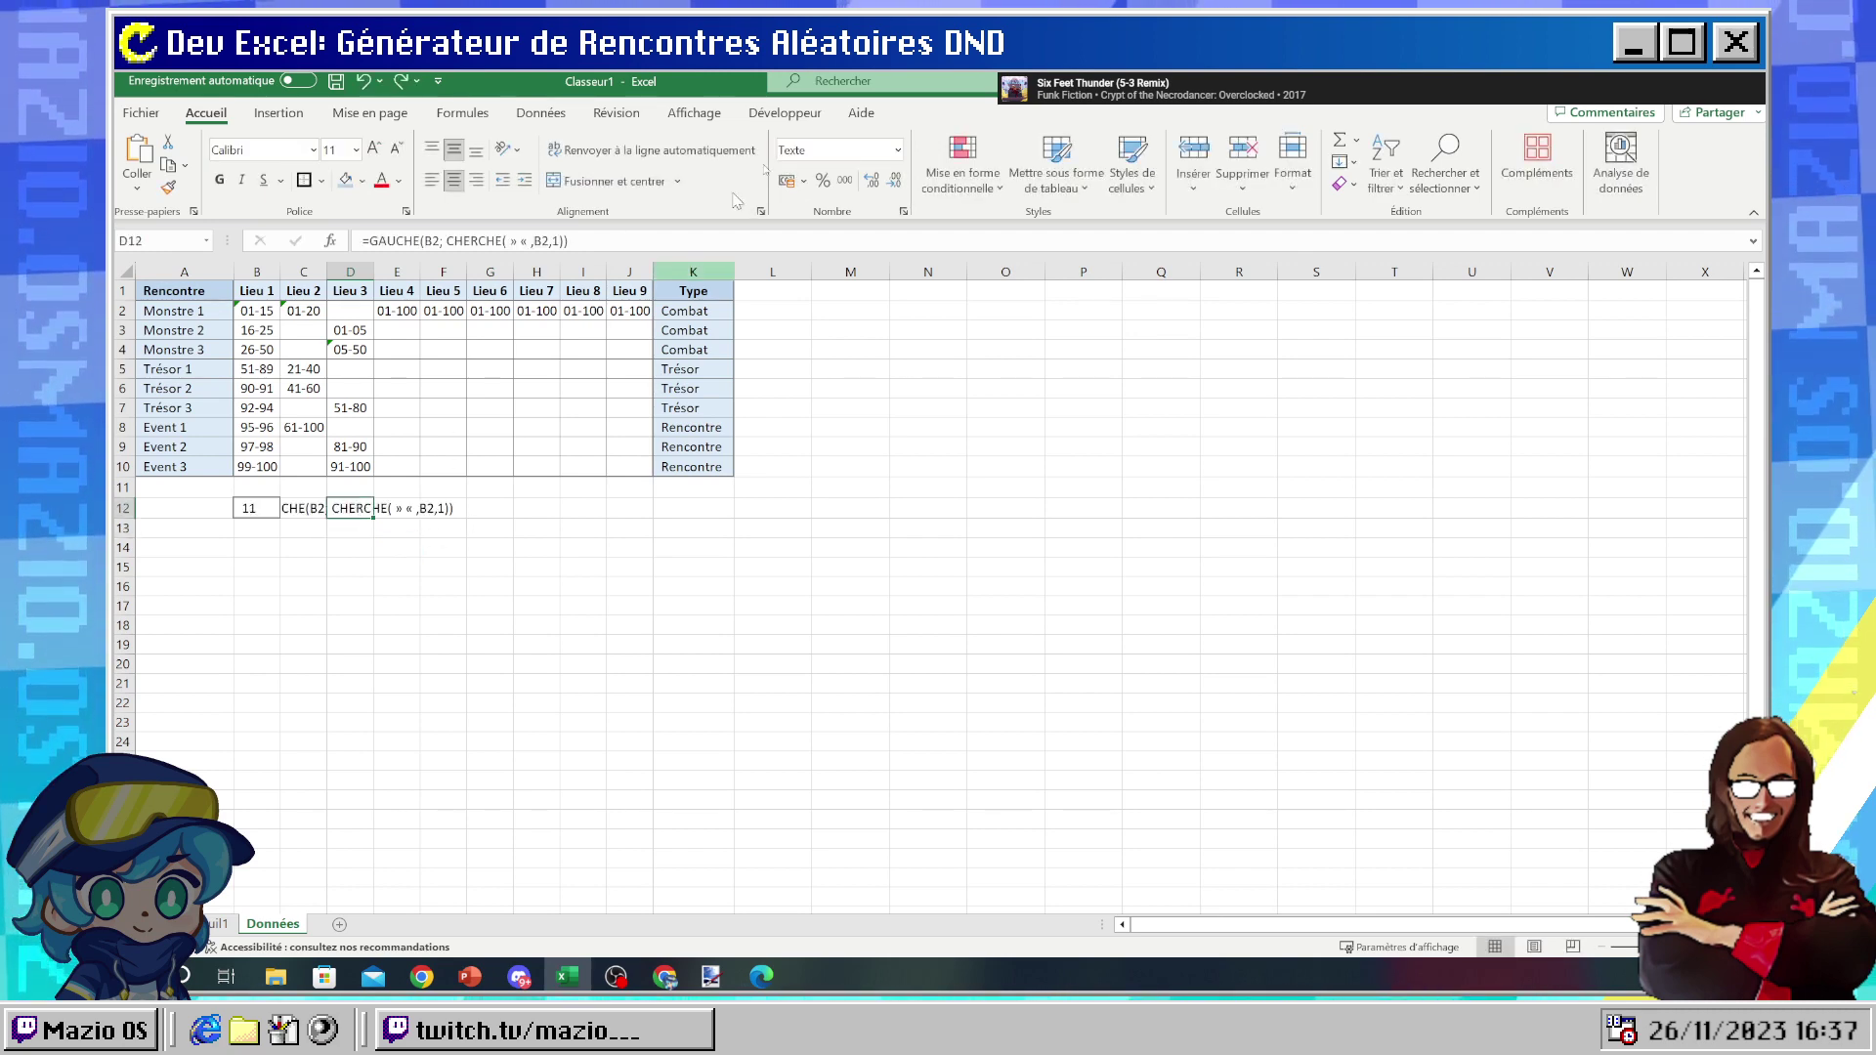
- Set D12's number format to Text
{"action": "left_click", "coordinate": [897, 149]}
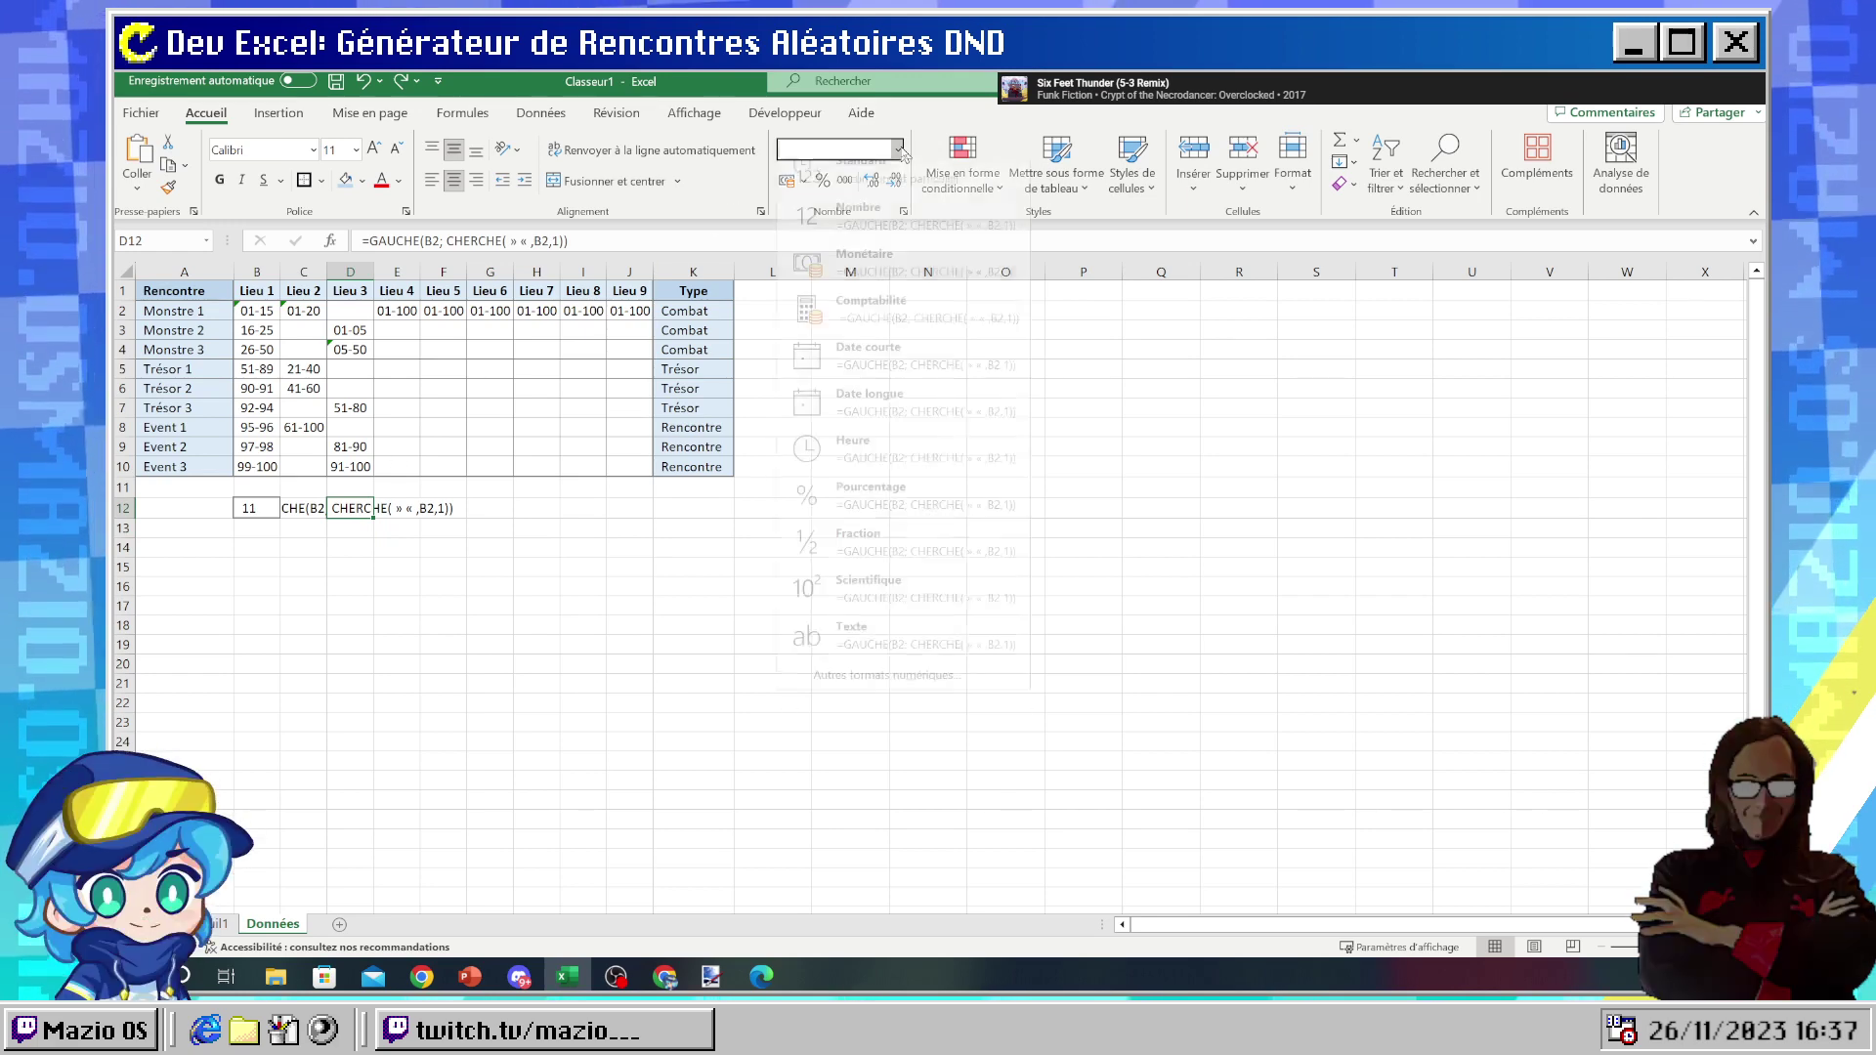
{"action": "key", "text": "Escape"}
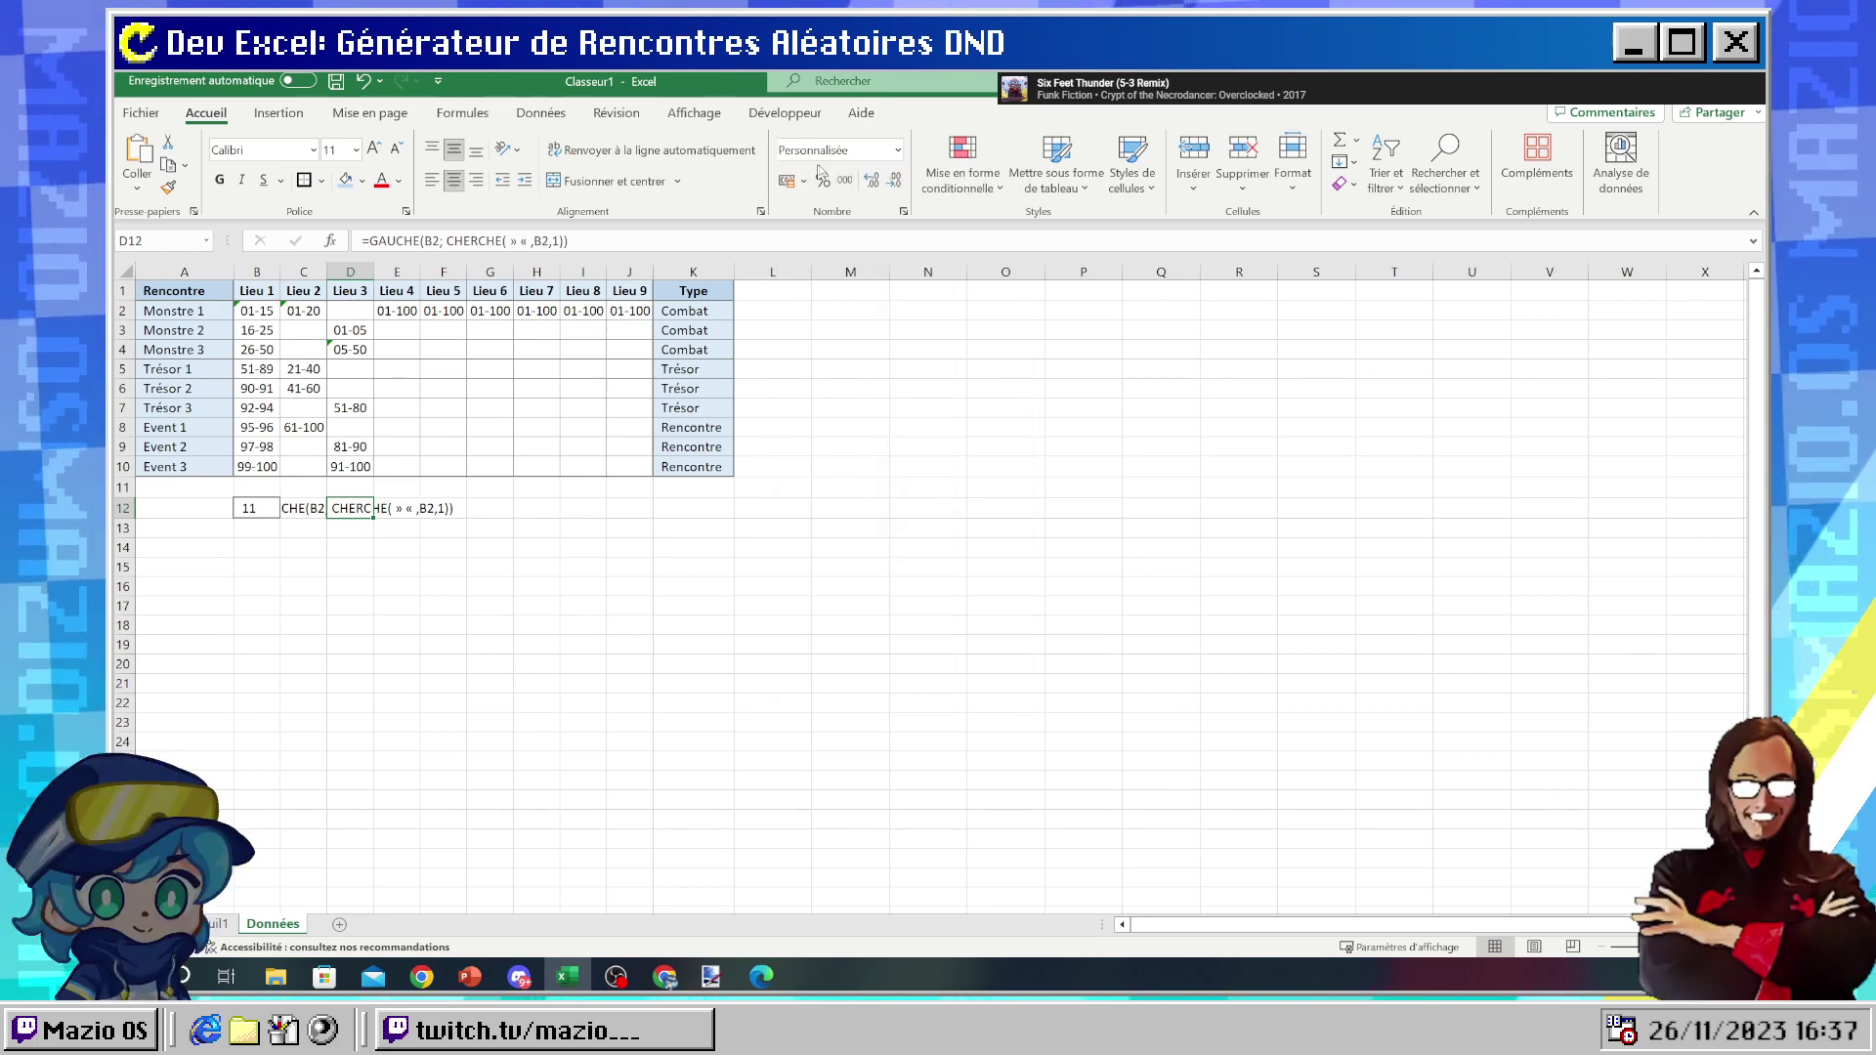
{"action": "left_click", "coordinate": [897, 150]}
{"action": "left_click", "coordinate": [840, 640]}
{"action": "key", "text": "Return"}
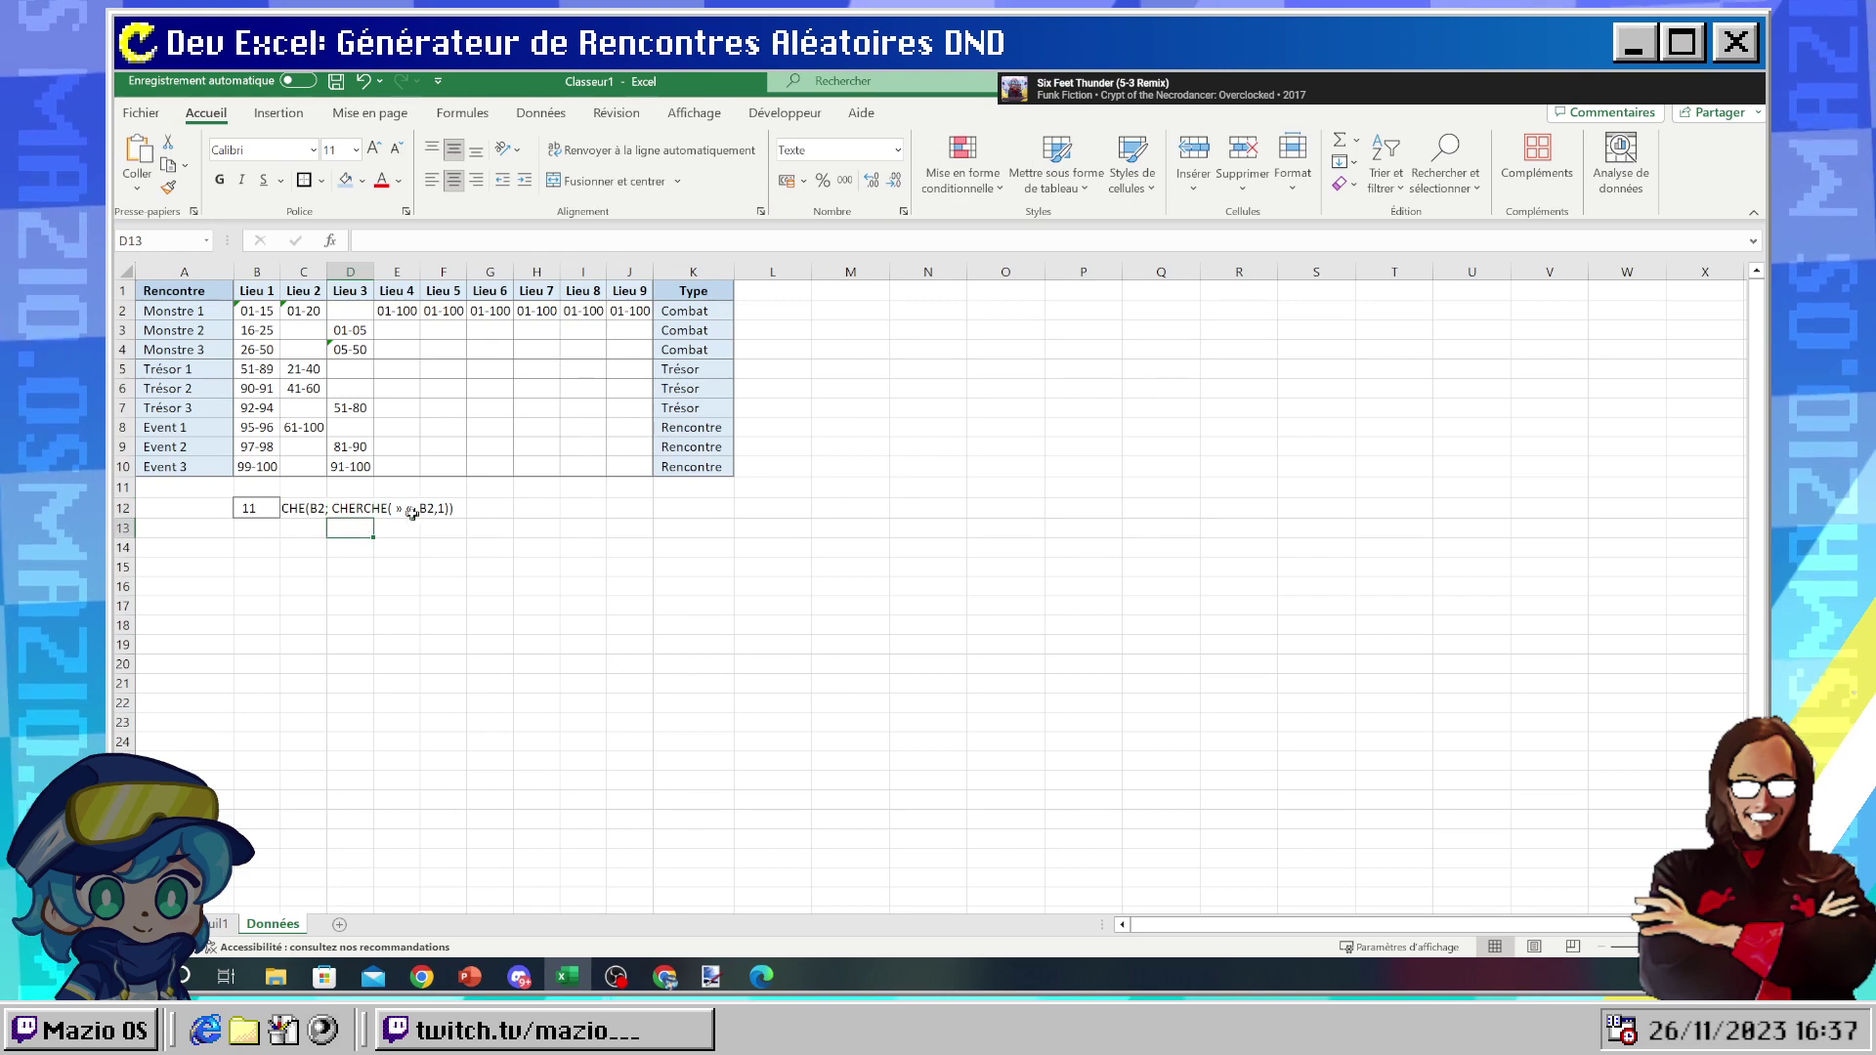
- Check D12's formula and the random-number formula in B12
{"action": "key", "text": "Up"}
{"action": "key", "text": "Left"}
{"action": "key", "text": "Right"}
{"action": "key", "text": "Down"}
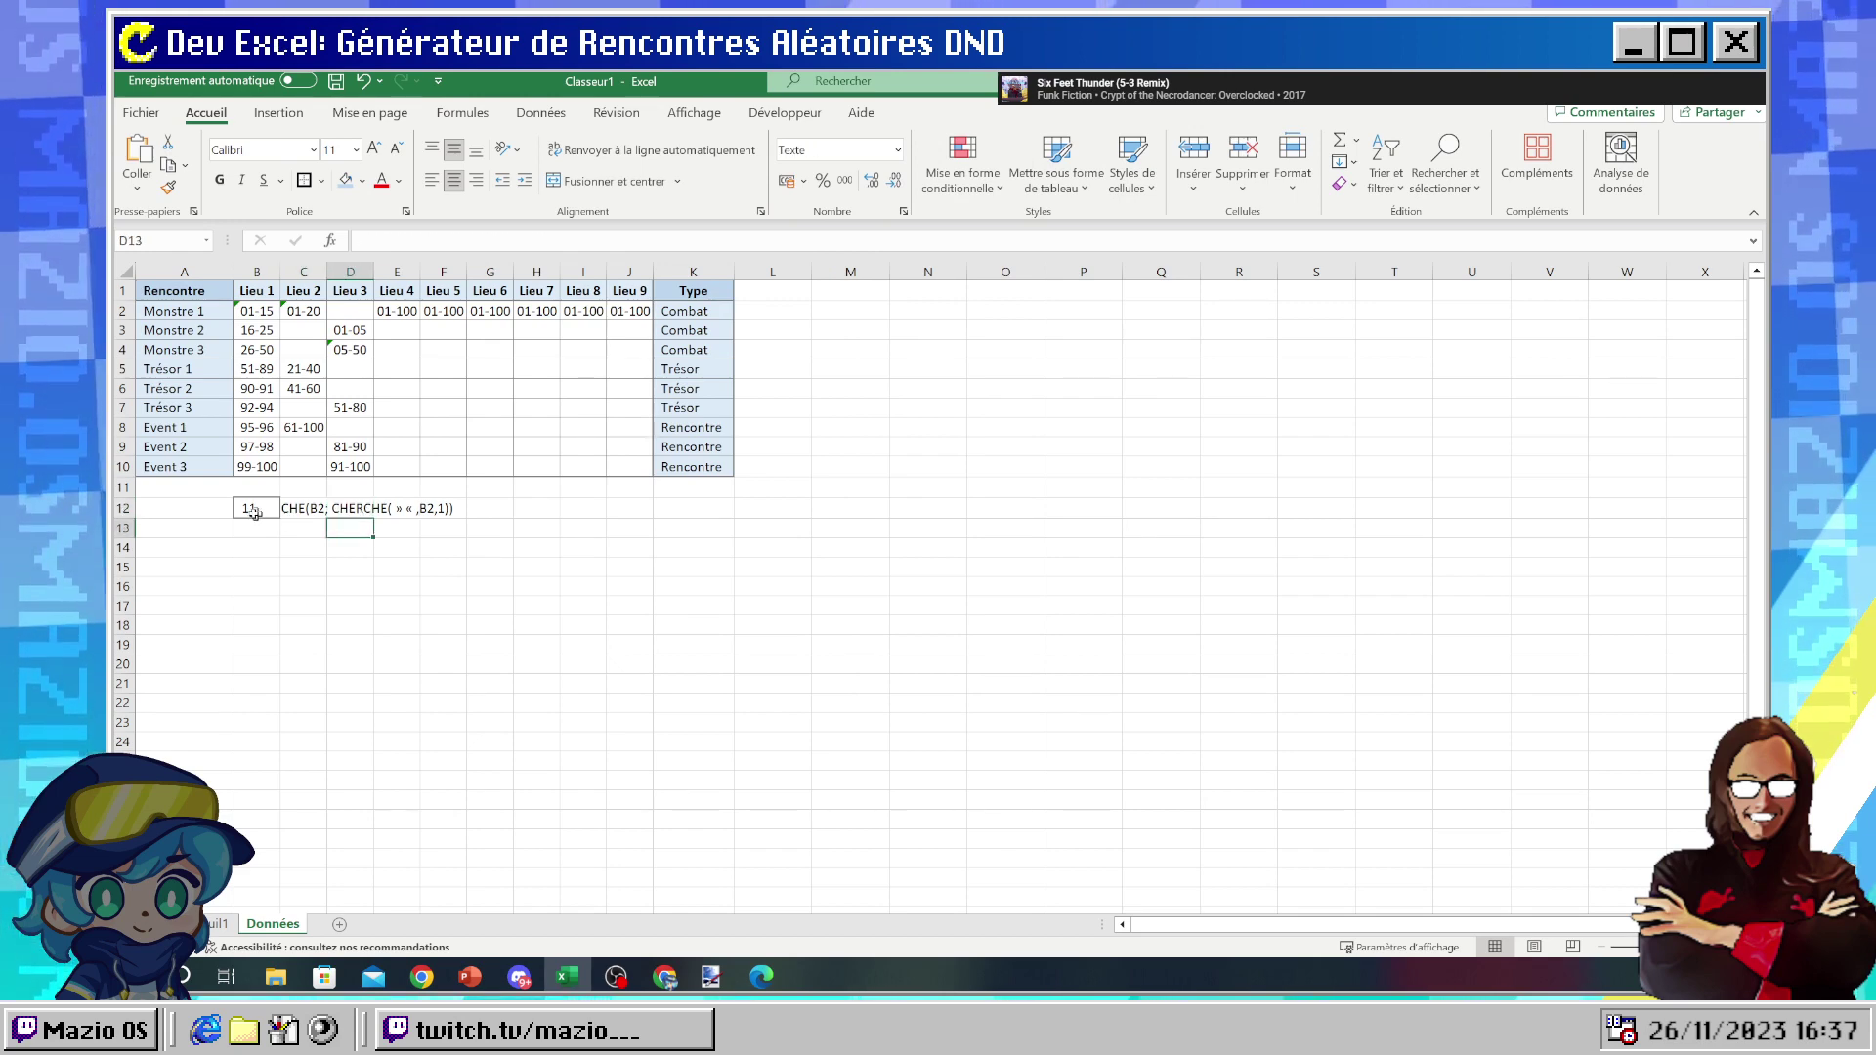
{"action": "key", "text": "Up"}
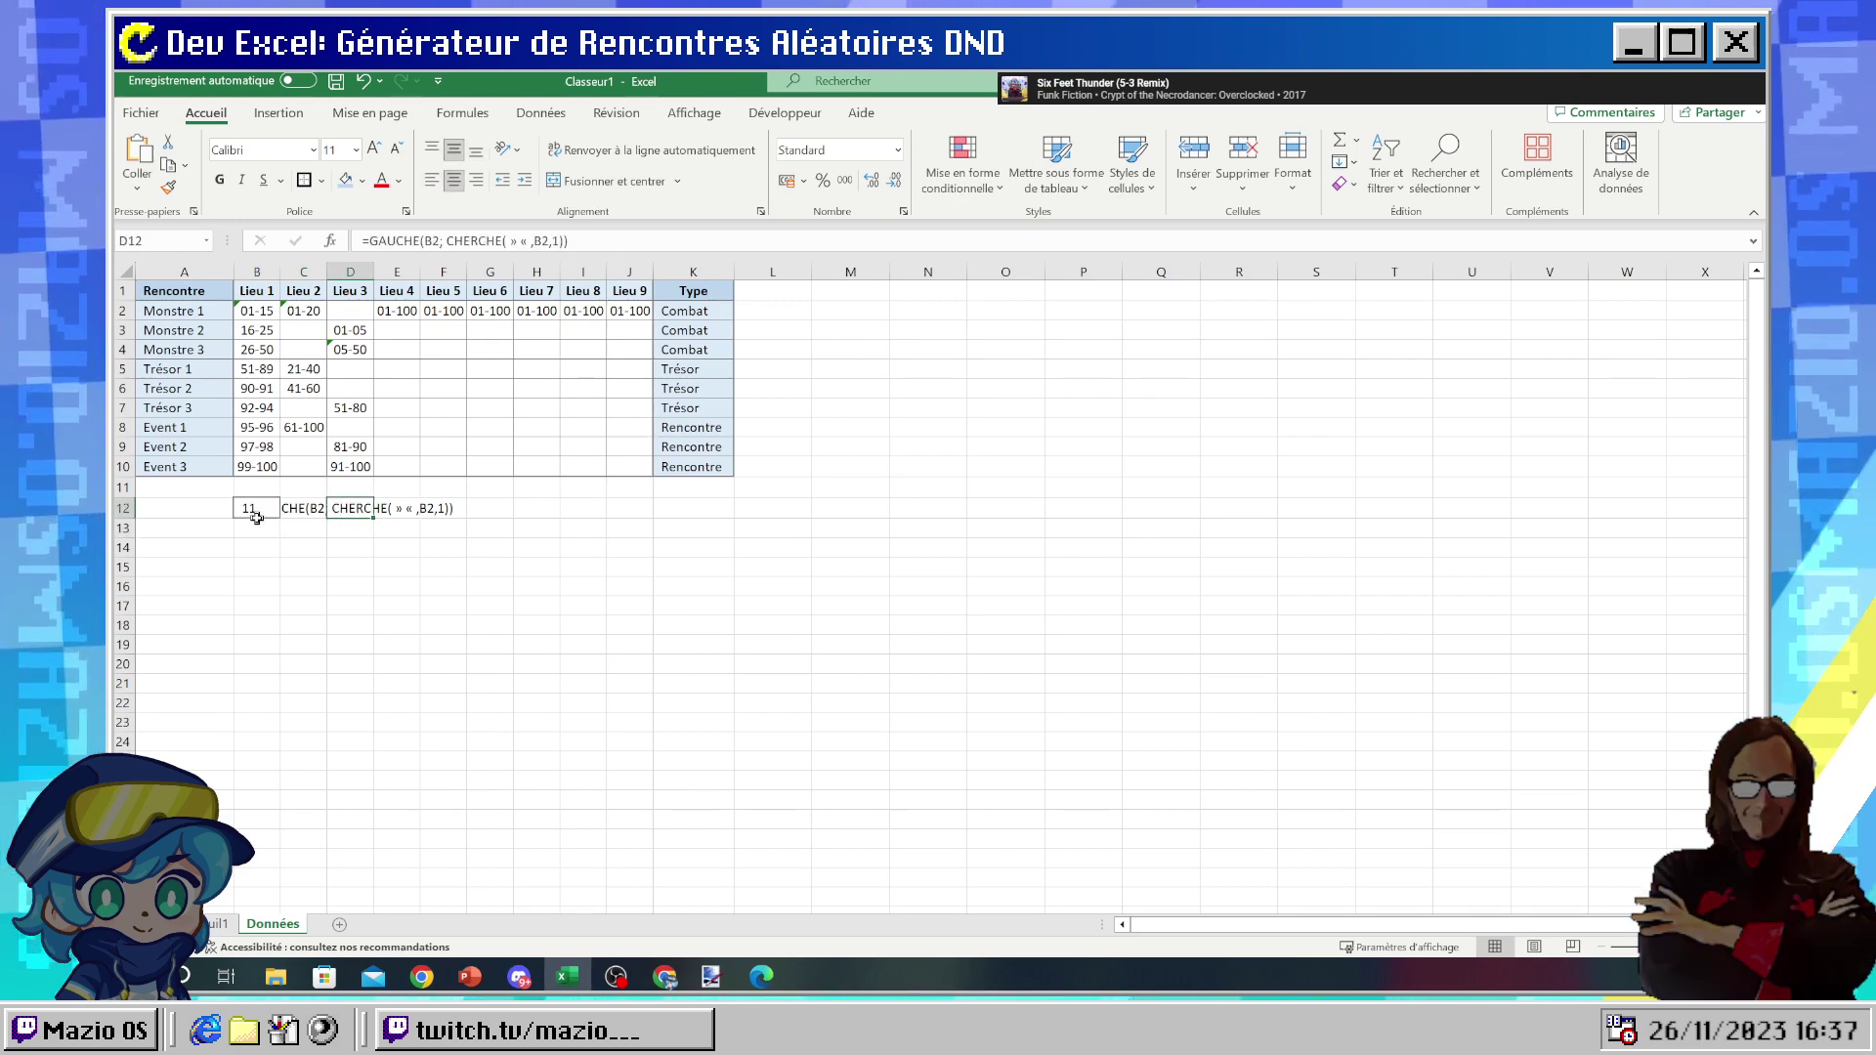
{"action": "left_click", "coordinate": [224, 501]}
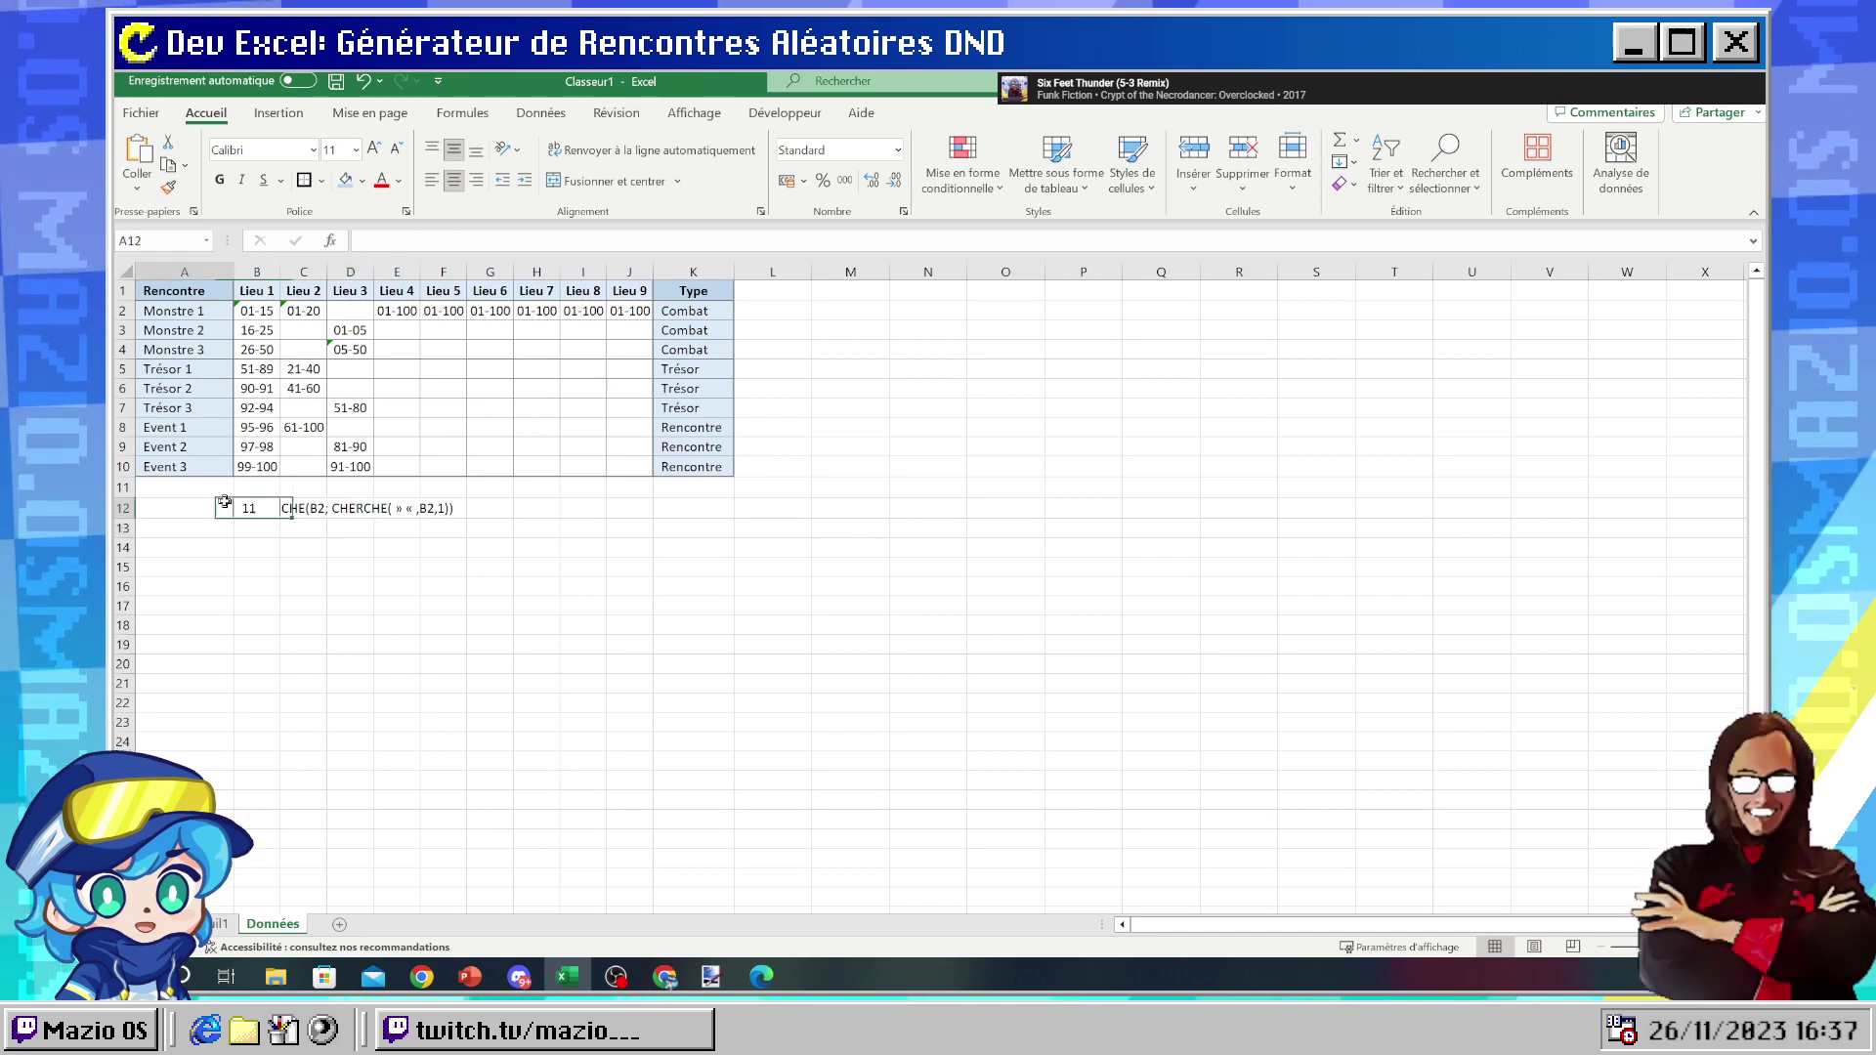
{"action": "left_click", "coordinate": [253, 510]}
{"action": "left_click", "coordinate": [354, 508]}
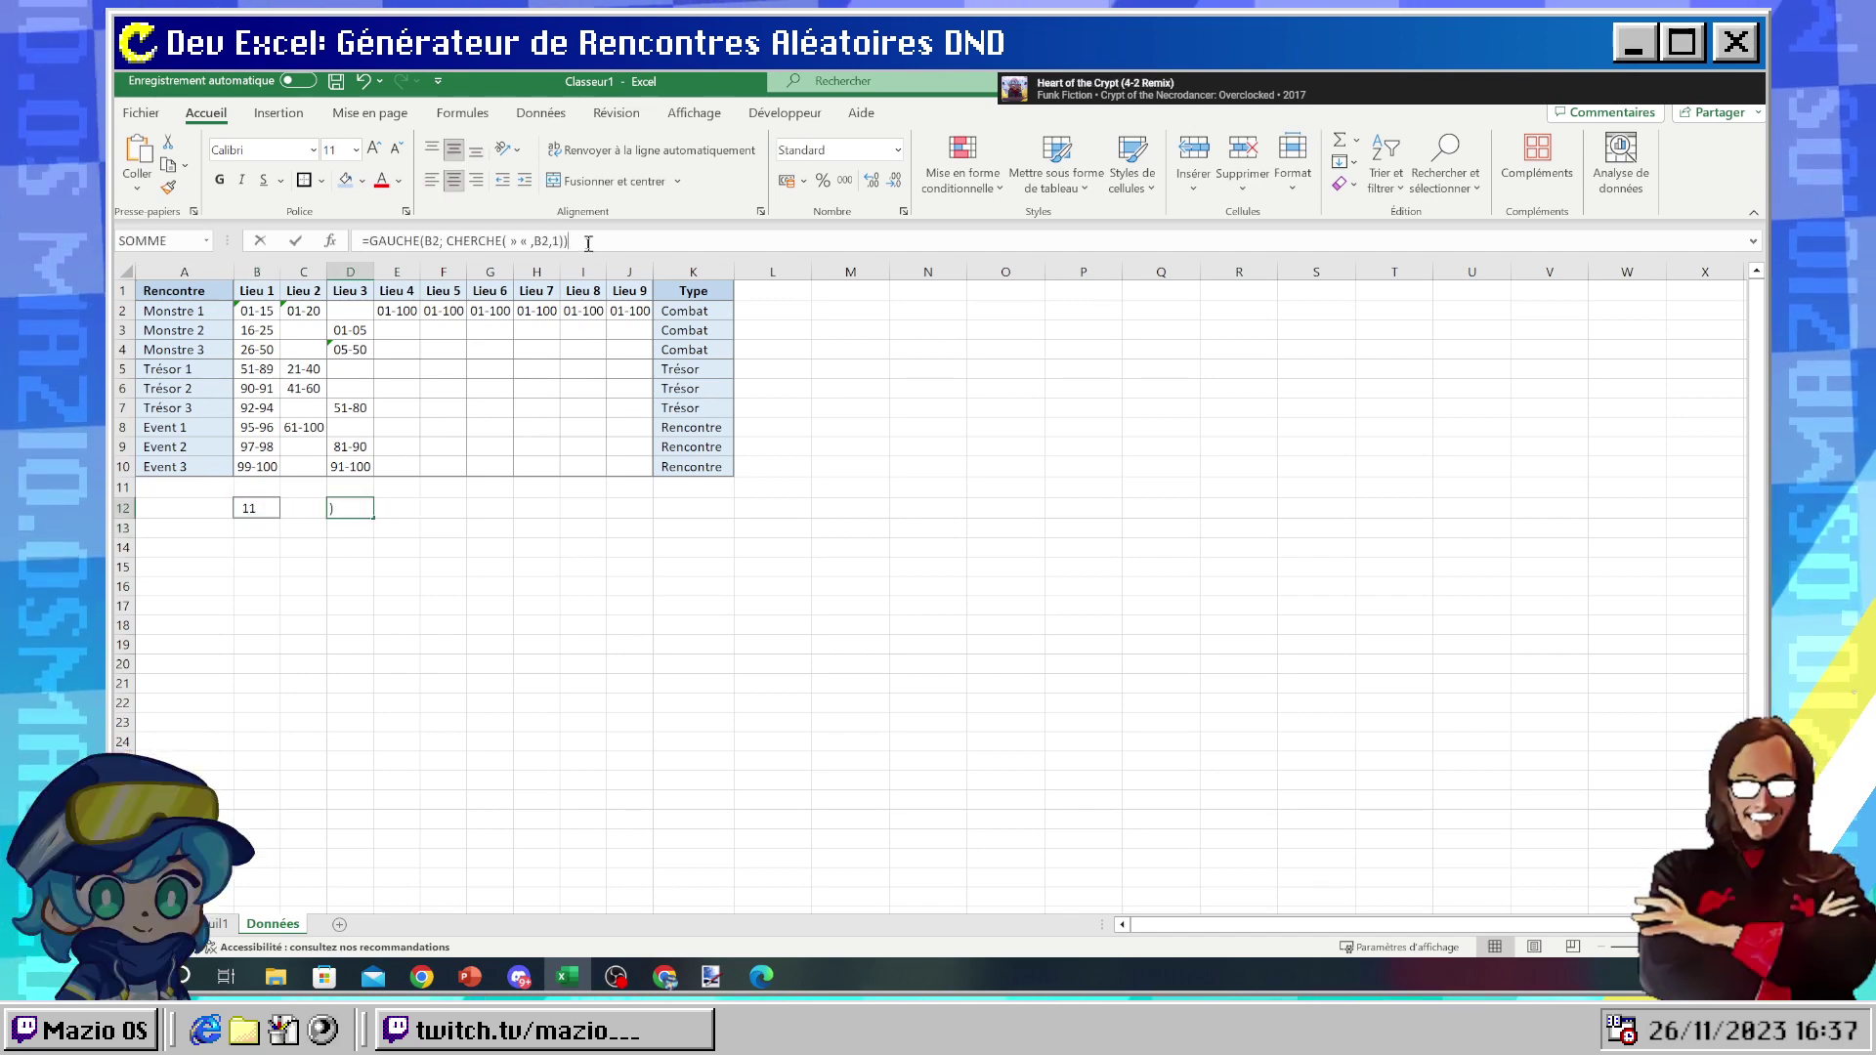
- Rewrite D12 as =GAUCHE(B2;2), correcting the comma separator to a semicolon, so it shows 01
{"action": "left_click_drag", "start_coordinate": [568, 240], "coordinate": [368, 242]}
{"action": "type", "text": "="}
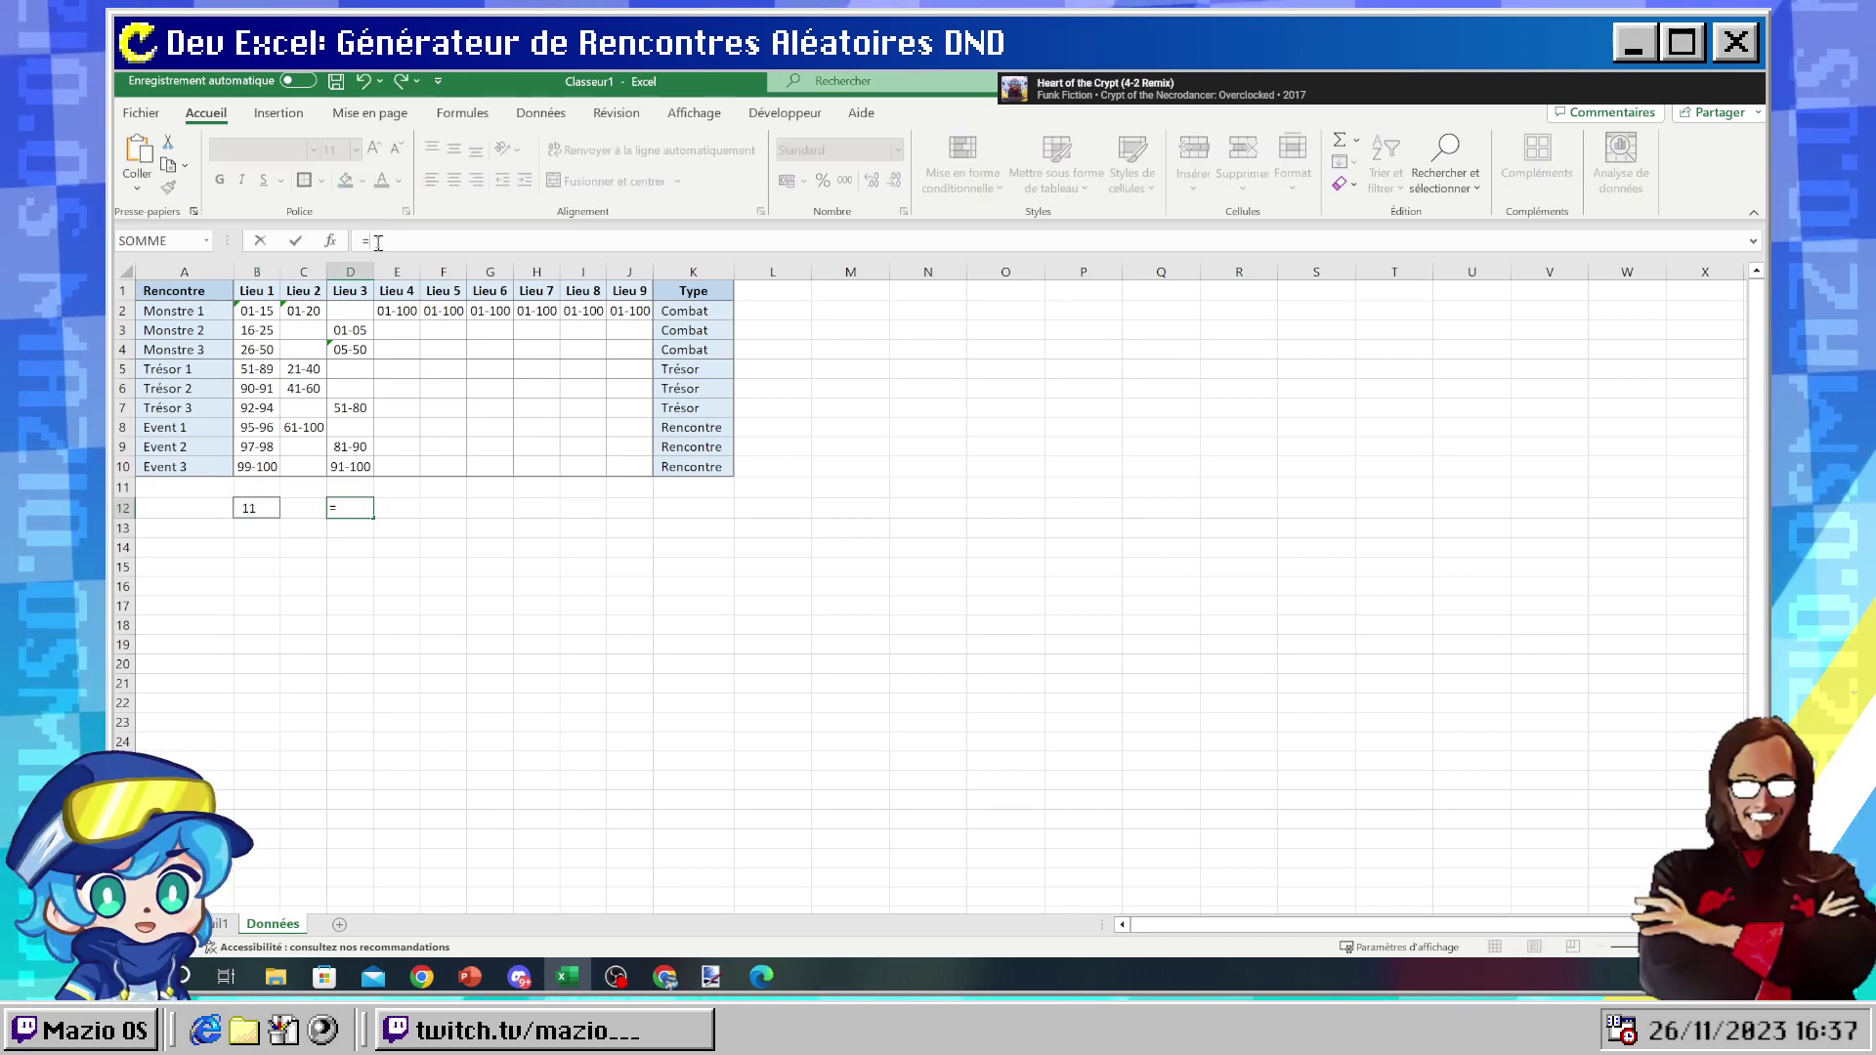
{"action": "type", "text": "GAUC"}
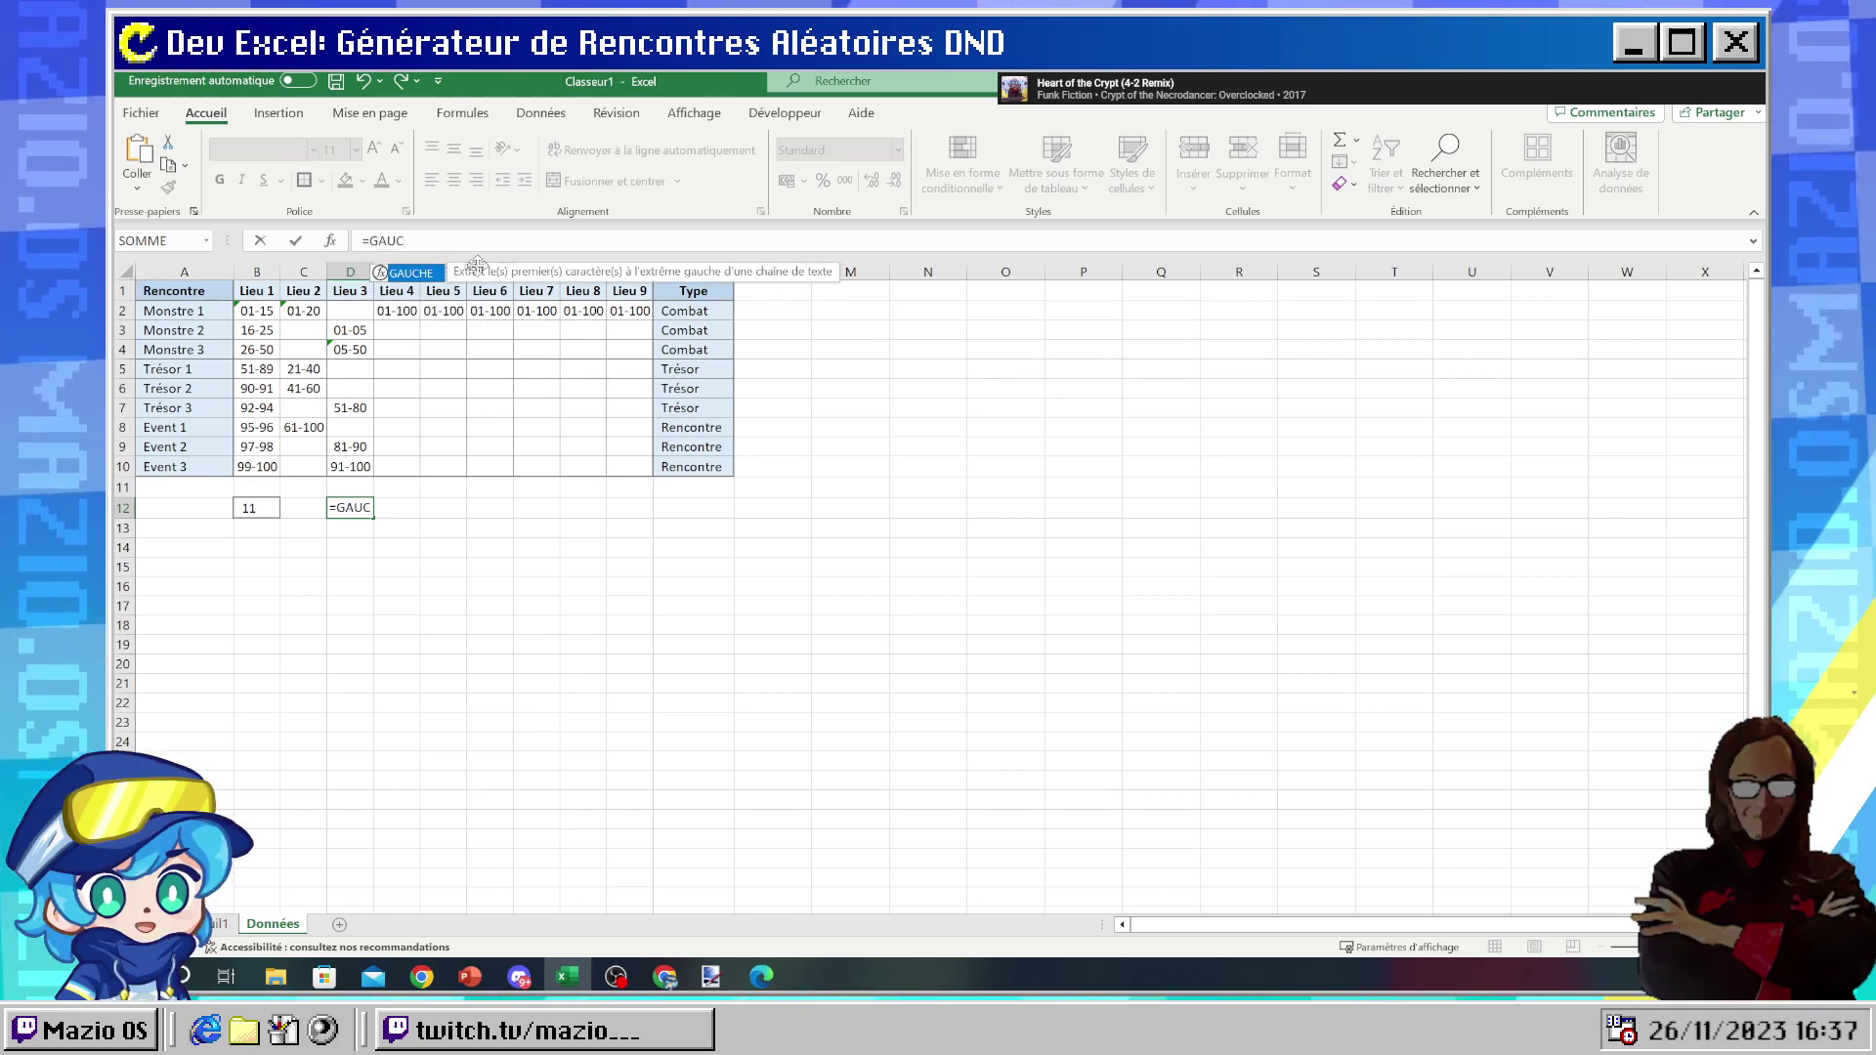
{"action": "double_click", "coordinate": [420, 274]}
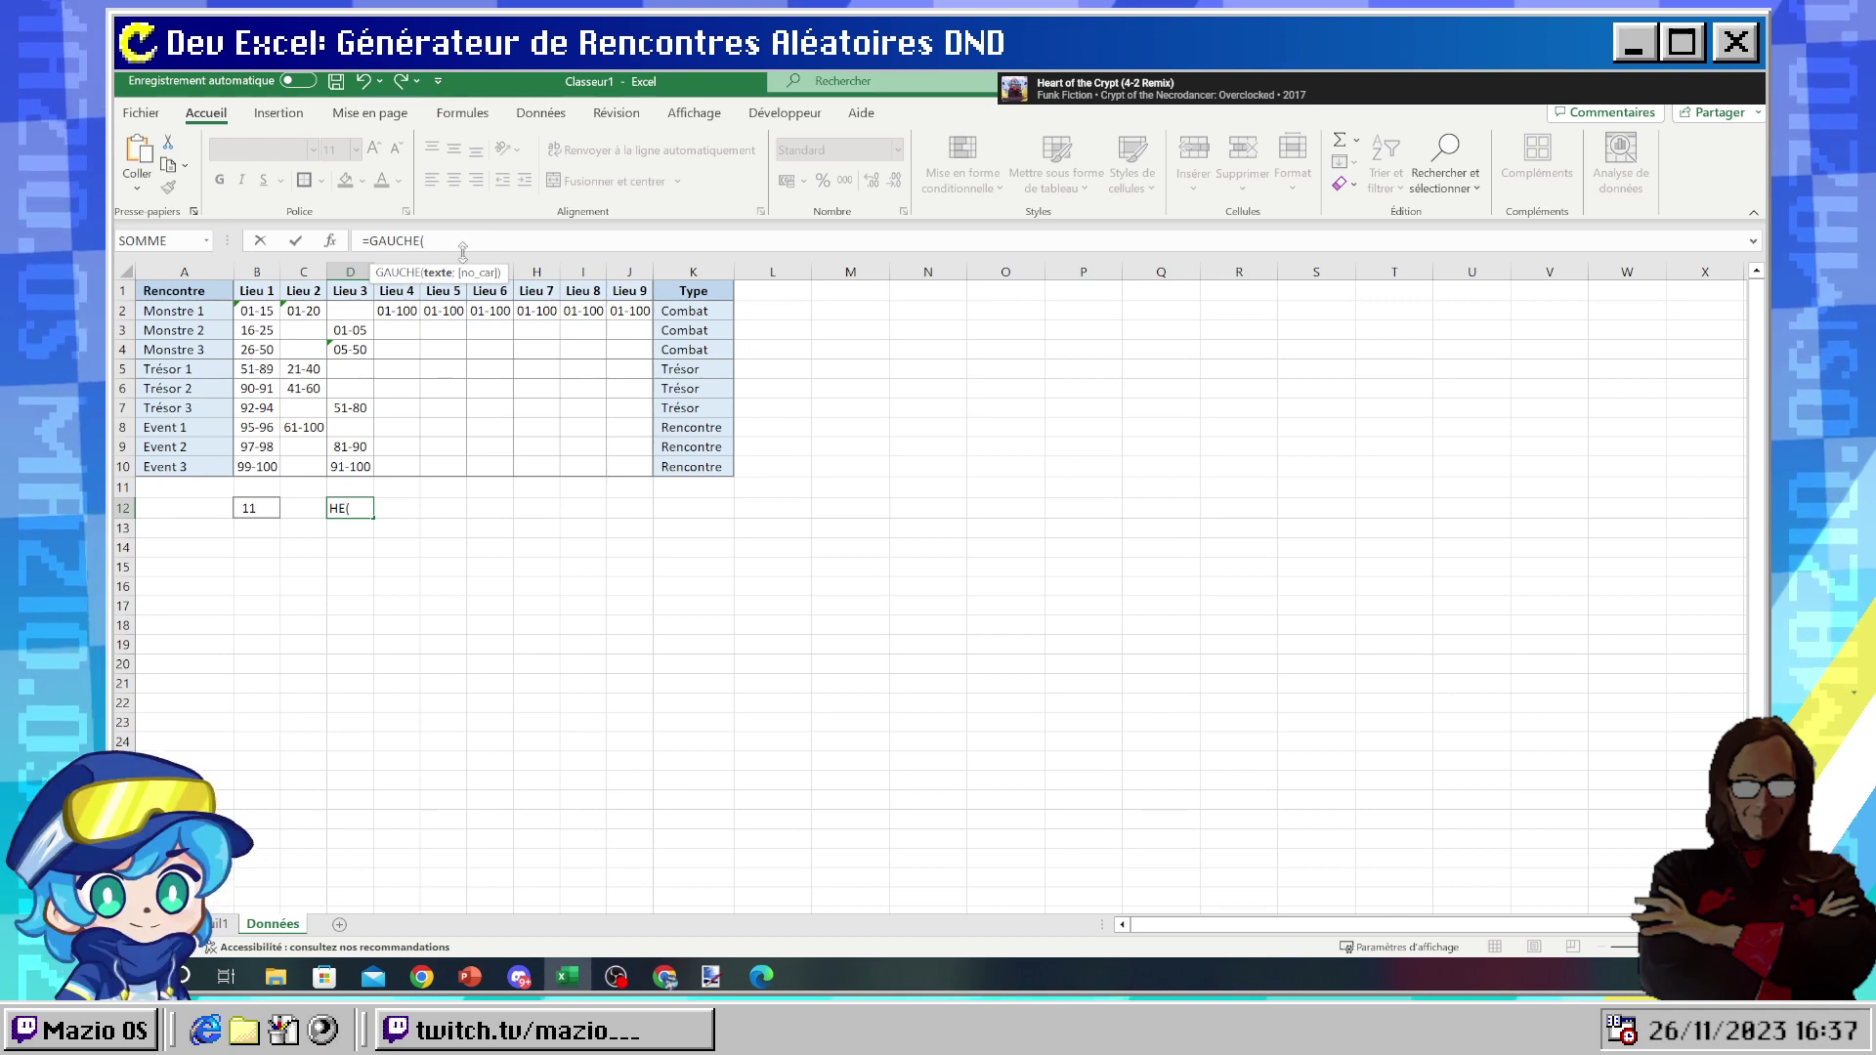
{"action": "left_click", "coordinate": [247, 312]}
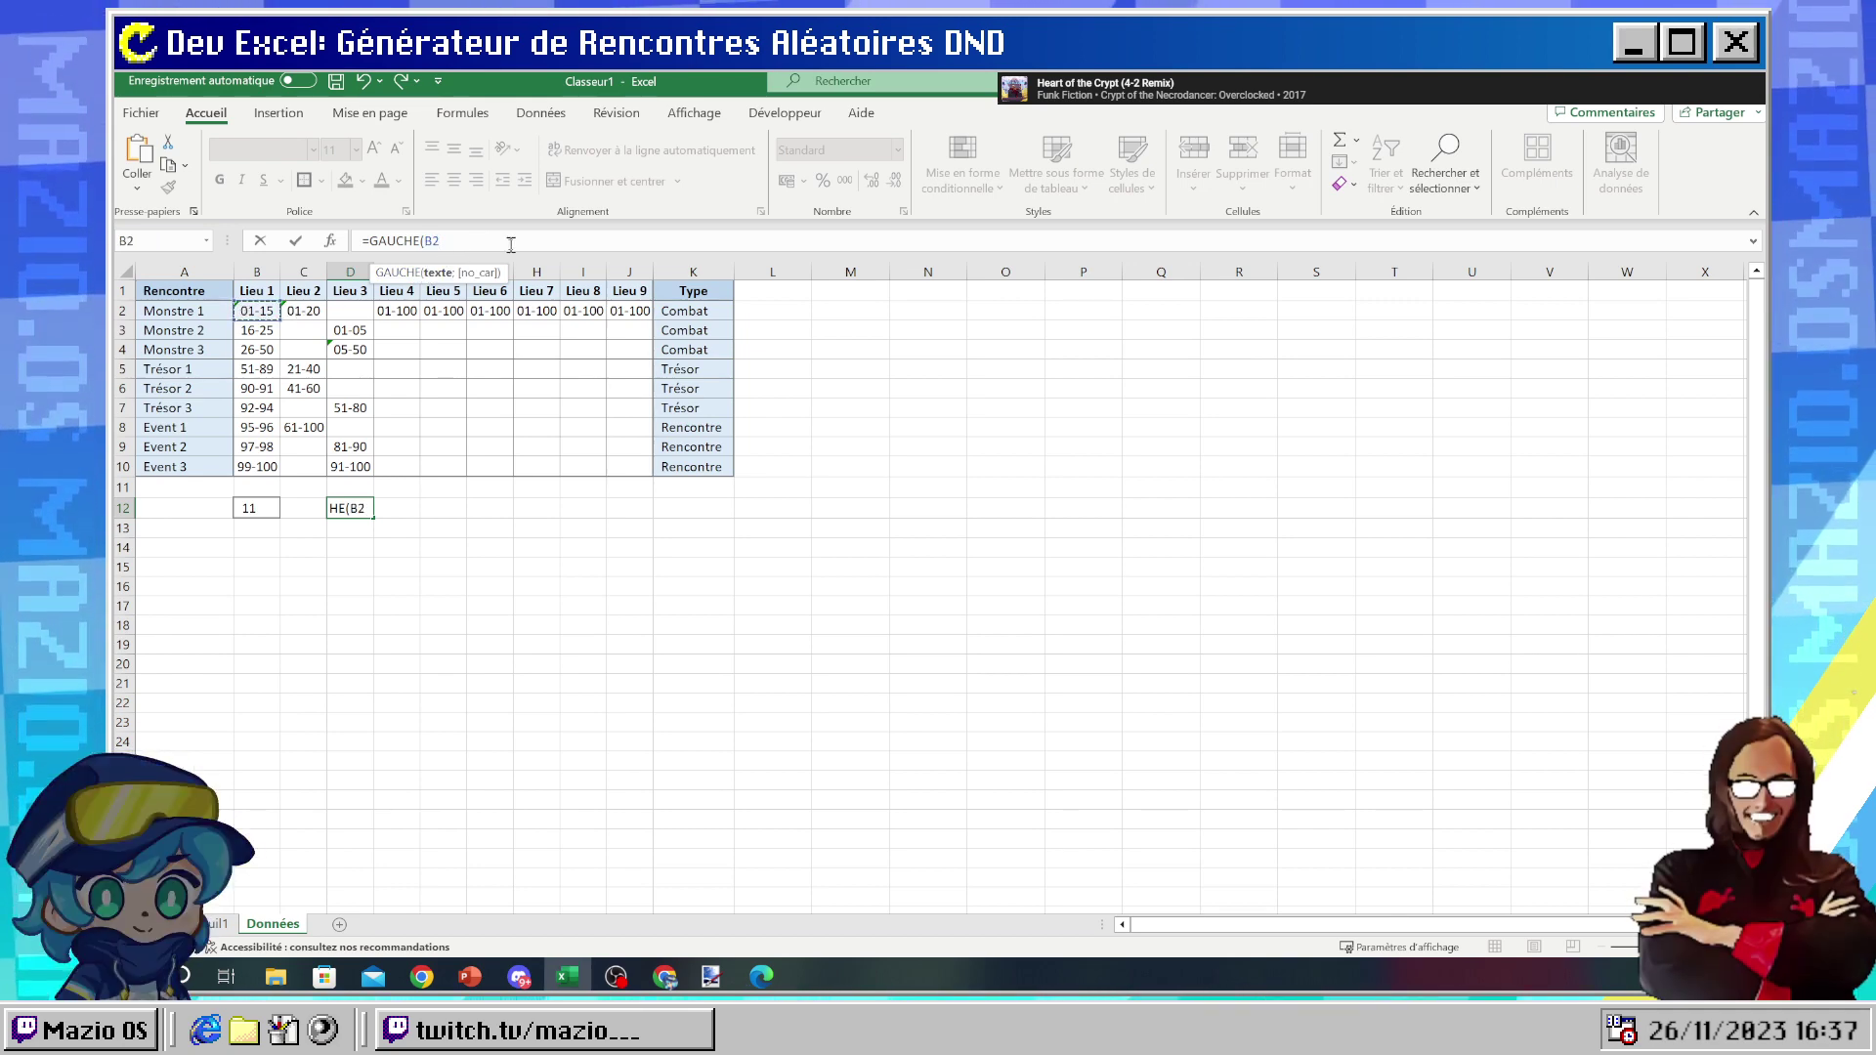
{"action": "type", "text": "?"}
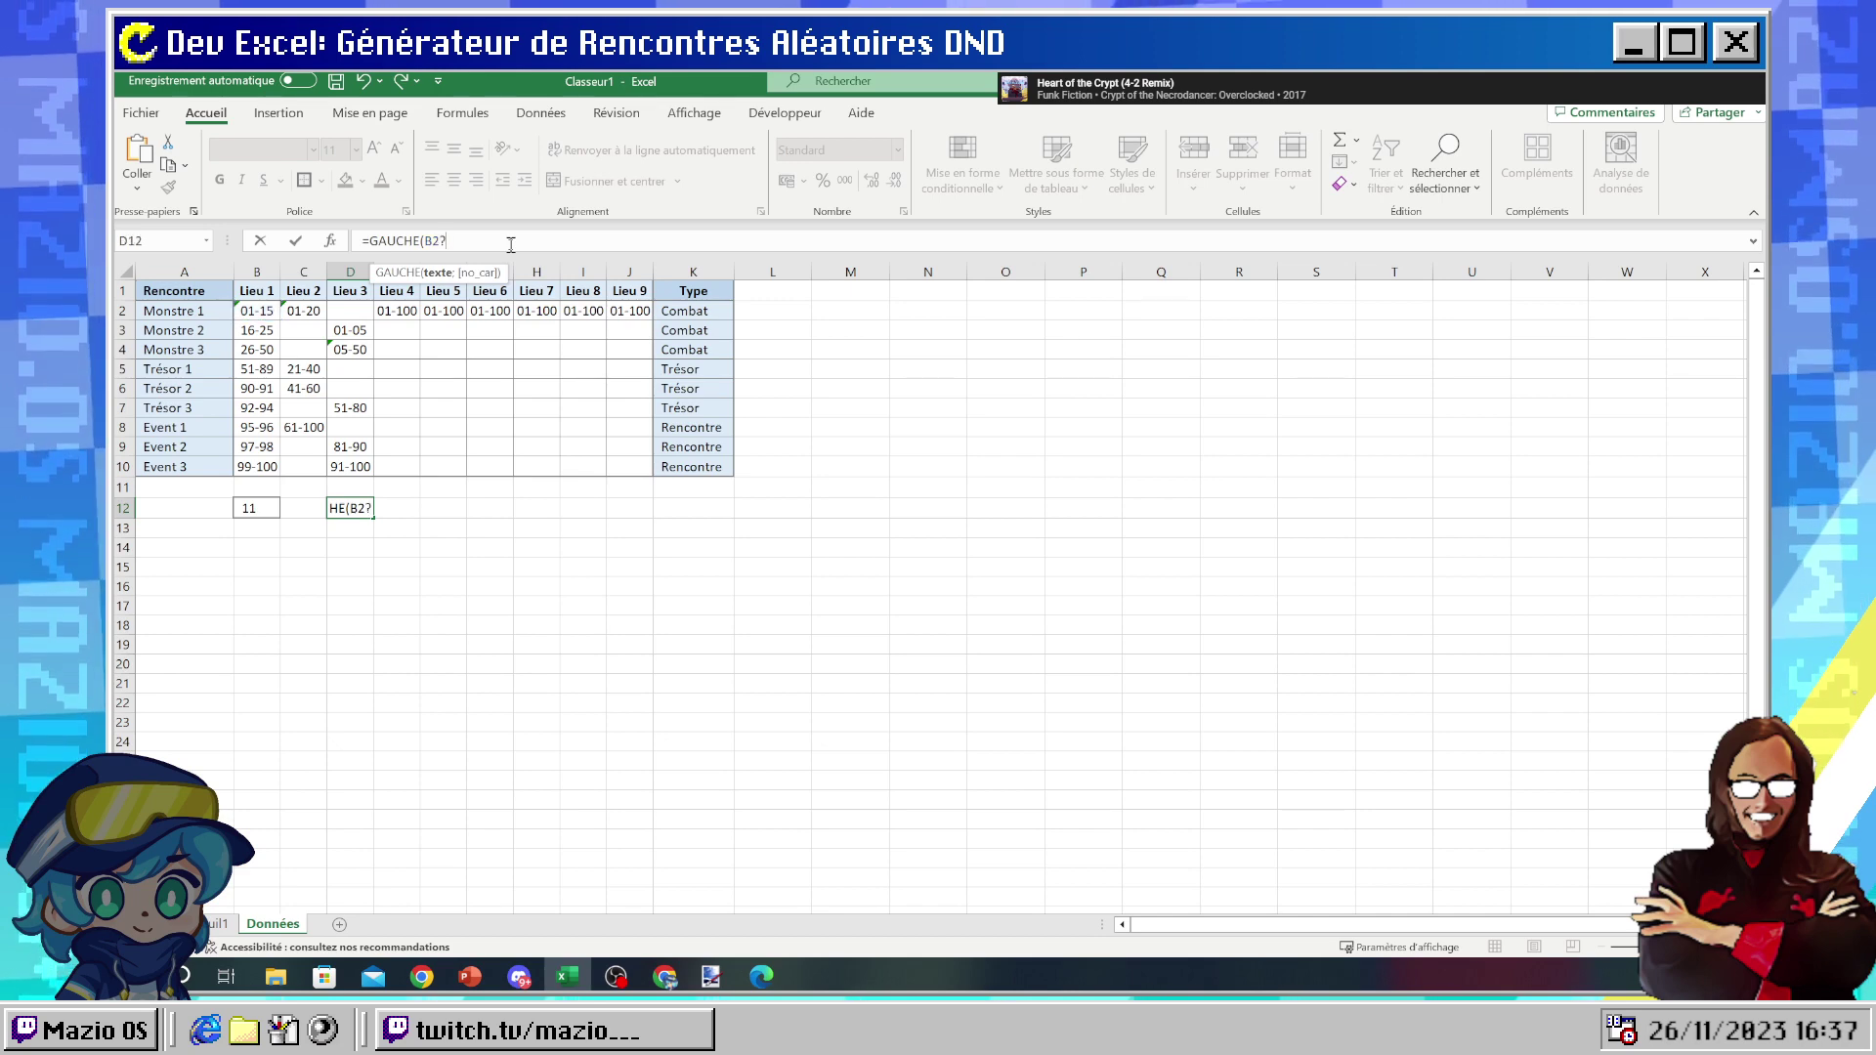
{"action": "key", "text": "BackSpace"}
{"action": "type", "text": ",2"}
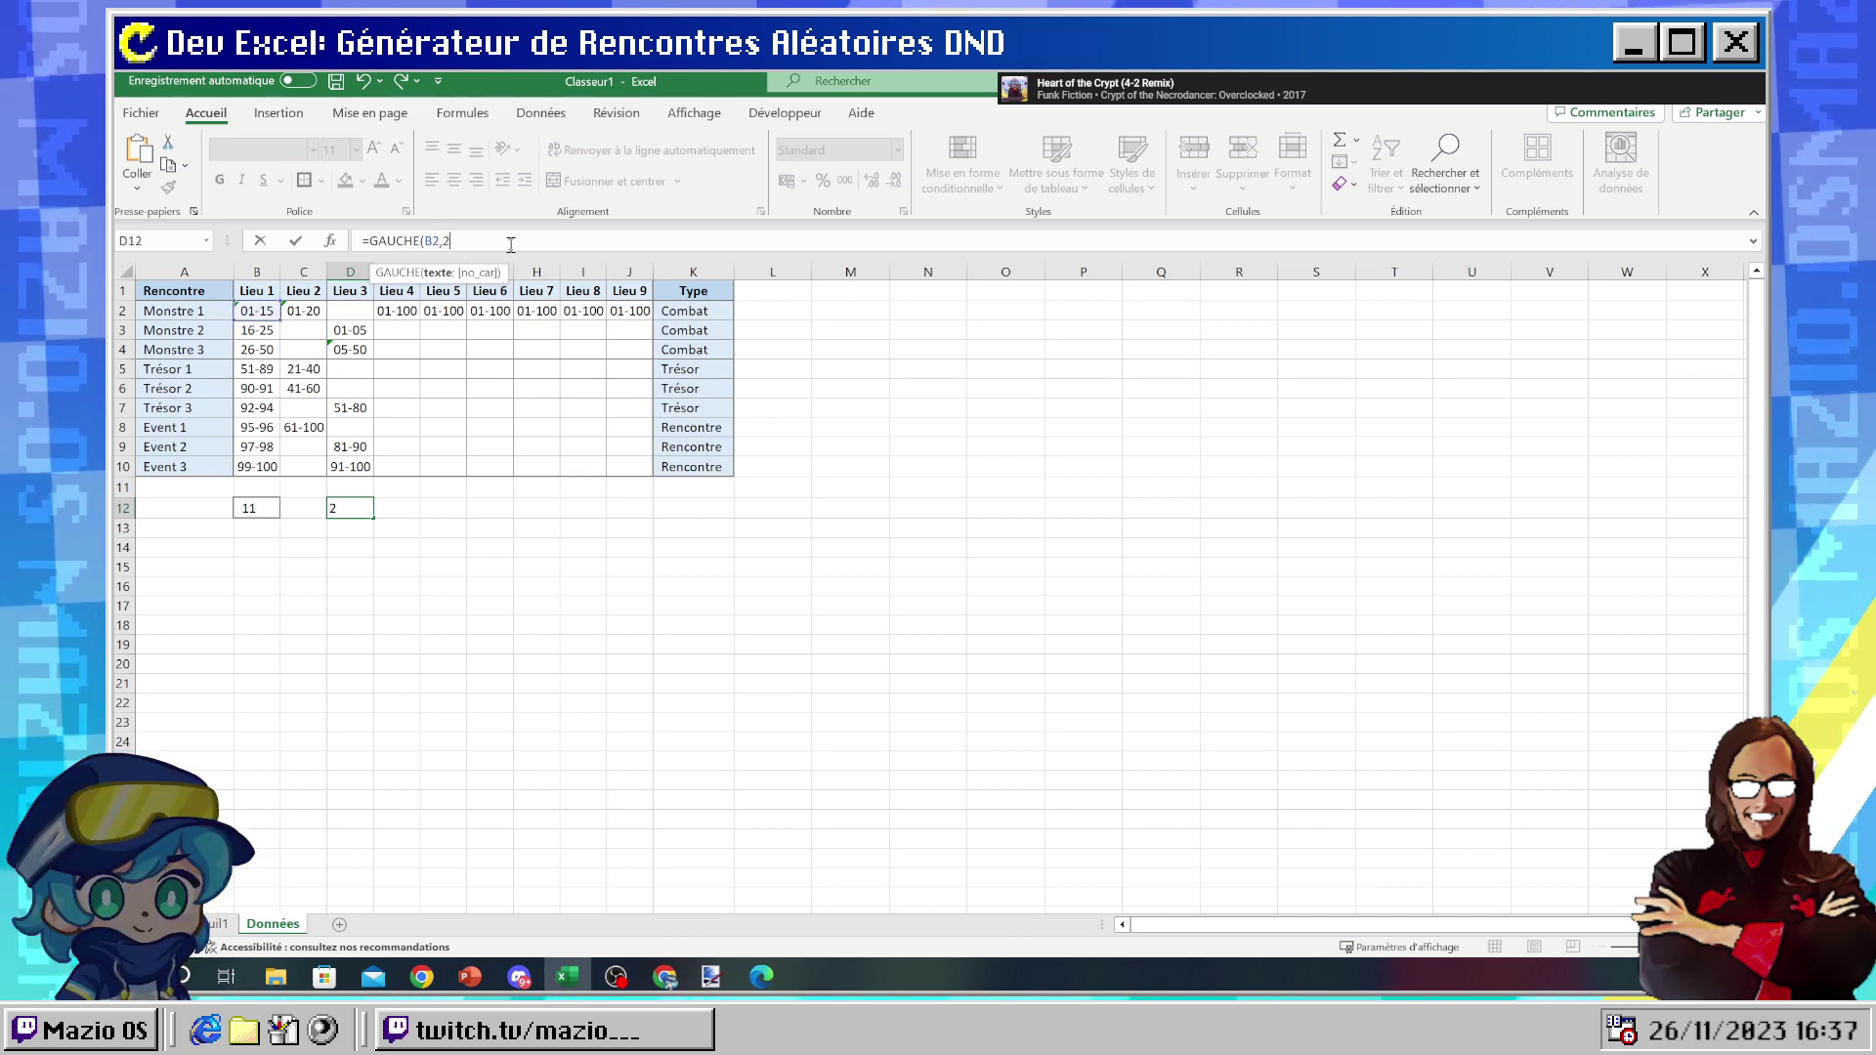
{"action": "key", "text": "Return"}
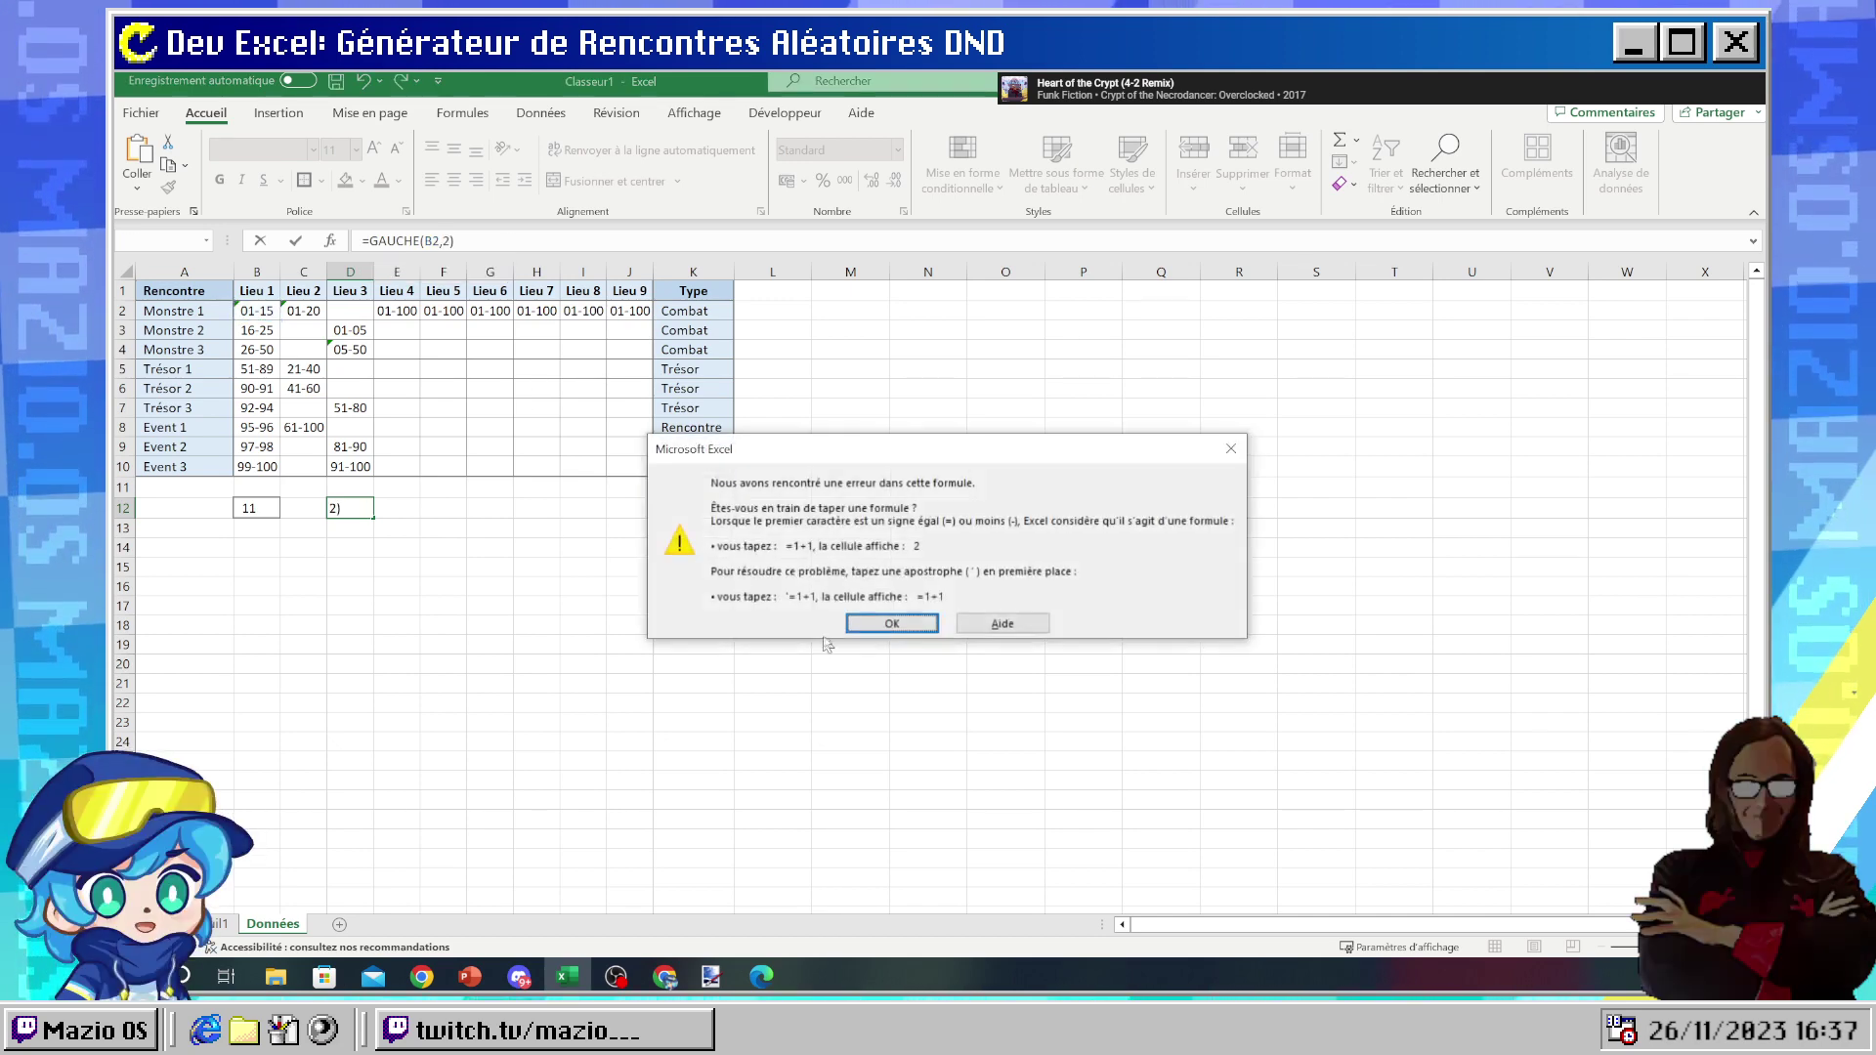
{"action": "key", "text": "Return"}
{"action": "type", "text": "B2;2"}
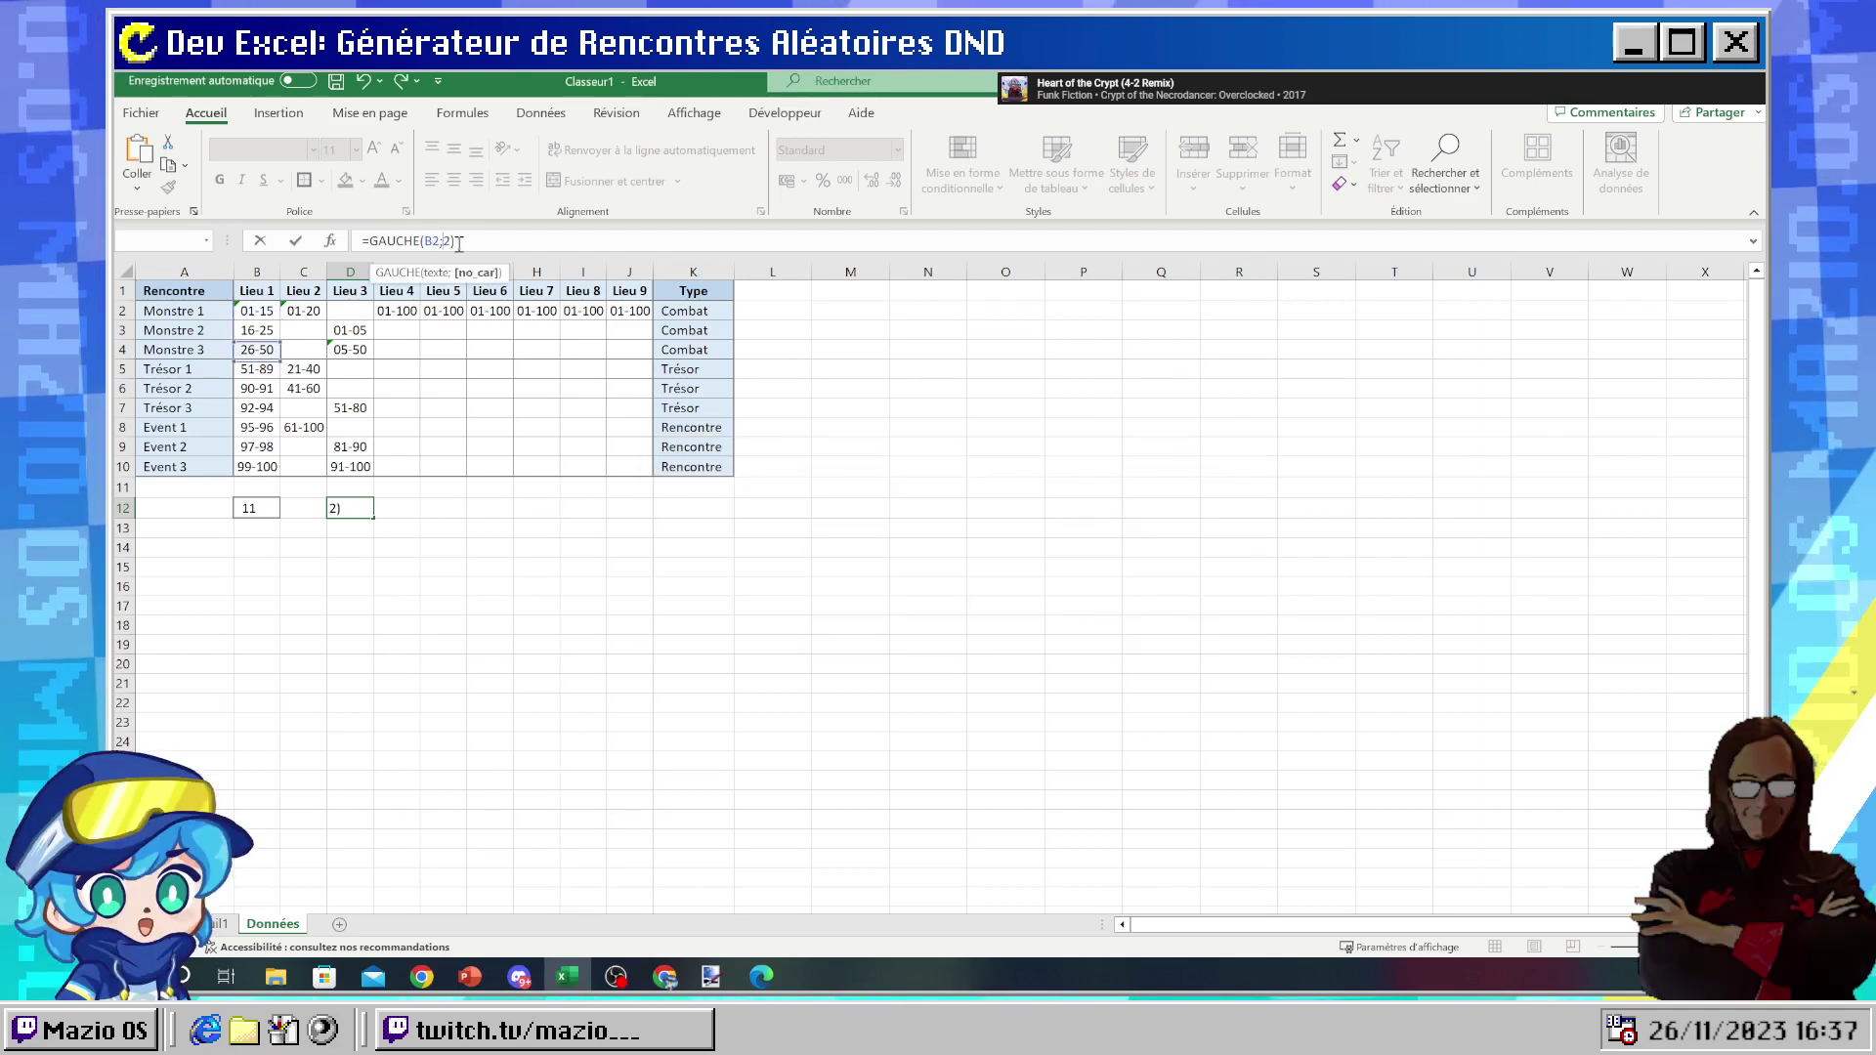
{"action": "key", "text": "Return"}
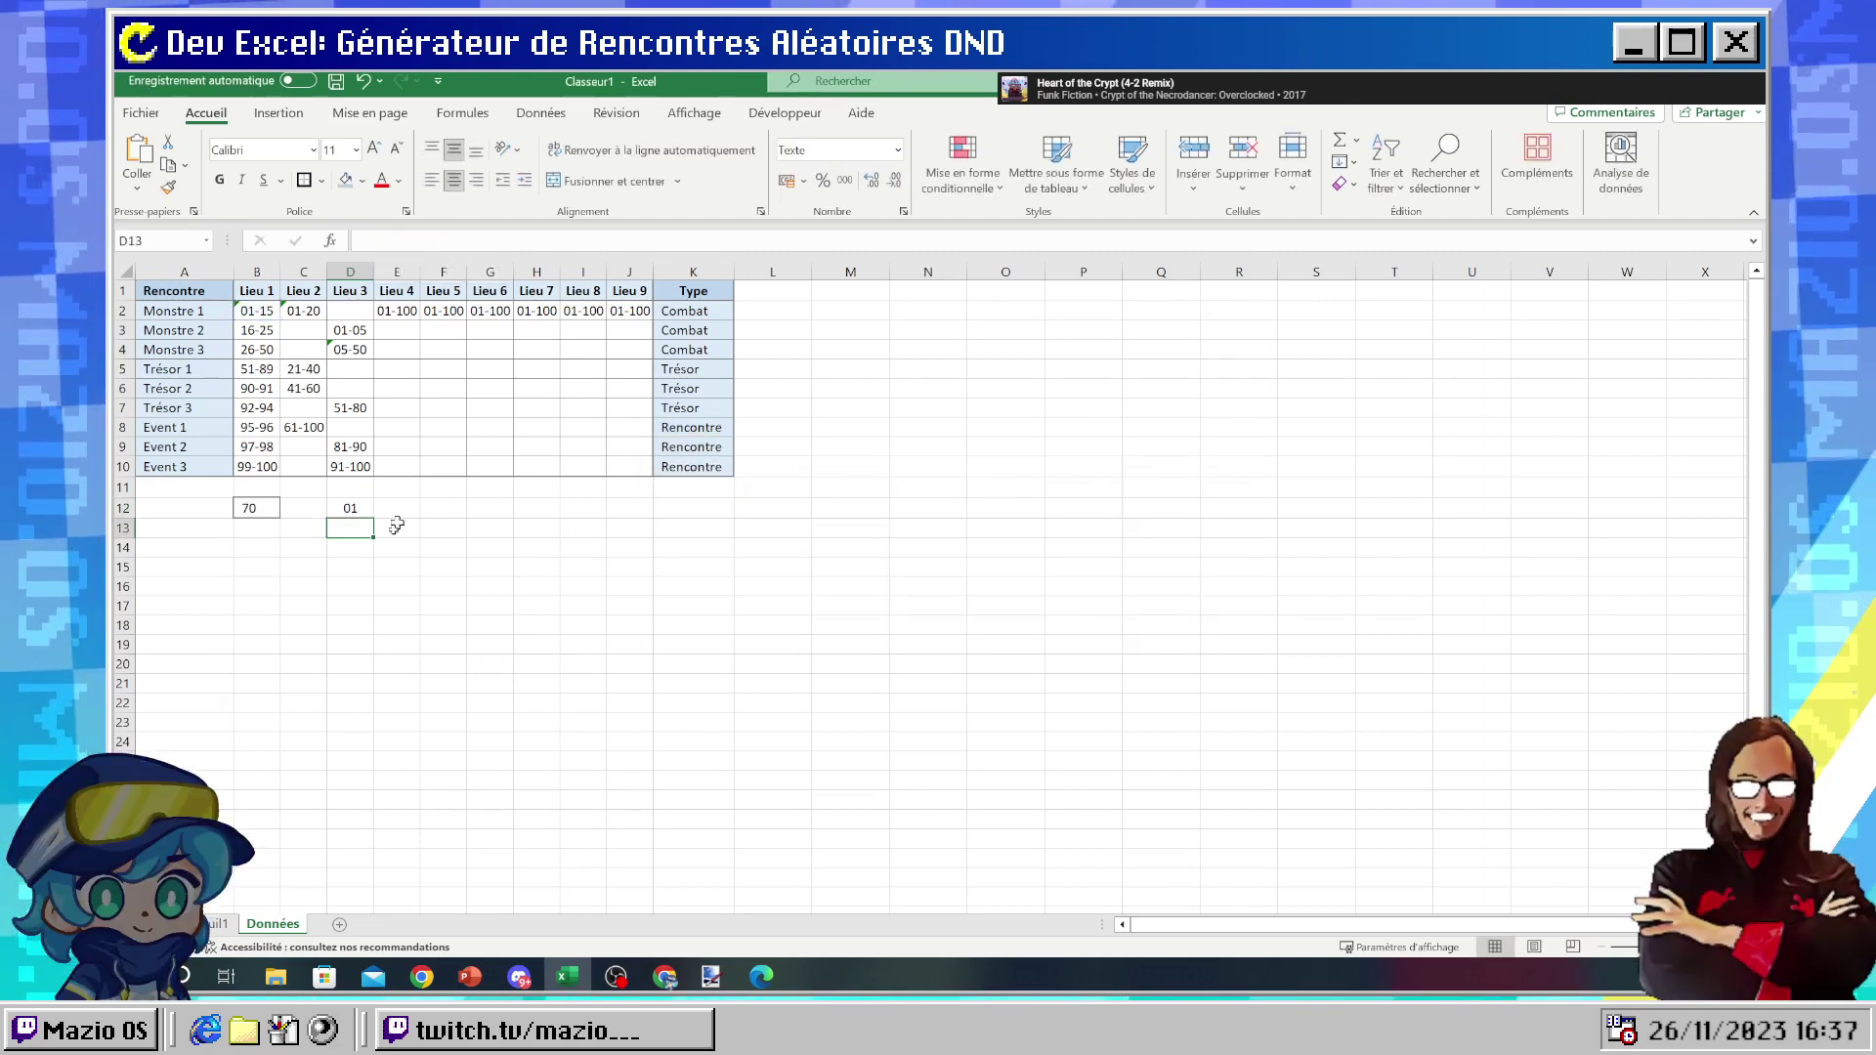
- Review D12's formula and the Event 3 range value 99-100
{"action": "left_click", "coordinate": [348, 502]}
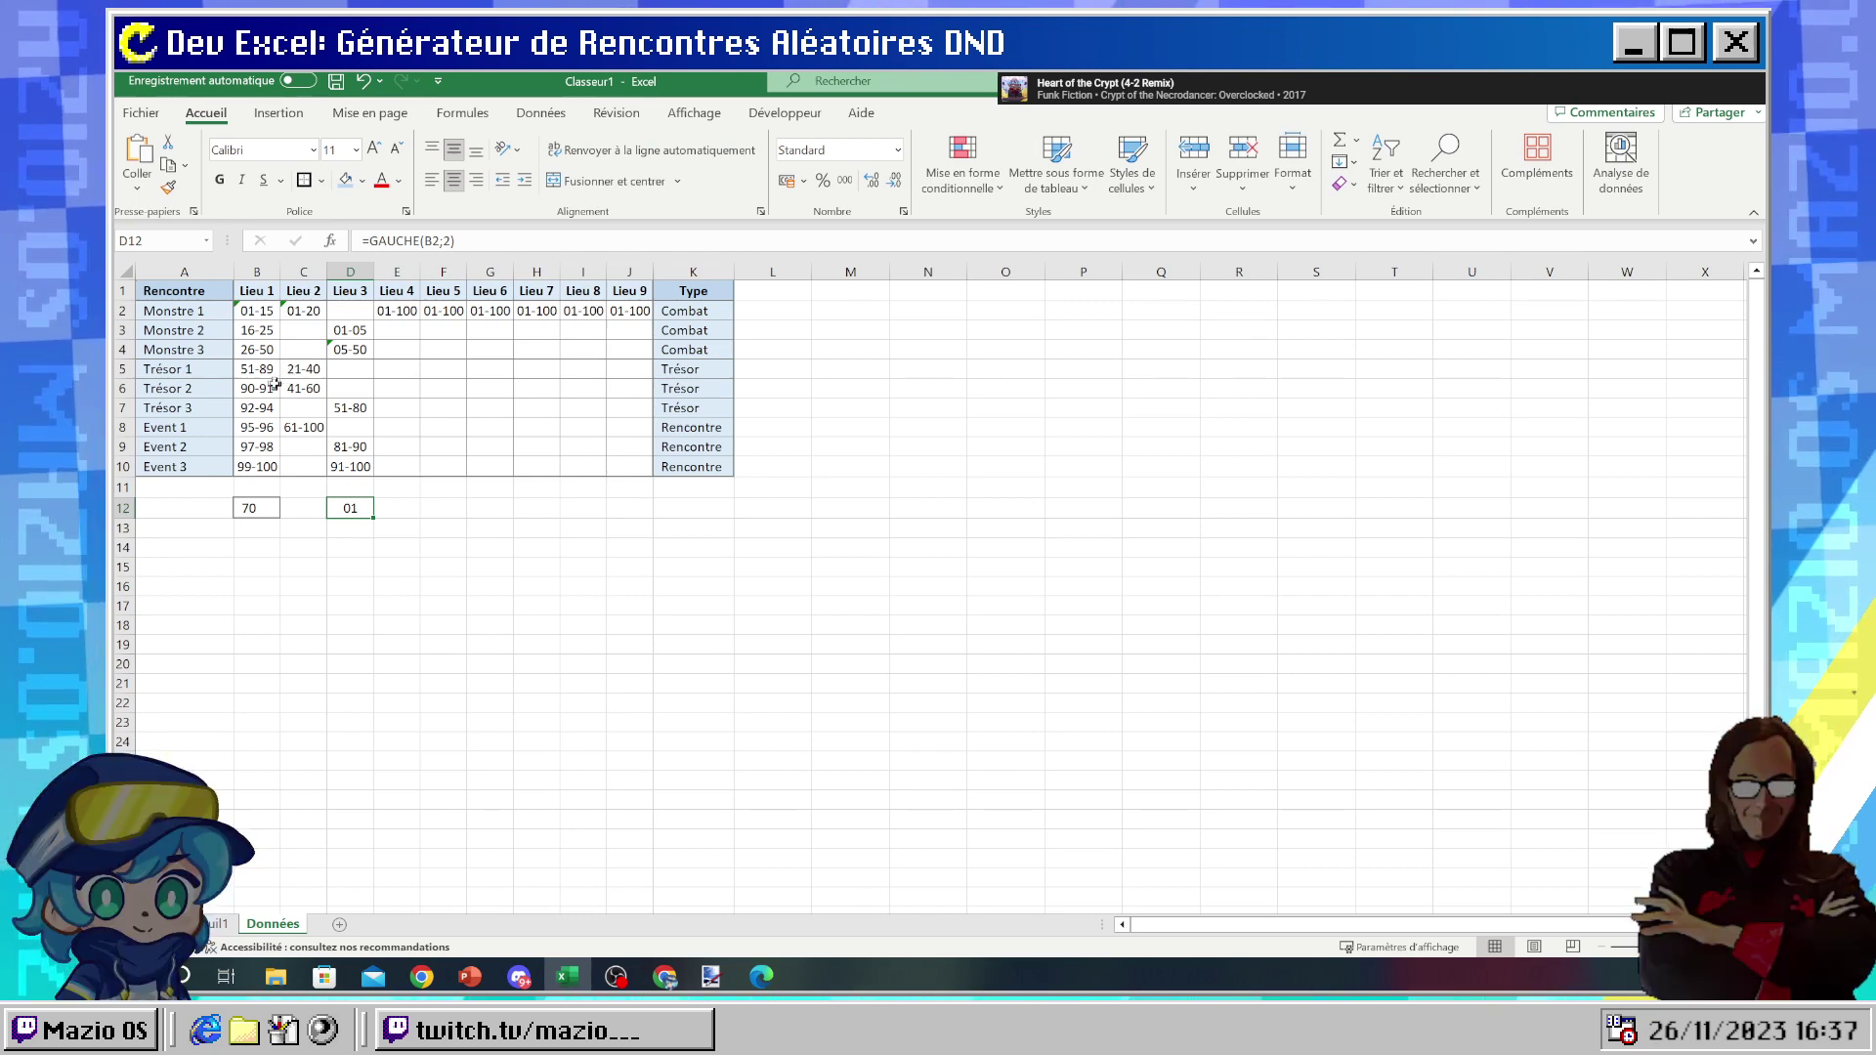
{"action": "left_click", "coordinate": [261, 469]}
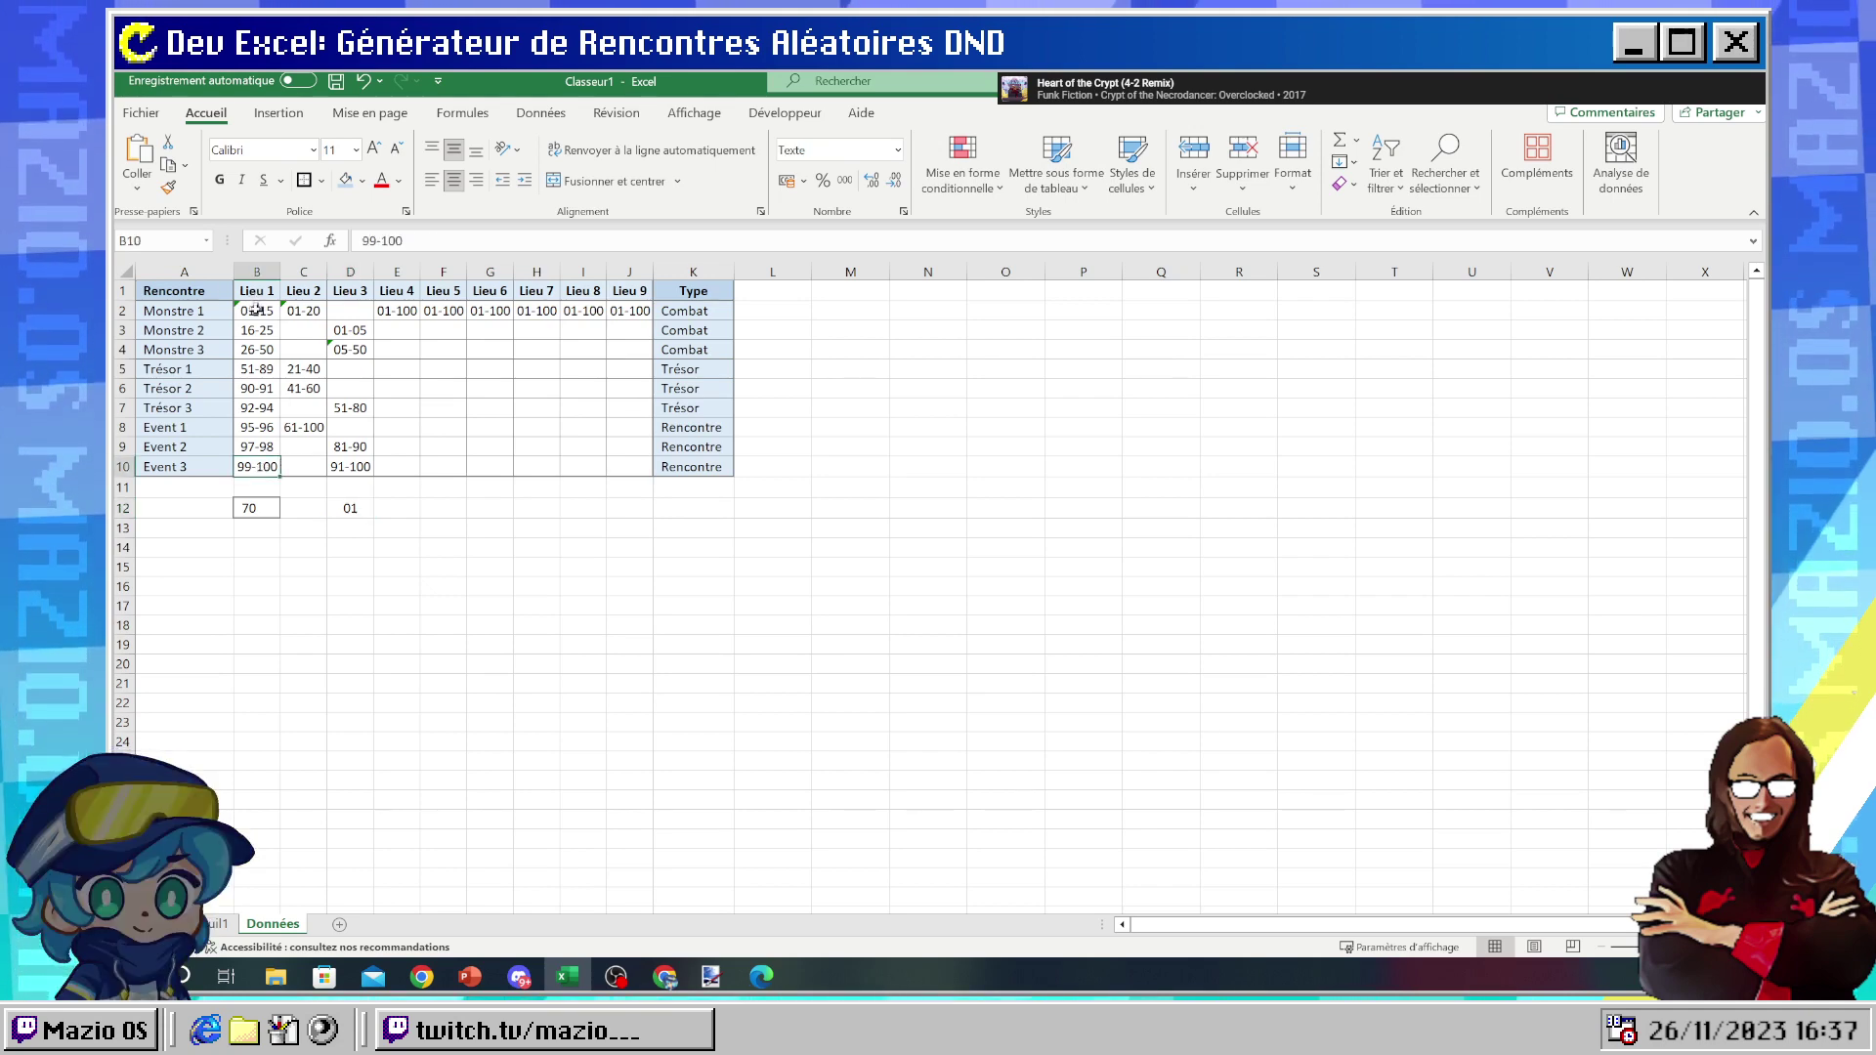
{"action": "left_click", "coordinate": [358, 508]}
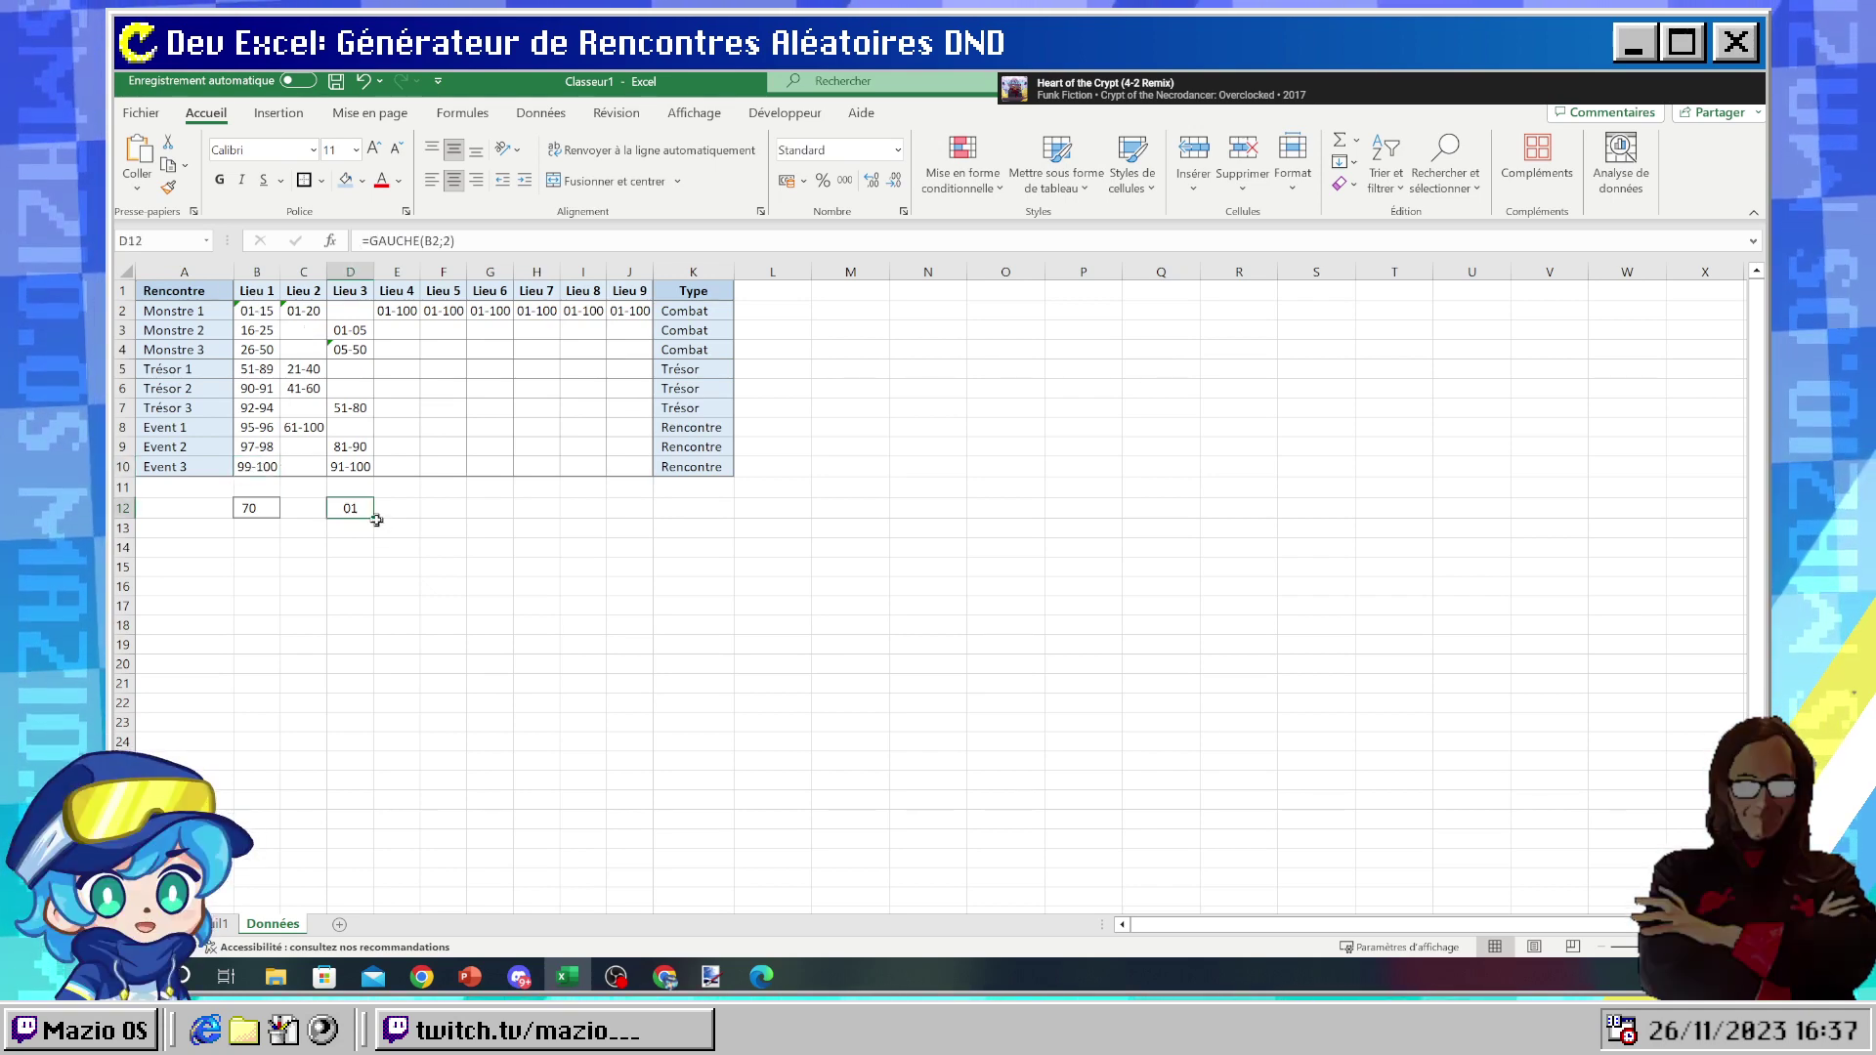
- Fill D12's formula right to E12 and down to row 13, giving 01, 01 and 16
{"action": "mouse_move", "coordinate": [390, 537]}
{"action": "left_mouse_down"}
{"action": "mouse_move", "coordinate": [419, 544]}
{"action": "mouse_move", "coordinate": [407, 582]}
{"action": "mouse_move", "coordinate": [427, 573]}
{"action": "mouse_move", "coordinate": [400, 508]}
{"action": "mouse_move", "coordinate": [423, 544]}
{"action": "mouse_move", "coordinate": [446, 538]}
{"action": "mouse_move", "coordinate": [356, 529]}
{"action": "left_mouse_up"}
{"action": "left_click", "coordinate": [584, 545]}
{"action": "left_click", "coordinate": [664, 563]}
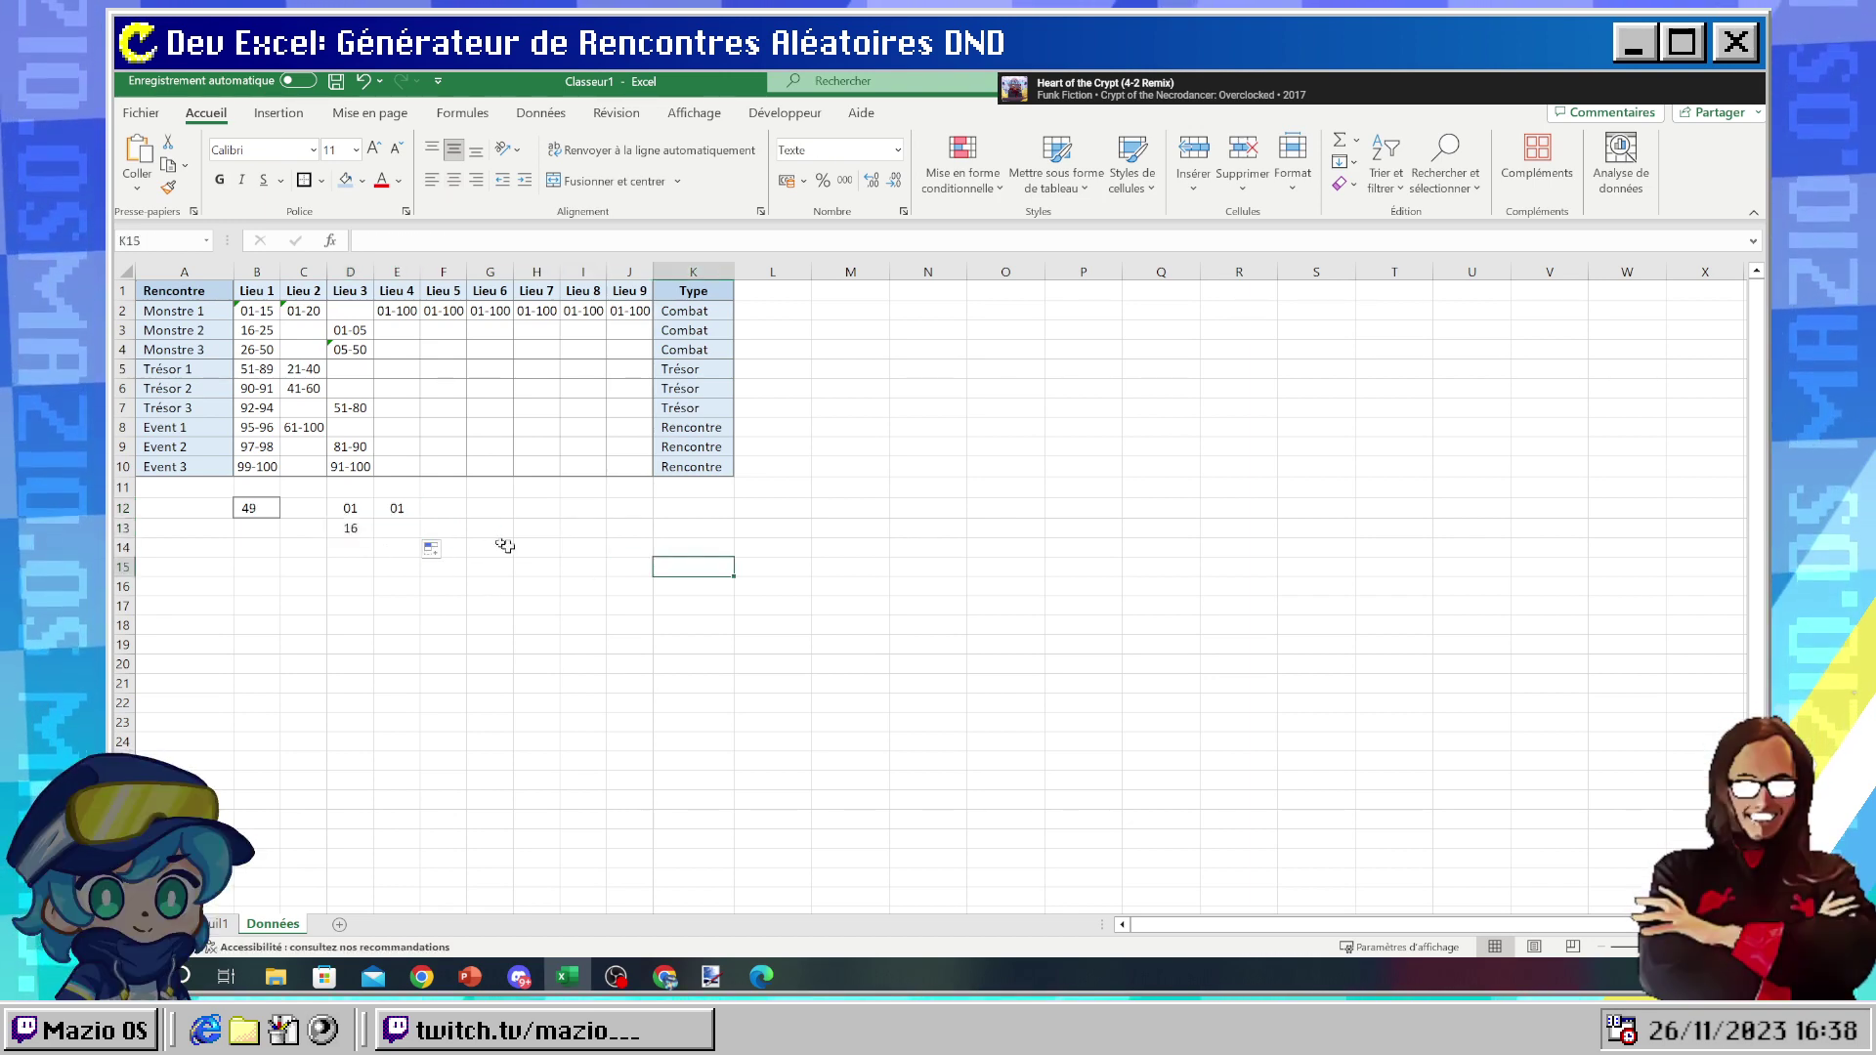
{"action": "left_click_drag", "start_coordinate": [367, 516], "coordinate": [374, 526]}
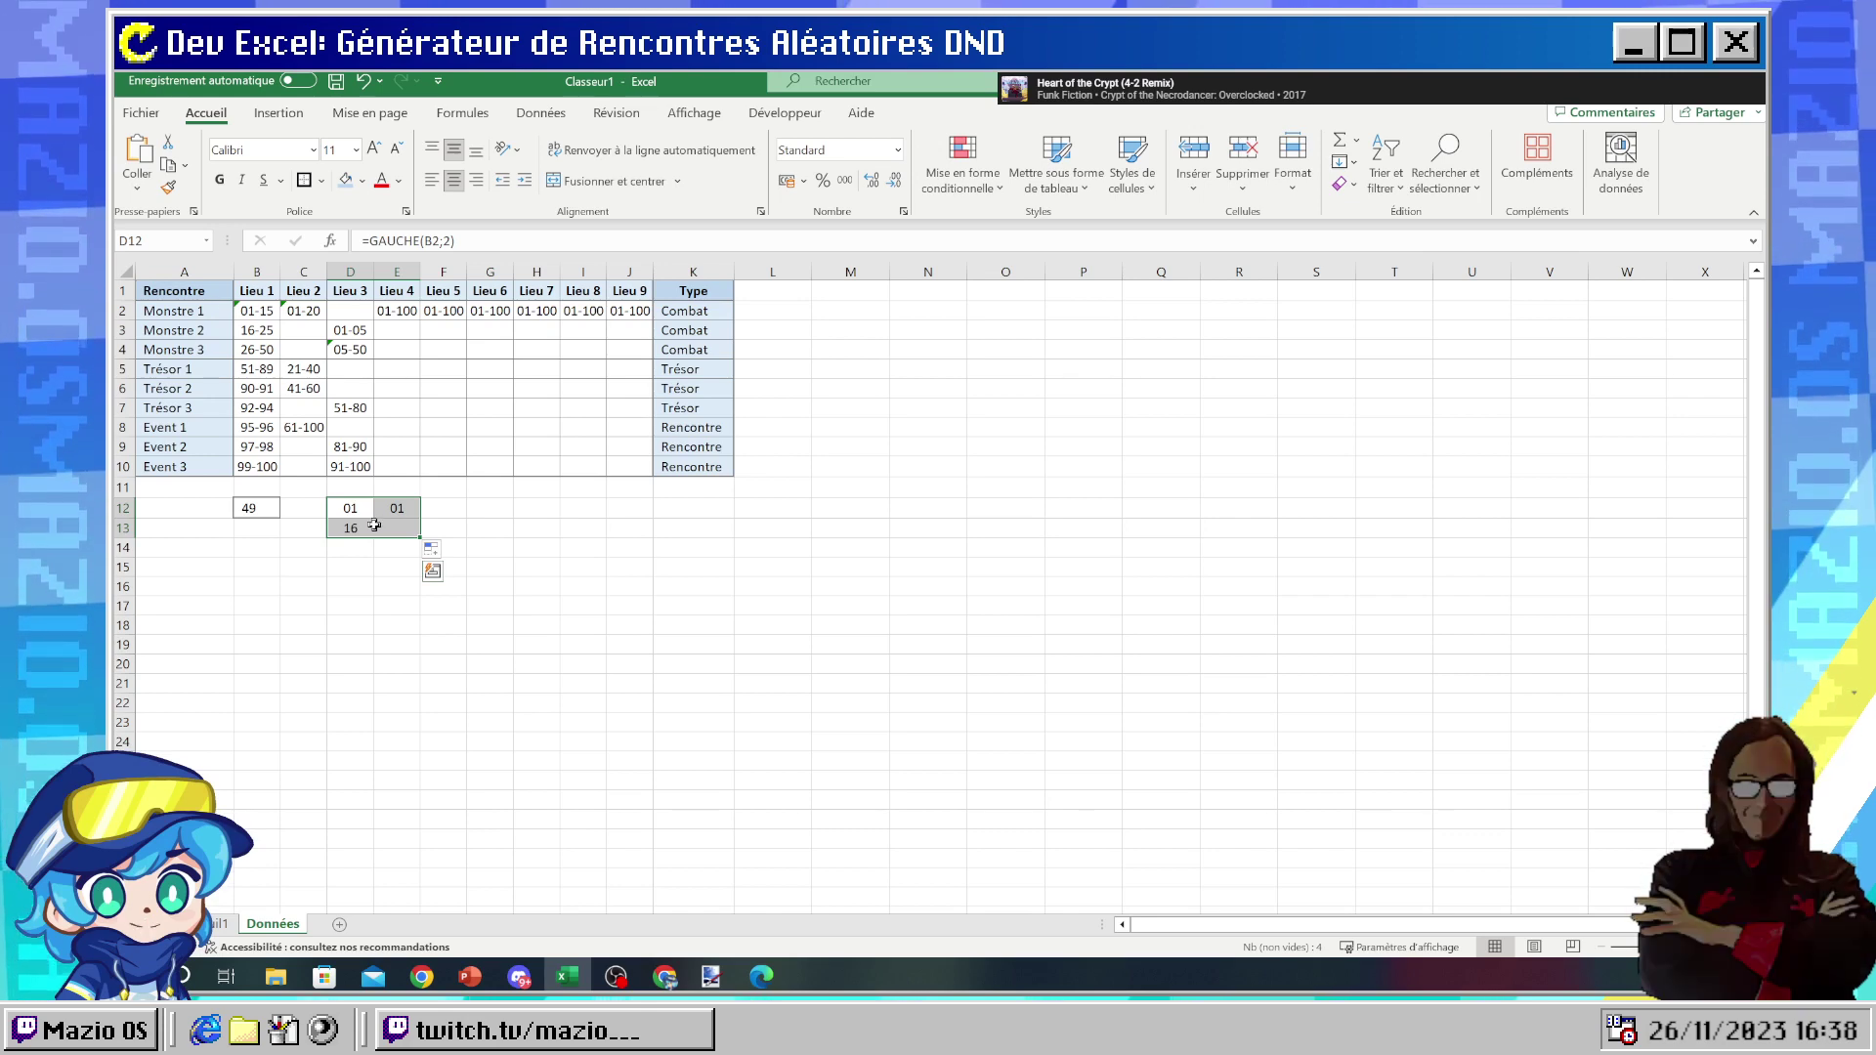
{"action": "left_click", "coordinate": [526, 524]}
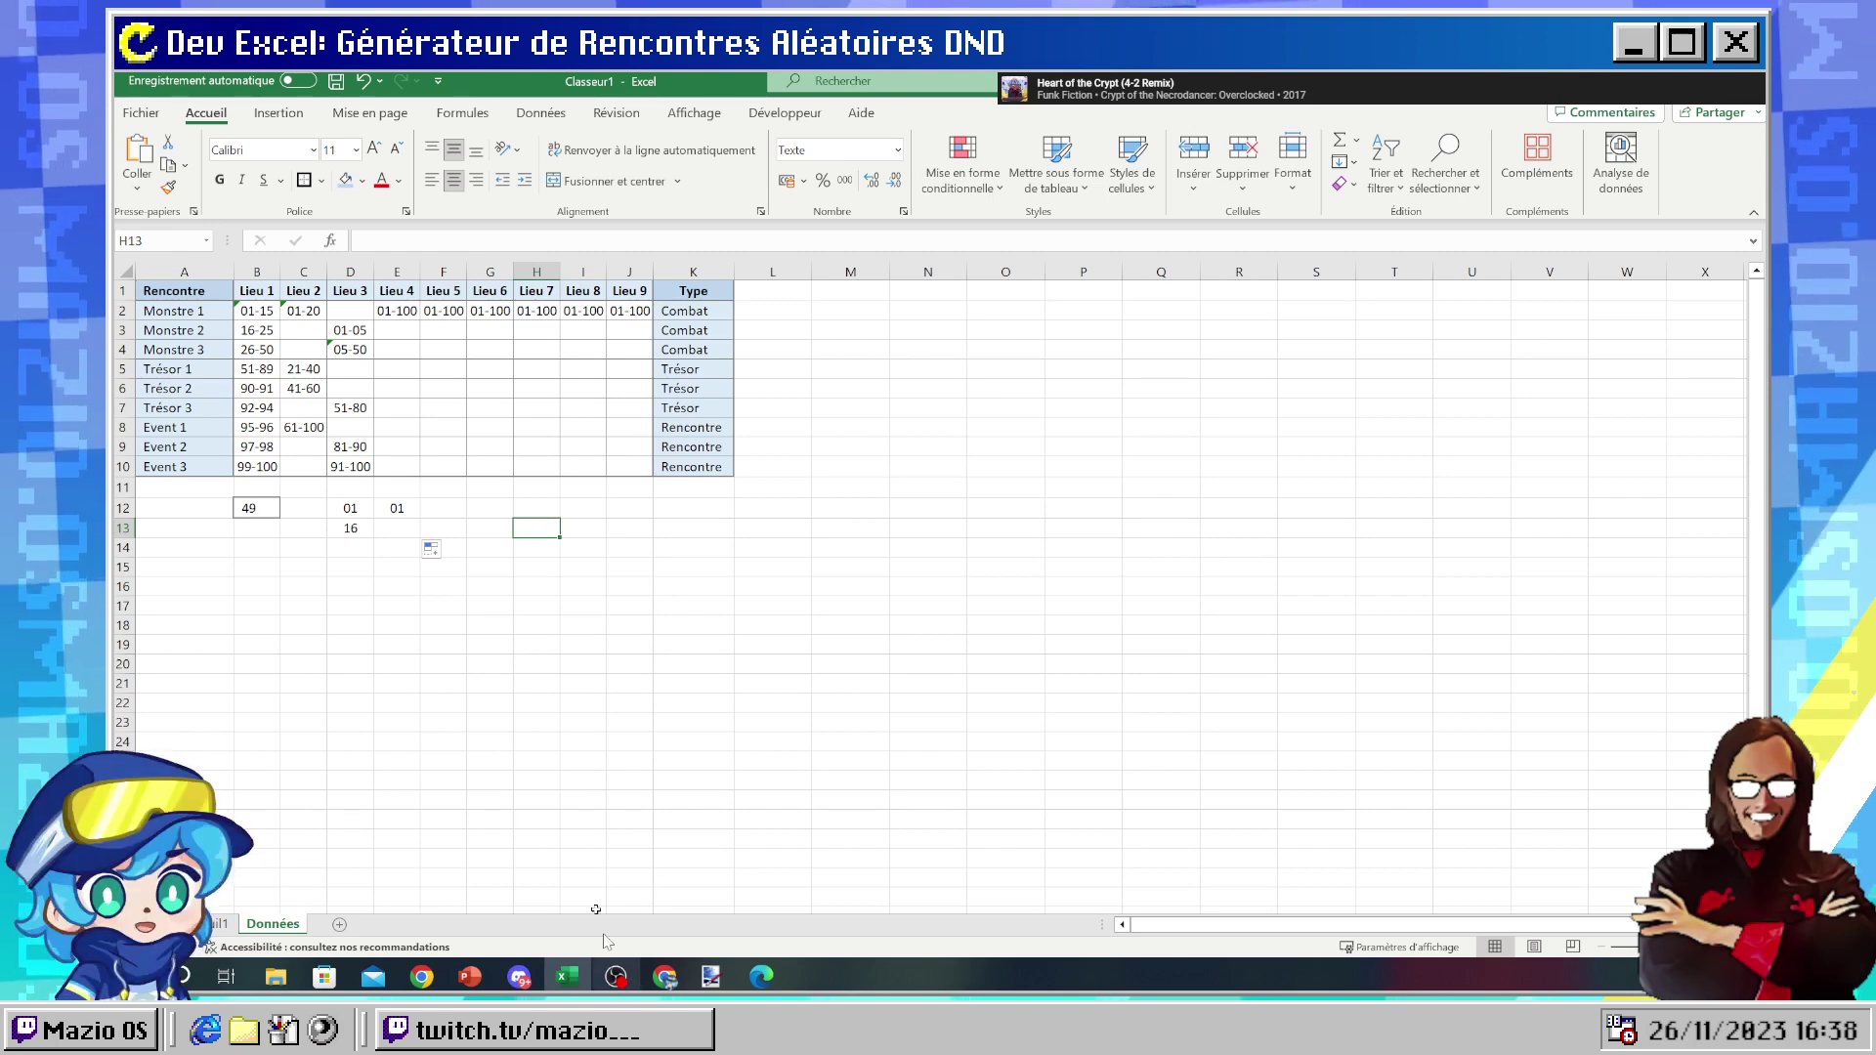
{"action": "left_click", "coordinate": [394, 509]}
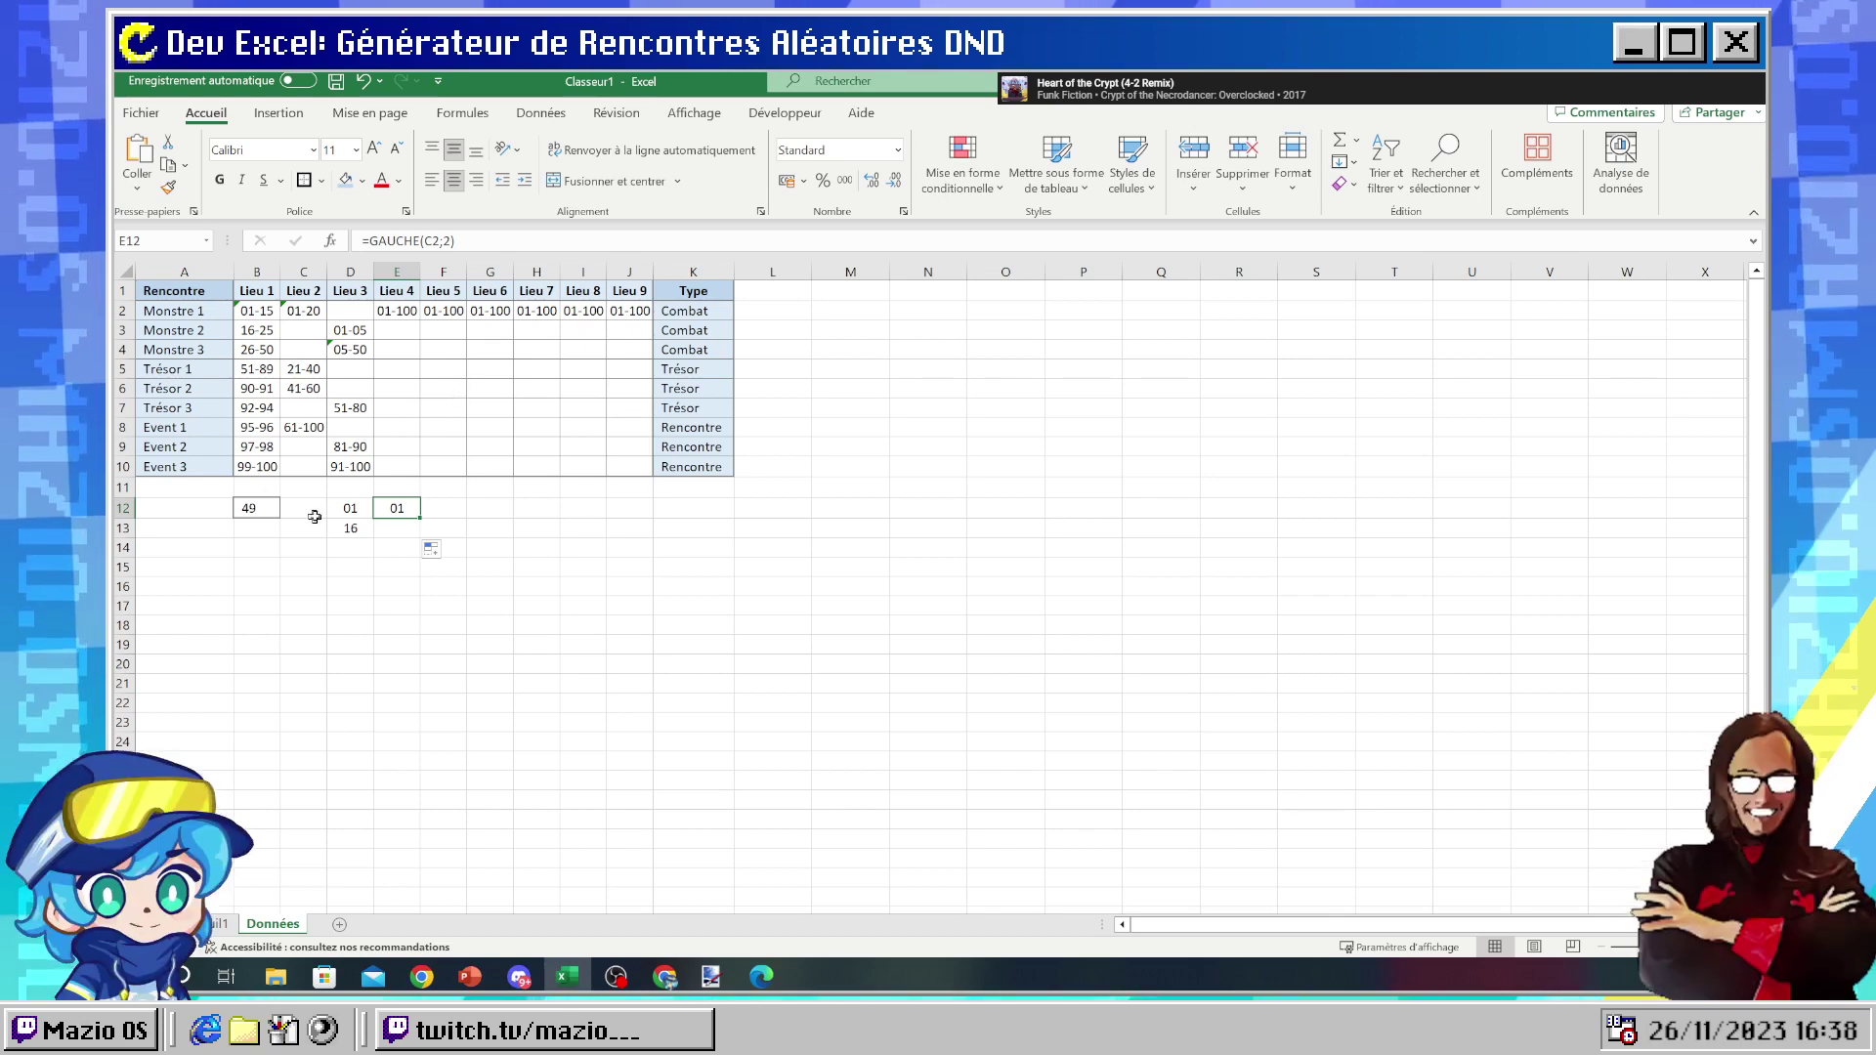
- Undo the formula copies in E12 and row 13
{"action": "left_click", "coordinate": [365, 509]}
{"action": "key", "text": "shift+Right"}
{"action": "key", "text": "ctrl+z"}
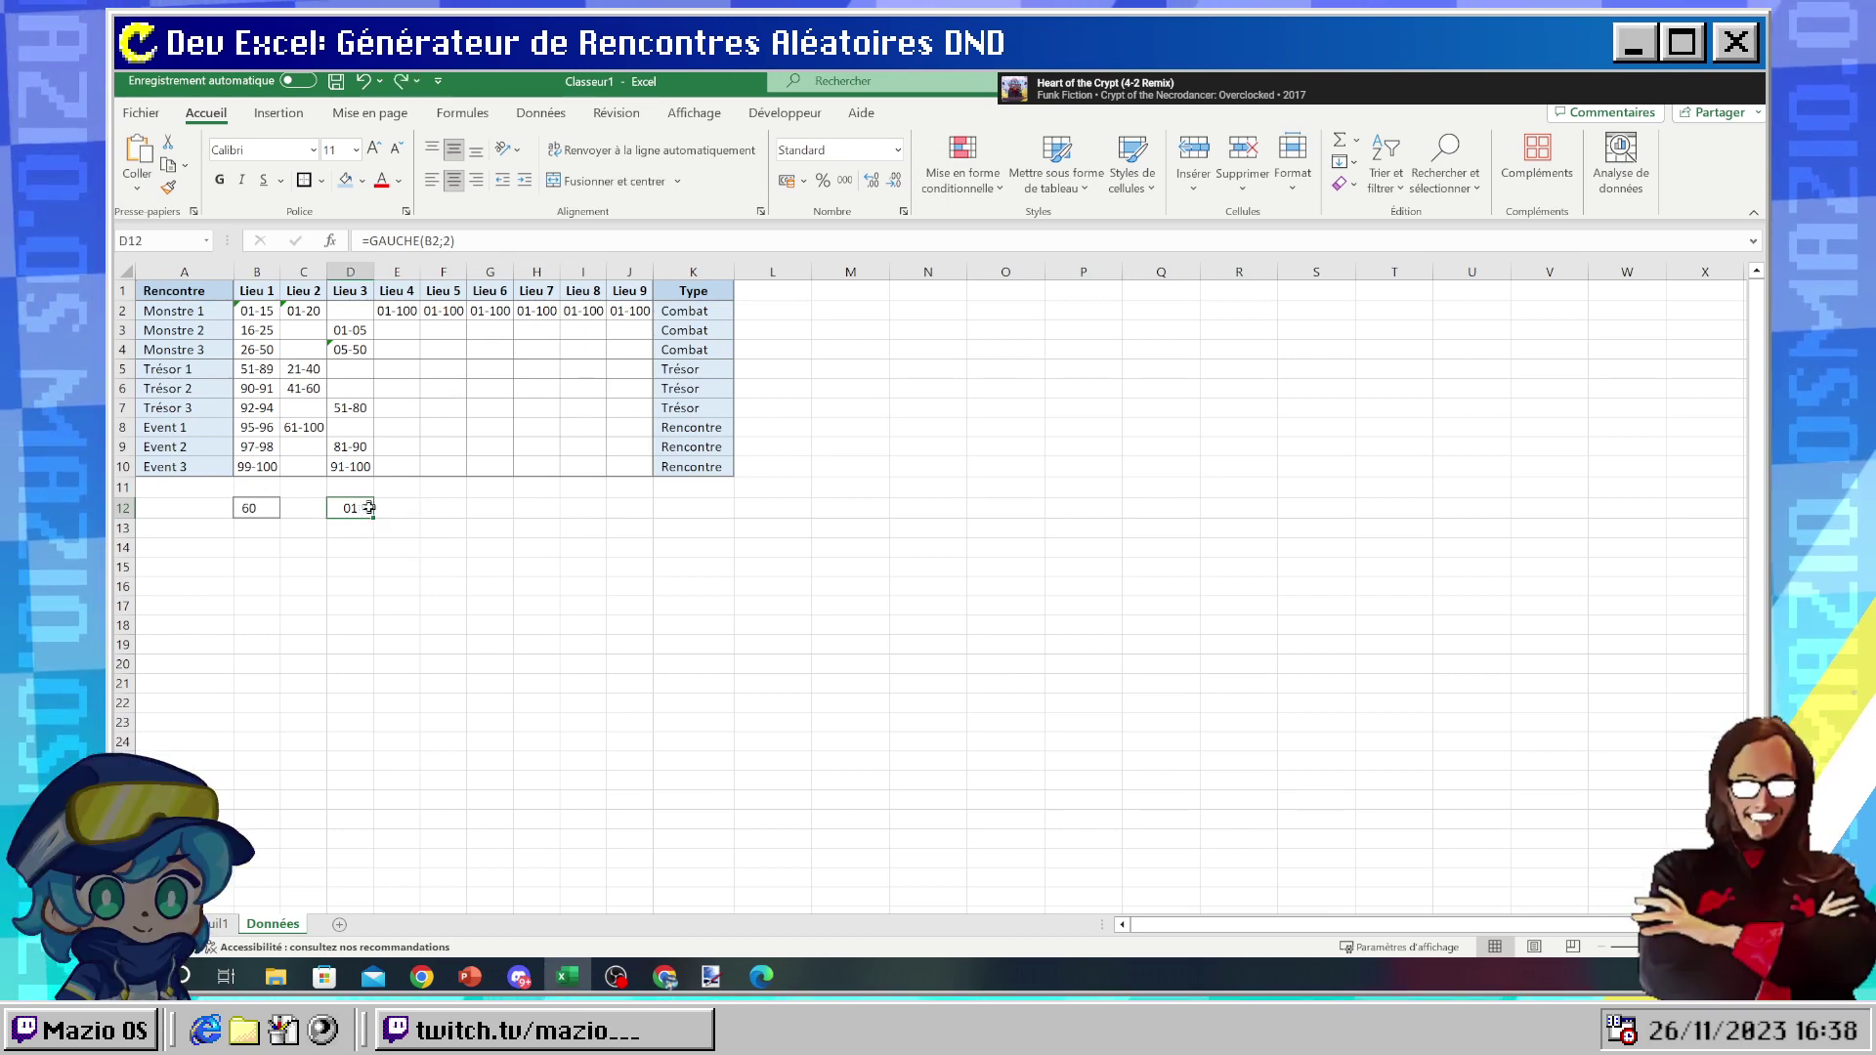
- Change D12 to =GAUCHE(B2;CHERCHE("-";B2)), so it shows 01-
{"action": "left_click", "coordinate": [445, 243]}
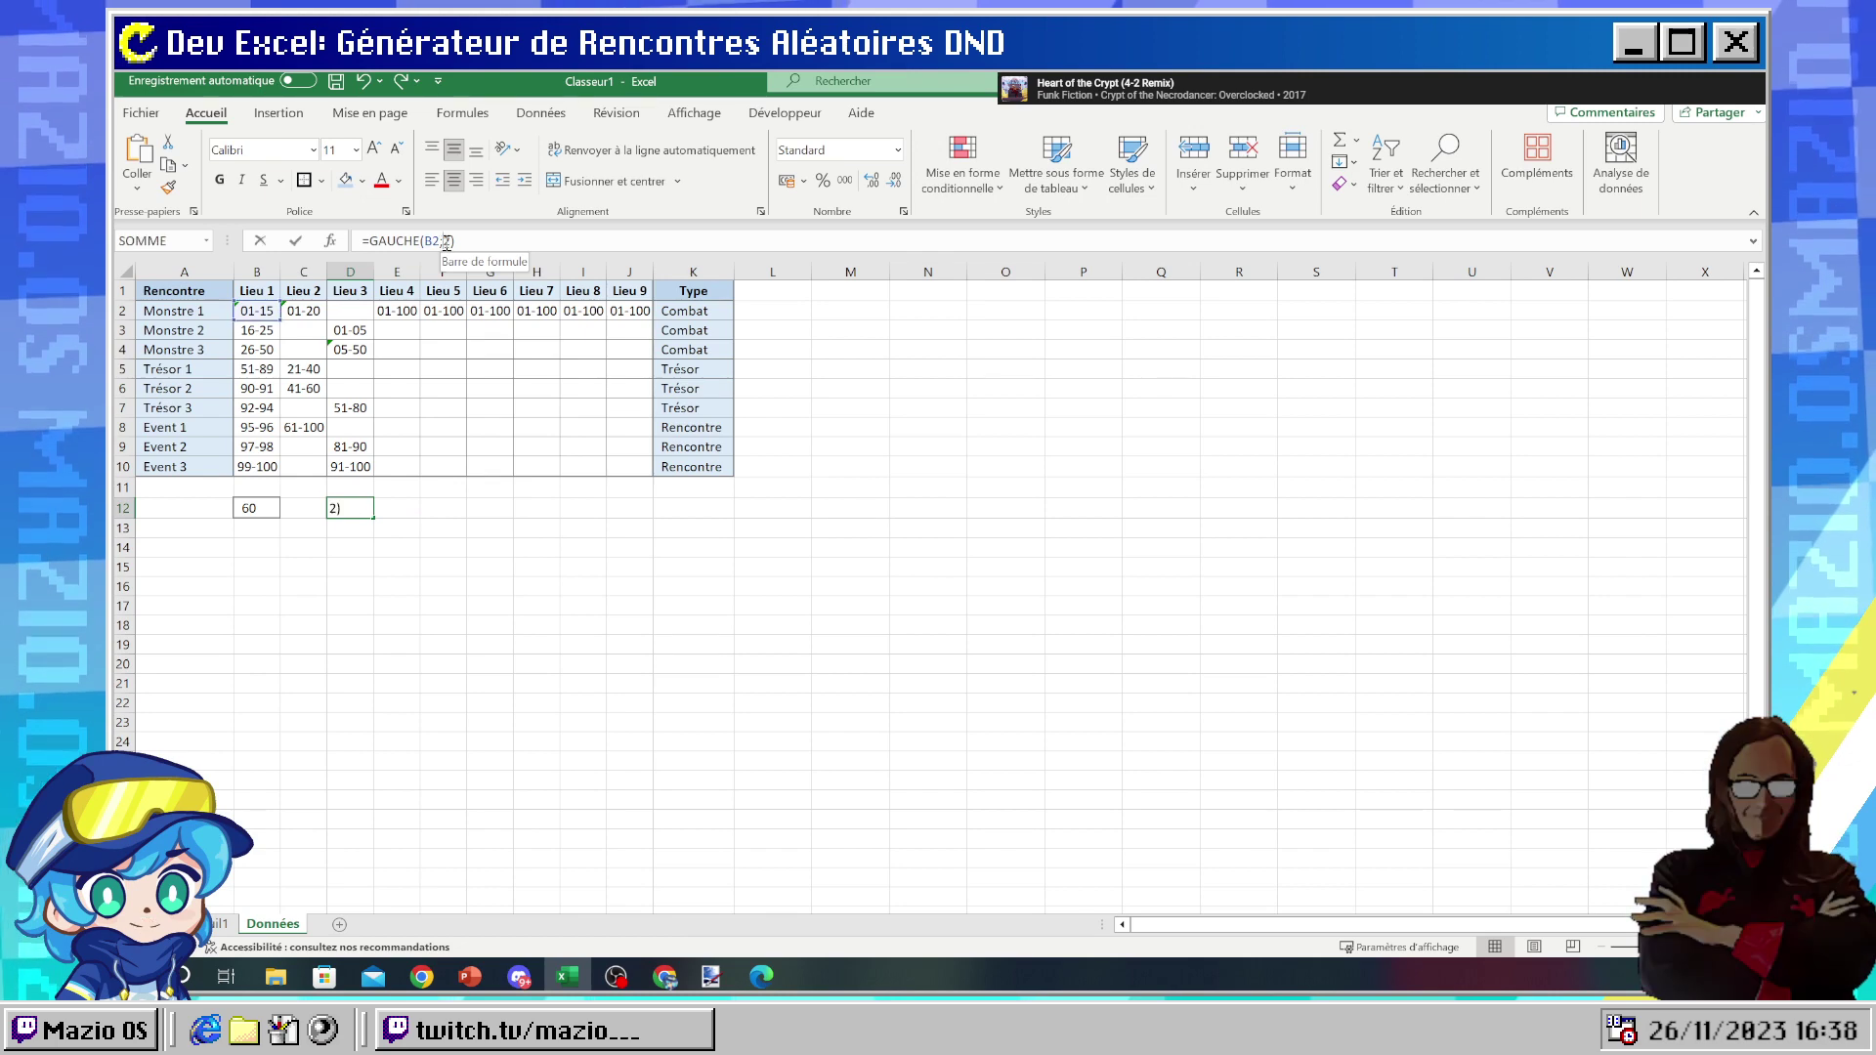
{"action": "key", "text": "BackSpace"}
{"action": "type", "text": "CHER"}
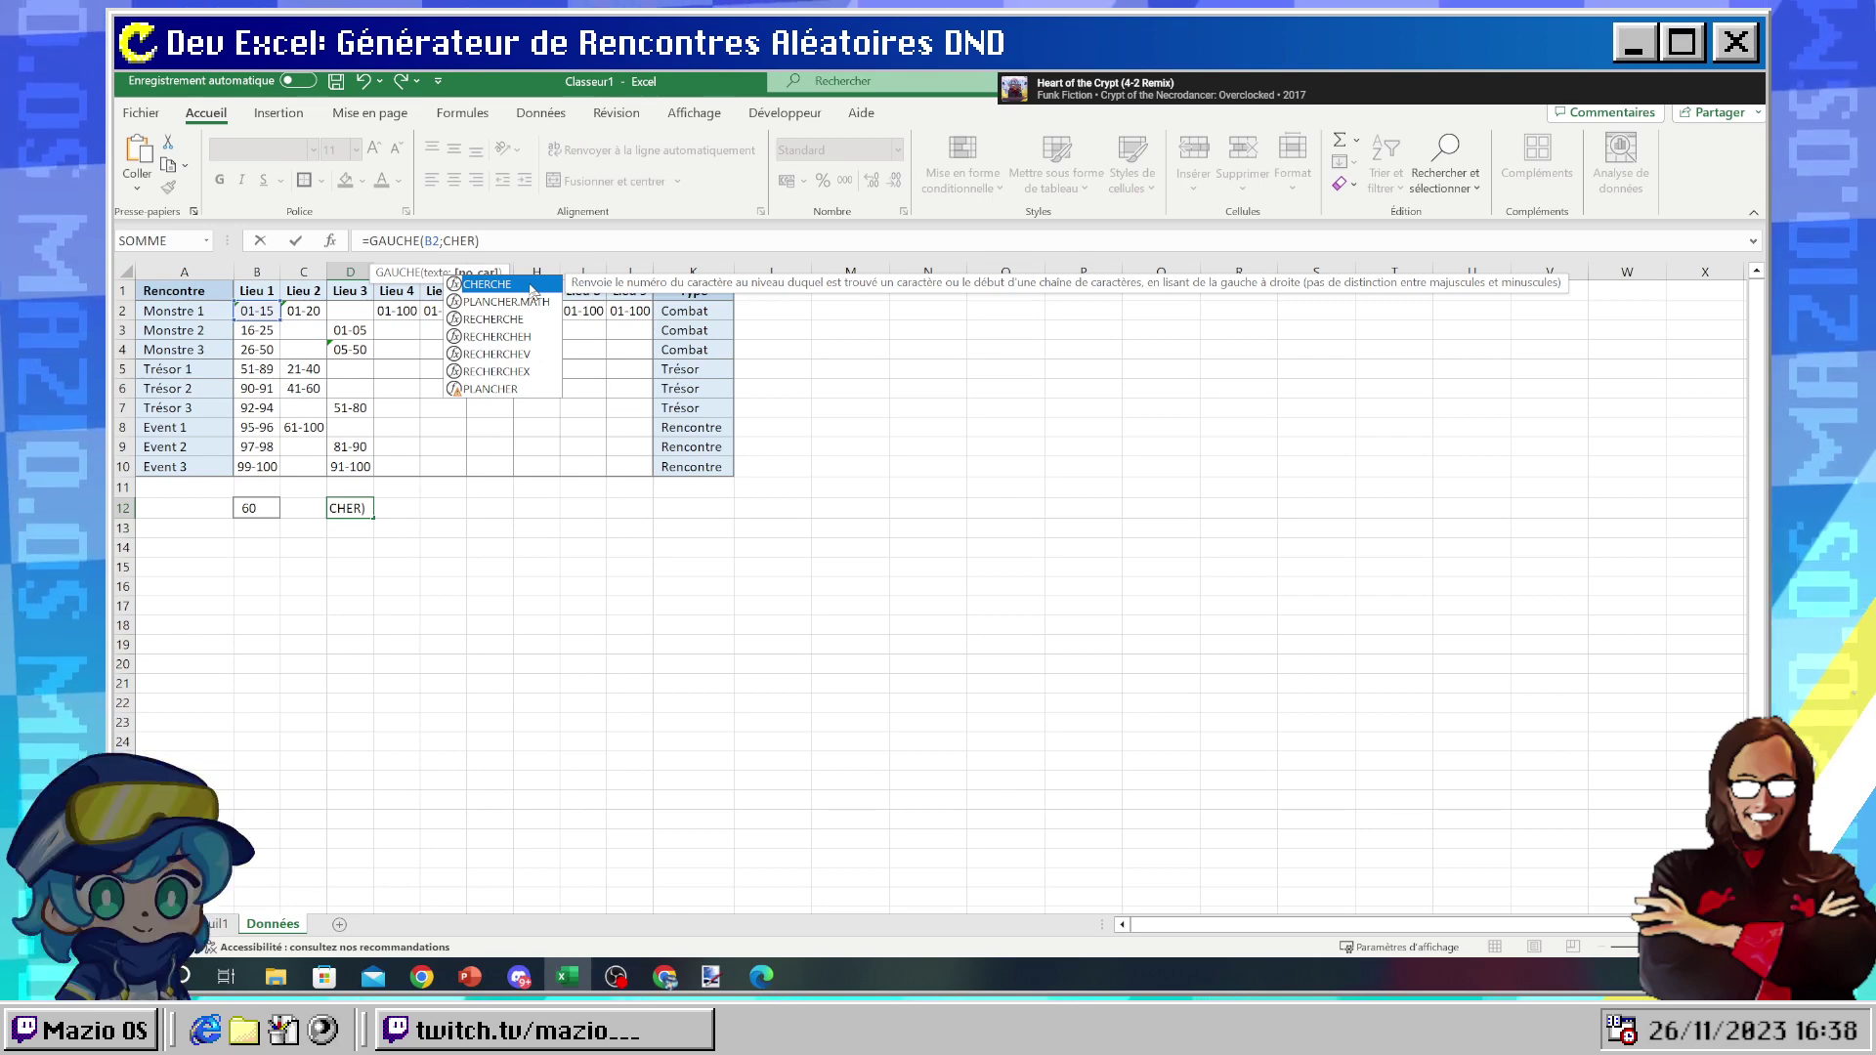
{"action": "double_click", "coordinate": [532, 290]}
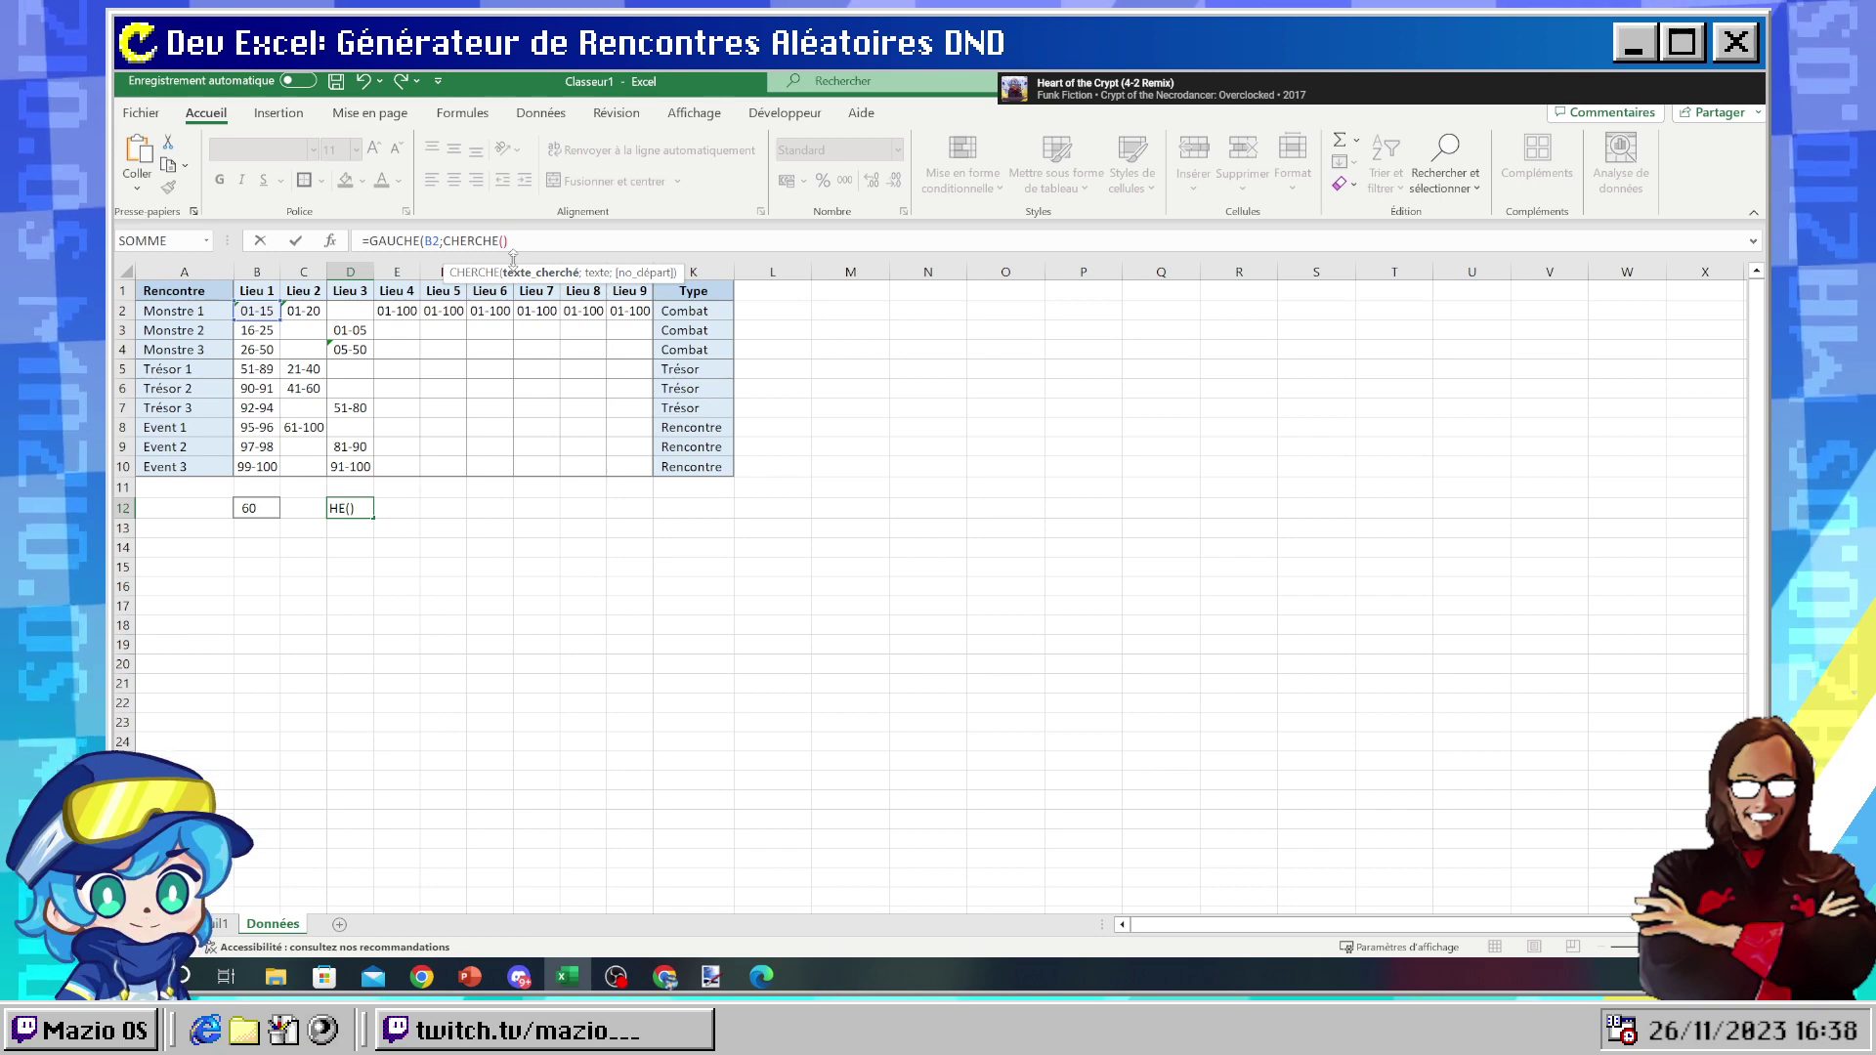
{"action": "type", "text": "\""}
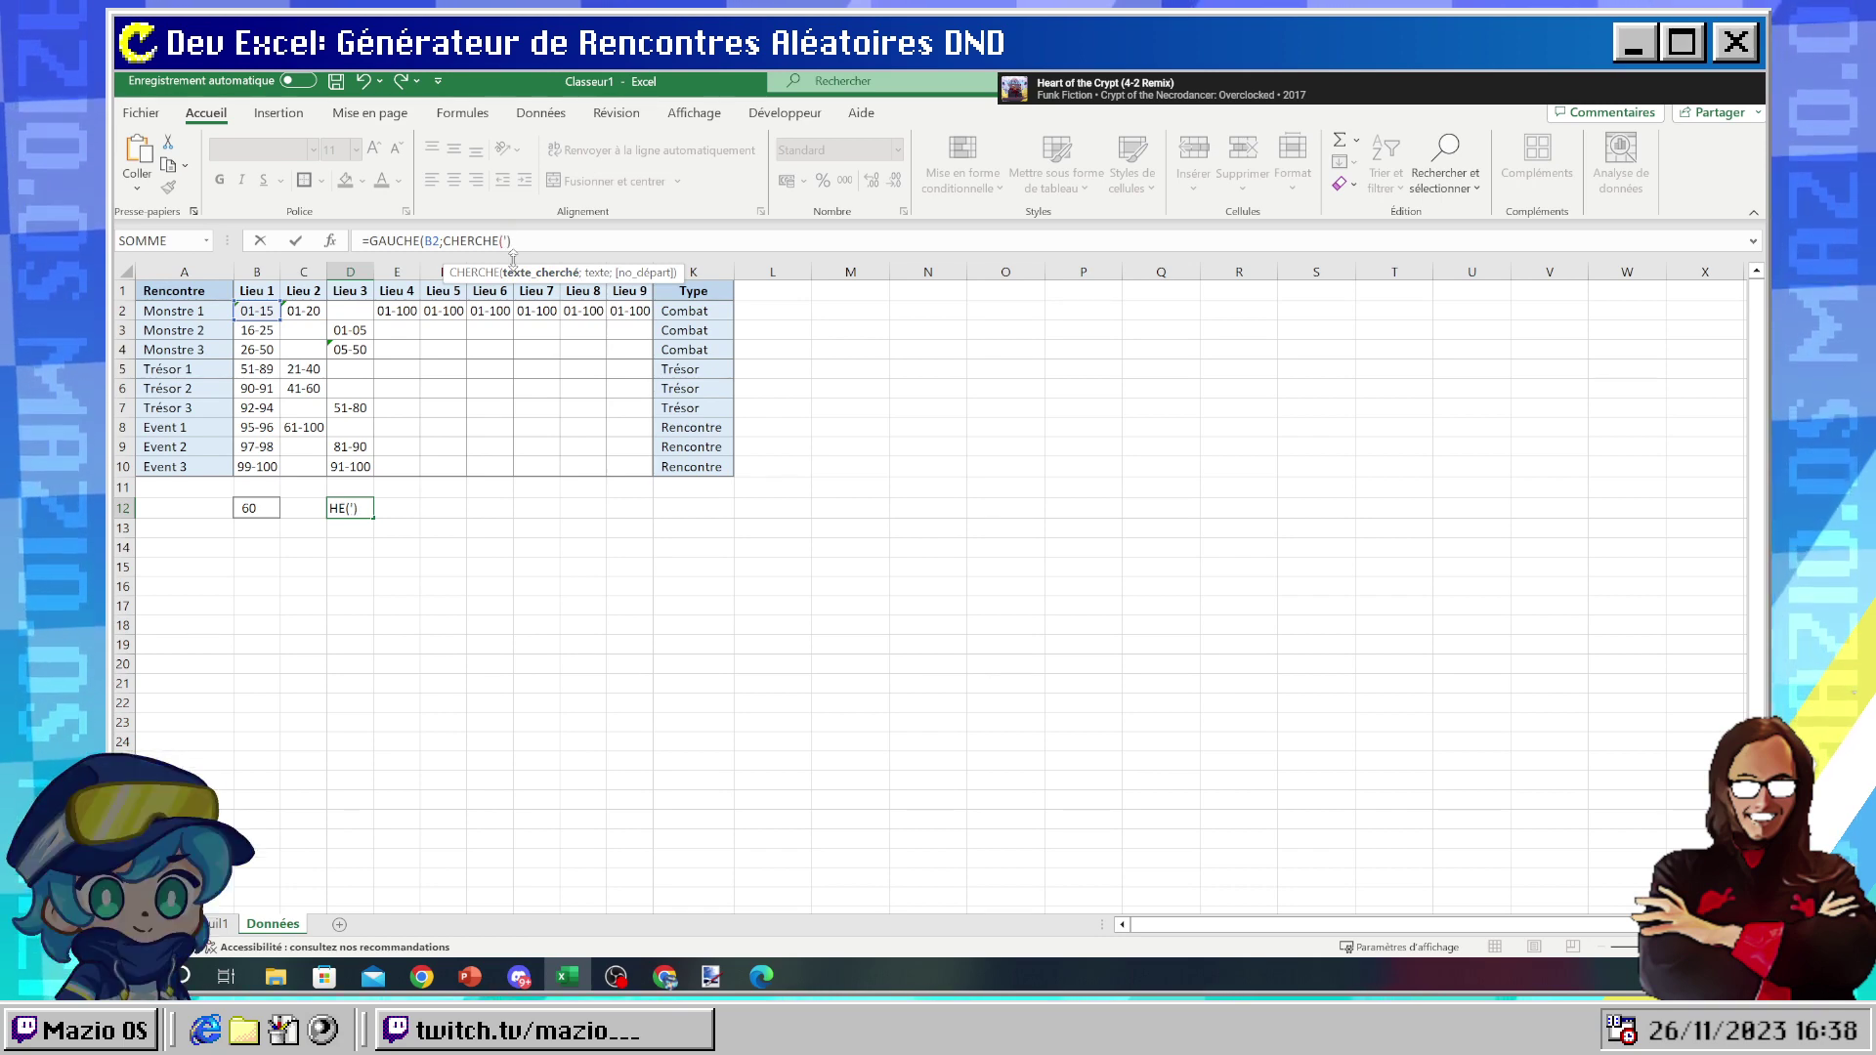
{"action": "type", "text": "\""}
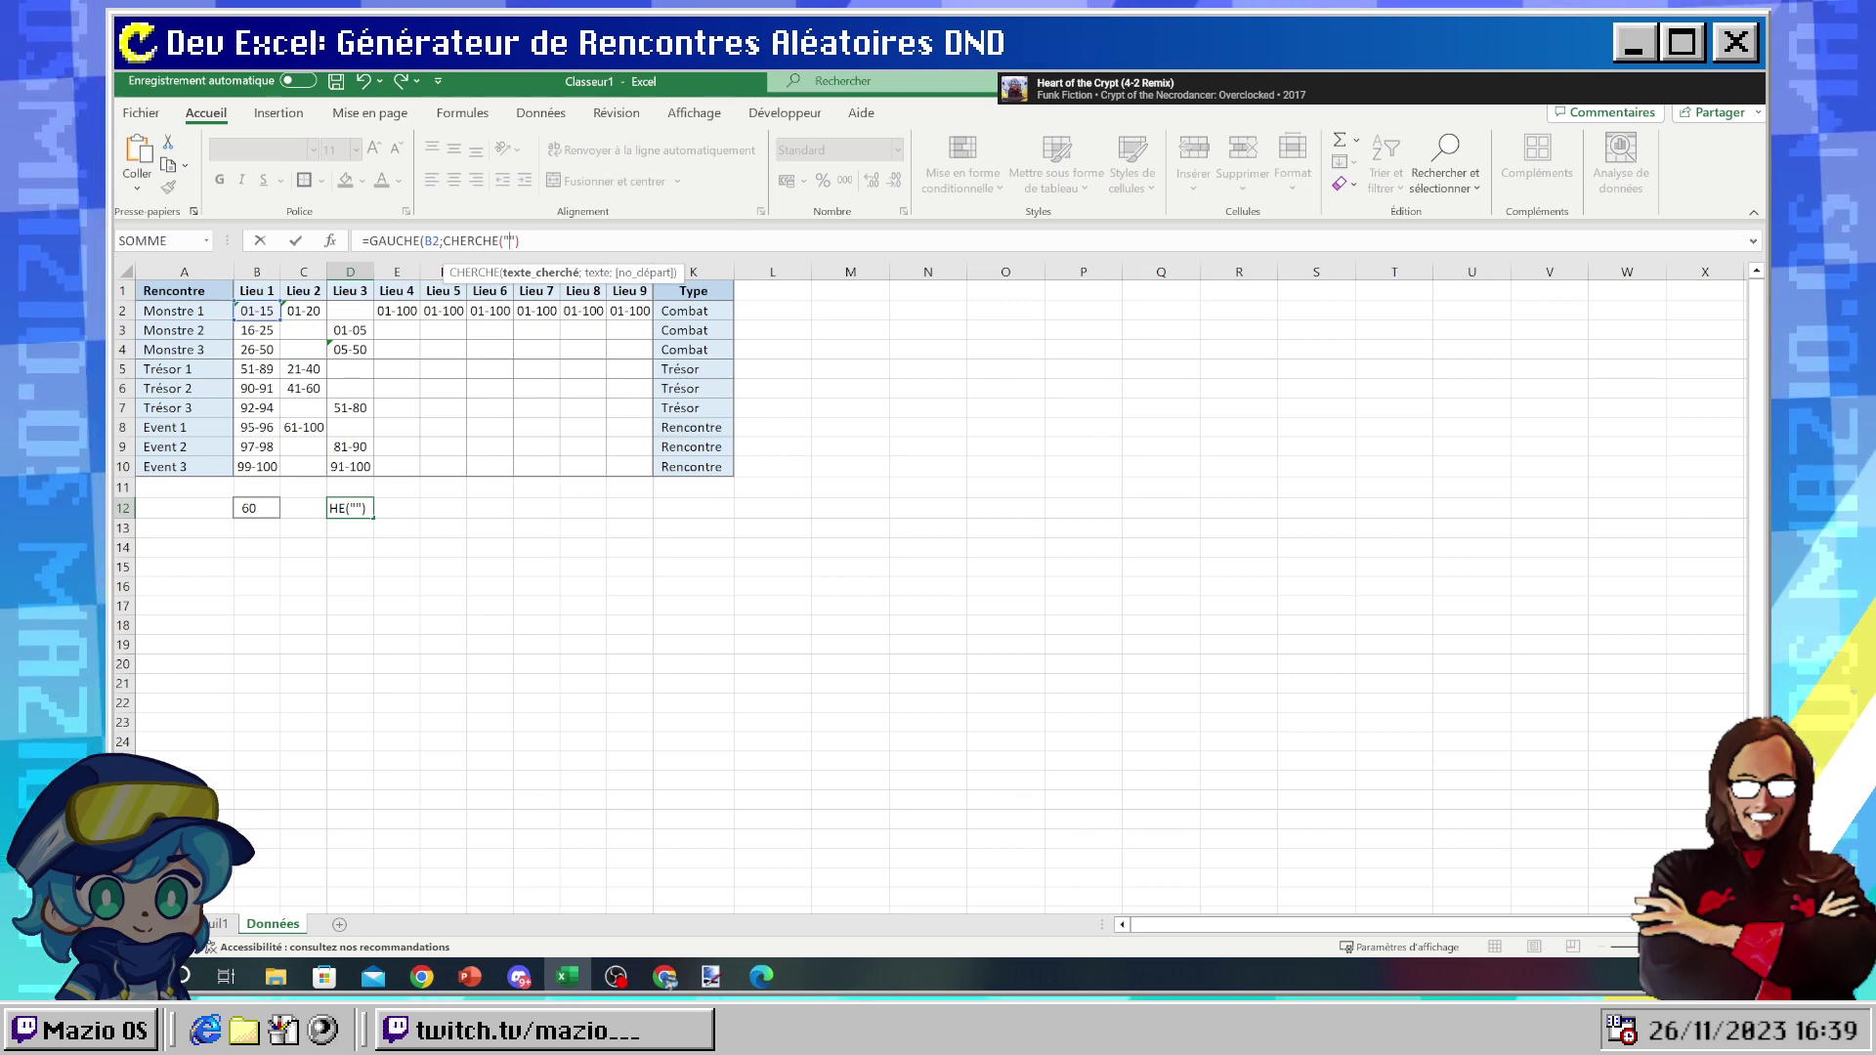
{"action": "key", "text": "alt+Tab"}
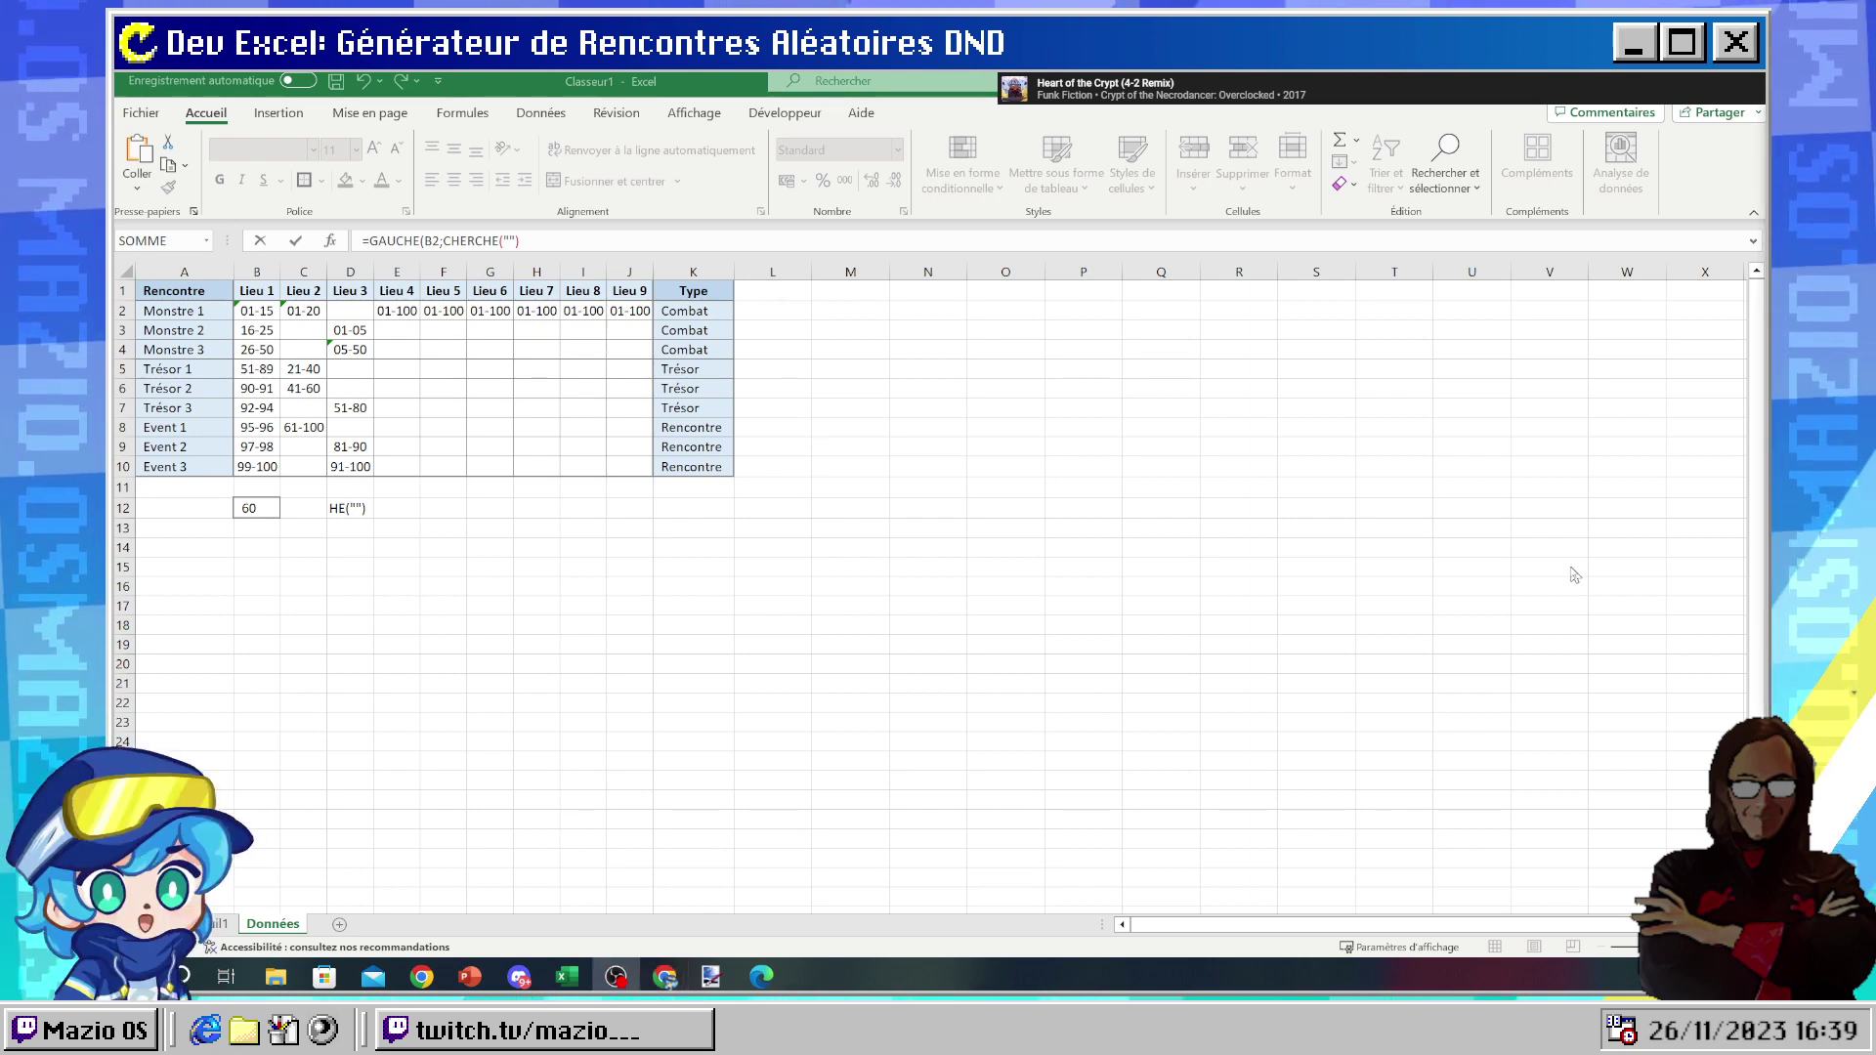
{"action": "left_click", "coordinate": [342, 509]}
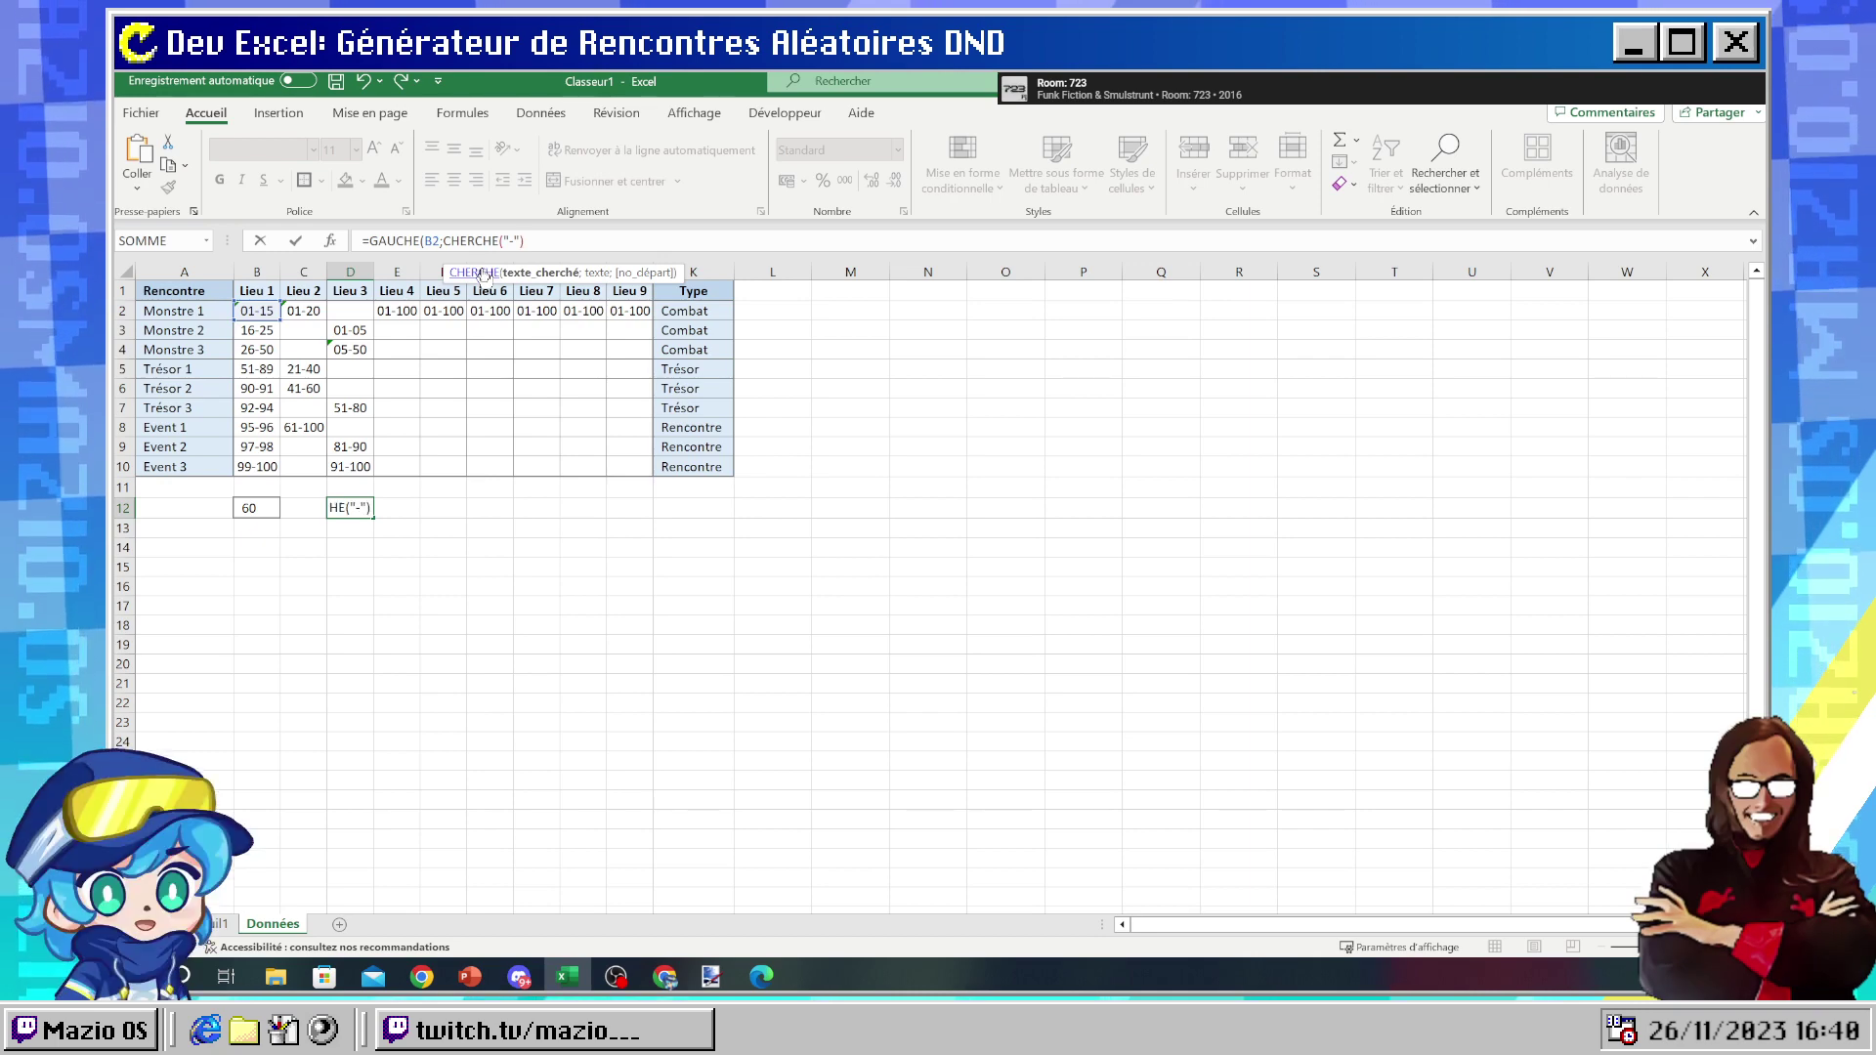
{"action": "type", "text": ";"}
{"action": "left_click", "coordinate": [257, 308]}
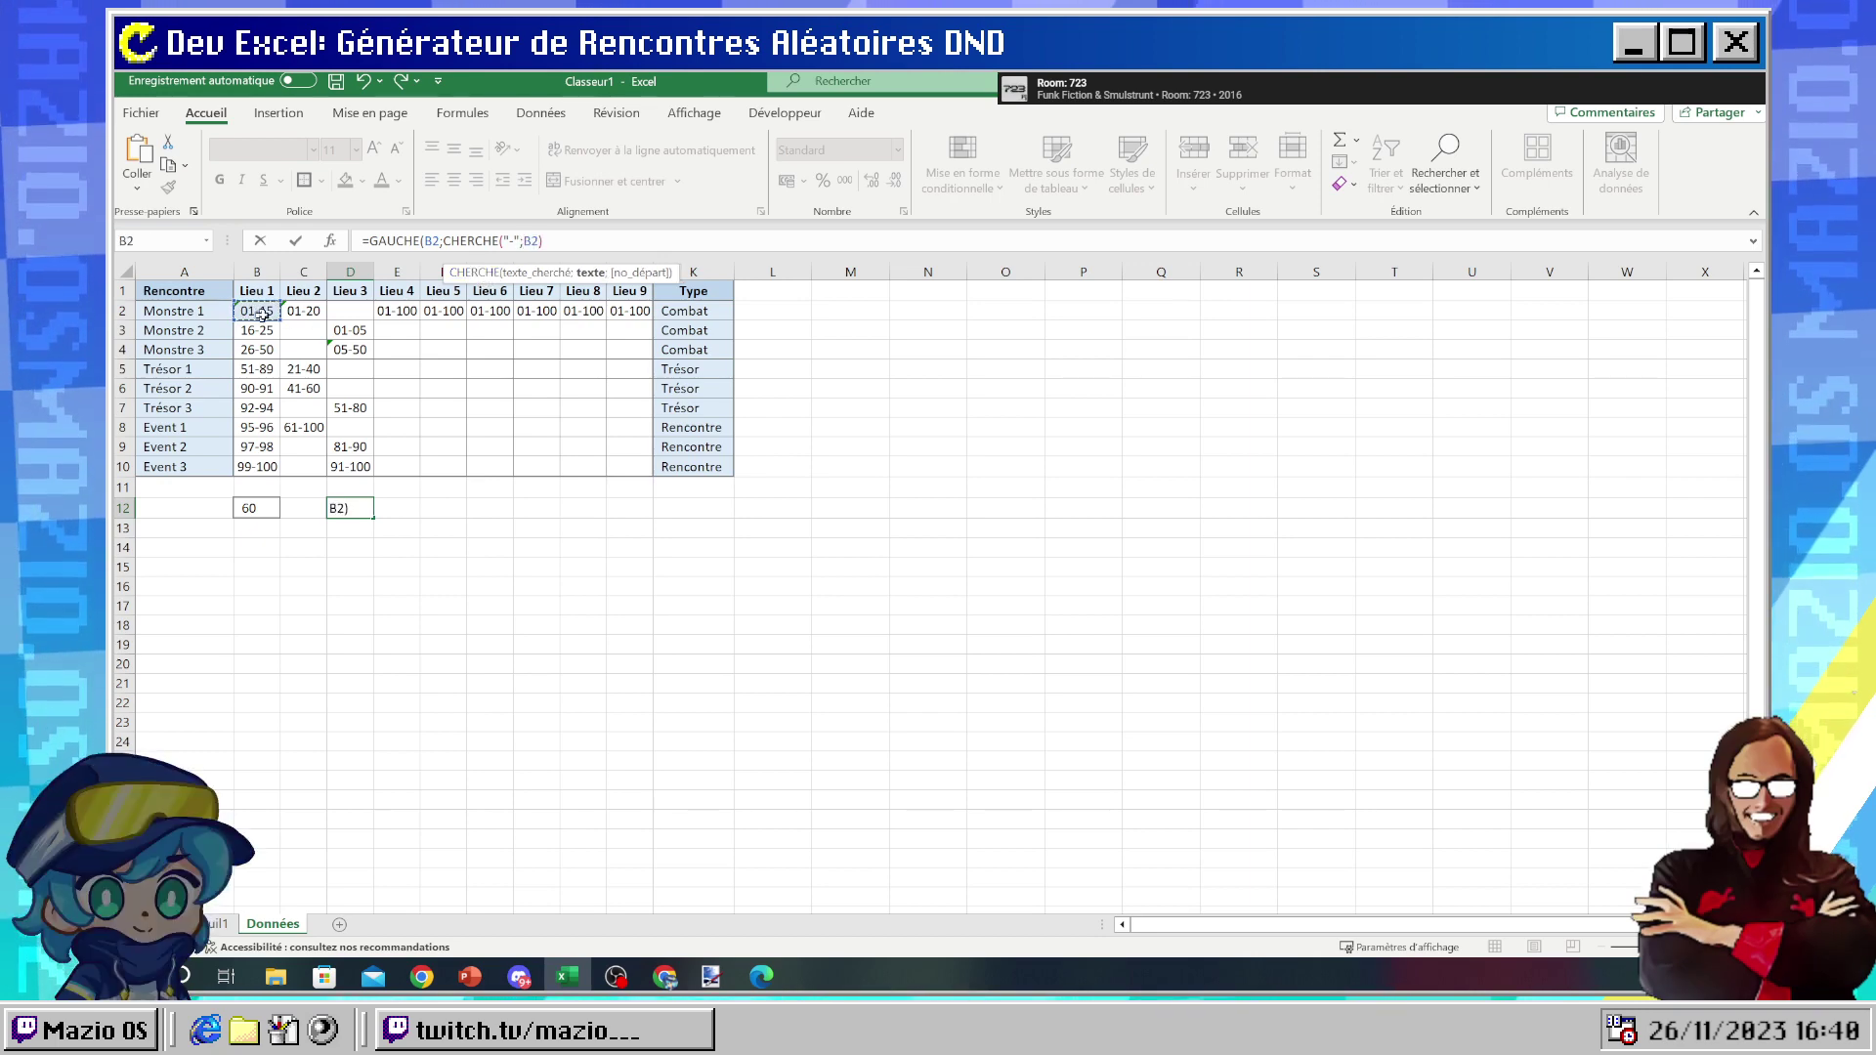
{"action": "type", "text": ")"}
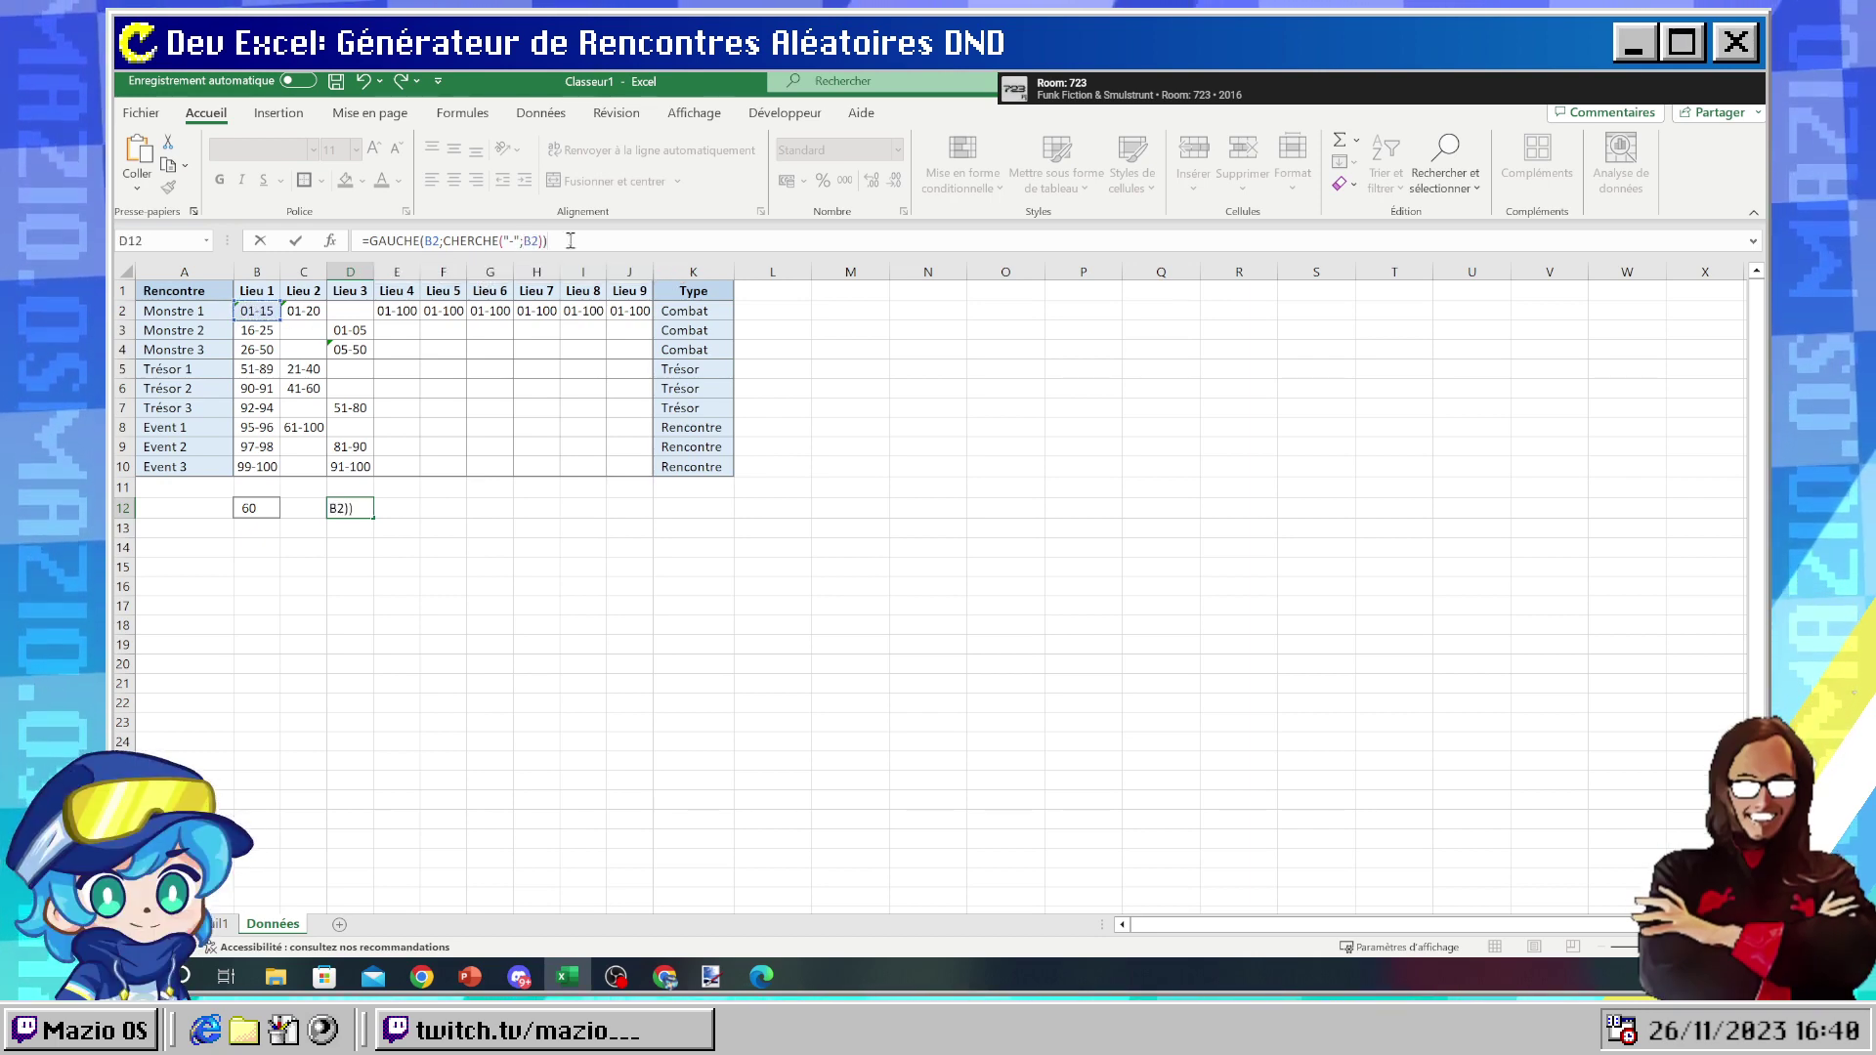
{"action": "key", "text": "ctrl+Return"}
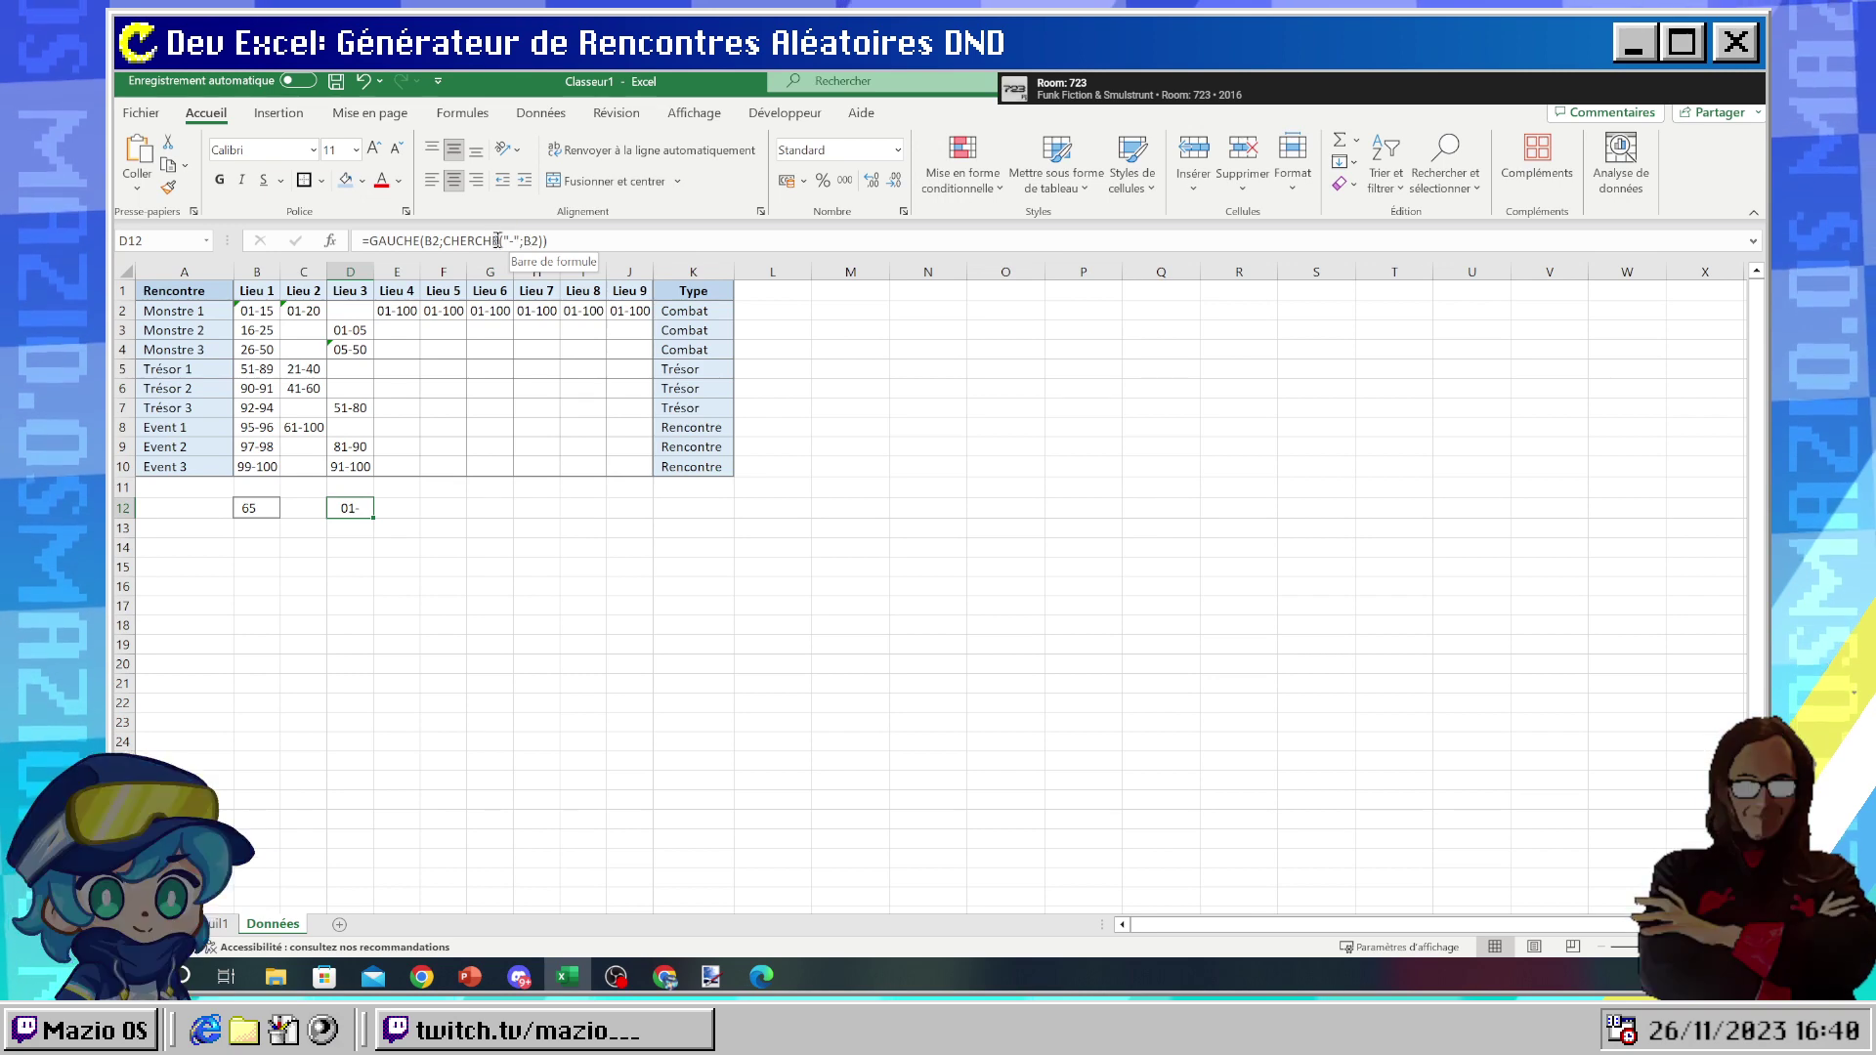
- Correct D12's formula to =GAUCHE(B2;CHERCHE("-";B2)-1) so it shows 01
{"action": "left_click", "coordinate": [446, 241]}
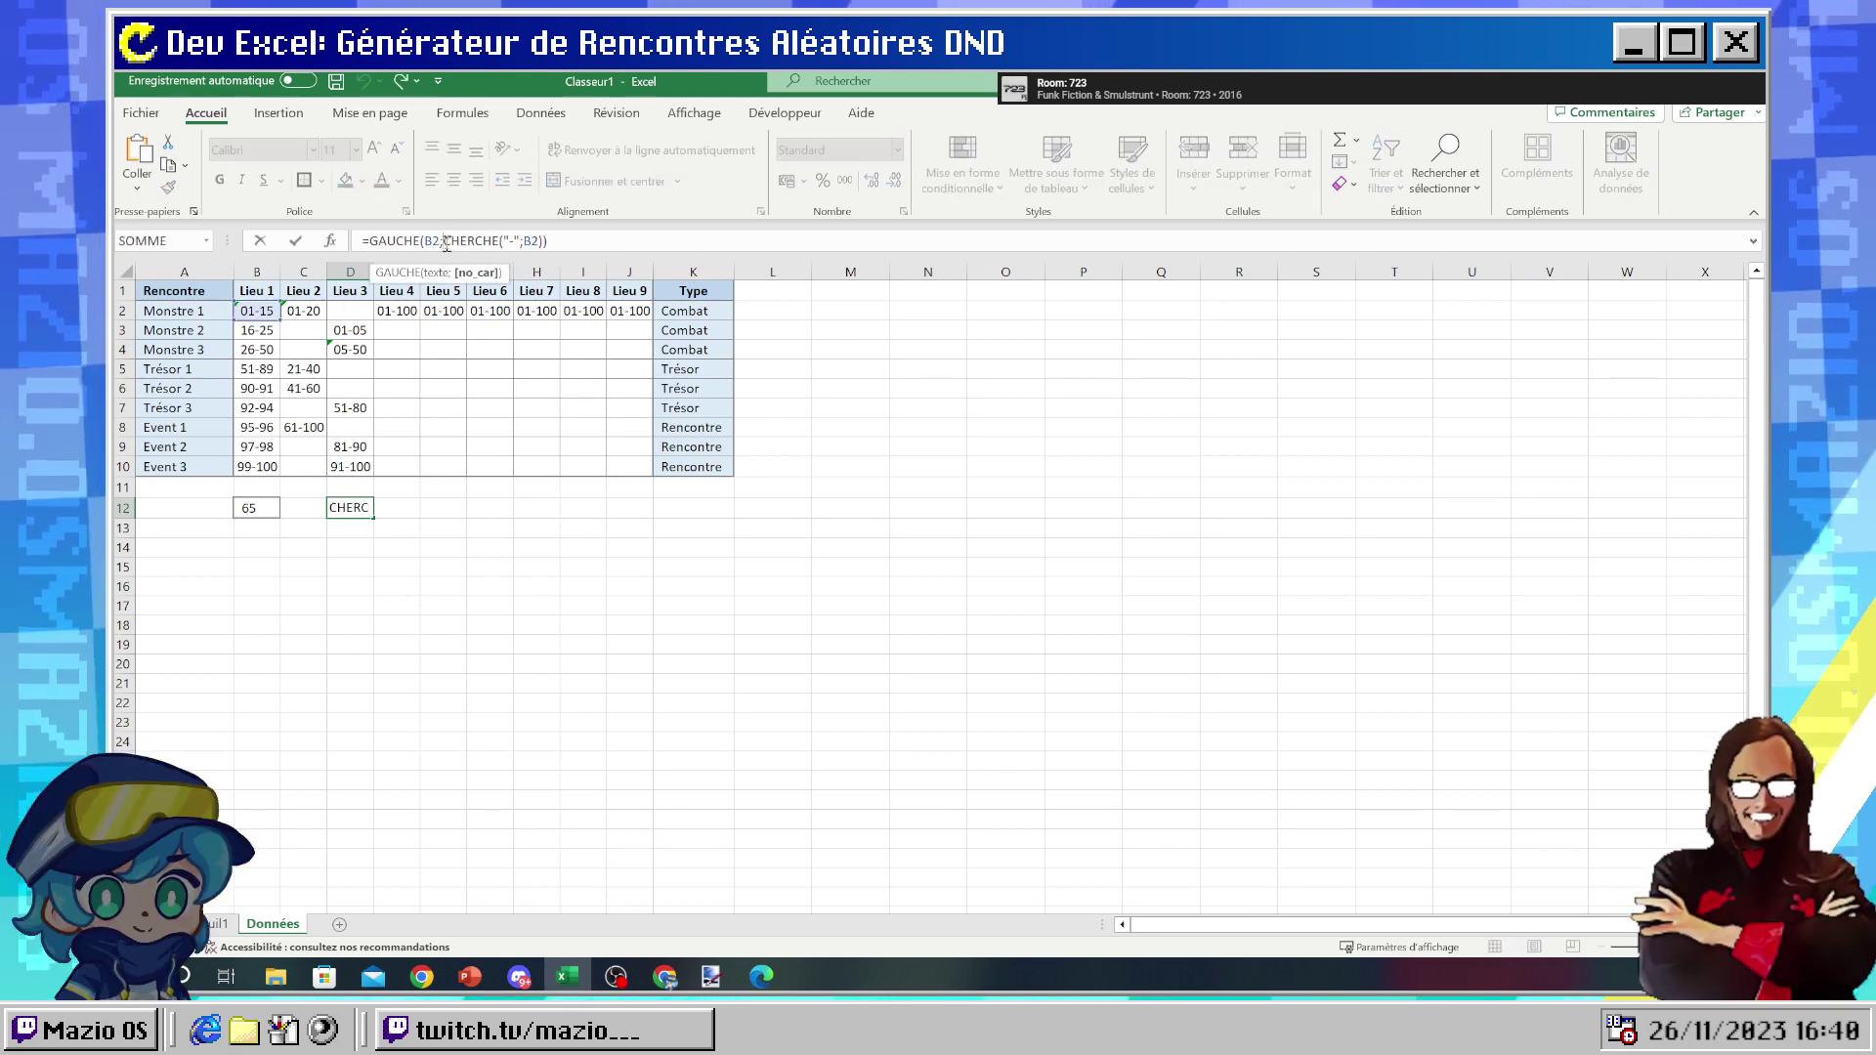
{"action": "left_click", "coordinate": [544, 242]}
{"action": "type", "text": "))"}
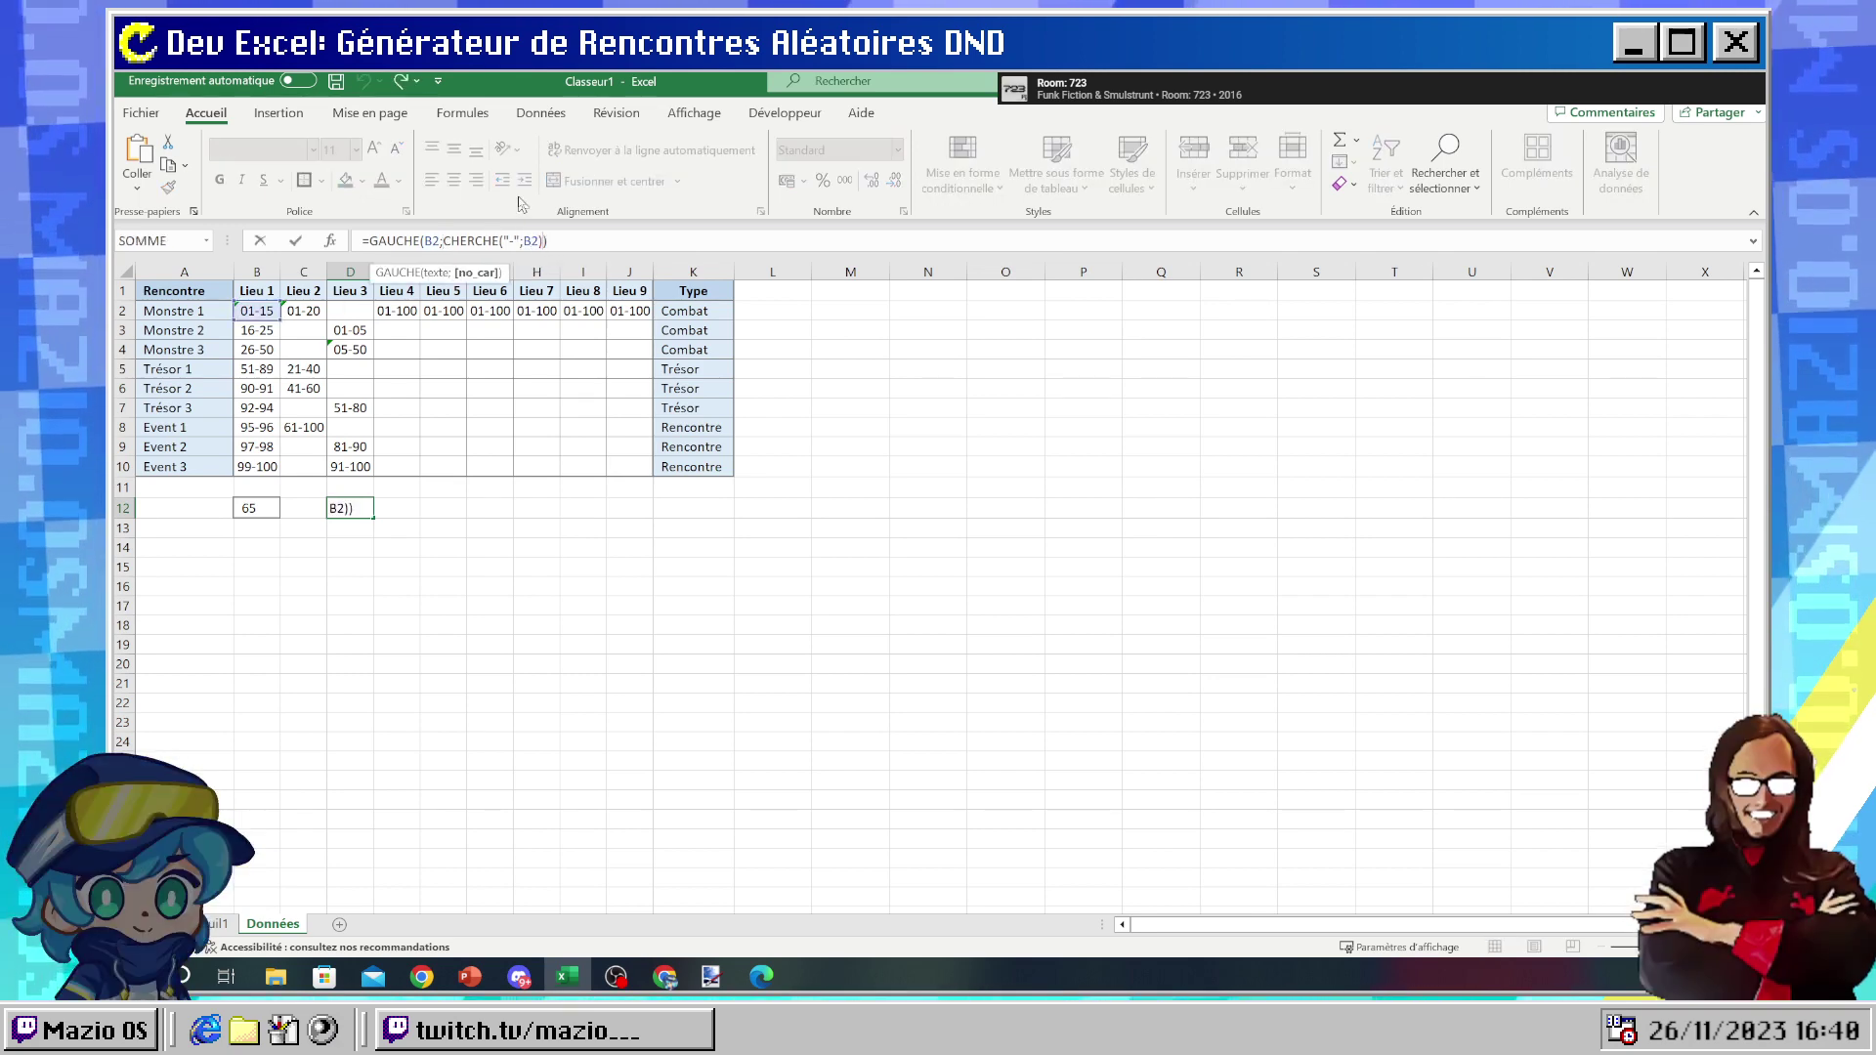
{"action": "key", "text": "Return"}
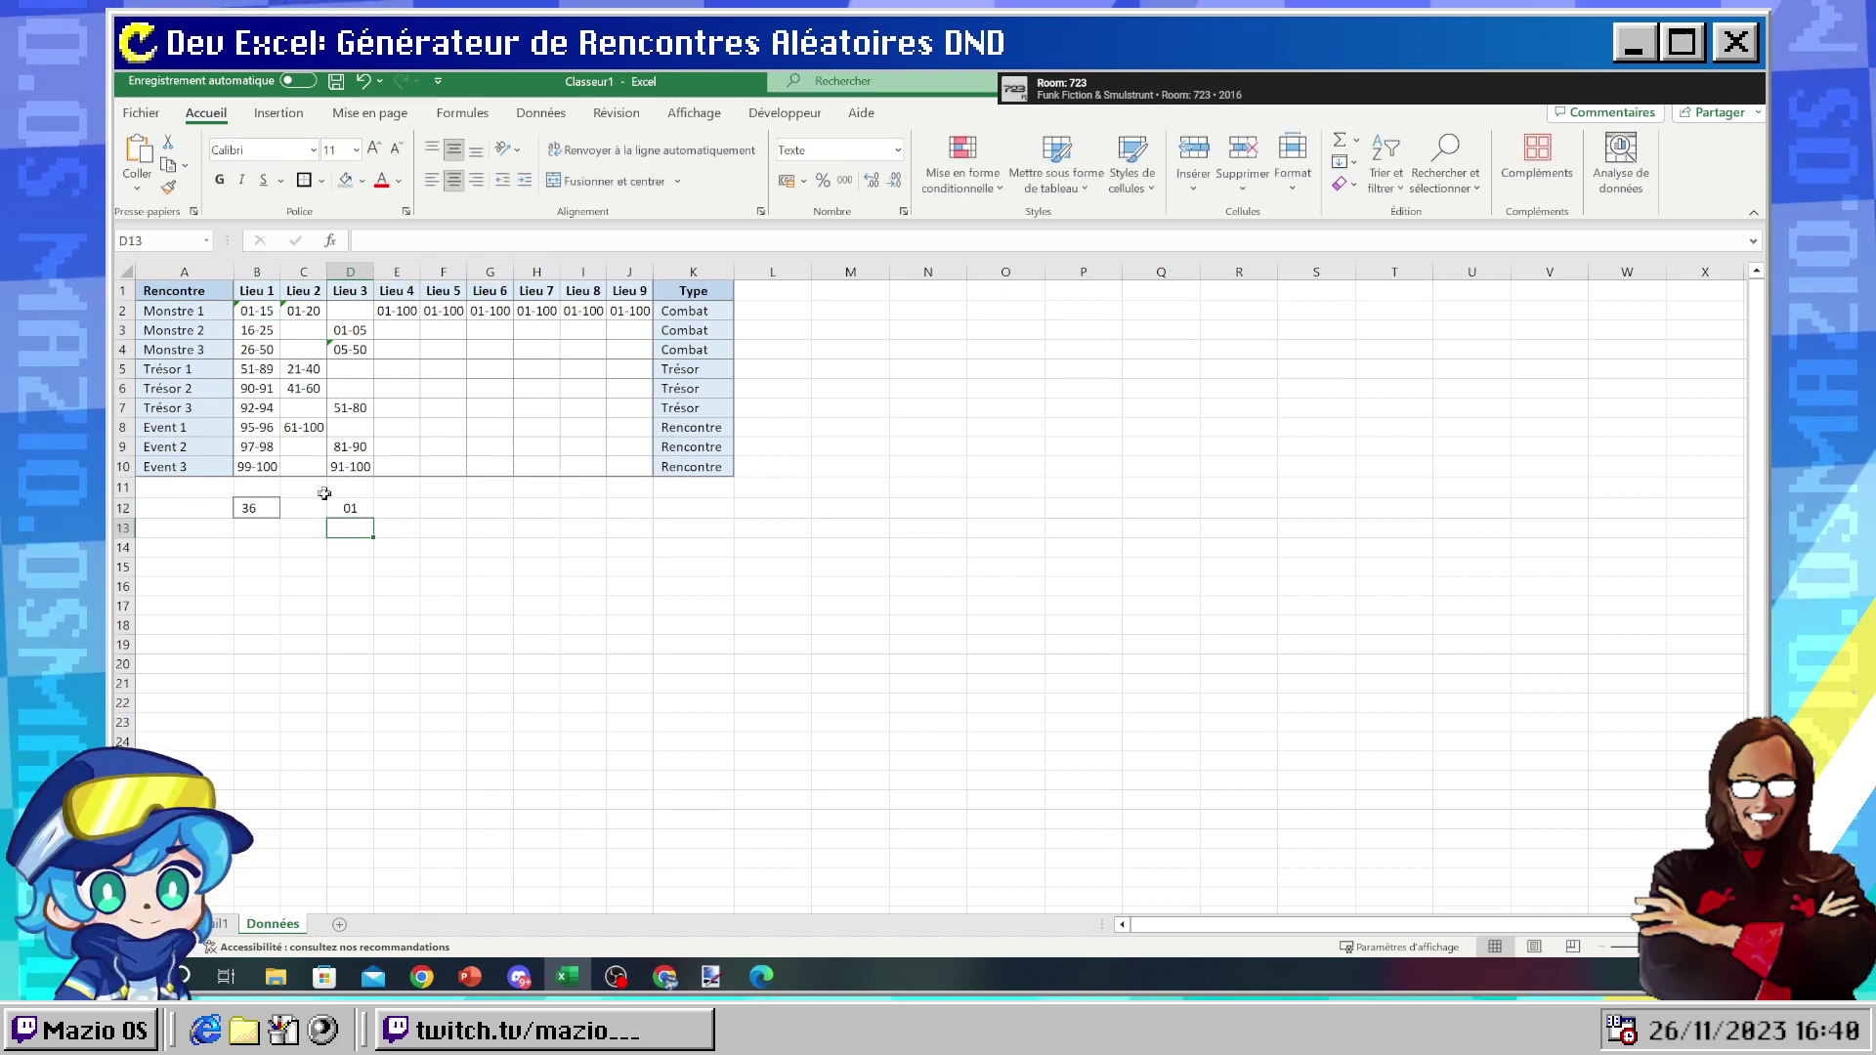
{"action": "left_click", "coordinate": [350, 508]}
- Test leading zeros in B2's range, then restore it to 01-15 and recheck D12
{"action": "left_click", "coordinate": [259, 309]}
{"action": "key", "text": "F2"}
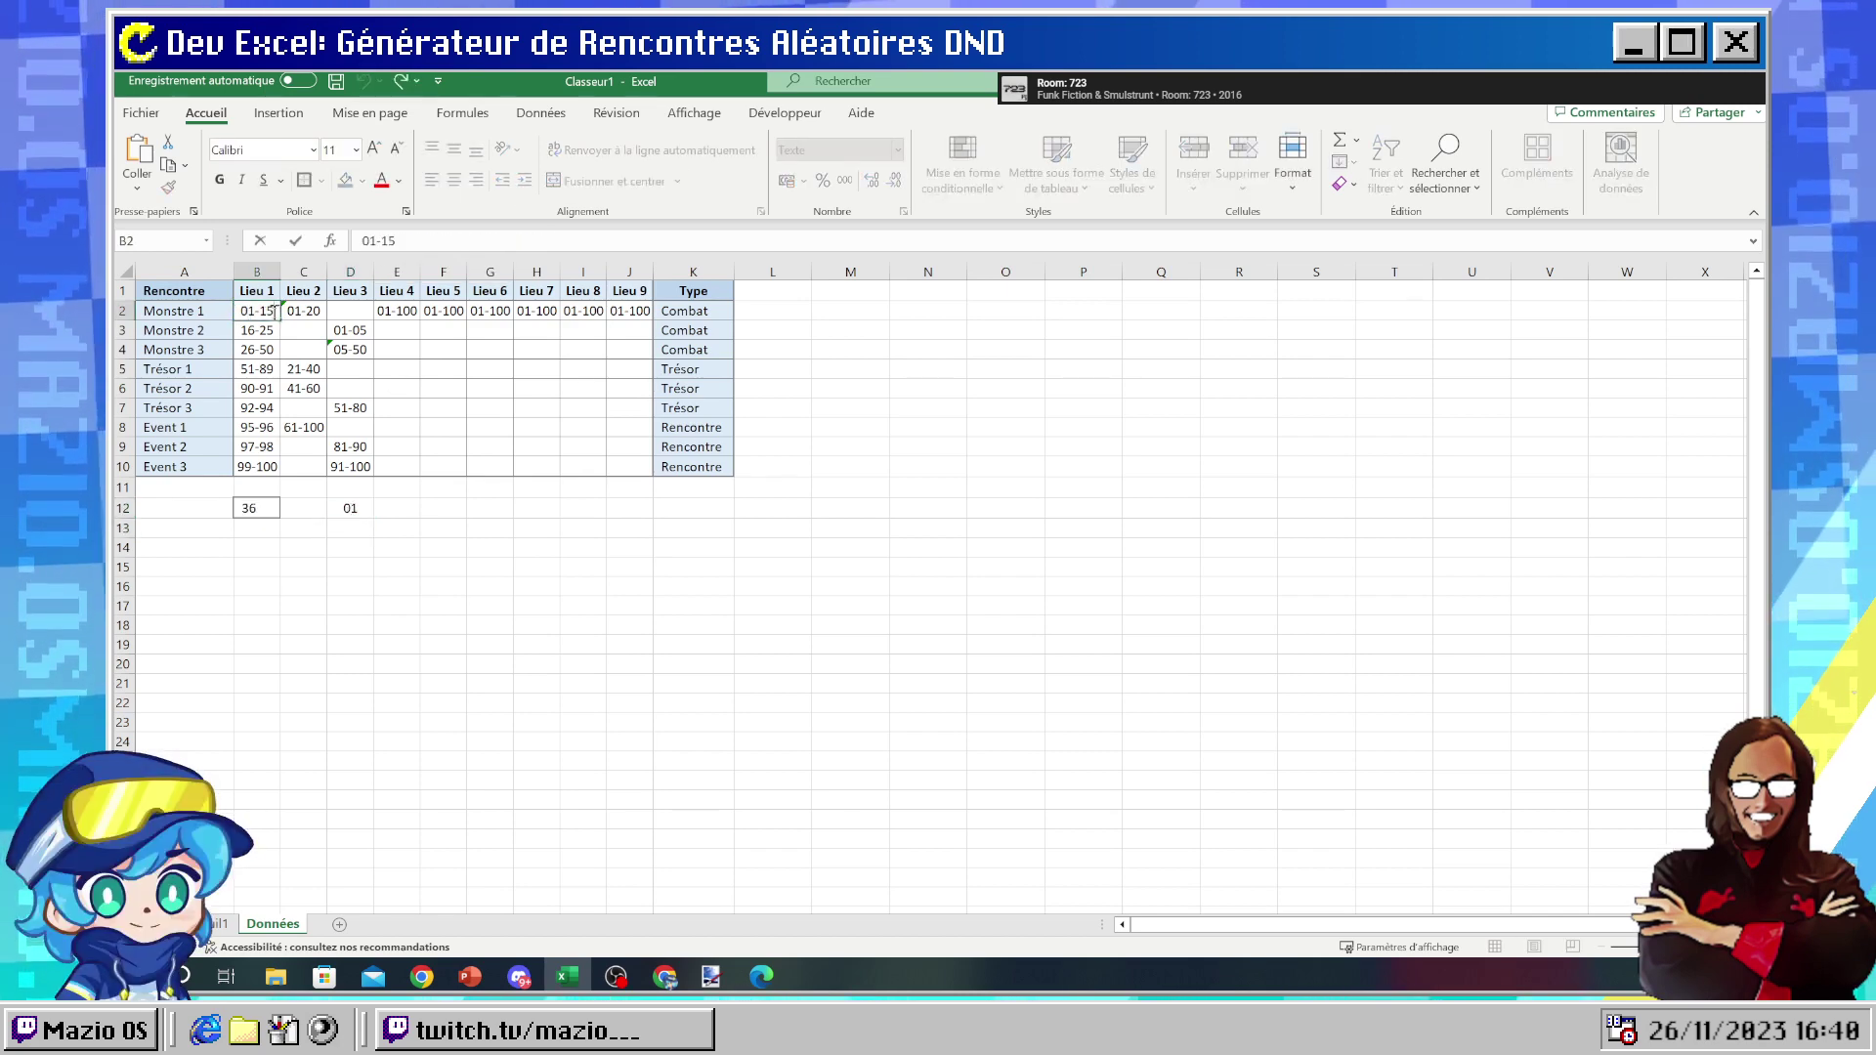
{"action": "type", "text": "0"}
{"action": "key", "text": "BackSpace"}
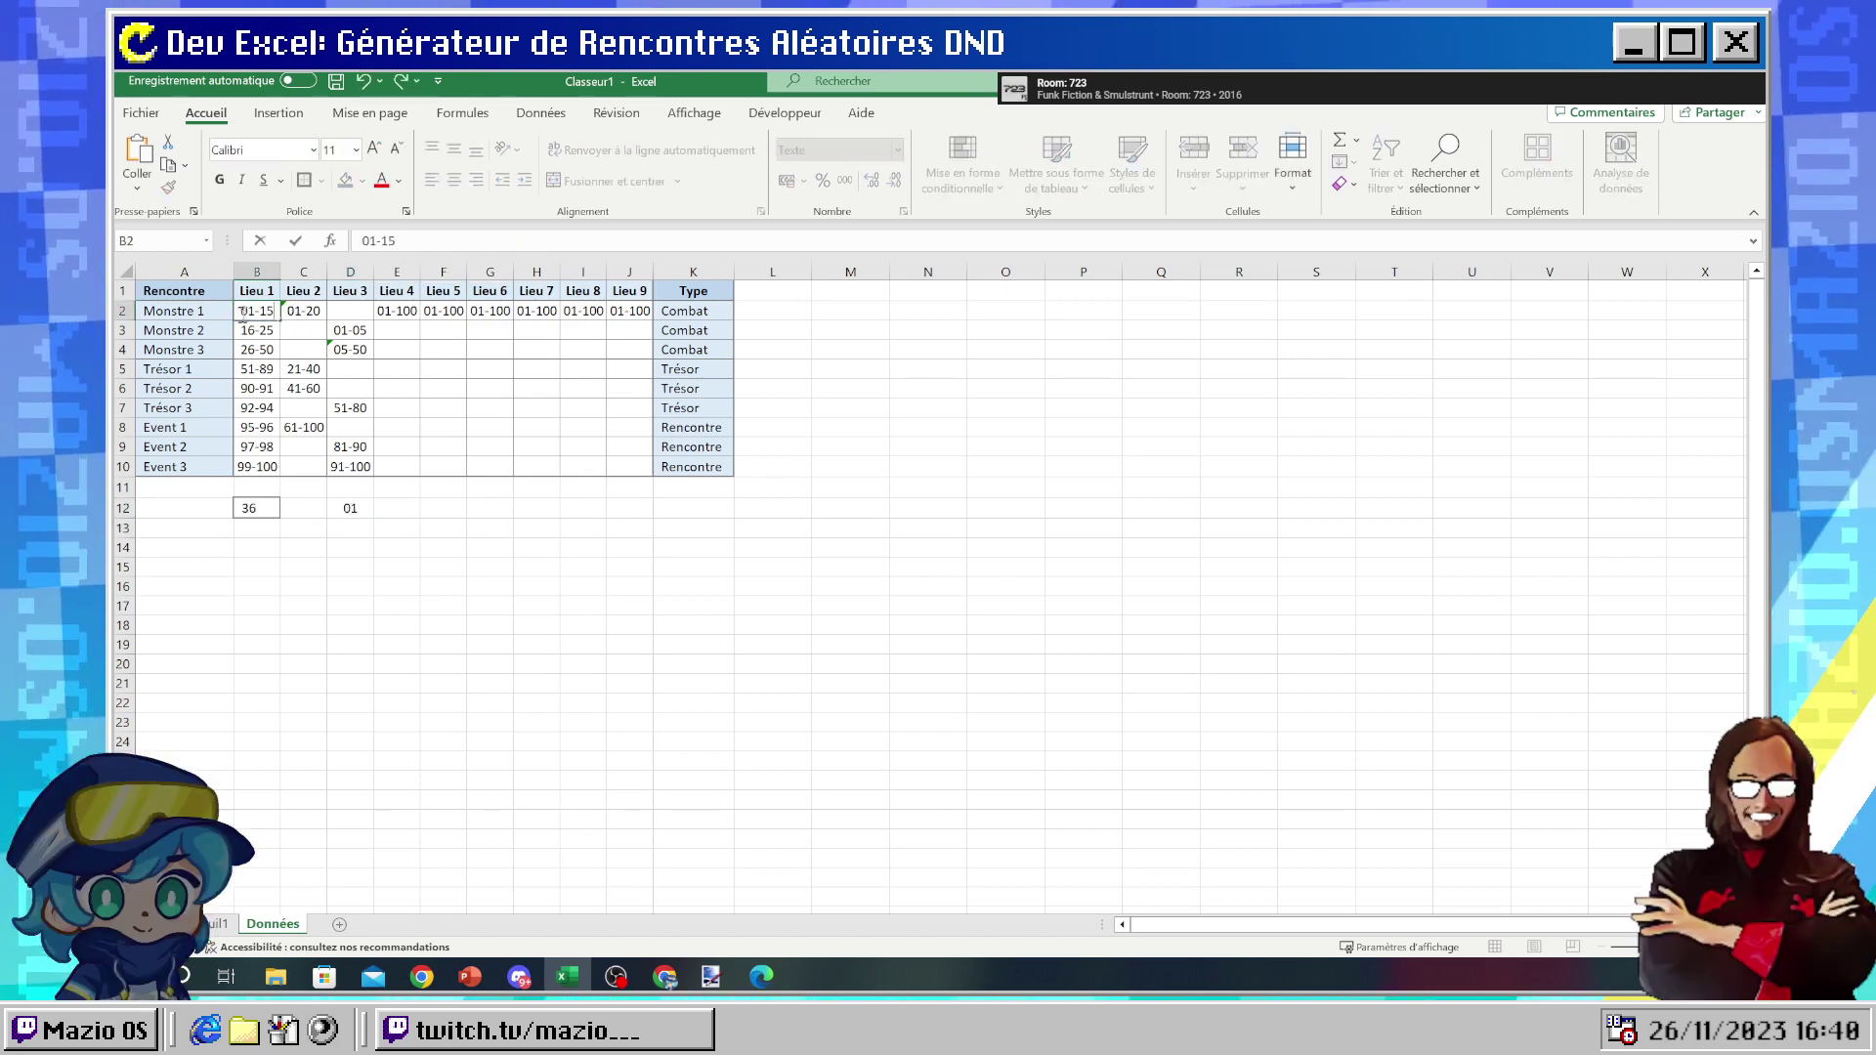
{"action": "key", "text": "Home"}
{"action": "type", "text": "0"}
{"action": "key", "text": "Return"}
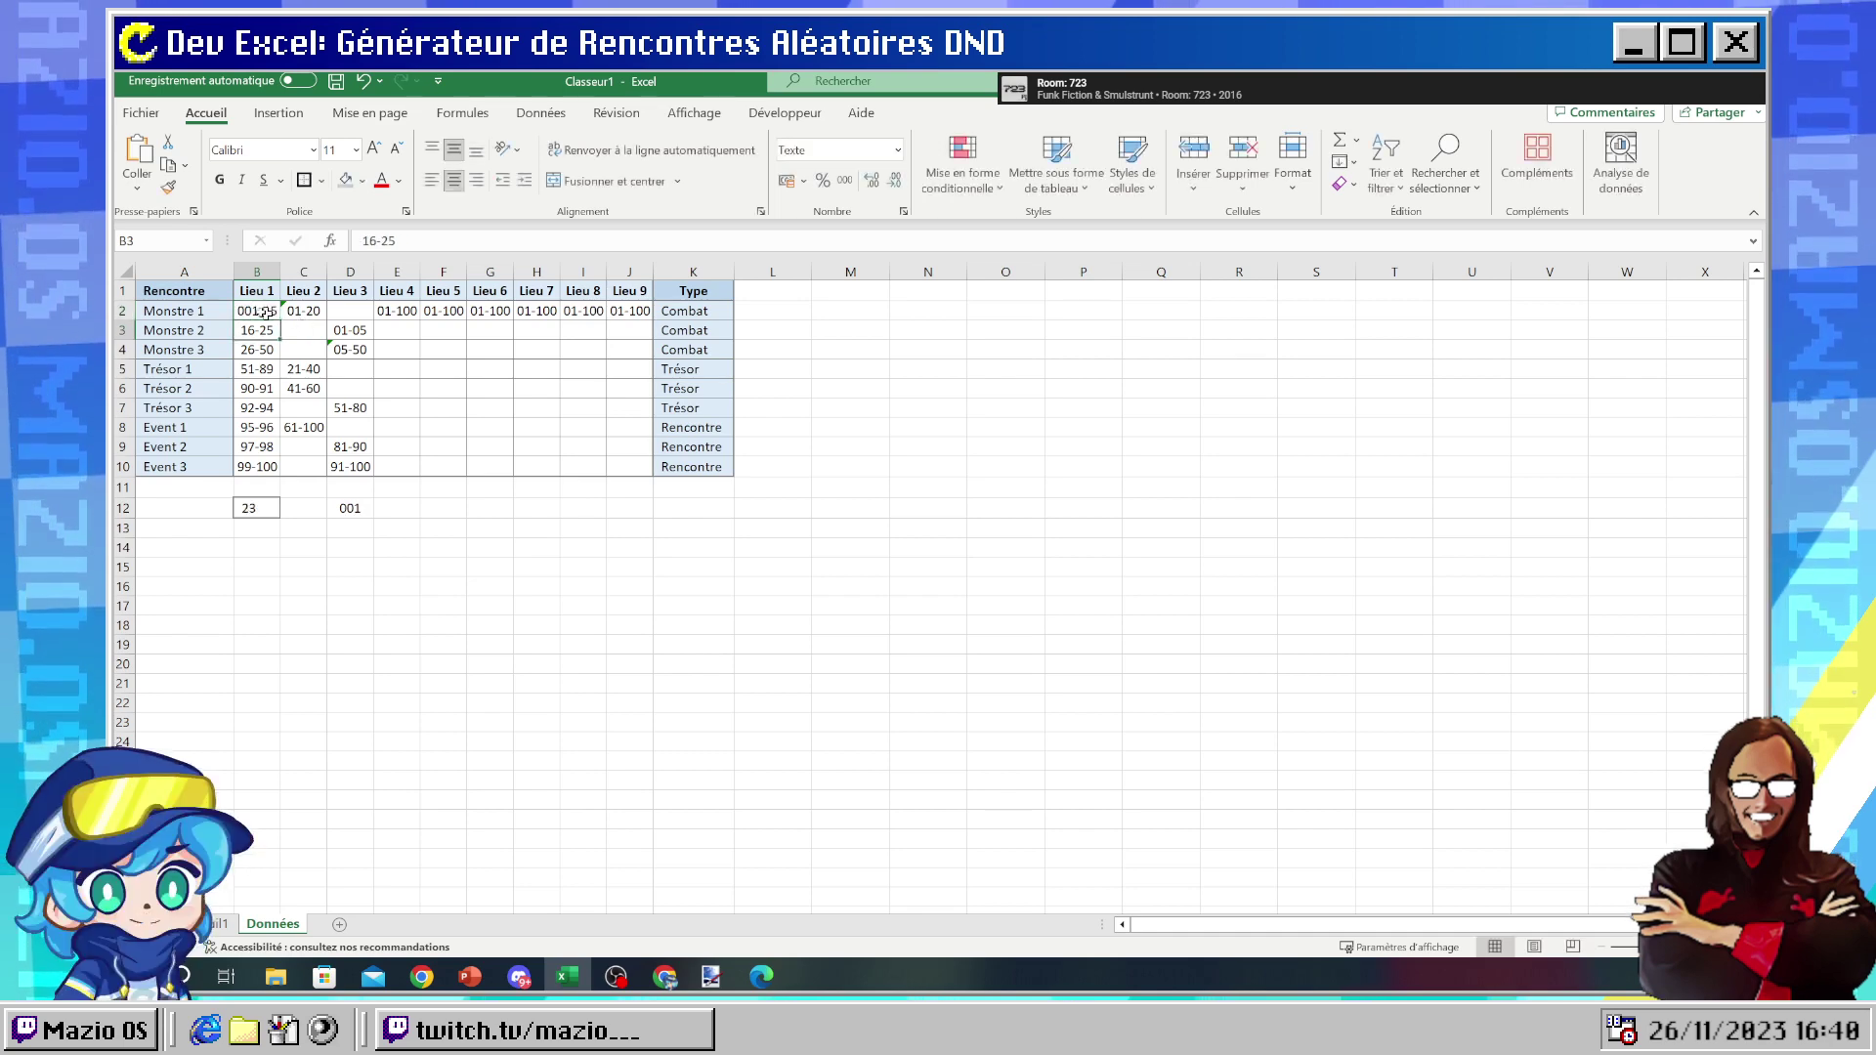
{"action": "double_click", "coordinate": [258, 313]}
{"action": "key", "text": "BackSpace"}
{"action": "key", "text": "BackSpace"}
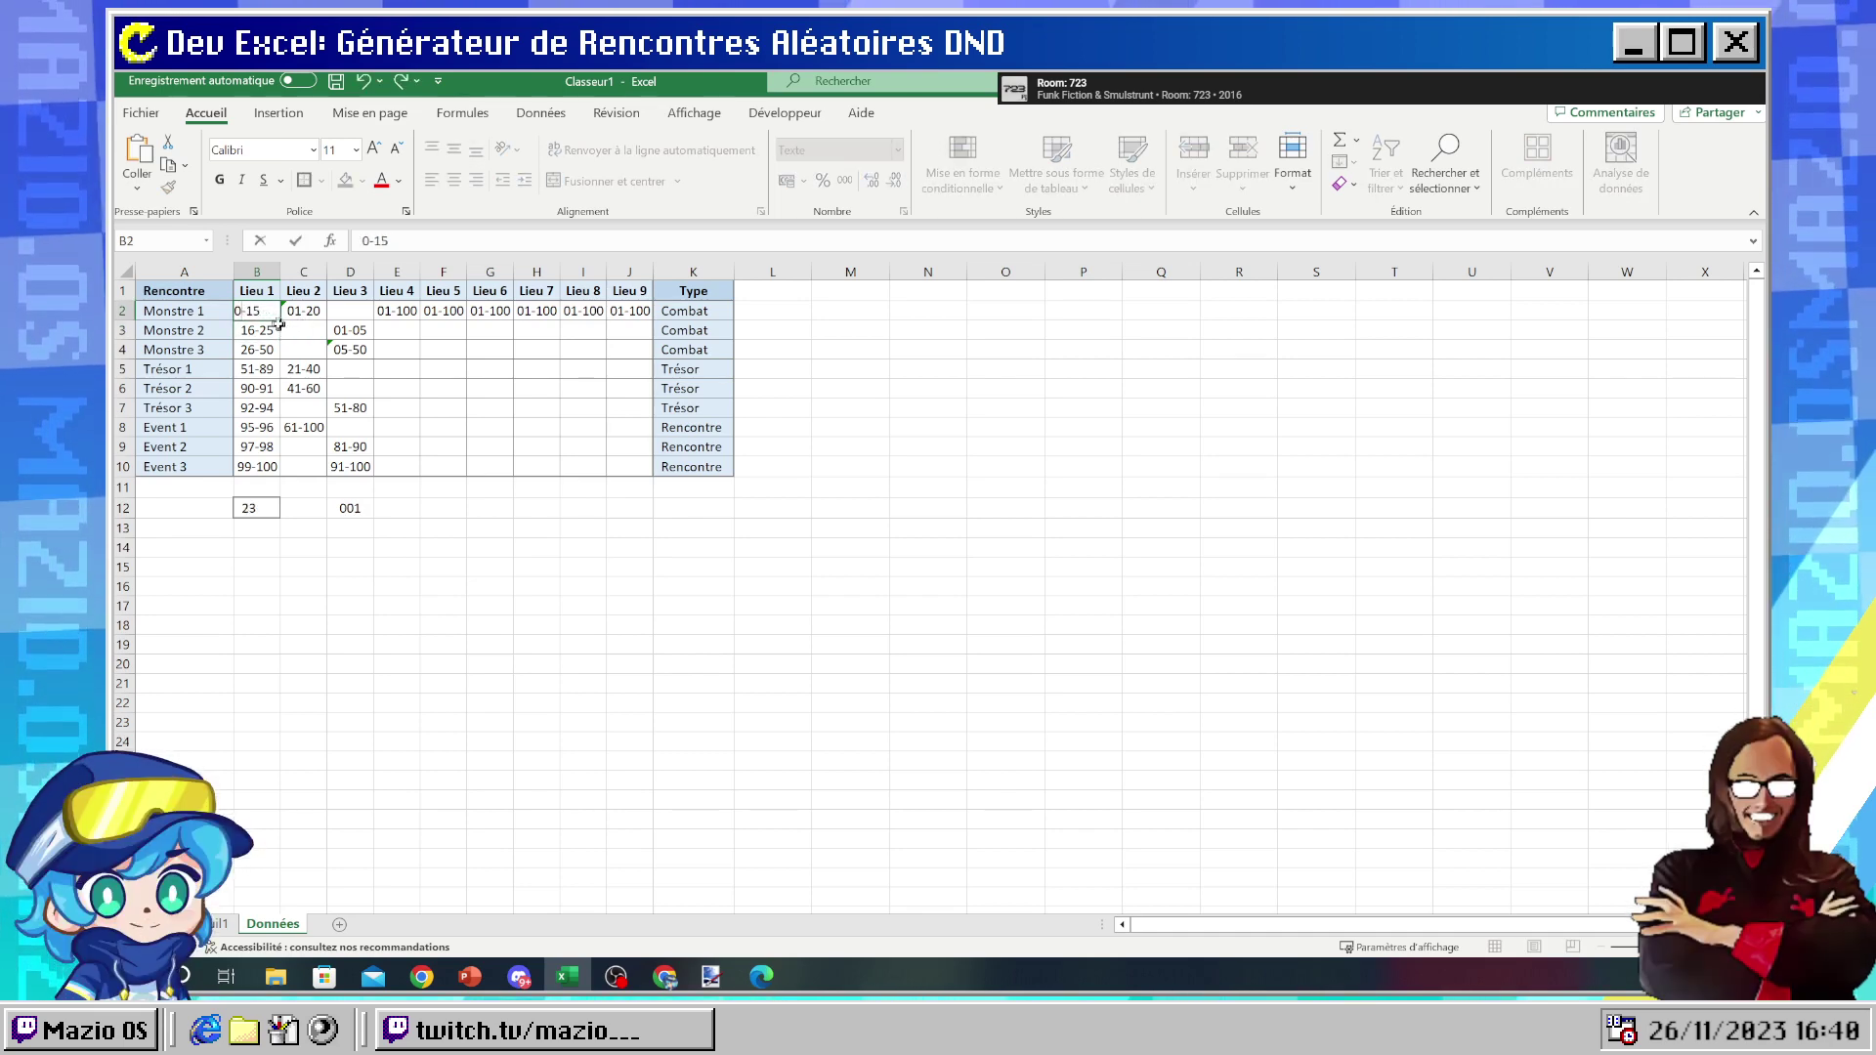
{"action": "type", "text": "1"}
{"action": "key", "text": "Return"}
{"action": "left_click", "coordinate": [351, 510]}
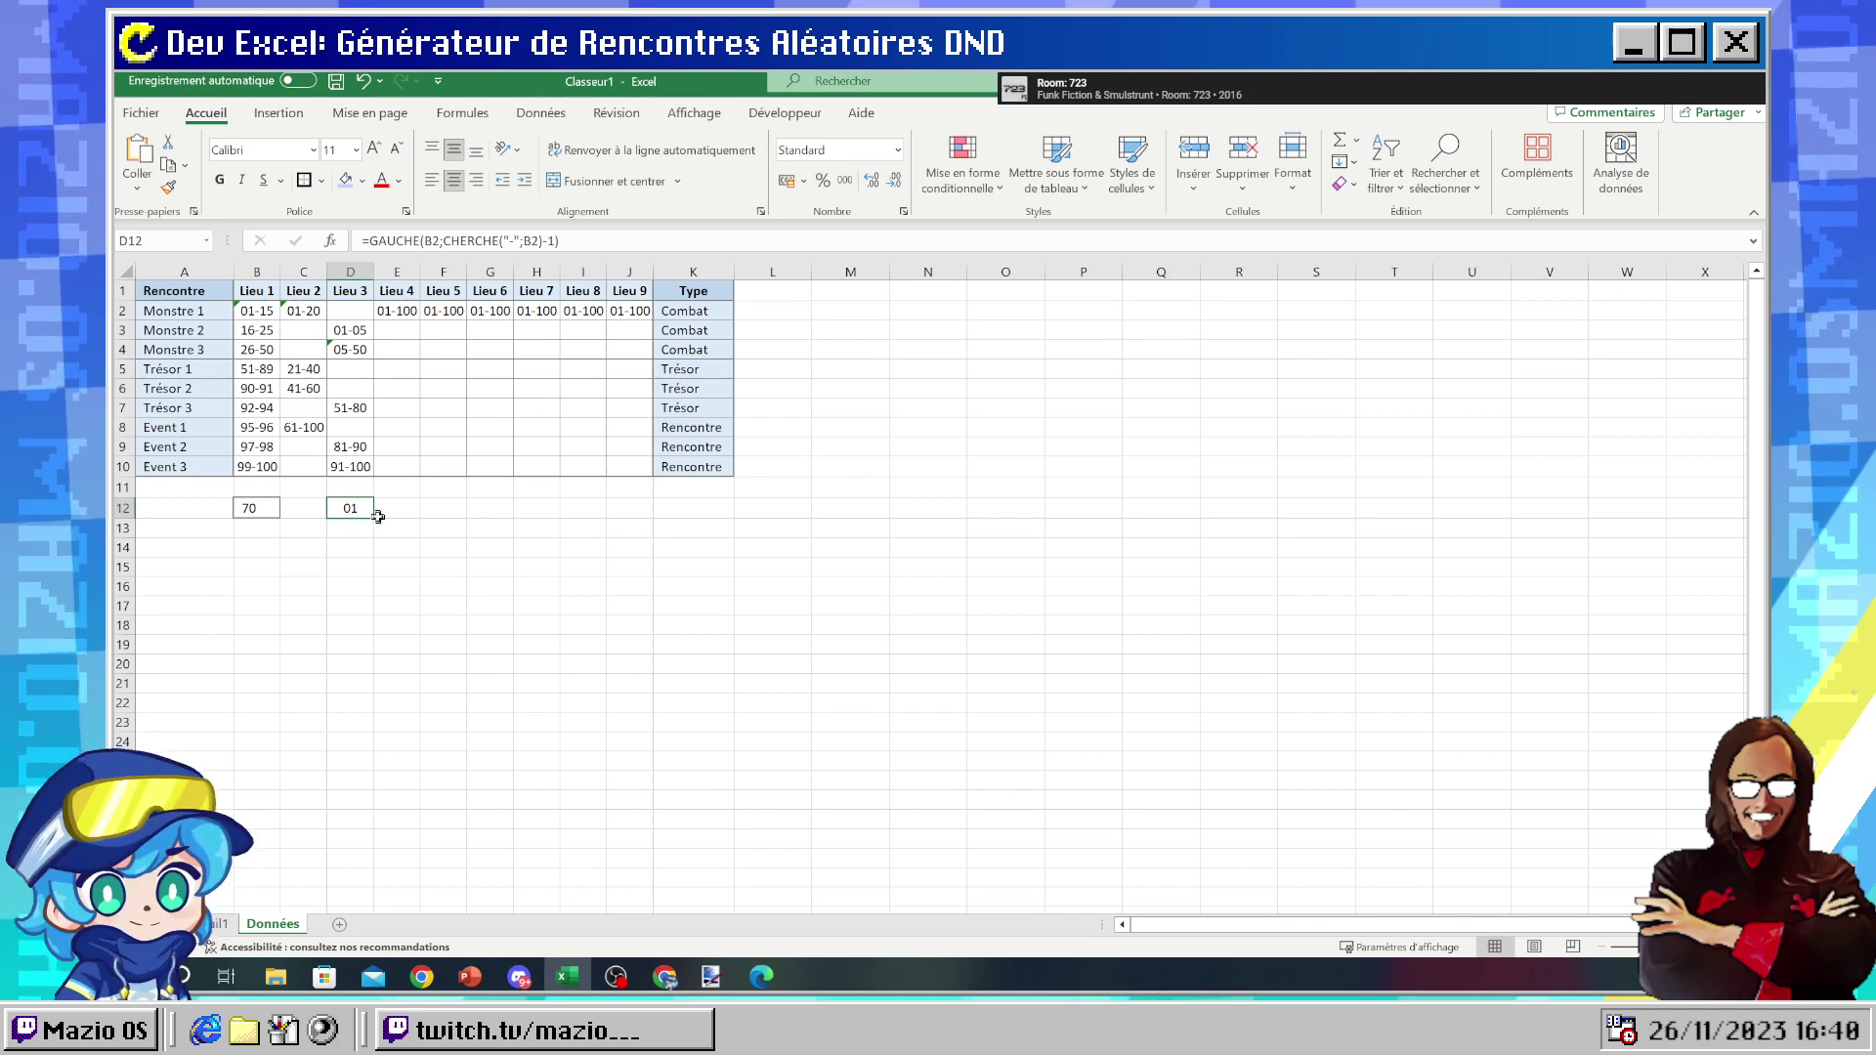
- Try filling D12's lower-bound formula across row 12, undo it, and recommit D12
{"action": "left_click_drag", "start_coordinate": [378, 515], "coordinate": [489, 512]}
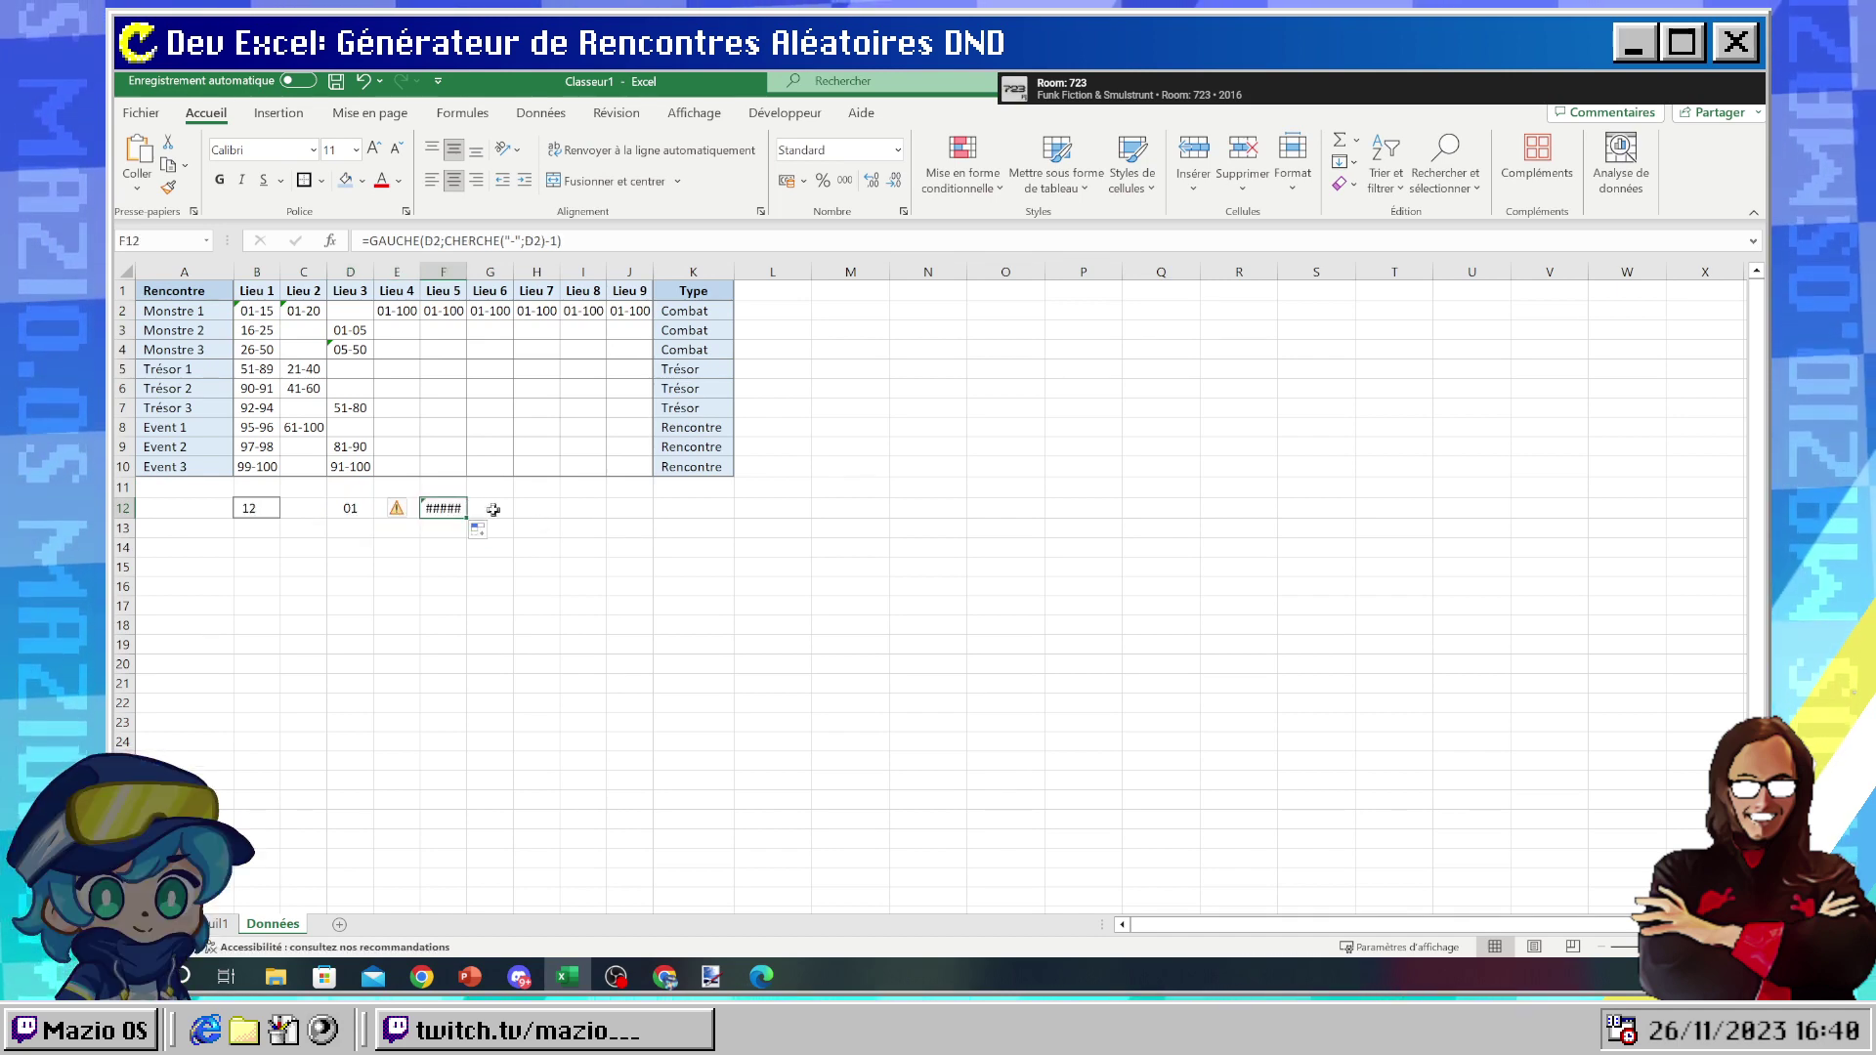
{"action": "key", "text": "ctrl+z"}
{"action": "left_click", "coordinate": [463, 523]}
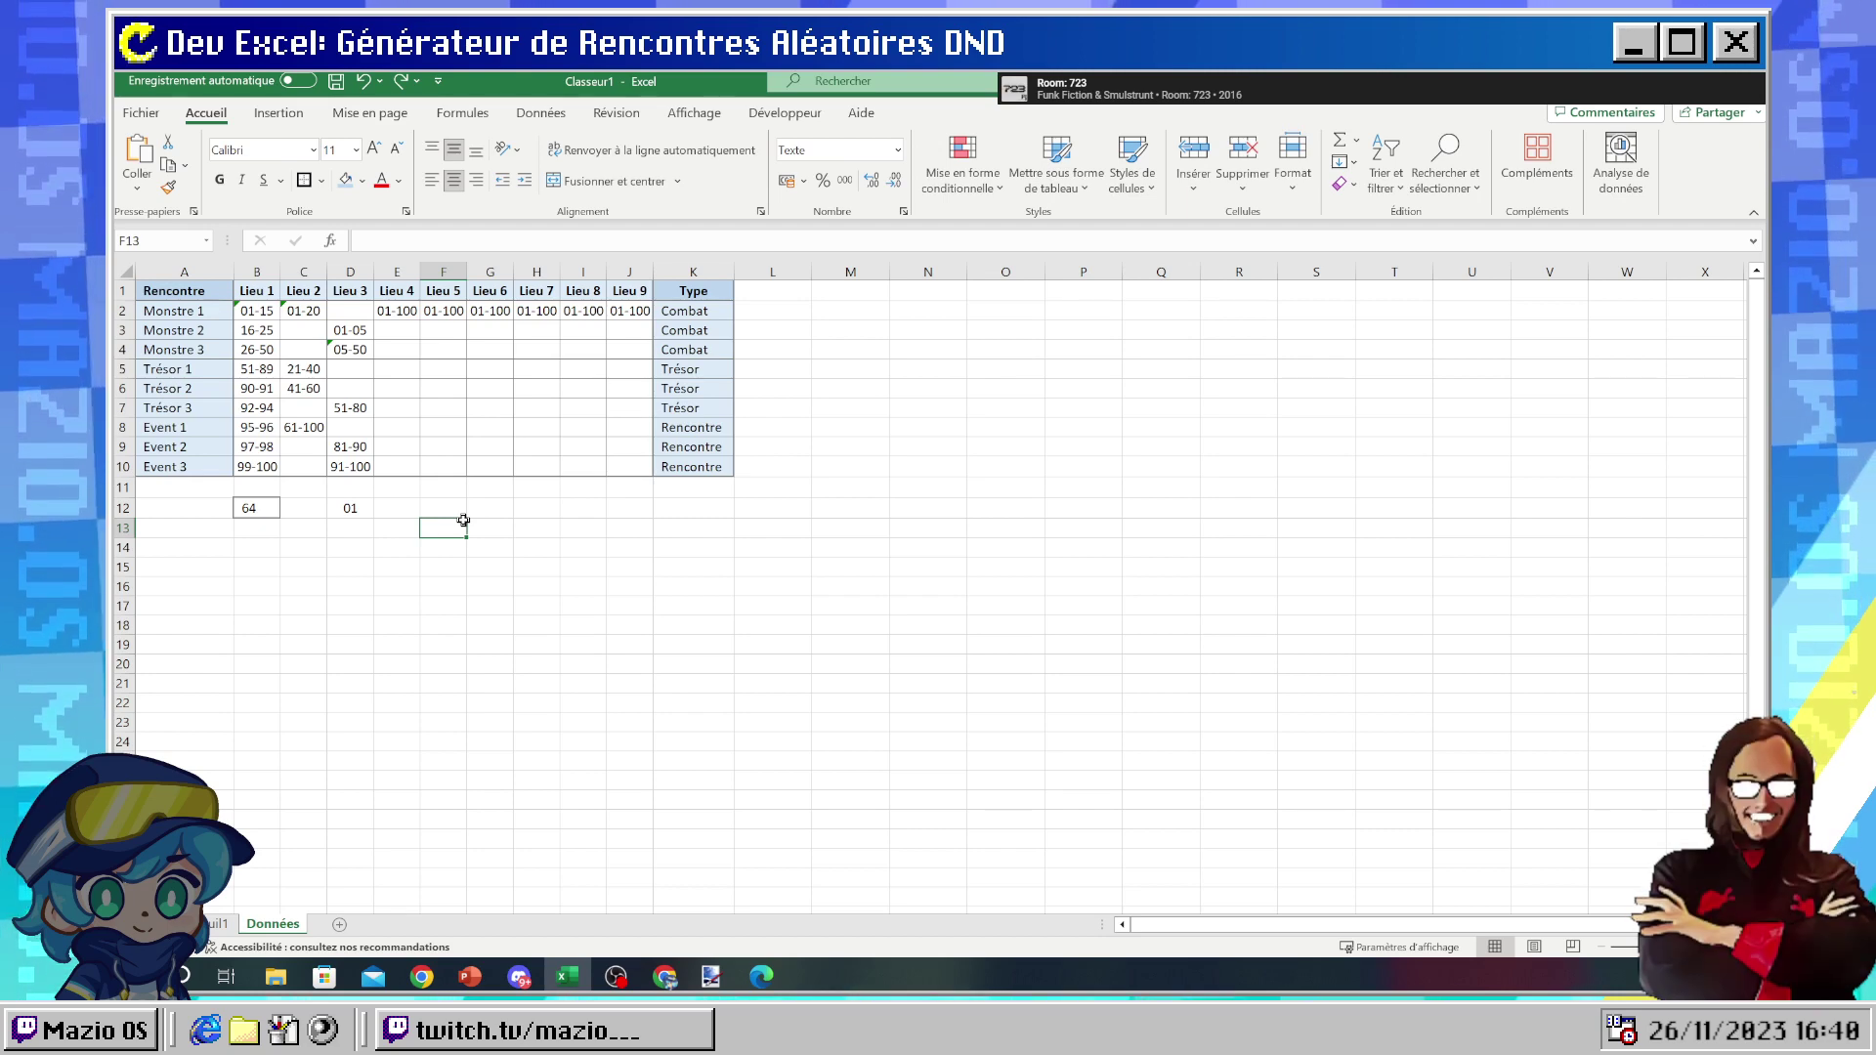
{"action": "left_click", "coordinate": [347, 509]}
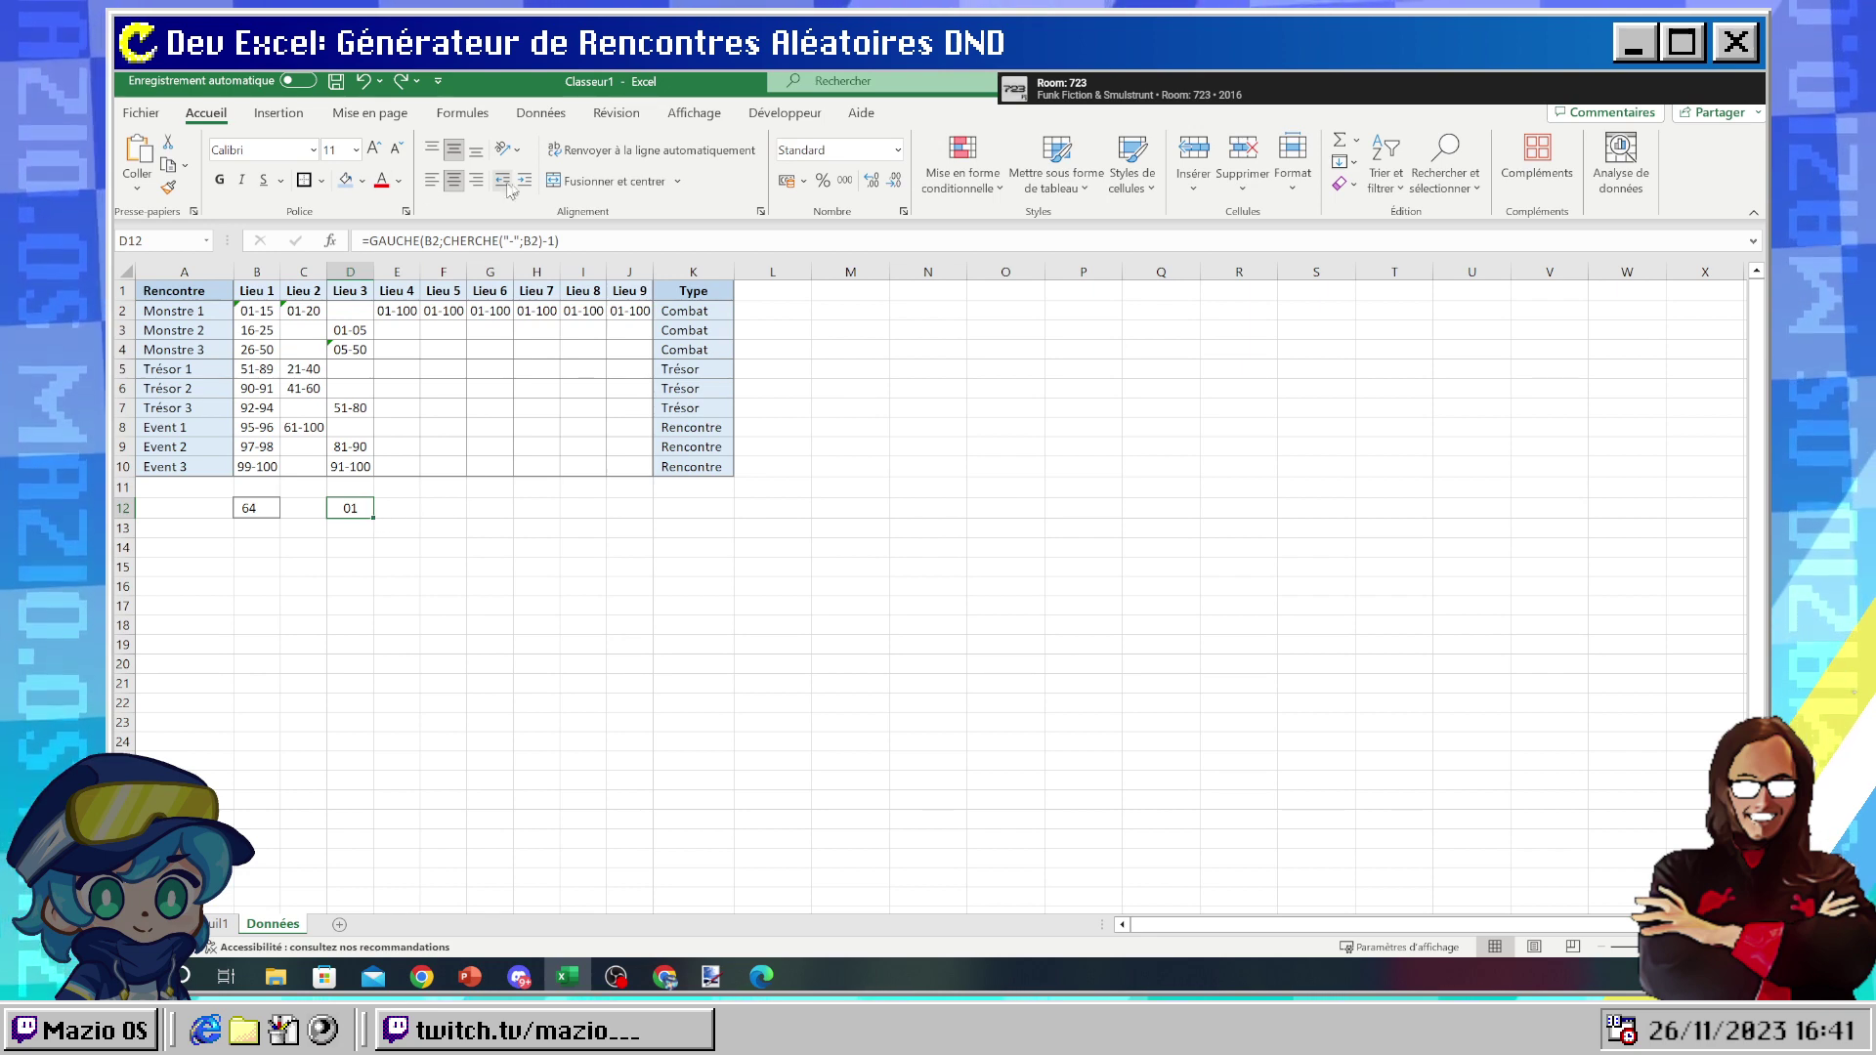
{"action": "key", "text": "F2"}
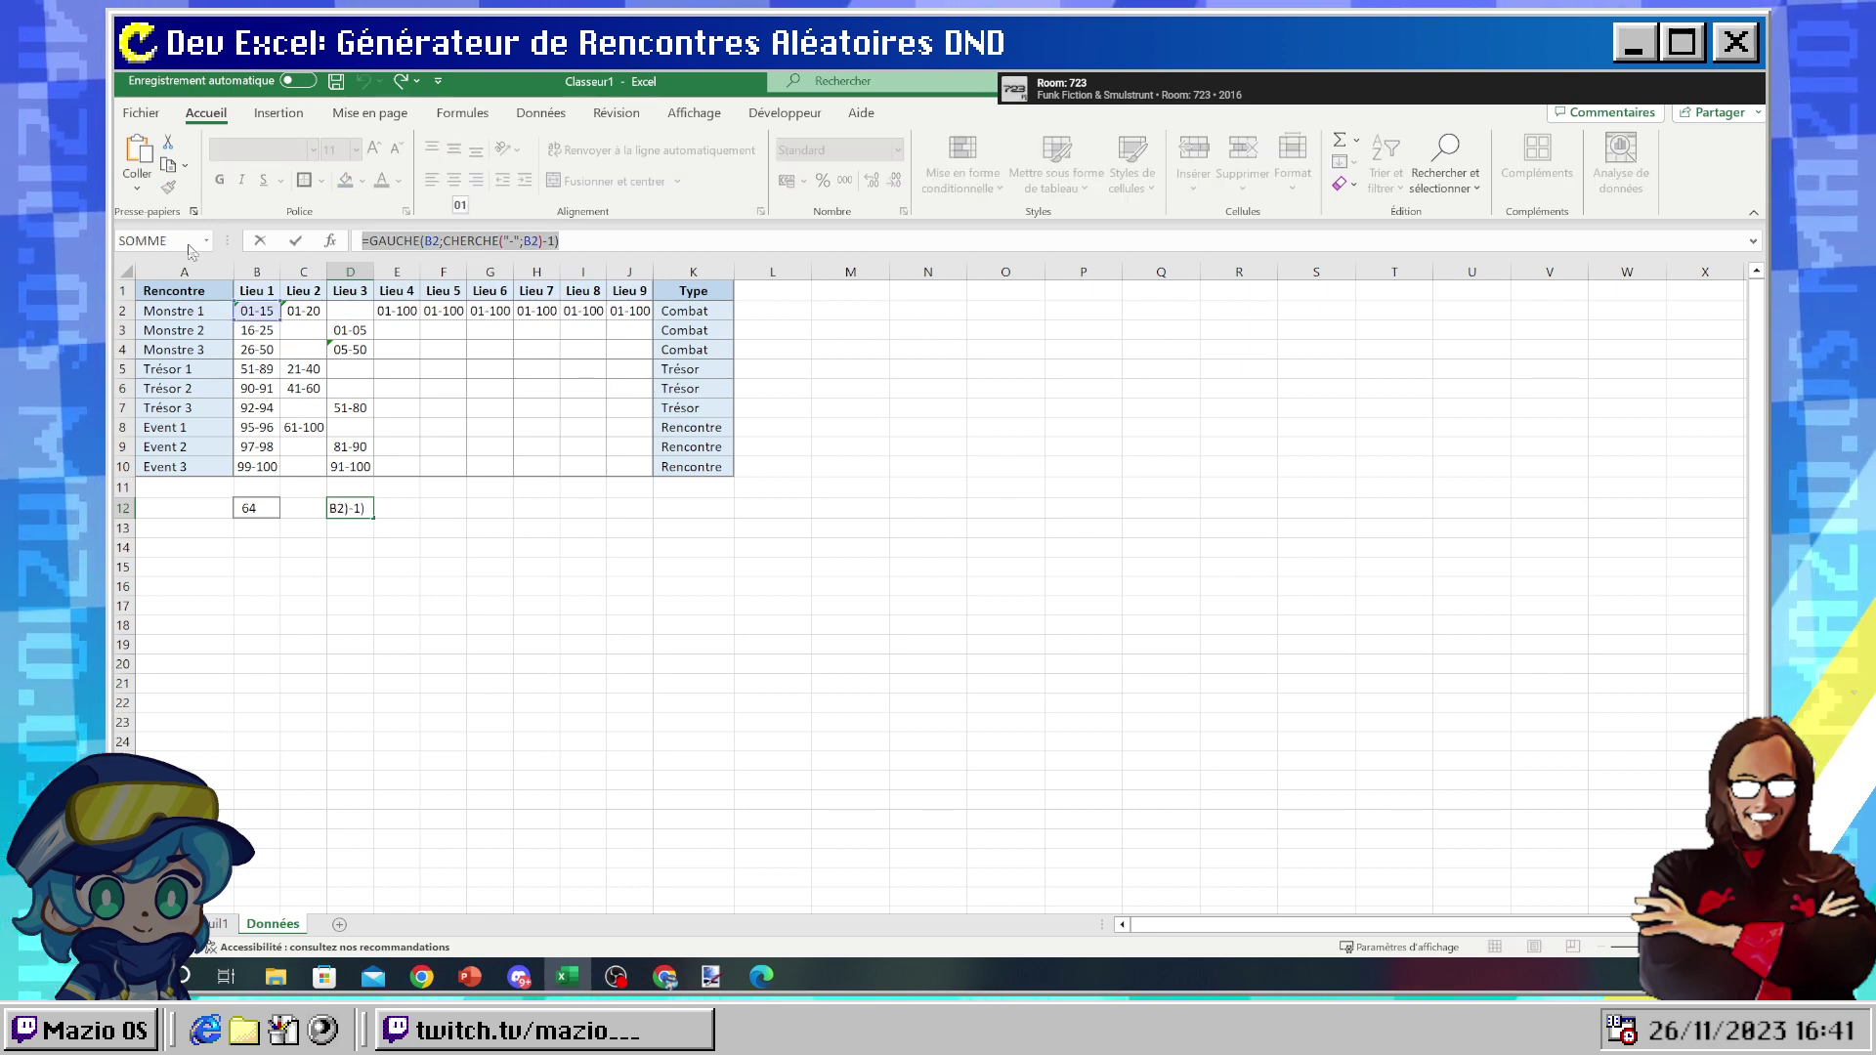
{"action": "key", "text": "Return"}
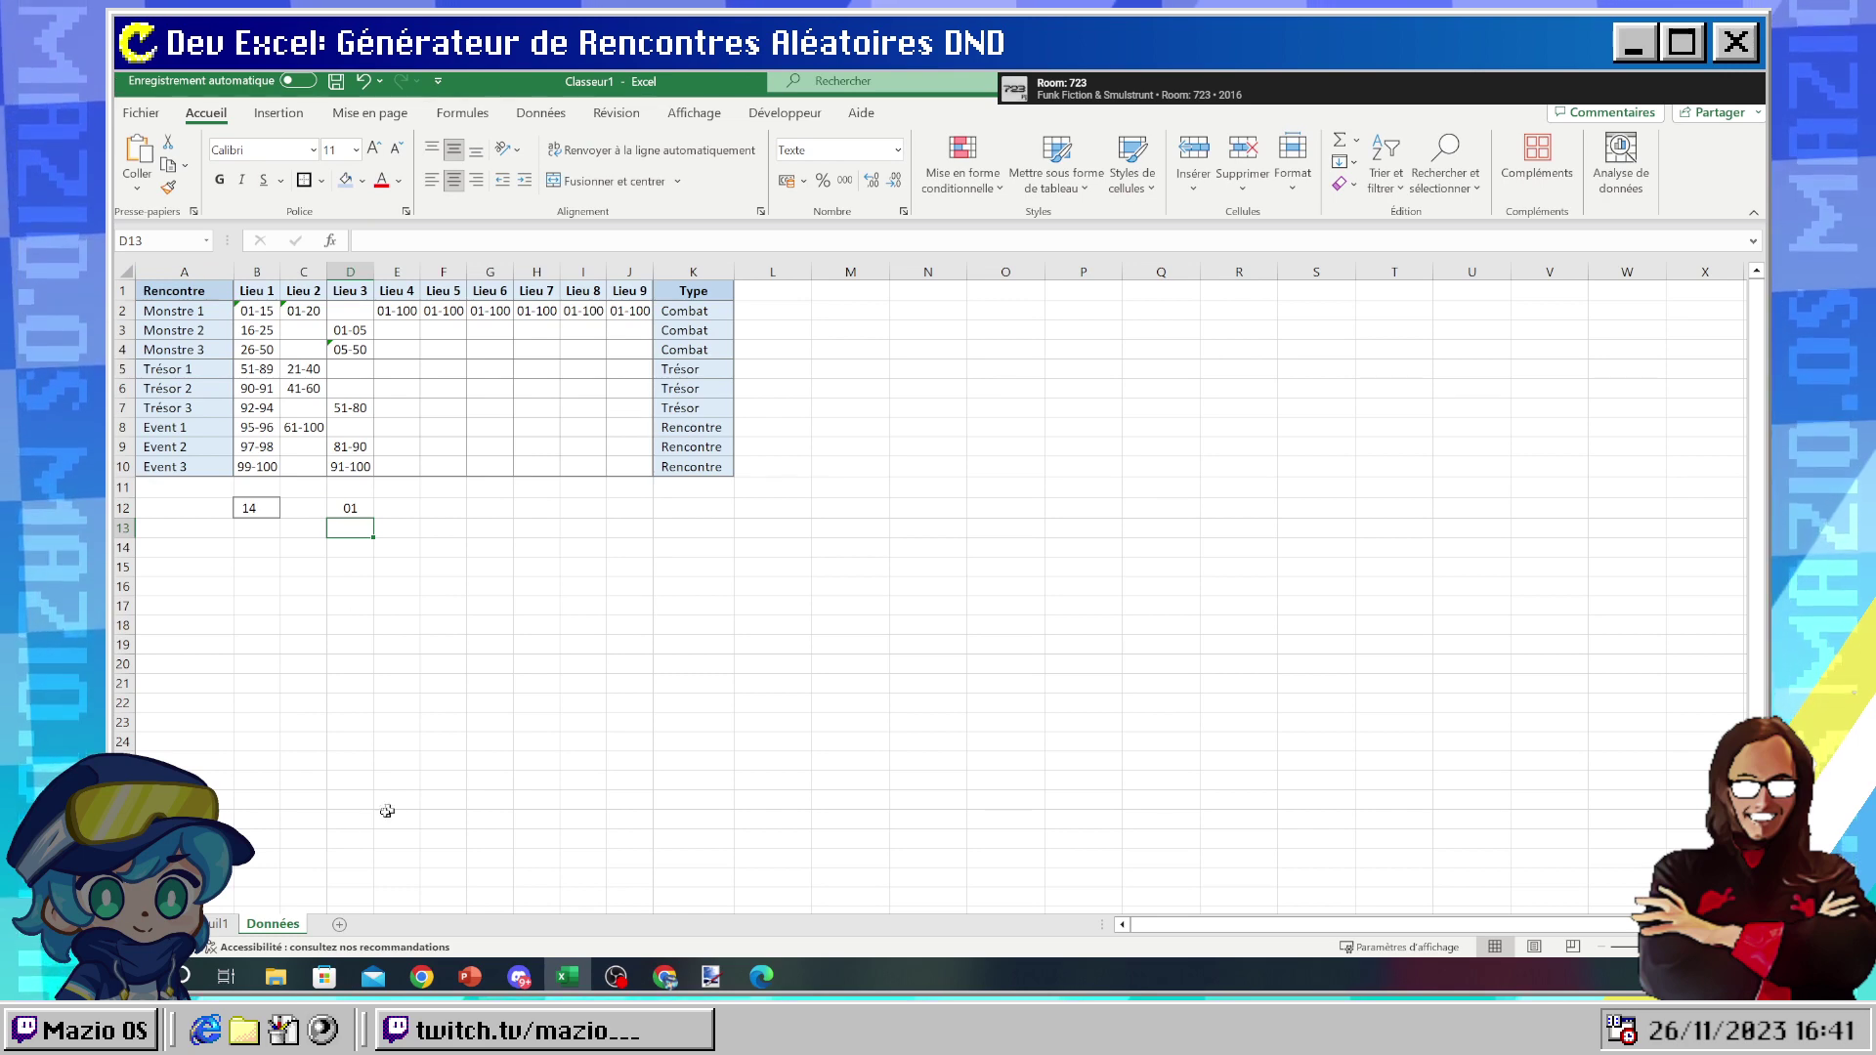
- Paste into F12, apply a paste option, then clear F12's pasted text
{"action": "left_click", "coordinate": [443, 511]}
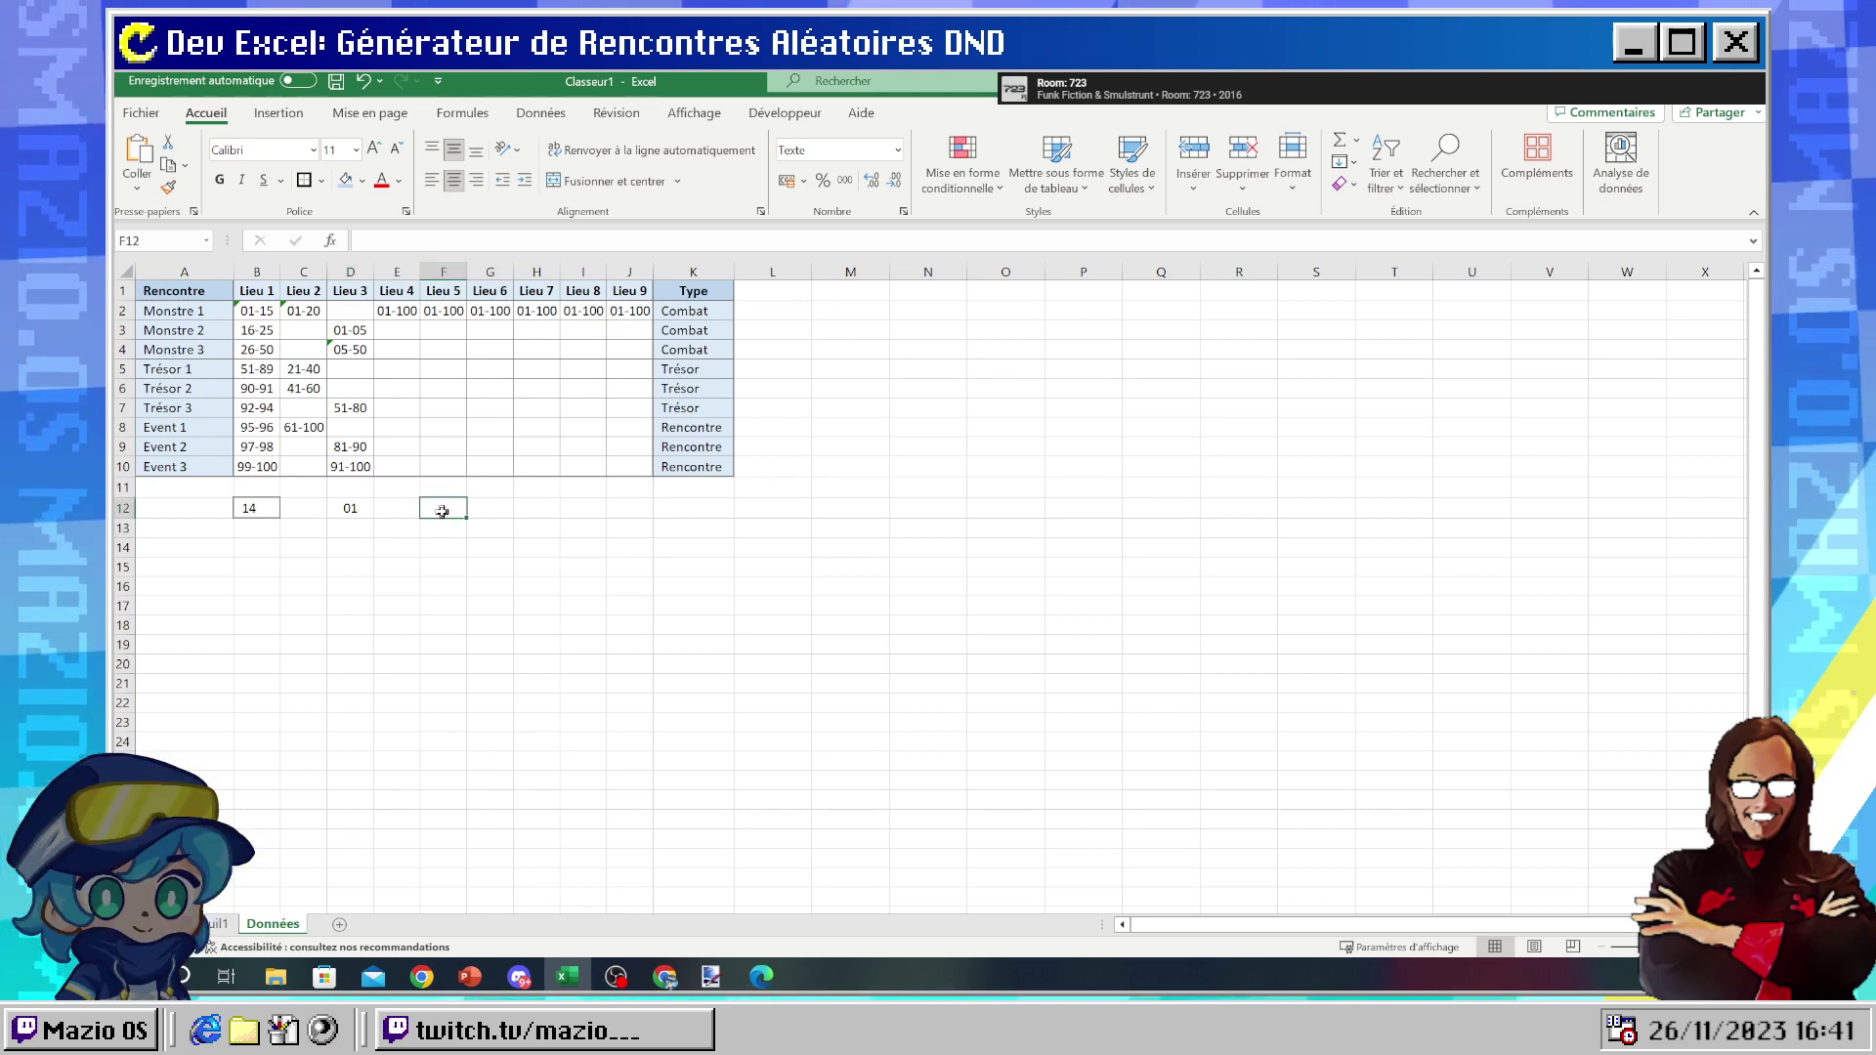
{"action": "type", "text": "=GAUCHE(B2;CHERCHE(\"-\";B2)-1)"}
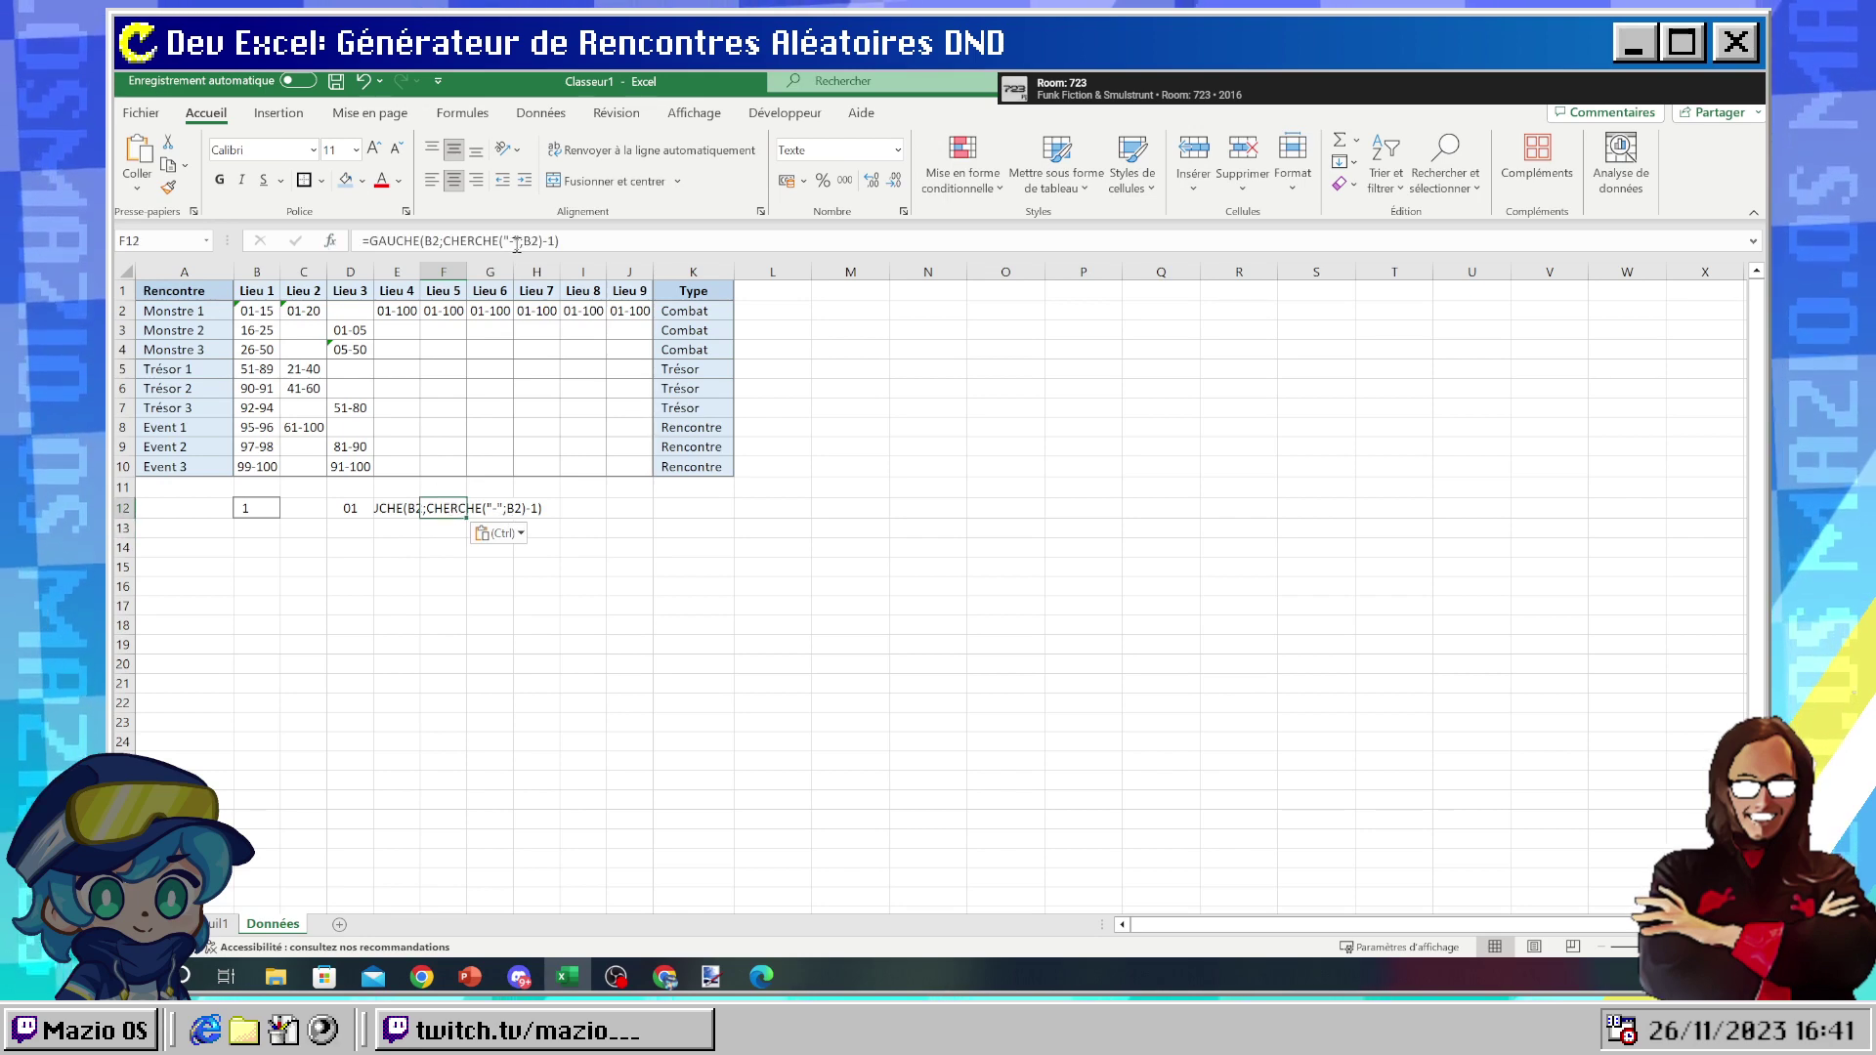
{"action": "left_click", "coordinate": [389, 512]}
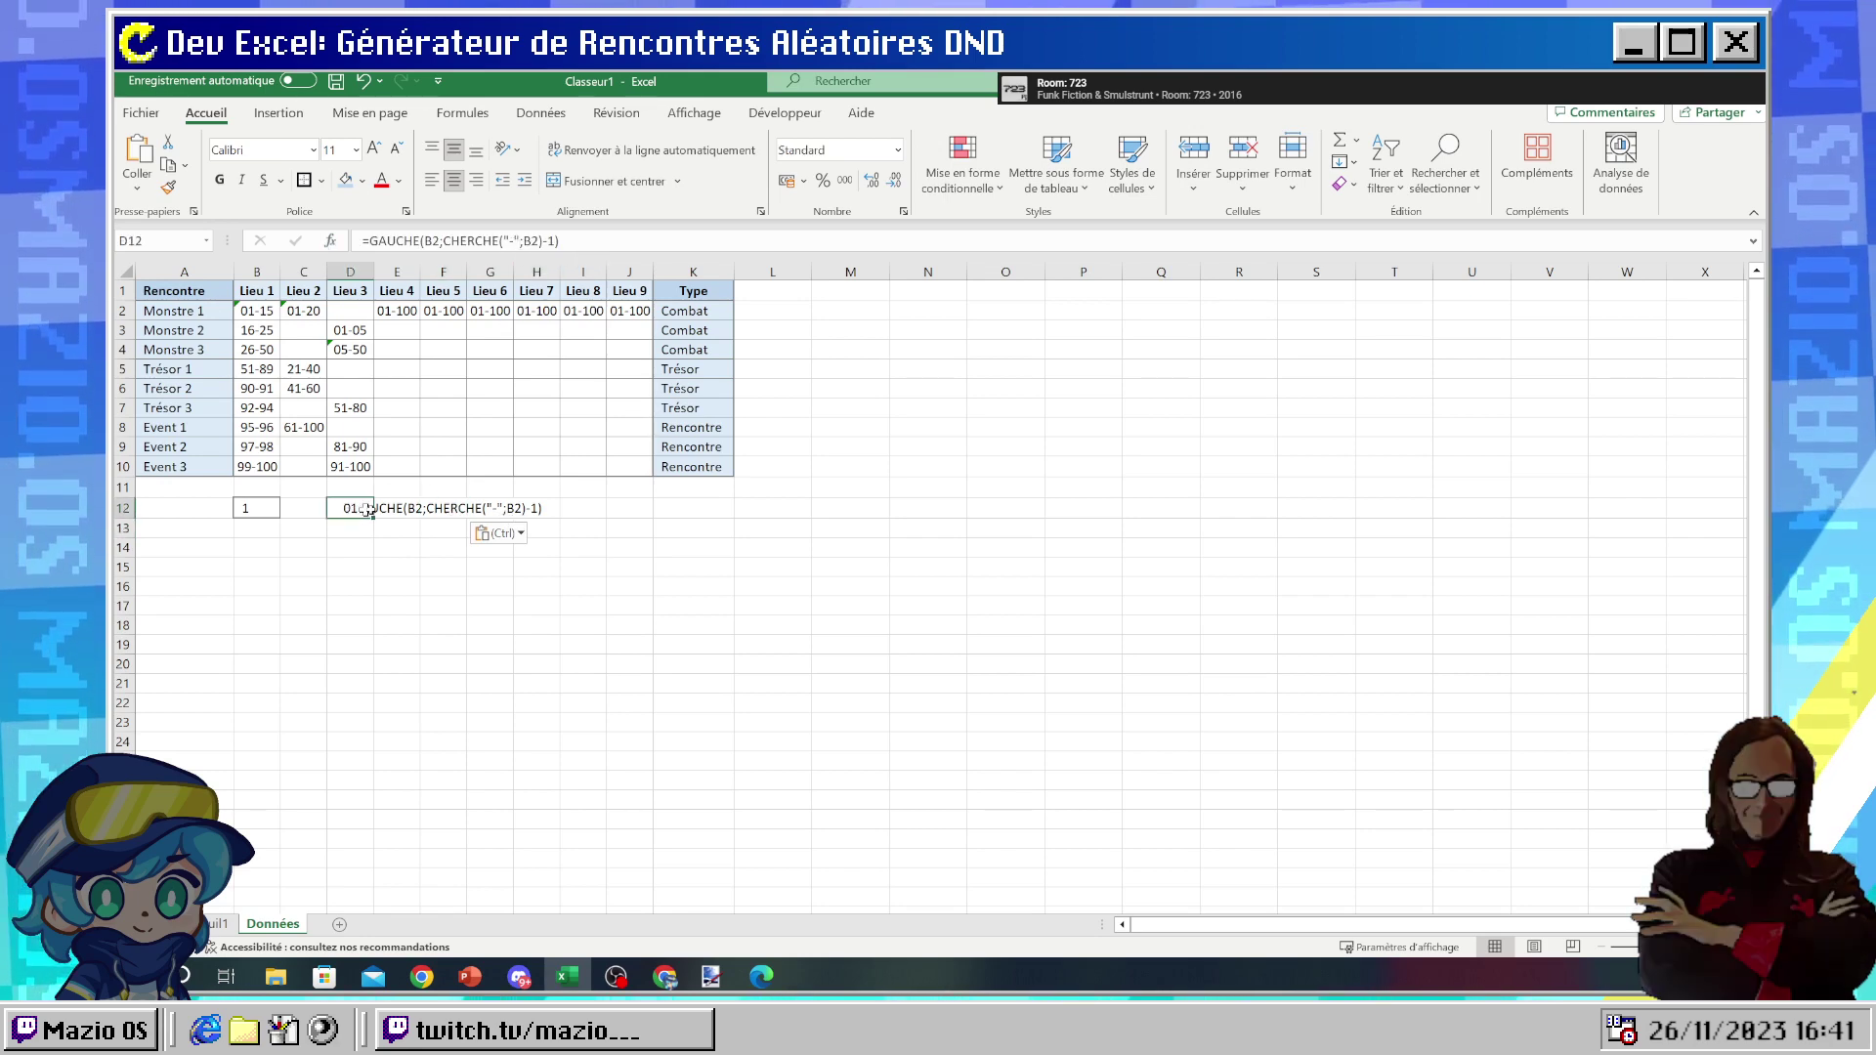
{"action": "left_click", "coordinate": [439, 510]}
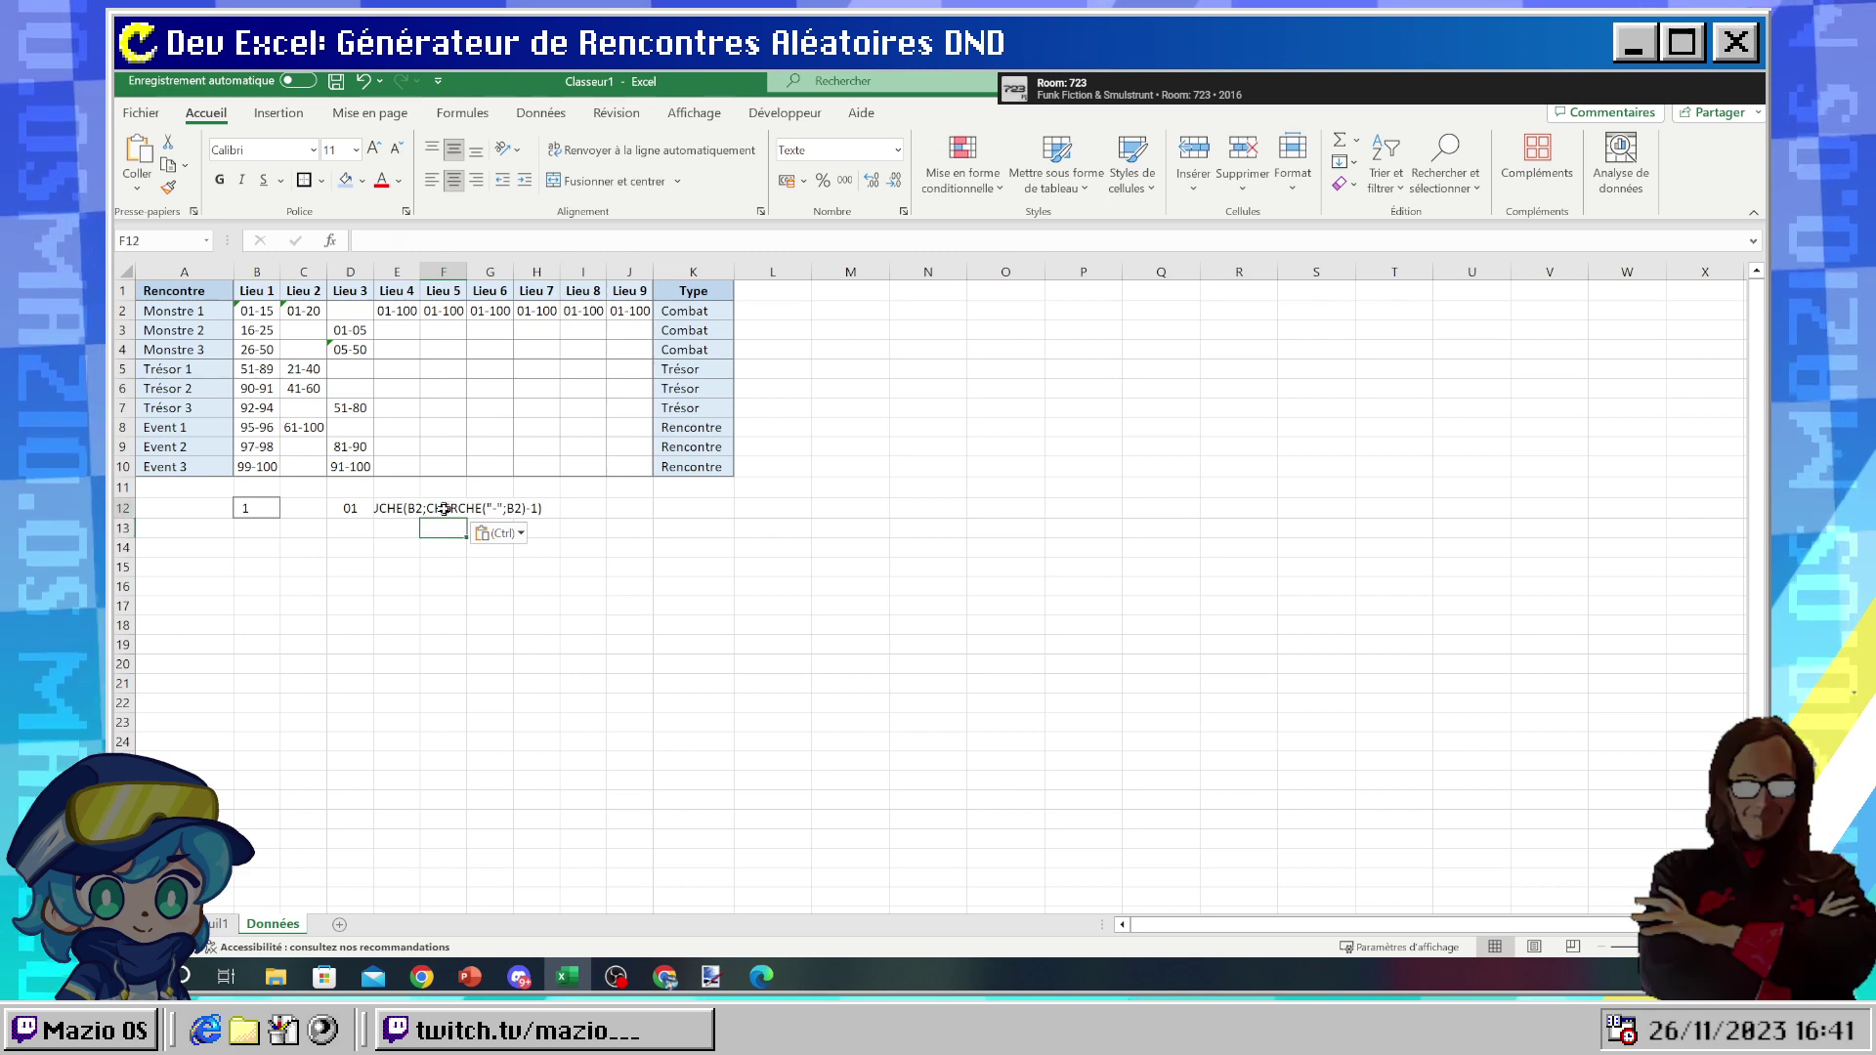
{"action": "left_click", "coordinate": [500, 533]}
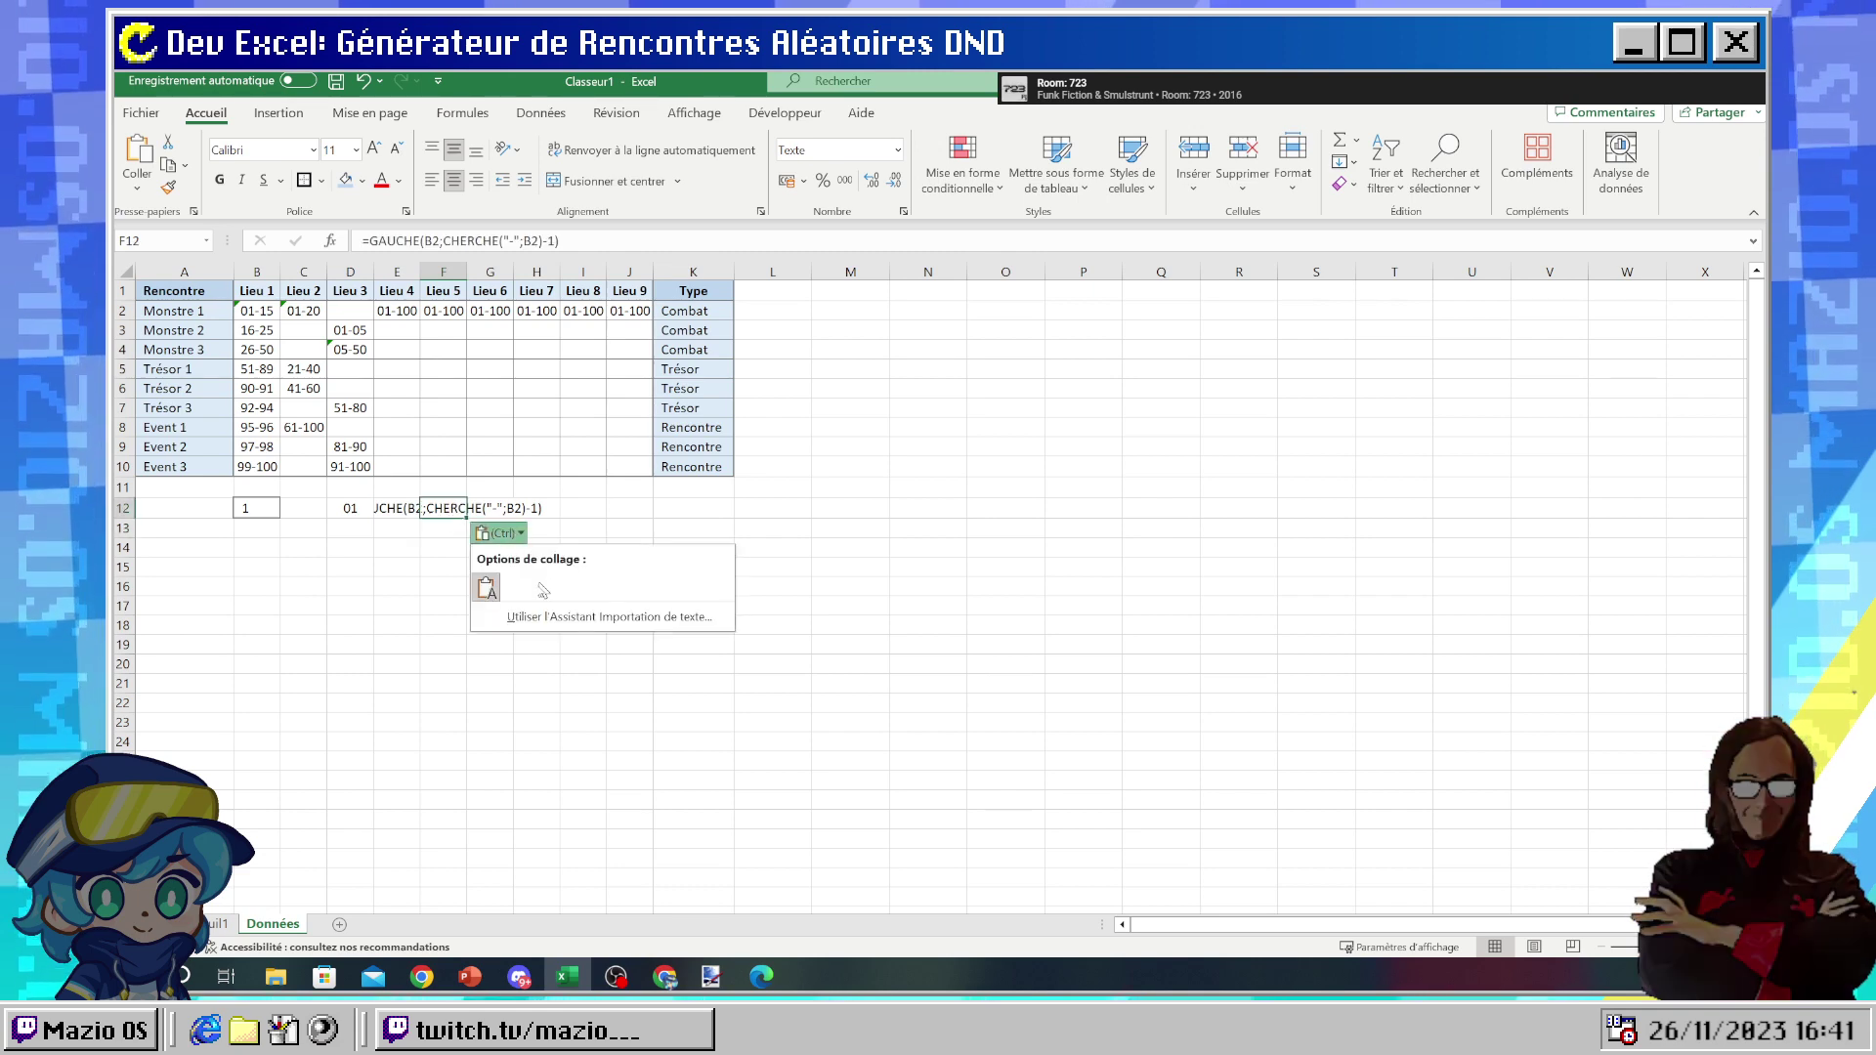
{"action": "left_click", "coordinate": [486, 587]}
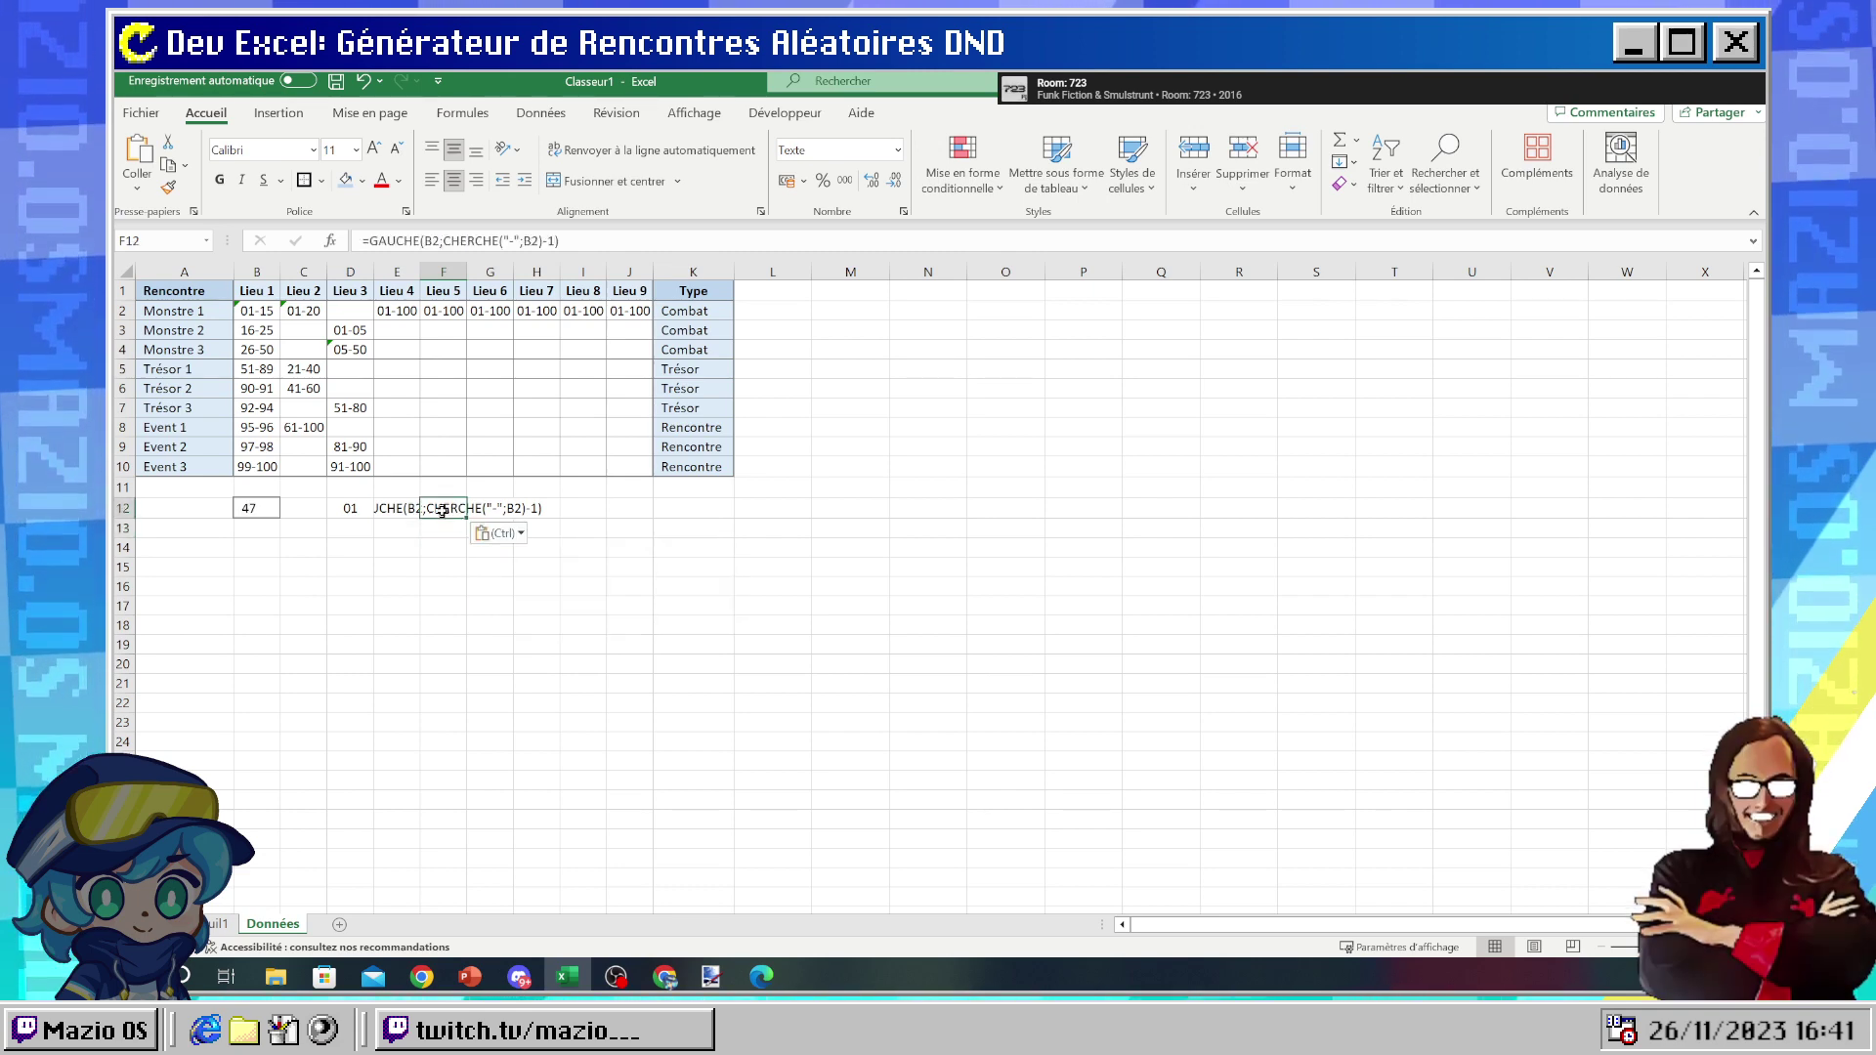
{"action": "key", "text": "Delete"}
- Copy D12's formula into E12 as =GAUCHE(C2;CHERCHE("-";C2)-1), showing 01
{"action": "left_click", "coordinate": [344, 518]}
{"action": "left_click_drag", "start_coordinate": [372, 518], "coordinate": [395, 514]}
{"action": "left_click", "coordinate": [386, 511]}
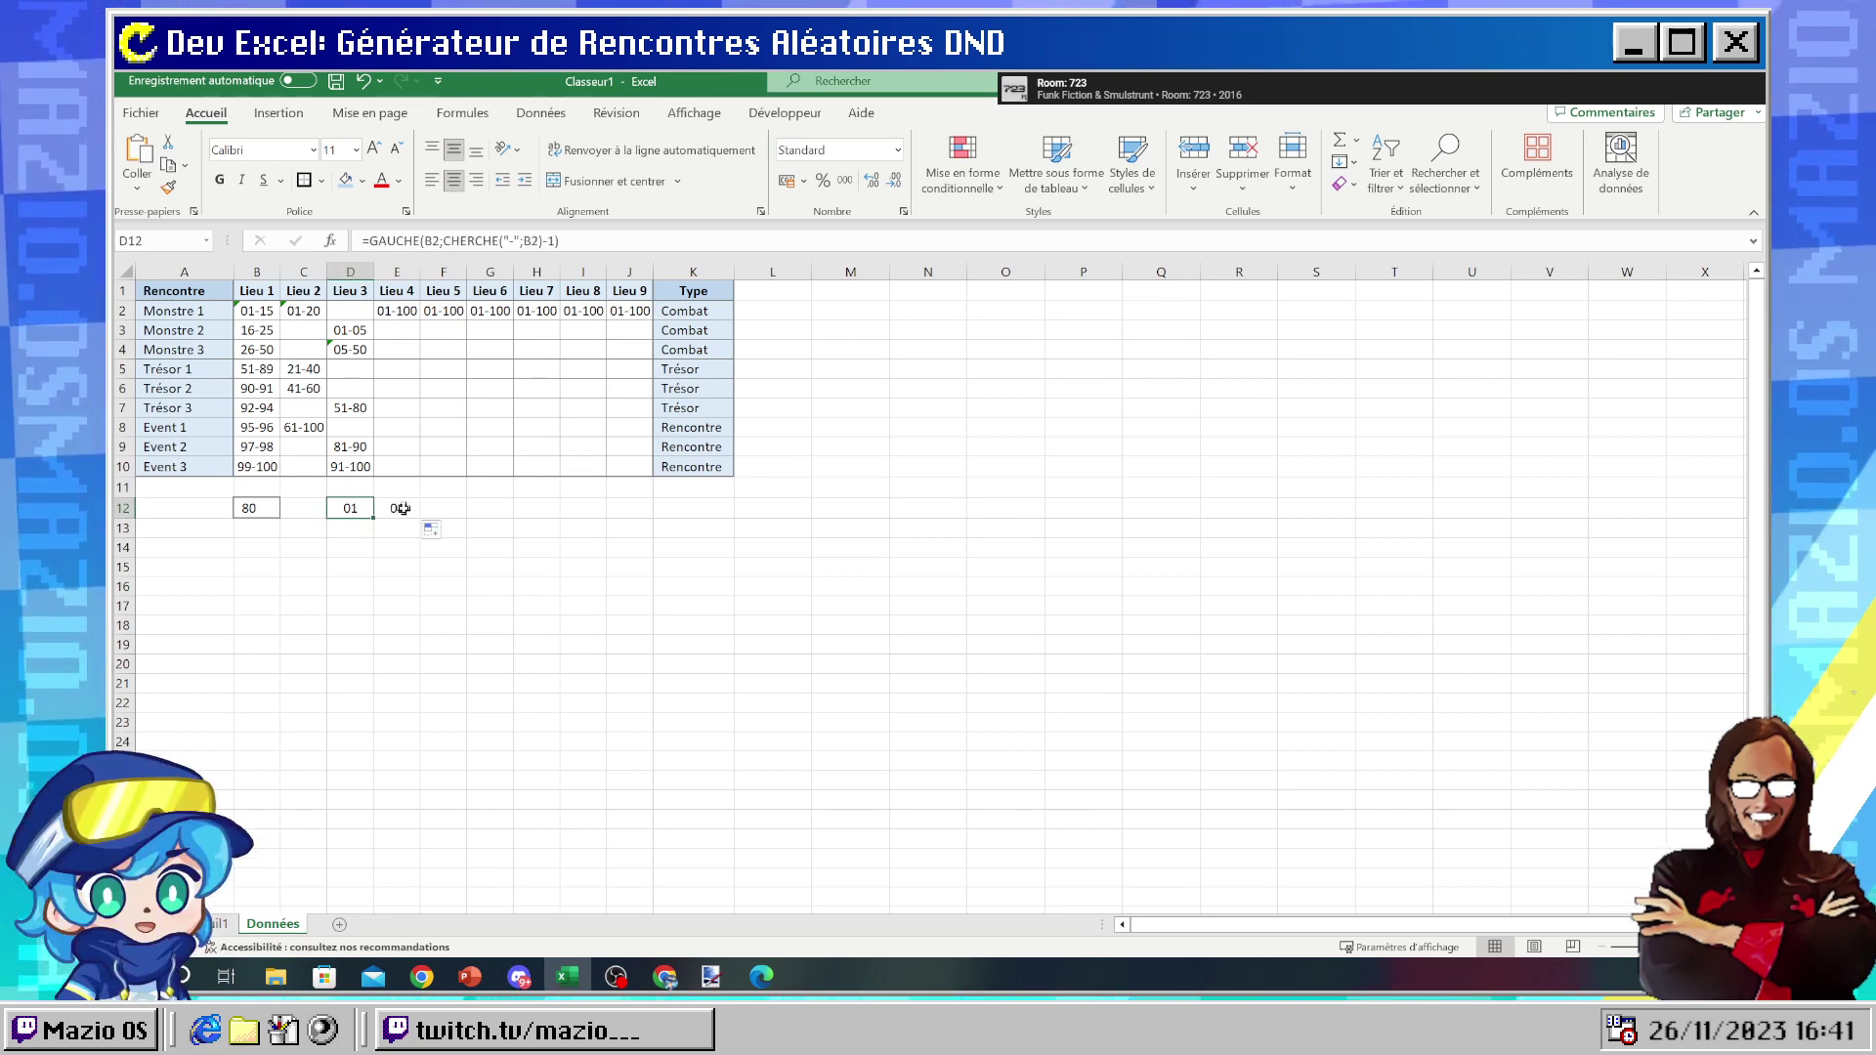
- Change E12's GAUCHE to DROITE, giving =DROITE(C2;CHERCHE("-";C2)-1) showing 20
{"action": "left_click", "coordinate": [363, 511]}
{"action": "left_click", "coordinate": [396, 510]}
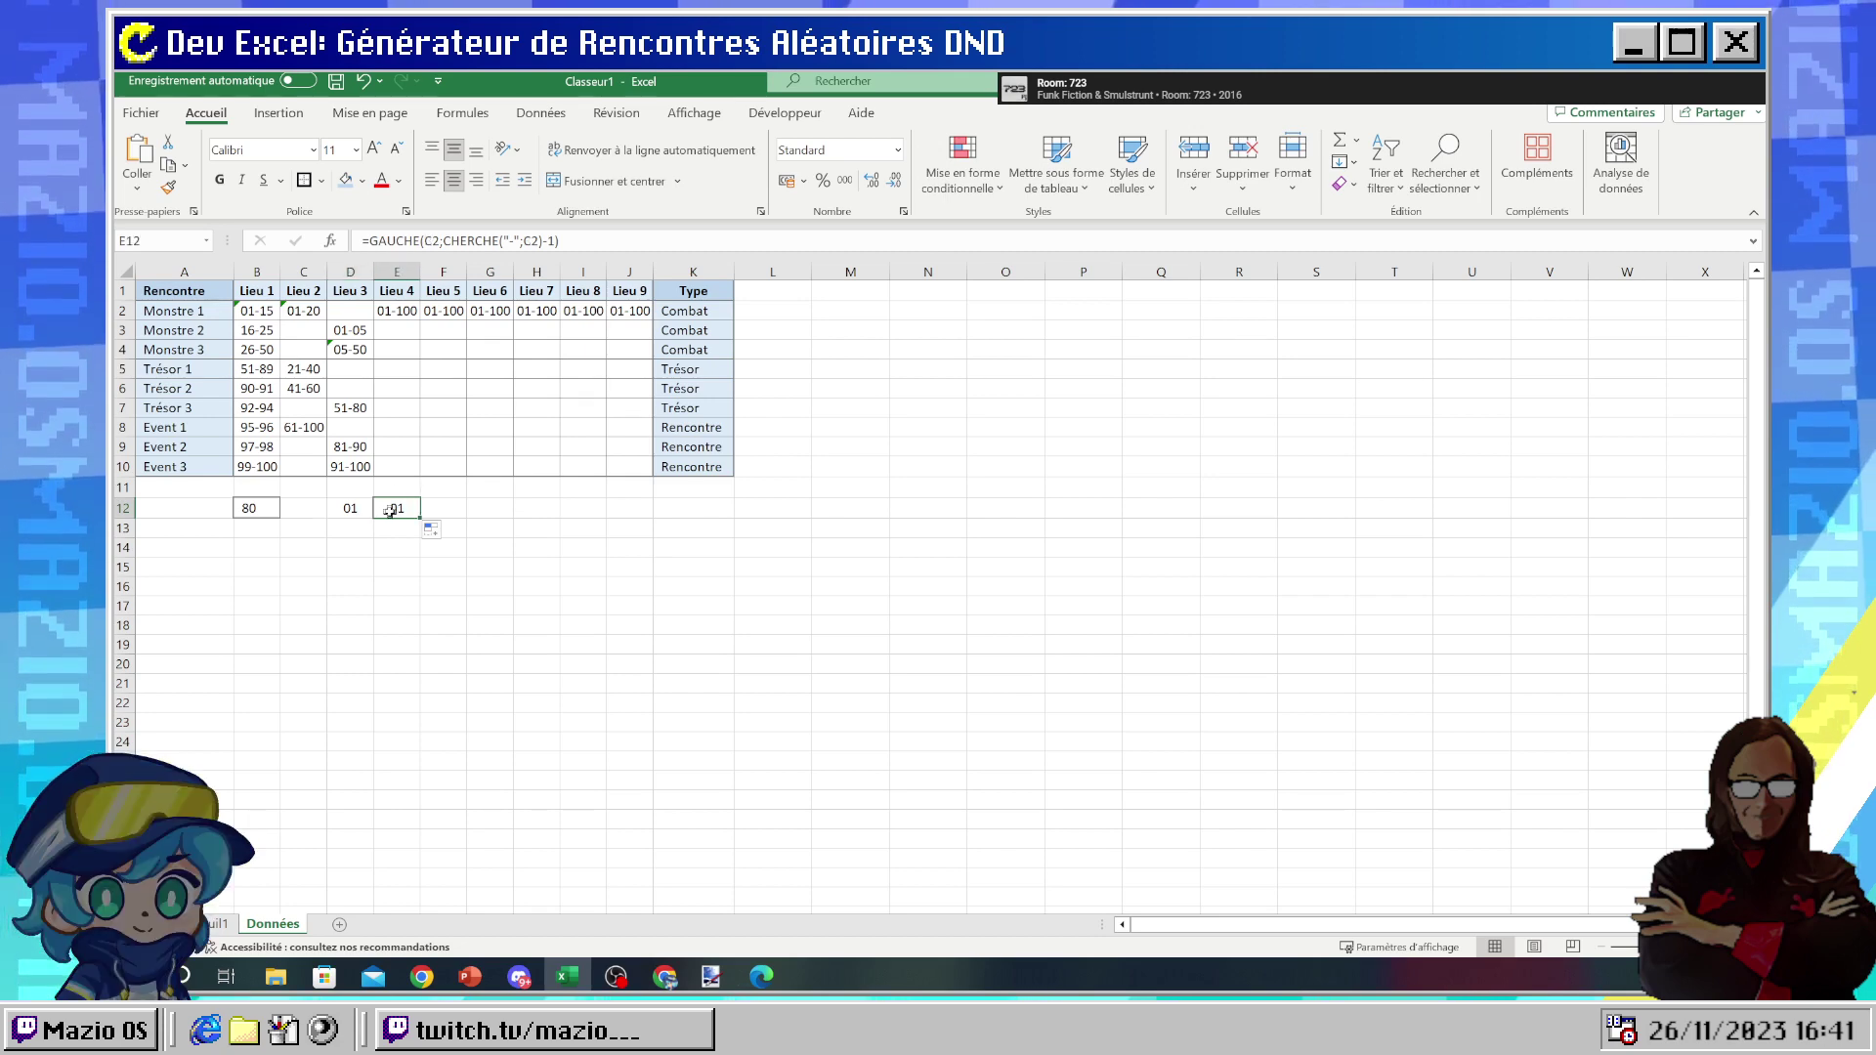
{"action": "left_click", "coordinate": [415, 241]}
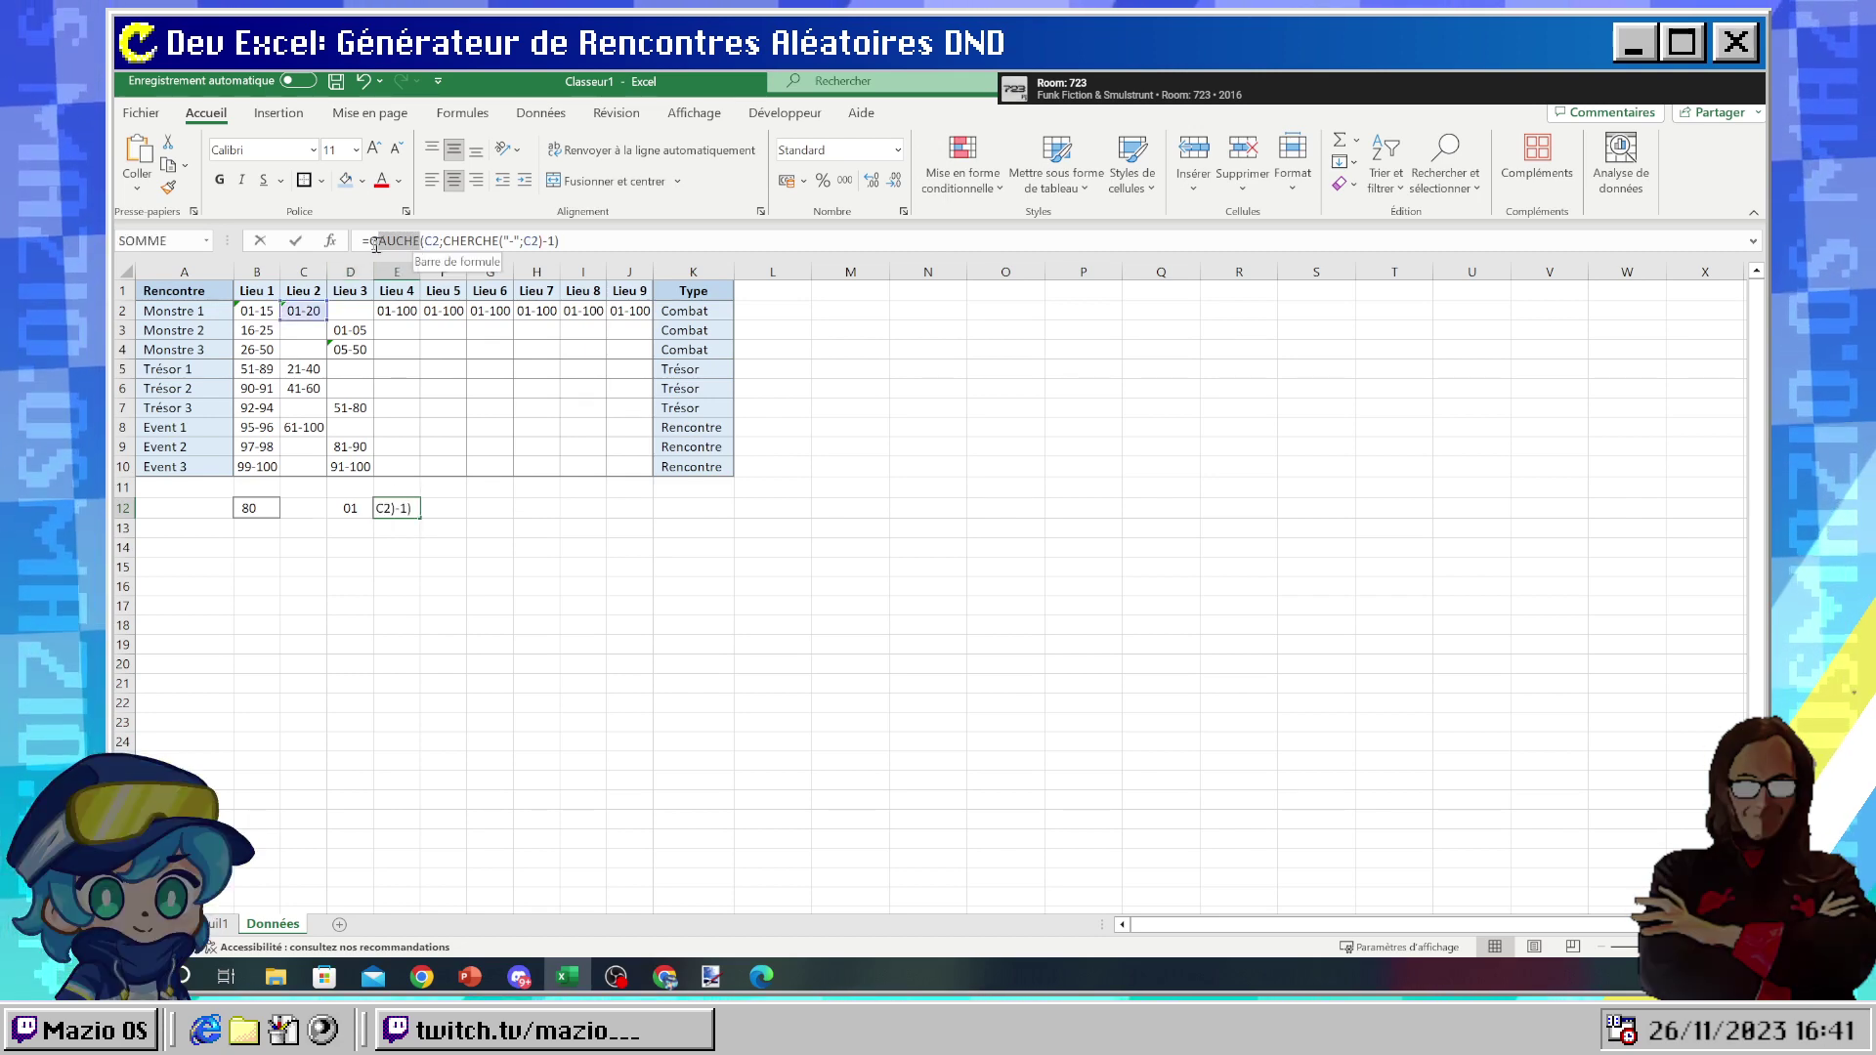
{"action": "type", "text": "DR"}
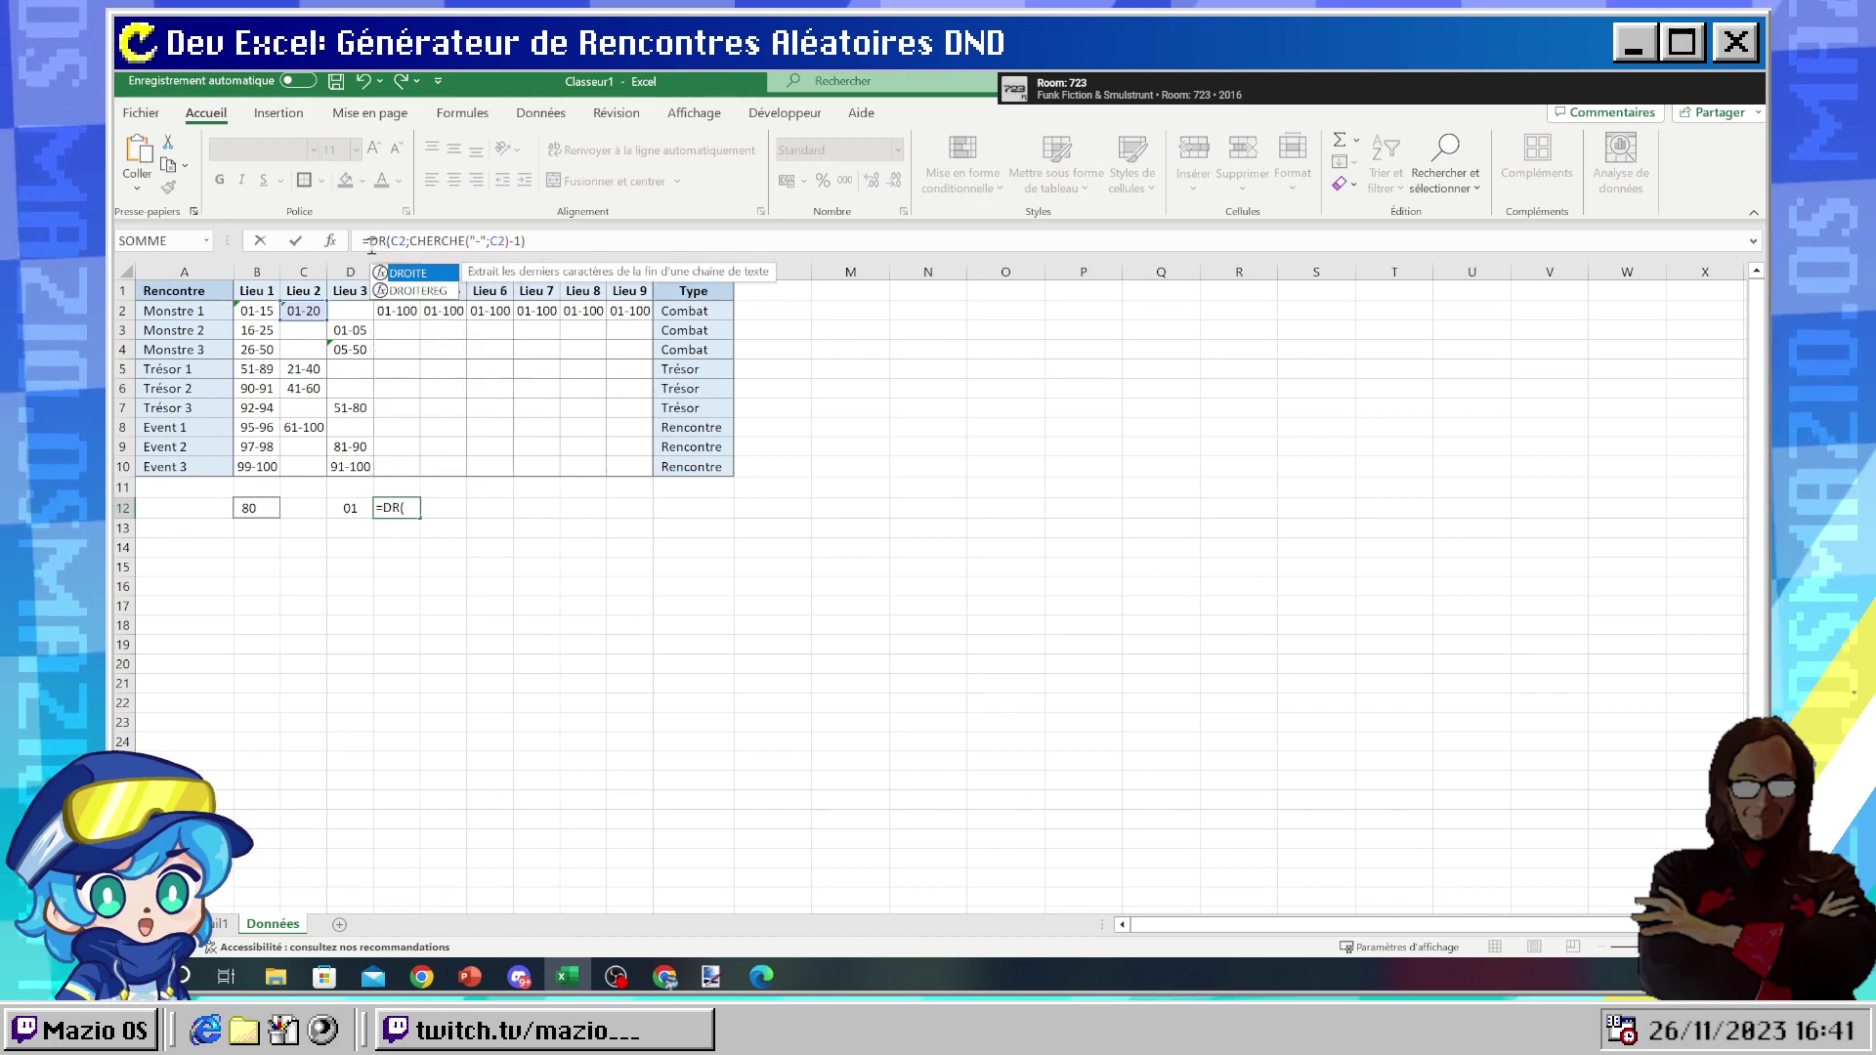
{"action": "type", "text": "OITE"}
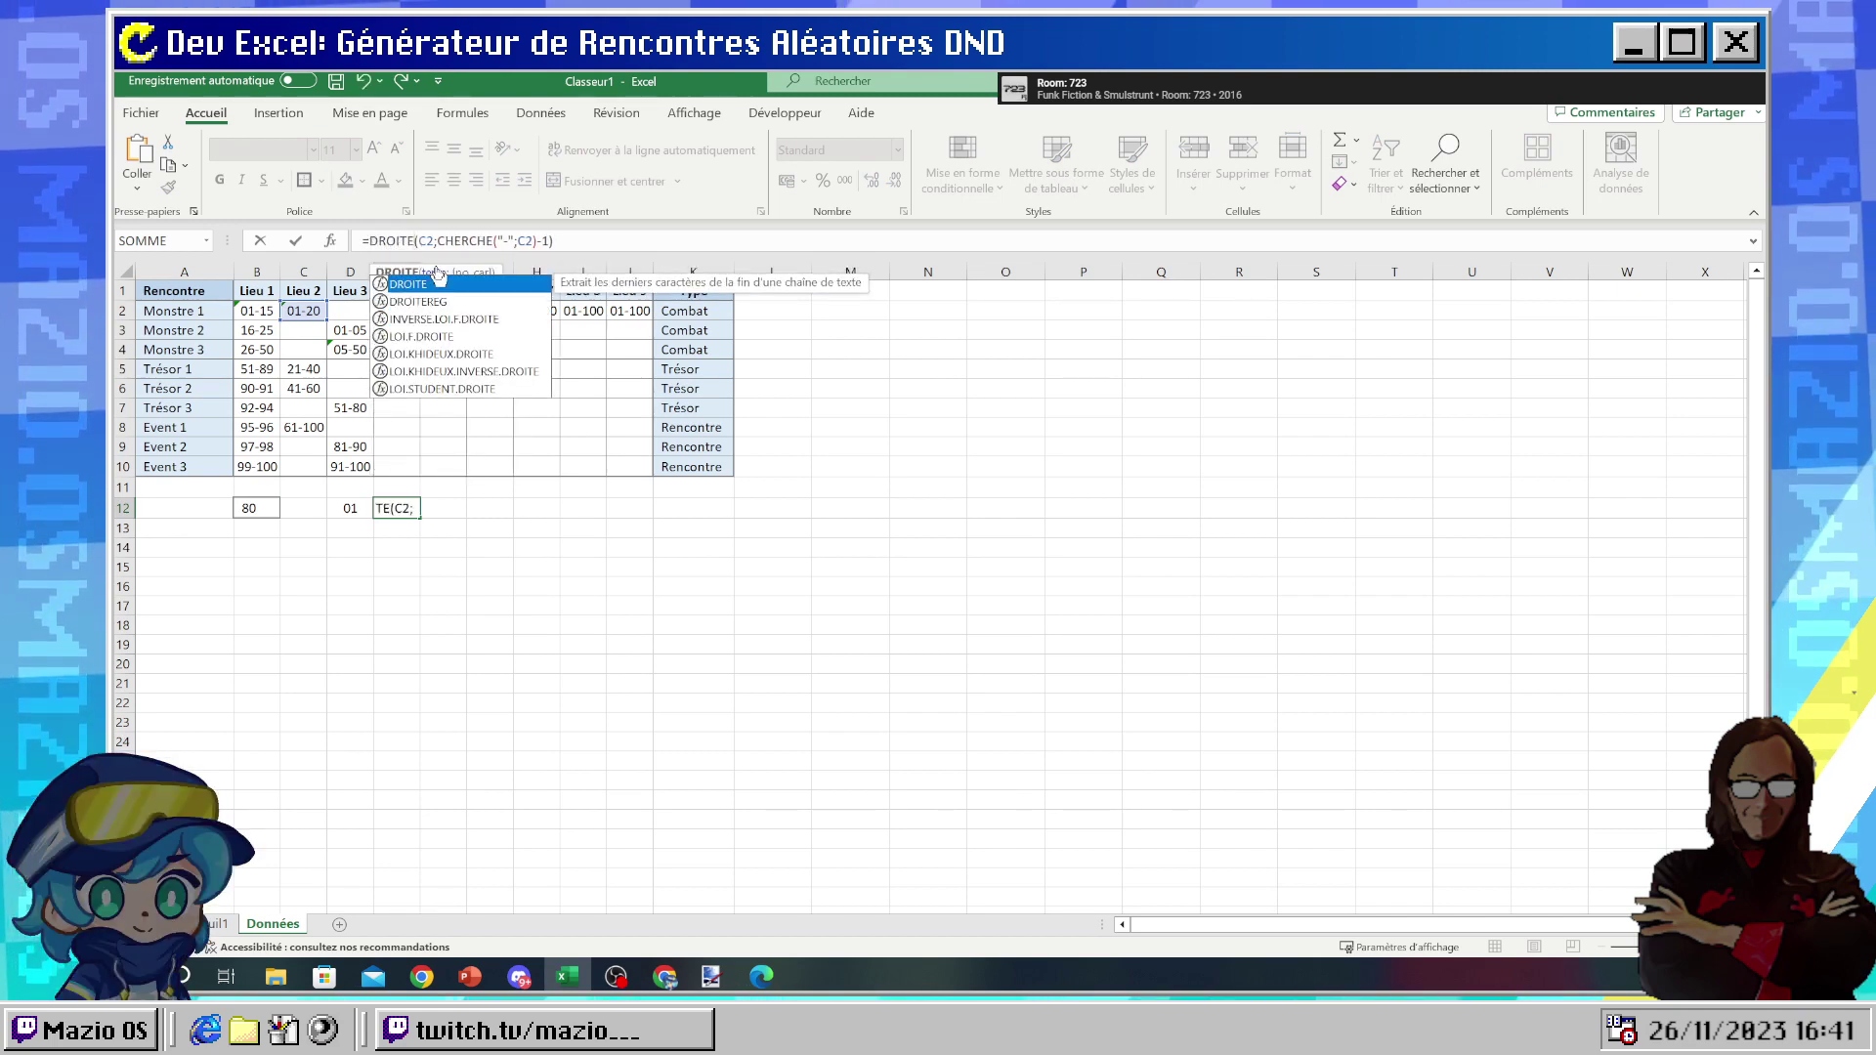
{"action": "left_click", "coordinate": [400, 507]}
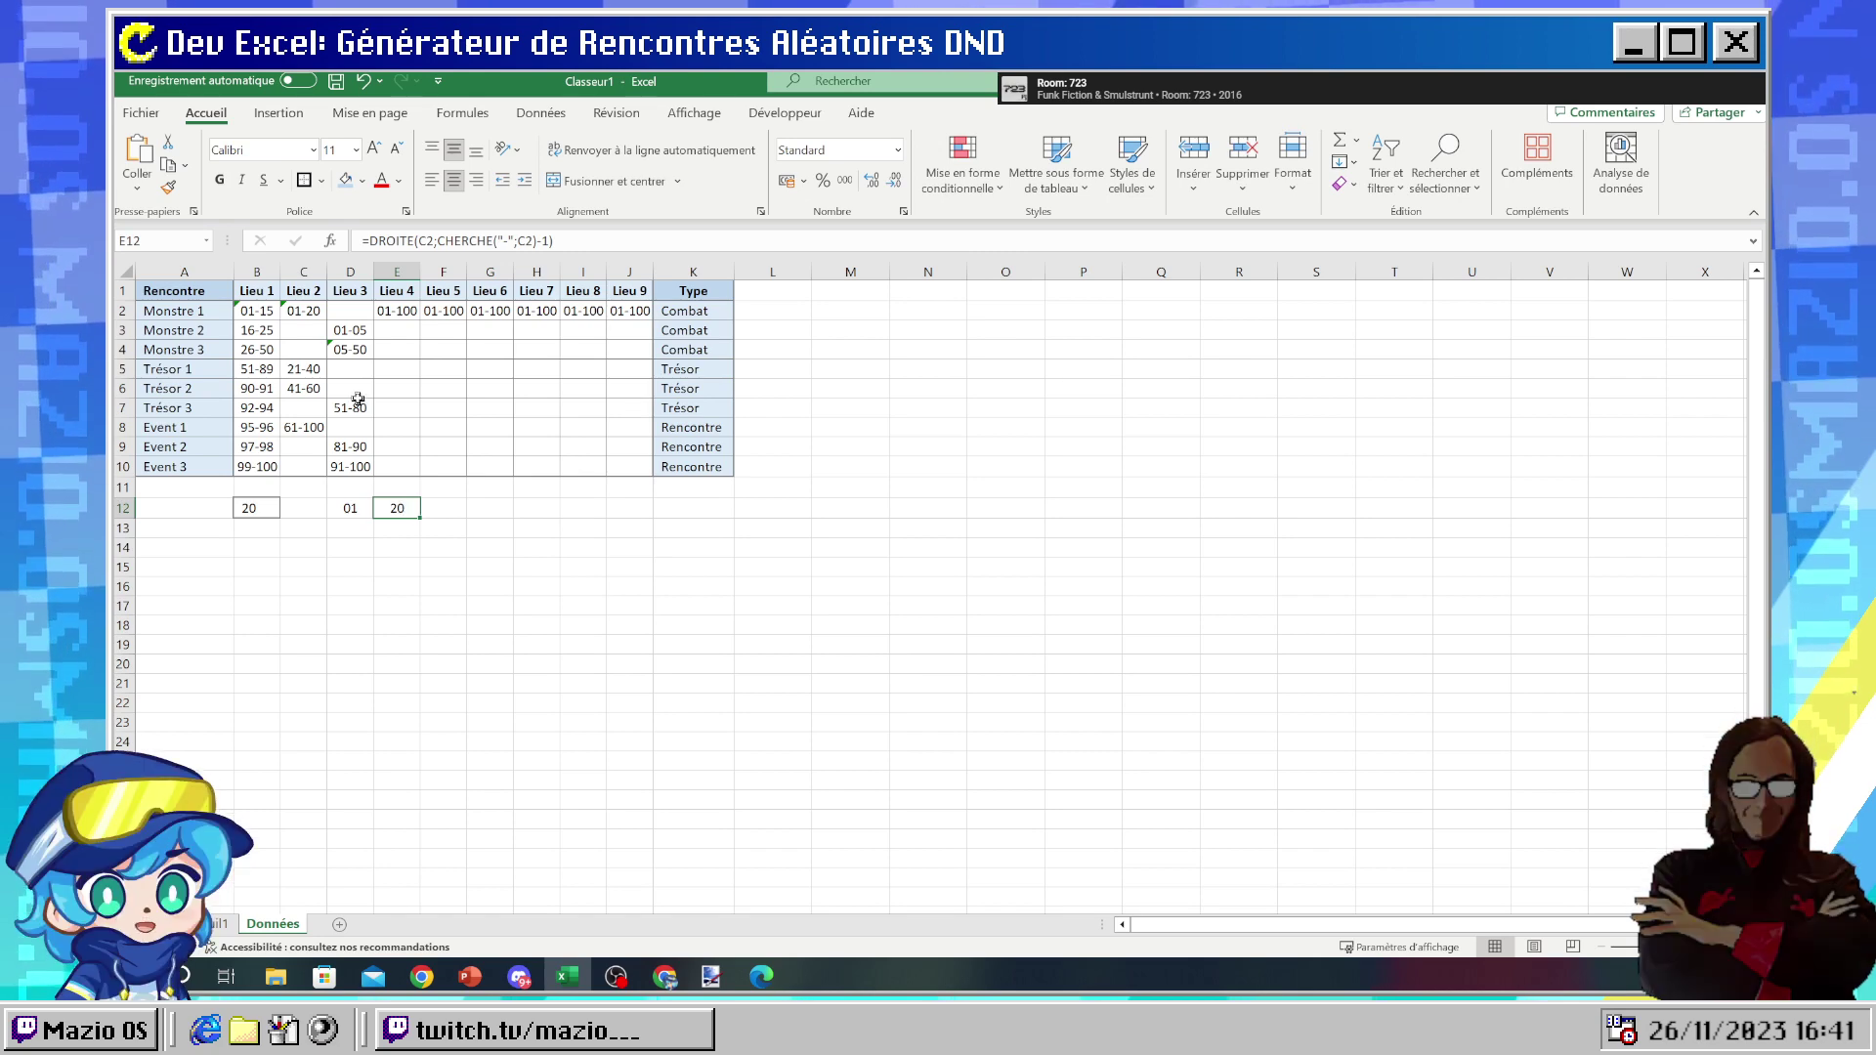
- Try copying E12's formula across to G12, then undo the copies in F12 and G12
{"action": "left_click_drag", "start_coordinate": [420, 518], "coordinate": [525, 526]}
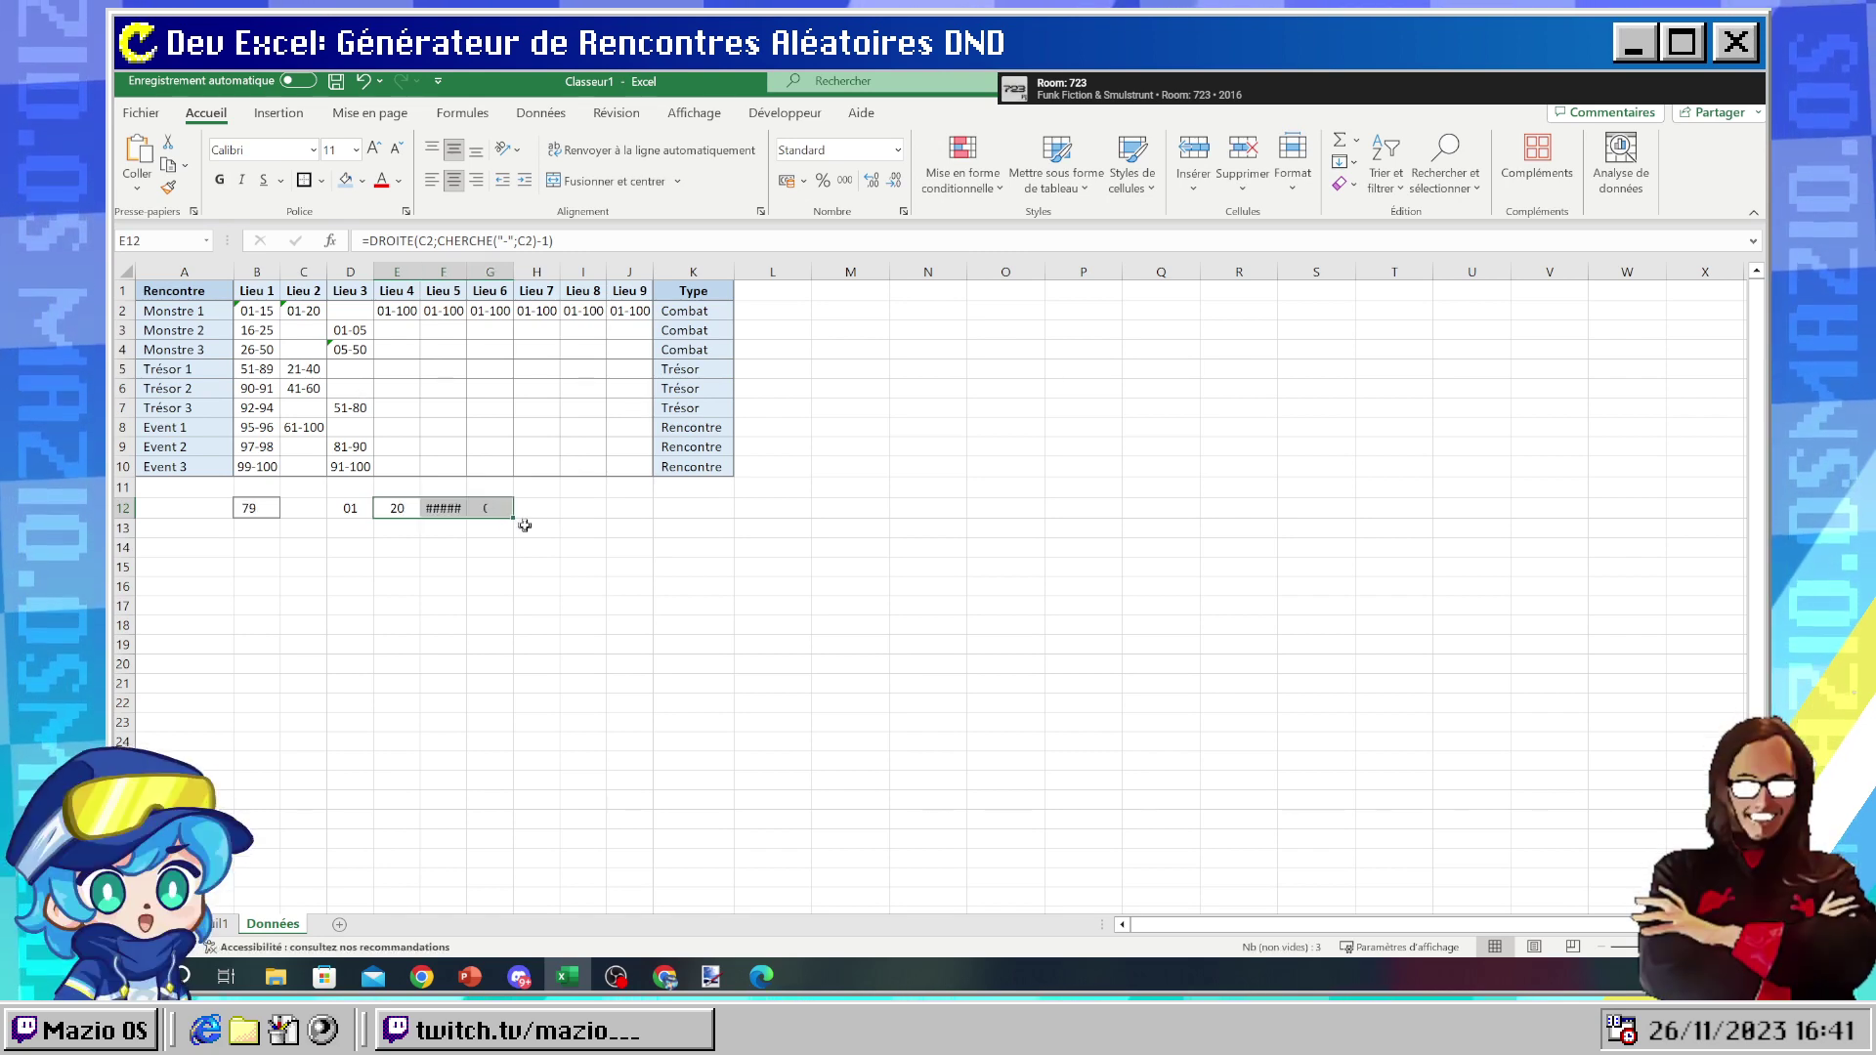
{"action": "left_click", "coordinate": [491, 506]}
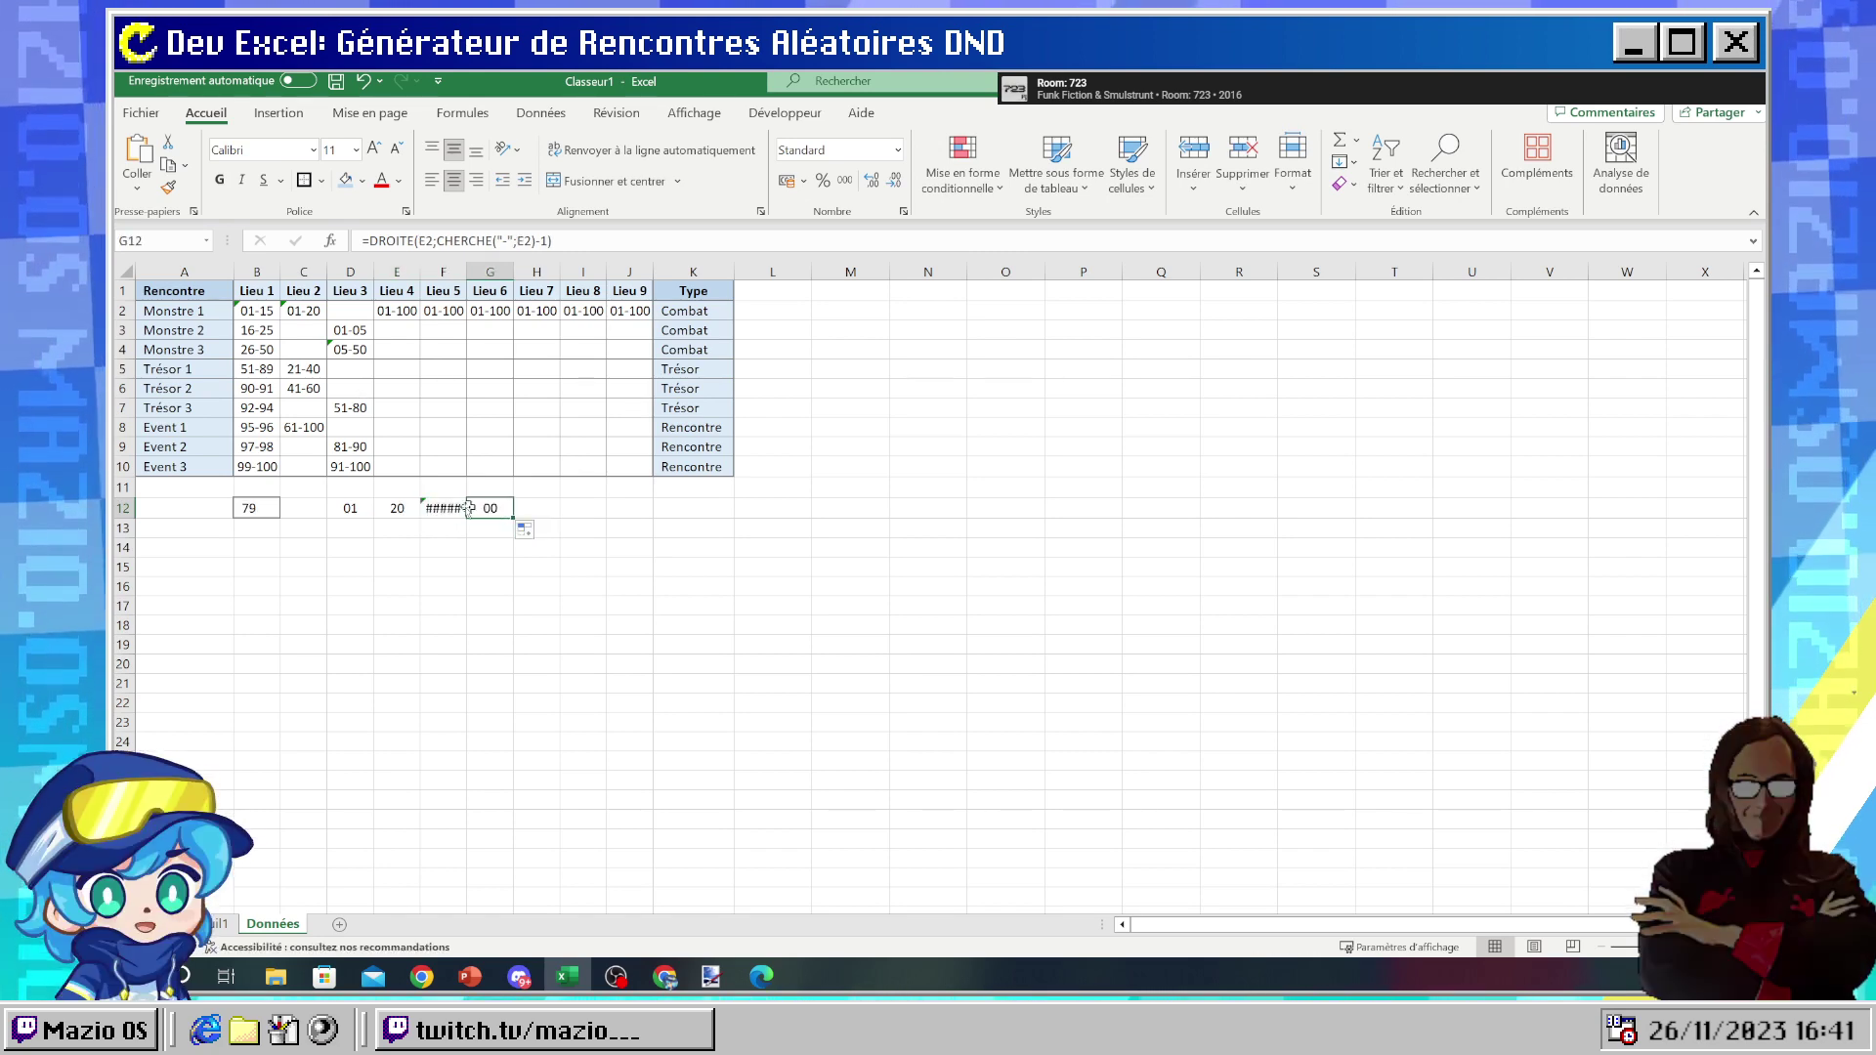
{"action": "key", "text": "Left"}
{"action": "key", "text": "Left"}
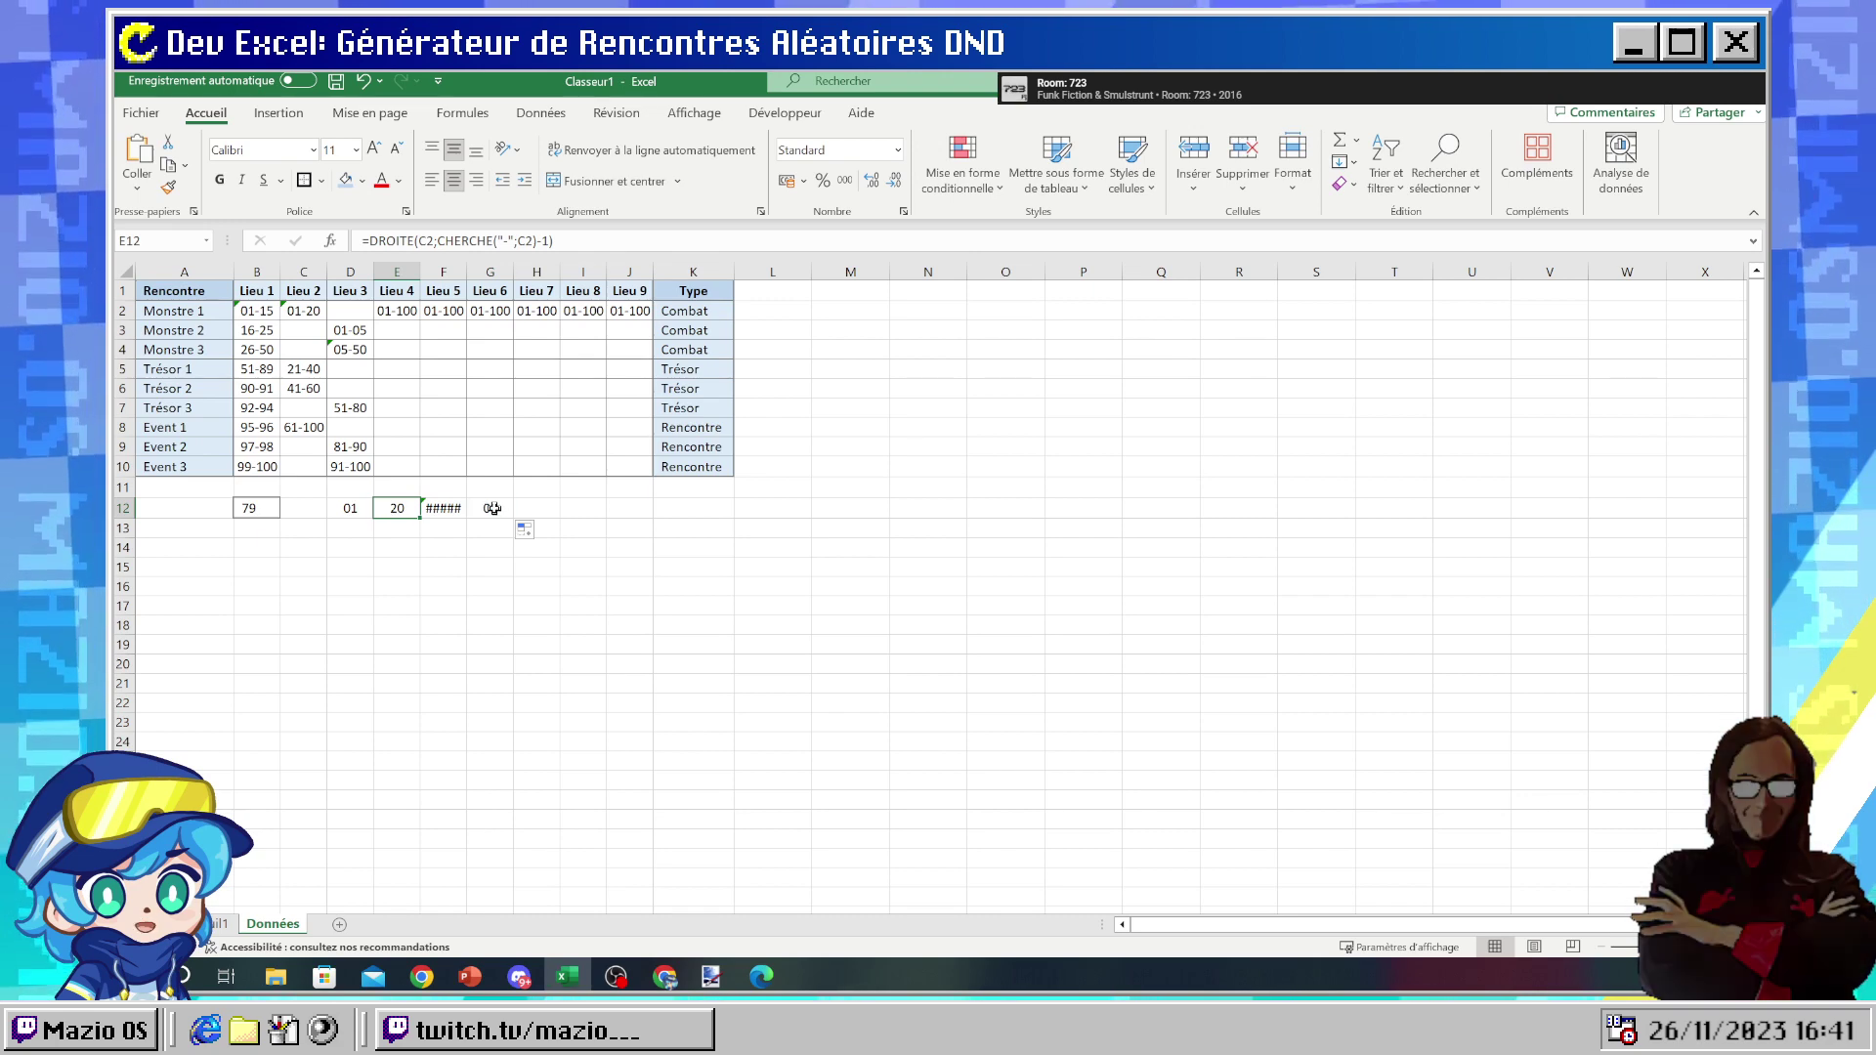
{"action": "key", "text": "ctrl+z"}
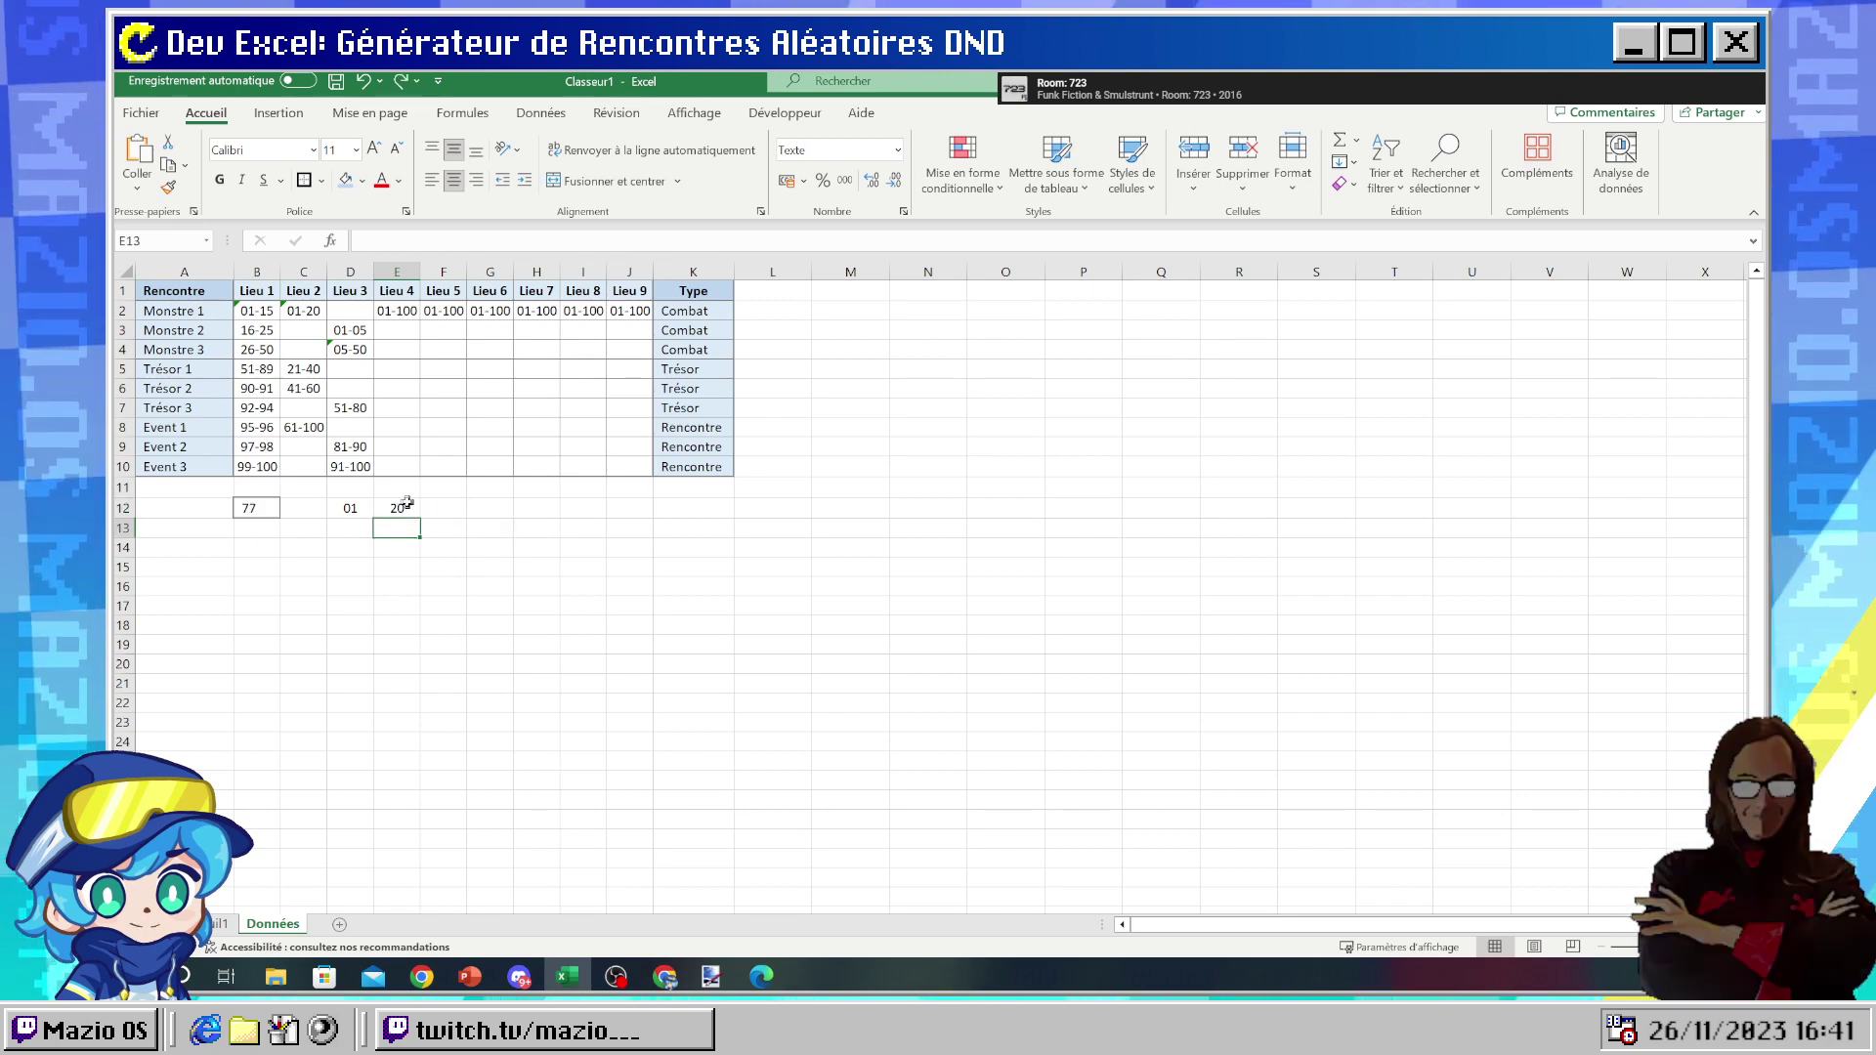
{"action": "right_click", "coordinate": [407, 502]}
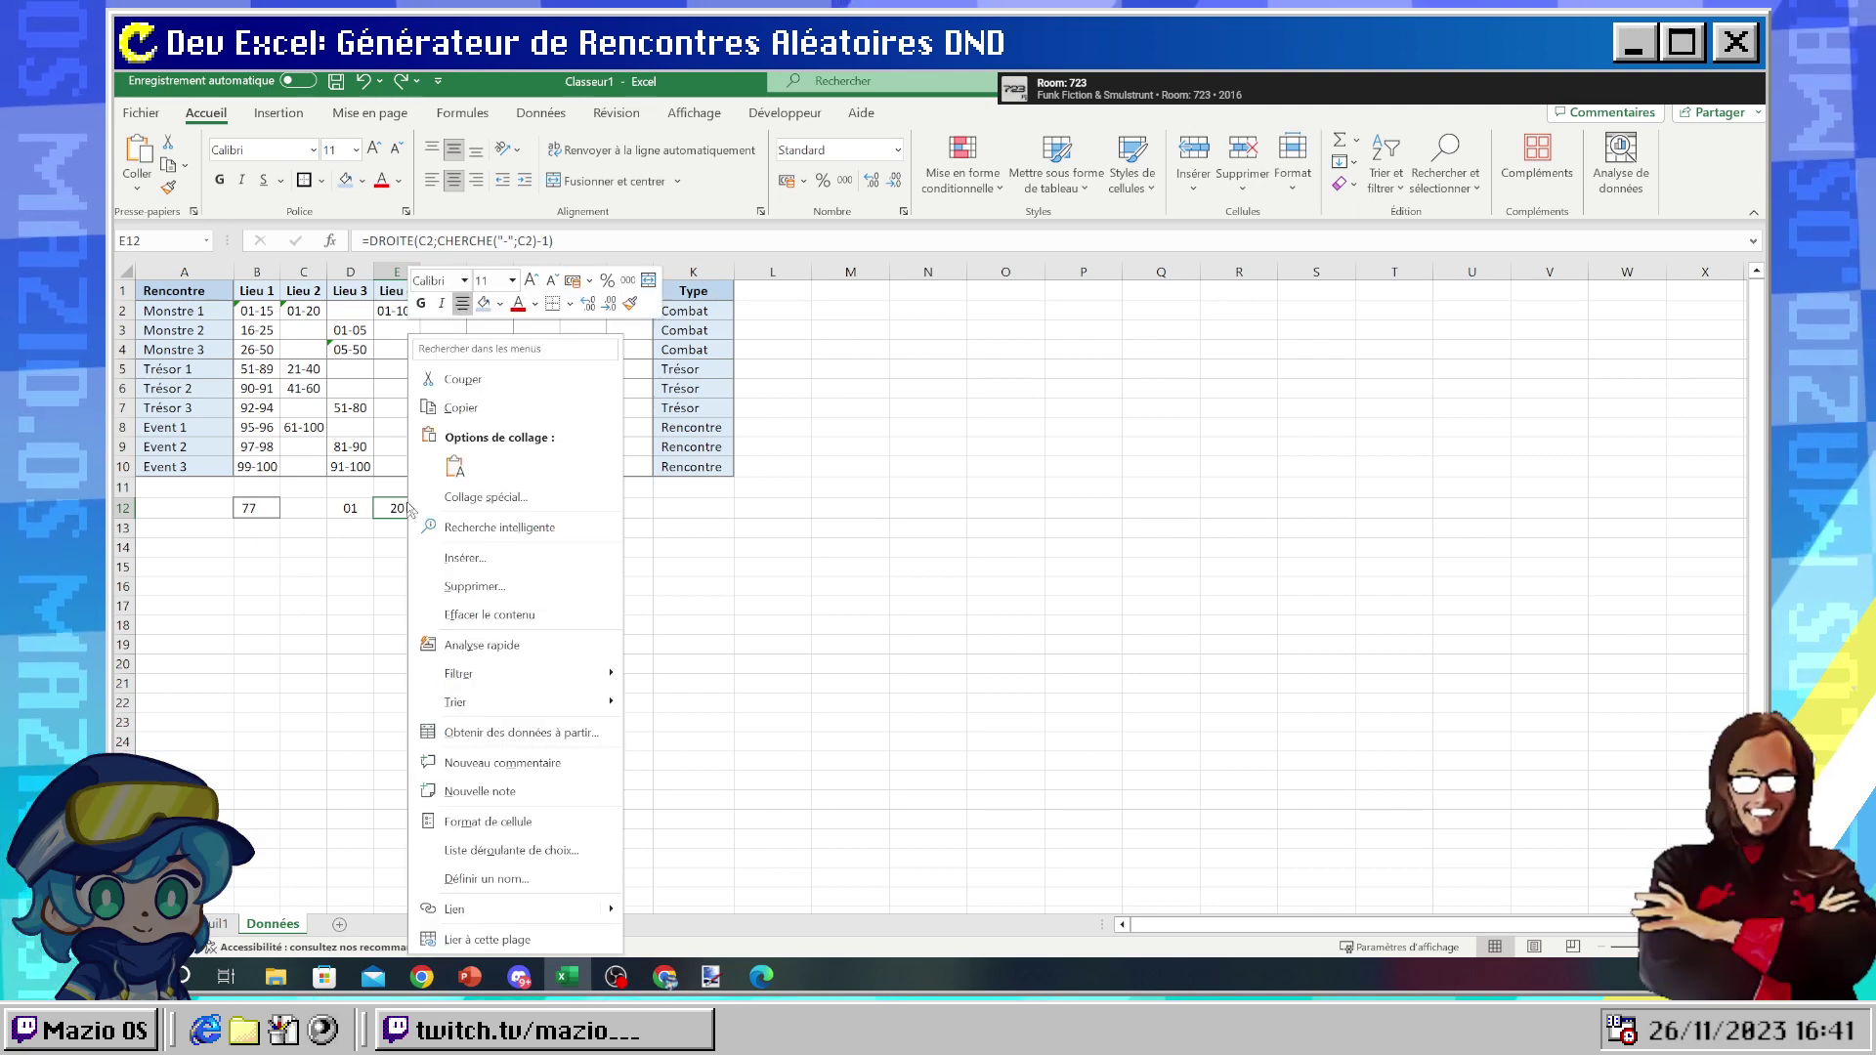
{"action": "left_click", "coordinate": [331, 535]}
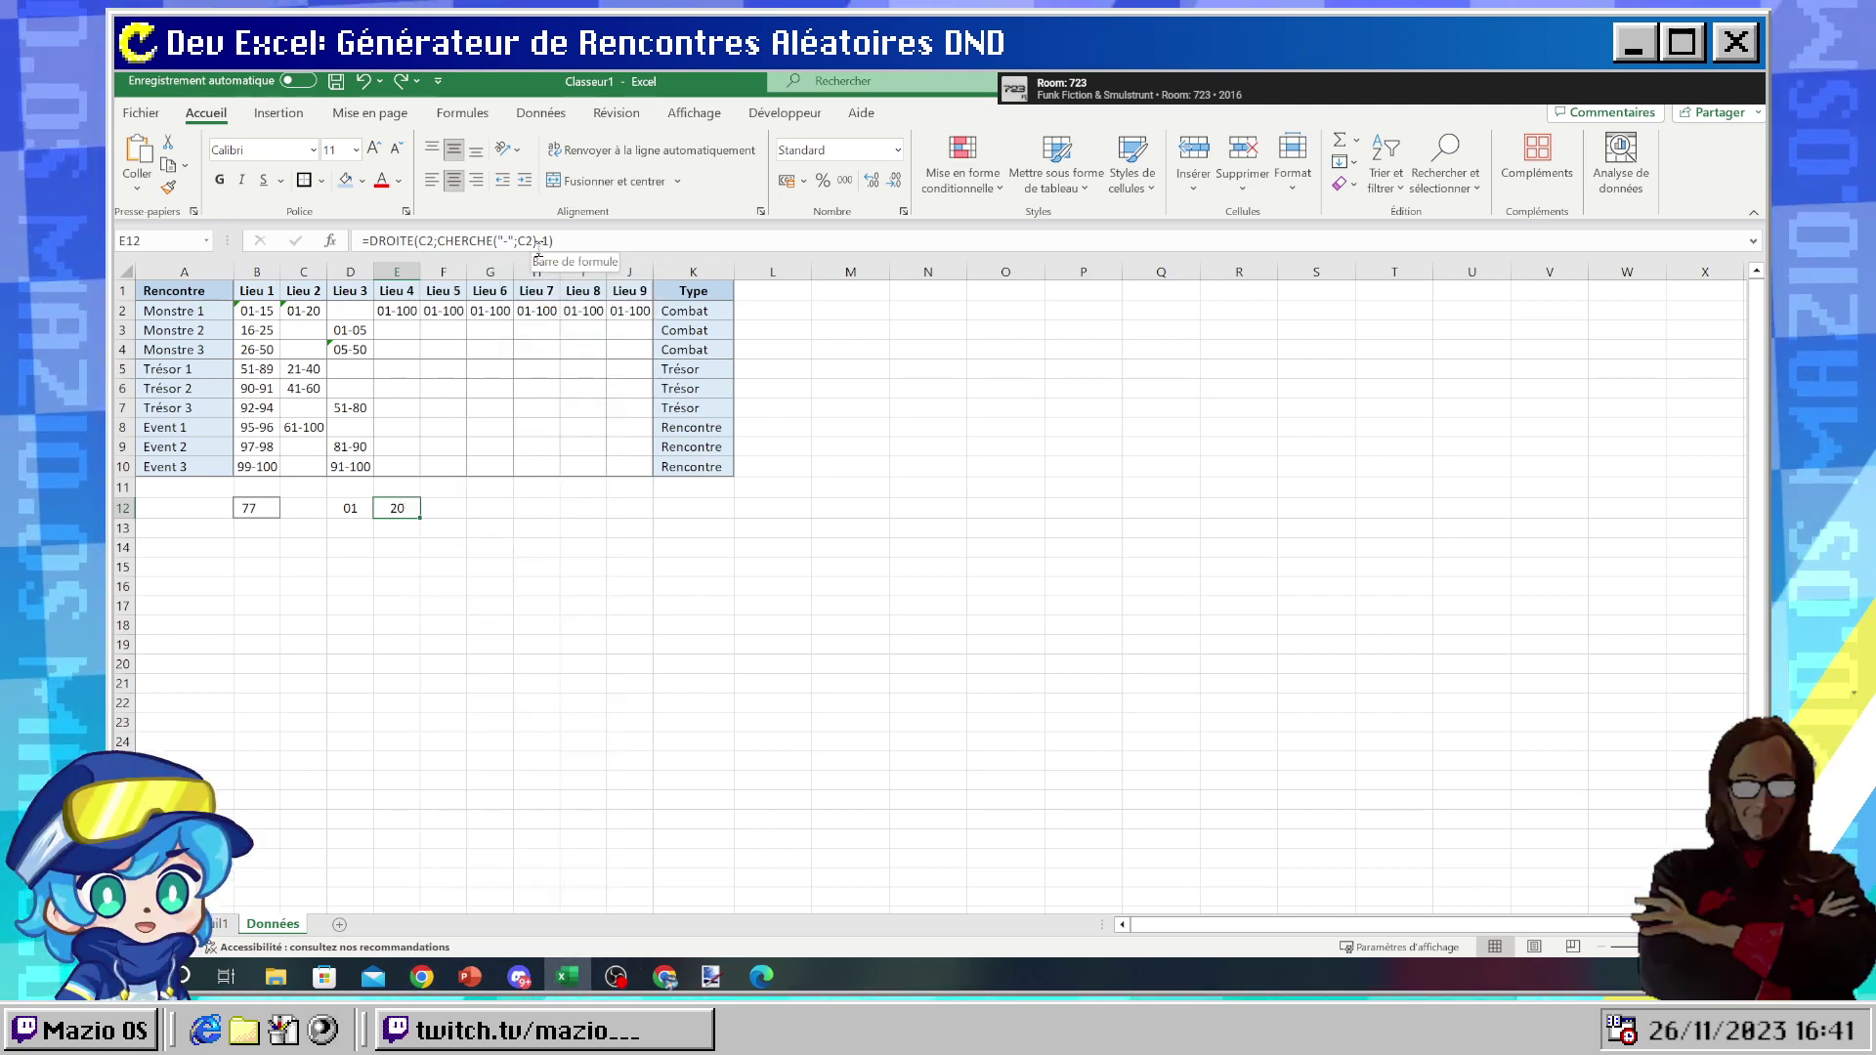
{"action": "mouse_move", "coordinate": [683, 973]}
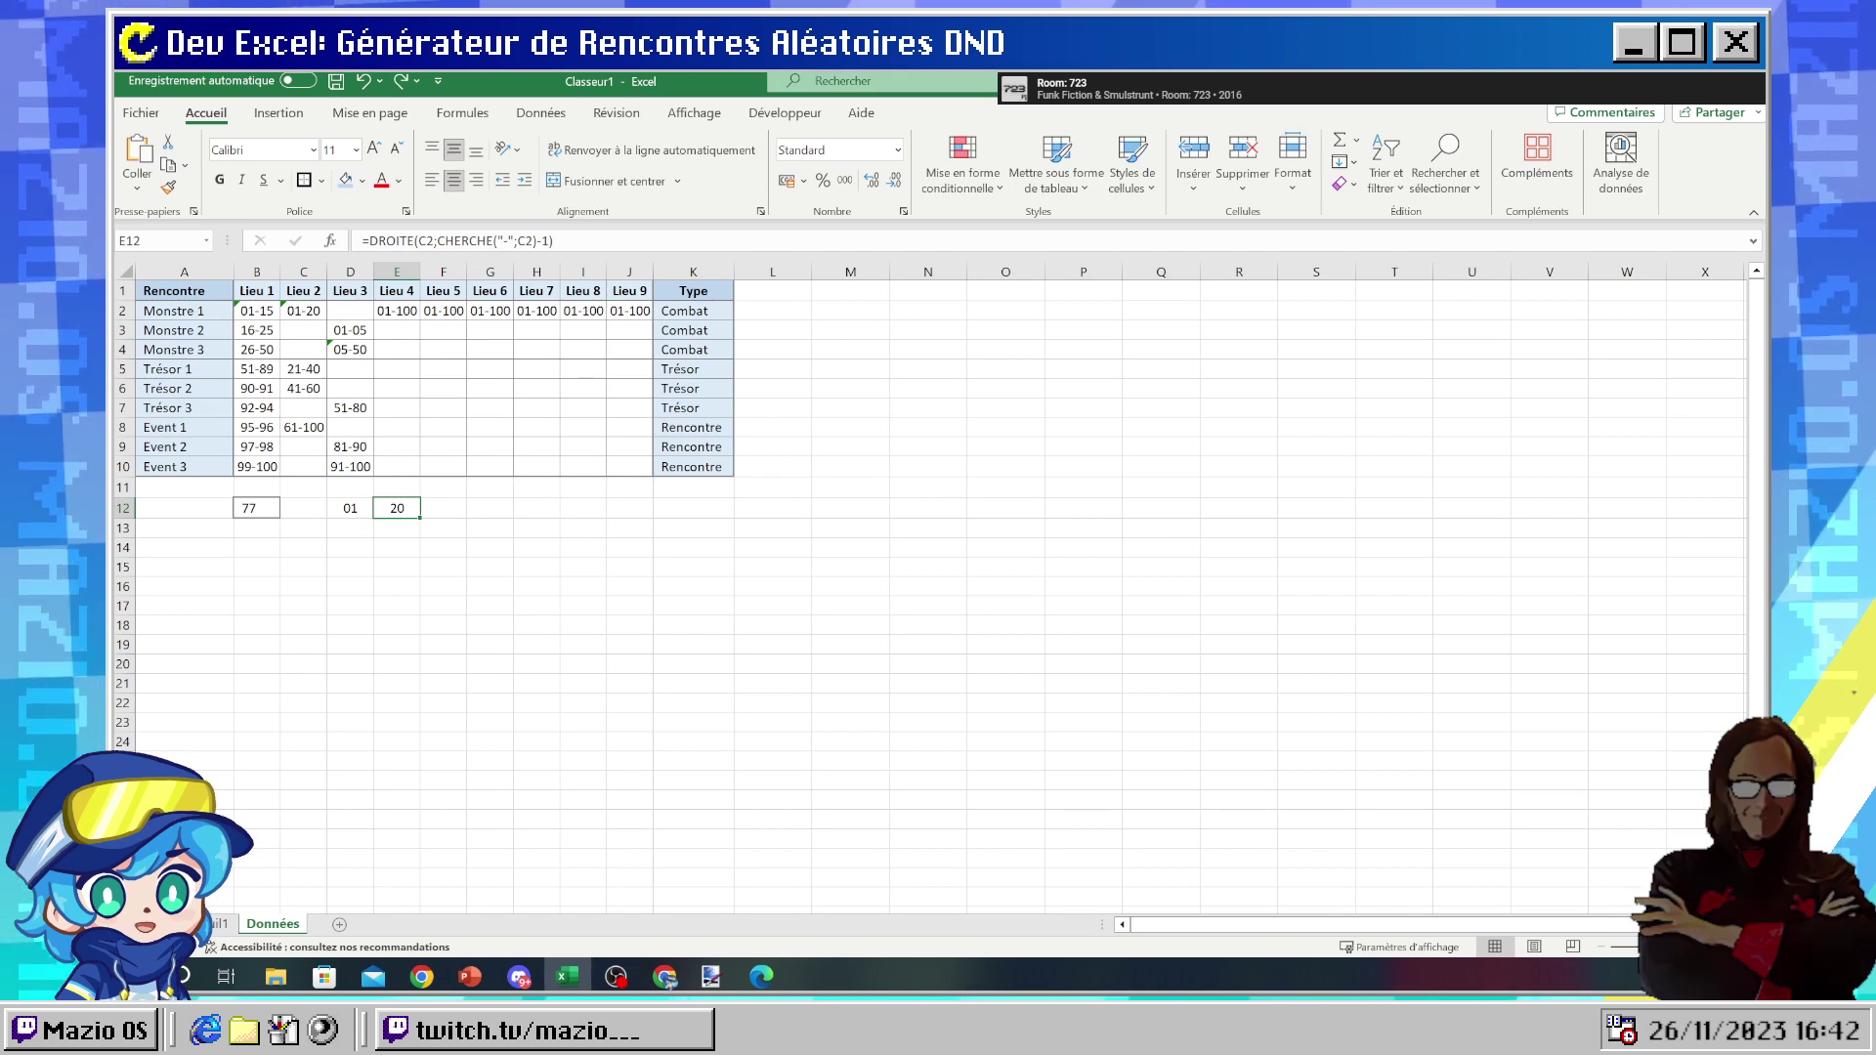
{"action": "key", "text": "alt+Tab"}
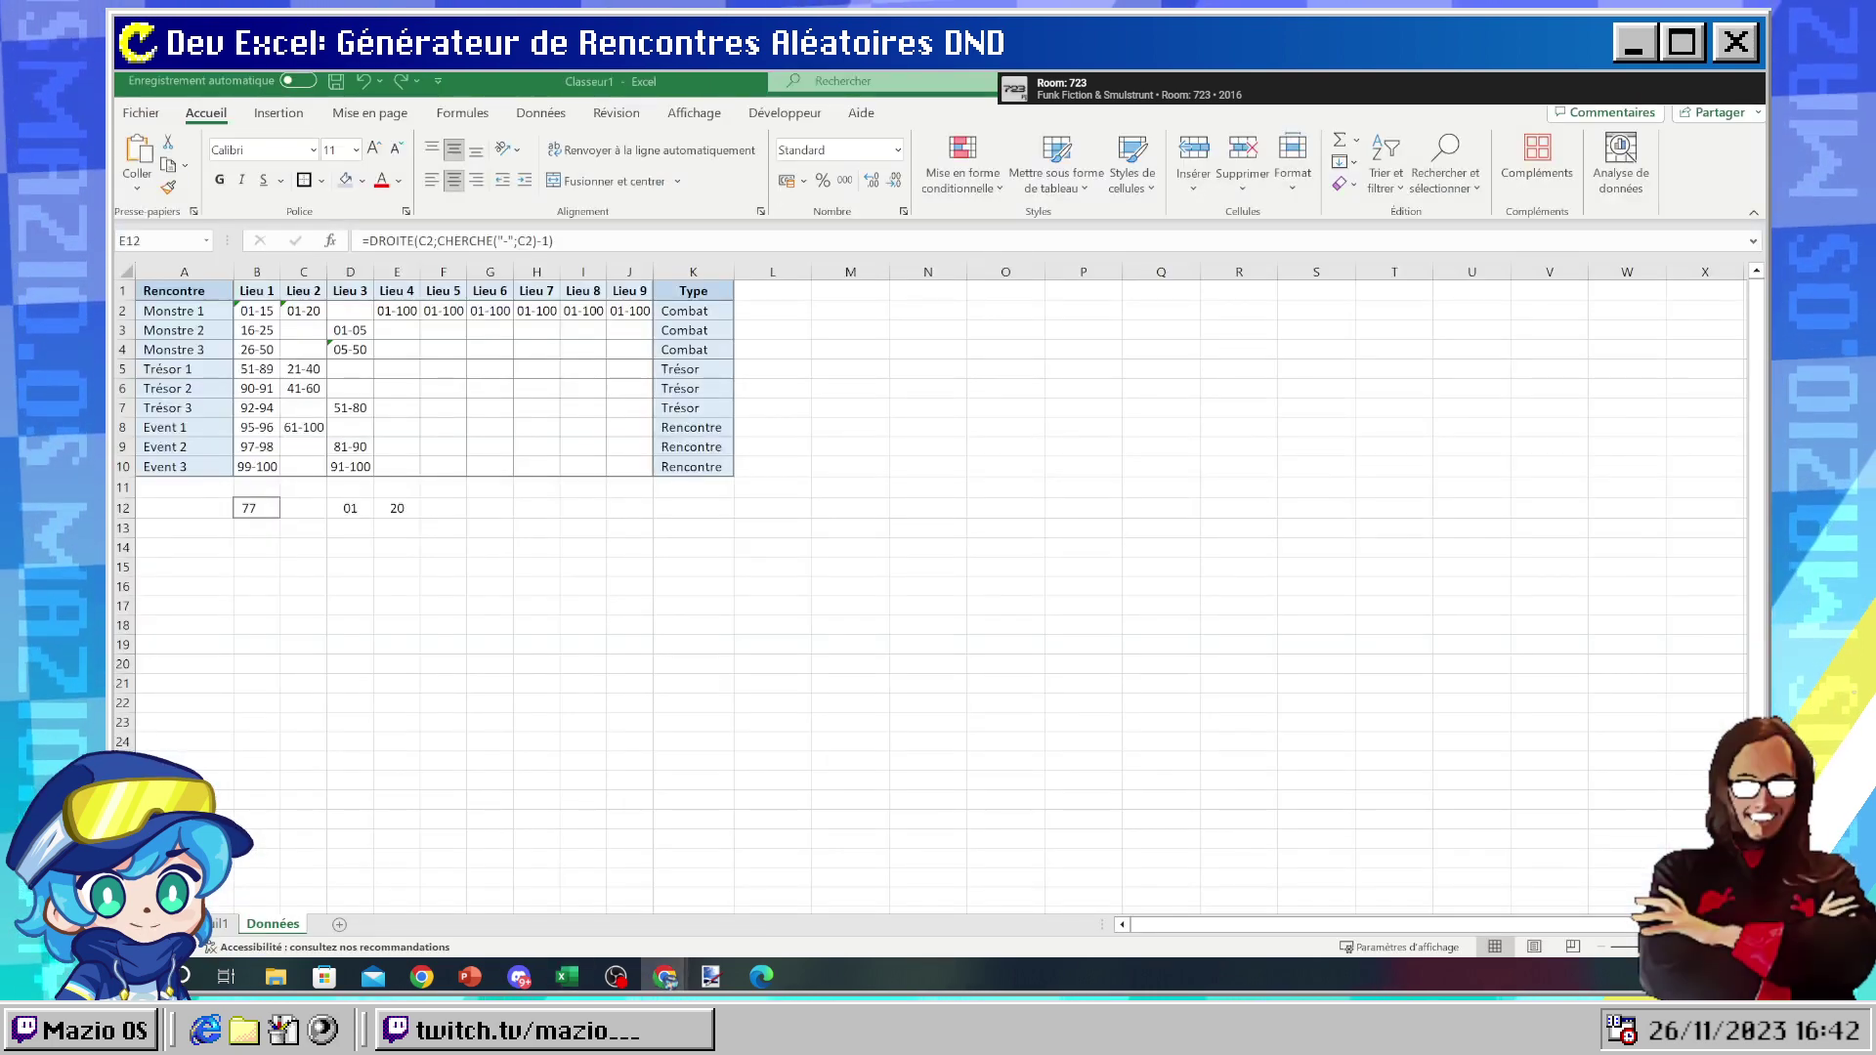
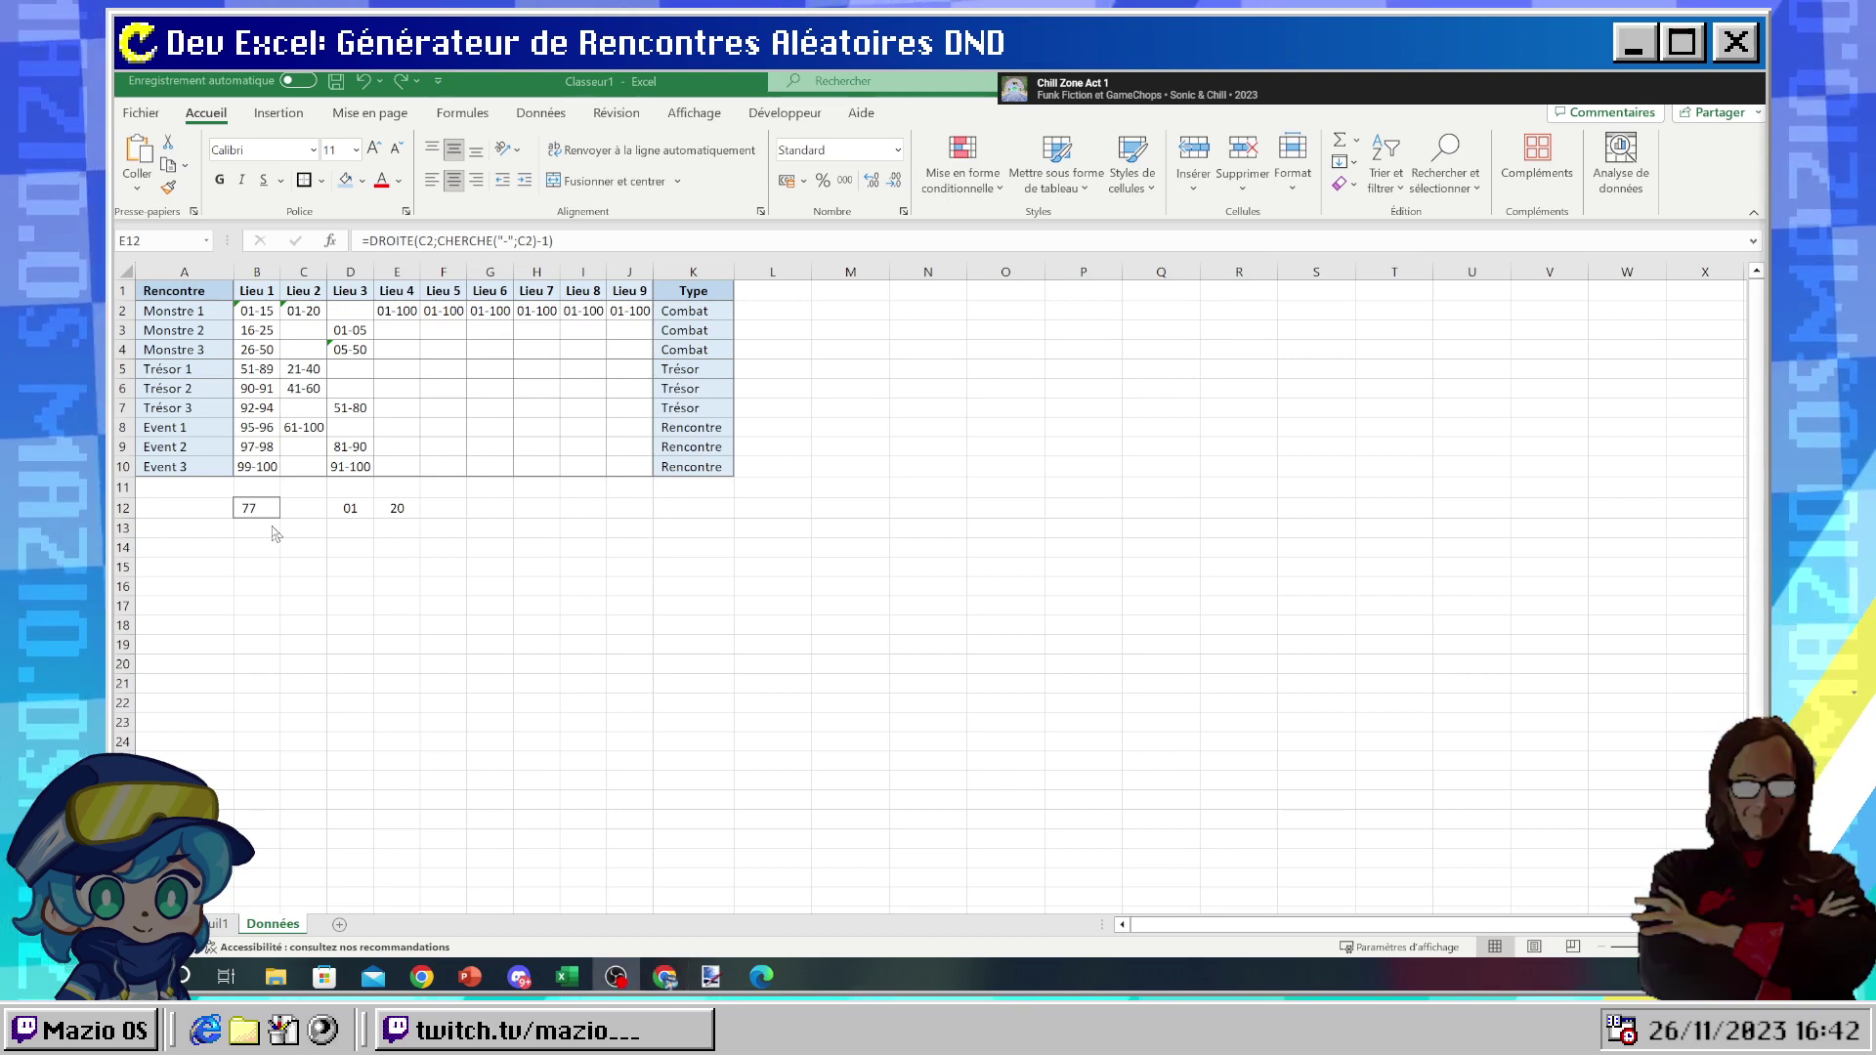
- Check the D12 and E12 bound formulas, then change E12's -1 offset to +1
{"action": "left_click", "coordinate": [351, 511]}
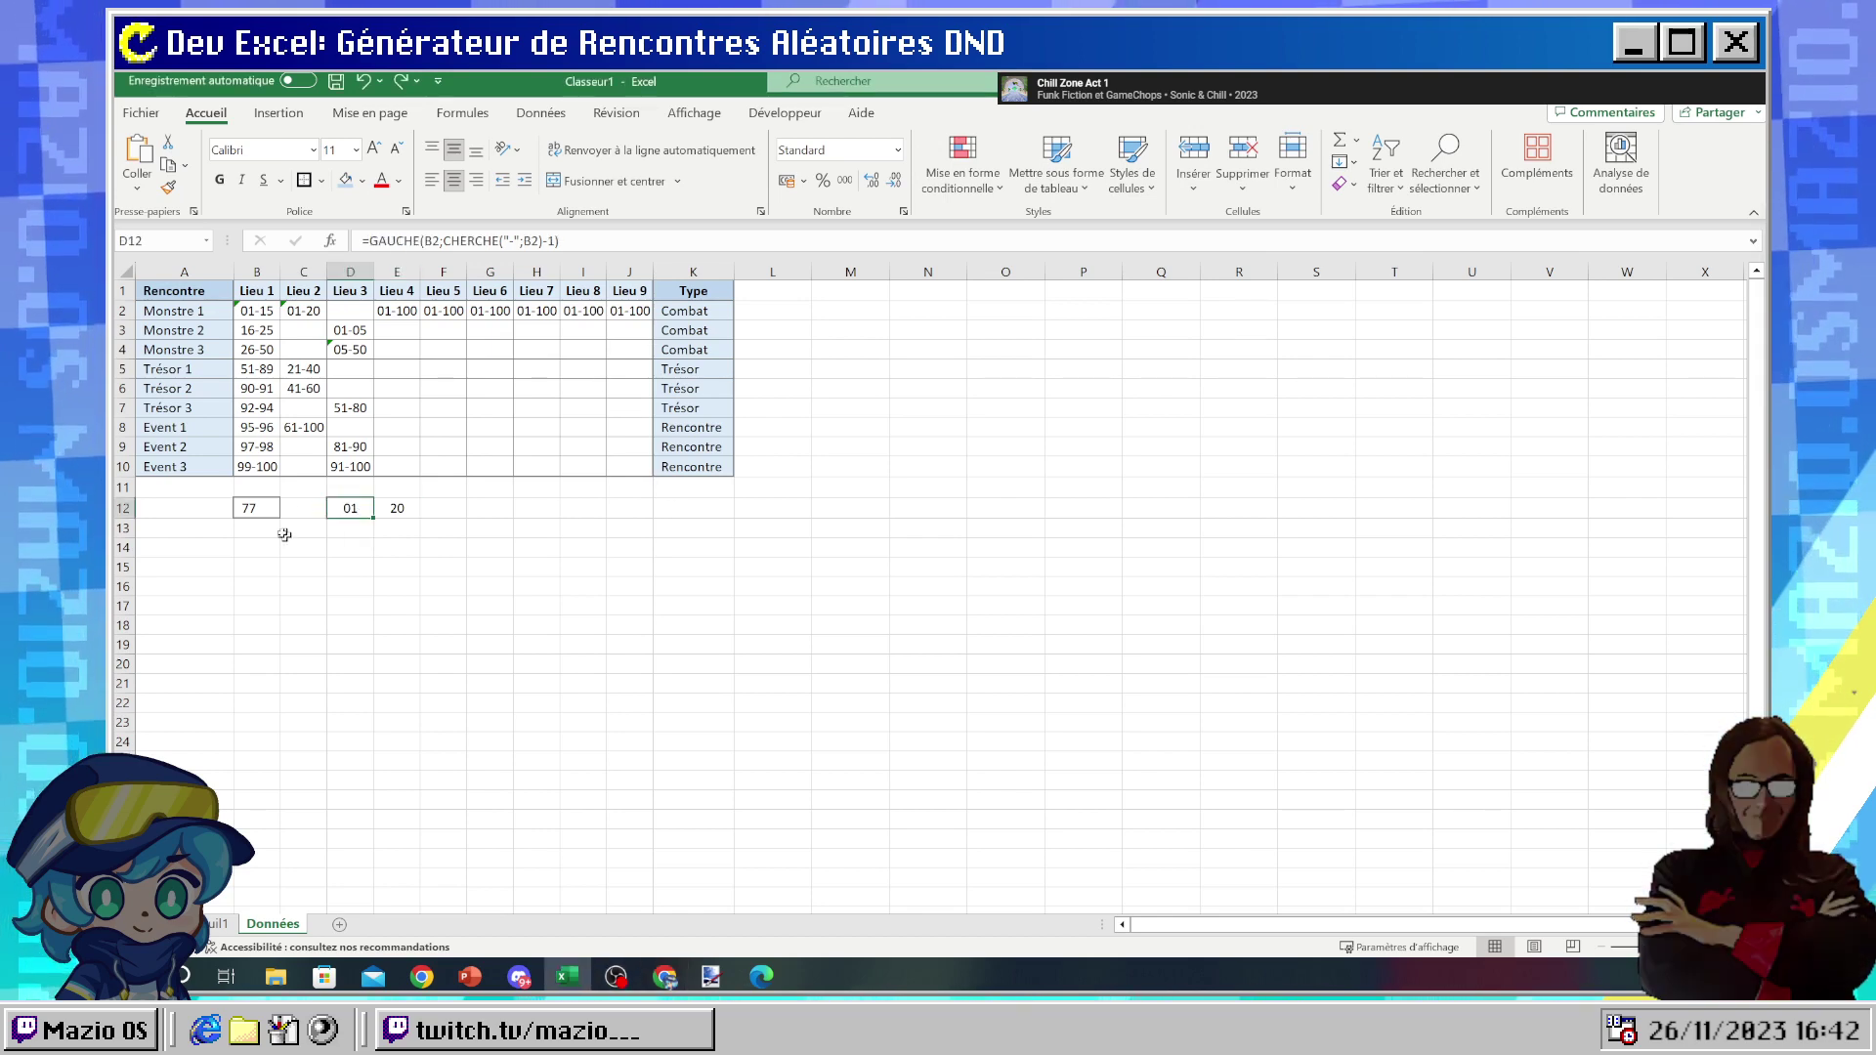
{"action": "left_click", "coordinate": [408, 510]}
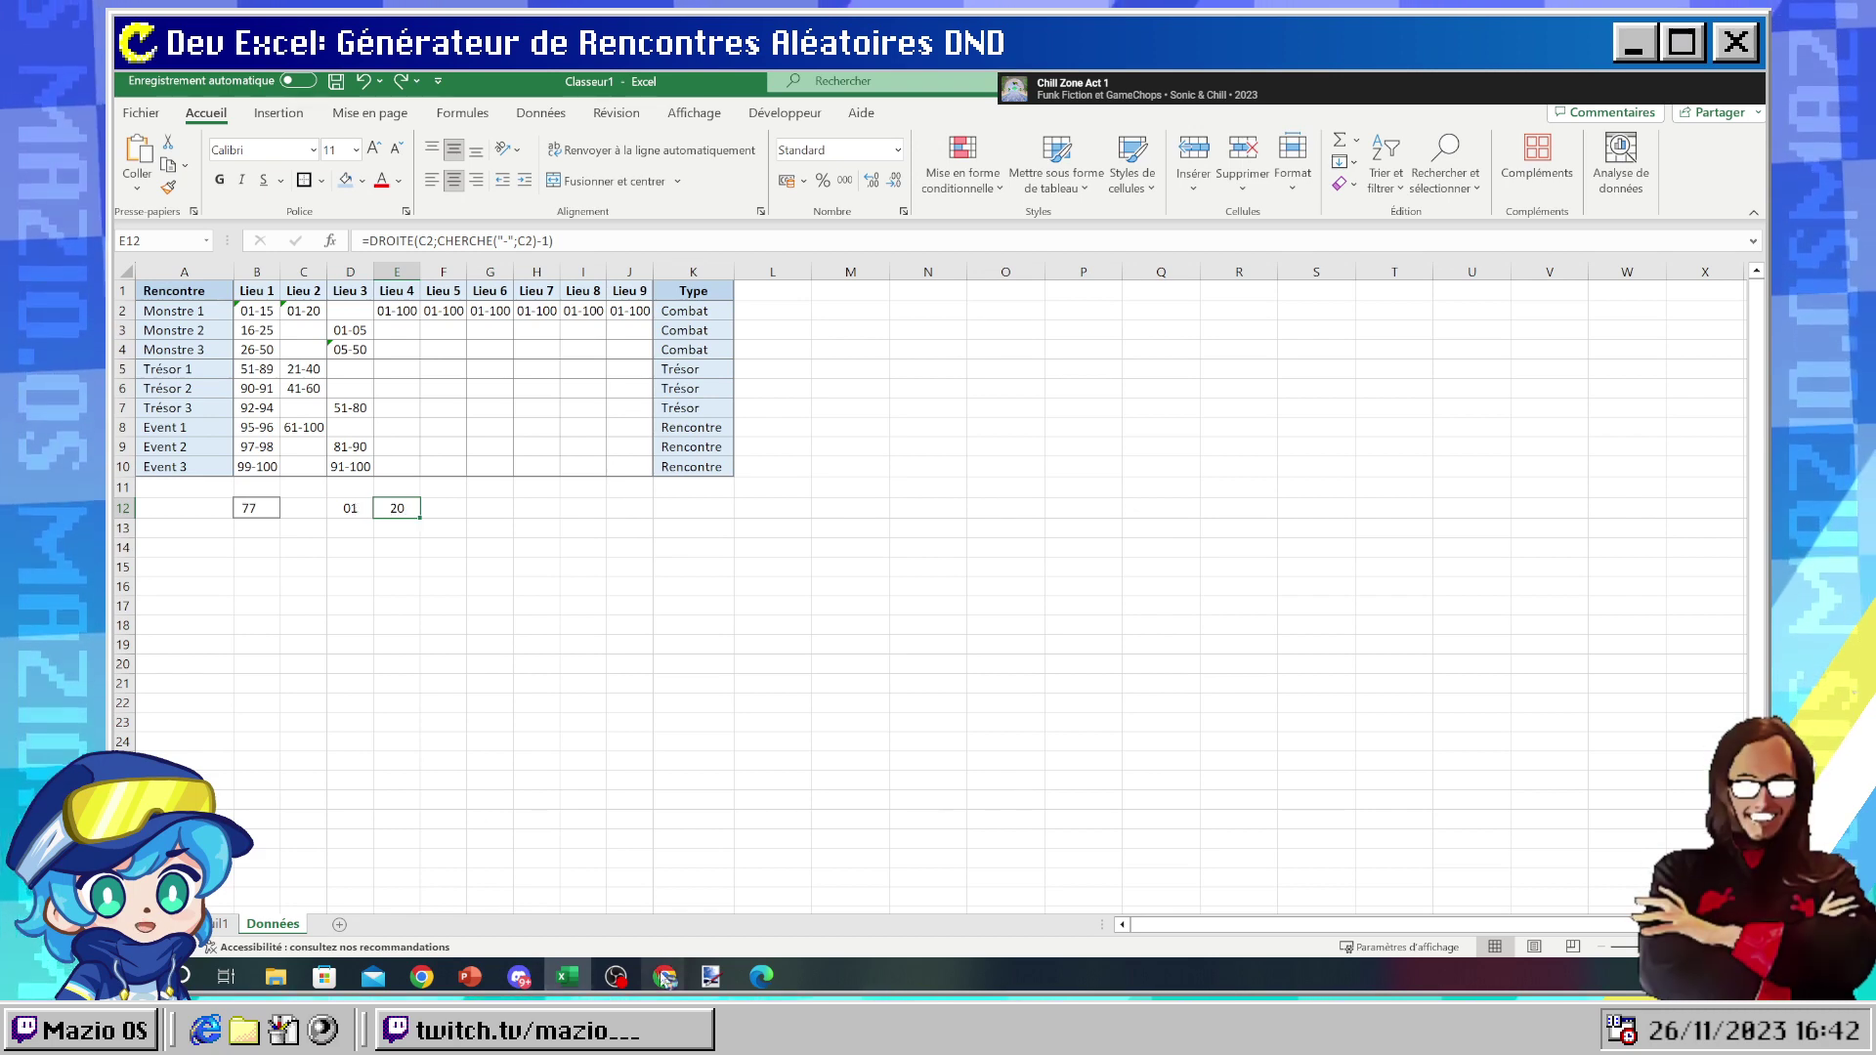
{"action": "mouse_move", "coordinate": [665, 975]}
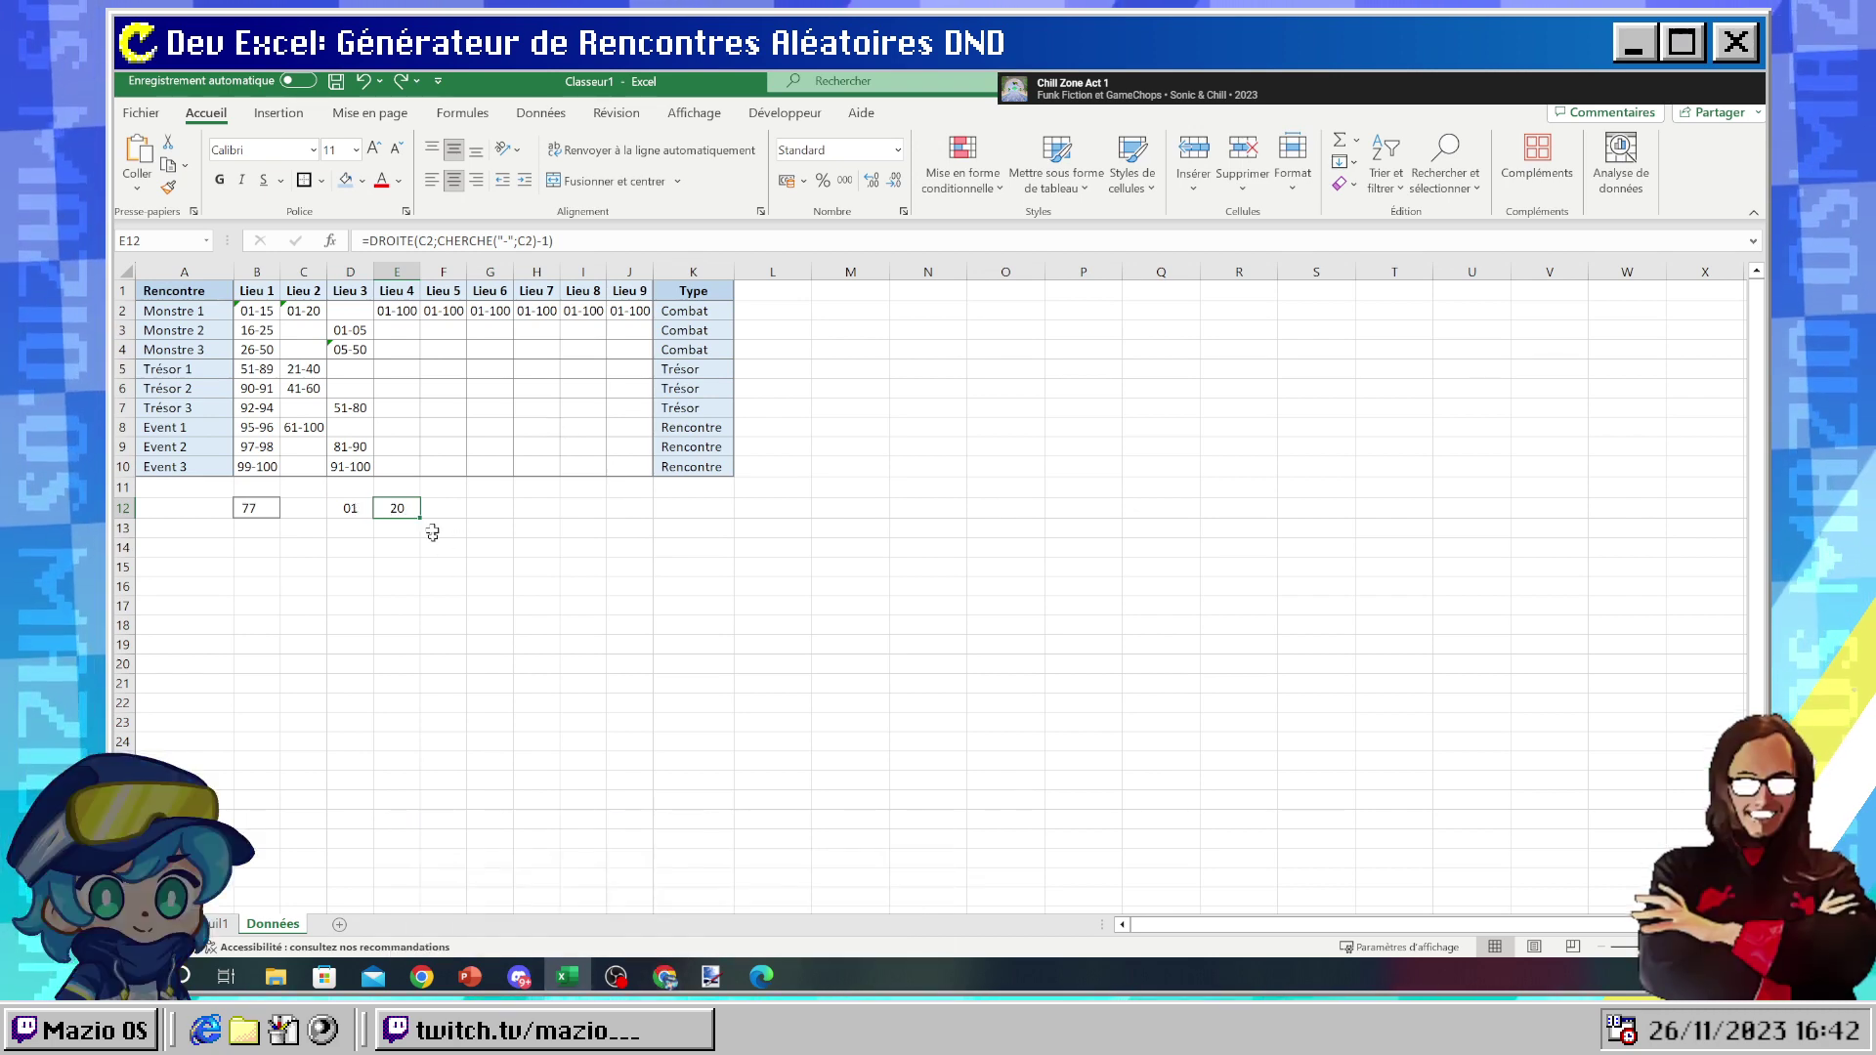
{"action": "left_click", "coordinate": [539, 242]}
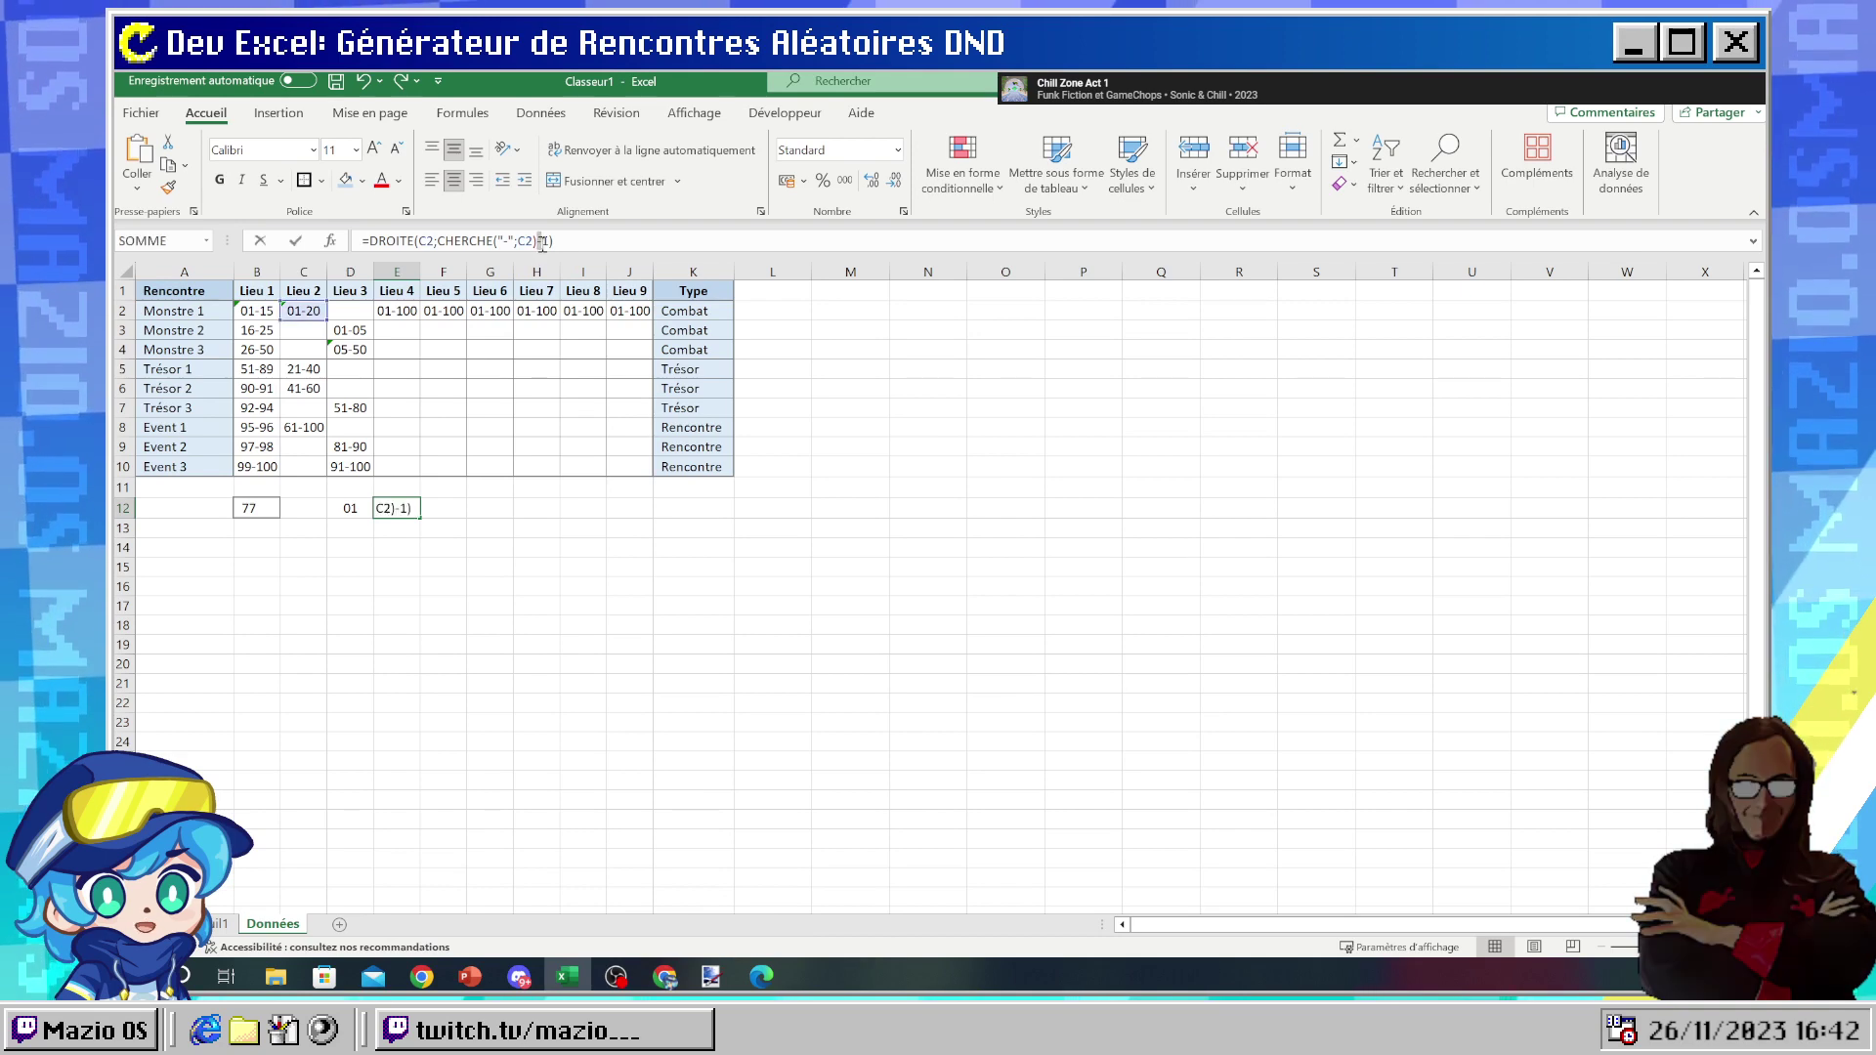
{"action": "key", "text": "BackSpace"}
{"action": "type", "text": "+"}
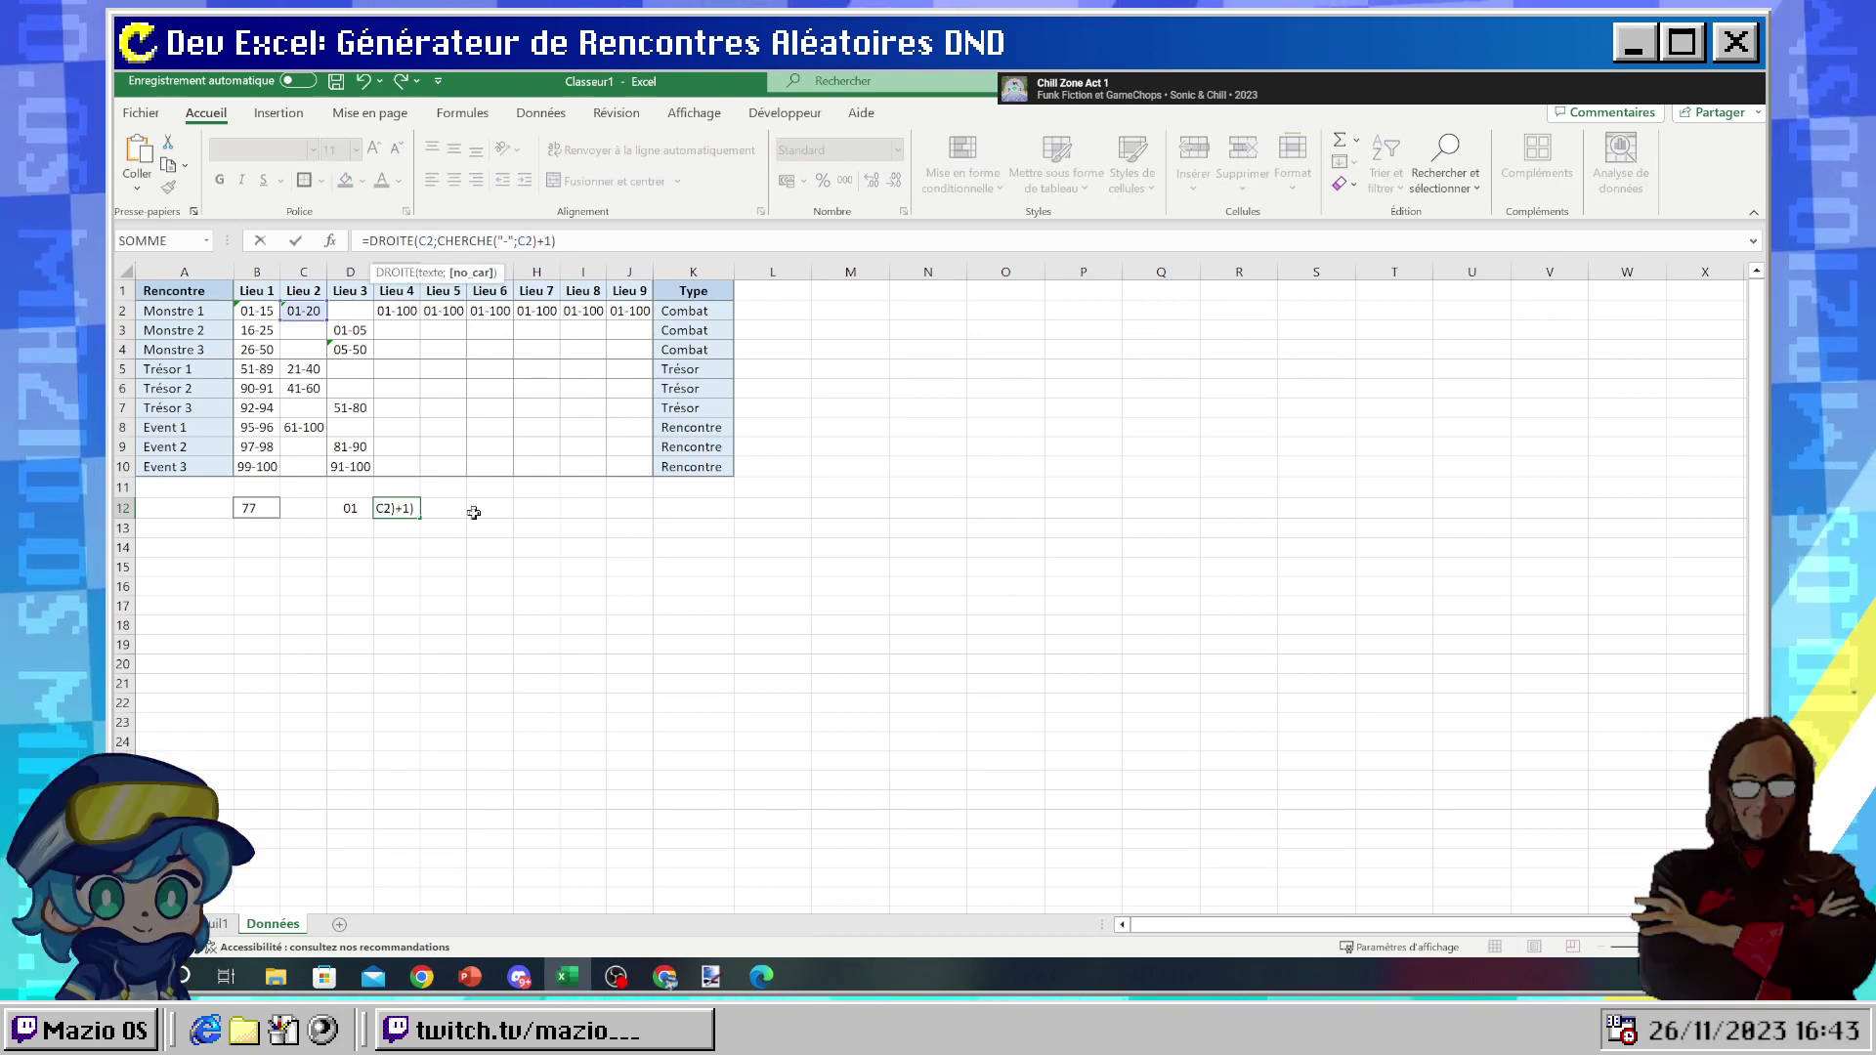
{"action": "key", "text": "Return"}
- Drop the offset so E12 reads =DROITE(C2;CHERCHE("-";C2)), returning -20
{"action": "left_click", "coordinate": [399, 510]}
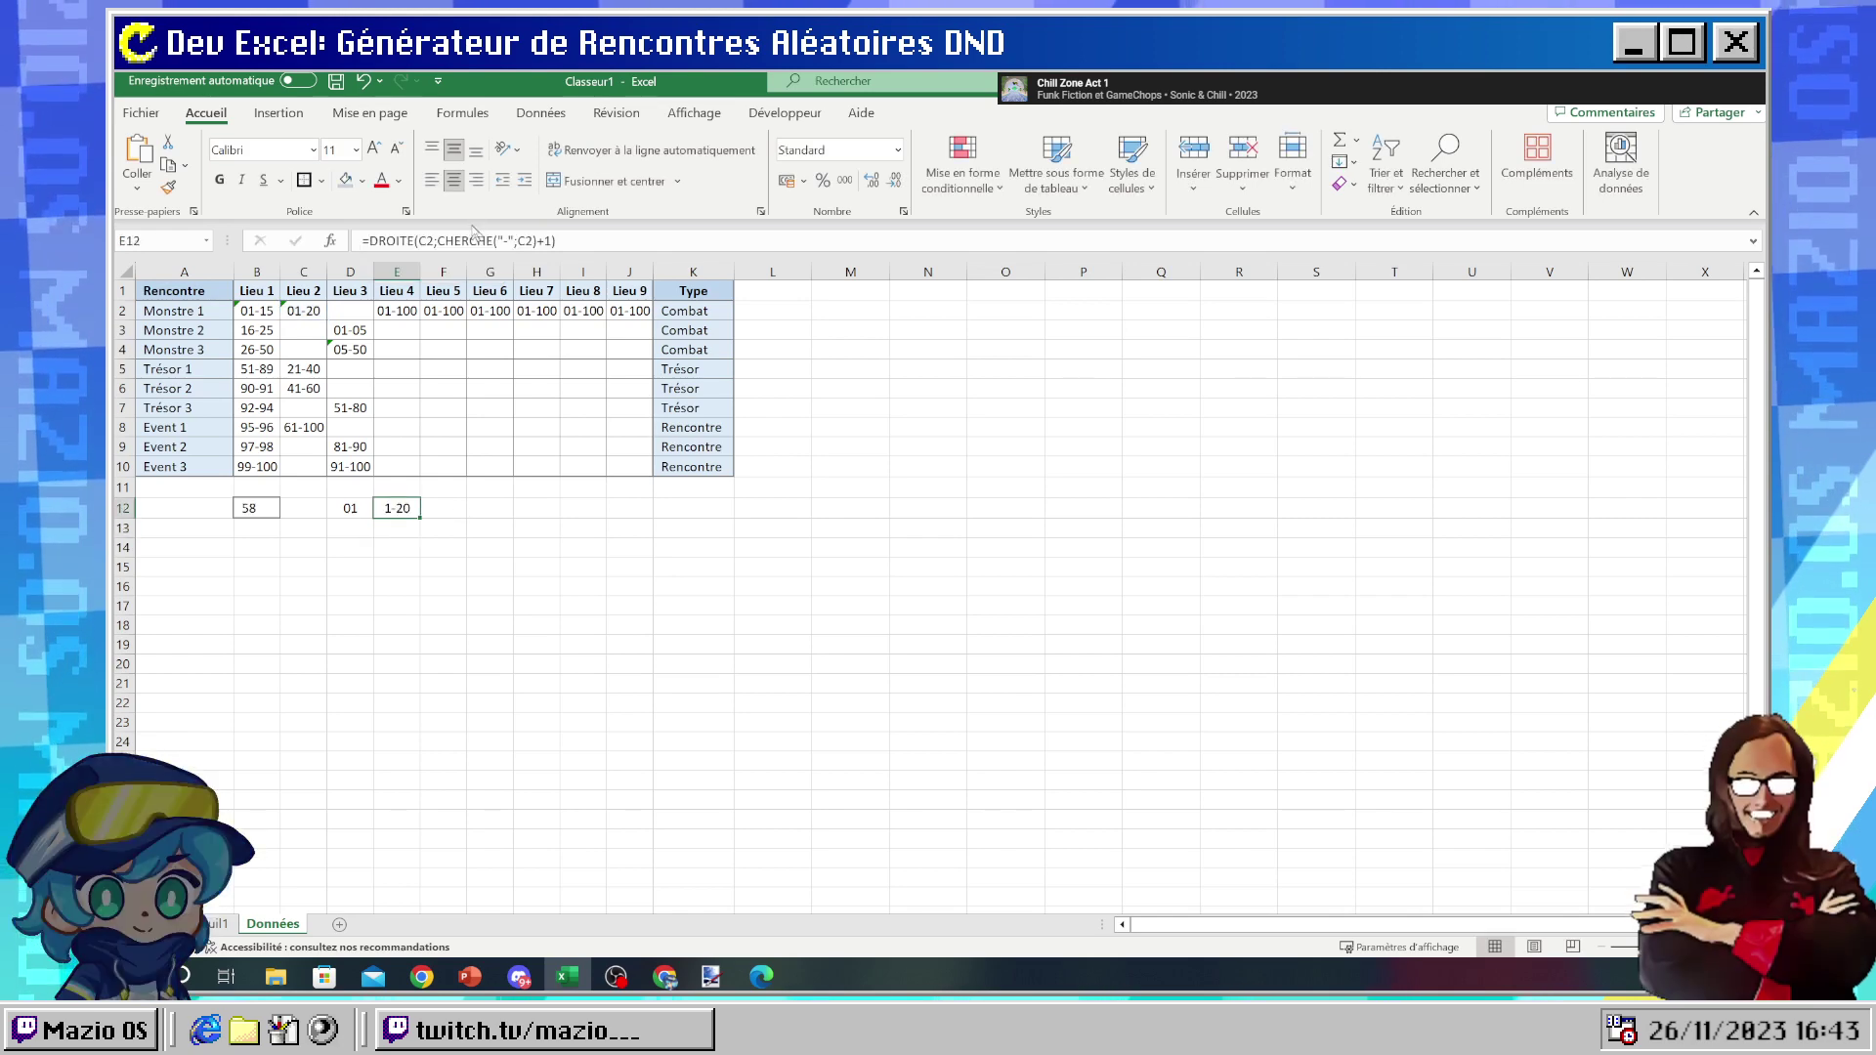
{"action": "left_click", "coordinate": [546, 243]}
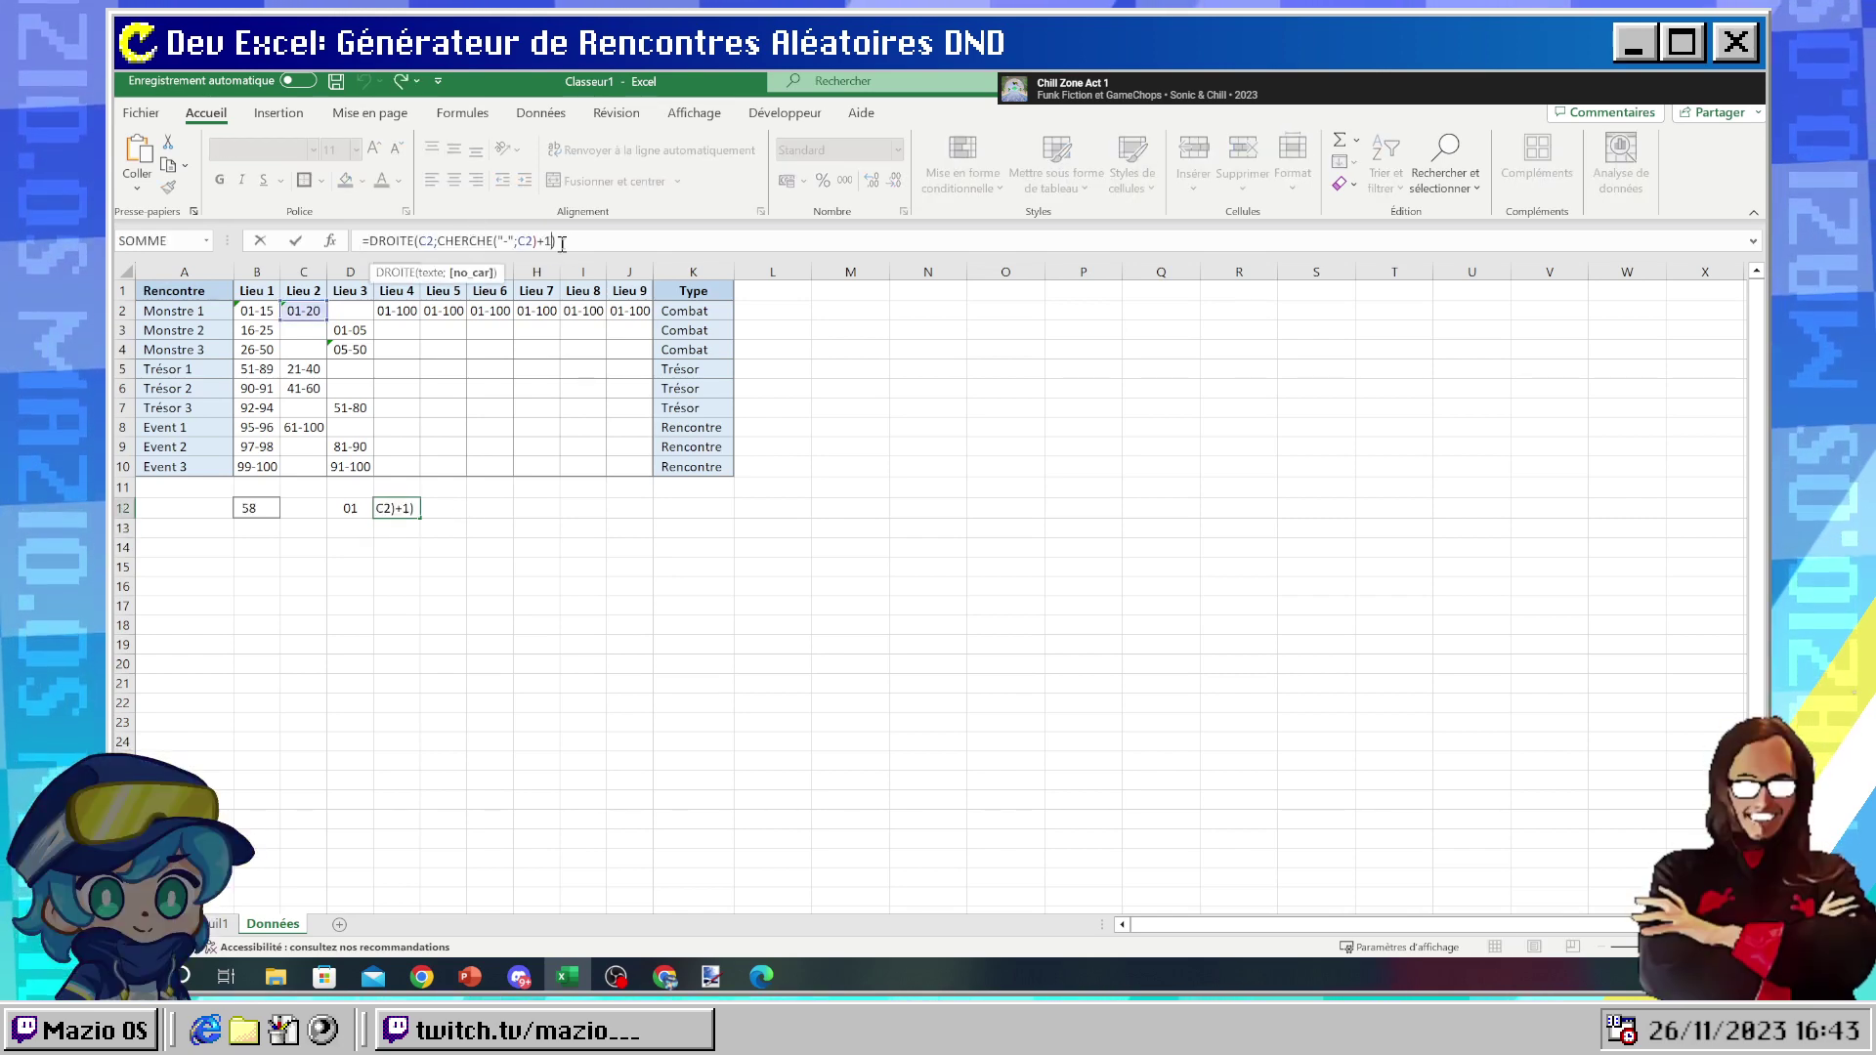
{"action": "key", "text": "BackSpace"}
{"action": "key", "text": "BackSpace"}
{"action": "key", "text": "ctrl+Return"}
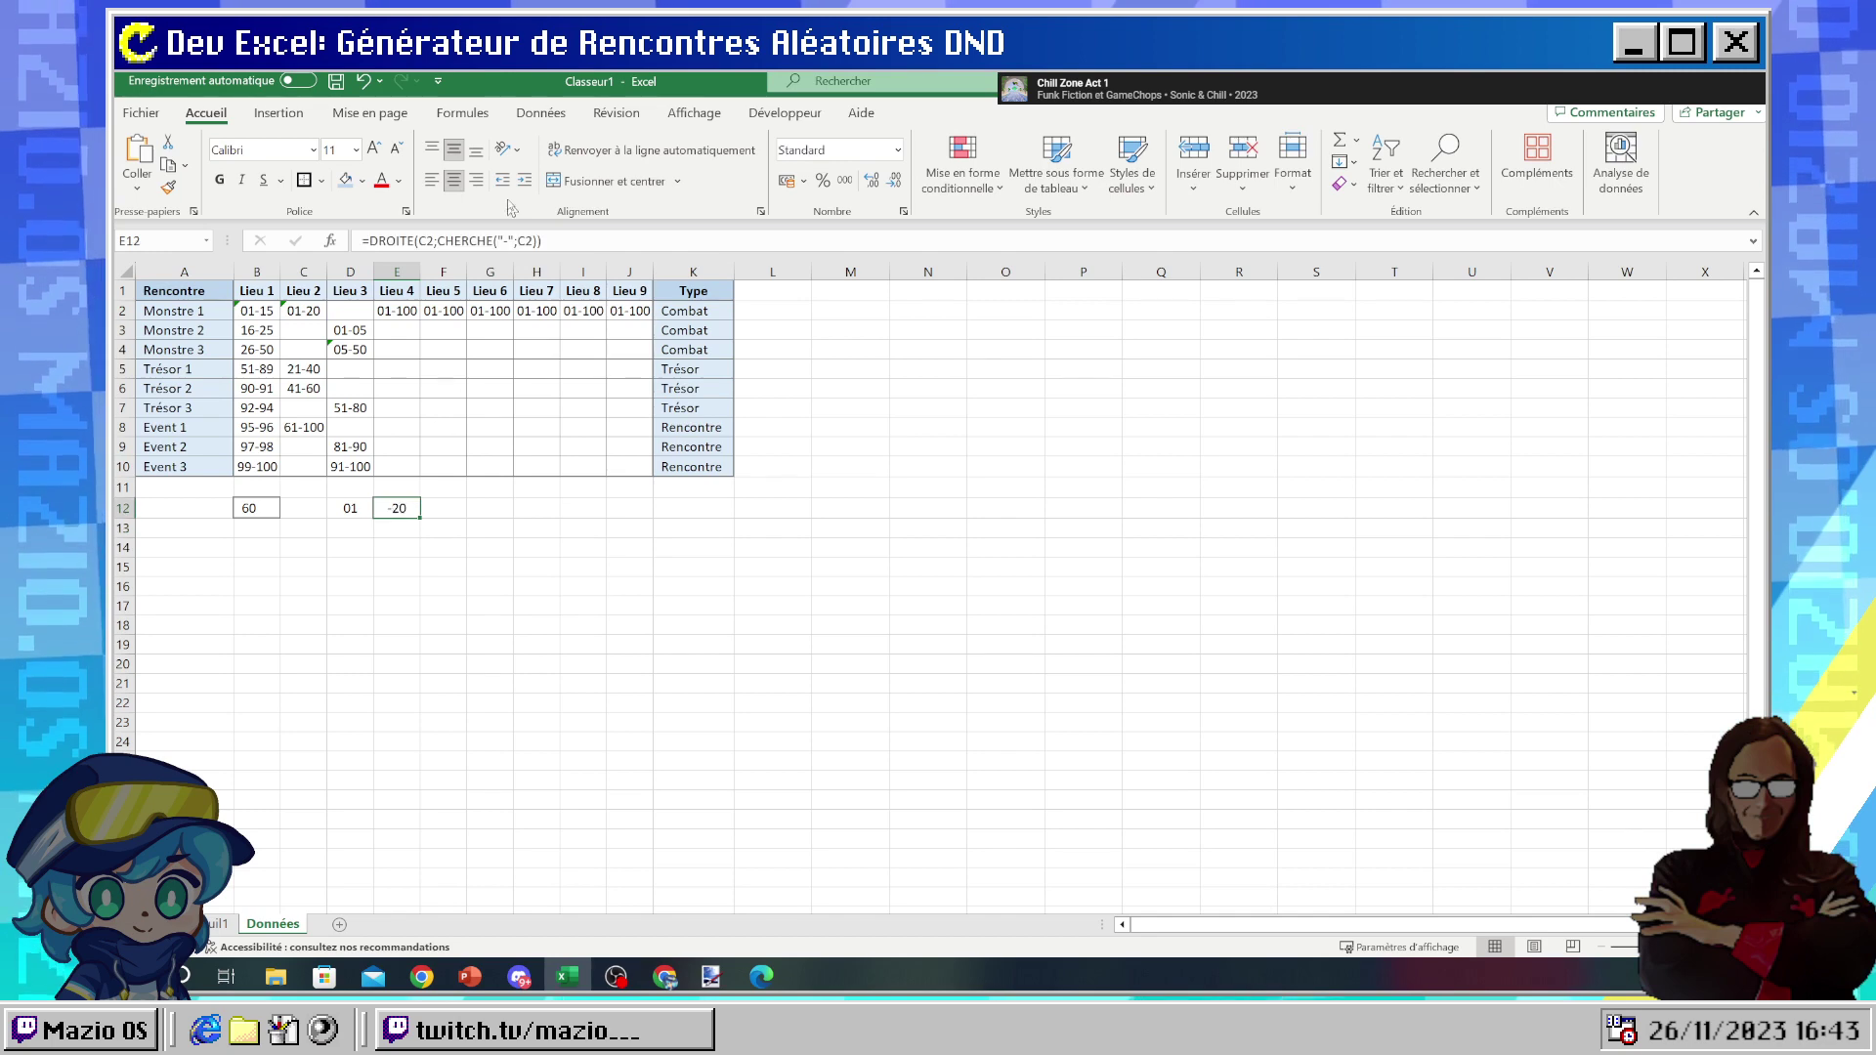
{"action": "left_click", "coordinate": [536, 242]}
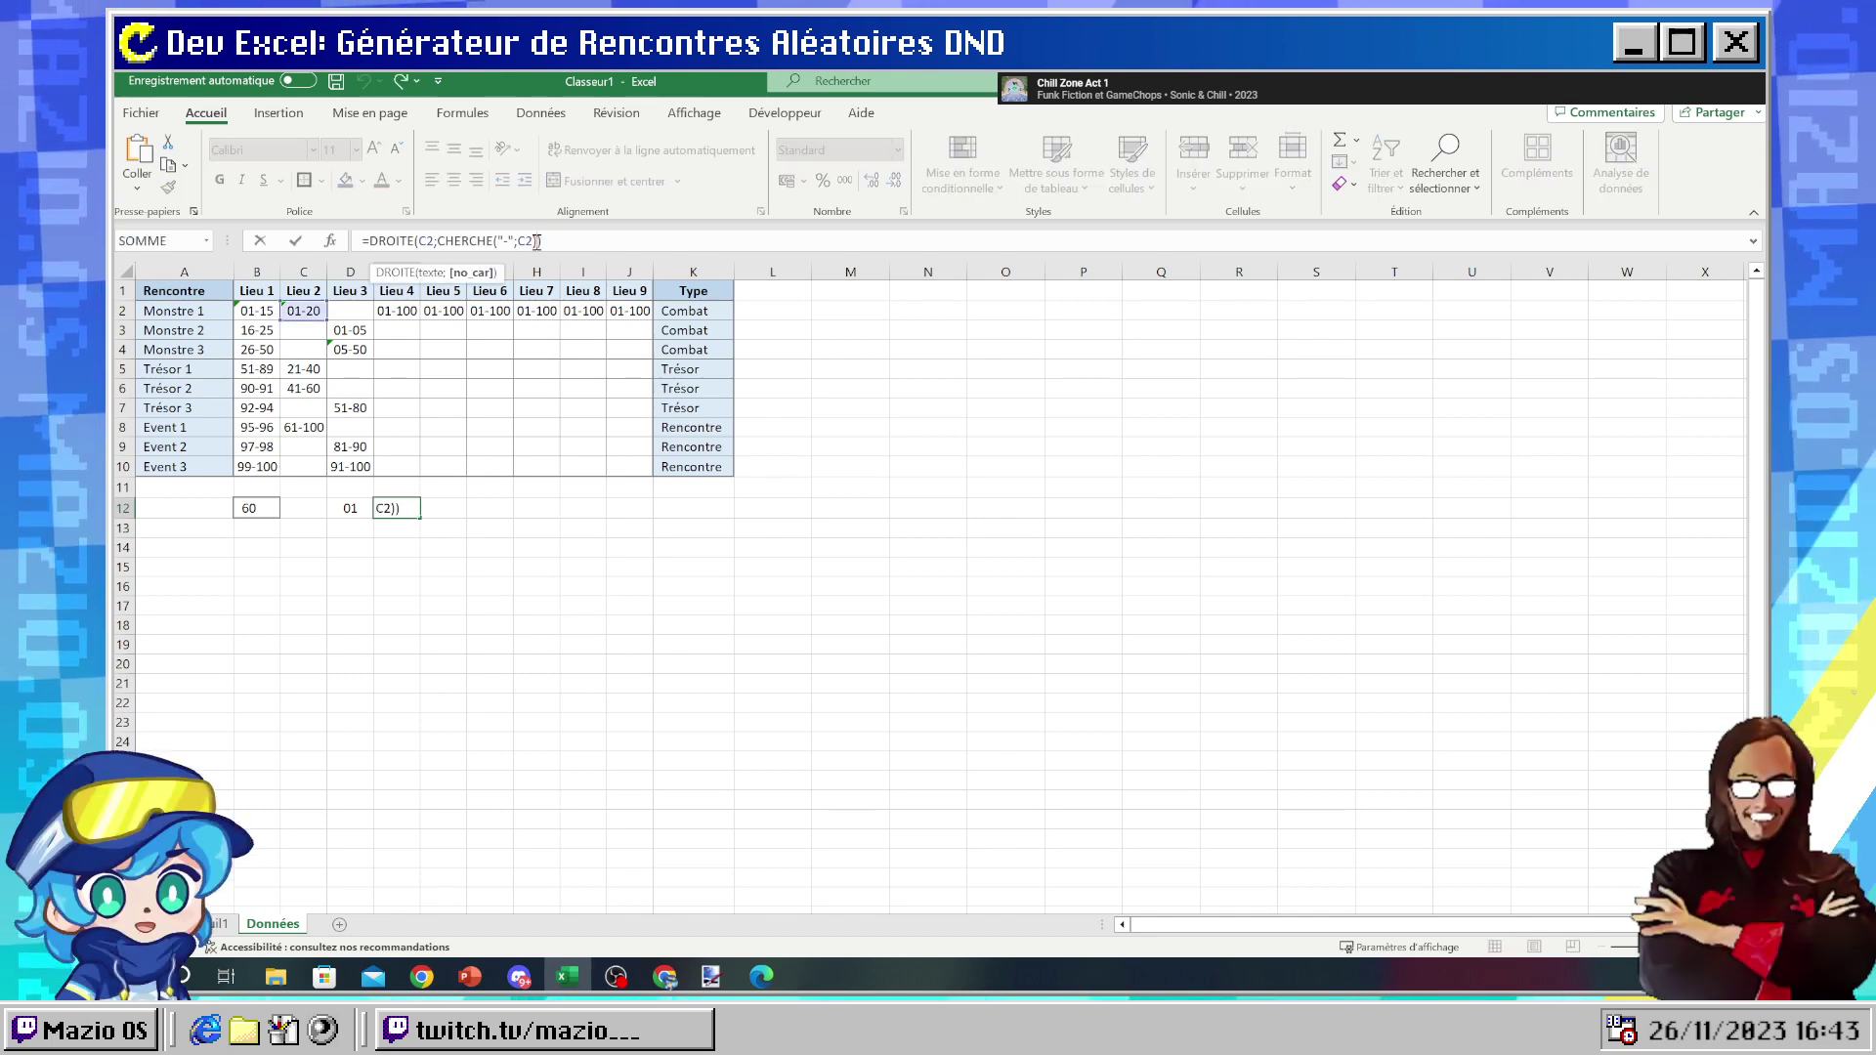
{"action": "key", "text": "Return"}
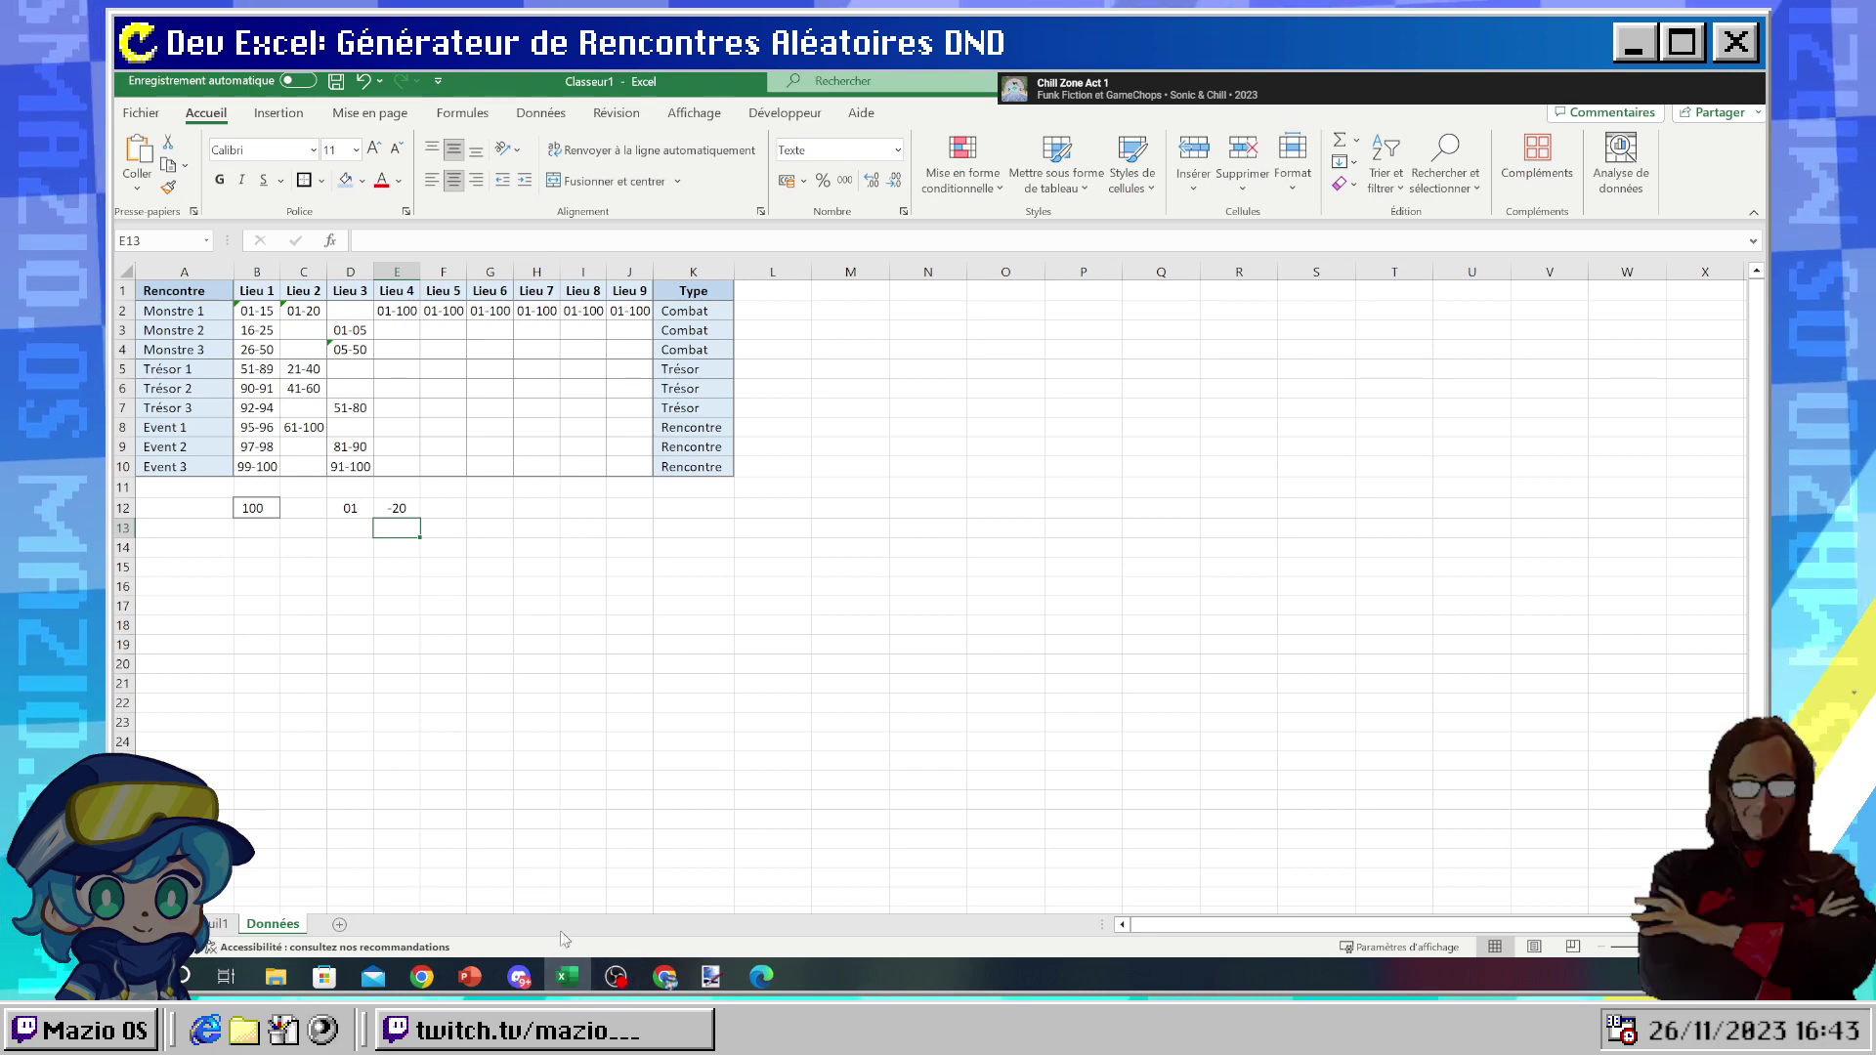
{"action": "mouse_move", "coordinate": [675, 980]}
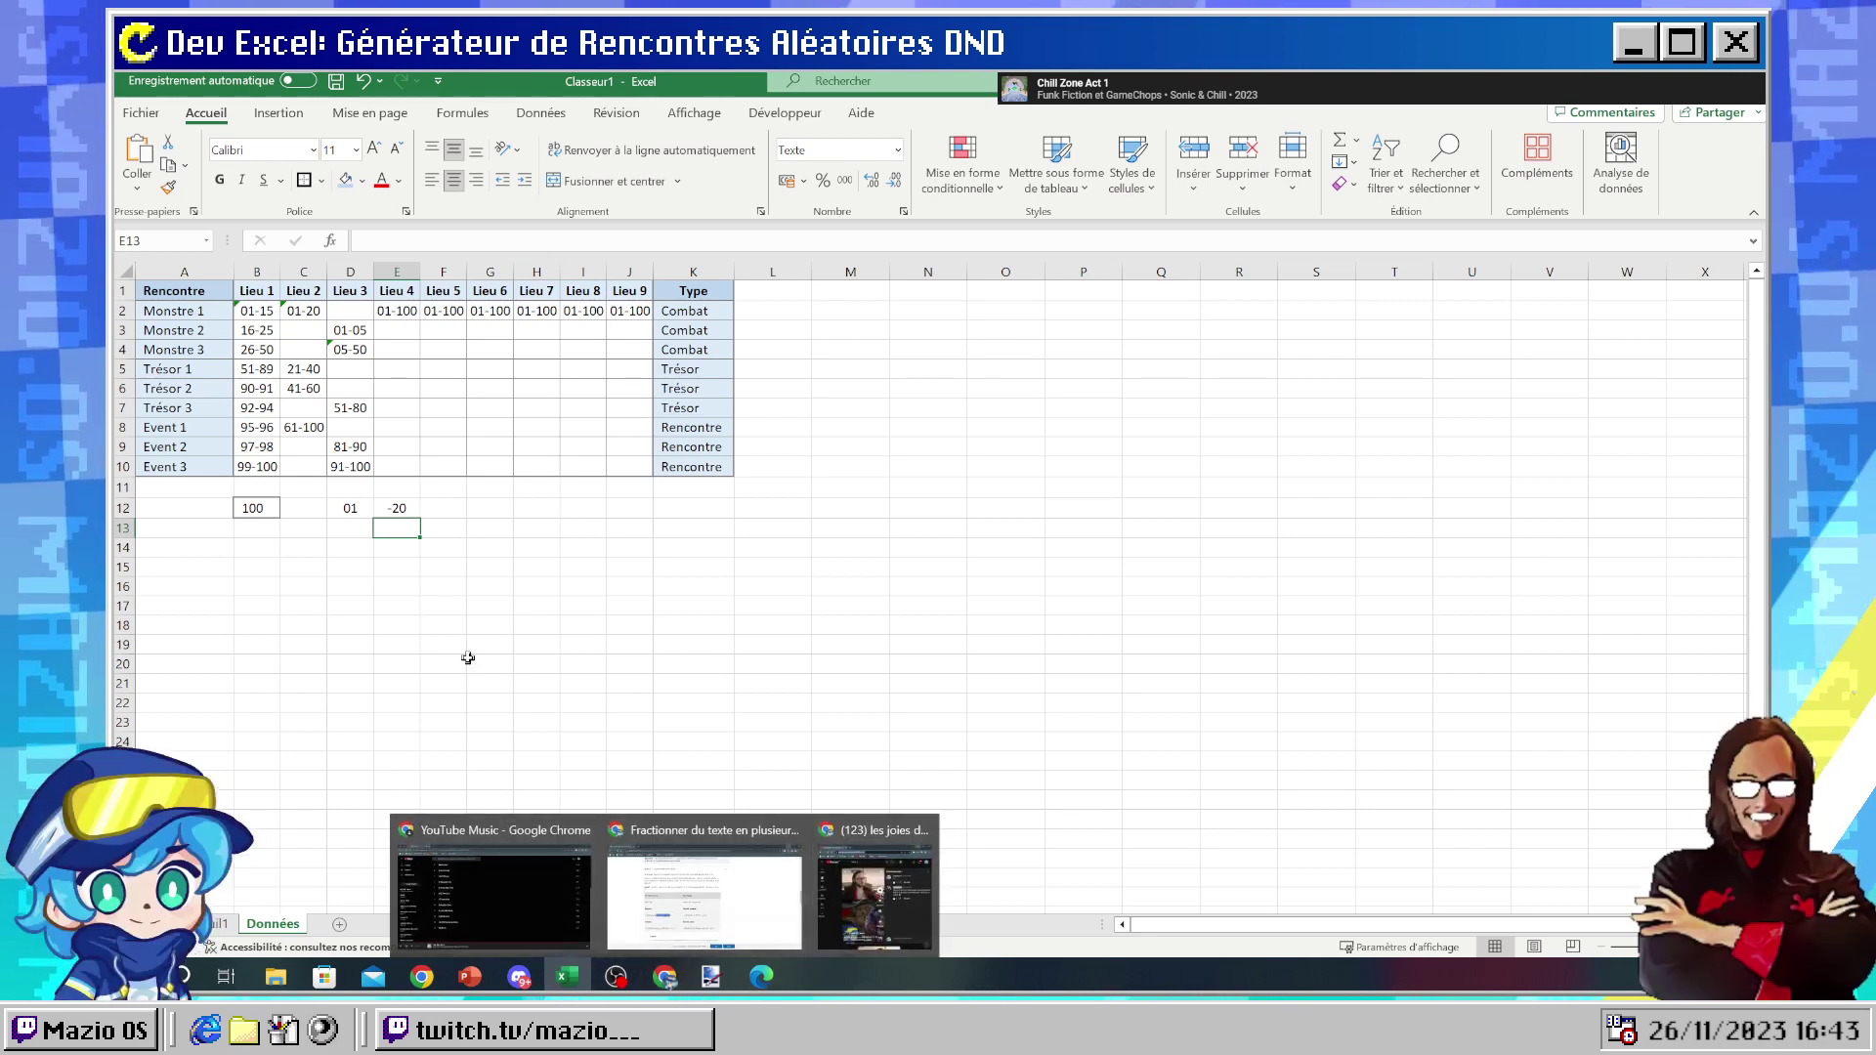
{"action": "left_click", "coordinate": [381, 505]}
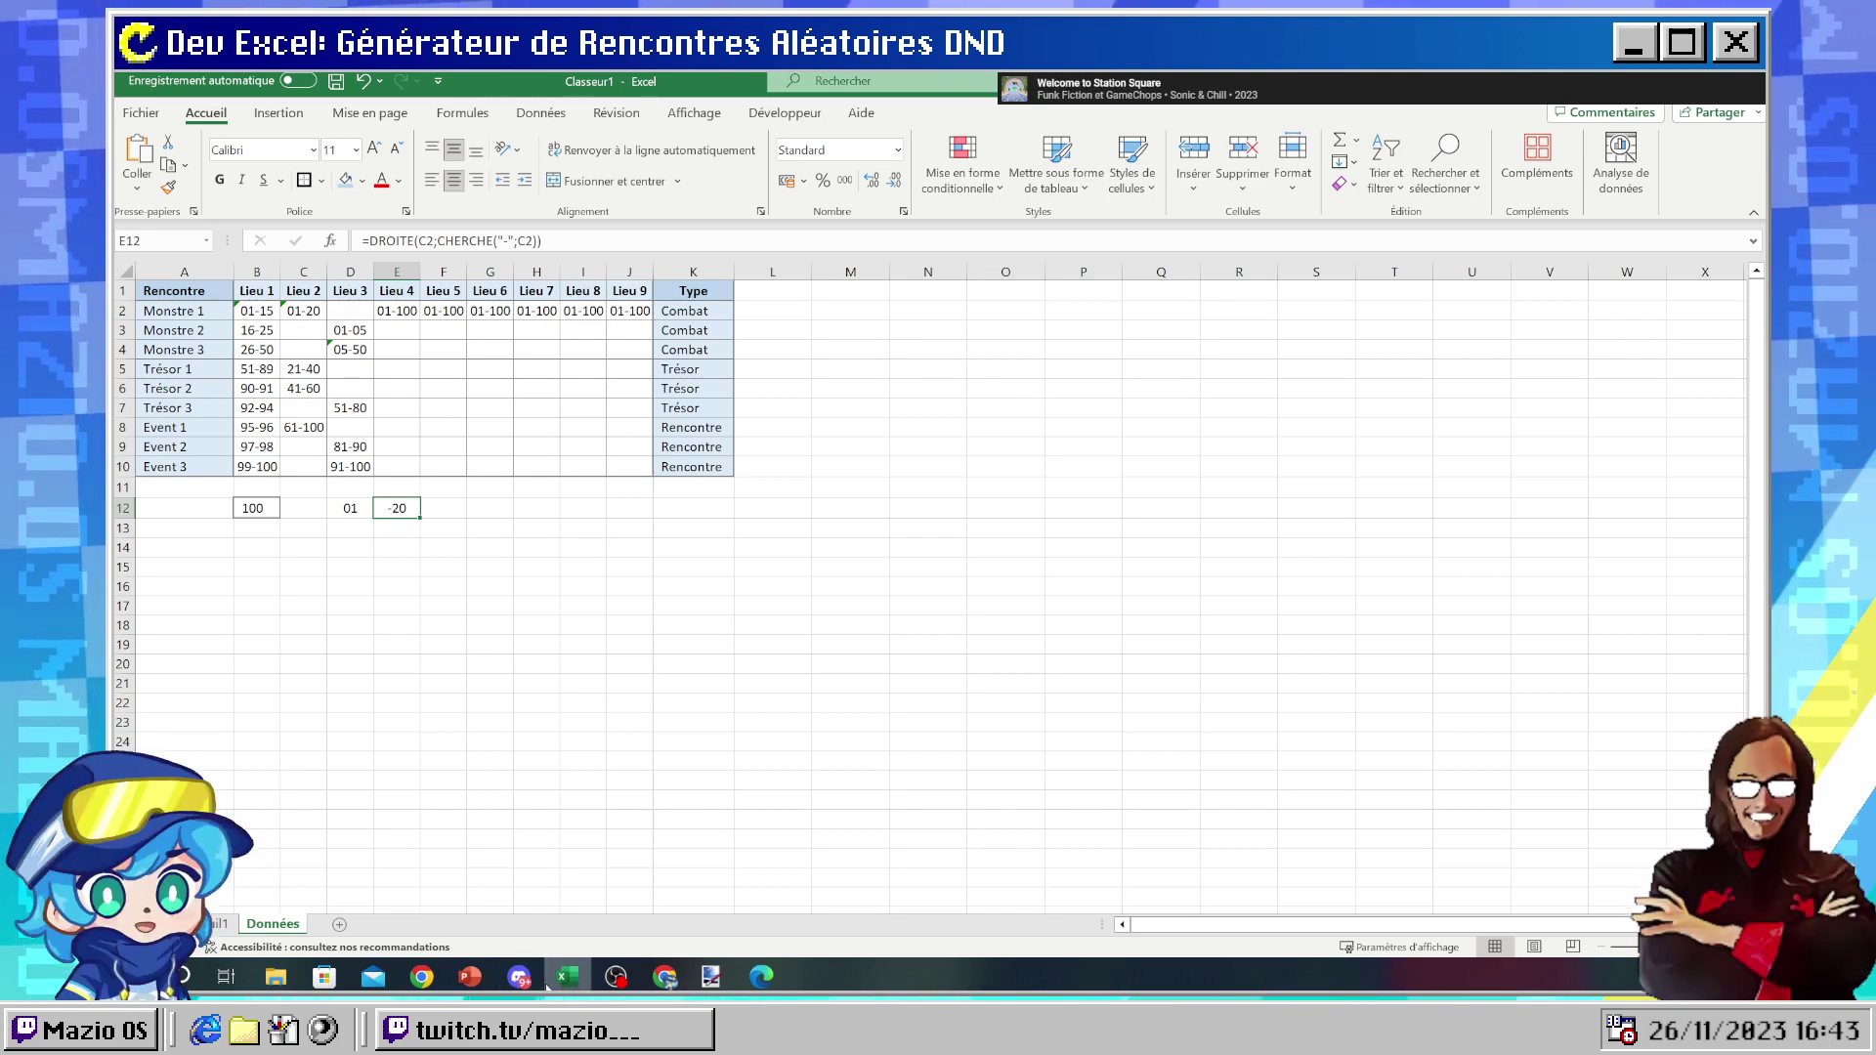
{"action": "mouse_move", "coordinate": [670, 984]}
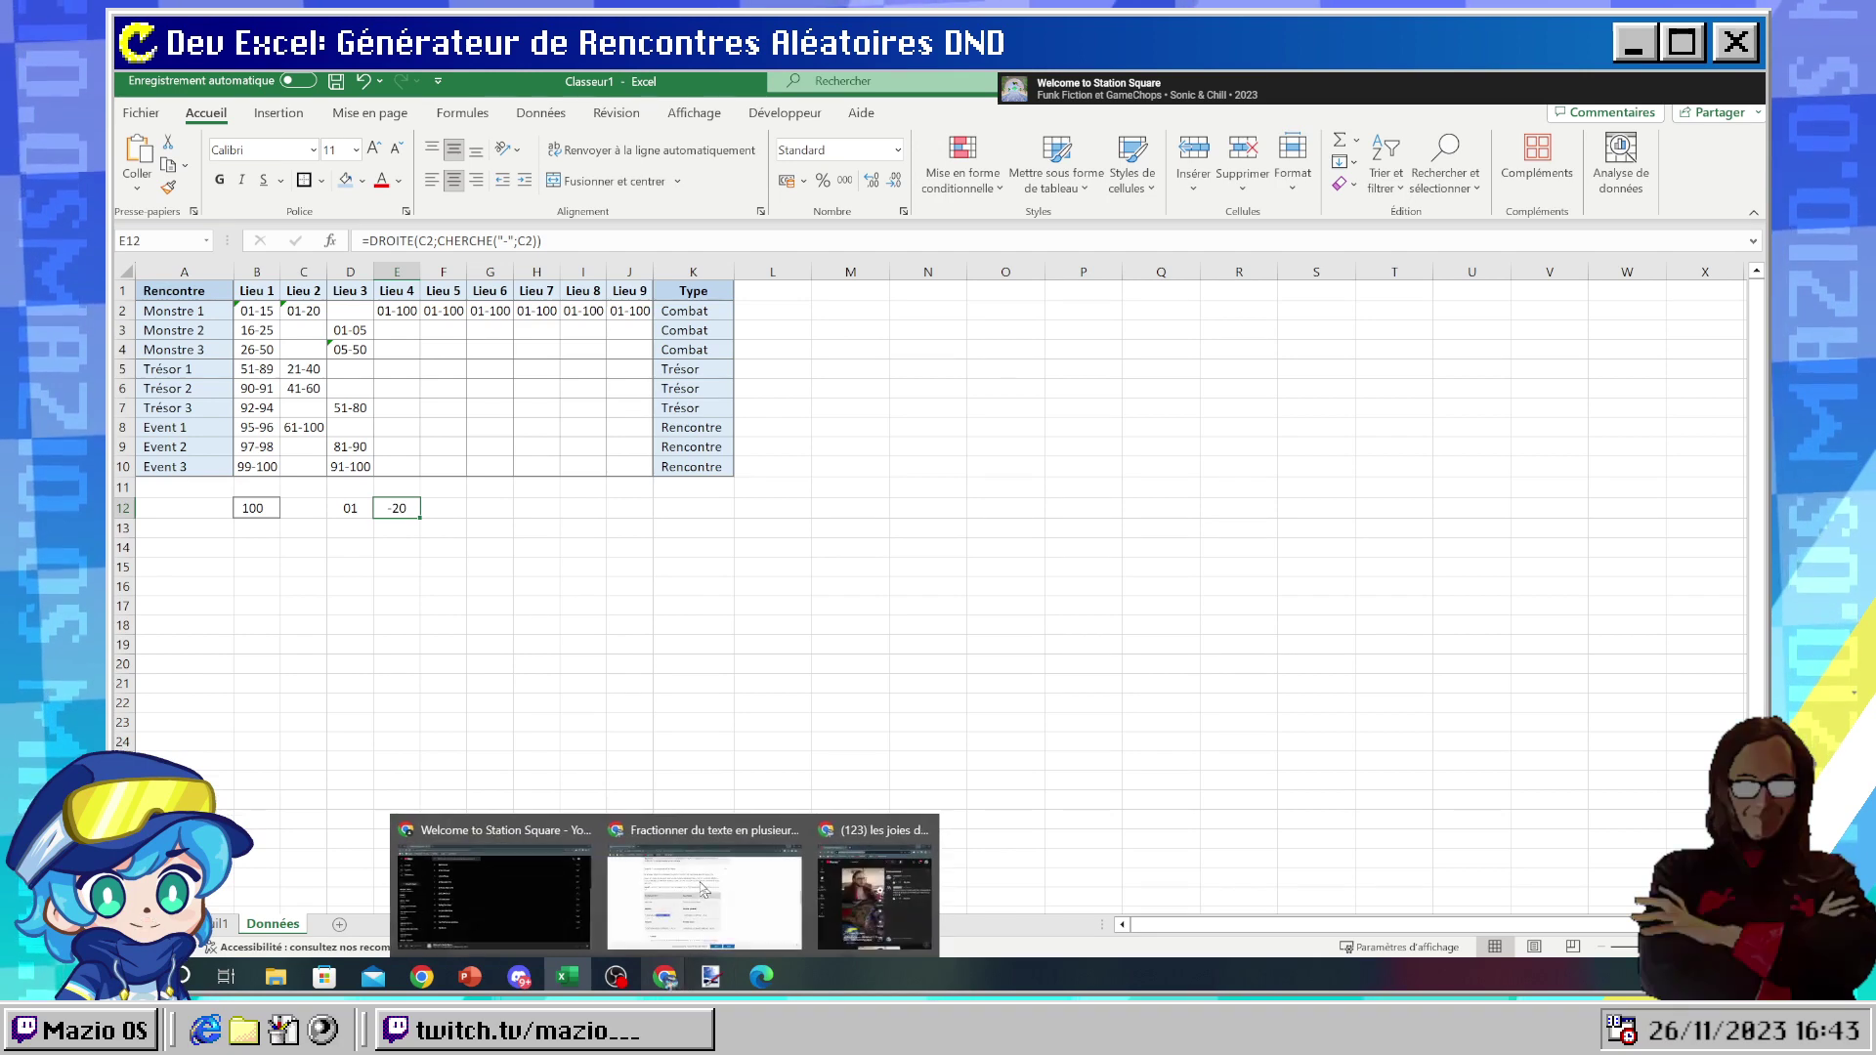
{"action": "left_click", "coordinate": [702, 889]}
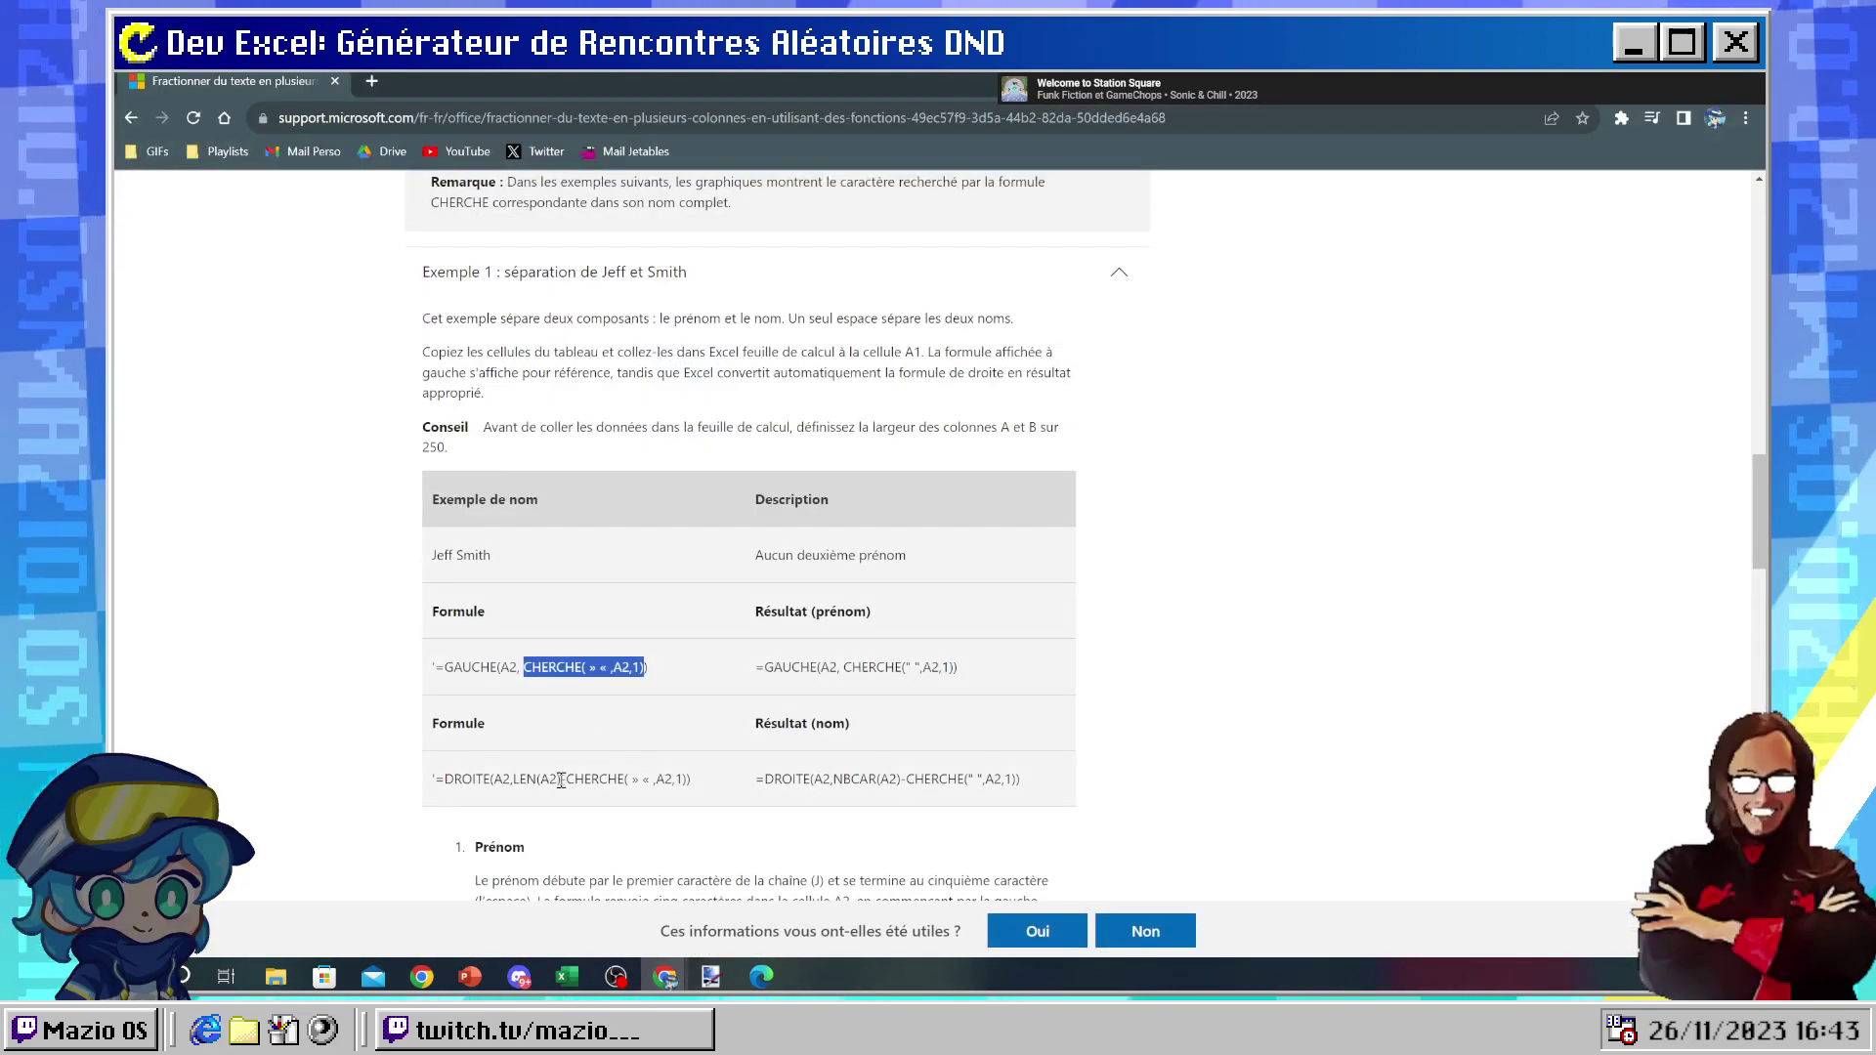
{"action": "key", "text": "alt+Tab"}
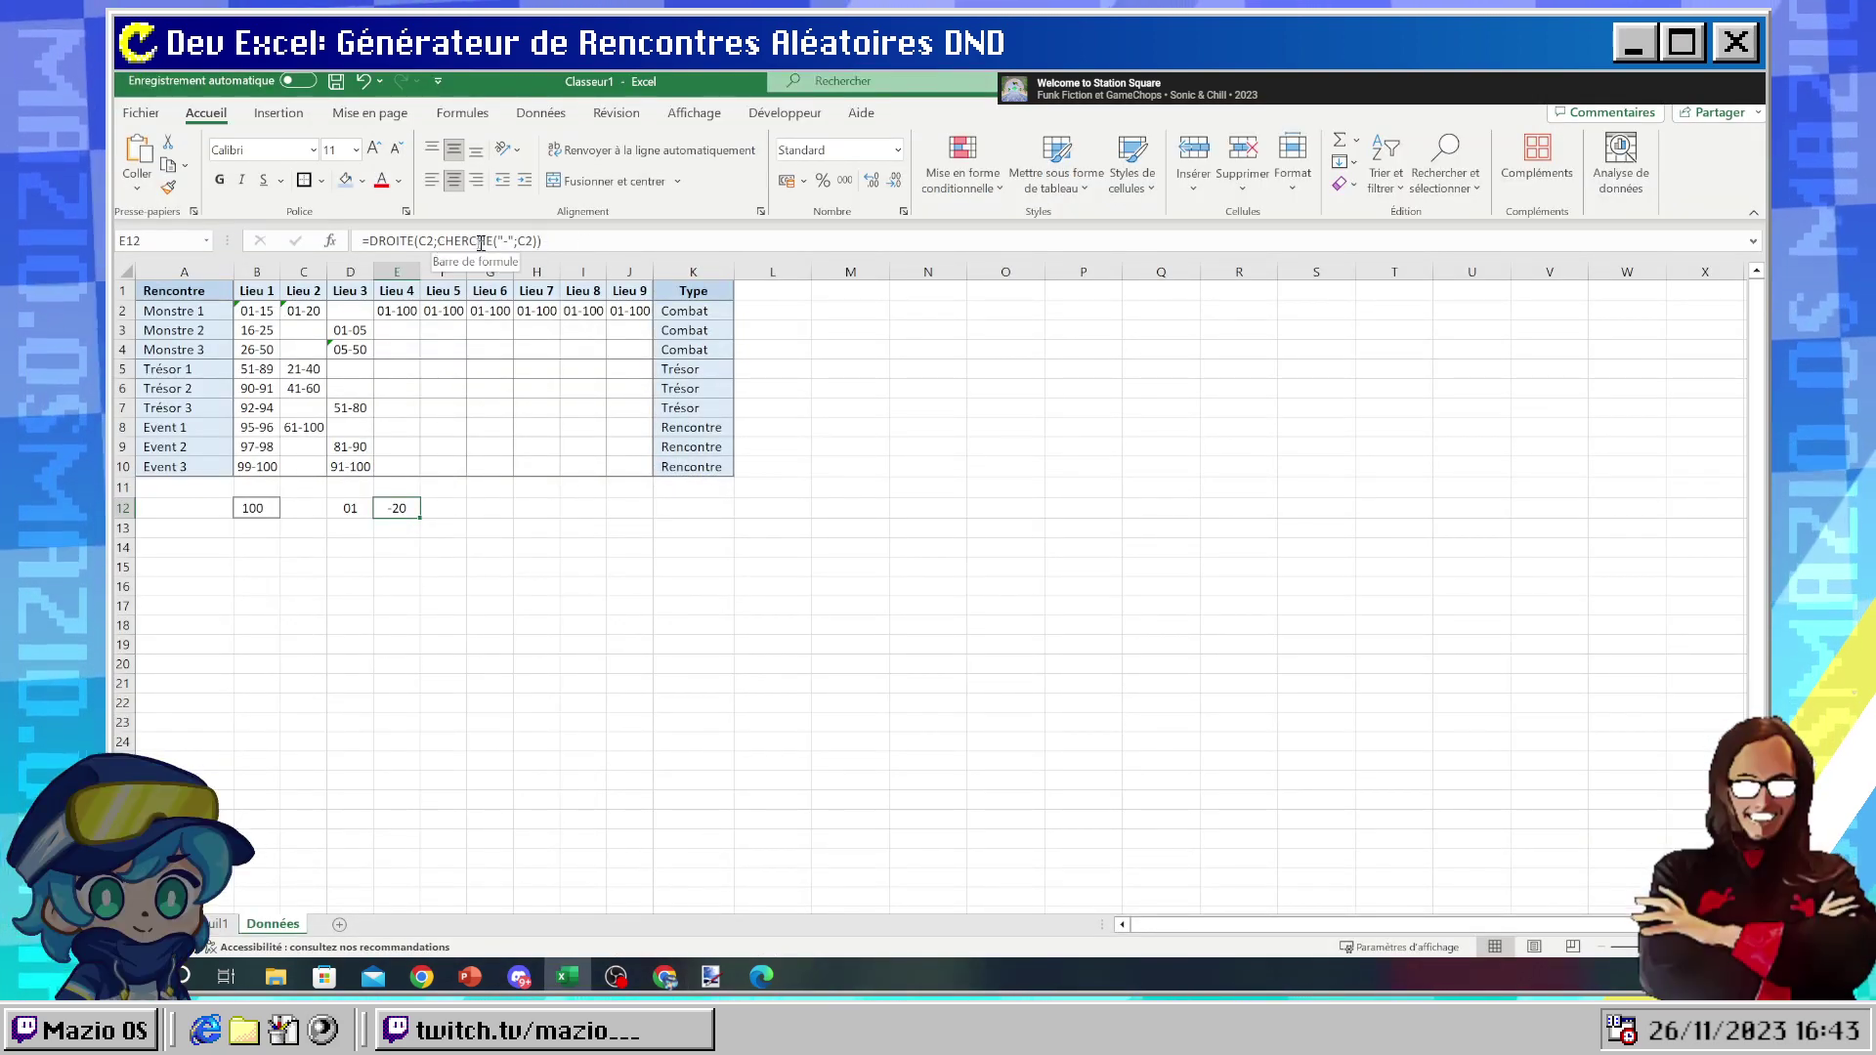
{"action": "left_click", "coordinate": [439, 242]}
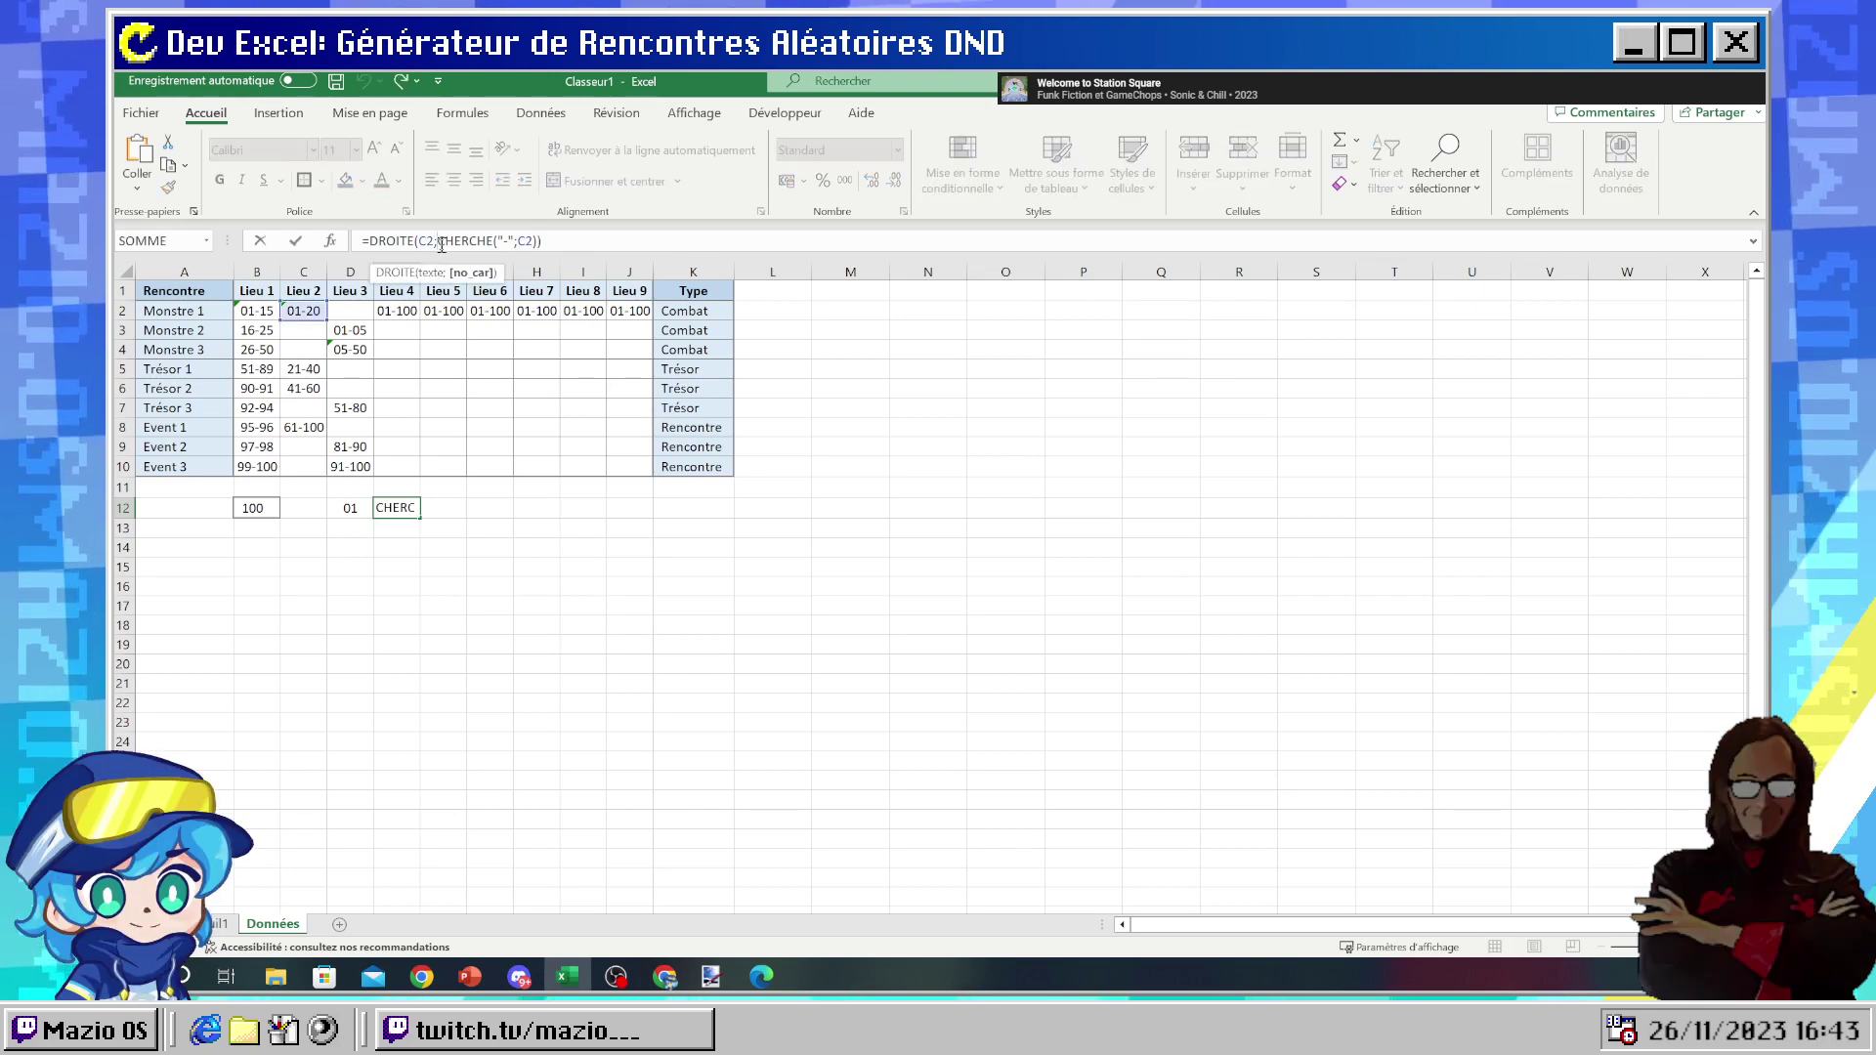
{"action": "type", "text": "le"}
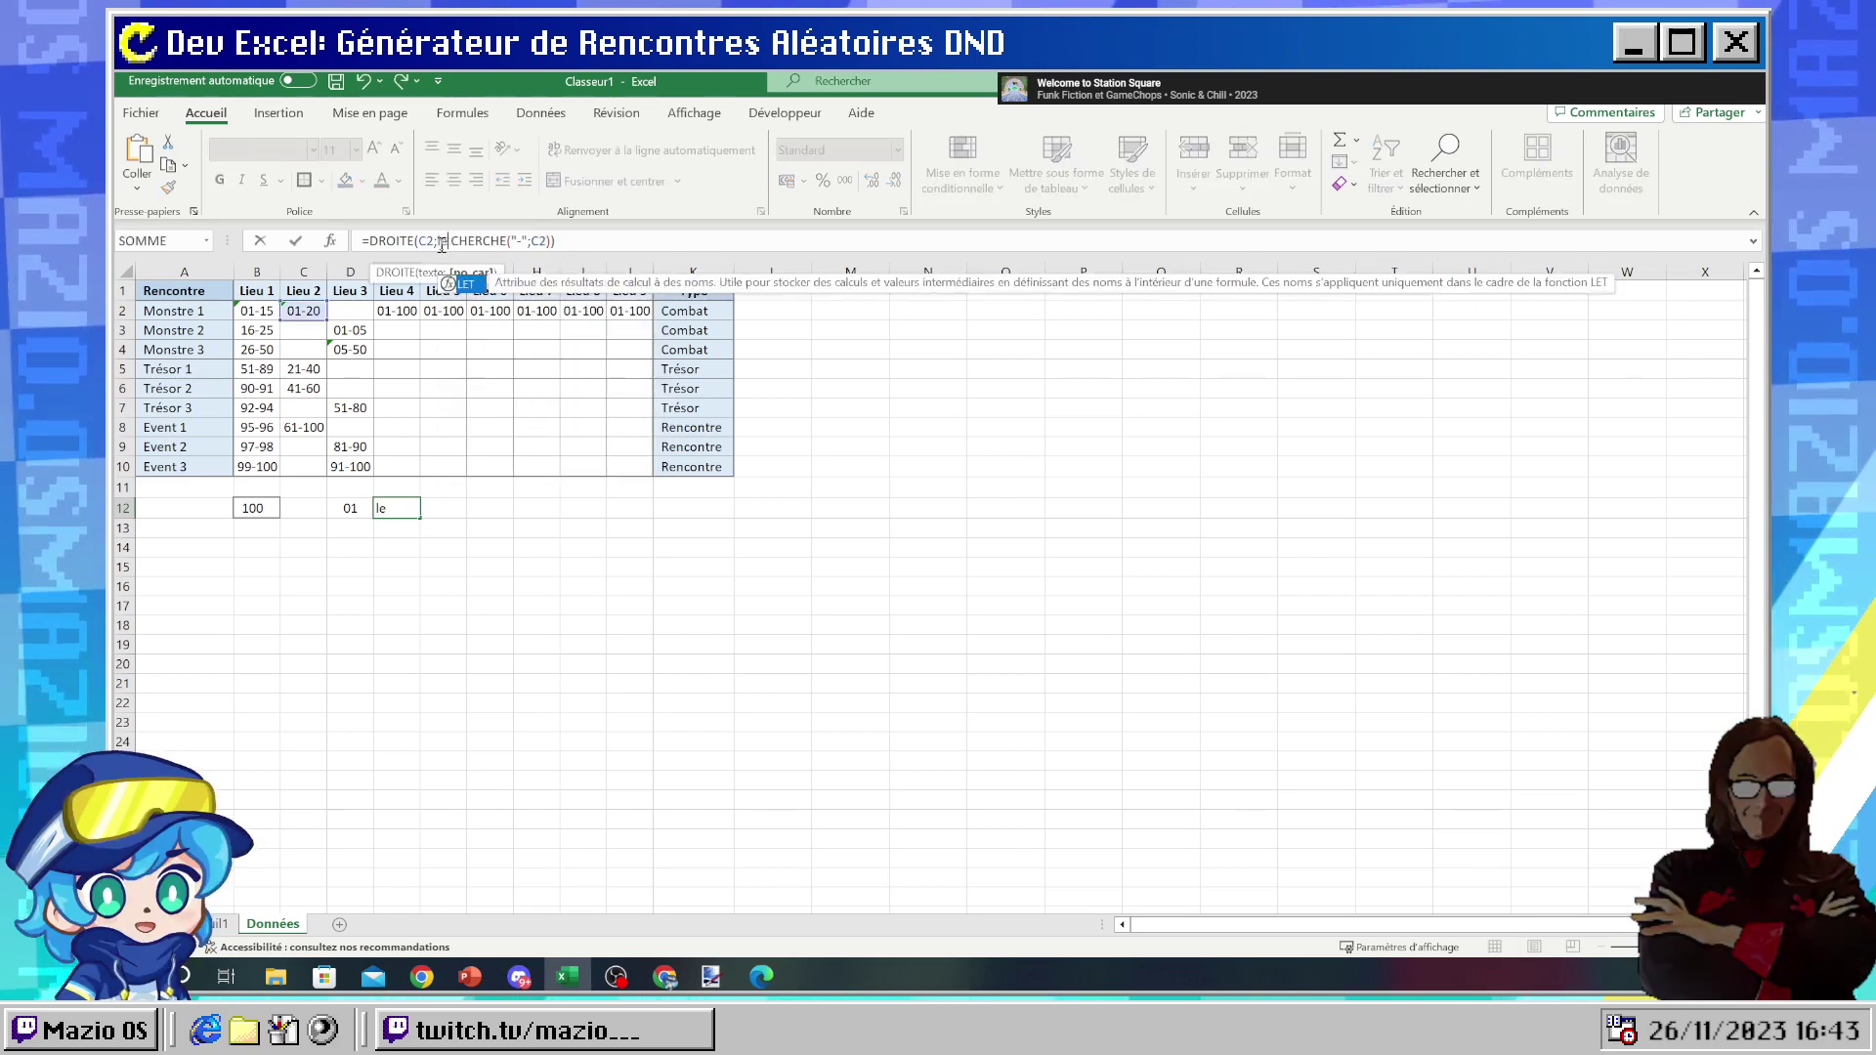
{"action": "key", "text": "BackSpace"}
{"action": "key", "text": "BackSpace"}
{"action": "type", "text": "T"}
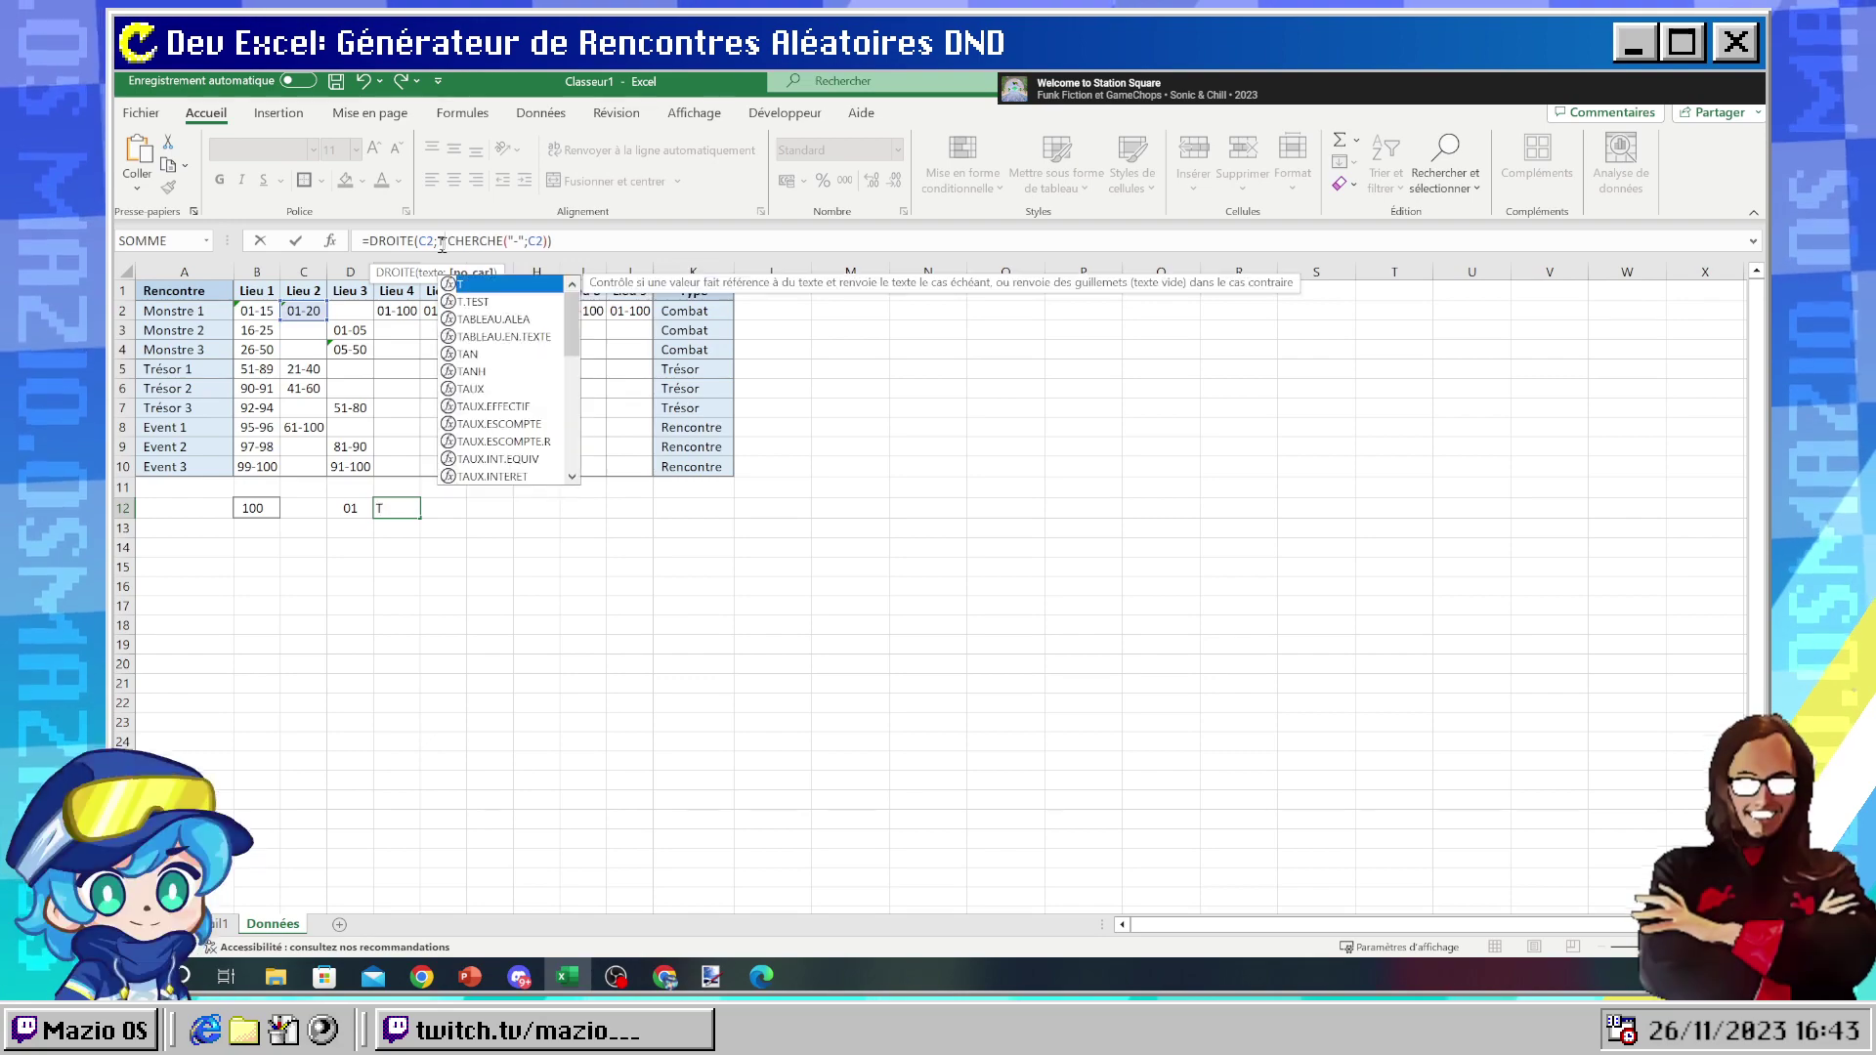
{"action": "key", "text": "BackSpace"}
{"action": "type", "text": "T"}
{"action": "key", "text": "BackSpace"}
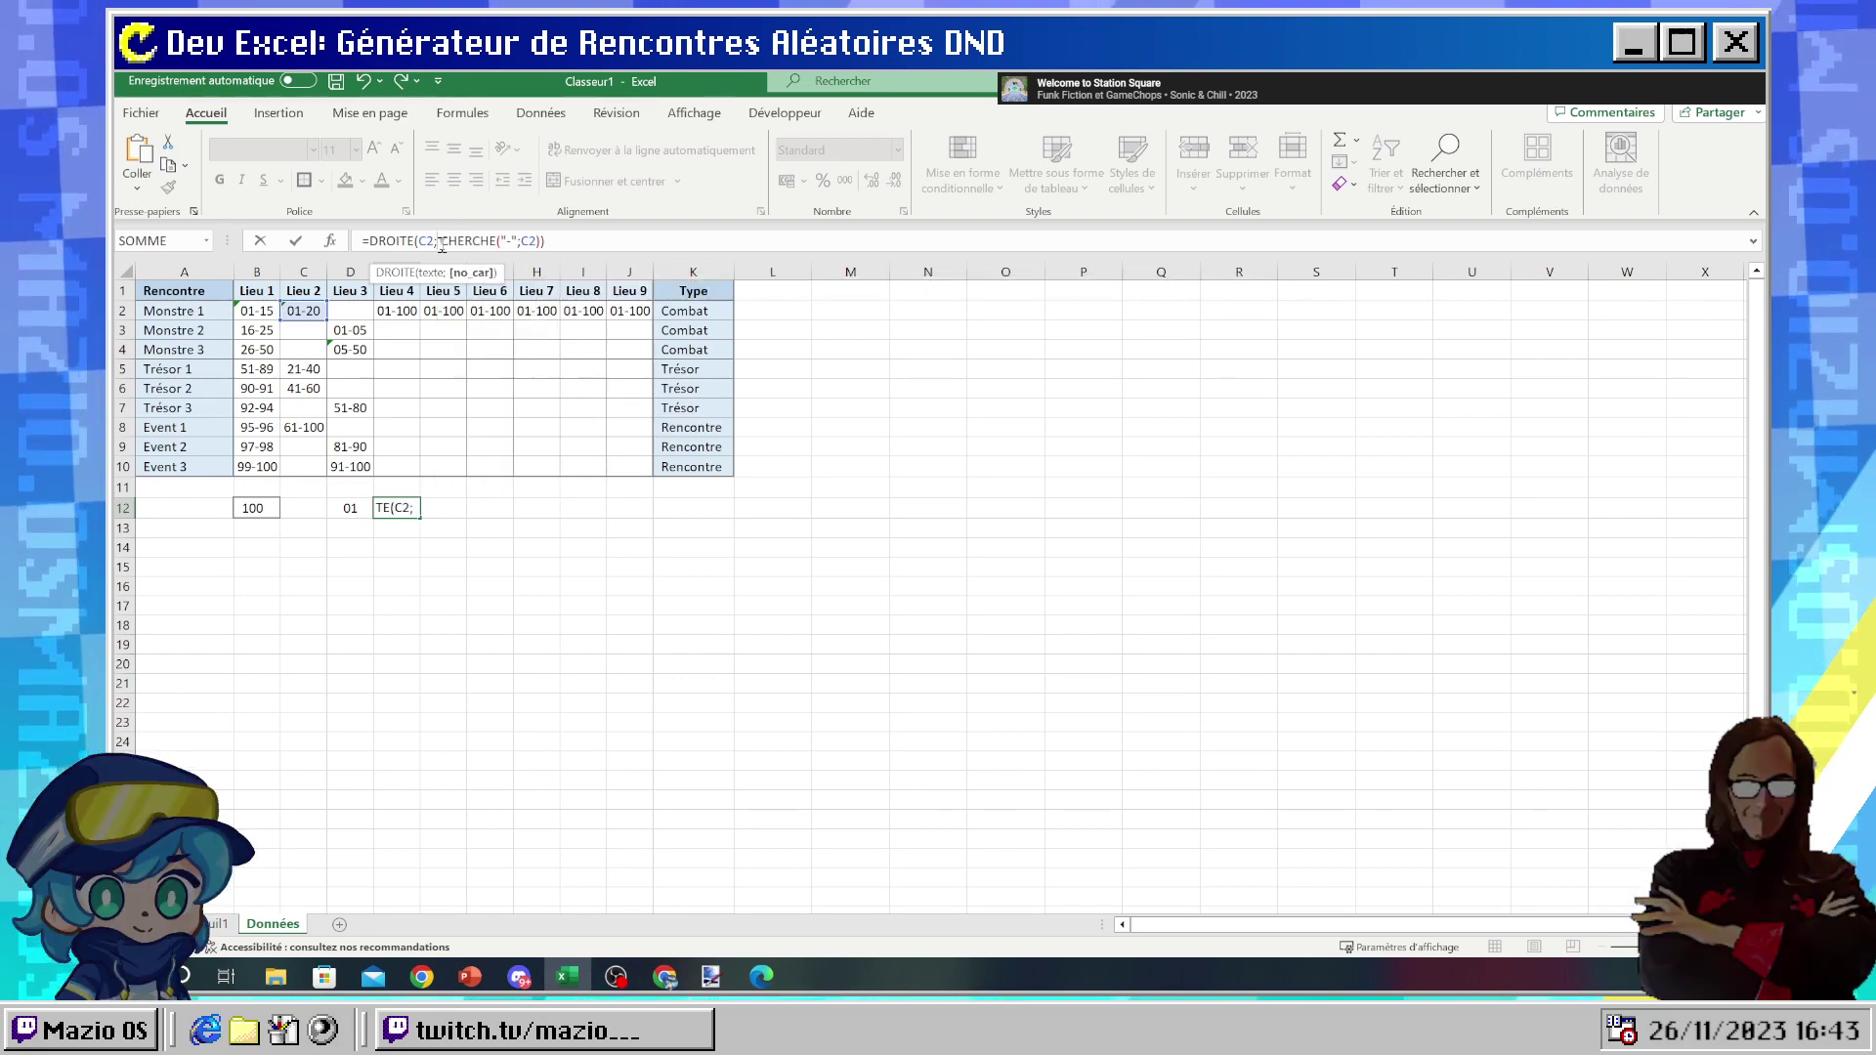
{"action": "left_click", "coordinate": [758, 977]}
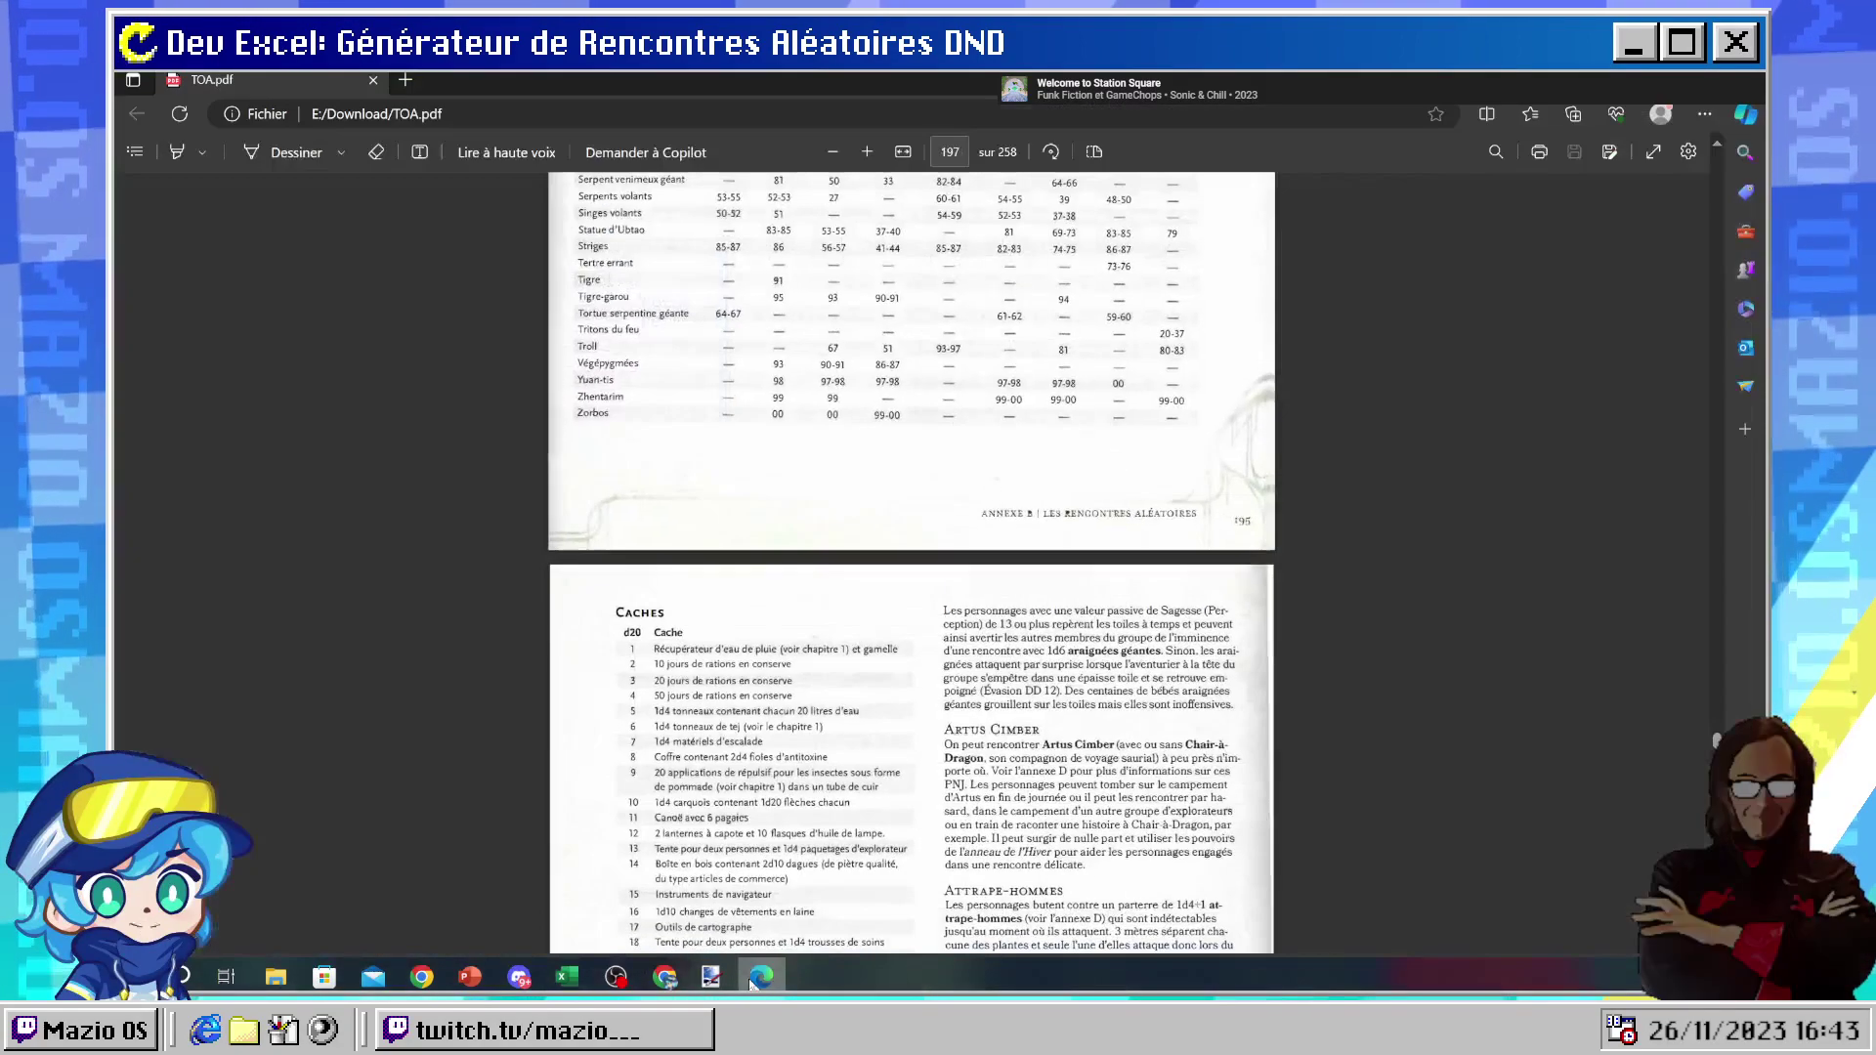
{"action": "left_click", "coordinate": [758, 976]}
{"action": "mouse_move", "coordinate": [664, 977]}
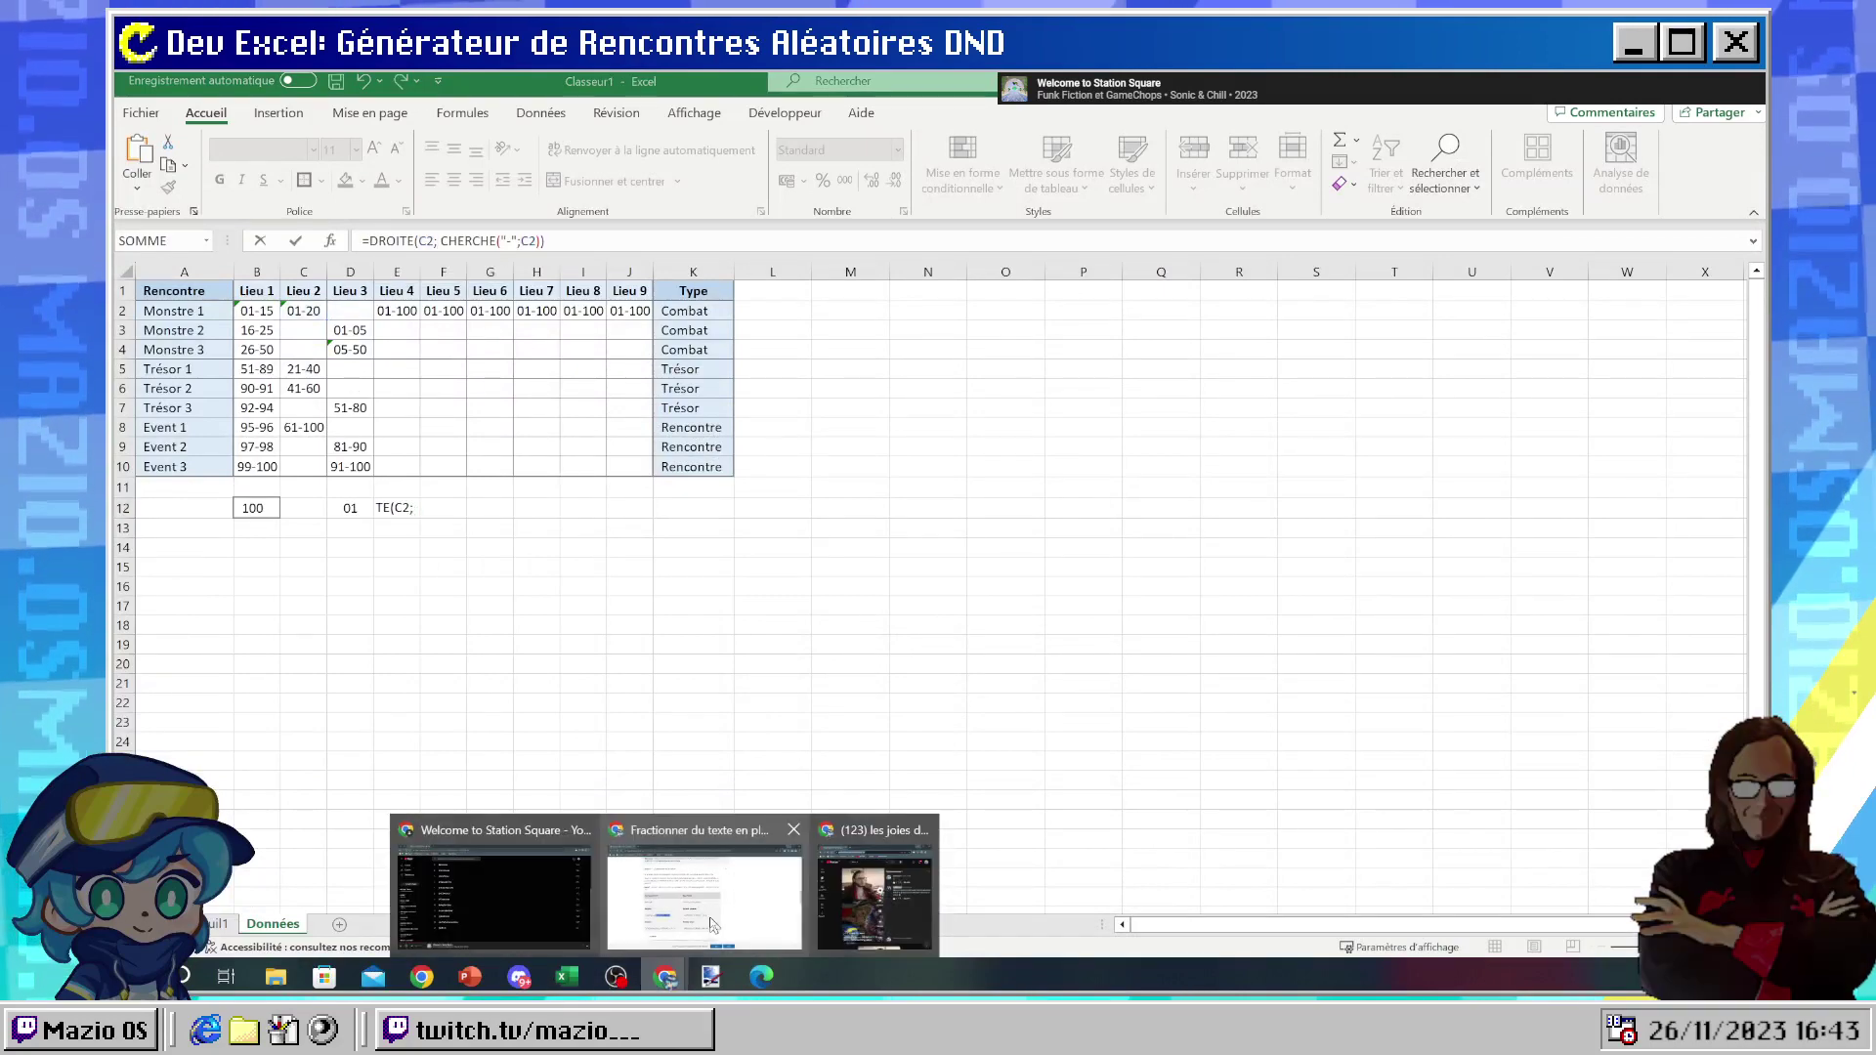
{"action": "mouse_move", "coordinate": [712, 924]}
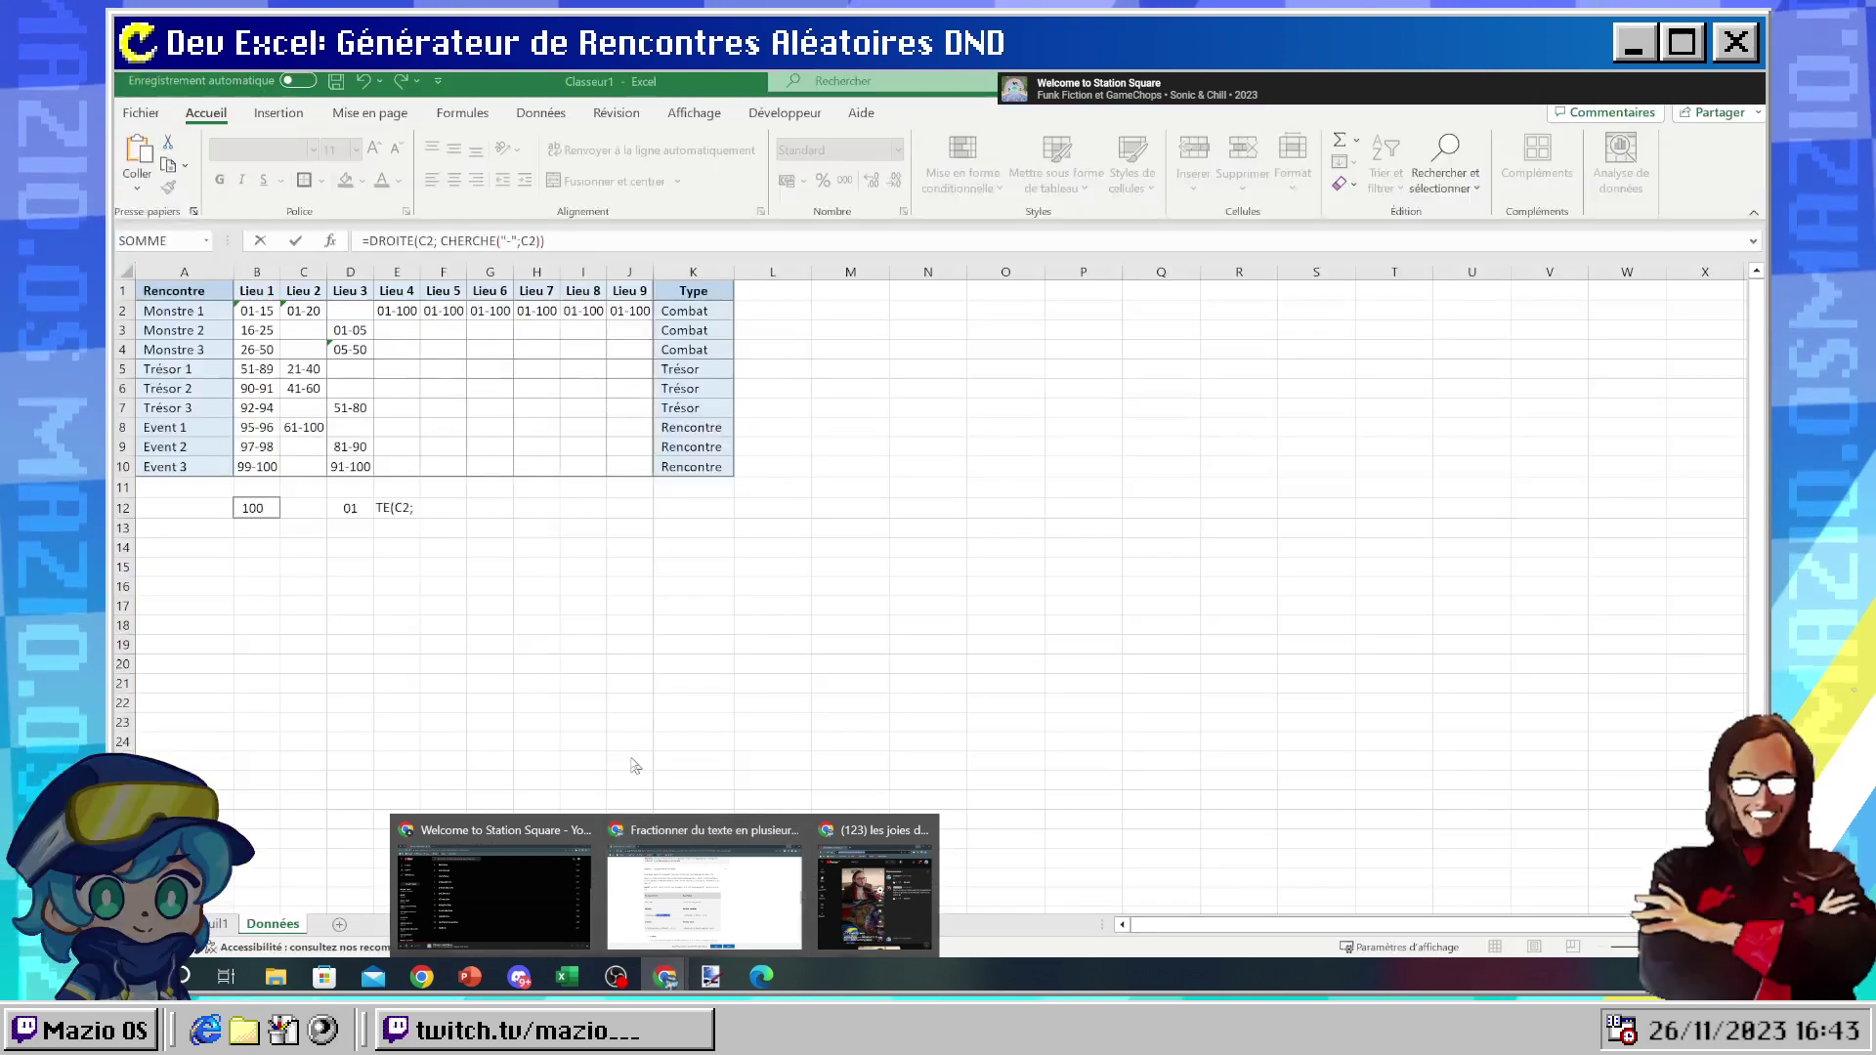
{"action": "left_click", "coordinate": [445, 241]}
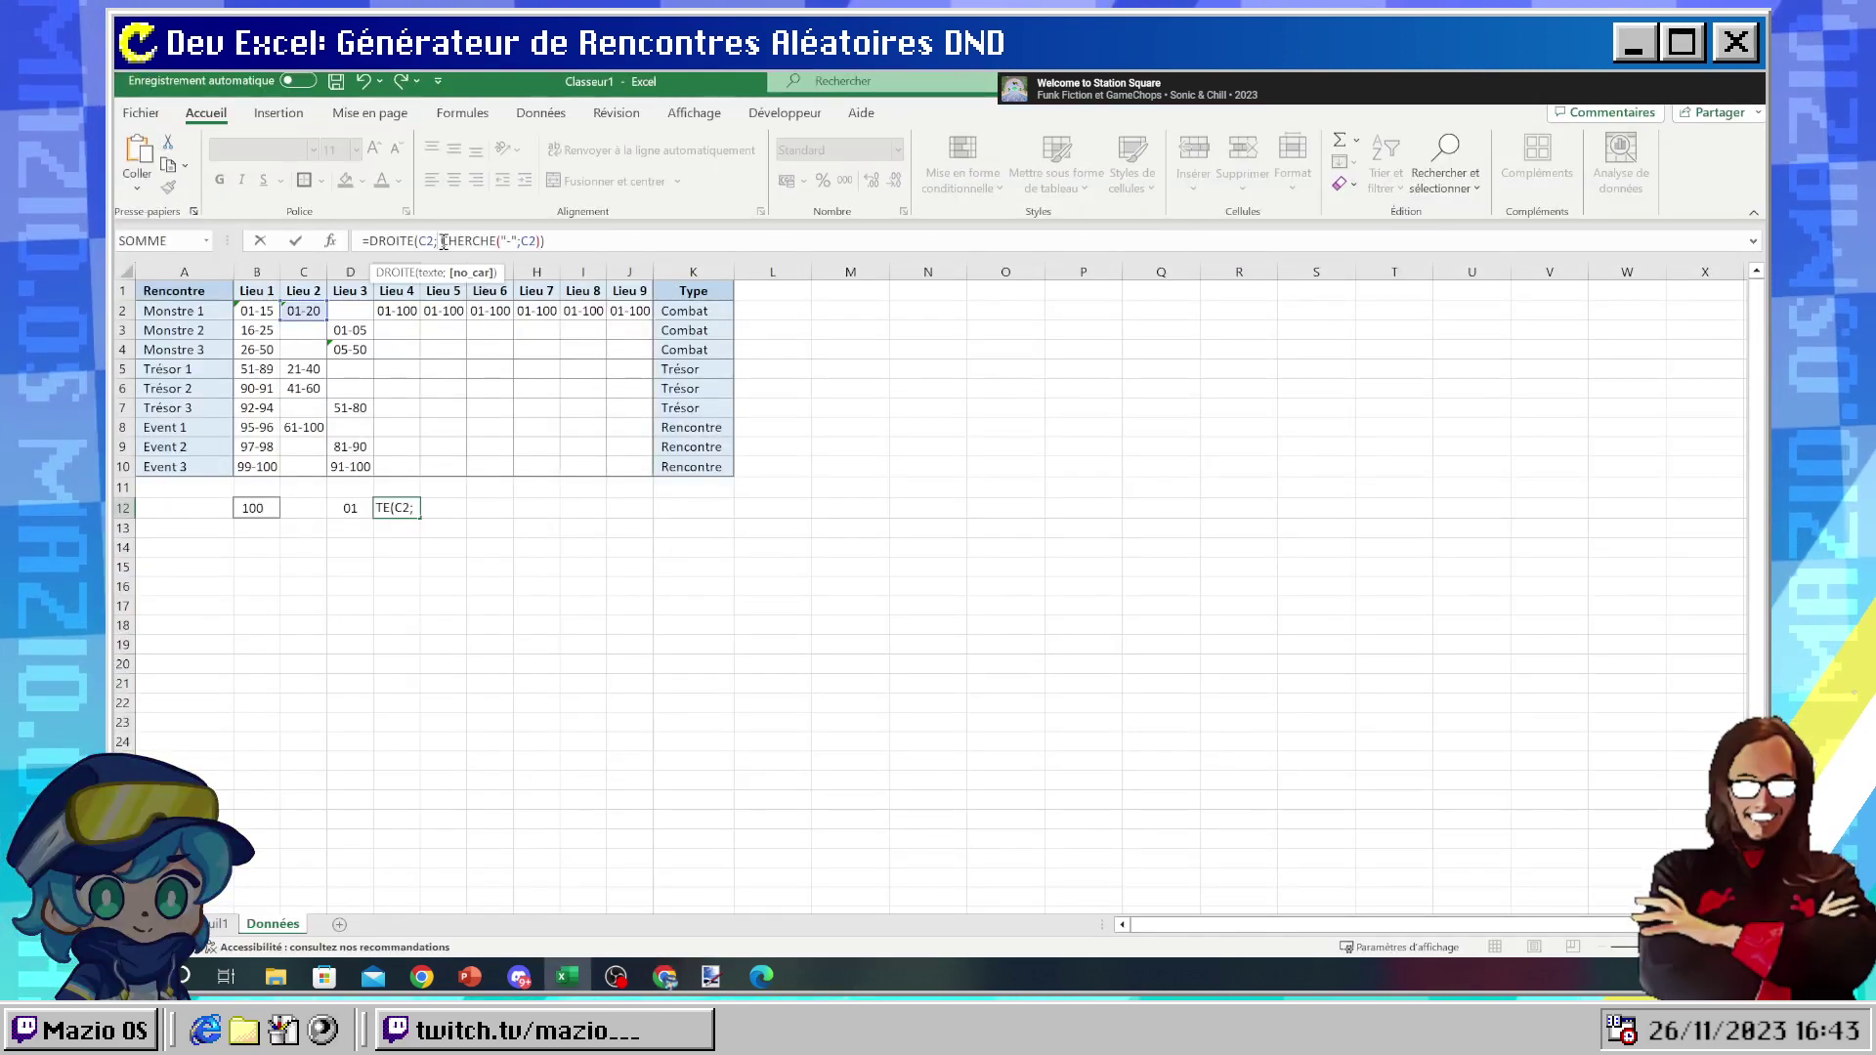
{"action": "type", "text": "LE"}
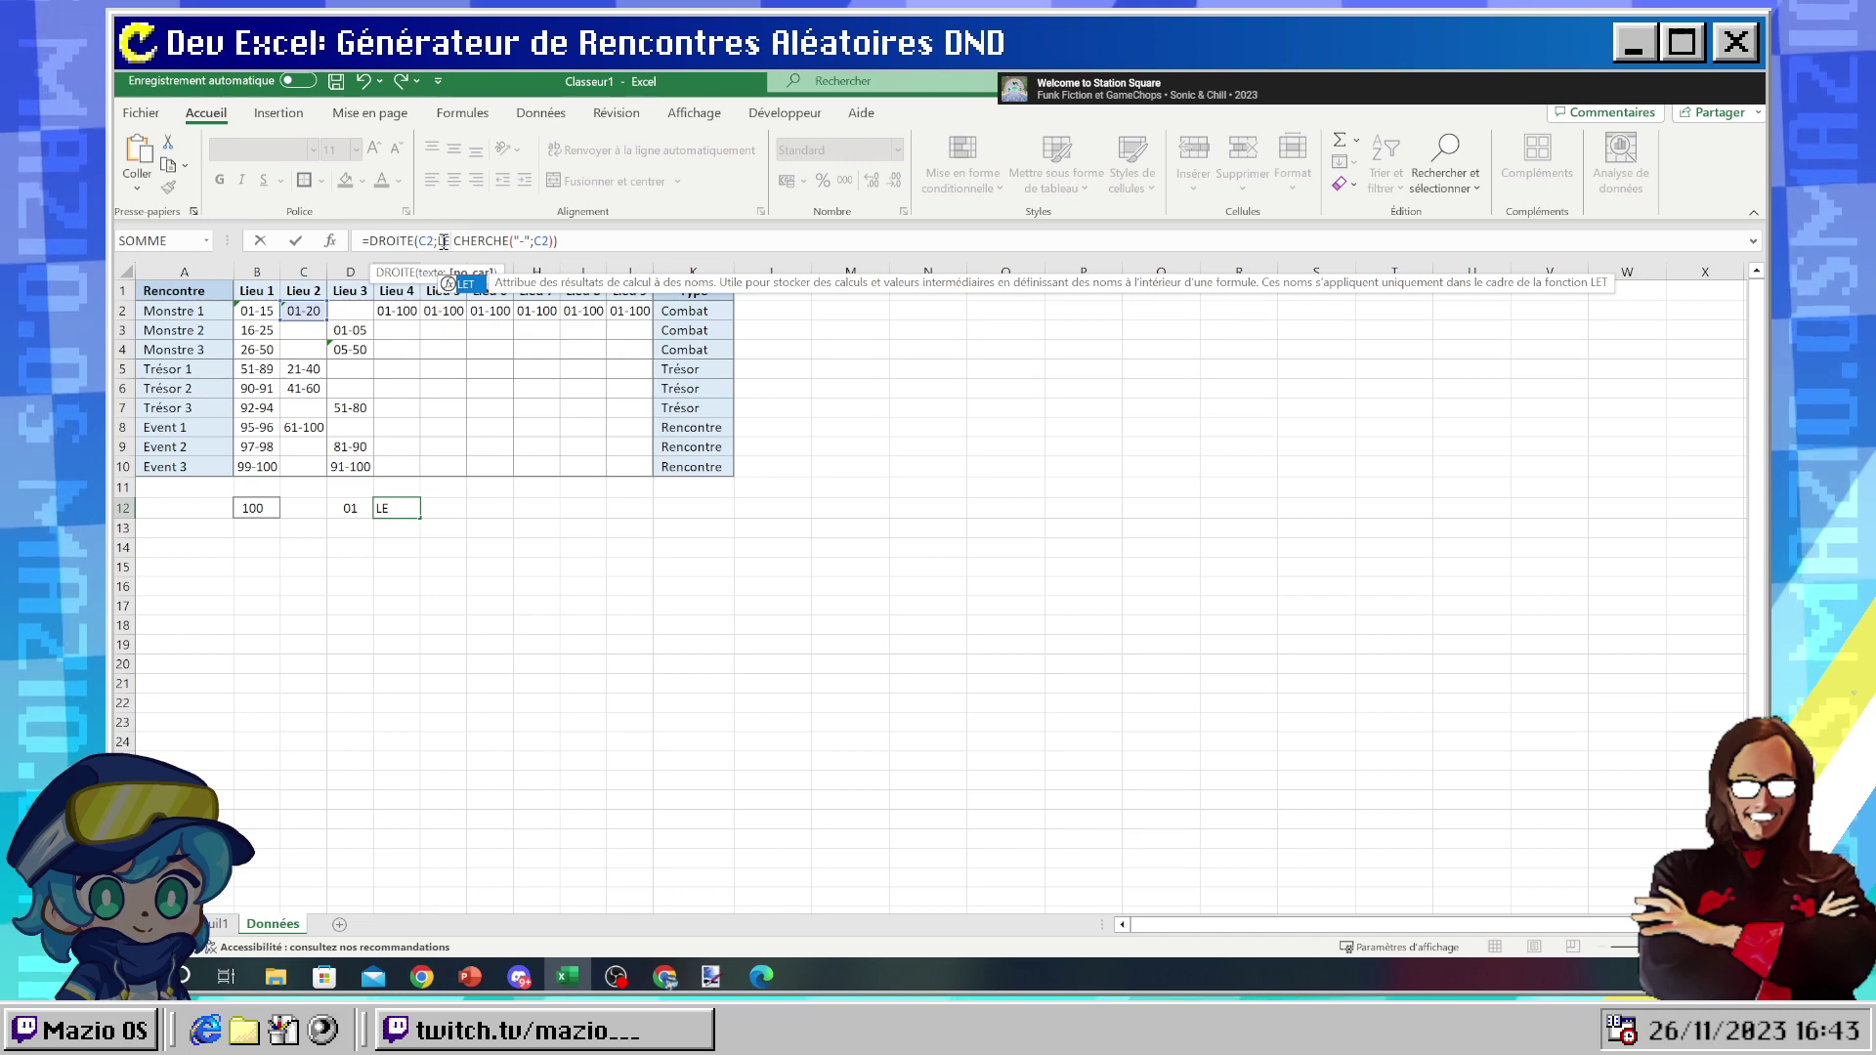
{"action": "type", "text": "N"}
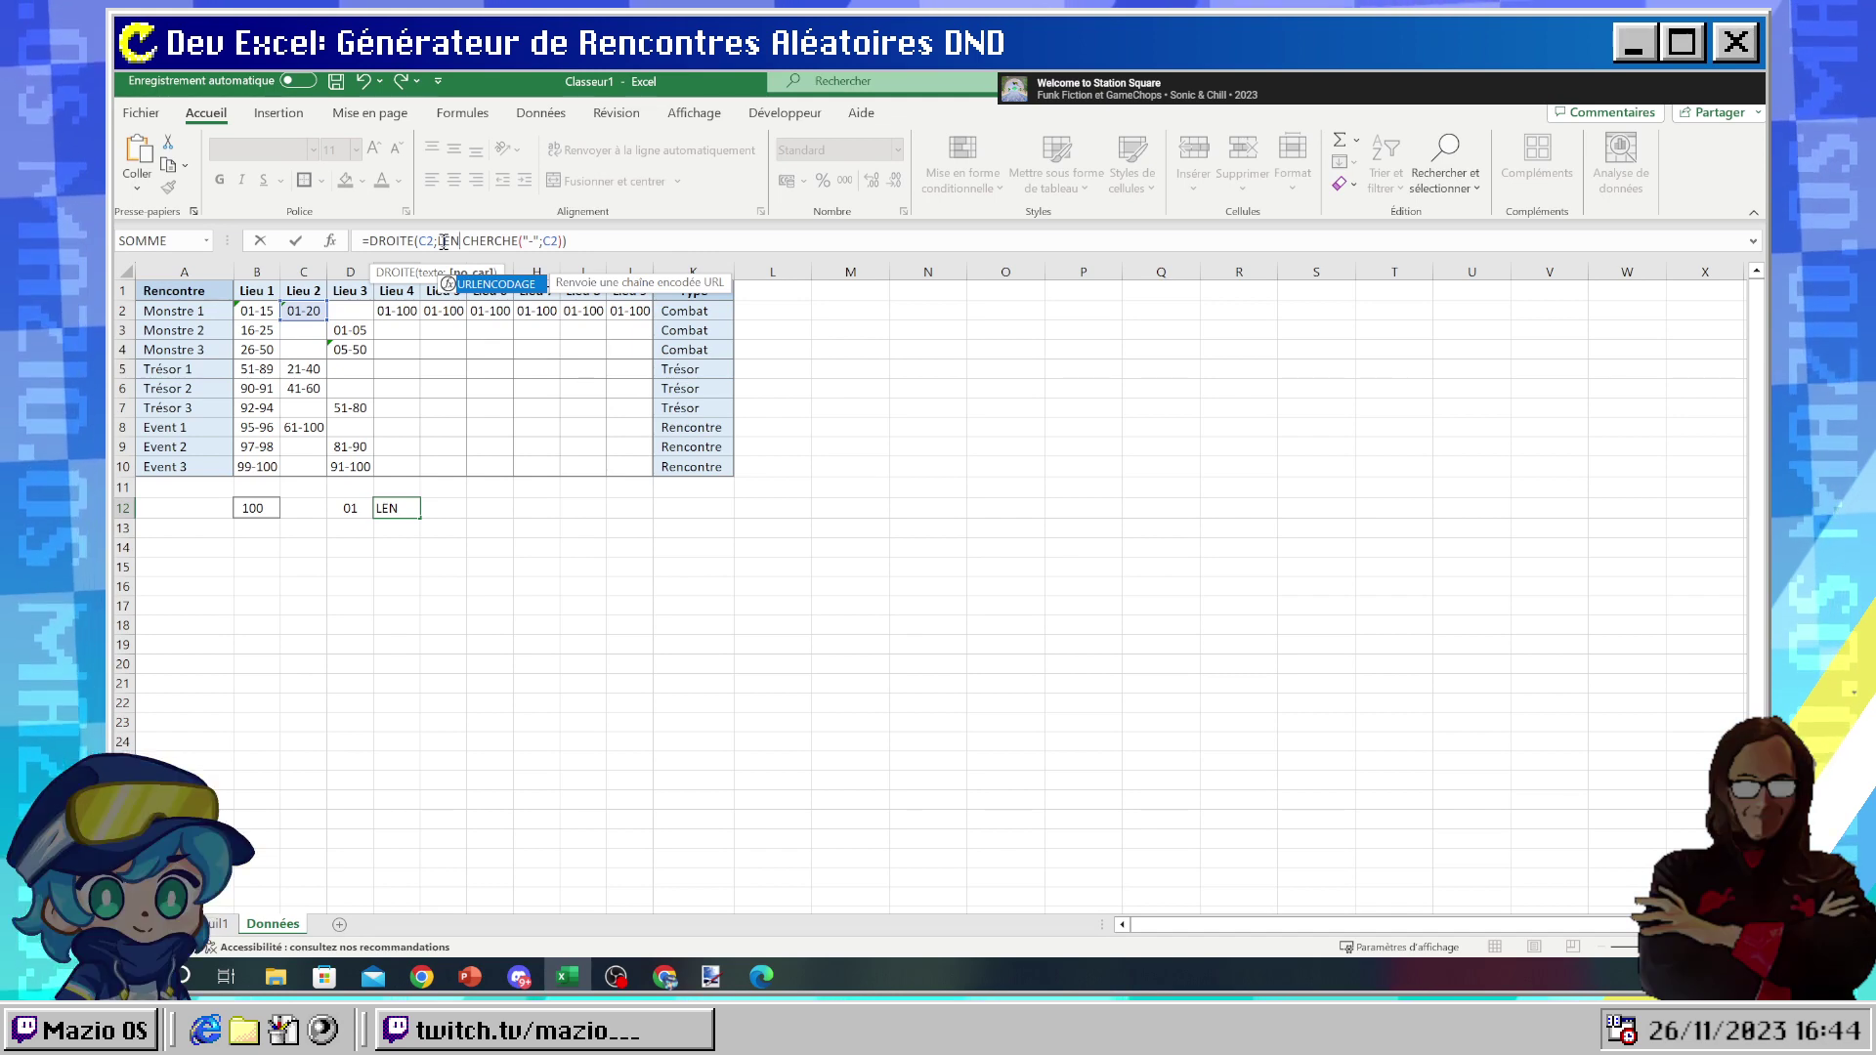
{"action": "key", "text": "BackSpace"}
{"action": "key", "text": "BackSpace"}
{"action": "key", "text": "BackSpace"}
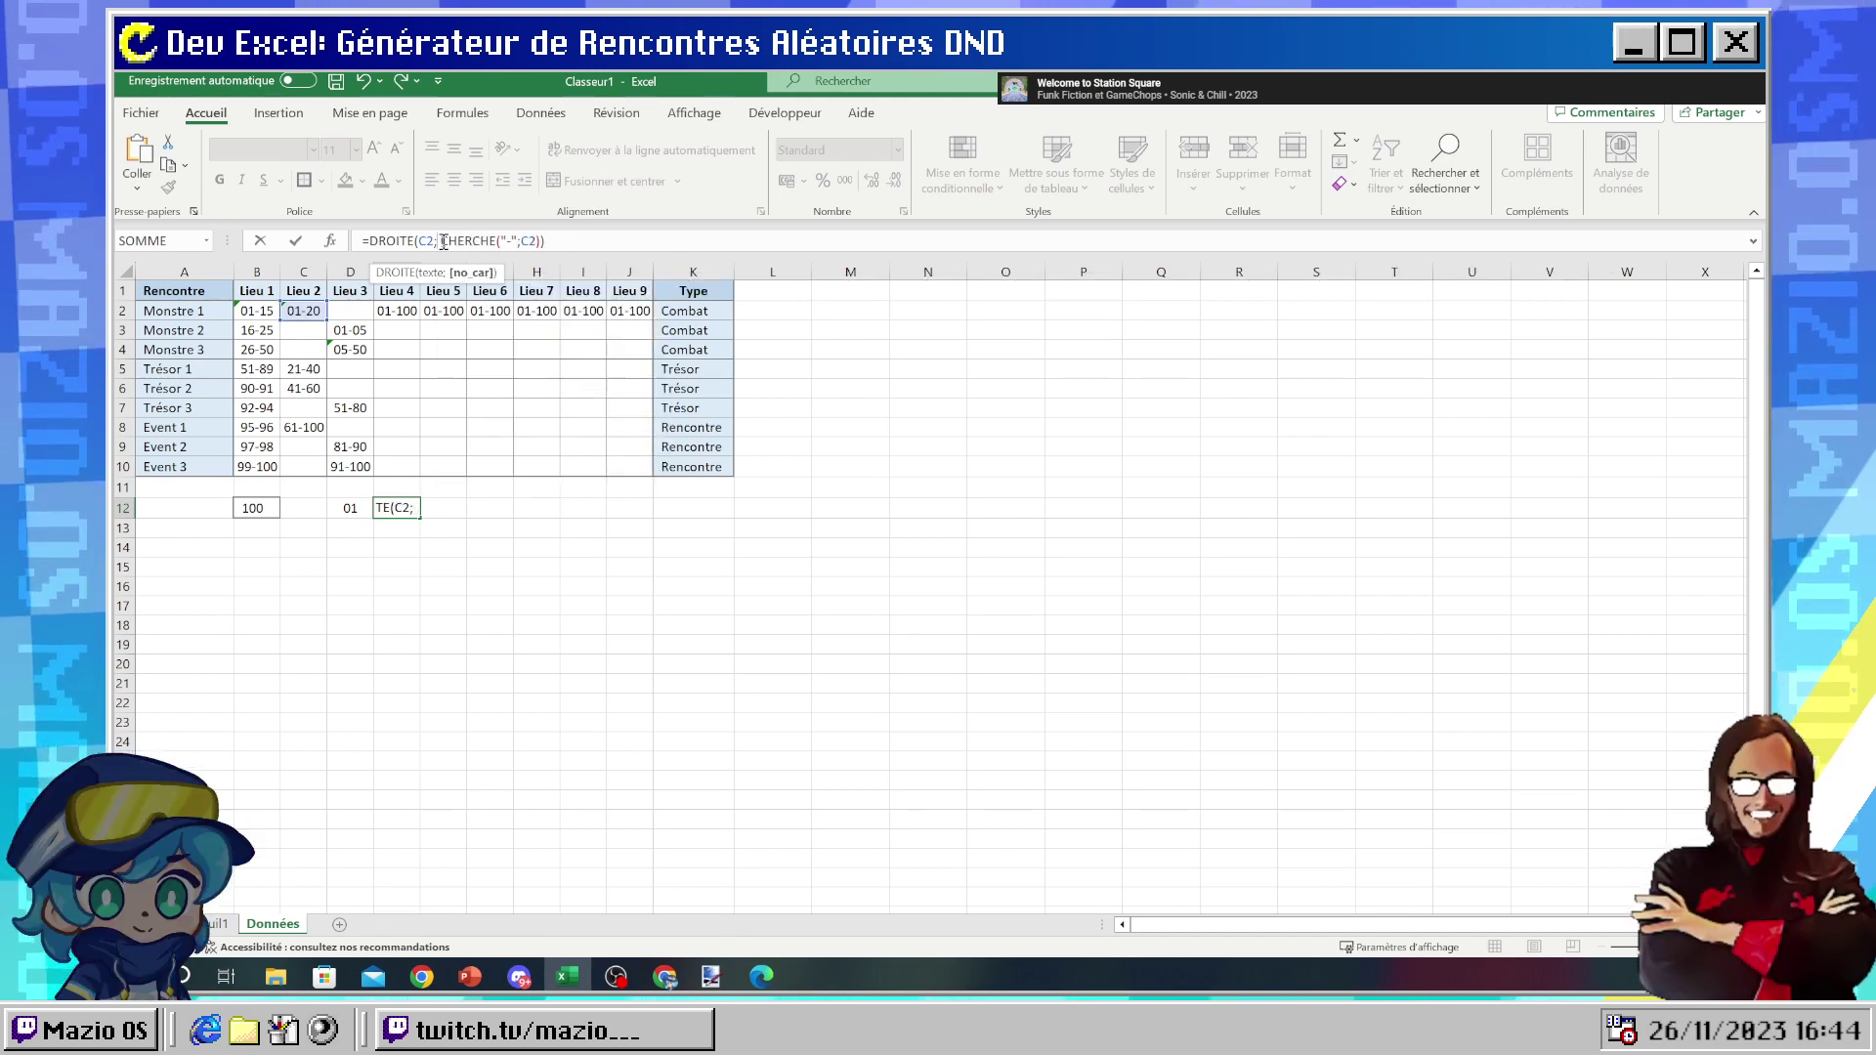
{"action": "type", "text": "TAI"}
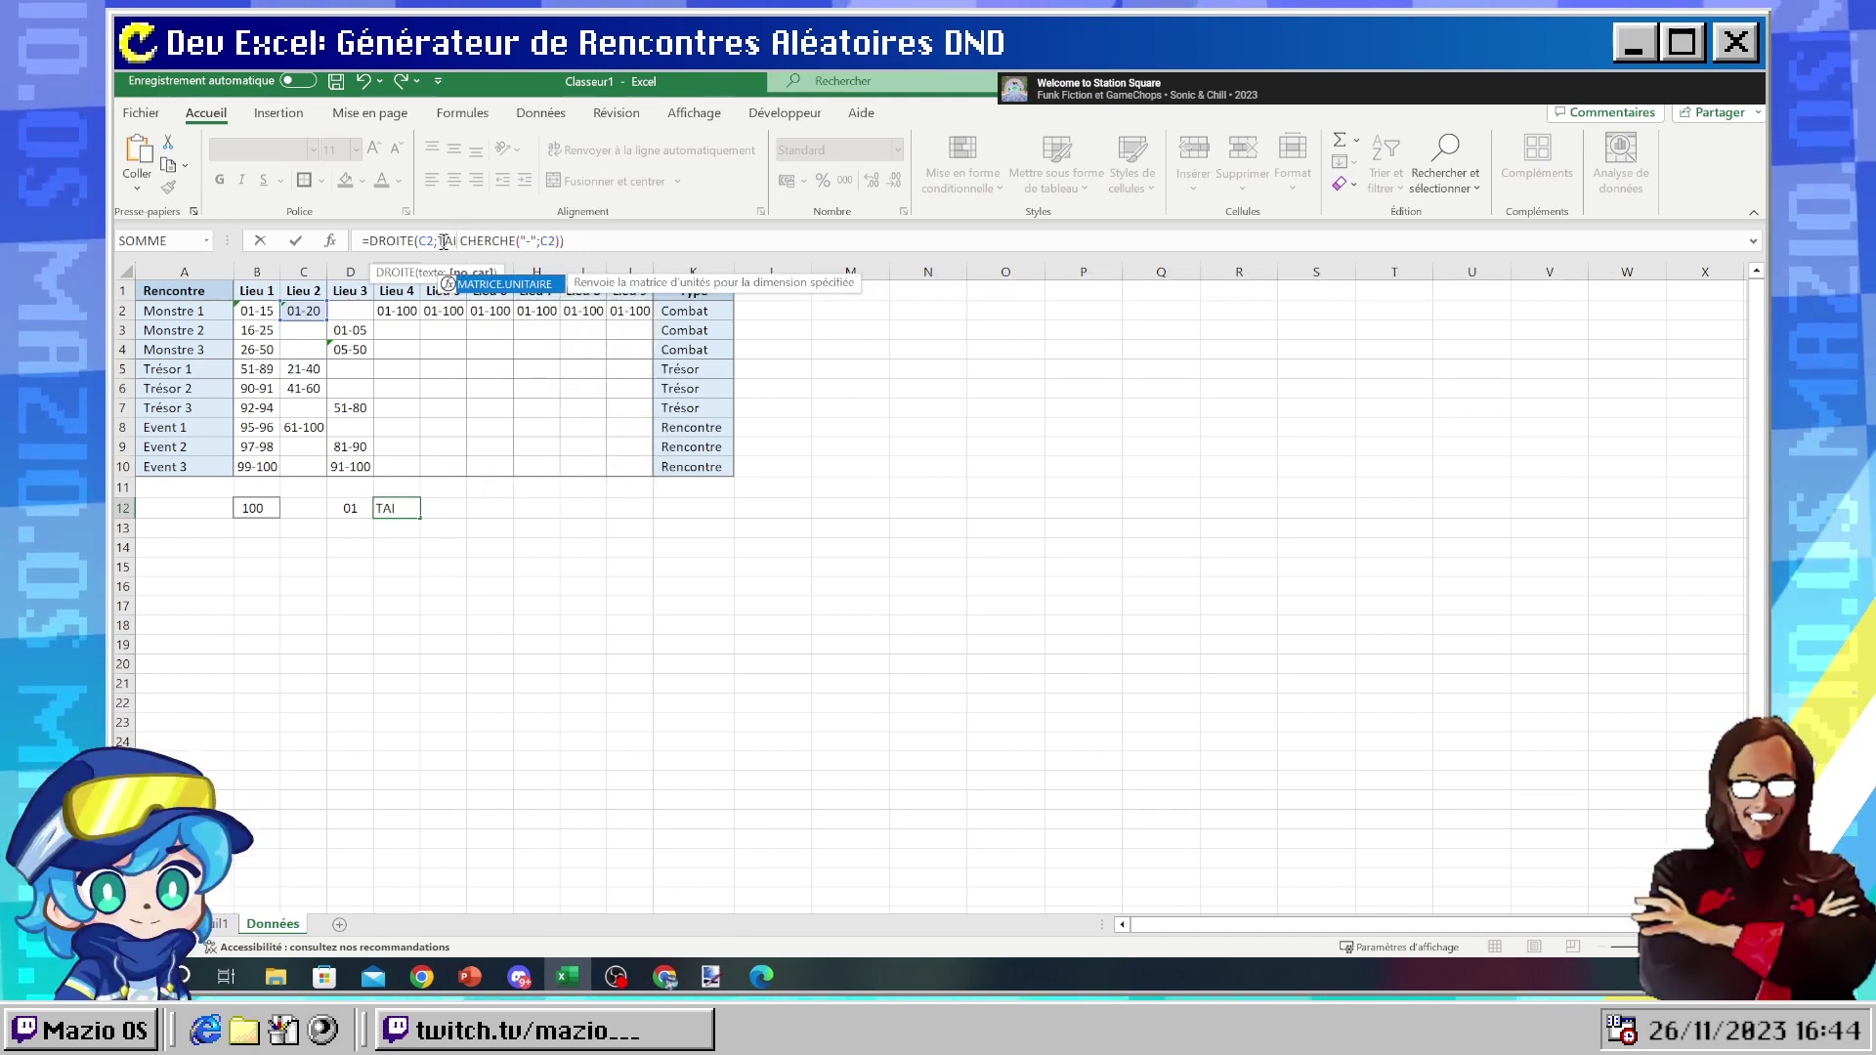
{"action": "key", "text": "BackSpace"}
{"action": "key", "text": "BackSpace"}
{"action": "key", "text": "BackSpace"}
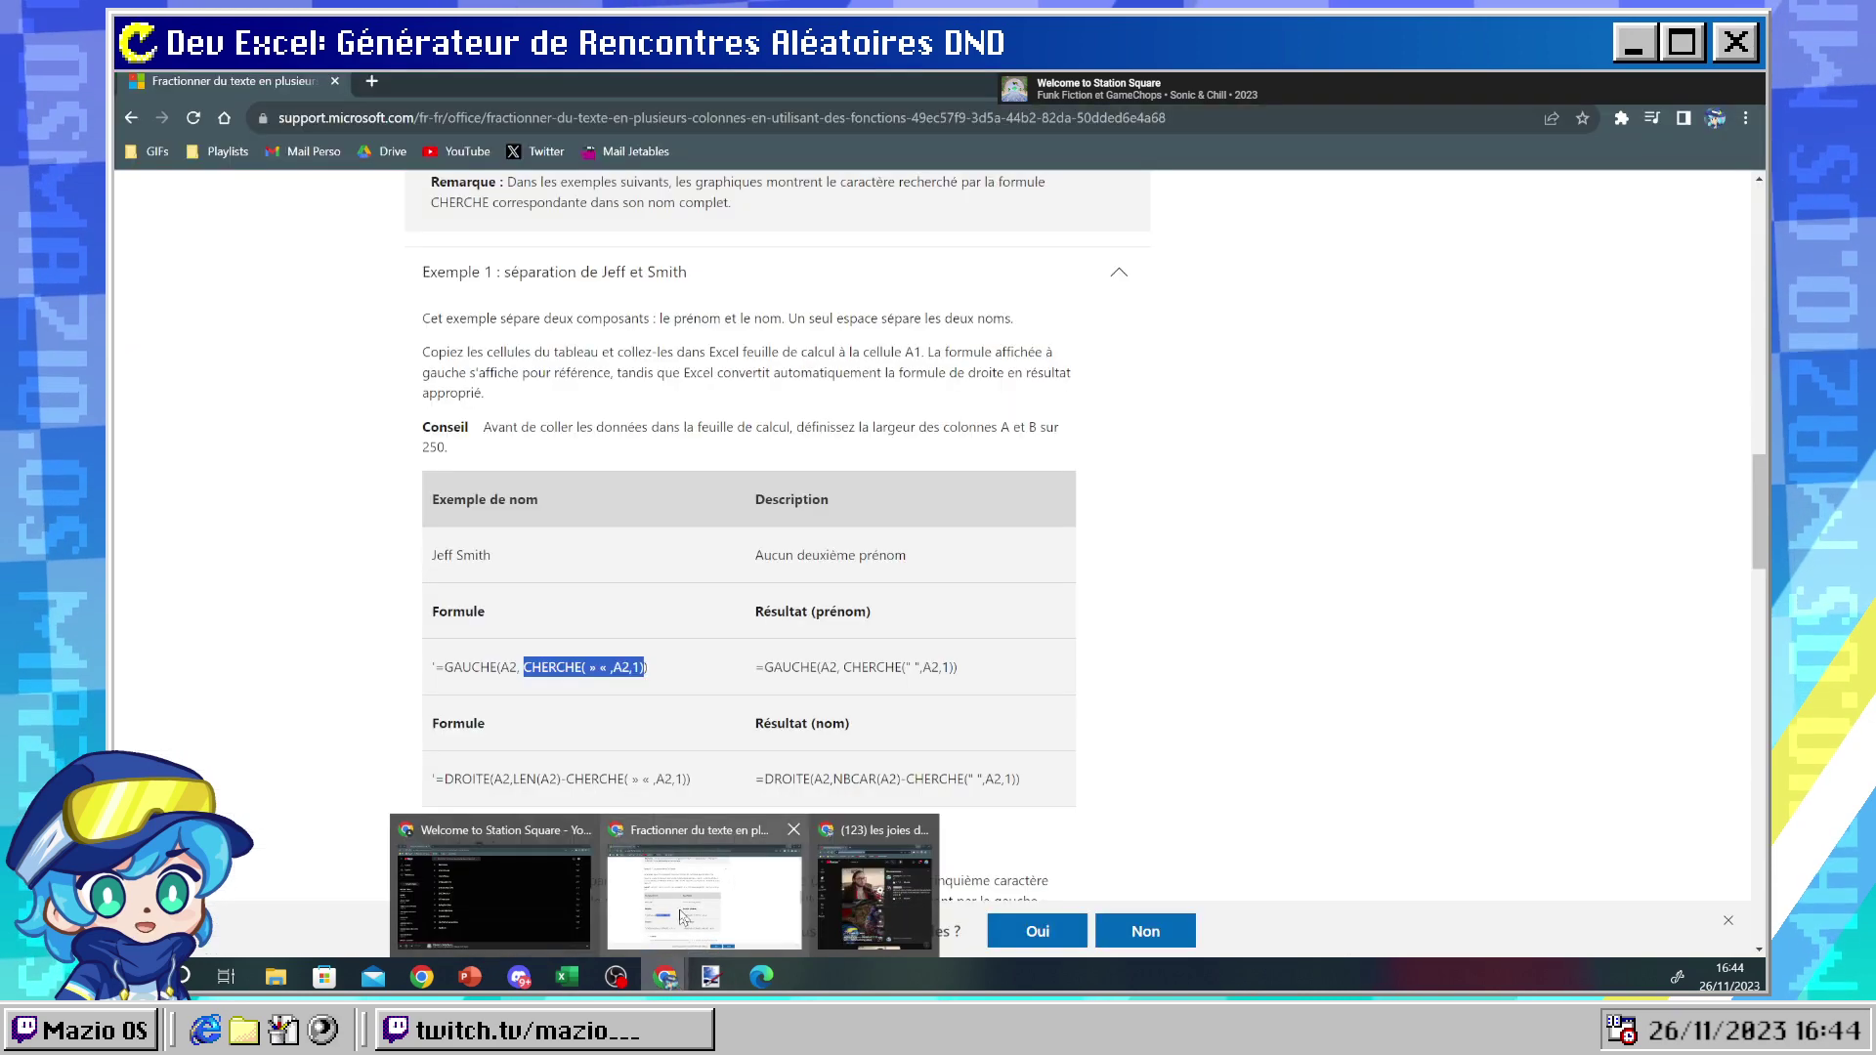
- Scroll the Microsoft Support page to the DROITE/NBCAR Nom example, then return to Excel
{"action": "left_click", "coordinate": [683, 916]}
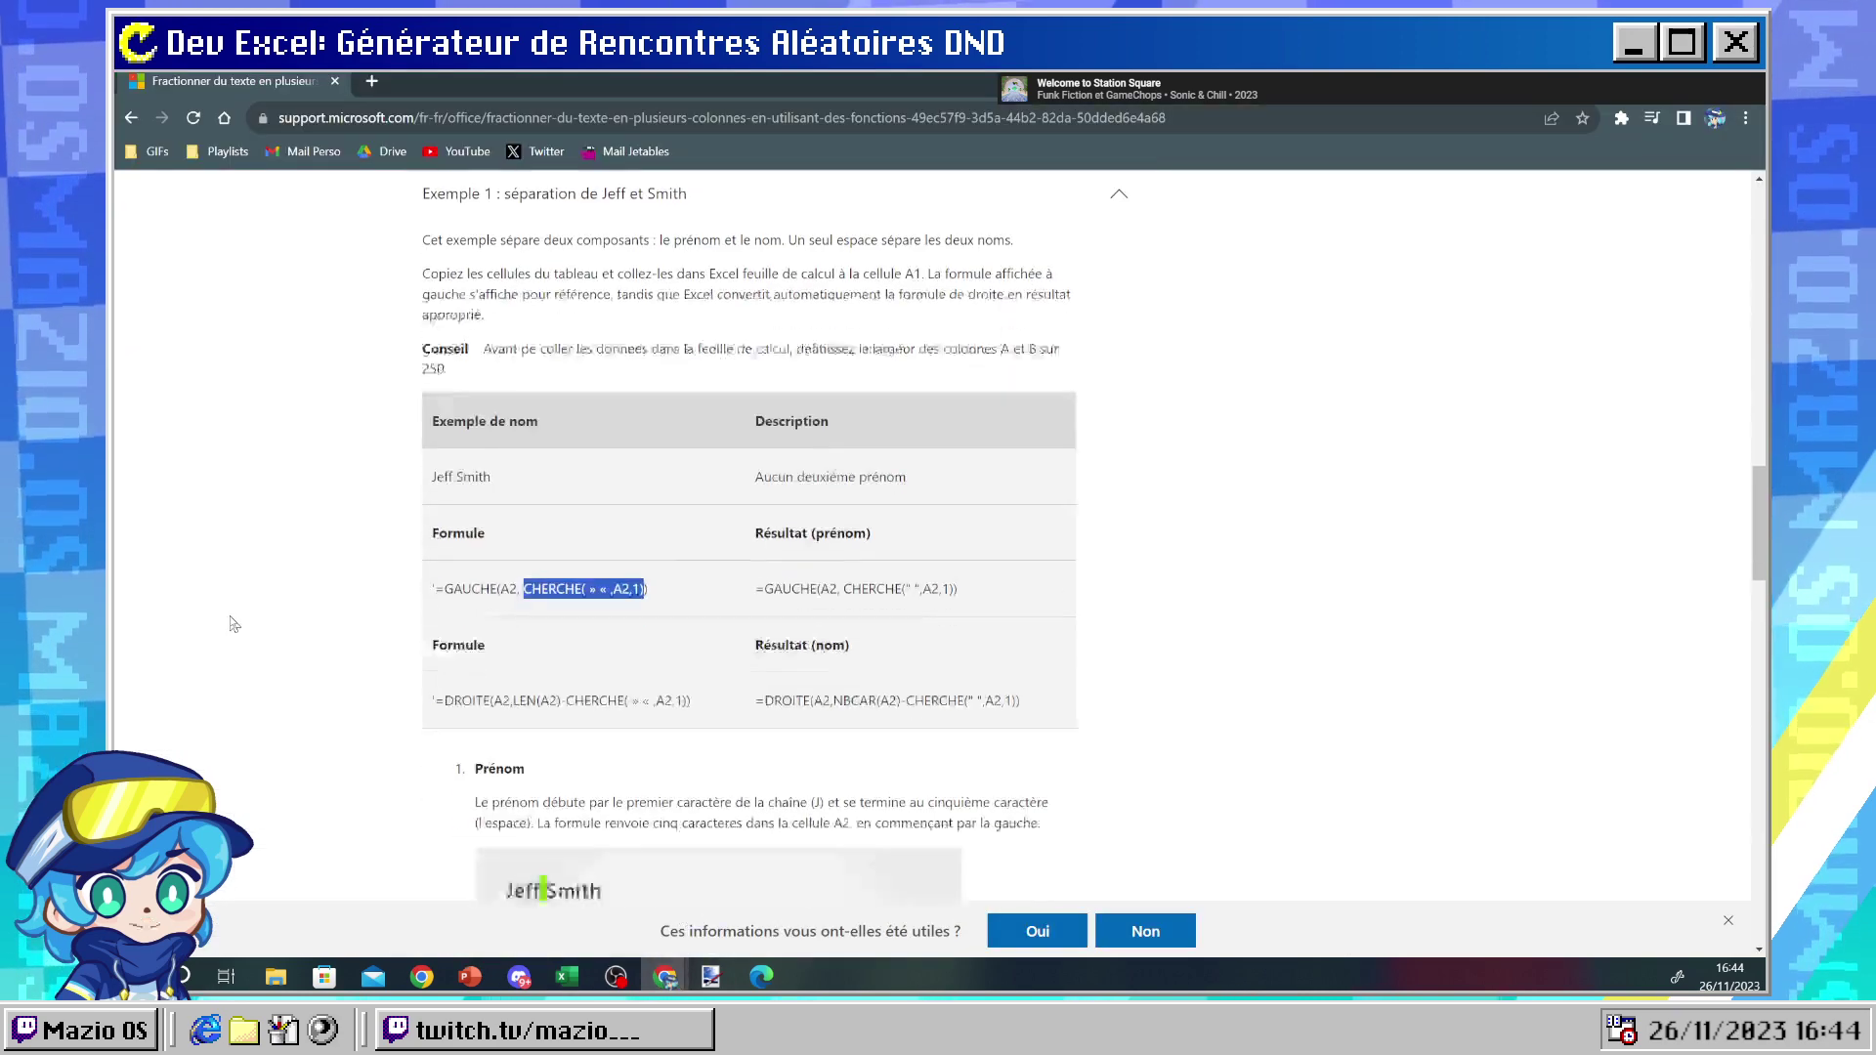
{"action": "scroll", "coordinate": [234, 620], "scroll_direction": "down", "scroll_amount": 4}
{"action": "scroll", "coordinate": [396, 563], "scroll_direction": "down", "scroll_amount": 5}
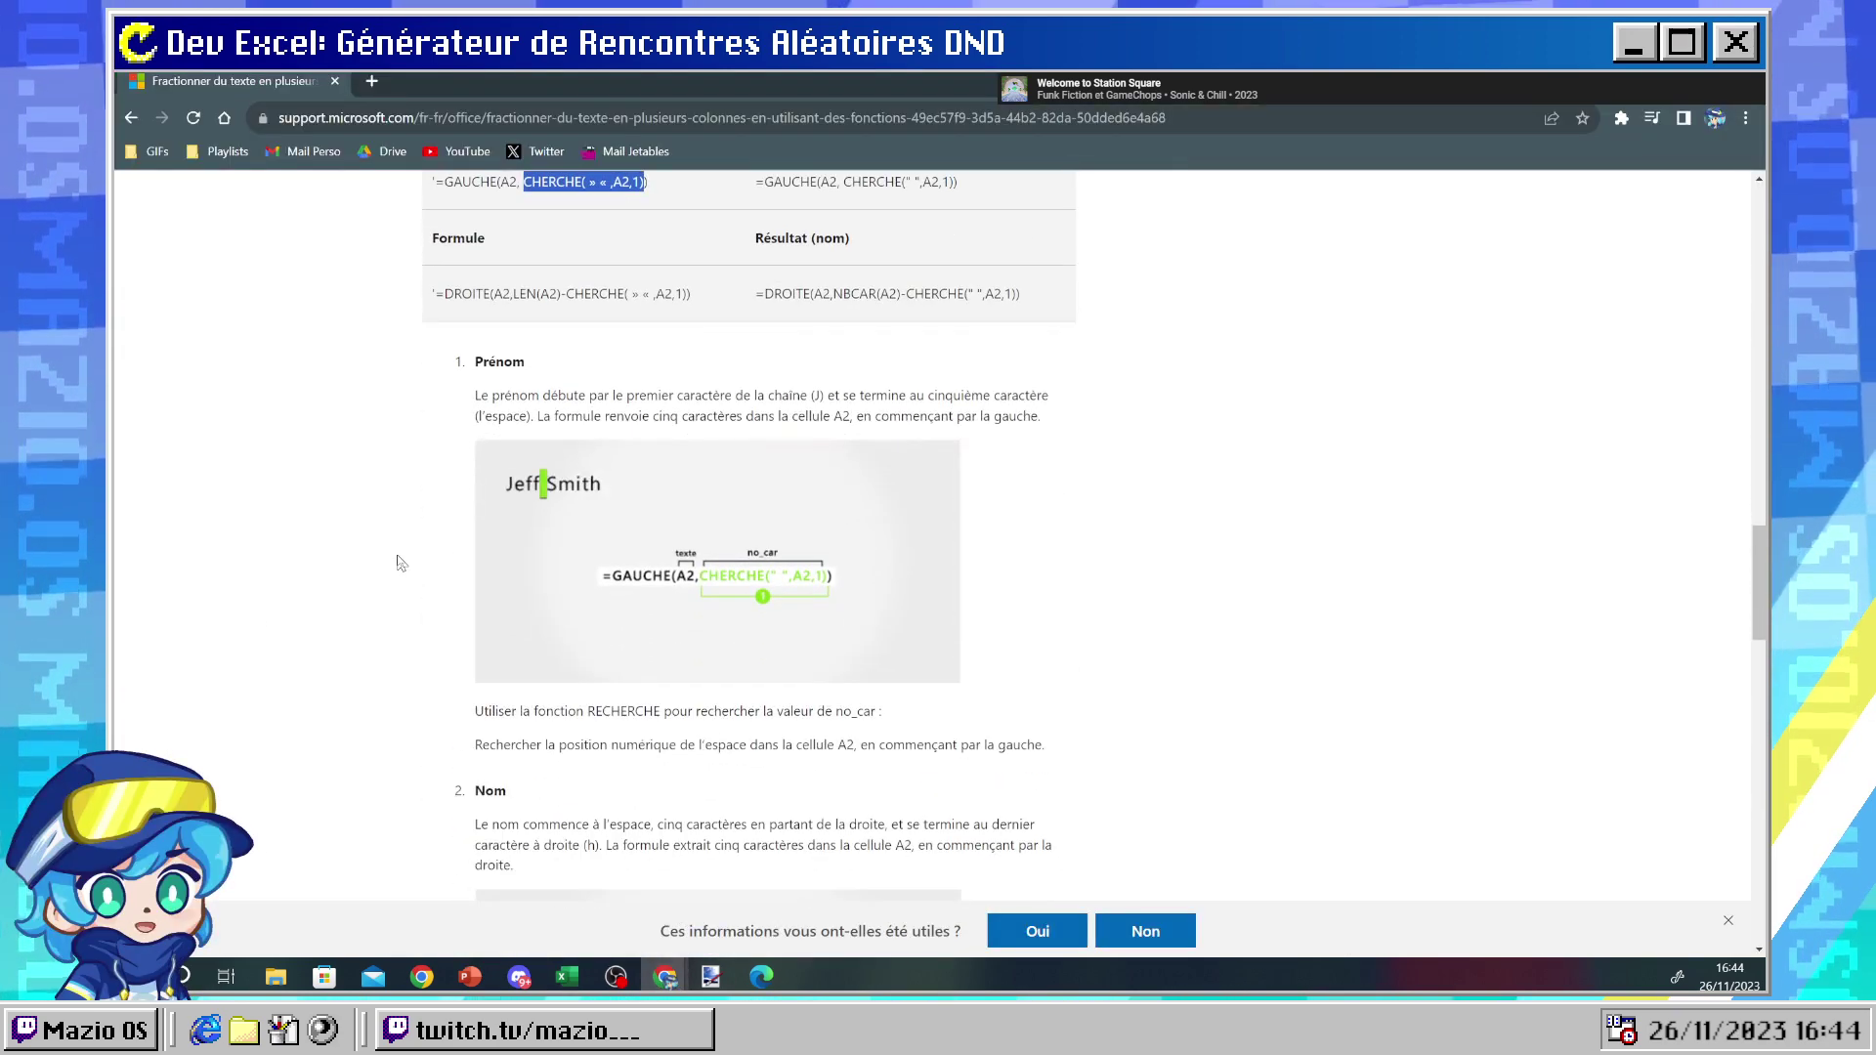
{"action": "scroll", "coordinate": [400, 565], "scroll_direction": "down", "scroll_amount": 2}
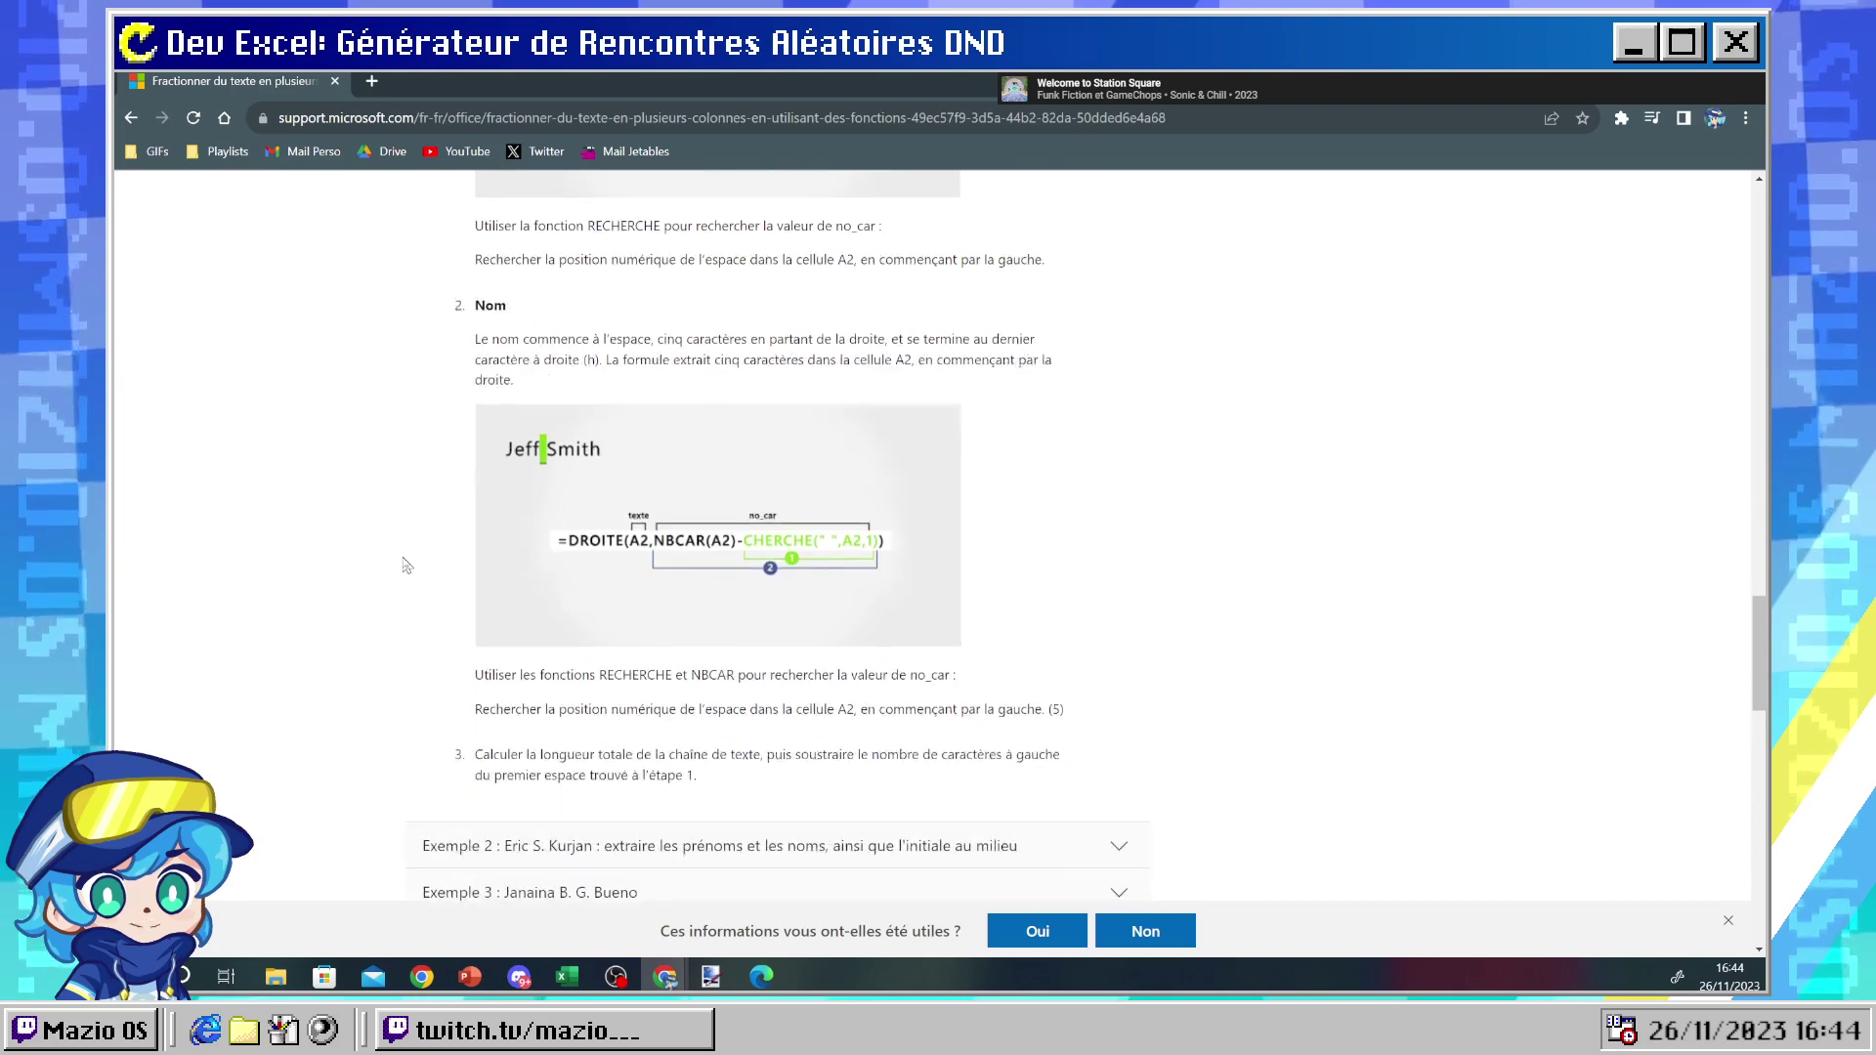
{"action": "scroll", "coordinate": [406, 565], "scroll_direction": "down", "scroll_amount": 2}
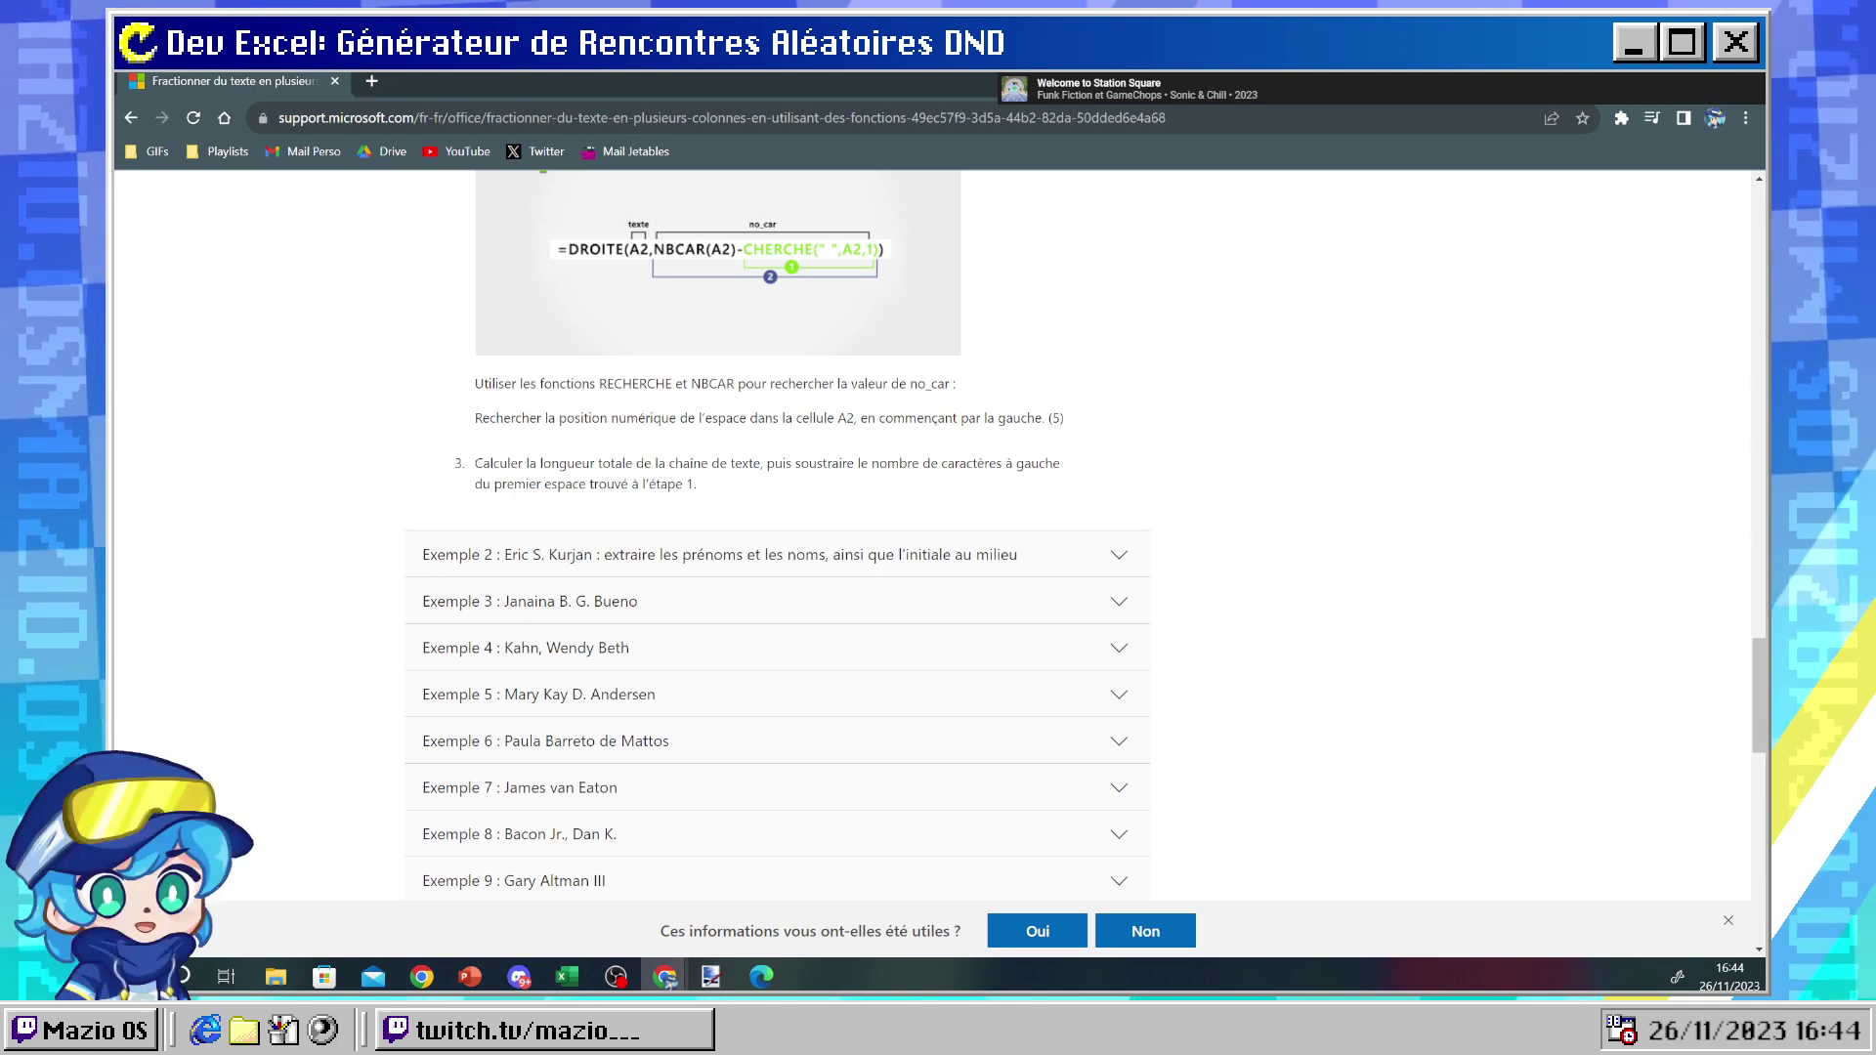
{"action": "key", "text": "alt+Tab"}
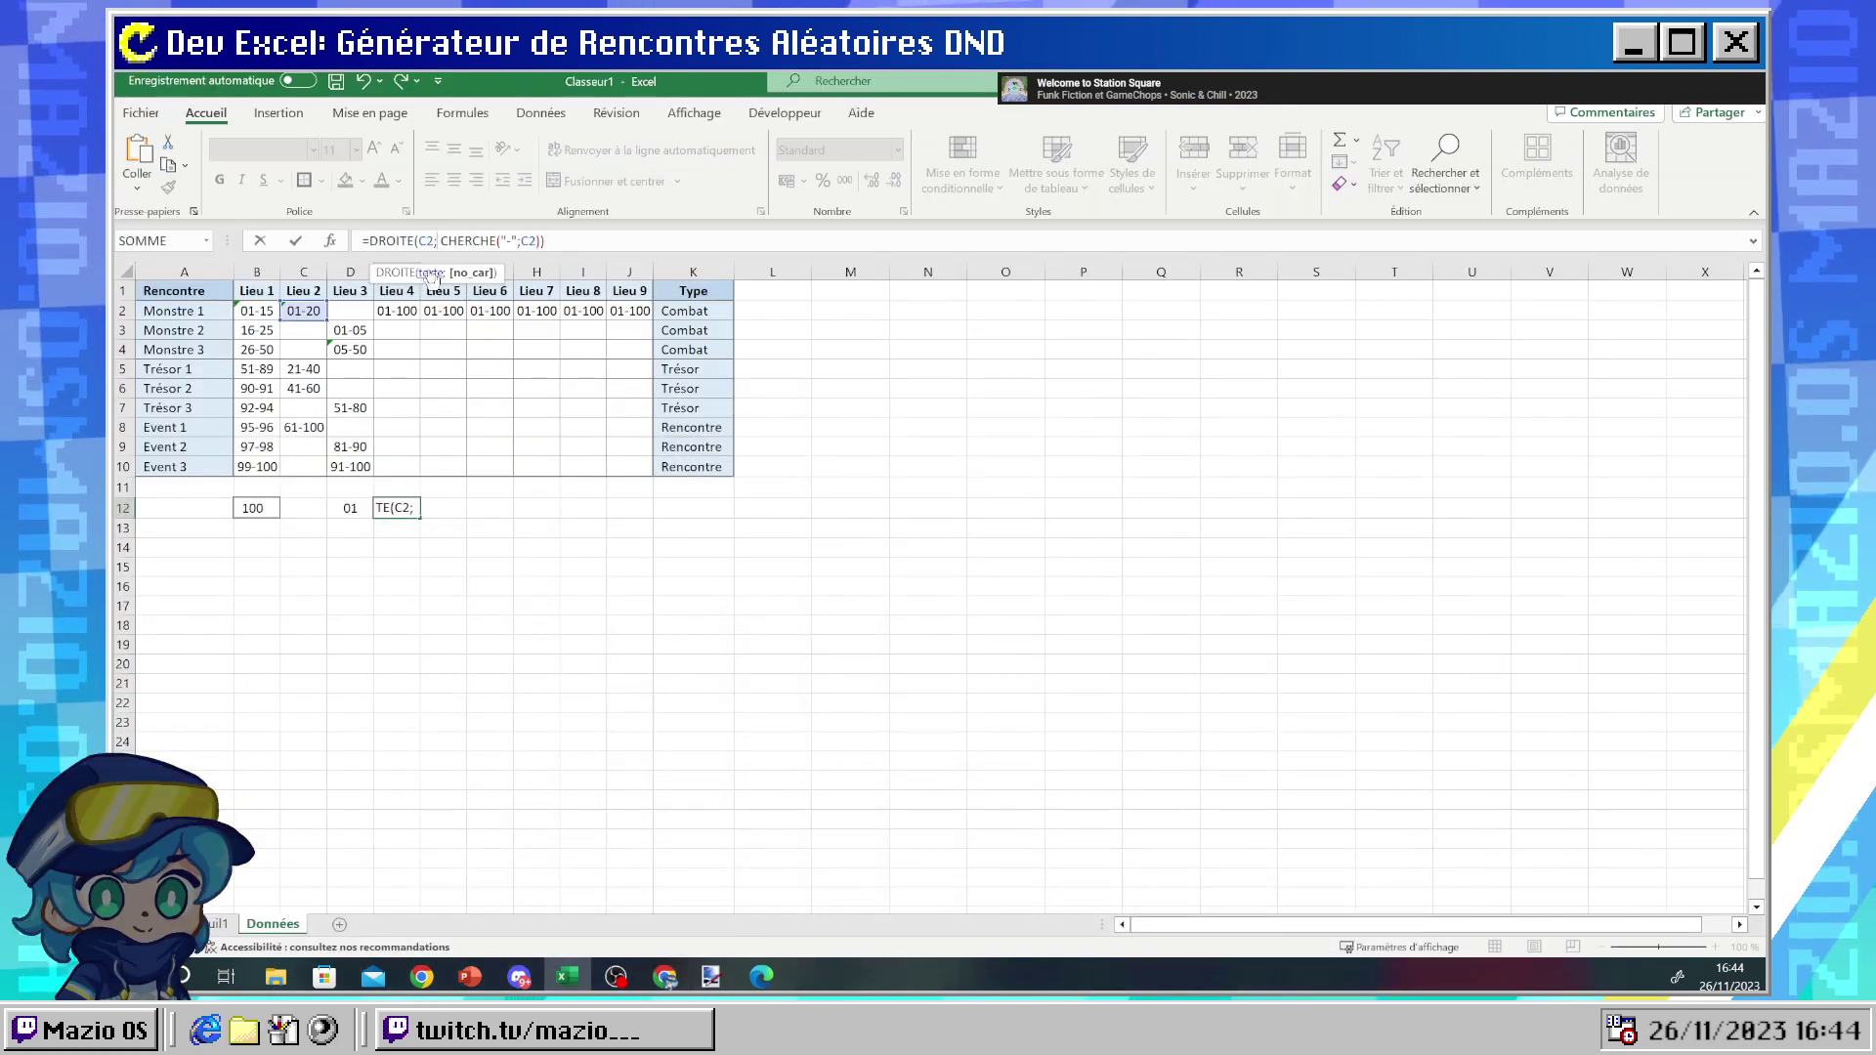
- Complete E12 as =DROITE(C2;NBCAR(C2)-CHERCHE("-";C2)) so it extracts the upper bound 20
{"action": "type", "text": "NB"}
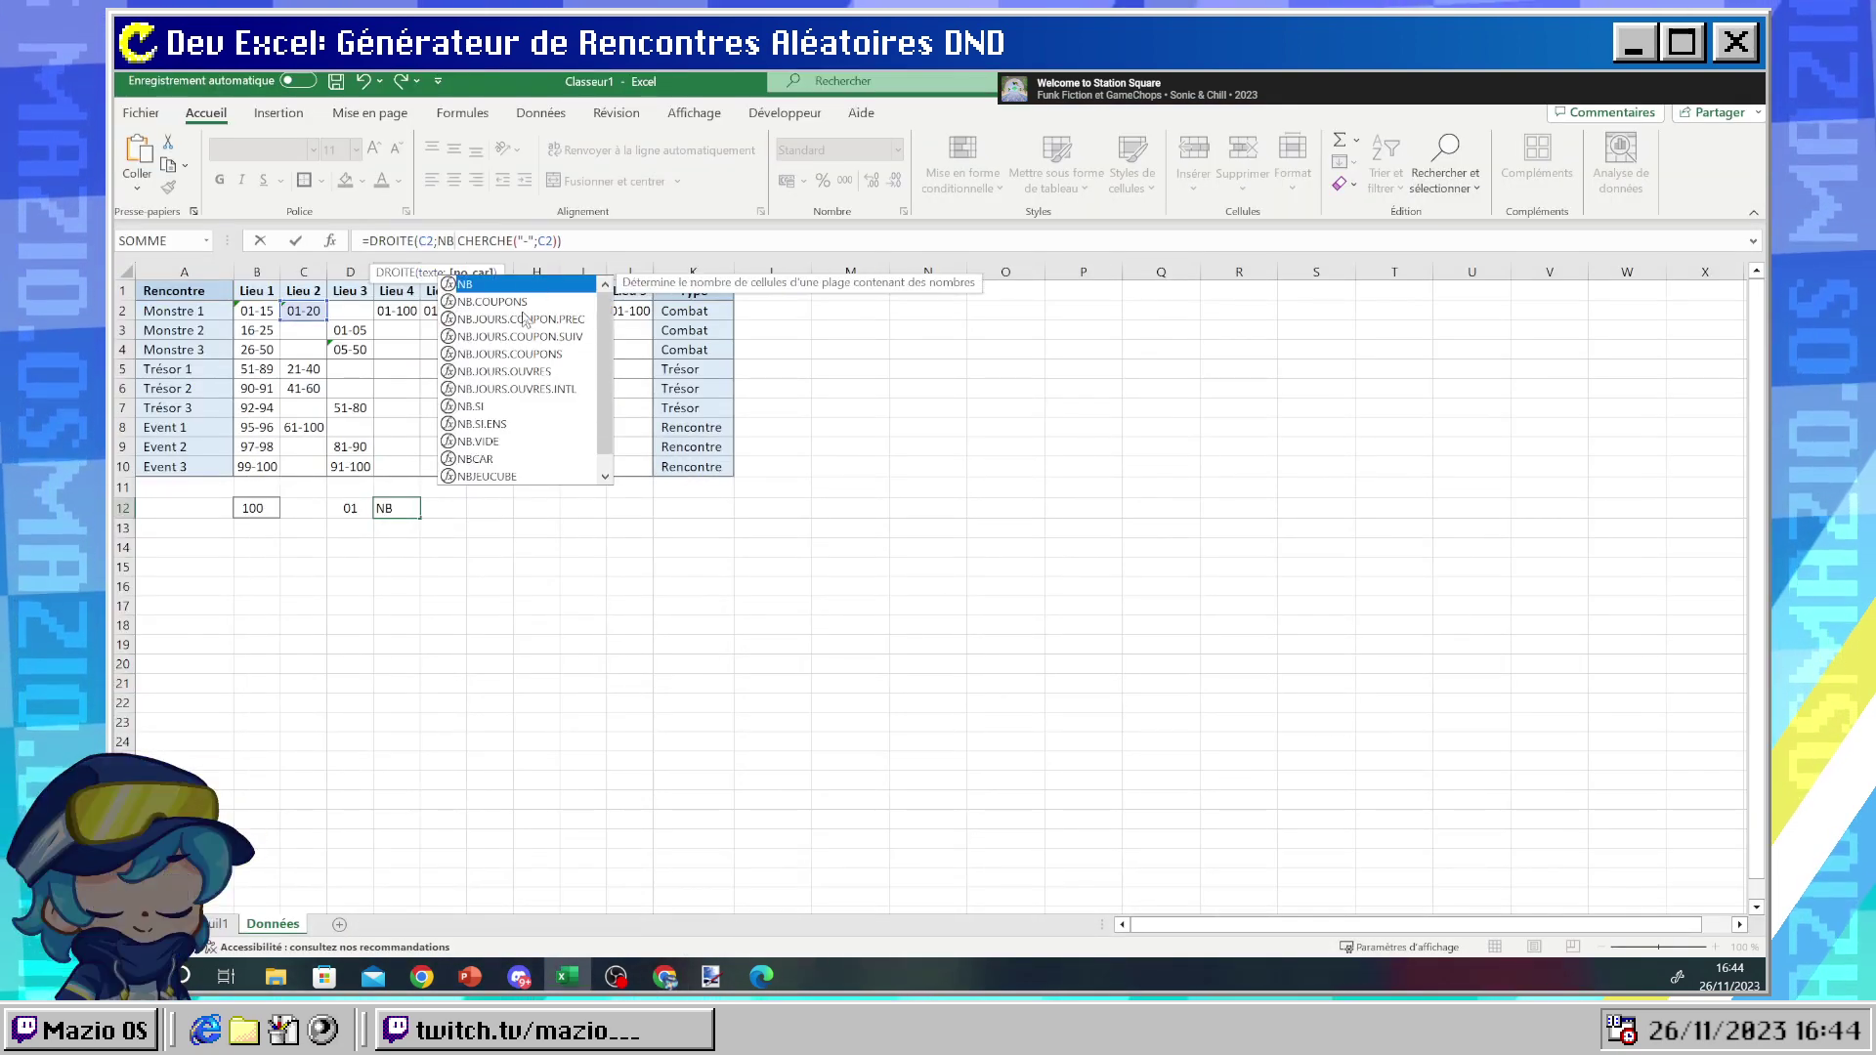
{"action": "type", "text": "C"}
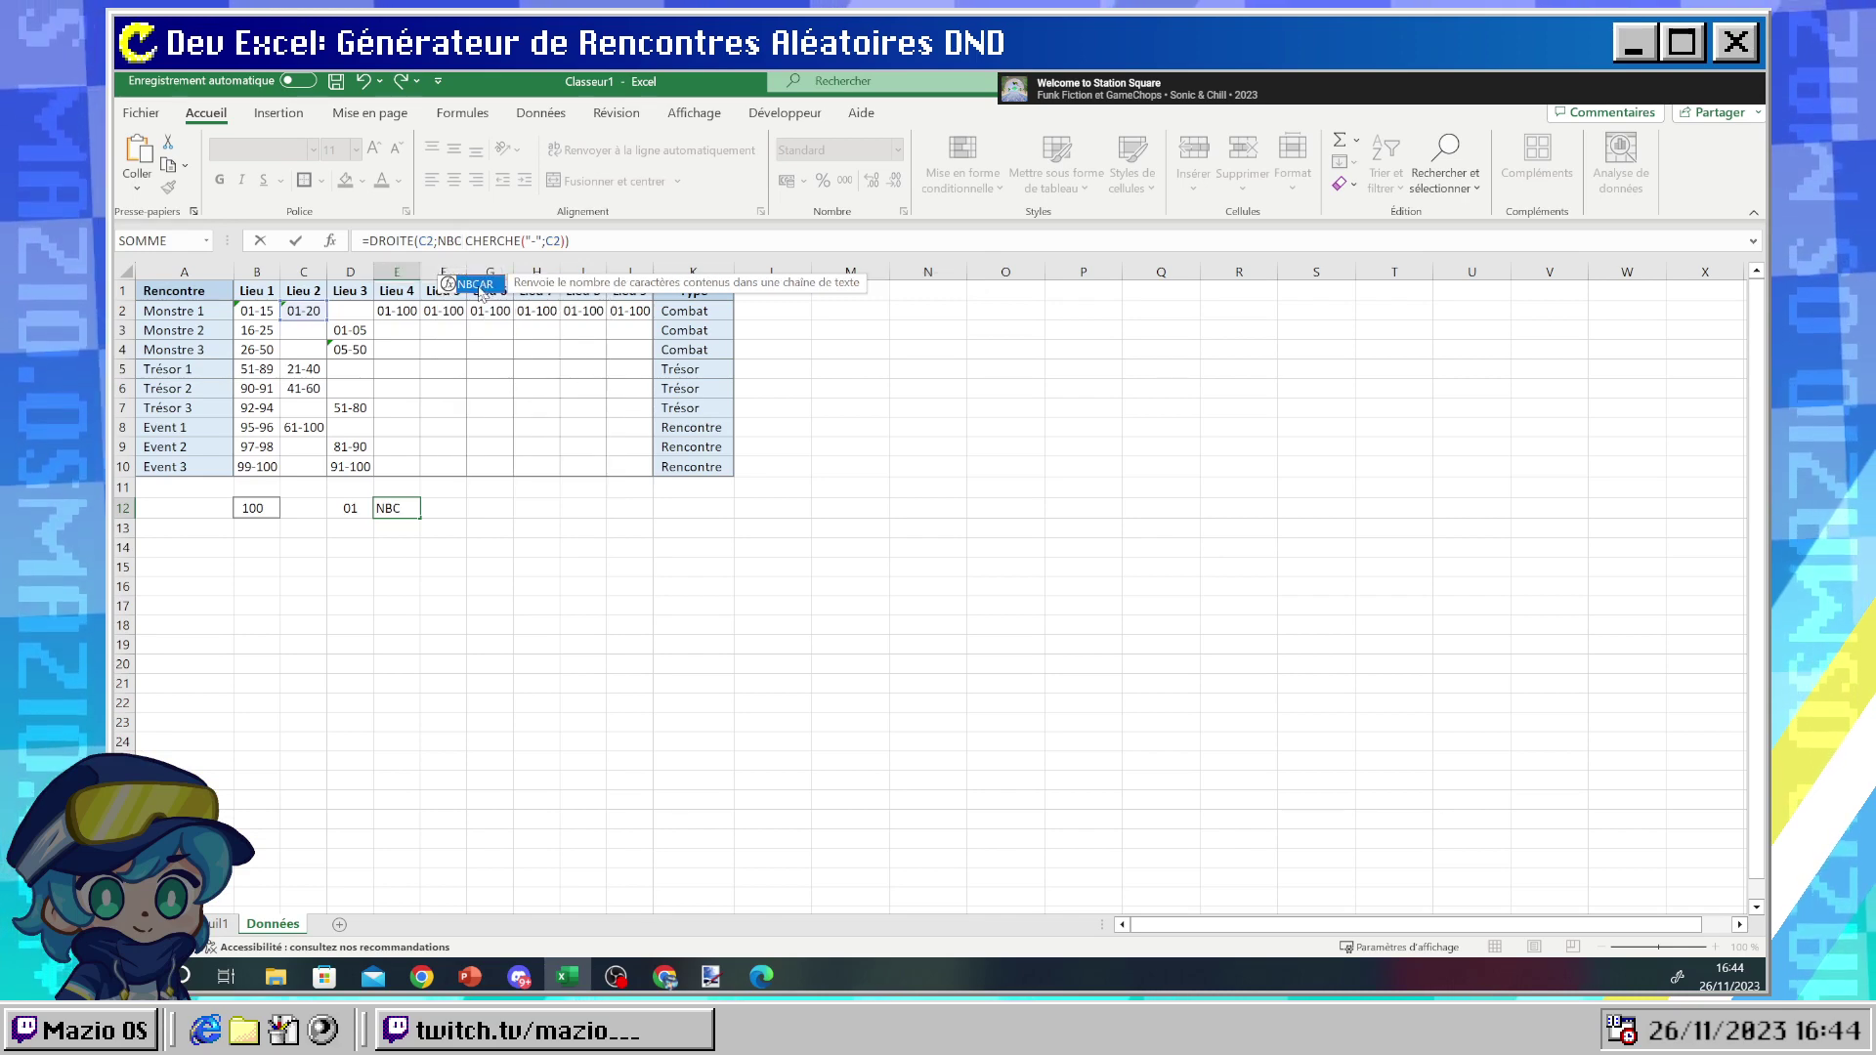
{"action": "double_click", "coordinate": [480, 293]}
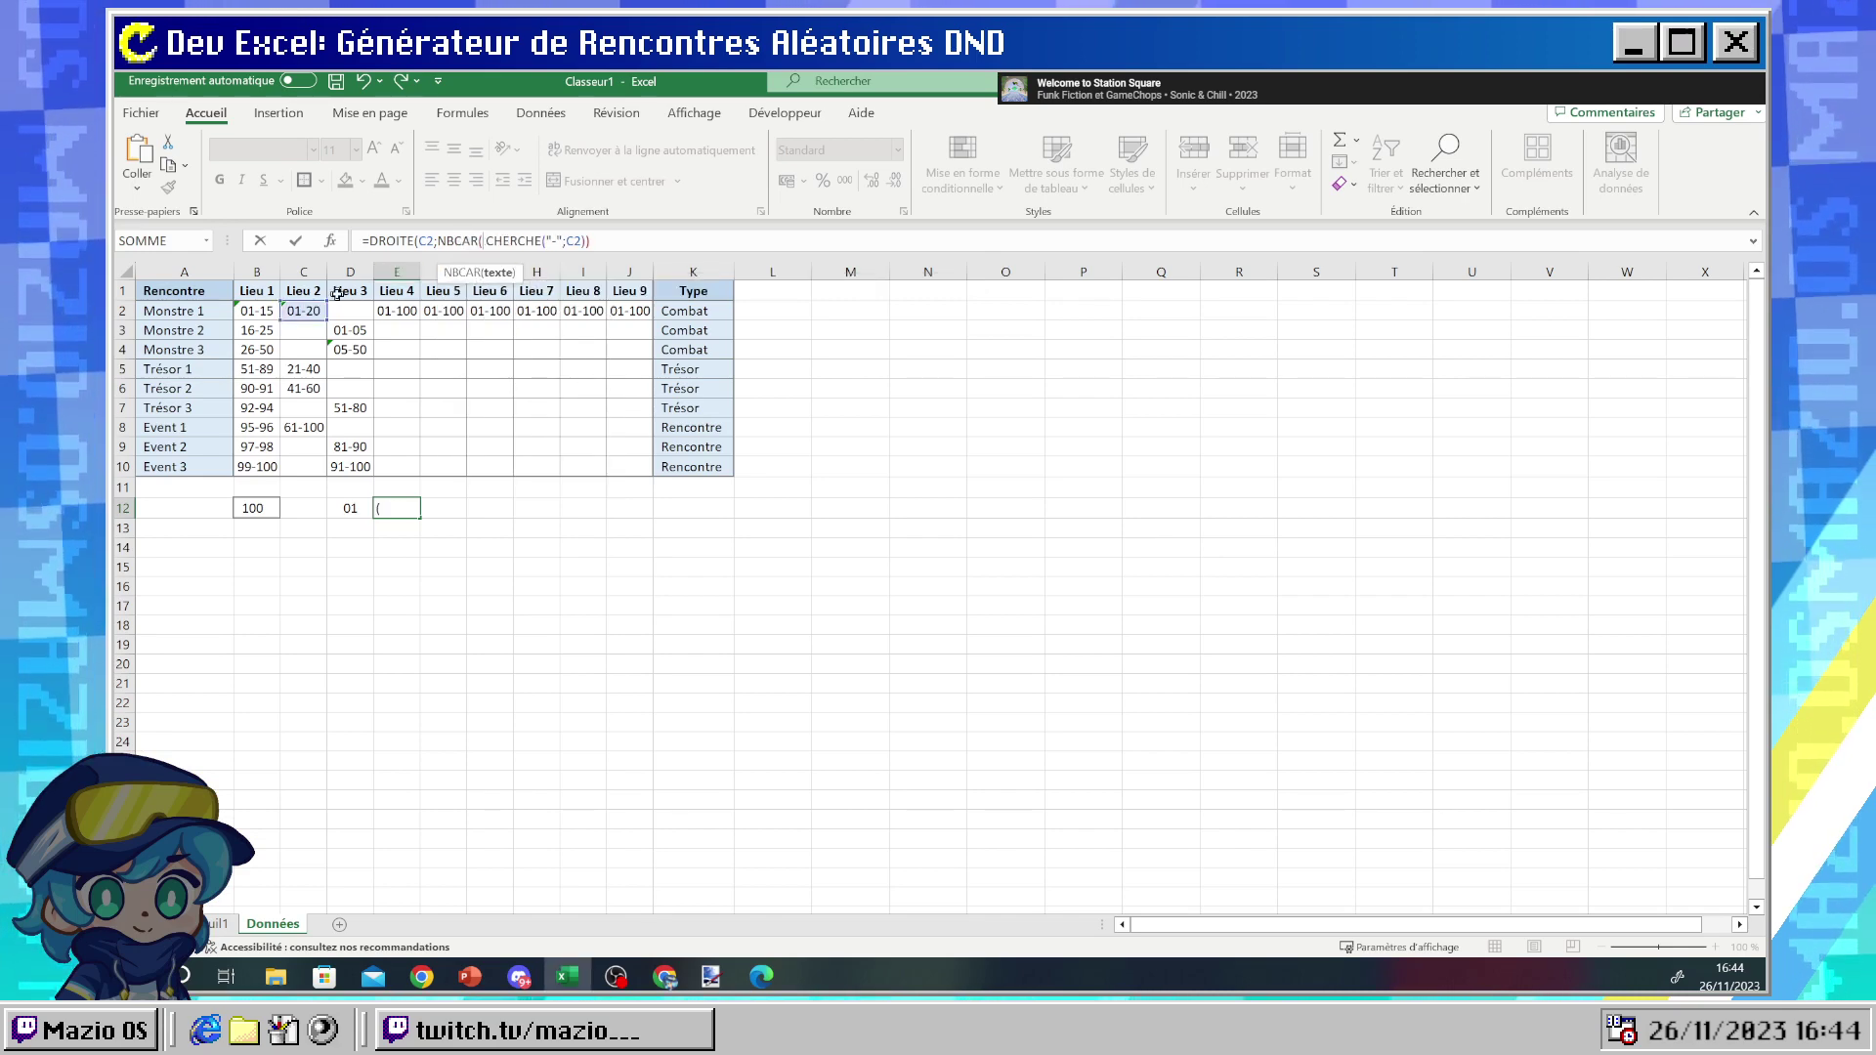
{"action": "left_click", "coordinate": [312, 310]}
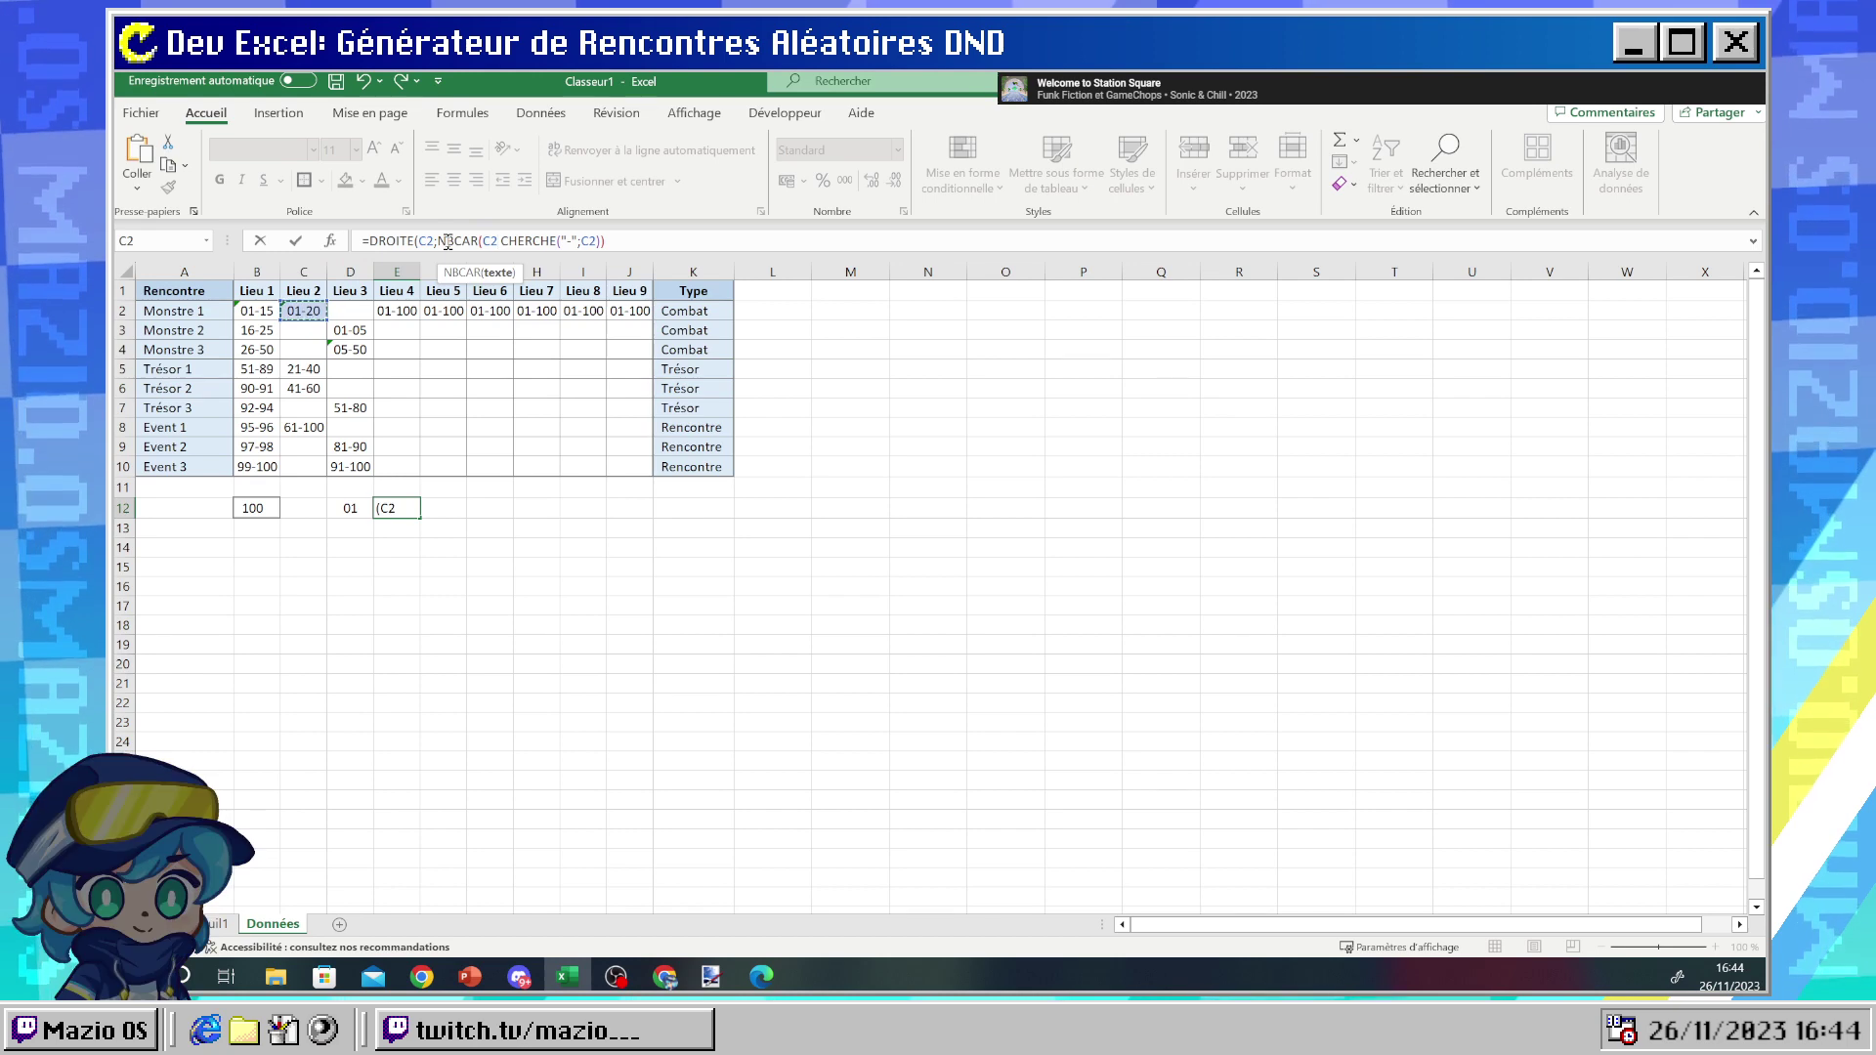
{"action": "type", "text": ")"}
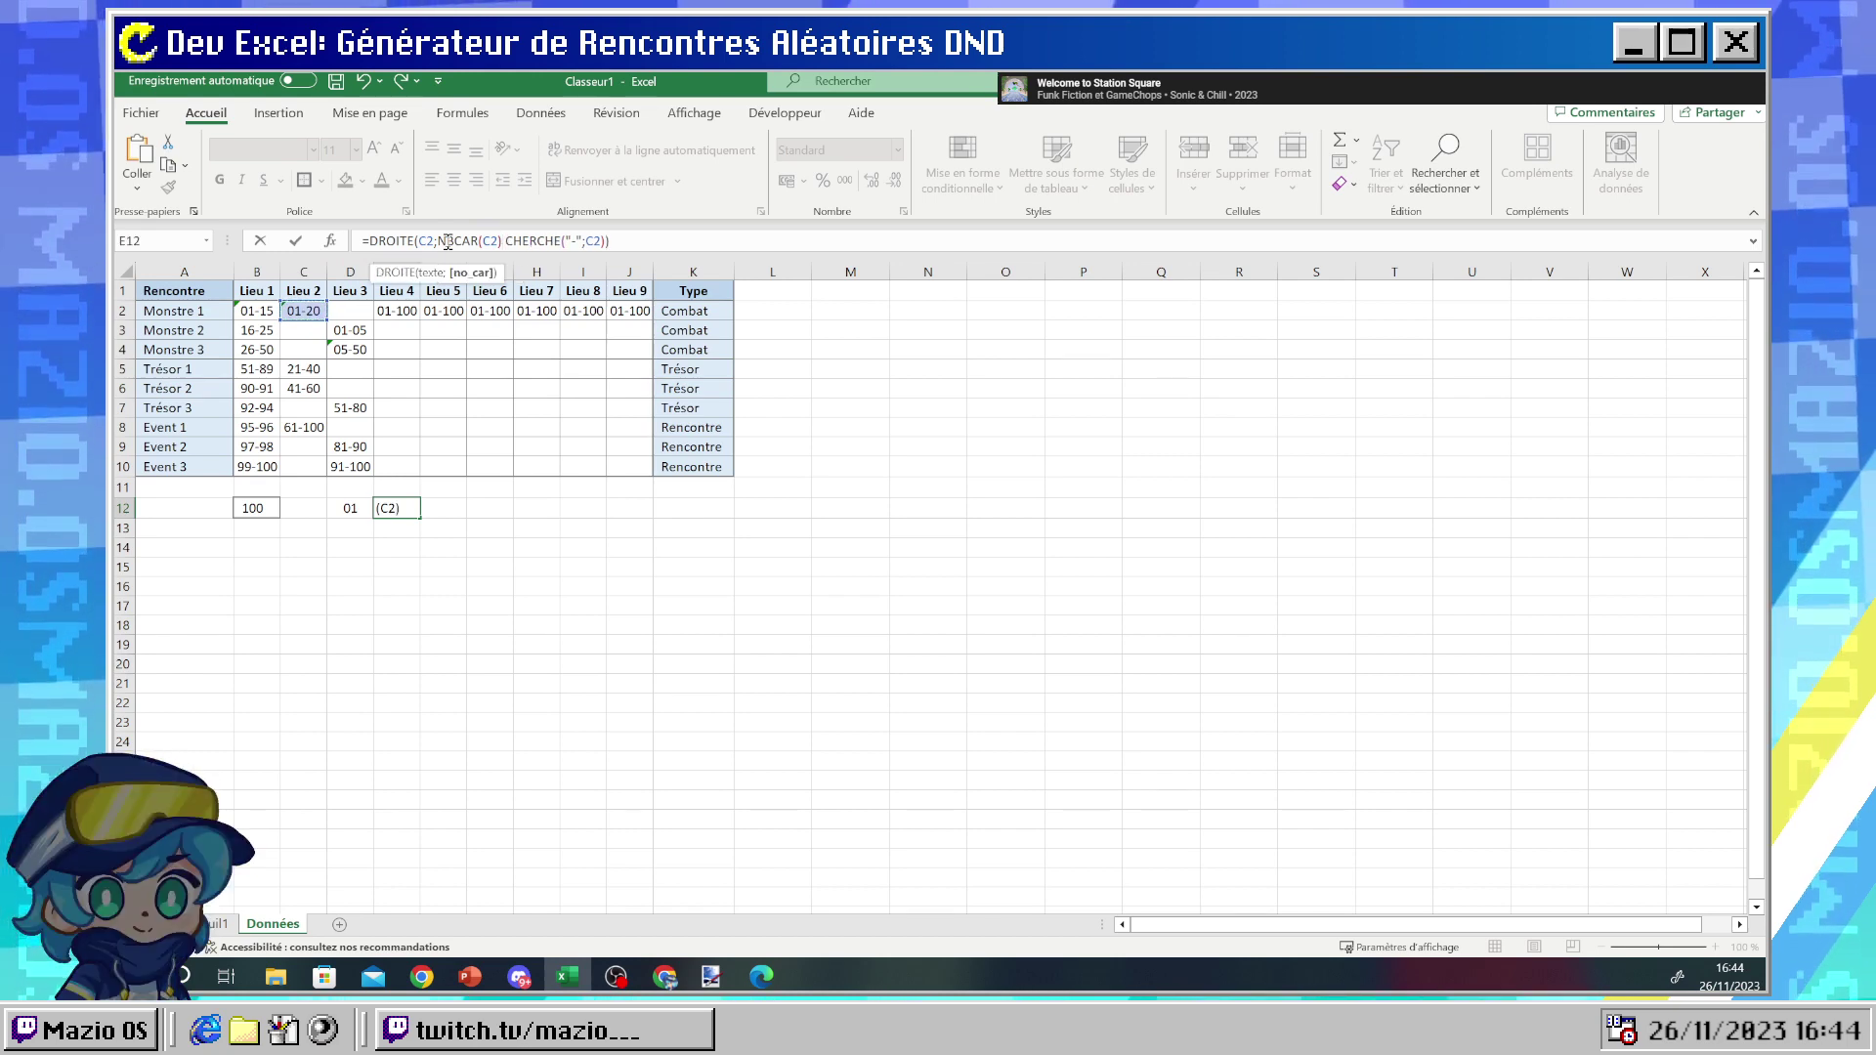
{"action": "type", "text": "-"}
{"action": "key", "text": "Return"}
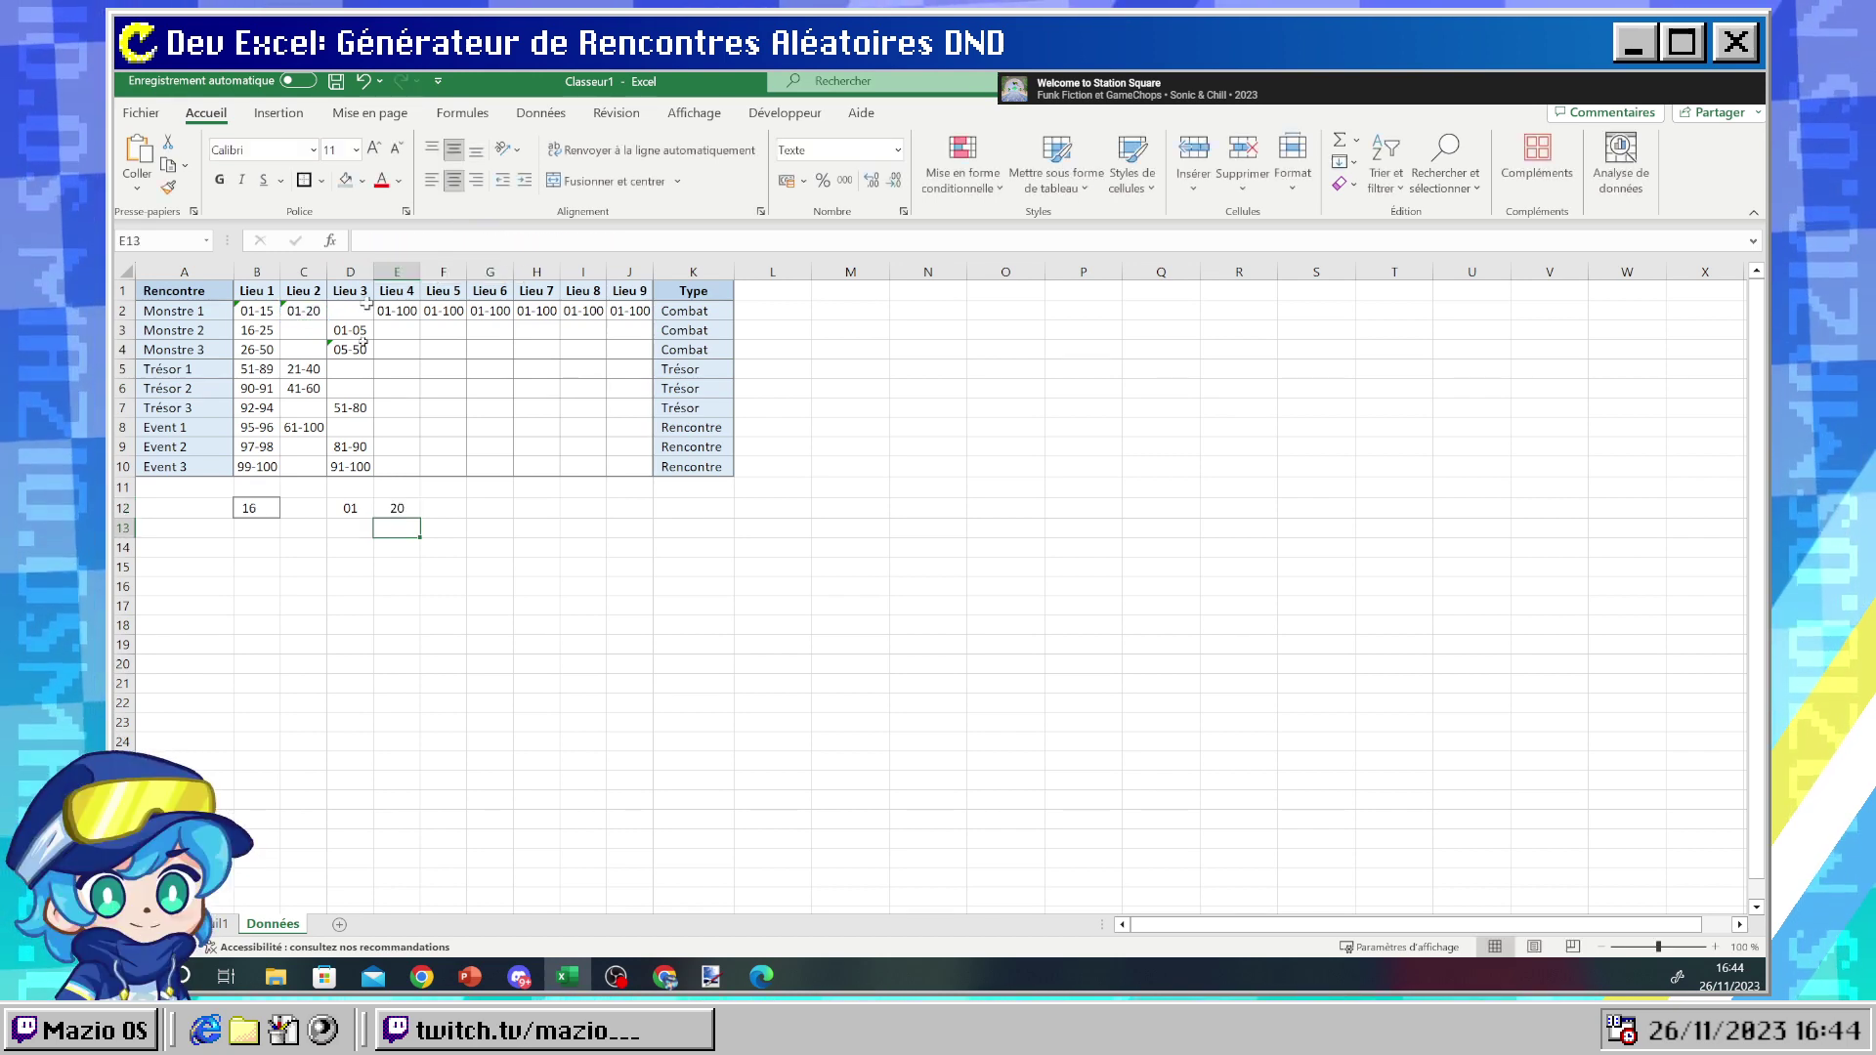
- Test the extraction by changing C2 to 01-200, then restore it to 01-20
{"action": "double_click", "coordinate": [319, 311]}
{"action": "type", "text": "0"}
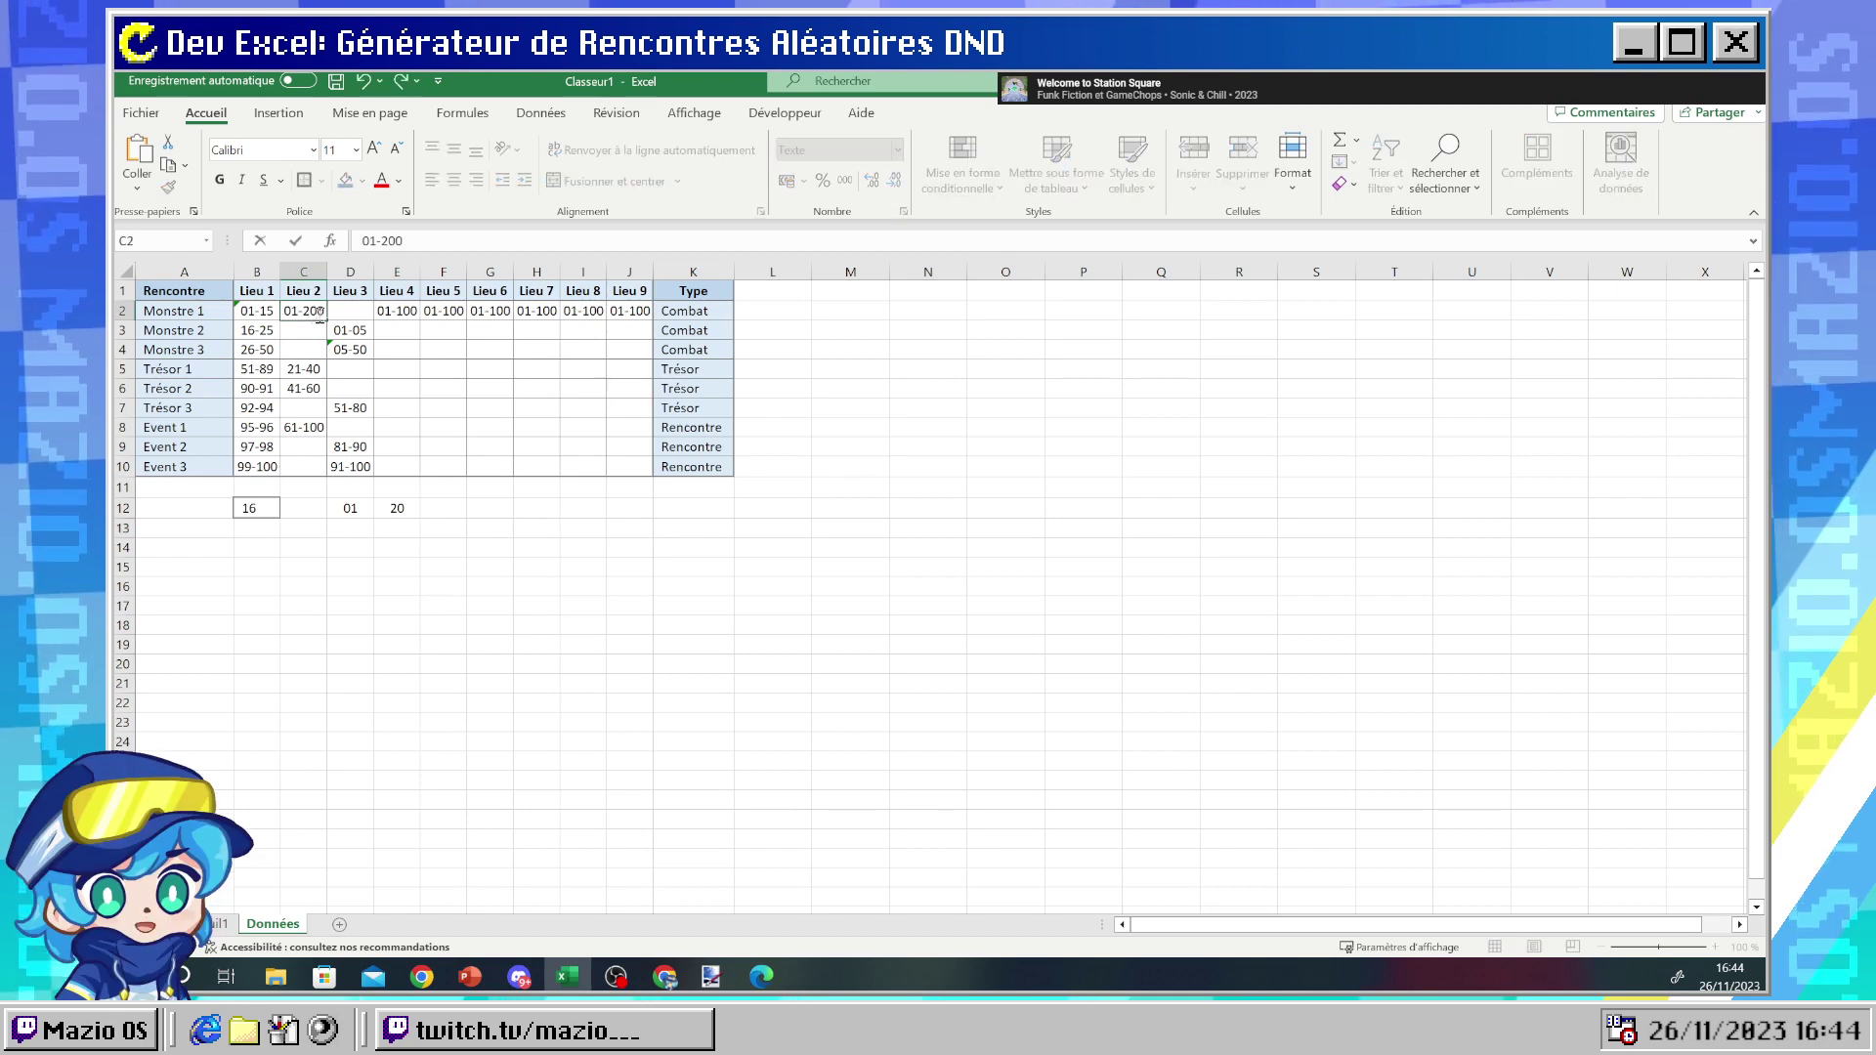
{"action": "key", "text": "Return"}
{"action": "key", "text": "Up"}
{"action": "key", "text": "F2"}
{"action": "key", "text": "BackSpace"}
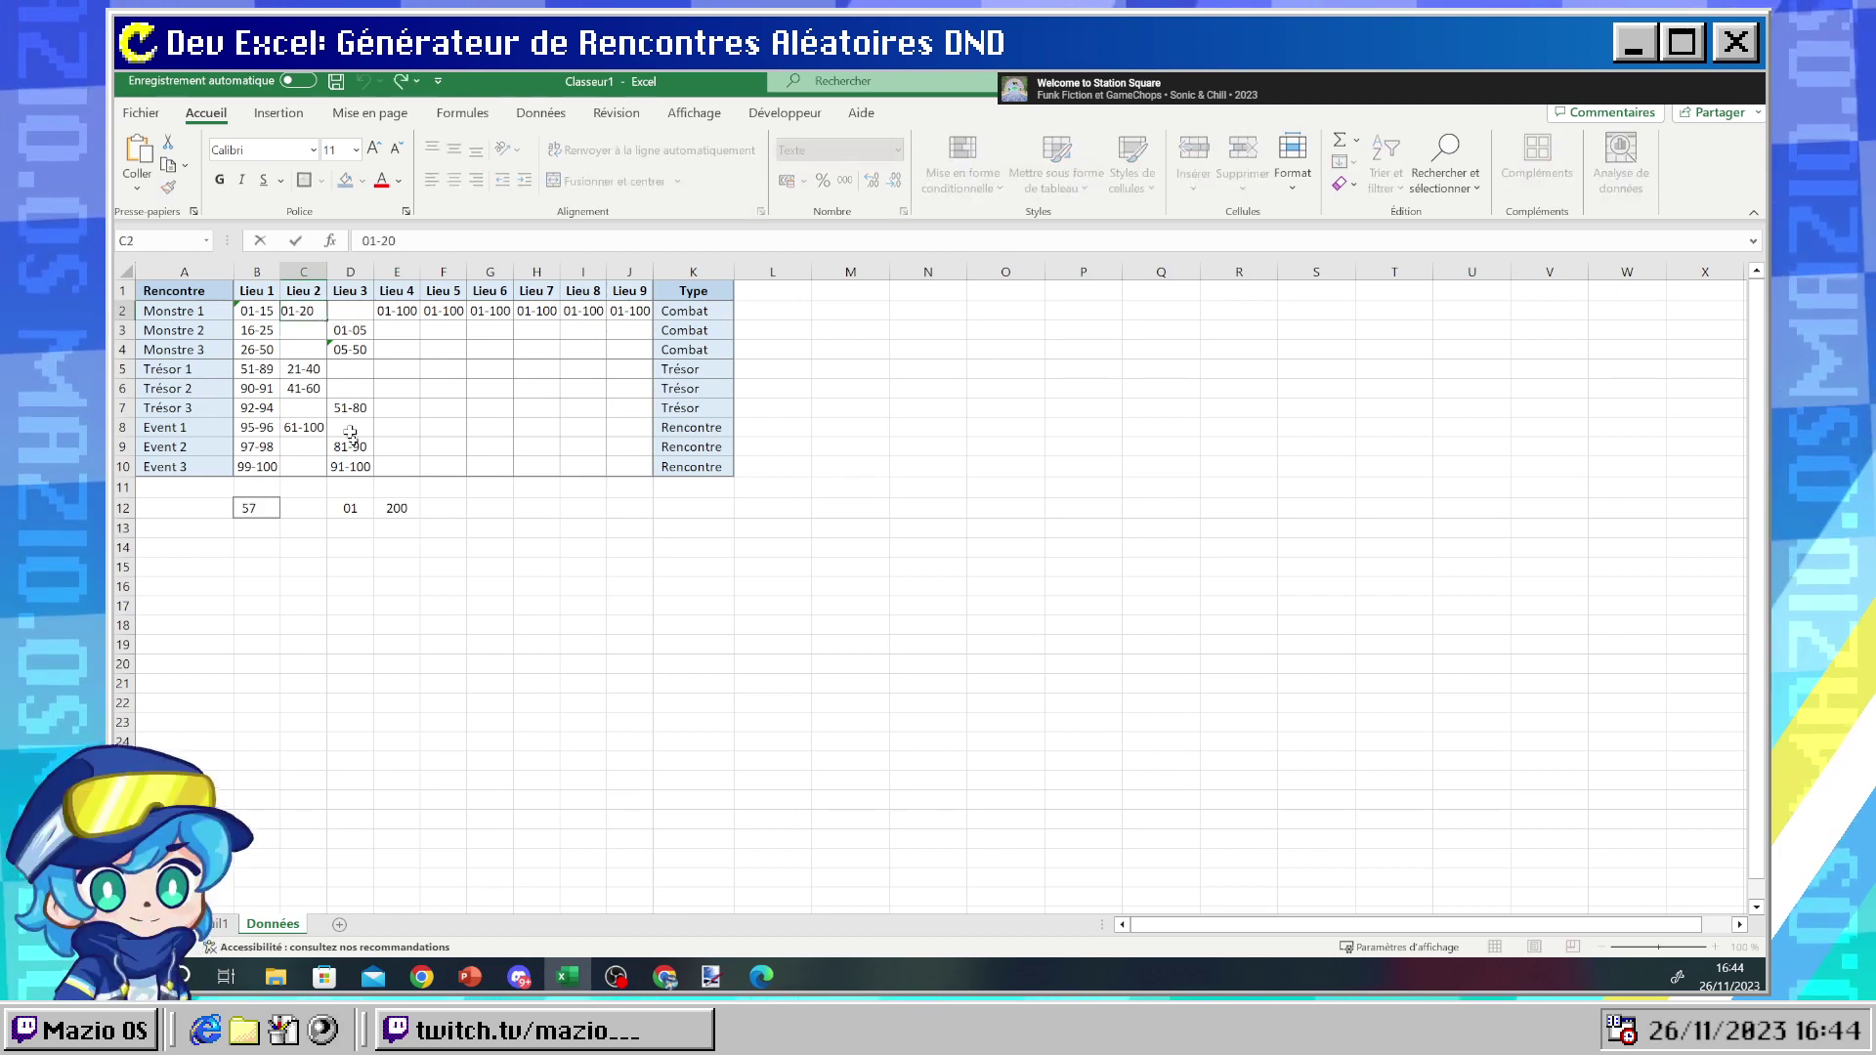
{"action": "key", "text": "Return"}
- Review the lower and upper bound formulas in D12:E12
{"action": "left_click_drag", "start_coordinate": [350, 508], "coordinate": [389, 510]}
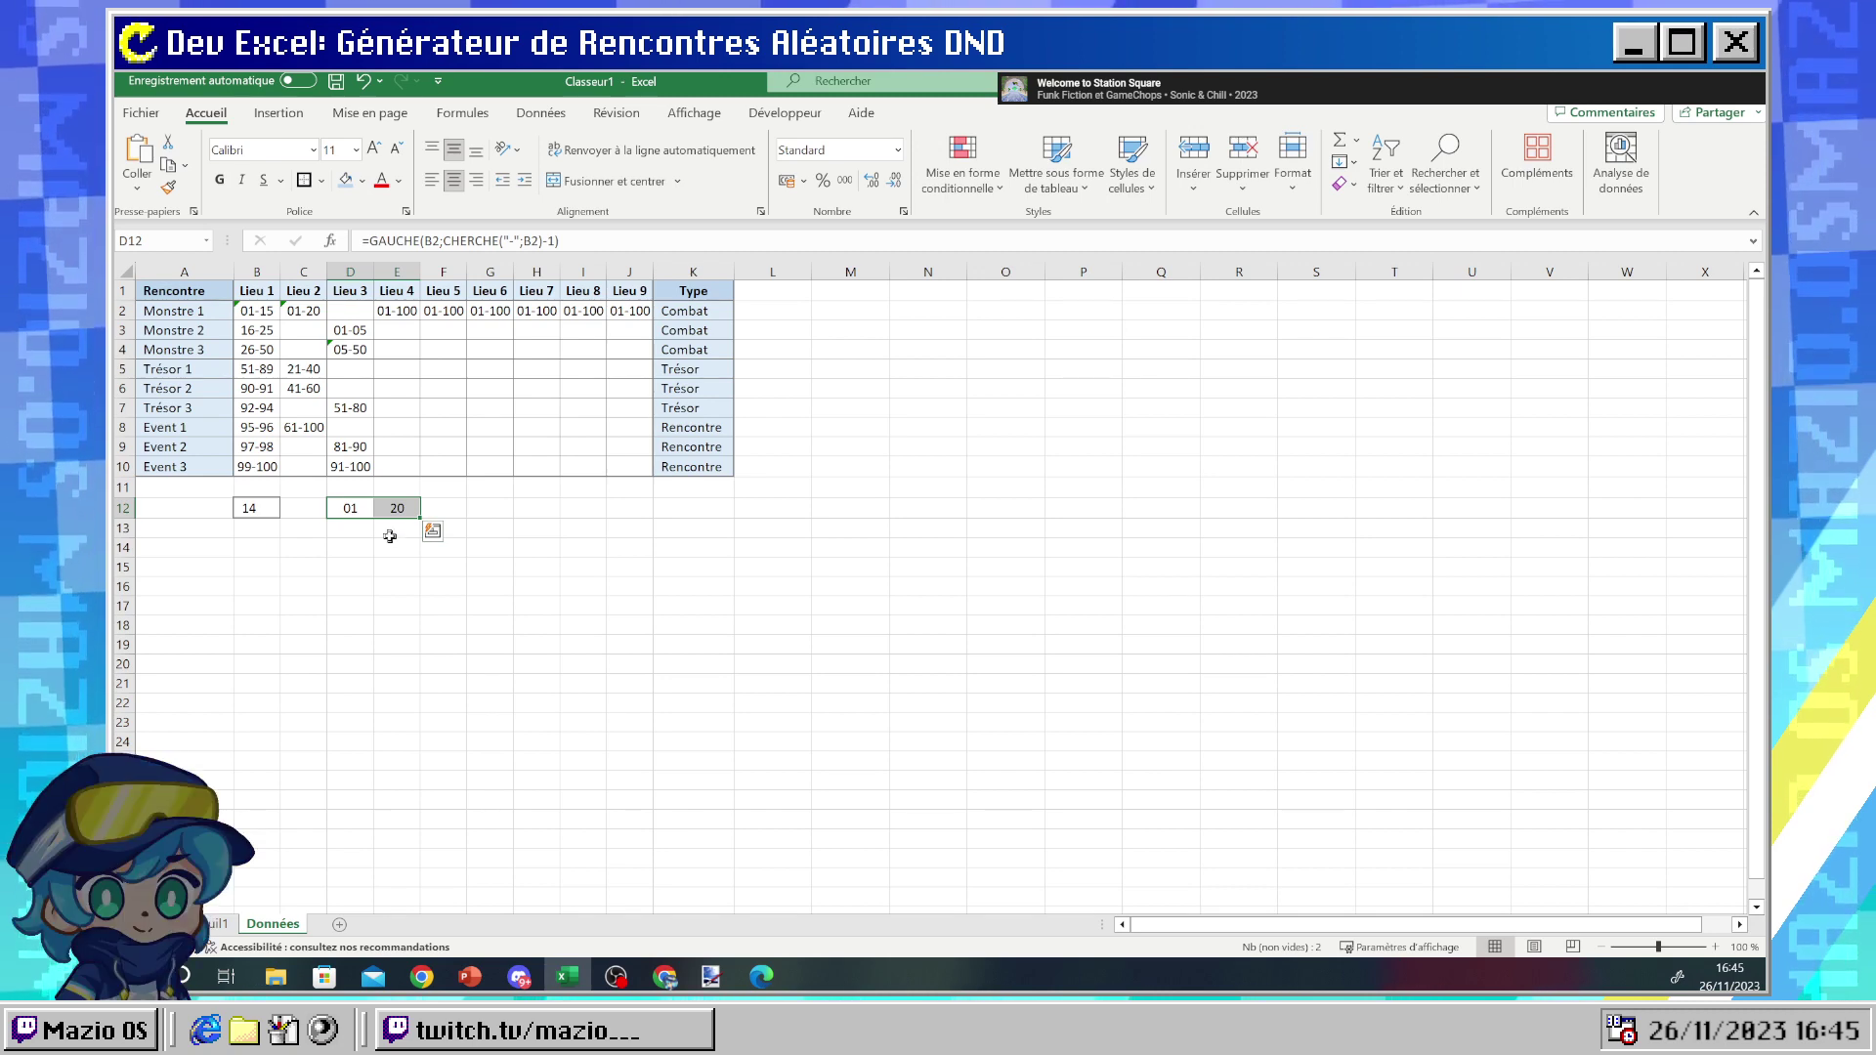
{"action": "left_click", "coordinate": [397, 510]}
{"action": "key", "text": "Right"}
{"action": "key", "text": "Right"}
{"action": "key", "text": "Left"}
{"action": "key", "text": "Left"}
{"action": "key", "text": "Left"}
{"action": "key", "text": "Right"}
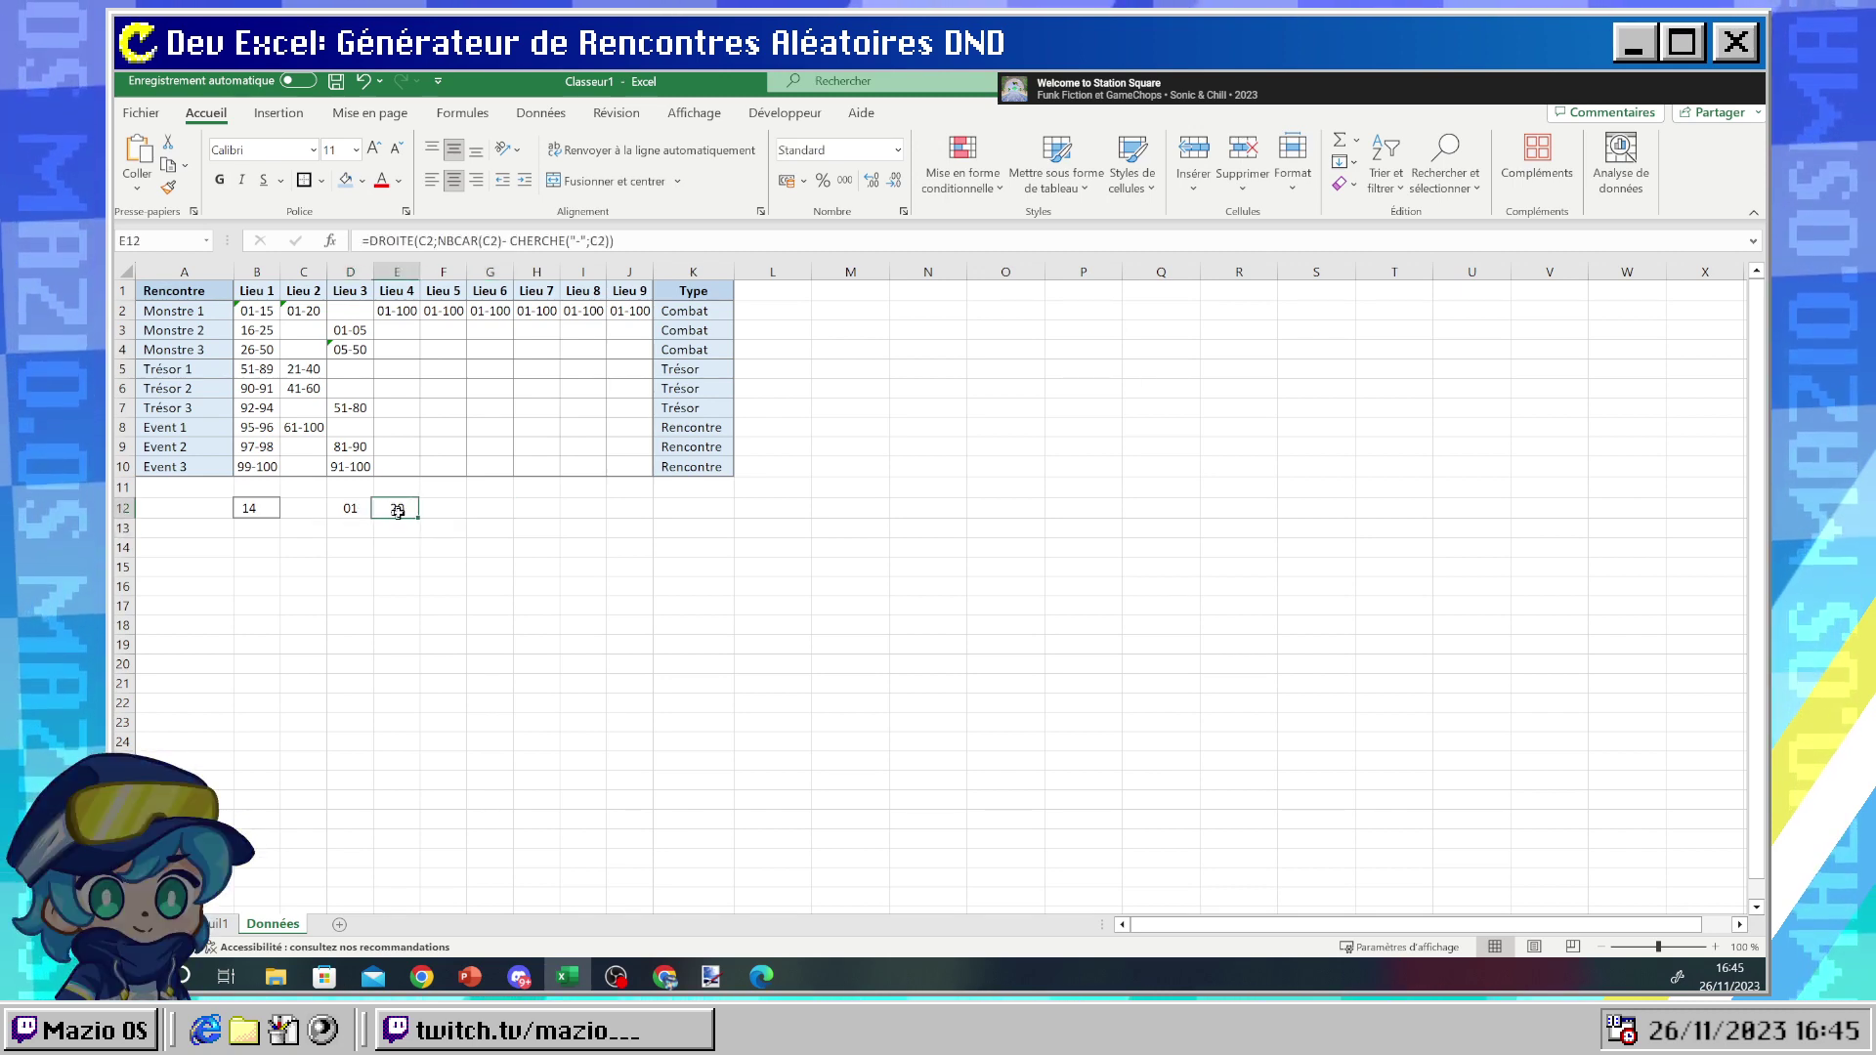
{"action": "key", "text": "Right"}
{"action": "key", "text": "Right"}
{"action": "key", "text": "Left"}
{"action": "key", "text": "Left"}
{"action": "key", "text": "shift+Left"}
{"action": "key", "text": "Down"}
{"action": "key", "text": "Down"}
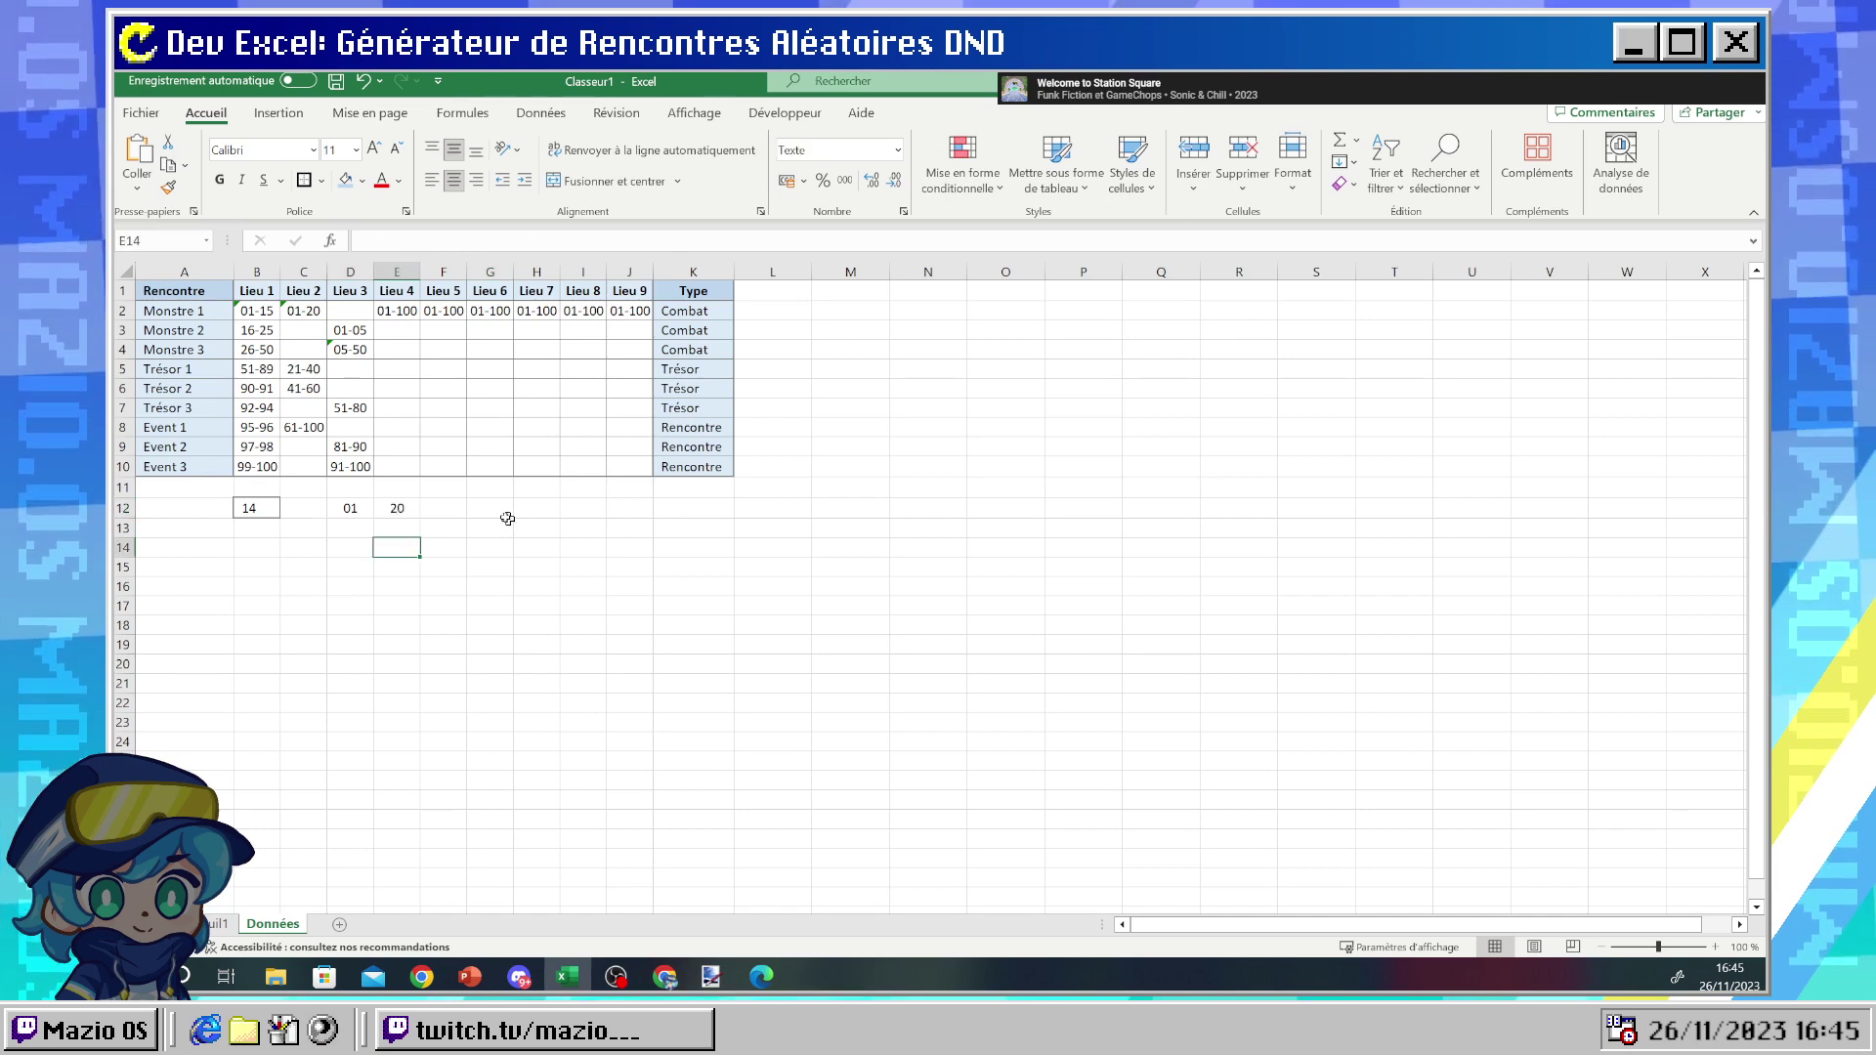
- Draft the range test =SI(B12>=D12 ET SI())) in G12
{"action": "left_click", "coordinate": [492, 511]}
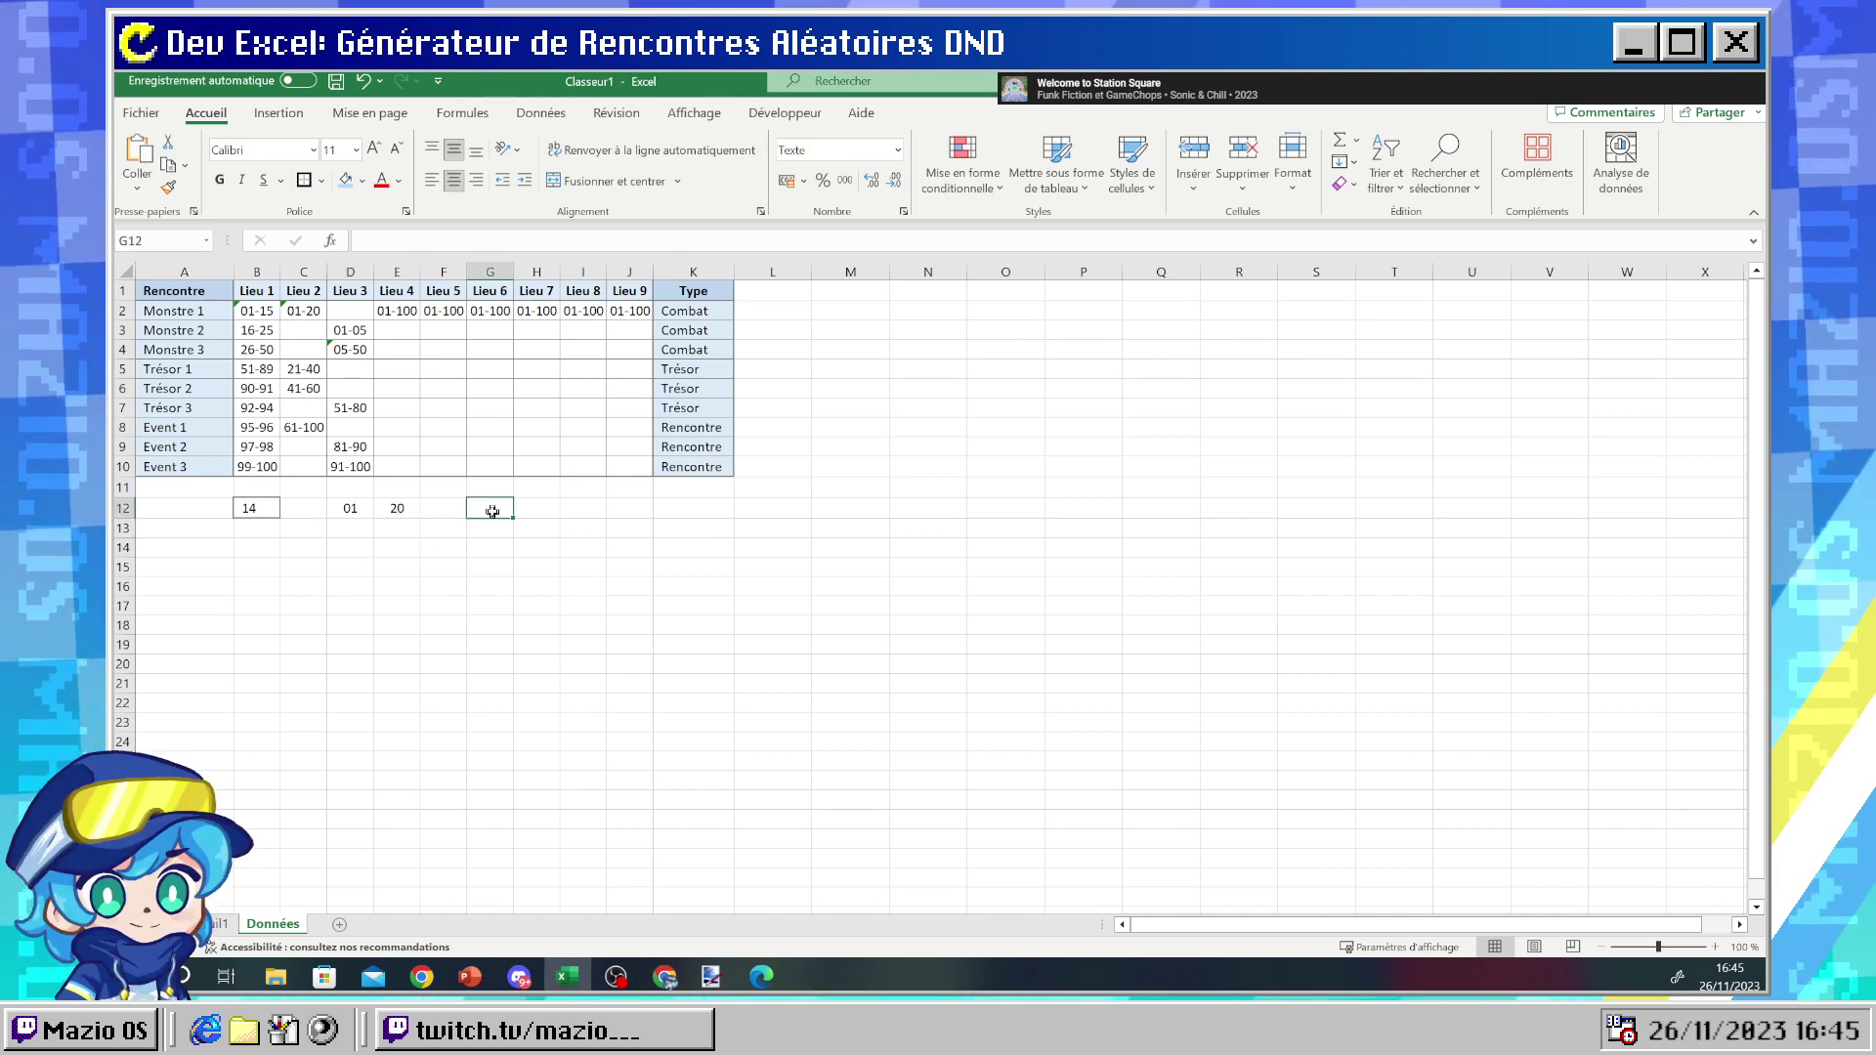
{"action": "type", "text": "="}
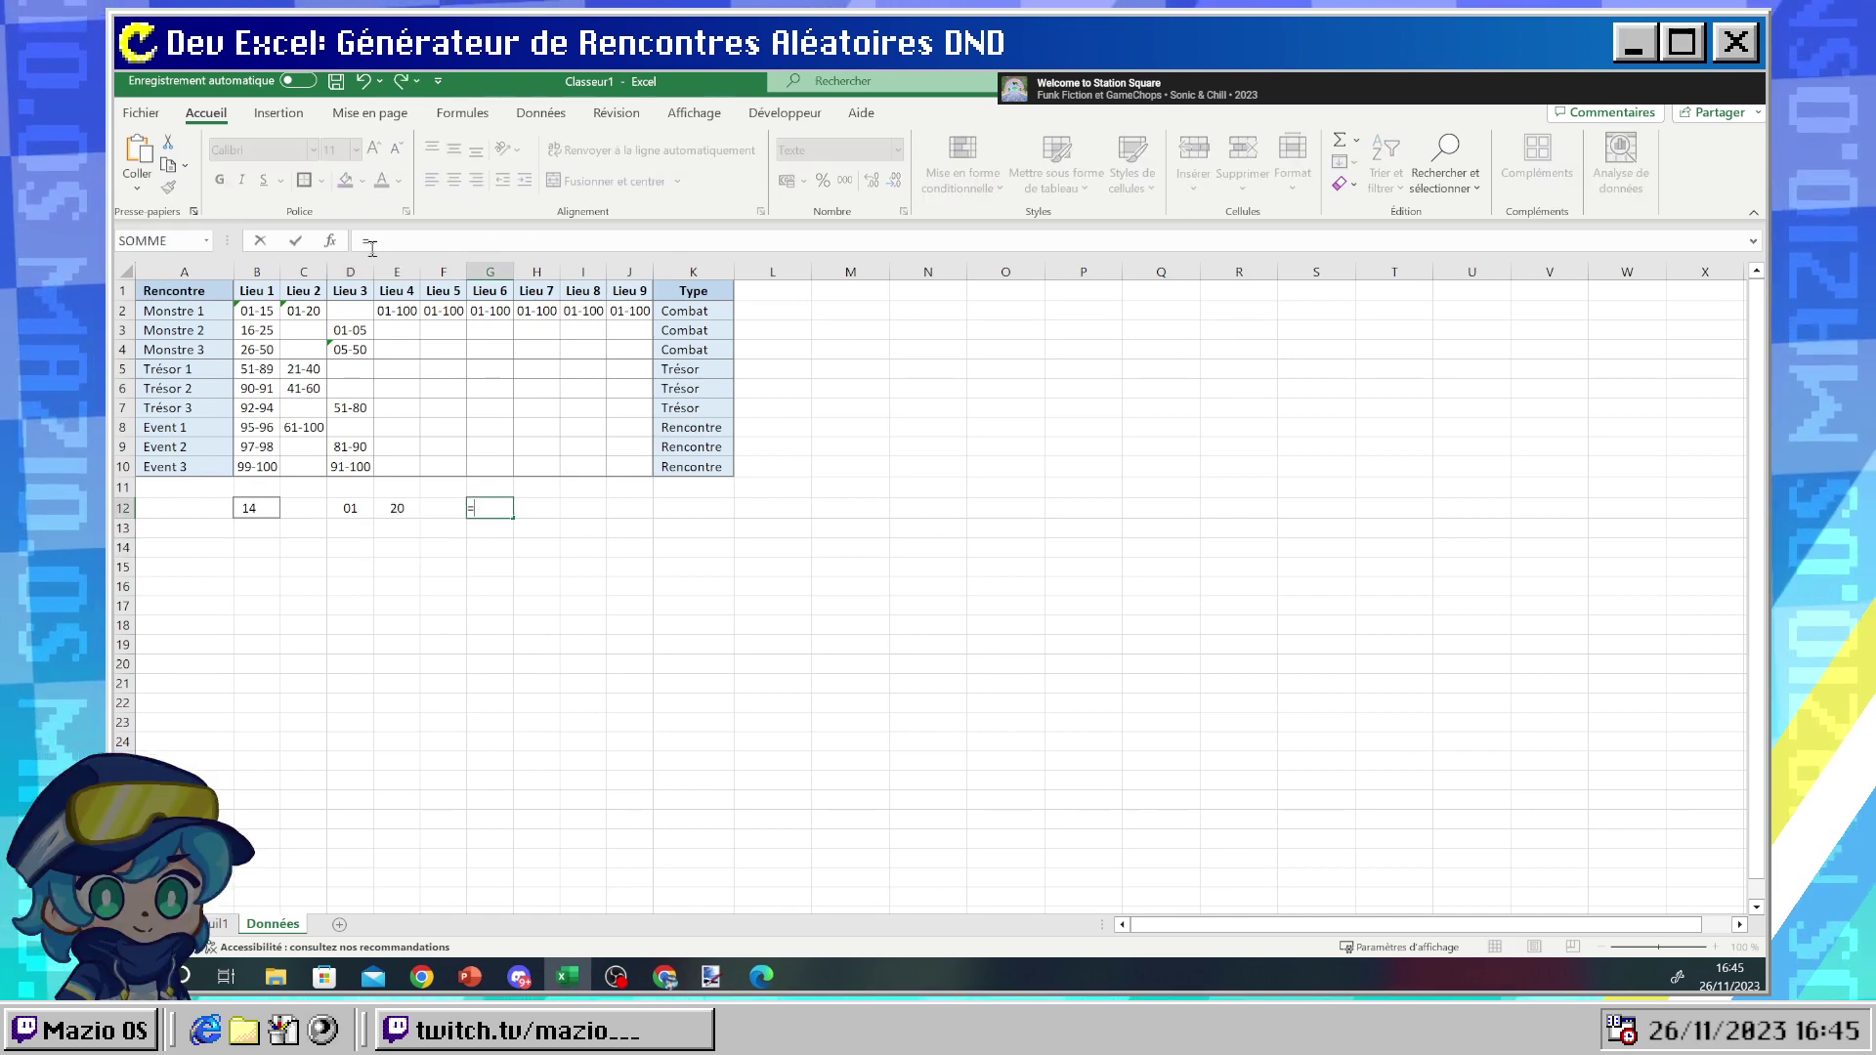
{"action": "type", "text": "SI"}
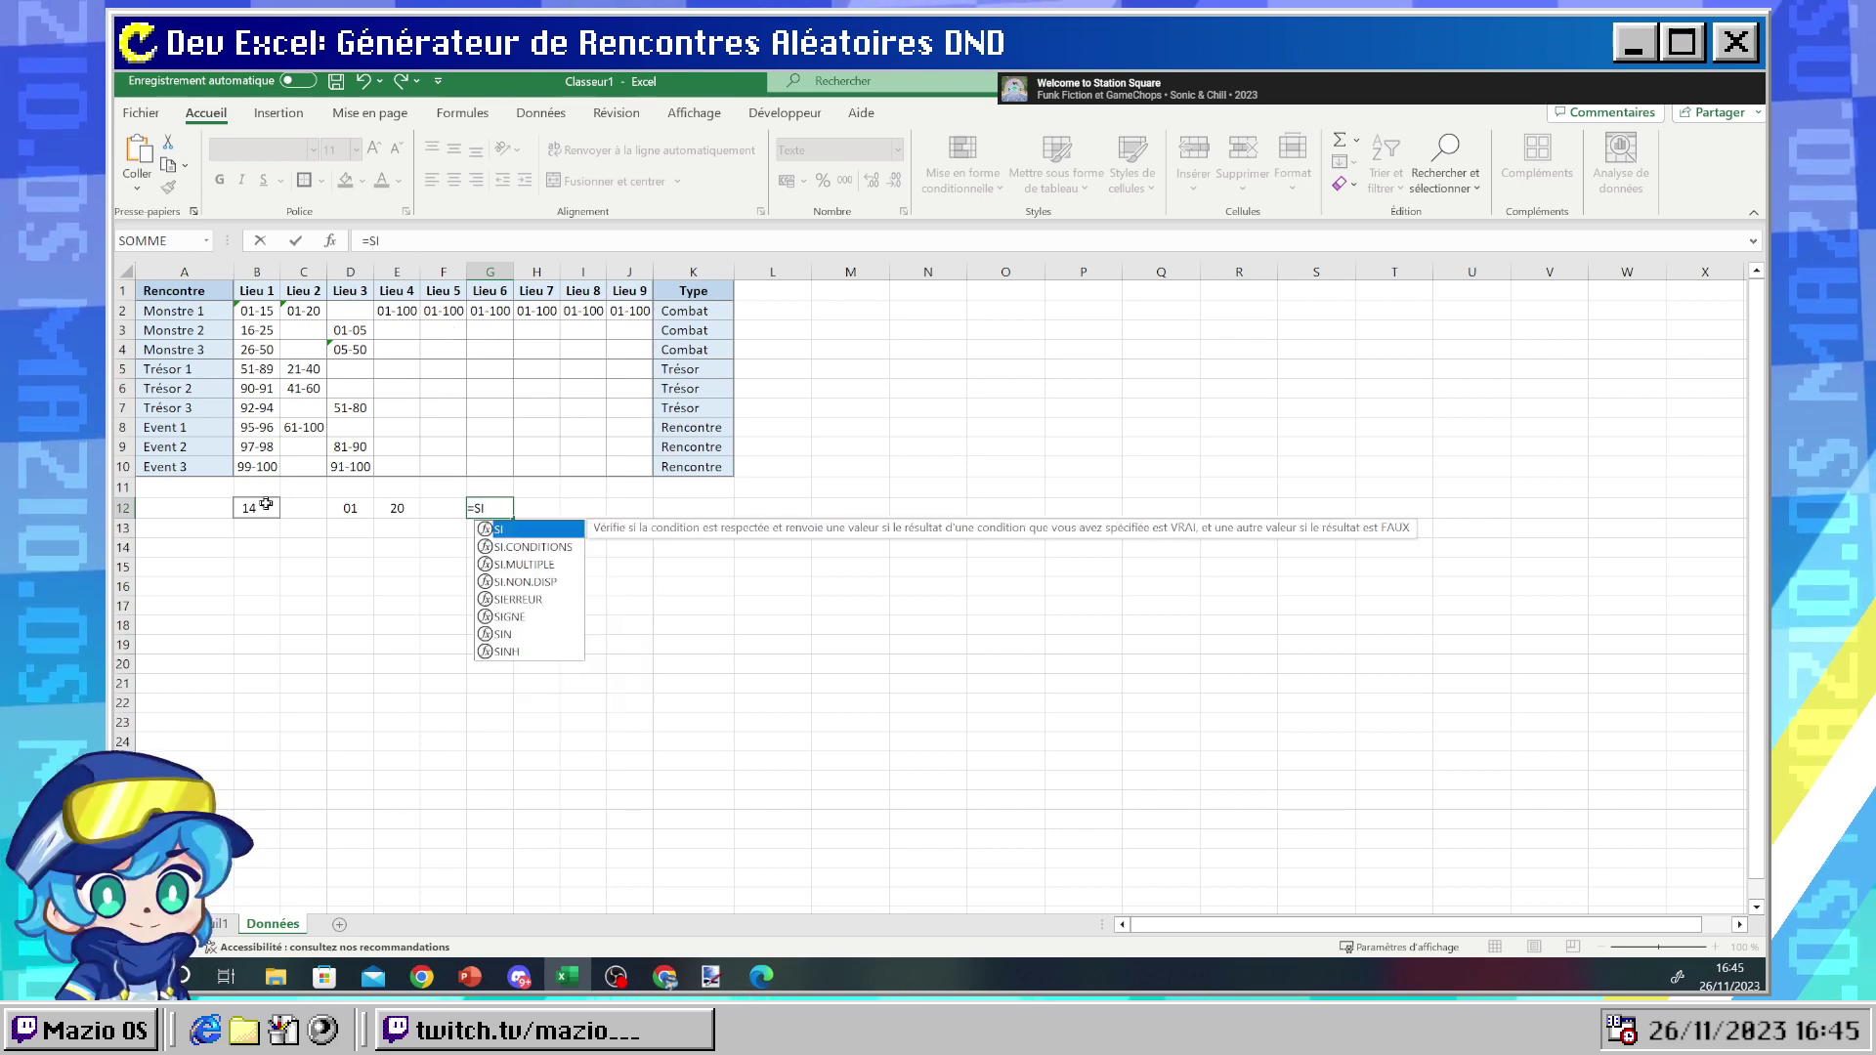
{"action": "left_click", "coordinate": [490, 507]}
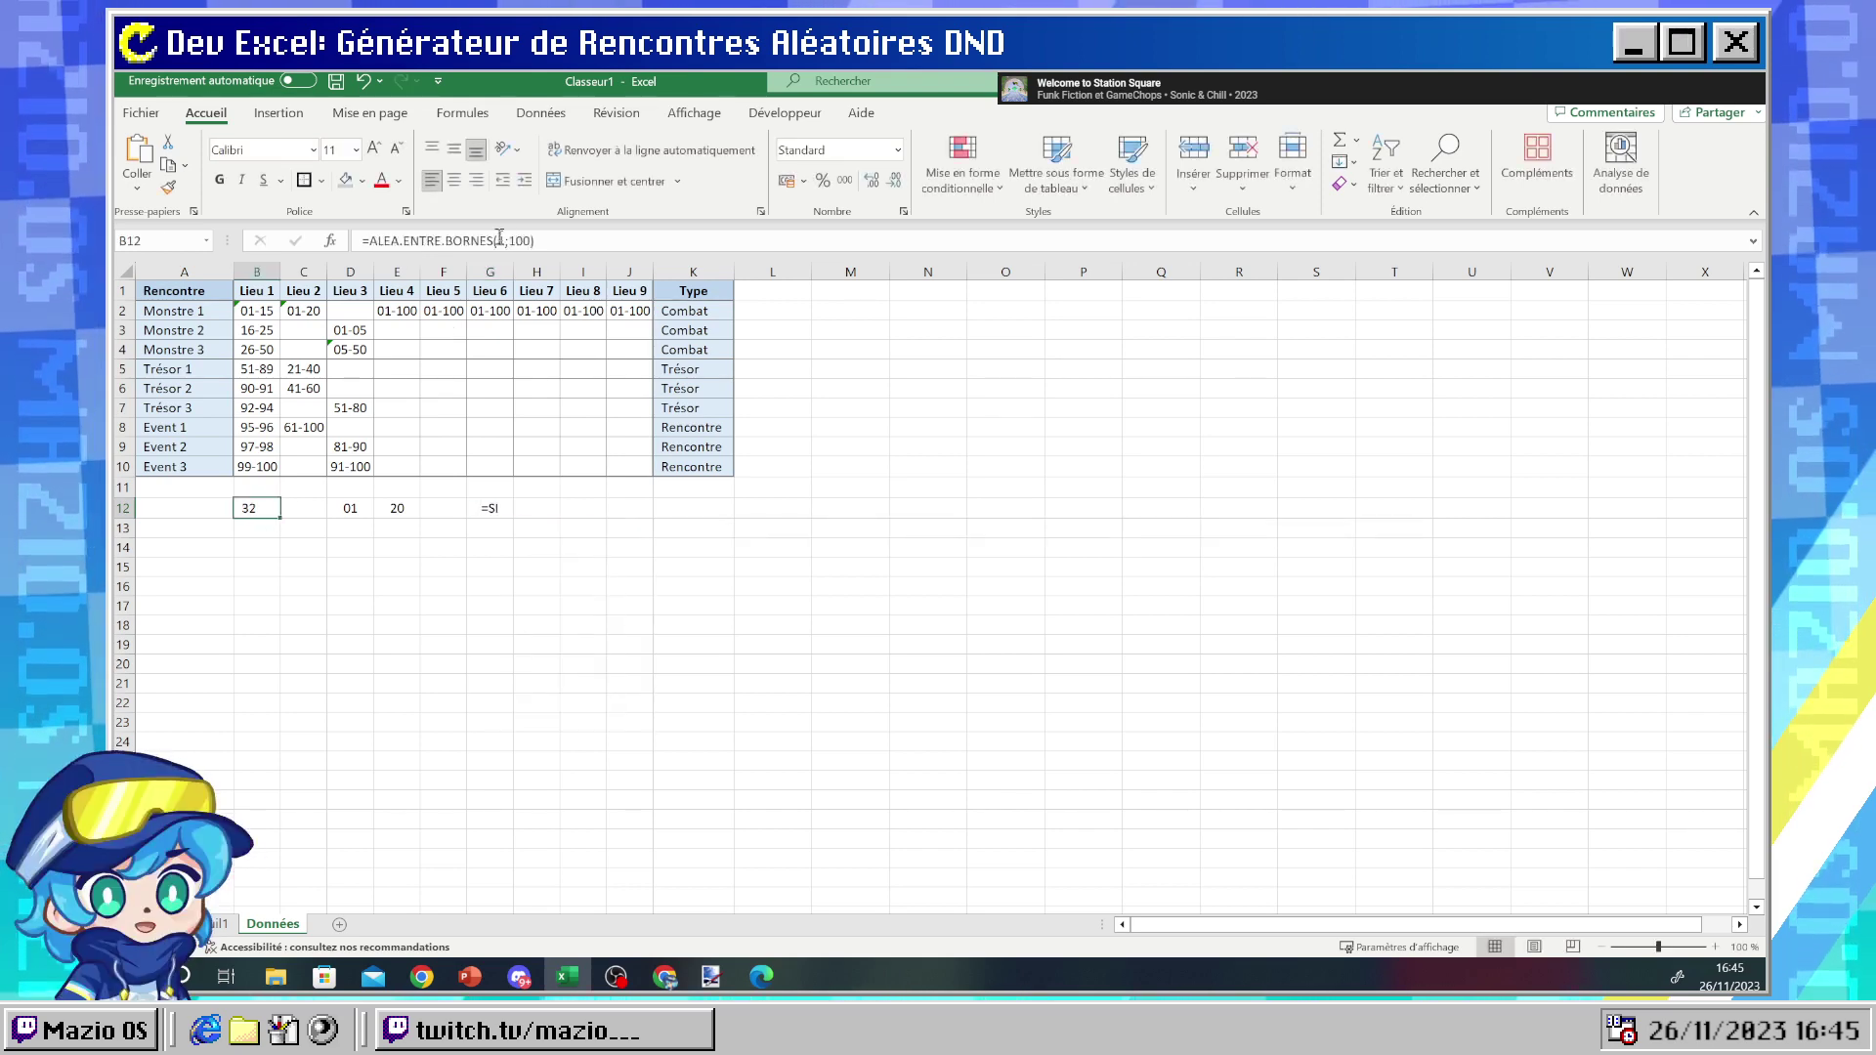
{"action": "left_click", "coordinate": [402, 242]}
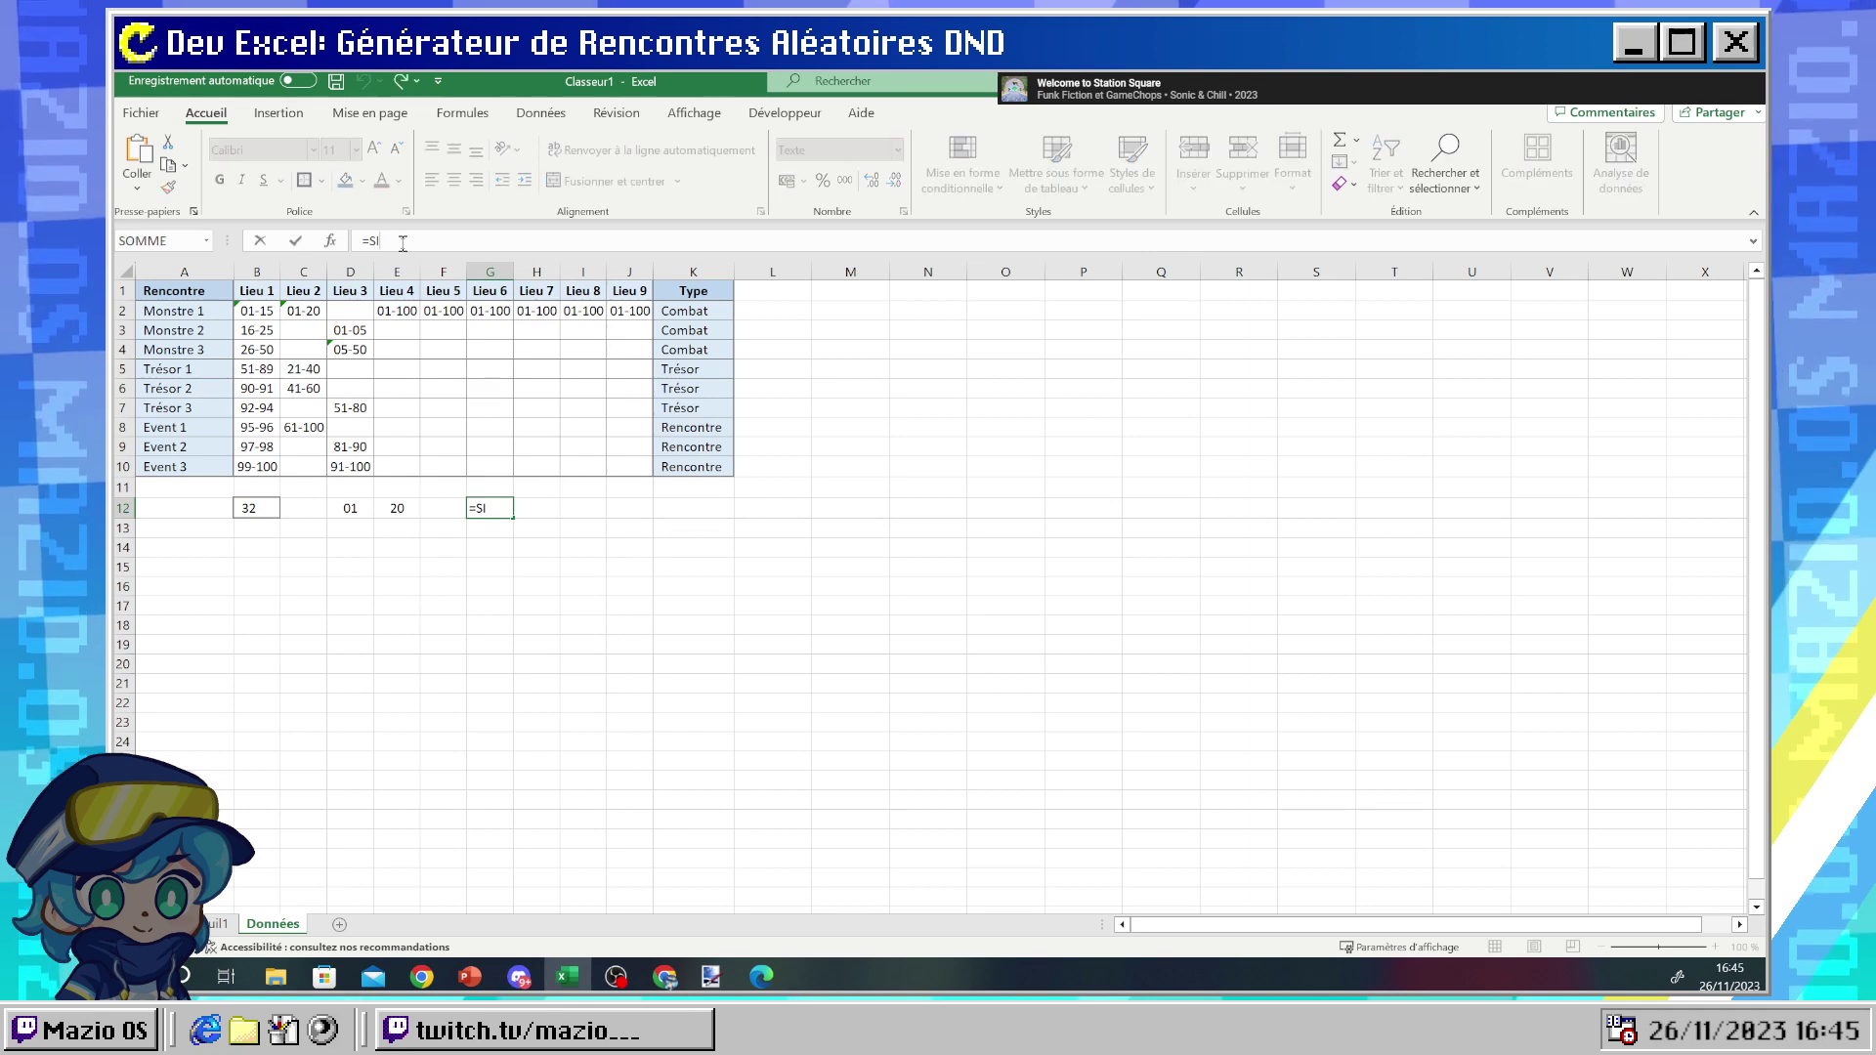
{"action": "type", "text": "("}
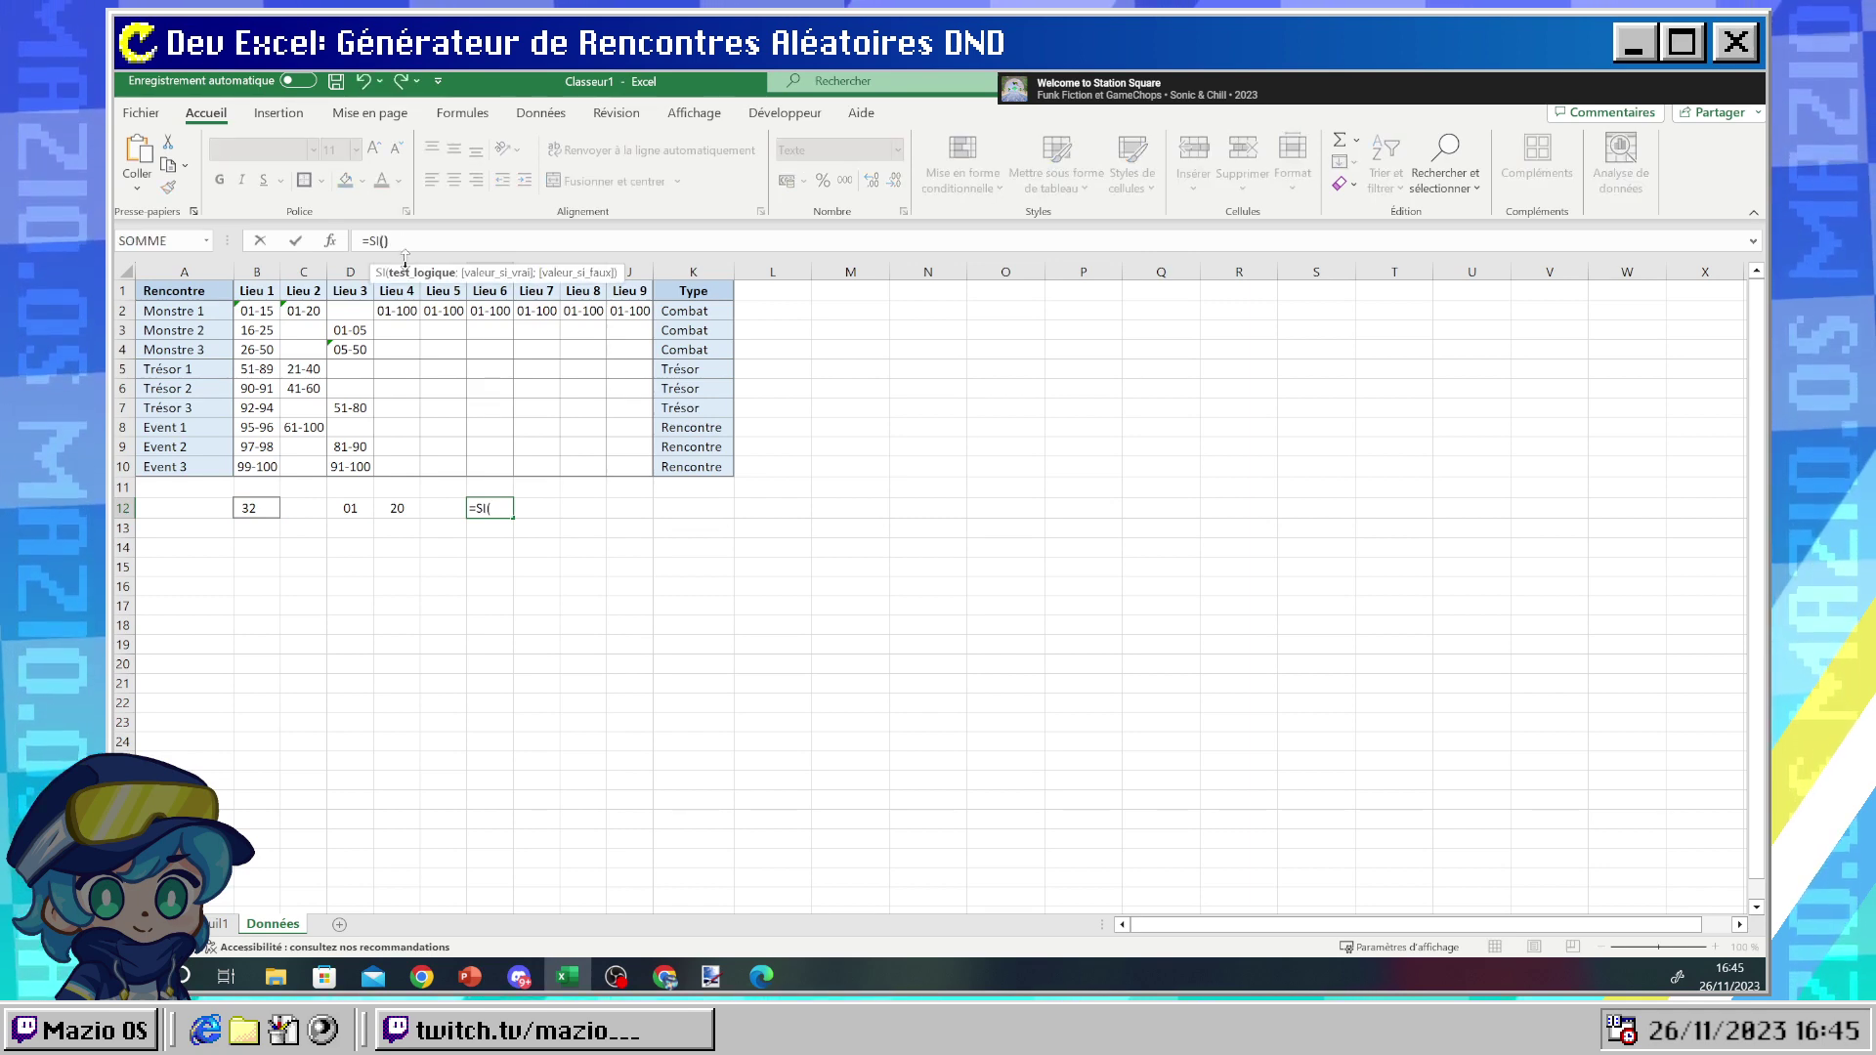
{"action": "left_click", "coordinate": [258, 514]}
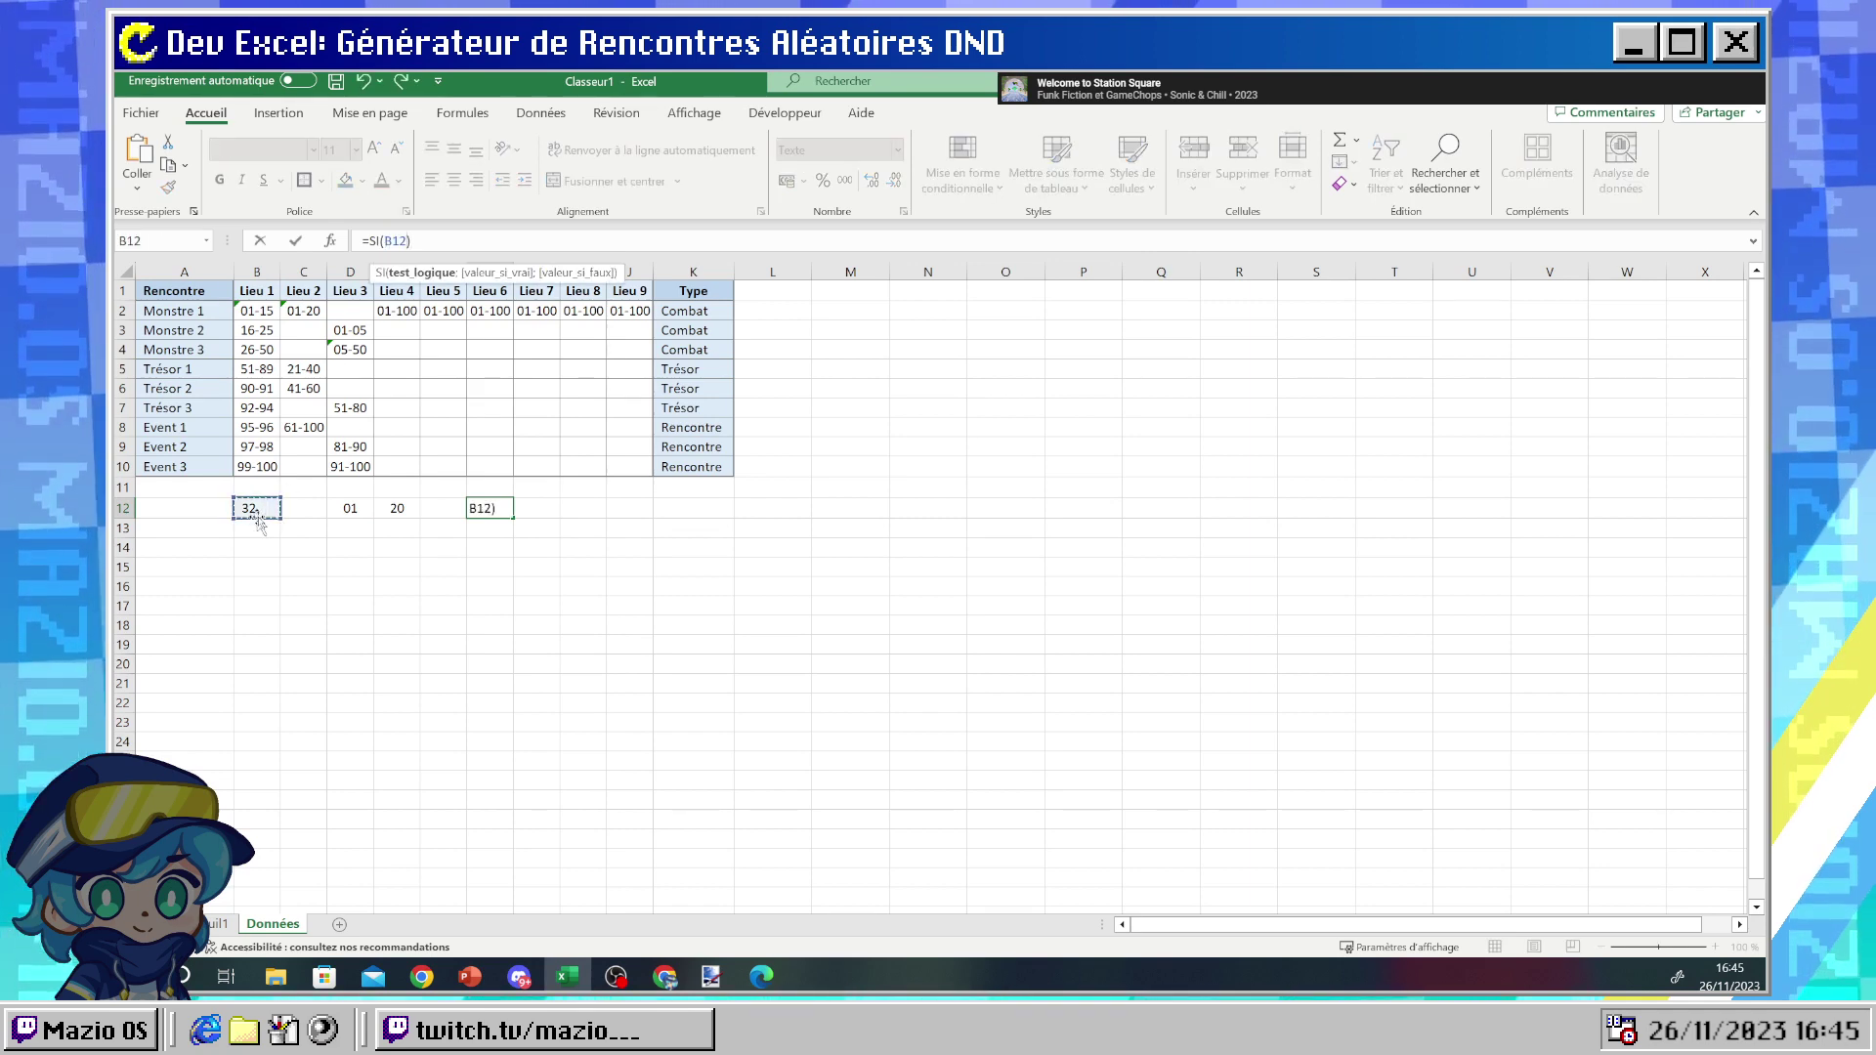
{"action": "type", "text": ">"}
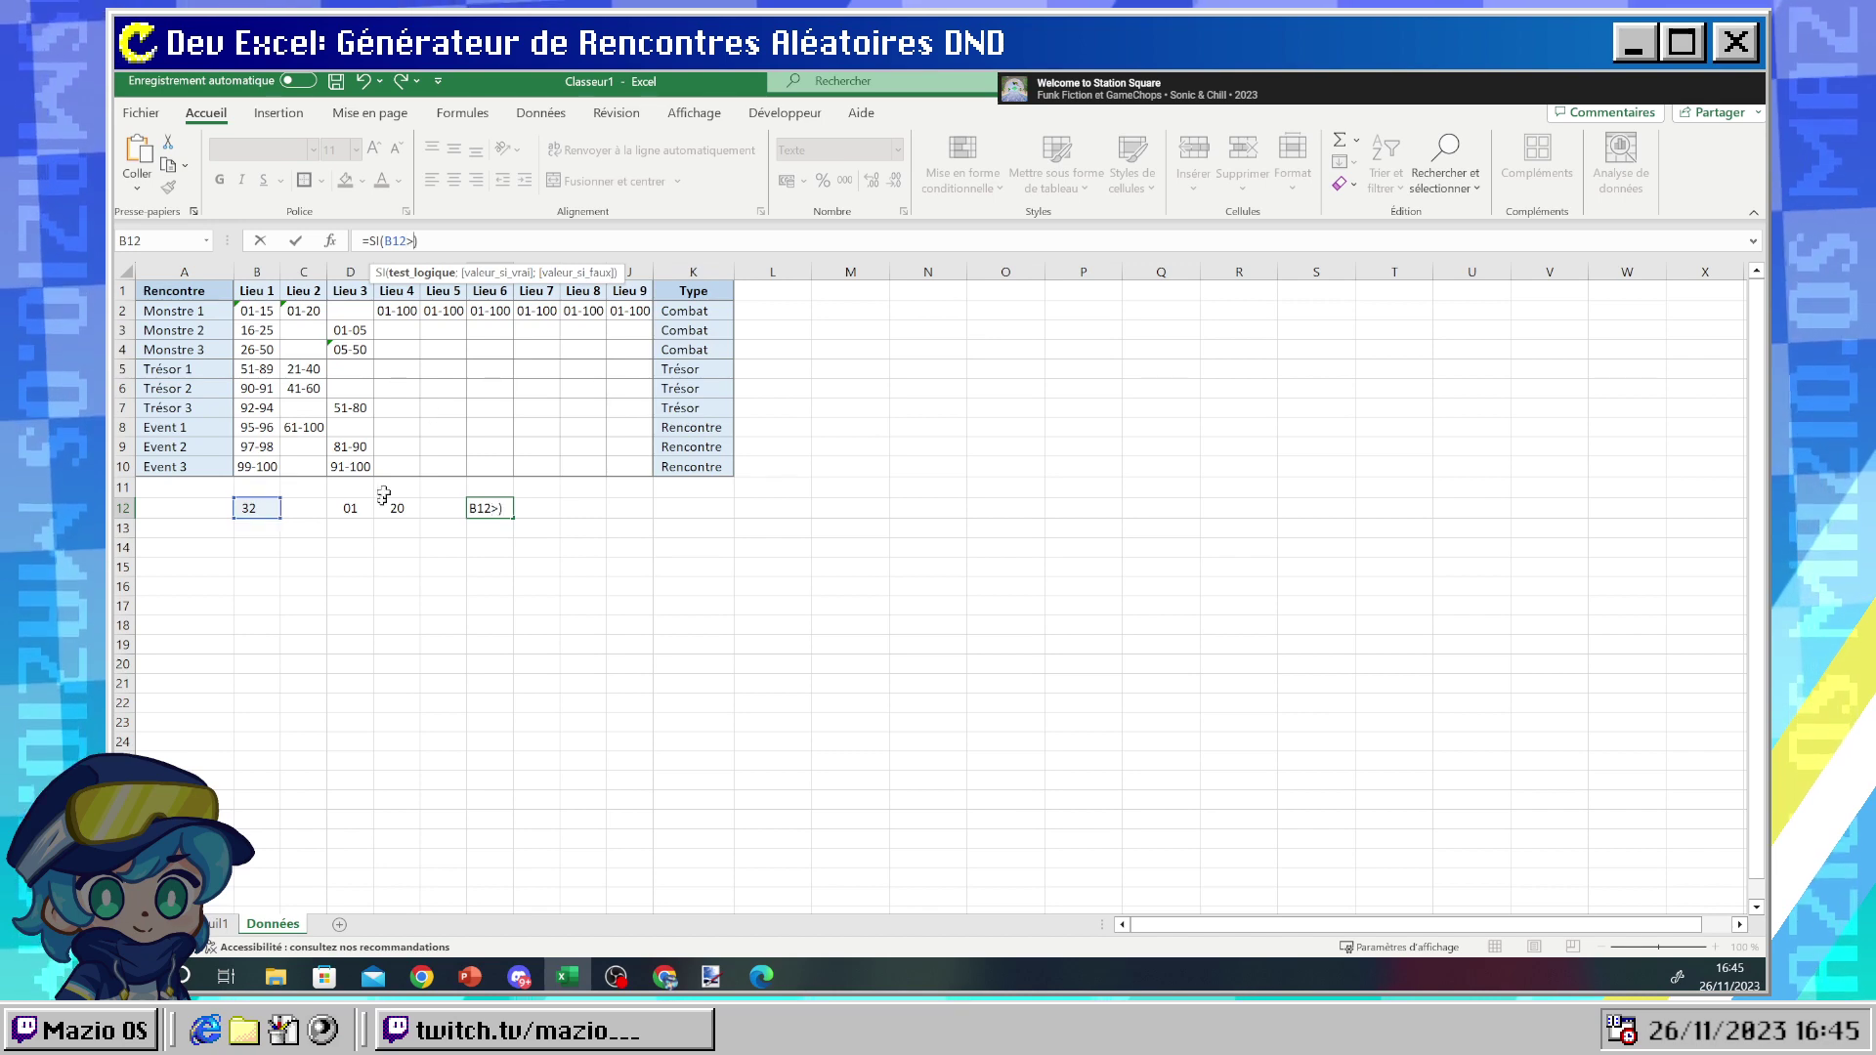
{"action": "type", "text": "="}
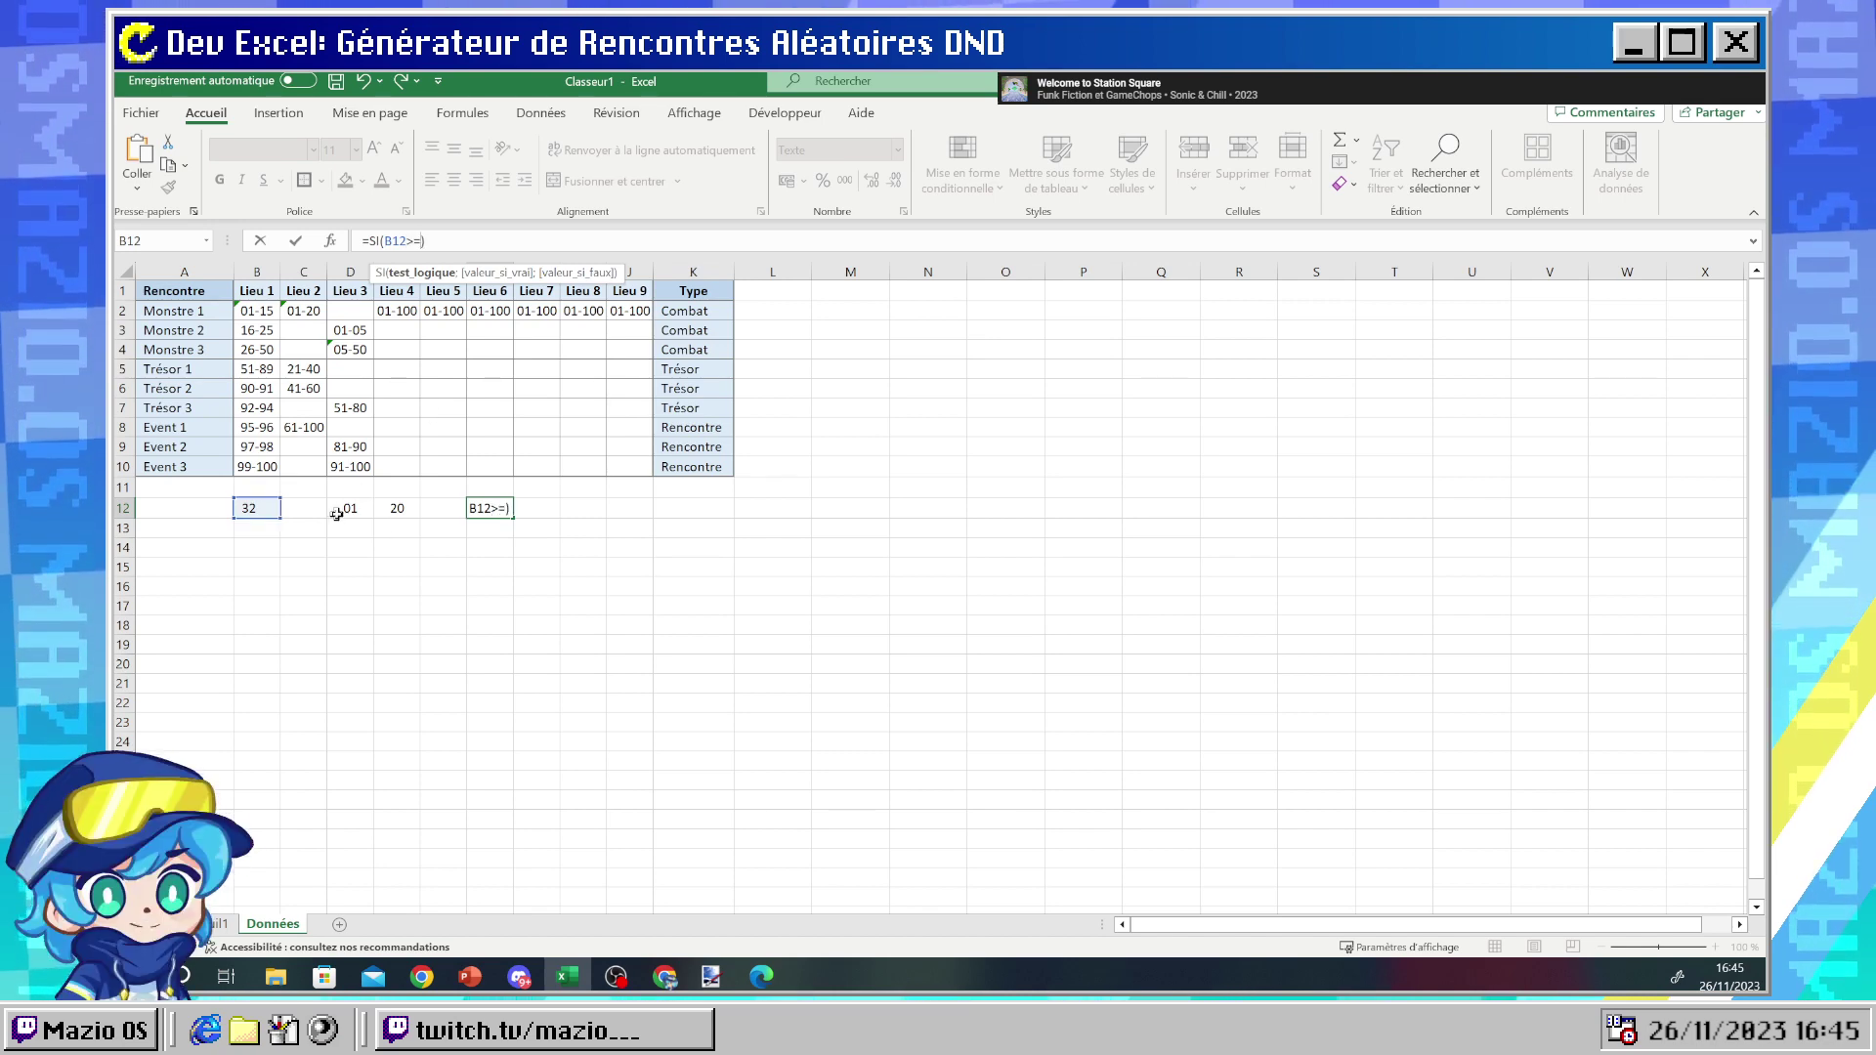
{"action": "left_click", "coordinate": [336, 515]}
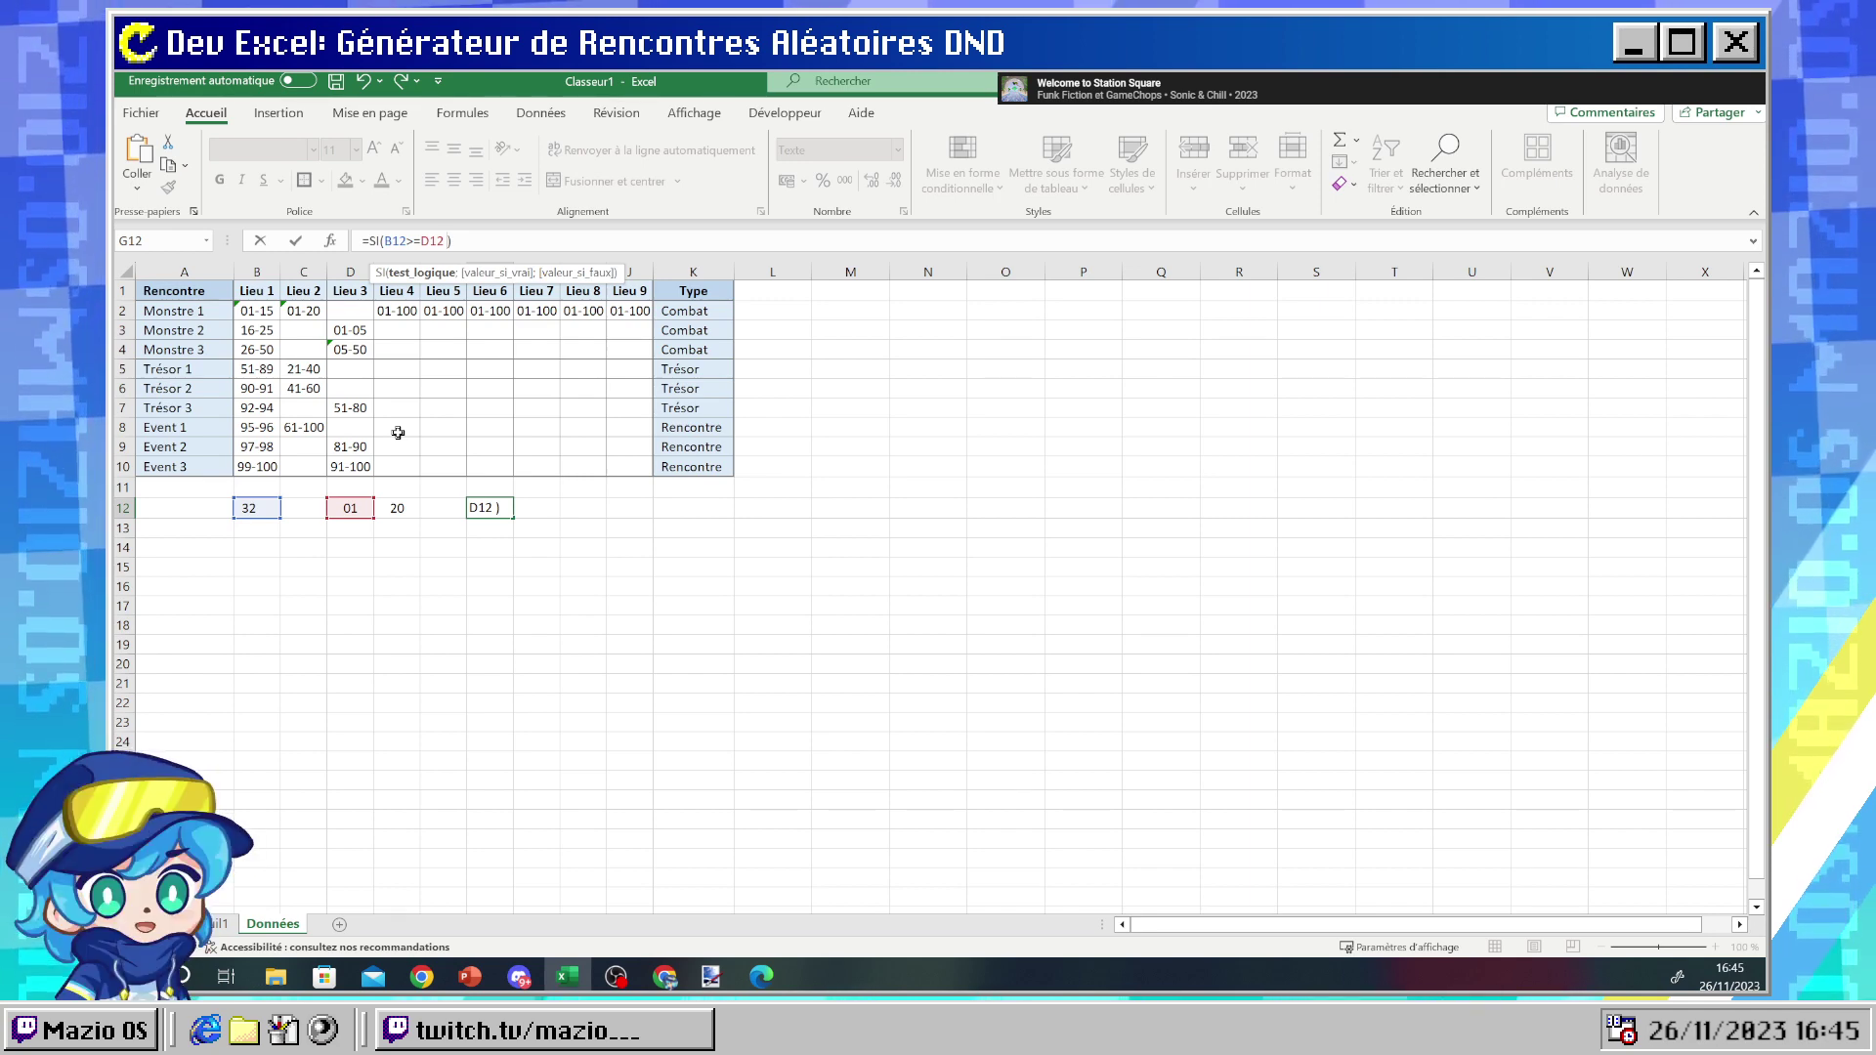
{"action": "type", "text": "et"}
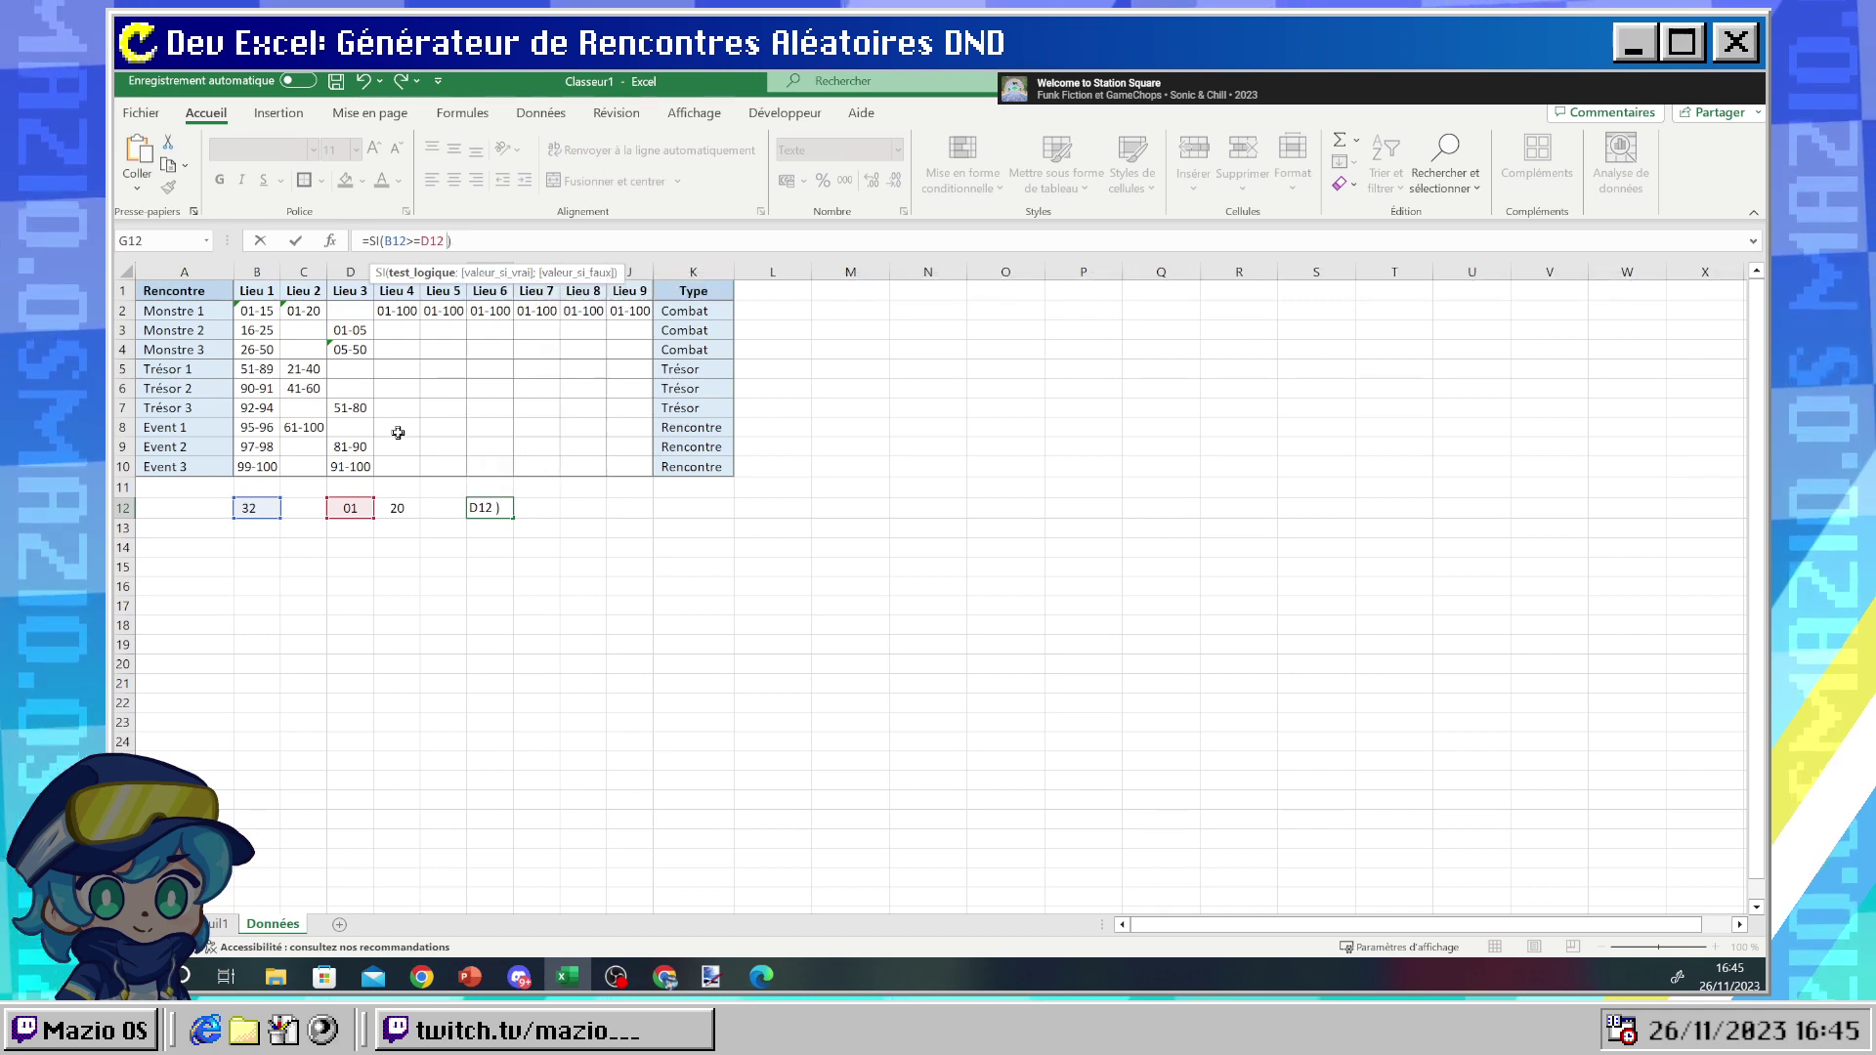
{"action": "key", "text": "BackSpace"}
{"action": "key", "text": "BackSpace"}
{"action": "type", "text": "ET "}
{"action": "type", "text": "SI("}
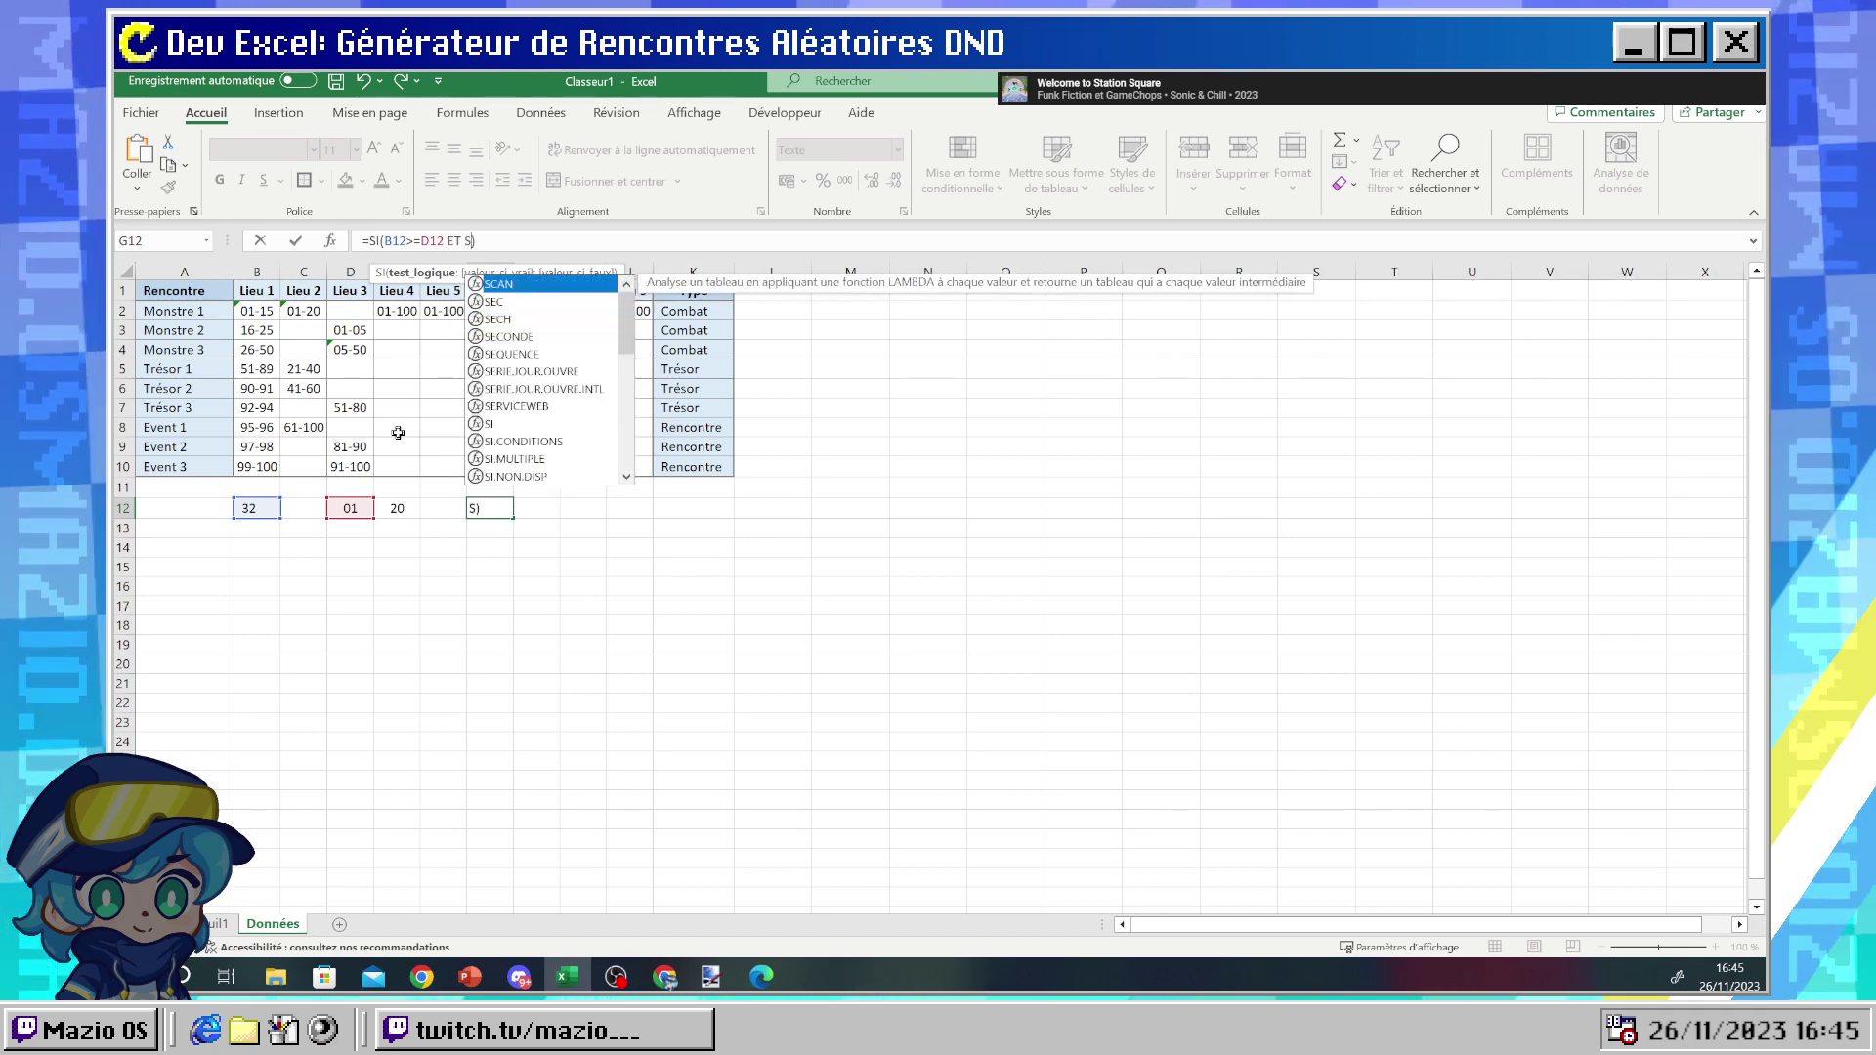
{"action": "type", "text": "))"}
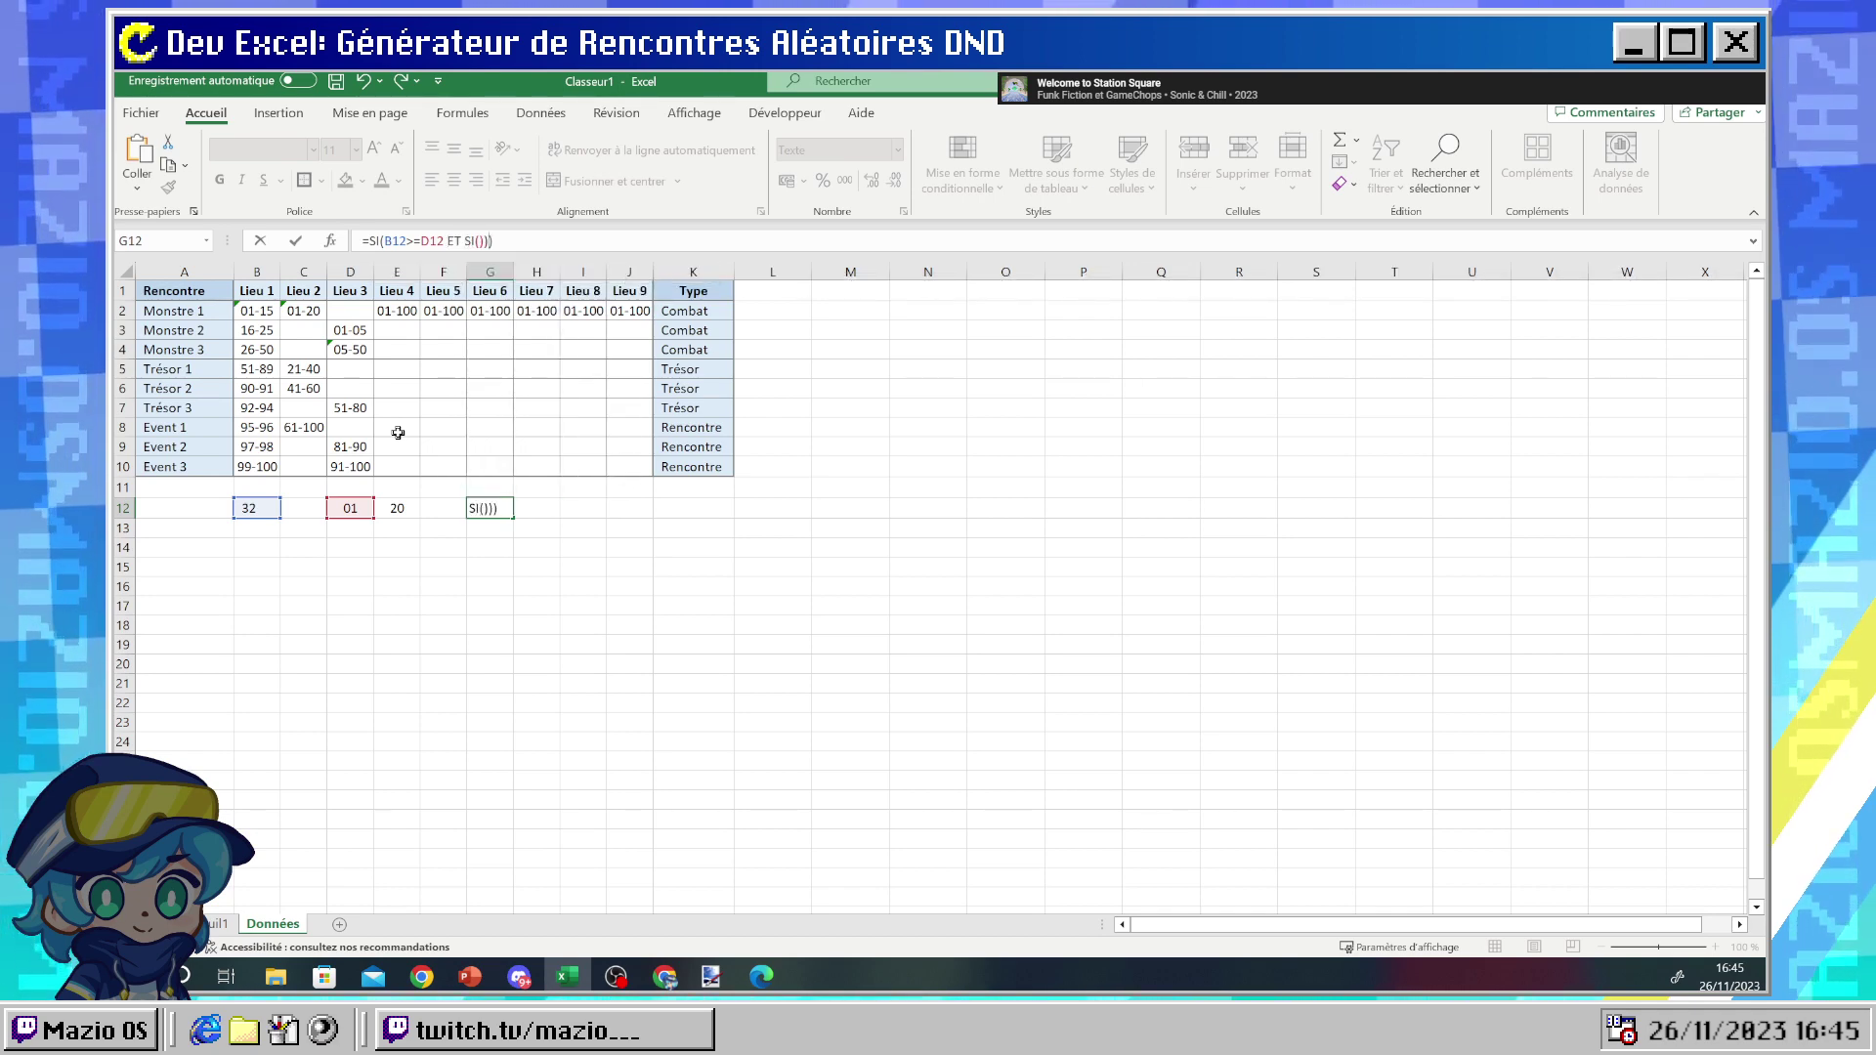
{"action": "key", "text": "Left"}
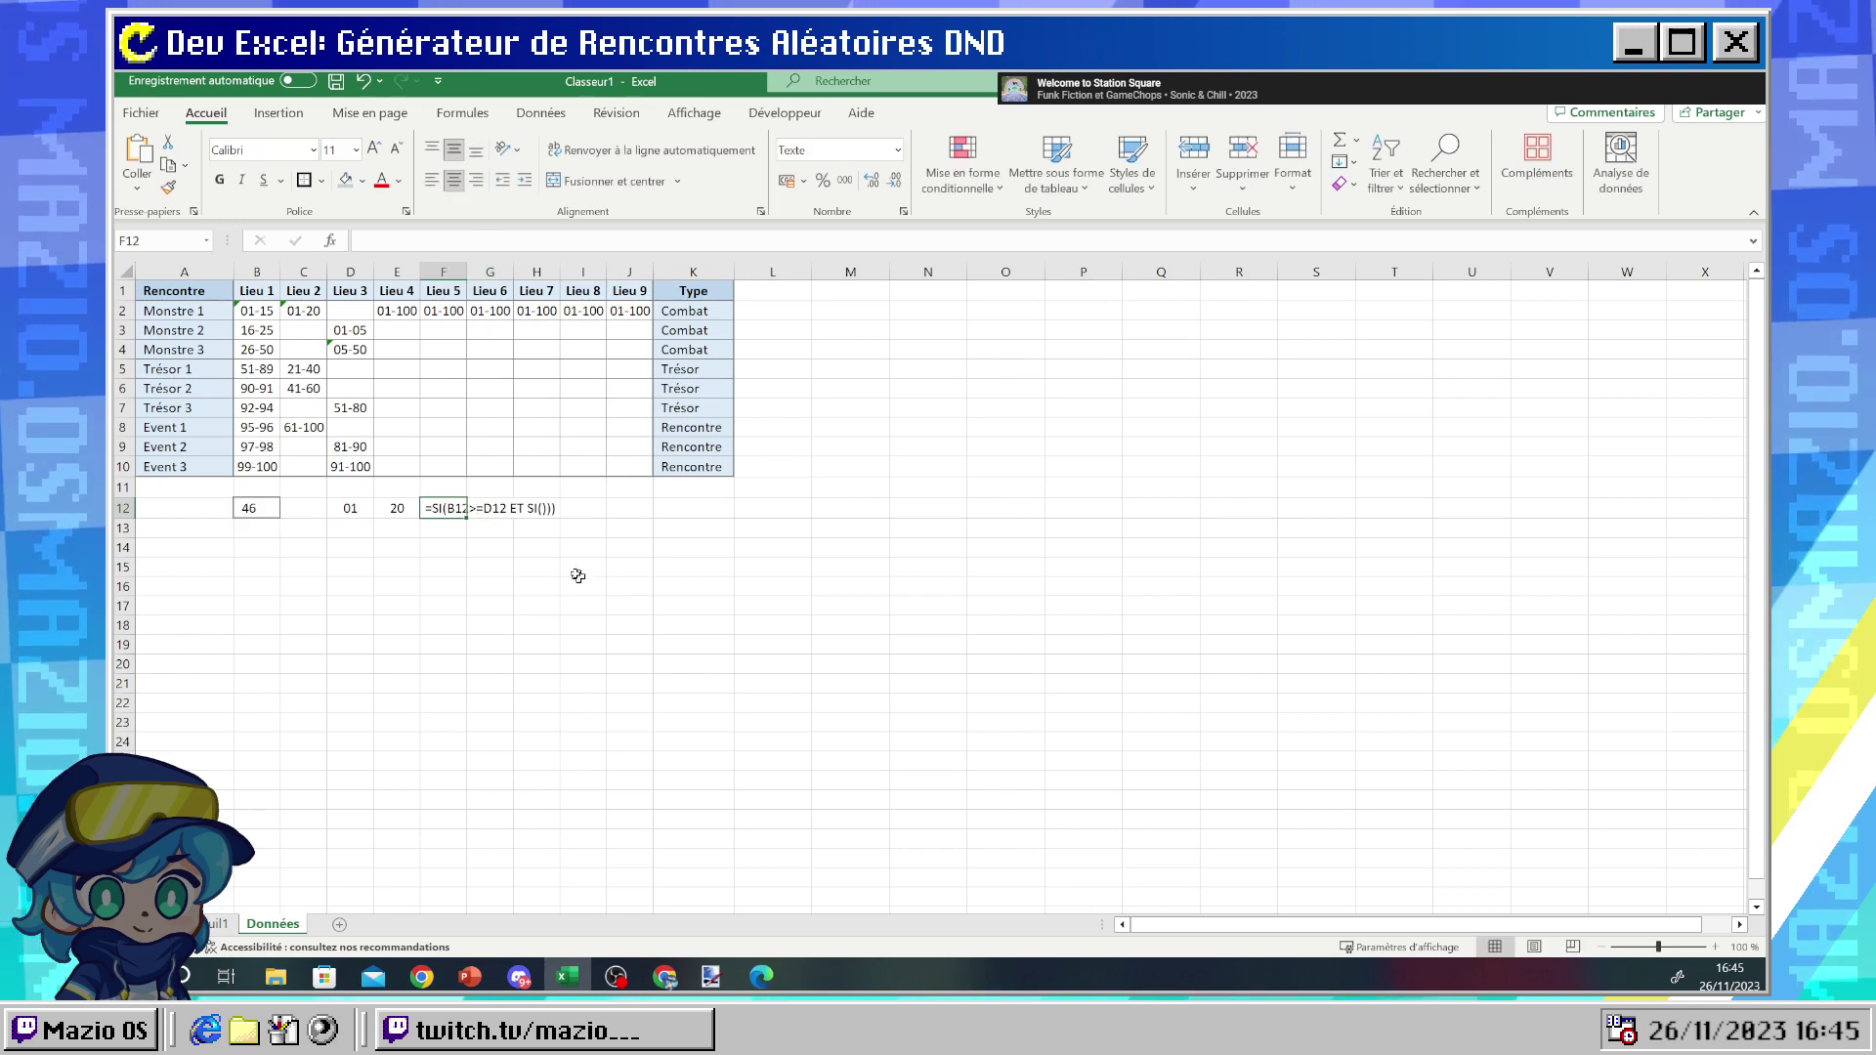
- Remove an extra closing parenthesis from G12's test formula, add B12 and commit
{"action": "left_click", "coordinate": [494, 508]}
{"action": "left_click", "coordinate": [496, 240]}
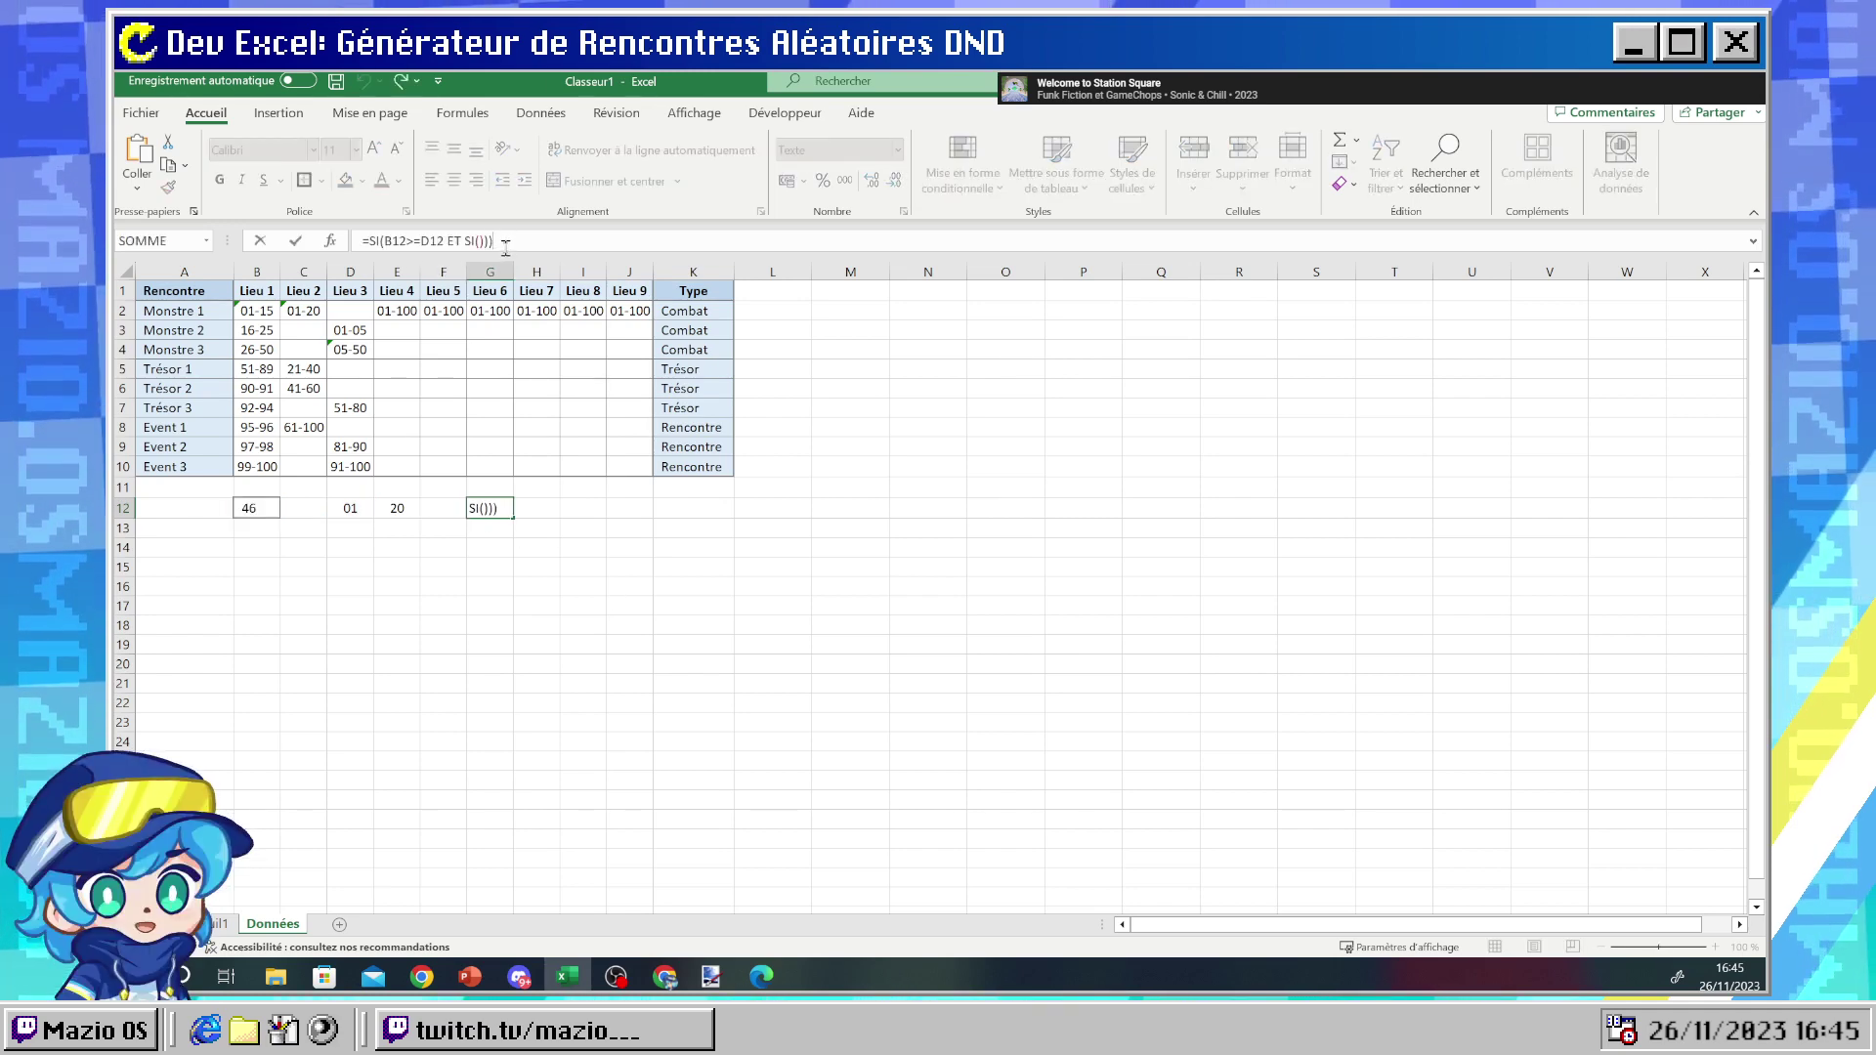
{"action": "key", "text": "BackSpace"}
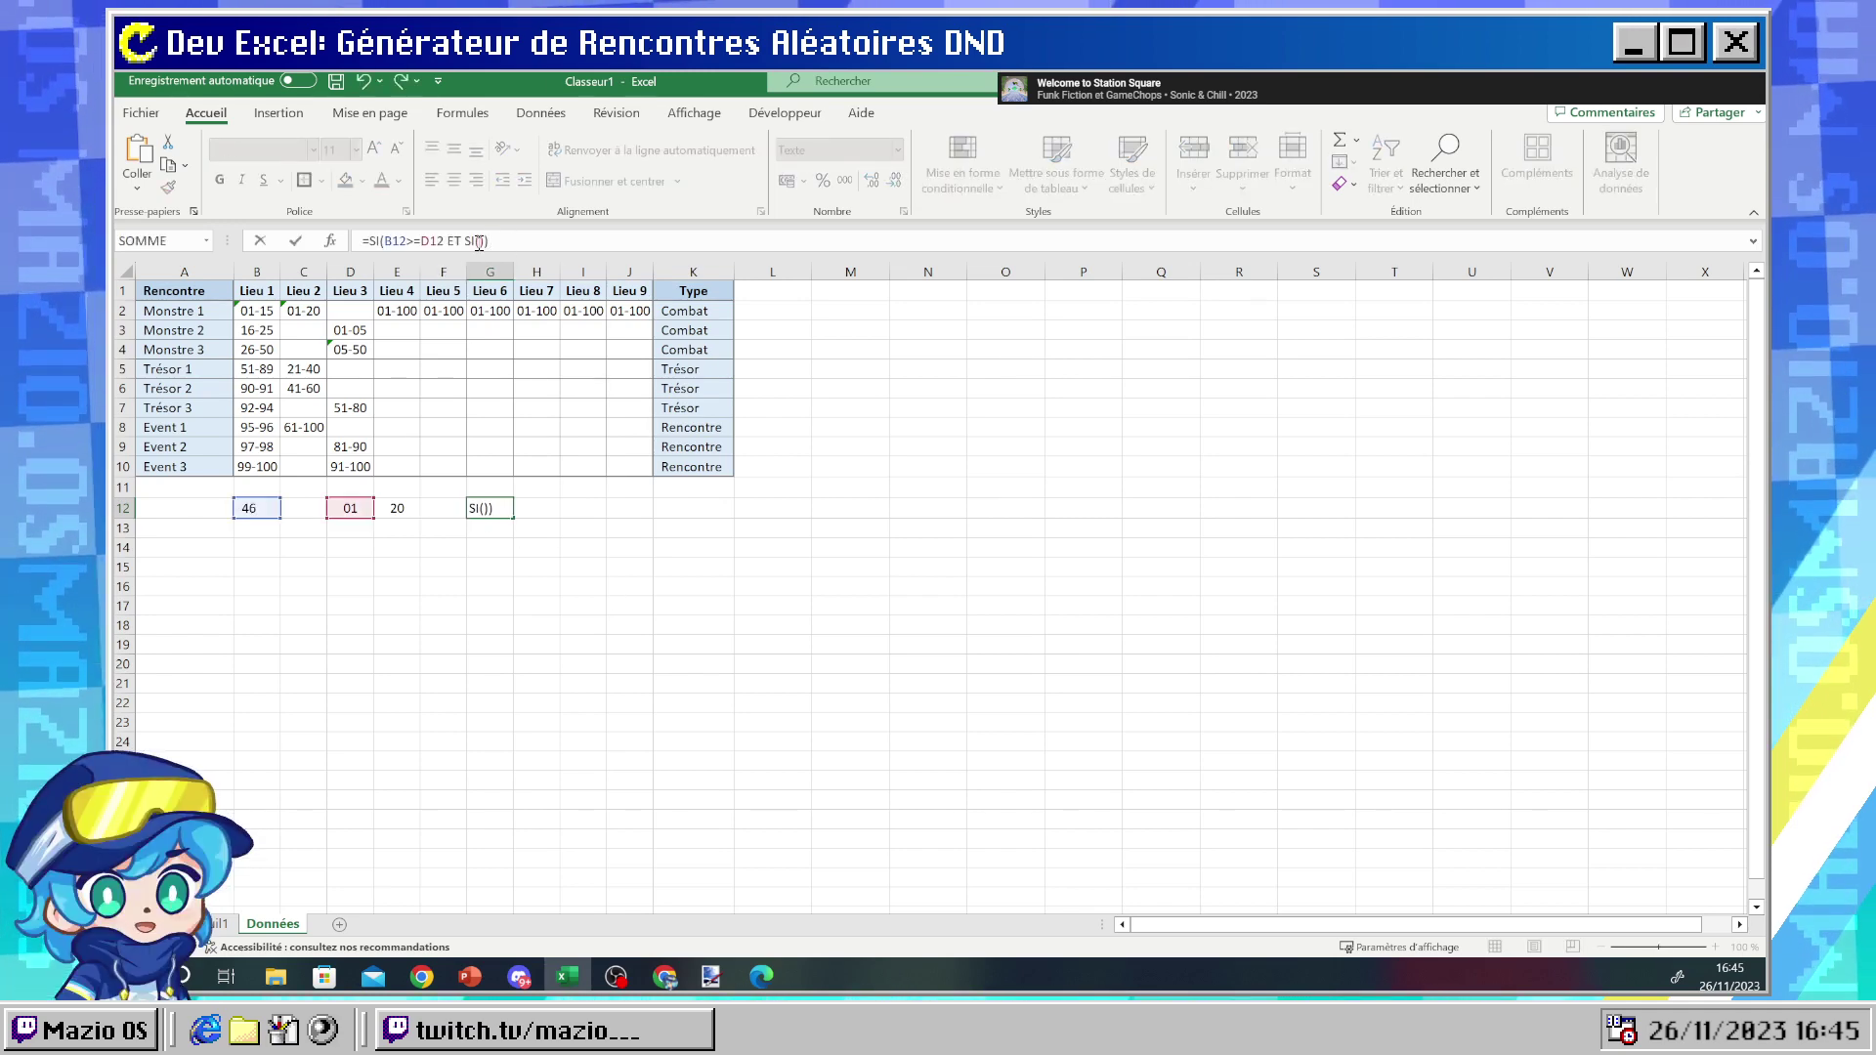
{"action": "left_click", "coordinate": [263, 508]}
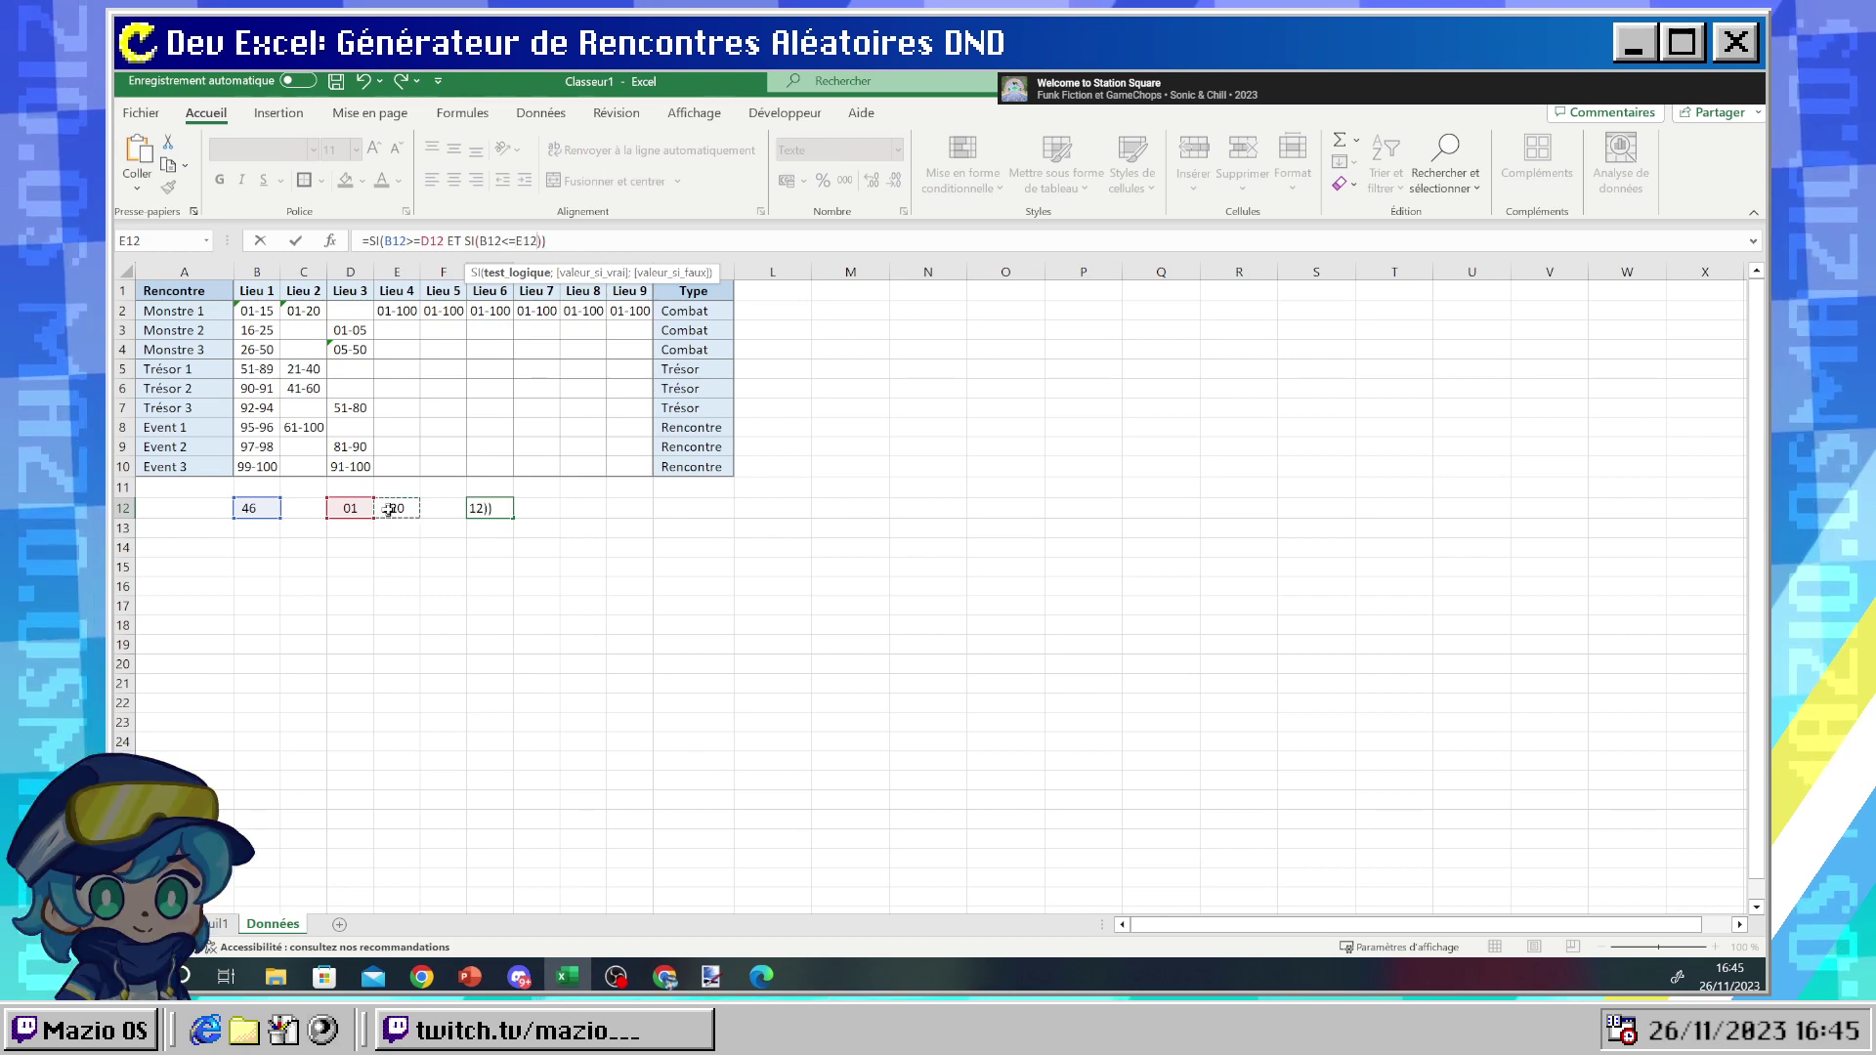
{"action": "key", "text": "Return"}
- Delete the range conditions inside G12's SI, leaving a bare SI()
{"action": "left_click", "coordinate": [476, 510]}
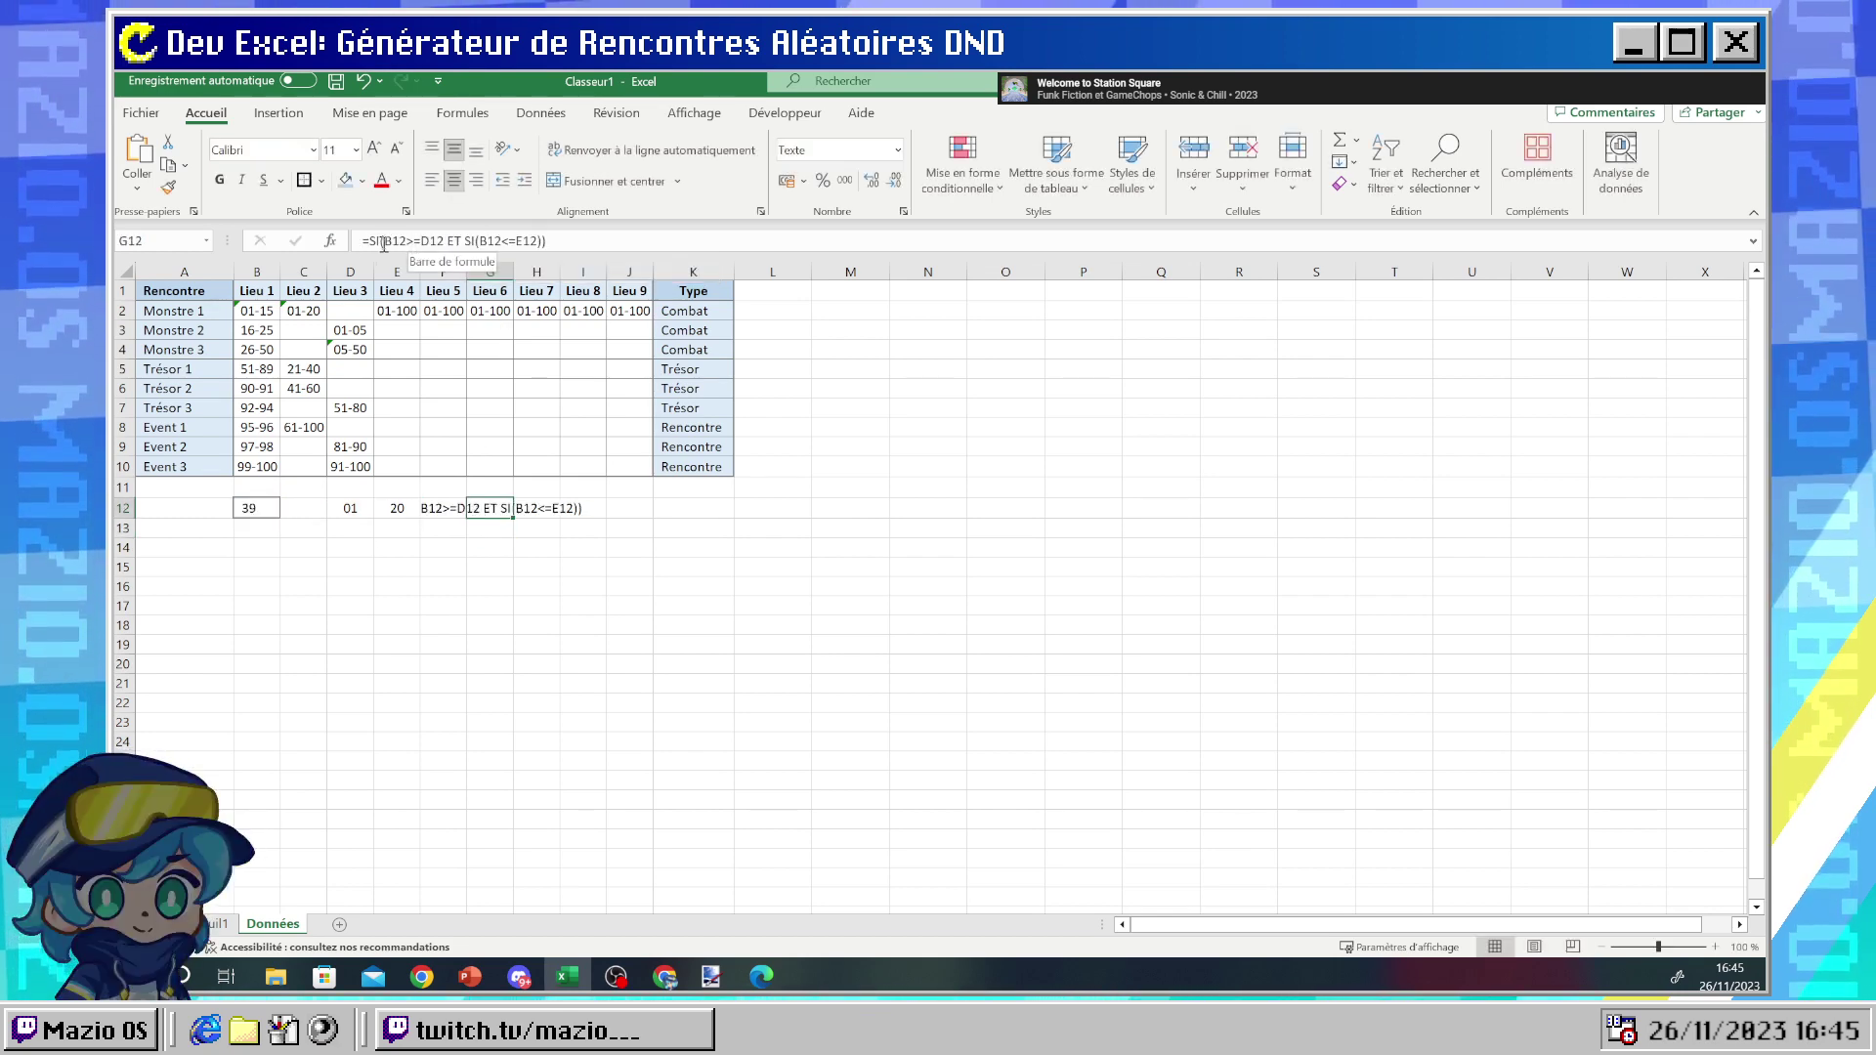
{"action": "left_click_drag", "start_coordinate": [386, 241], "coordinate": [528, 236]}
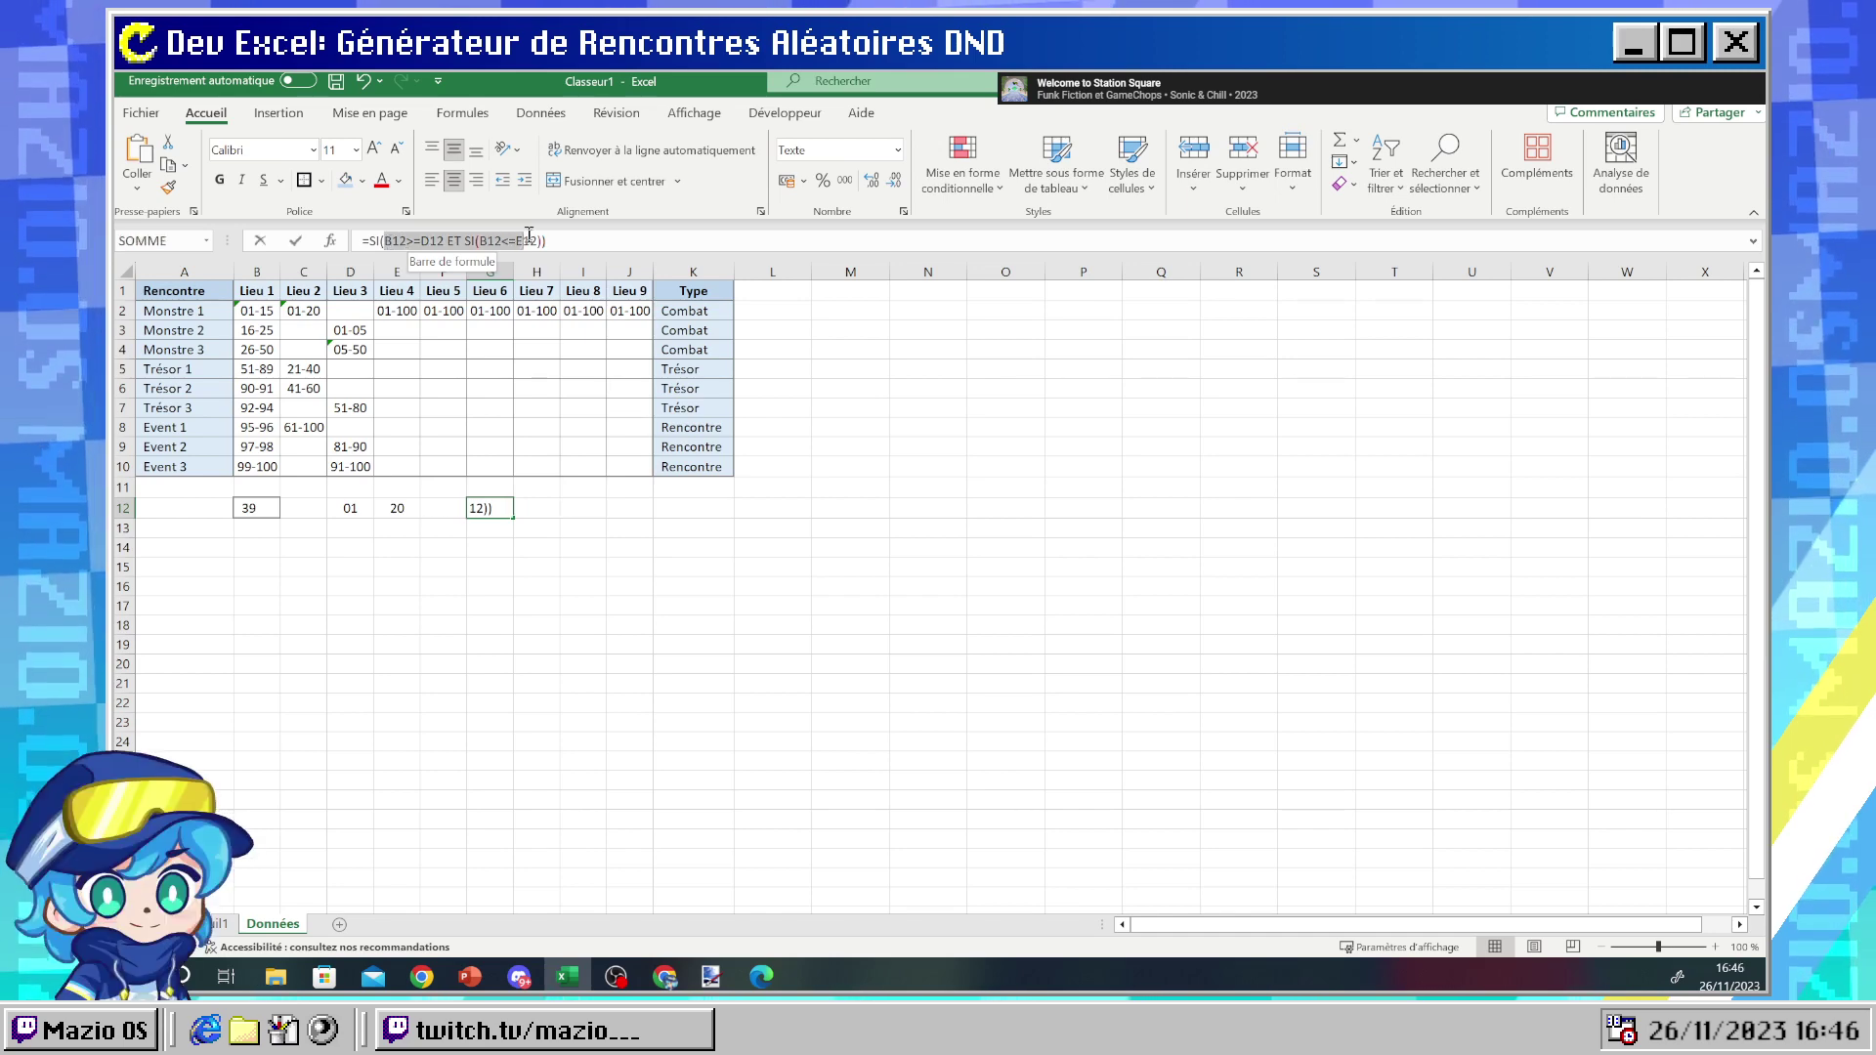
{"action": "key", "text": "BackSpace"}
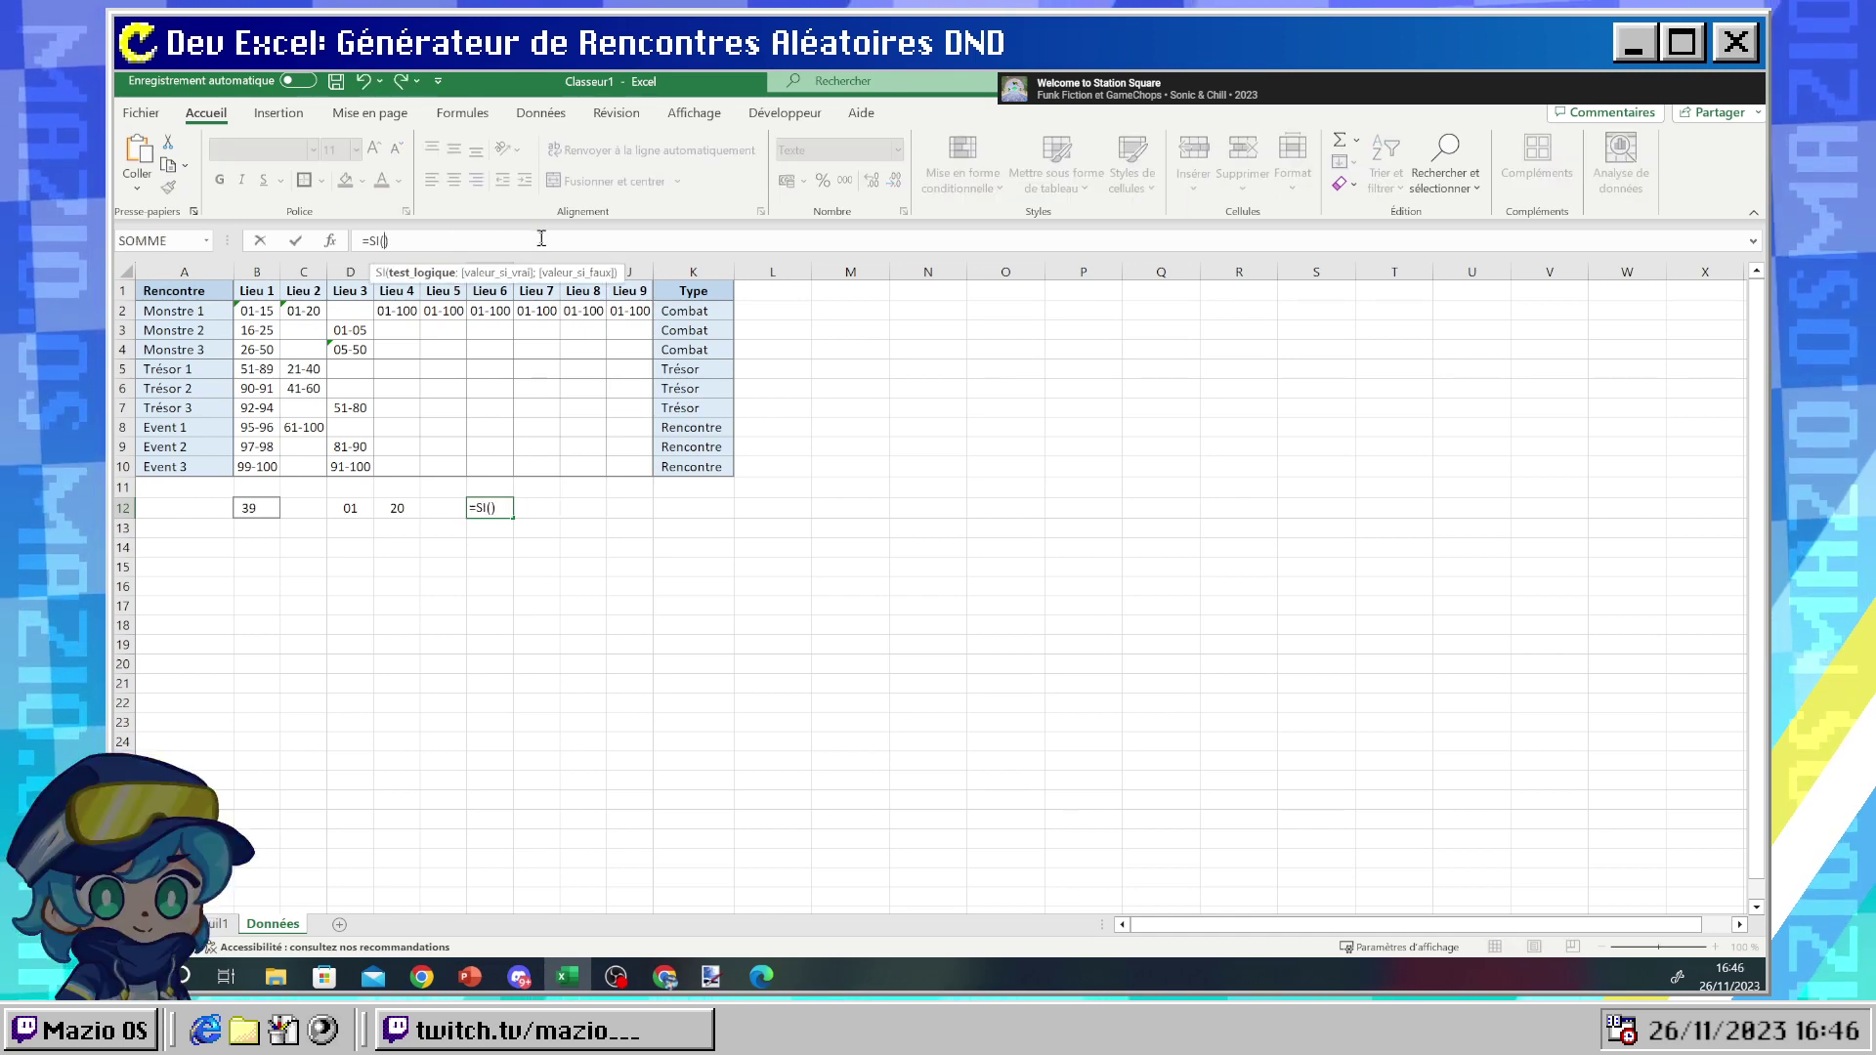
{"action": "type", "text": "ENTR"}
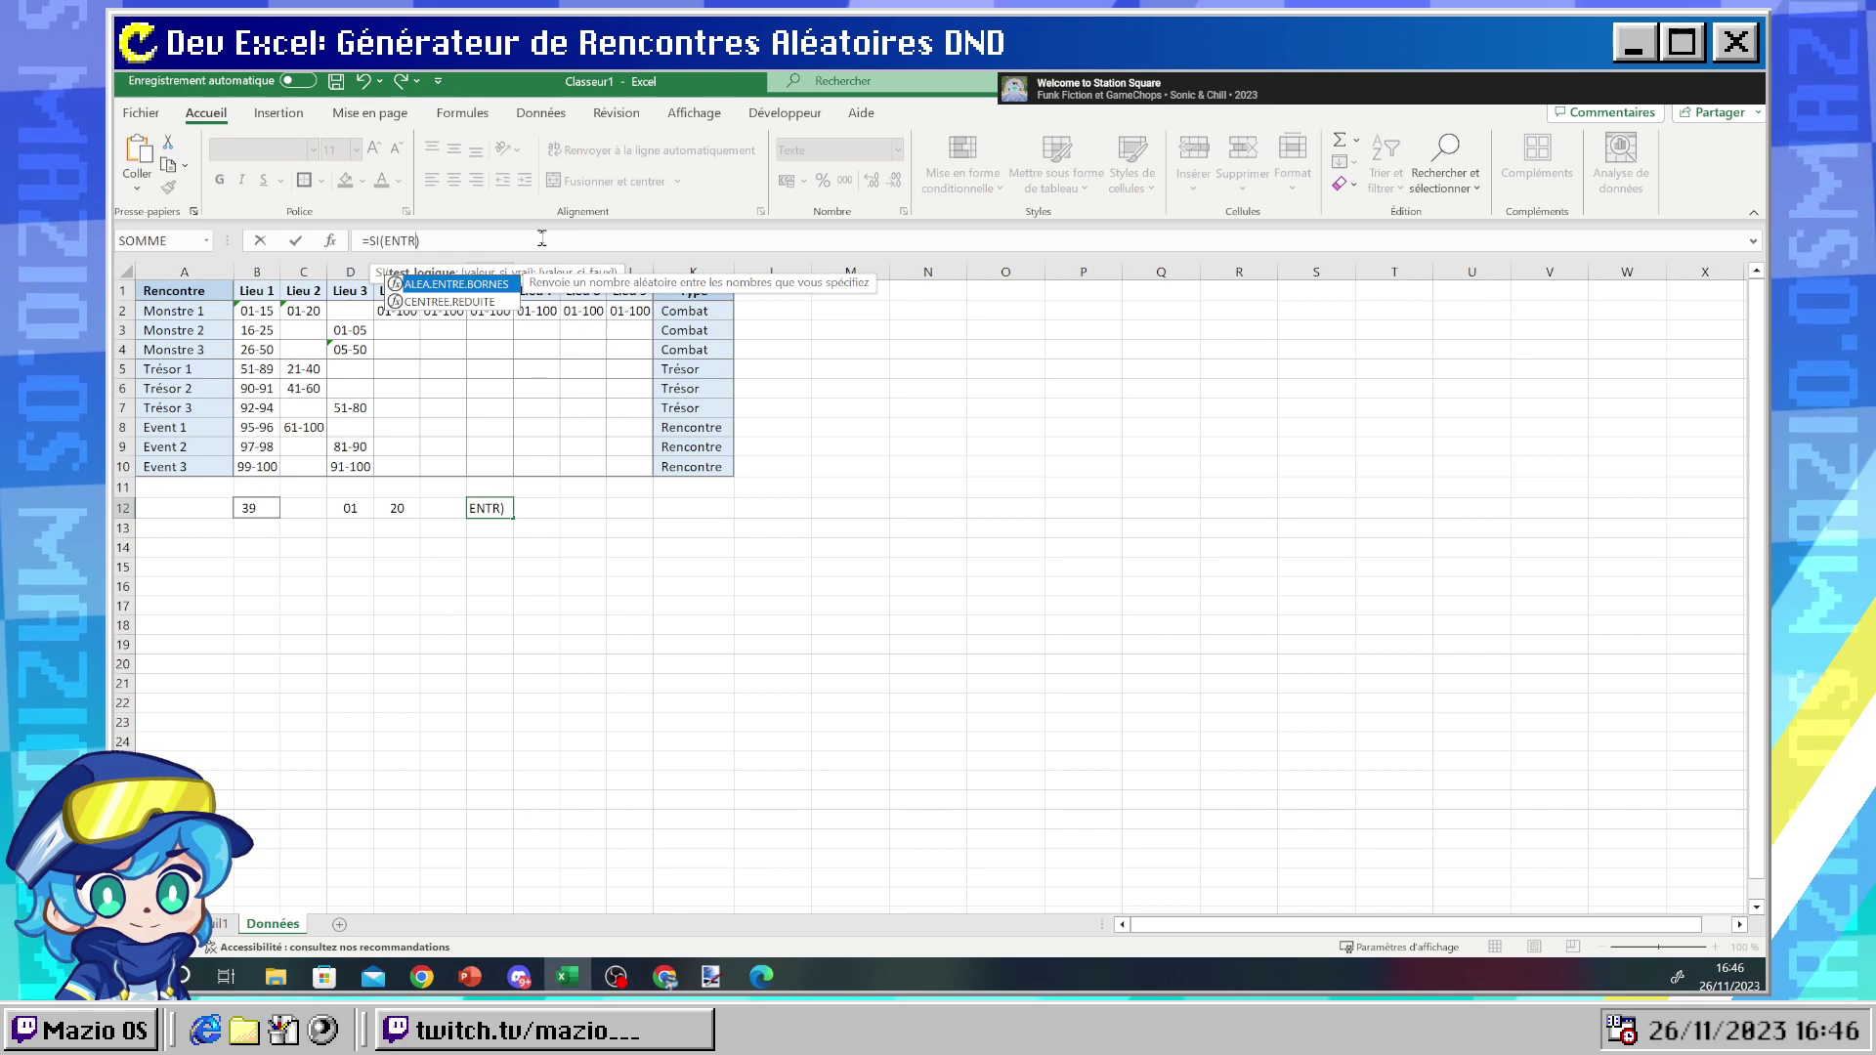
{"action": "key", "text": "BackSpace"}
{"action": "key", "text": "BackSpace"}
{"action": "key", "text": "BackSpace"}
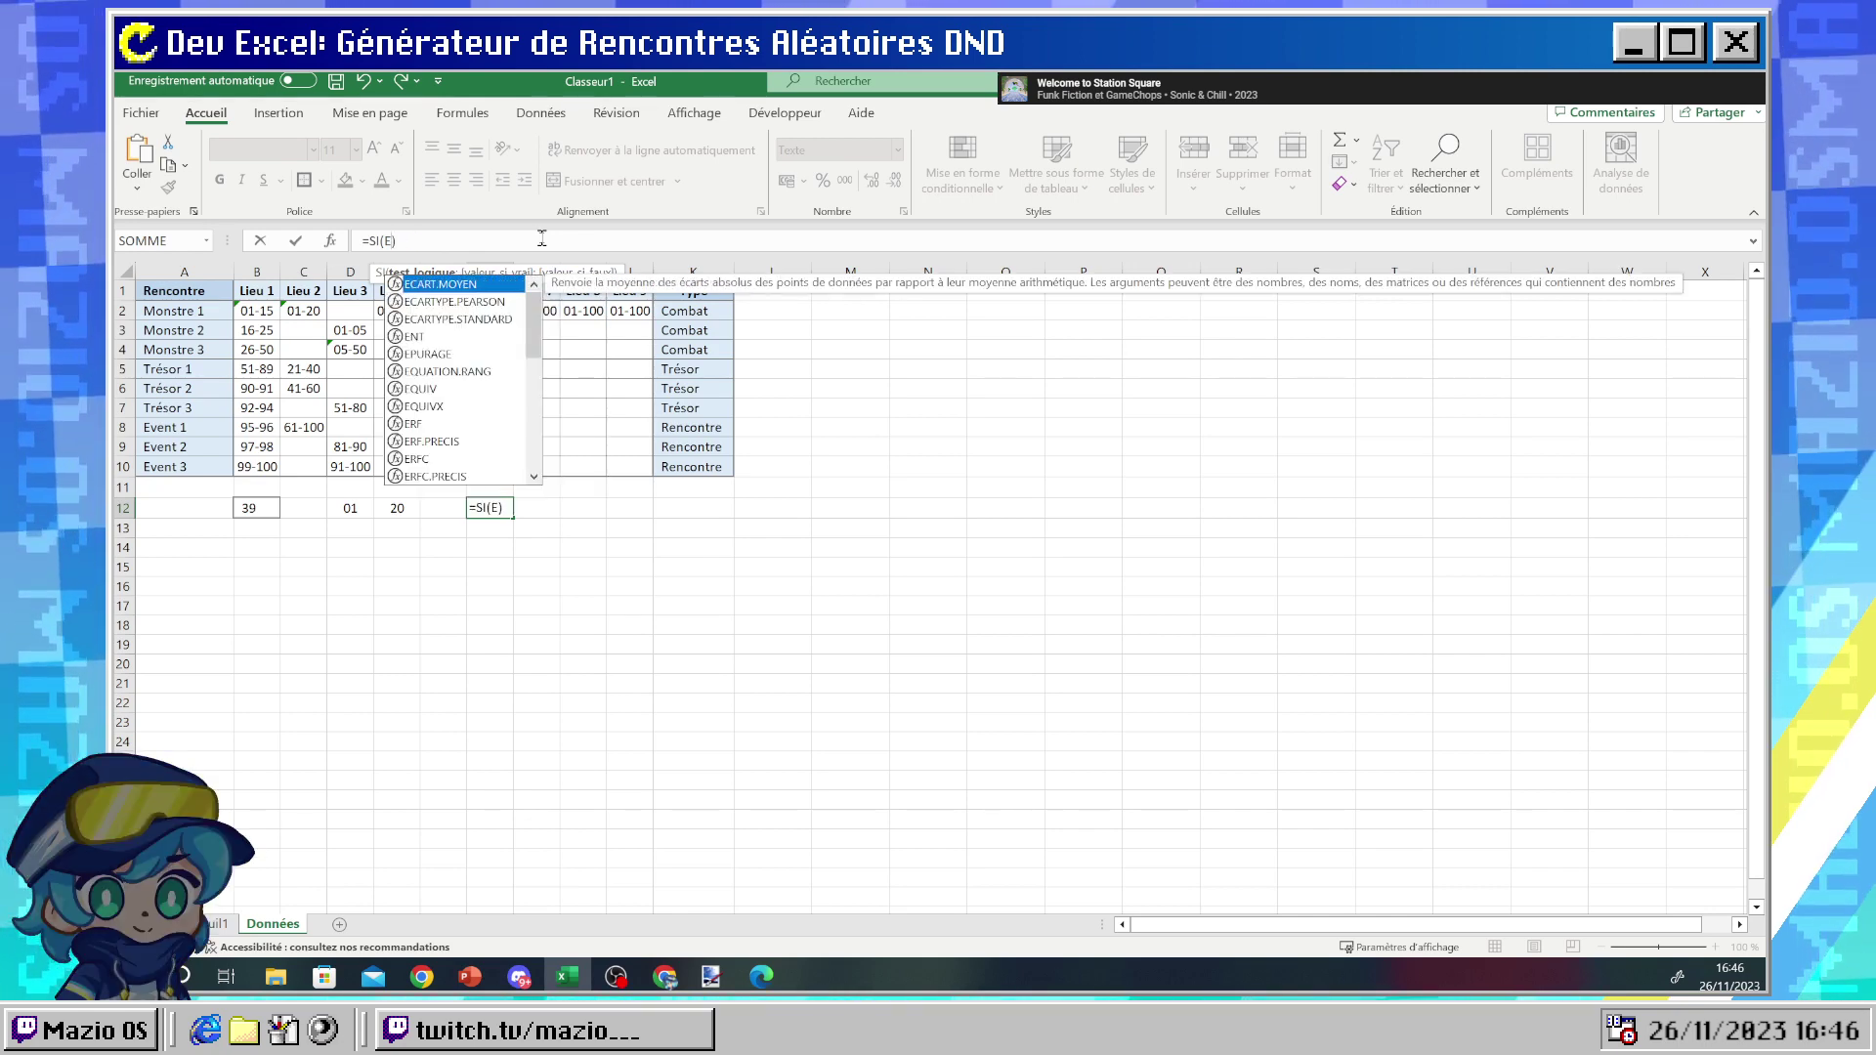
{"action": "key", "text": "BackSpace"}
{"action": "type", "text": "INC"}
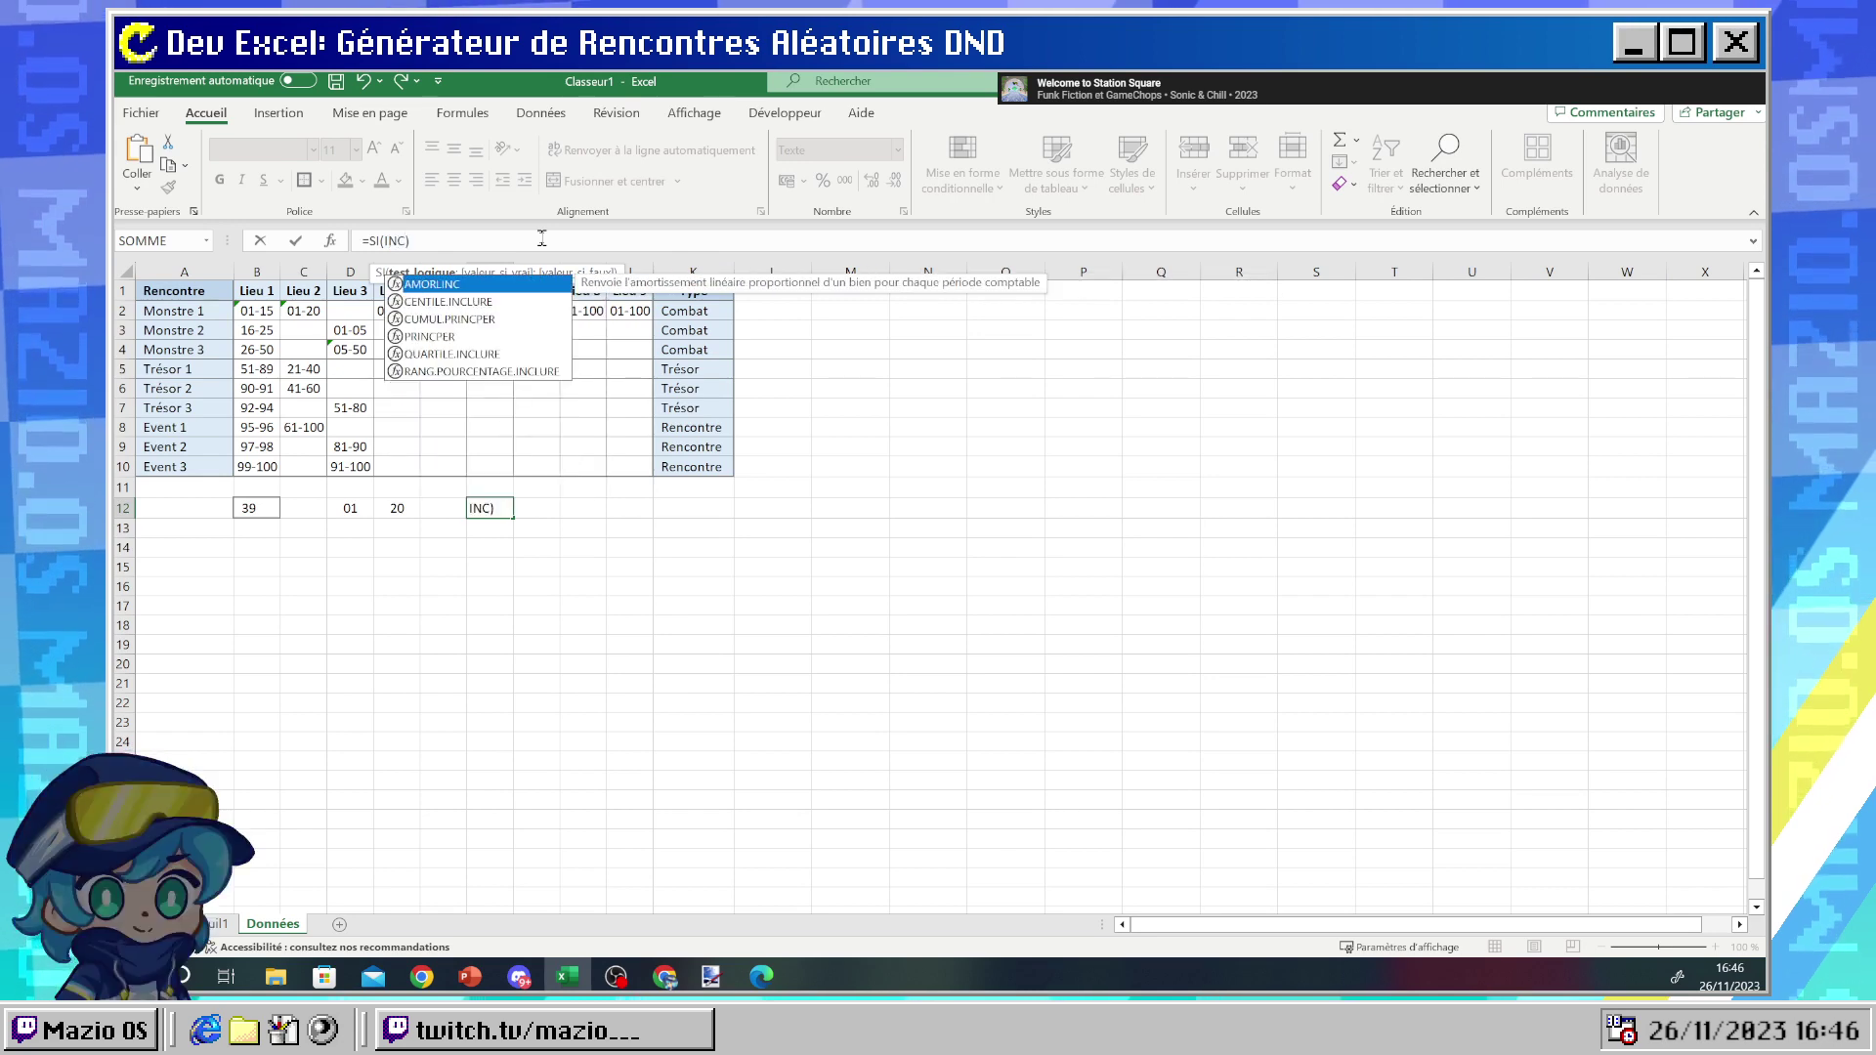
{"action": "type", "text": "L"}
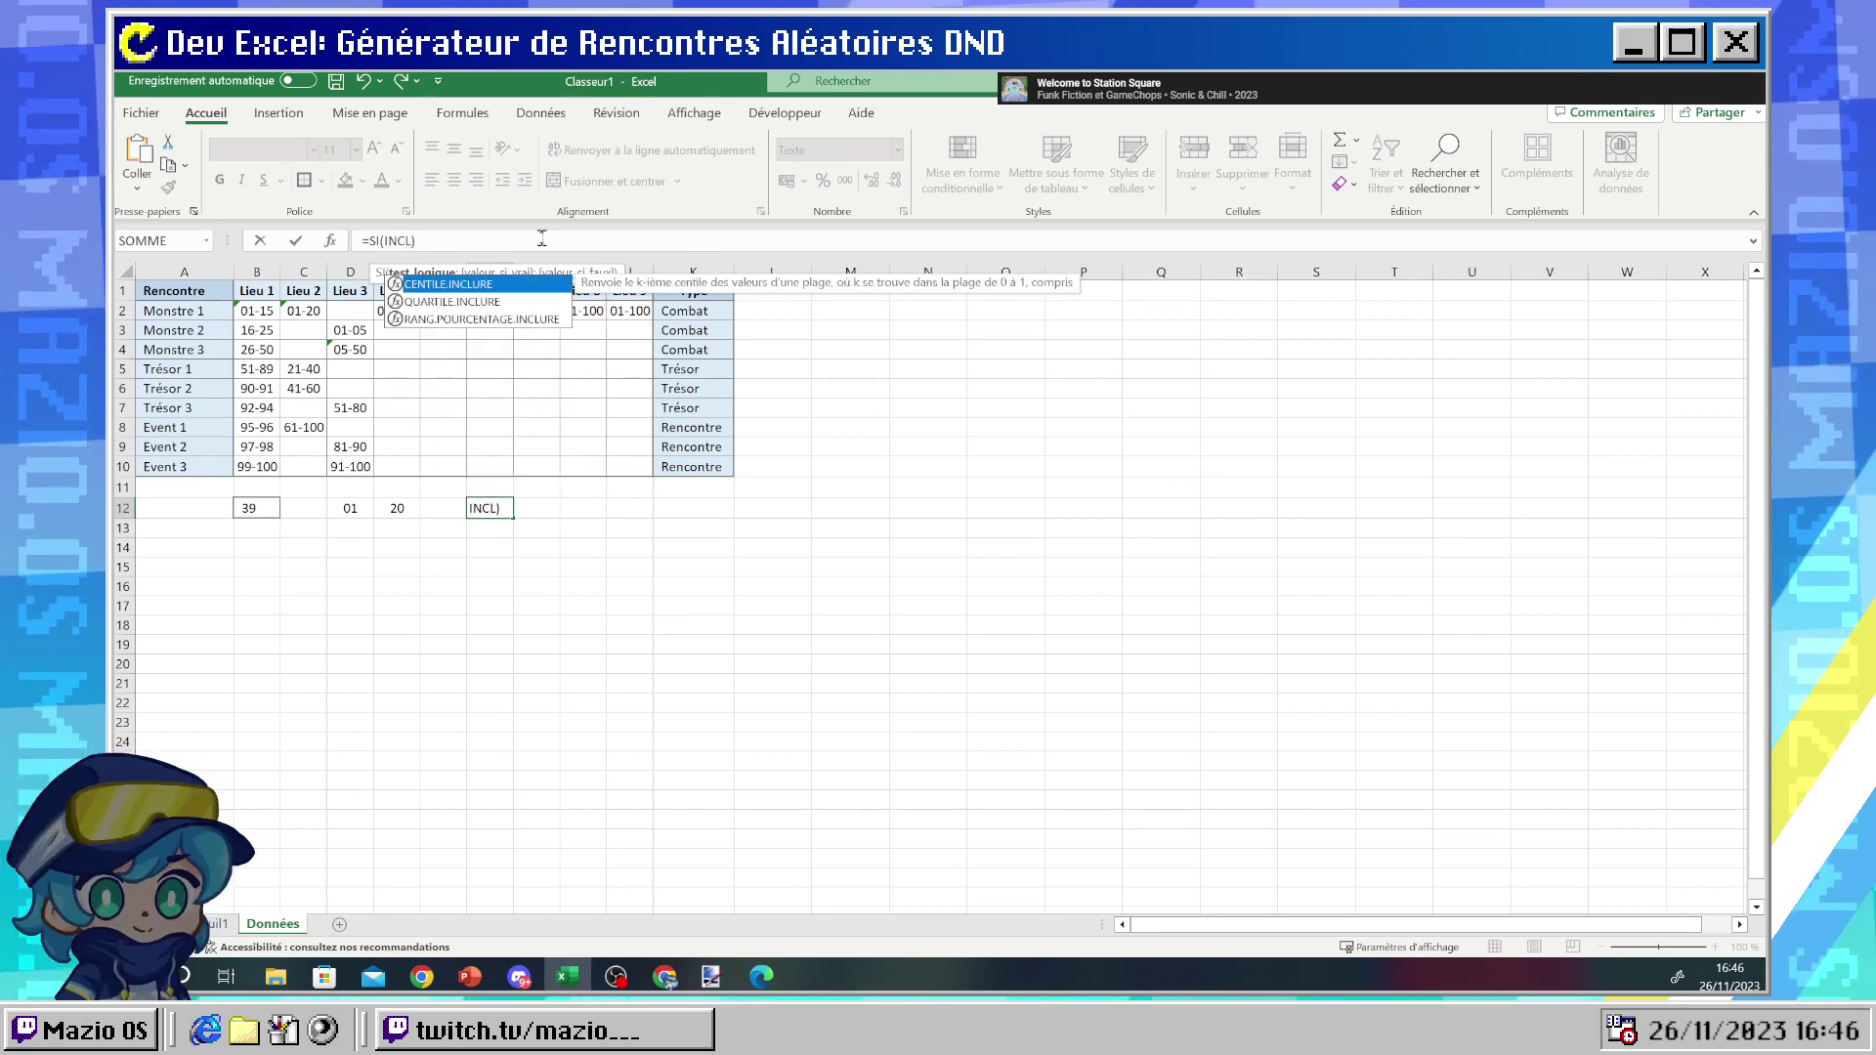
{"action": "key", "text": "BackSpace"}
{"action": "key", "text": "BackSpace"}
{"action": "key", "text": "BackSpace"}
{"action": "key", "text": "BackSpace"}
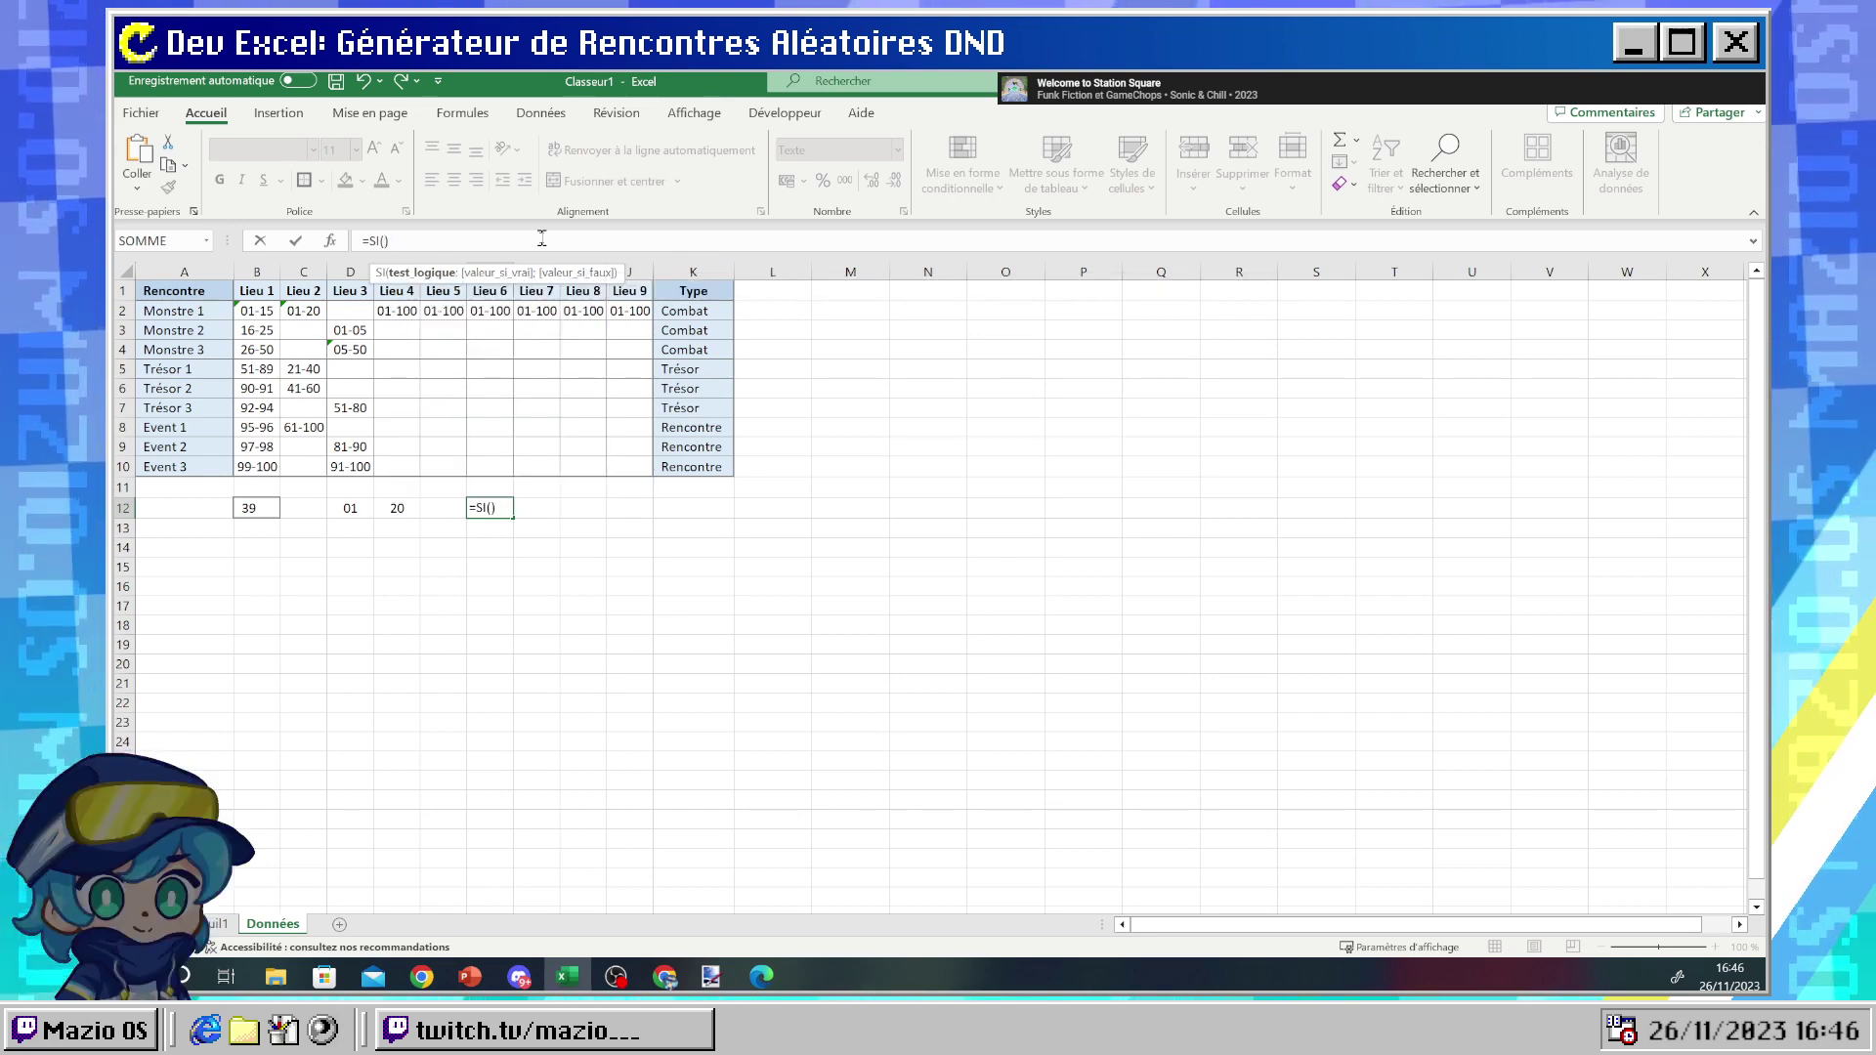
{"action": "key", "text": "BackSpace"}
{"action": "key", "text": "BackSpace"}
{"action": "key", "text": "BackSpace"}
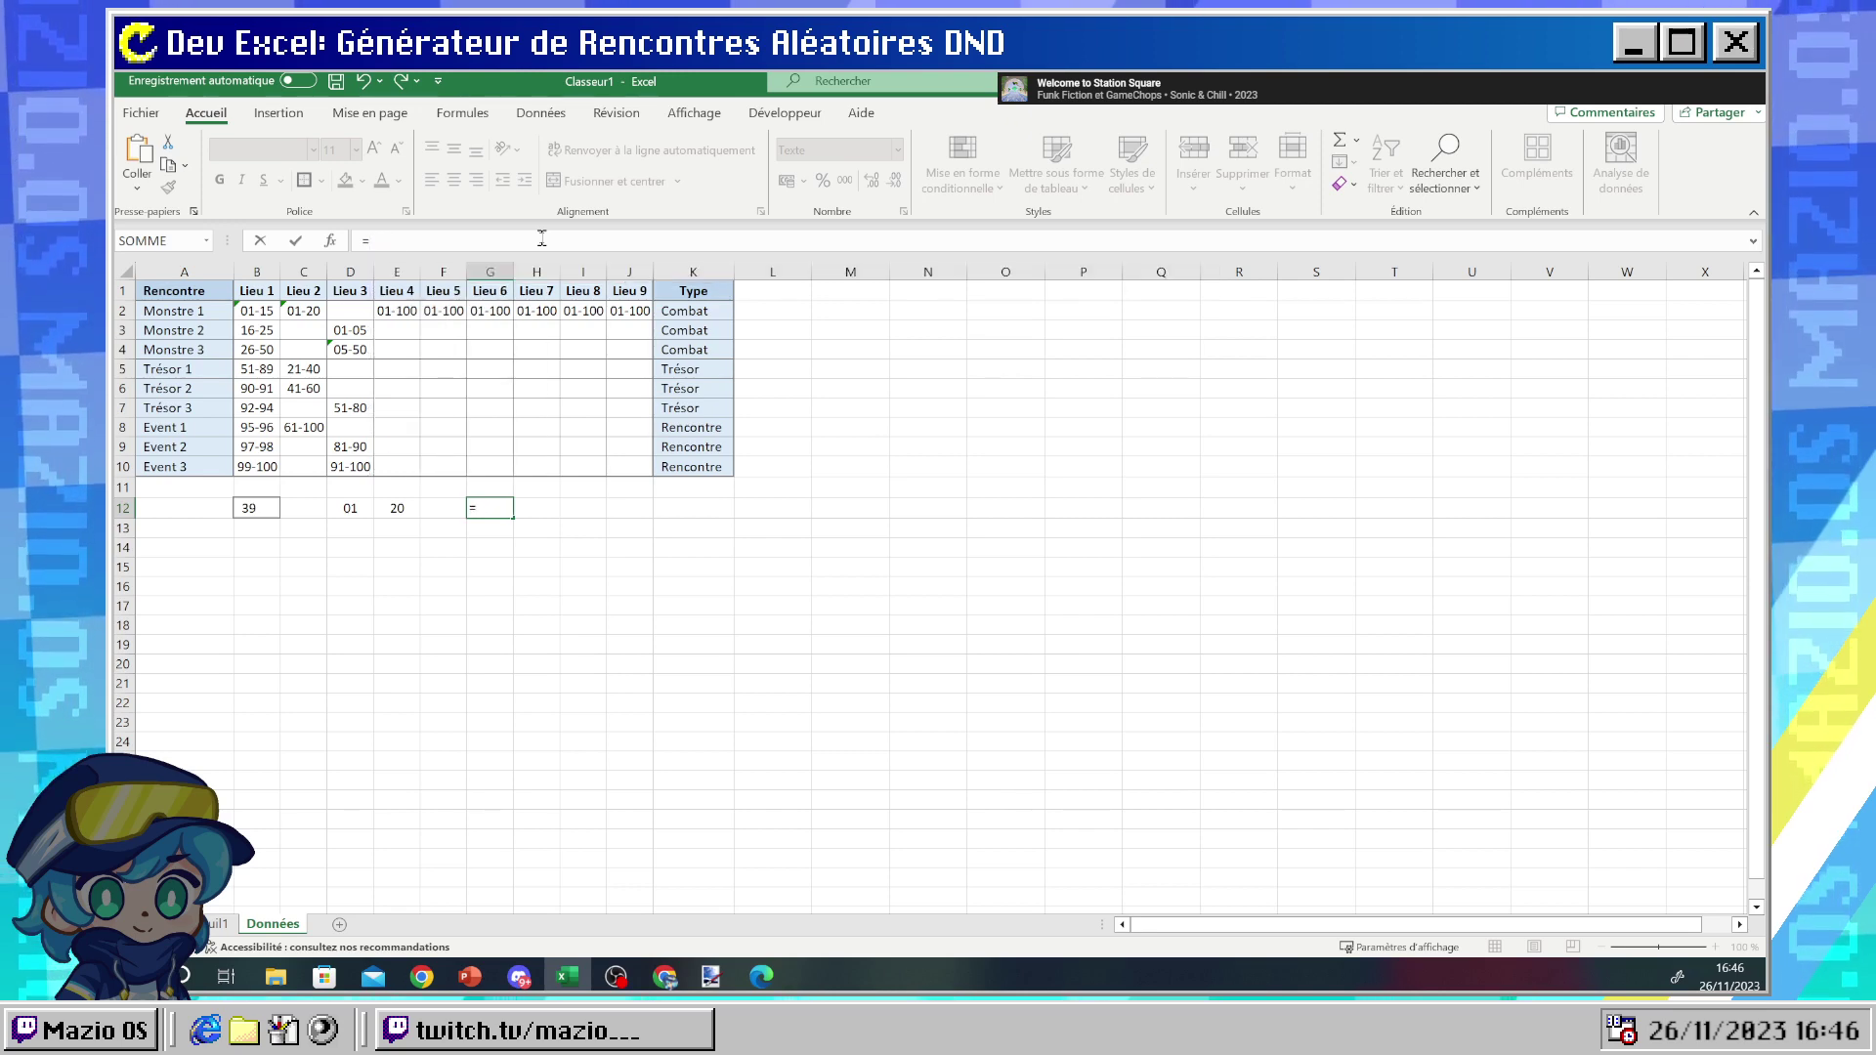
{"action": "type", "text": "INCL"}
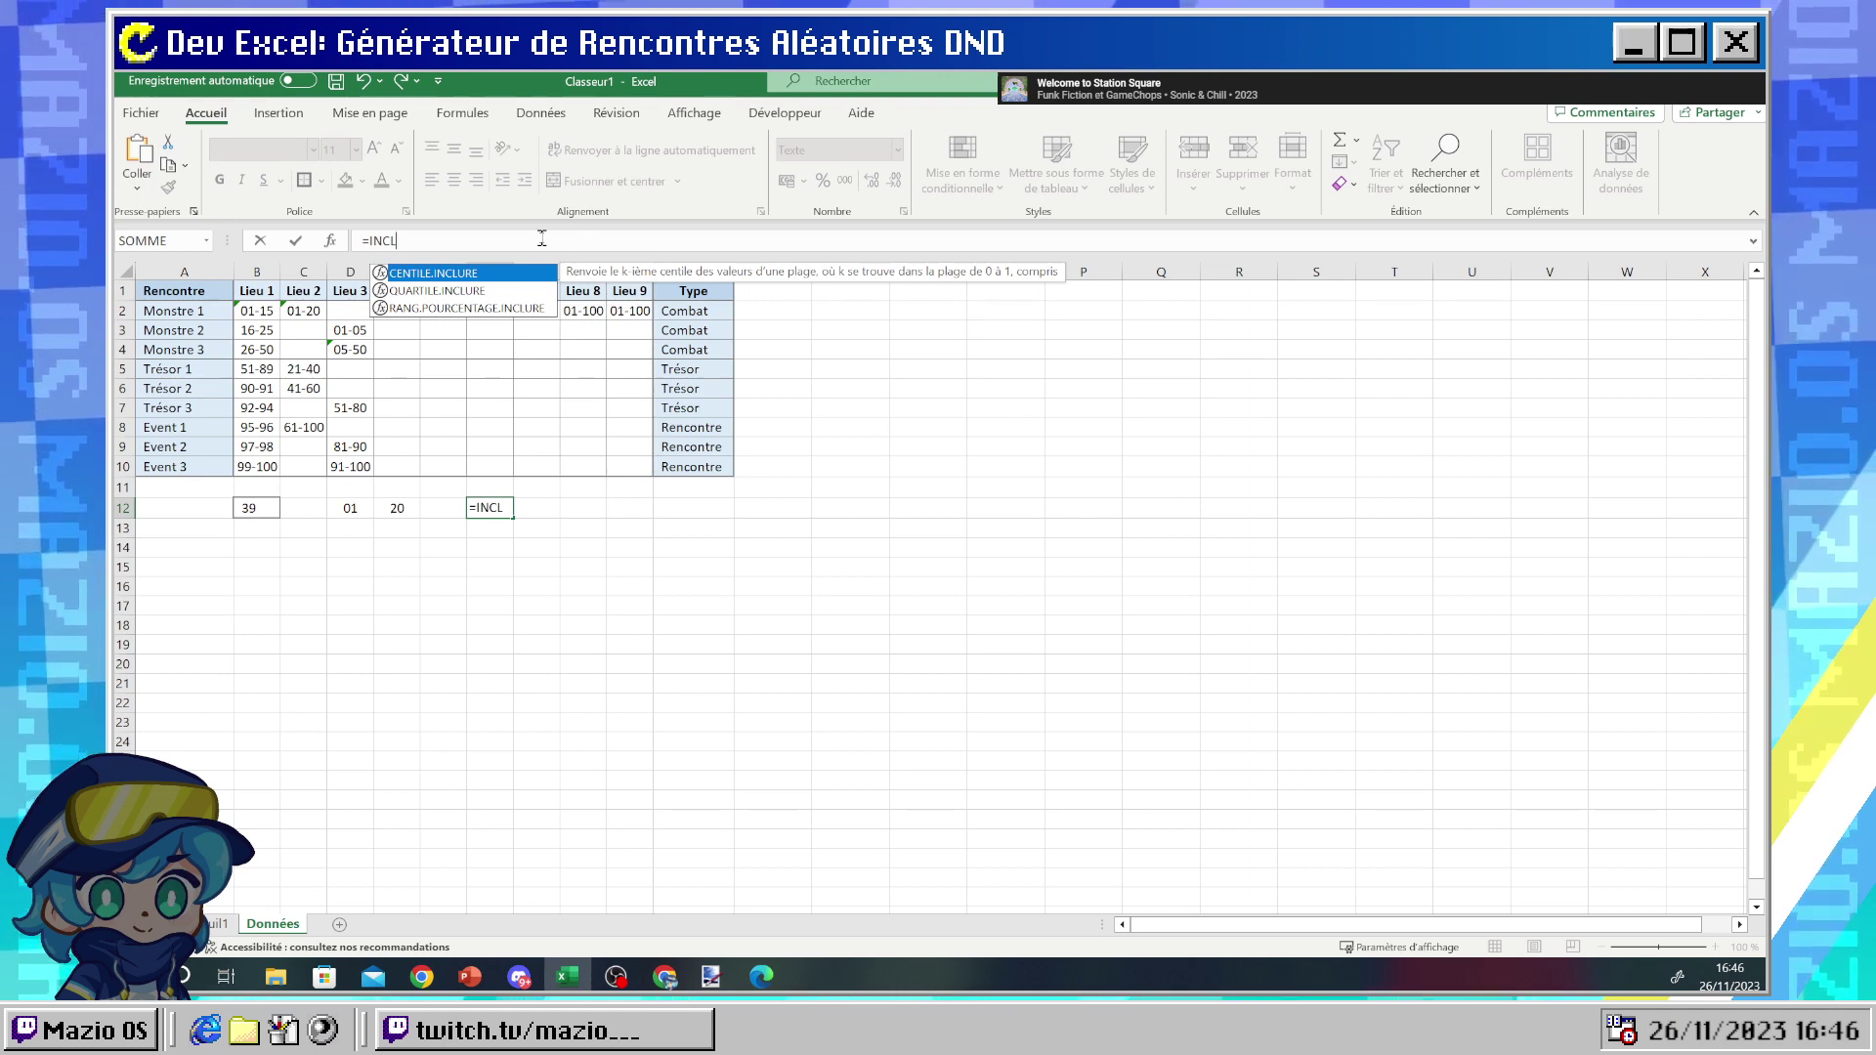
{"action": "key", "text": "BackSpace"}
{"action": "key", "text": "BackSpace"}
{"action": "key", "text": "BackSpace"}
{"action": "key", "text": "BackSpace"}
{"action": "type", "text": "ENTR"}
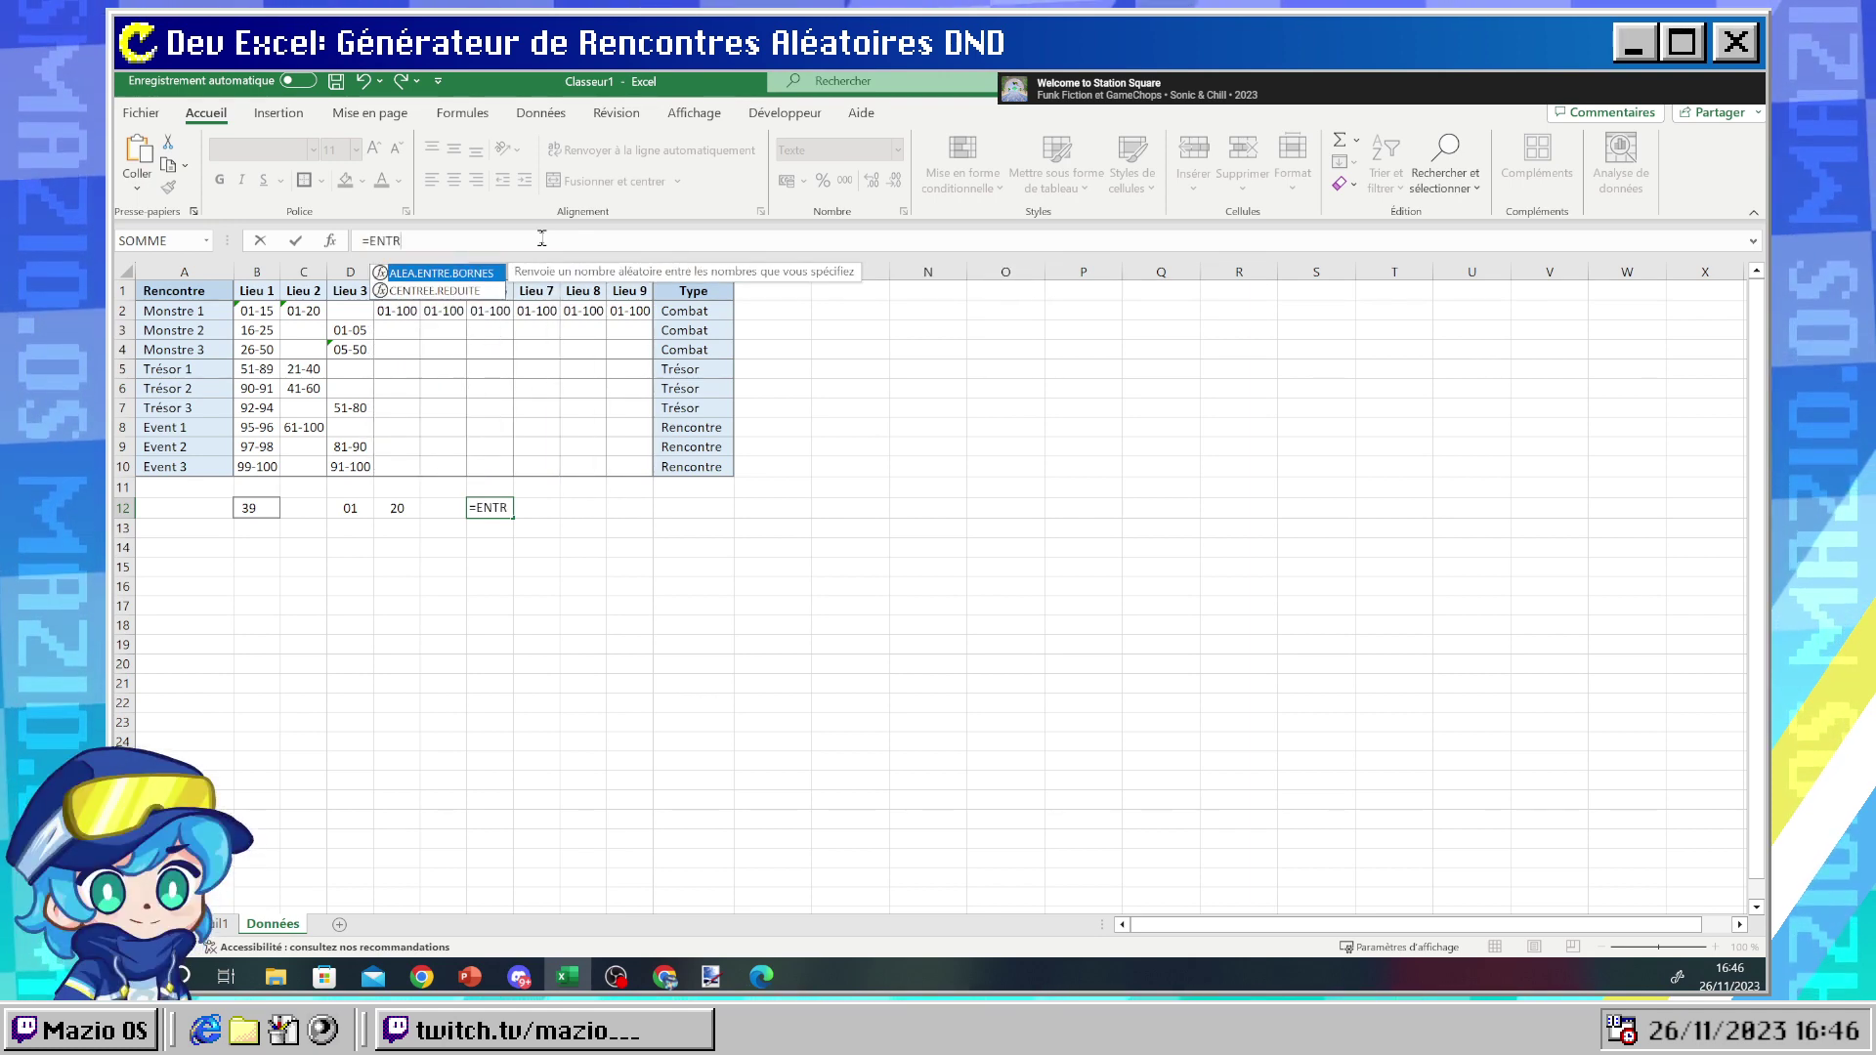
{"action": "key", "text": "BackSpace"}
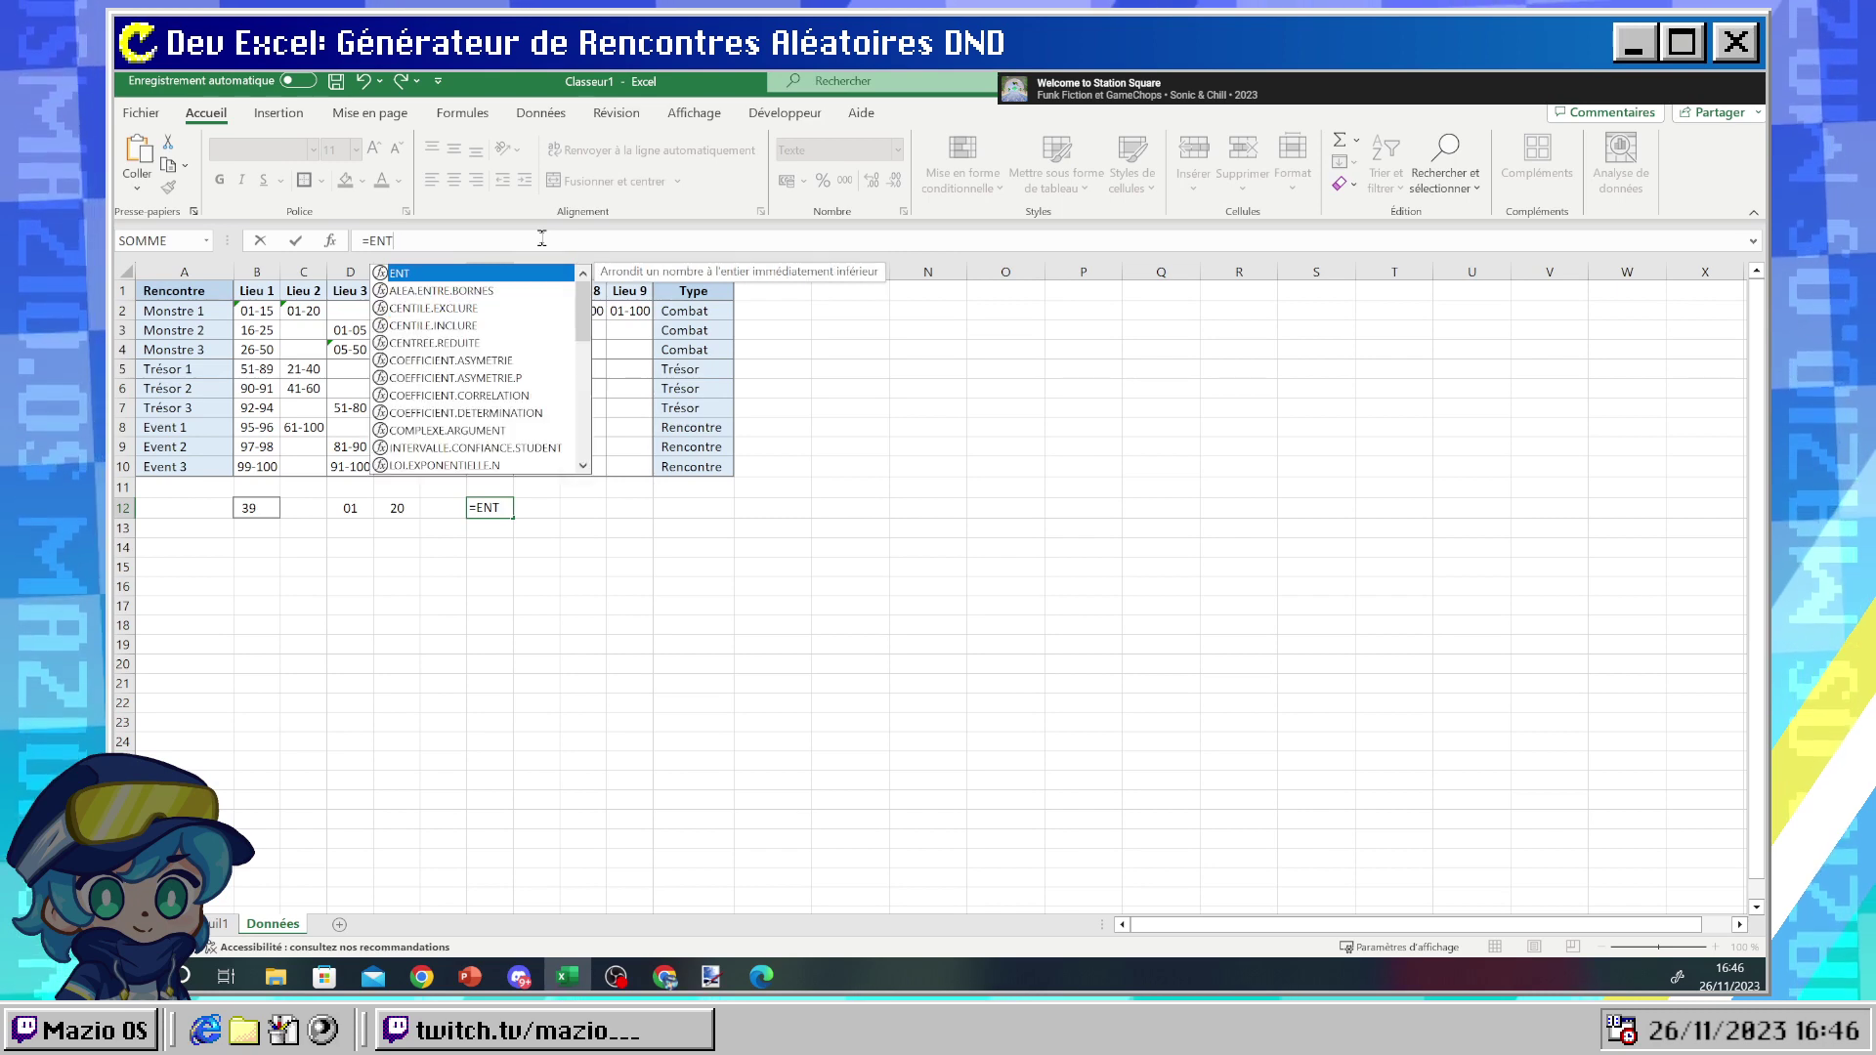
{"action": "key", "text": "BackSpace"}
{"action": "key", "text": "BackSpace"}
{"action": "key", "text": "BackSpace"}
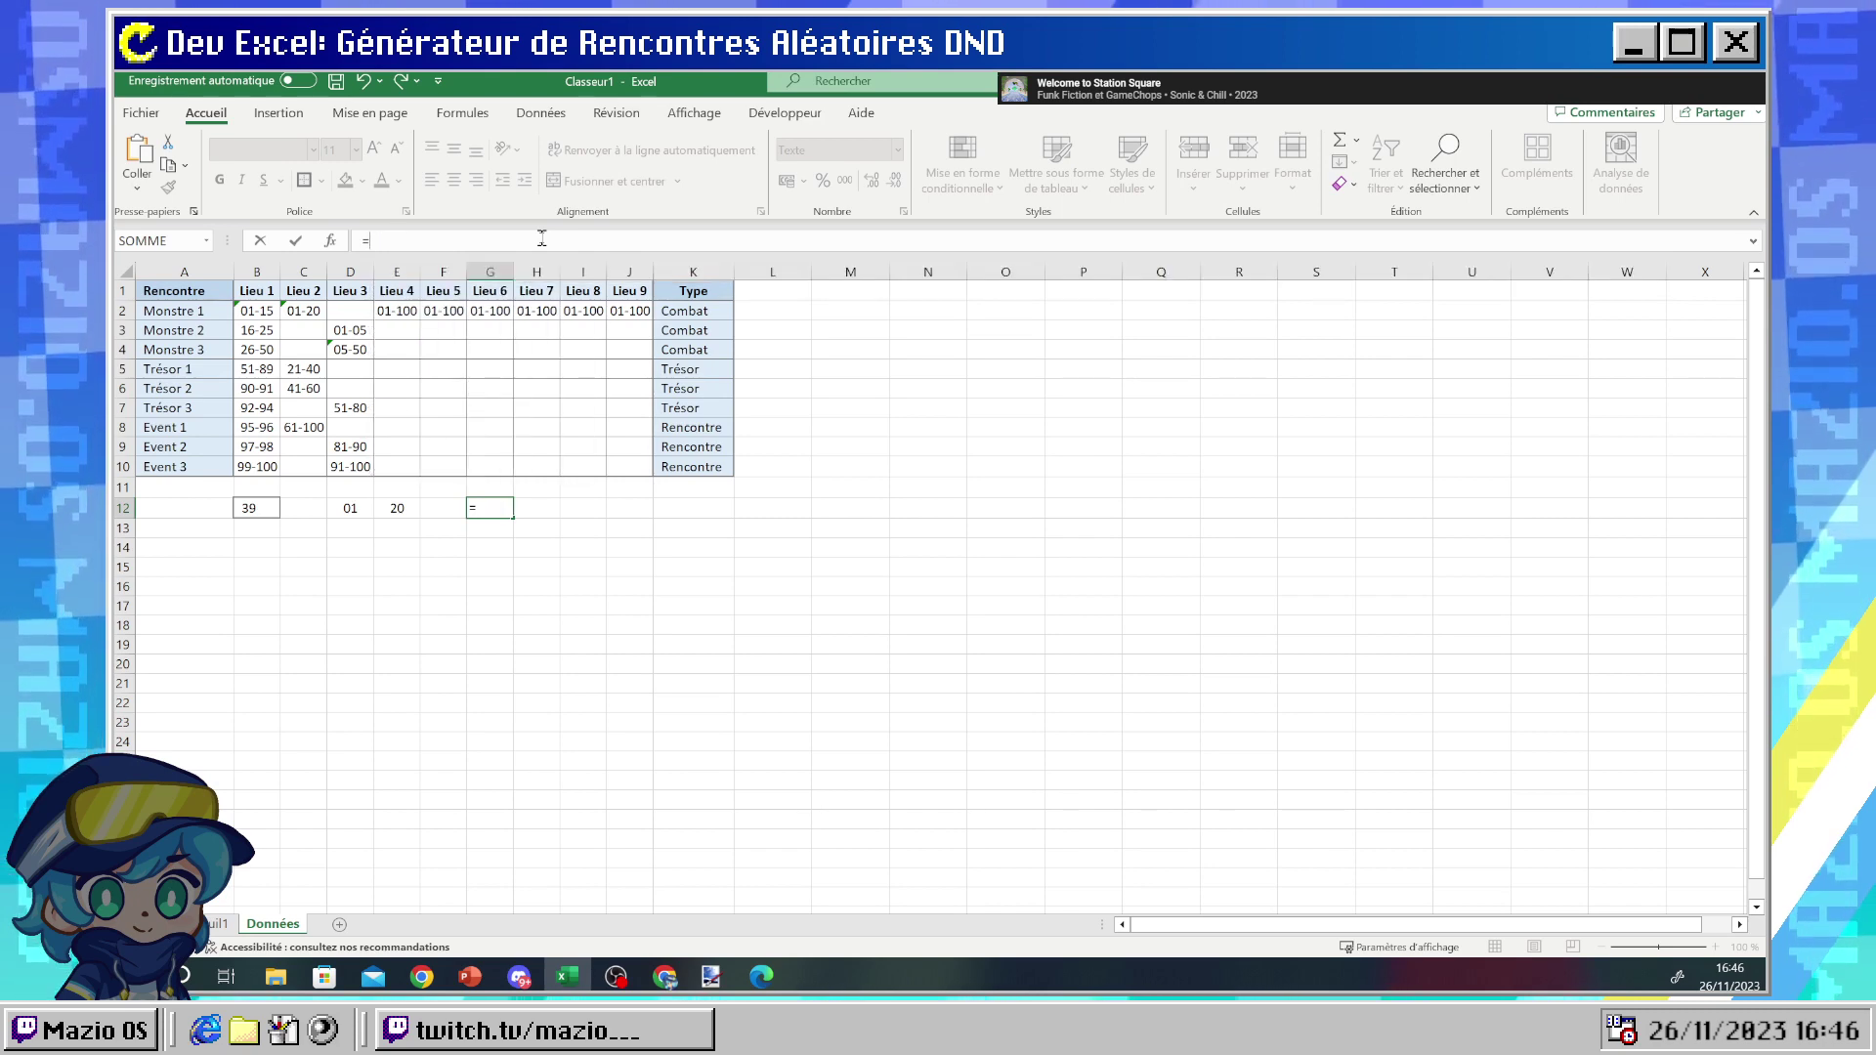
{"action": "type", "text": "AL"}
{"action": "key", "text": "BackSpace"}
{"action": "key", "text": "BackSpace"}
{"action": "type", "text": "P"}
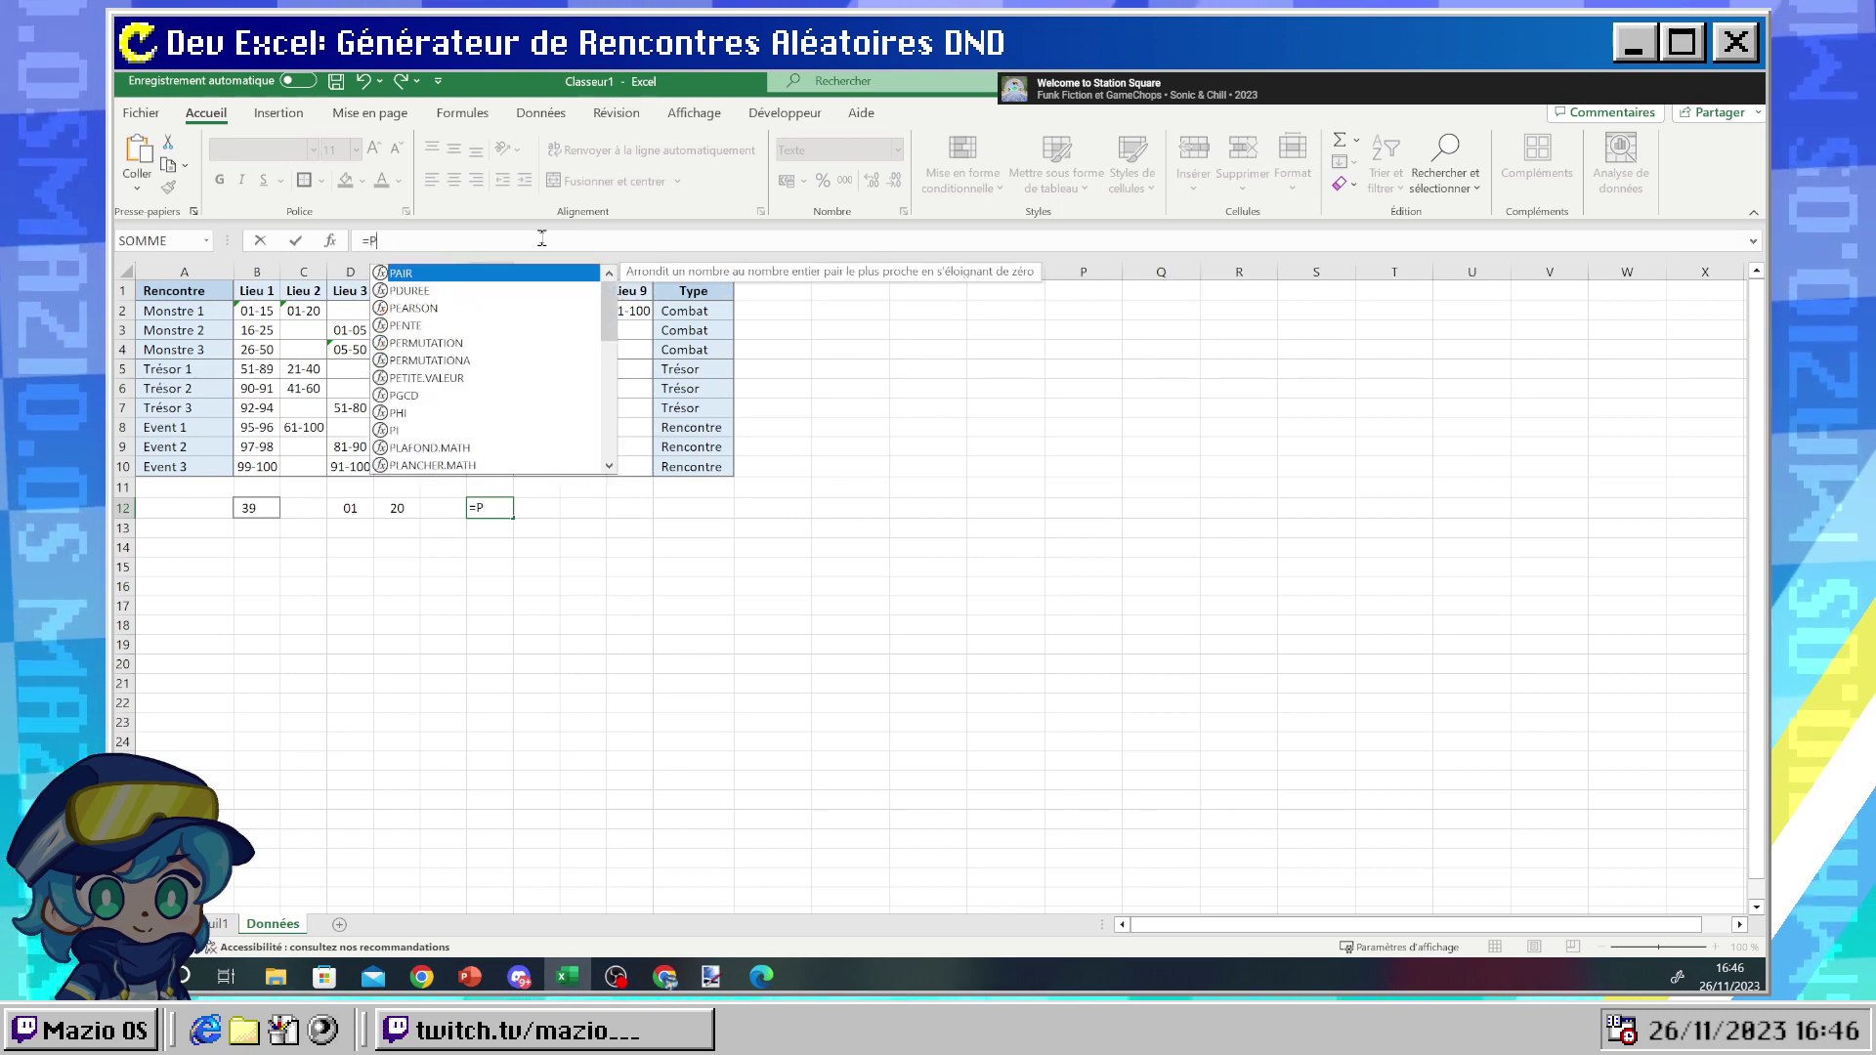
{"action": "key", "text": "BackSpace"}
{"action": "type", "text": "AVA"}
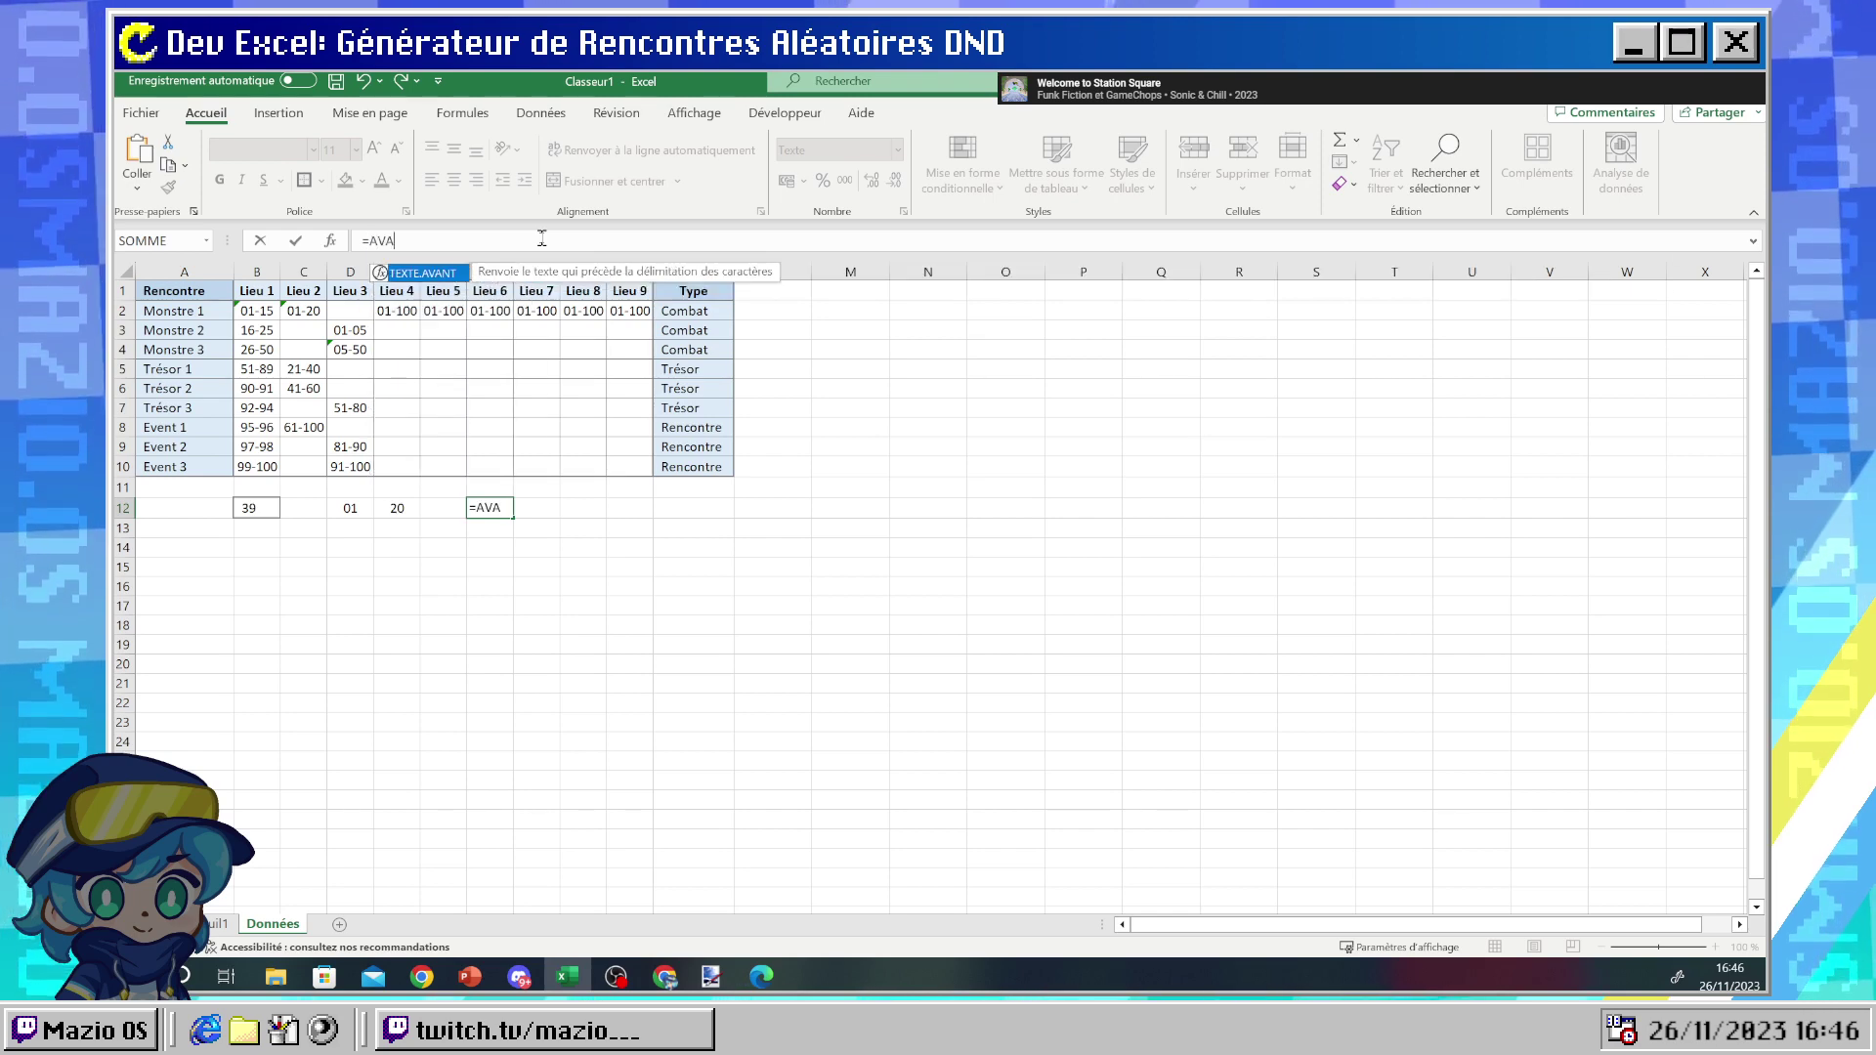
{"action": "key", "text": "BackSpace"}
{"action": "key", "text": "BackSpace"}
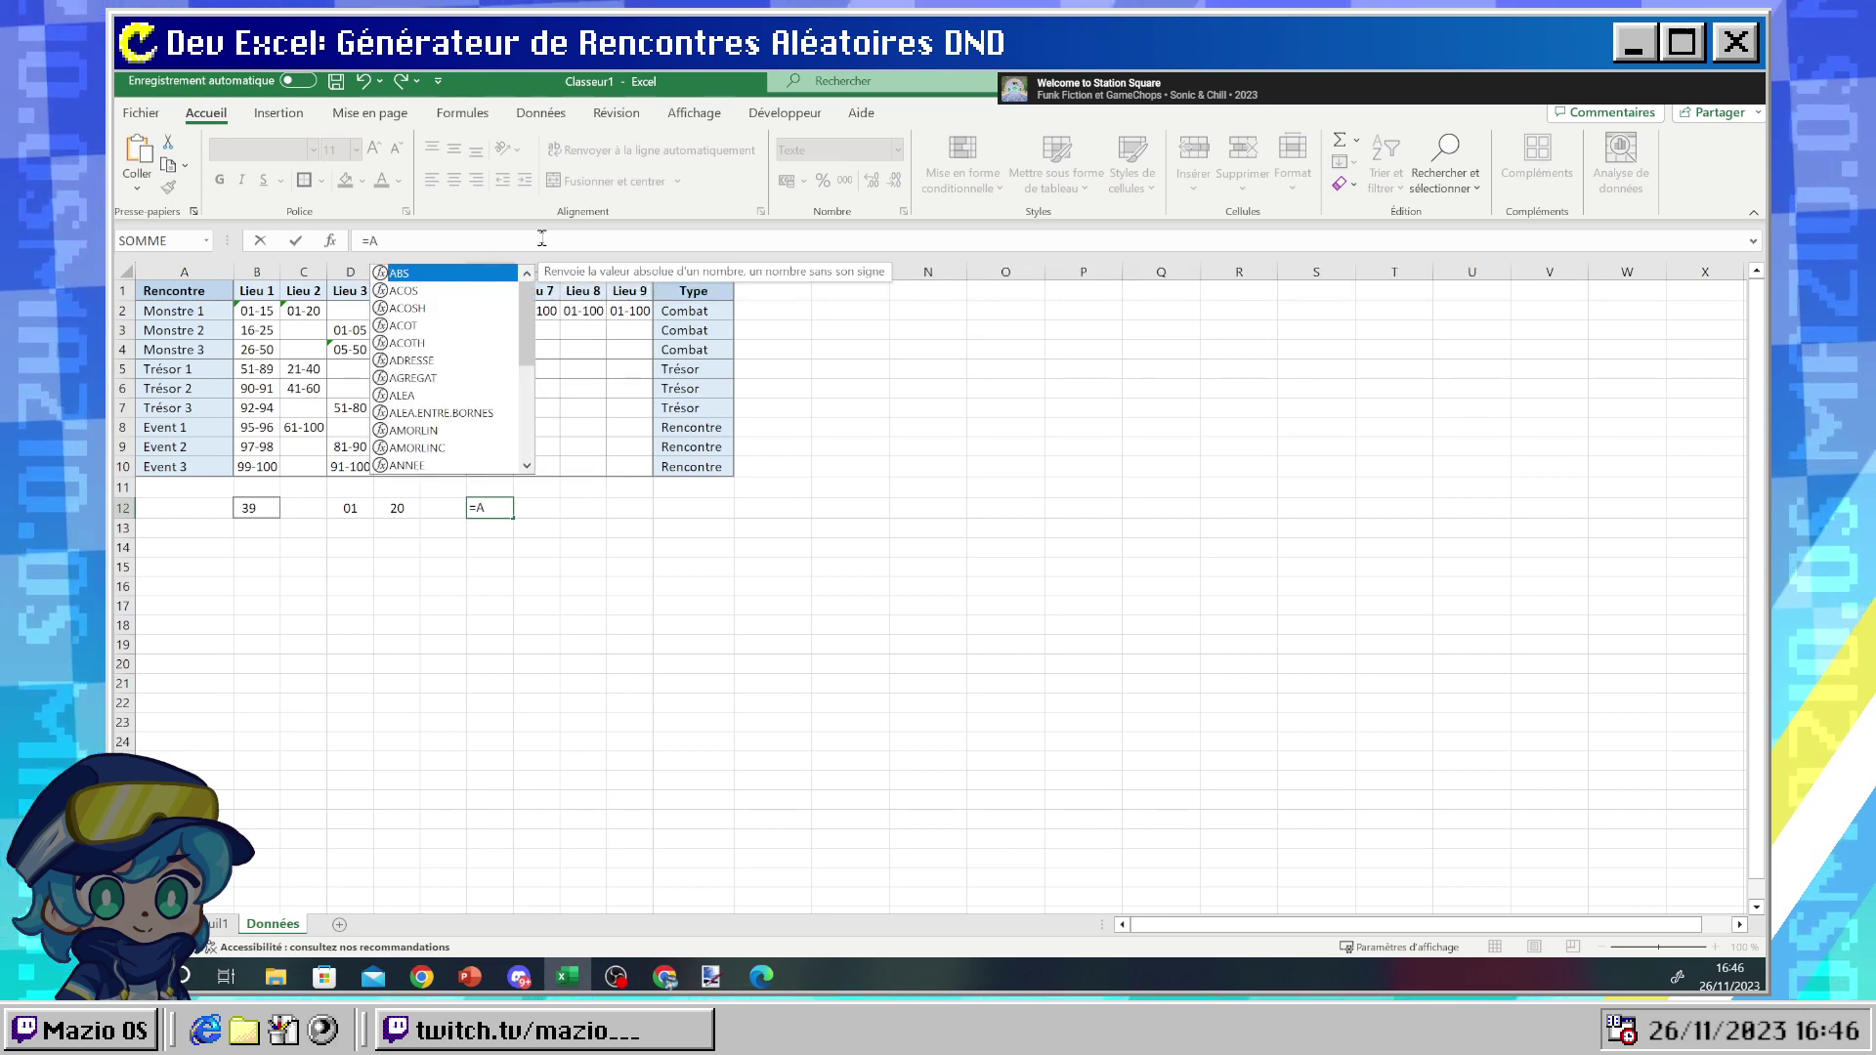
{"action": "key", "text": "BackSpace"}
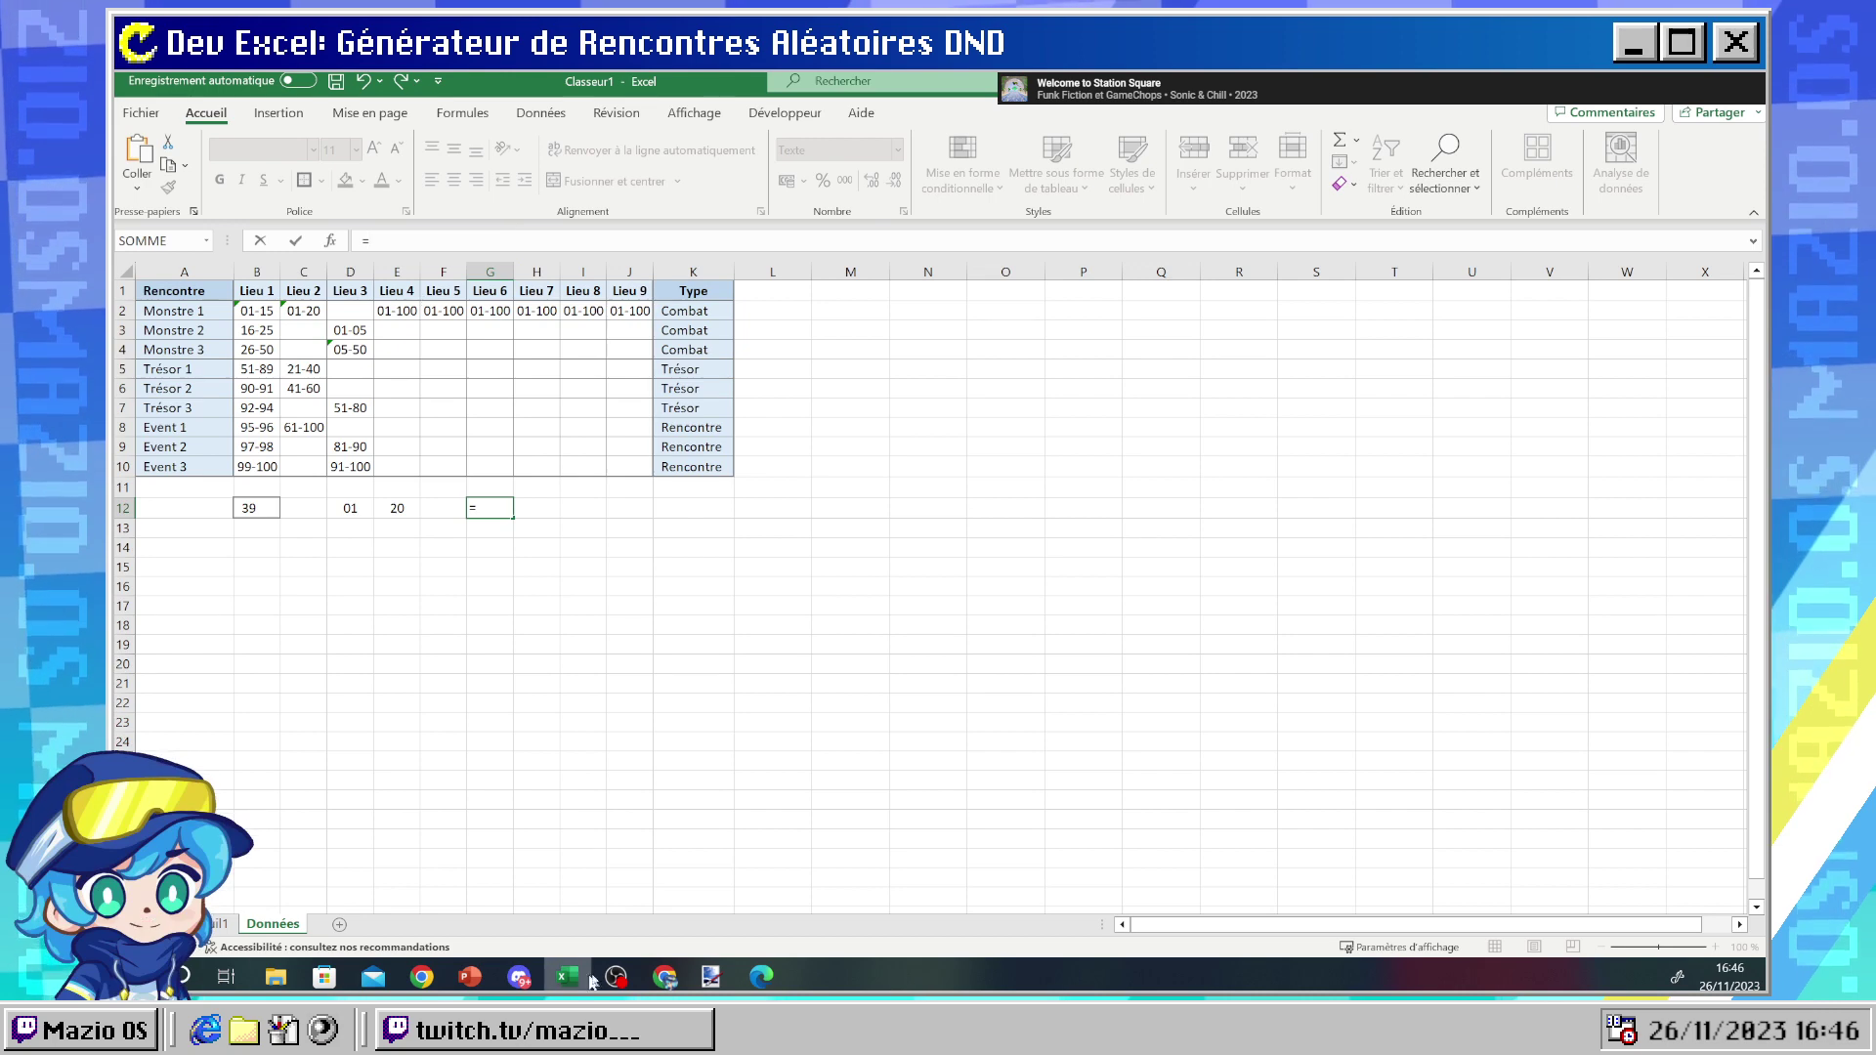
{"action": "left_click", "coordinate": [665, 976]}
{"action": "left_click", "coordinate": [698, 897]}
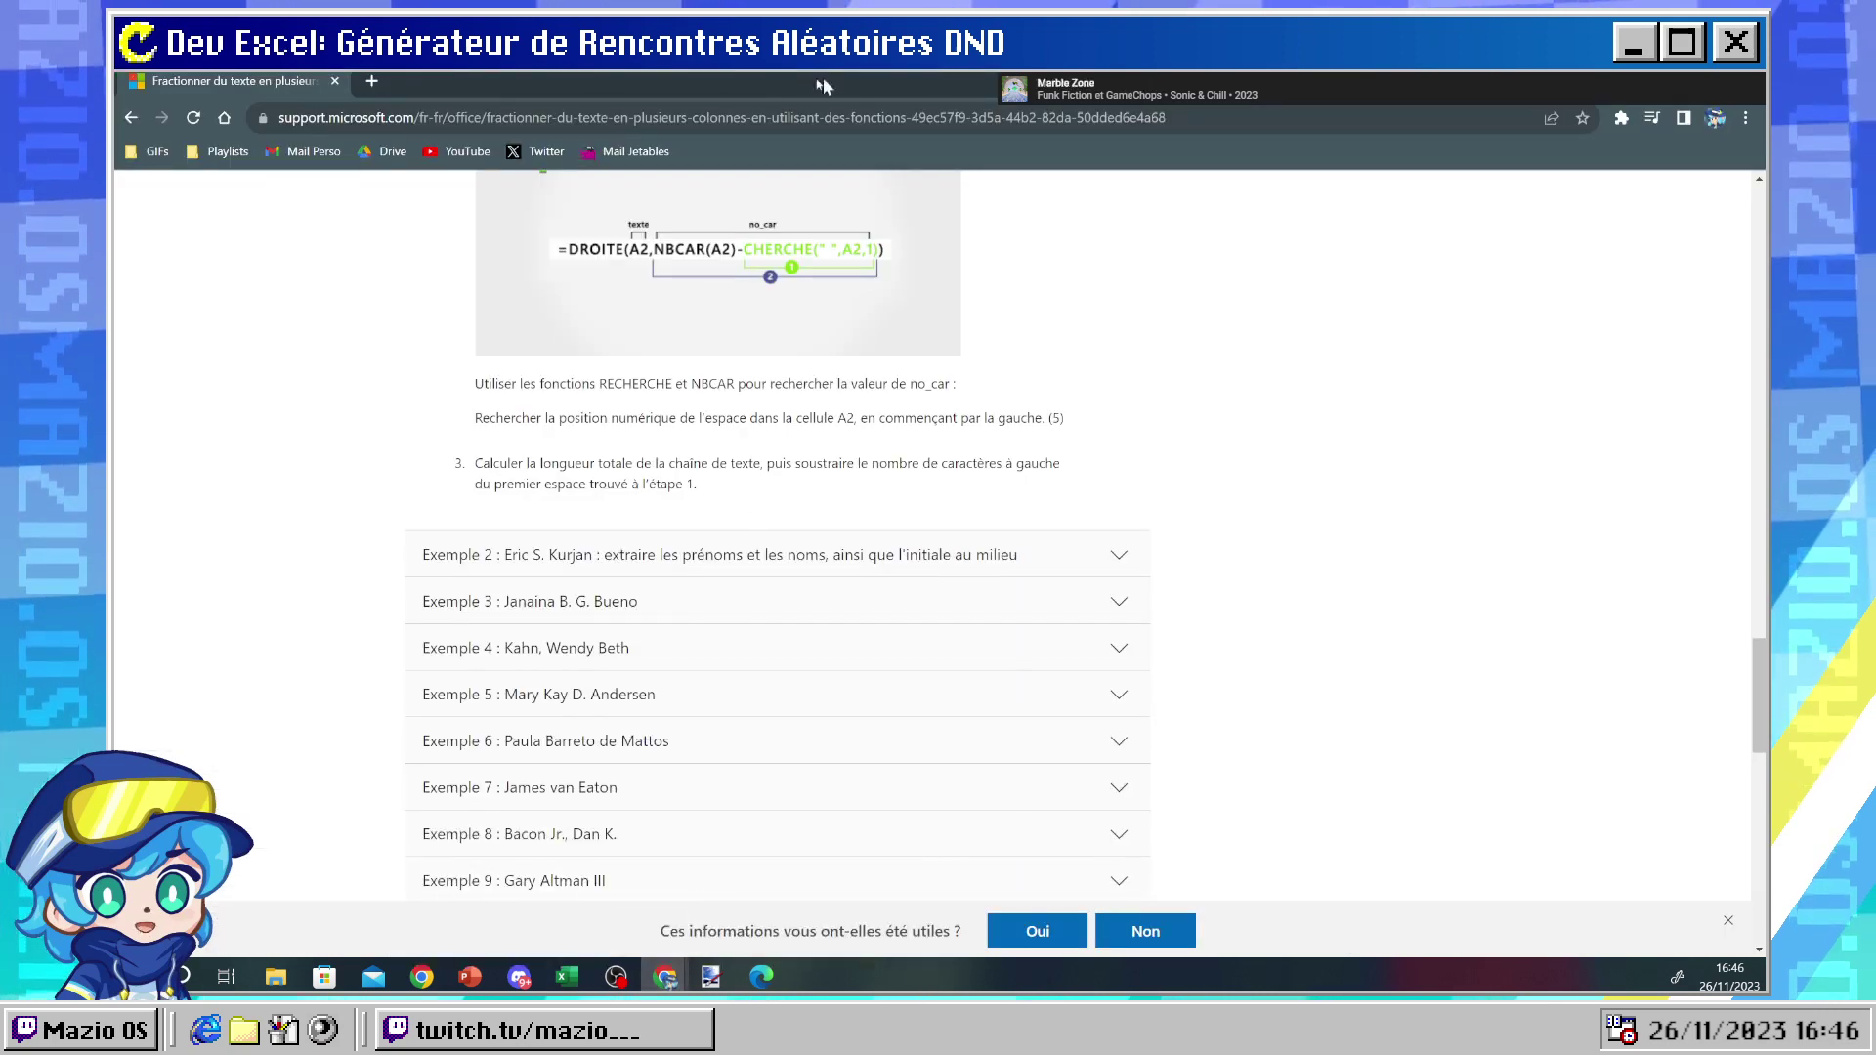
{"action": "key", "text": "alt+Tab"}
{"action": "left_click", "coordinate": [580, 605]}
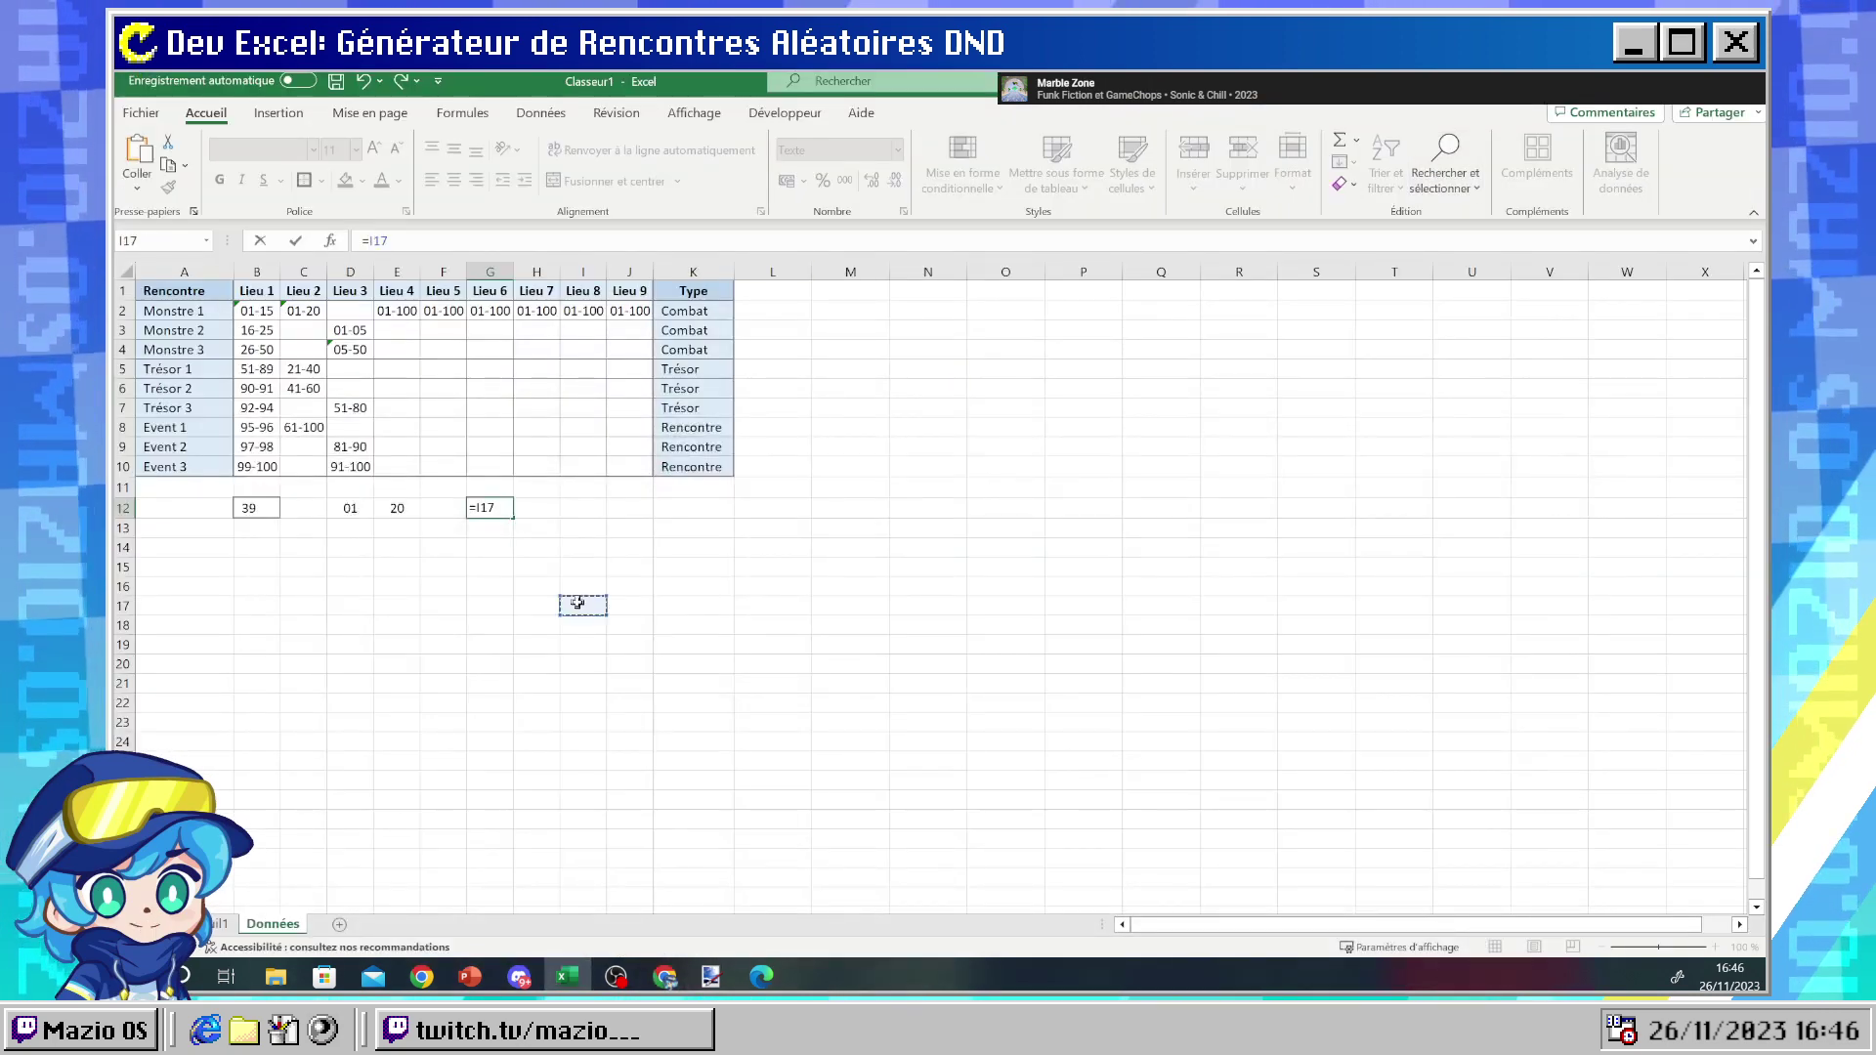
- Cut the ET condition from G12, leaving =SI(B12>=D12)
{"action": "key", "text": "Return"}
{"action": "key", "text": "ctrl+z"}
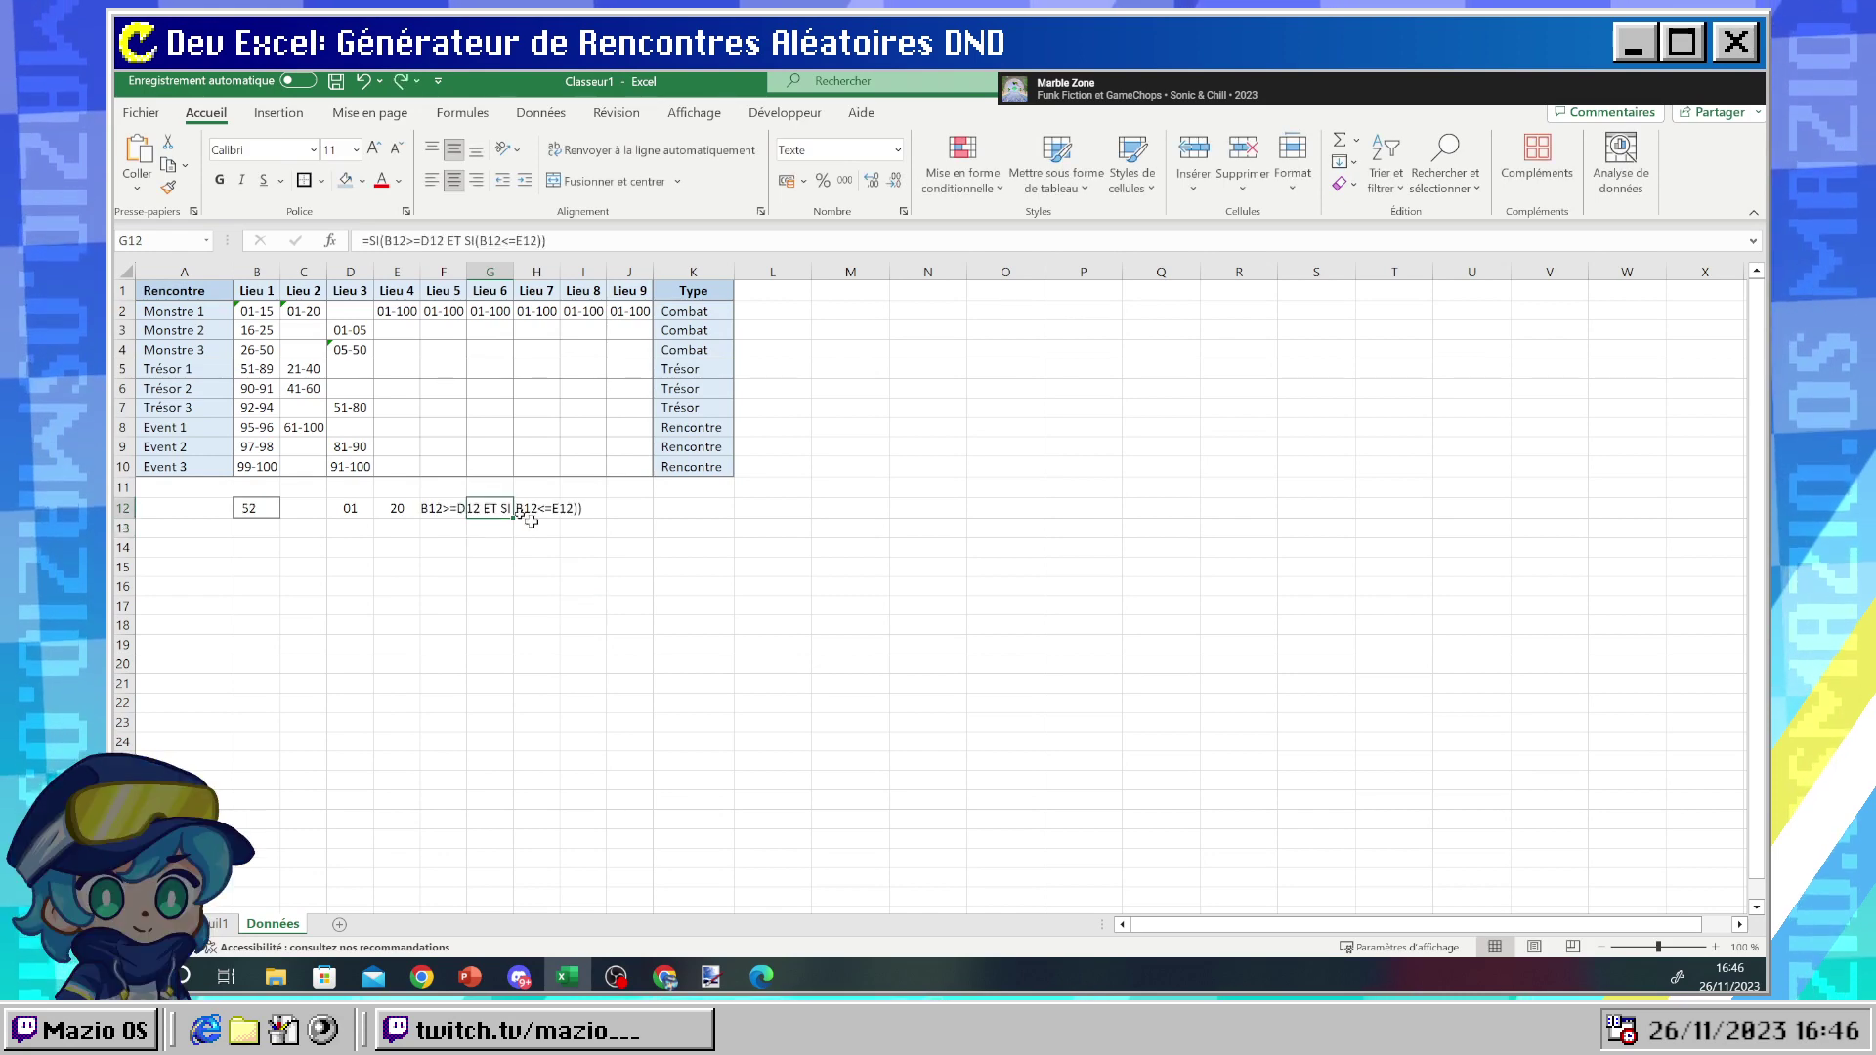
{"action": "left_click", "coordinate": [462, 242]}
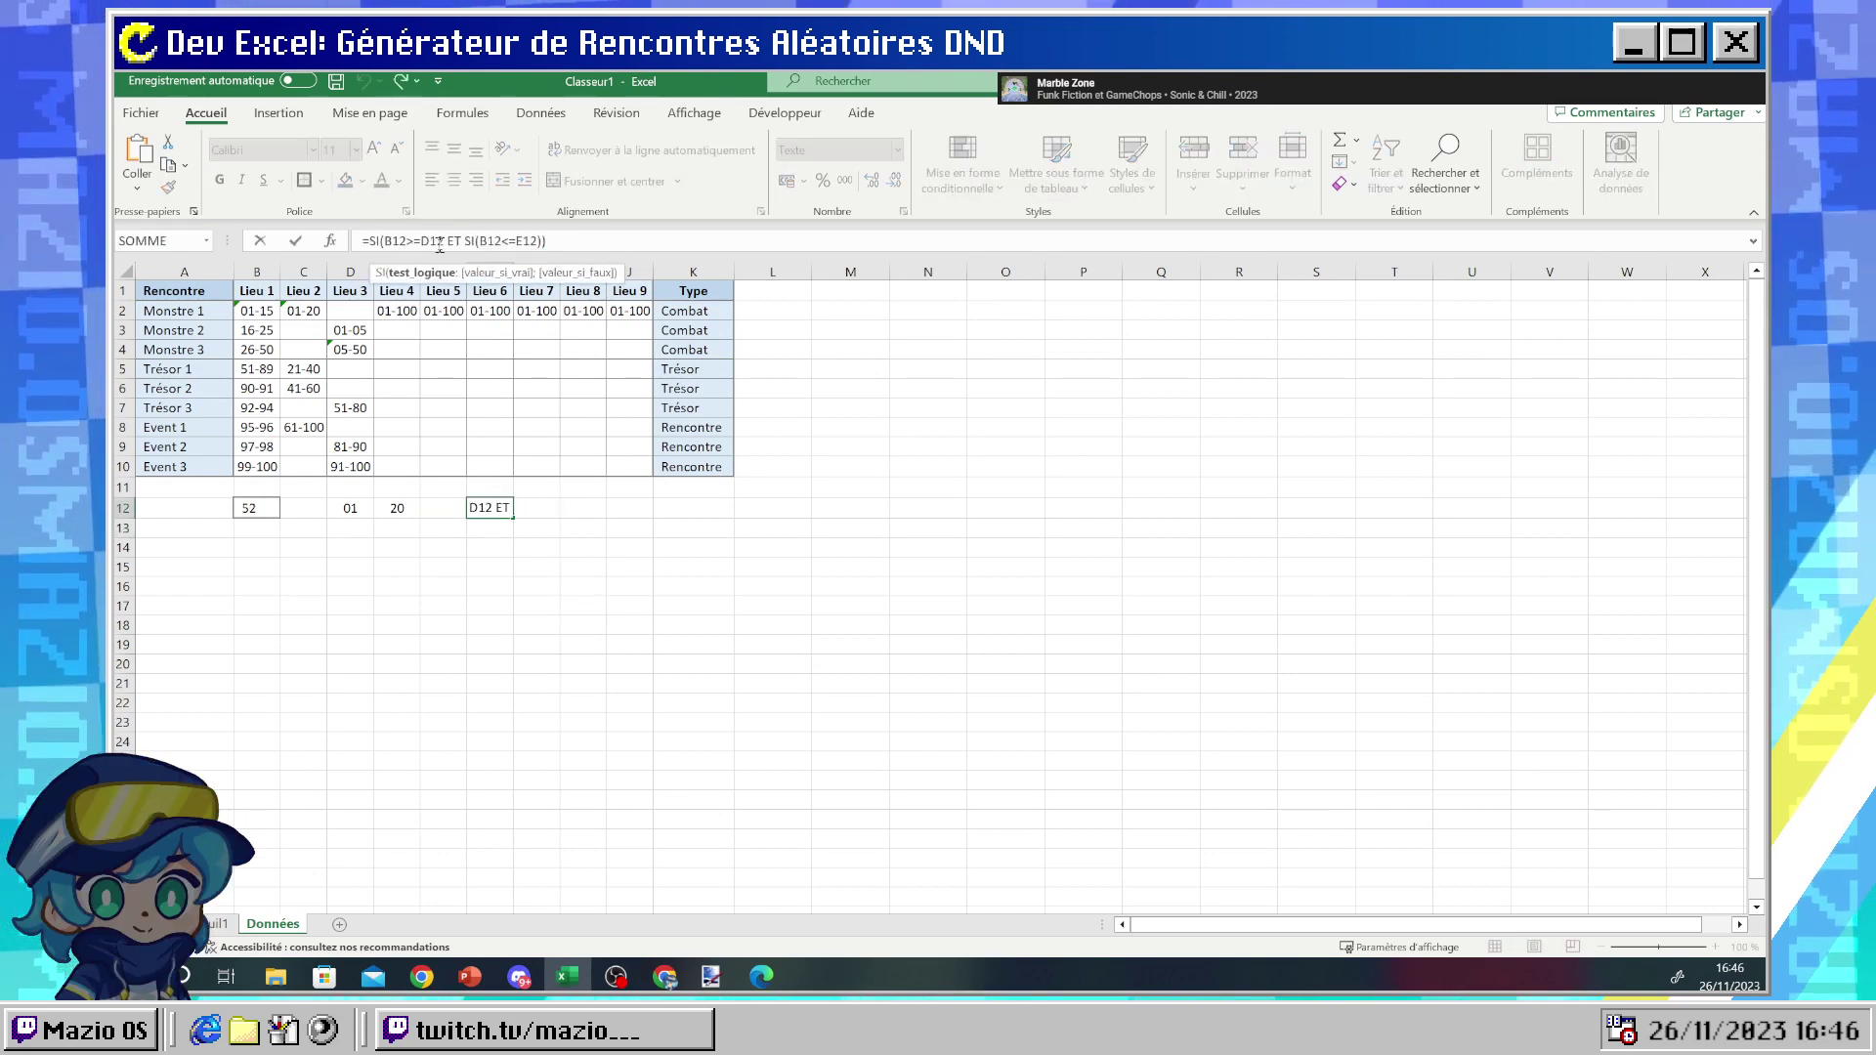
{"action": "left_click_drag", "start_coordinate": [446, 242], "coordinate": [539, 243]}
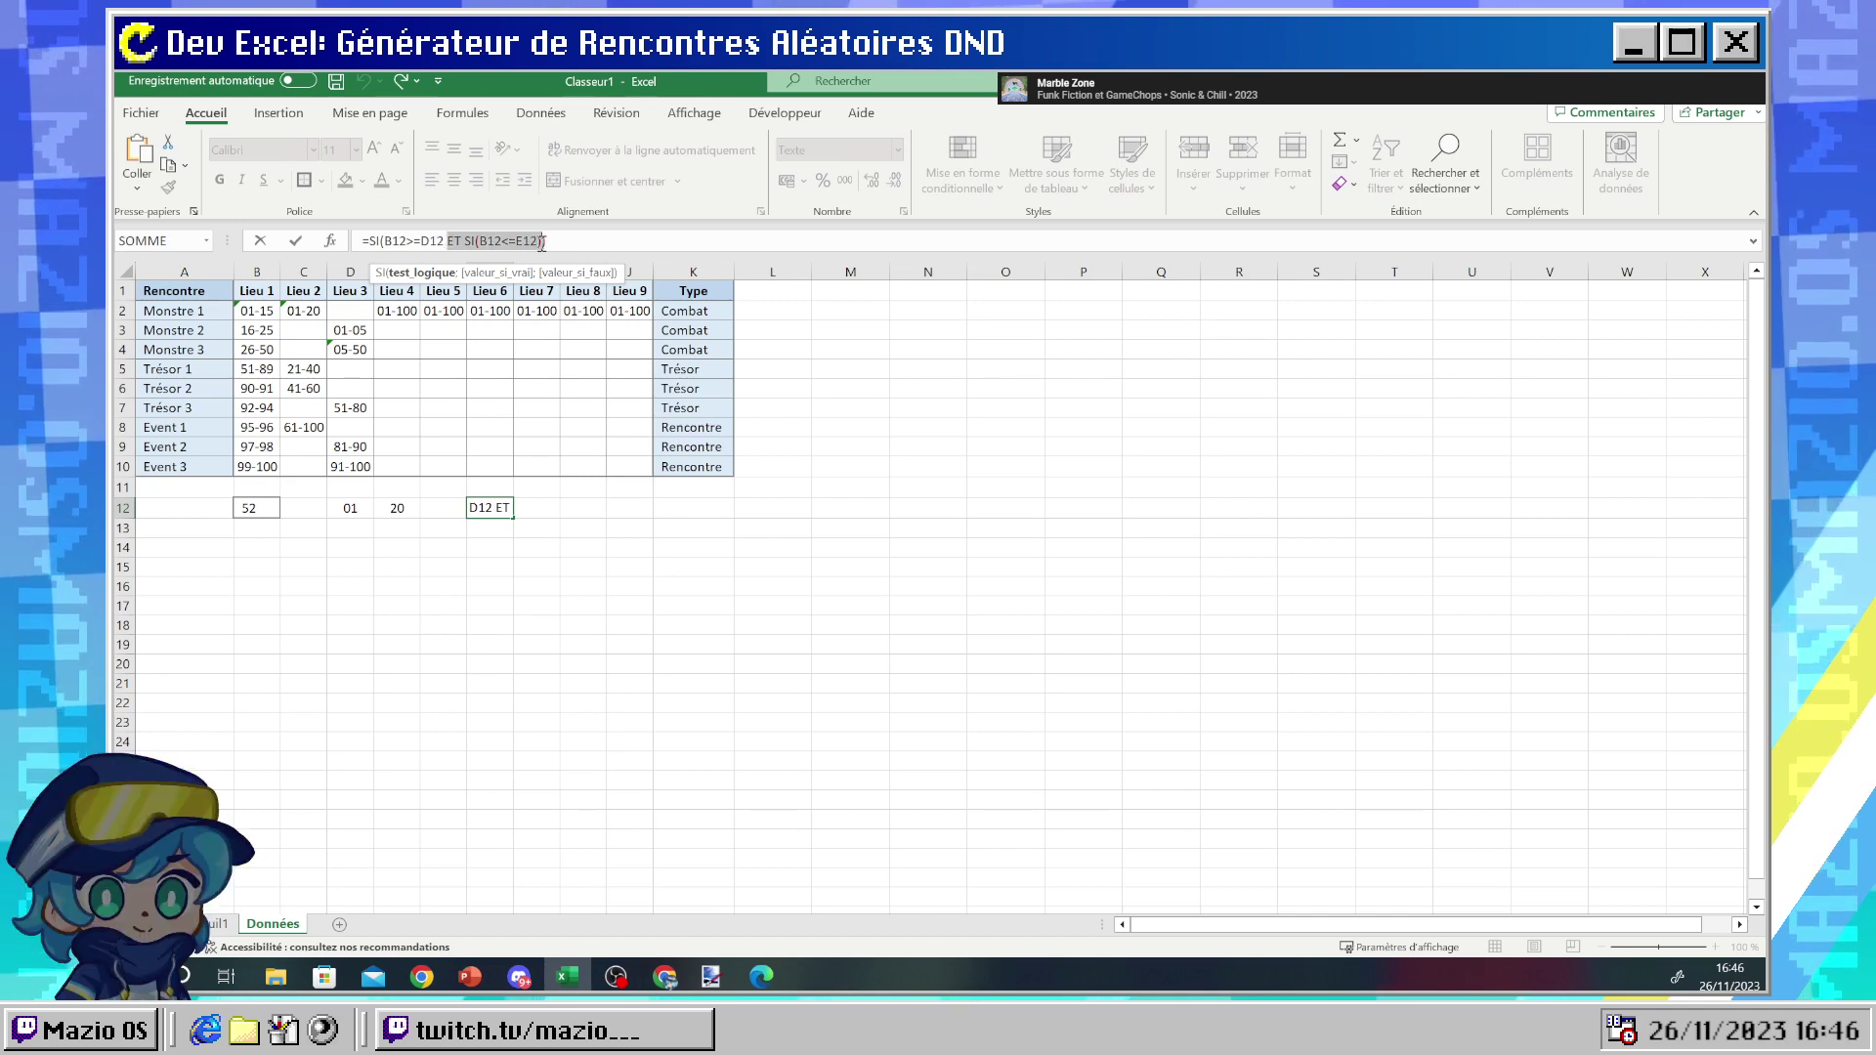
{"action": "key", "text": "BackSpace"}
{"action": "key", "text": "Return"}
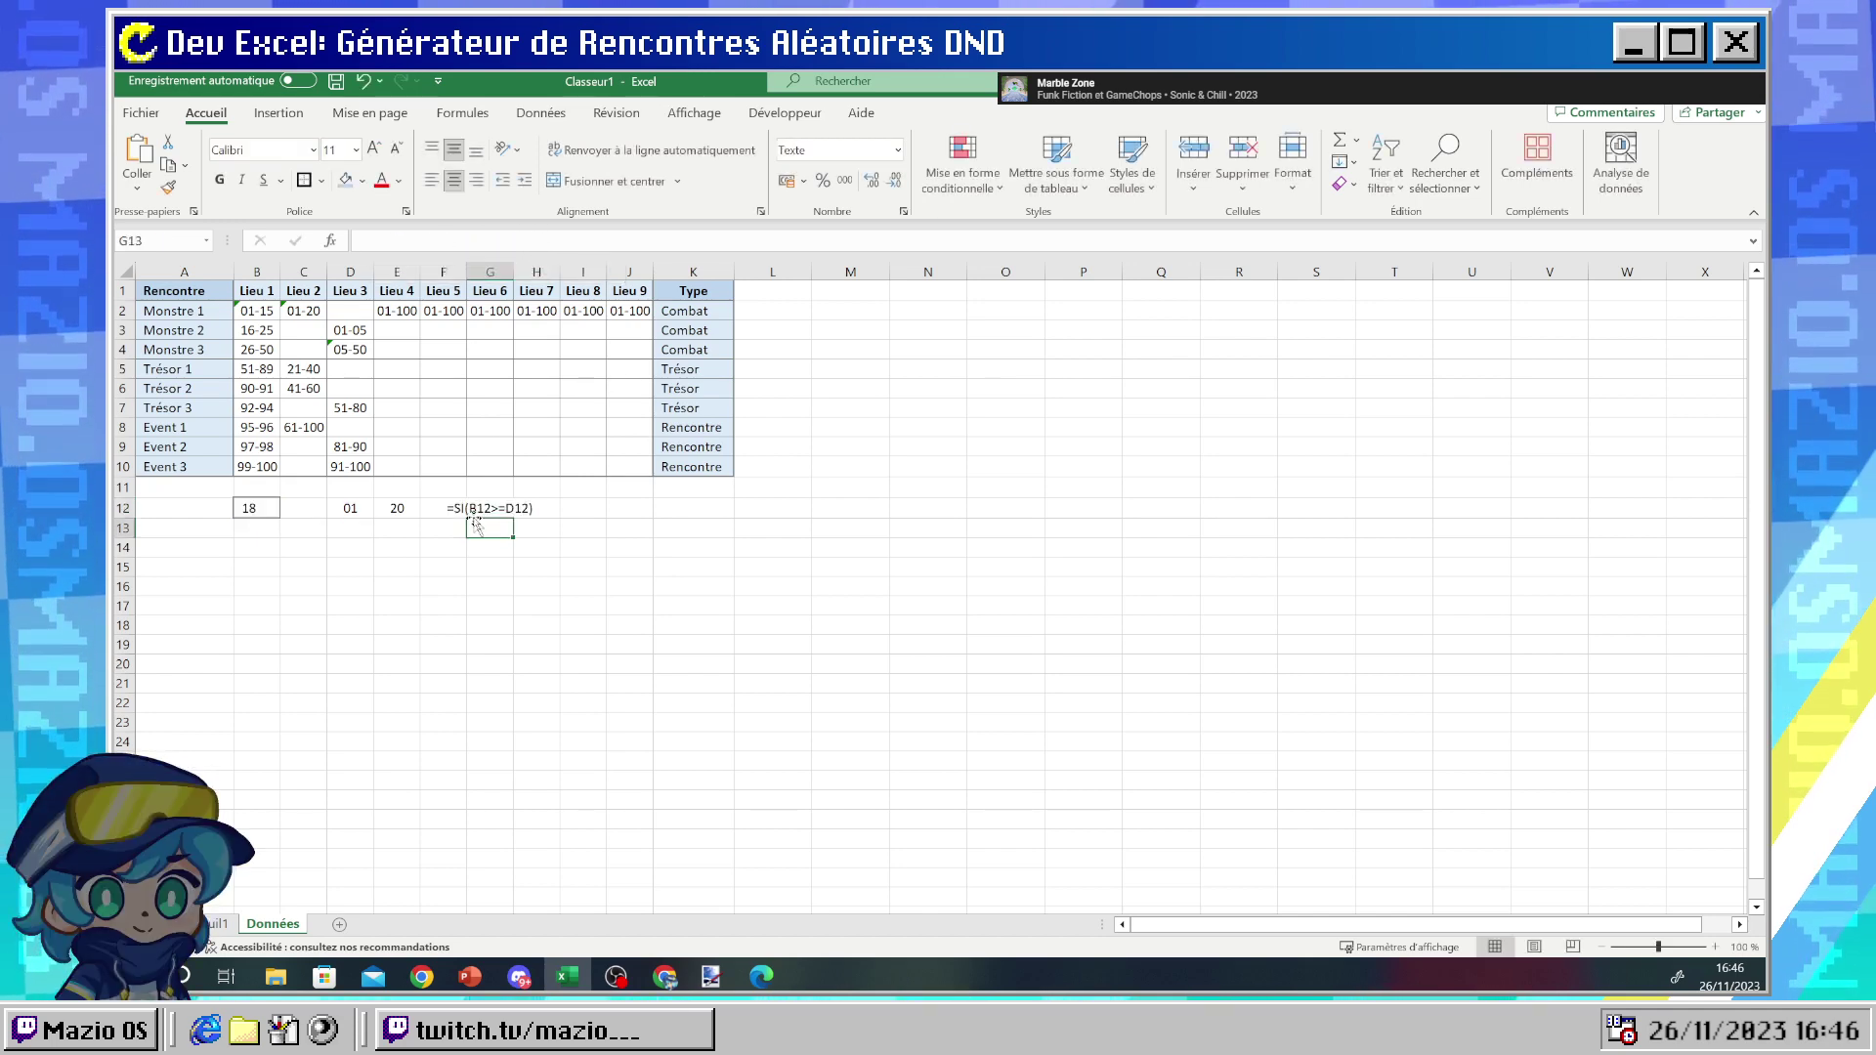
- Make G12 a strict greater-than test, =SI(B12>D12), and check D12's formula
{"action": "left_click", "coordinate": [473, 510]}
{"action": "left_click", "coordinate": [411, 242]}
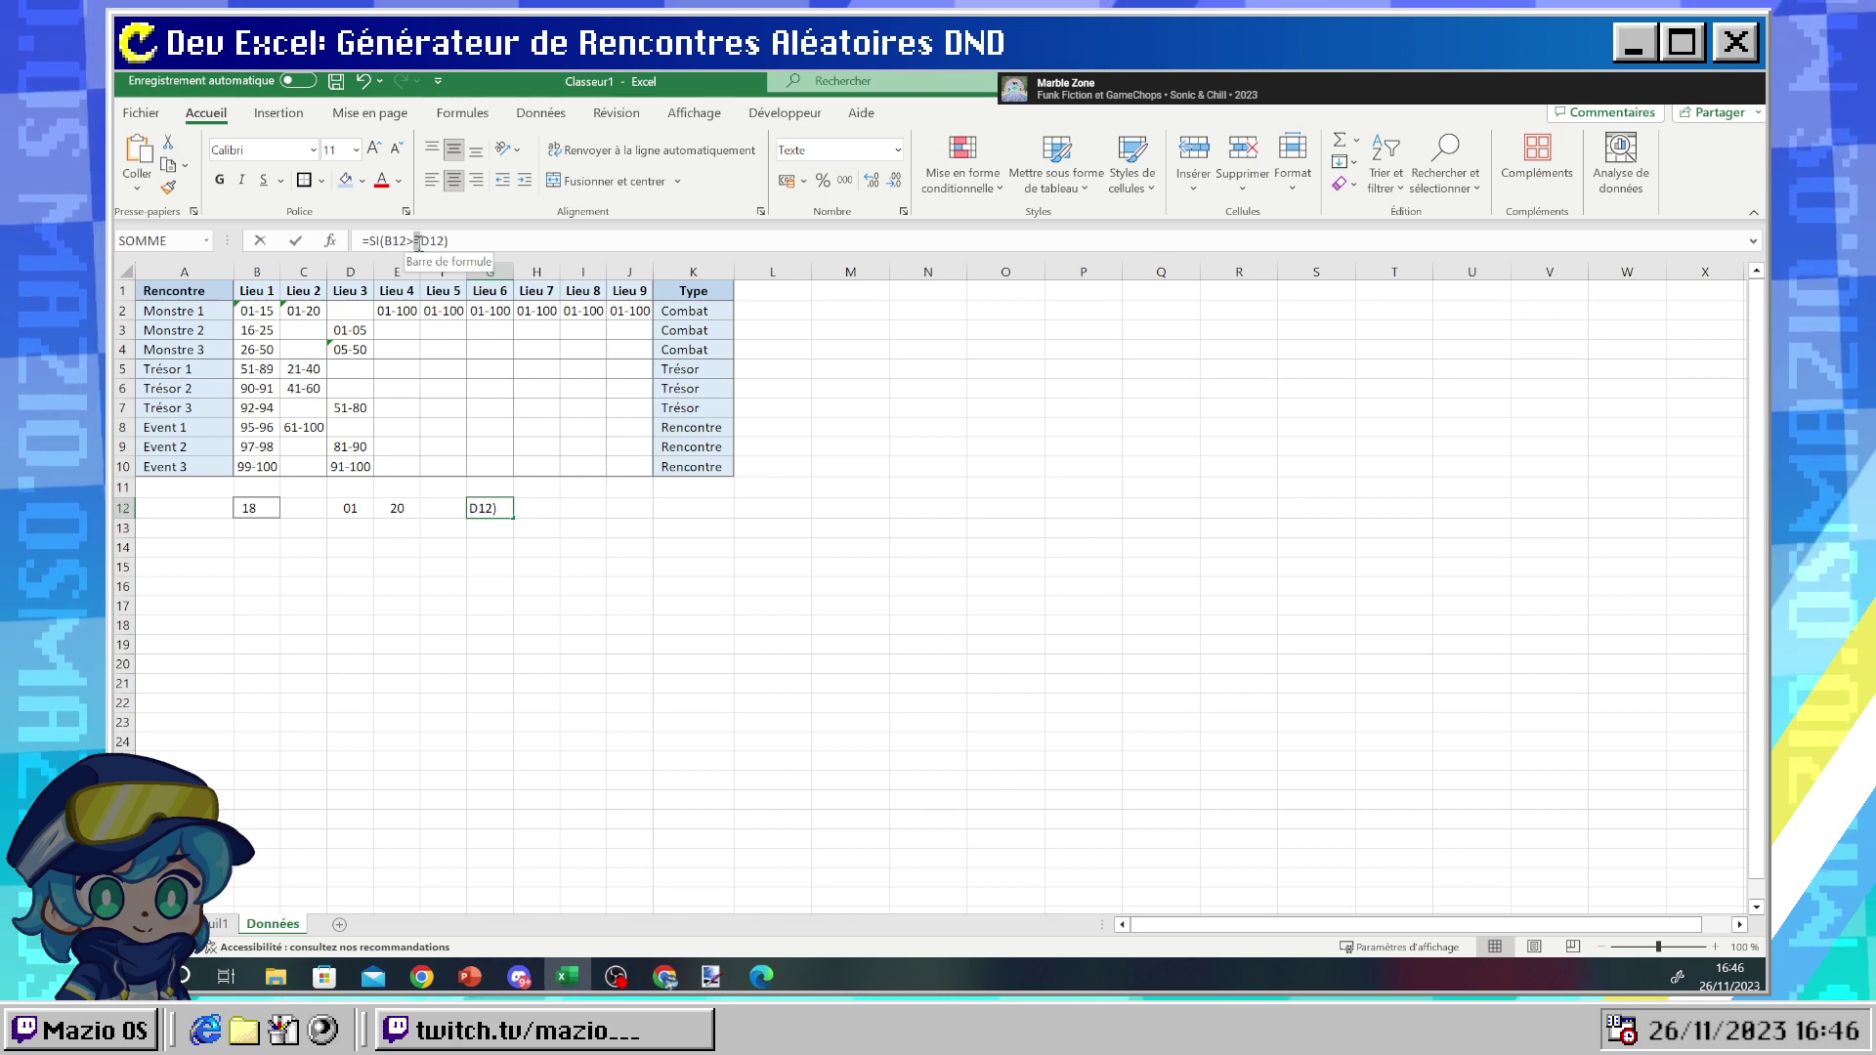
{"action": "key", "text": "Delete"}
{"action": "key", "text": "Return"}
{"action": "left_click", "coordinate": [480, 510]}
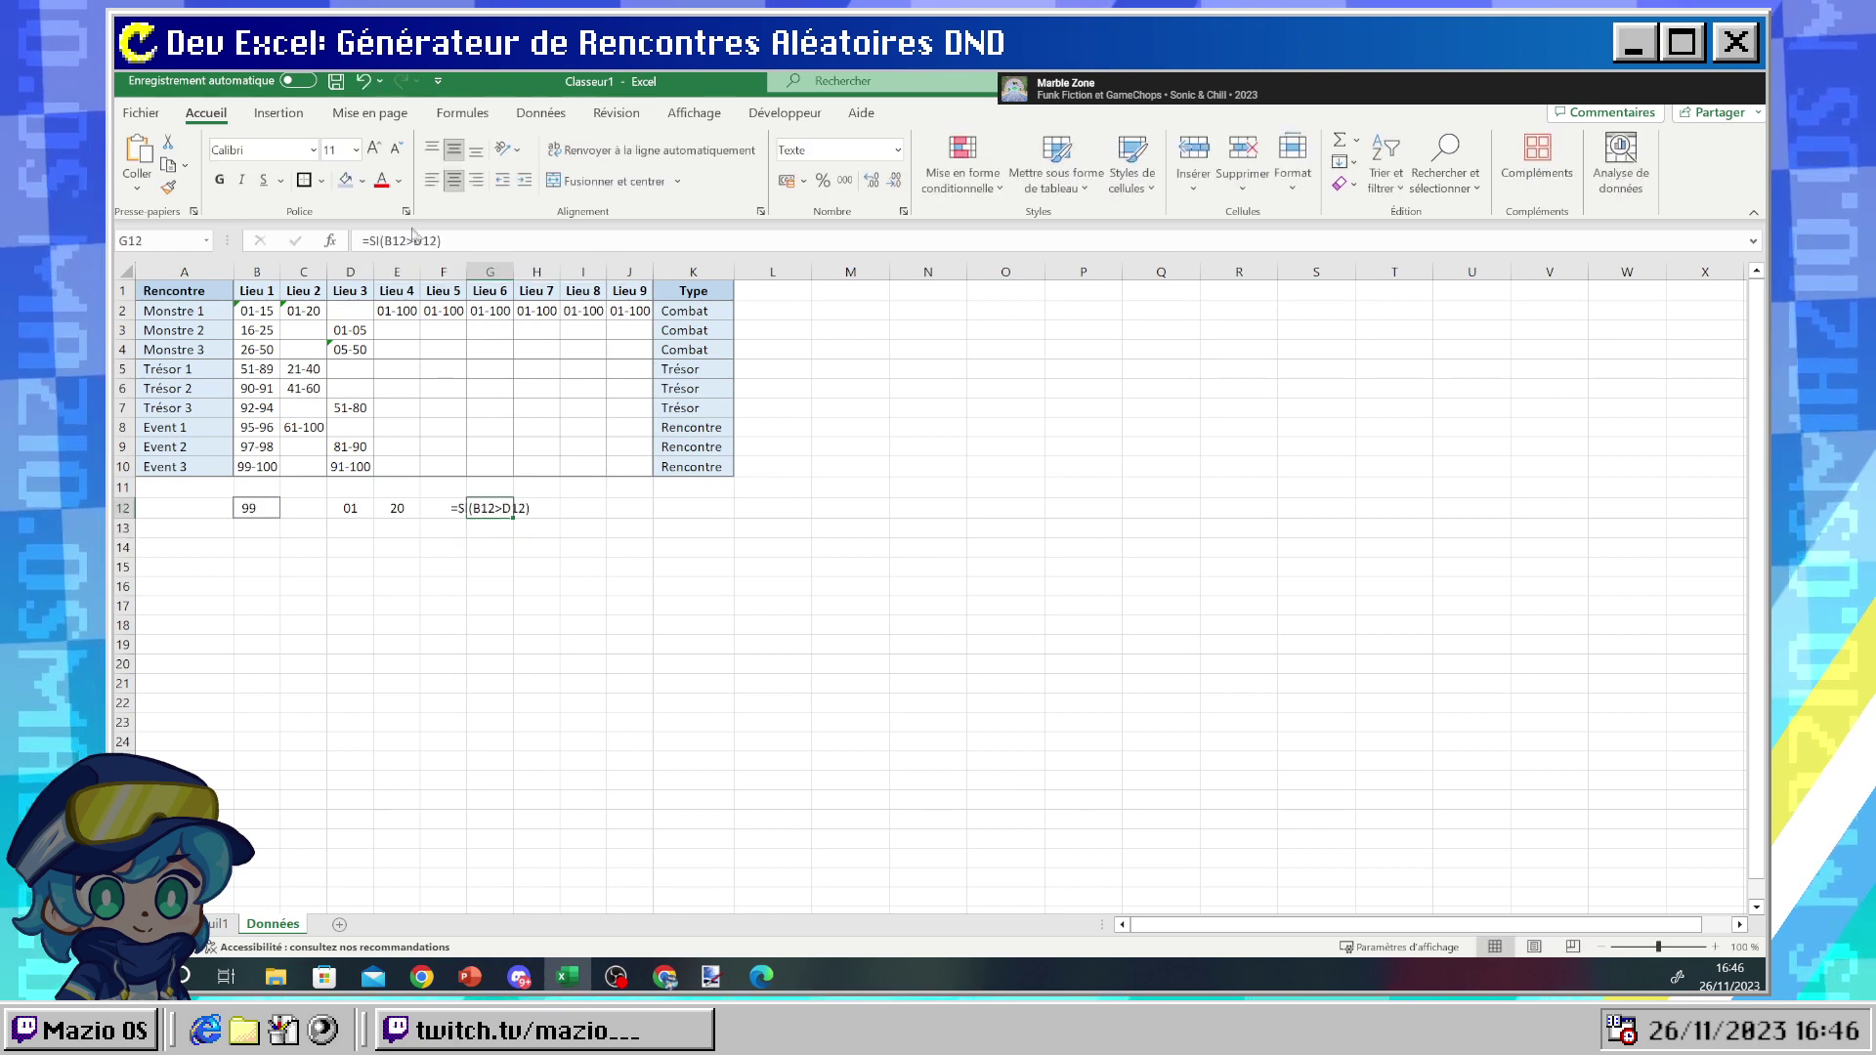
{"action": "left_click", "coordinate": [362, 507]}
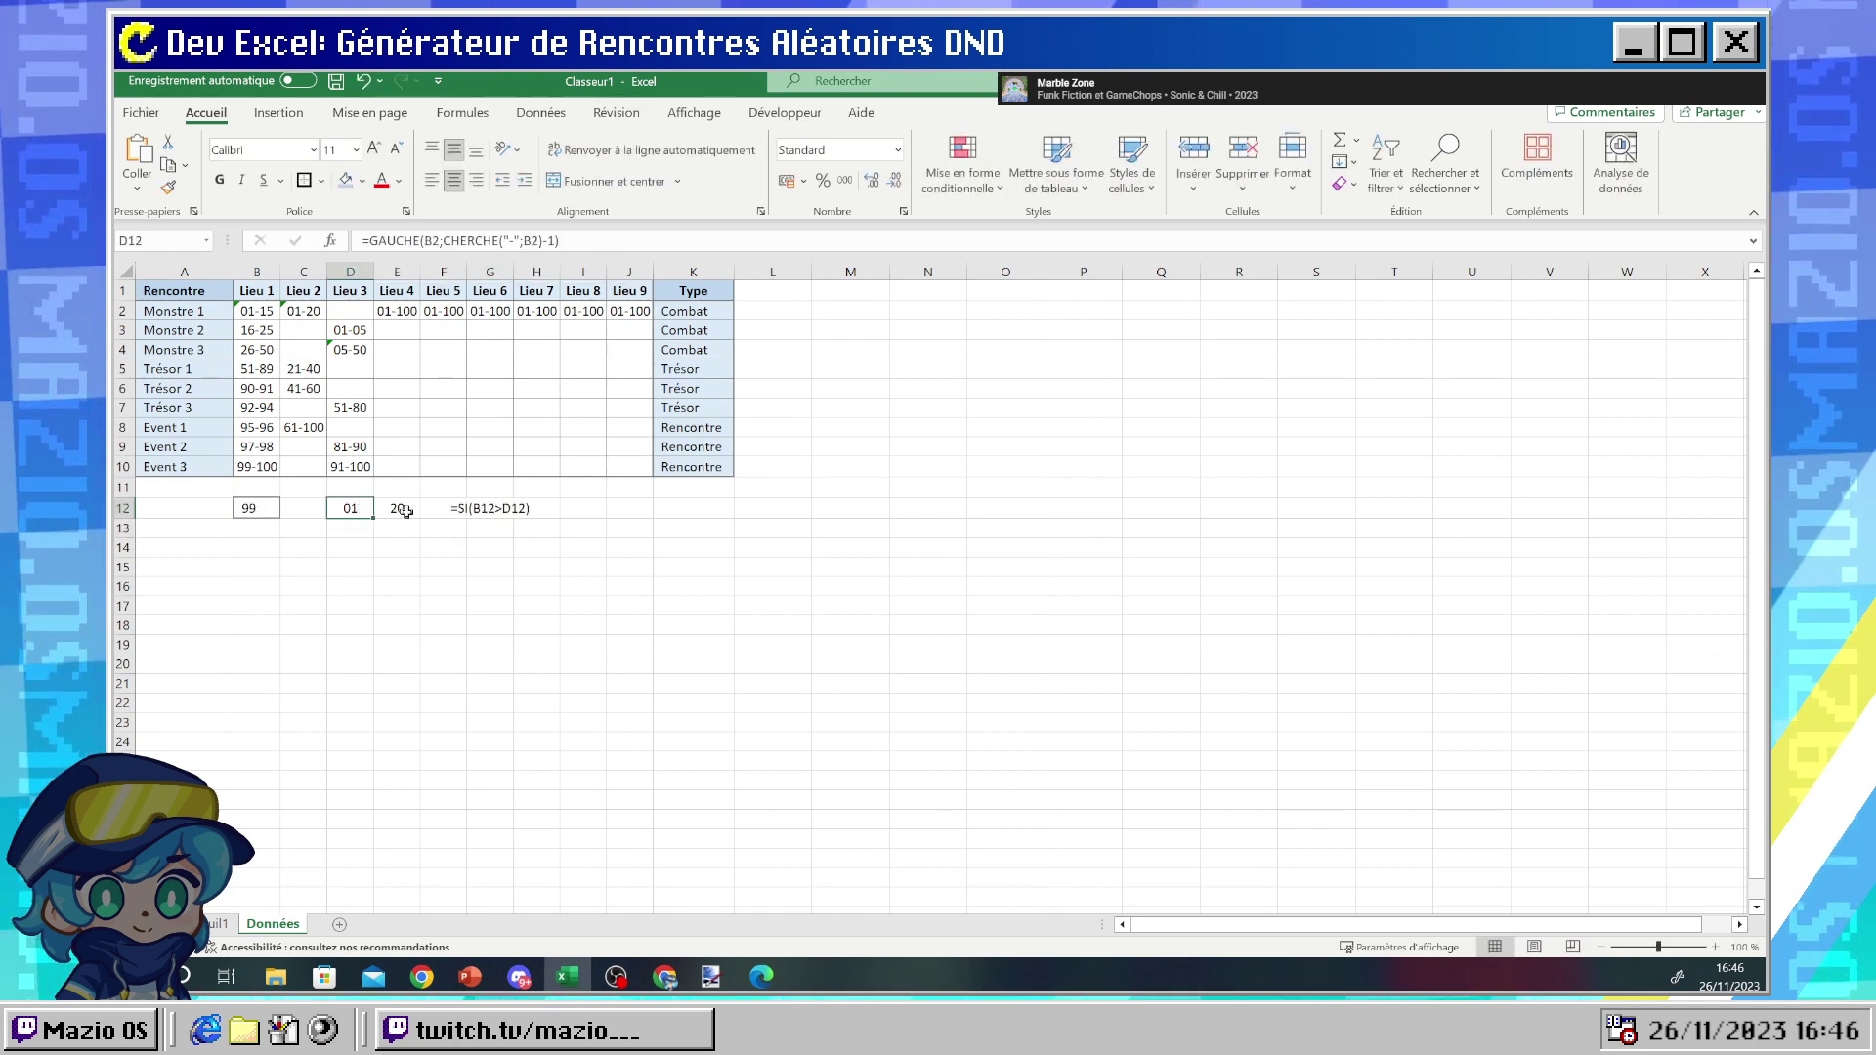
{"action": "left_click", "coordinate": [479, 506]}
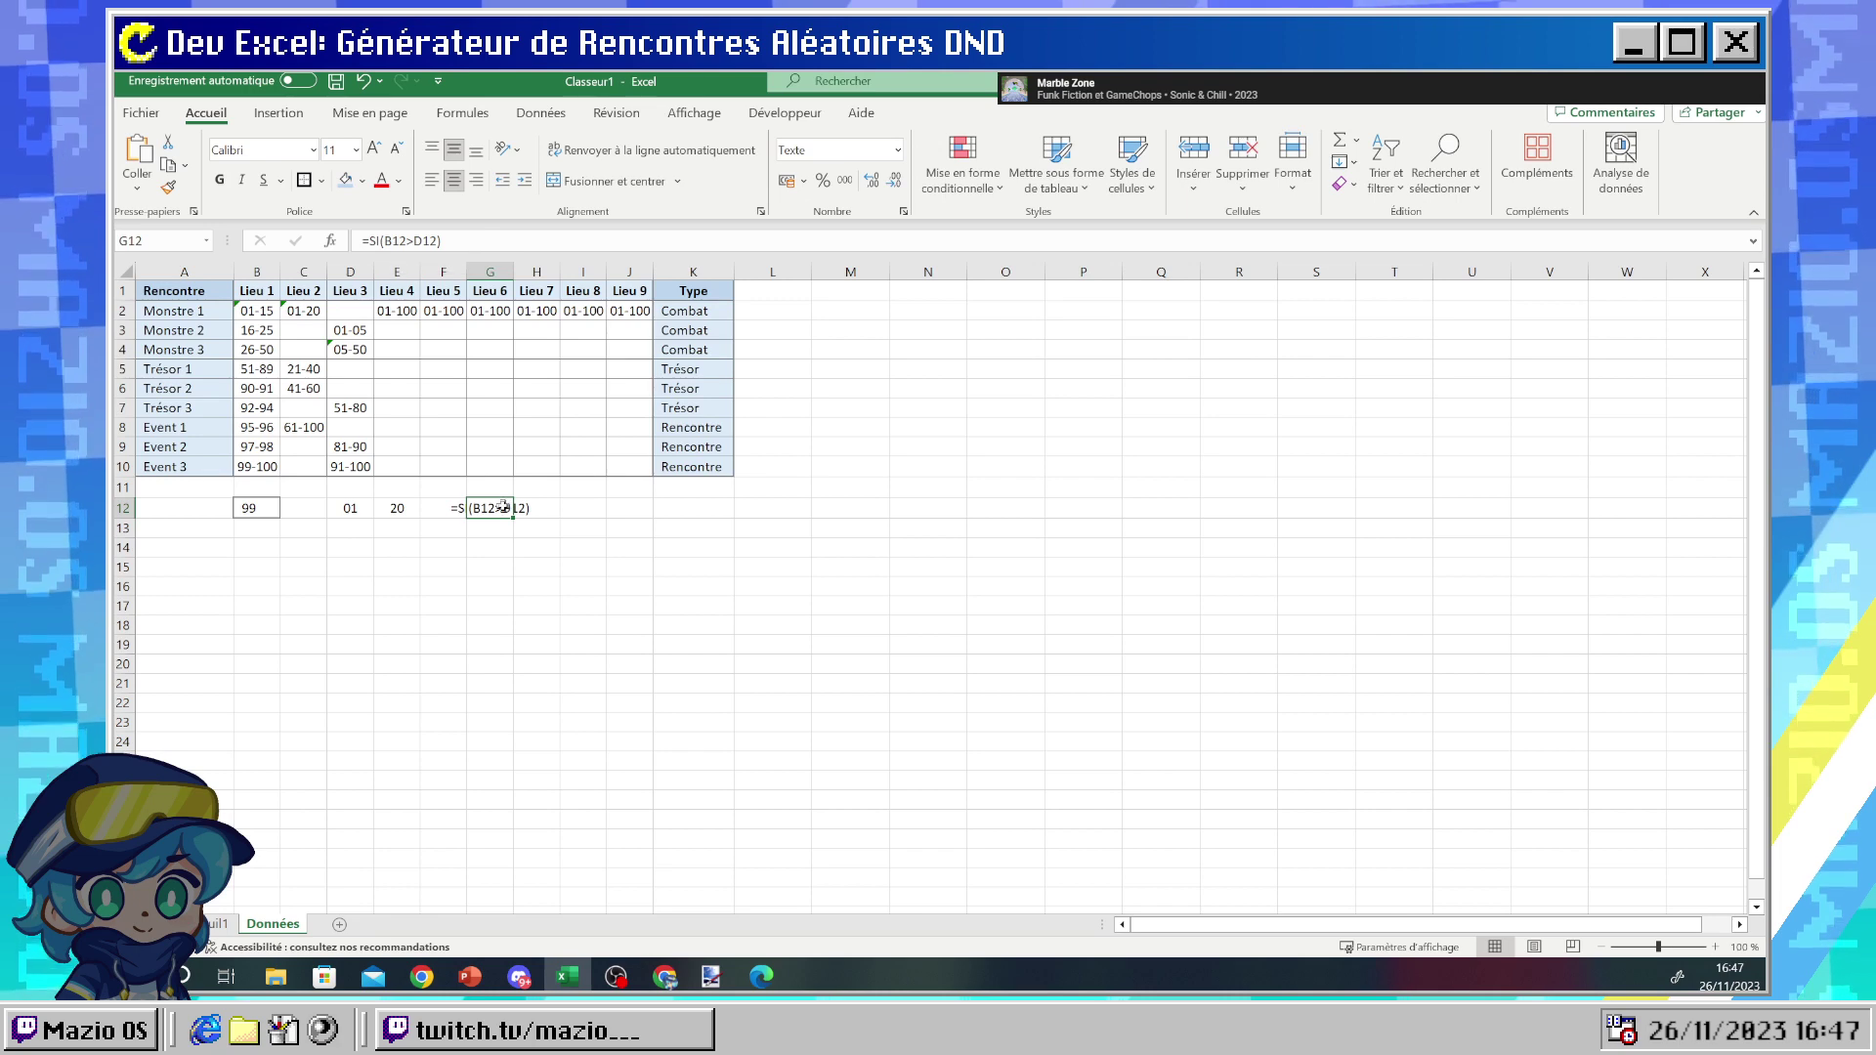
- Remove the SI so G12 holds only the B12 > D12 comparison
{"action": "left_click", "coordinate": [407, 241]}
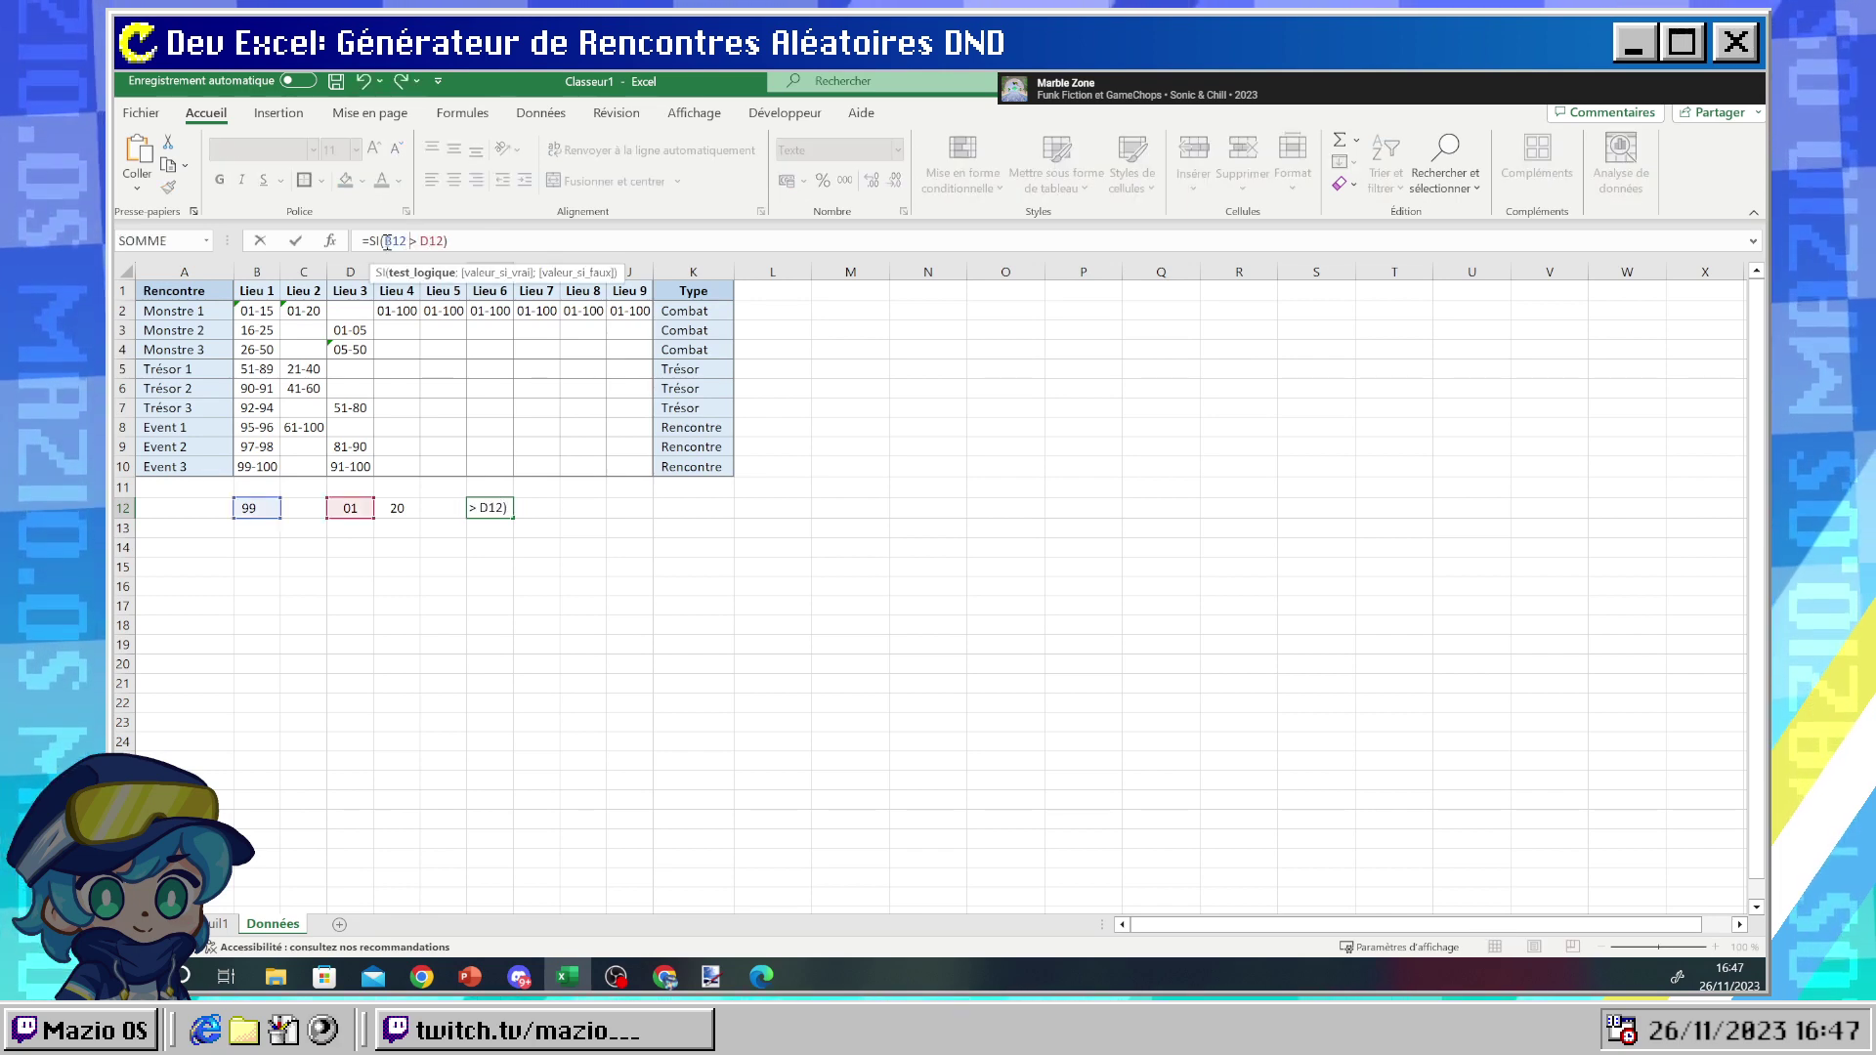
{"action": "key", "text": "BackSpace"}
{"action": "key", "text": "BackSpace"}
{"action": "key", "text": "BackSpace"}
{"action": "key", "text": "End"}
{"action": "key", "text": "BackSpace"}
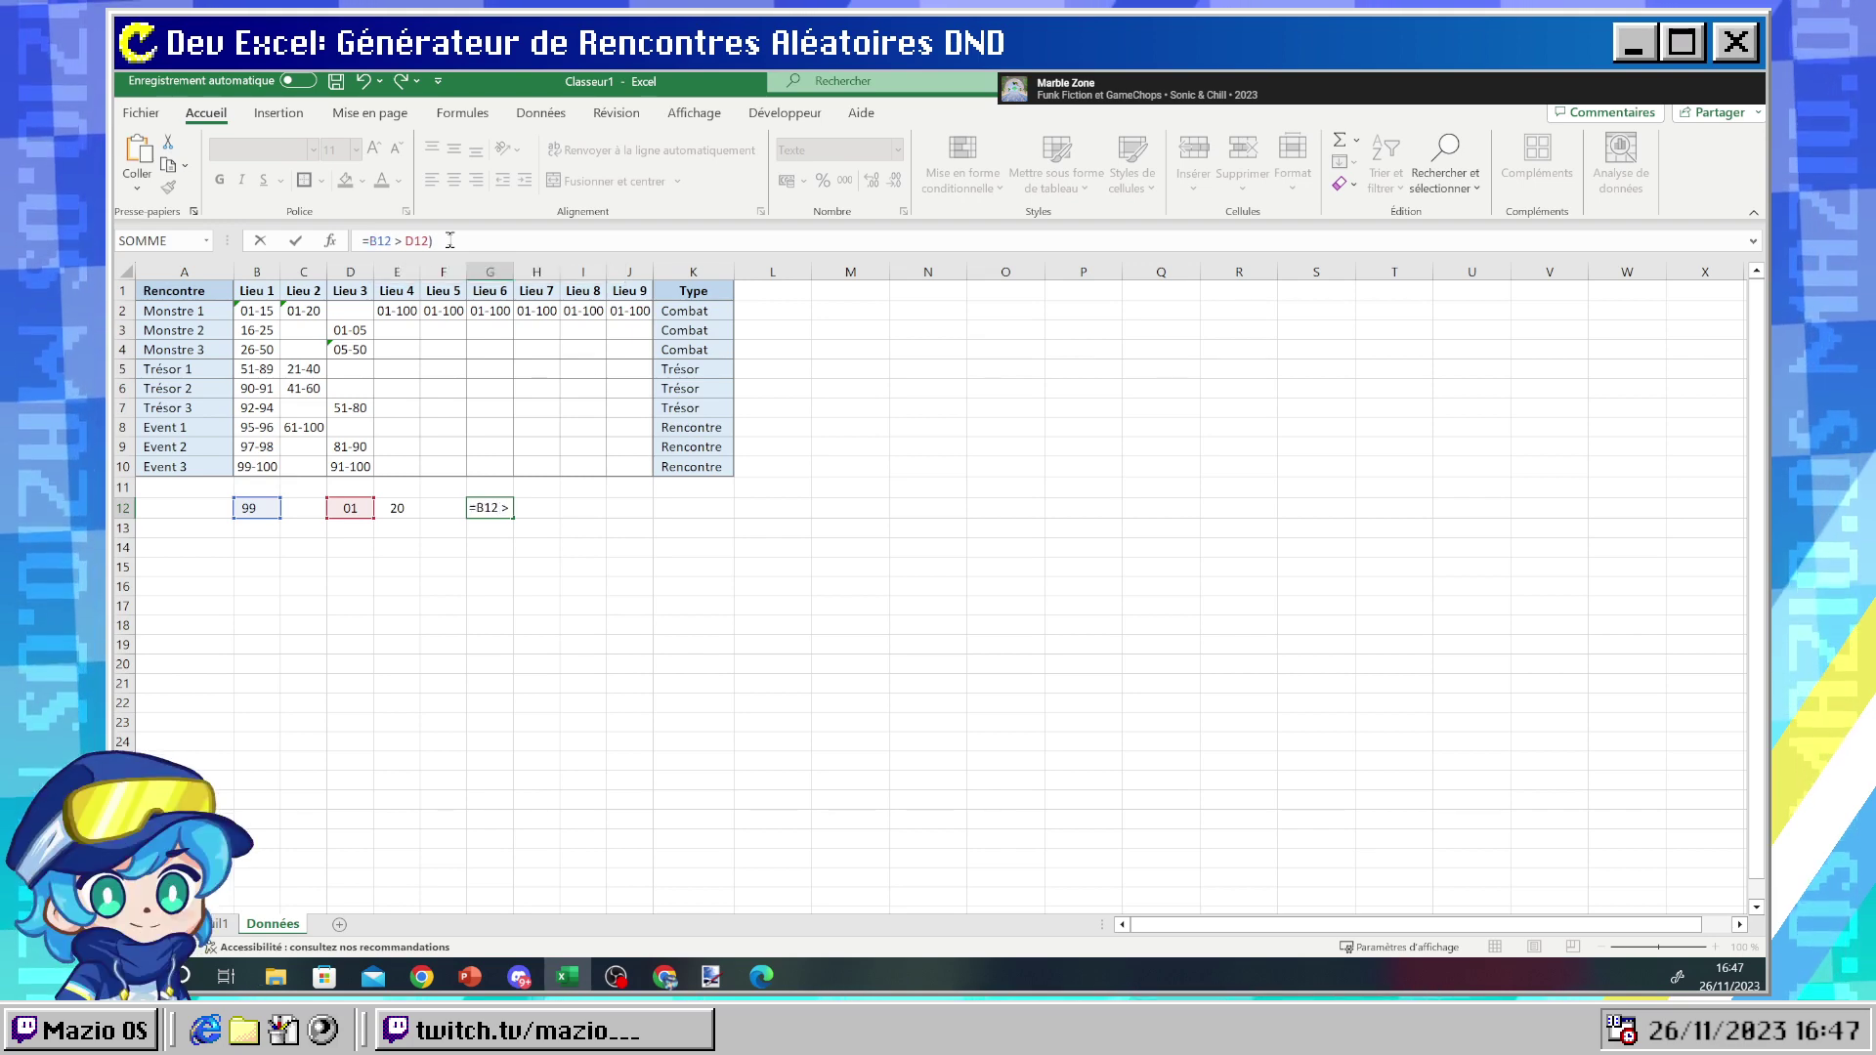
{"action": "key", "text": "Return"}
- Wrap the comparison in parentheses so G12 reads =(B12 > D12)
{"action": "double_click", "coordinate": [487, 508]}
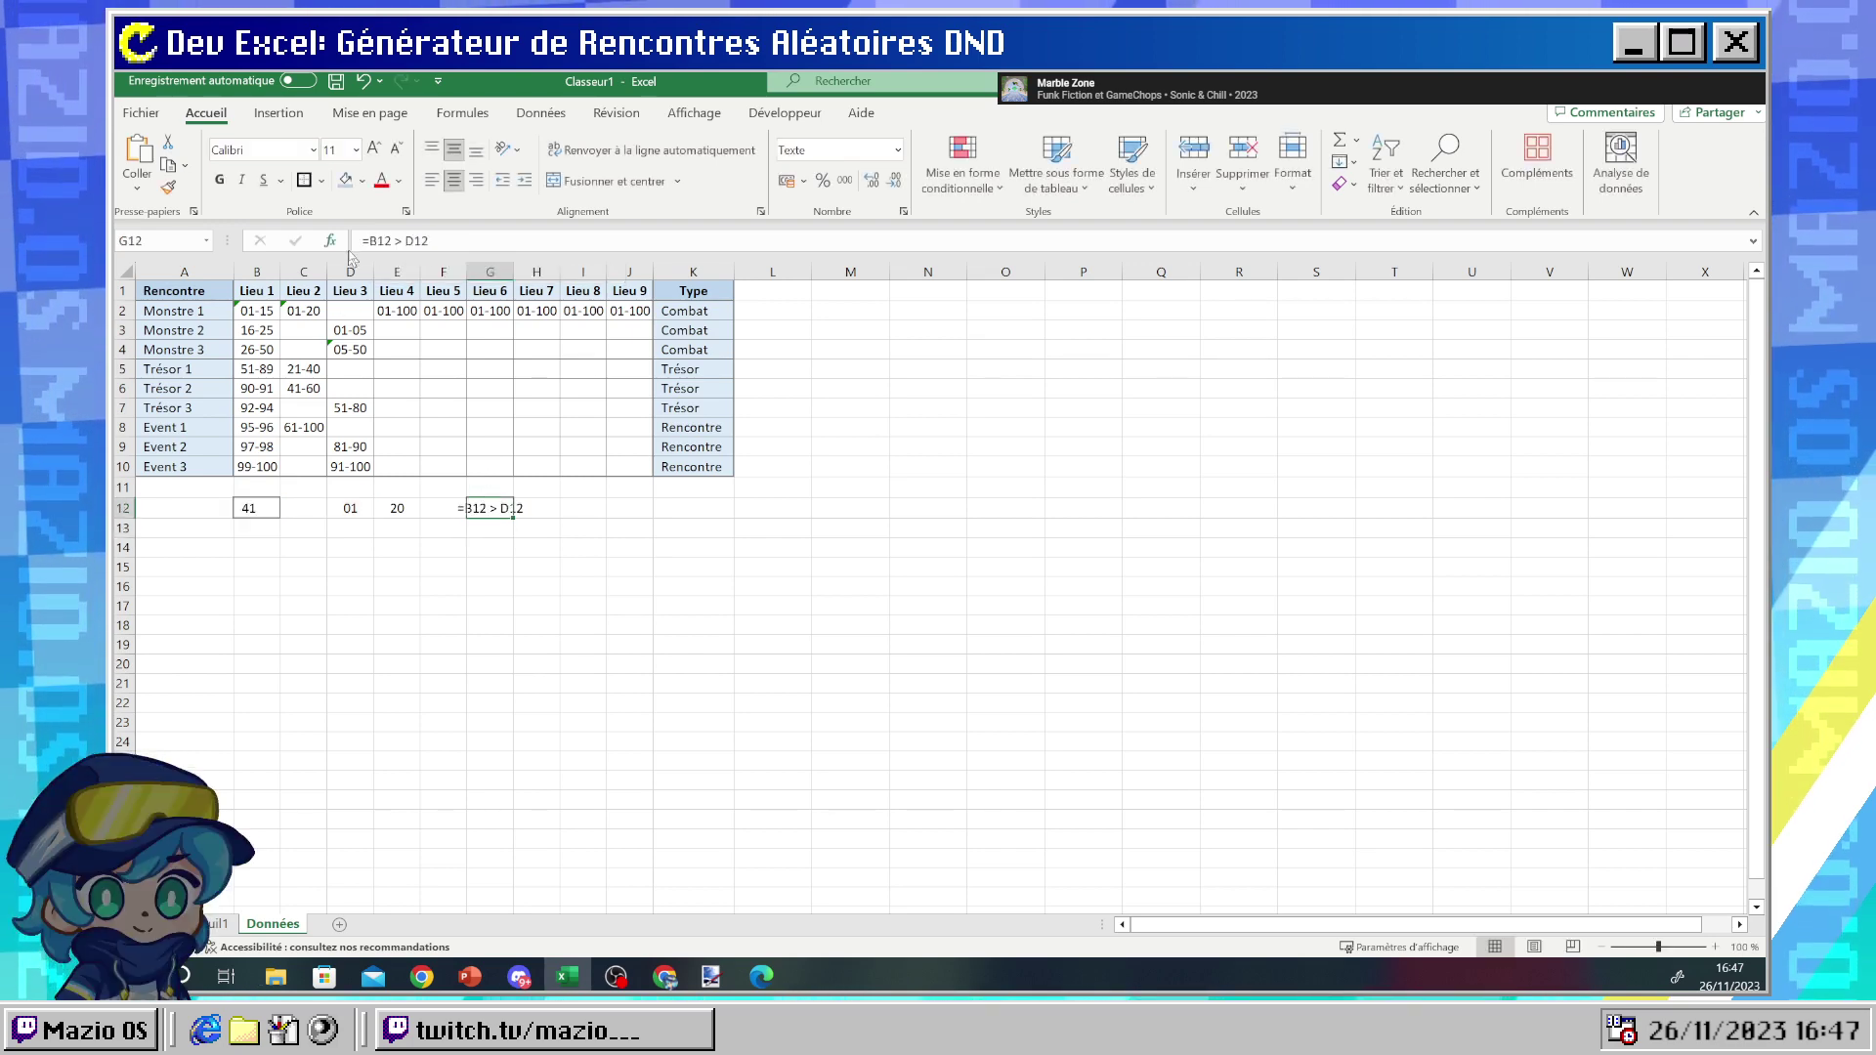
{"action": "left_click_drag", "start_coordinate": [369, 241], "coordinate": [478, 235]}
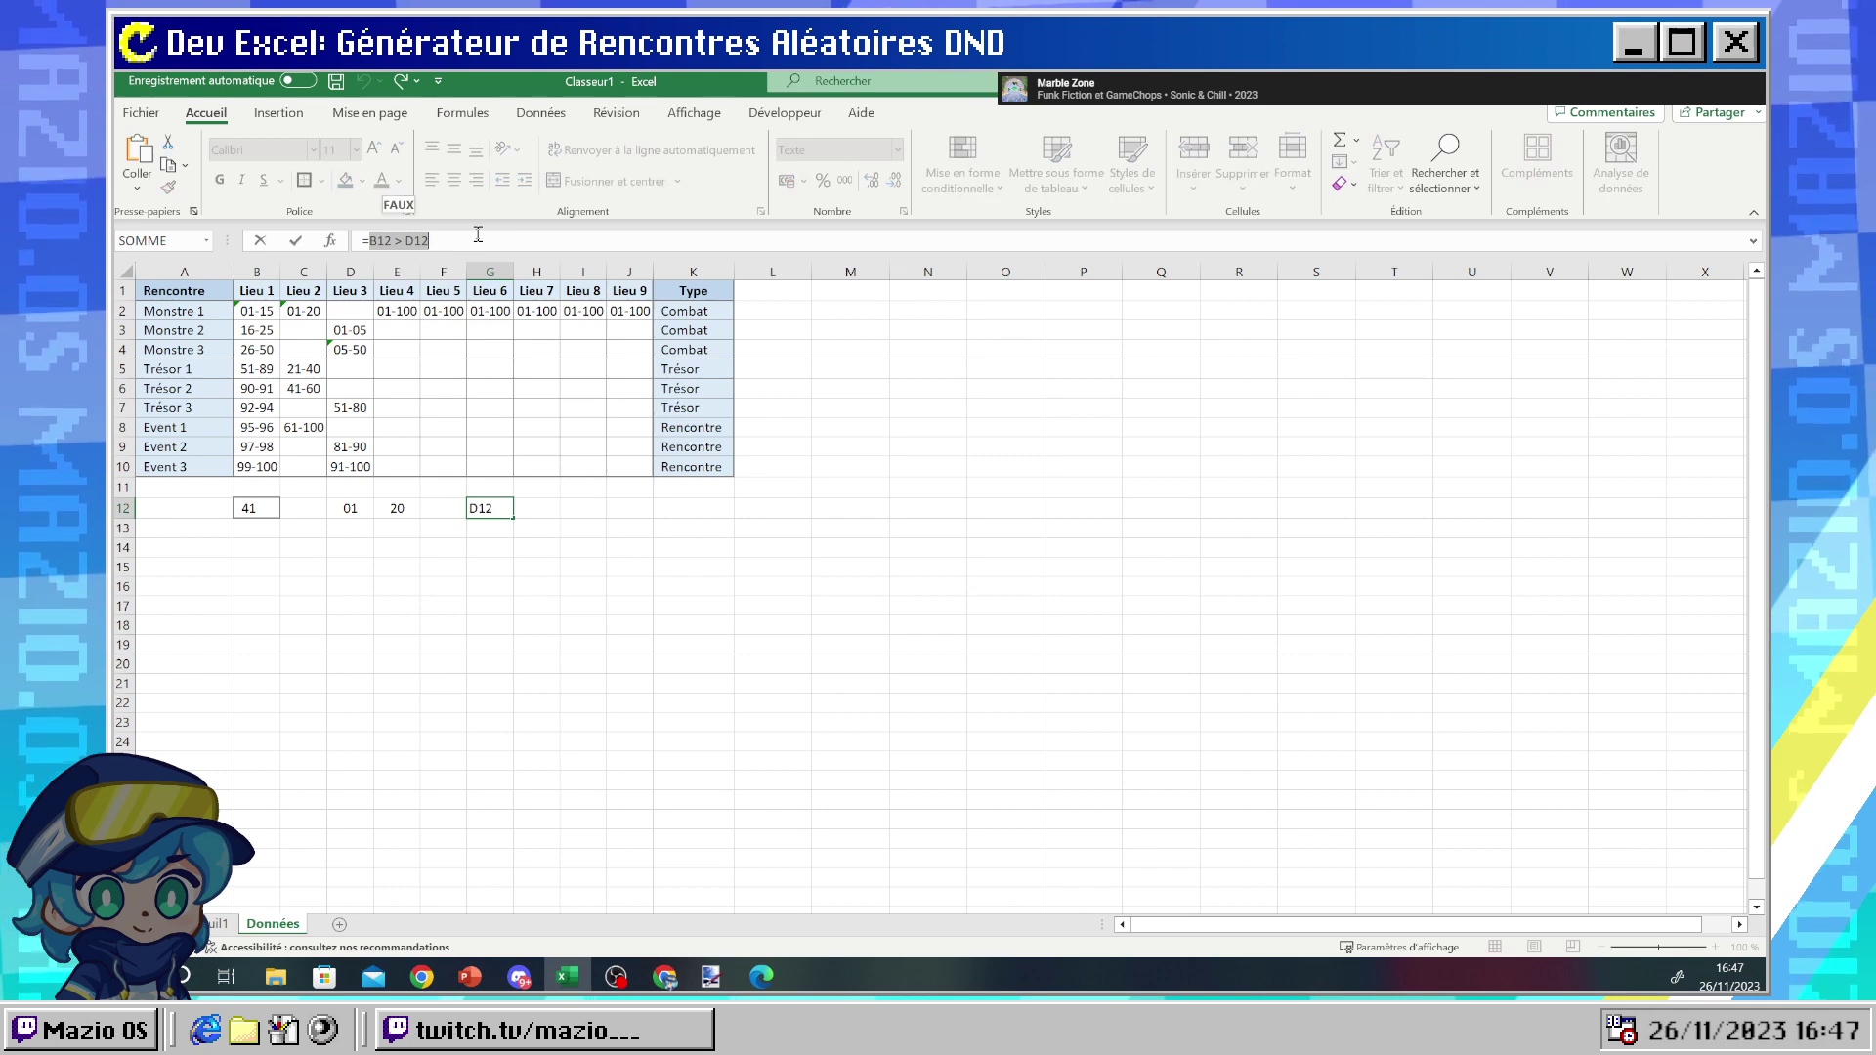
{"action": "type", "text": "5"}
{"action": "key", "text": "ctrl+z"}
{"action": "key", "text": "ctrl+c"}
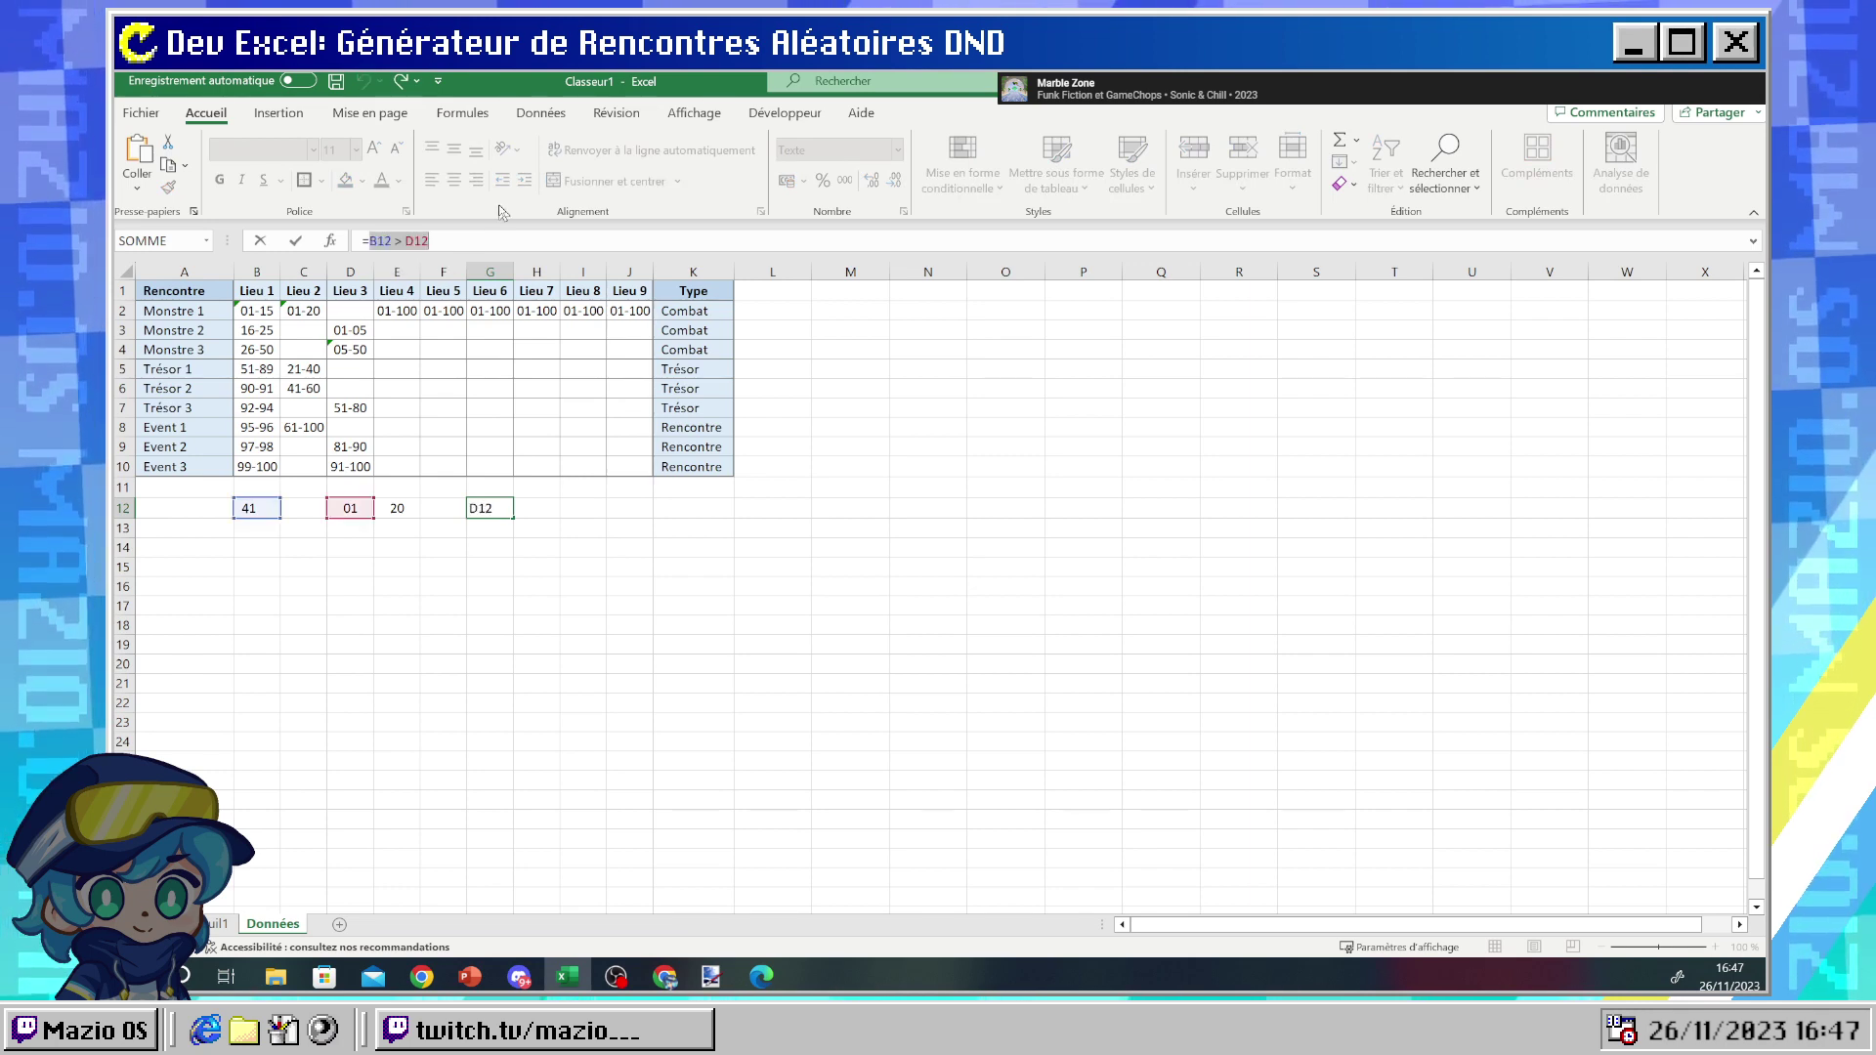
{"action": "type", "text": "("}
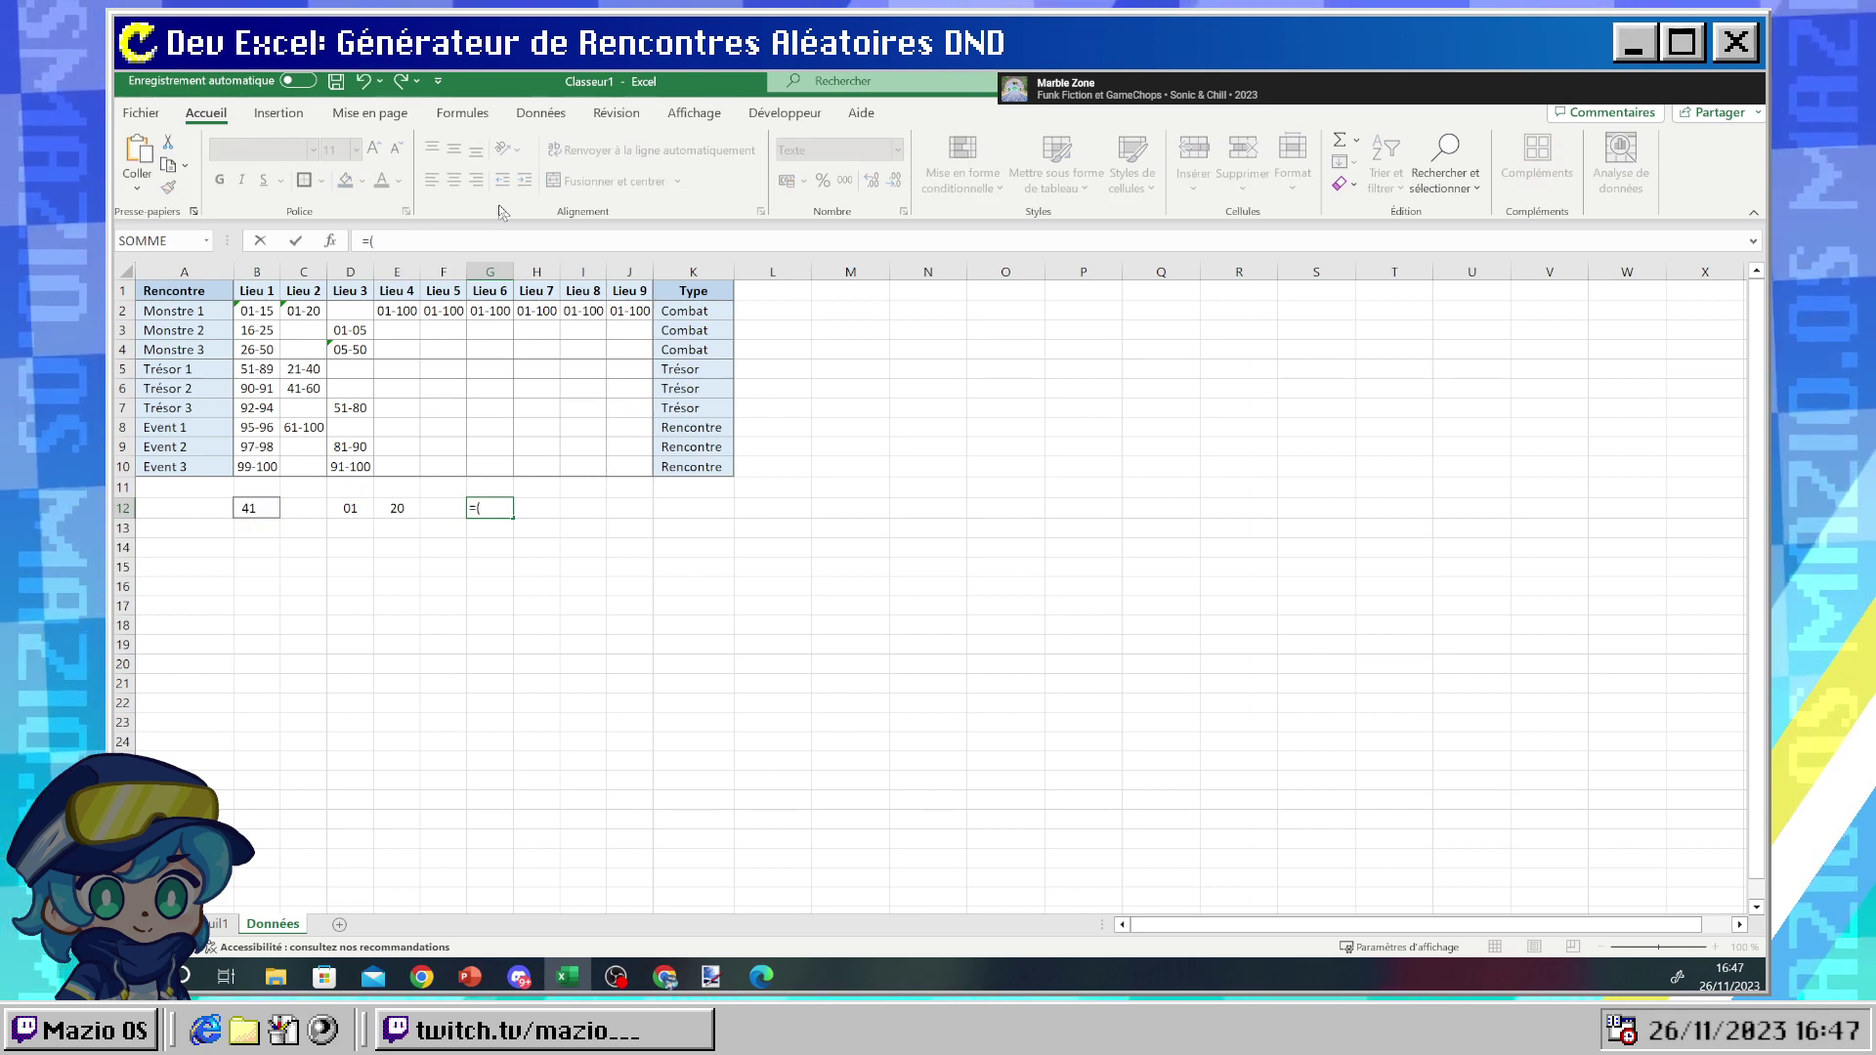
{"action": "key", "text": "ctrl+v"}
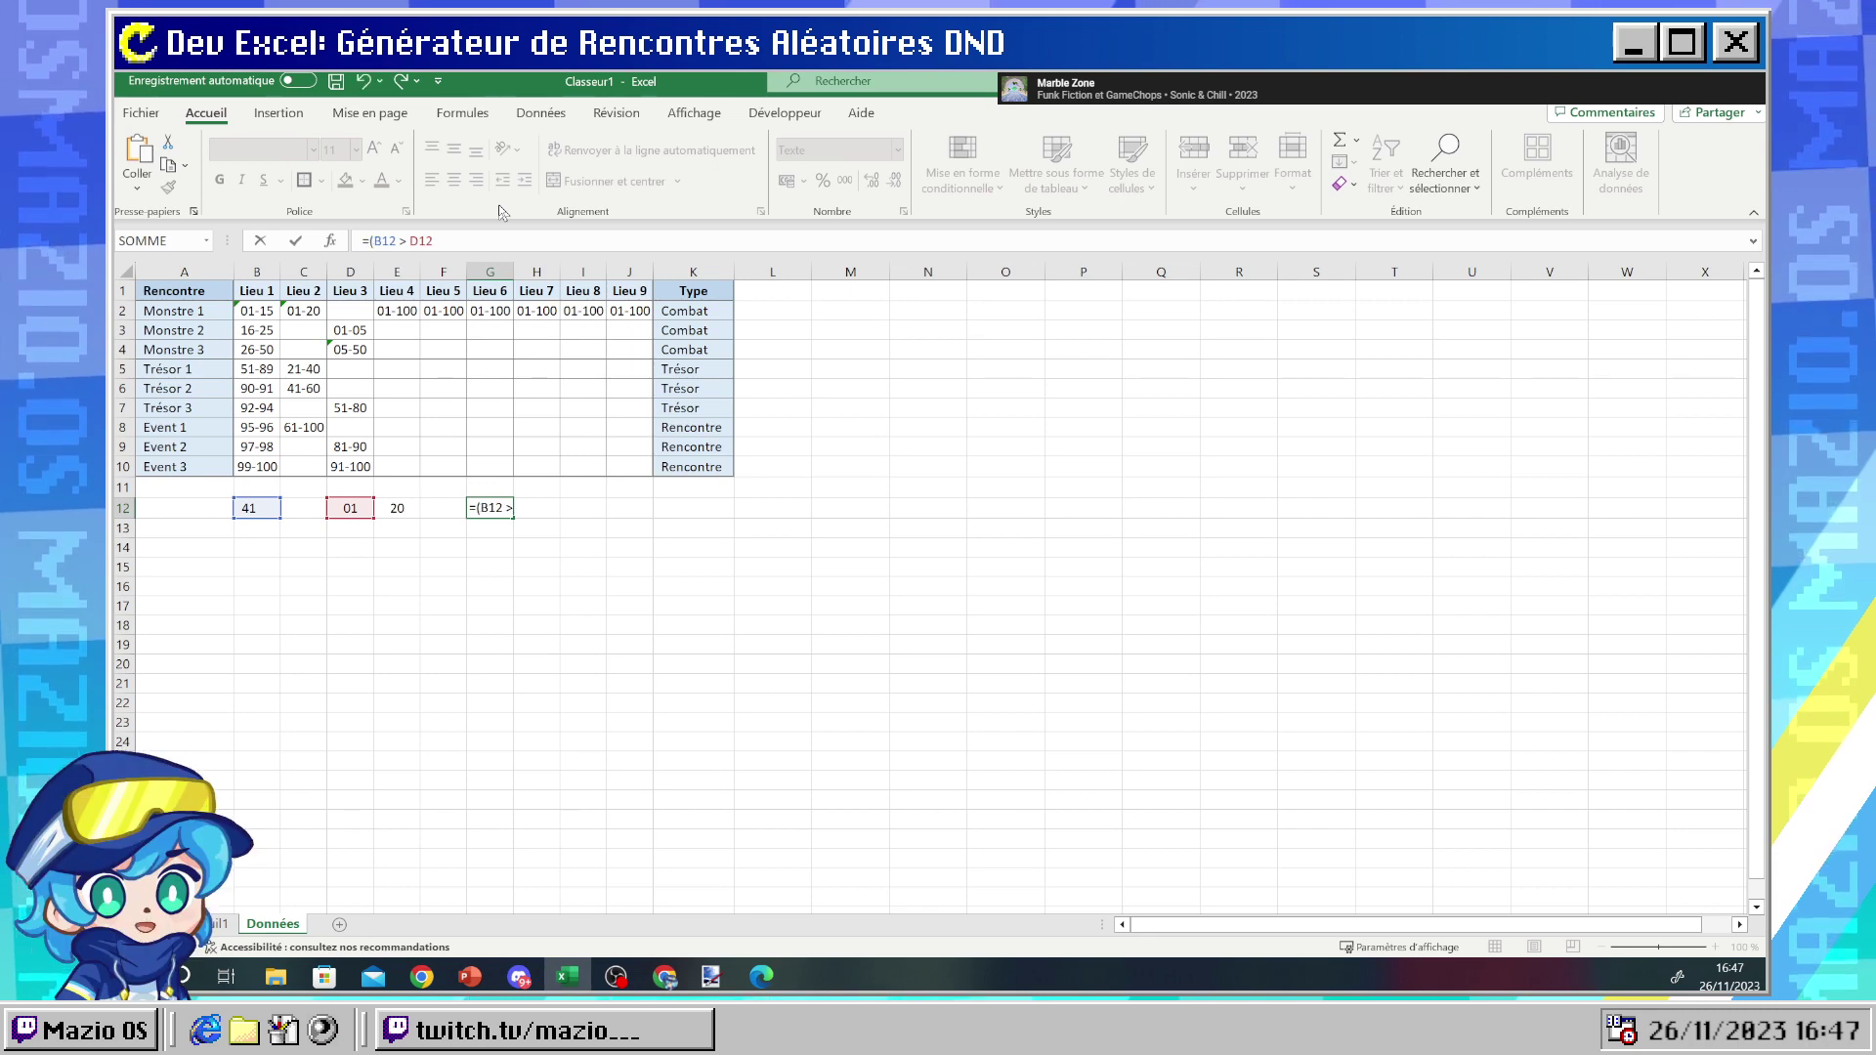
{"action": "type", "text": ")"}
{"action": "key", "text": "Return"}
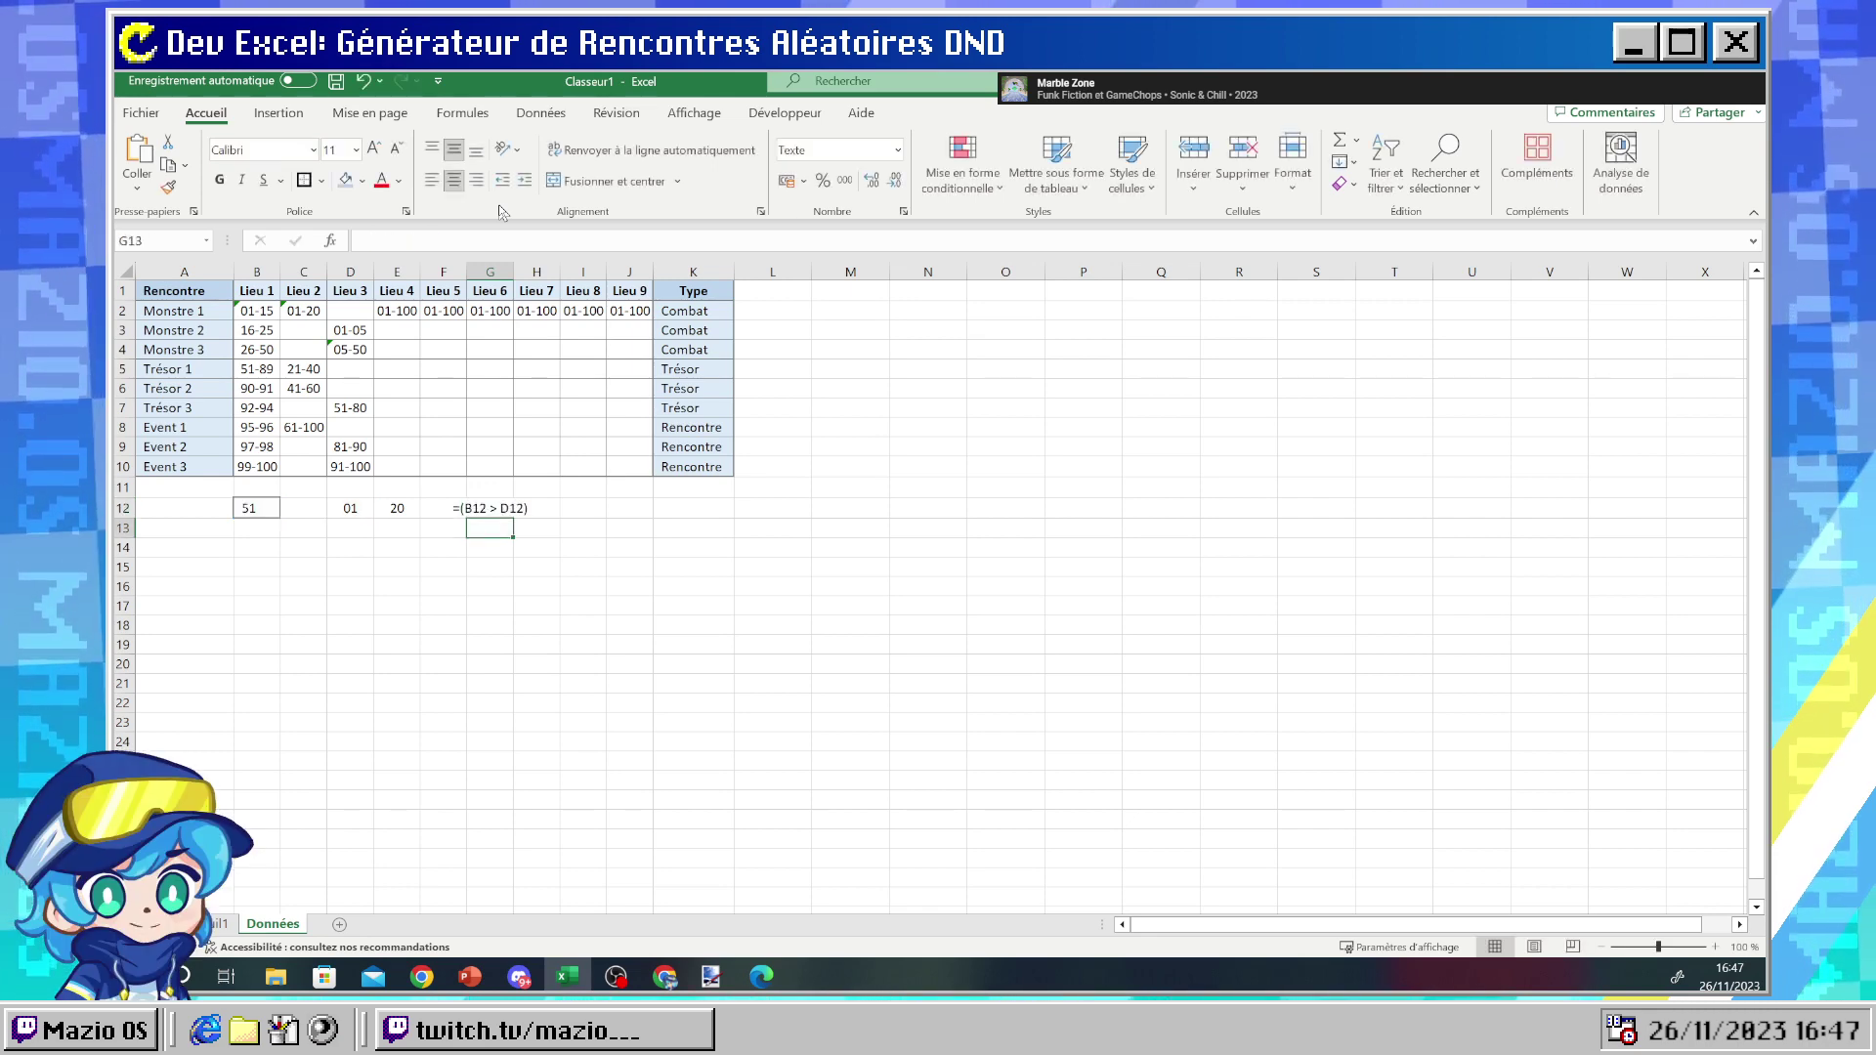
{"action": "key", "text": "Up"}
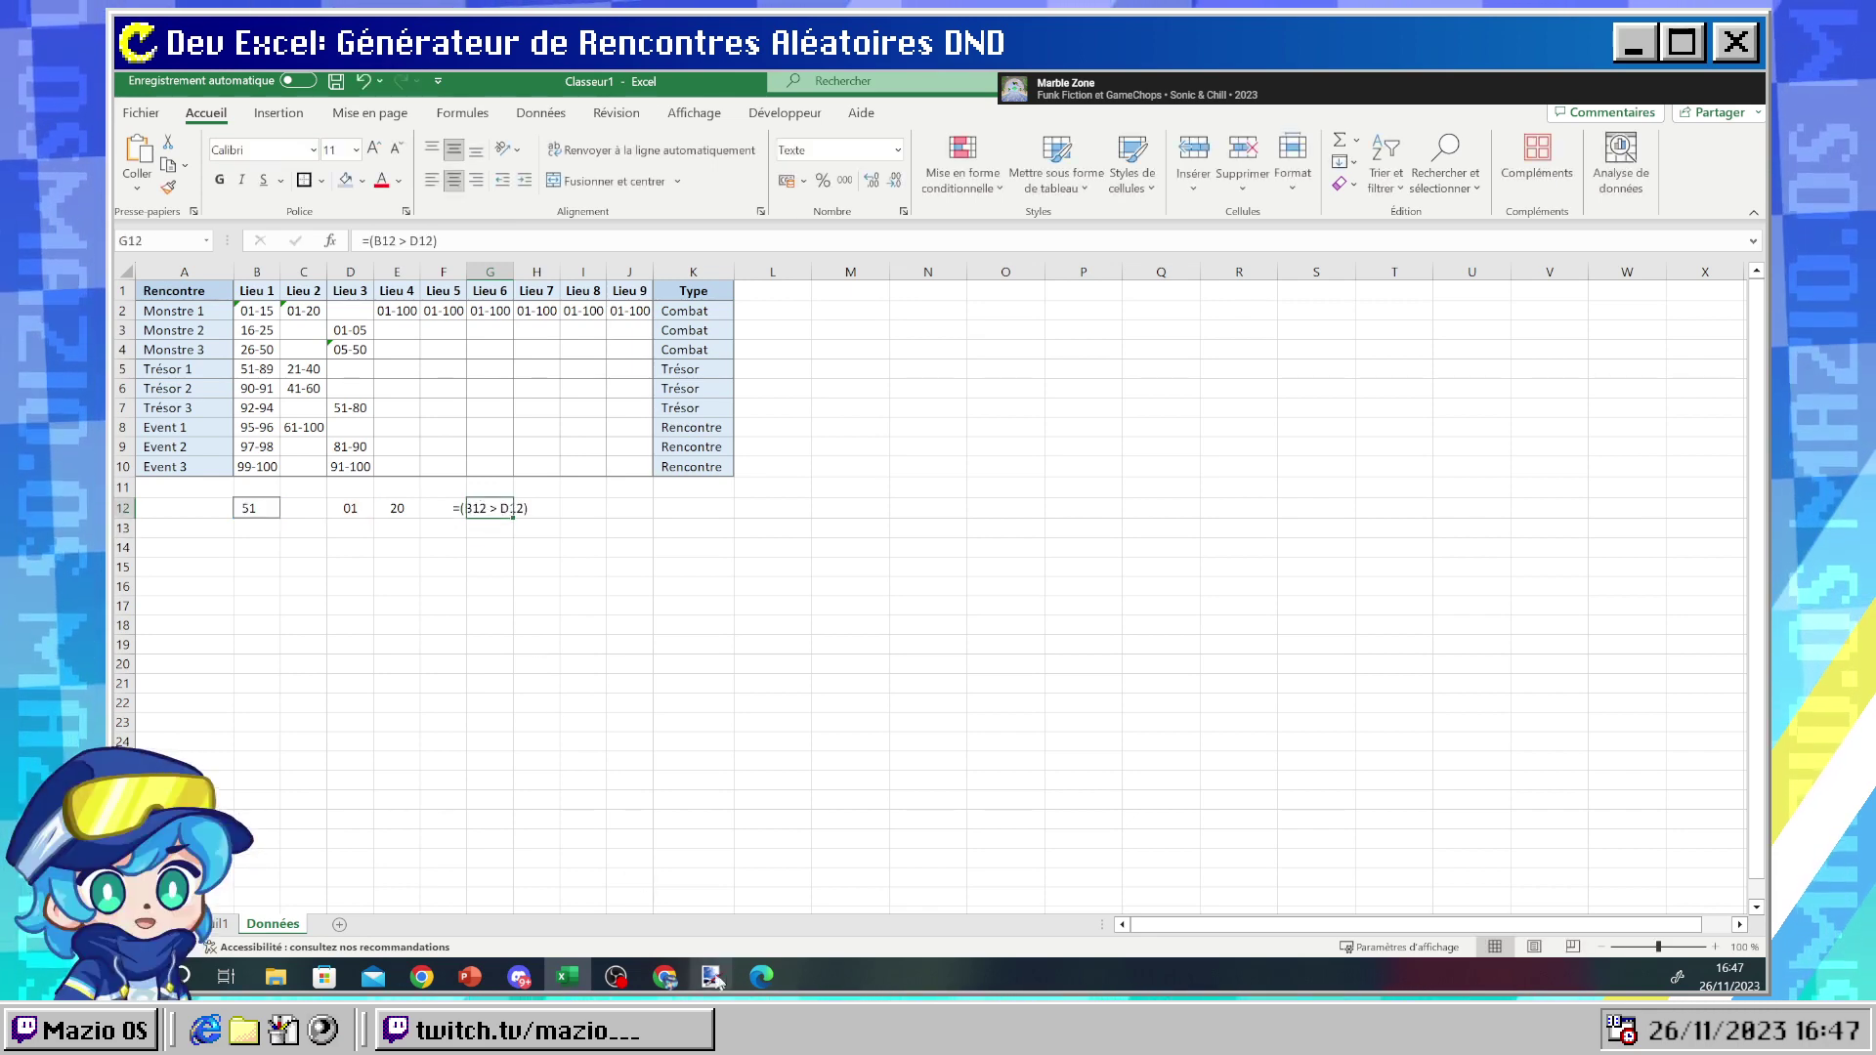
{"action": "left_click", "coordinate": [761, 976]}
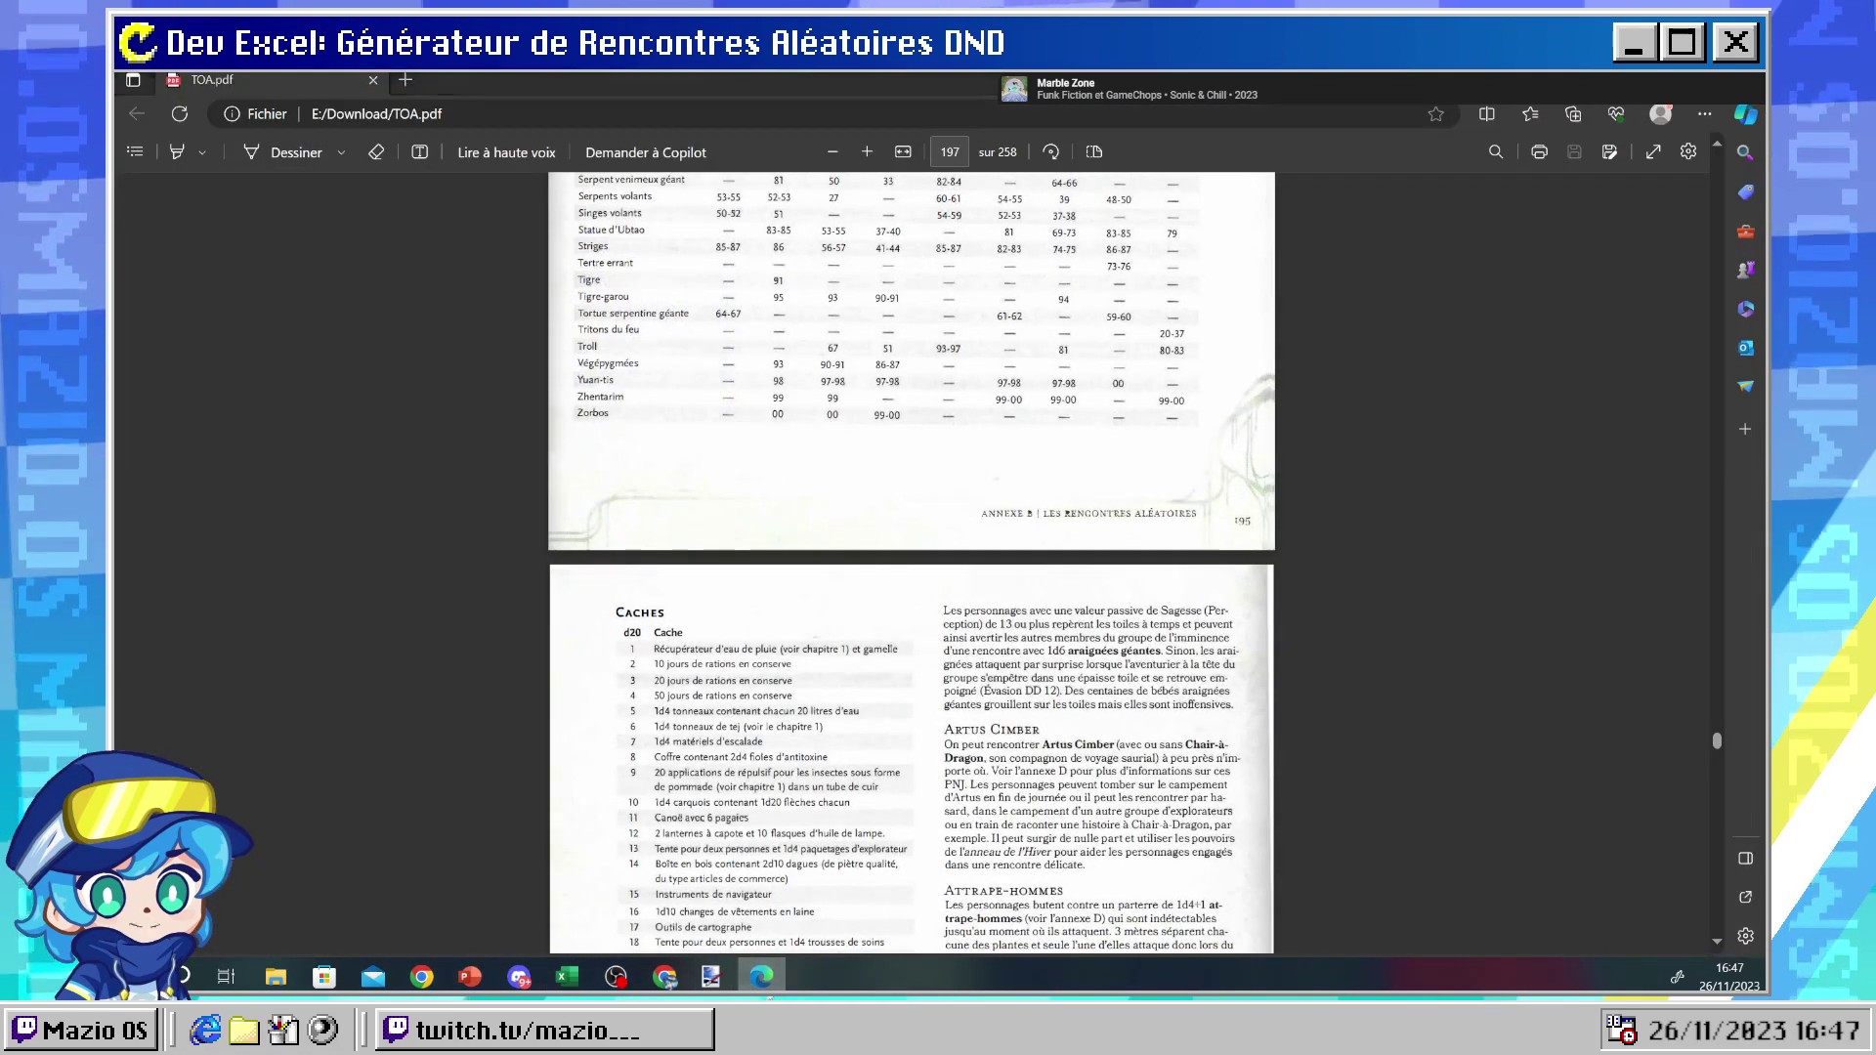
- Search Google in a new Chrome tab for "excel plus petit ou égal"
{"action": "left_click", "coordinate": [761, 976]}
{"action": "left_click", "coordinate": [666, 976]}
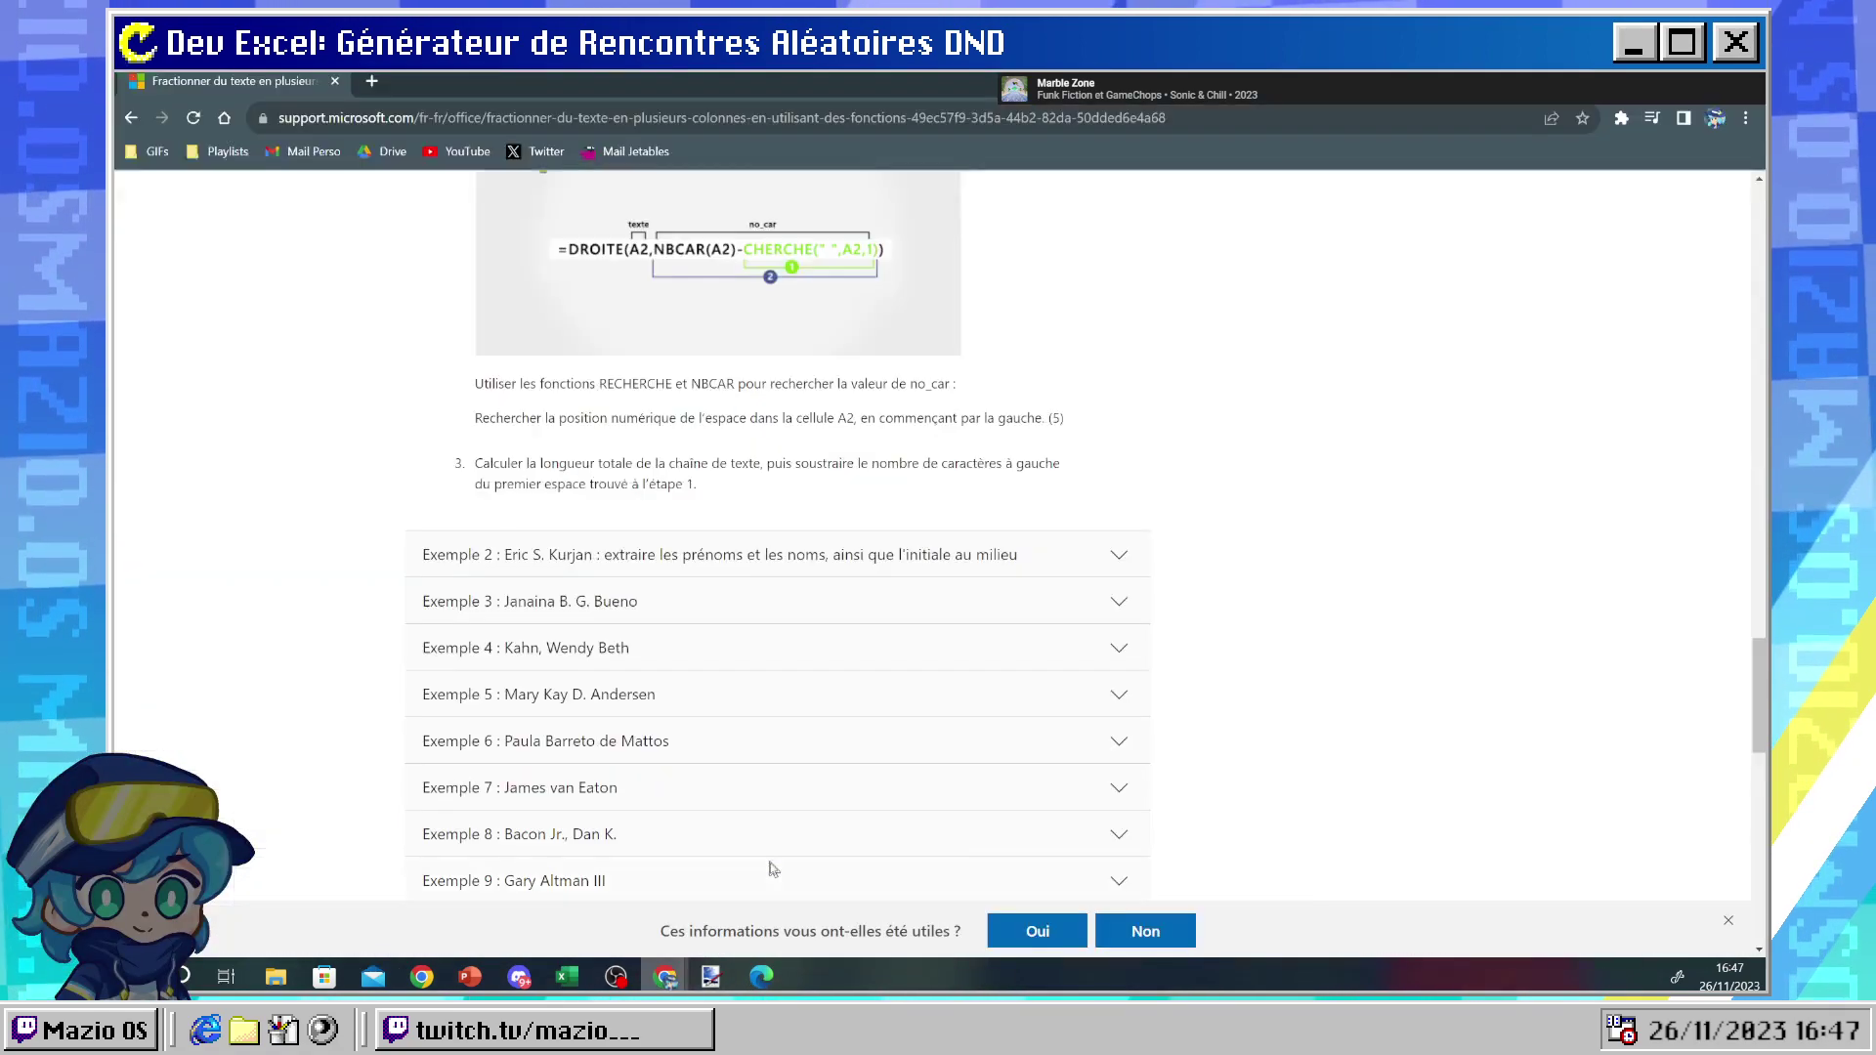
{"action": "key", "text": "ctrl+t"}
{"action": "left_click", "coordinate": [367, 112]}
{"action": "type", "text": "excel "}
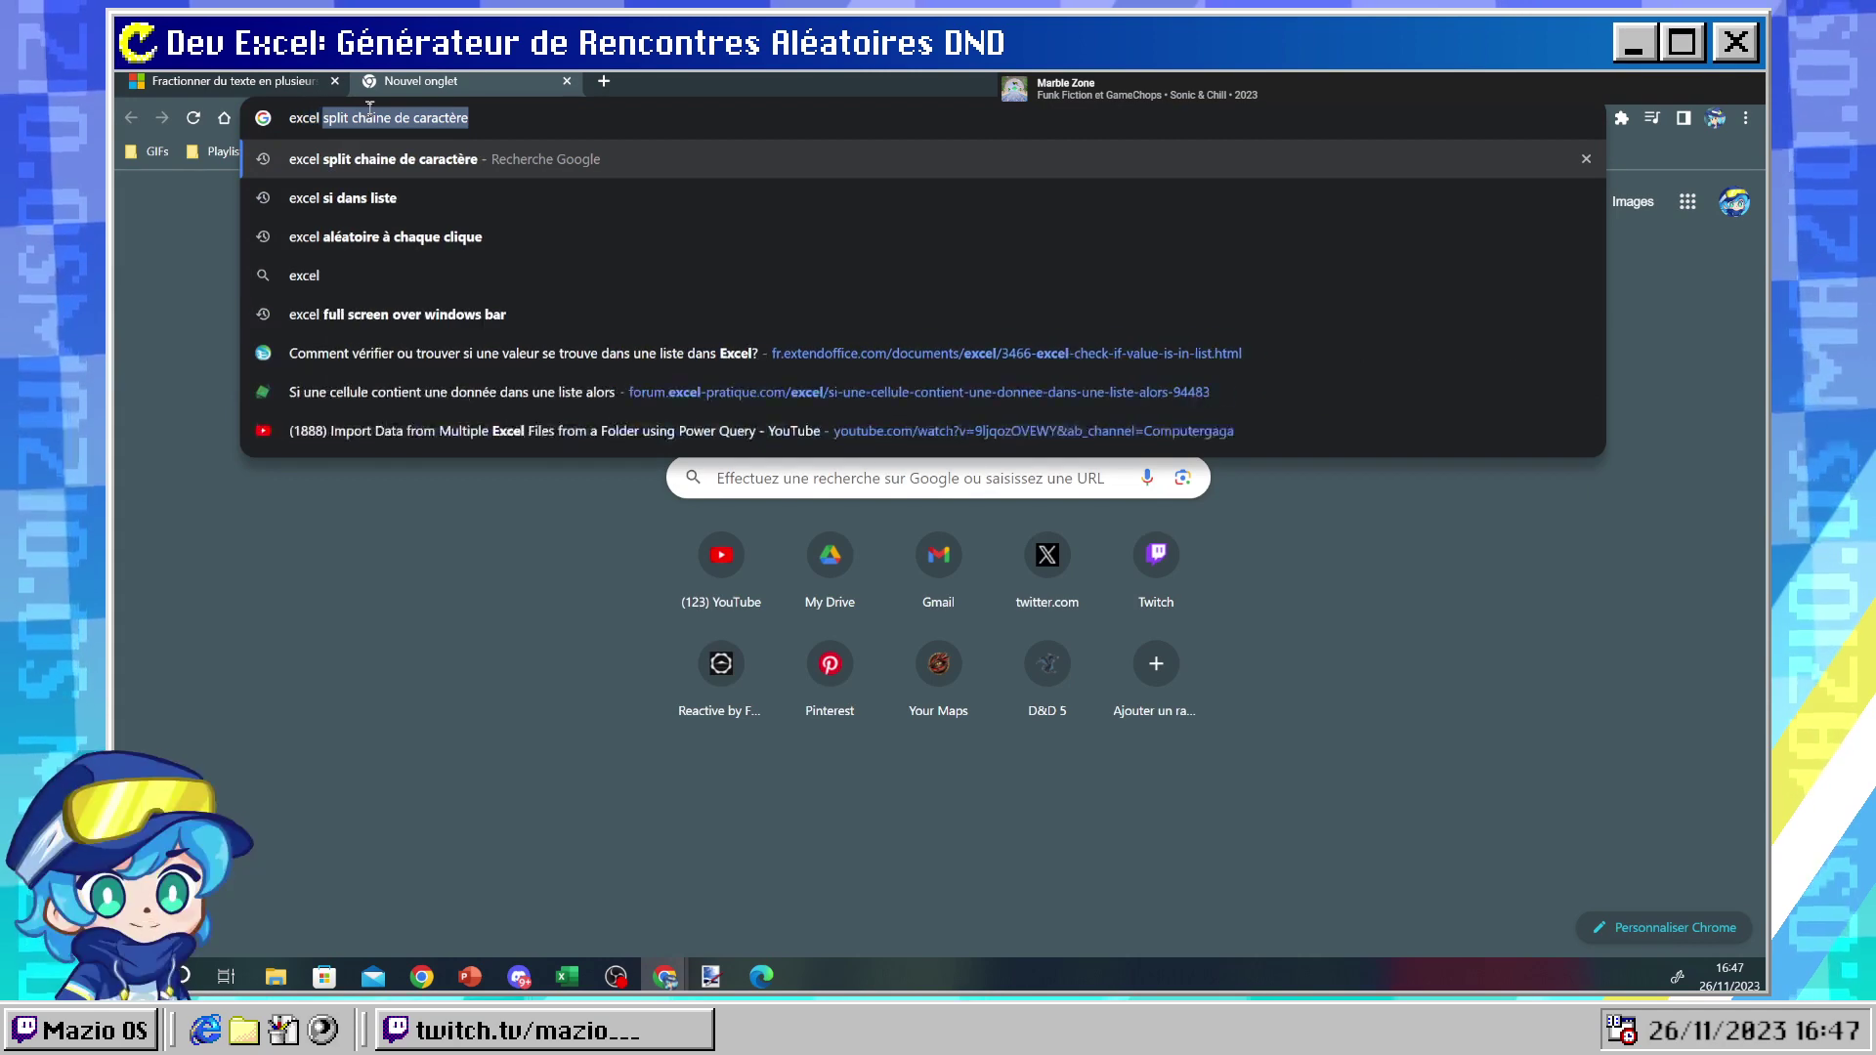
{"action": "type", "text": "plus p"}
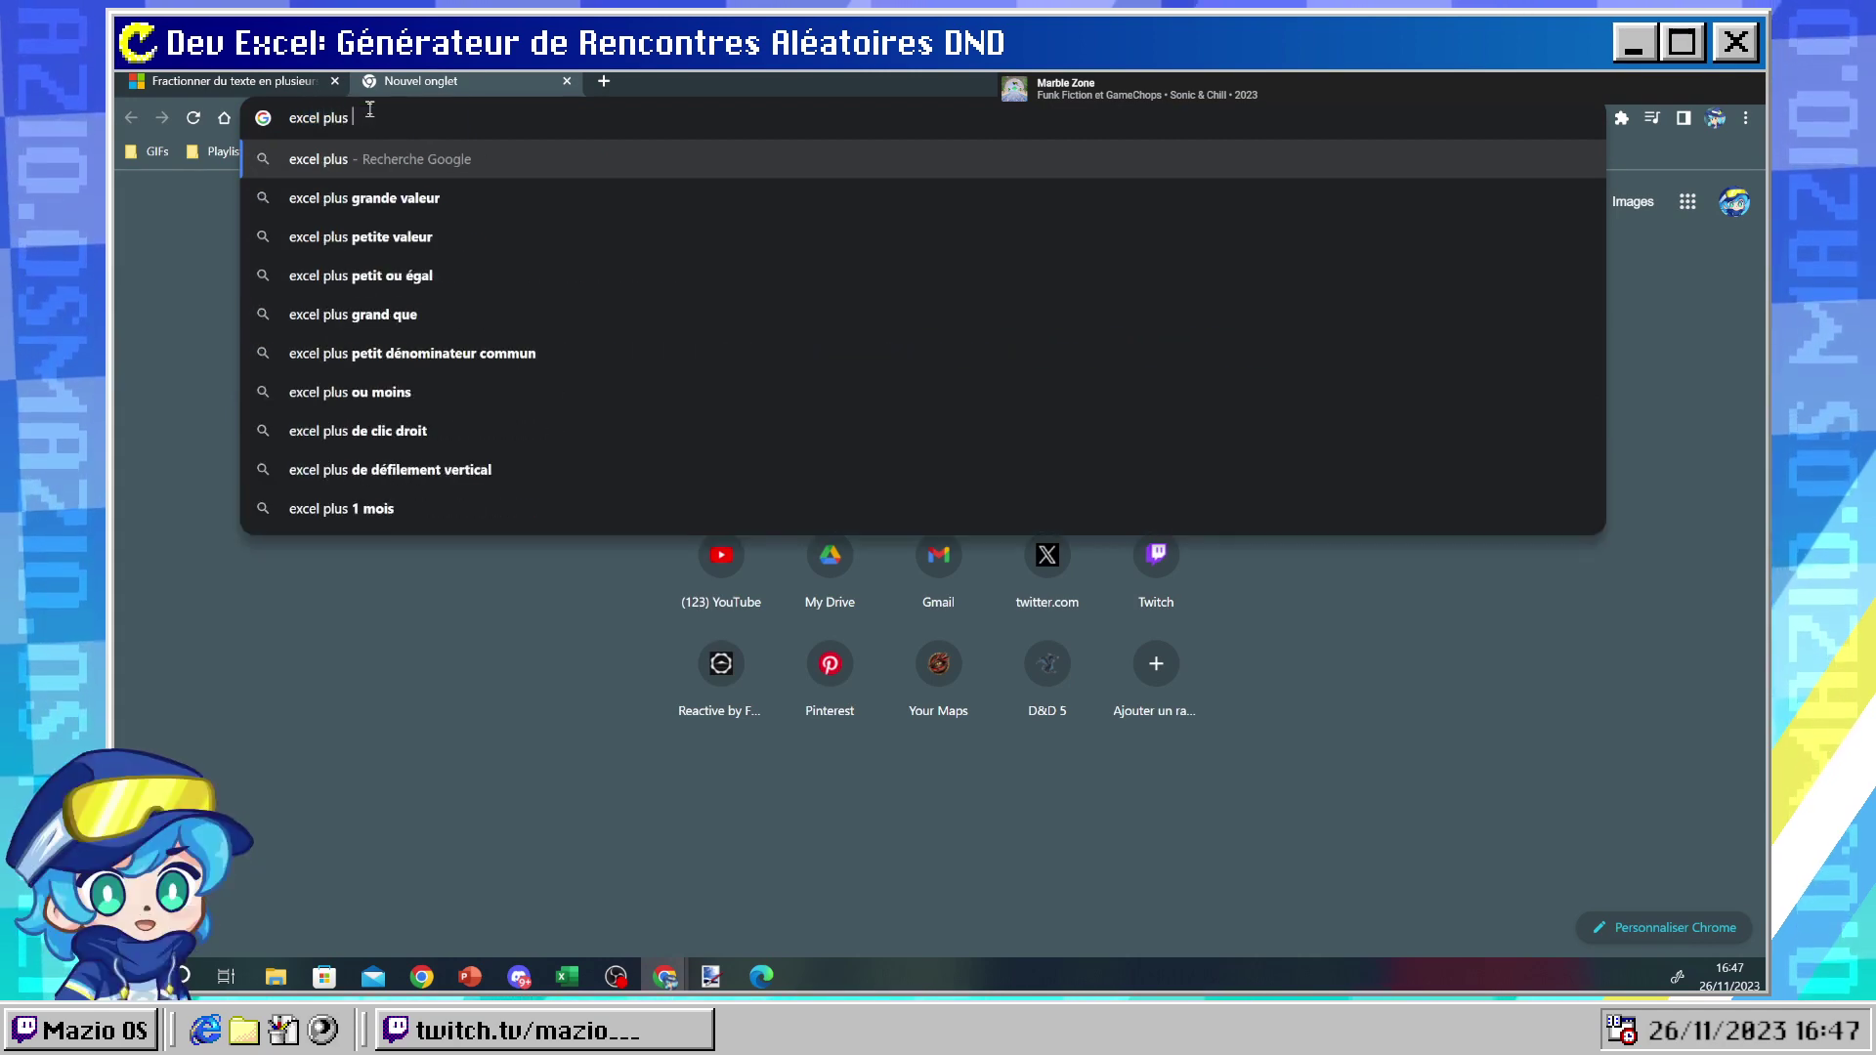
{"action": "key", "text": "Down"}
{"action": "key", "text": "Down"}
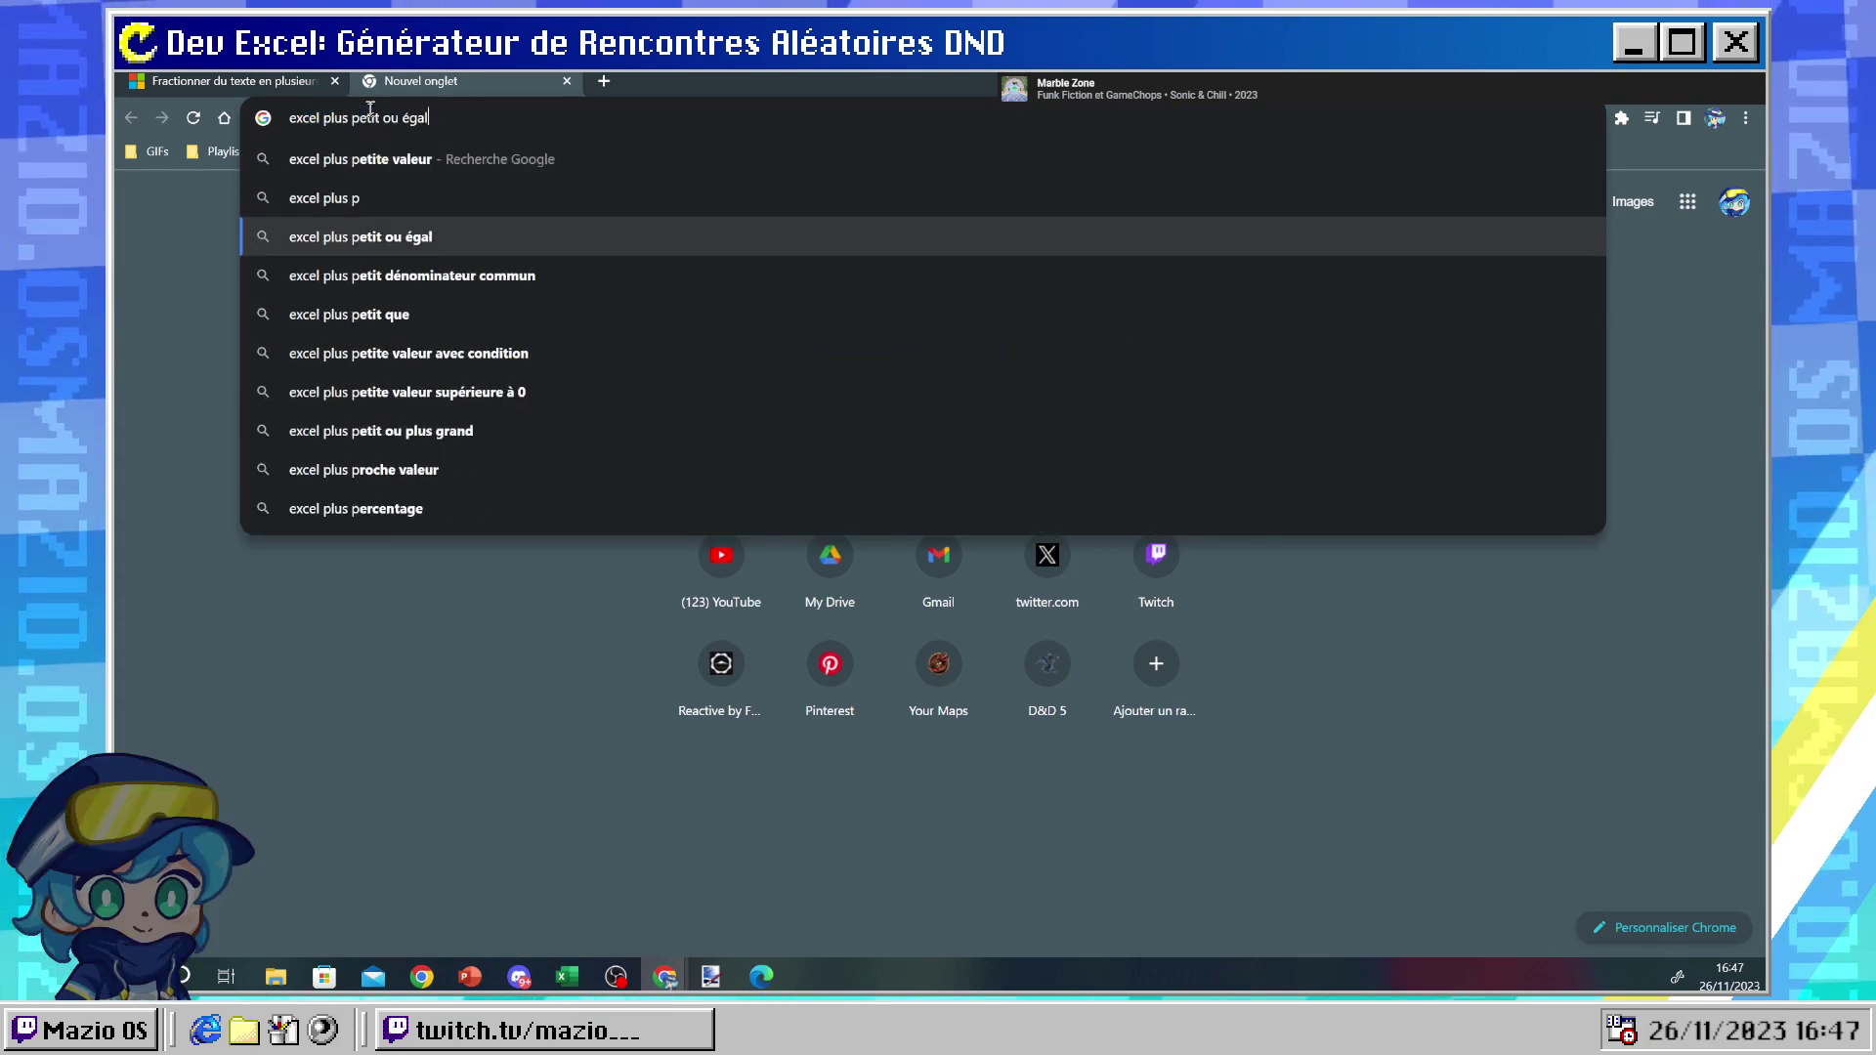
{"action": "key", "text": "Return"}
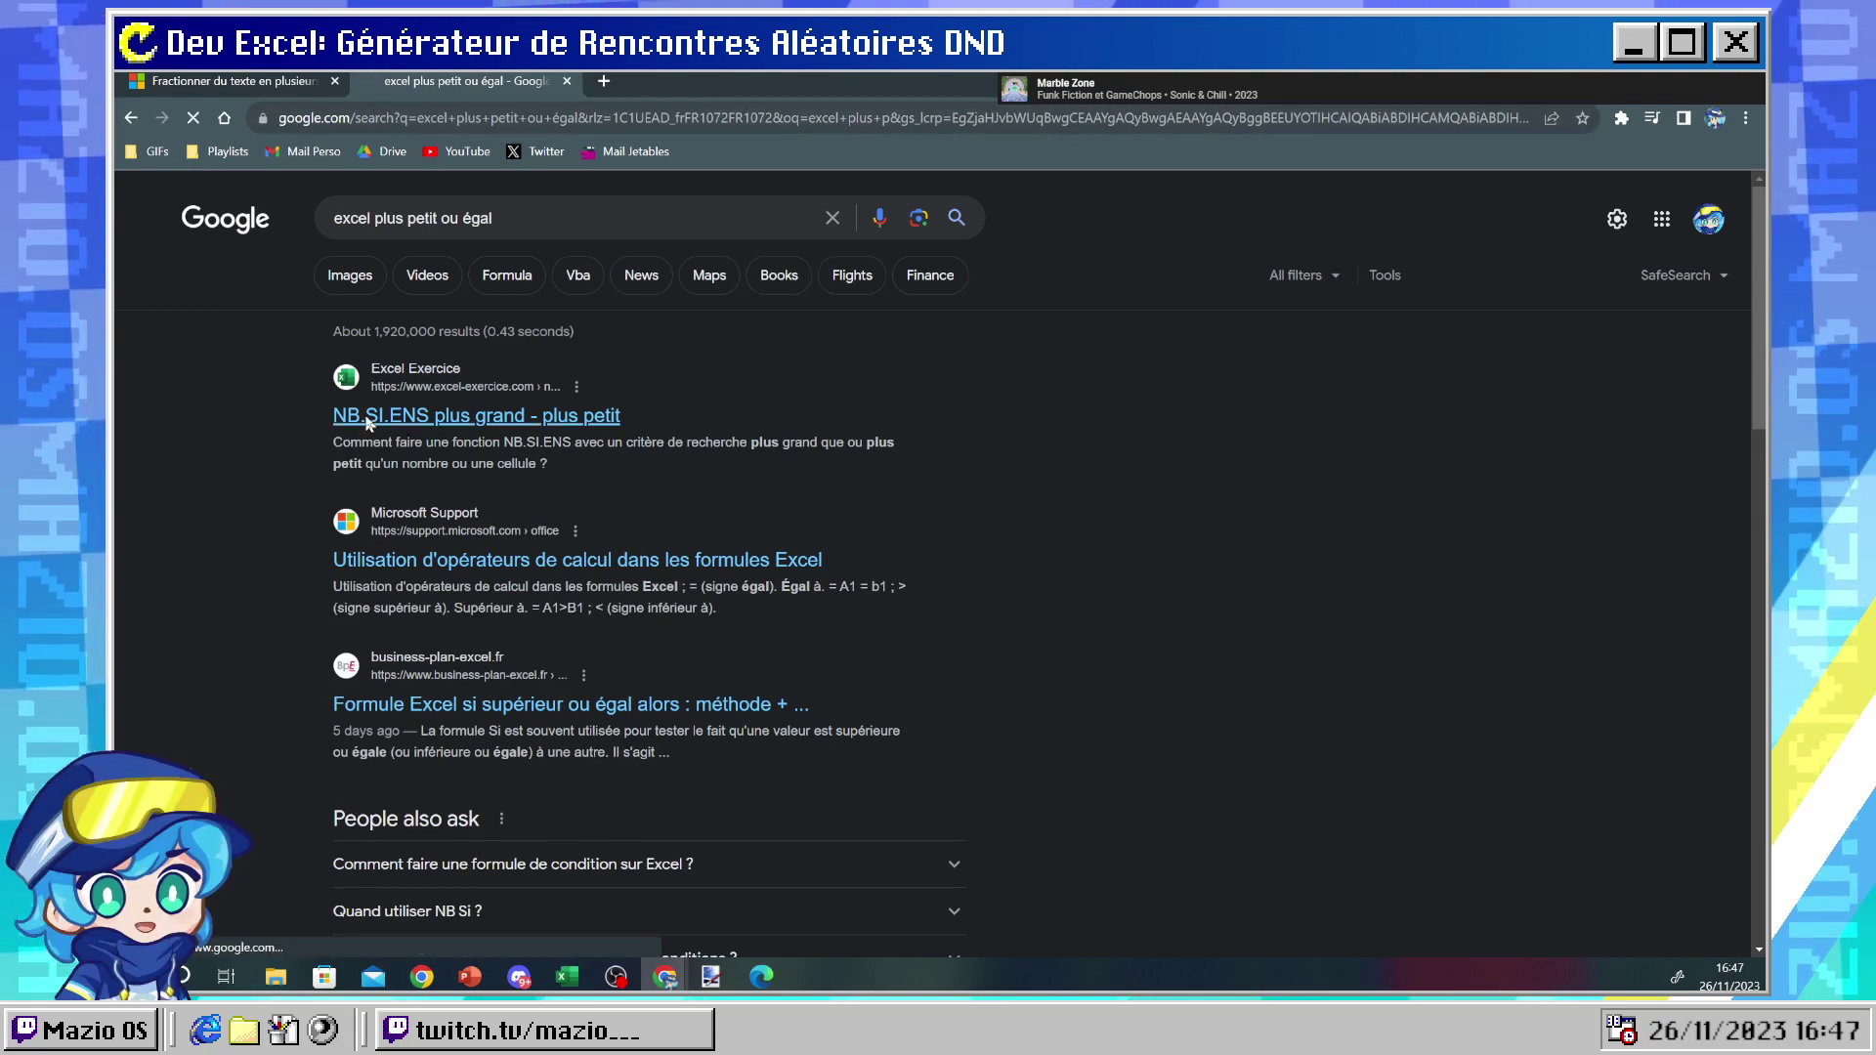
- Open the excel-exercice.com NB.SI.ENS plus grand – plus petit article and scroll through it
{"action": "left_click", "coordinate": [365, 414]}
{"action": "scroll", "coordinate": [573, 619], "scroll_direction": "down", "scroll_amount": 1}
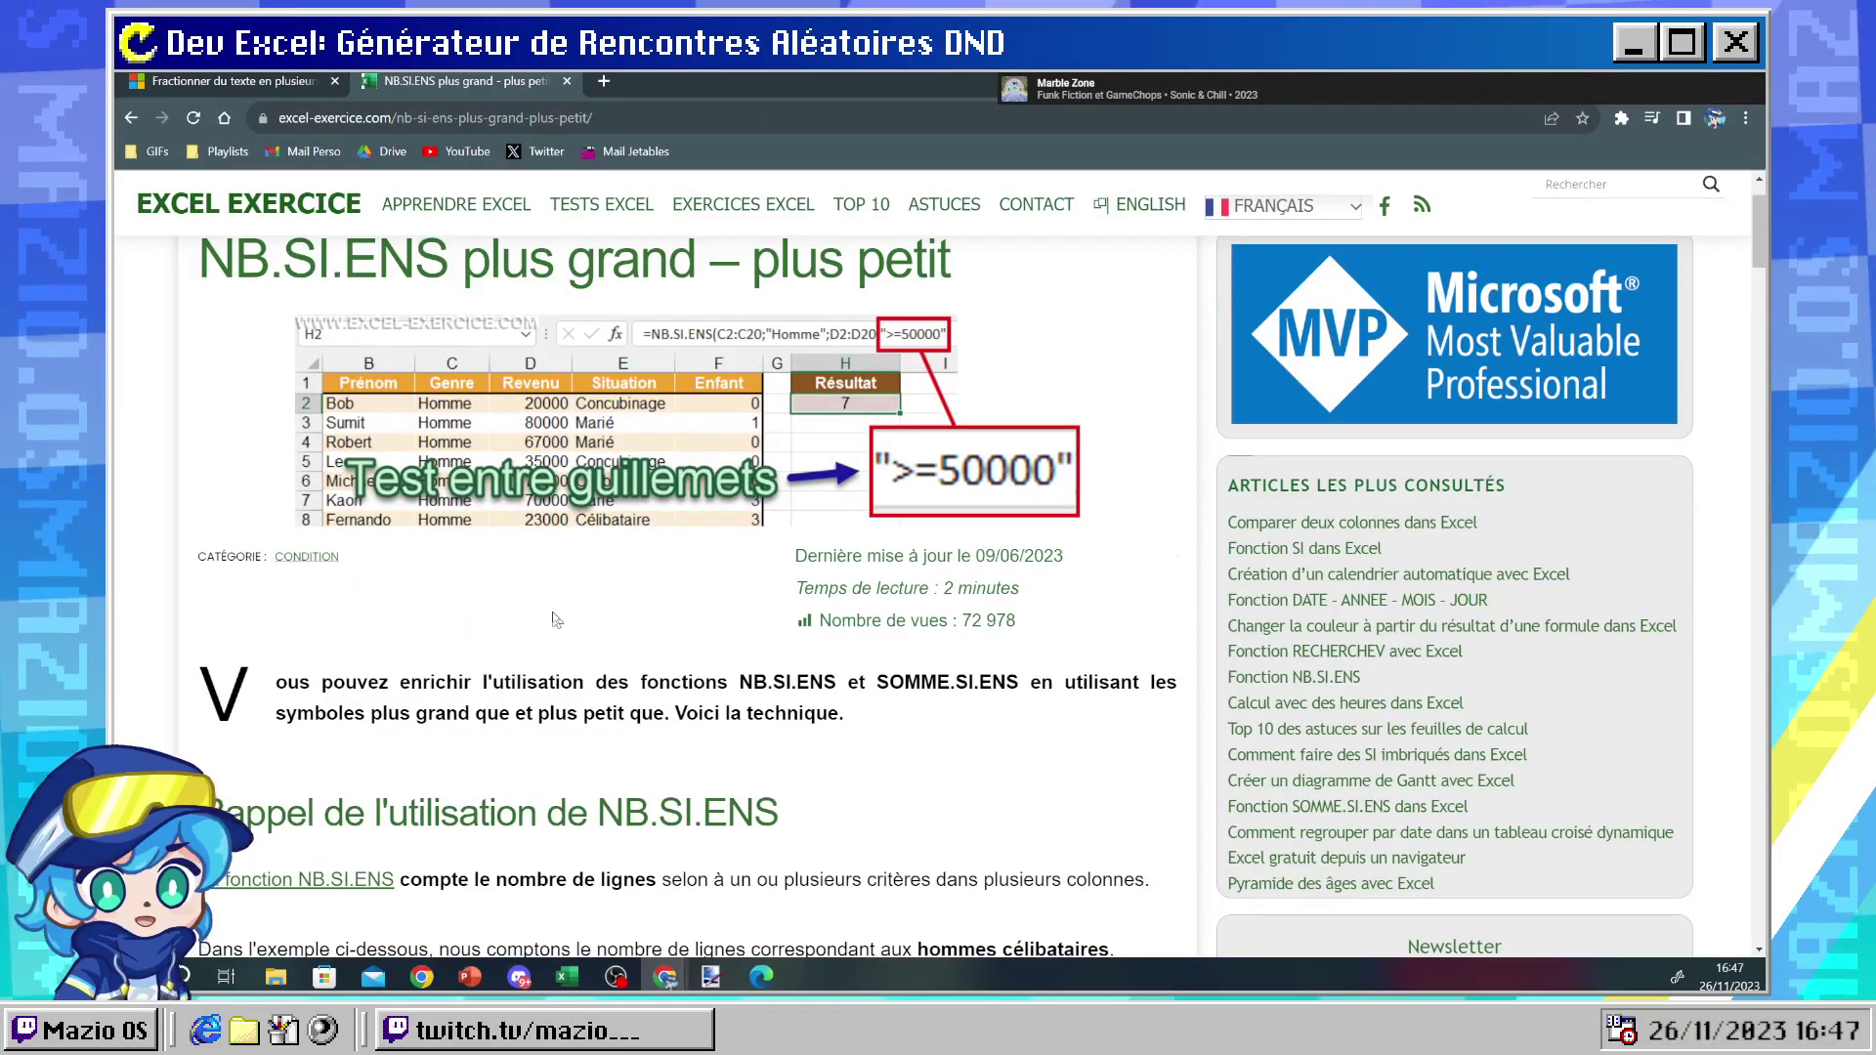
{"action": "scroll", "coordinate": [694, 600], "scroll_direction": "down", "scroll_amount": 5}
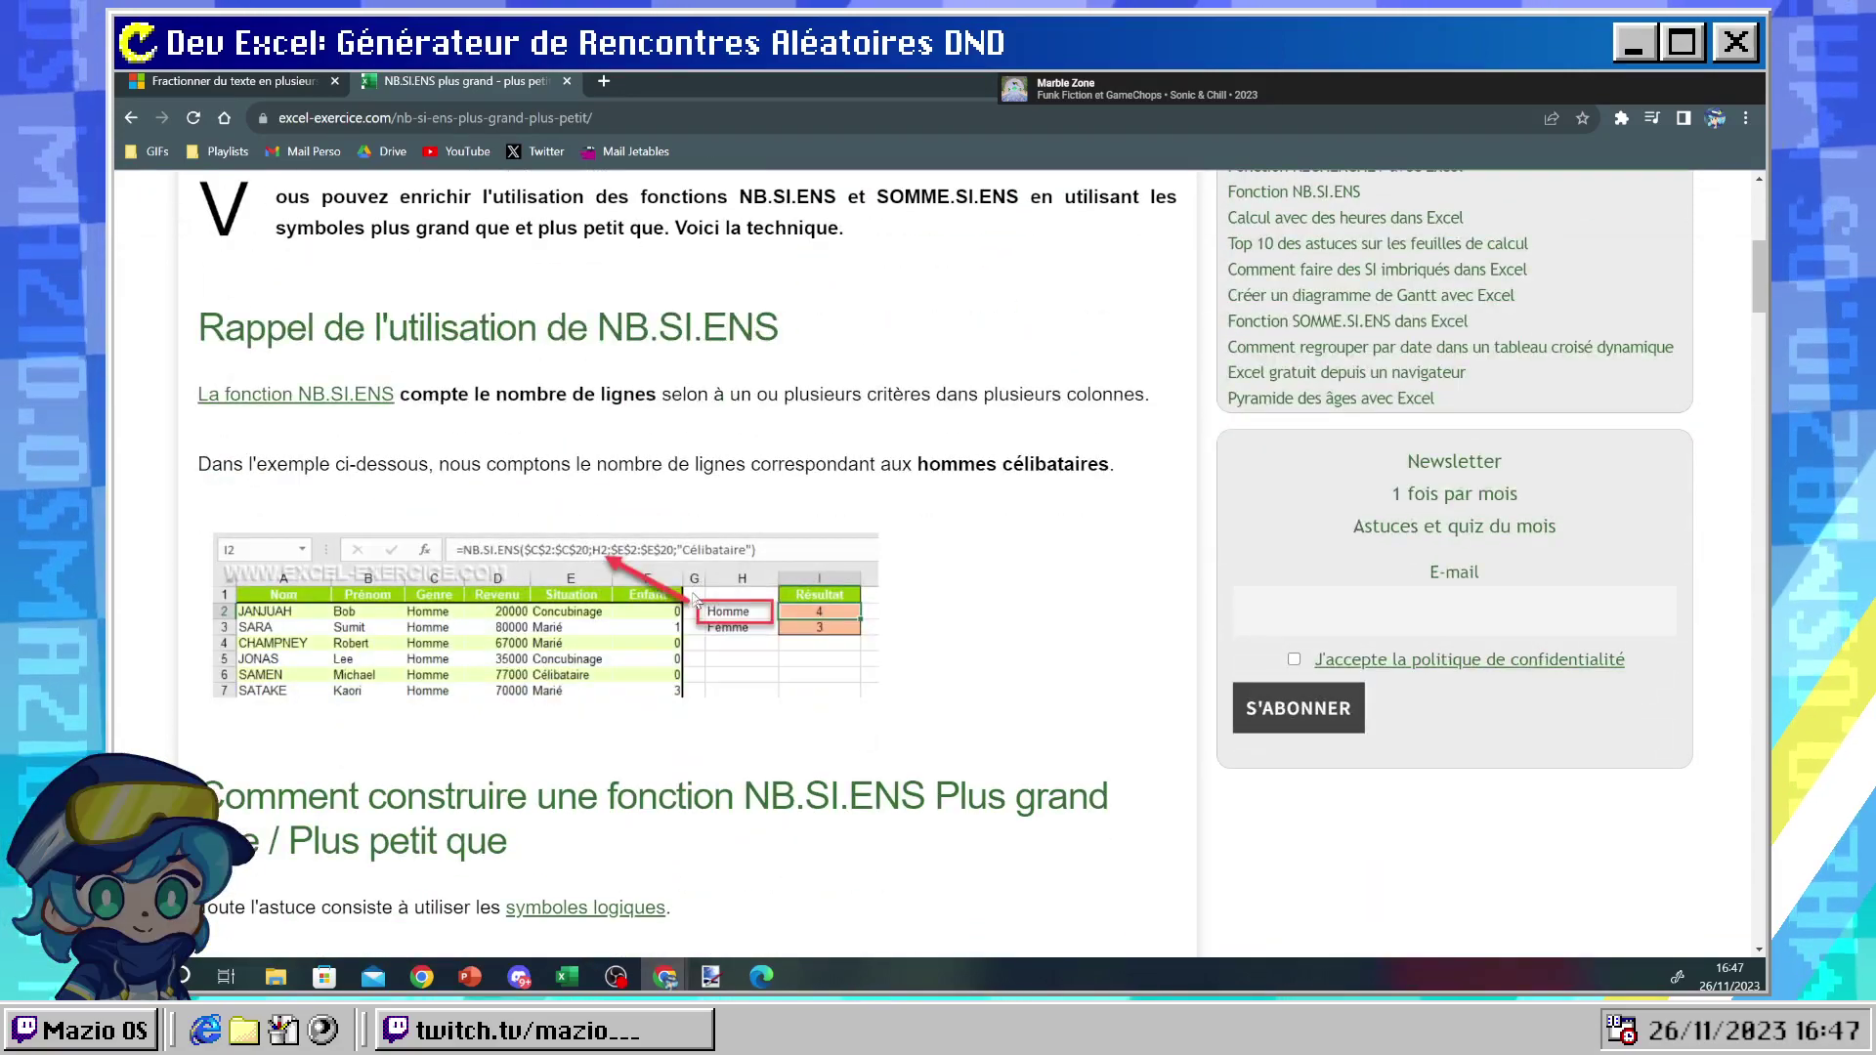
{"action": "scroll", "coordinate": [695, 600], "scroll_direction": "down", "scroll_amount": 4}
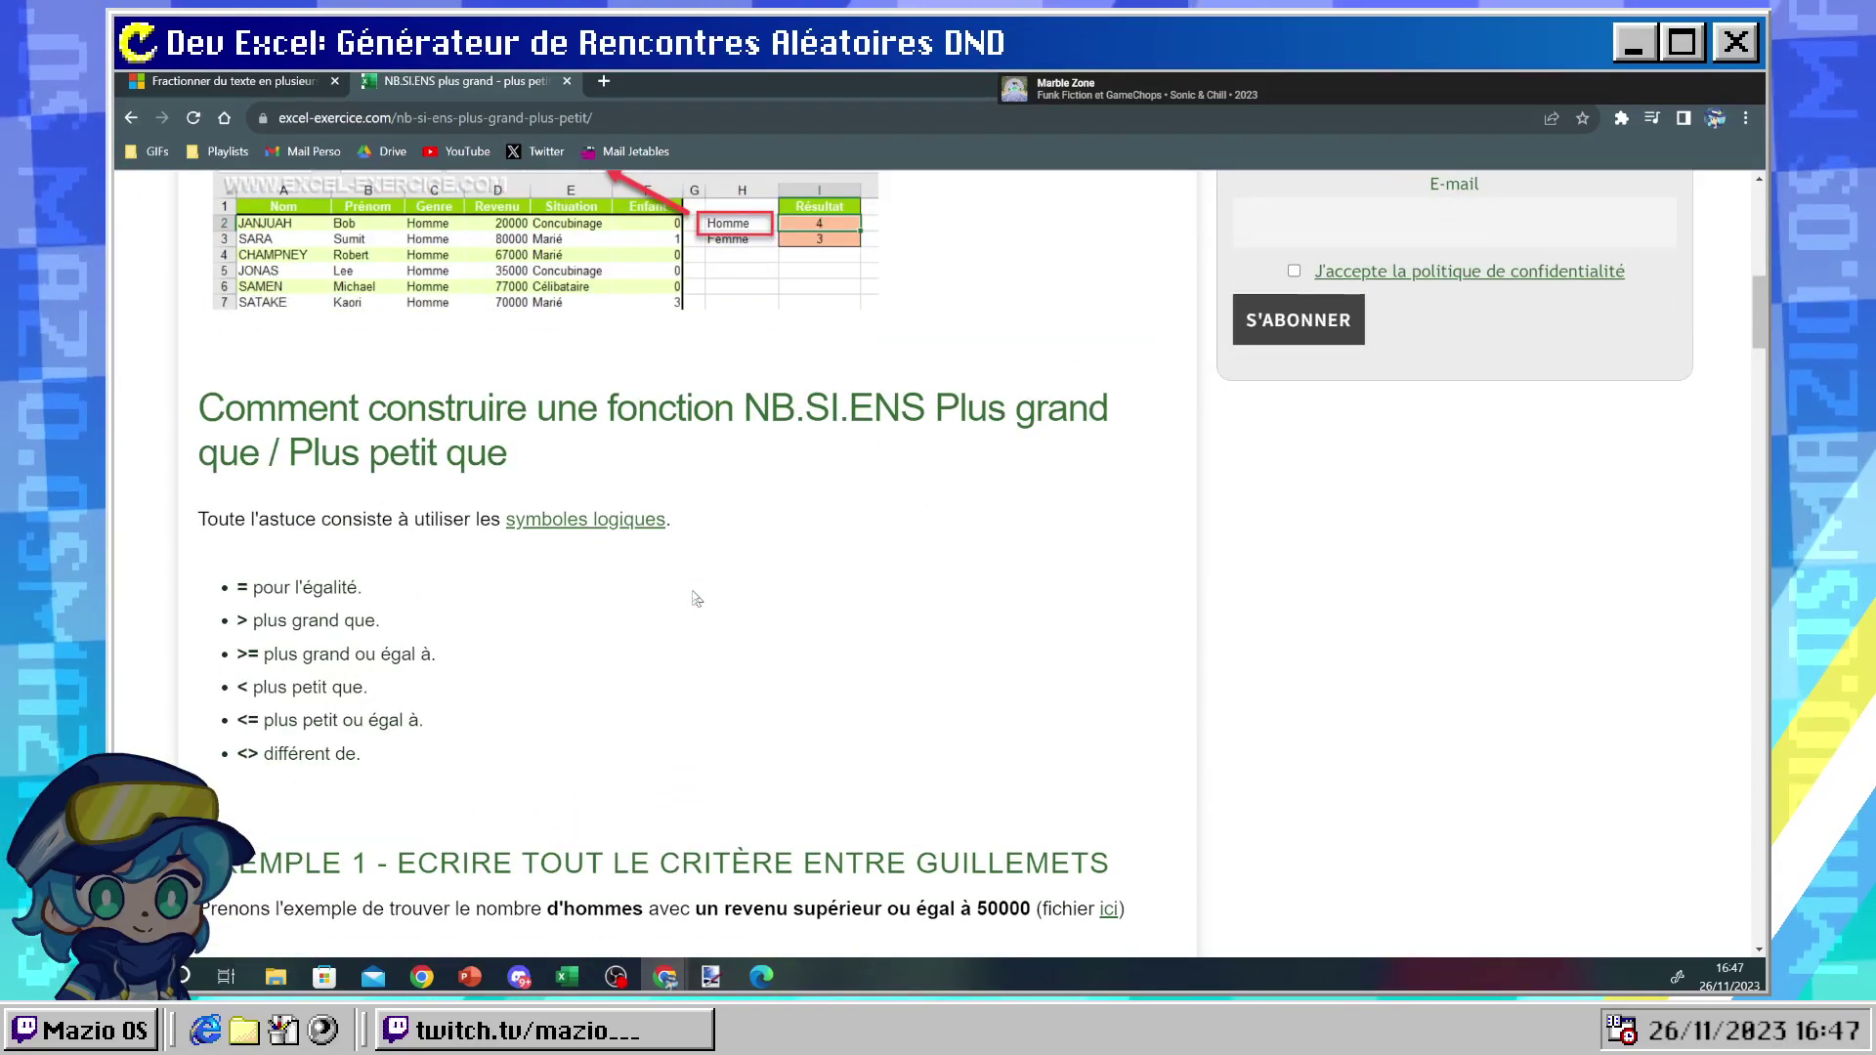
{"action": "scroll", "coordinate": [694, 599], "scroll_direction": "down", "scroll_amount": 1}
{"action": "scroll", "coordinate": [695, 599], "scroll_direction": "down", "scroll_amount": 3}
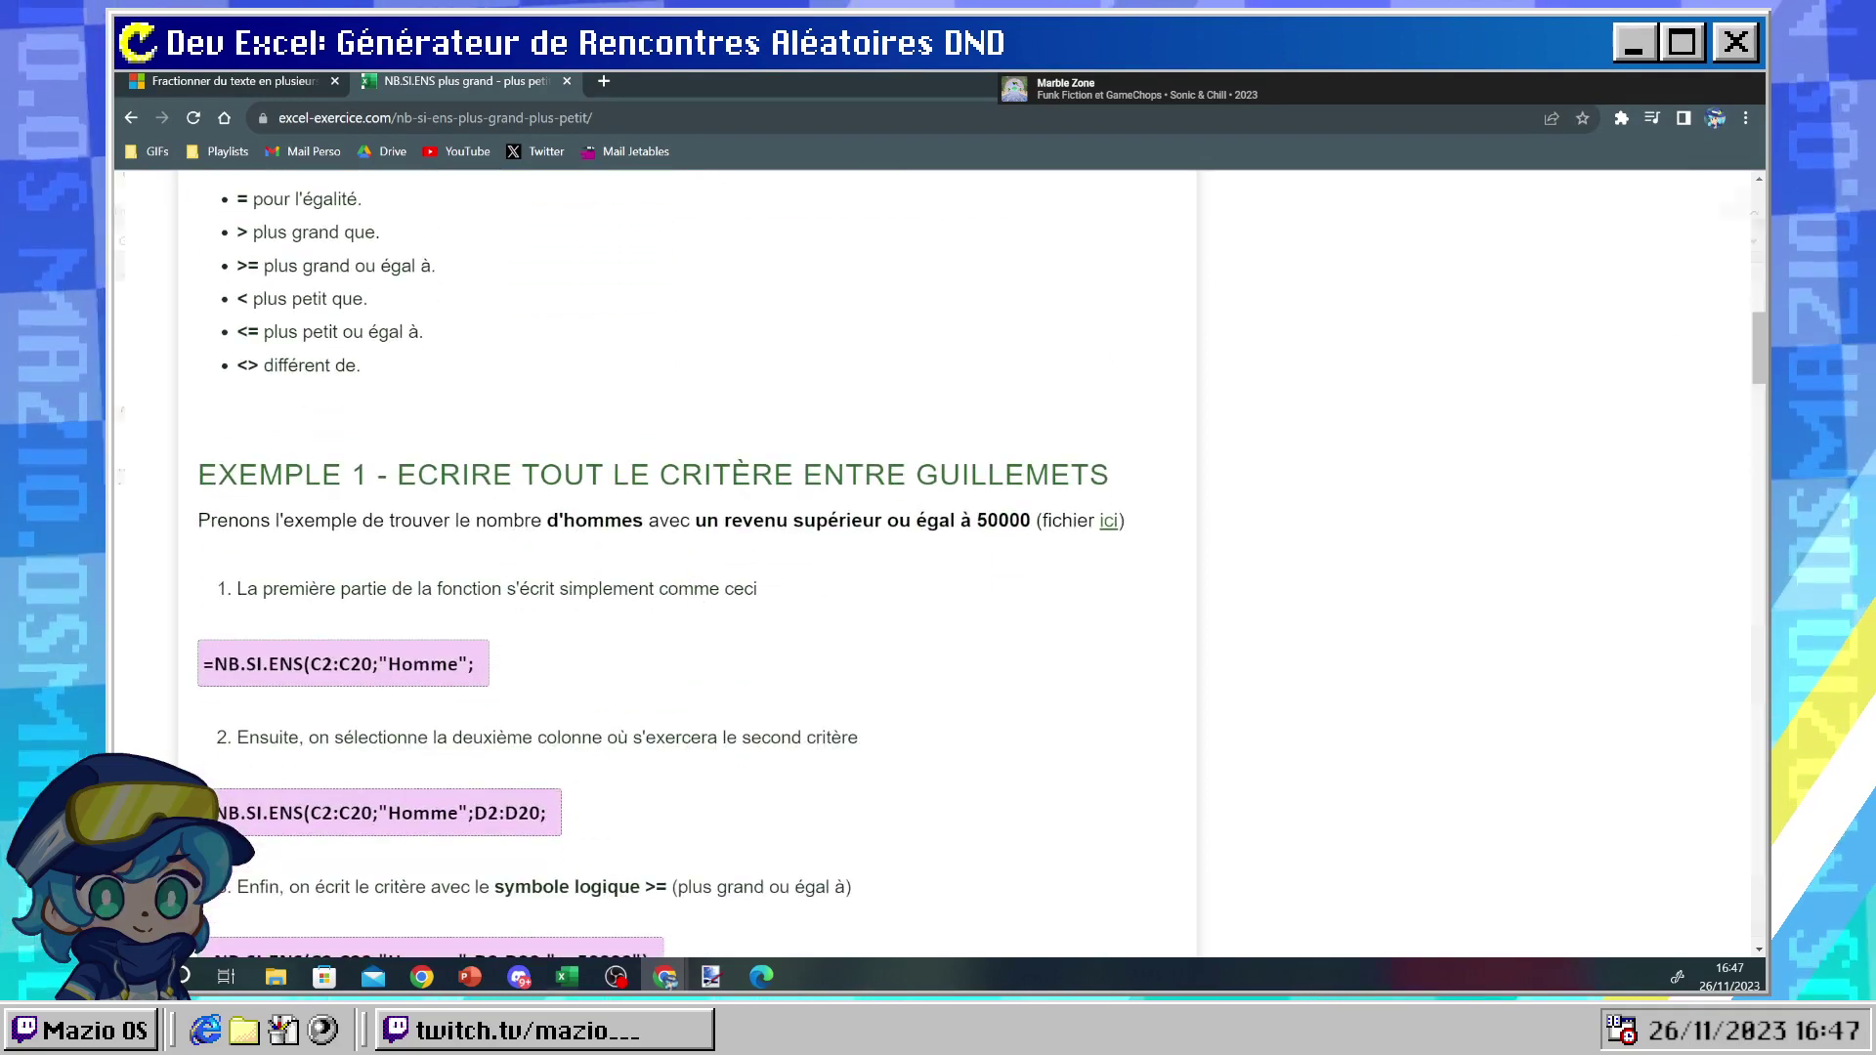
- Glance back at Excel, then keep reading the tutorial's ">=50000" criteria examples
{"action": "key", "text": "alt+Tab"}
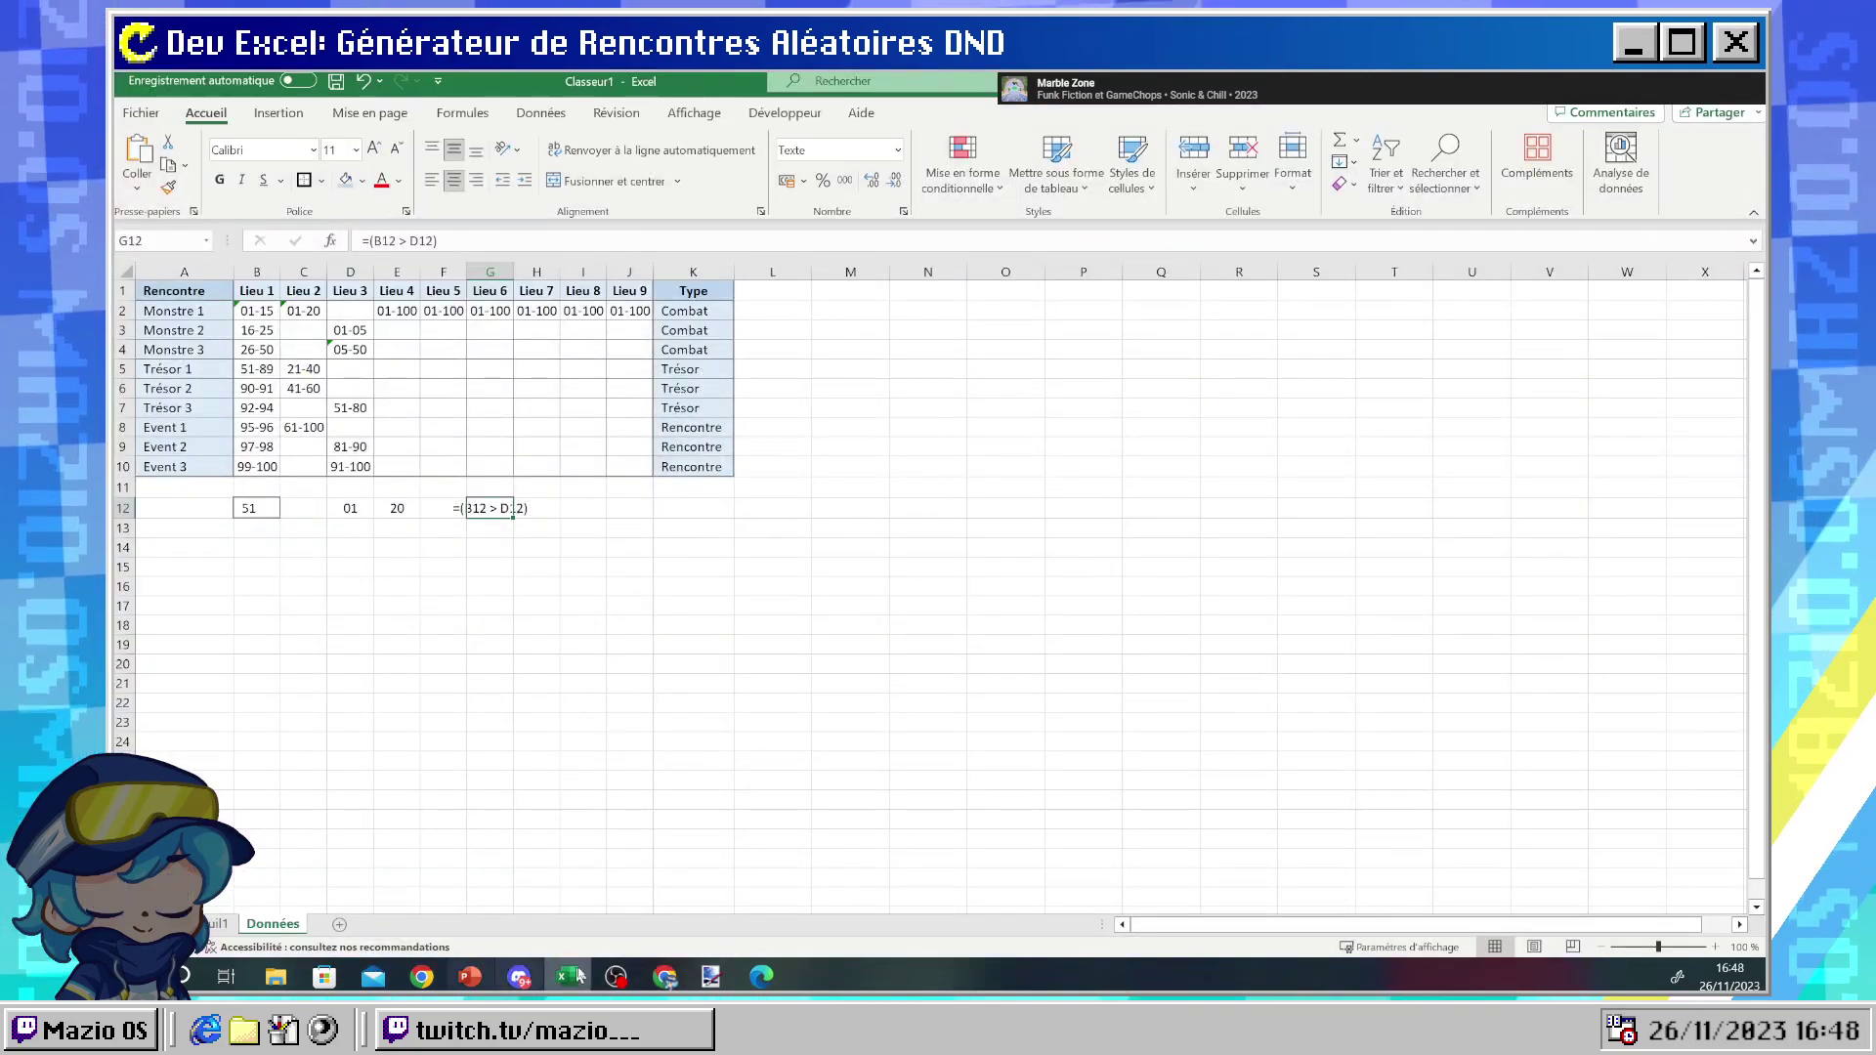
{"action": "mouse_move", "coordinate": [648, 985]}
{"action": "mouse_move", "coordinate": [641, 909]}
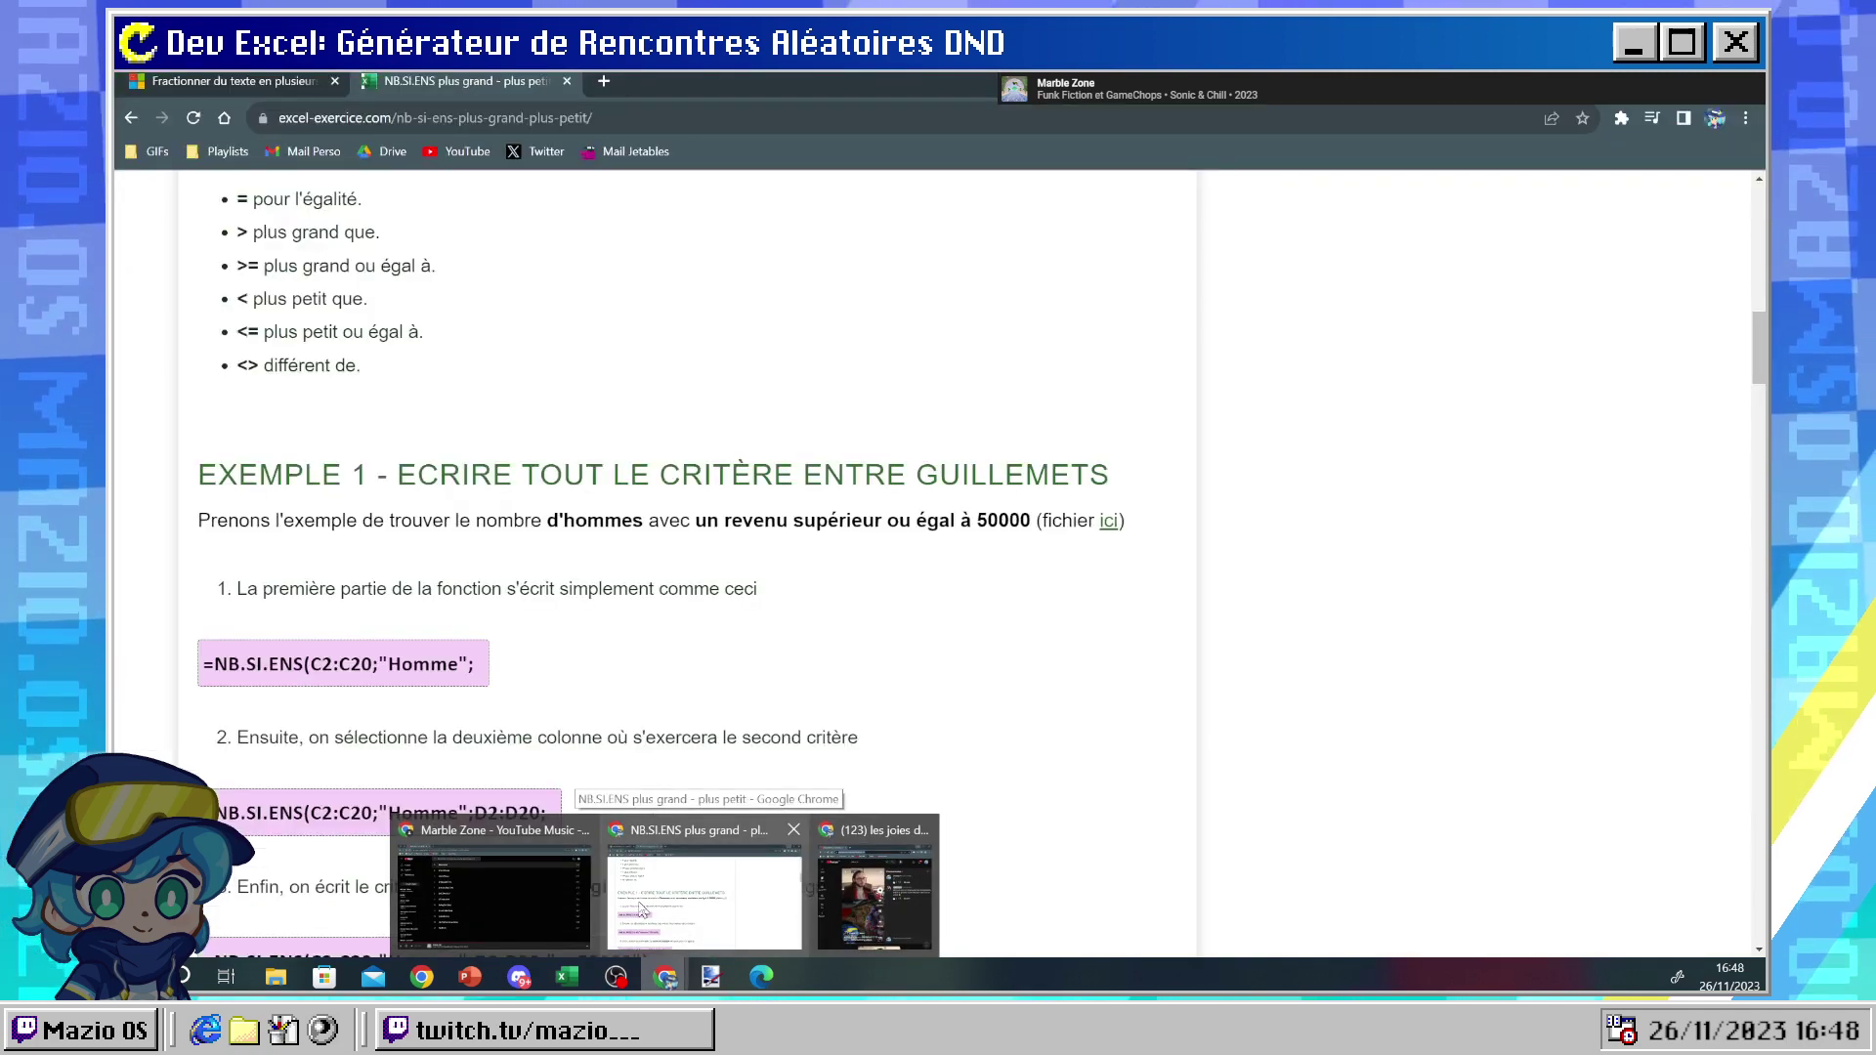
{"action": "left_click", "coordinate": [642, 909]}
{"action": "scroll", "coordinate": [500, 757], "scroll_direction": "down", "scroll_amount": 3}
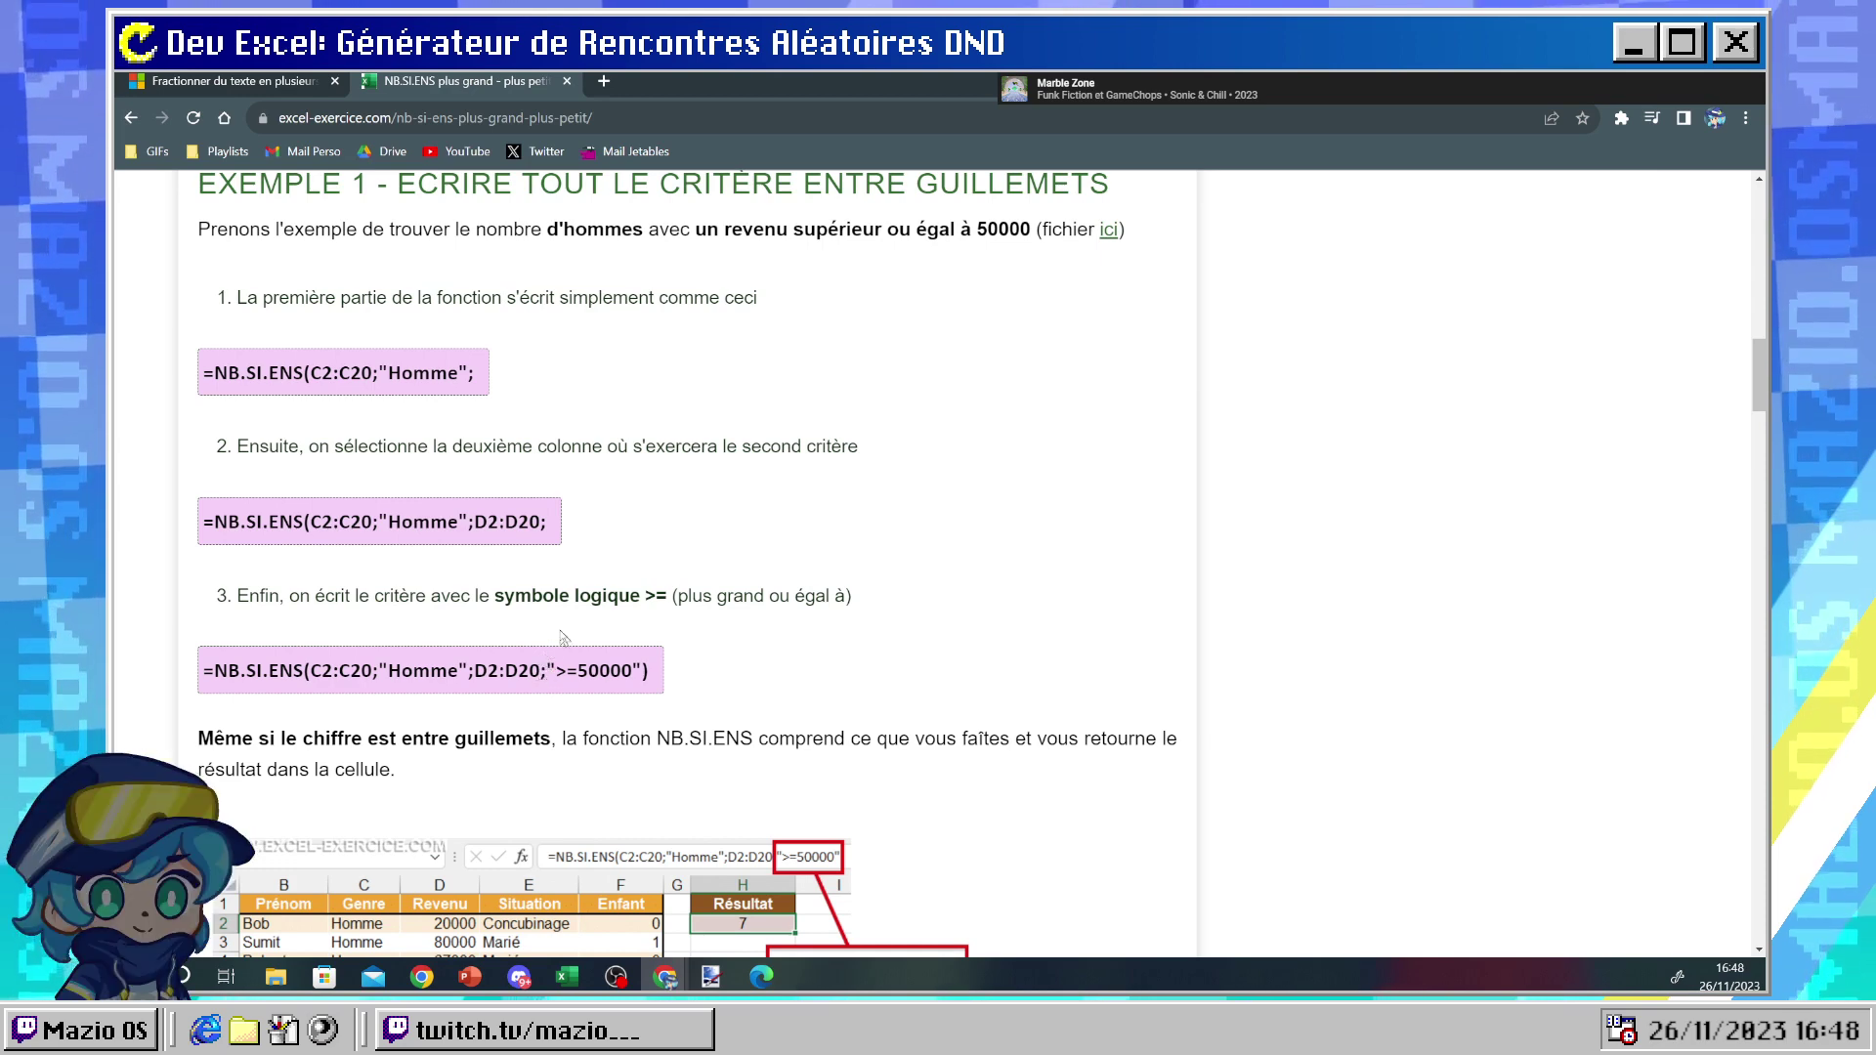
{"action": "scroll", "coordinate": [562, 637], "scroll_direction": "down", "scroll_amount": 2}
{"action": "scroll", "coordinate": [562, 638], "scroll_direction": "down", "scroll_amount": 2}
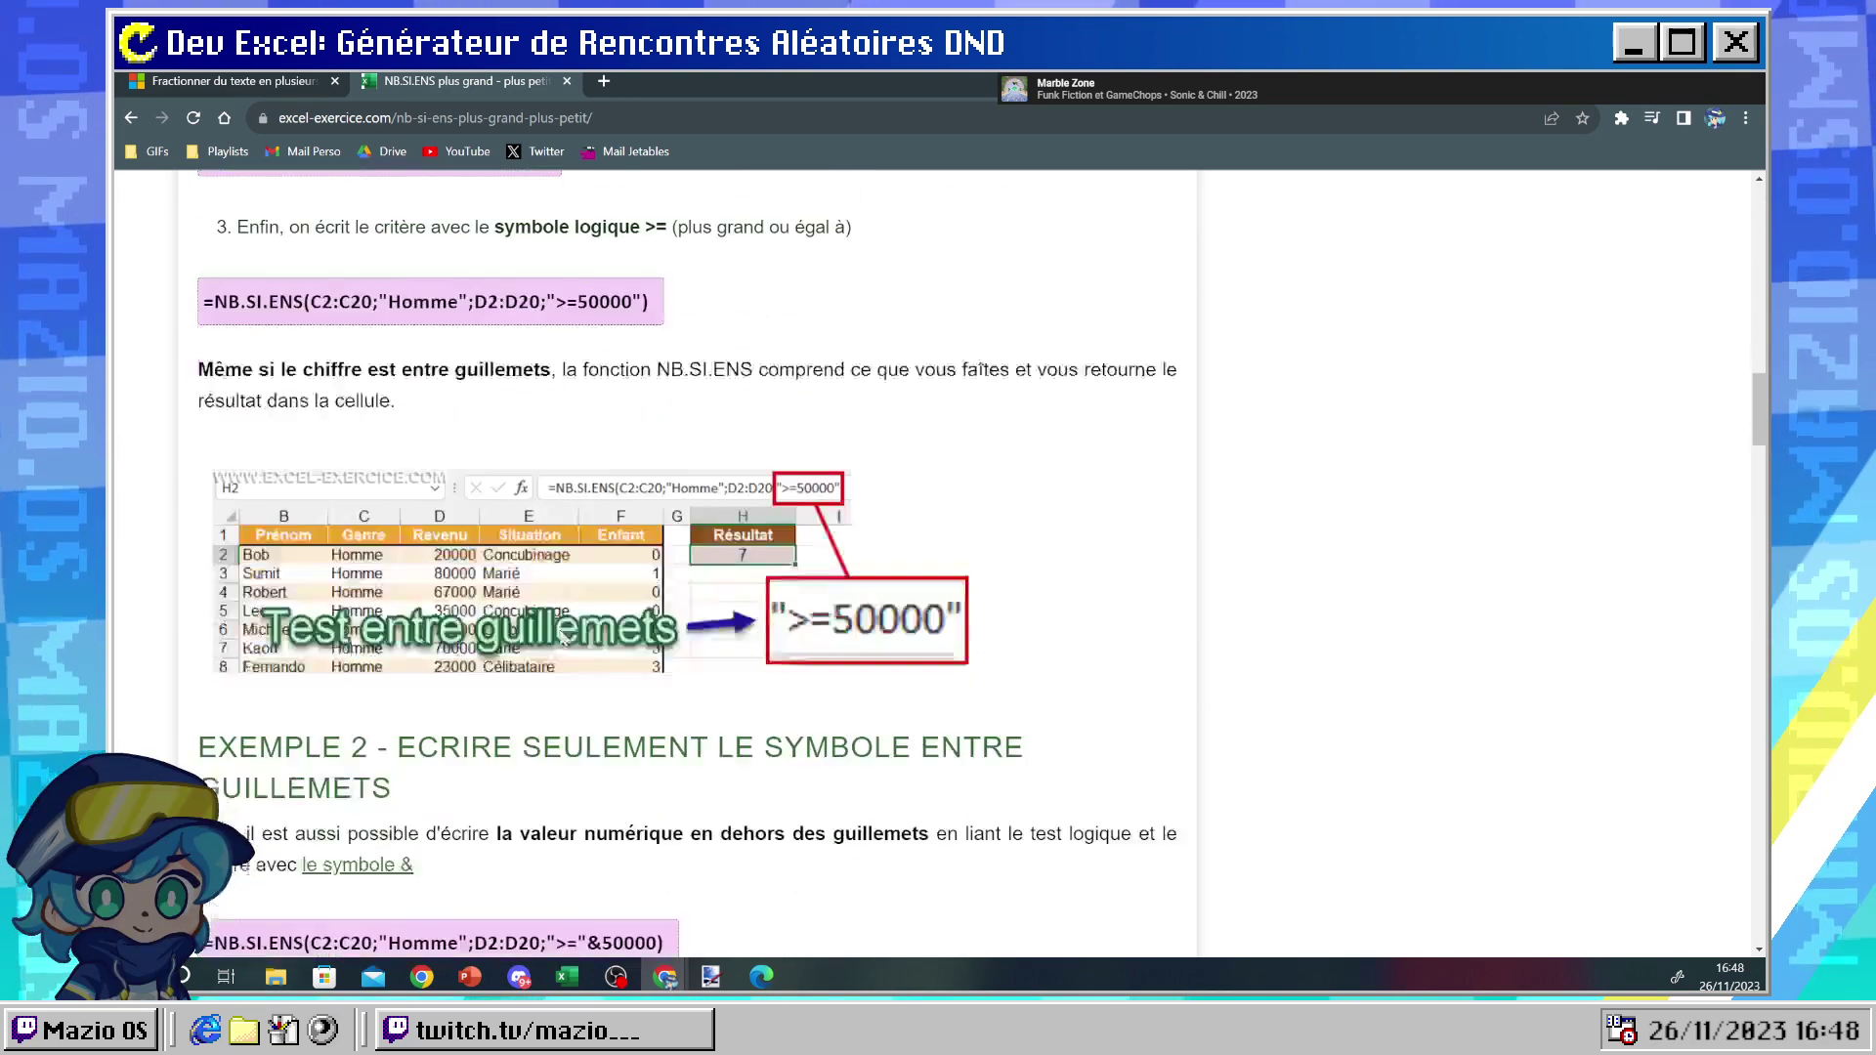
{"action": "scroll", "coordinate": [562, 638], "scroll_direction": "down", "scroll_amount": 3}
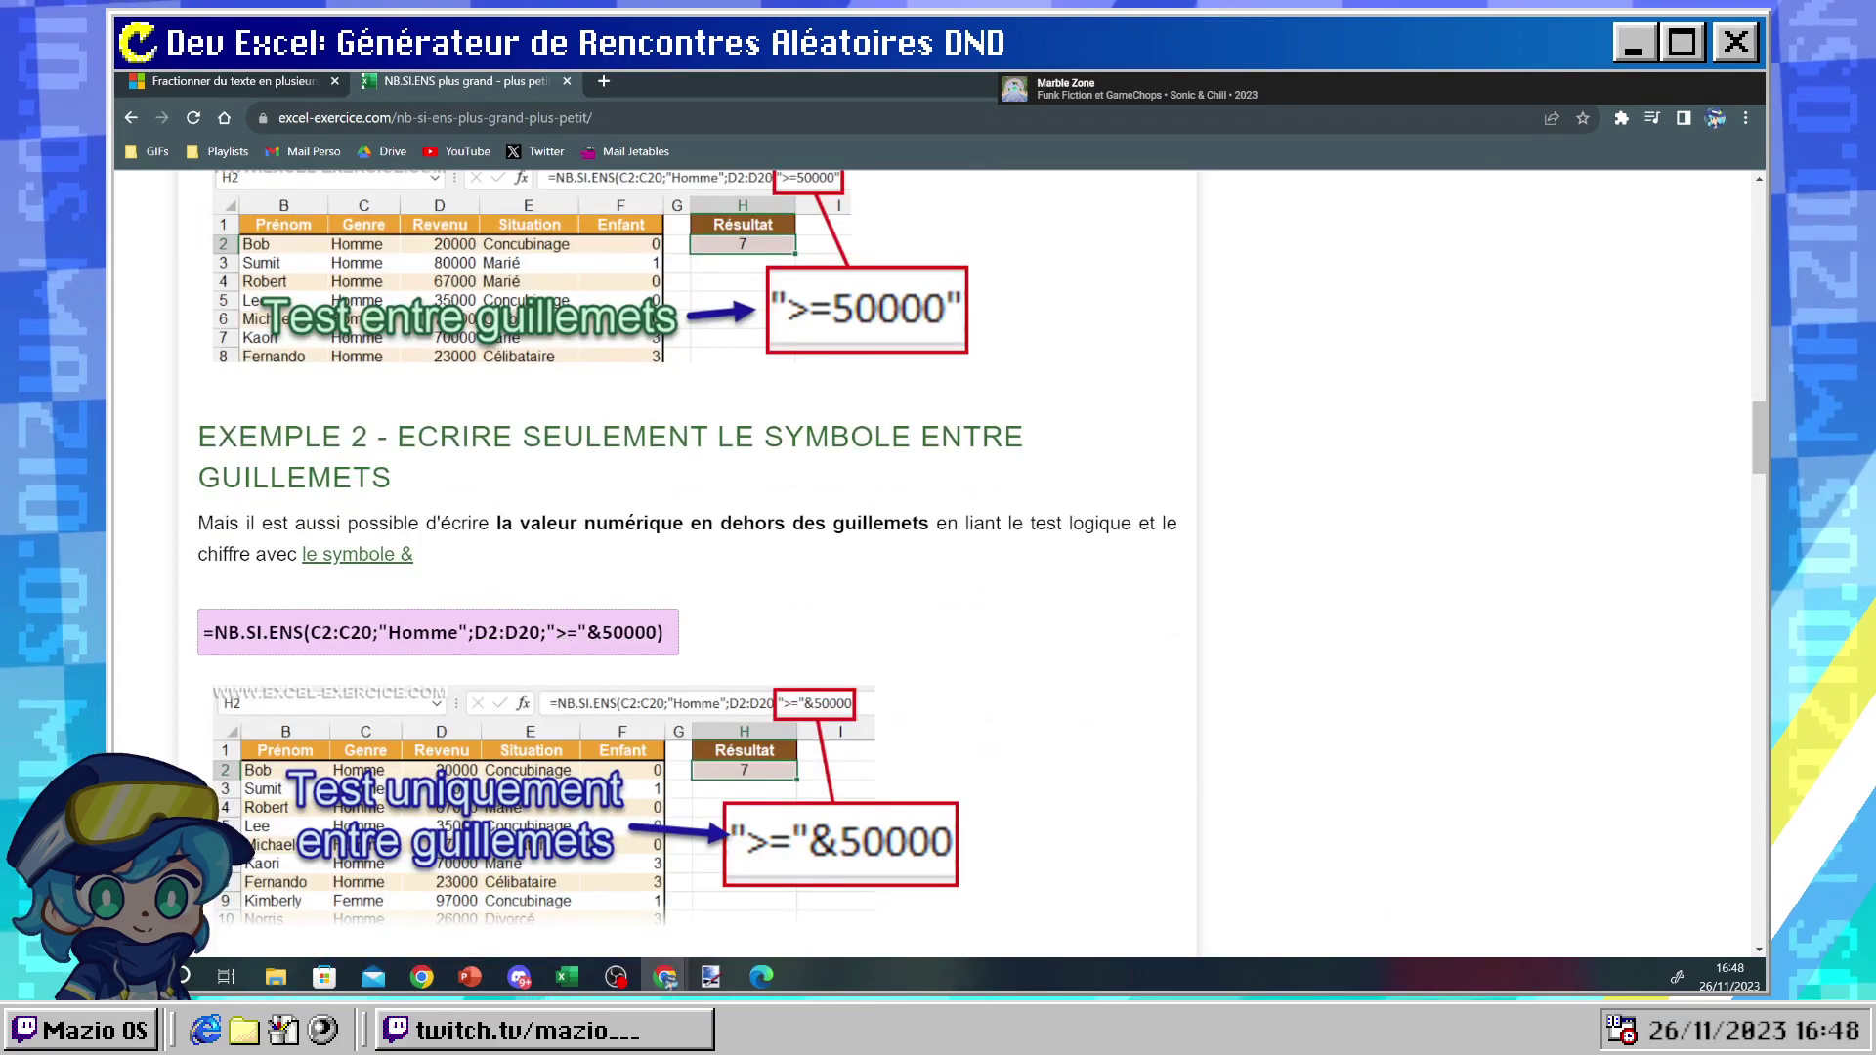
- Remove the spaces around the greater-than sign in G12's comparison
{"action": "key", "text": "alt+Tab"}
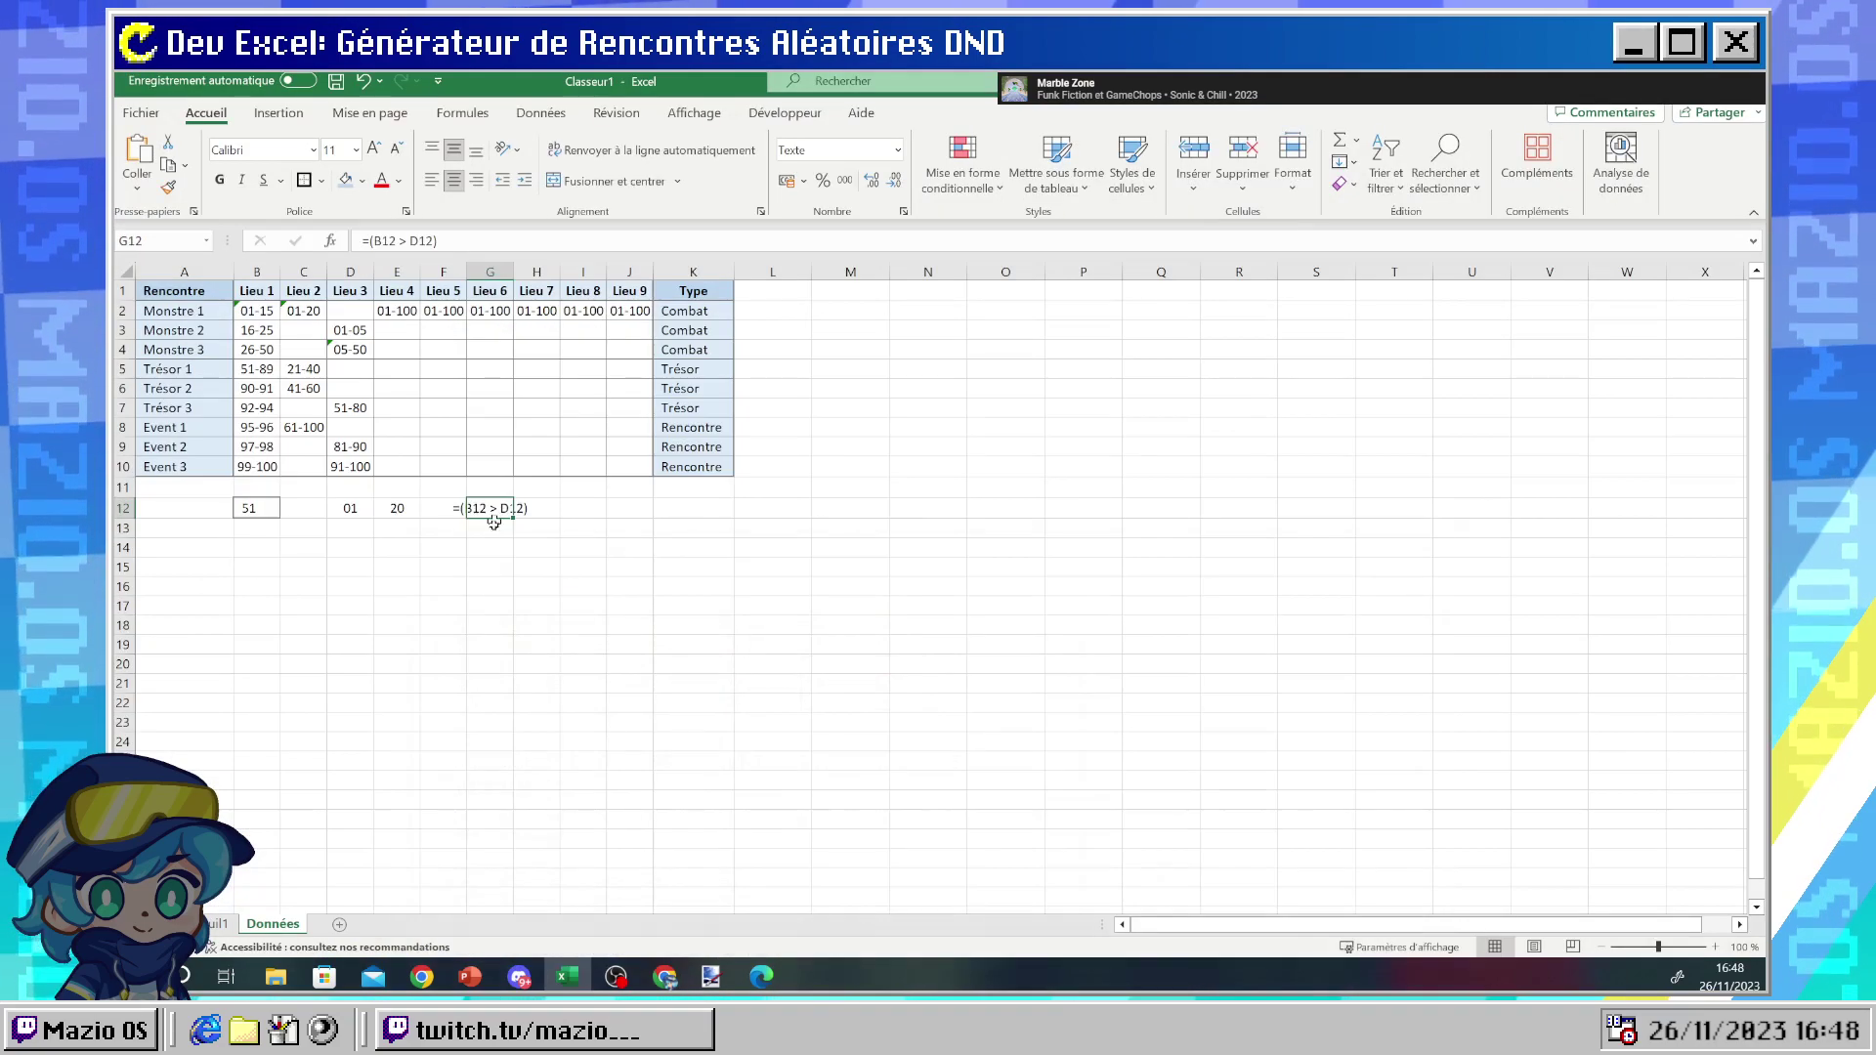
{"action": "left_click", "coordinate": [410, 241]}
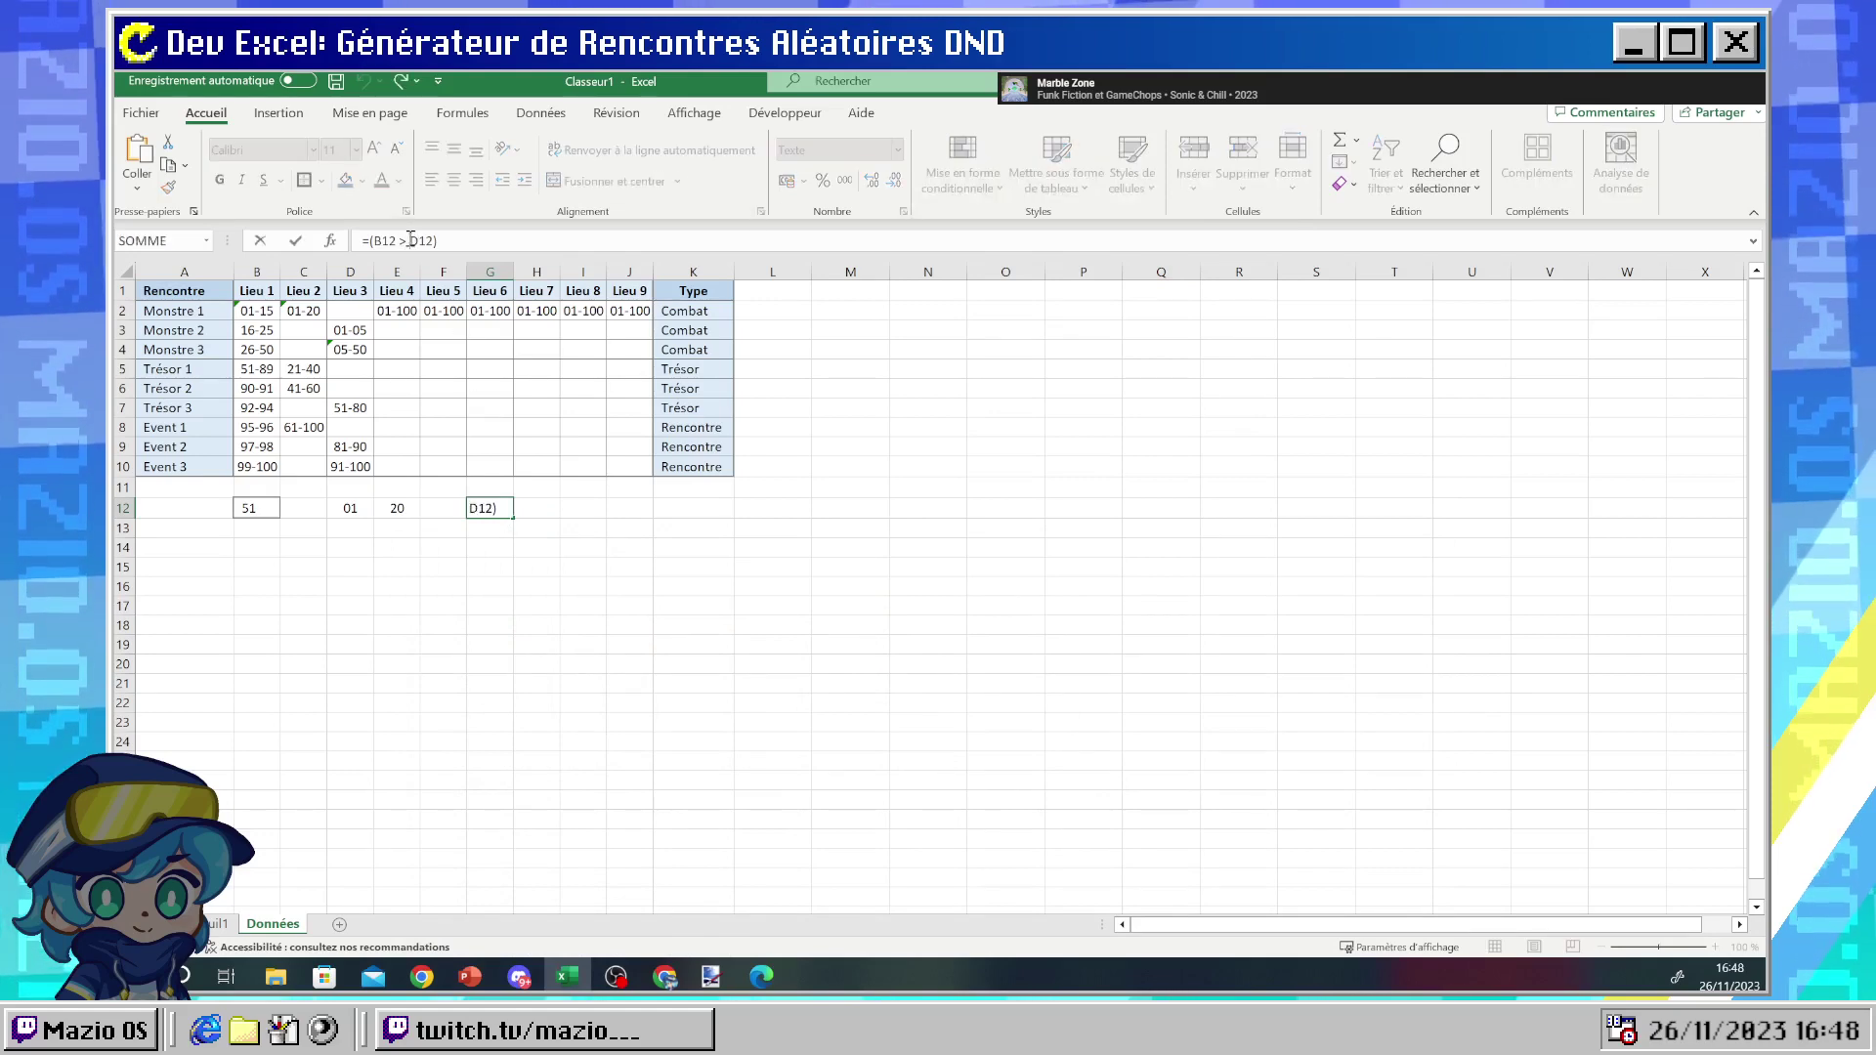
{"action": "key", "text": "BackSpace"}
{"action": "key", "text": "Left"}
{"action": "key", "text": "BackSpace"}
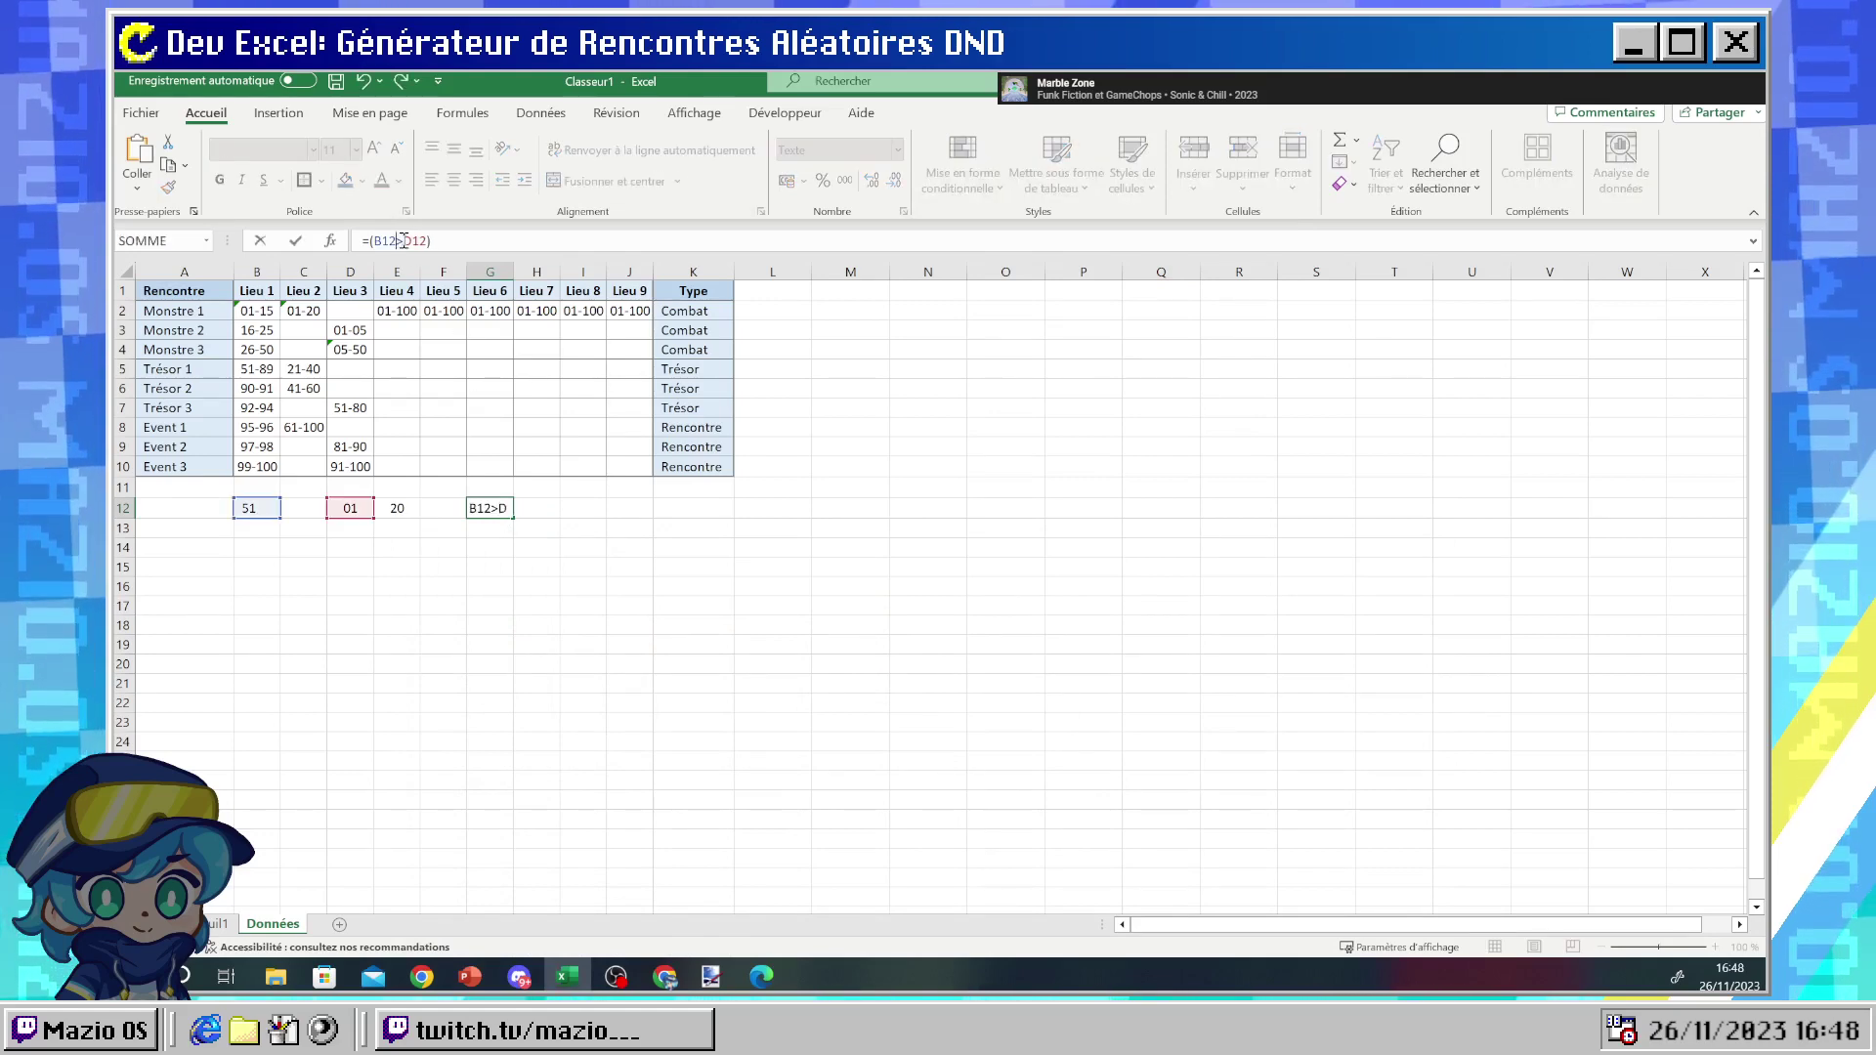
{"action": "key", "text": "Return"}
{"action": "key", "text": "Up"}
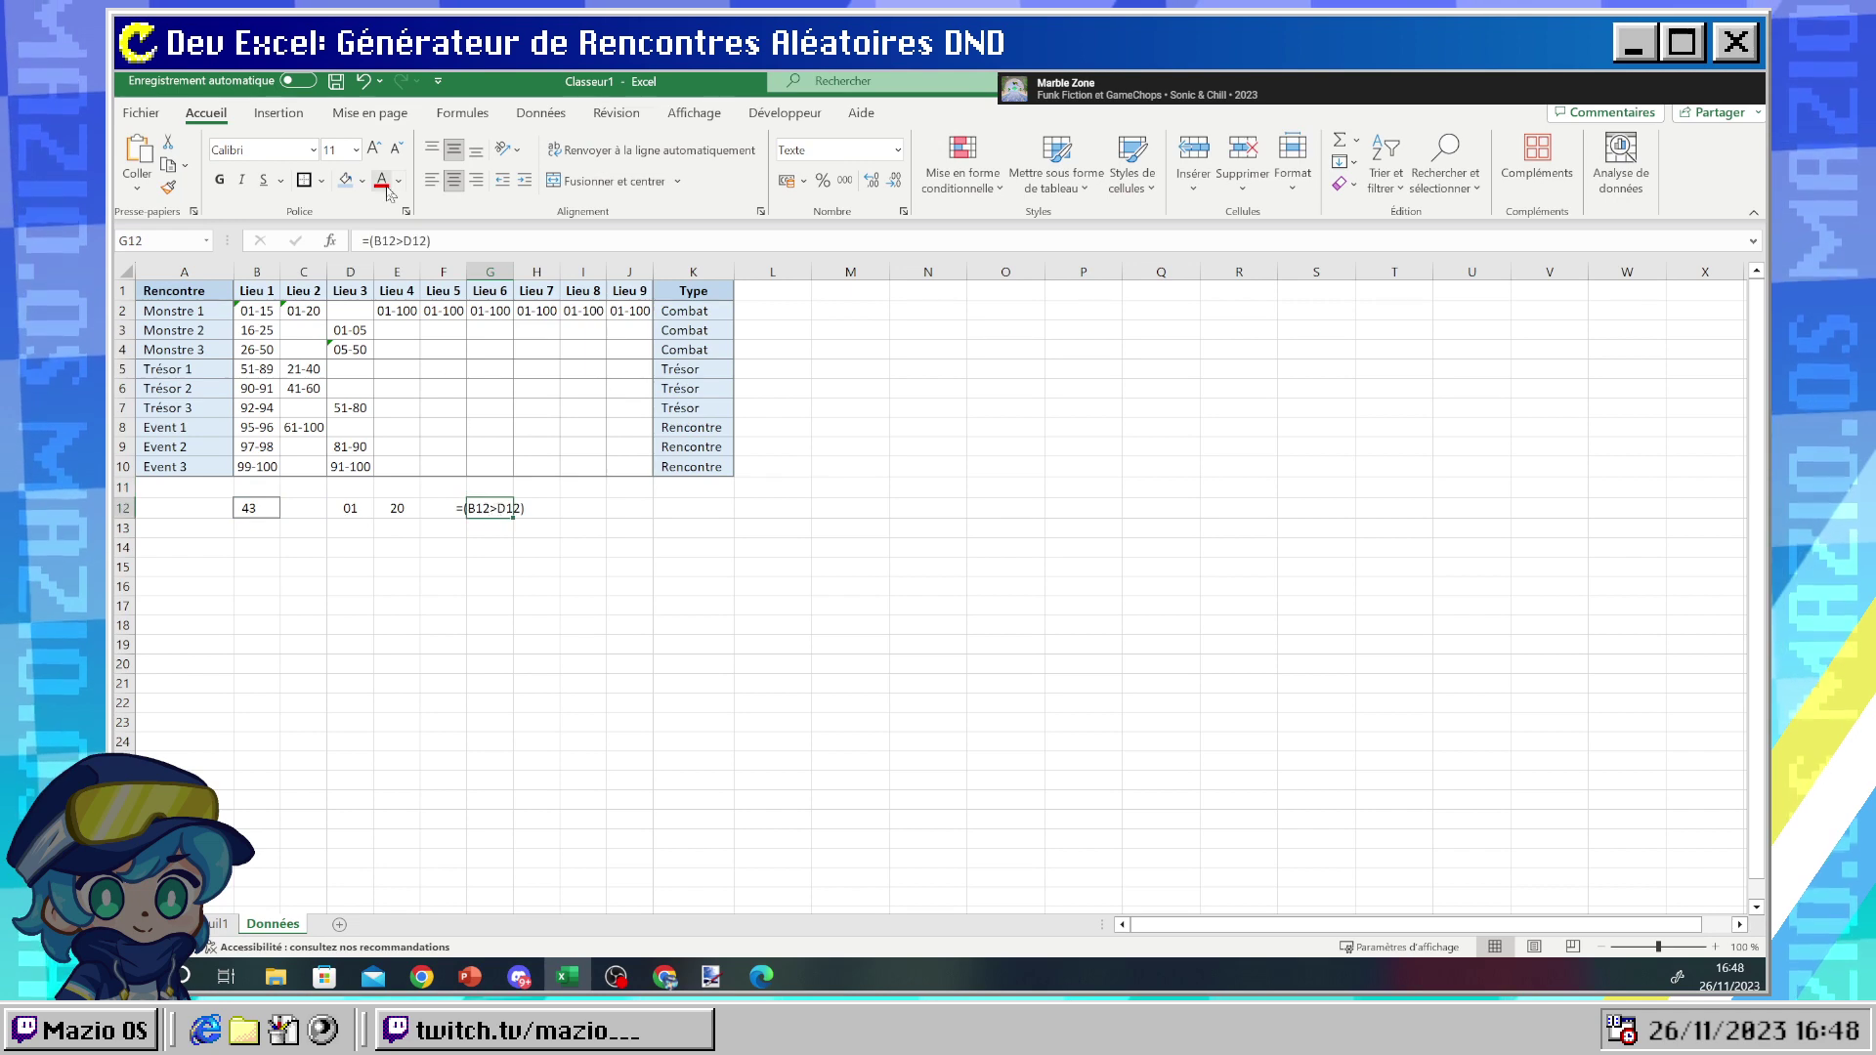
- Replace D12 with 10 so G12 compares the B12 roll against 10
{"action": "left_click_drag", "start_coordinate": [448, 239], "coordinate": [401, 240]}
{"action": "type", "text": "10"}
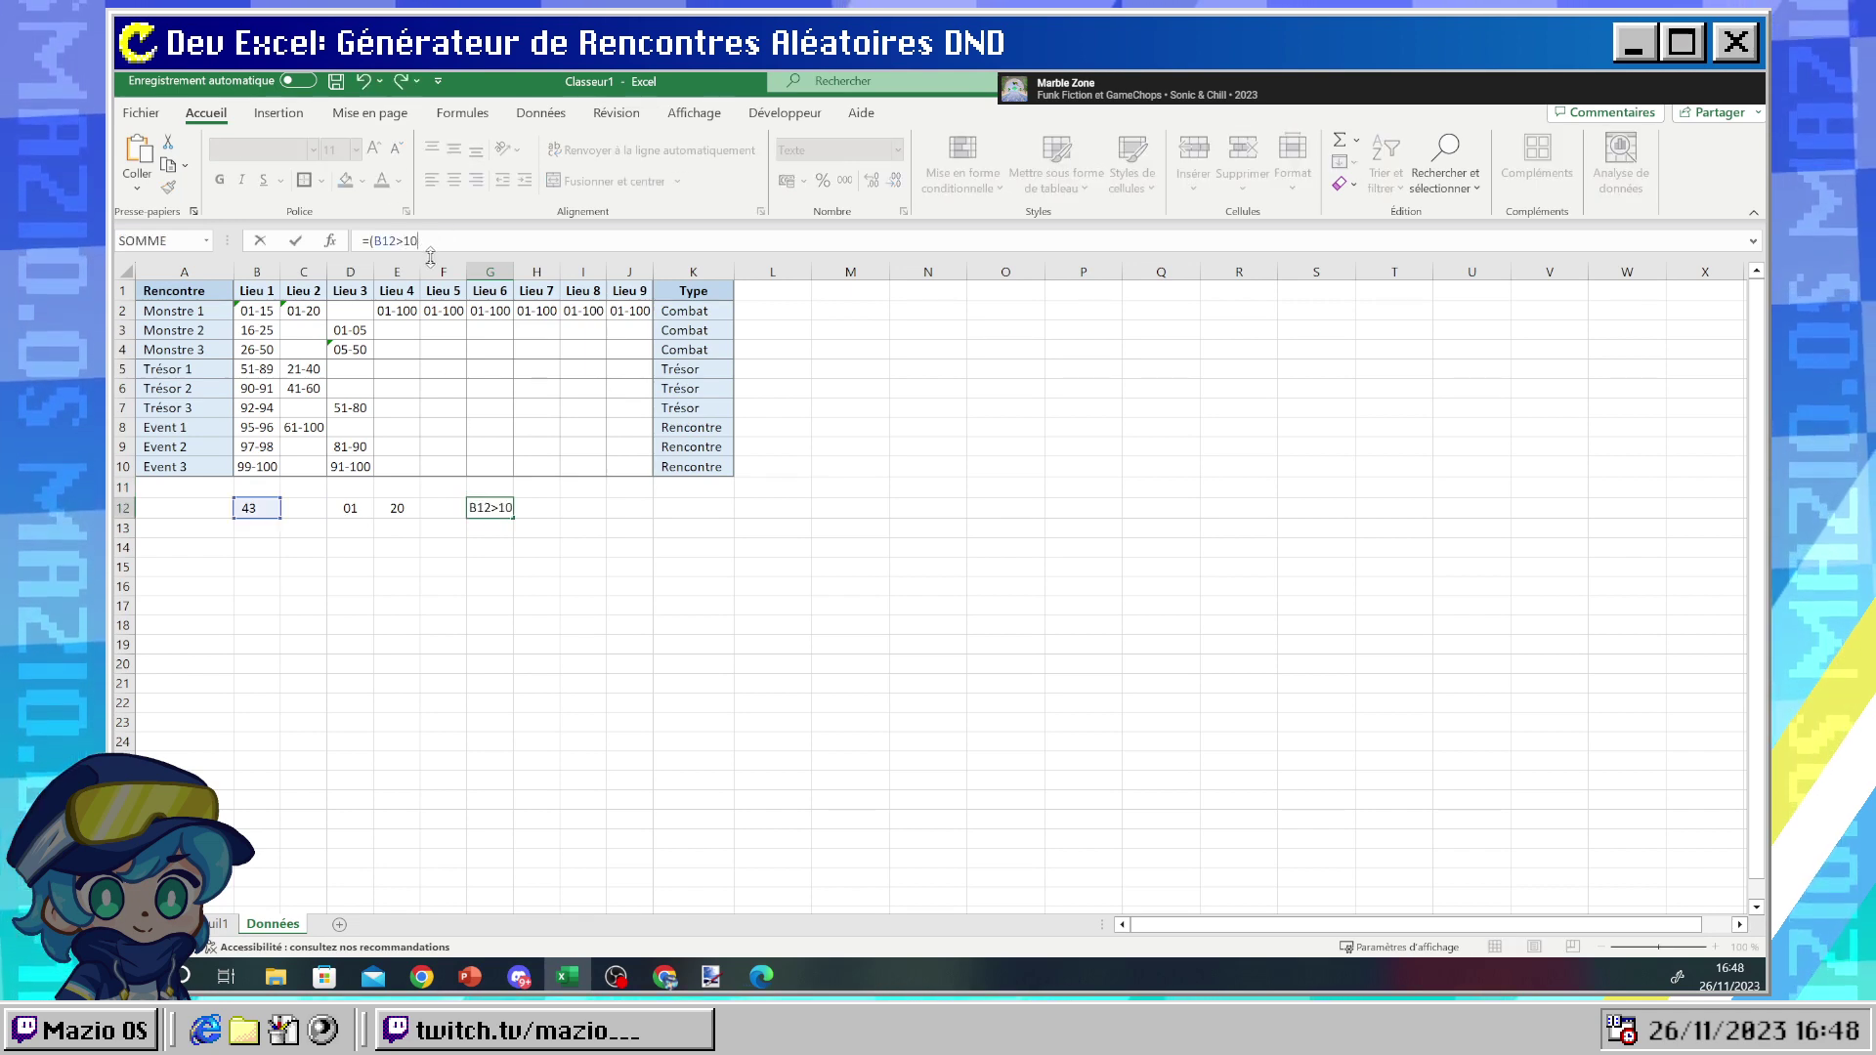
{"action": "key", "text": "Return"}
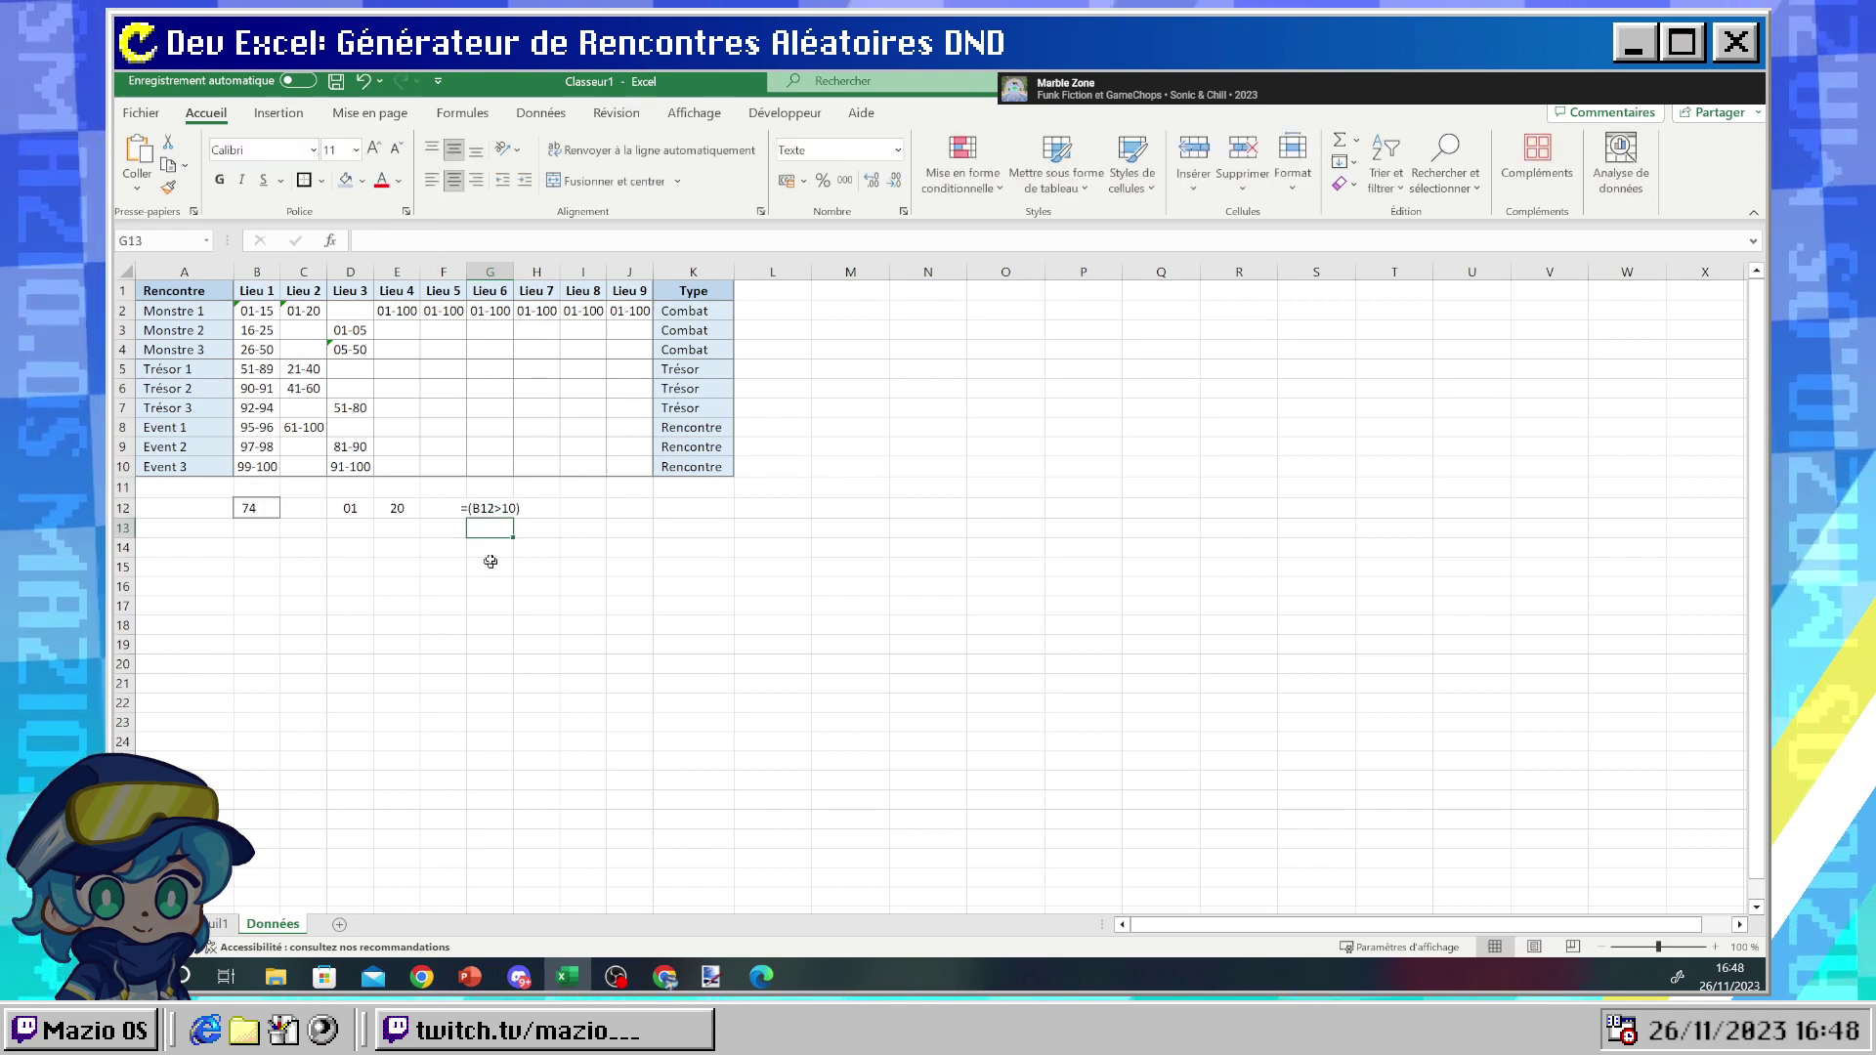
{"action": "left_click", "coordinate": [484, 509]}
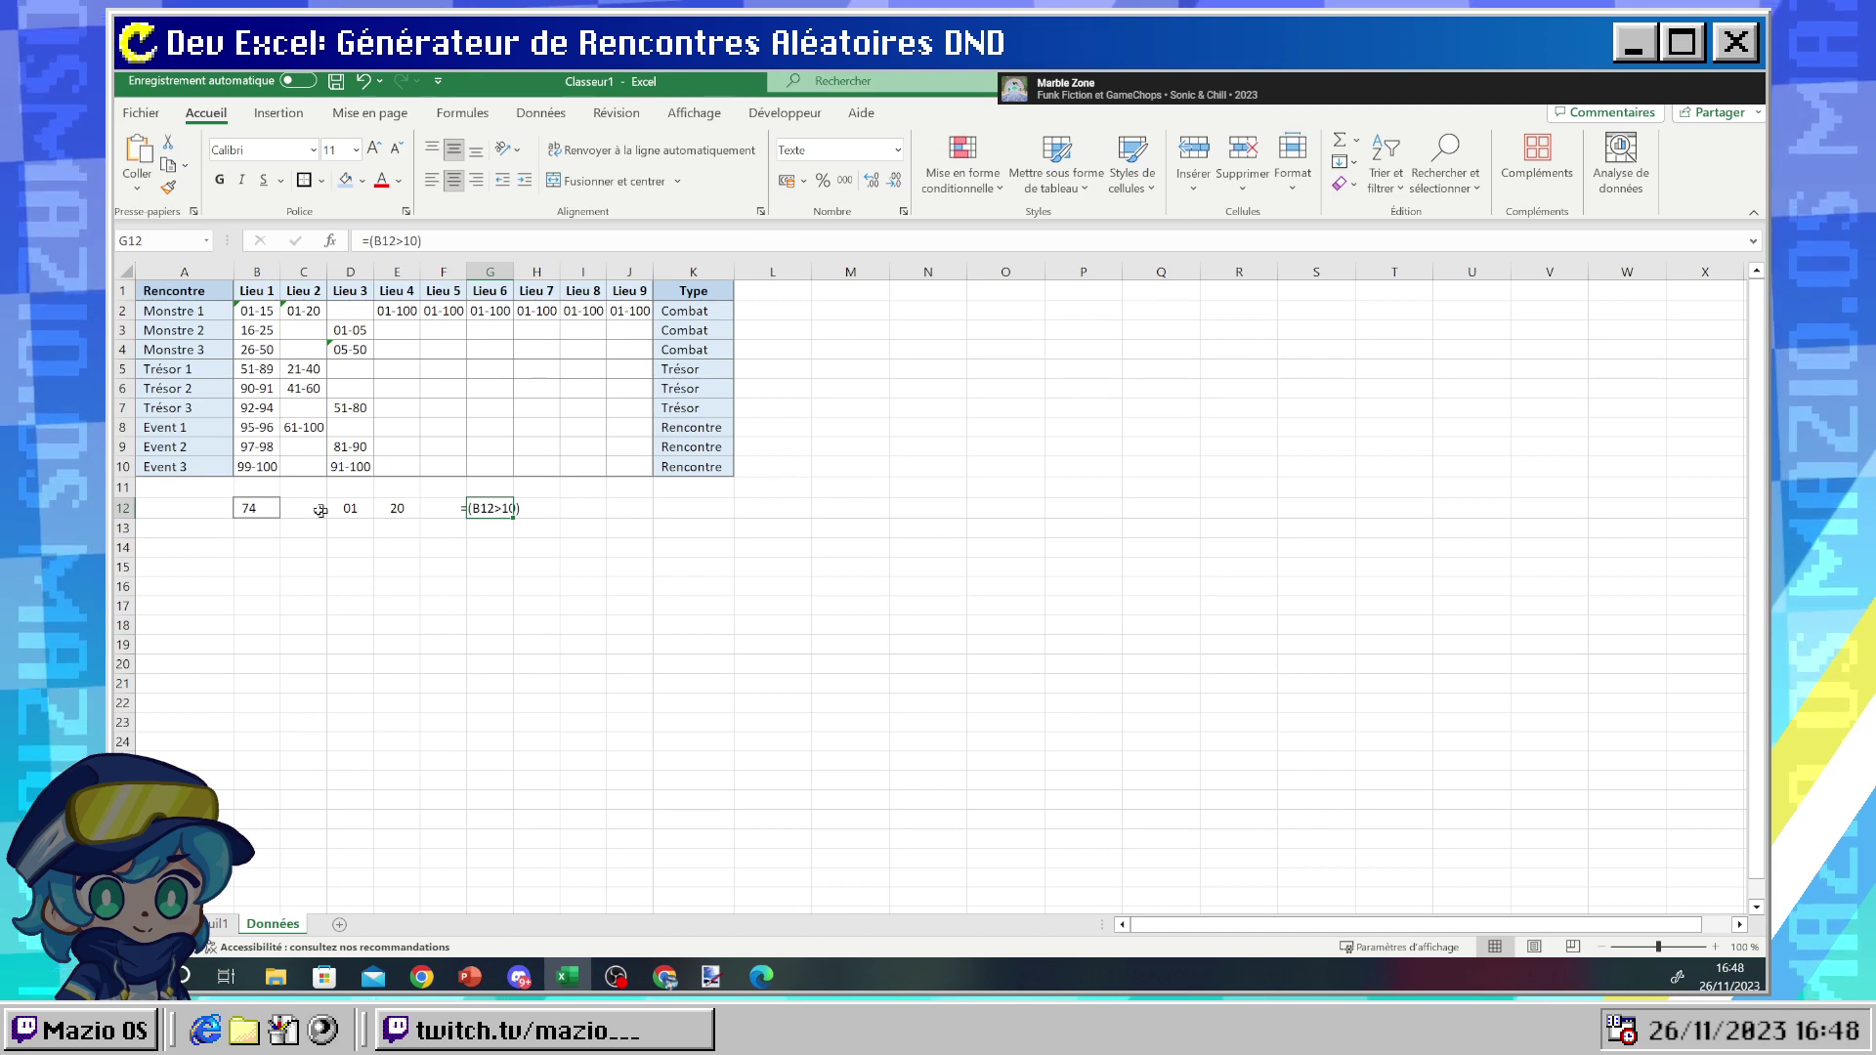
{"action": "left_click", "coordinate": [257, 508]}
{"action": "left_click", "coordinate": [489, 508]}
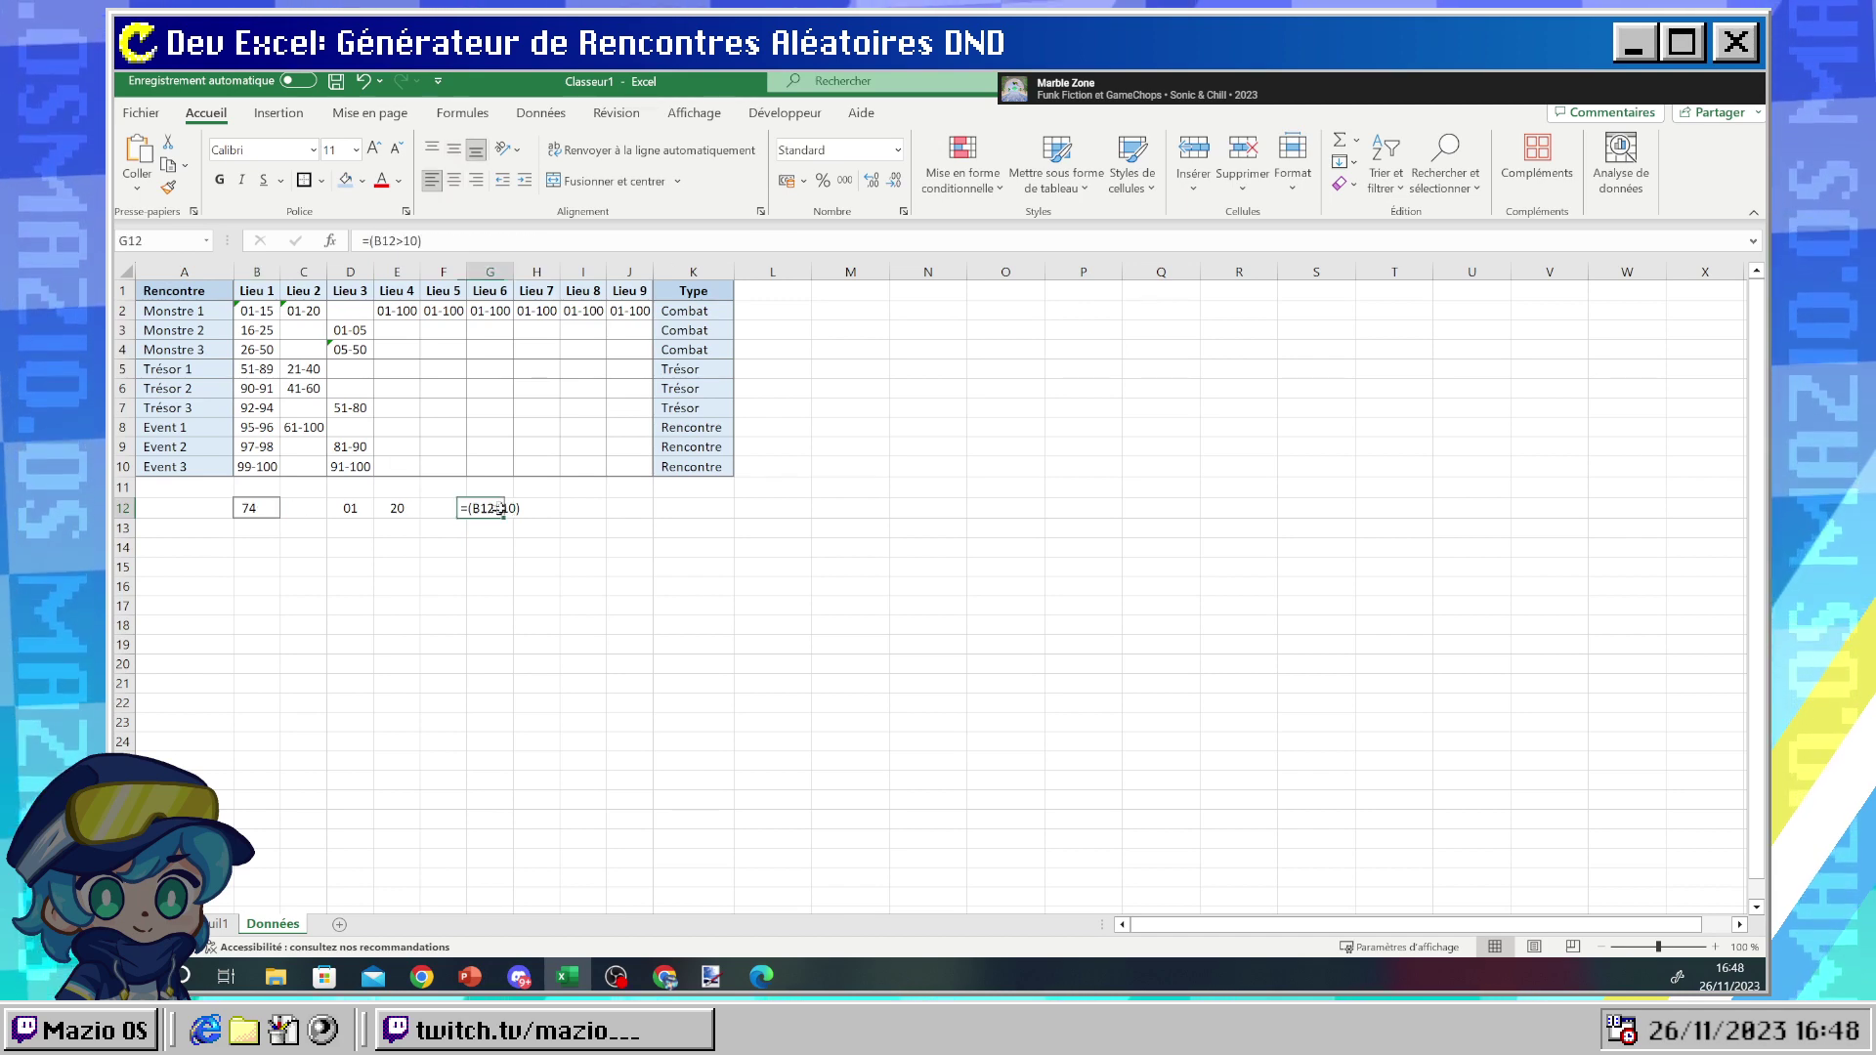
- Change G12's number format from Texte to Standard and re-enter it
{"action": "left_click", "coordinate": [896, 150]}
{"action": "left_click", "coordinate": [832, 176]}
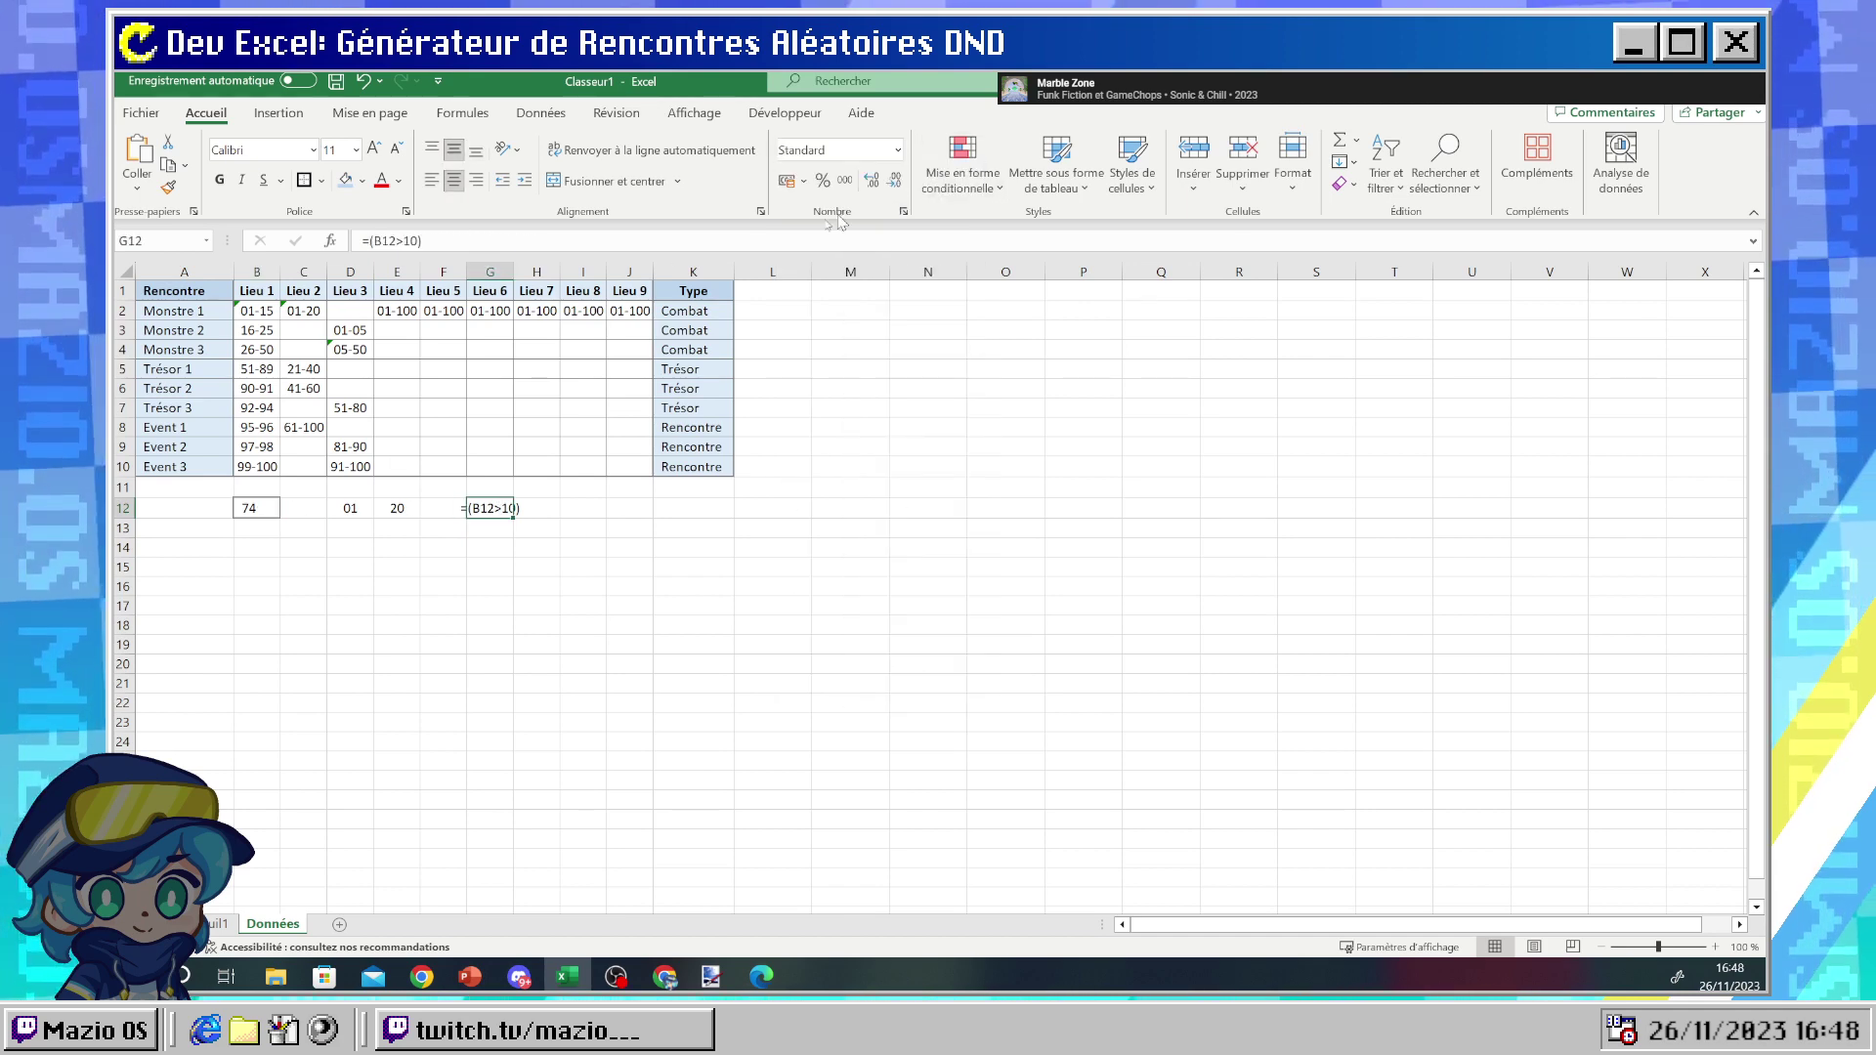
{"action": "double_click", "coordinate": [488, 508]}
{"action": "key", "text": "Tab"}
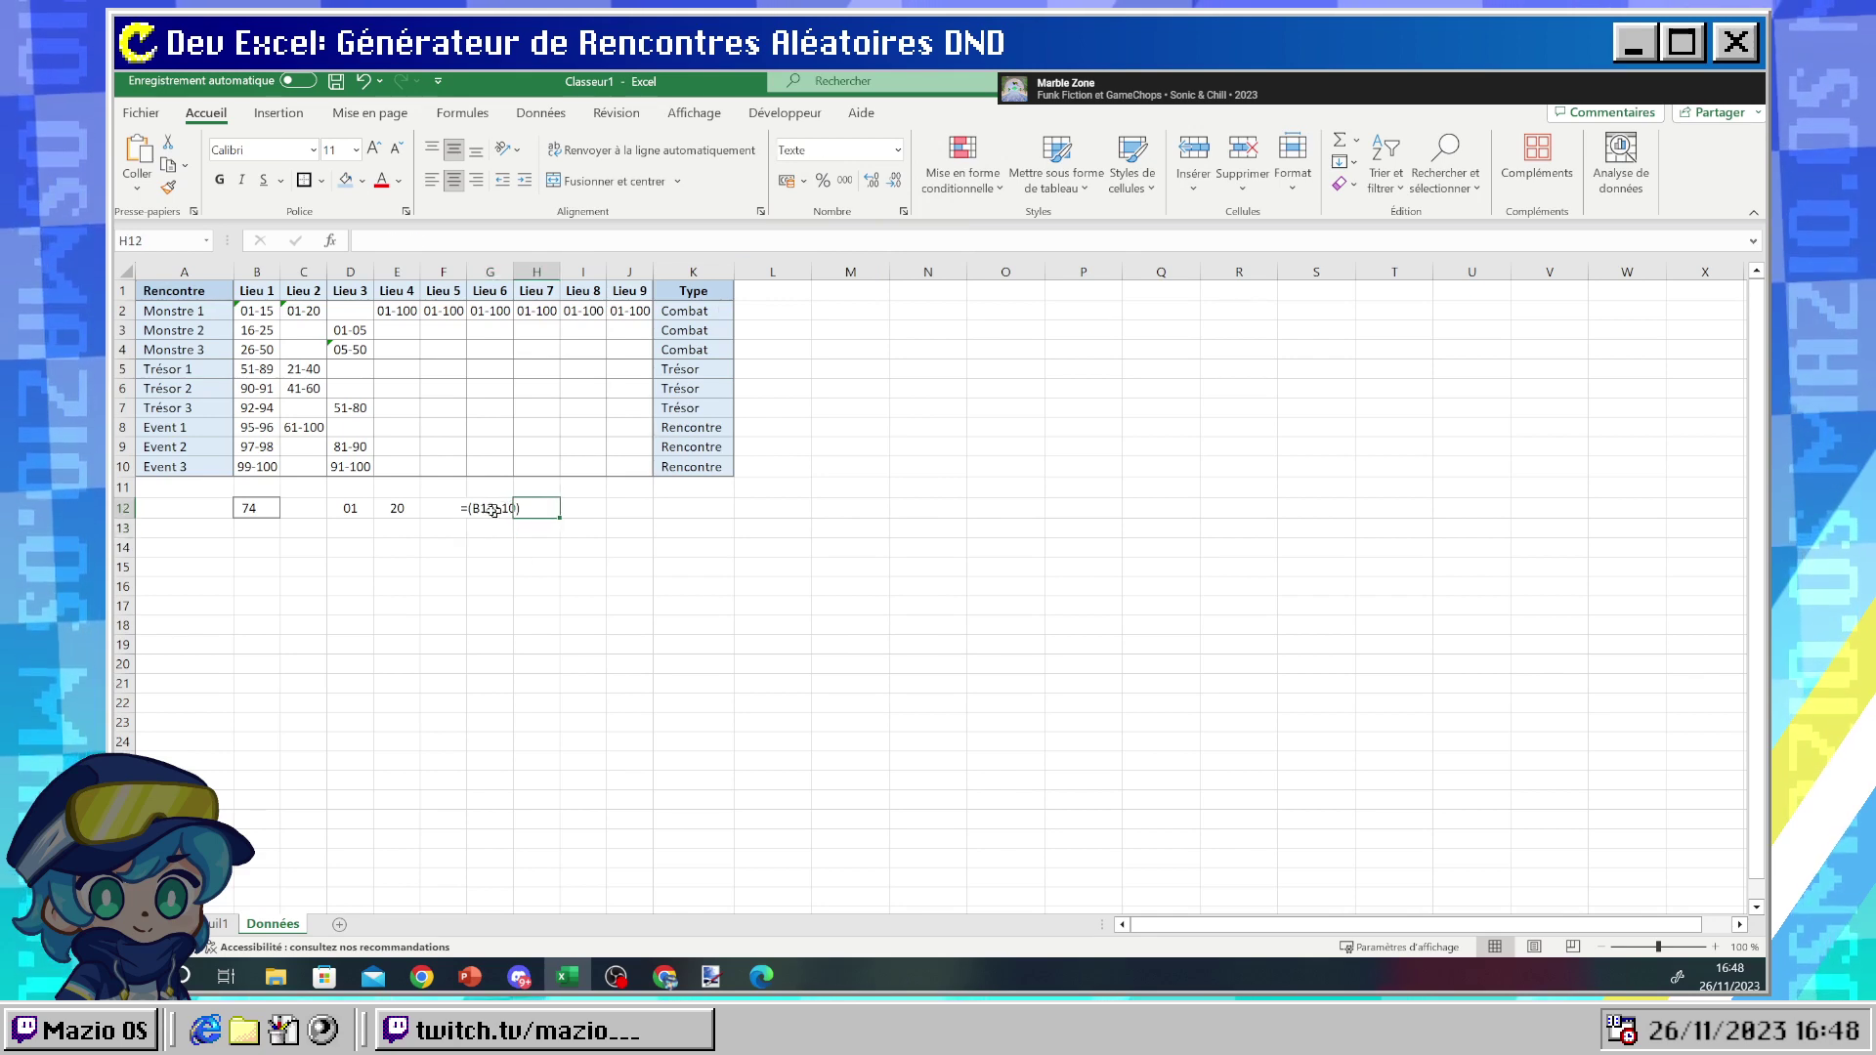
{"action": "left_click", "coordinate": [494, 510]}
- Drop the parentheses so G12 reads =B12>10 and returns VRAI
{"action": "left_click", "coordinate": [426, 238]}
{"action": "key", "text": "BackSpace"}
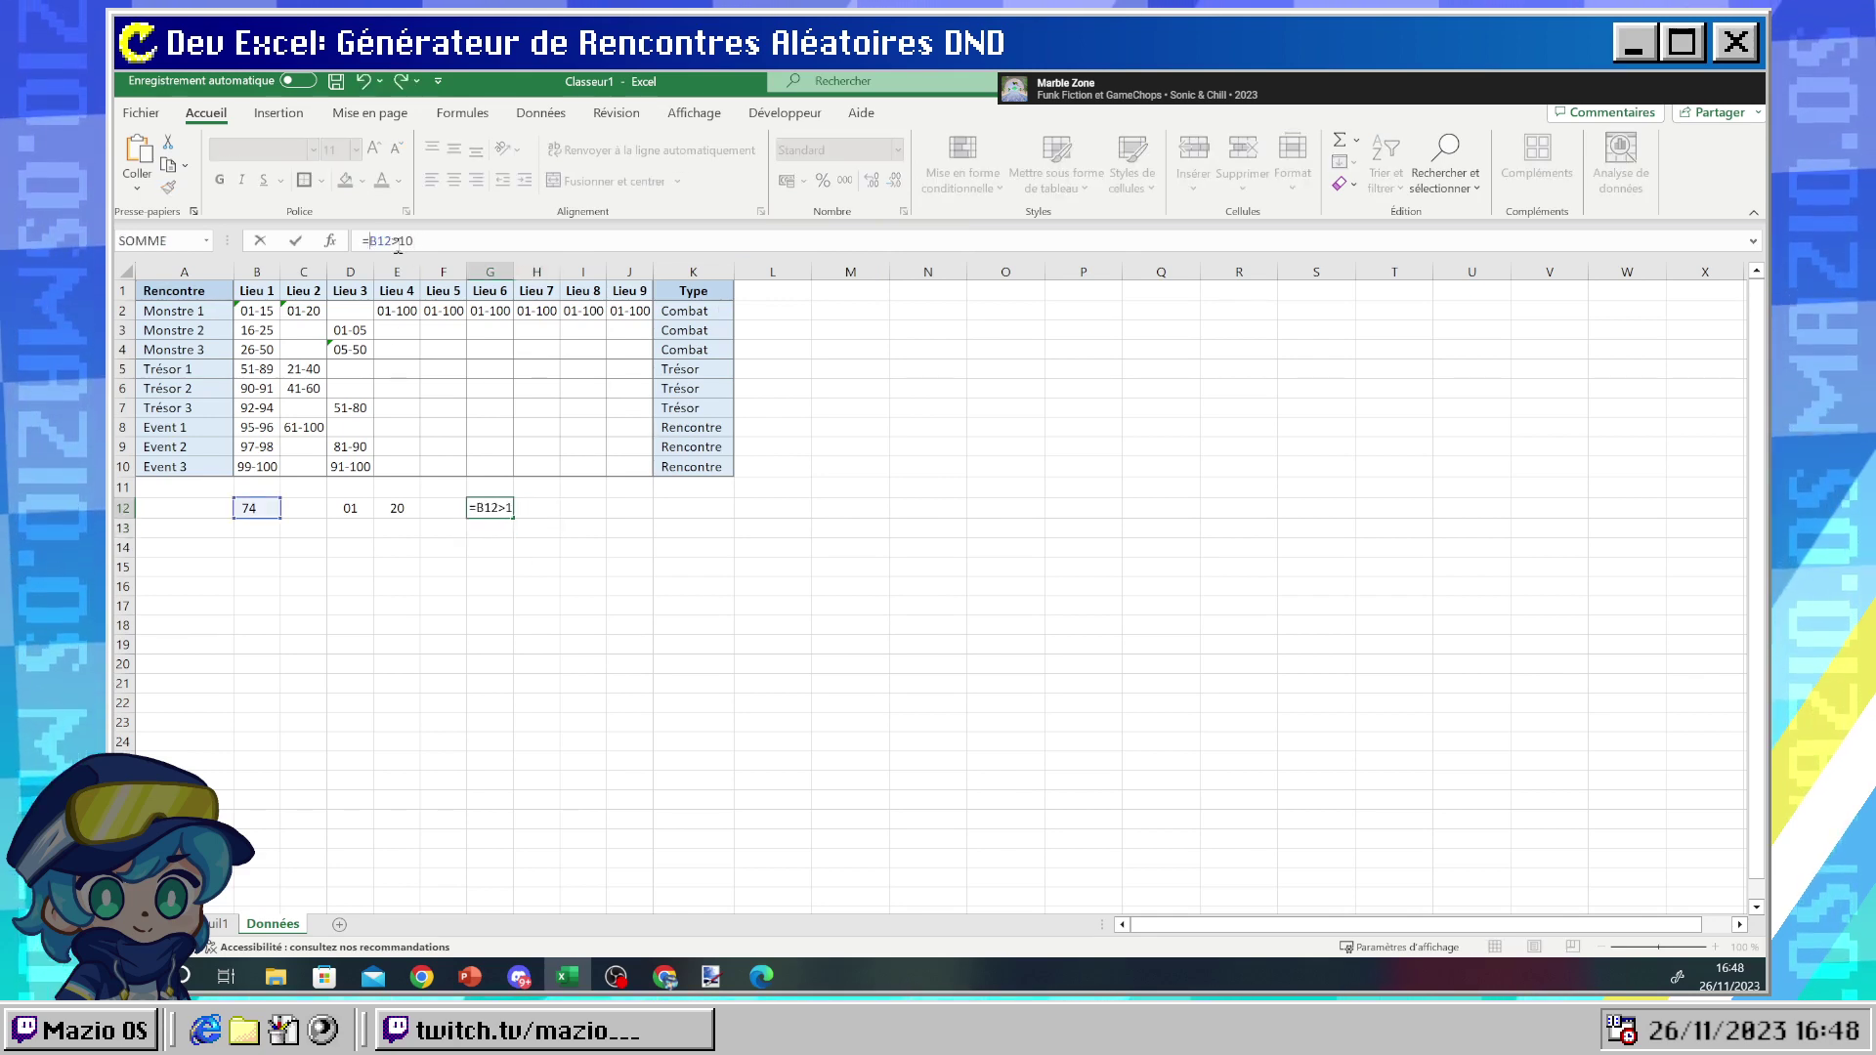
{"action": "key", "text": "Return"}
{"action": "left_click", "coordinate": [490, 509]}
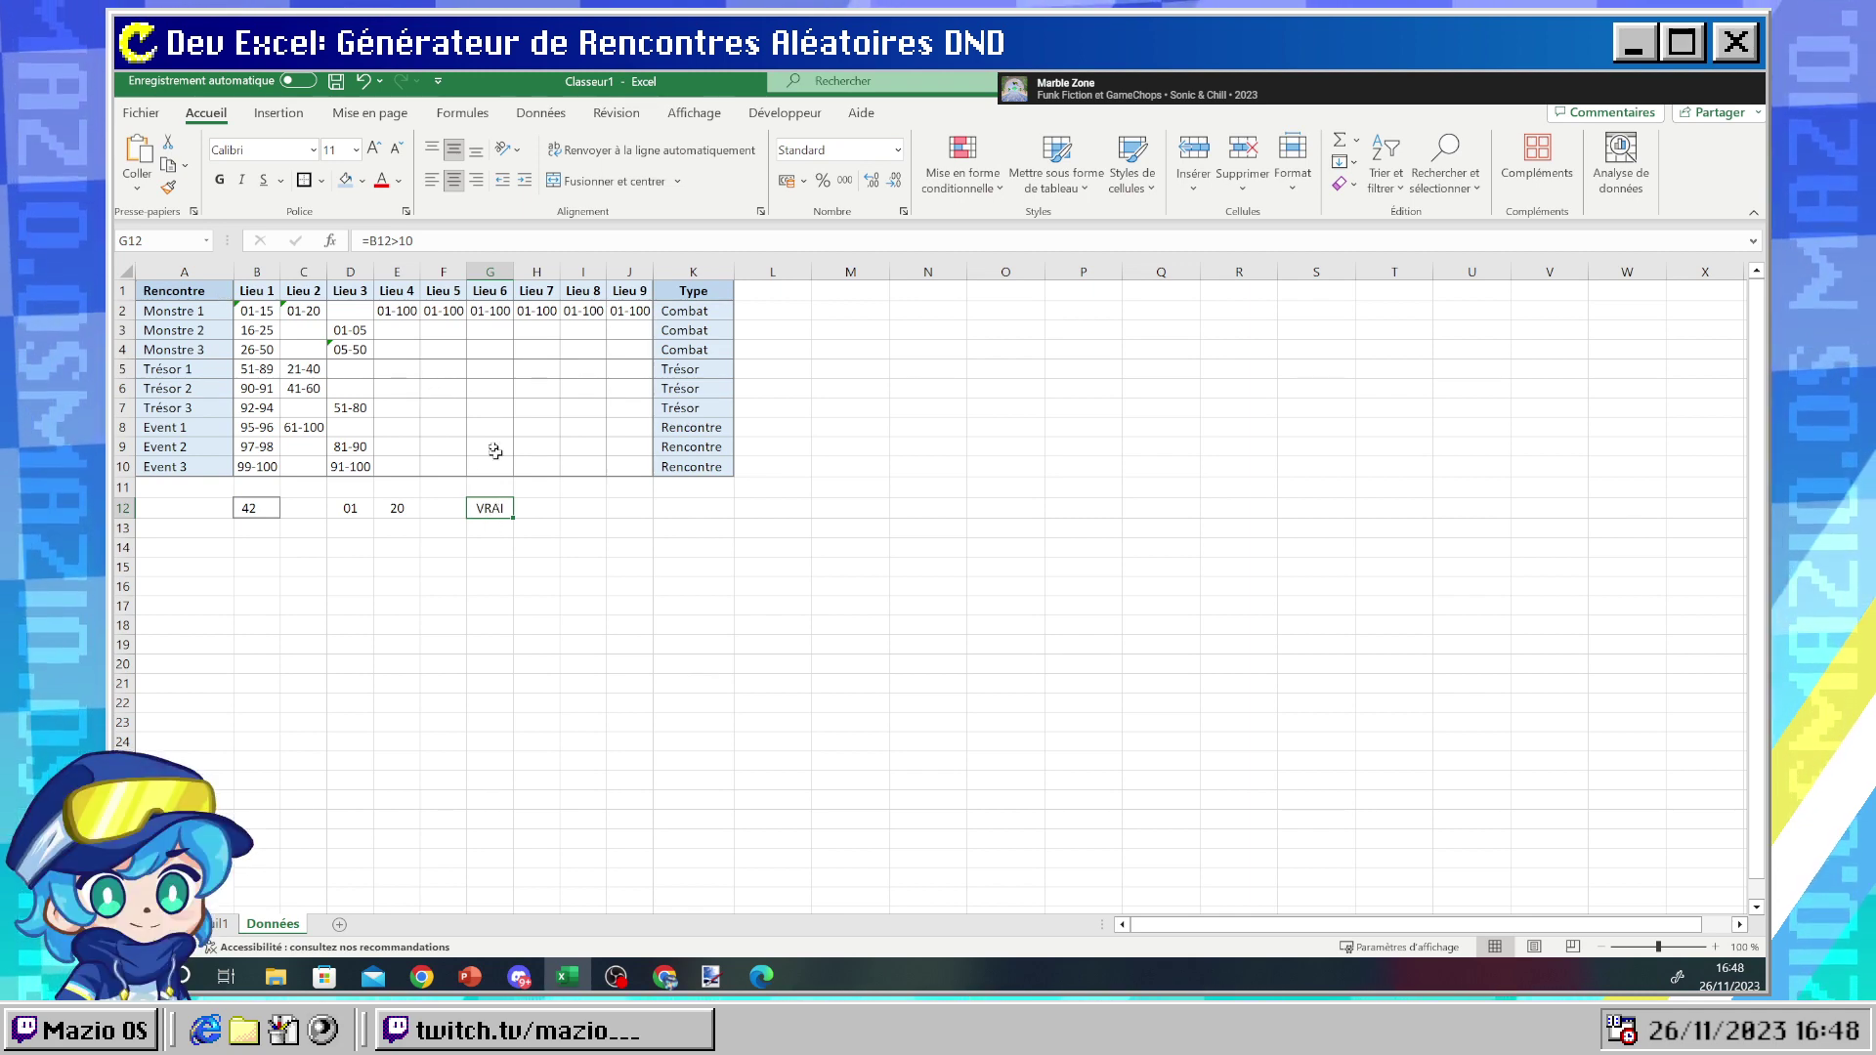
{"action": "left_click", "coordinate": [442, 243]}
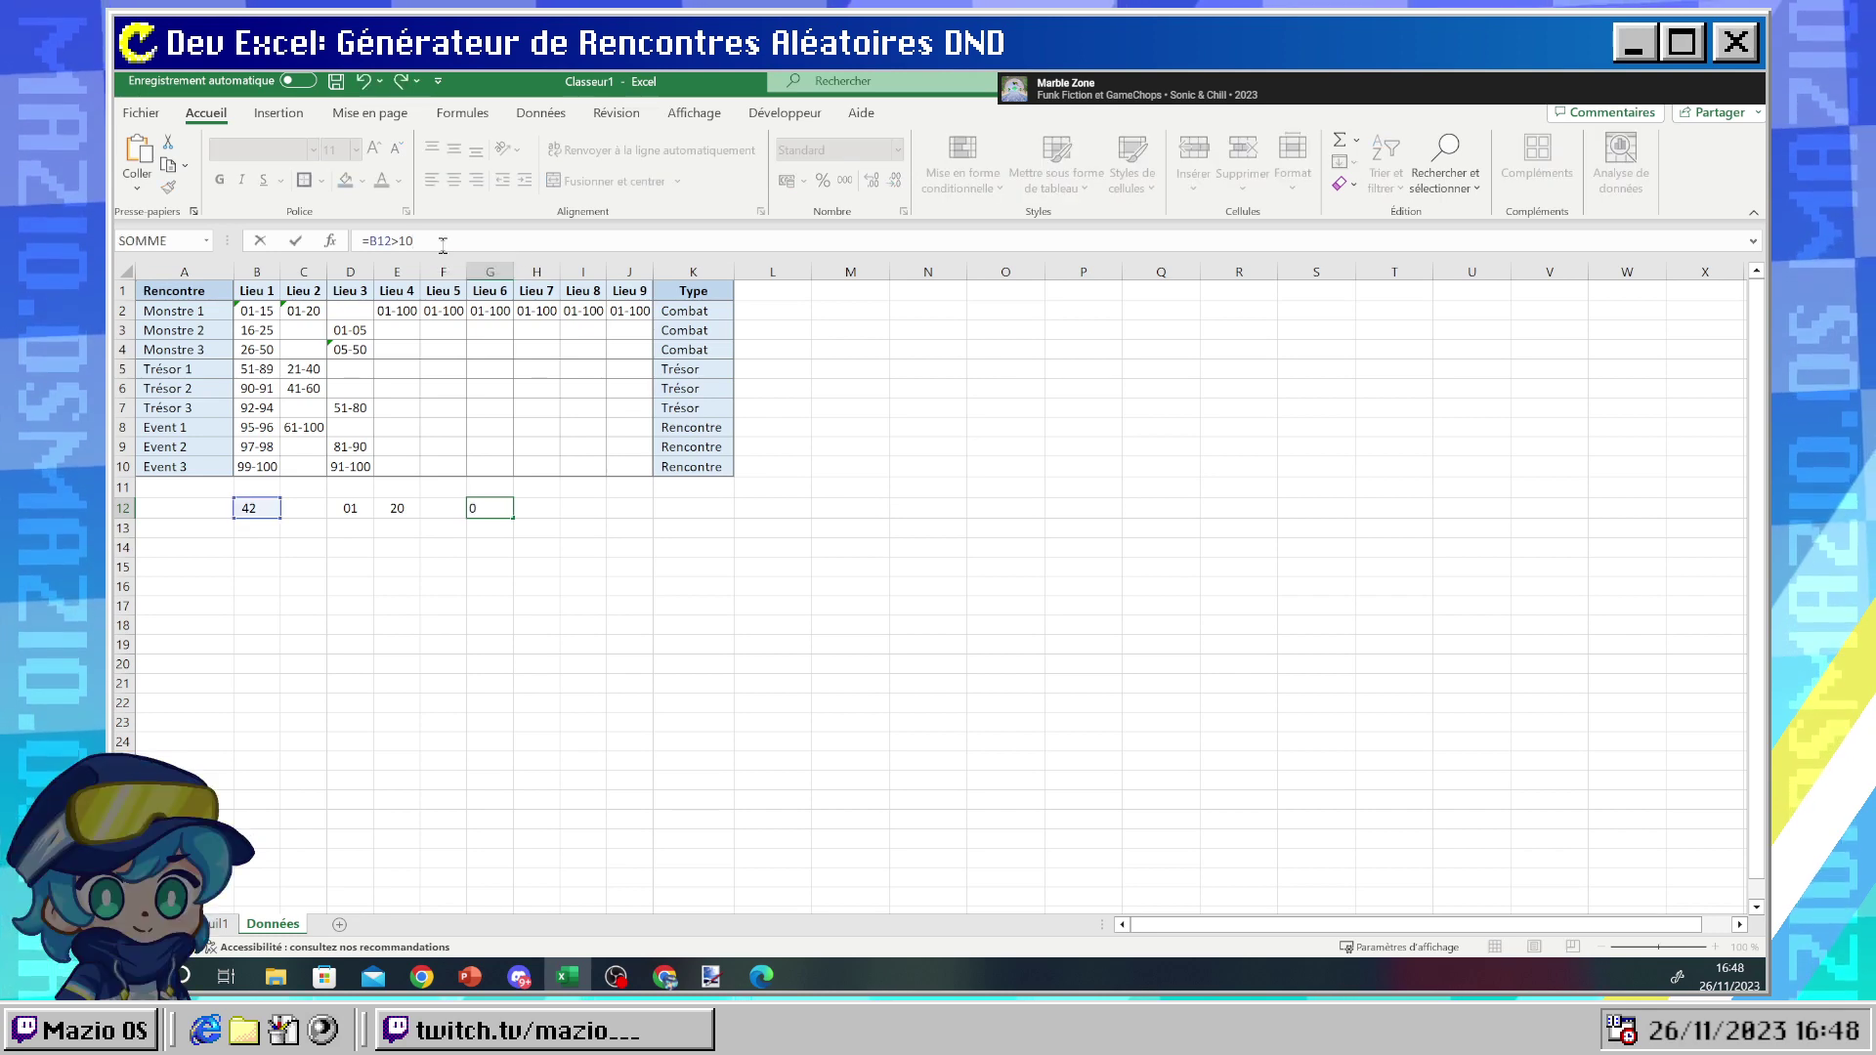
- Enter =ET(B12>10;B12<100) in G12, fixing the misplaced ET, so it returns VRAI for 63
{"action": "type", "text": "ET"}
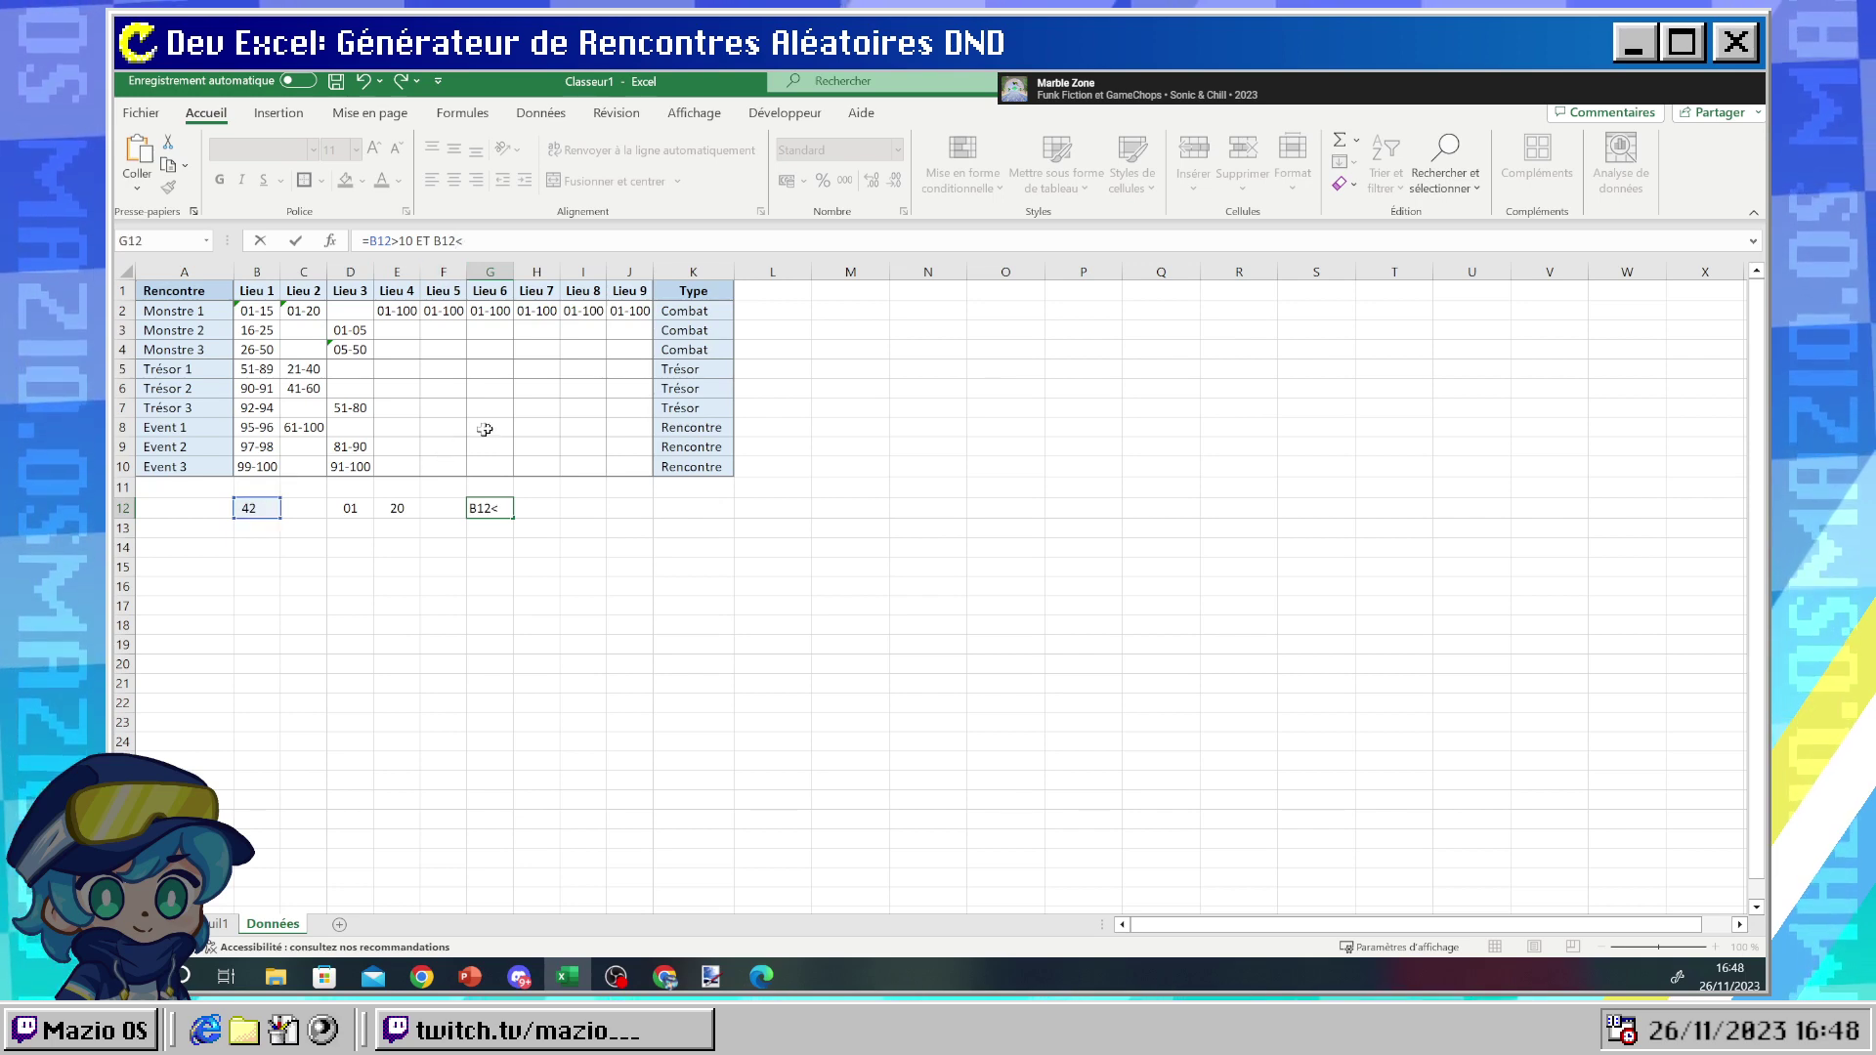
{"action": "type", "text": "B12<10"}
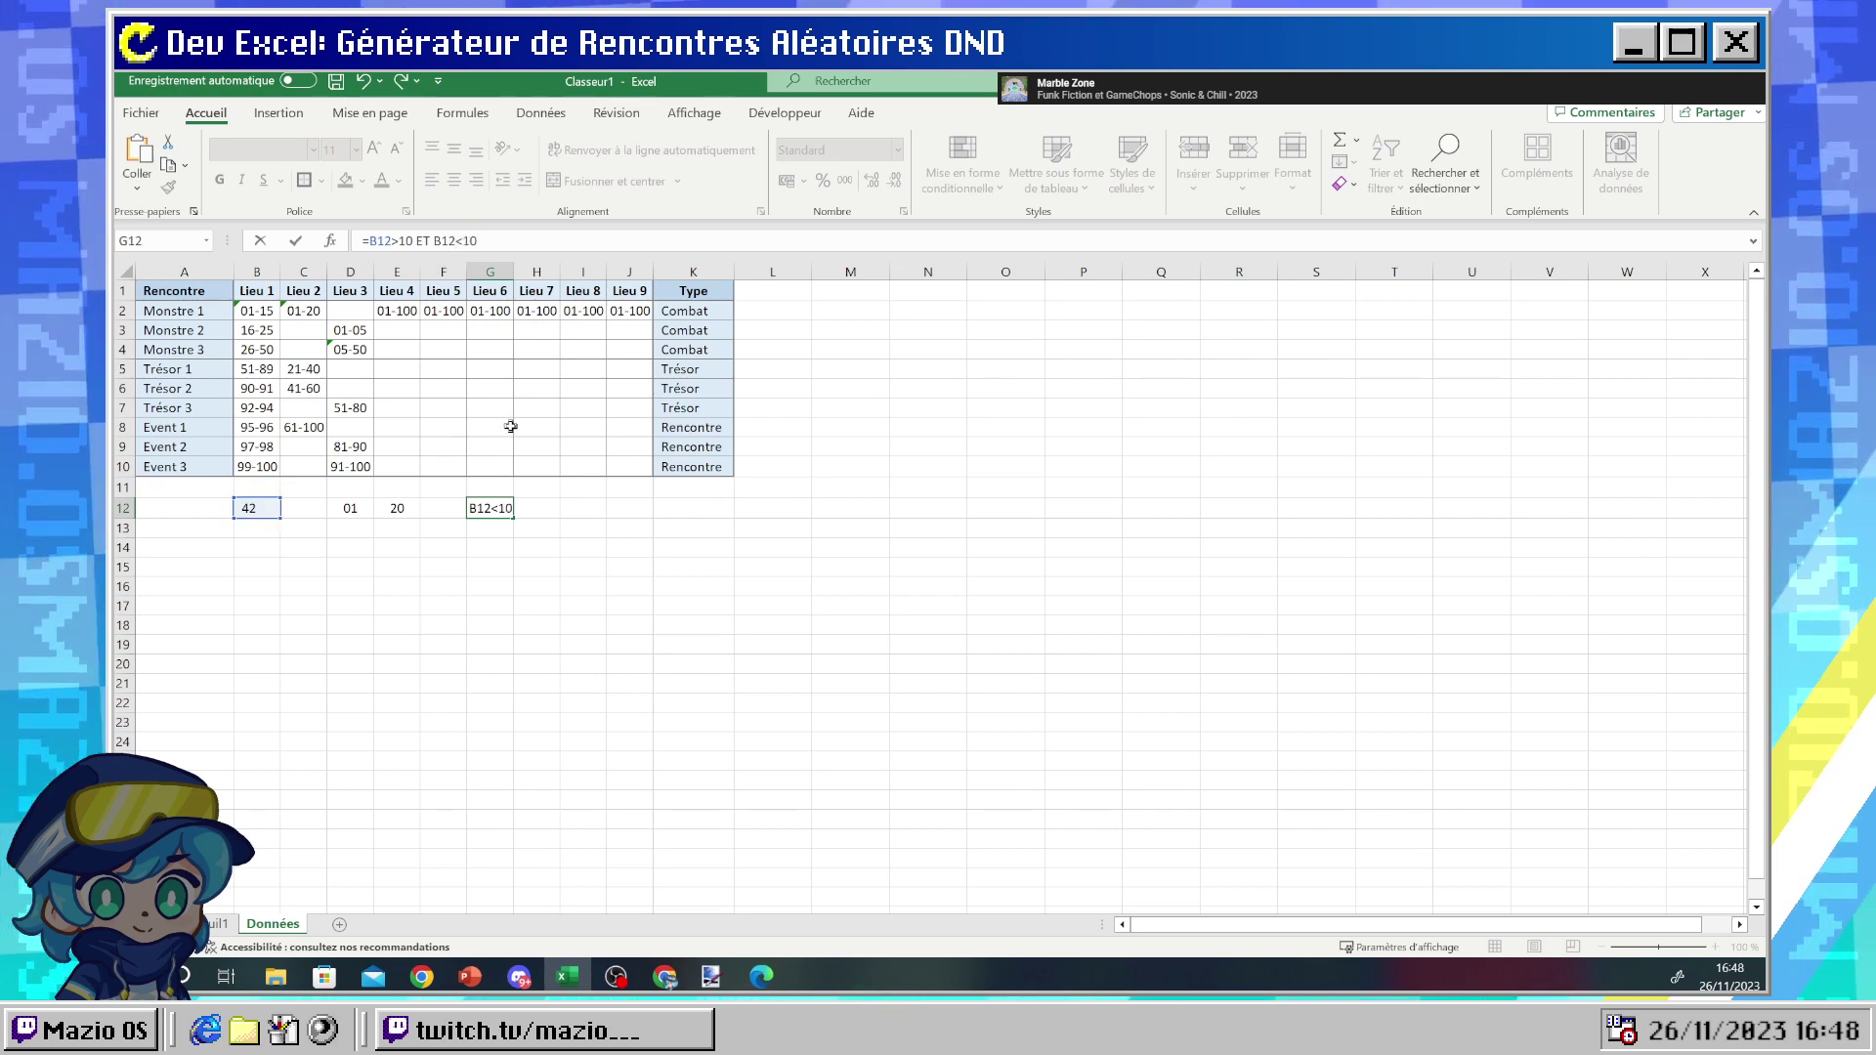
{"action": "type", "text": "0"}
{"action": "key", "text": "Return"}
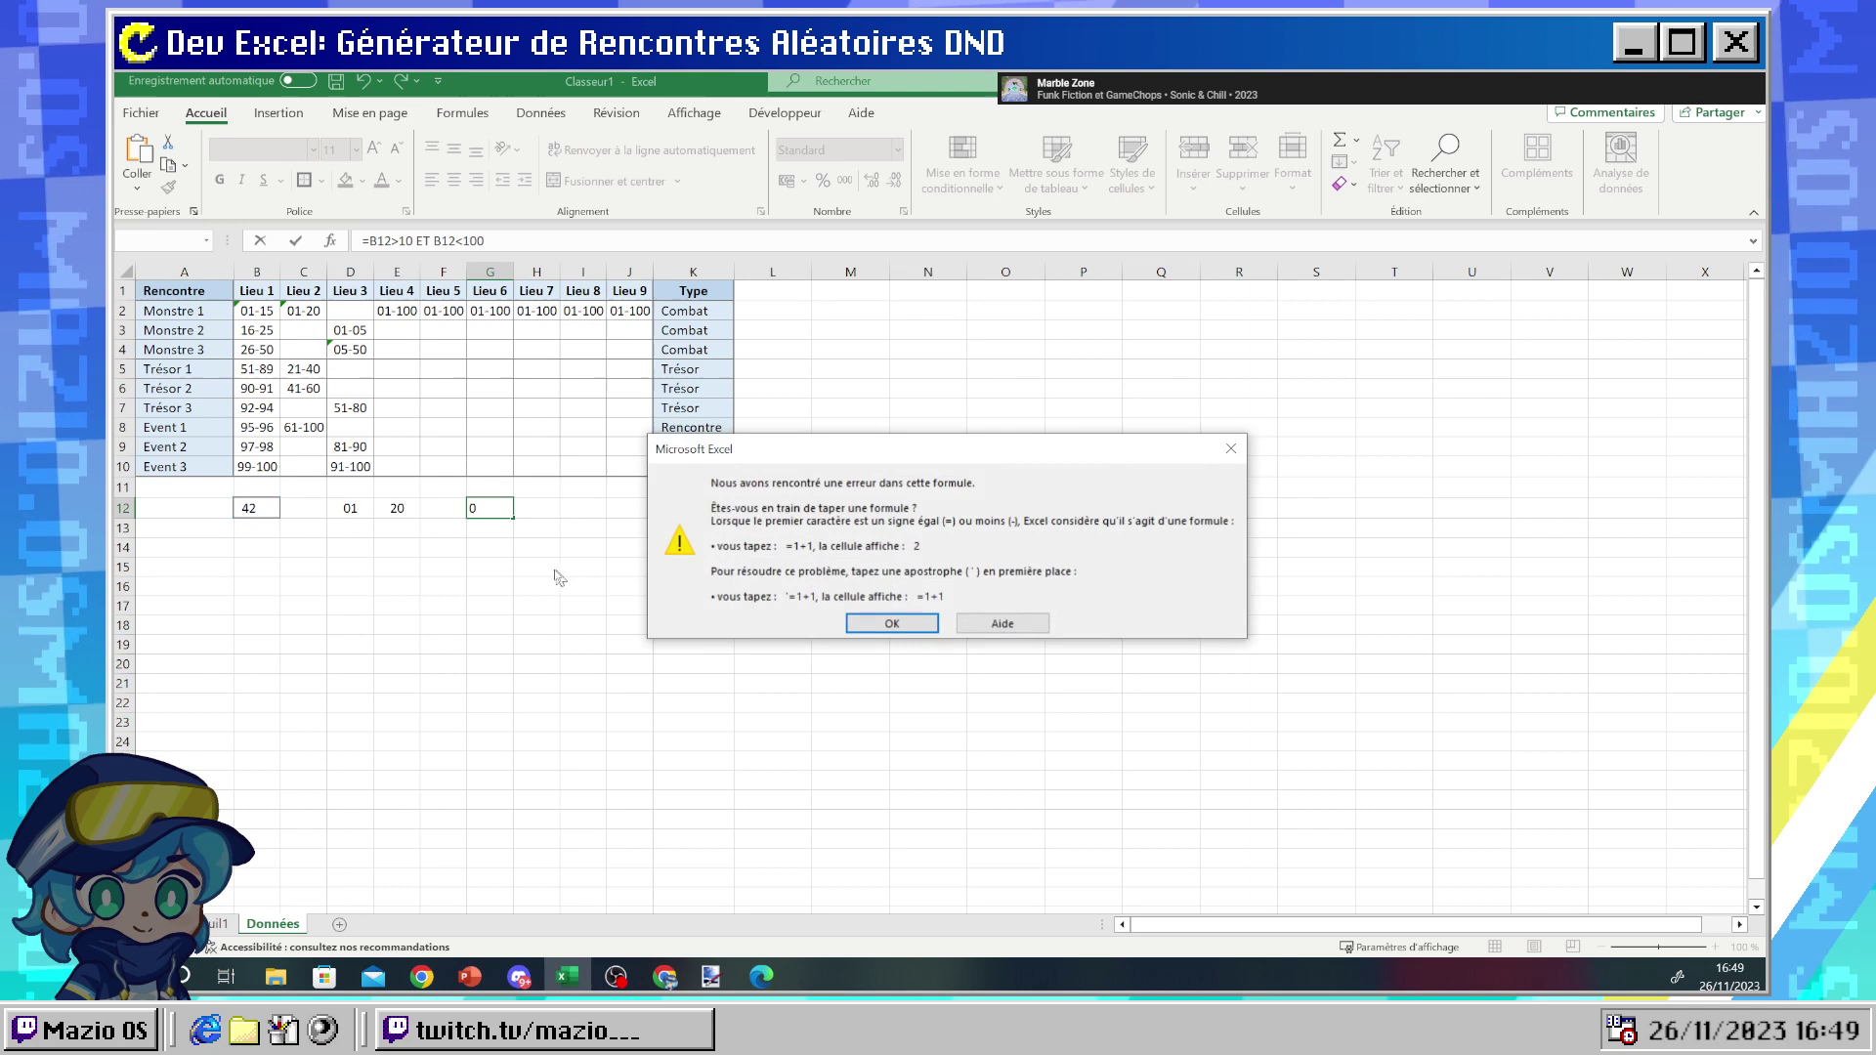
{"action": "left_click", "coordinate": [892, 623]}
{"action": "left_click", "coordinate": [431, 241]}
{"action": "key", "text": "BackSpace"}
{"action": "key", "text": "BackSpace"}
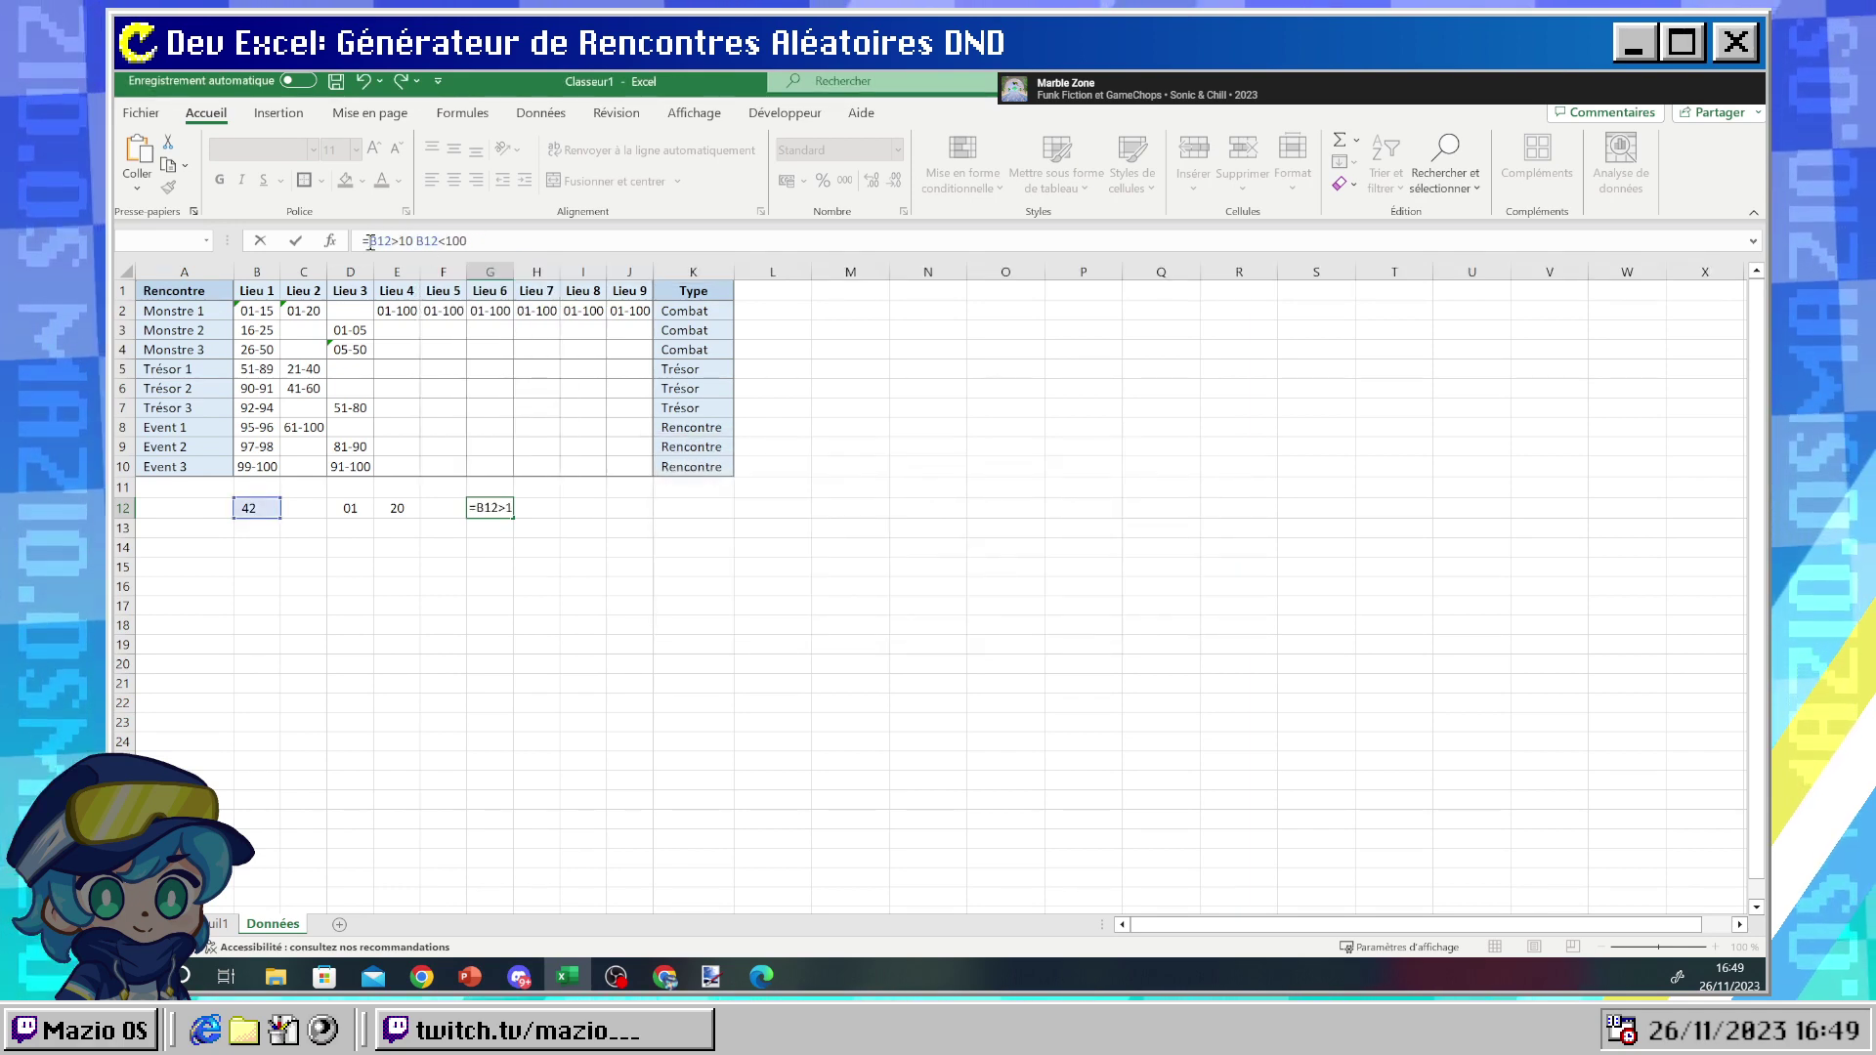
{"action": "type", "text": "ET("}
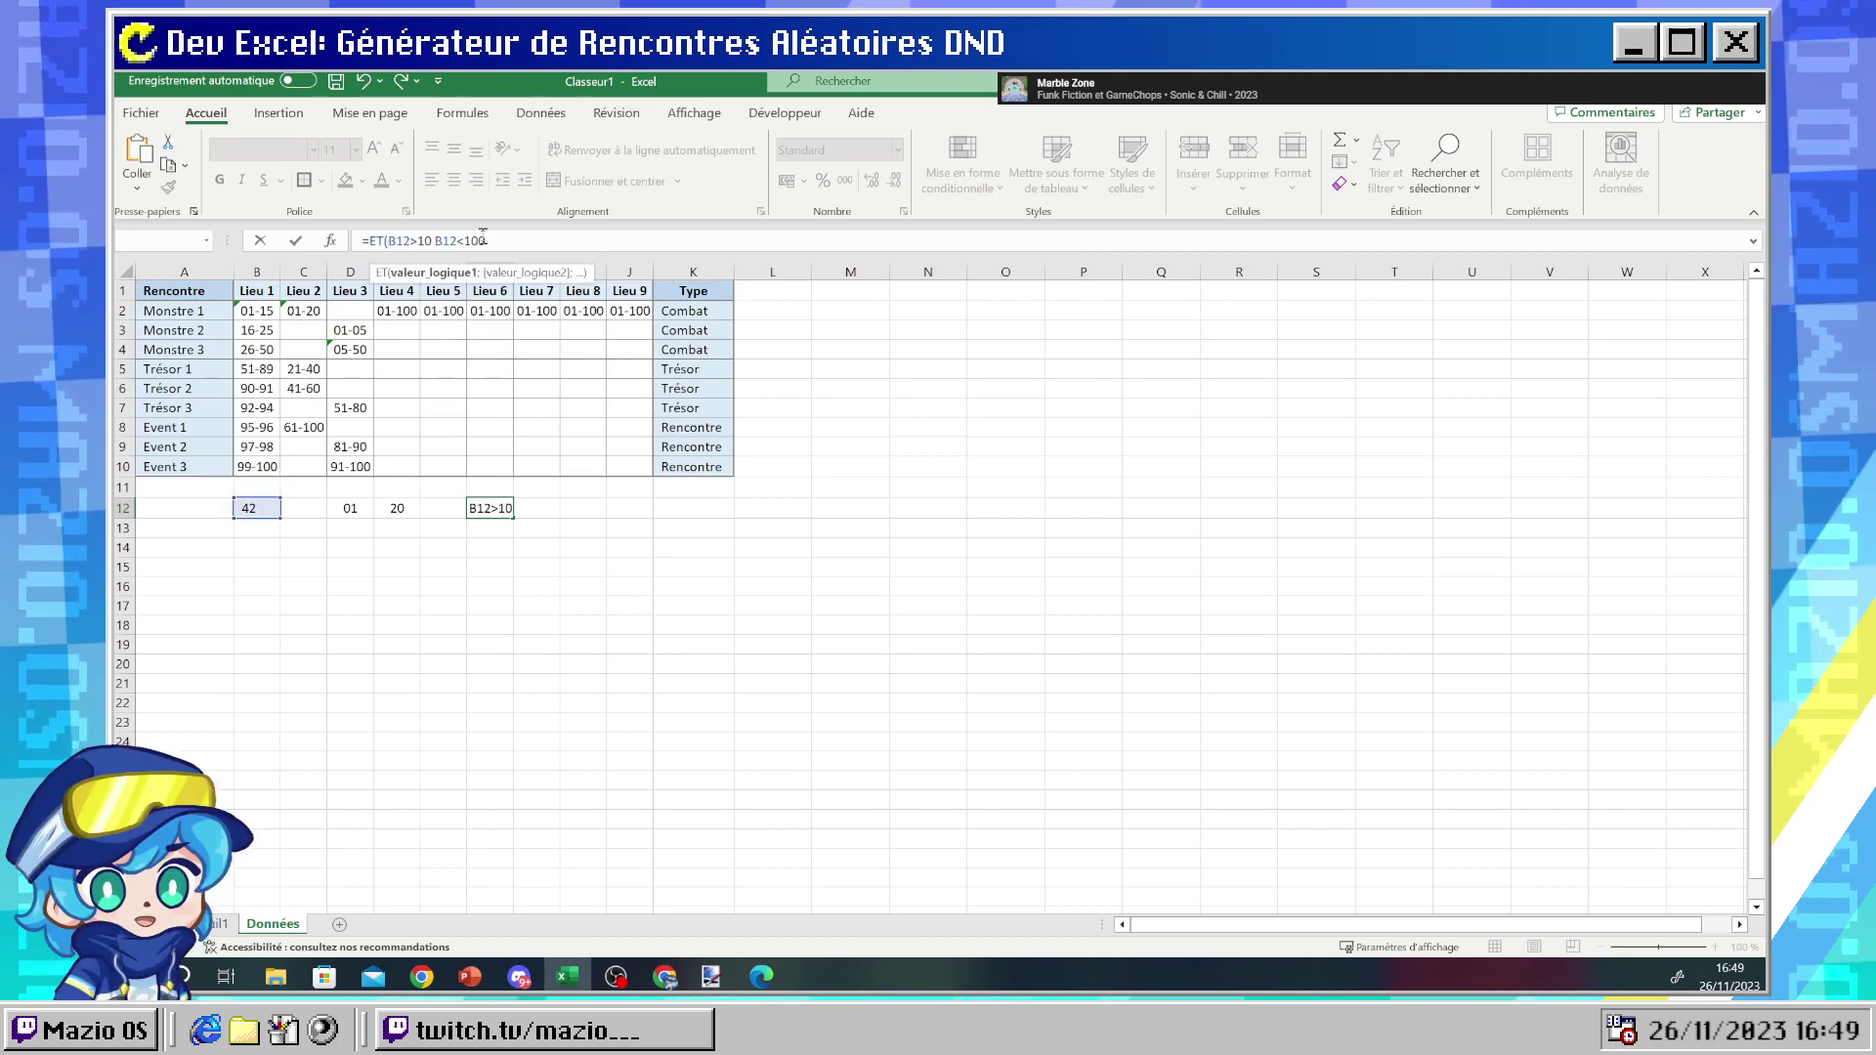
{"action": "type", "text": ";"}
{"action": "left_click", "coordinate": [532, 235]}
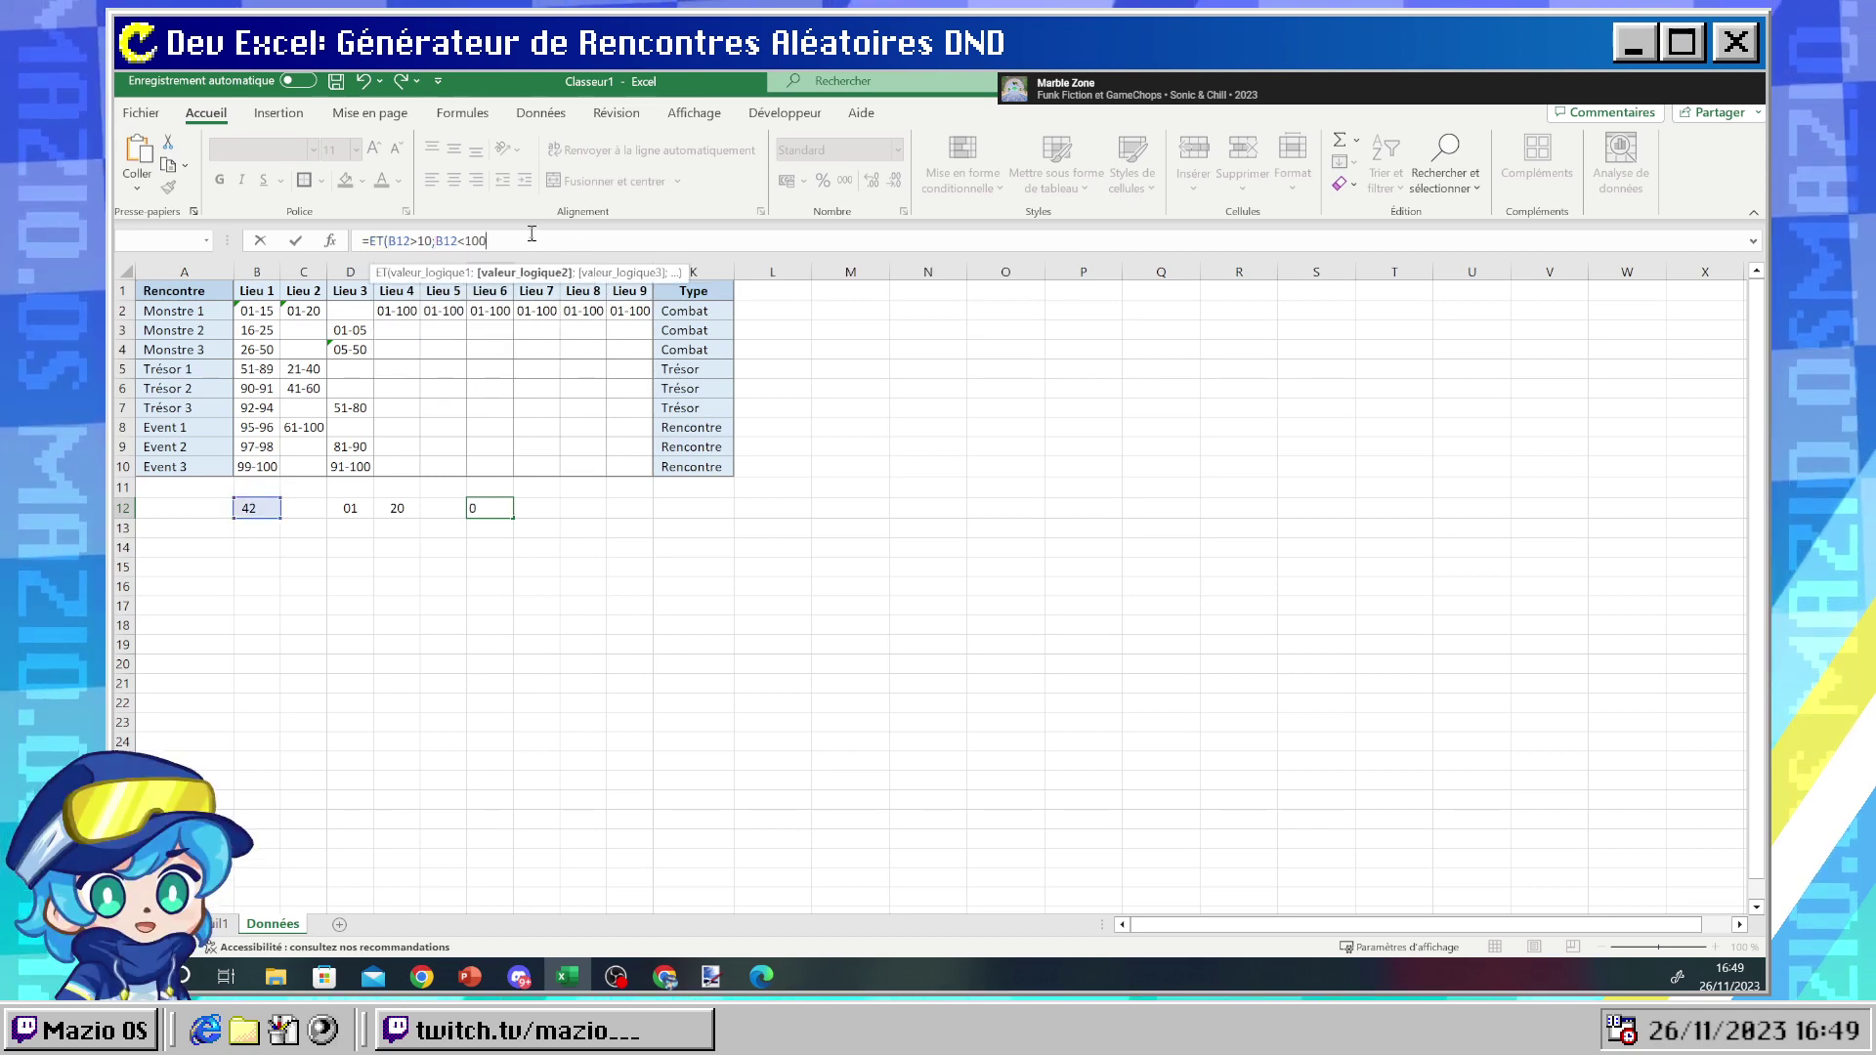
{"action": "key", "text": "Return"}
{"action": "key", "text": "Up"}
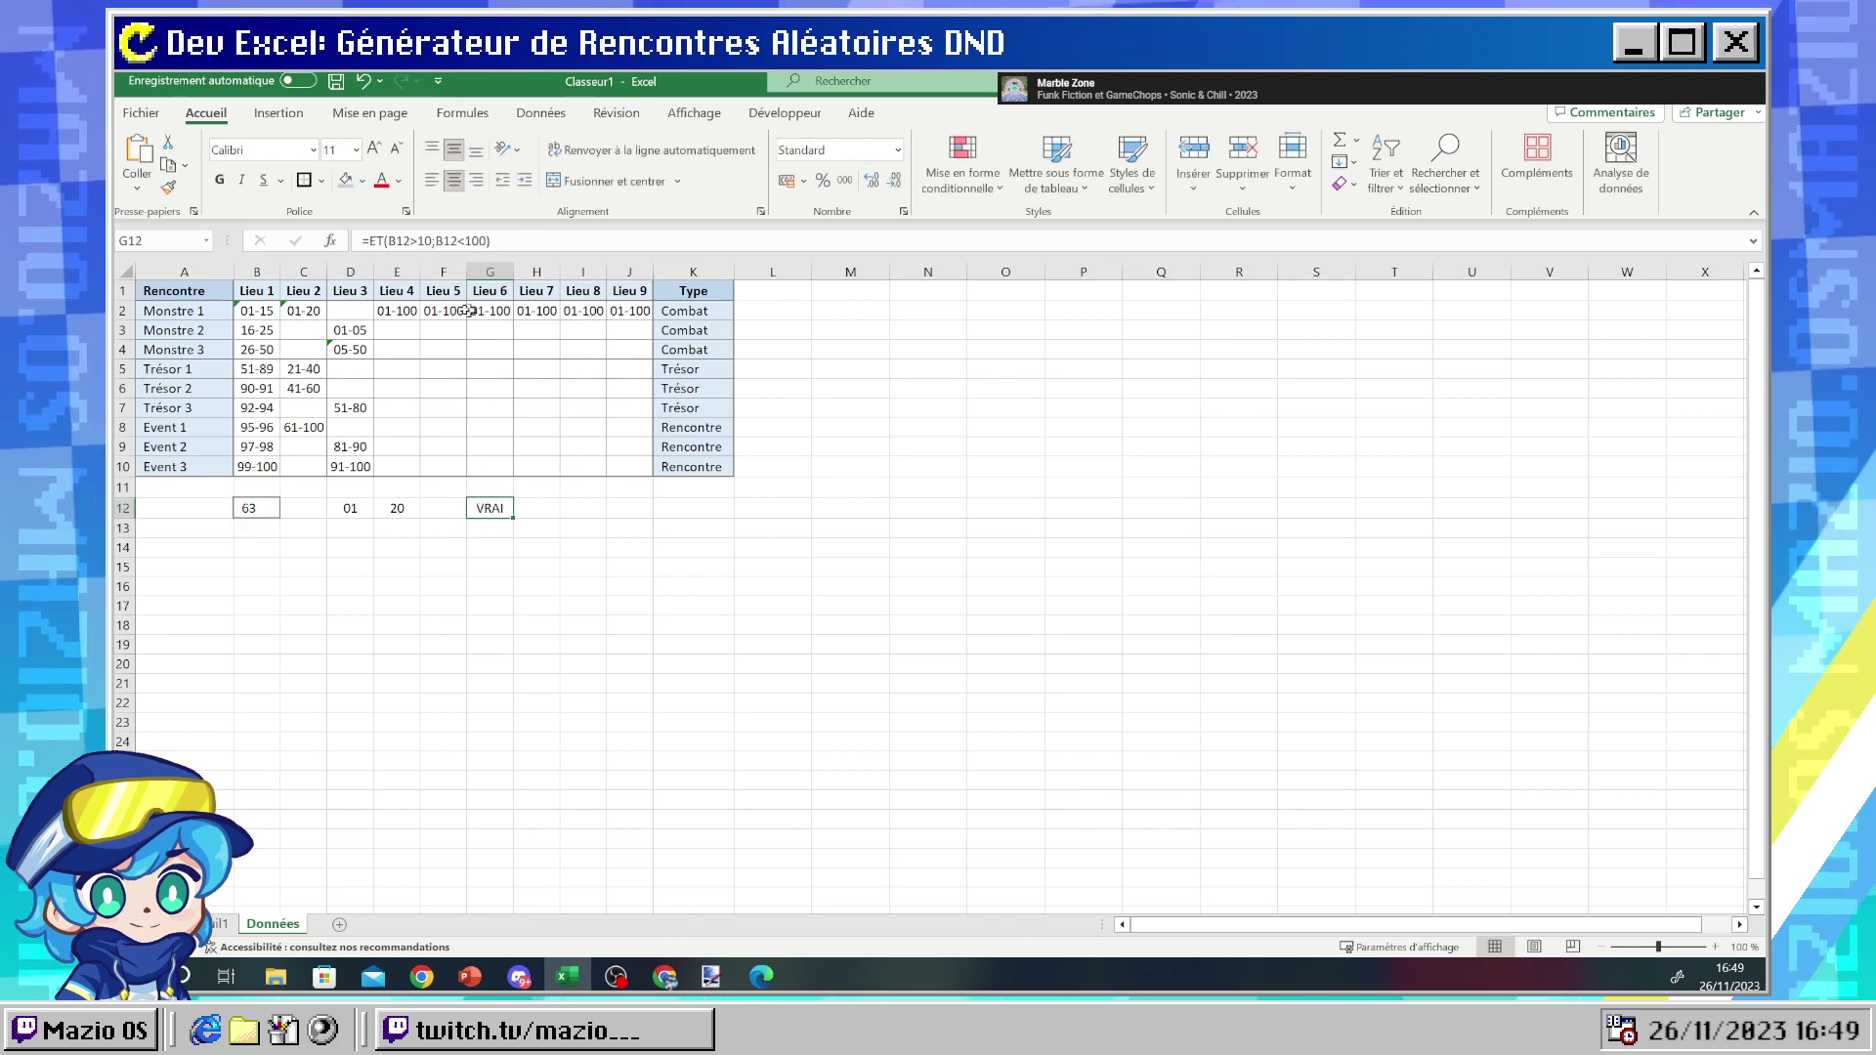
- Replace the fixed bounds 10 and 100 in G12 with references to D12 and E12
{"action": "left_click", "coordinate": [414, 241]}
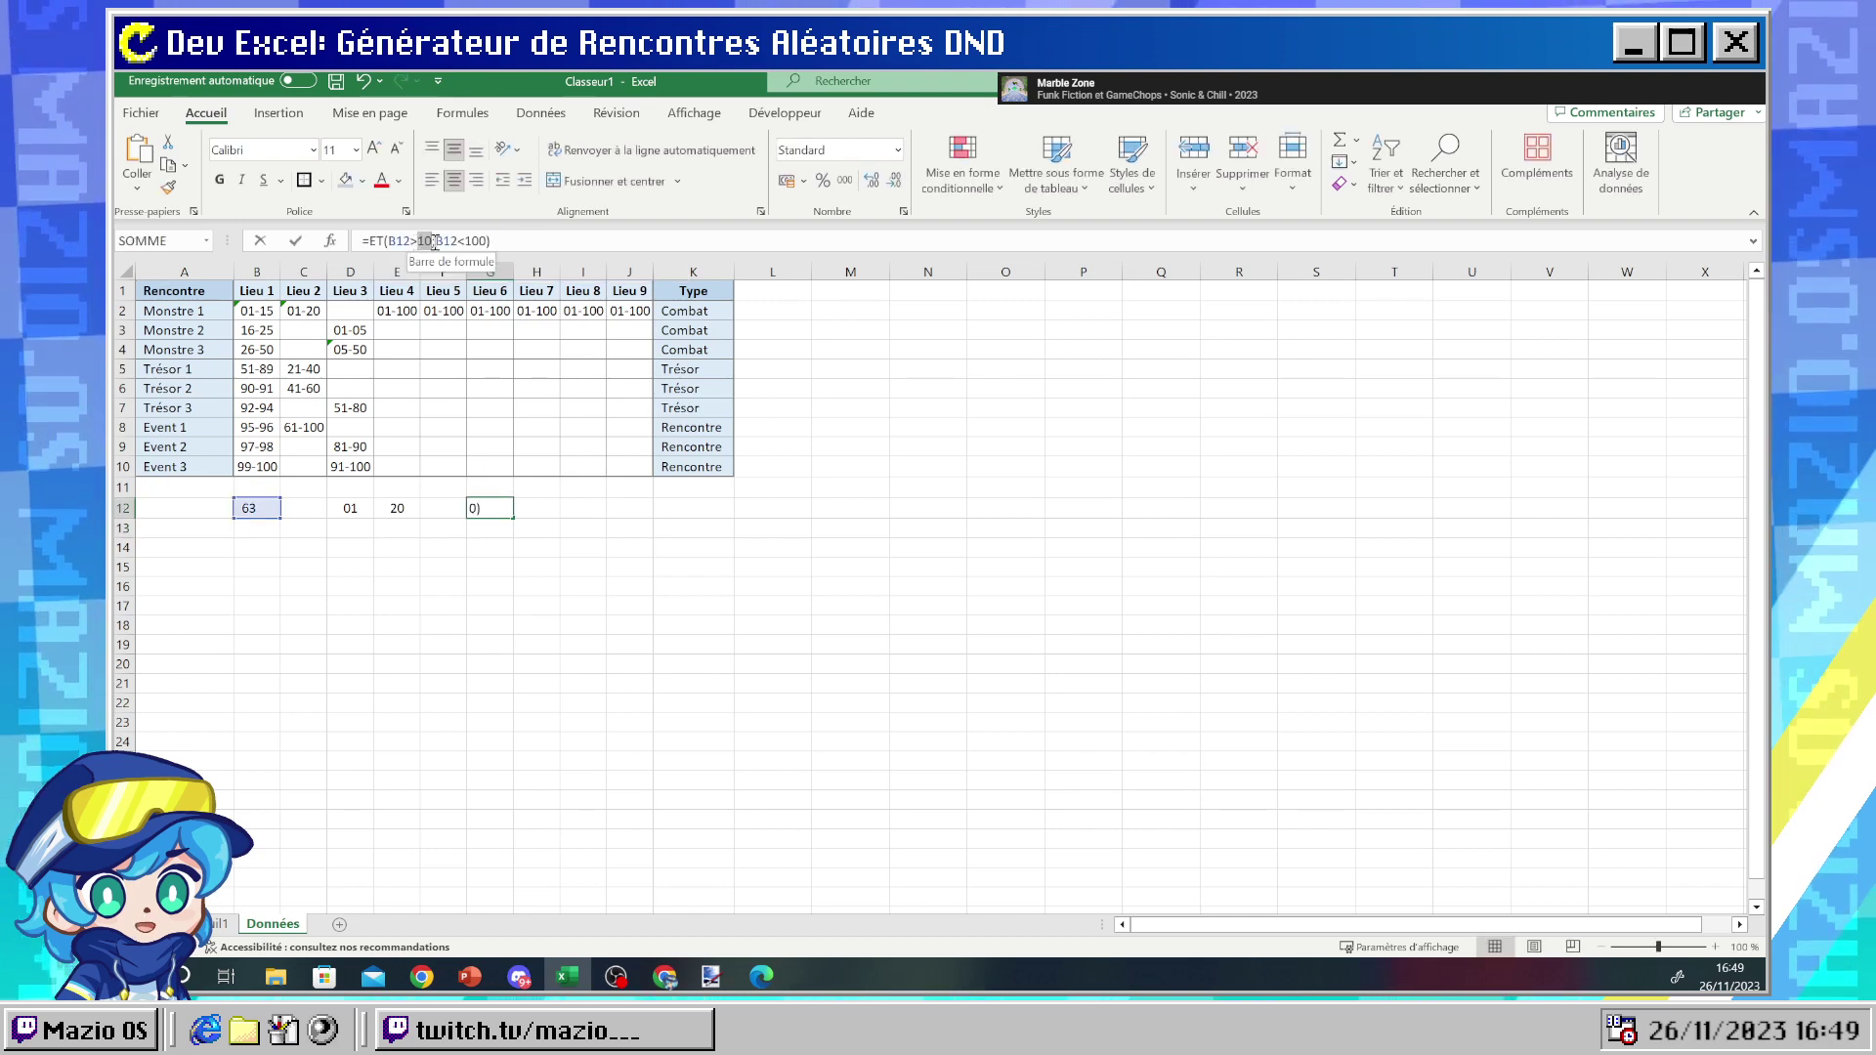
{"action": "key", "text": "Delete"}
{"action": "key", "text": "Delete"}
{"action": "left_click", "coordinate": [350, 508]}
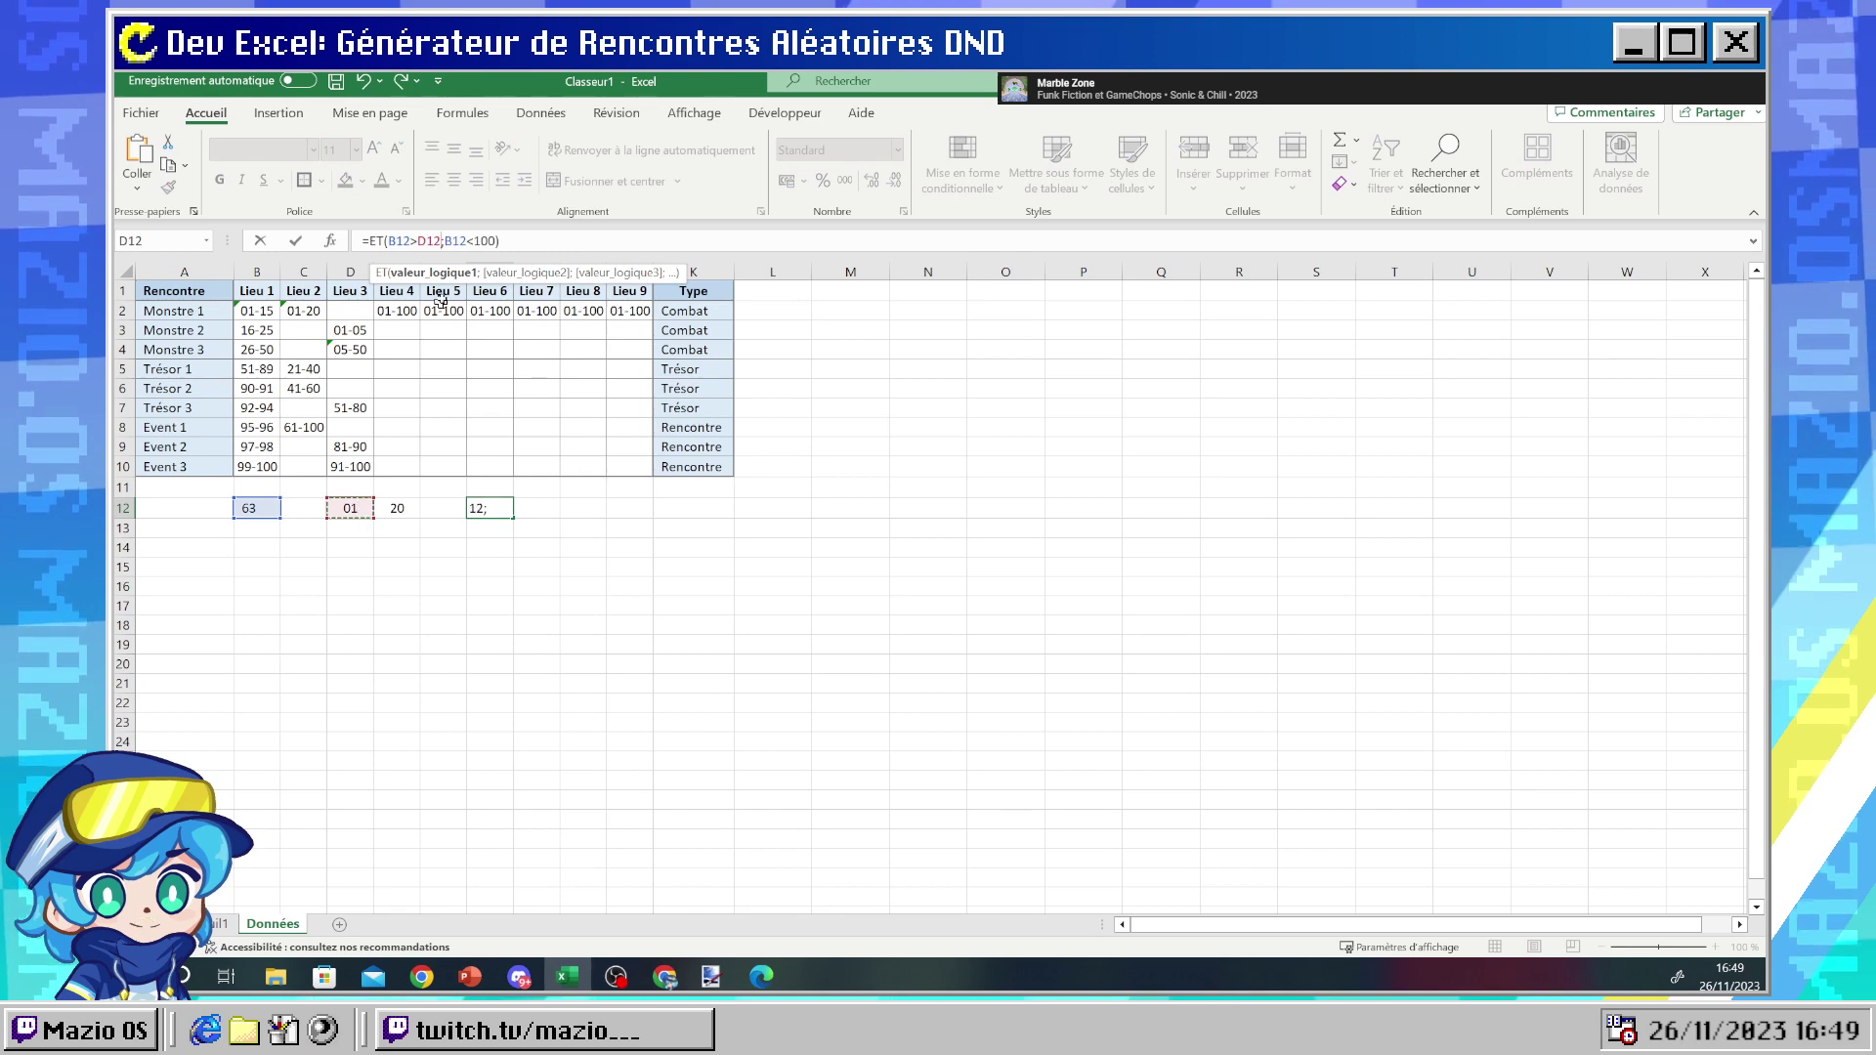
{"action": "double_click", "coordinate": [486, 241]}
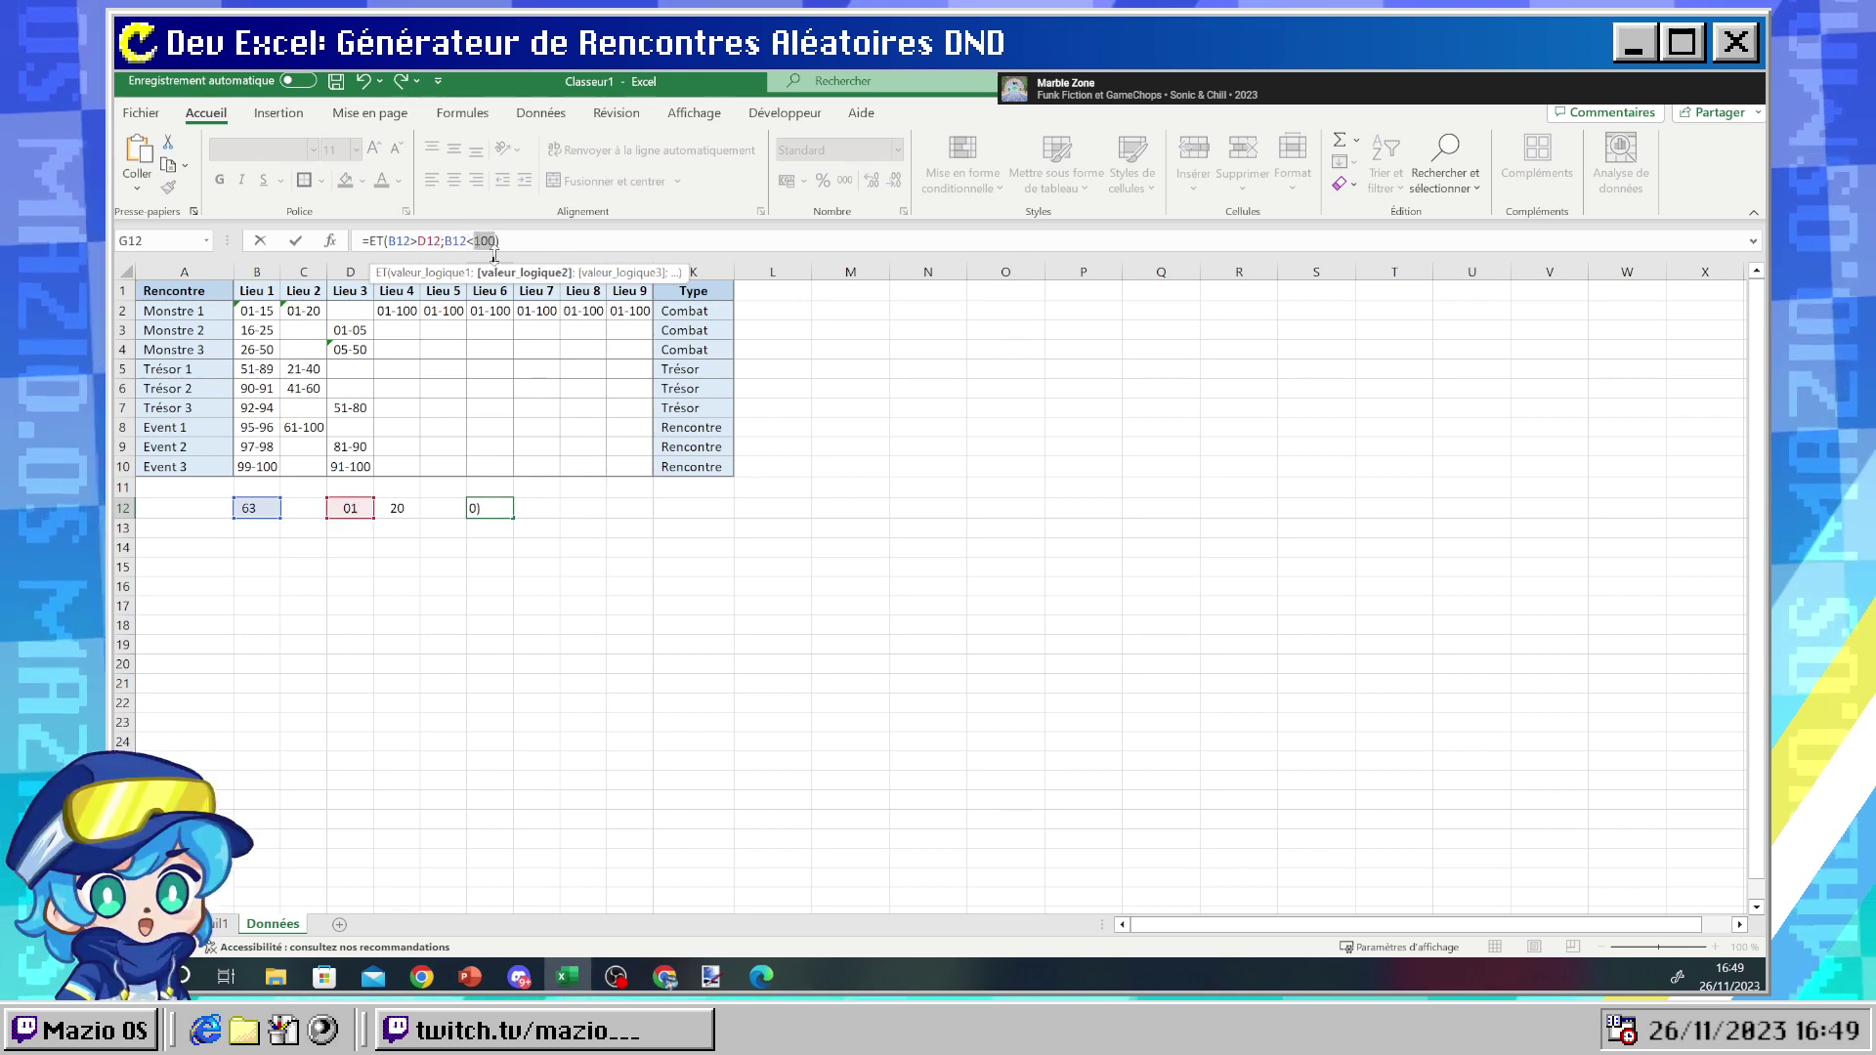
{"action": "left_click", "coordinate": [387, 508]}
{"action": "key", "text": "Return"}
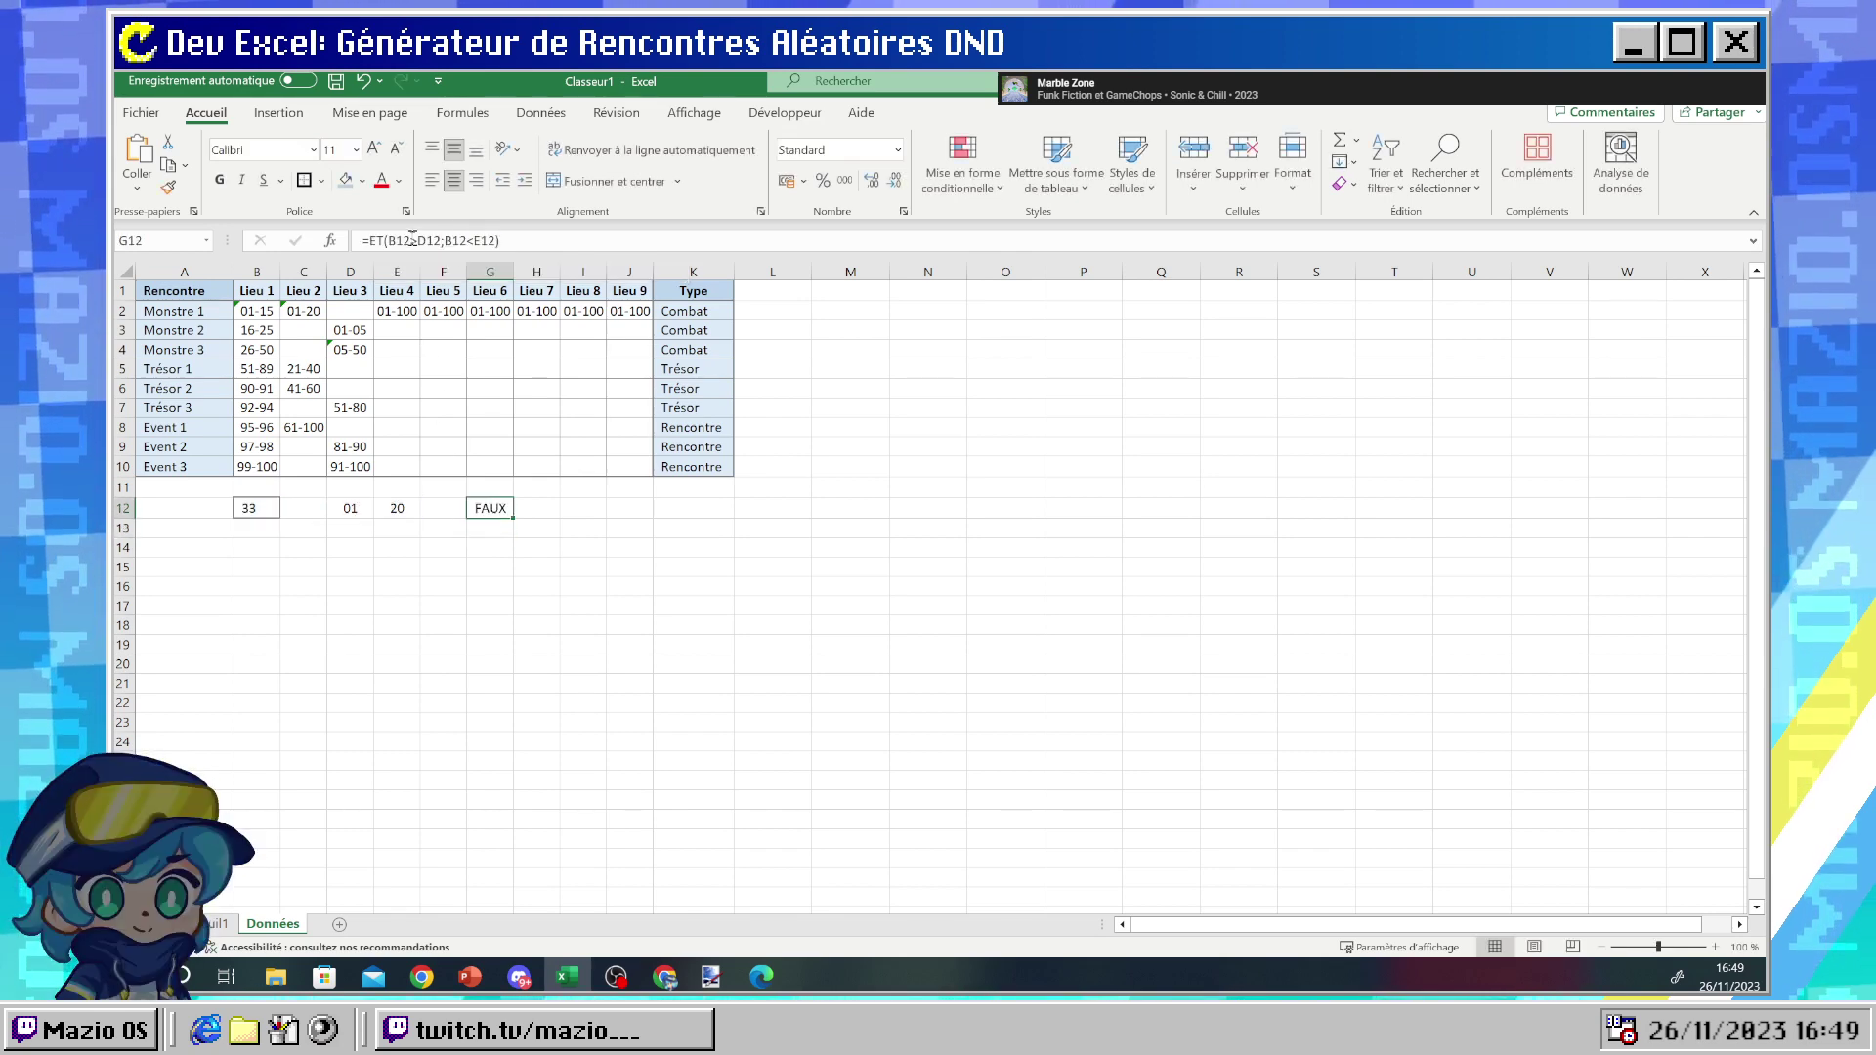
- Make the G12 test inclusive with >= and <=, then reroll B12 and recheck G12
{"action": "left_click", "coordinate": [420, 241]}
{"action": "type", "text": "="}
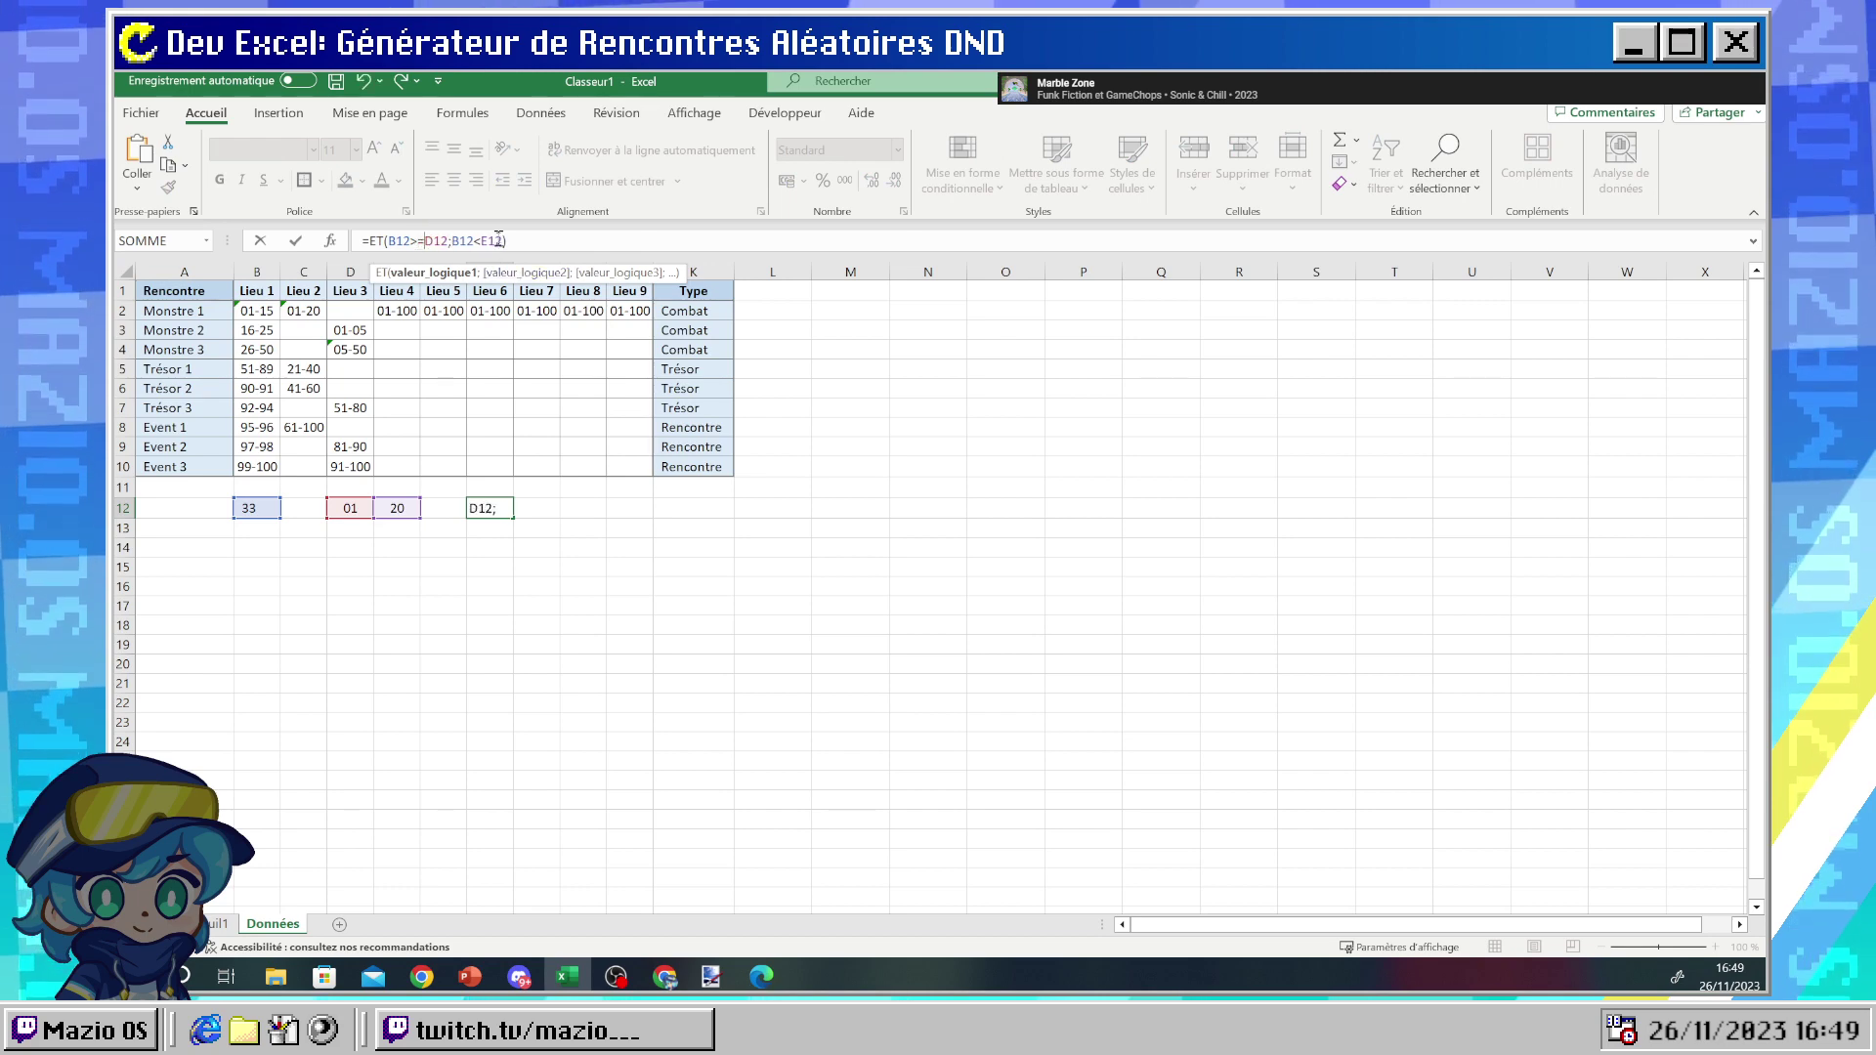
{"action": "left_click", "coordinate": [480, 242]}
{"action": "type", "text": "="}
{"action": "key", "text": "Return"}
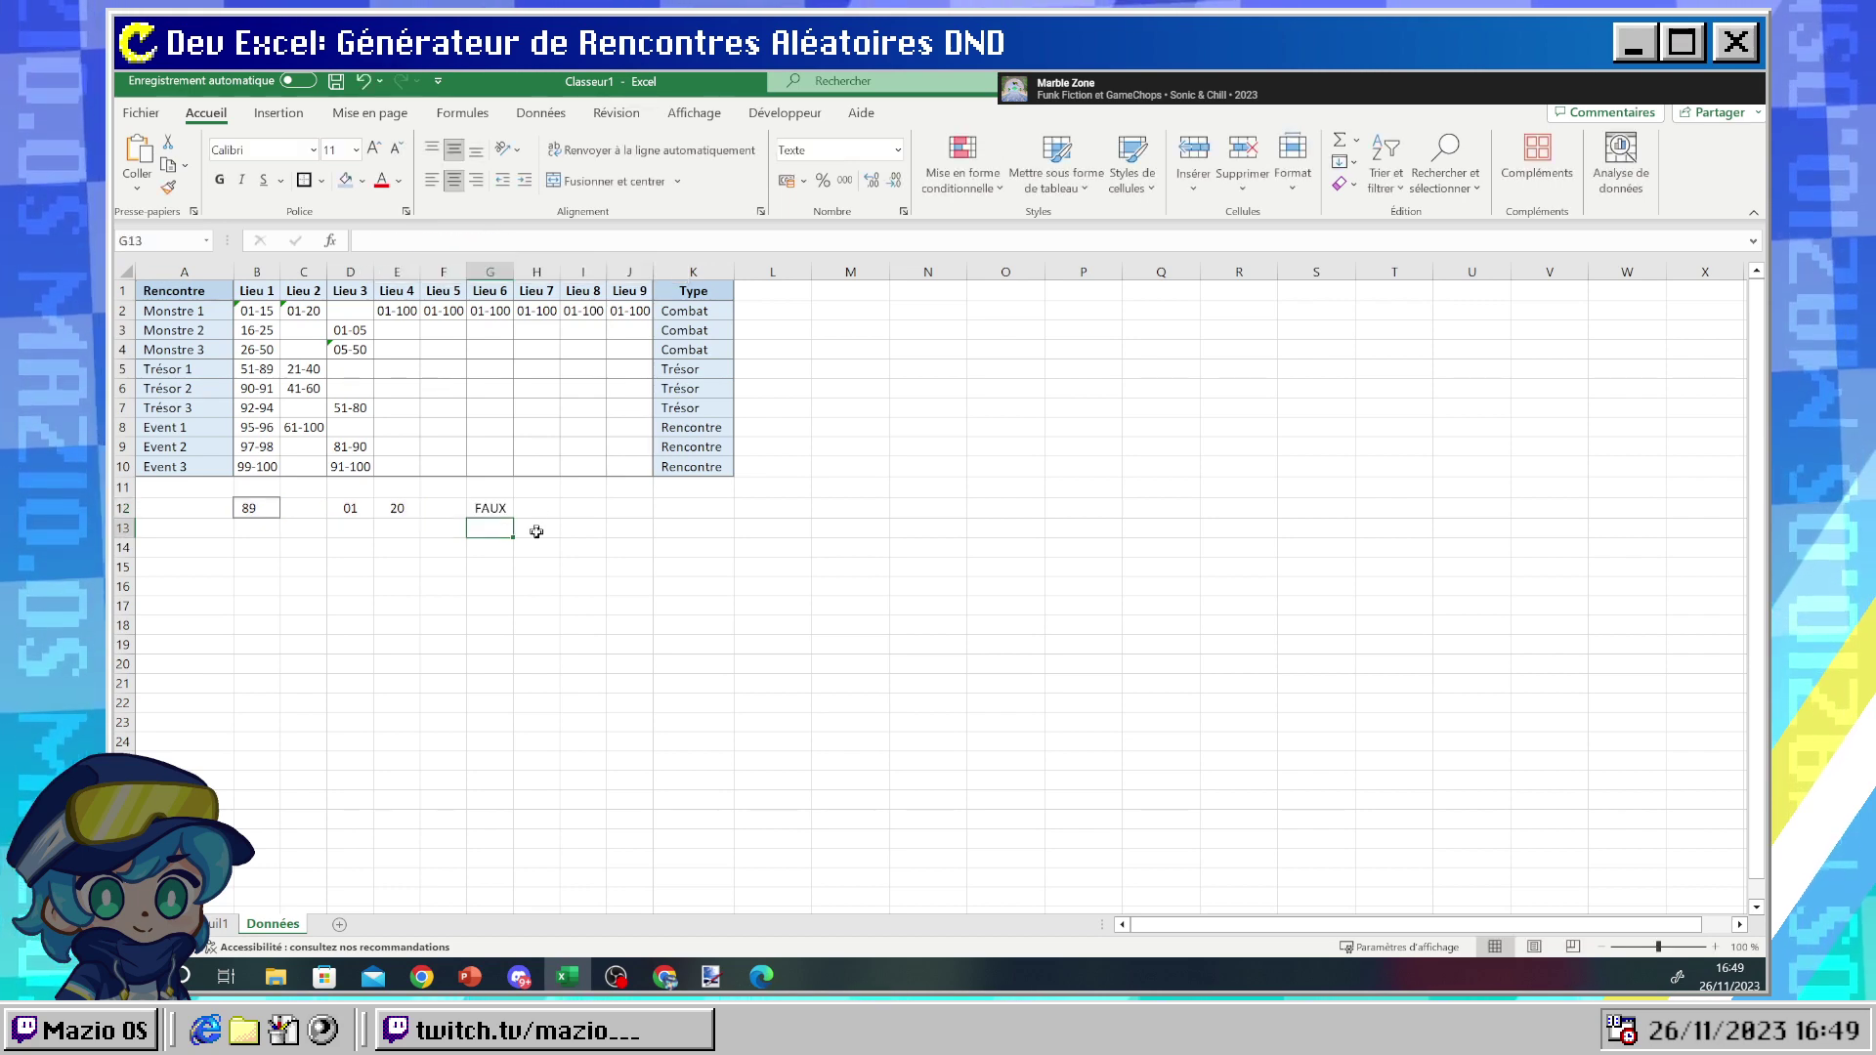
{"action": "key", "text": "F9"}
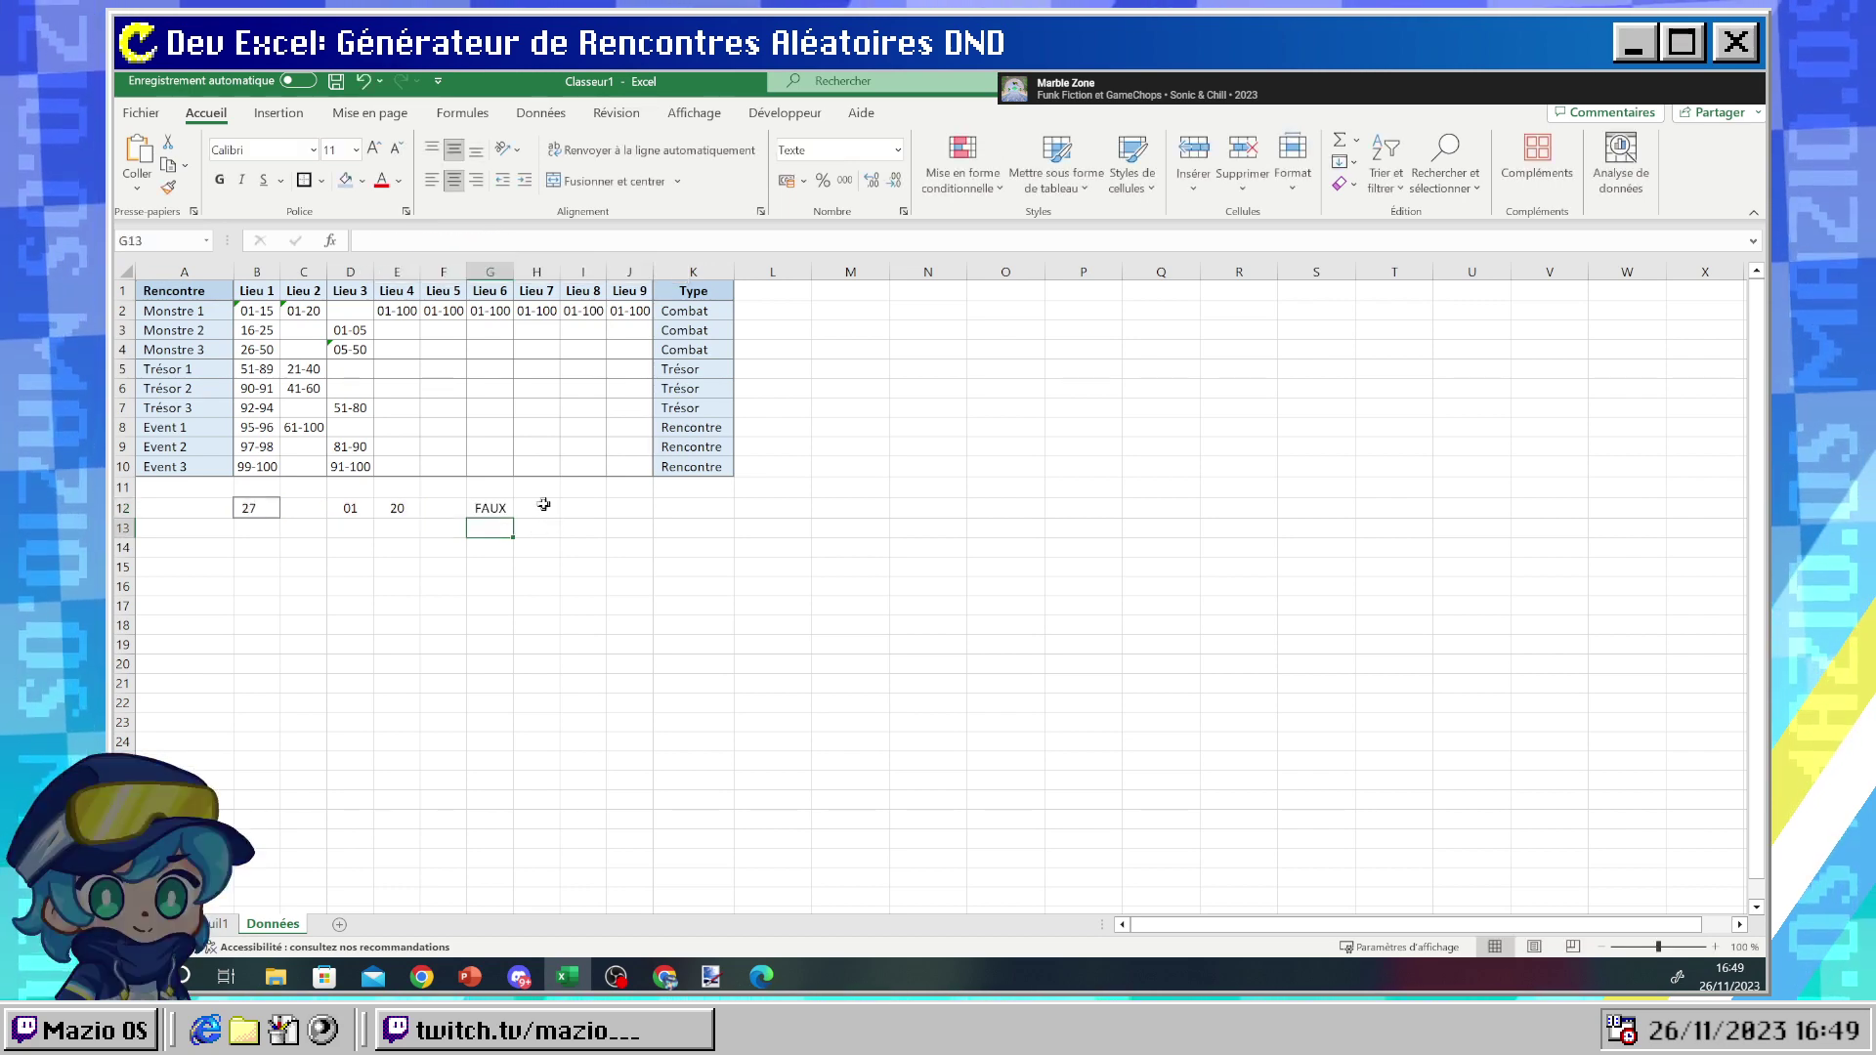
{"action": "left_click", "coordinate": [485, 503]}
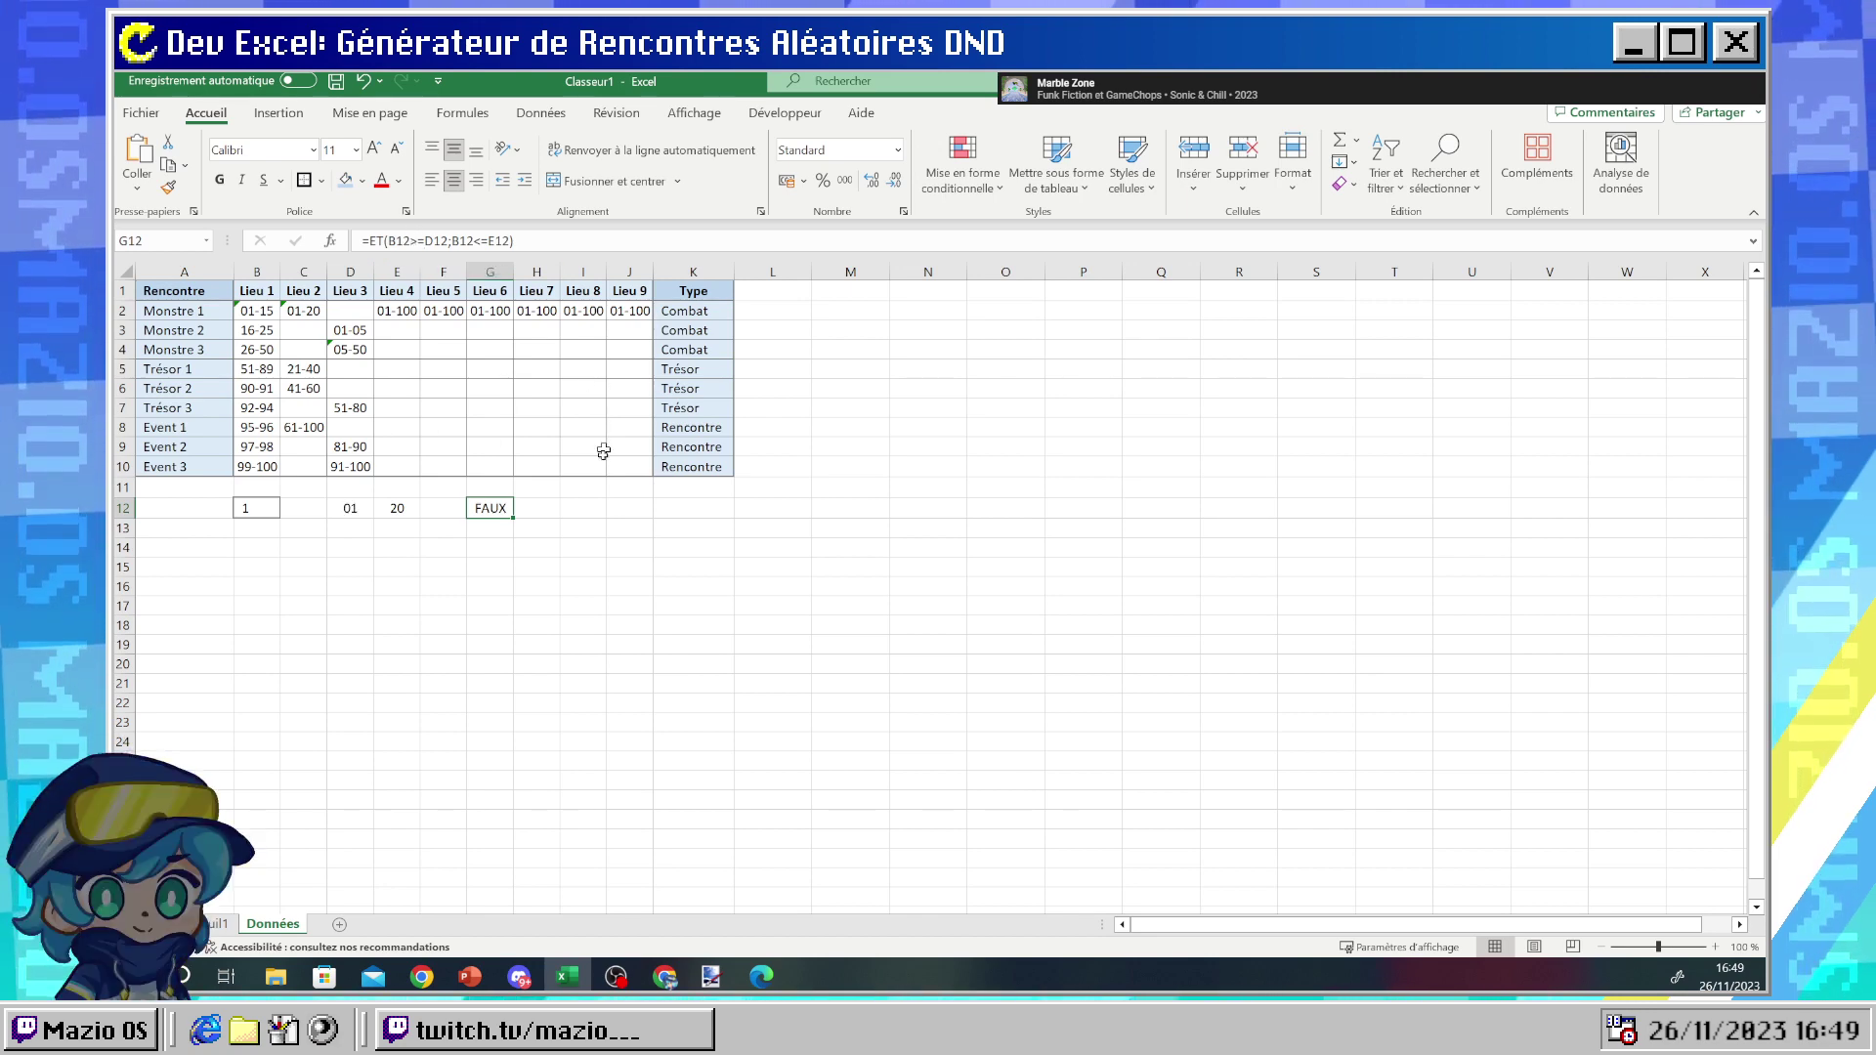
- Reroll B12 to 12 and inspect the formulas in D12, E12 and G12, which still shows FAUX
{"action": "key", "text": "F9"}
{"action": "left_click", "coordinate": [560, 527]}
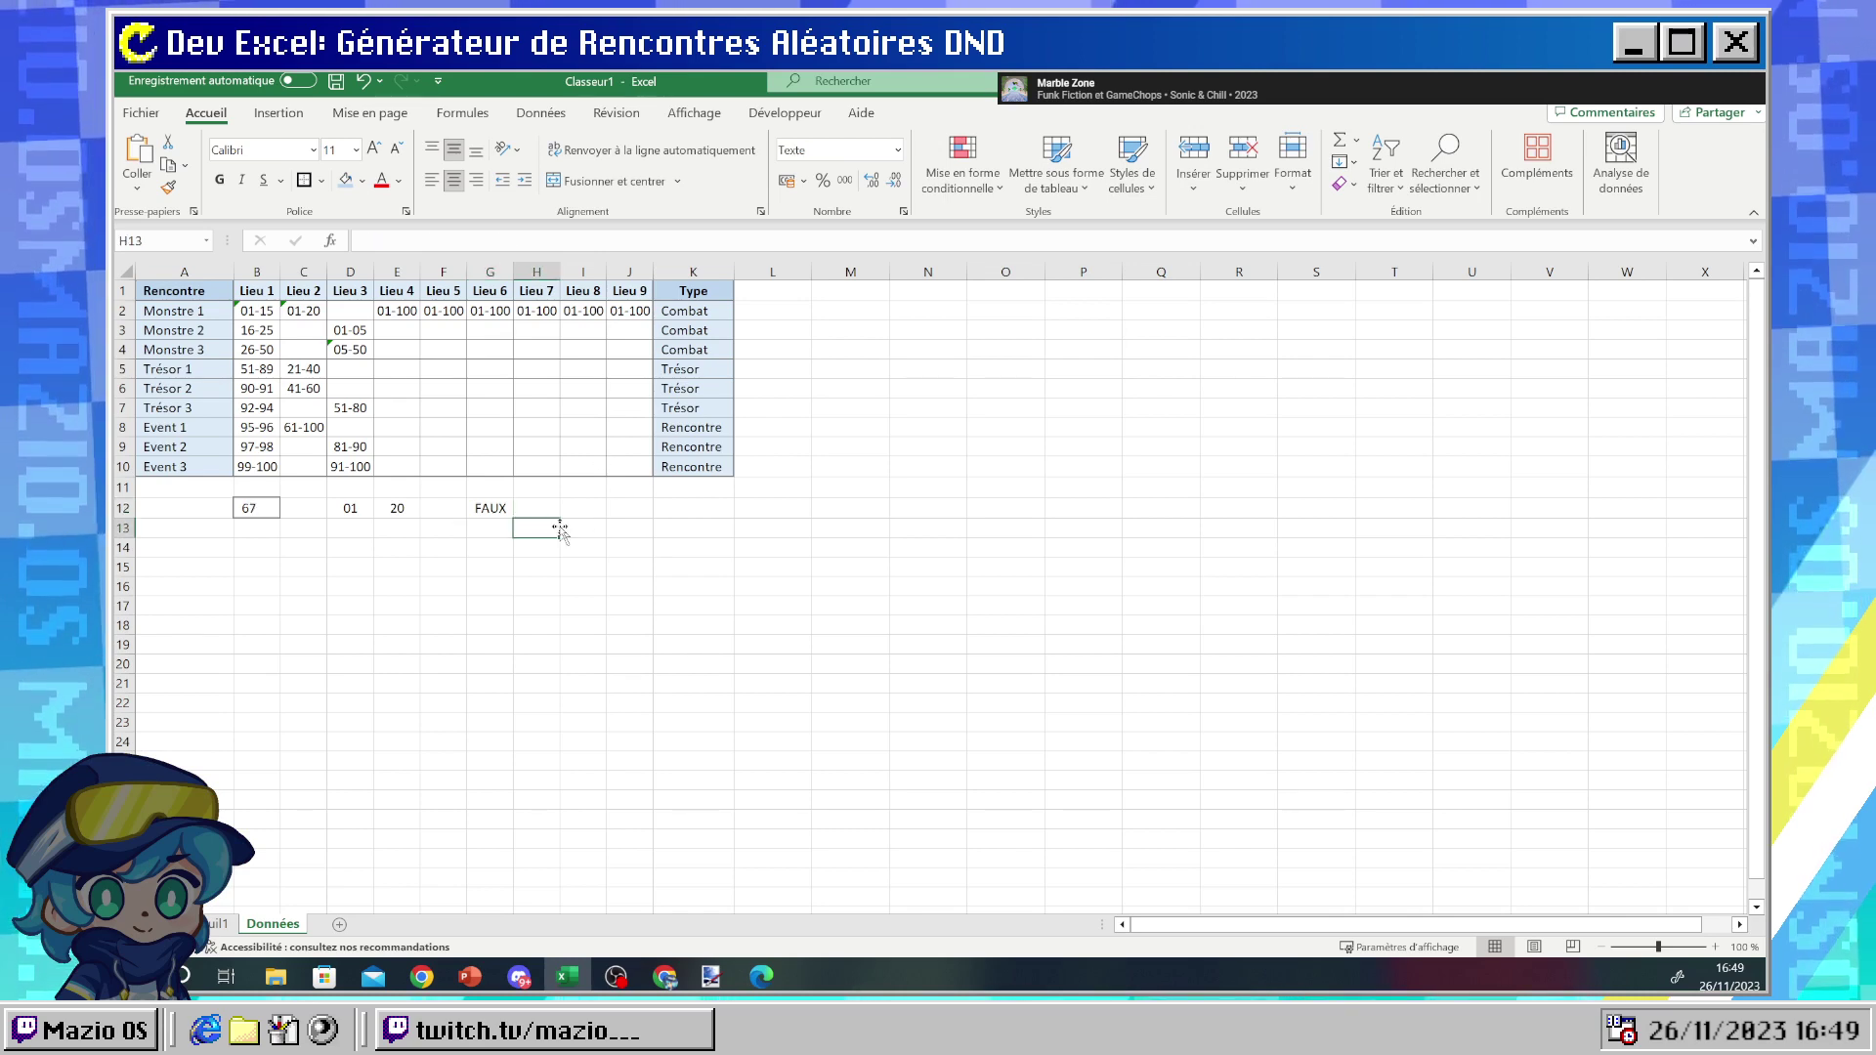
{"action": "key", "text": "F9"}
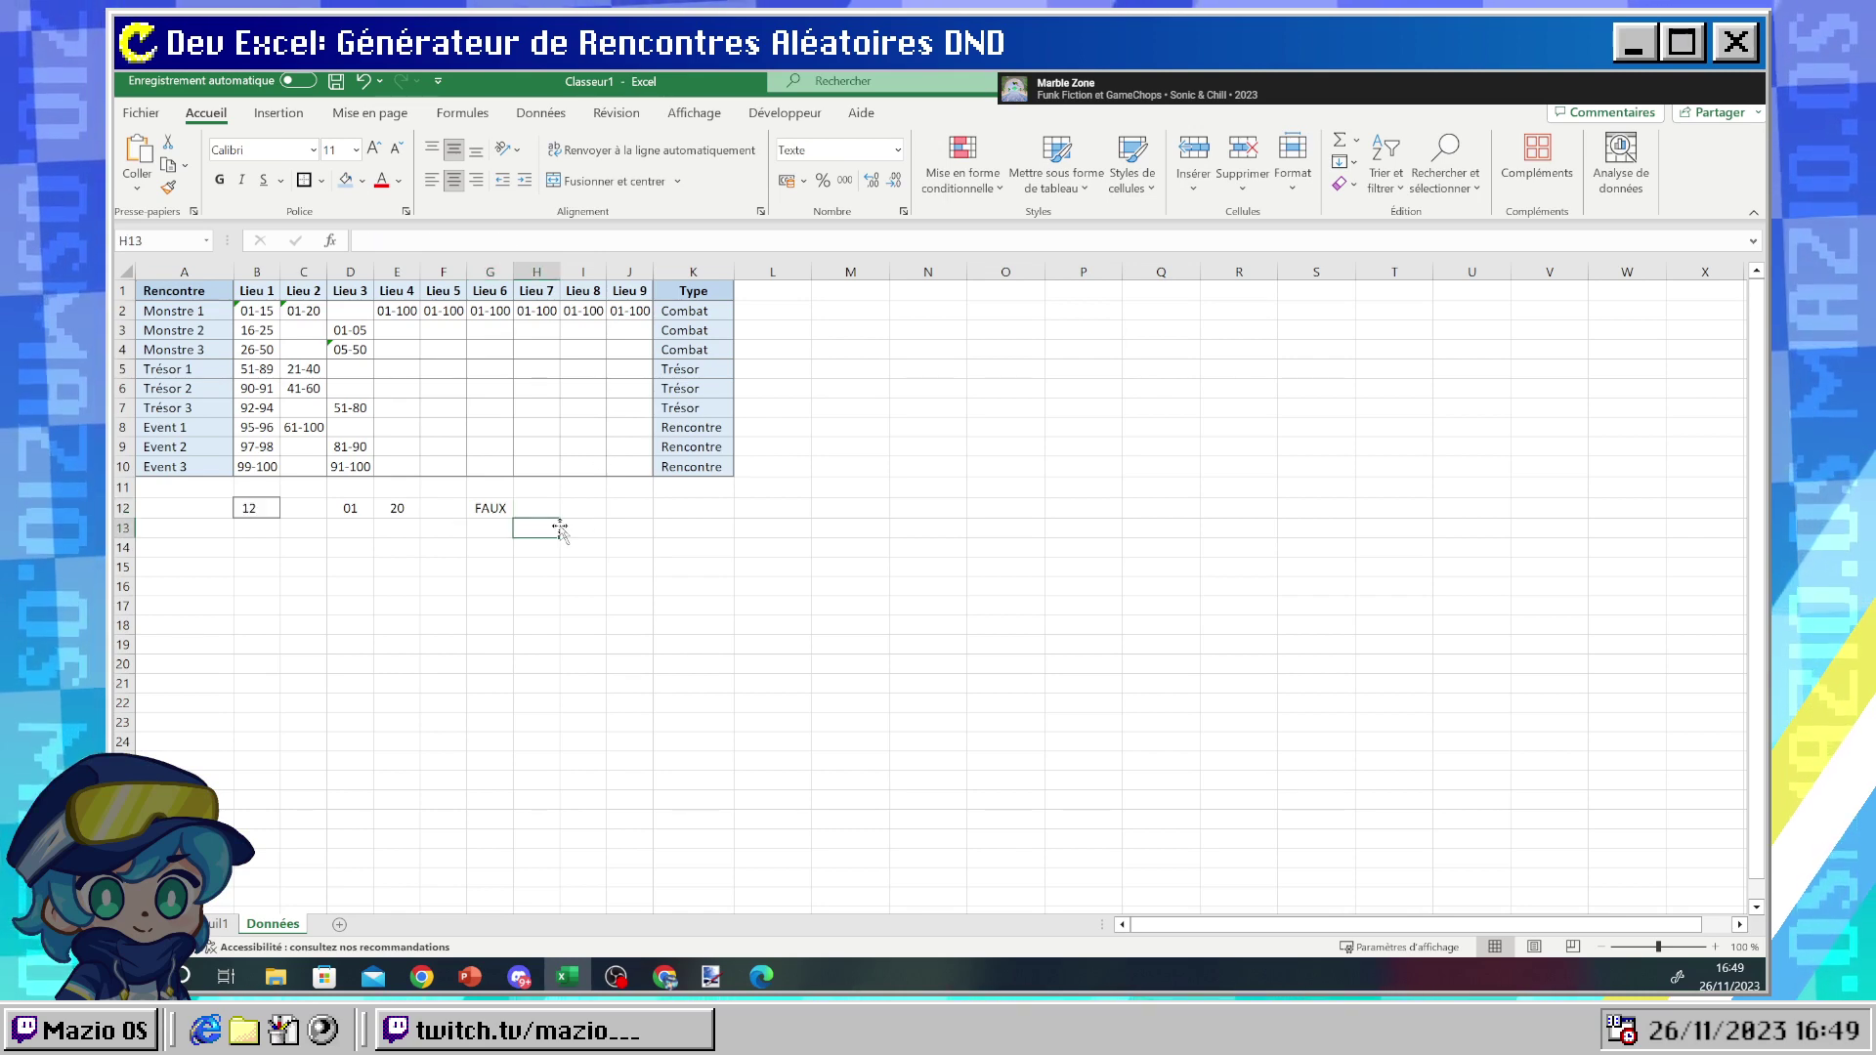
{"action": "left_click", "coordinate": [577, 507]}
{"action": "left_click", "coordinate": [400, 505]}
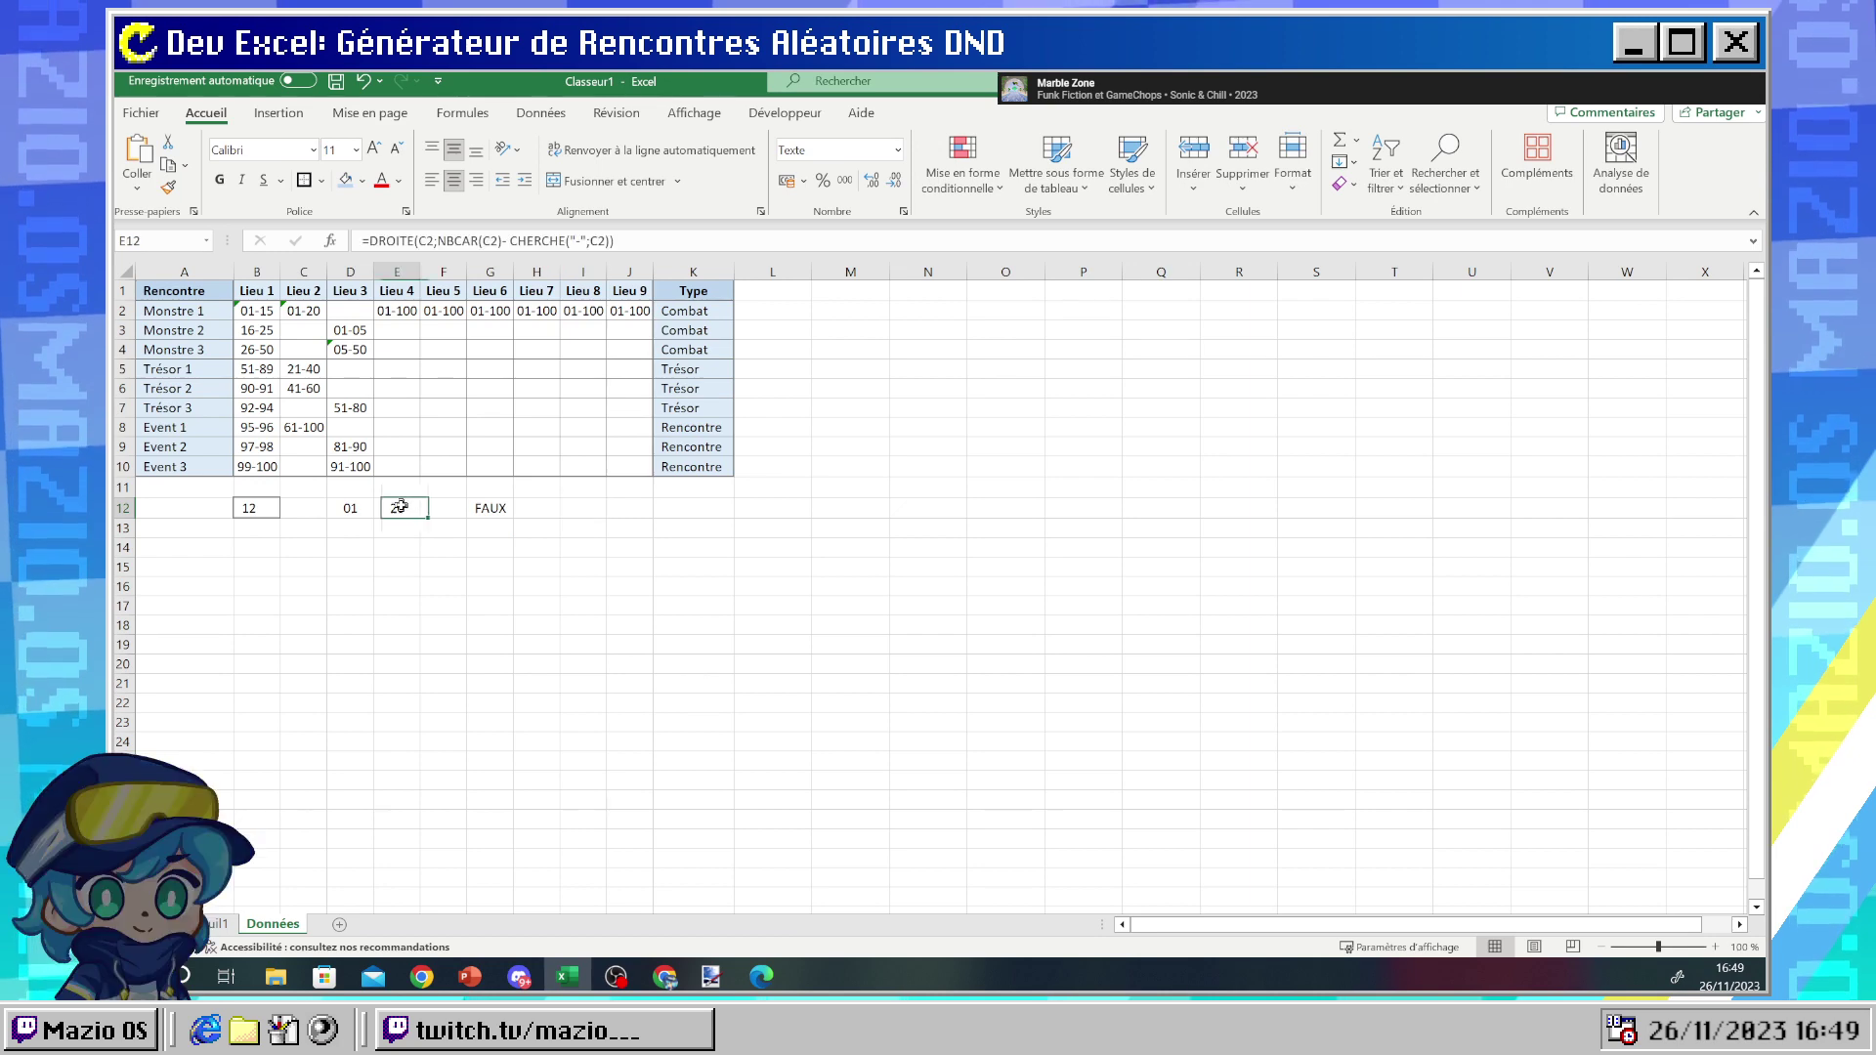
{"action": "left_click", "coordinate": [497, 510]}
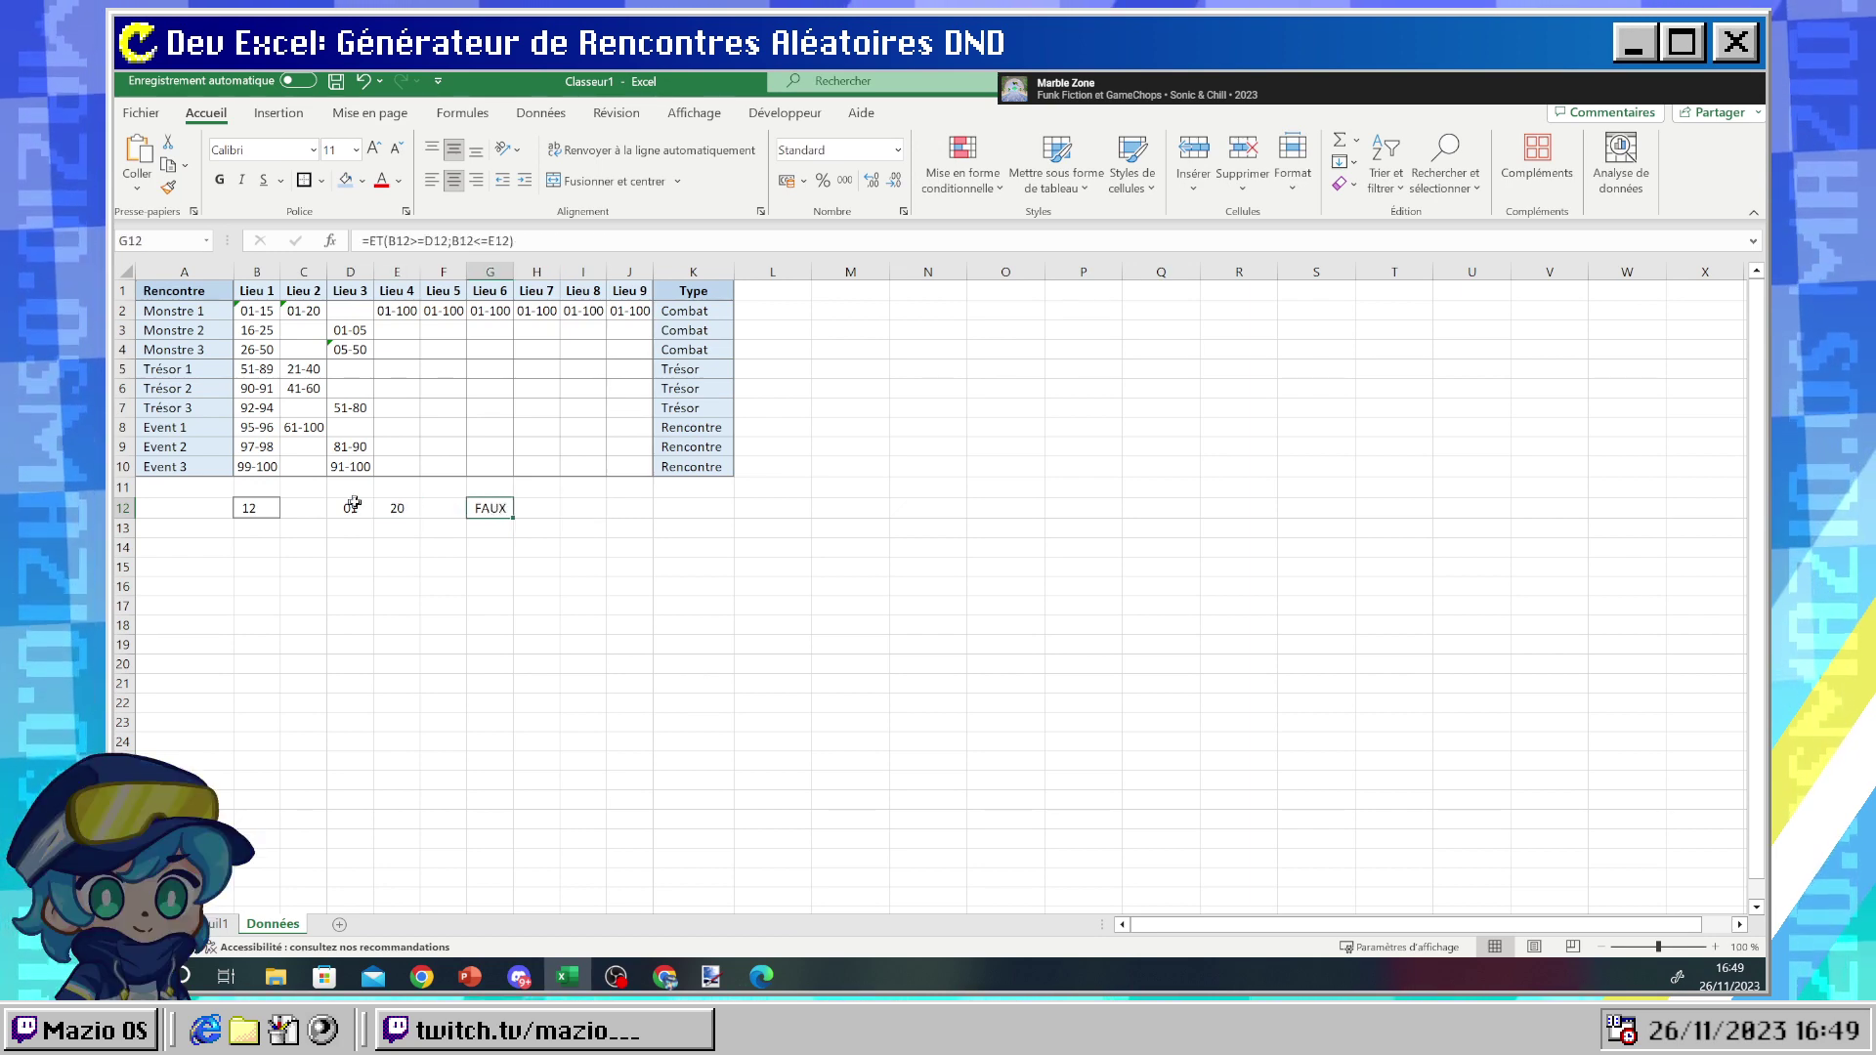
{"action": "left_click", "coordinate": [398, 509]}
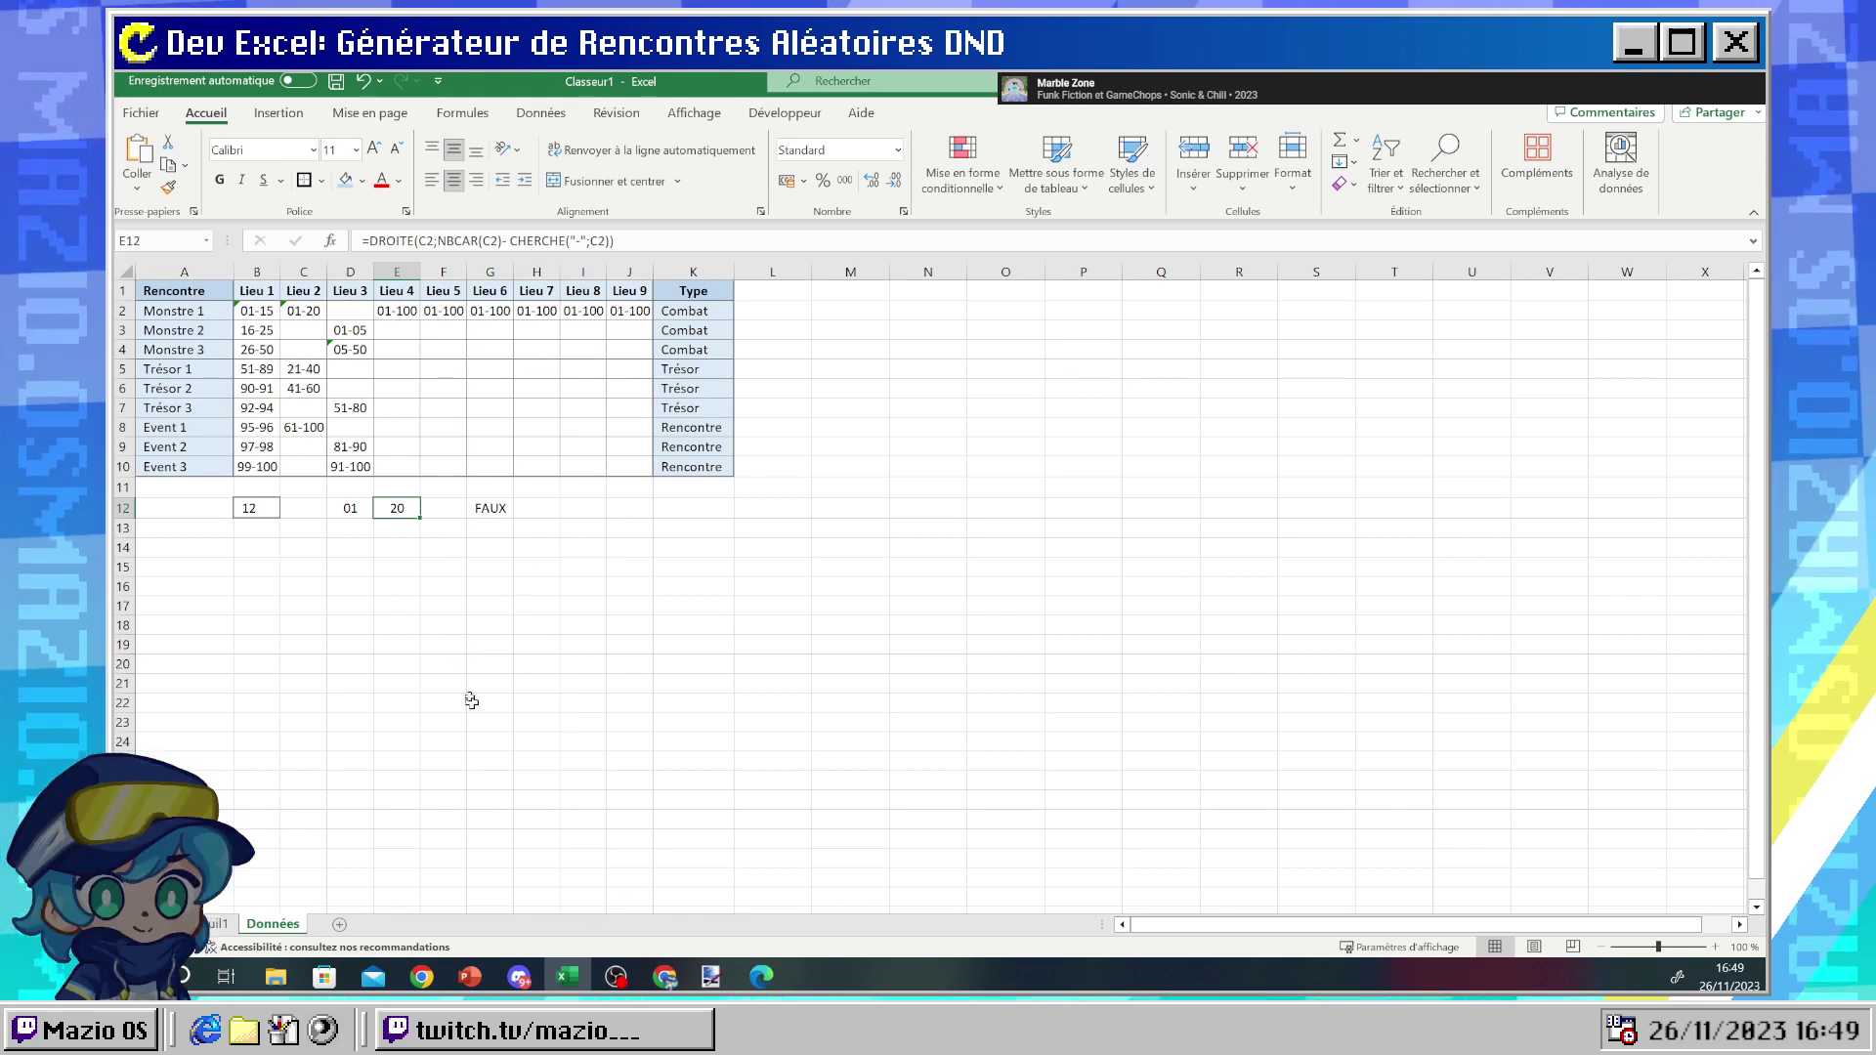
{"action": "left_click", "coordinate": [368, 509]}
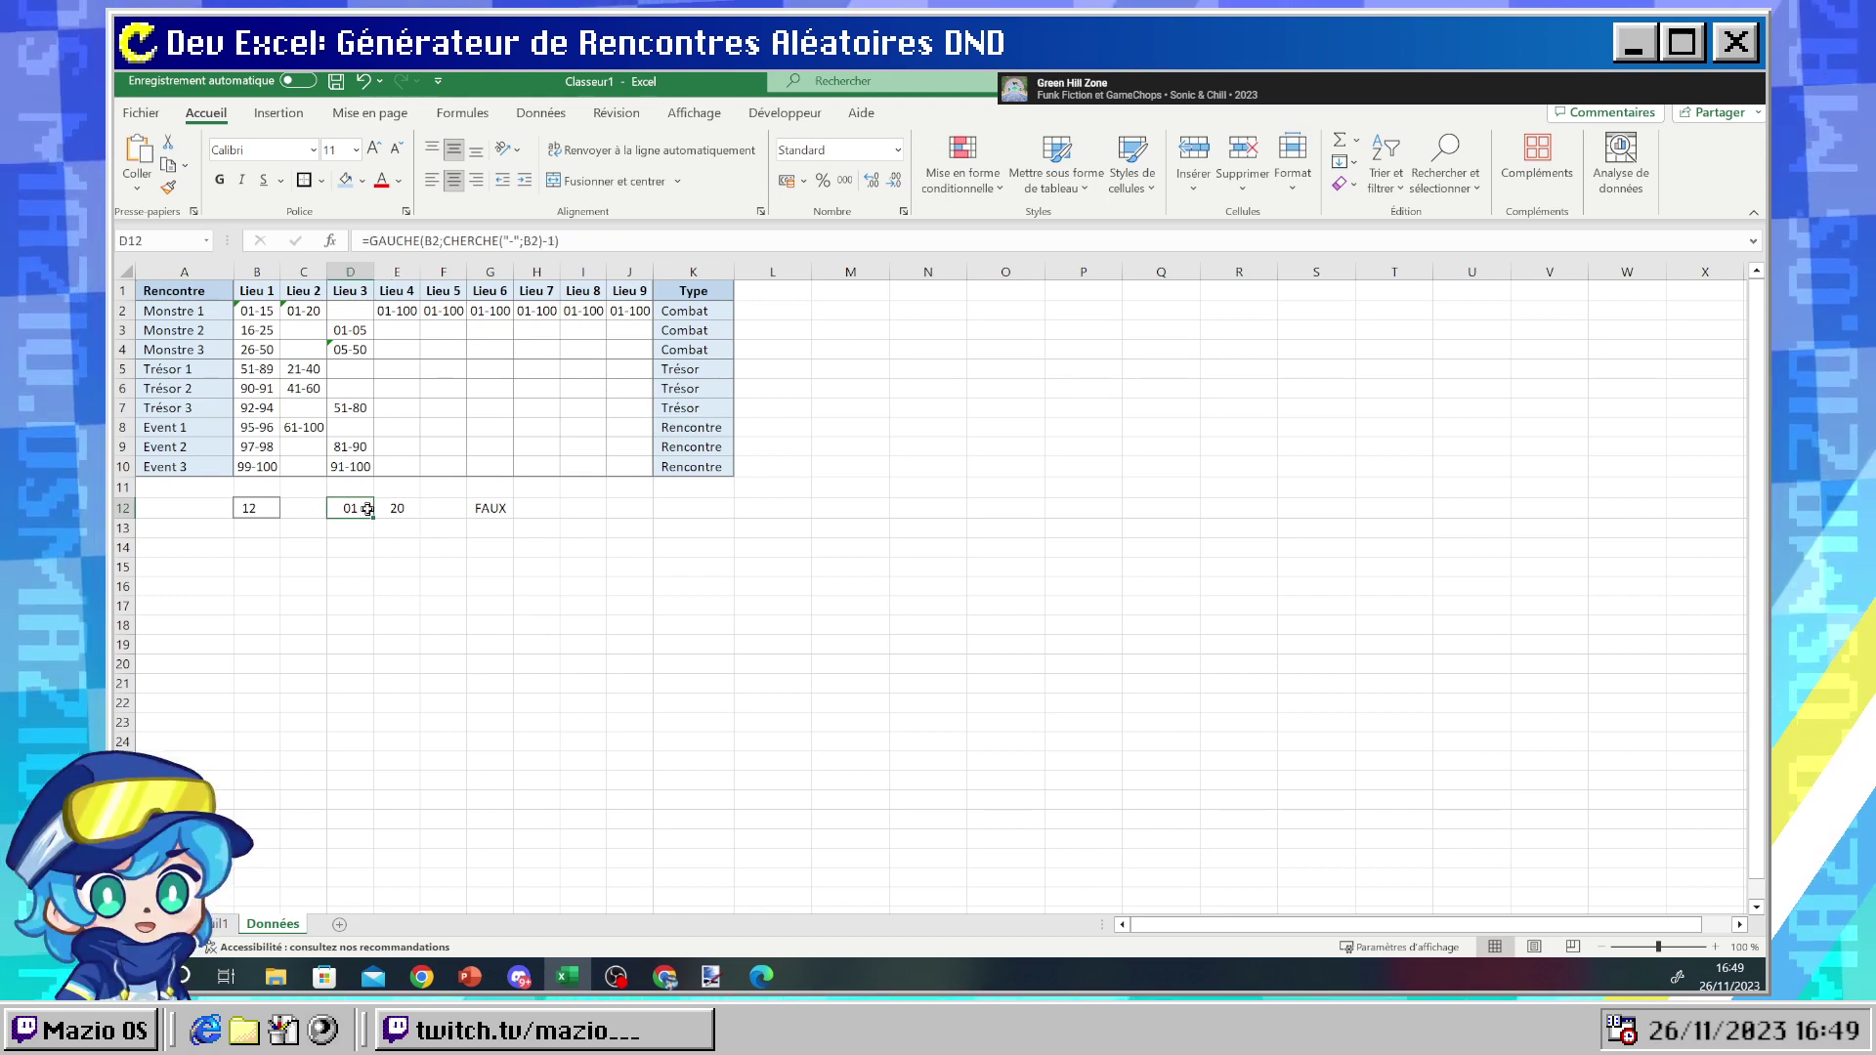
{"action": "left_click", "coordinate": [407, 548]}
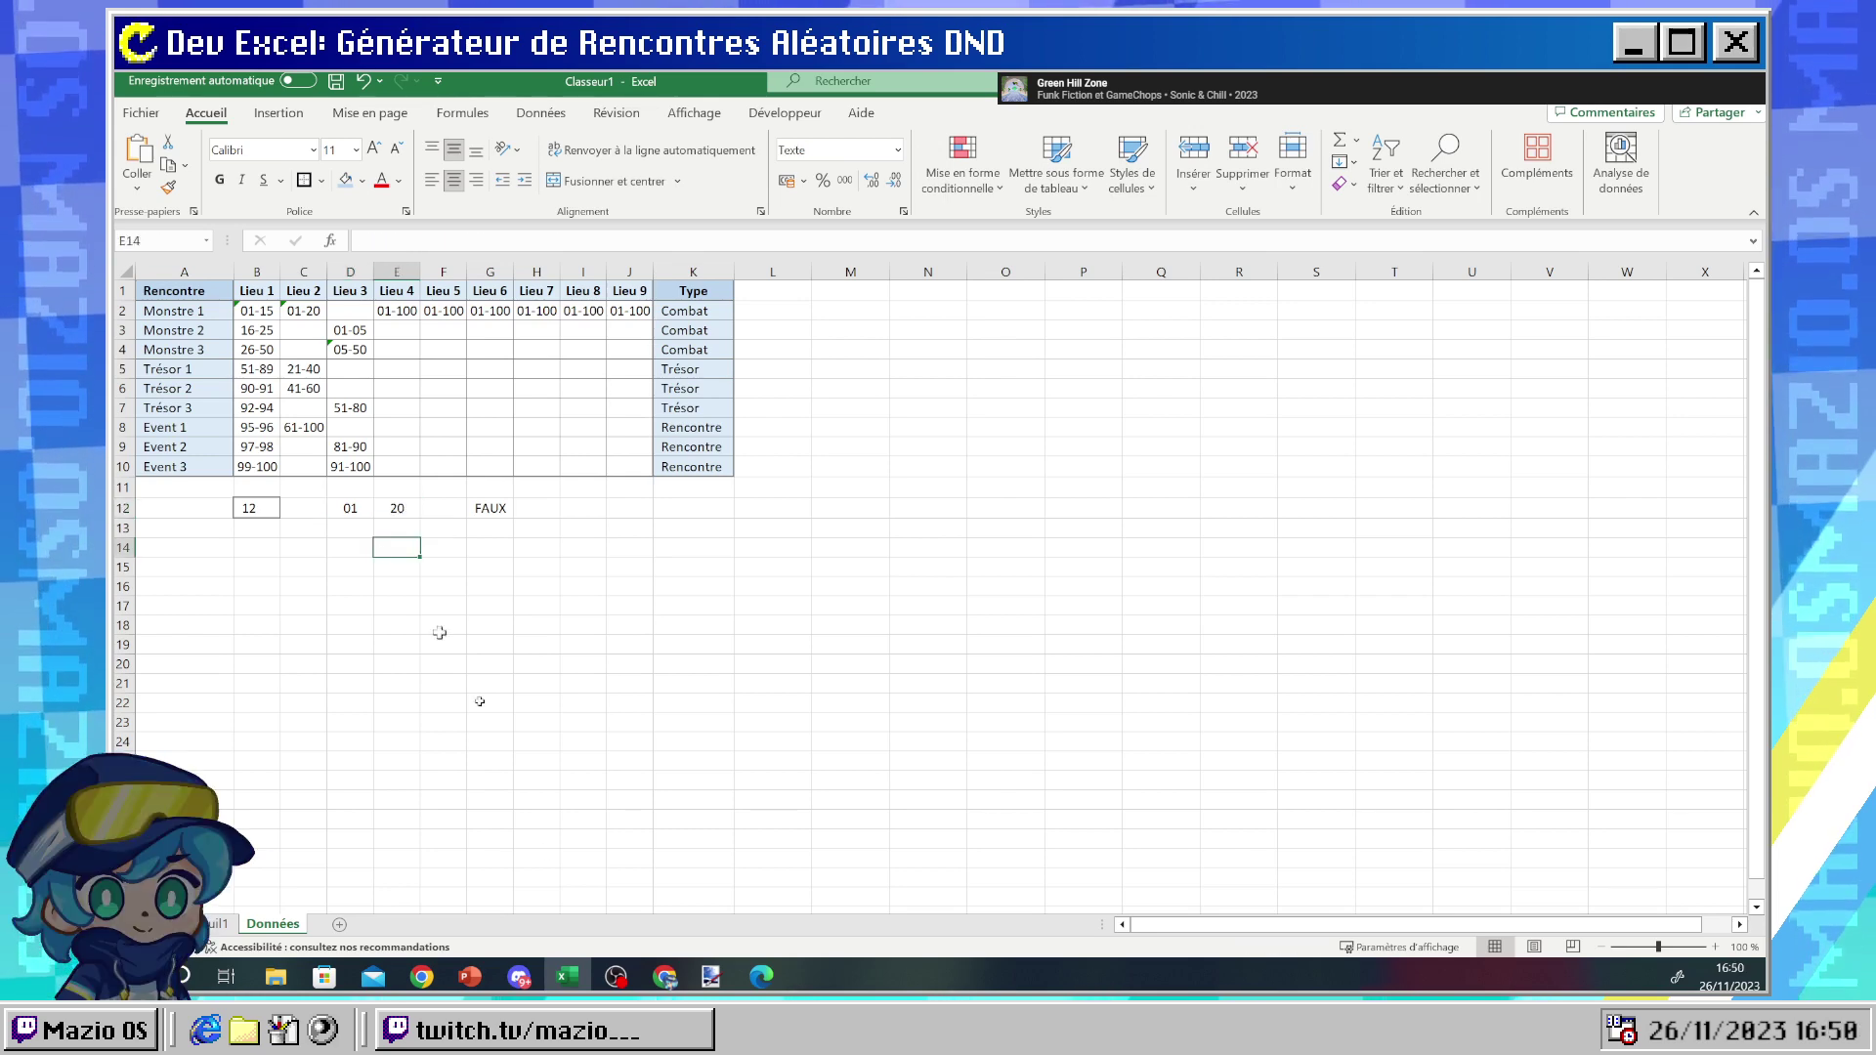
{"action": "mouse_move", "coordinate": [560, 979]}
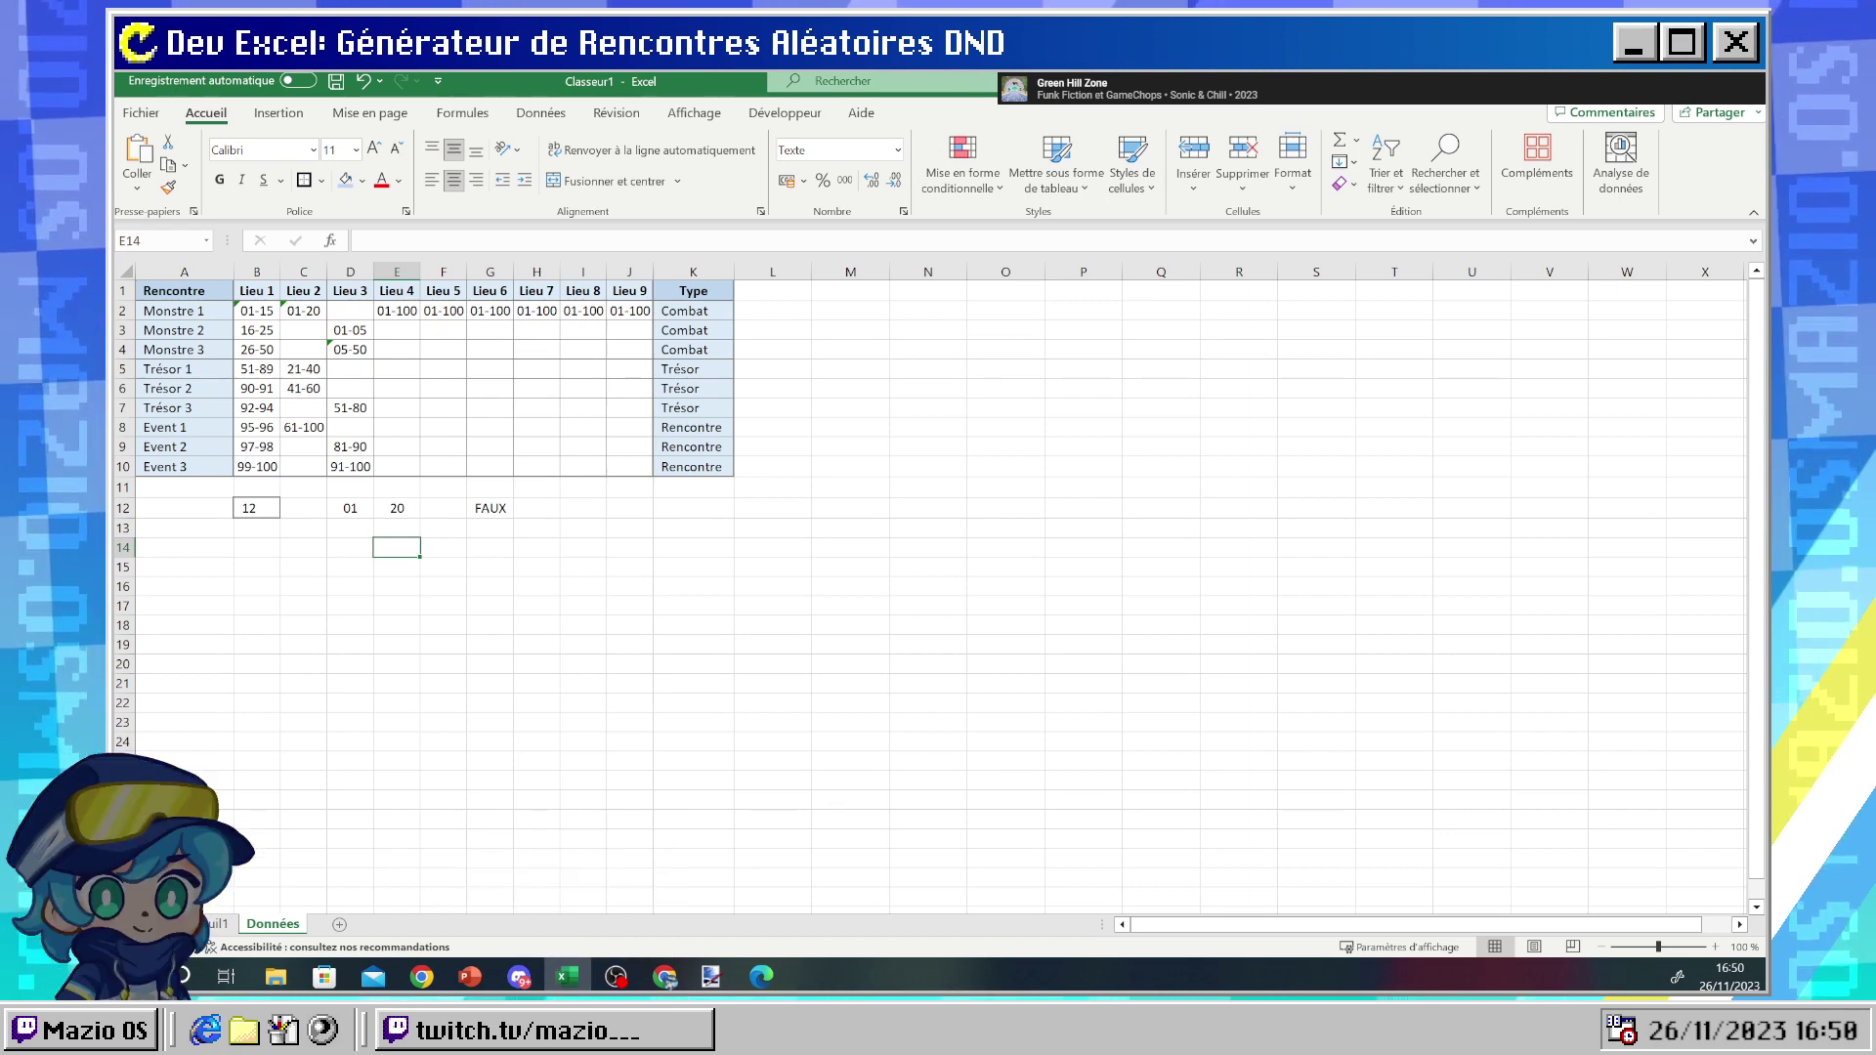
{"action": "key", "text": "alt+Tab"}
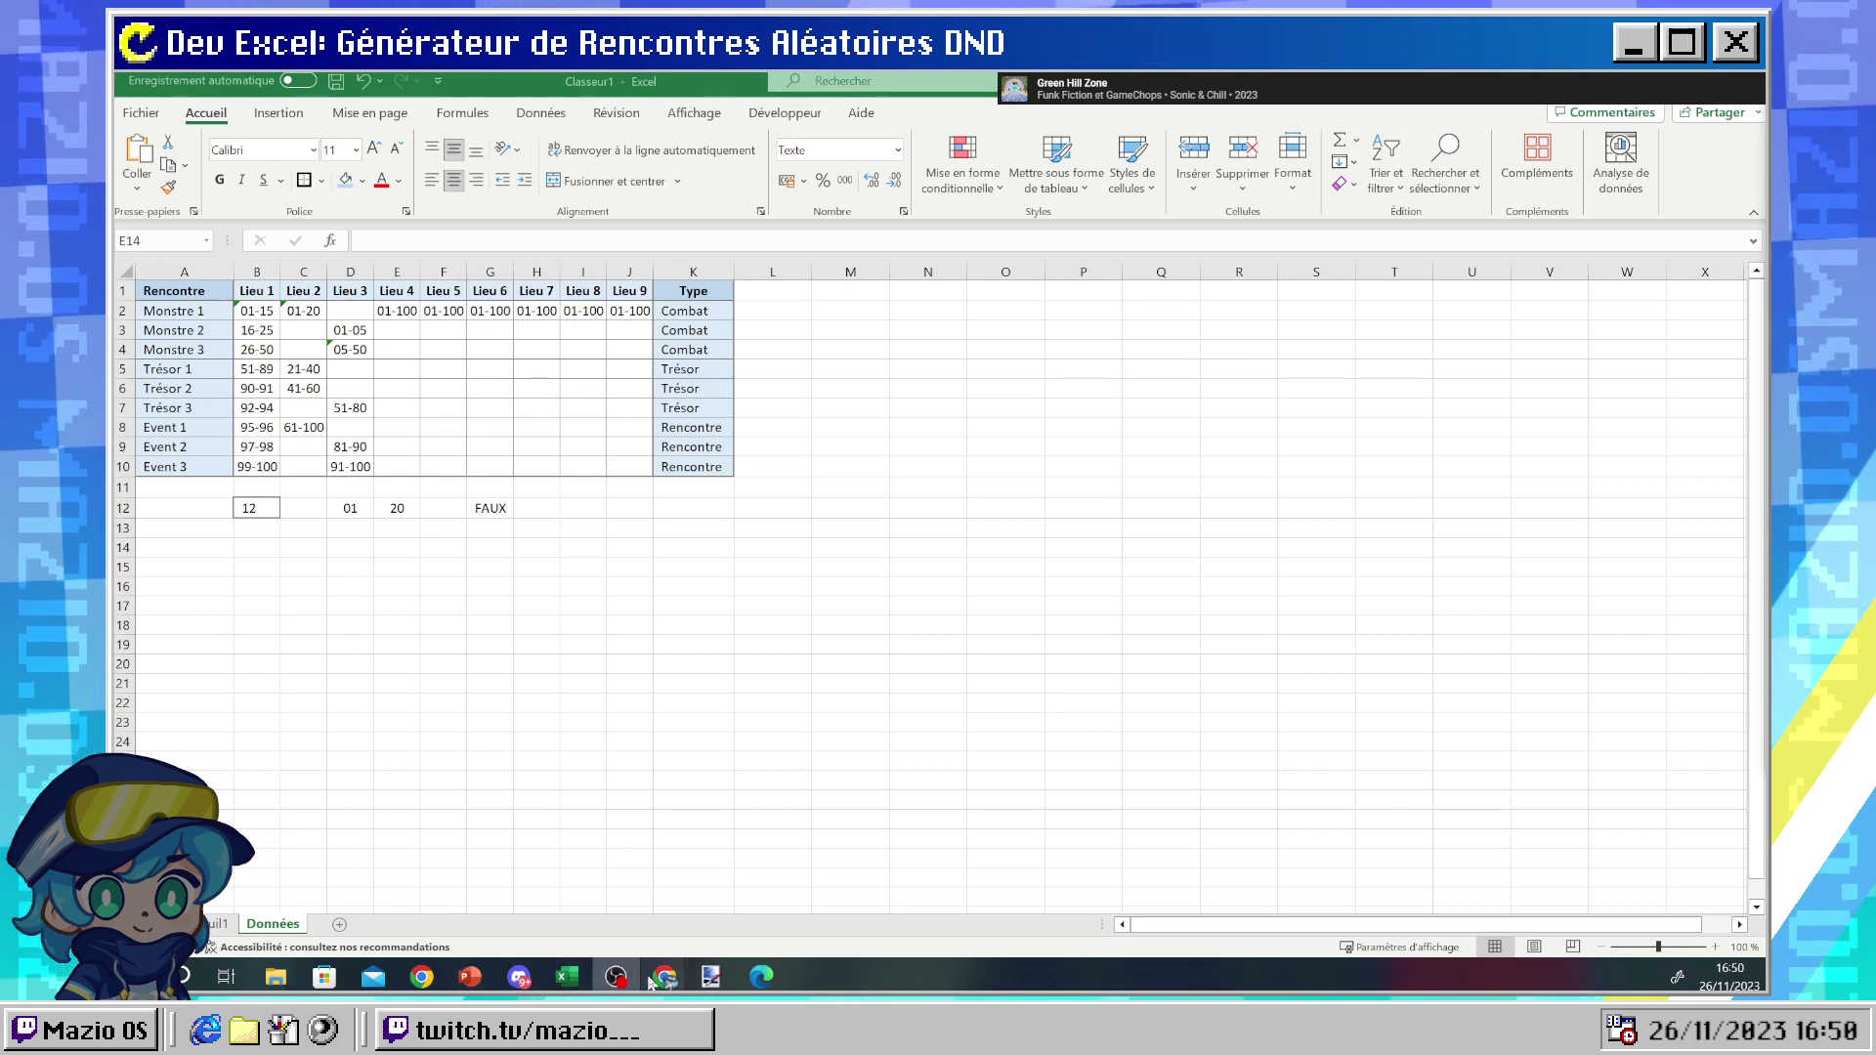
- Search the web for 'excel convertir en nombre' and open the Microsoft Support result
{"action": "left_click", "coordinate": [684, 914]}
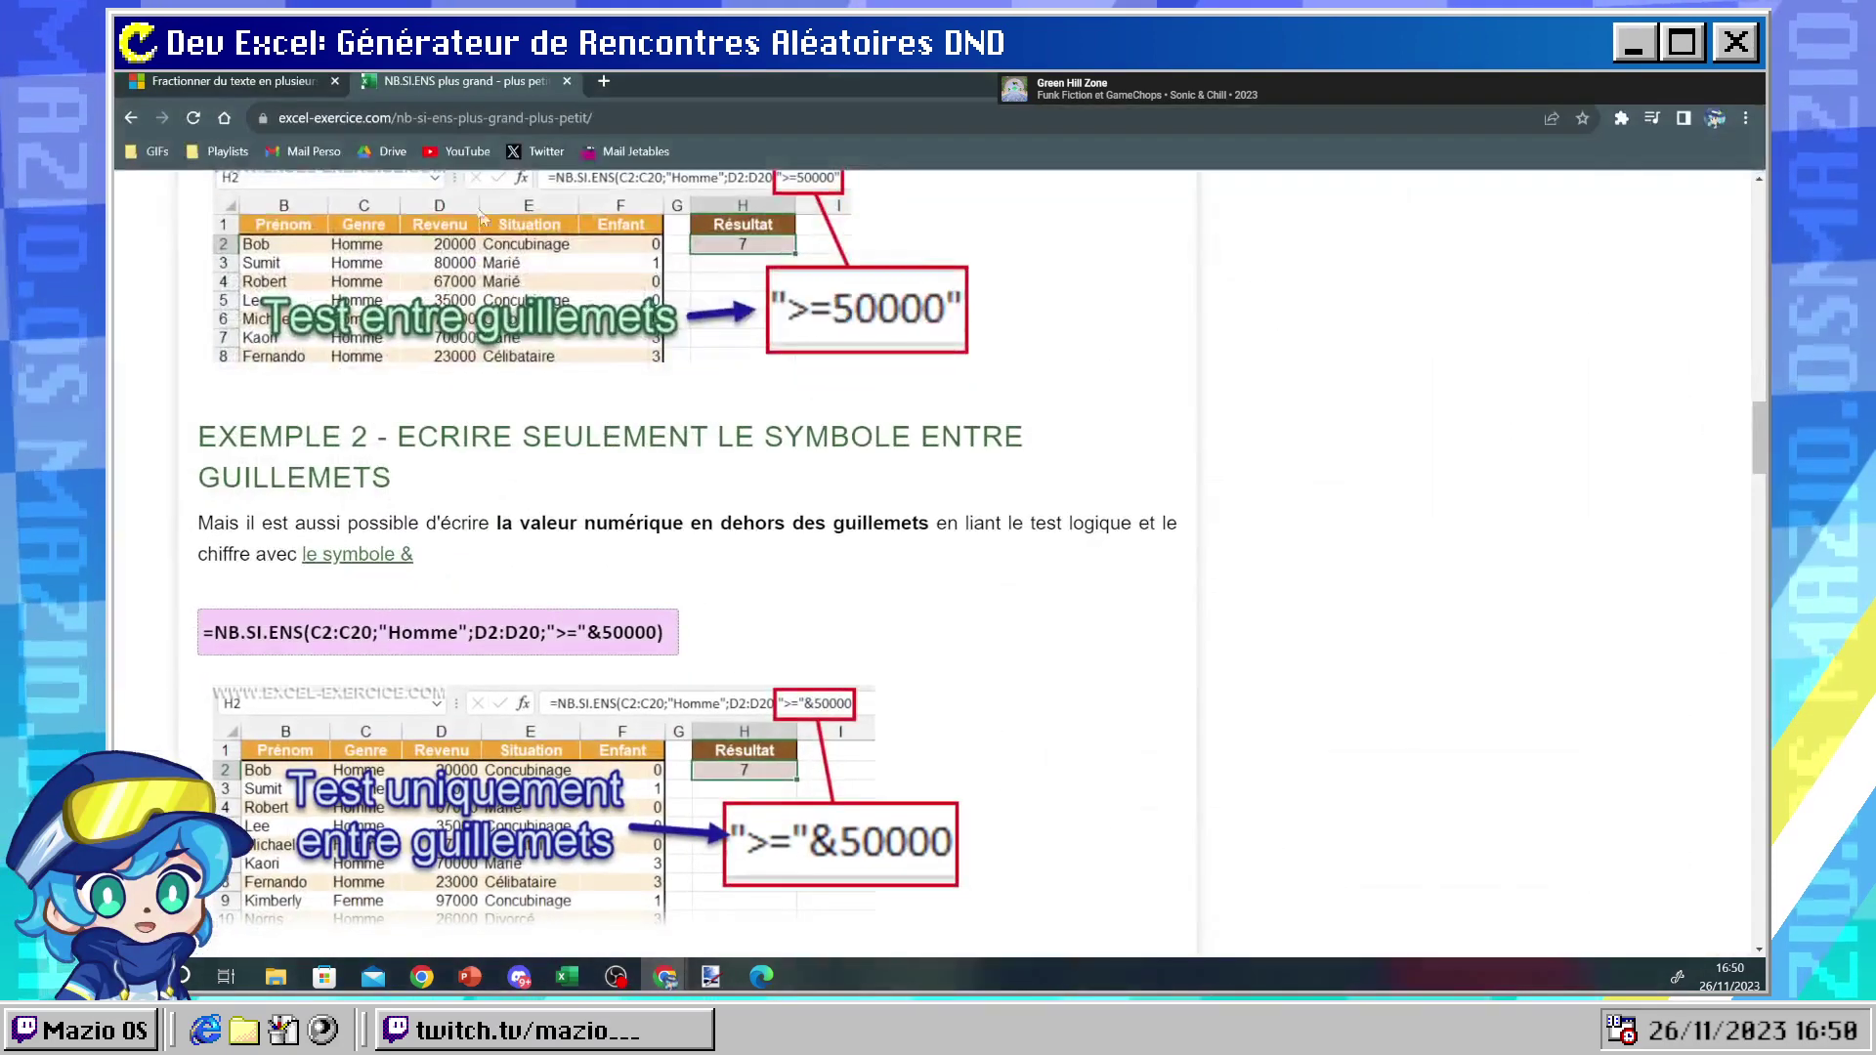
{"action": "left_click", "coordinate": [431, 118]}
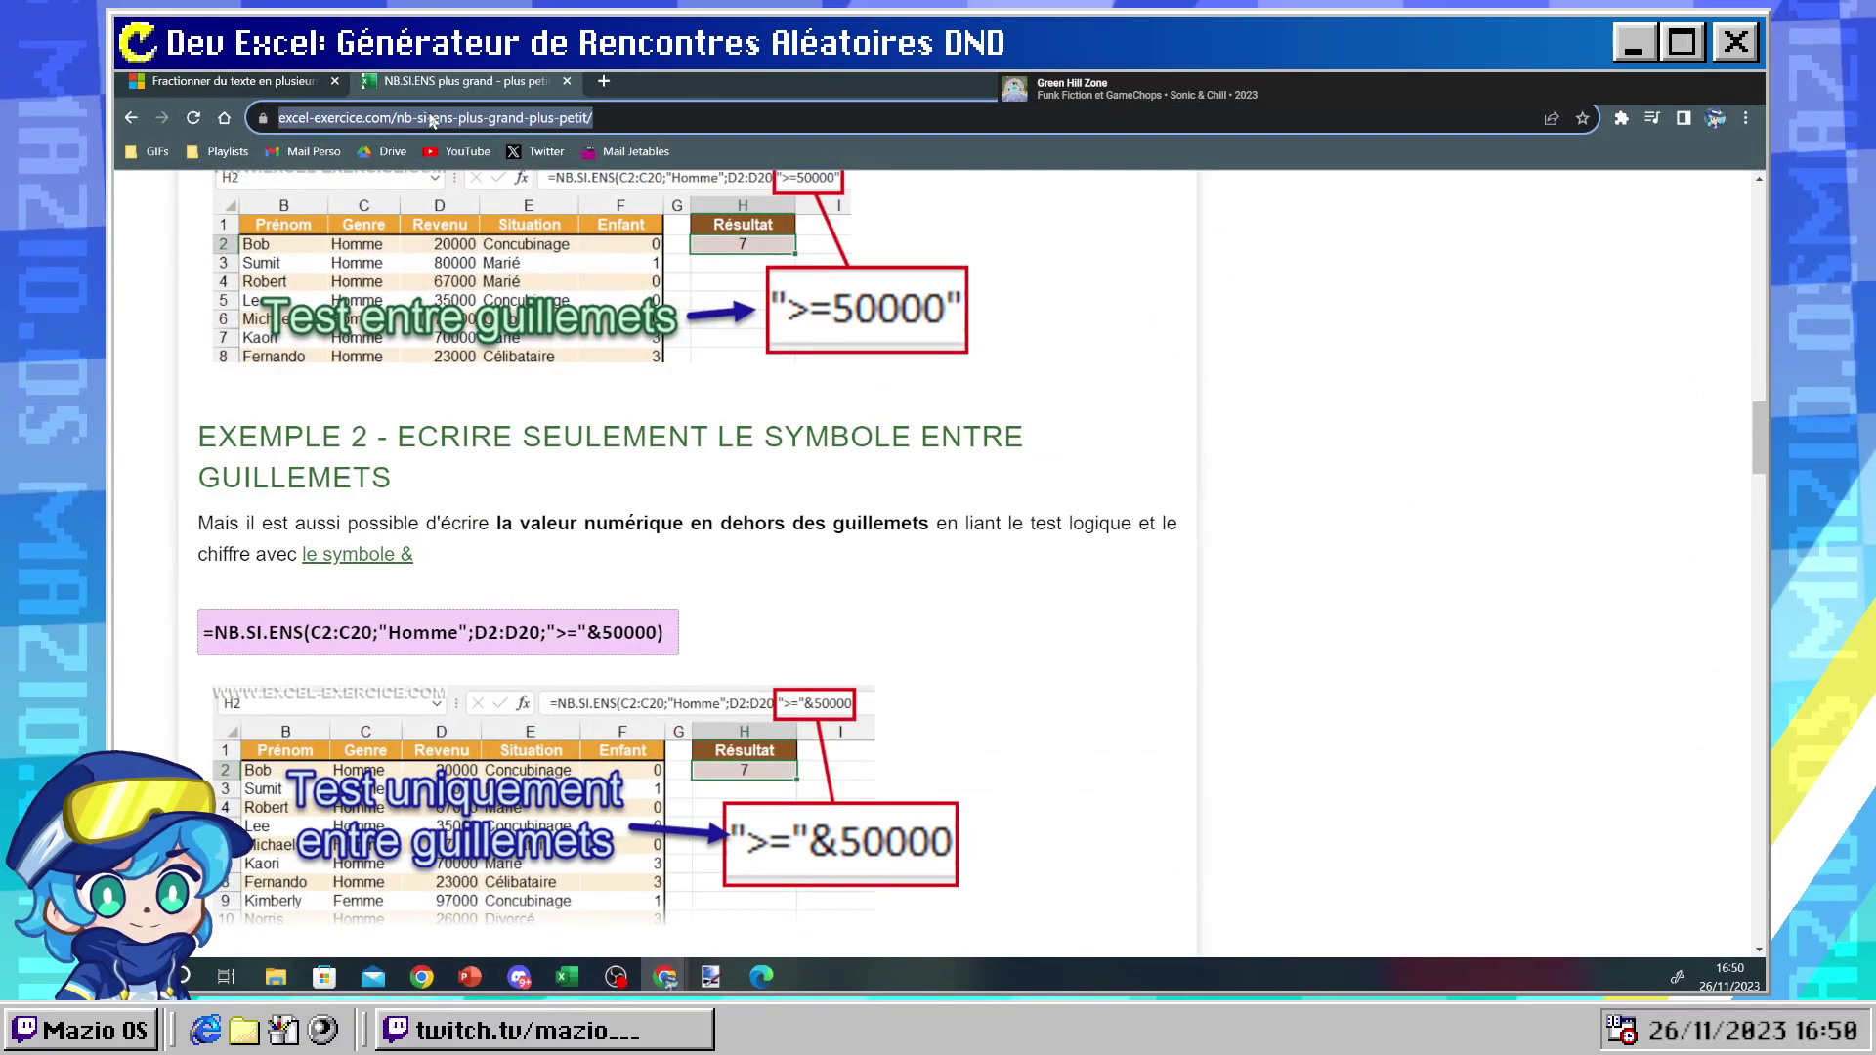
{"action": "type", "text": "excel"}
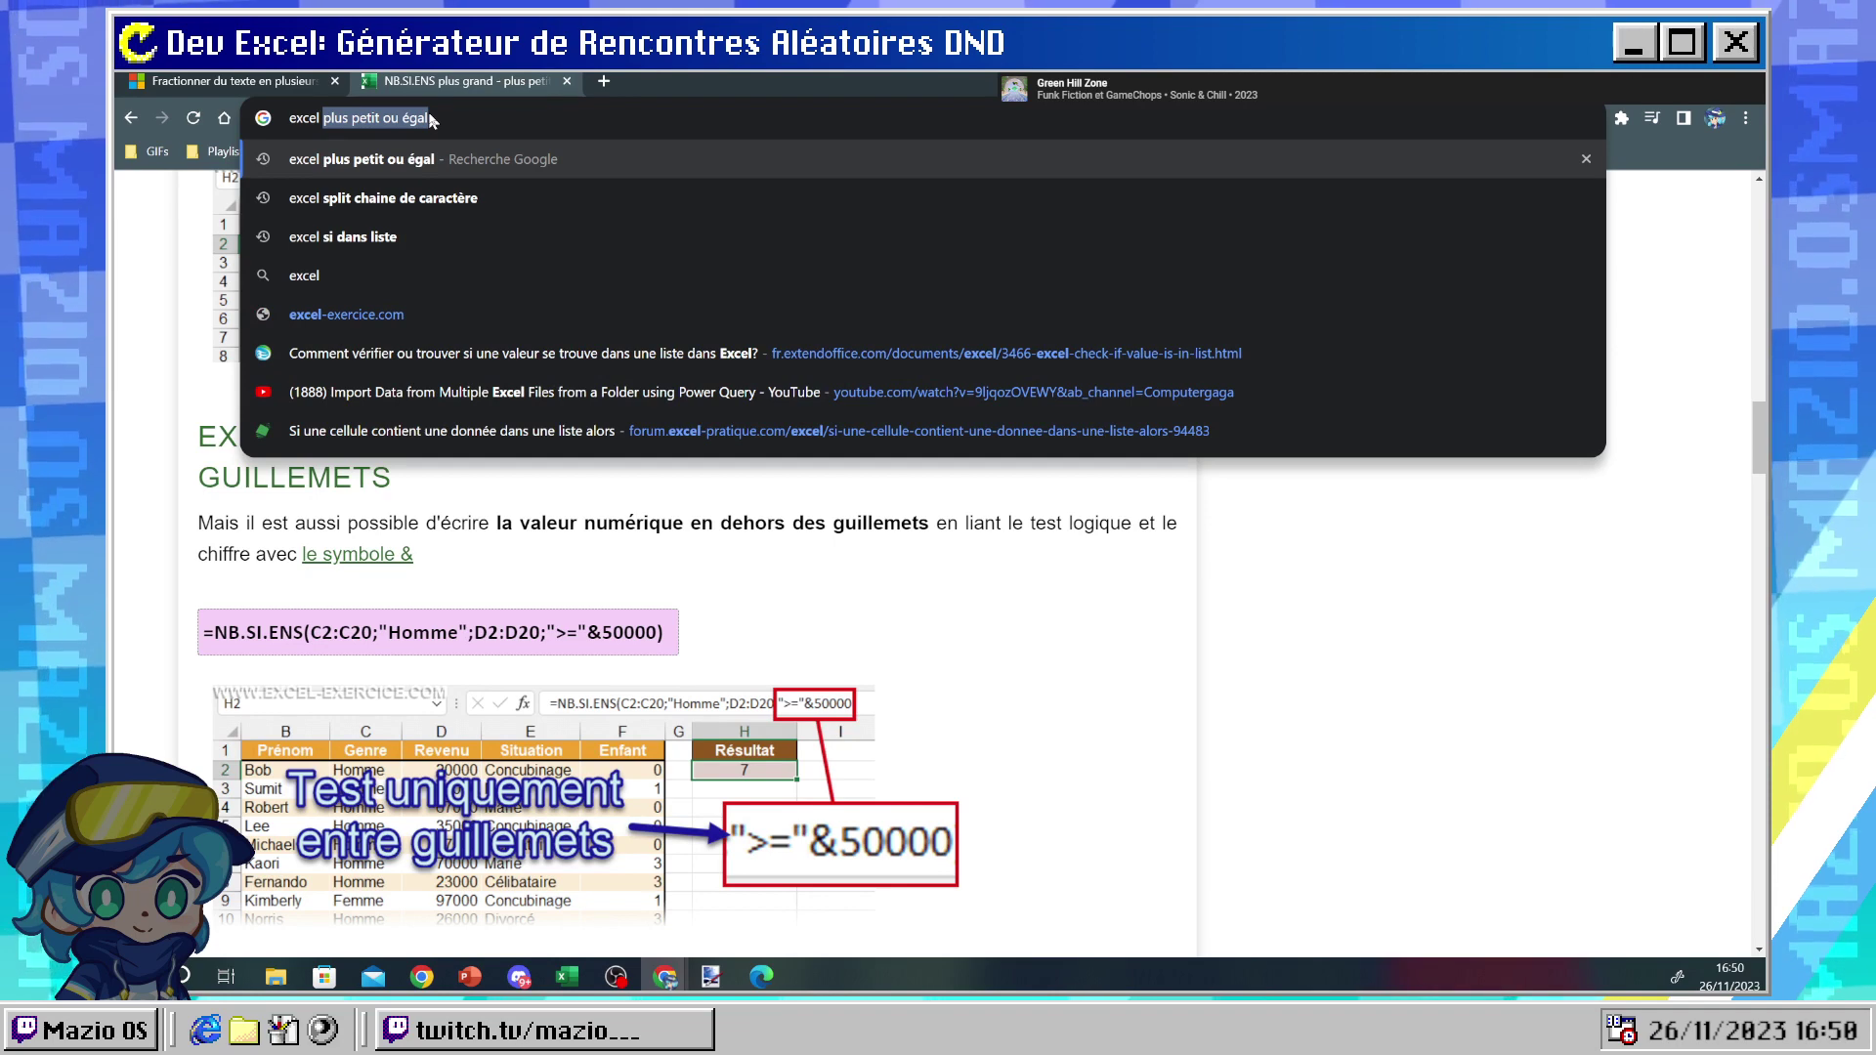
{"action": "type", "text": " co"}
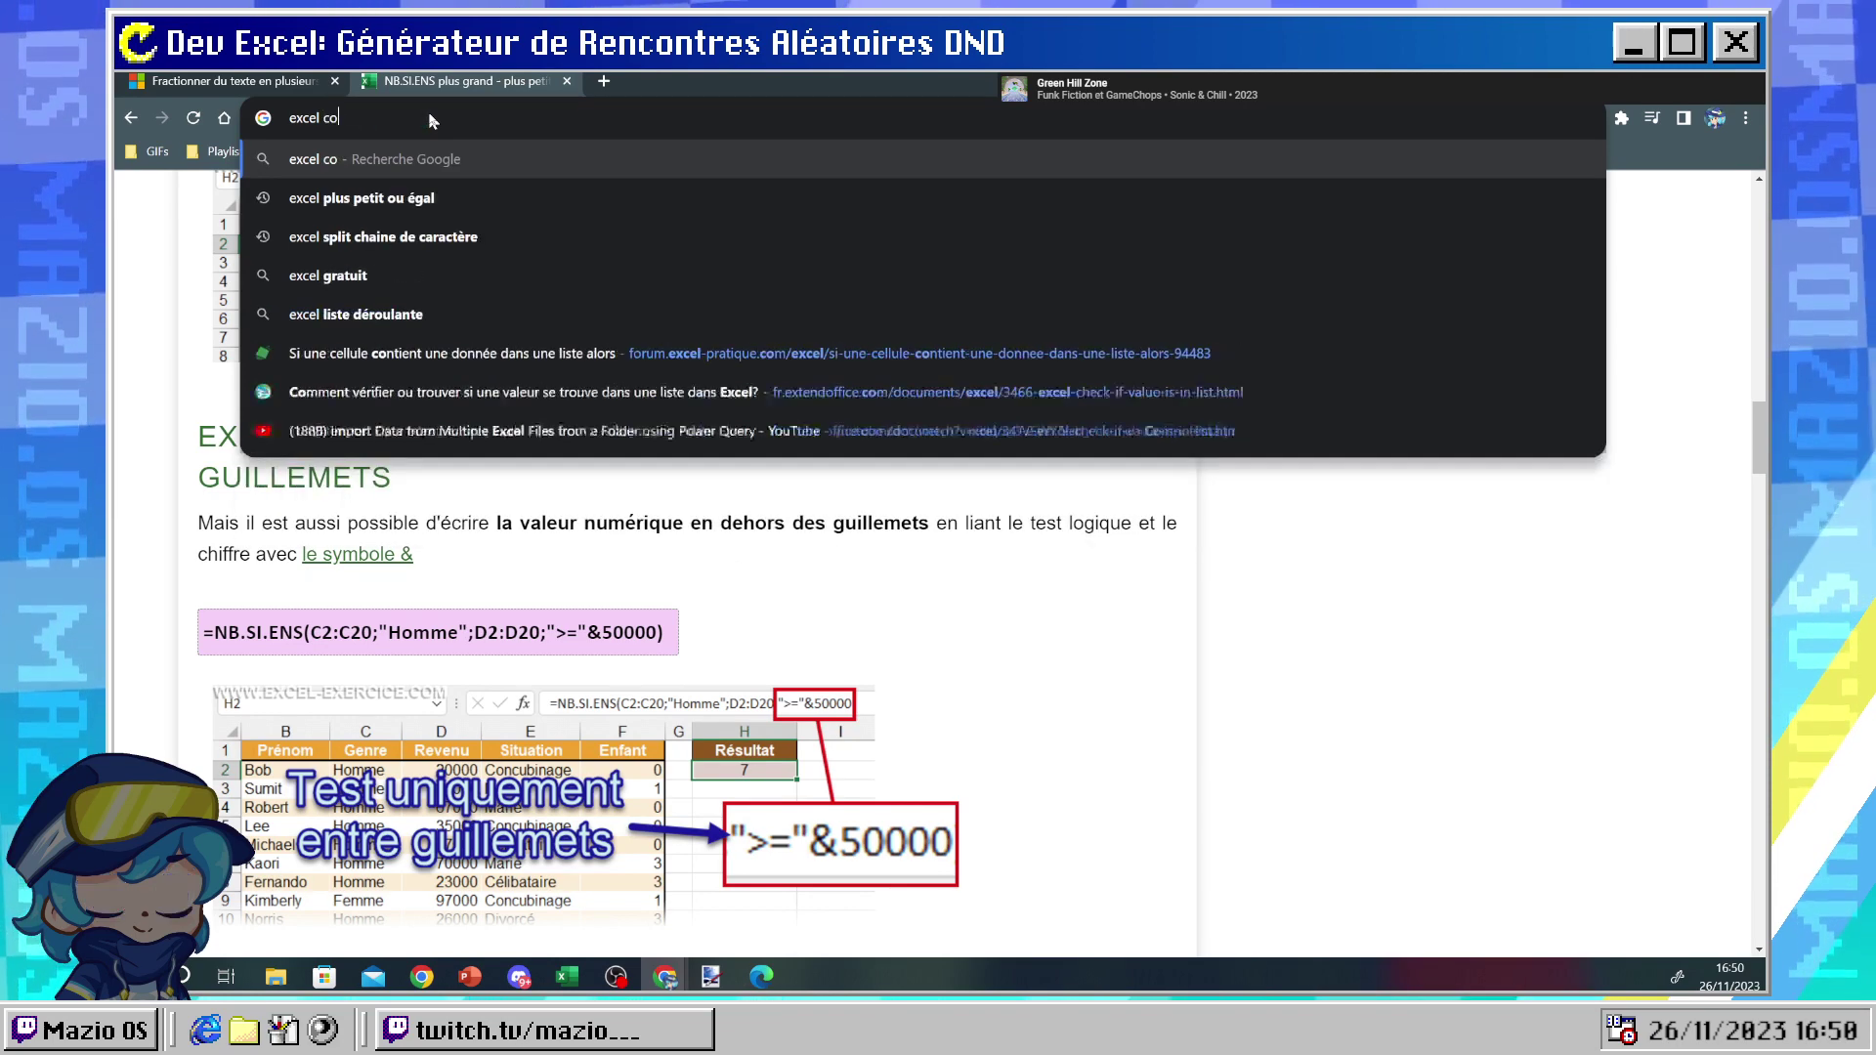
{"action": "type", "text": "nve"}
{"action": "key", "text": "Return"}
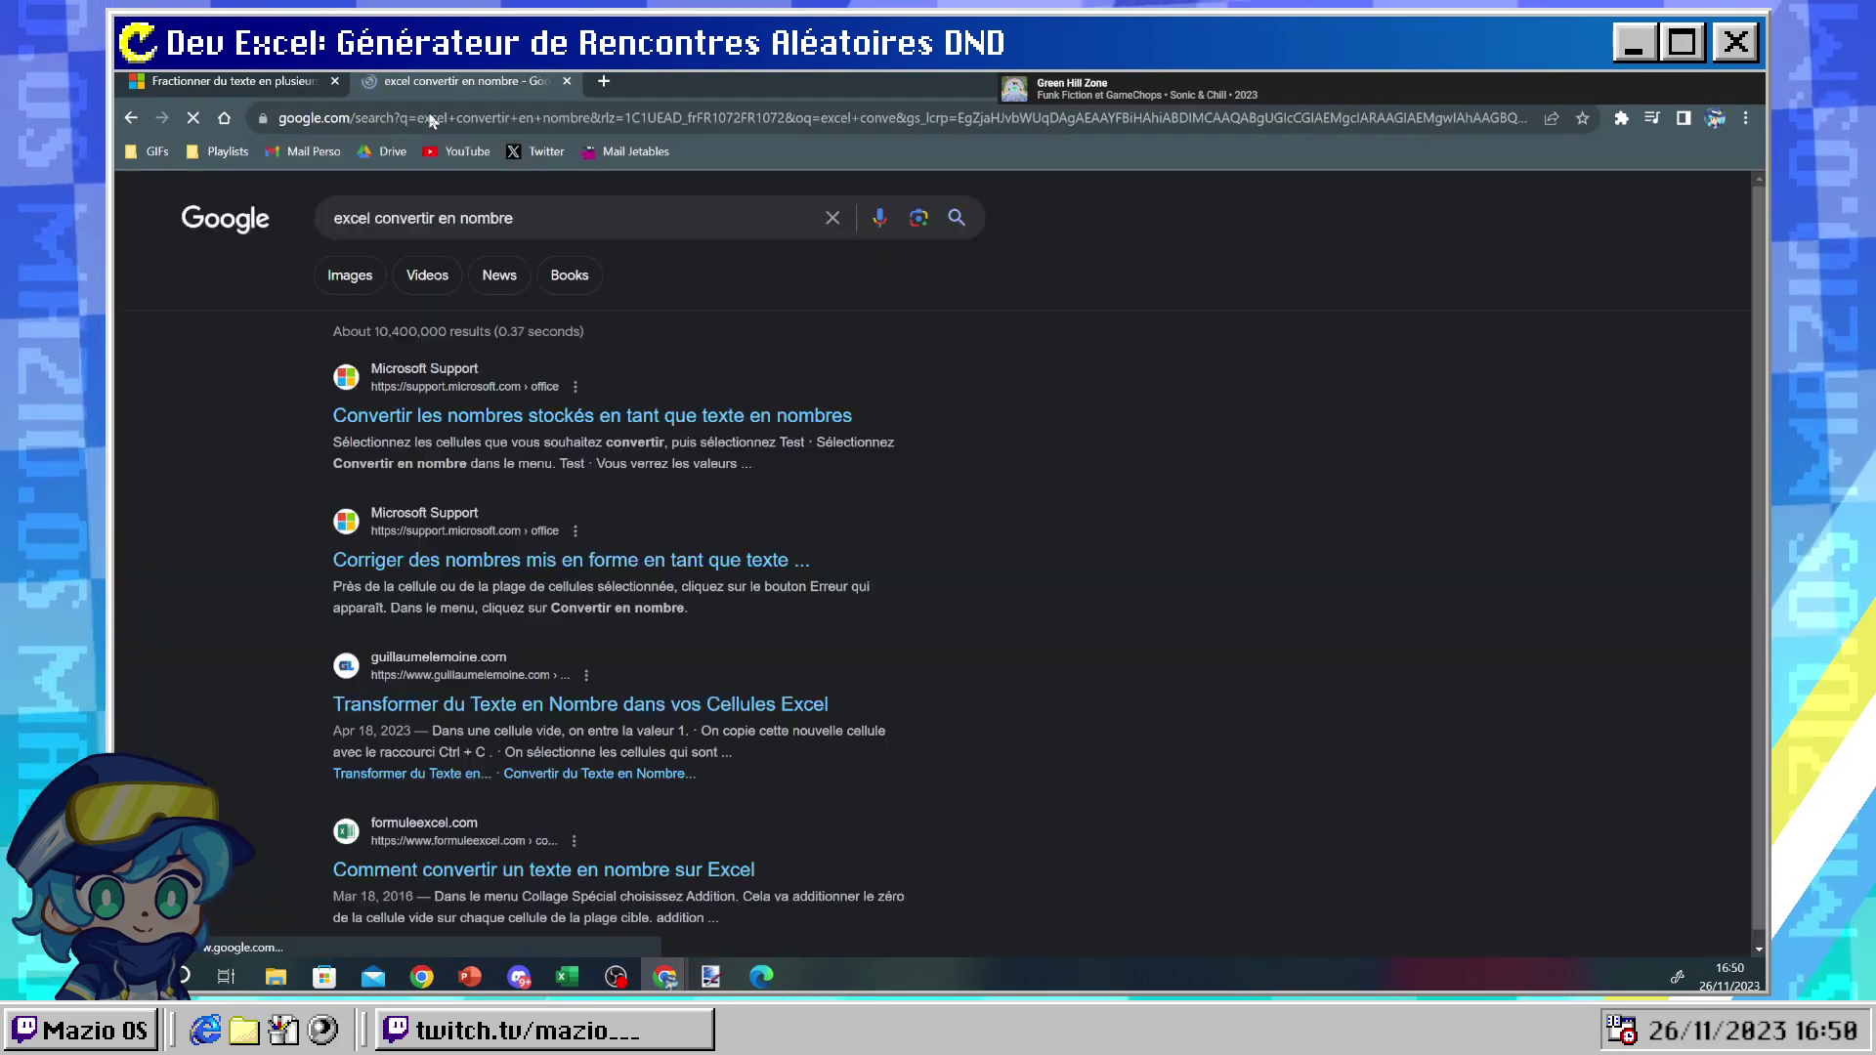
{"action": "left_click", "coordinate": [544, 420]}
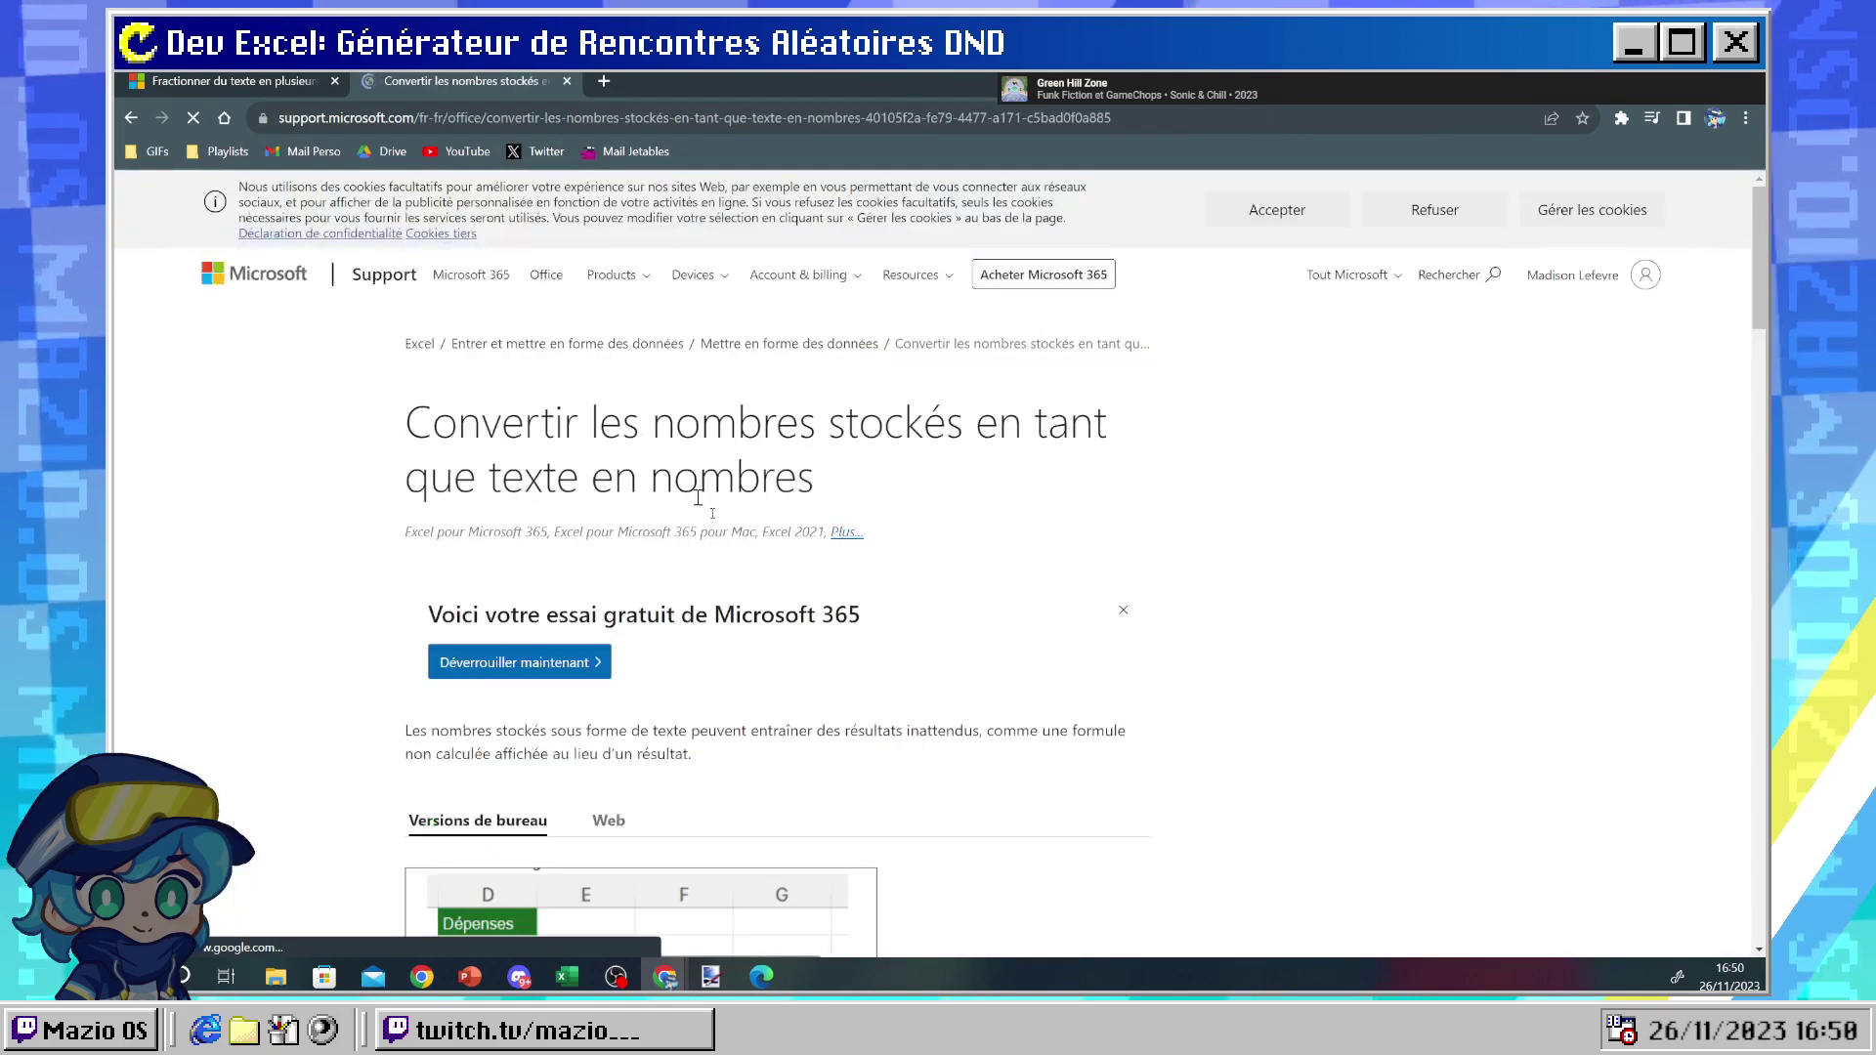
- Scroll through the article's steps for converting text-stored numbers, then return to Excel
{"action": "left_click_drag", "start_coordinate": [597, 422], "coordinate": [874, 481]}
{"action": "left_click", "coordinate": [874, 480]}
{"action": "scroll", "coordinate": [874, 481], "scroll_direction": "down", "scroll_amount": 5}
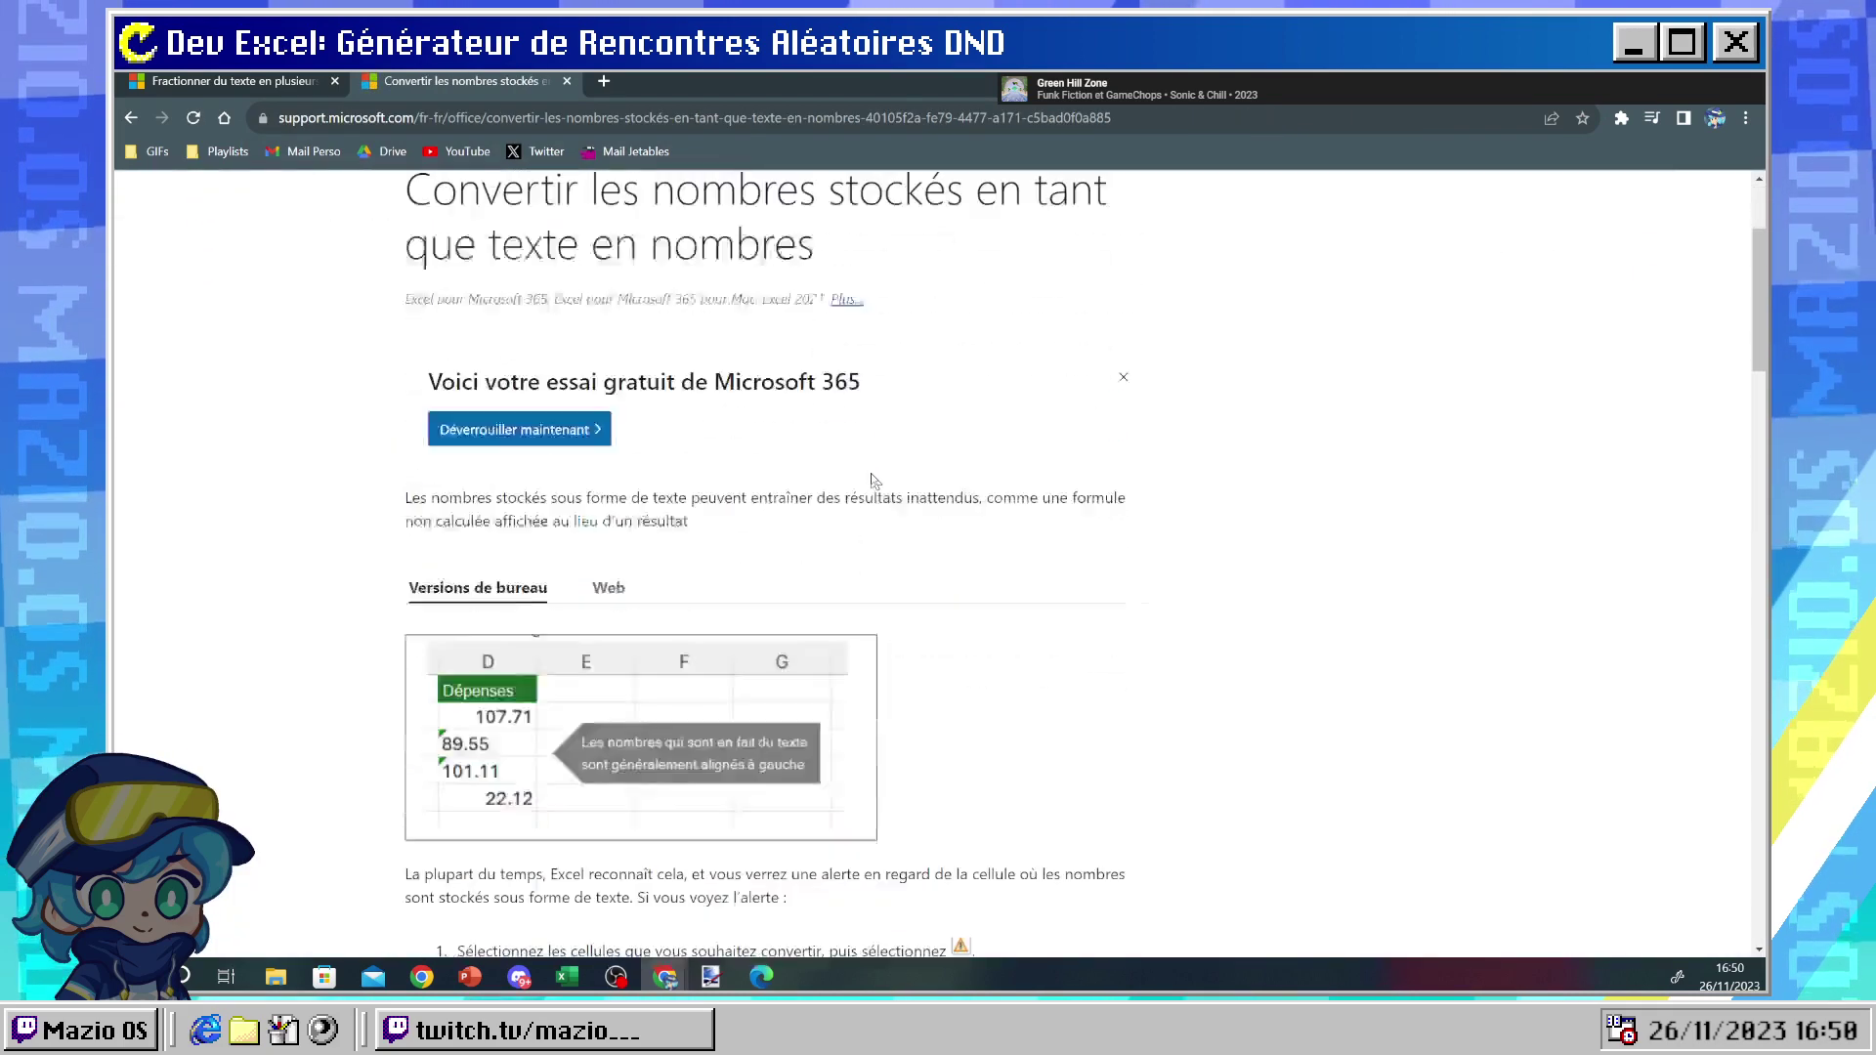
{"action": "scroll", "coordinate": [874, 481], "scroll_direction": "down", "scroll_amount": 2}
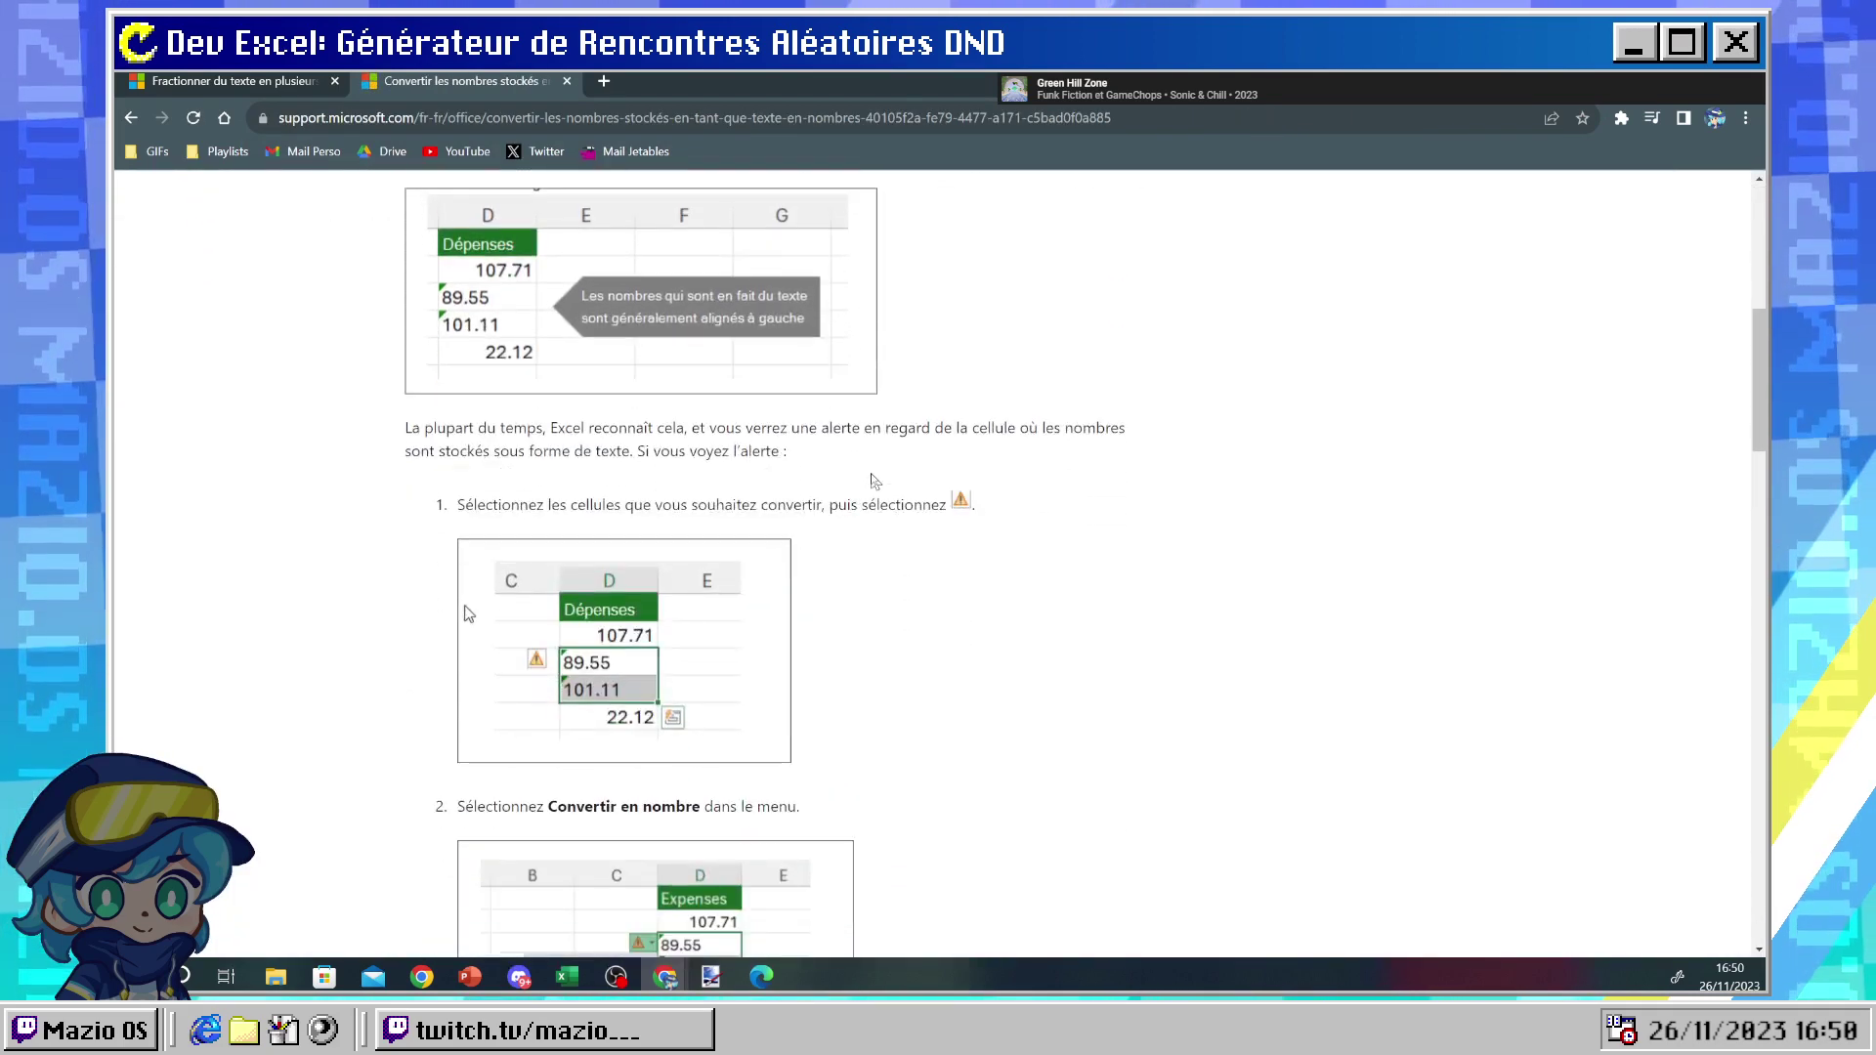
{"action": "scroll", "coordinate": [875, 480], "scroll_direction": "down", "scroll_amount": 3}
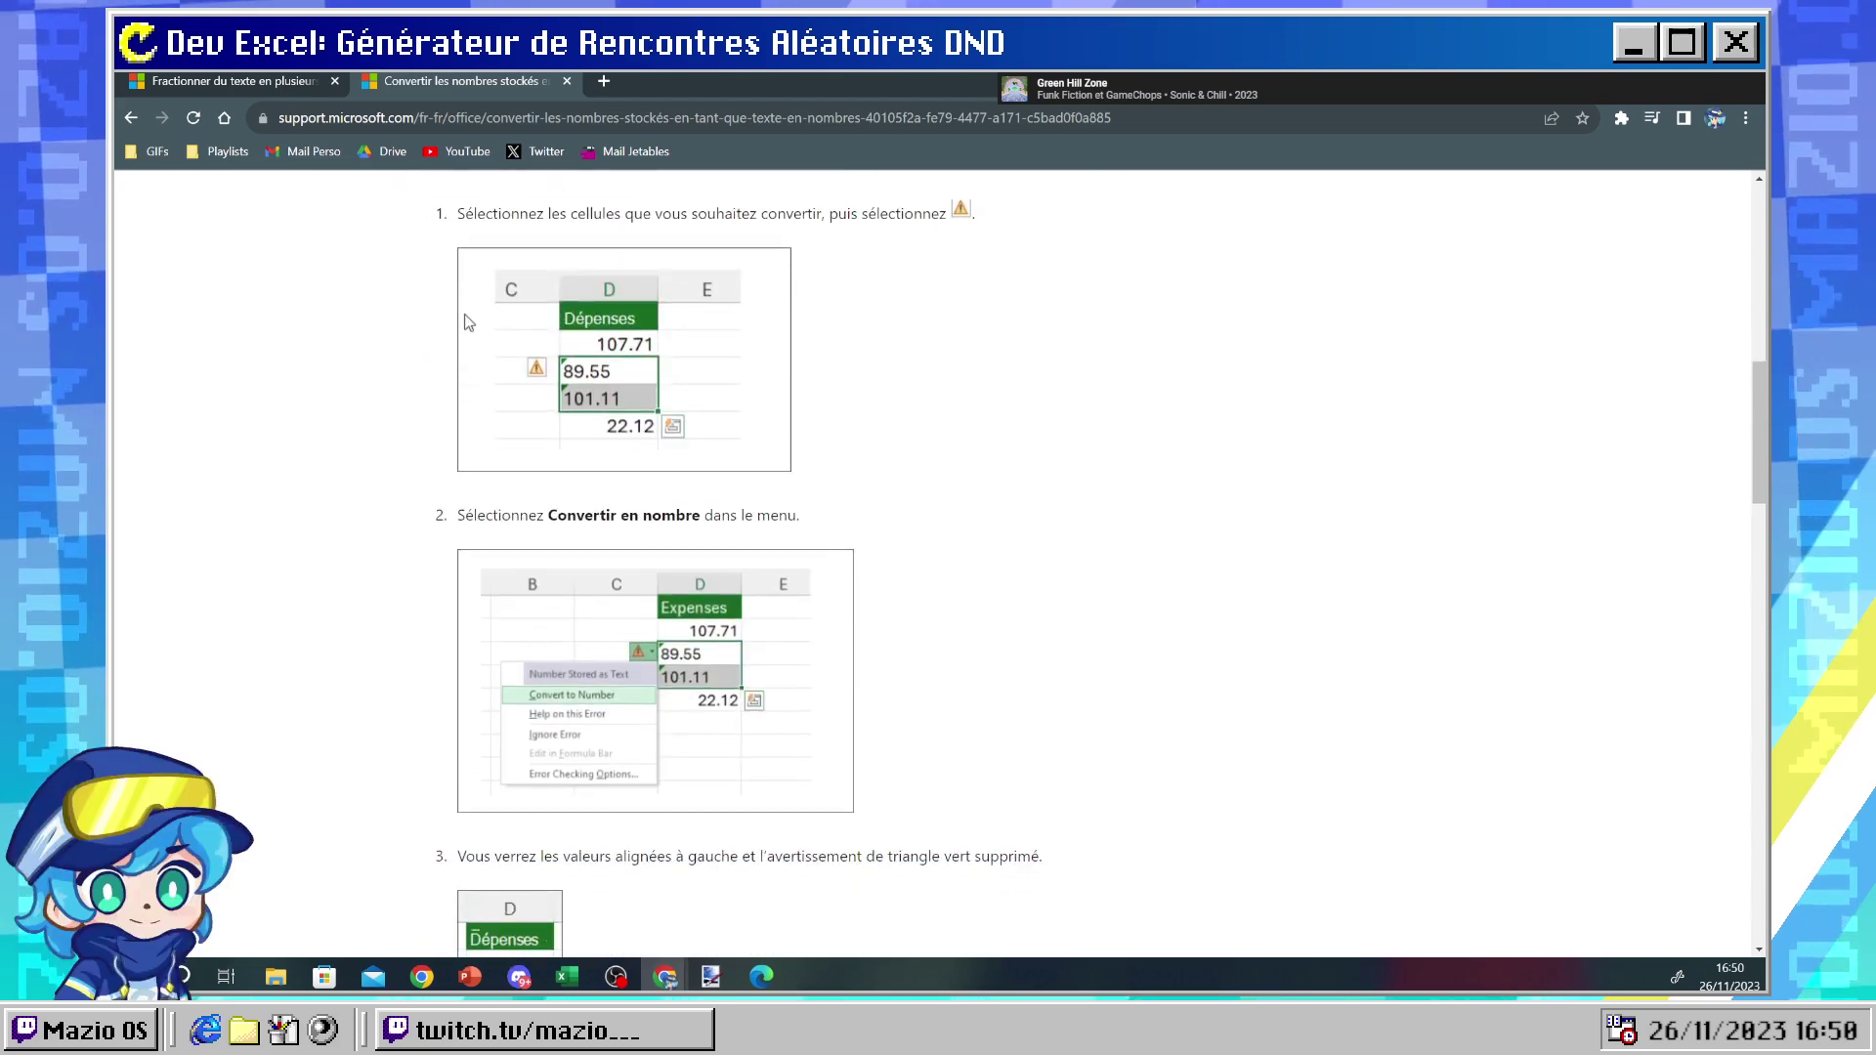
{"action": "key", "text": "alt+Tab"}
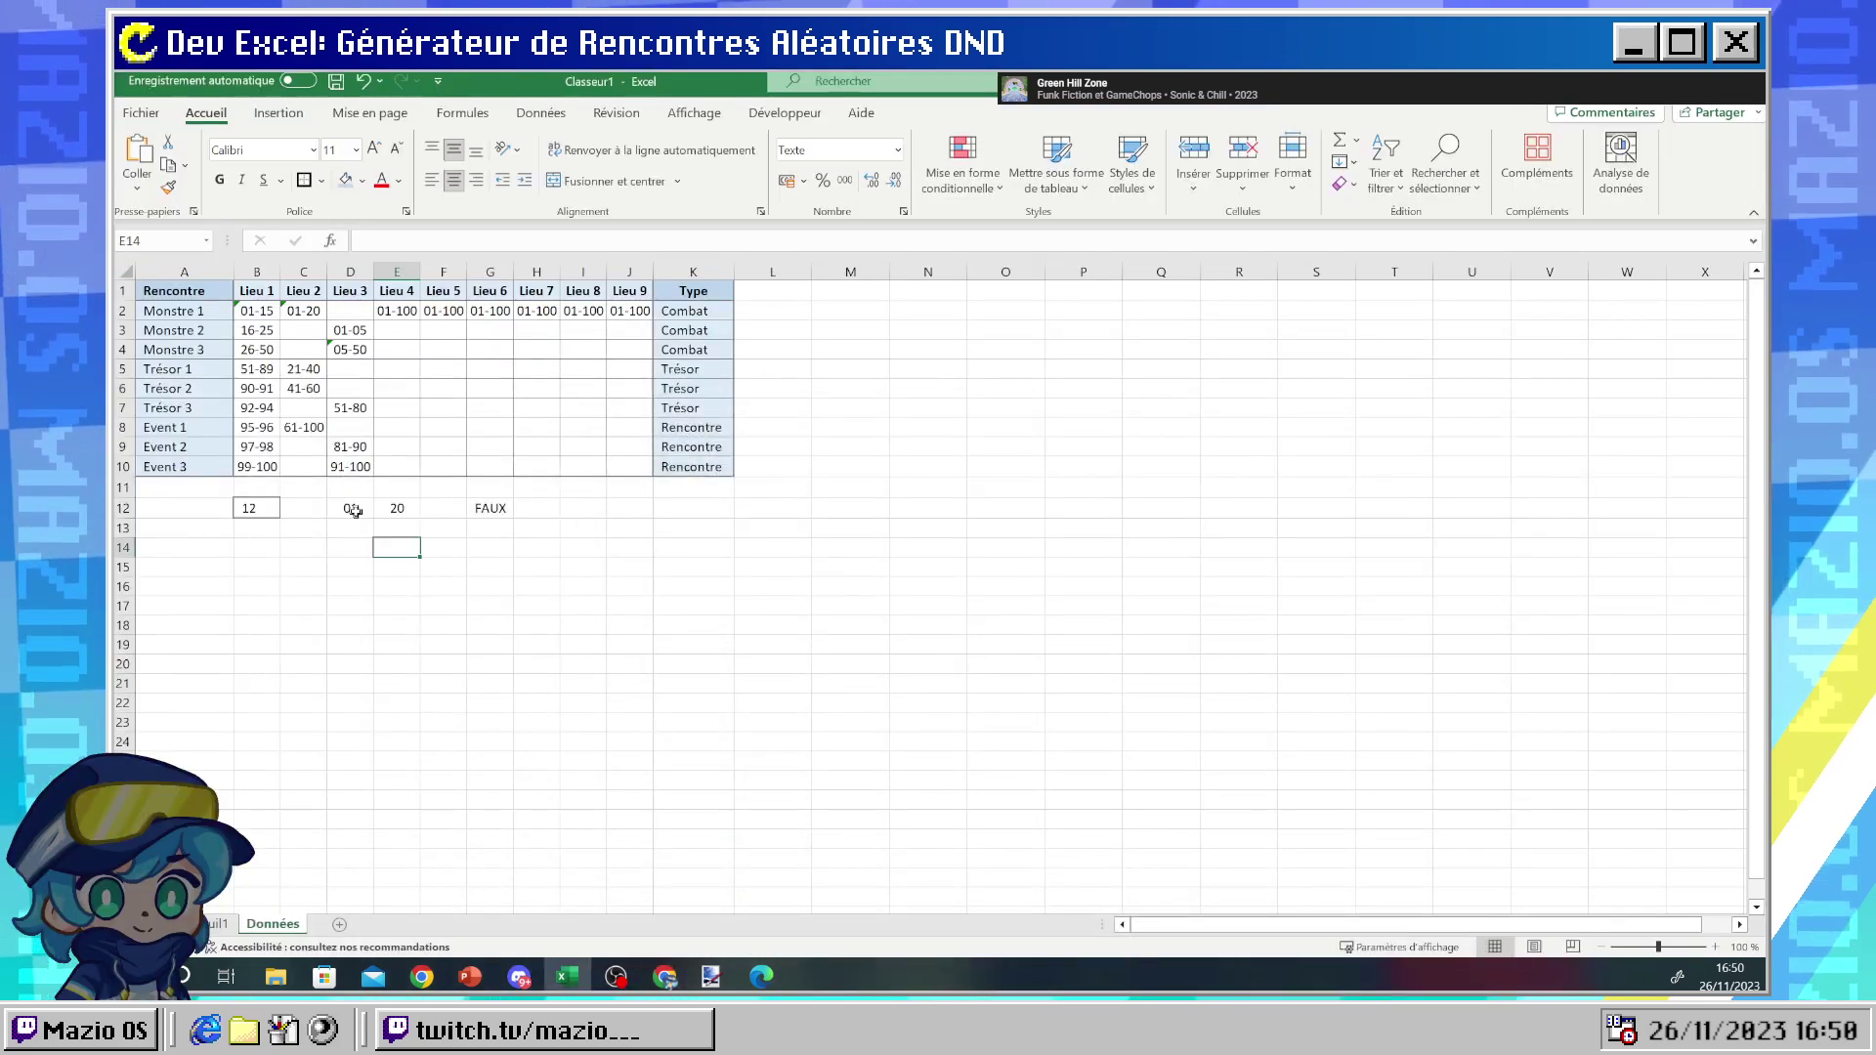
- Apply the Nombre number format to the bounds in D12:E12
{"action": "left_click_drag", "start_coordinate": [394, 508], "coordinate": [350, 508]}
{"action": "left_click", "coordinate": [873, 151]}
{"action": "left_click", "coordinate": [896, 150]}
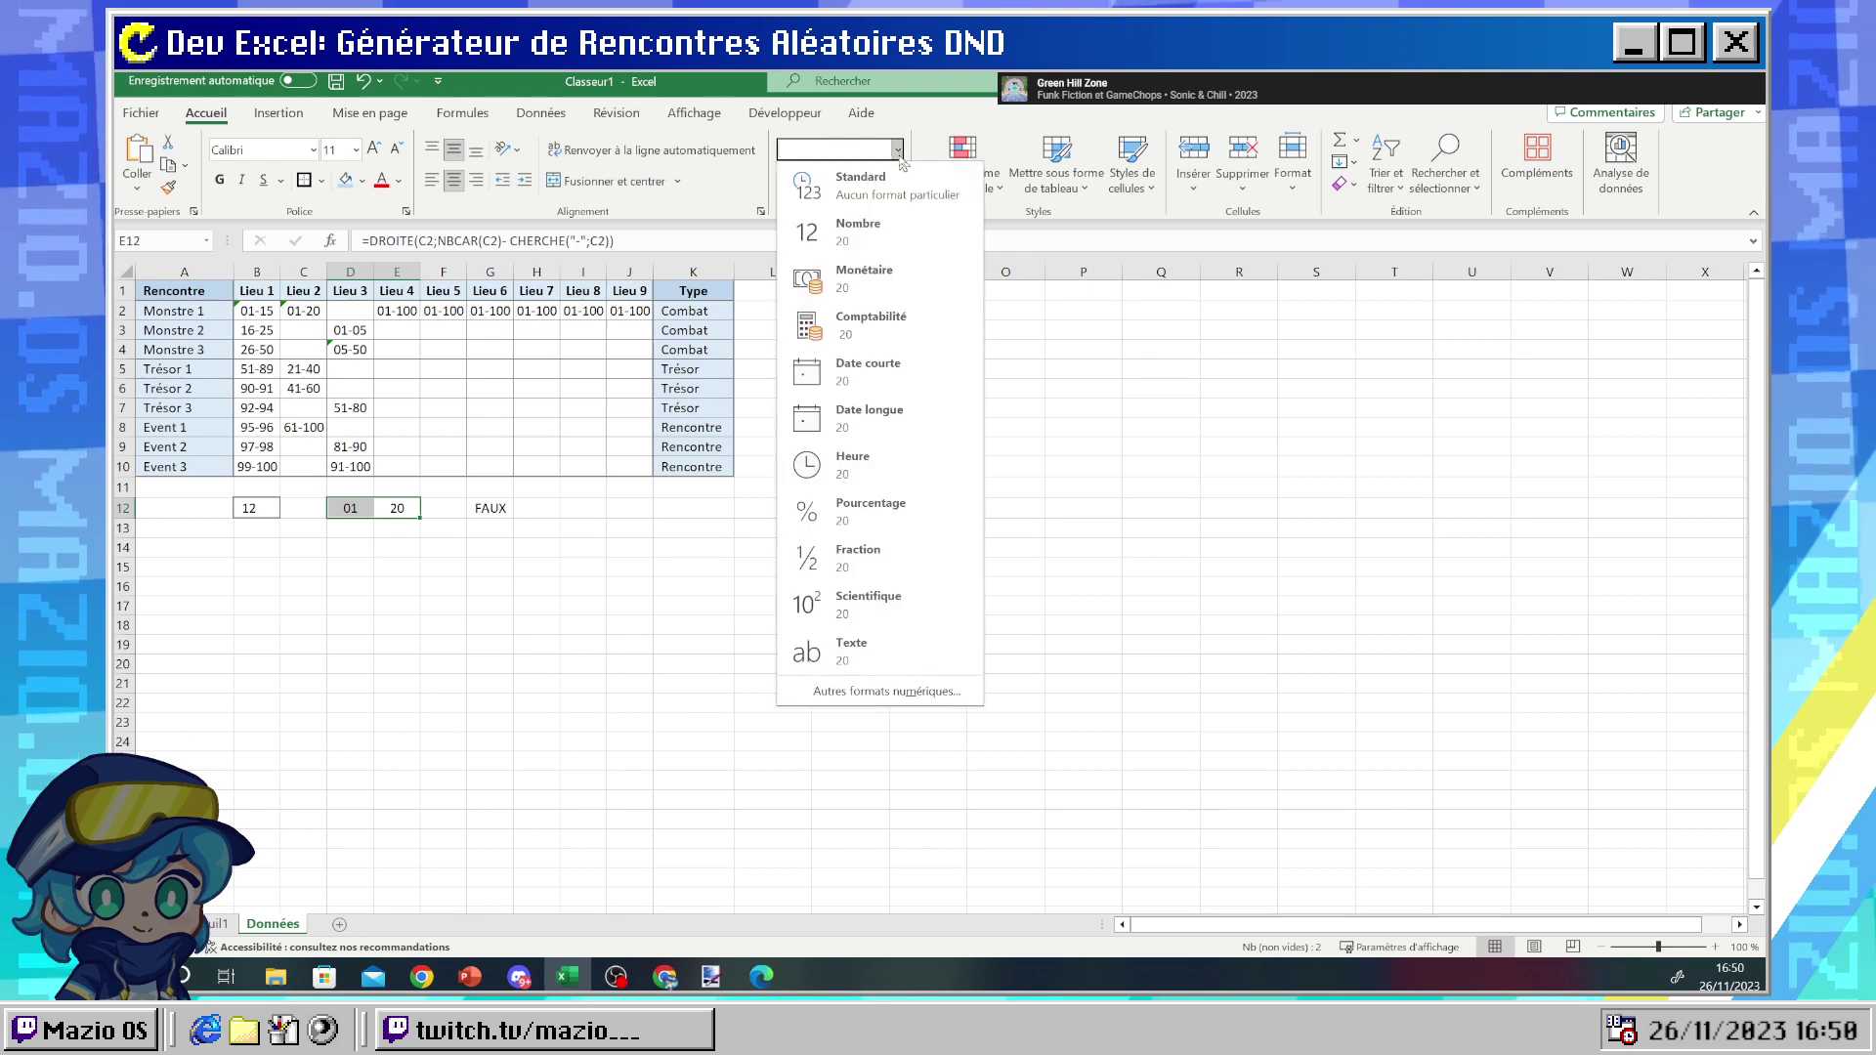
{"action": "left_click", "coordinate": [853, 234]}
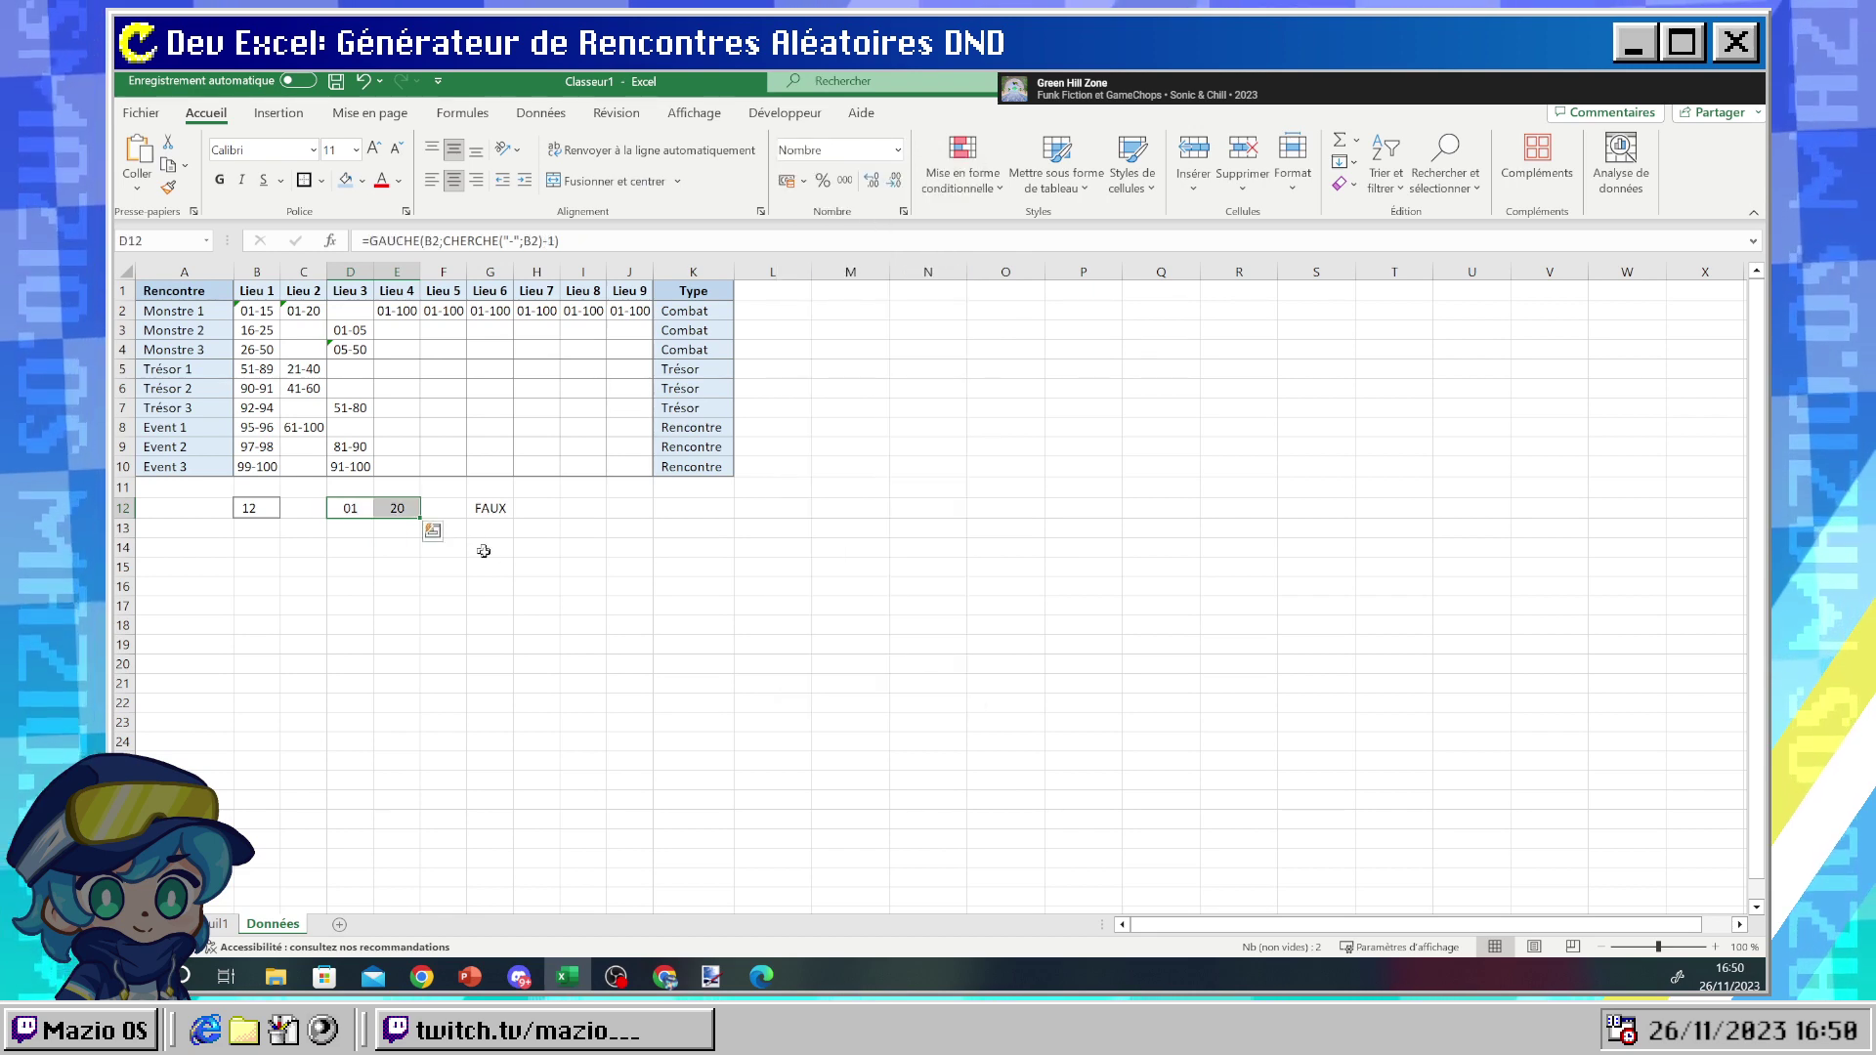
{"action": "left_click", "coordinate": [436, 570]}
{"action": "left_click", "coordinate": [361, 507]}
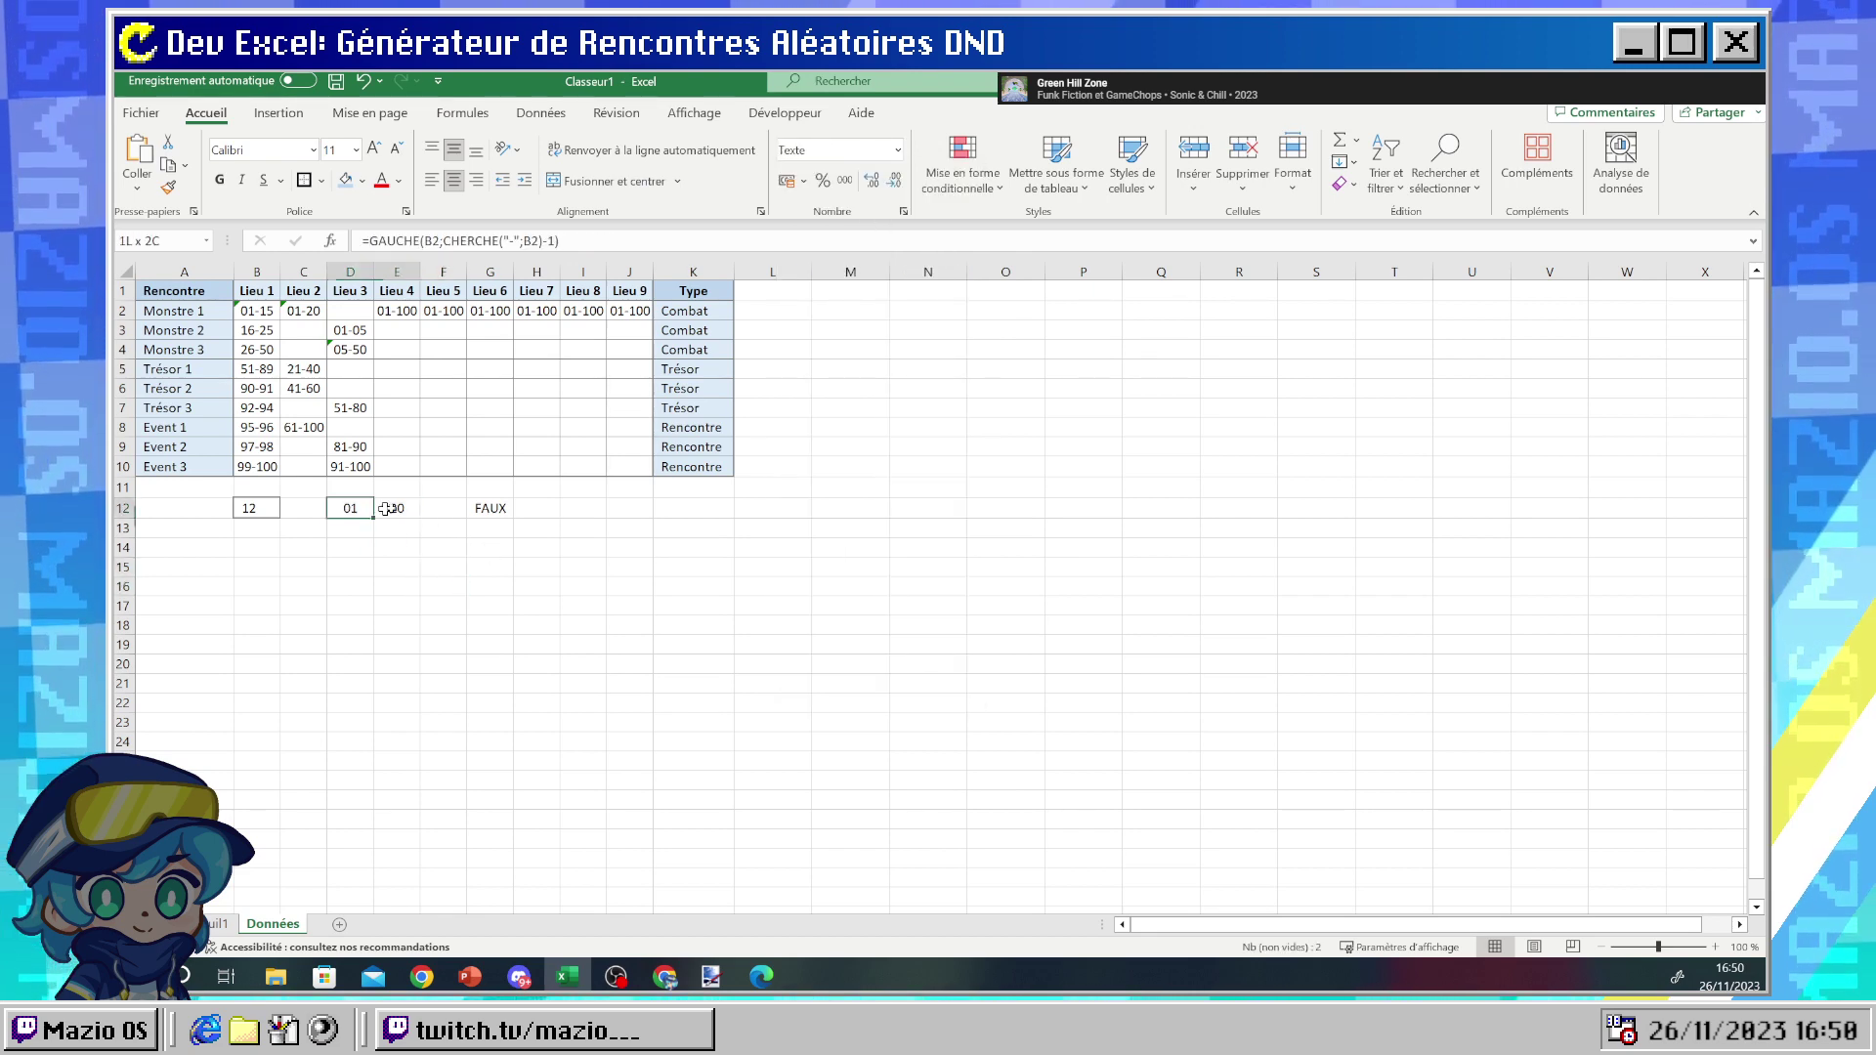
{"action": "key", "text": "shift+Right"}
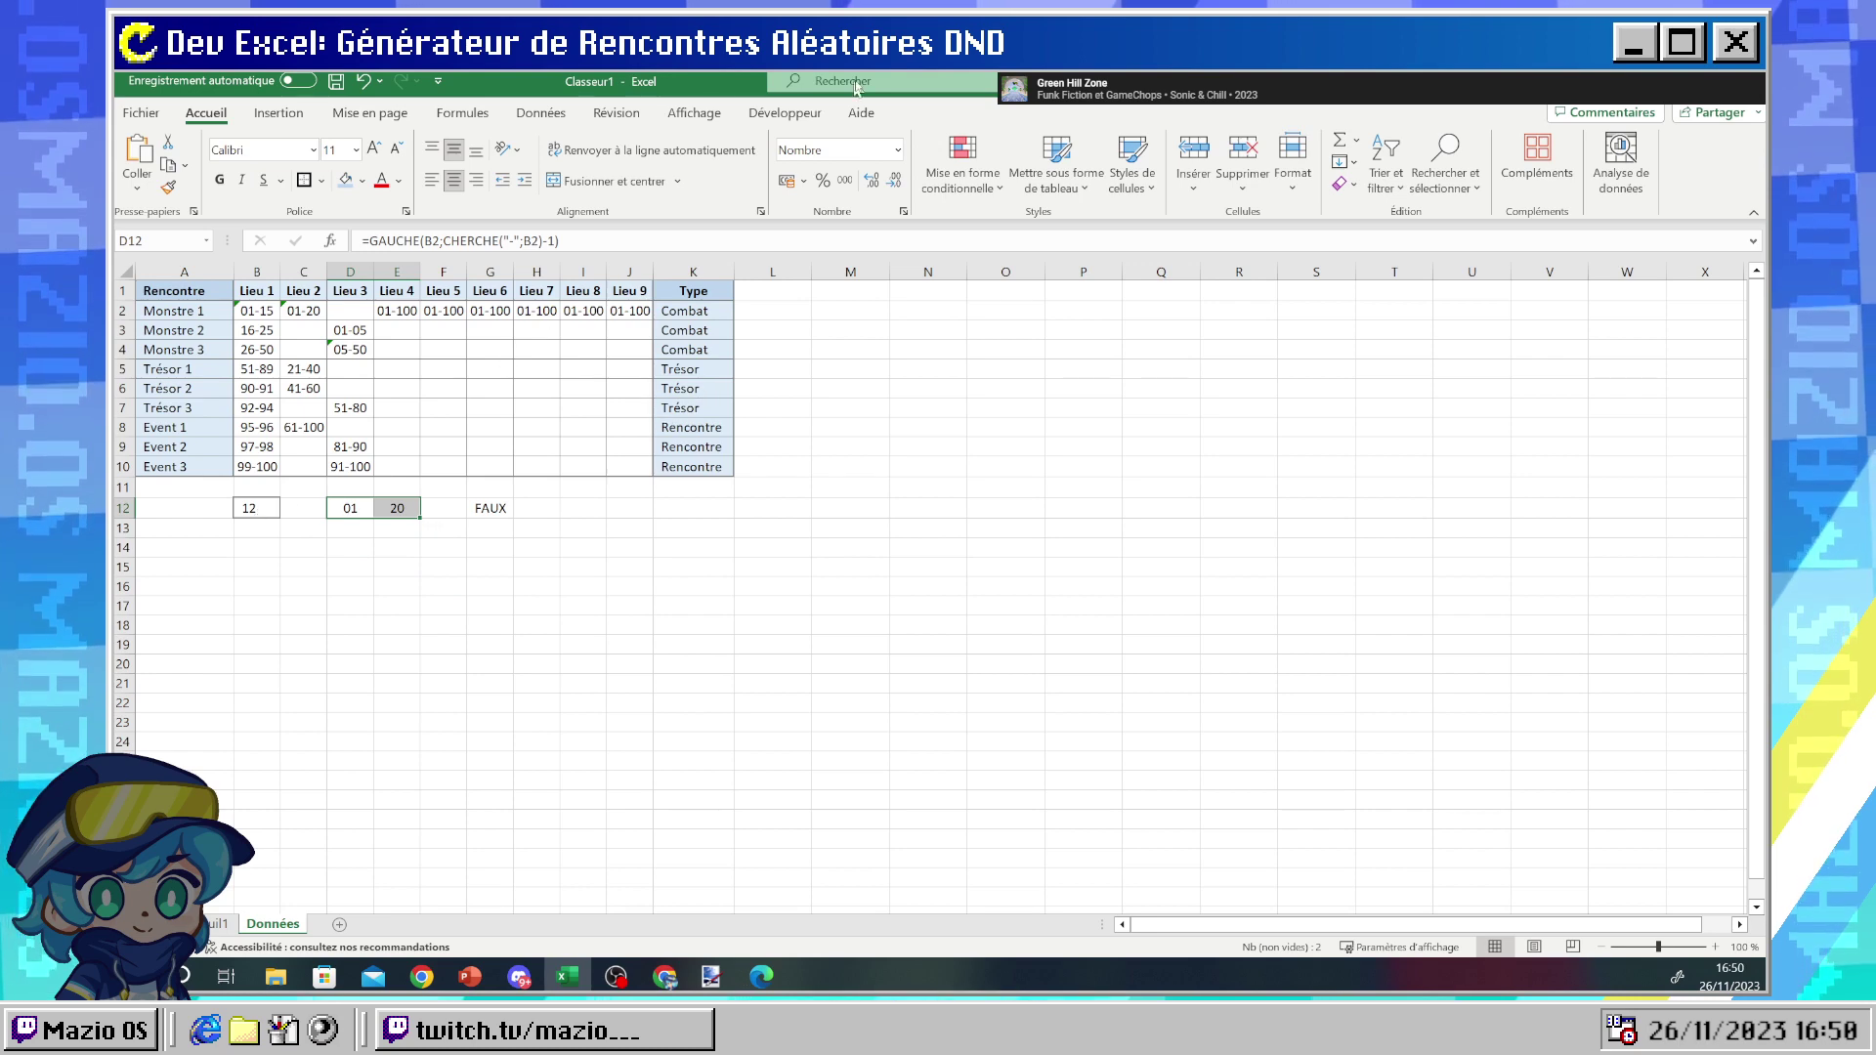
{"action": "left_click", "coordinate": [897, 153]}
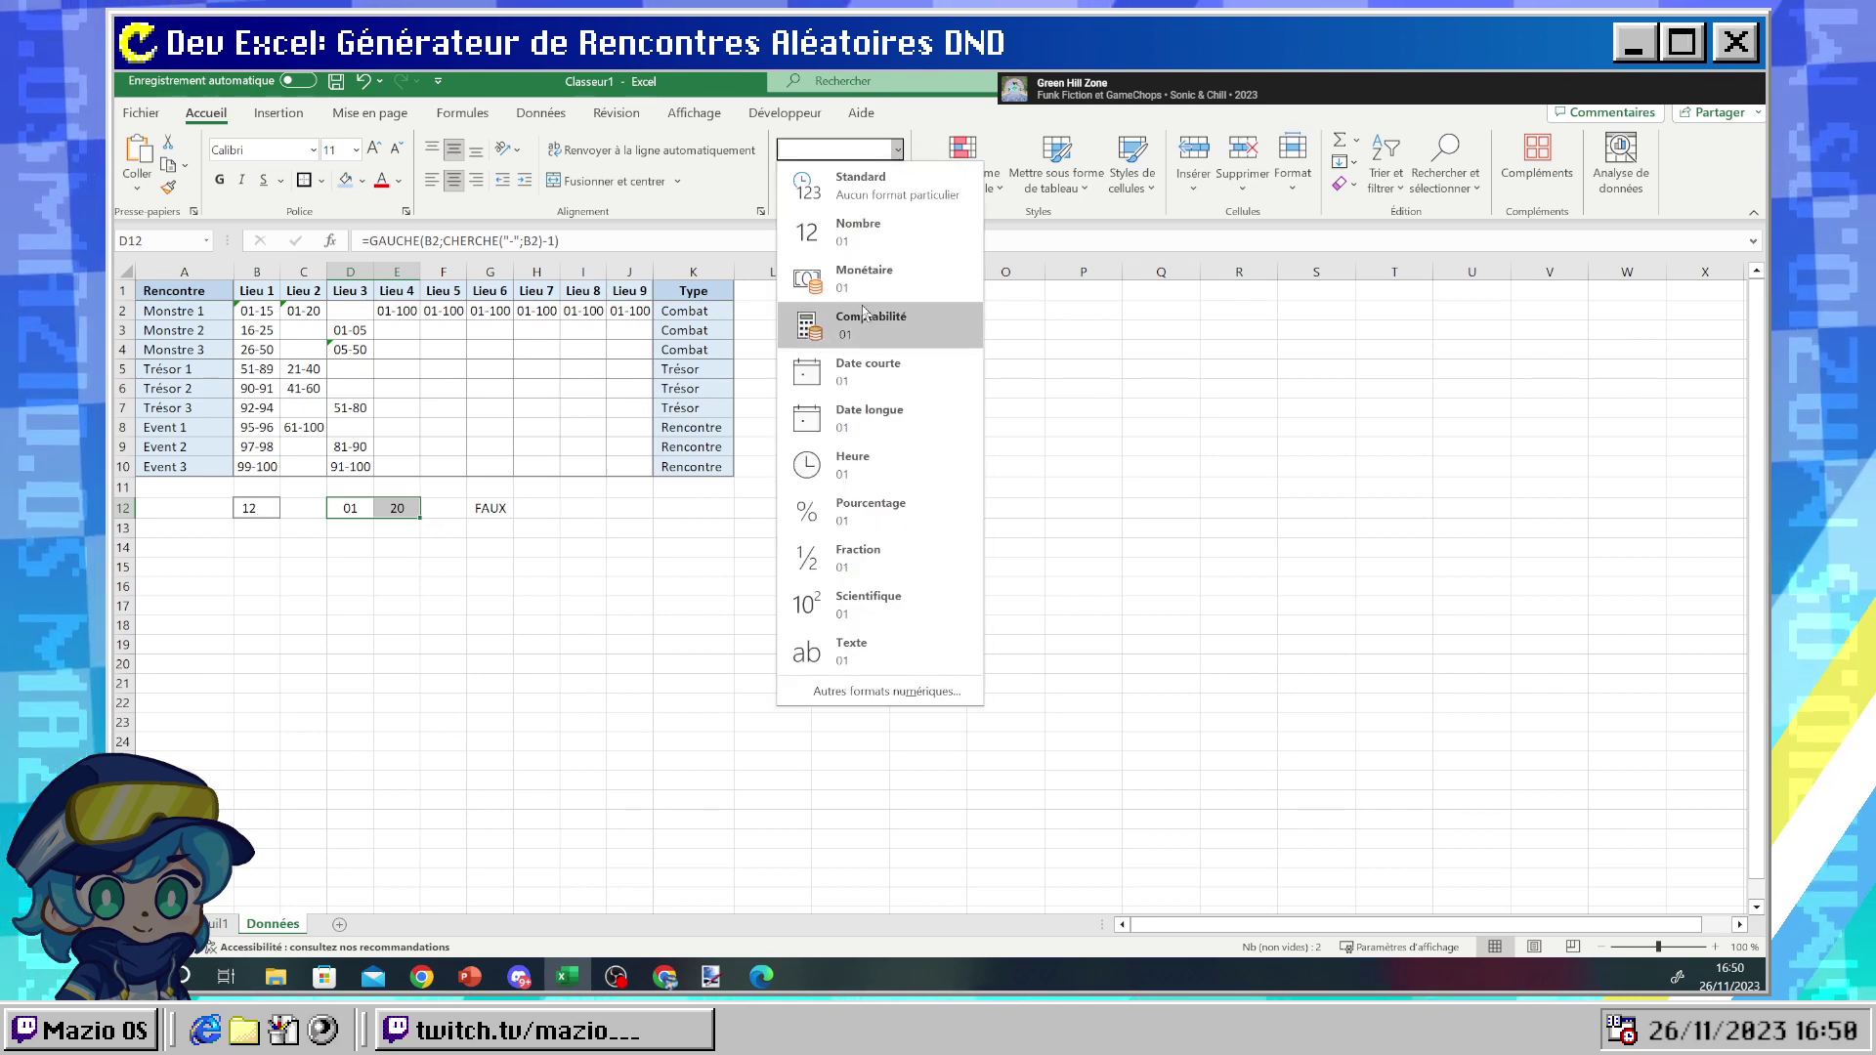
{"action": "left_click", "coordinate": [839, 249]}
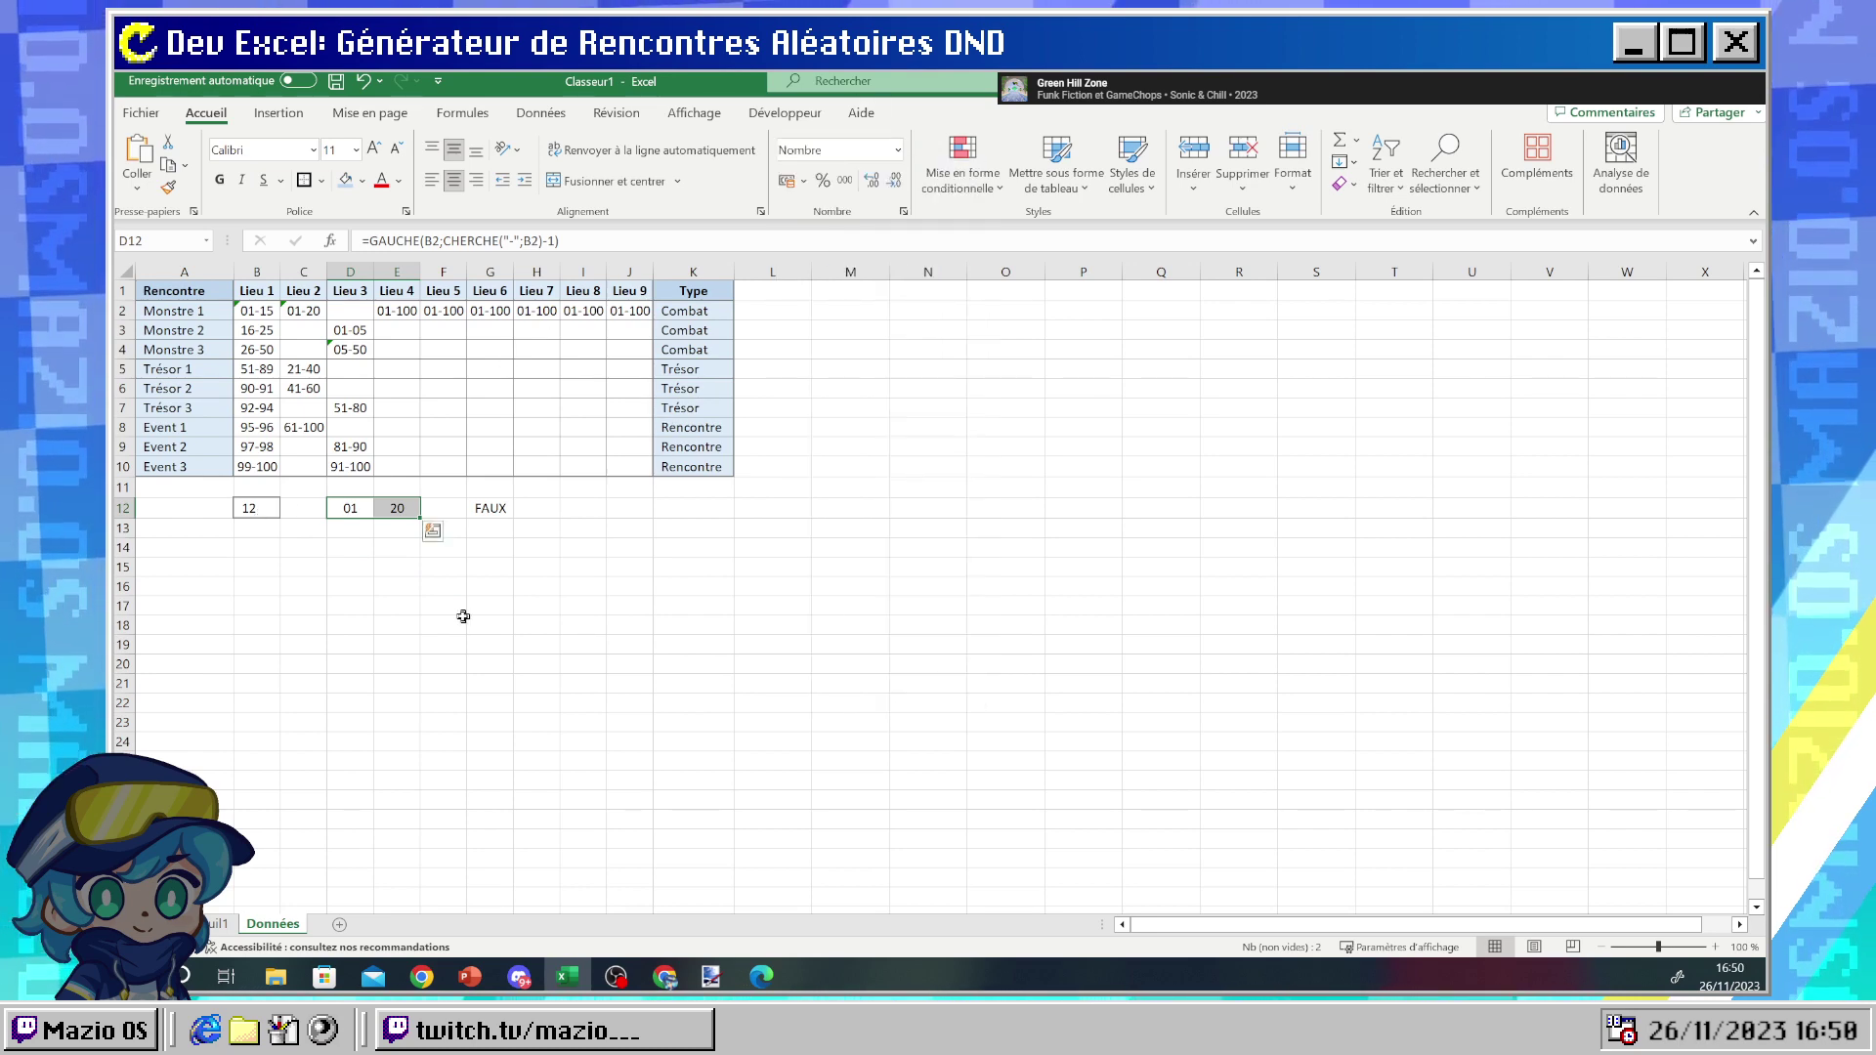
{"action": "left_click", "coordinate": [413, 583]}
- Apply the Nombre format to the roll in B12, which now shows 12,00
{"action": "left_click", "coordinate": [256, 508]}
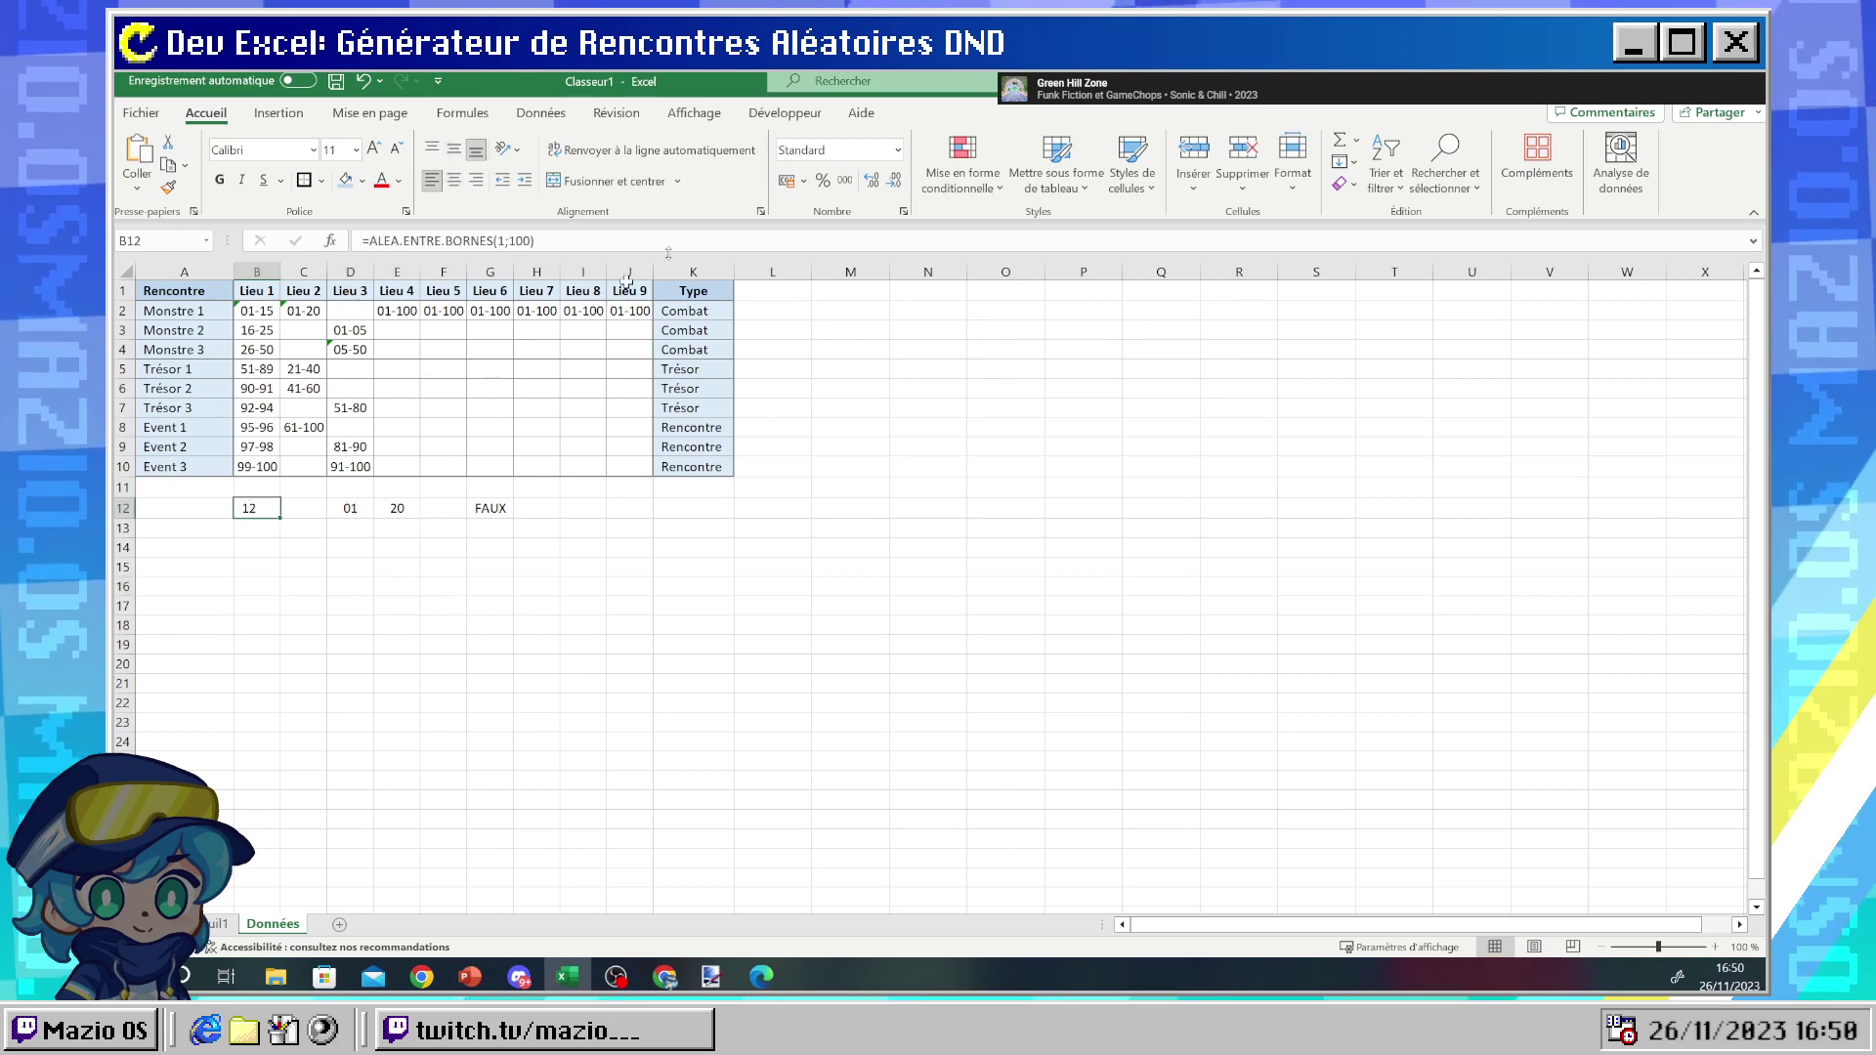
{"action": "left_click", "coordinate": [896, 150]}
{"action": "left_click", "coordinate": [850, 231]}
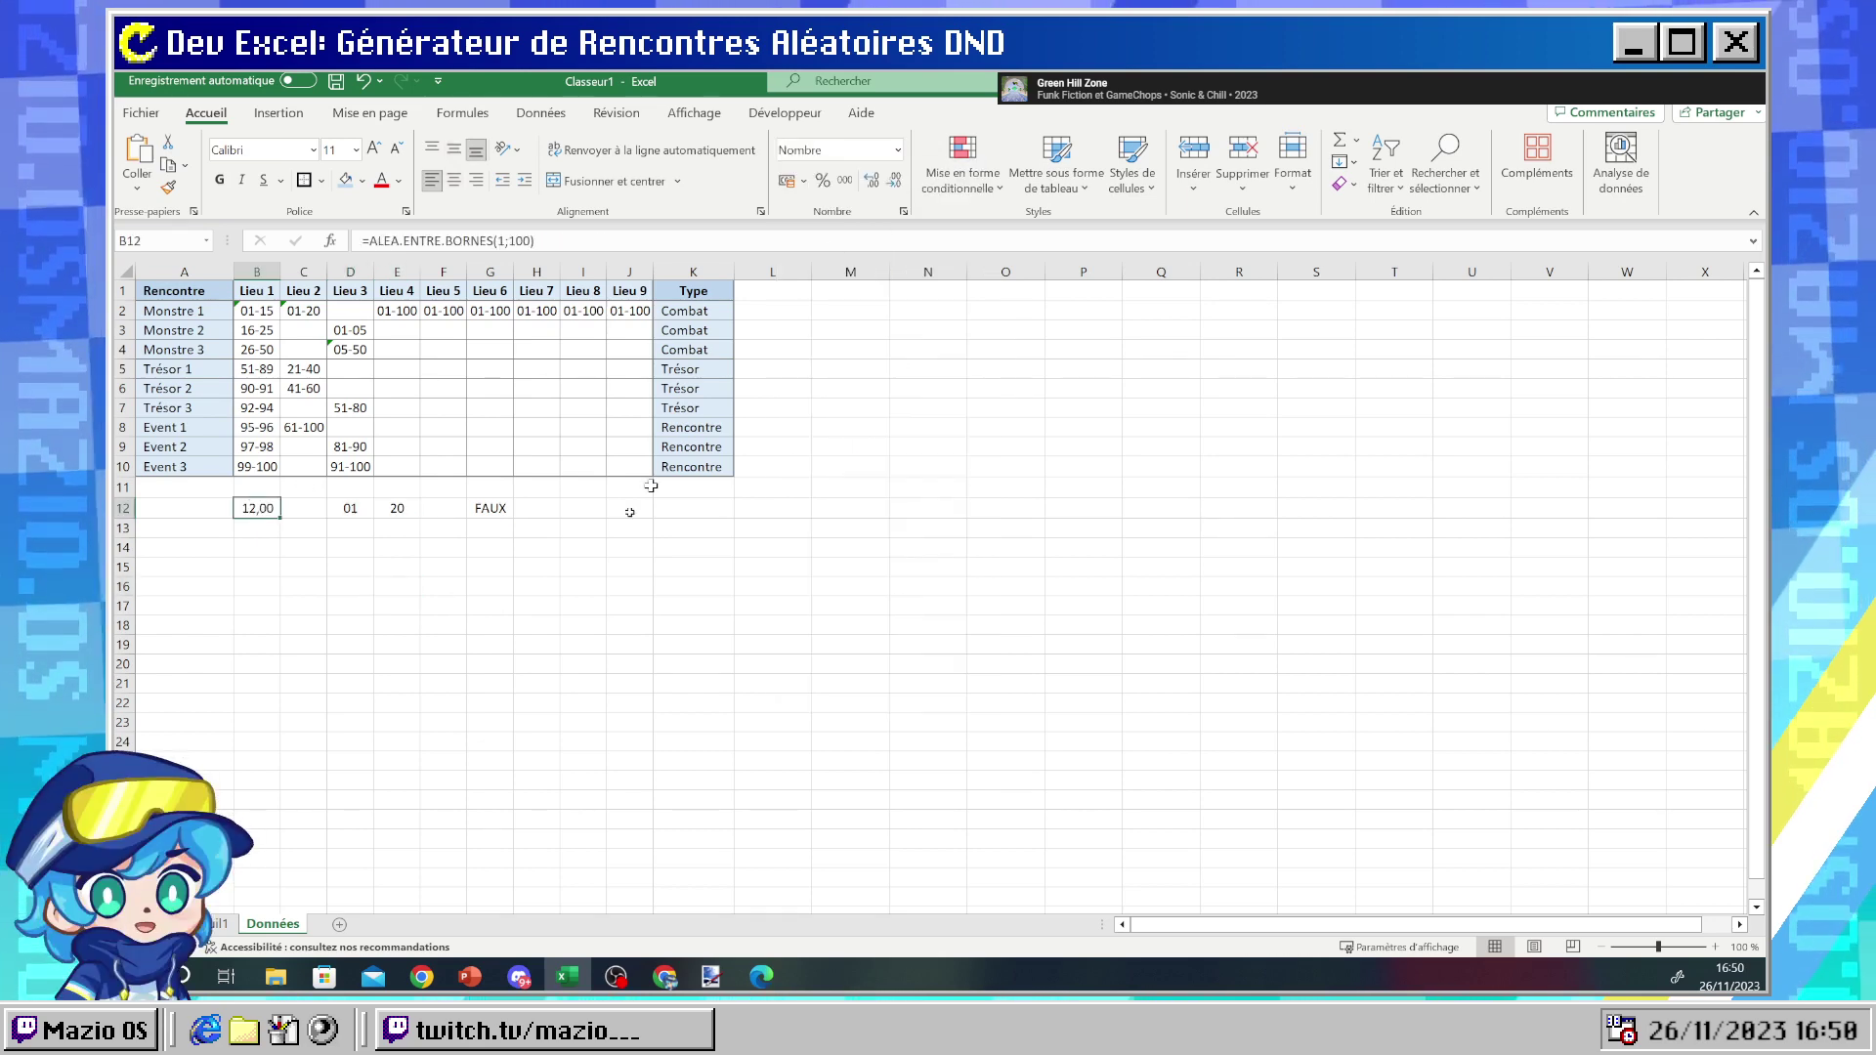
{"action": "key", "text": "Return"}
{"action": "left_click", "coordinate": [267, 506]}
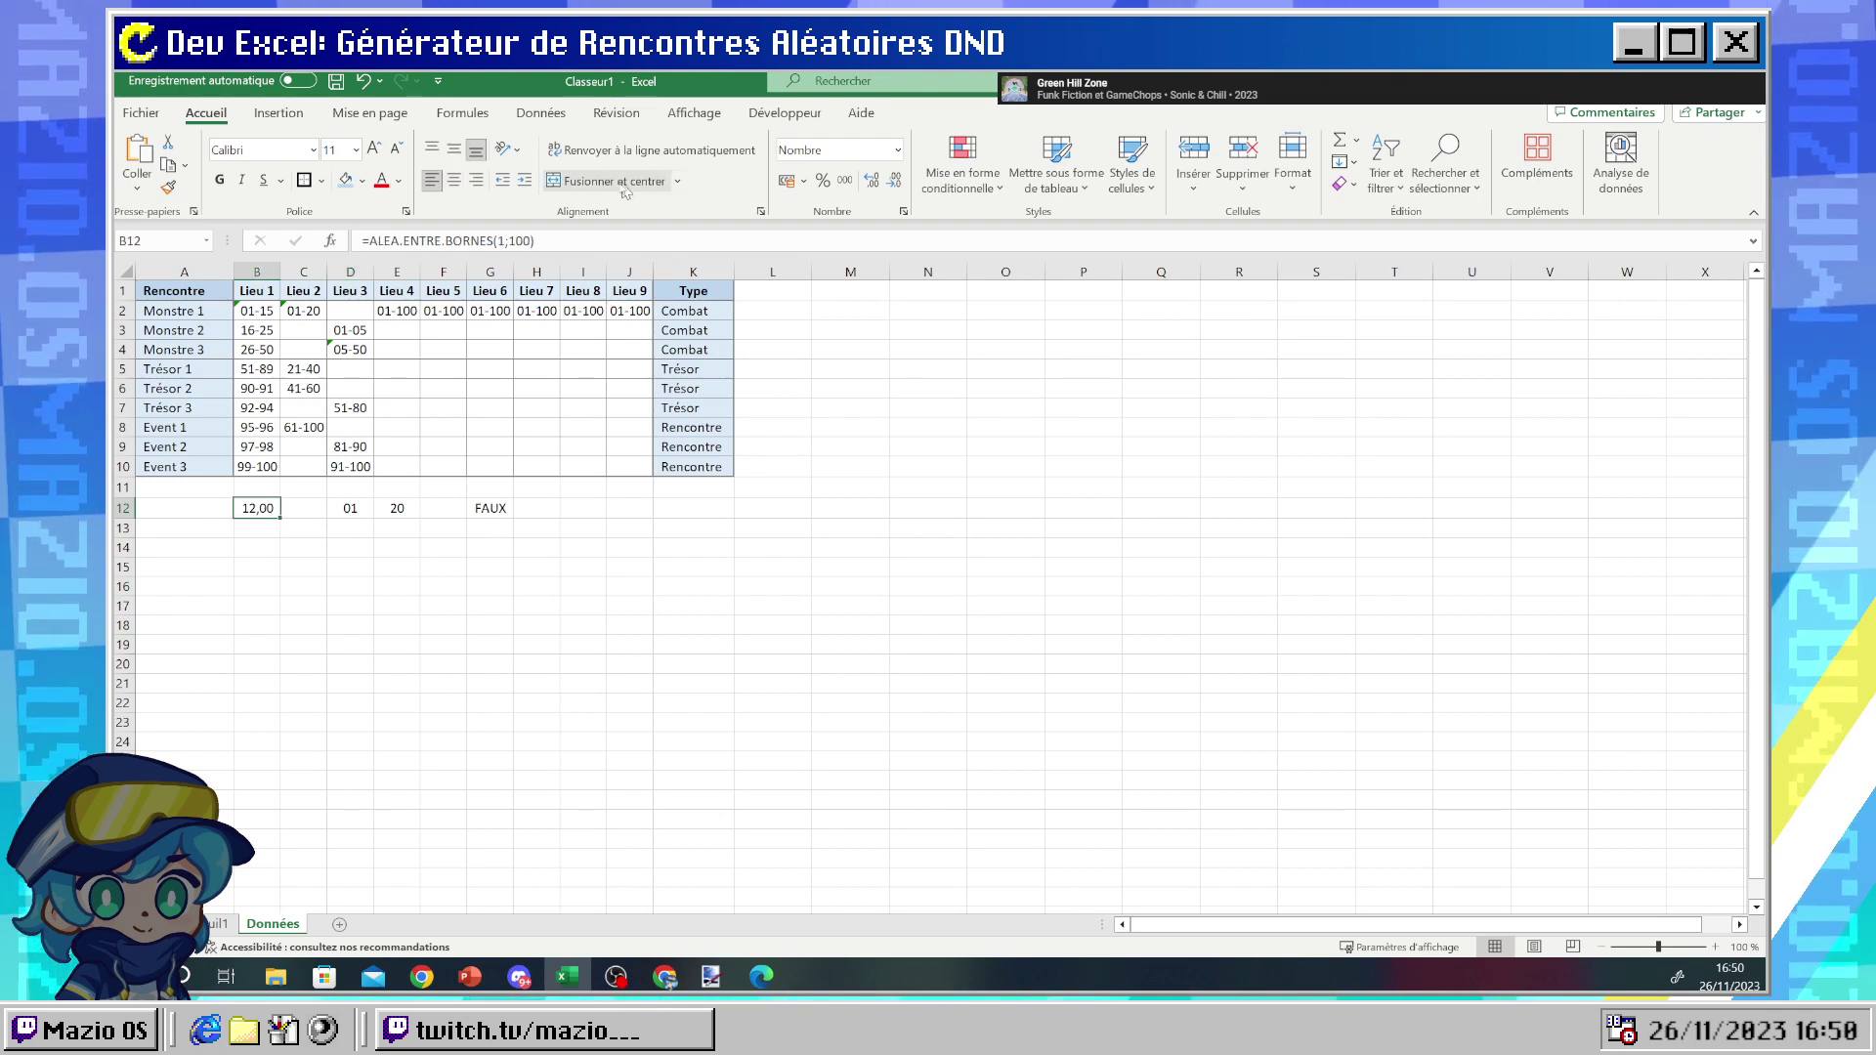
{"action": "left_click_drag", "start_coordinate": [361, 510], "coordinate": [371, 496]}
{"action": "left_click", "coordinate": [400, 520]}
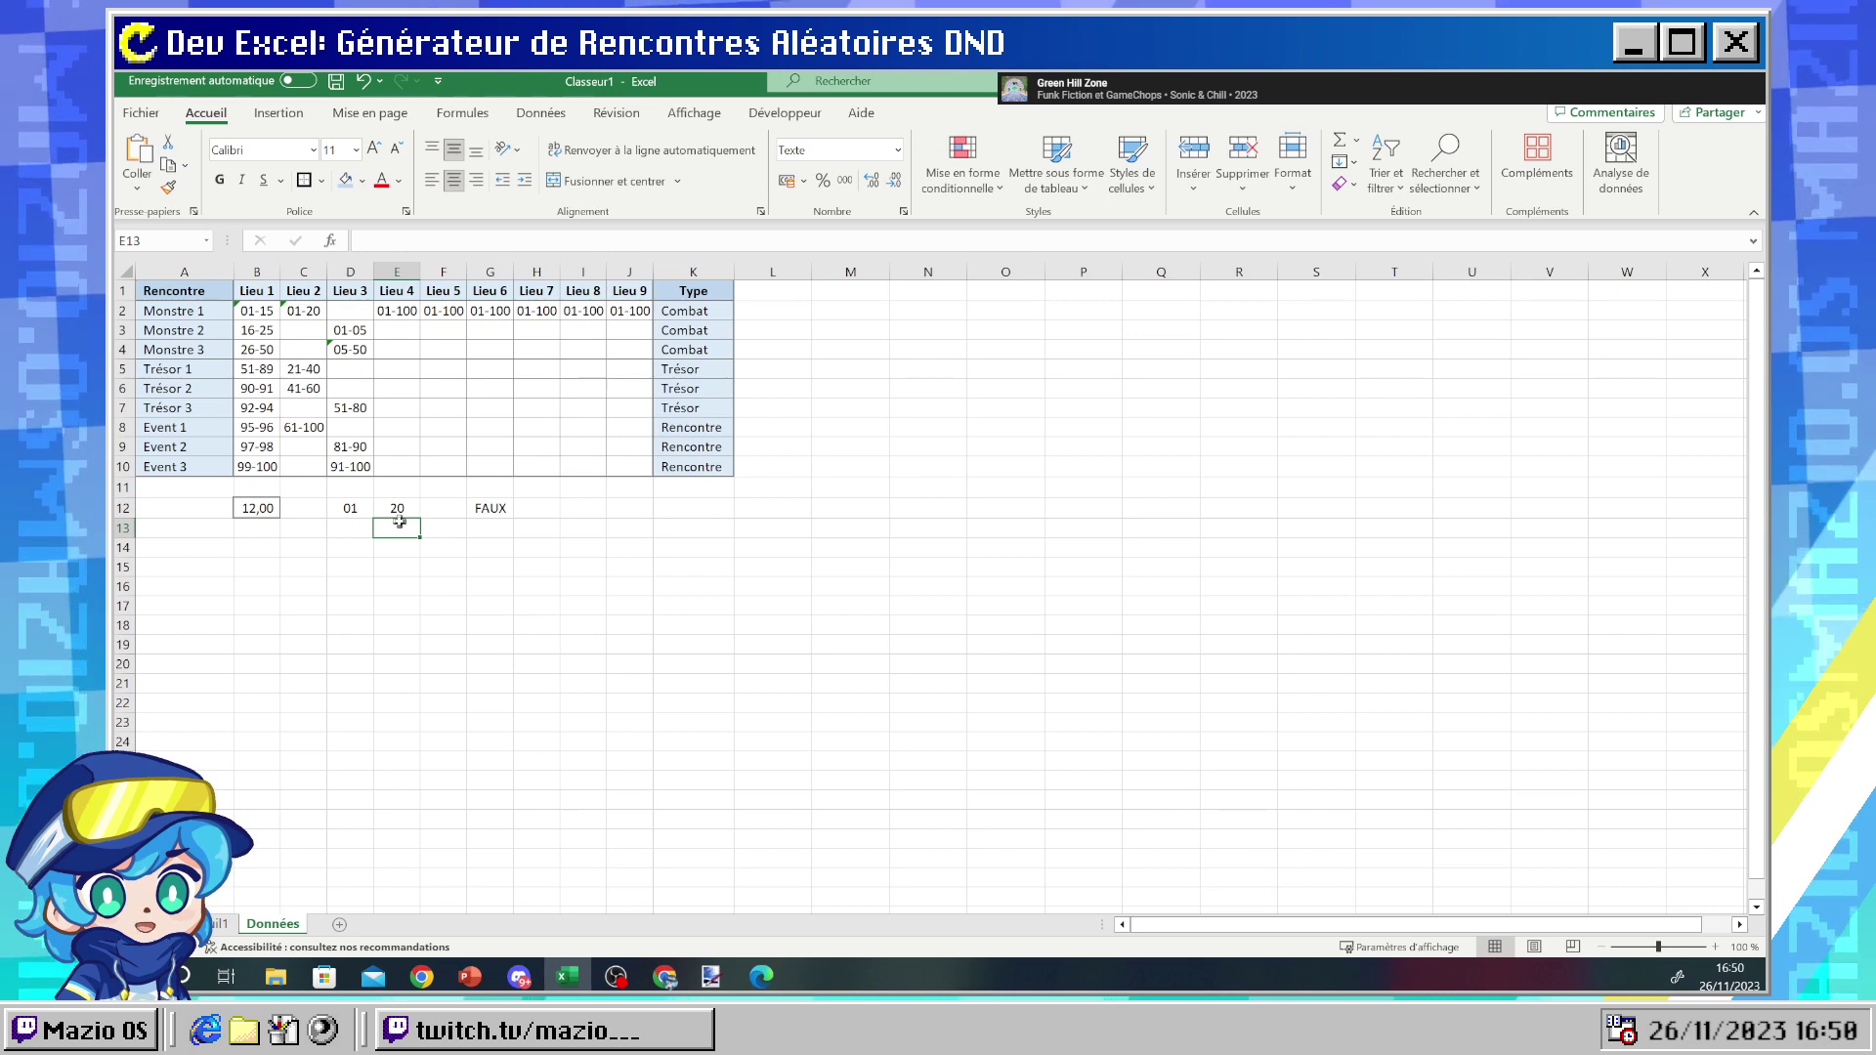
- Undo B12's Nombre formatting and re-enter the G12 range test formula
{"action": "left_click", "coordinate": [243, 504]}
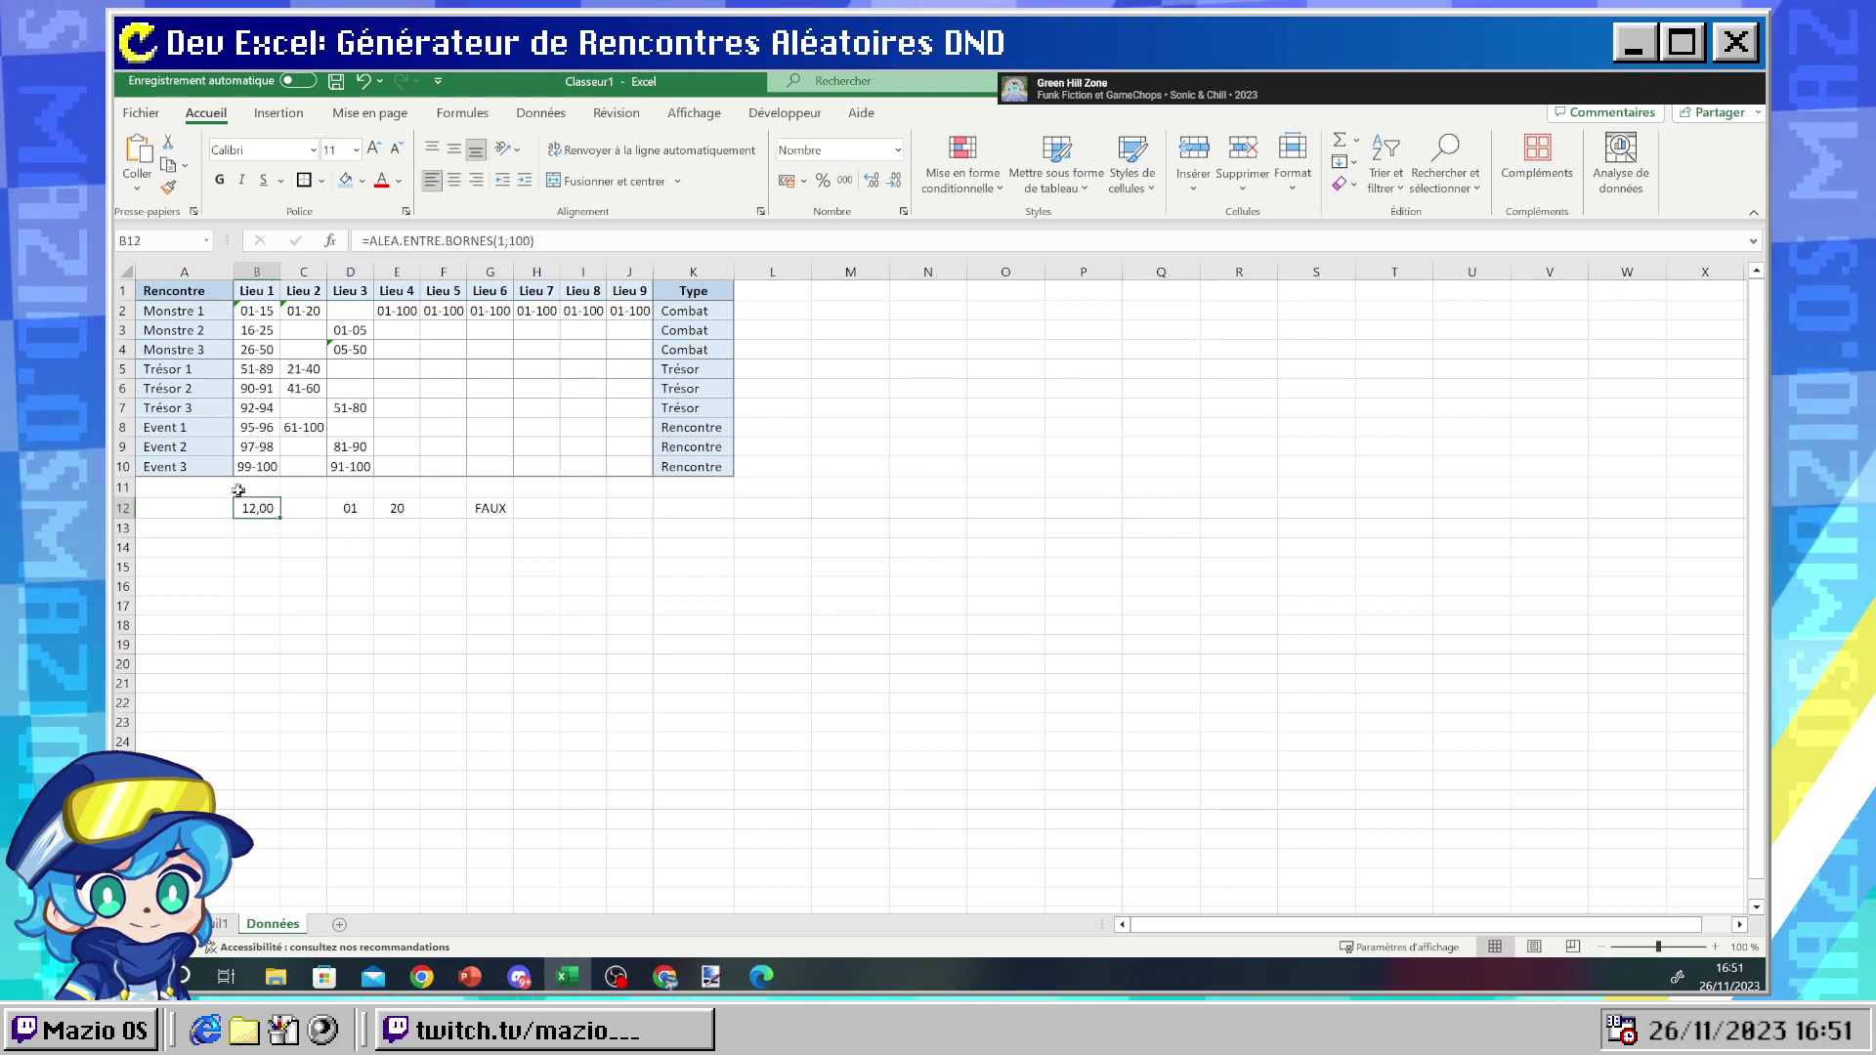
{"action": "key", "text": "ctrl+z"}
{"action": "left_click", "coordinate": [316, 521]}
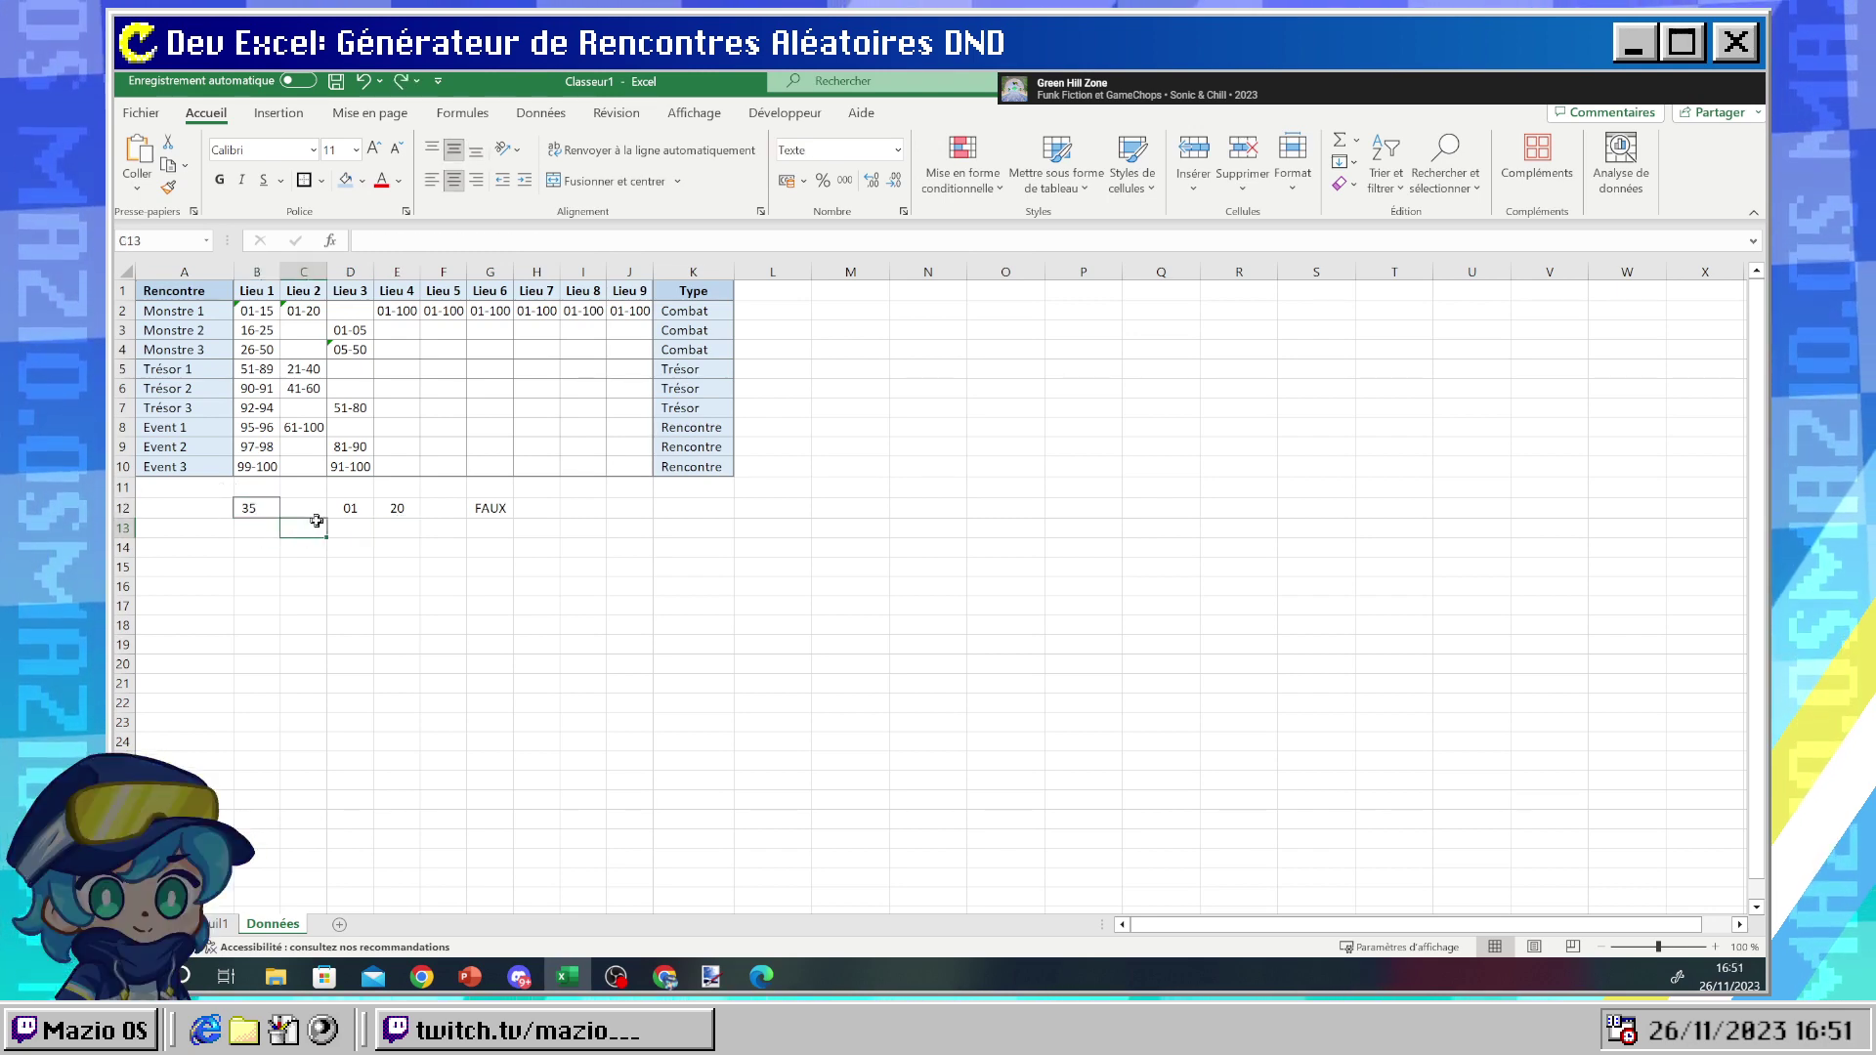
{"action": "left_click", "coordinate": [484, 509]}
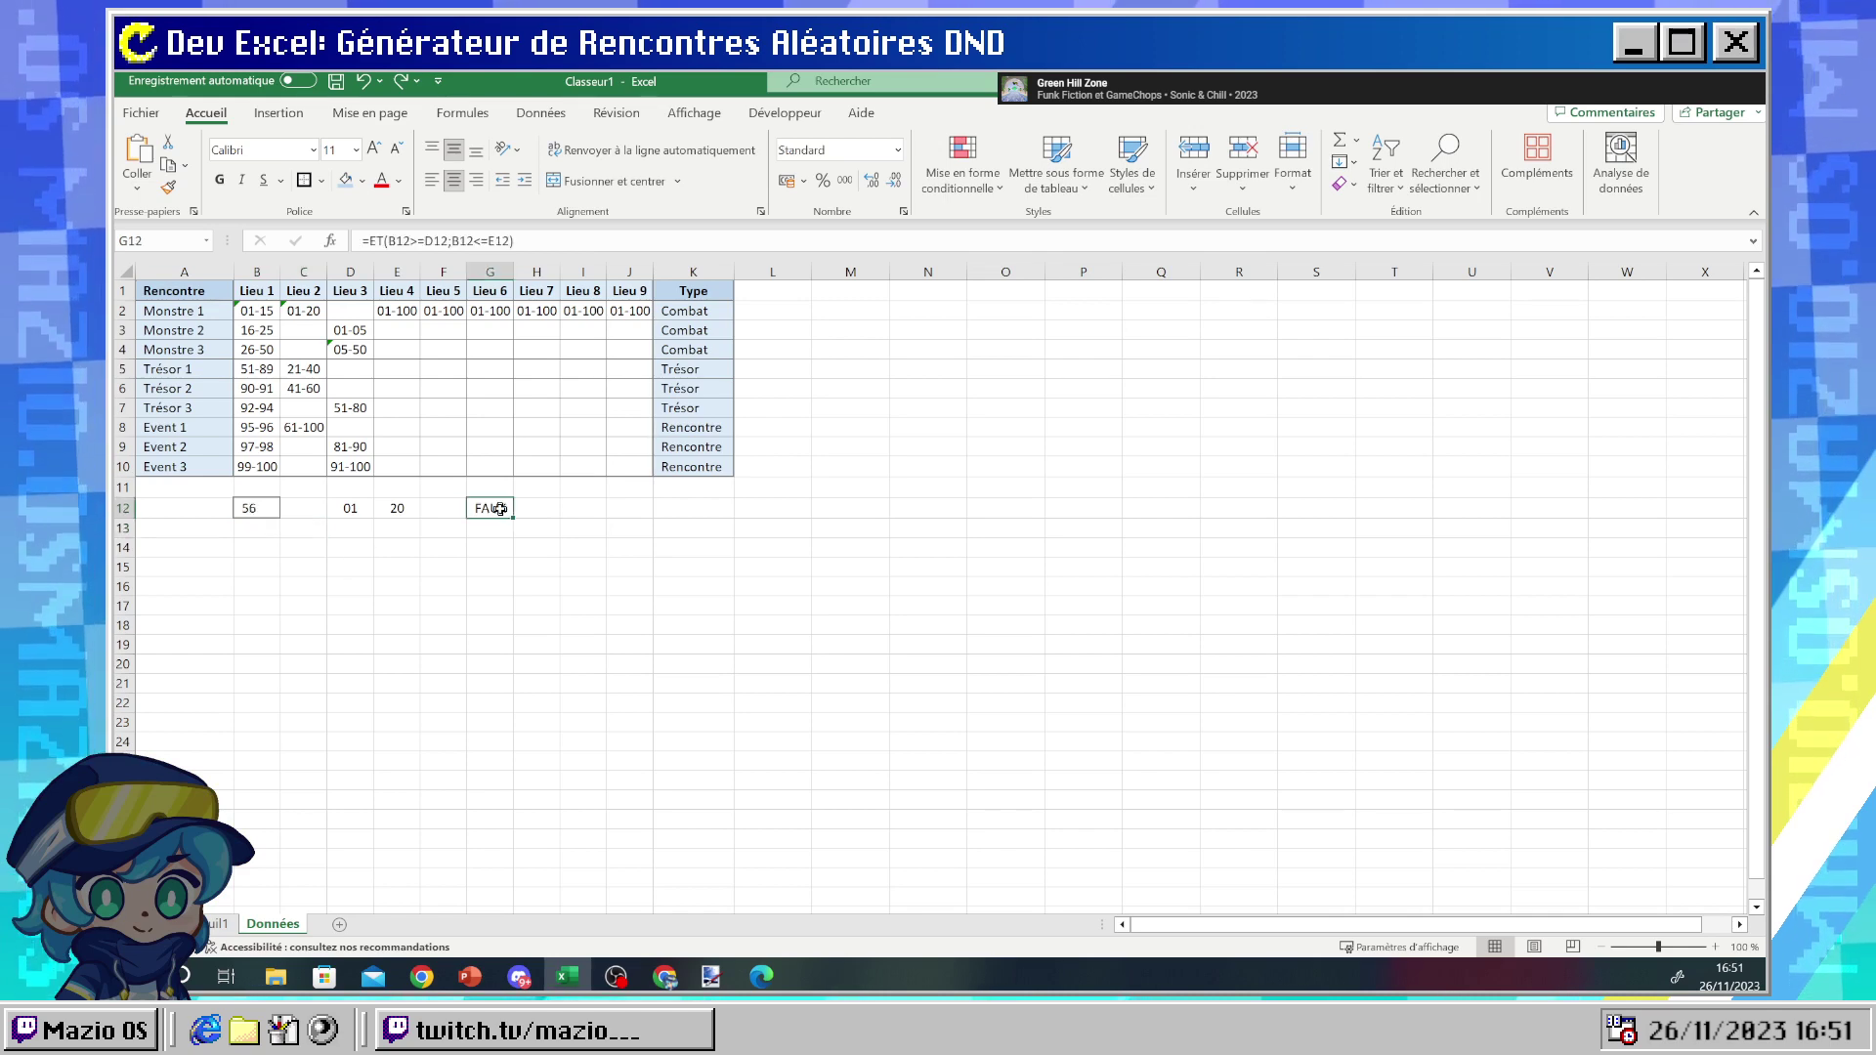
{"action": "left_click", "coordinate": [435, 240]}
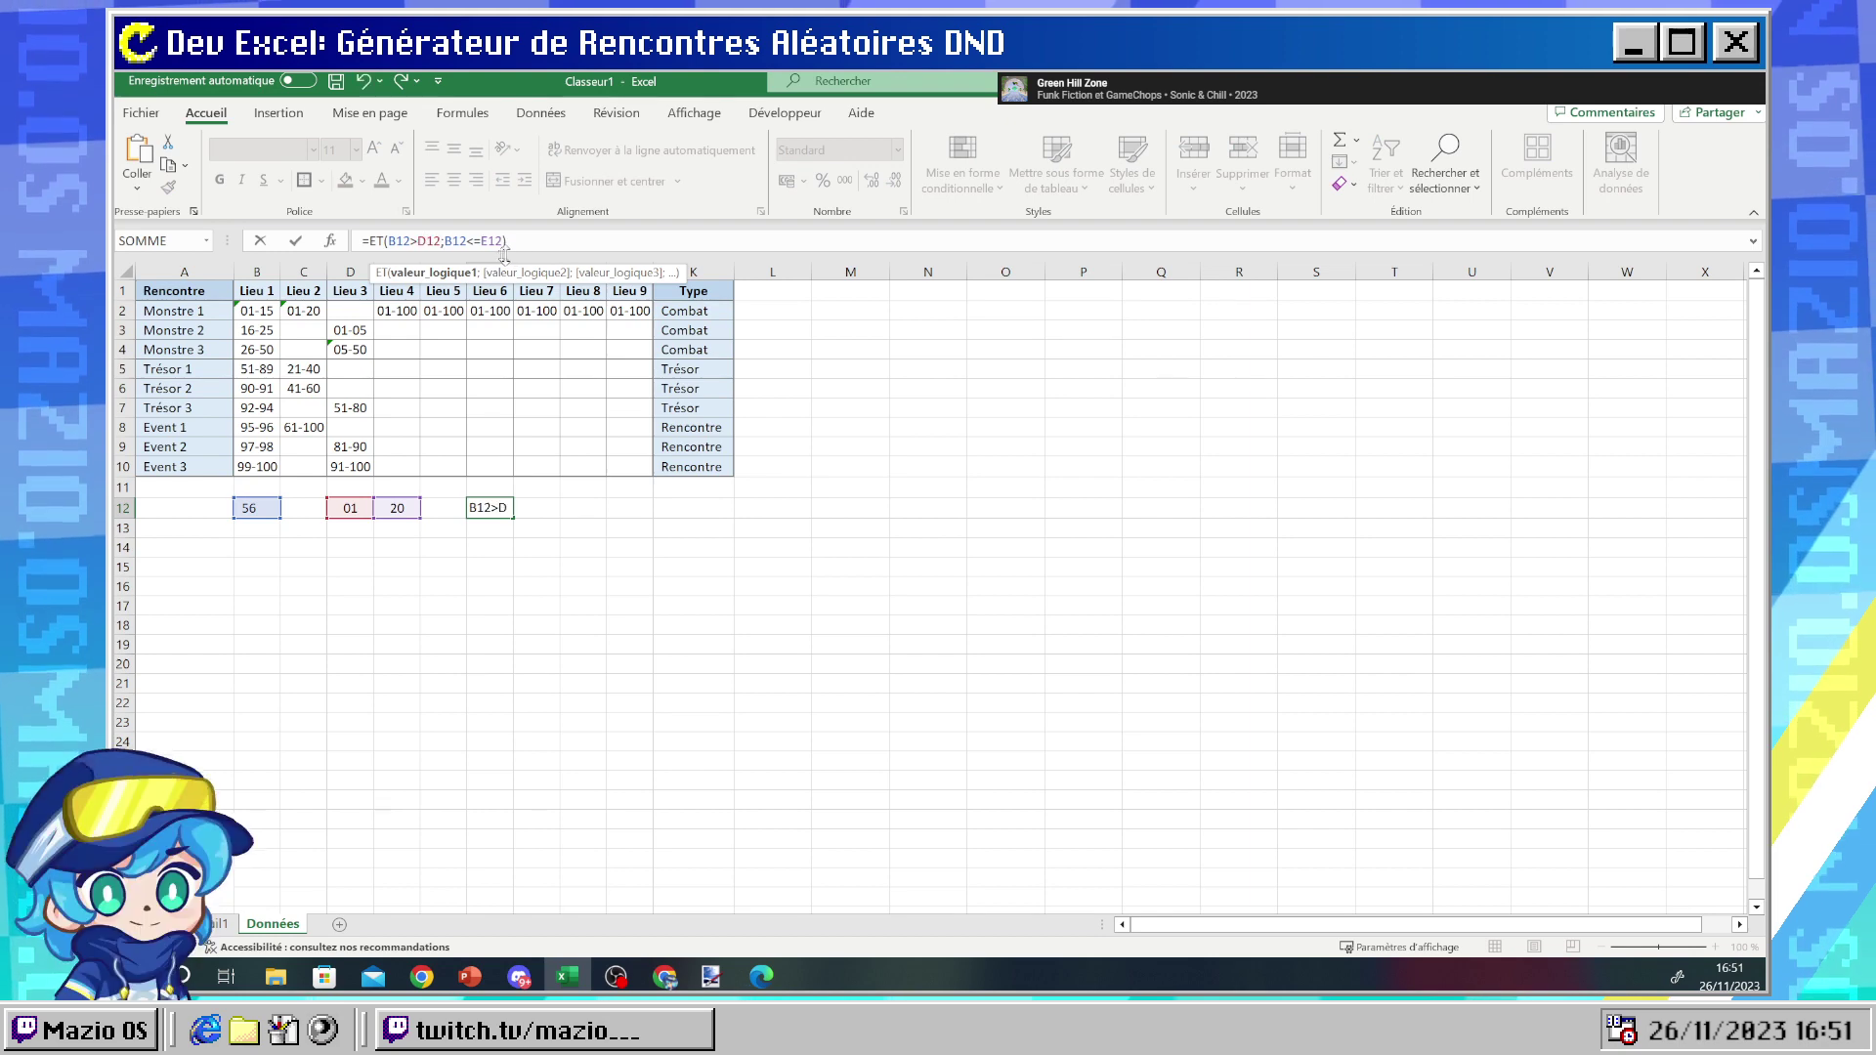
{"action": "key", "text": "Return"}
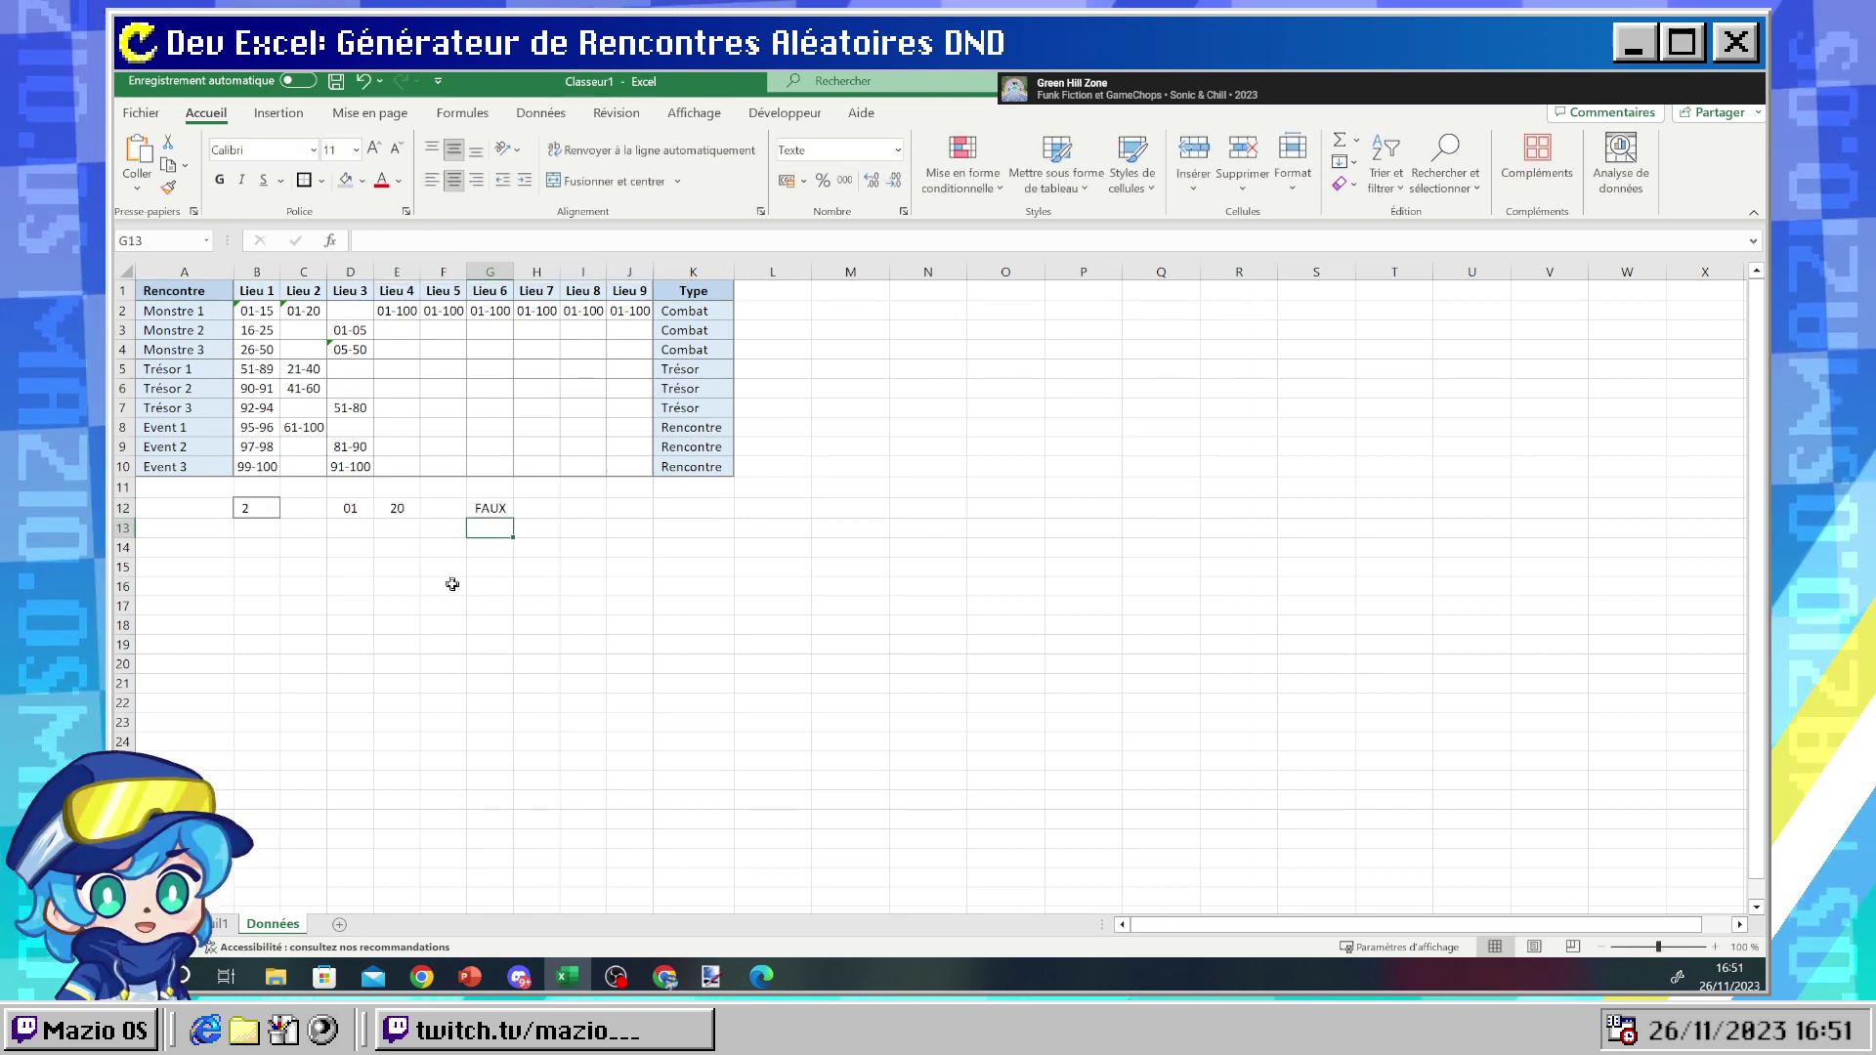
- Reroll B12 three times, undo the G12 edit, recheck G12 and D12, then return to Chrome
{"action": "key", "text": "F9"}
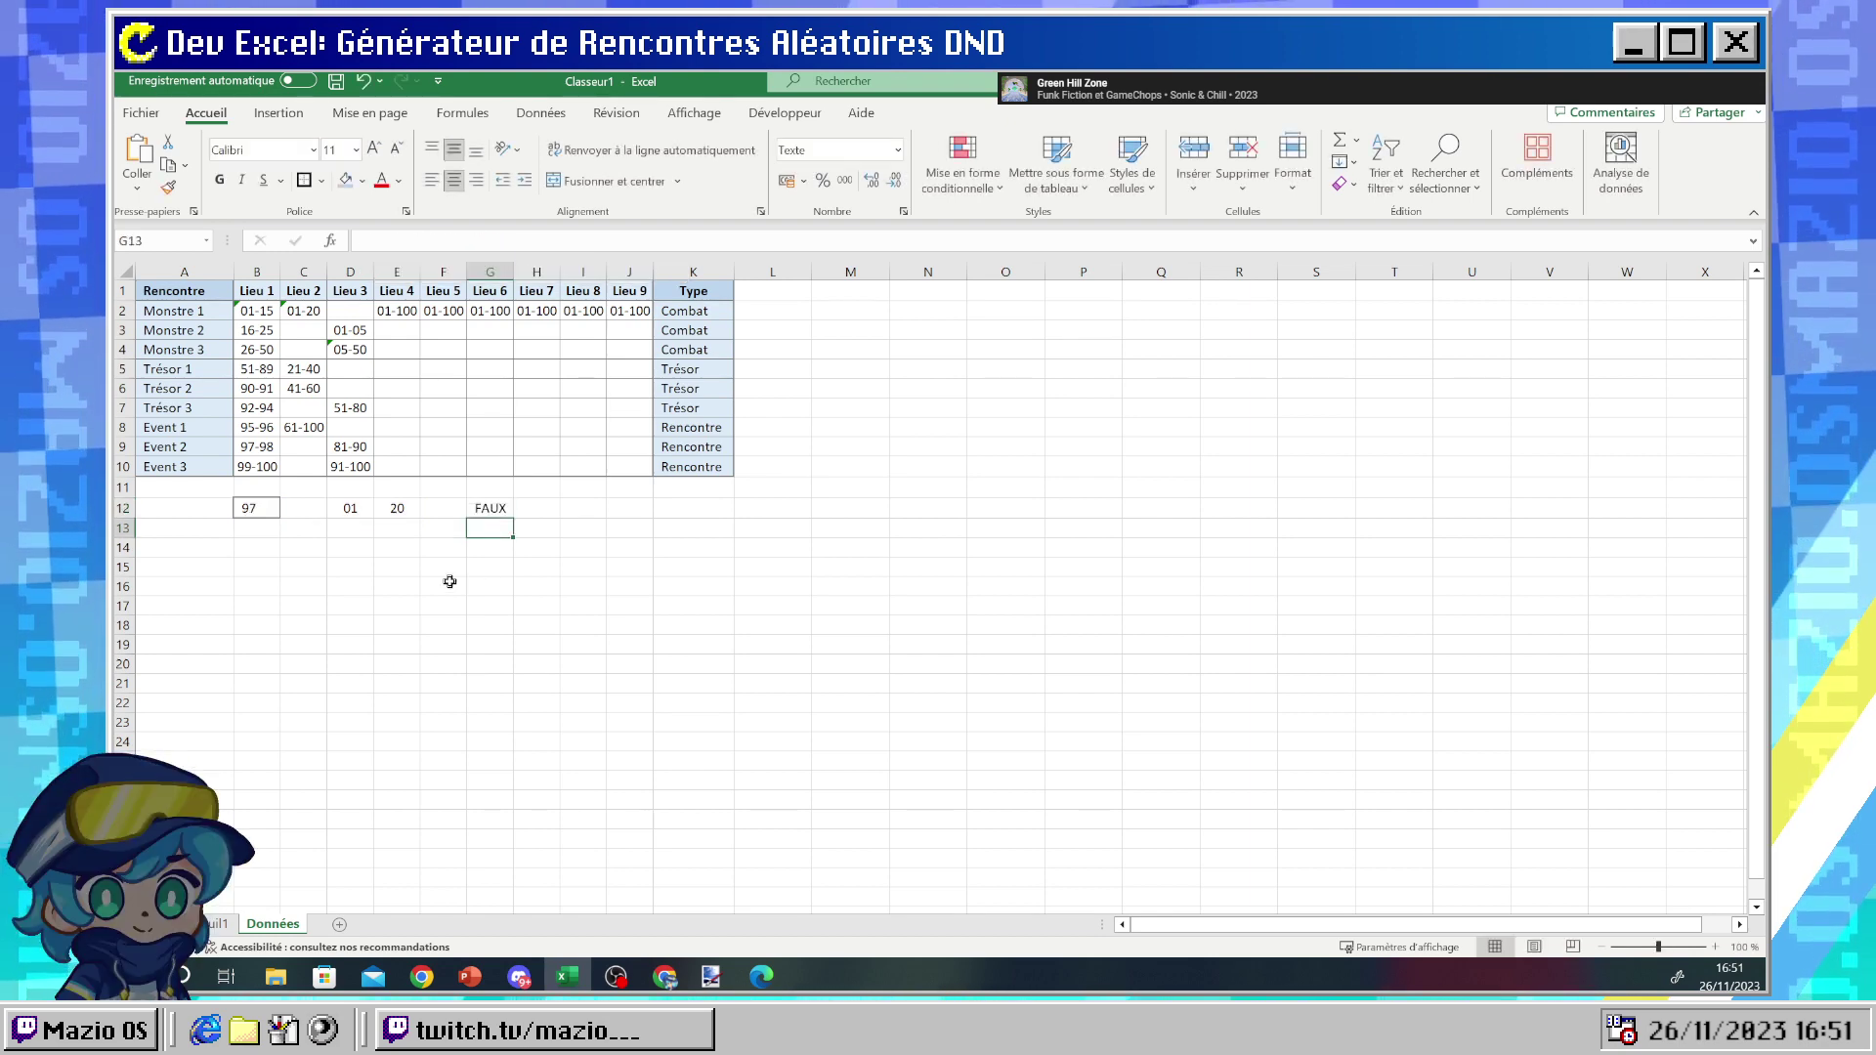
{"action": "key", "text": "F9"}
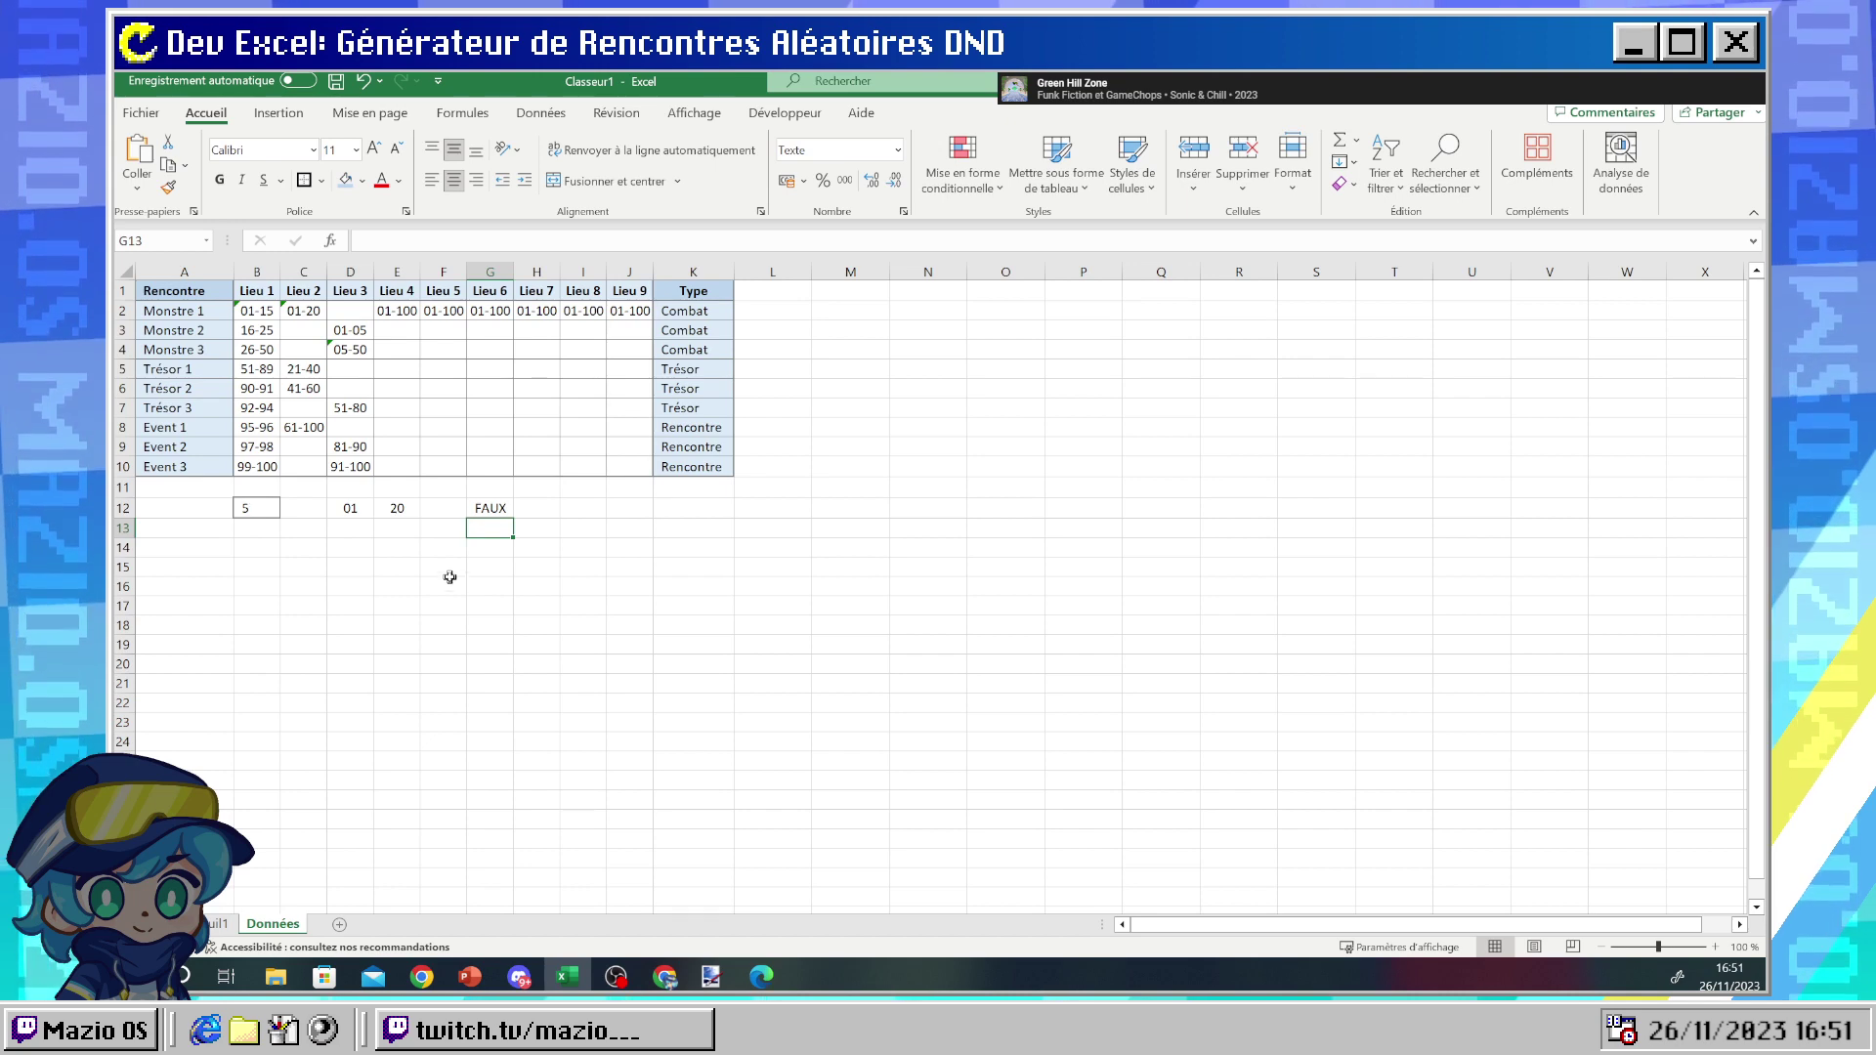
{"action": "key", "text": "F9"}
{"action": "left_click", "coordinate": [483, 513]}
{"action": "key", "text": "ctrl+z"}
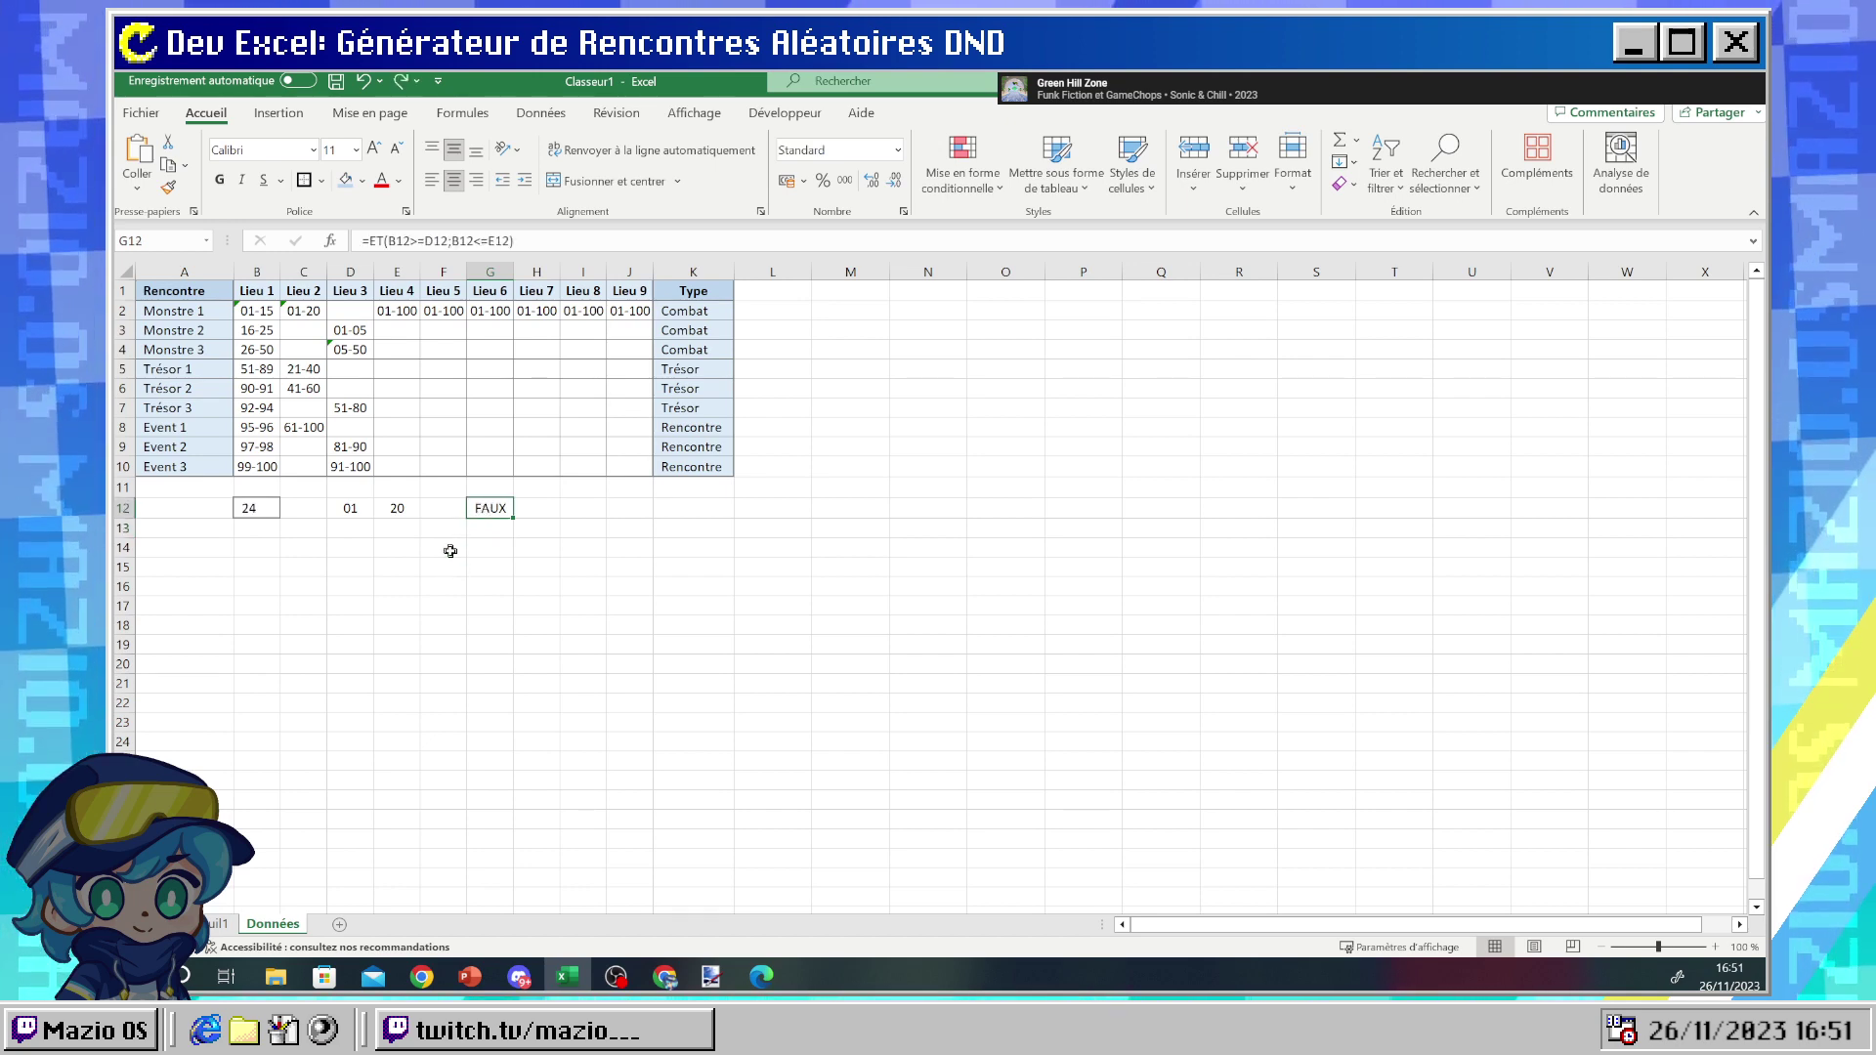
{"action": "left_click", "coordinate": [450, 552]}
{"action": "left_click", "coordinate": [497, 511]}
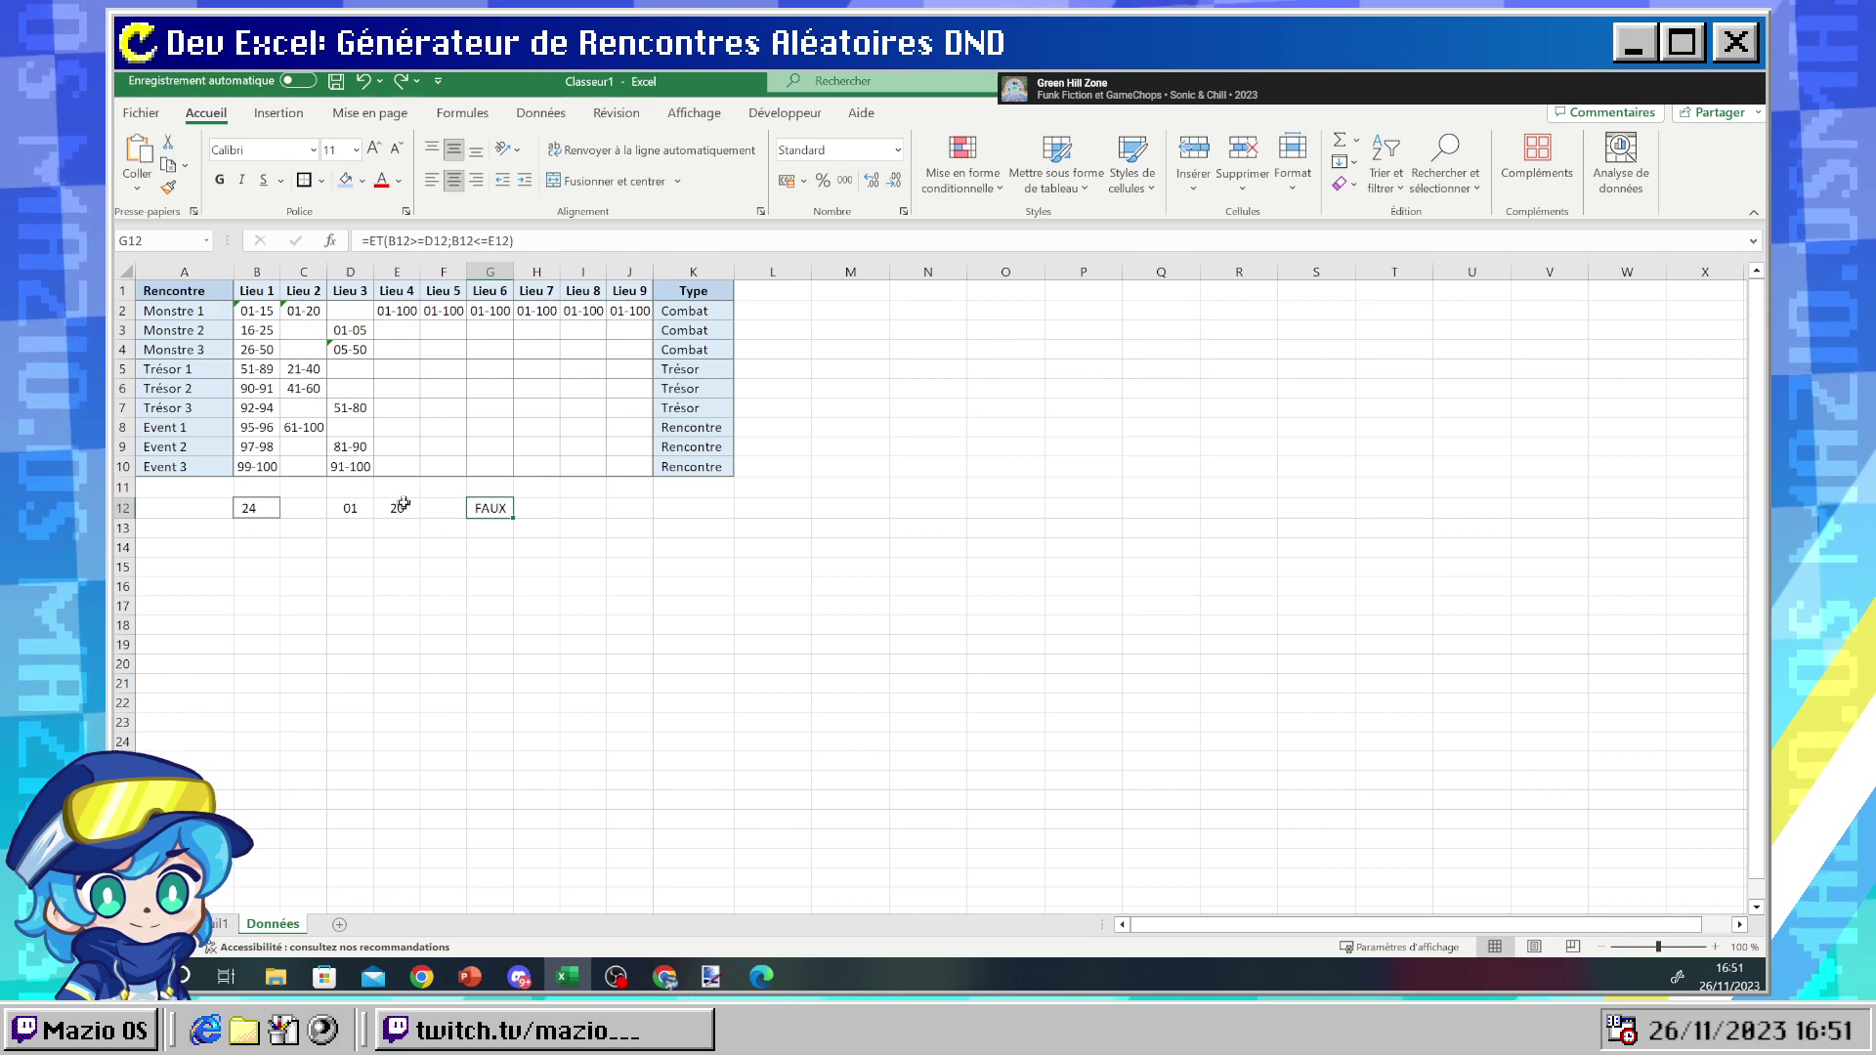
{"action": "left_click", "coordinate": [358, 511]}
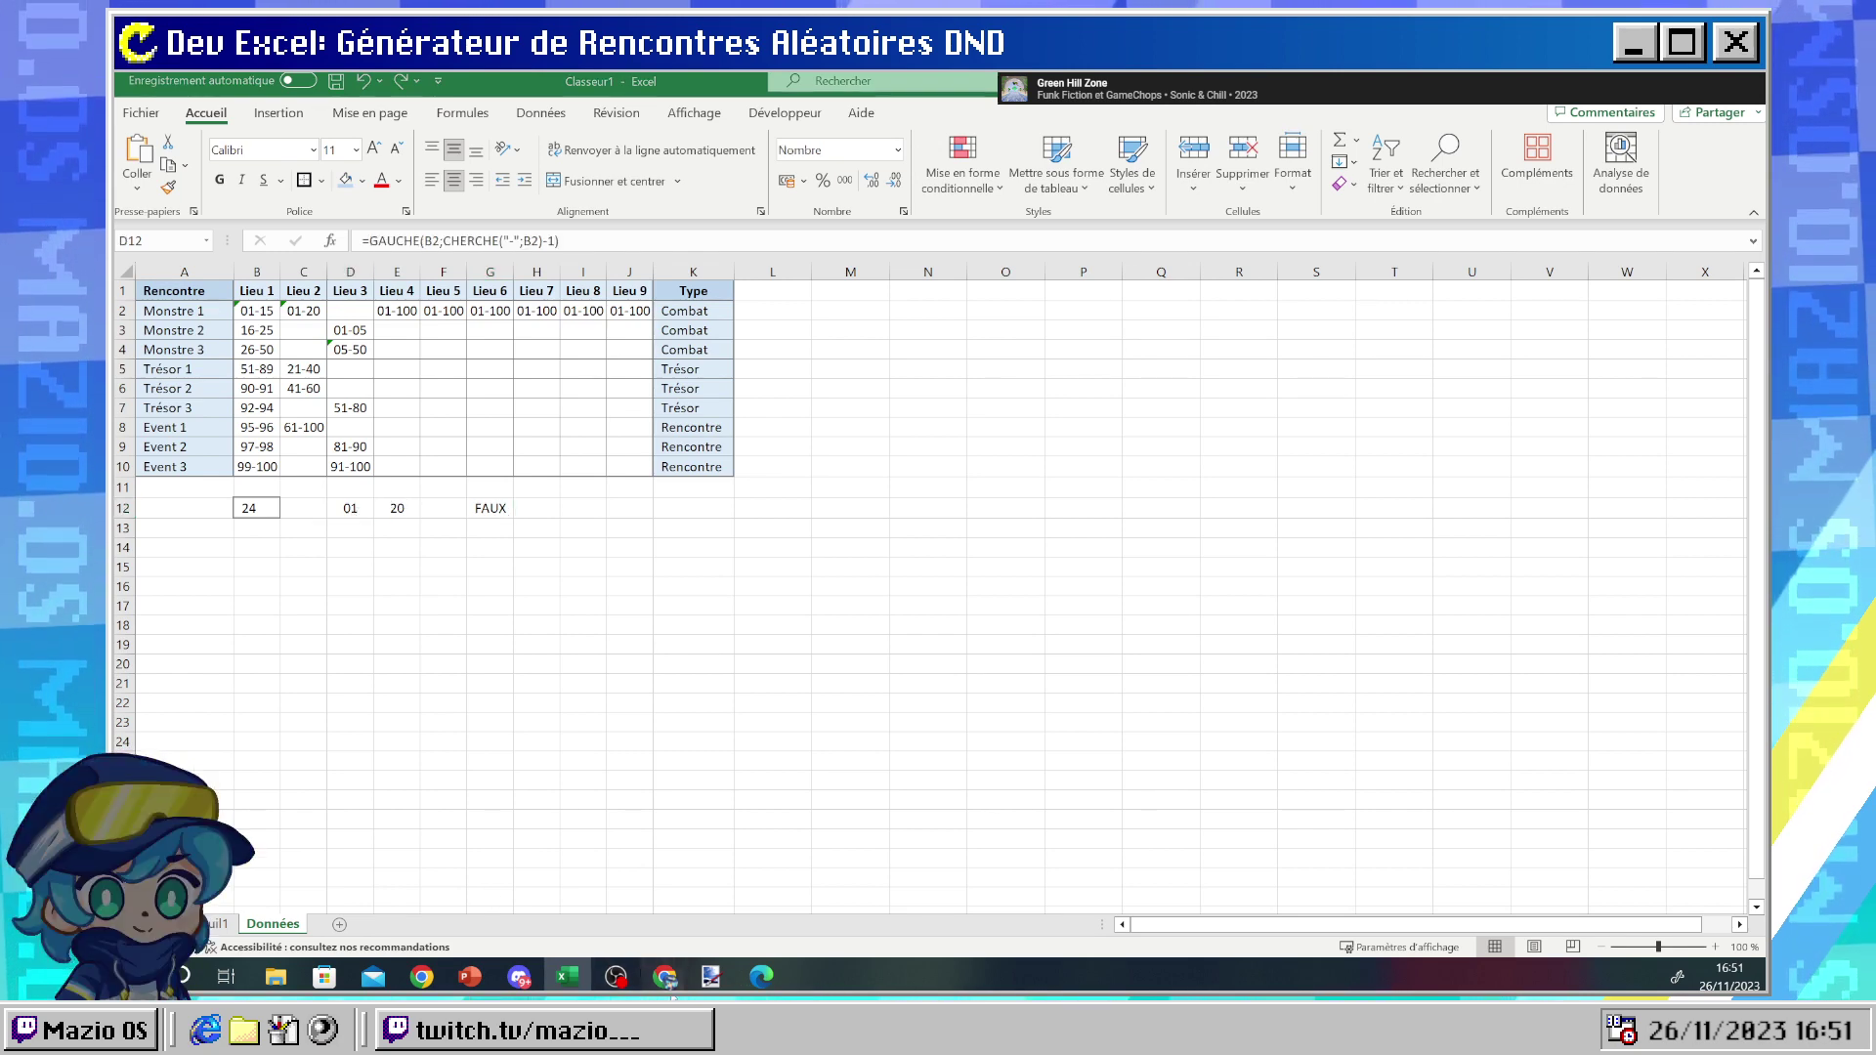
{"action": "mouse_move", "coordinate": [665, 976]}
{"action": "left_click", "coordinate": [703, 879]}
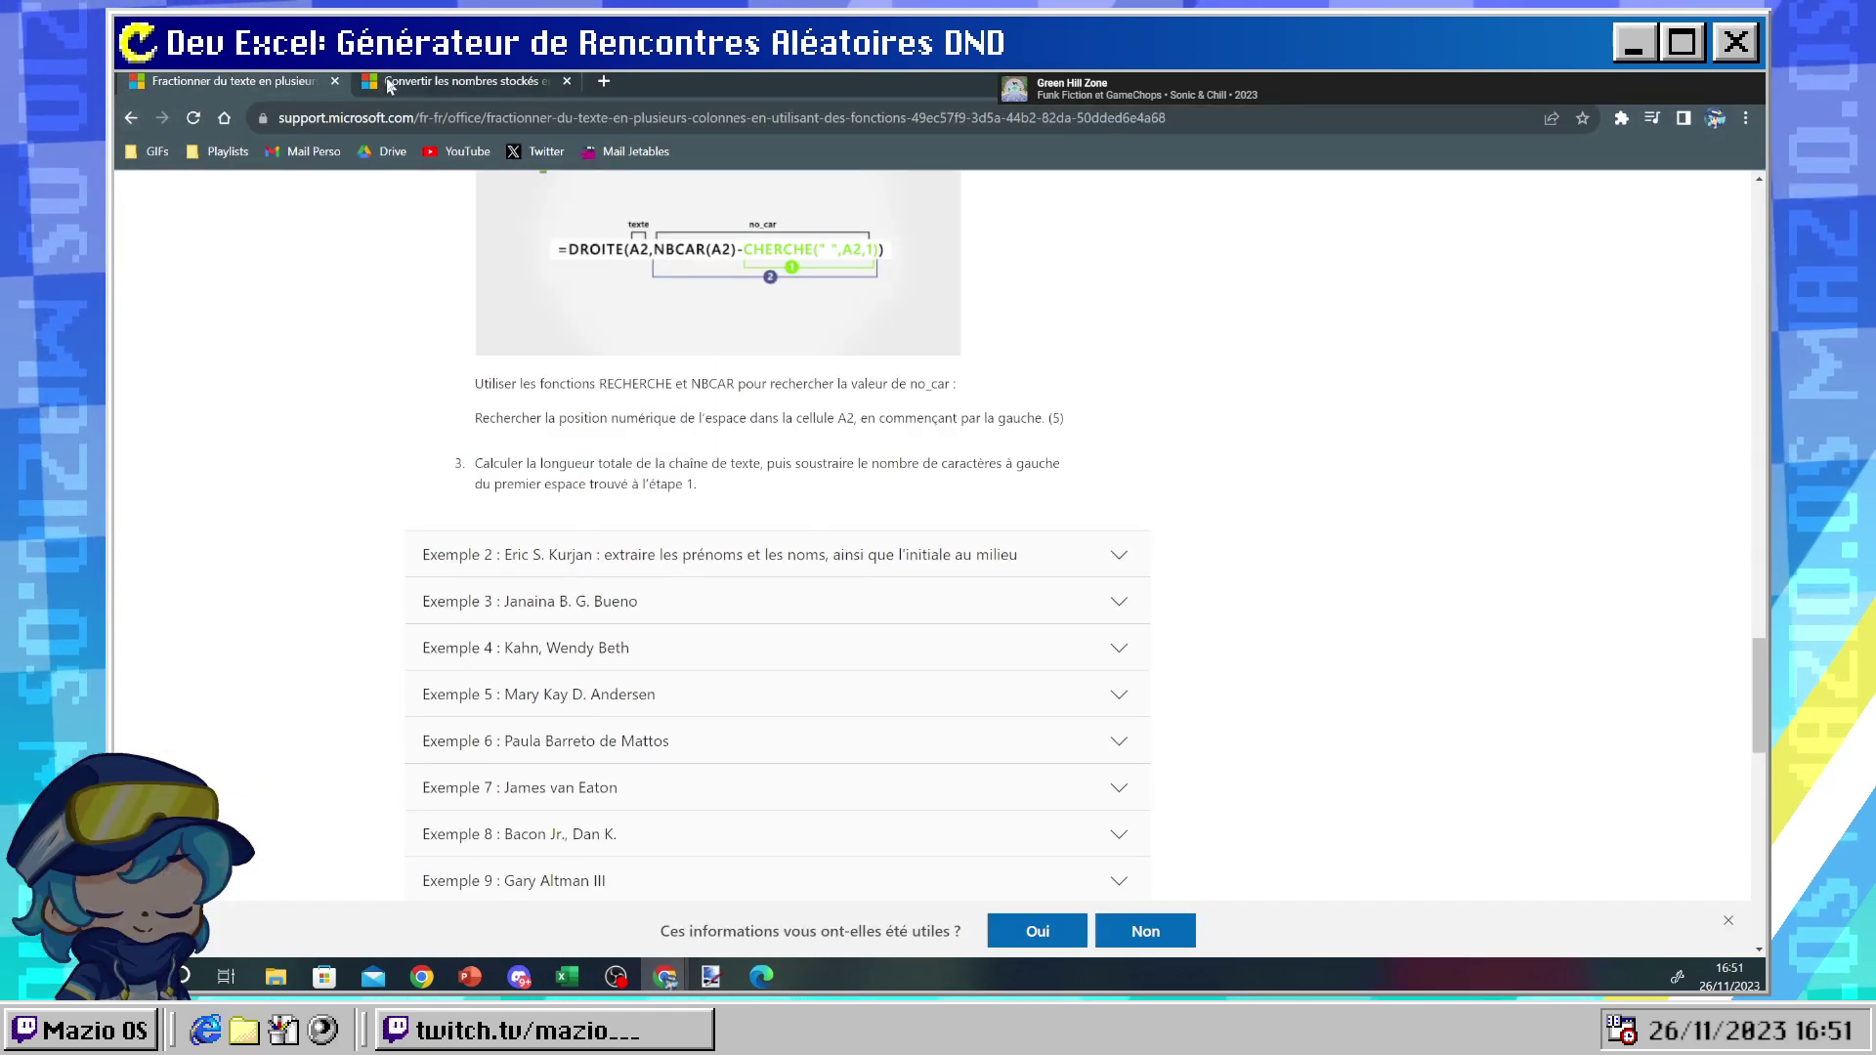
- Refine the search to 'excel convertir en nombre formule' and read the CNUM function help page
{"action": "left_click", "coordinate": [132, 118]}
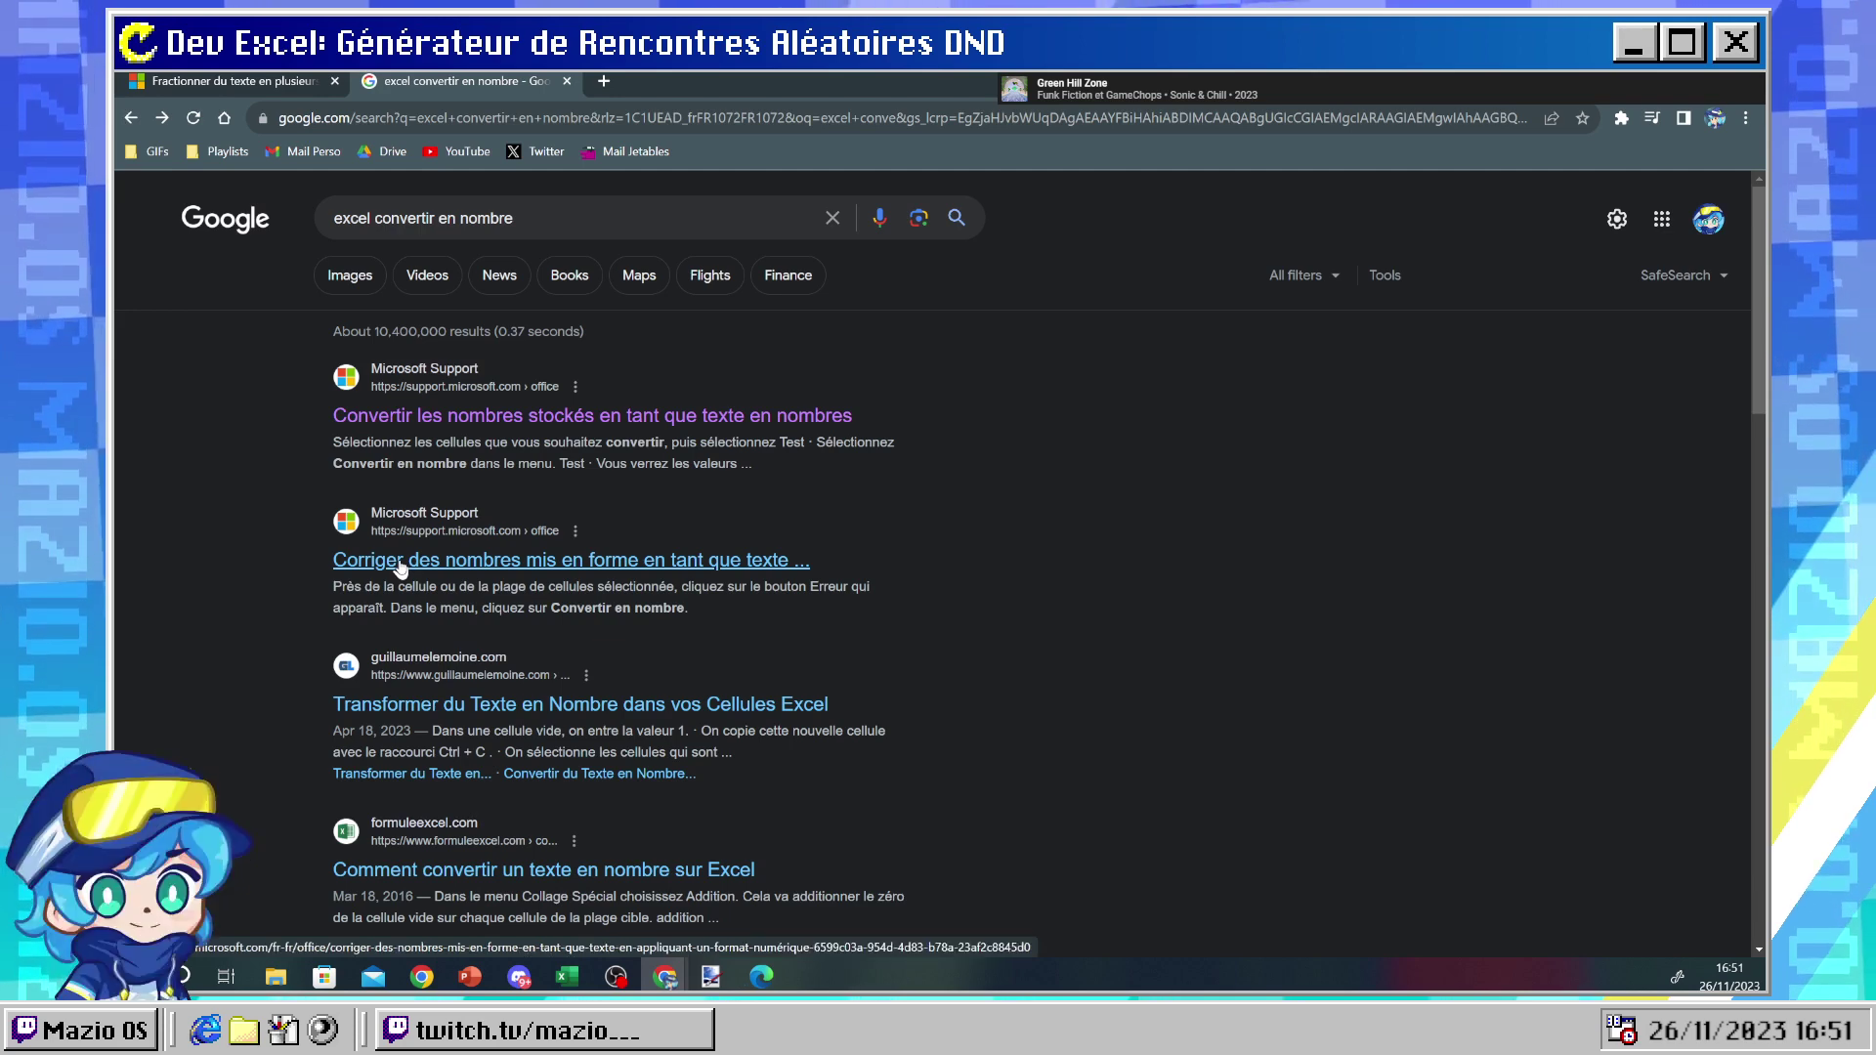
{"action": "left_click", "coordinate": [549, 216]}
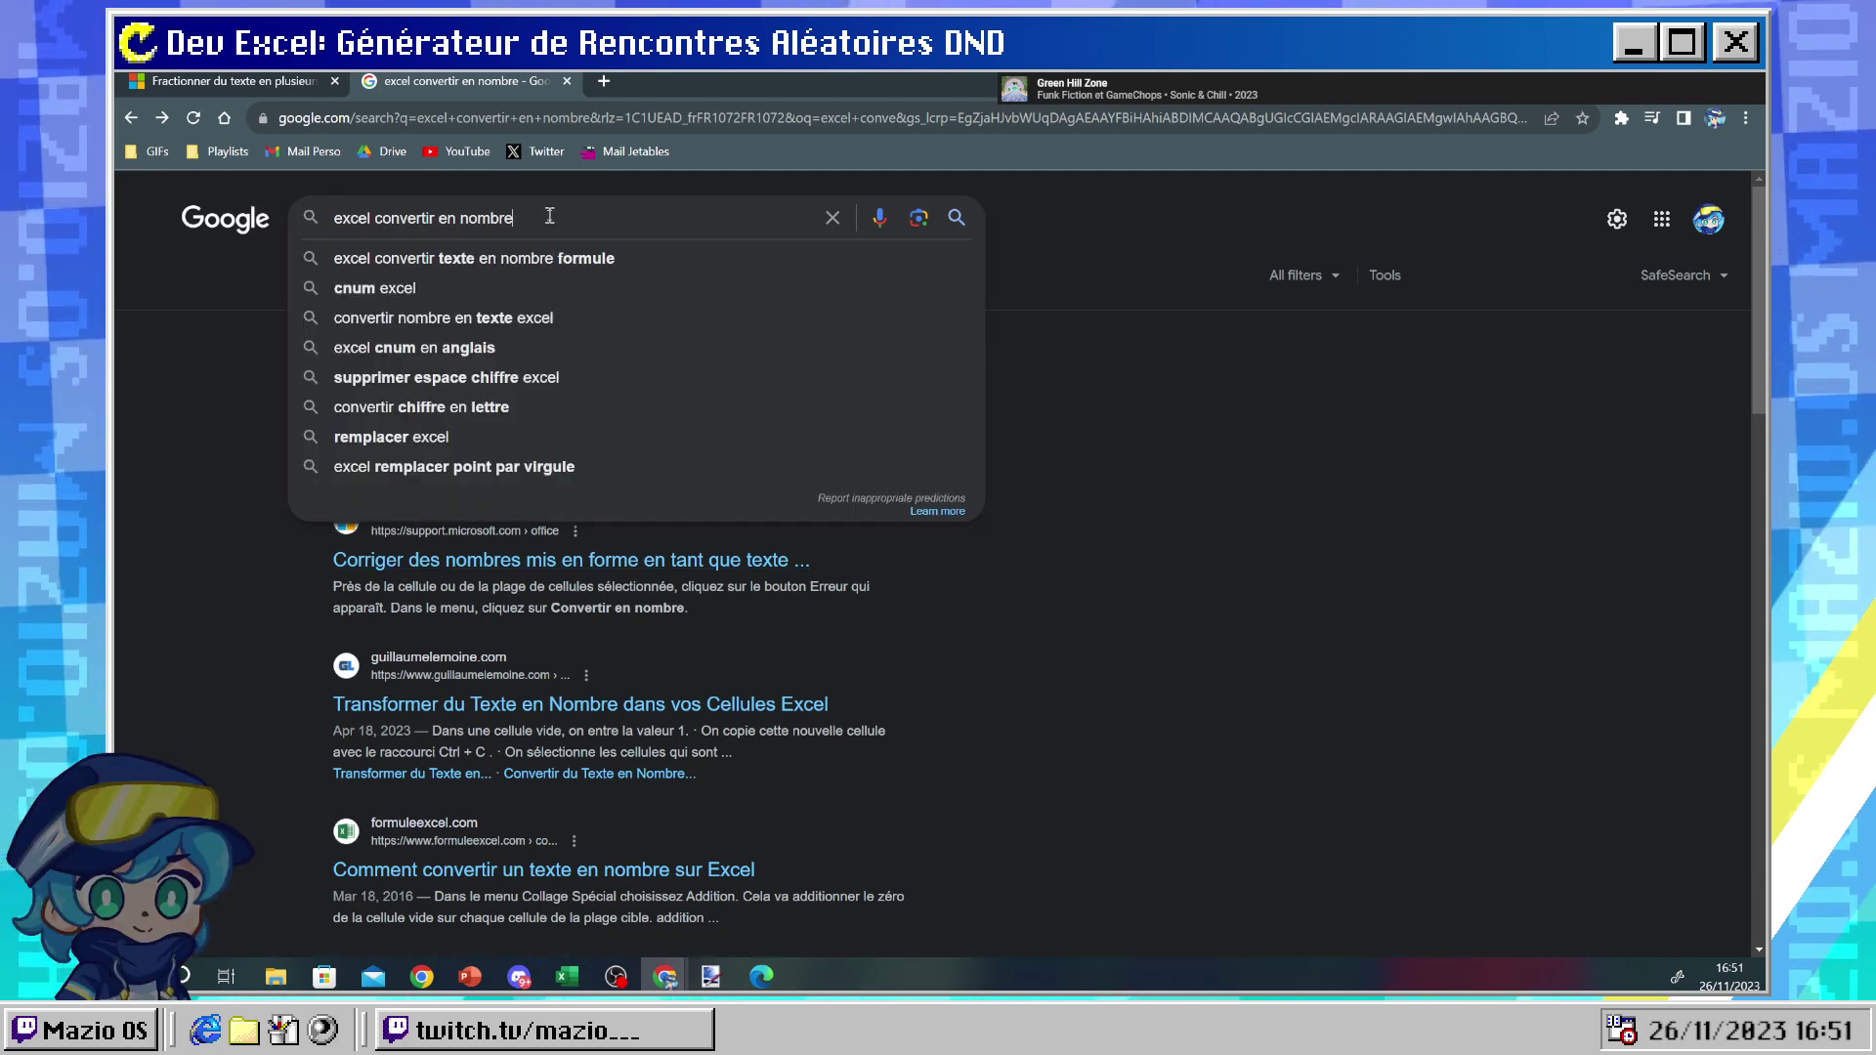
{"action": "type", "text": "formule"}
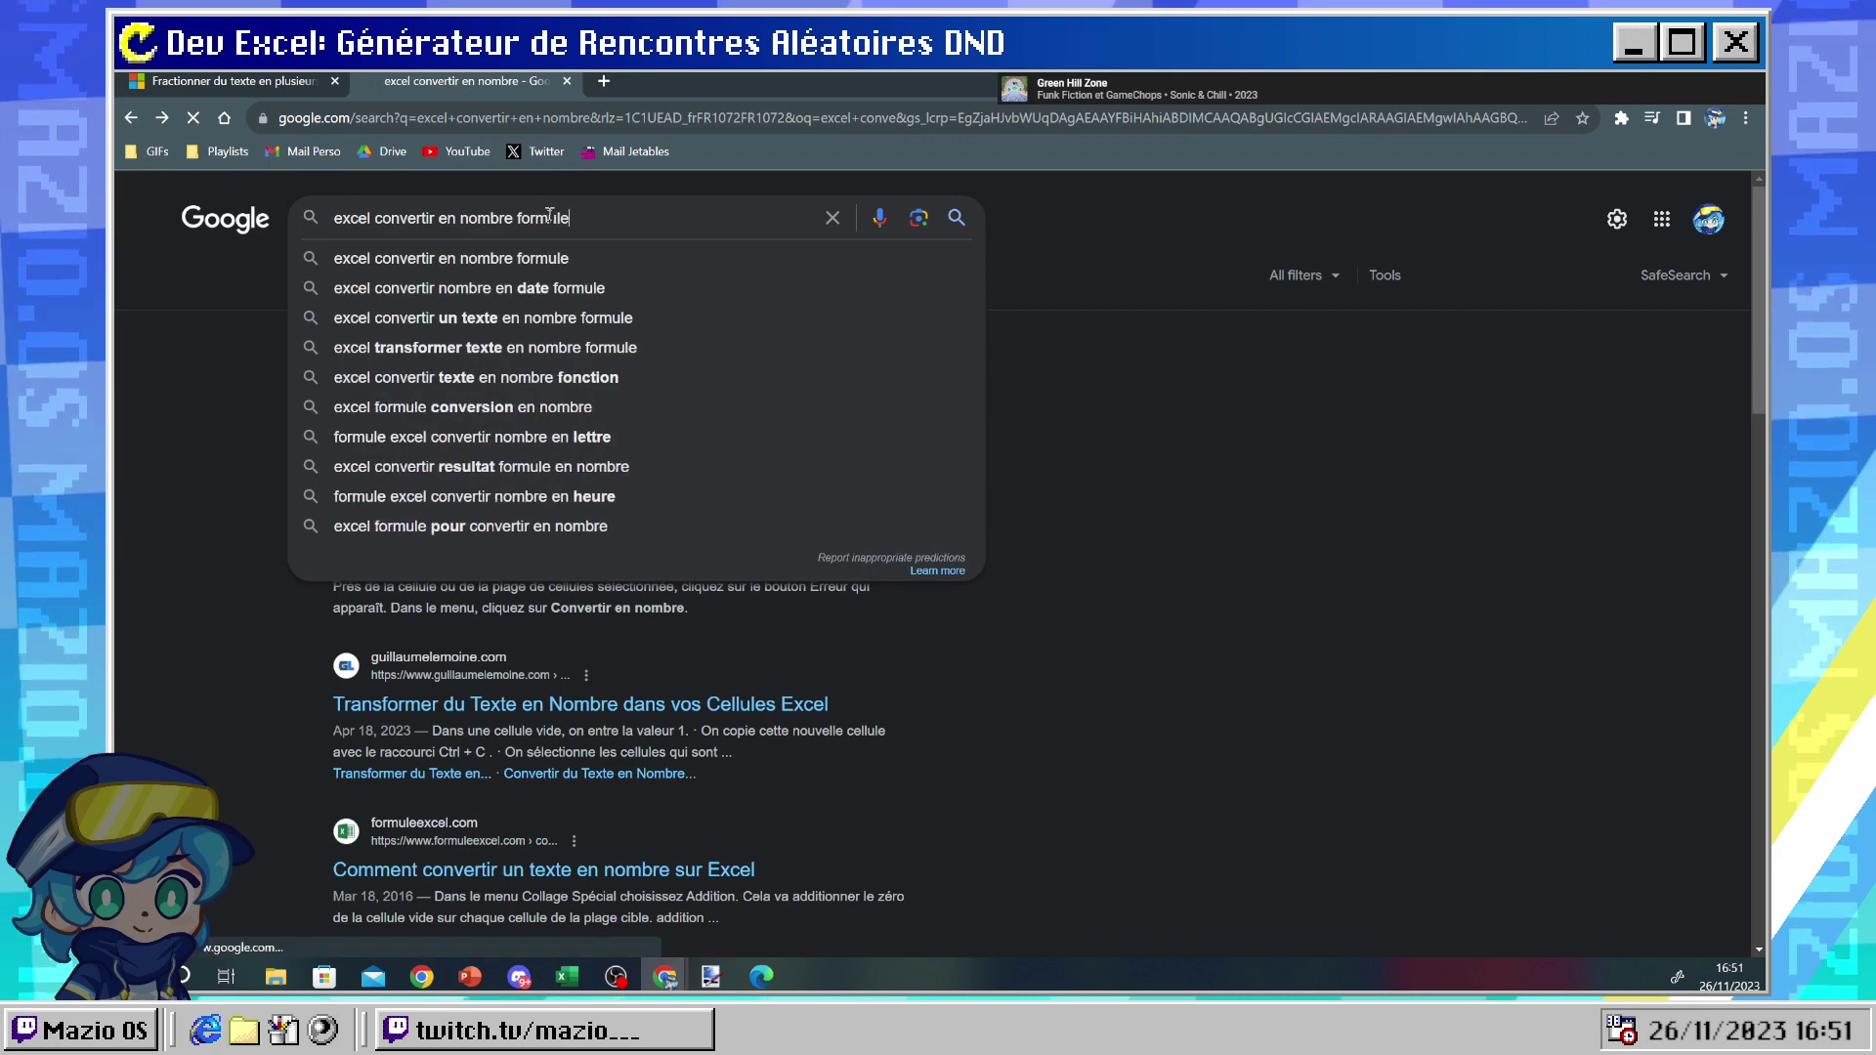
{"action": "key", "text": "Return"}
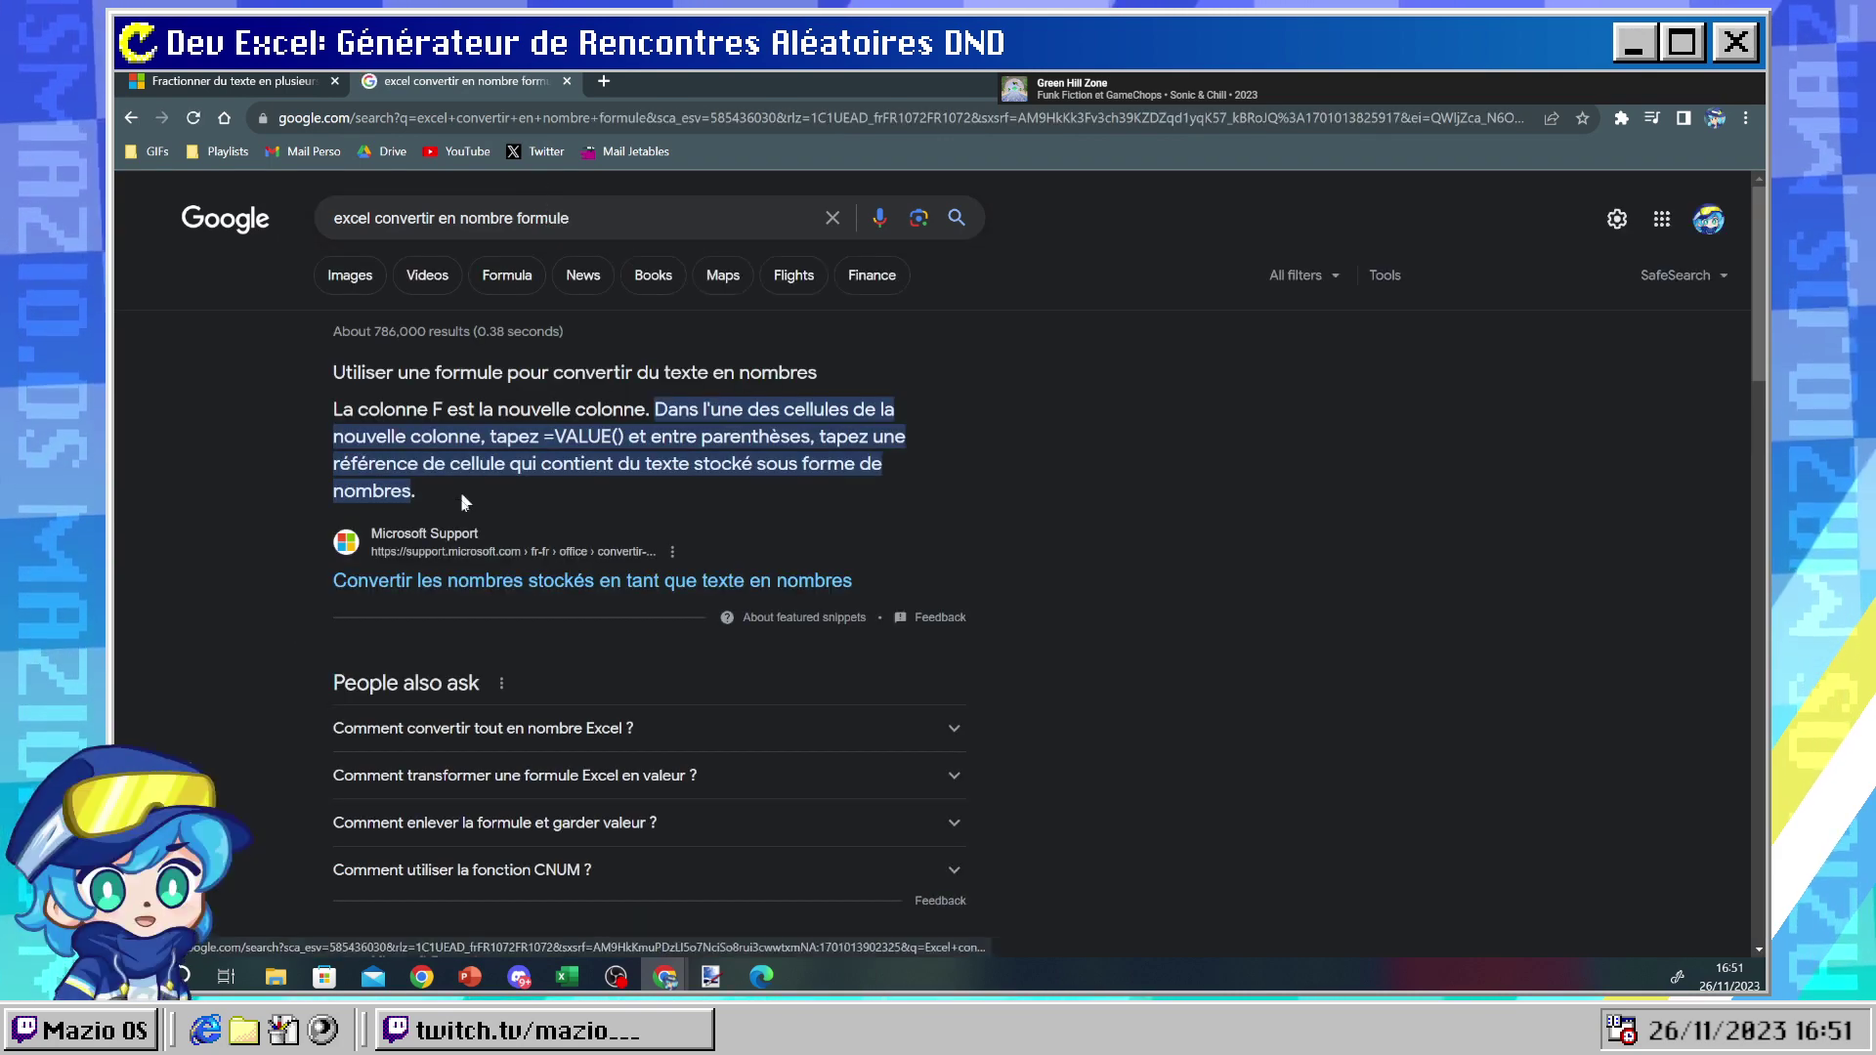
{"action": "scroll", "coordinate": [543, 591], "scroll_direction": "down", "scroll_amount": 3}
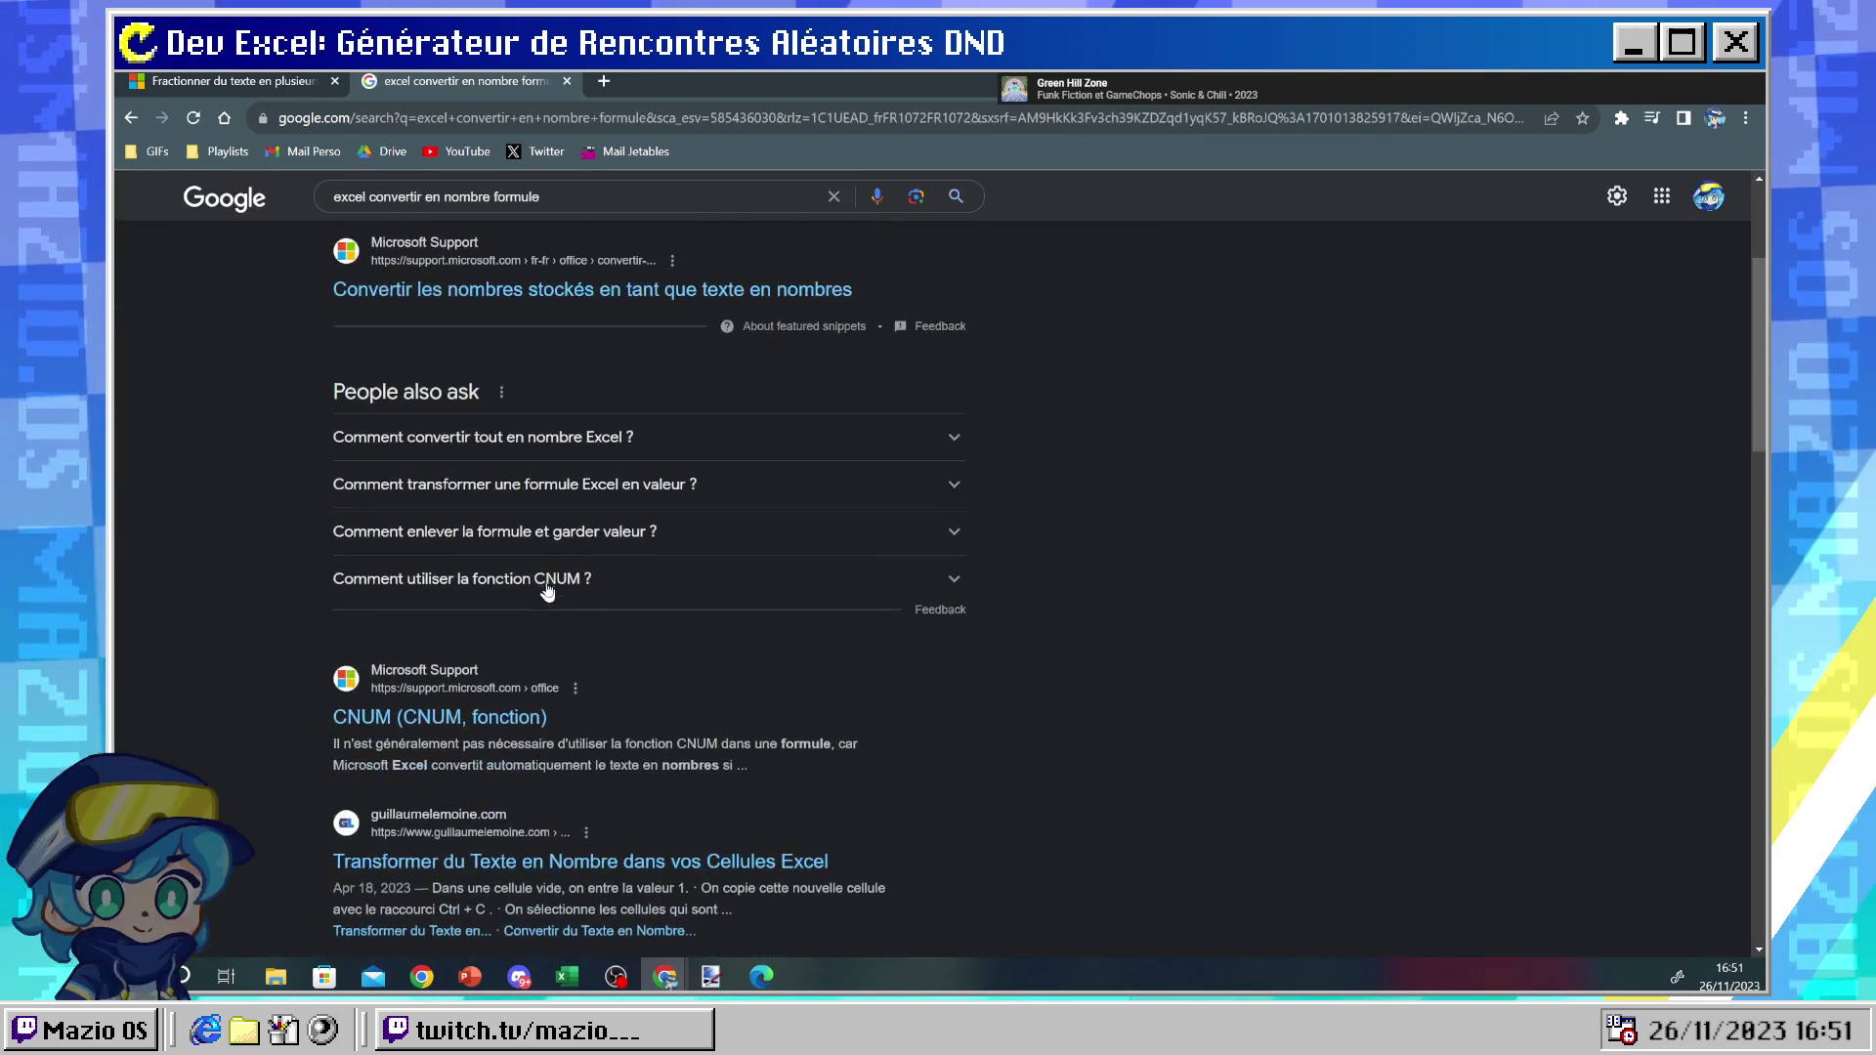
{"action": "left_click", "coordinate": [410, 720]}
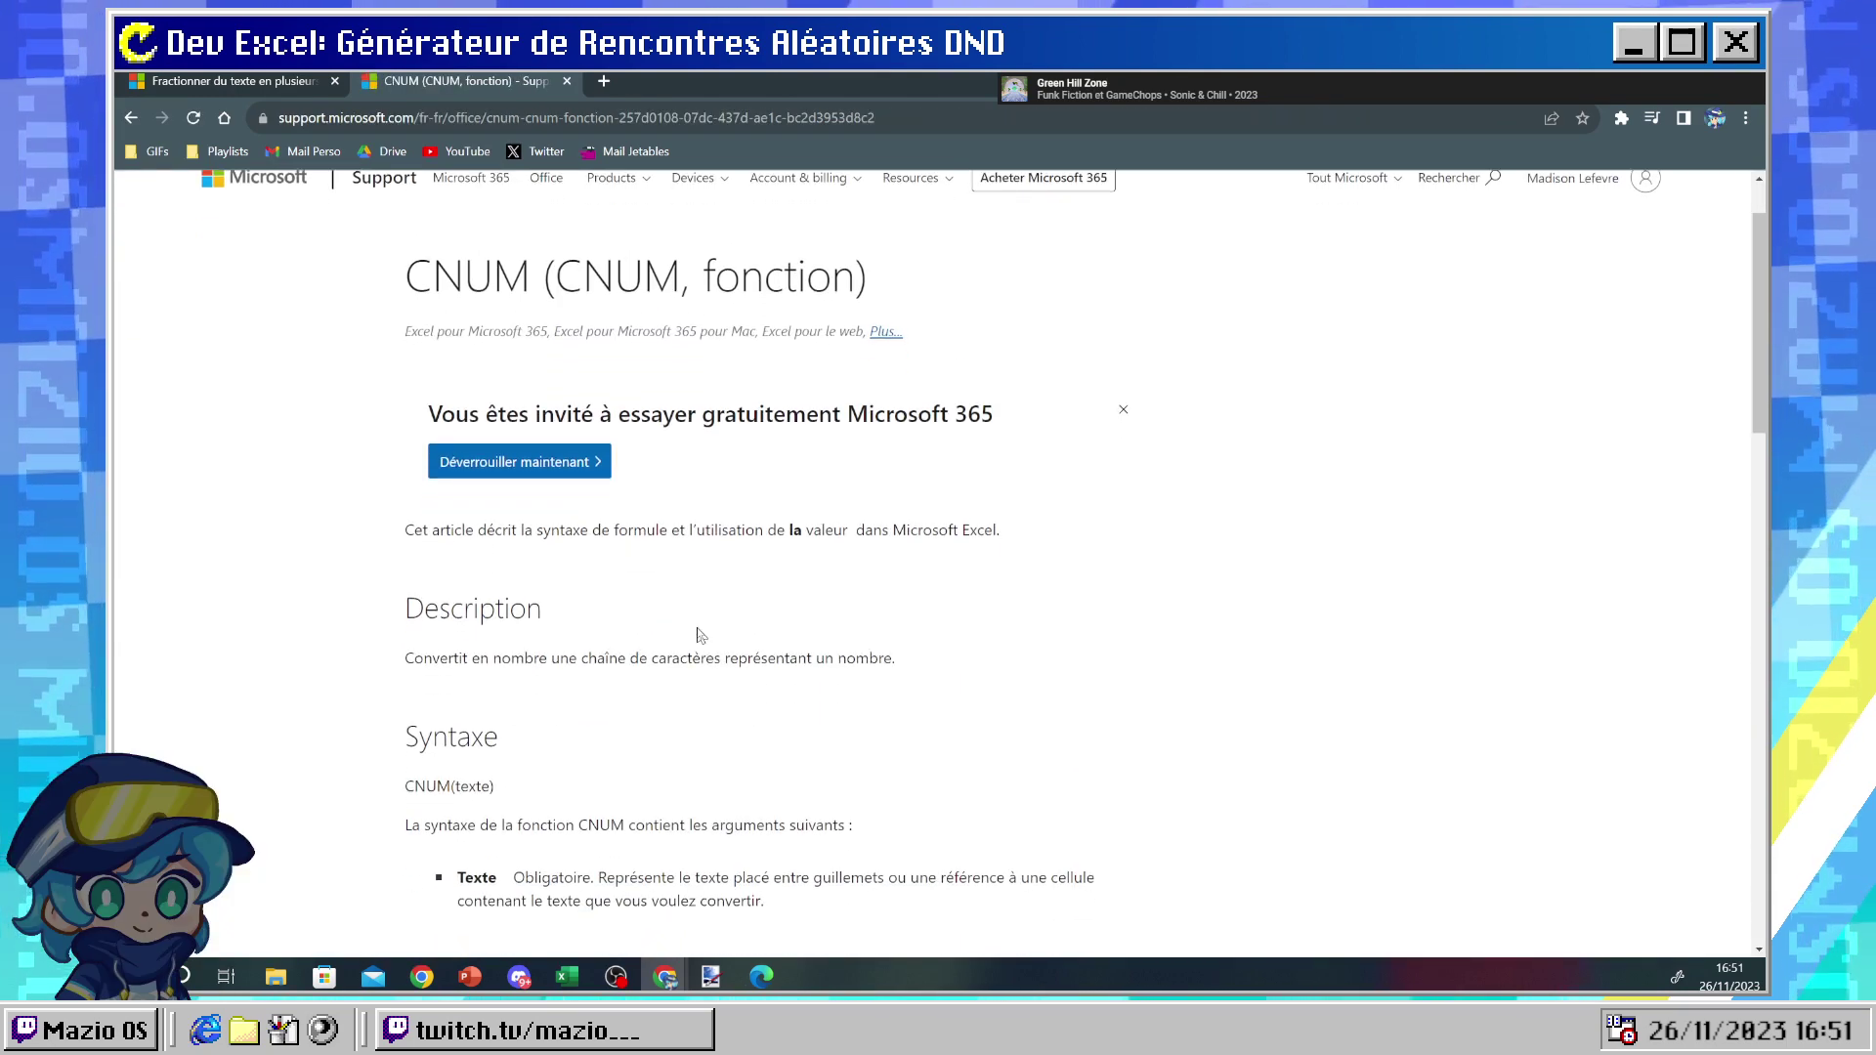
{"action": "left_click_drag", "start_coordinate": [543, 657], "coordinate": [607, 658]}
{"action": "left_click", "coordinate": [623, 650]}
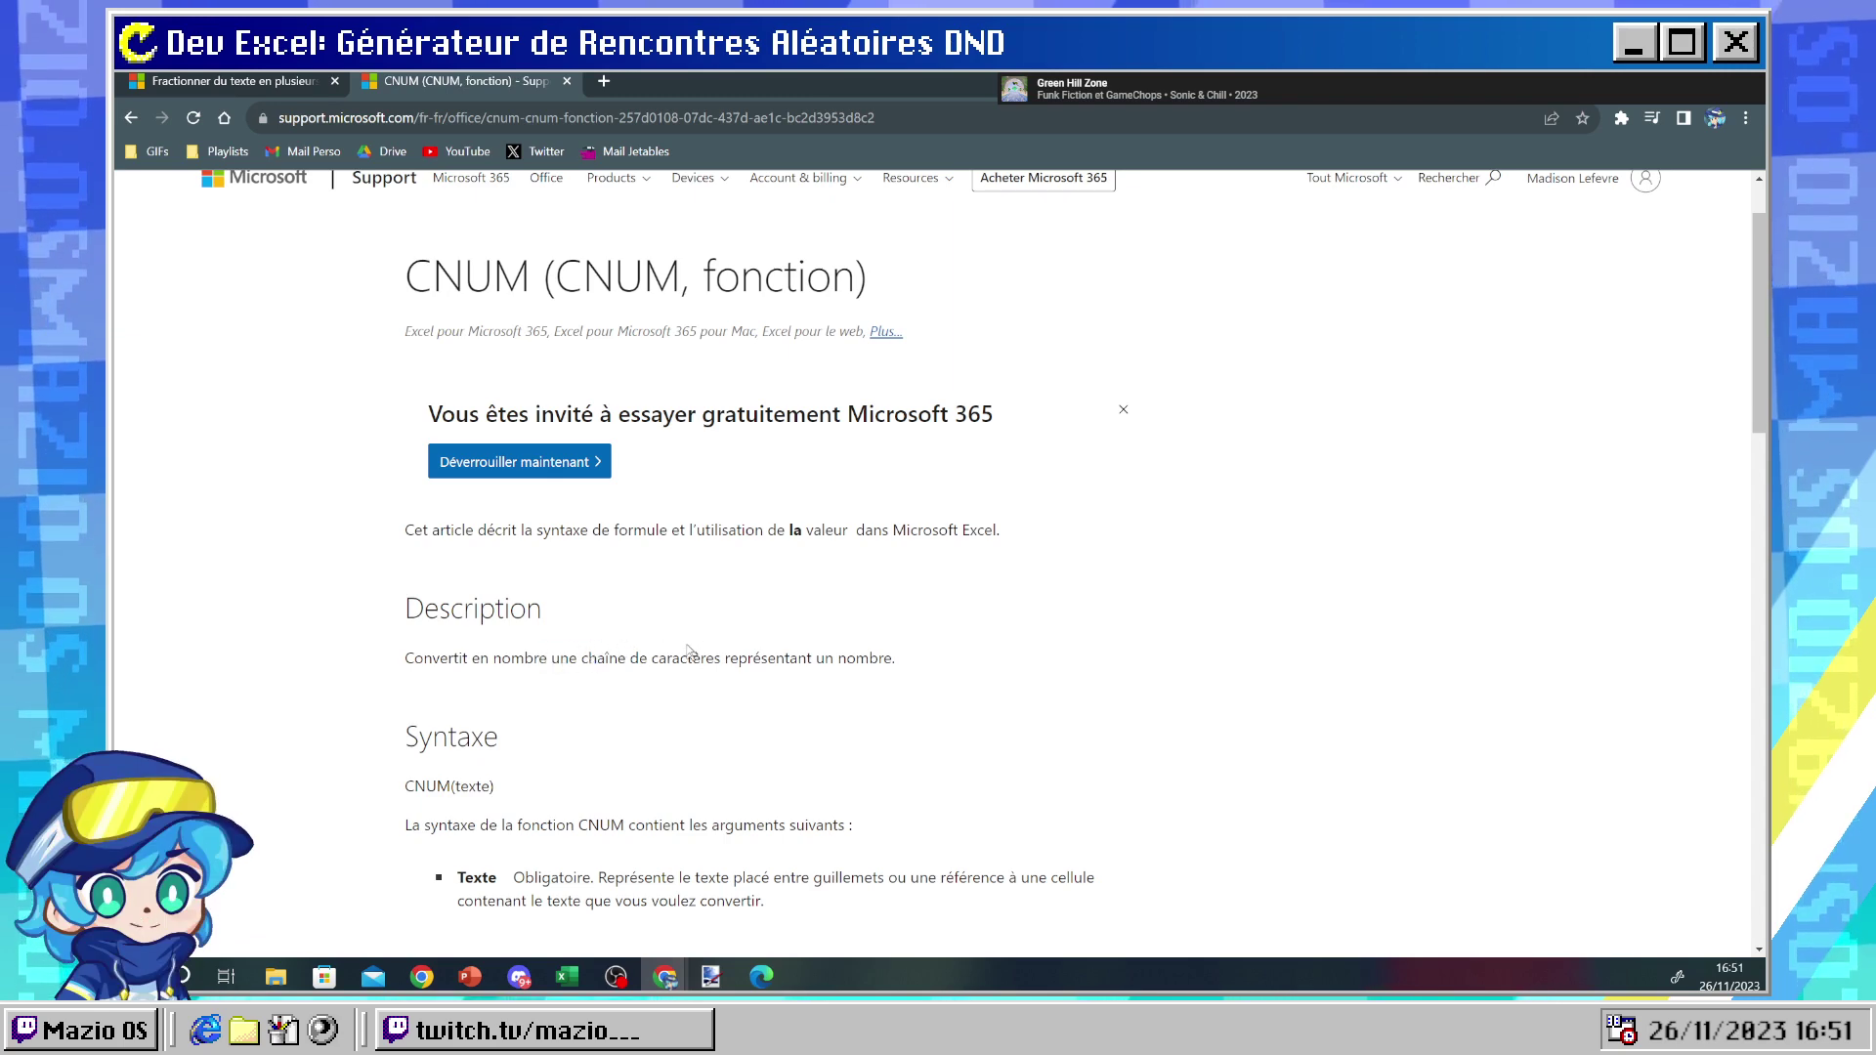
{"action": "scroll", "coordinate": [689, 652], "scroll_direction": "down", "scroll_amount": 1}
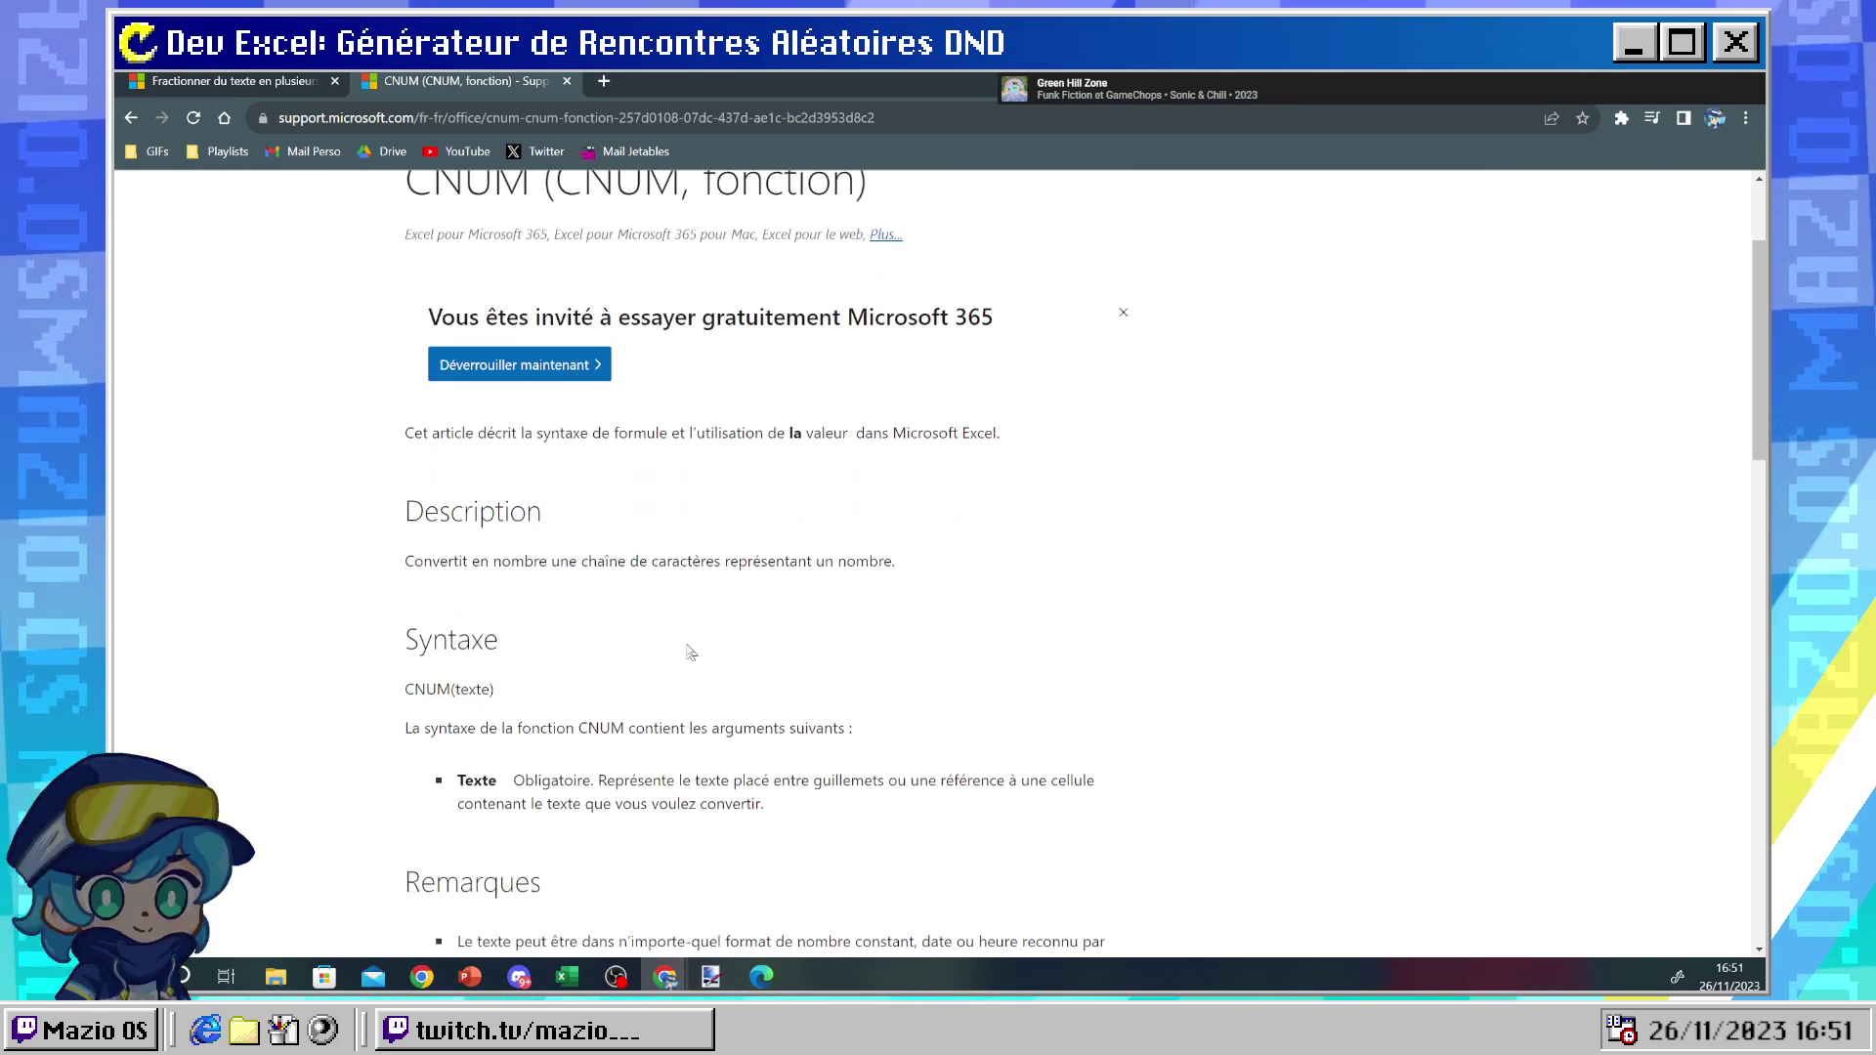
{"action": "key", "text": "alt+Tab"}
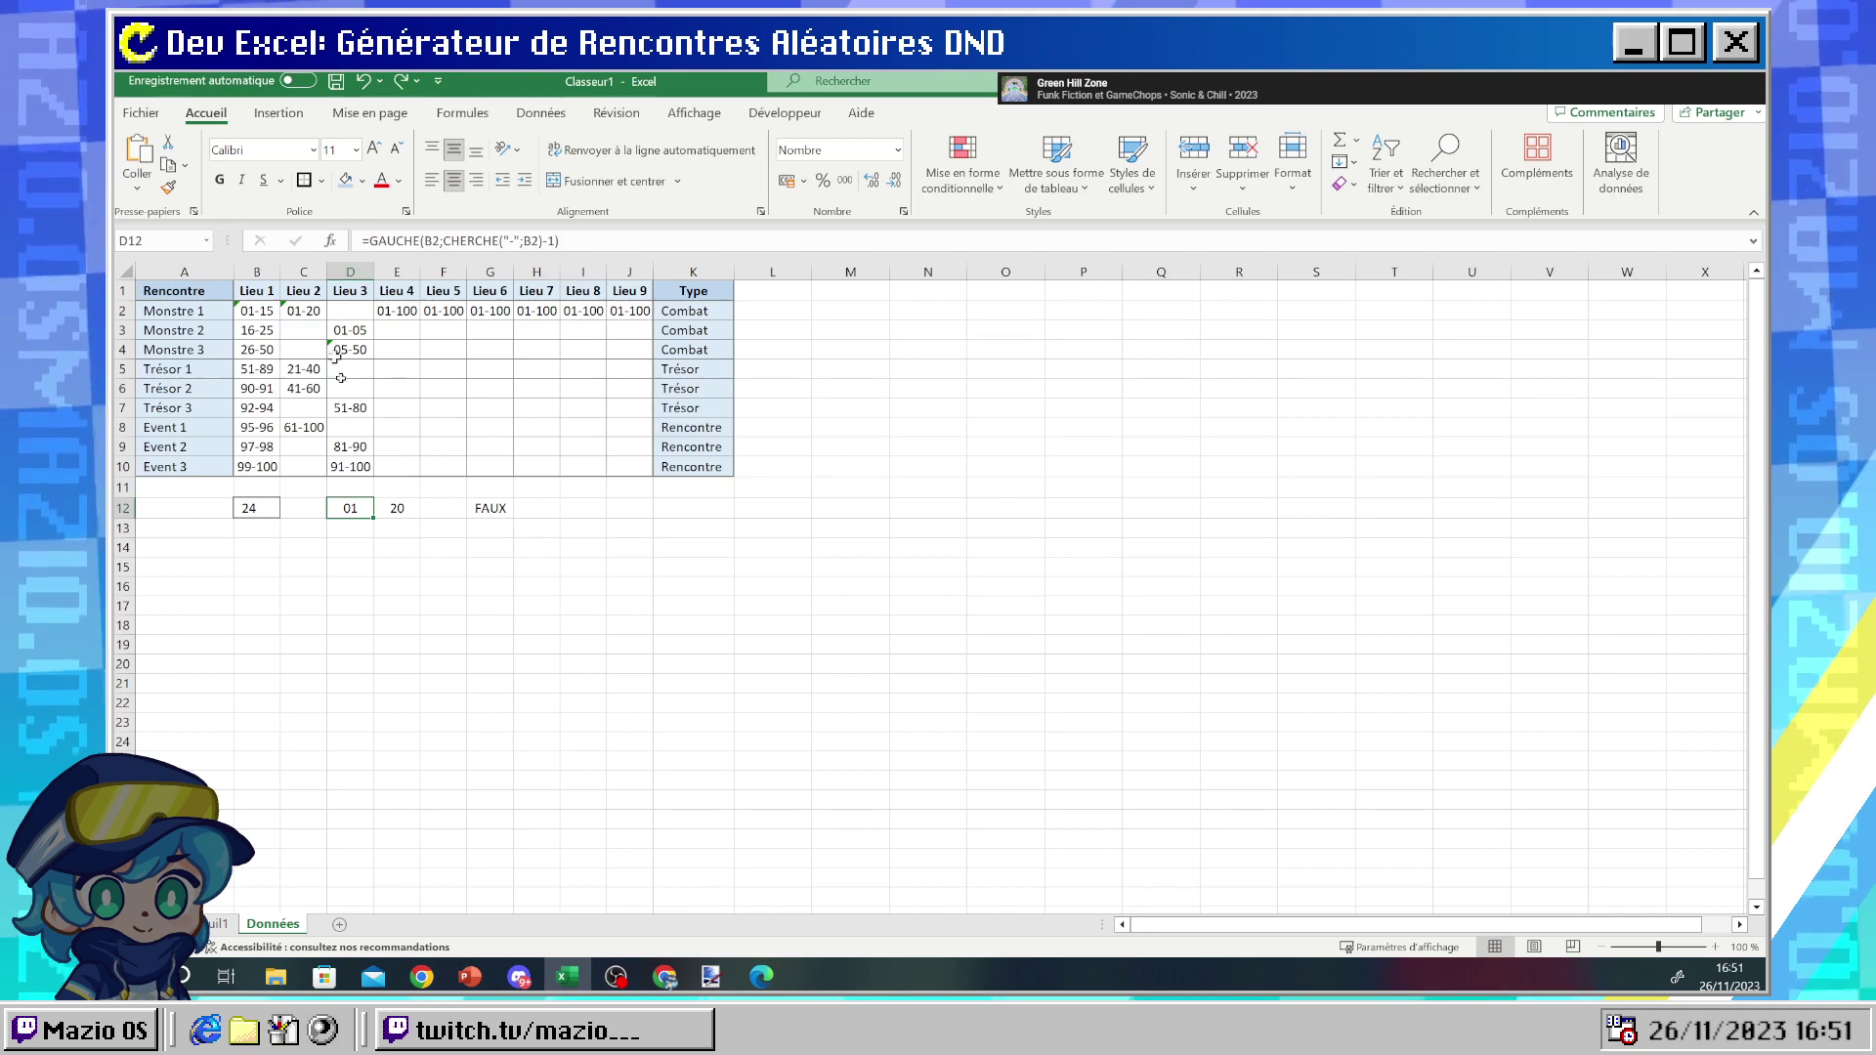
- Wrap D12's lower-bound formula in CNUM(...) so it returns the number 1,00
{"action": "left_click", "coordinate": [488, 505]}
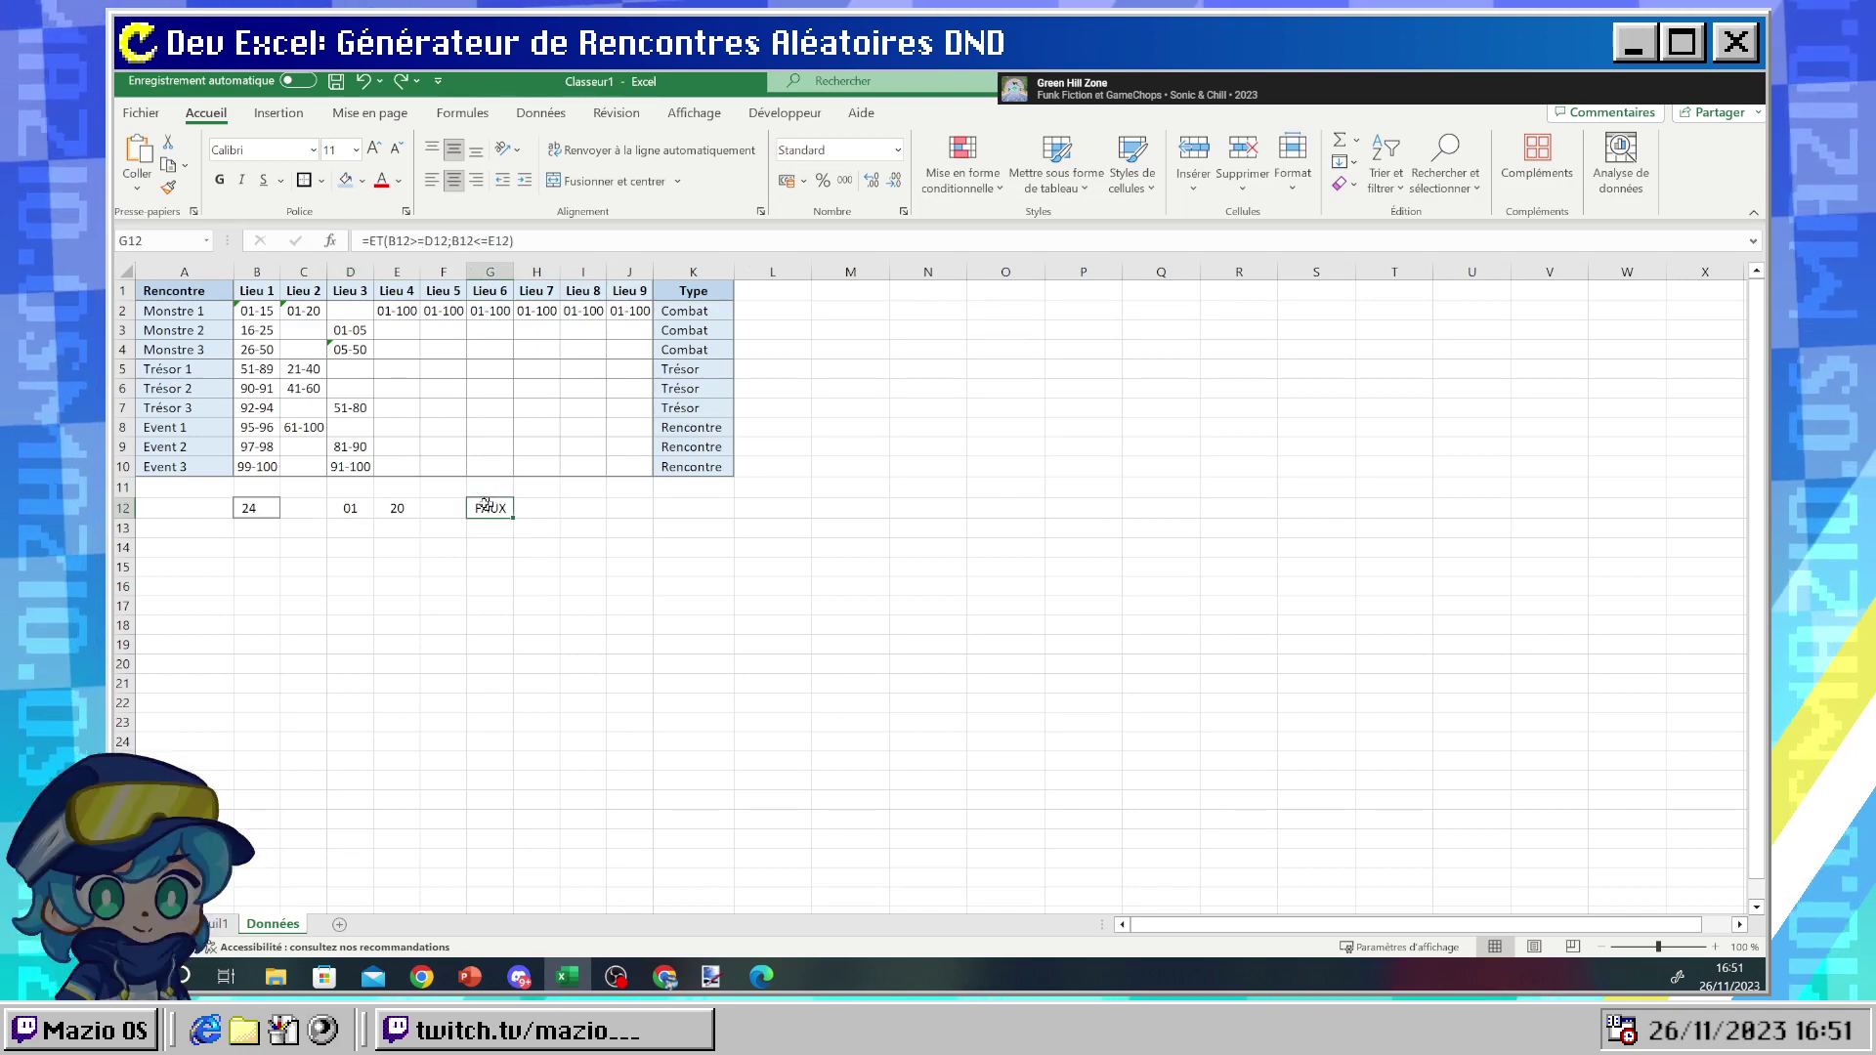
{"action": "left_click", "coordinate": [427, 240]}
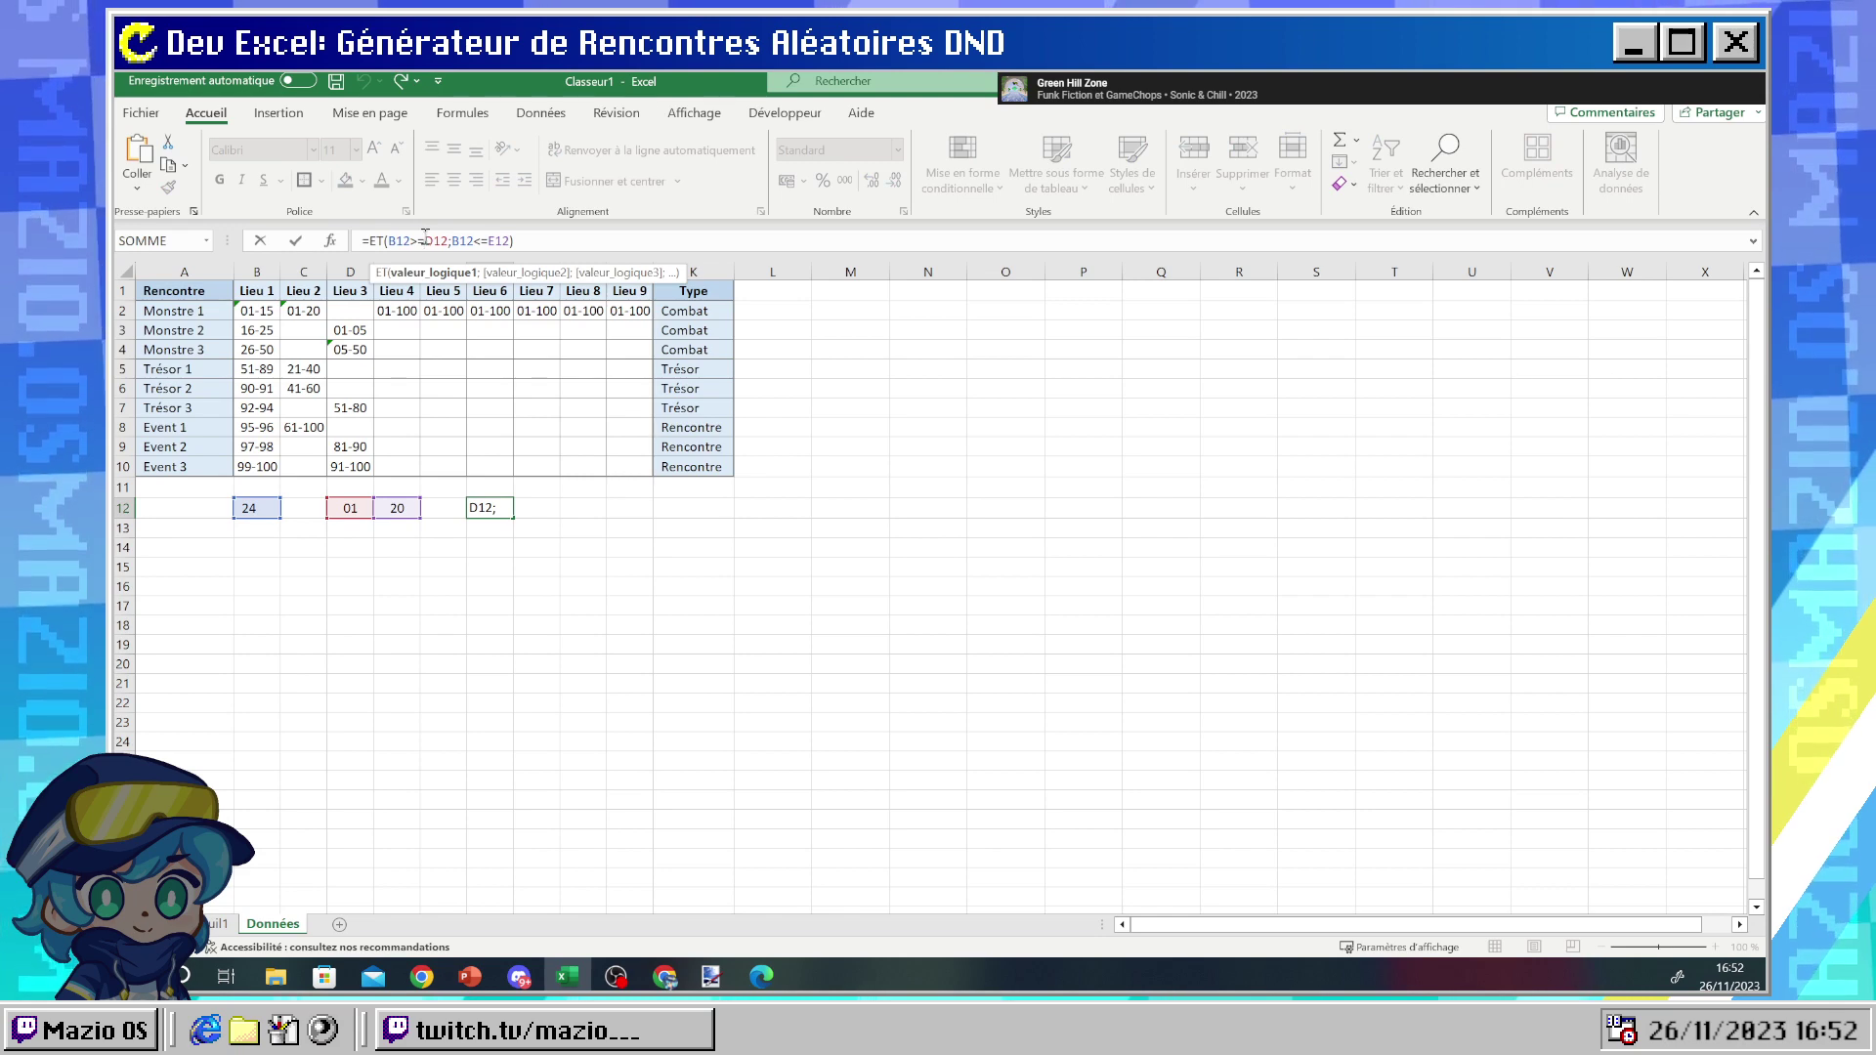
{"action": "key", "text": "Return"}
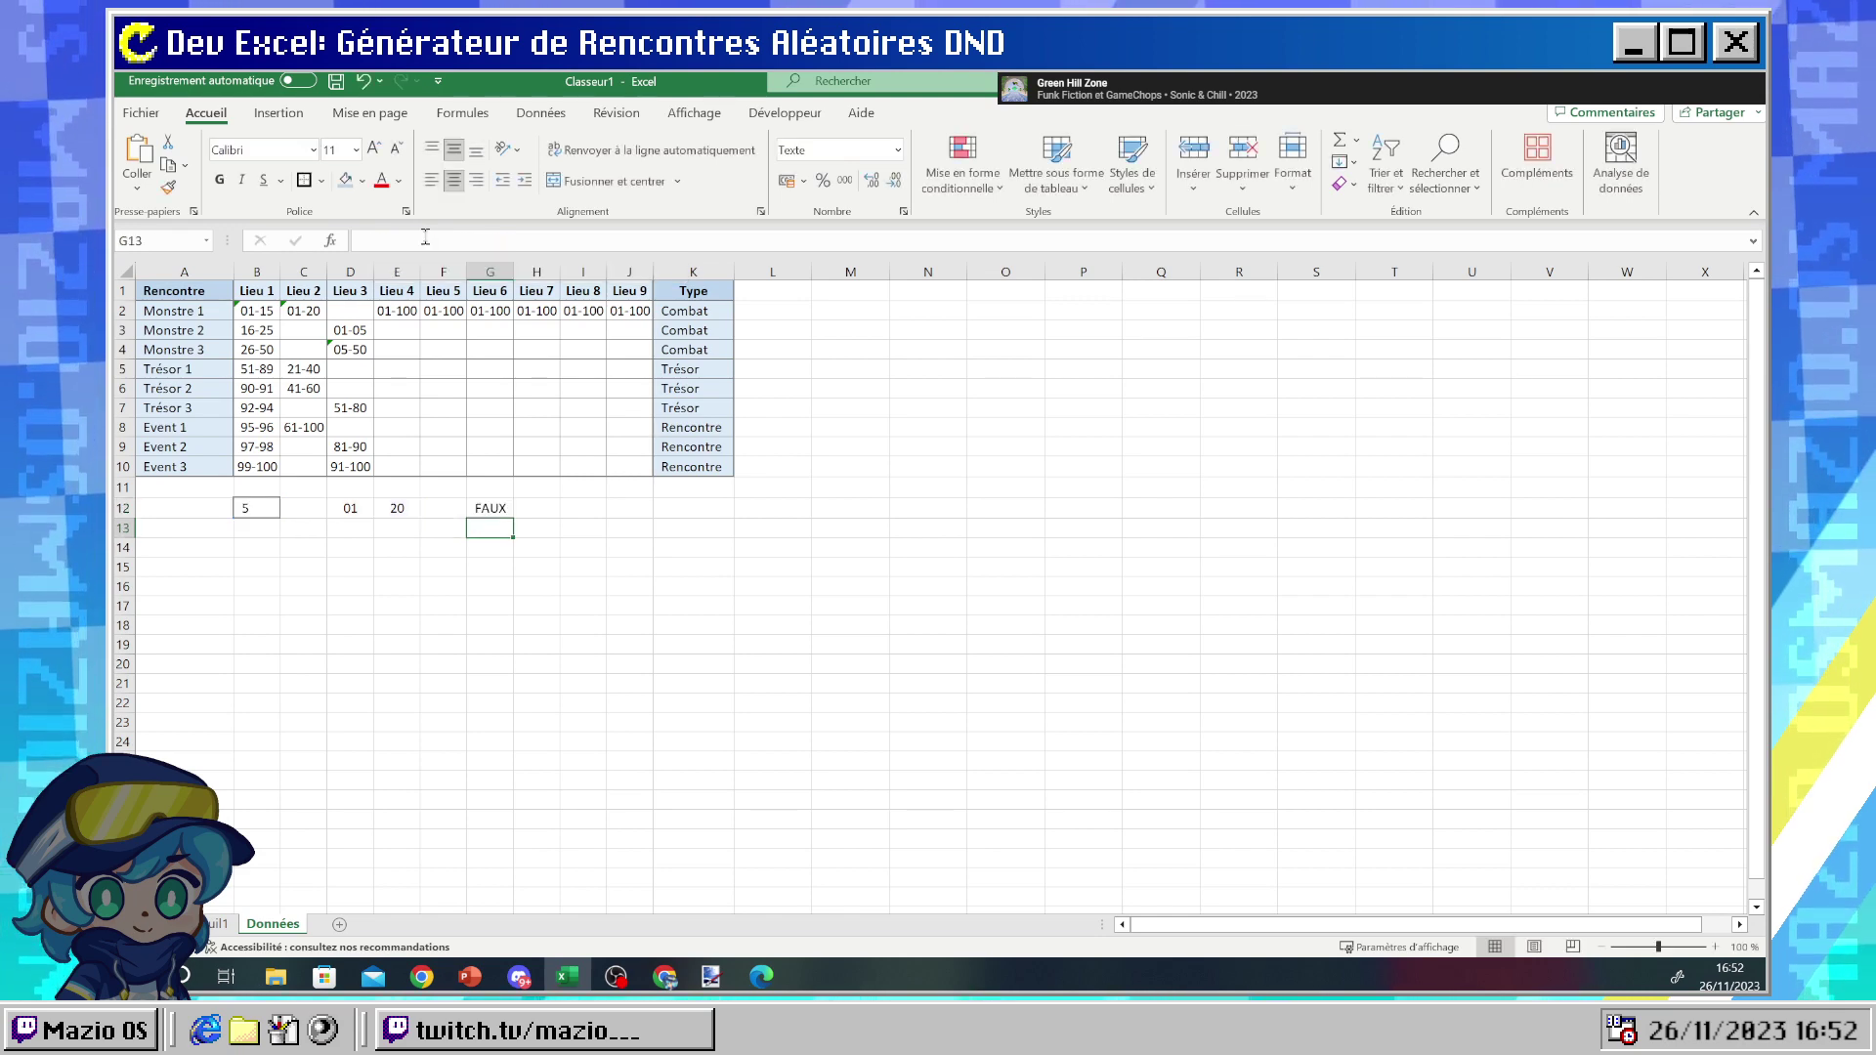
{"action": "left_click", "coordinate": [340, 507]}
{"action": "left_click", "coordinate": [372, 241]}
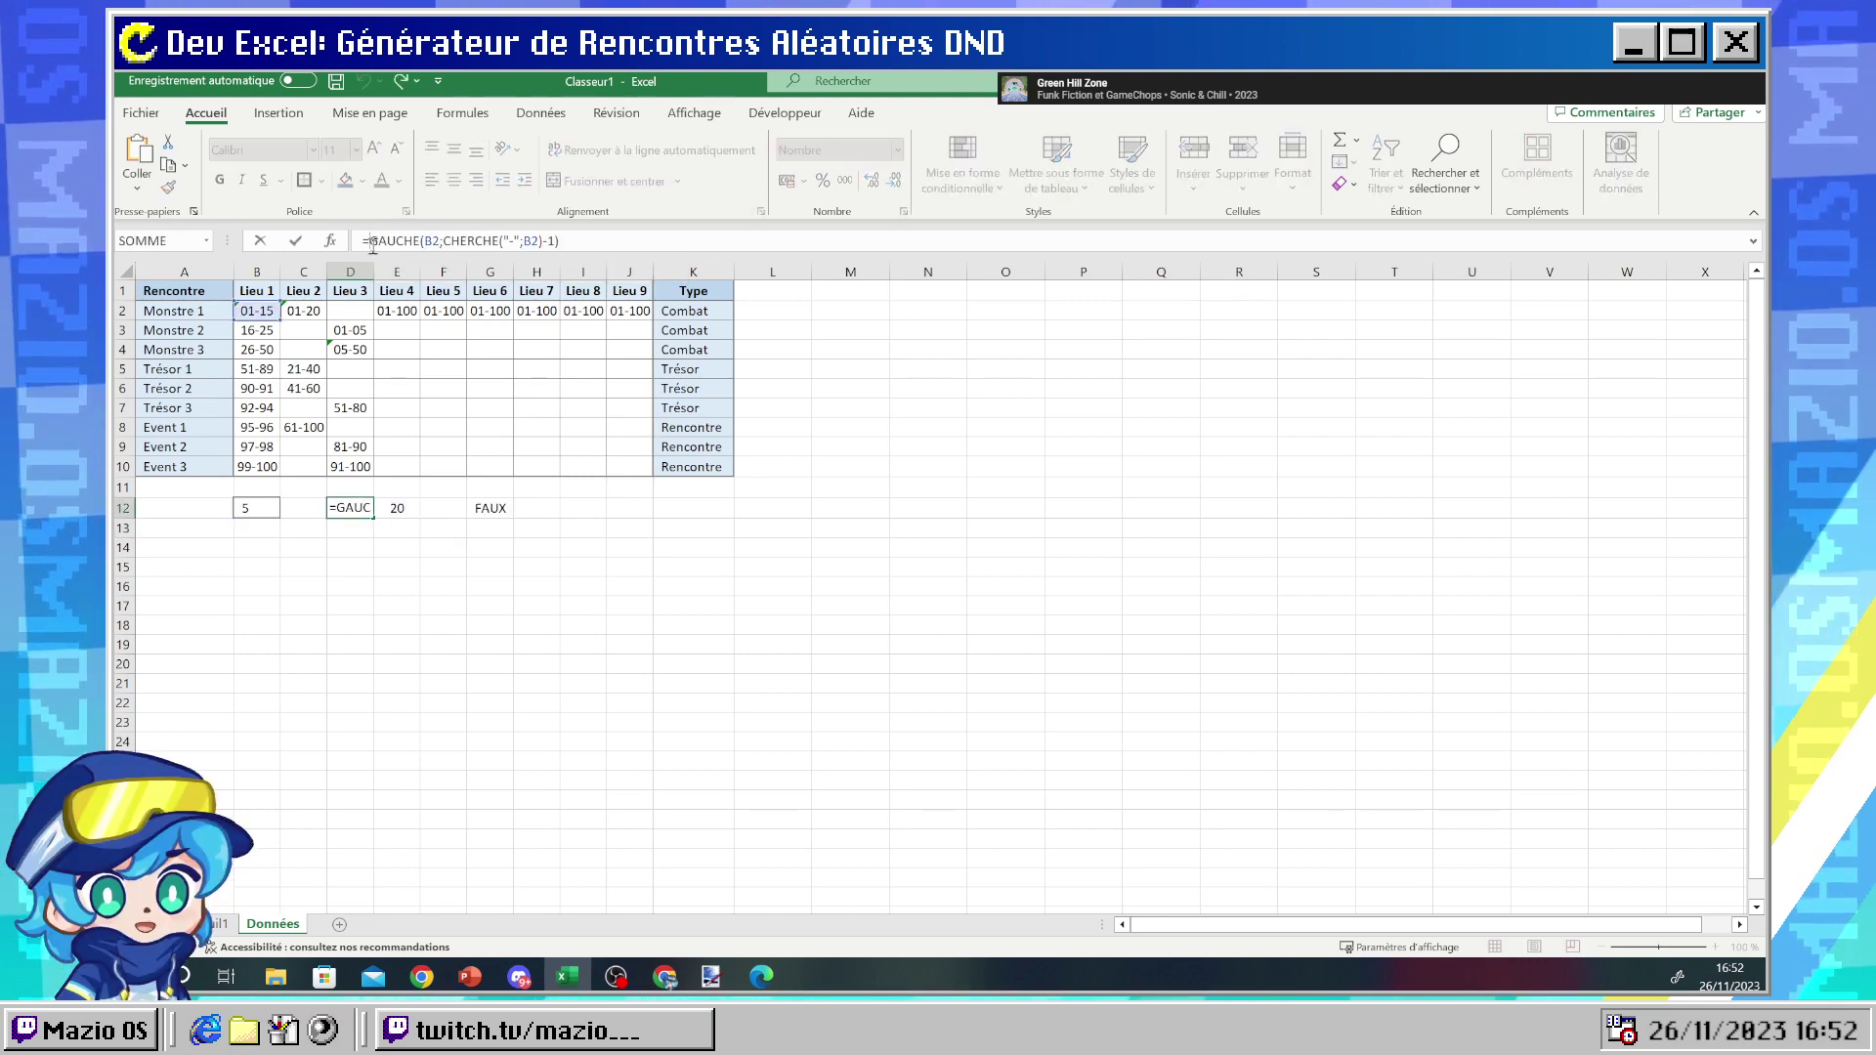
{"action": "type", "text": "CNUM"}
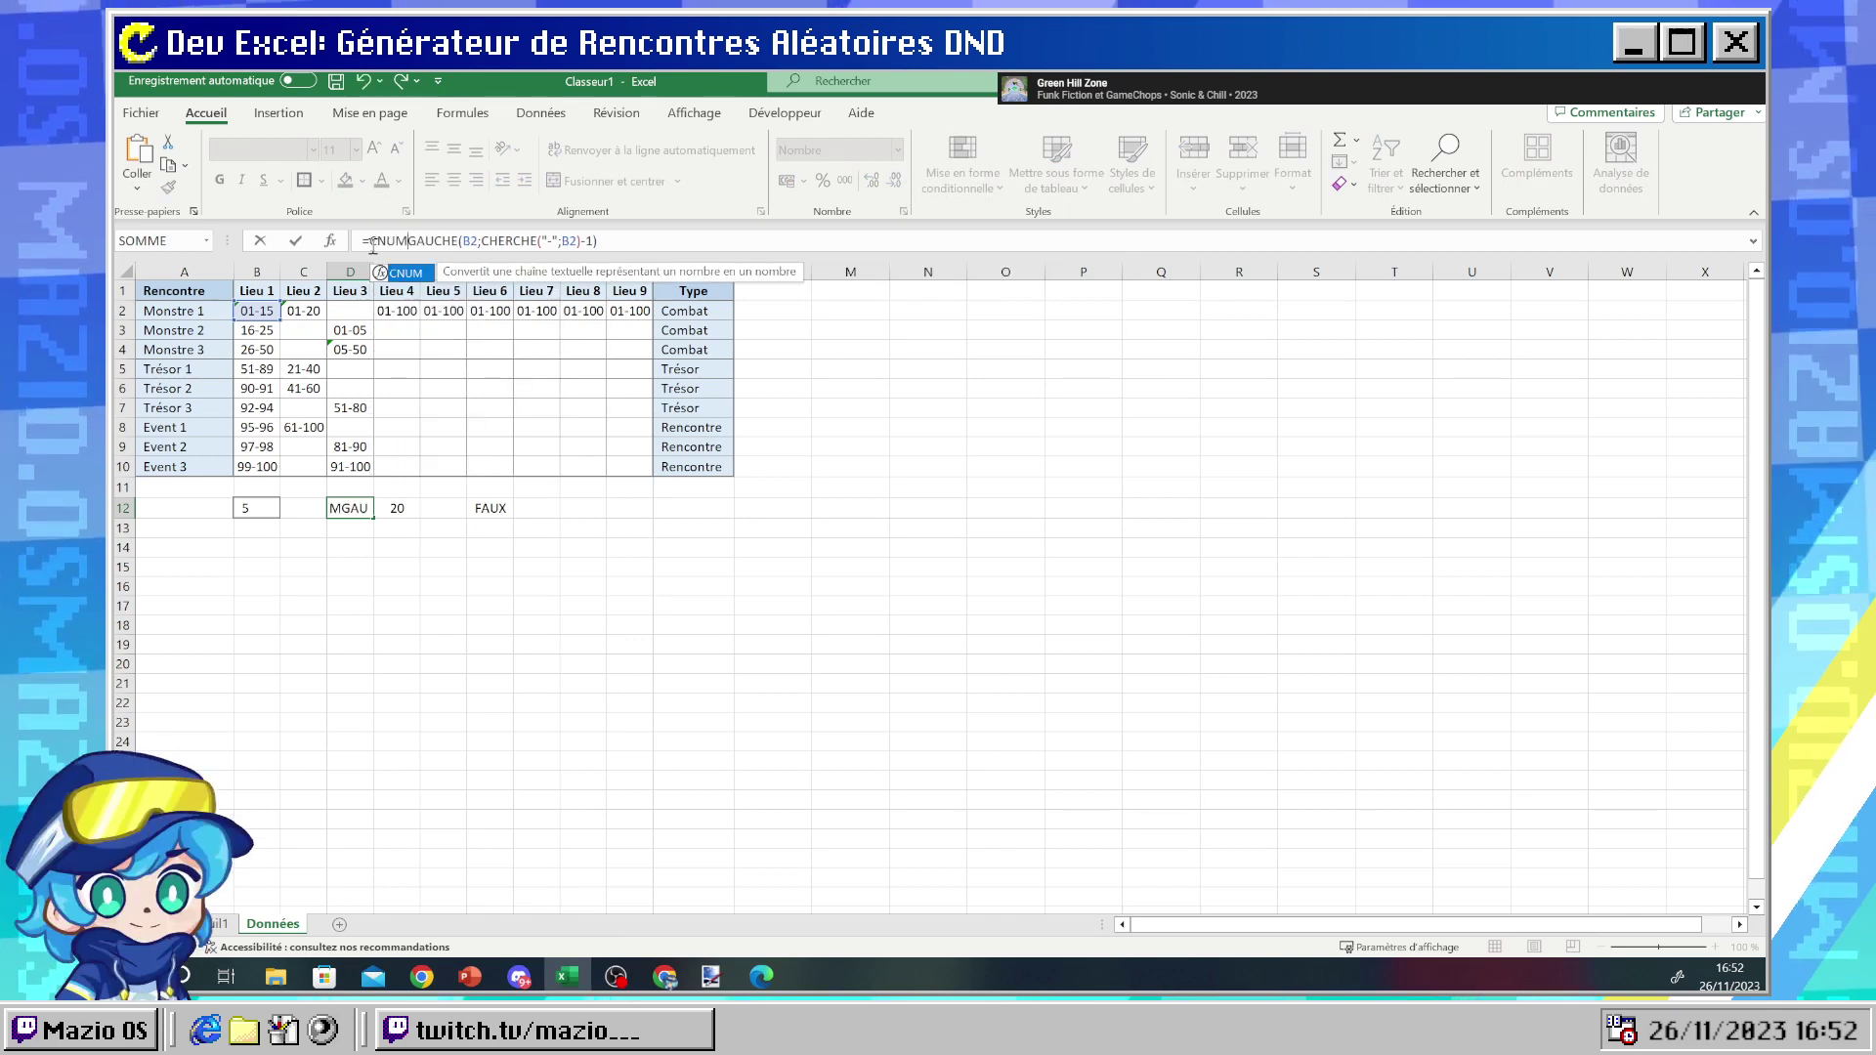
{"action": "type", "text": "("}
{"action": "left_click", "coordinate": [623, 237]}
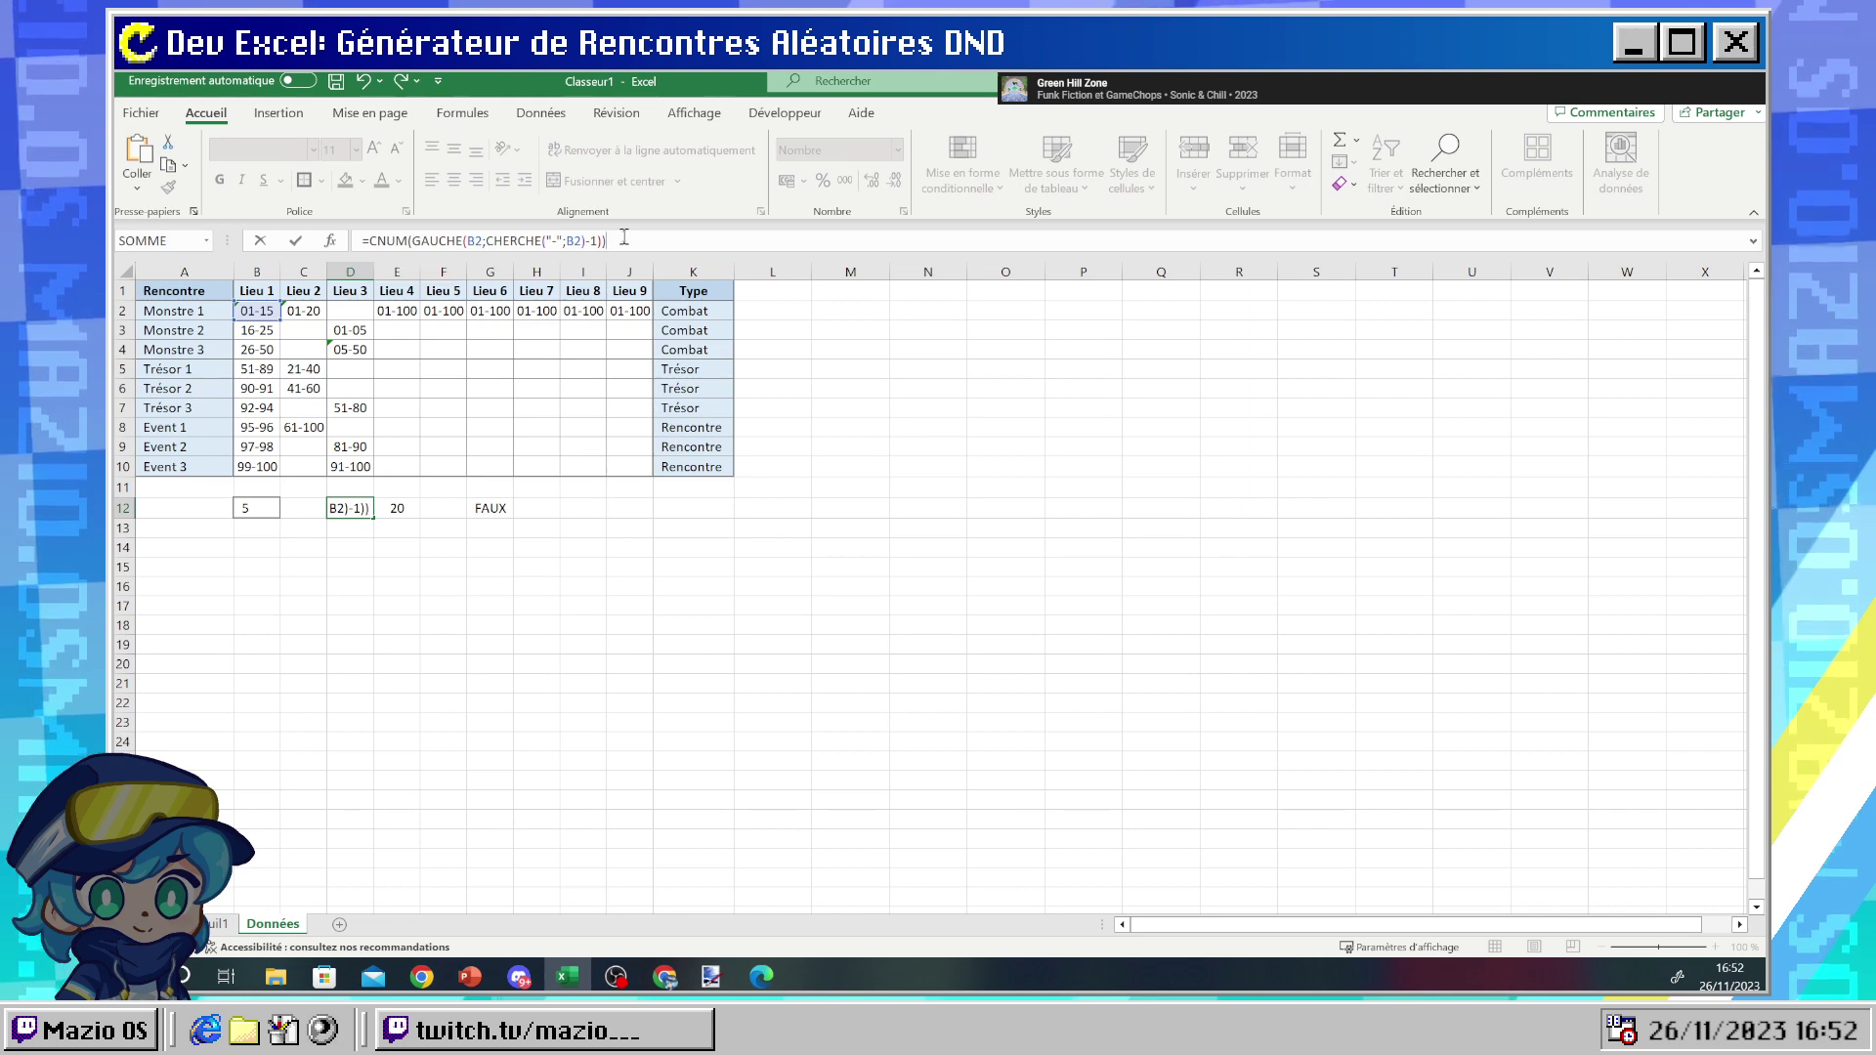
{"action": "key", "text": "Return"}
{"action": "left_click", "coordinate": [352, 507]}
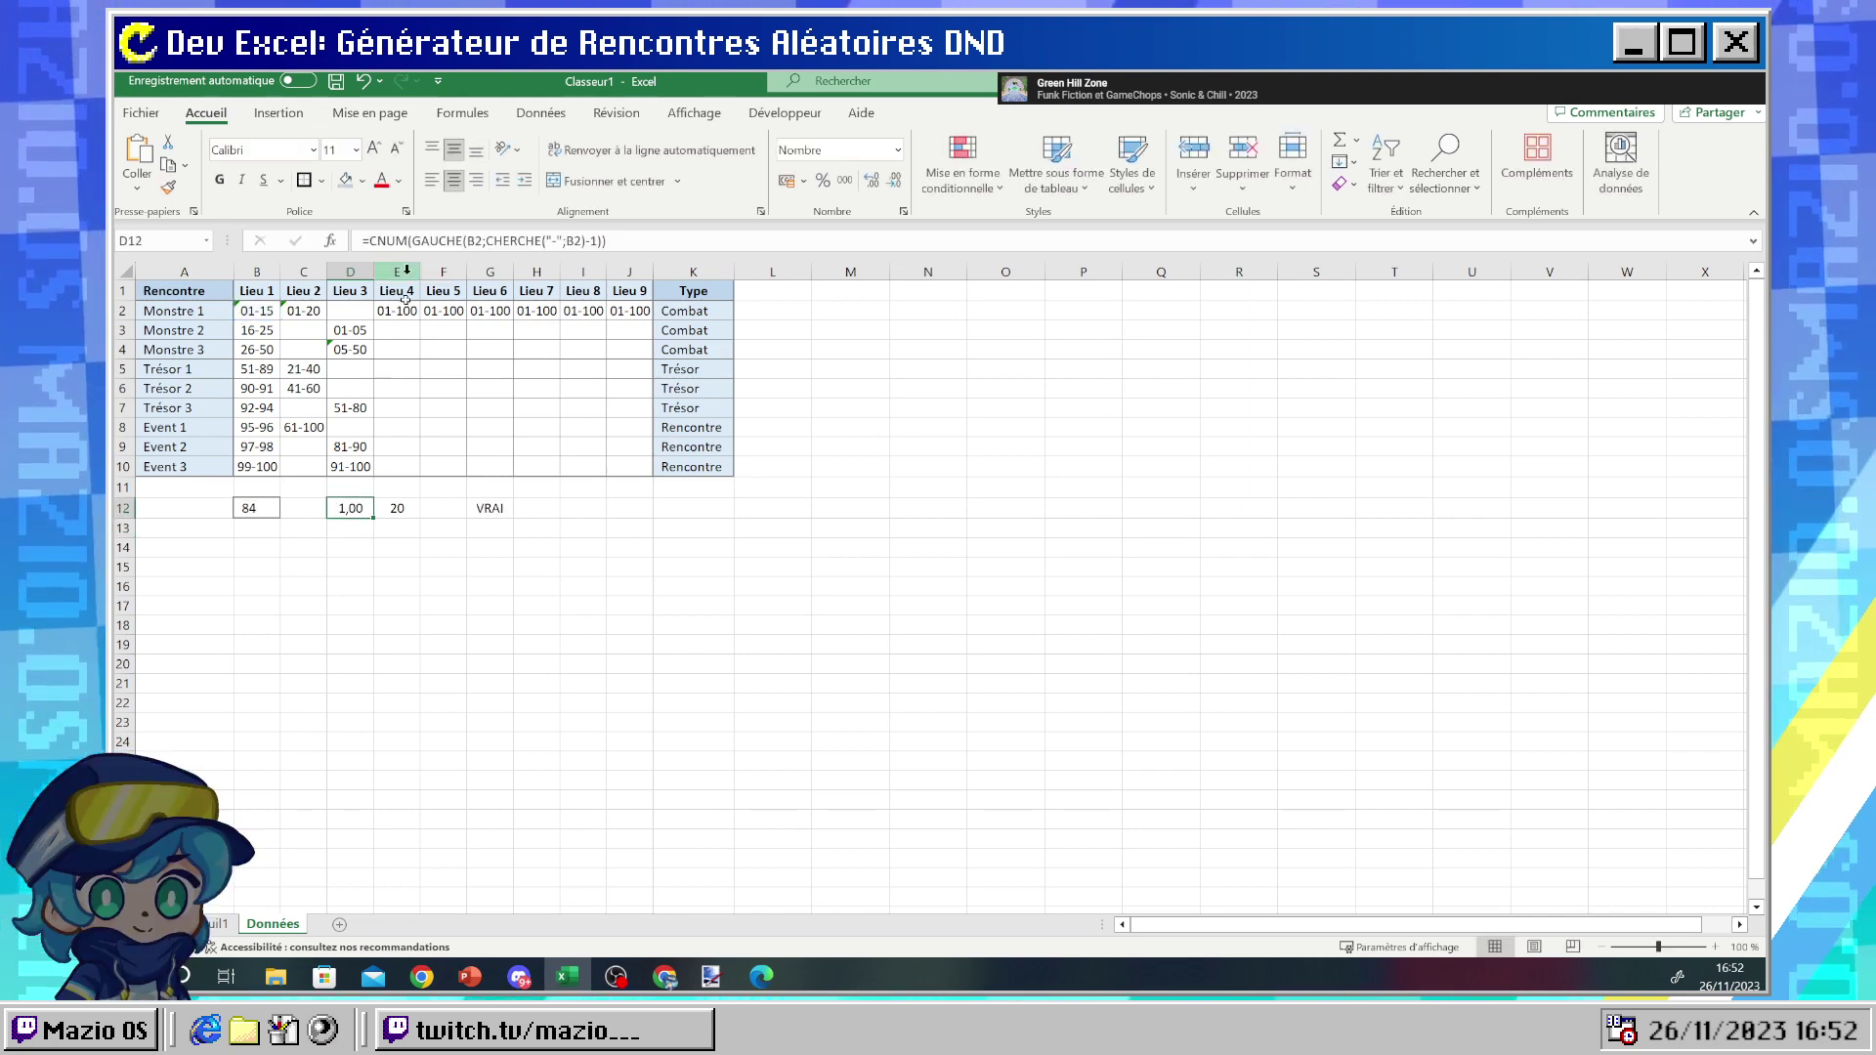
- Wrap E12's upper-bound formula in CNUM(...) for 20,00, then reroll B12 twice and check G12
{"action": "left_click", "coordinate": [381, 507]}
{"action": "left_click", "coordinate": [370, 241]}
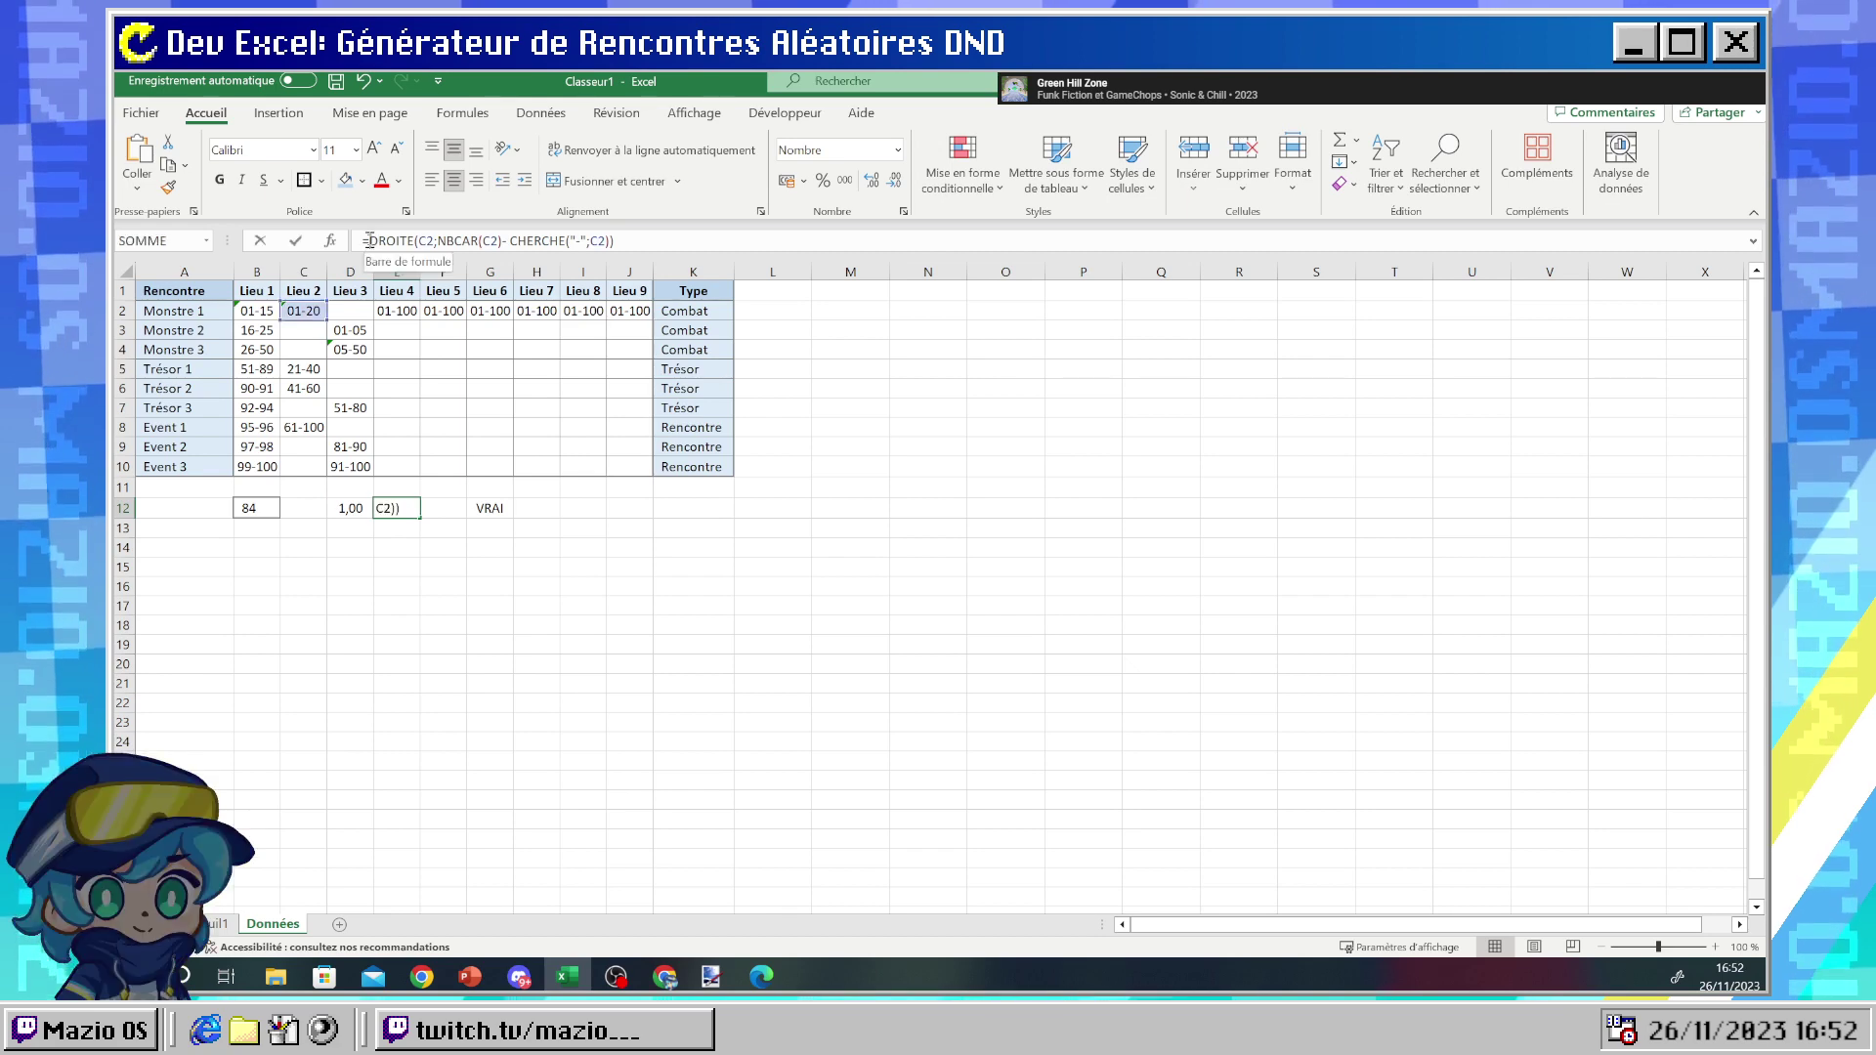
{"action": "type", "text": "CNU"}
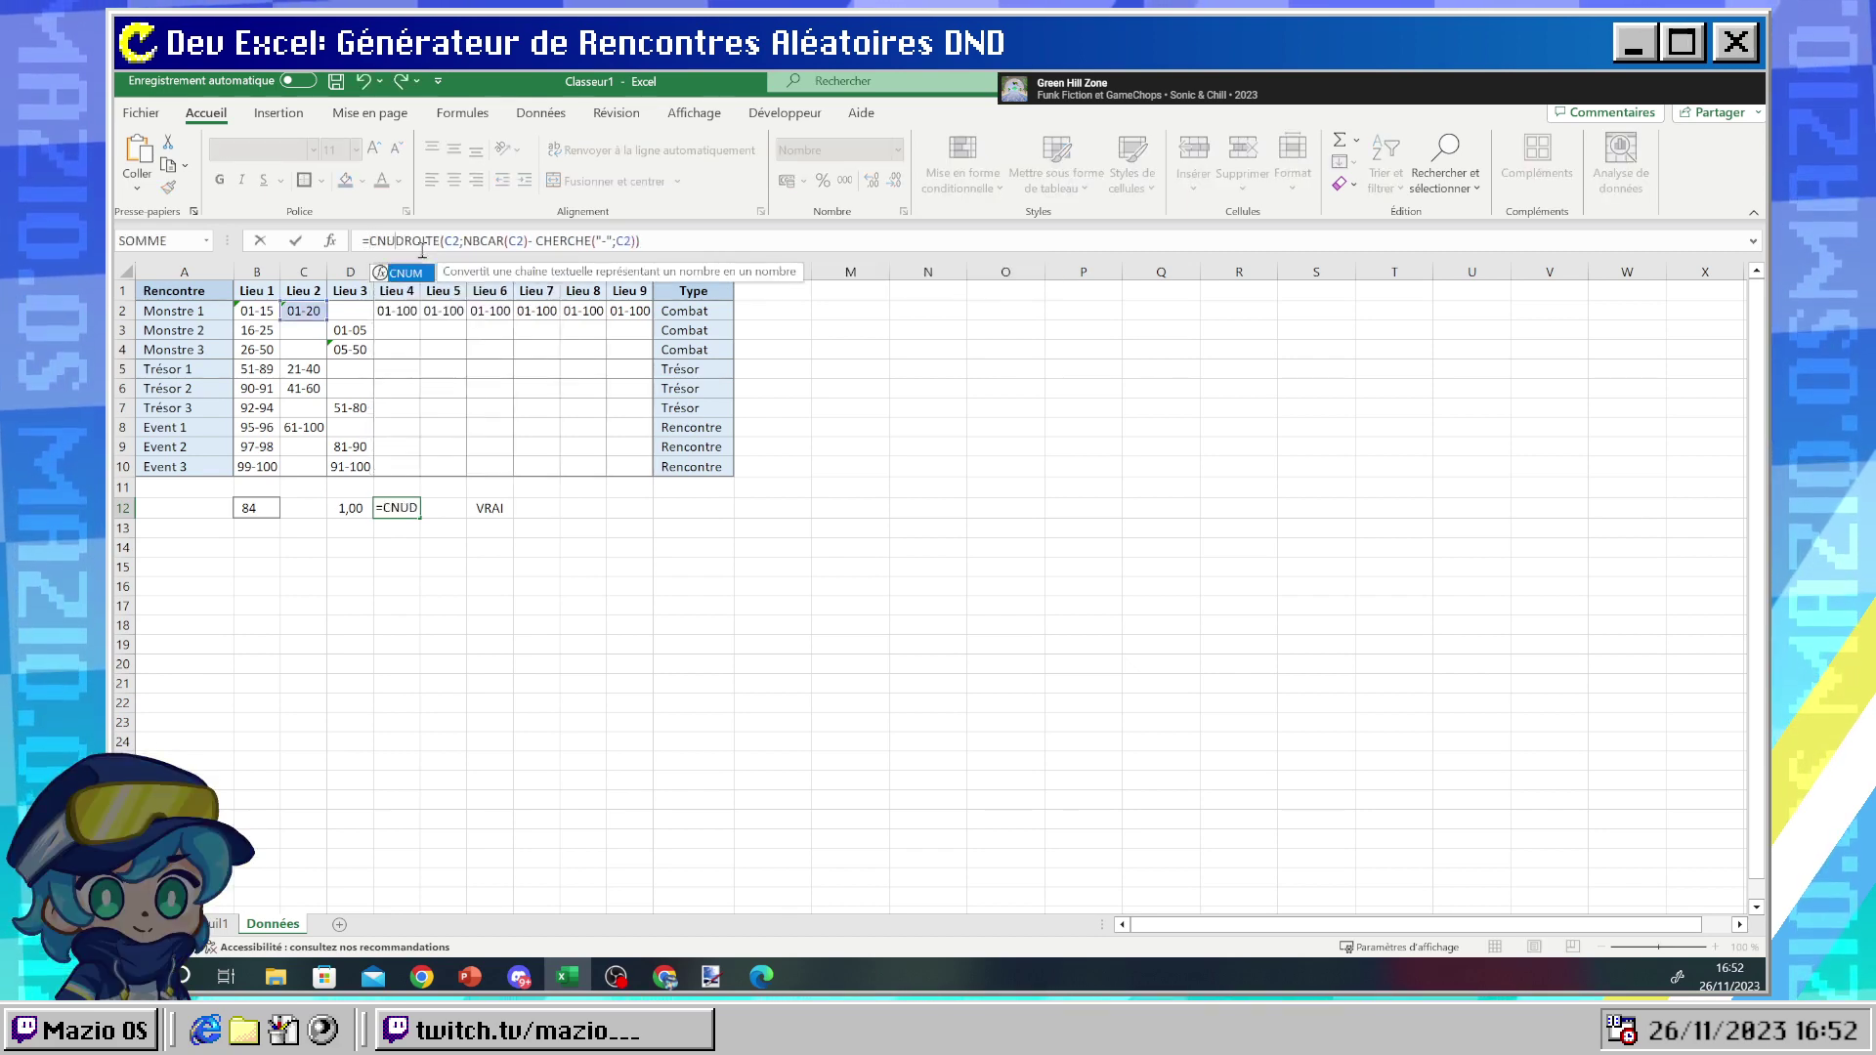
{"action": "key", "text": "Tab"}
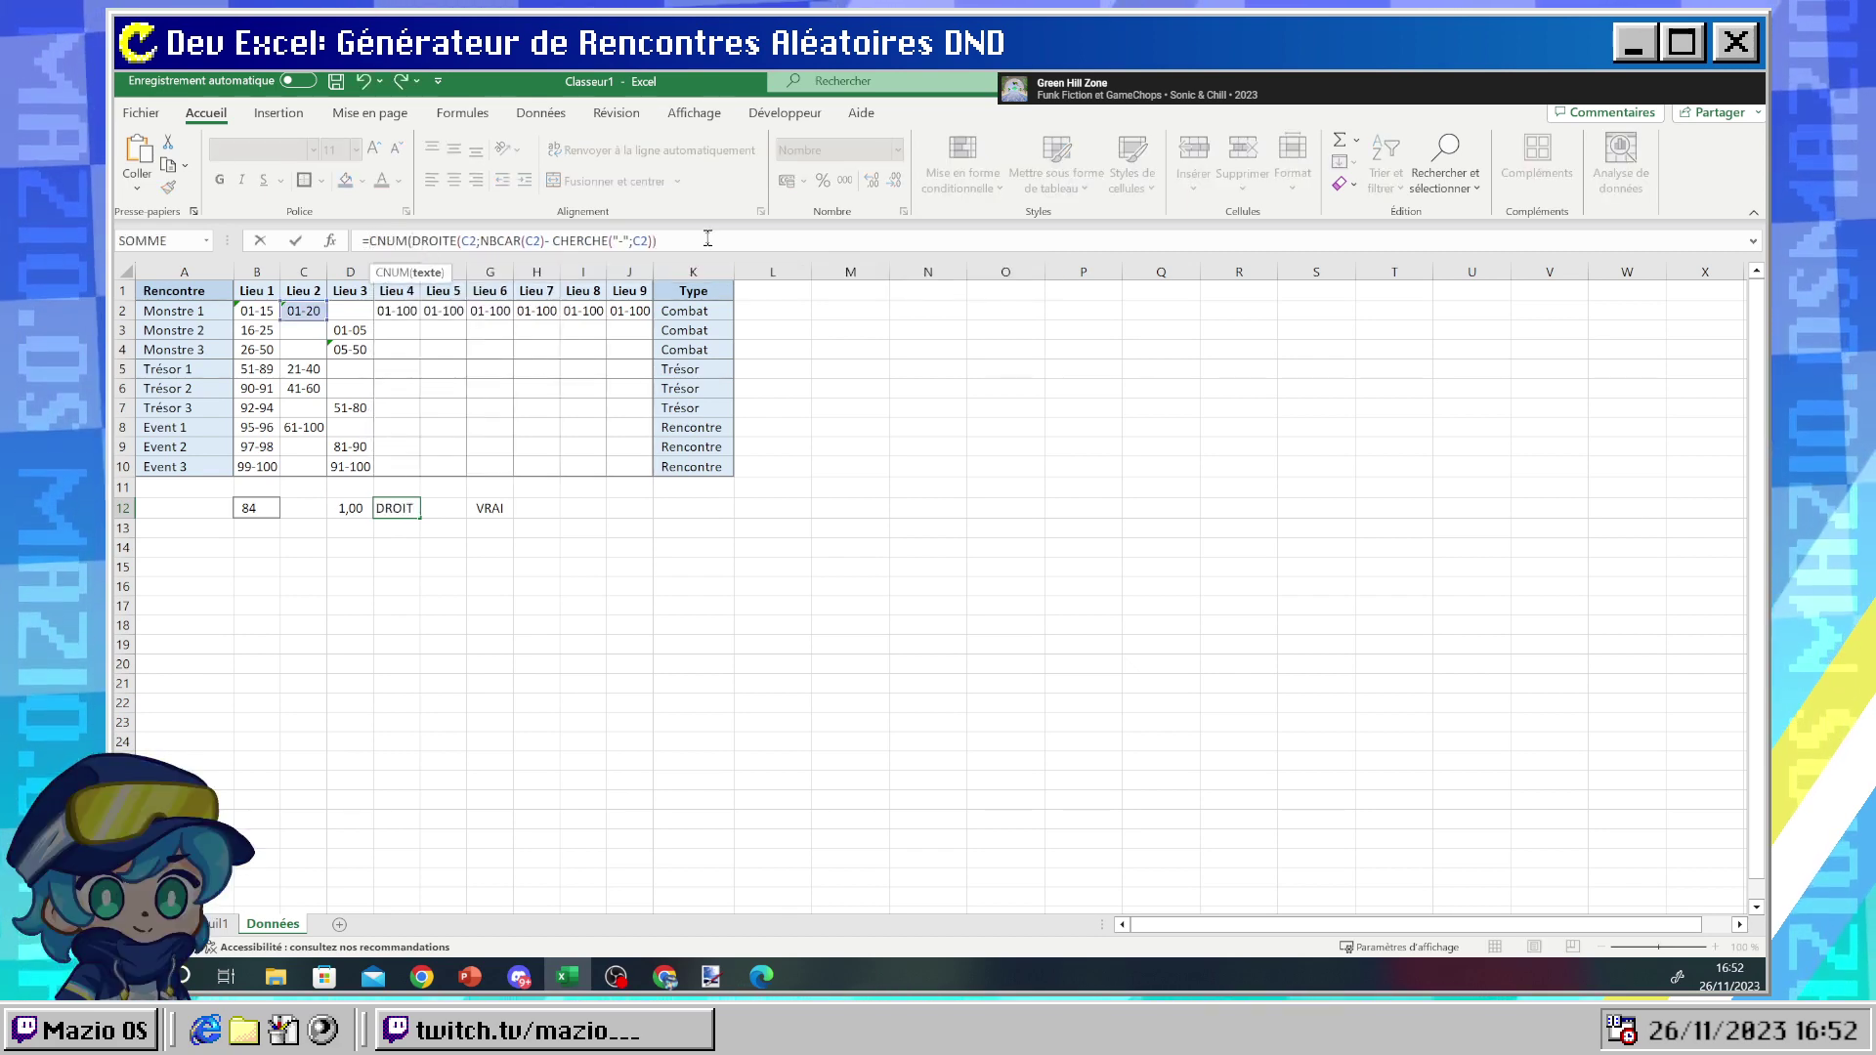
{"action": "left_click", "coordinate": [708, 238]}
{"action": "key", "text": "Return"}
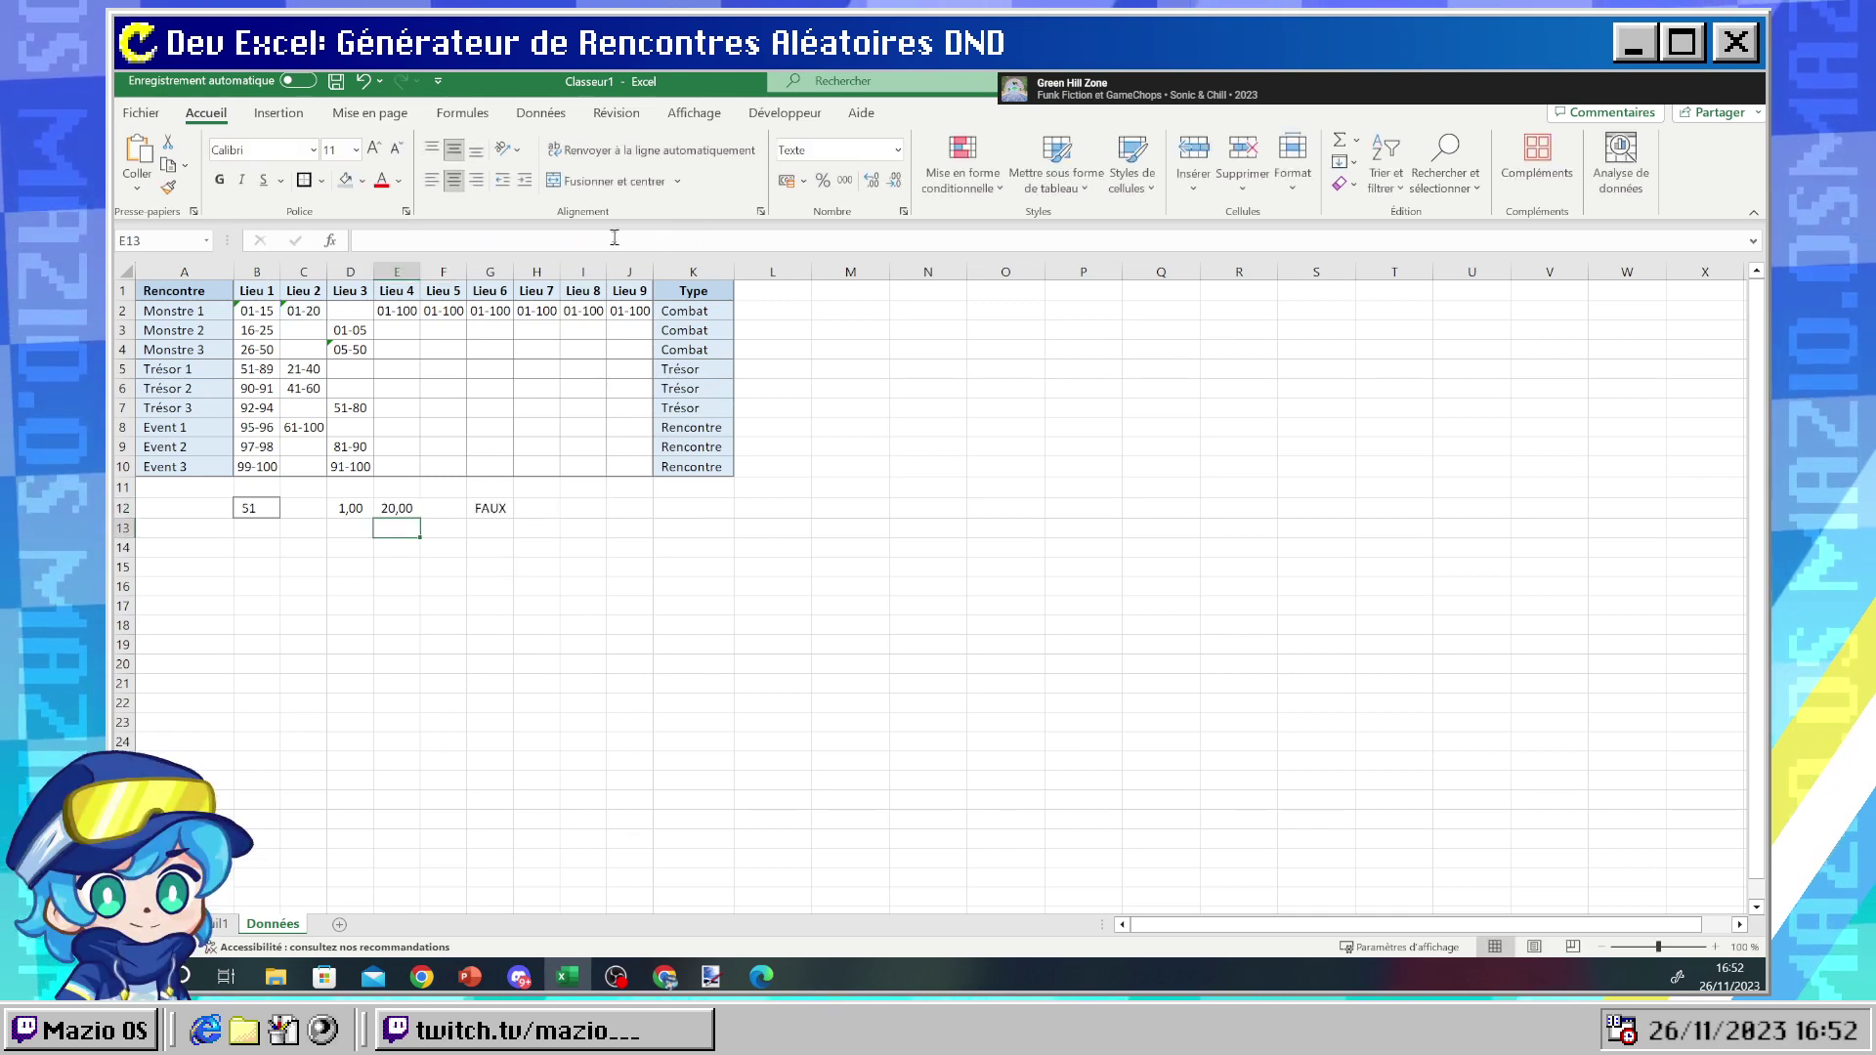
{"action": "key", "text": "F9"}
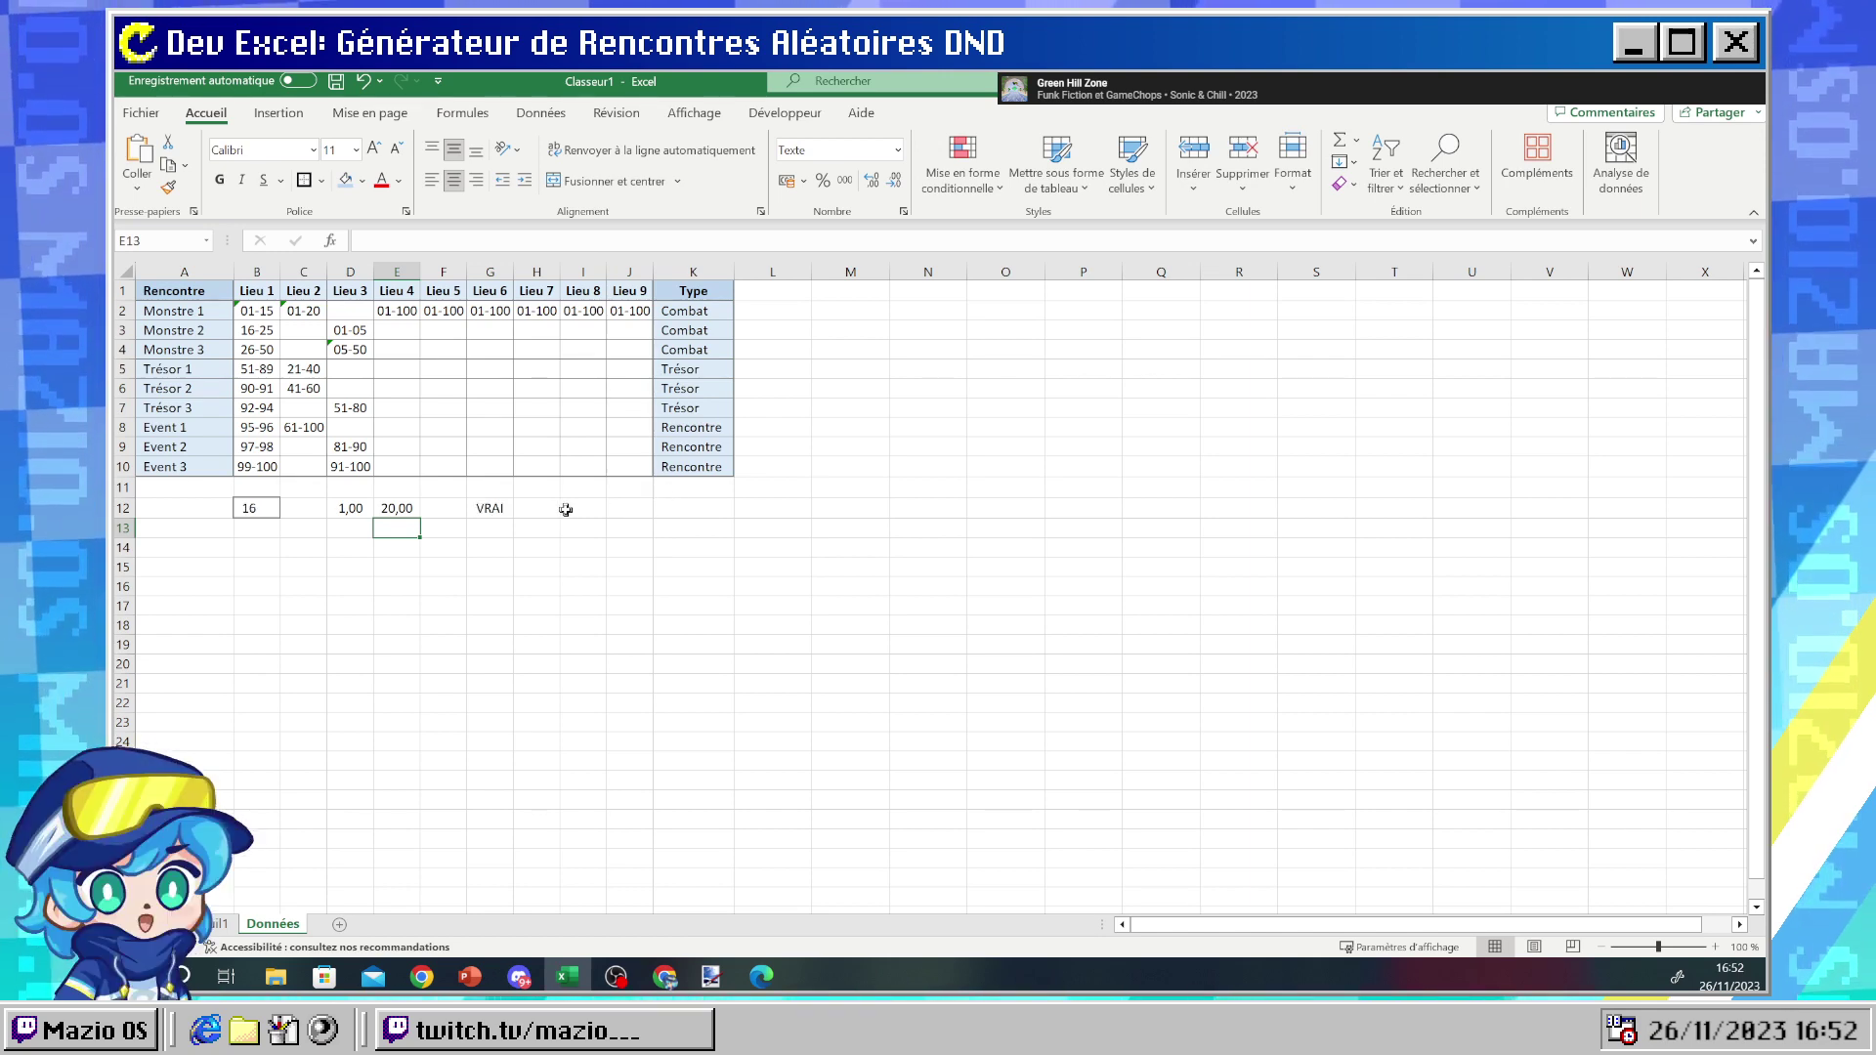
{"action": "key", "text": "F9"}
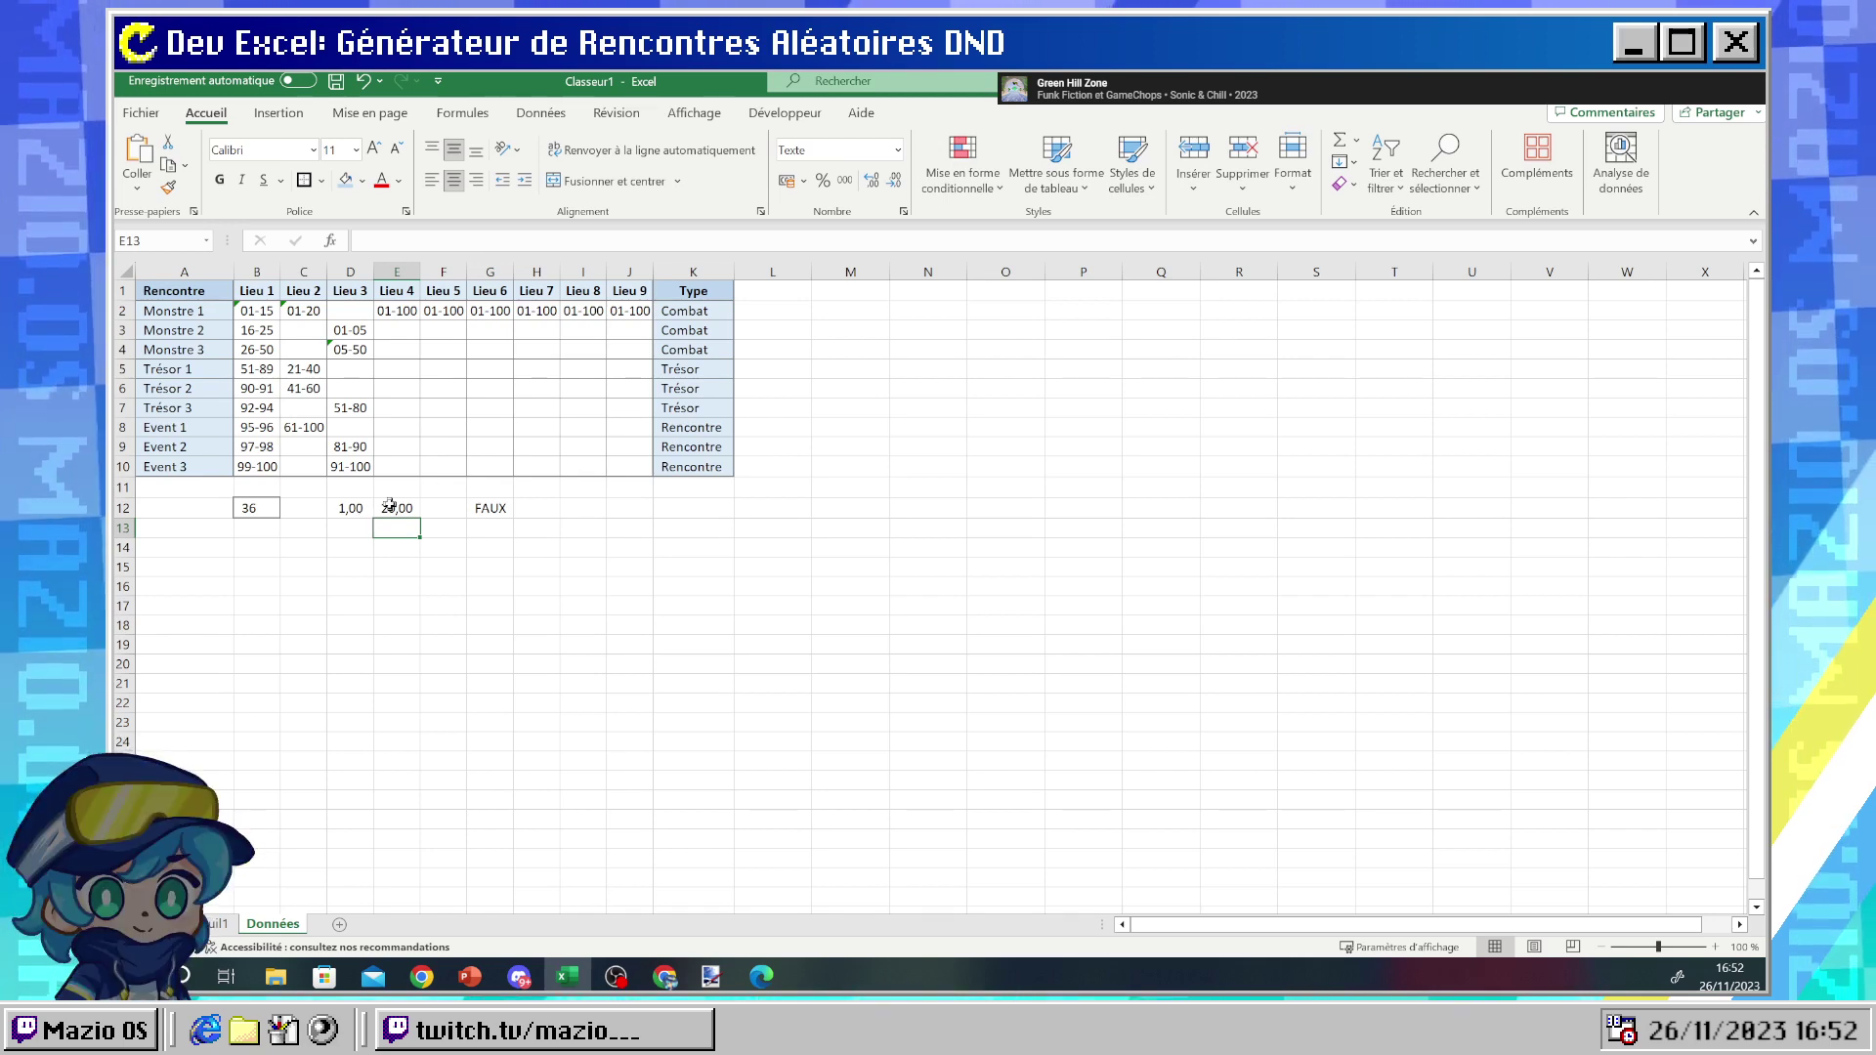
{"action": "left_click", "coordinate": [473, 515]}
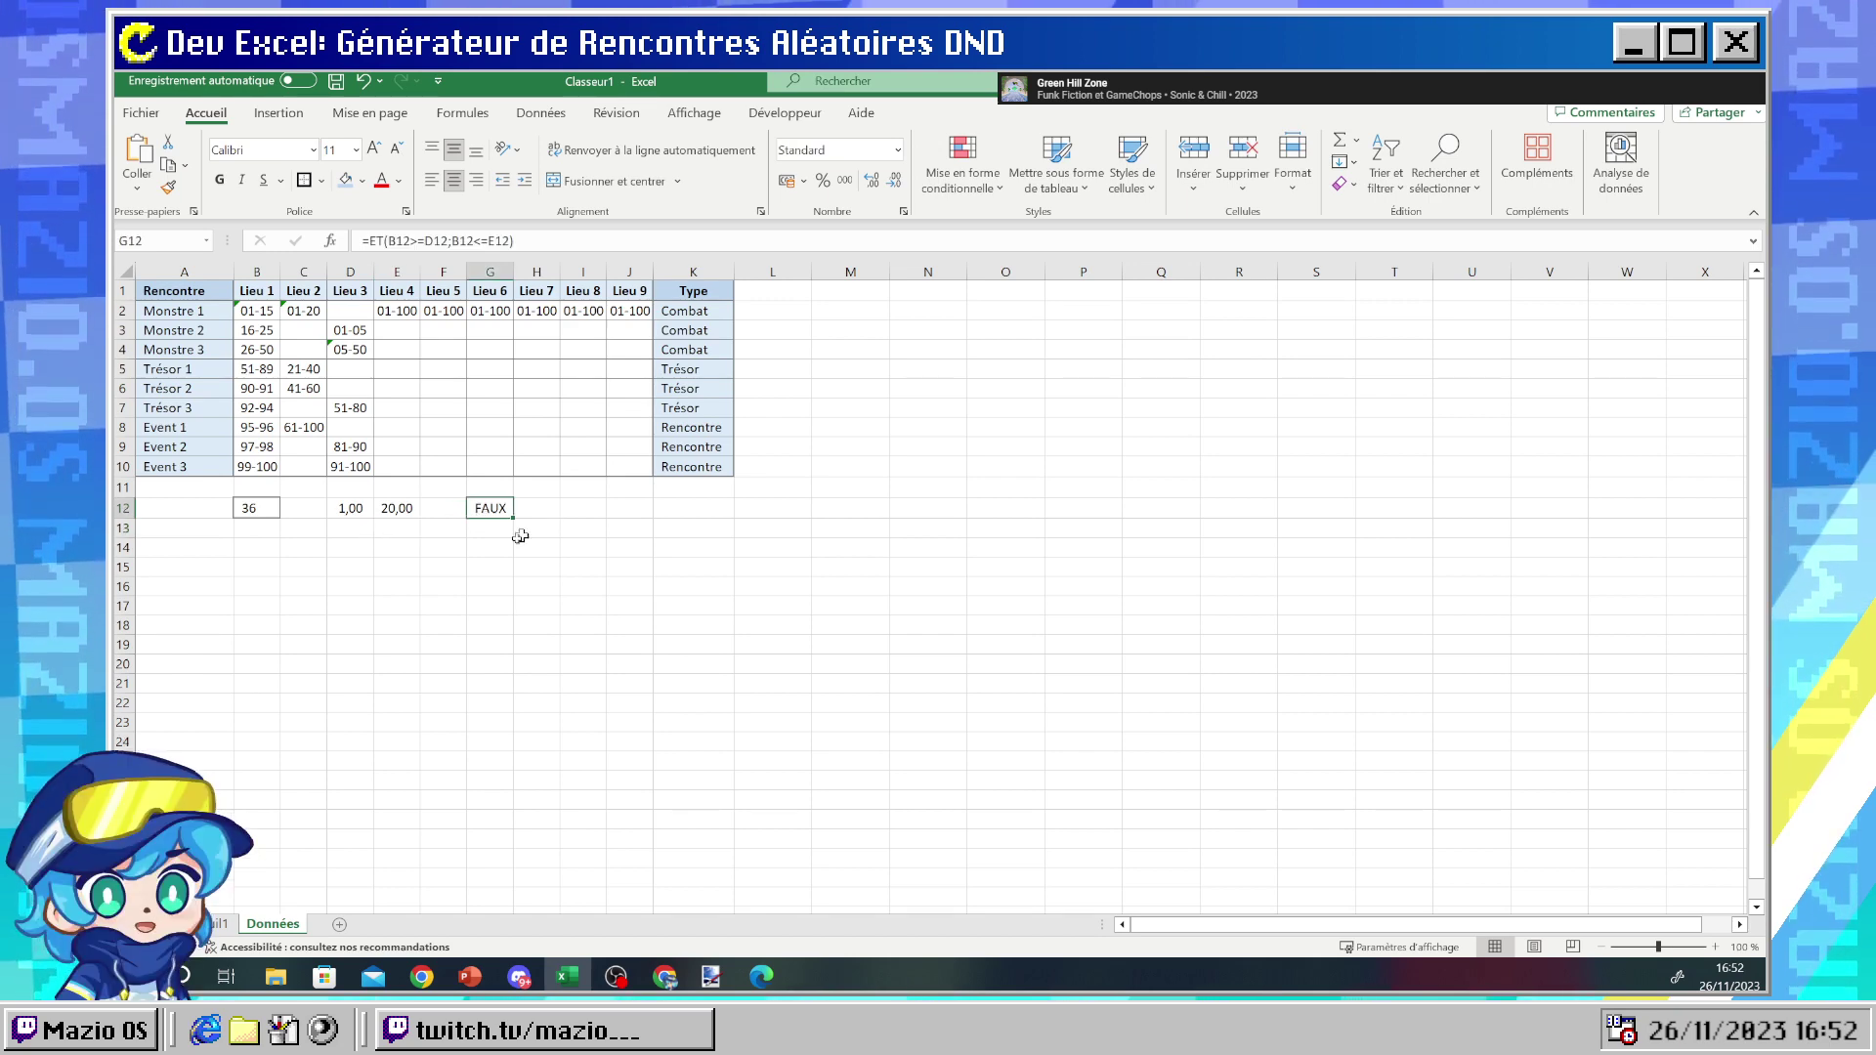
{"action": "left_click", "coordinate": [347, 510]}
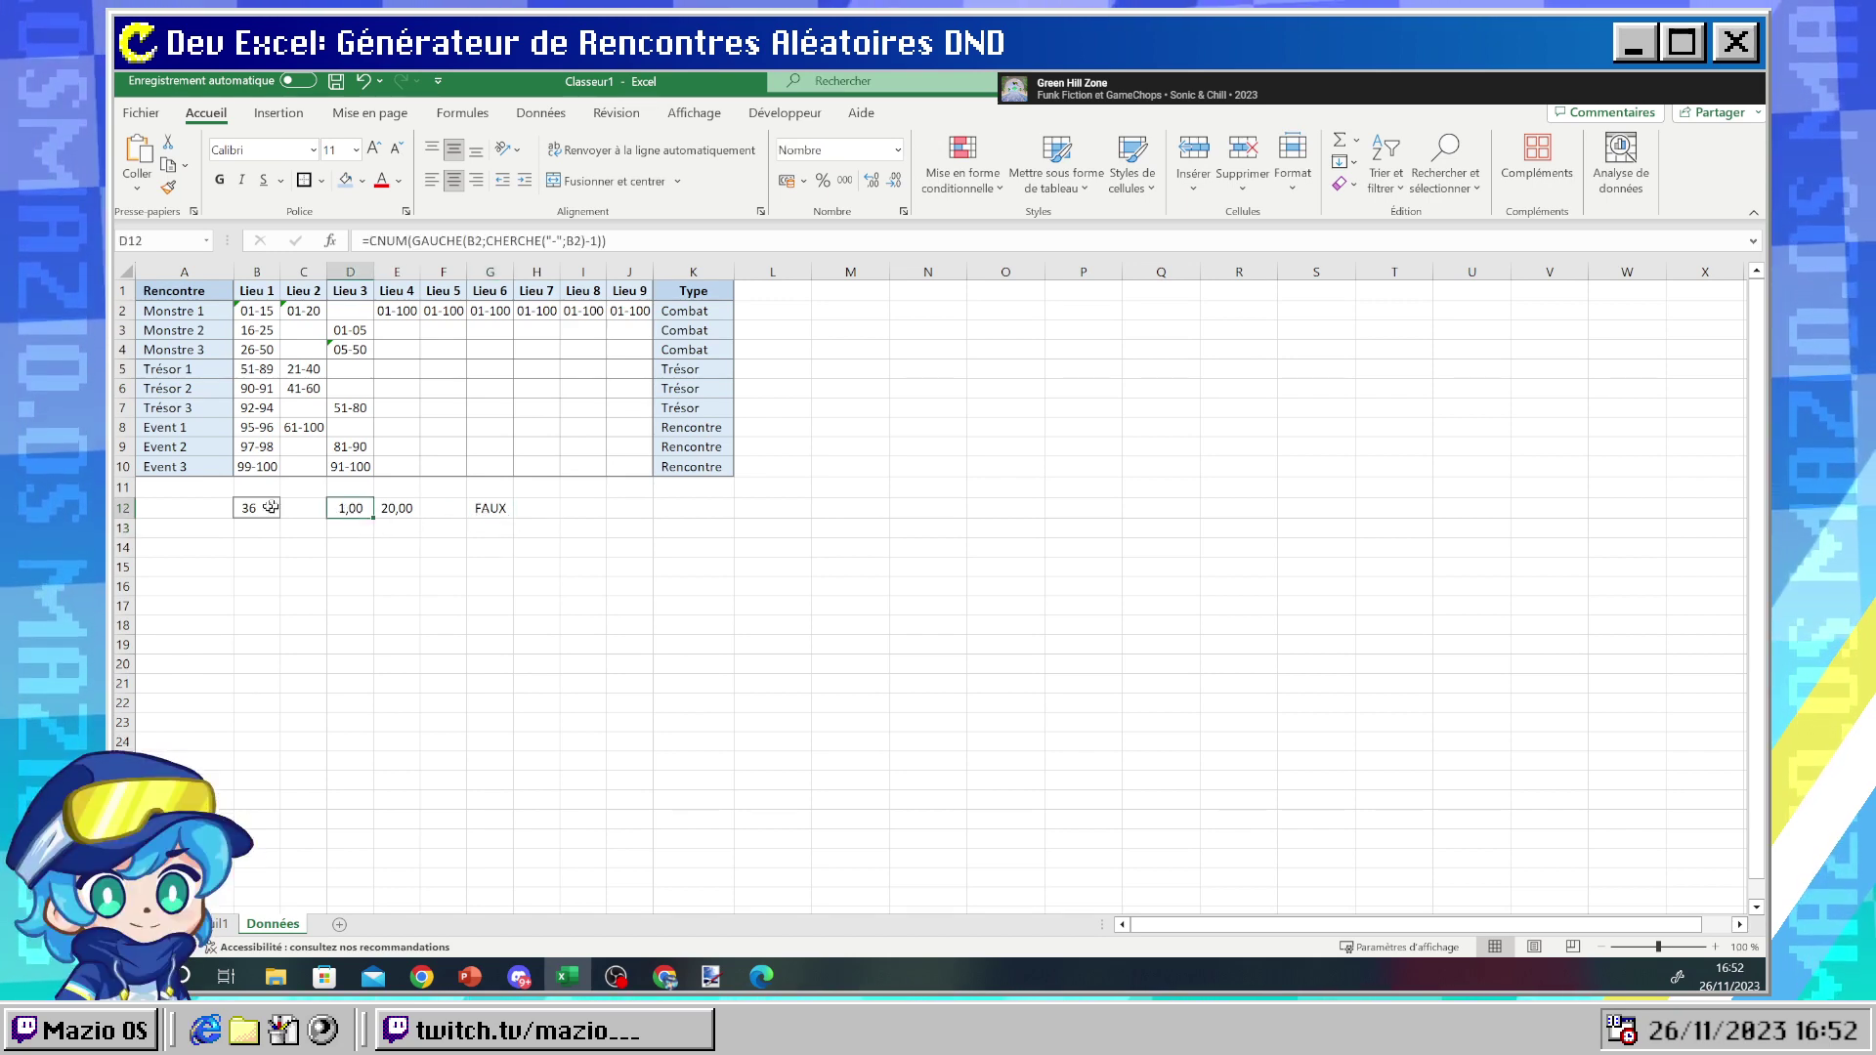
- Try locking the B2 references in D12's formula with $ signs, then undo the change
{"action": "left_click", "coordinate": [256, 508], "text": "shift"}
{"action": "left_click", "coordinate": [415, 537]}
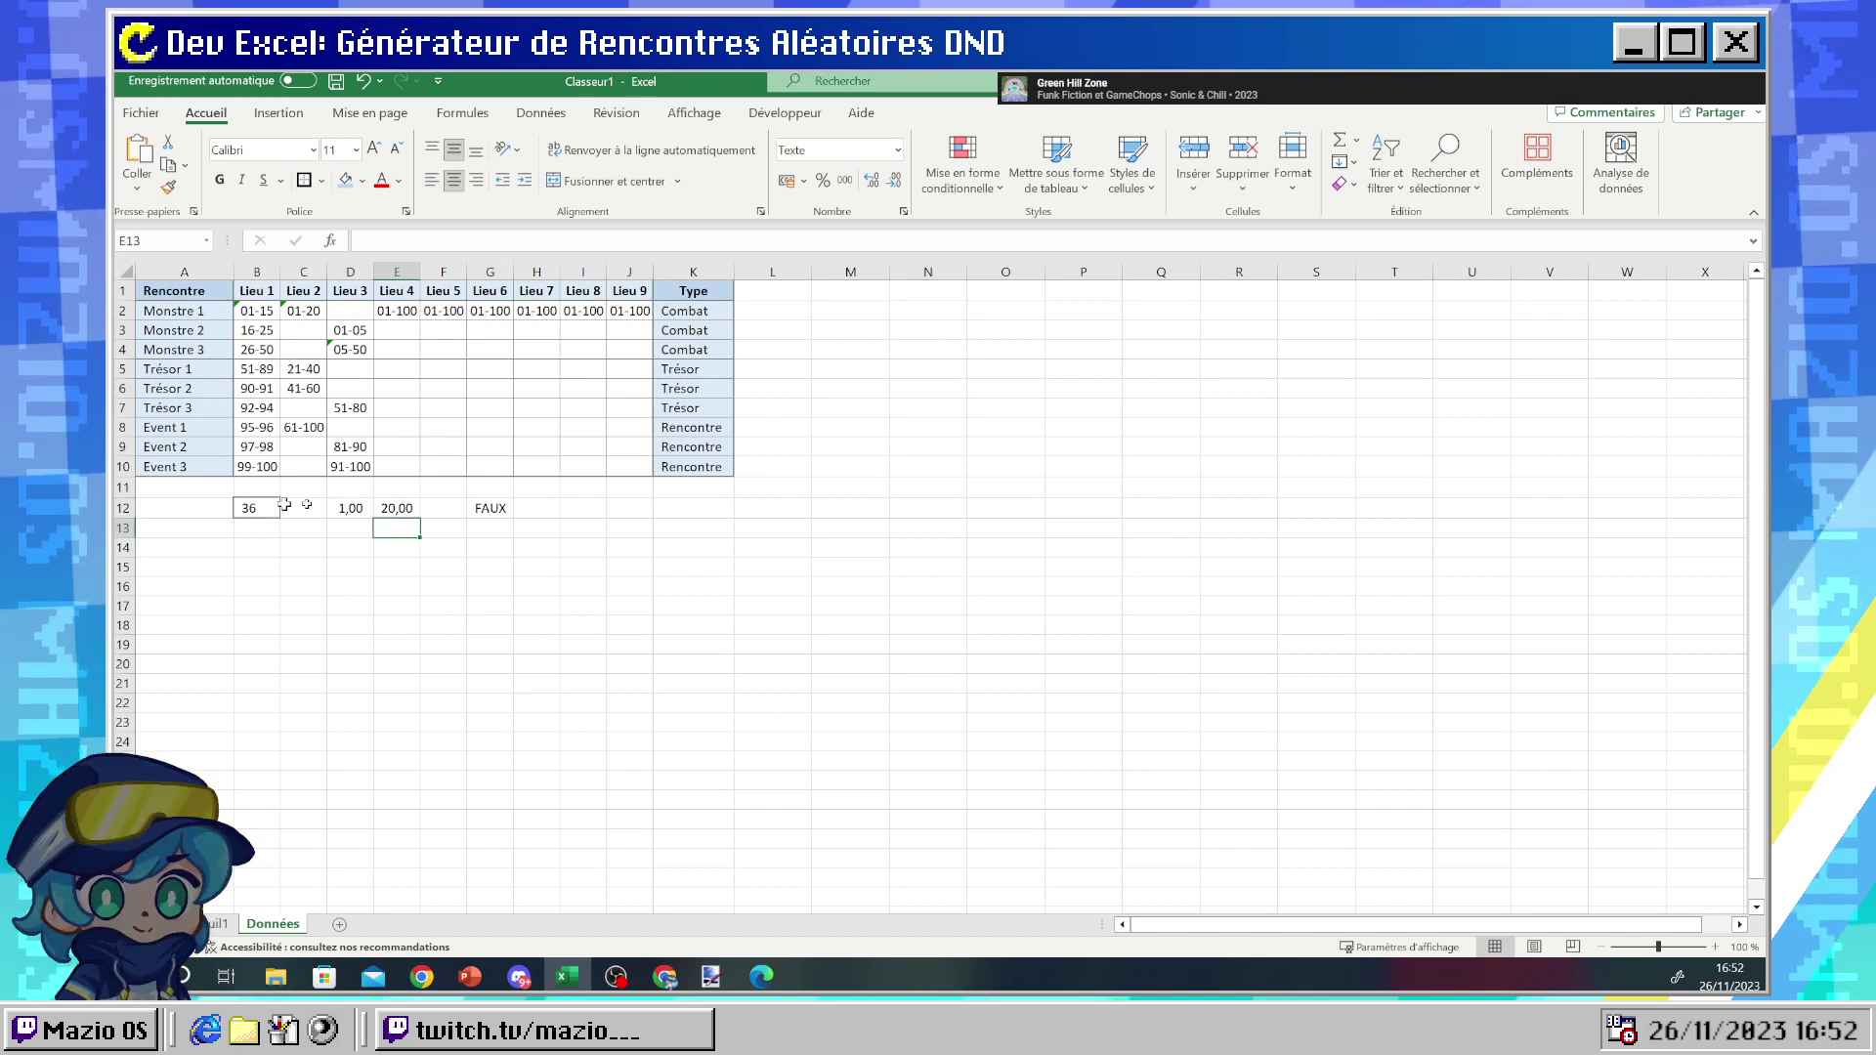
{"action": "left_click", "coordinate": [350, 508]}
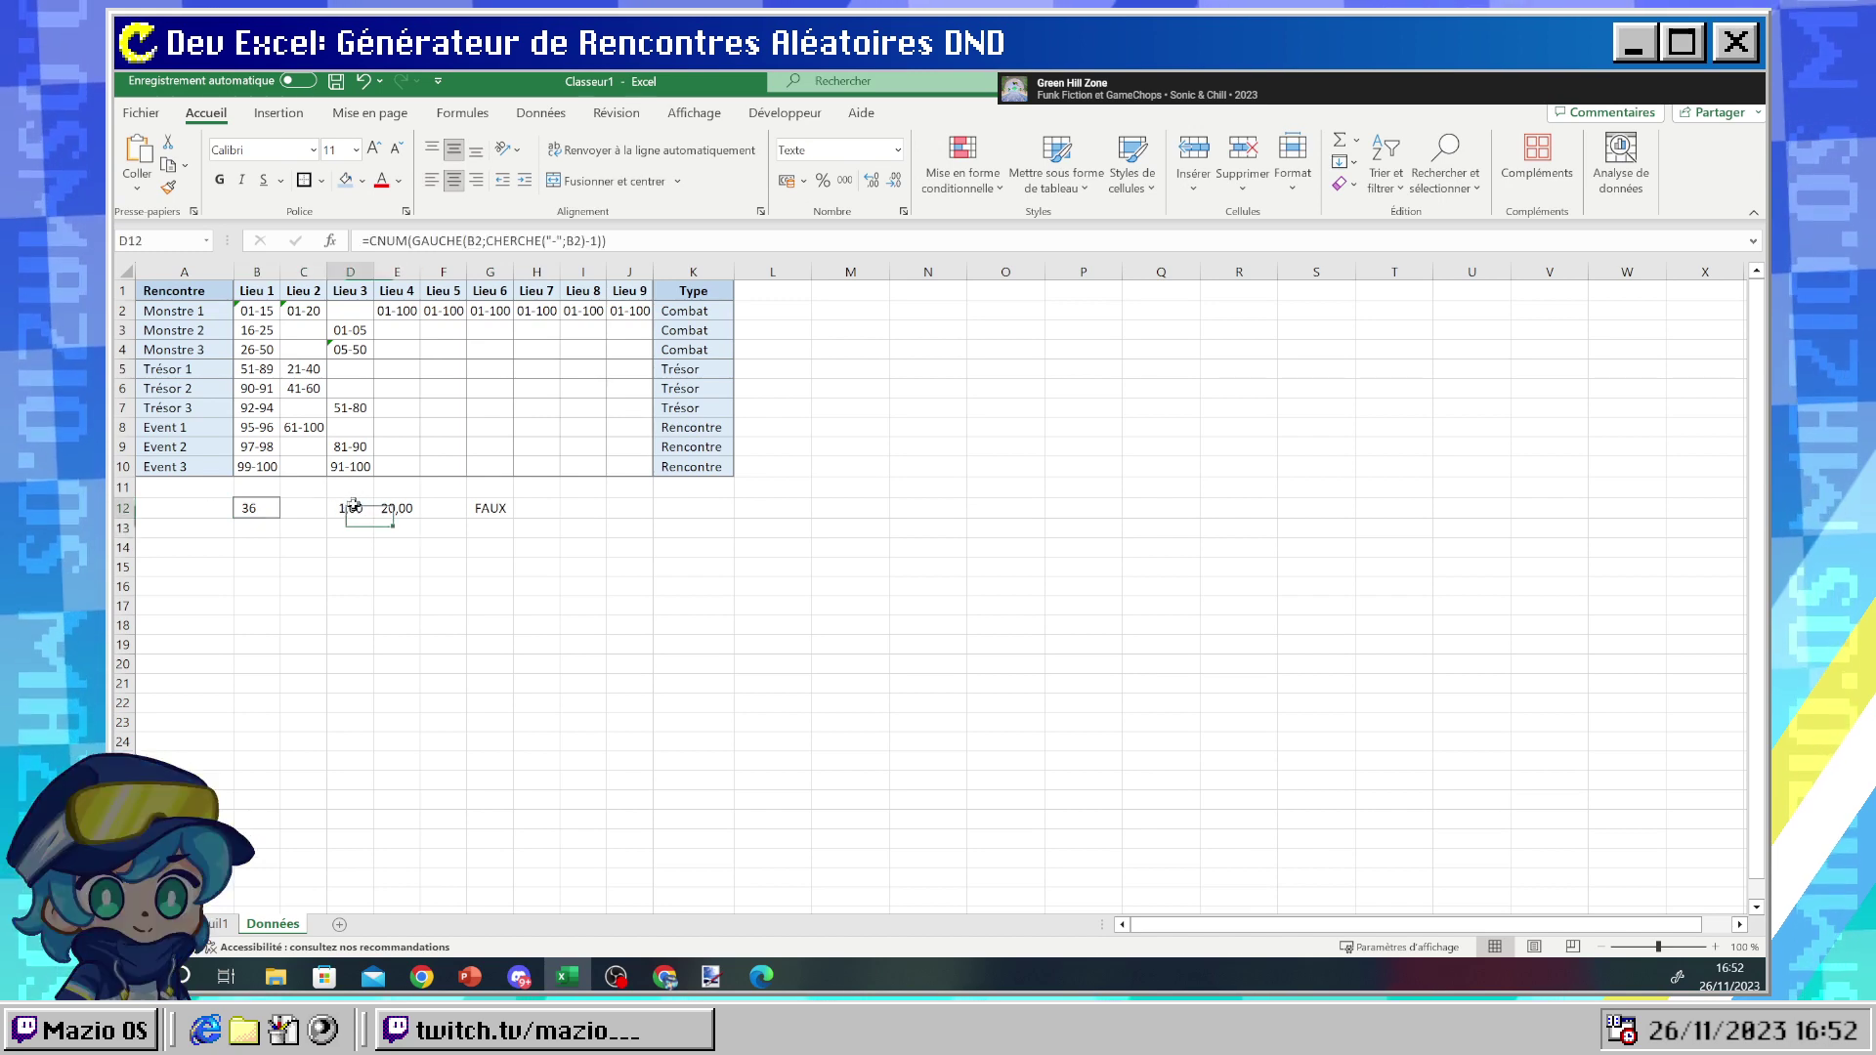
{"action": "left_click", "coordinate": [470, 241]}
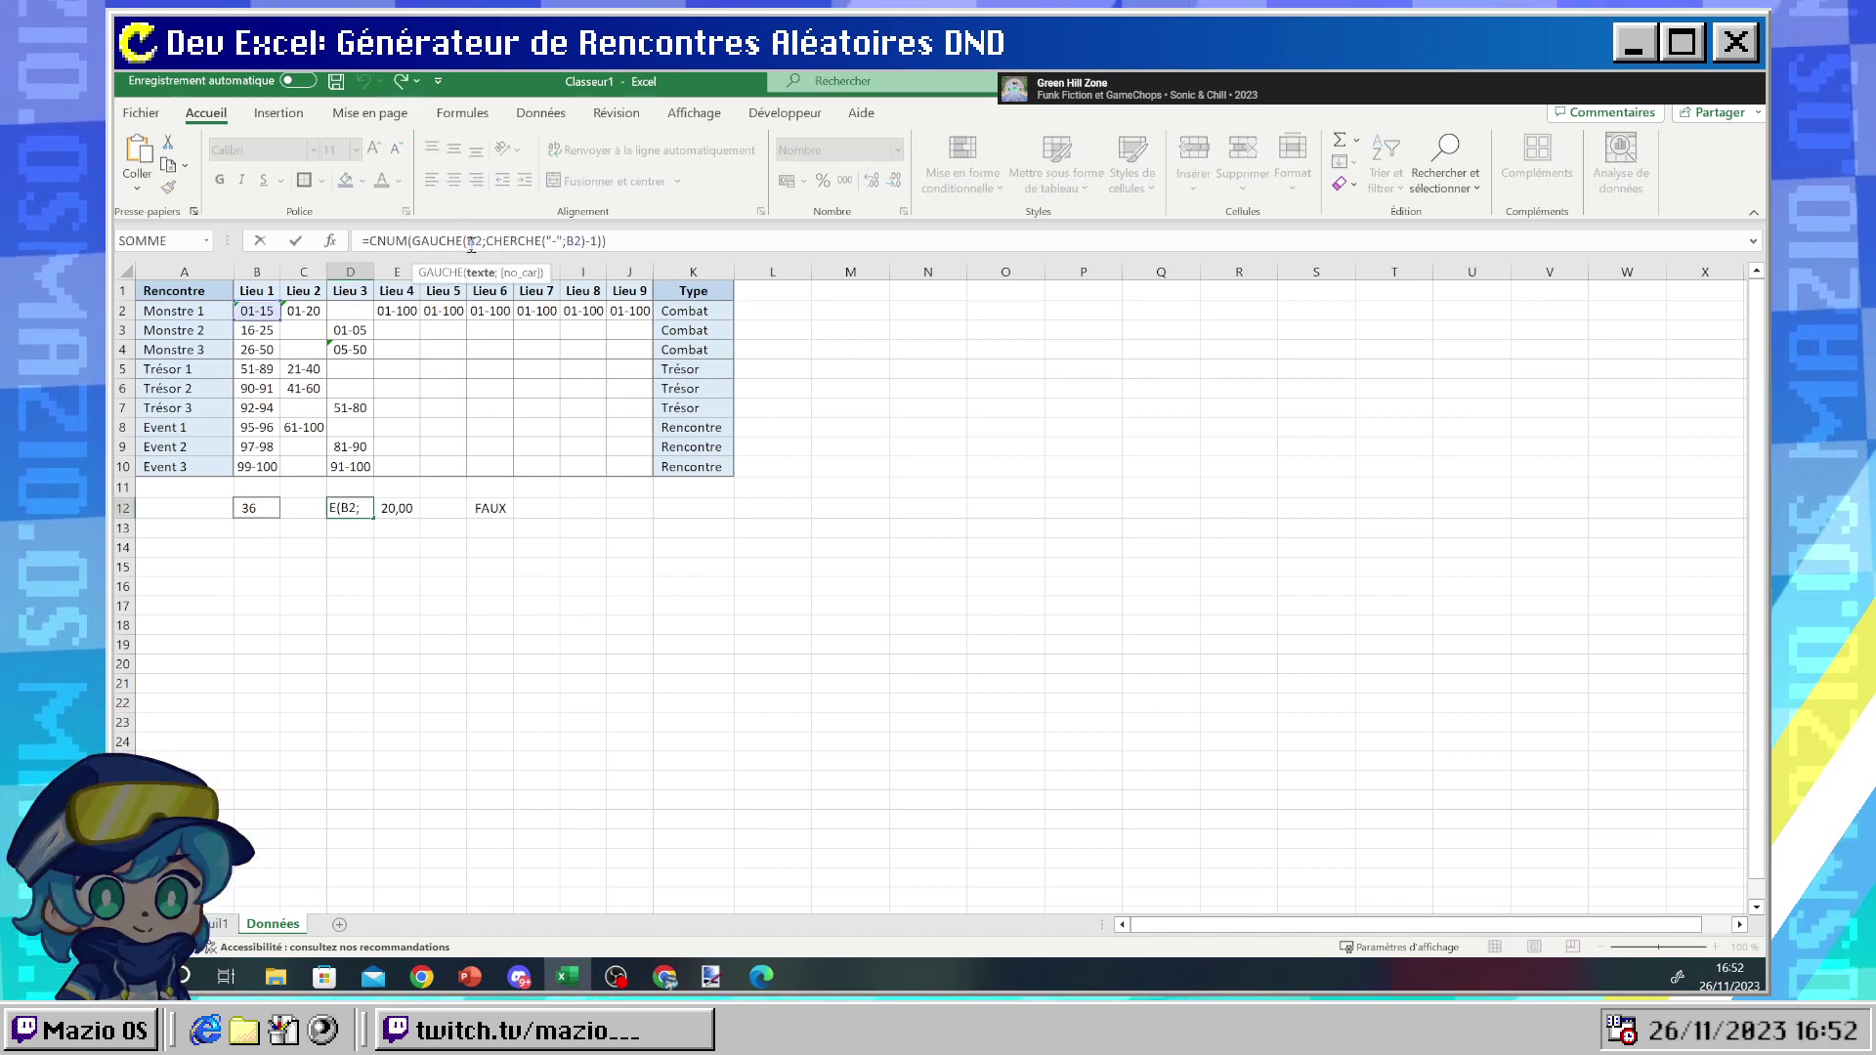
{"action": "type", "text": "$"}
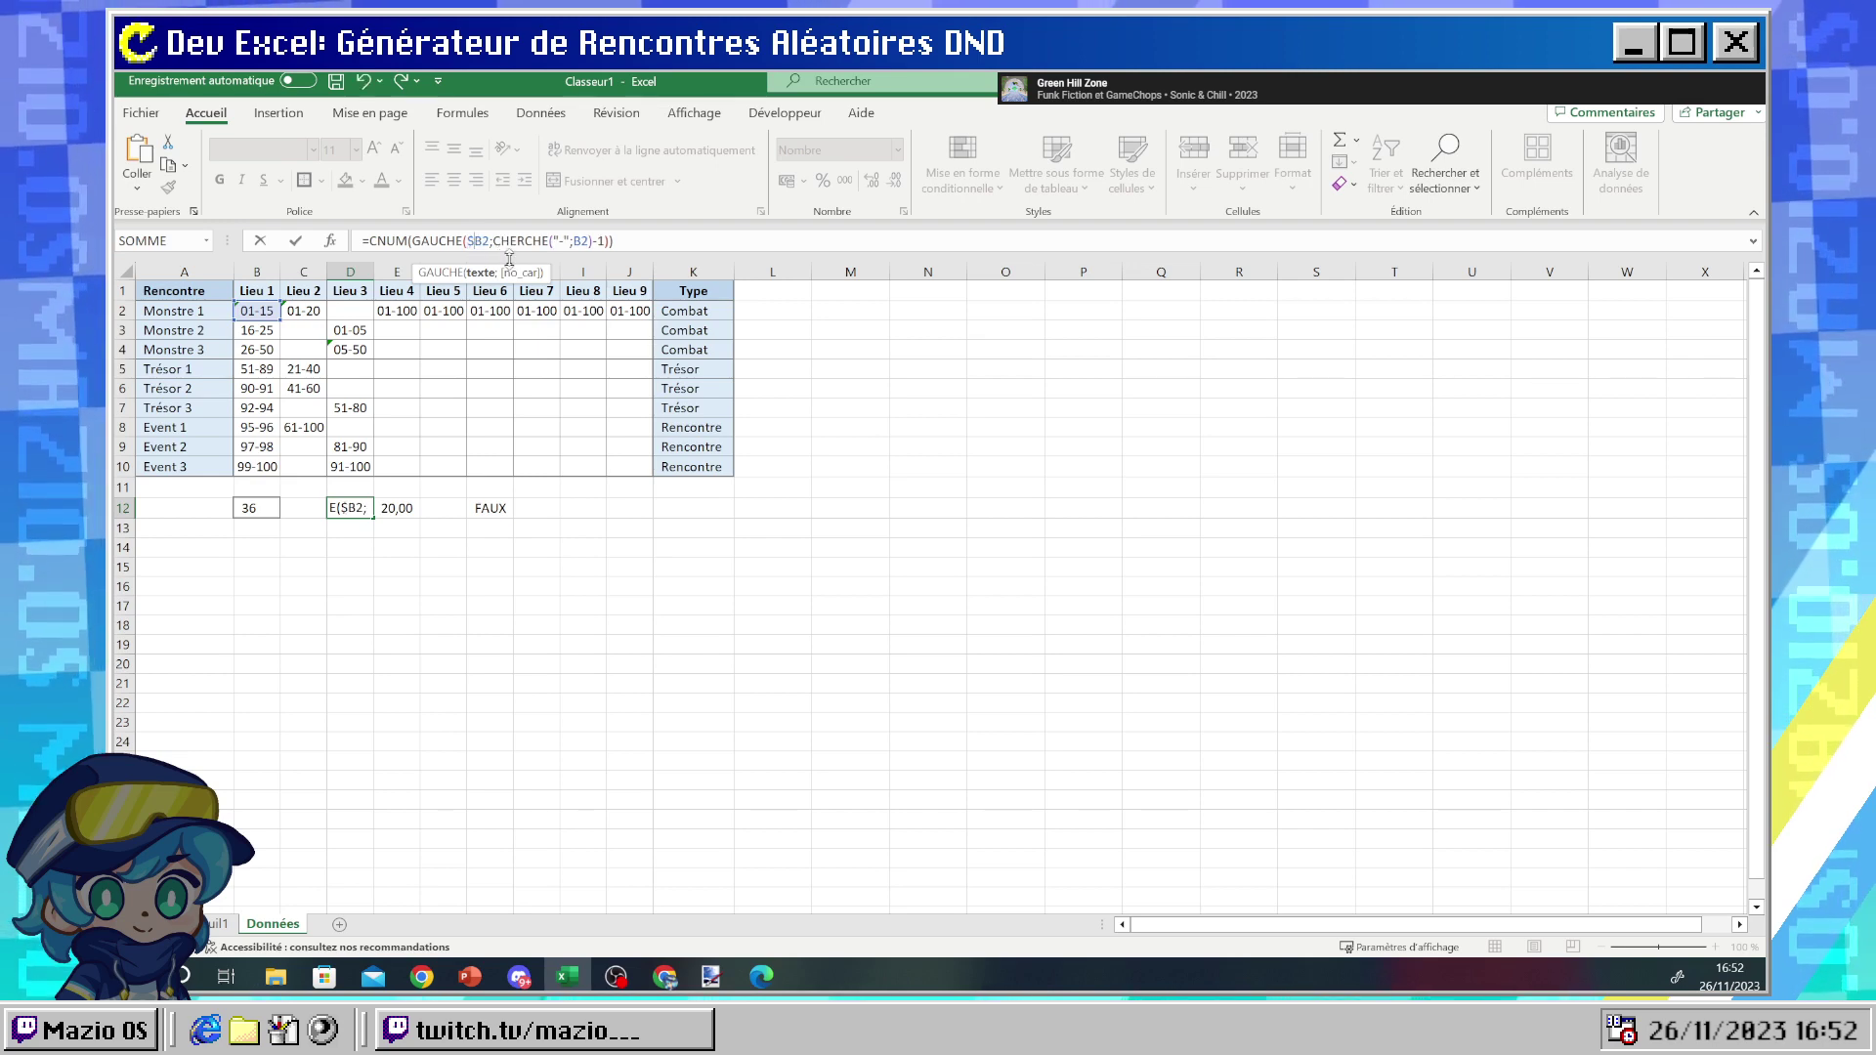
{"action": "key", "text": "BackSpace"}
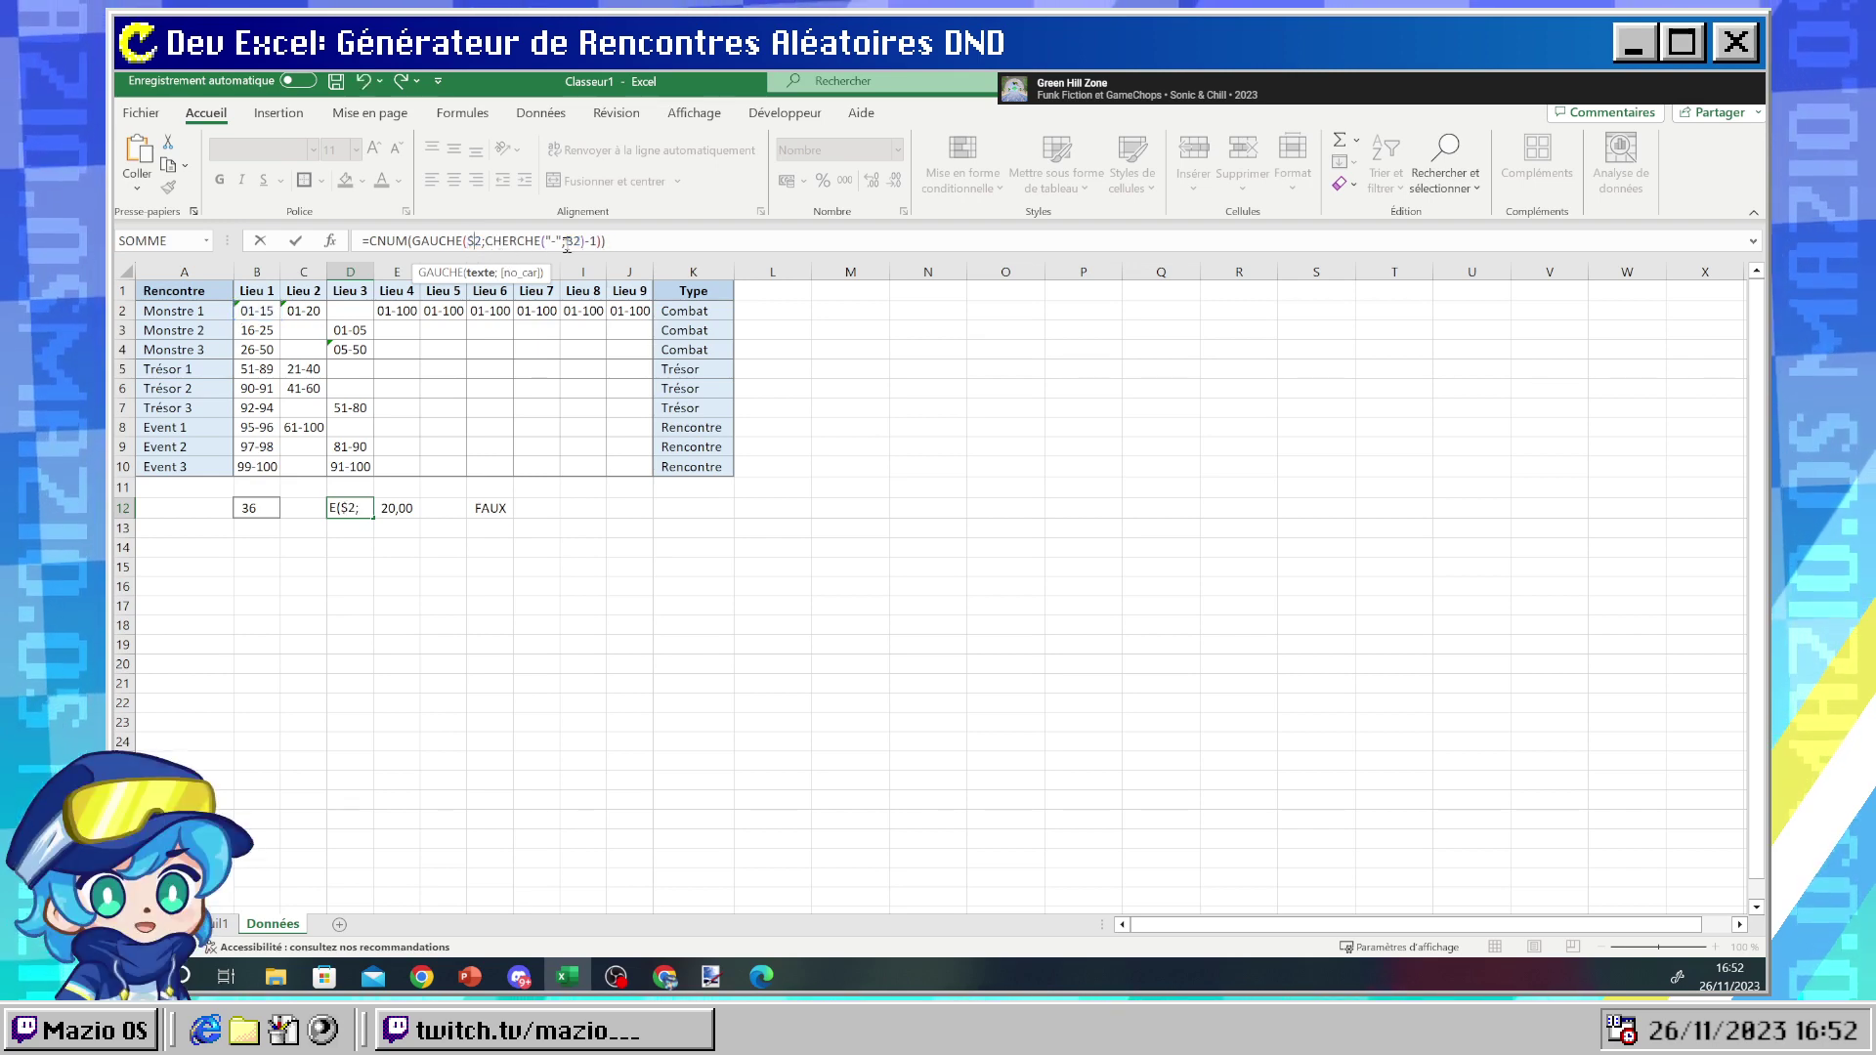
{"action": "type", "text": "B"}
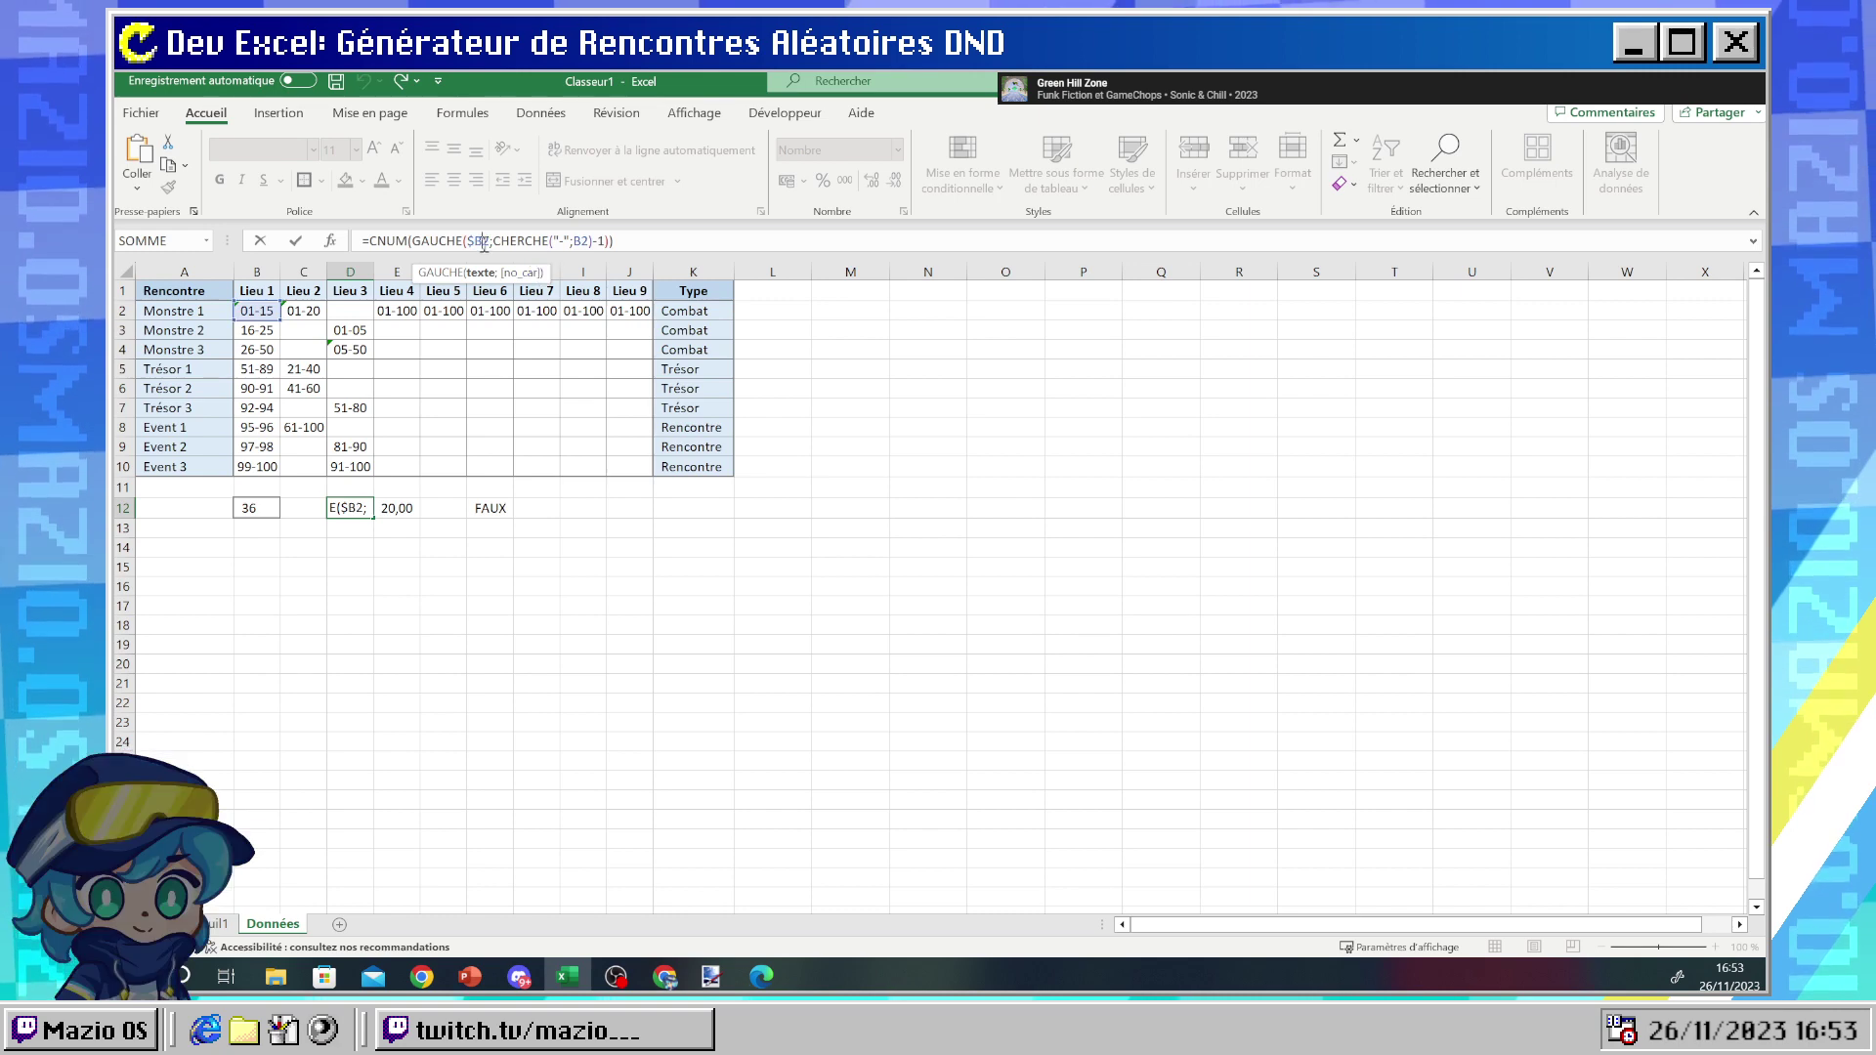
{"action": "type", "text": "$"}
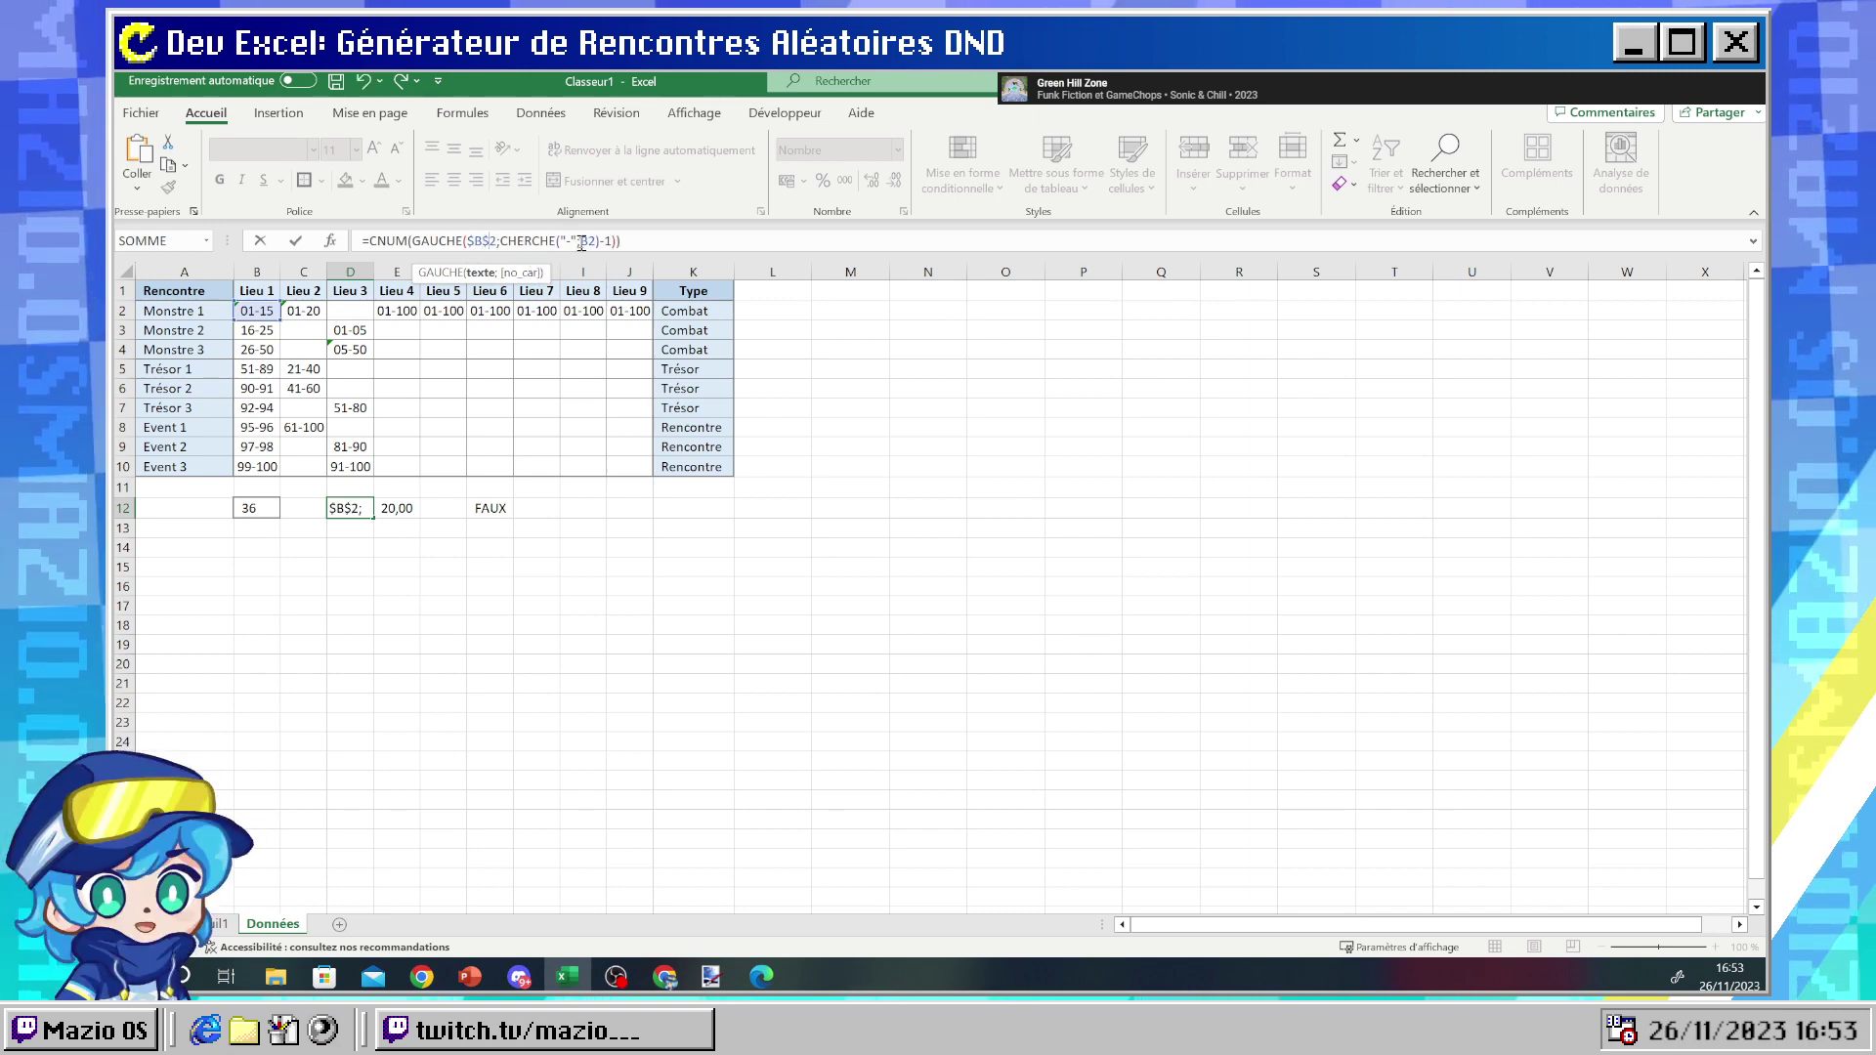
{"action": "left_click", "coordinate": [584, 241]}
{"action": "type", "text": "$"}
{"action": "left_click", "coordinate": [595, 241]}
{"action": "type", "text": "$B$"}
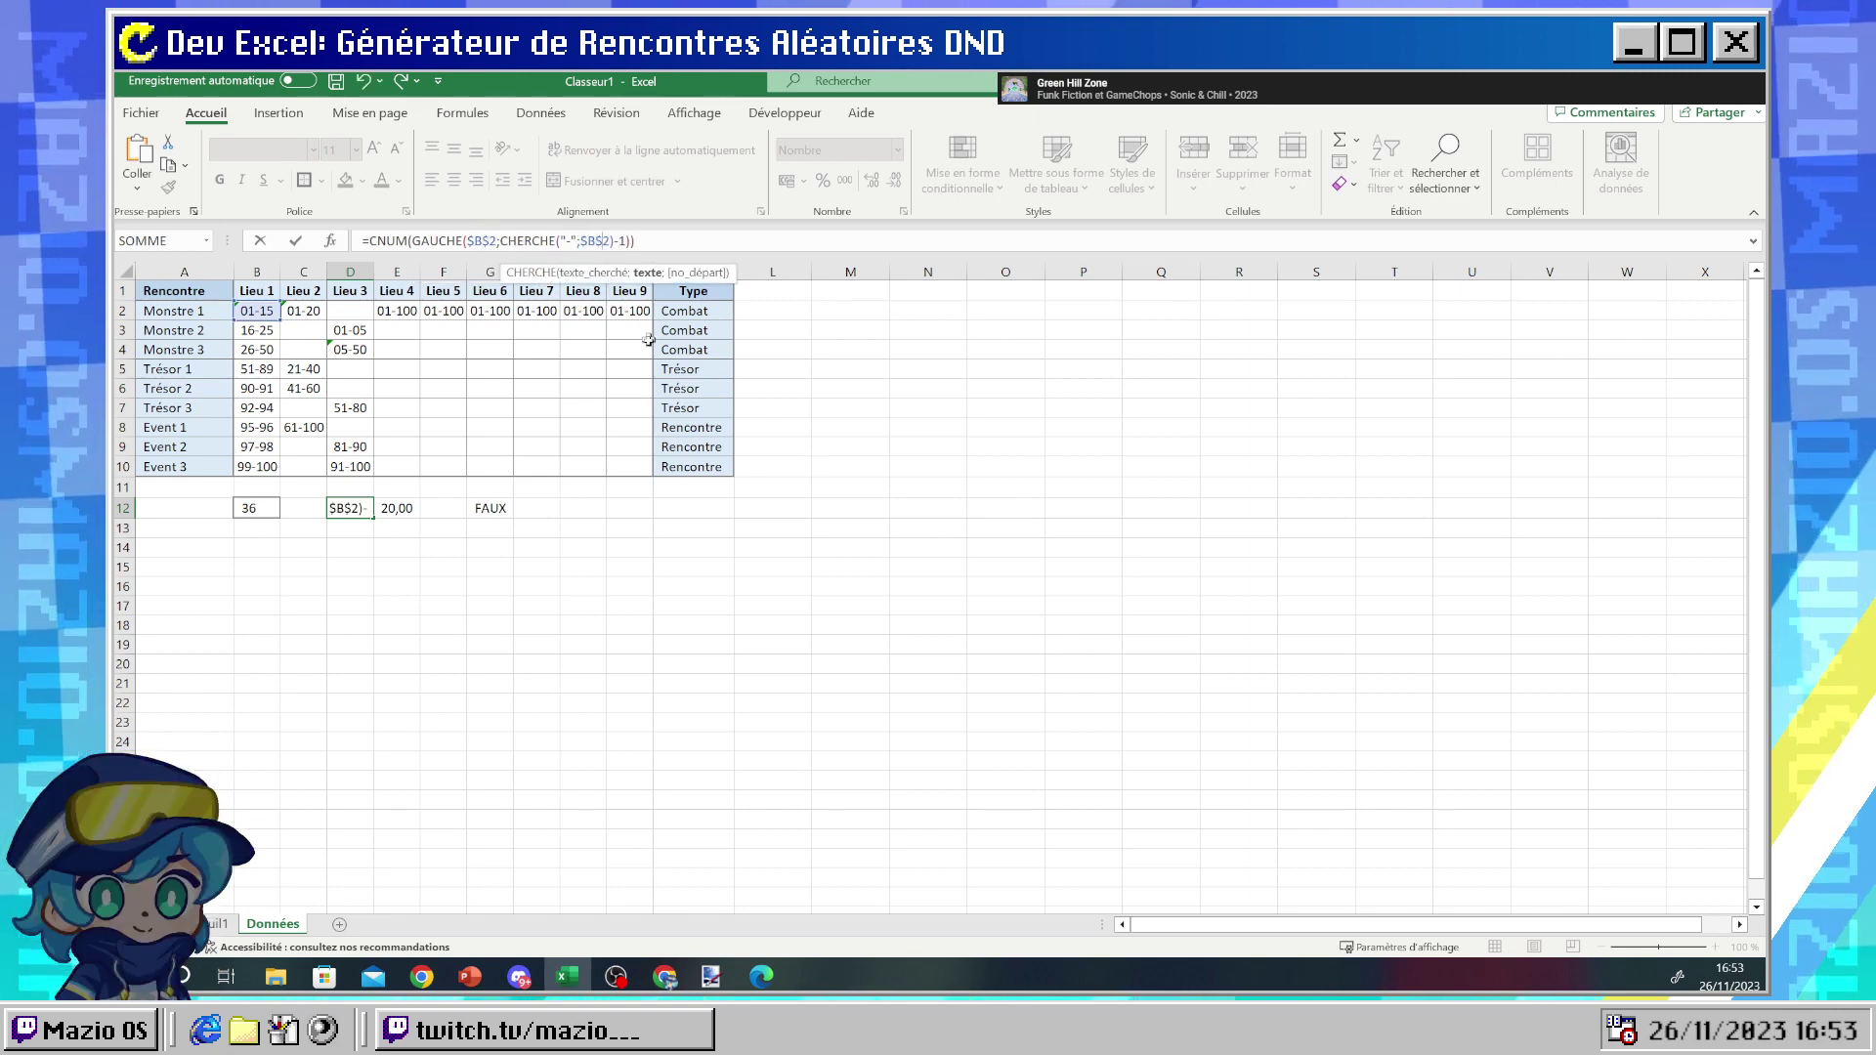
{"action": "key", "text": "Return"}
{"action": "left_click", "coordinate": [348, 507]}
{"action": "left_click", "coordinate": [391, 508]}
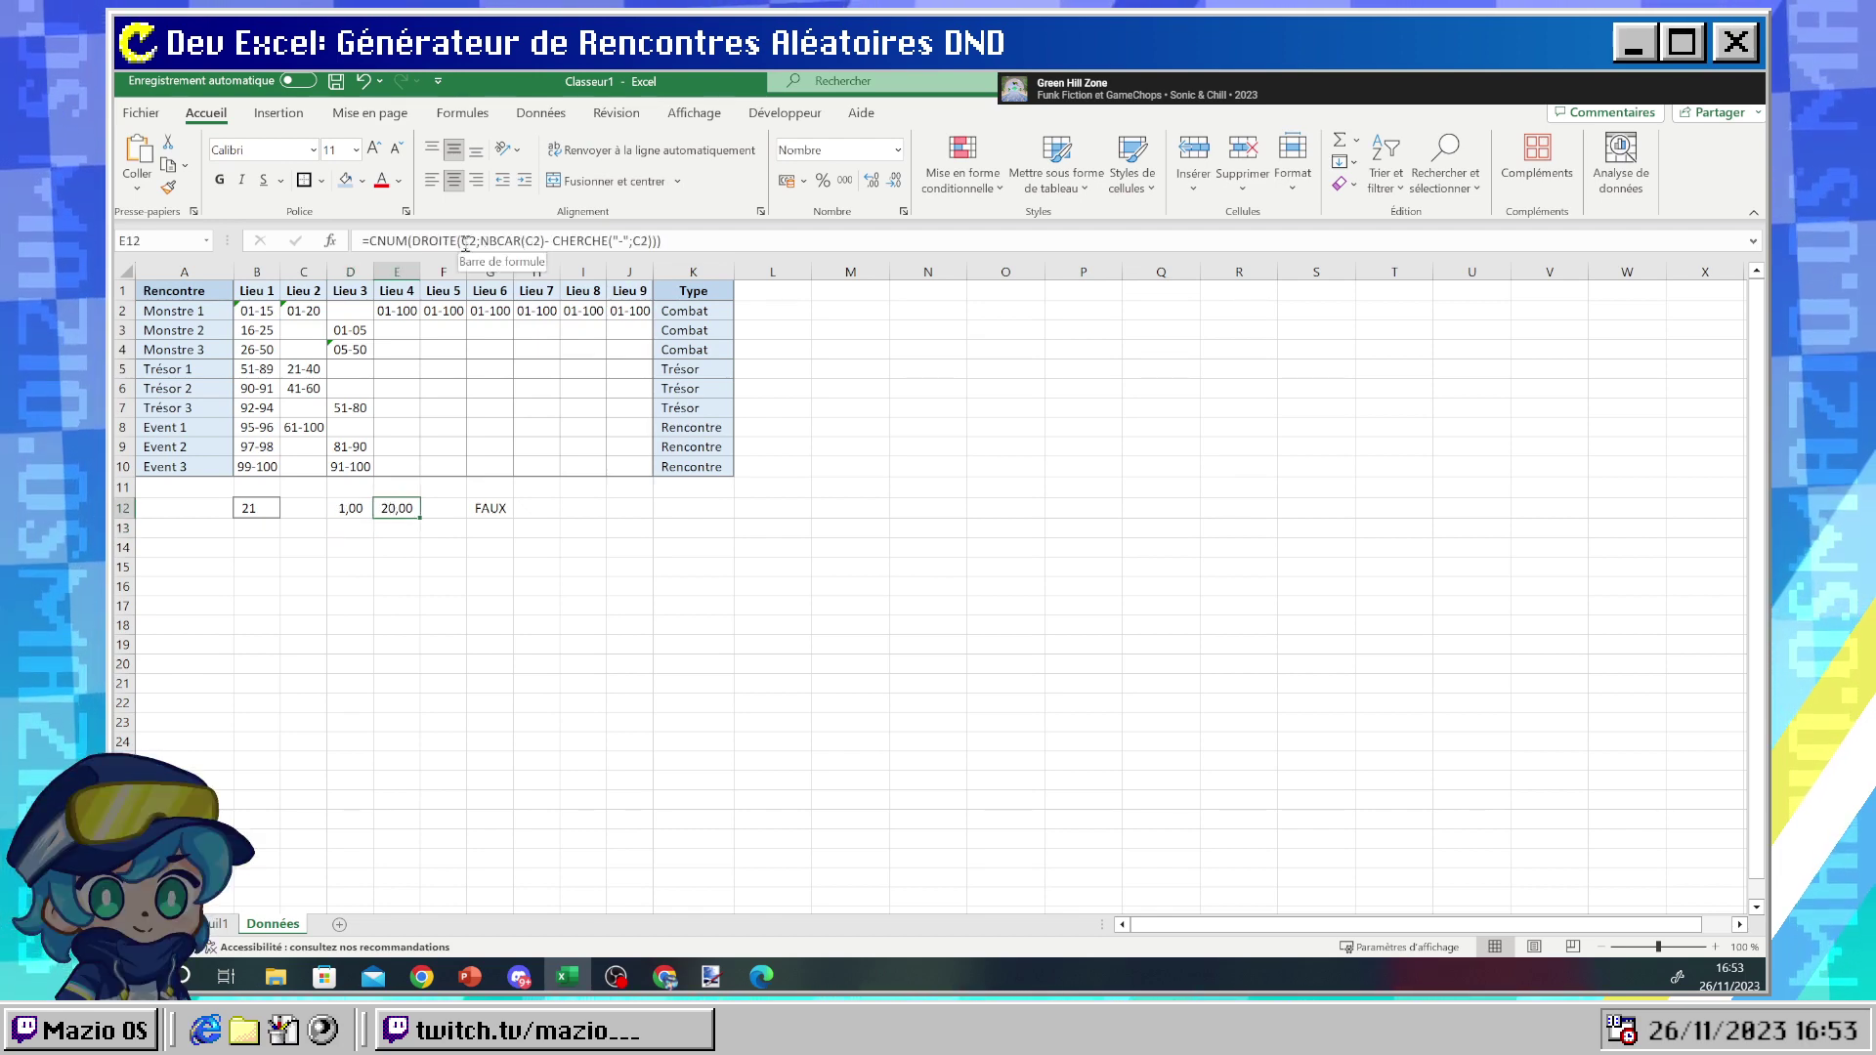
{"action": "left_click", "coordinate": [353, 505]}
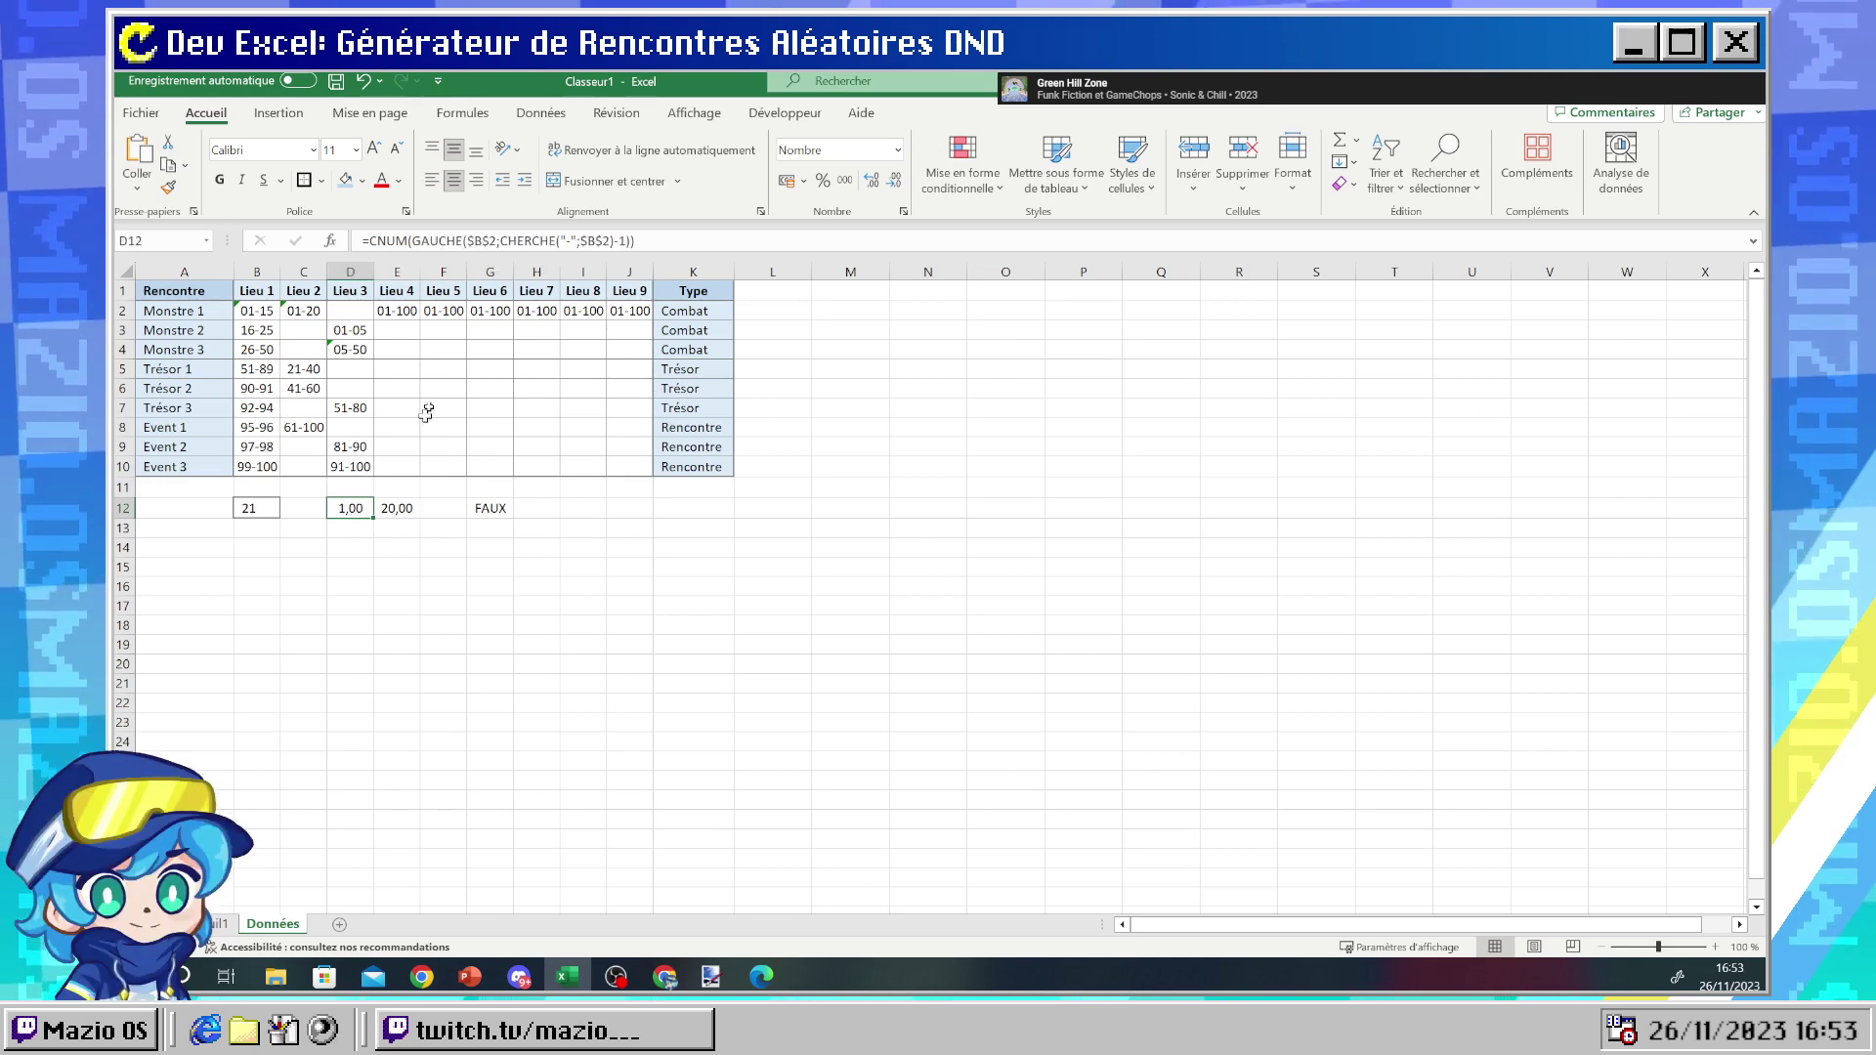
{"action": "key", "text": "ctrl+z"}
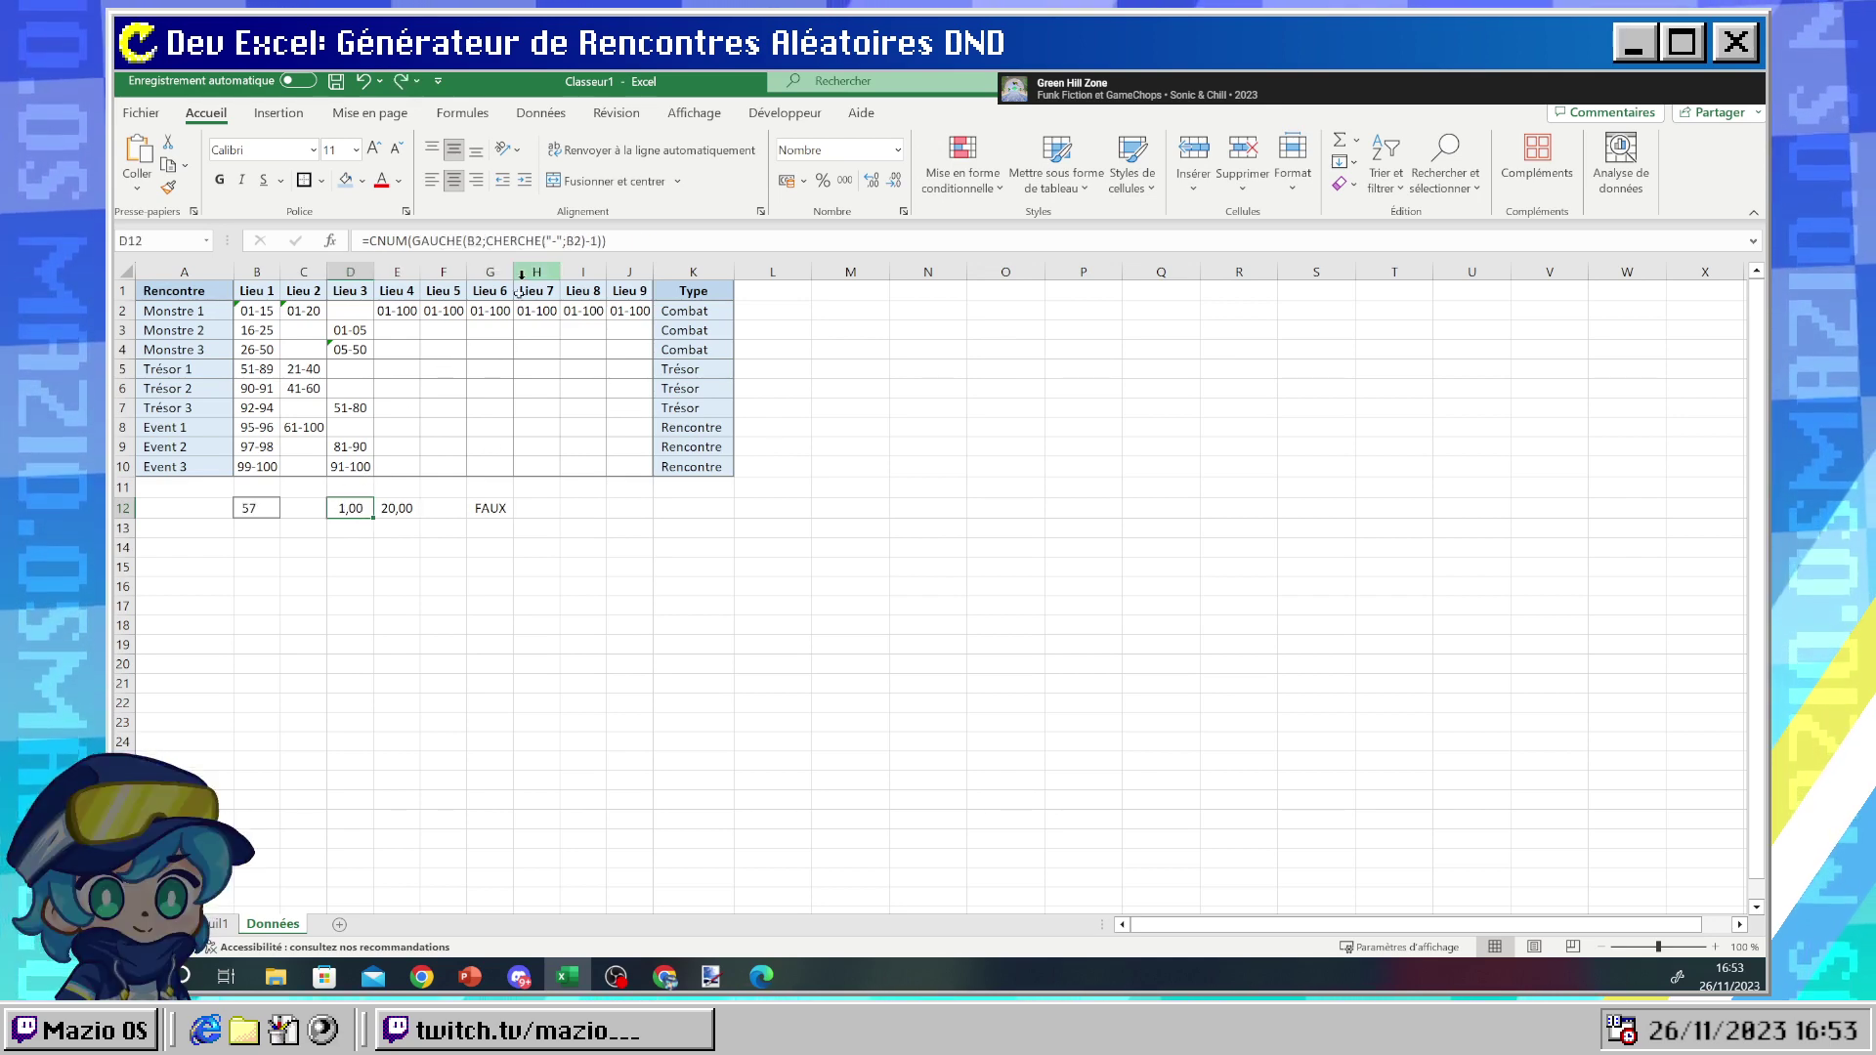
- Change G12 to =ET($B$12>=D12;$B$12<=E12) with absolute references to the roll
{"action": "left_click", "coordinate": [485, 505]}
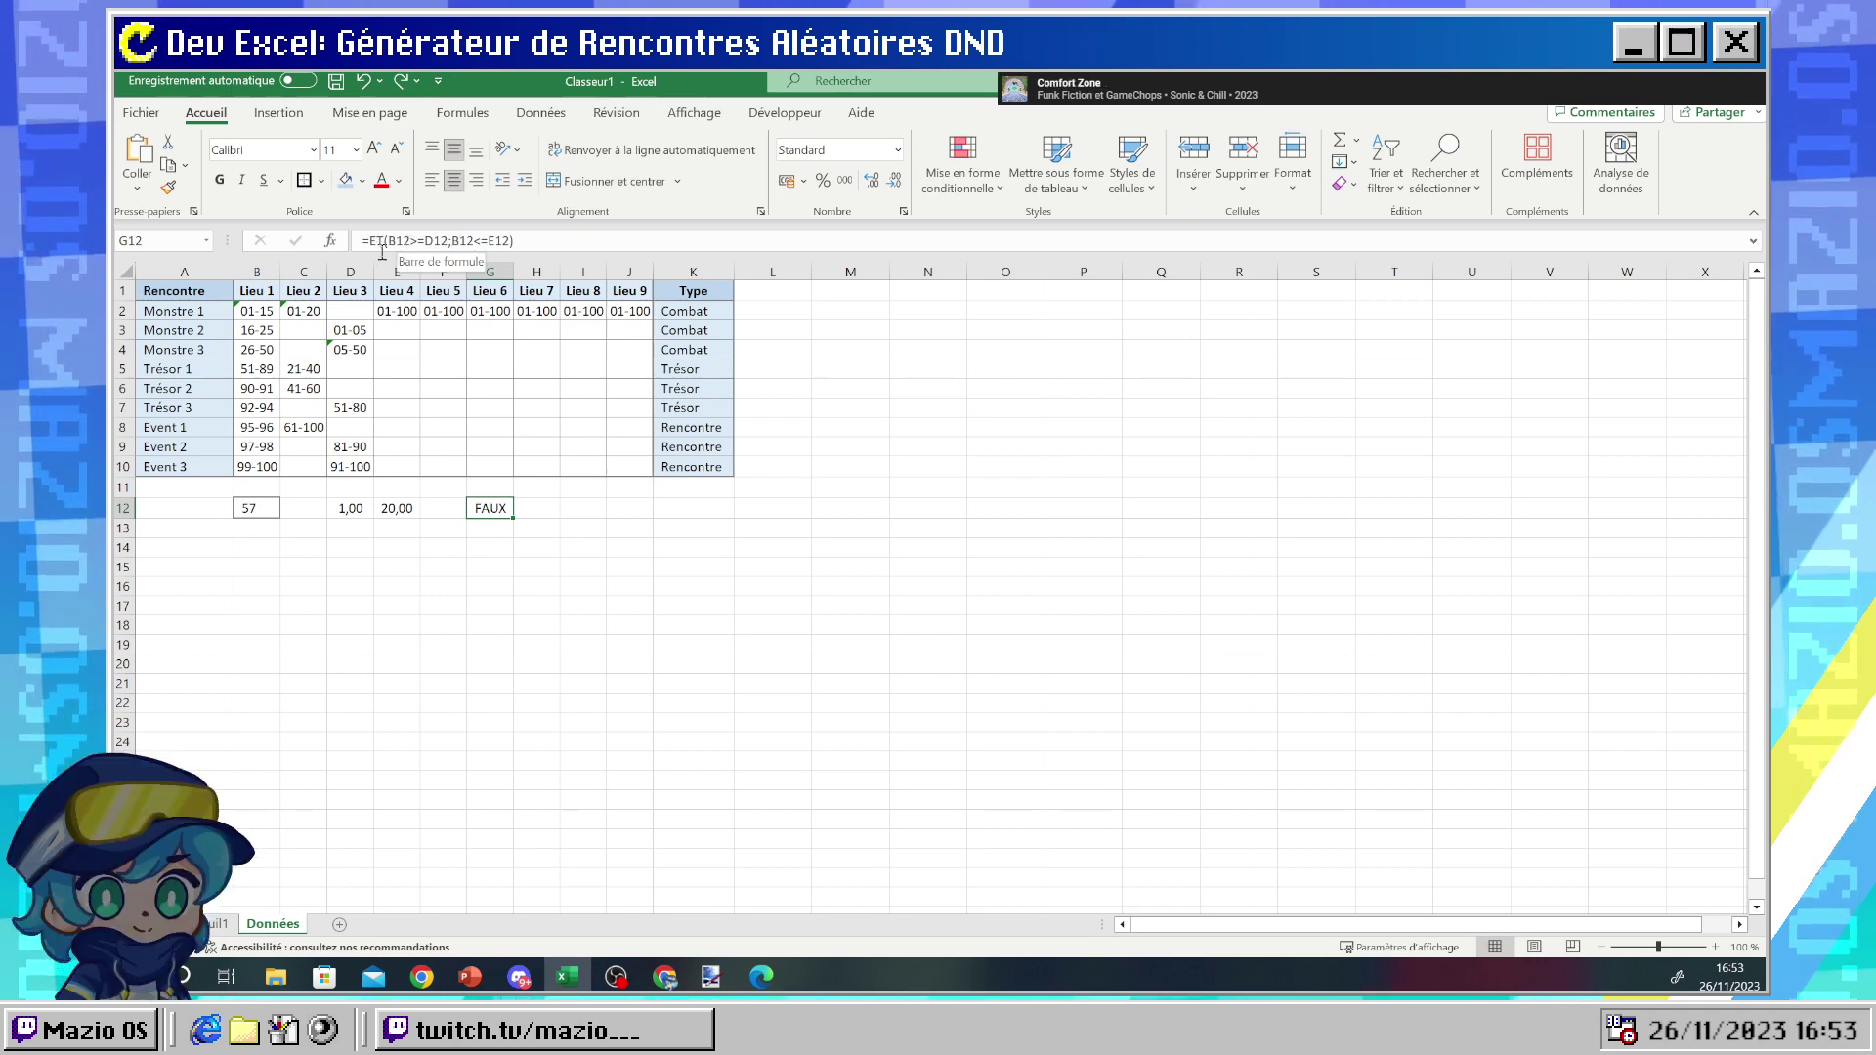
{"action": "left_click", "coordinate": [394, 241]}
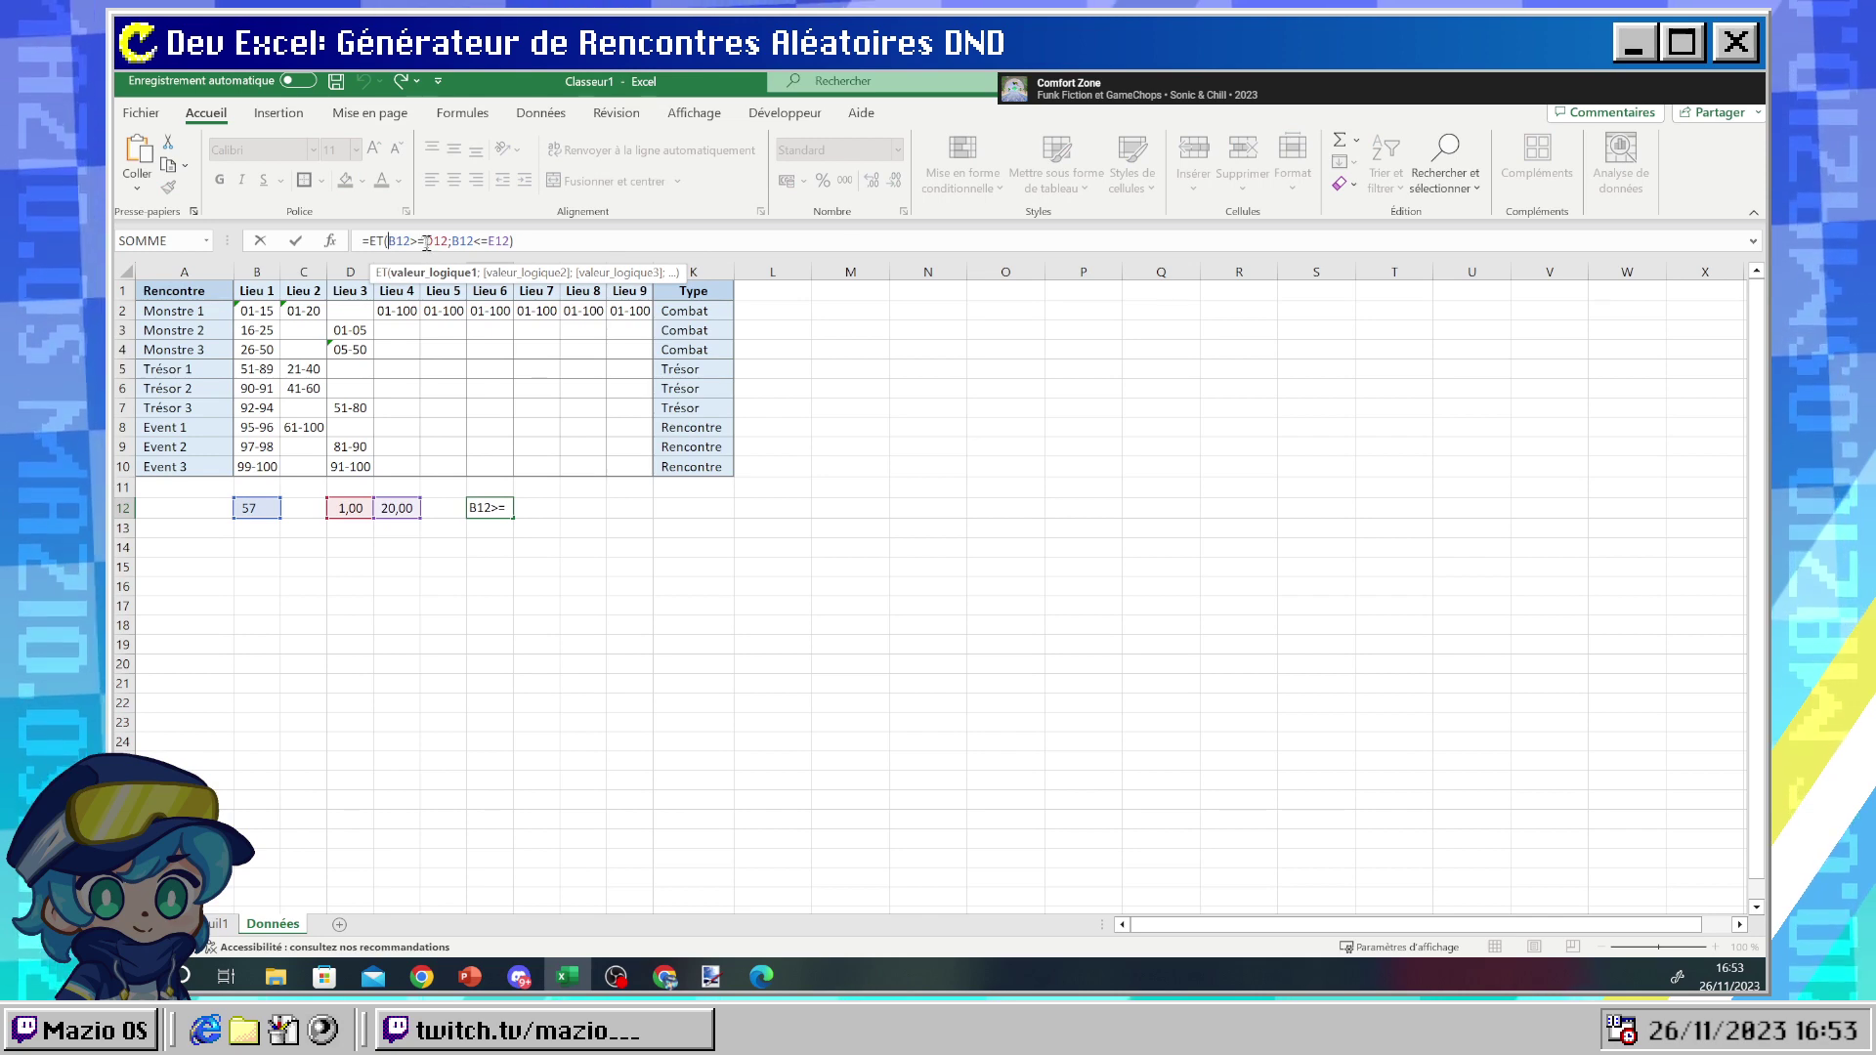
{"action": "type", "text": "$"}
{"action": "key", "text": "Right"}
{"action": "type", "text": "$"}
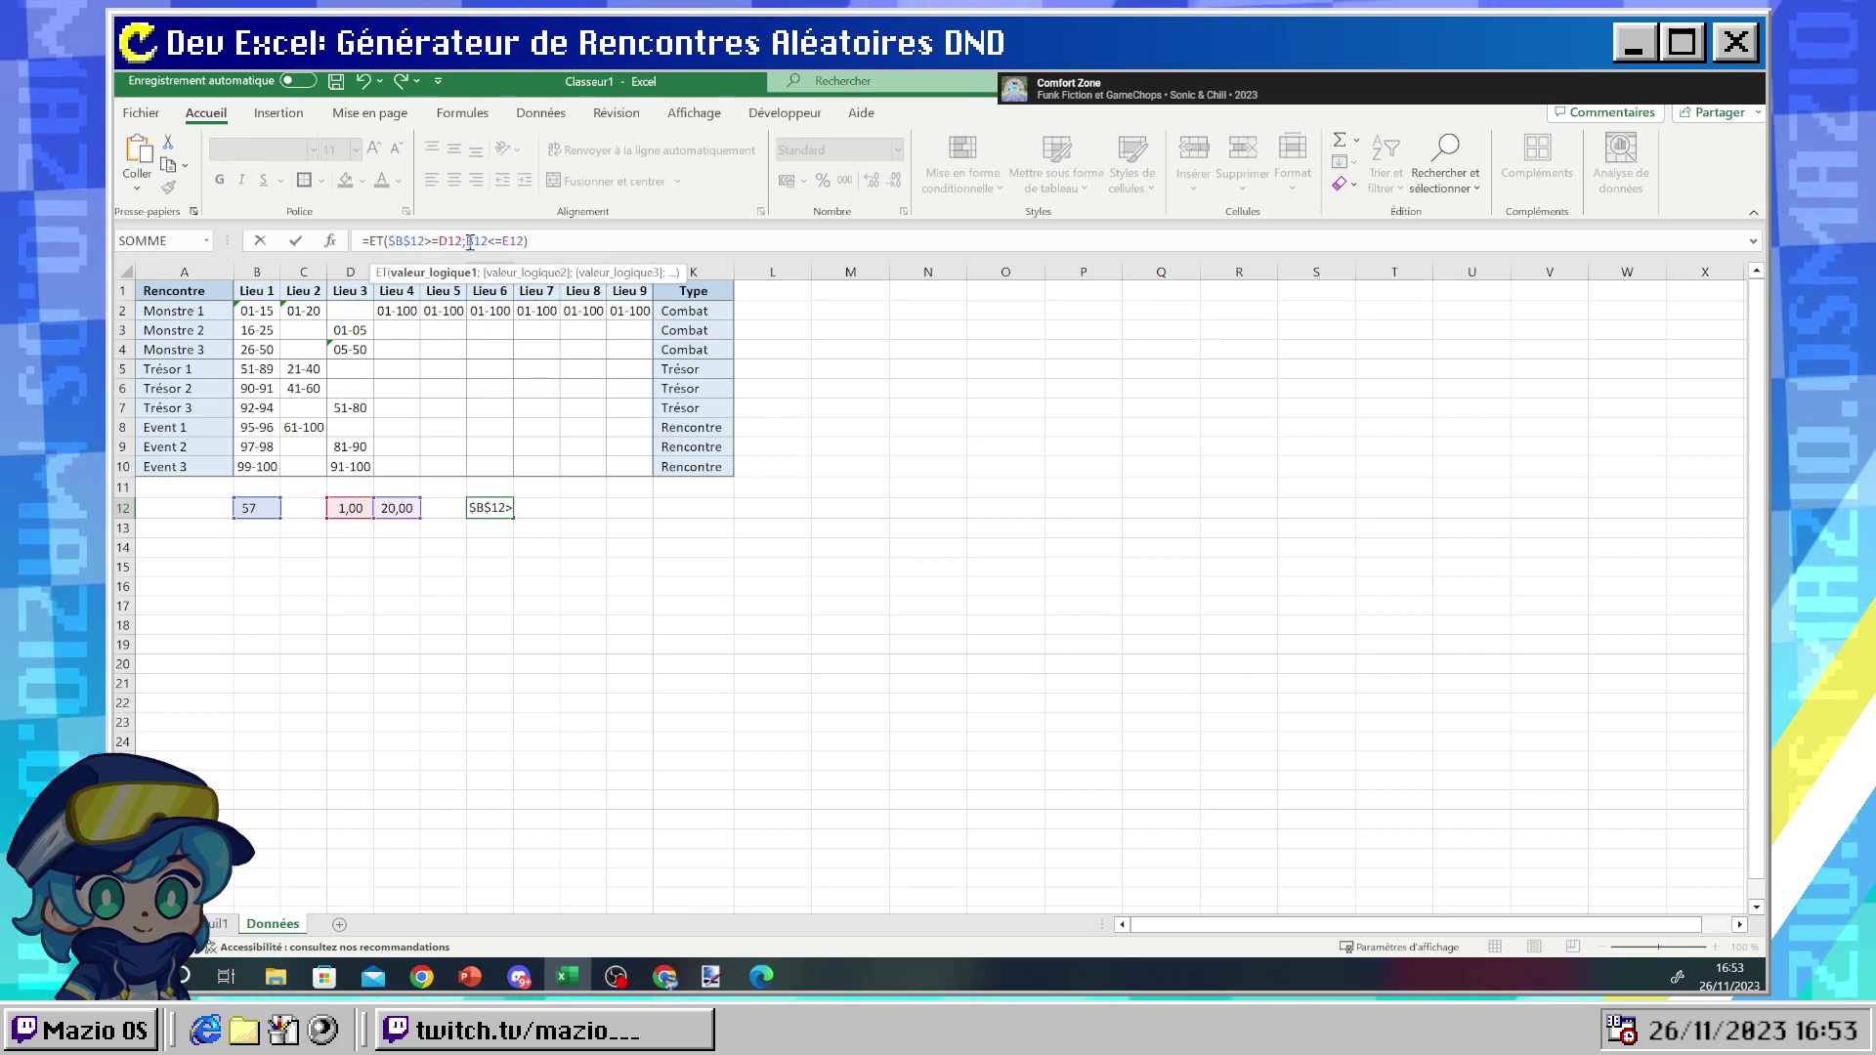
{"action": "left_click", "coordinate": [469, 242]}
{"action": "type", "text": "$B$"}
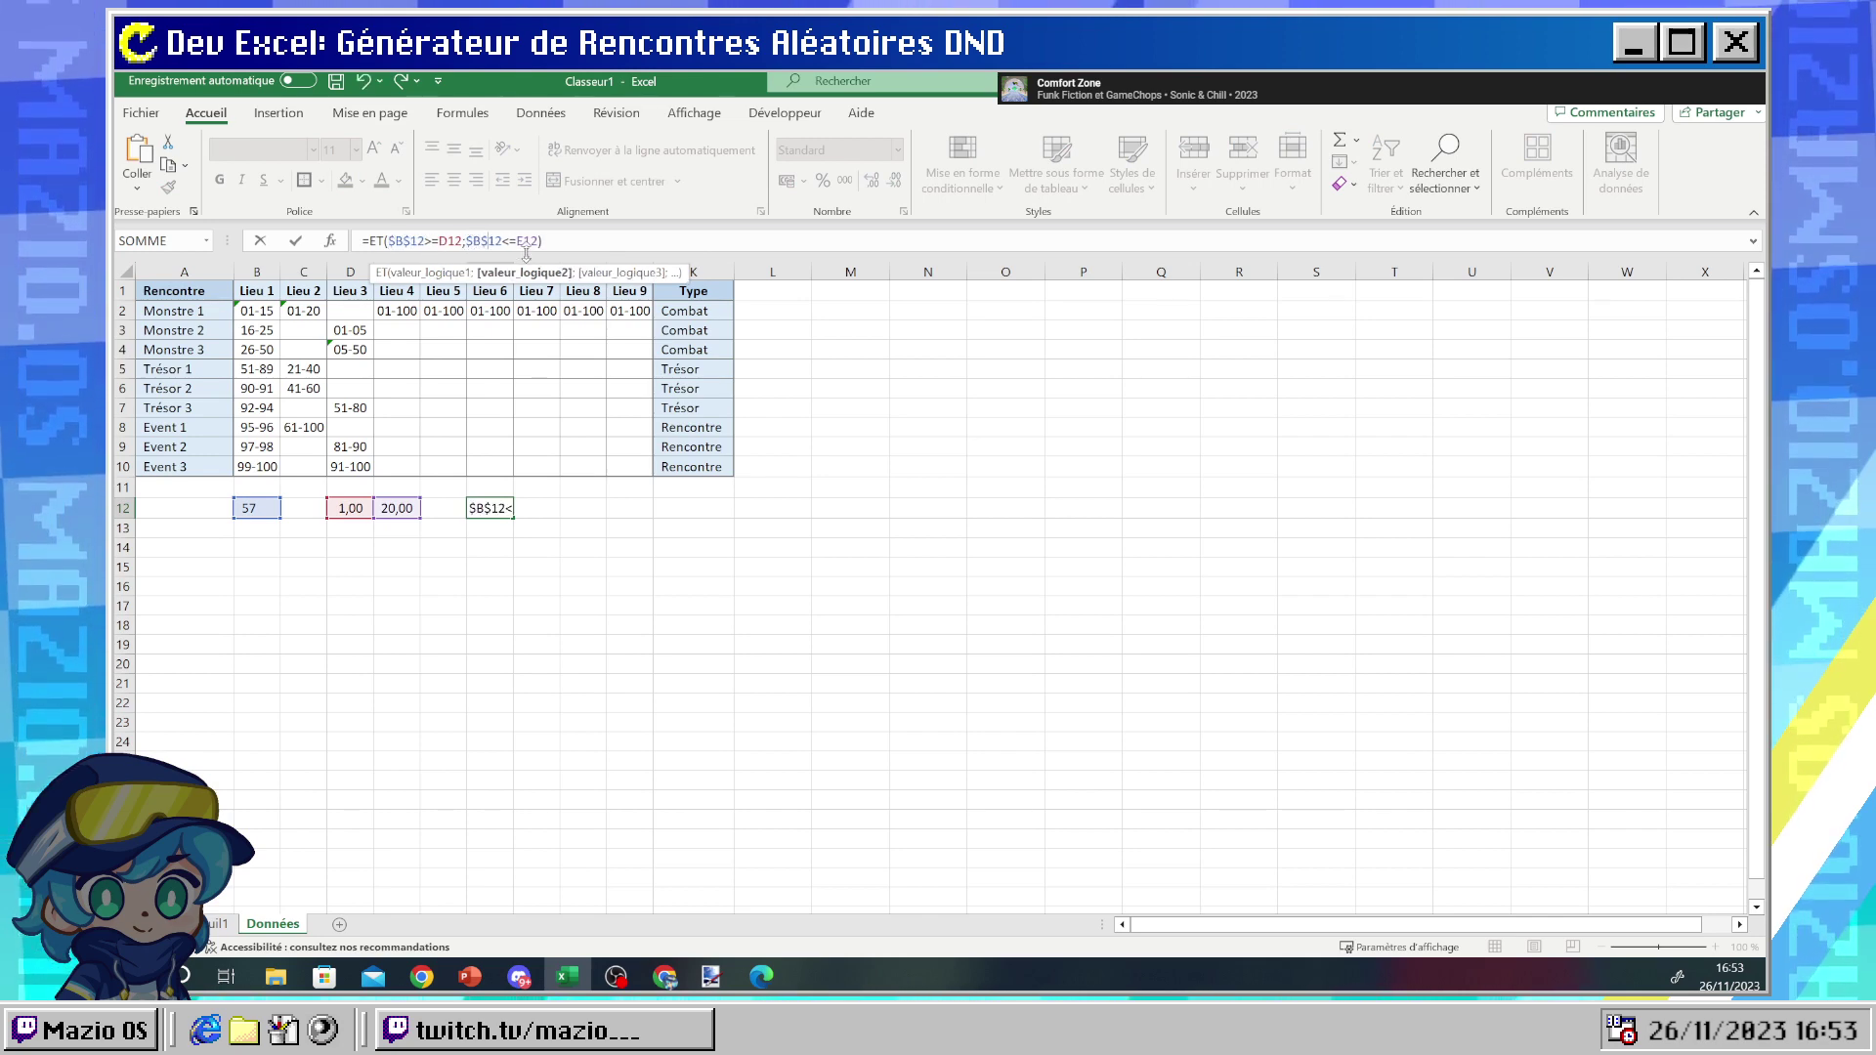
{"action": "key", "text": "Return"}
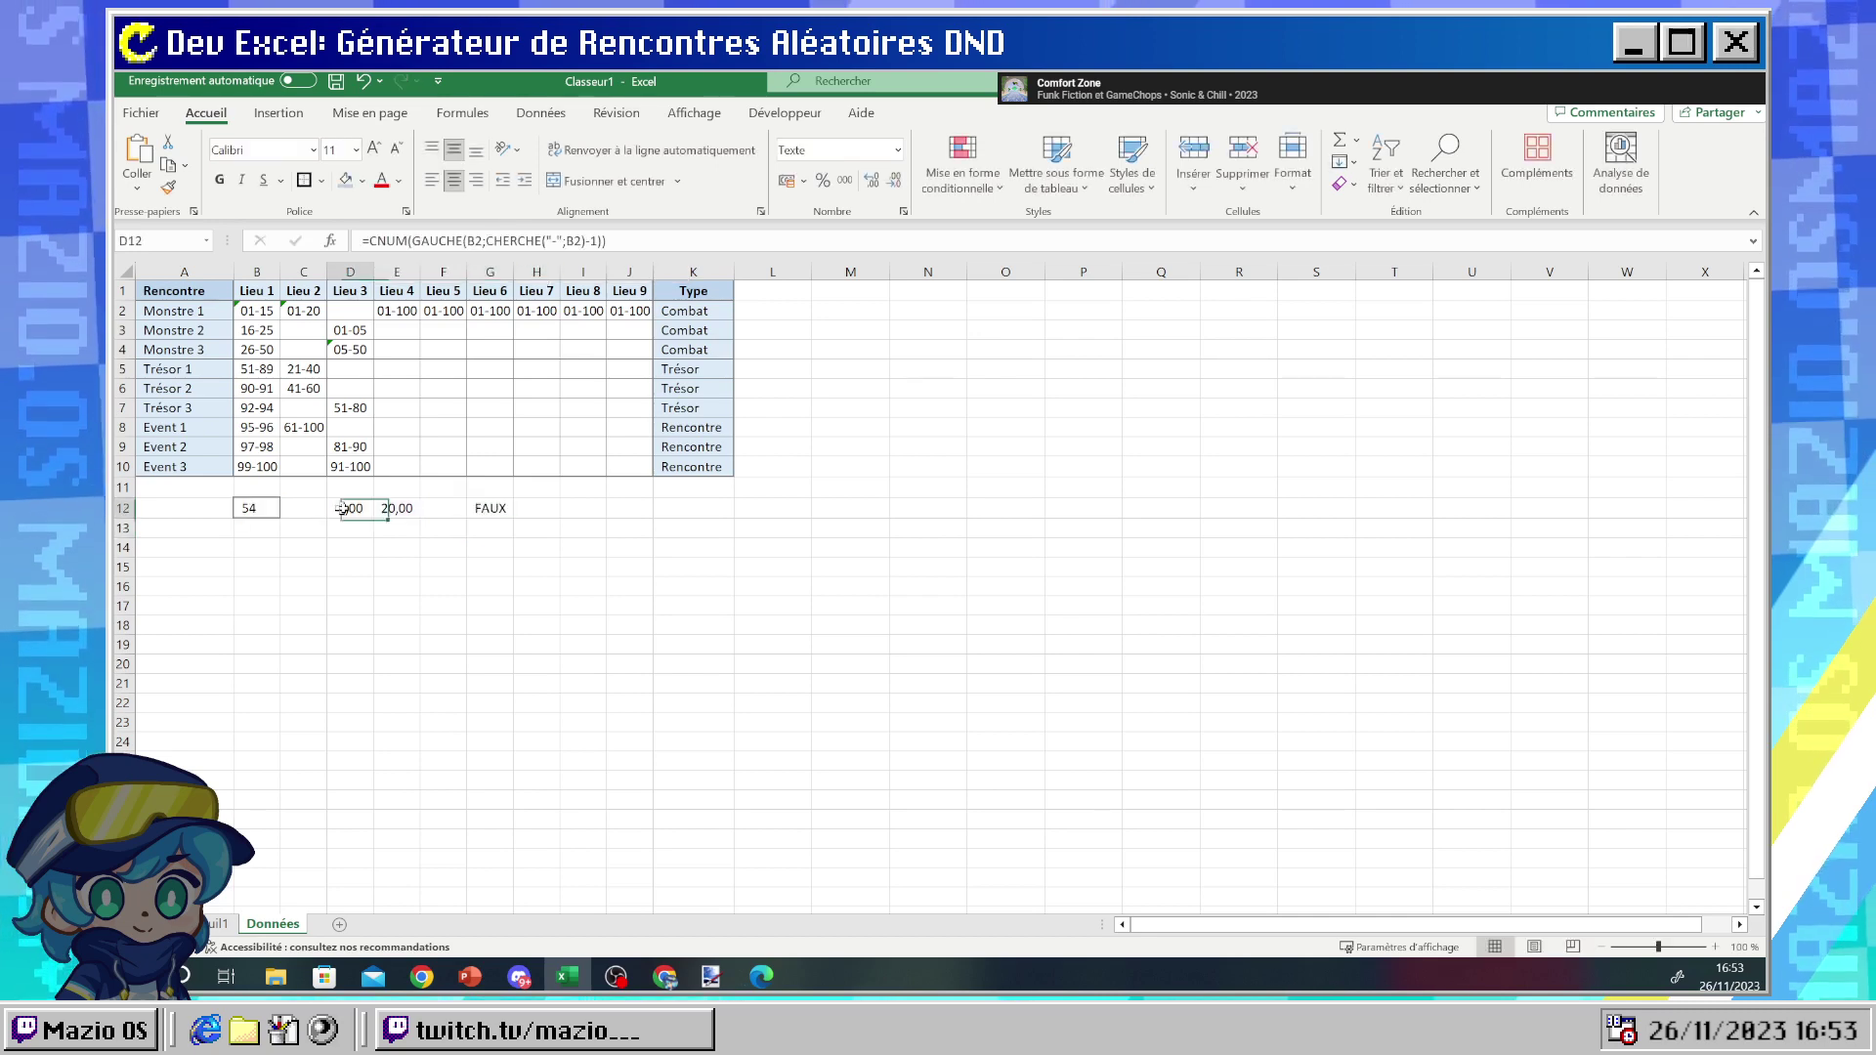
- Fill the D12:G12 bound and test formulas down through row 20, clearing the extra row 21 cells
{"action": "left_click_drag", "start_coordinate": [350, 508], "coordinate": [504, 661]}
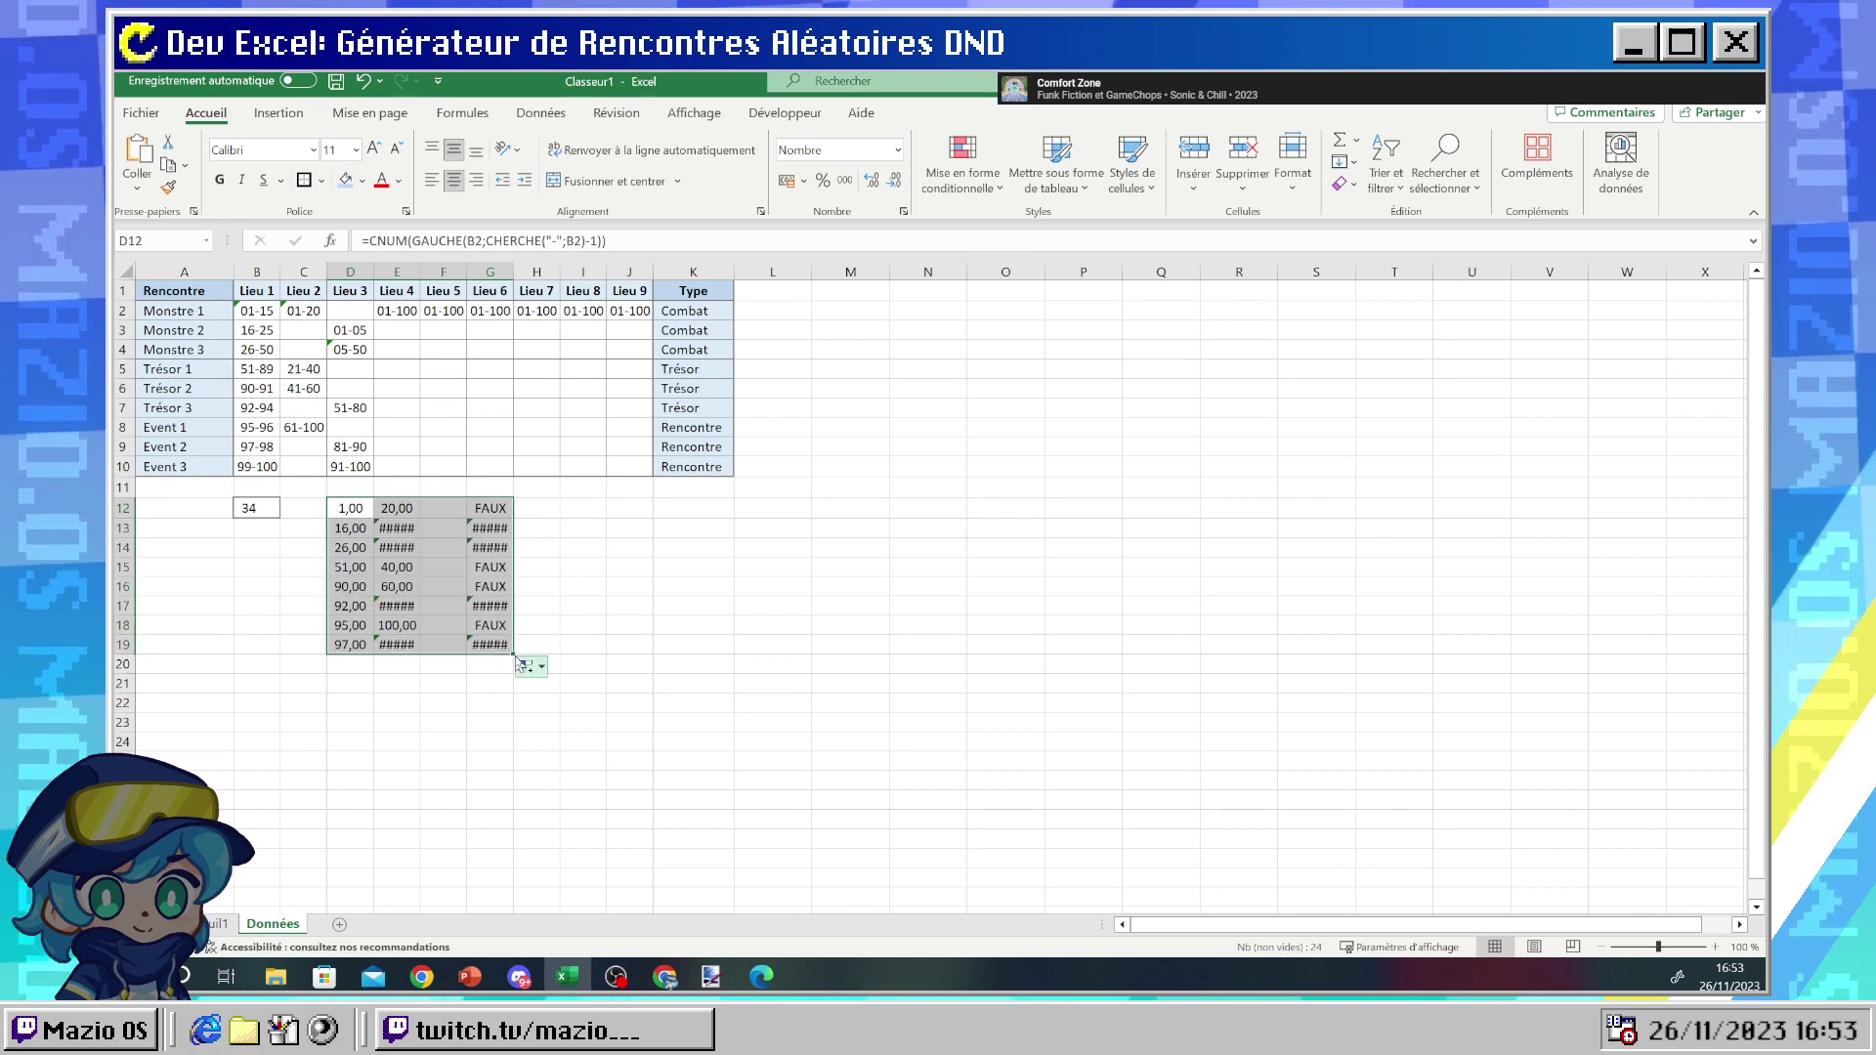
{"action": "left_click_drag", "start_coordinate": [513, 656], "coordinate": [272, 691]}
{"action": "left_click", "coordinate": [578, 666]}
{"action": "key", "text": "Delete"}
{"action": "left_click", "coordinate": [670, 619]}
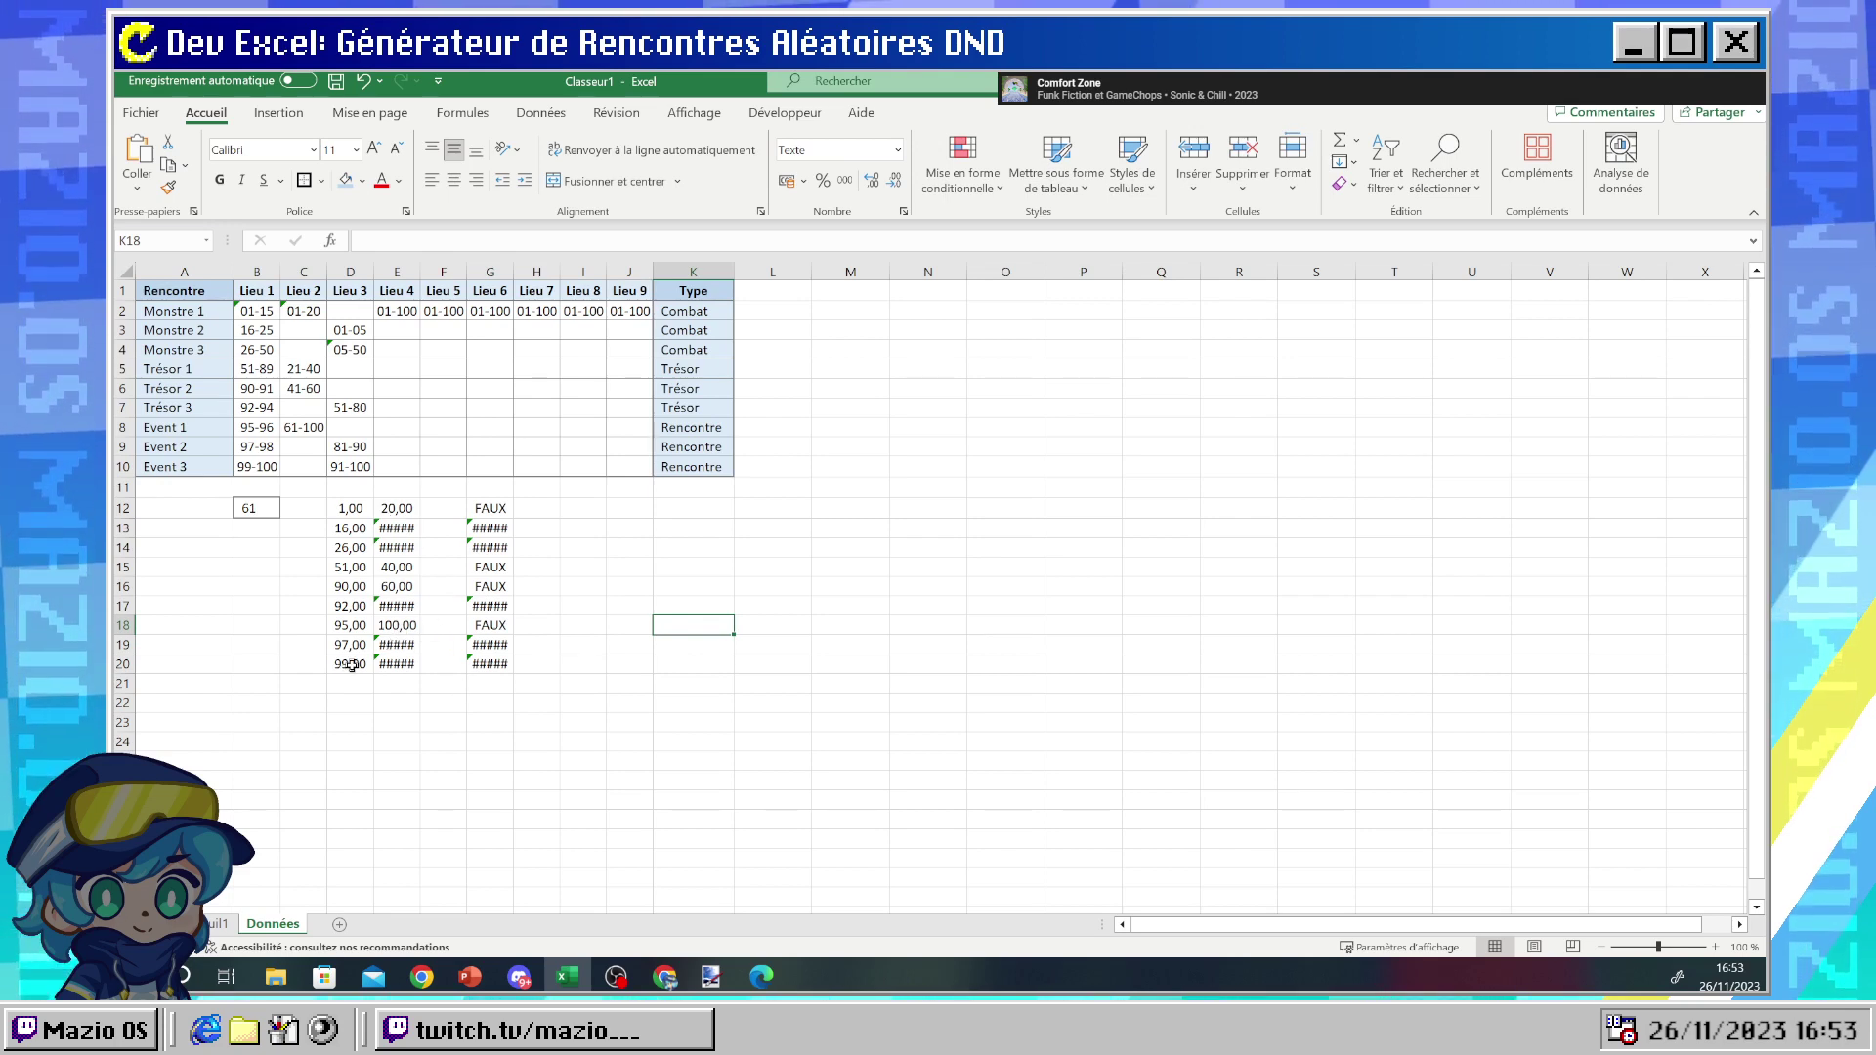
{"action": "left_click", "coordinate": [387, 508]}
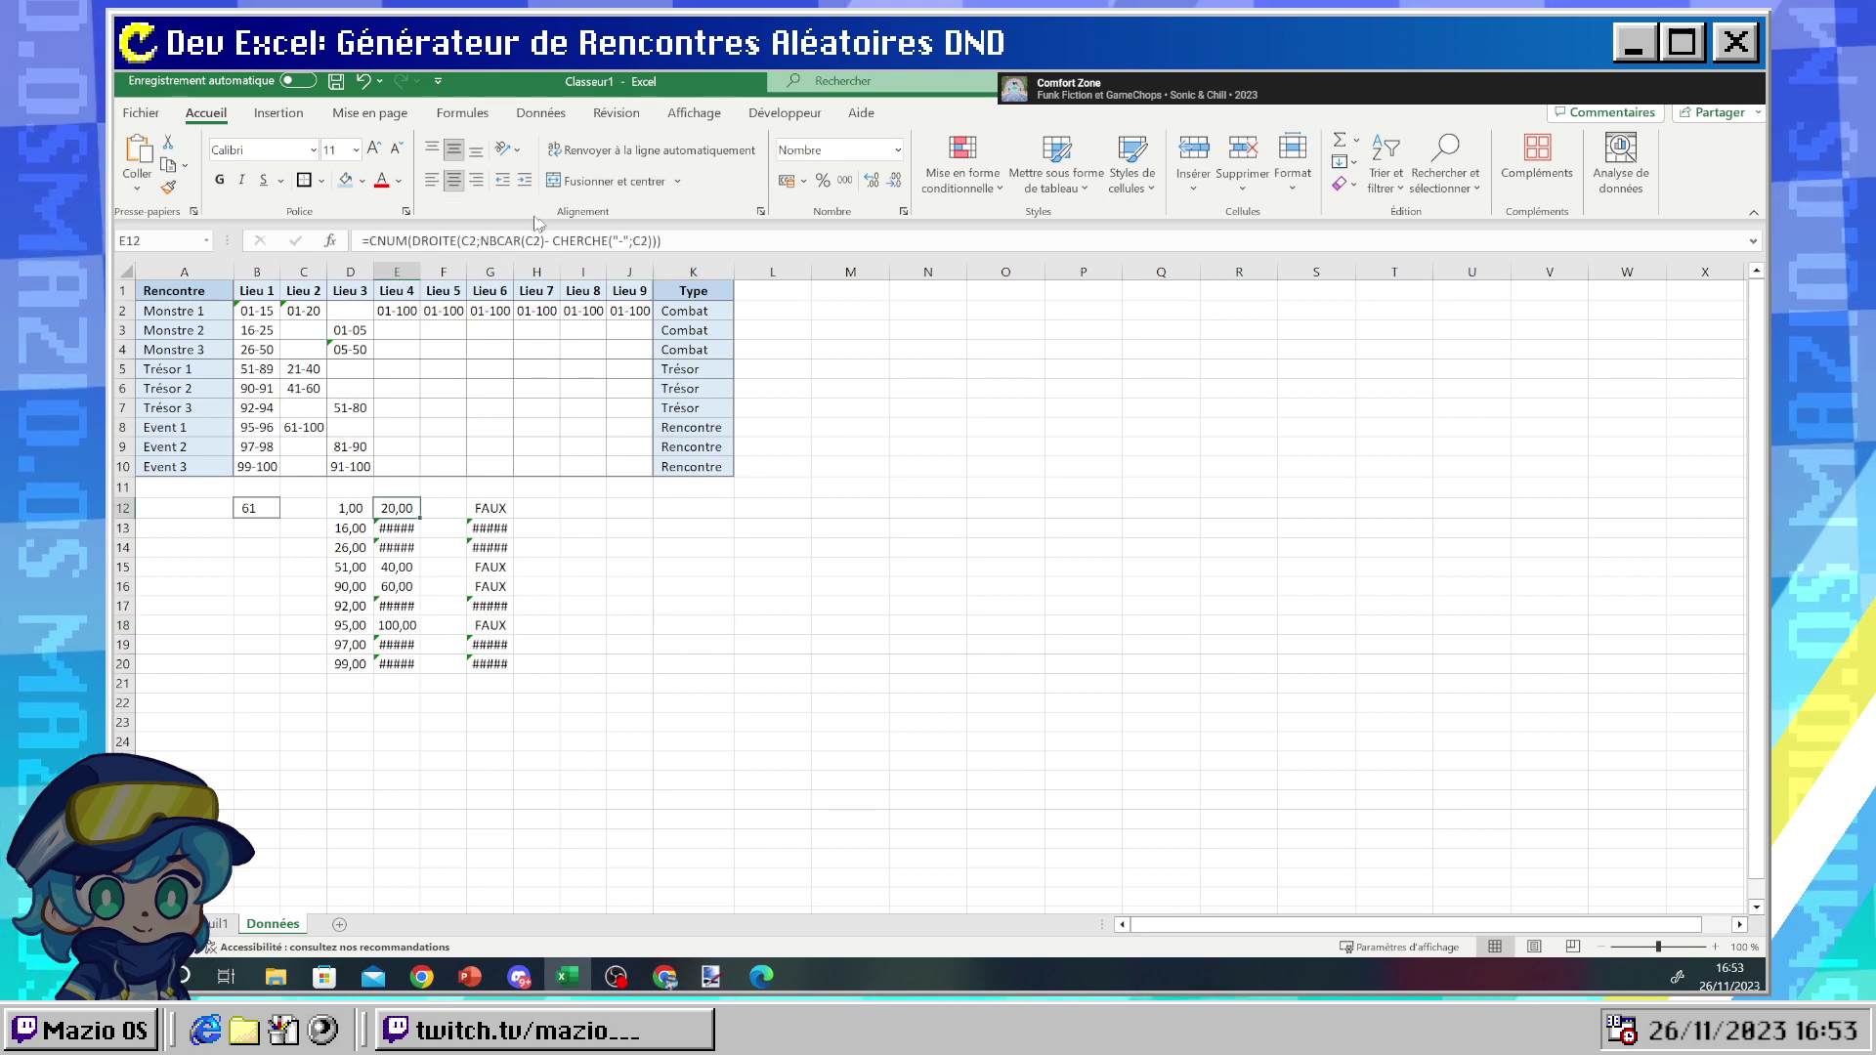
- Replace all three C2 references in E12's upper-bound formula with B2
{"action": "double_click", "coordinate": [469, 242]}
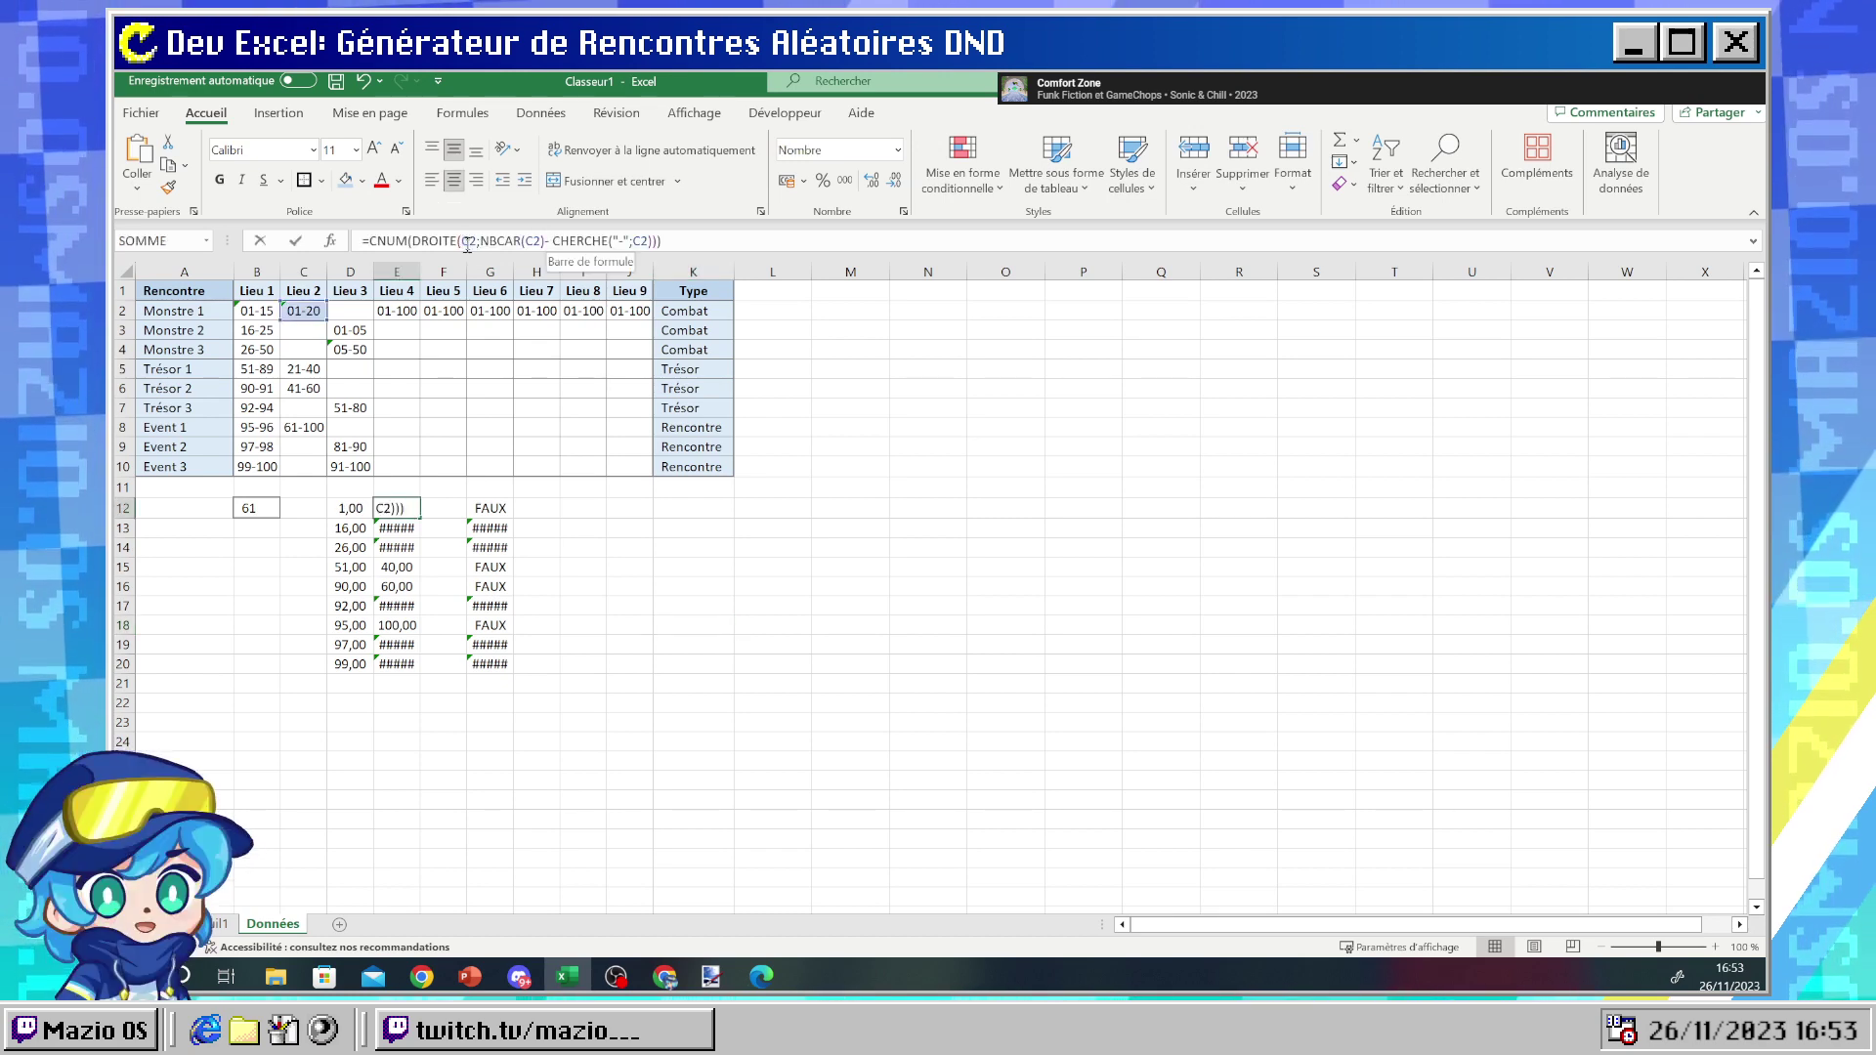
{"action": "type", "text": "B2"}
{"action": "double_click", "coordinate": [537, 241]}
{"action": "type", "text": "B2"}
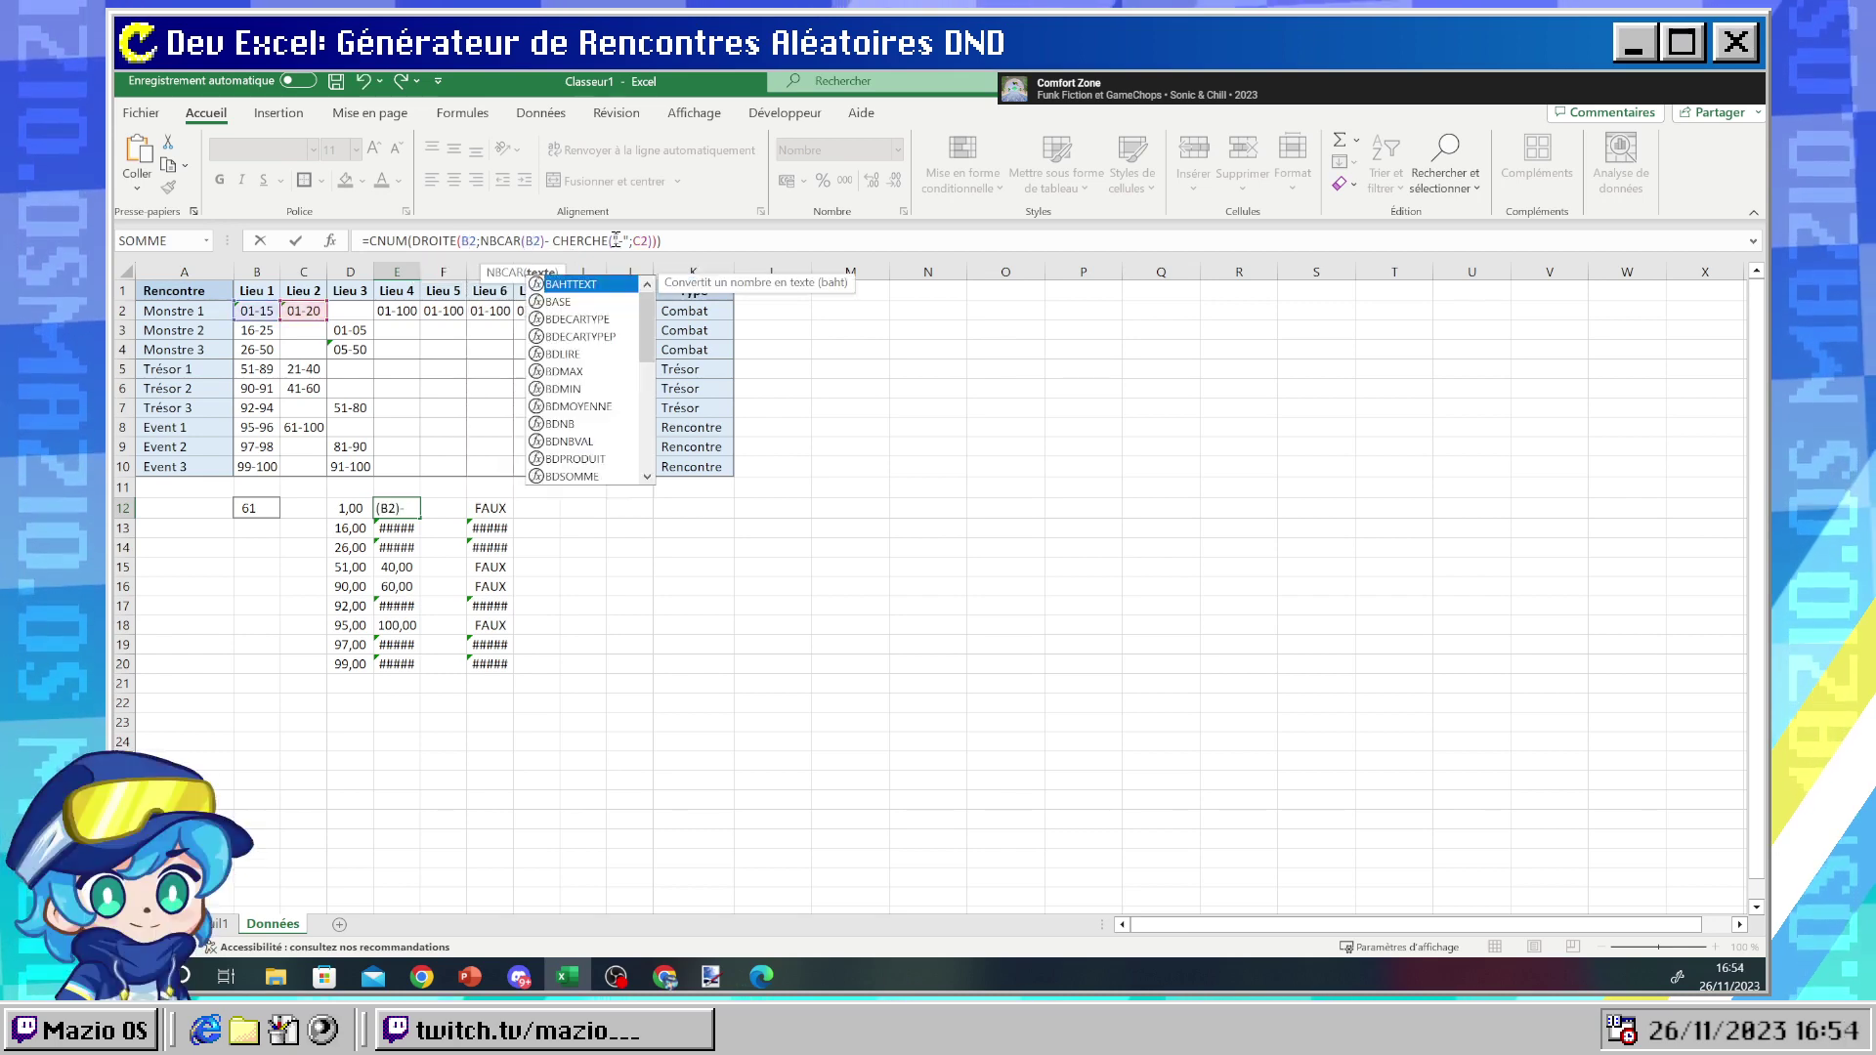
{"action": "double_click", "coordinate": [643, 242]}
{"action": "type", "text": "B2"}
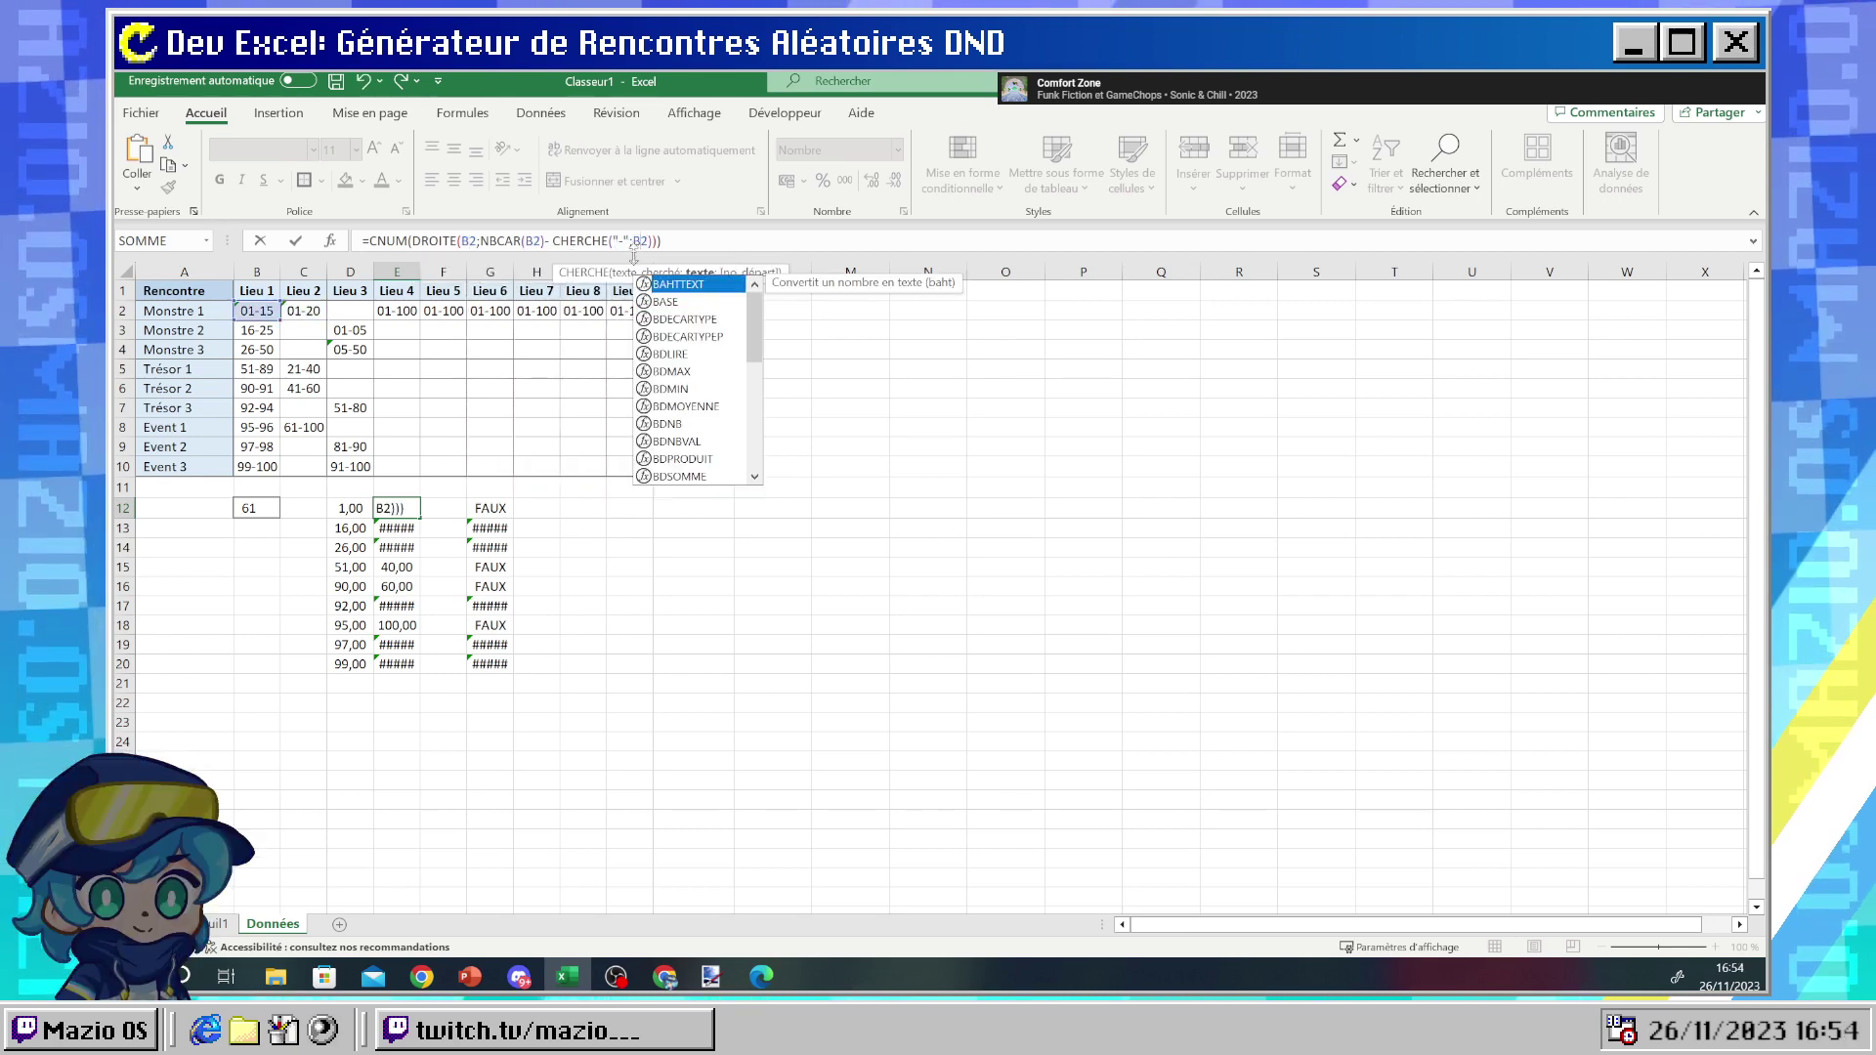
{"action": "key", "text": "Return"}
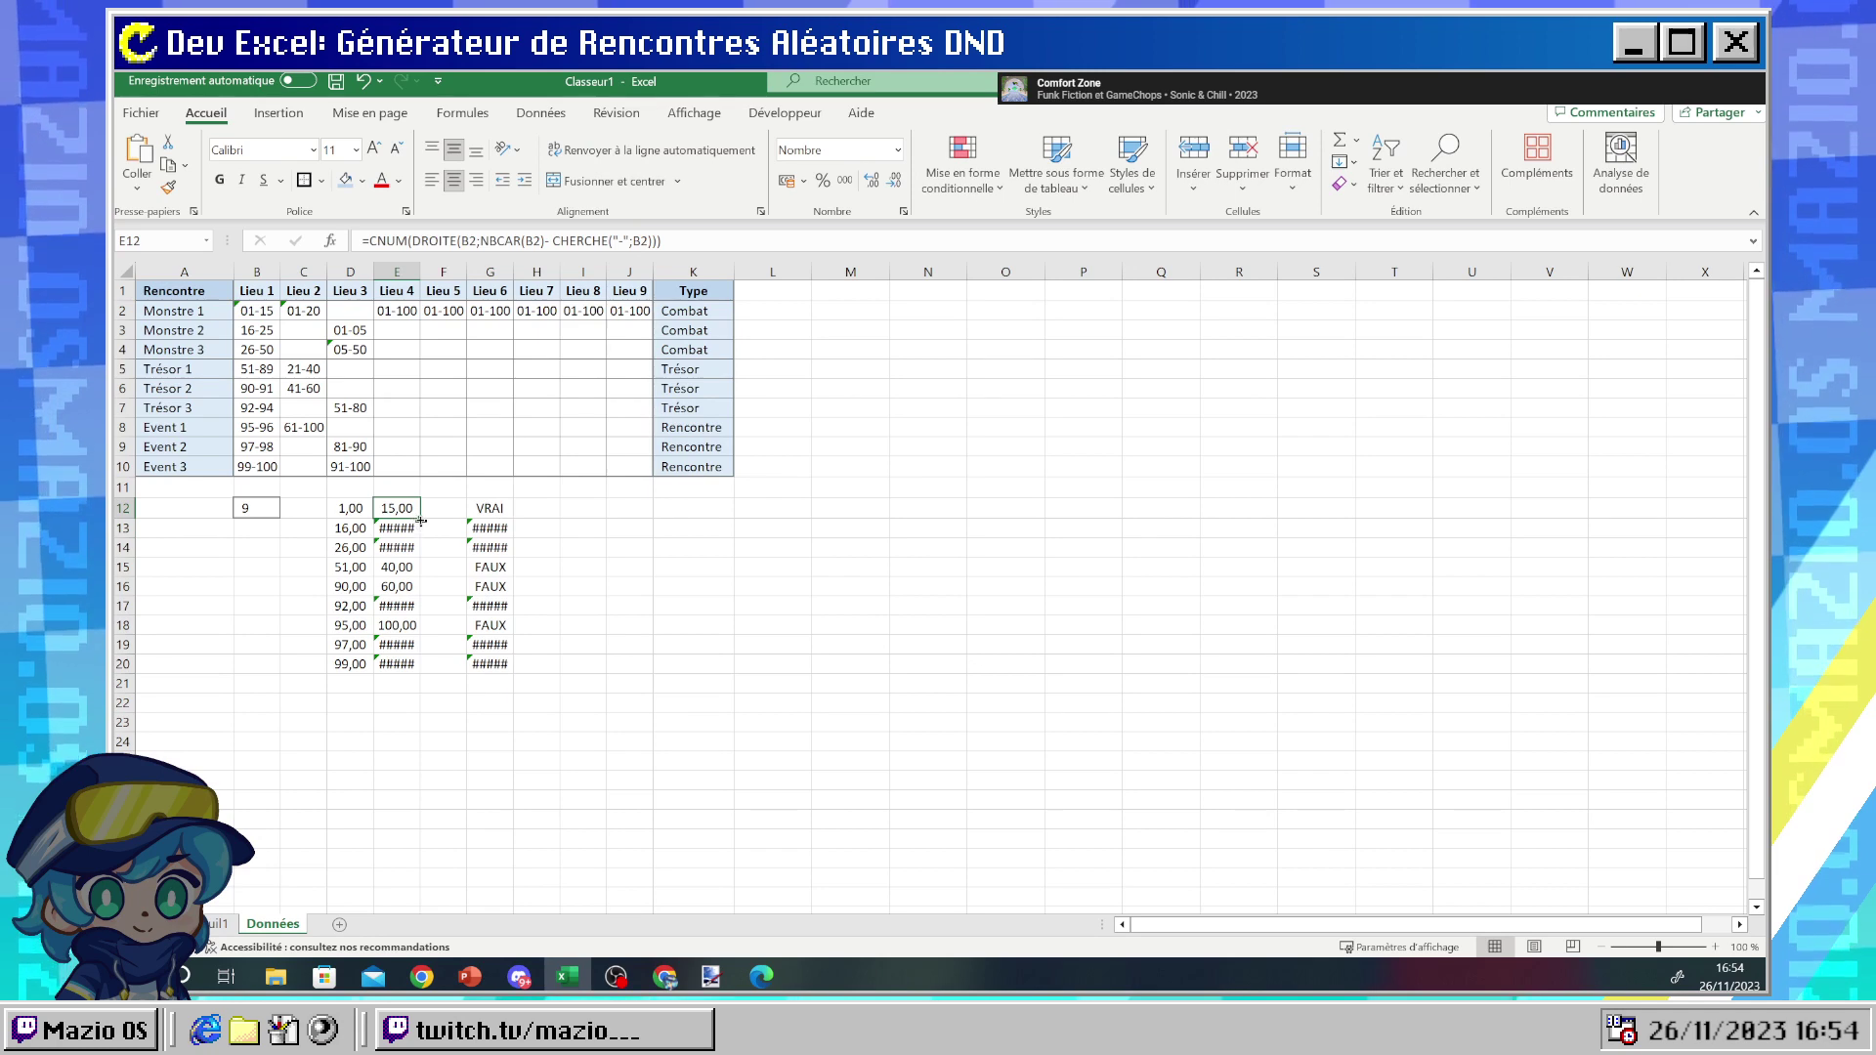
- Fill E12's formula down to E20, then check the G14, B12 and D12 formulas
{"action": "left_click_drag", "start_coordinate": [421, 521], "coordinate": [421, 666]}
{"action": "left_click", "coordinate": [607, 618]}
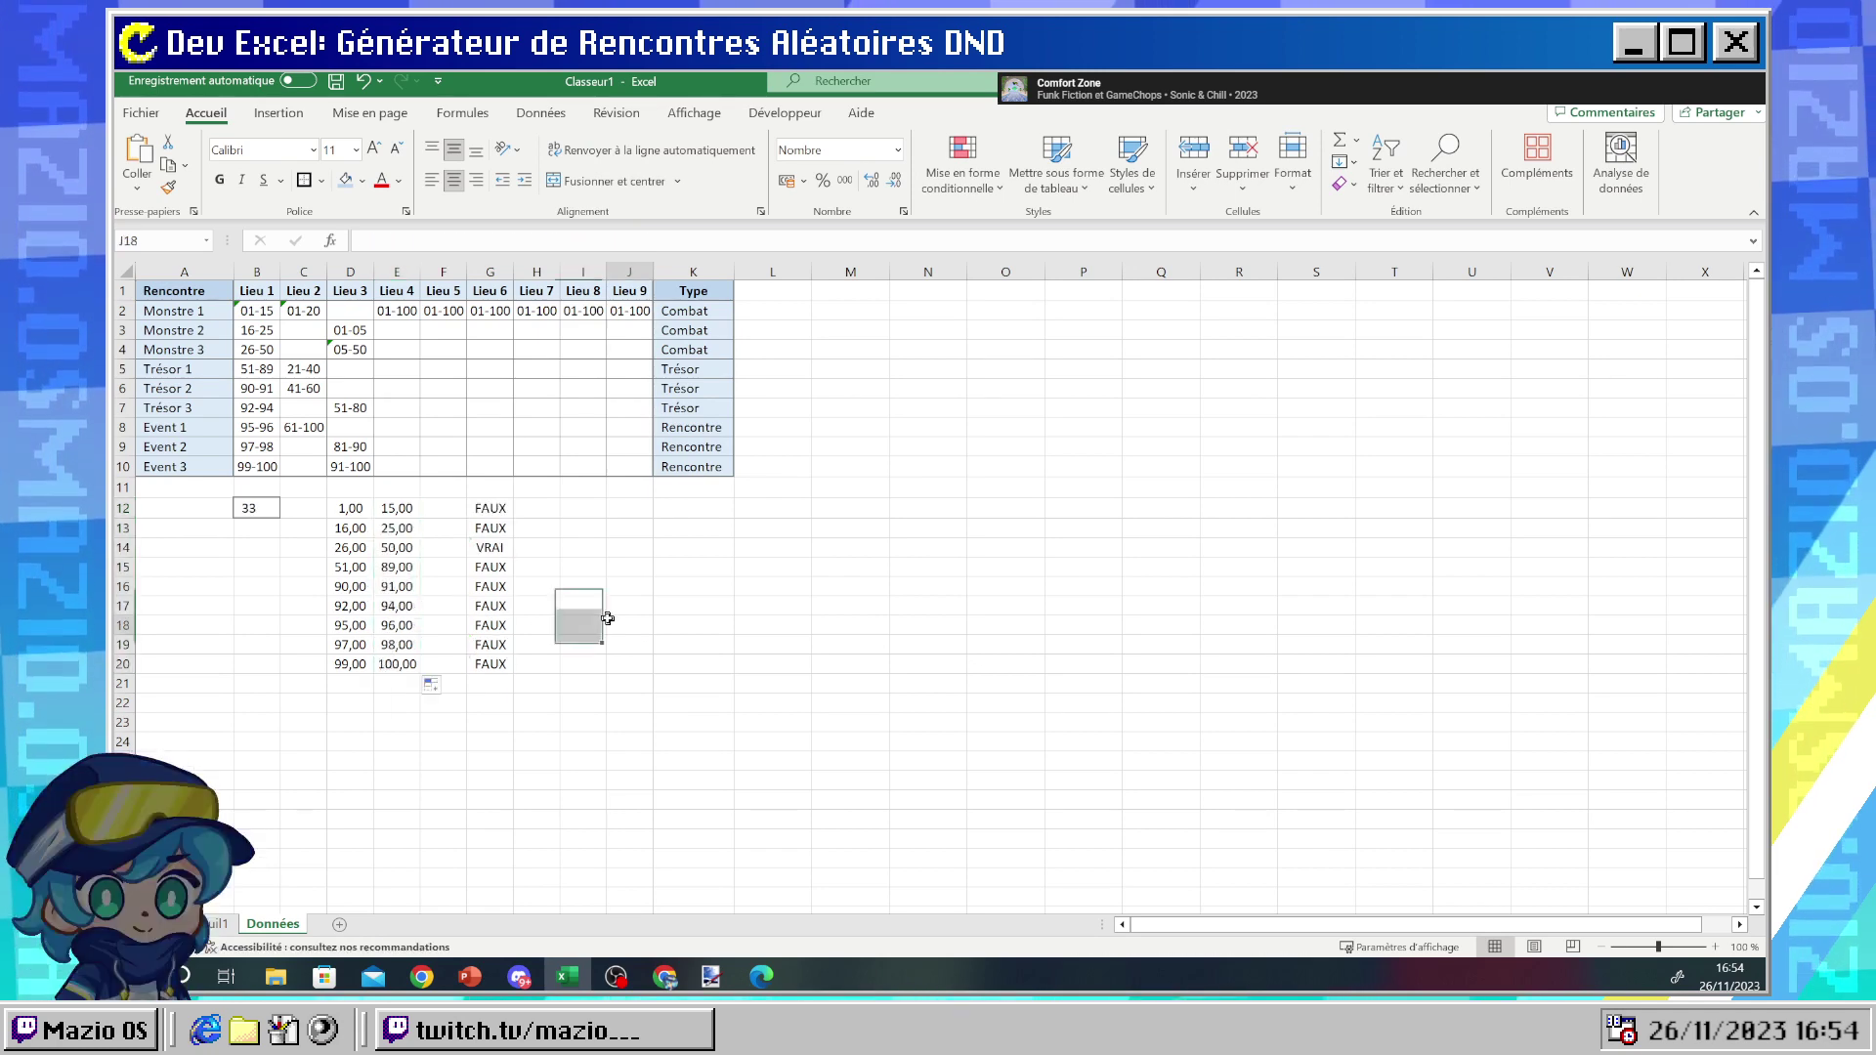
{"action": "left_click", "coordinate": [492, 546]}
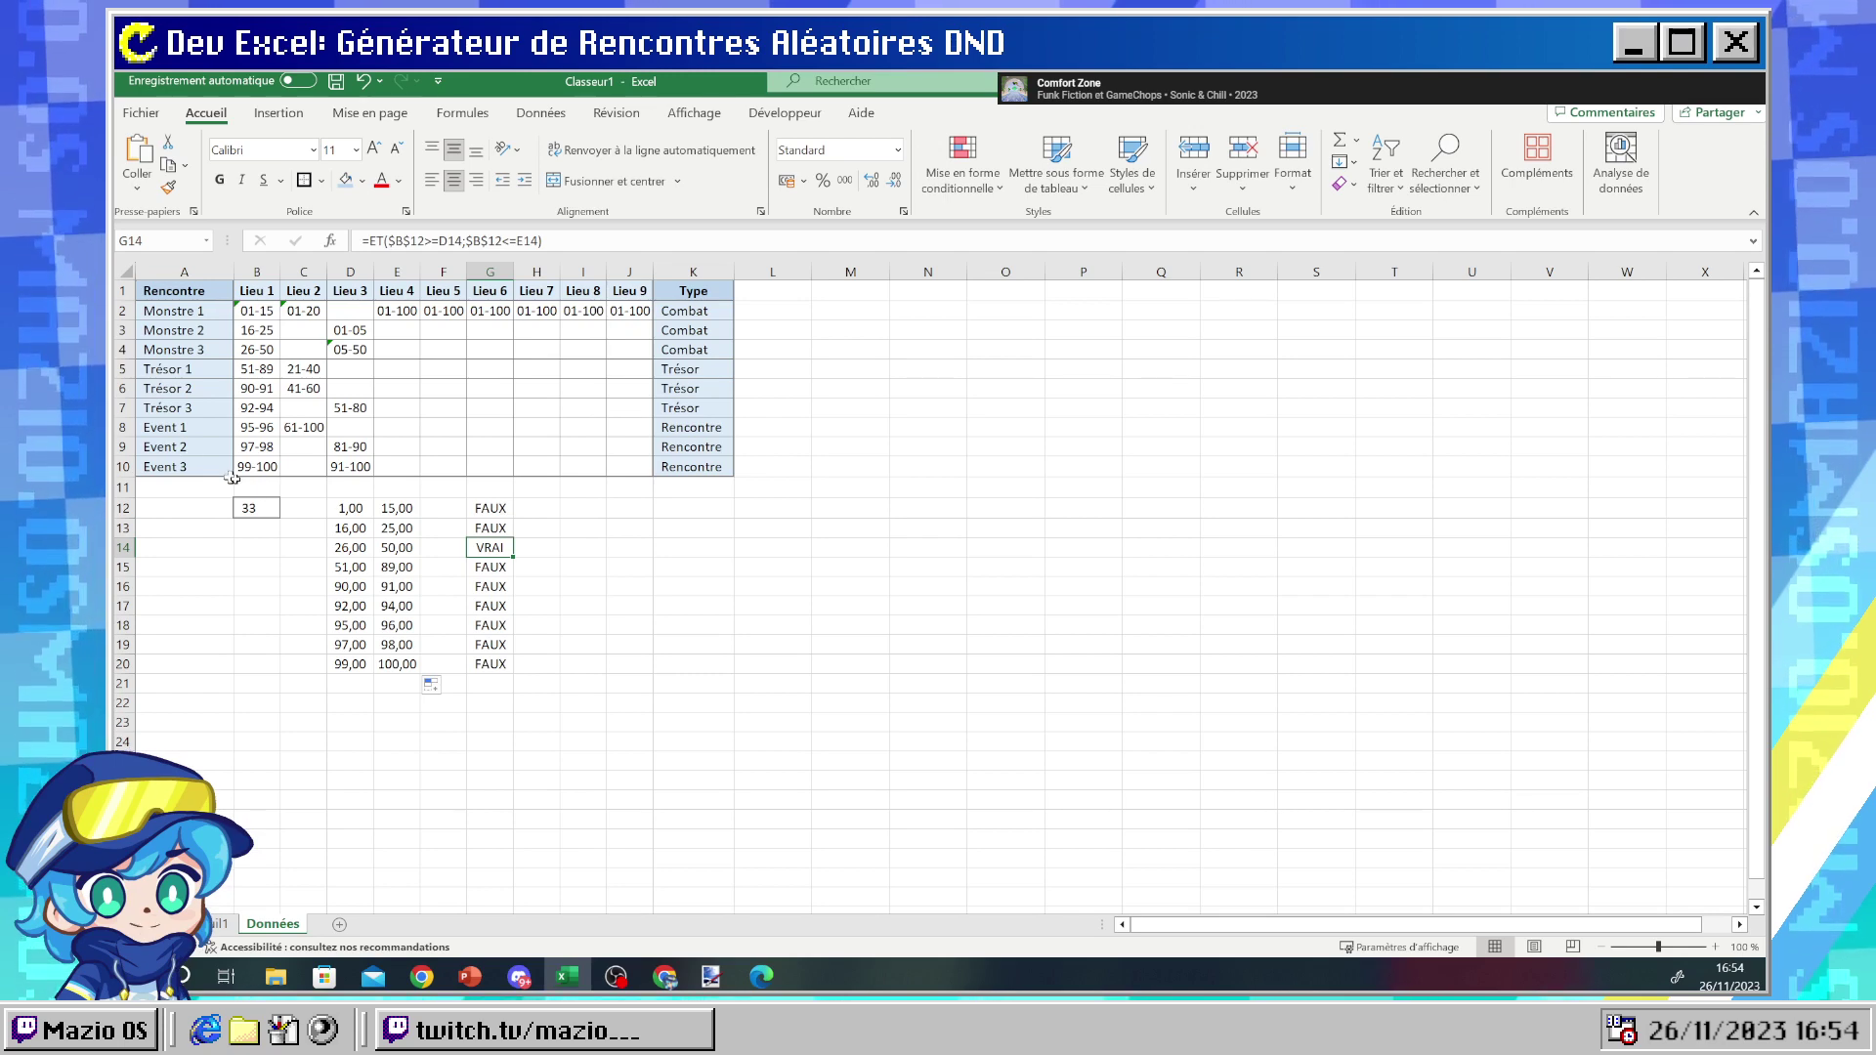
{"action": "left_click", "coordinate": [250, 507]}
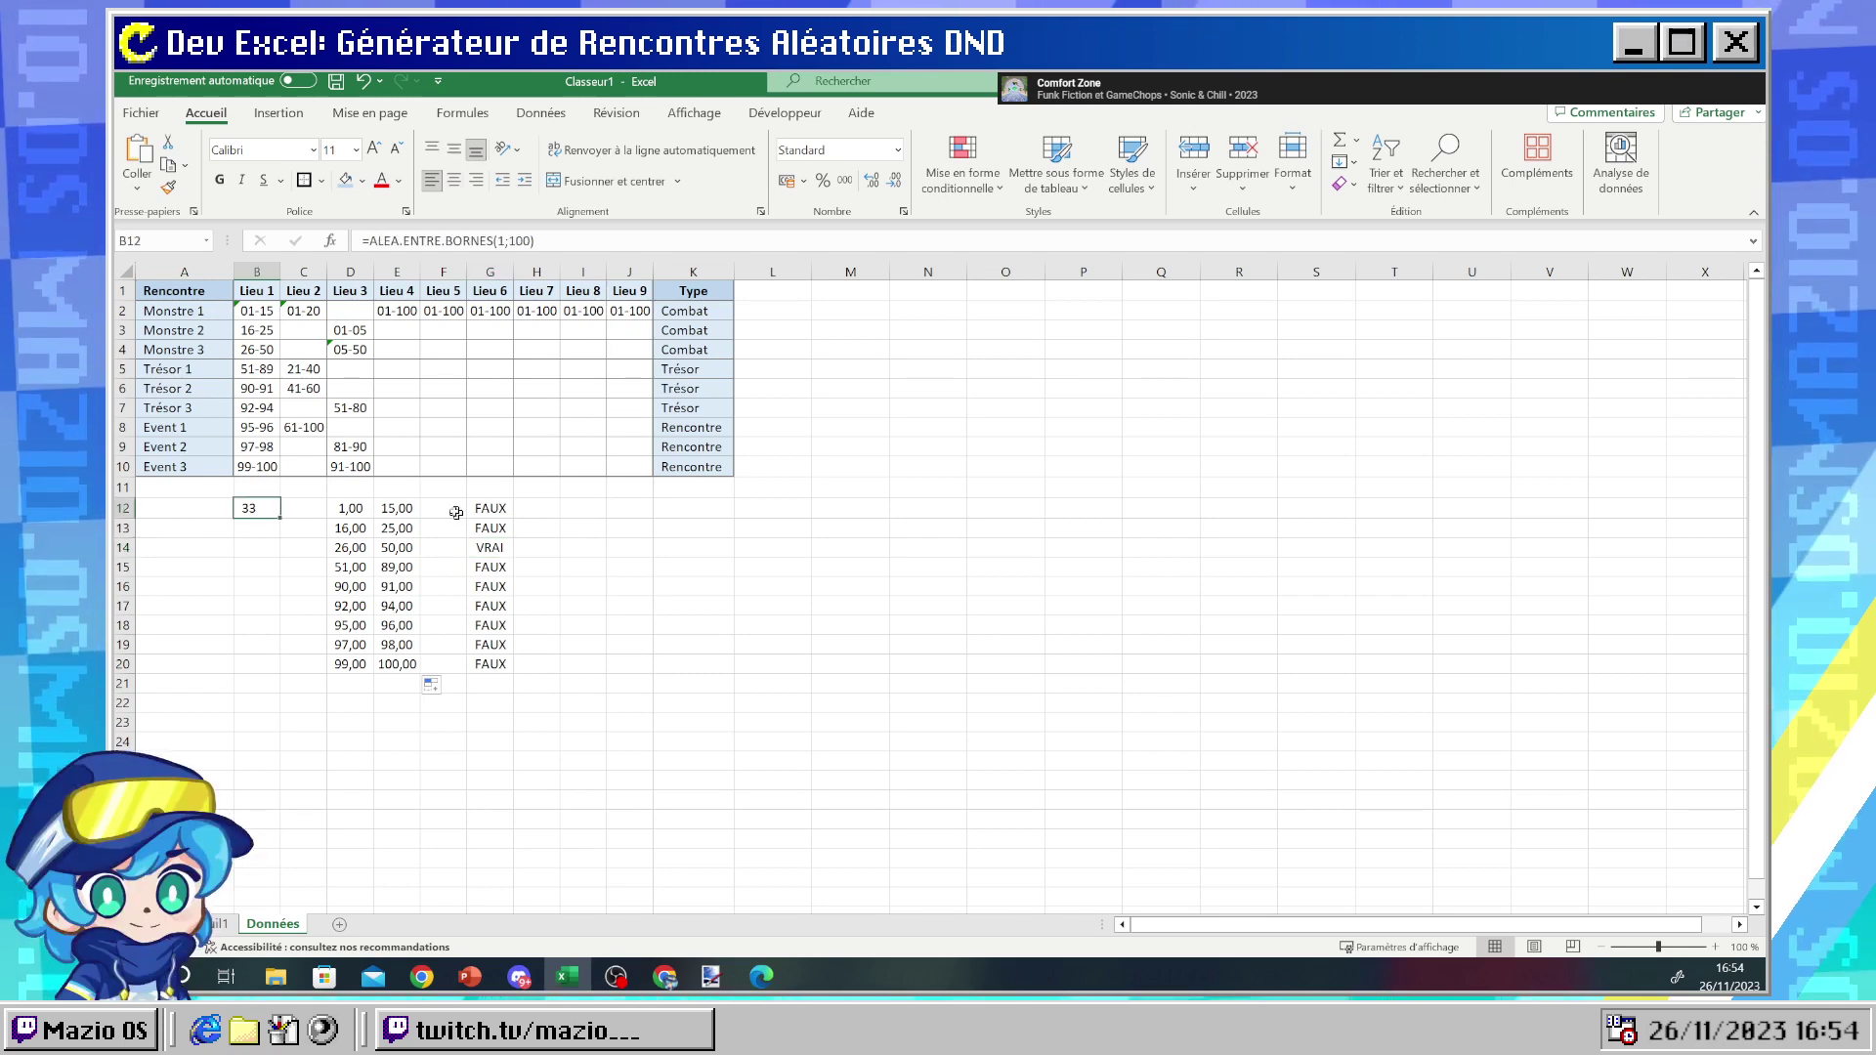
{"action": "key", "text": "Right"}
{"action": "key", "text": "Right"}
{"action": "key", "text": "Right"}
{"action": "key", "text": "Right"}
{"action": "key", "text": "Right"}
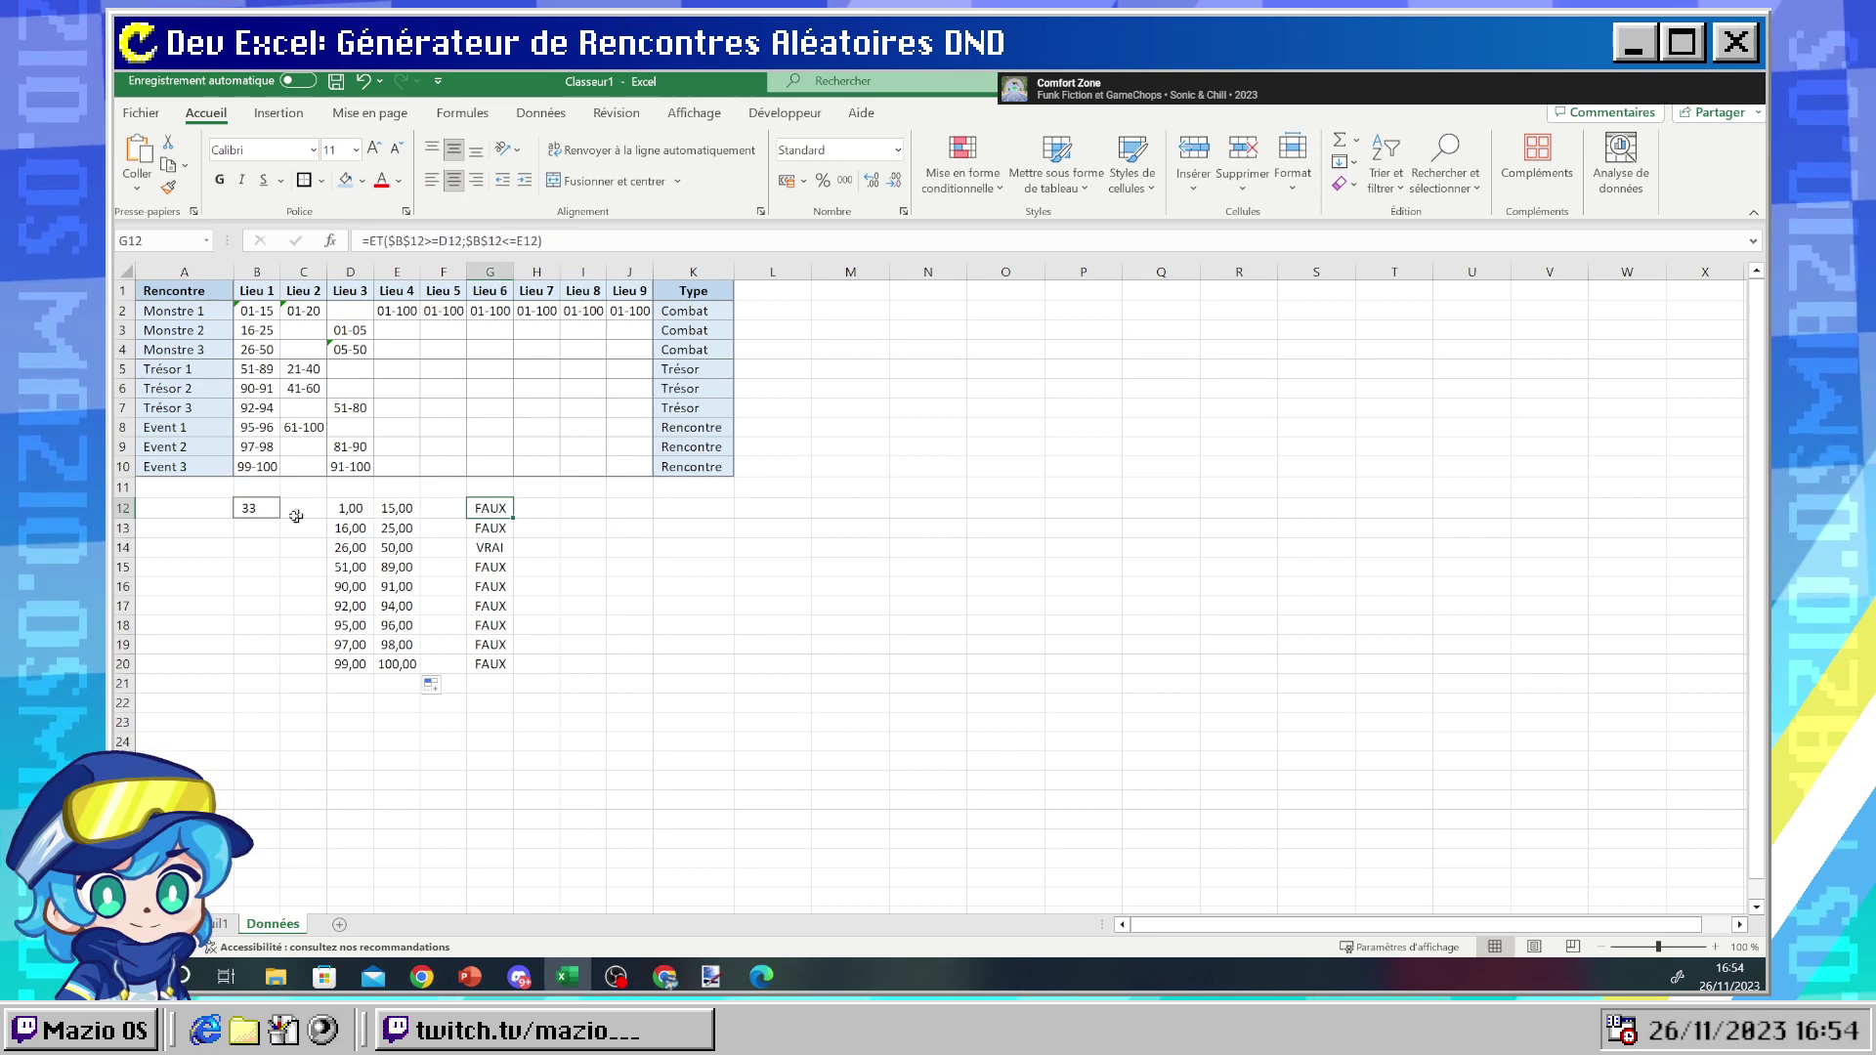
{"action": "left_click", "coordinate": [256, 506]}
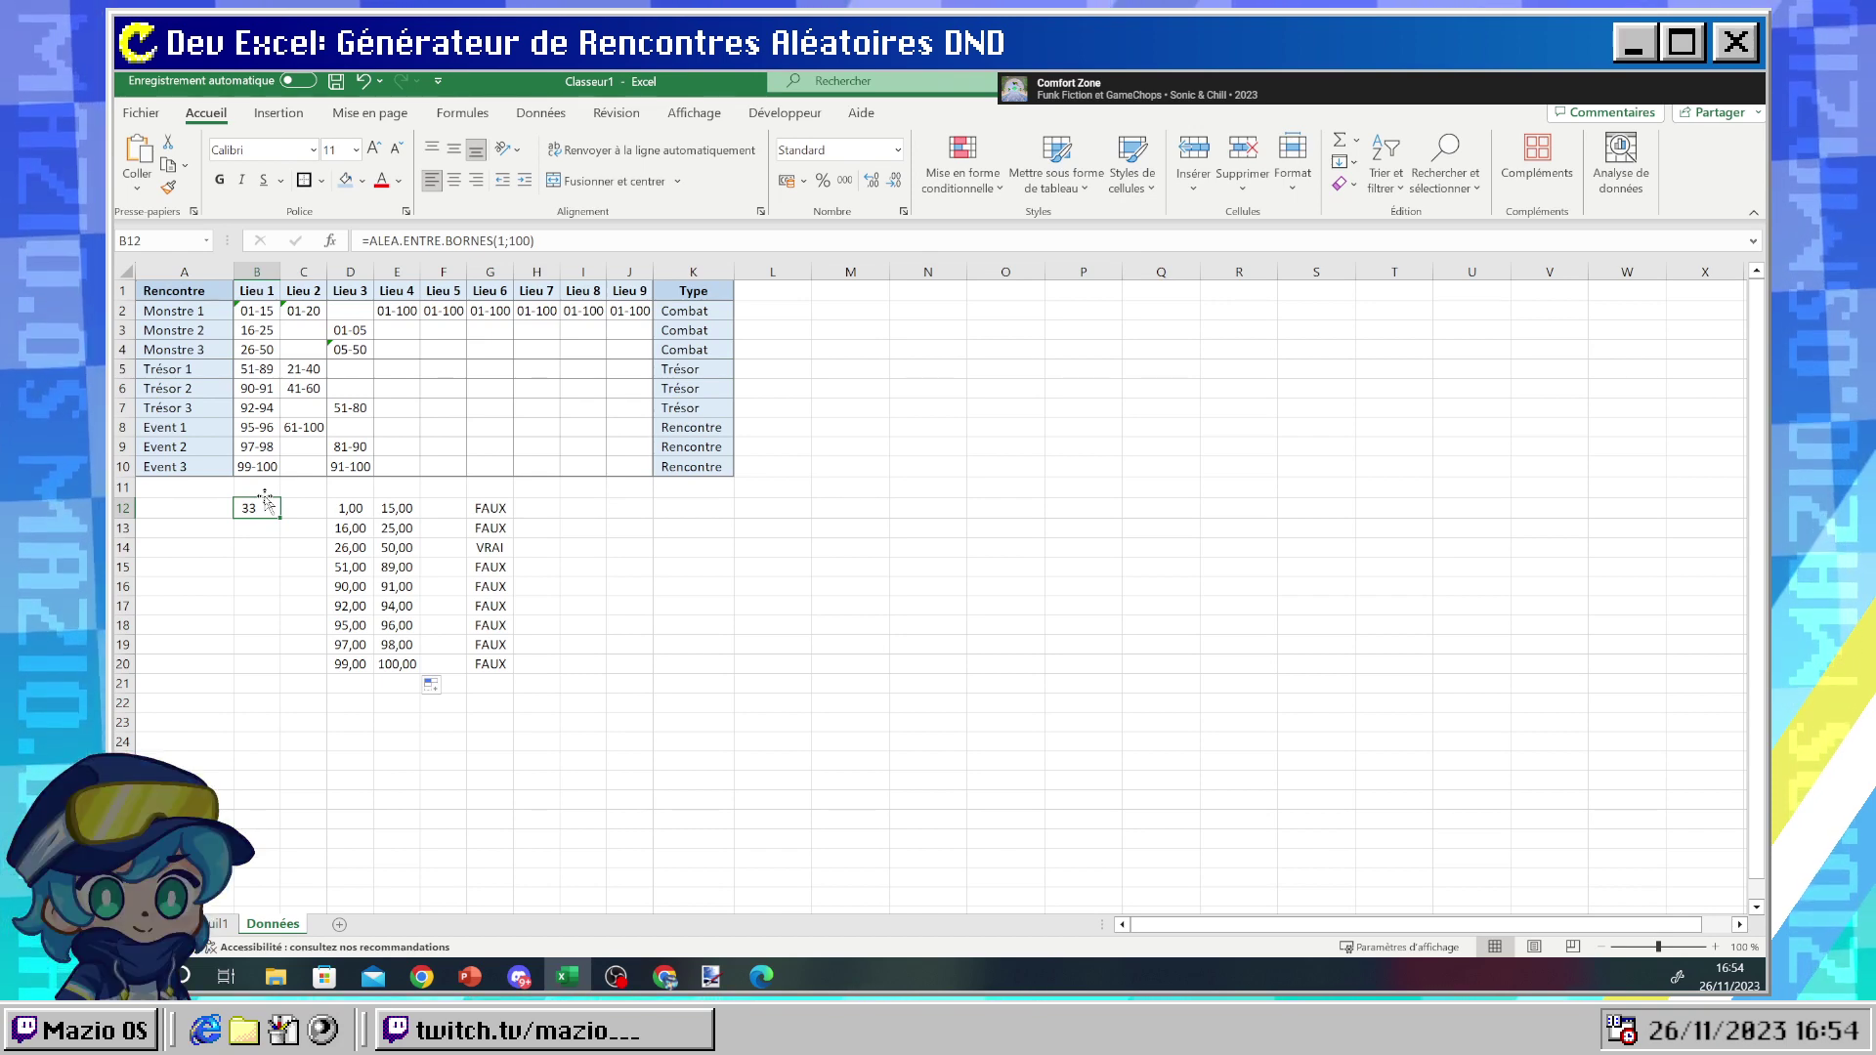
{"action": "left_click", "coordinate": [347, 511]}
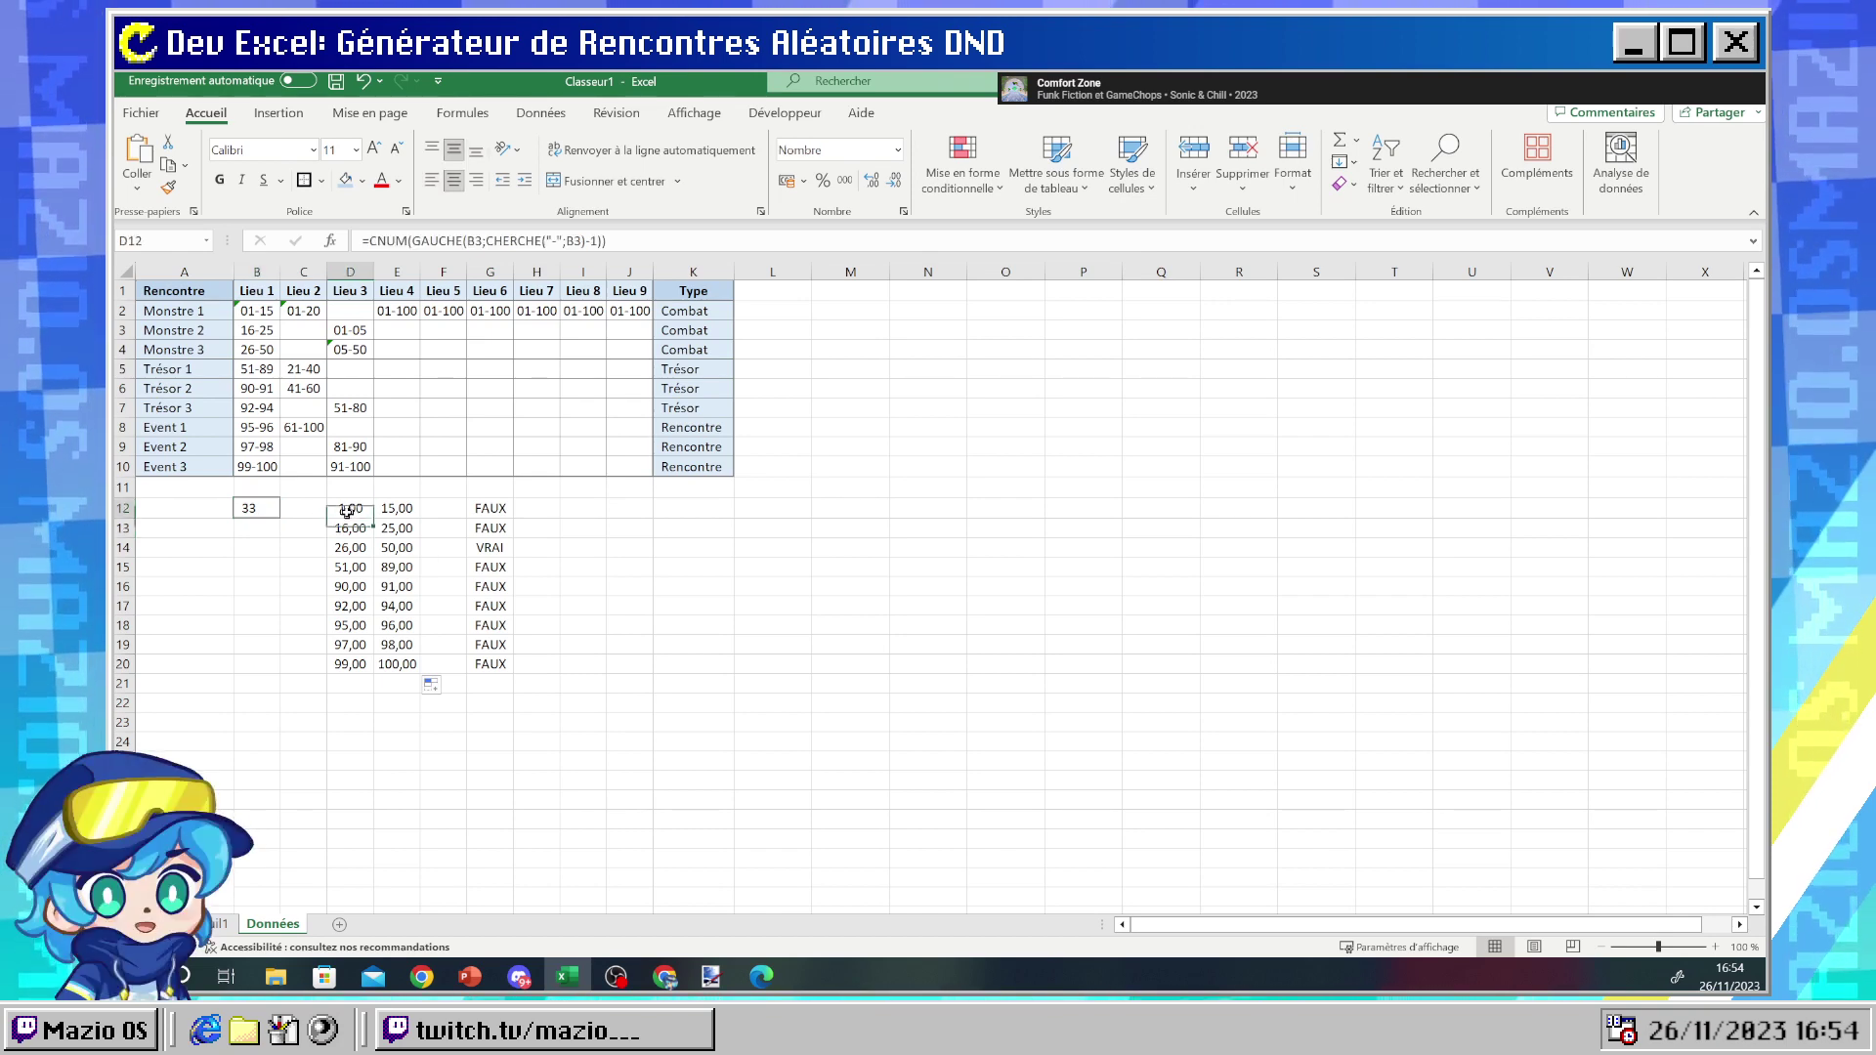
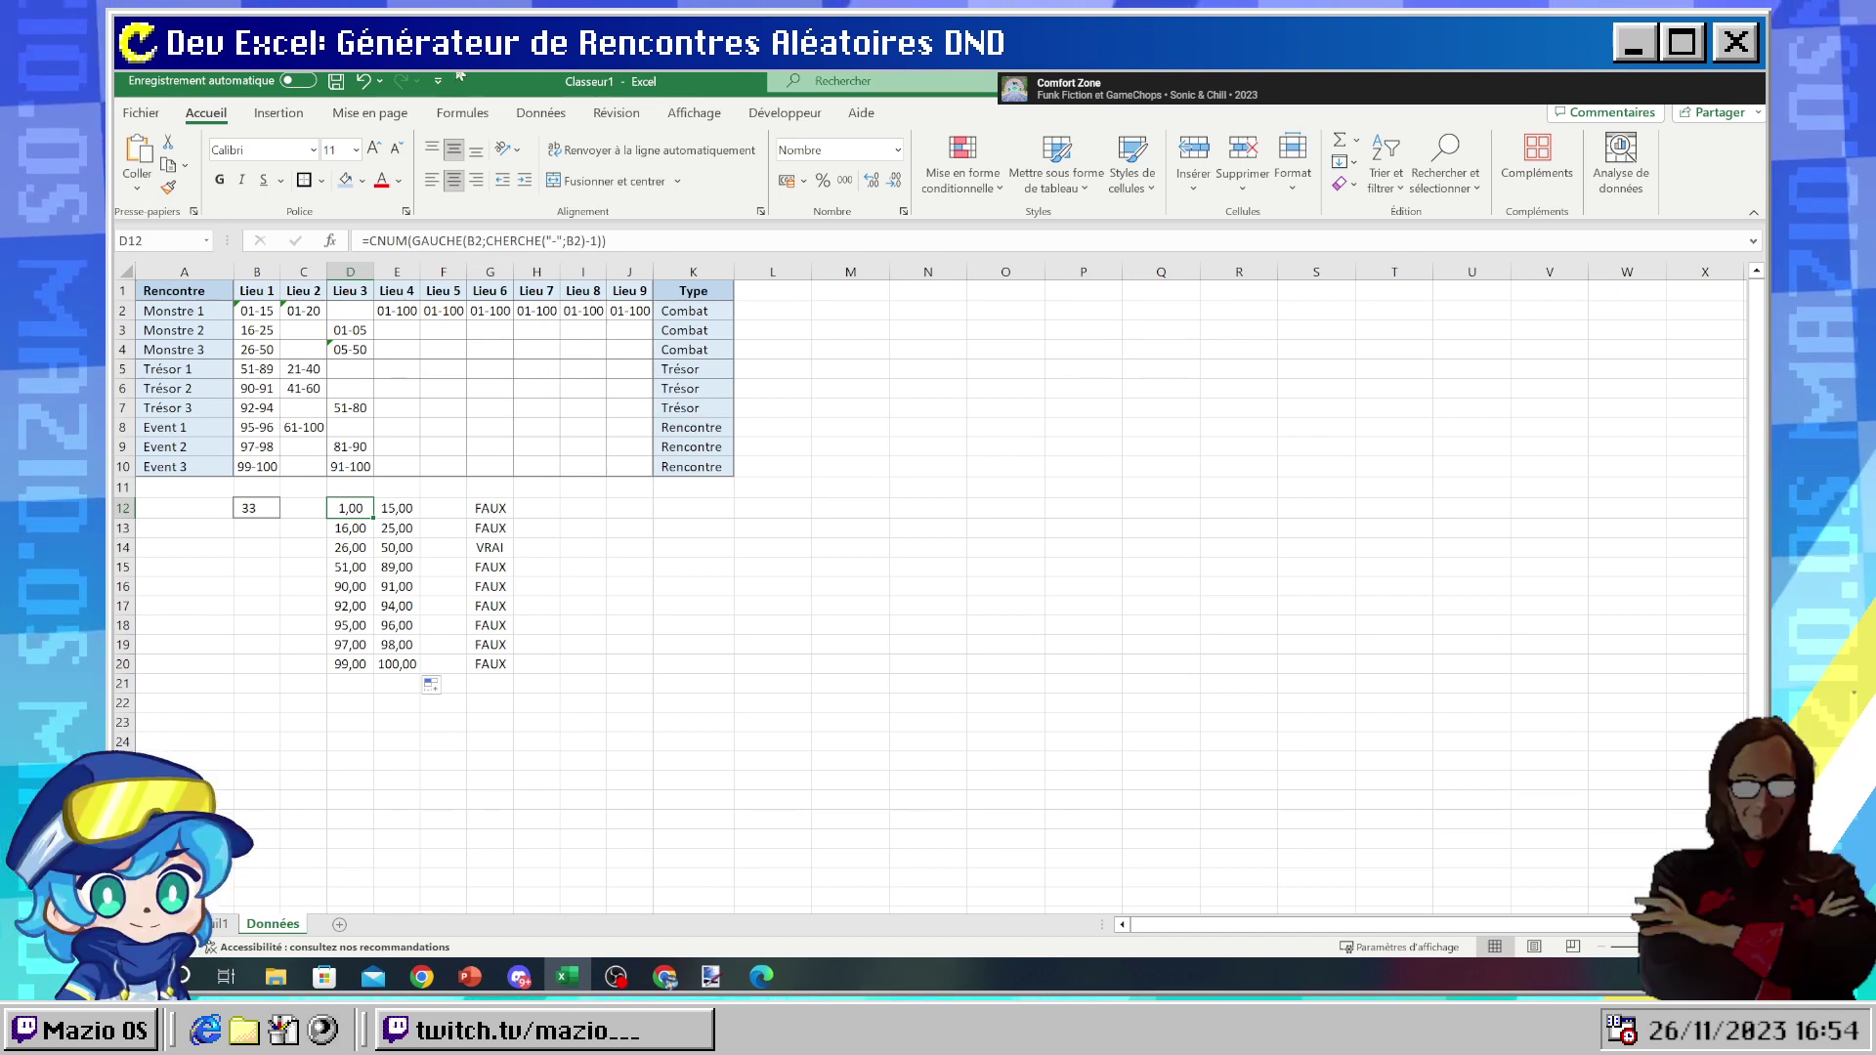
- Copy the Données lookup block B12:G20 and paste it into Feuil1 at B7
{"action": "left_click", "coordinate": [217, 924]}
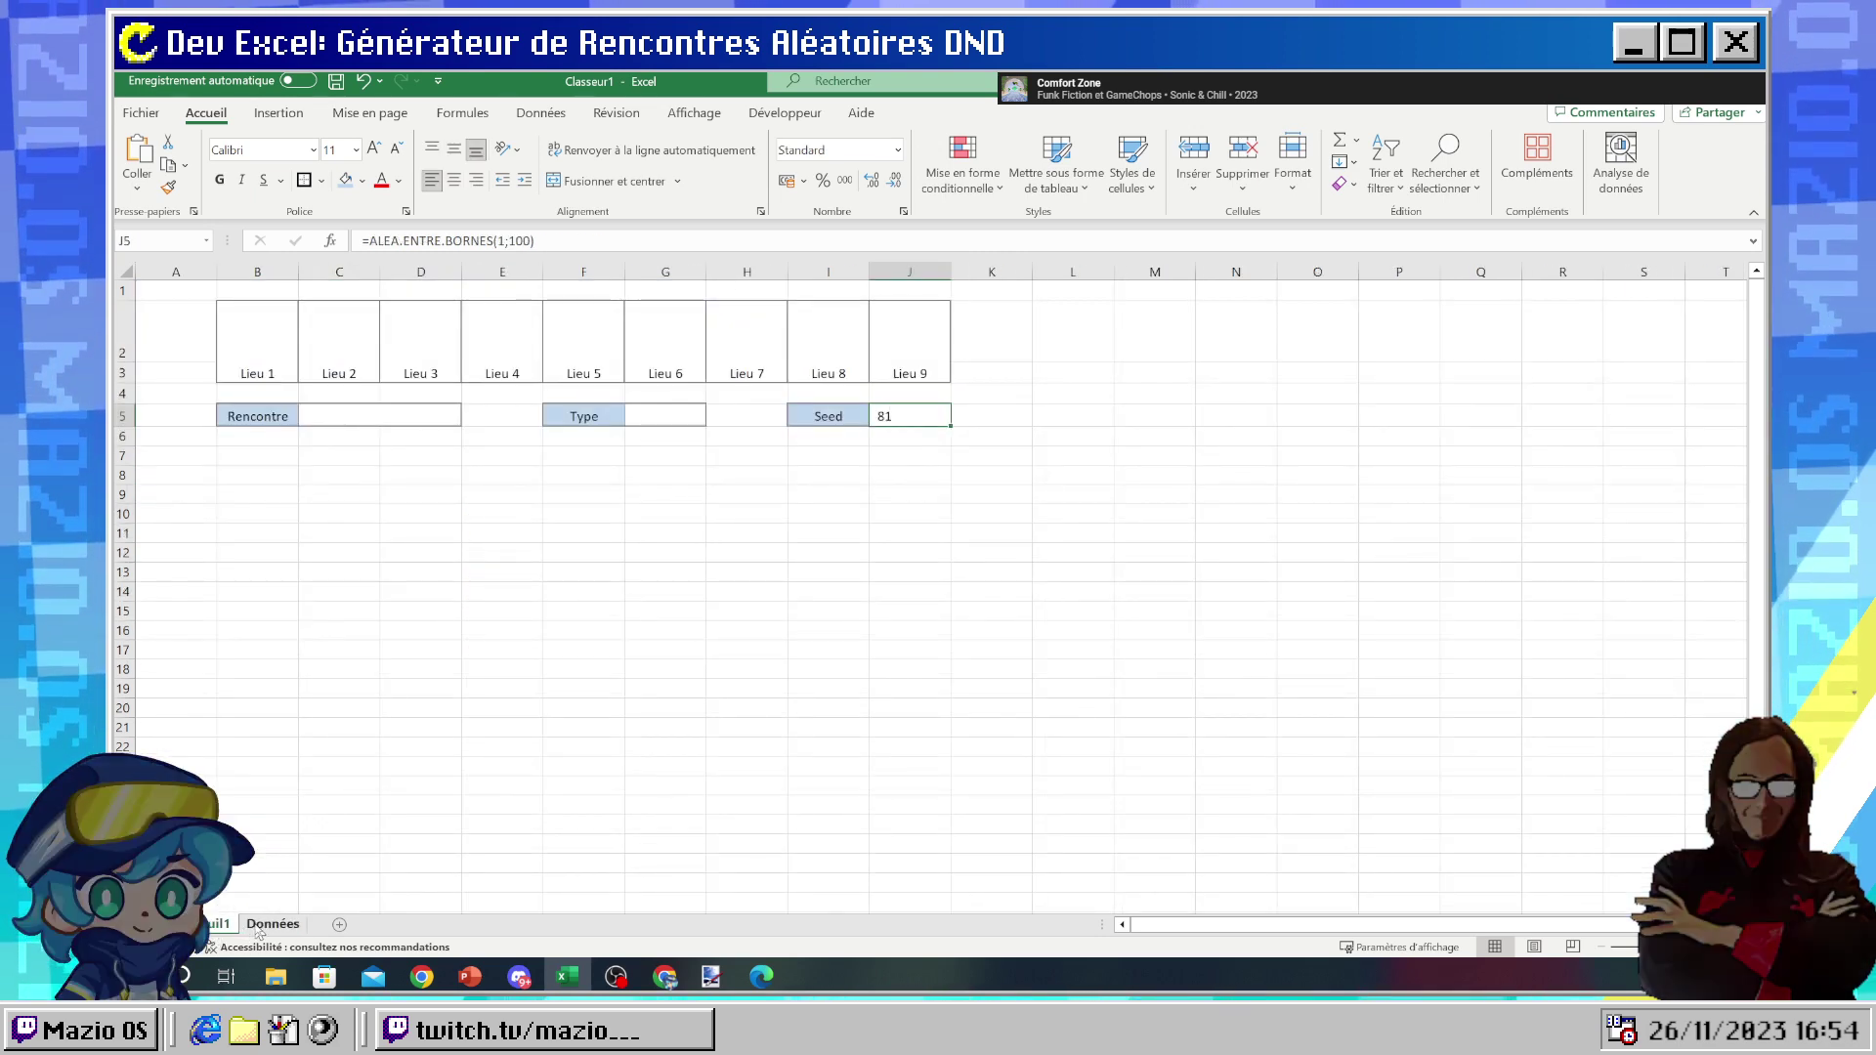
{"action": "left_click", "coordinate": [274, 924]}
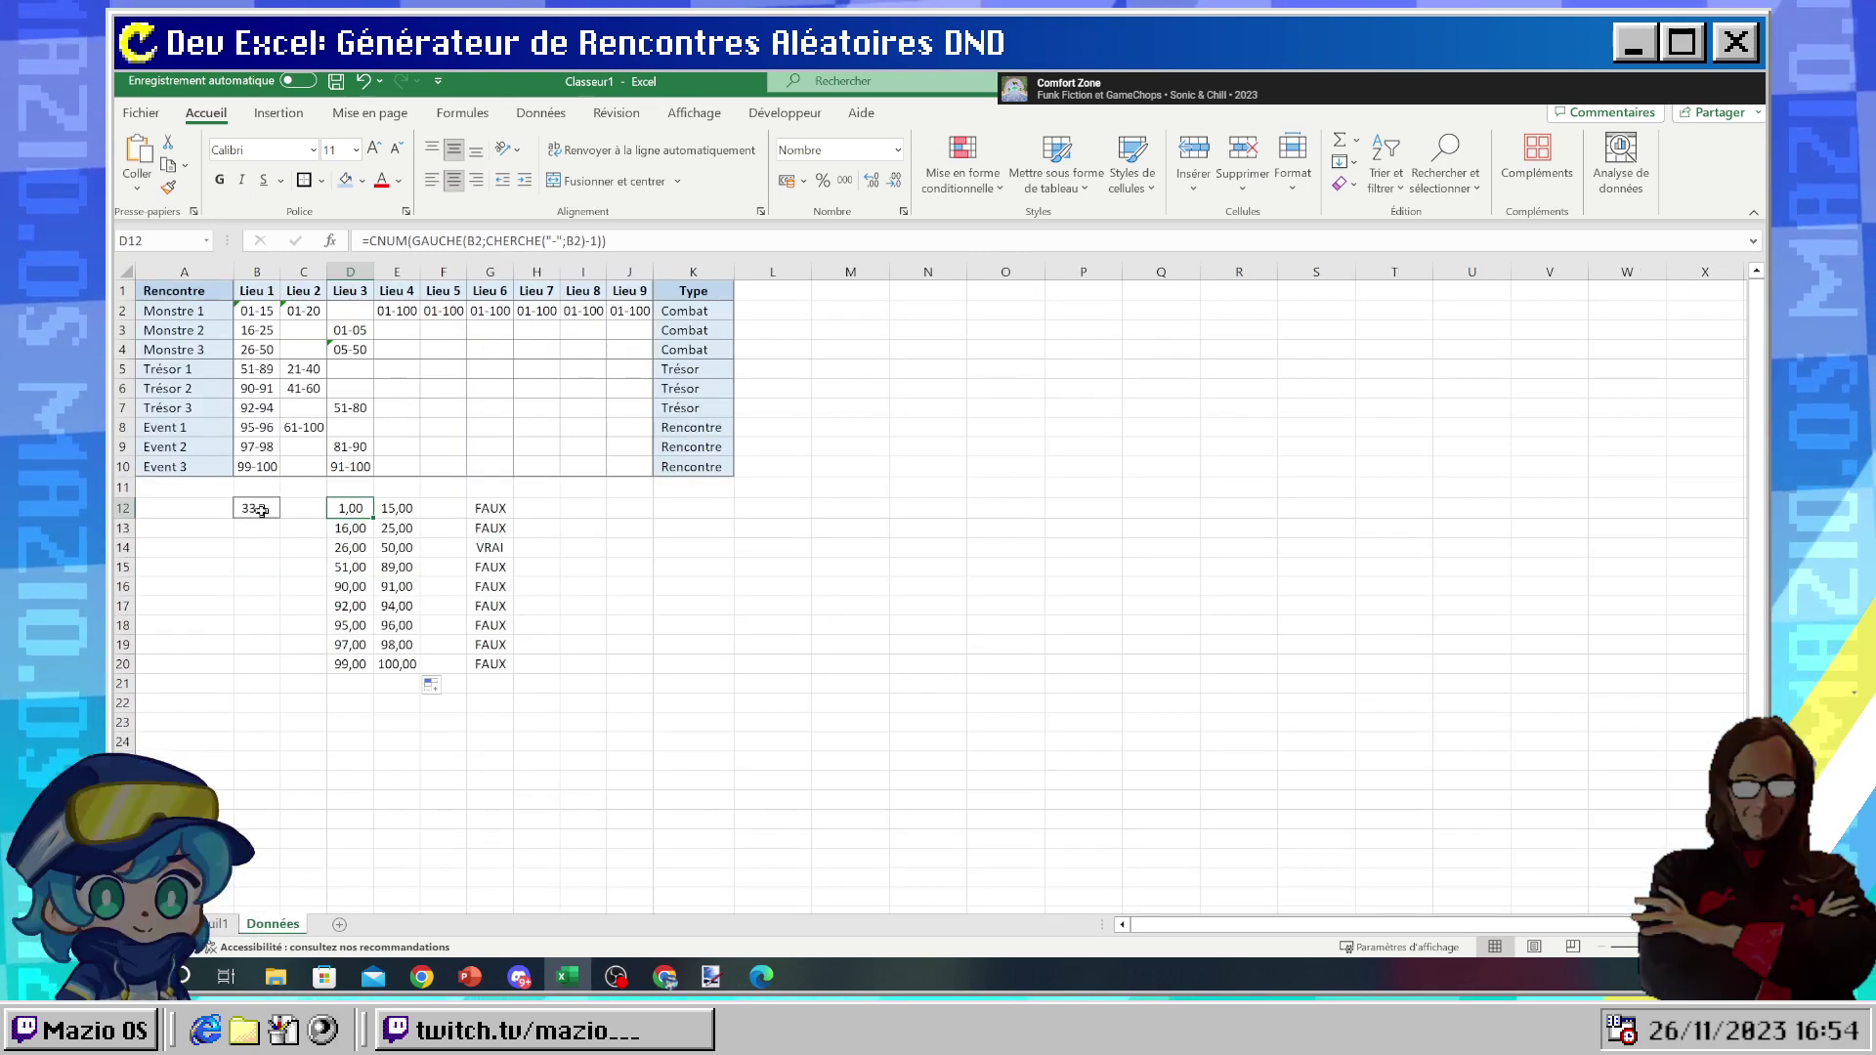
{"action": "left_click_drag", "start_coordinate": [253, 509], "coordinate": [491, 665]}
{"action": "key", "text": "ctrl+c"}
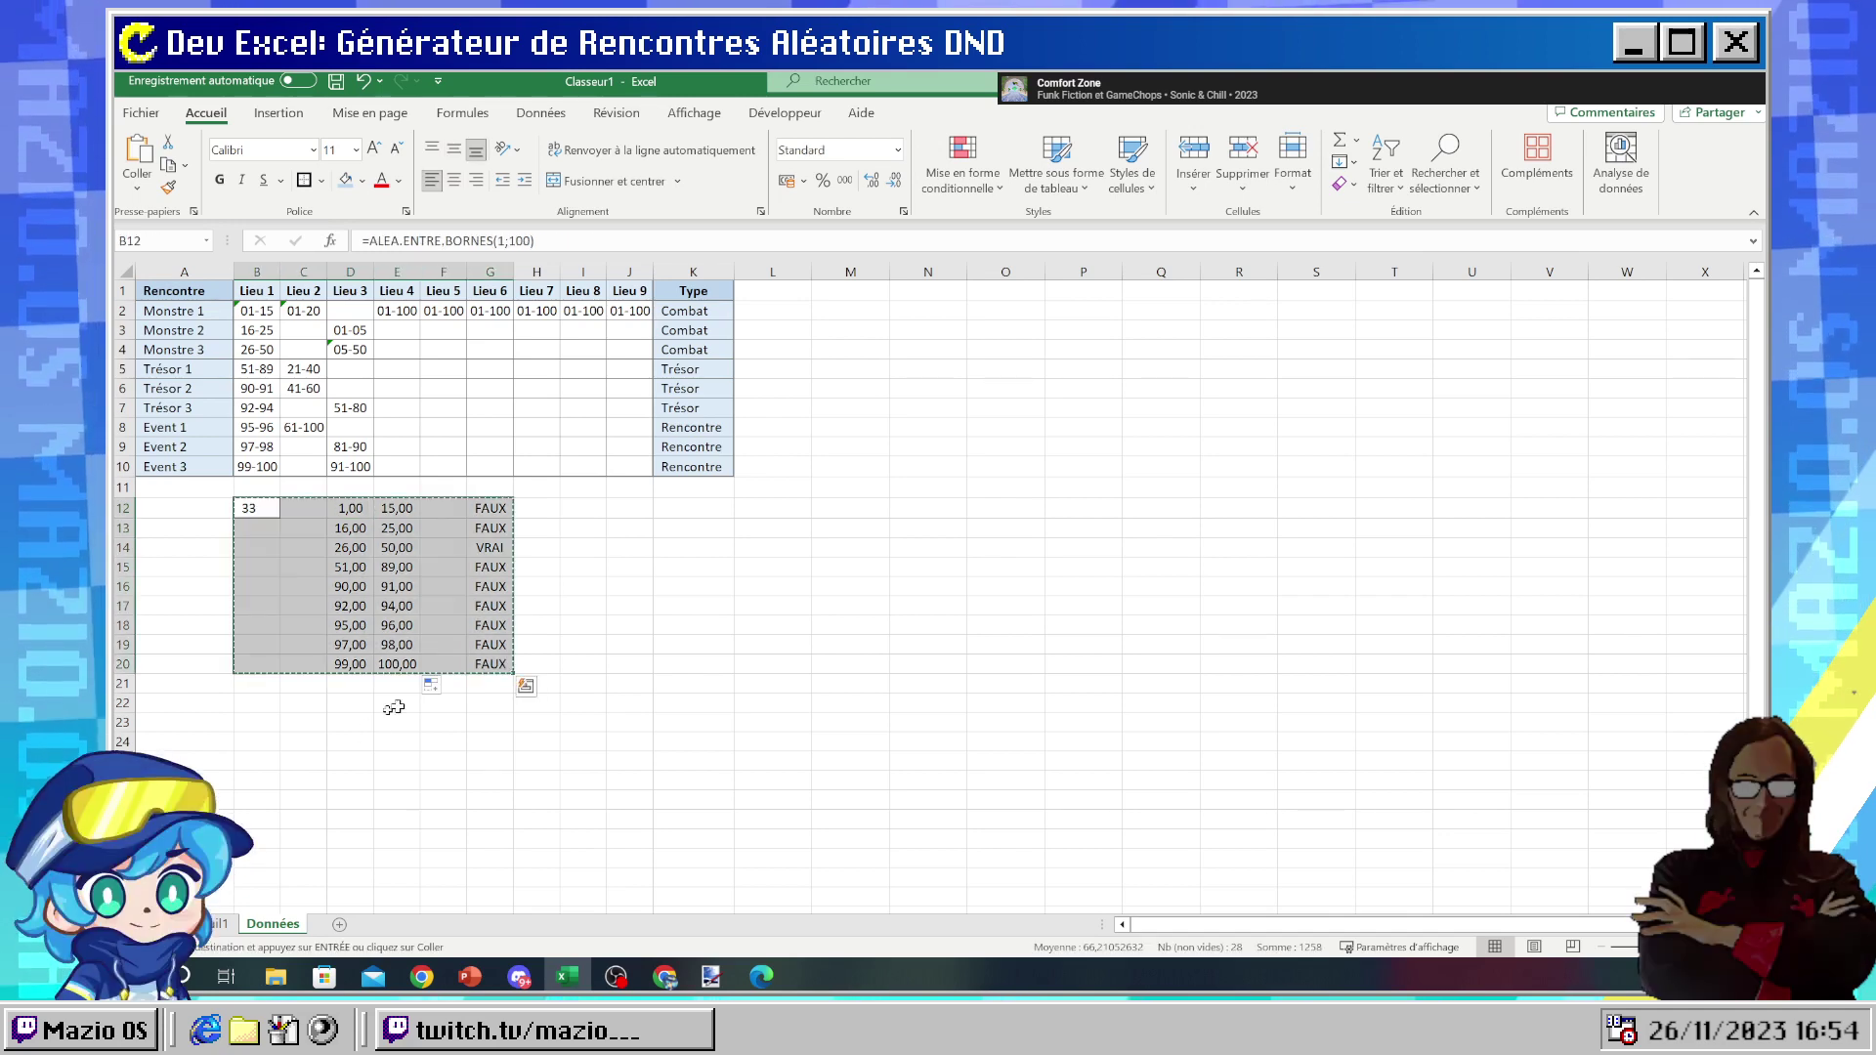
{"action": "left_click", "coordinate": [216, 925]}
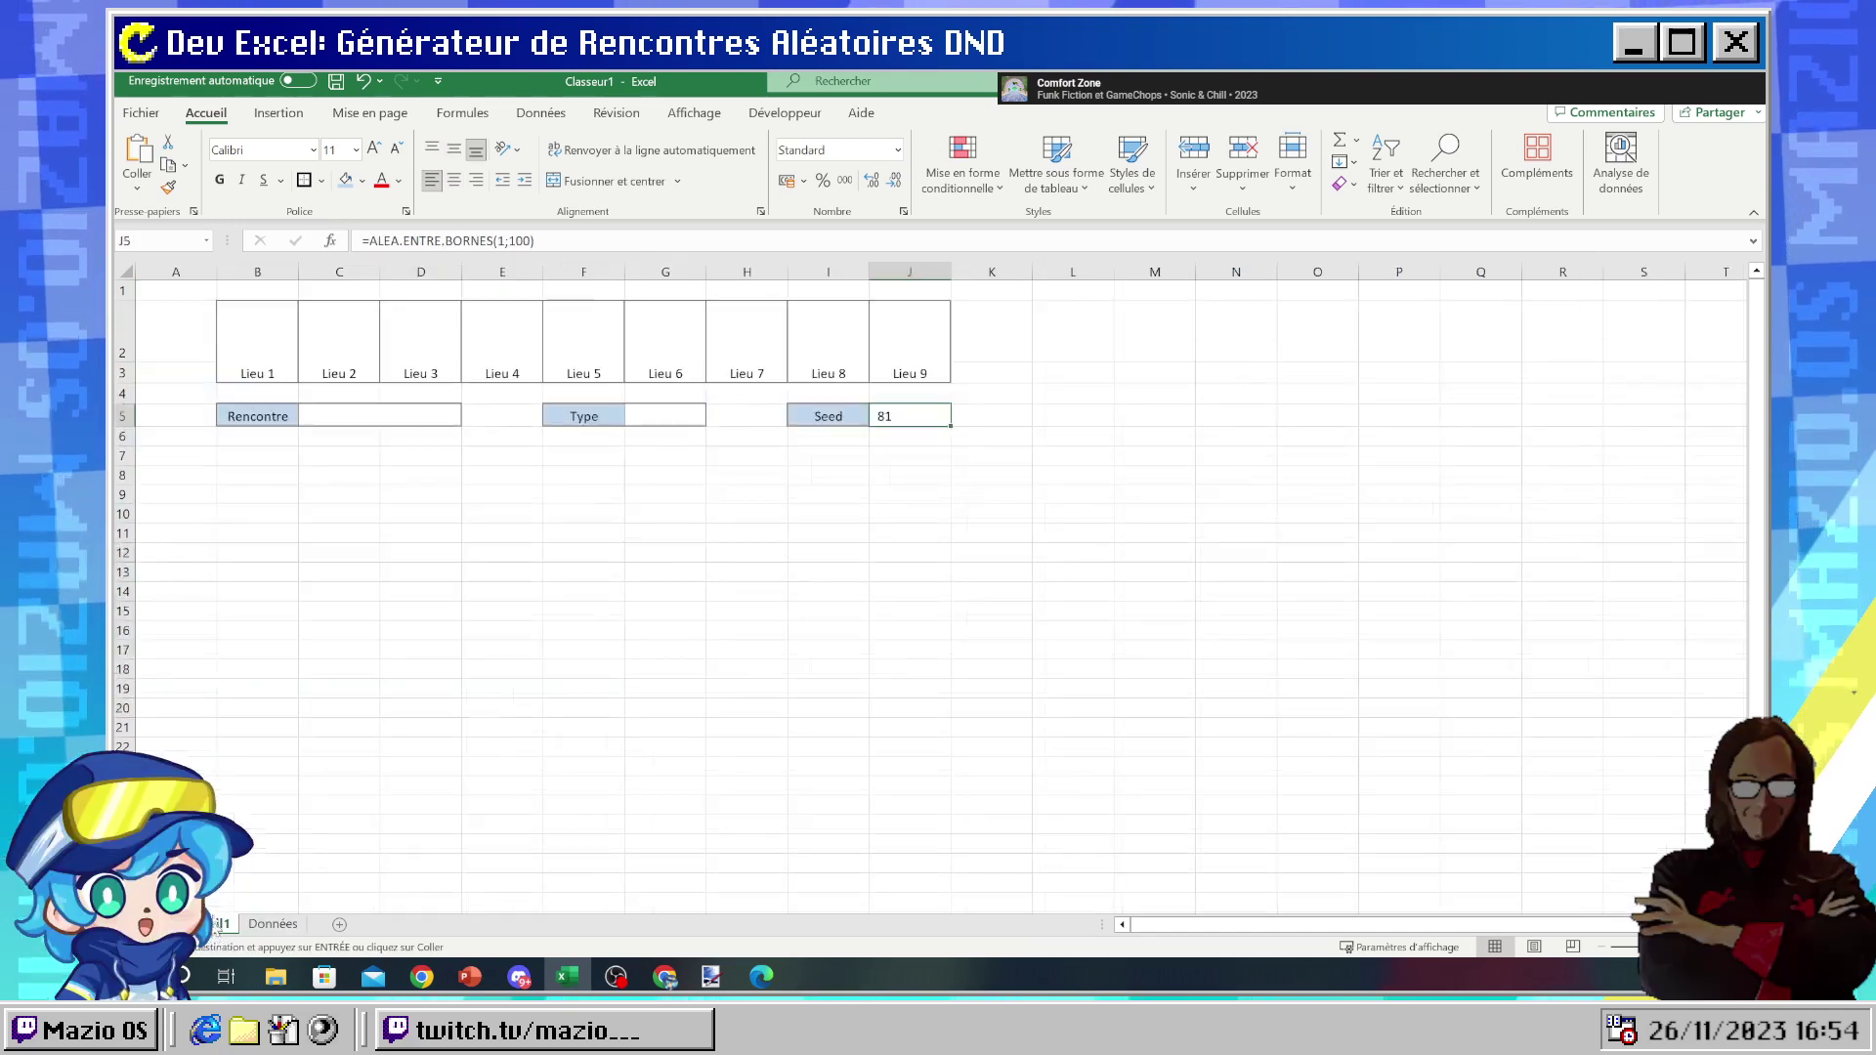
{"action": "left_click", "coordinate": [256, 455]}
{"action": "key", "text": "ctrl+v"}
- Inspect the pasted formulas returning #REF!, then undo the broken paste
{"action": "left_click", "coordinate": [984, 574]}
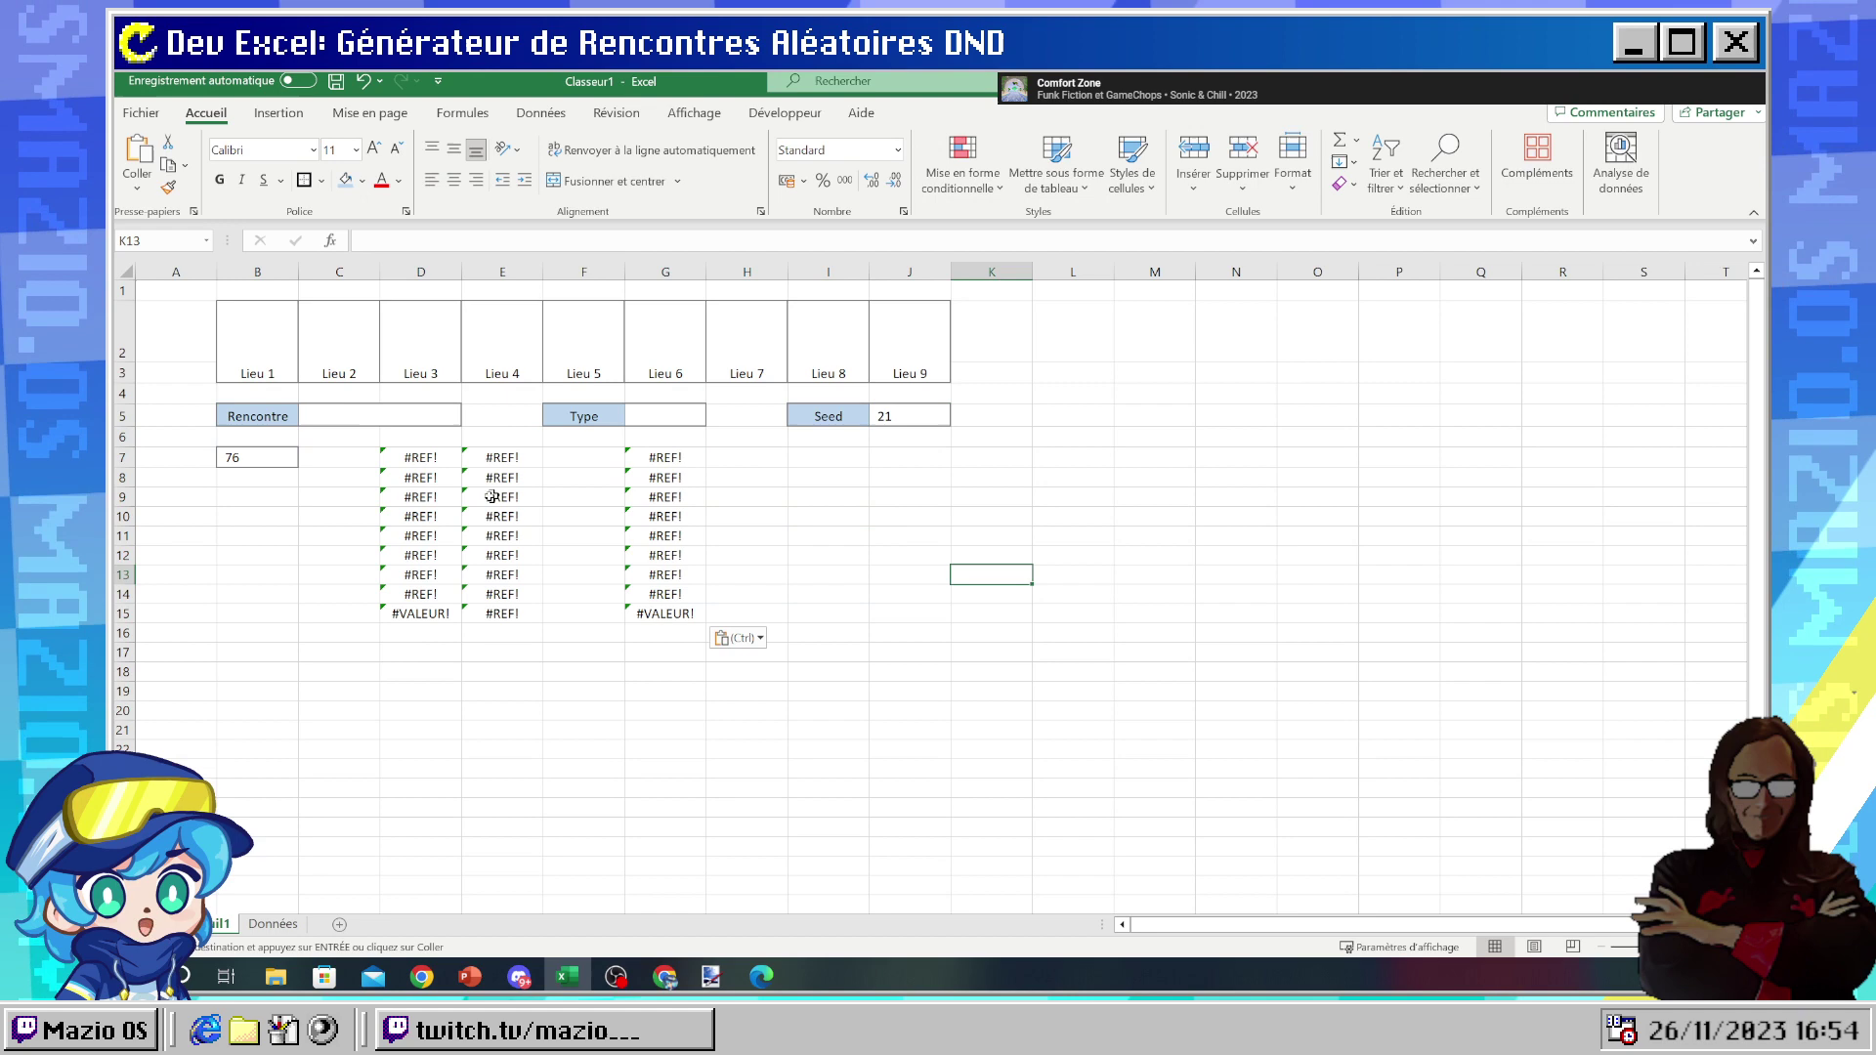
{"action": "left_click", "coordinate": [415, 456]}
{"action": "left_click", "coordinate": [488, 459]}
{"action": "left_click", "coordinate": [420, 457]}
{"action": "left_click", "coordinate": [466, 452]}
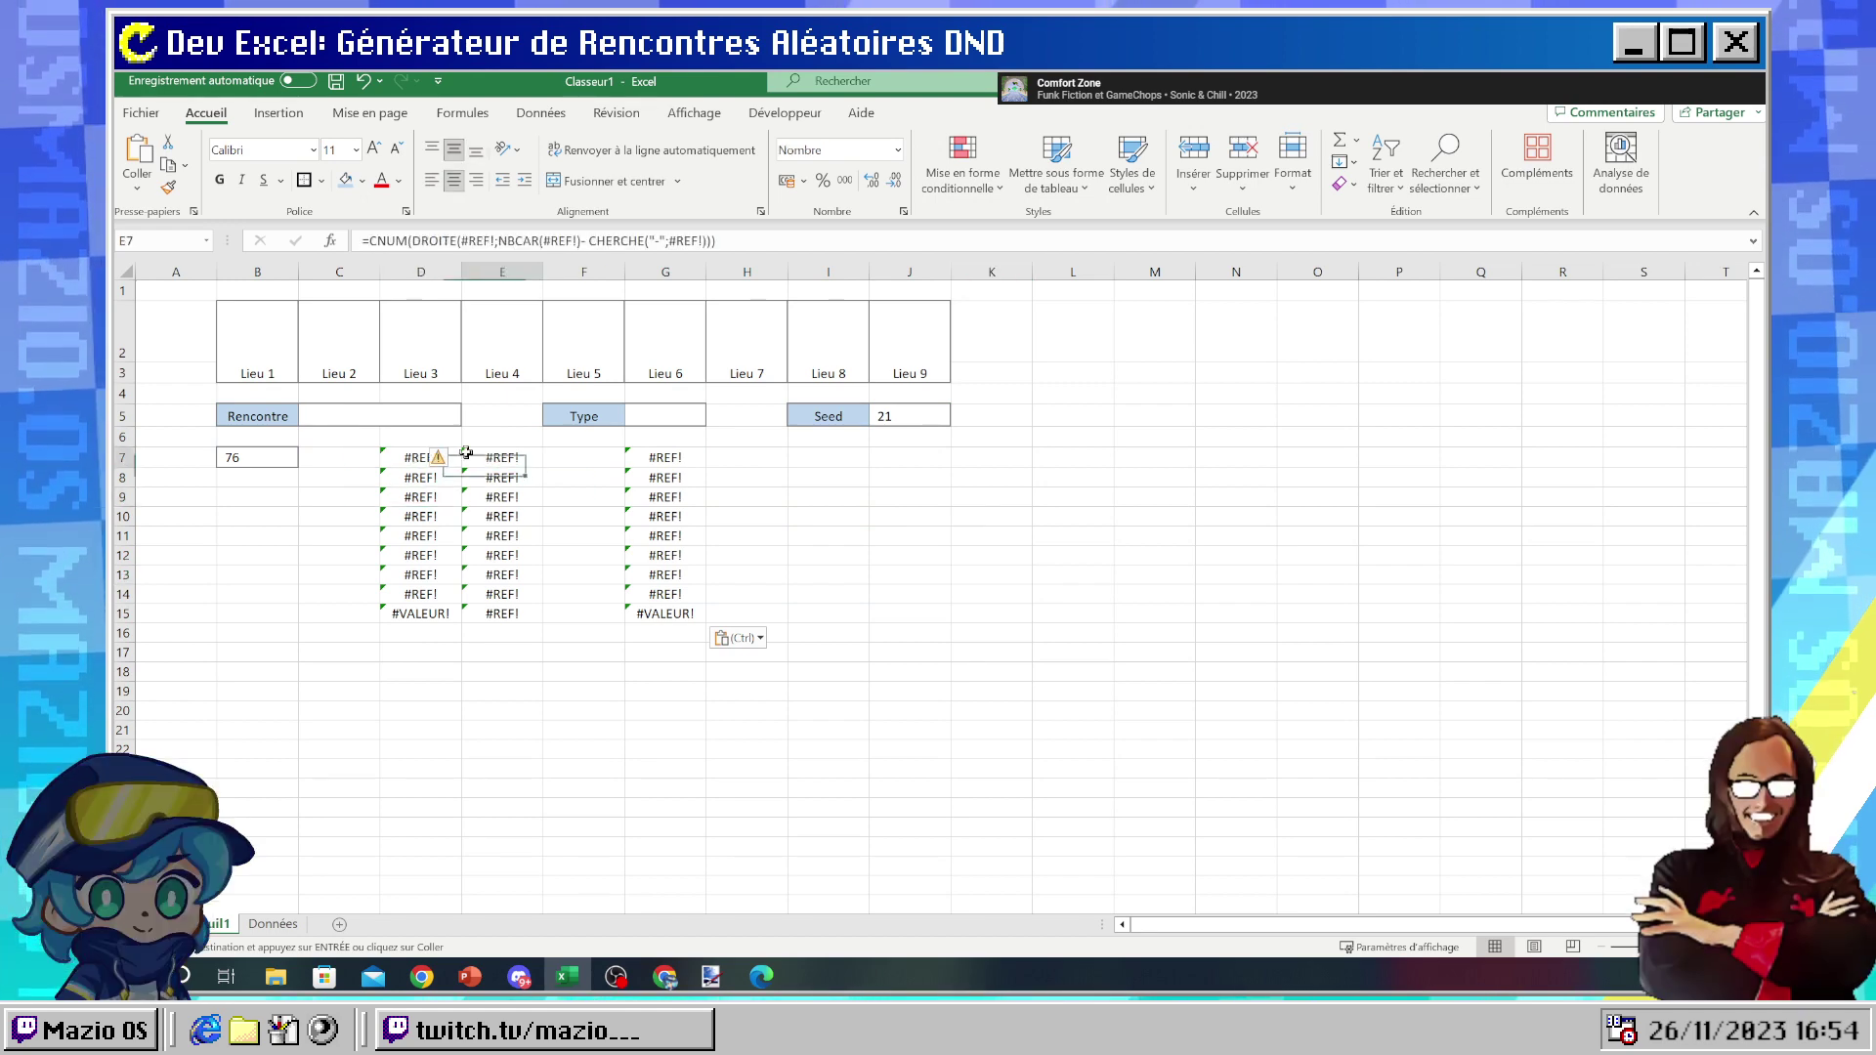
{"action": "left_click", "coordinate": [503, 498]}
{"action": "left_click", "coordinate": [502, 516]}
{"action": "left_click", "coordinate": [583, 478]}
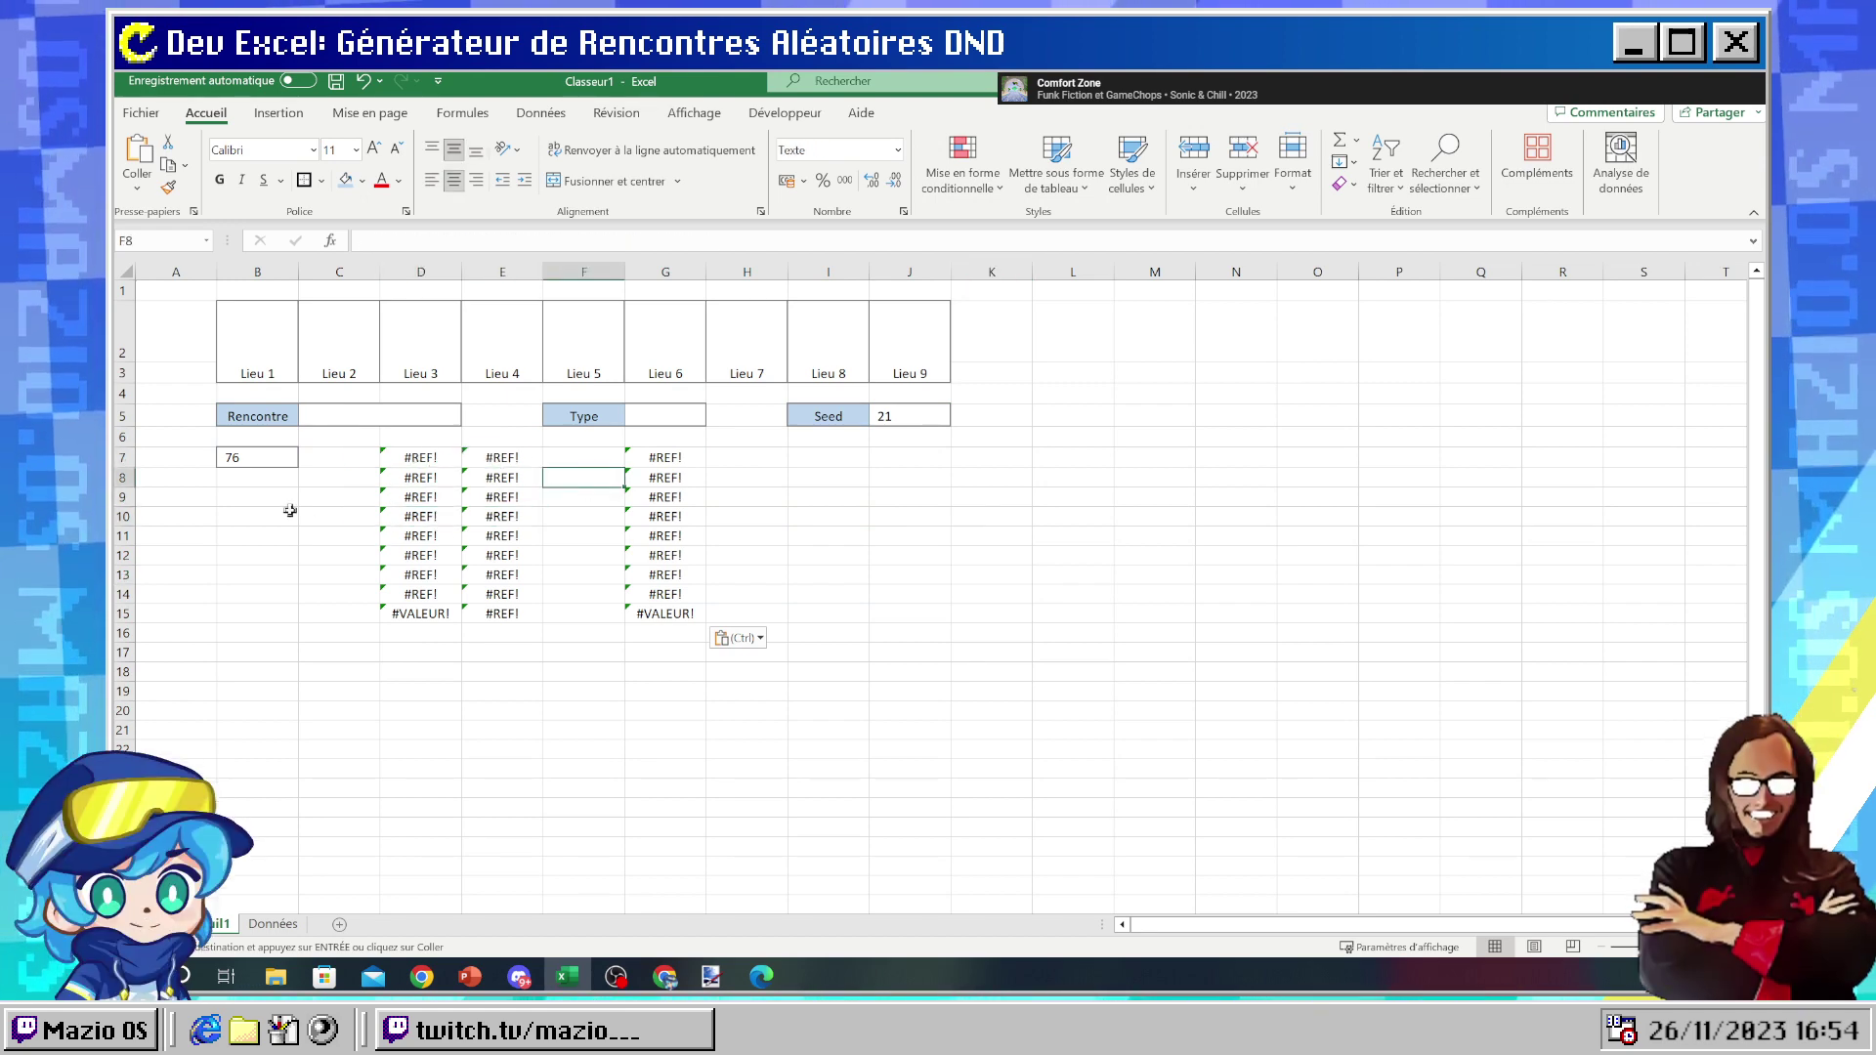
{"action": "key", "text": "ctrl+z"}
{"action": "left_click", "coordinate": [368, 731]}
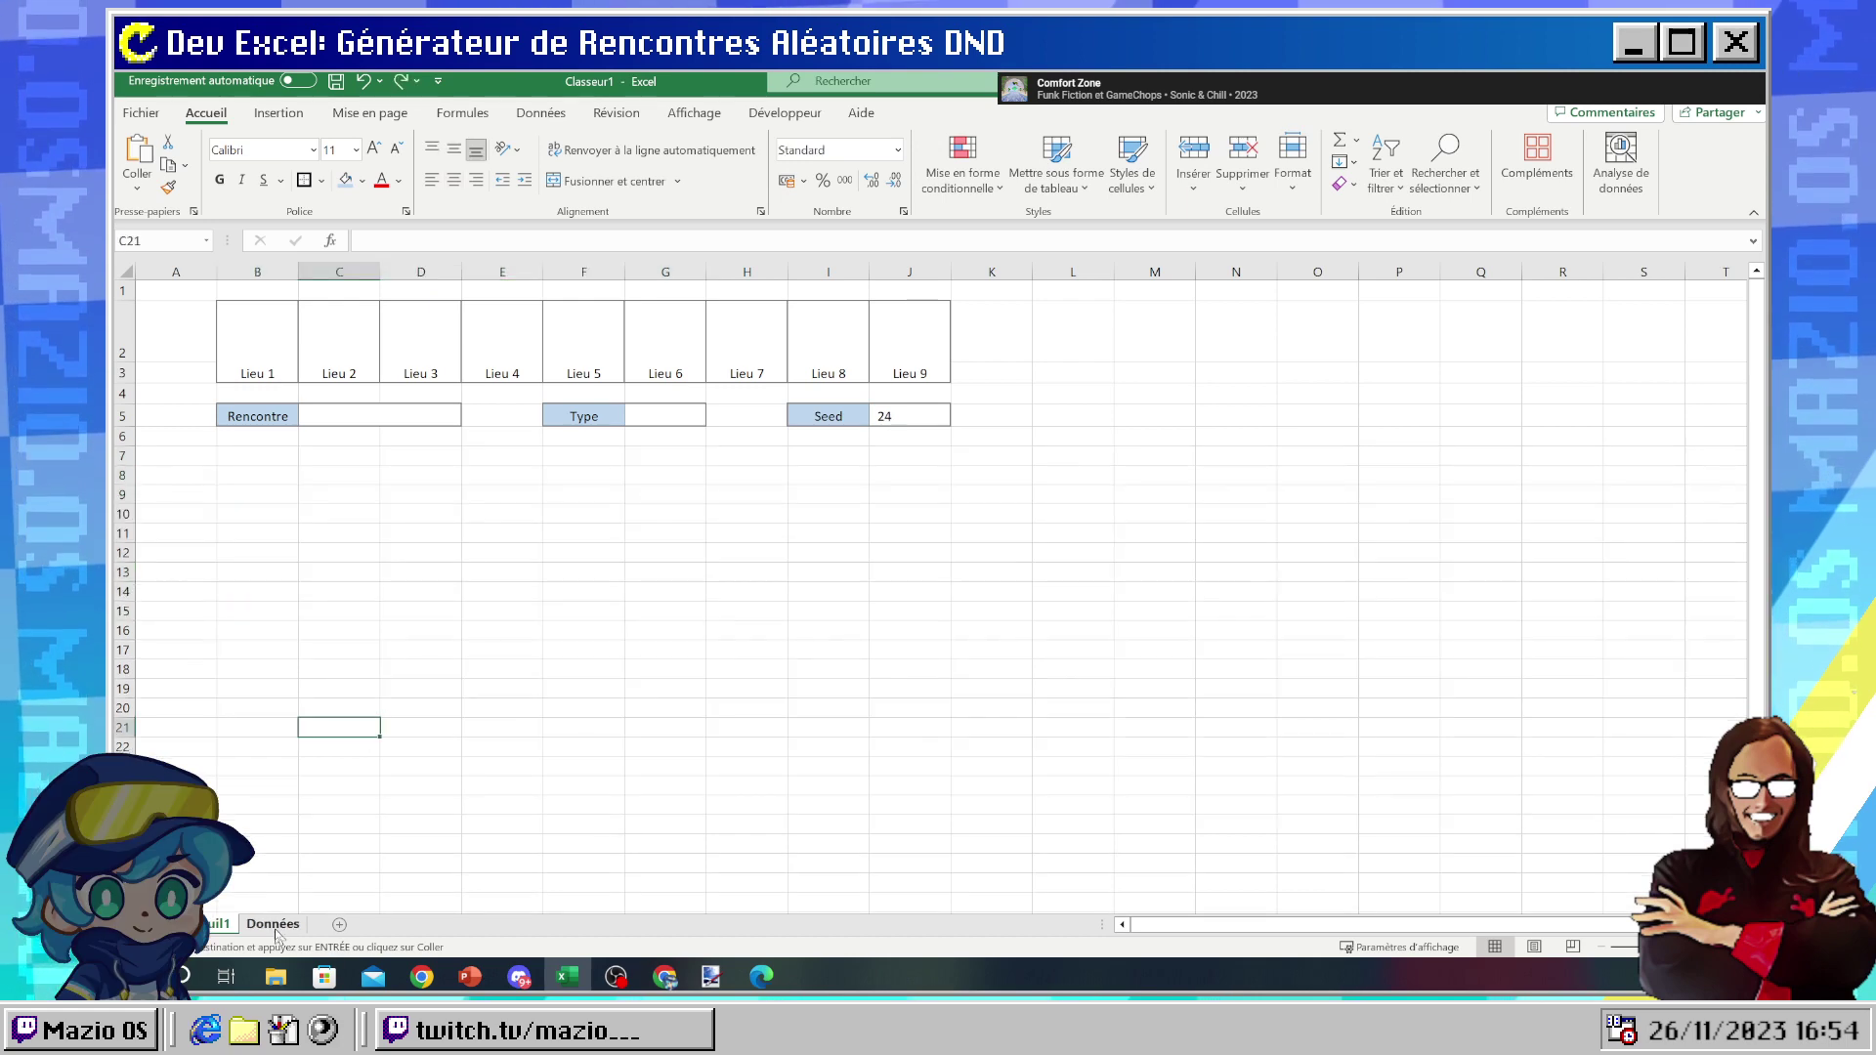
- Back on Données, review the Monstre 1 to Event 2 names and Monstre 2's Lieu 1 range
{"action": "left_click", "coordinate": [273, 924]}
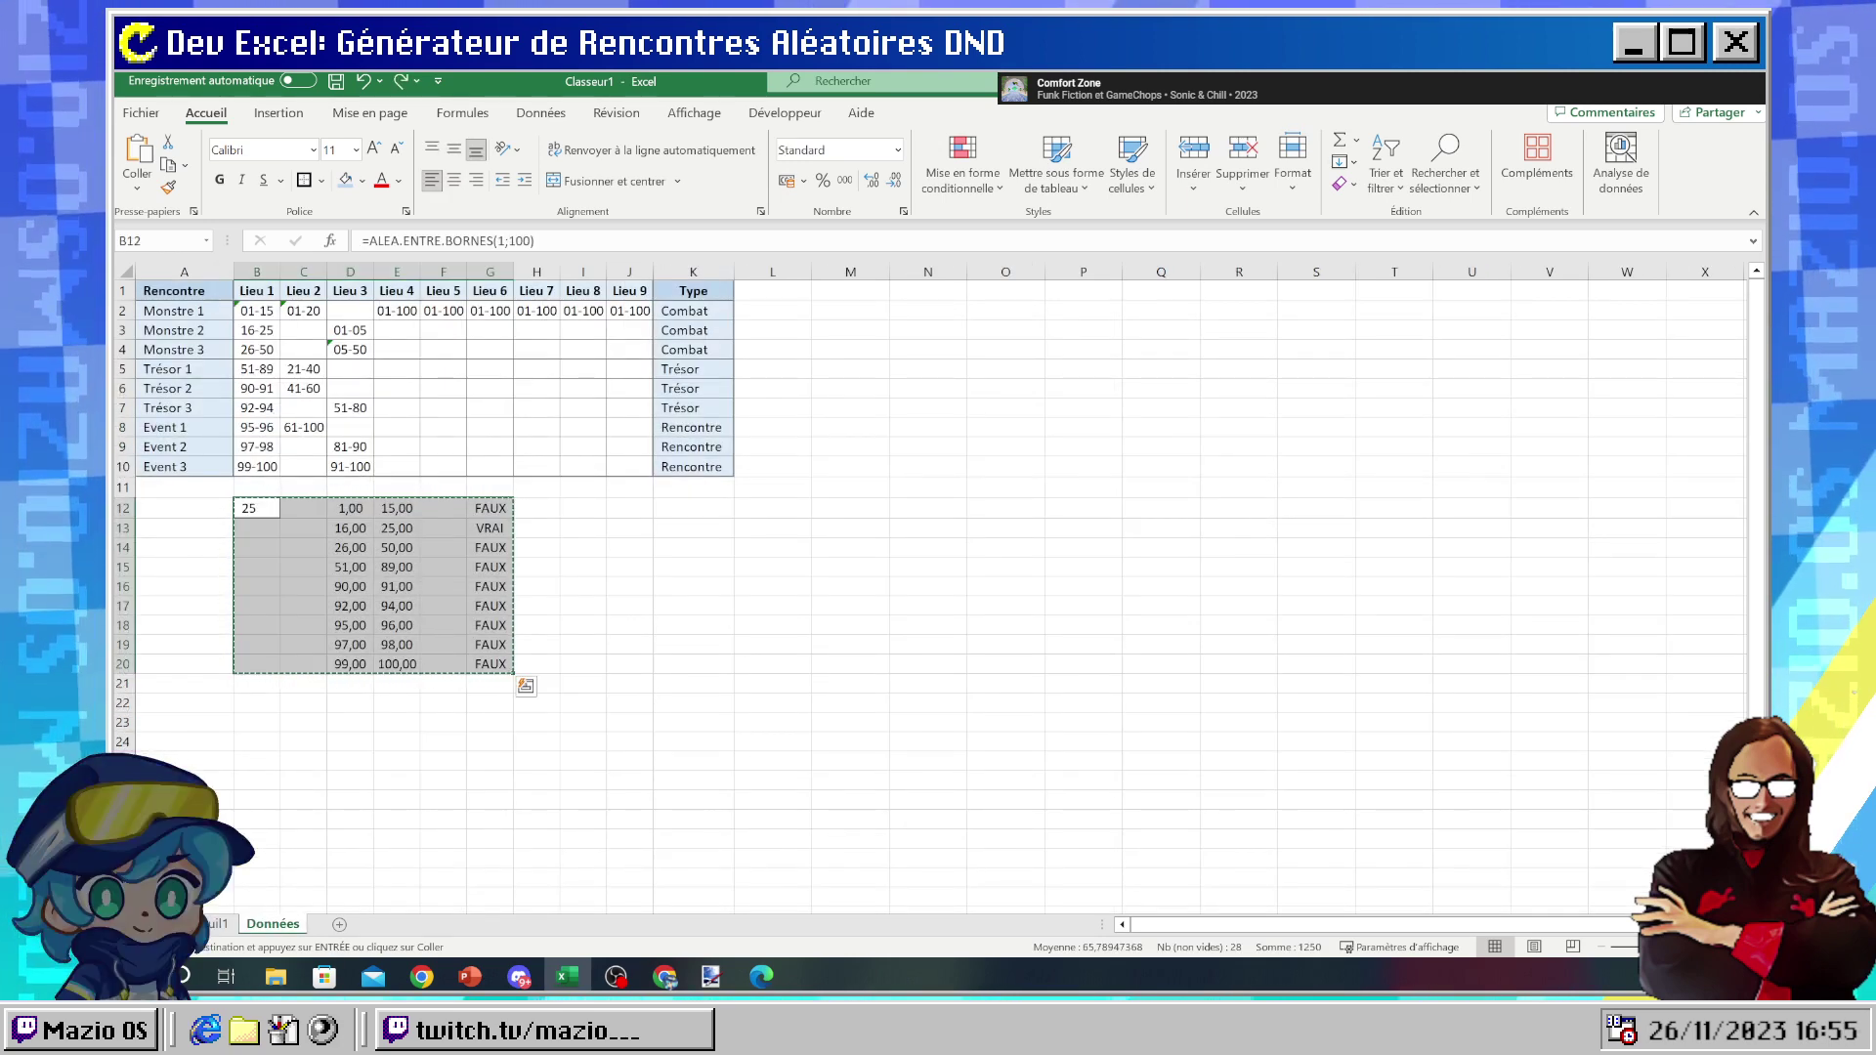
{"action": "left_click", "coordinate": [848, 528]}
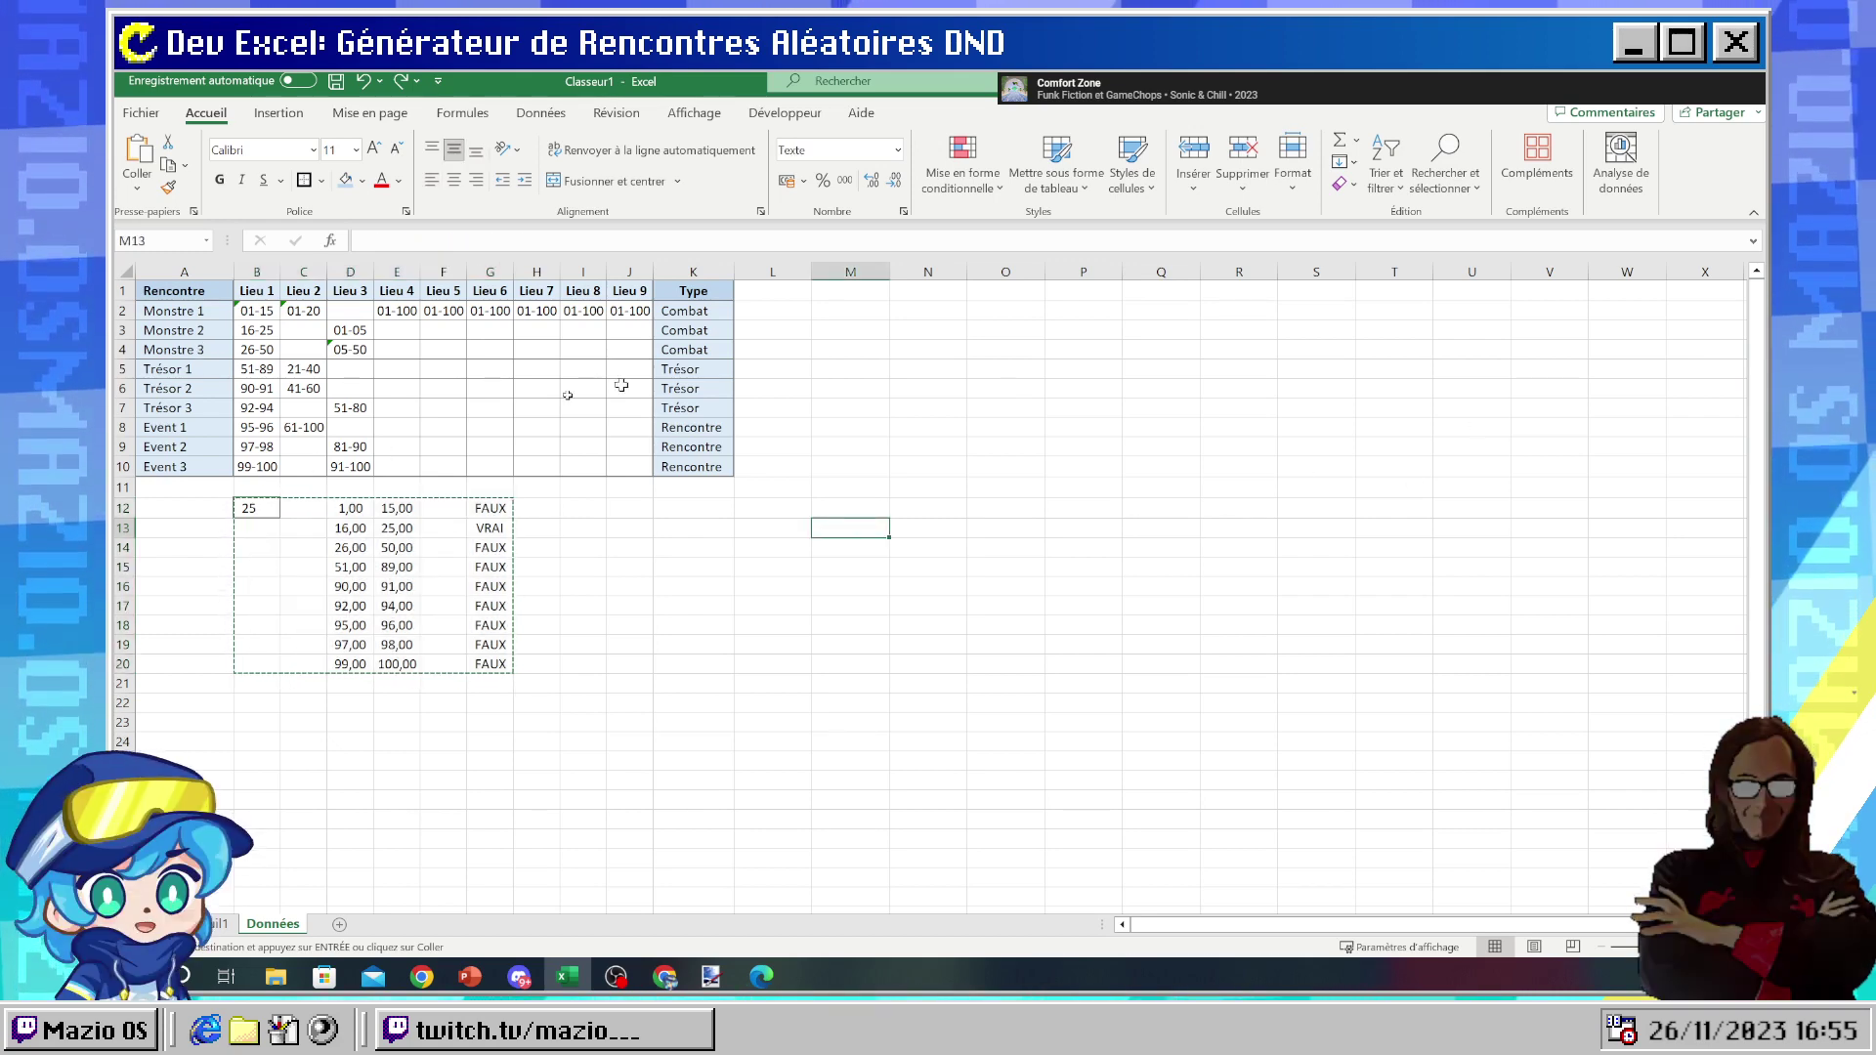
{"action": "left_click", "coordinate": [219, 925]}
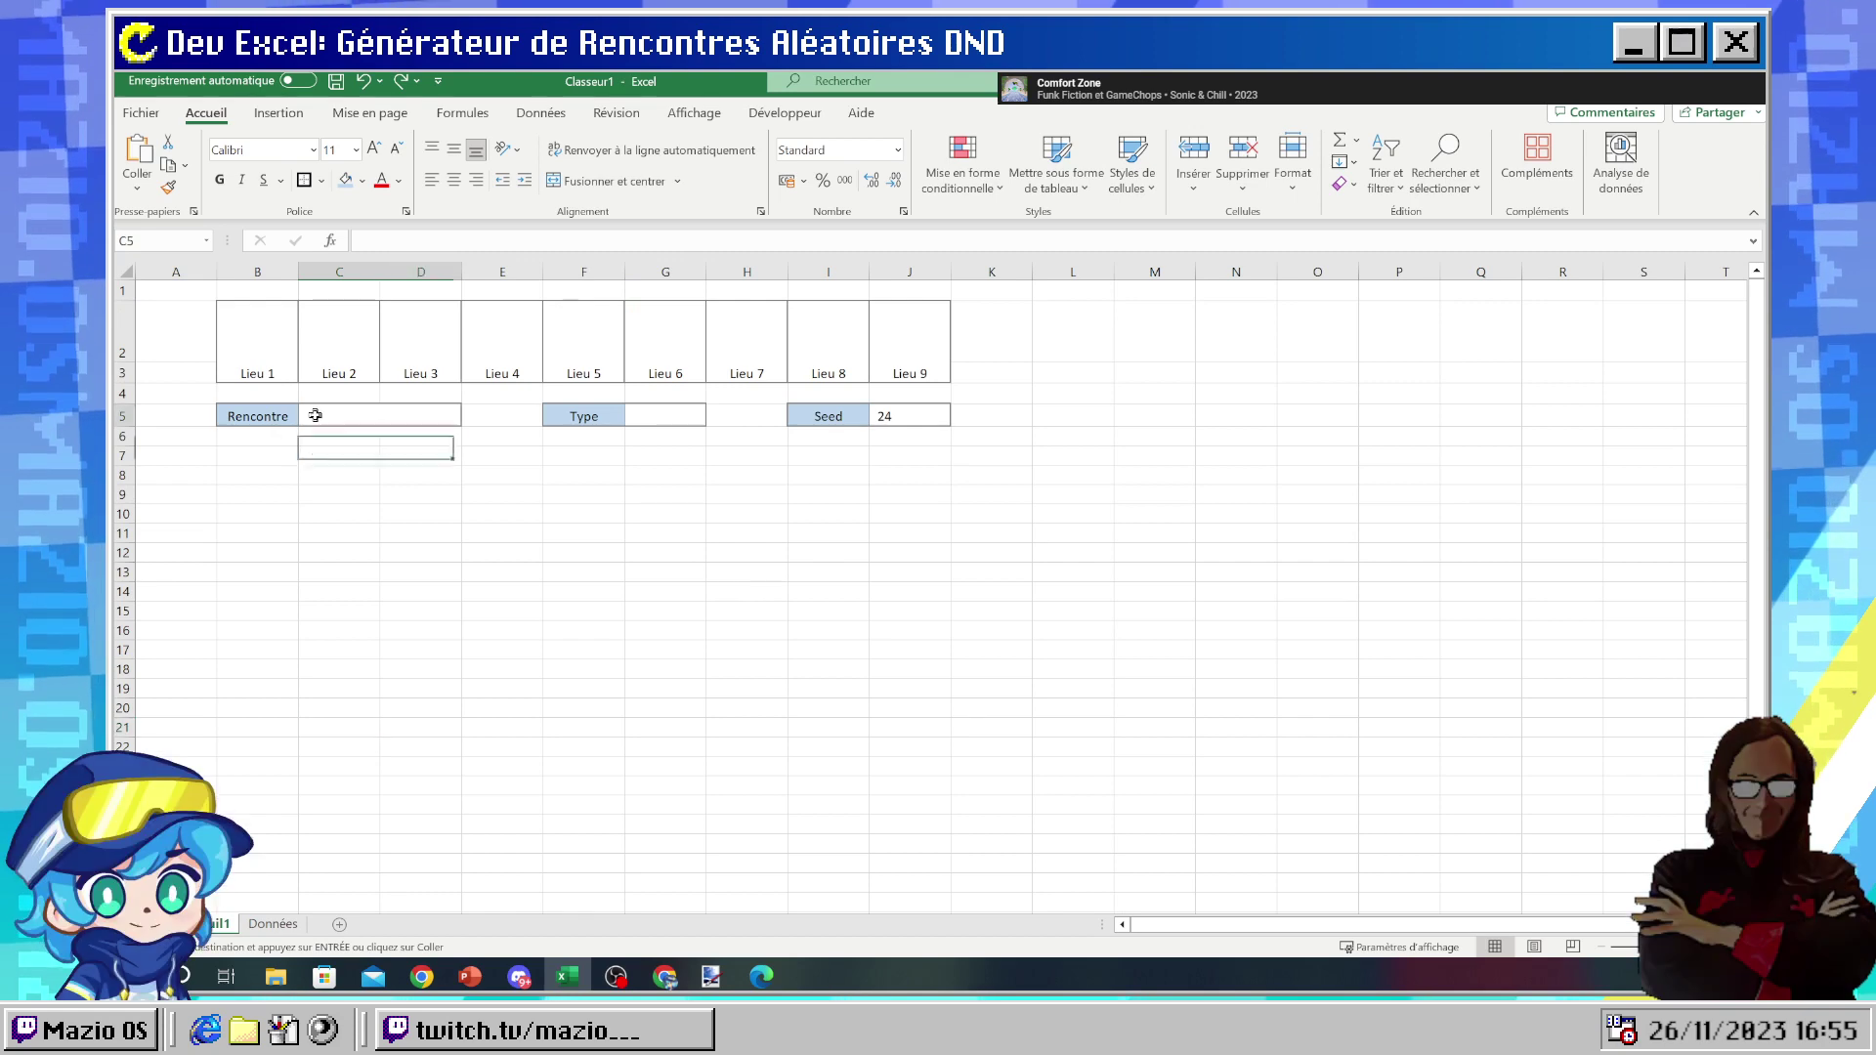
{"action": "left_click", "coordinate": [269, 926]}
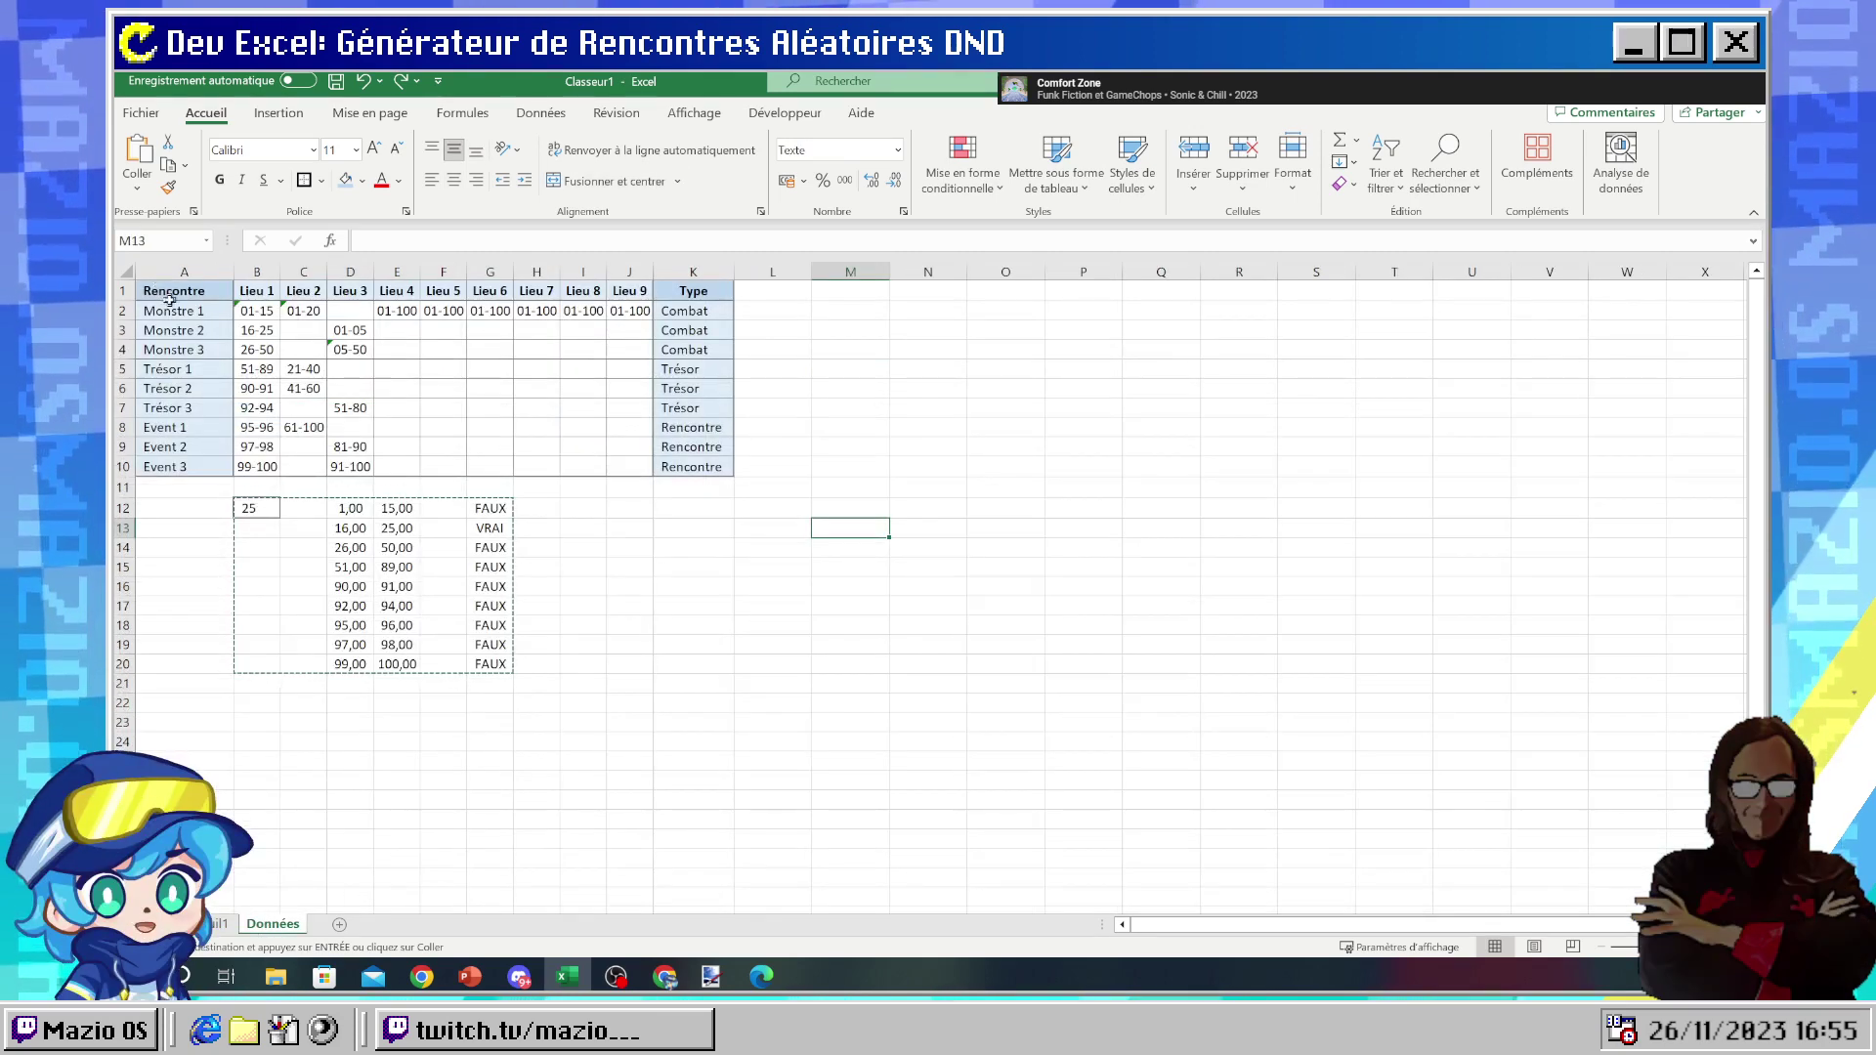
{"action": "left_click_drag", "start_coordinate": [171, 311], "coordinate": [166, 454]}
{"action": "left_click", "coordinate": [257, 330]}
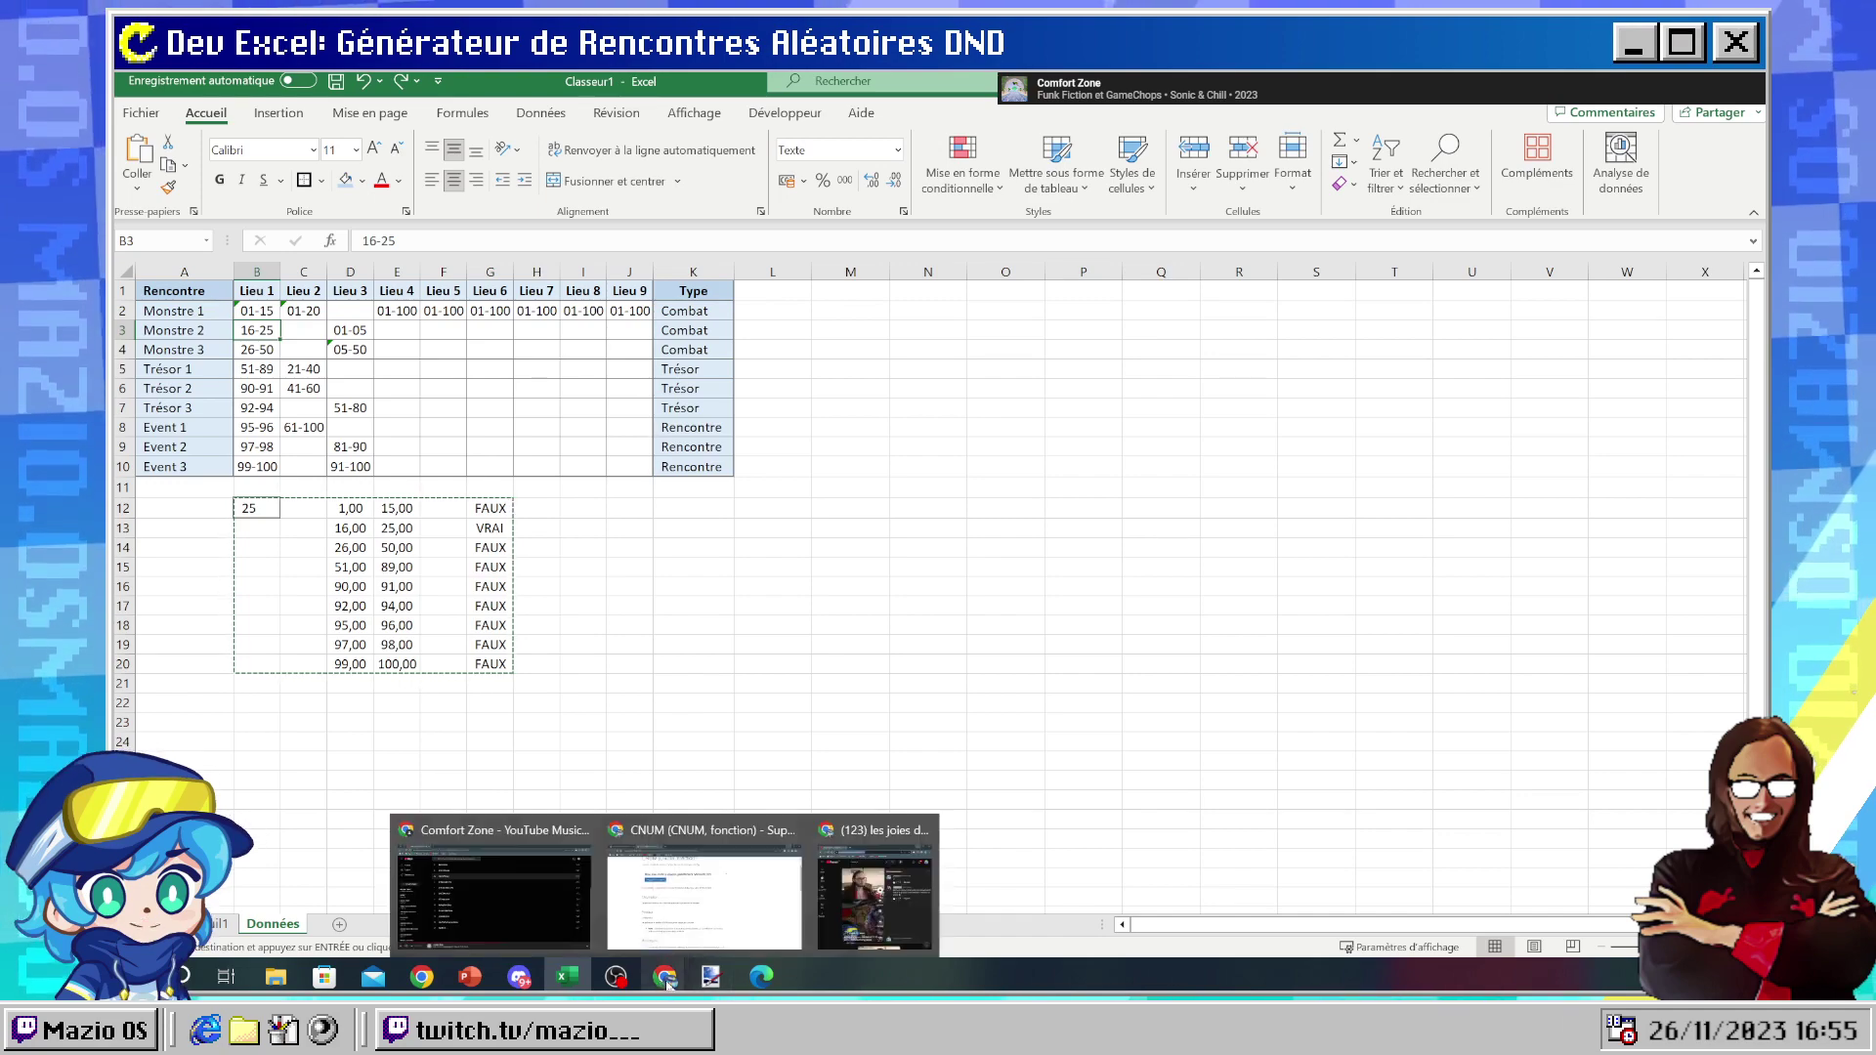
- Scroll through TOA.pdf's Annexe B encounter tables on pages 195–197, then return to Excel
{"action": "left_click", "coordinate": [750, 955]}
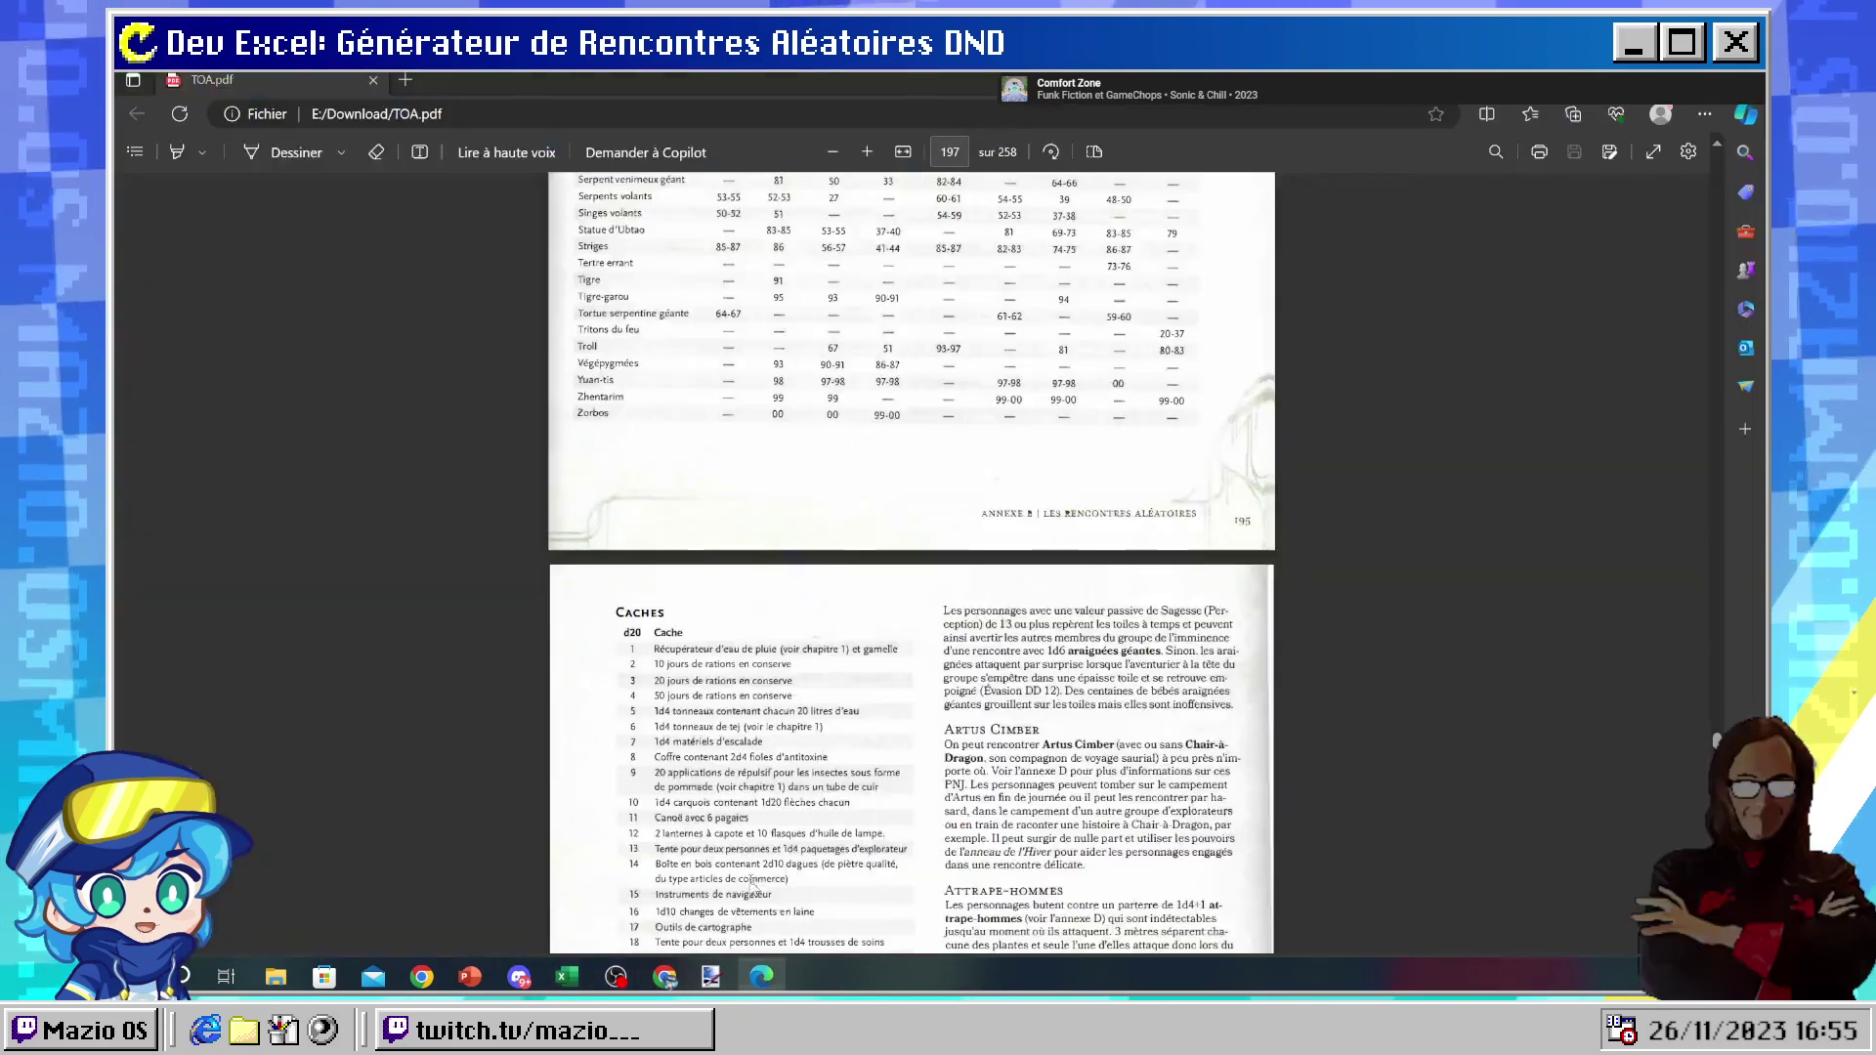
{"action": "scroll", "coordinate": [878, 550], "scroll_direction": "up", "scroll_amount": 15}
{"action": "scroll", "coordinate": [878, 550], "scroll_direction": "down", "scroll_amount": 10}
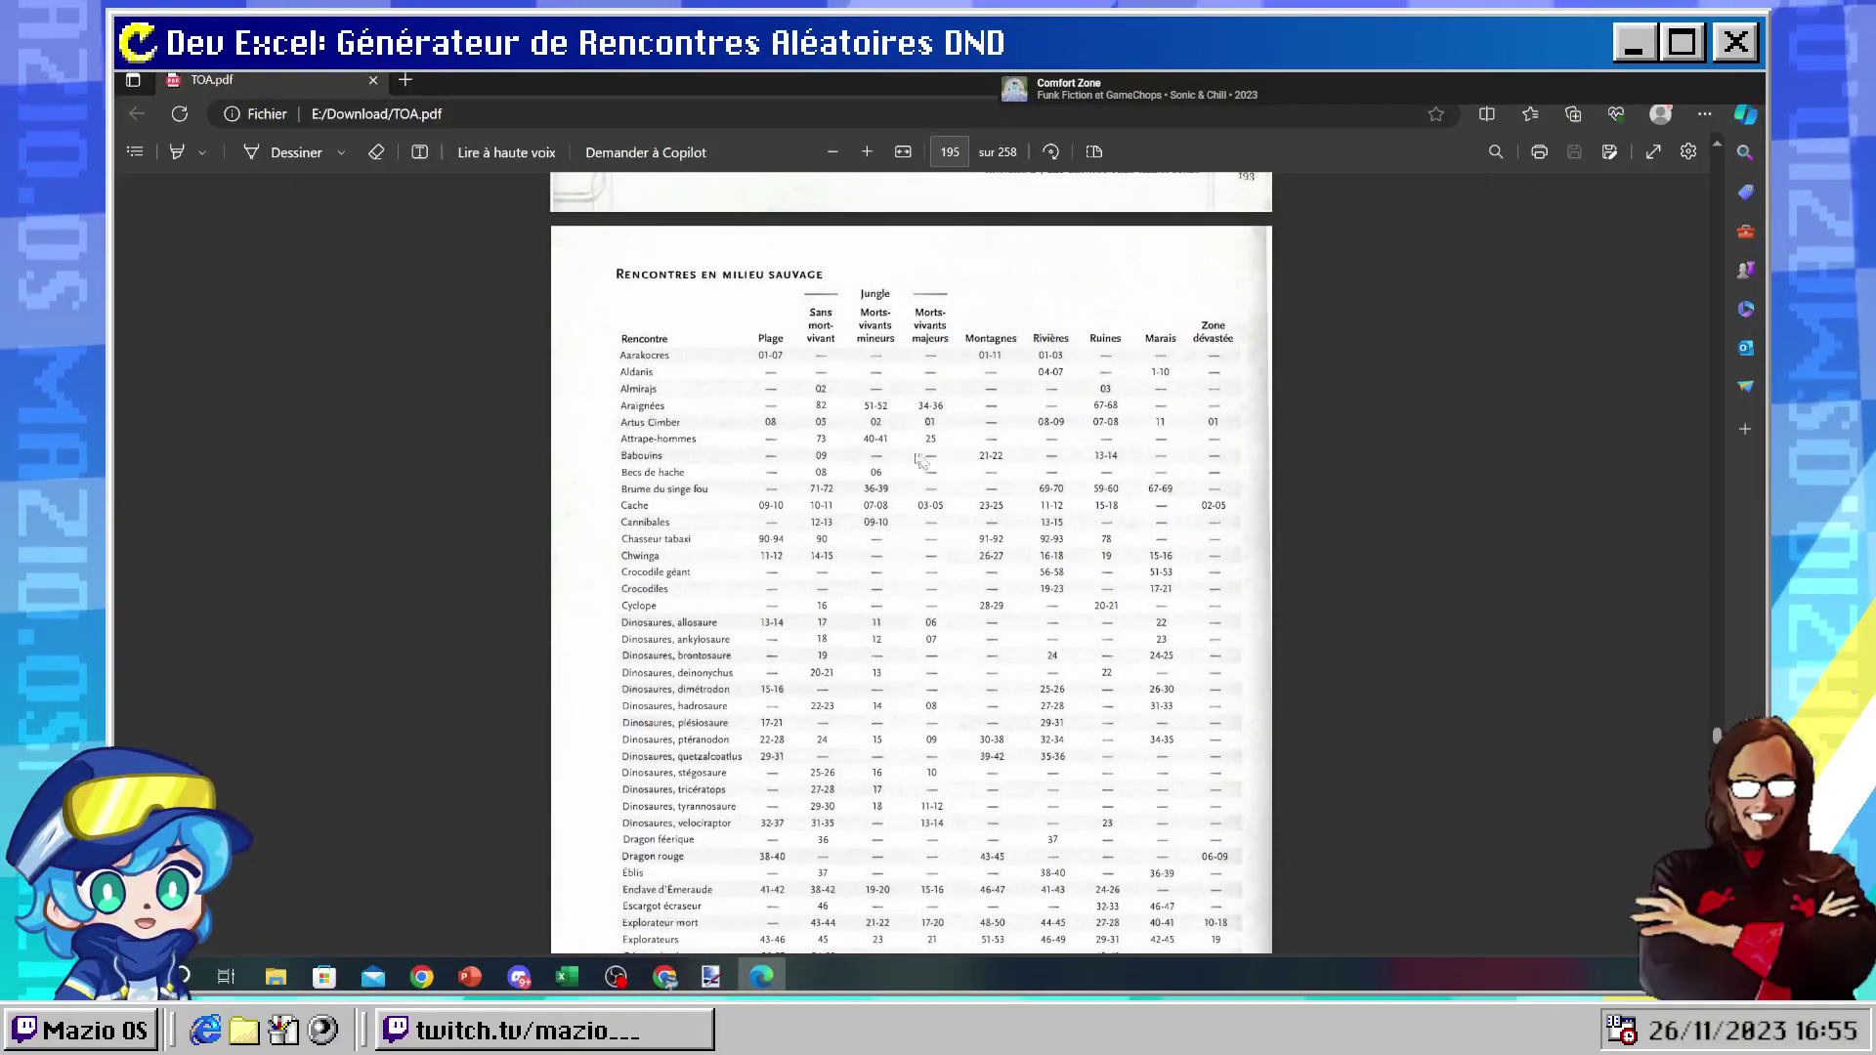
{"action": "left_click_drag", "start_coordinate": [758, 338], "coordinate": [1188, 339]}
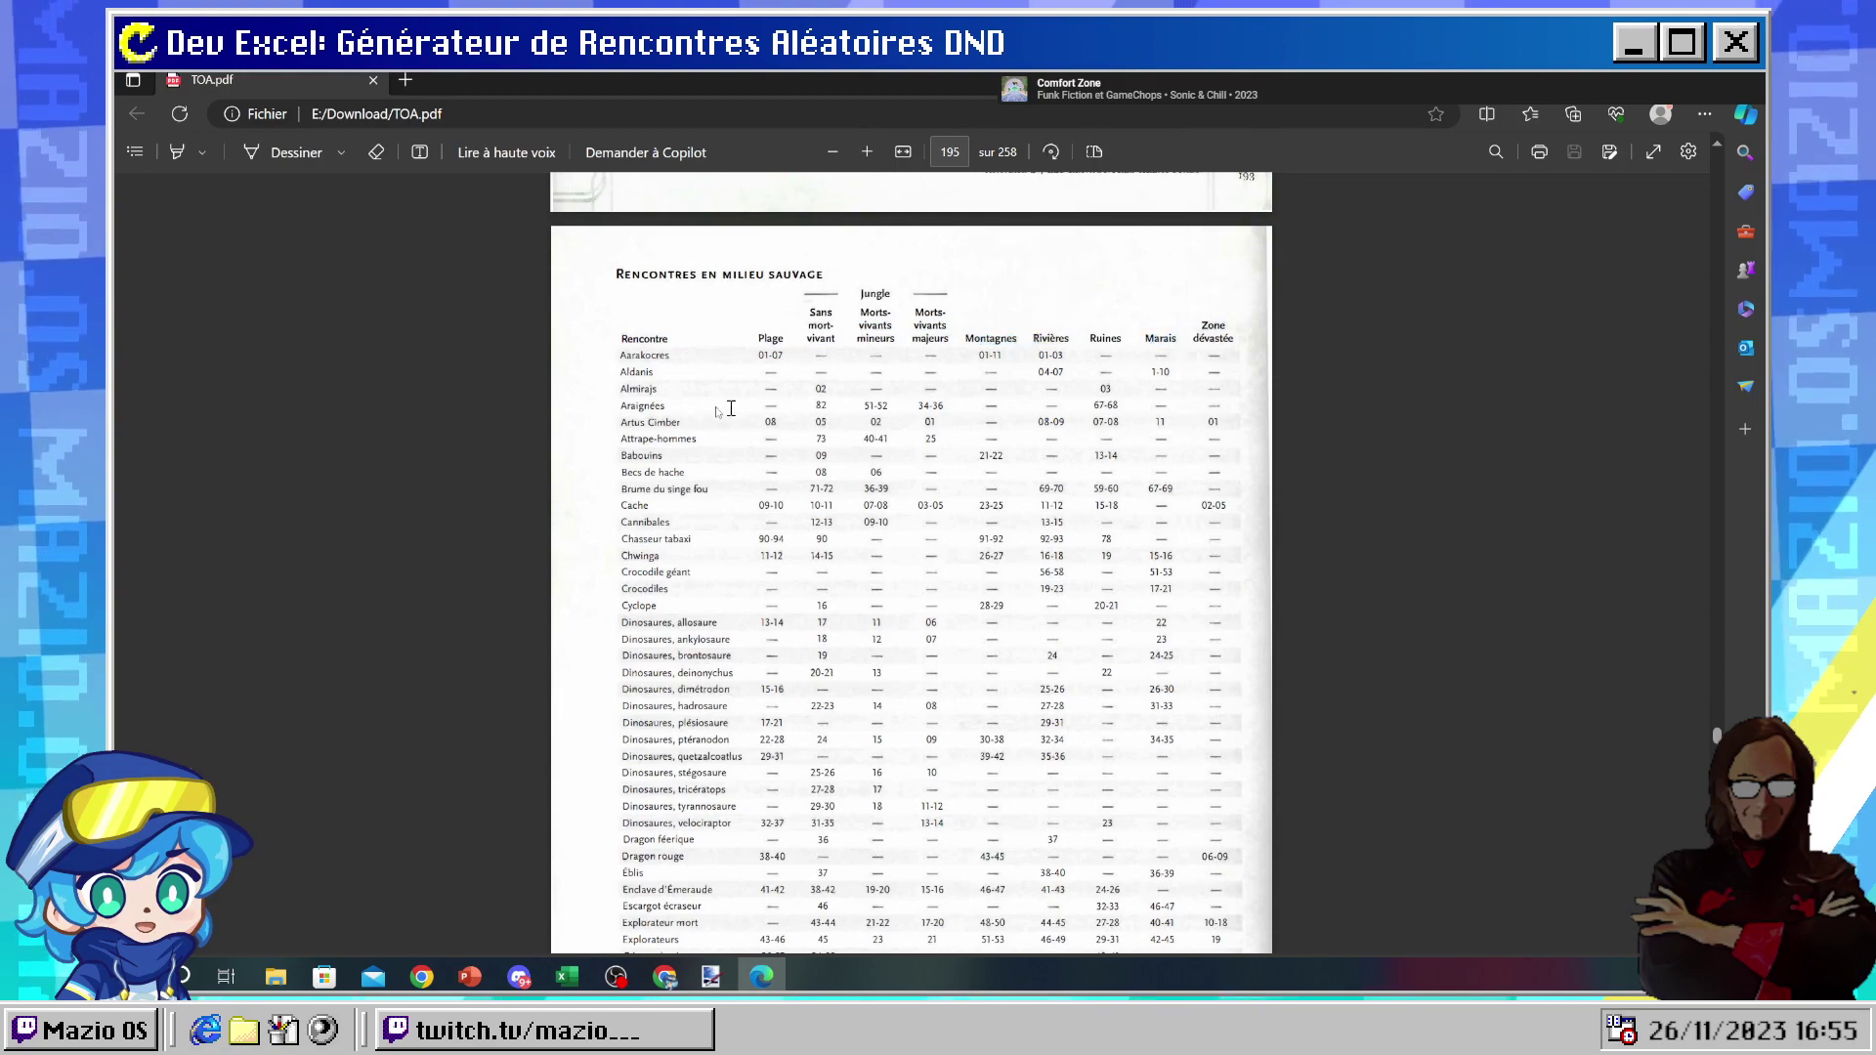
{"action": "scroll", "coordinate": [698, 444], "scroll_direction": "down", "scroll_amount": 2}
{"action": "left_click_drag", "start_coordinate": [625, 406], "coordinate": [630, 753]}
{"action": "scroll", "coordinate": [678, 661], "scroll_direction": "down", "scroll_amount": 2}
{"action": "scroll", "coordinate": [678, 662], "scroll_direction": "down", "scroll_amount": 5}
{"action": "left_click", "coordinate": [629, 752]}
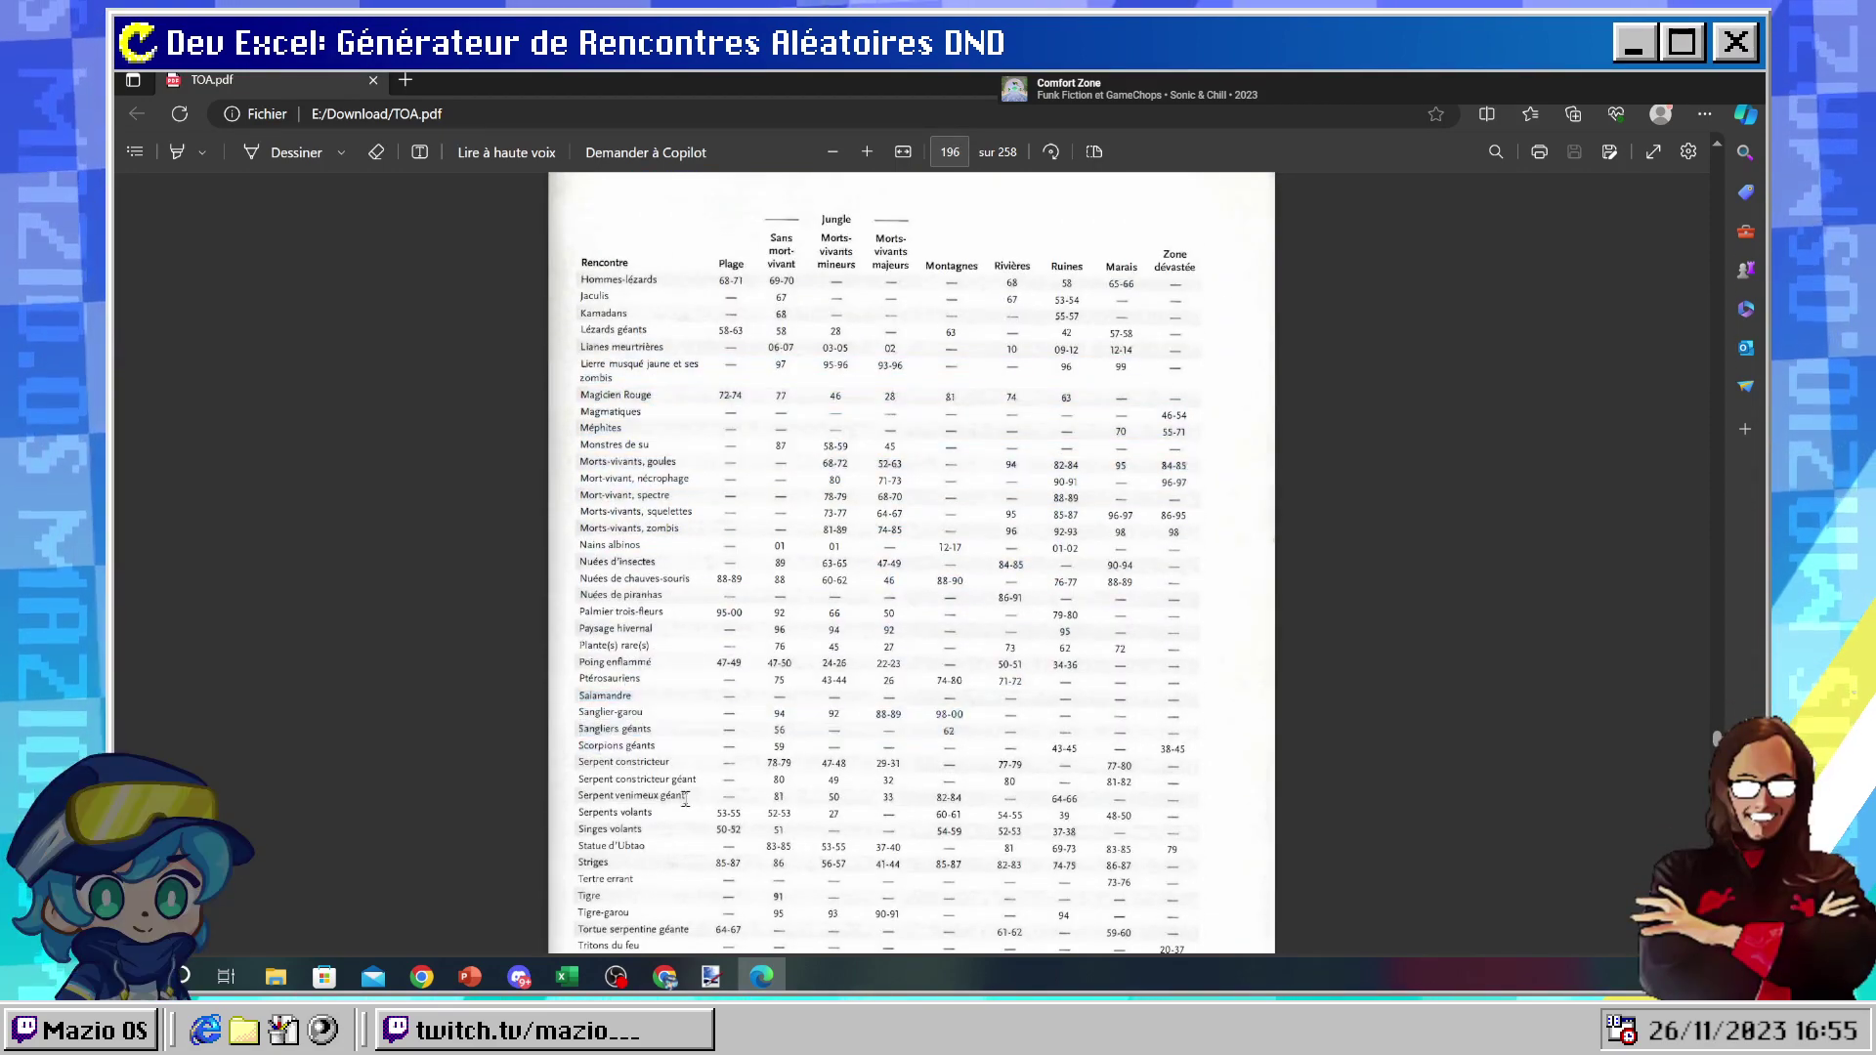
{"action": "scroll", "coordinate": [688, 800], "scroll_direction": "down", "scroll_amount": 3}
{"action": "scroll", "coordinate": [688, 799], "scroll_direction": "down", "scroll_amount": 3}
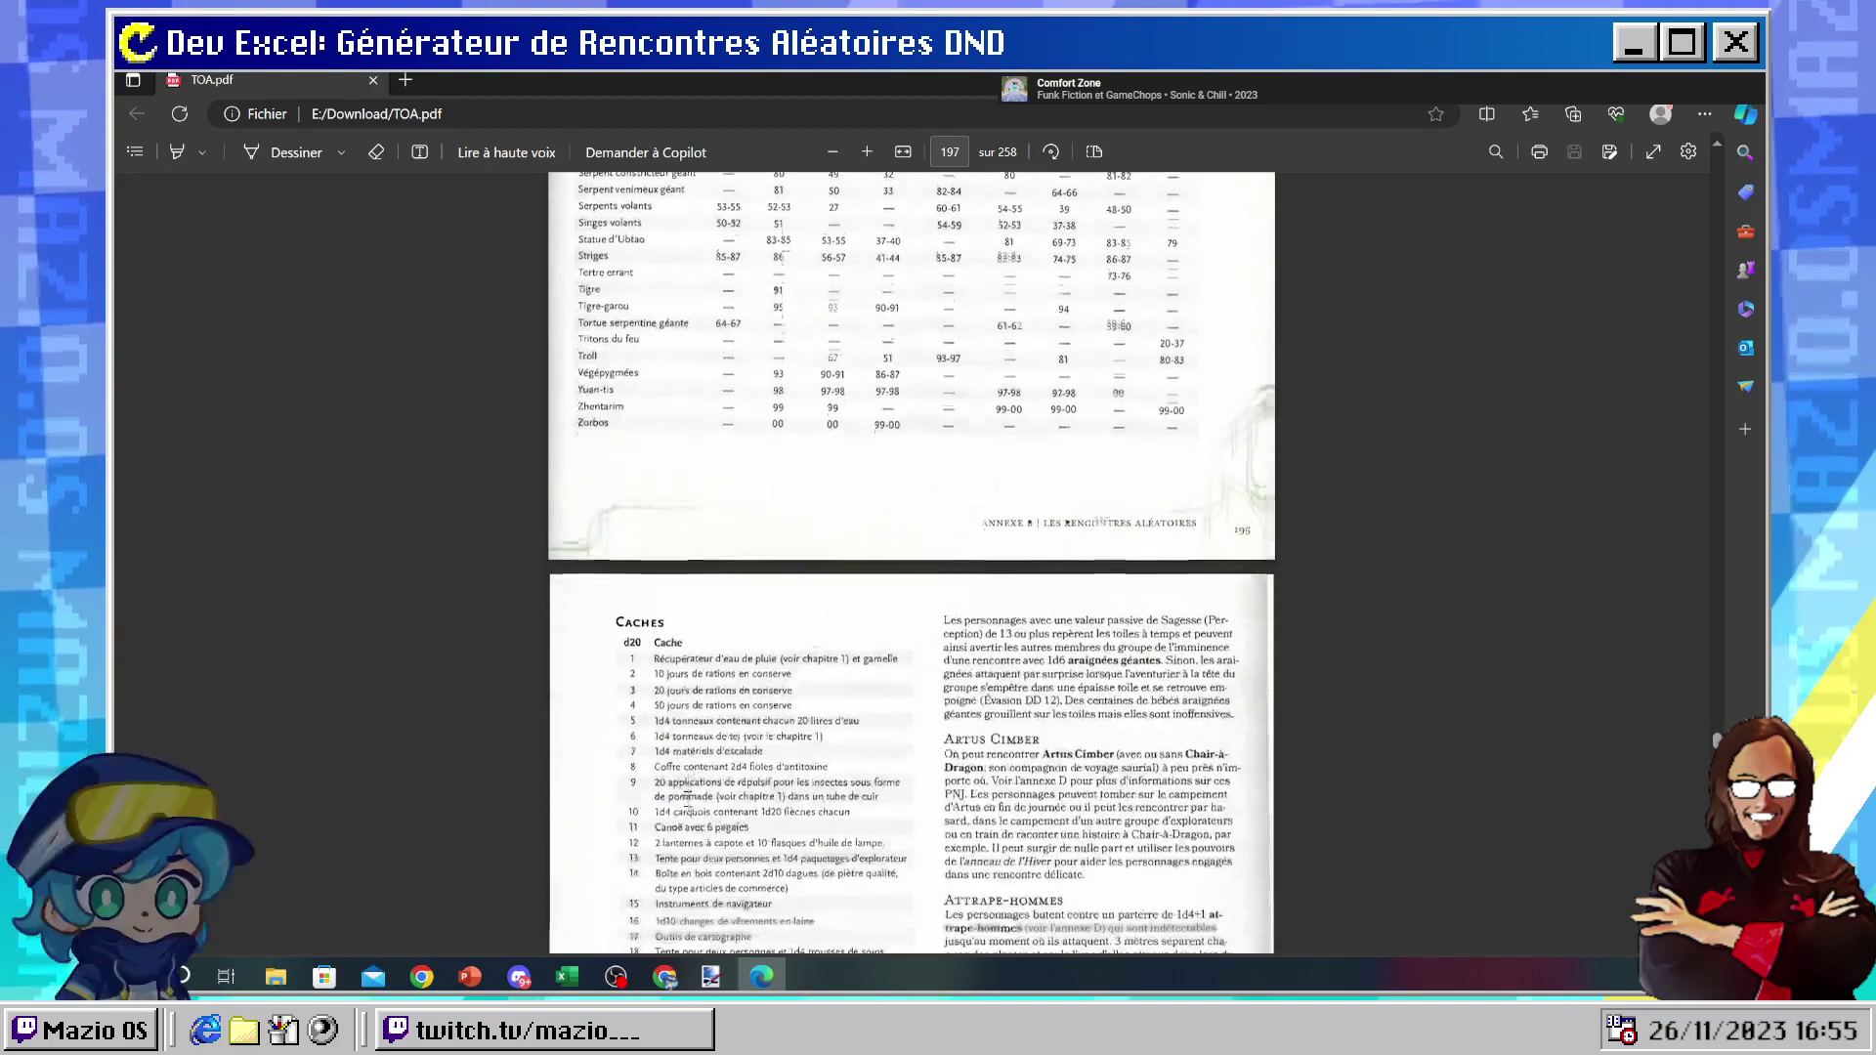
{"action": "key", "text": "alt+Tab"}
{"action": "left_click", "coordinate": [664, 509]}
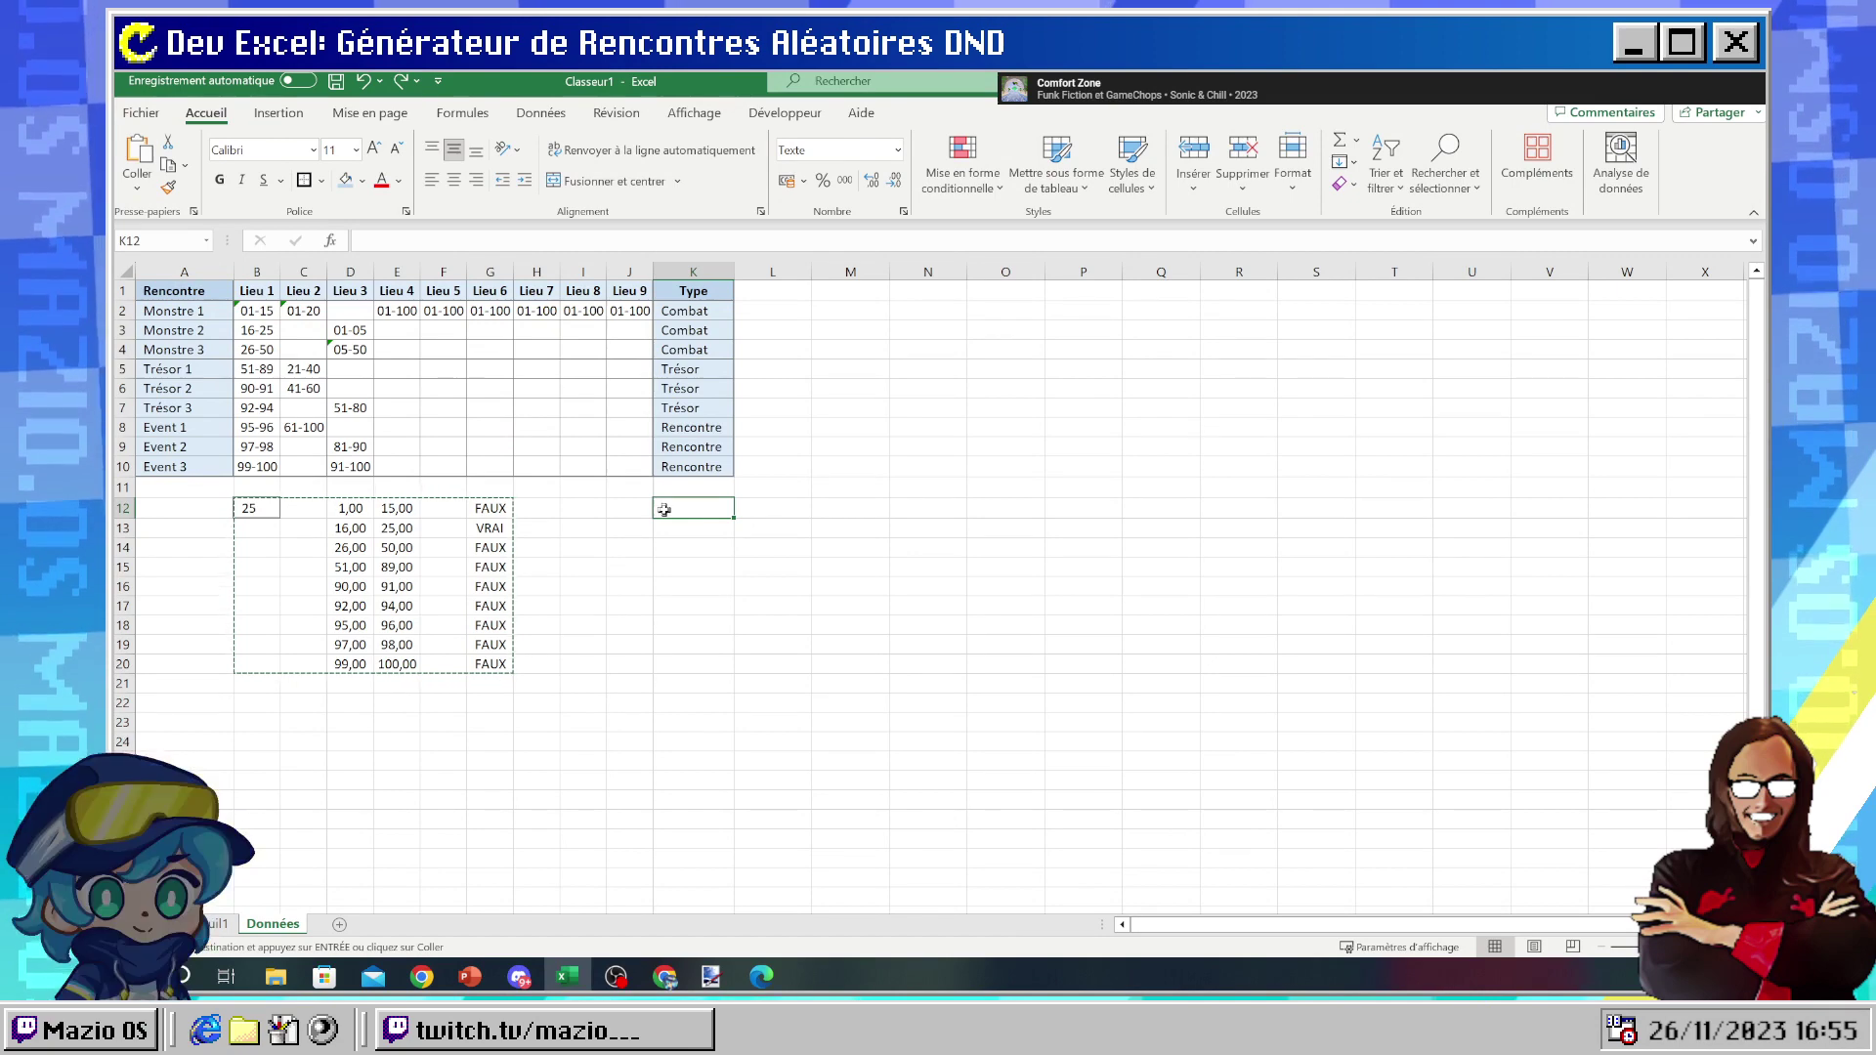
- On Feuil1, recalculate and check the Lieu 1, Lieu 4 and Lieu 6 header formulas
{"action": "key", "text": "ctrl+Page_Up"}
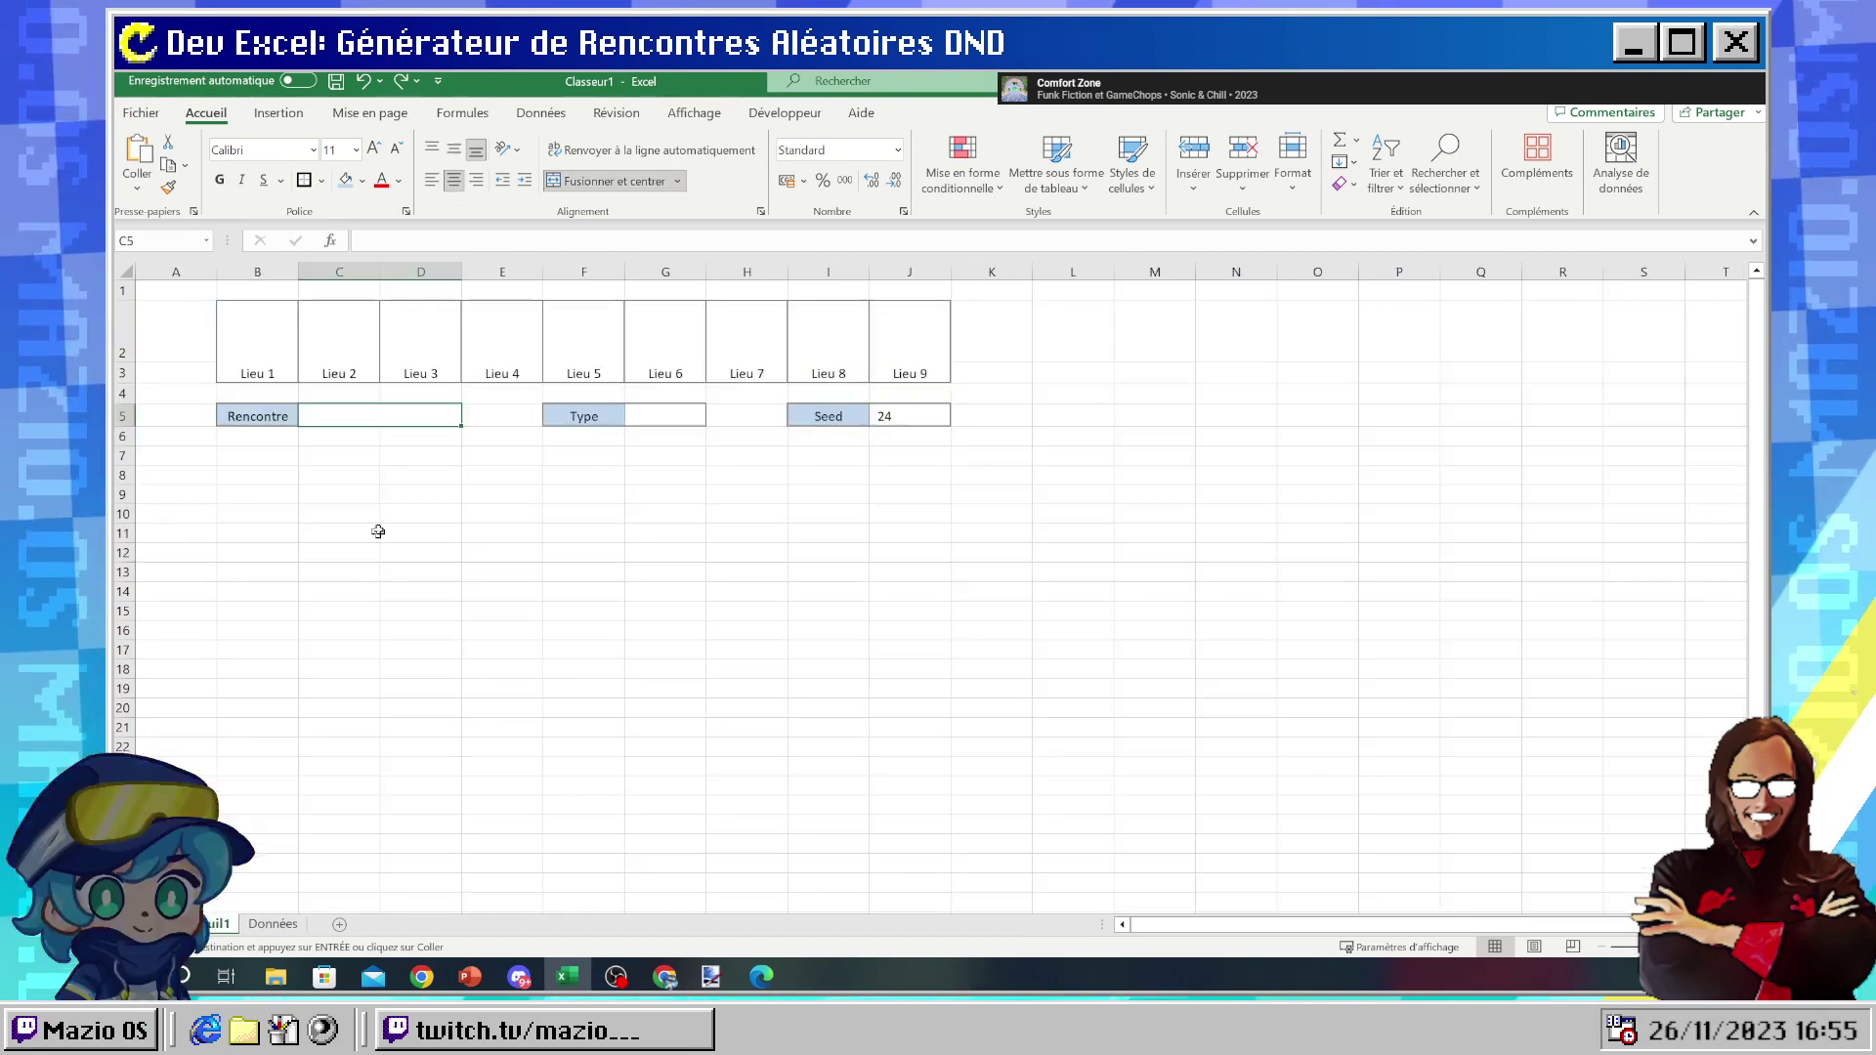
{"action": "left_click", "coordinate": [279, 312]}
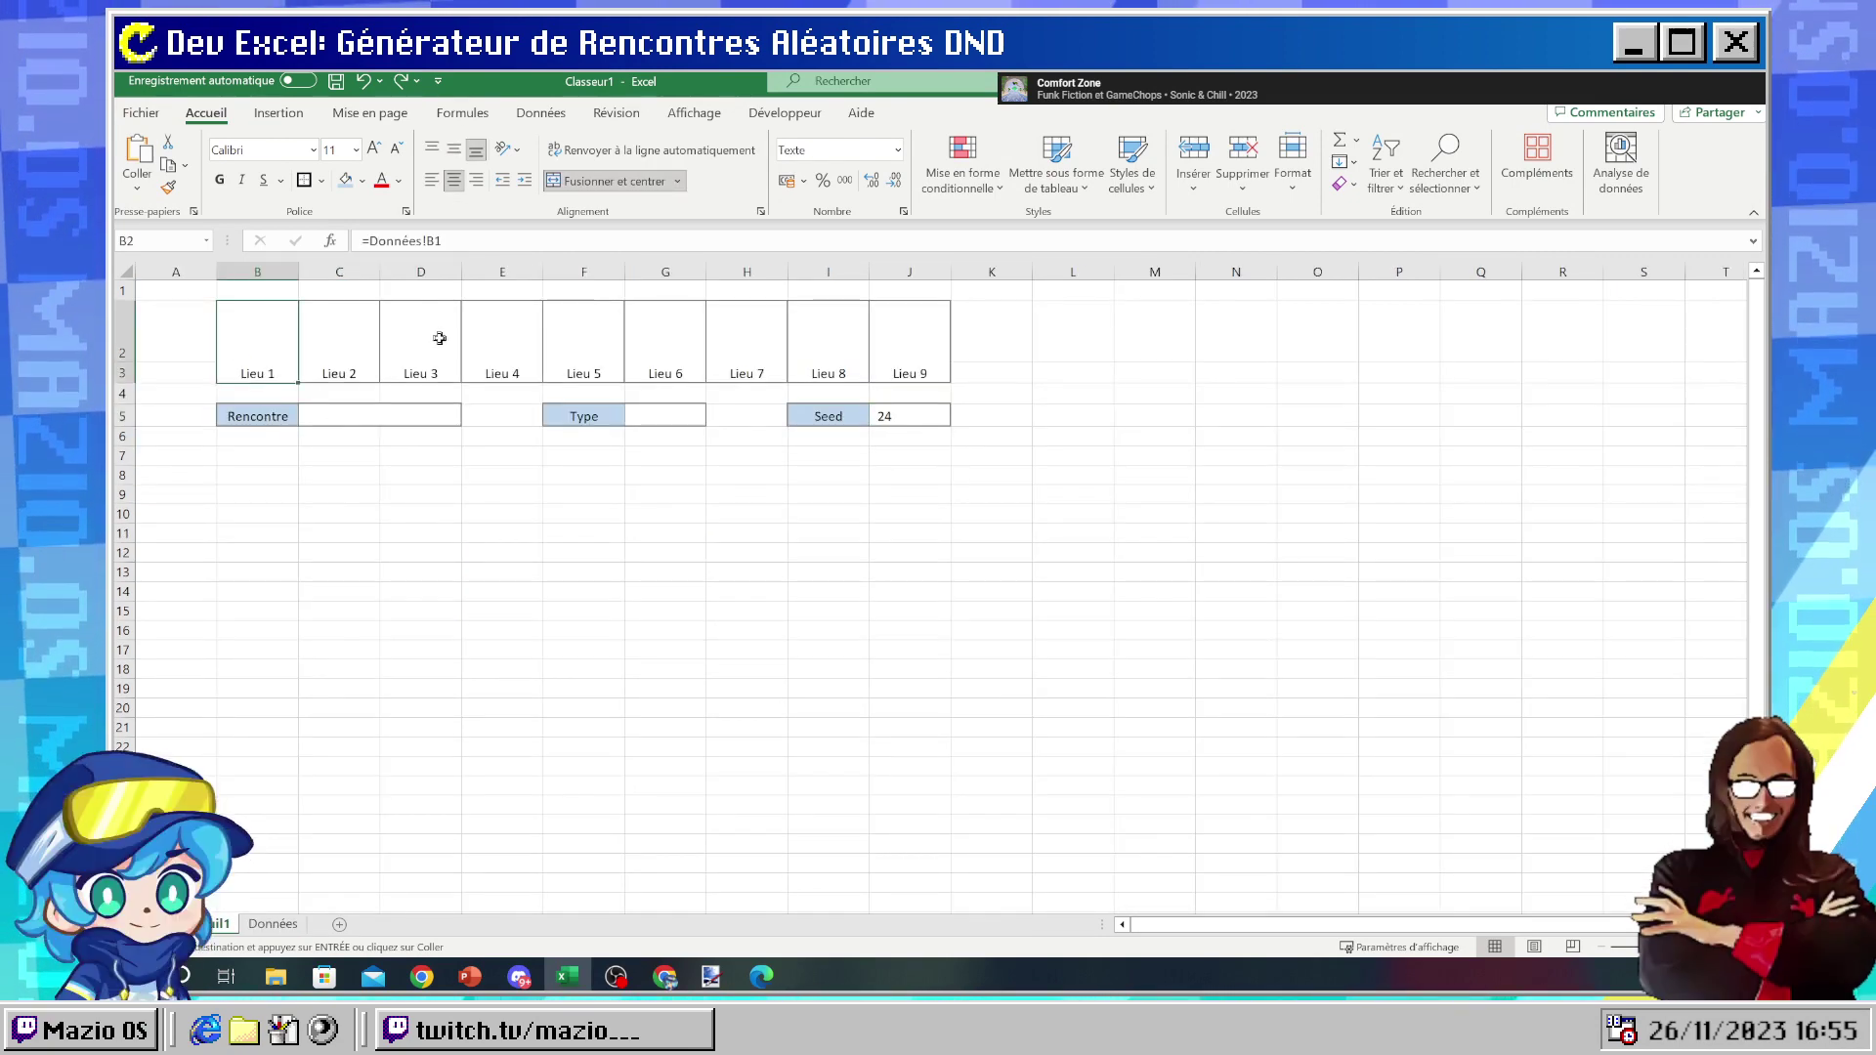
{"action": "key", "text": "F9"}
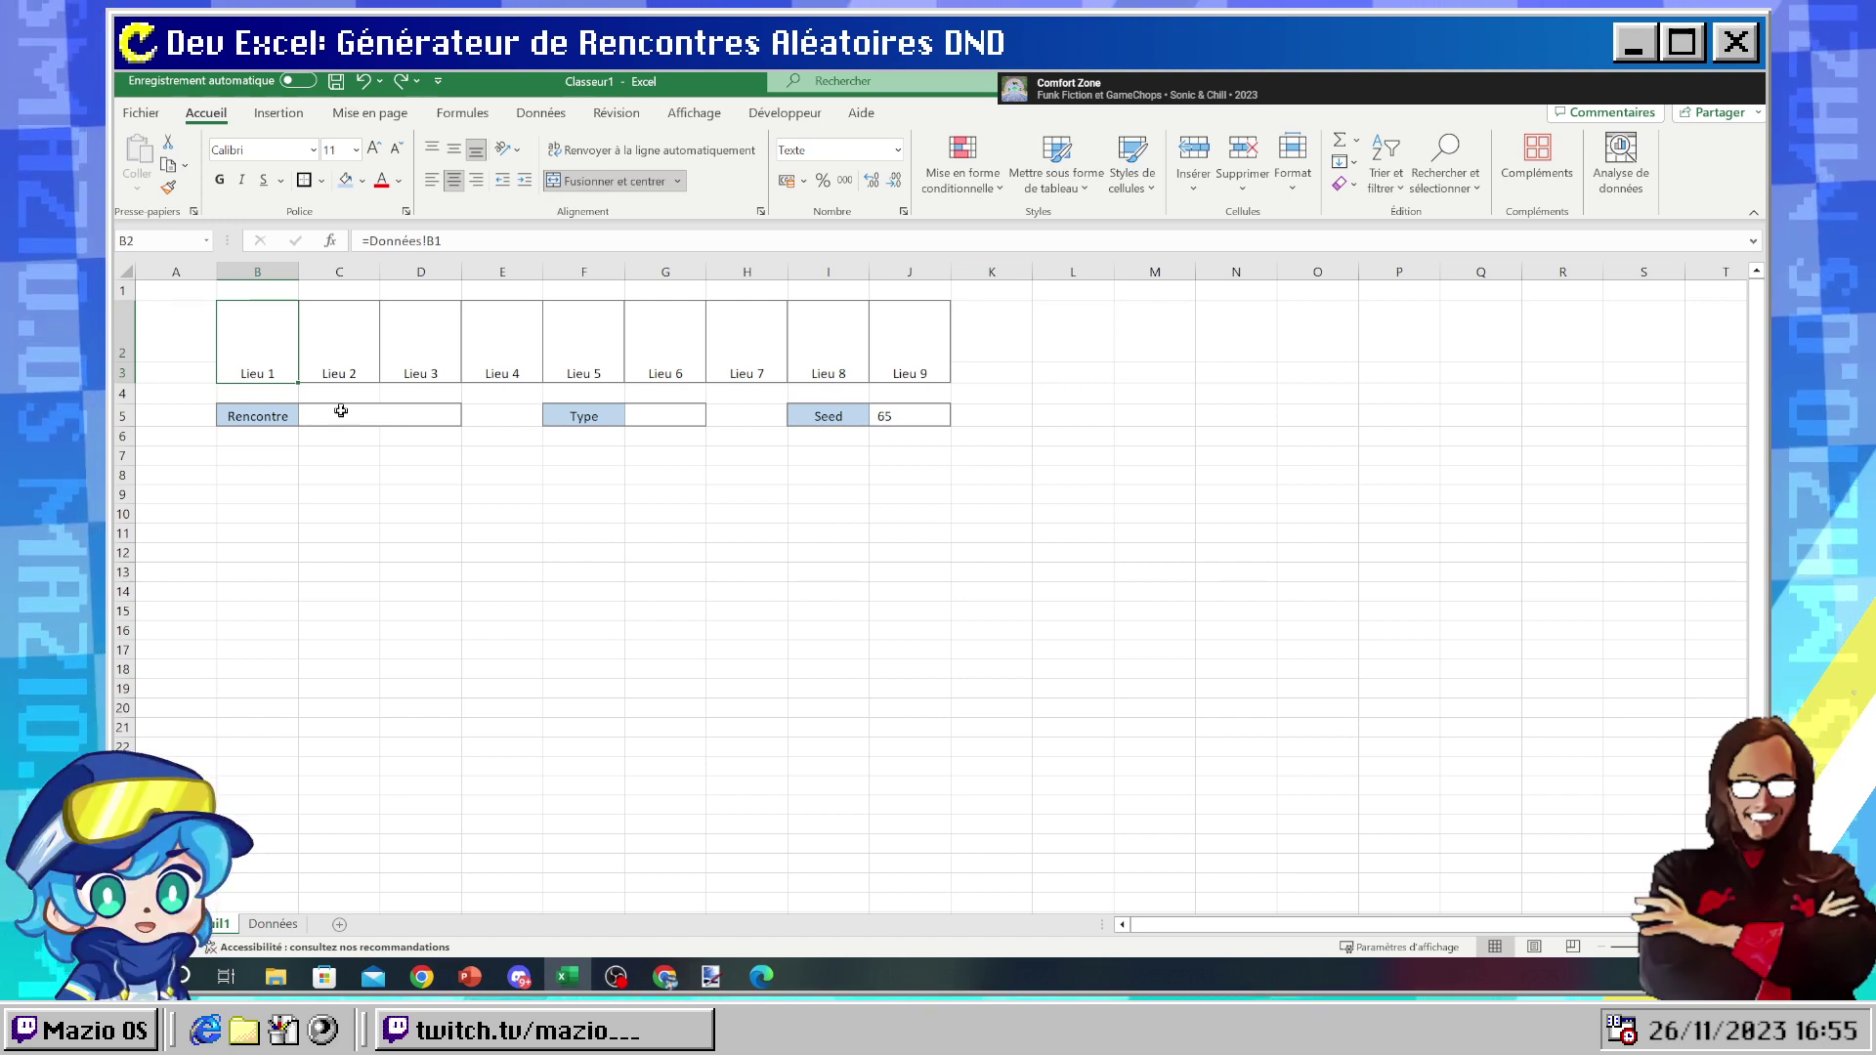
{"action": "left_click", "coordinate": [332, 514]}
{"action": "left_click", "coordinate": [583, 513]}
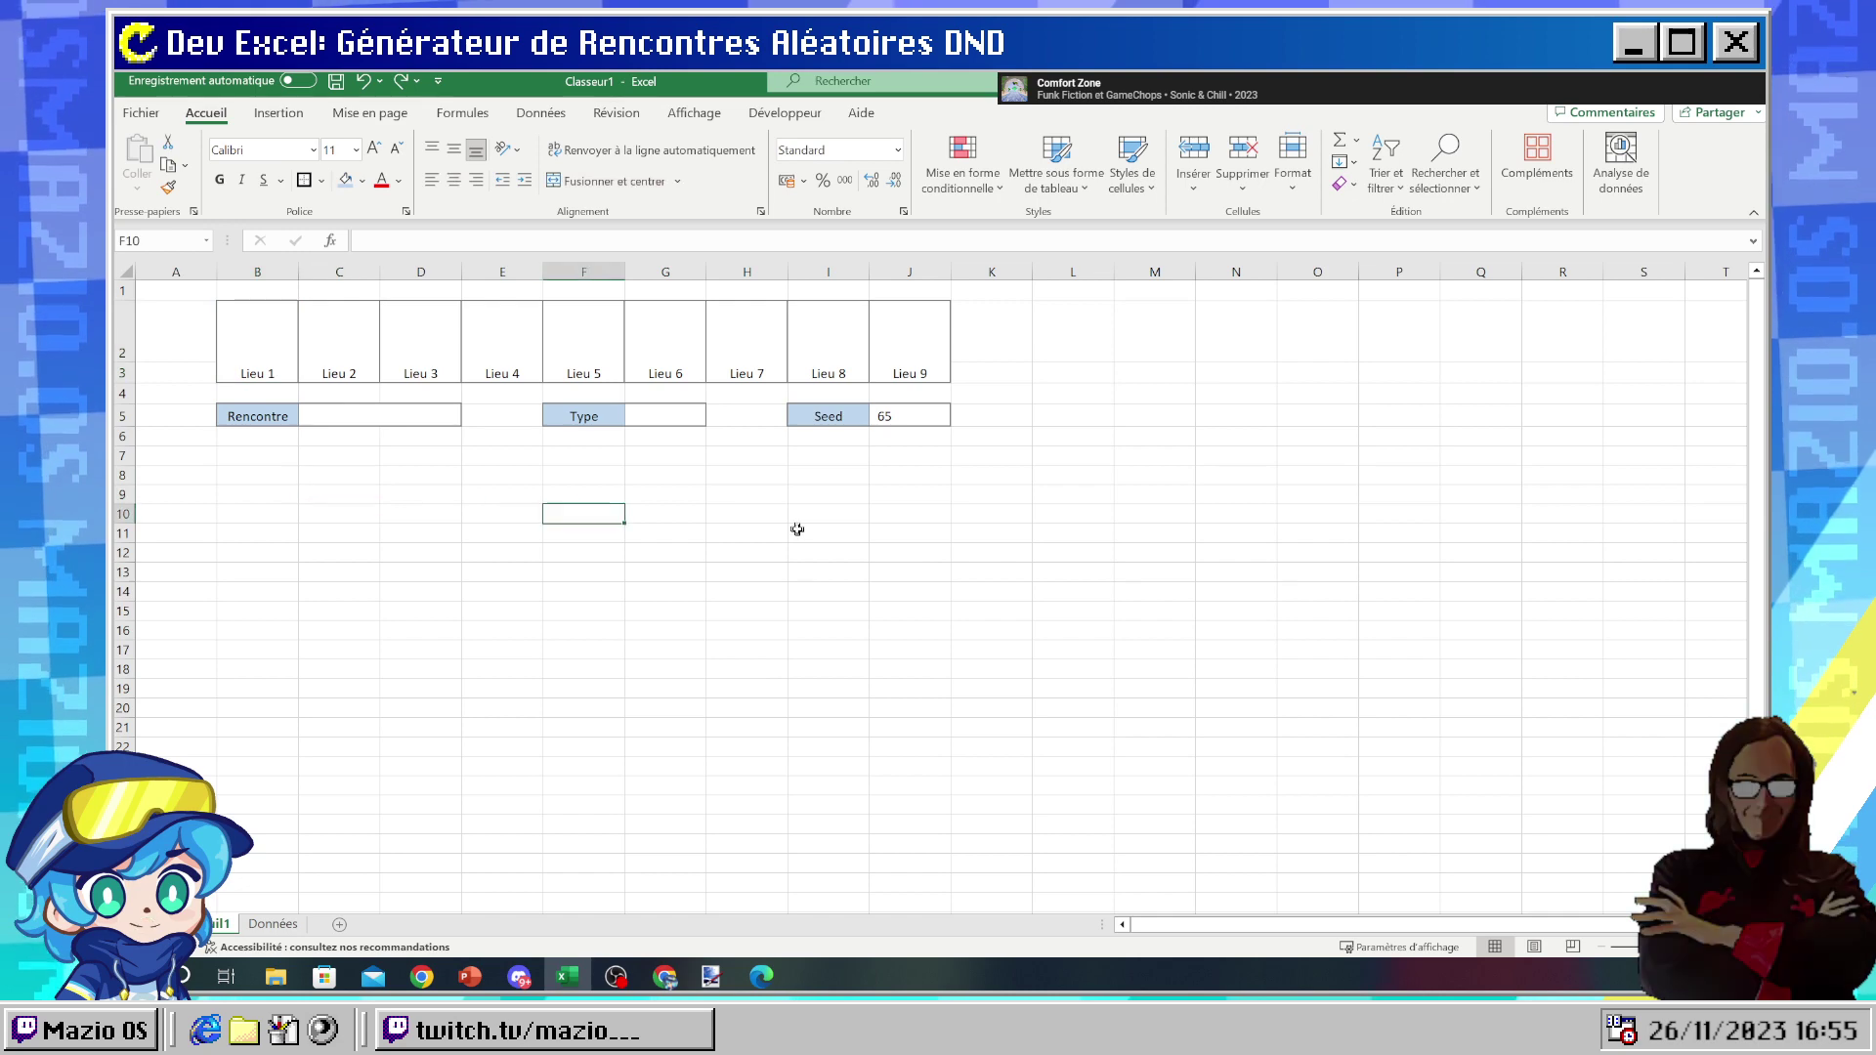
{"action": "left_click", "coordinate": [257, 438]}
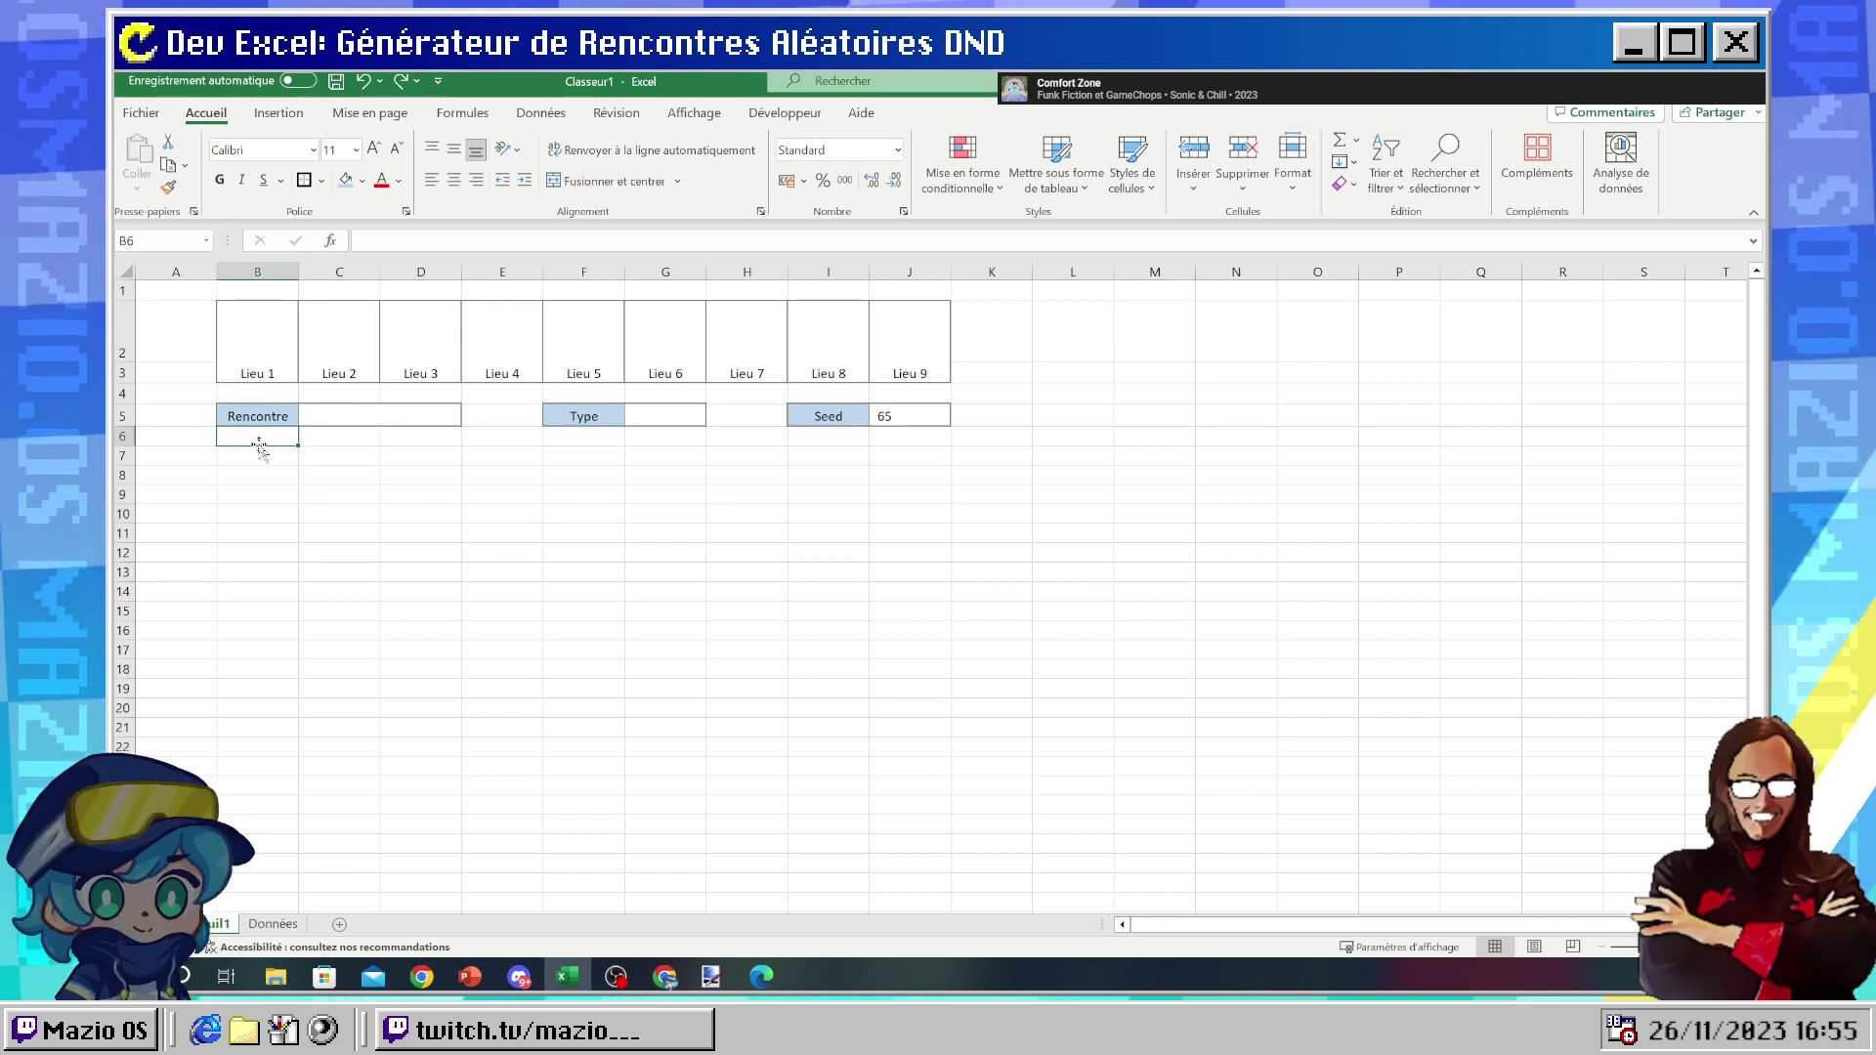
{"action": "left_click", "coordinate": [261, 354]}
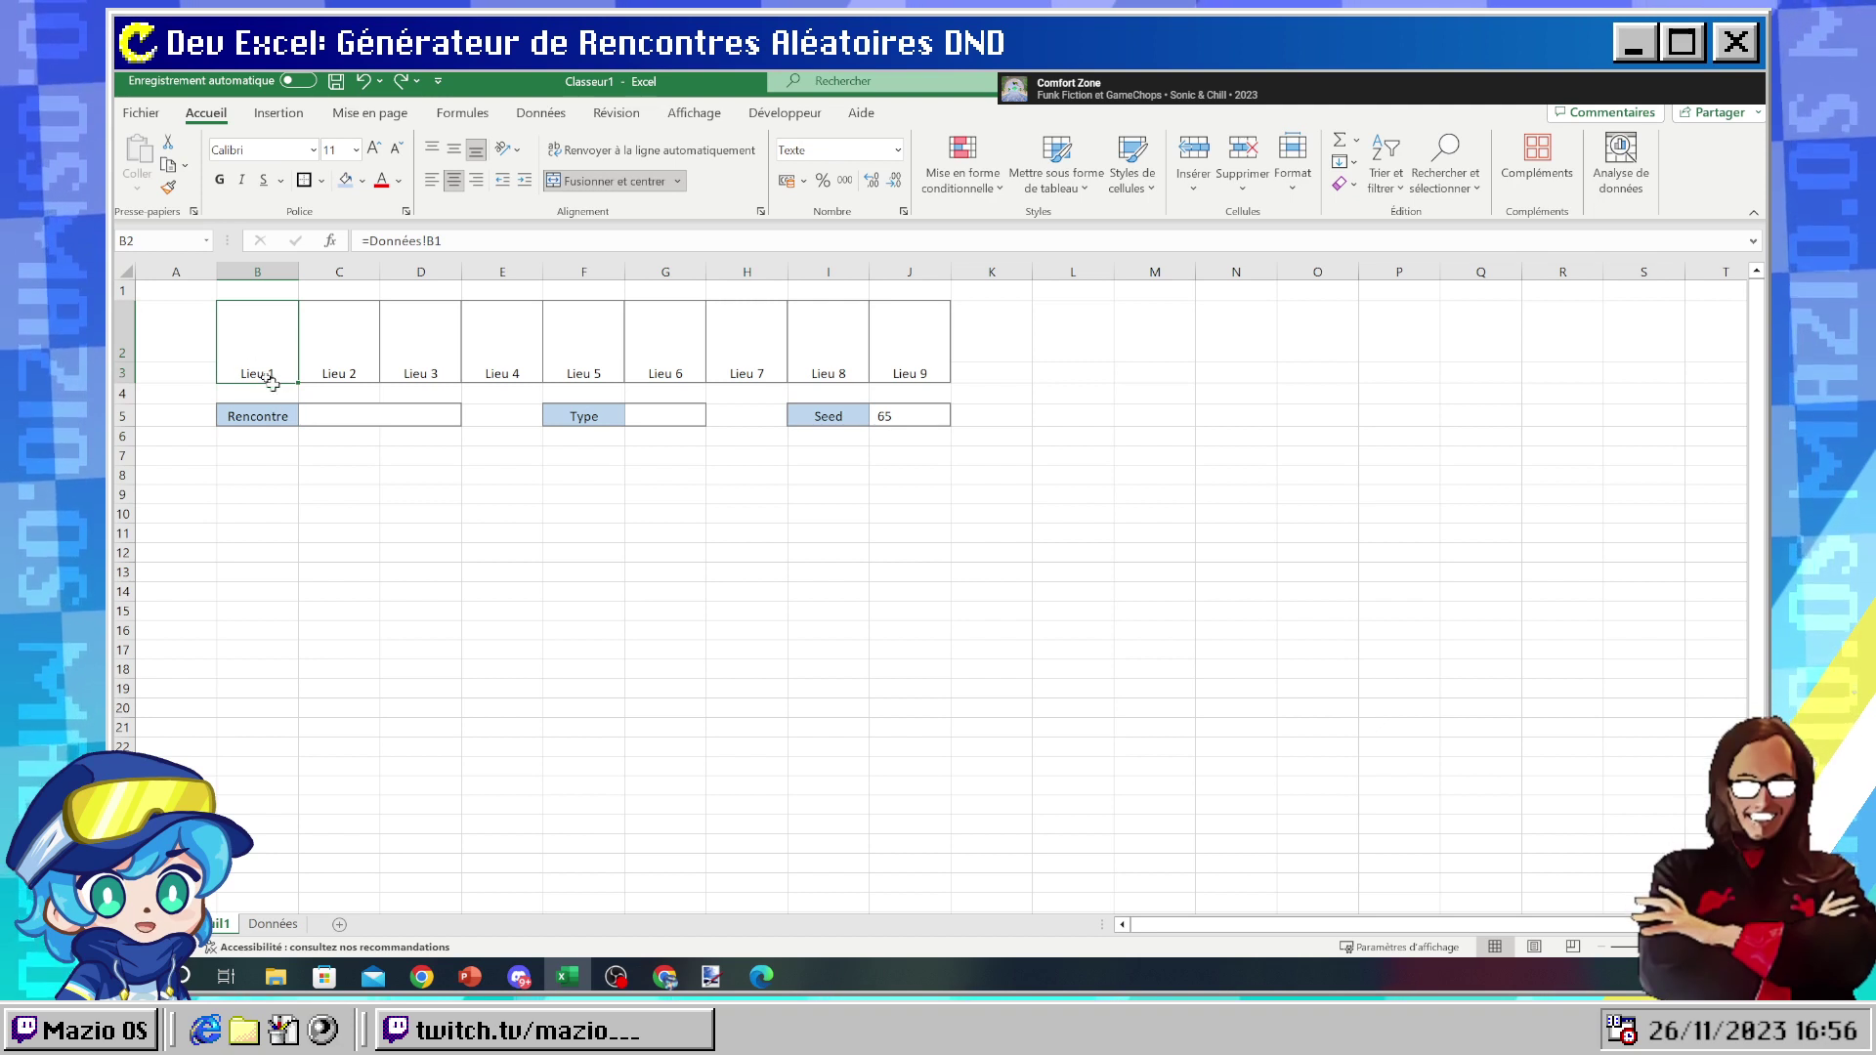
{"action": "left_click", "coordinate": [474, 358]}
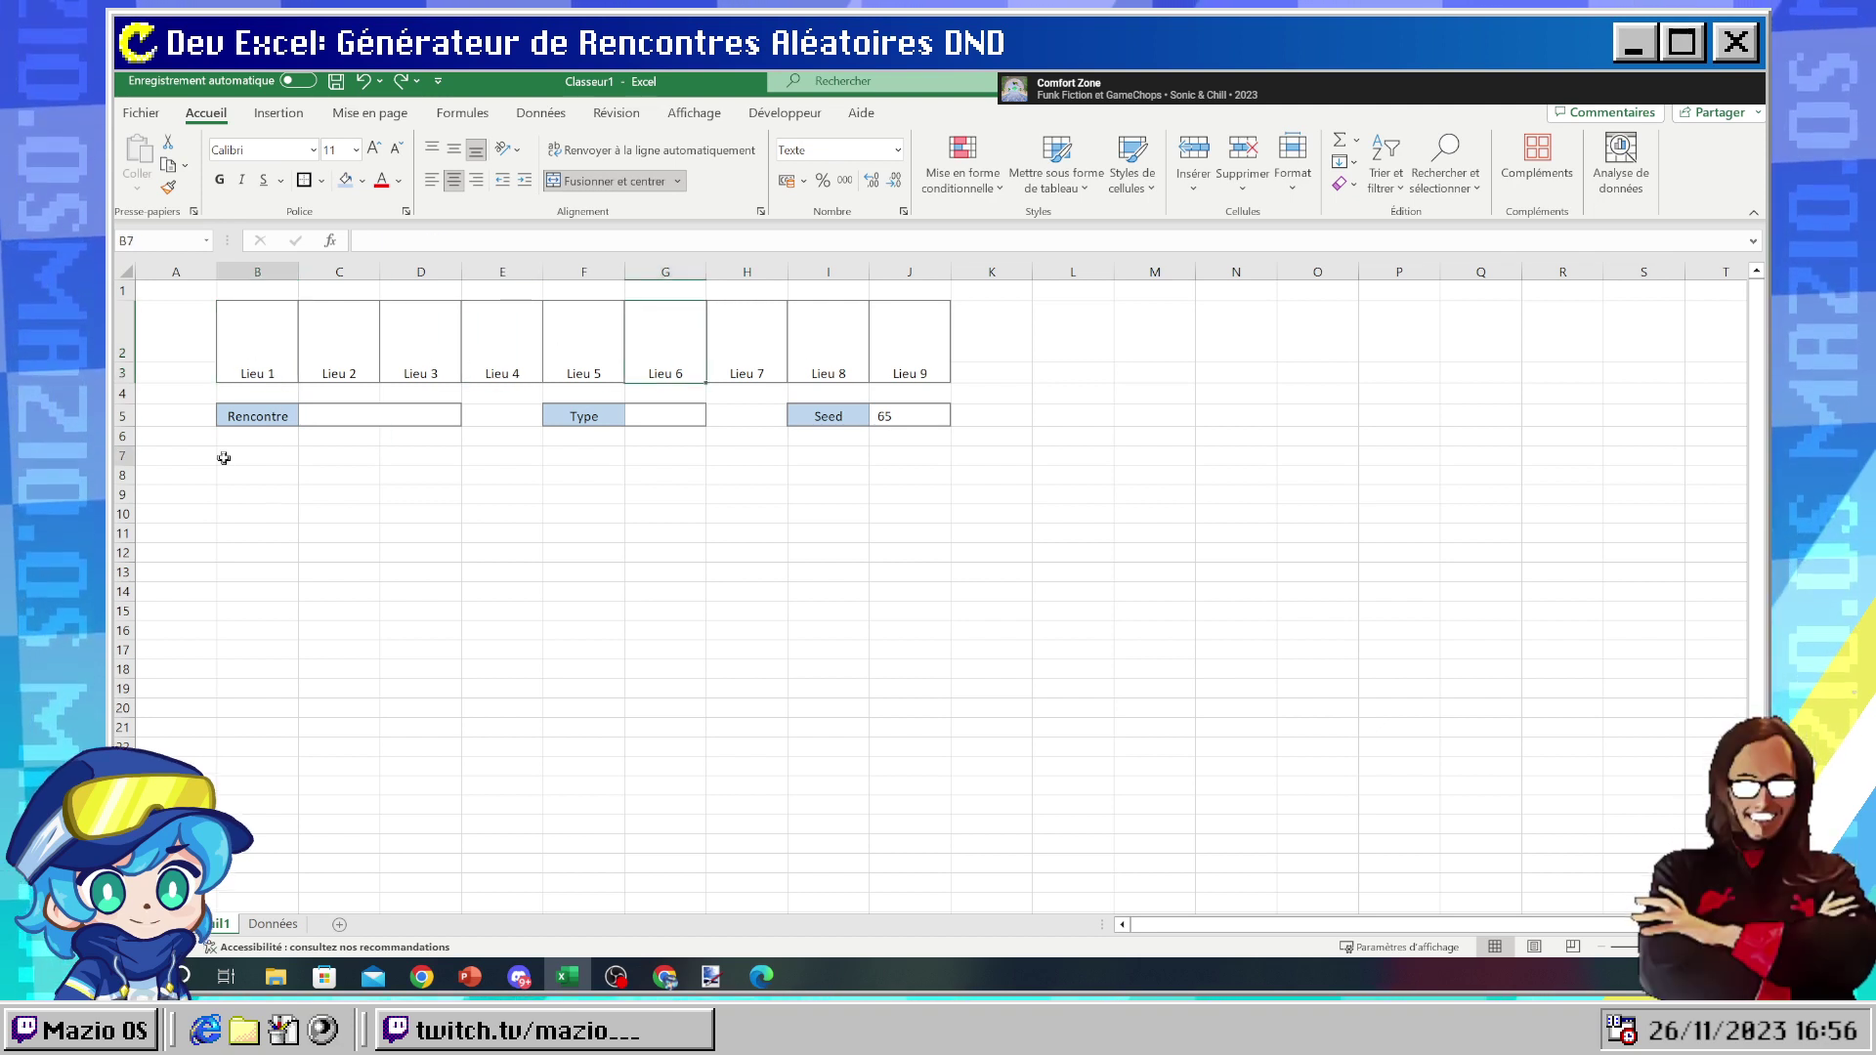
{"action": "left_click_drag", "start_coordinate": [218, 456], "coordinate": [249, 557]}
{"action": "left_click", "coordinate": [404, 569]}
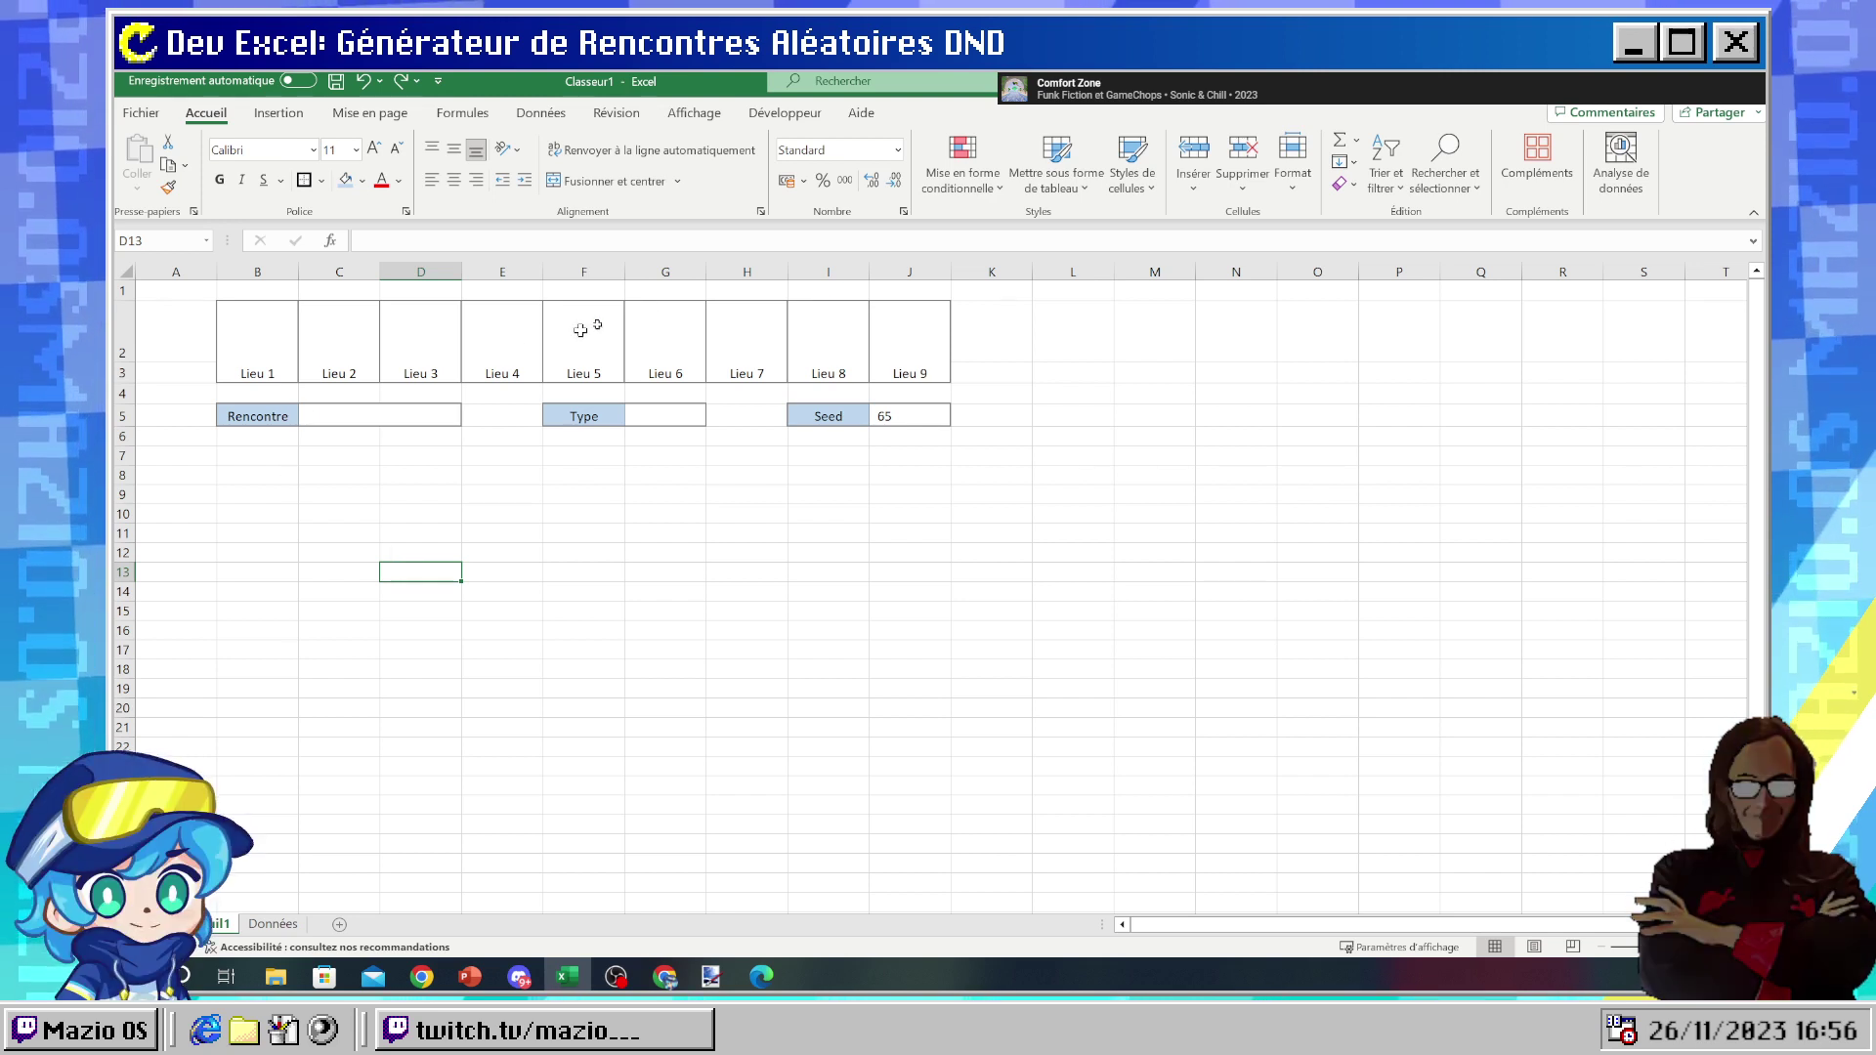
{"action": "left_click", "coordinate": [691, 347]}
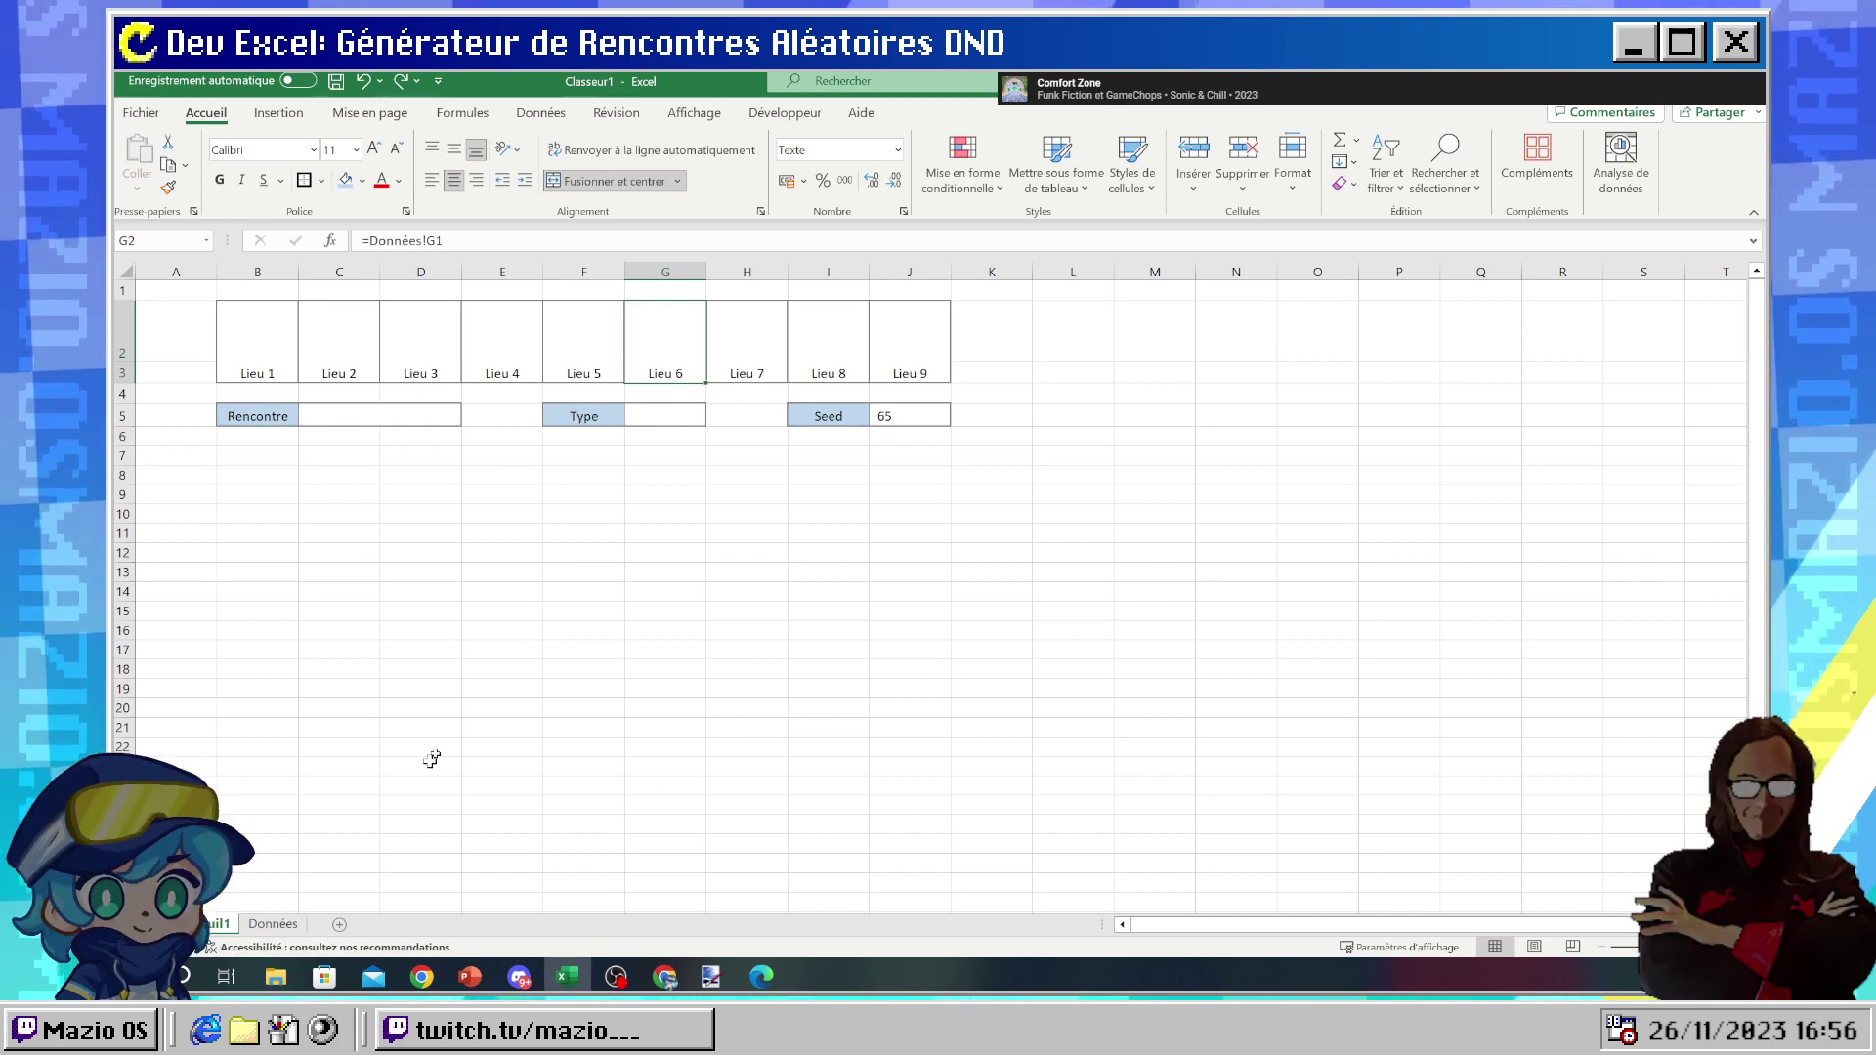
- Recalculate for a new seed and inspect the Seed formula in J5 and more Lieu headers
{"action": "key", "text": "F9"}
{"action": "left_click", "coordinate": [899, 417]}
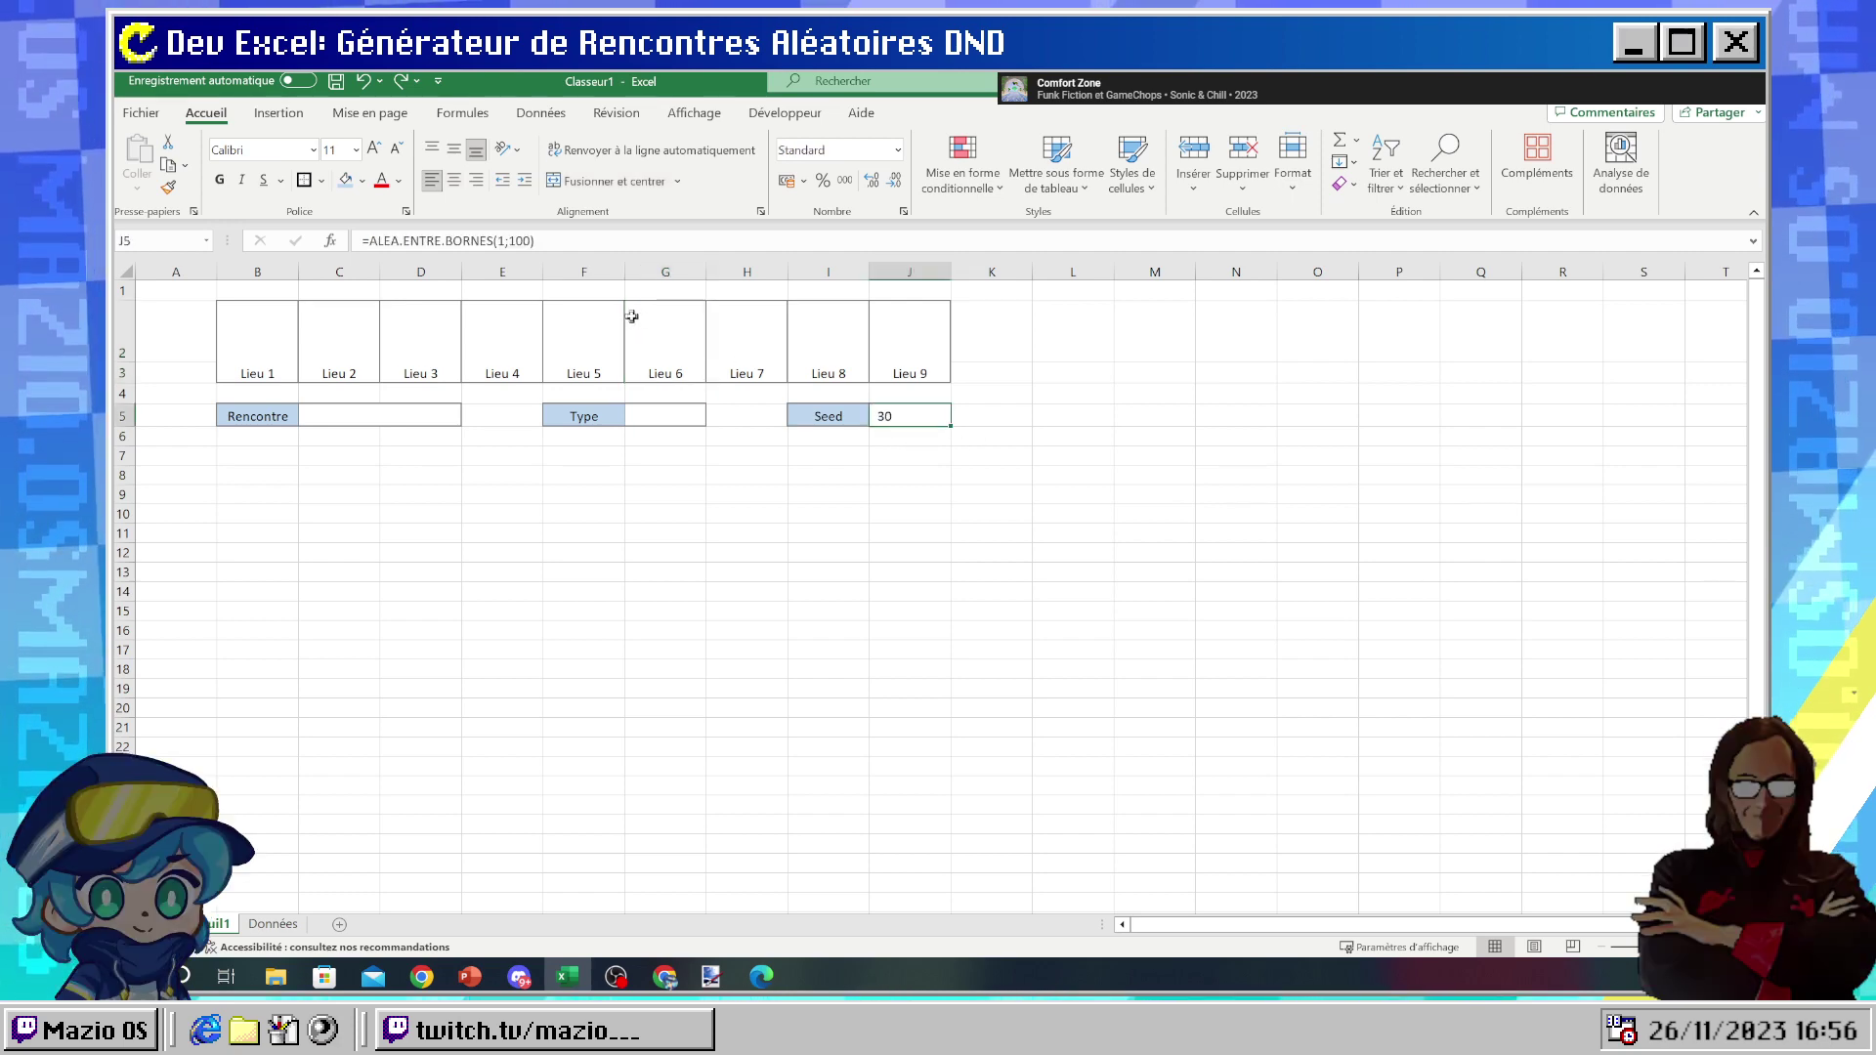
{"action": "left_click", "coordinate": [747, 334]}
{"action": "left_click", "coordinate": [854, 334]}
{"action": "left_click", "coordinate": [513, 351]}
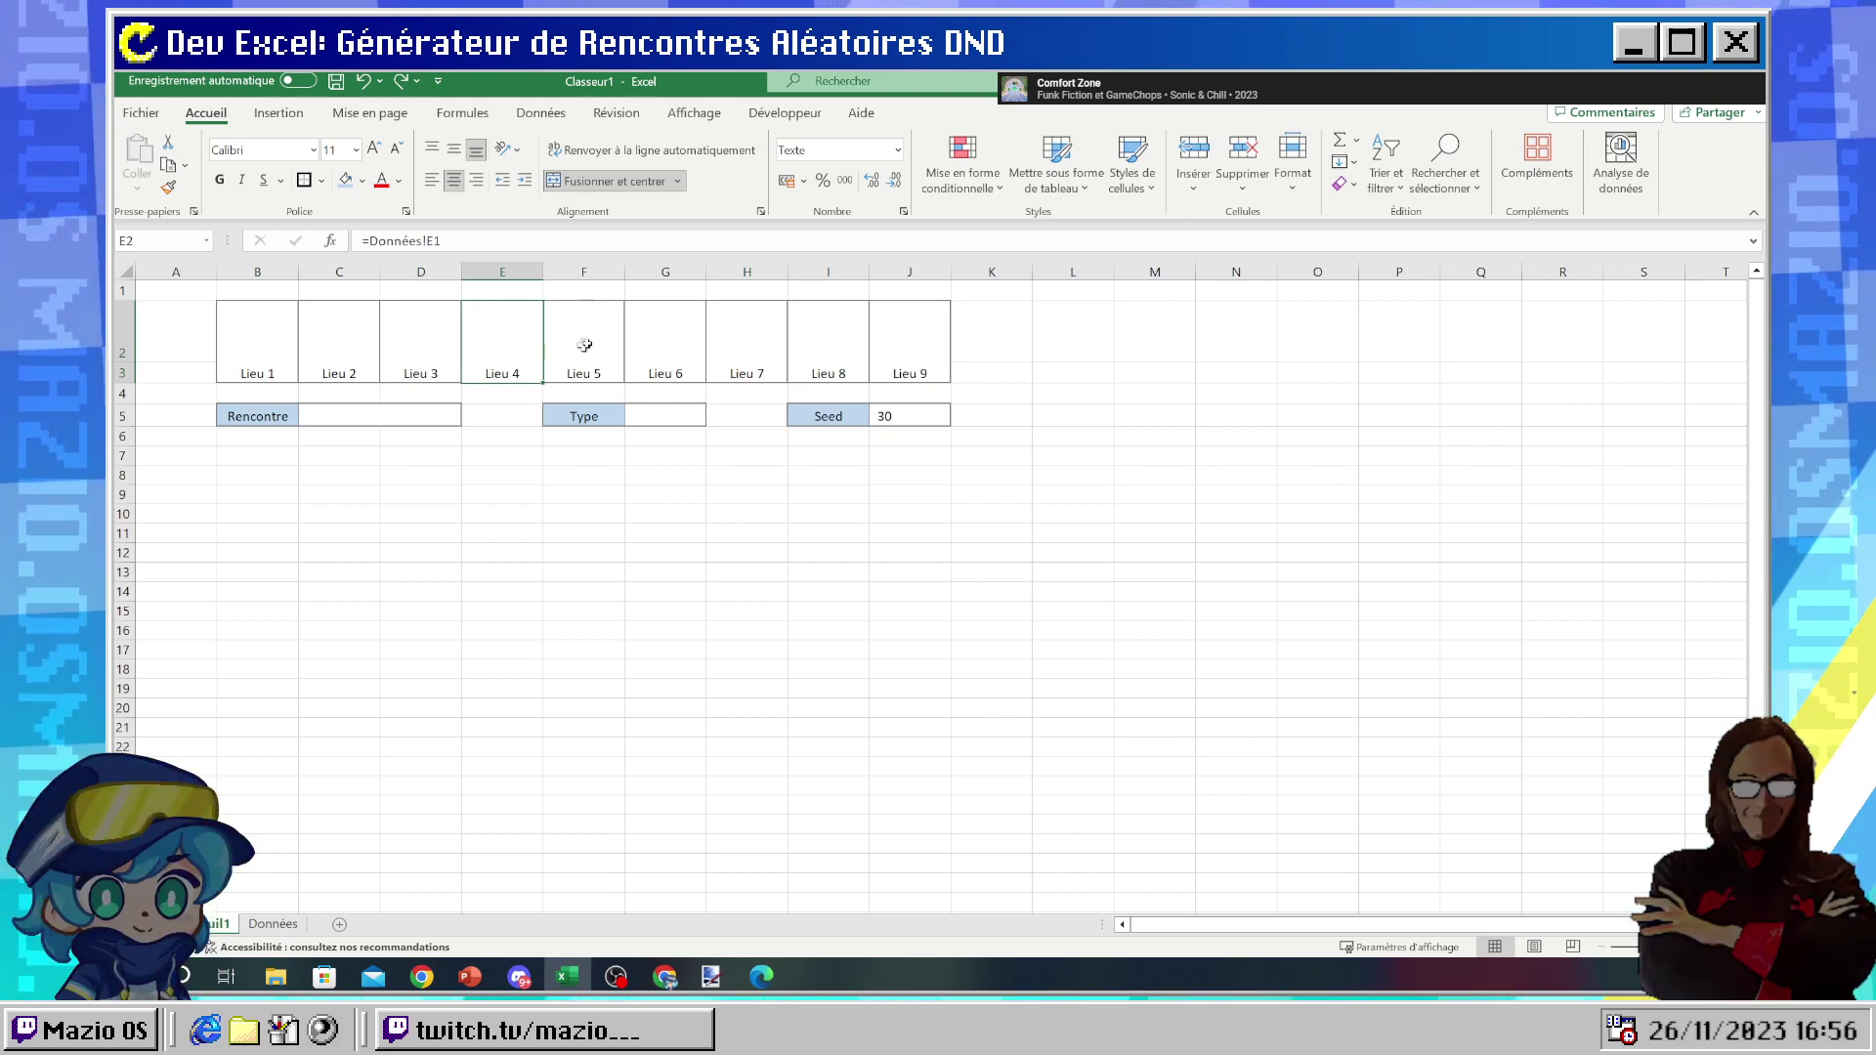
{"action": "left_click", "coordinate": [330, 340]}
{"action": "left_click", "coordinate": [676, 352]}
- Select the Lieu header row B2:J2, review its =Données! formulas, and switch to Données
{"action": "left_click_drag", "start_coordinate": [256, 350], "coordinate": [929, 326]}
{"action": "left_click", "coordinate": [826, 340]}
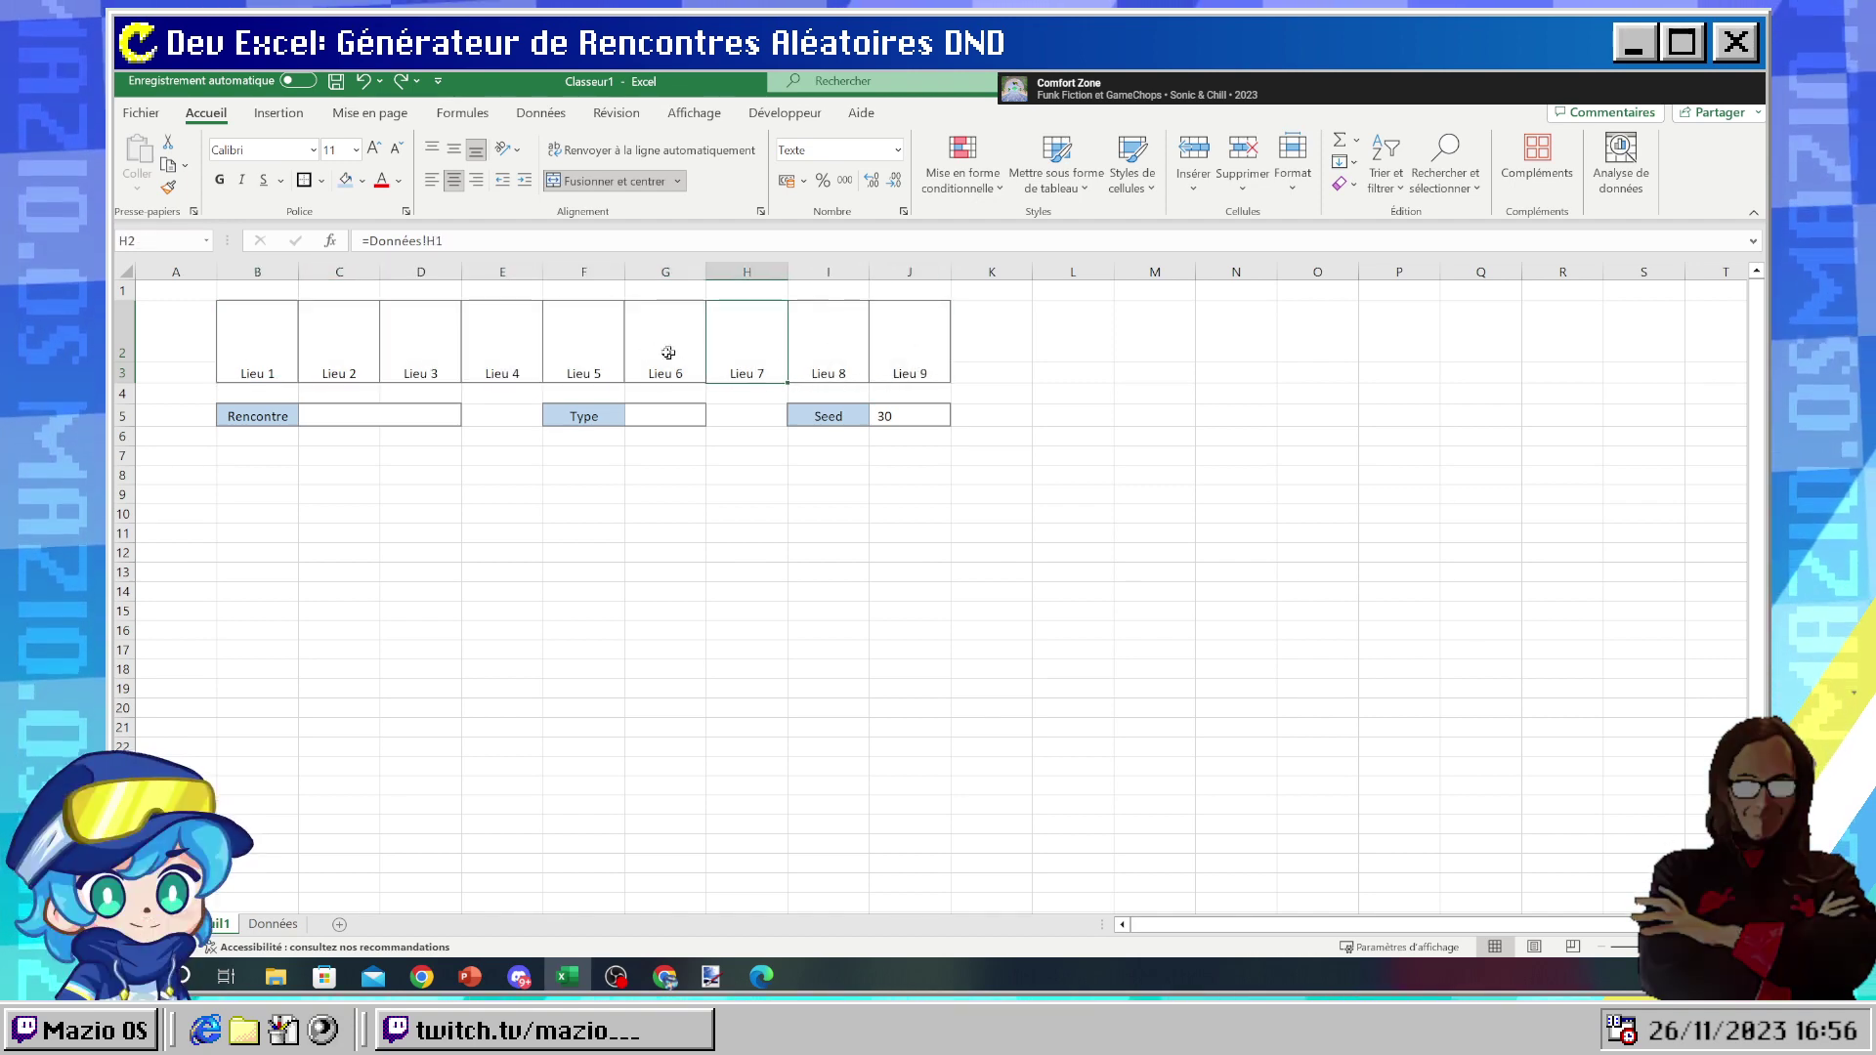
{"action": "left_click", "coordinate": [583, 353]}
{"action": "left_click", "coordinate": [502, 354]}
{"action": "left_click", "coordinate": [829, 342]}
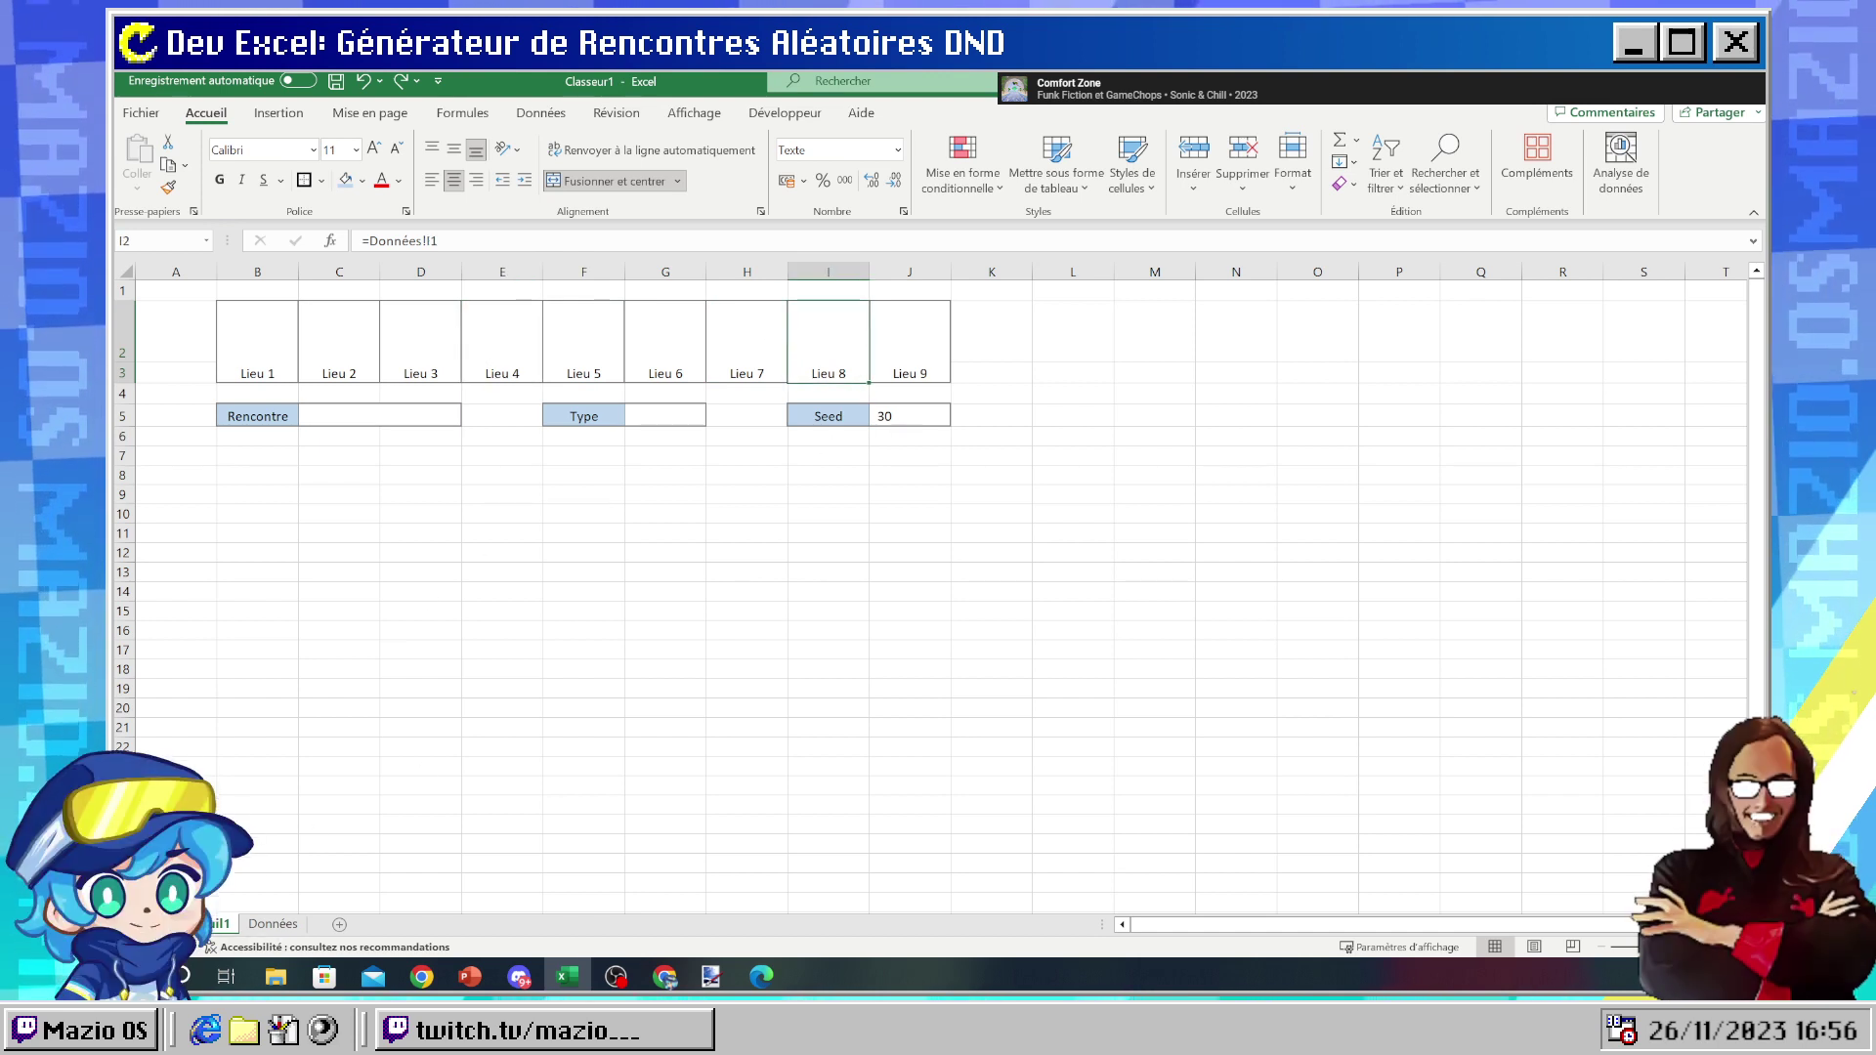
{"action": "left_click", "coordinate": [283, 354]}
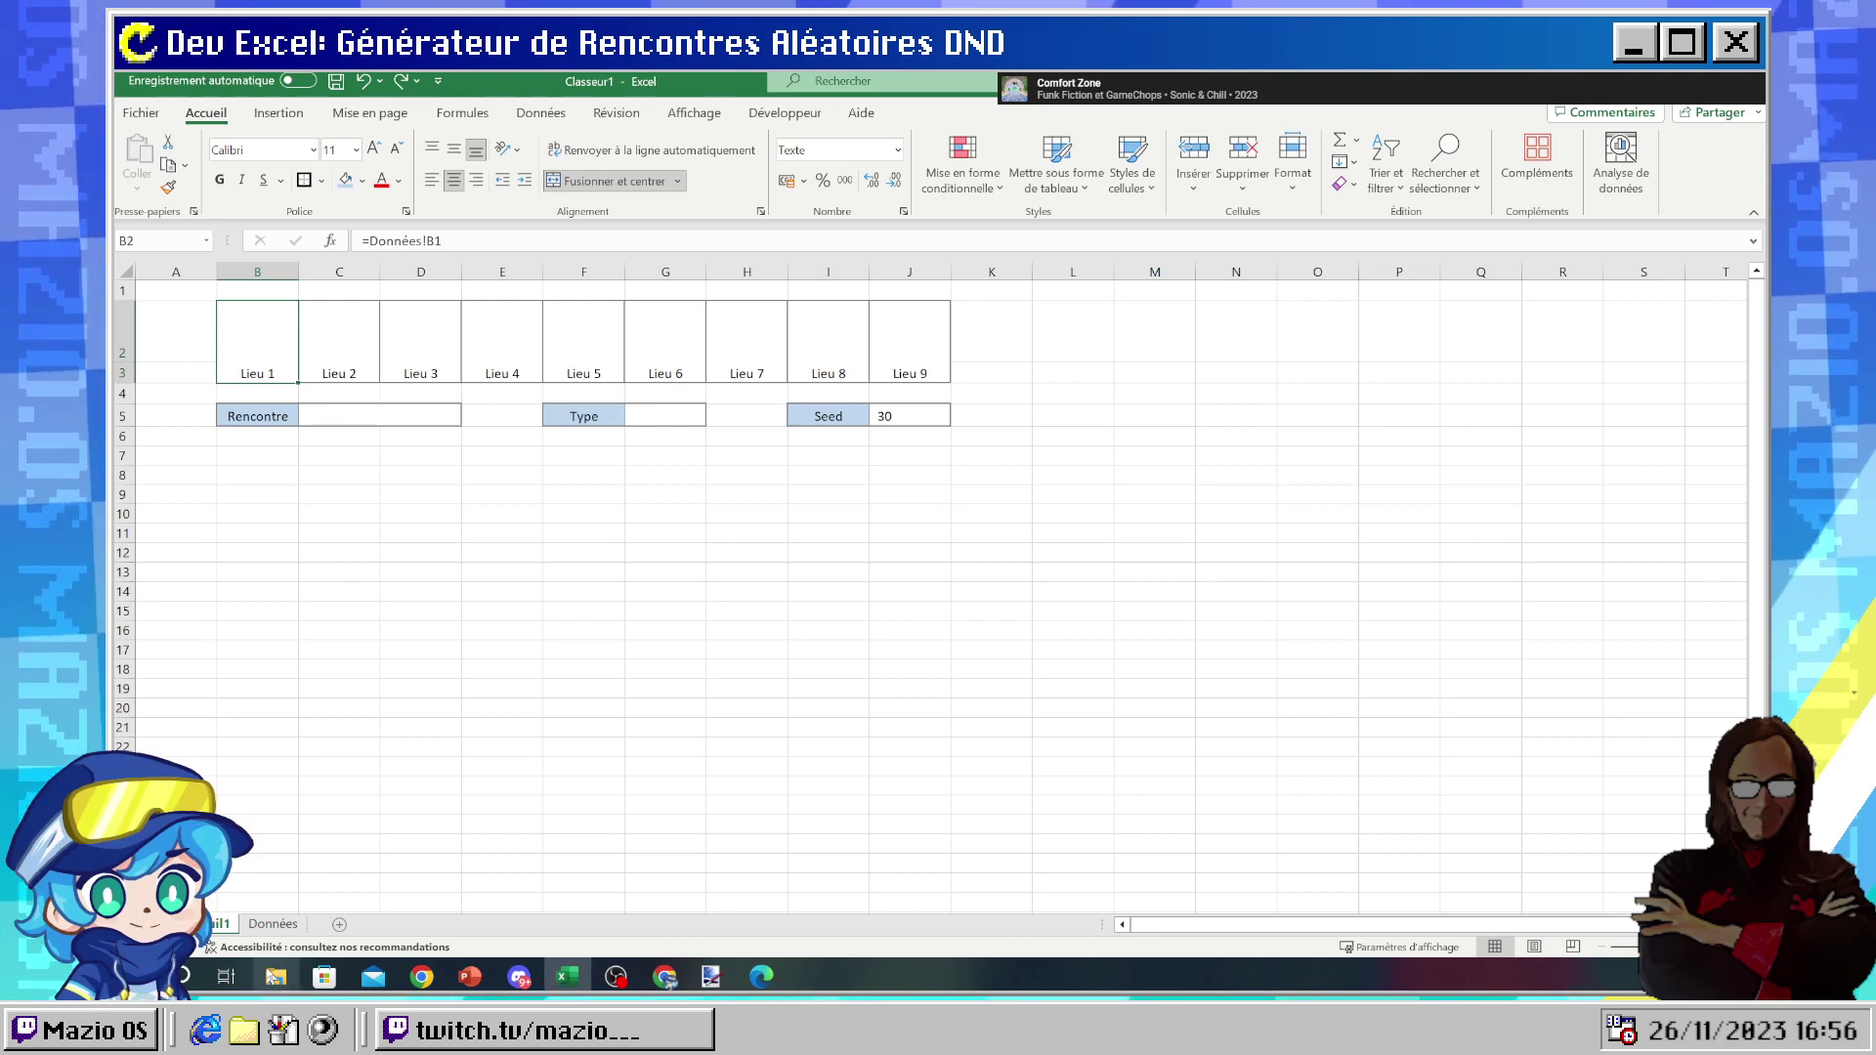
{"action": "left_click", "coordinate": [261, 924]}
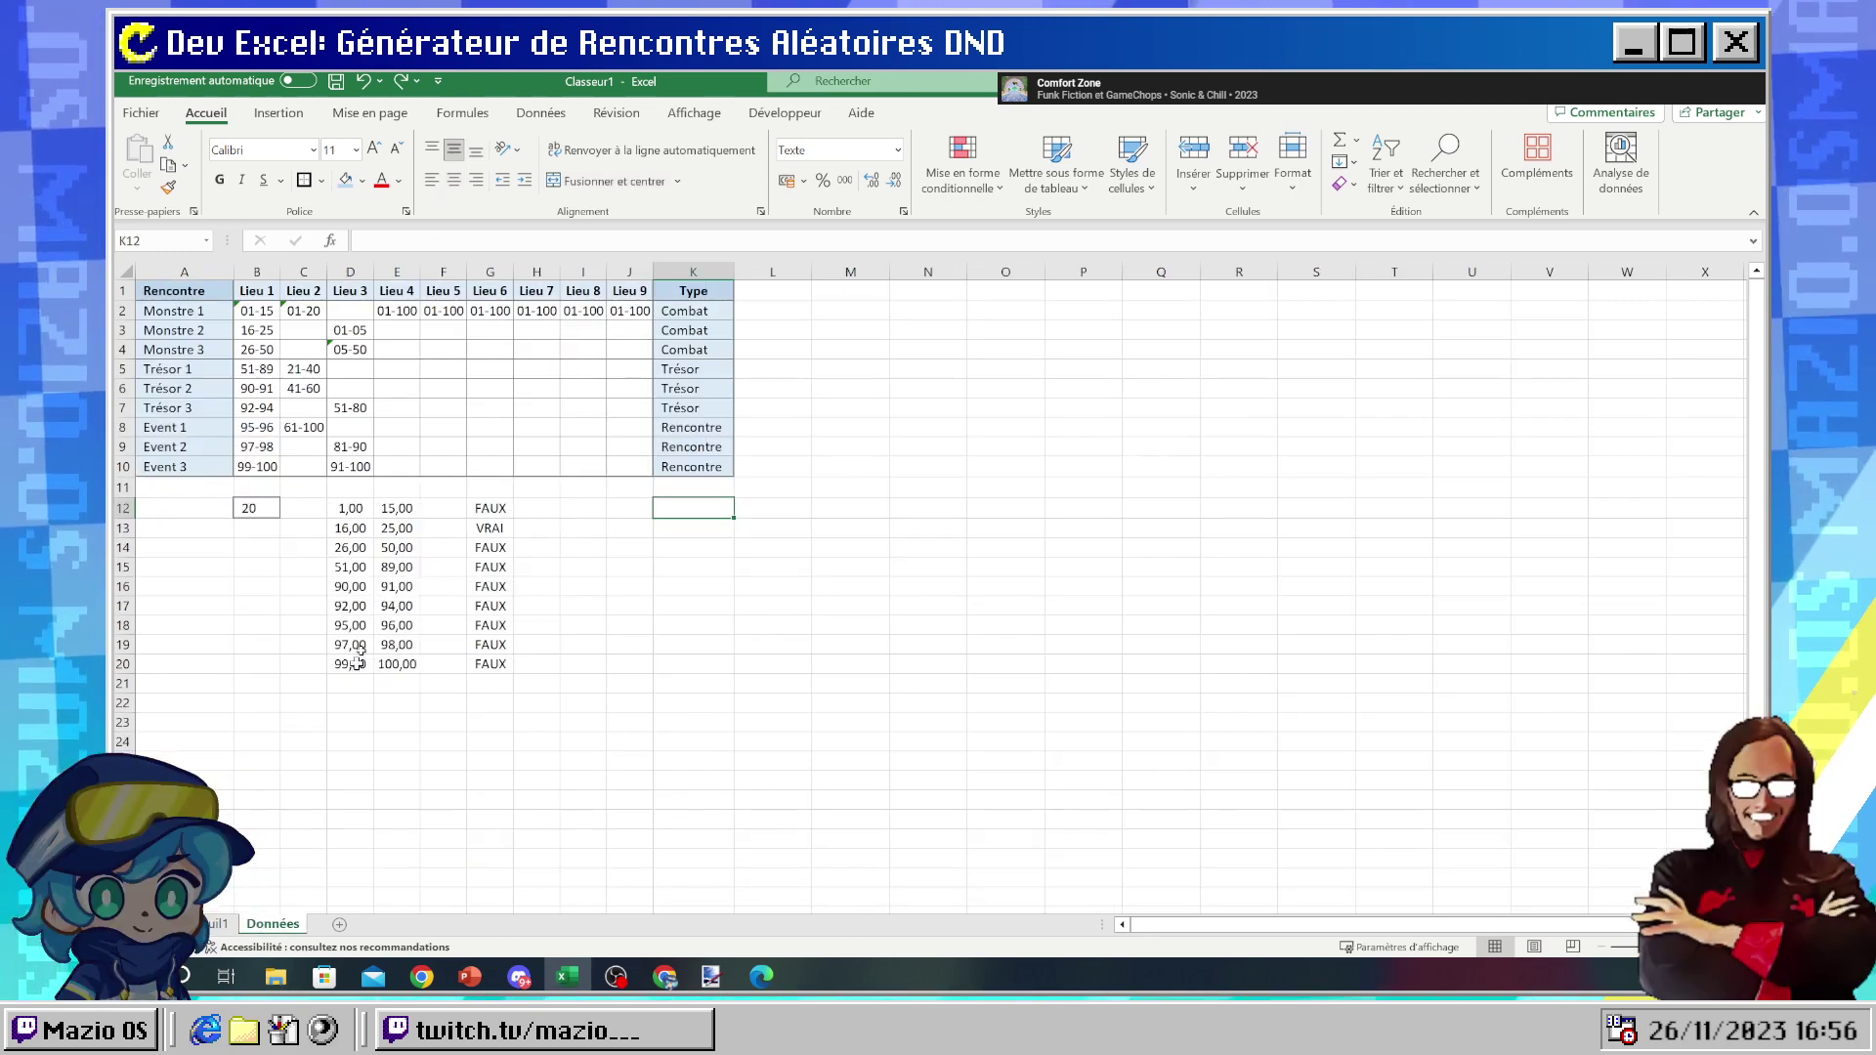
- Inspect the range-check formula in G13, the lower-bound conversion in D15 and B2's 01-15 text
{"action": "left_click", "coordinate": [589, 585]}
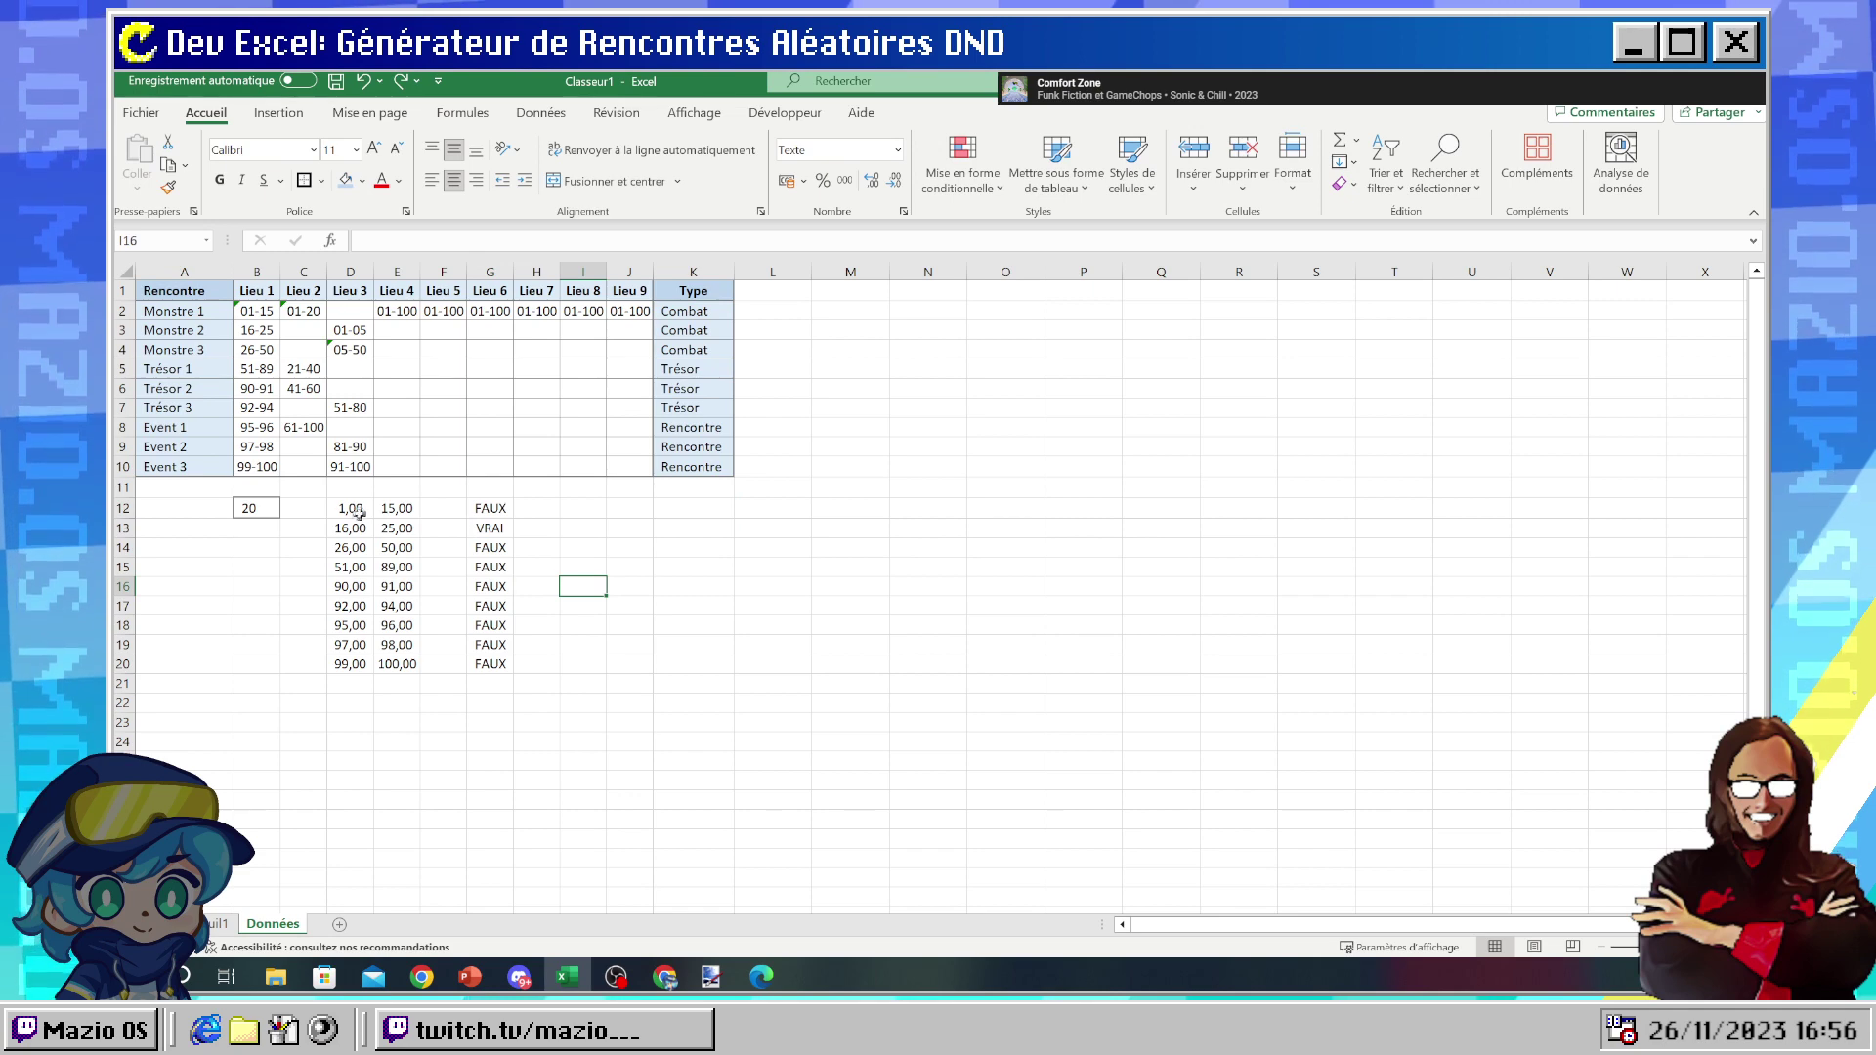
{"action": "left_click", "coordinate": [490, 508]}
{"action": "left_click", "coordinate": [490, 527]}
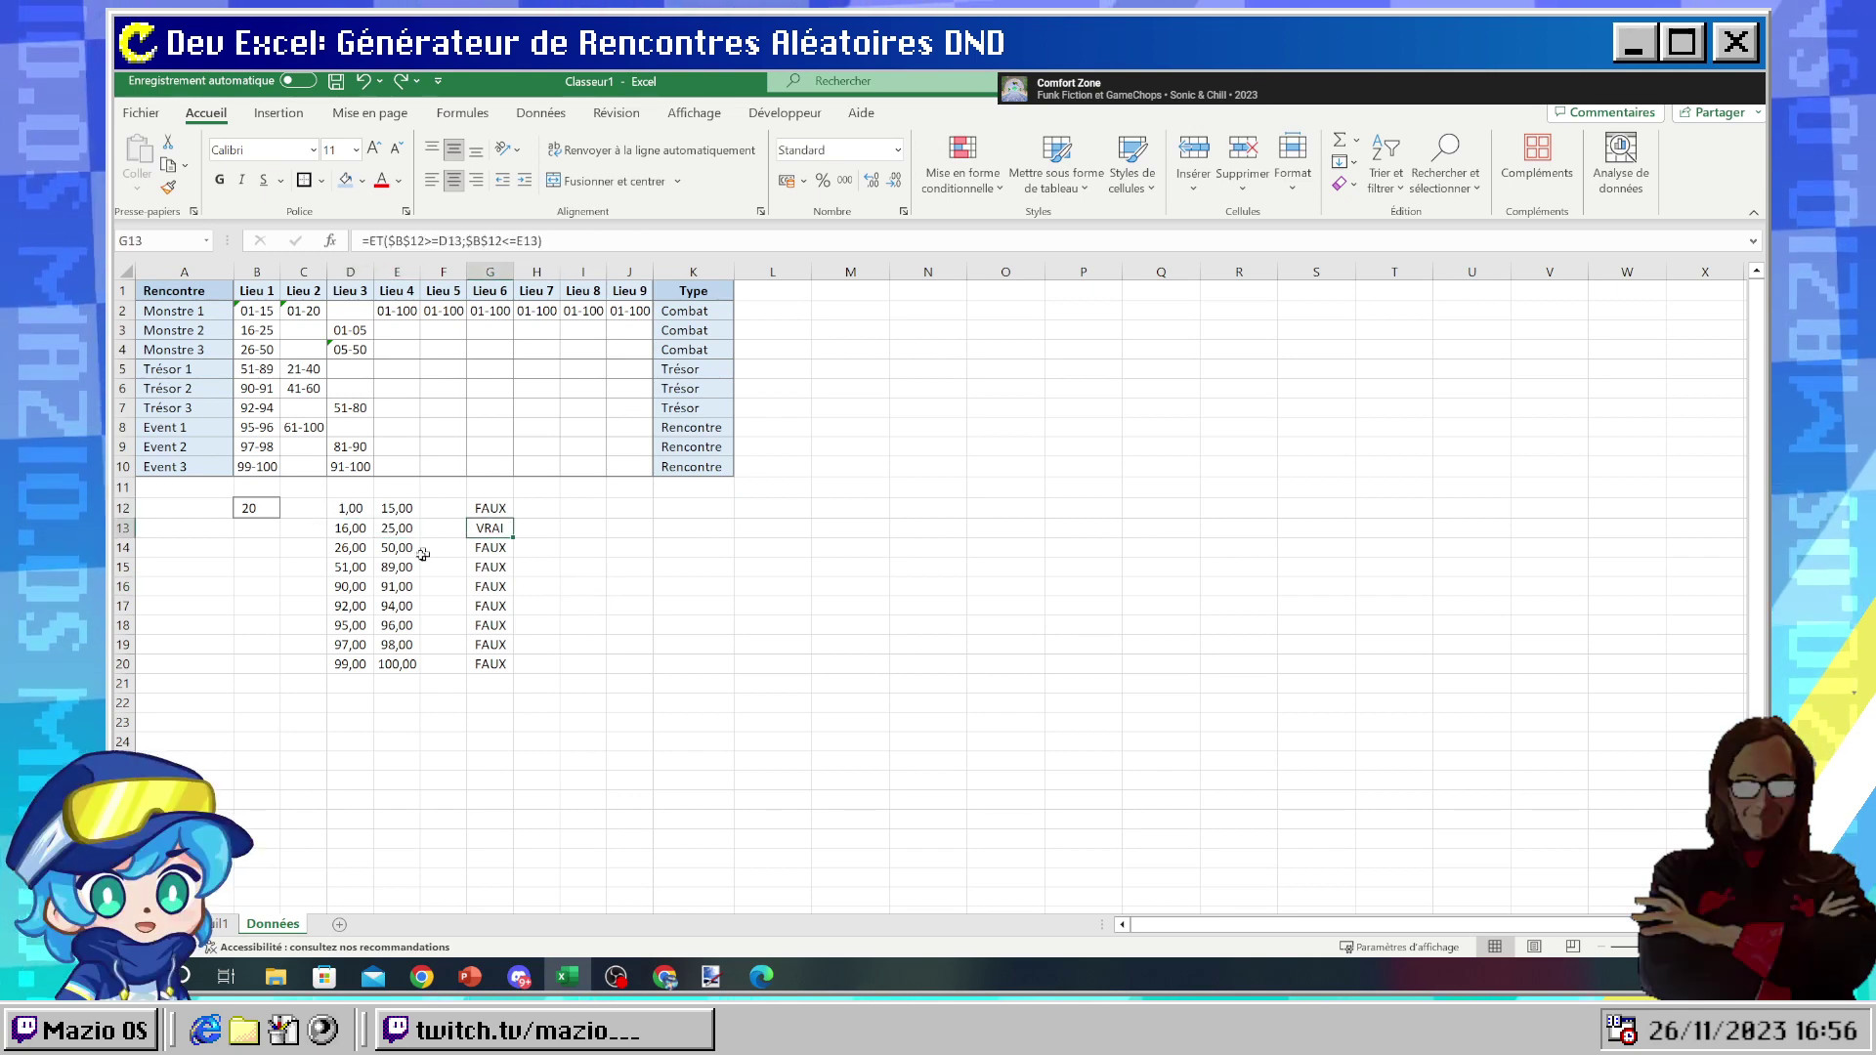
{"action": "key", "text": "Down"}
{"action": "key", "text": "Down"}
{"action": "key", "text": "Left"}
{"action": "key", "text": "Left"}
{"action": "key", "text": "Left"}
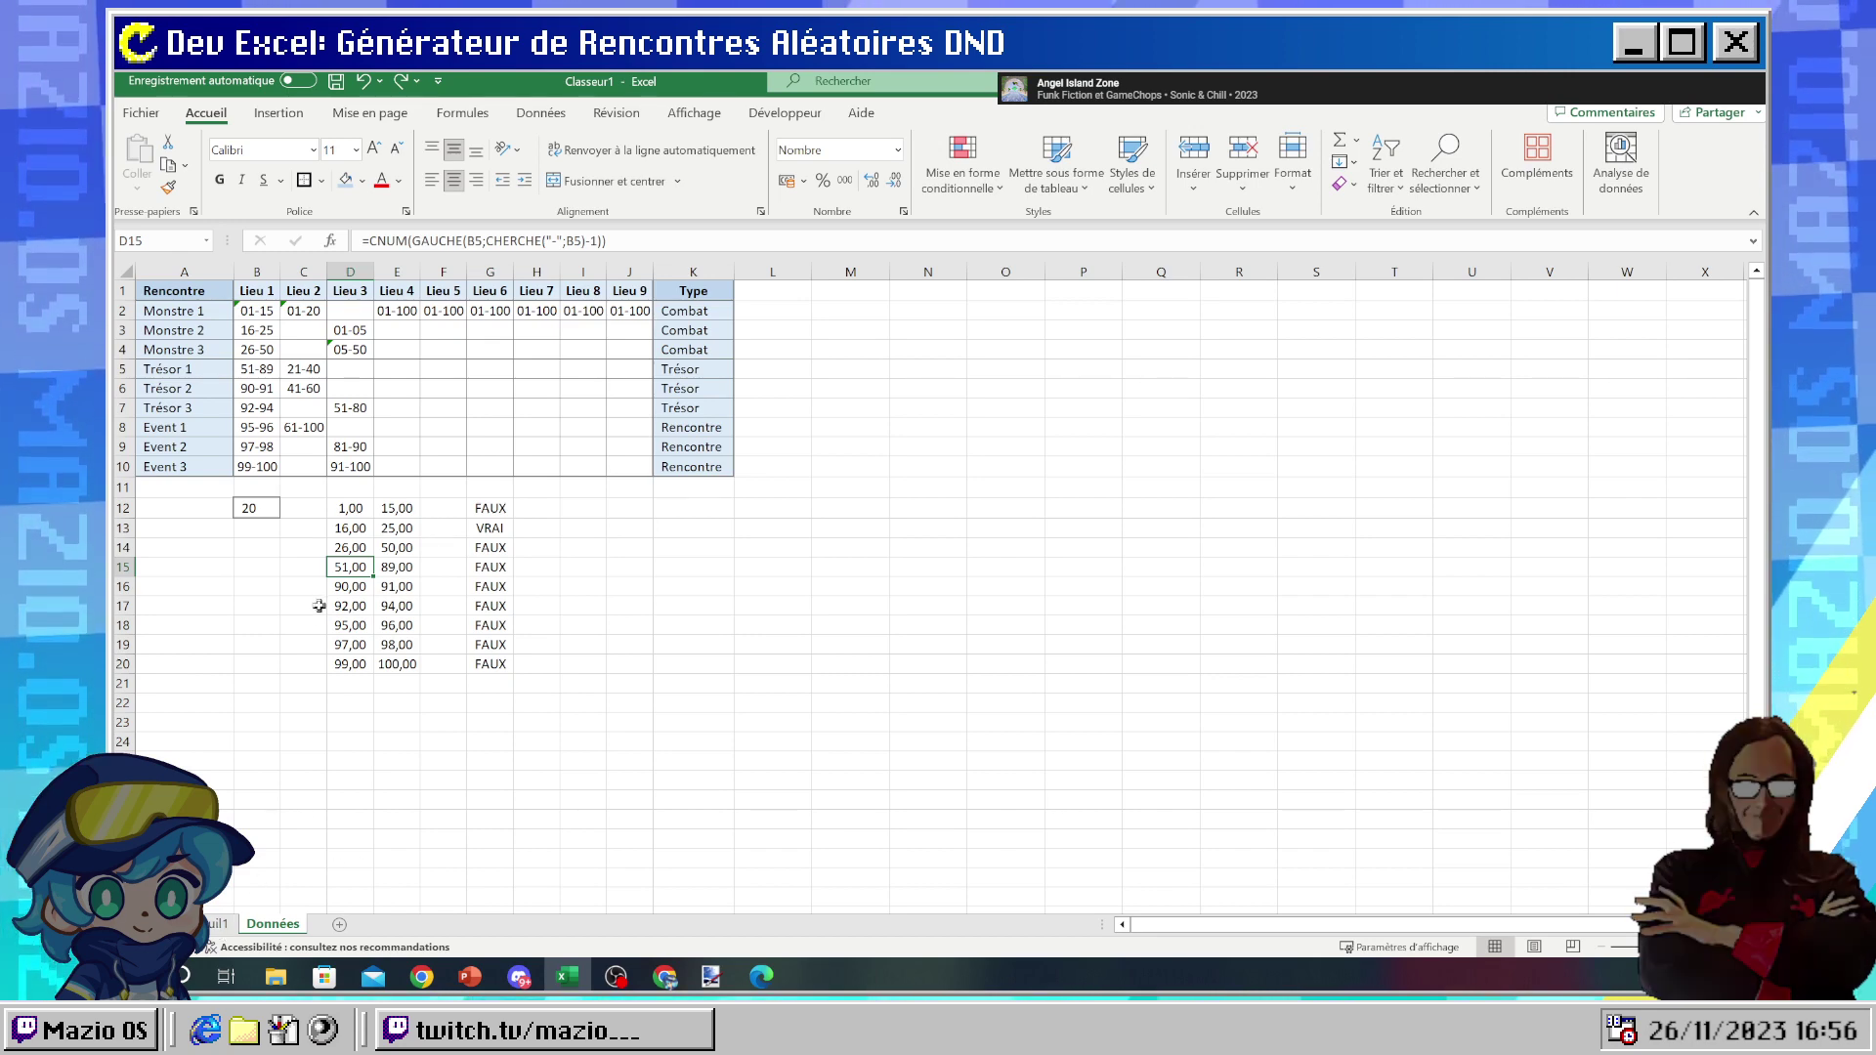
{"action": "left_click", "coordinate": [262, 313]}
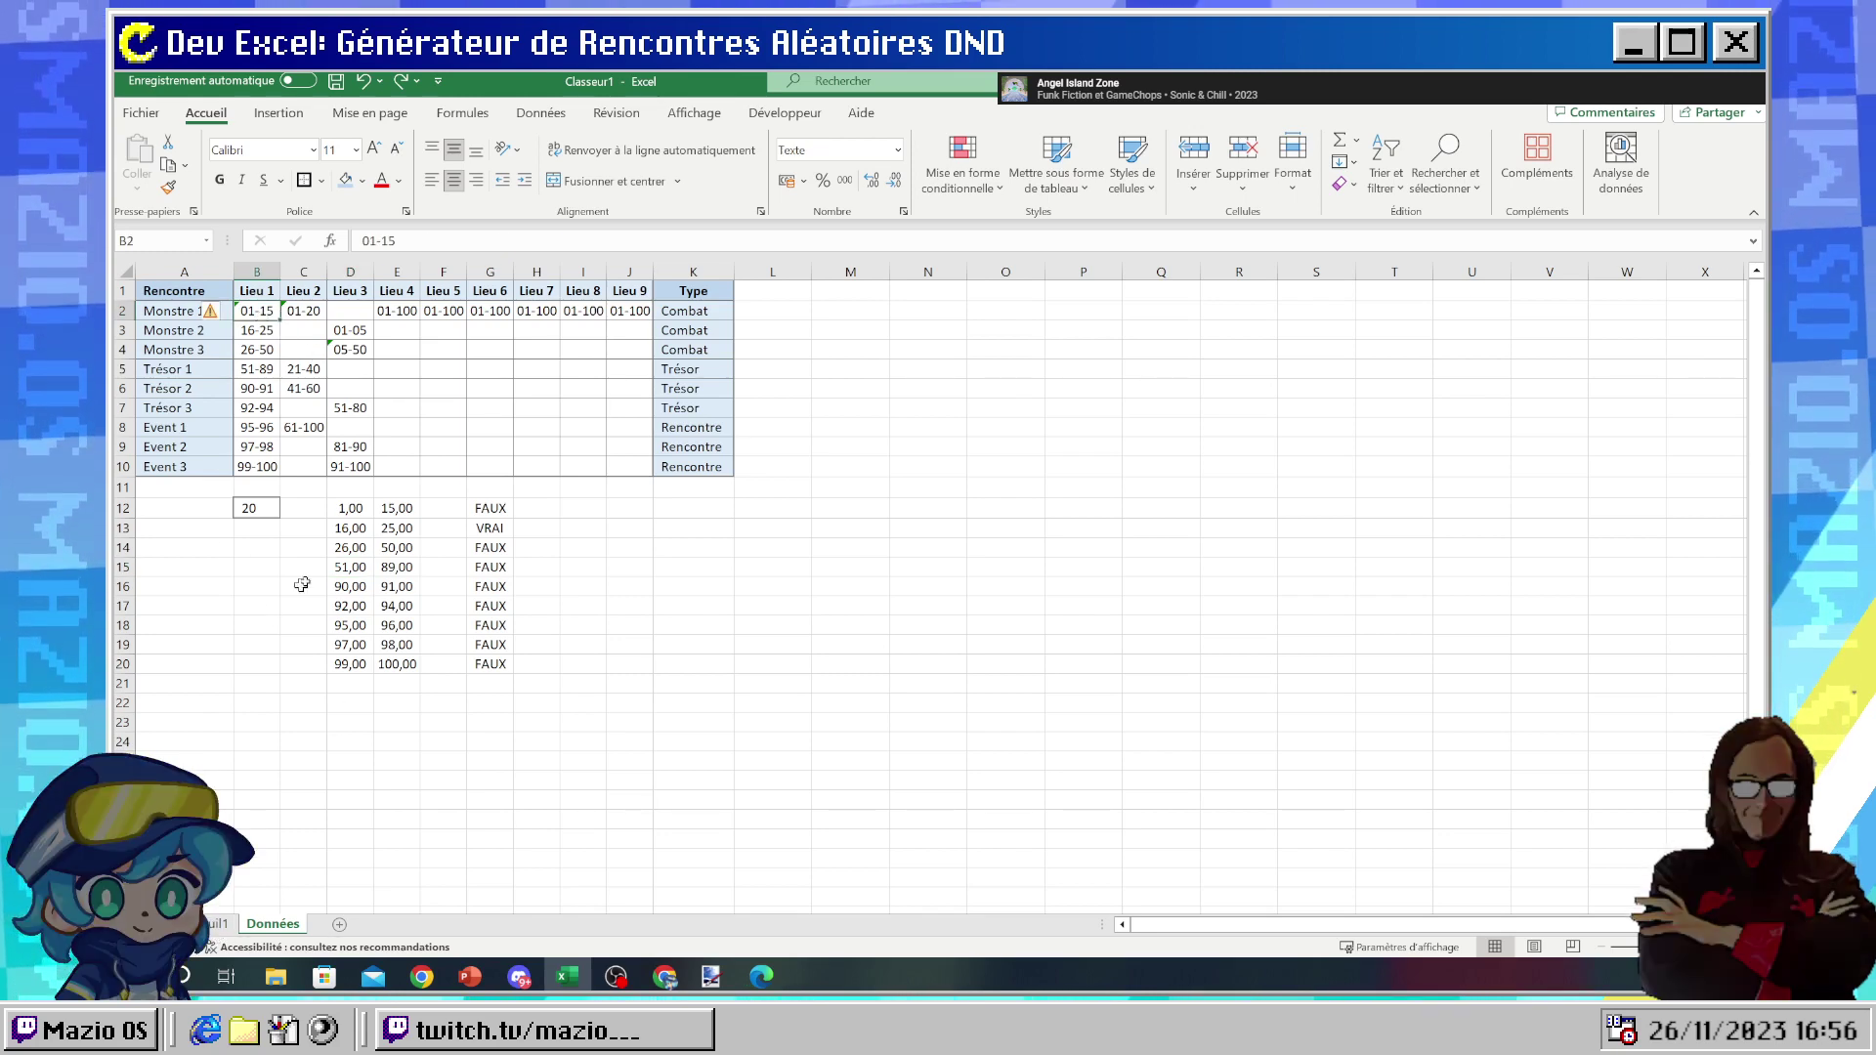
- Select the Lieu 1 ranges, then the VRAI/FAUX results in G12:G20
{"action": "left_click_drag", "start_coordinate": [256, 311], "coordinate": [255, 468]}
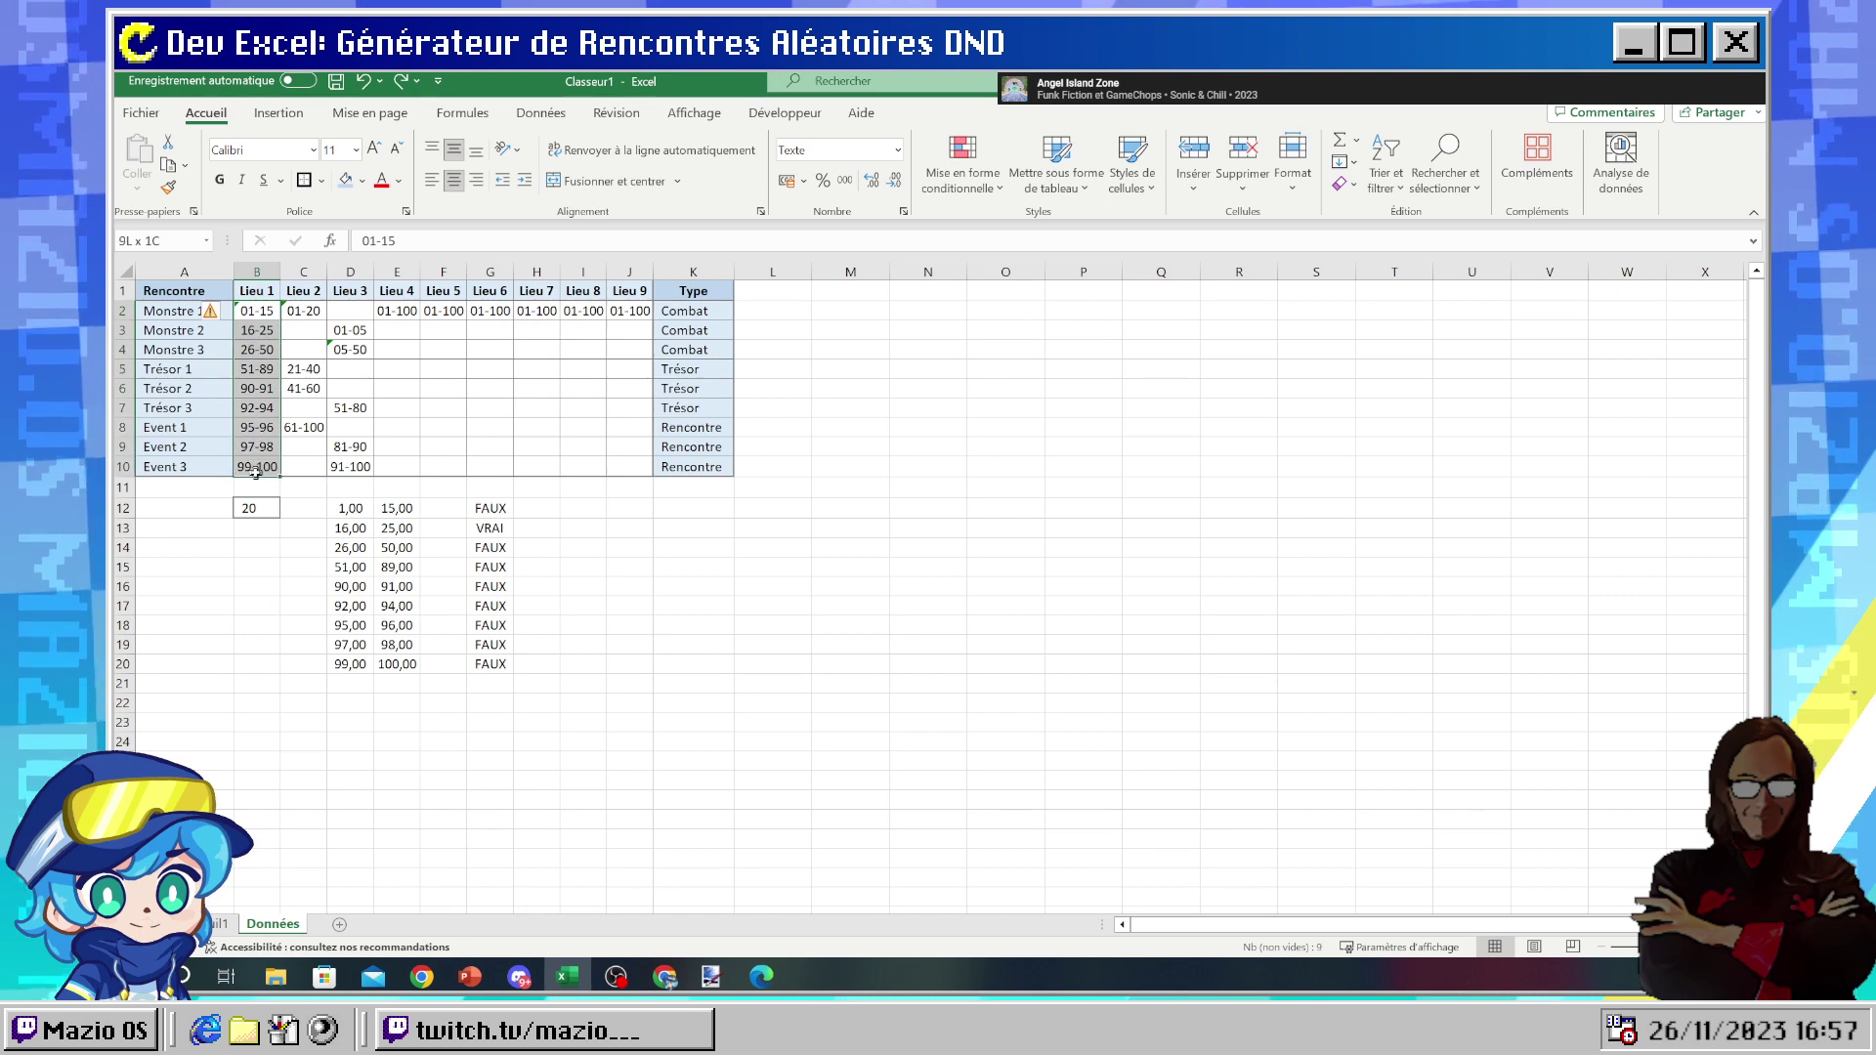
{"action": "left_click", "coordinate": [664, 569]}
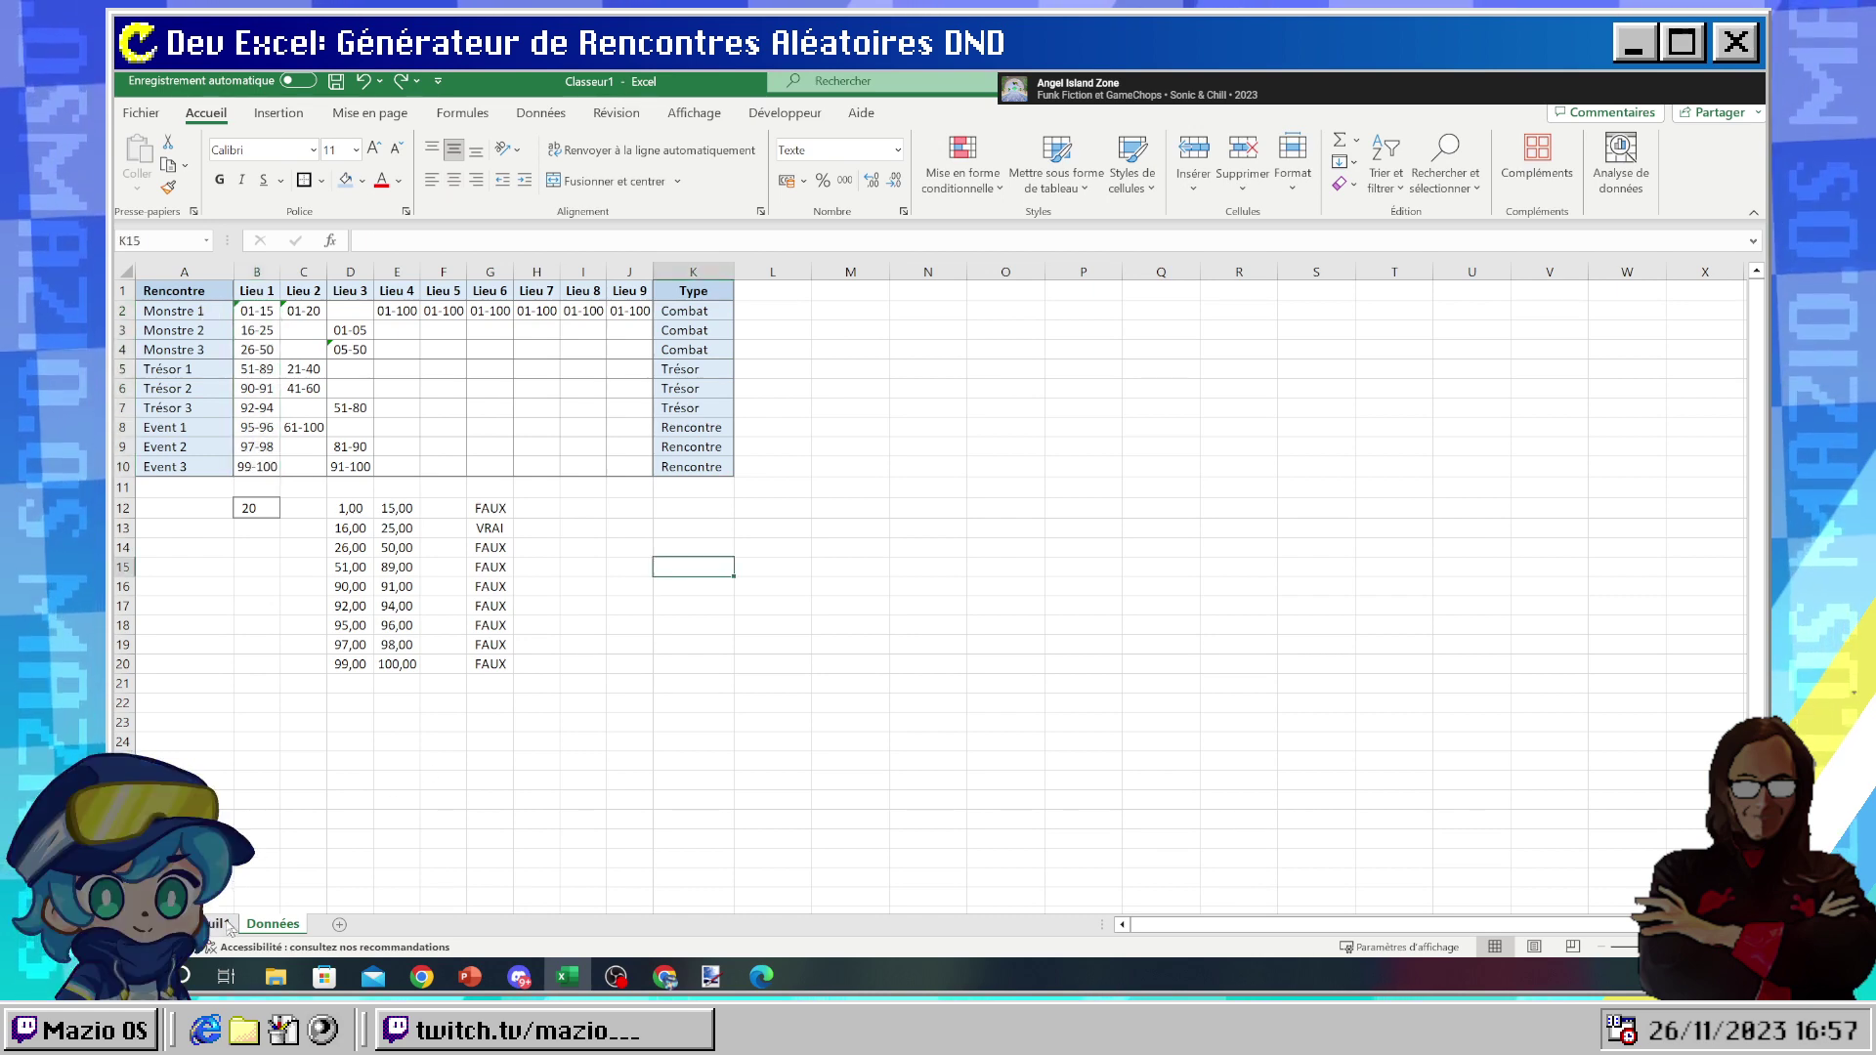
{"action": "left_click_drag", "start_coordinate": [505, 517], "coordinate": [495, 664]}
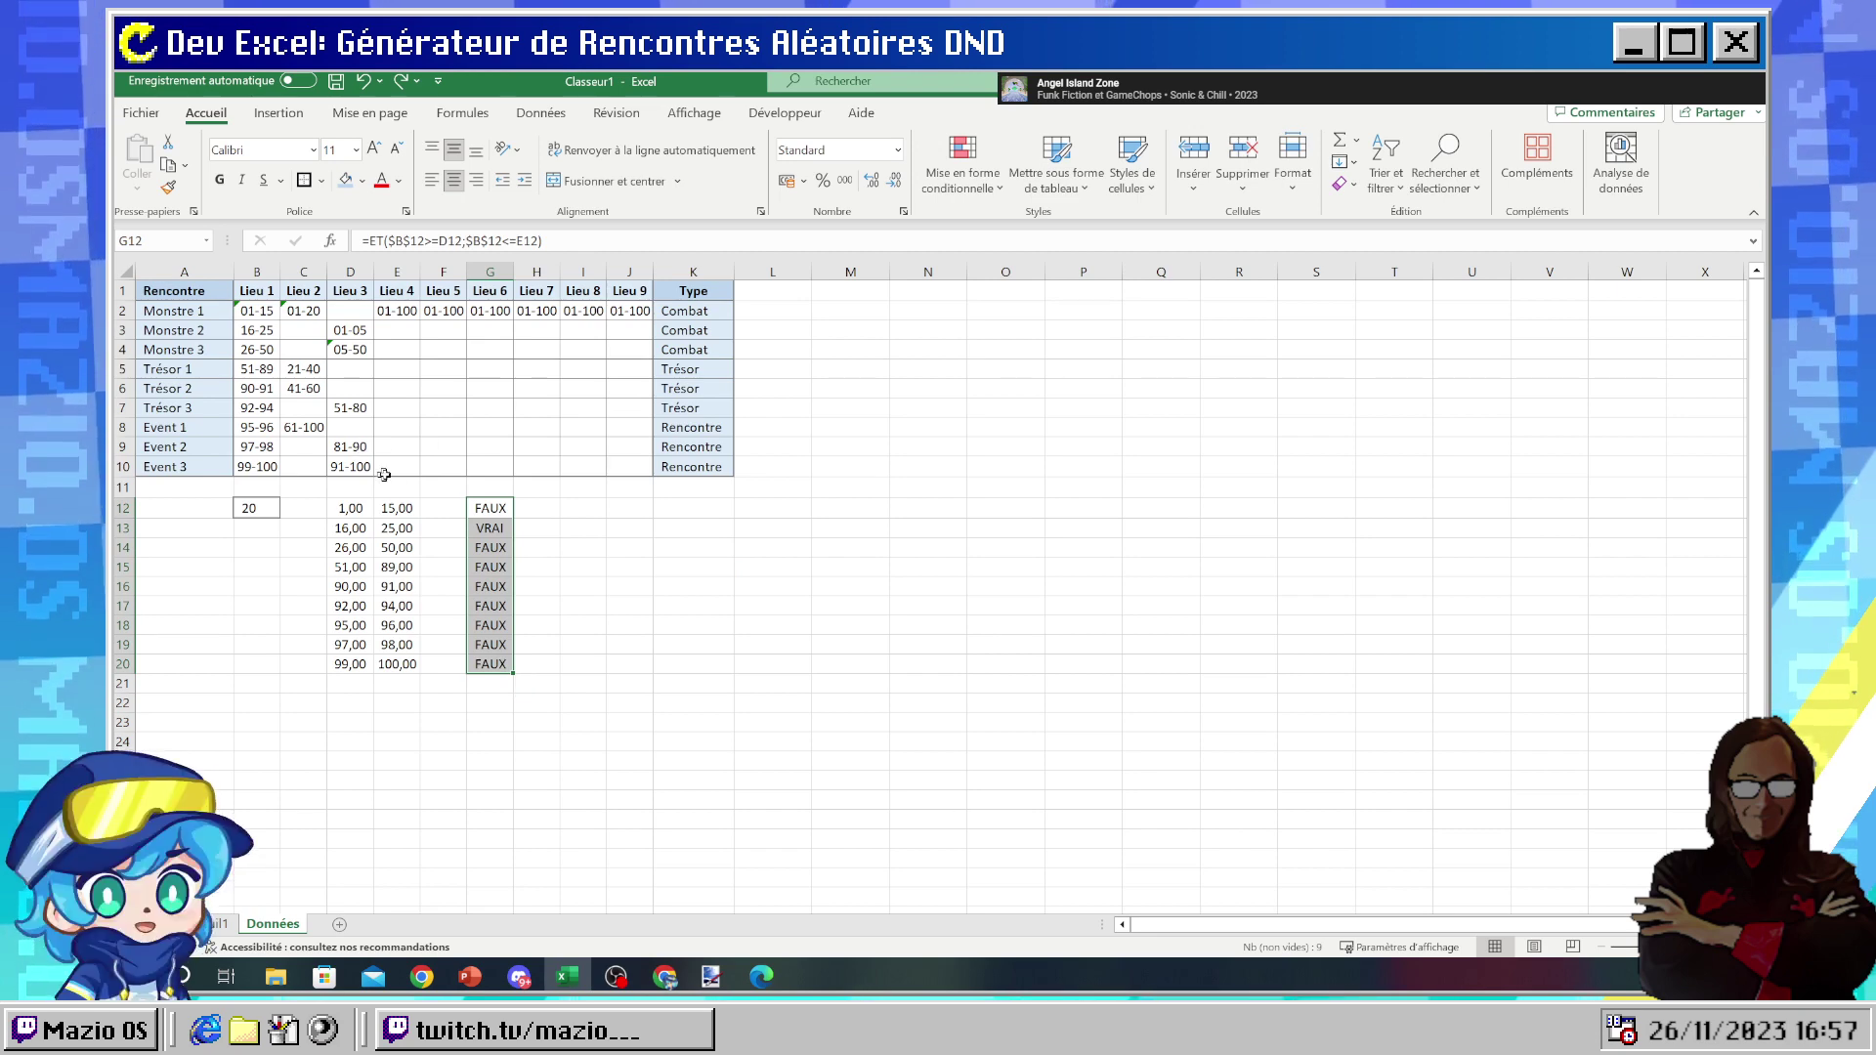
{"action": "left_click", "coordinate": [501, 525]}
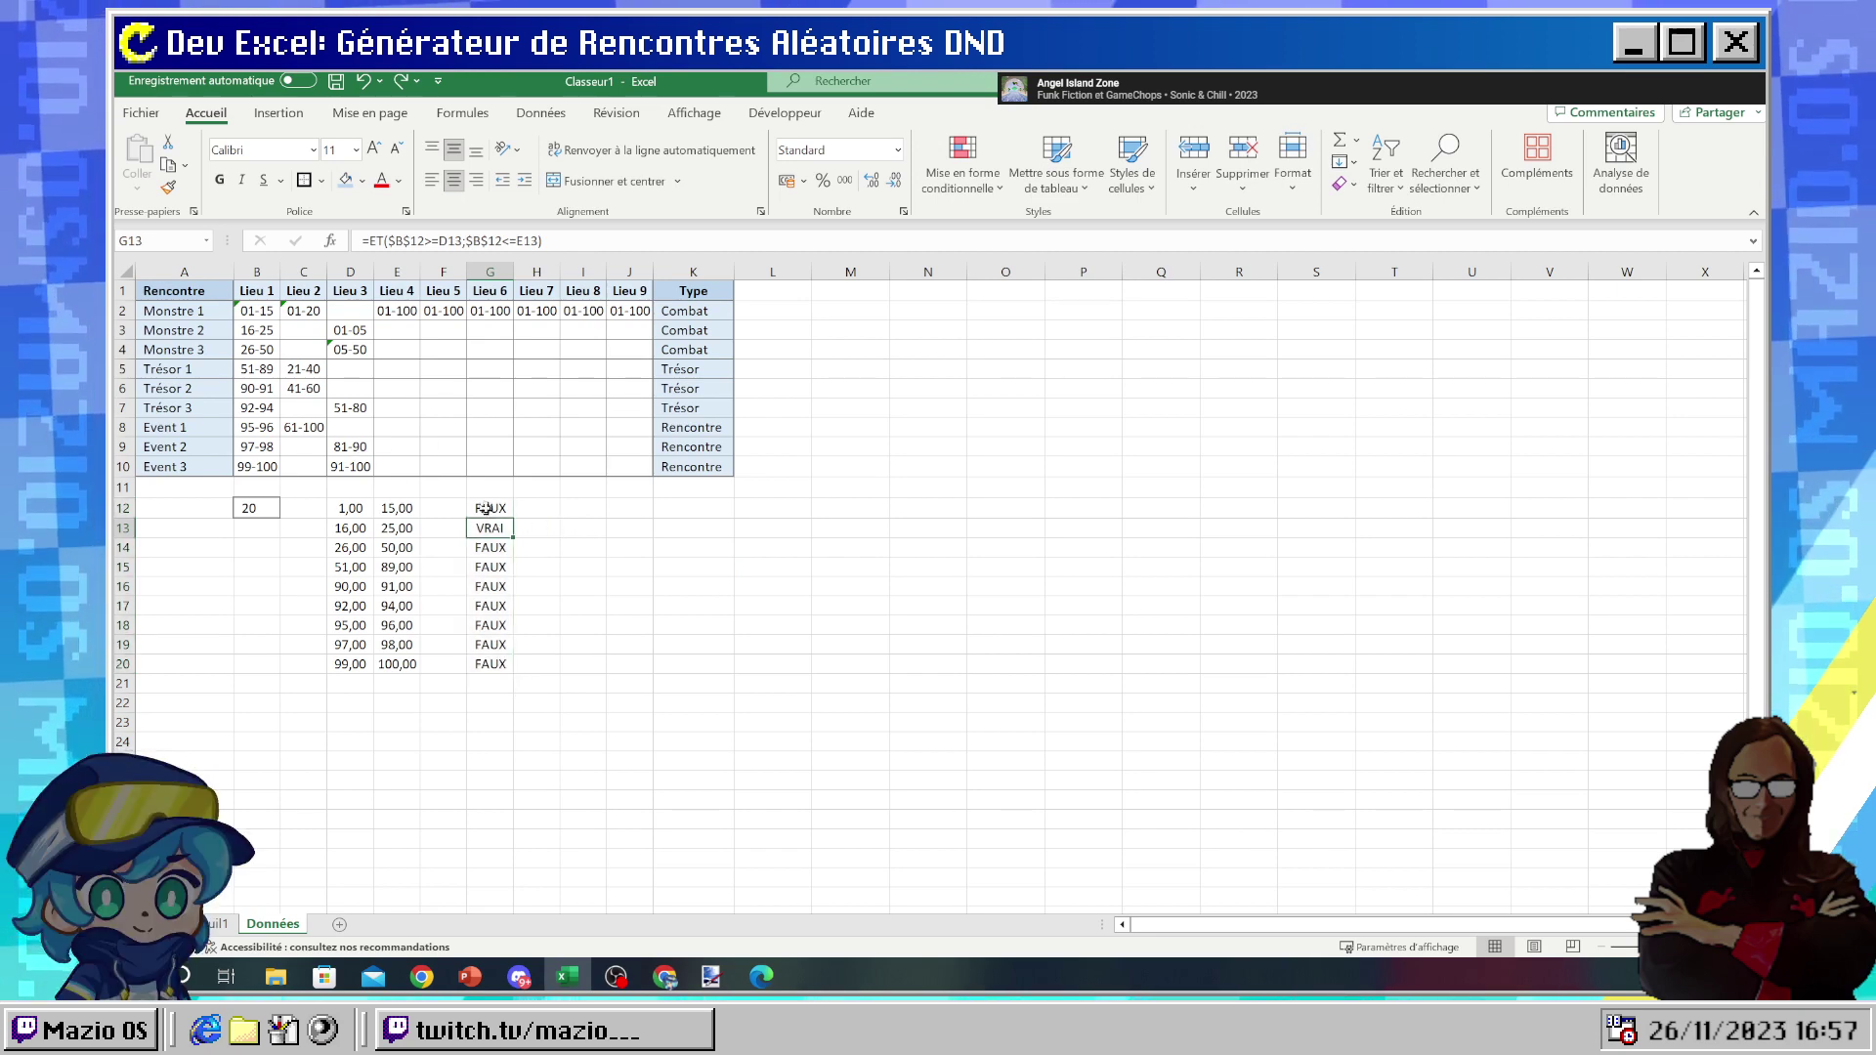
{"action": "left_click_drag", "start_coordinate": [486, 508], "coordinate": [490, 664]}
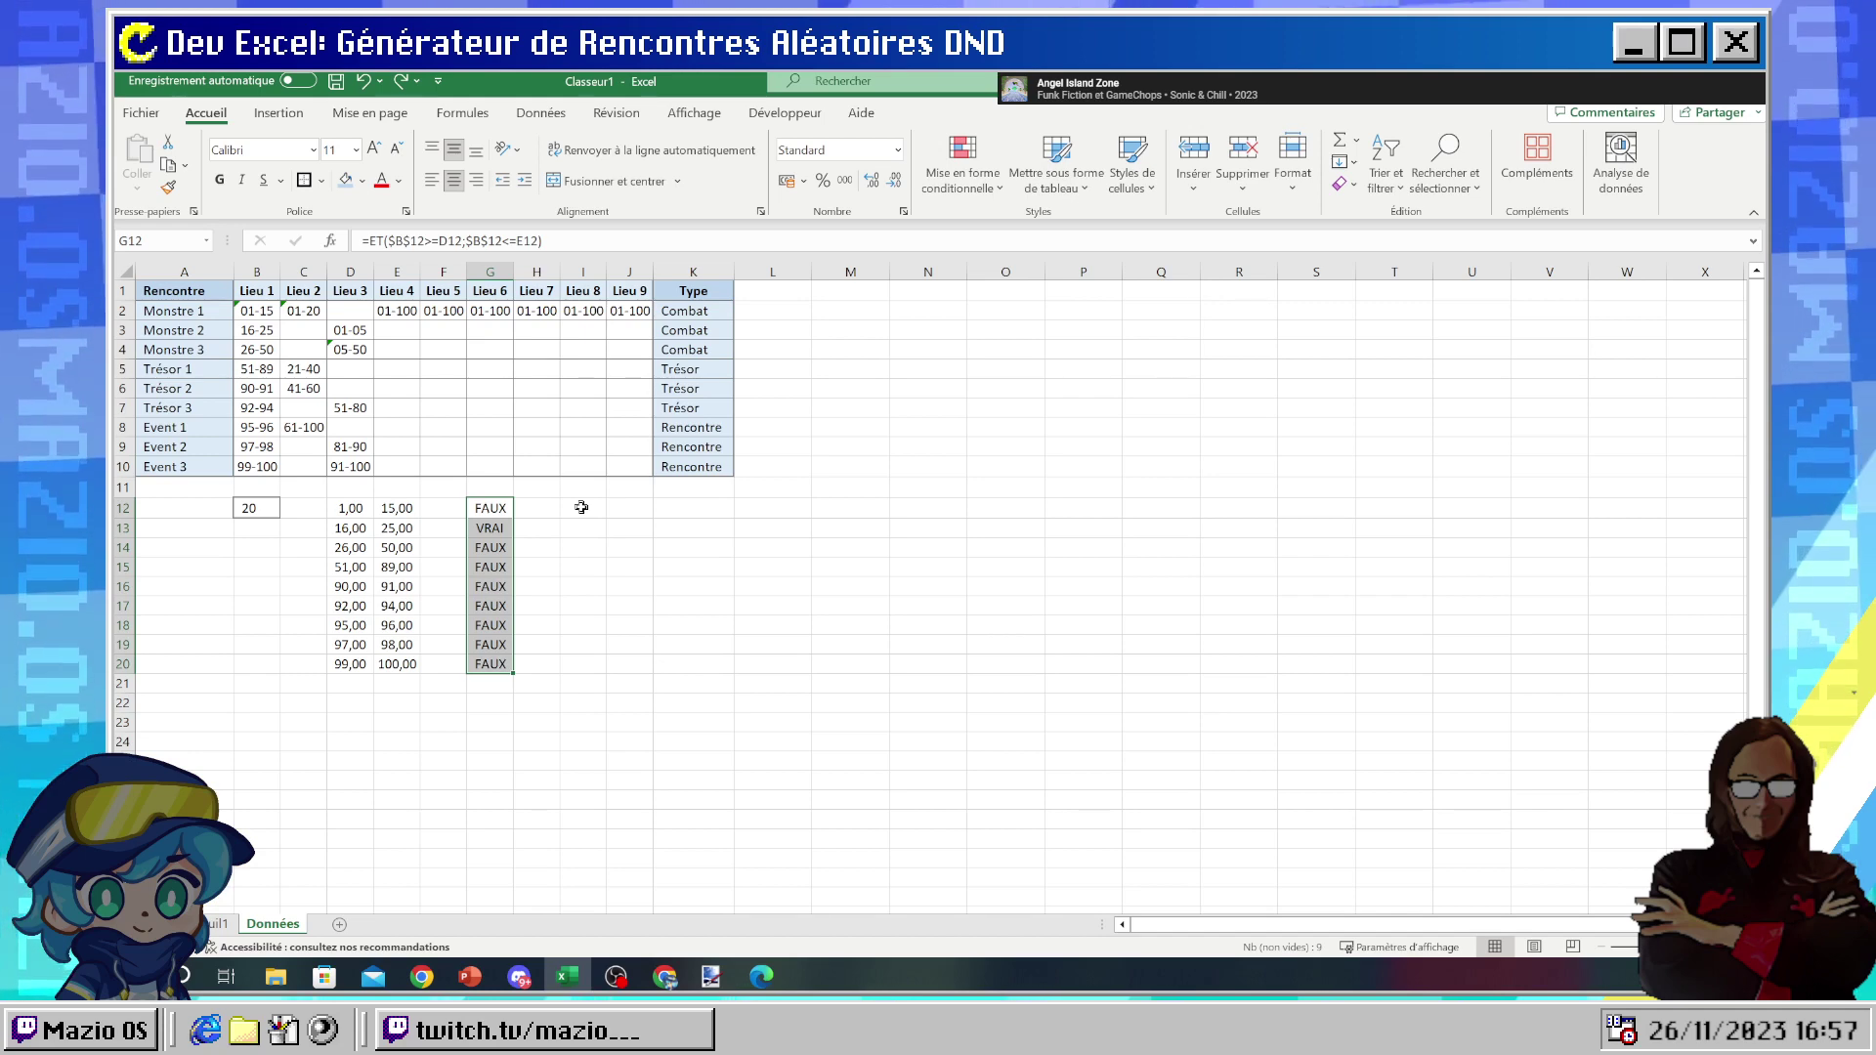
- In I12, try typing =NB.SI, then trim the entry back to just =
{"action": "left_click", "coordinate": [581, 507]}
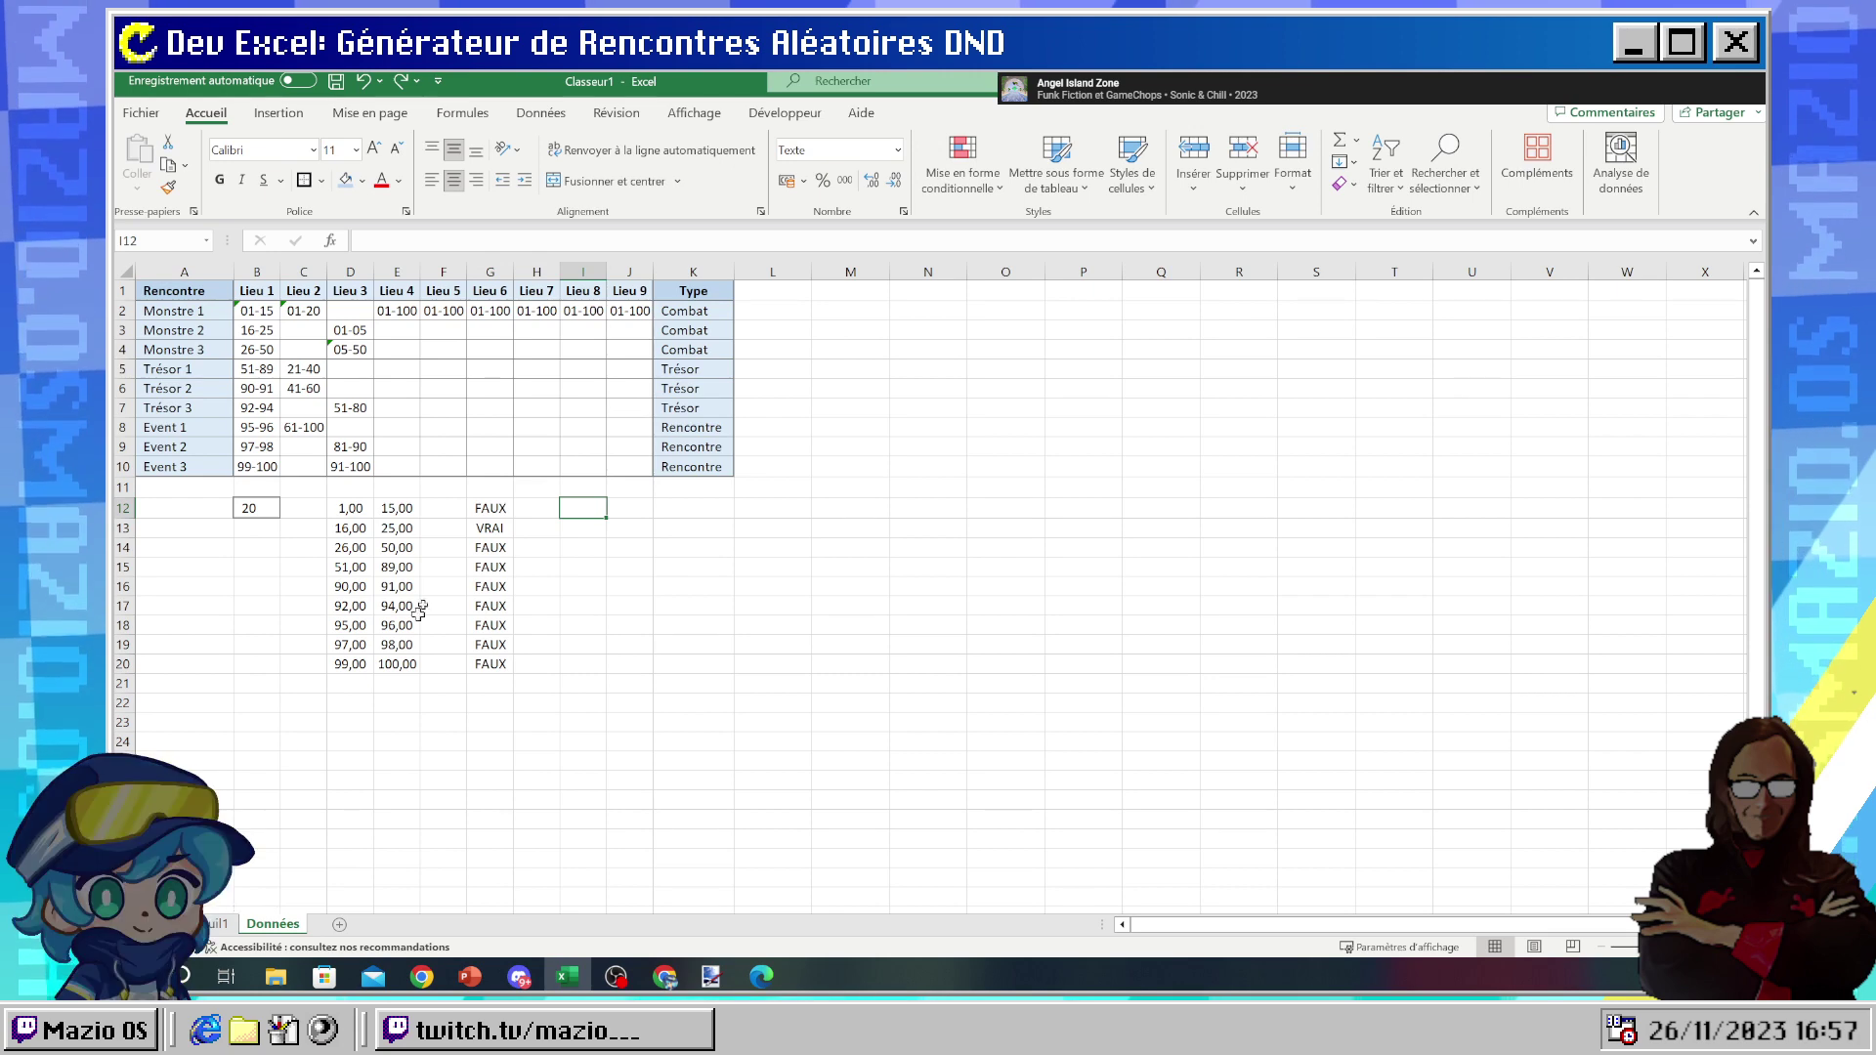
{"action": "type", "text": "="}
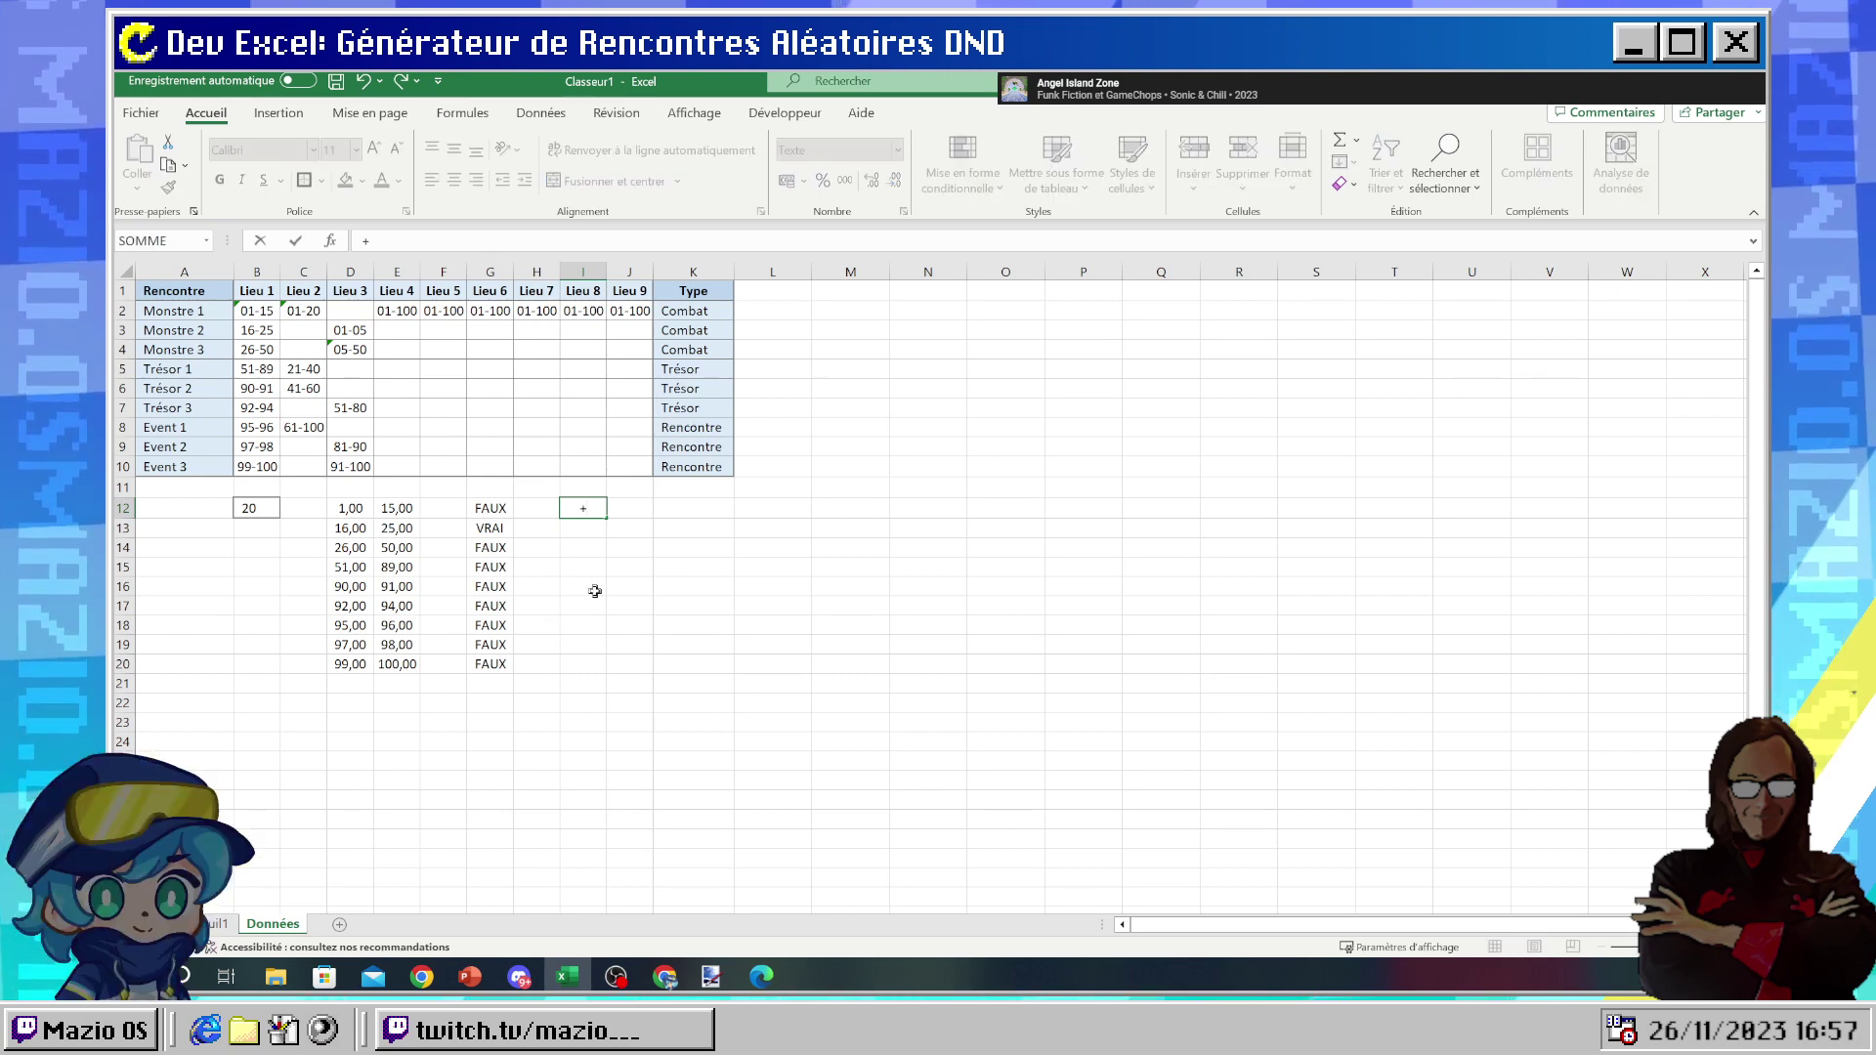
{"action": "type", "text": "B"}
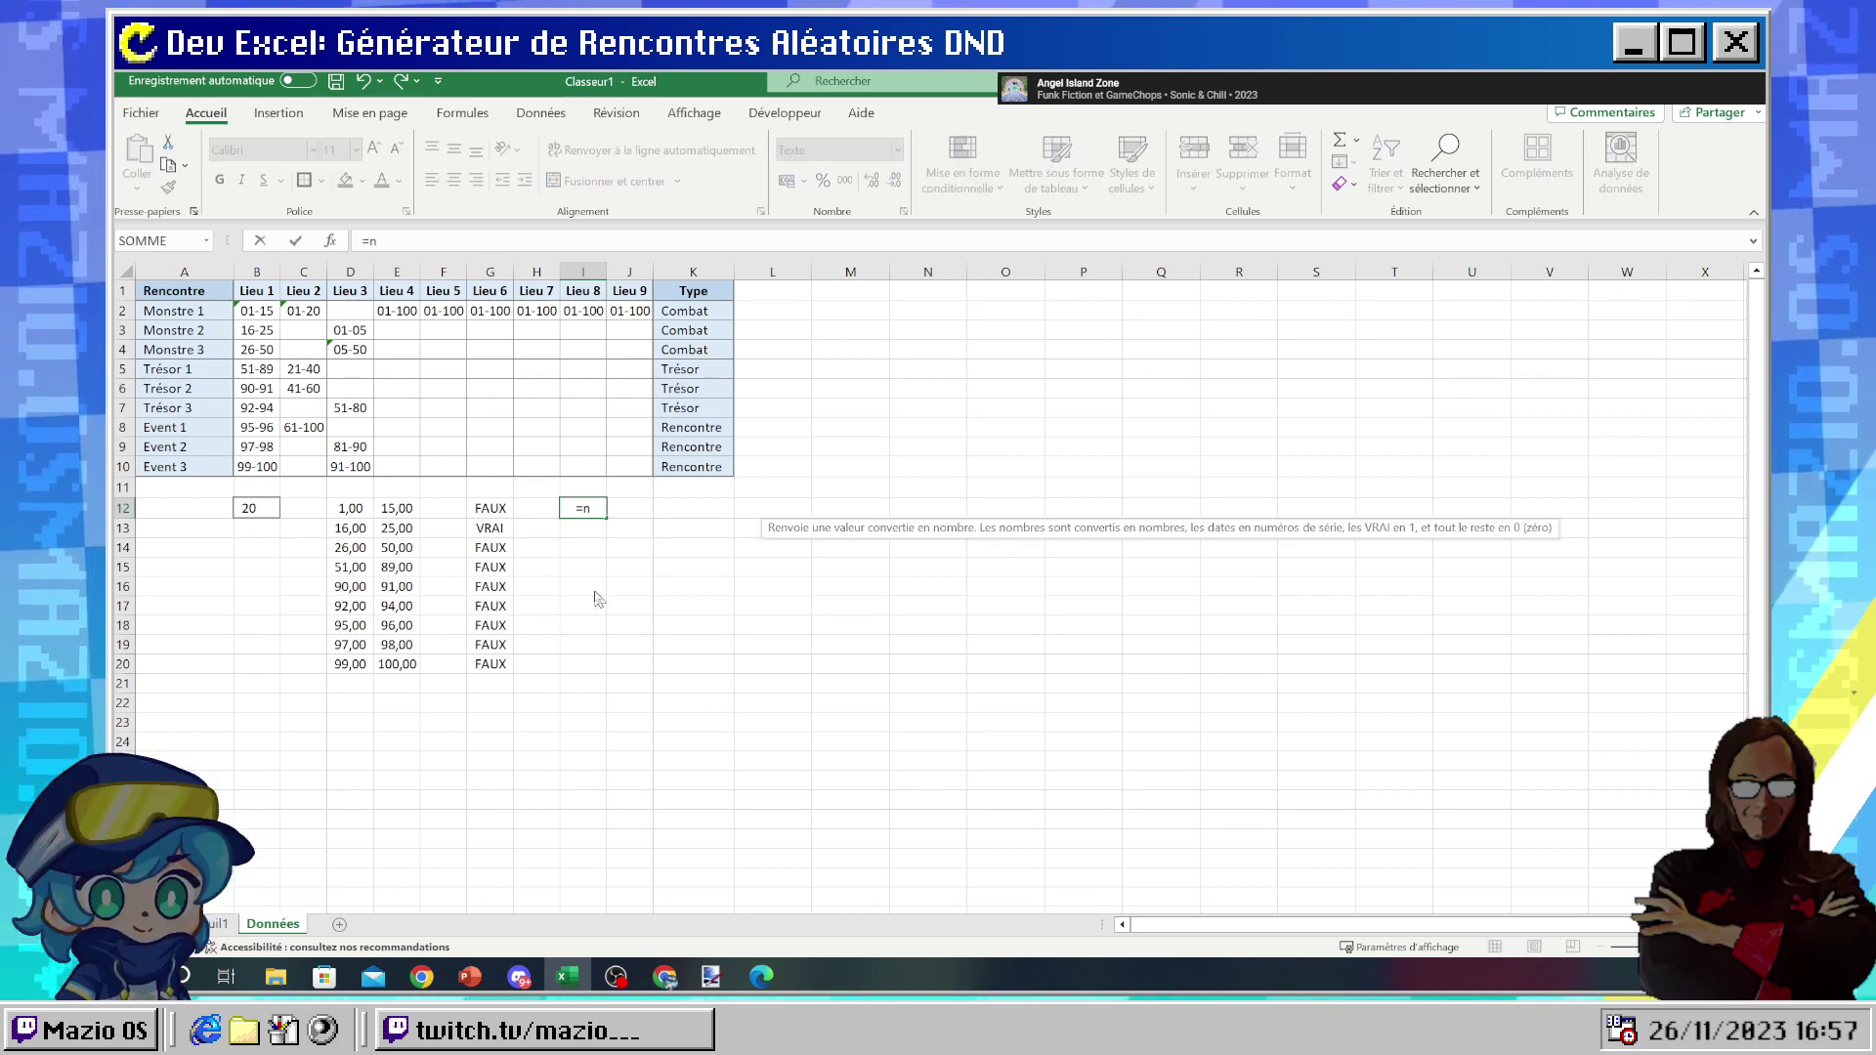
{"action": "key", "text": "BackSpace"}
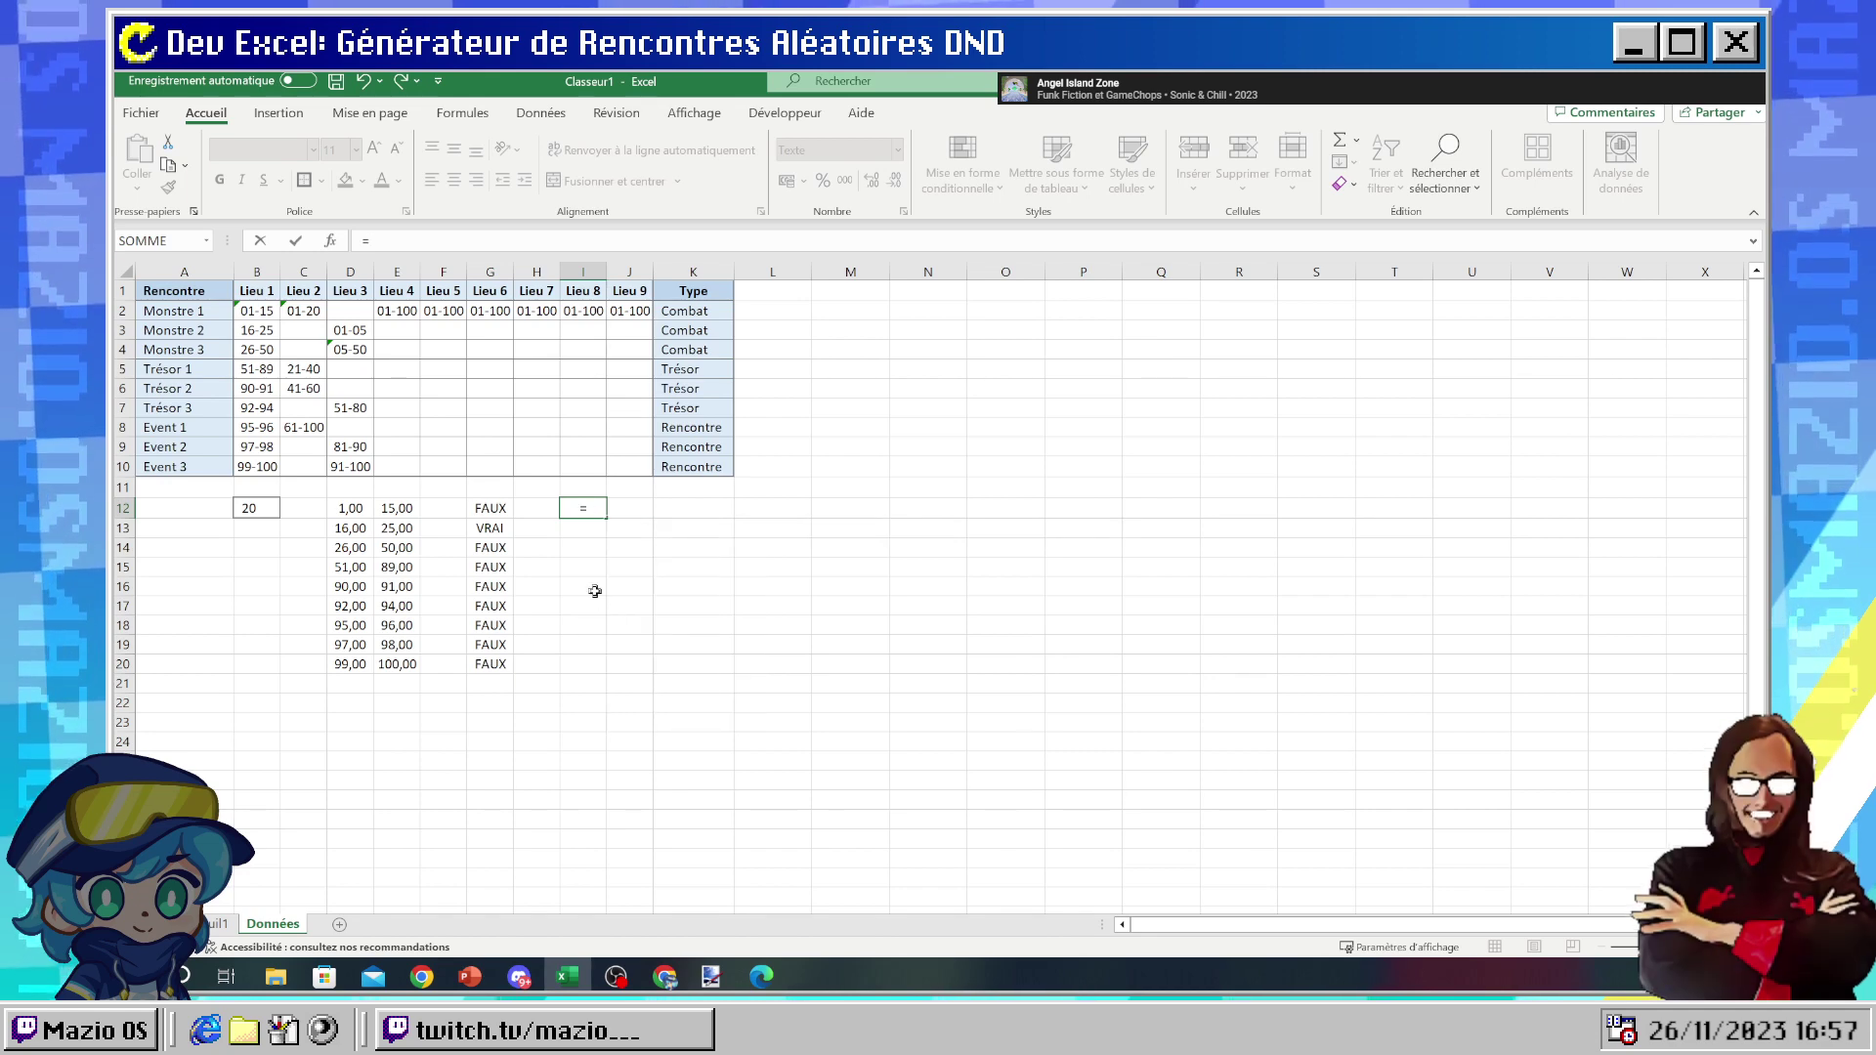
{"action": "type", "text": "NB.SI"}
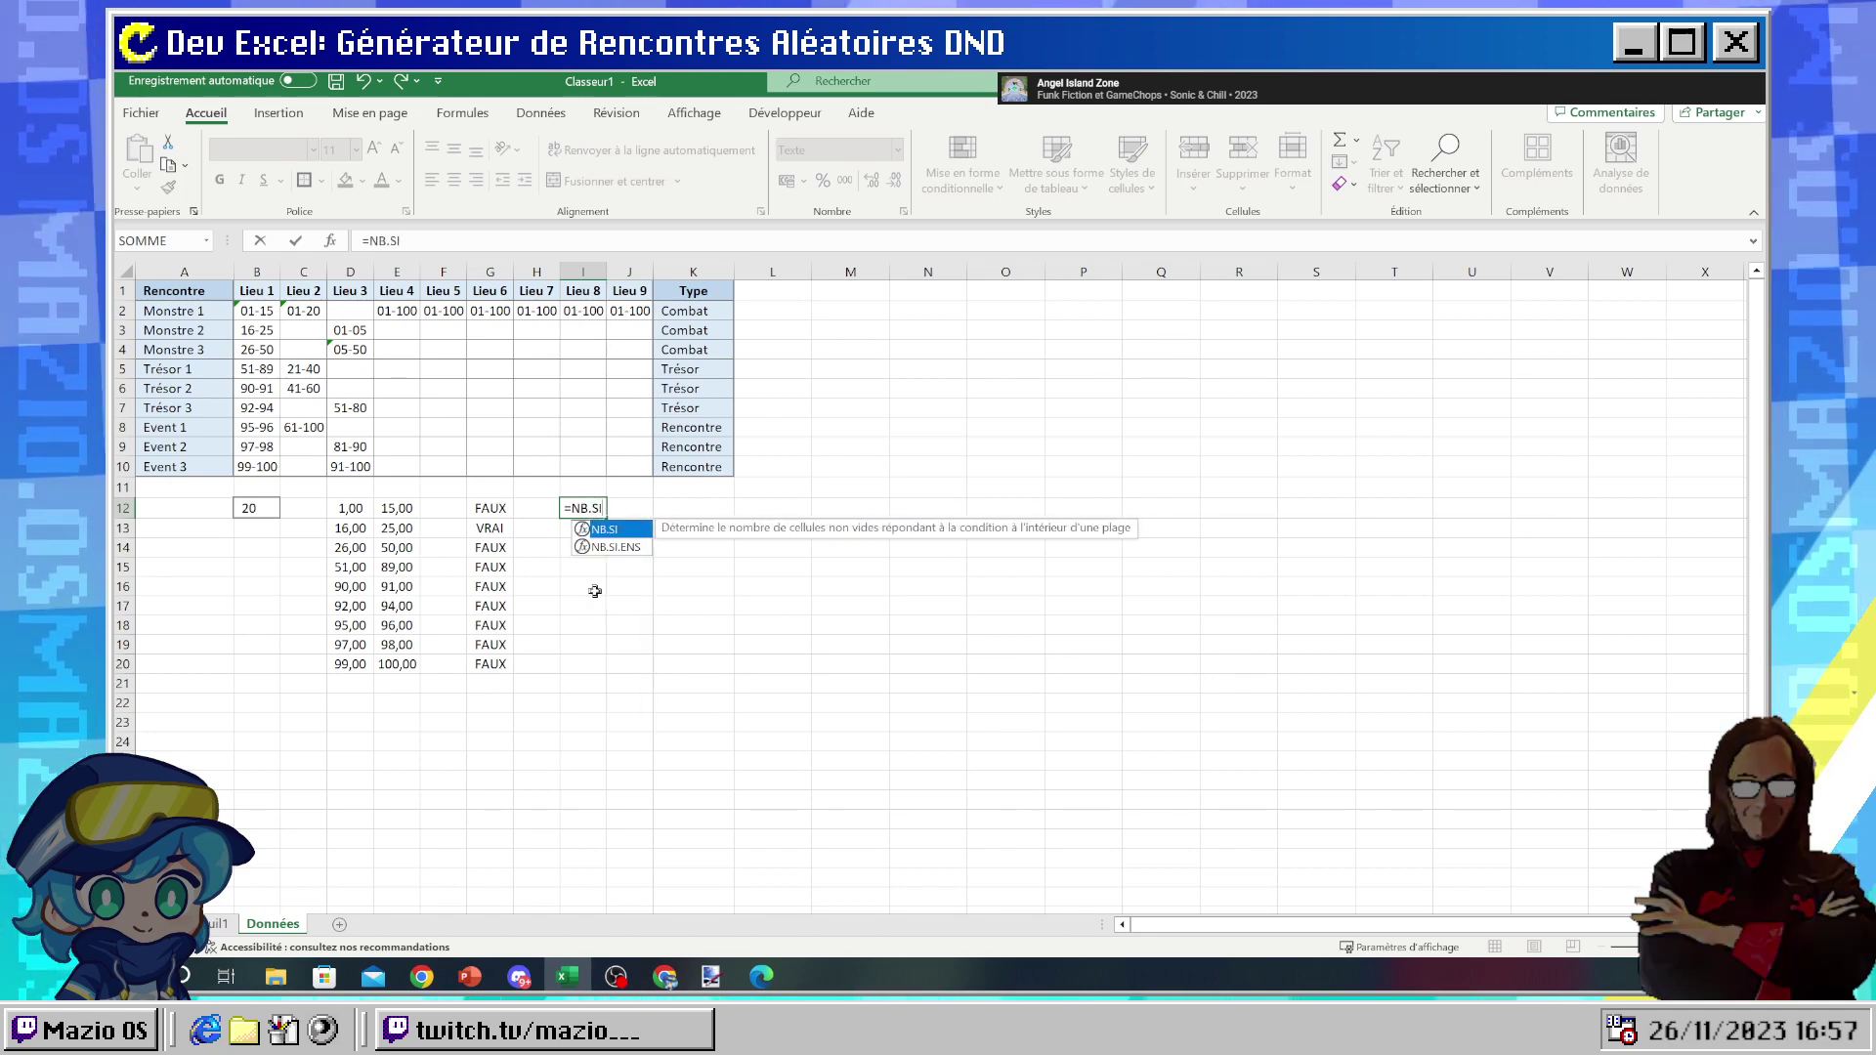
{"action": "key", "text": "Escape"}
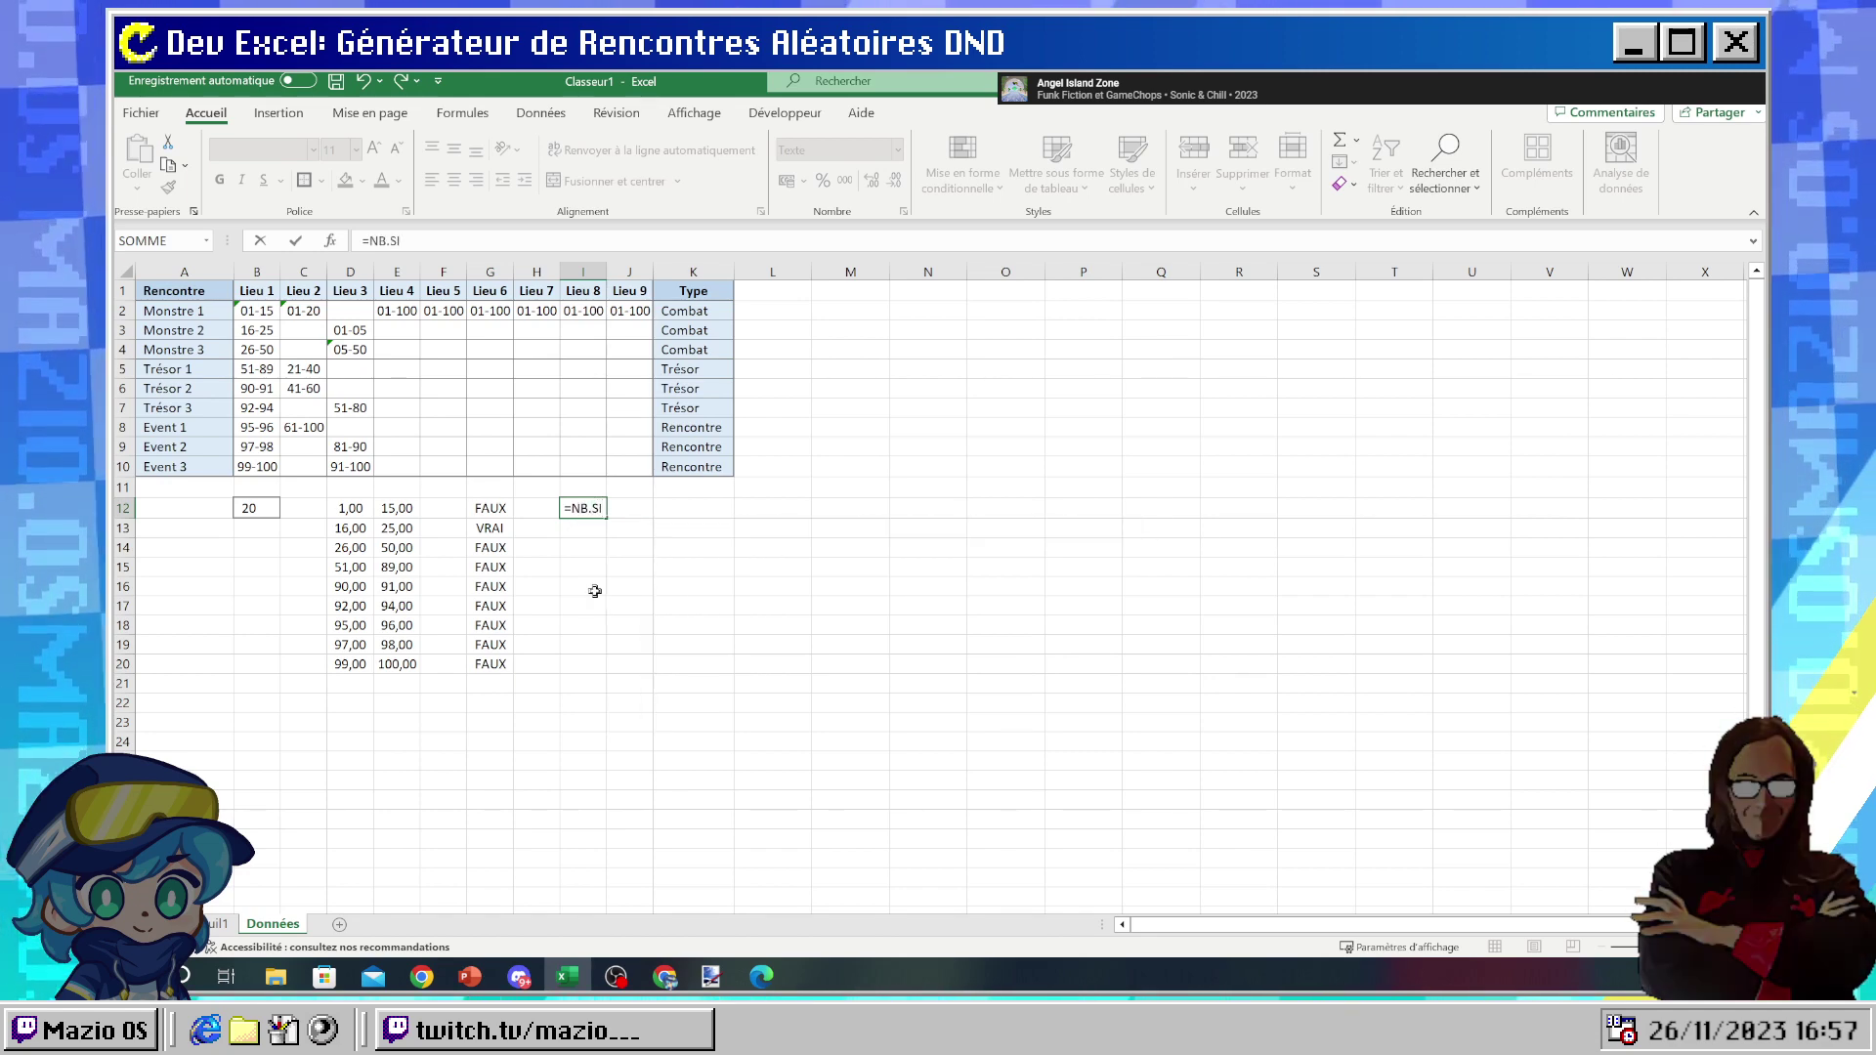
{"action": "key", "text": "BackSpace"}
{"action": "type", "text": "I"}
{"action": "key", "text": "Escape"}
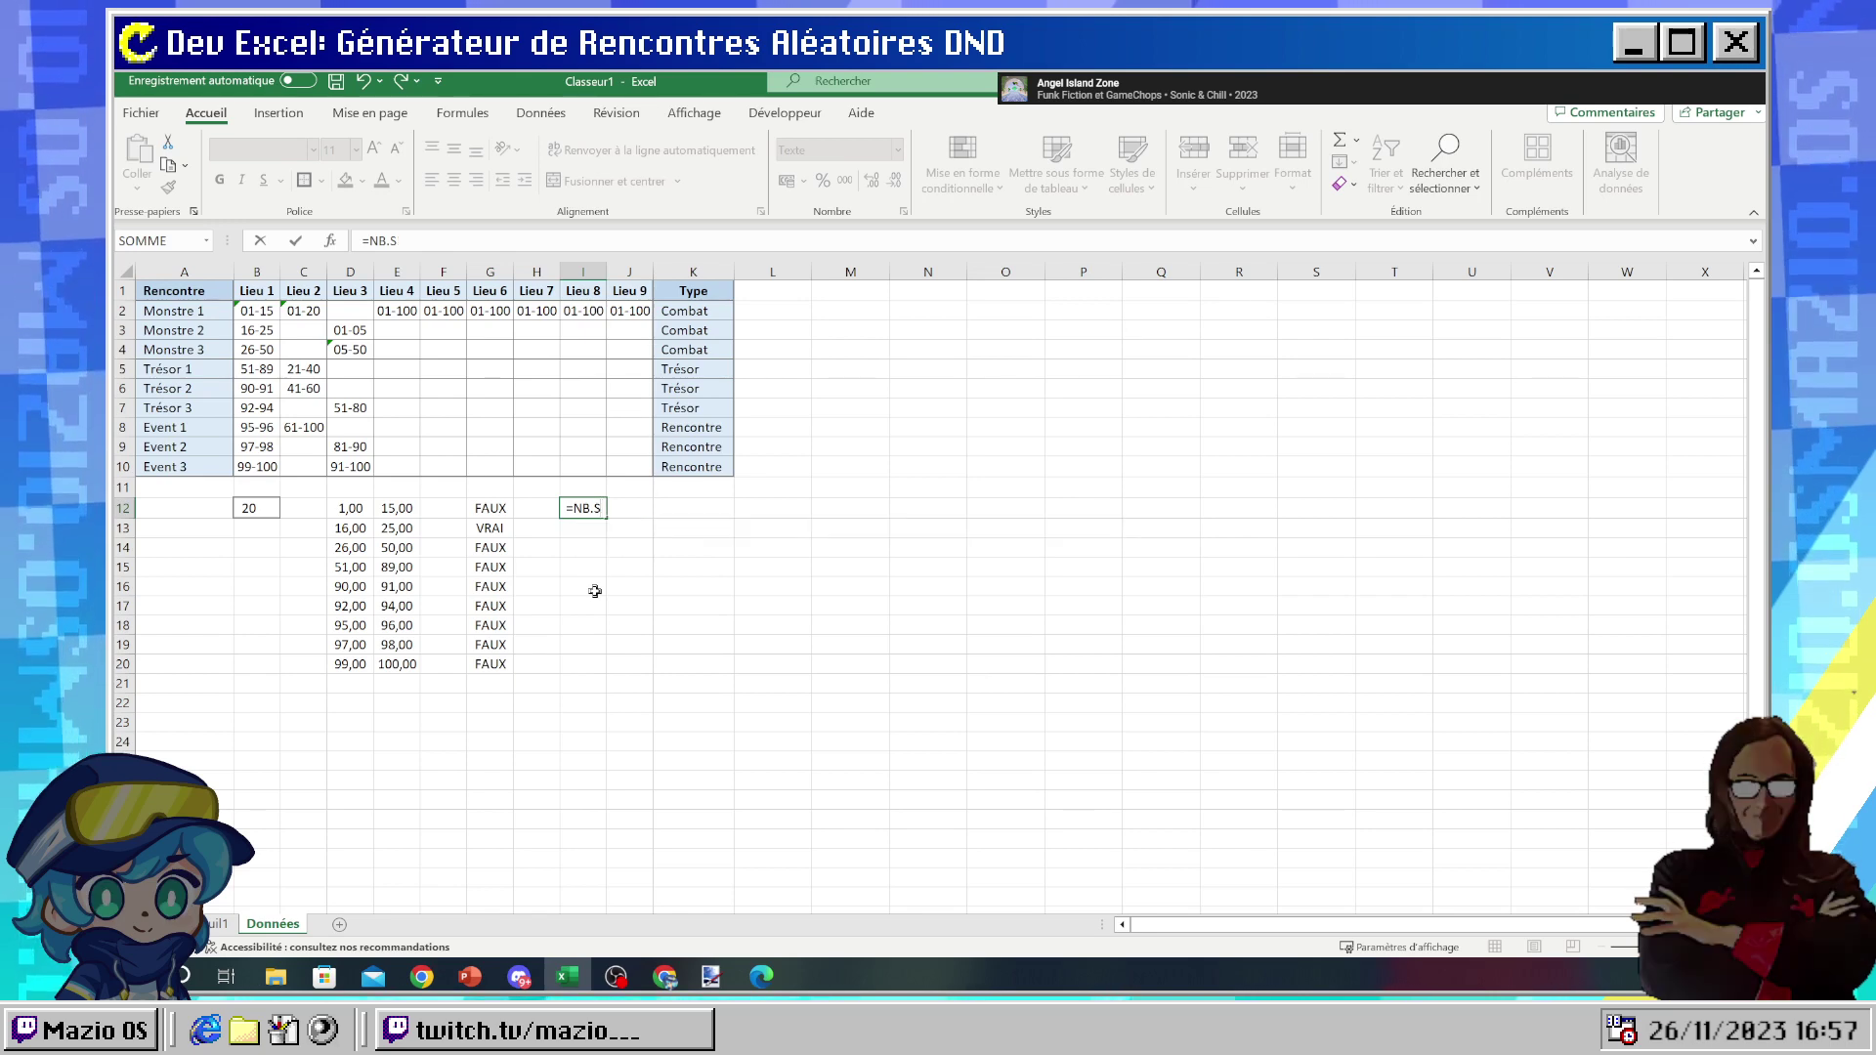
{"action": "key", "text": "BackSpace"}
{"action": "type", "text": "I"}
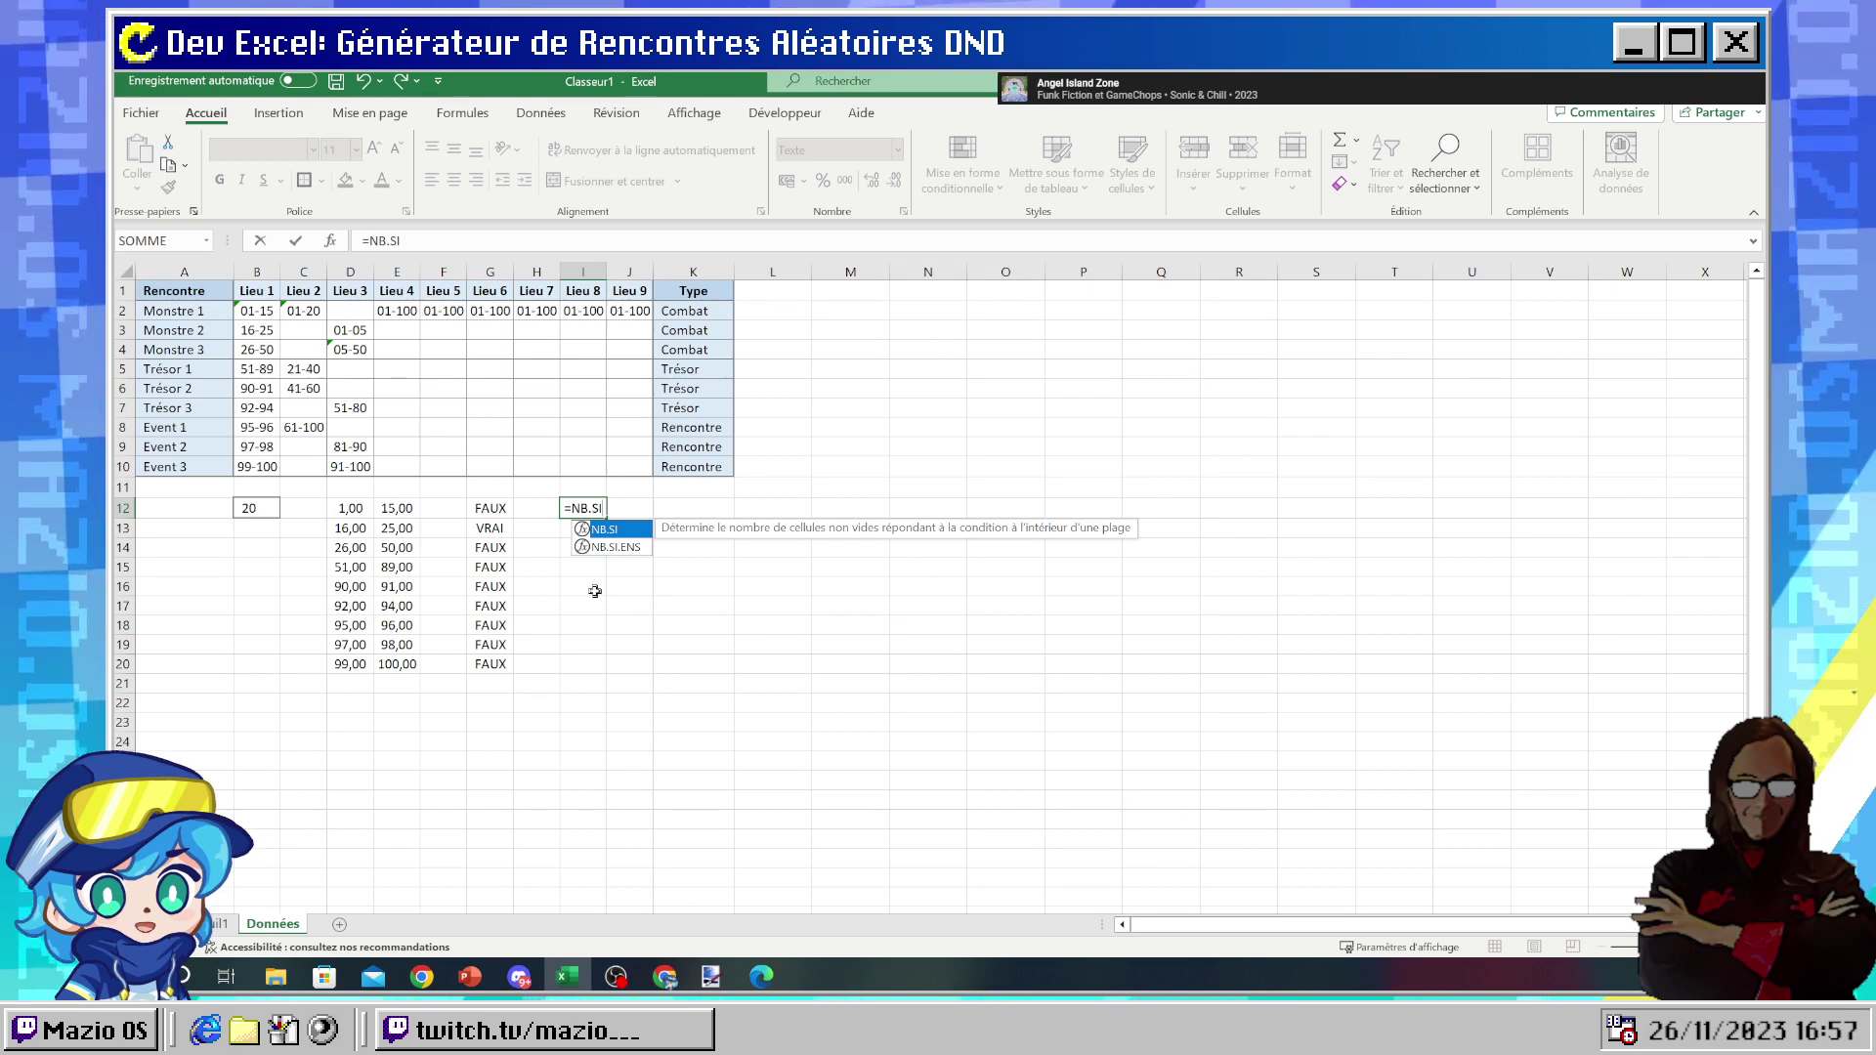
{"action": "key", "text": "BackSpace"}
{"action": "key", "text": "BackSpace"}
{"action": "key", "text": "BackSpace"}
{"action": "key", "text": "BackSpace"}
{"action": "key", "text": "BackSpace"}
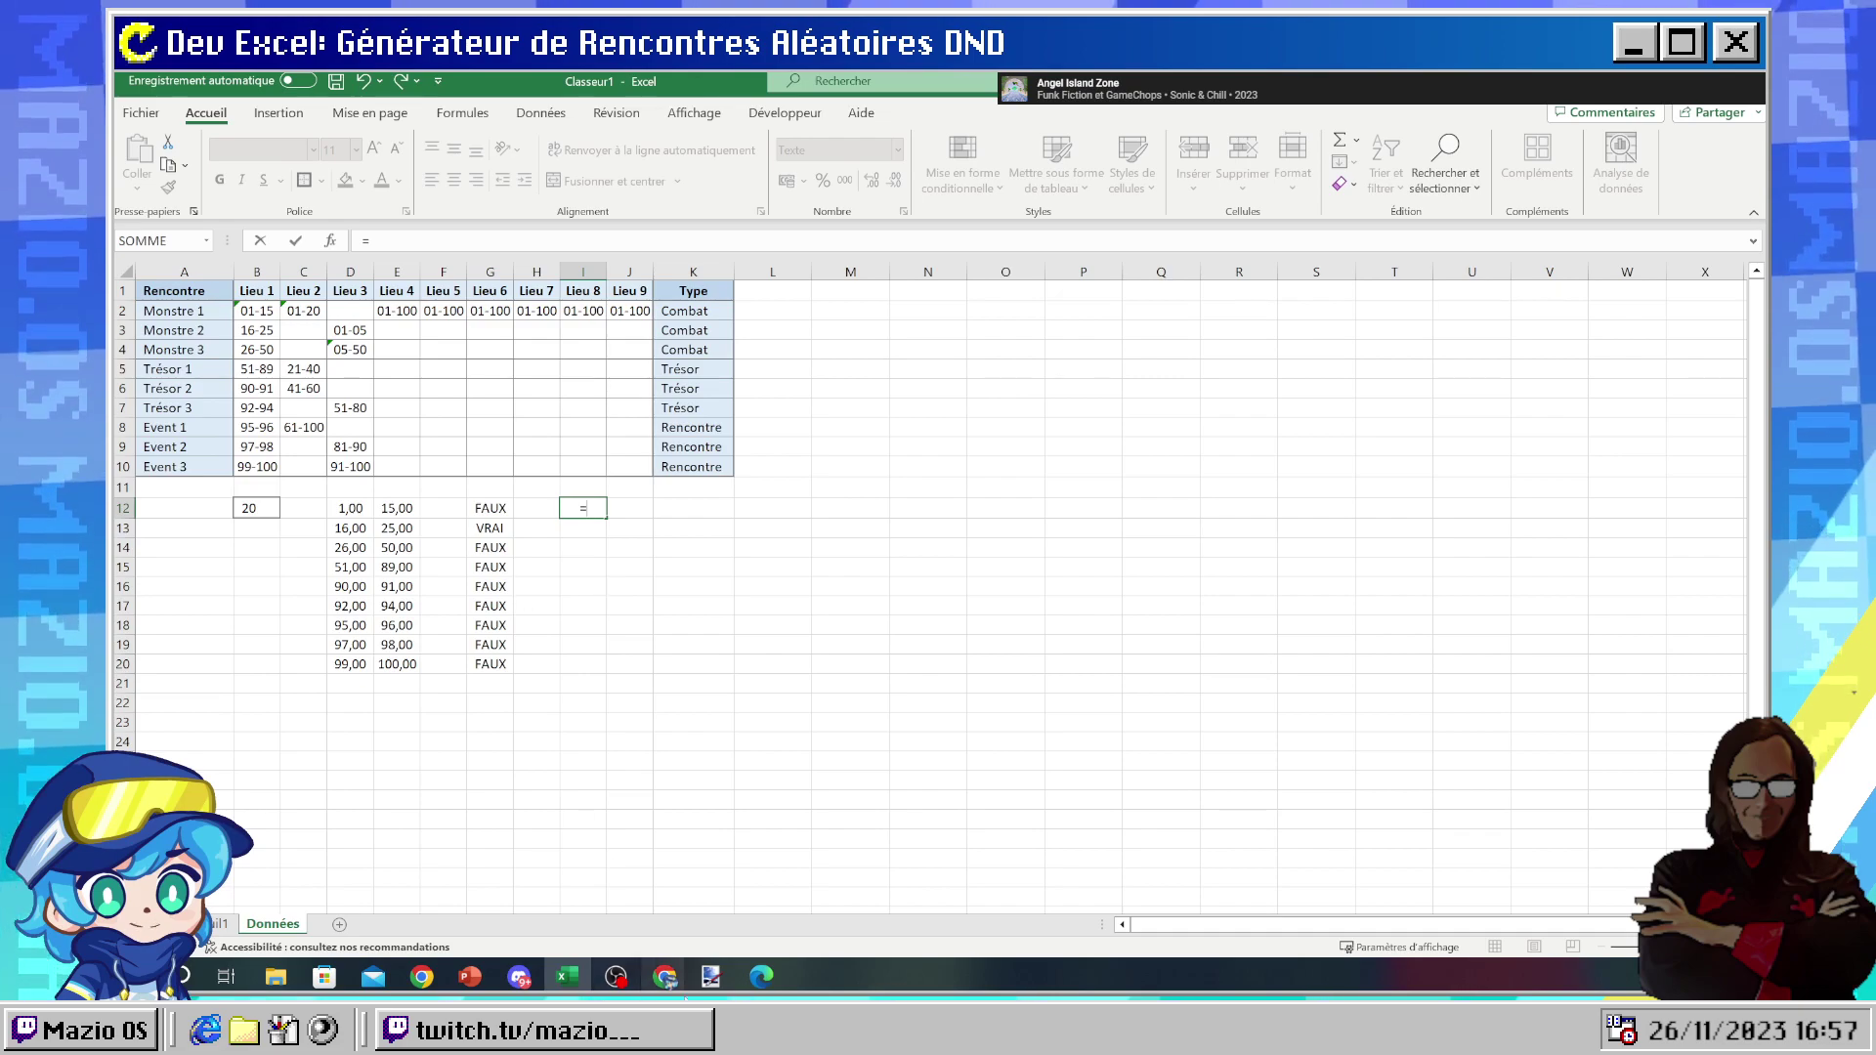
{"action": "mouse_move", "coordinate": [665, 976]}
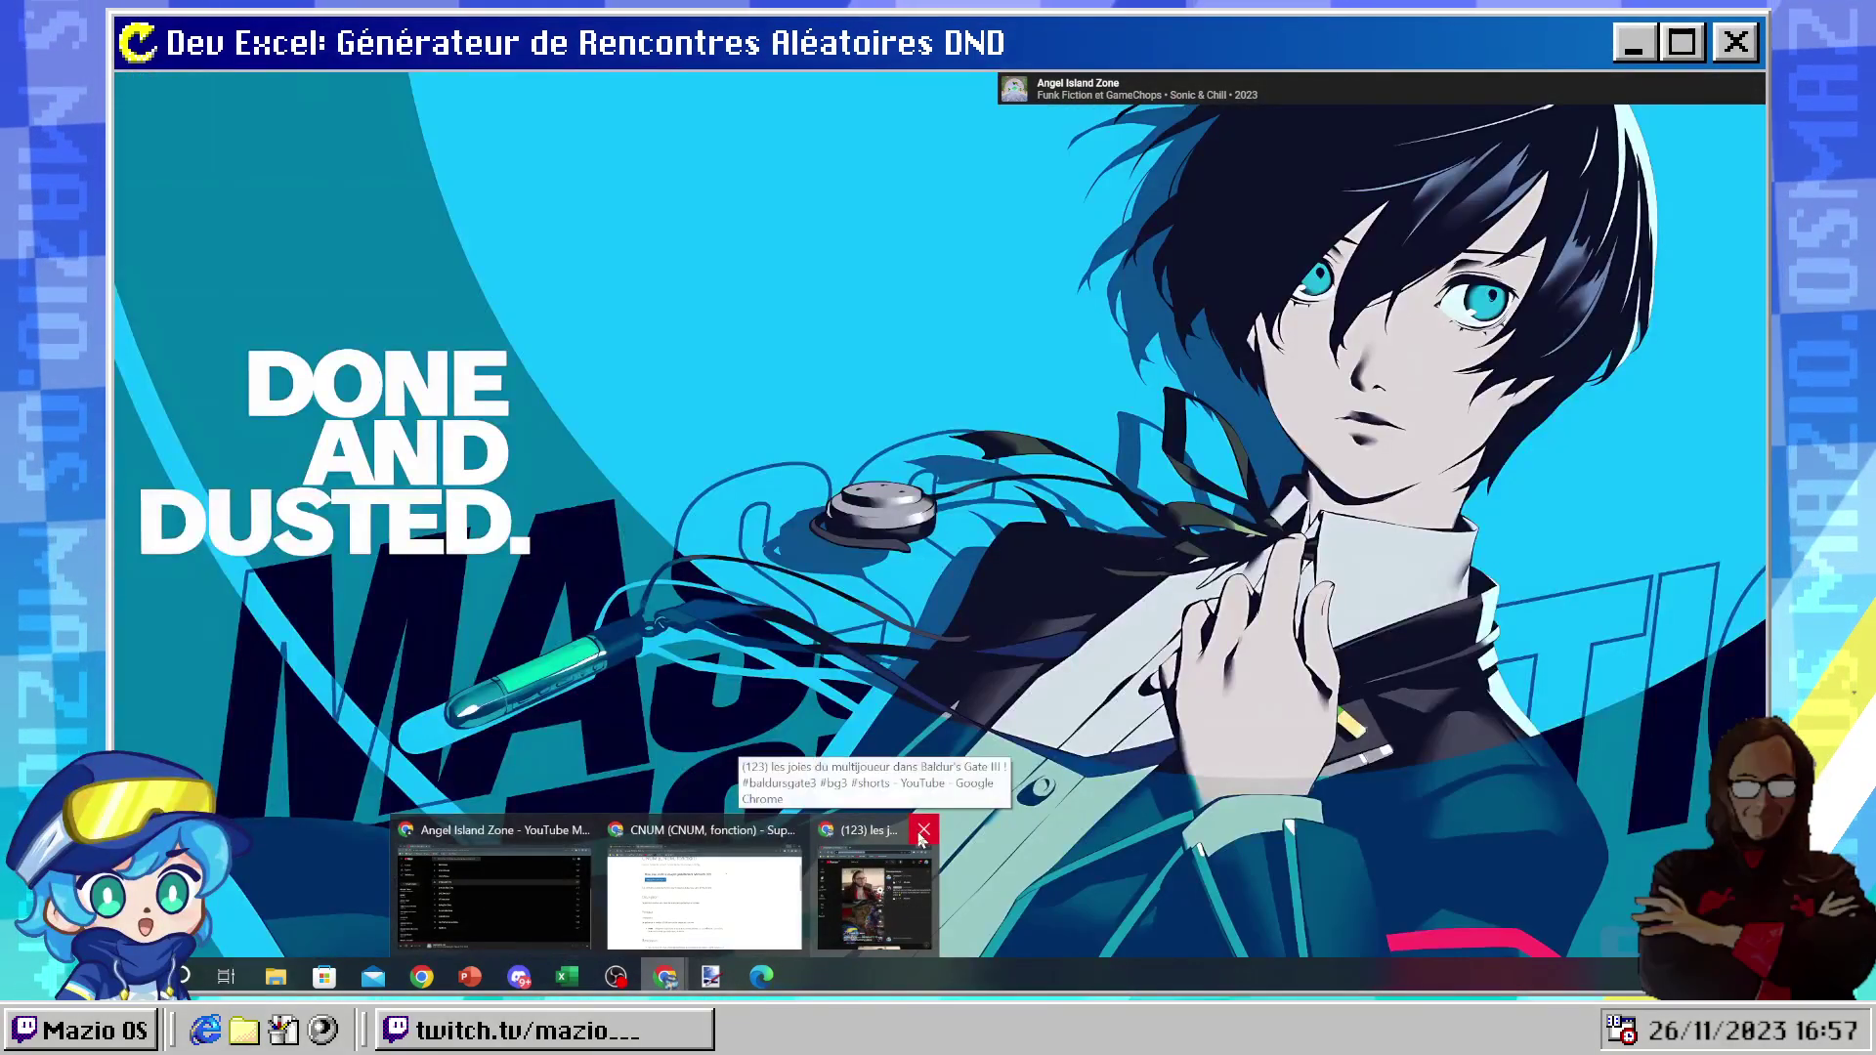
- In the browser, search for 'excel si sur plusieurs cellules'
{"action": "left_click", "coordinate": [921, 836]}
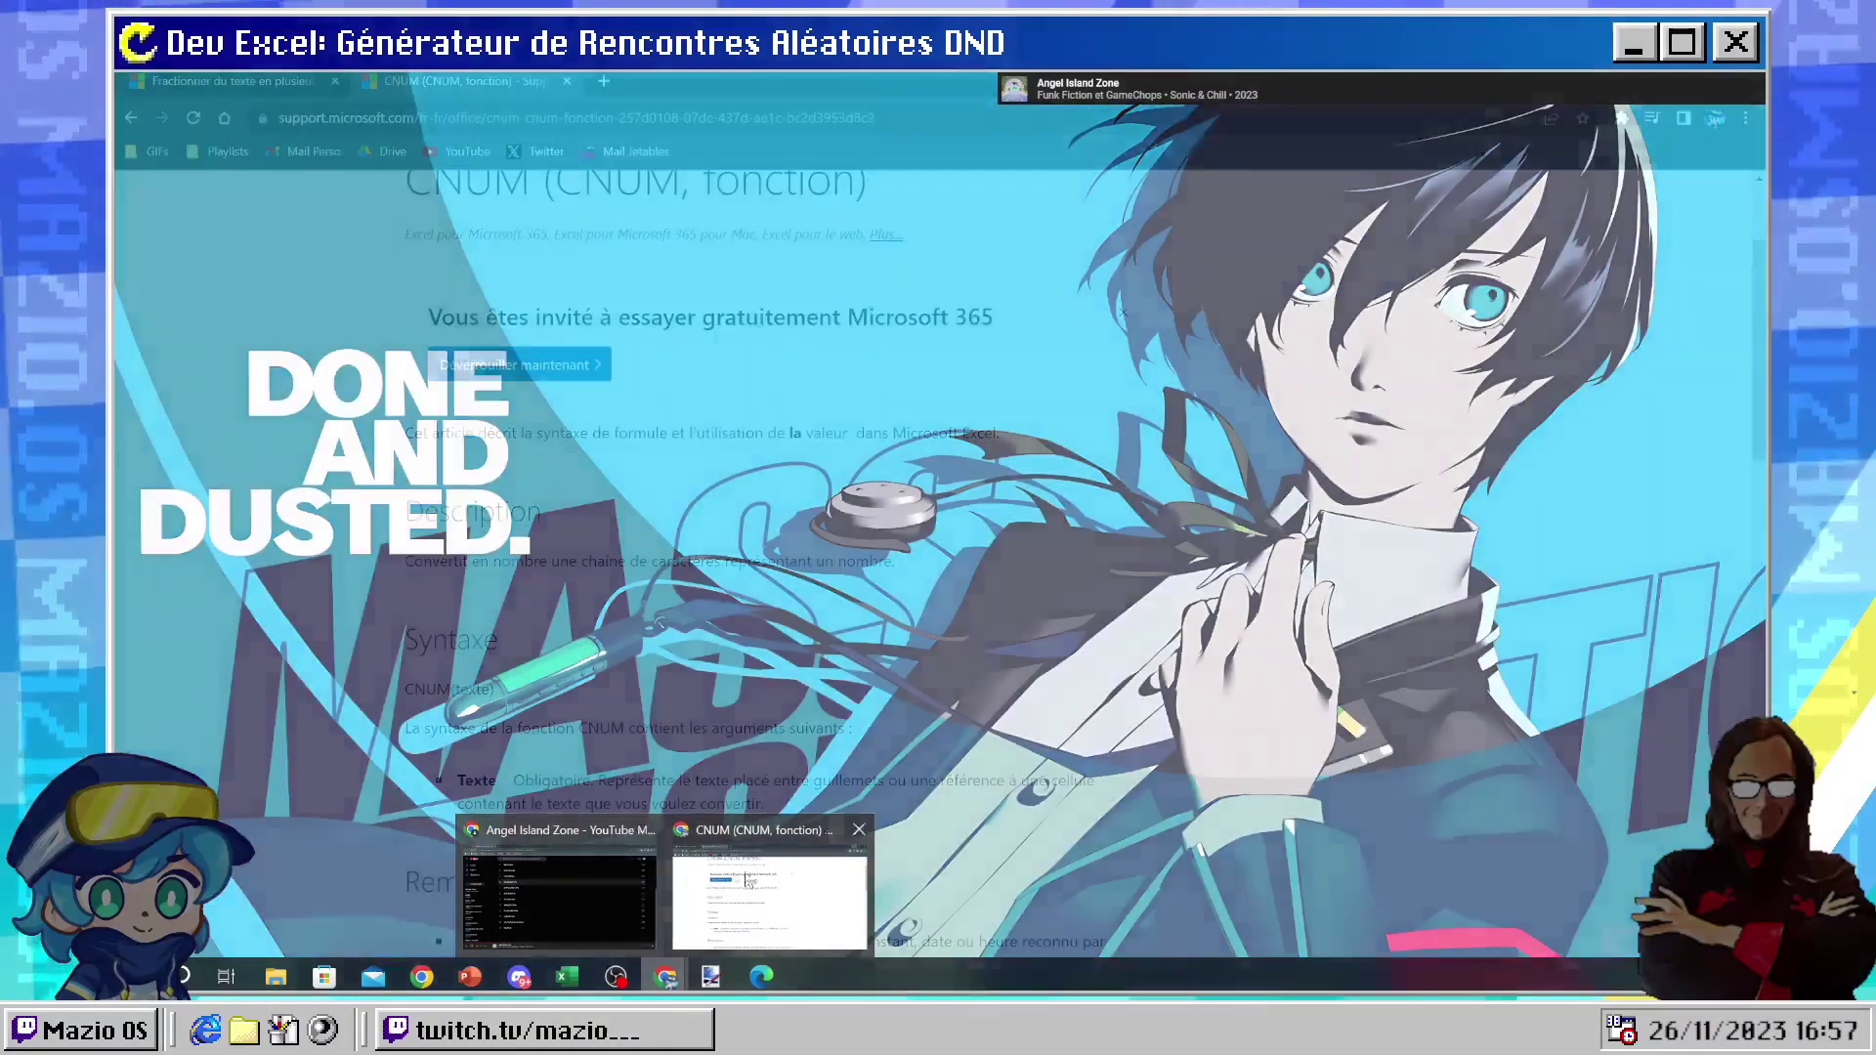
{"action": "left_click", "coordinate": [703, 885]}
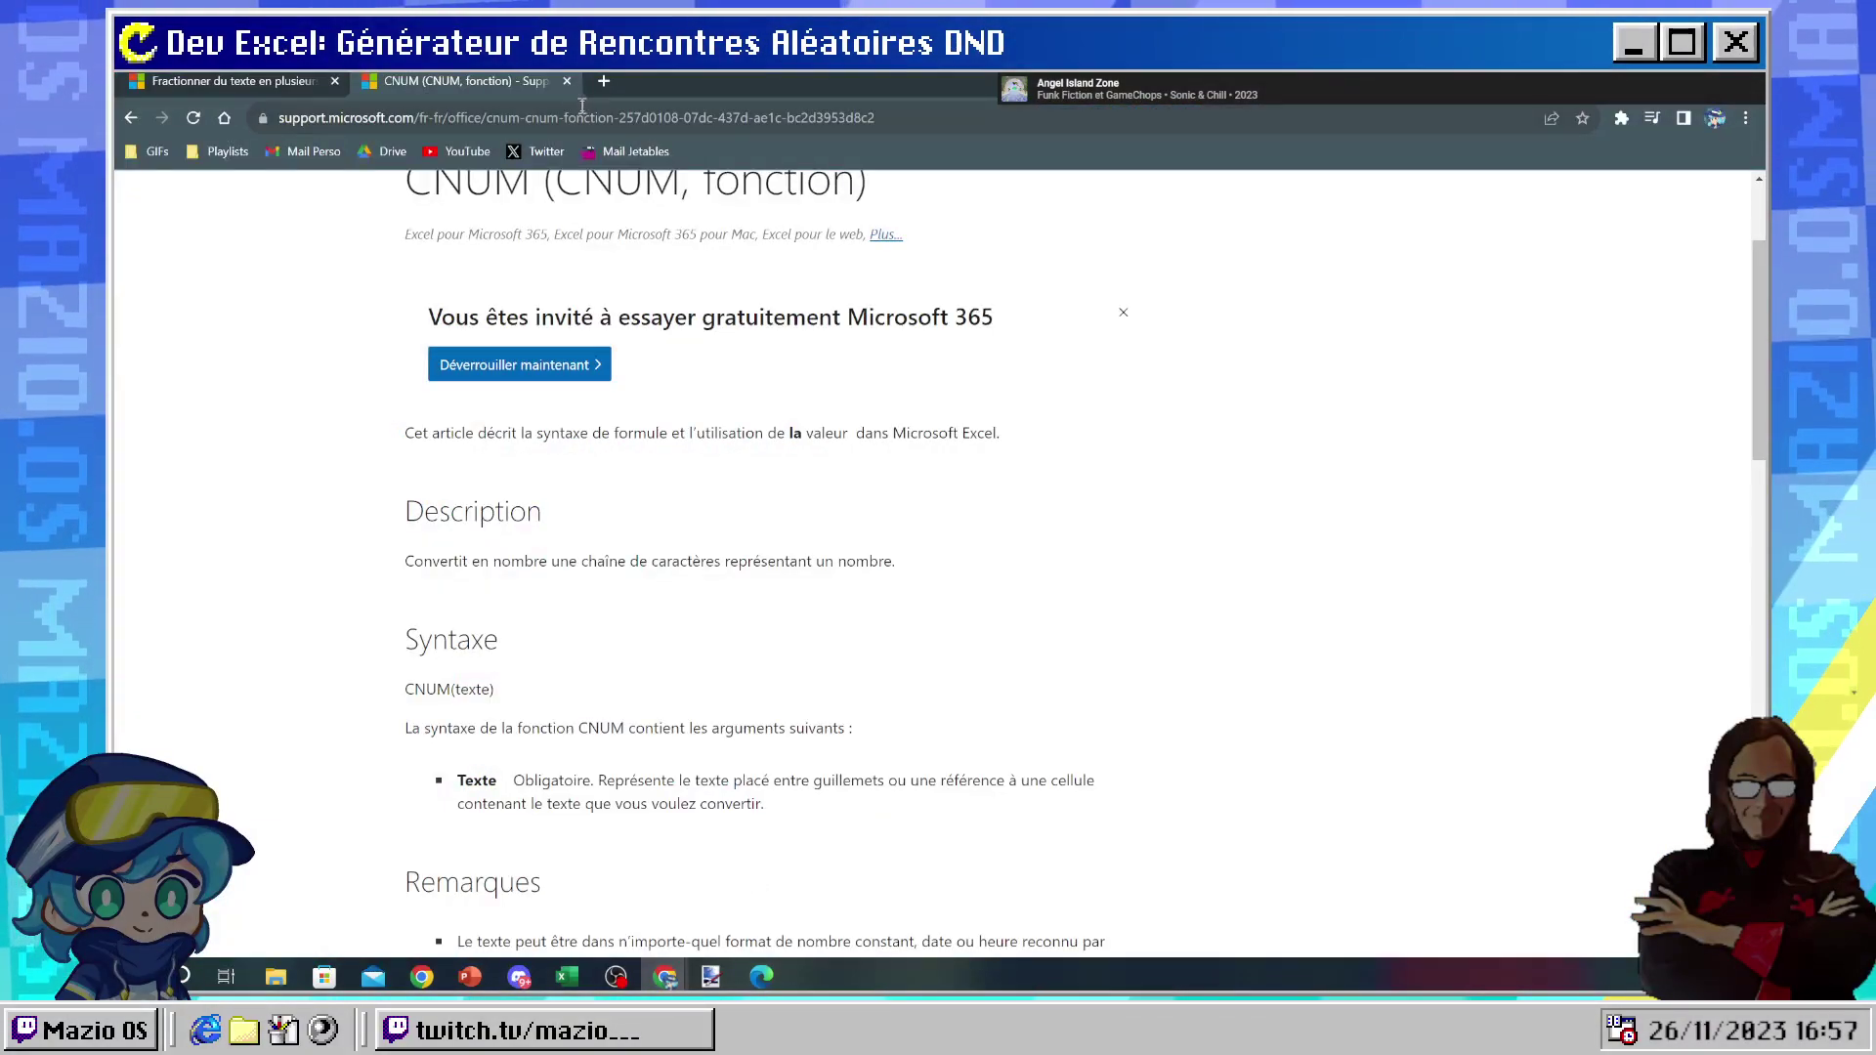
{"action": "left_click", "coordinate": [579, 116]}
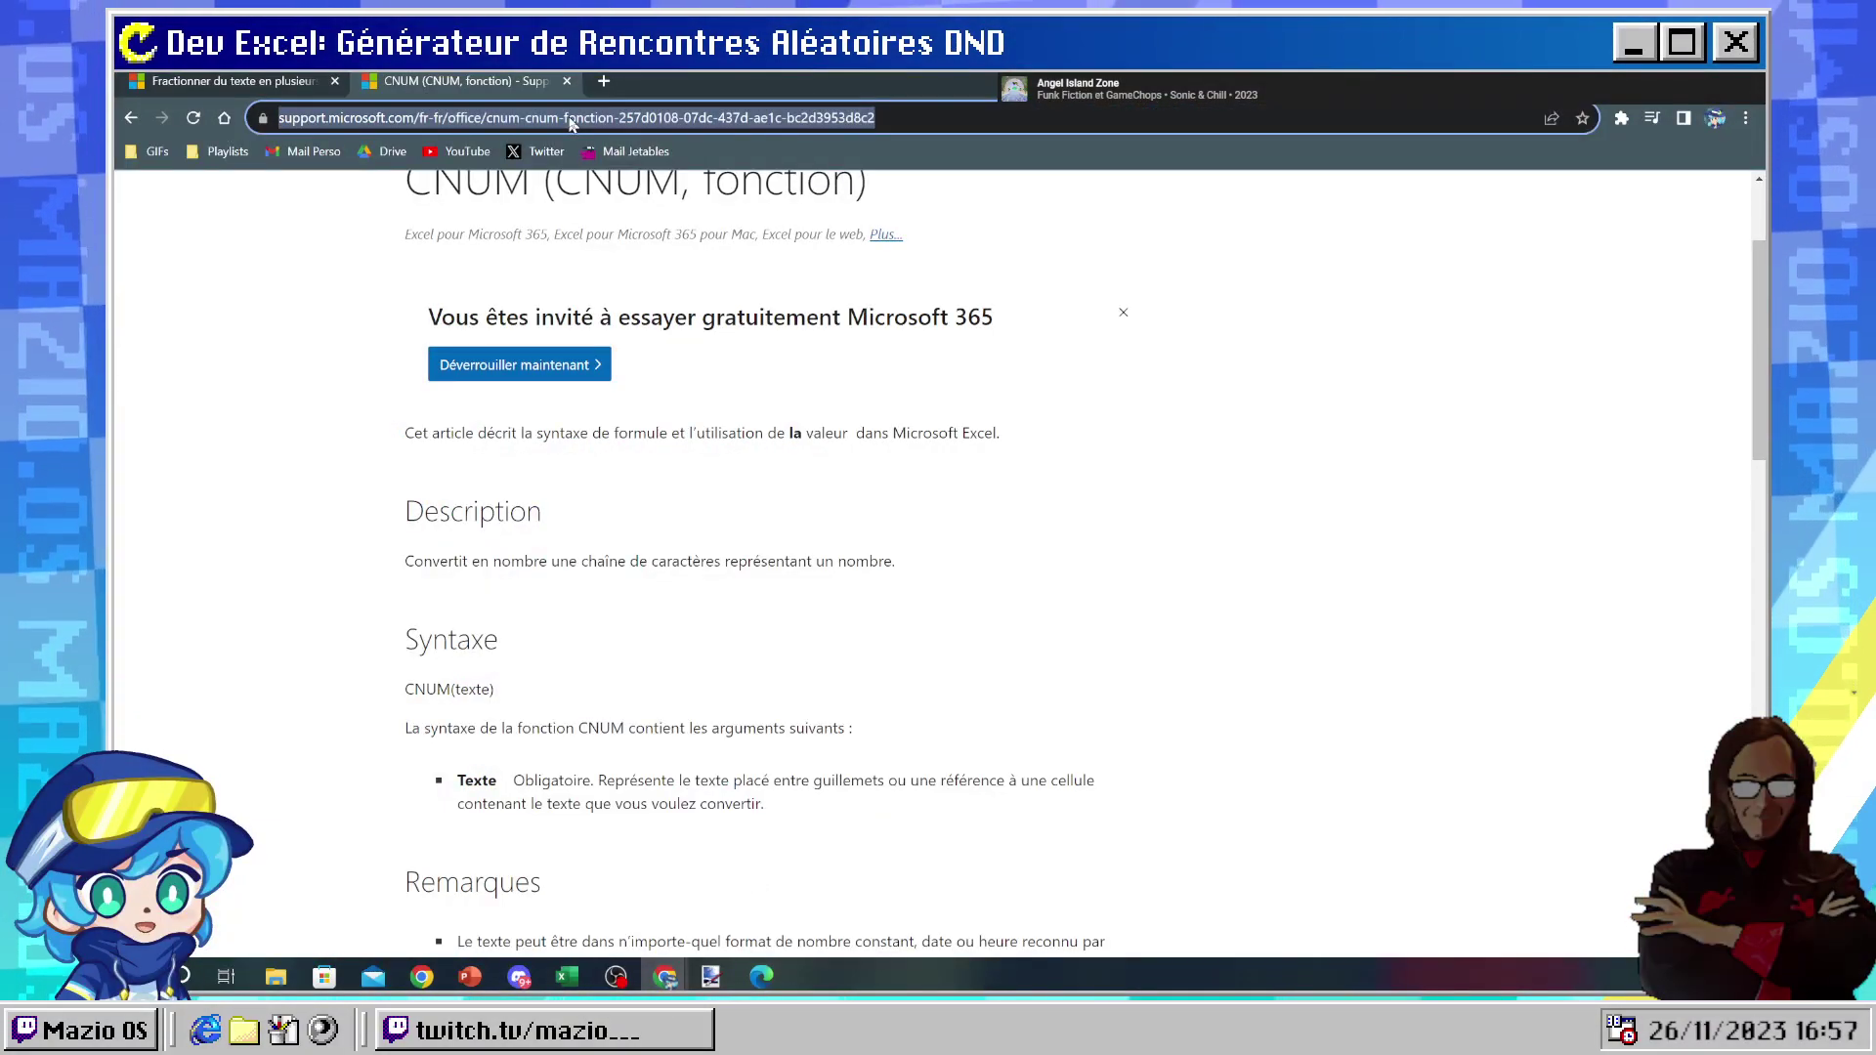
{"action": "key", "text": "BackSpace"}
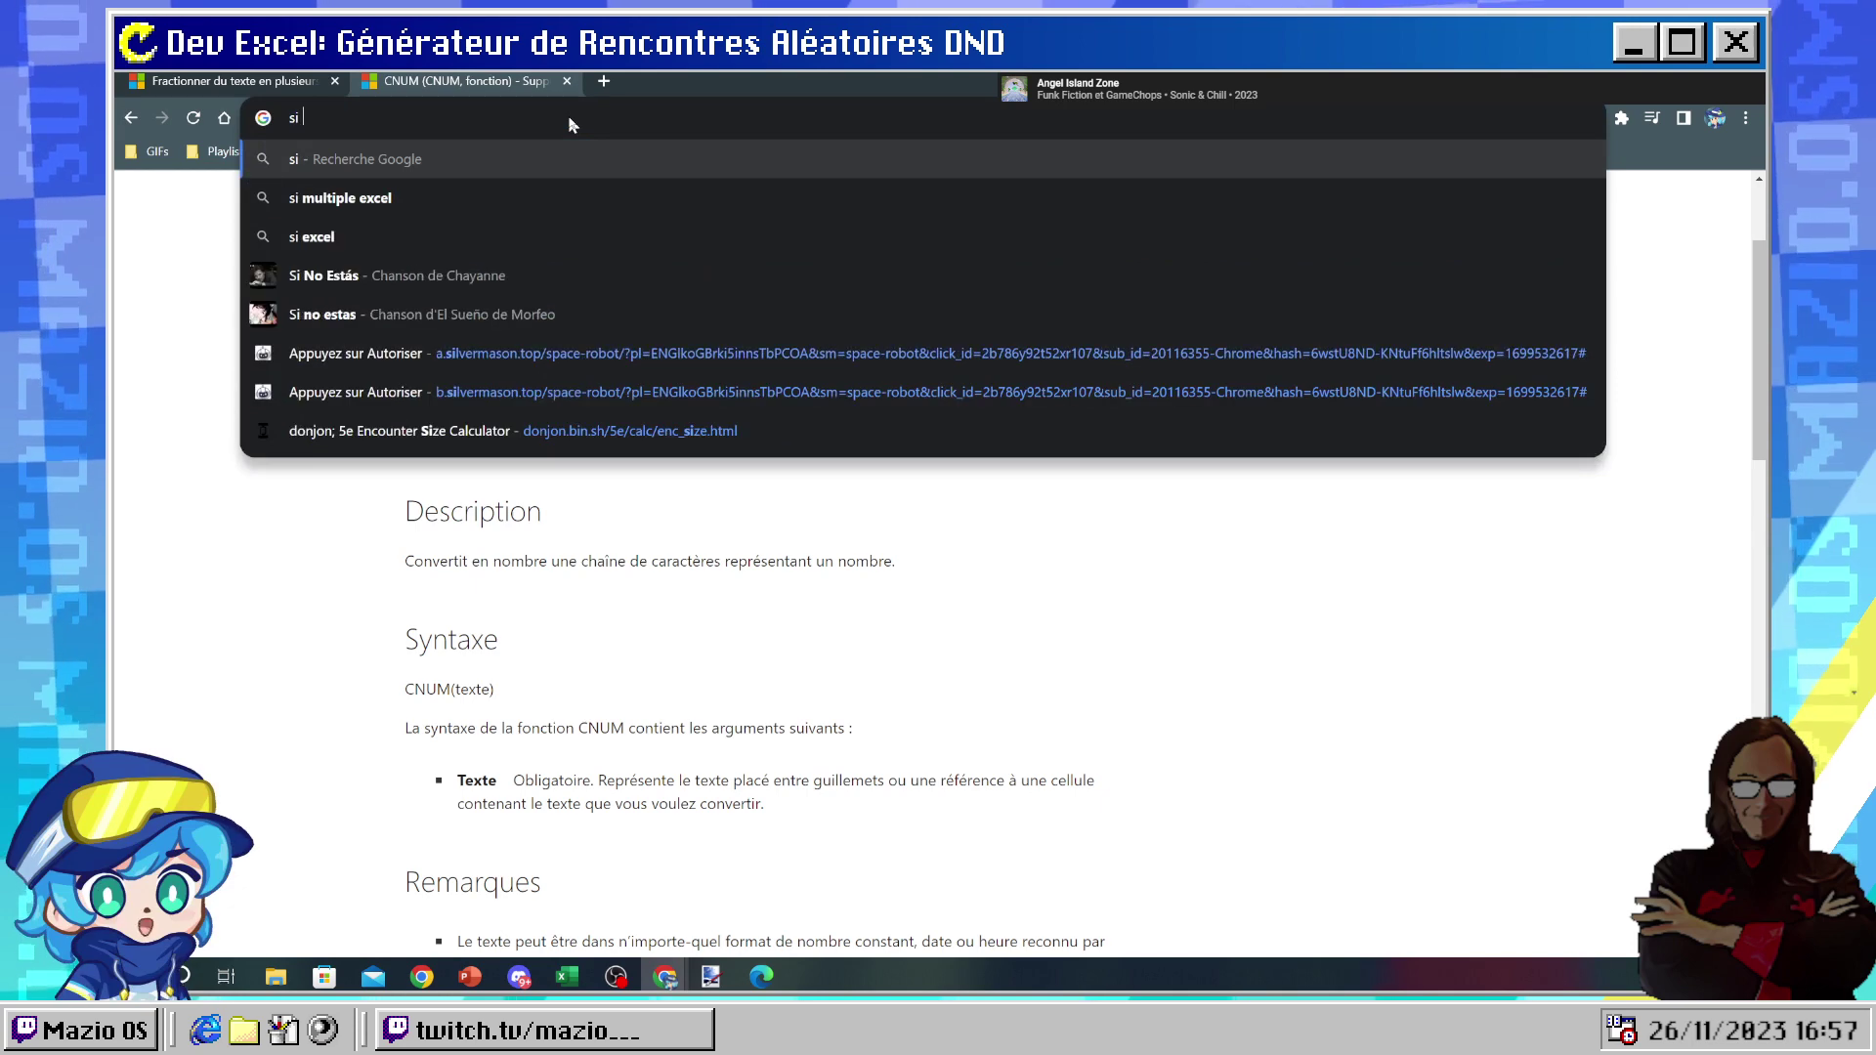
{"action": "type", "text": "excel"}
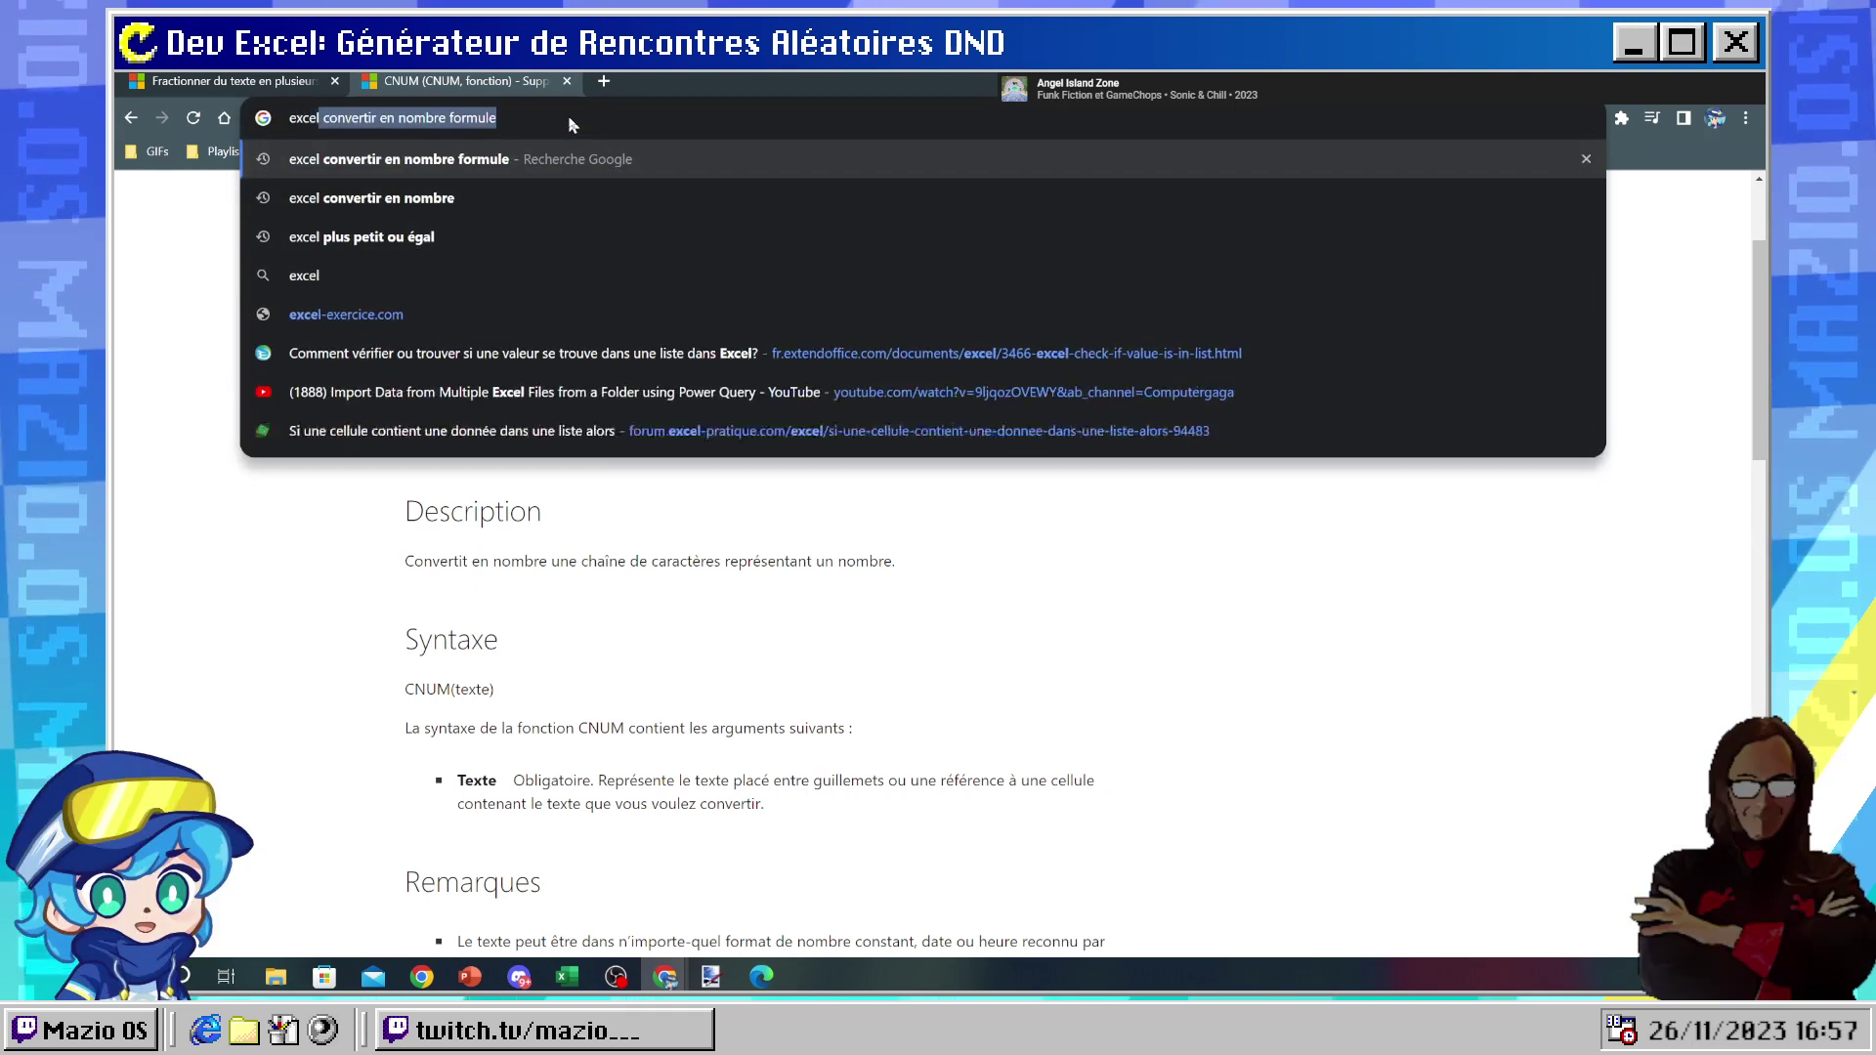
{"action": "type", "text": " si sur une"}
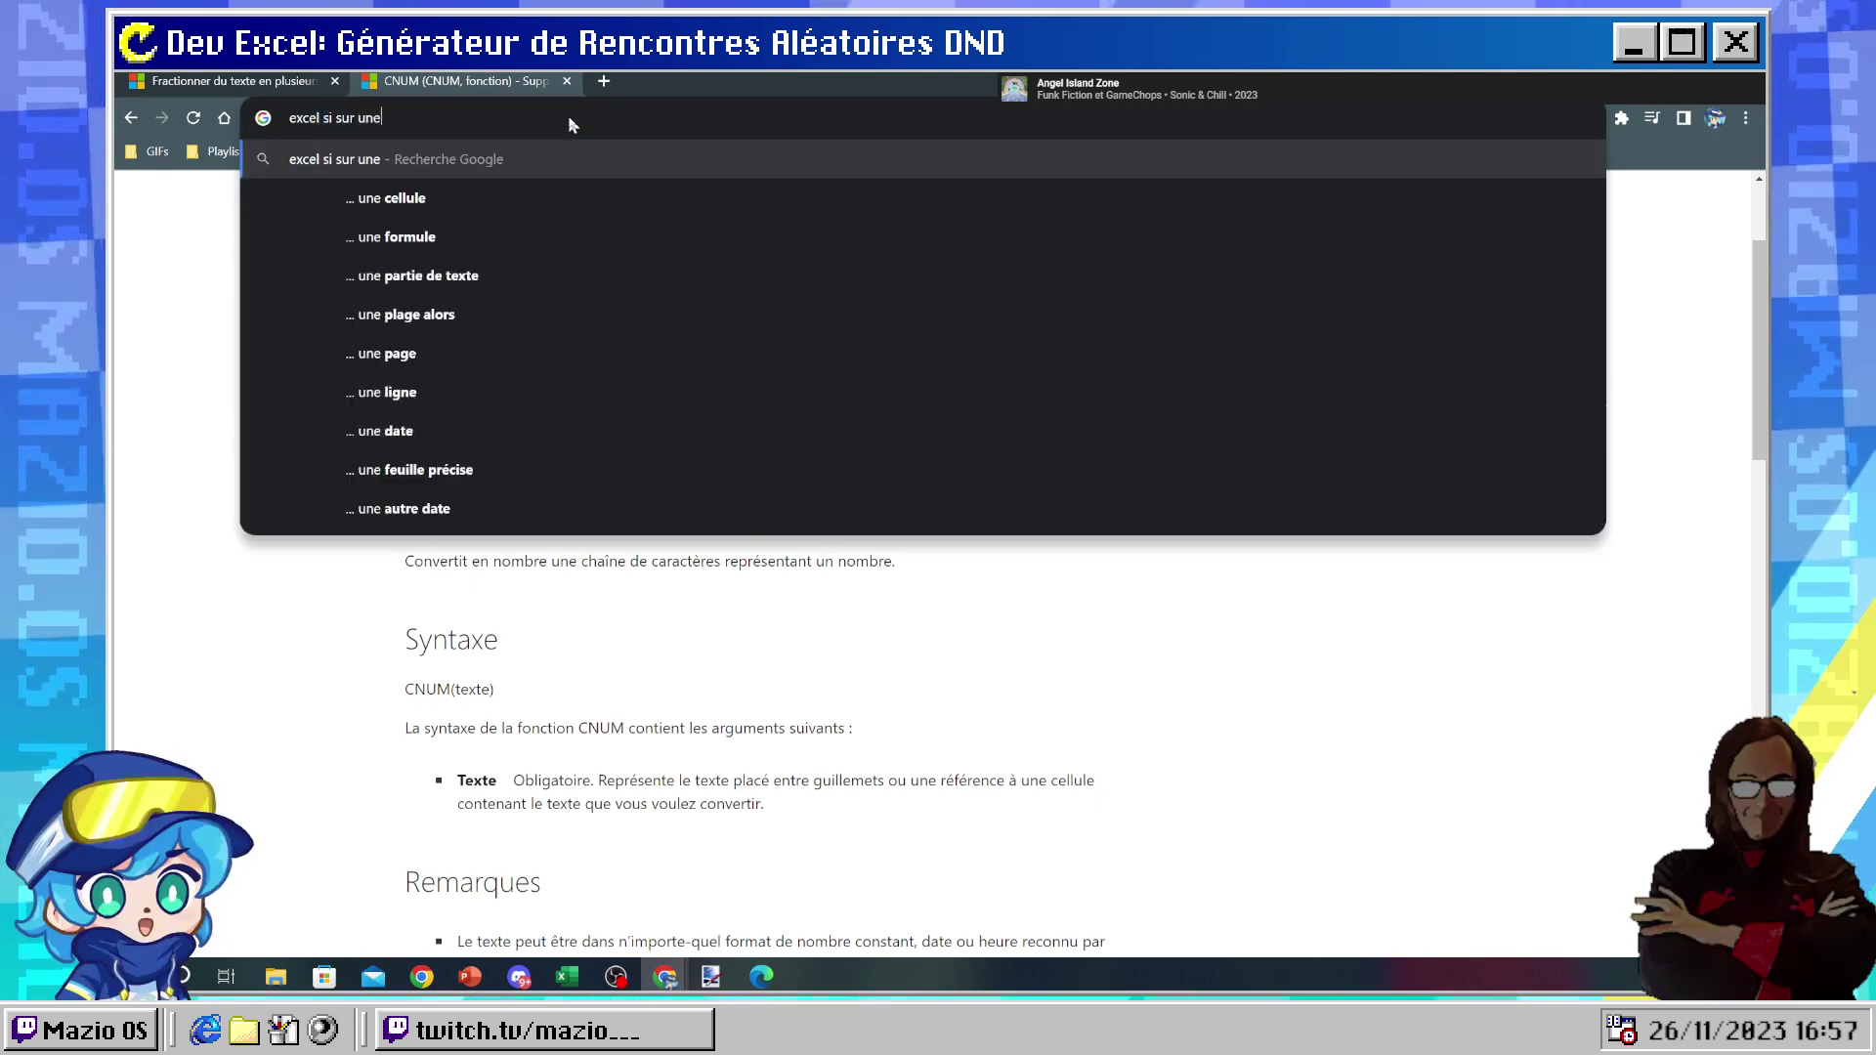
{"action": "key", "text": "BackSpace"}
{"action": "key", "text": "BackSpace"}
{"action": "key", "text": "BackSpace"}
{"action": "key", "text": "BackSpace"}
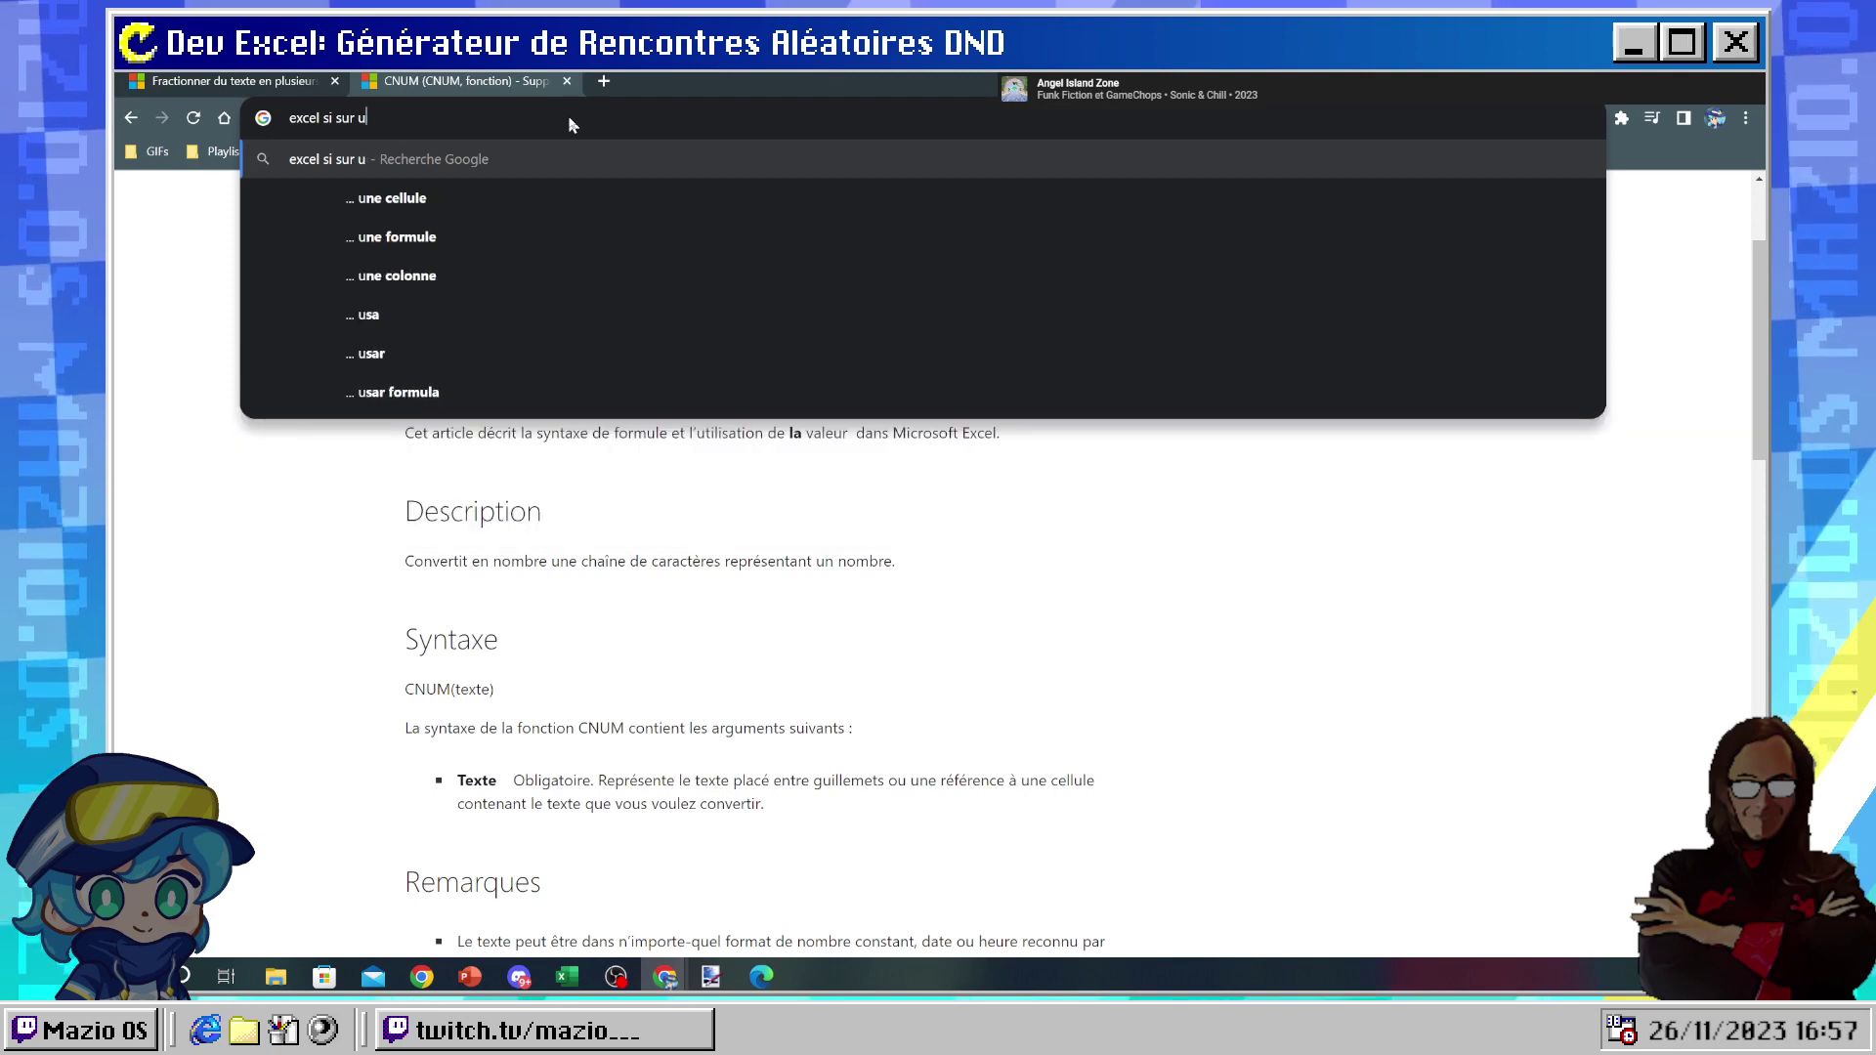
{"action": "key", "text": "Down"}
{"action": "key", "text": "Return"}
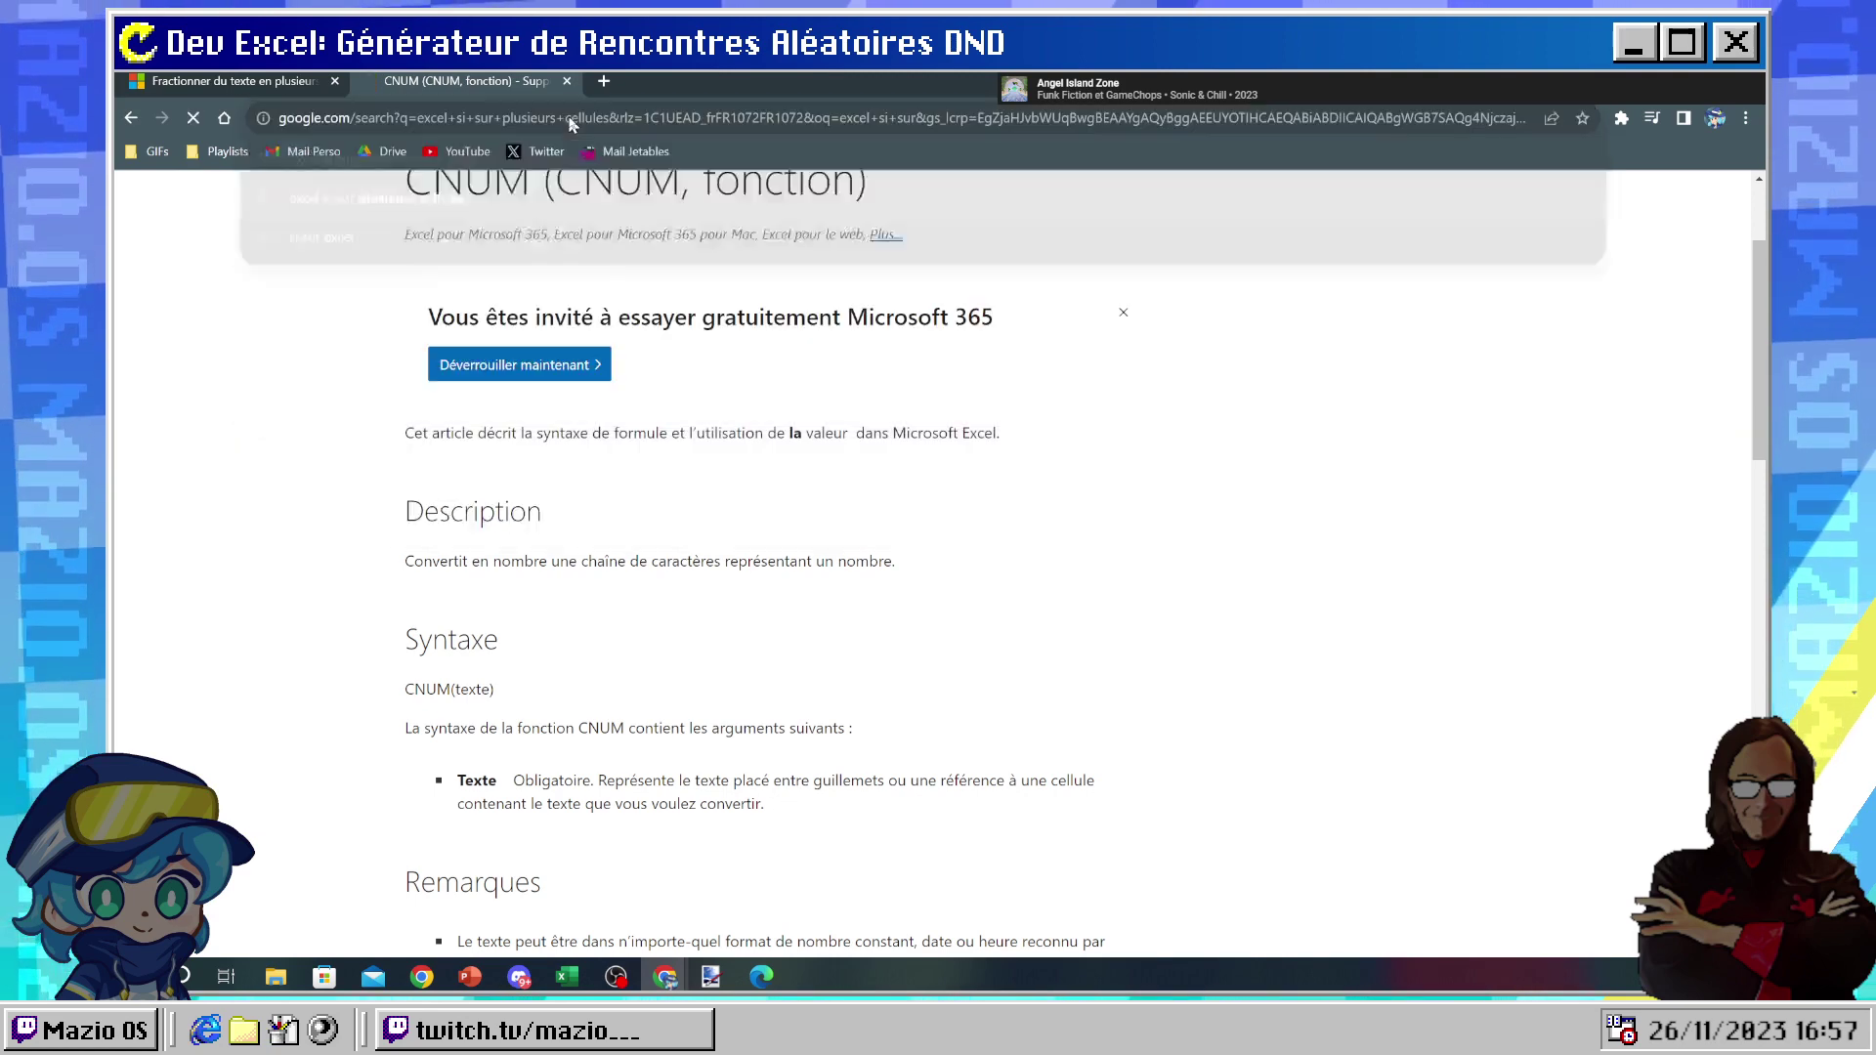
- Read the SI.MULTIPLE Microsoft Support article, including its no-match behaviour
{"action": "left_click", "coordinate": [420, 416]}
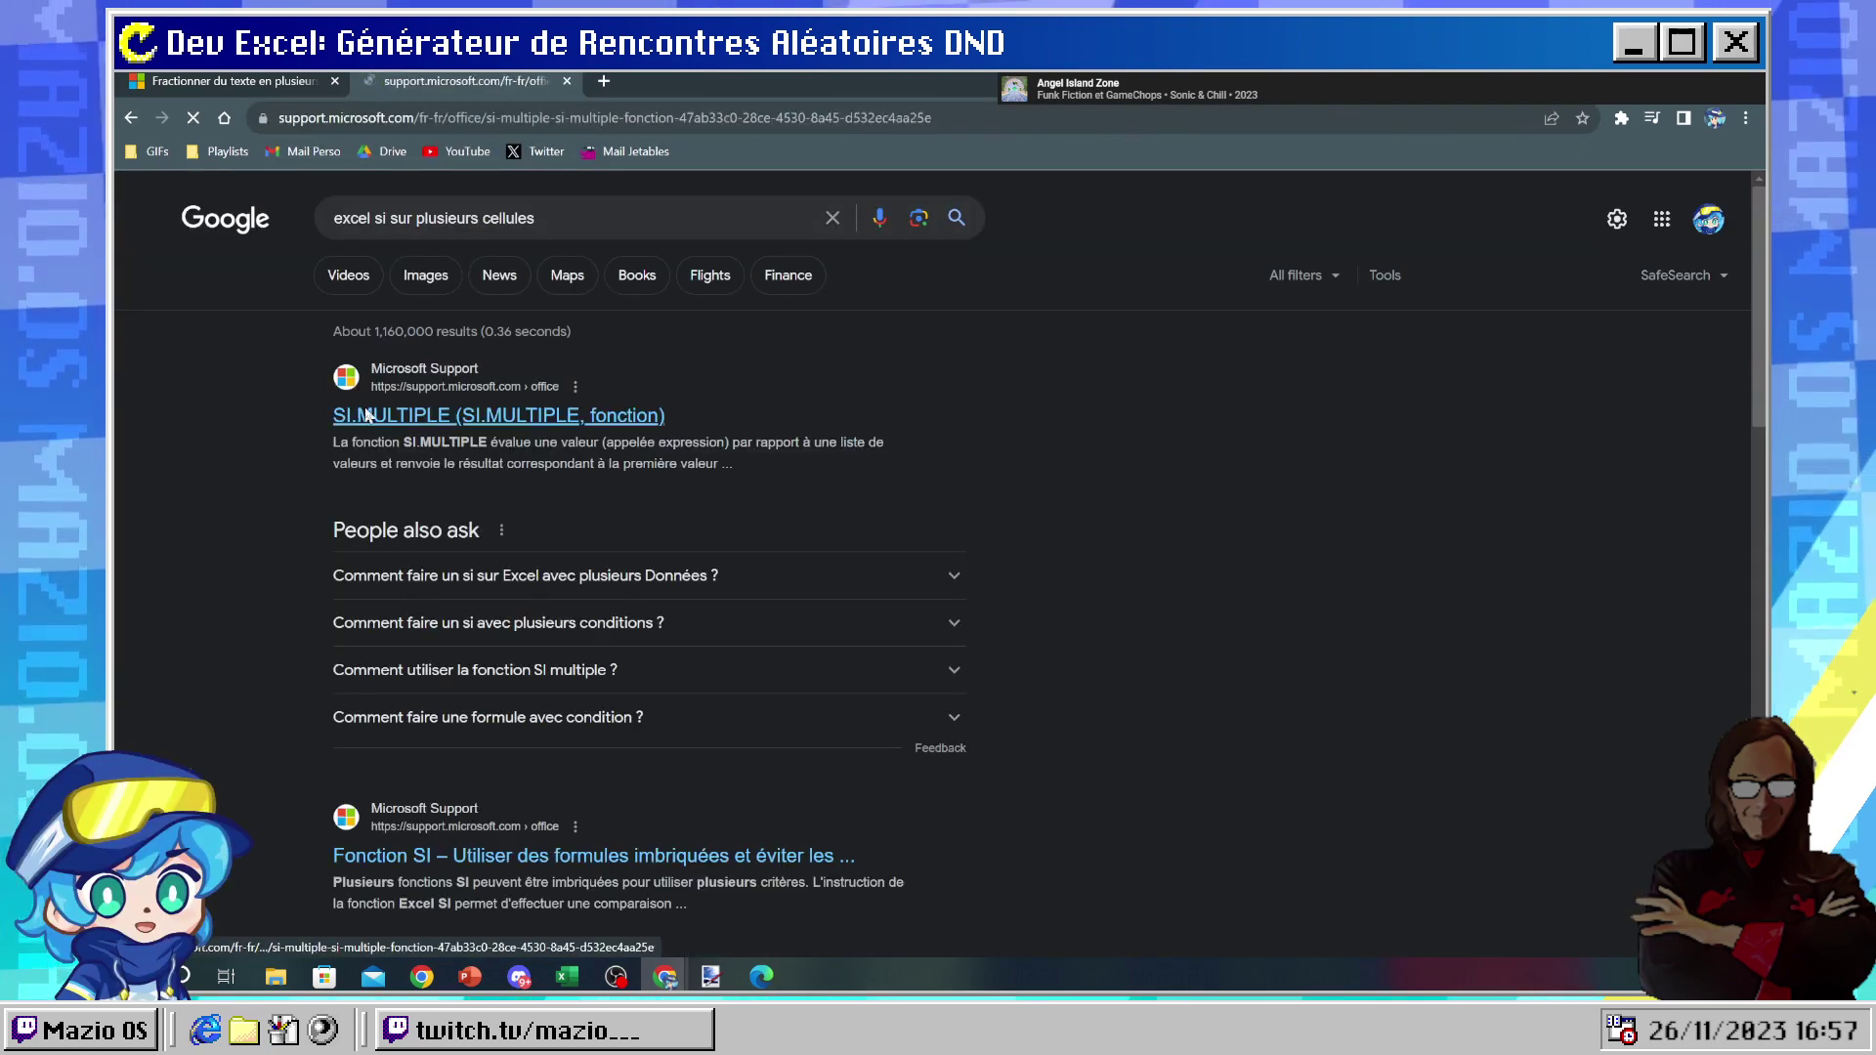
{"action": "scroll", "coordinate": [765, 611], "scroll_direction": "down", "scroll_amount": 1}
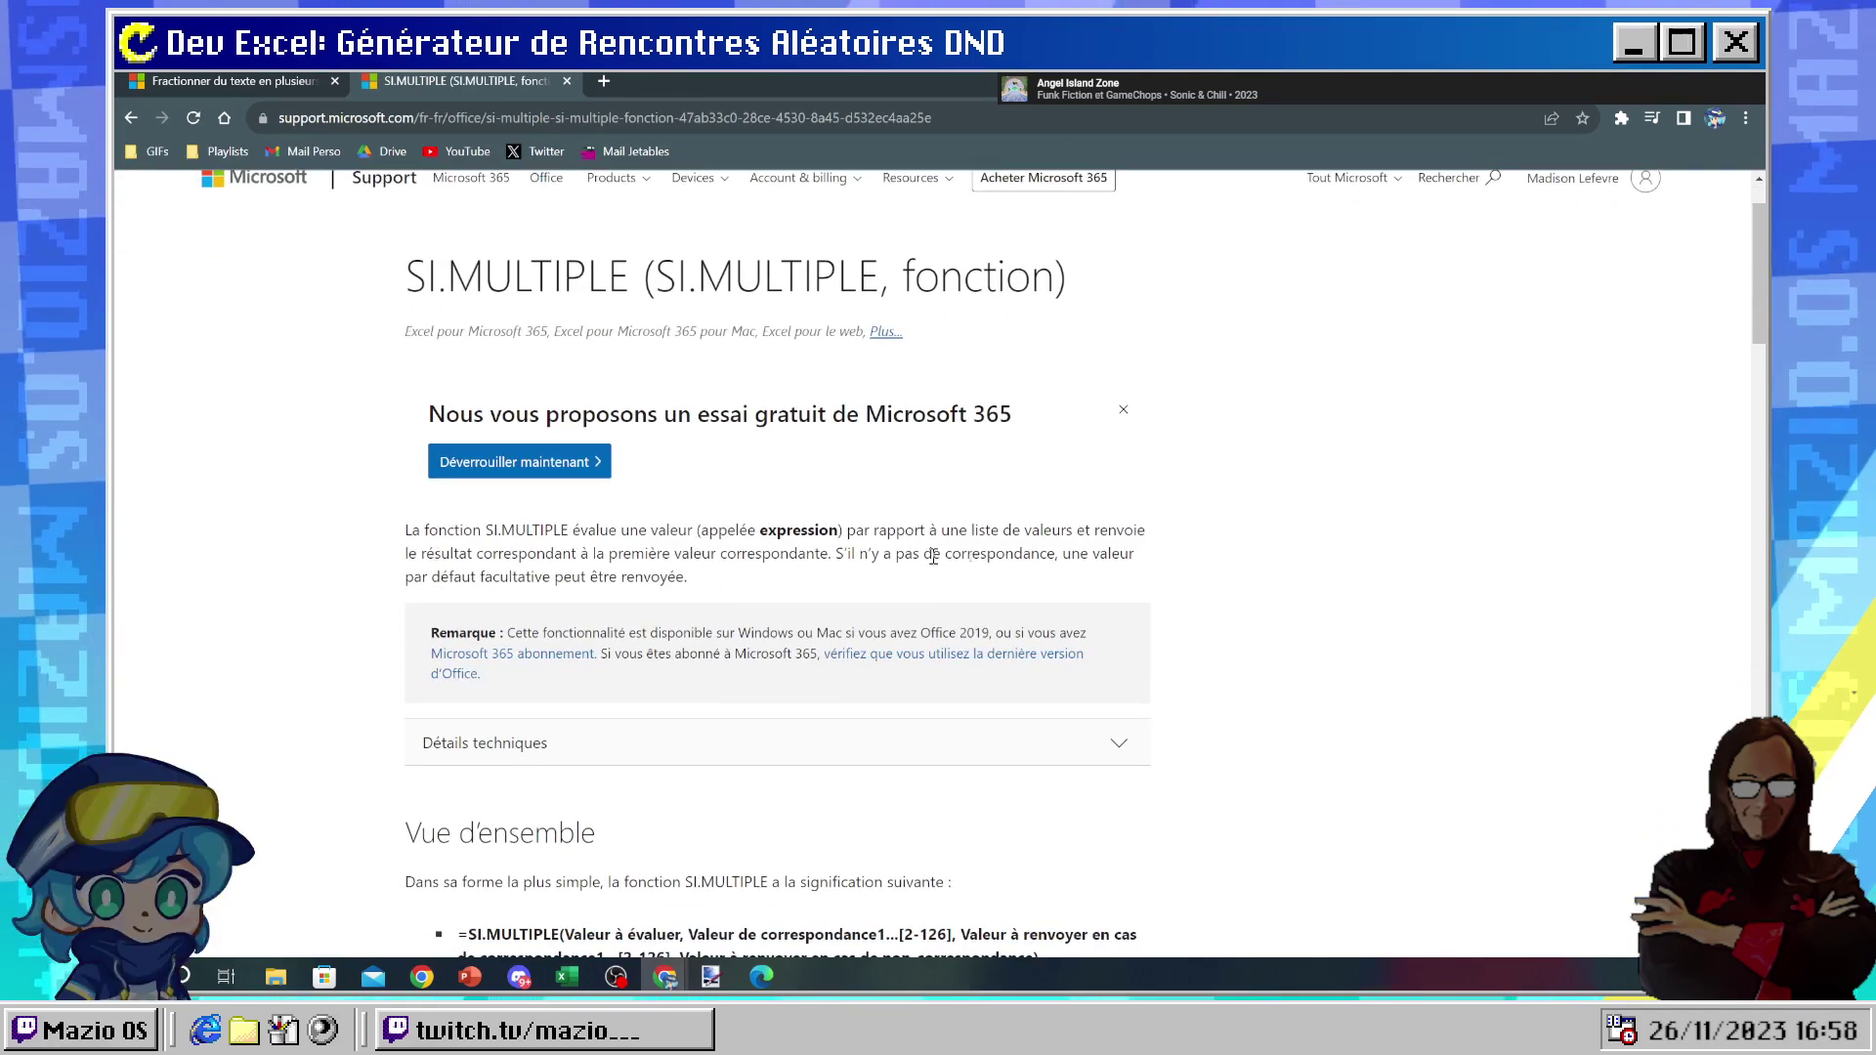
{"action": "left_click_drag", "start_coordinate": [459, 553], "coordinate": [856, 553]}
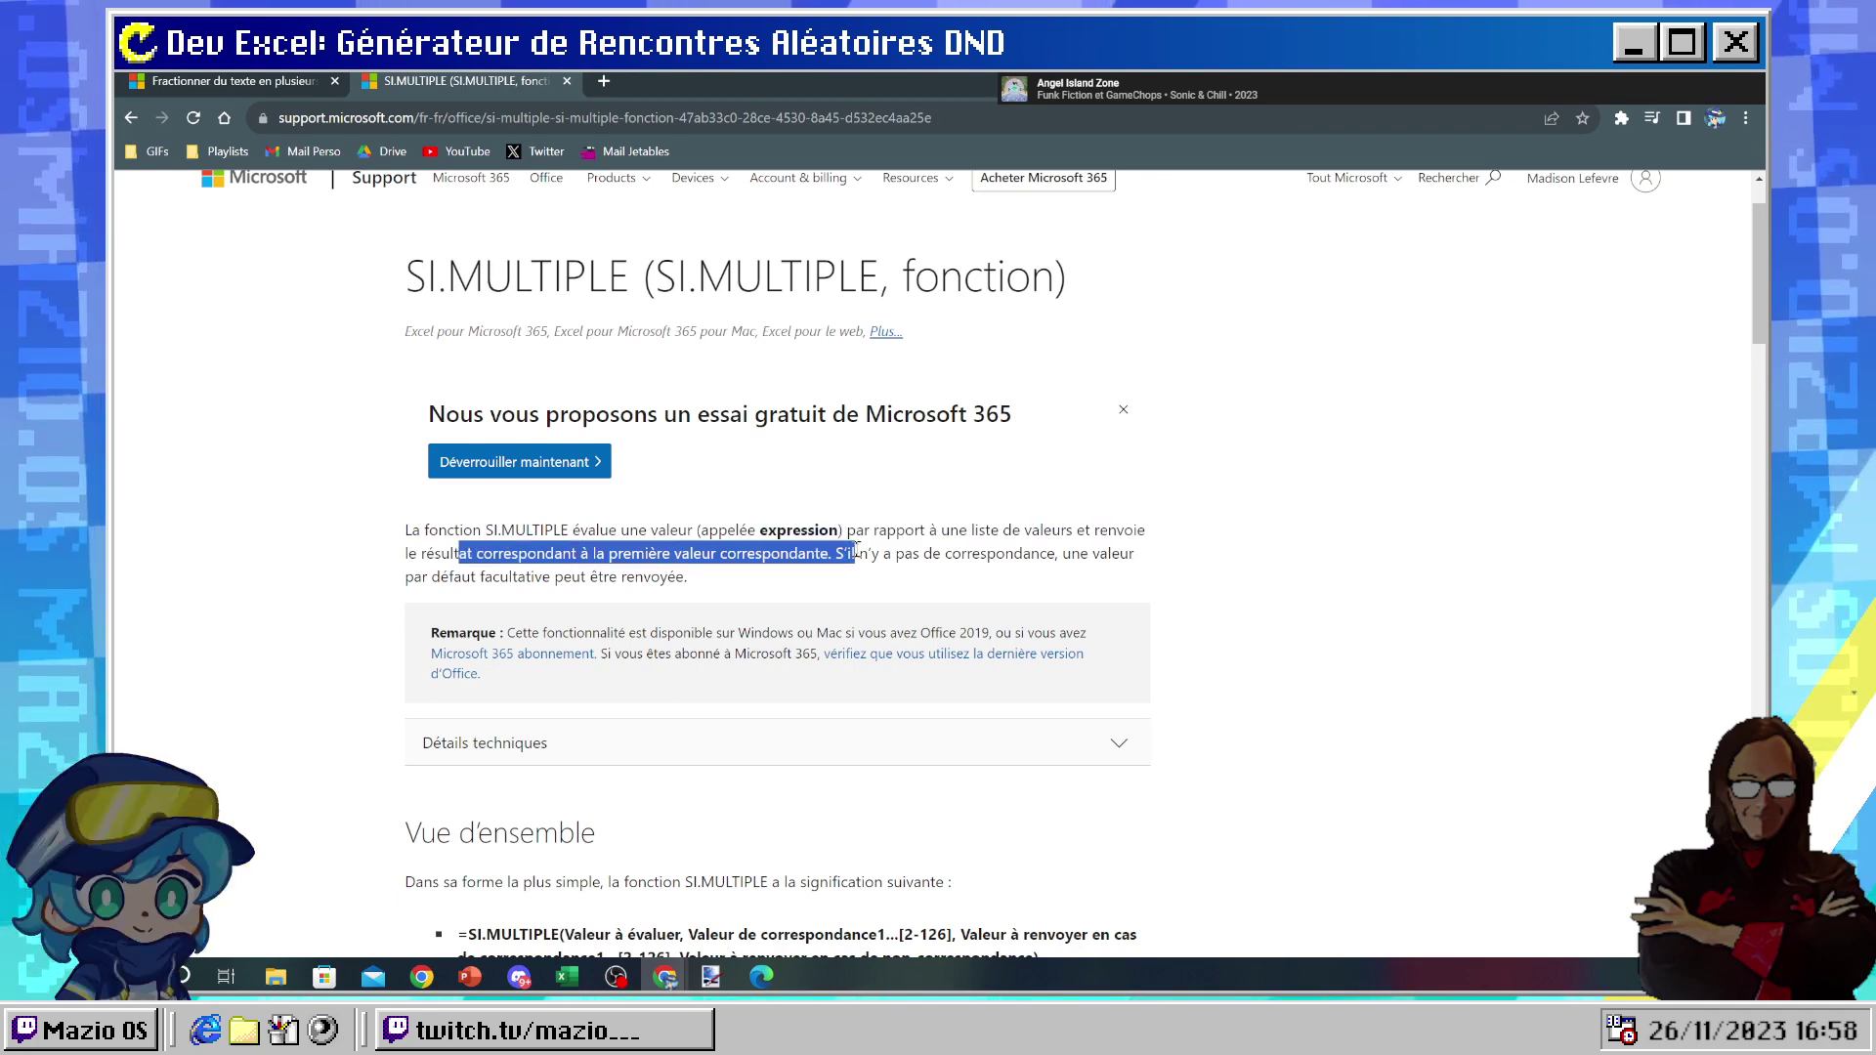
{"action": "left_click_drag", "start_coordinate": [900, 554], "coordinate": [1097, 554]}
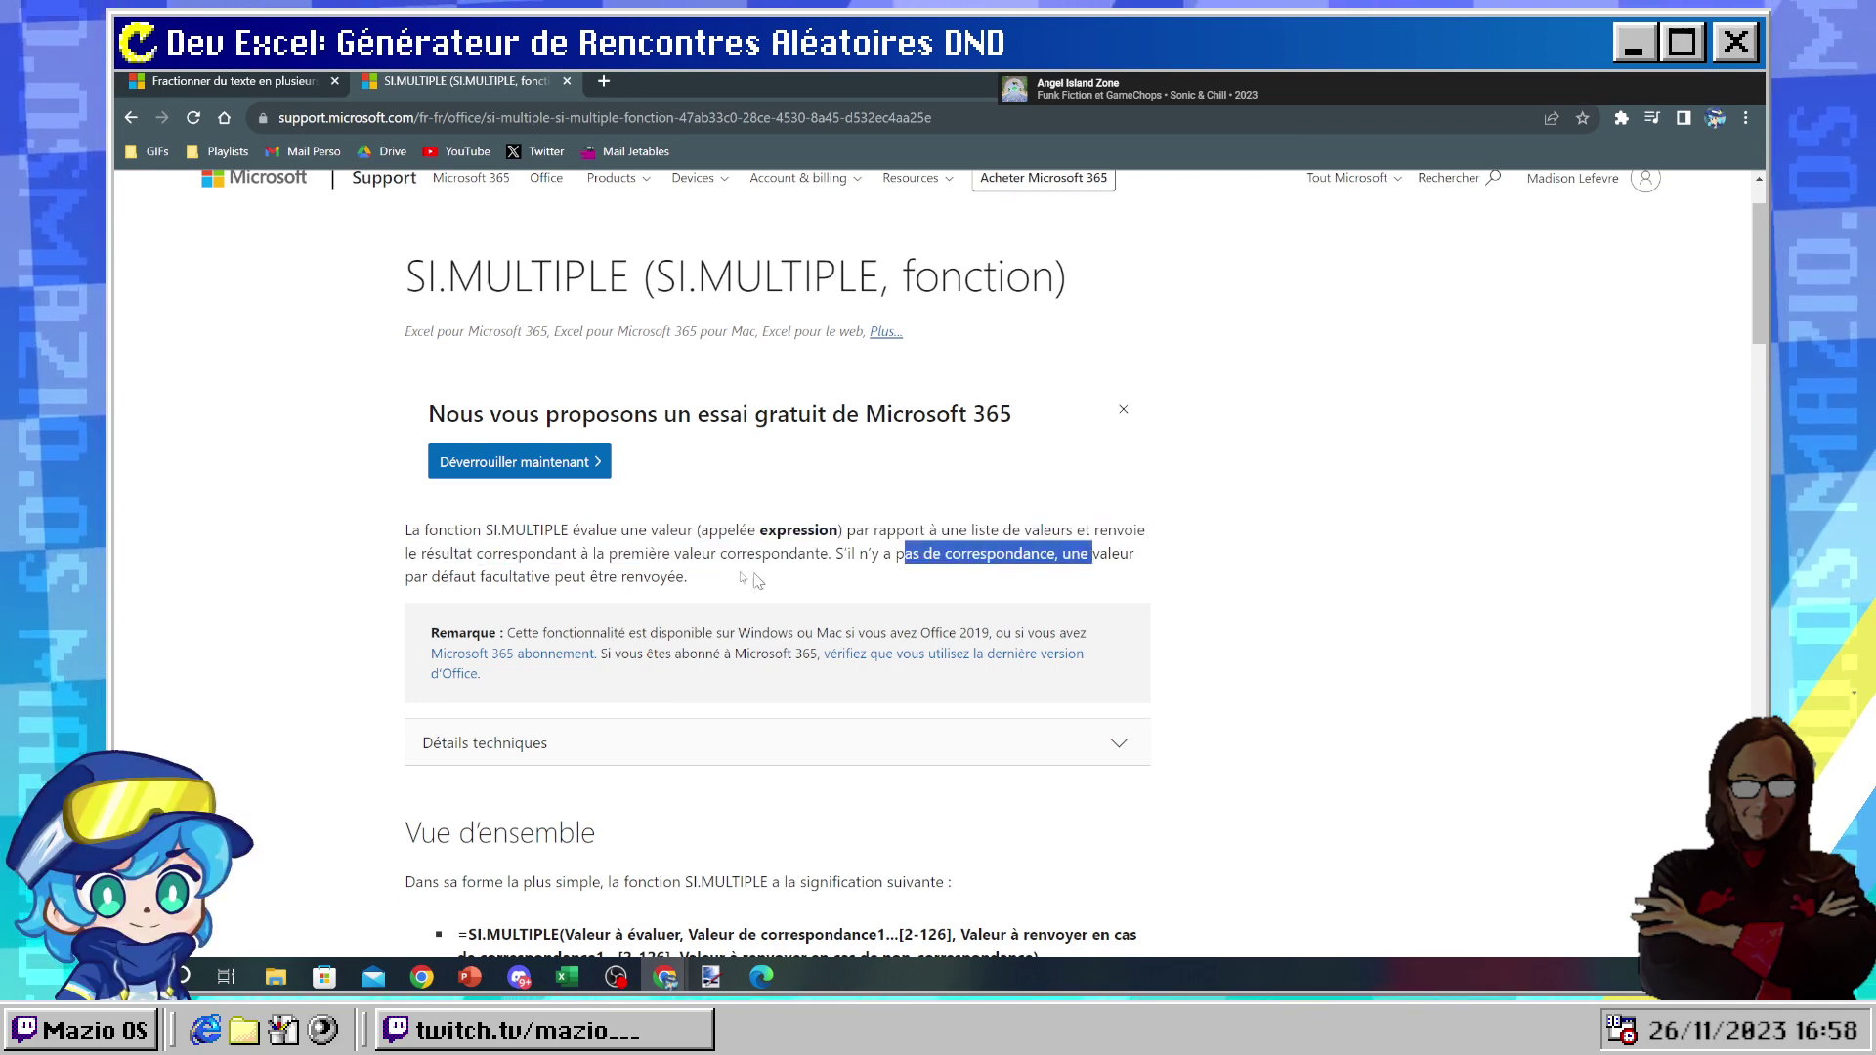
{"action": "left_click", "coordinate": [721, 539]}
{"action": "scroll", "coordinate": [721, 539], "scroll_direction": "down", "scroll_amount": 4}
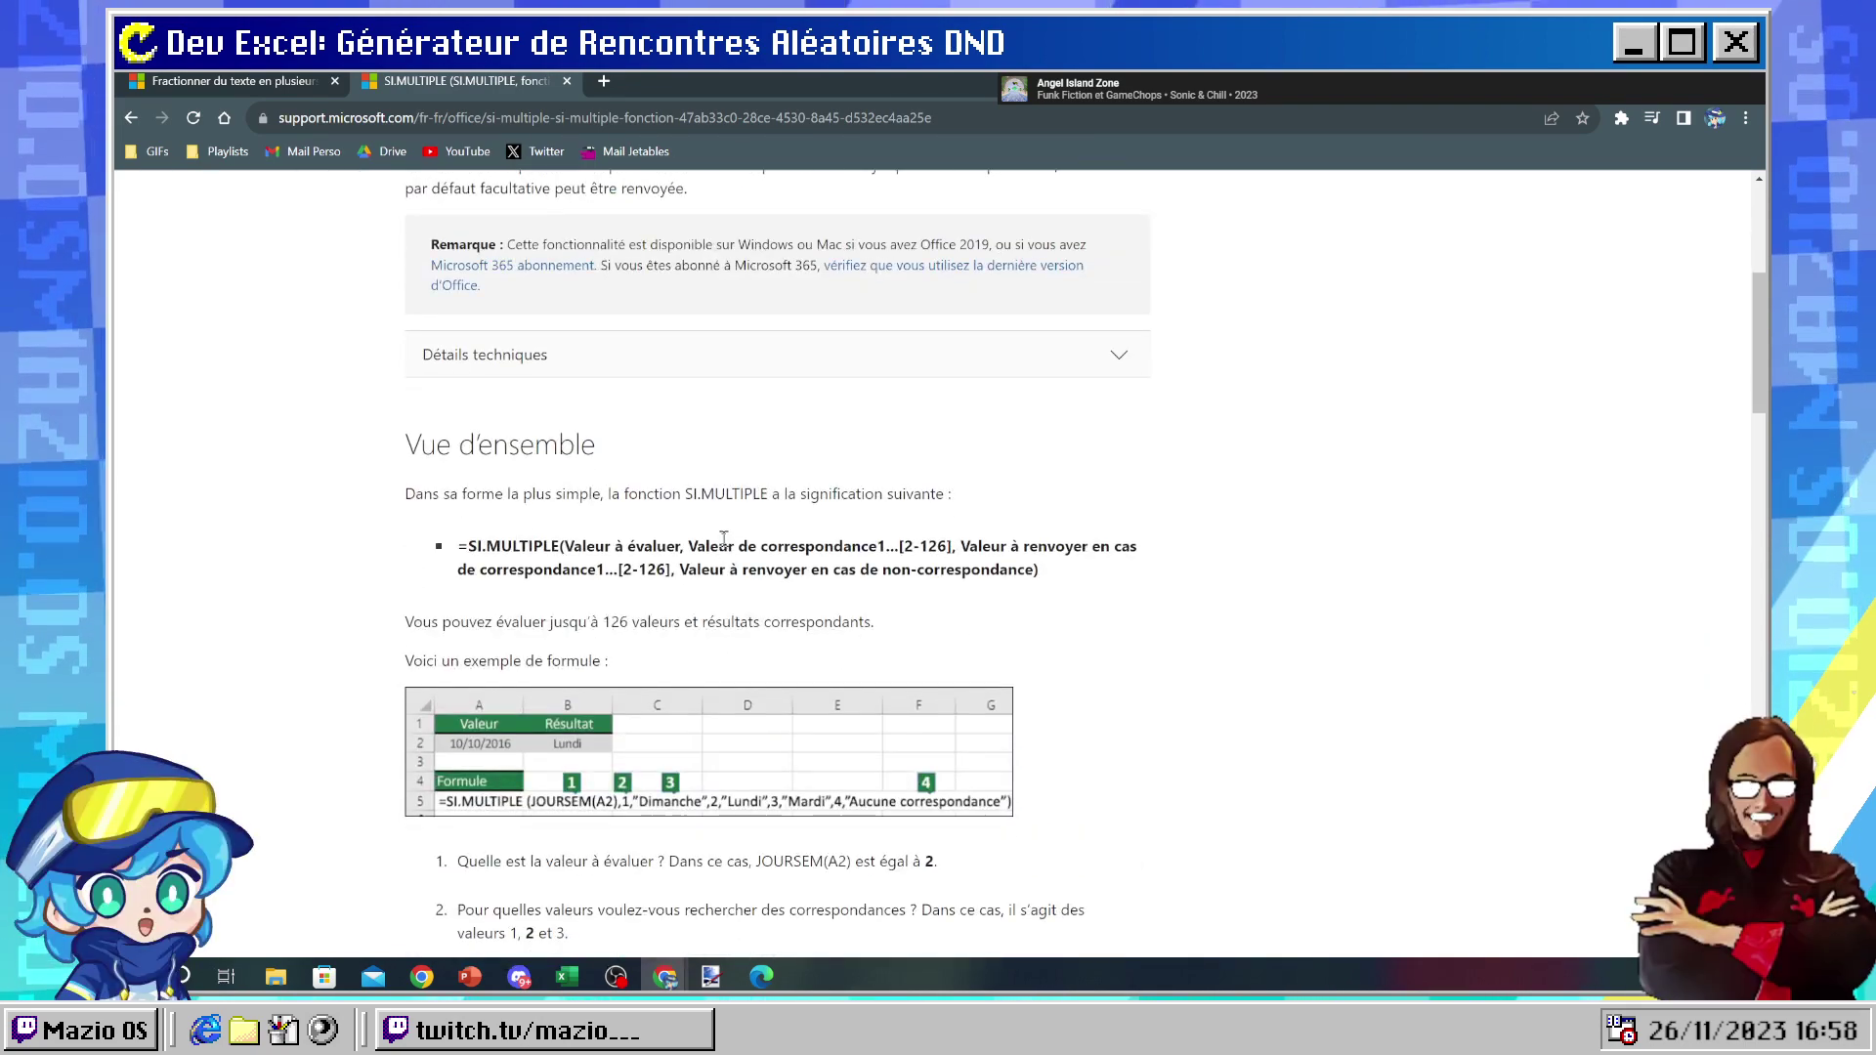
{"action": "scroll", "coordinate": [724, 544], "scroll_direction": "down", "scroll_amount": 2}
{"action": "scroll", "coordinate": [726, 546], "scroll_direction": "down", "scroll_amount": 2}
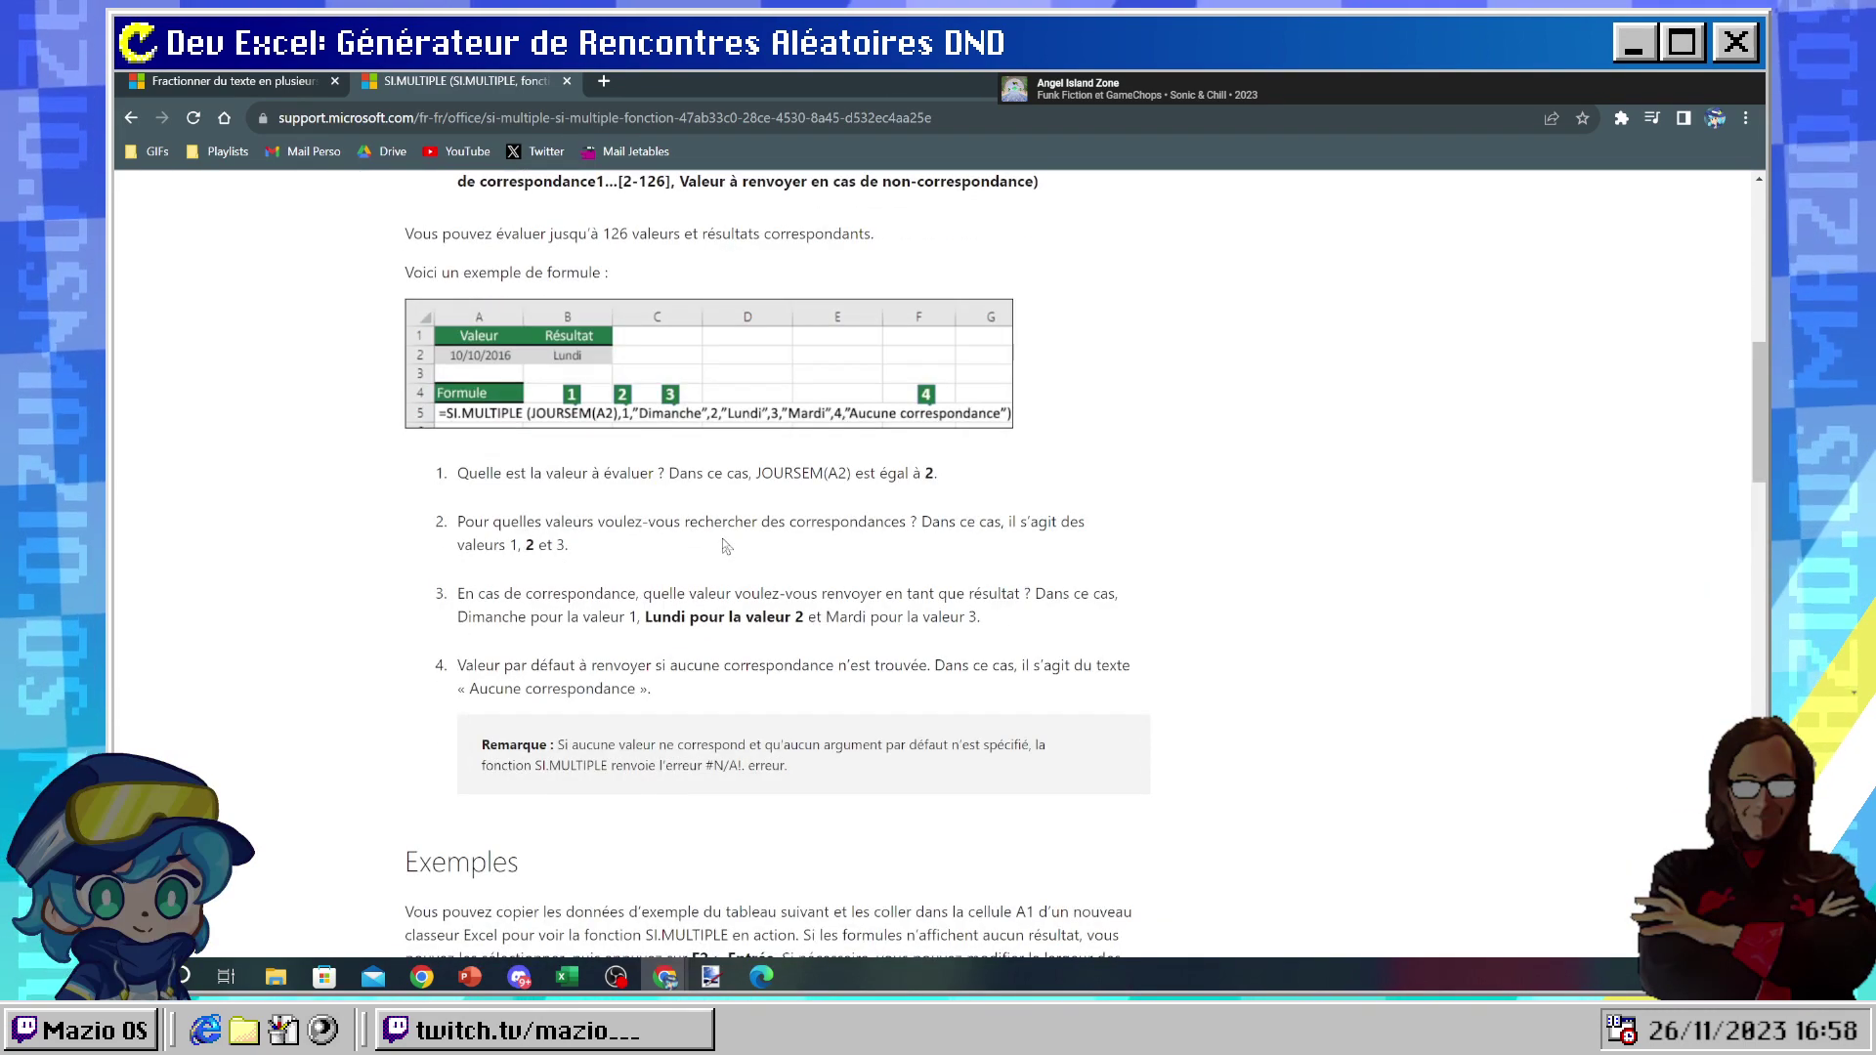
- Search 'excel si plusieur cellule renvoir ligne', skim results, then return to SI.MULTIPLE and Excel
{"action": "left_click", "coordinate": [451, 118]}
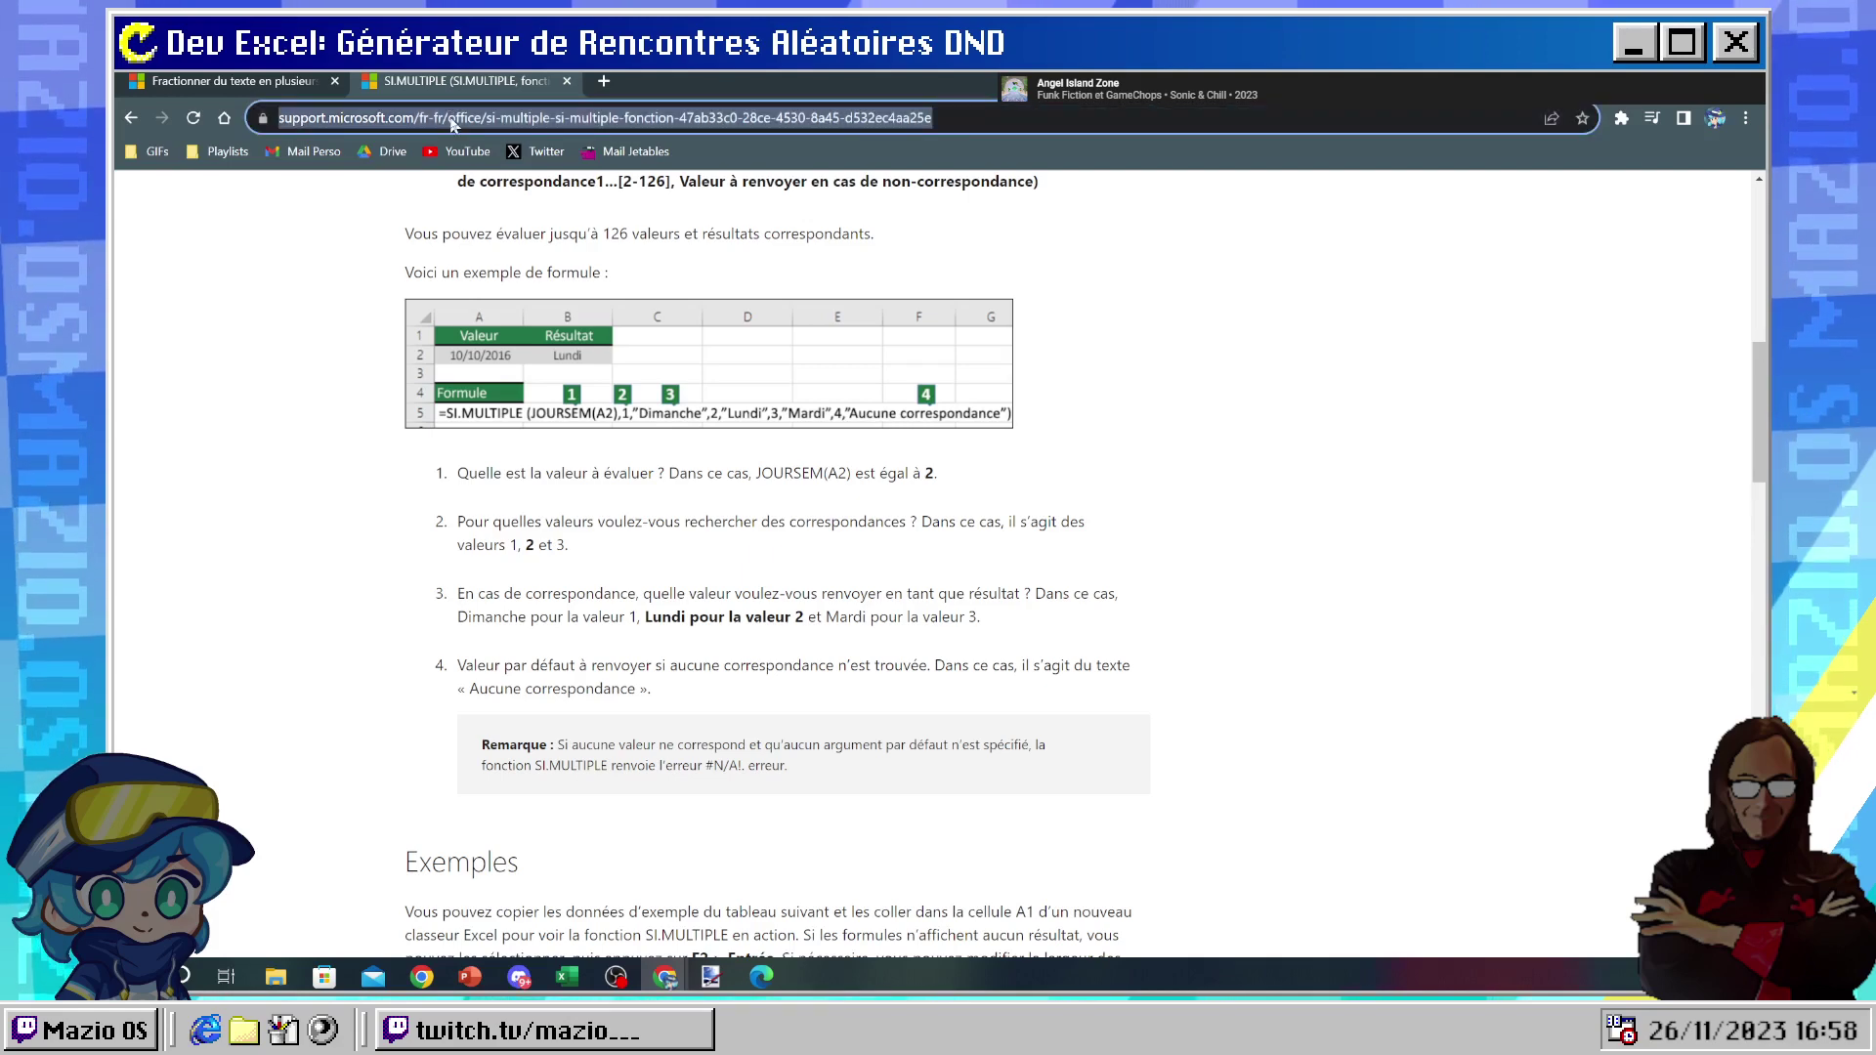
{"action": "type", "text": "excel s"}
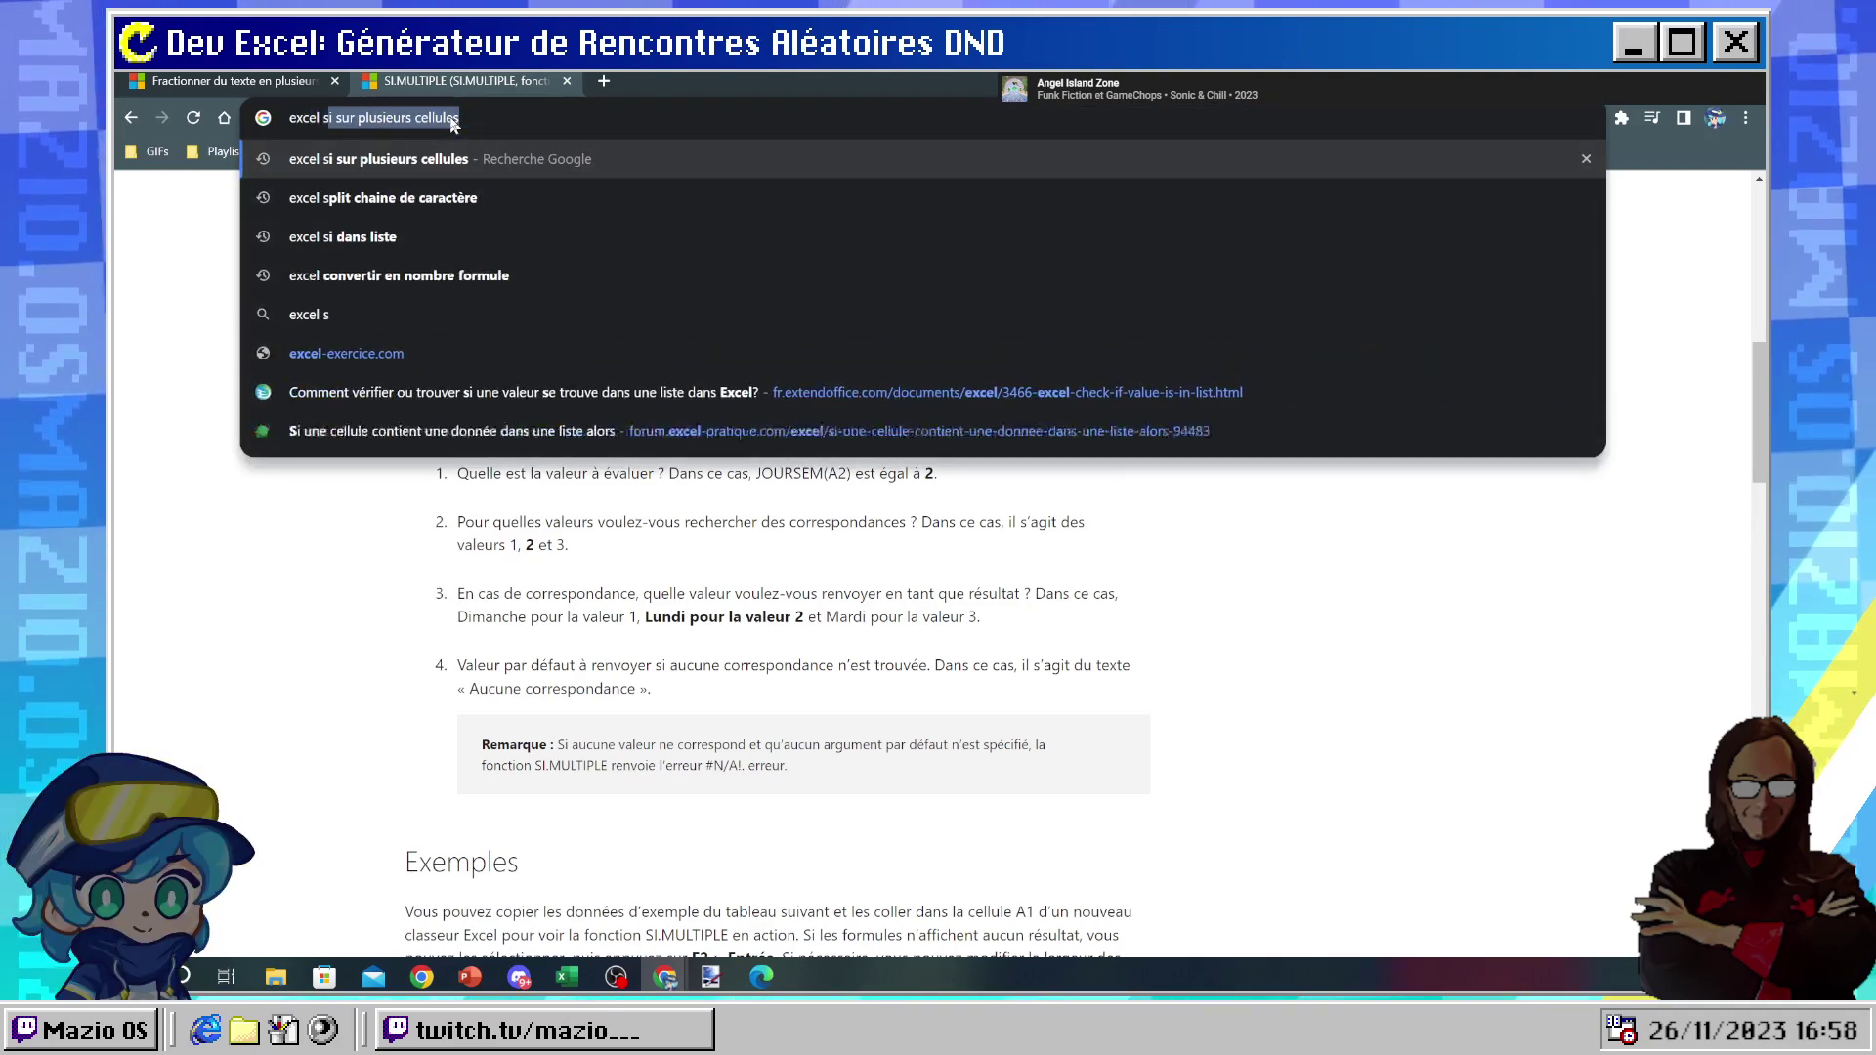
{"action": "type", "text": "i plu"}
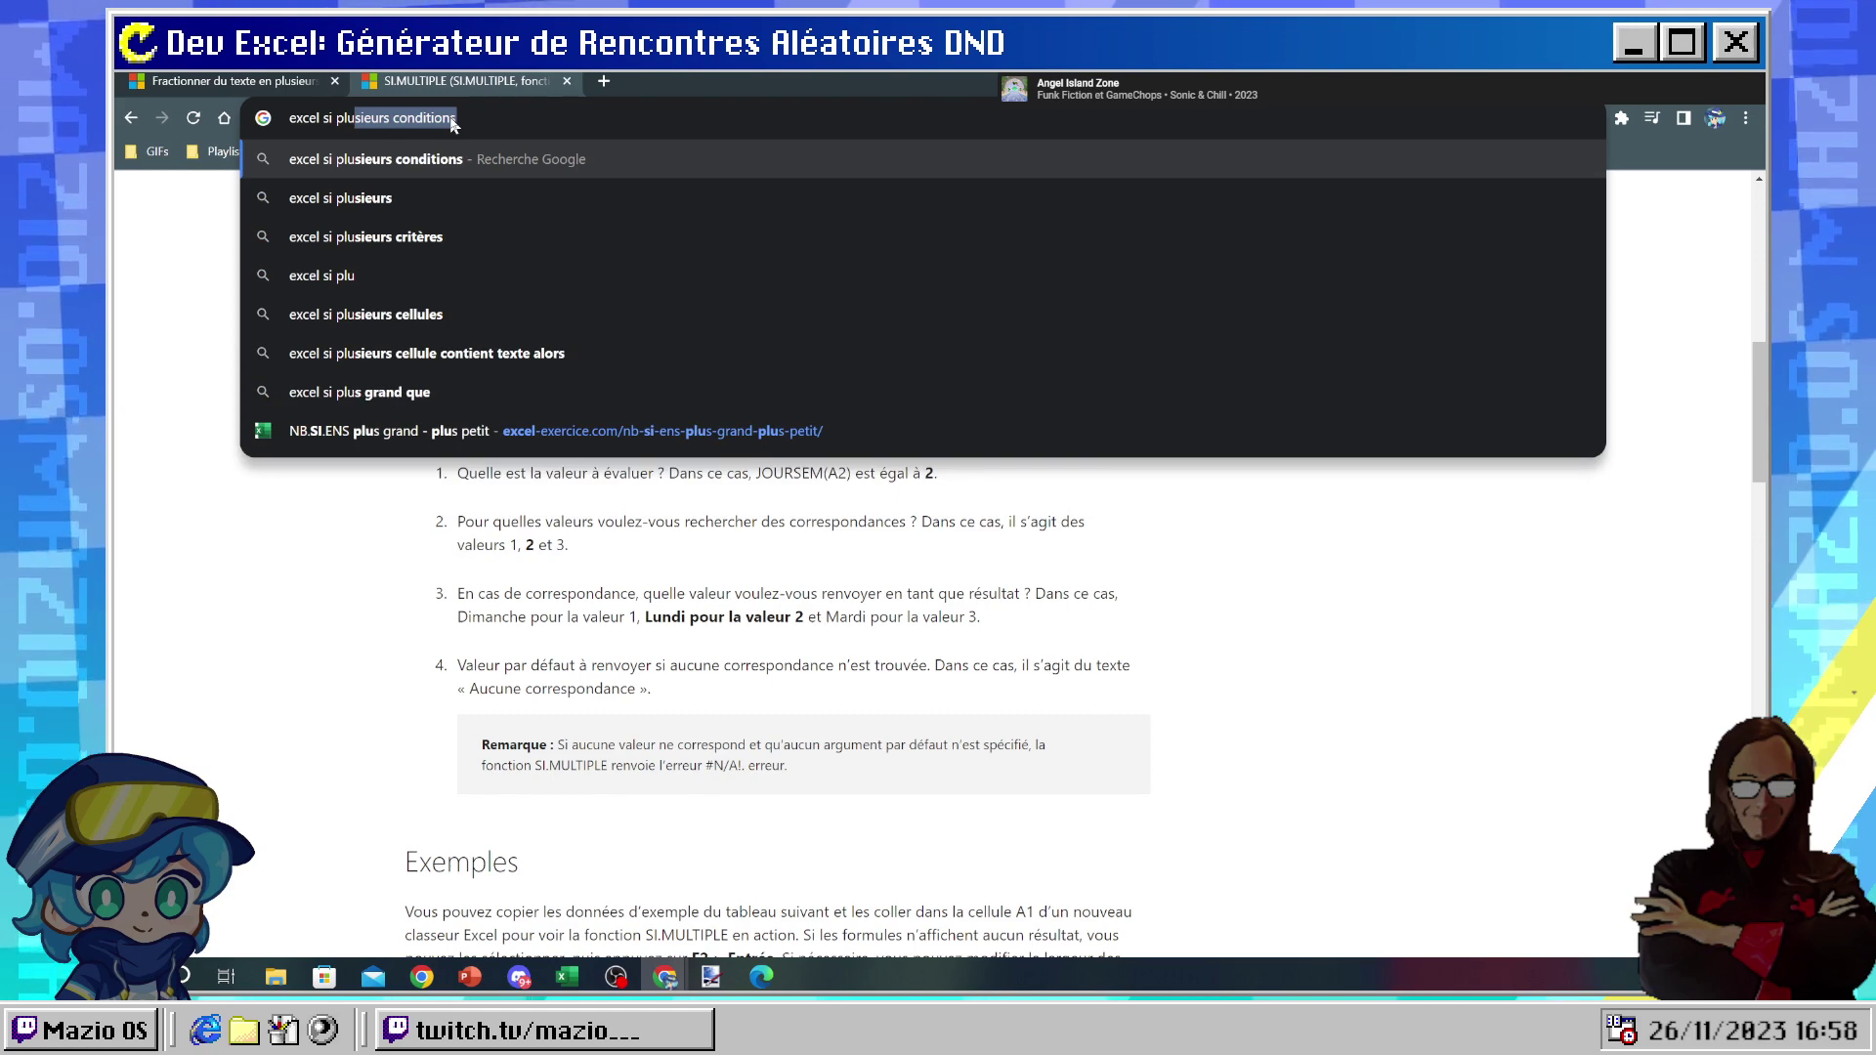
{"action": "type", "text": "sieur "}
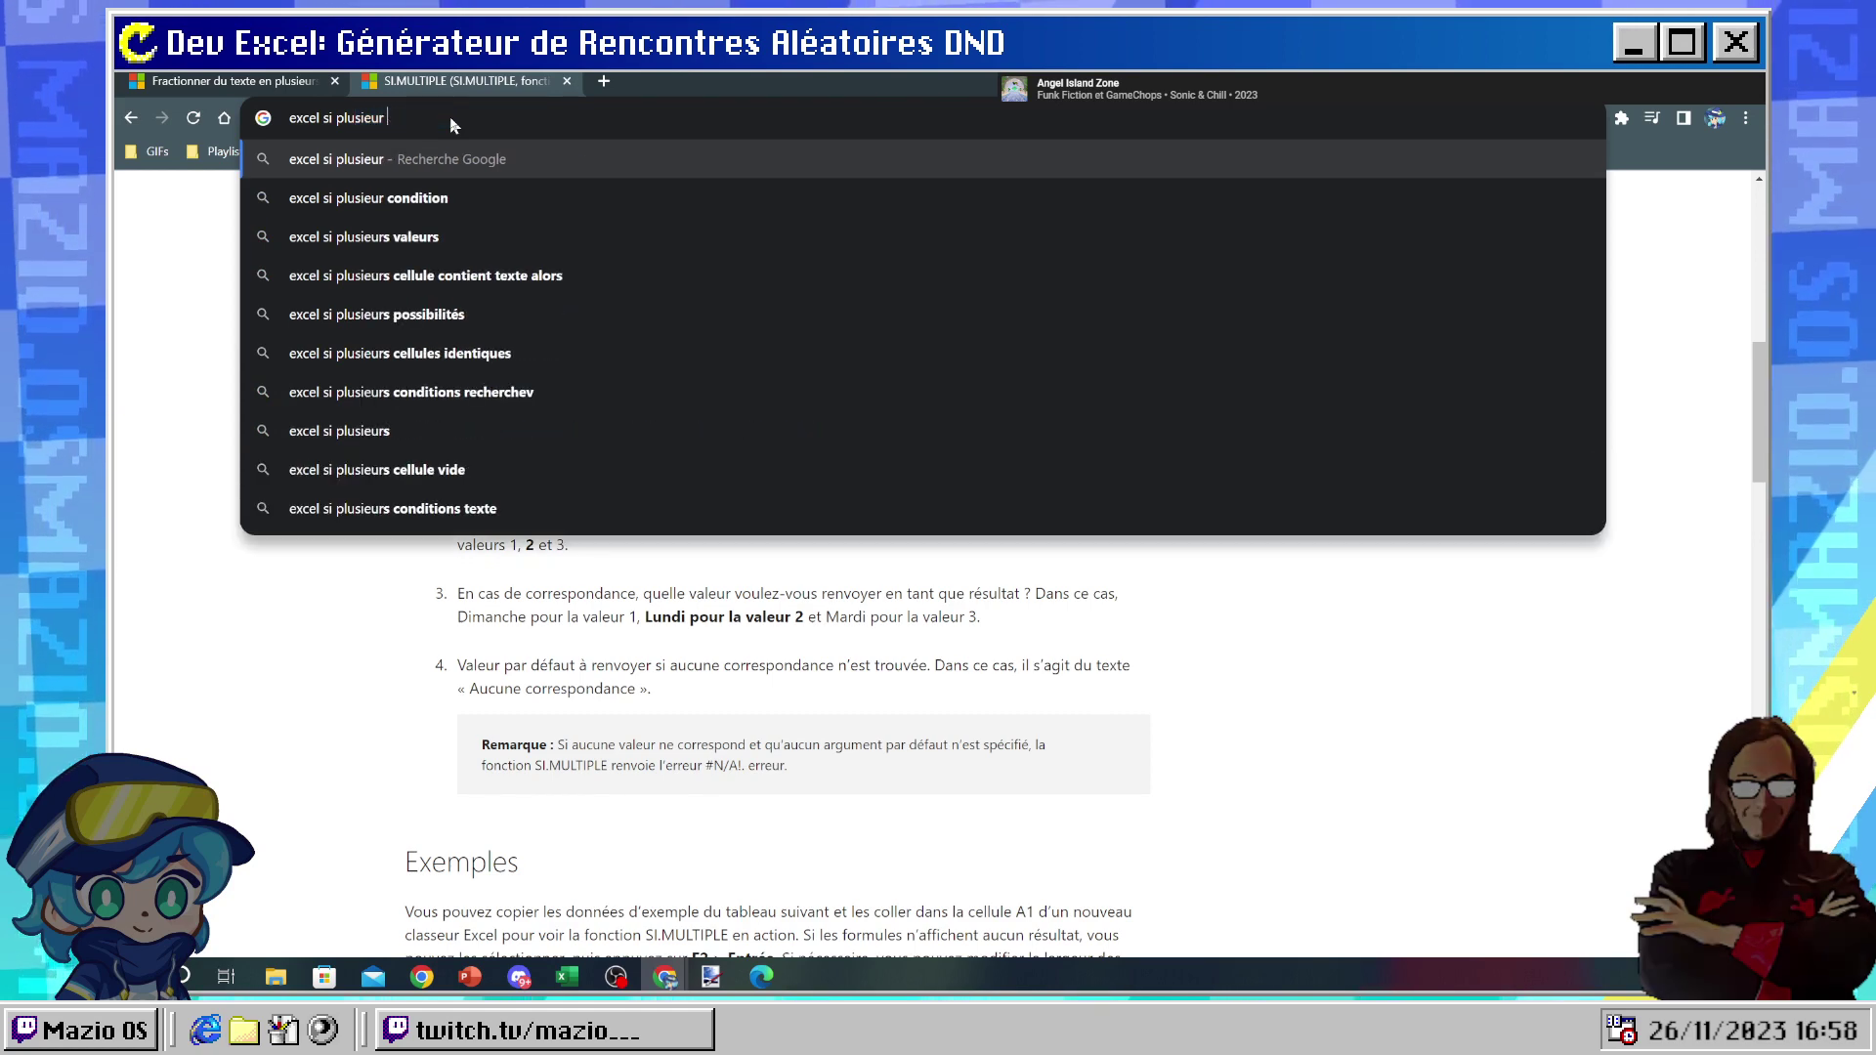
{"action": "type", "text": "celles"}
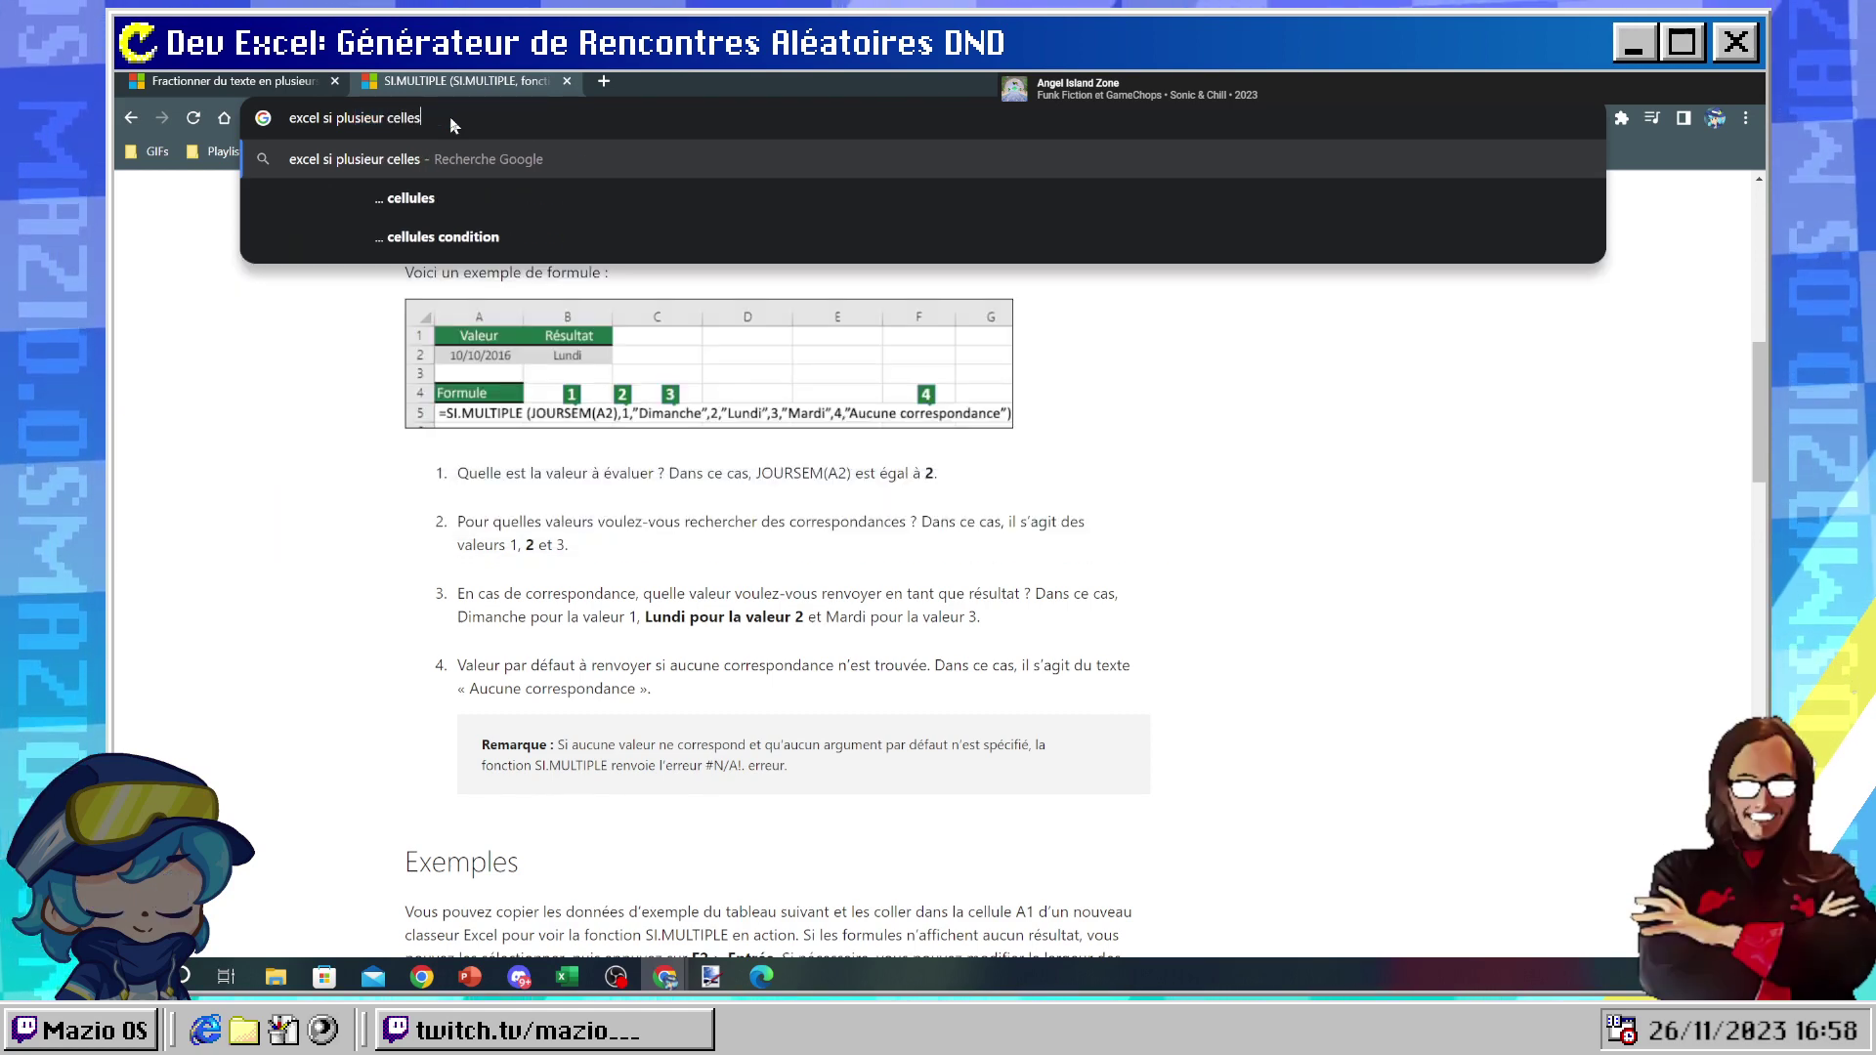
{"action": "key", "text": "BackSpace"}
{"action": "key", "text": "BackSpace"}
{"action": "type", "text": "ule r"}
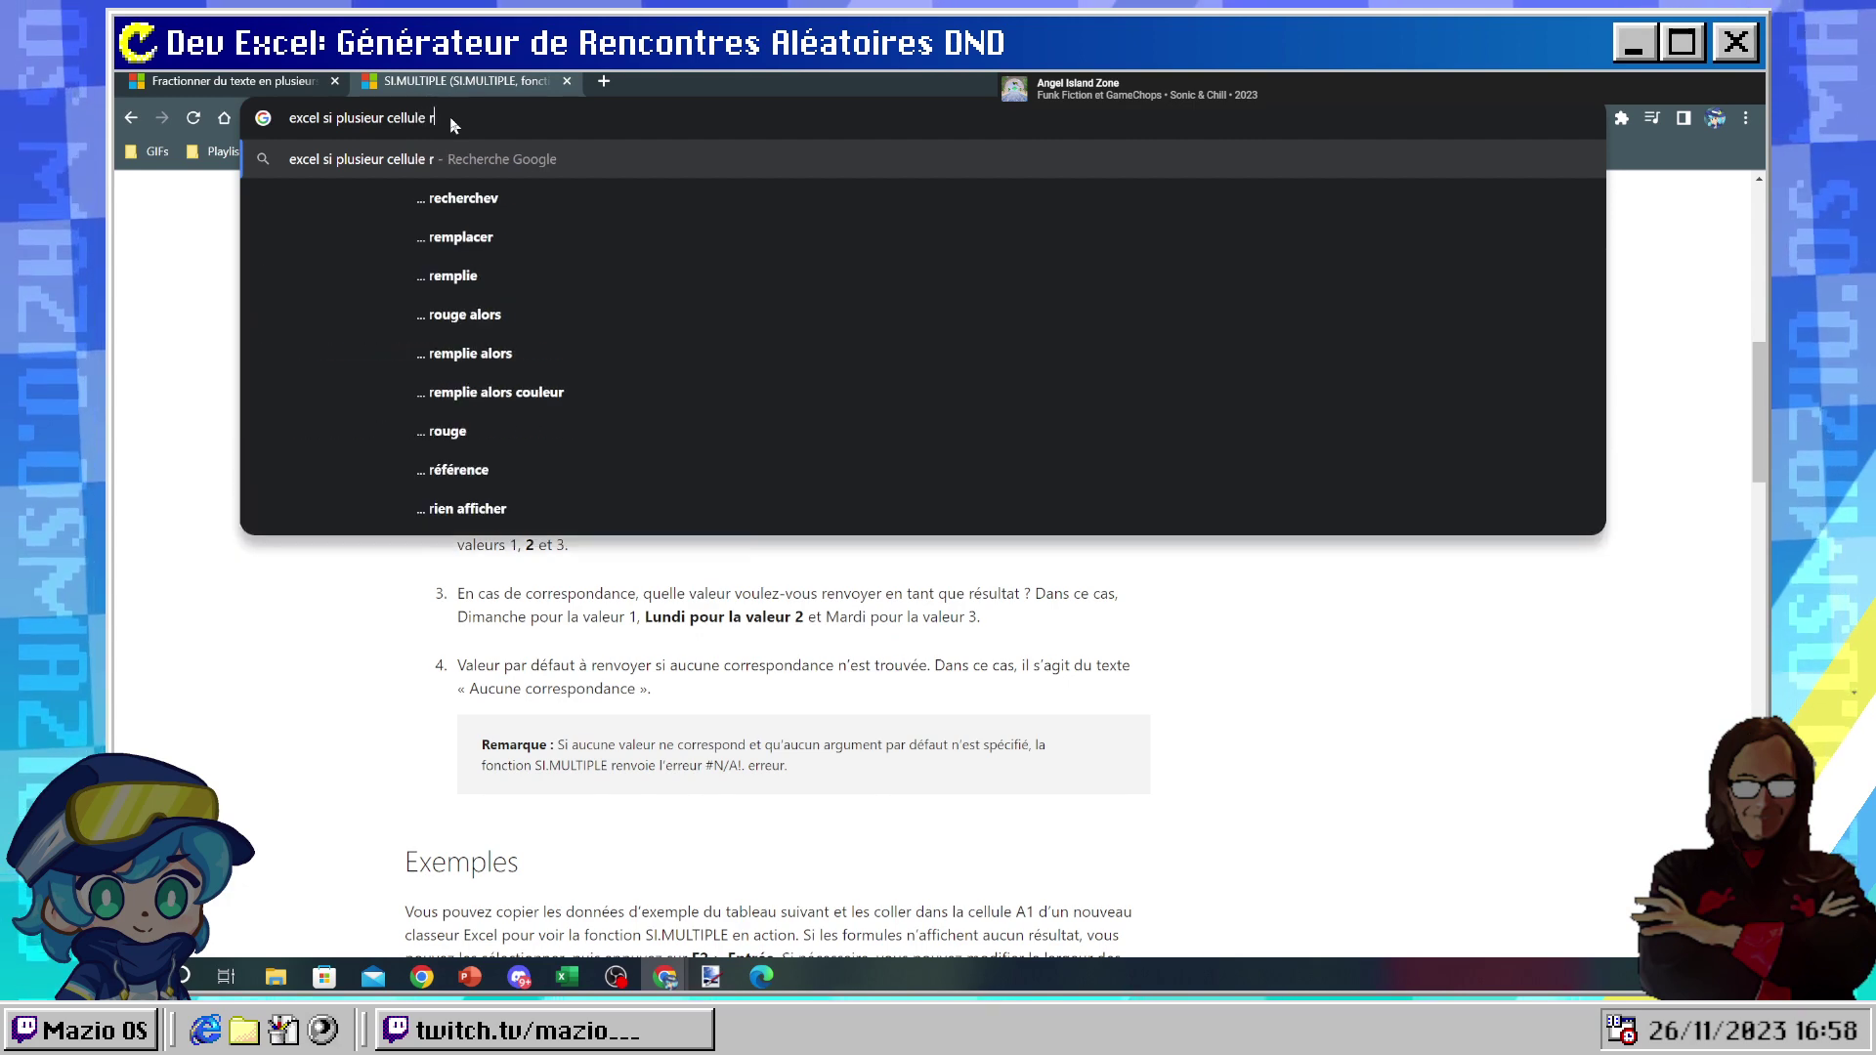
{"action": "type", "text": "envoir ligne"}
{"action": "key", "text": "Return"}
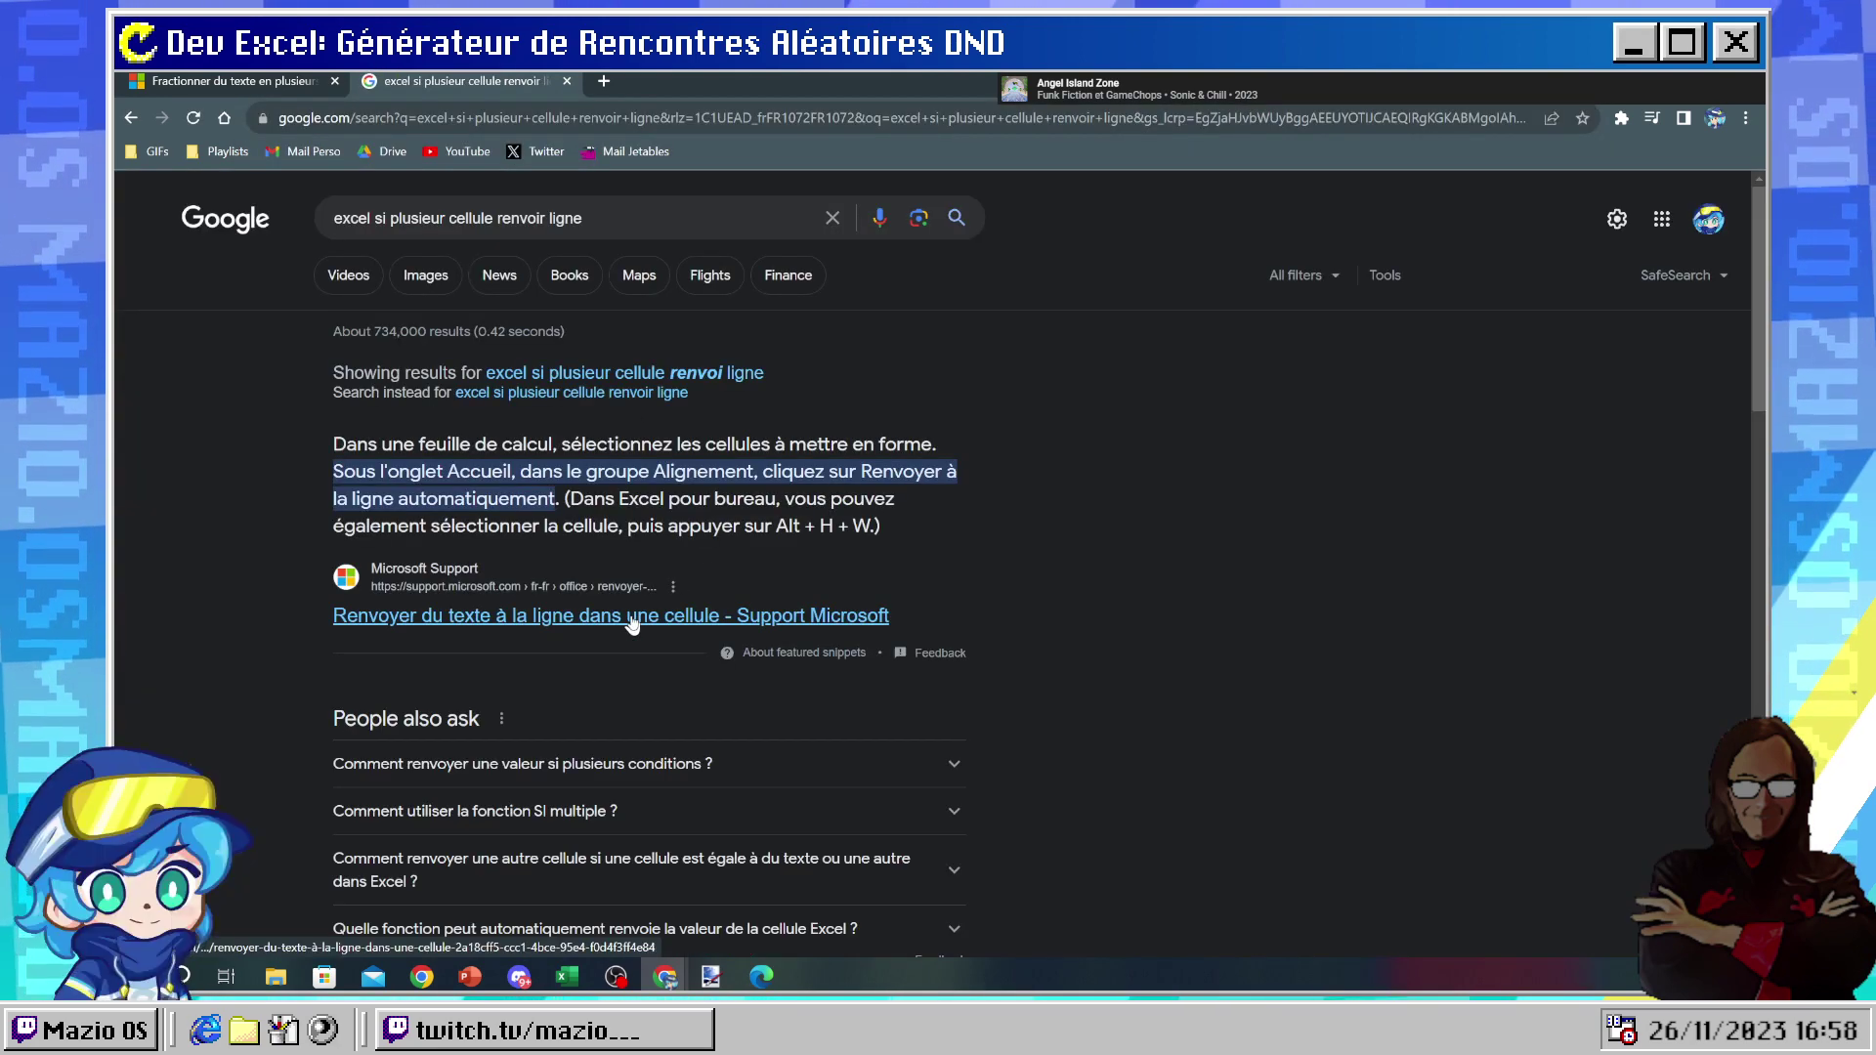
{"action": "scroll", "coordinate": [633, 627], "scroll_direction": "down", "scroll_amount": 3}
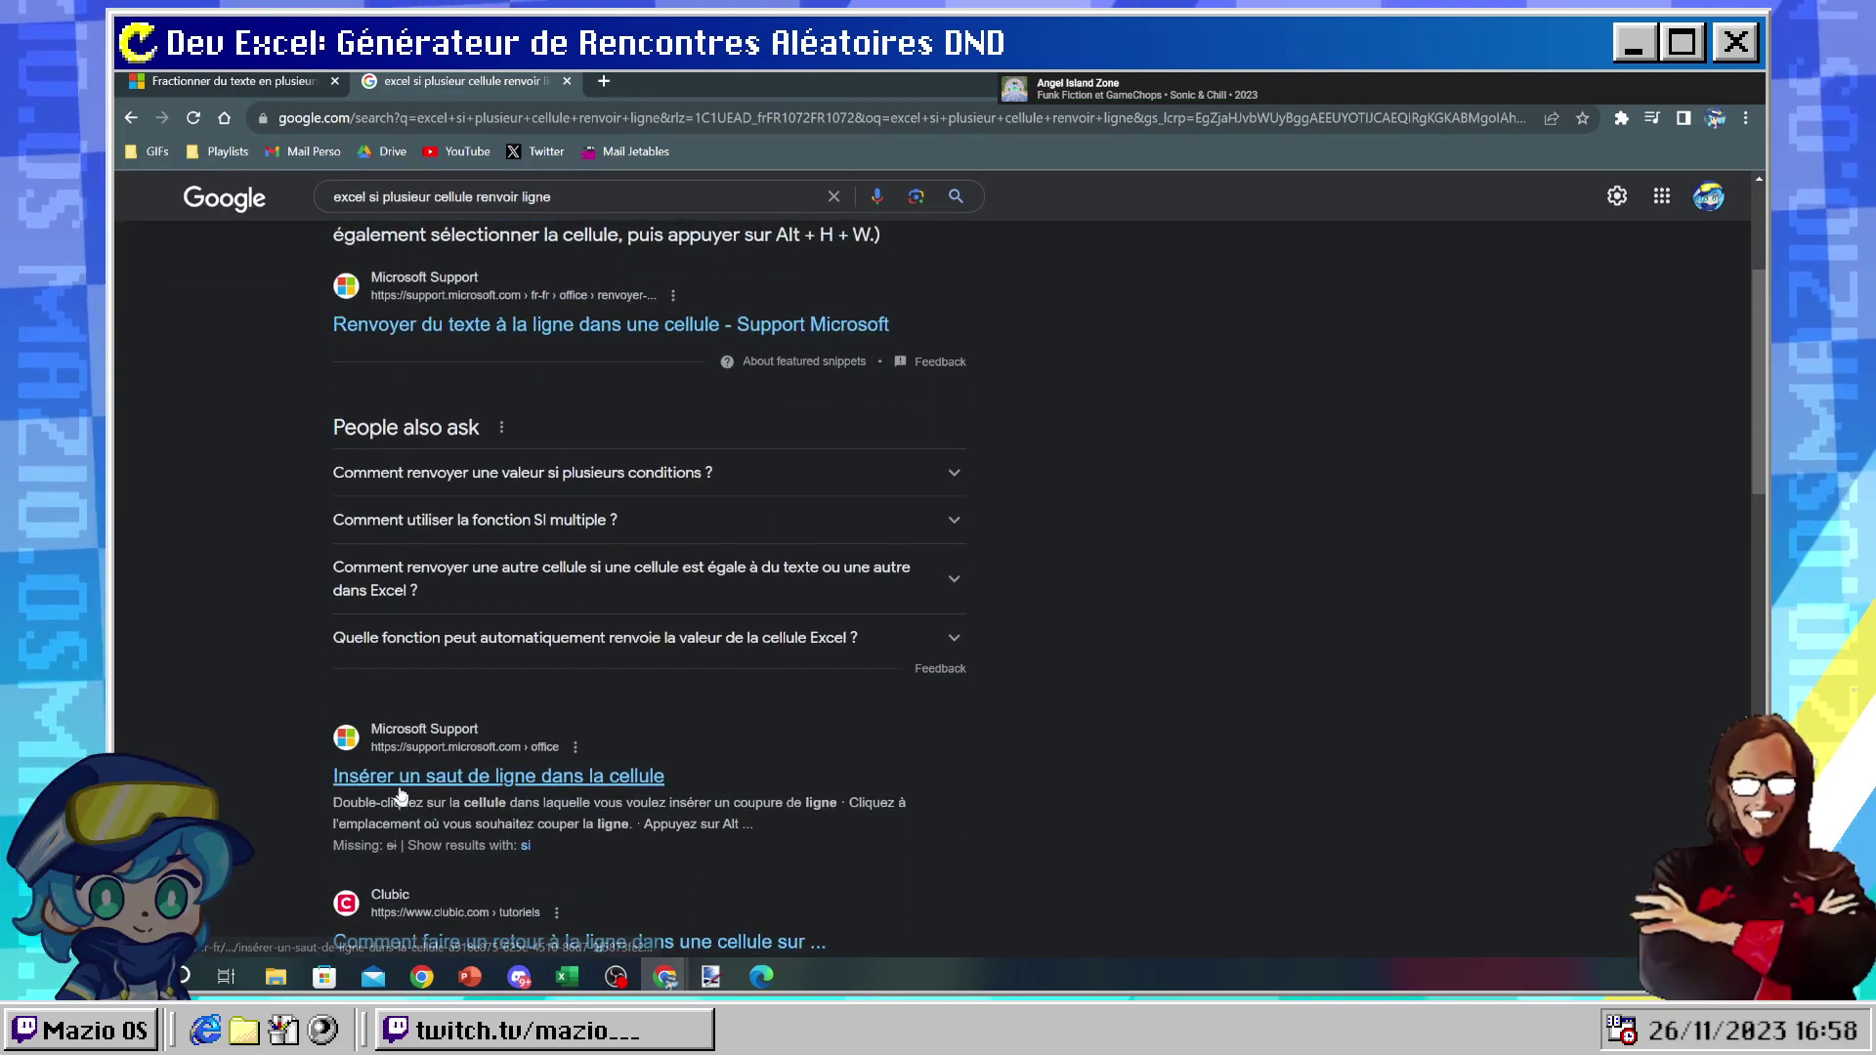
{"action": "scroll", "coordinate": [399, 796], "scroll_direction": "down", "scroll_amount": 1}
{"action": "left_click", "coordinate": [126, 125]}
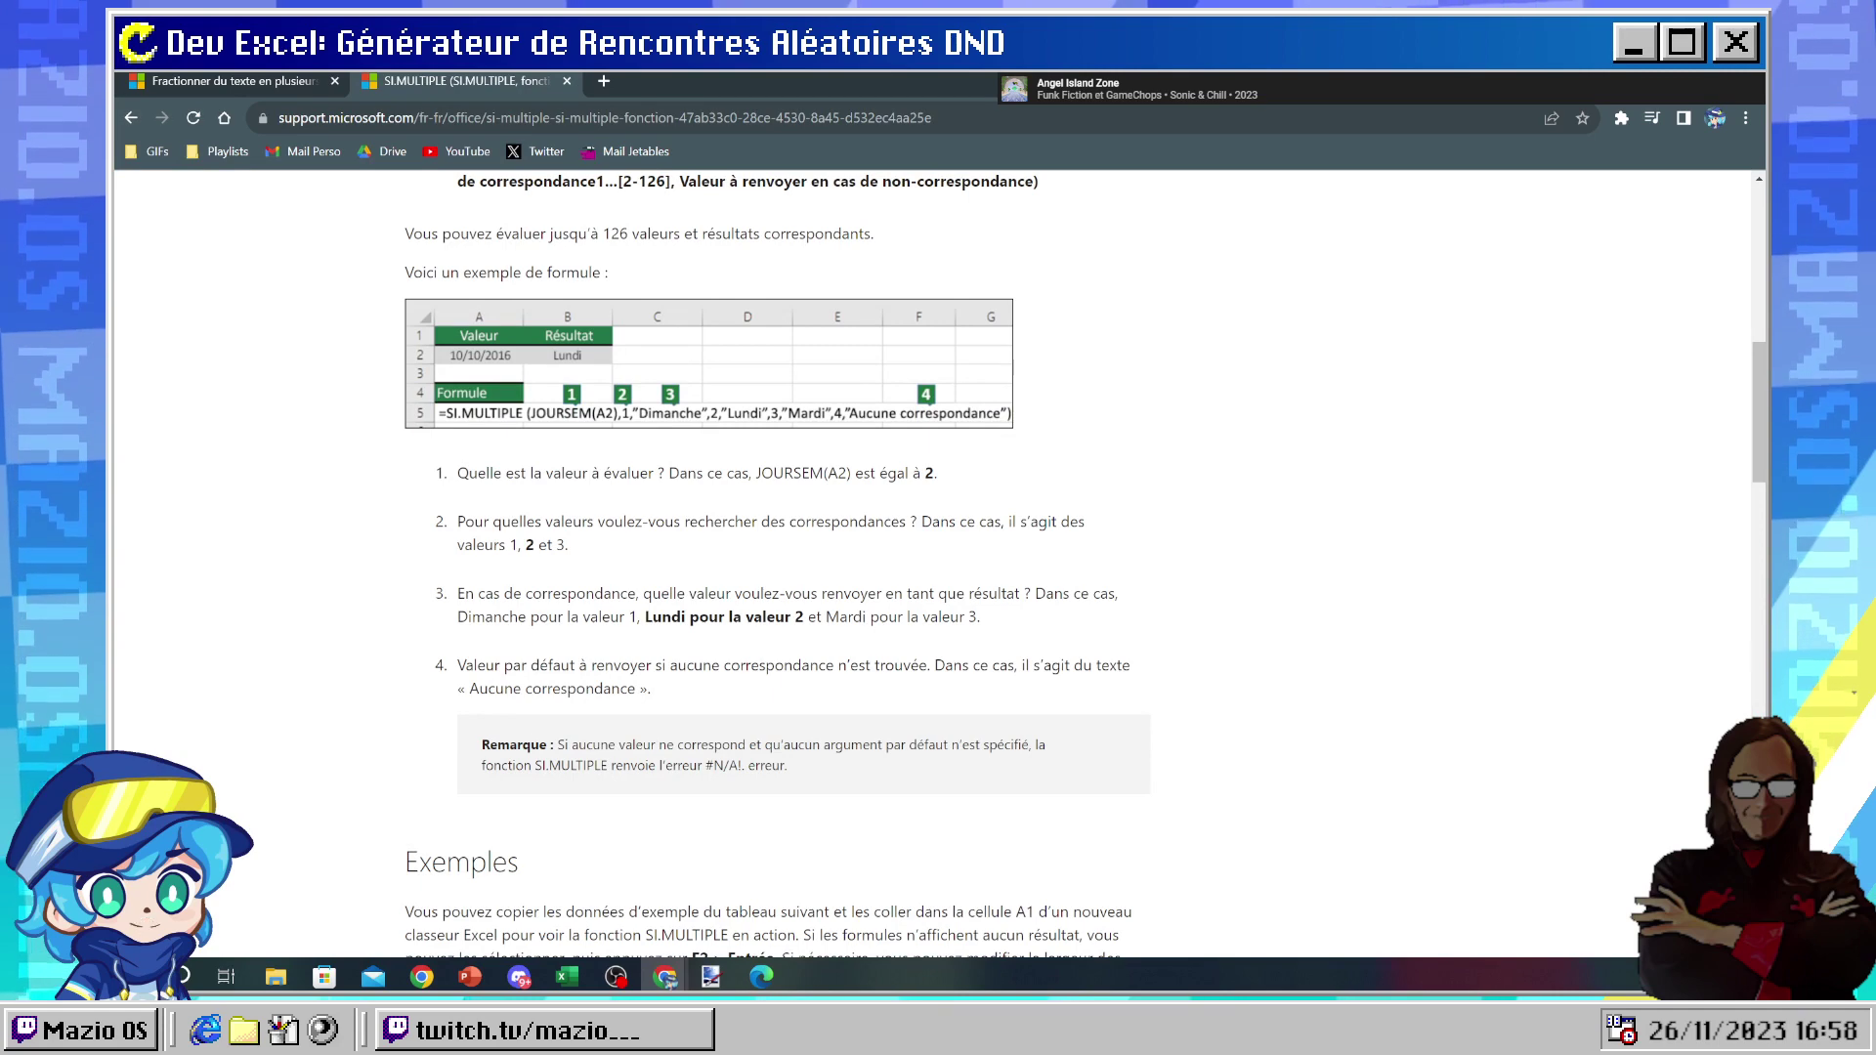
{"action": "key", "text": "alt+Tab"}
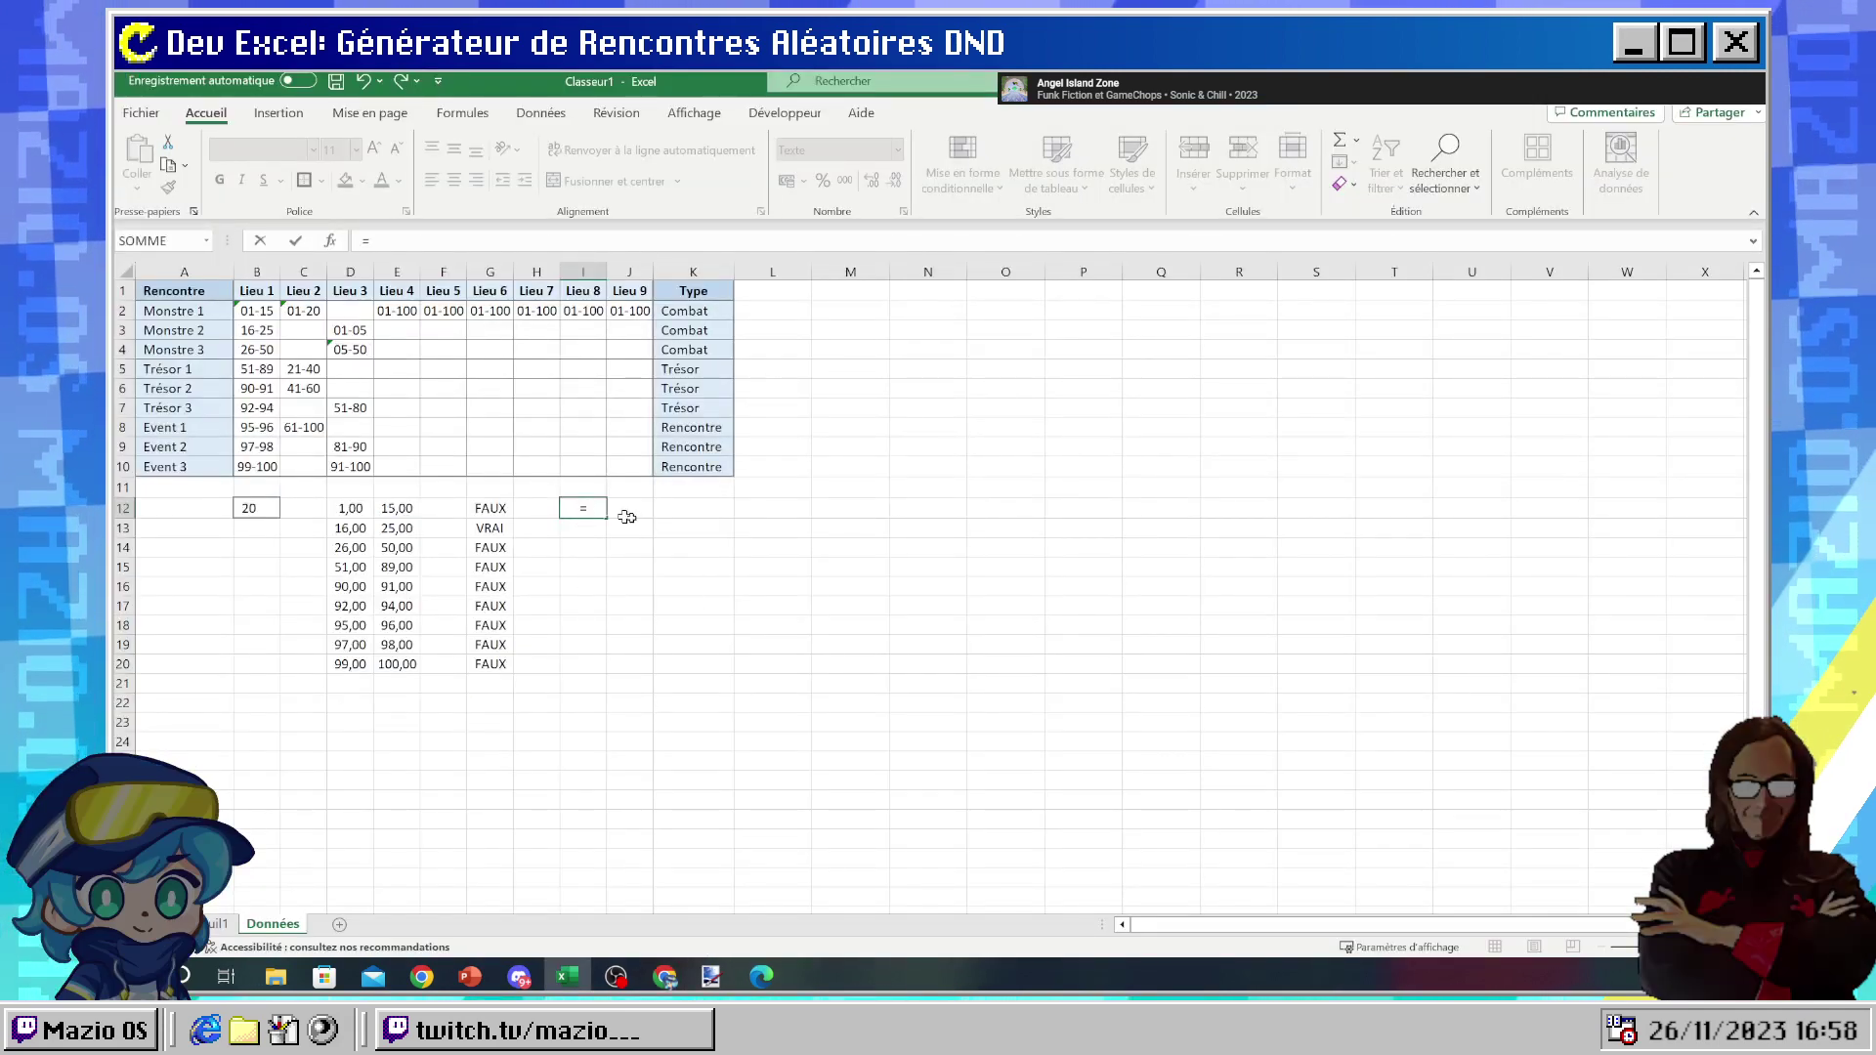
- Clear the I12 entry, glance at Feuil1, then enter = in Données cell M1
{"action": "key", "text": "BackSpace"}
{"action": "left_click", "coordinate": [657, 527]}
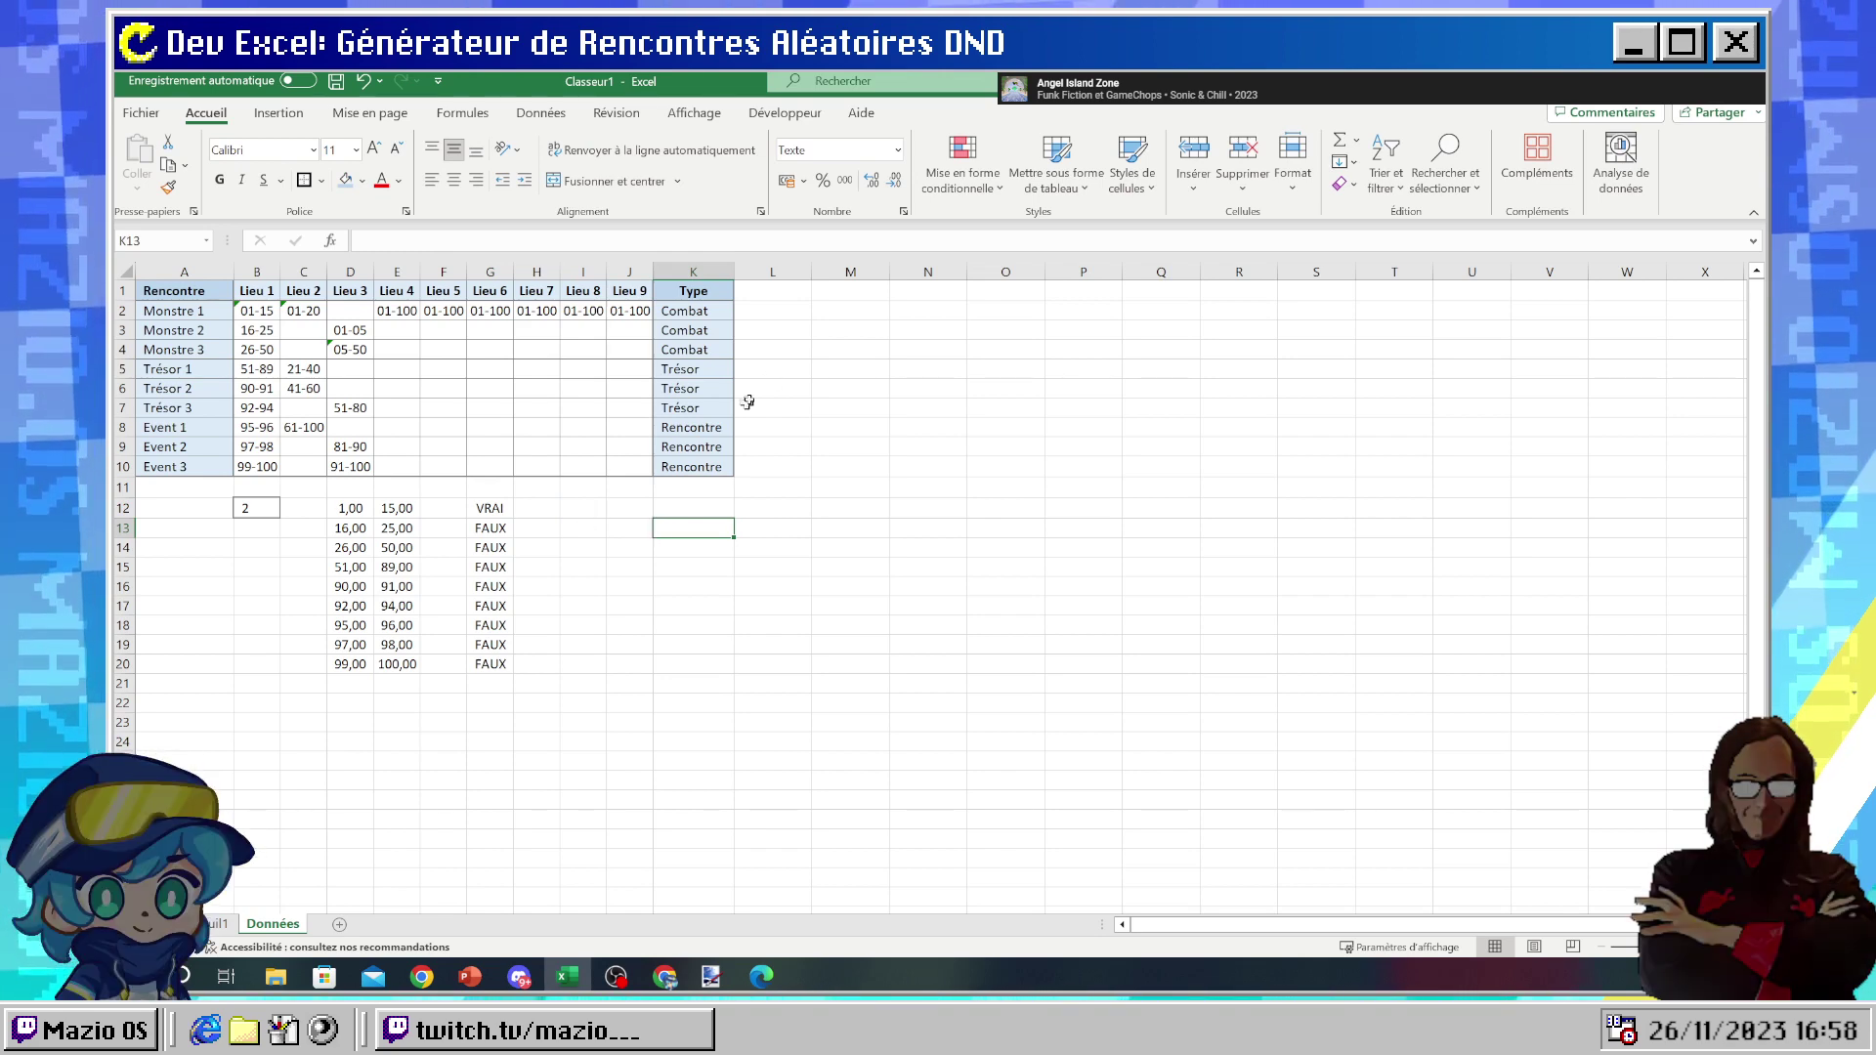
{"action": "left_click", "coordinate": [831, 305]}
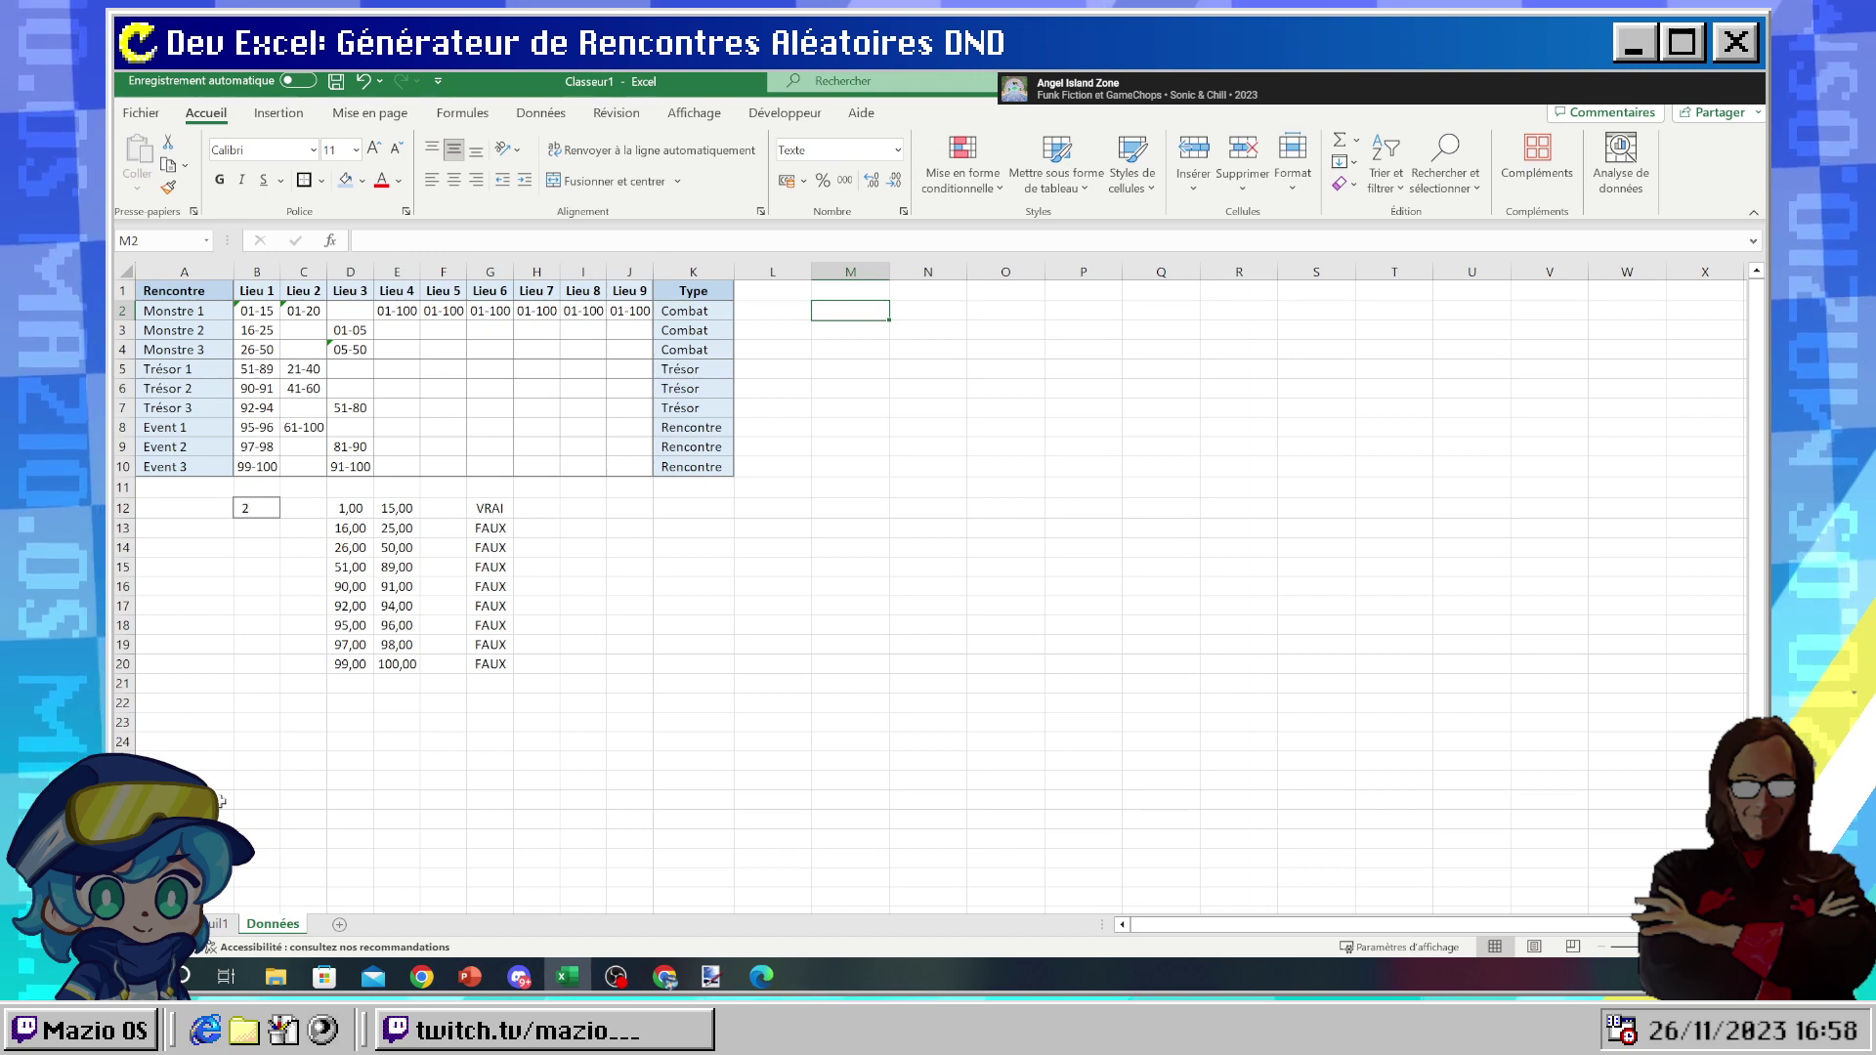
{"action": "left_click", "coordinate": [217, 923]}
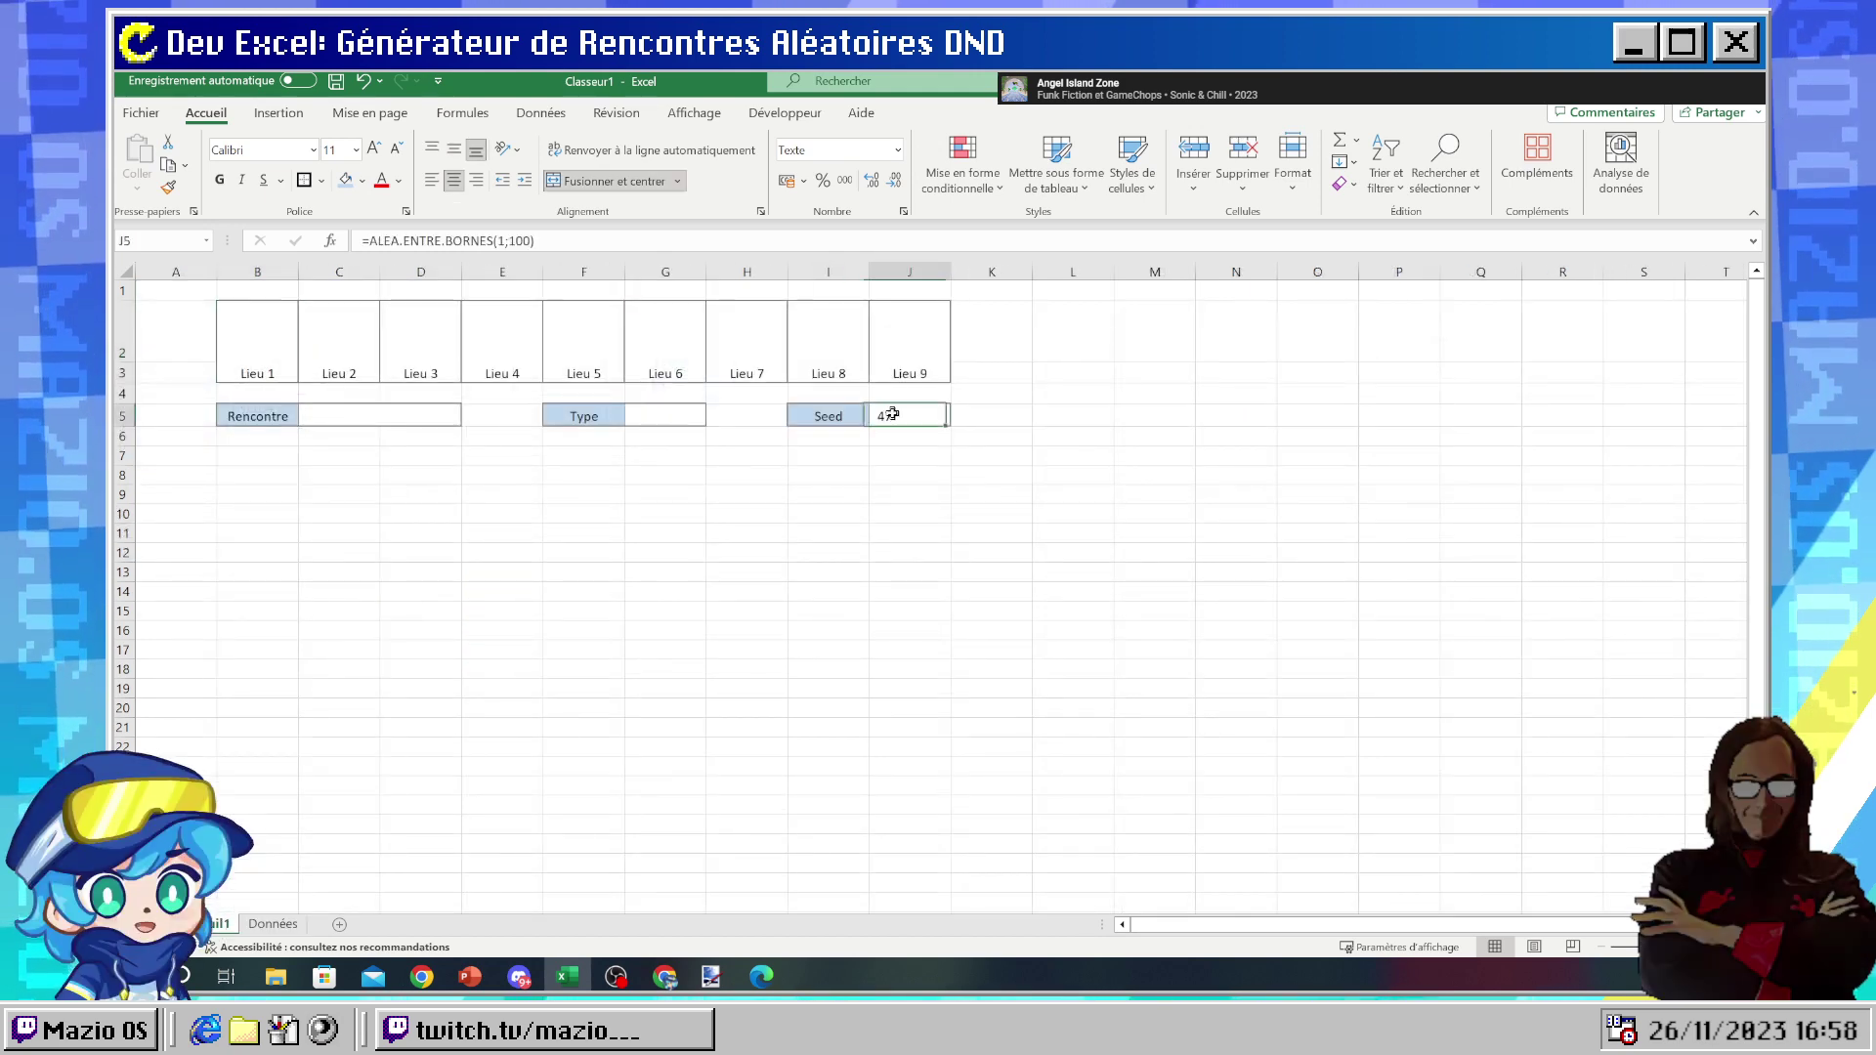
{"action": "left_click", "coordinate": [272, 923]}
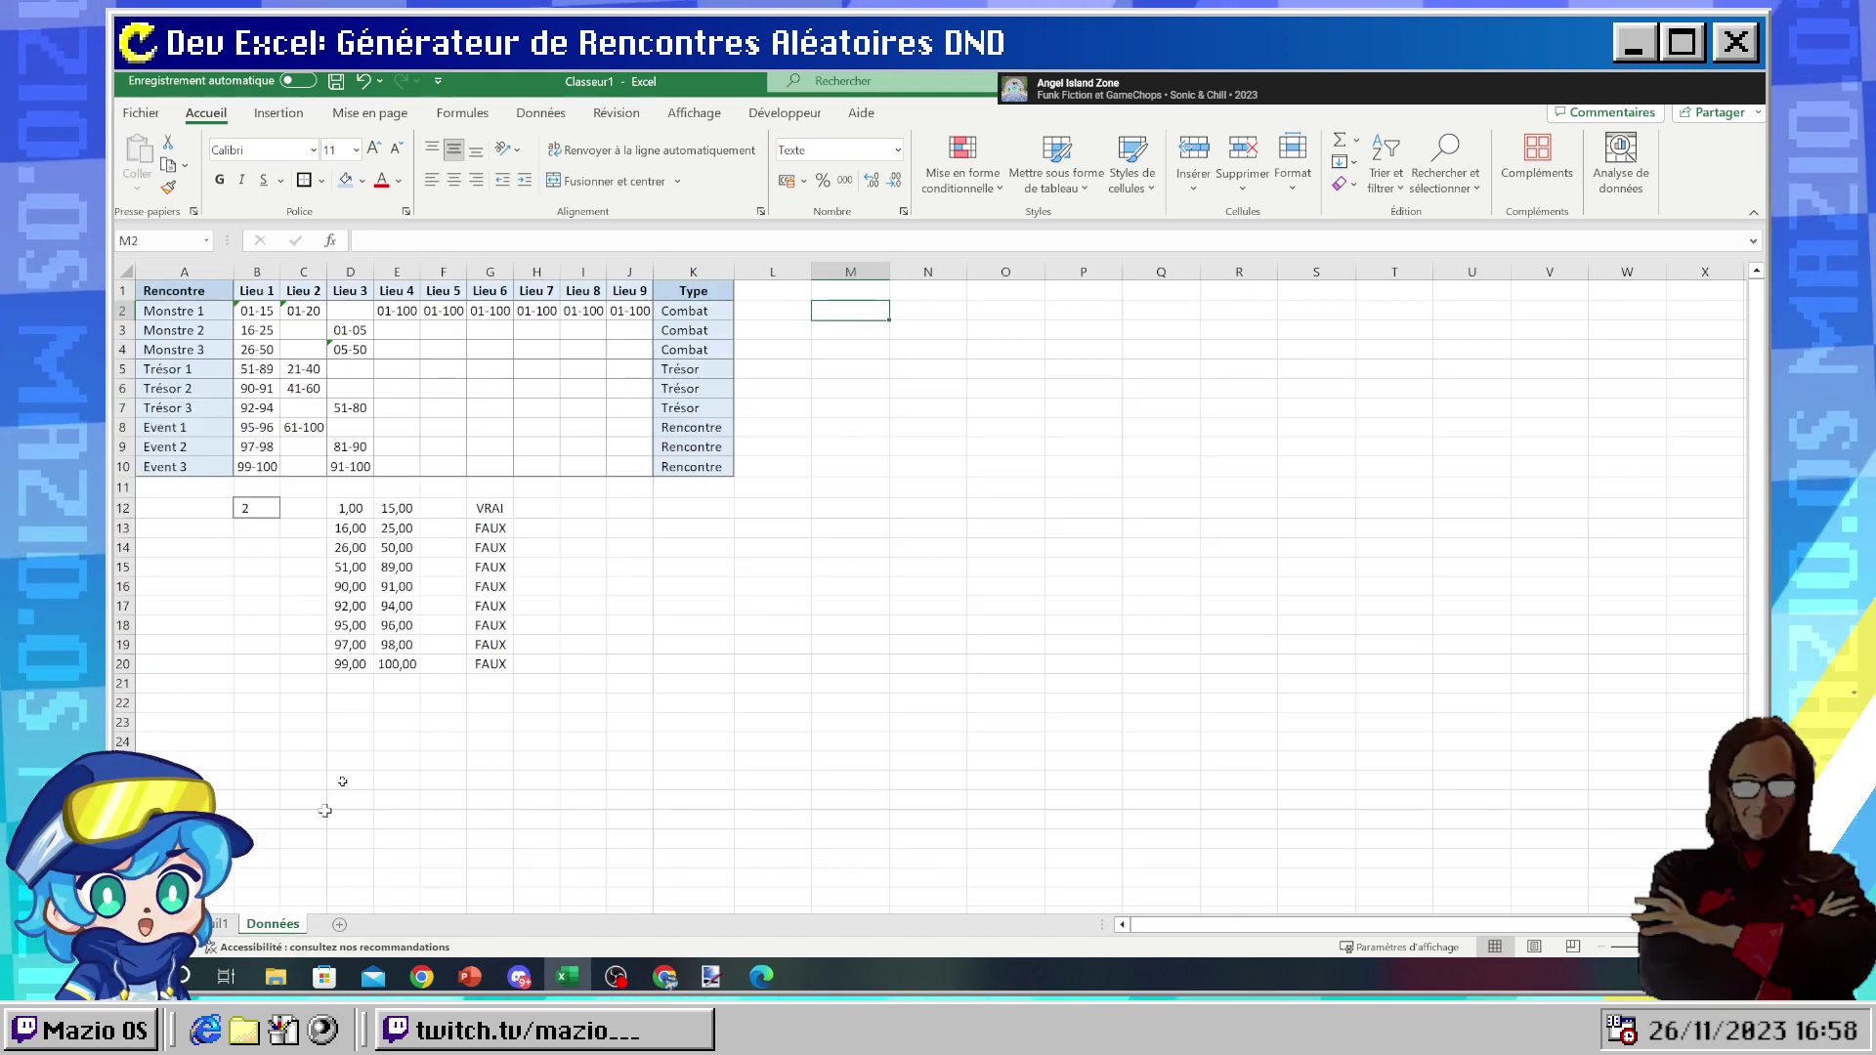
{"action": "left_click", "coordinate": [846, 289]}
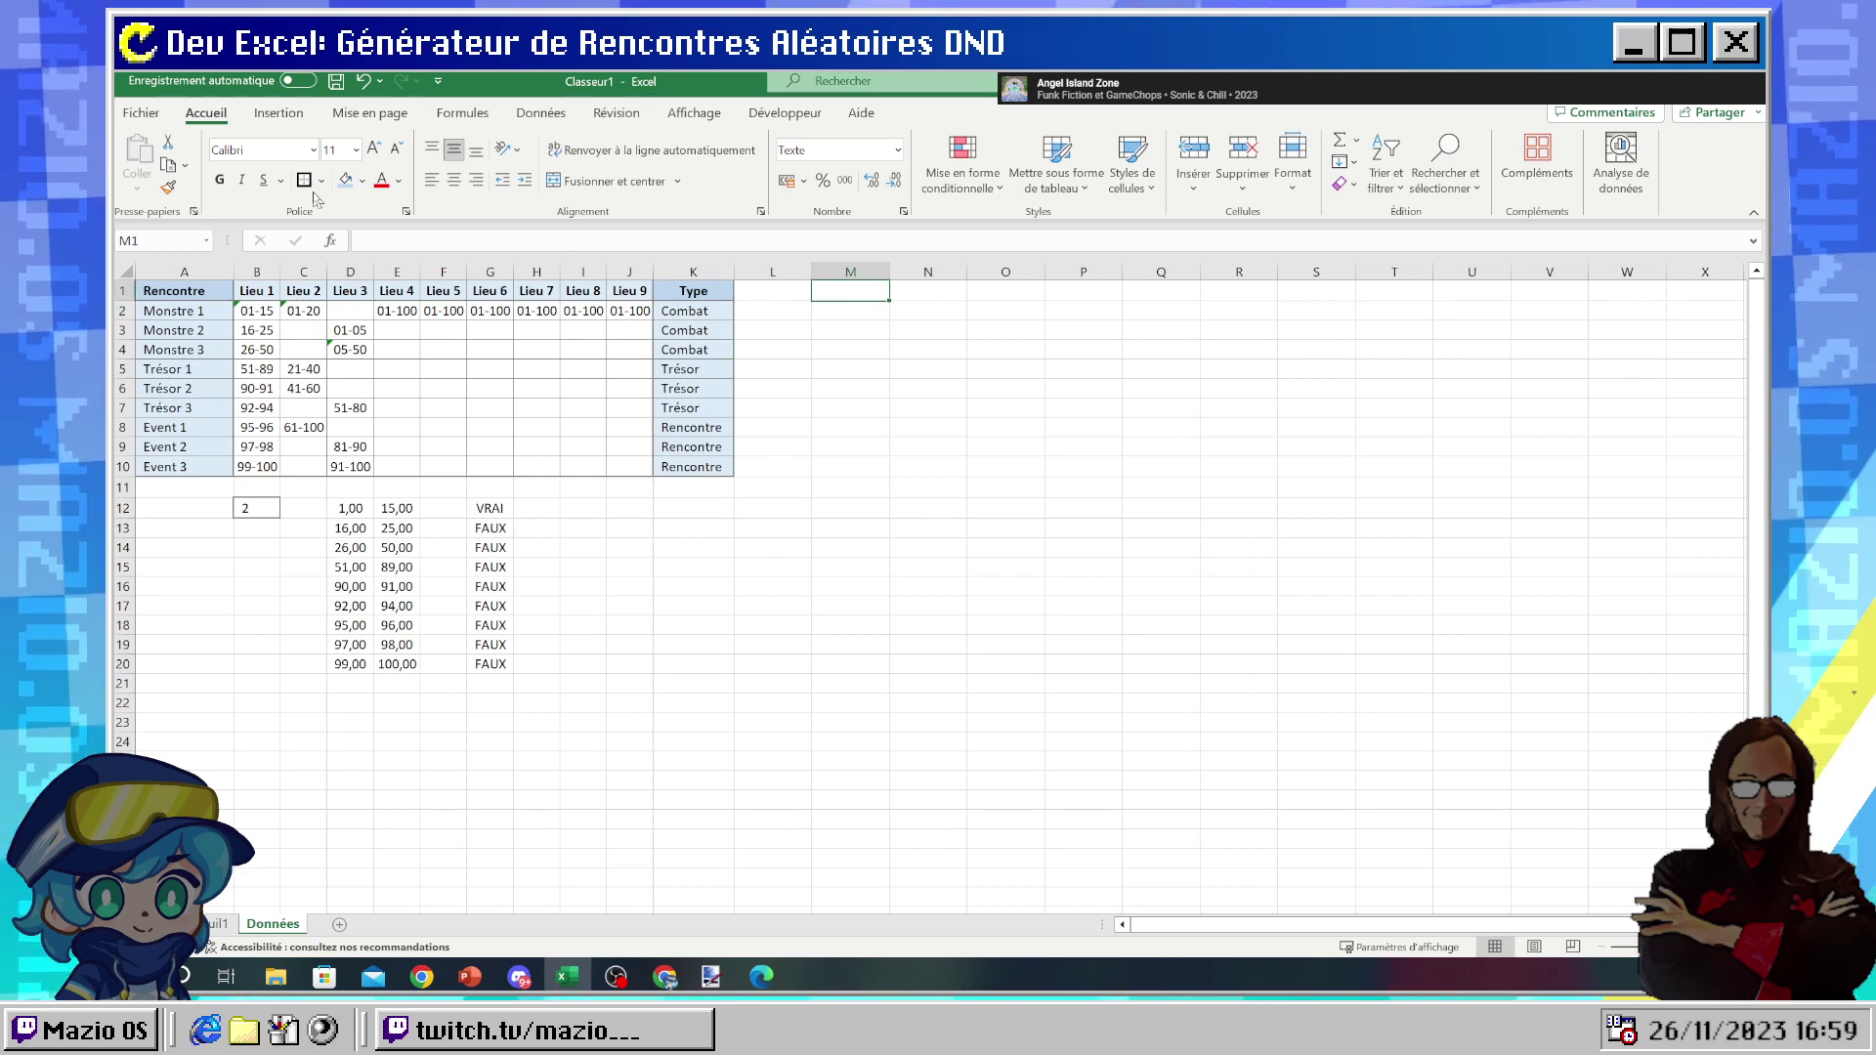
{"action": "type", "text": "="}
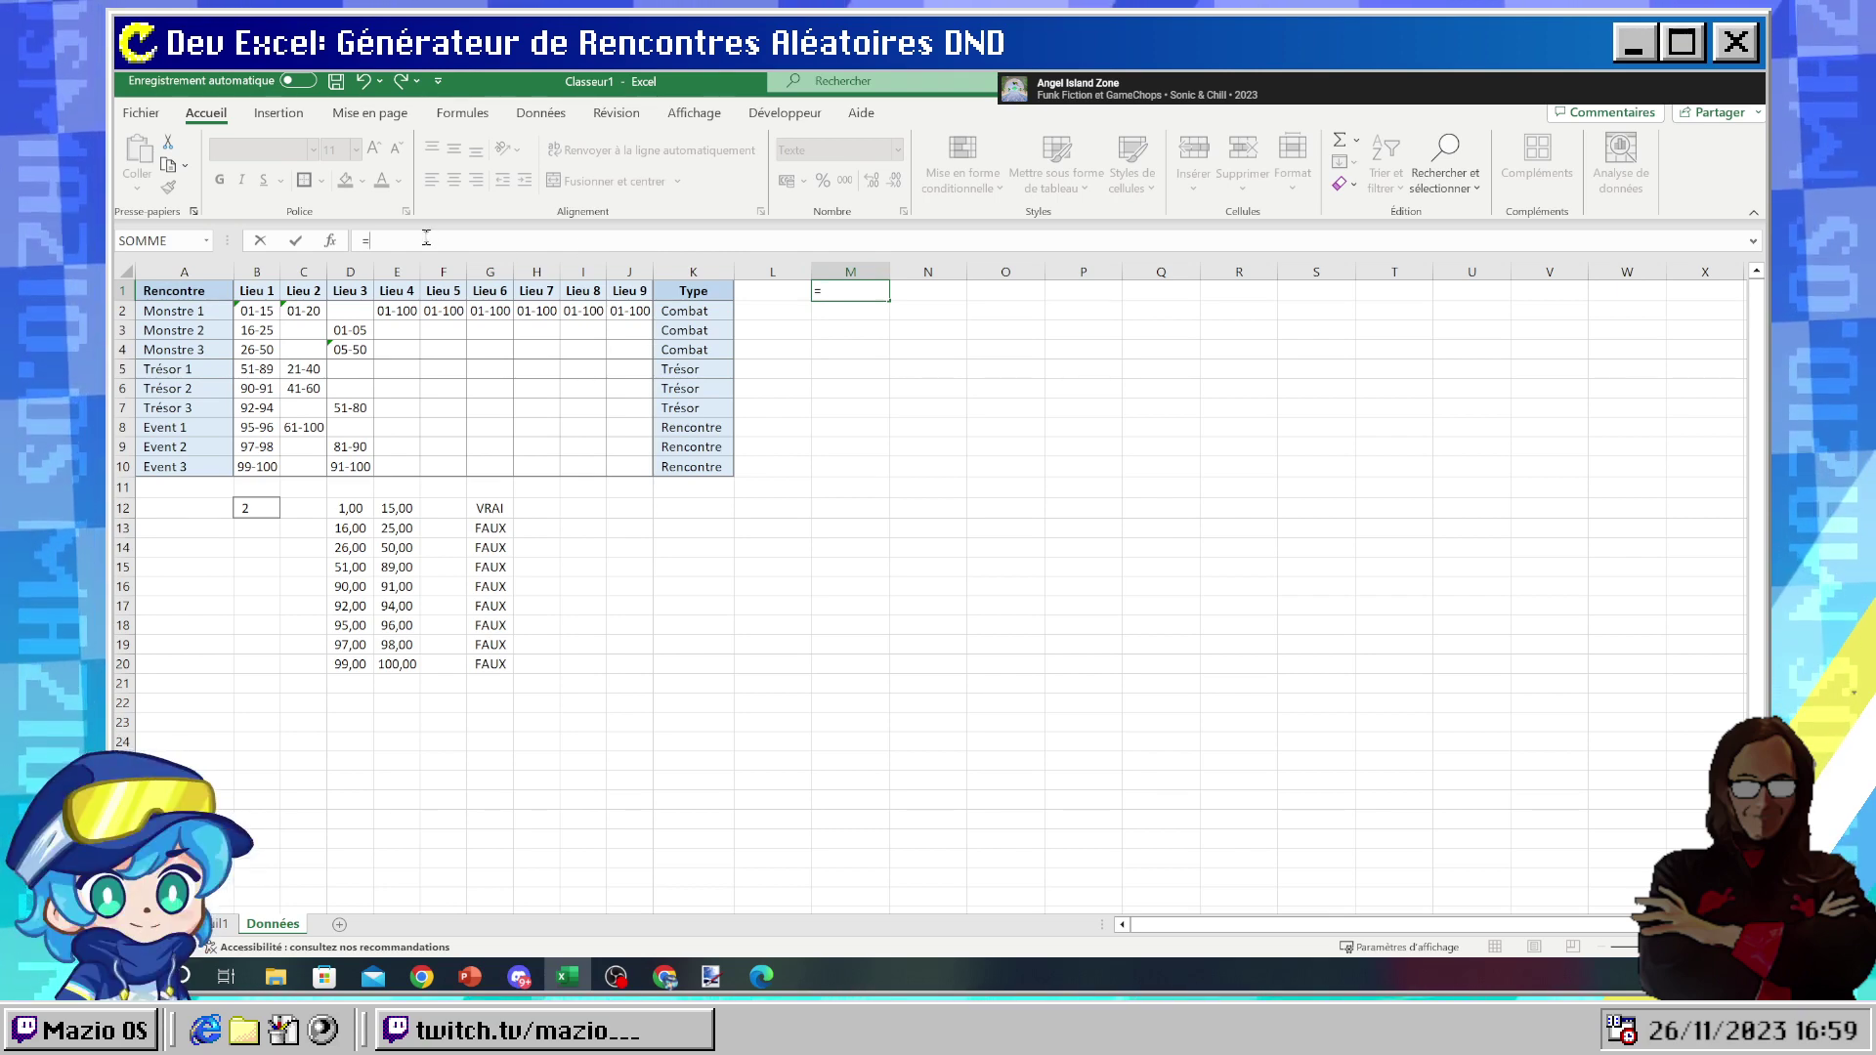
{"action": "key", "text": "Return"}
- Choose Renommer from the Feuil1 tab's context menu to rename it Input
{"action": "right_click", "coordinate": [215, 924]}
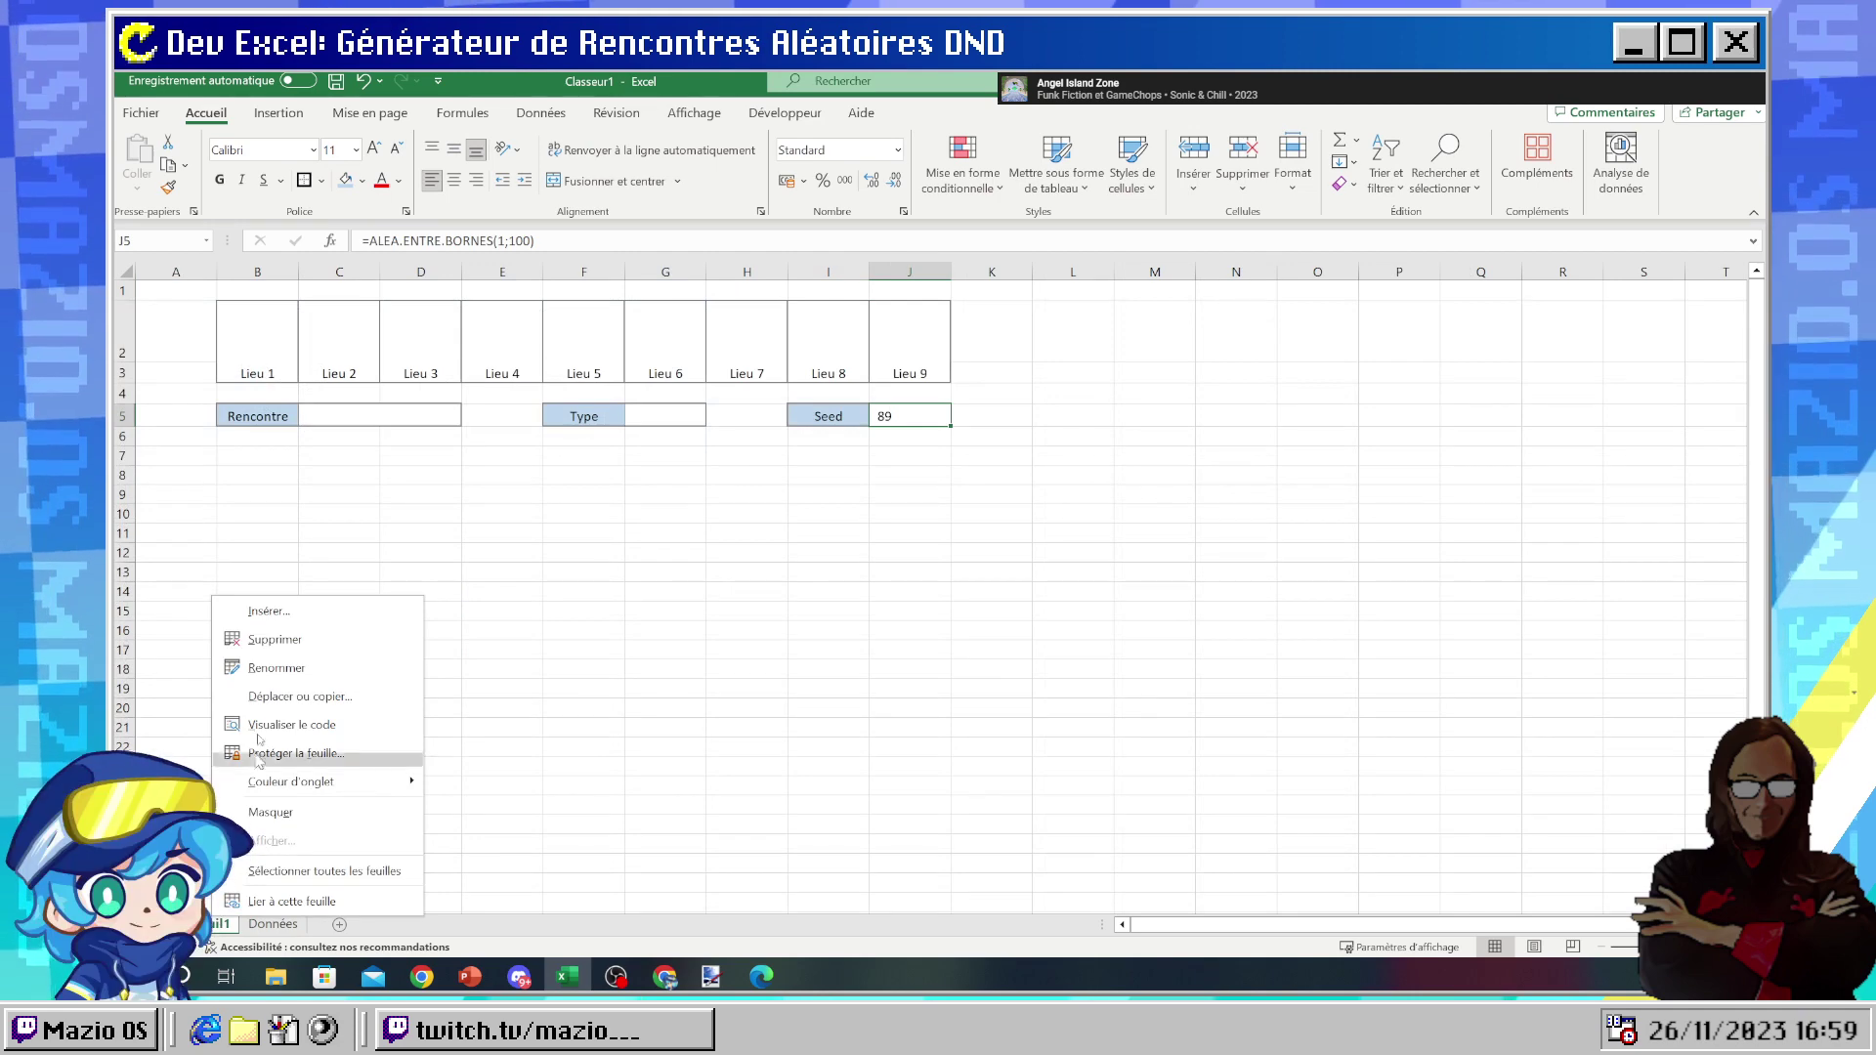
{"action": "left_click", "coordinate": [237, 641]}
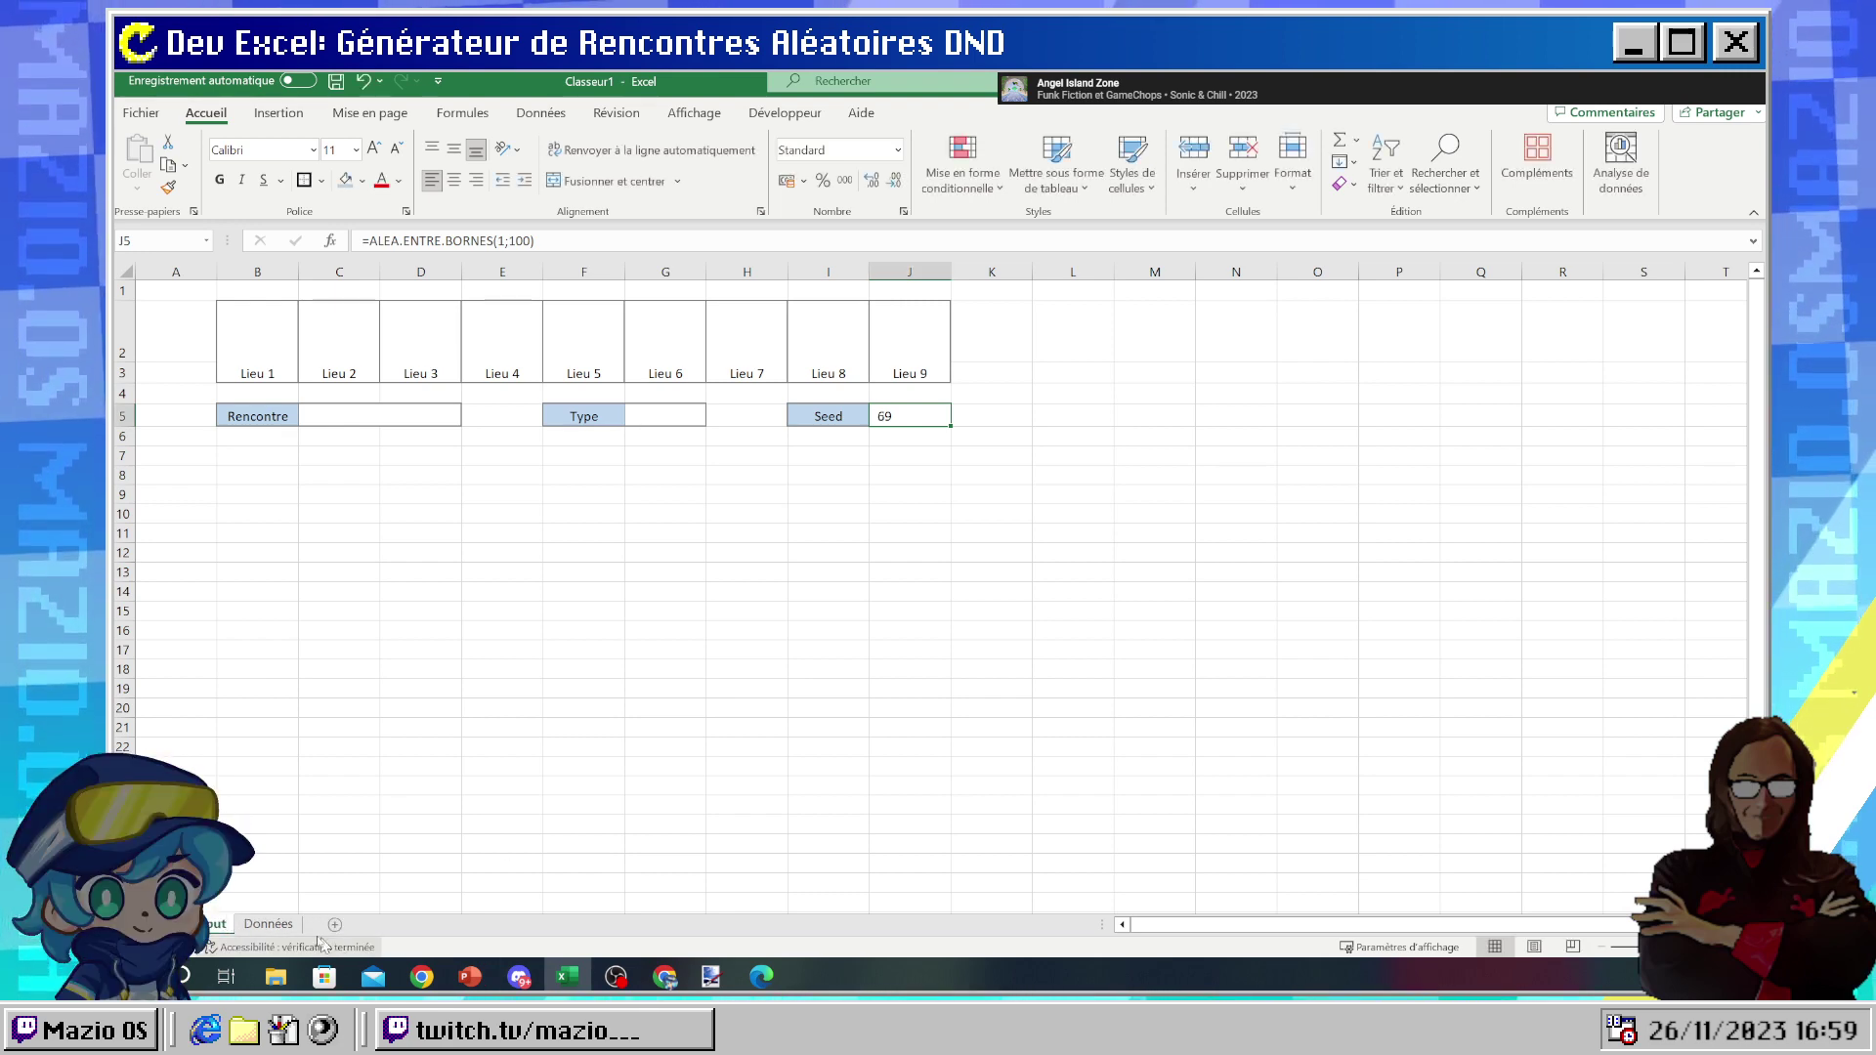
- Enter =Input!J5 in Données cell M1, removing the stray Données sheet reference
{"action": "left_click", "coordinate": [268, 923]}
{"action": "left_click", "coordinate": [829, 293]}
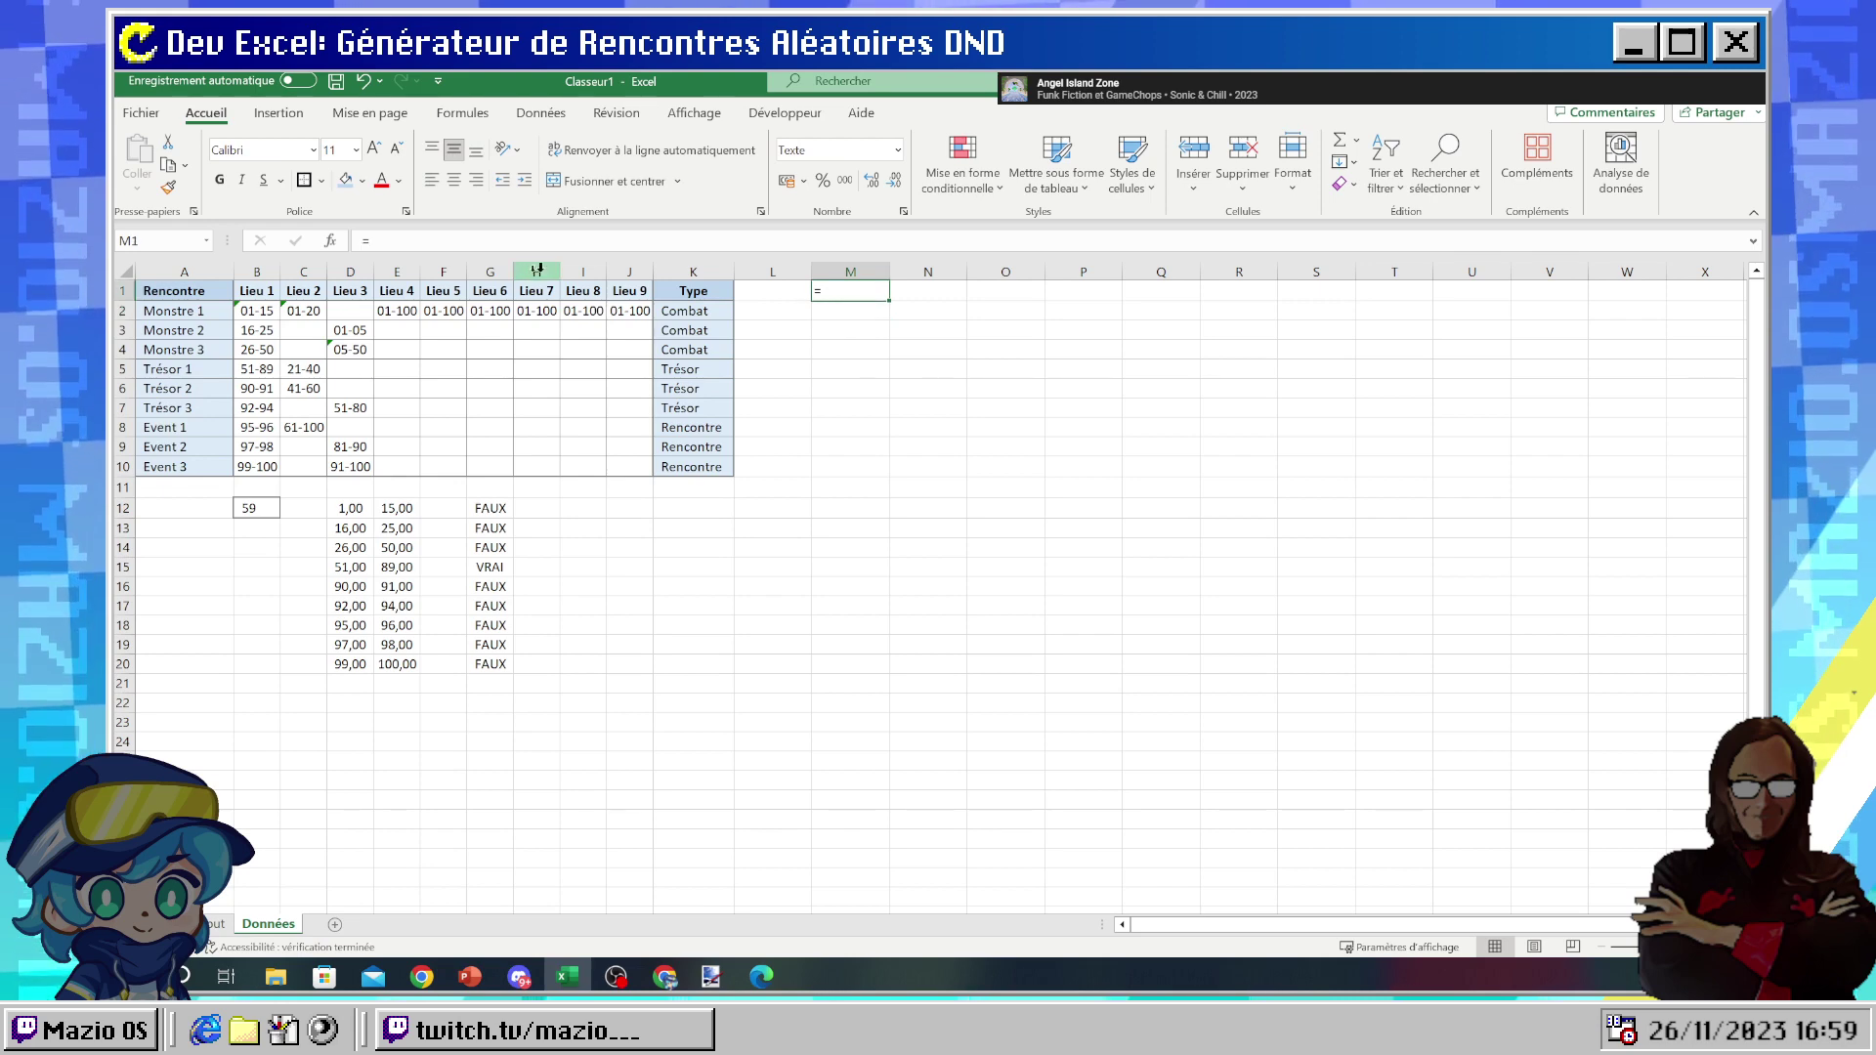
{"action": "type", "text": "=In"}
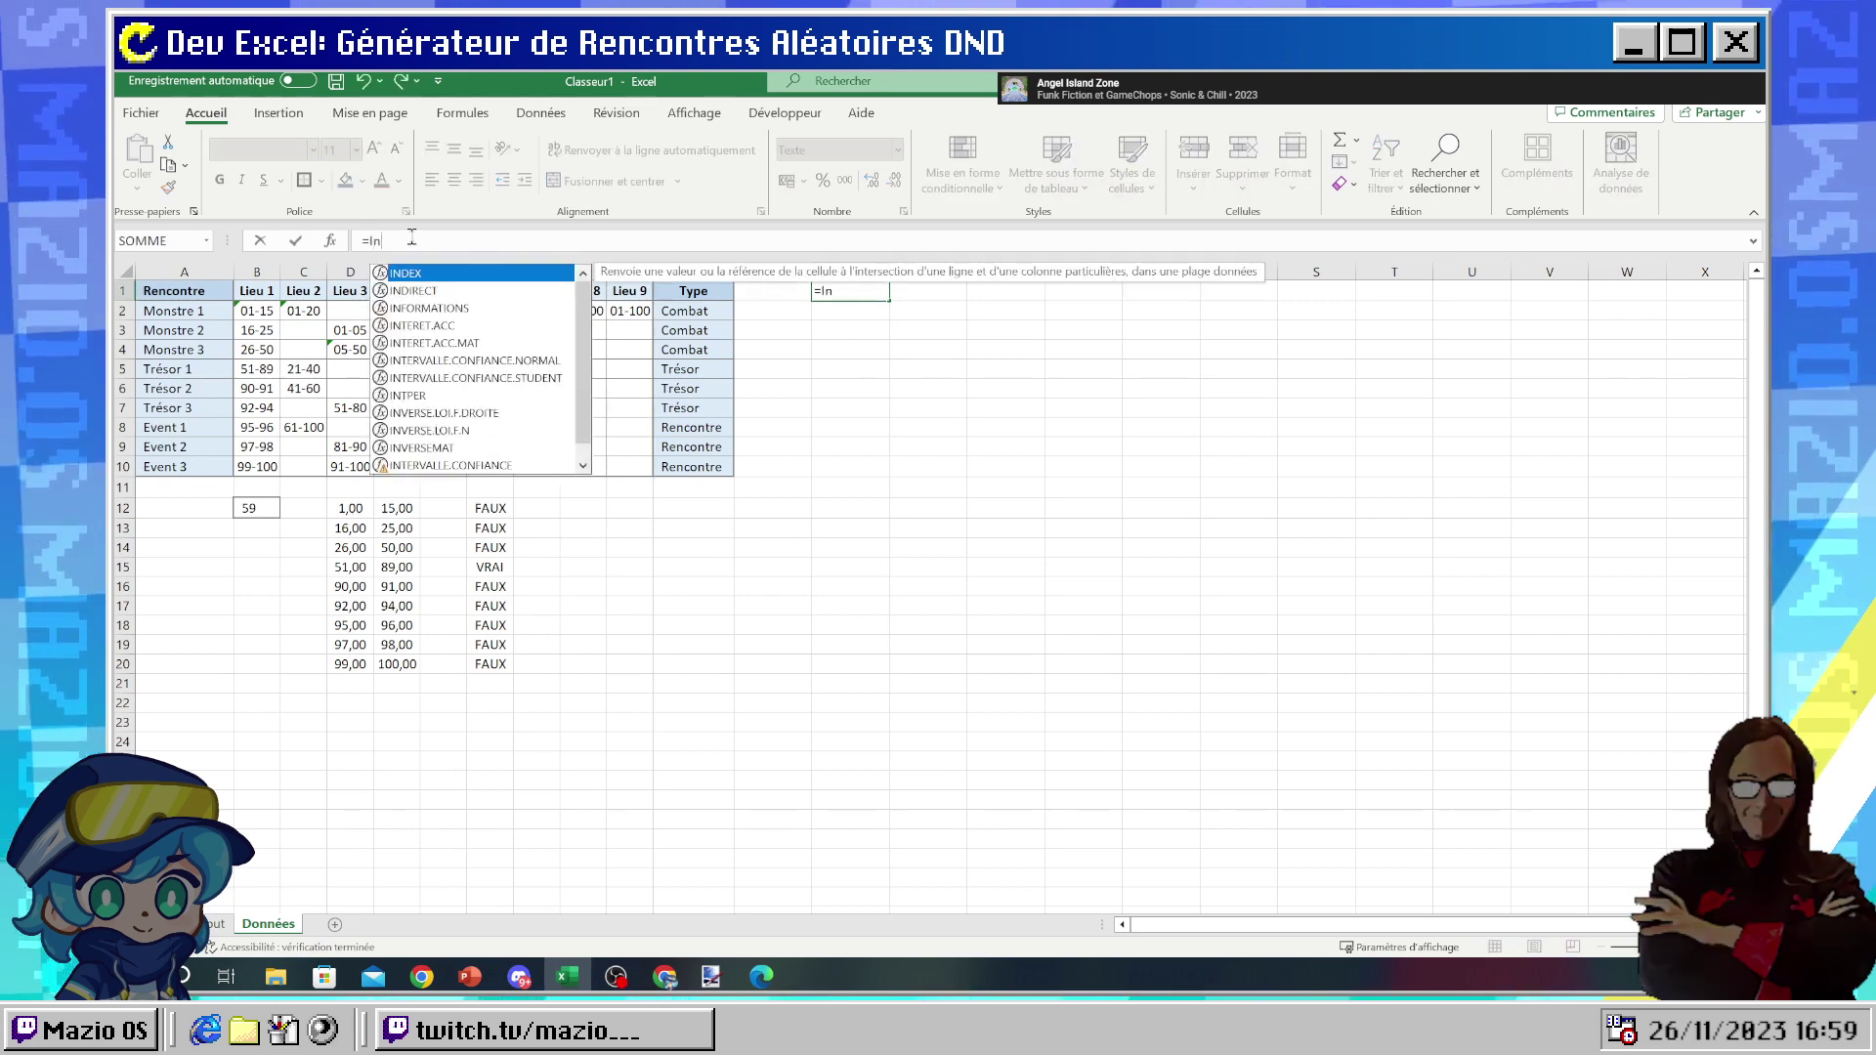
{"action": "type", "text": "put!Input!"}
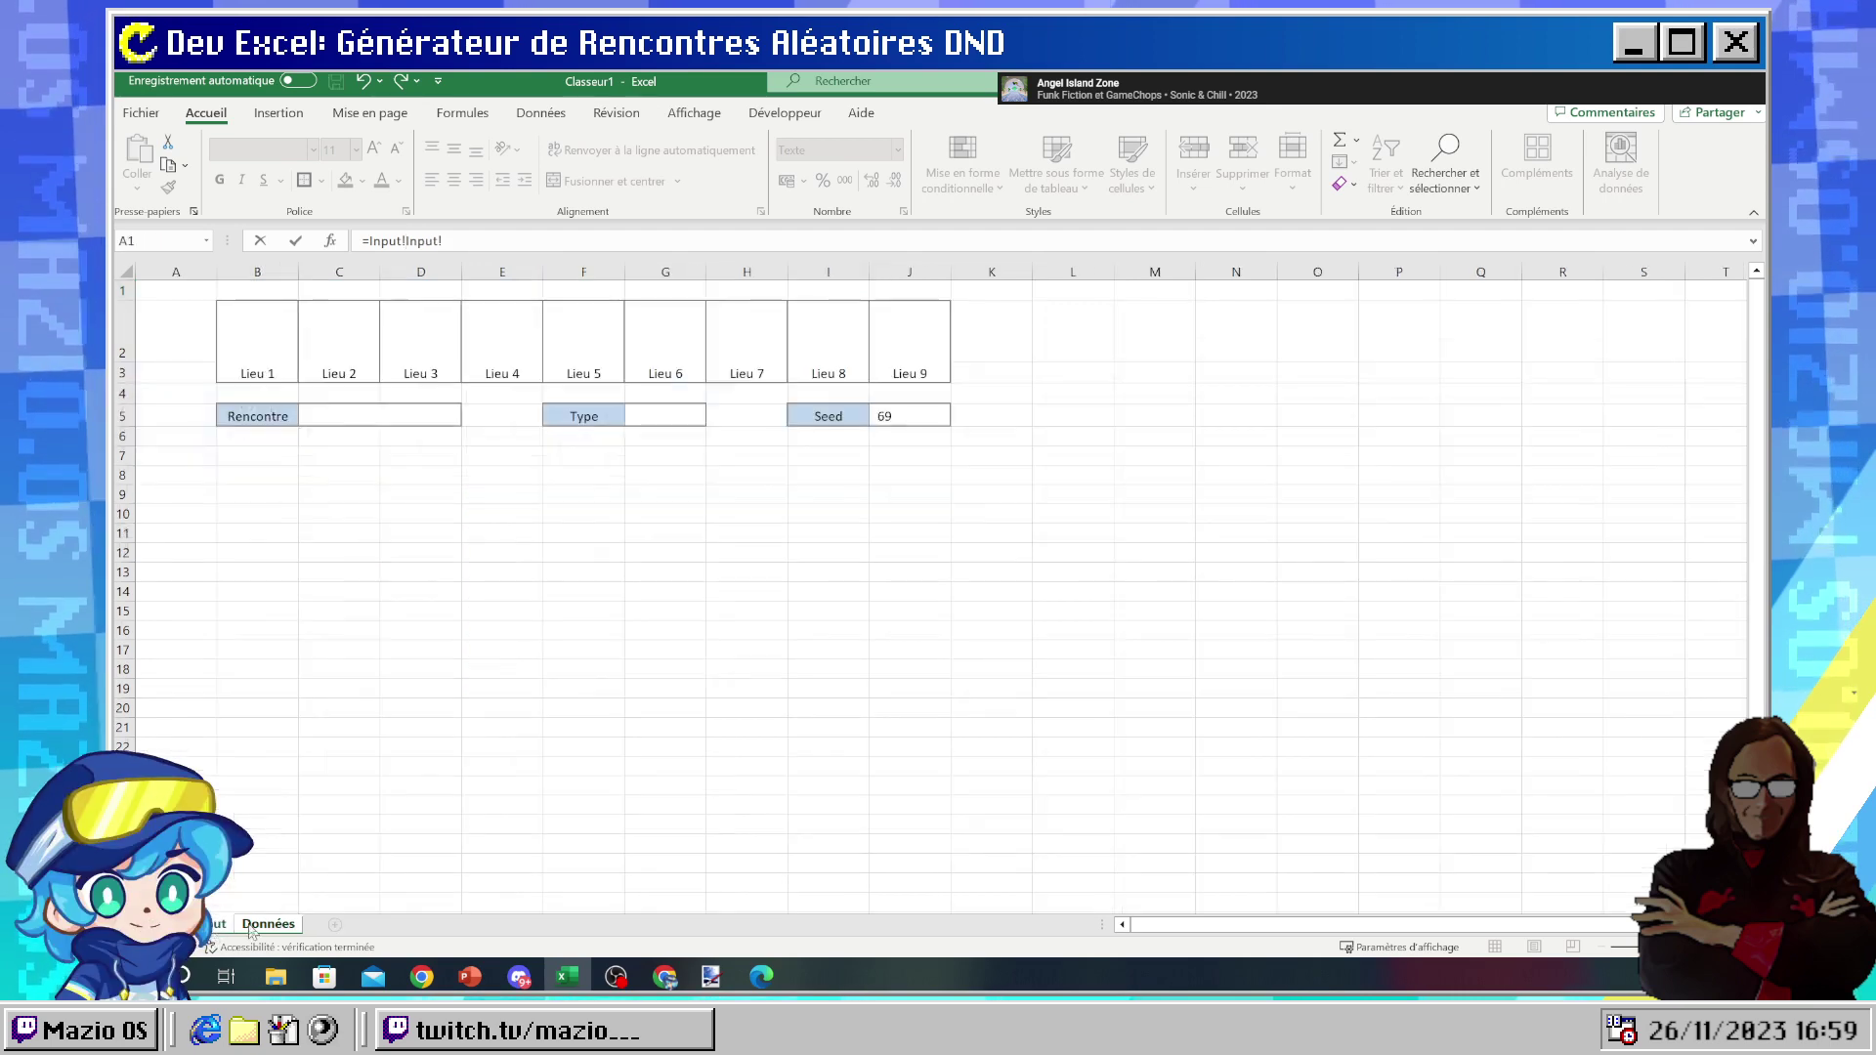
{"action": "left_click", "coordinate": [213, 924]}
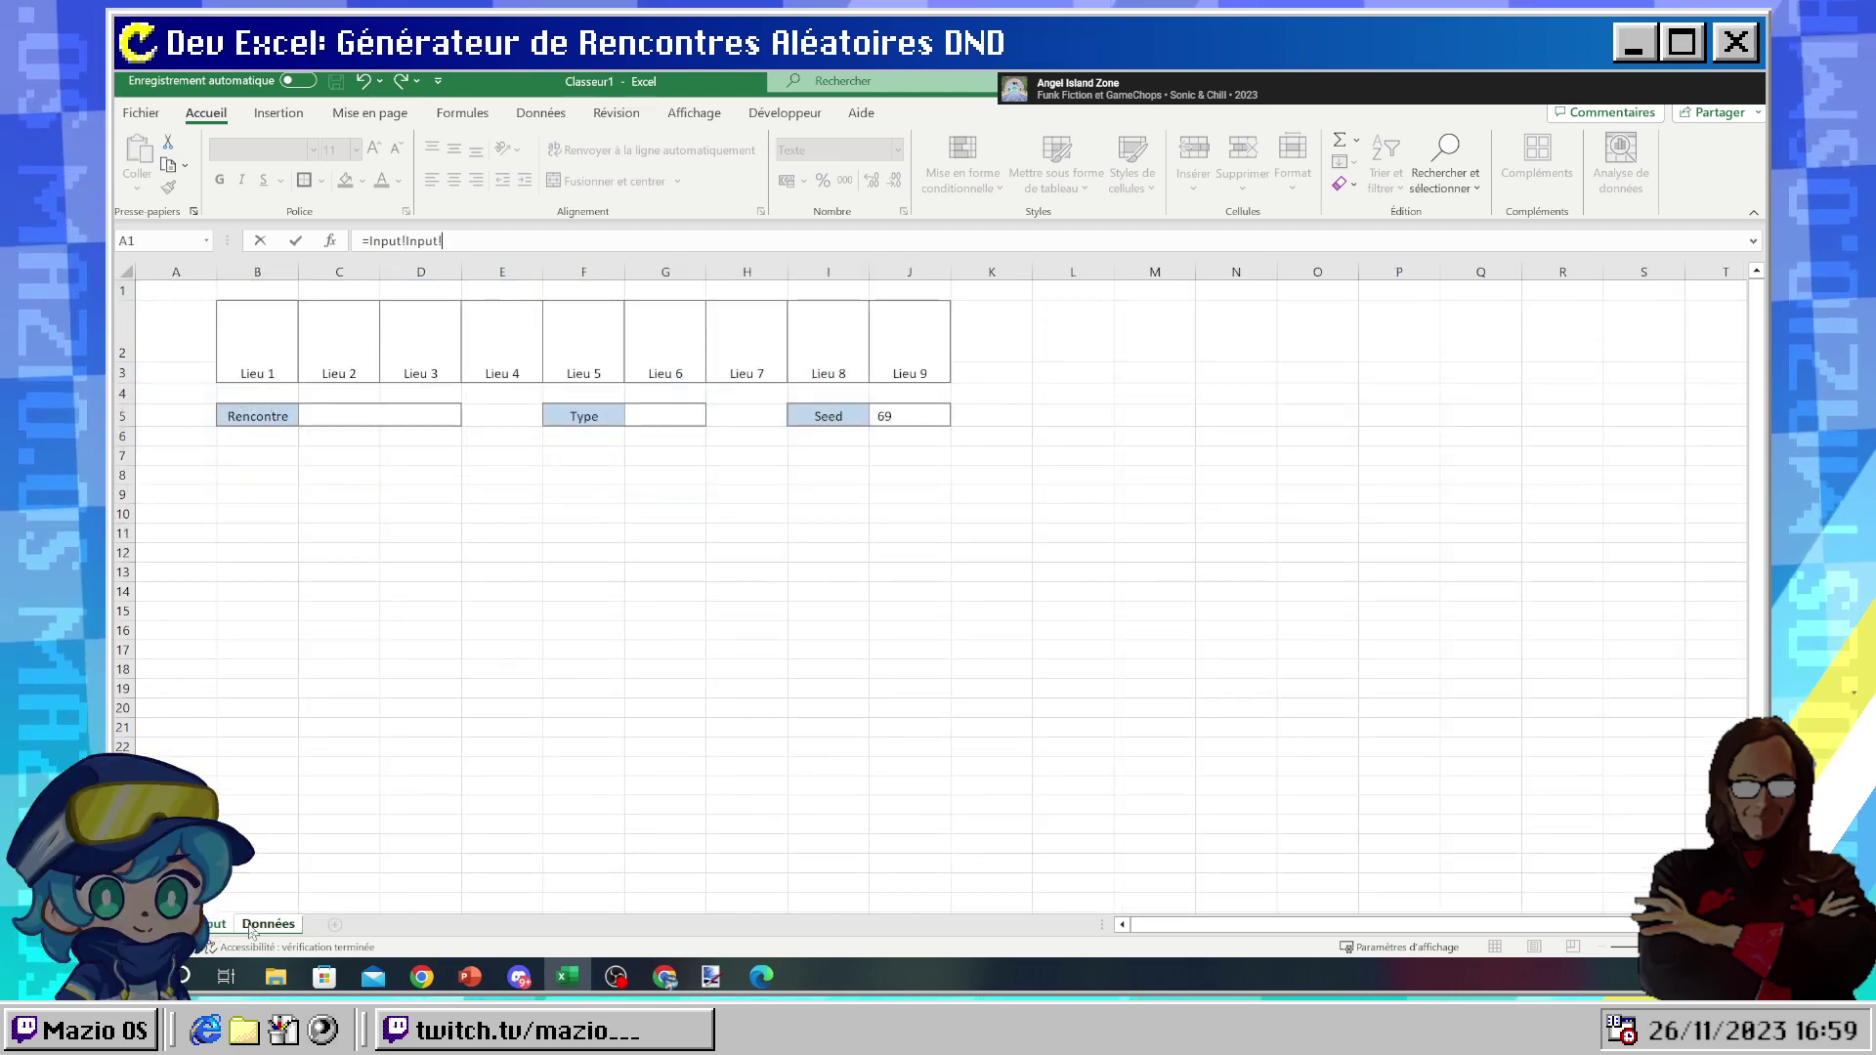
{"action": "left_click", "coordinate": [256, 925]}
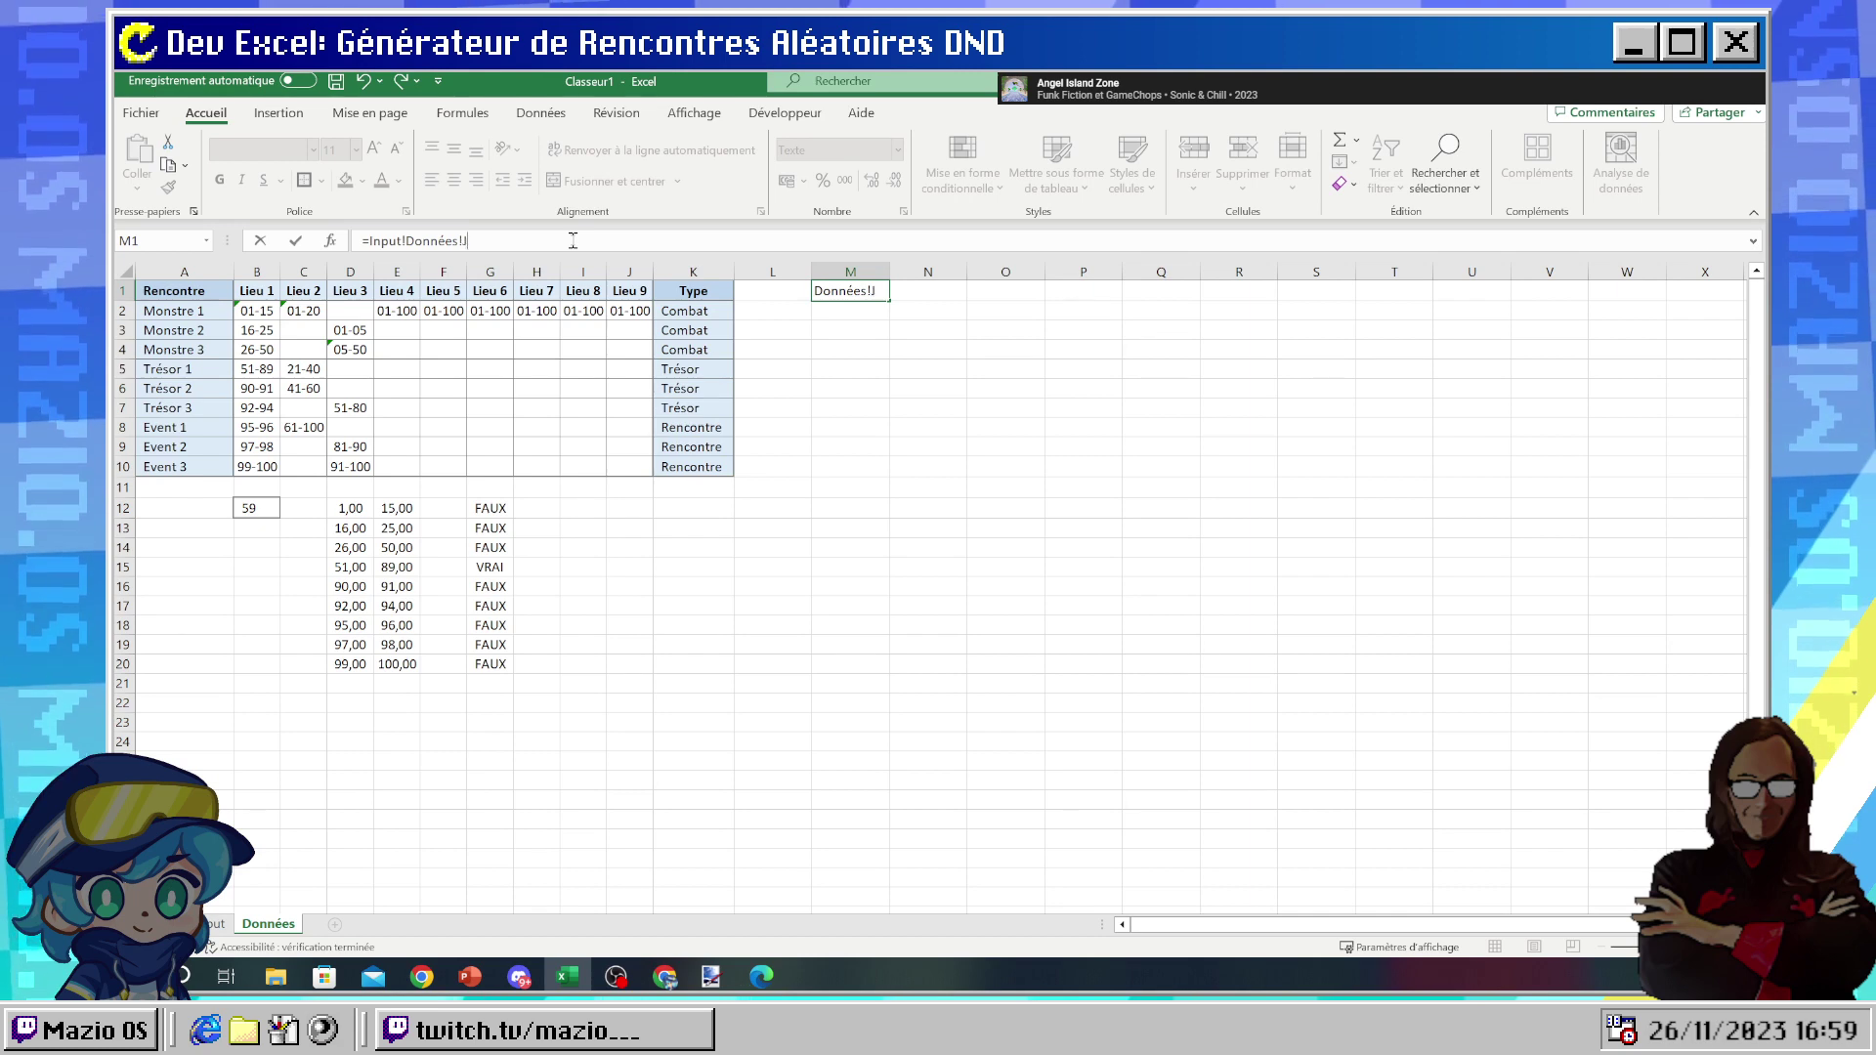
{"action": "type", "text": "J5"}
{"action": "key", "text": "Return"}
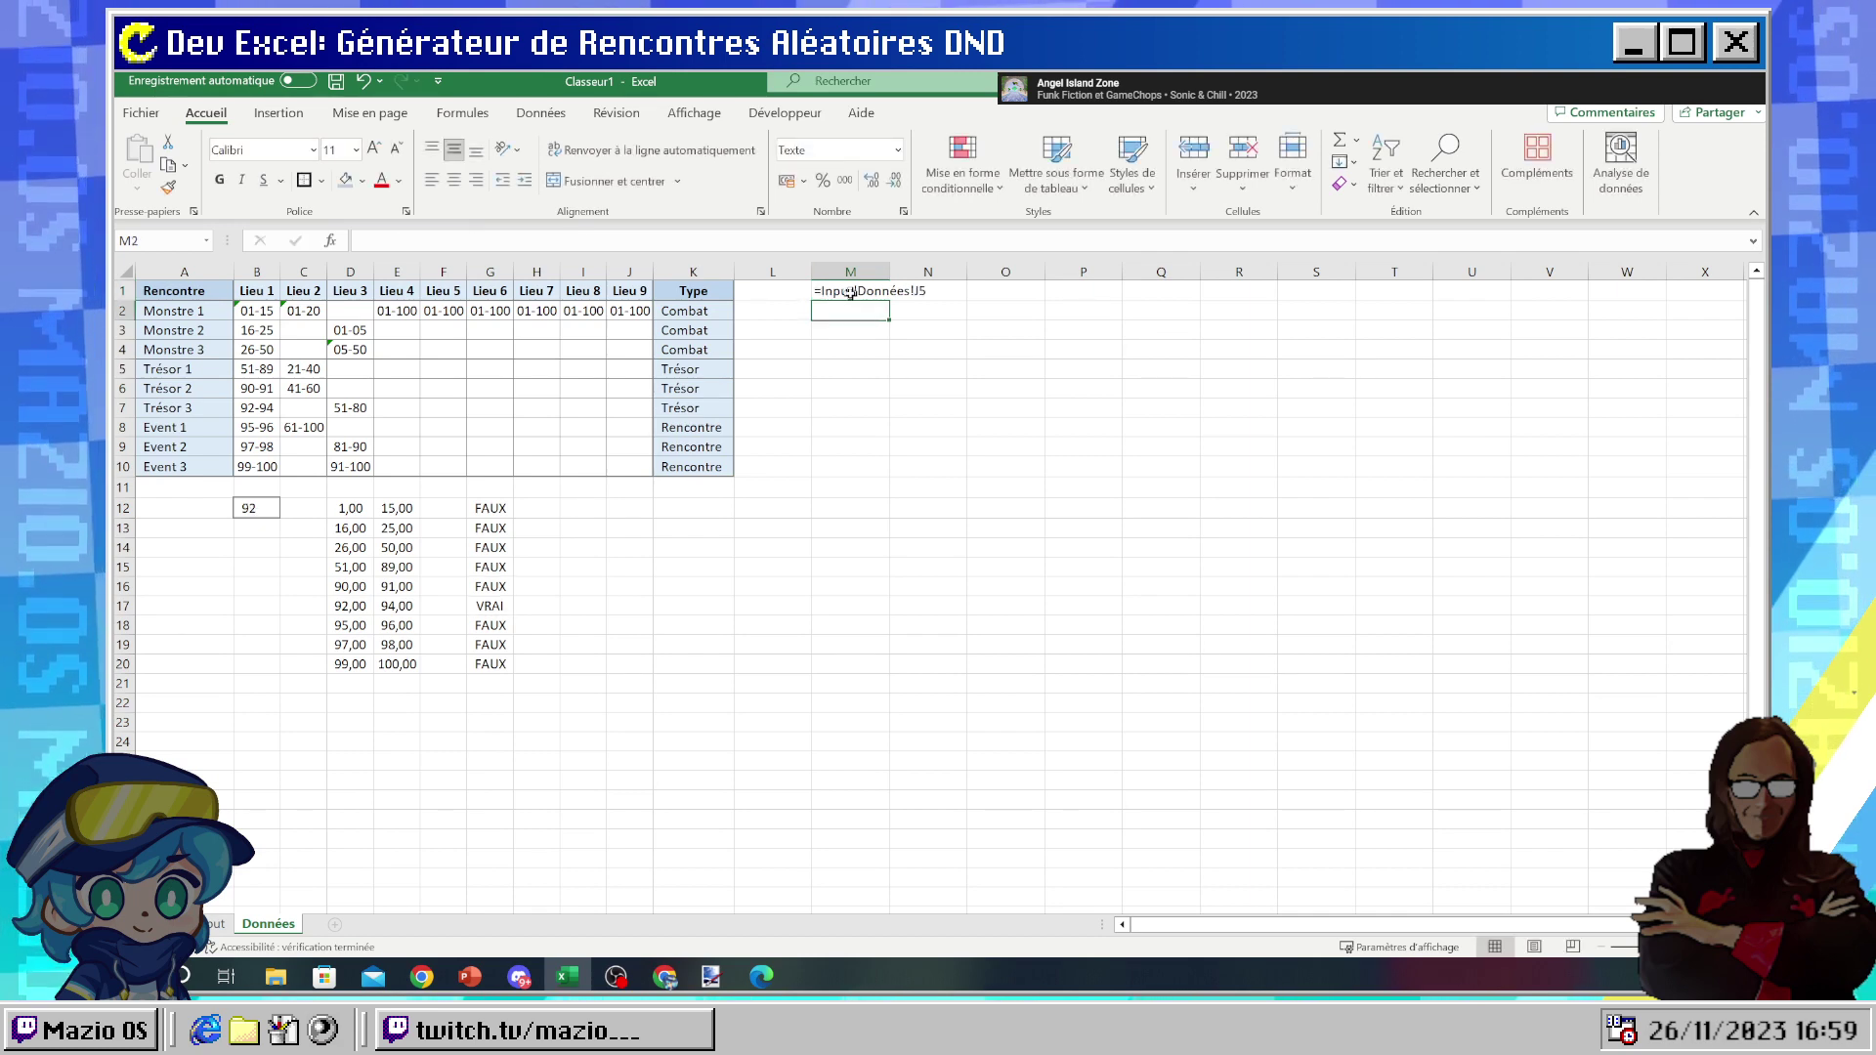
{"action": "key", "text": "Up"}
{"action": "double_click", "coordinate": [442, 241]}
{"action": "key", "text": "BackSpace"}
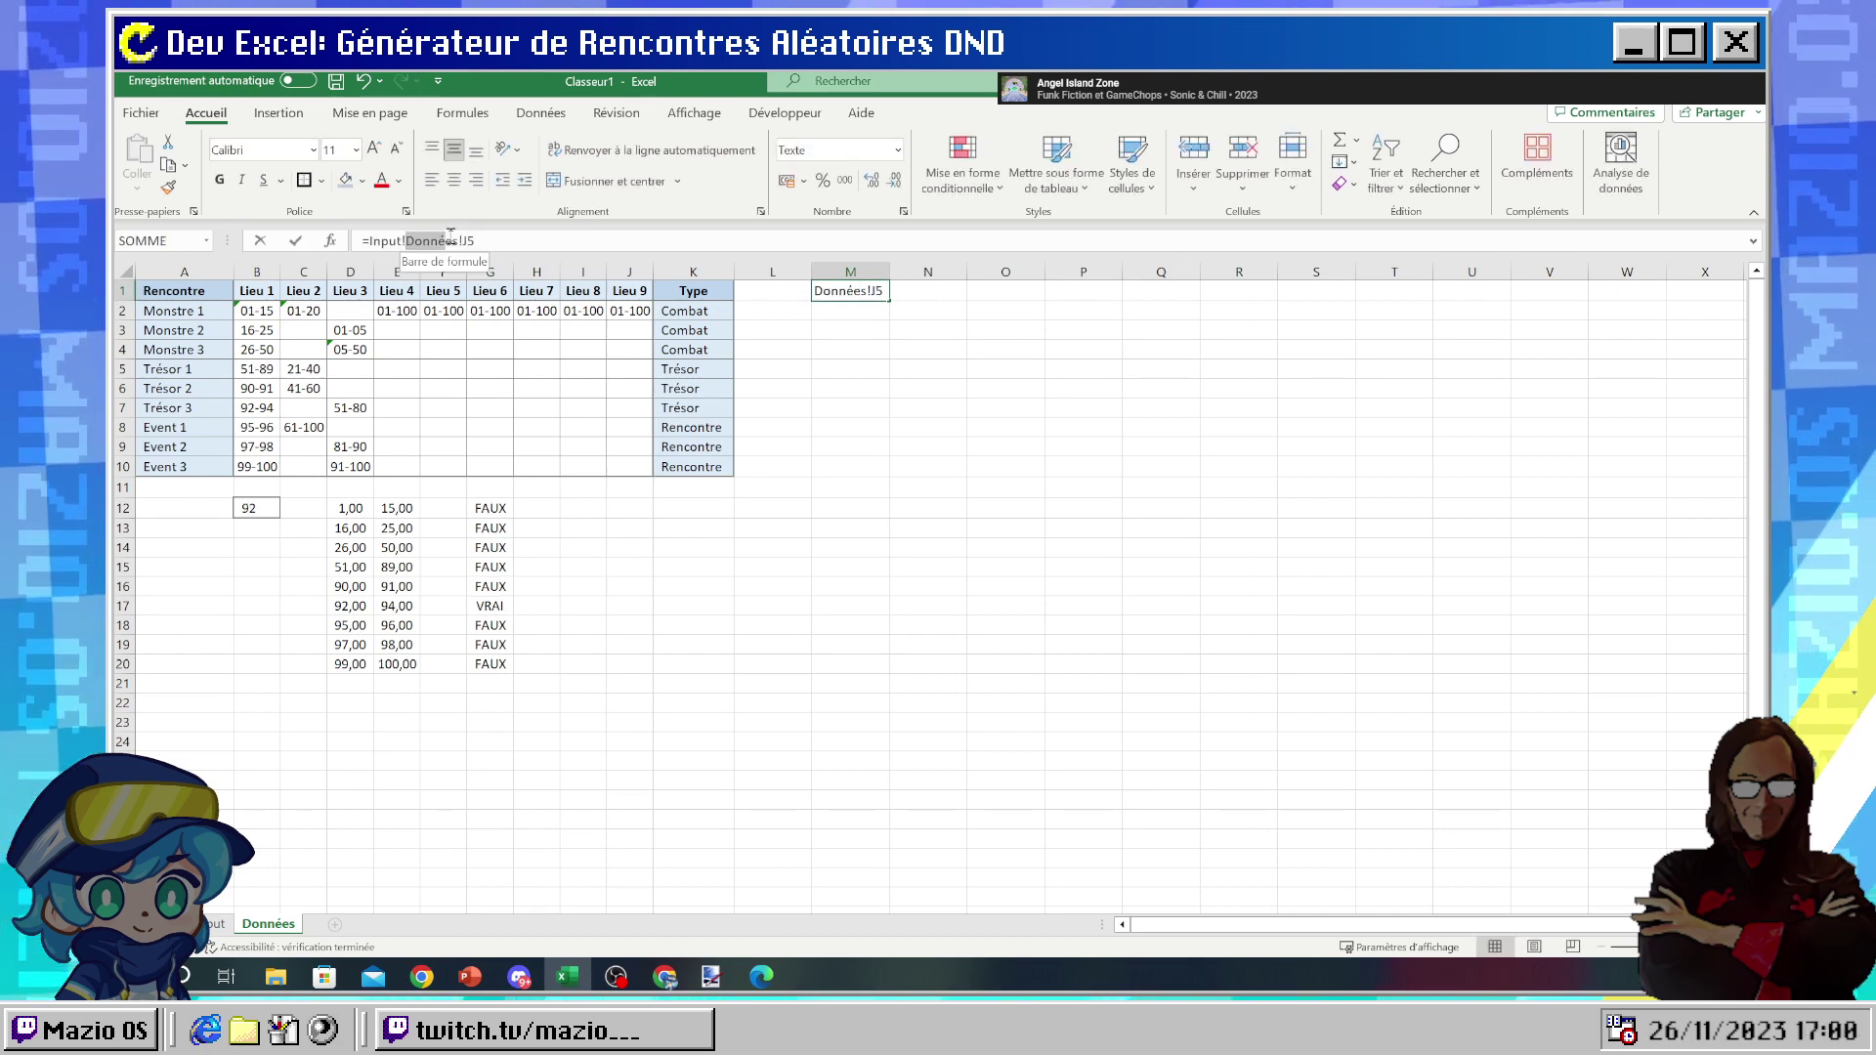
{"action": "key", "text": "BackSpace"}
{"action": "key", "text": "ctrl+Return"}
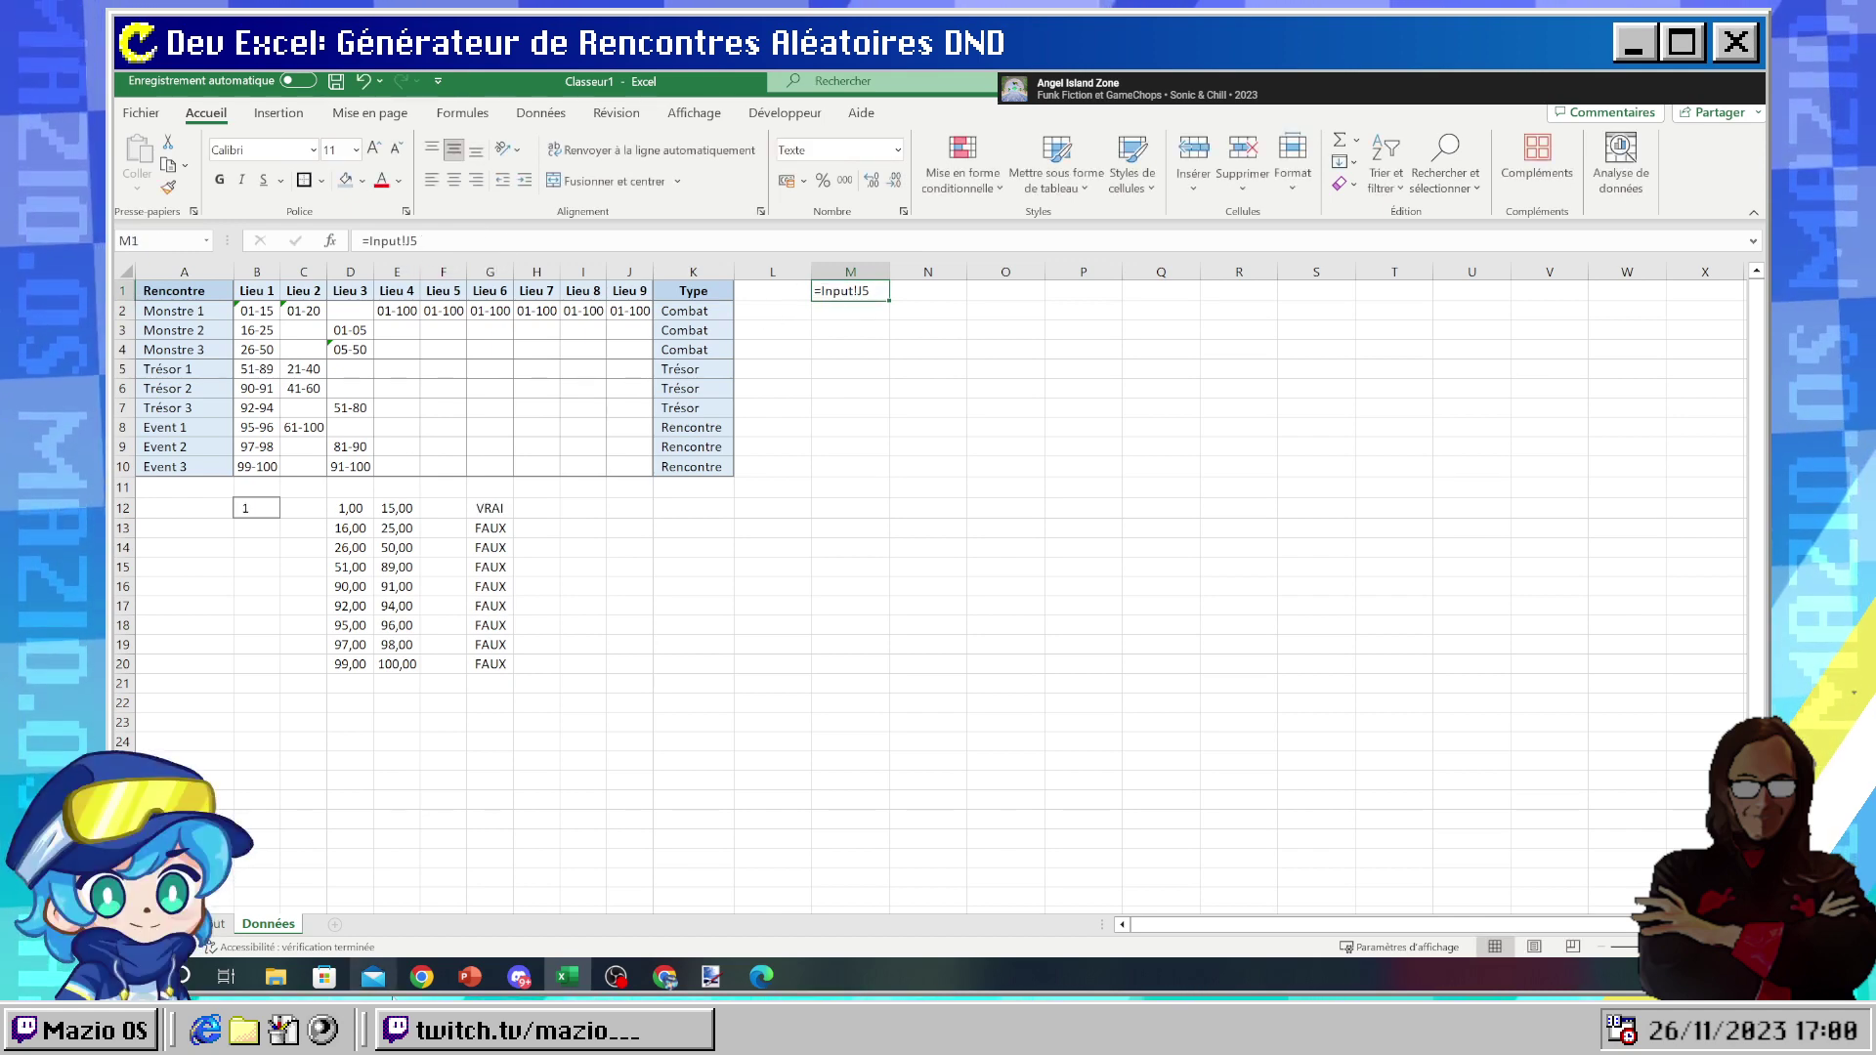
- Check the seed cells and the Lieu 5 formula on the Input sheet
{"action": "left_click", "coordinate": [215, 925]}
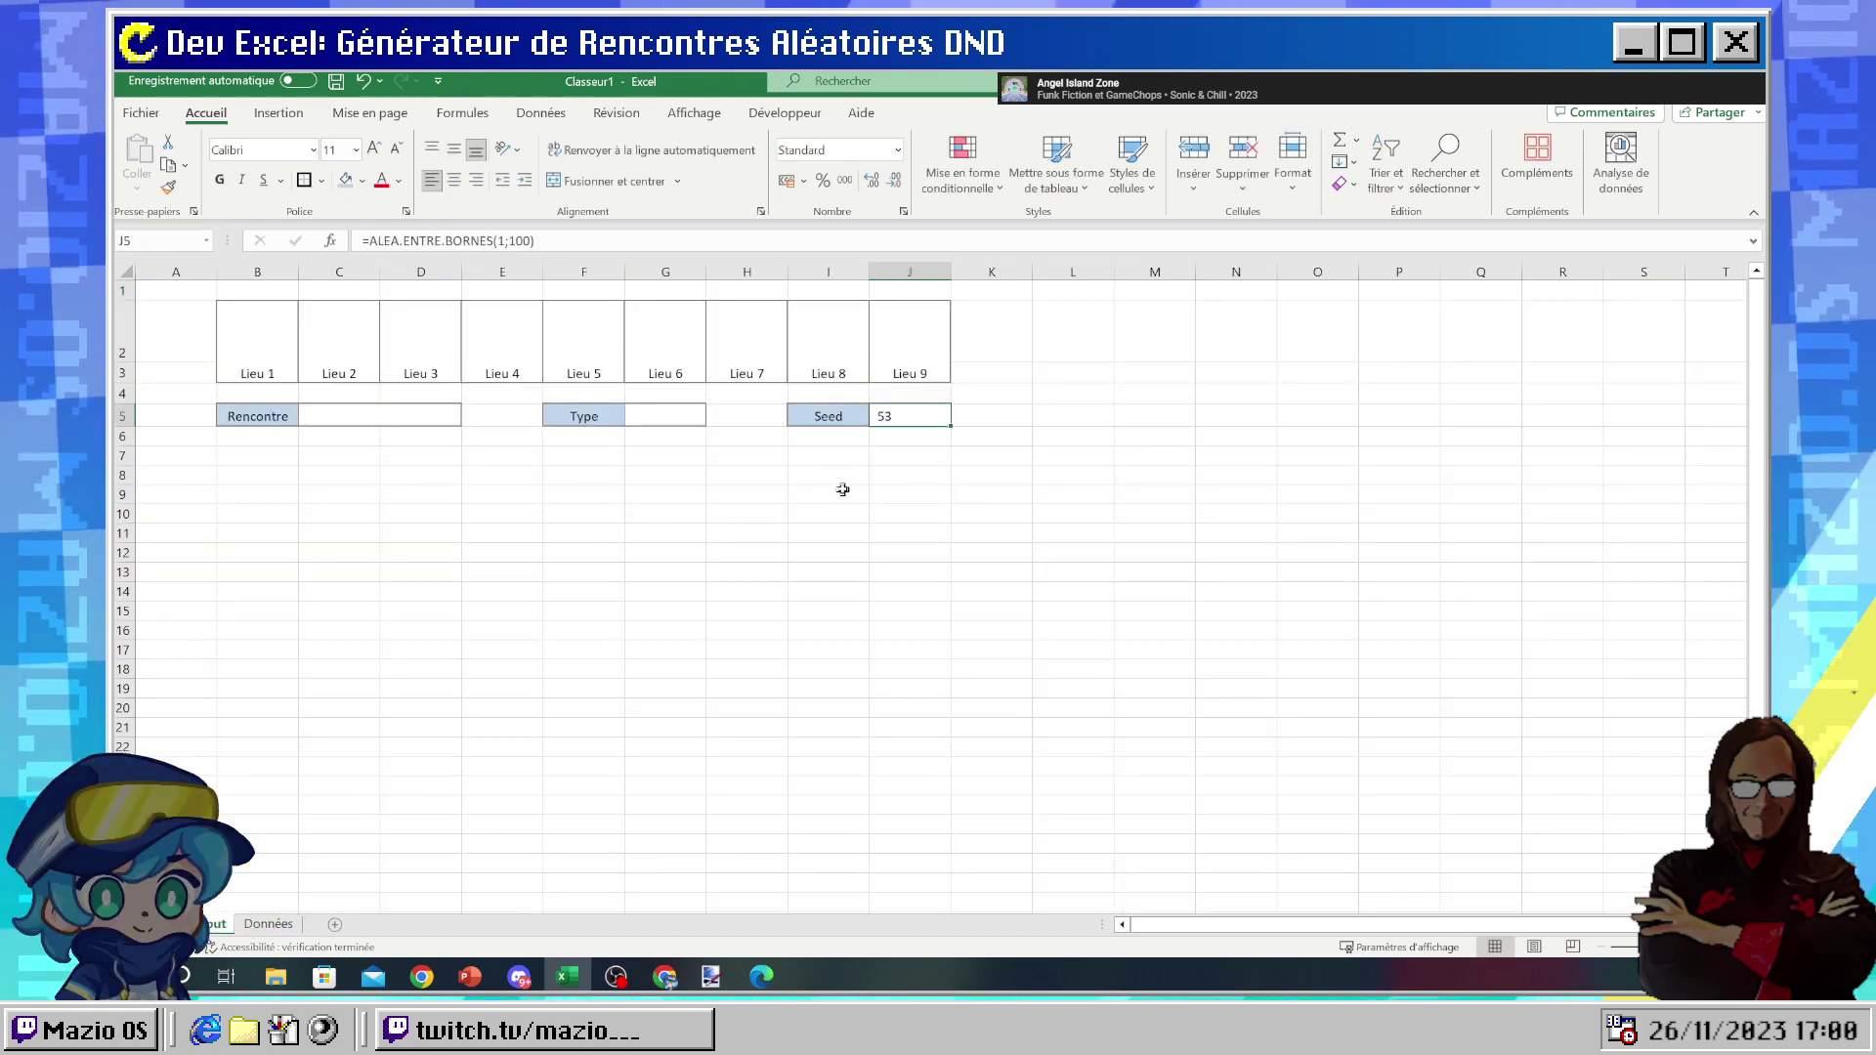
{"action": "left_click", "coordinate": [660, 416]}
{"action": "left_click", "coordinate": [502, 420]}
{"action": "left_click", "coordinate": [390, 423]}
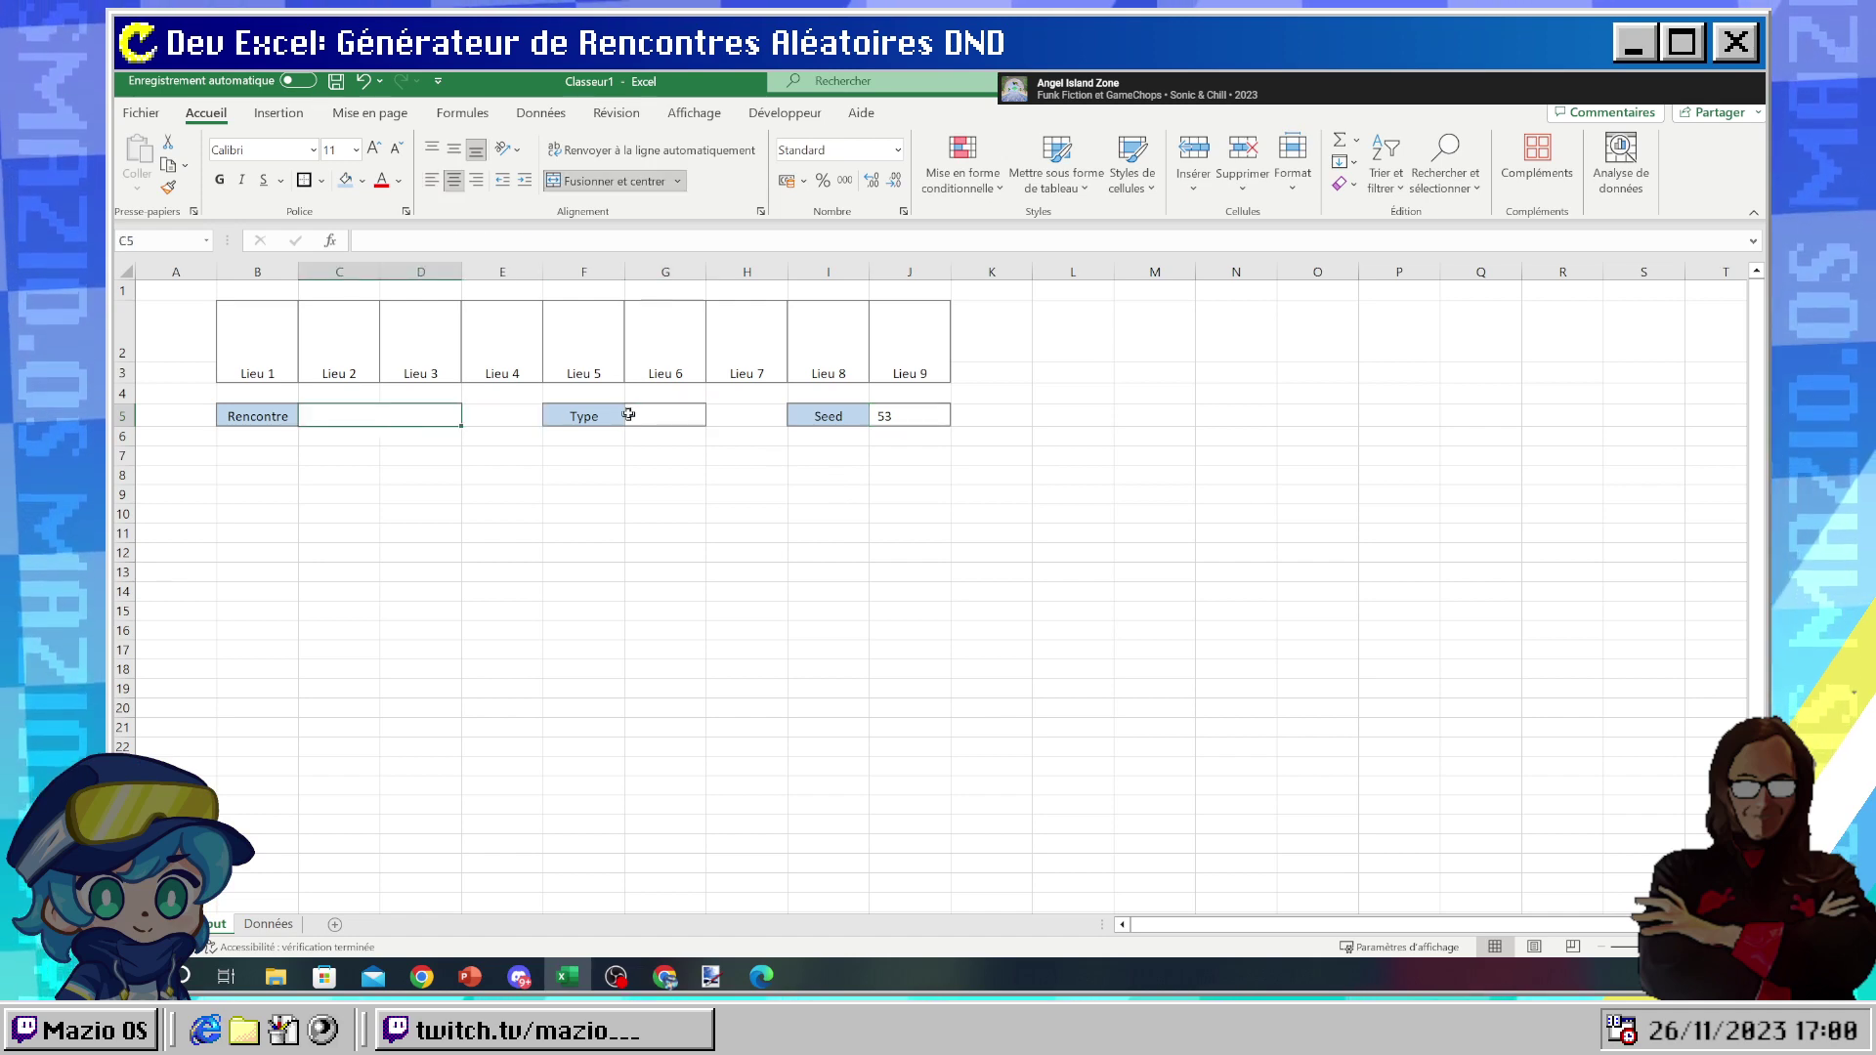
{"action": "left_click", "coordinate": [596, 367]}
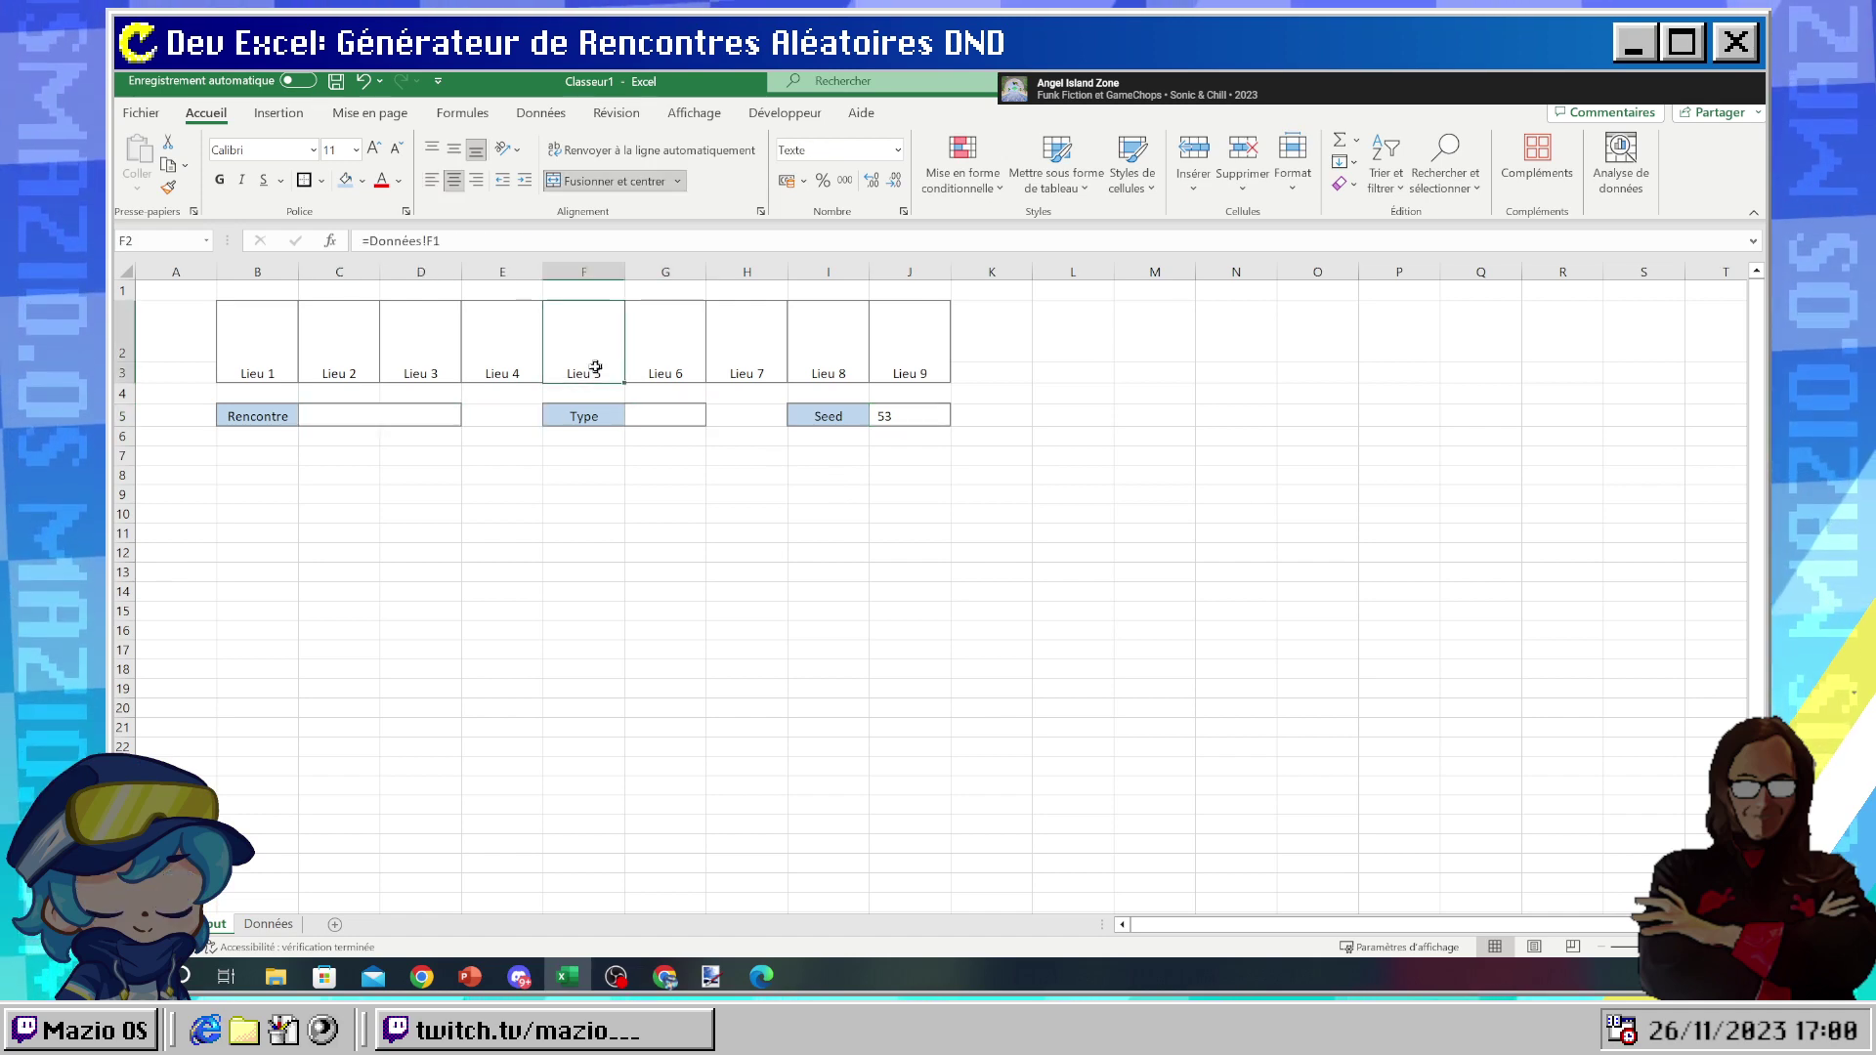
{"action": "left_click", "coordinate": [278, 927]}
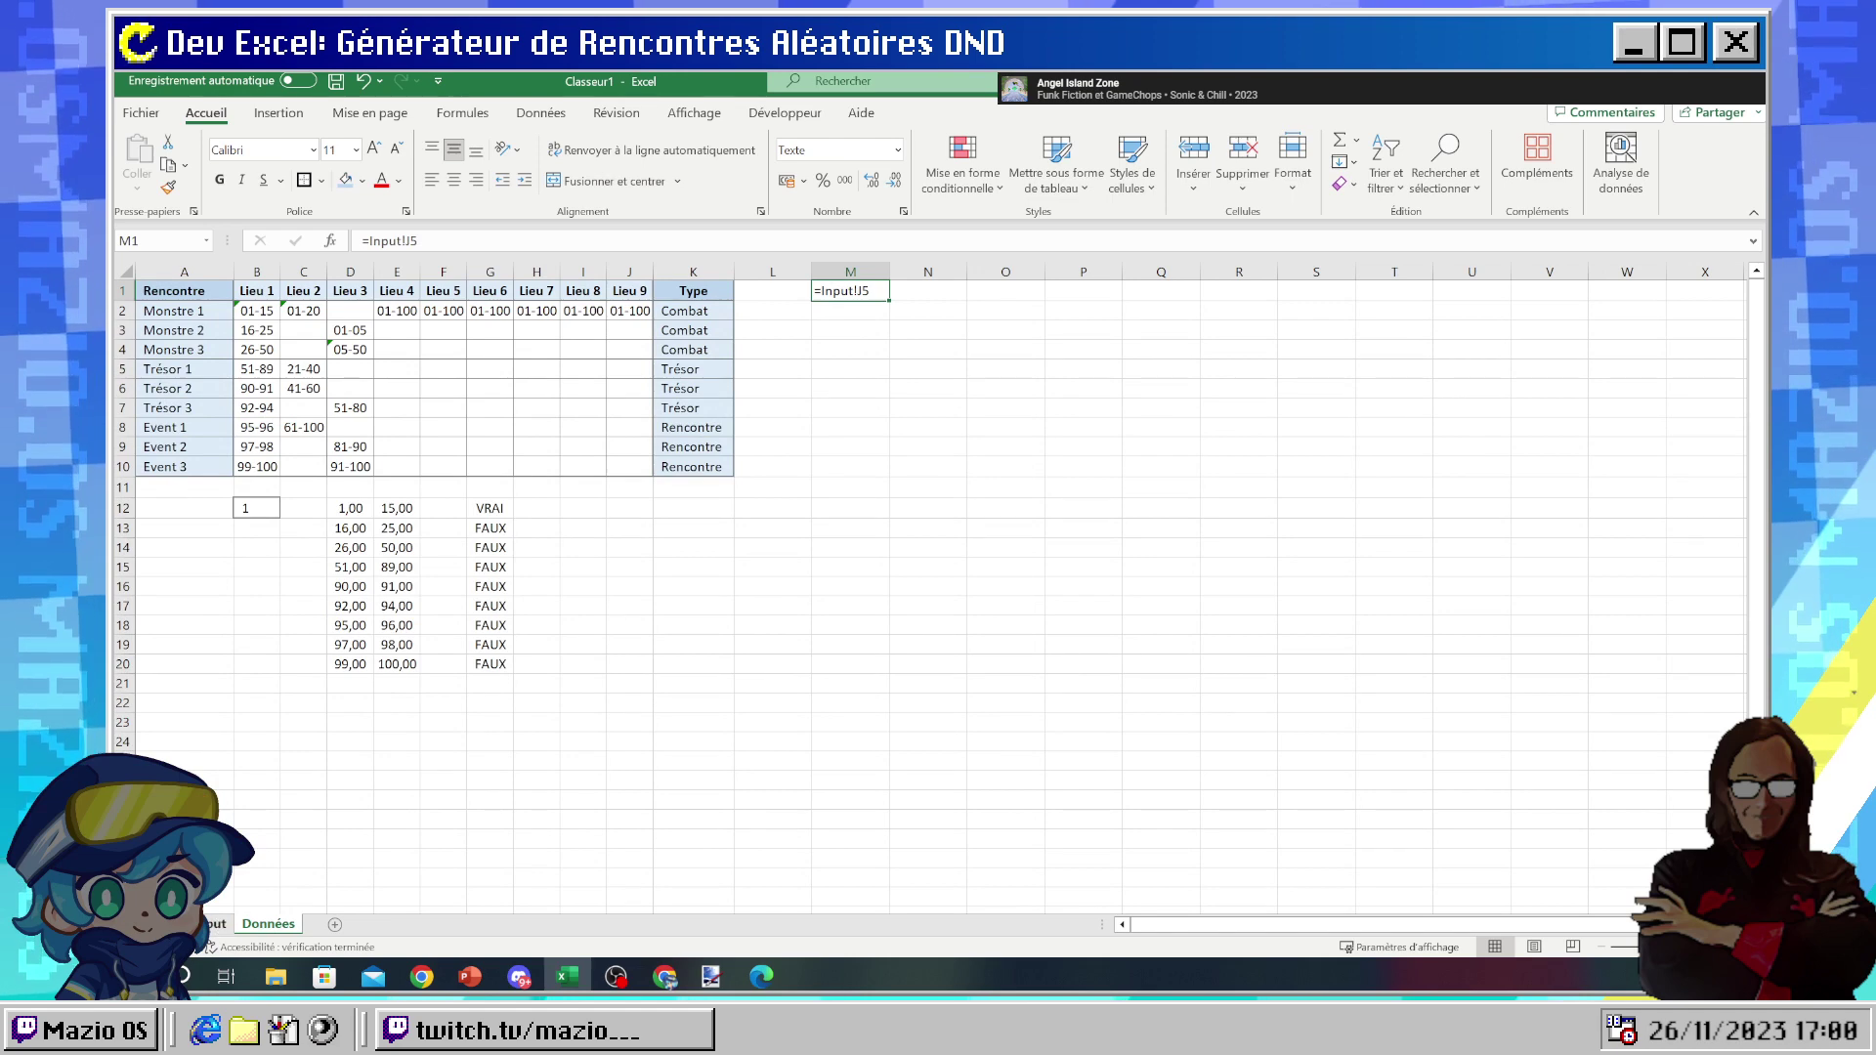
{"action": "left_click", "coordinate": [219, 926]}
{"action": "left_click", "coordinate": [283, 934]}
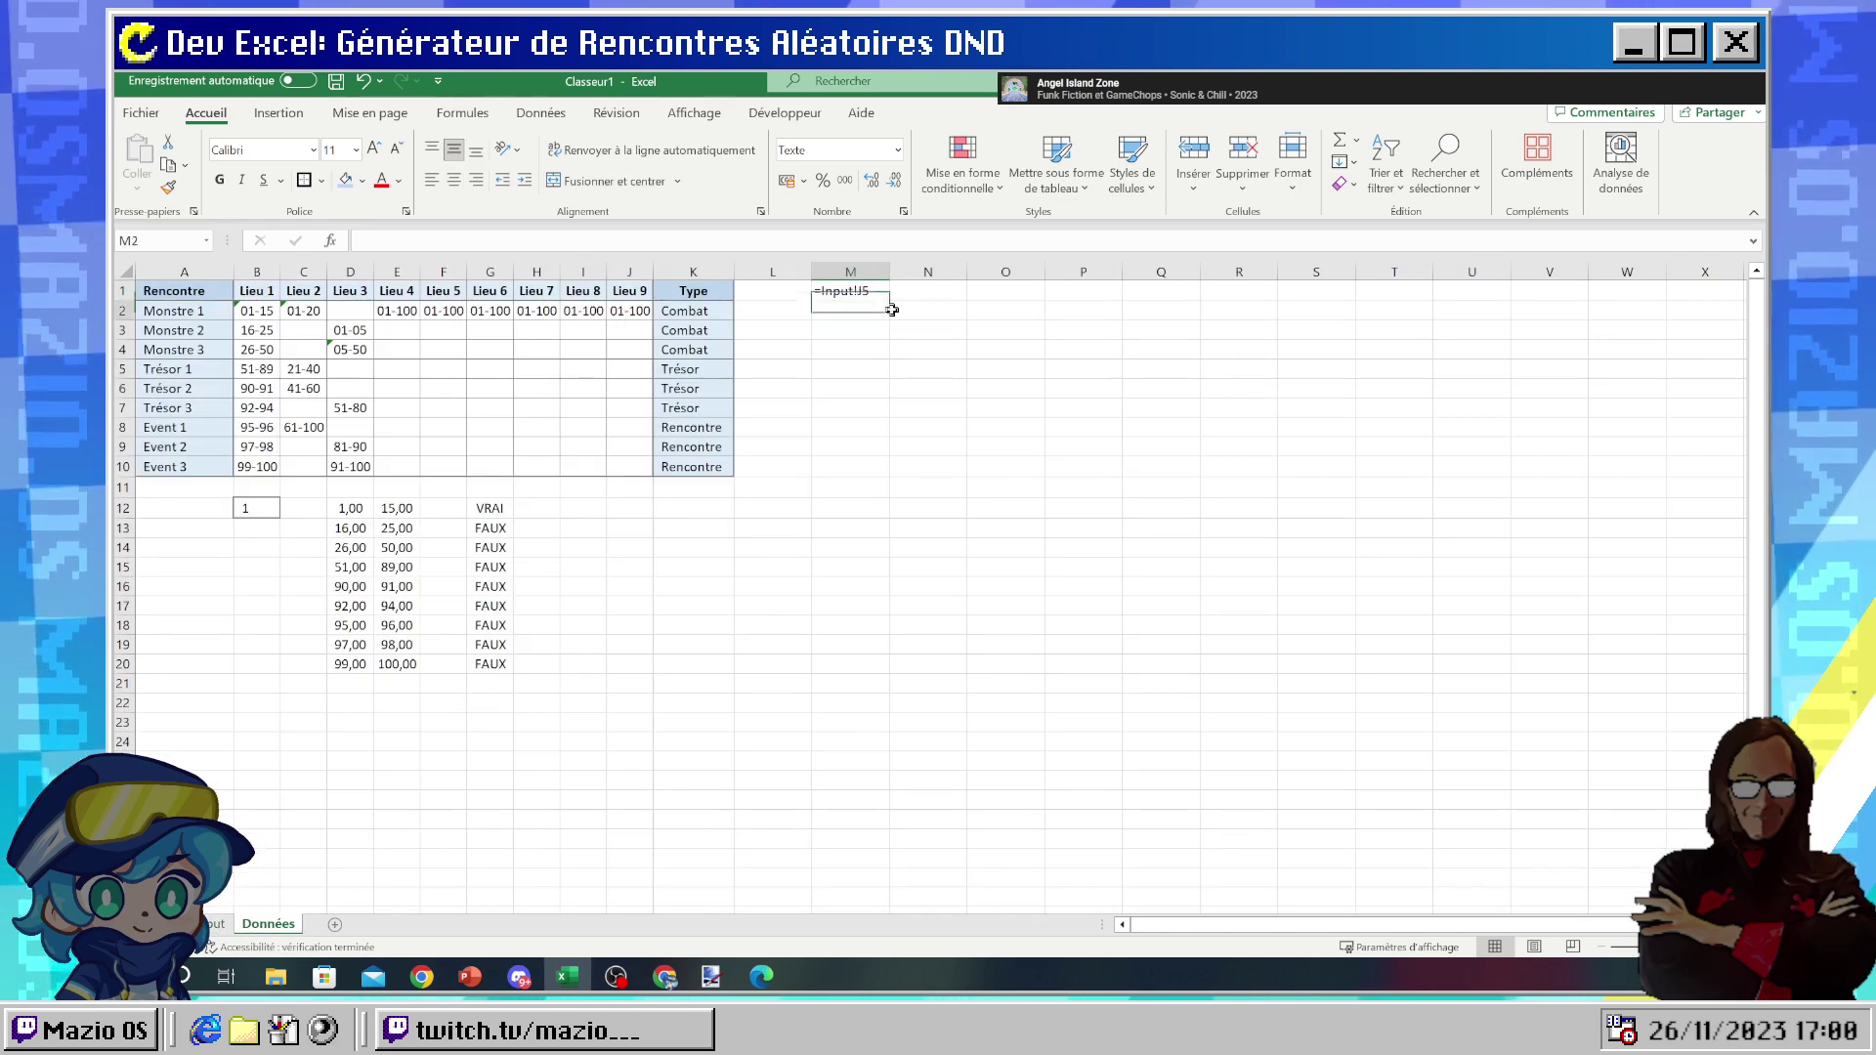
- Change column M's number format from Texte to Standard
{"action": "left_click", "coordinate": [839, 267]}
{"action": "left_click", "coordinate": [897, 149]}
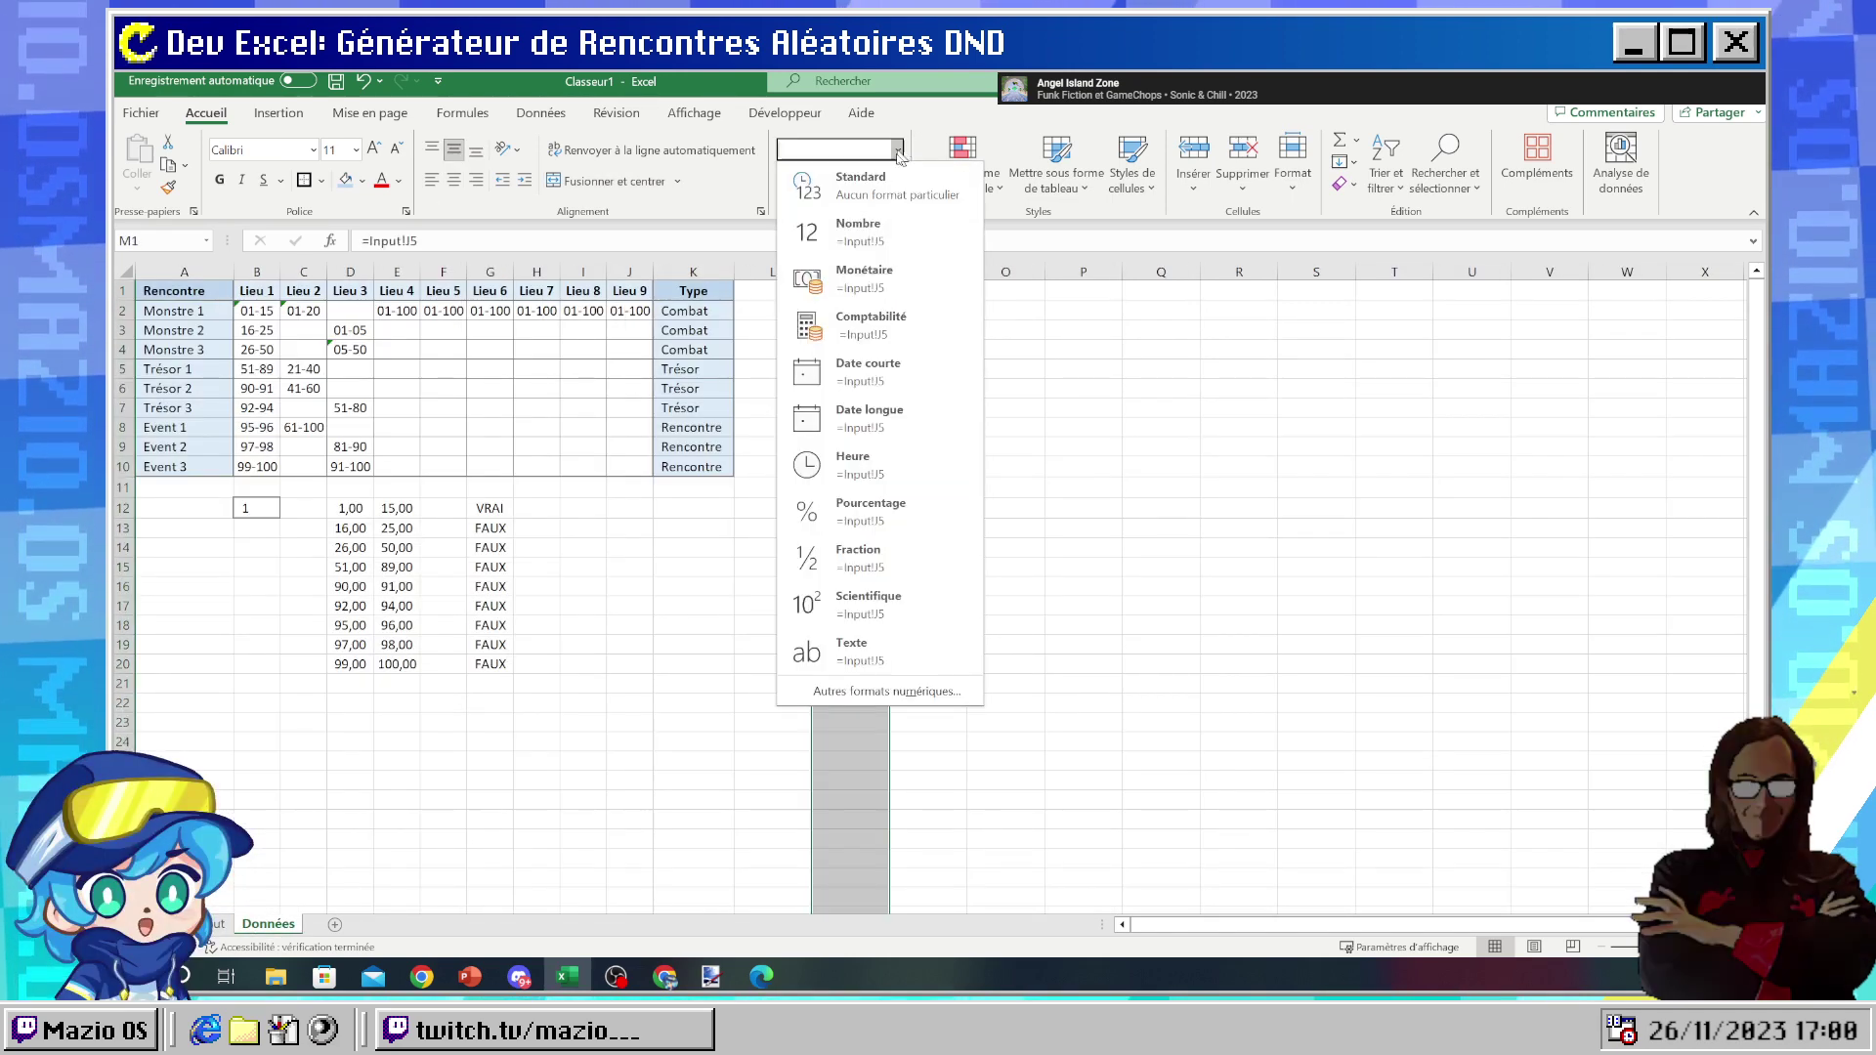
{"action": "left_click", "coordinate": [850, 176]}
{"action": "key", "text": "Return"}
{"action": "left_click", "coordinate": [868, 318]}
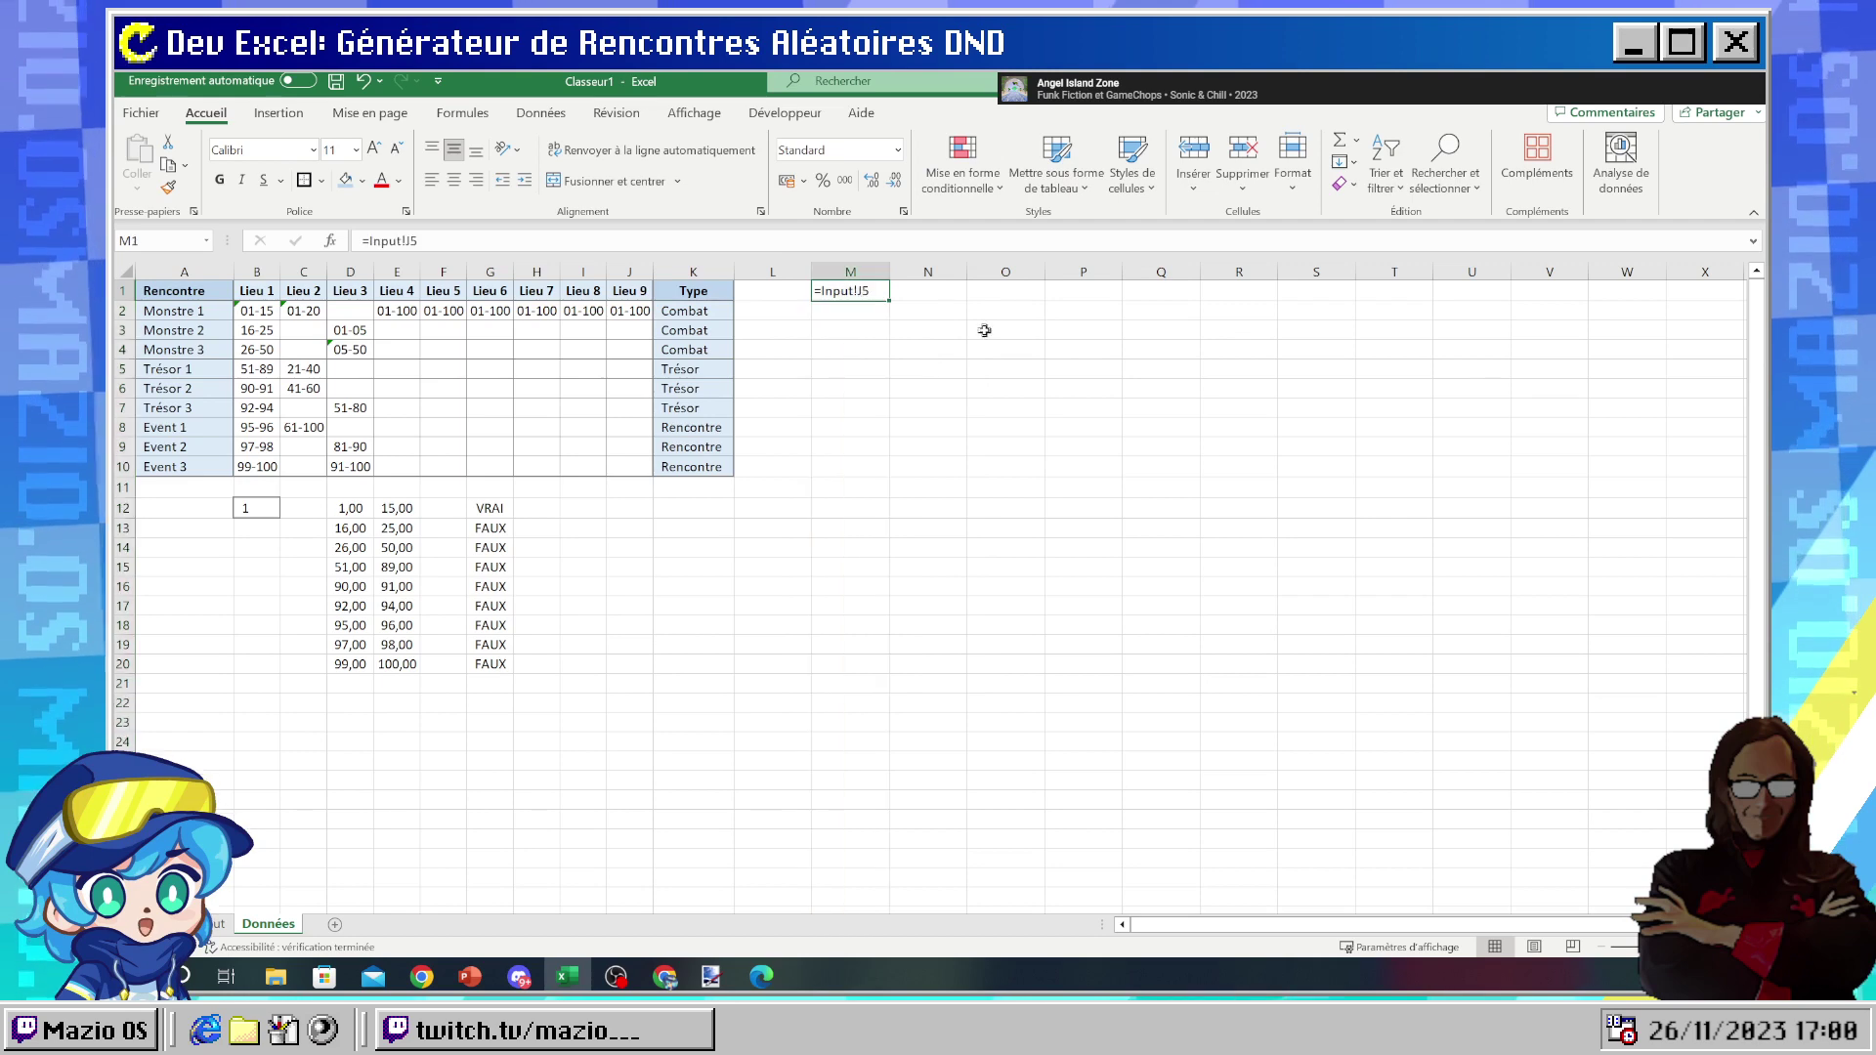
{"action": "left_click", "coordinate": [850, 290]}
{"action": "left_click", "coordinate": [897, 149]}
{"action": "left_click", "coordinate": [849, 219]}
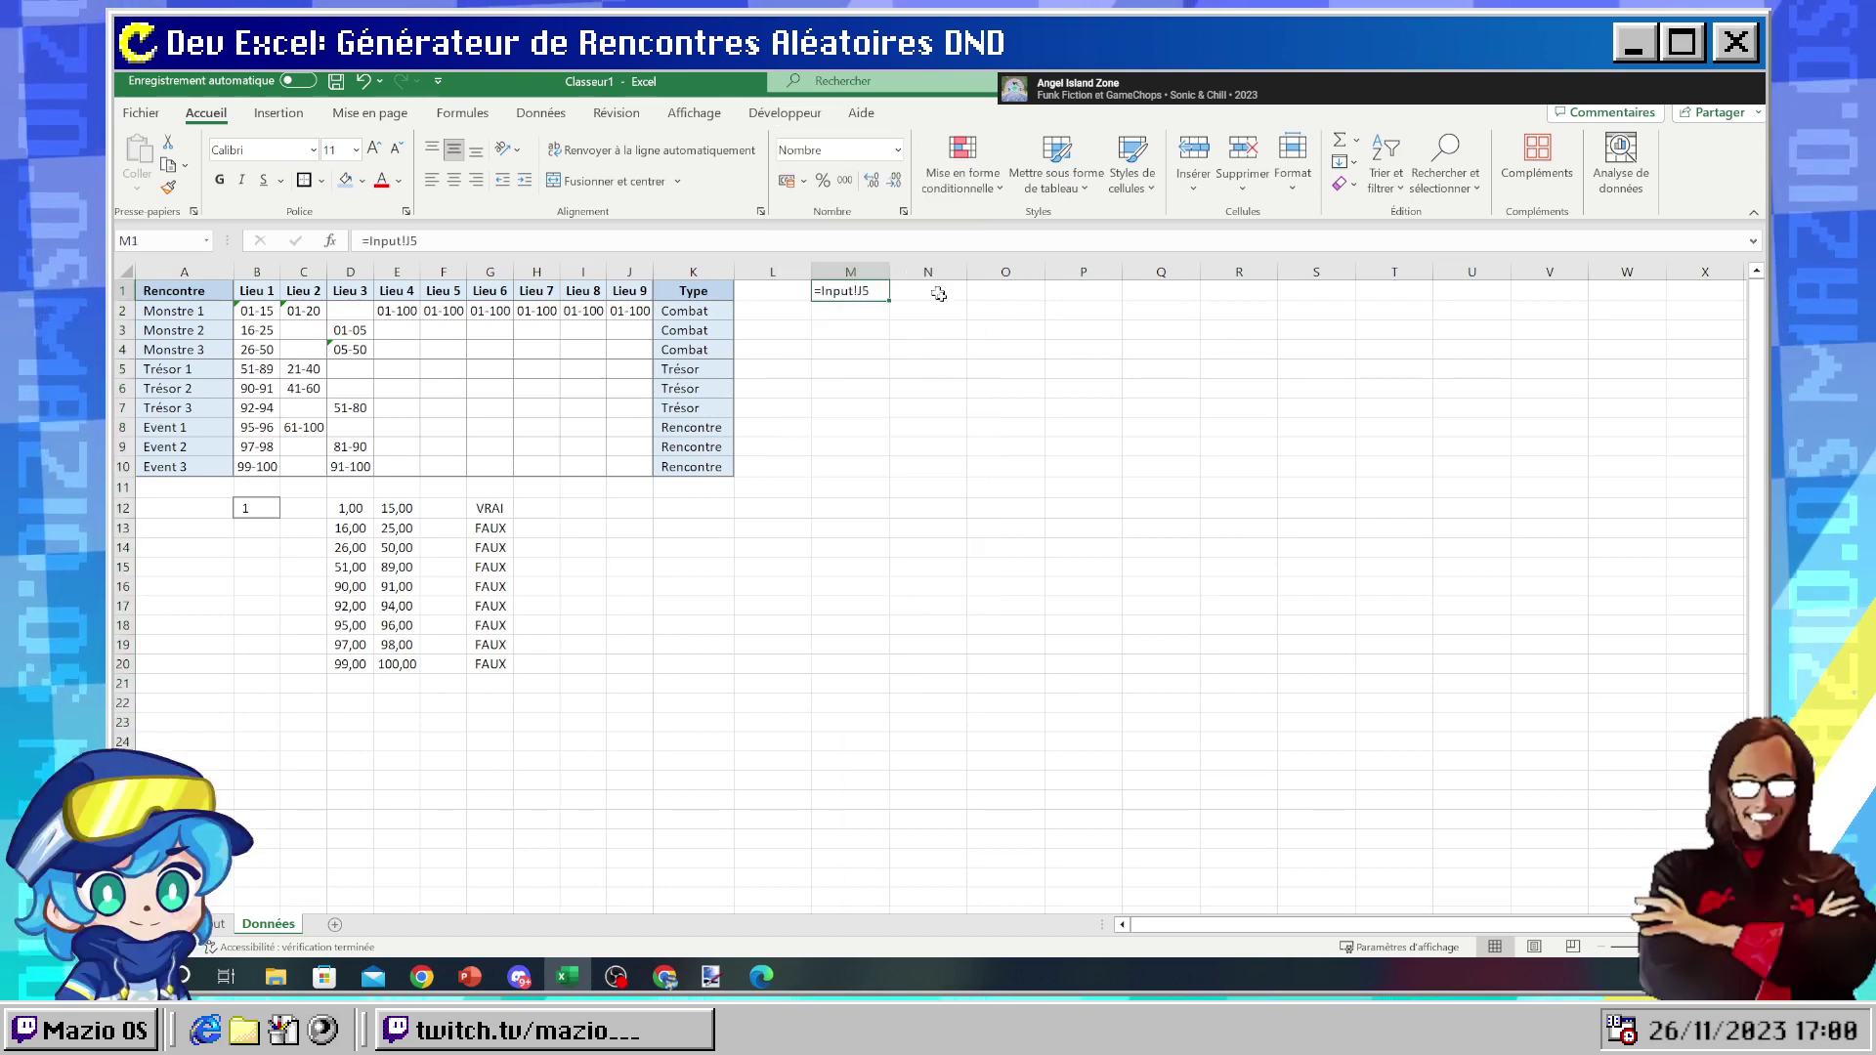
{"action": "left_click", "coordinate": [897, 149]}
{"action": "left_click", "coordinate": [850, 176]}
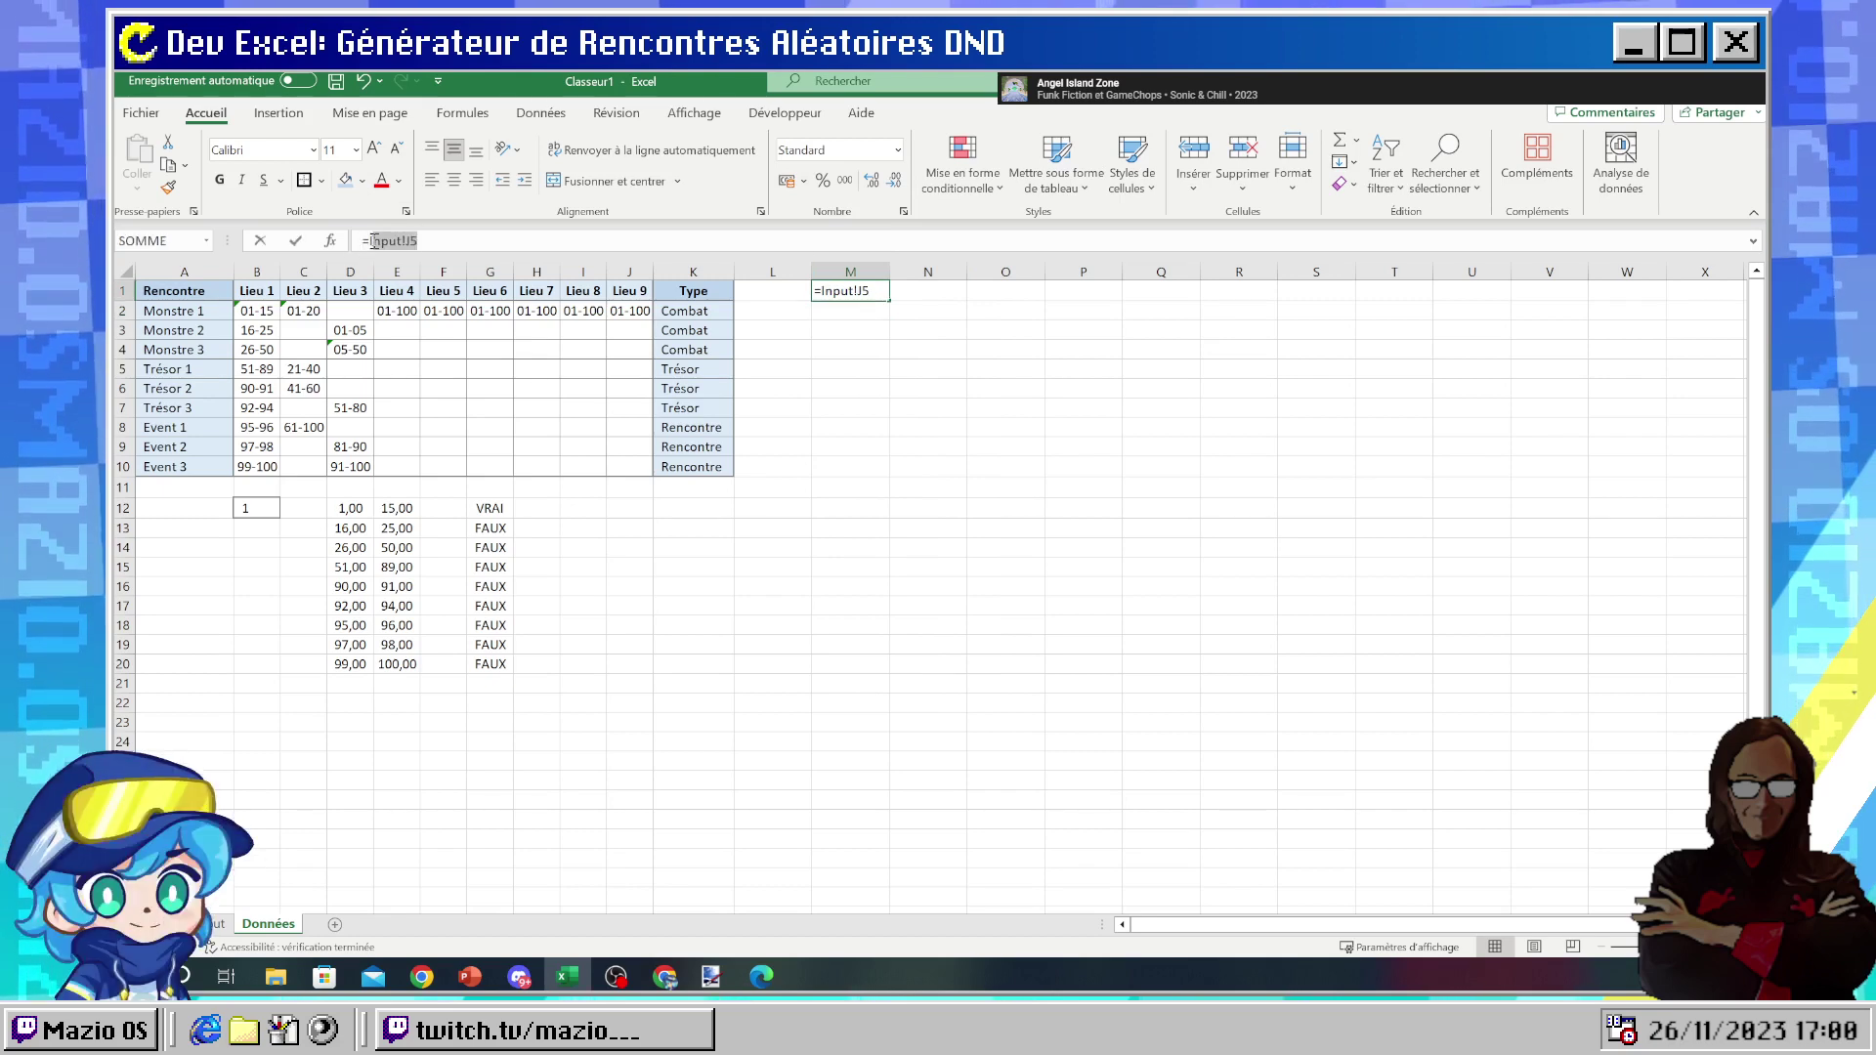
- Re-enter M1's =Input!J5 formula so it calculates and shows 64
{"action": "left_click", "coordinate": [386, 241]}
{"action": "key", "text": "Return"}
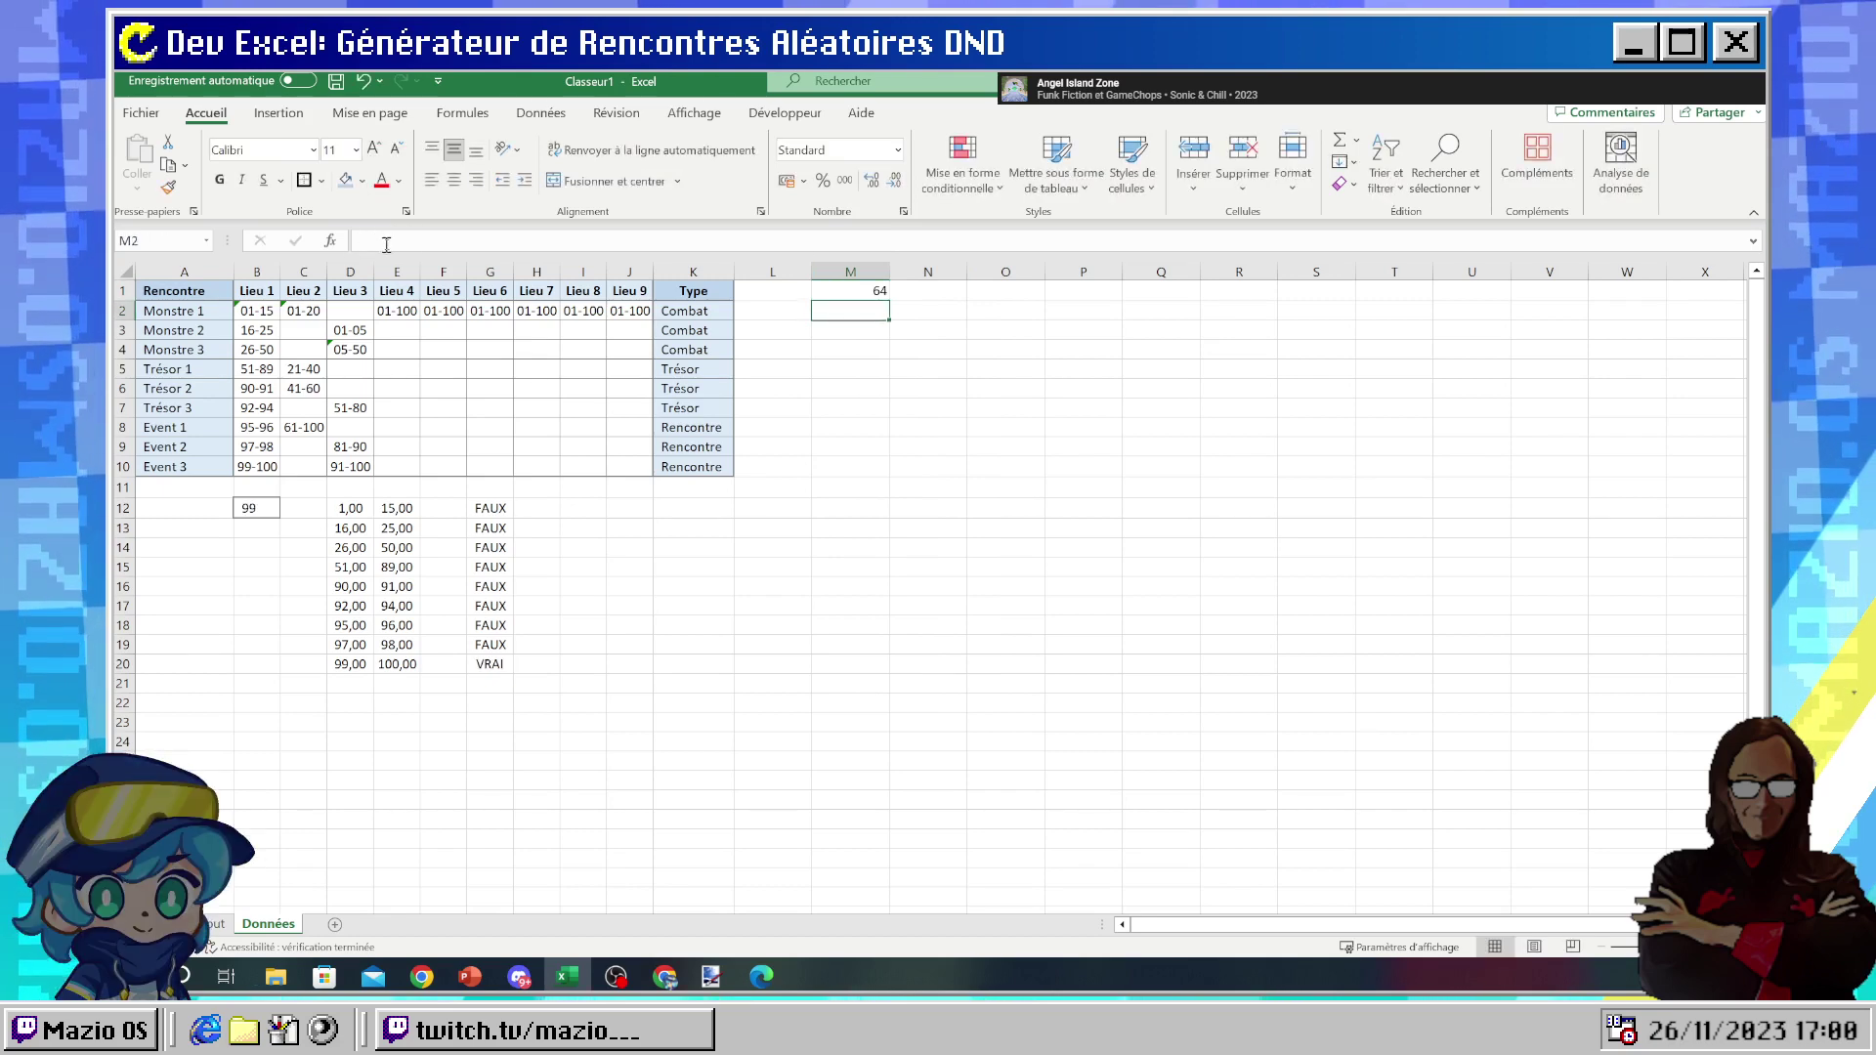
{"action": "left_click", "coordinate": [881, 287]}
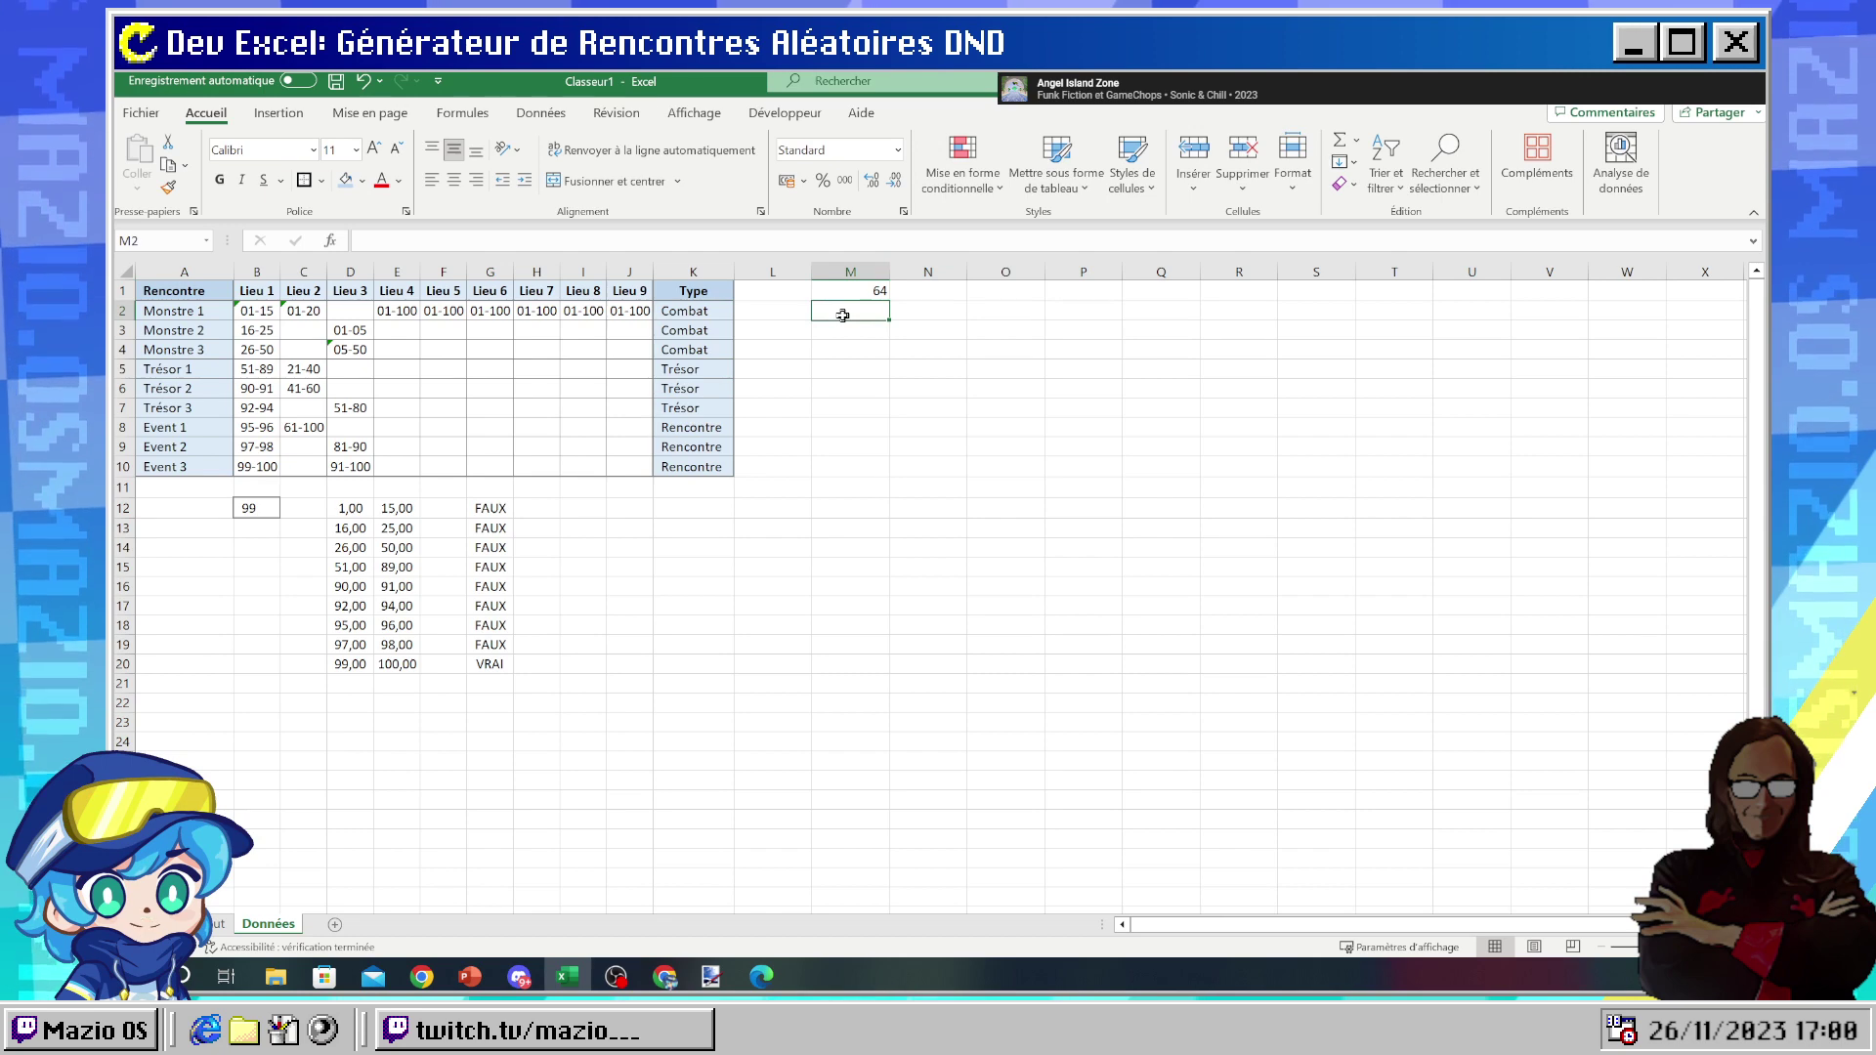
{"action": "left_click", "coordinate": [870, 290]}
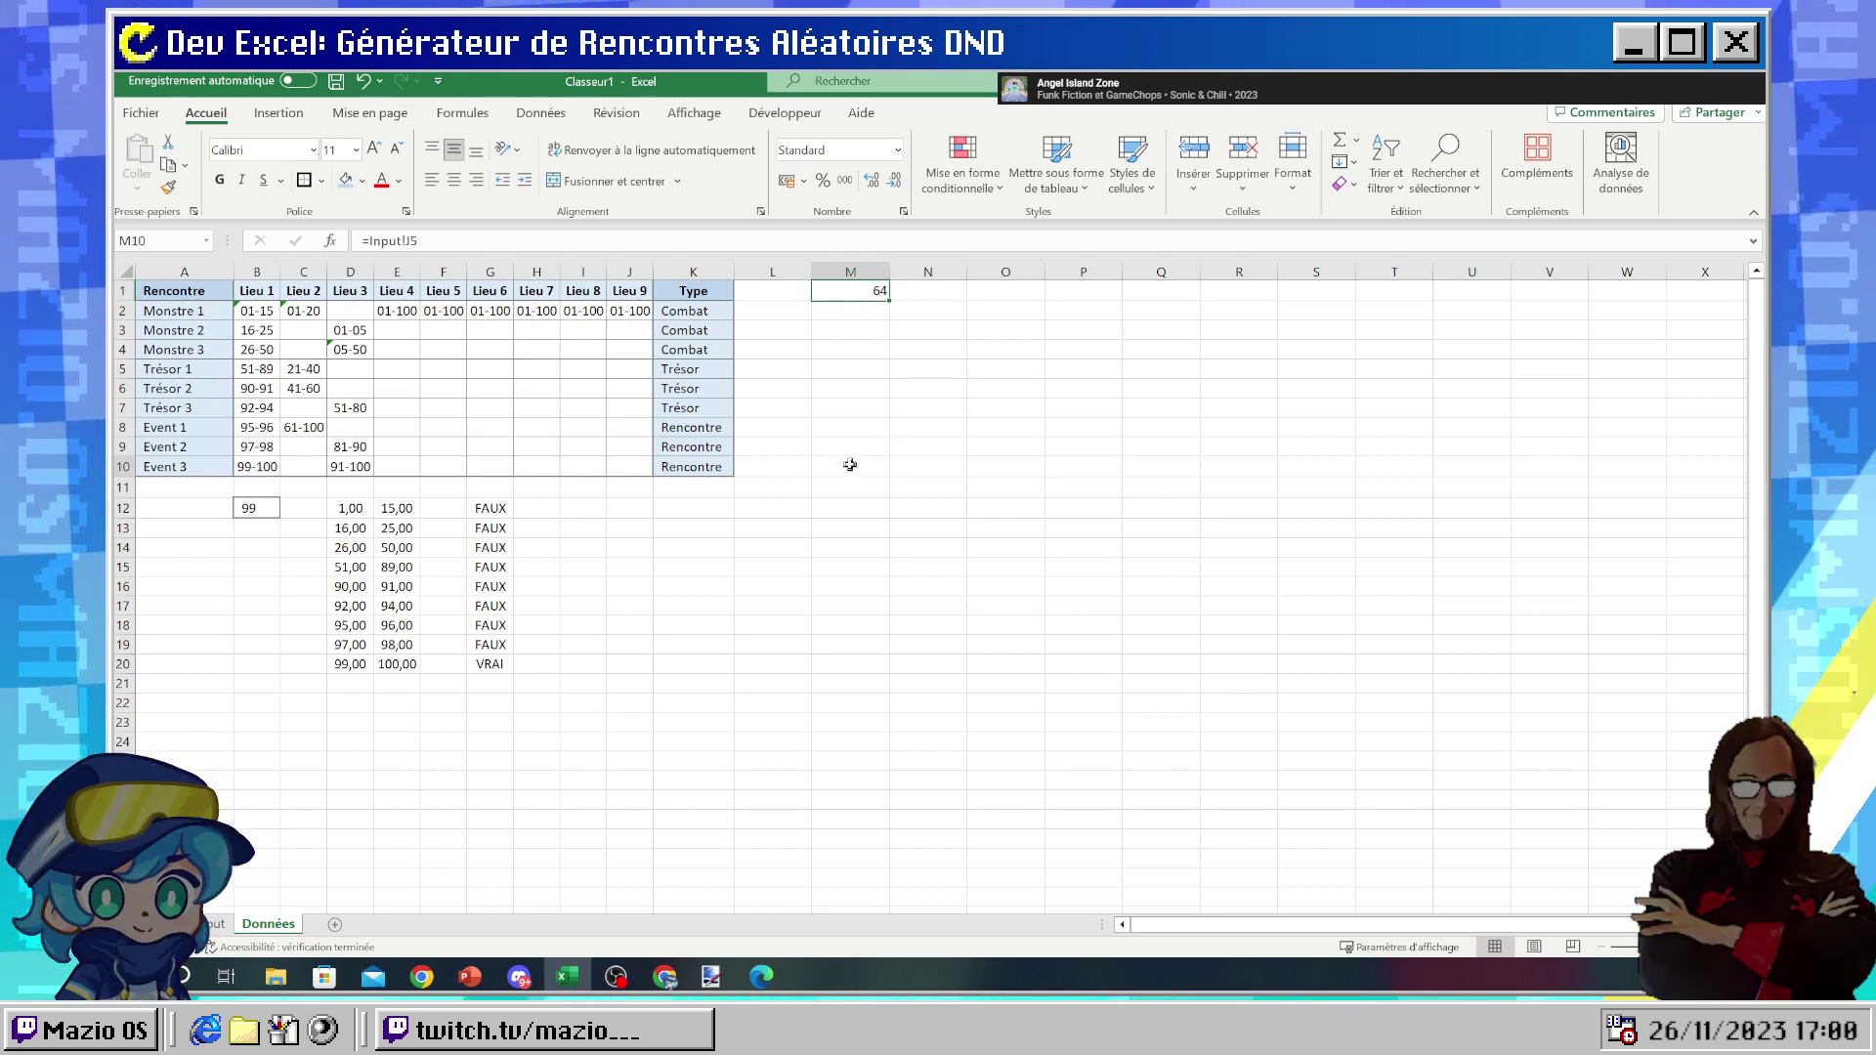
- Put an outside border around M1:M10
{"action": "left_click_drag", "start_coordinate": [850, 465], "coordinate": [850, 290]}
{"action": "left_click", "coordinate": [321, 181]}
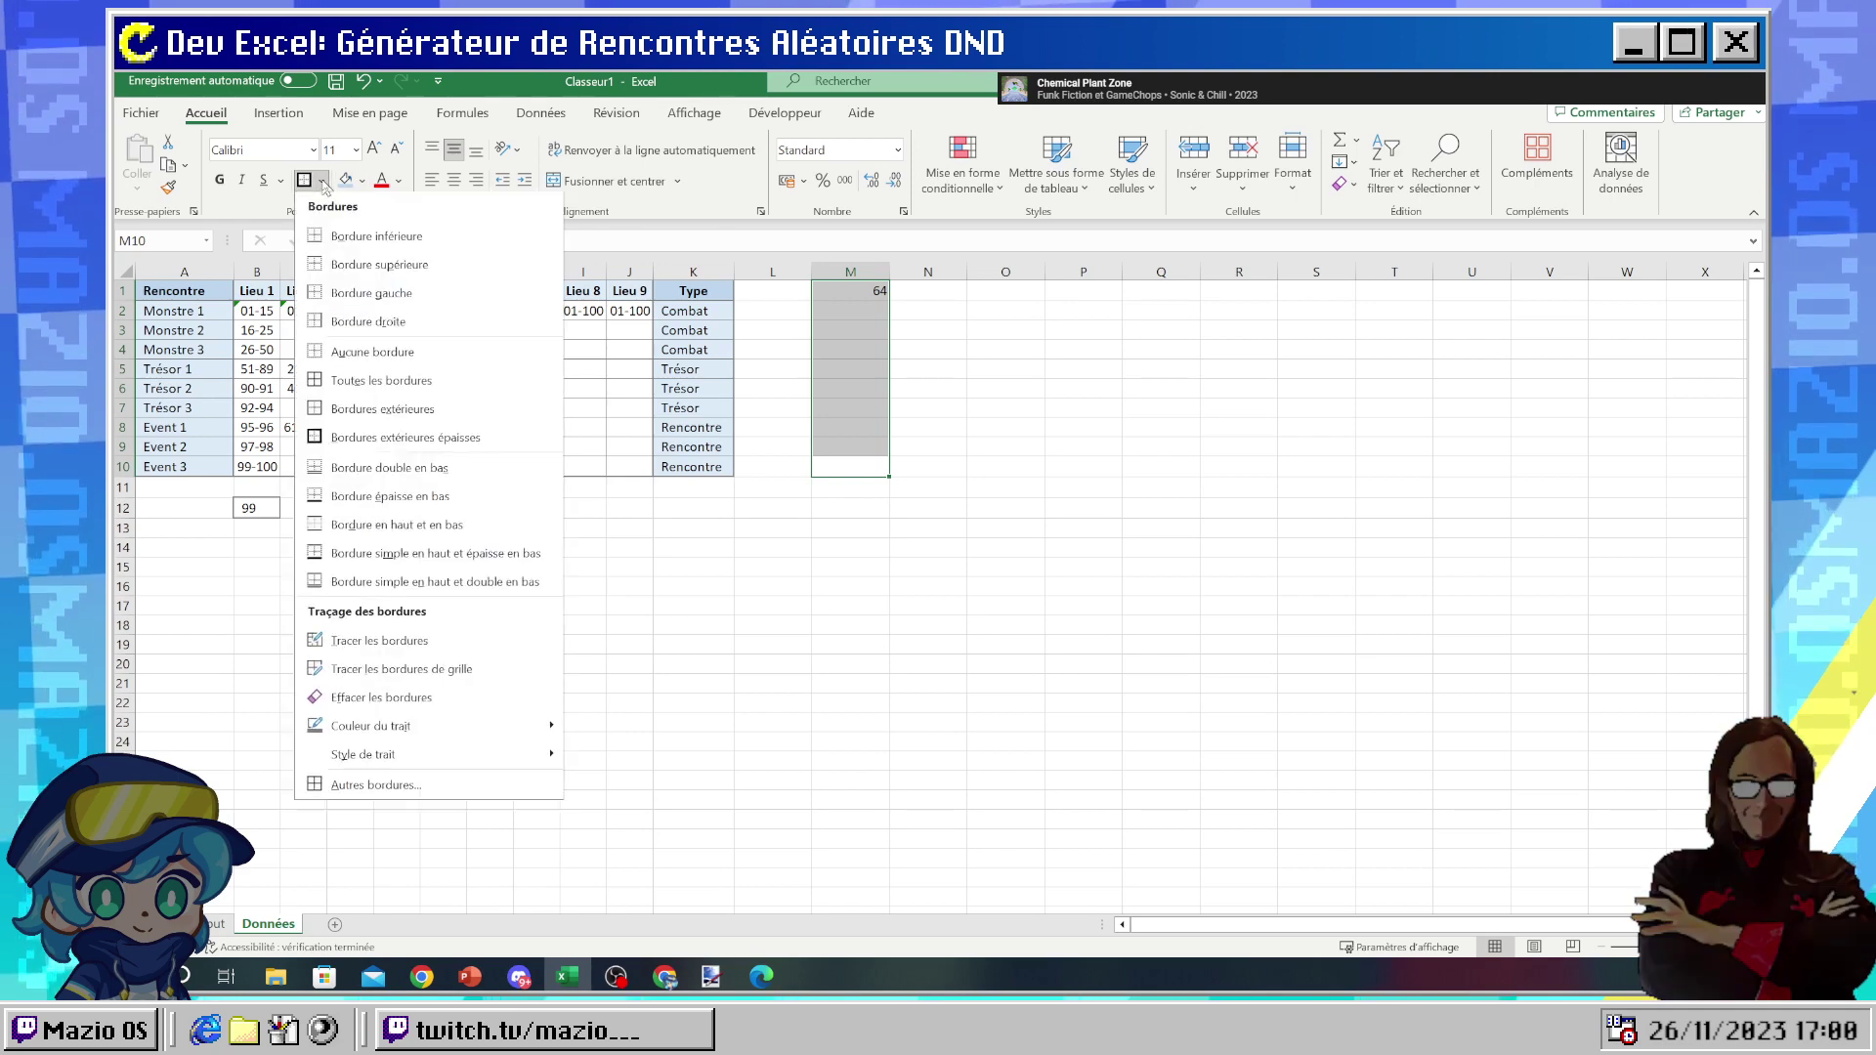
{"action": "left_click", "coordinate": [344, 409]}
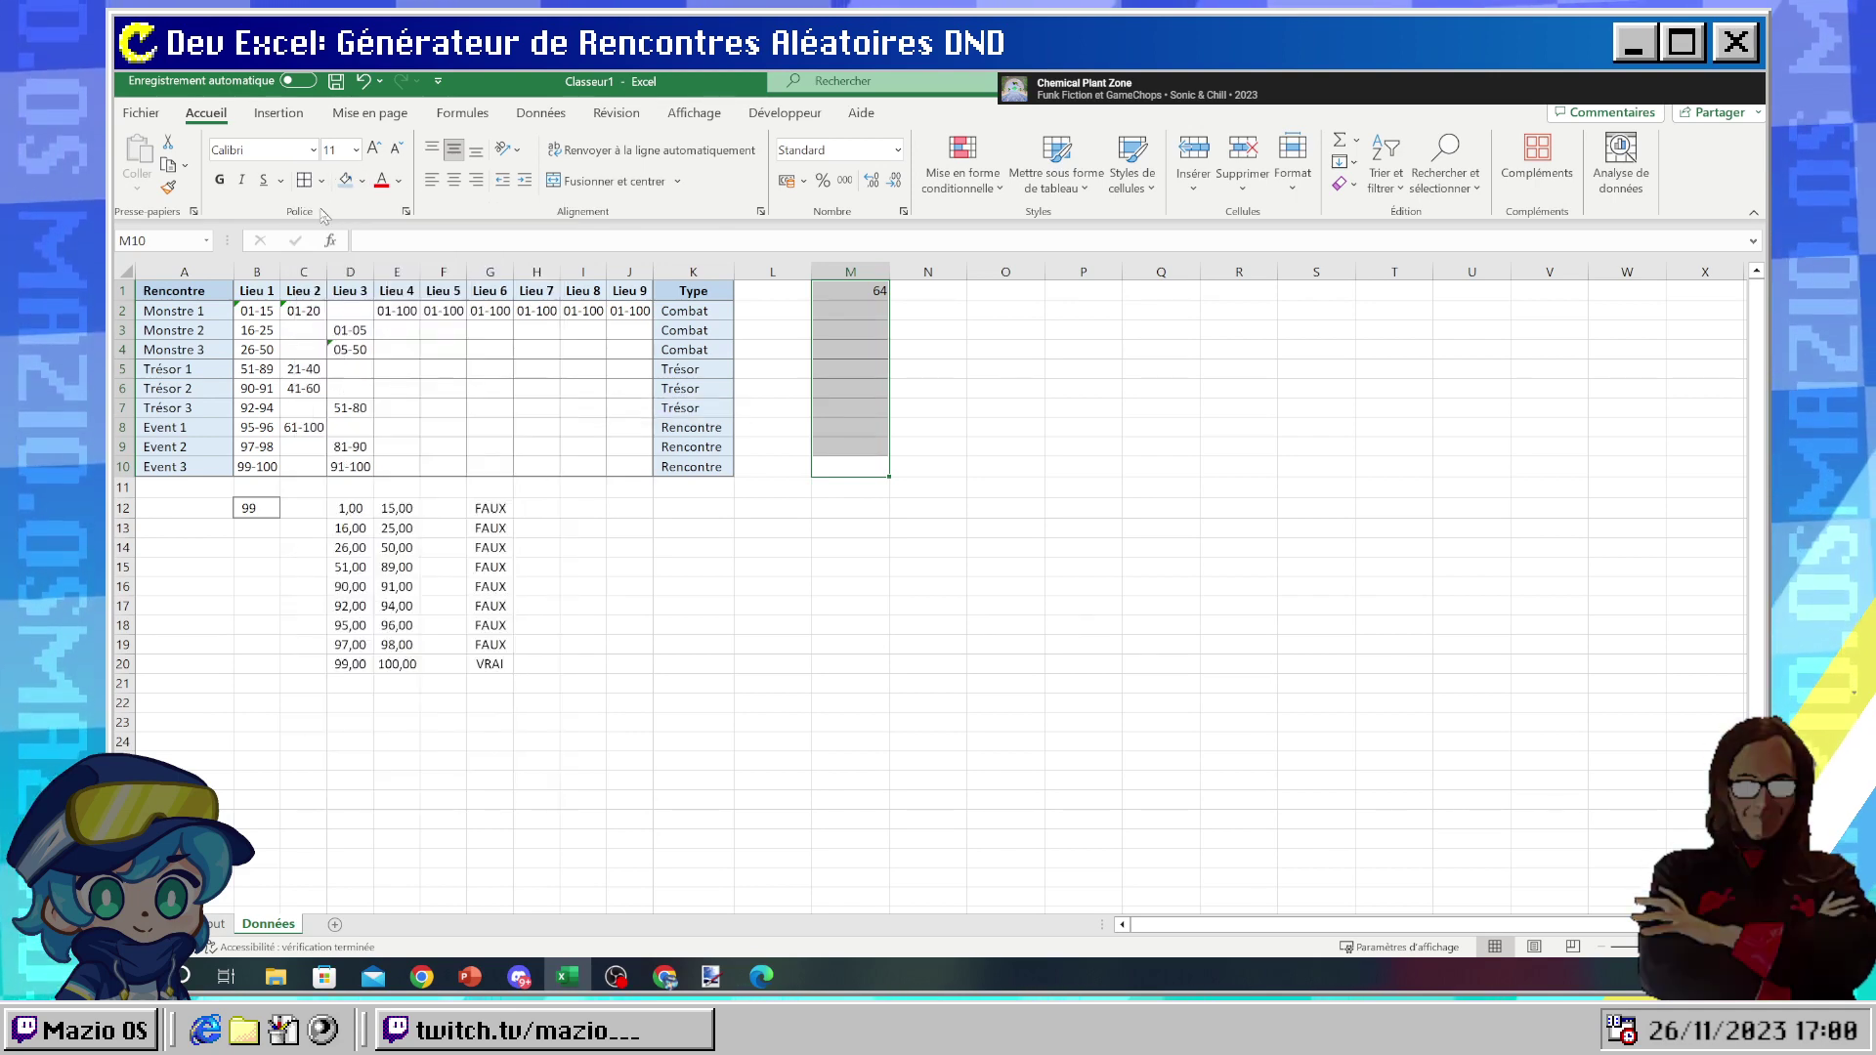
{"action": "left_click", "coordinate": [320, 181]}
{"action": "left_click", "coordinate": [350, 429]}
{"action": "left_click", "coordinate": [961, 393]}
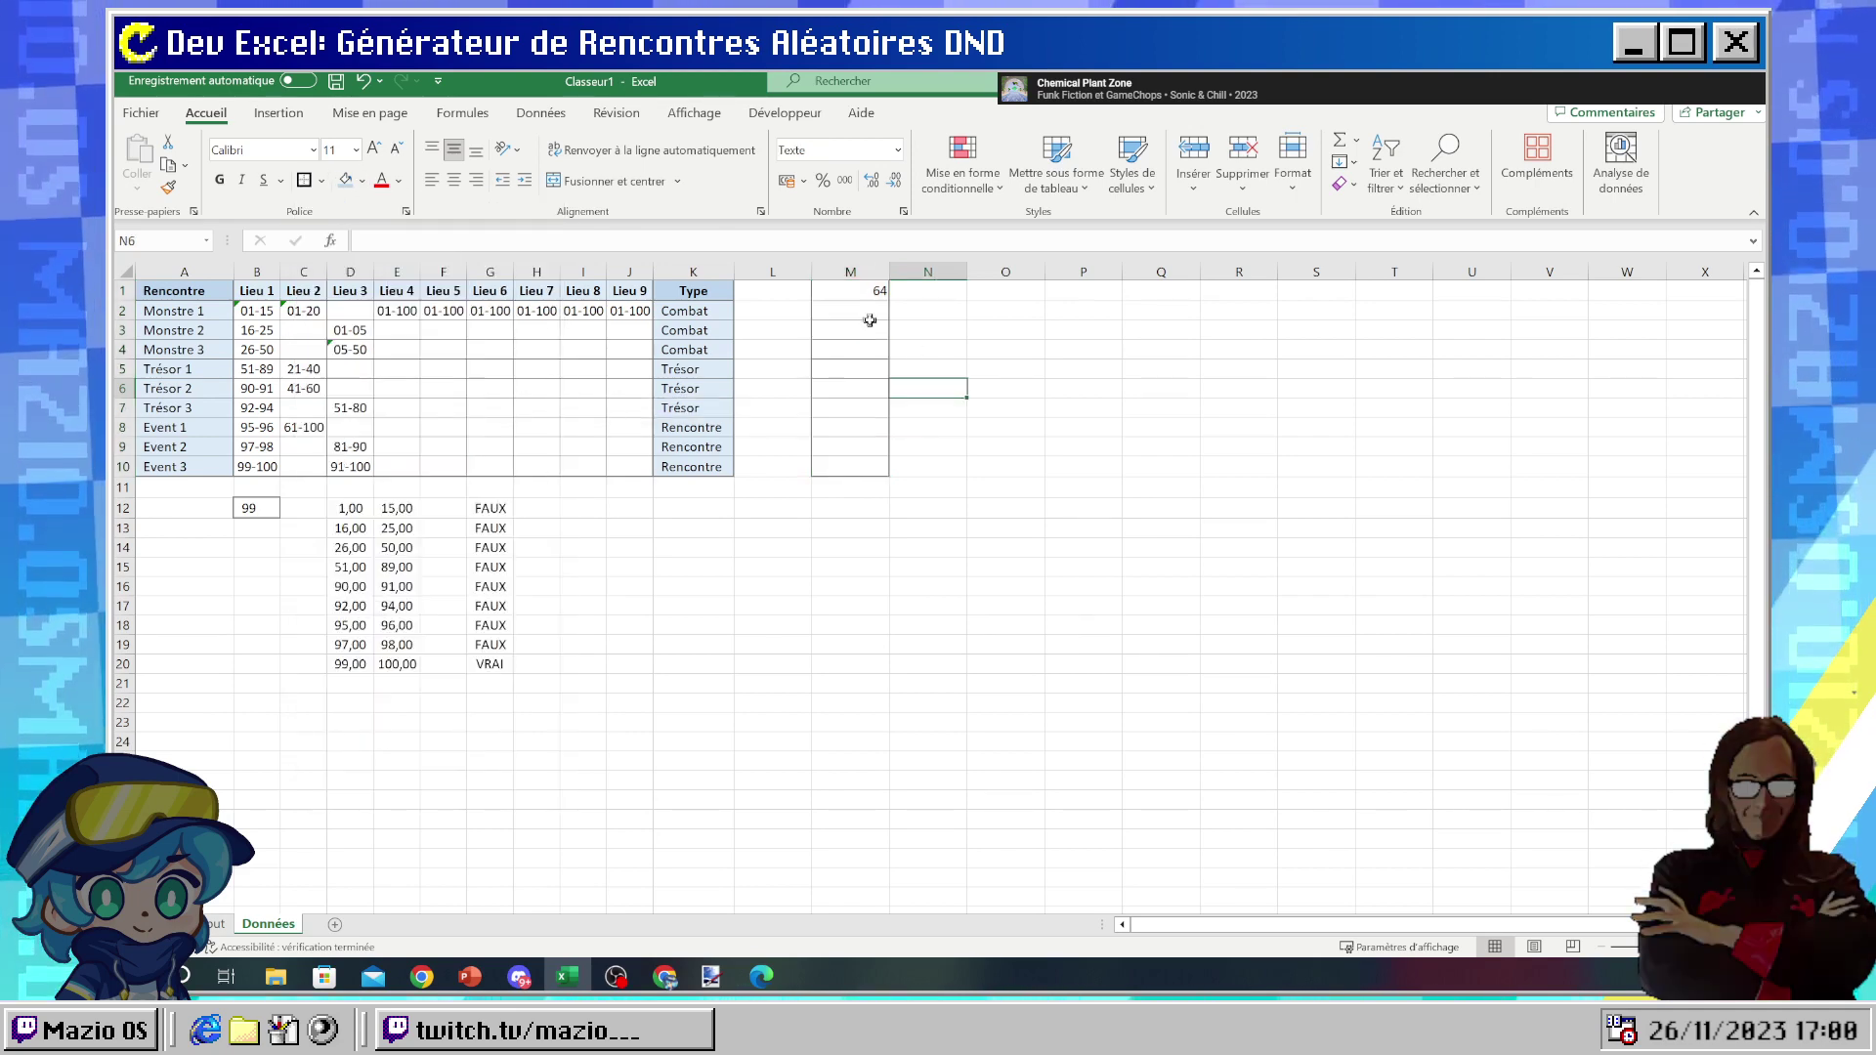
- Narrow column M and copy the Type column K1:K10 styling onto M1:M10
{"action": "left_click", "coordinate": [842, 272]}
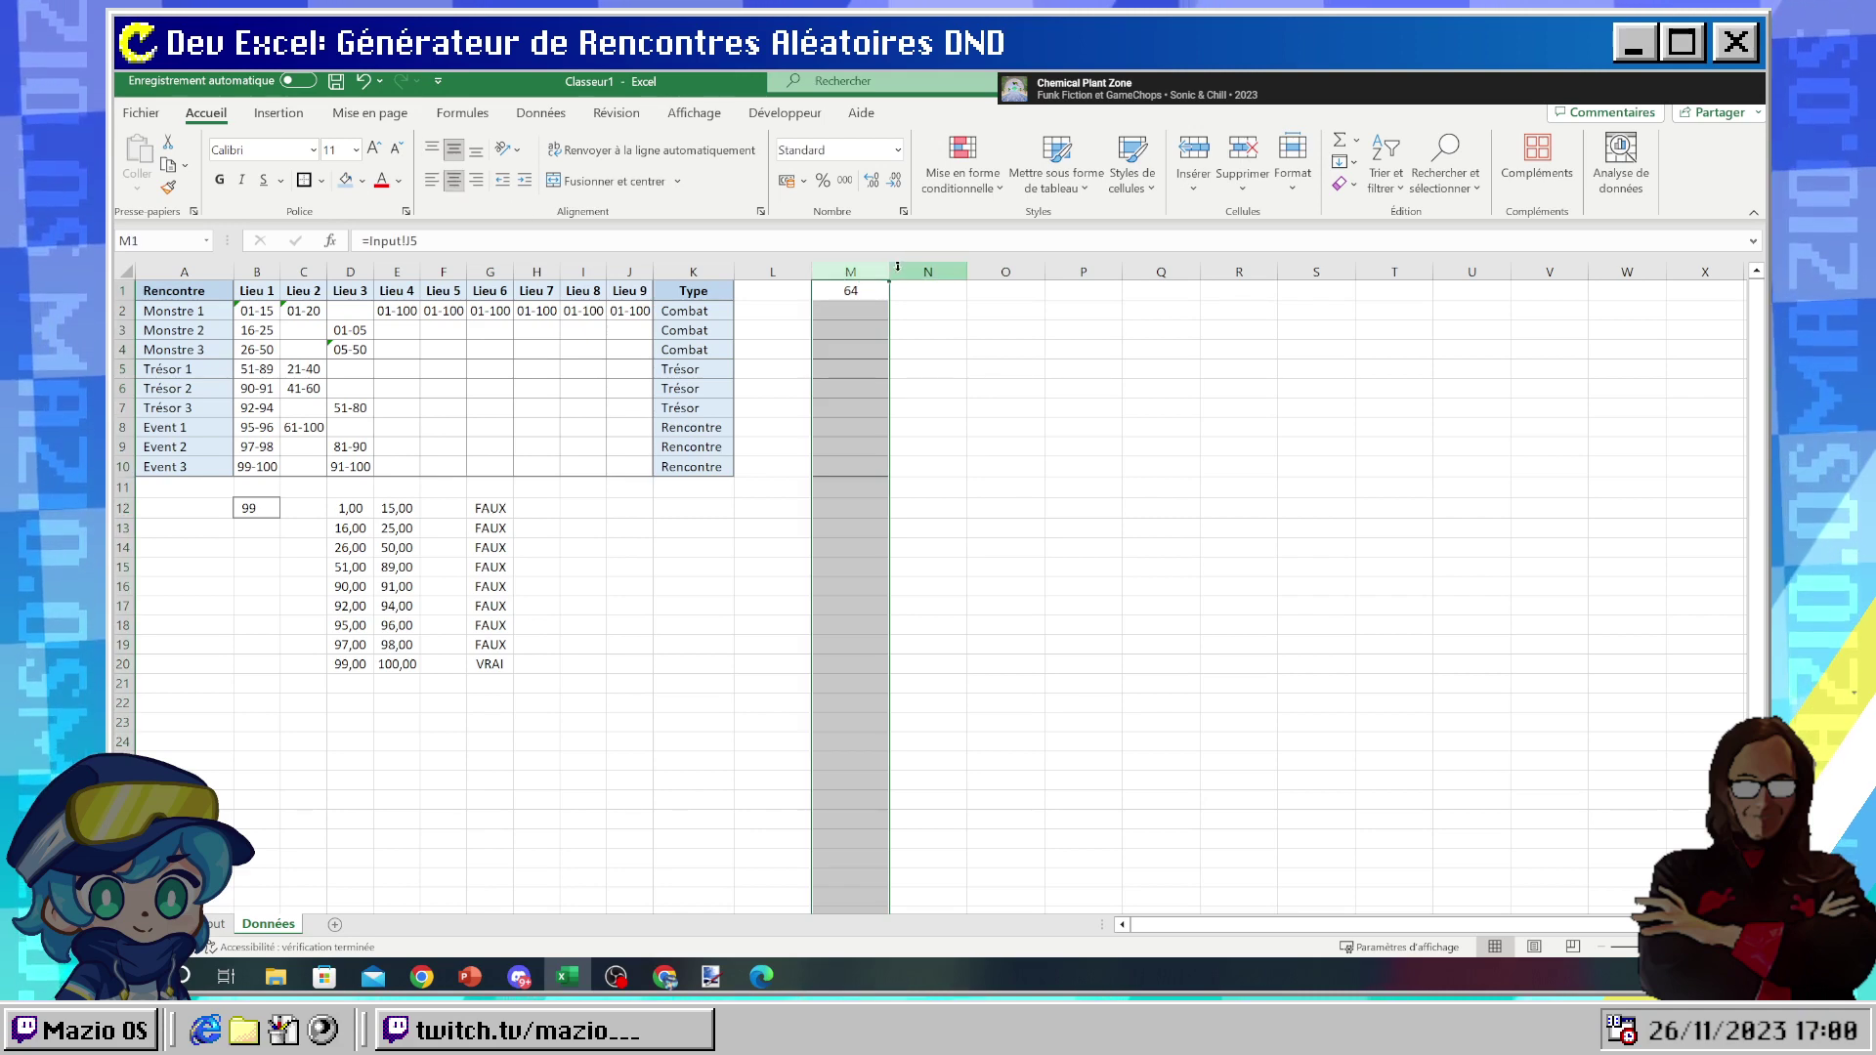
{"action": "left_click_drag", "start_coordinate": [889, 271], "coordinate": [853, 271]}
{"action": "left_click", "coordinate": [895, 333]}
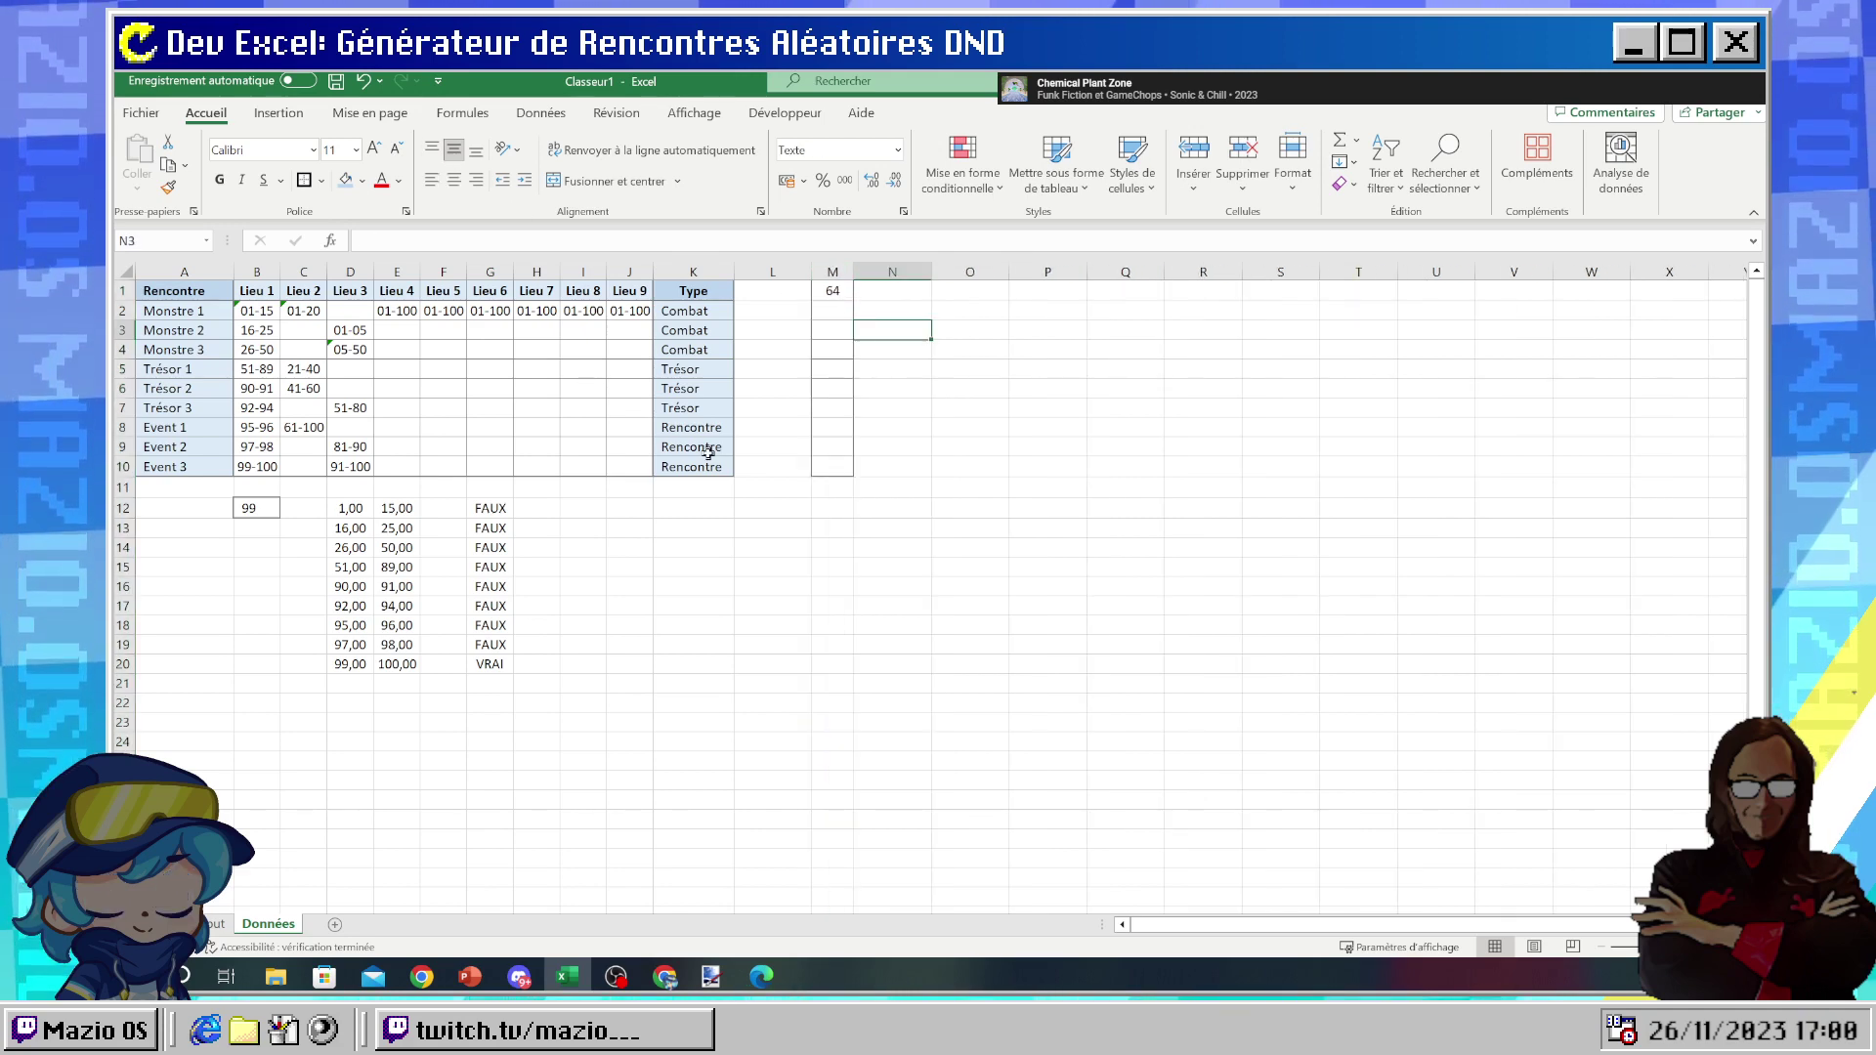
{"action": "left_click_drag", "start_coordinate": [692, 466], "coordinate": [692, 290]}
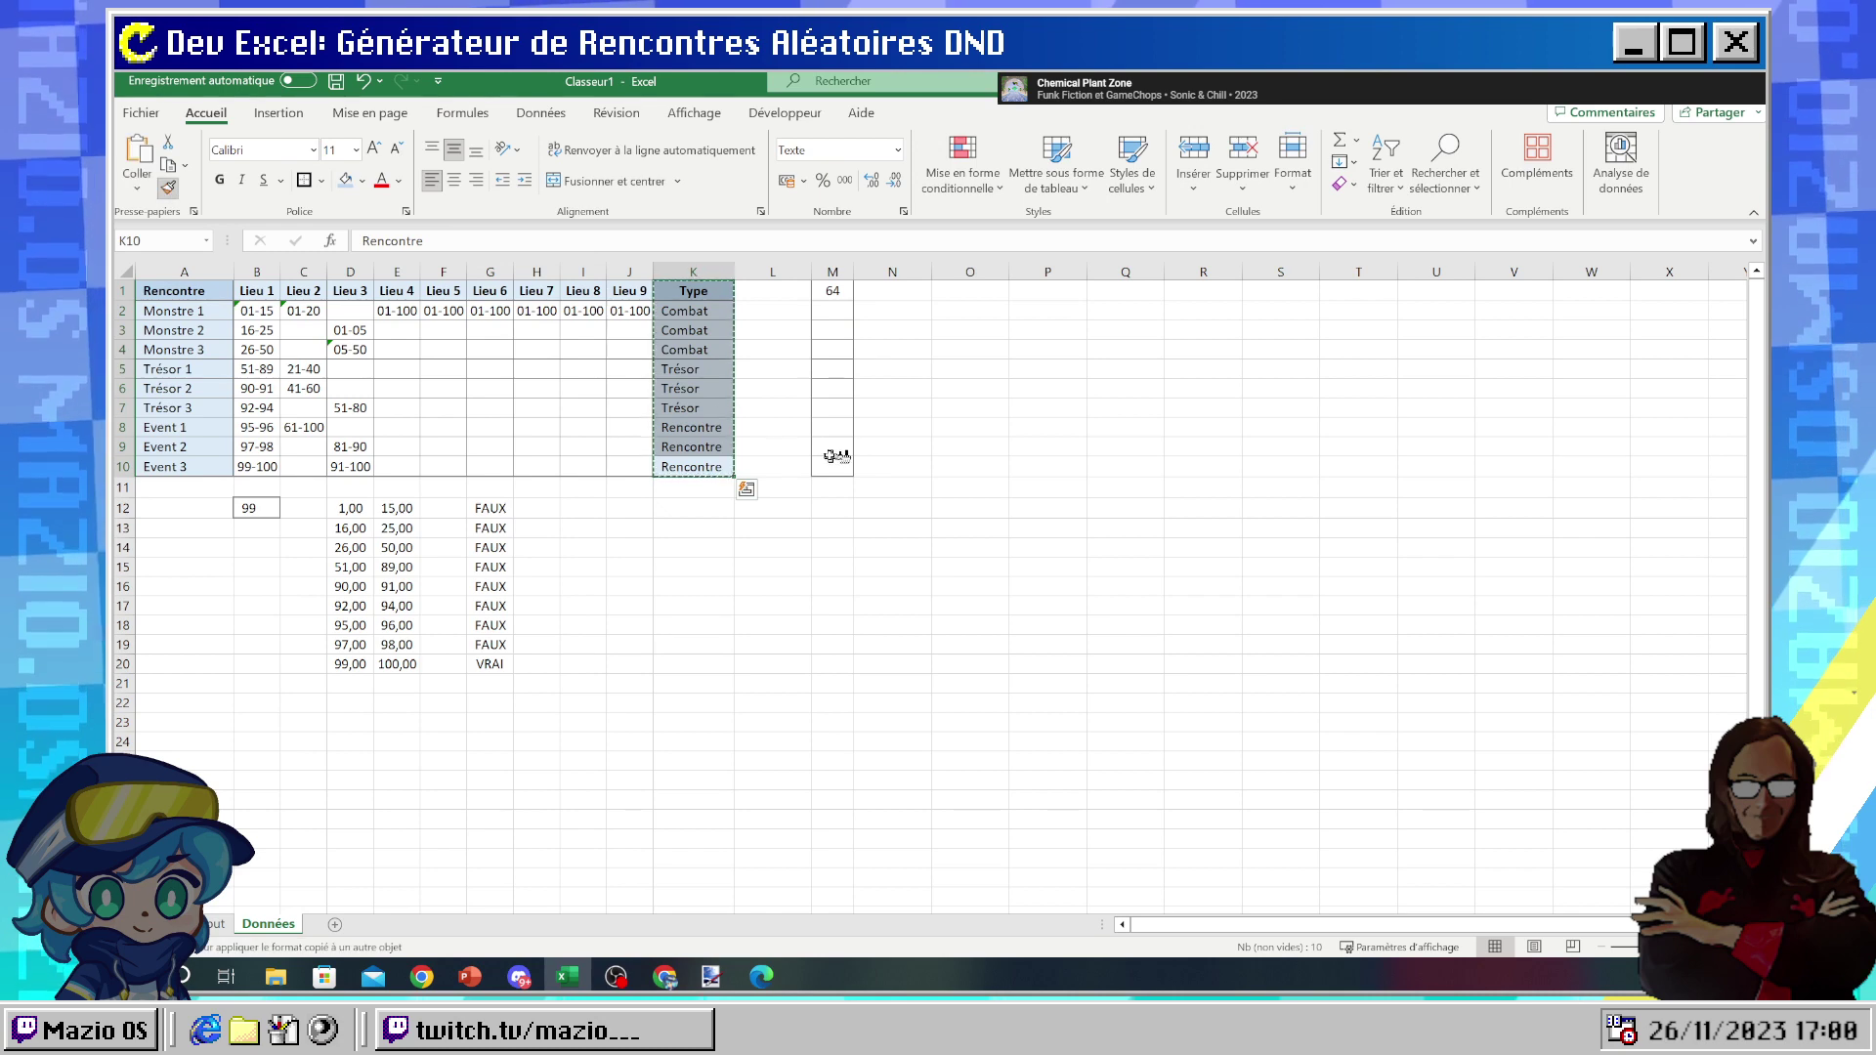
{"action": "left_click_drag", "start_coordinate": [832, 466], "coordinate": [832, 290]}
{"action": "left_click", "coordinate": [944, 402]}
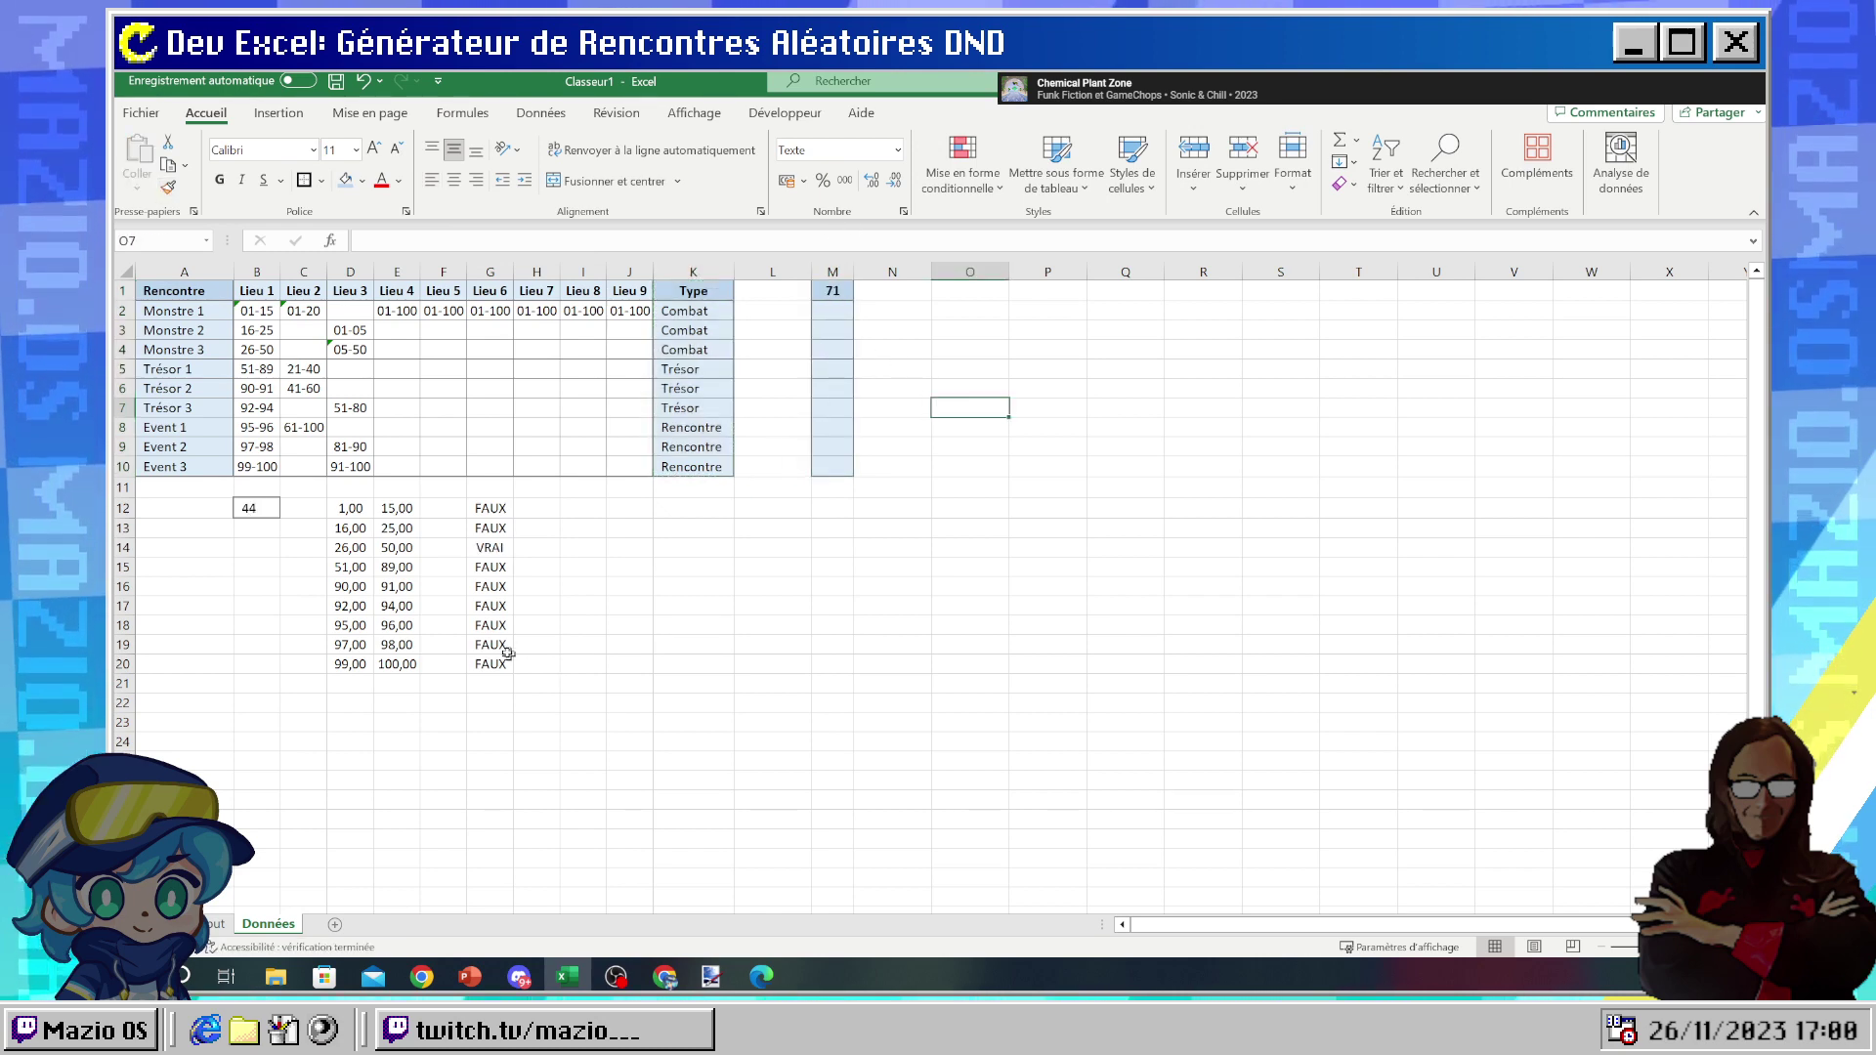
- Inspect M2 and the Input seed, then undo the last change to column M
{"action": "left_click", "coordinate": [837, 314]}
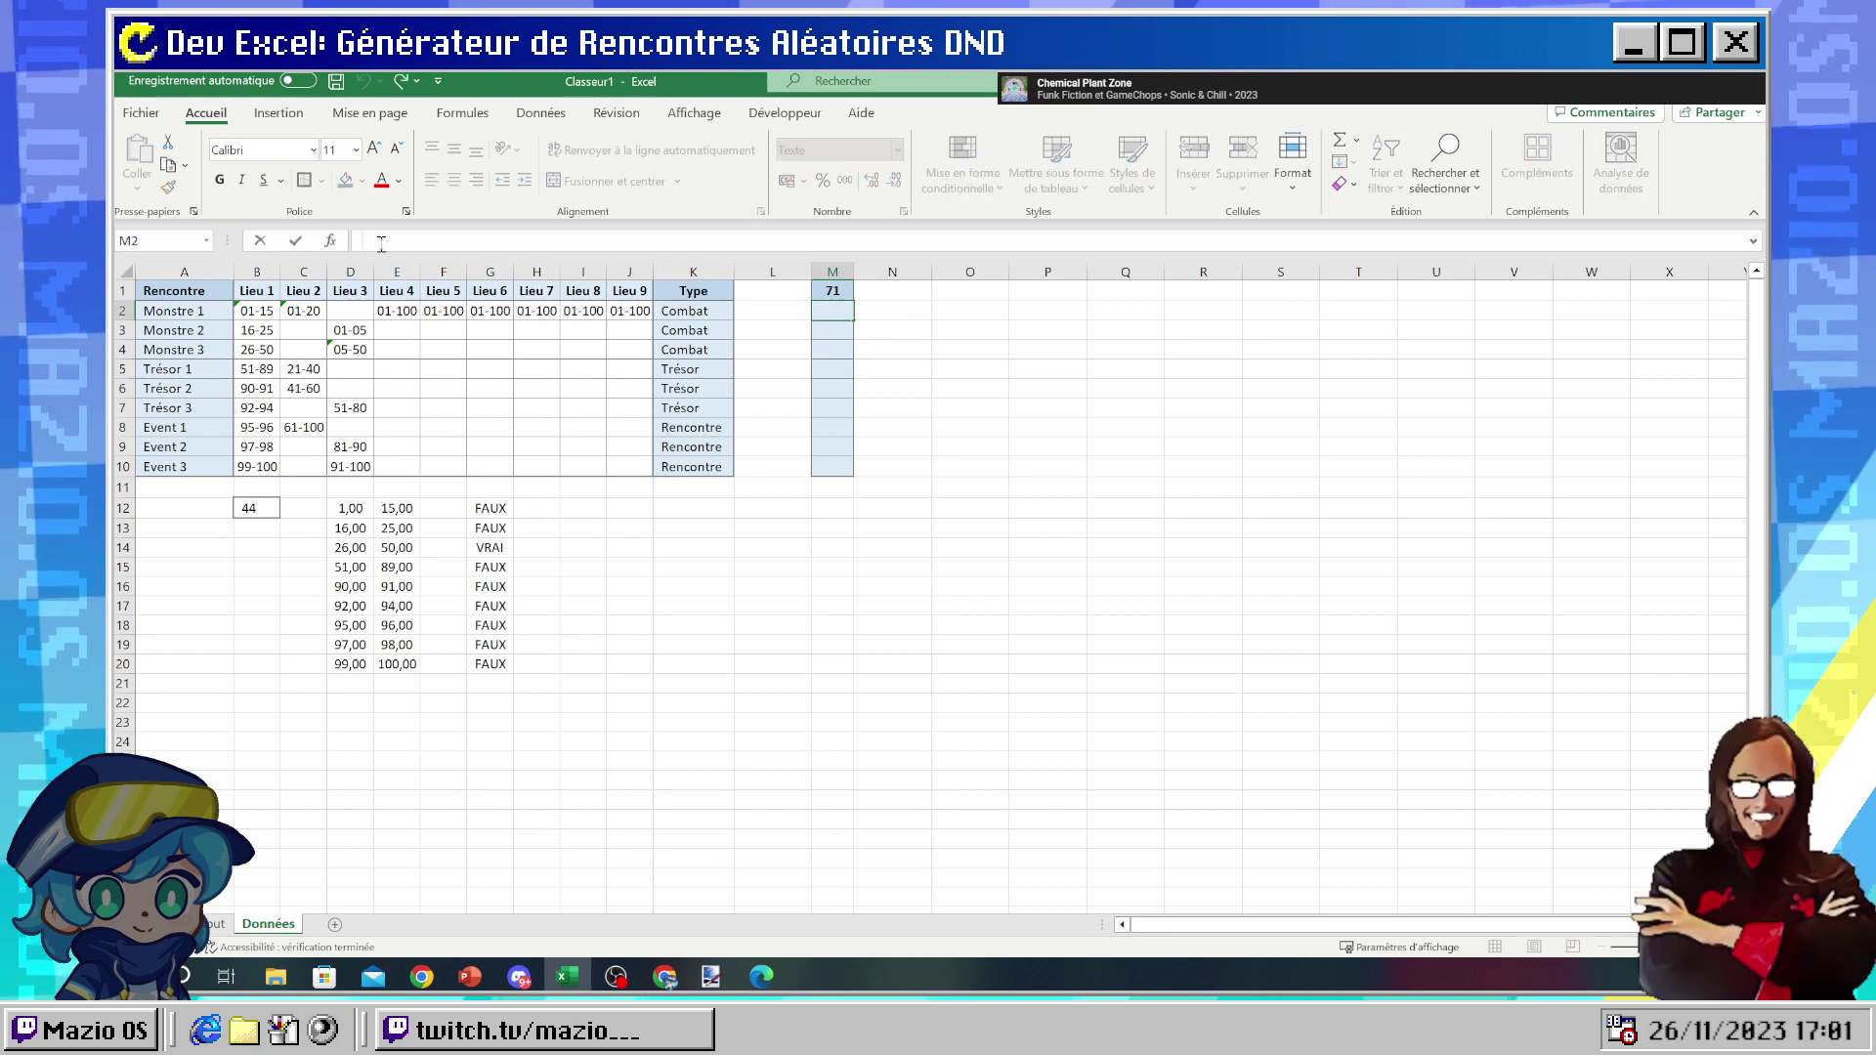
{"action": "type", "text": "="}
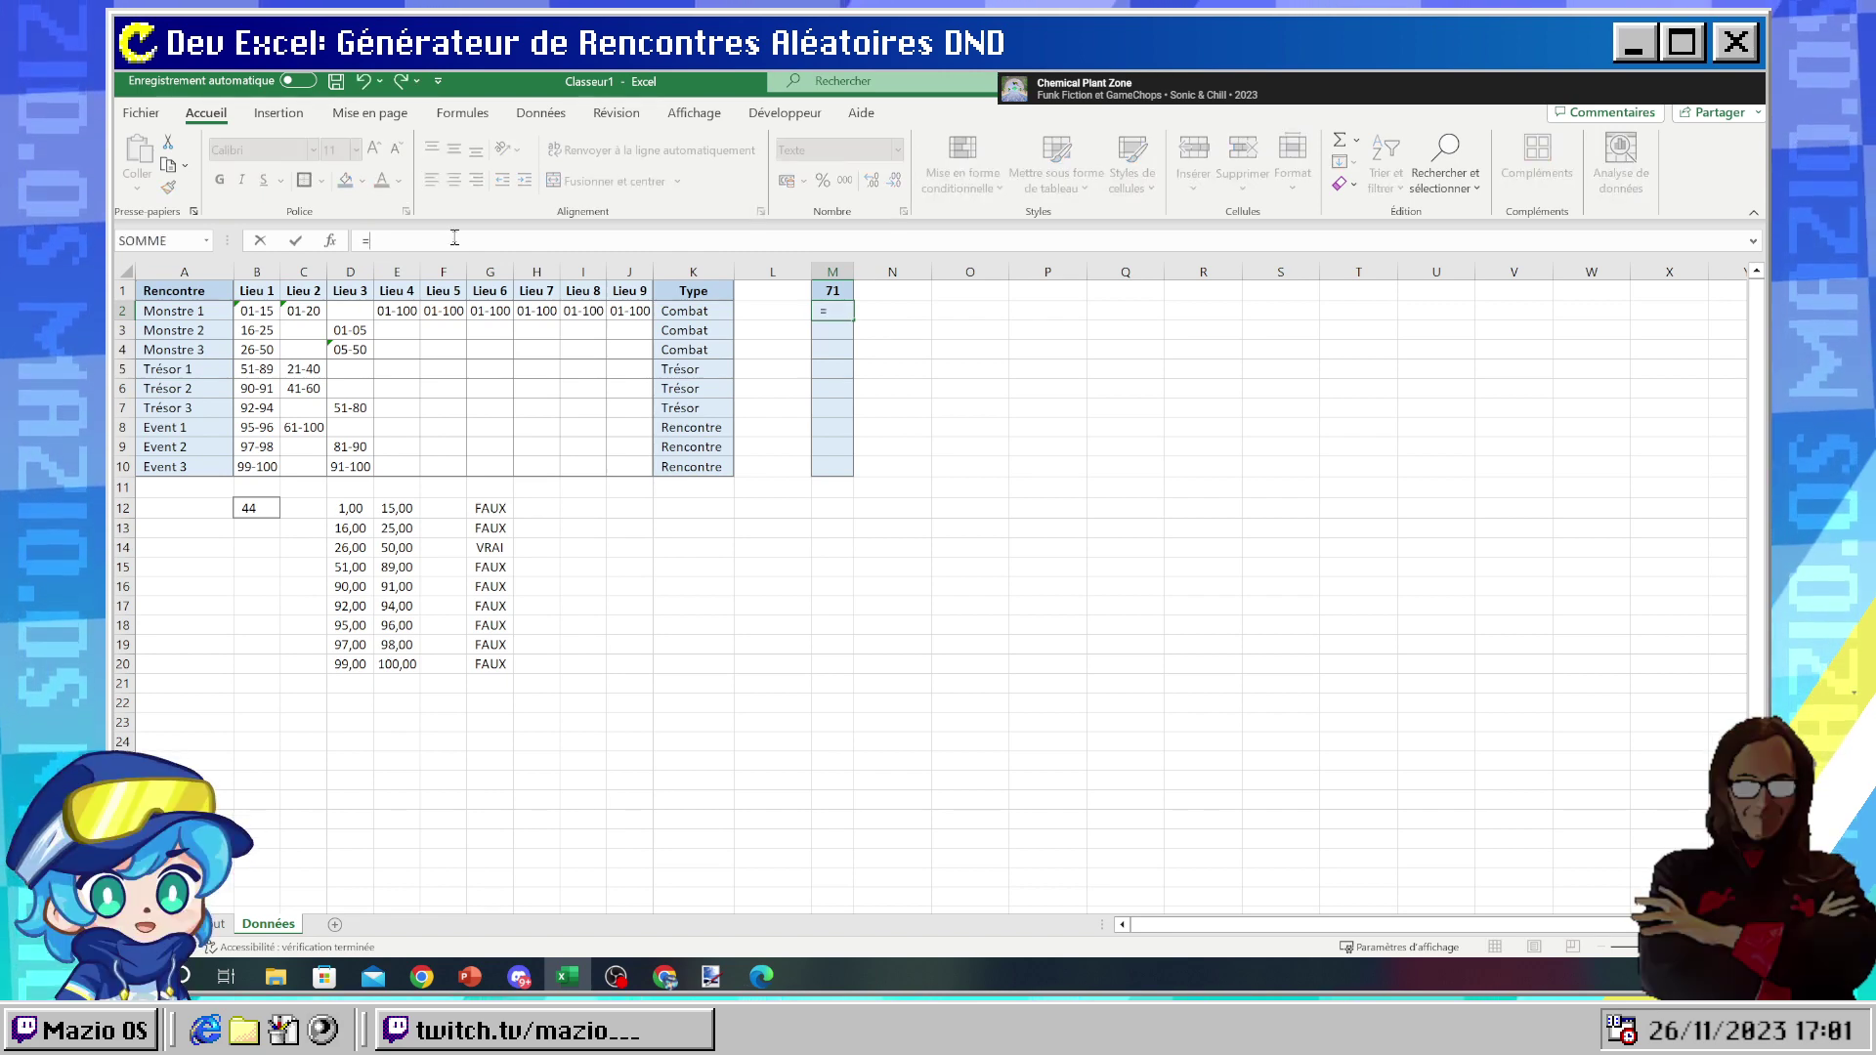
{"action": "key", "text": "Escape"}
{"action": "left_click", "coordinate": [970, 369]}
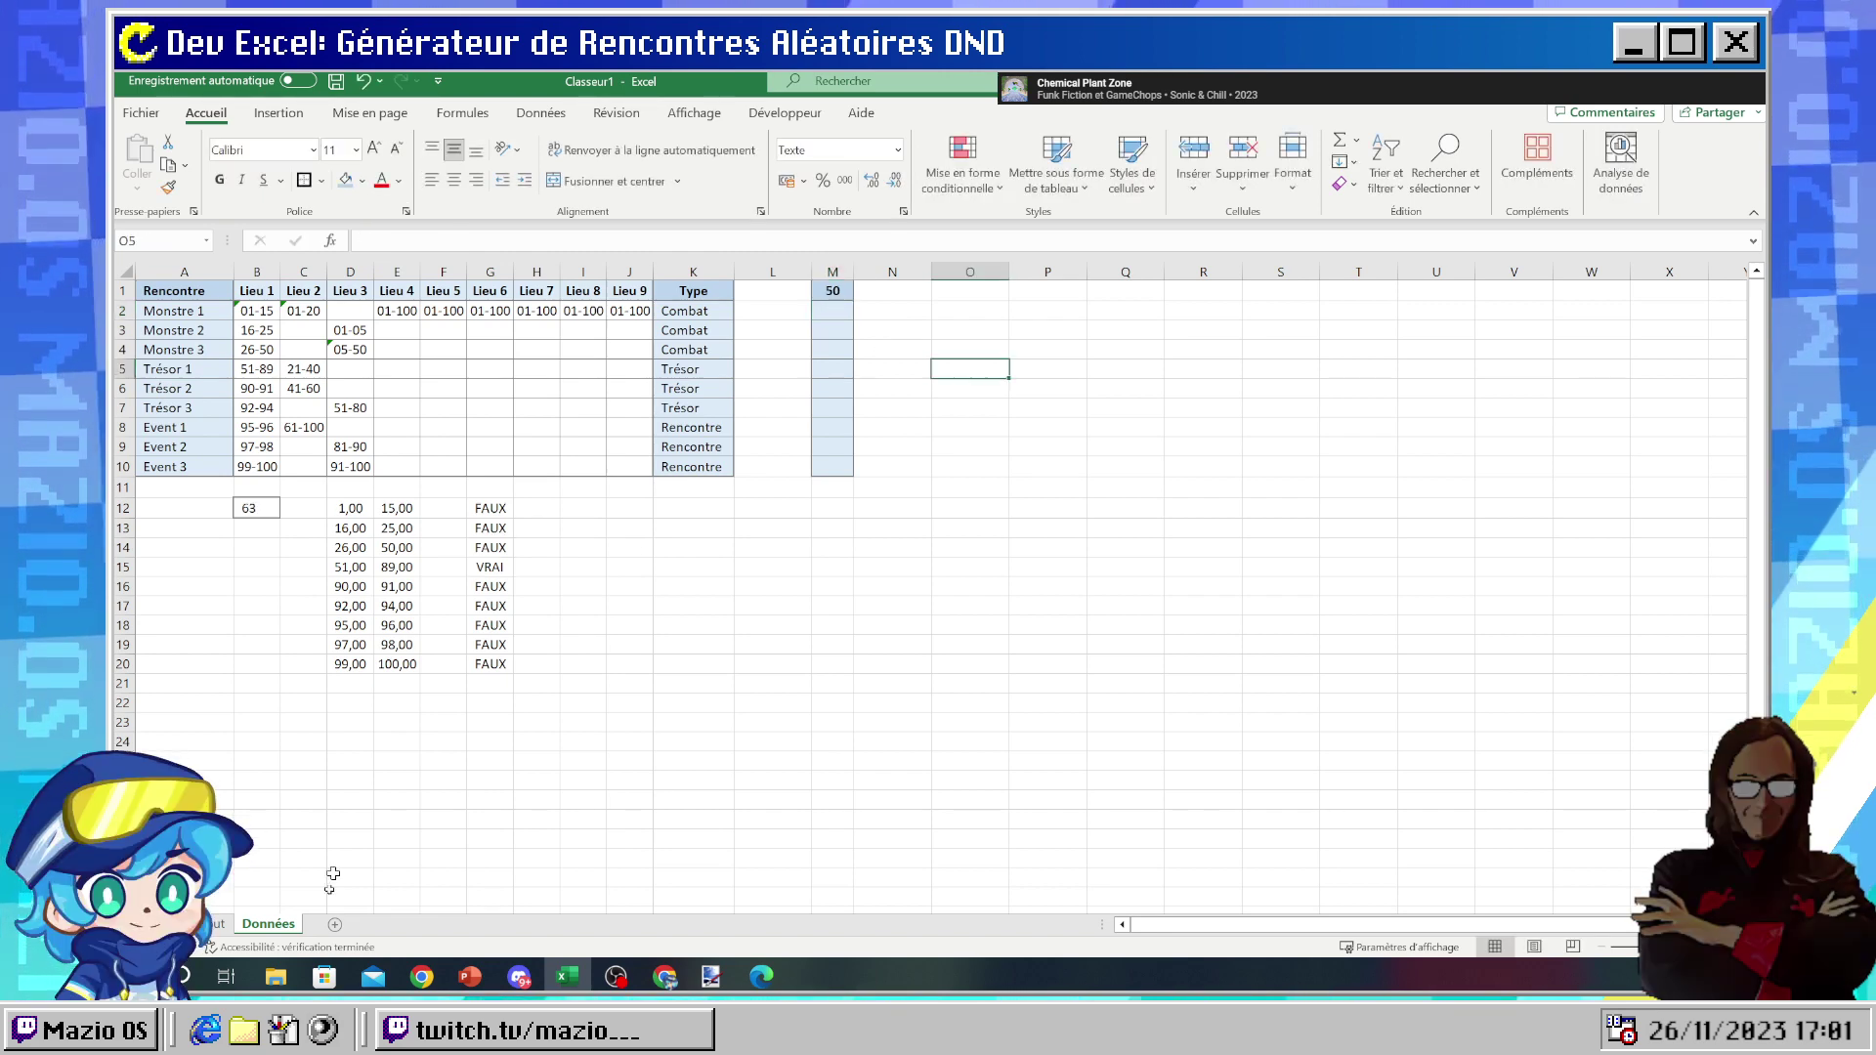
{"action": "left_click", "coordinate": [217, 926]}
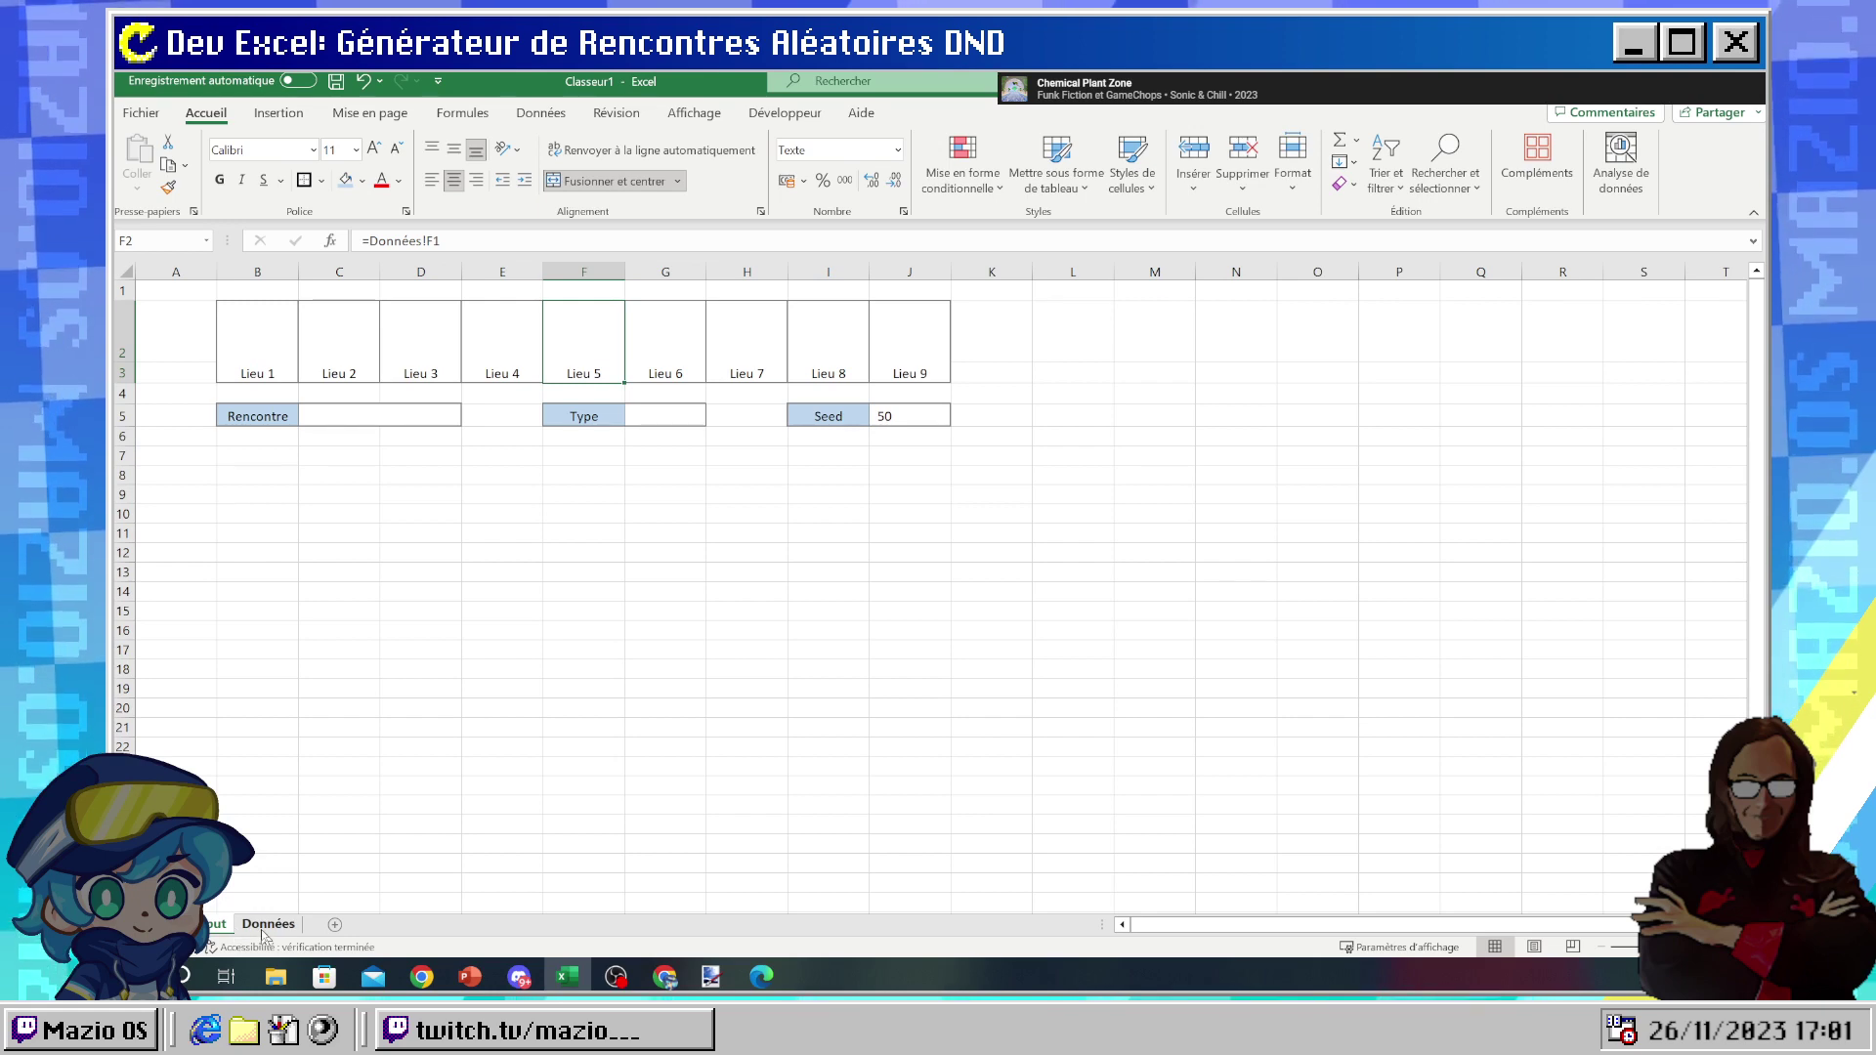
{"action": "left_click", "coordinate": [268, 924]}
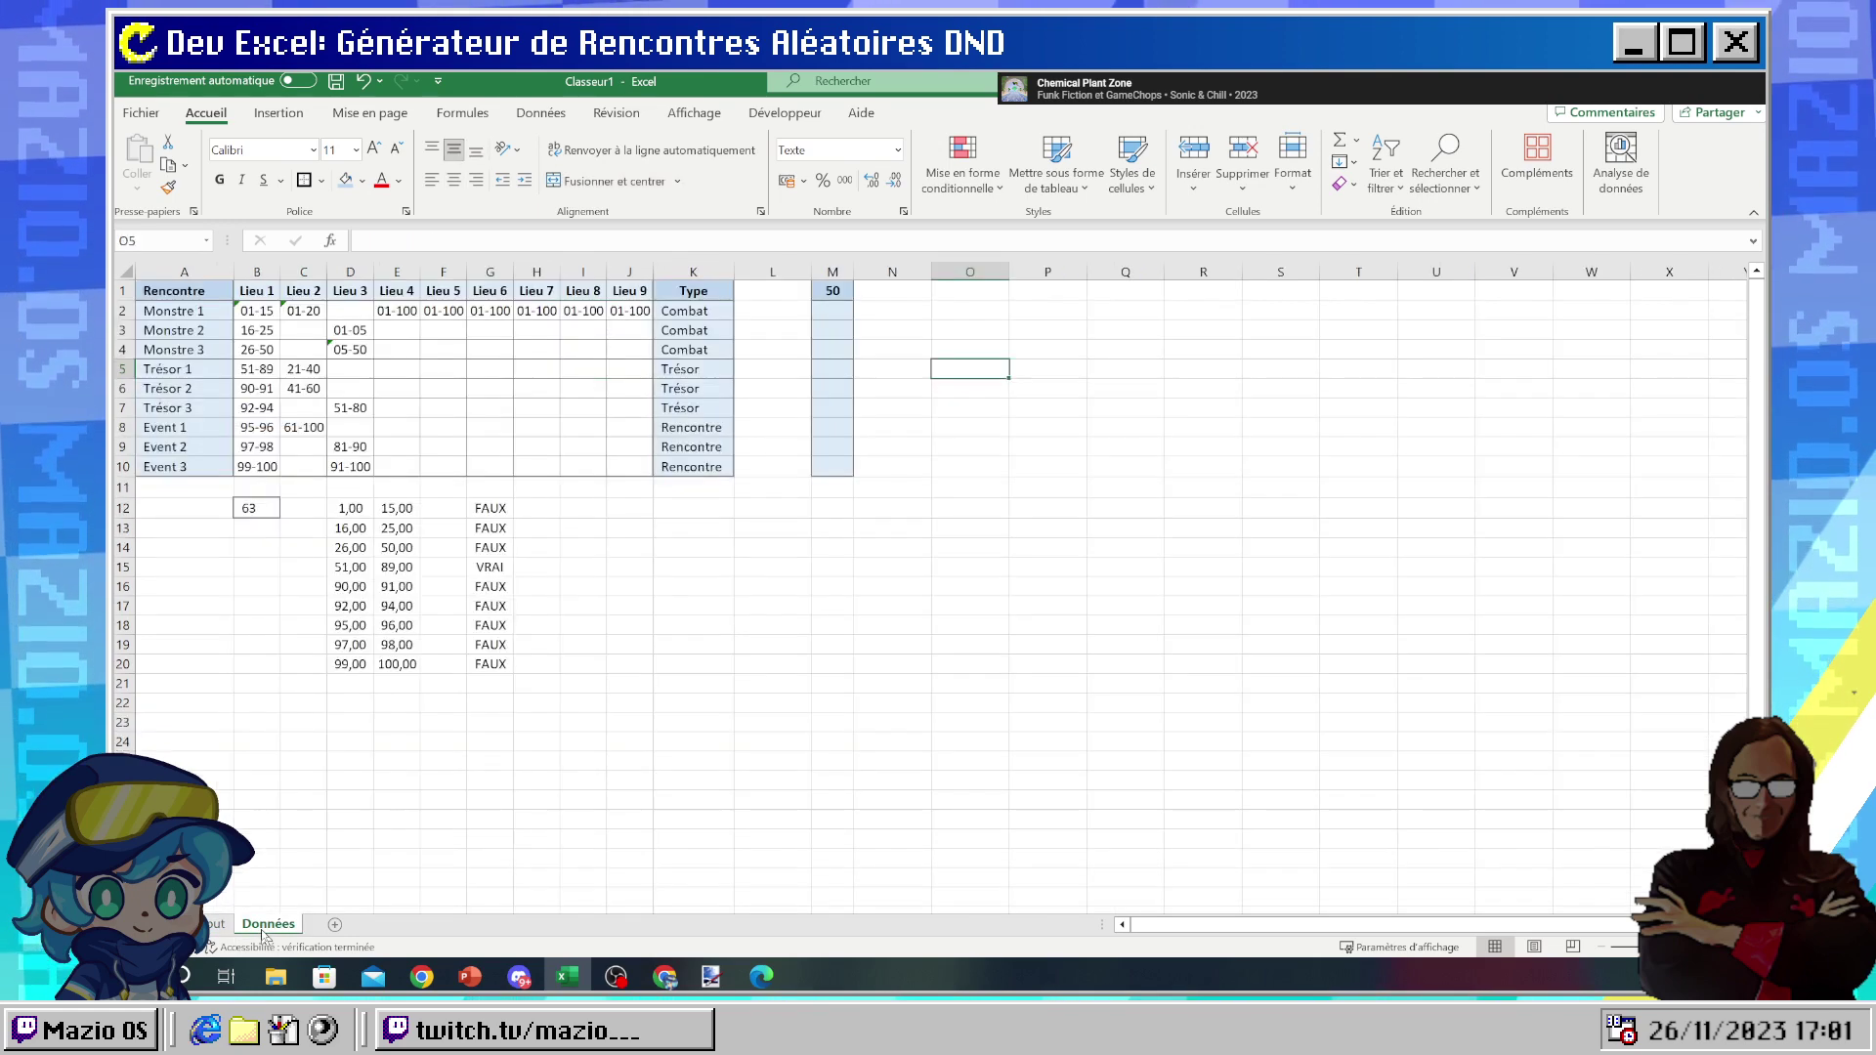
{"action": "left_click", "coordinate": [832, 271]}
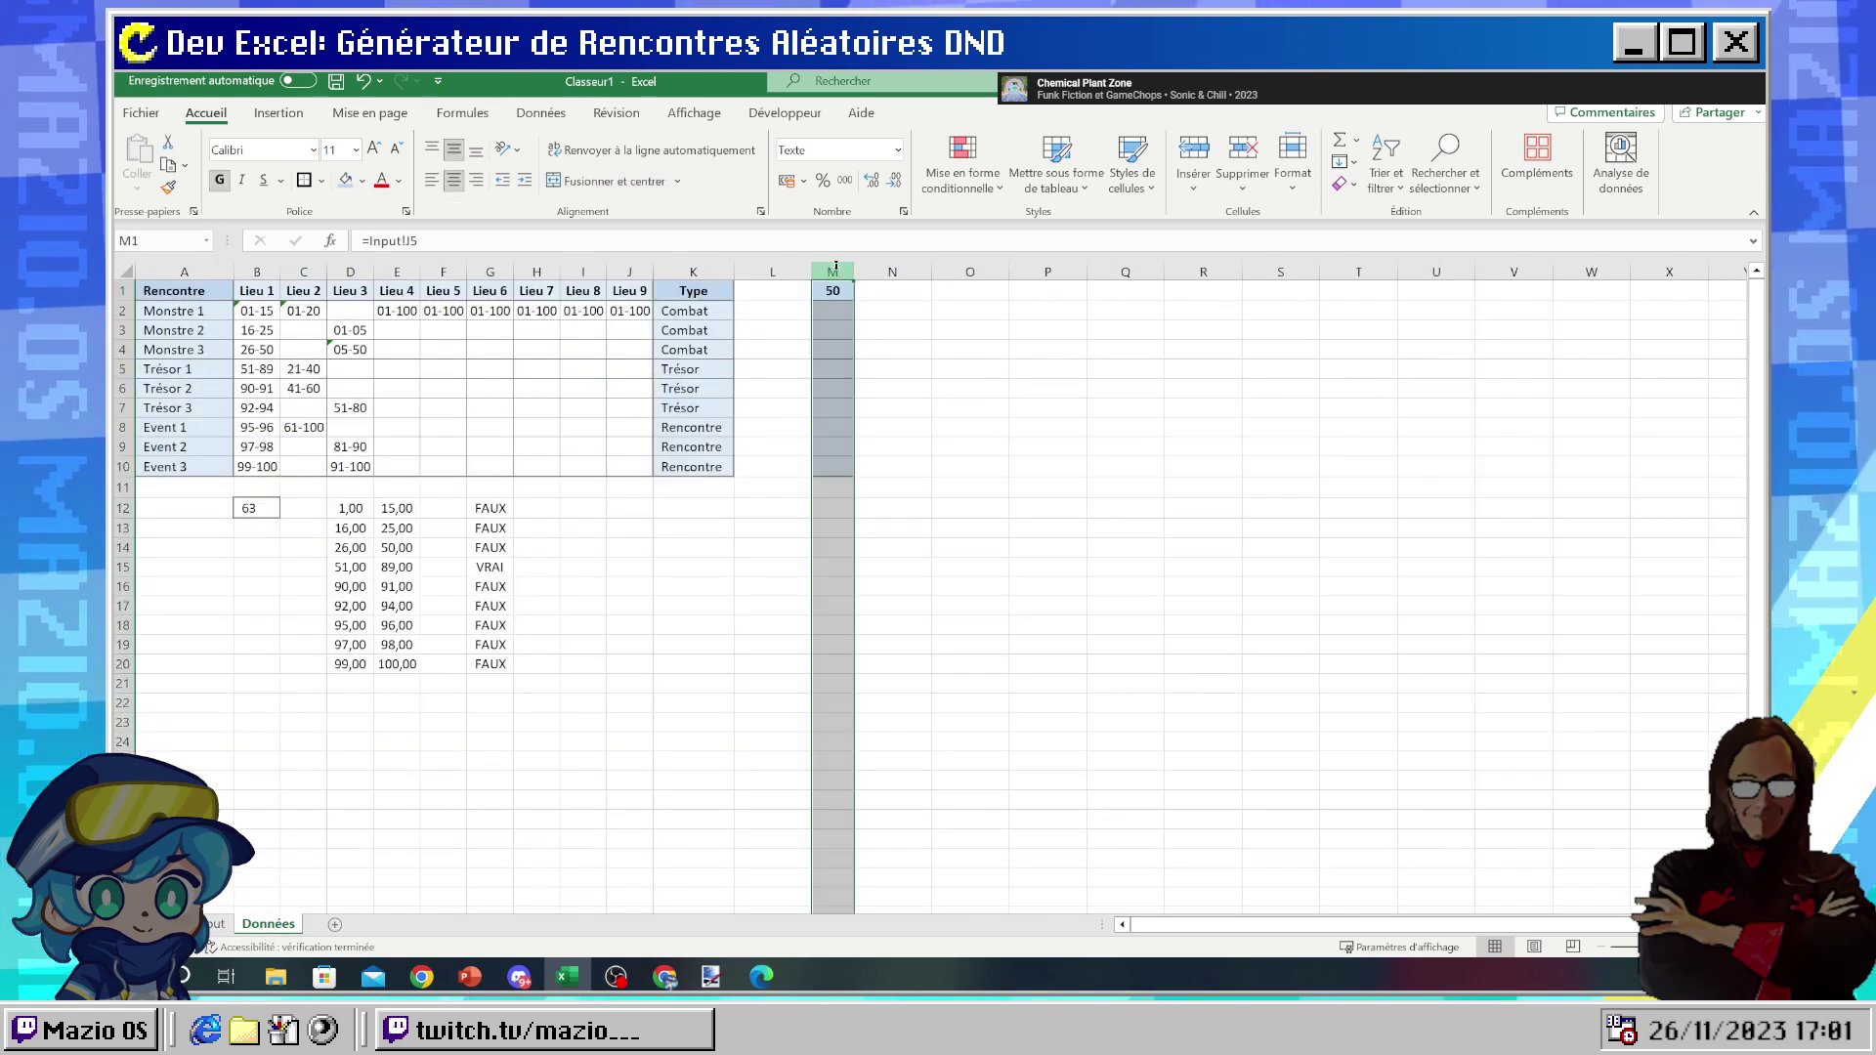
{"action": "left_click", "coordinate": [924, 344]}
{"action": "key", "text": "ctrl+z"}
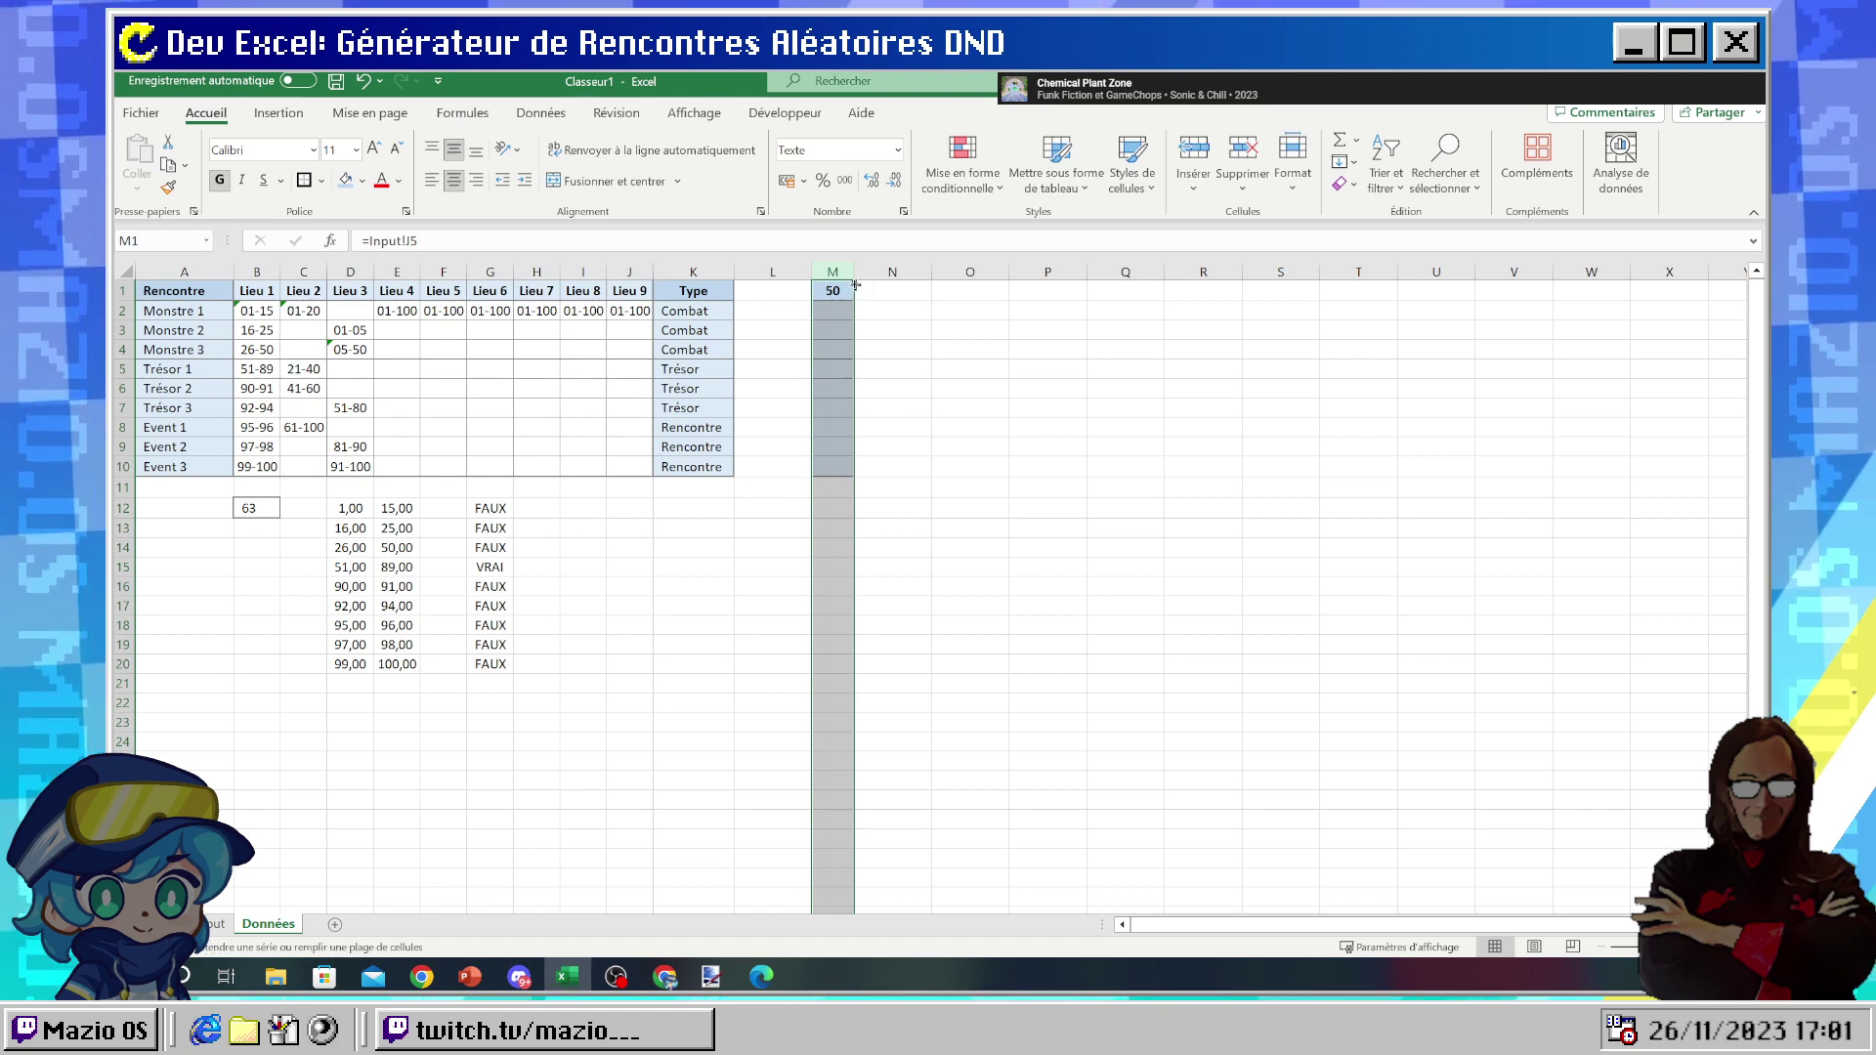
- Fill column M across to U and make M1's link the absolute =Input!$J$5
{"action": "left_click_drag", "start_coordinate": [856, 286], "coordinate": [1476, 292]}
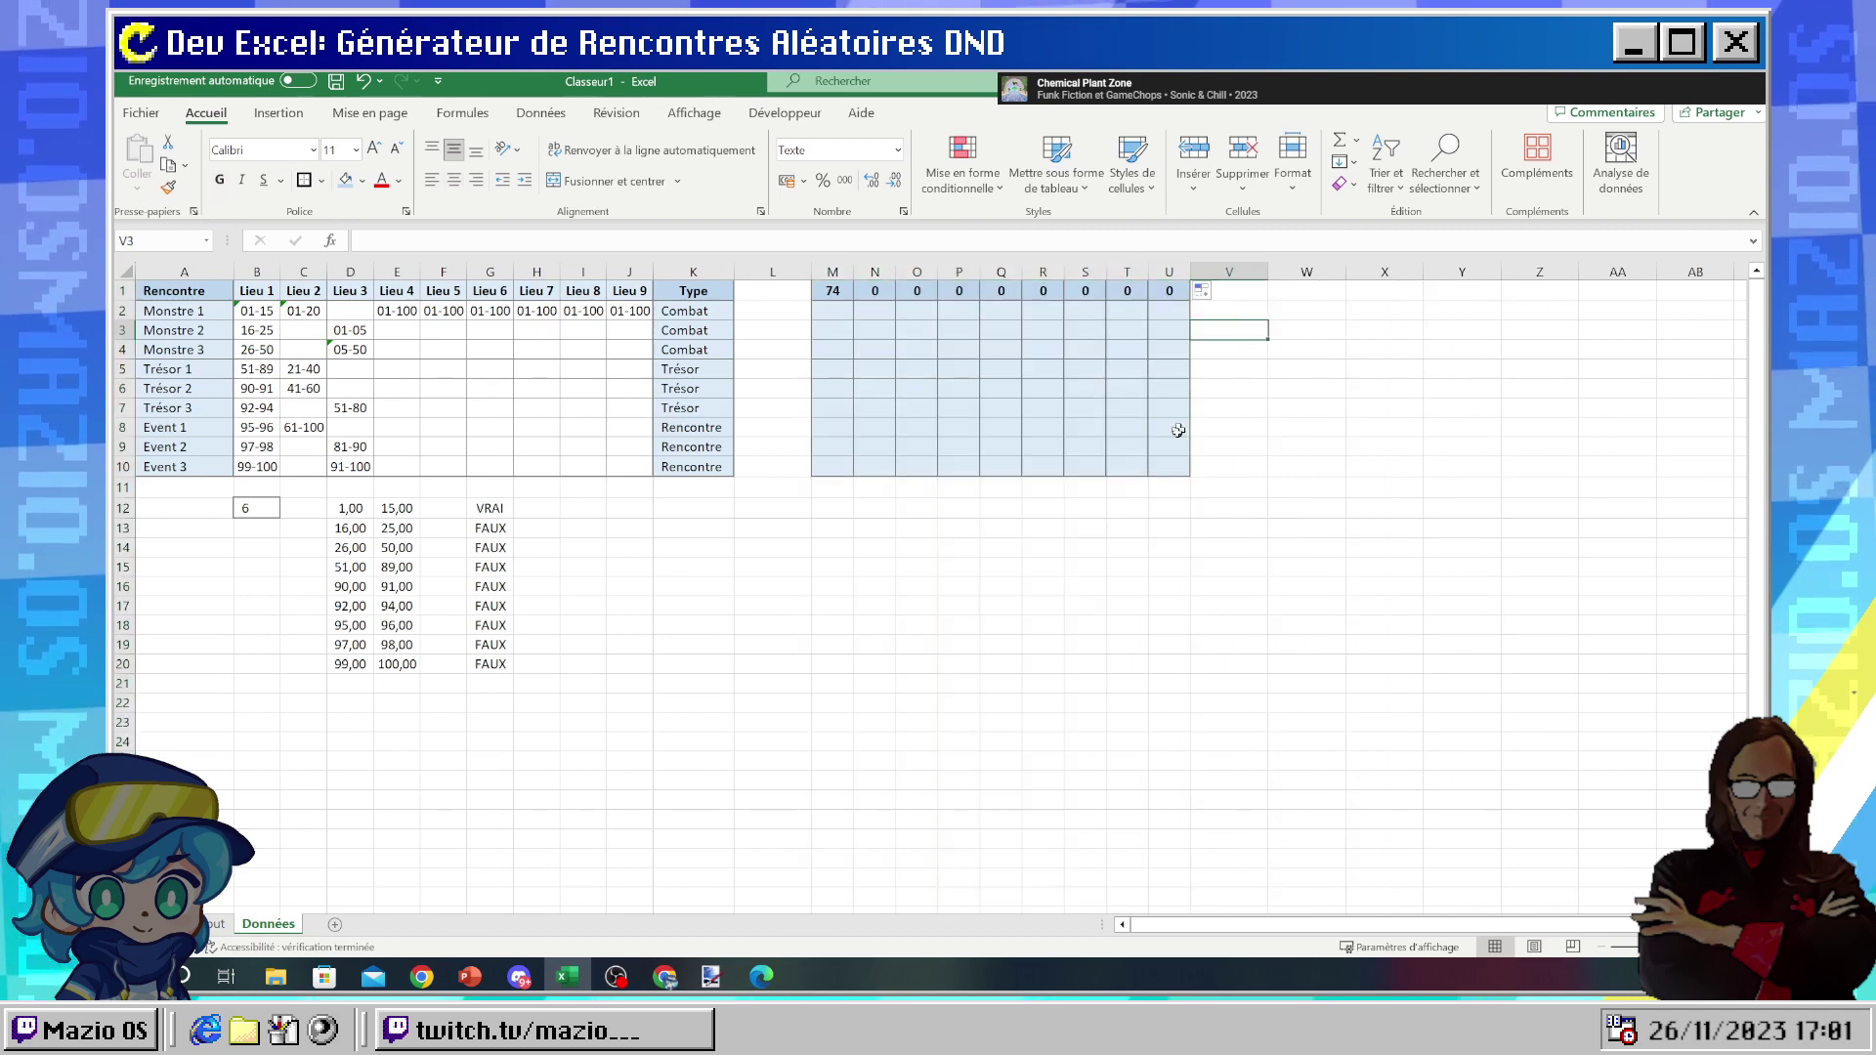
{"action": "left_click_drag", "start_coordinate": [1170, 466], "coordinate": [862, 290]}
{"action": "left_click", "coordinate": [832, 293]}
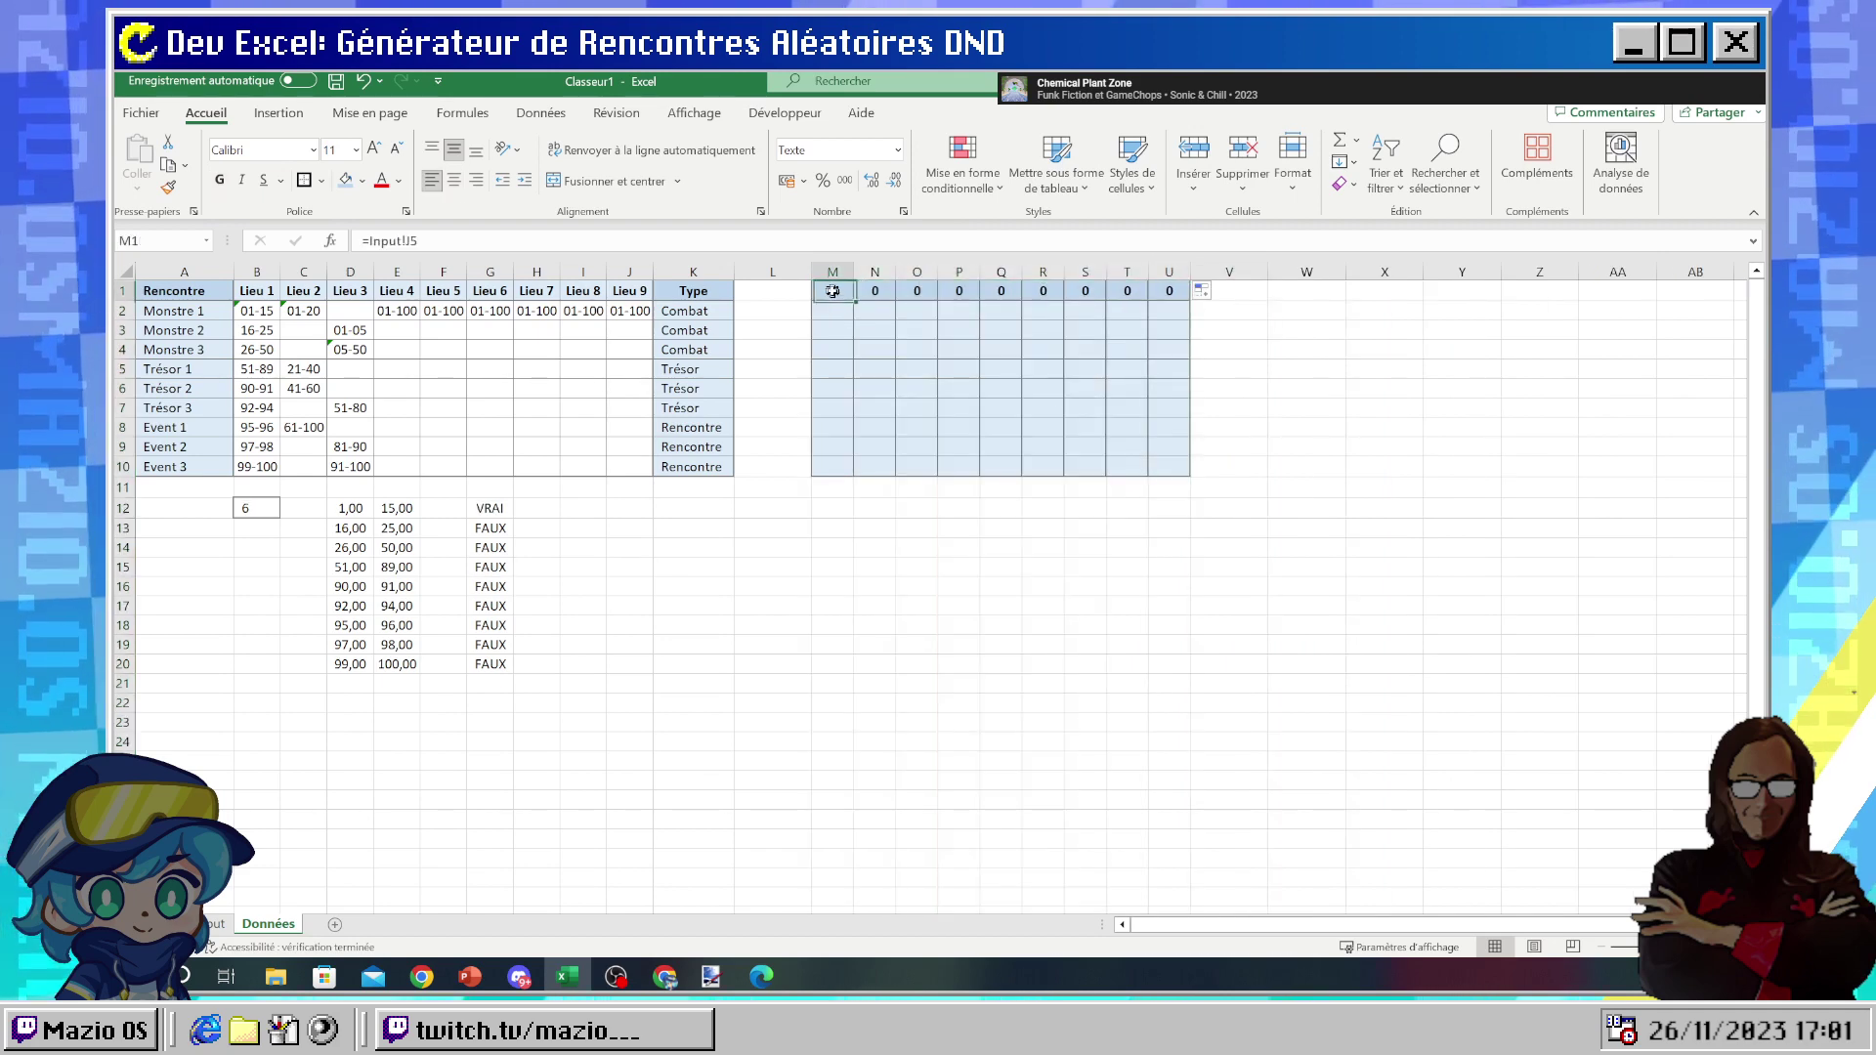
{"action": "left_click", "coordinate": [404, 241]}
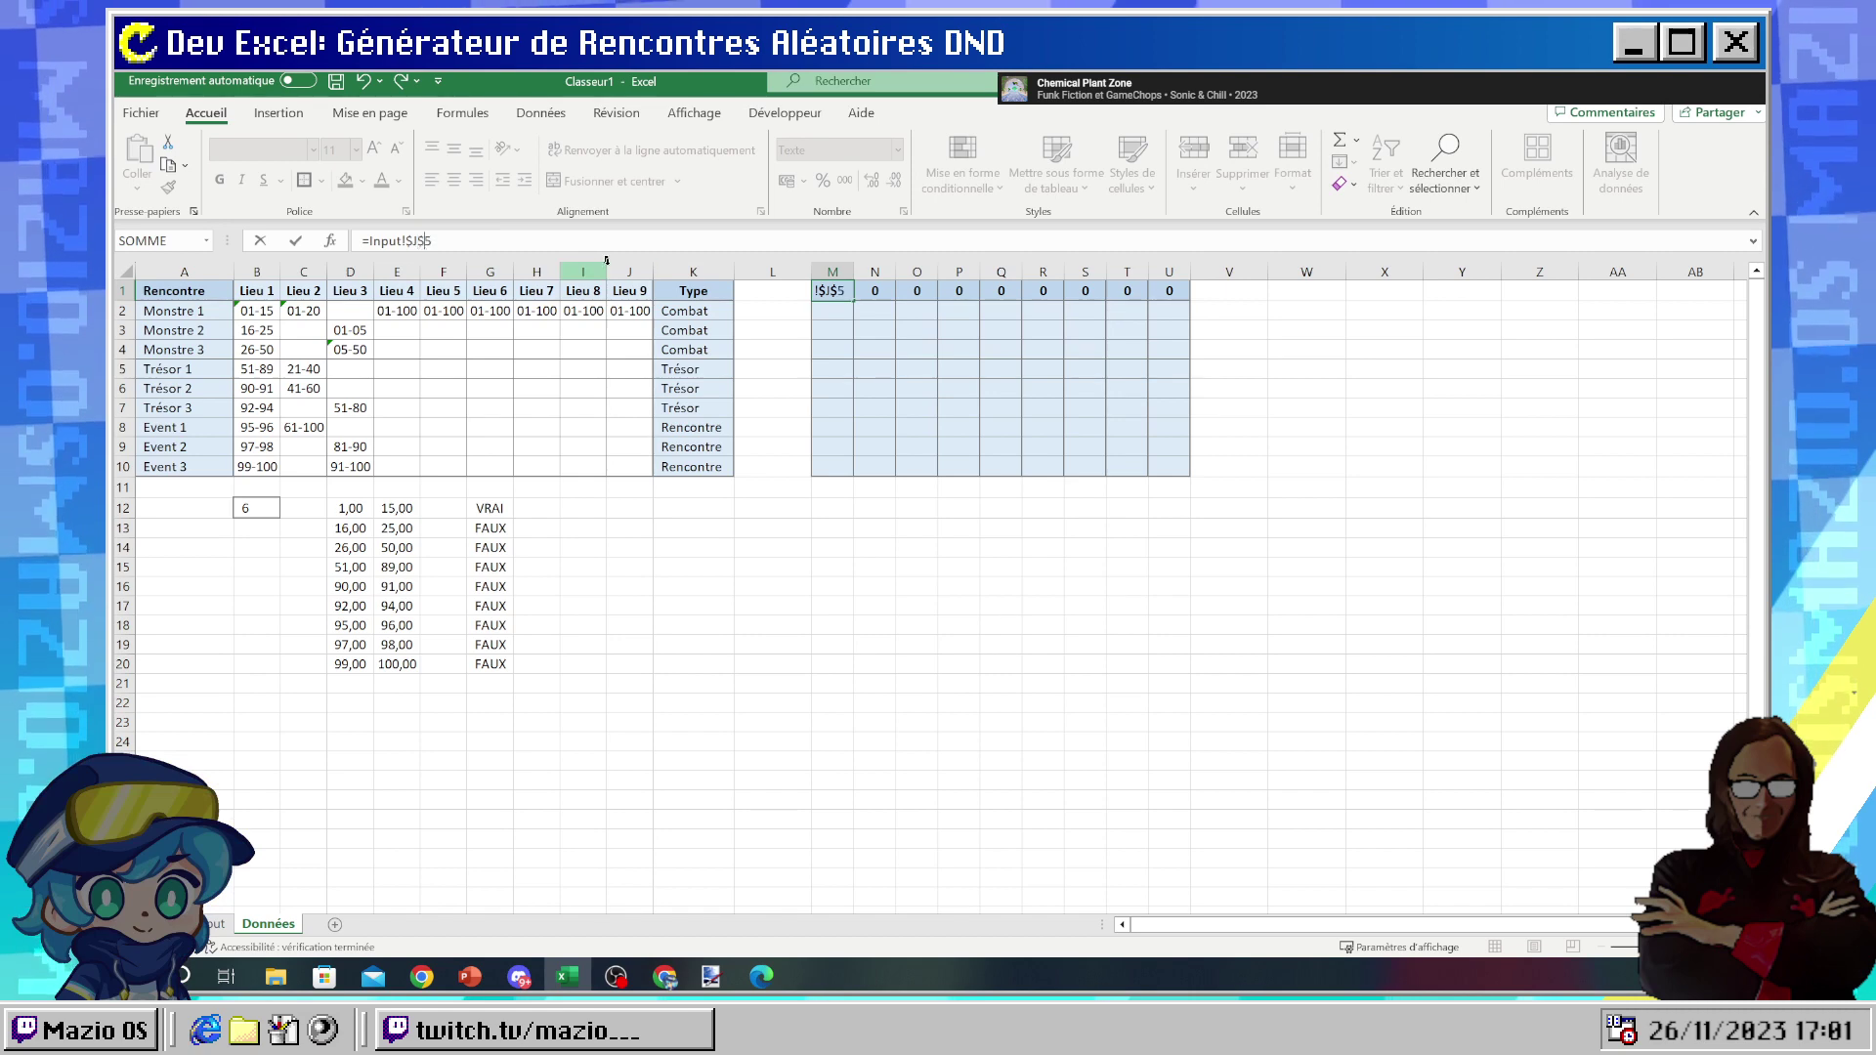
{"action": "key", "text": "Return"}
{"action": "key", "text": "Up"}
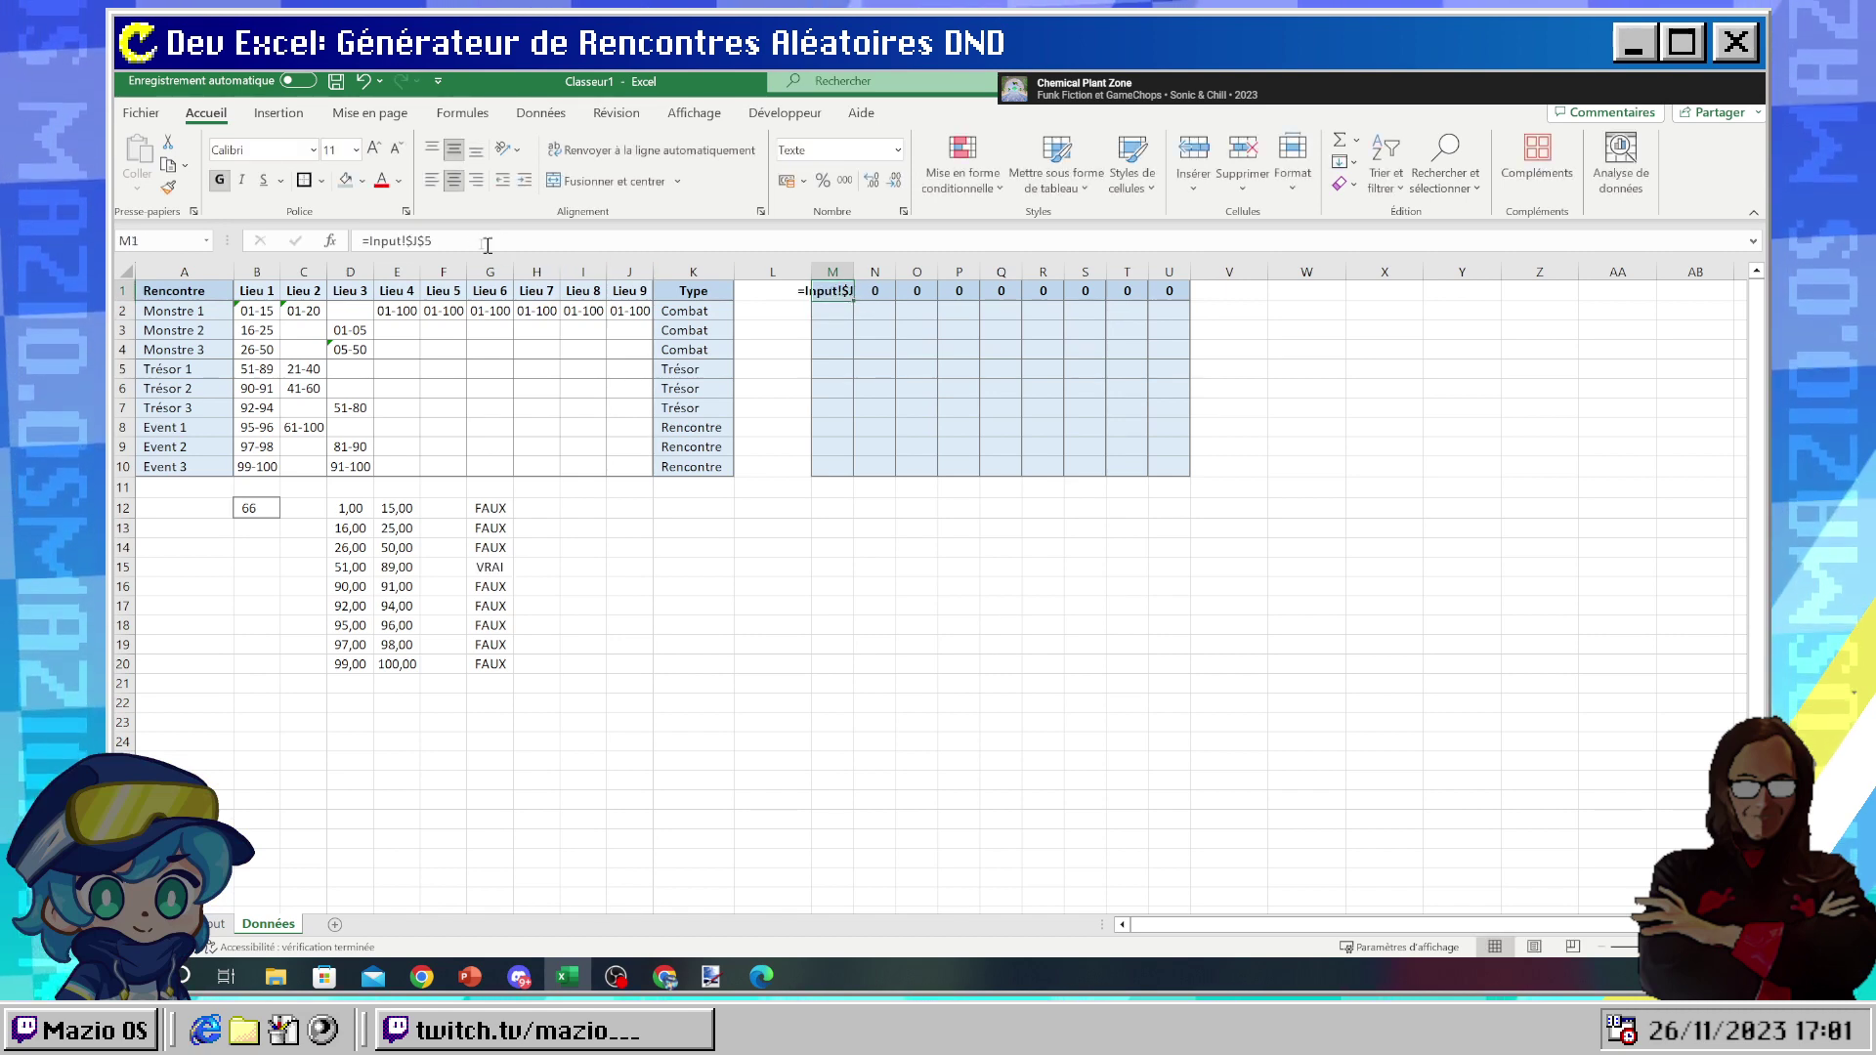
{"action": "key", "text": "F2"}
{"action": "key", "text": "Return"}
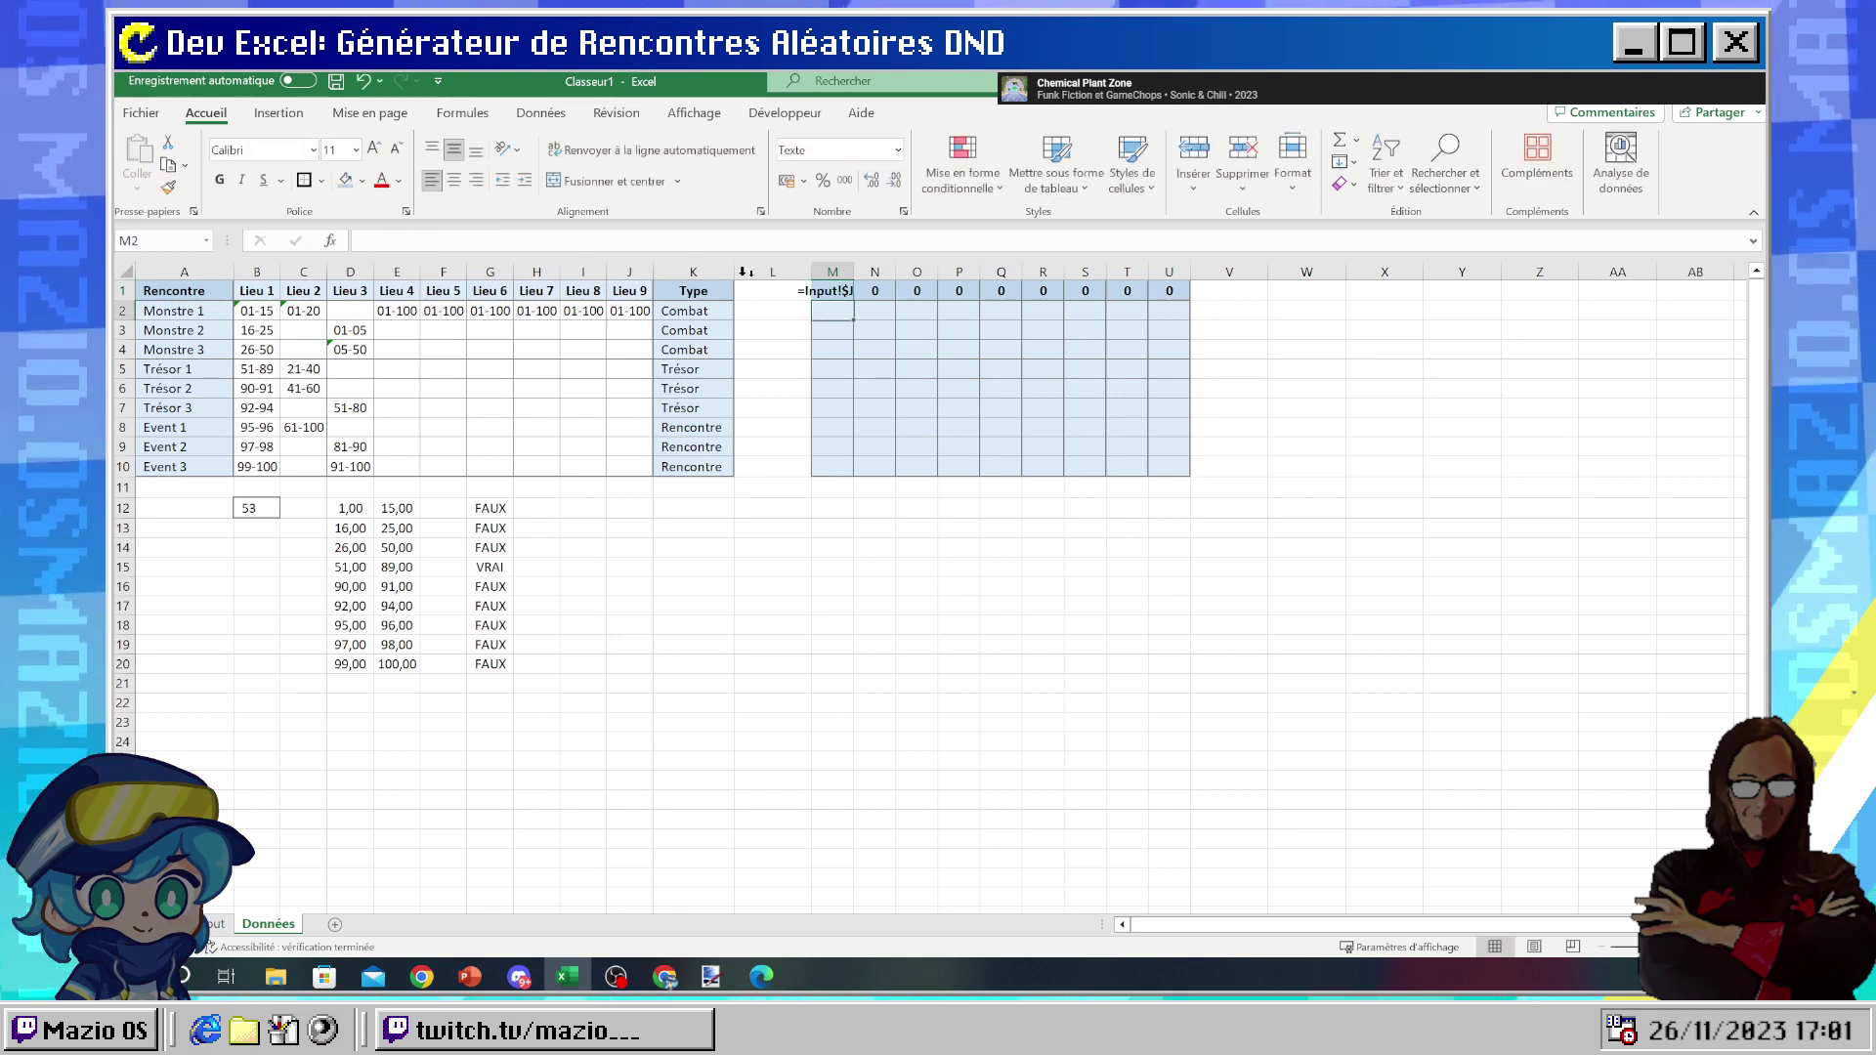
{"action": "left_click", "coordinate": [832, 290]}
{"action": "left_click_drag", "start_coordinate": [389, 241], "coordinate": [431, 241]}
{"action": "key", "text": "Return"}
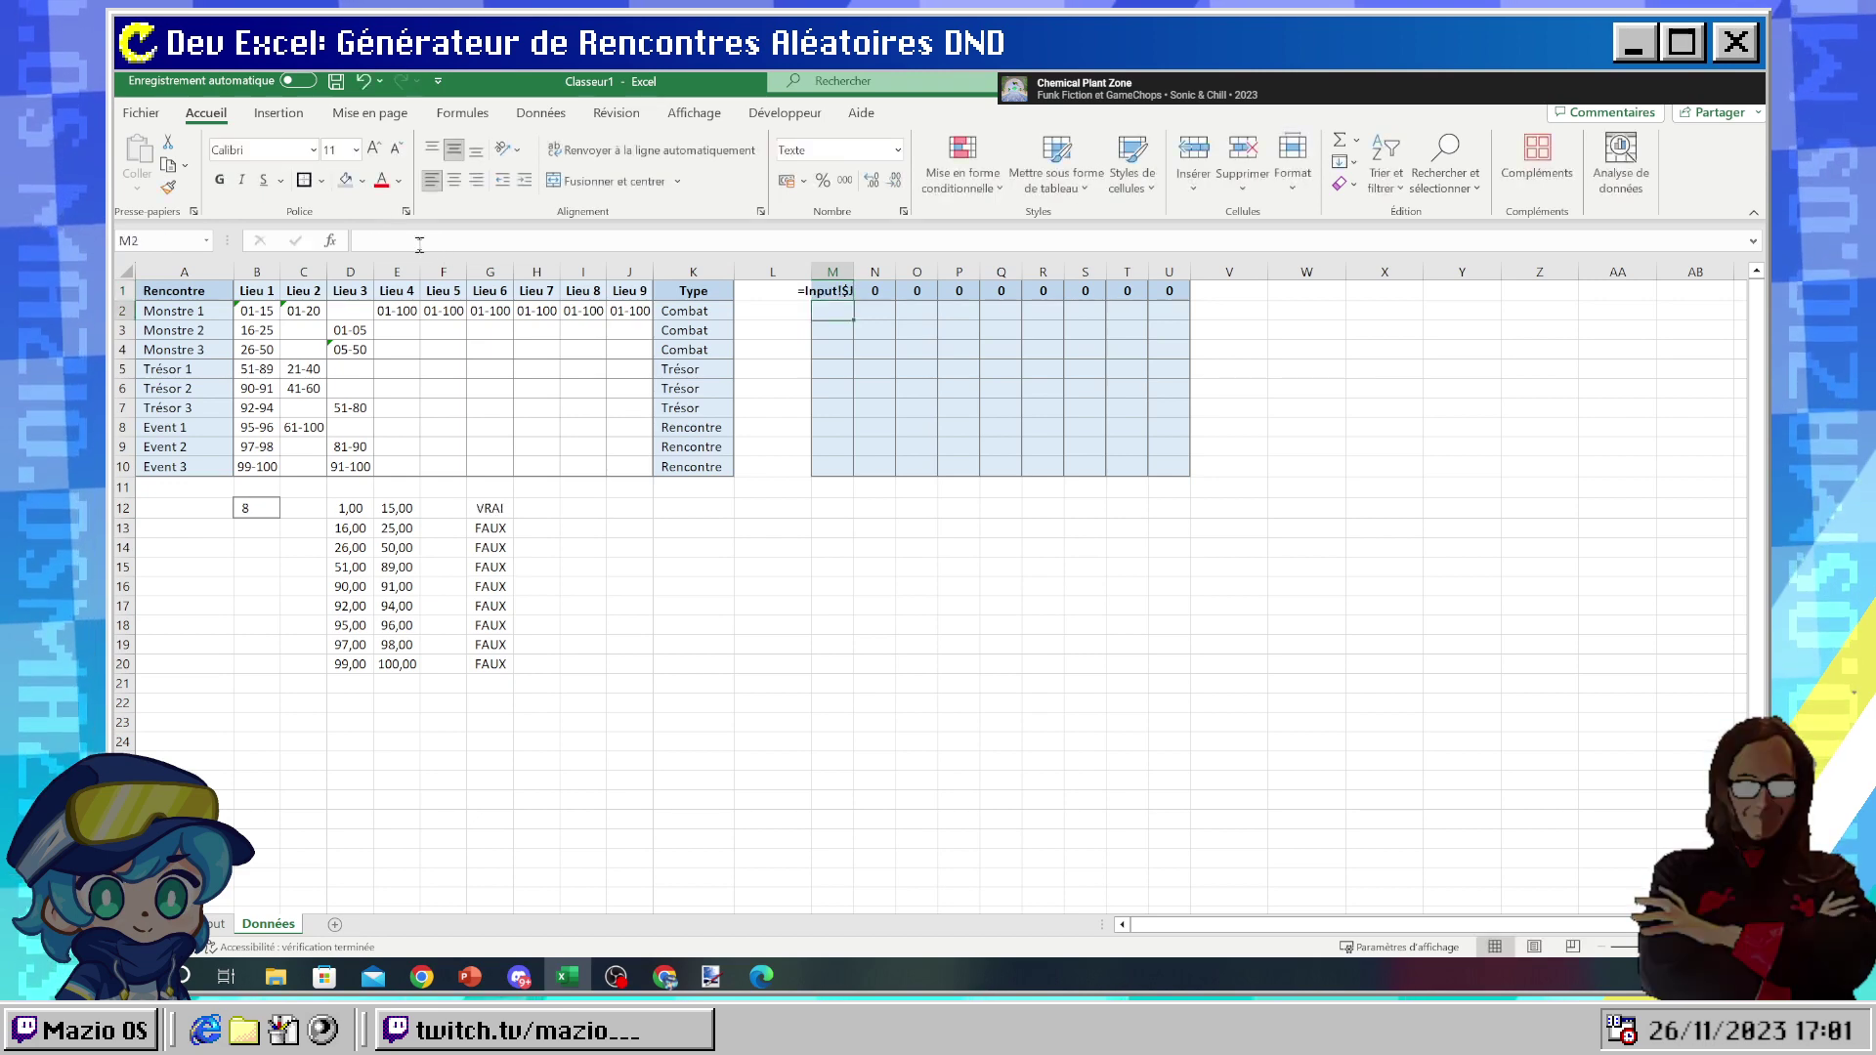
{"action": "left_click", "coordinate": [827, 290]}
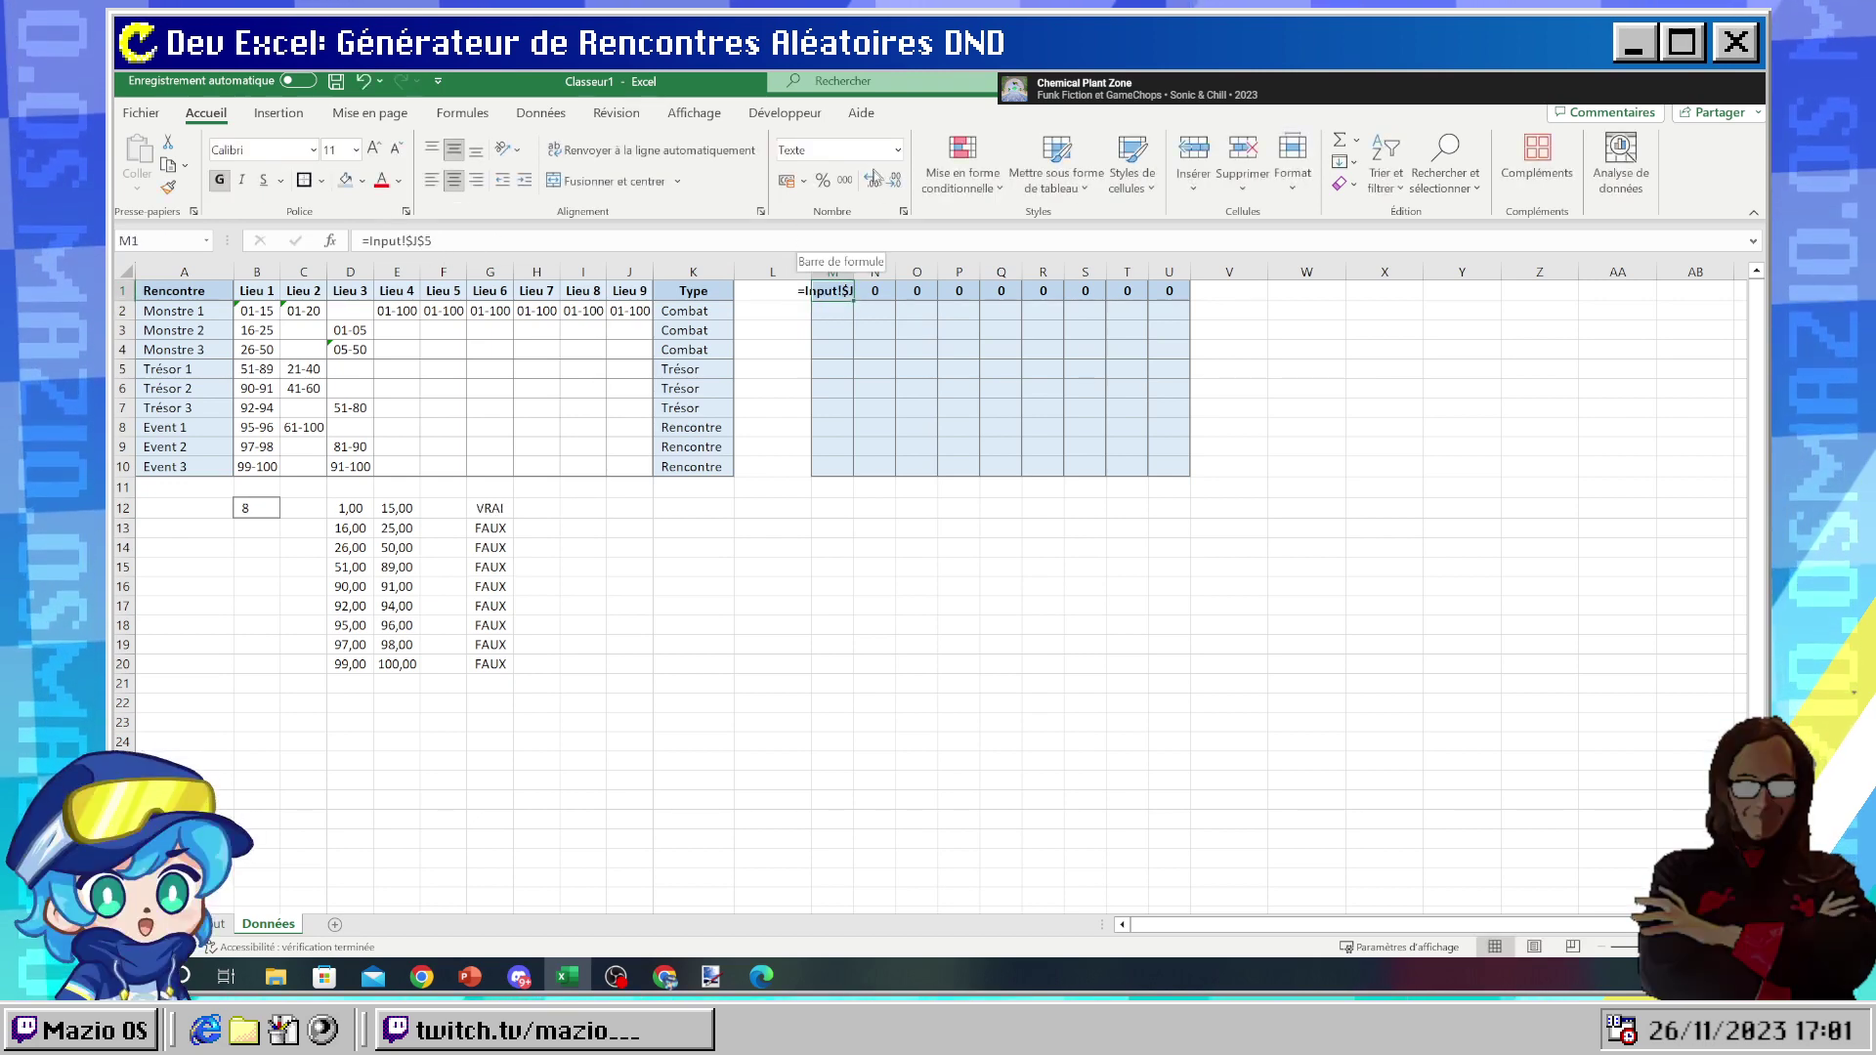
- Set M1:U10 to Standard format, recommit M1 and fill it across to U1
{"action": "left_click_drag", "start_coordinate": [1168, 466], "coordinate": [832, 291]}
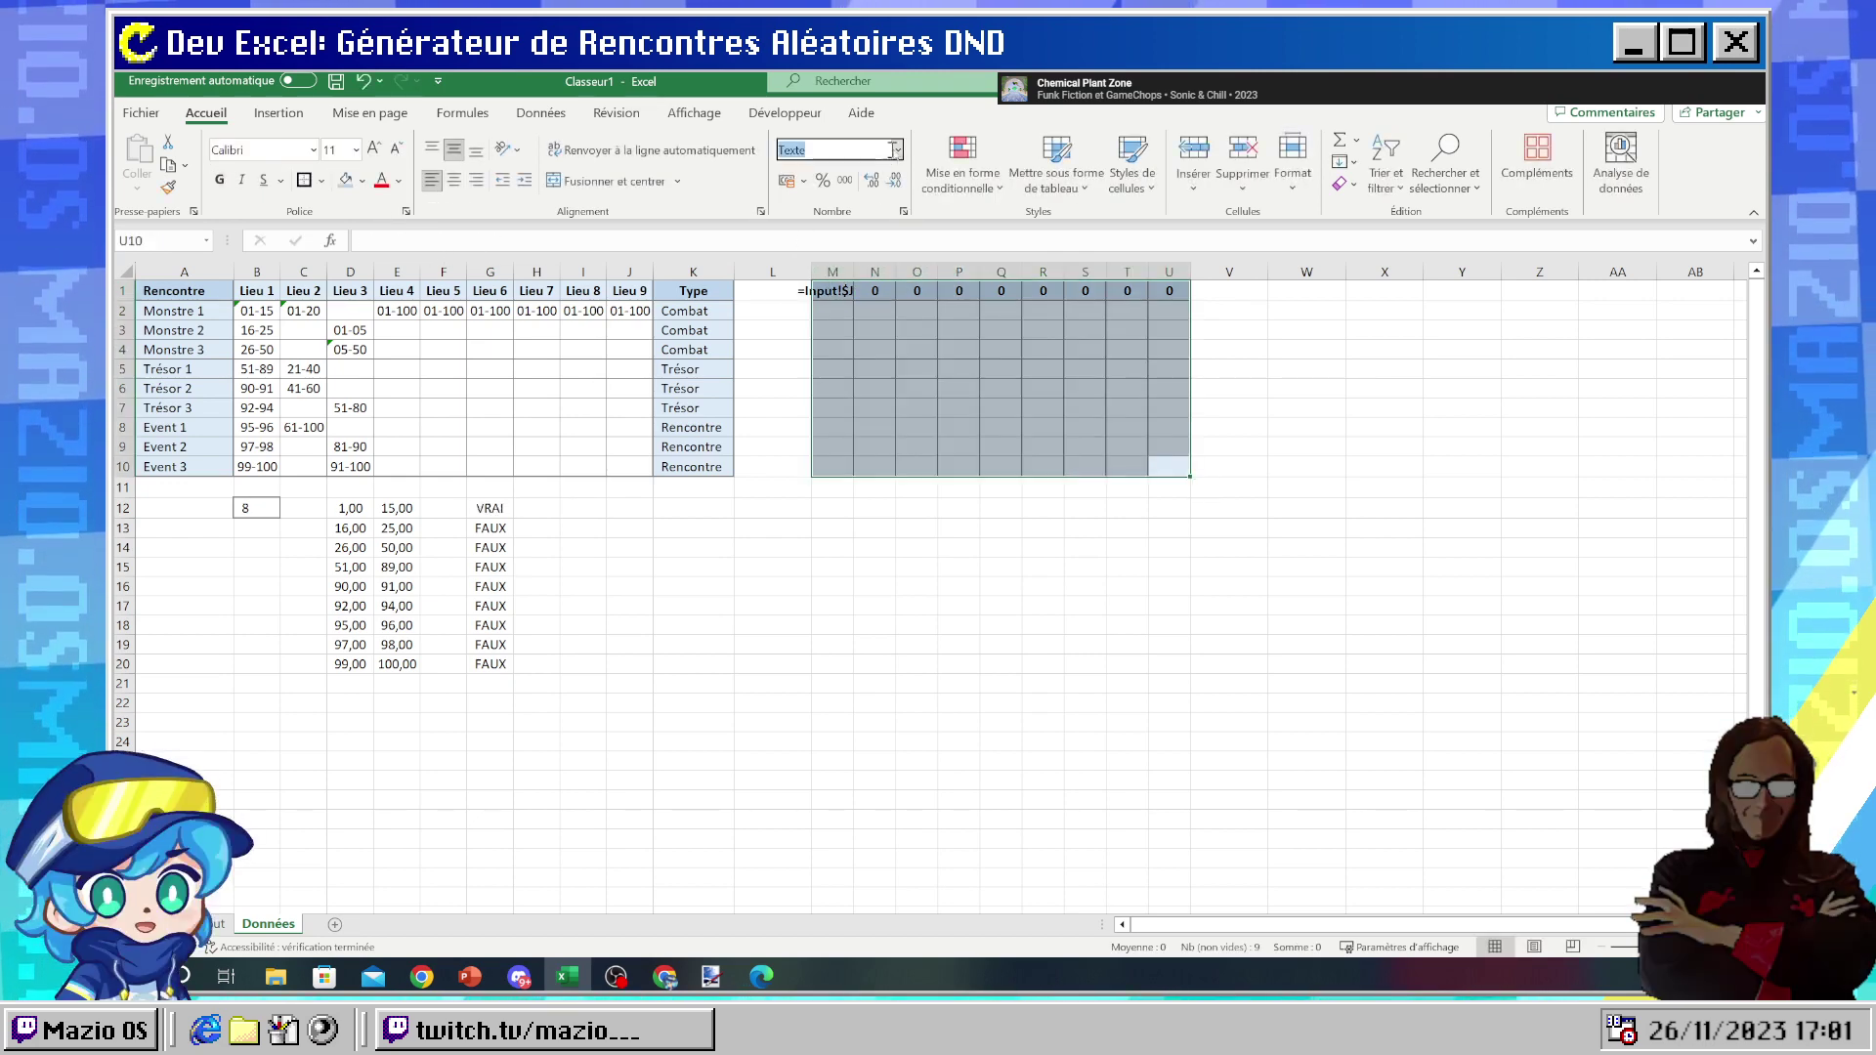
{"action": "left_click", "coordinate": [896, 150]}
{"action": "left_click", "coordinate": [830, 181]}
{"action": "left_click", "coordinate": [958, 388]}
{"action": "left_click", "coordinate": [827, 290]}
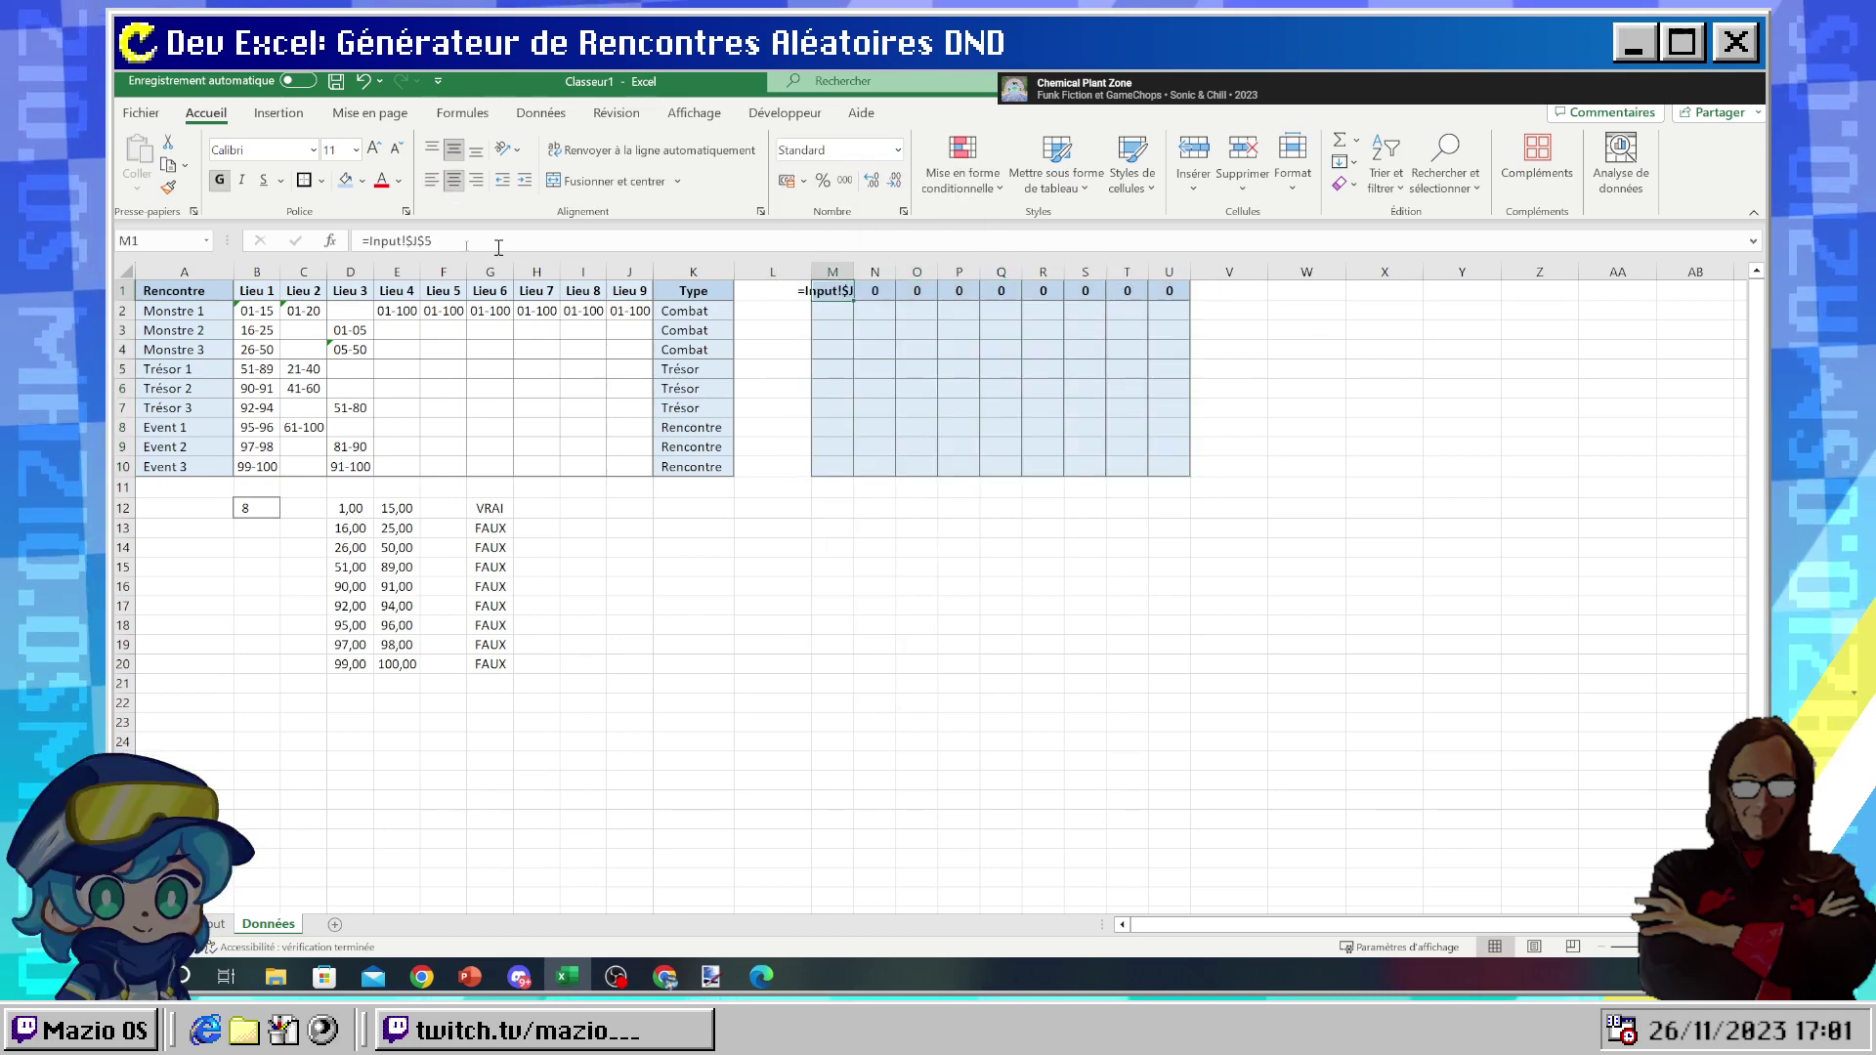
{"action": "double_click", "coordinate": [826, 290]}
{"action": "key", "text": "Return"}
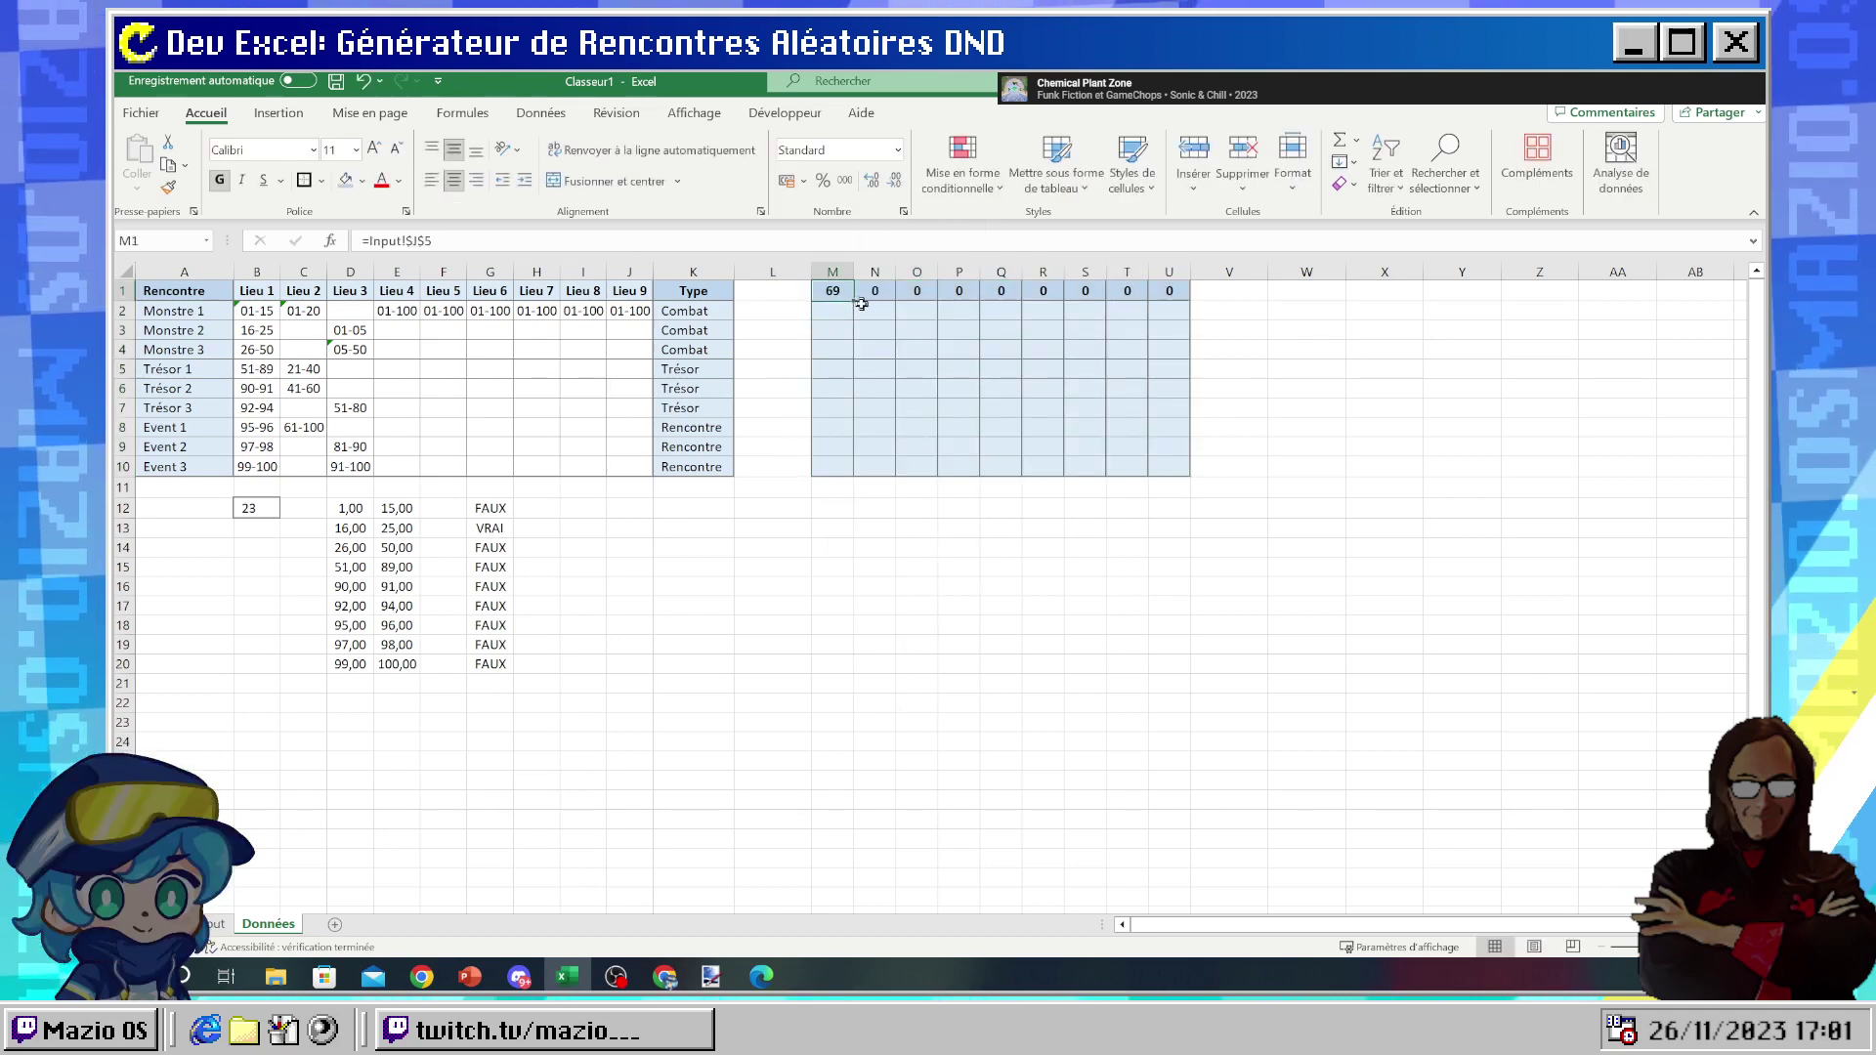
{"action": "left_click_drag", "start_coordinate": [853, 300], "coordinate": [1168, 293]}
{"action": "left_click", "coordinate": [1306, 368]}
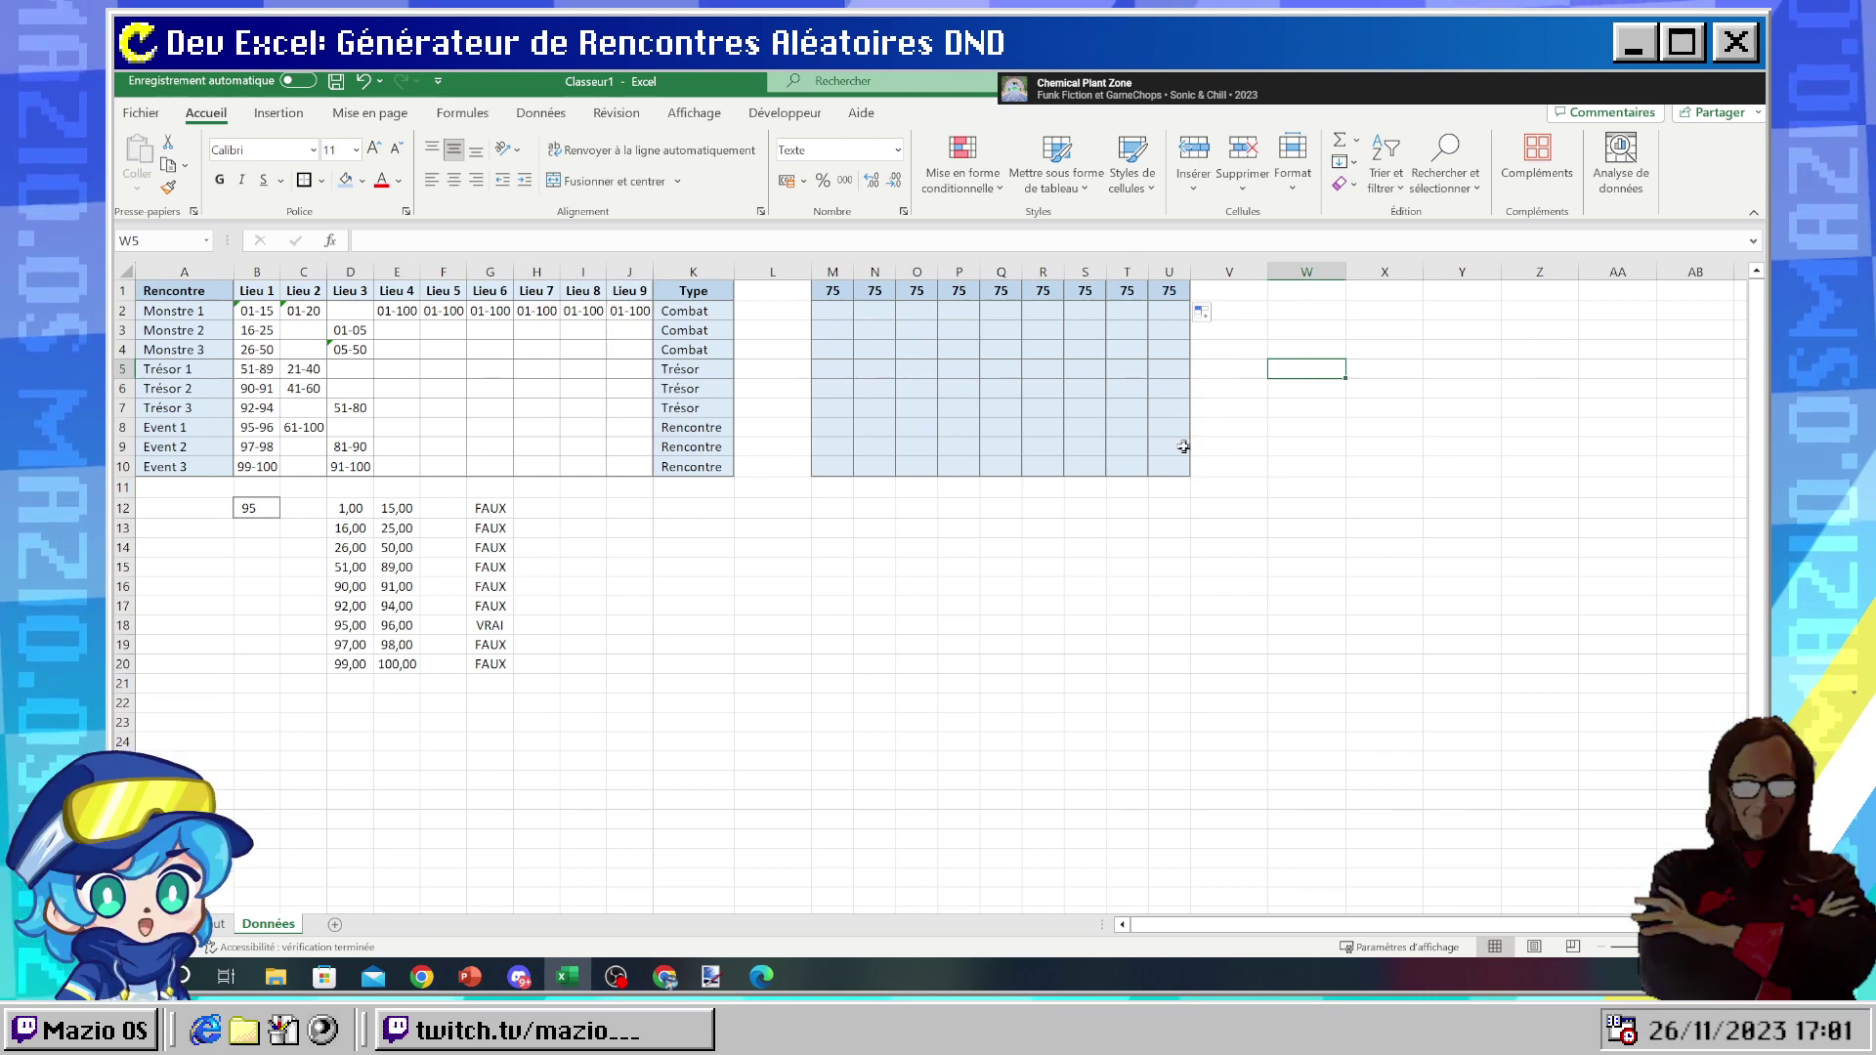
{"action": "left_click", "coordinate": [219, 923]}
- Recalculate the random rolls with F9 and widen columns M through U
{"action": "left_click", "coordinate": [269, 923]}
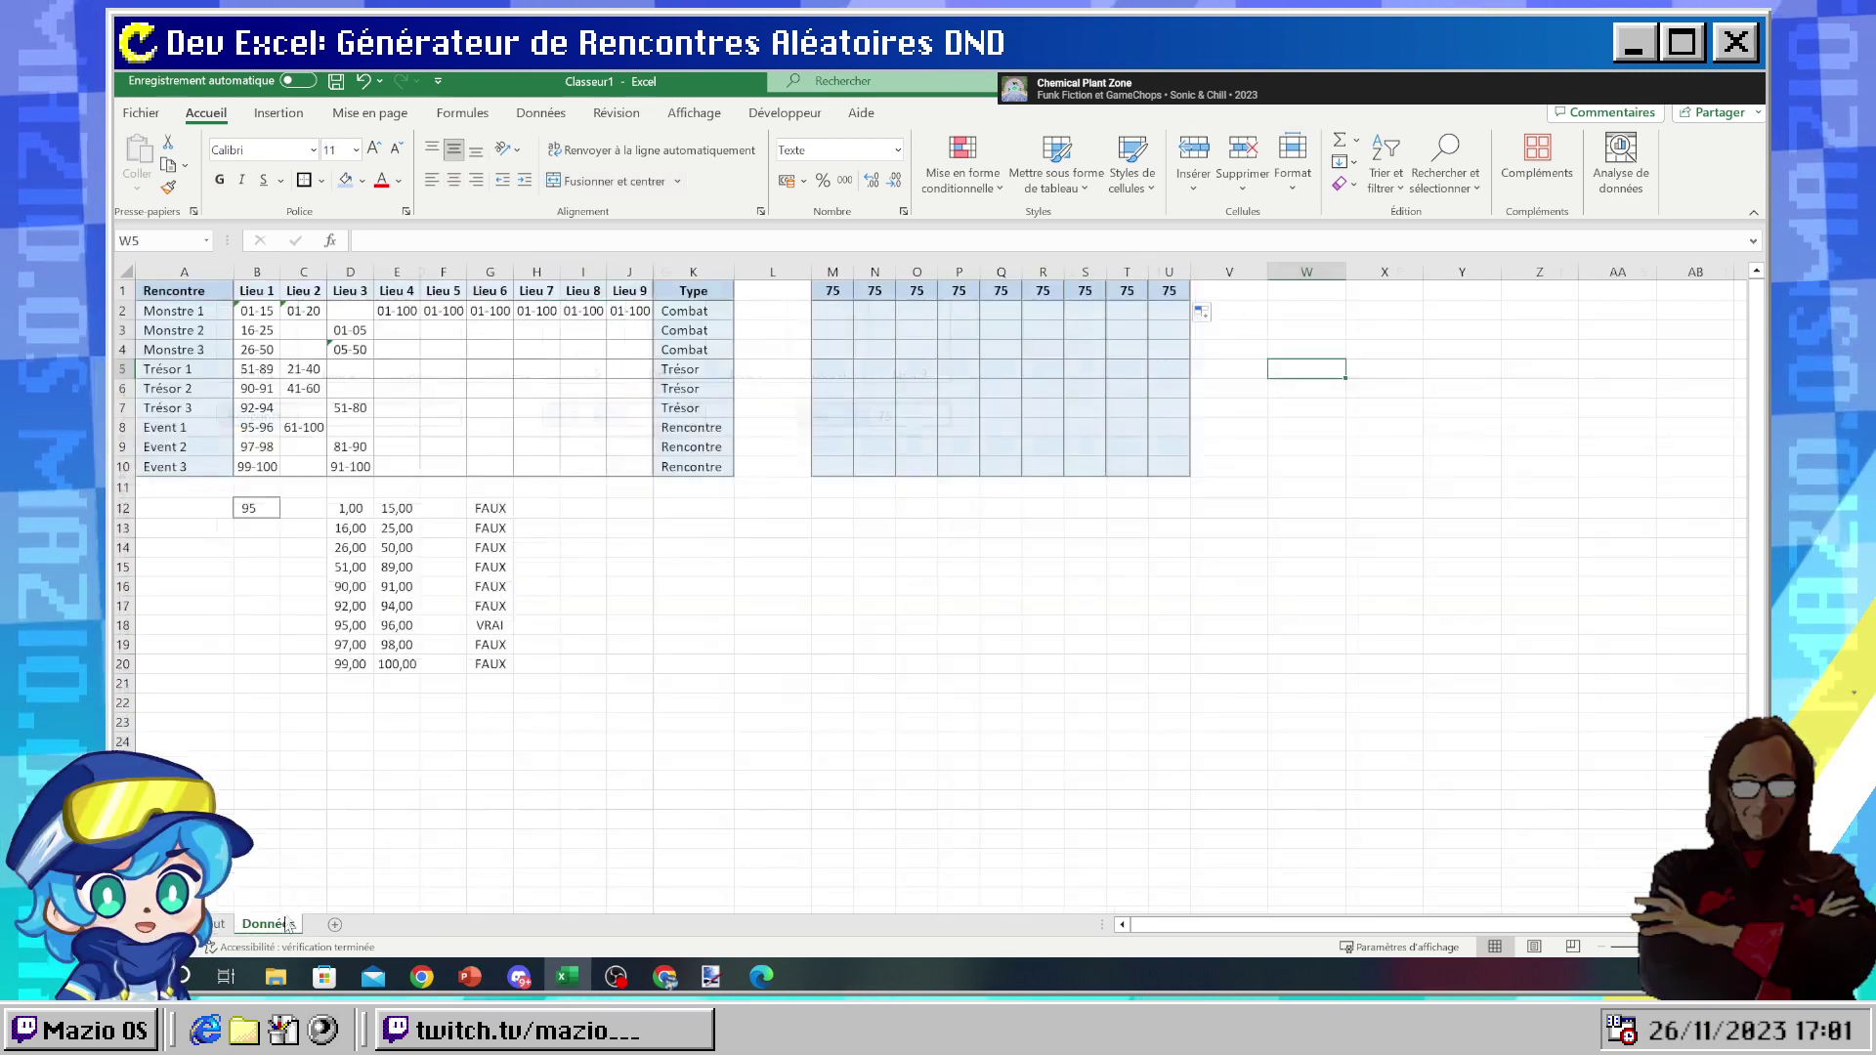
{"action": "left_click", "coordinate": [875, 587]}
{"action": "left_click", "coordinate": [834, 312]}
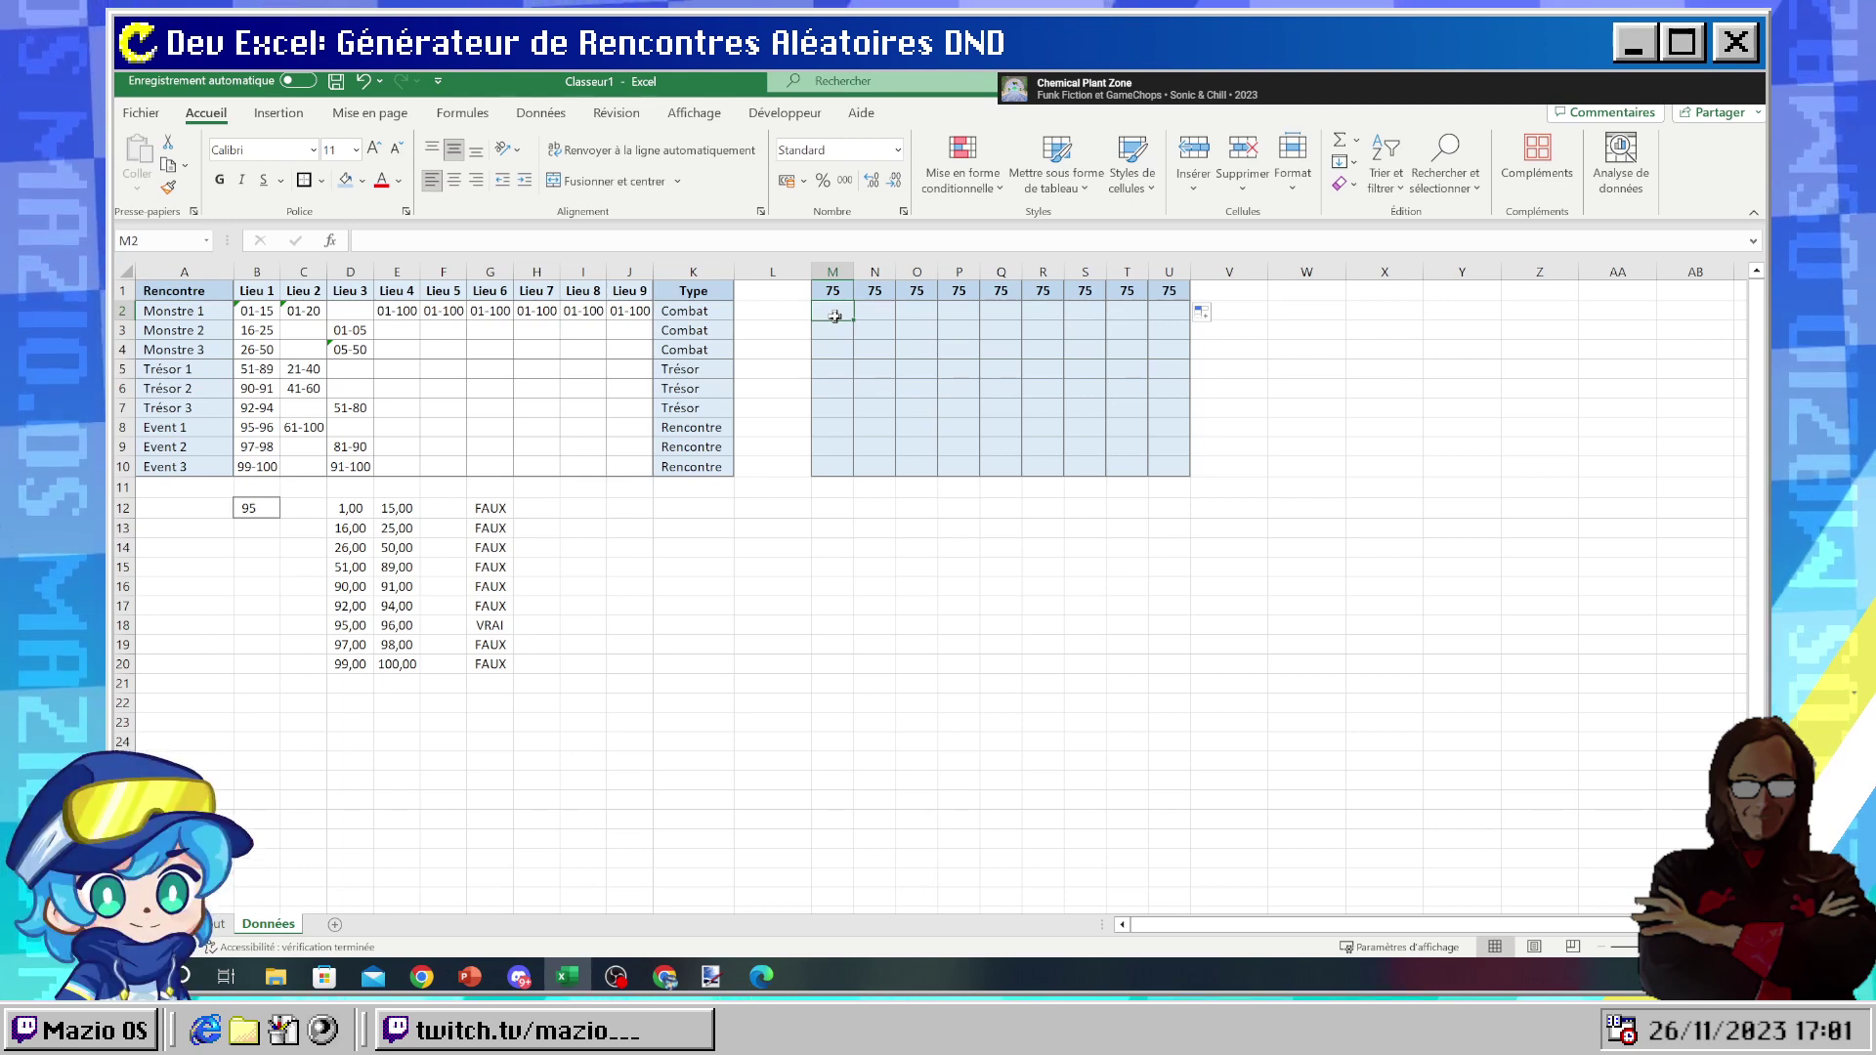
{"action": "type", "text": "="}
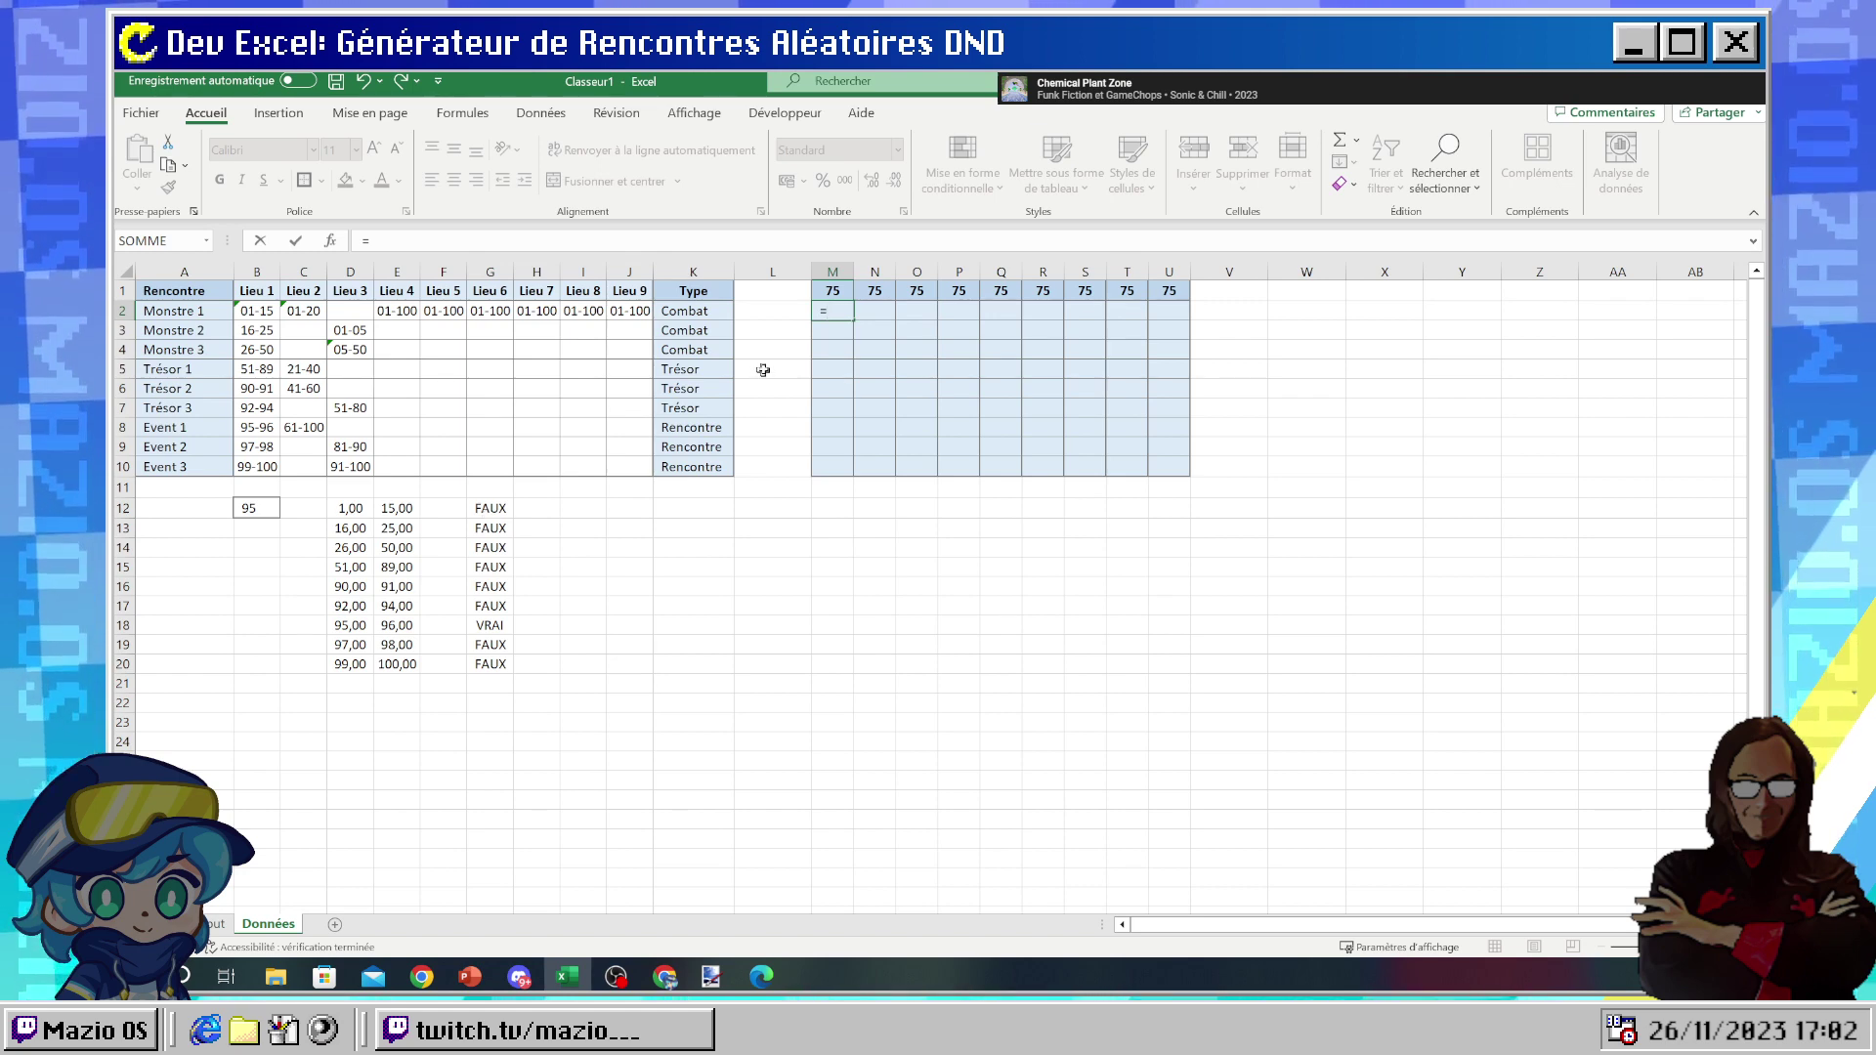
{"action": "key", "text": "Return"}
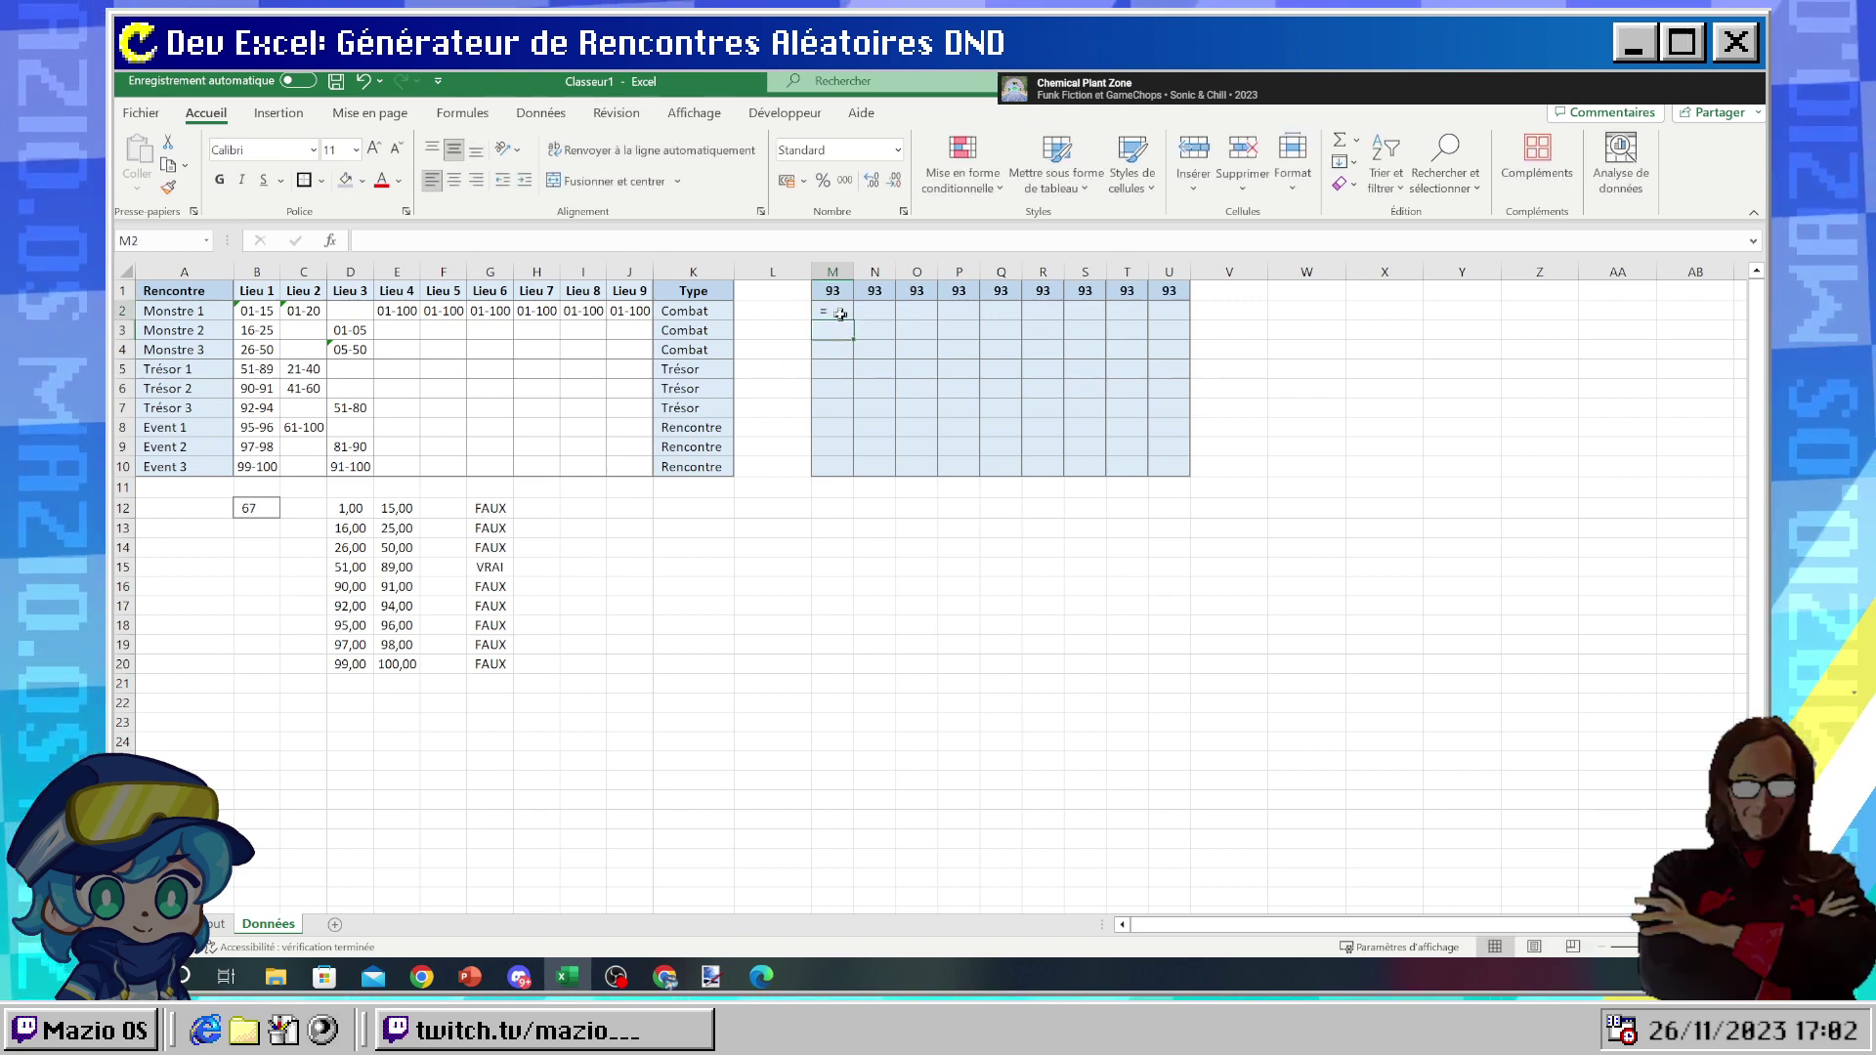
{"action": "key", "text": "F9"}
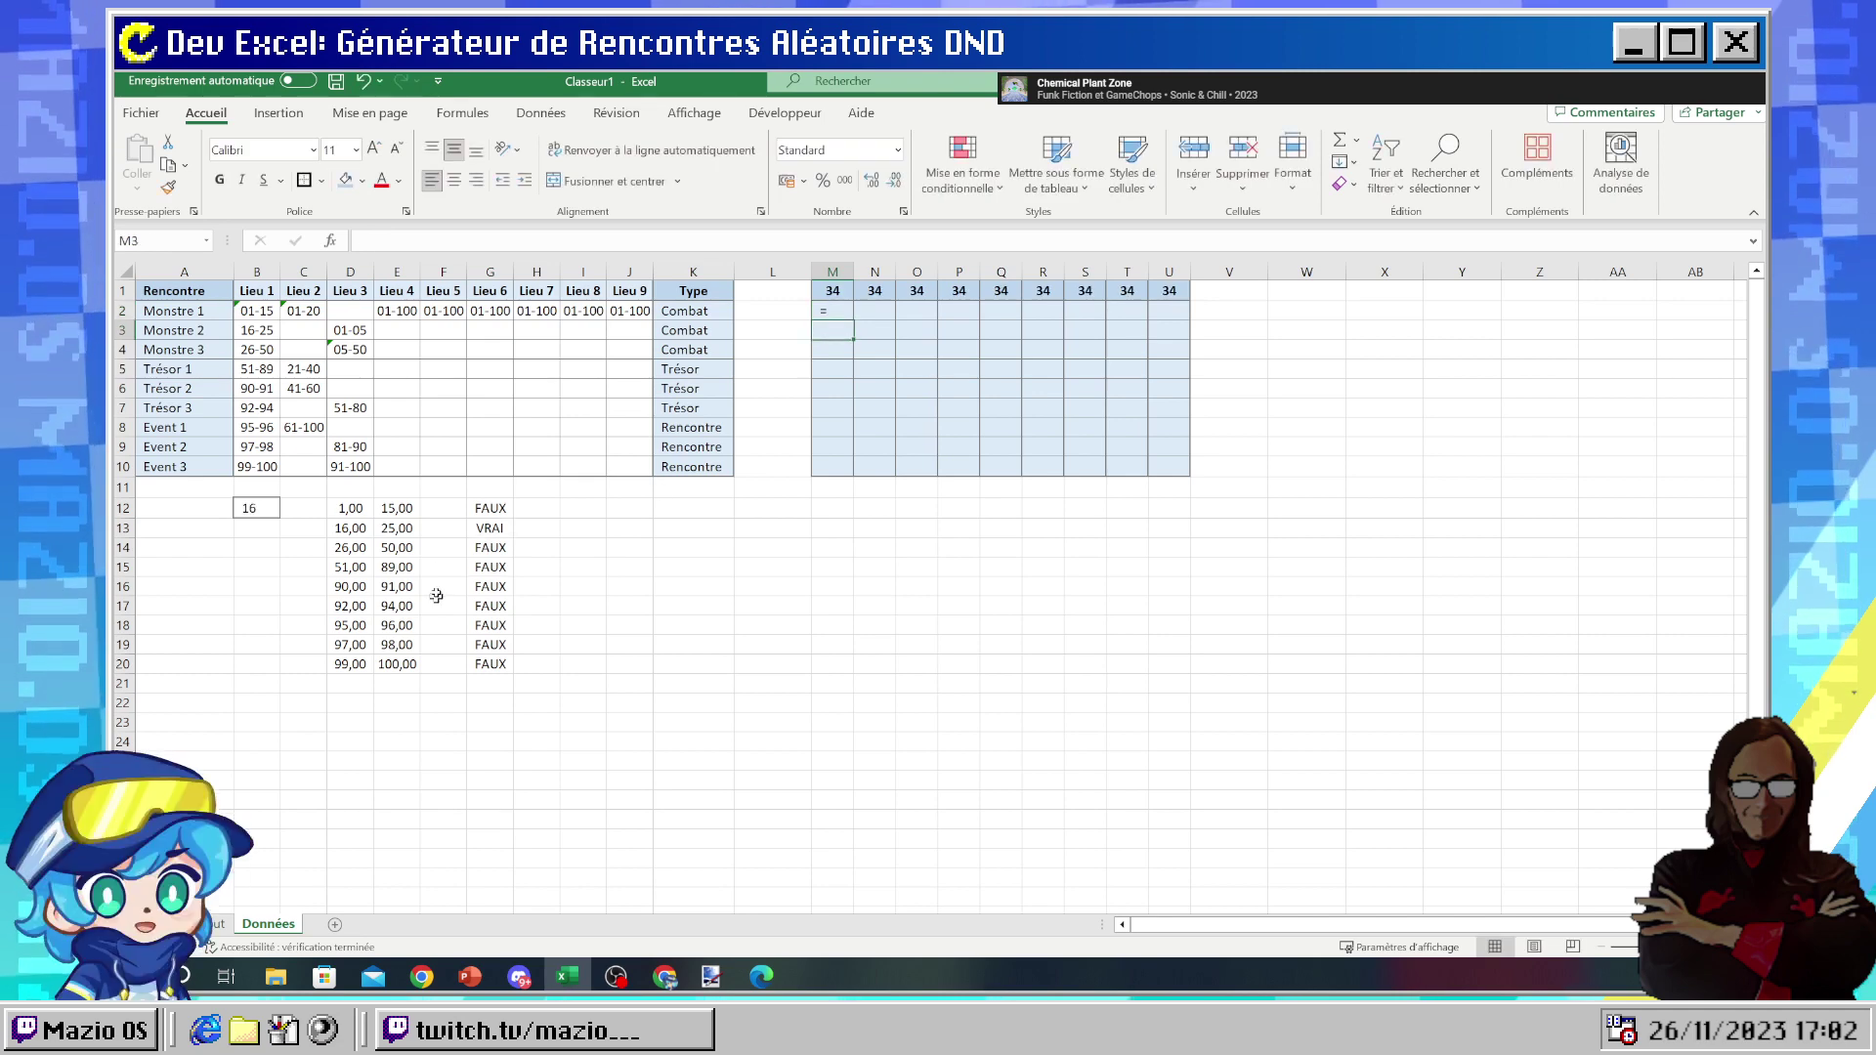
{"action": "left_click", "coordinate": [490, 508]}
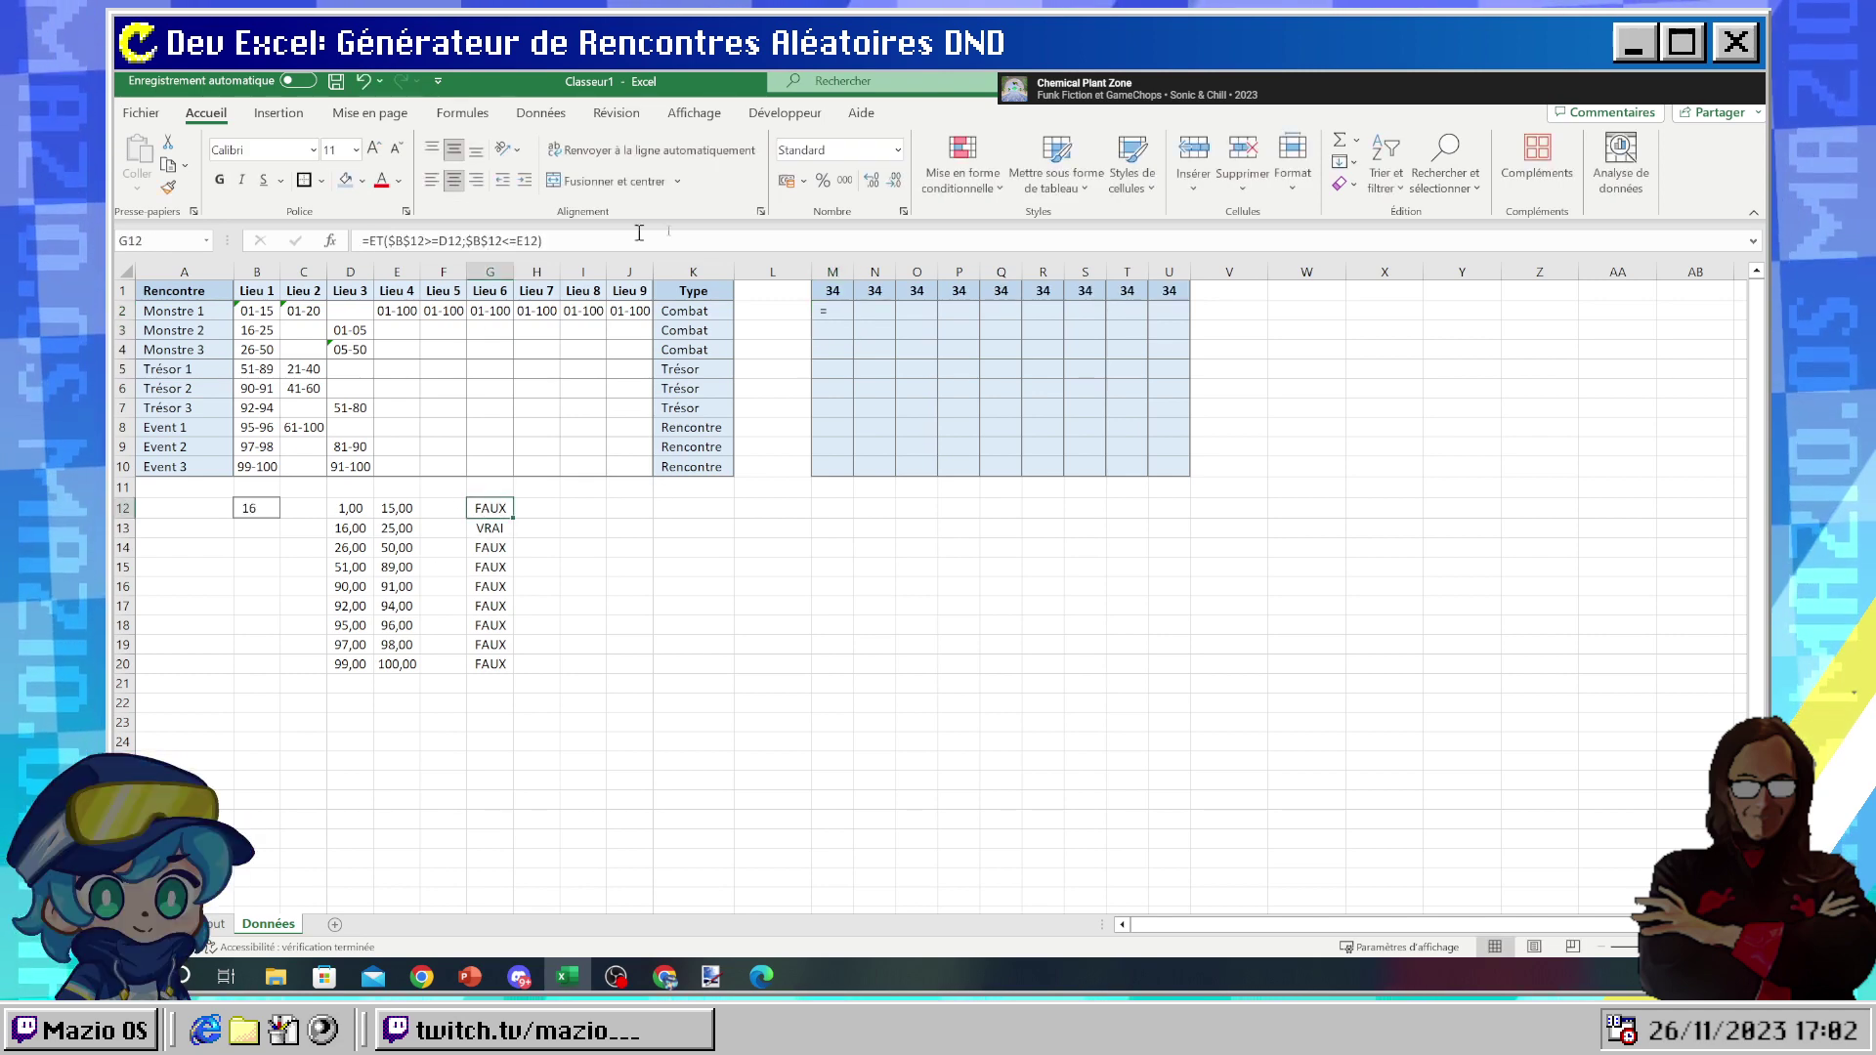
{"action": "left_click_drag", "start_coordinate": [844, 266], "coordinate": [1198, 272]}
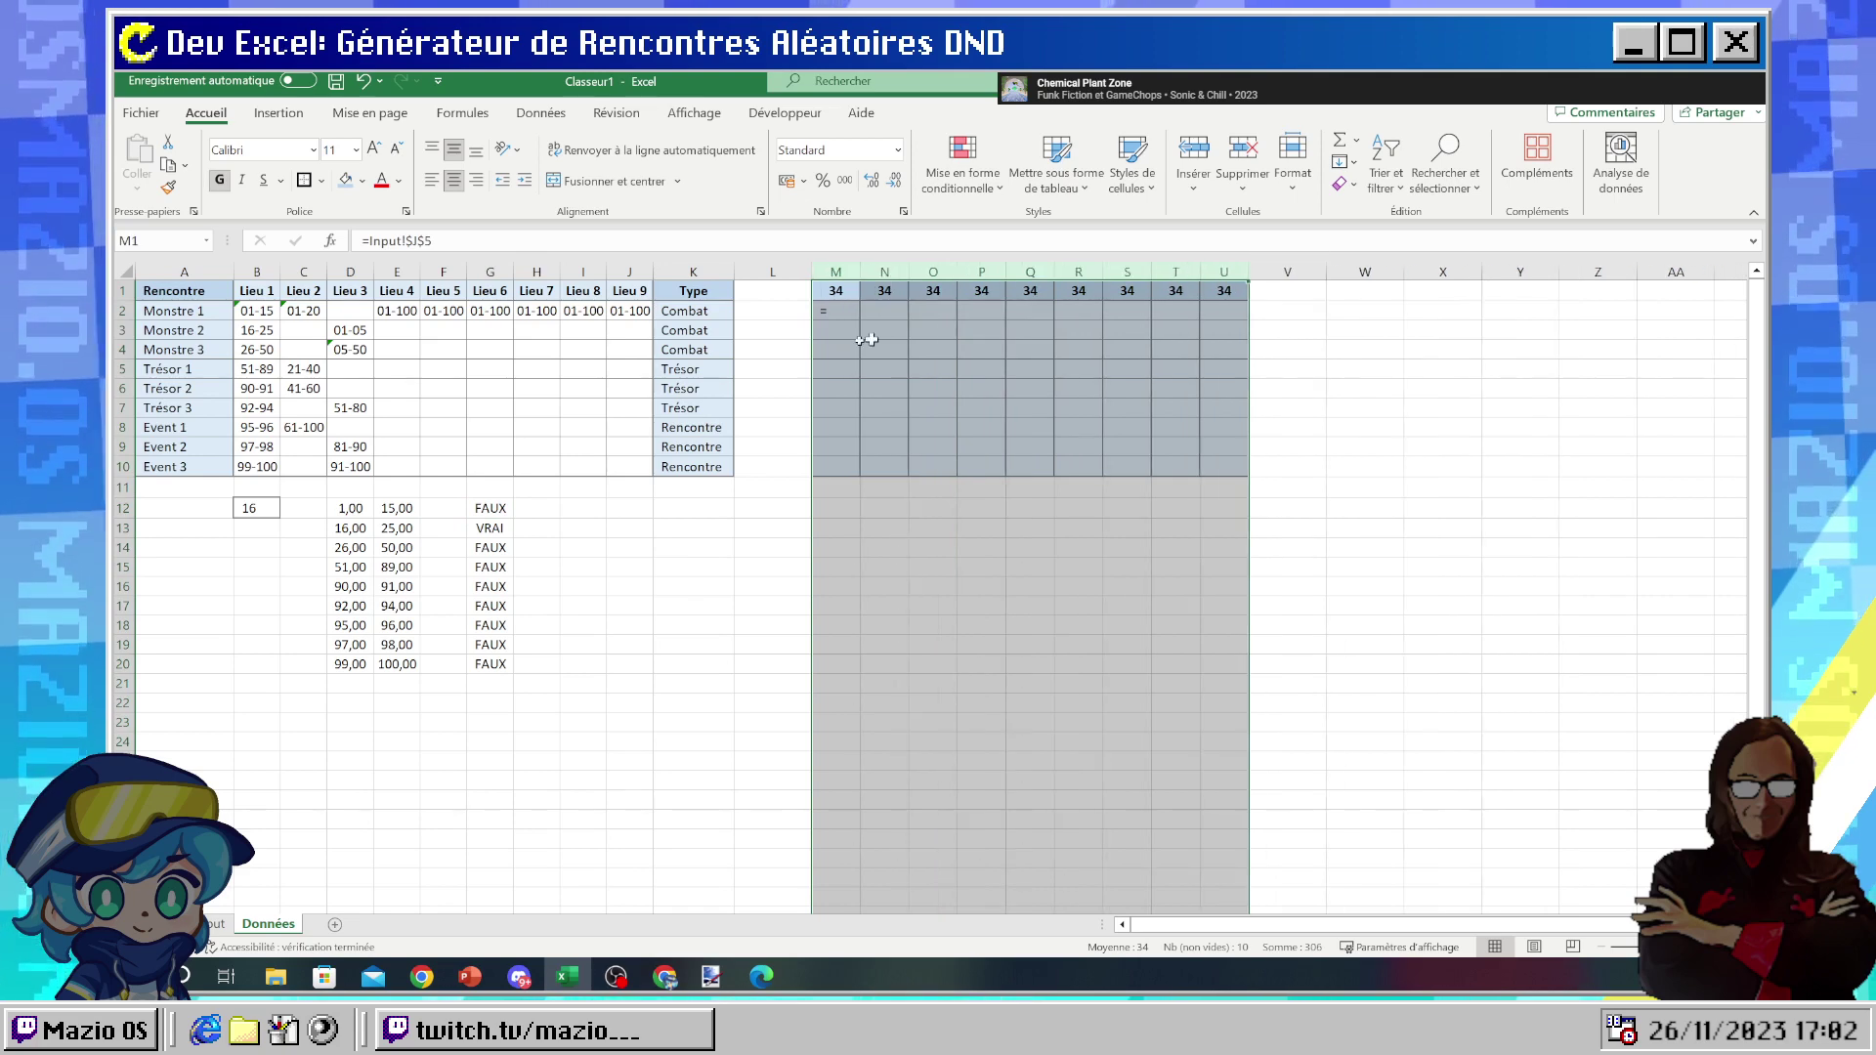
- Copy D12's formula =CNUM(GAUCHE(B2;CHERCHE("-";B2)-1)) into M2, showing 1
{"action": "left_click", "coordinate": [338, 514]}
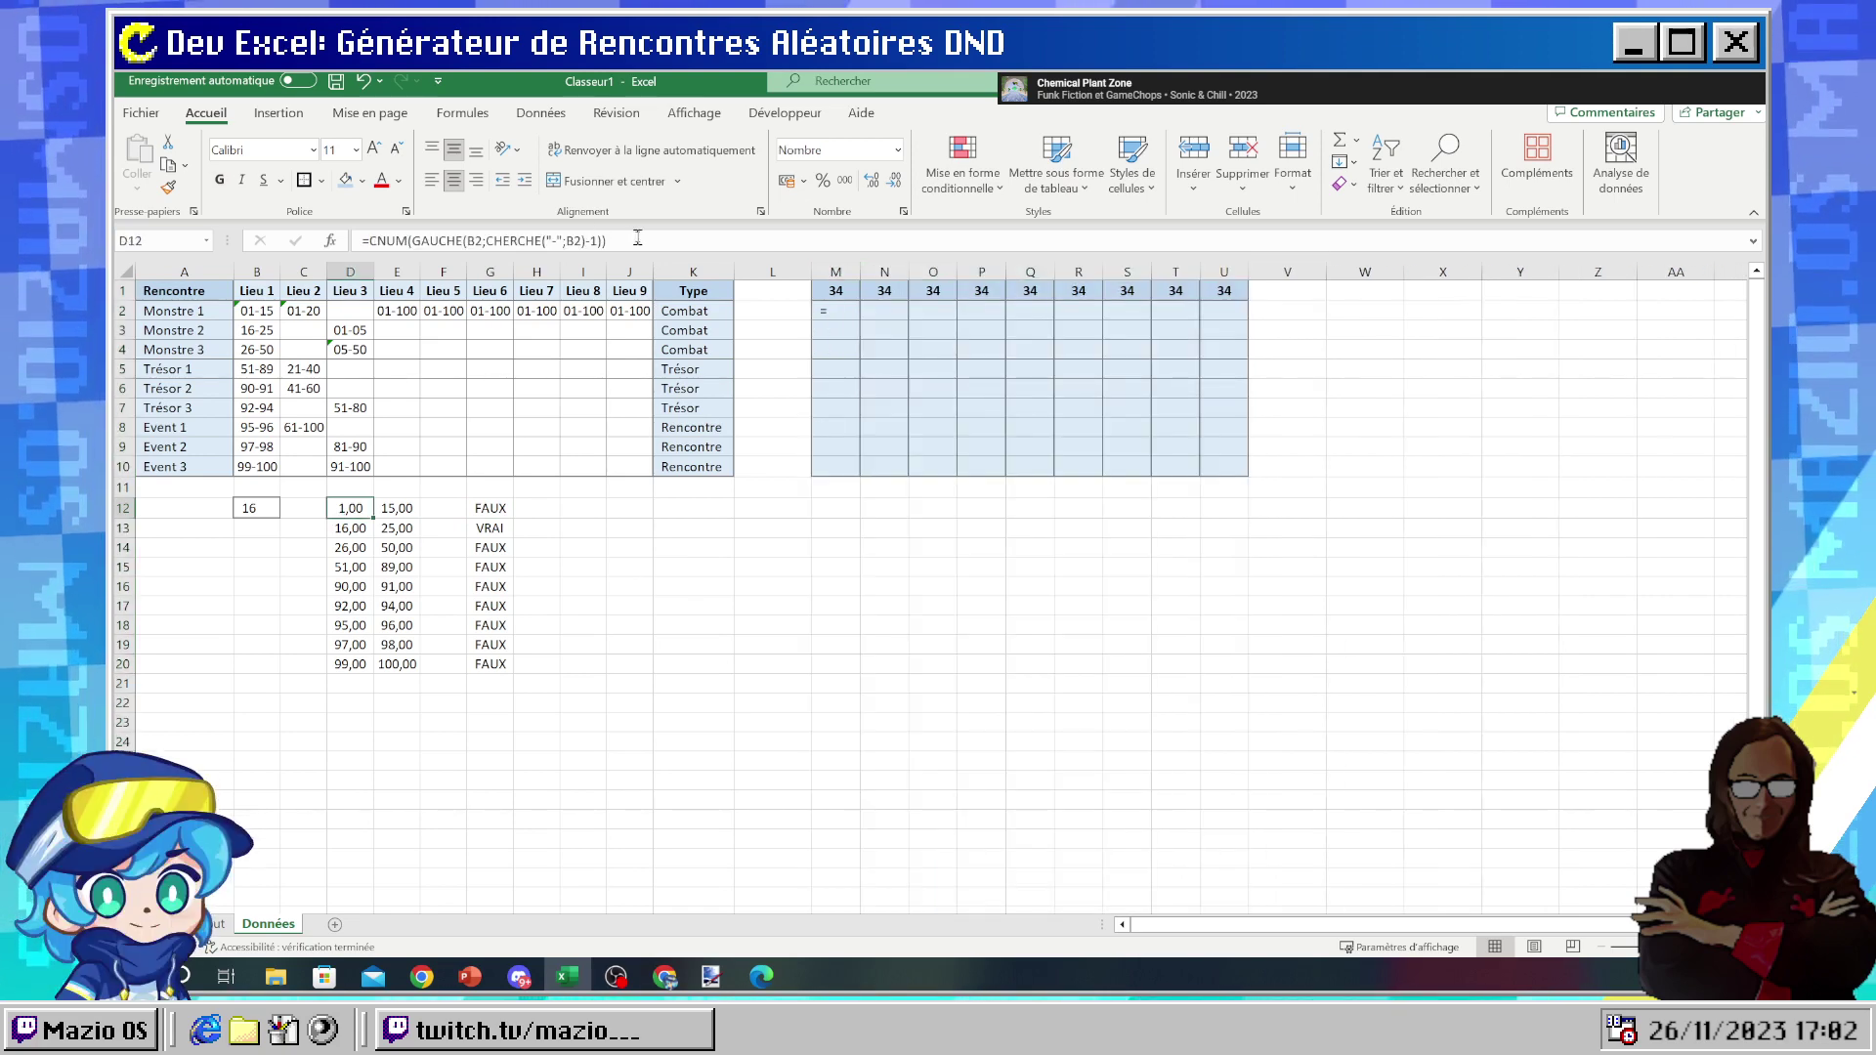
{"action": "left_click_drag", "start_coordinate": [637, 238], "coordinate": [371, 249]}
{"action": "key", "text": "ctrl+c"}
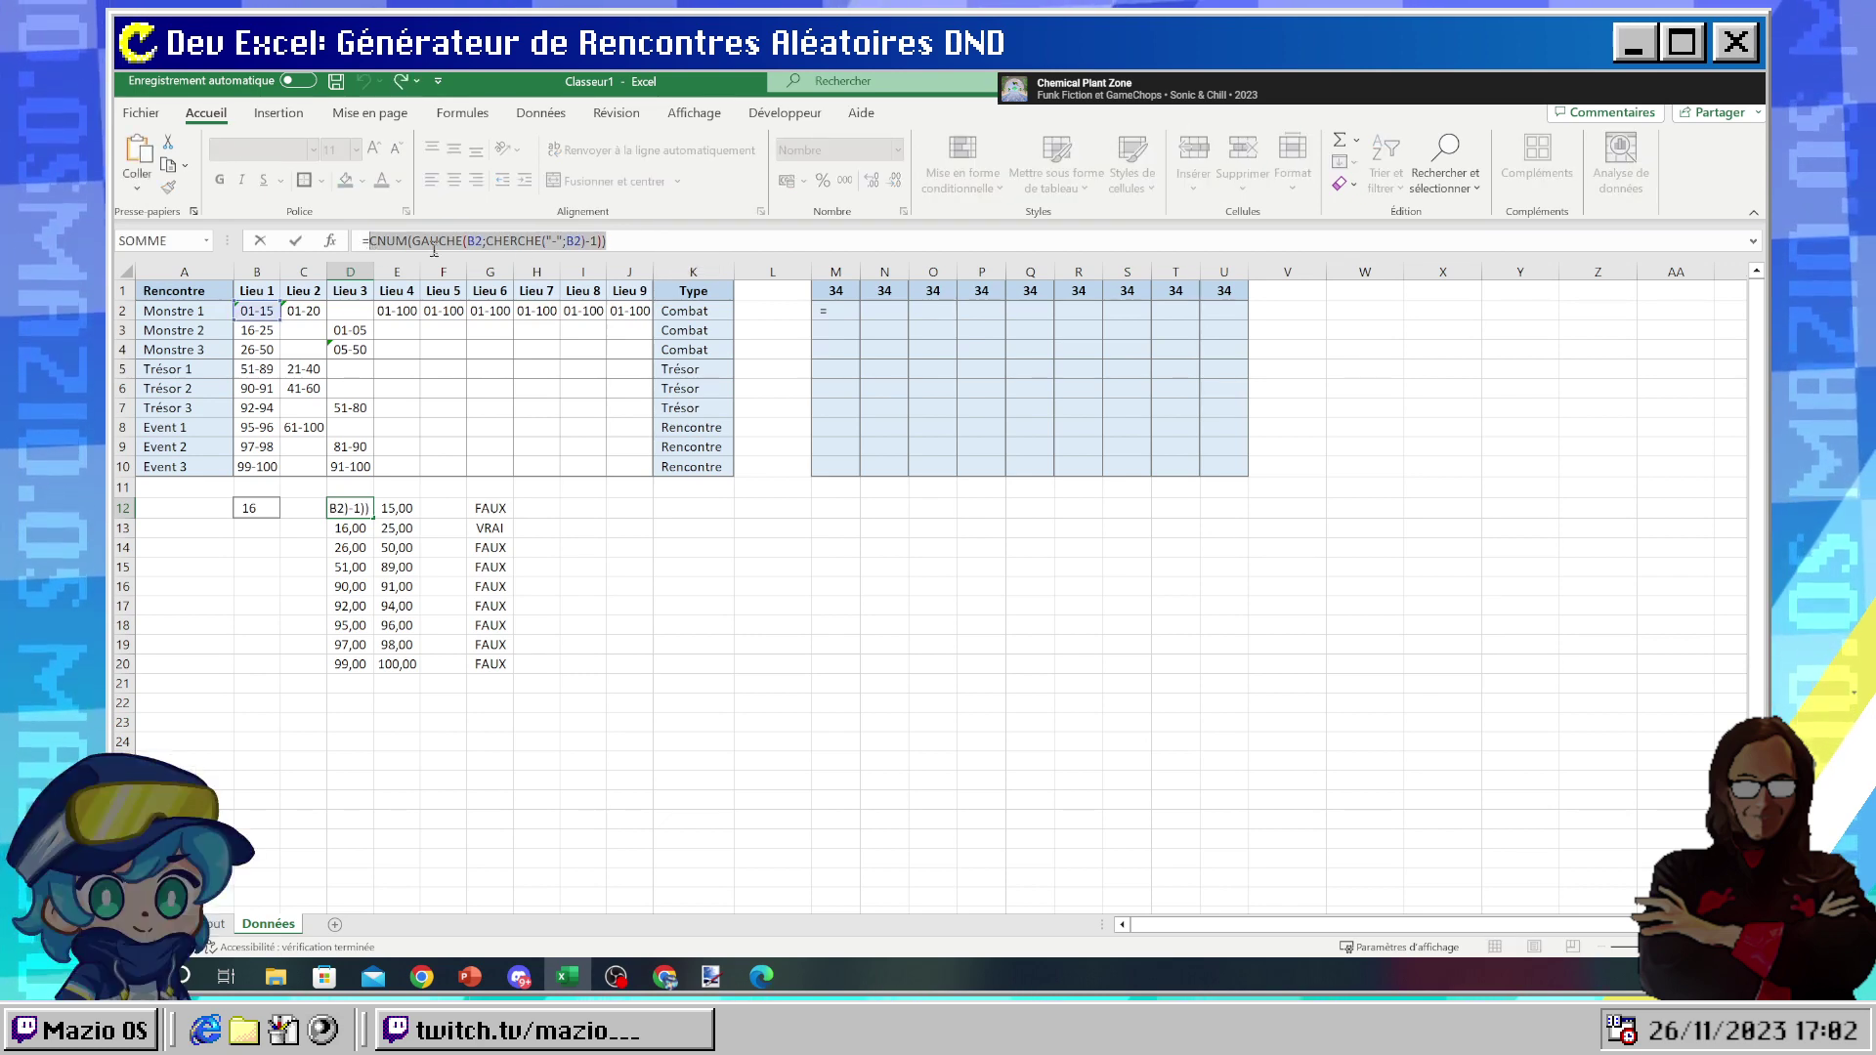
{"action": "left_click", "coordinate": [833, 311]}
{"action": "left_click", "coordinate": [562, 241]}
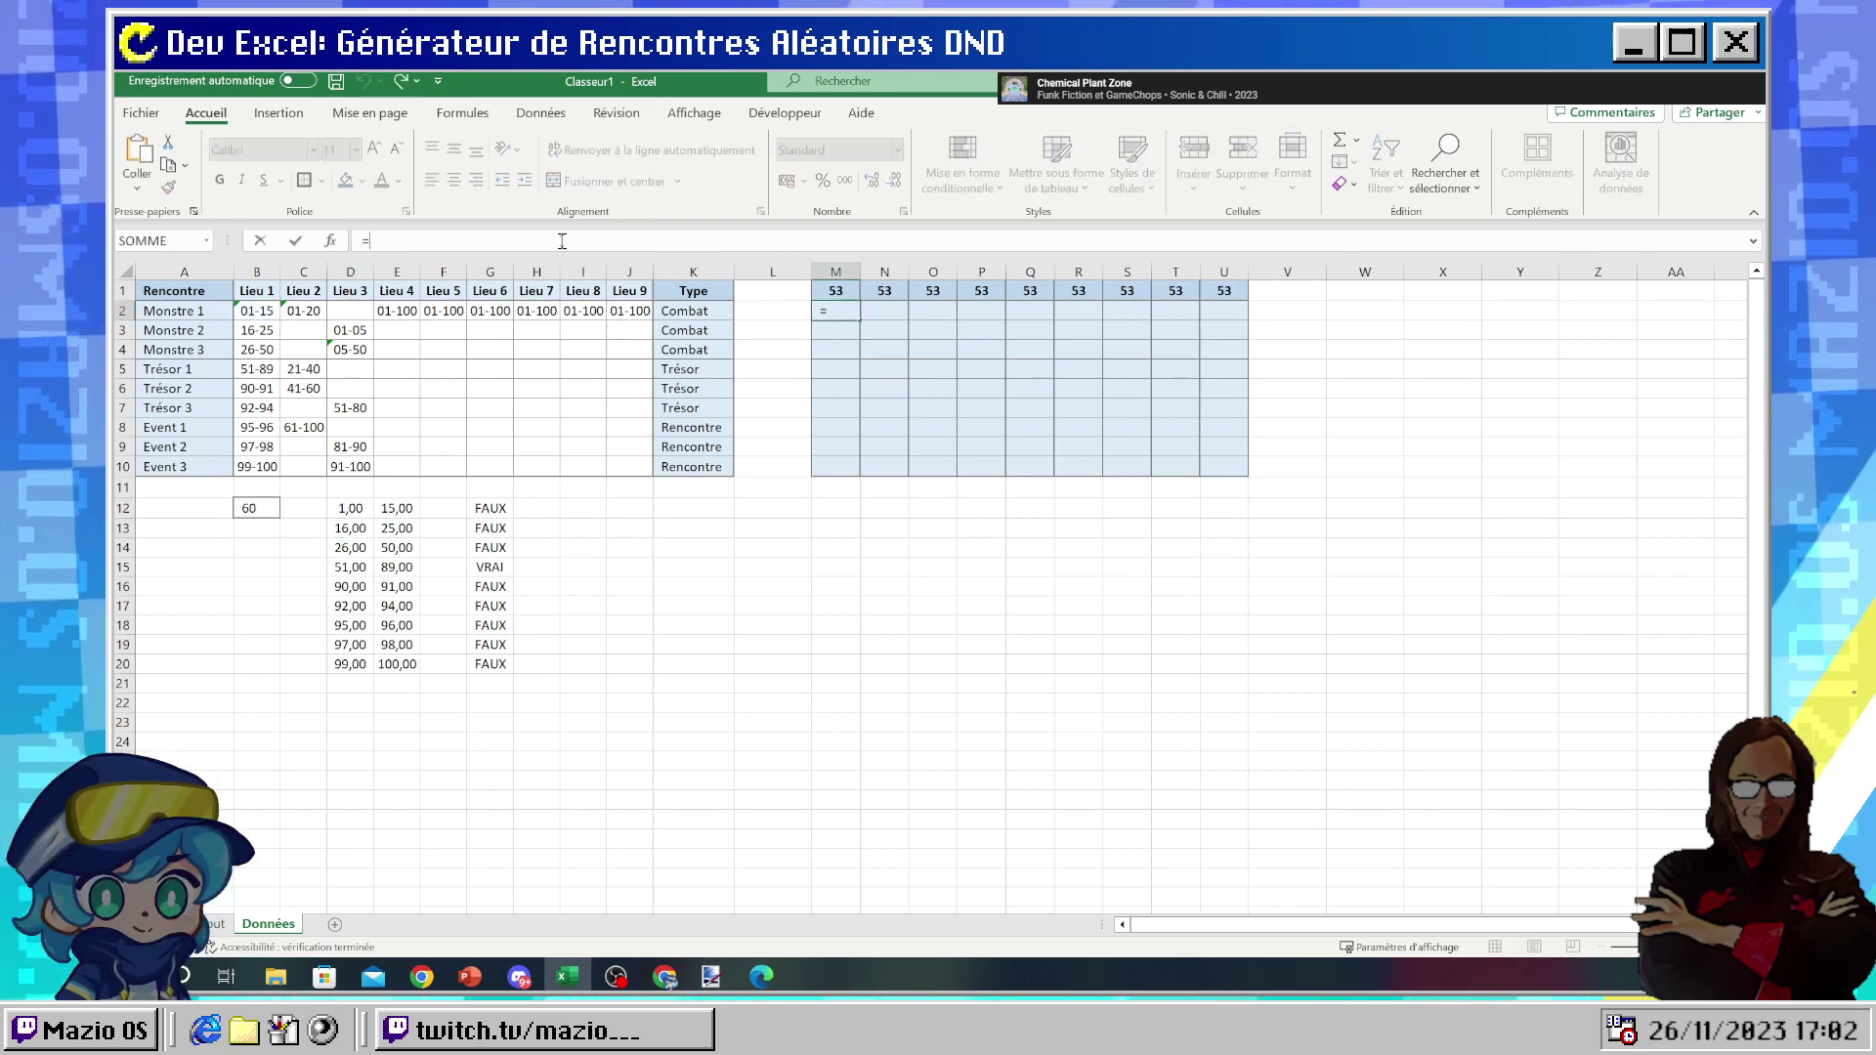
{"action": "key", "text": "ctrl+v"}
{"action": "key", "text": "Return"}
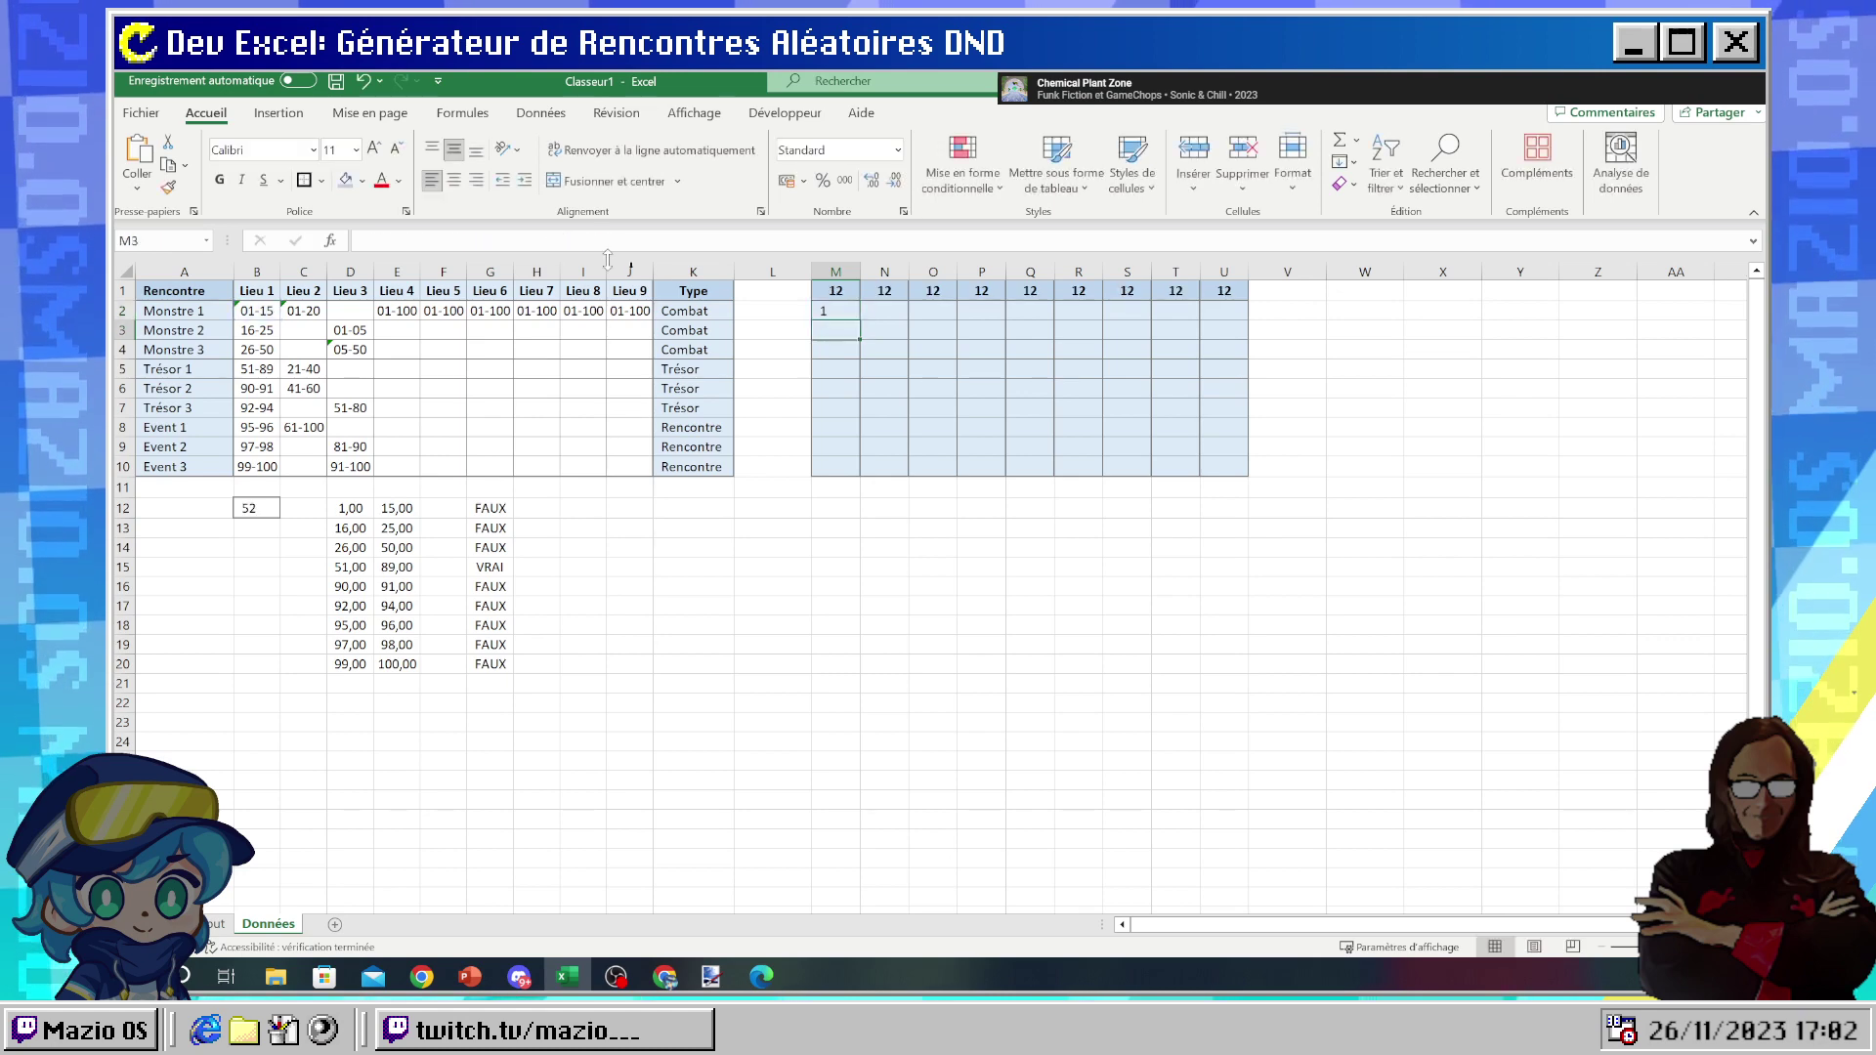
{"action": "left_click", "coordinate": [829, 311]}
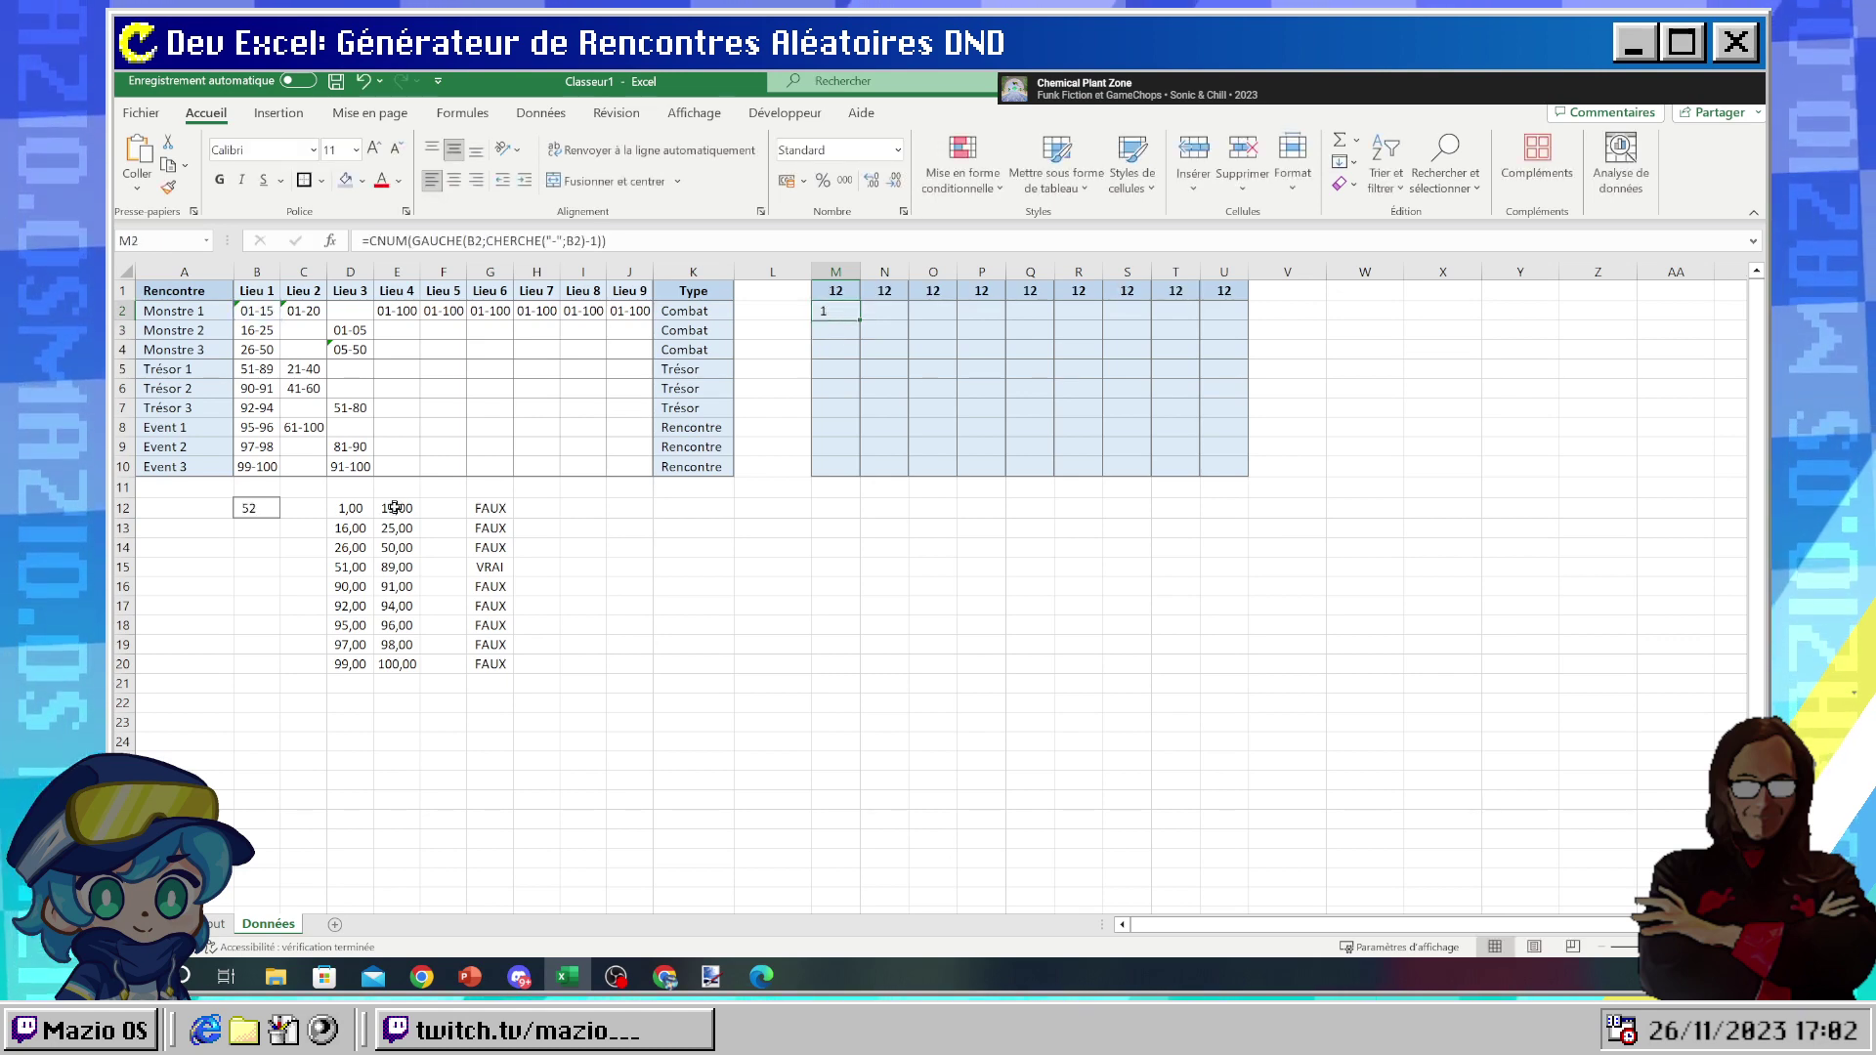
- Inspect E12's upper-bound formula, then fill M2 across to U2 and undo the fill
{"action": "left_click", "coordinate": [395, 508]}
{"action": "left_click_drag", "start_coordinate": [676, 241], "coordinate": [382, 243]}
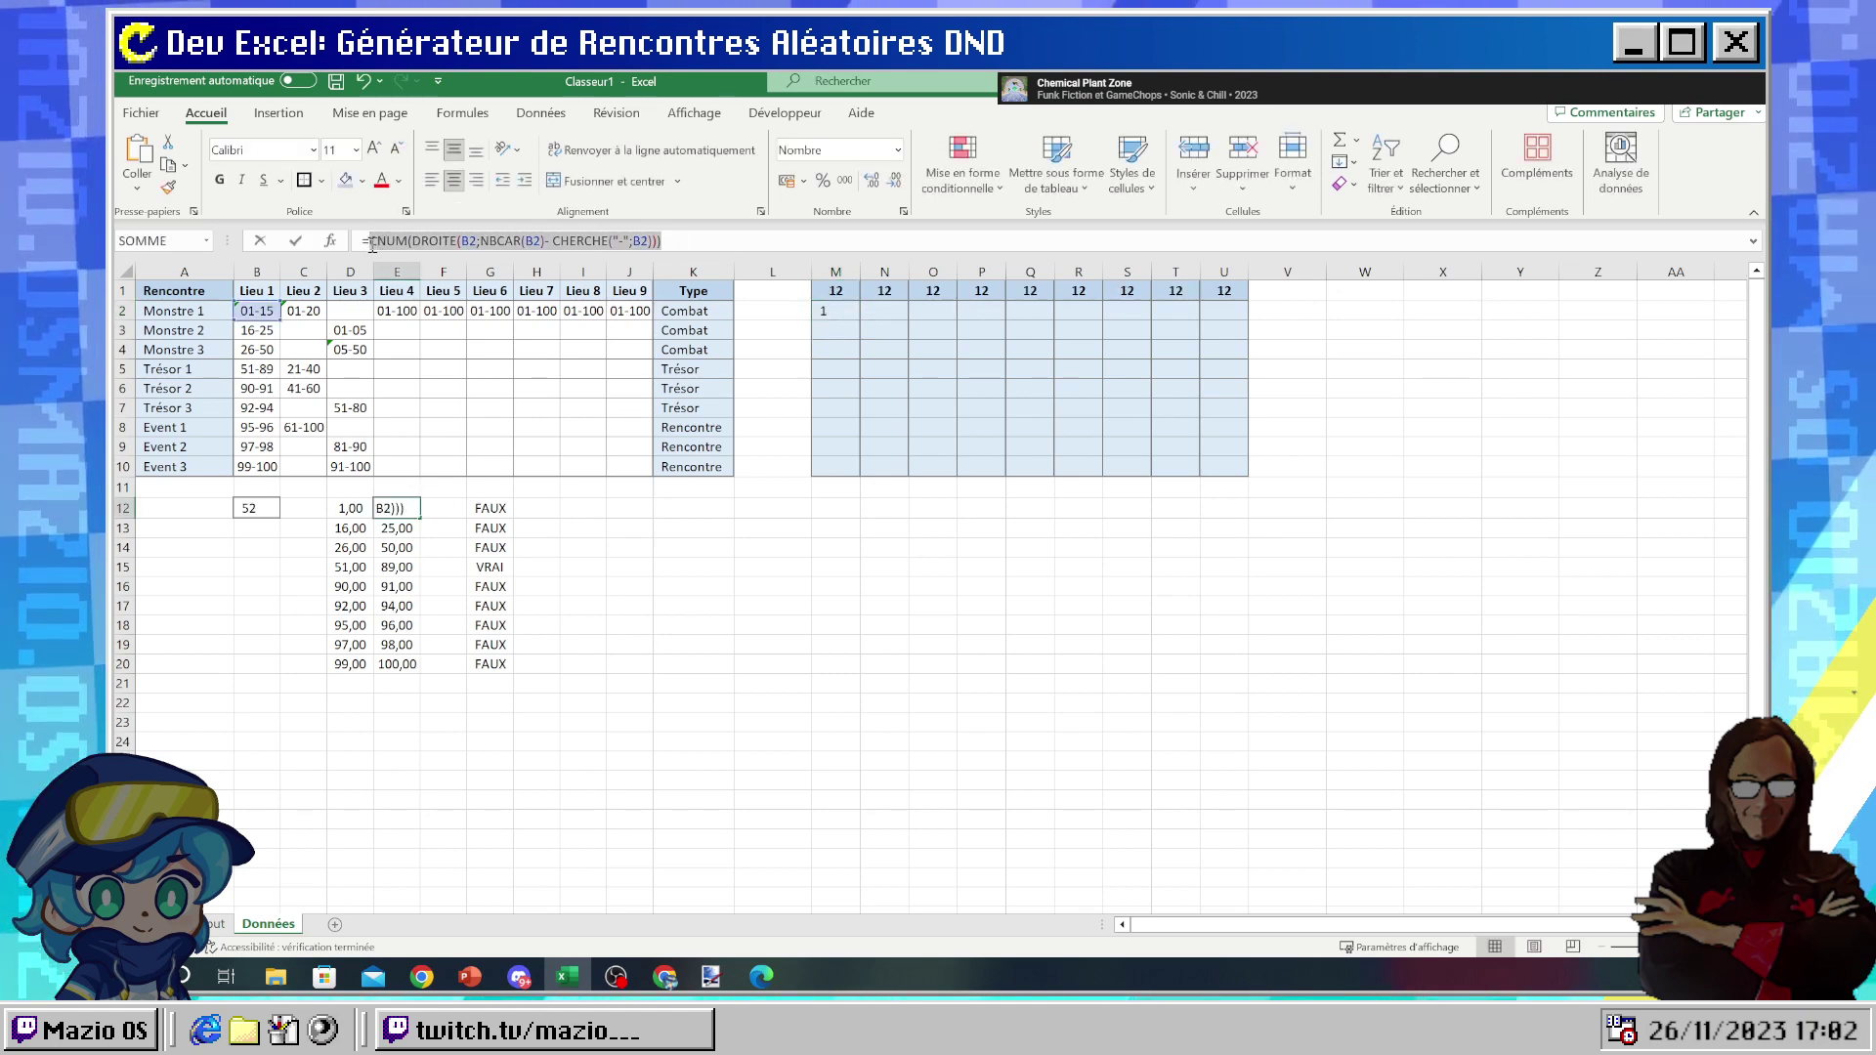
{"action": "key", "text": "Return"}
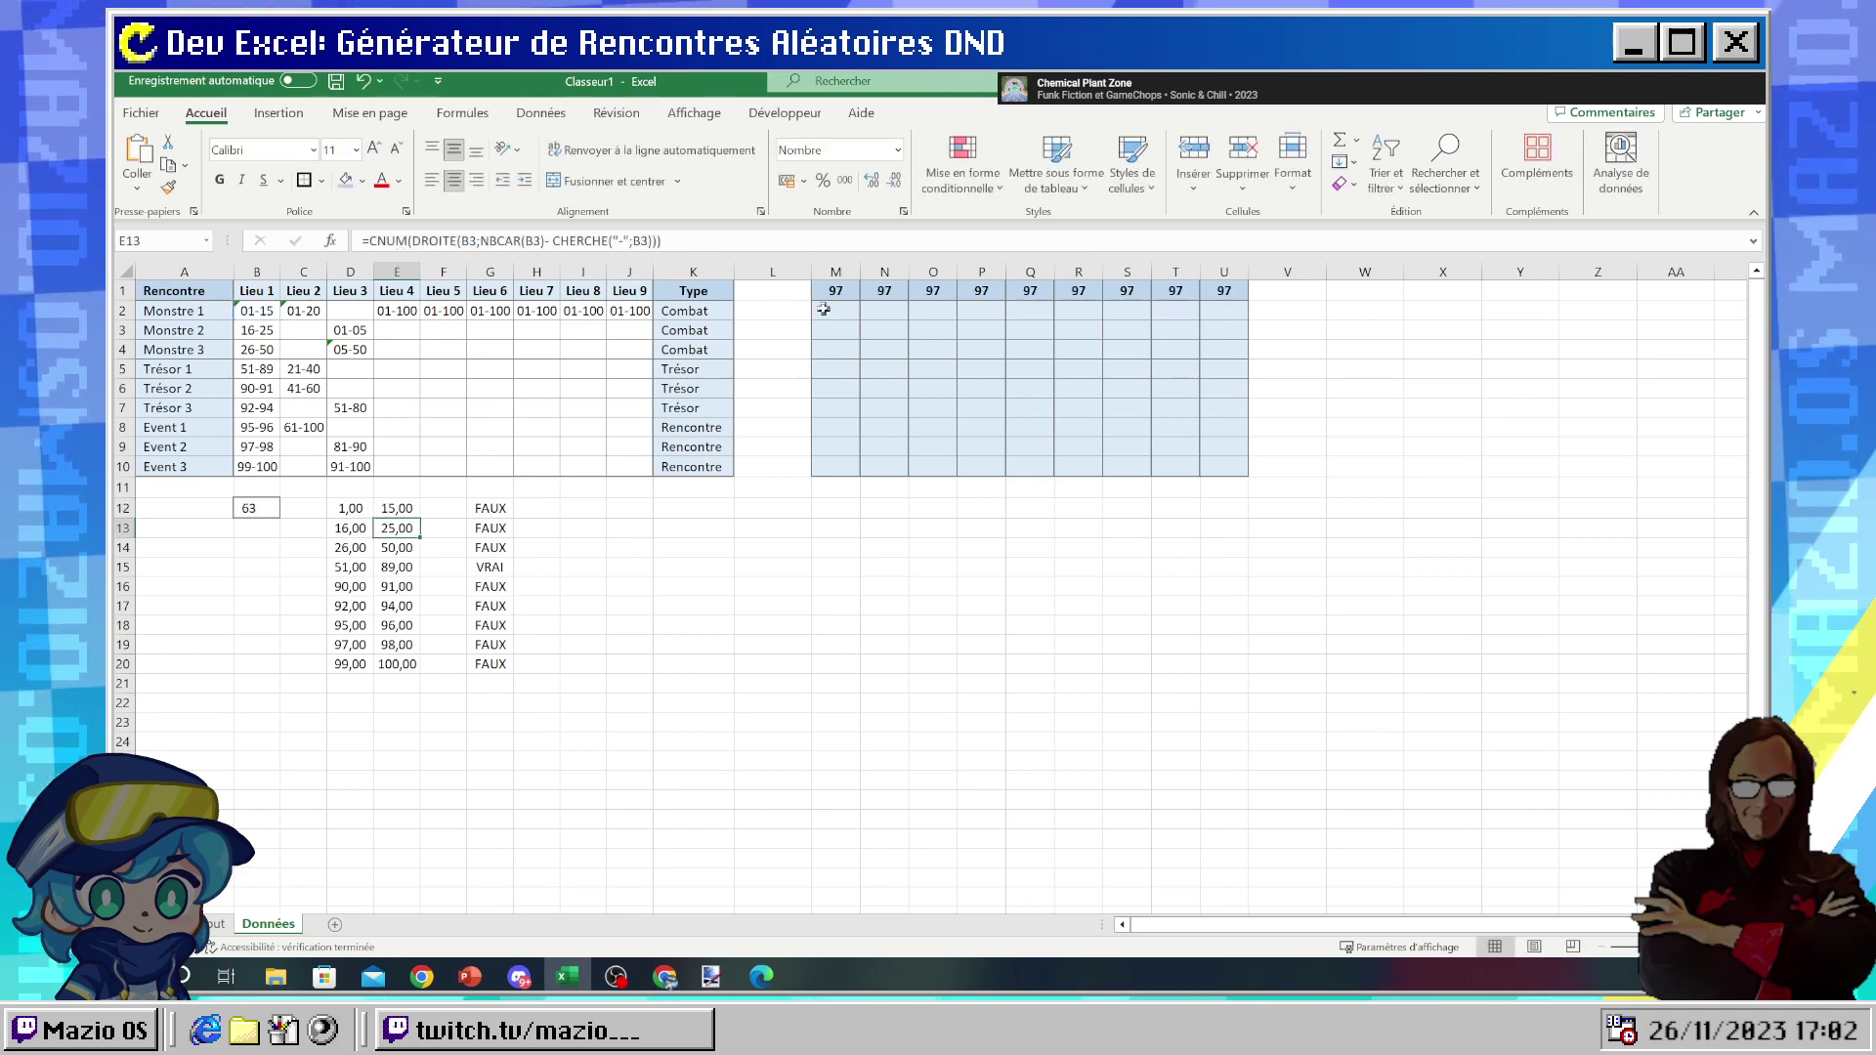
{"action": "left_click", "coordinate": [852, 317]}
{"action": "left_click_drag", "start_coordinate": [861, 320], "coordinate": [1259, 371]}
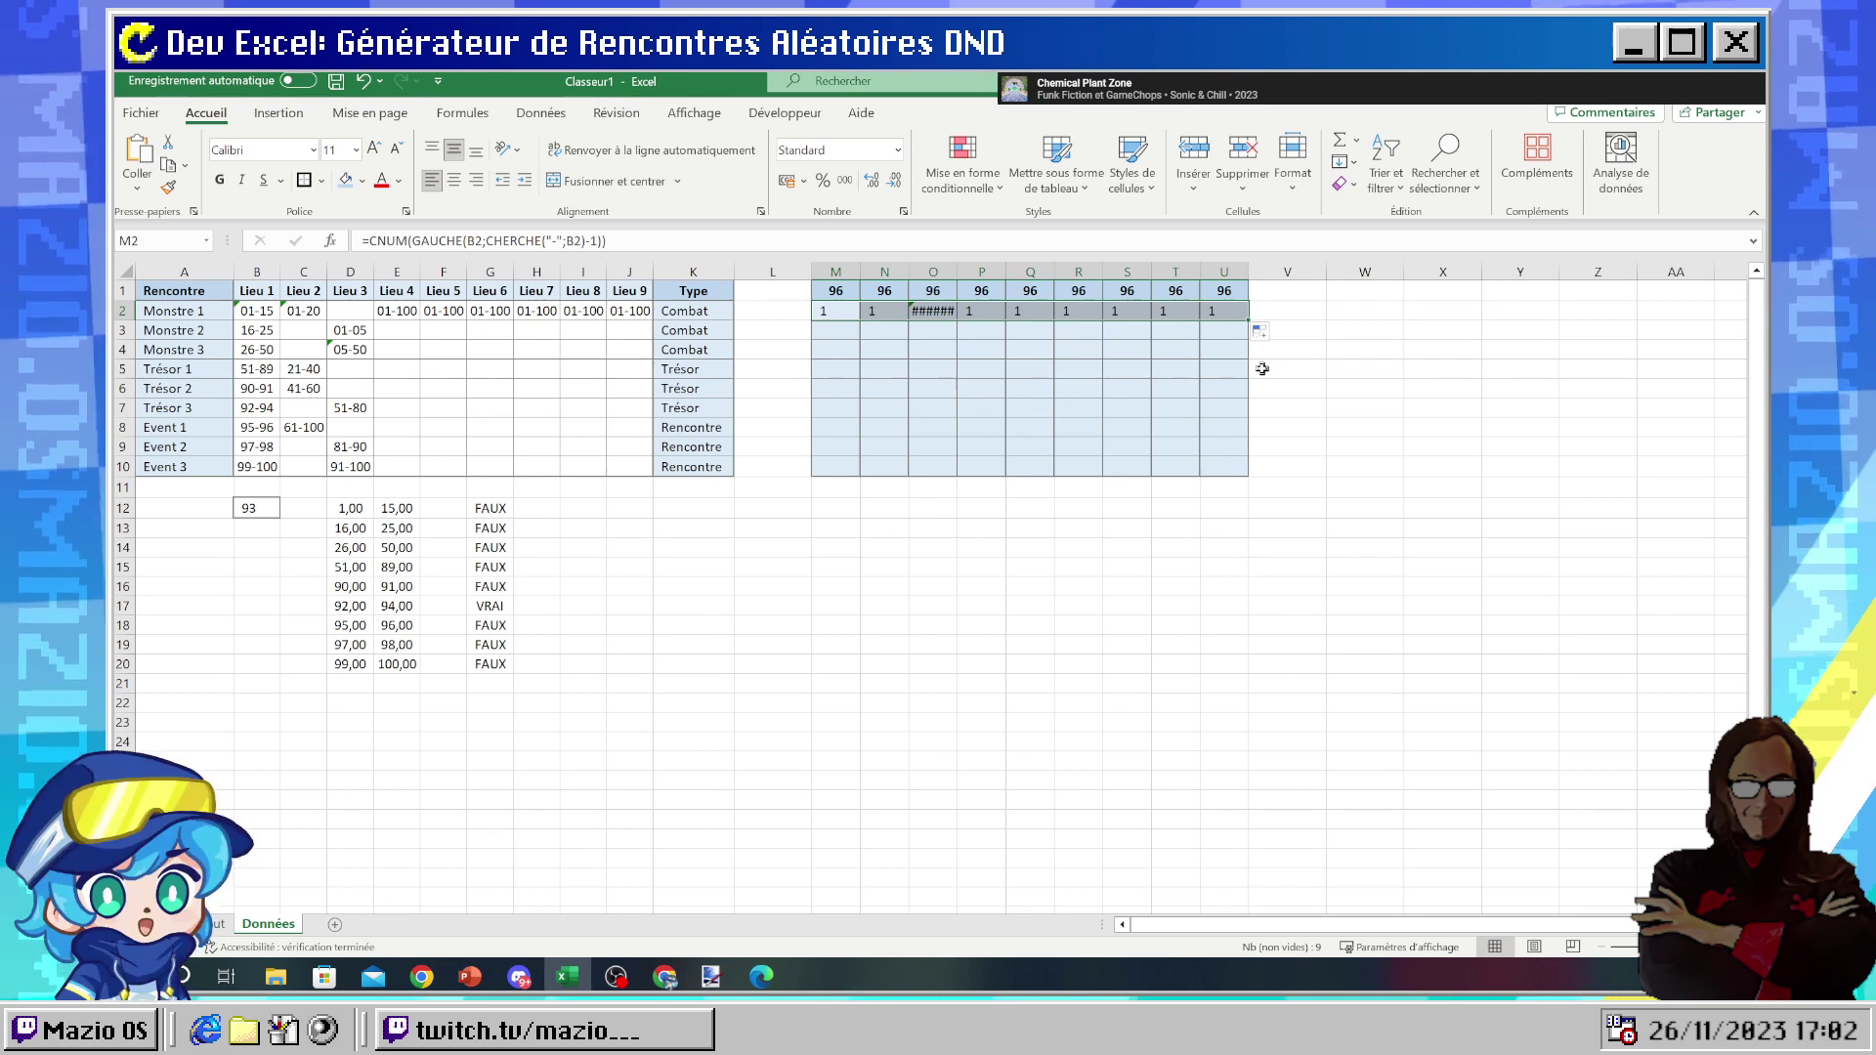
{"action": "key", "text": "ctrl+z"}
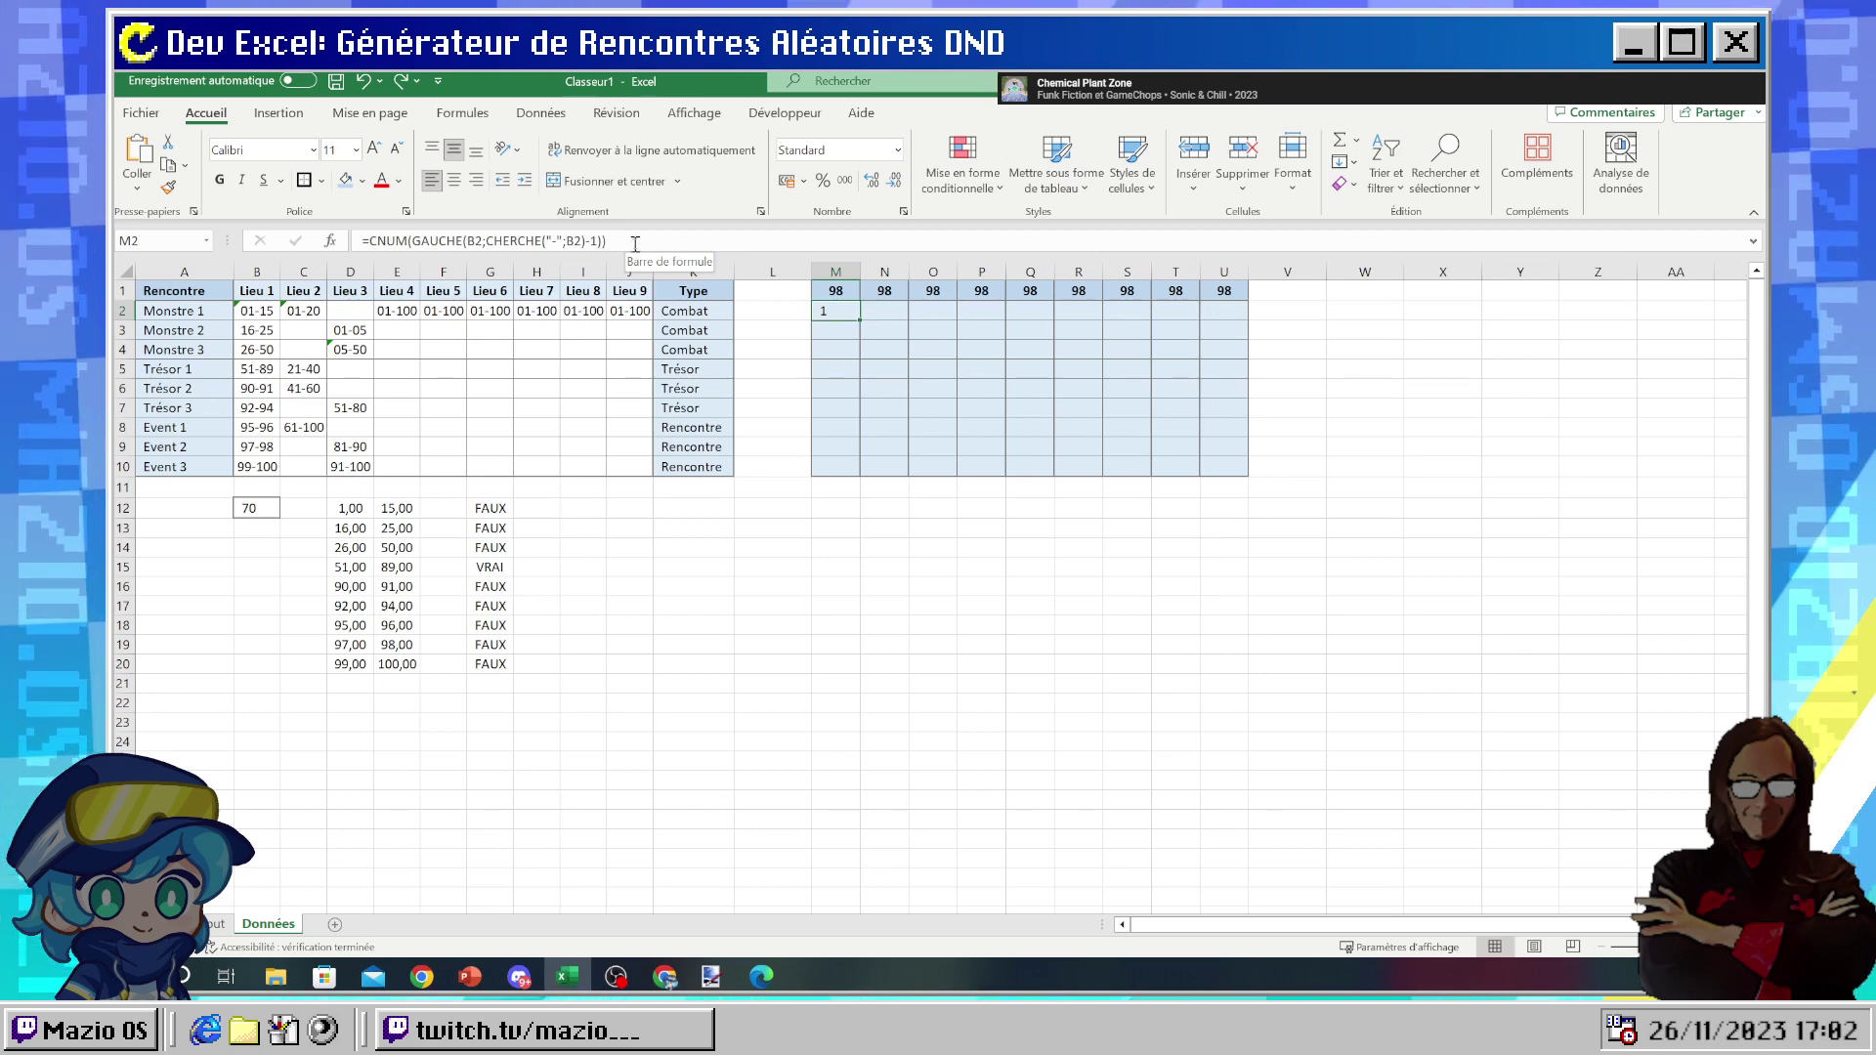
- Replace M2's formula with G12's ET range-check formula
{"action": "left_click", "coordinate": [504, 511]}
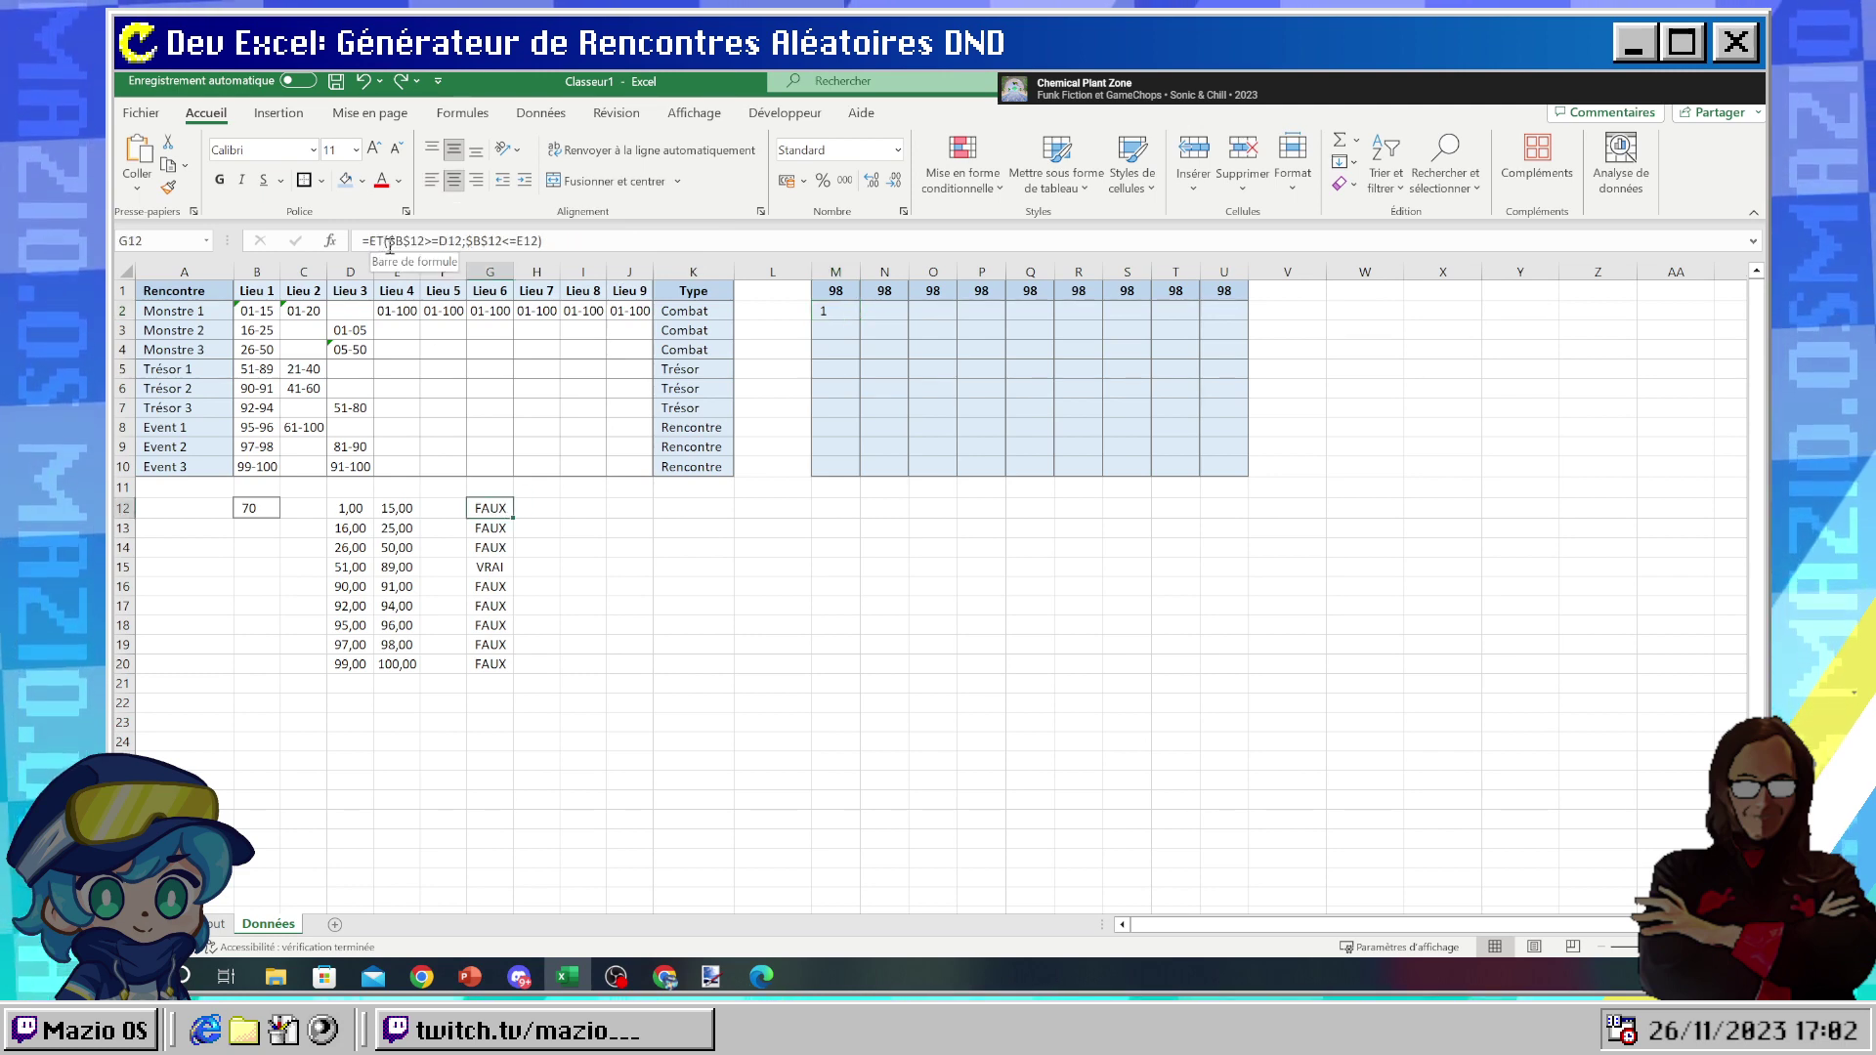
{"action": "left_click", "coordinate": [554, 239]}
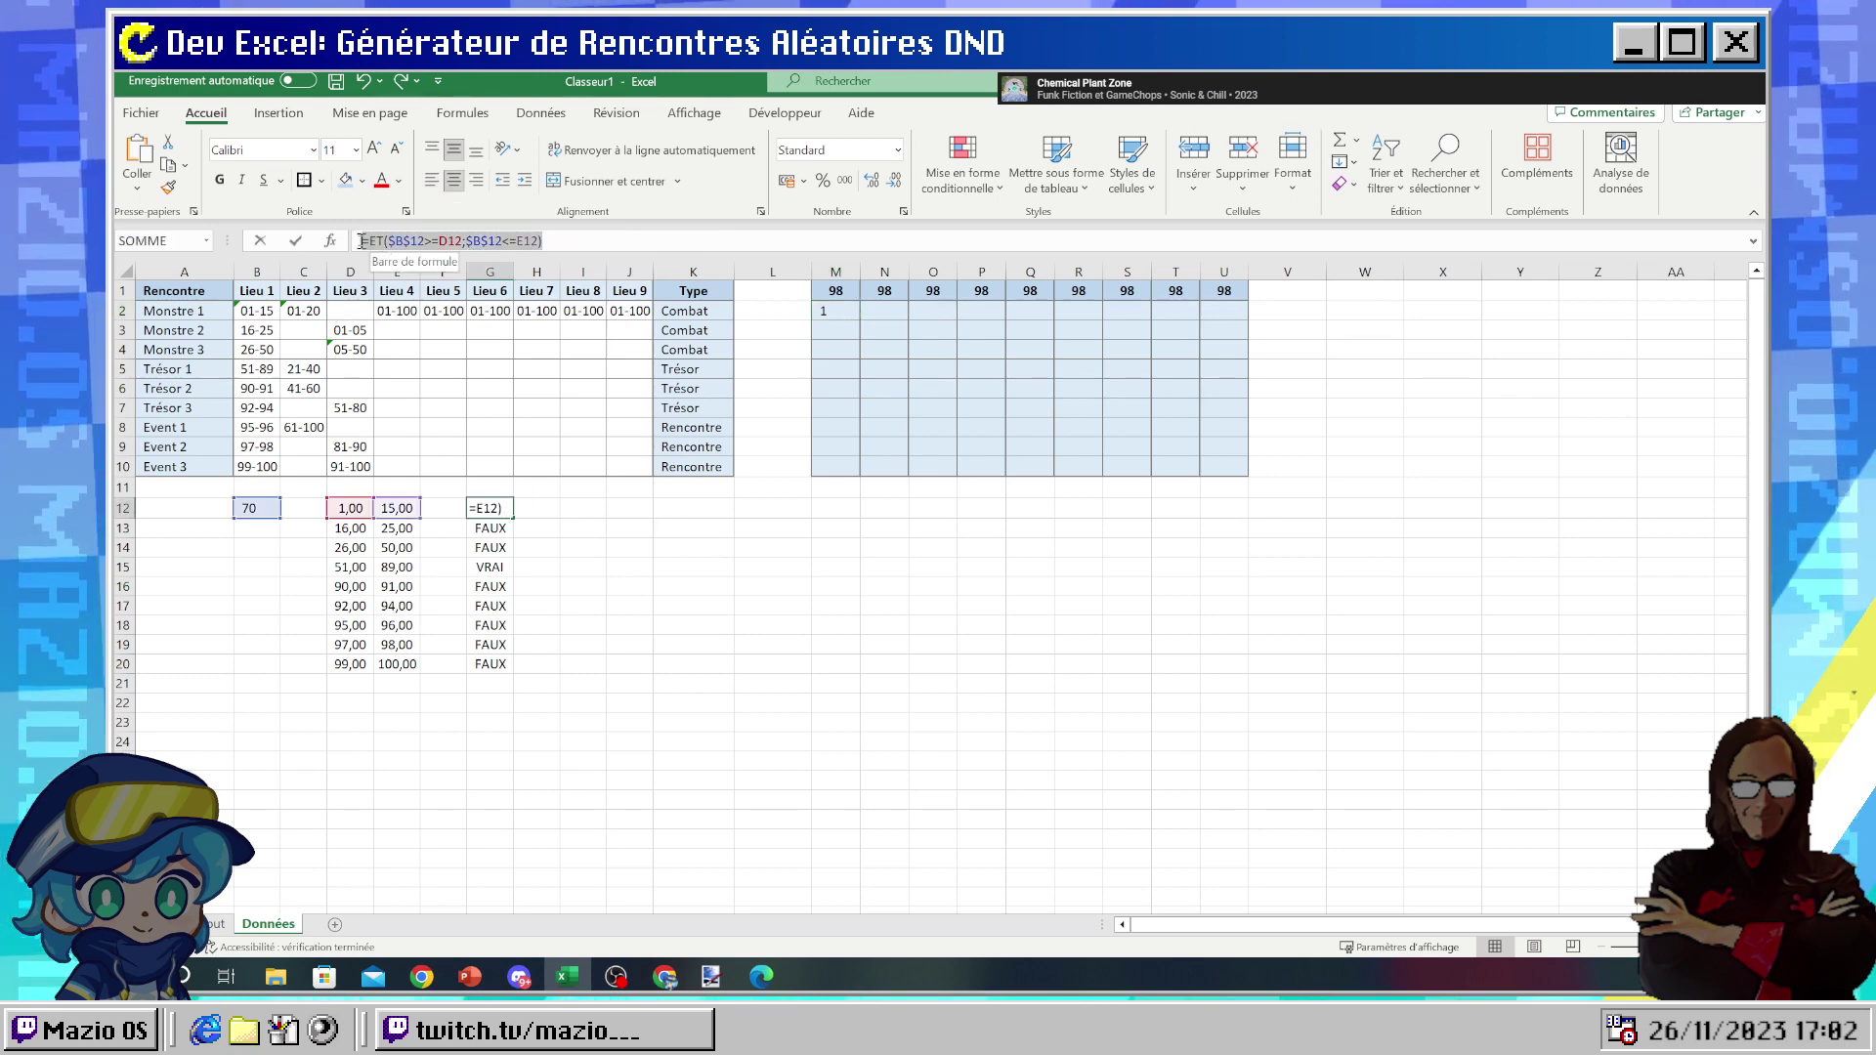
{"action": "key", "text": "Return"}
{"action": "left_click", "coordinate": [825, 315]}
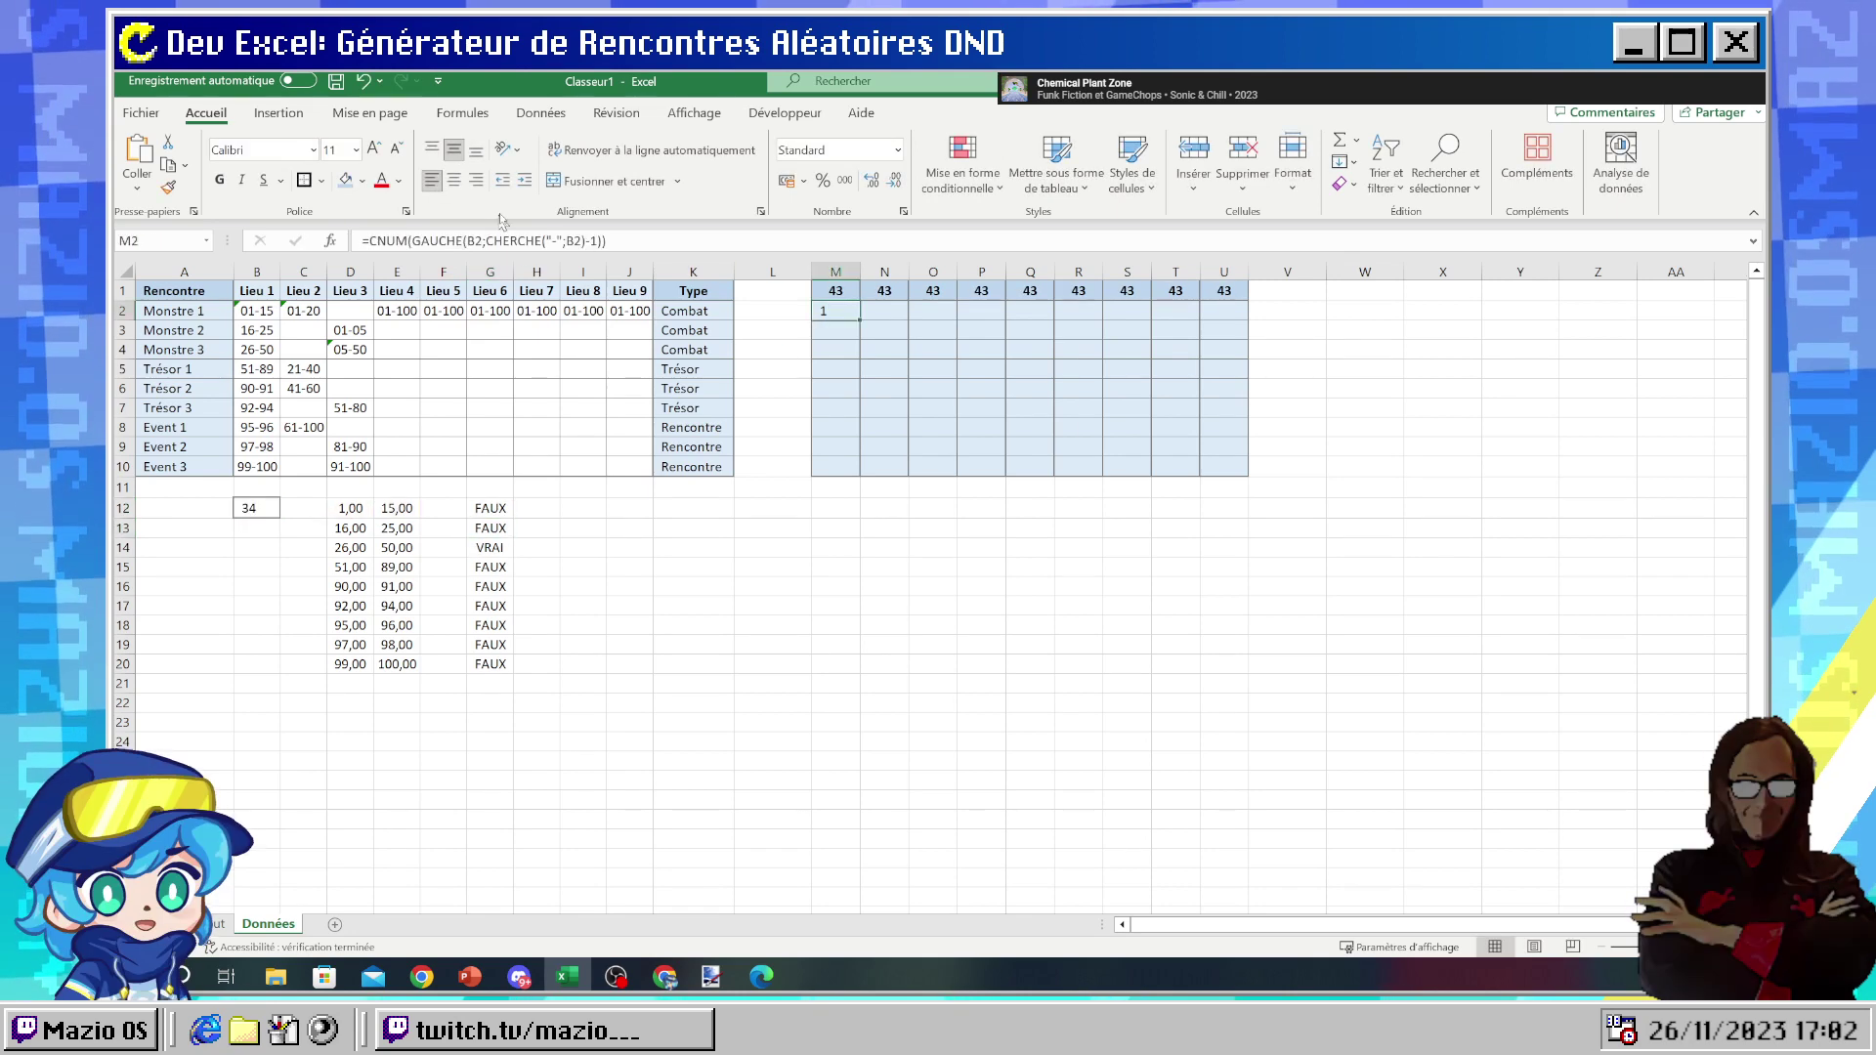
{"action": "left_click_drag", "start_coordinate": [608, 240], "coordinate": [264, 232]}
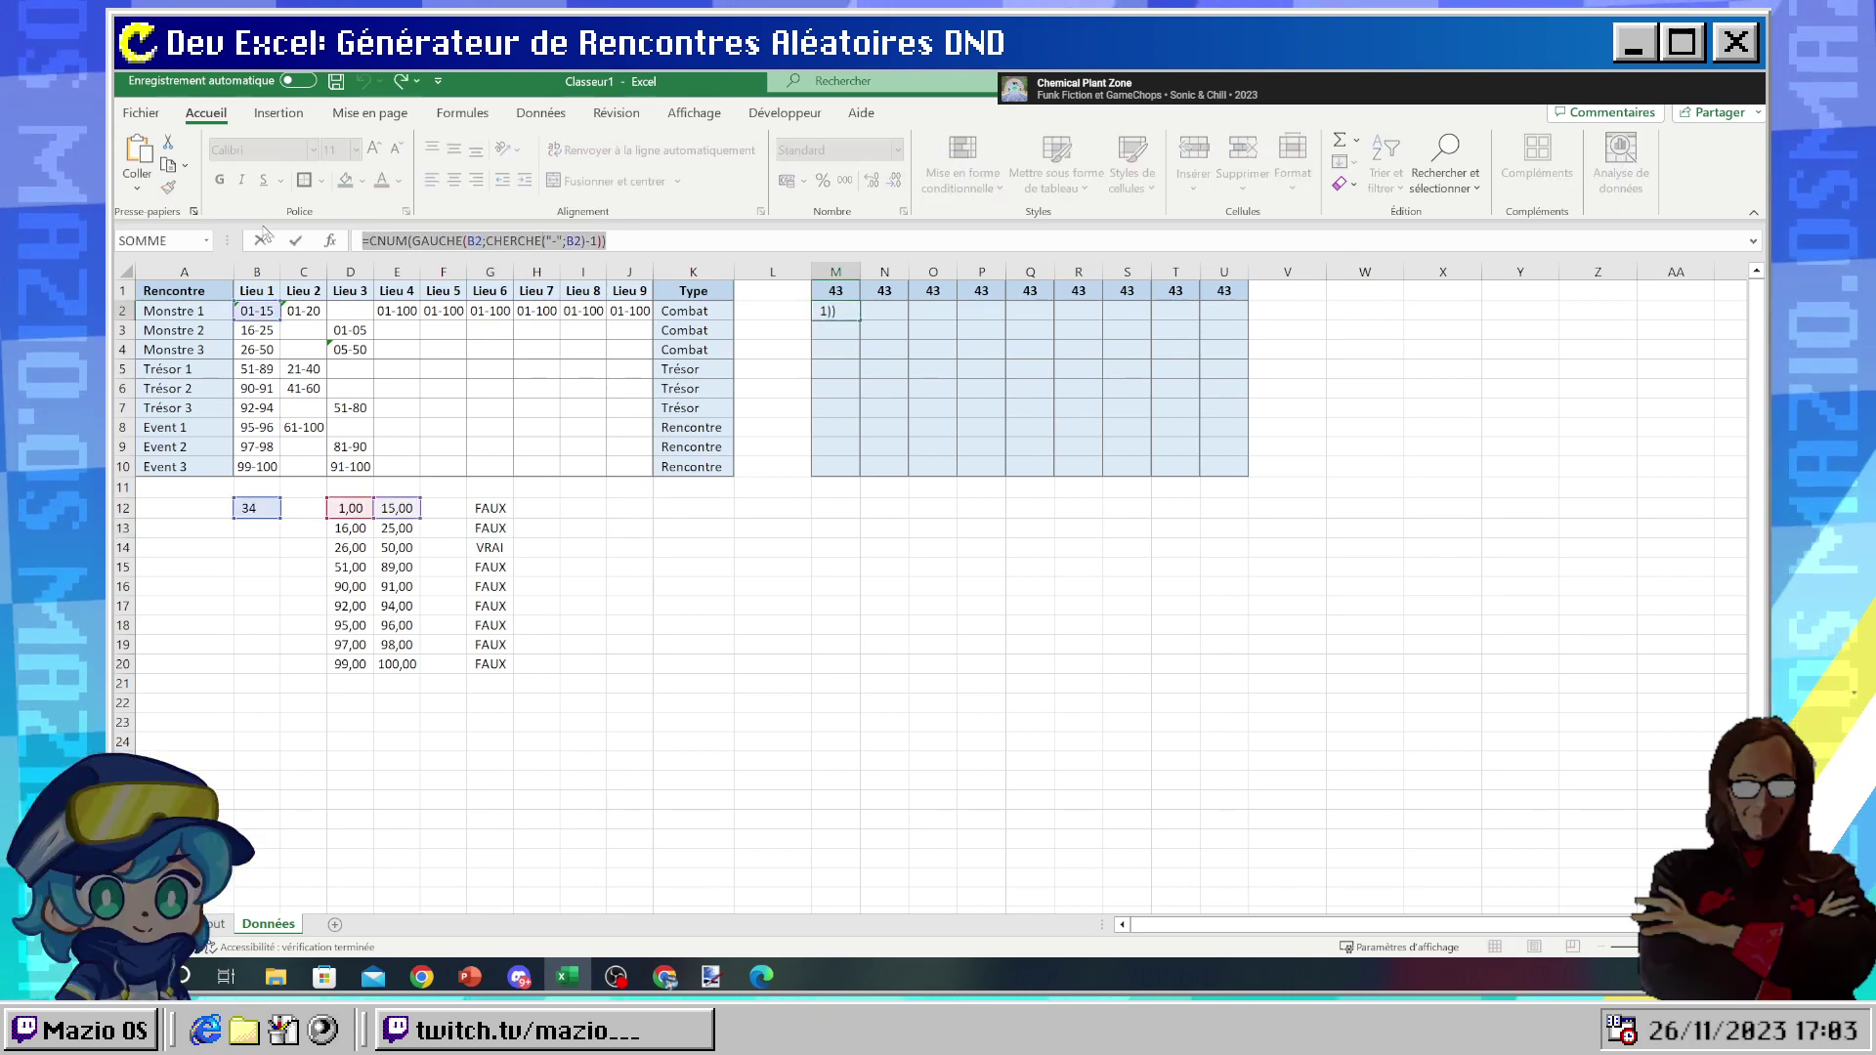
{"action": "key", "text": "Return"}
- Swap the D12 reference in M2 for CNUM(GAUCHE(B2;CHERCHE("-";B2)-1))
{"action": "left_click", "coordinate": [337, 515]}
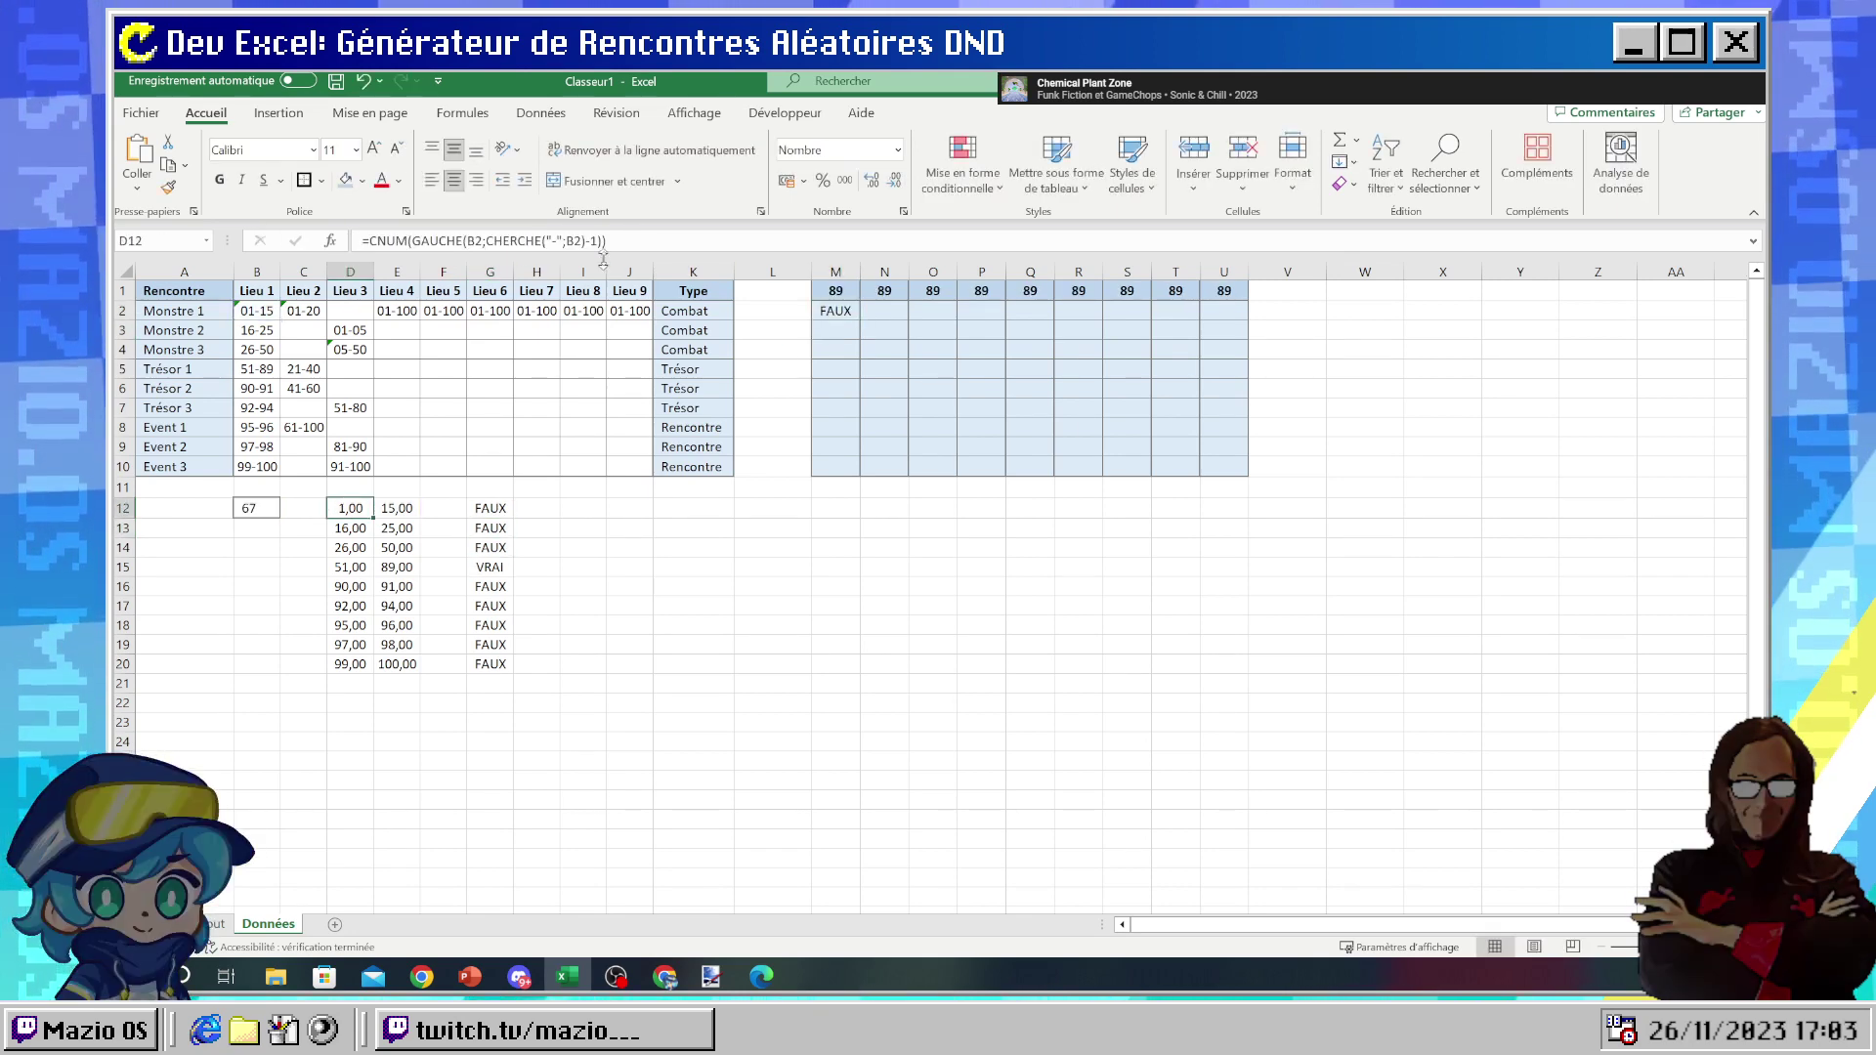
{"action": "left_click_drag", "start_coordinate": [607, 240], "coordinate": [375, 244]}
{"action": "key", "text": "ctrl+c"}
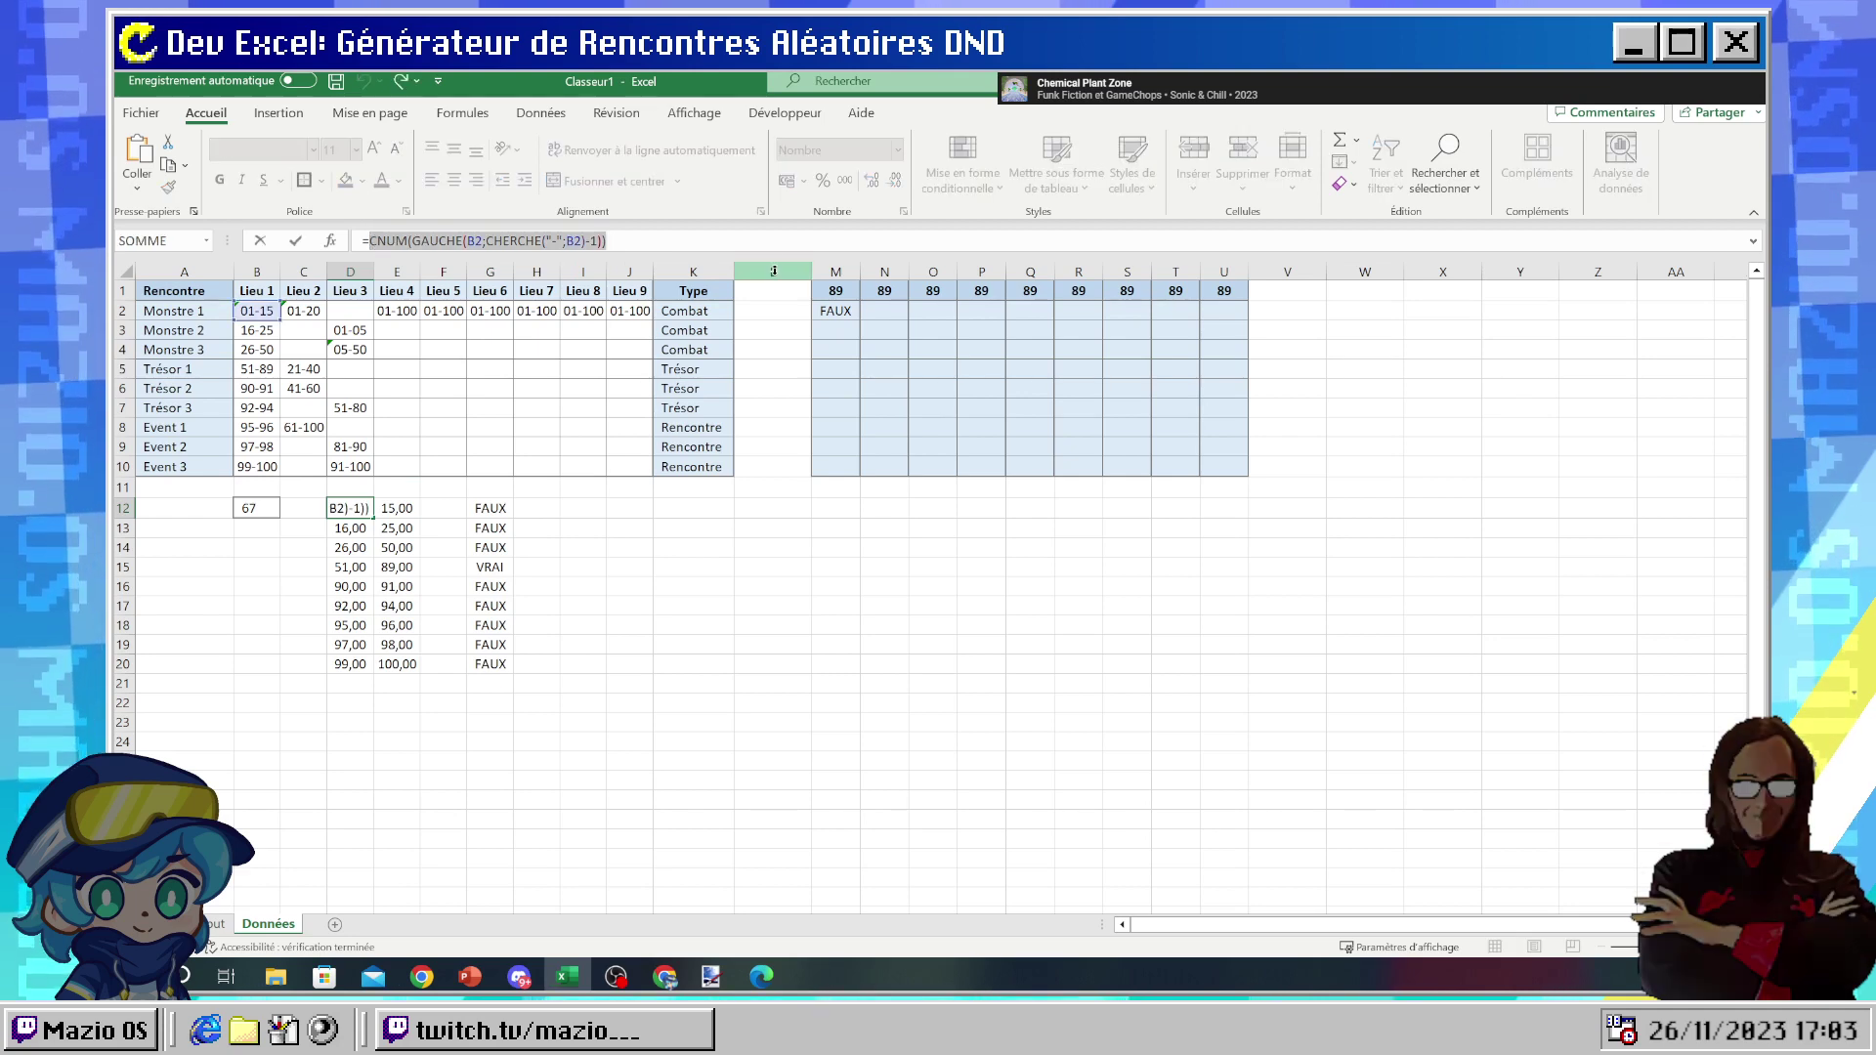
{"action": "key", "text": "Return"}
{"action": "left_click", "coordinate": [825, 310]}
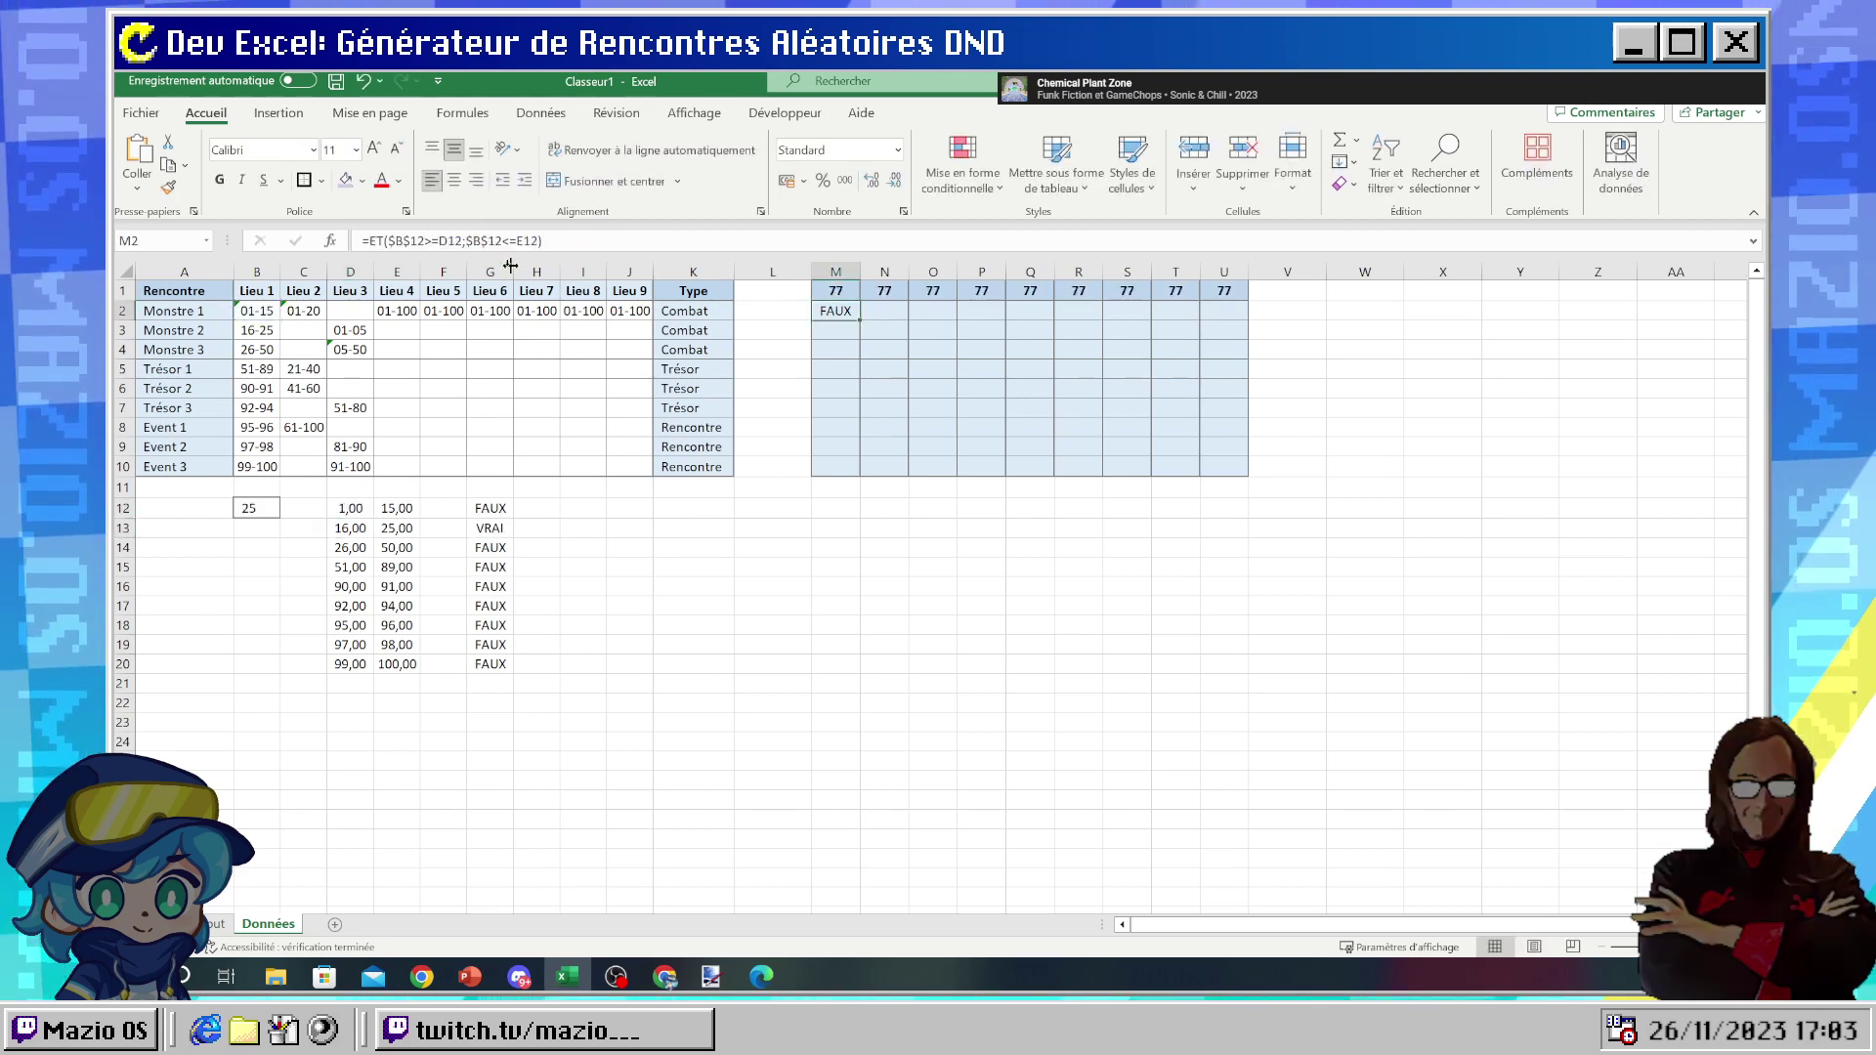
{"action": "left_click", "coordinate": [413, 241]}
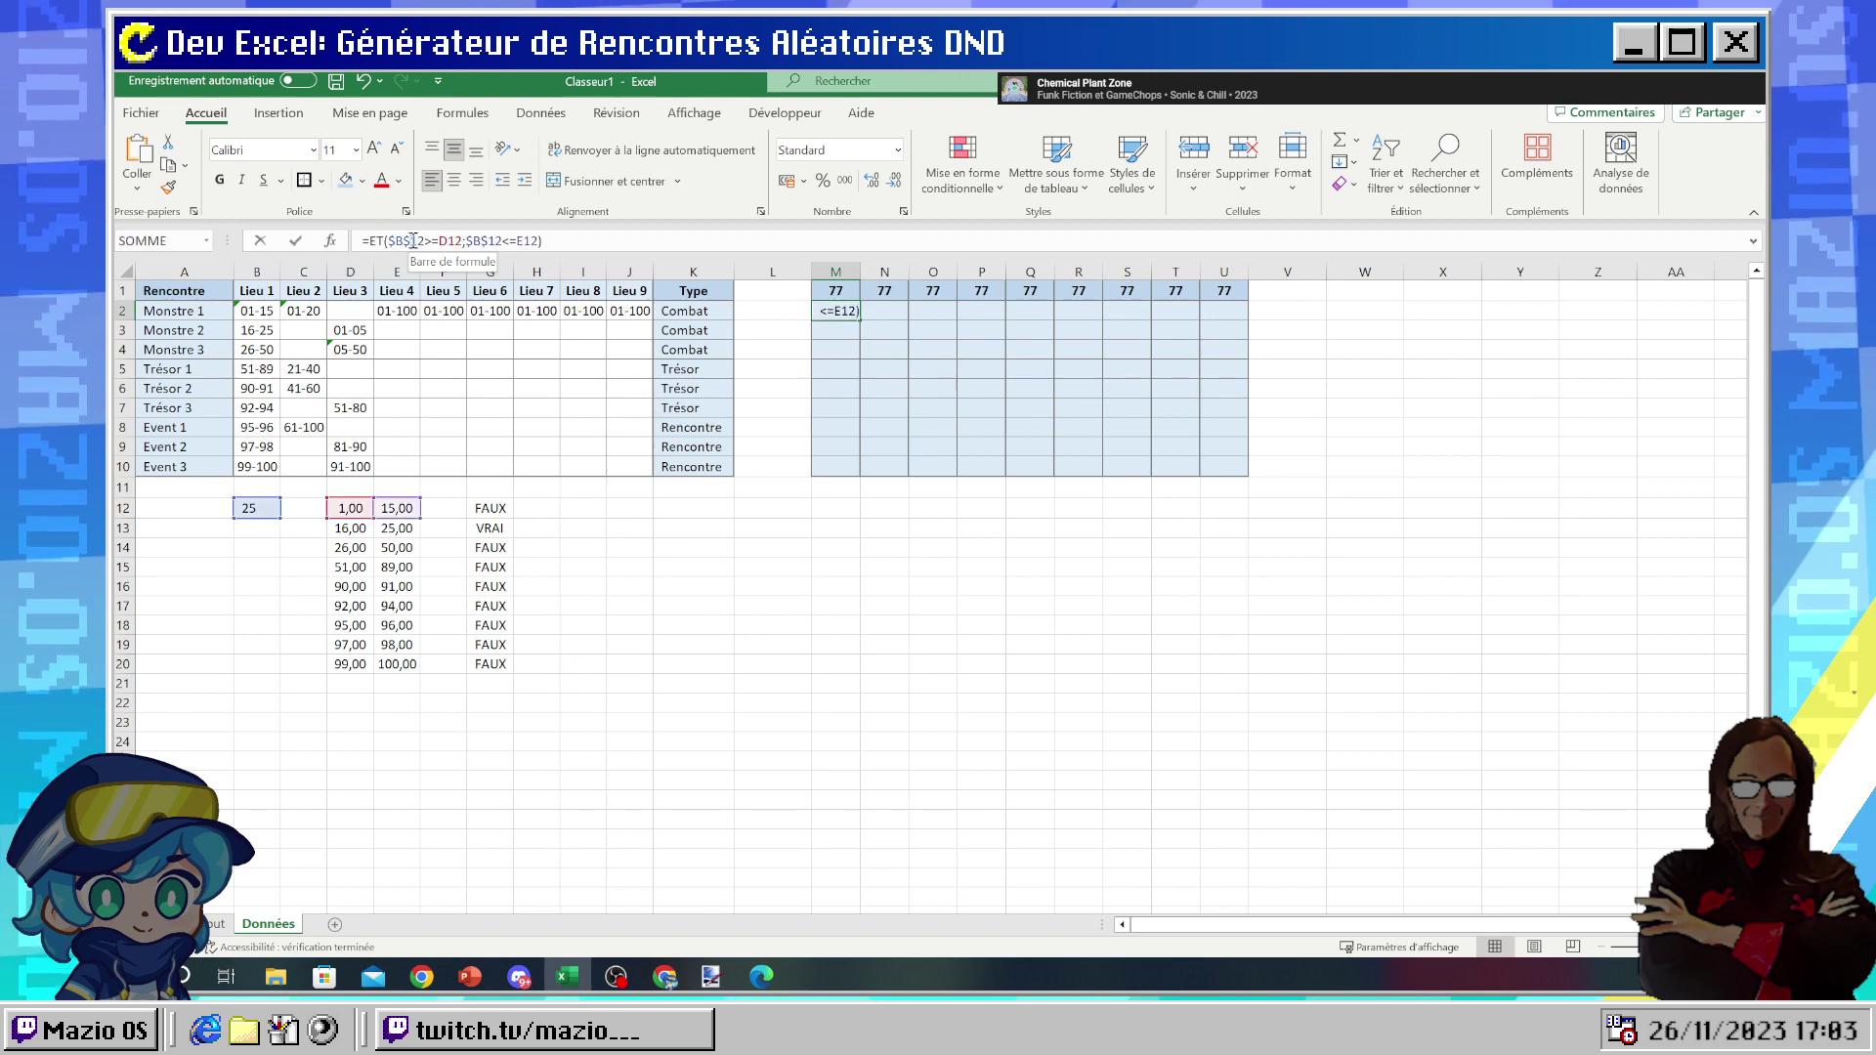
{"action": "left_click", "coordinate": [413, 240]}
{"action": "left_click_drag", "start_coordinate": [441, 237], "coordinate": [474, 242]}
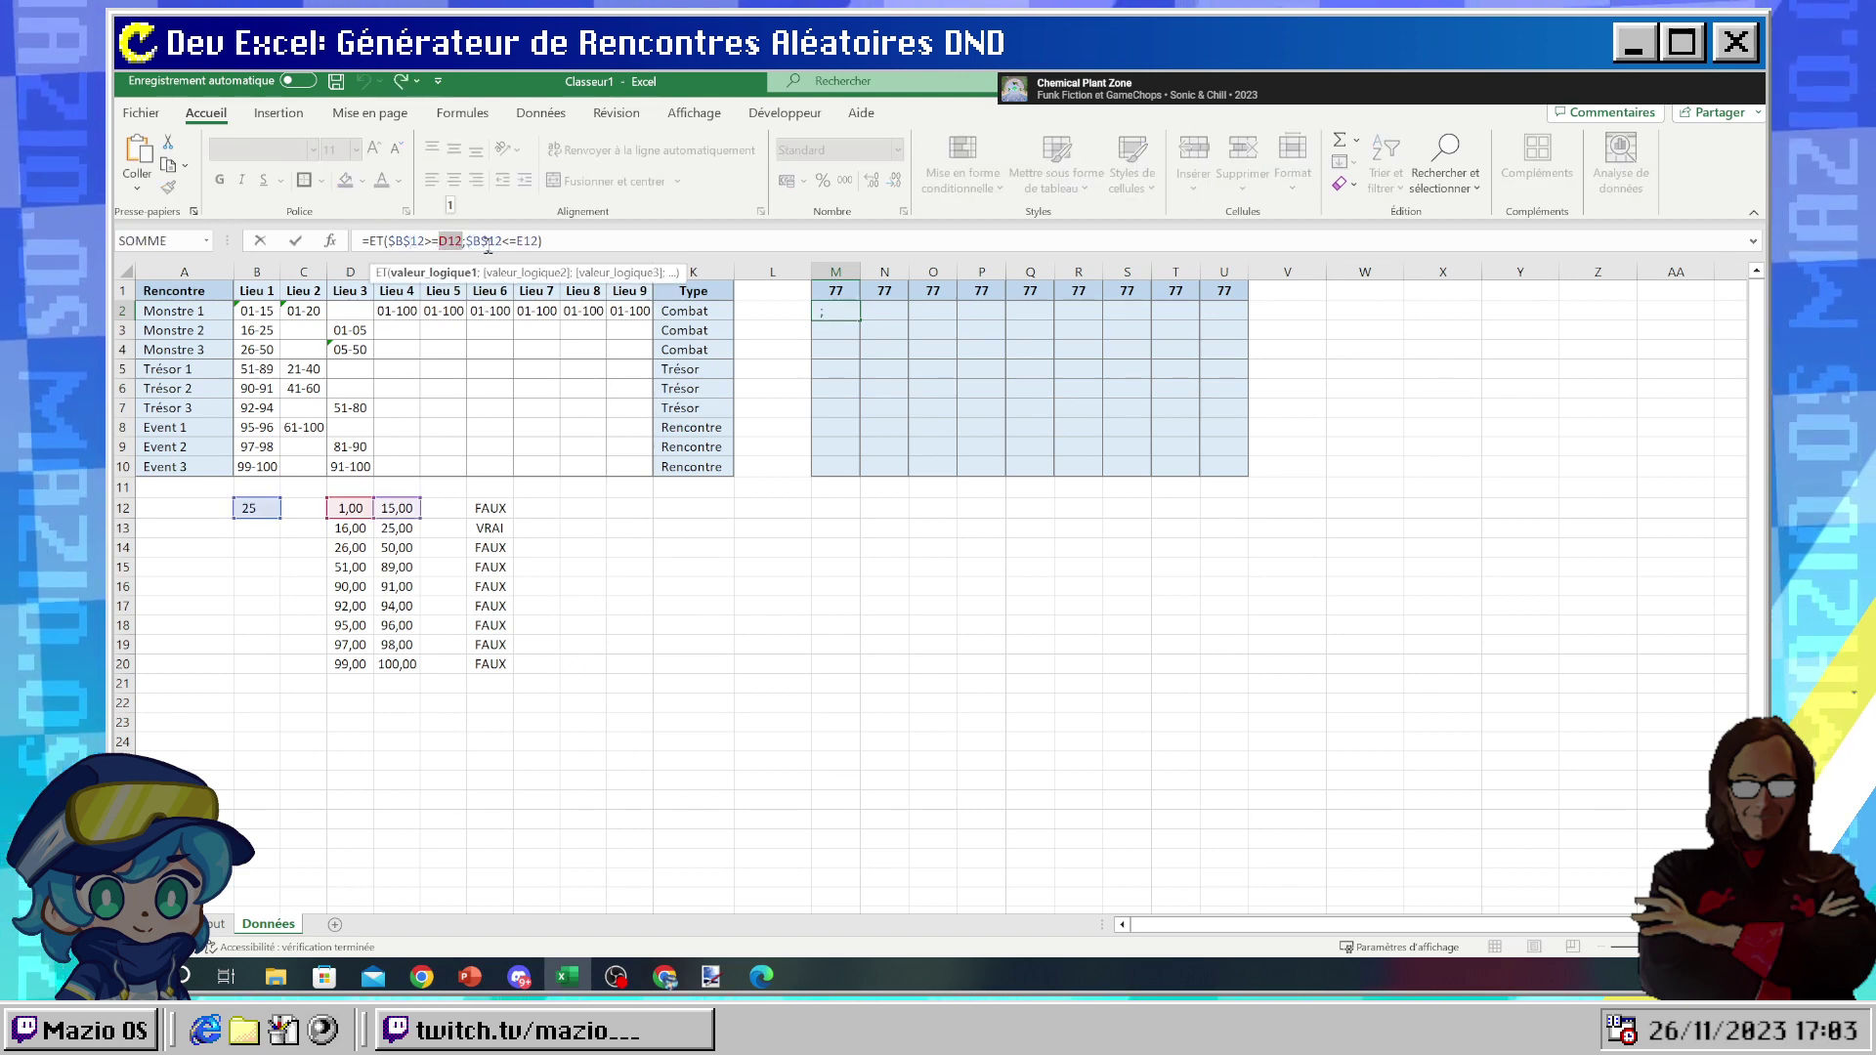
{"action": "key", "text": "BackSpace"}
{"action": "key", "text": "ctrl+v"}
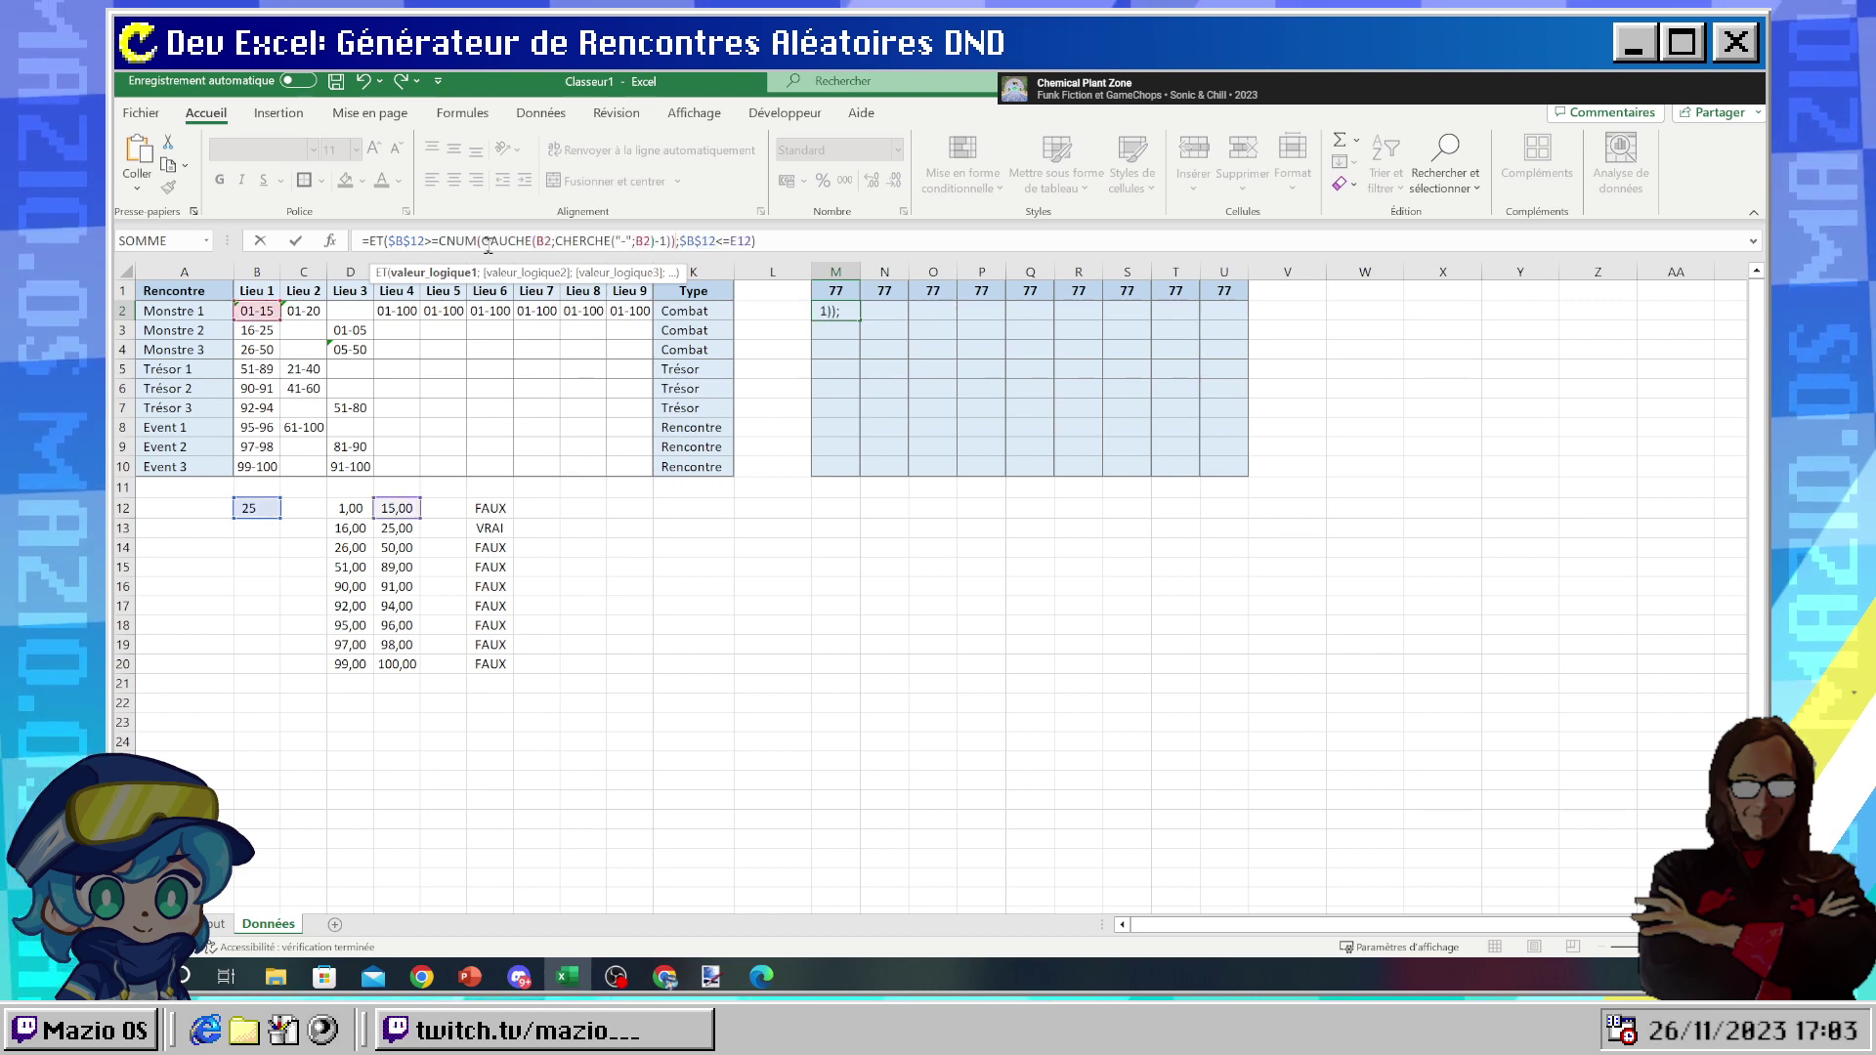
{"action": "key", "text": "Return"}
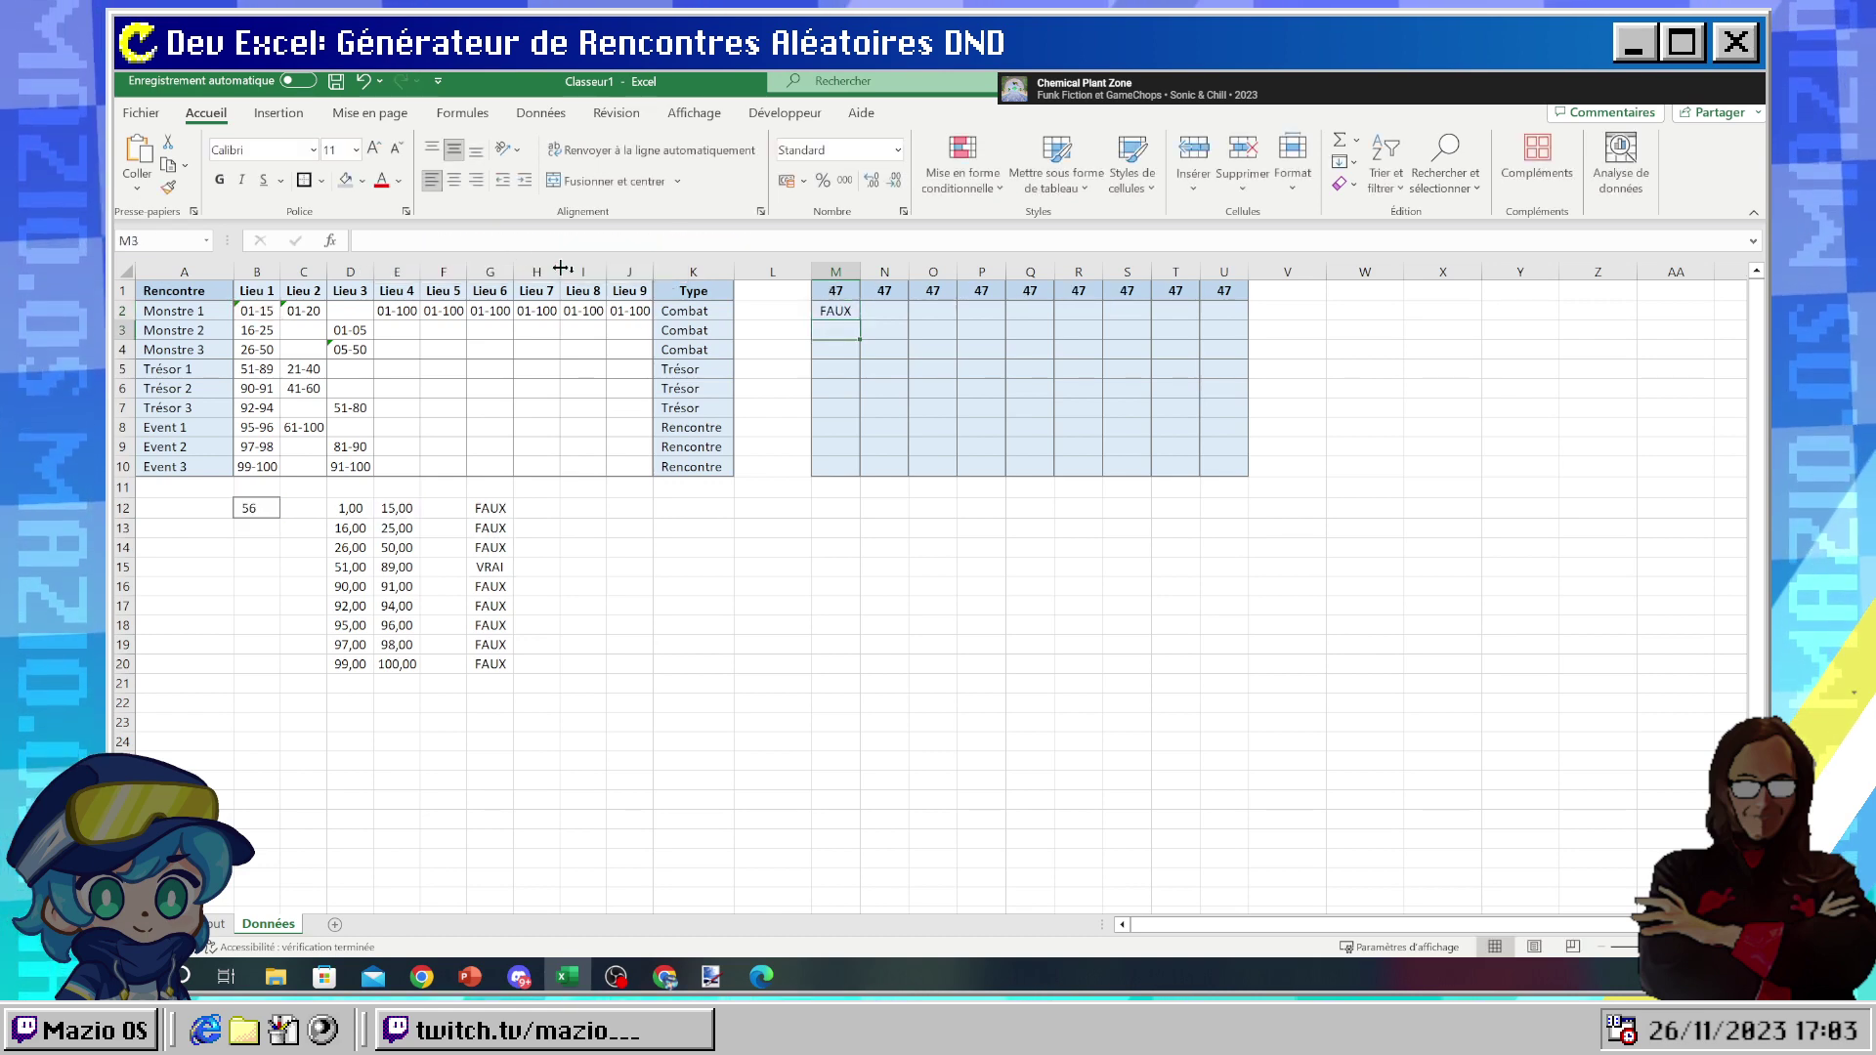
- Swap the E12 reference in M2 for E12's CNUM(DROITE(...)) upper-bound extraction
{"action": "left_click", "coordinate": [488, 509]}
{"action": "left_click", "coordinate": [383, 507]}
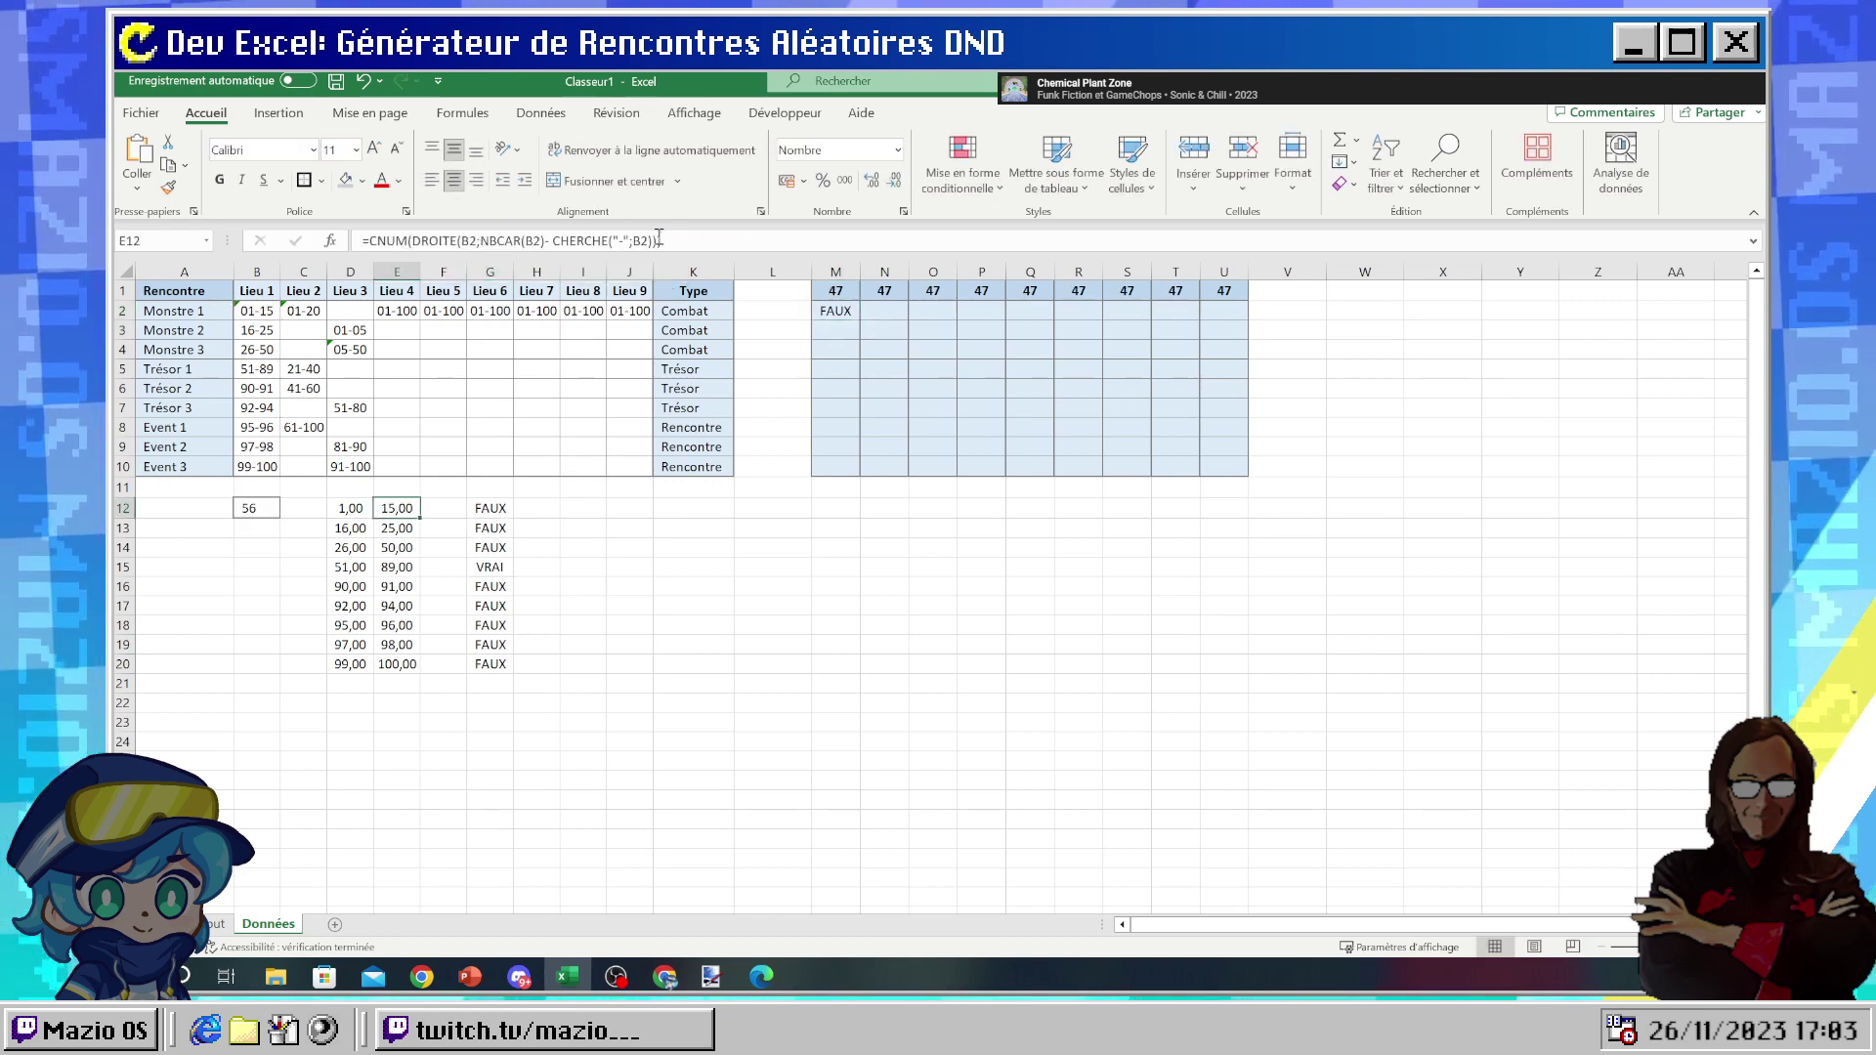
{"action": "left_click_drag", "start_coordinate": [661, 246], "coordinate": [368, 239]}
{"action": "key", "text": "ctrl+c"}
{"action": "key", "text": "Return"}
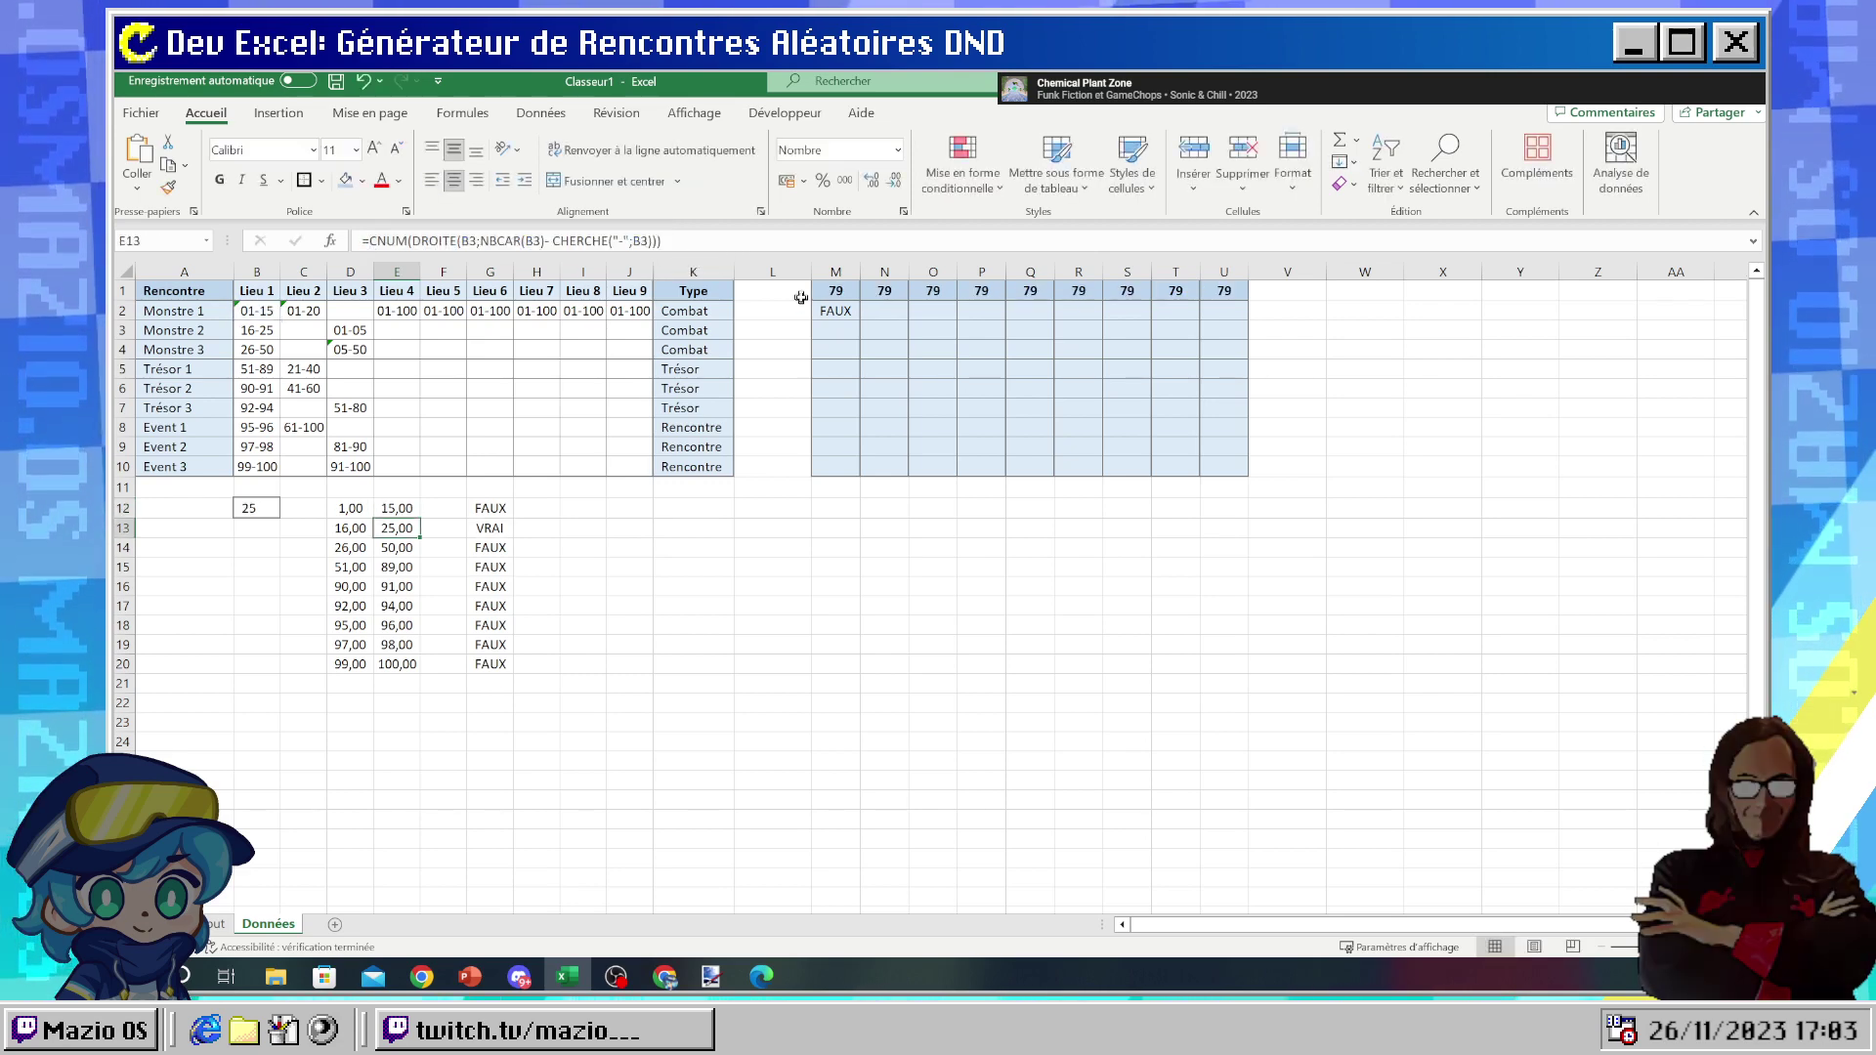
{"action": "left_click", "coordinate": [835, 310]}
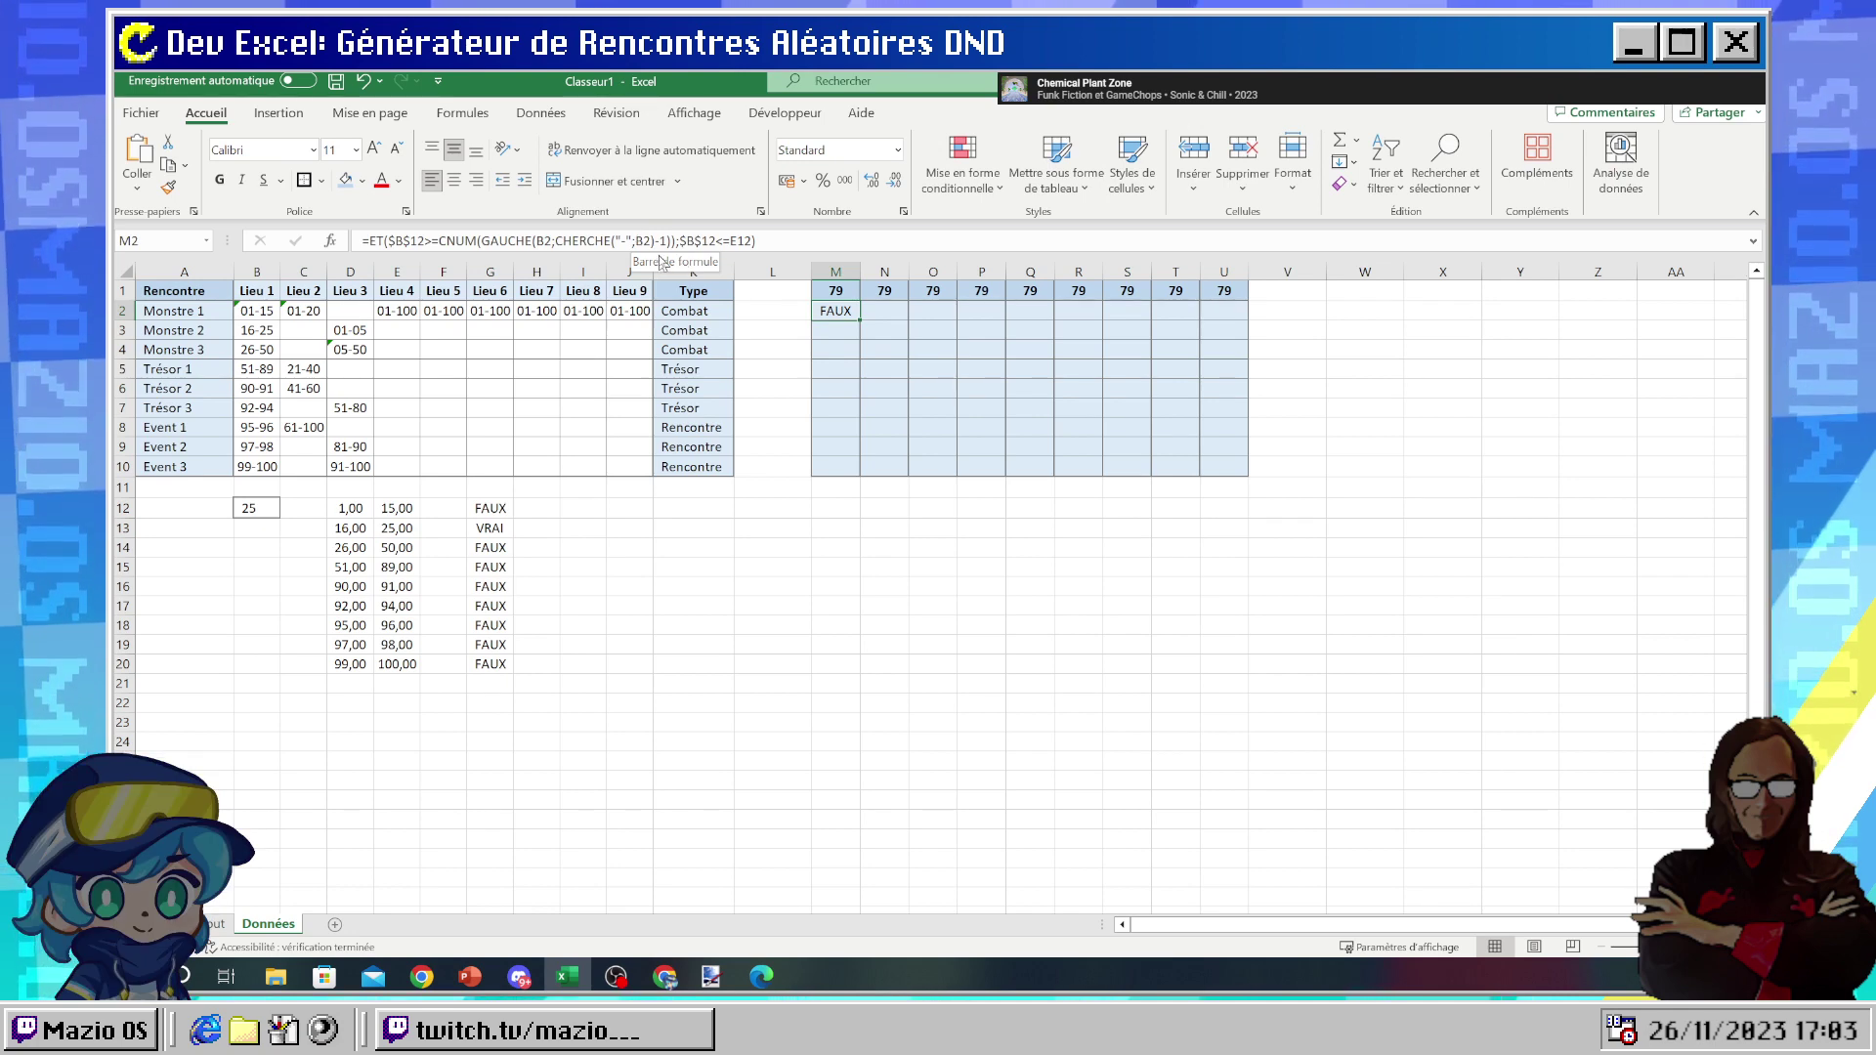
{"action": "left_click", "coordinate": [741, 241]}
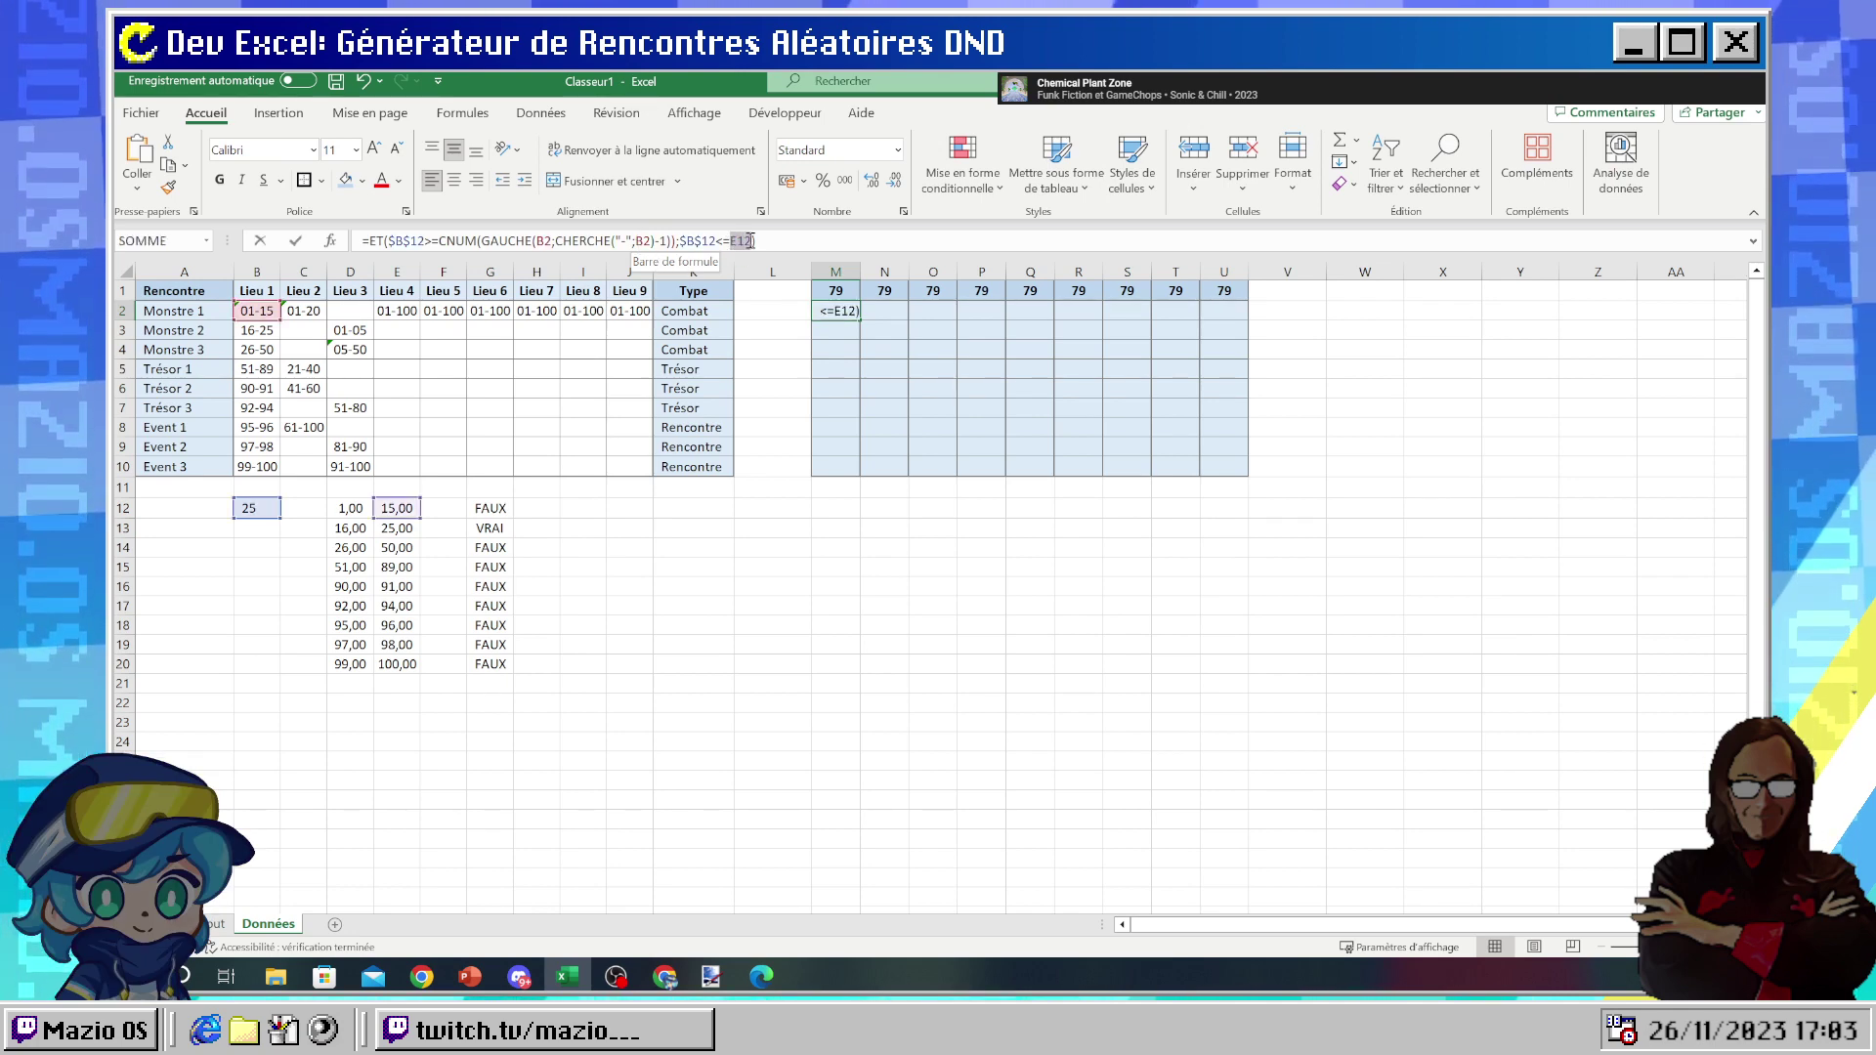
{"action": "key", "text": "BackSpace"}
{"action": "key", "text": "ctrl+v"}
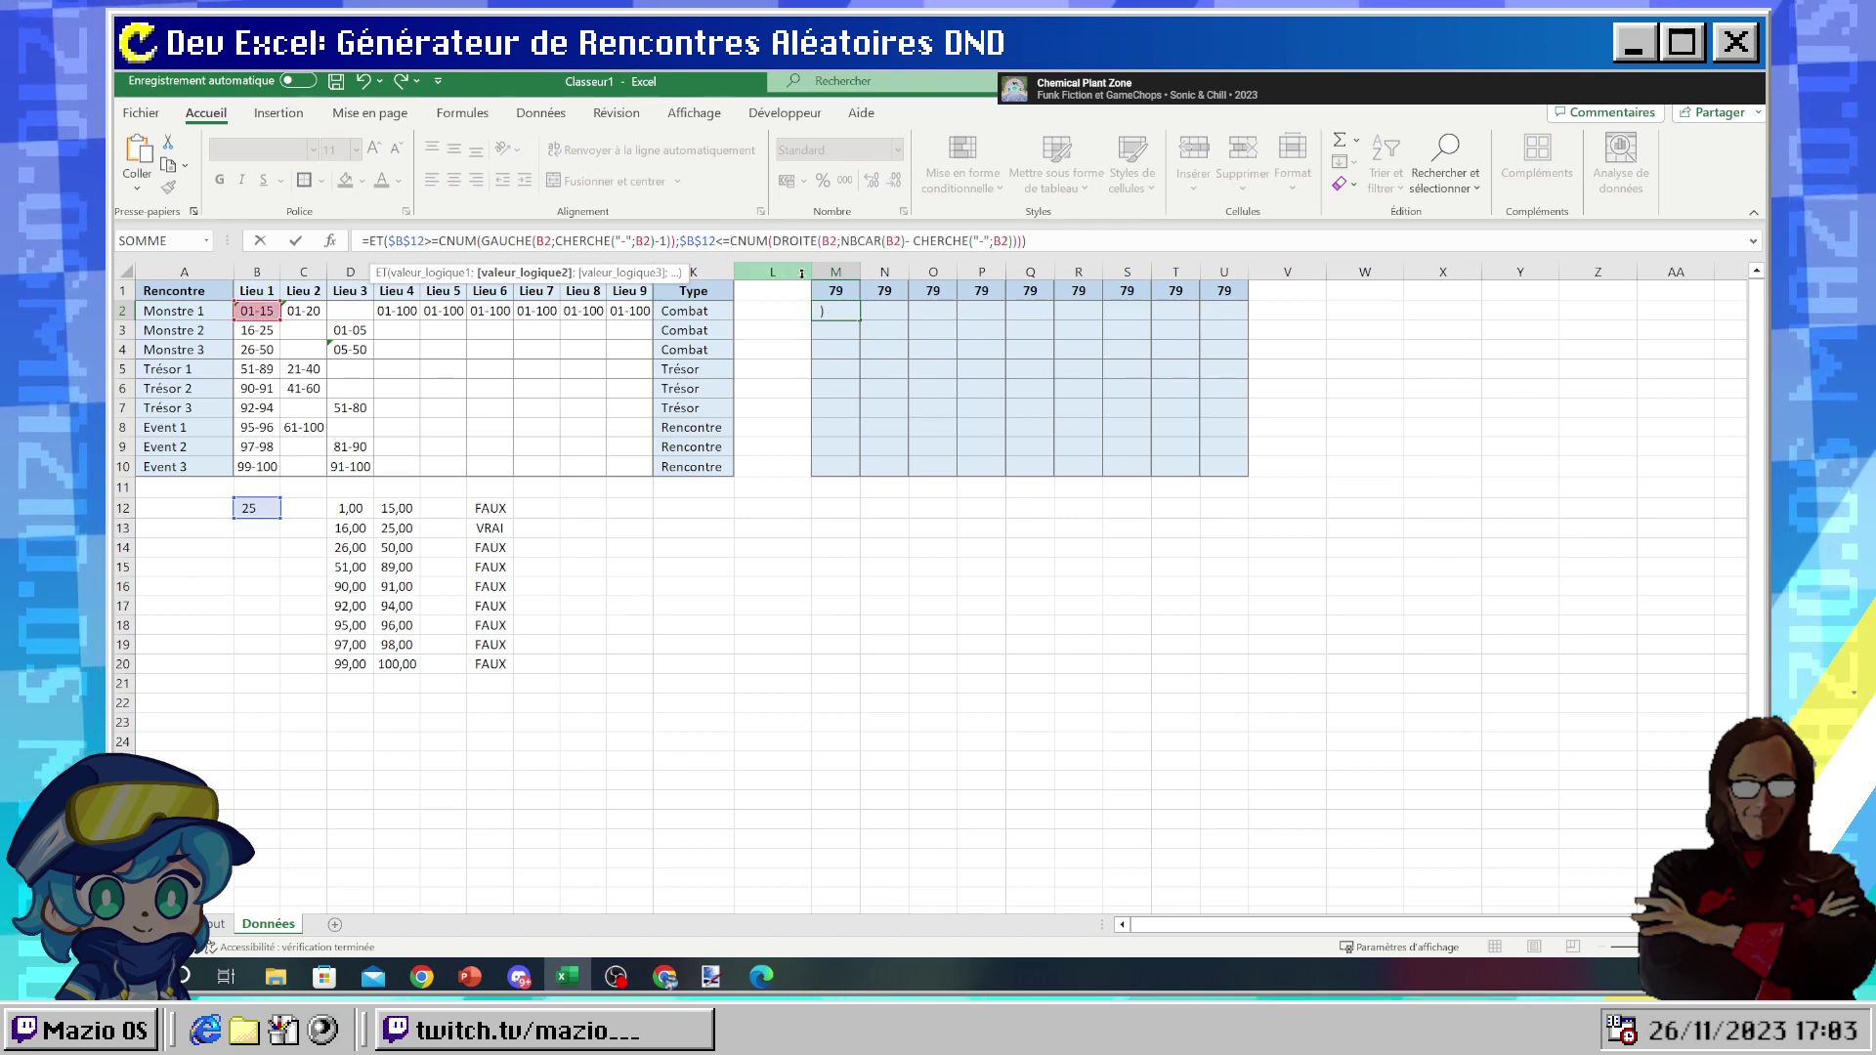
- Replace both $B$12 references in M2's range test with M$1, showing FAUX
{"action": "left_click", "coordinate": [850, 314]}
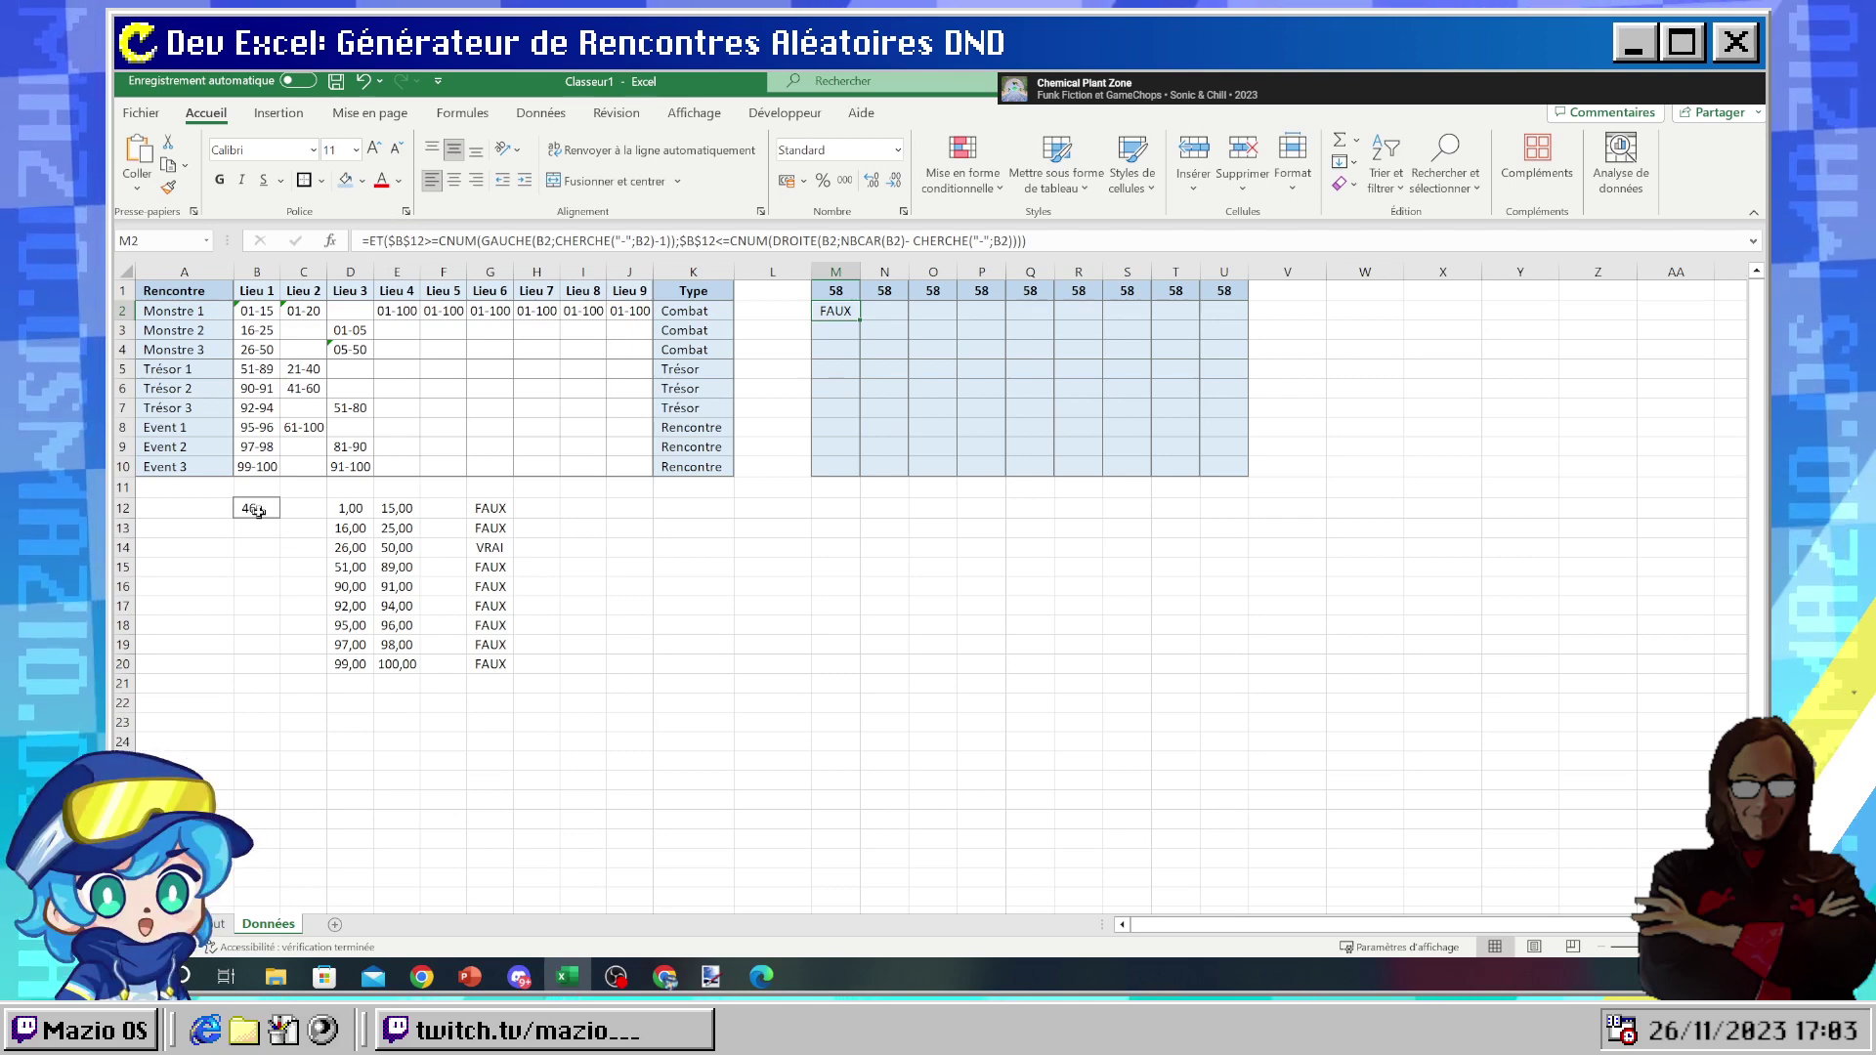
{"action": "left_click", "coordinate": [430, 239]}
{"action": "key", "text": "BackSpace"}
{"action": "key", "text": "BackSpace"}
{"action": "key", "text": "BackSpace"}
{"action": "key", "text": "BackSpace"}
{"action": "key", "text": "BackSpace"}
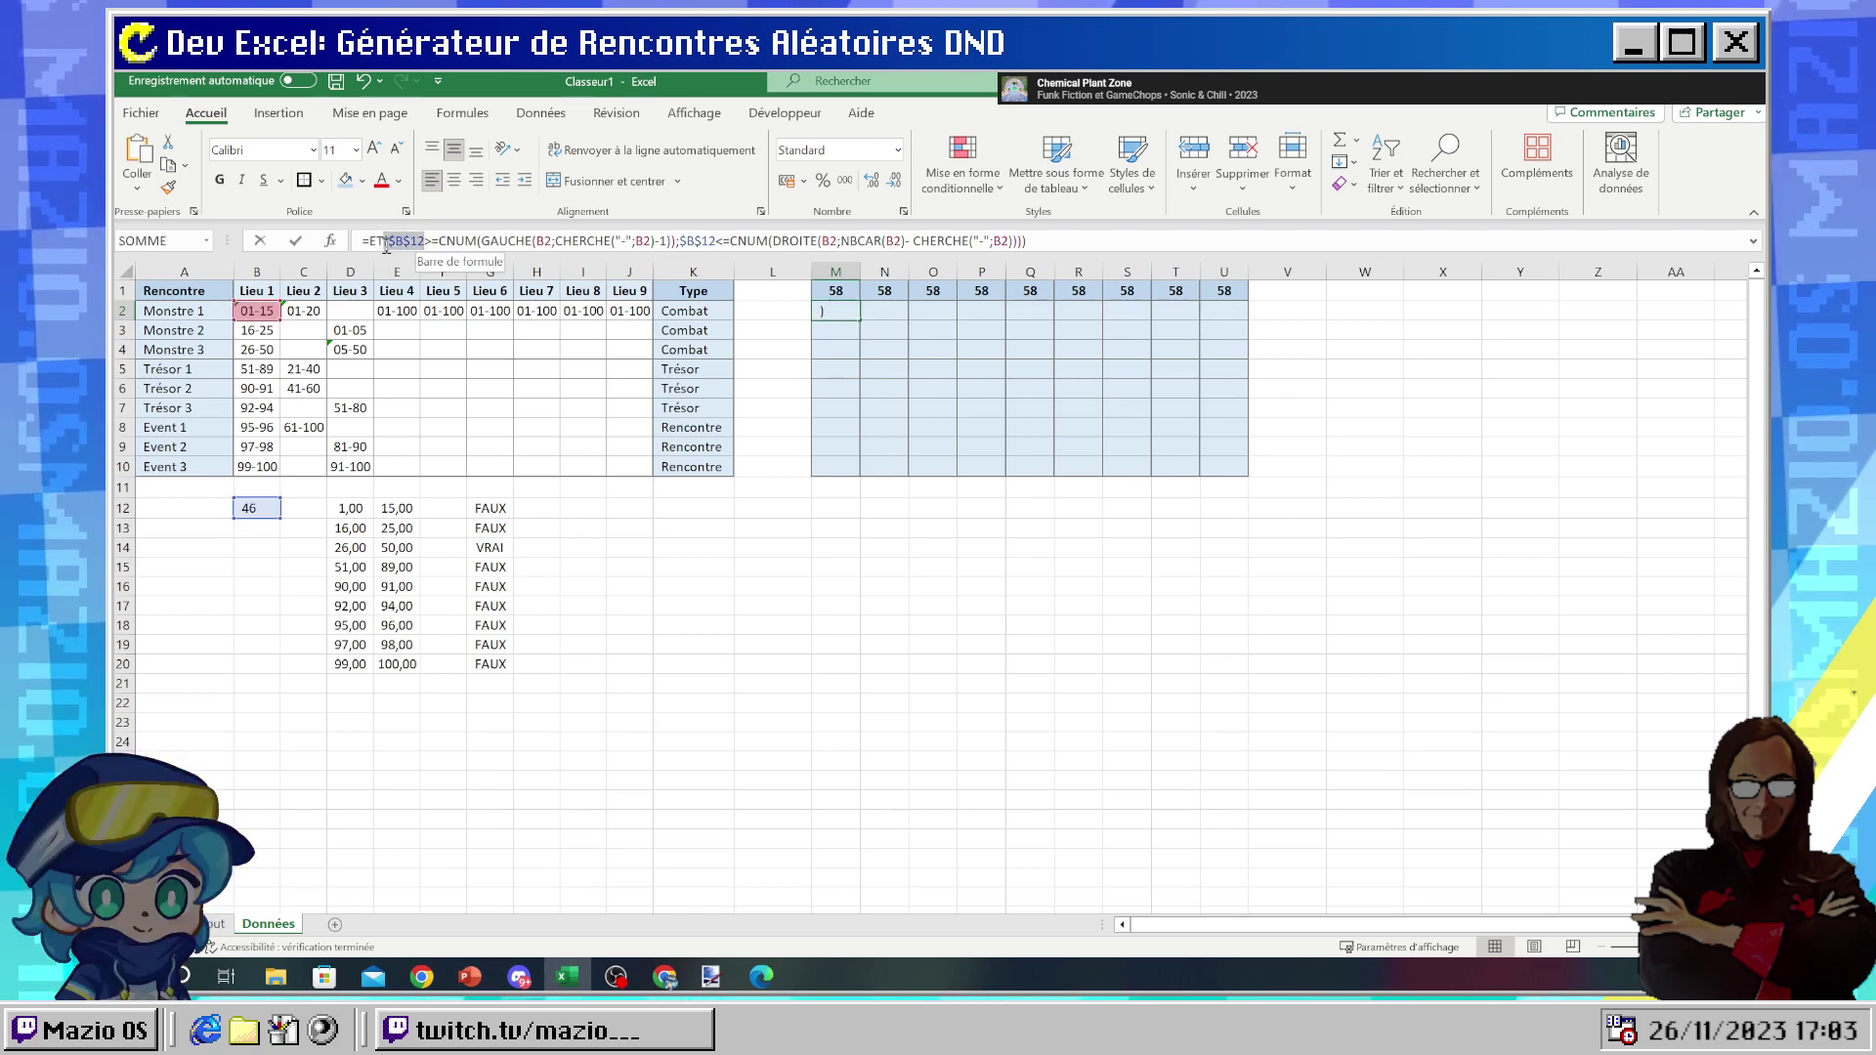
{"action": "left_click", "coordinate": [832, 290]}
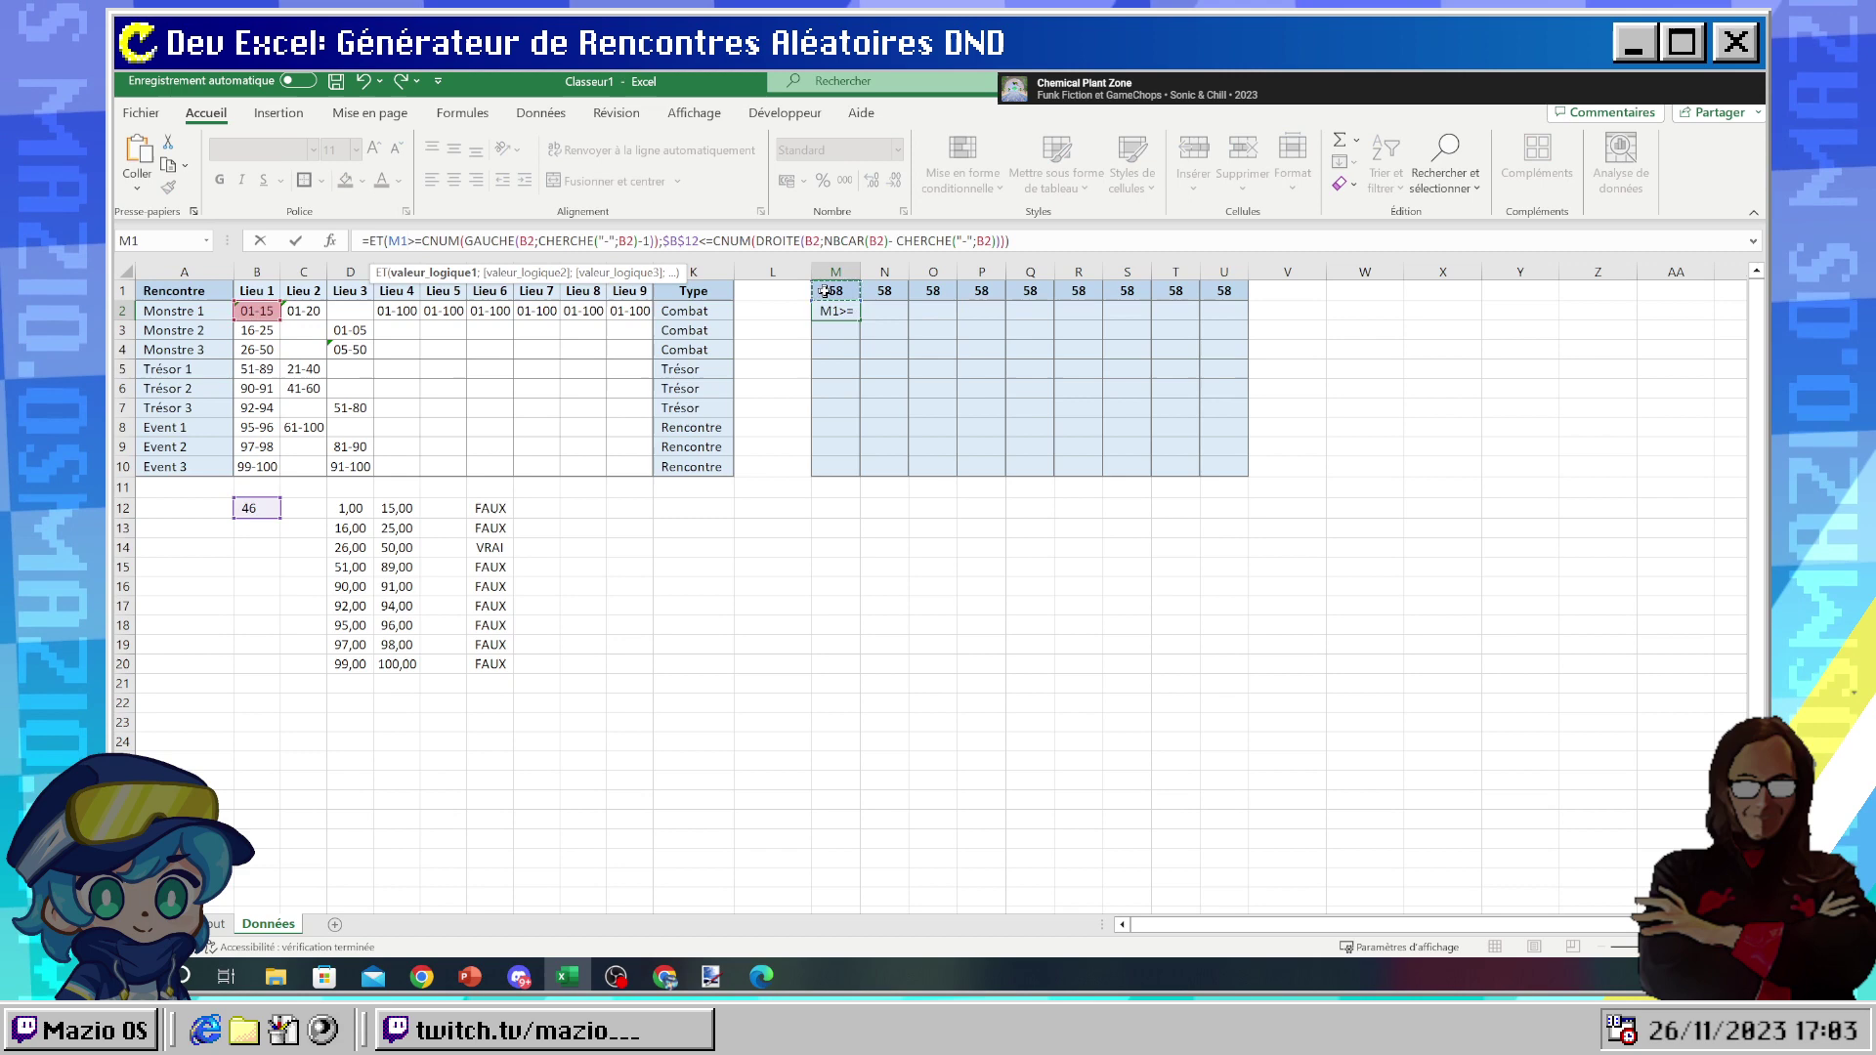
{"action": "left_click", "coordinate": [403, 241]}
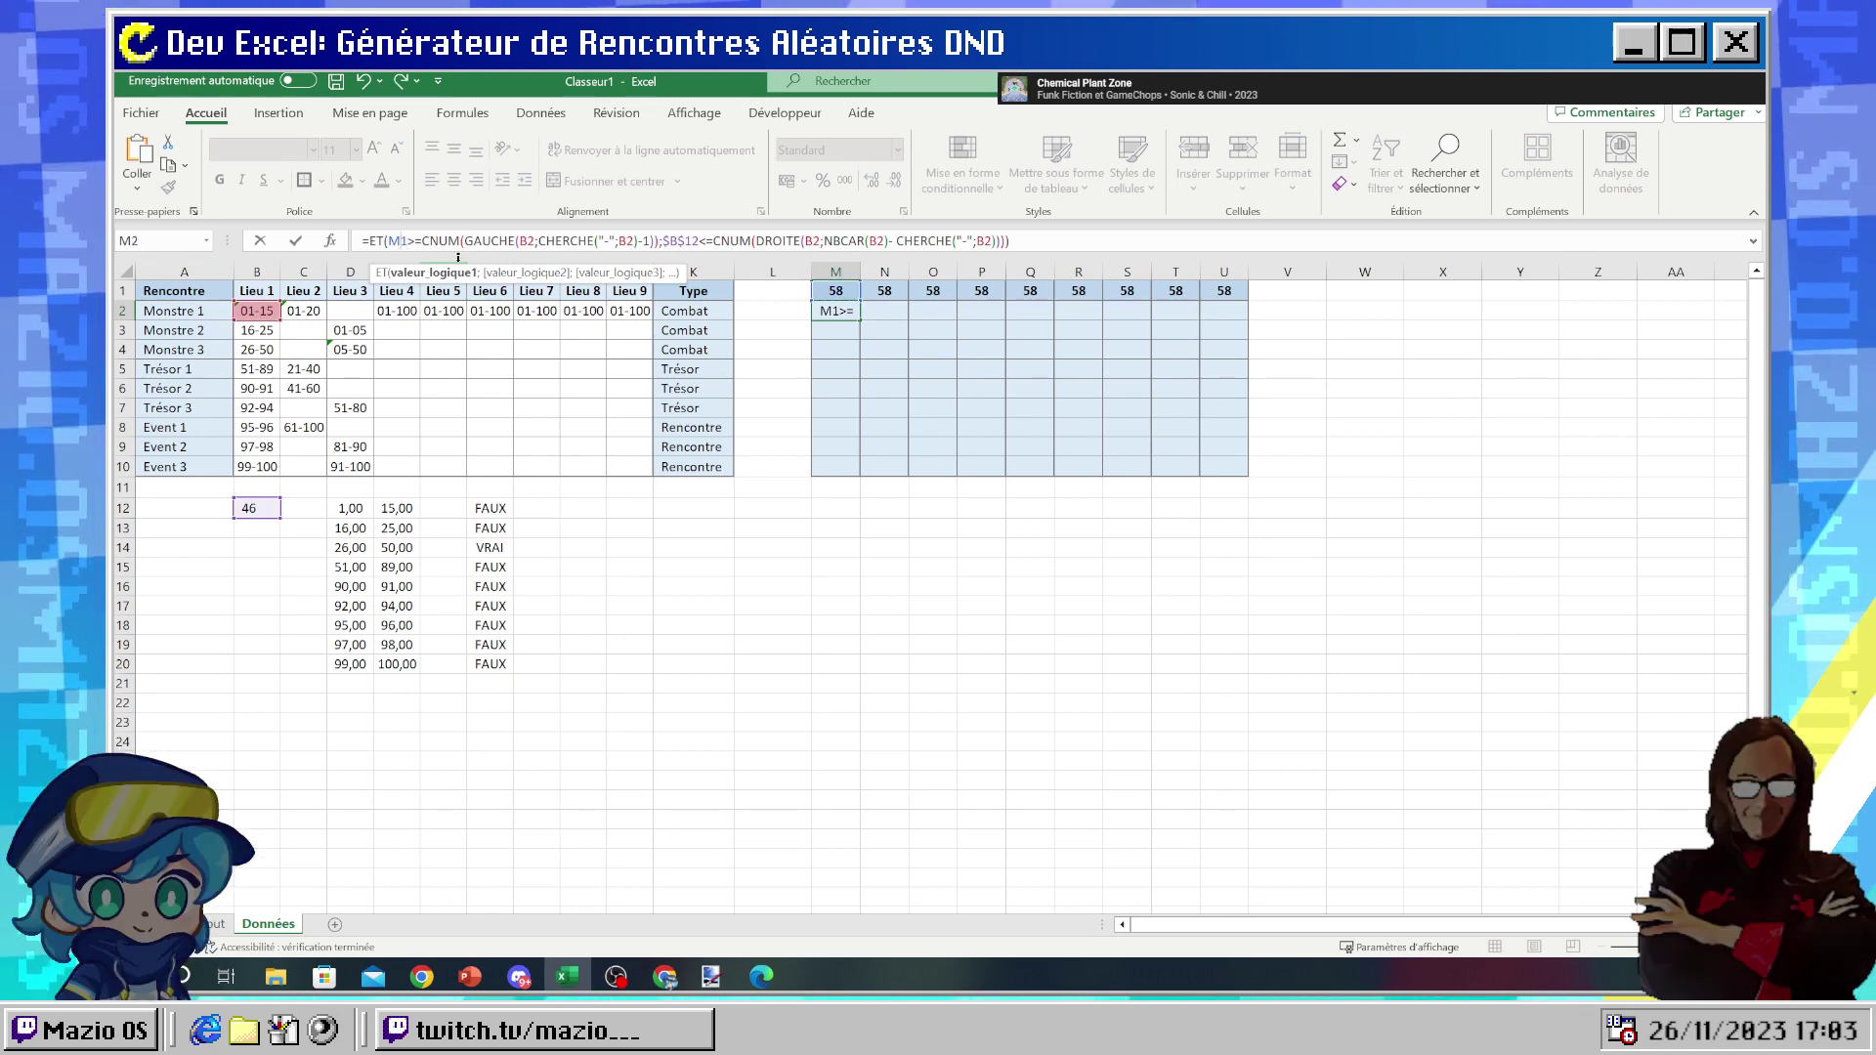
{"action": "type", "text": "$"}
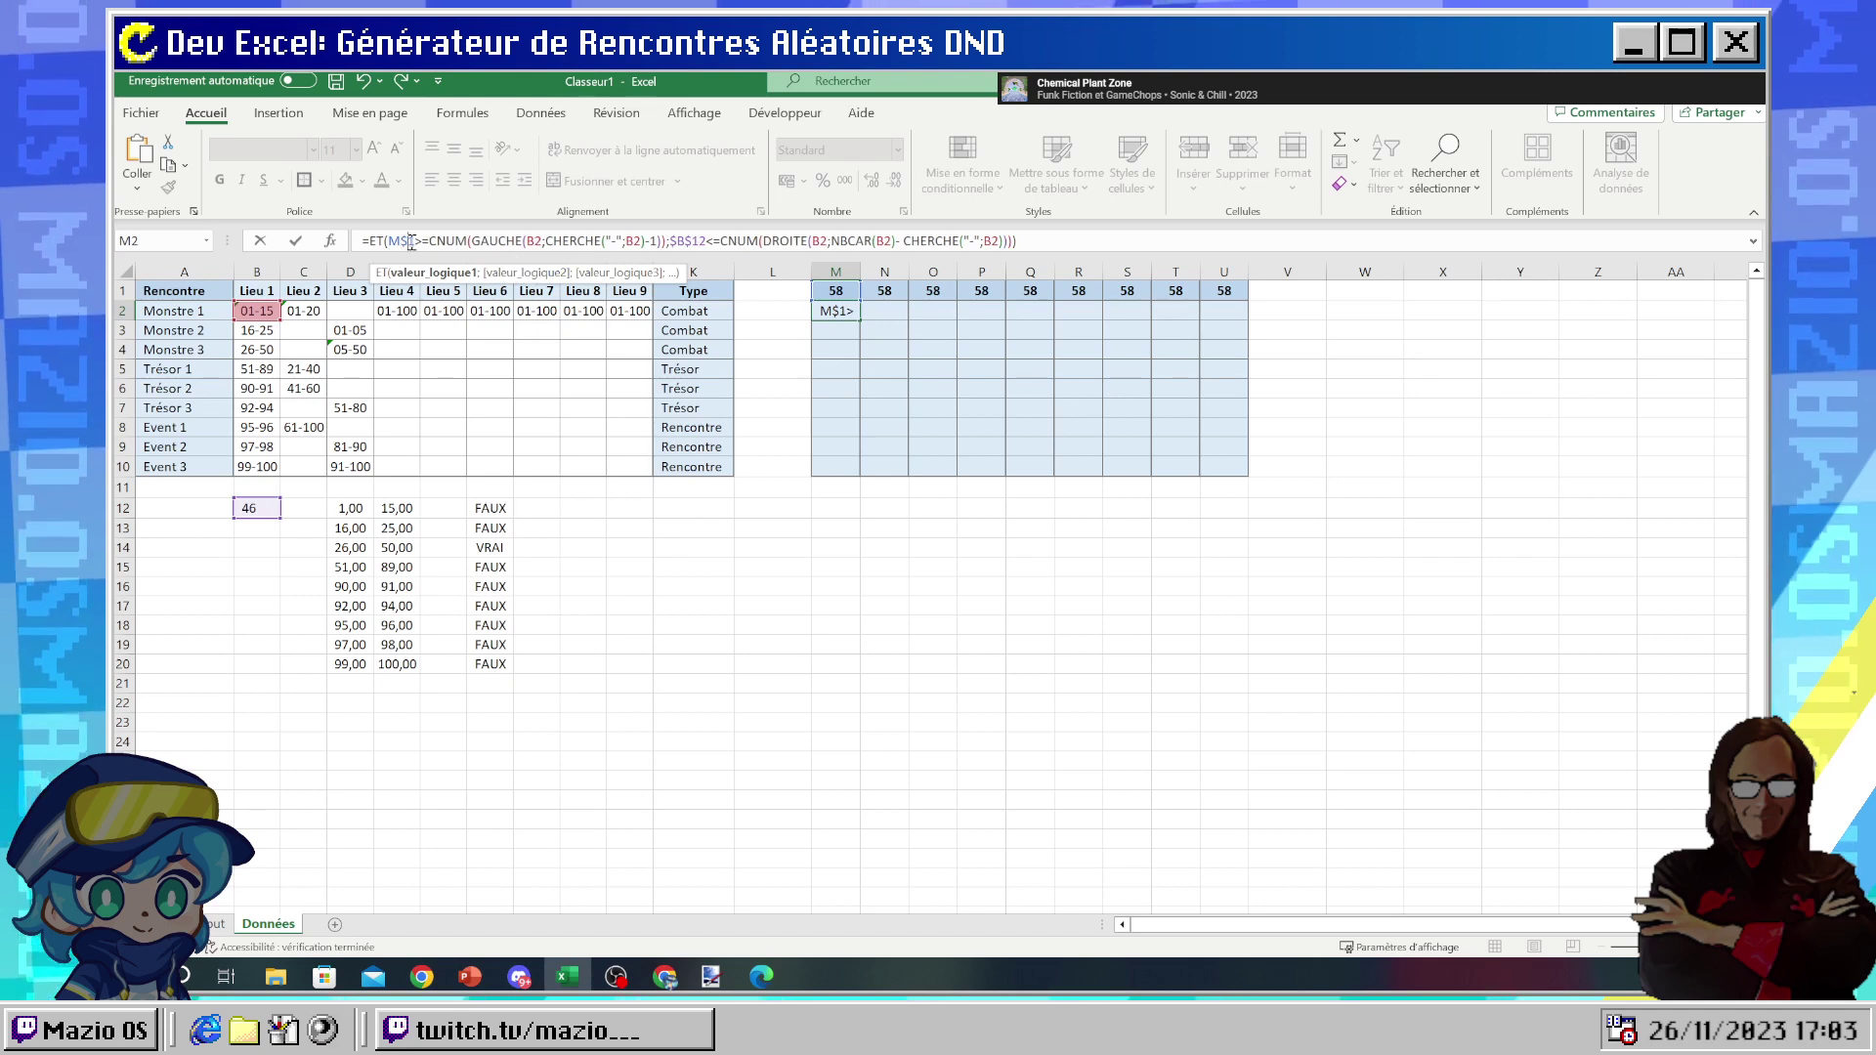
{"action": "left_click_drag", "start_coordinate": [415, 241], "coordinate": [393, 240]}
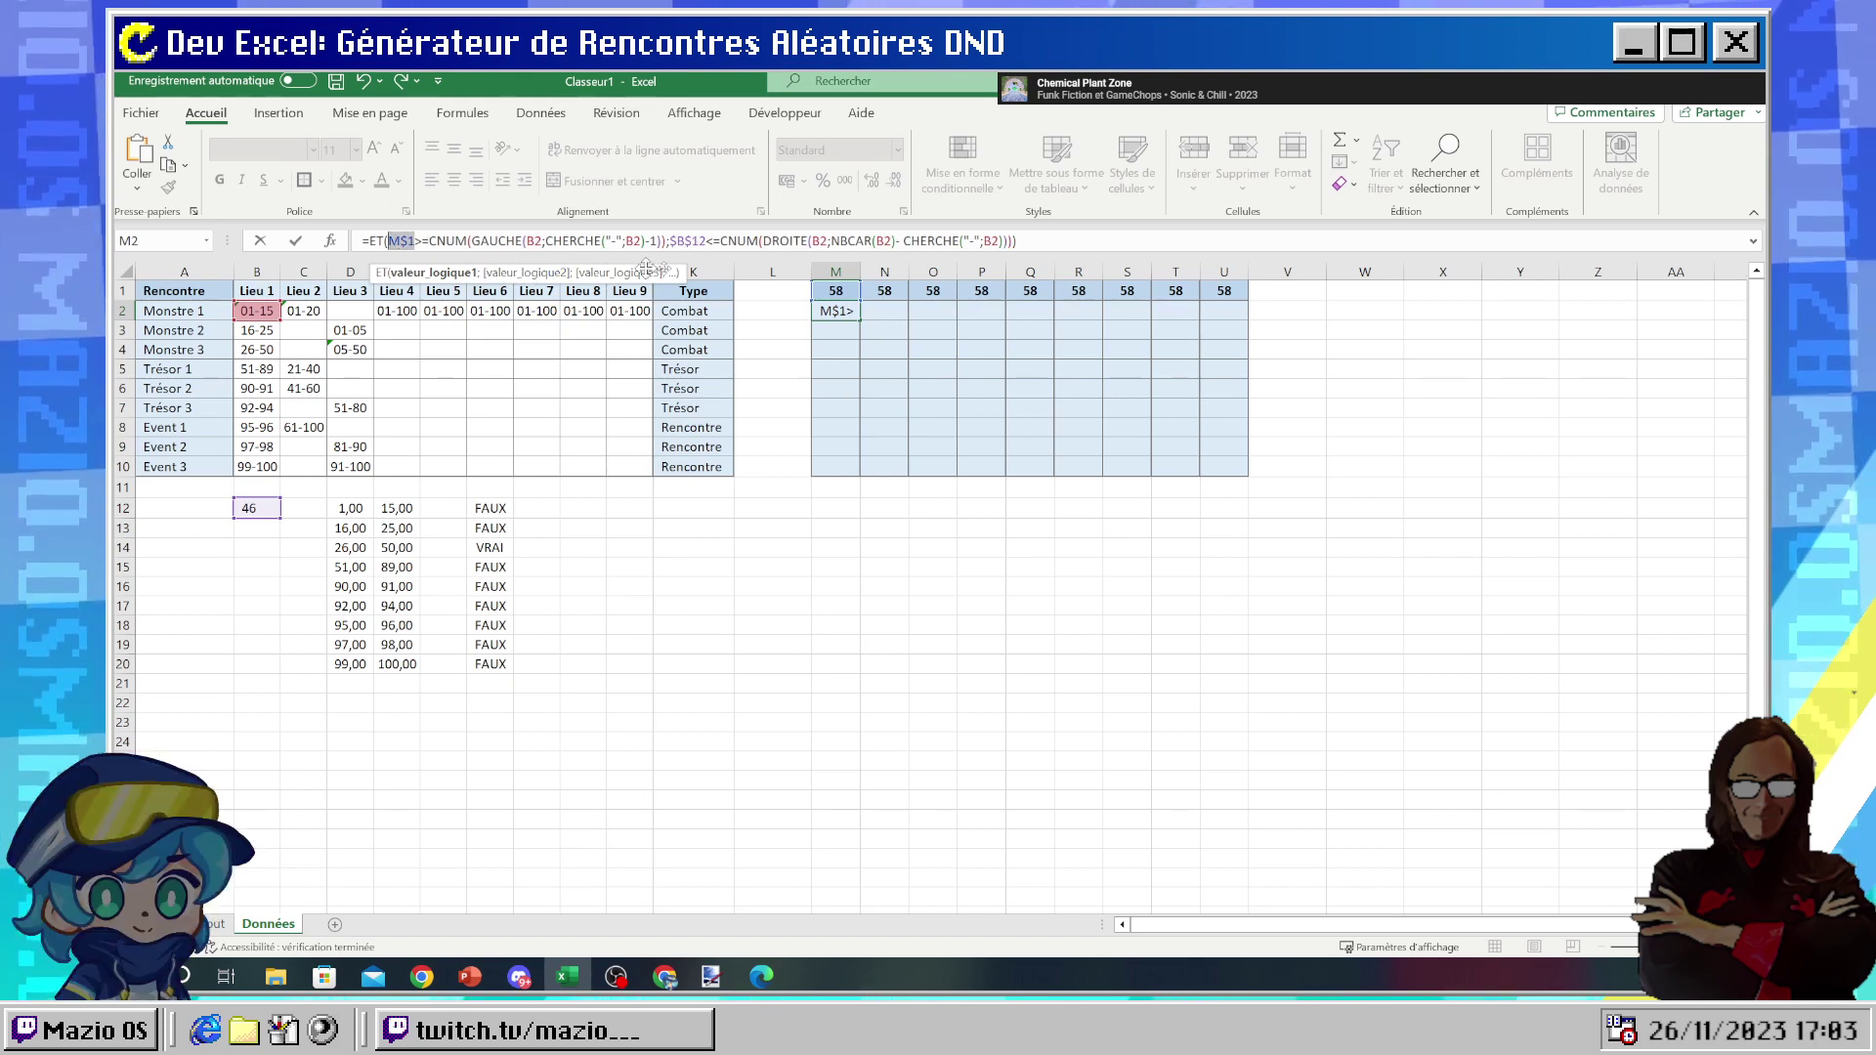
{"action": "key", "text": "ctrl+c"}
{"action": "left_click_drag", "start_coordinate": [670, 240], "coordinate": [706, 240]}
{"action": "key", "text": "ctrl+v"}
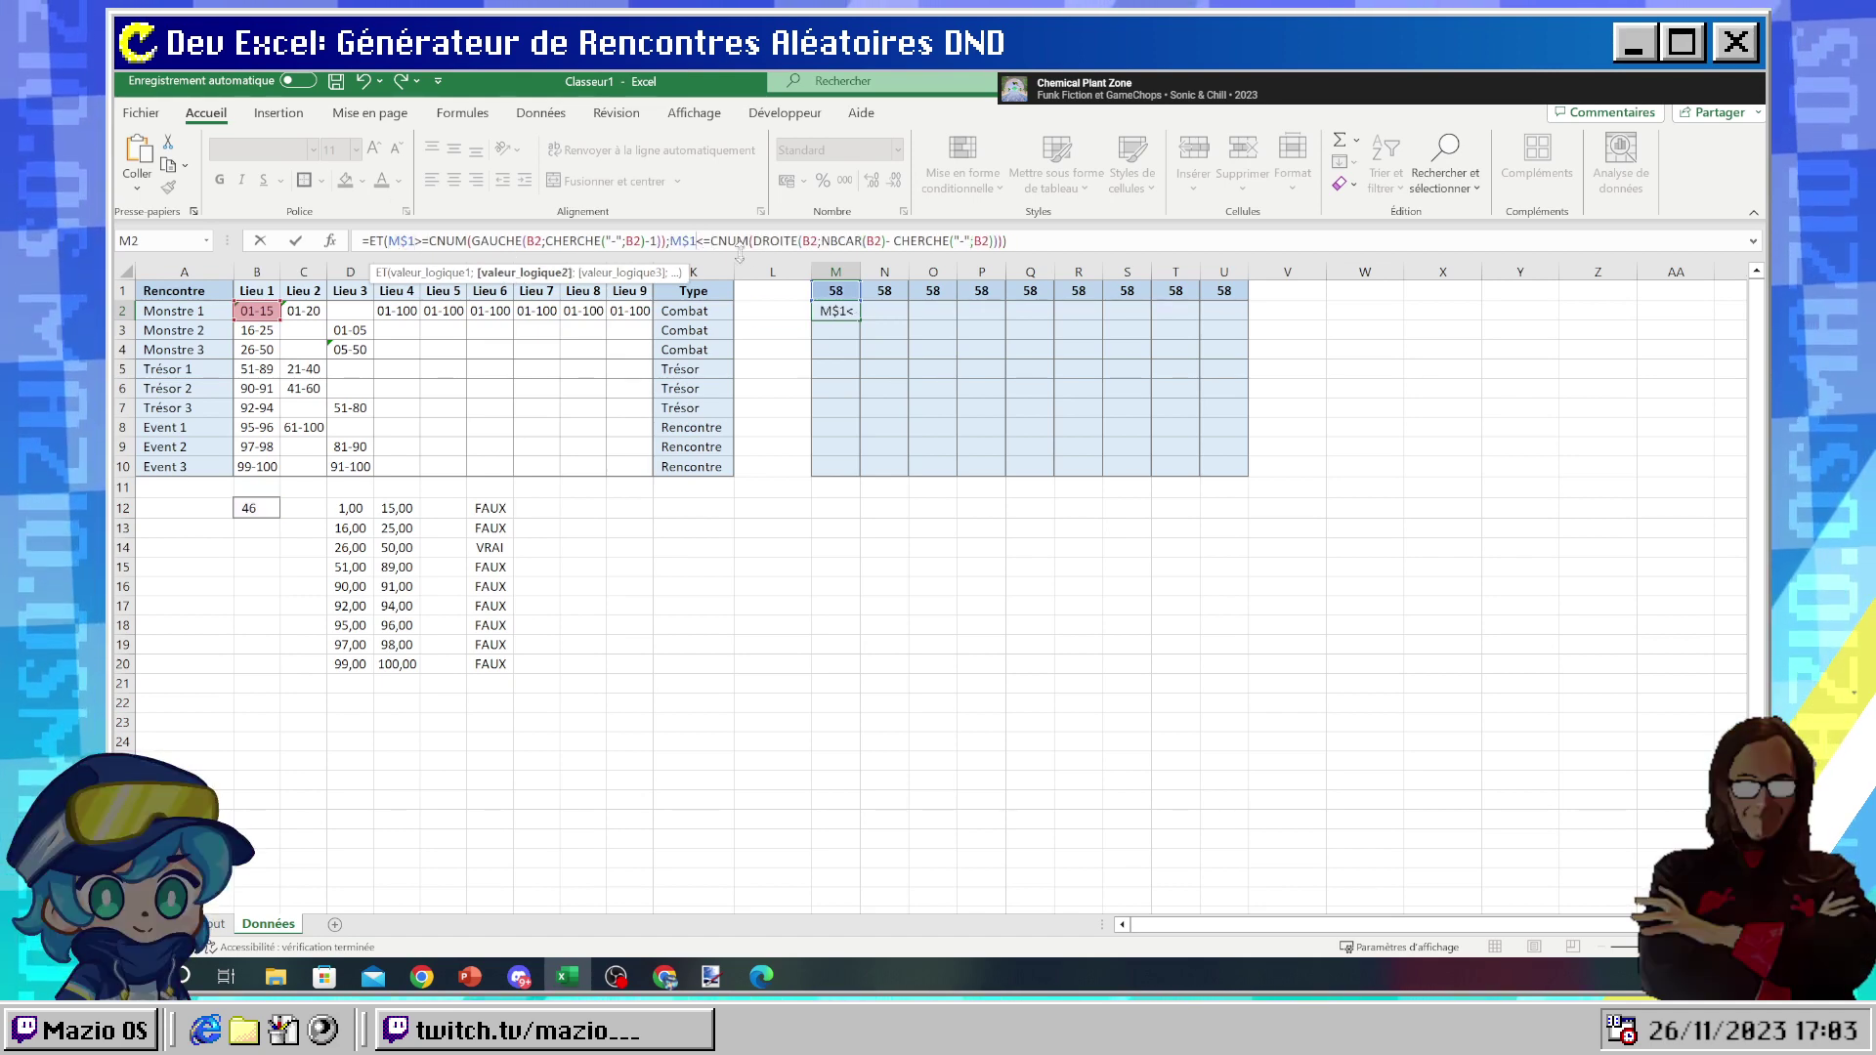
{"action": "key", "text": "Return"}
{"action": "left_click", "coordinate": [835, 311]}
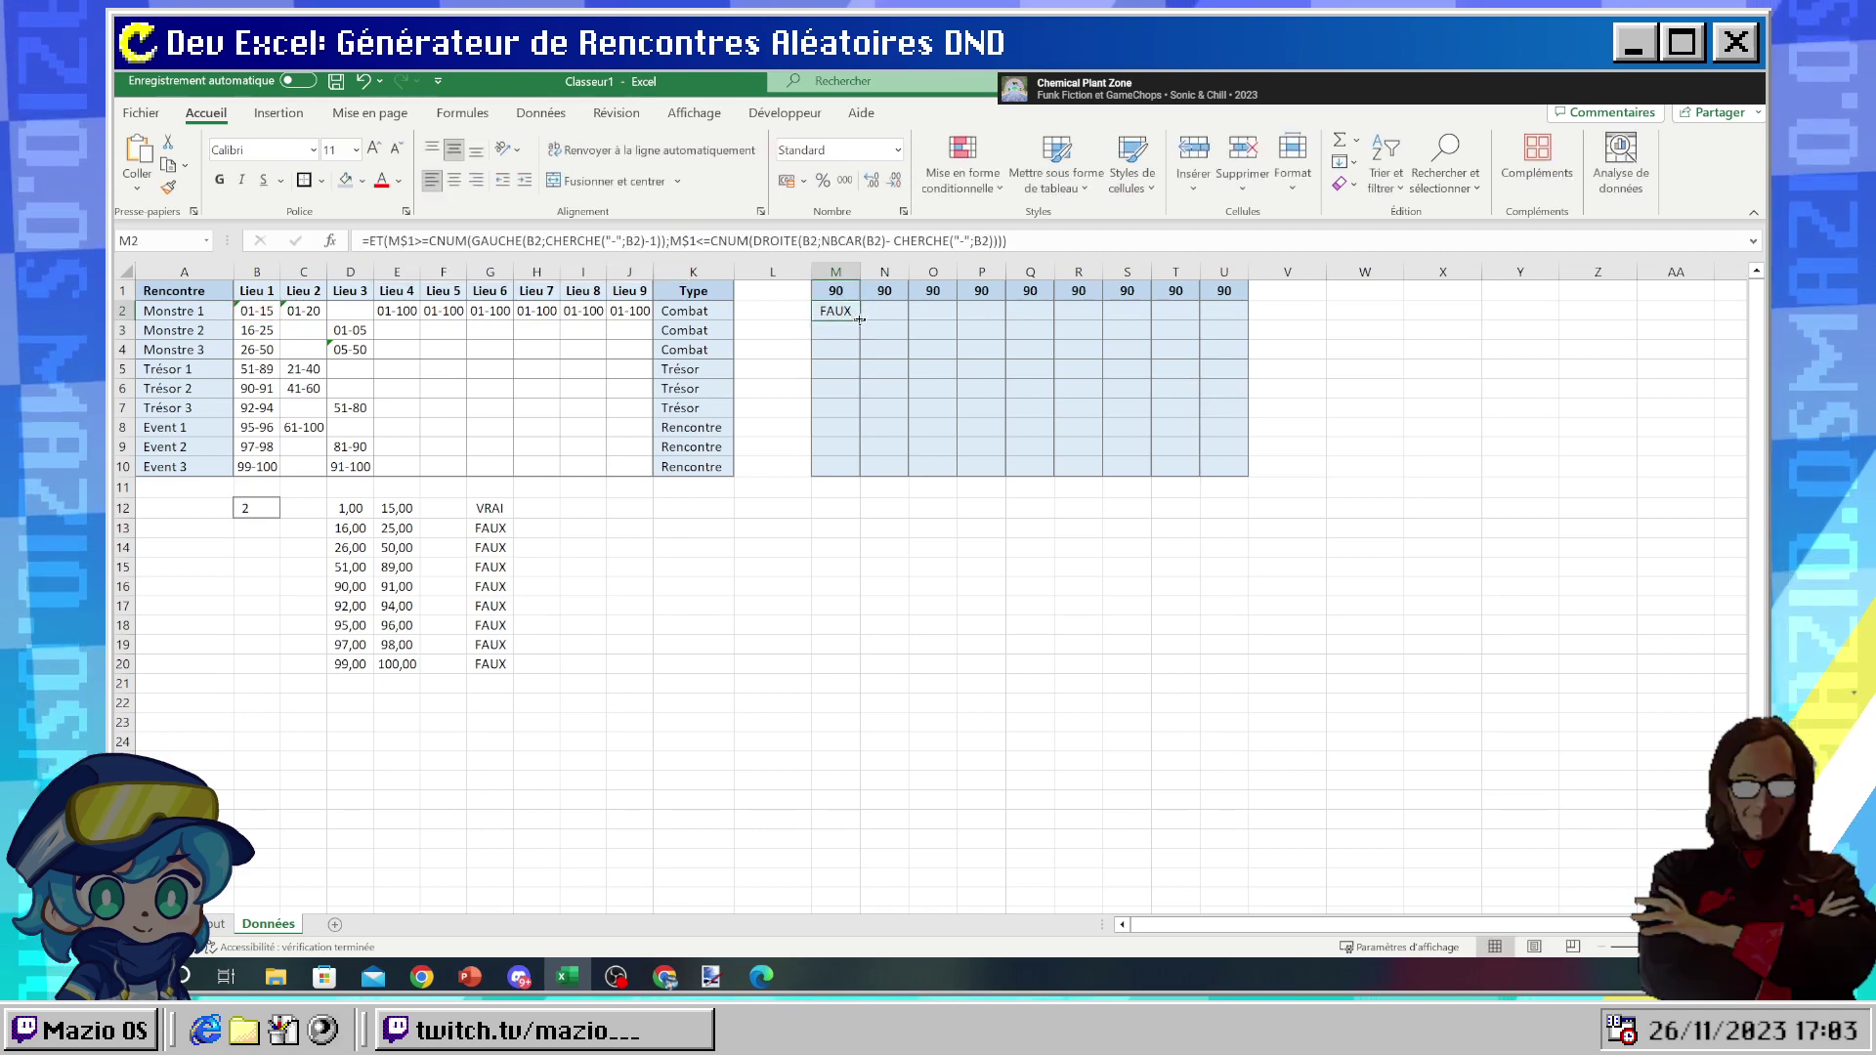
- Fill M2's range-test formula right to column U and down to row 10
{"action": "left_click_drag", "start_coordinate": [860, 320], "coordinate": [1236, 314]}
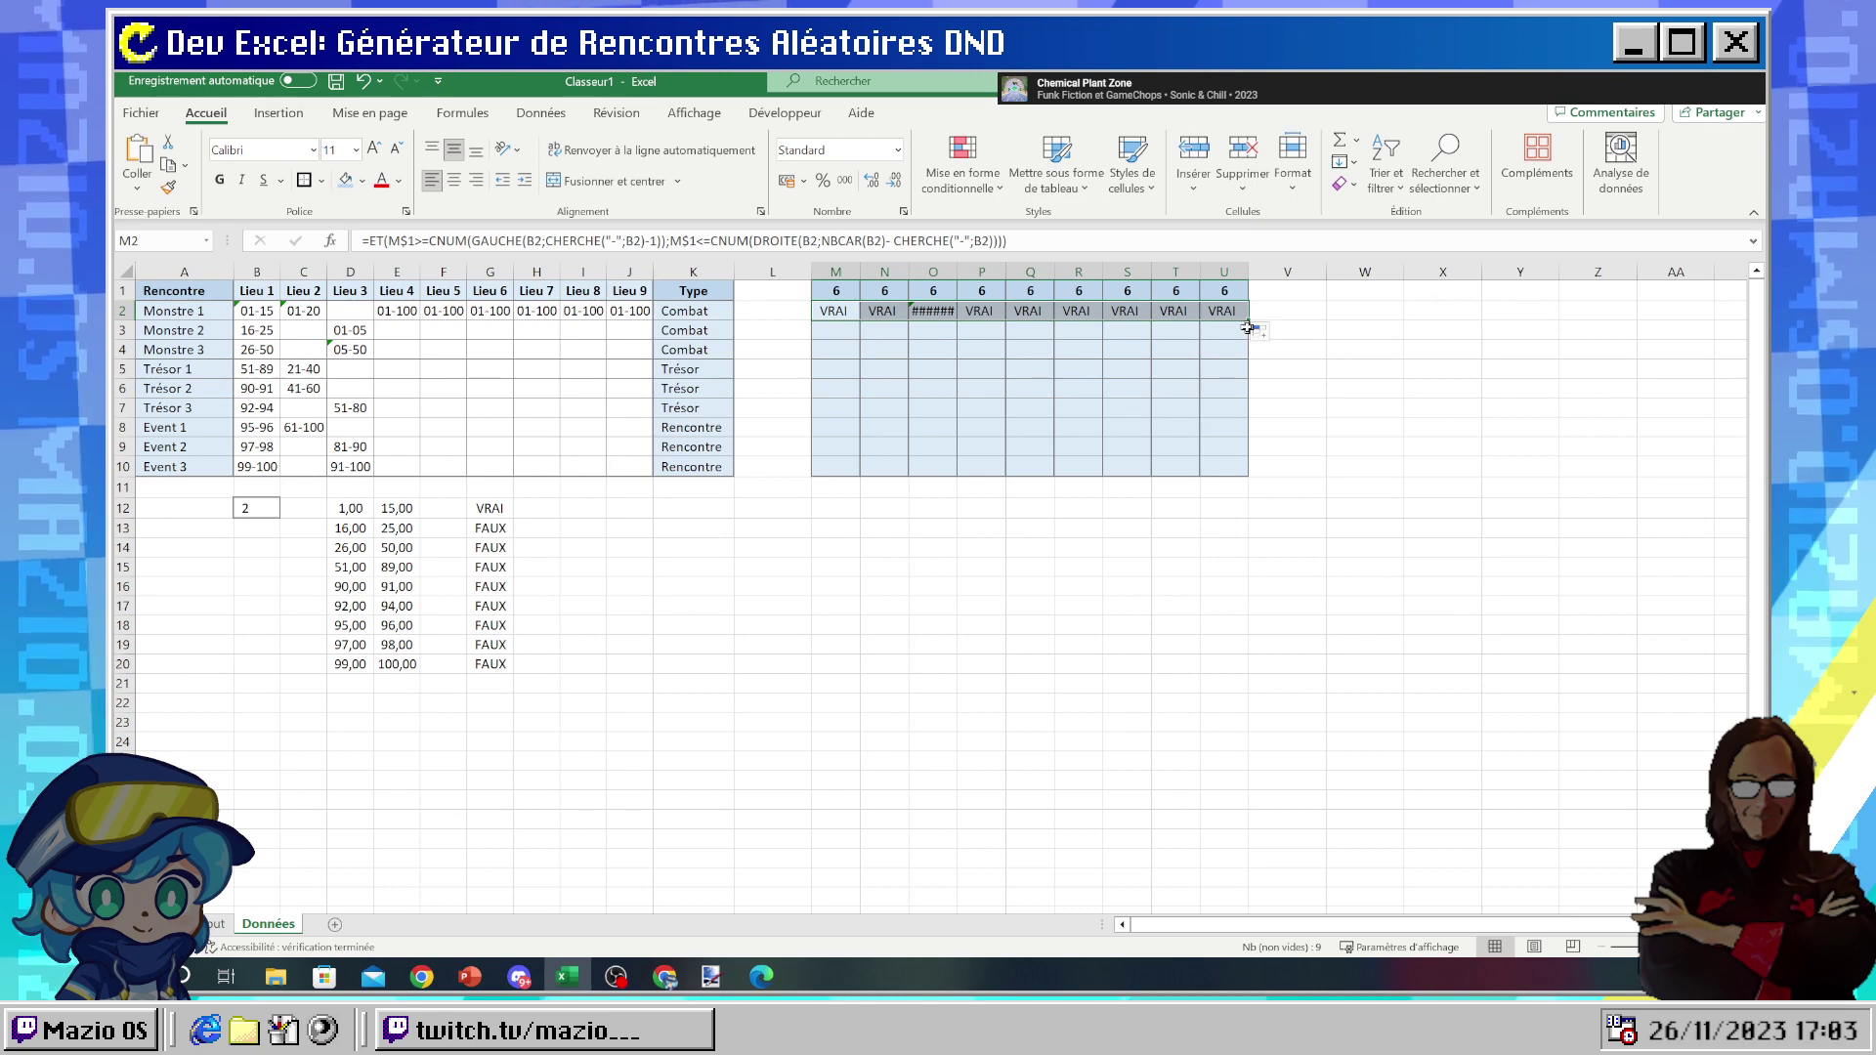
{"action": "left_click_drag", "start_coordinate": [1249, 323], "coordinate": [1256, 471]}
{"action": "left_click", "coordinate": [1316, 450]}
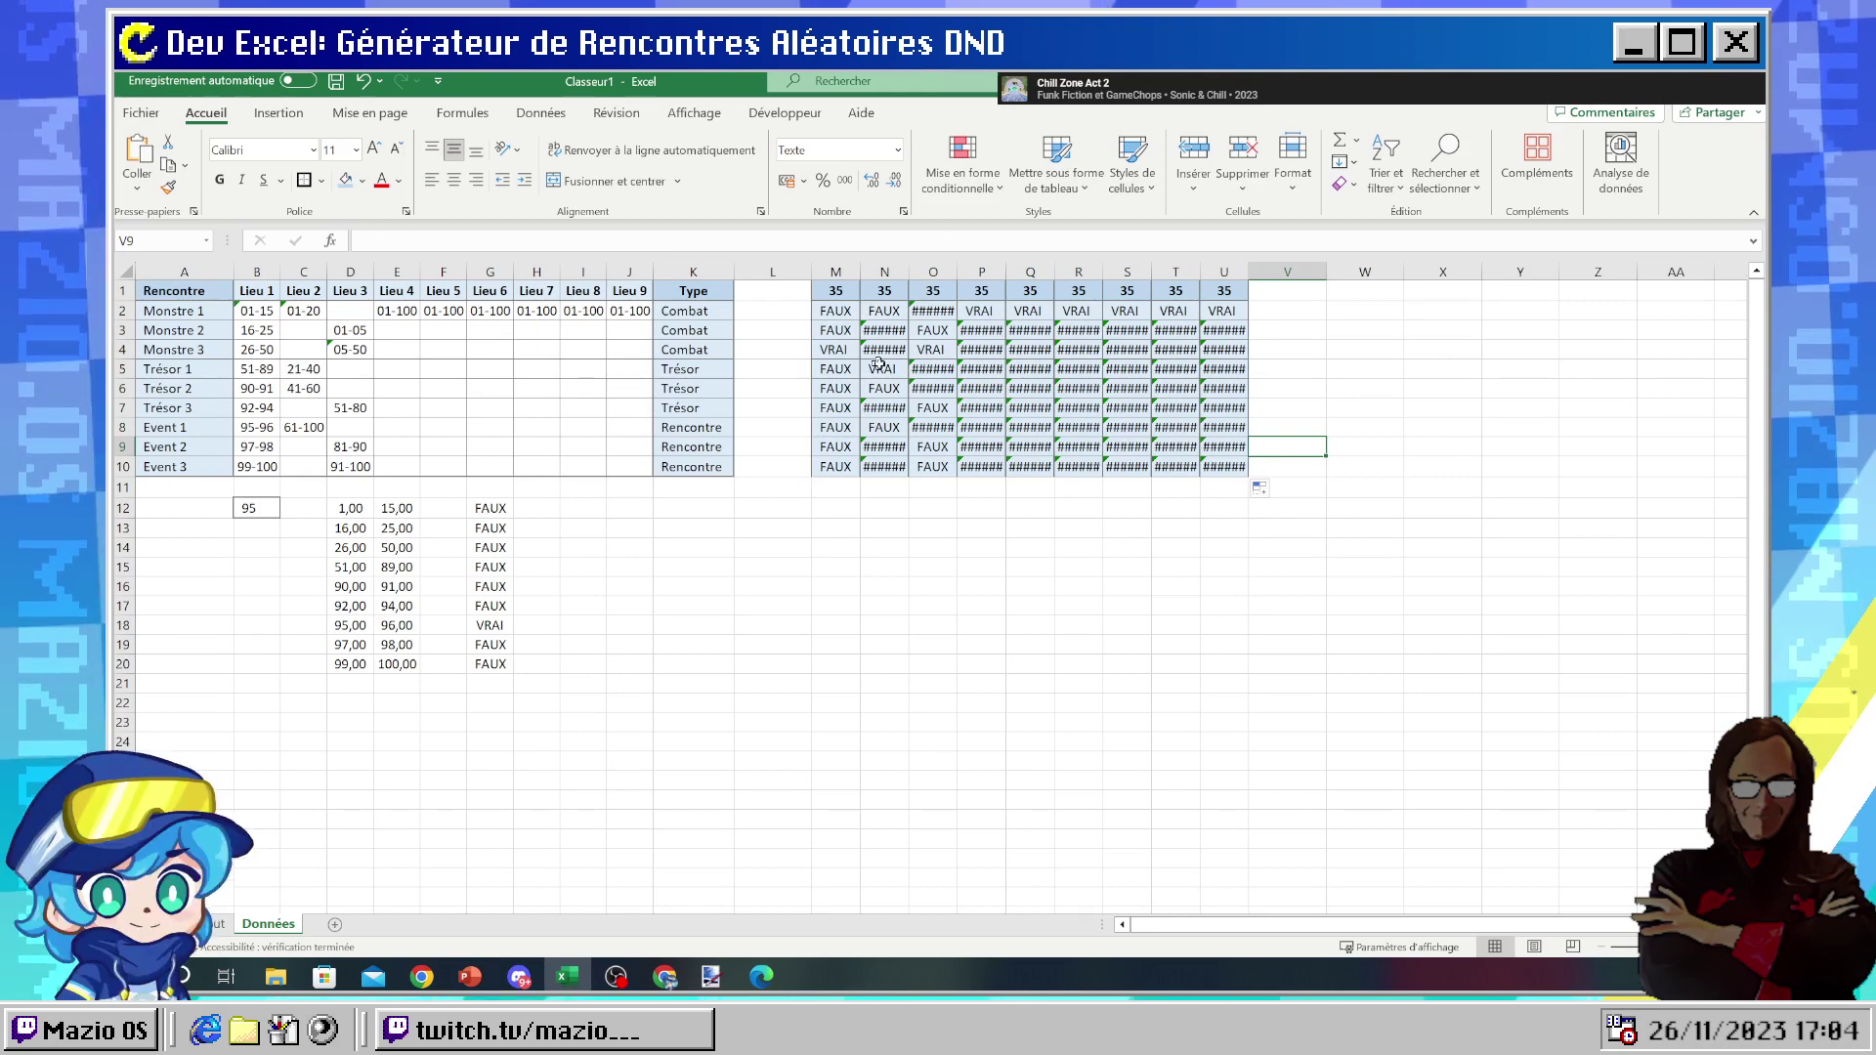
- Check the copied formulas in M3, M4 and N5, then select the whole M2:U10 grid
{"action": "left_click", "coordinate": [836, 336]}
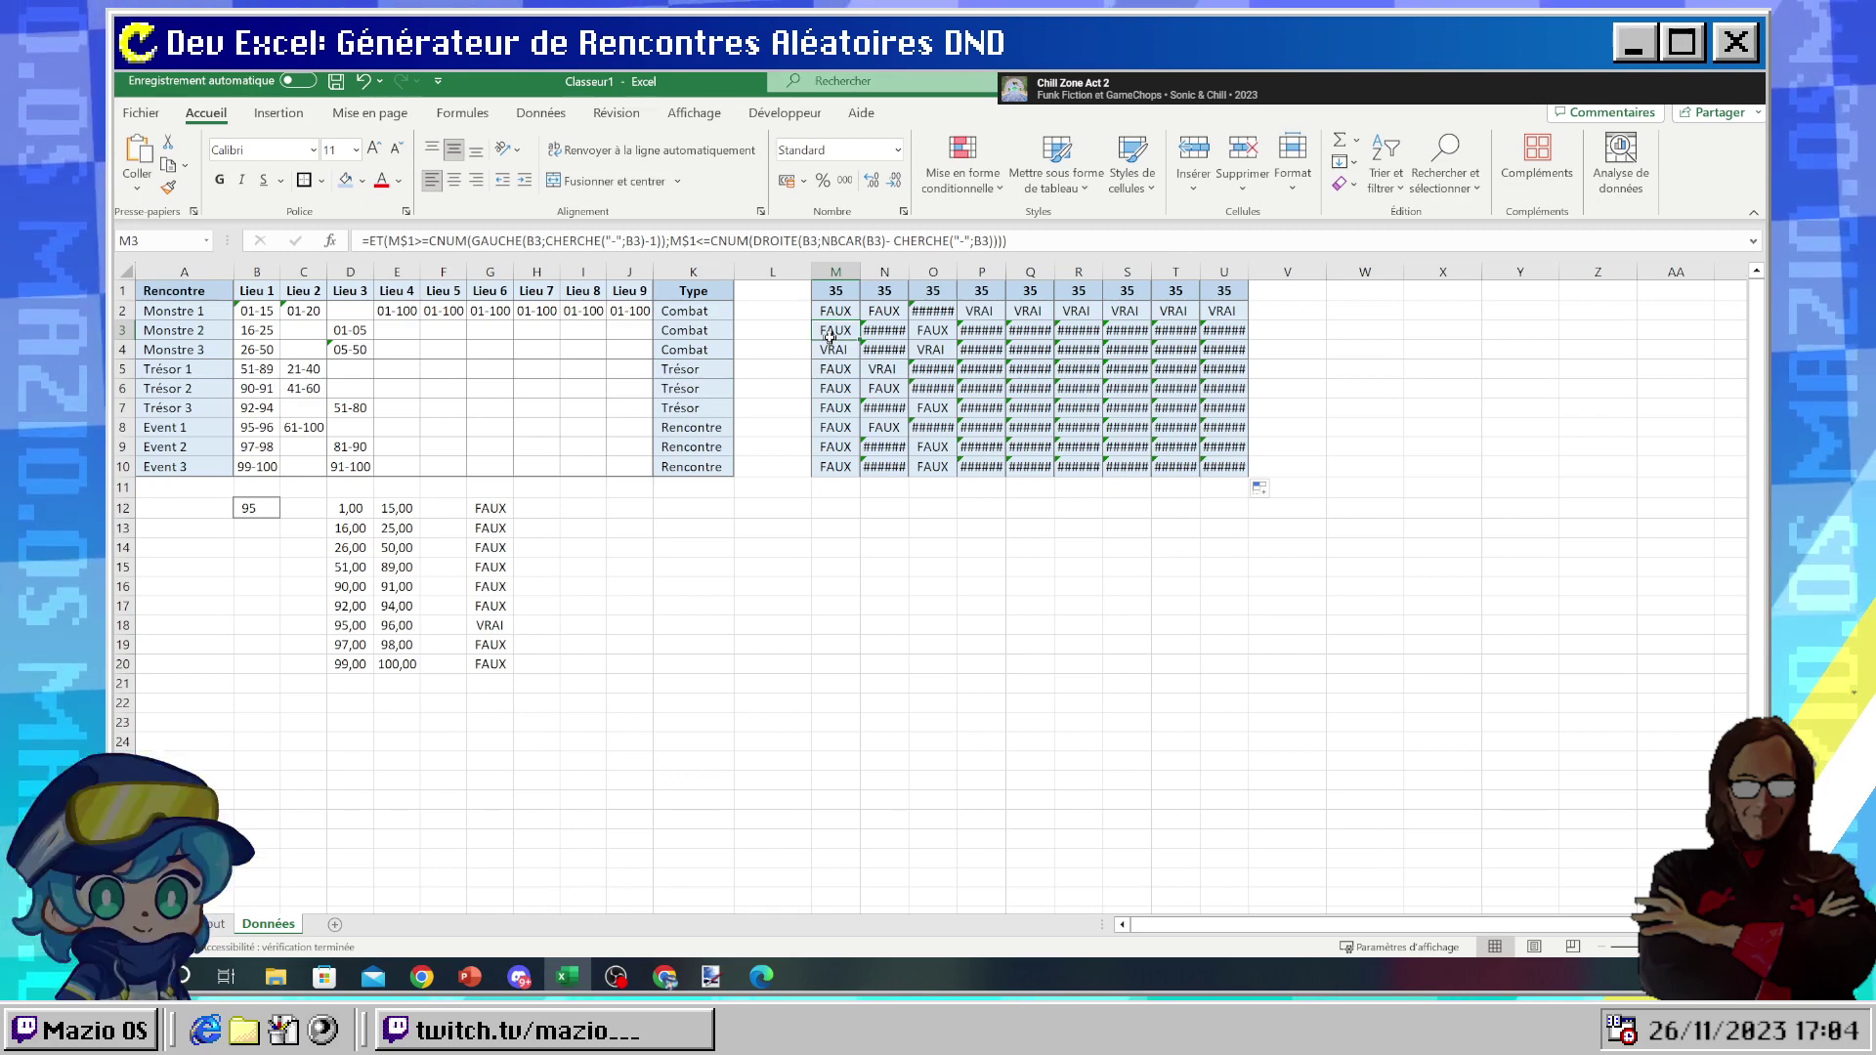
{"action": "left_click", "coordinate": [829, 347]}
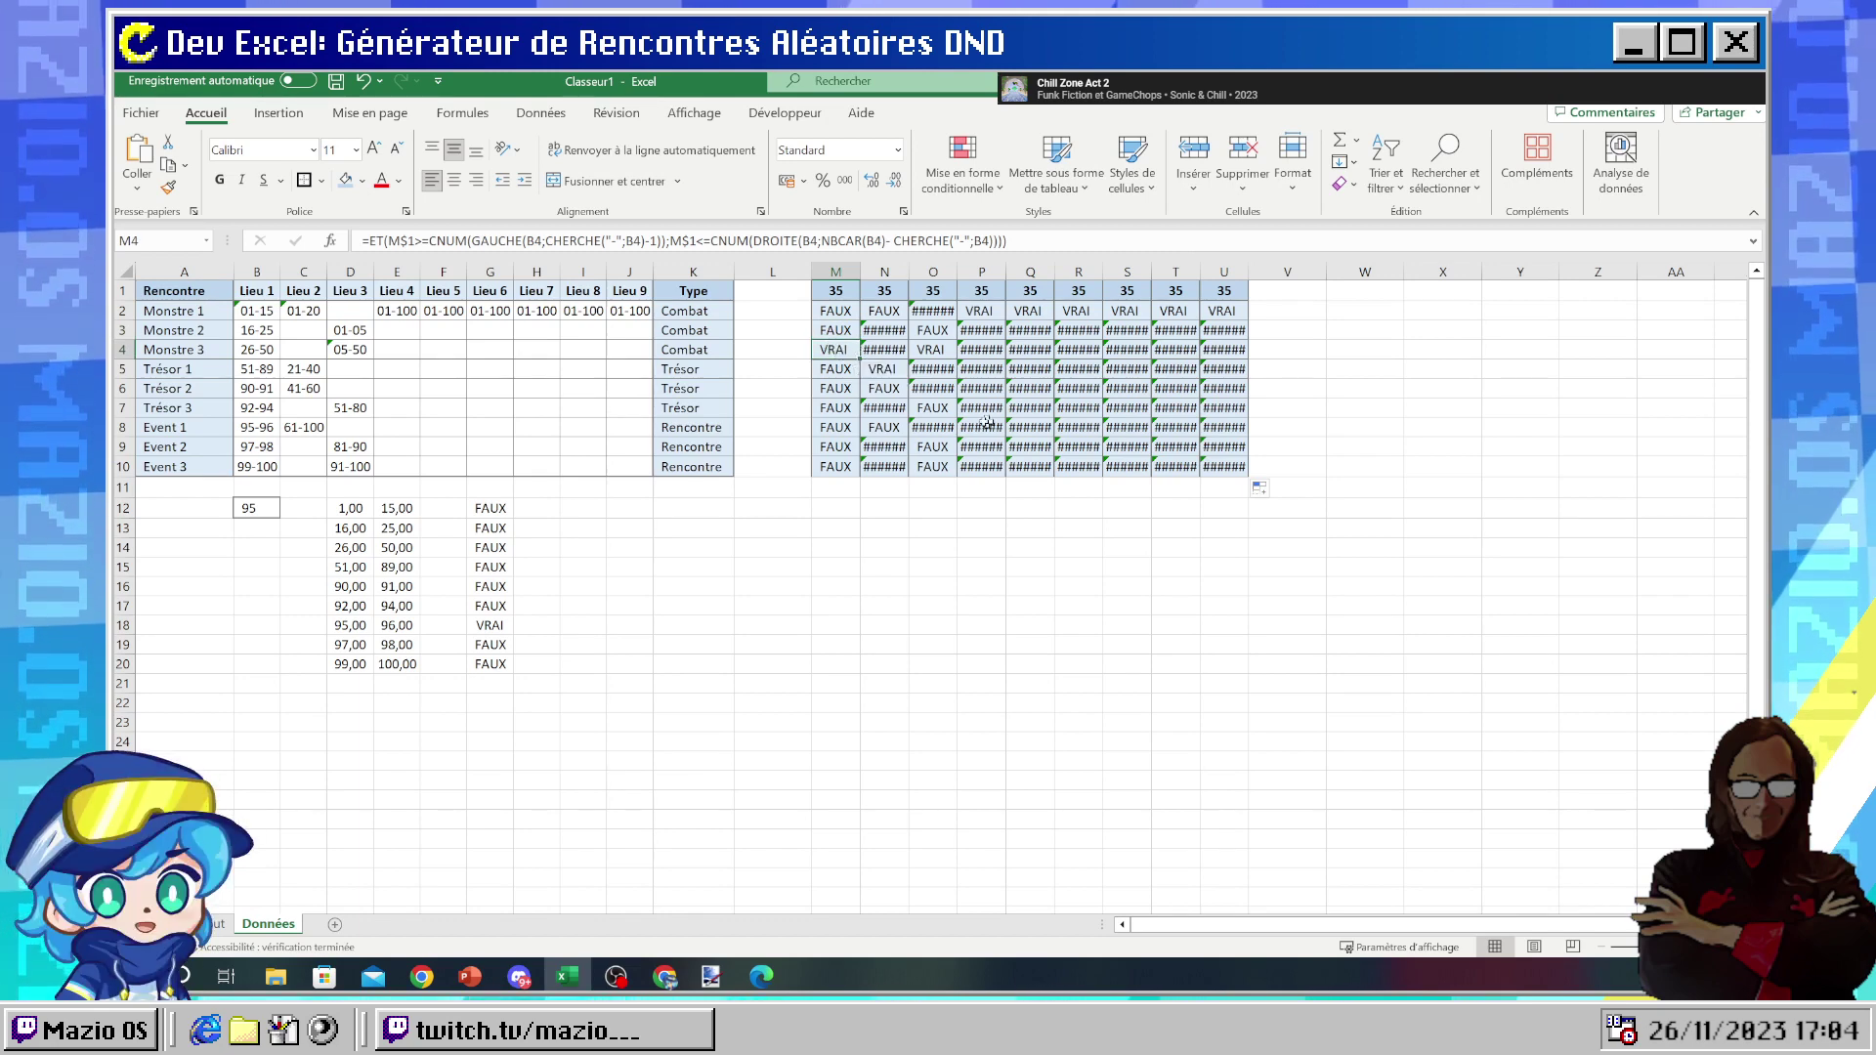
{"action": "left_click", "coordinate": [885, 368]}
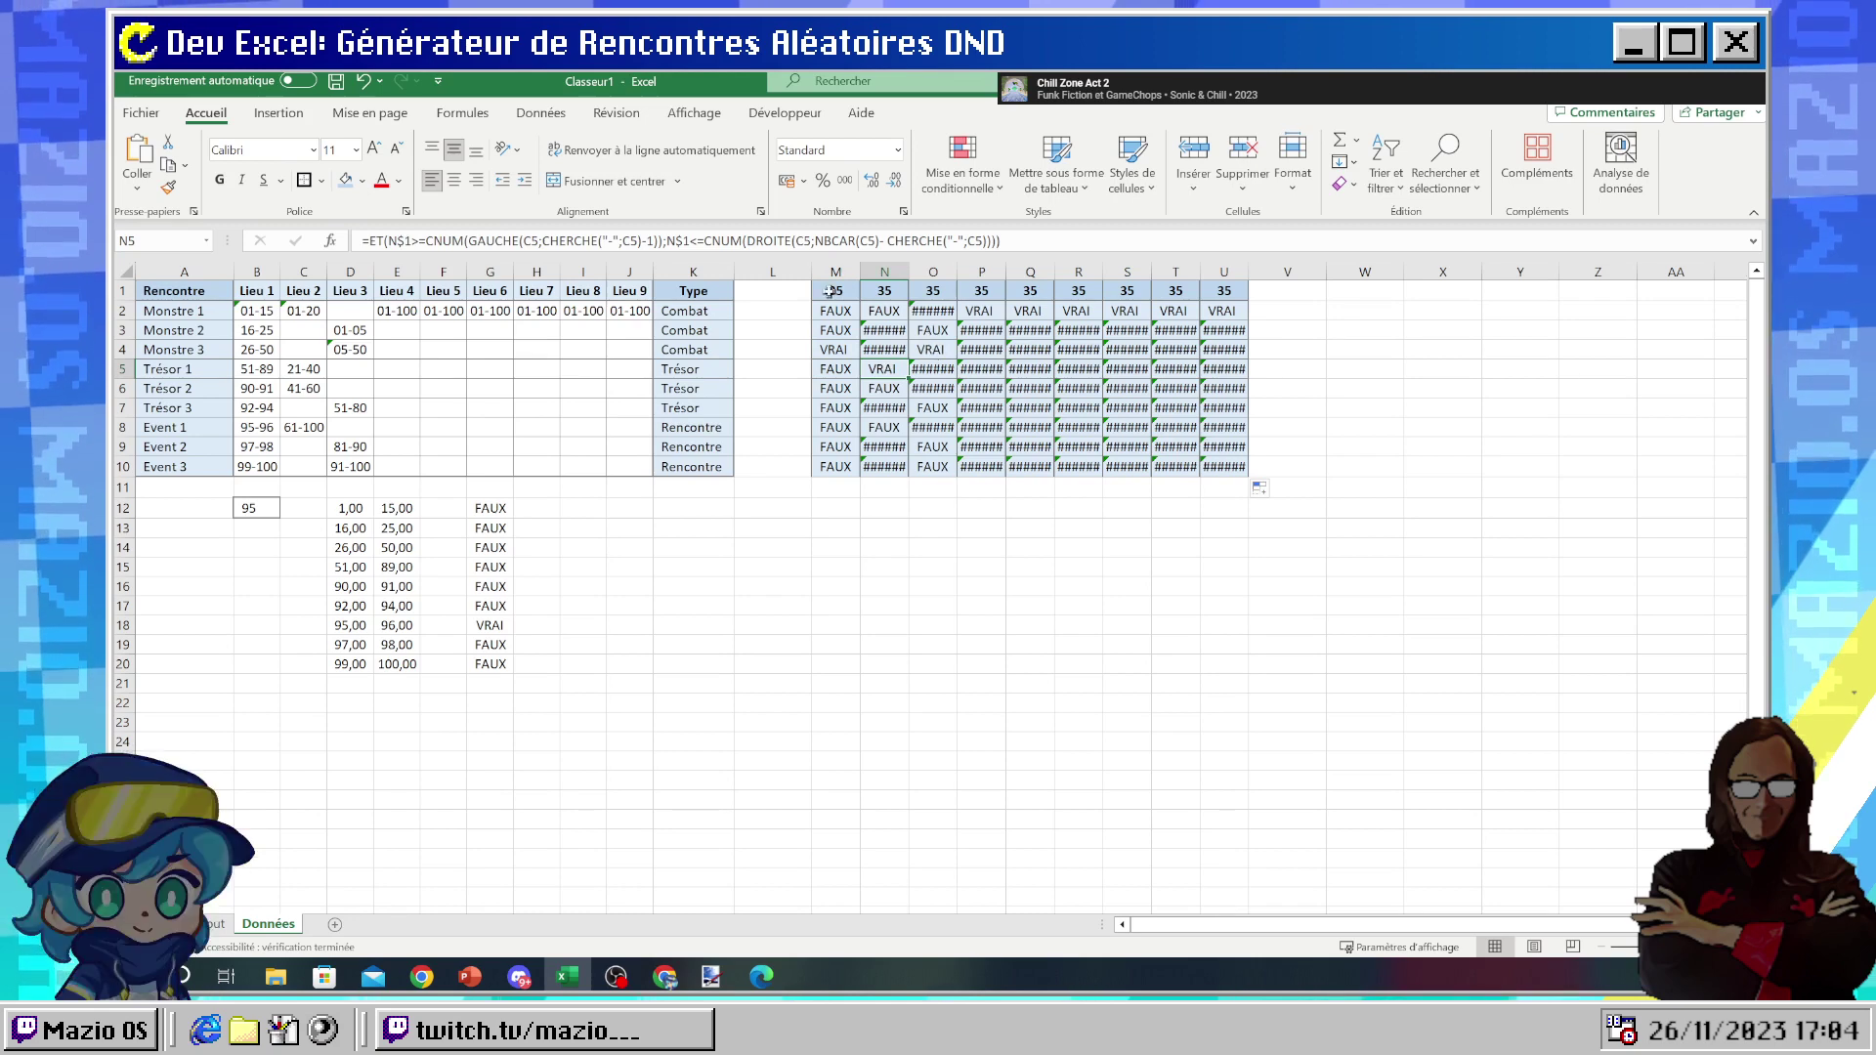
{"action": "left_click_drag", "start_coordinate": [845, 303], "coordinate": [1234, 466]}
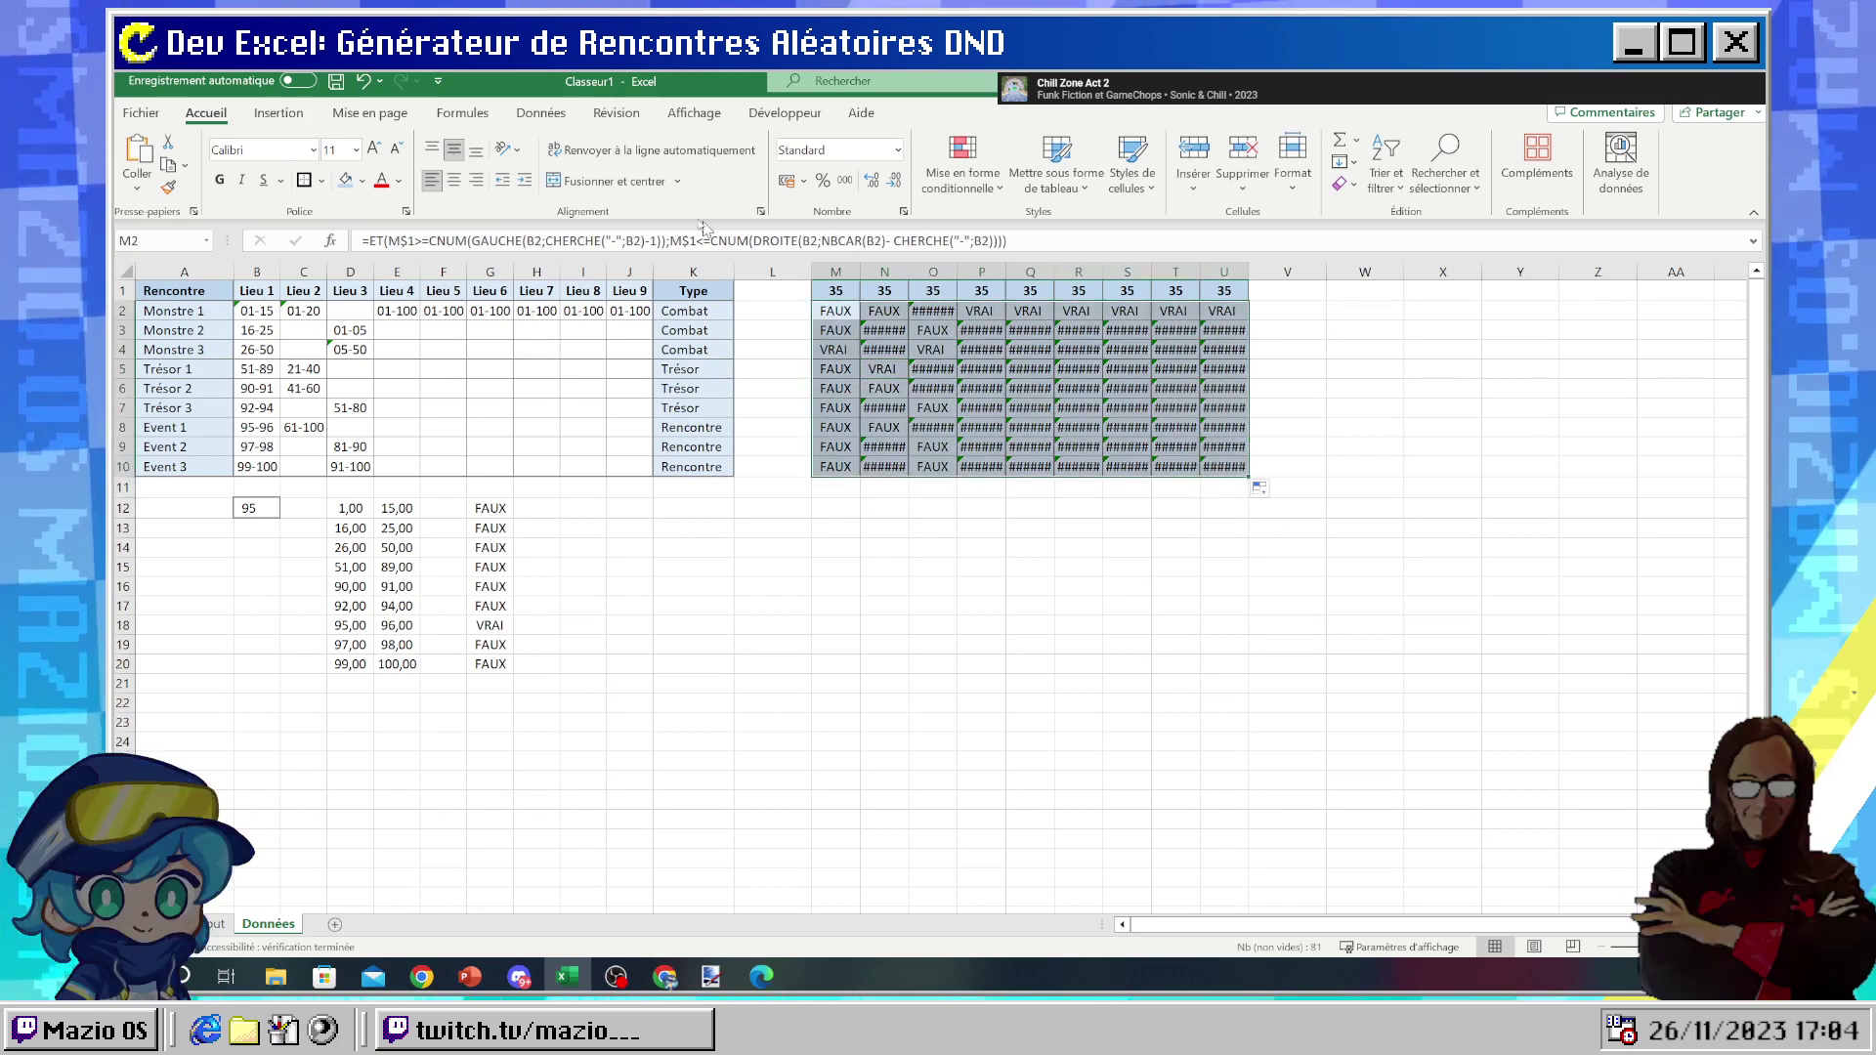
- Give the header numbers in M1:U1 a light blue-grey fill
{"action": "left_click", "coordinate": [362, 182]}
{"action": "key", "text": "Escape"}
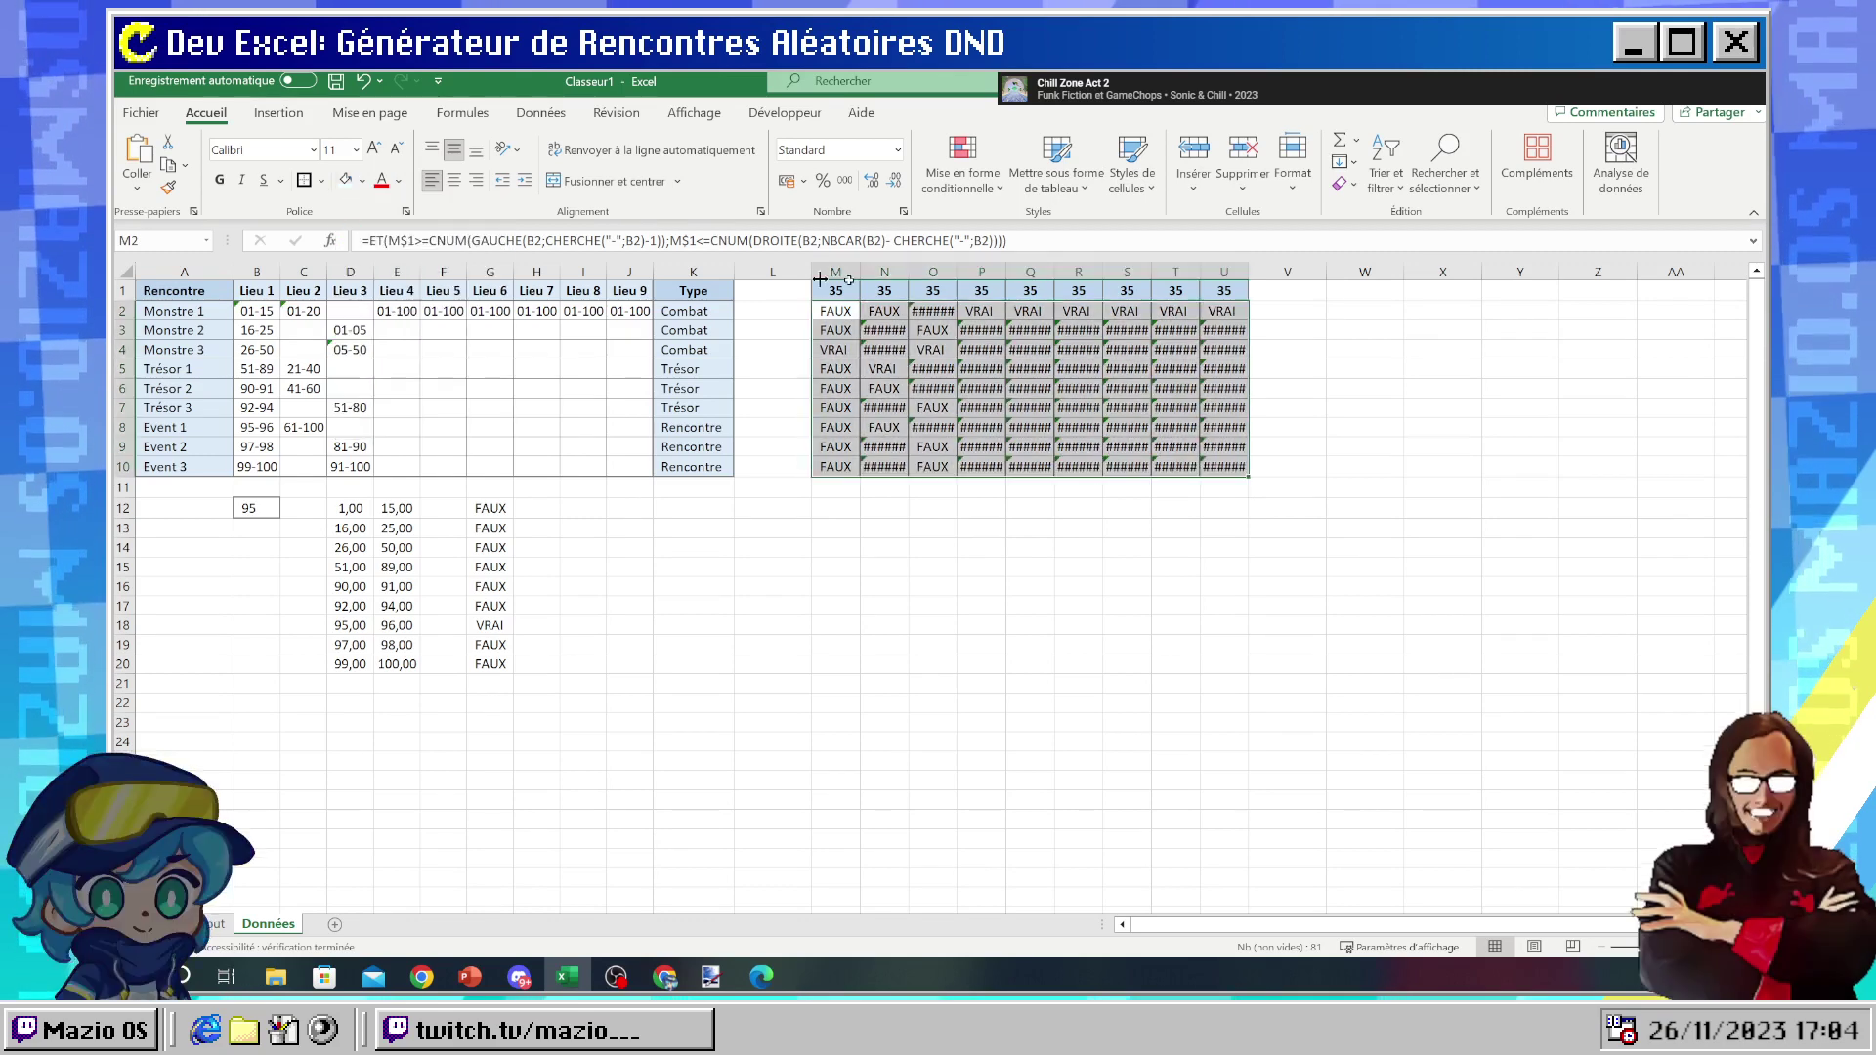
{"action": "left_click_drag", "start_coordinate": [832, 291], "coordinate": [1233, 283]}
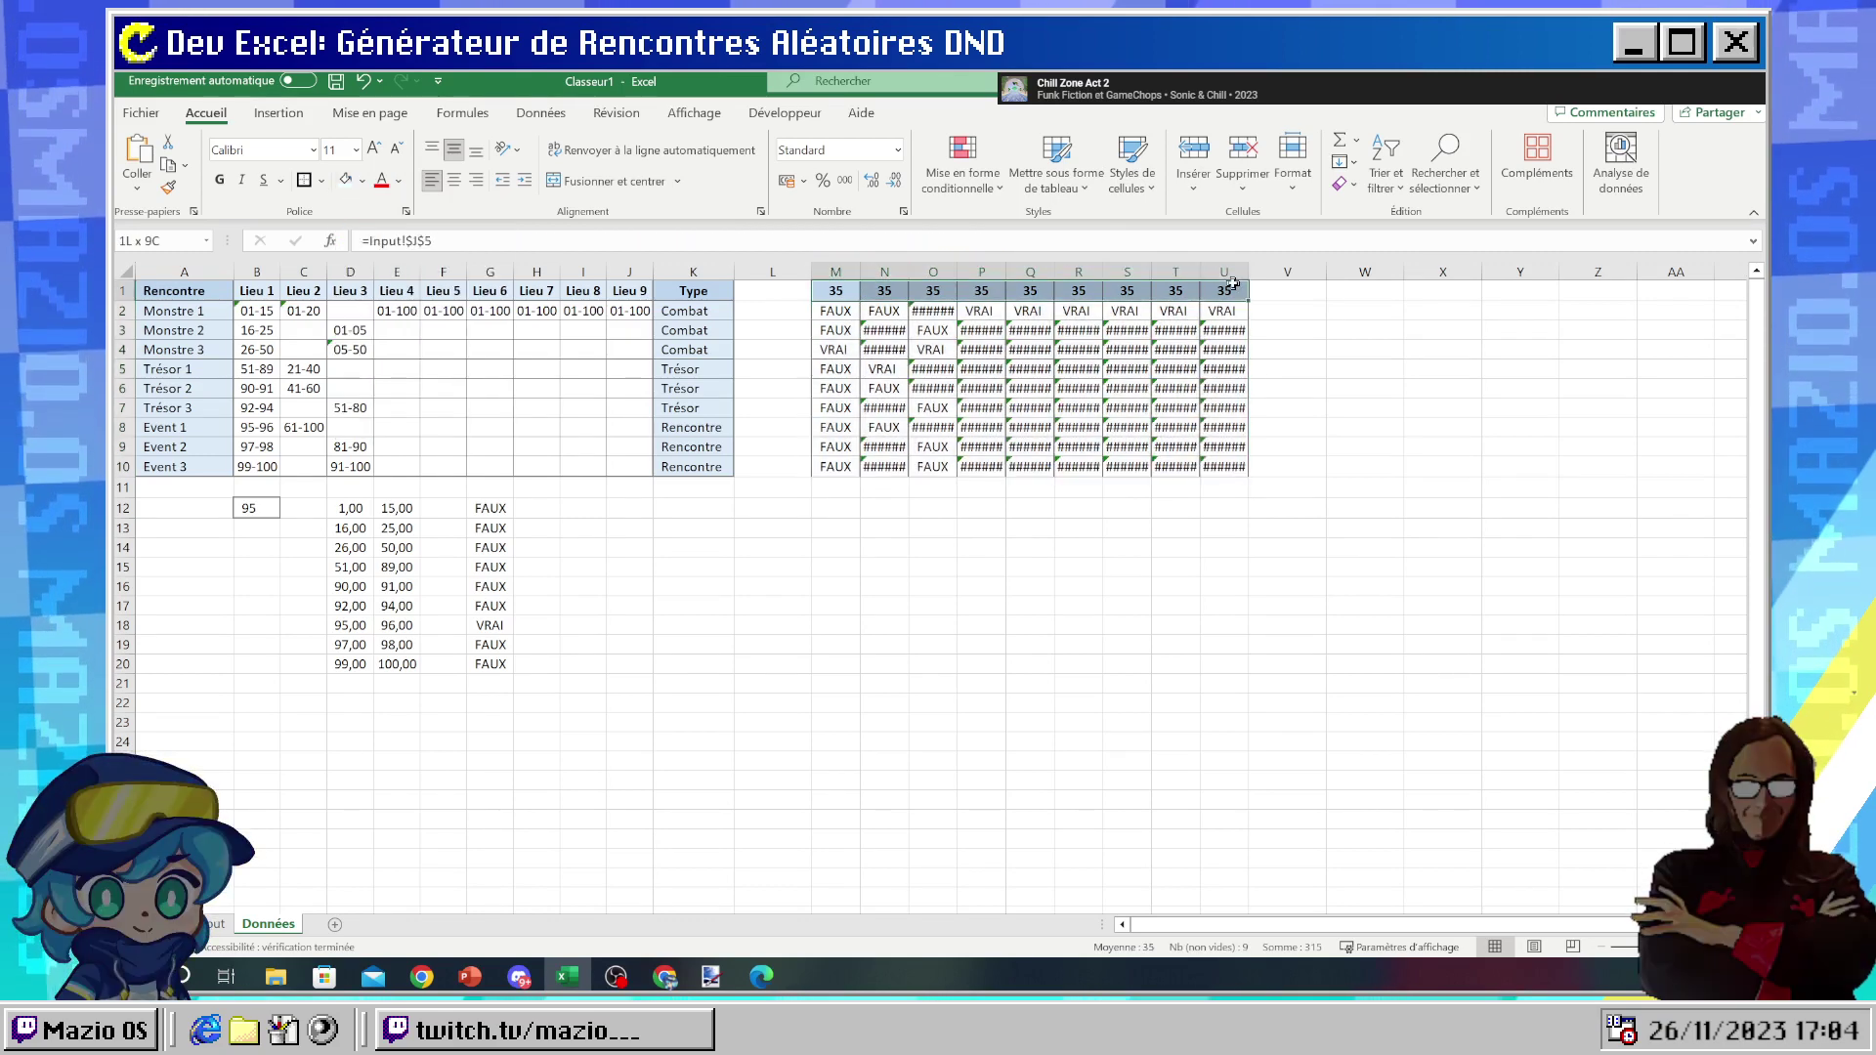
{"action": "left_click", "coordinate": [361, 182]}
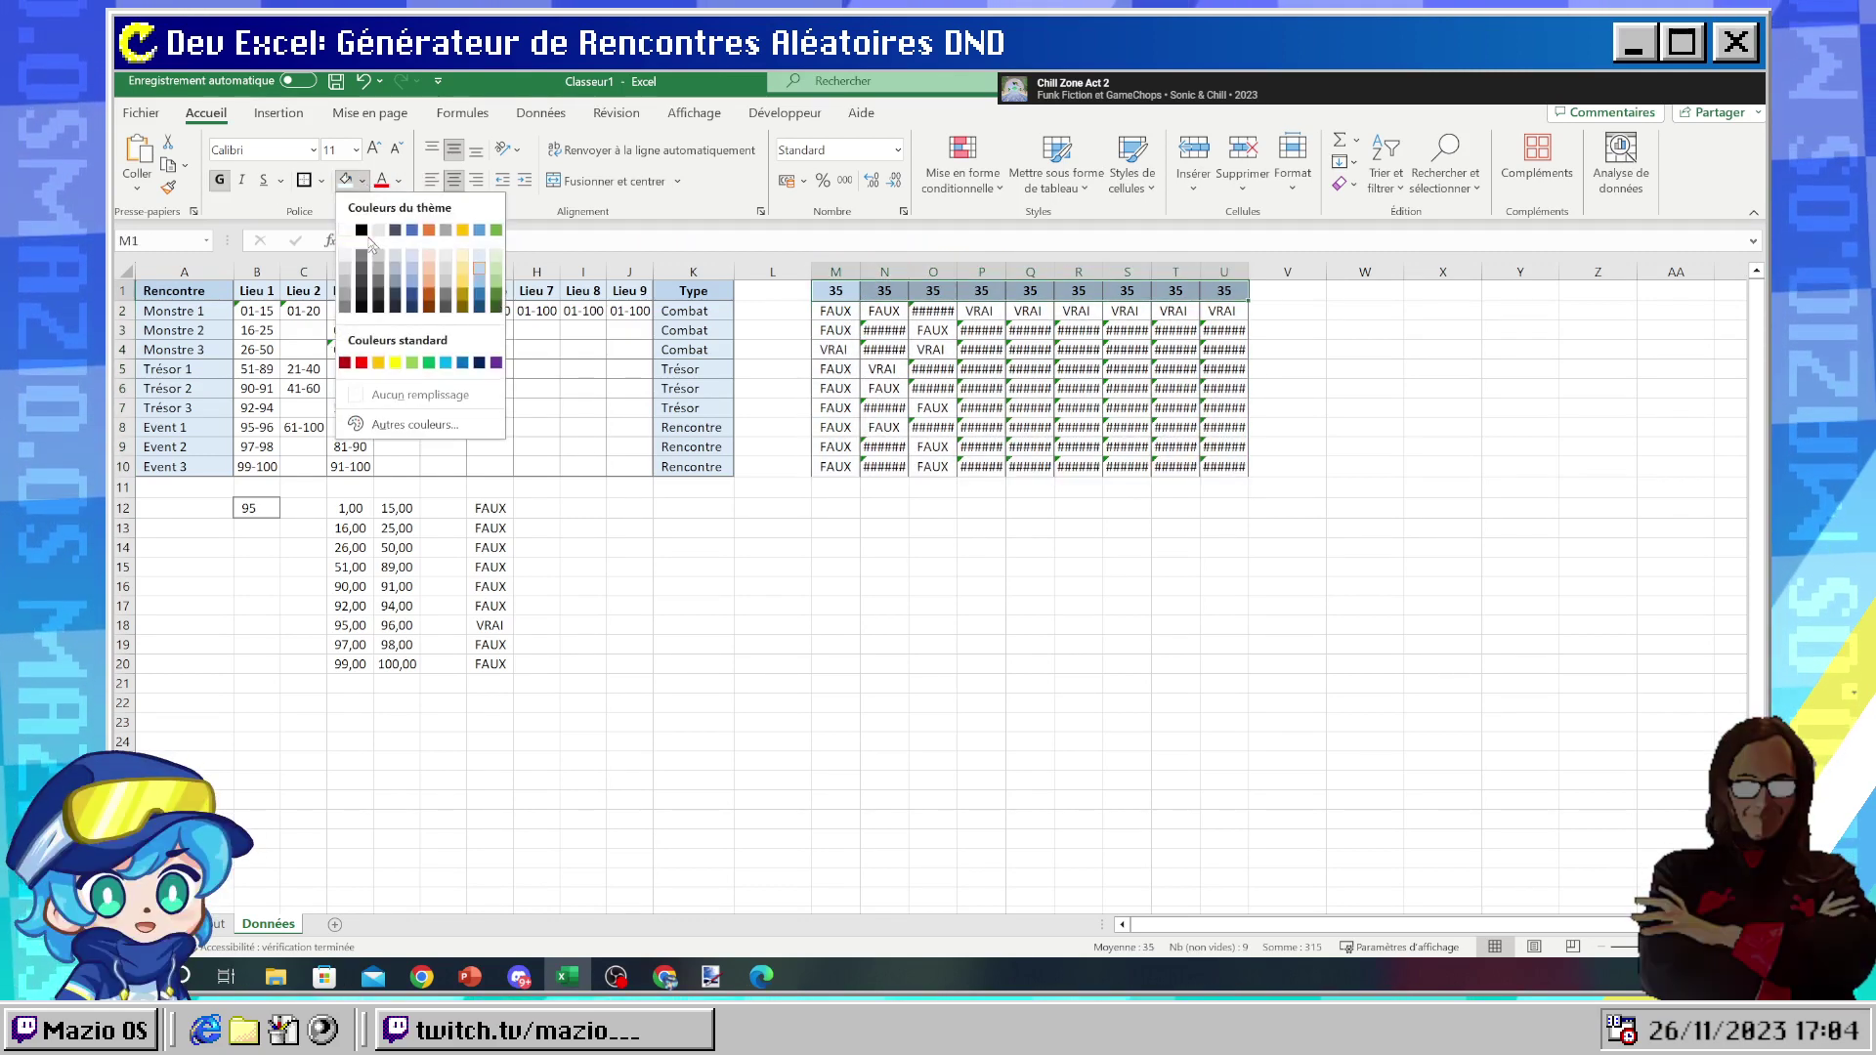
{"action": "left_click", "coordinate": [476, 268]}
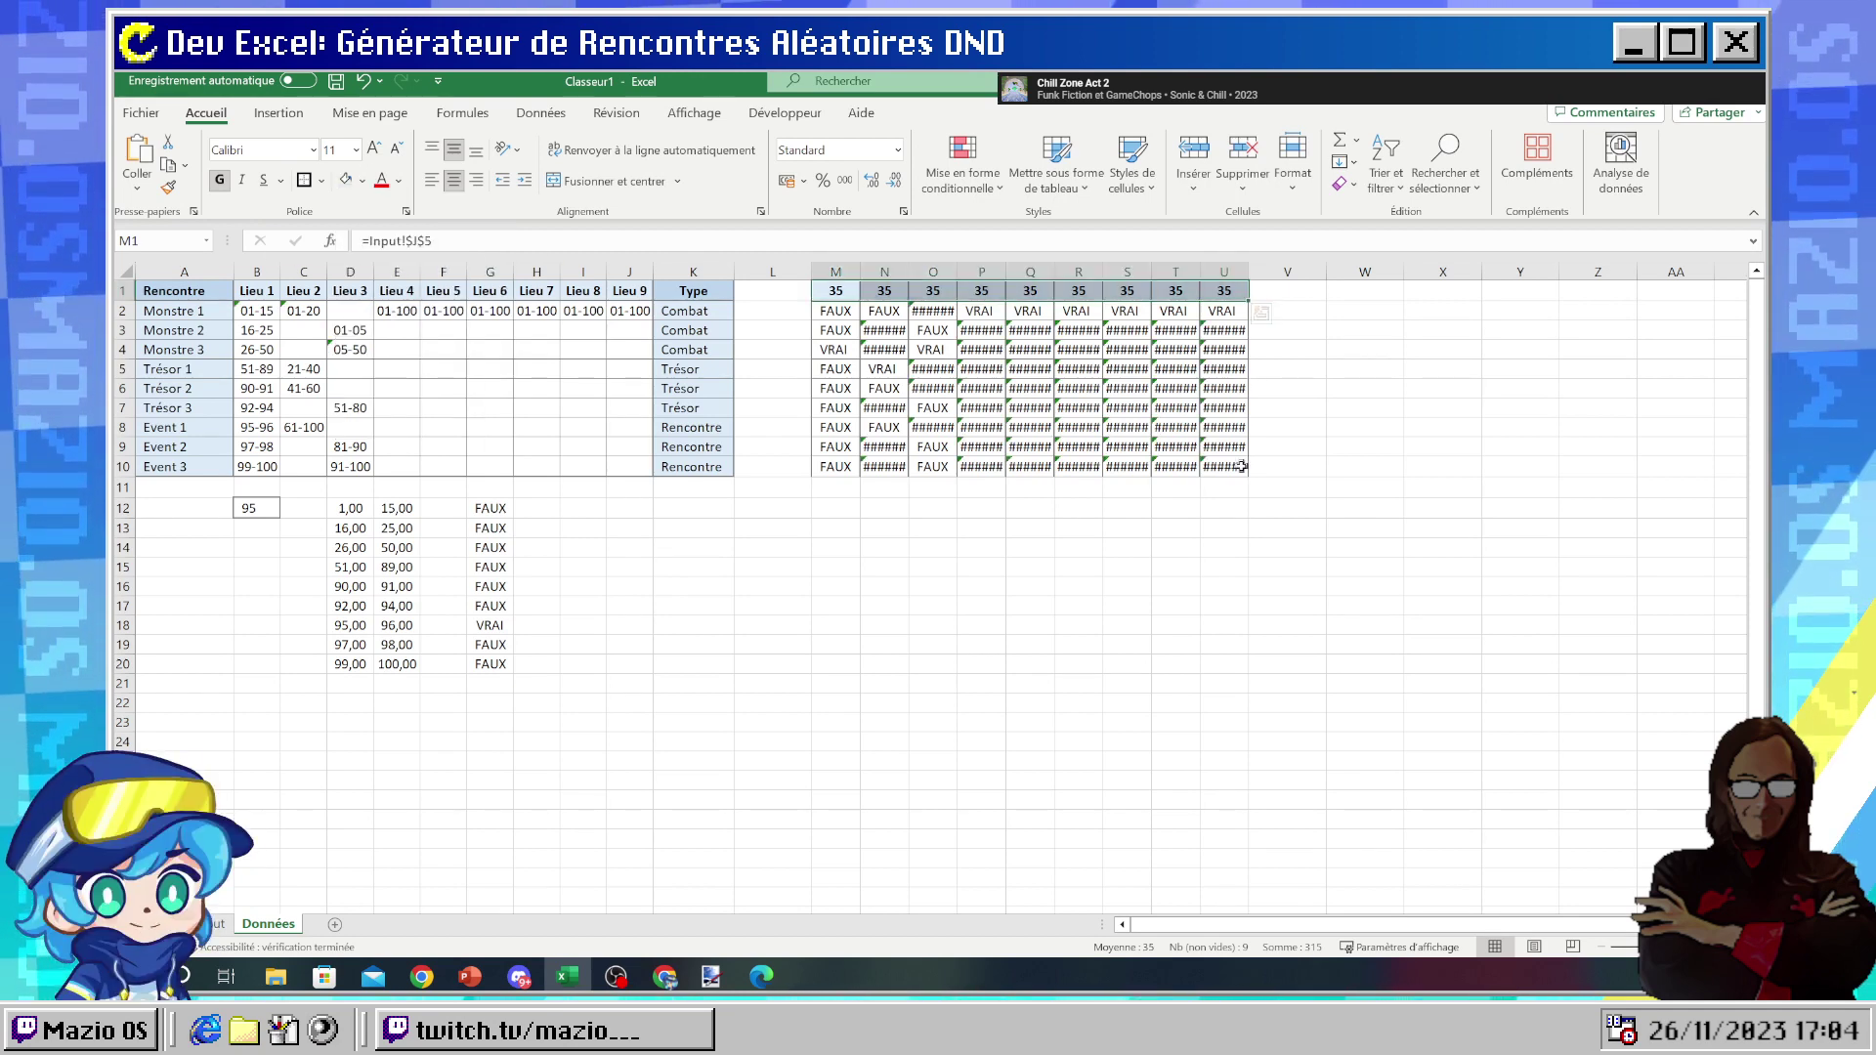
- With M2:U10 reselected, start a new rule from the Conditional Formatting Rules Manager
{"action": "left_click_drag", "start_coordinate": [1240, 467], "coordinate": [845, 310]}
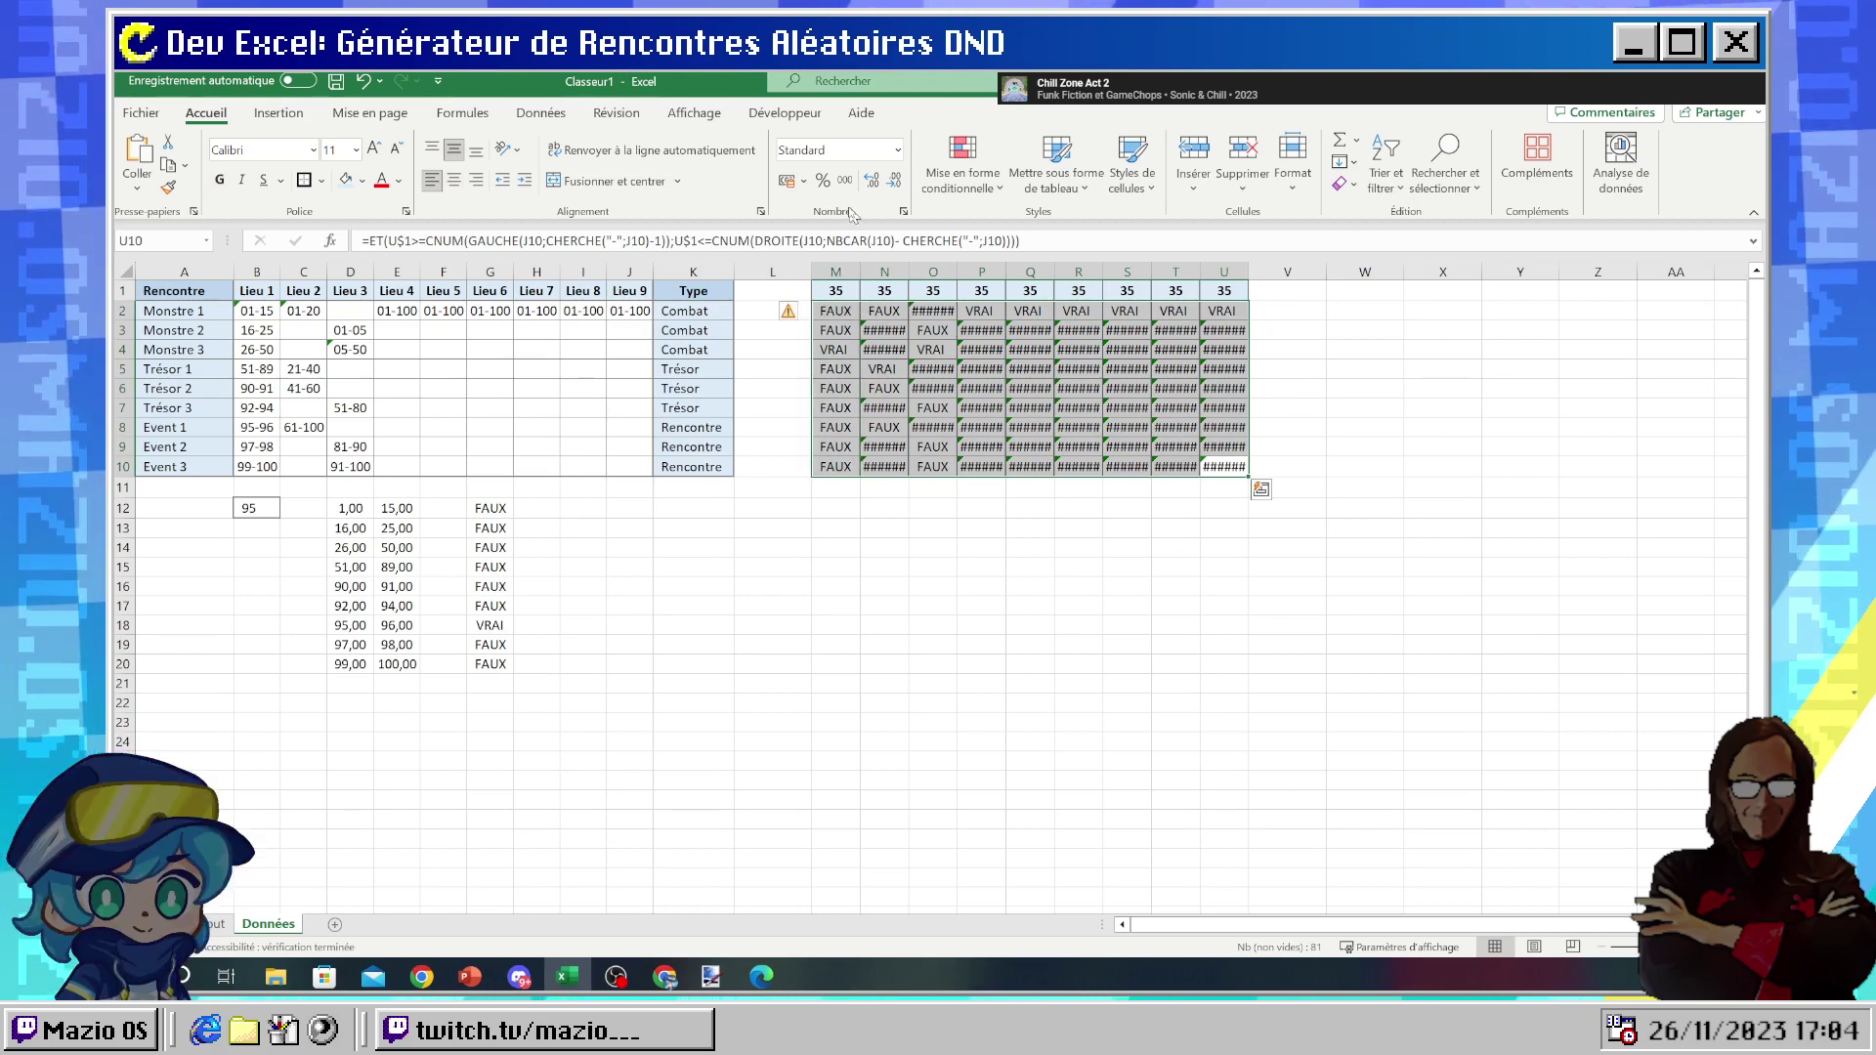
{"action": "left_click", "coordinate": [898, 149]}
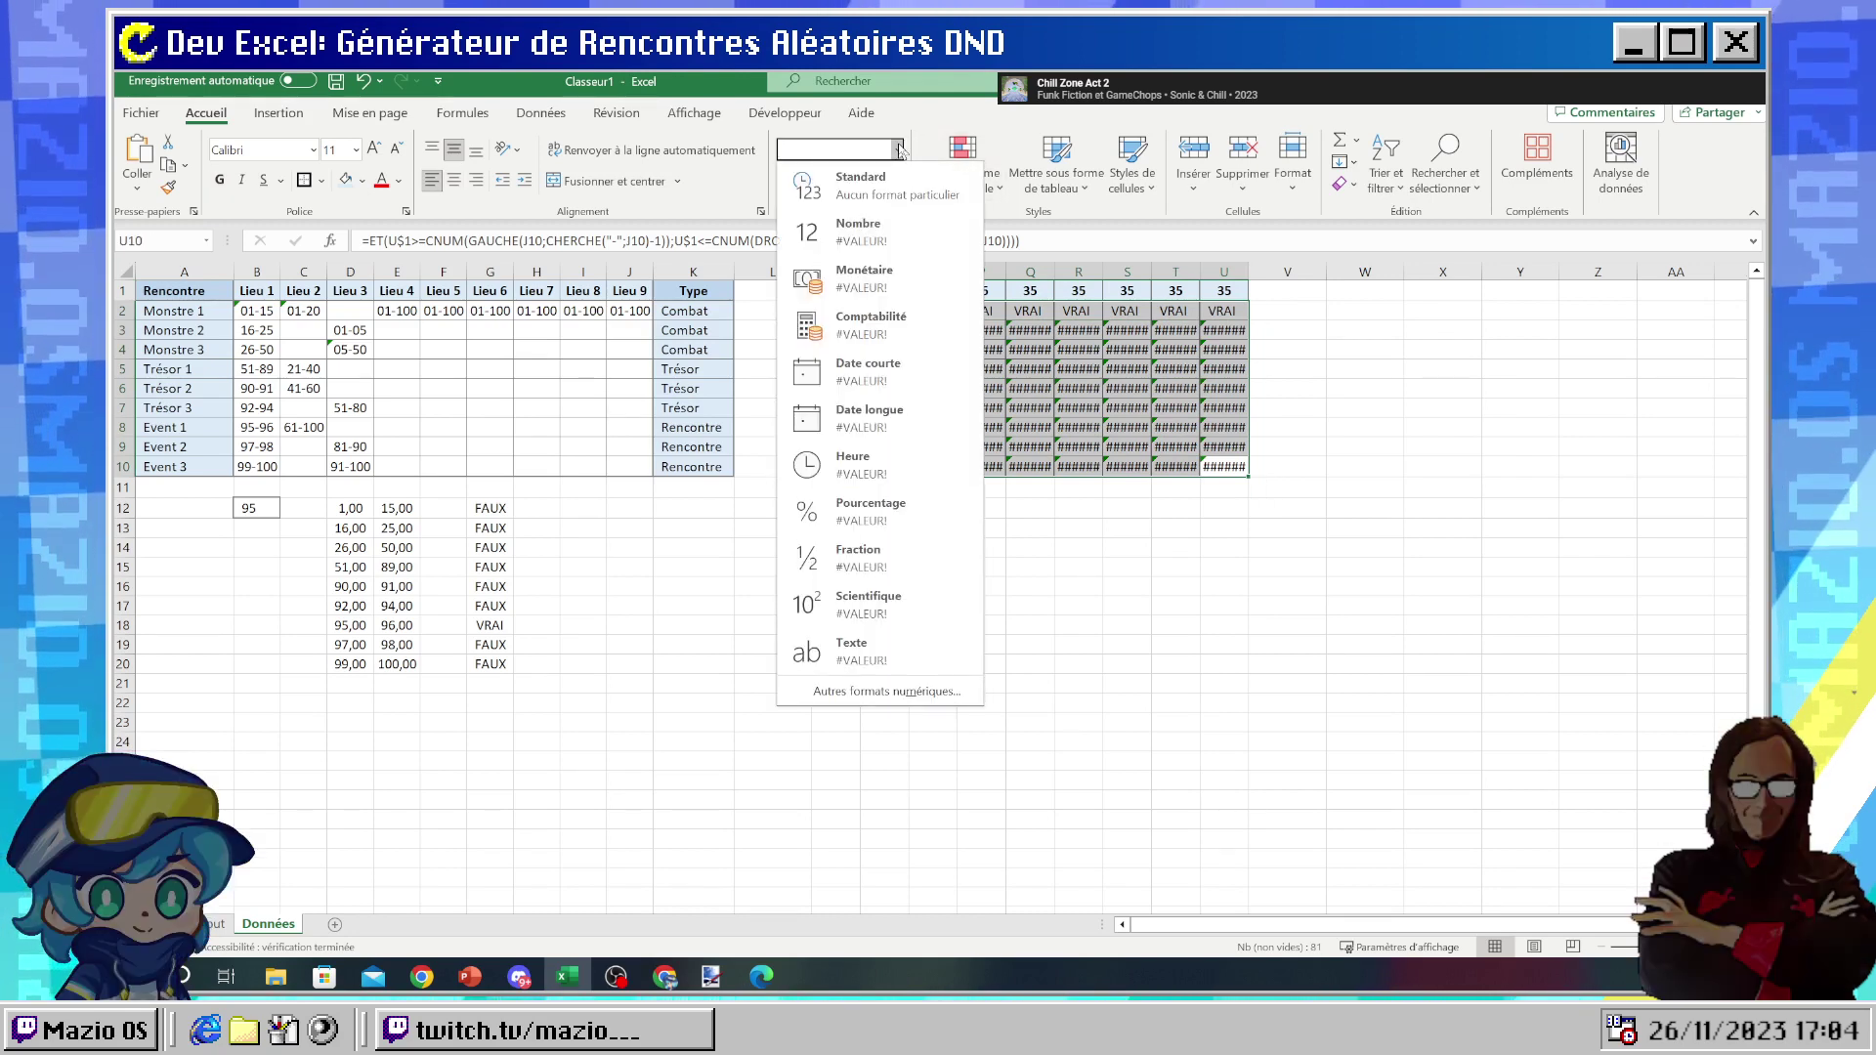
{"action": "left_click", "coordinate": [898, 149]}
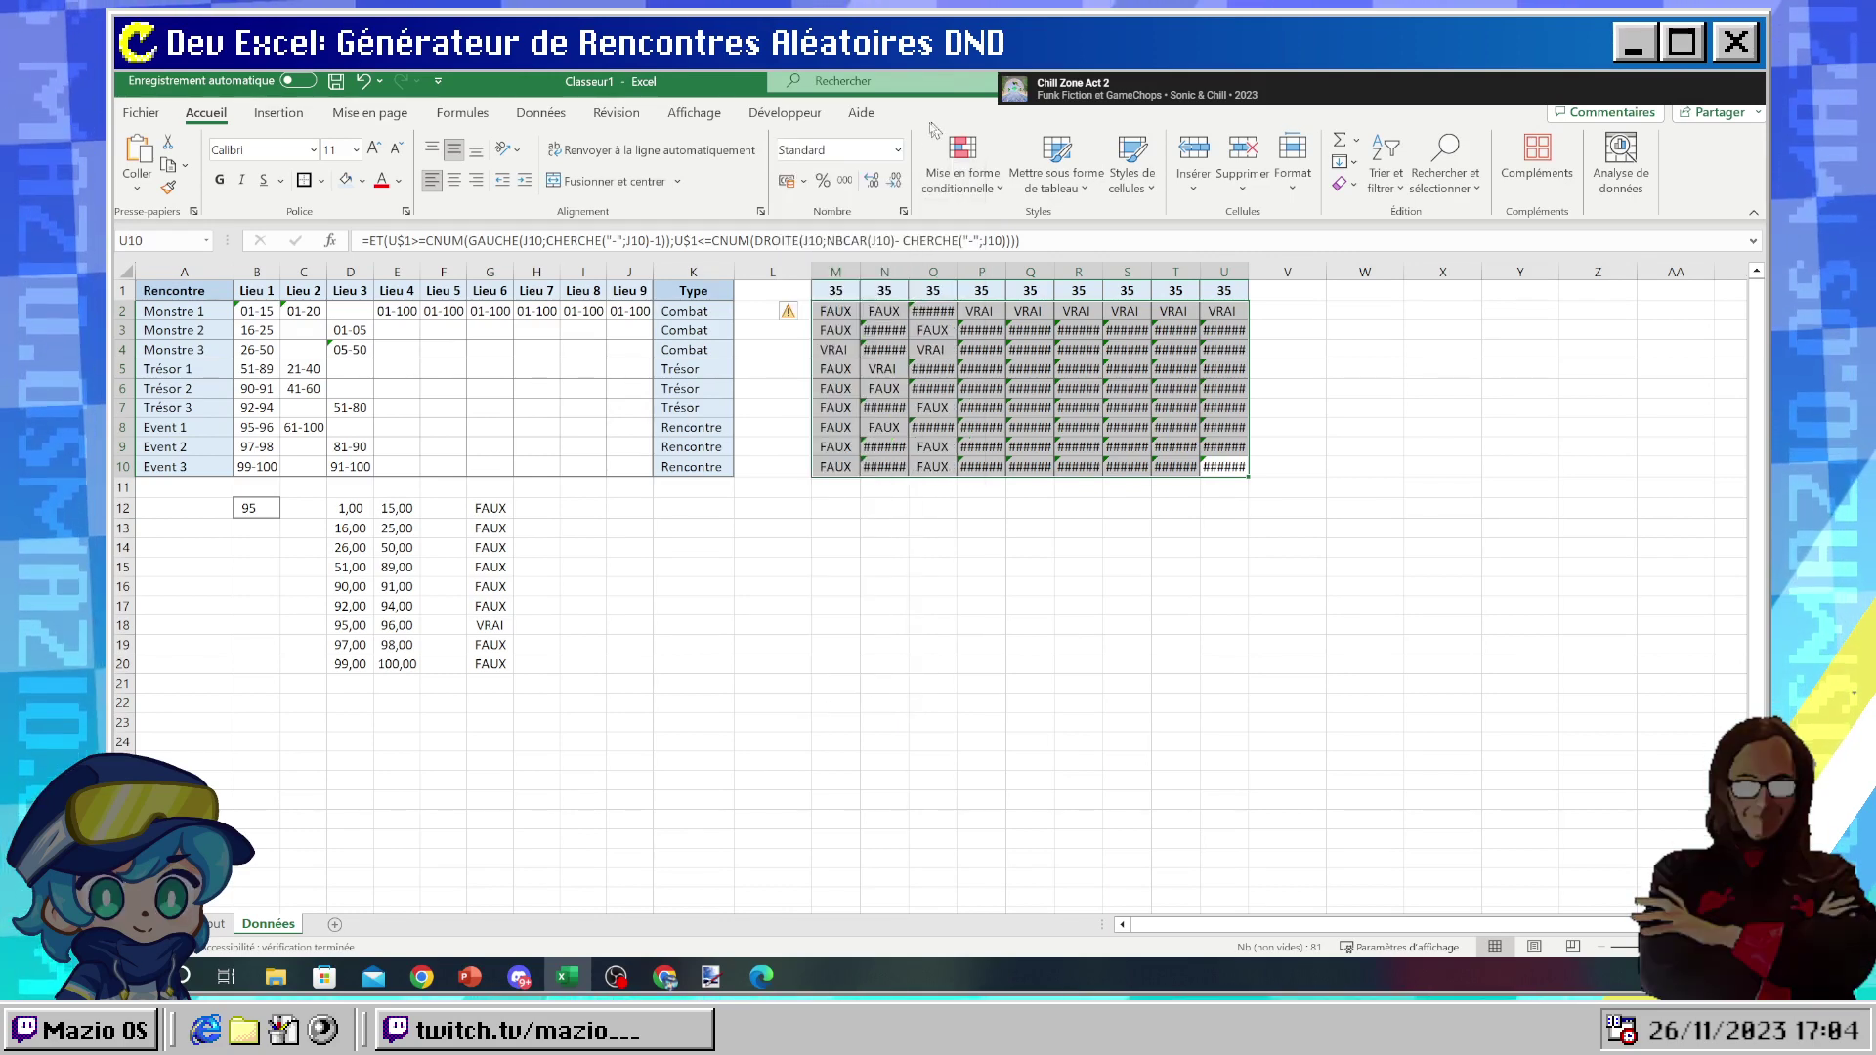
{"action": "left_click", "coordinate": [898, 150]}
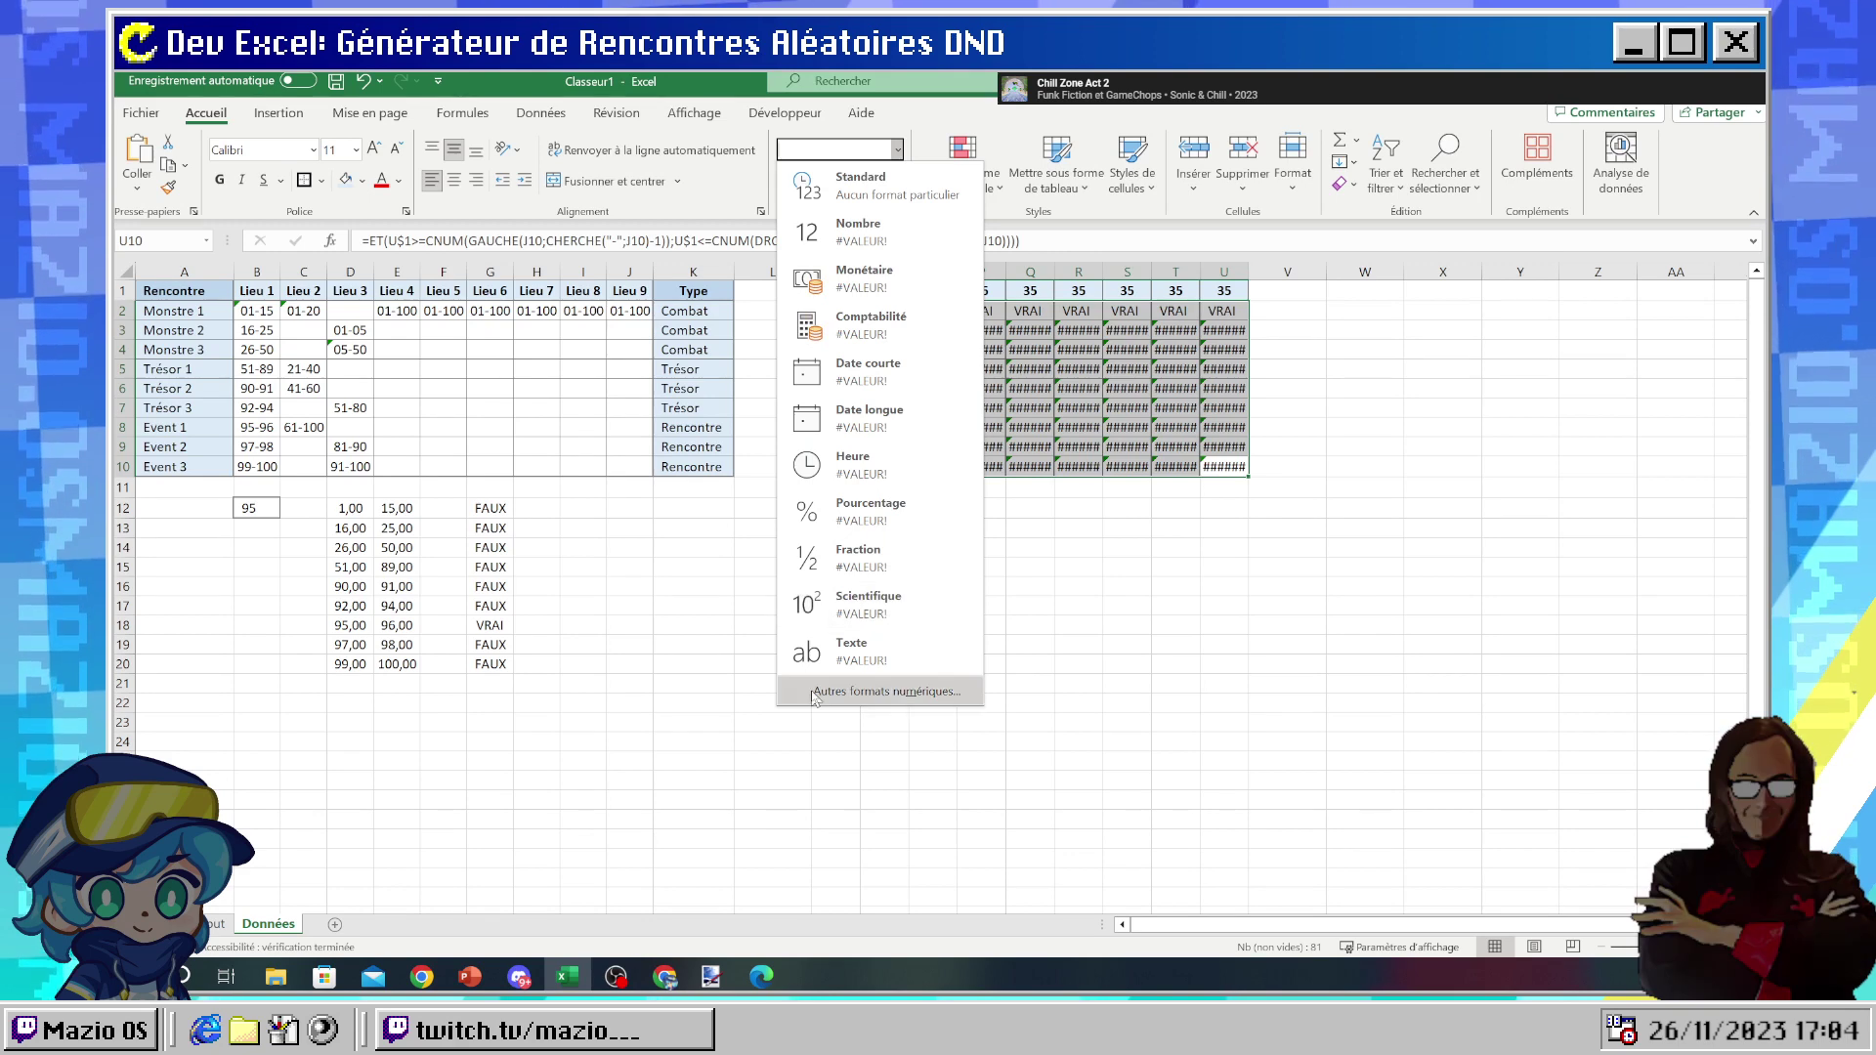
{"action": "left_click", "coordinate": [962, 161]}
{"action": "left_click", "coordinate": [967, 485]}
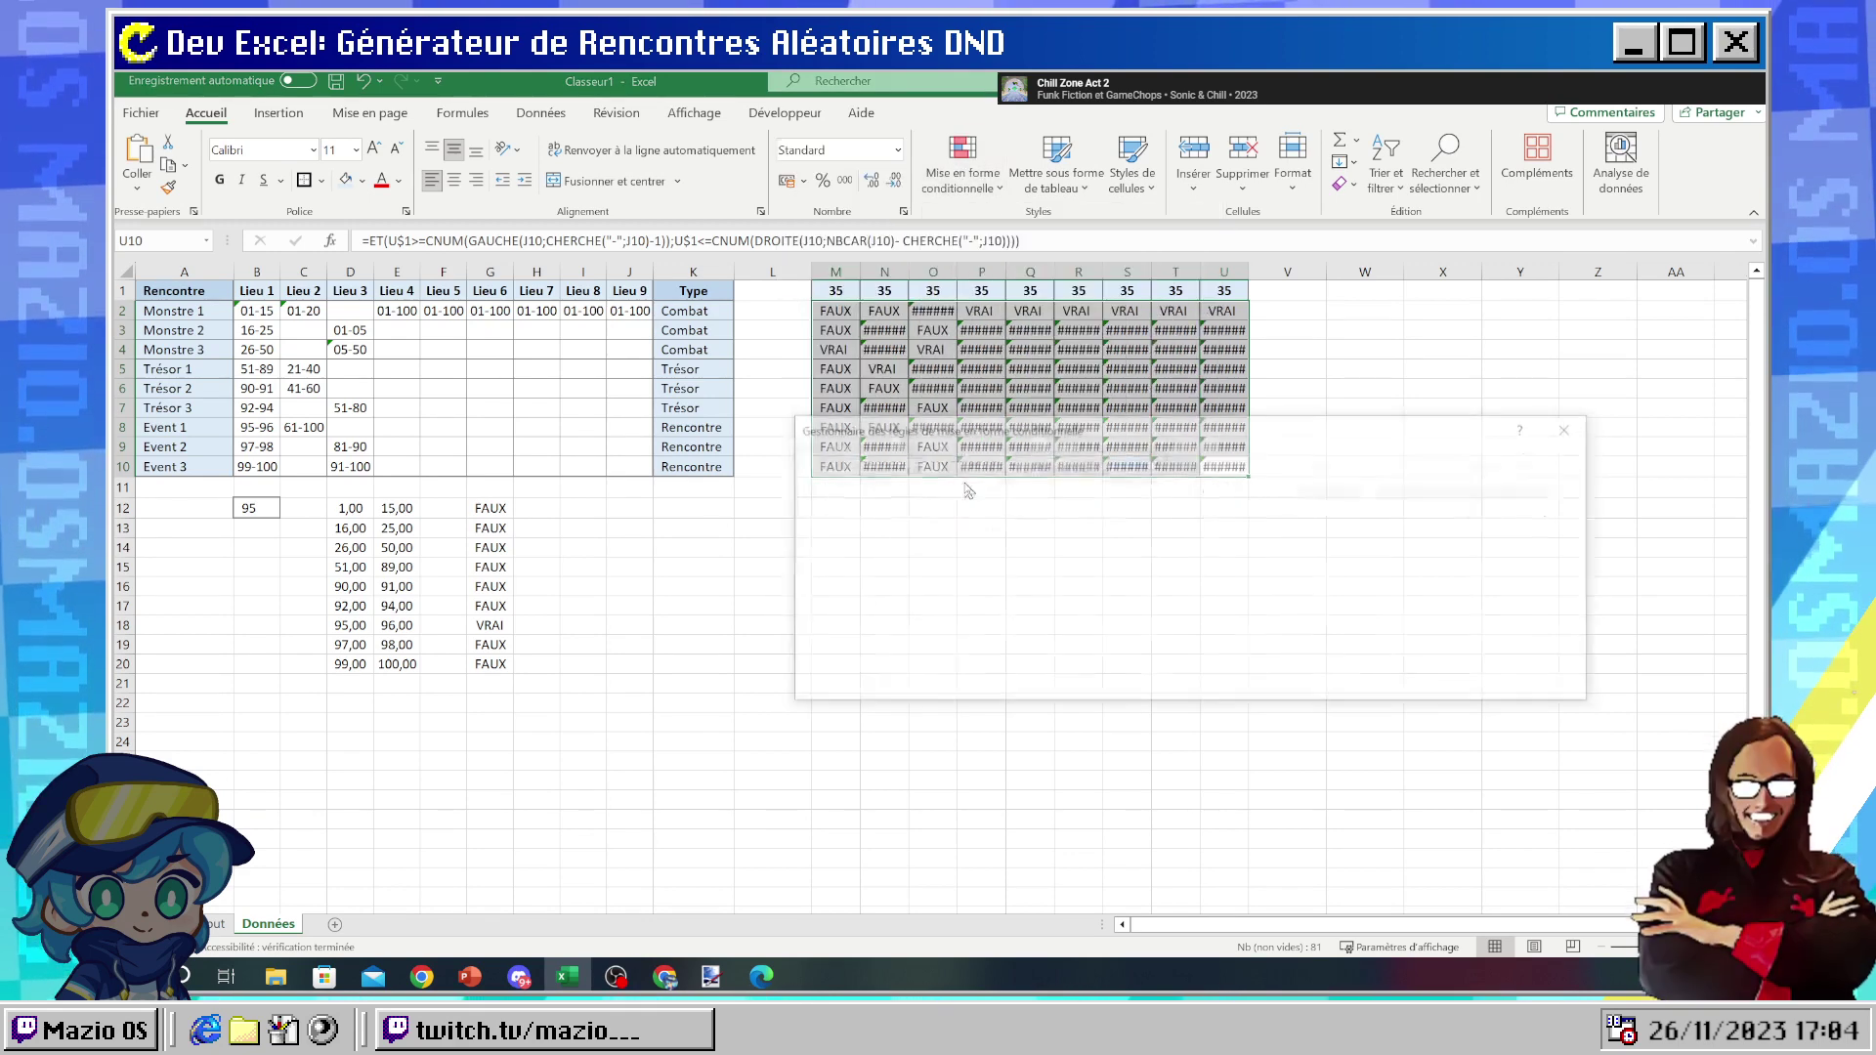
{"action": "left_click", "coordinate": [862, 492]}
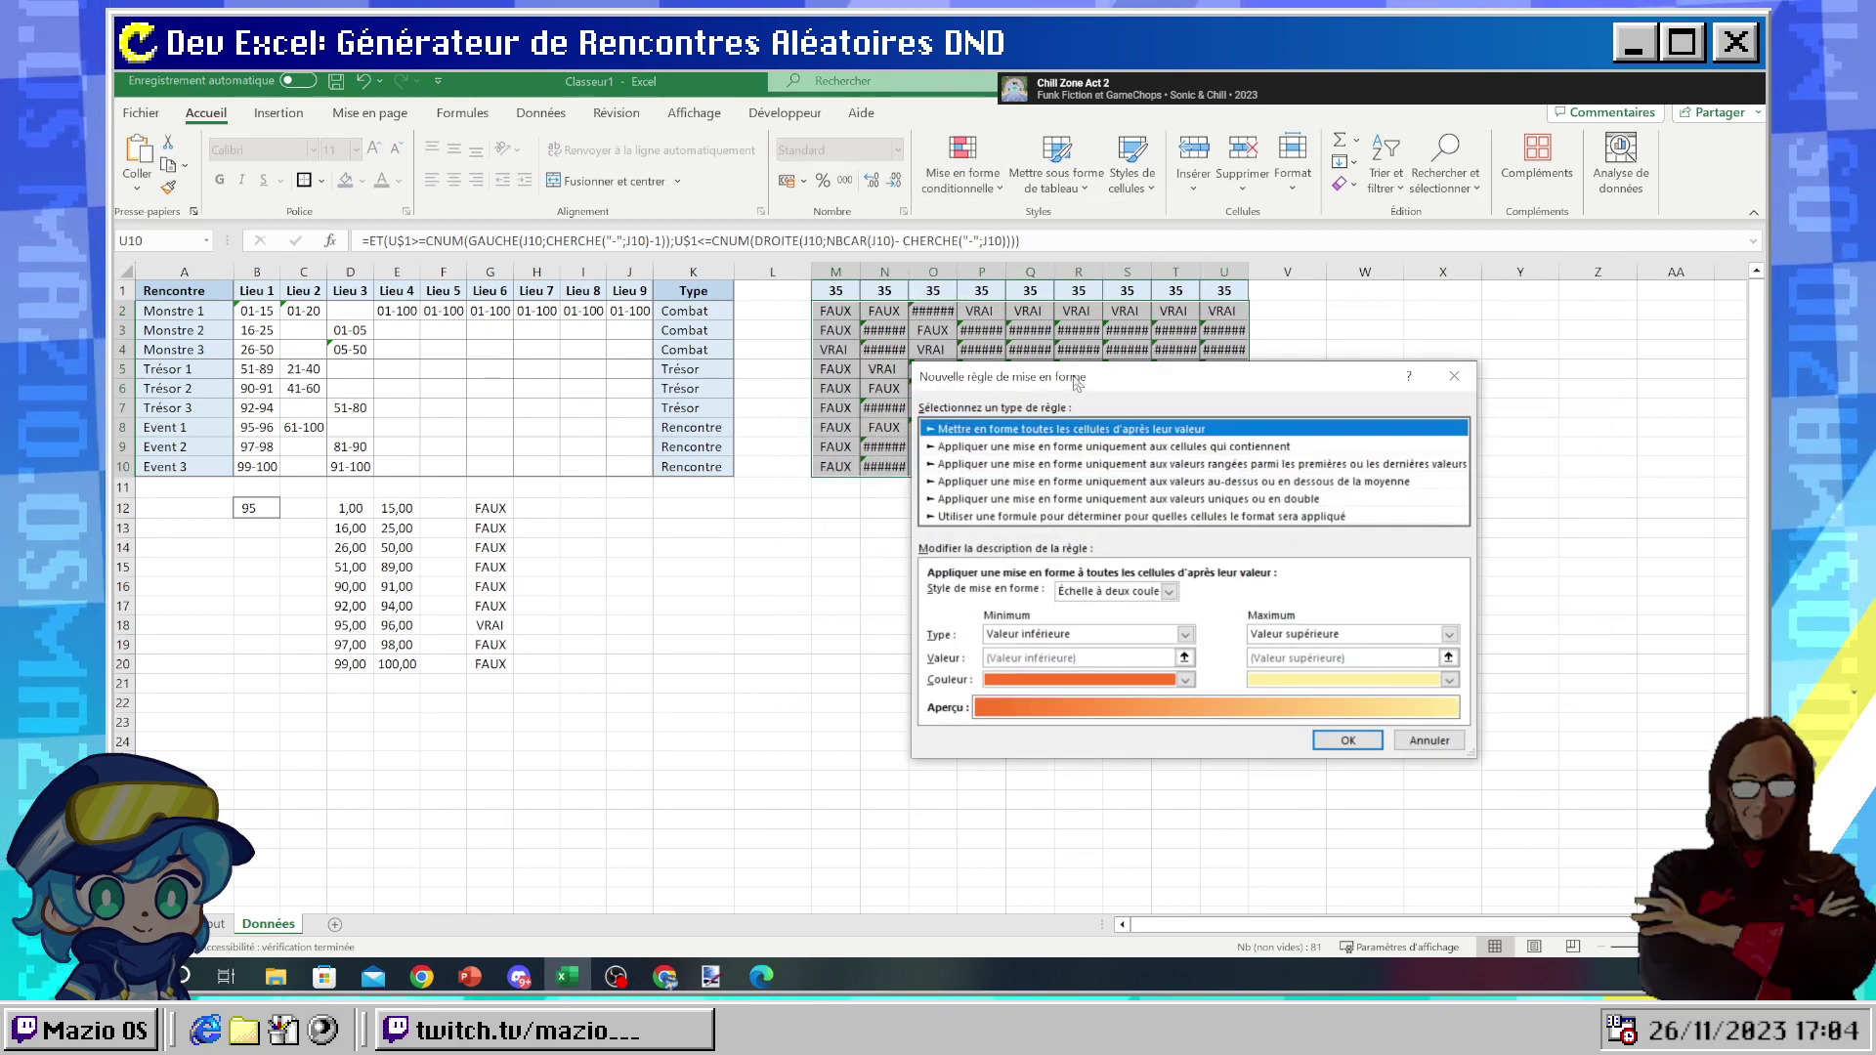
{"action": "left_click_drag", "start_coordinate": [1075, 381], "coordinate": [822, 469]}
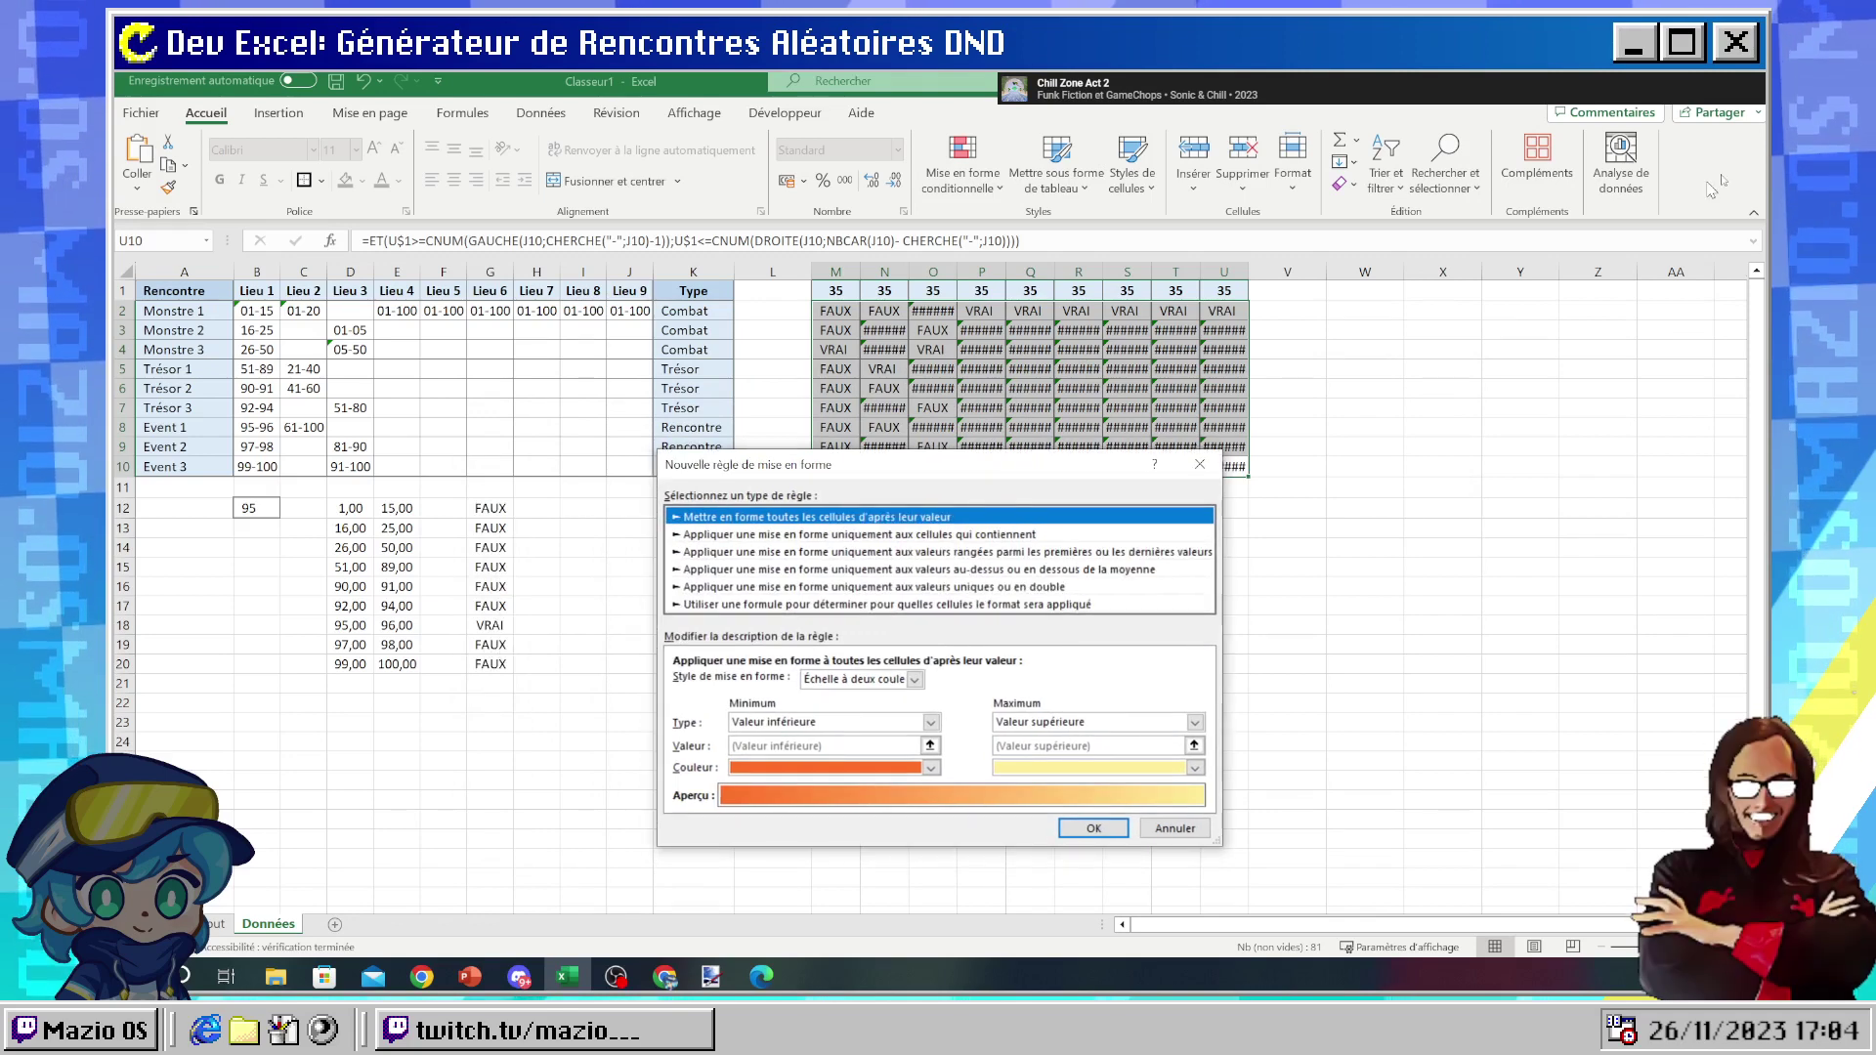
- Search Google in Chrome for 'excel si invalide', then return to Excel
{"action": "mouse_move", "coordinate": [664, 976]}
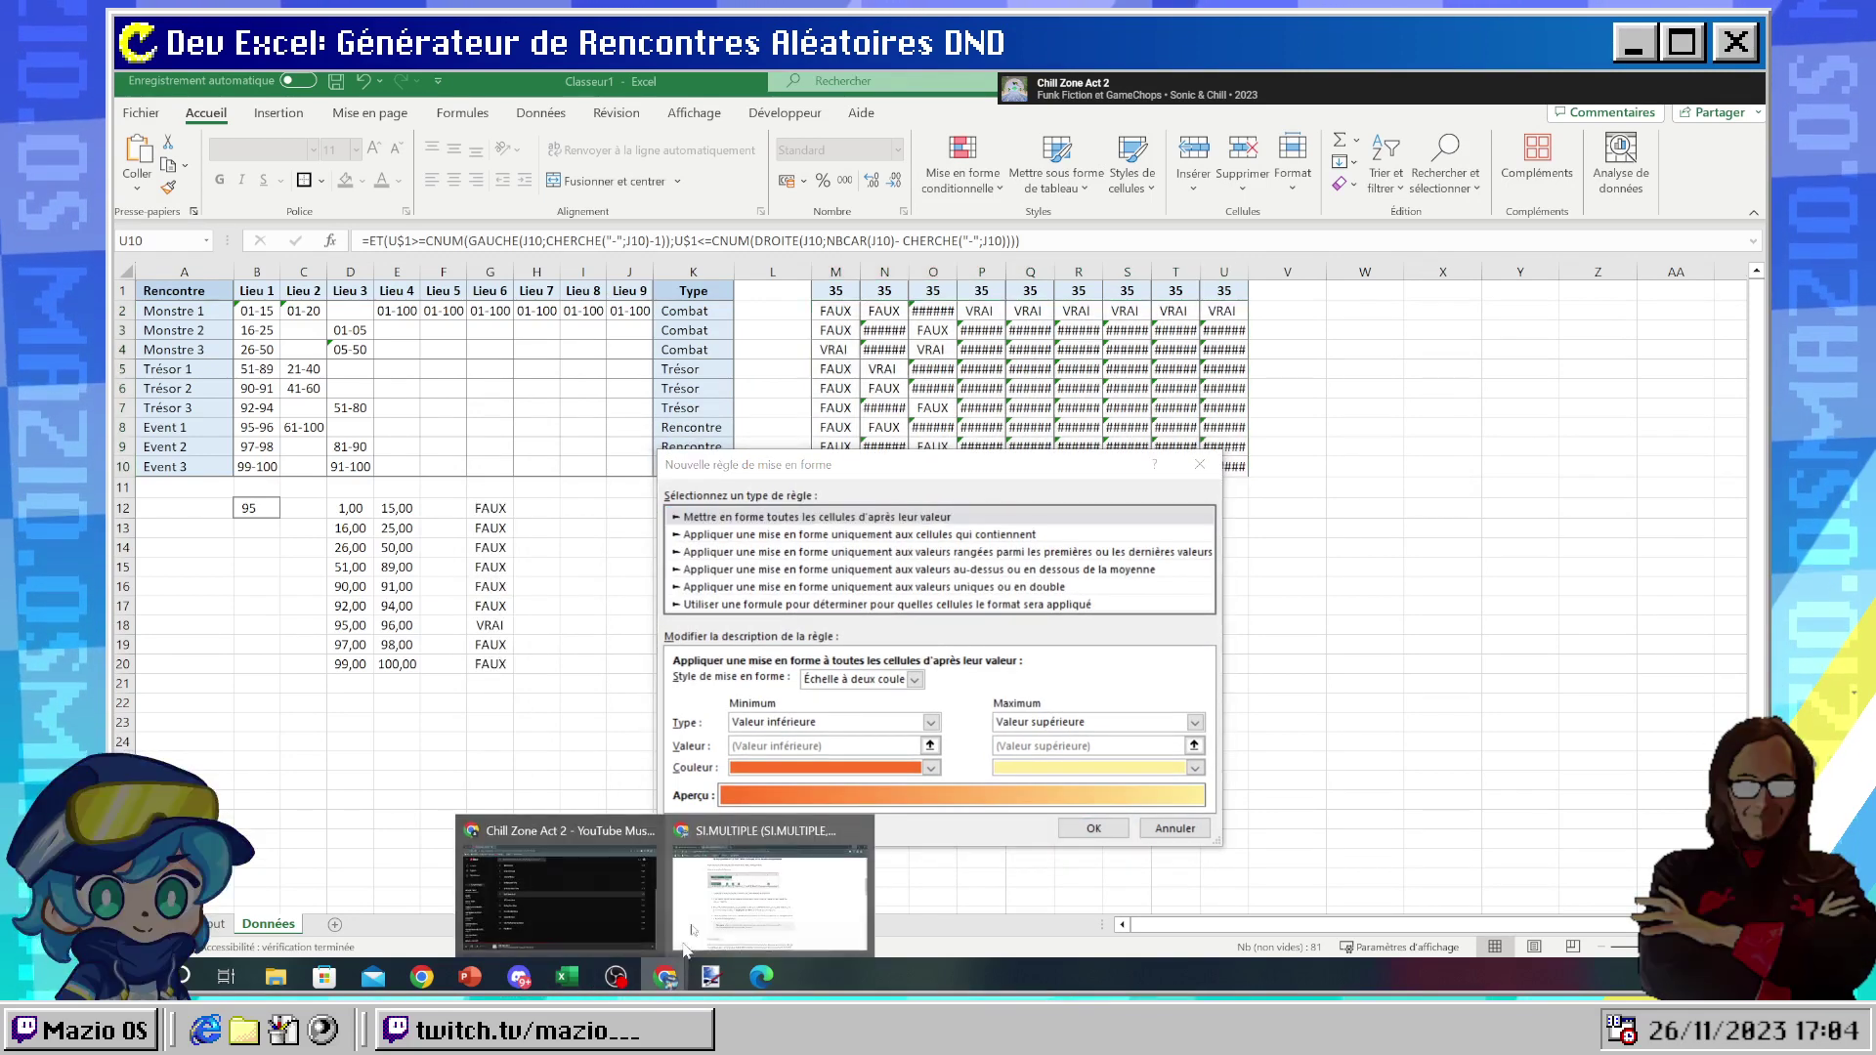
{"action": "left_click", "coordinate": [711, 914]}
{"action": "left_click", "coordinate": [463, 117]}
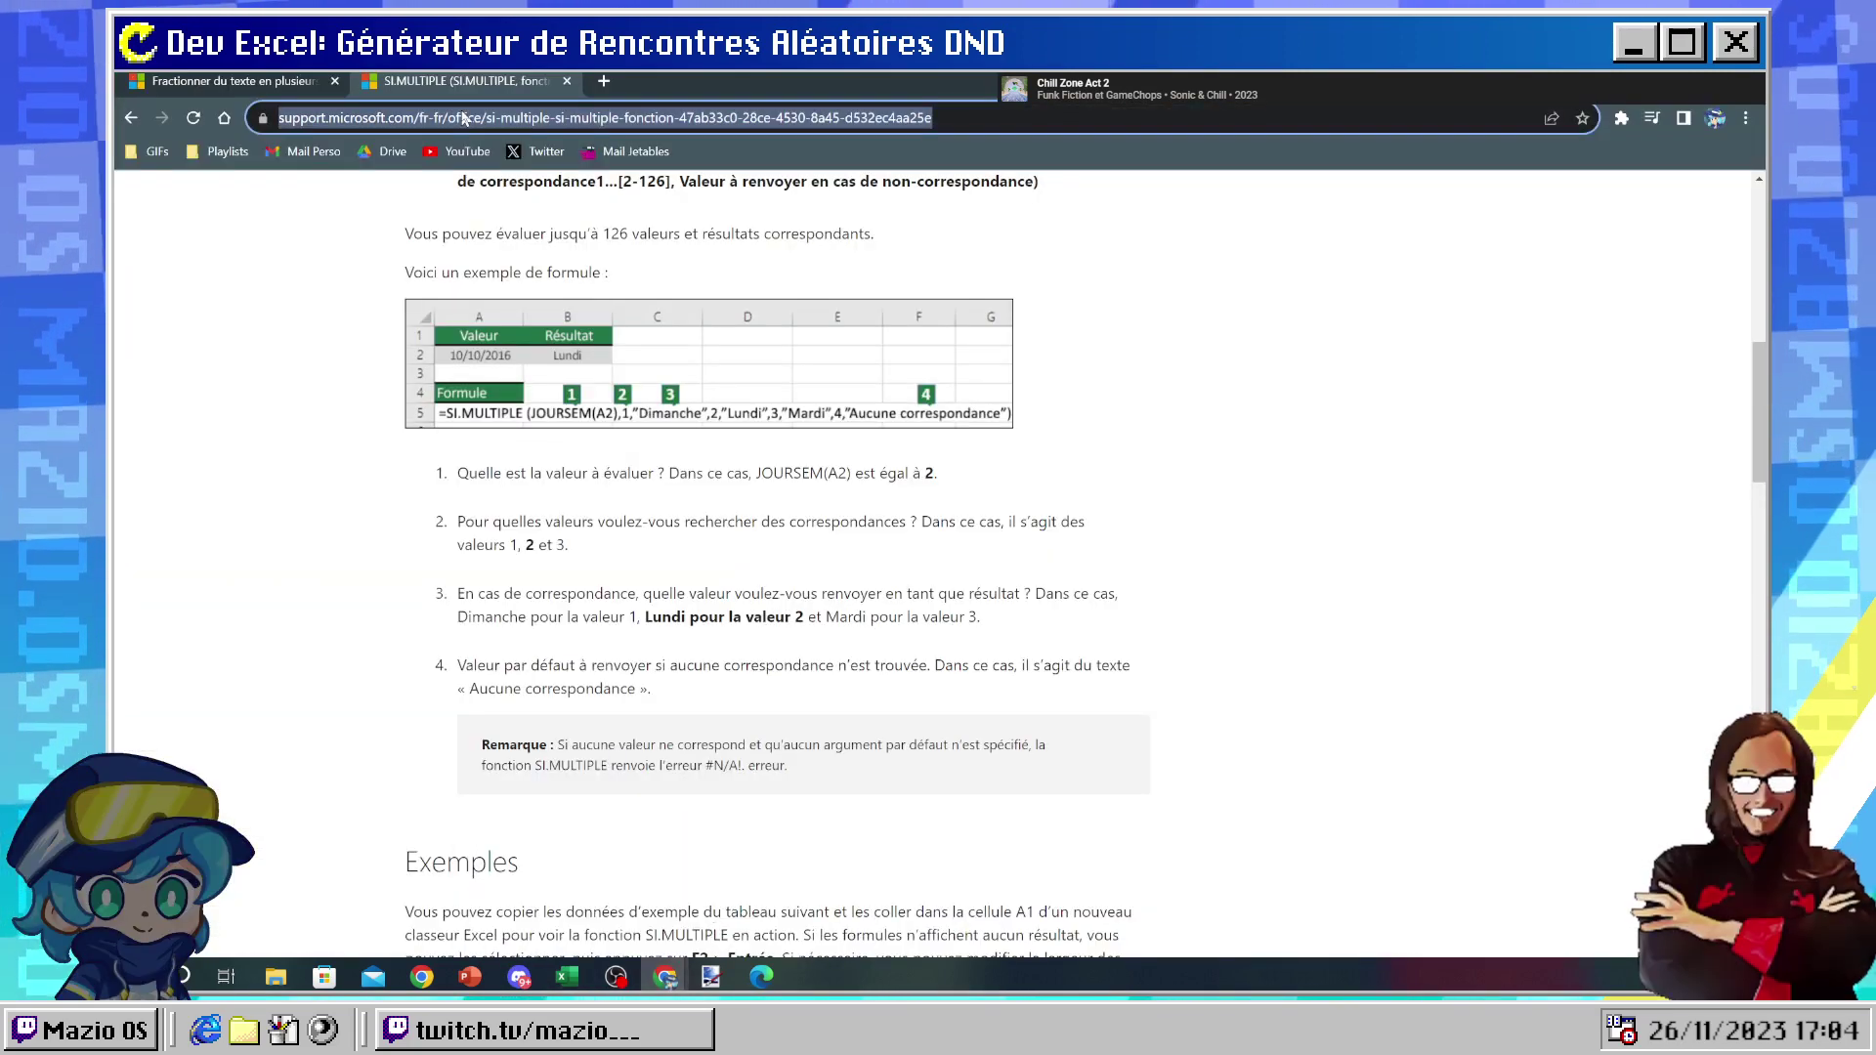
{"action": "type", "text": "excel si "}
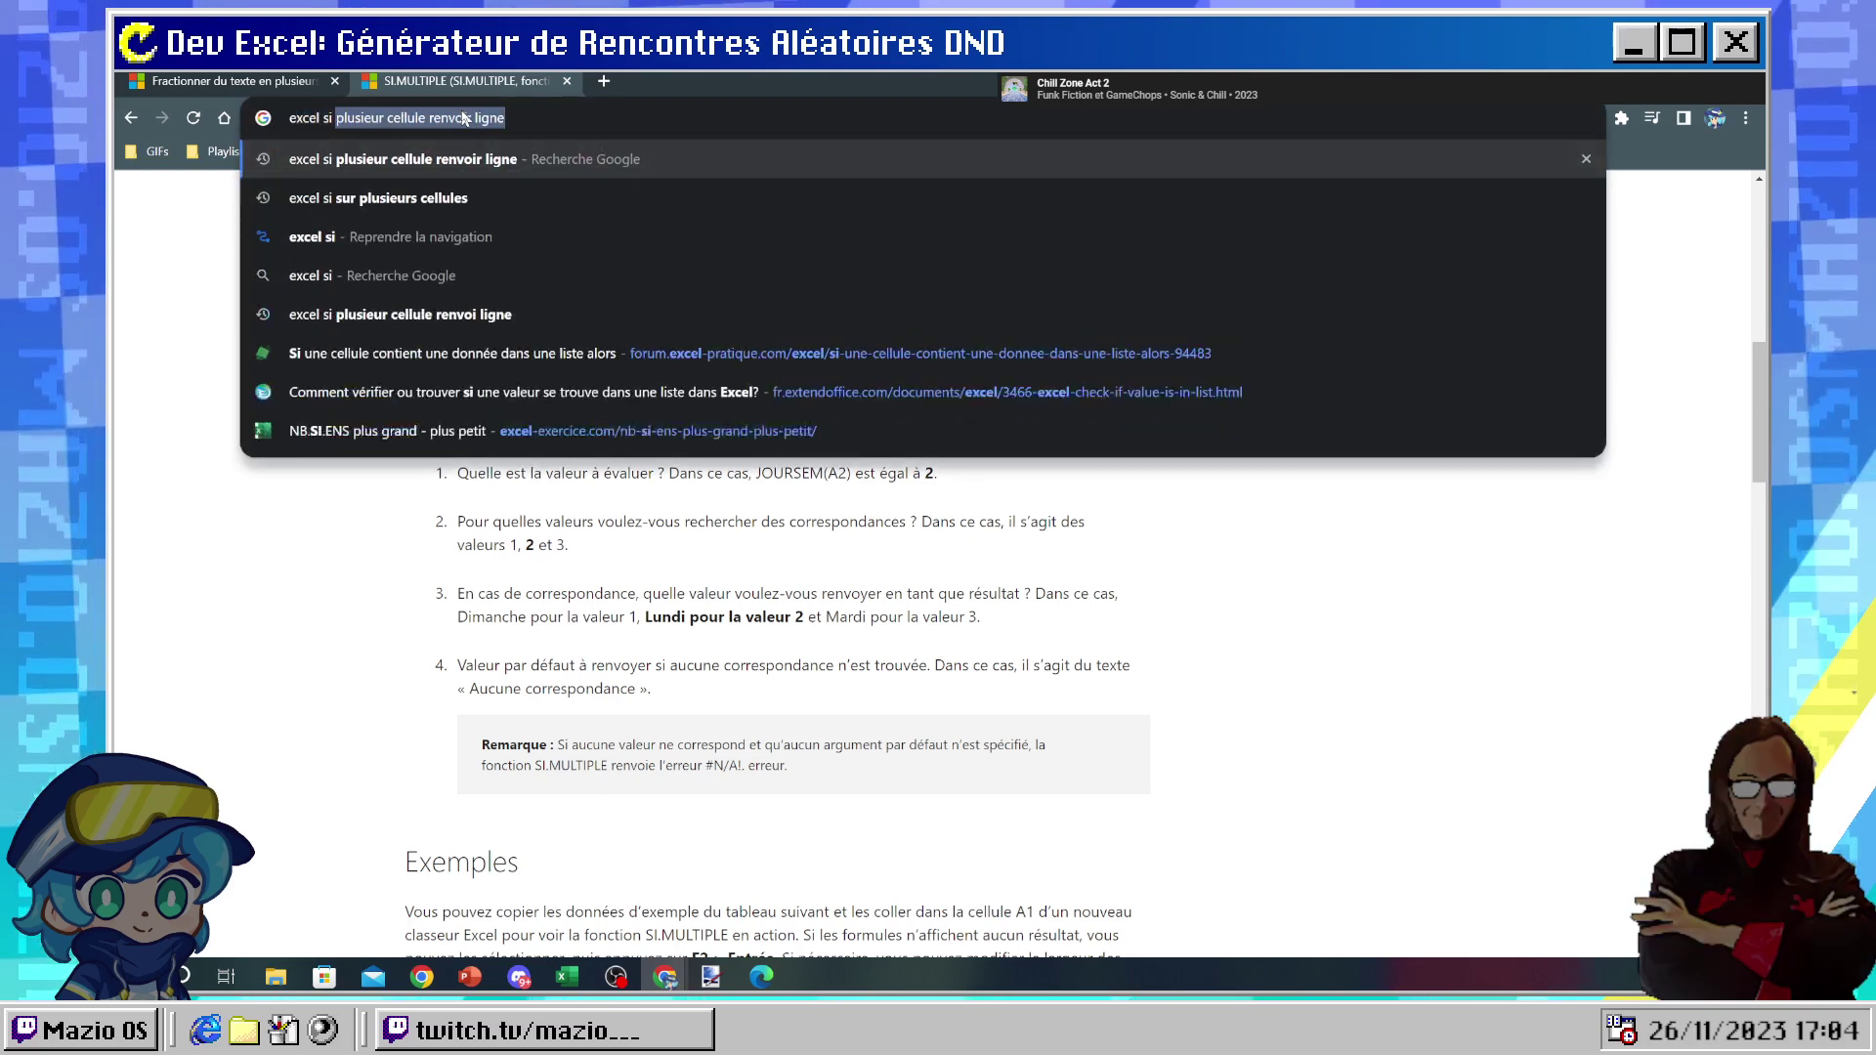
{"action": "type", "text": "invalide"}
{"action": "key", "text": "Return"}
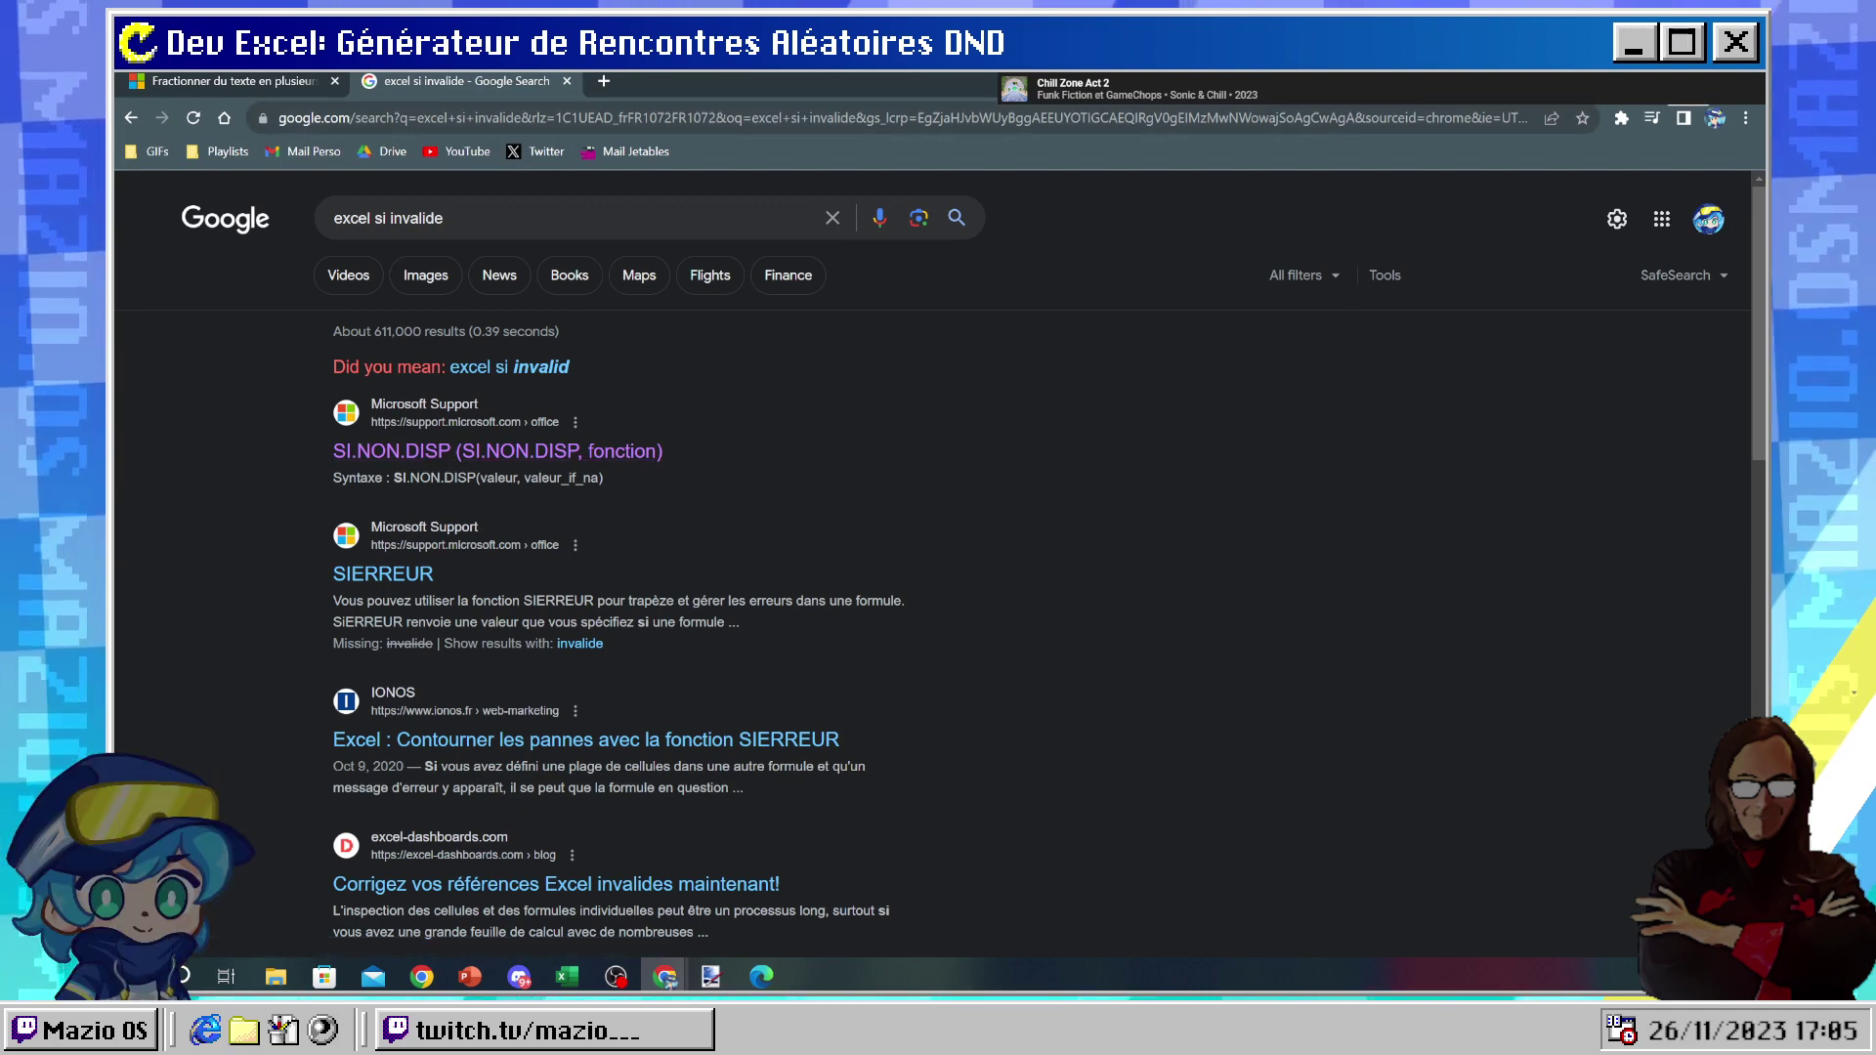
{"action": "key", "text": "alt+Tab"}
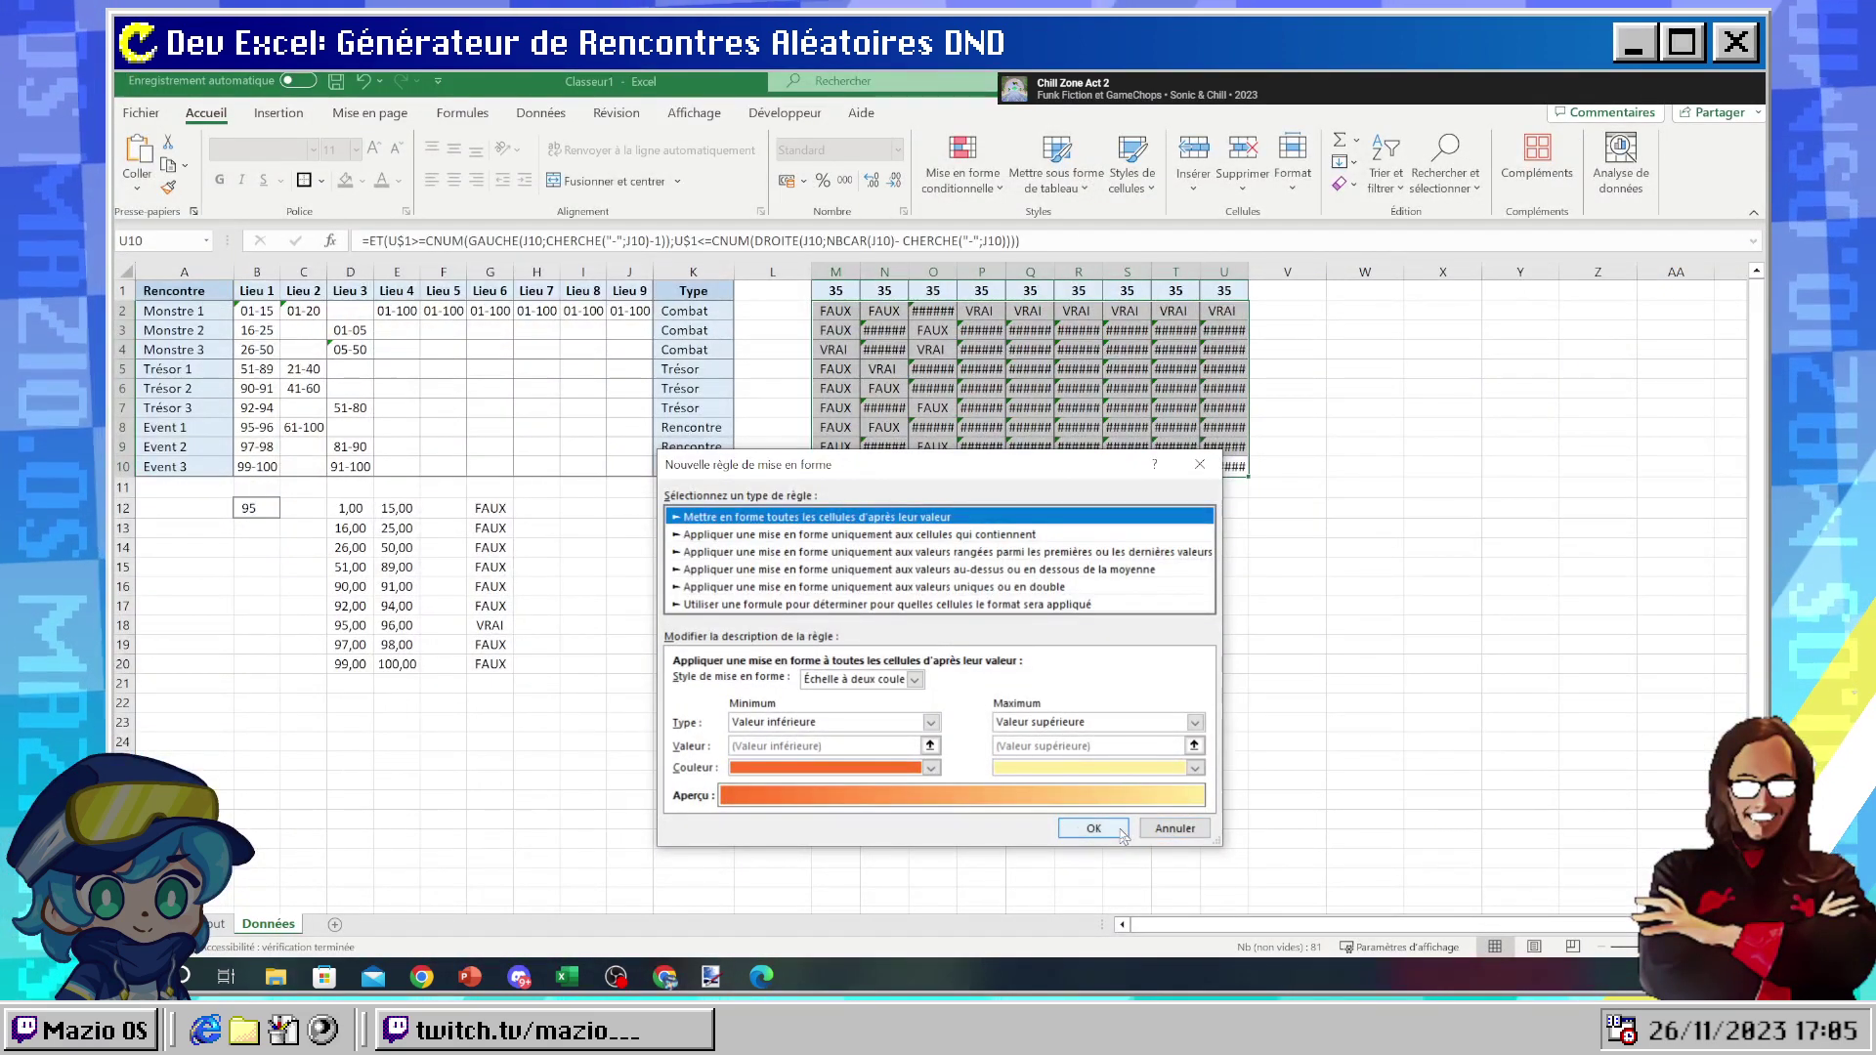
- Cancel the unfinished rule and close the rules manager
{"action": "left_click", "coordinate": [1175, 828]}
{"action": "left_click", "coordinate": [1475, 687]}
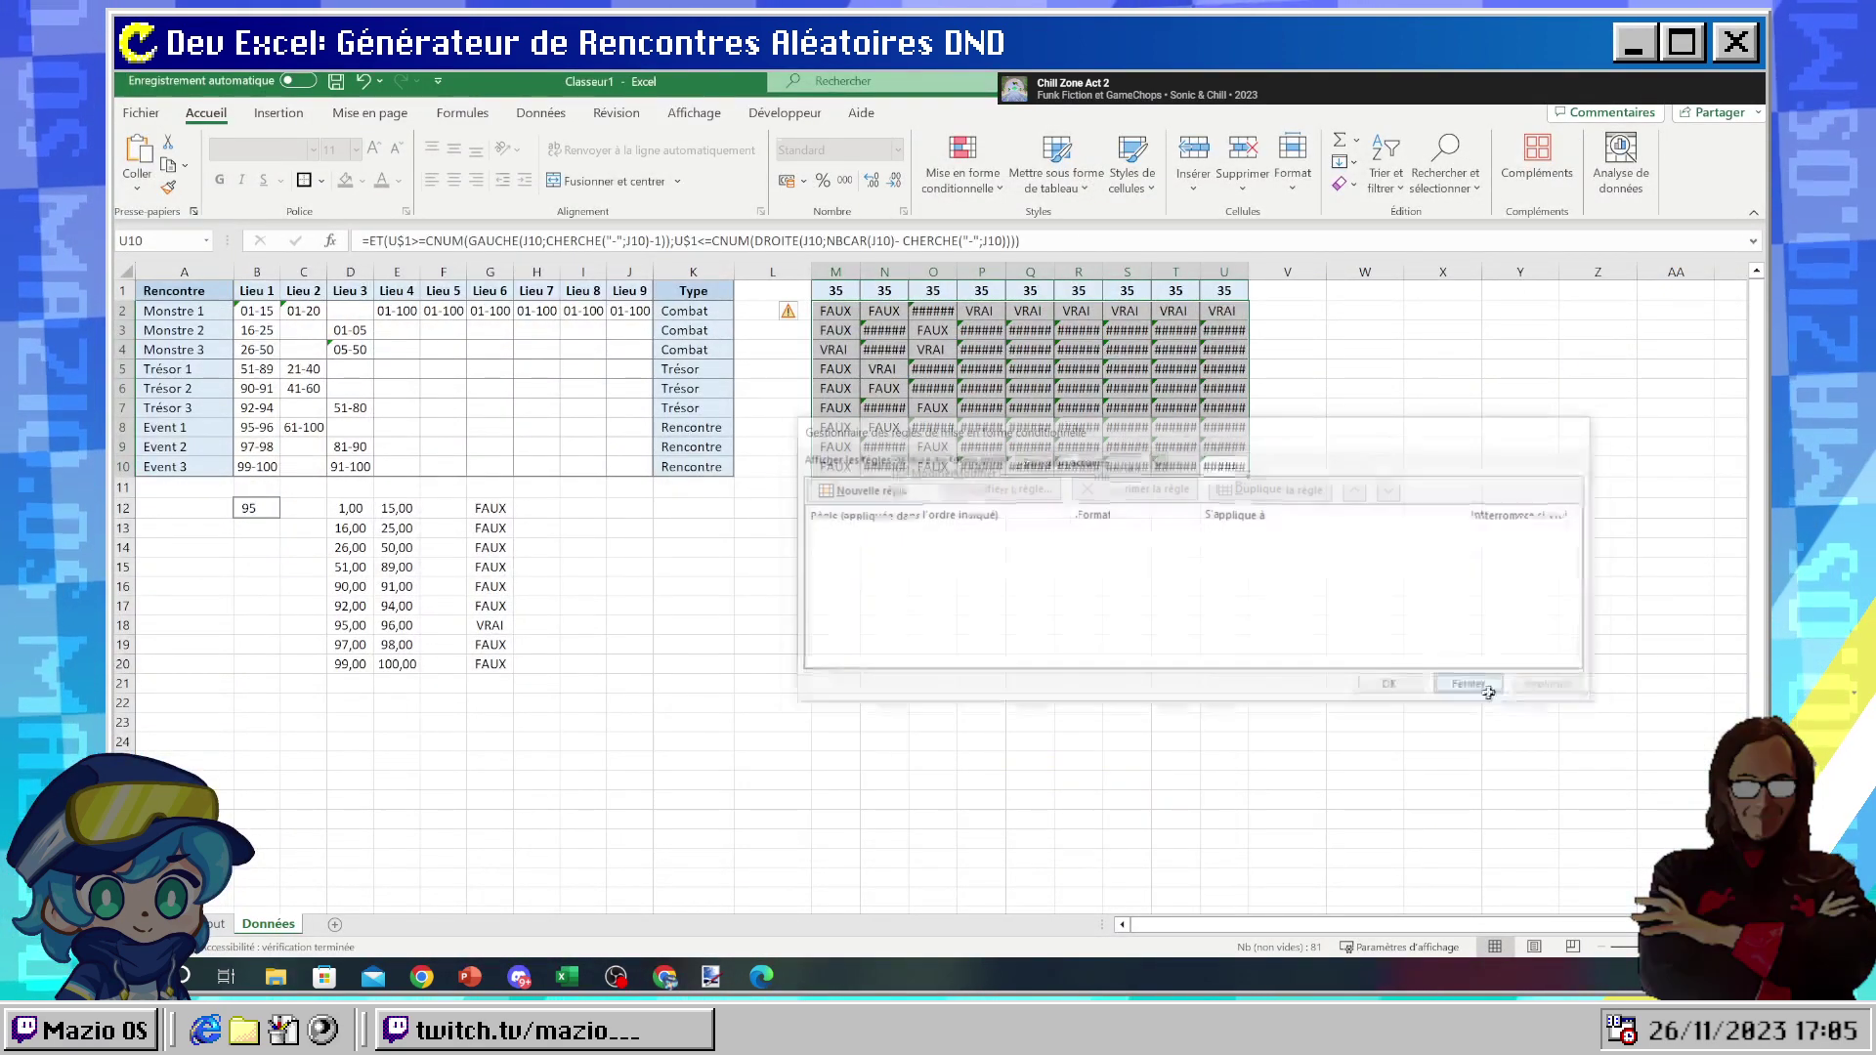
{"action": "left_click", "coordinate": [1176, 663]}
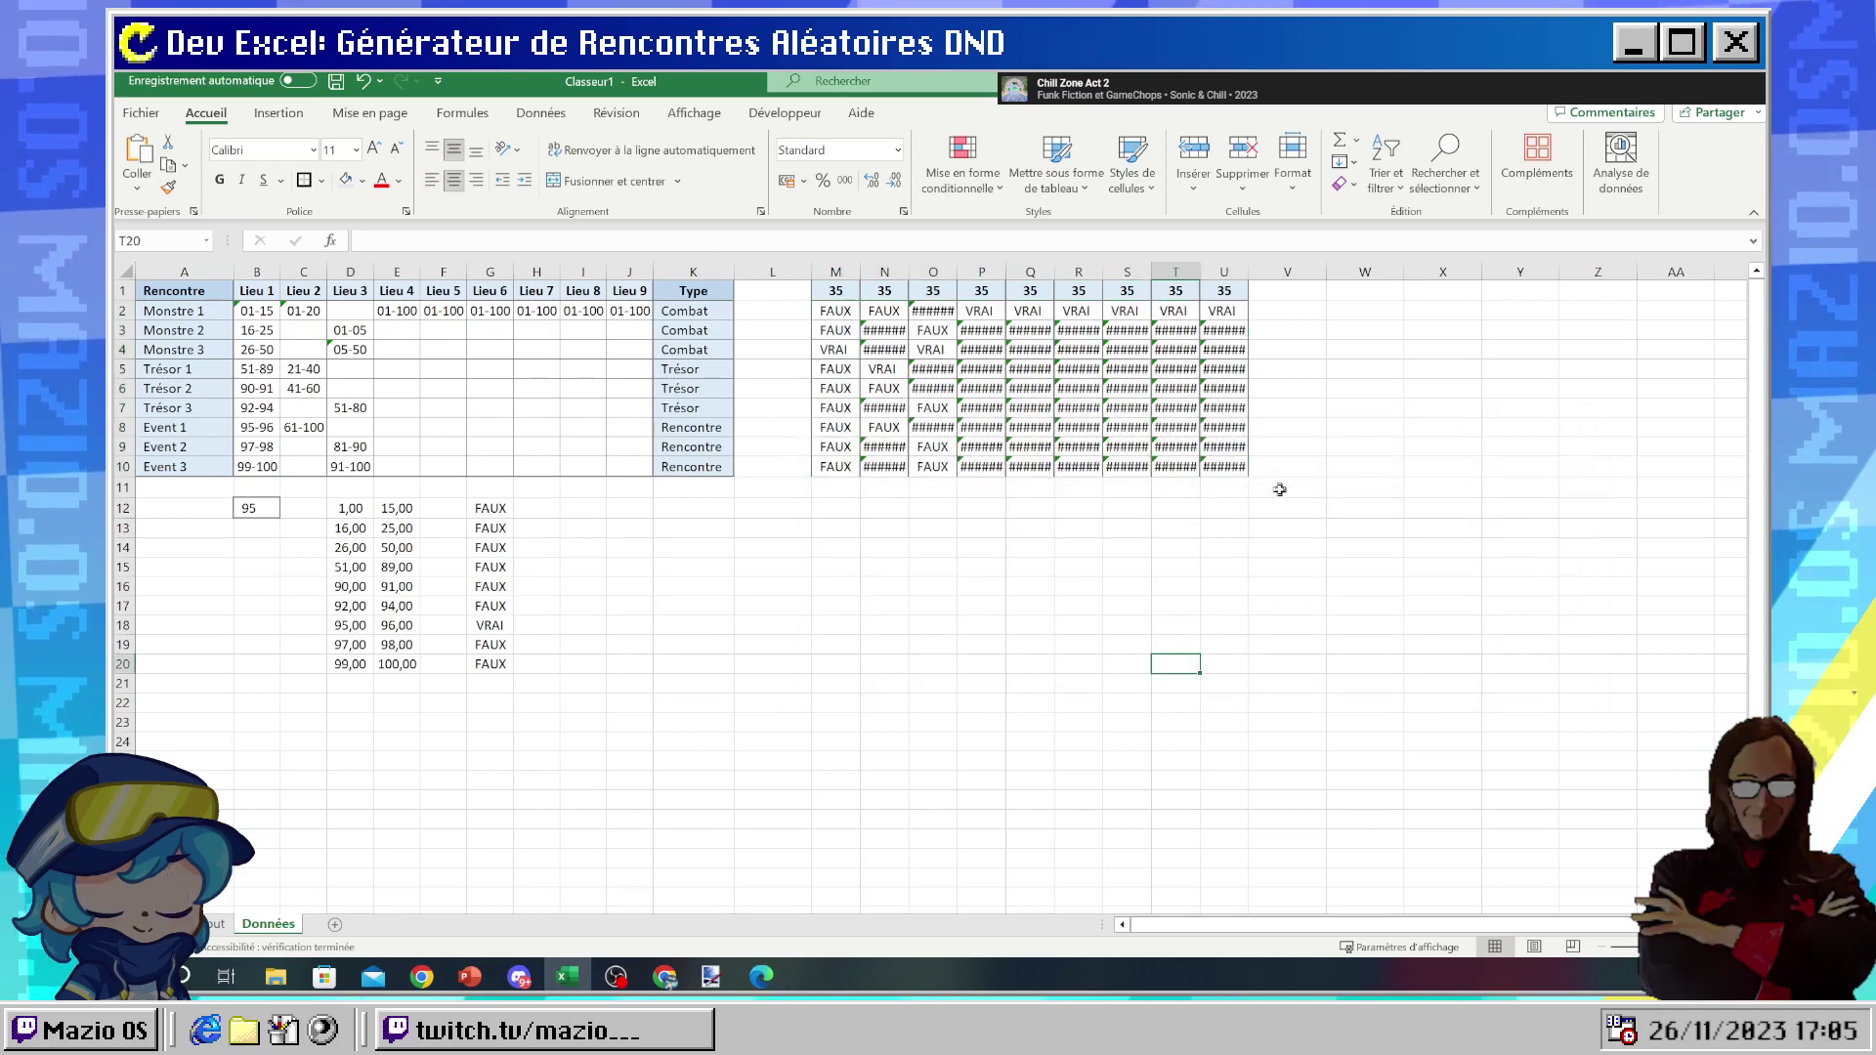
- Select U10 and start a new formula-based conditional formatting rule
{"action": "left_click", "coordinate": [1224, 466]}
{"action": "left_click", "coordinate": [962, 166]}
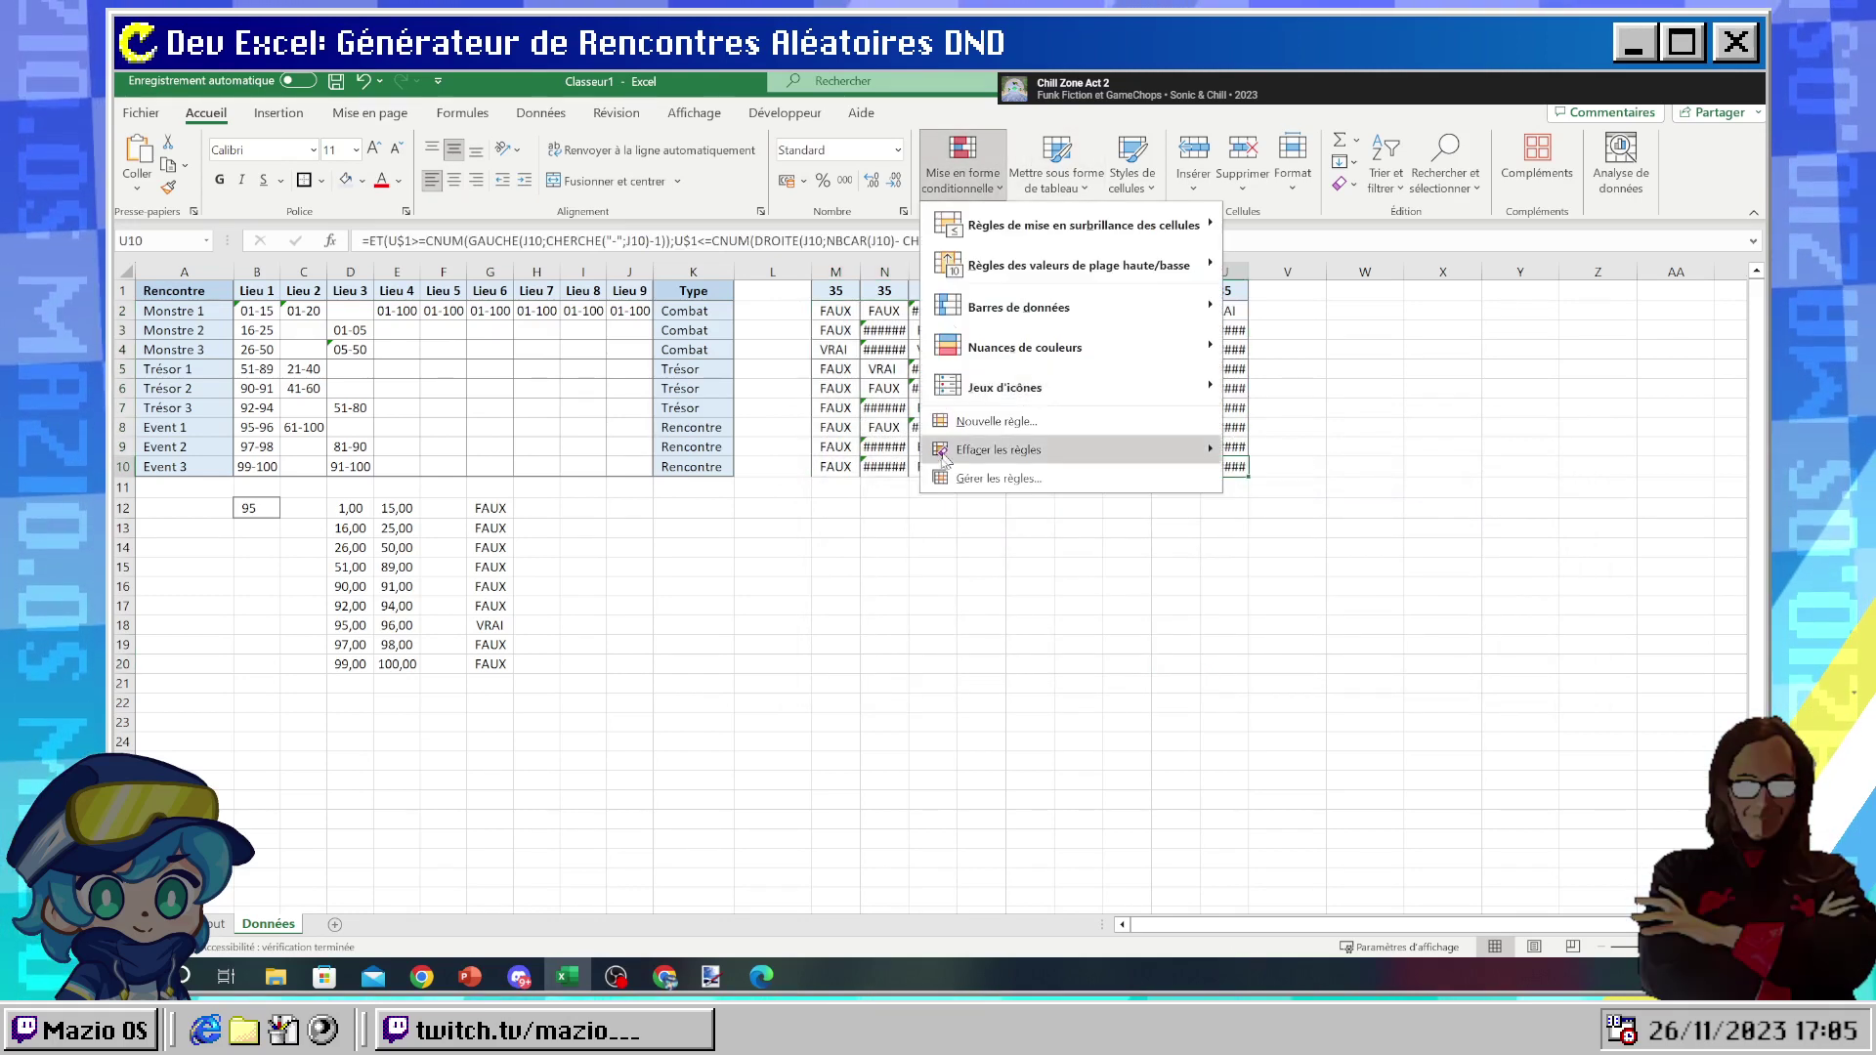
{"action": "left_click", "coordinate": [962, 479]}
{"action": "left_click", "coordinate": [854, 488]}
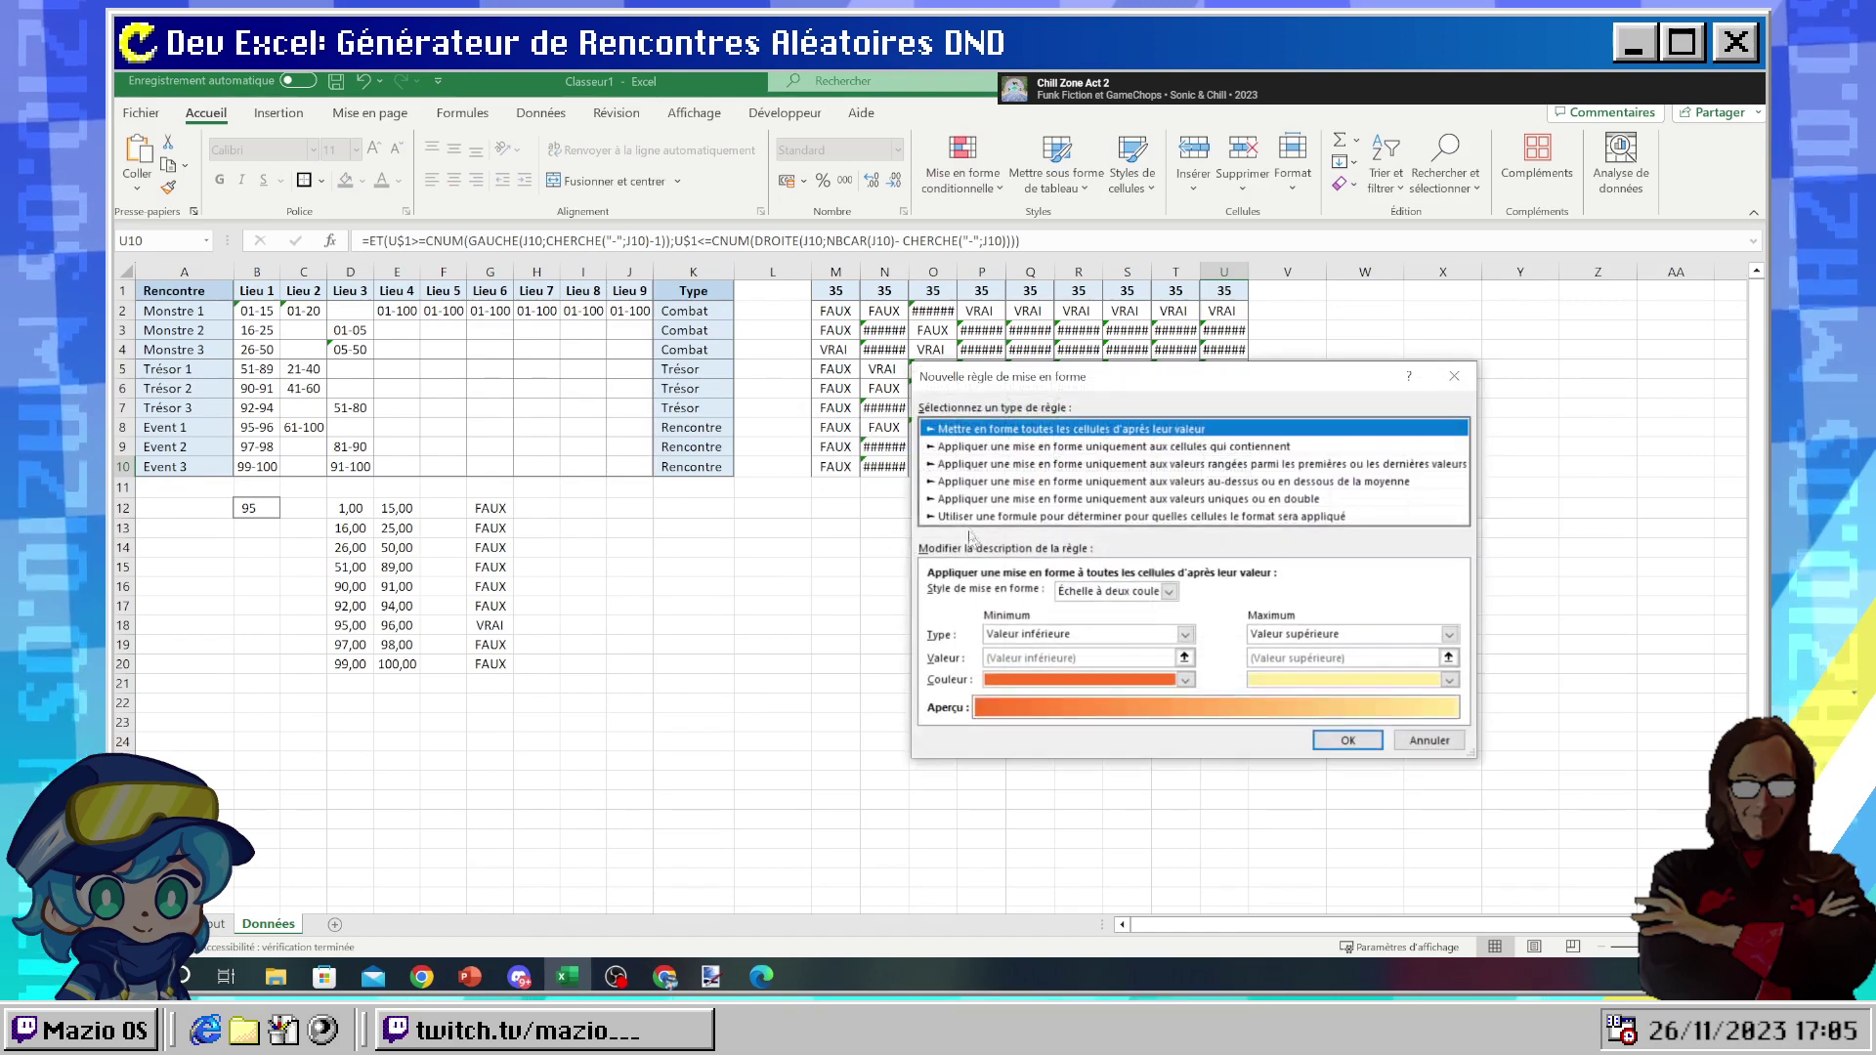
{"action": "left_click", "coordinate": [972, 516]}
{"action": "left_click", "coordinate": [1034, 593]}
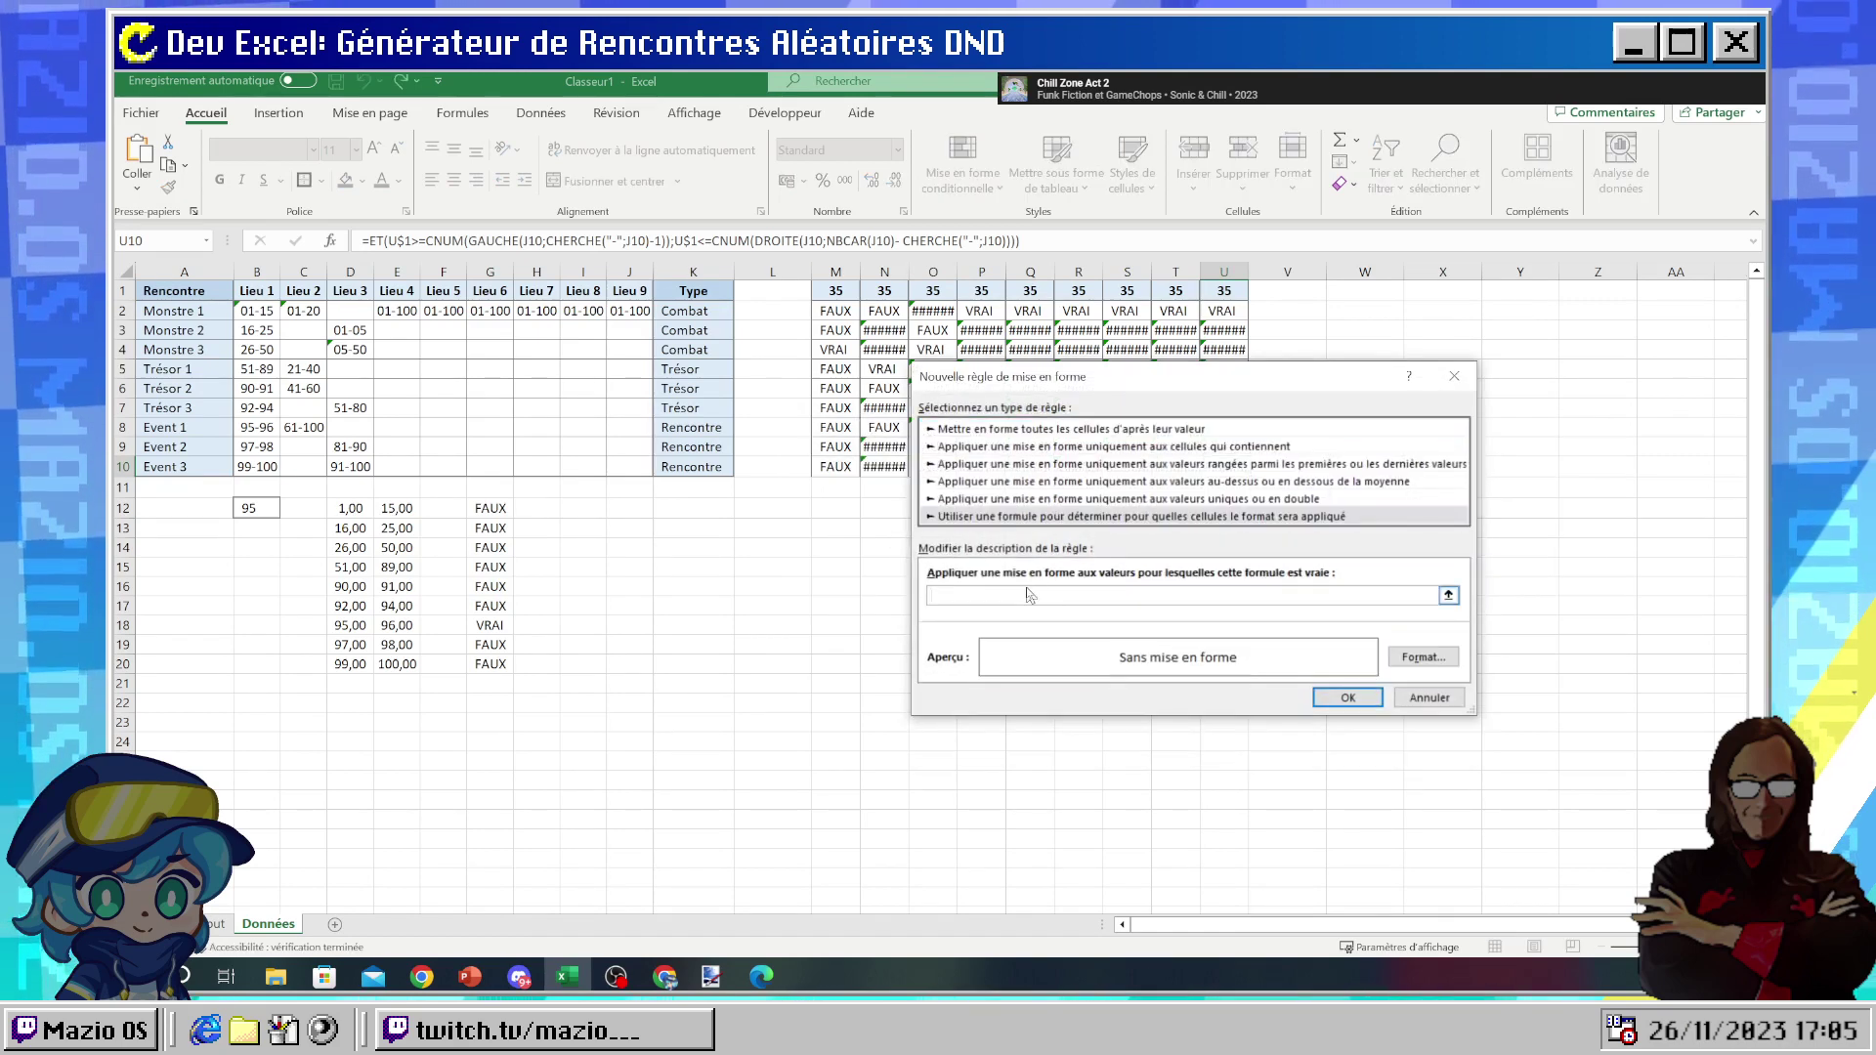
- Enter =SI.NON.DISP($U$10) as the rule formula and dismiss the too-few-arguments error
{"action": "type", "text": "=SI"}
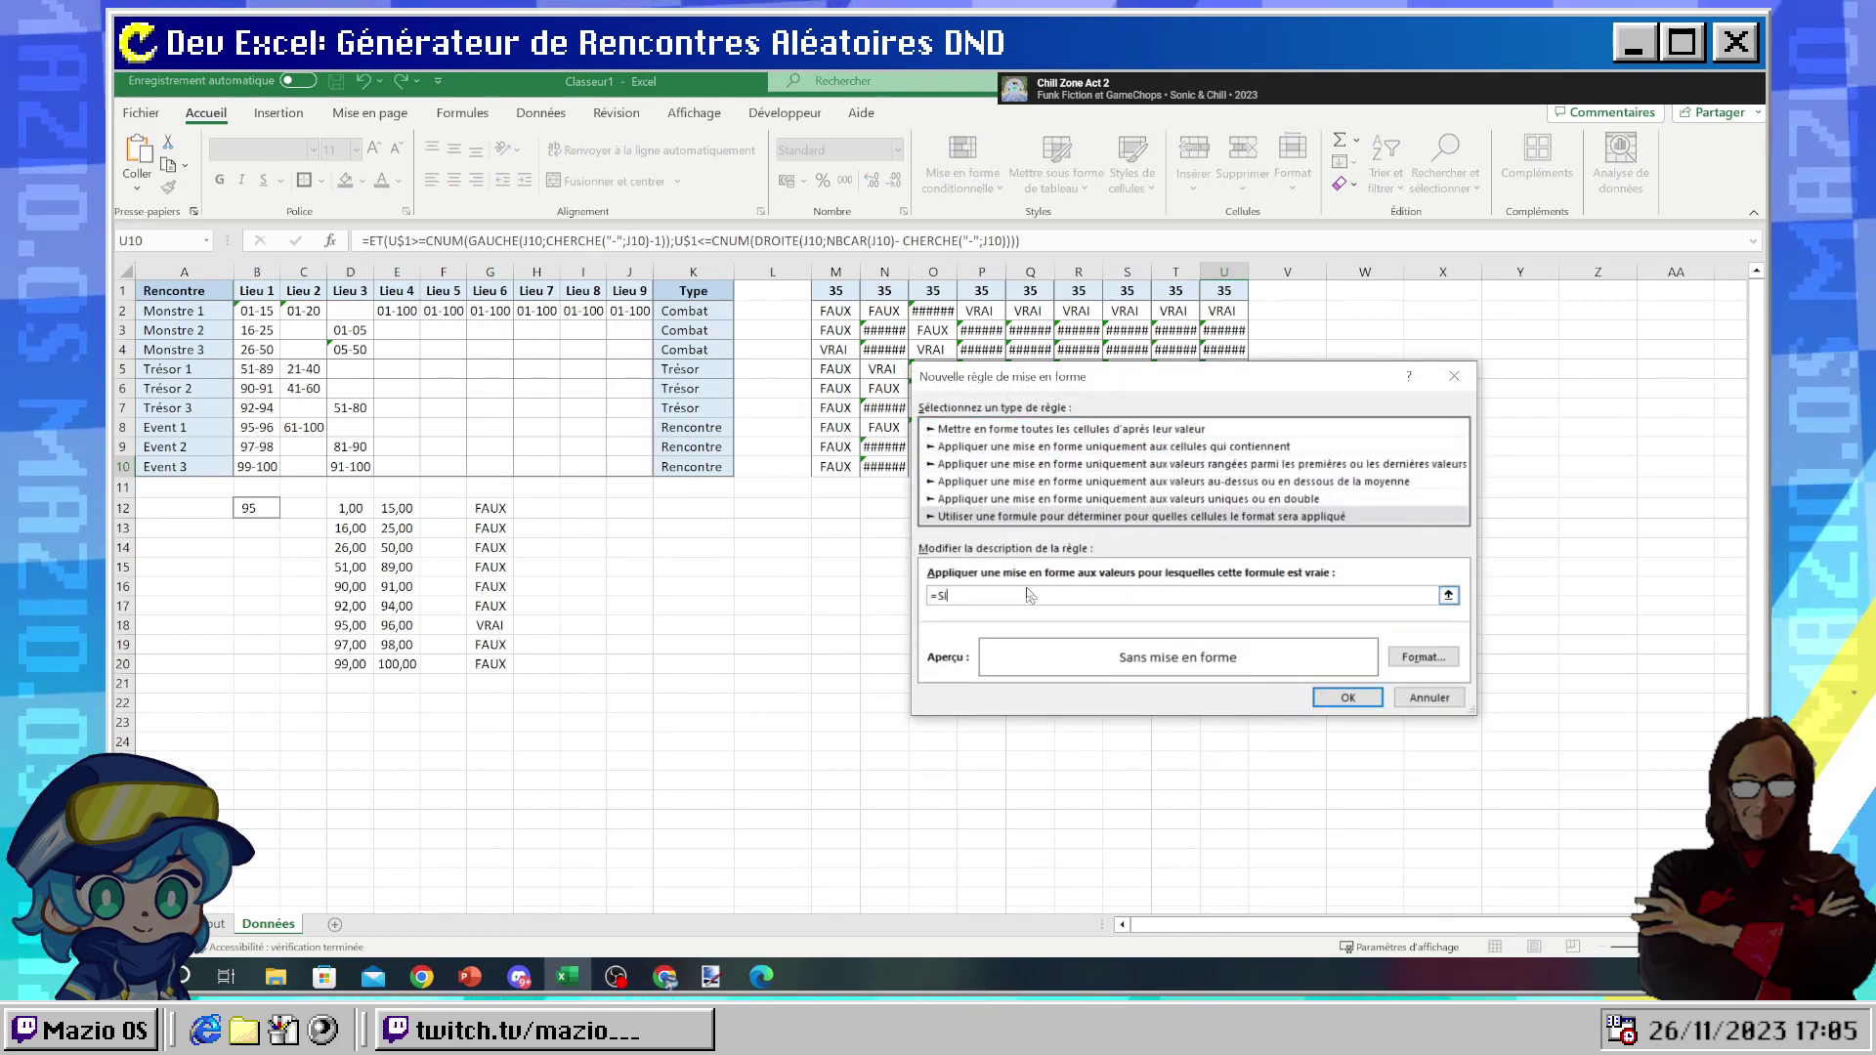
{"action": "type", "text": "(NON."}
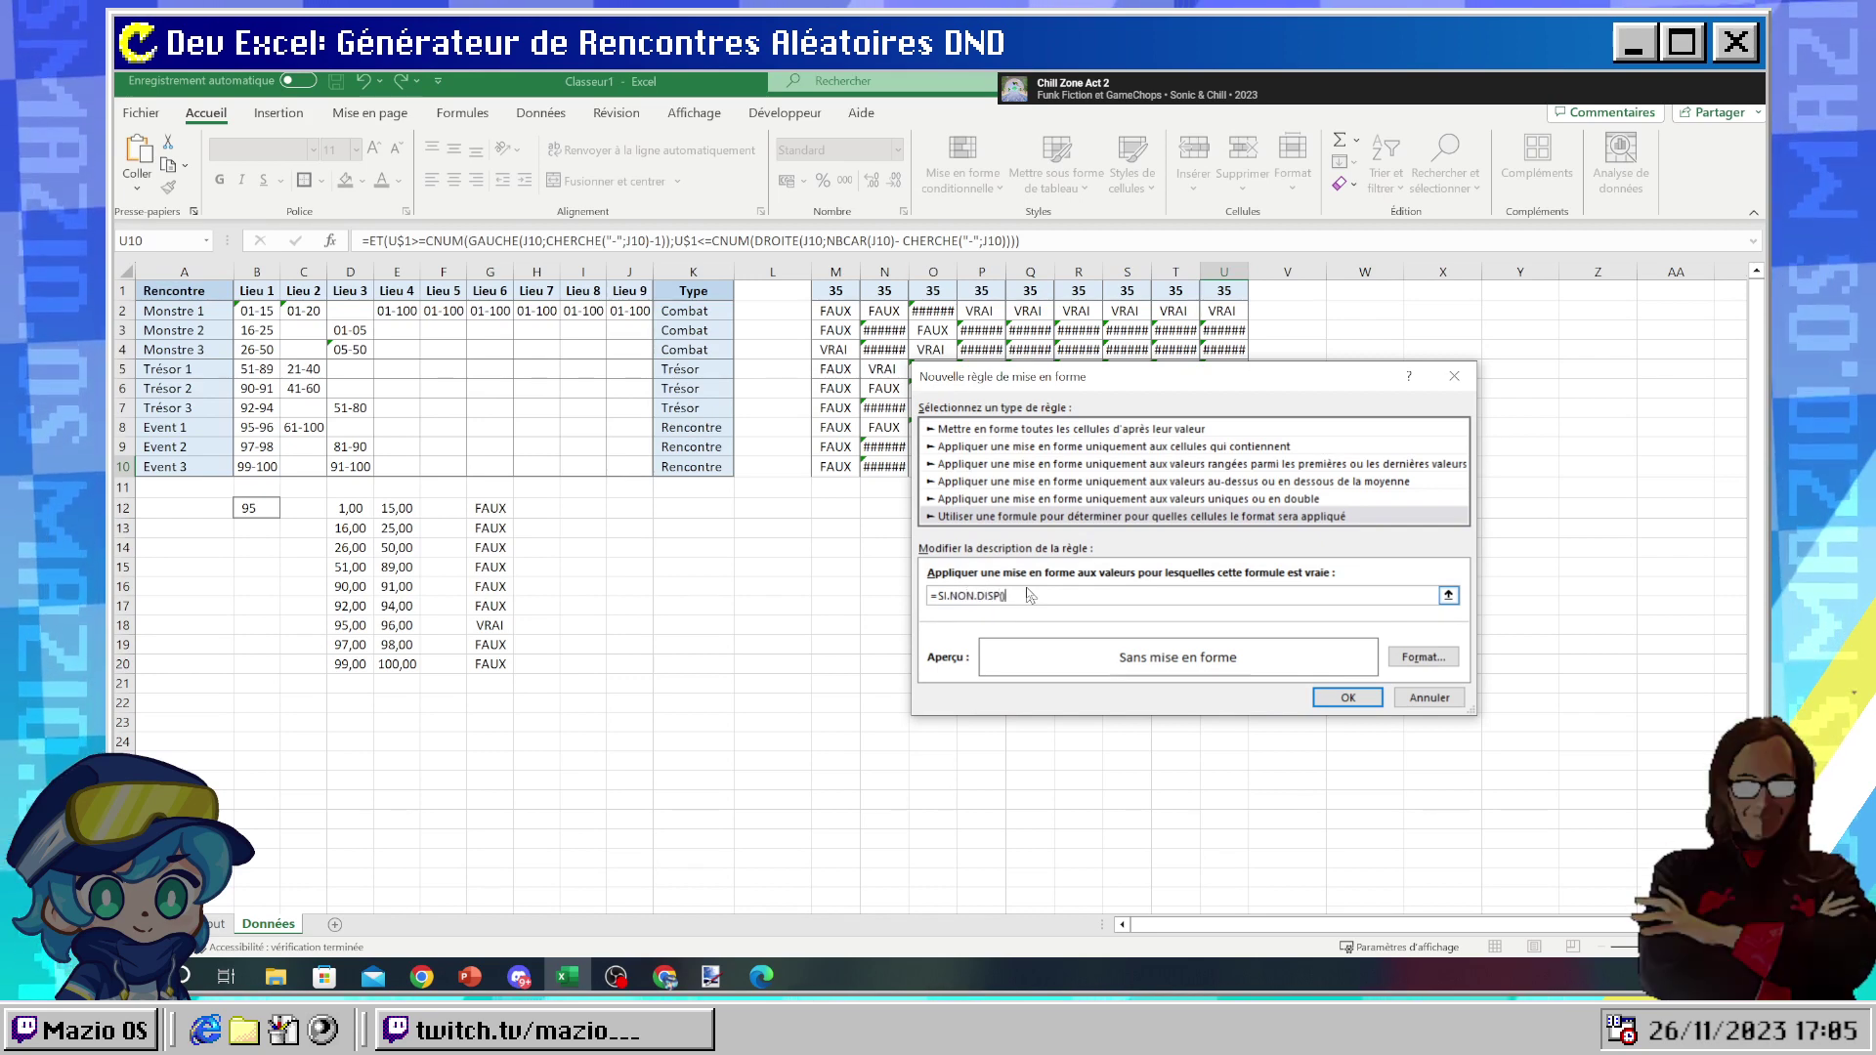
{"action": "type", "text": "DISP()+"}
{"action": "key", "text": "Left"}
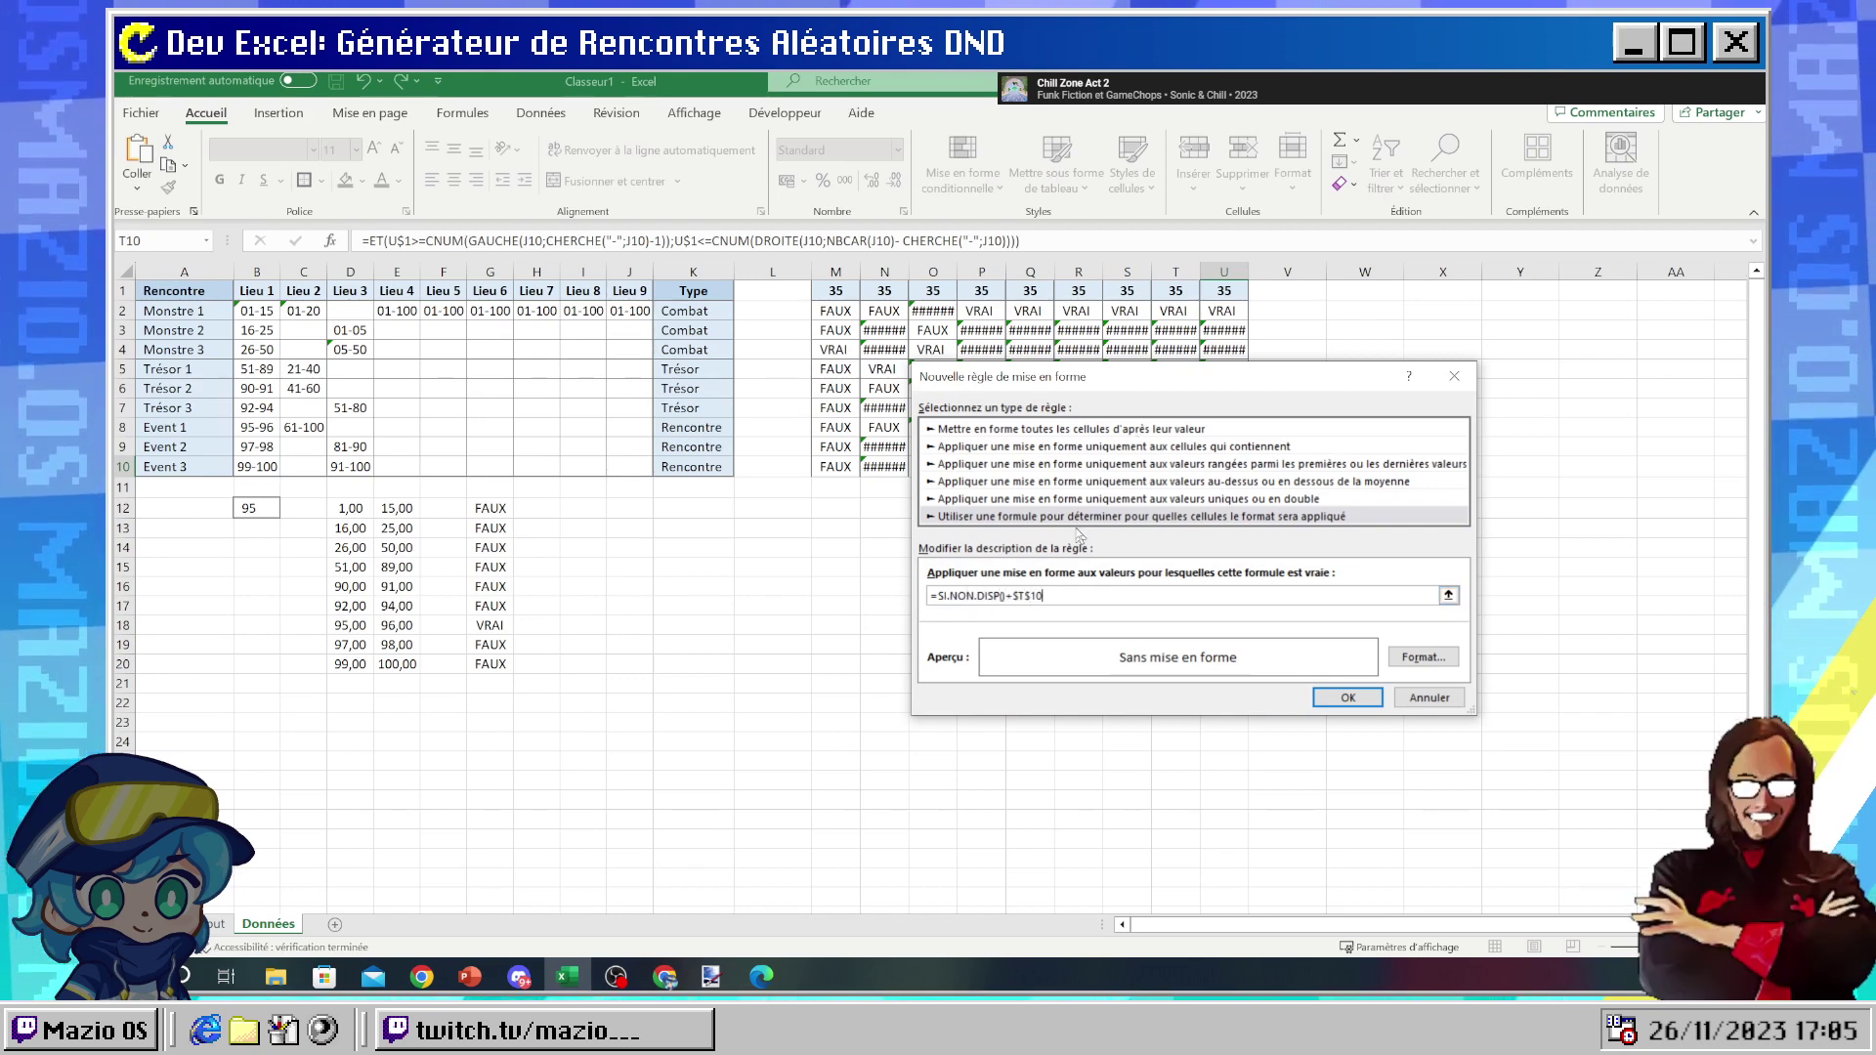
{"action": "left_click_drag", "start_coordinate": [1024, 379], "coordinate": [1085, 573]}
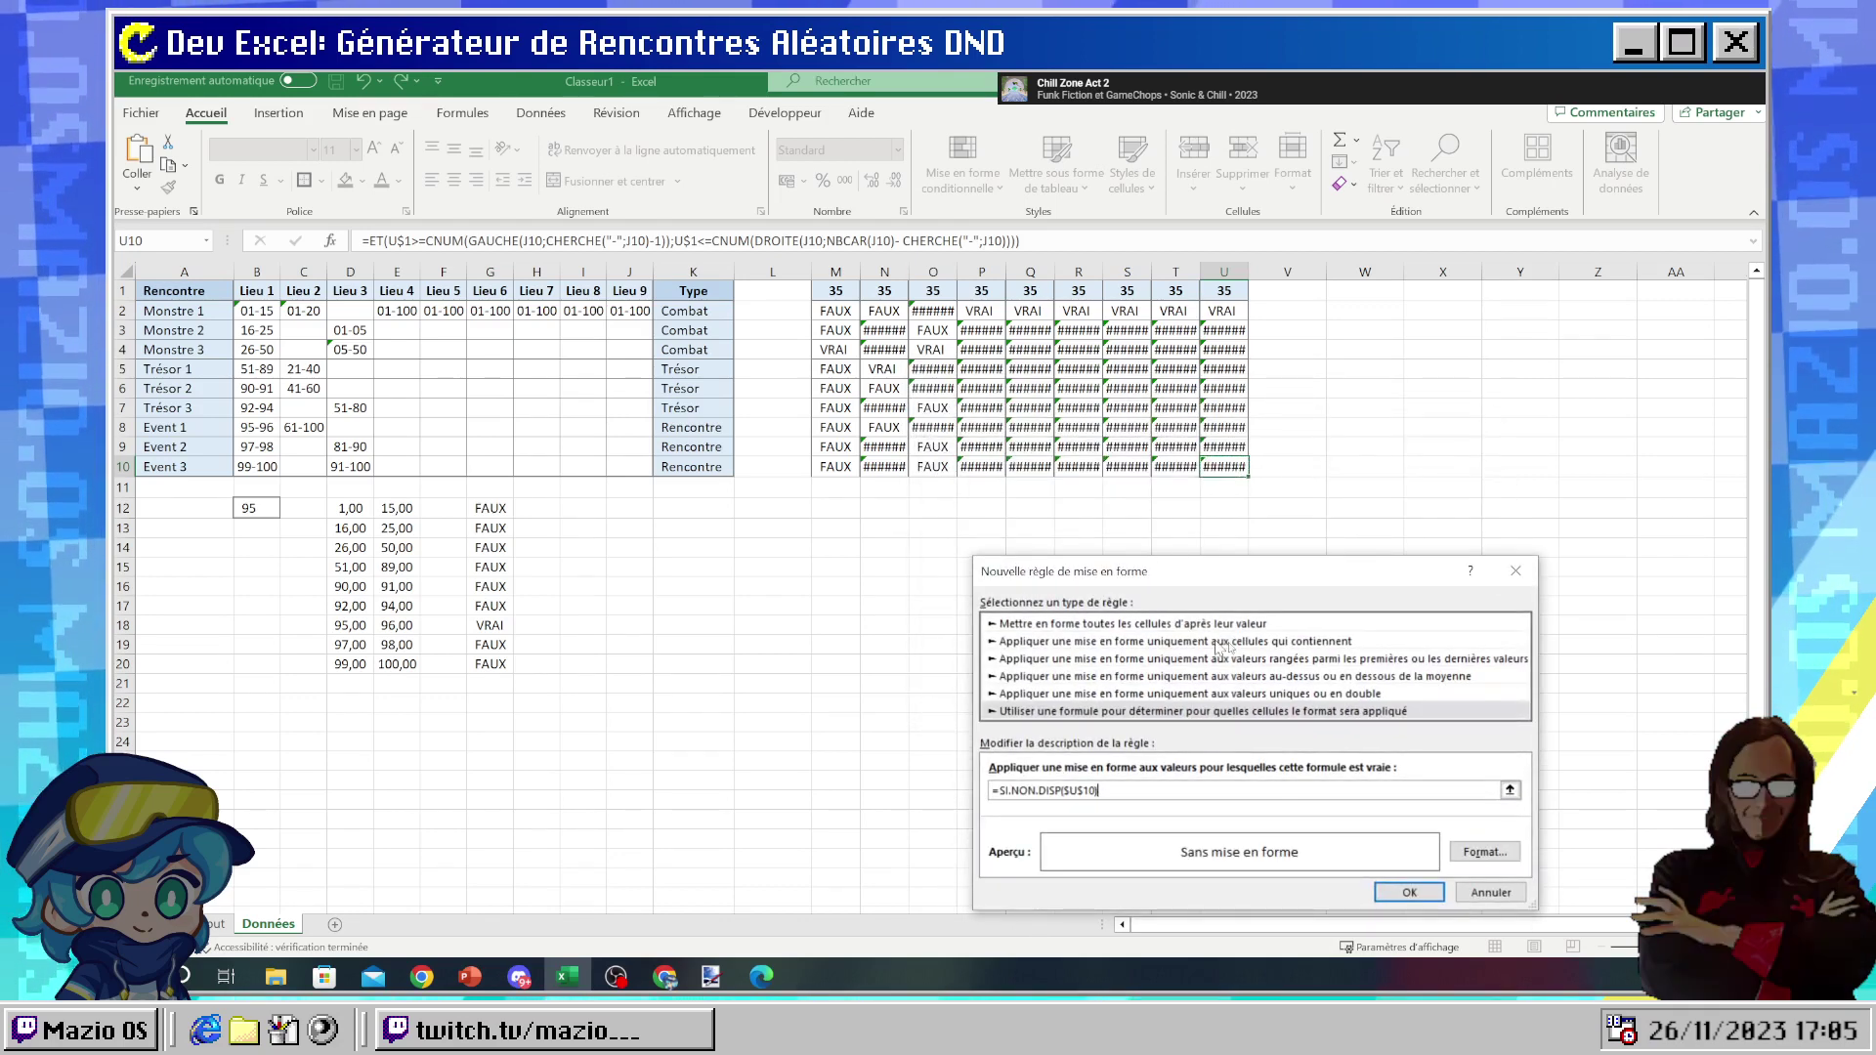
{"action": "key", "text": "Return"}
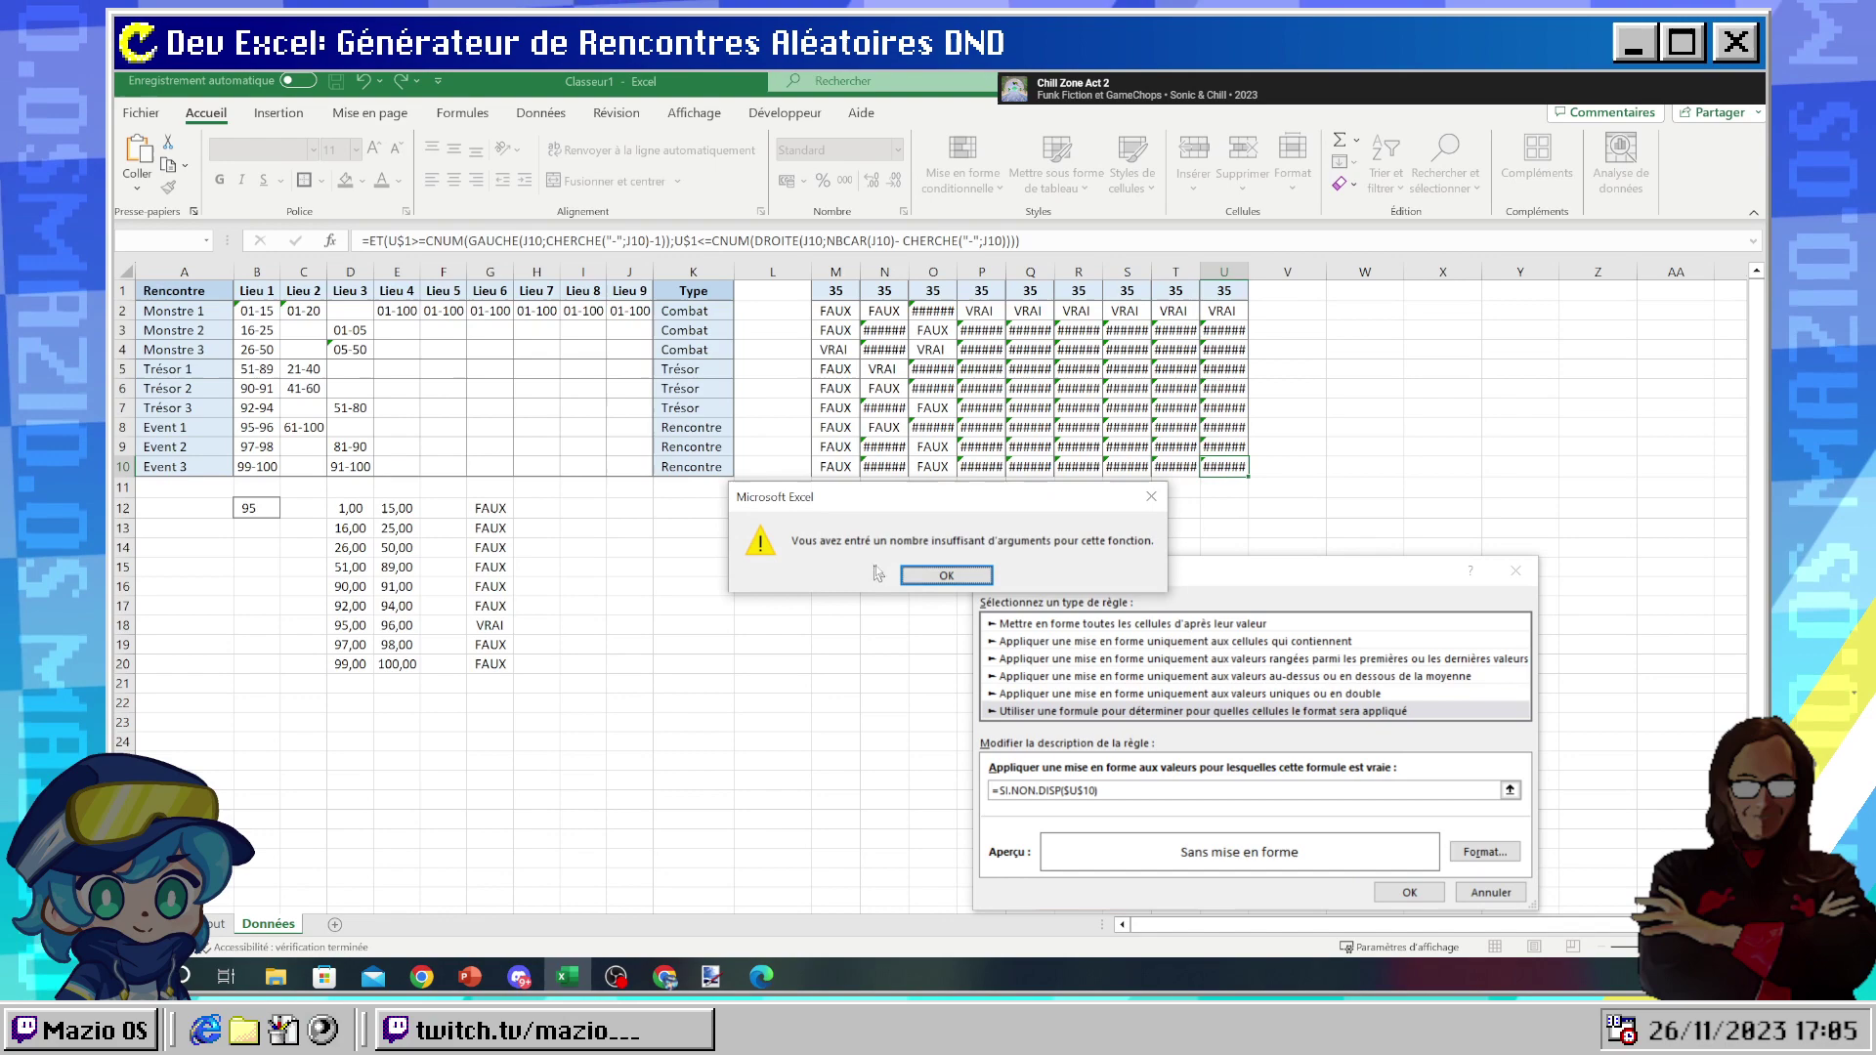
{"action": "left_click", "coordinate": [944, 574]}
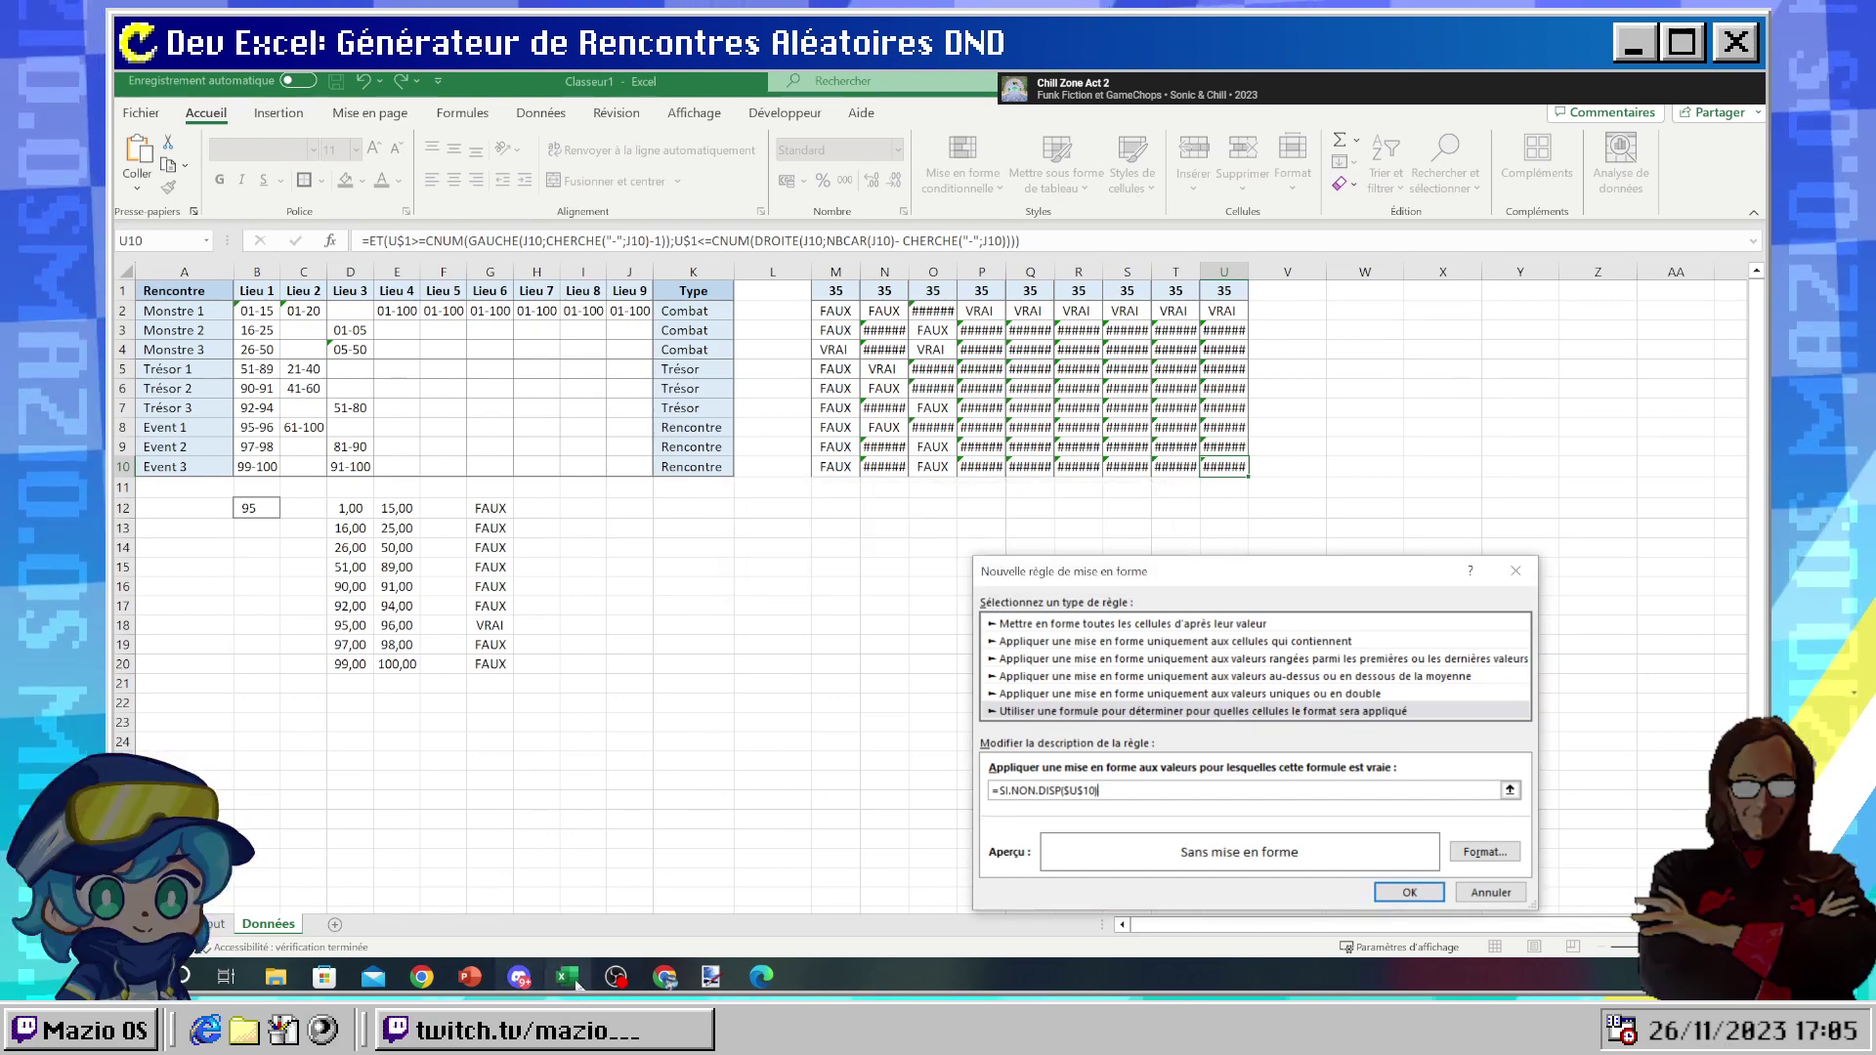
{"action": "mouse_move", "coordinate": [668, 962]}
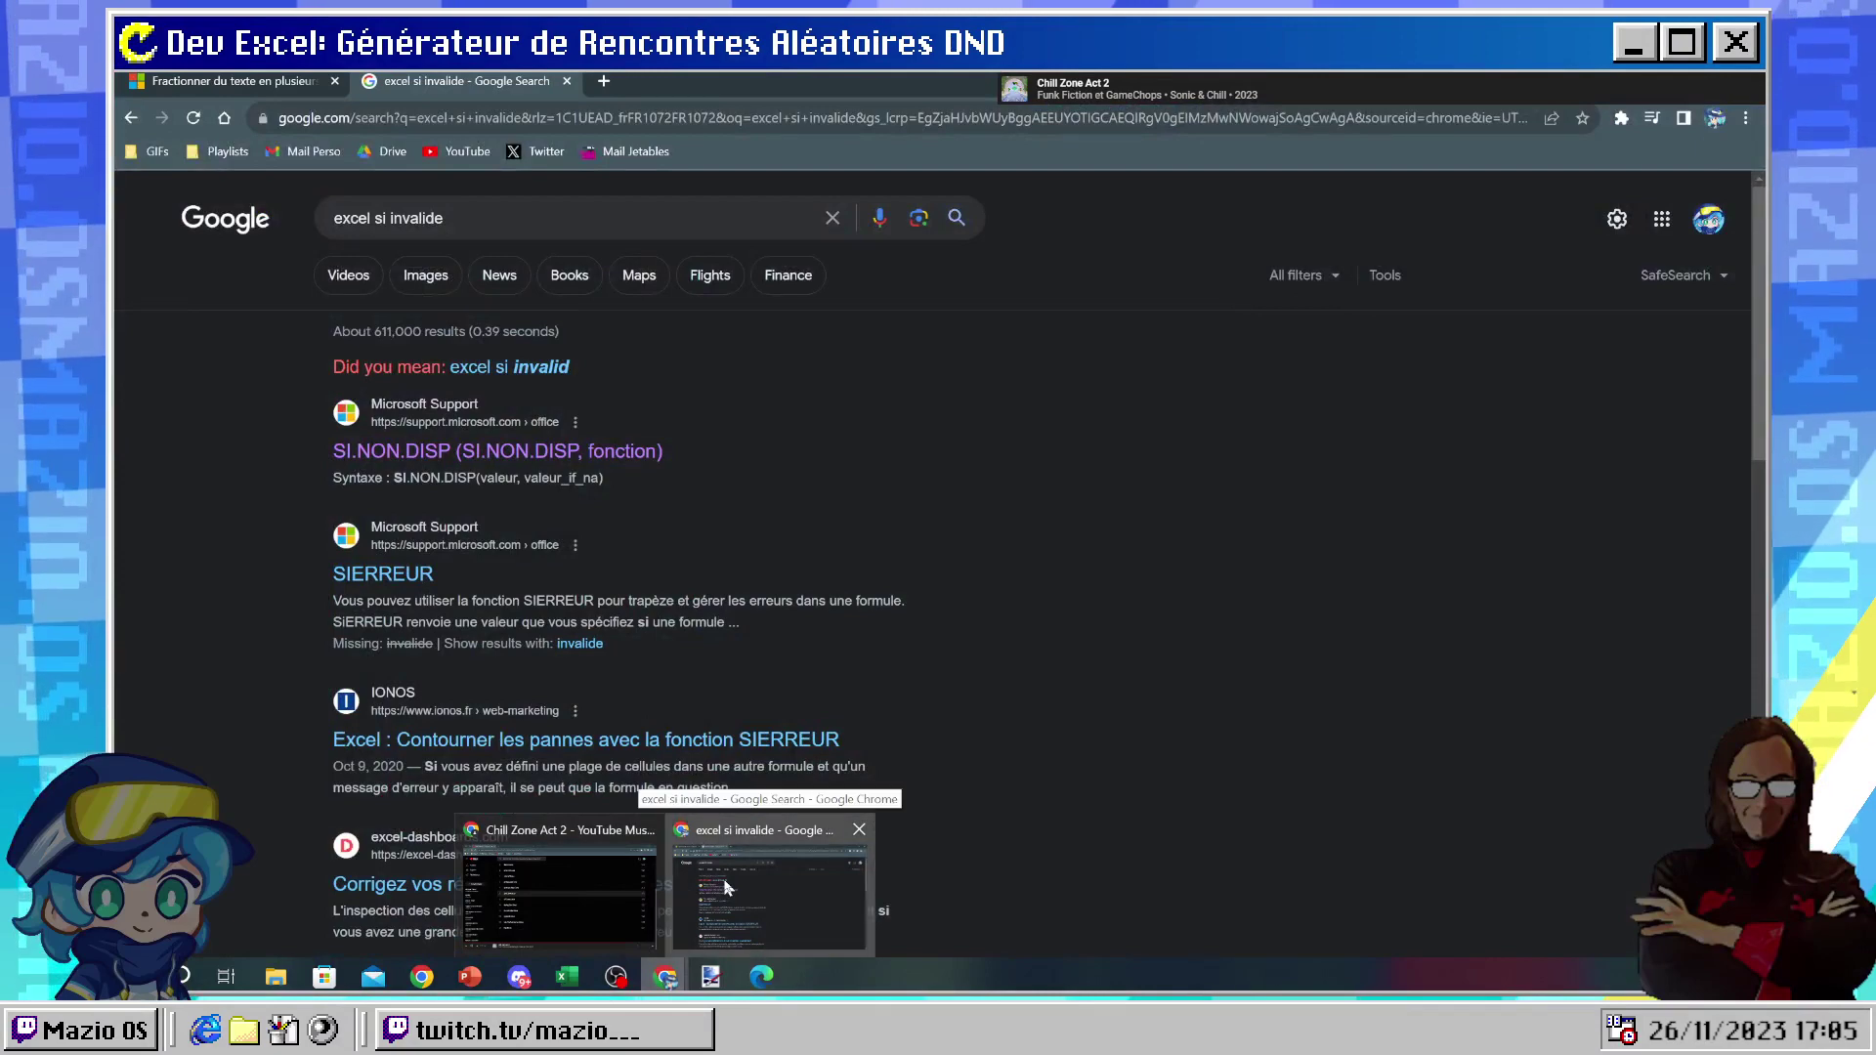
- Read the SI.NON.DISP(valeur; valeur_si_na) syntax on Microsoft Support, then return to Excel
{"action": "left_click", "coordinate": [725, 887]}
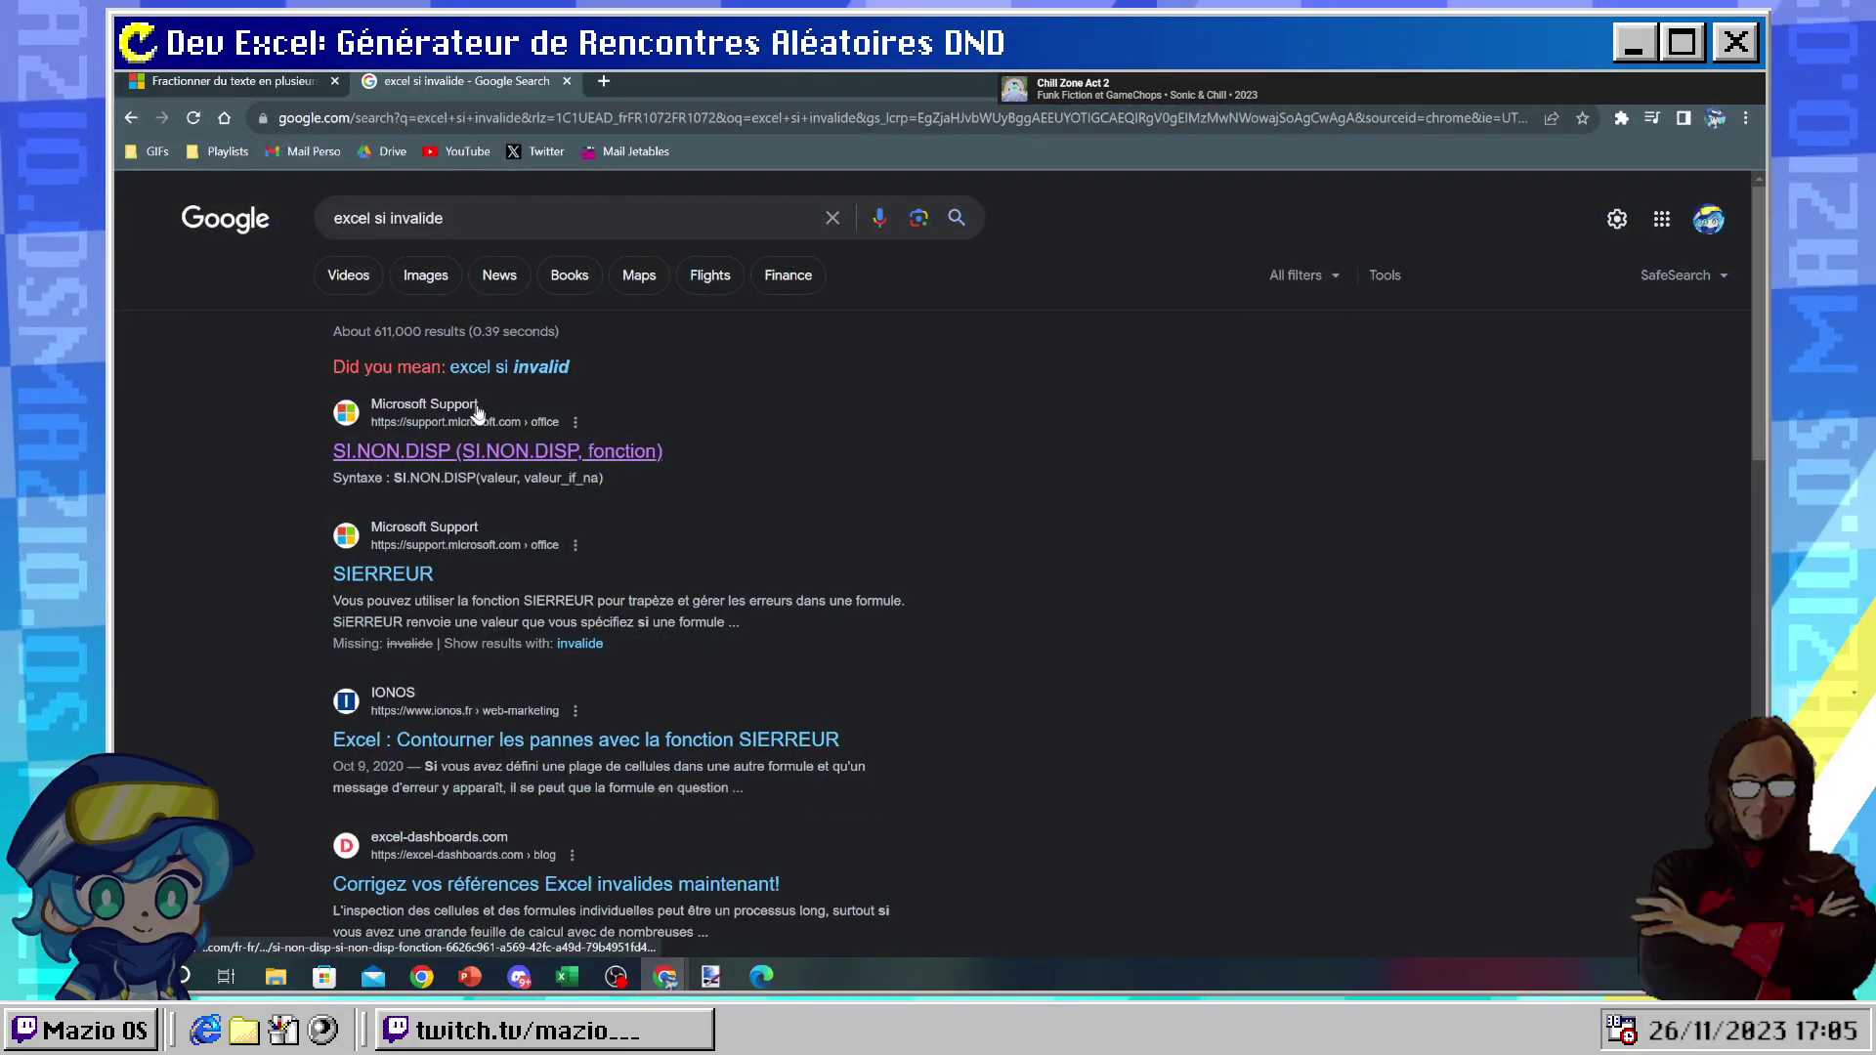
{"action": "left_click", "coordinate": [485, 453]}
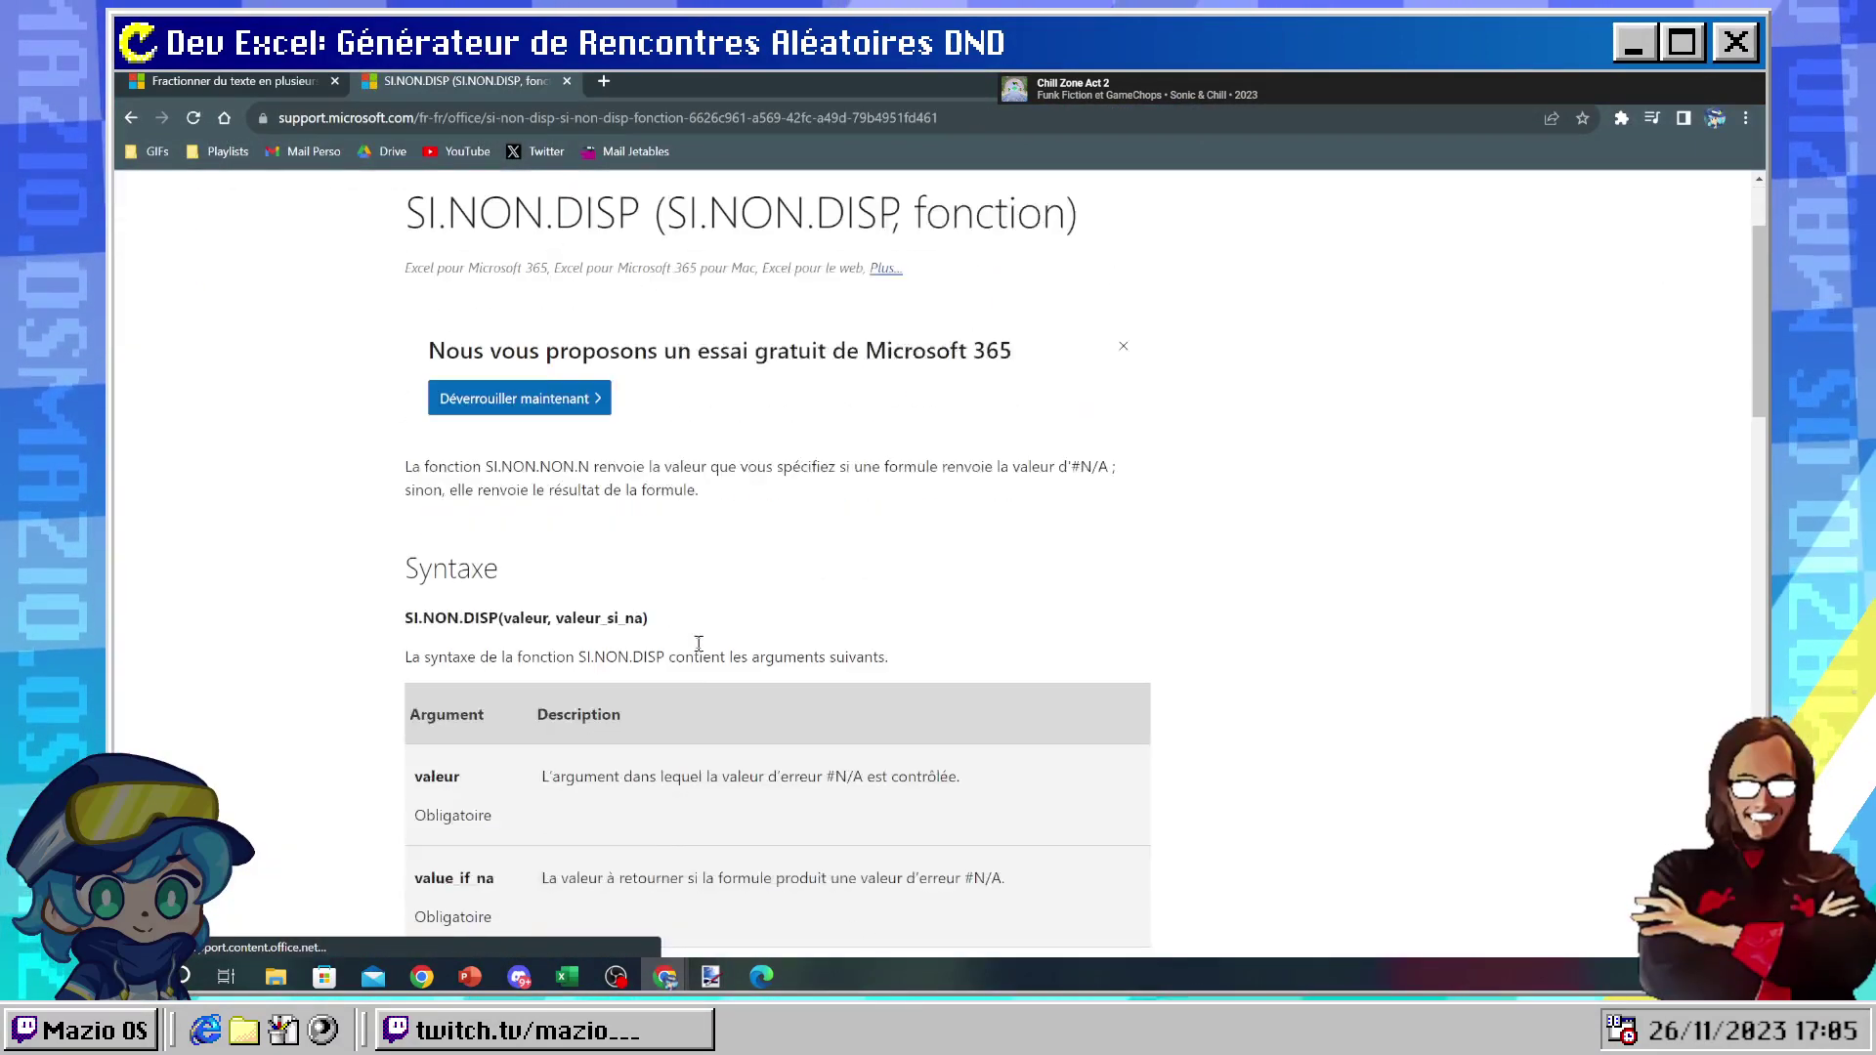
{"action": "scroll", "coordinate": [698, 643], "scroll_direction": "down", "scroll_amount": 5}
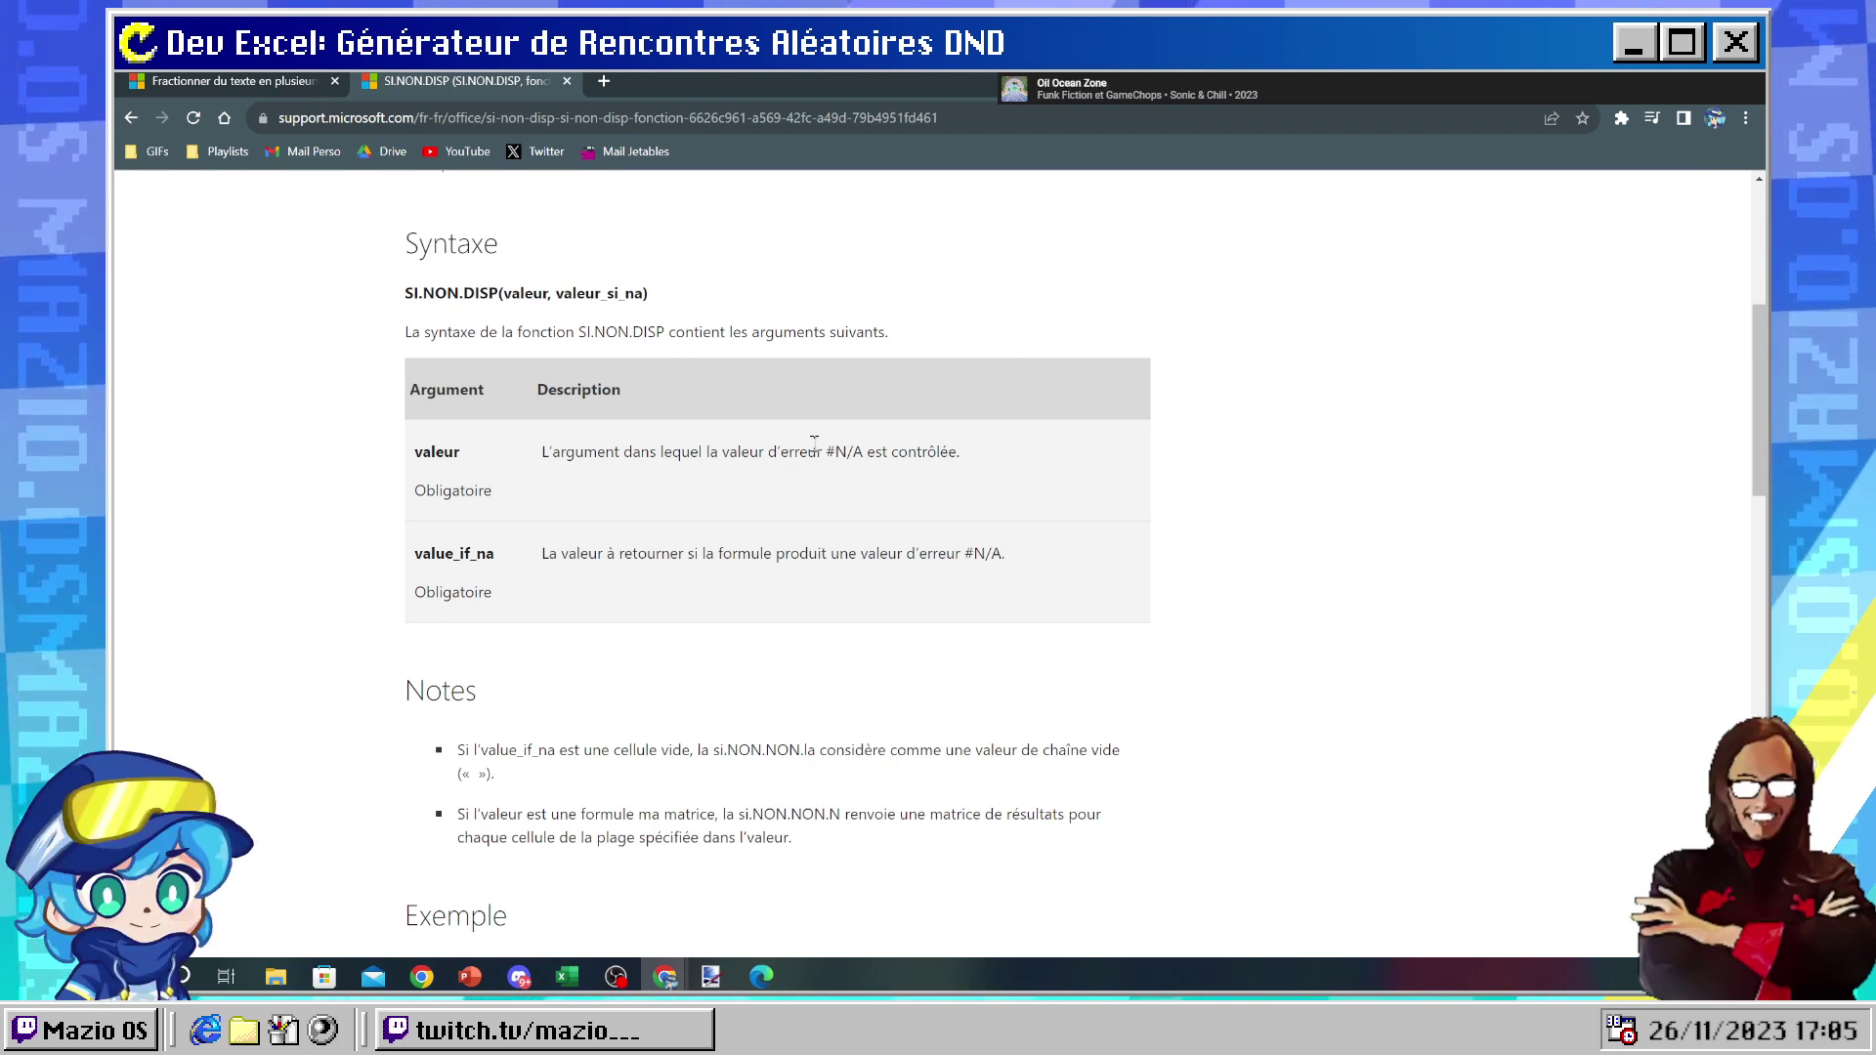
{"action": "scroll", "coordinate": [815, 444], "scroll_direction": "up", "scroll_amount": 1}
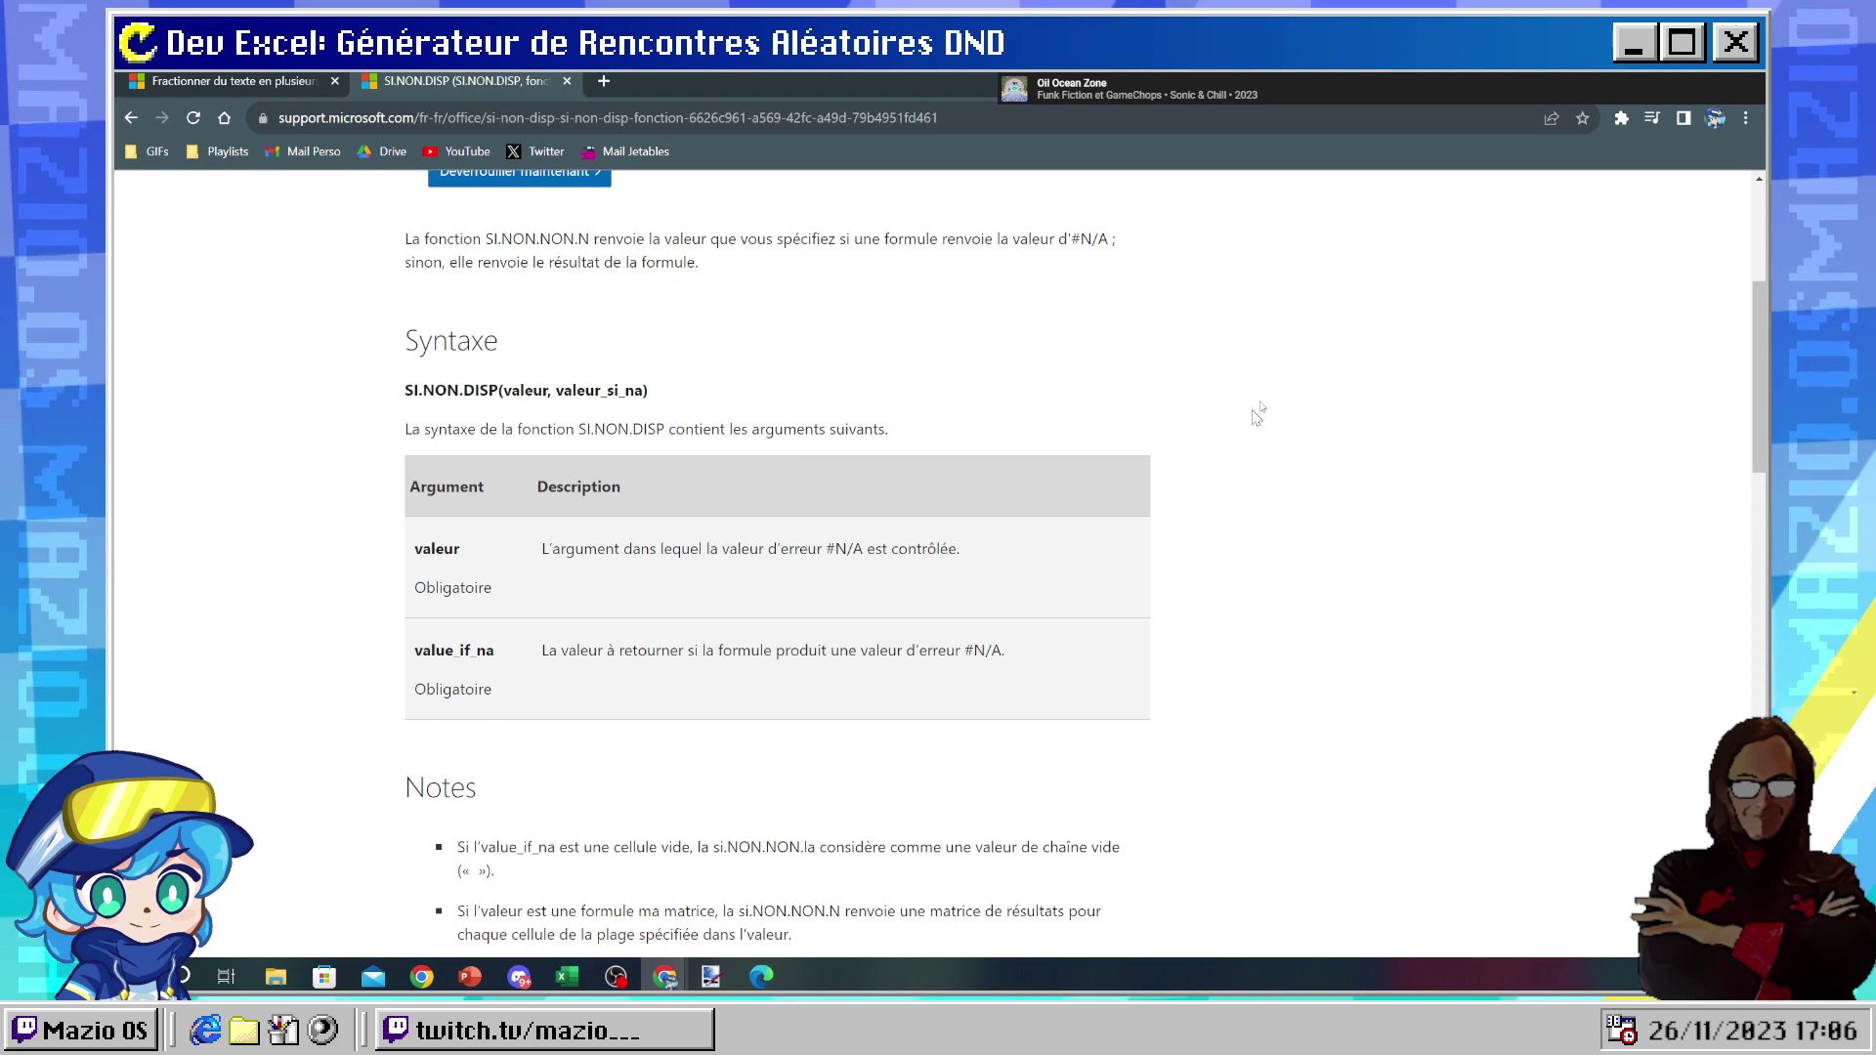
{"action": "key", "text": "alt+Tab"}
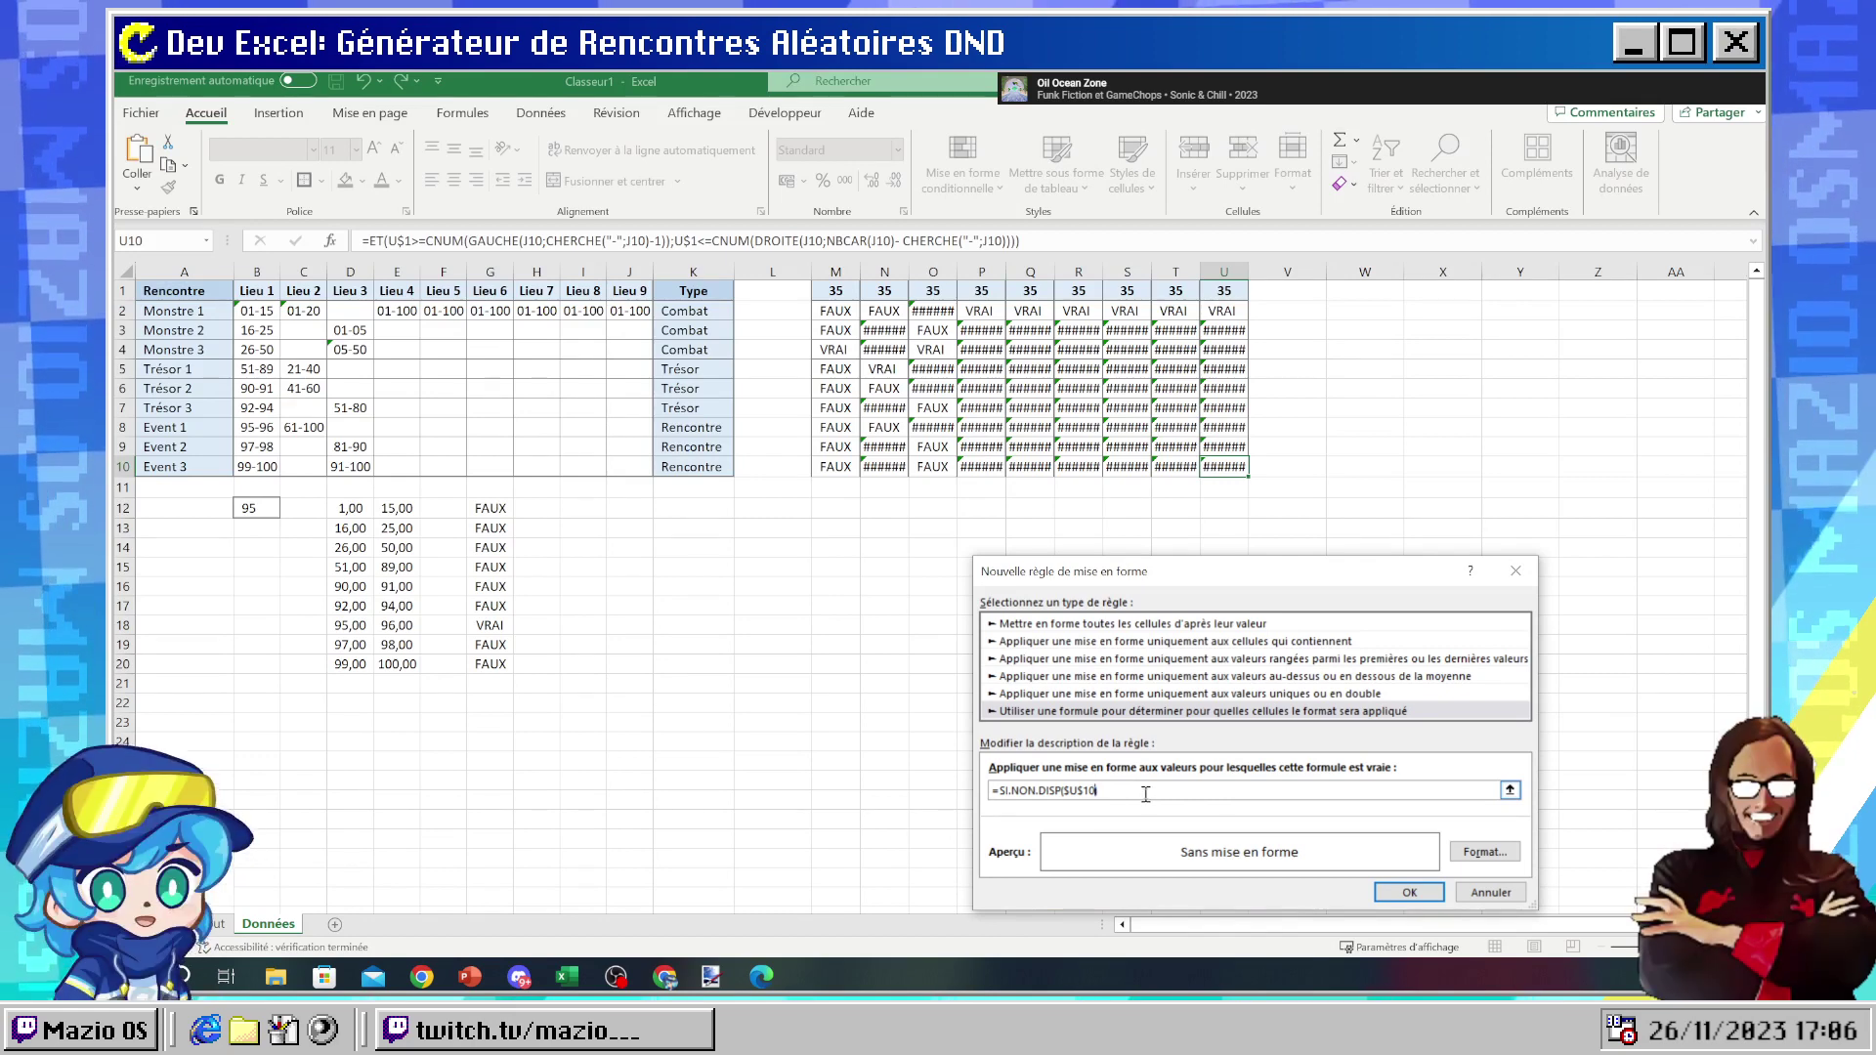
- Try VRAI as the SI.NON.DISP second argument and dismiss the resulting formula error
{"action": "type", "text": "\""}
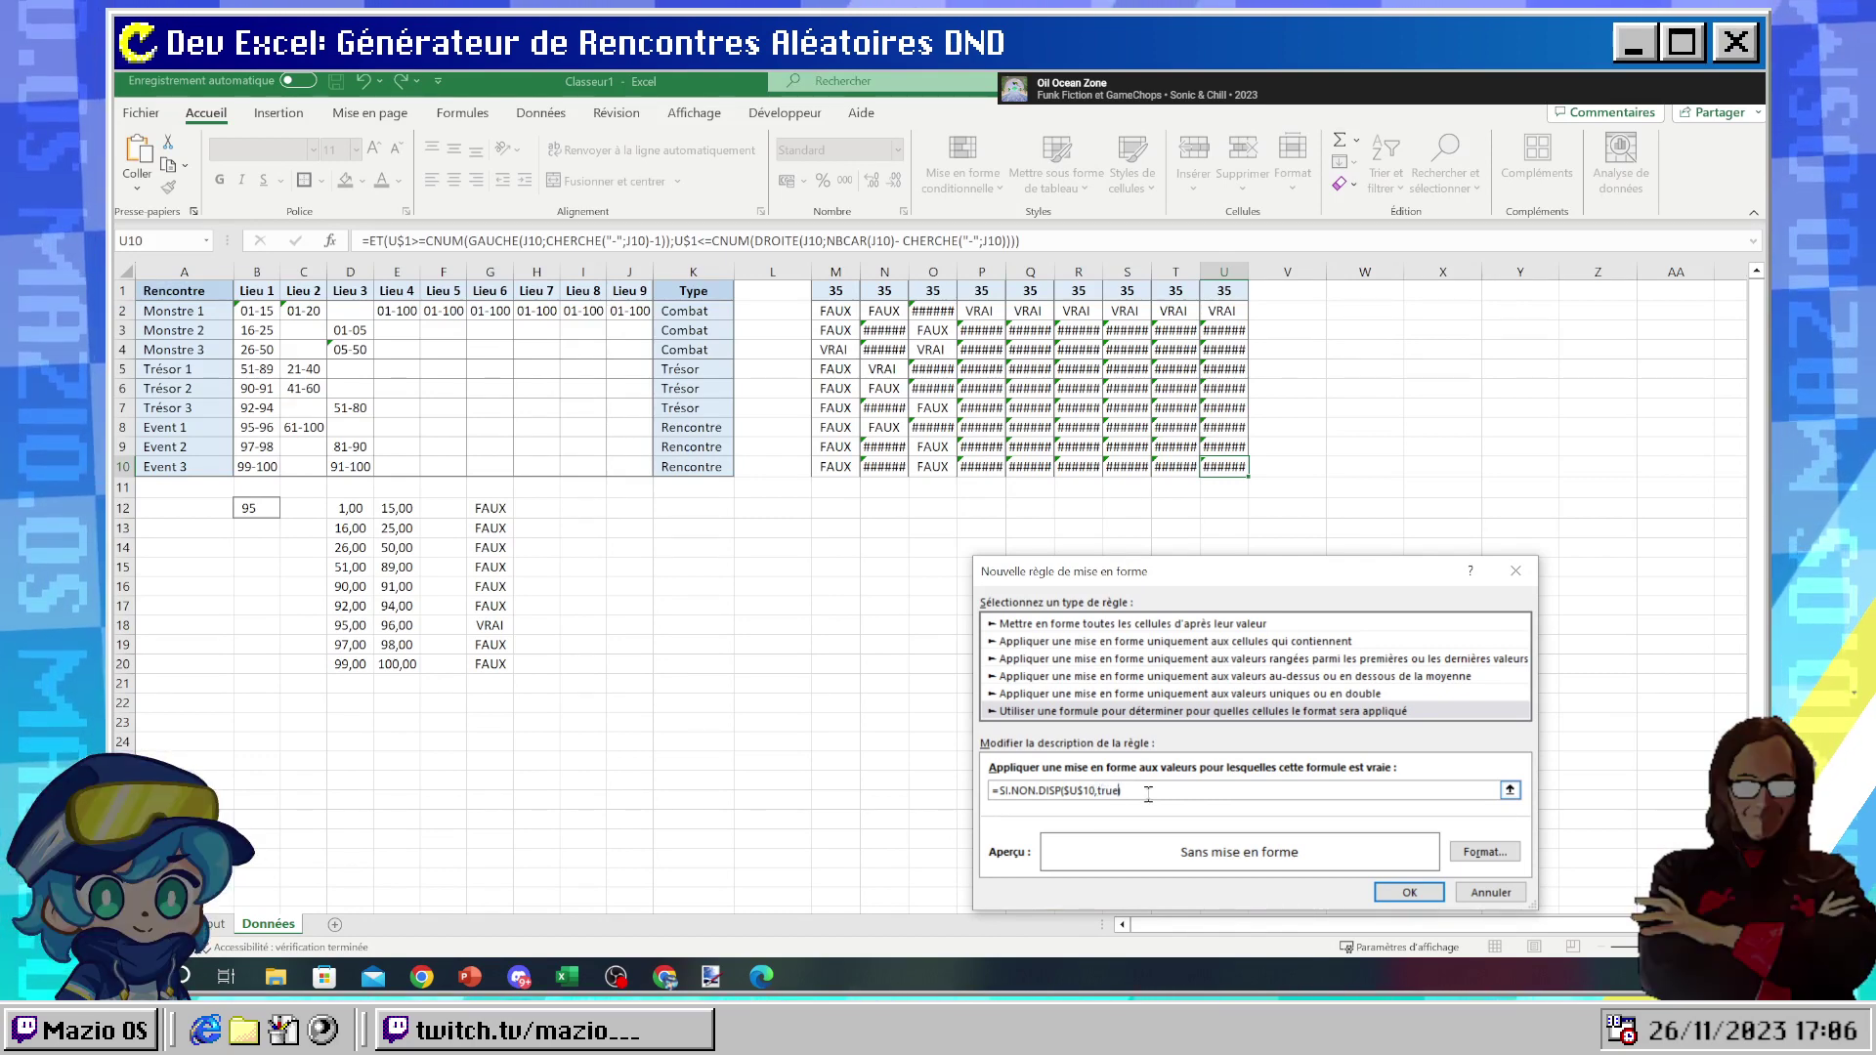
{"action": "key", "text": "BackSpace"}
{"action": "key", "text": "BackSpace"}
{"action": "key", "text": "BackSpace"}
{"action": "key", "text": "BackSpace"}
{"action": "type", "text": "VR"}
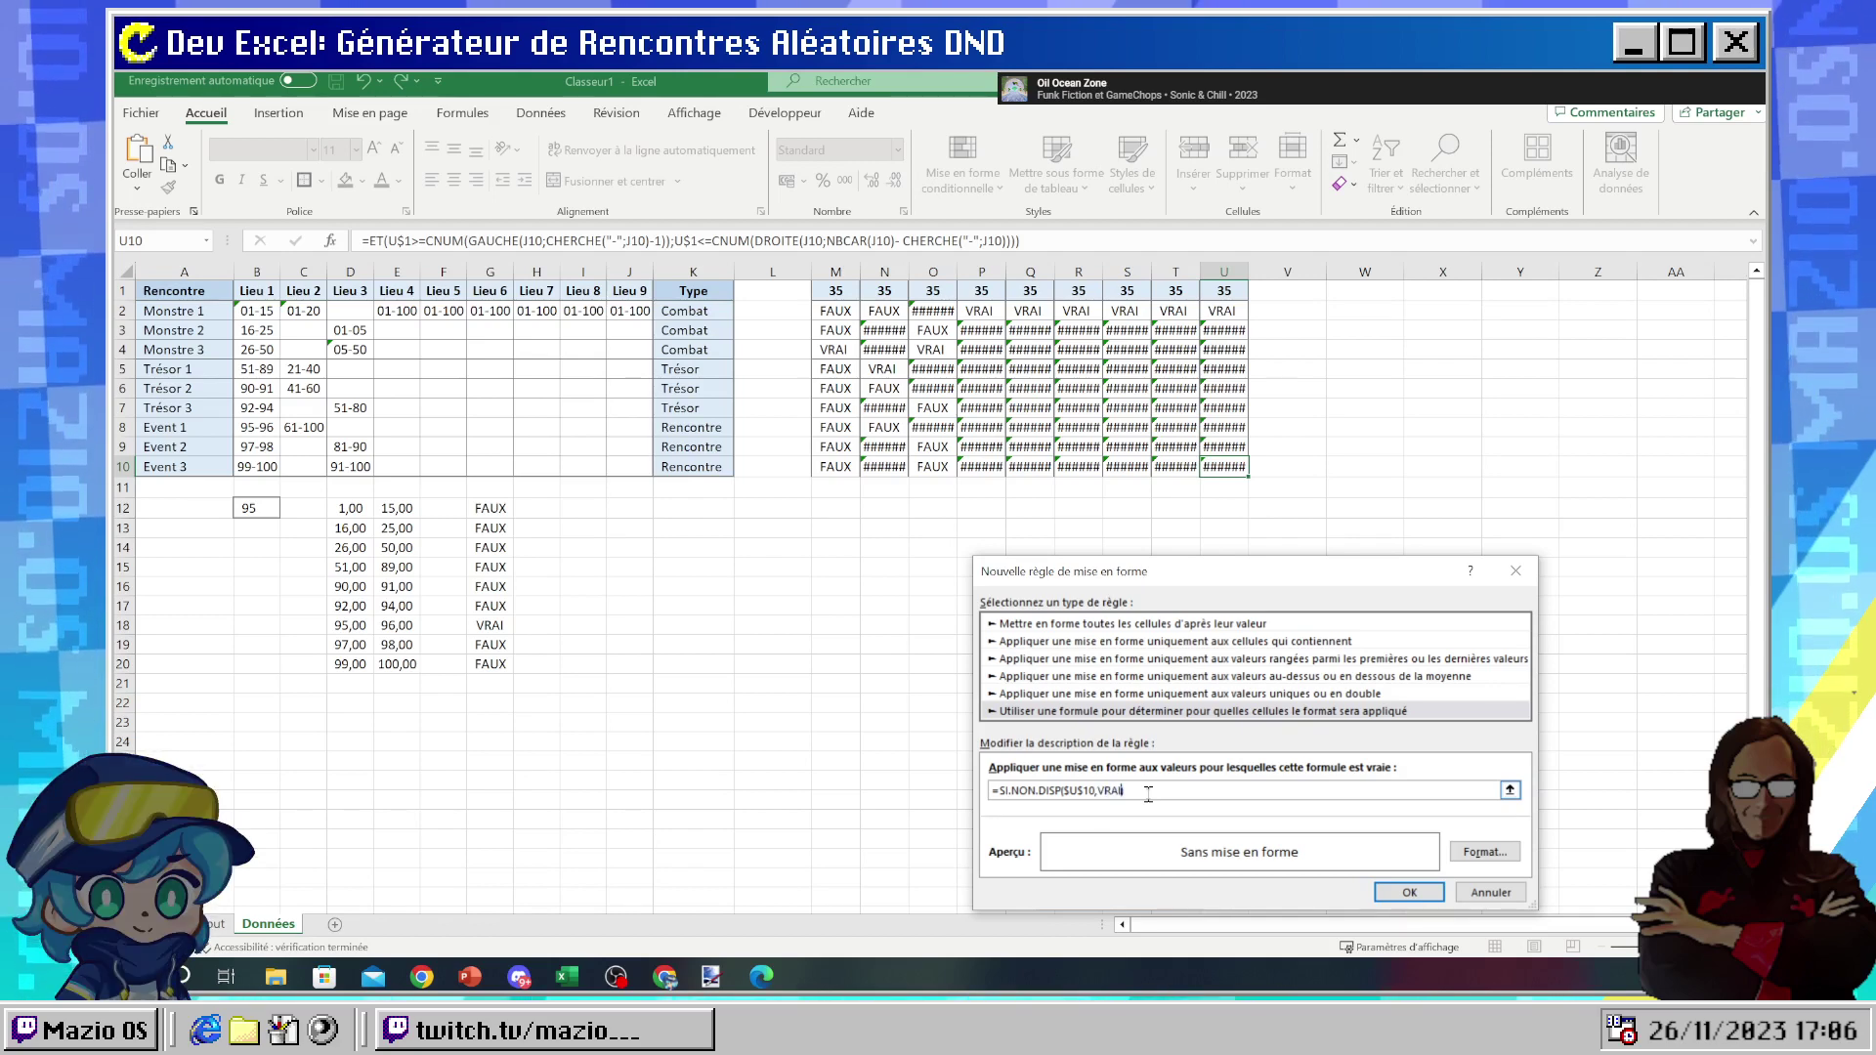
{"action": "type", "text": "AI"}
{"action": "key", "text": "Return"}
{"action": "key", "text": "Return"}
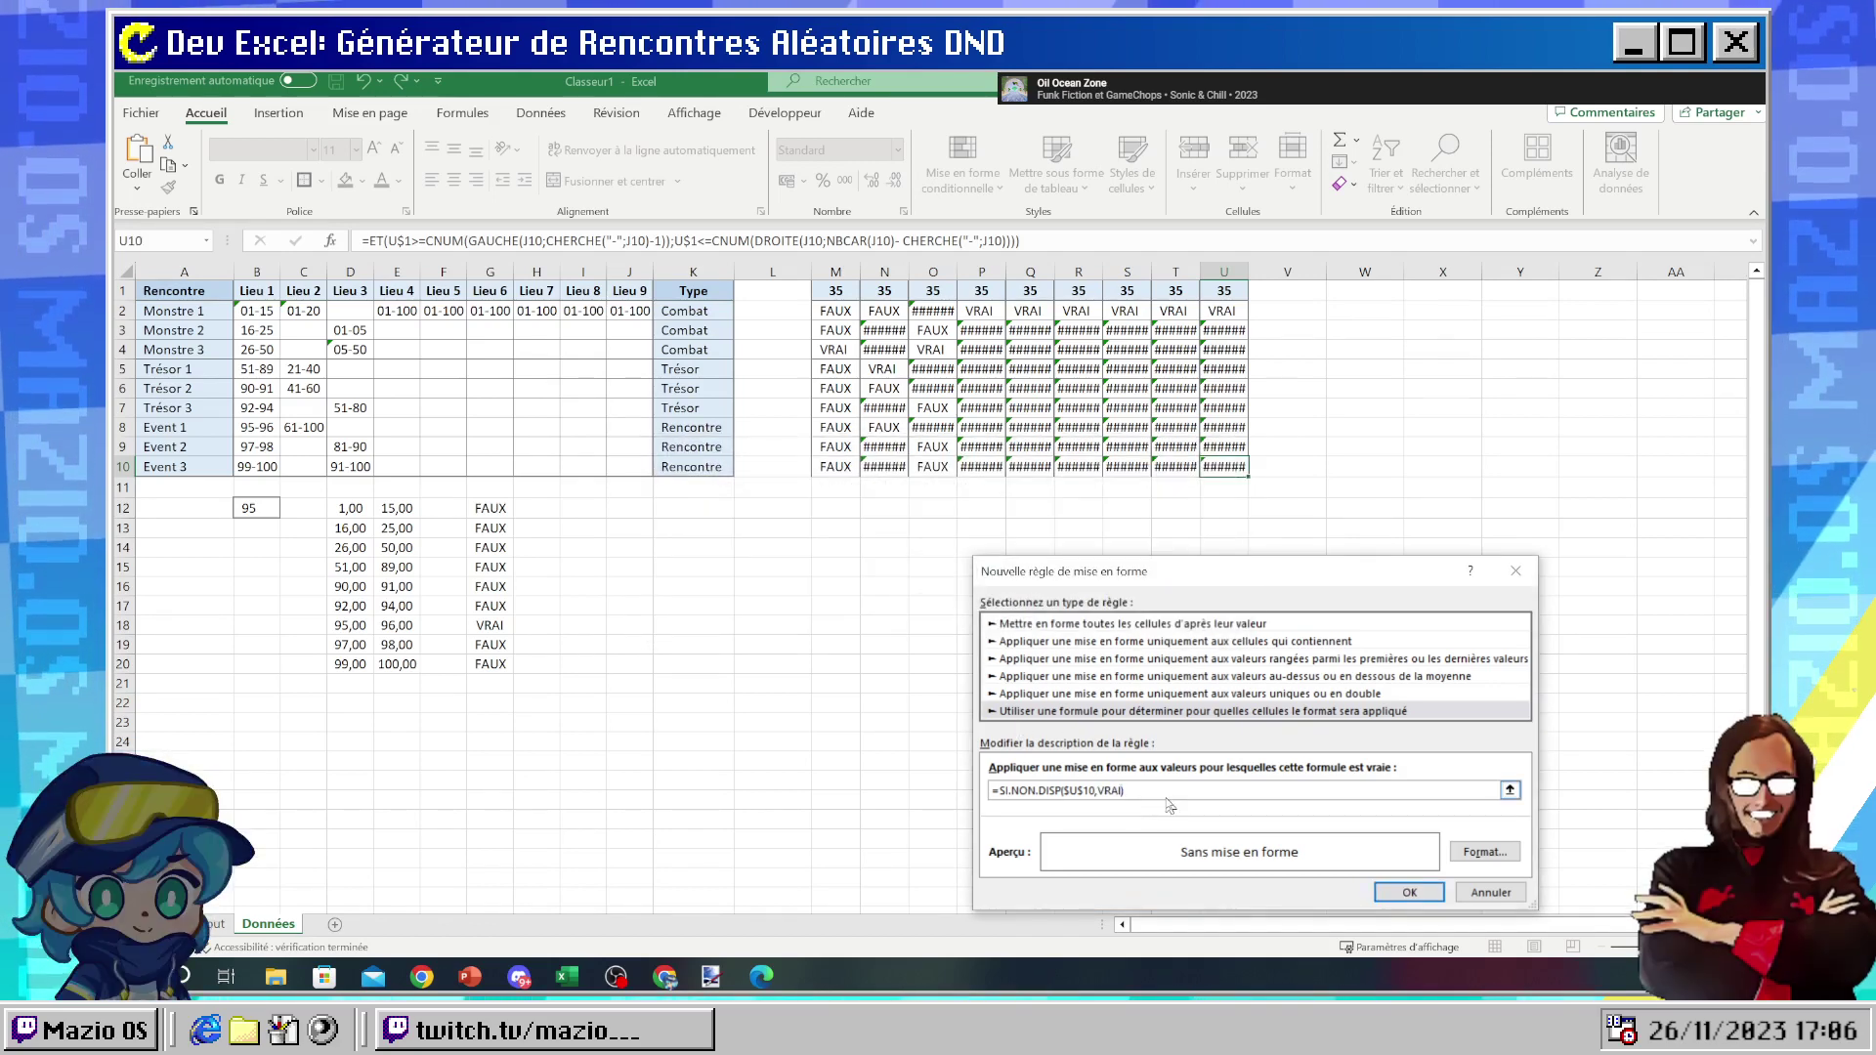
{"action": "key", "text": "Return"}
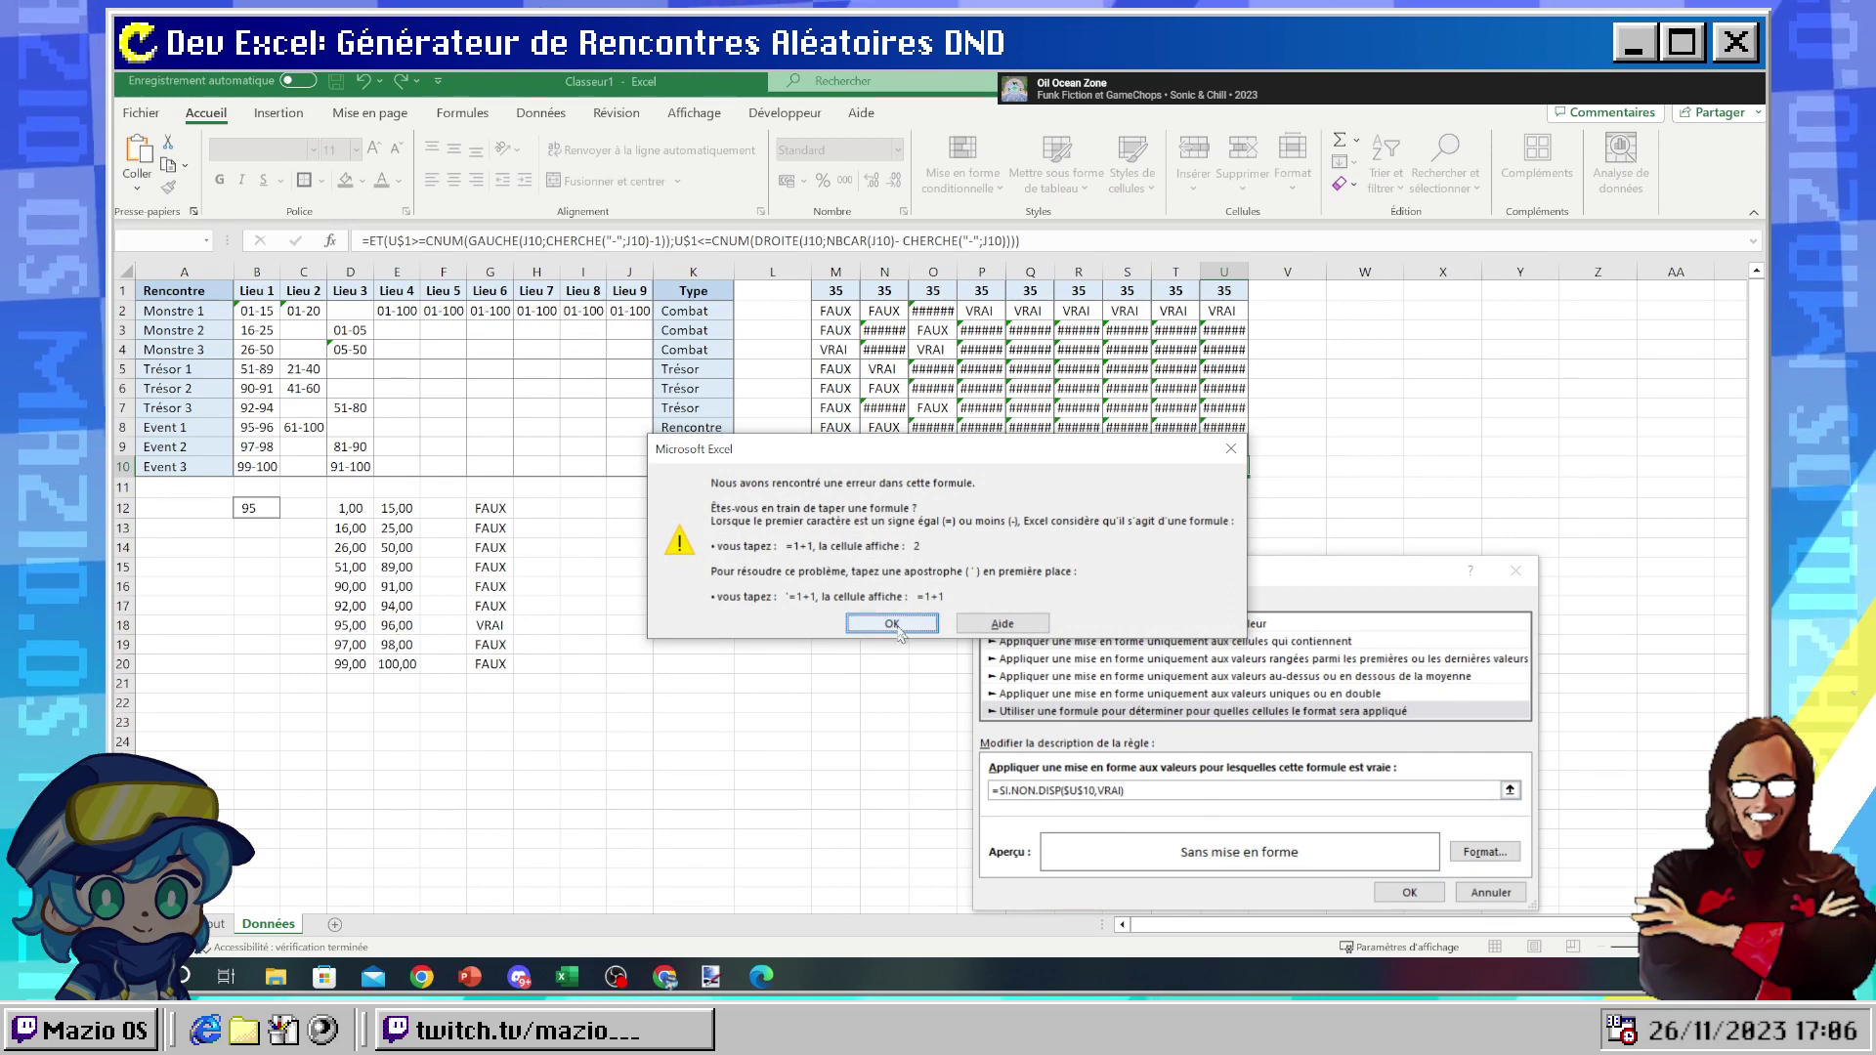
{"action": "left_click", "coordinate": [891, 623]}
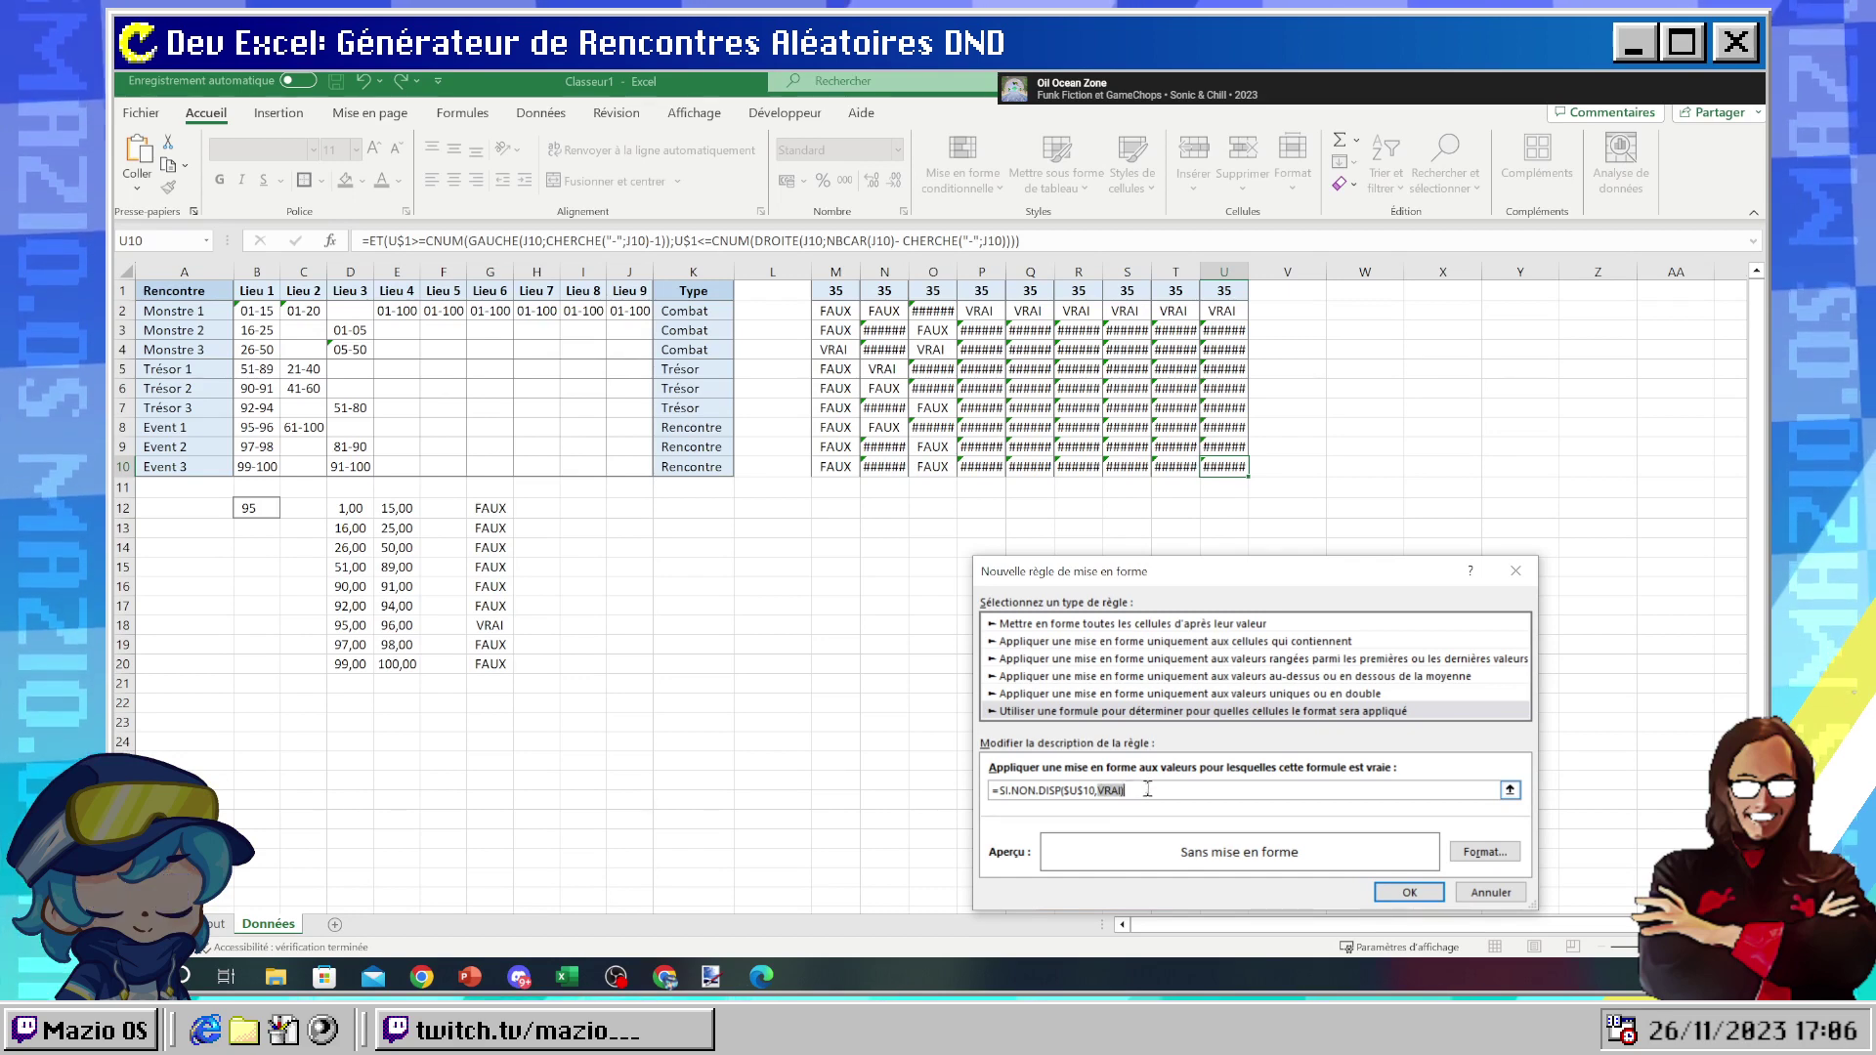
- Resubmit as =SI.NON.DISP($U$10;101), dismiss the error, and cut the formula out
{"action": "left_click", "coordinate": [1119, 789]}
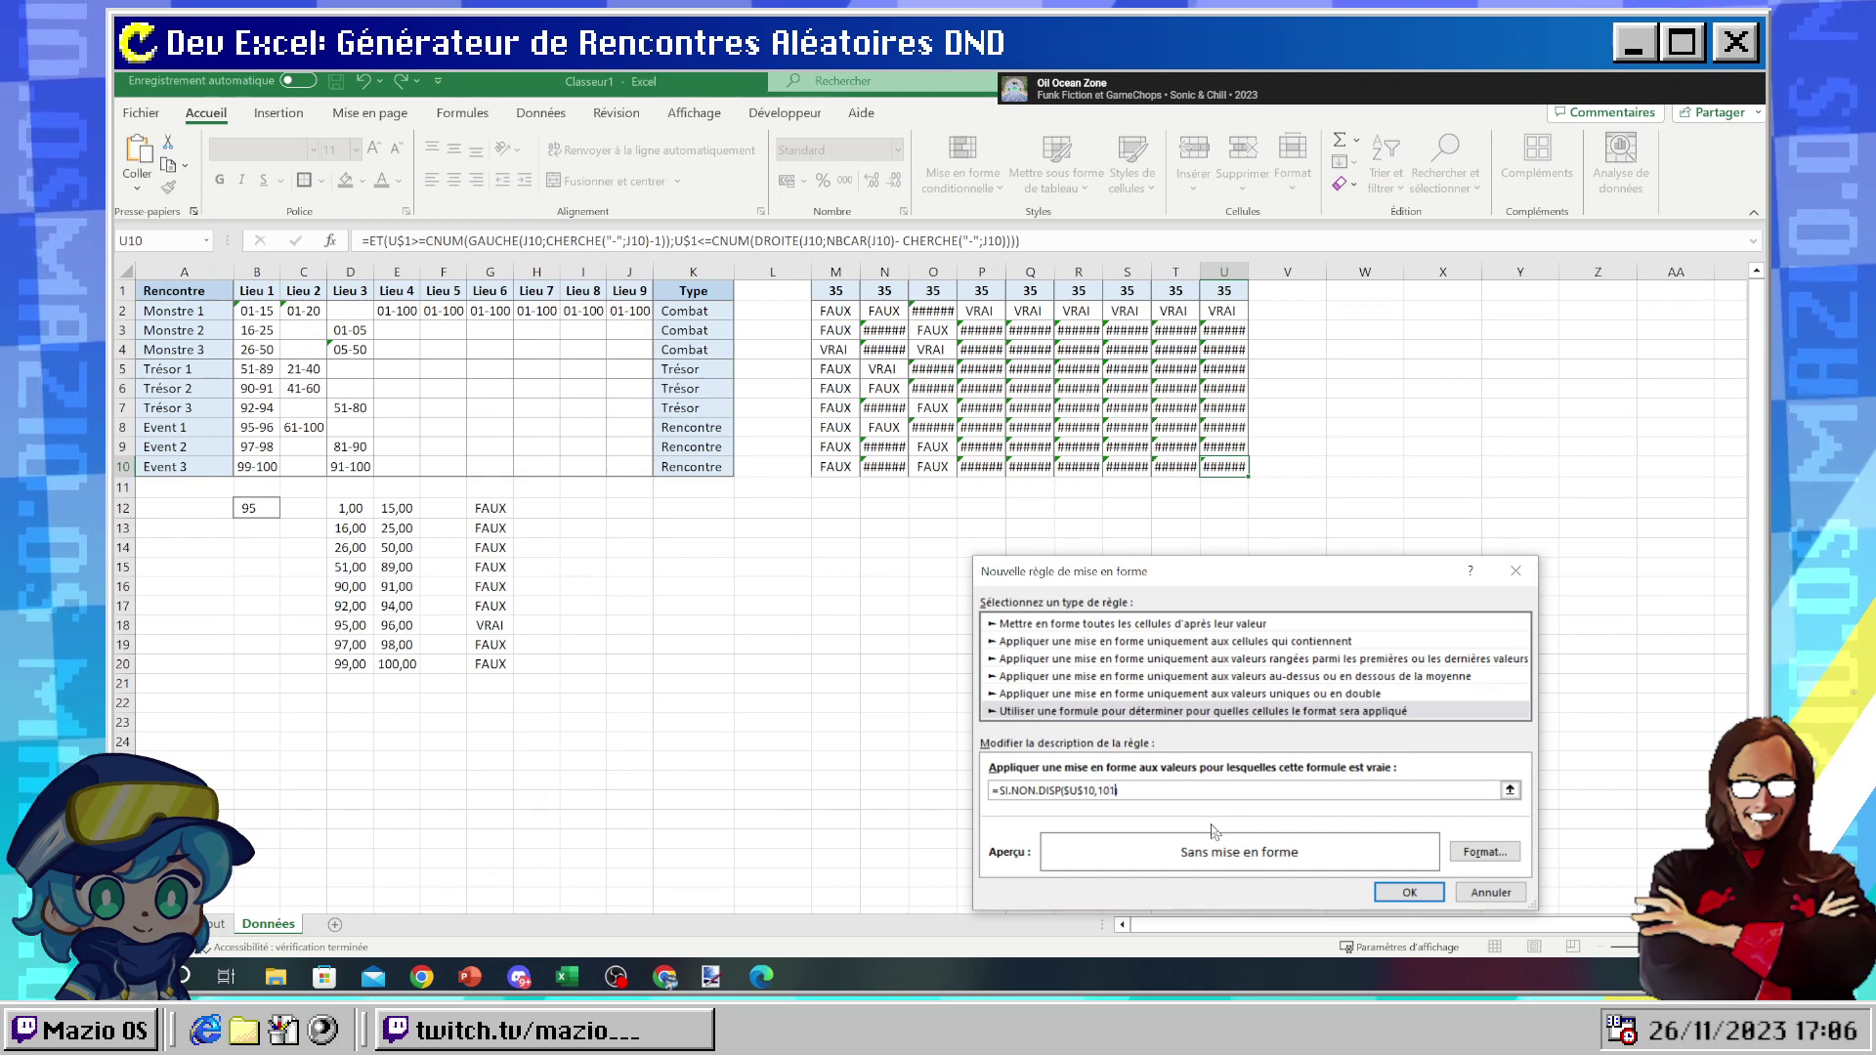
{"action": "key", "text": "Return"}
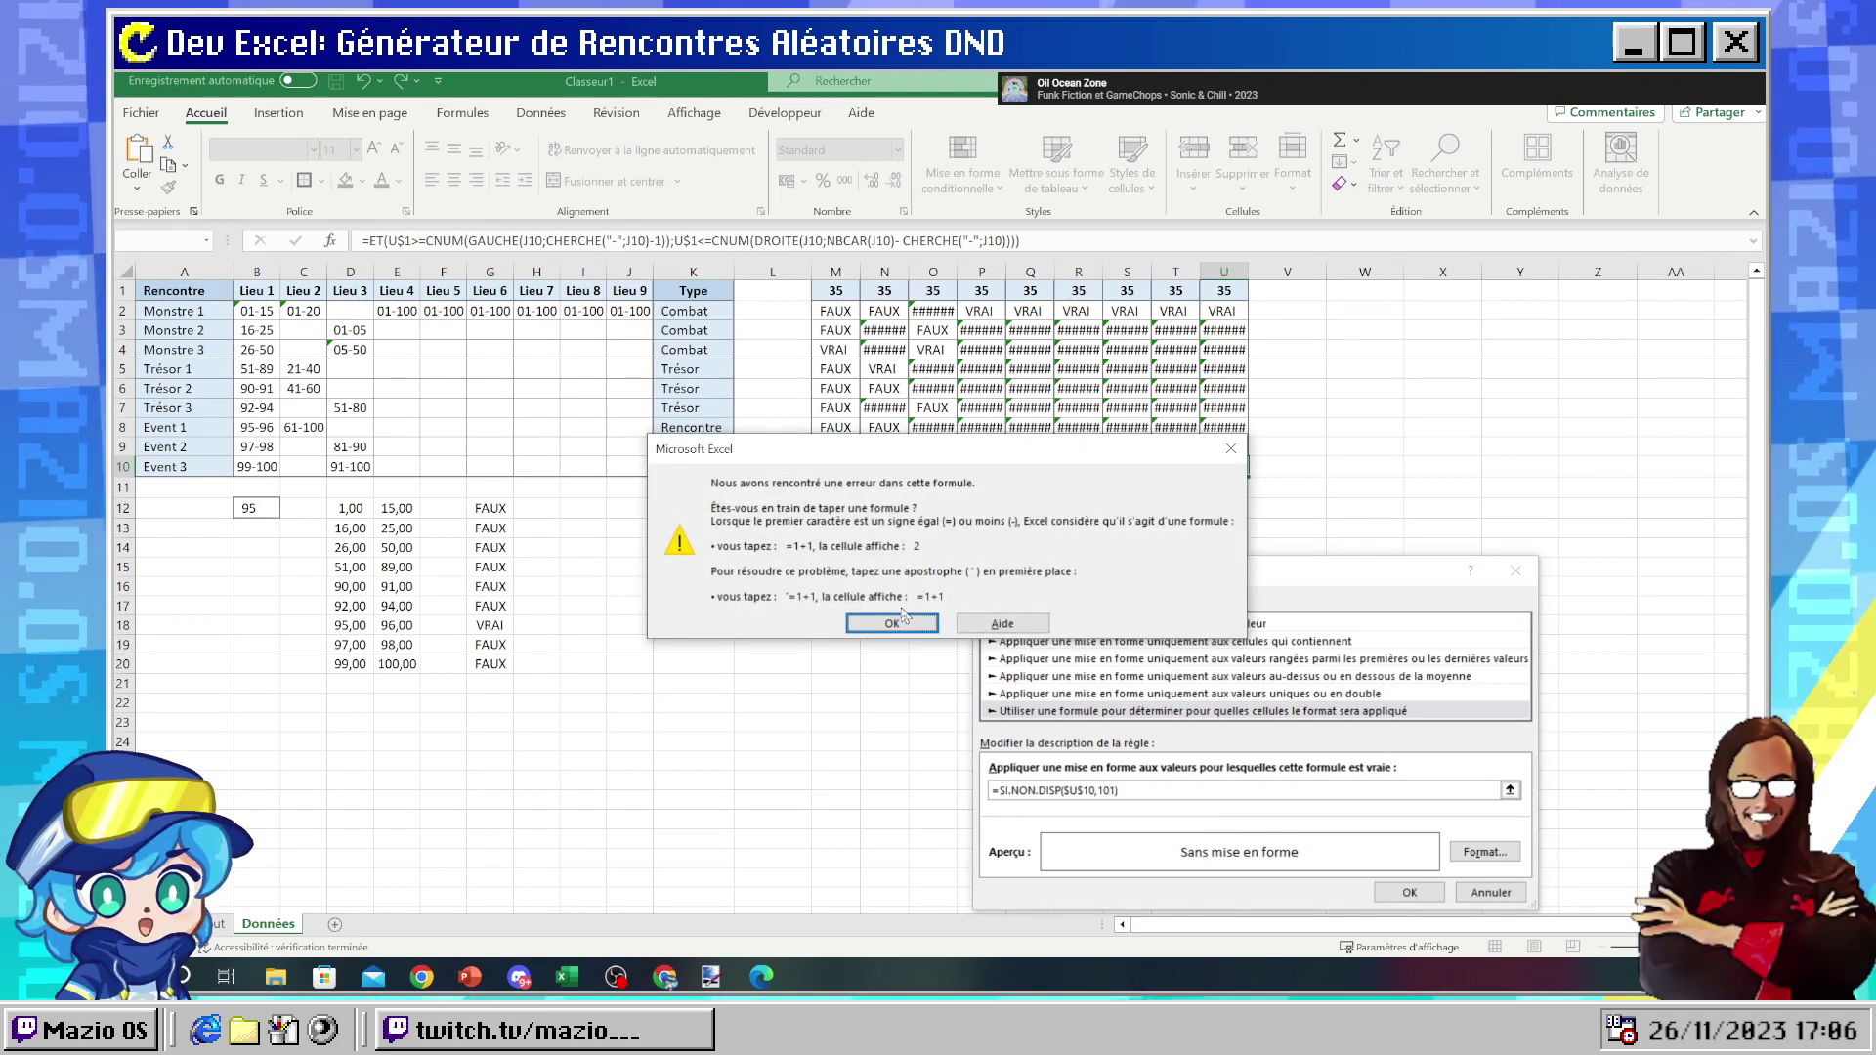
{"action": "left_click", "coordinate": [892, 623]}
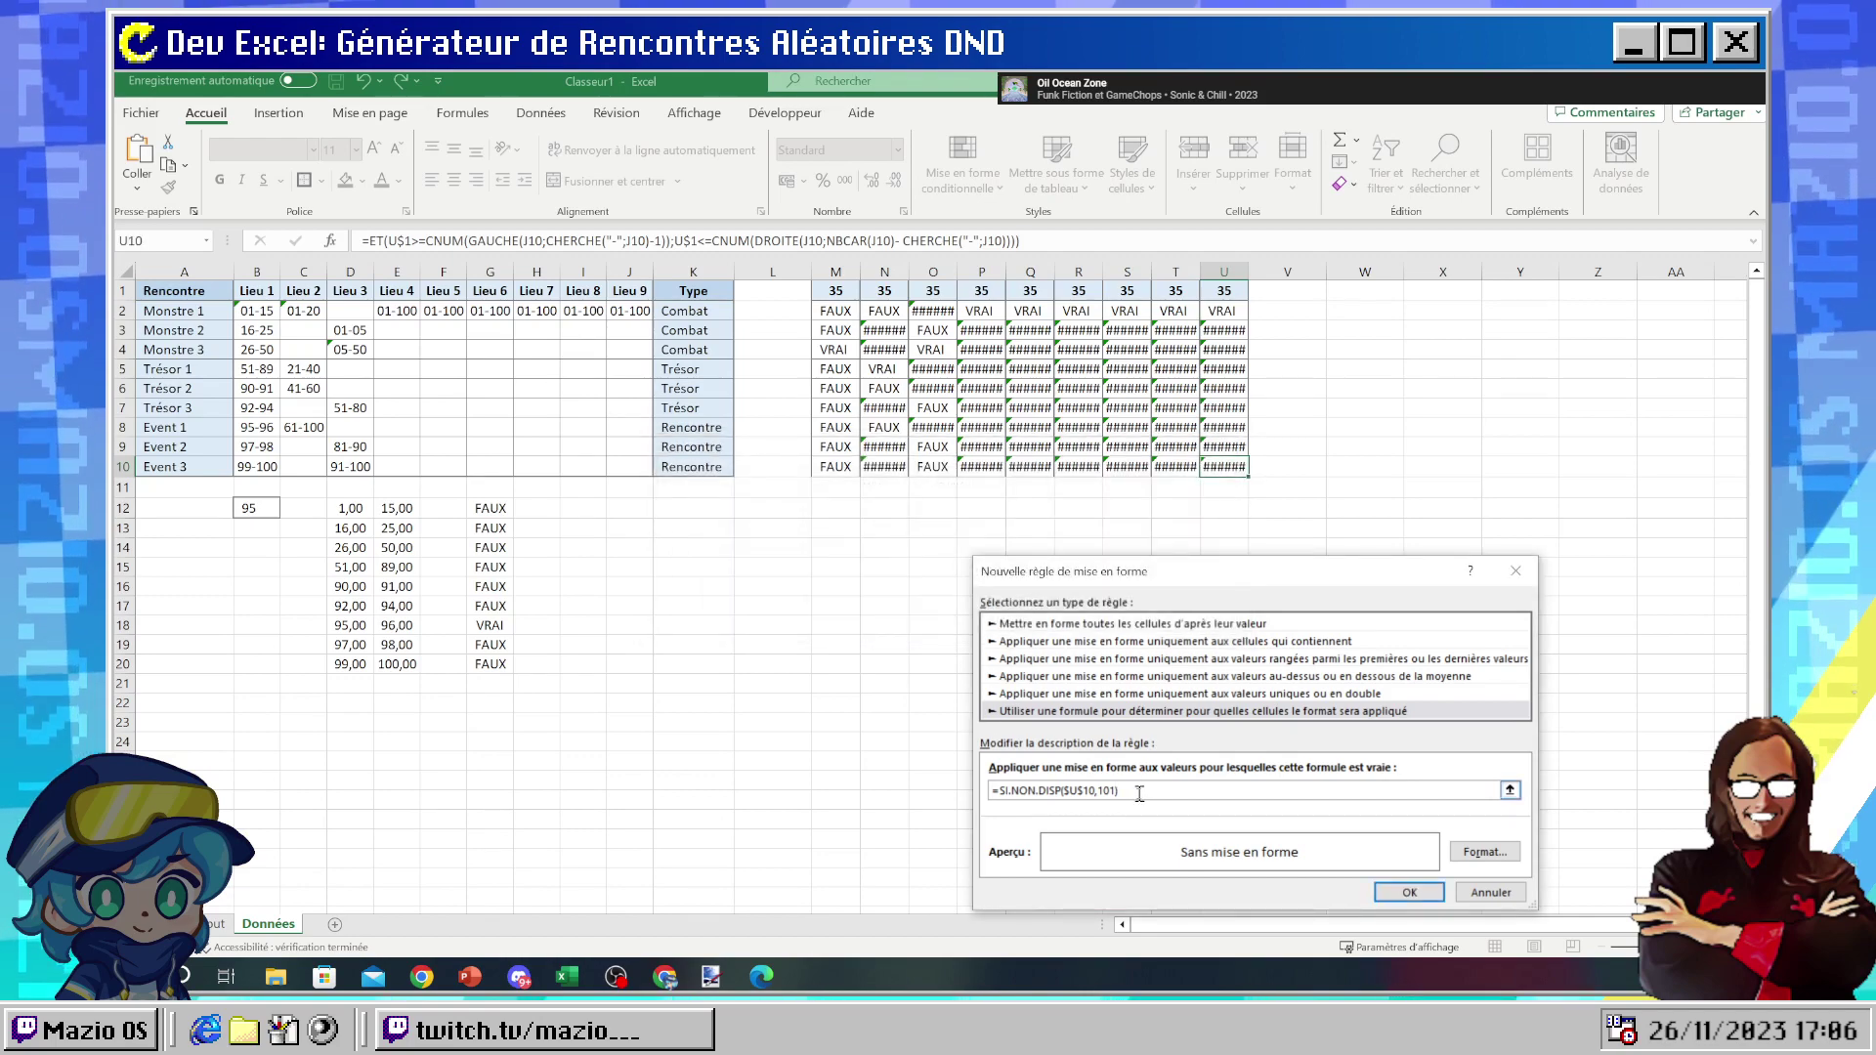
{"action": "left_click_drag", "start_coordinate": [1139, 793], "coordinate": [925, 791]}
{"action": "key", "text": "ctrl+x"}
- Go from the SI.NON.DISP page back to the results and open the SIERREUR help page
{"action": "left_click", "coordinate": [665, 977]}
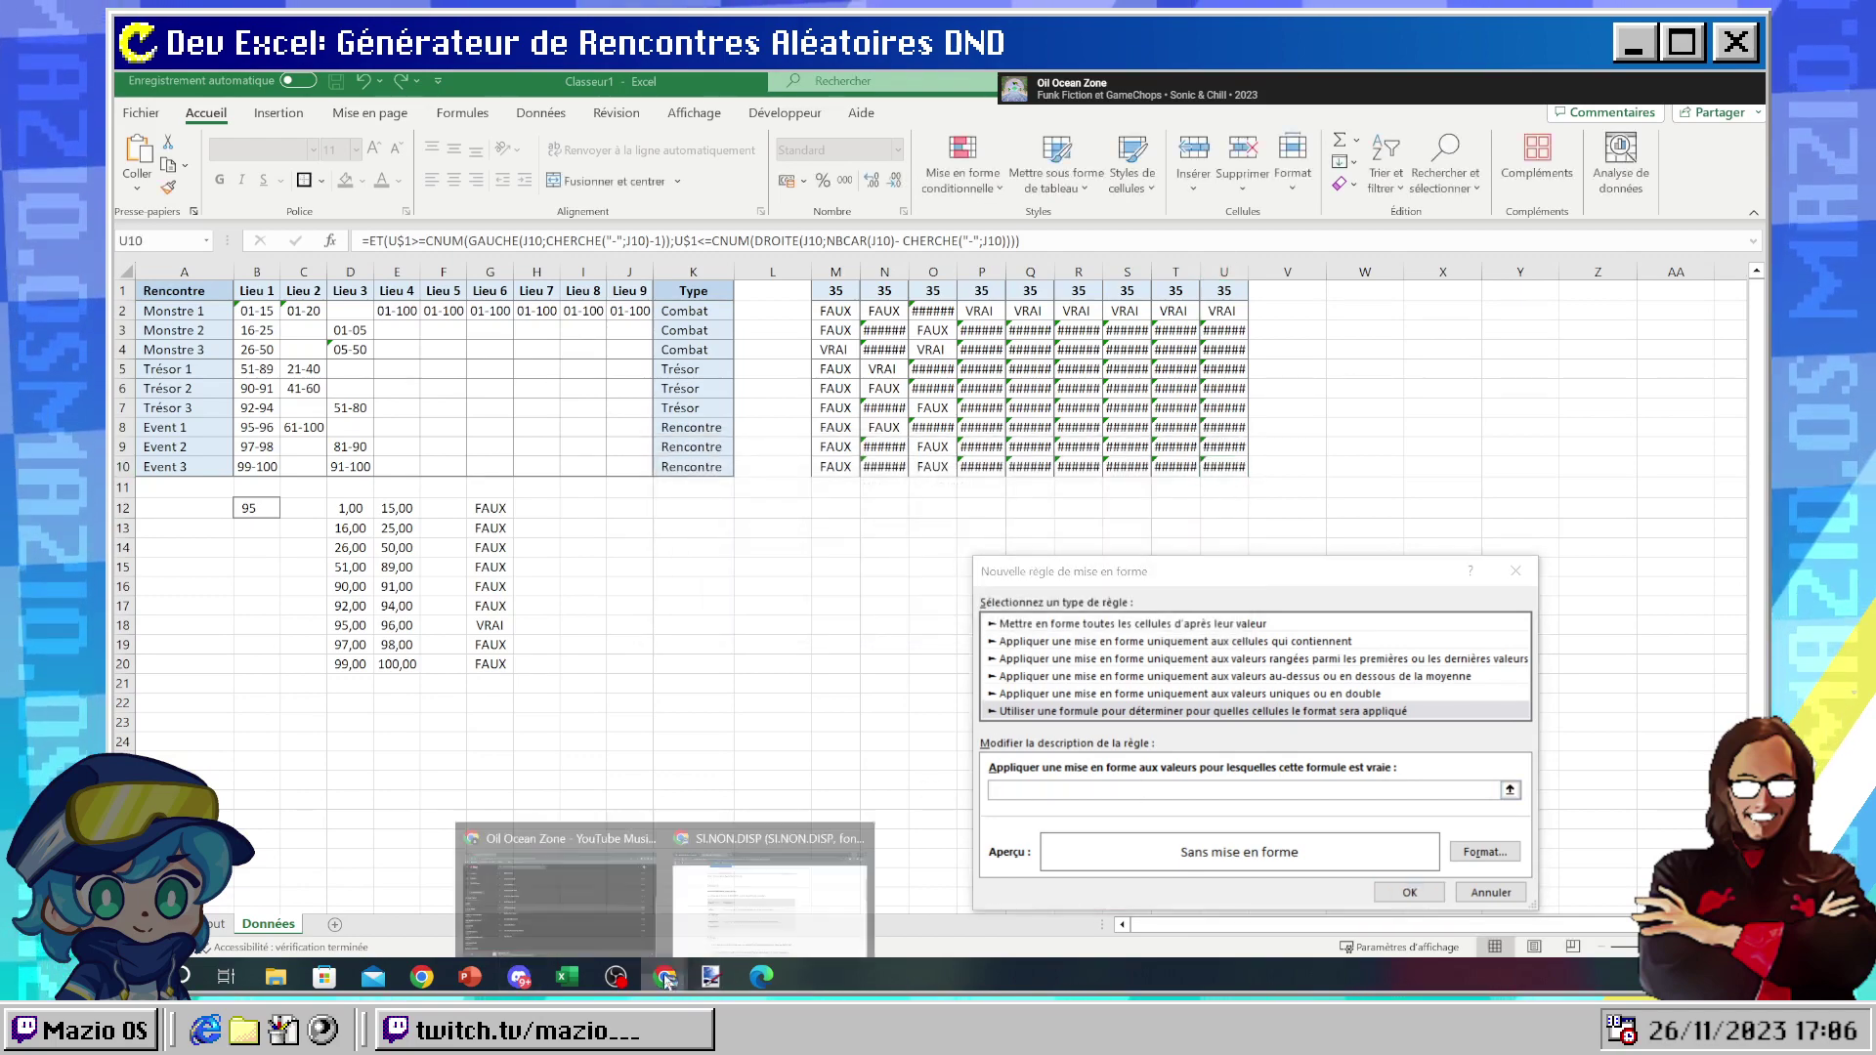
{"action": "left_click", "coordinate": [772, 894]}
{"action": "scroll", "coordinate": [115, 215], "scroll_direction": "down", "scroll_amount": 3}
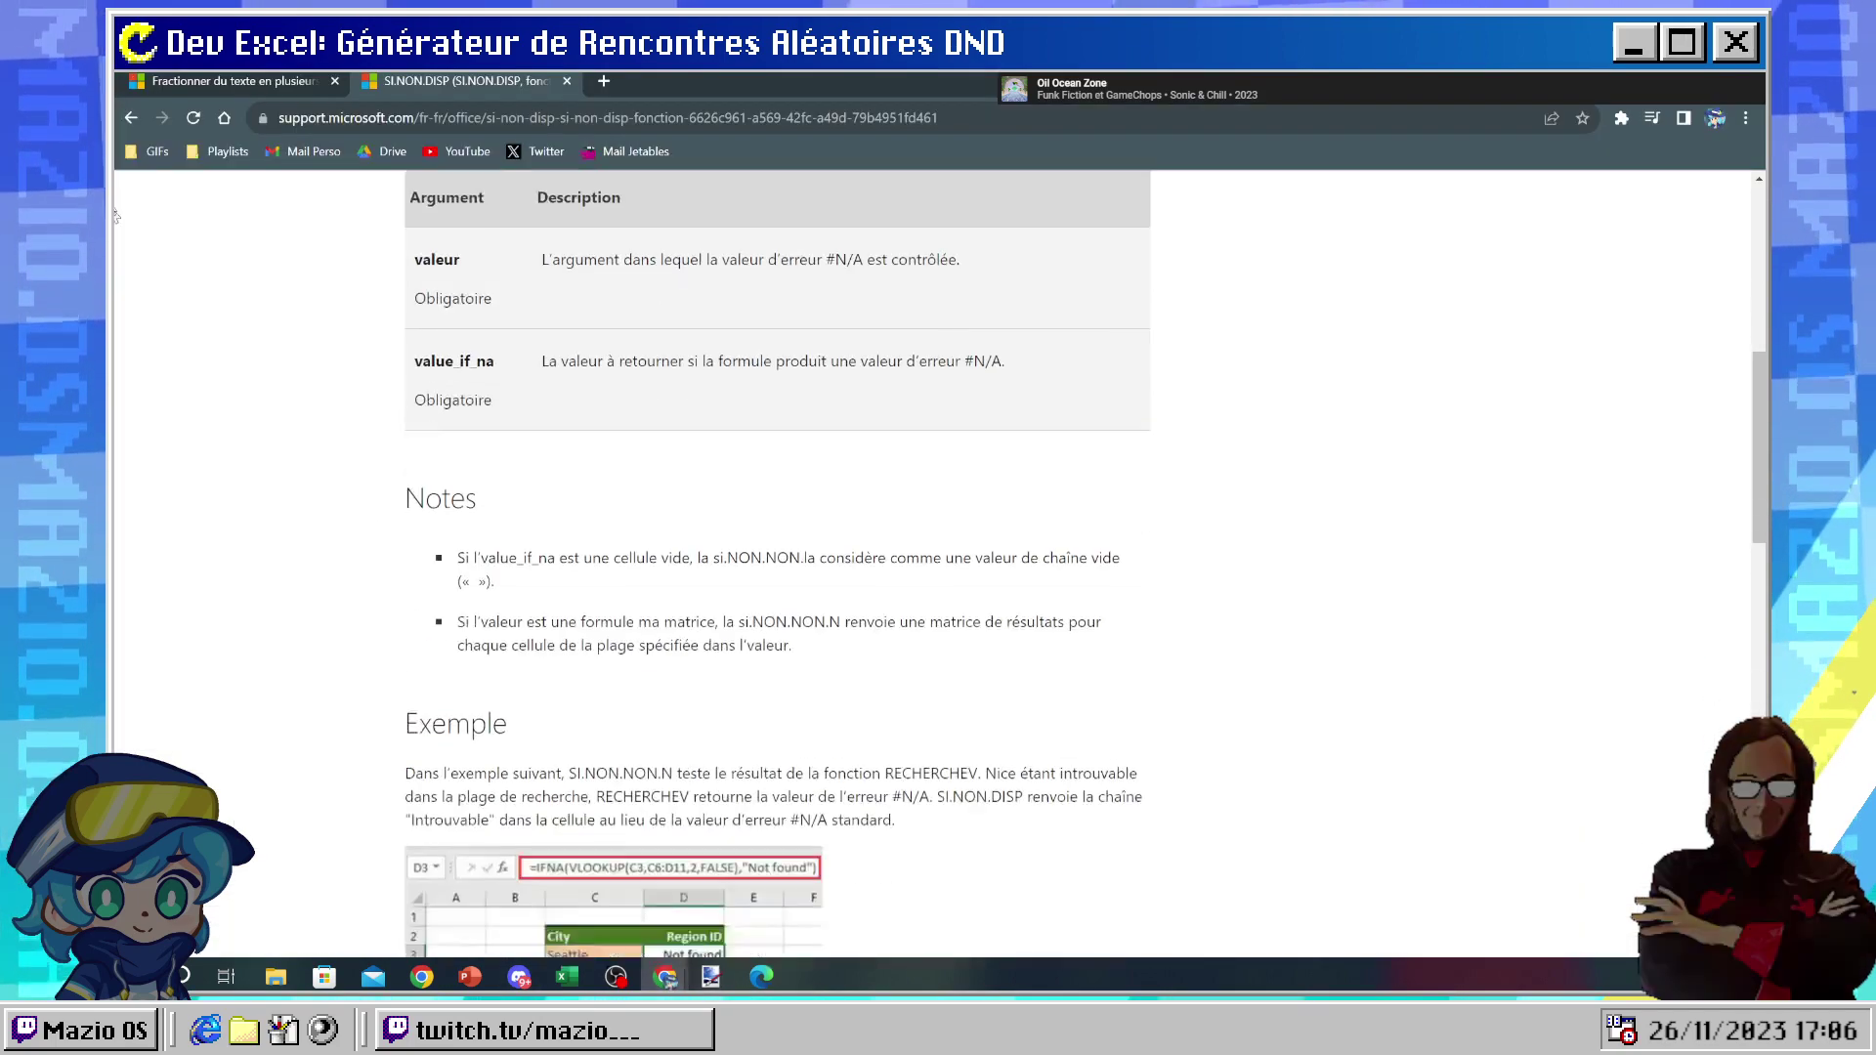
{"action": "key", "text": "alt+Left"}
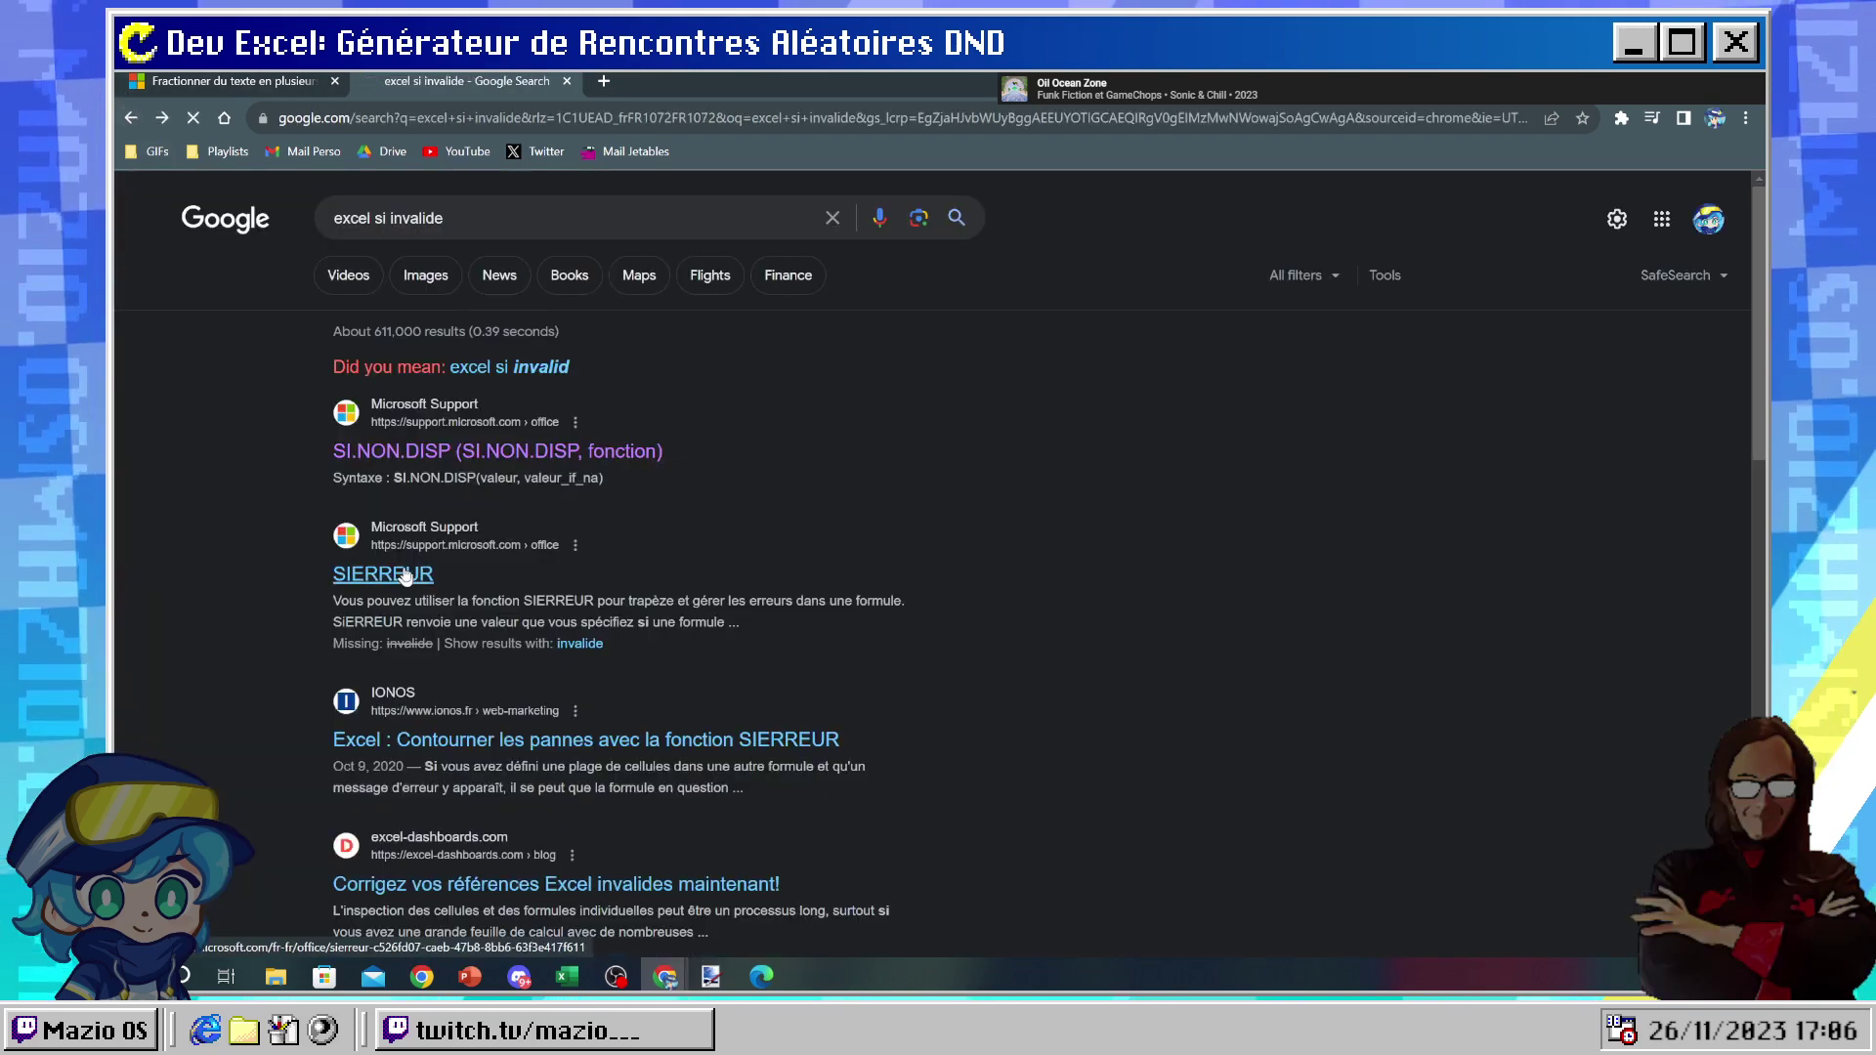
{"action": "left_click", "coordinate": [405, 577]}
{"action": "scroll", "coordinate": [703, 766], "scroll_direction": "down", "scroll_amount": 3}
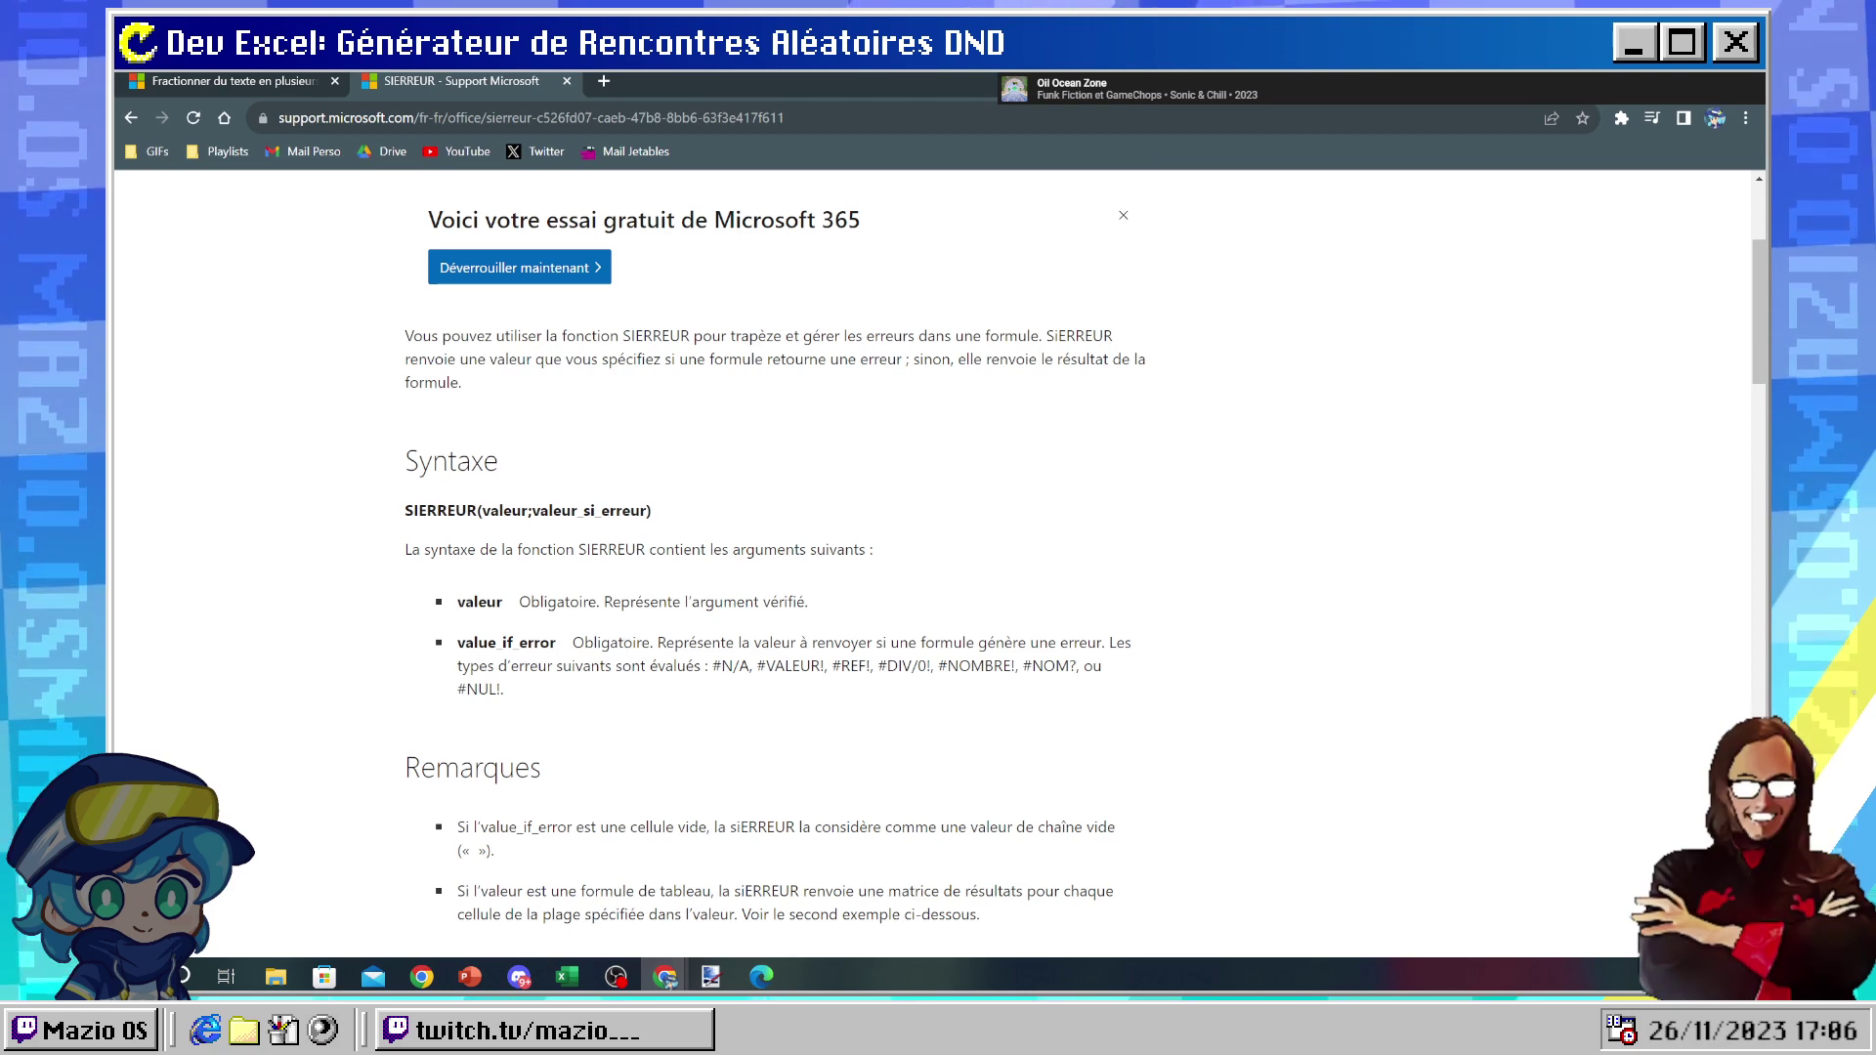
- Back in Excel, make the rule formula reference columns =$M:$O
{"action": "key", "text": "alt+Tab"}
{"action": "left_click_drag", "start_coordinate": [835, 271], "coordinate": [923, 270]}
{"action": "key", "text": "Return"}
- Cancel the rule, close the manager, and widen columns M–U to reveal the #VALEUR! errors
{"action": "left_click", "coordinate": [946, 579]}
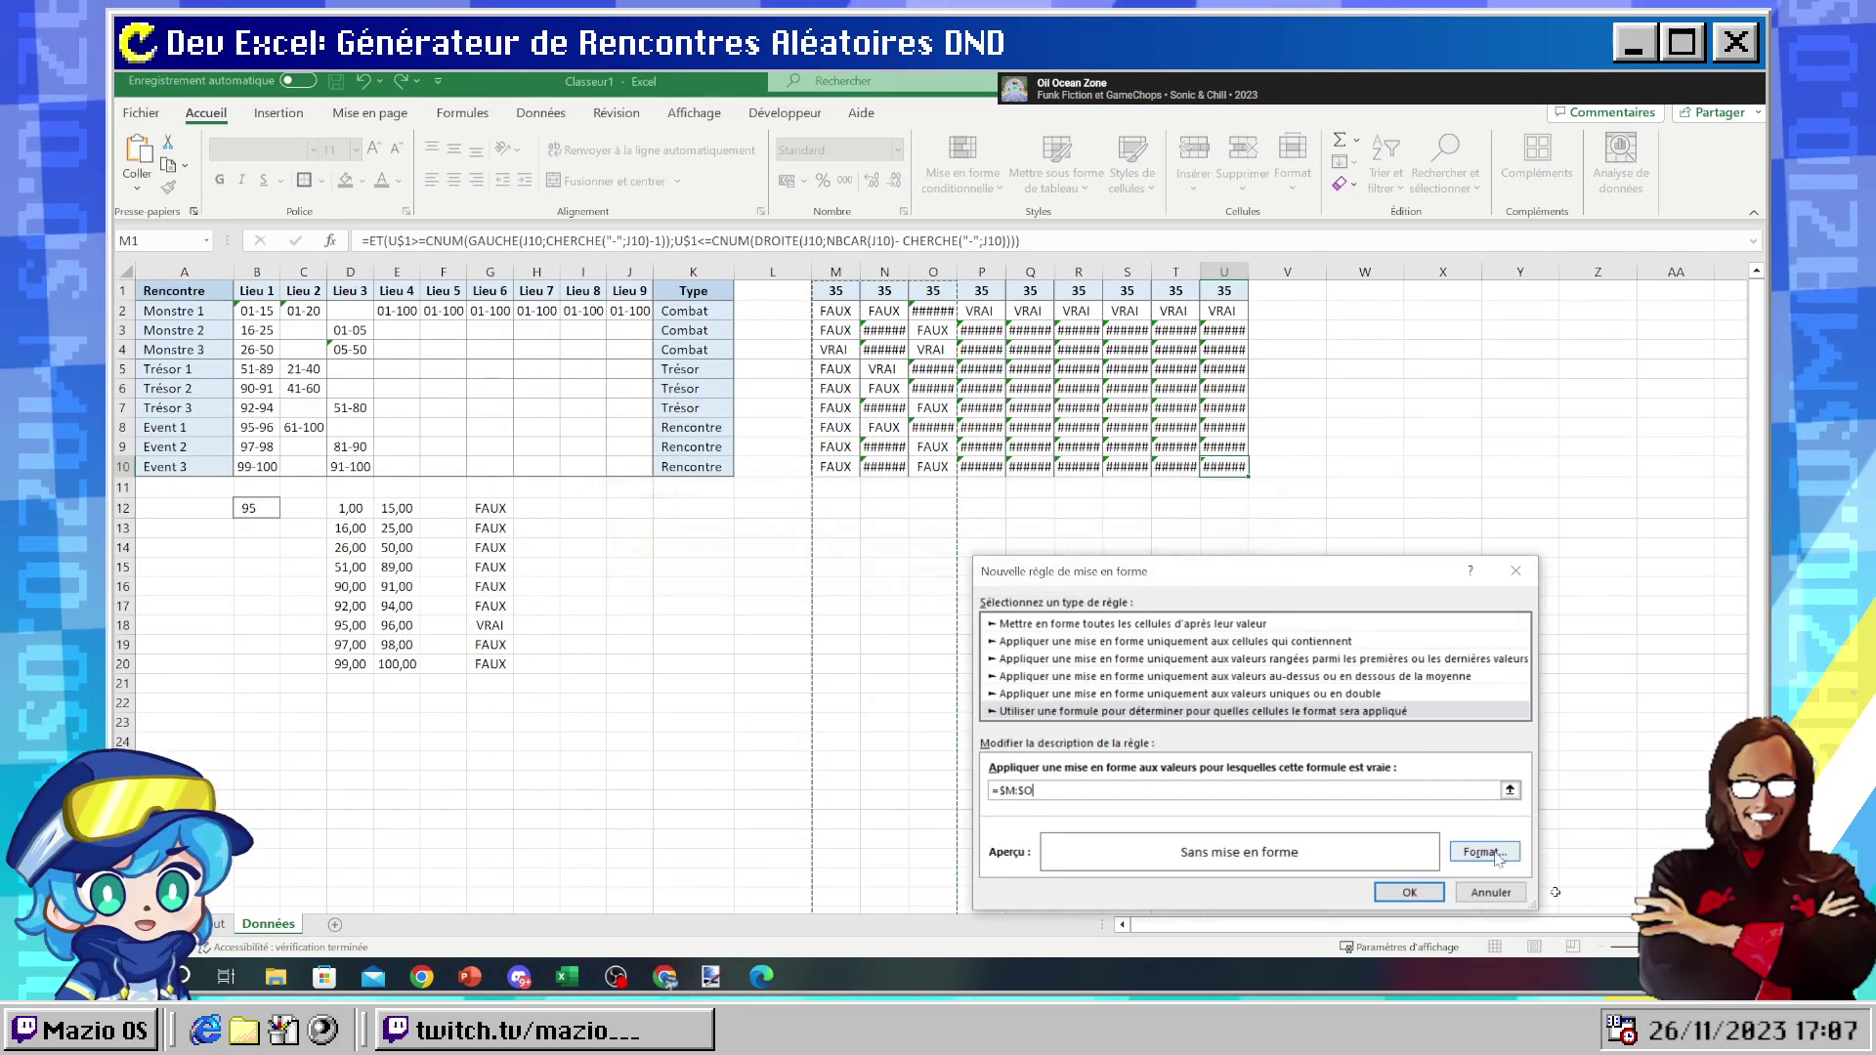
{"action": "left_click", "coordinate": [1490, 892]}
{"action": "left_click", "coordinate": [1573, 507]}
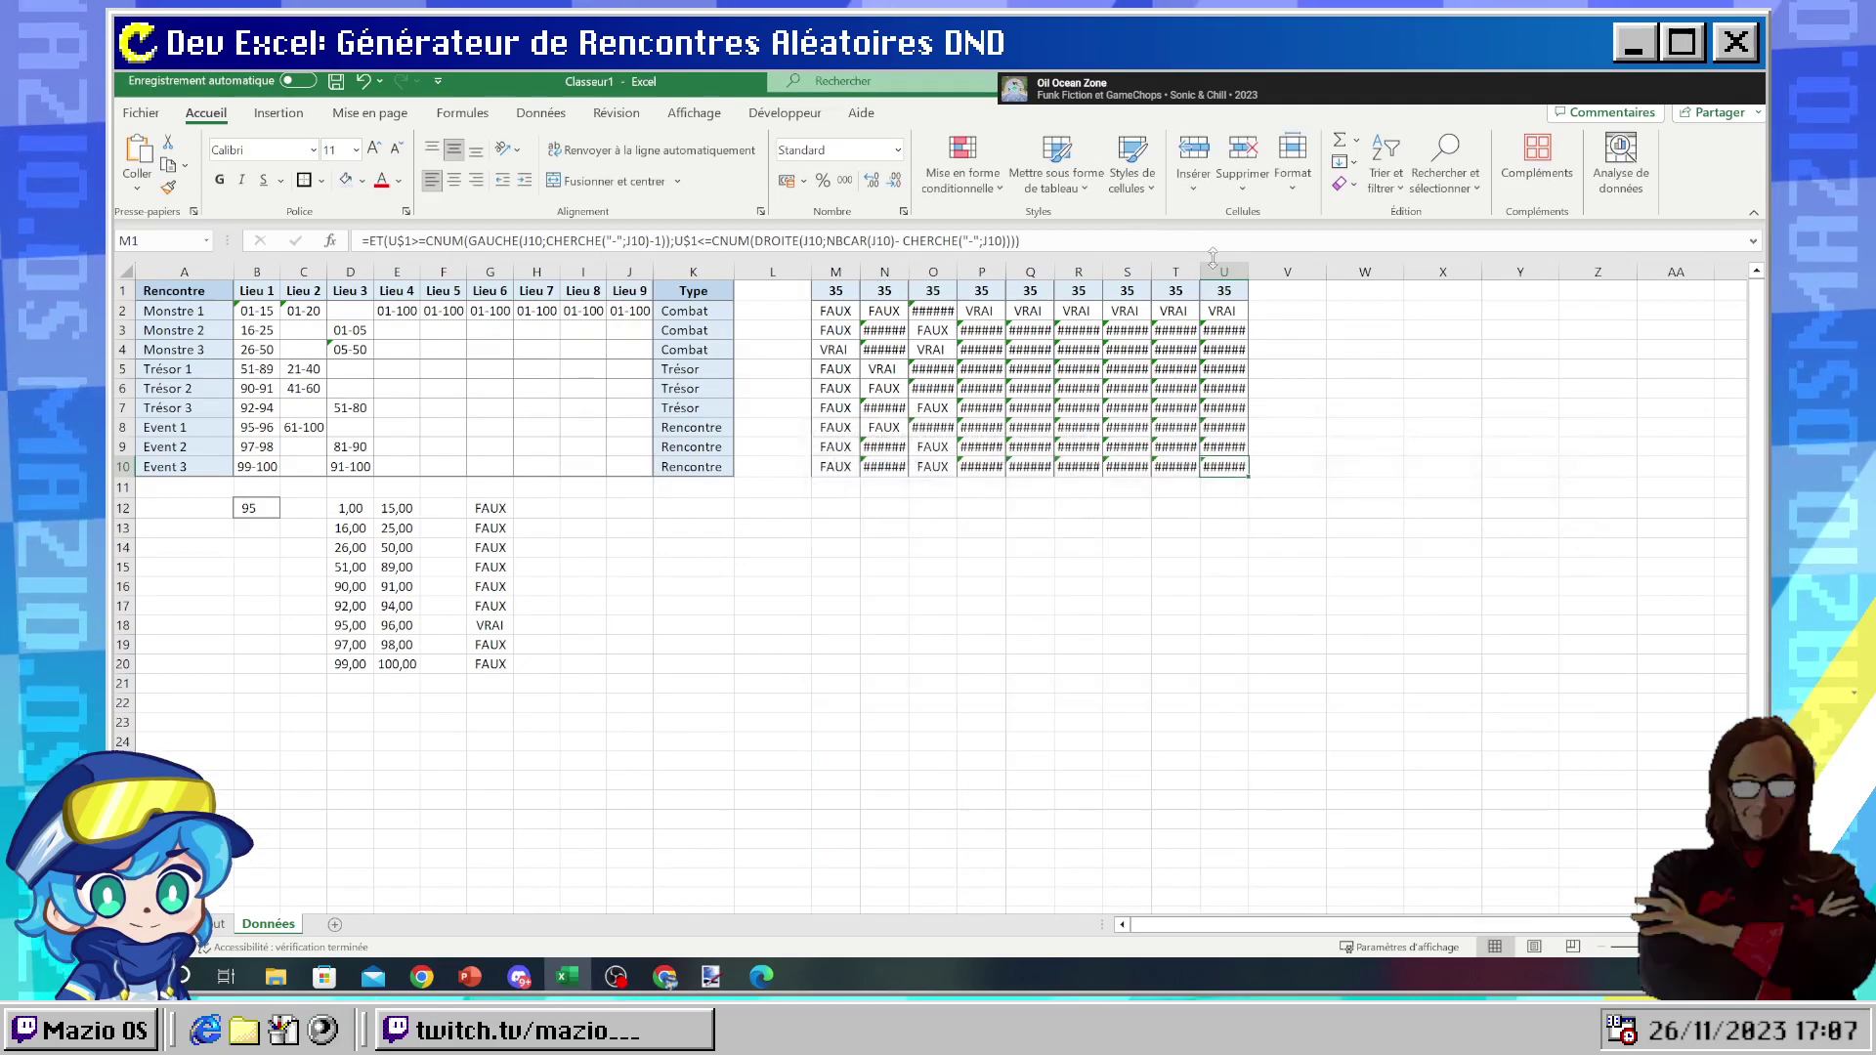
{"action": "left_click_drag", "start_coordinate": [1224, 272], "coordinate": [885, 272]}
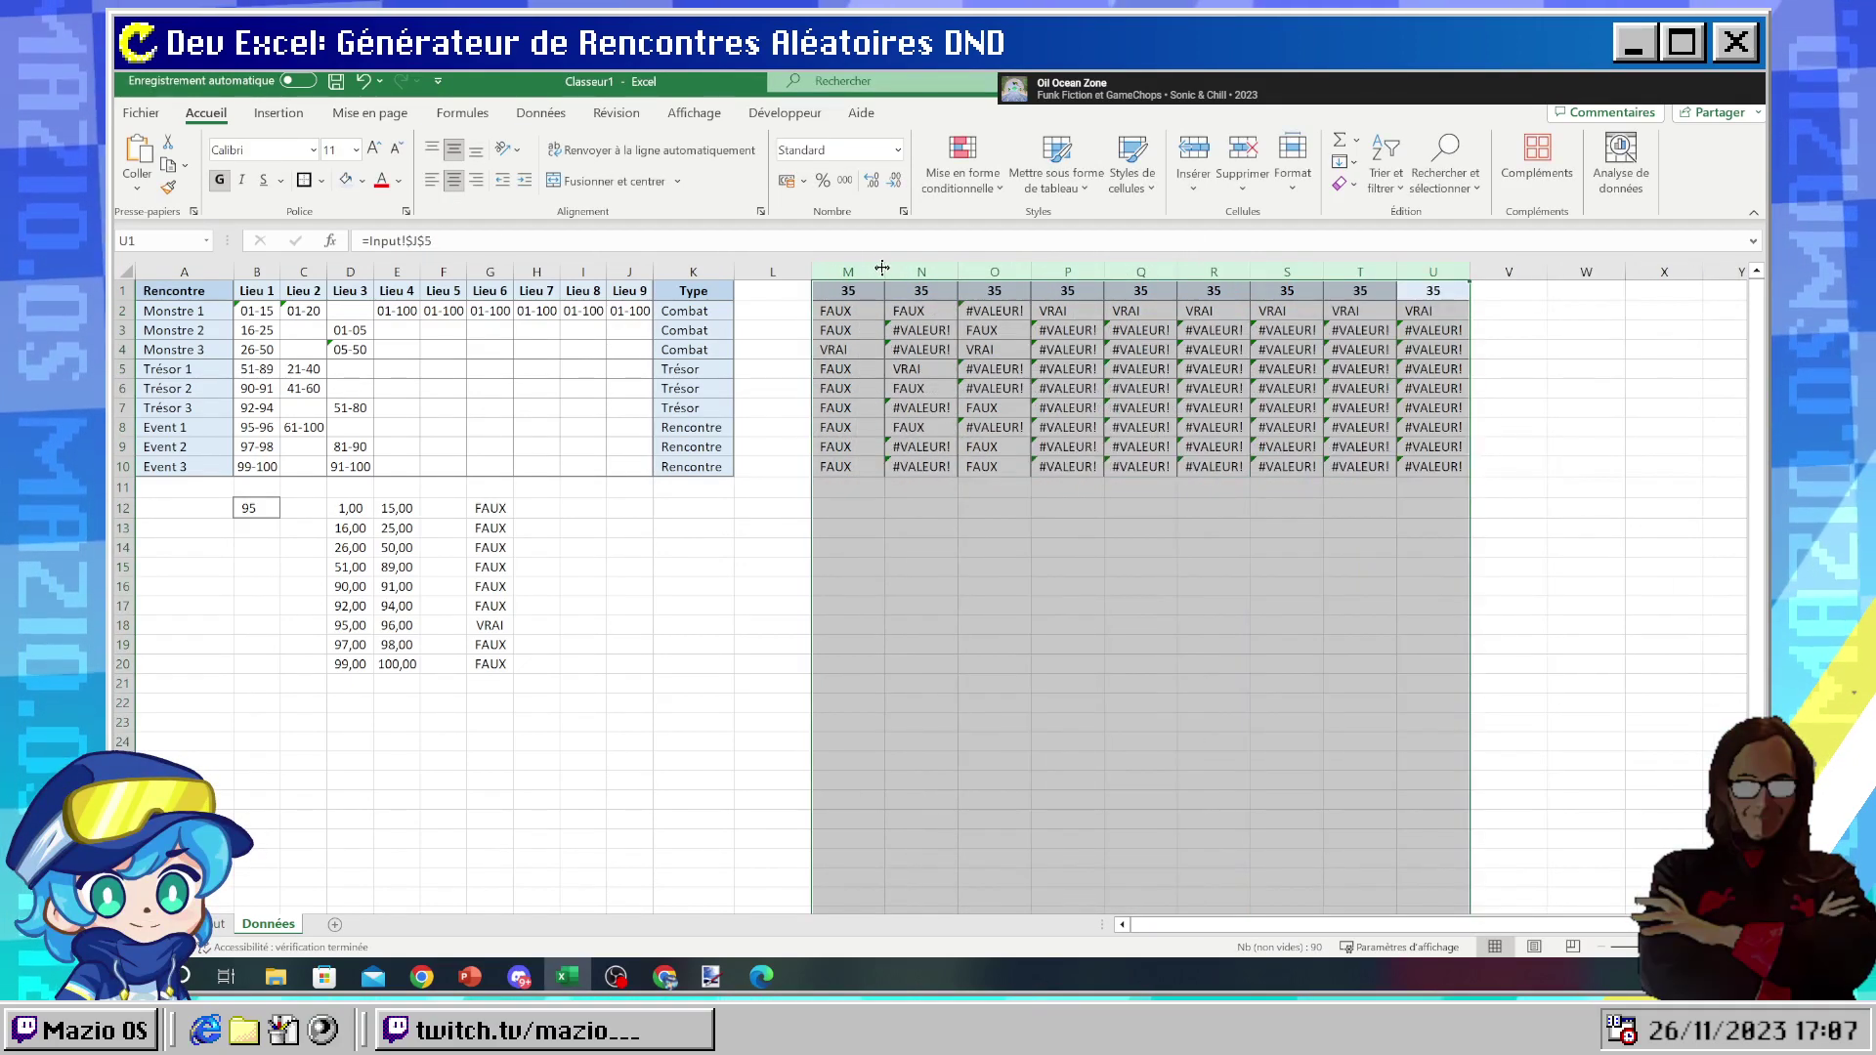
{"action": "left_click", "coordinate": [1068, 349]}
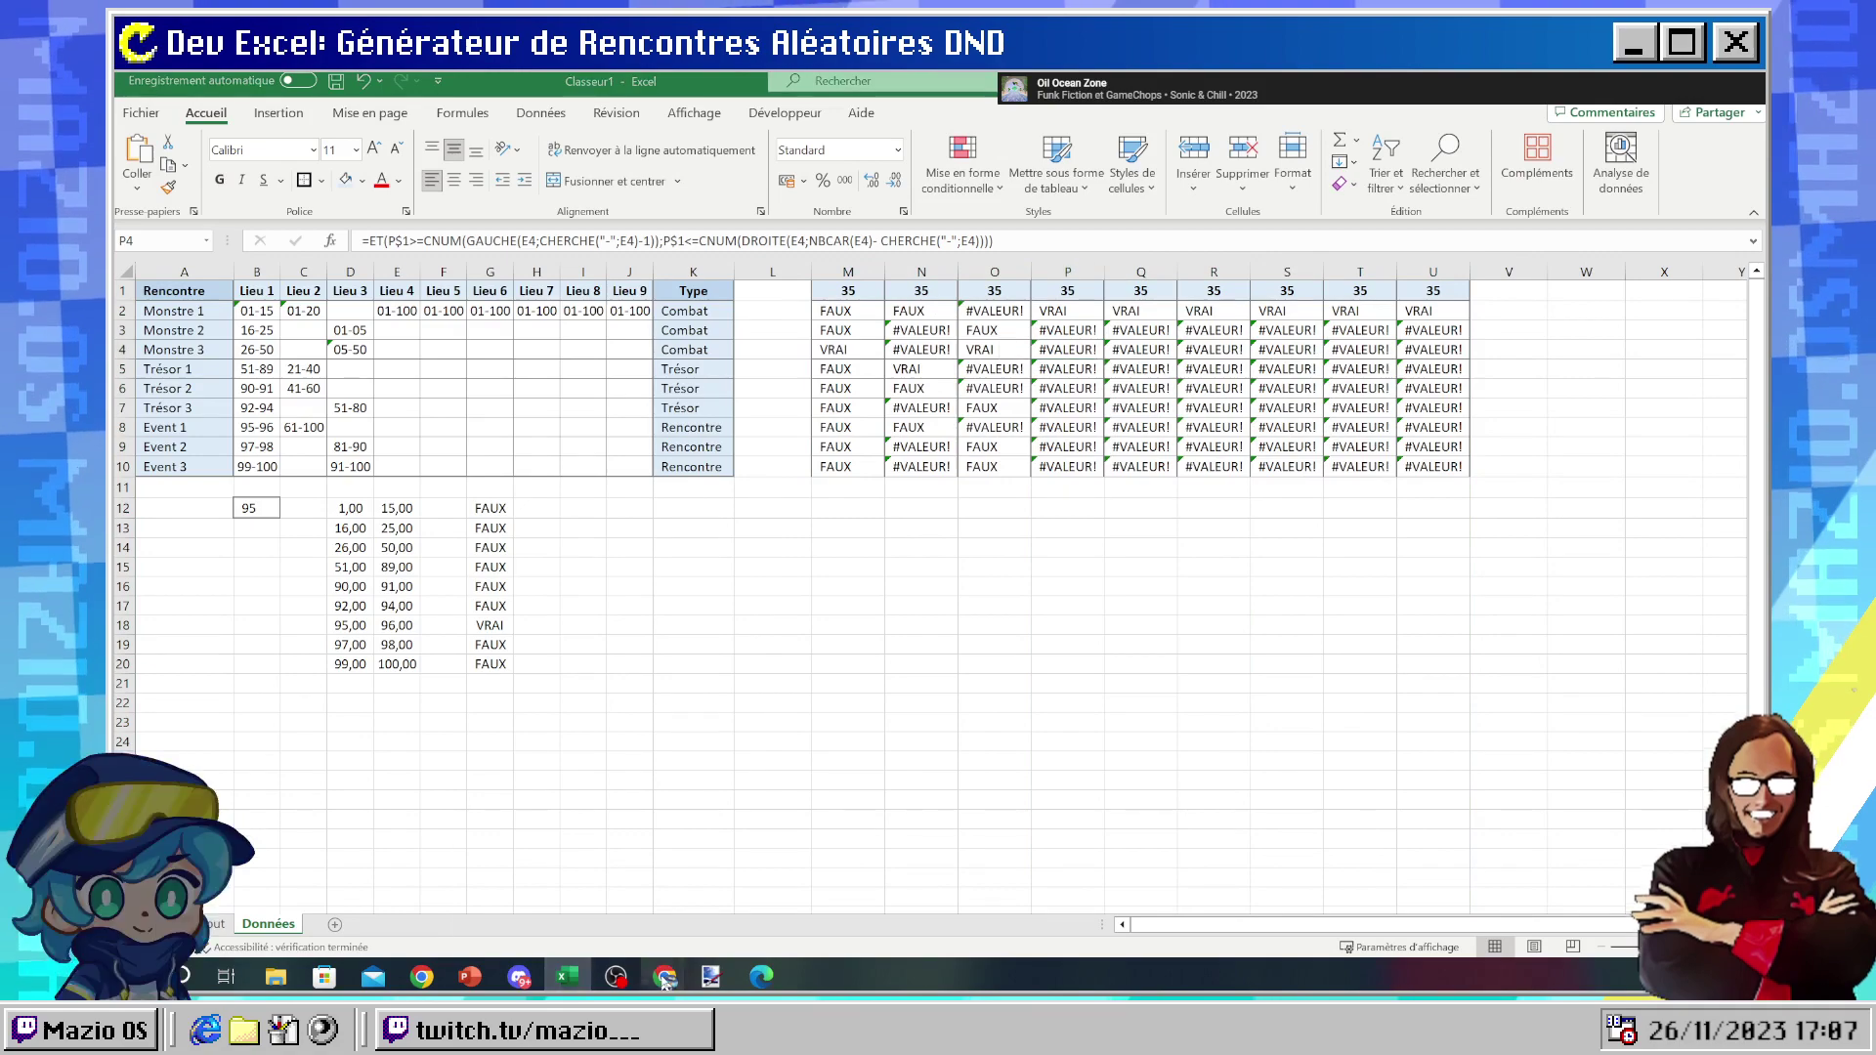
- Copy the #VALEUR! error name from Chrome's SIERREUR help page back into Excel
{"action": "mouse_move", "coordinate": [664, 976]}
{"action": "left_click", "coordinate": [671, 901]}
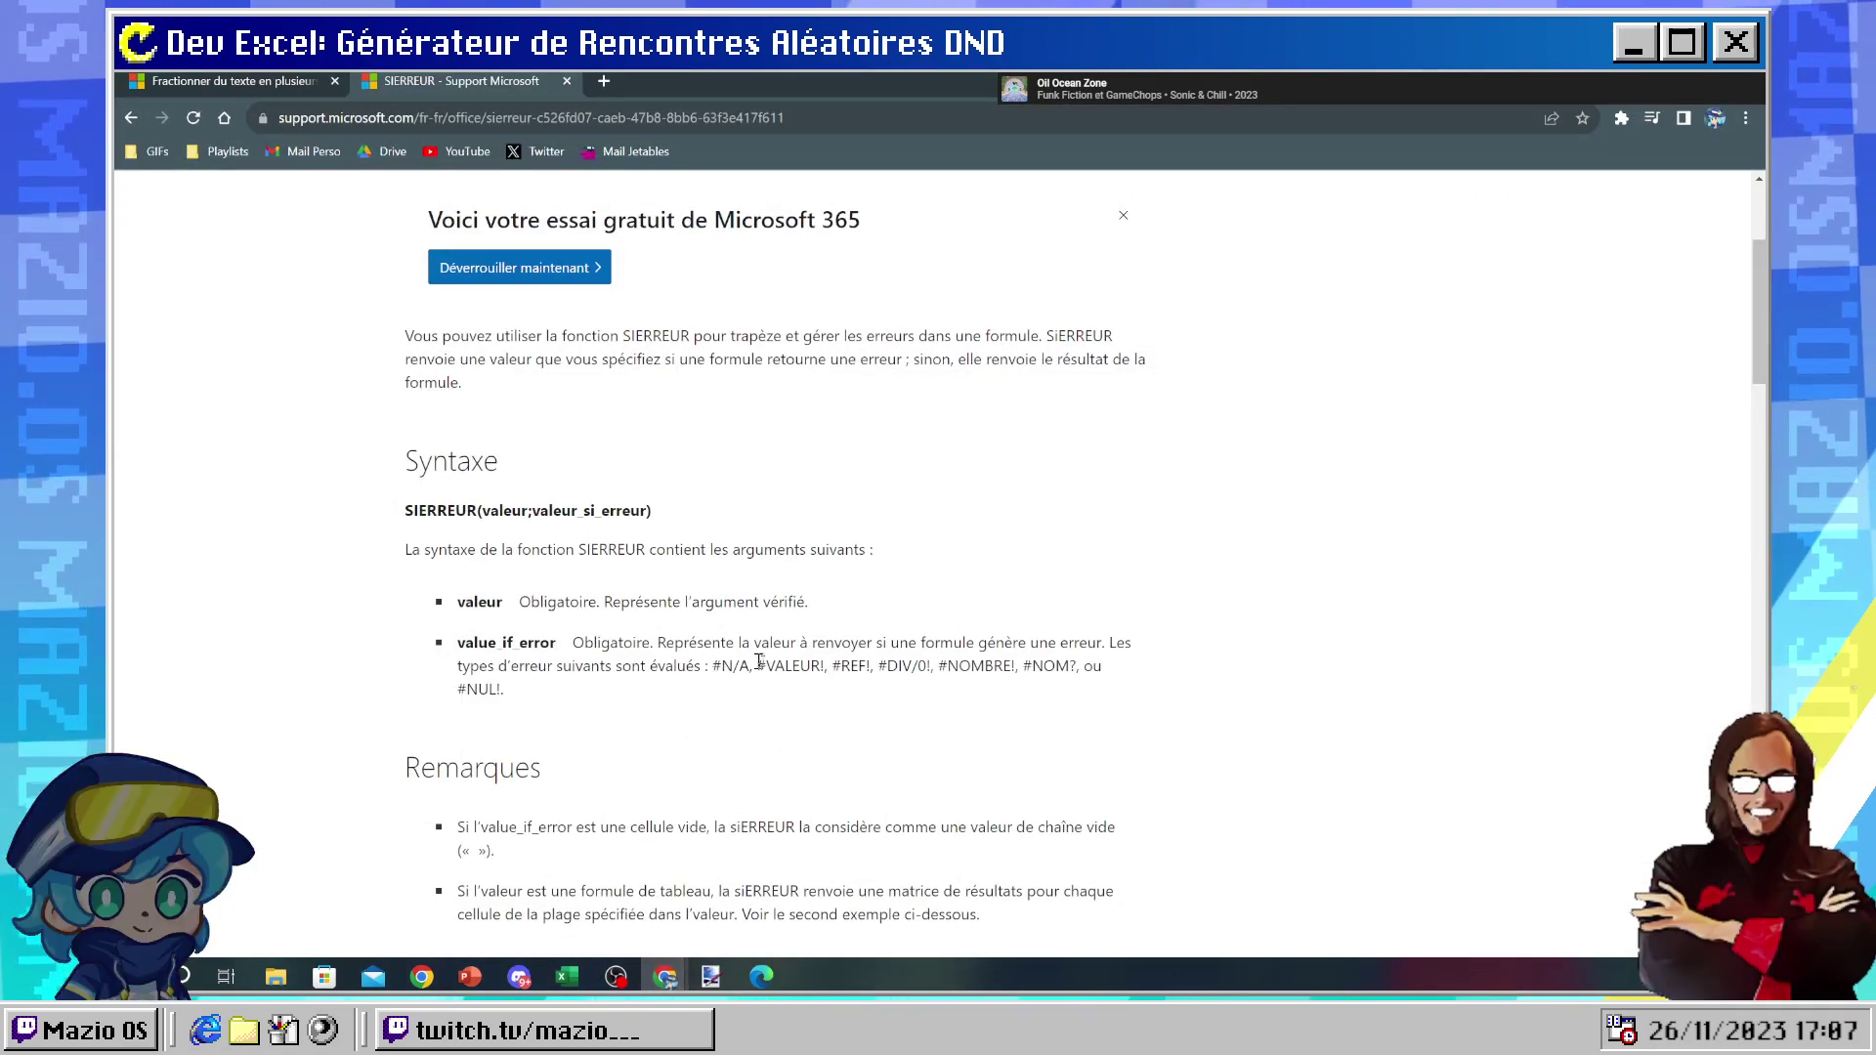
{"action": "left_click_drag", "start_coordinate": [757, 666], "coordinate": [833, 660]}
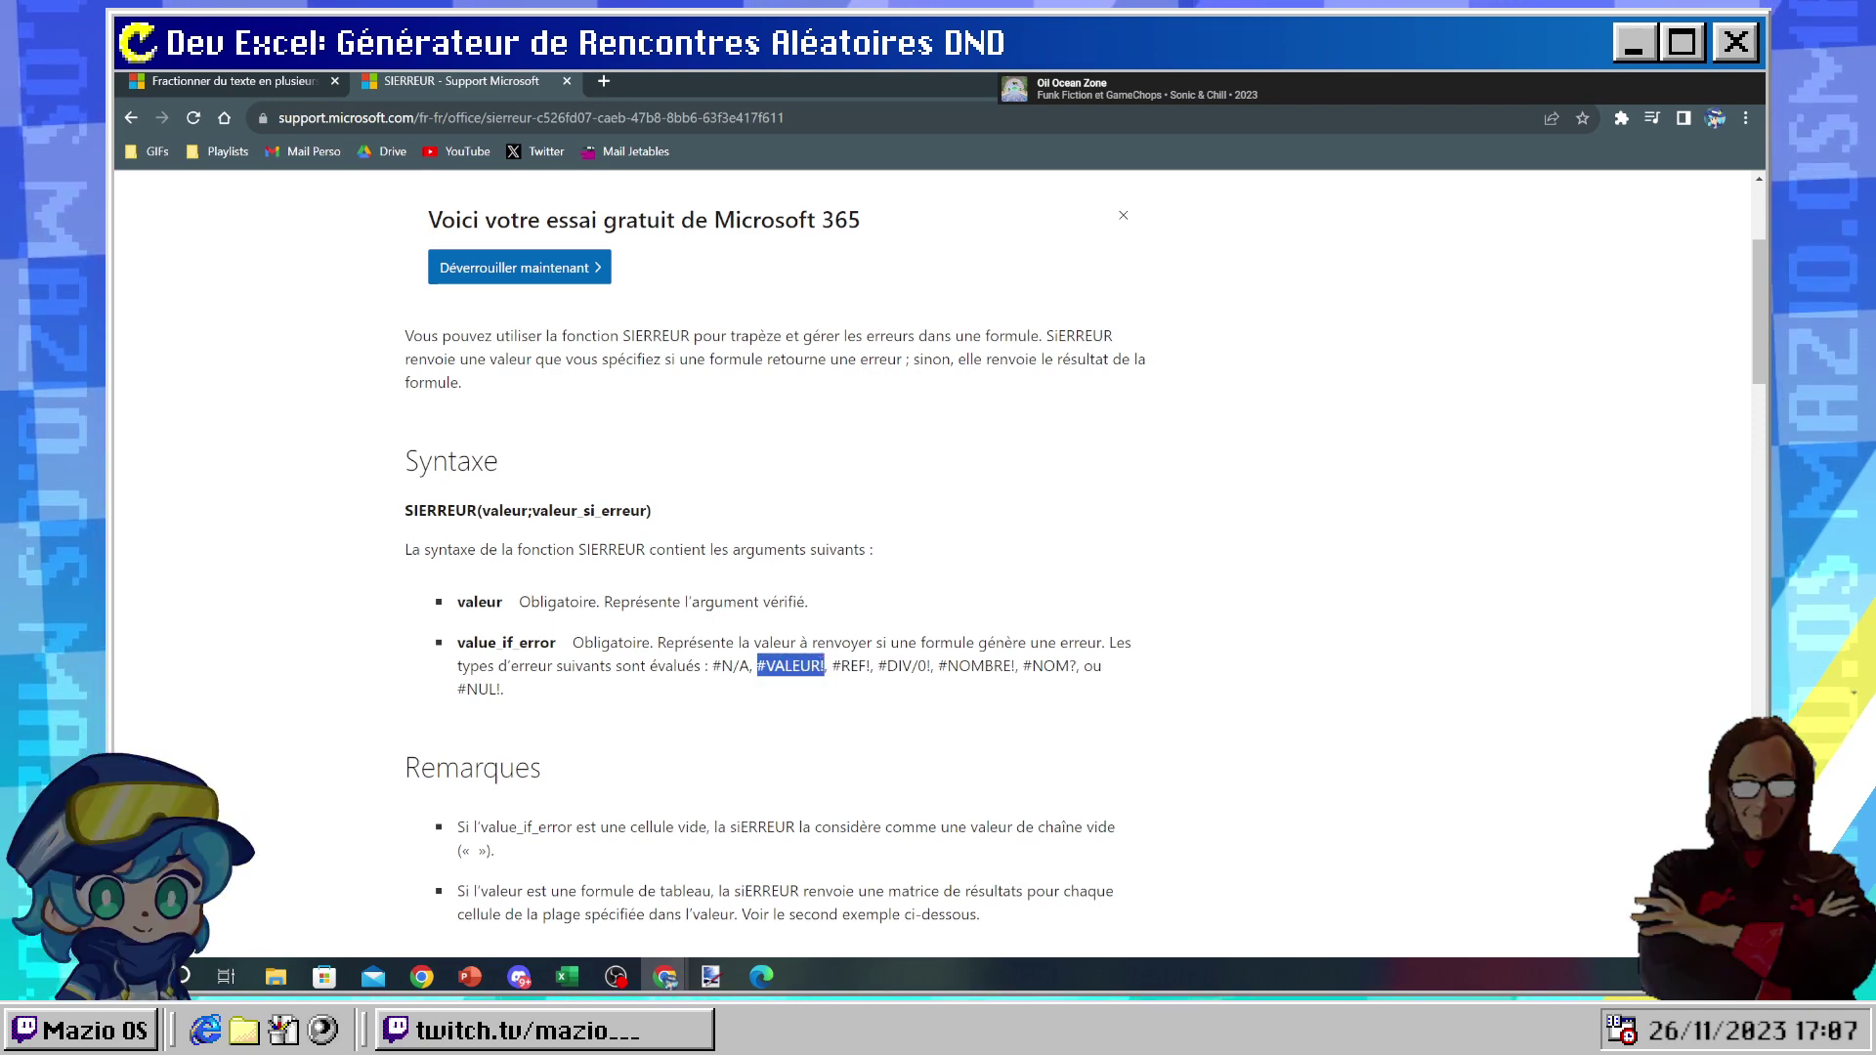
{"action": "key", "text": "alt+Tab"}
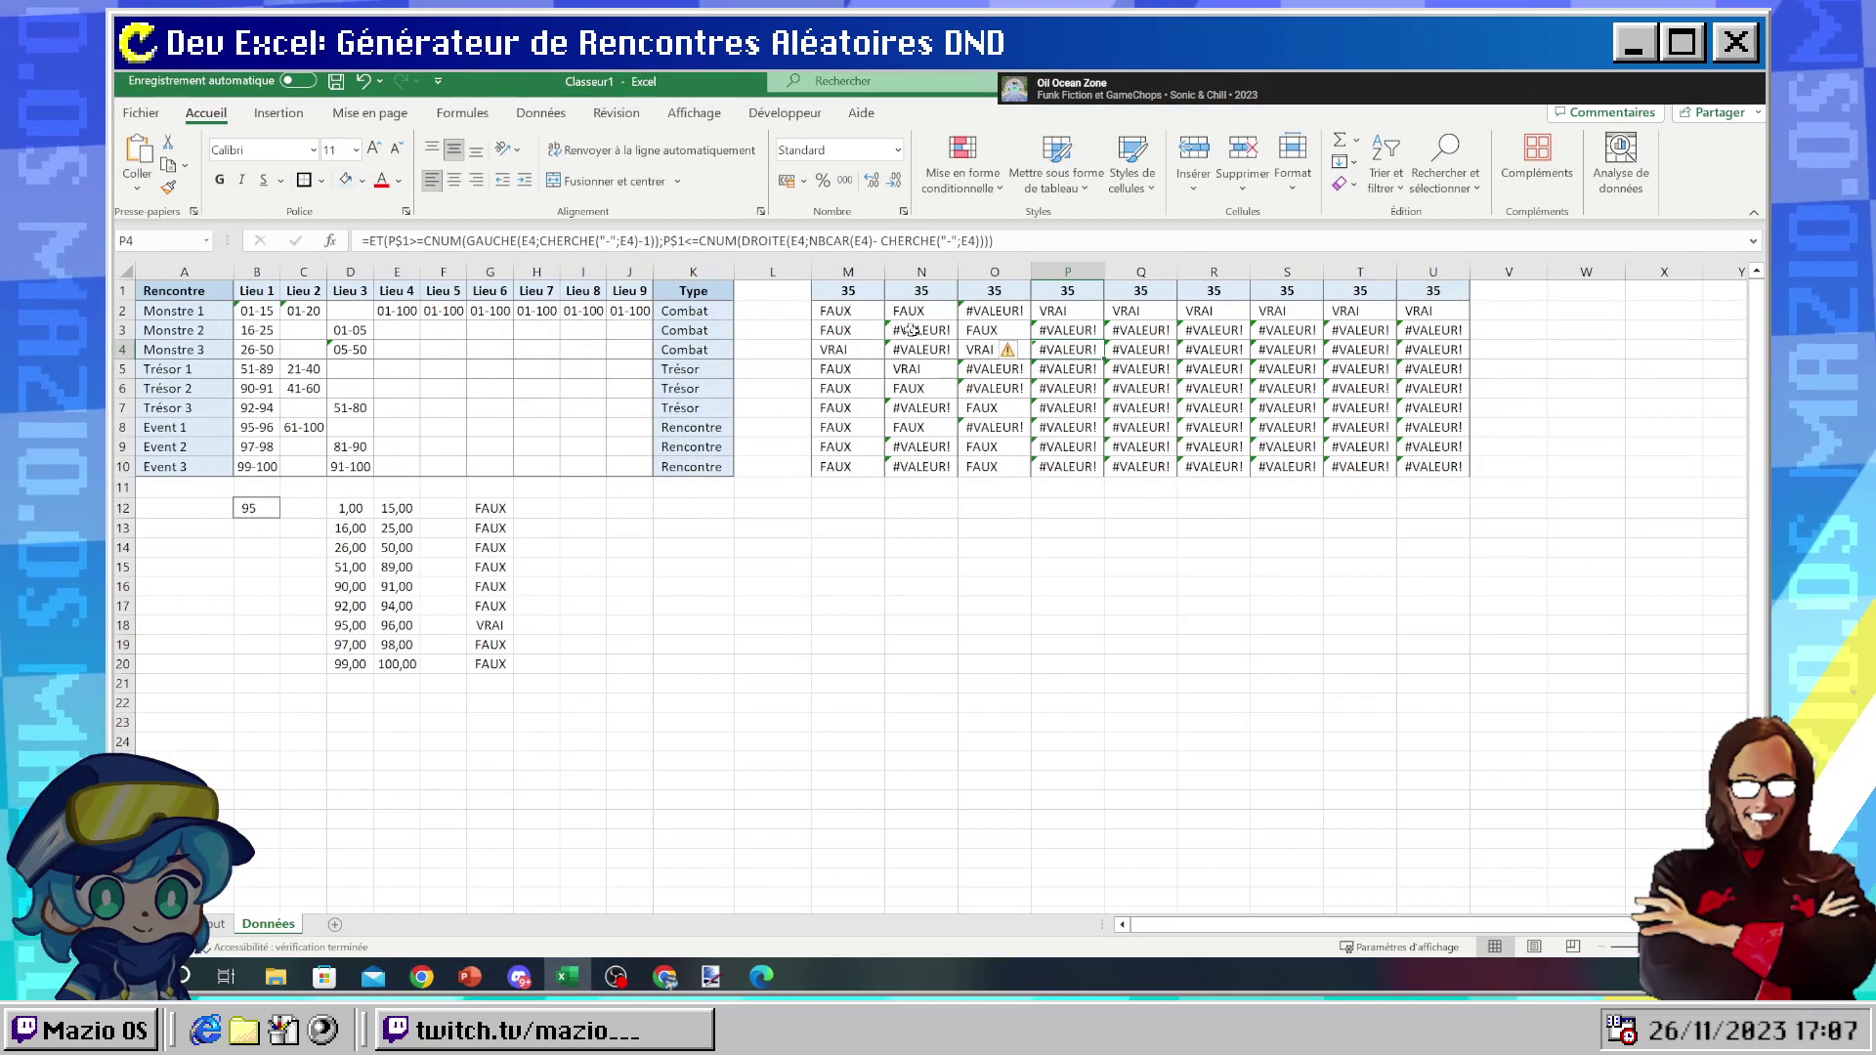
{"action": "right_click", "coordinate": [1412, 466]}
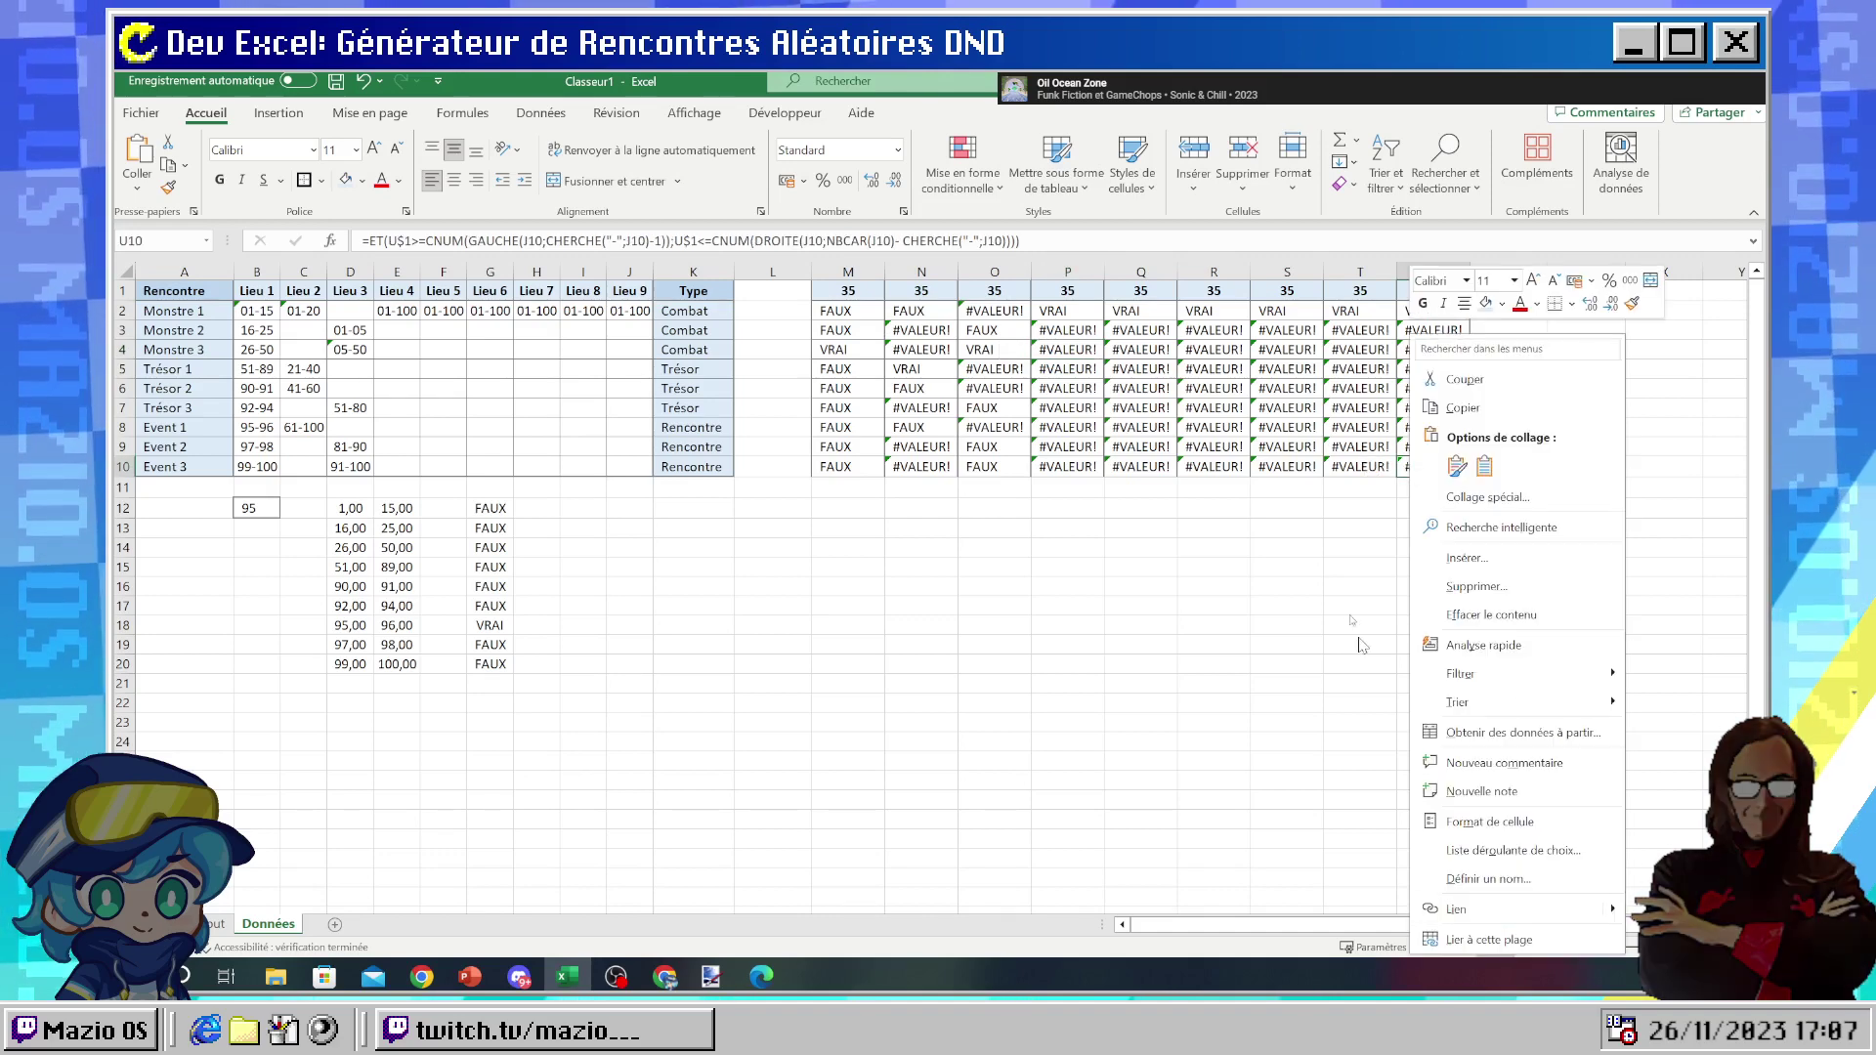
- For U10, start a new formula-based rule from the conditional formatting rules manager
{"action": "left_click", "coordinate": [1484, 466]}
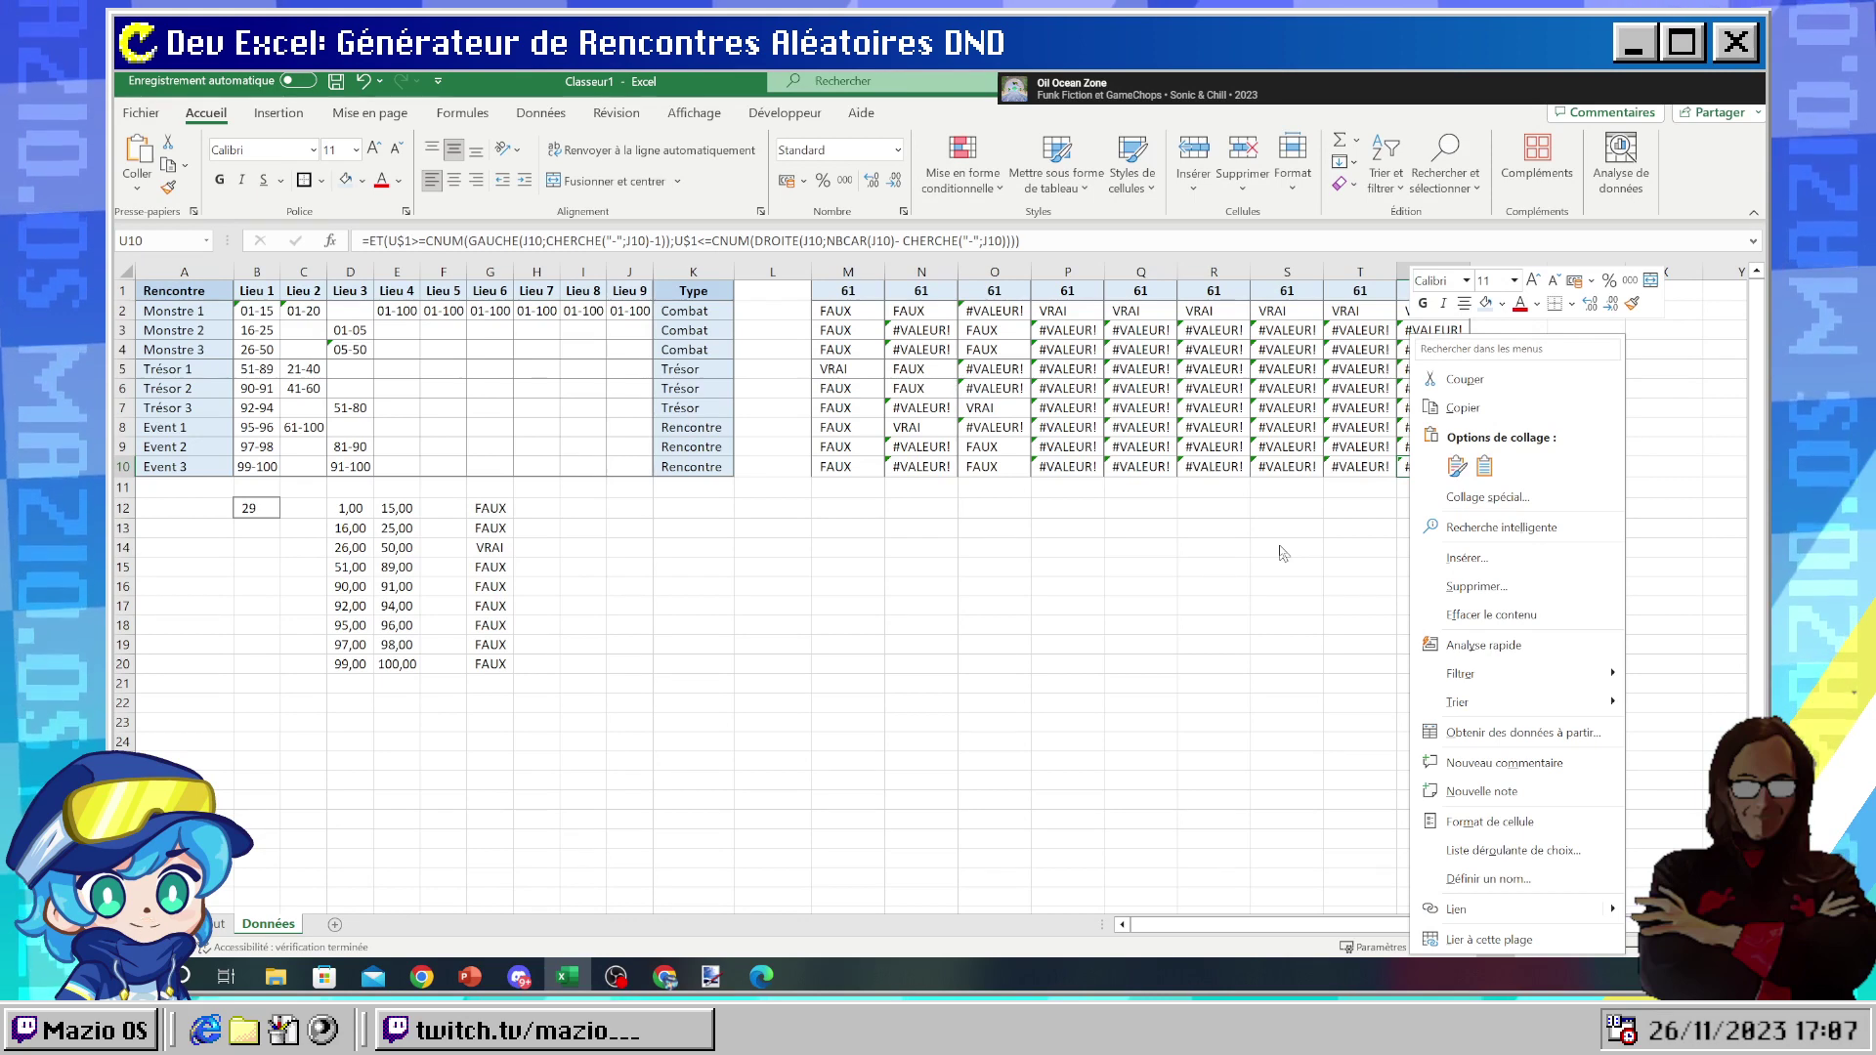
{"action": "left_click", "coordinate": [1446, 469]}
{"action": "right_click", "coordinate": [1428, 466]}
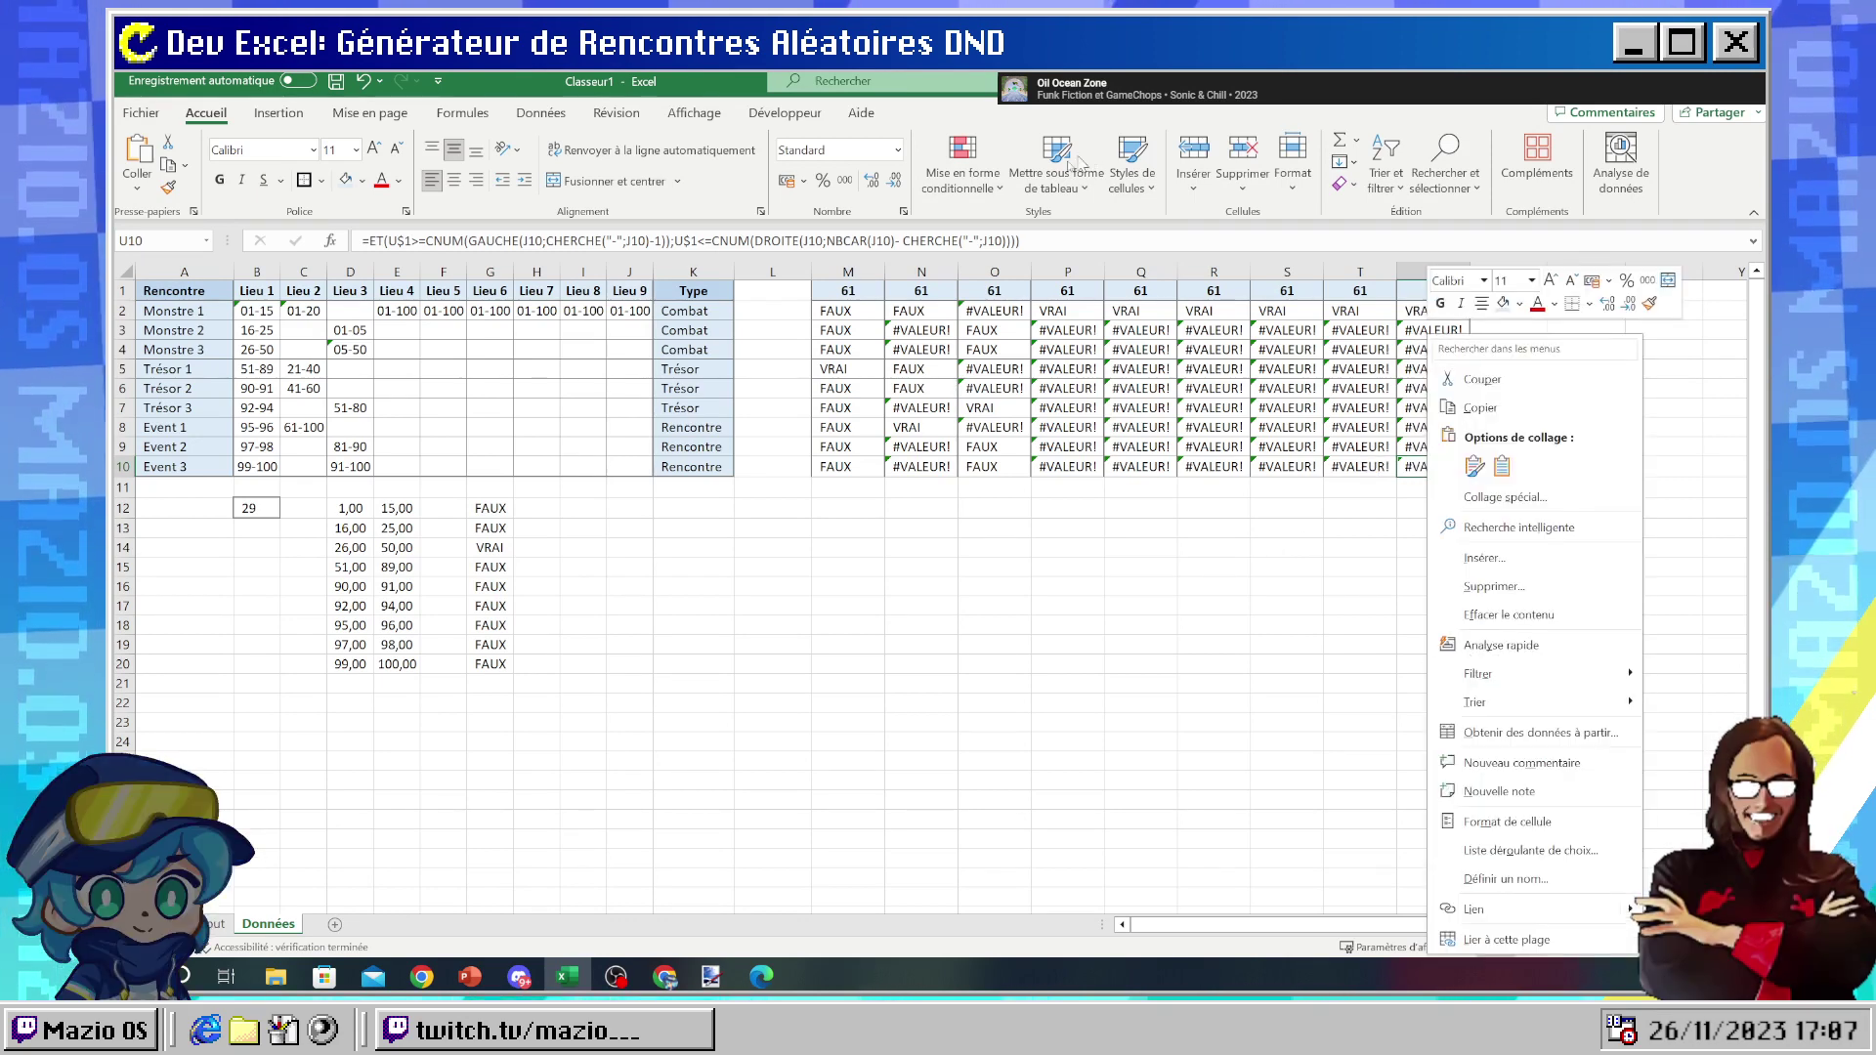
{"action": "left_click", "coordinate": [962, 171]}
{"action": "left_click", "coordinate": [976, 482]}
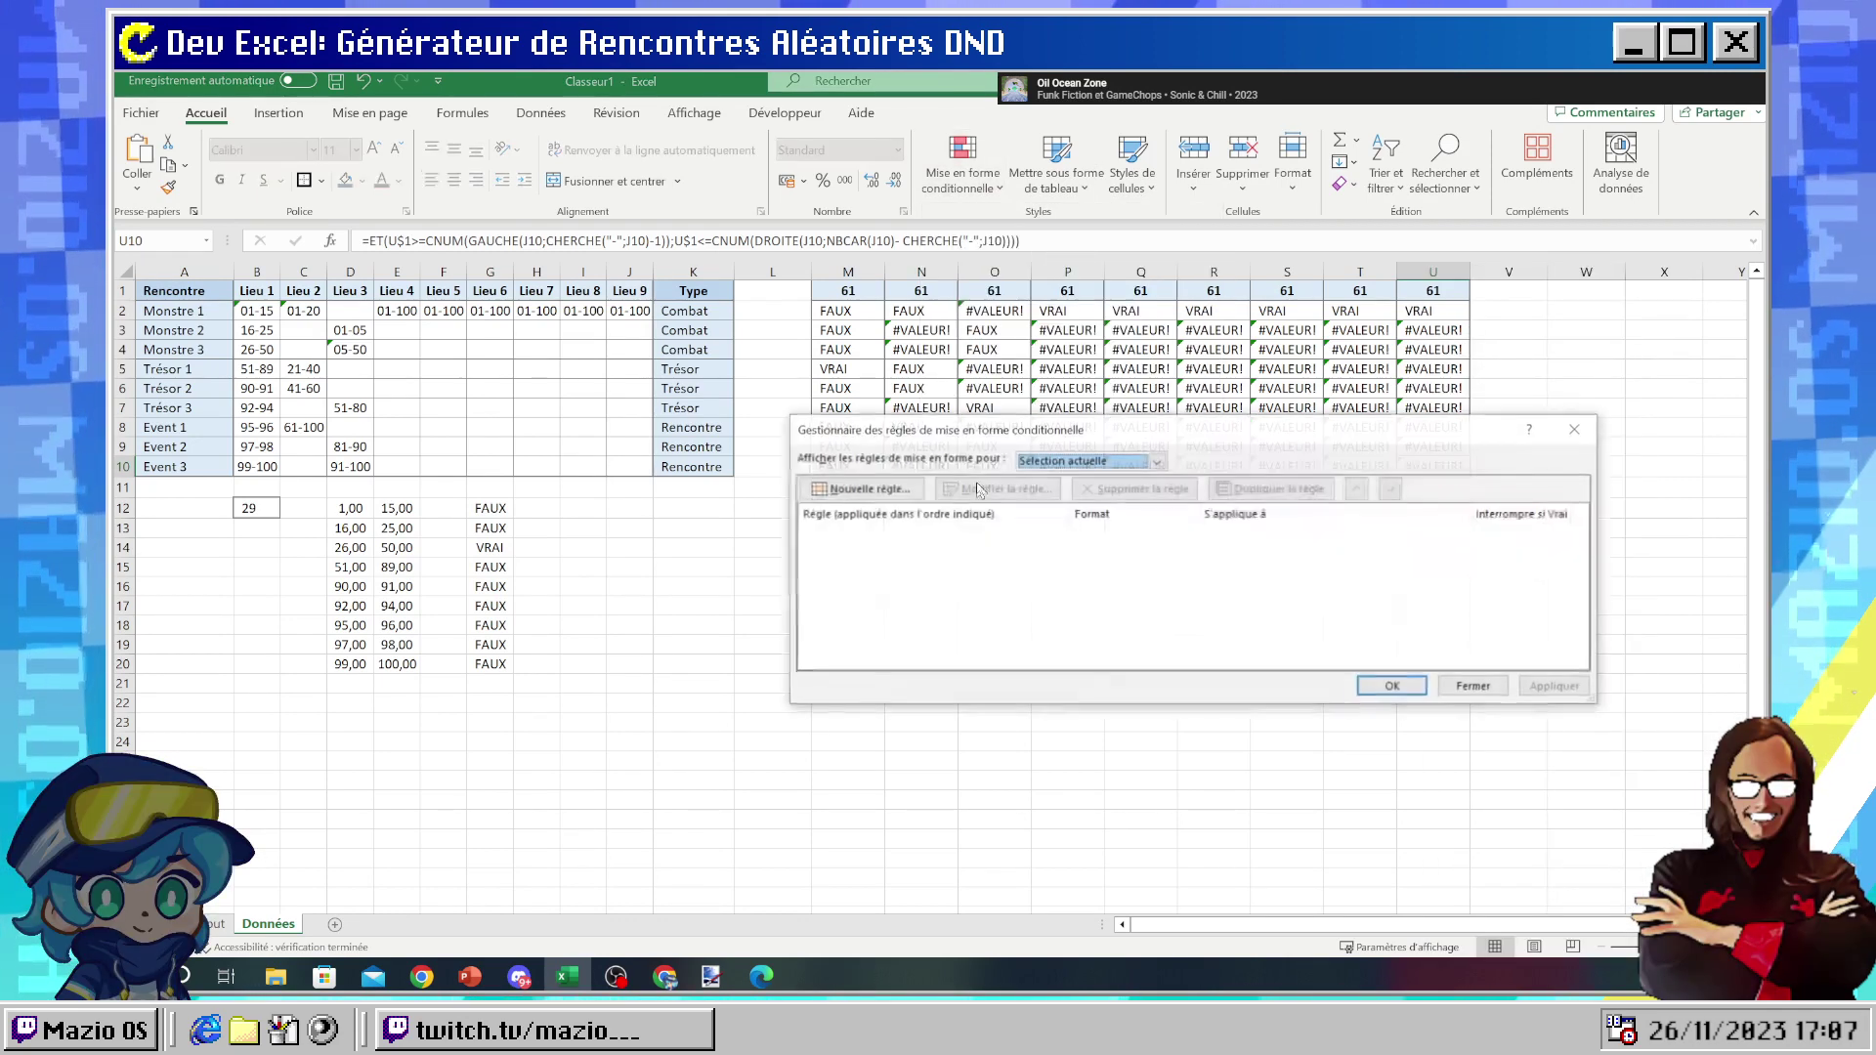
{"action": "left_click", "coordinate": [887, 485]}
{"action": "left_click", "coordinate": [1094, 516]}
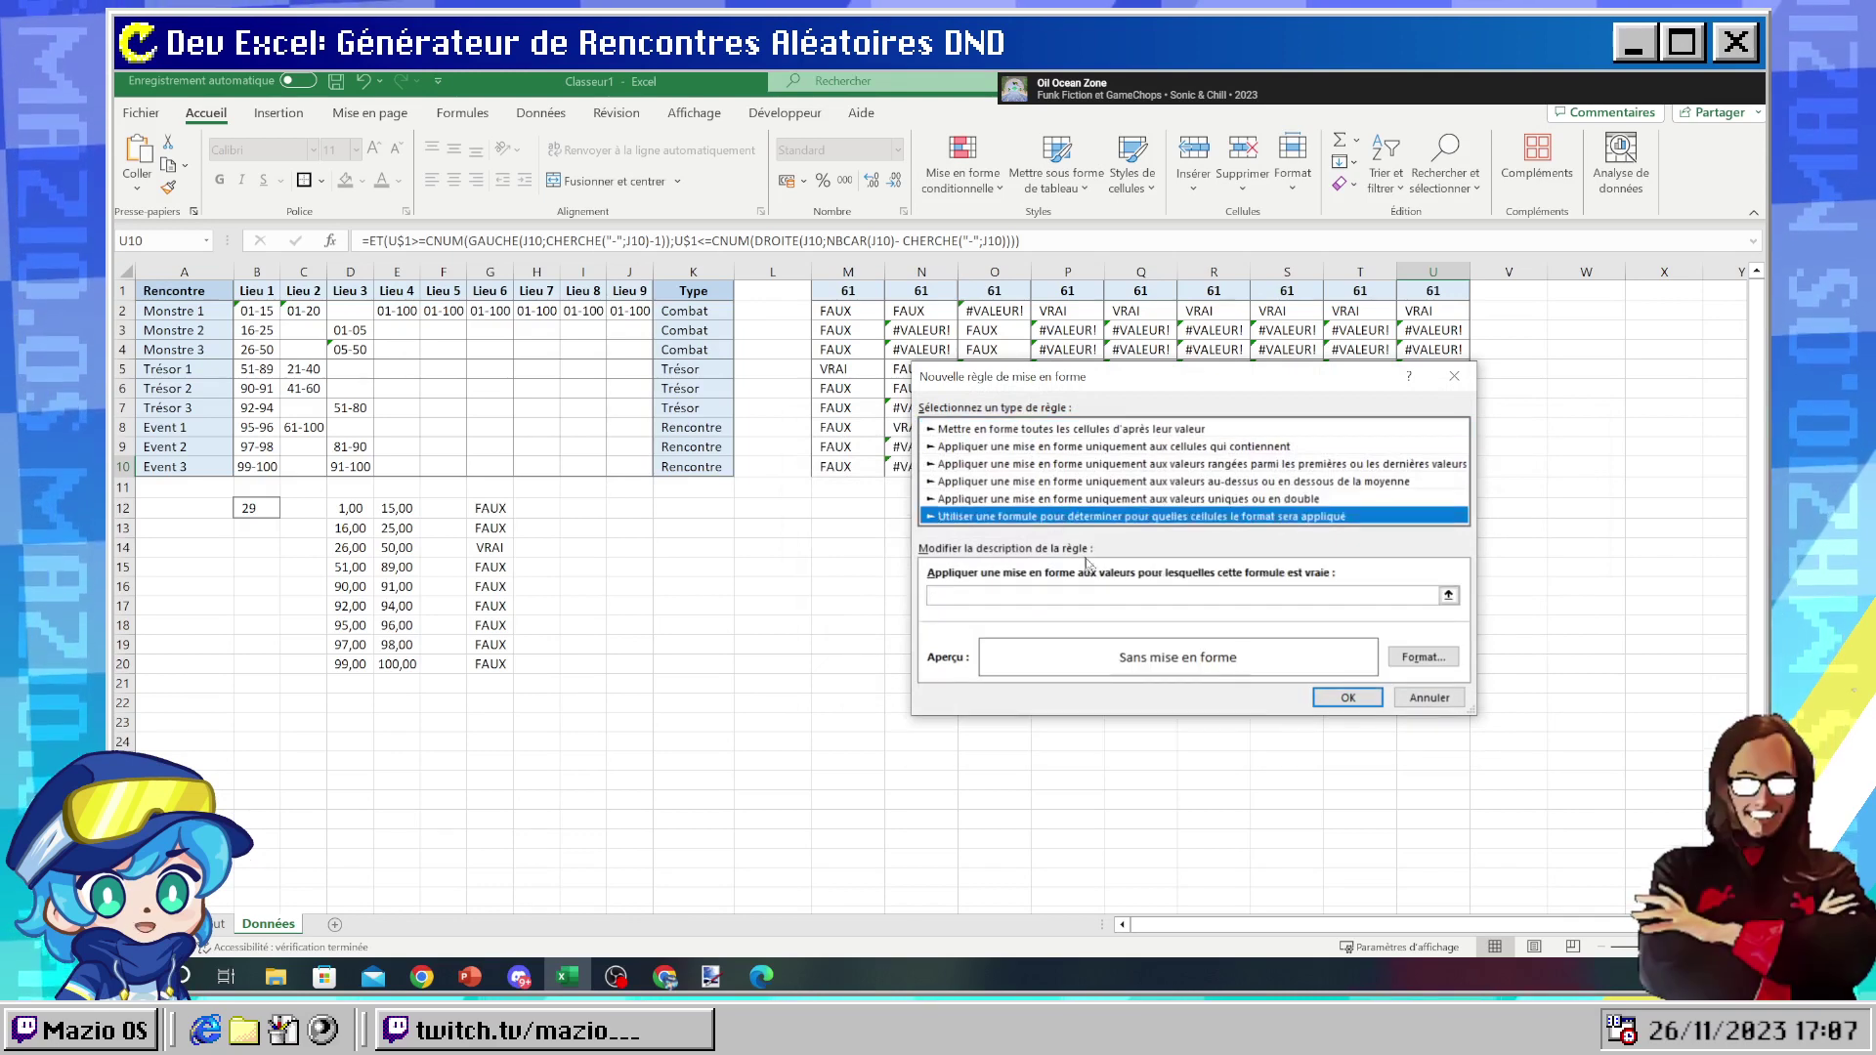
- Enter the rule formula =SIERREUR($U$10;"#VALEUR!") and confirm it
{"action": "left_click", "coordinate": [1060, 595]}
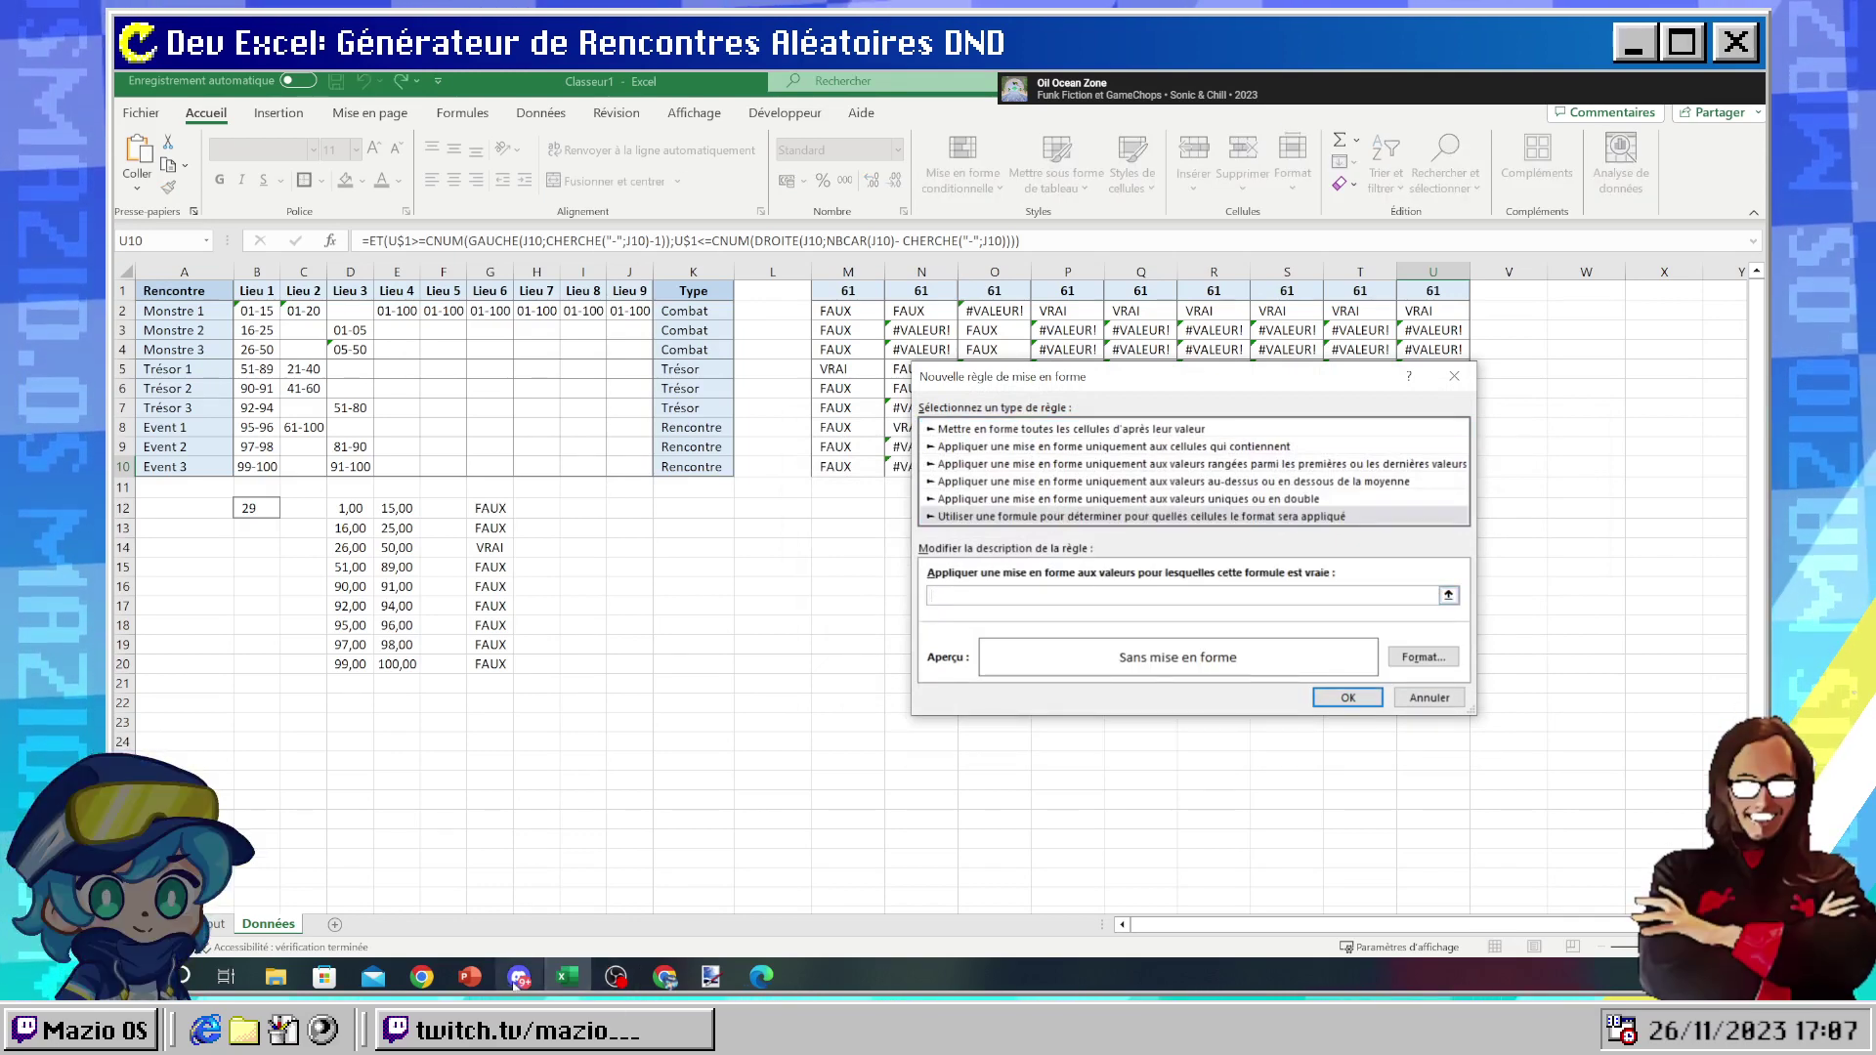
{"action": "left_click", "coordinate": [769, 894]}
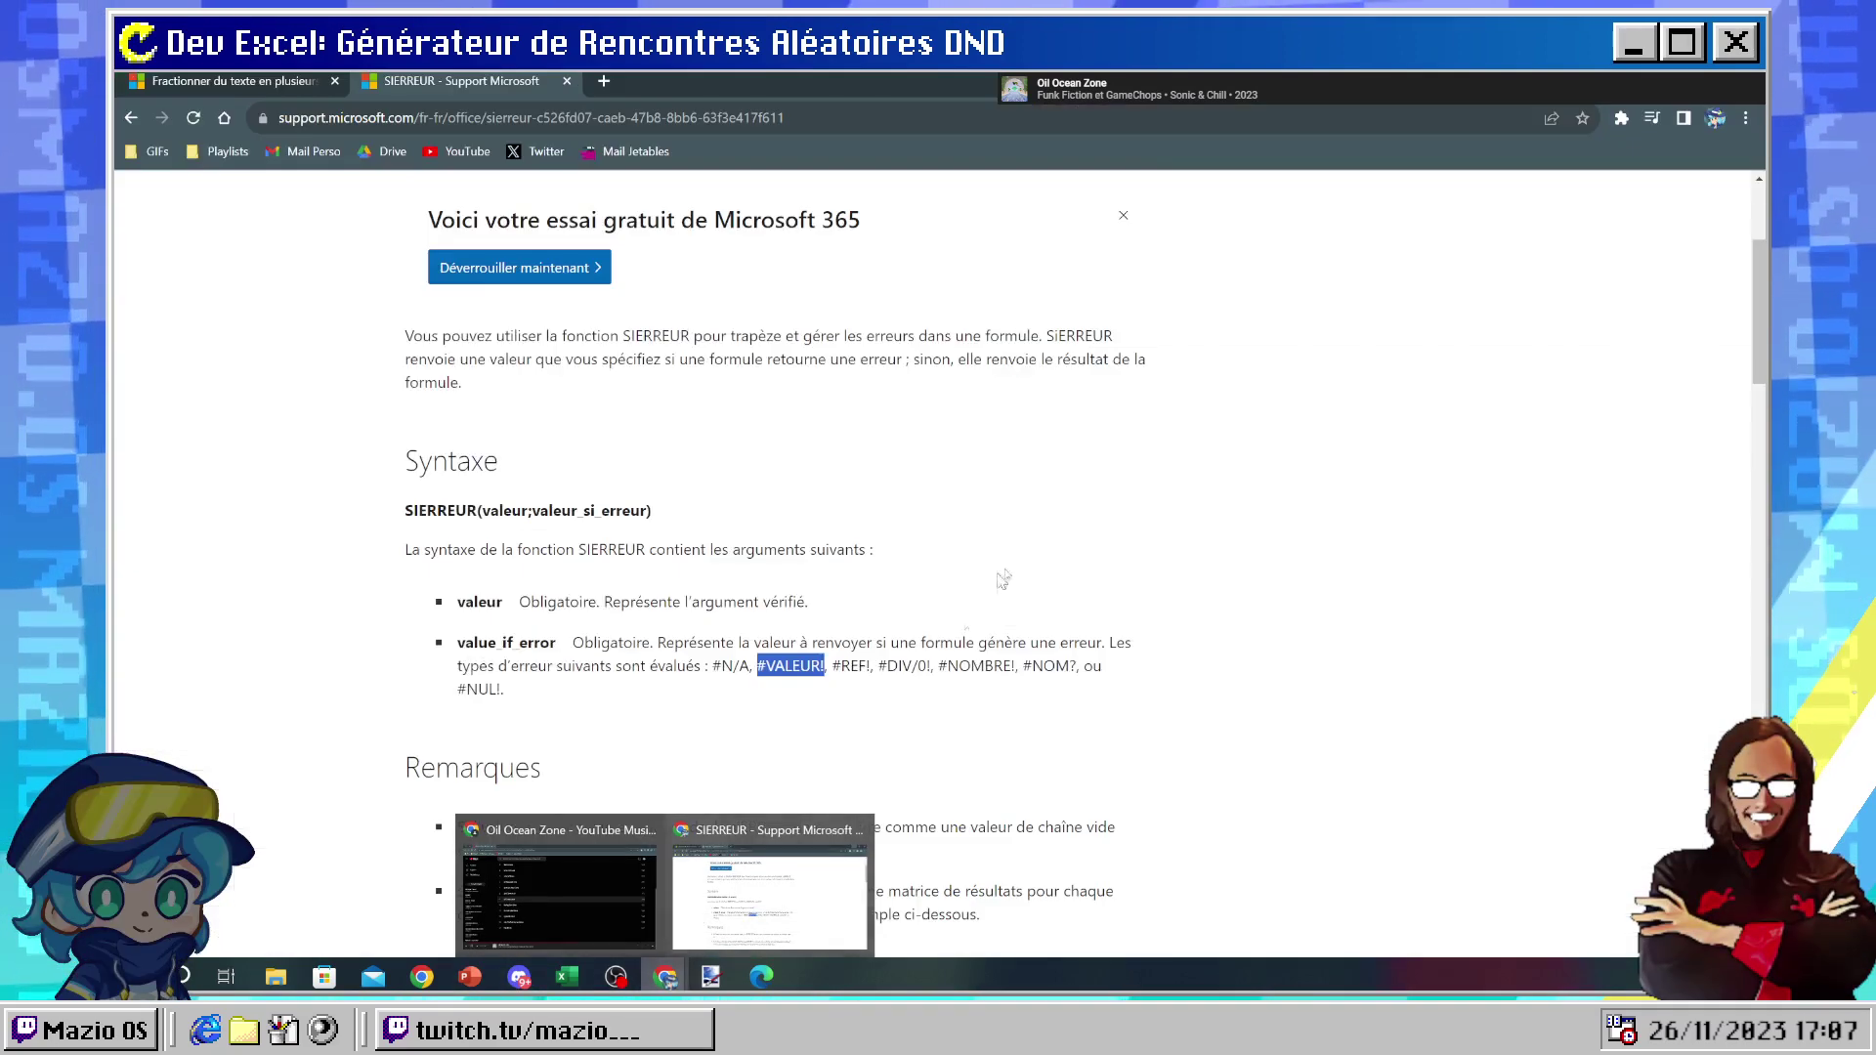
{"action": "key", "text": "alt+Tab"}
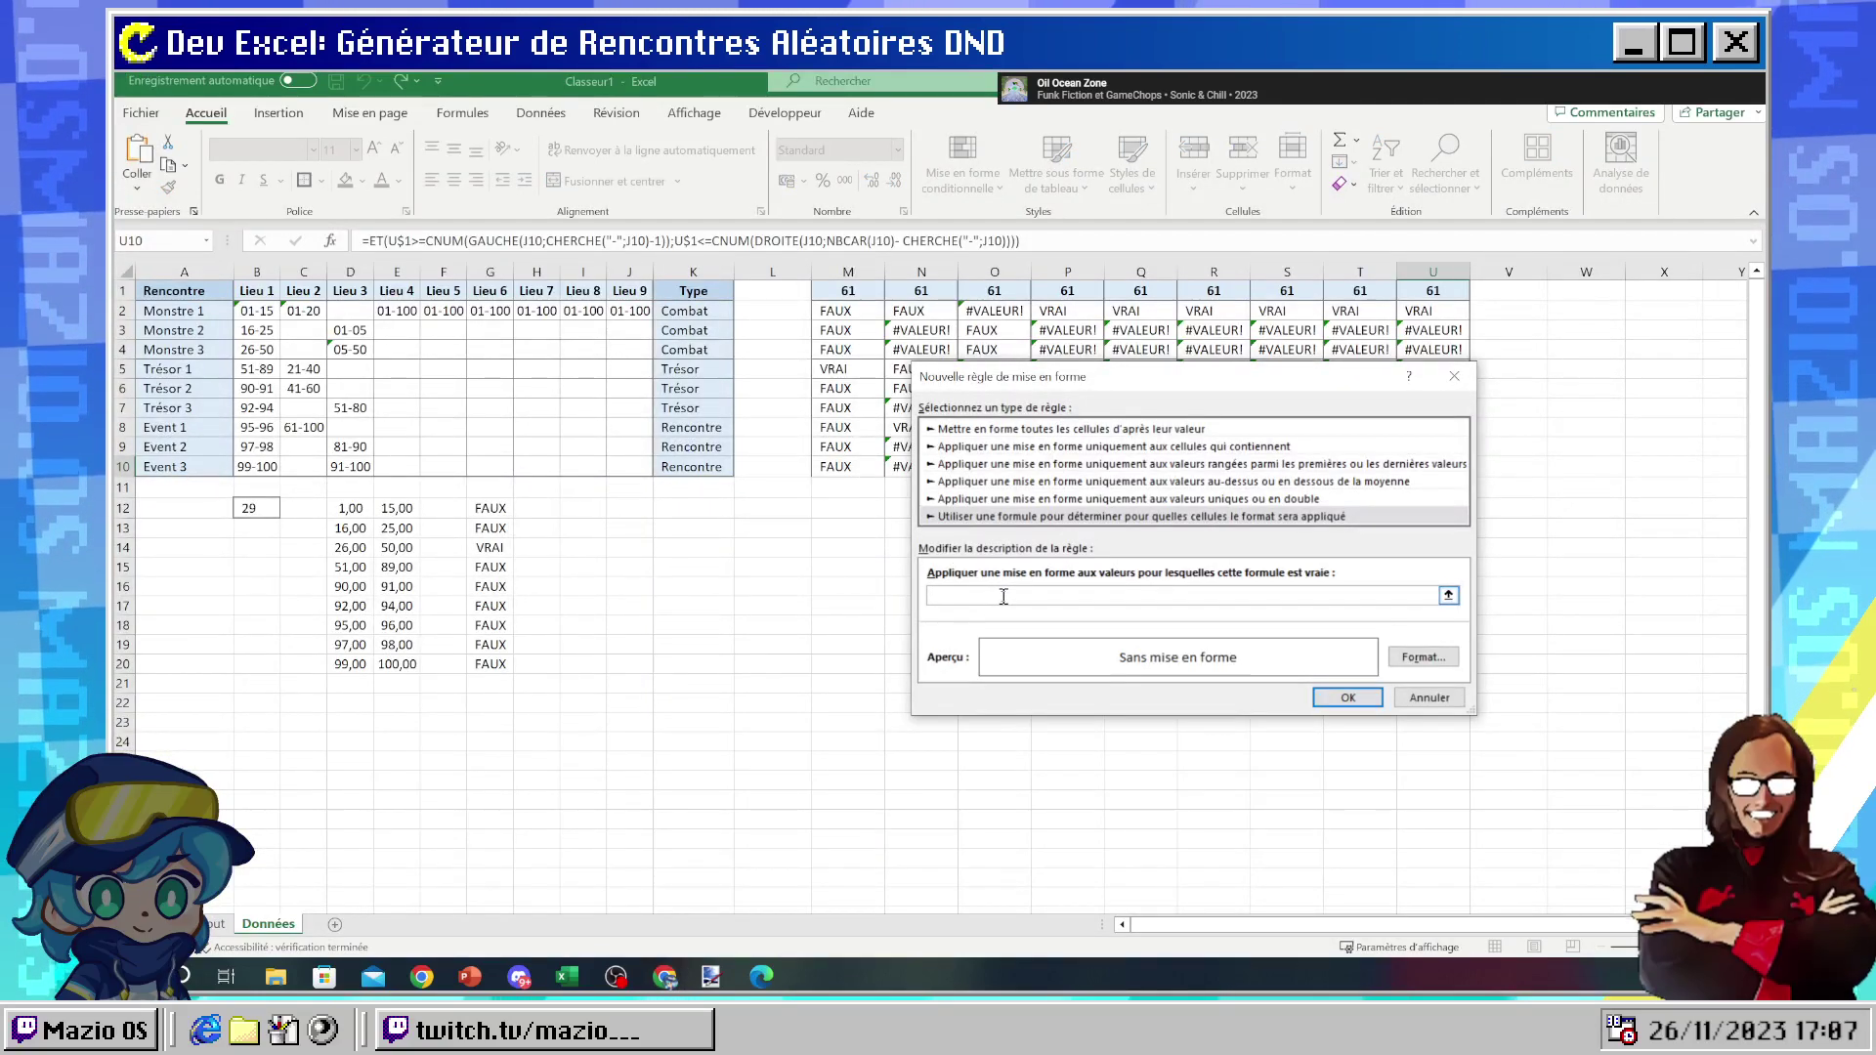
{"action": "type", "text": "s"}
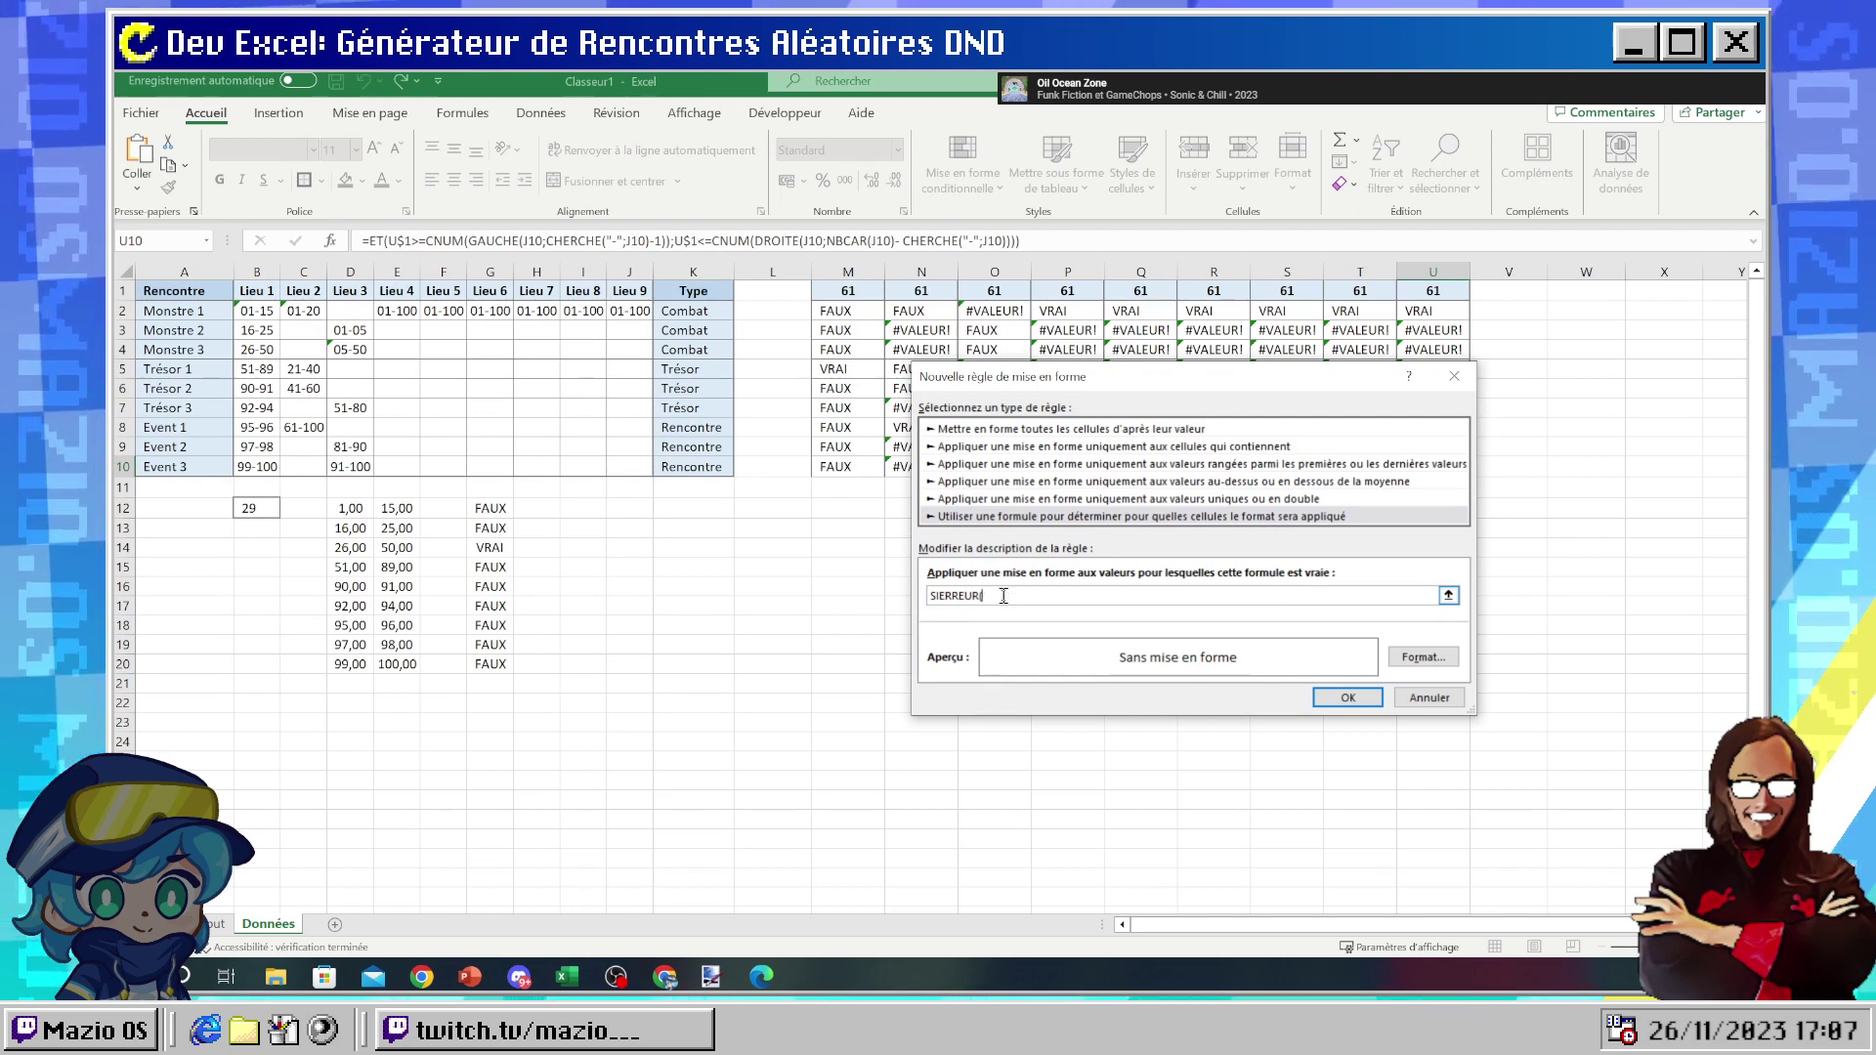
{"action": "key", "text": "BackSpace"}
{"action": "key", "text": "BackSpace"}
{"action": "key", "text": "BackSpace"}
{"action": "key", "text": "BackSpace"}
{"action": "key", "text": "BackSpace"}
{"action": "key", "text": "BackSpace"}
{"action": "key", "text": "BackSpace"}
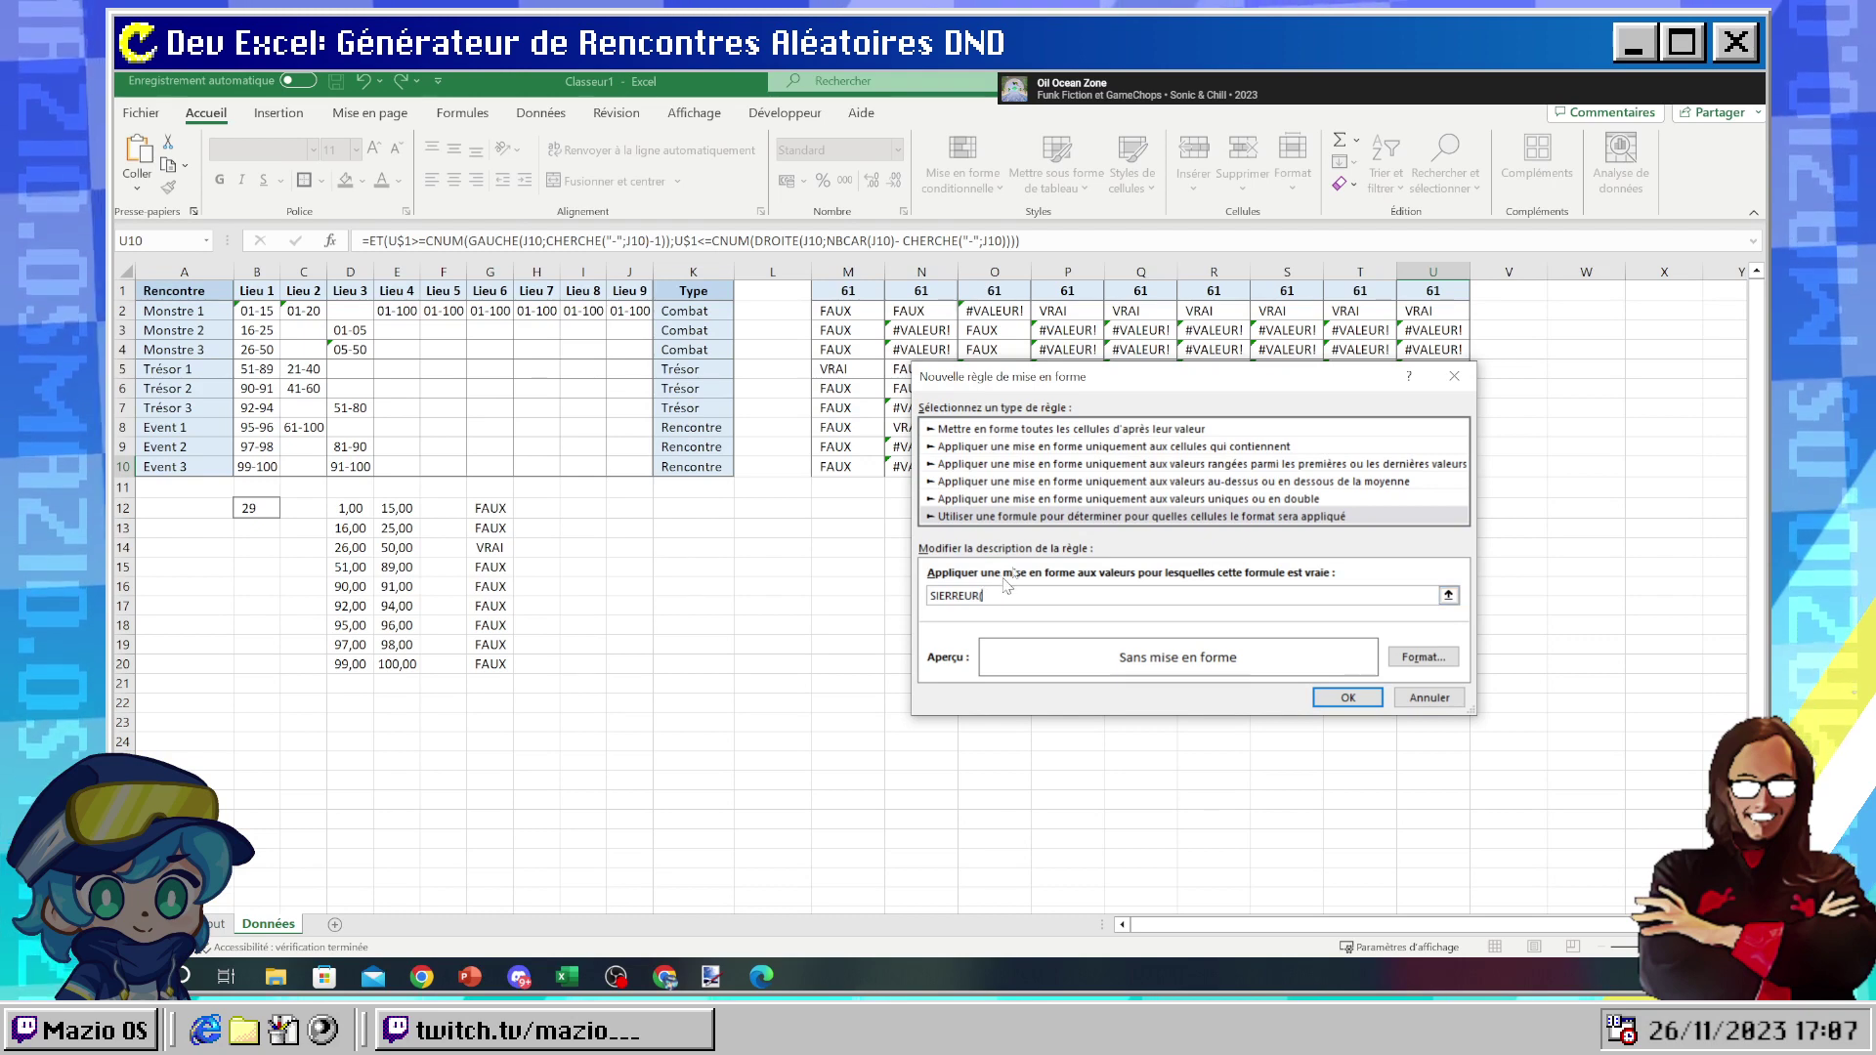
{"action": "left_click_drag", "start_coordinate": [1145, 386], "coordinate": [984, 418]}
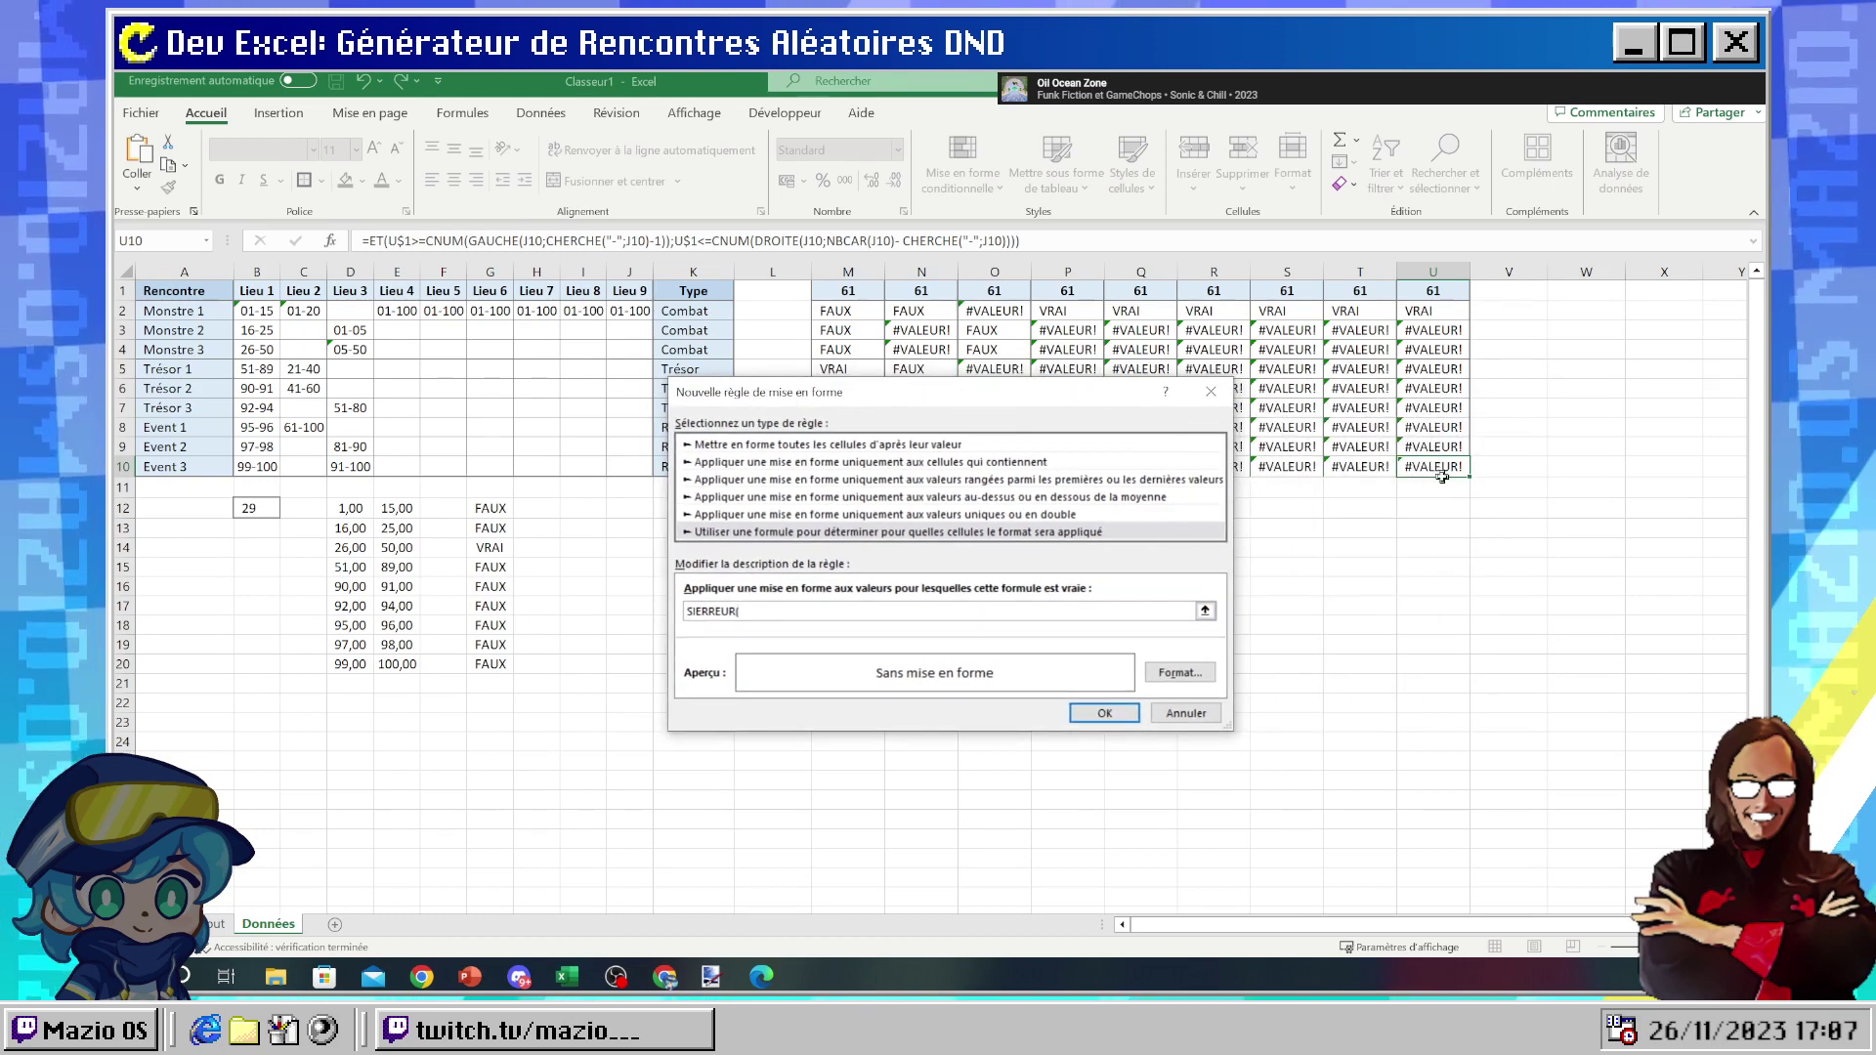
{"action": "type", "text": ";\"#VALEUR!"}
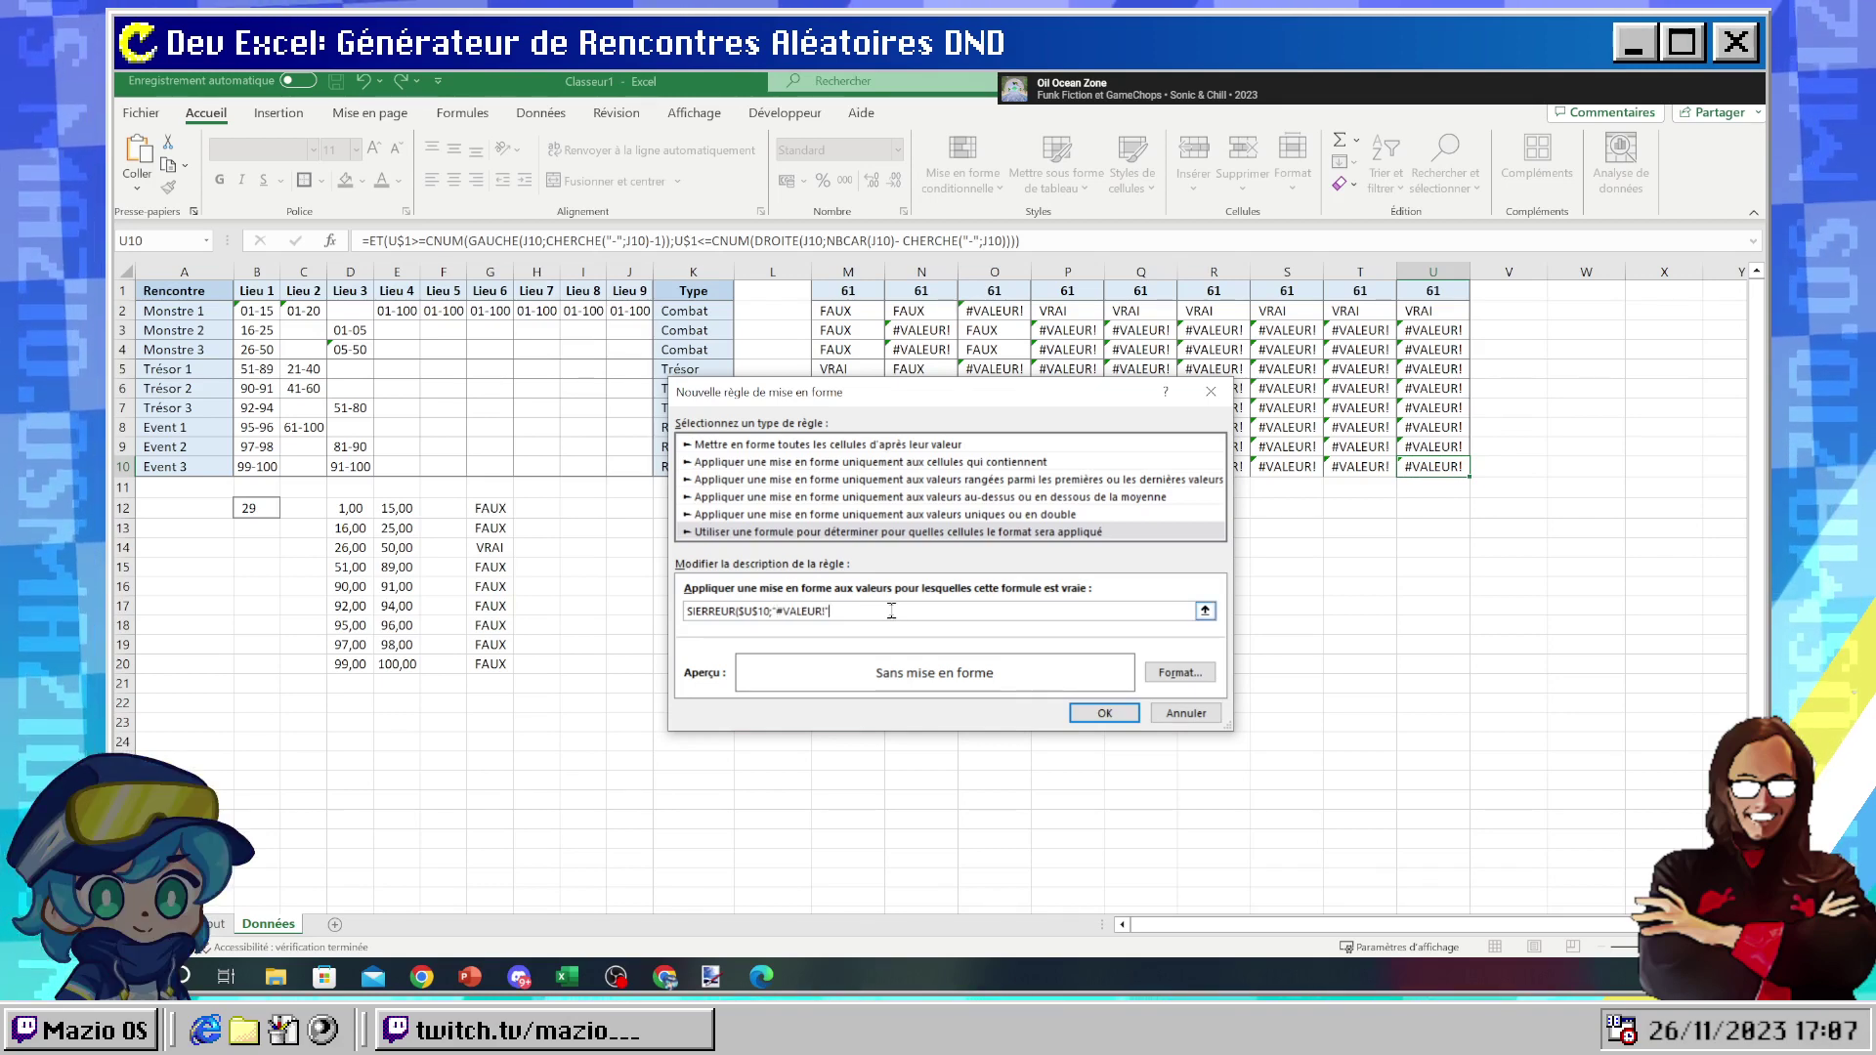
{"action": "key", "text": "Return"}
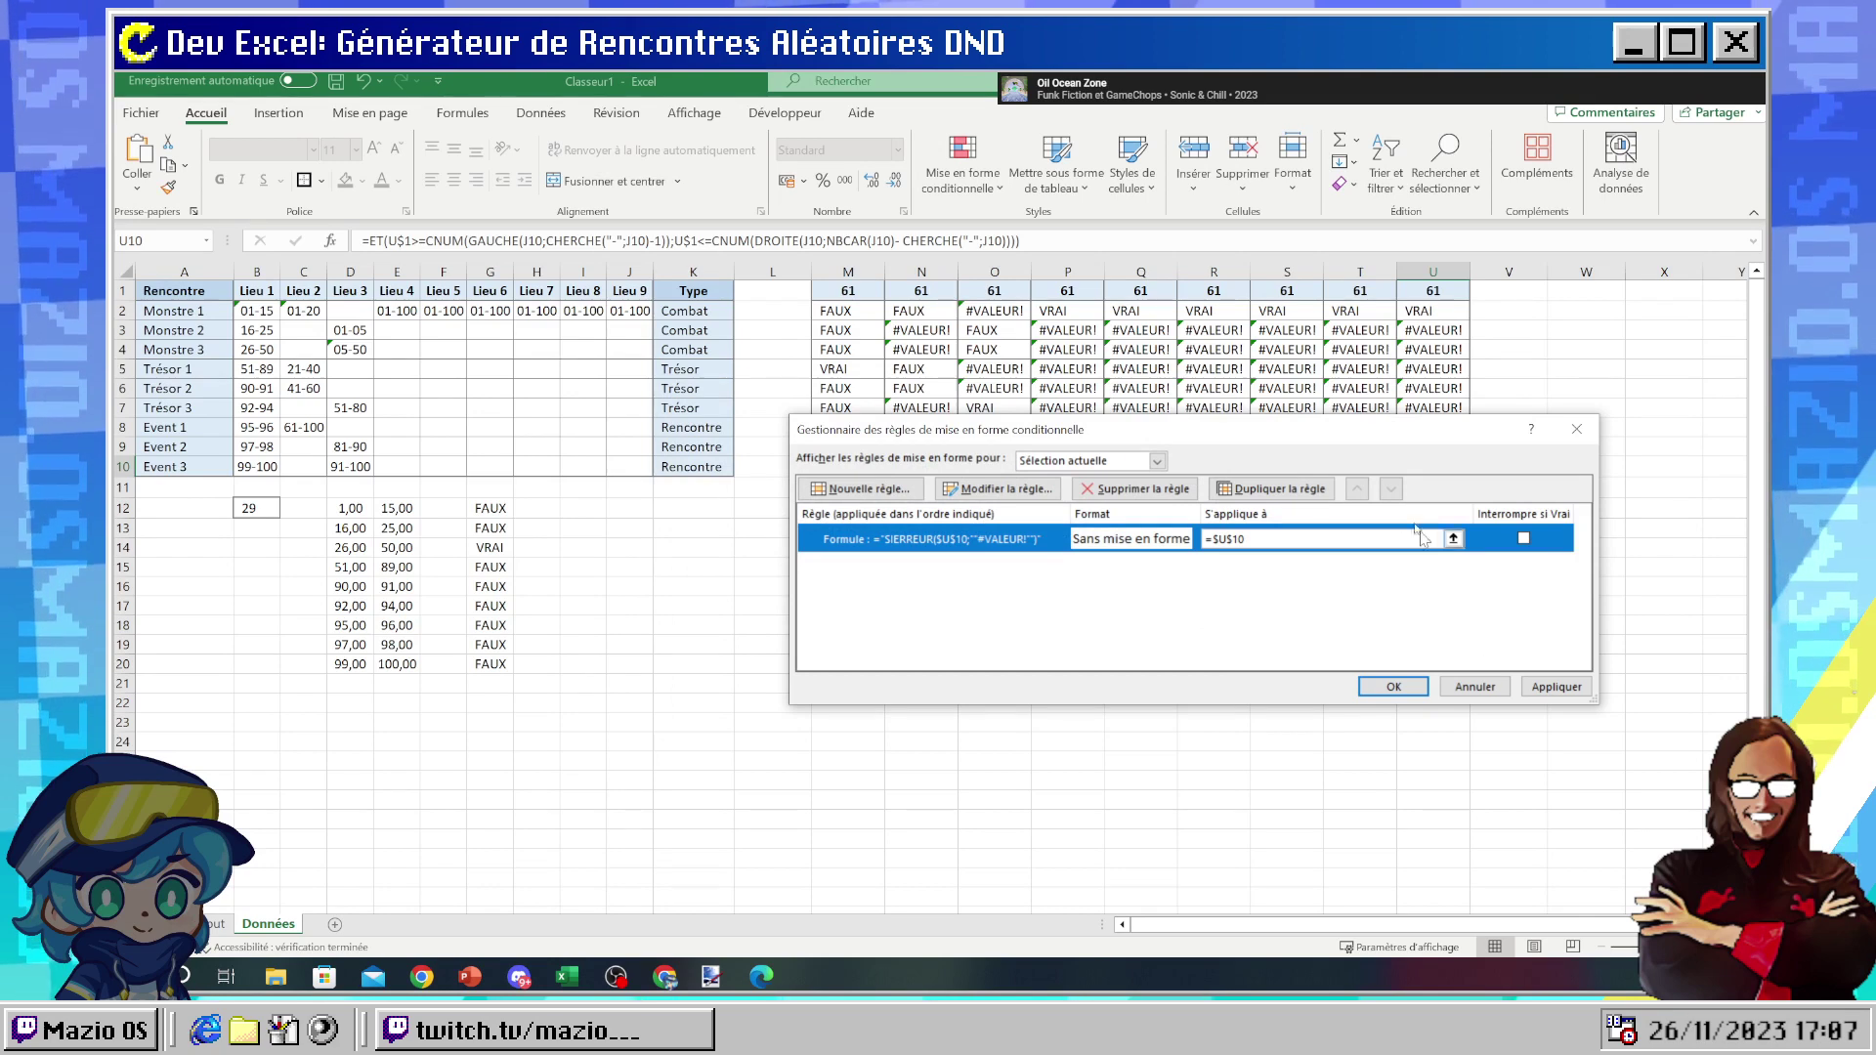
- Give the SIERREUR rule a grey font colour format and apply it to U10
{"action": "left_click_drag", "start_coordinate": [1279, 443], "coordinate": [1177, 623]}
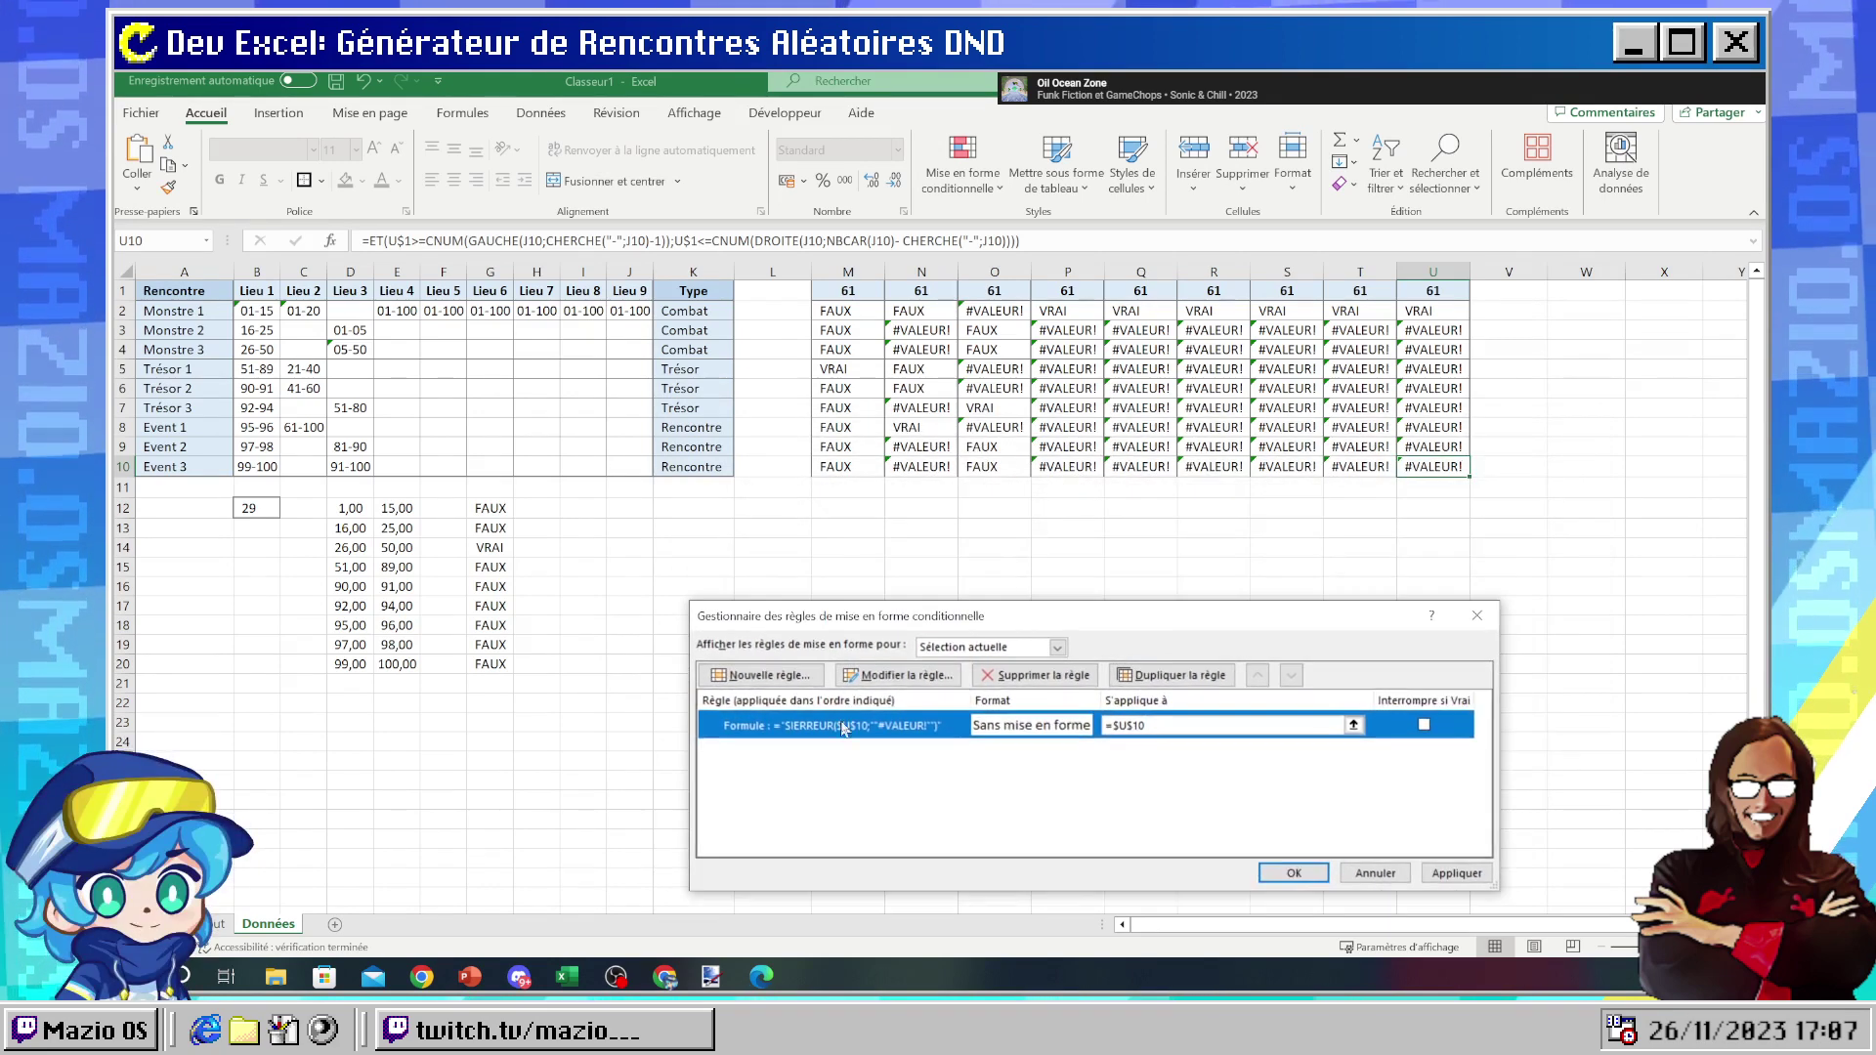
{"action": "double_click", "coordinate": [845, 725]}
{"action": "left_click", "coordinate": [1323, 865]}
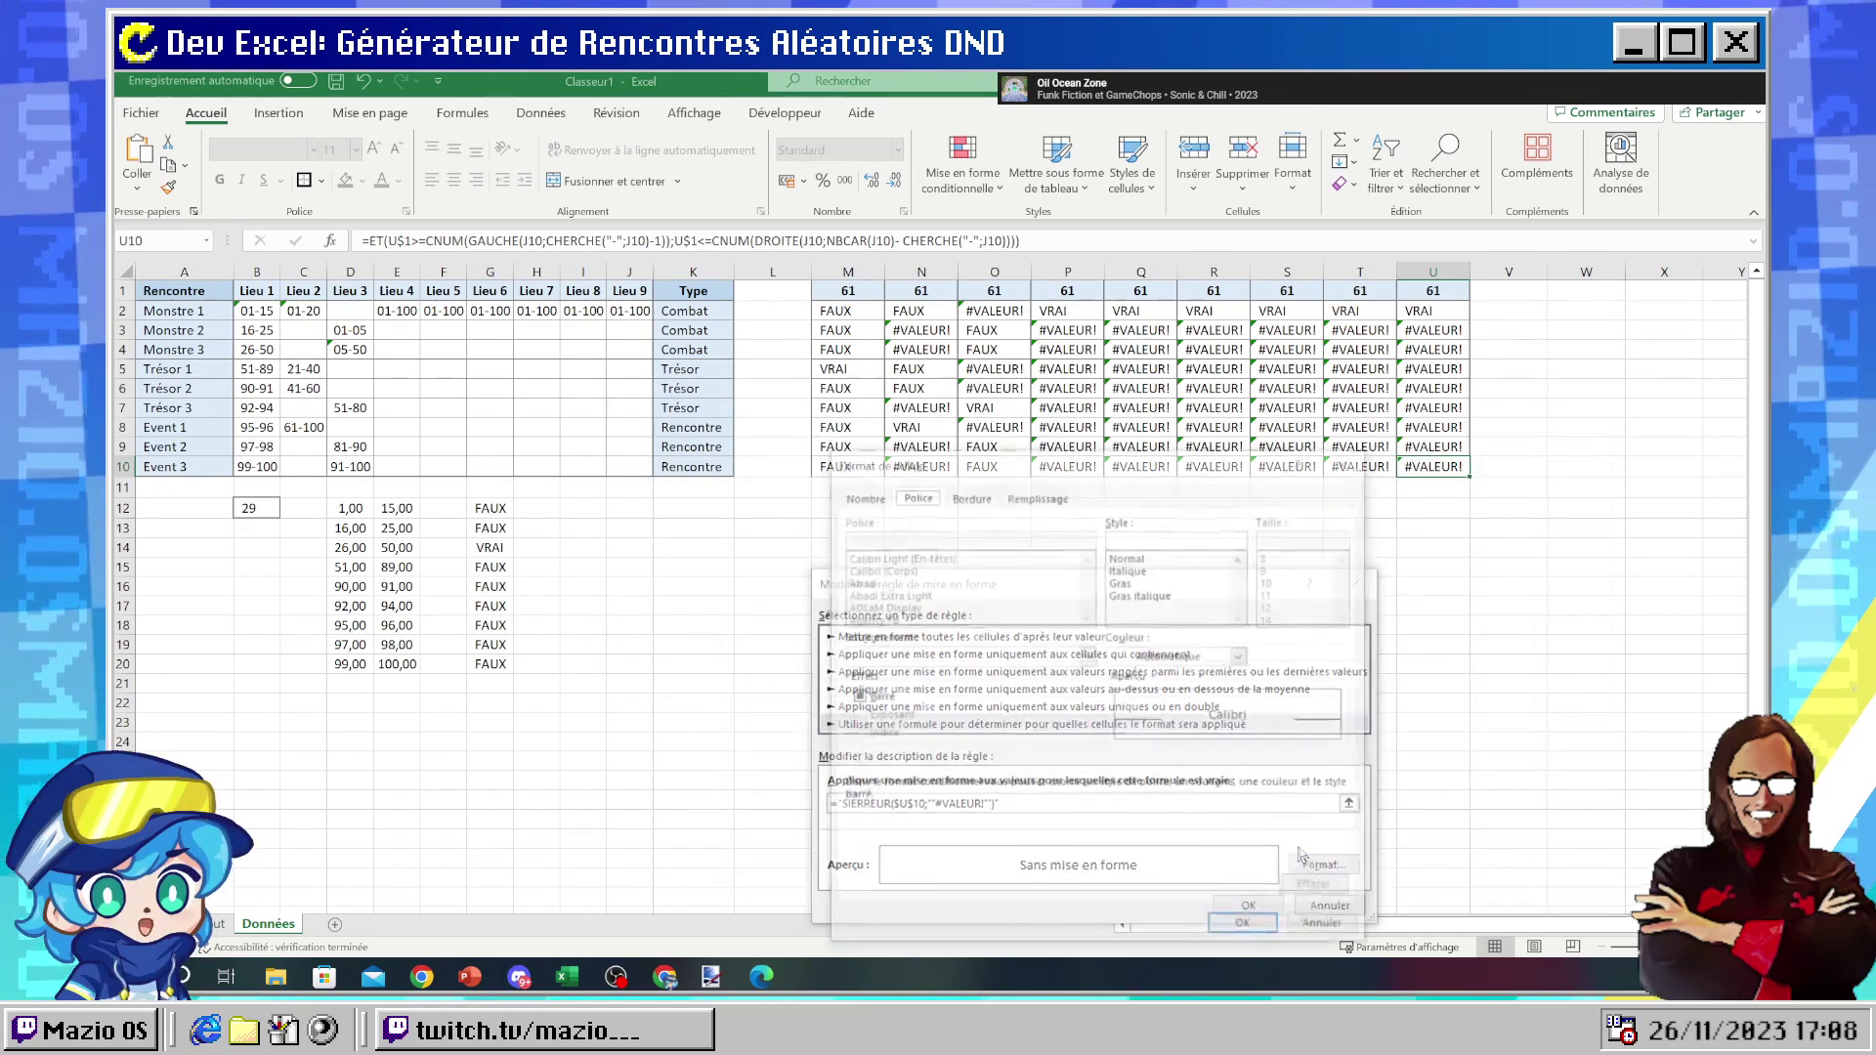
{"action": "left_click", "coordinate": [1030, 497]}
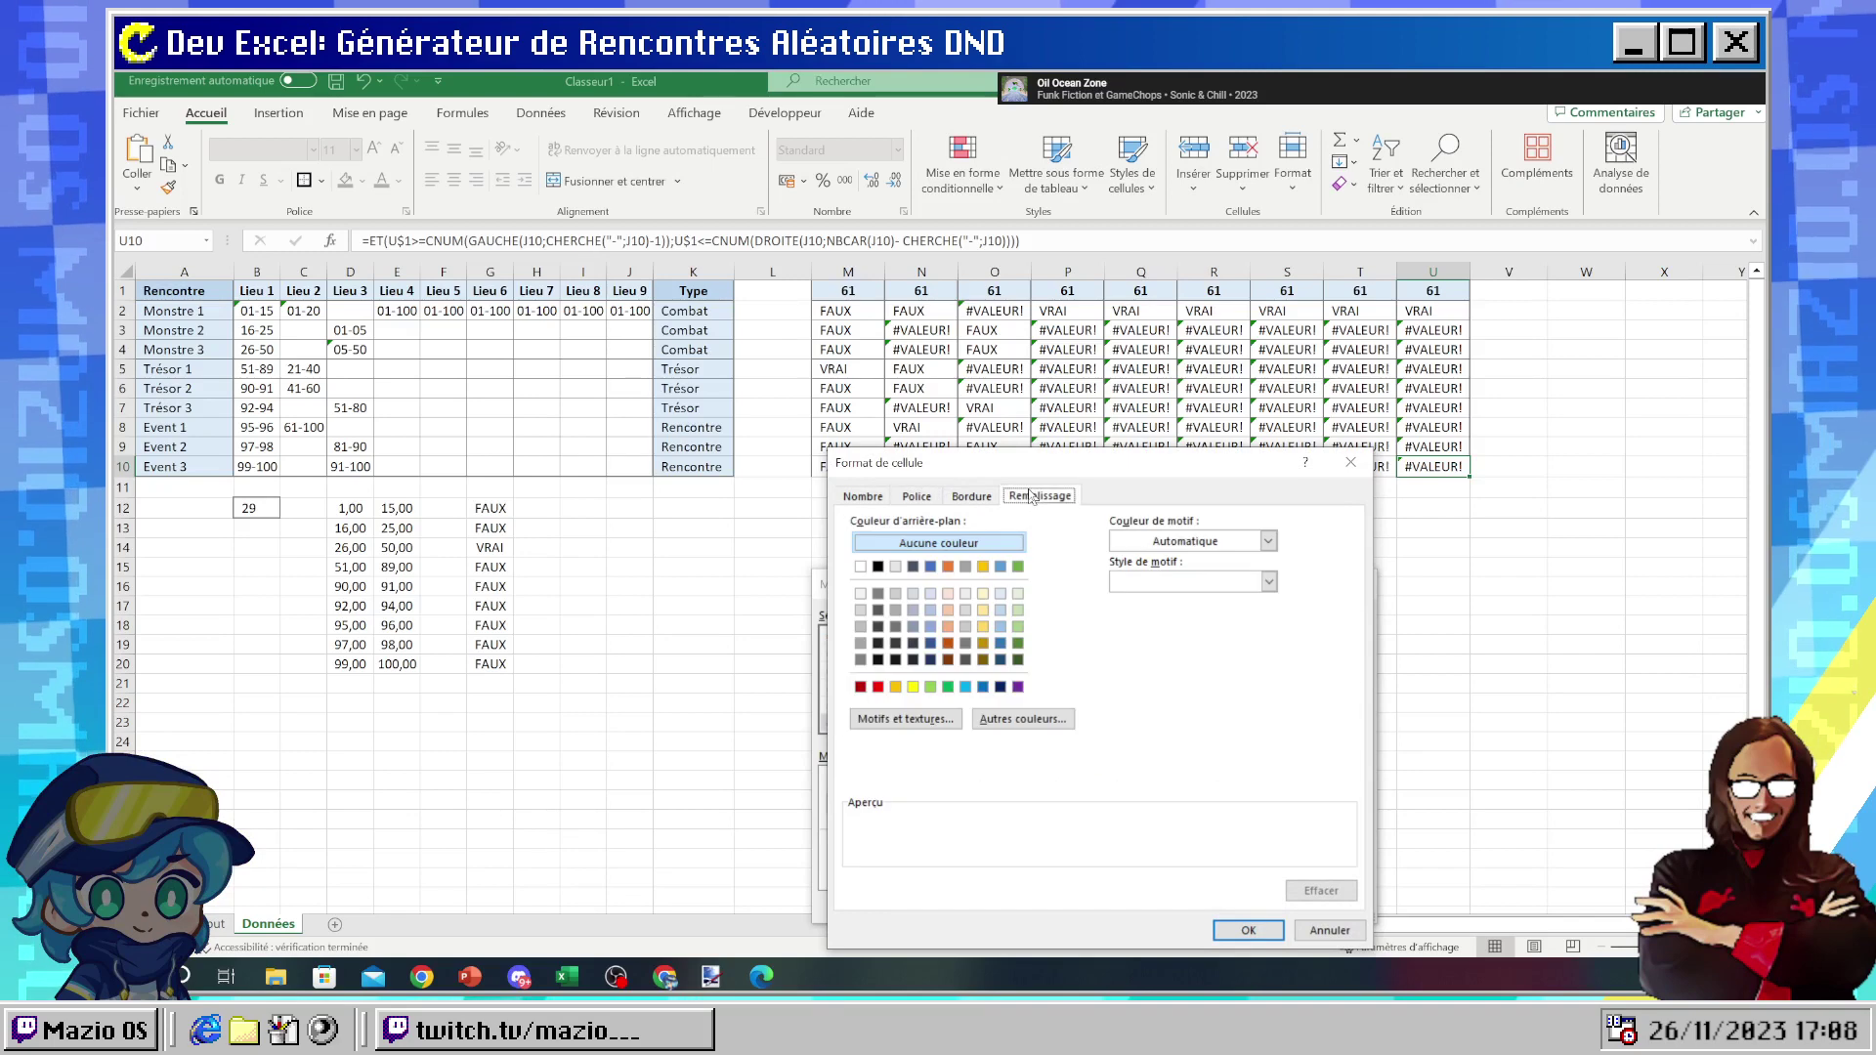
{"action": "left_click", "coordinate": [862, 611]}
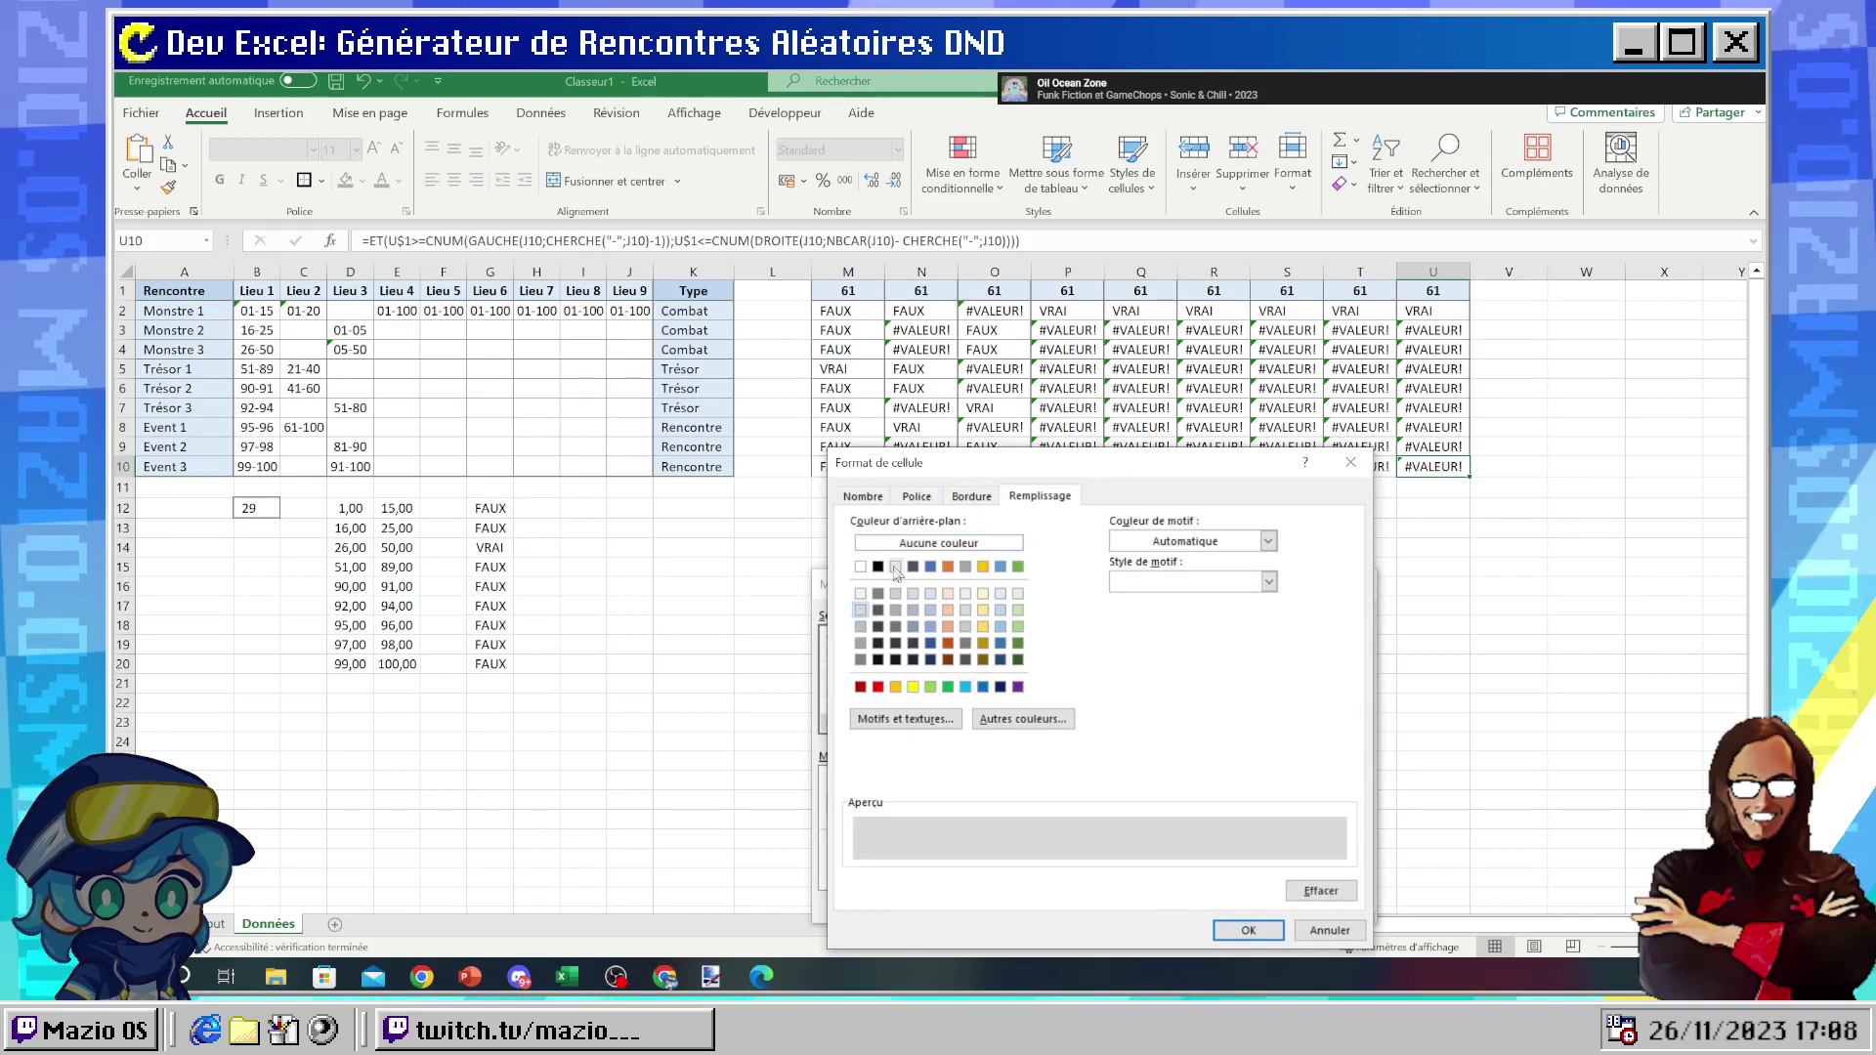
{"action": "left_click", "coordinate": [1325, 929]}
{"action": "left_click", "coordinate": [1314, 865]}
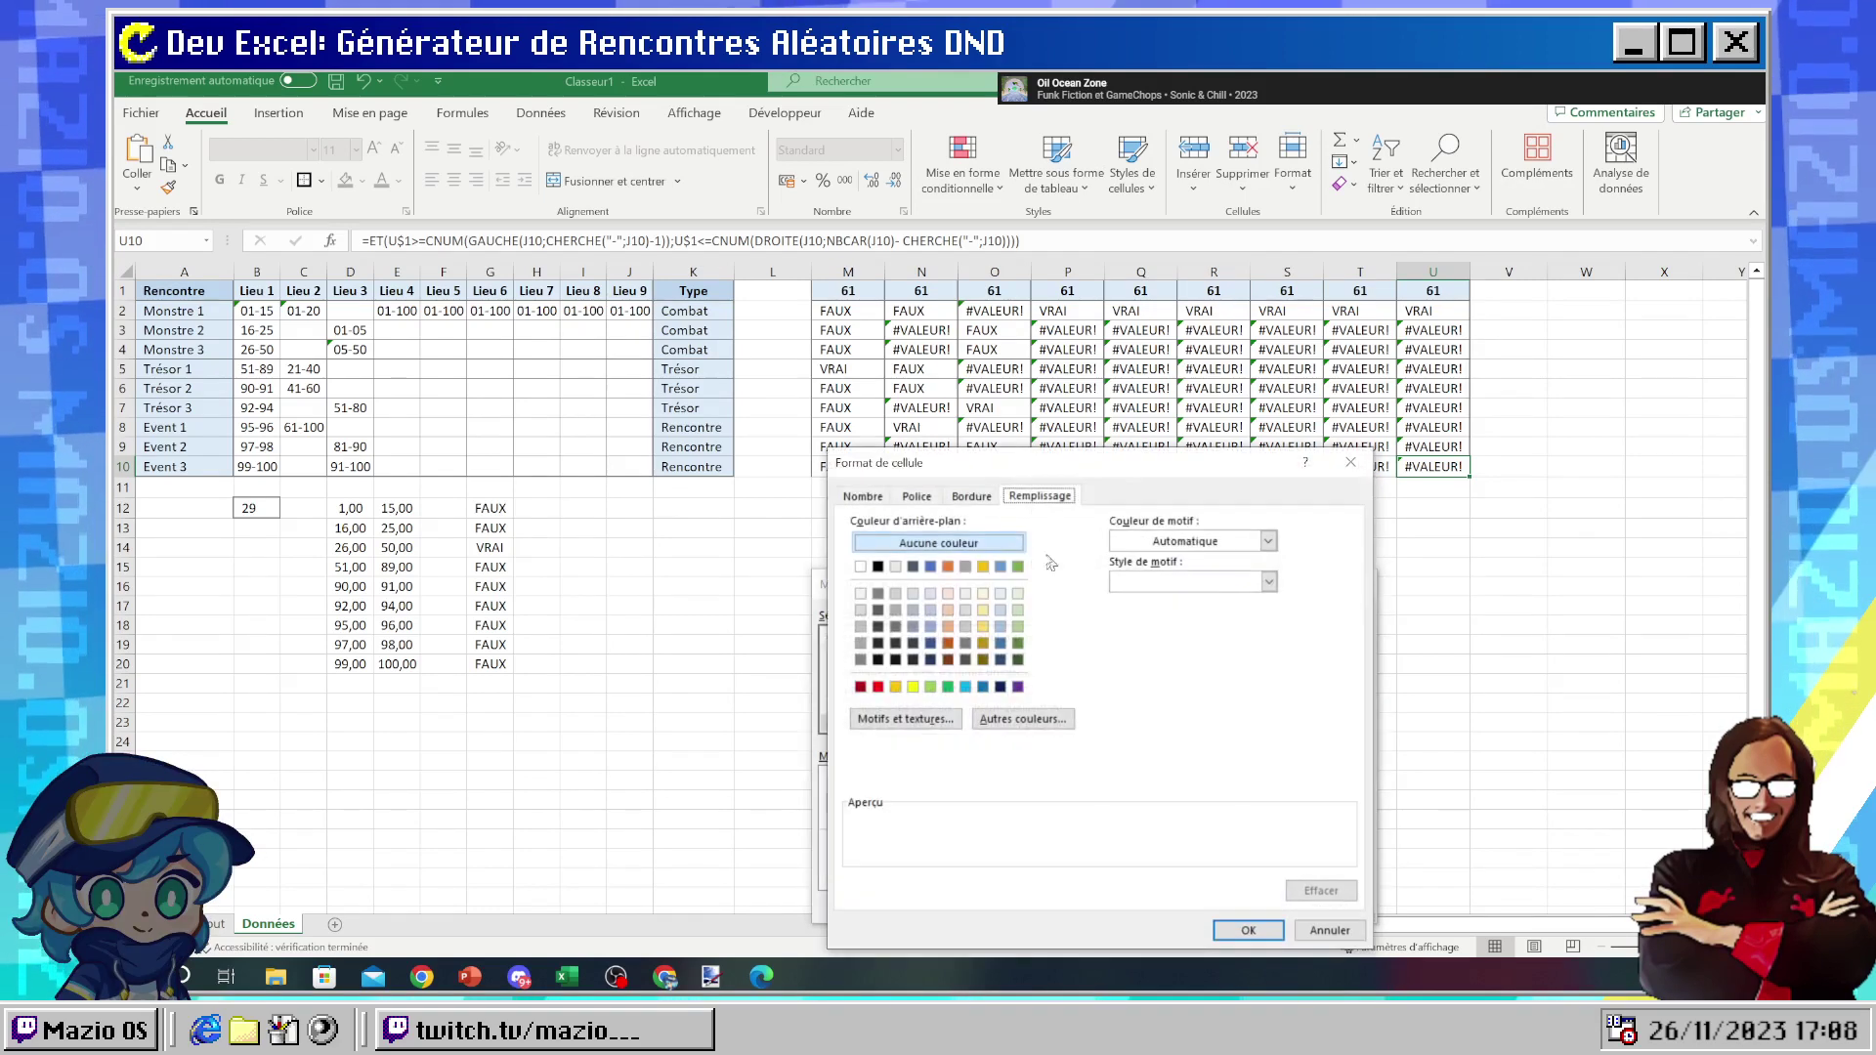
{"action": "left_click", "coordinate": [917, 497]}
{"action": "left_click", "coordinate": [1184, 659]}
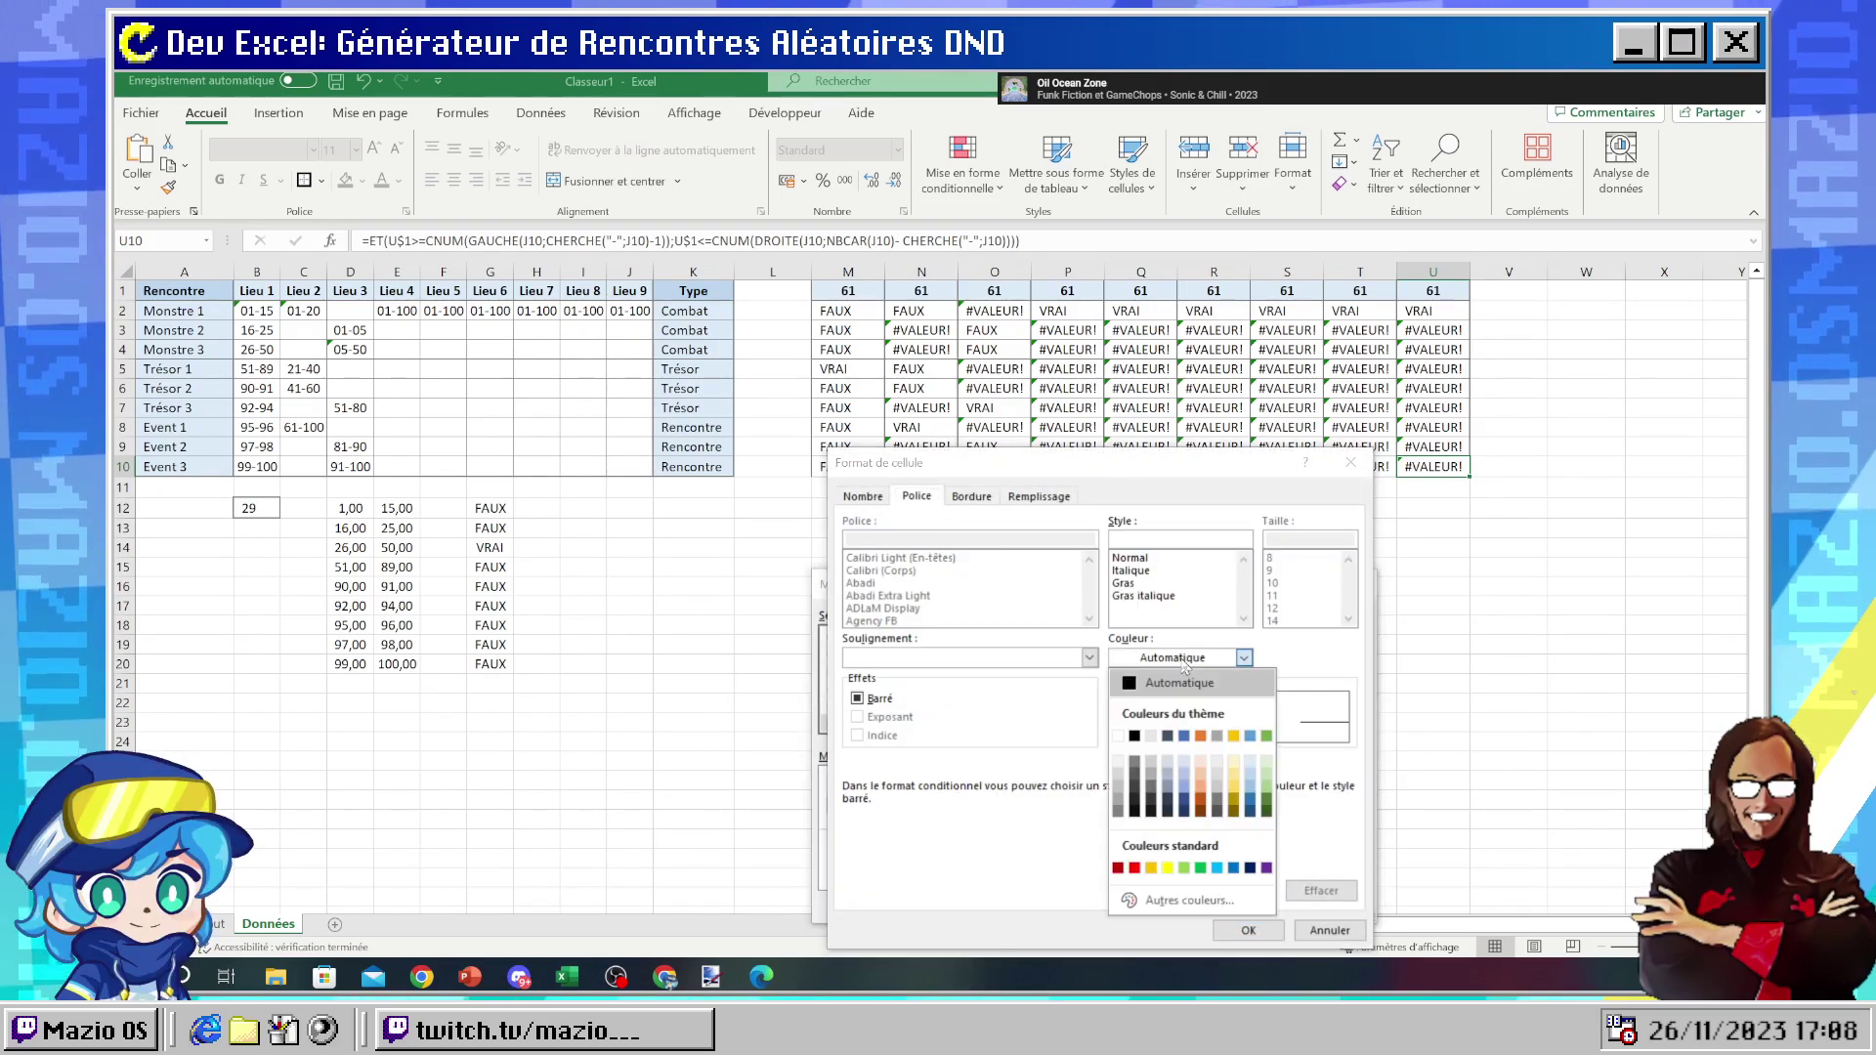
{"action": "left_click", "coordinate": [1133, 799]}
{"action": "left_click", "coordinate": [1248, 930]}
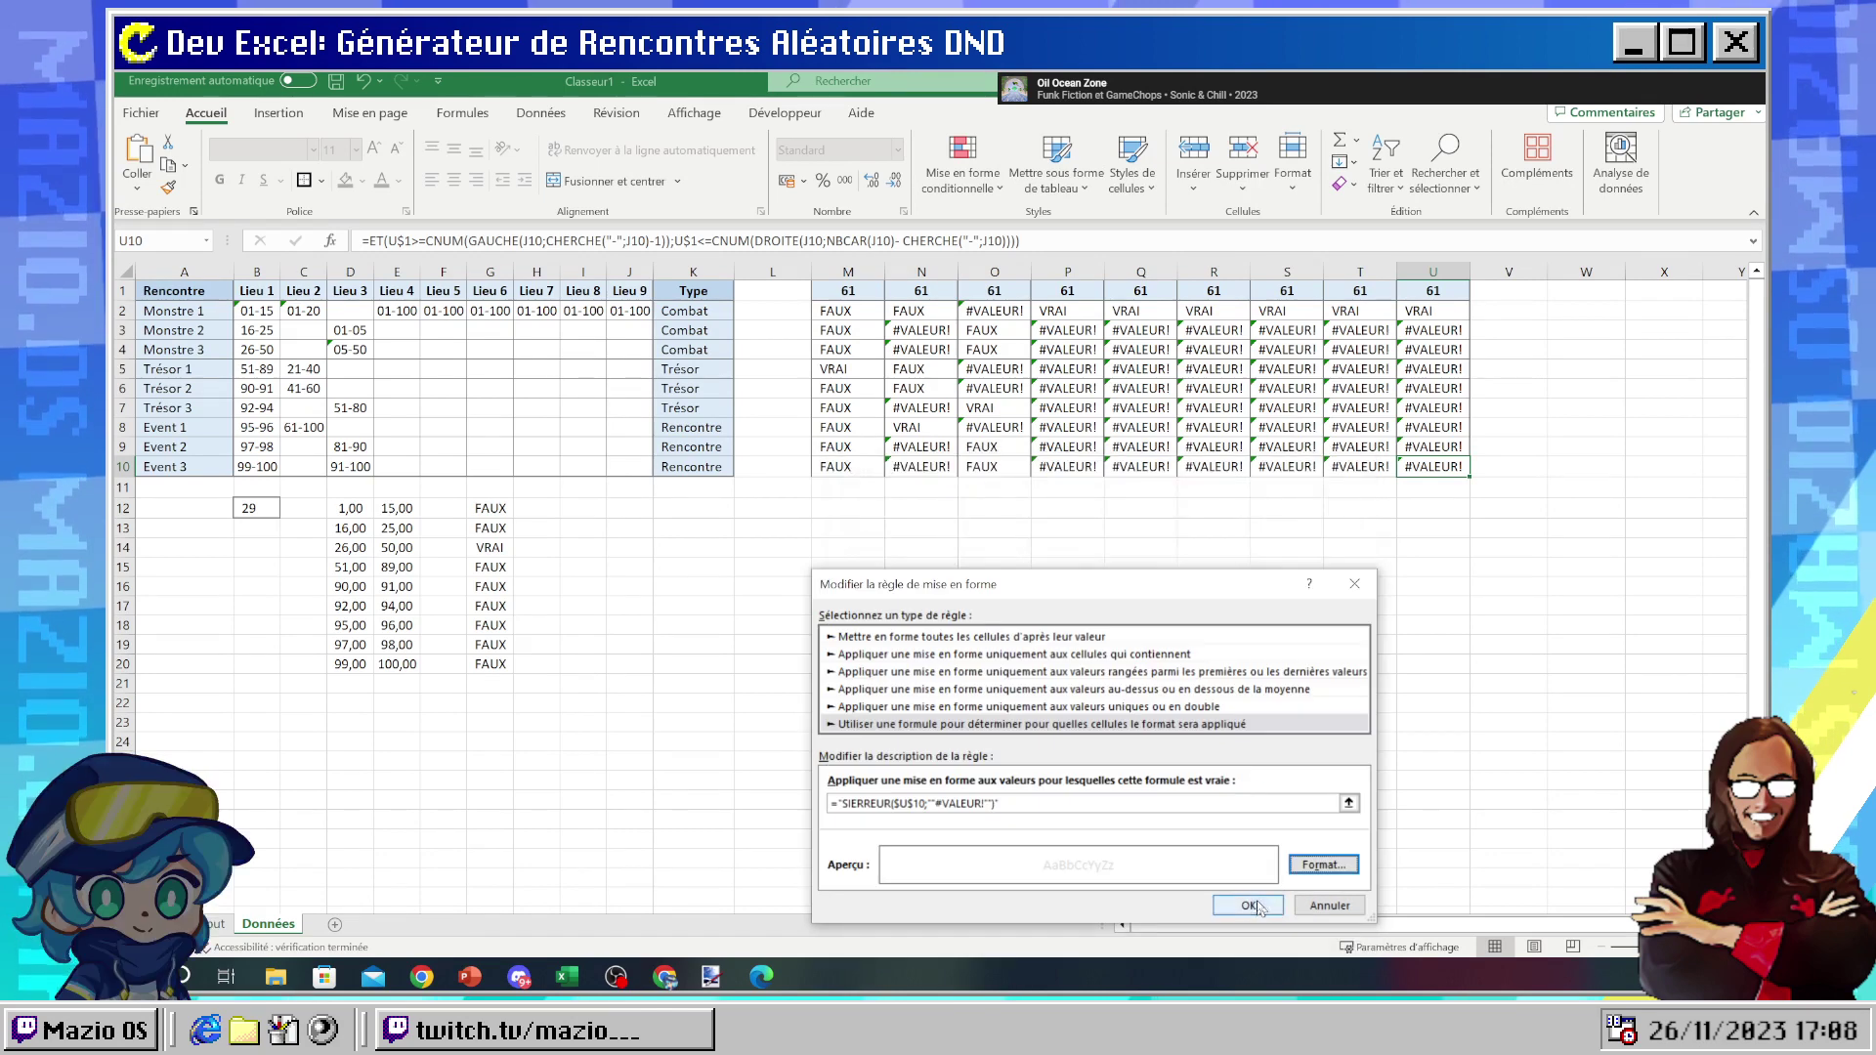
{"action": "left_click", "coordinate": [1244, 901]}
{"action": "left_click", "coordinate": [1458, 869]}
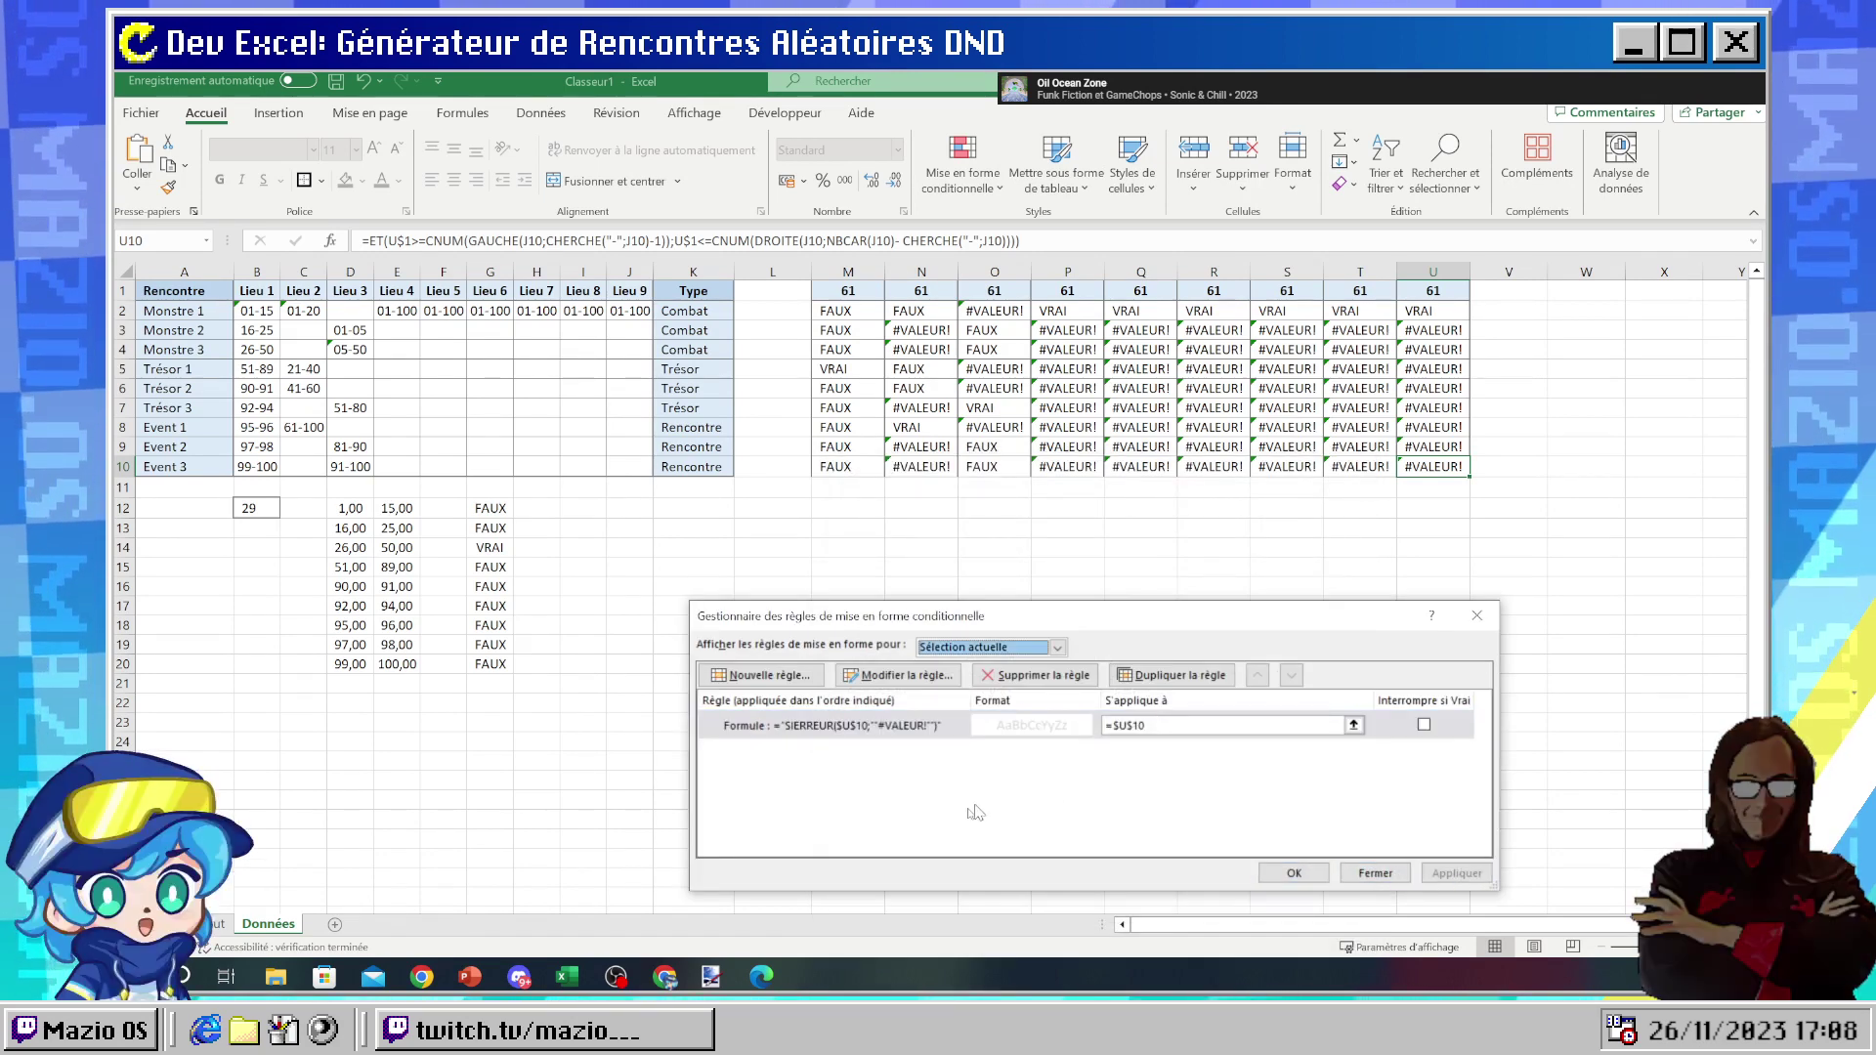
- Strip the quotes so the rule reads =SIERREUR($U$10;#VALEUR!), then bring up the SIERREUR help page
{"action": "double_click", "coordinate": [907, 726]}
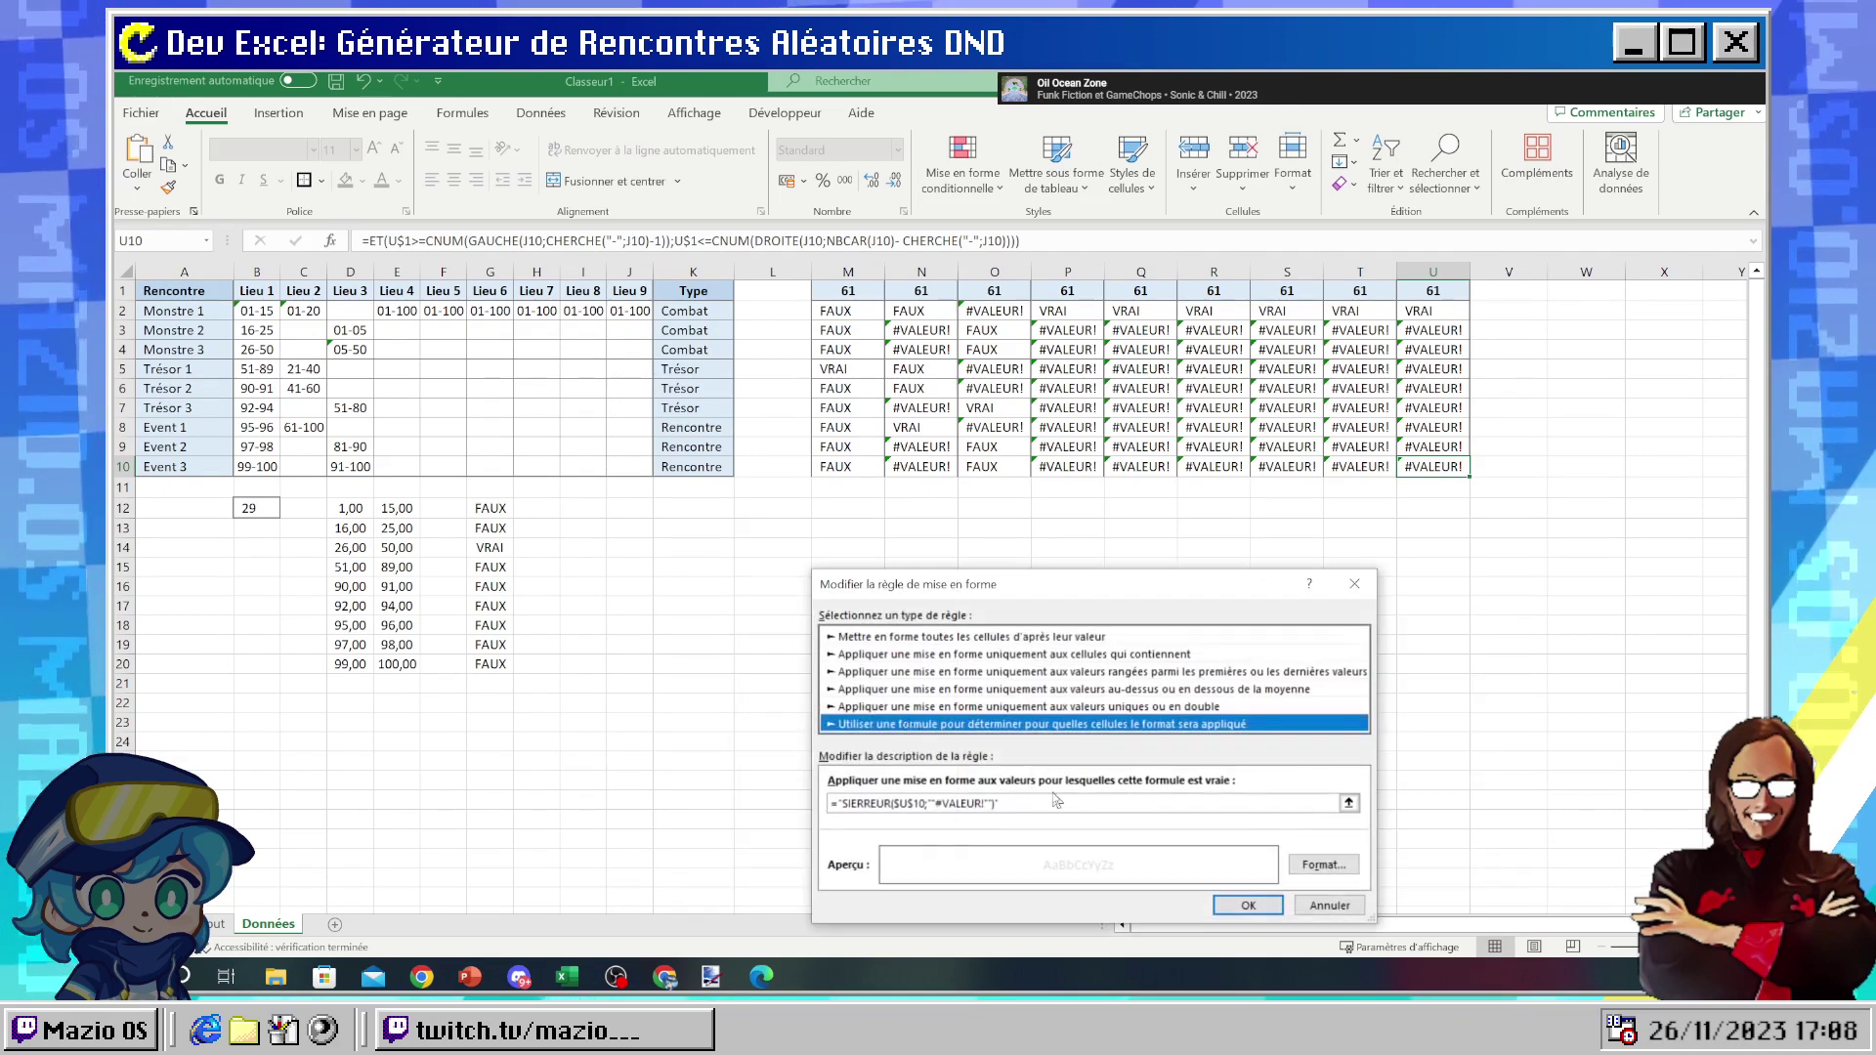
{"action": "left_click", "coordinate": [993, 801]}
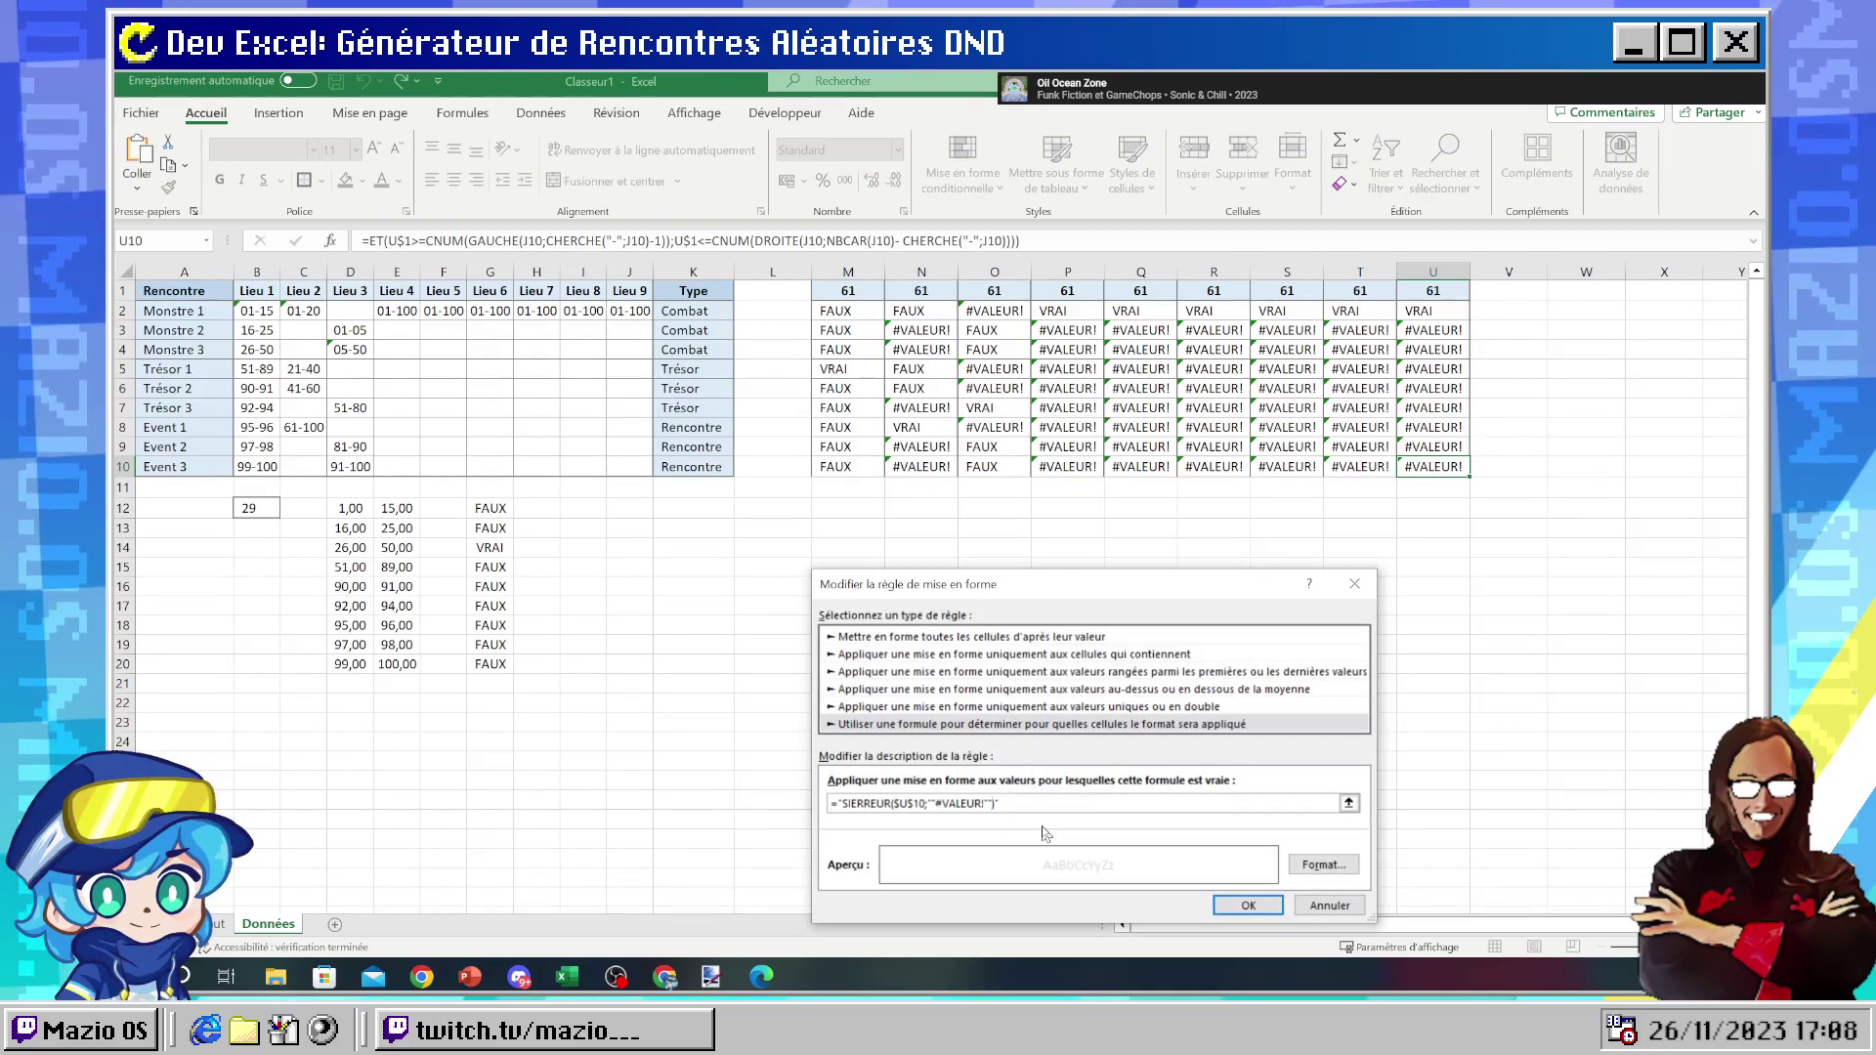
{"action": "key", "text": "BackSpace"}
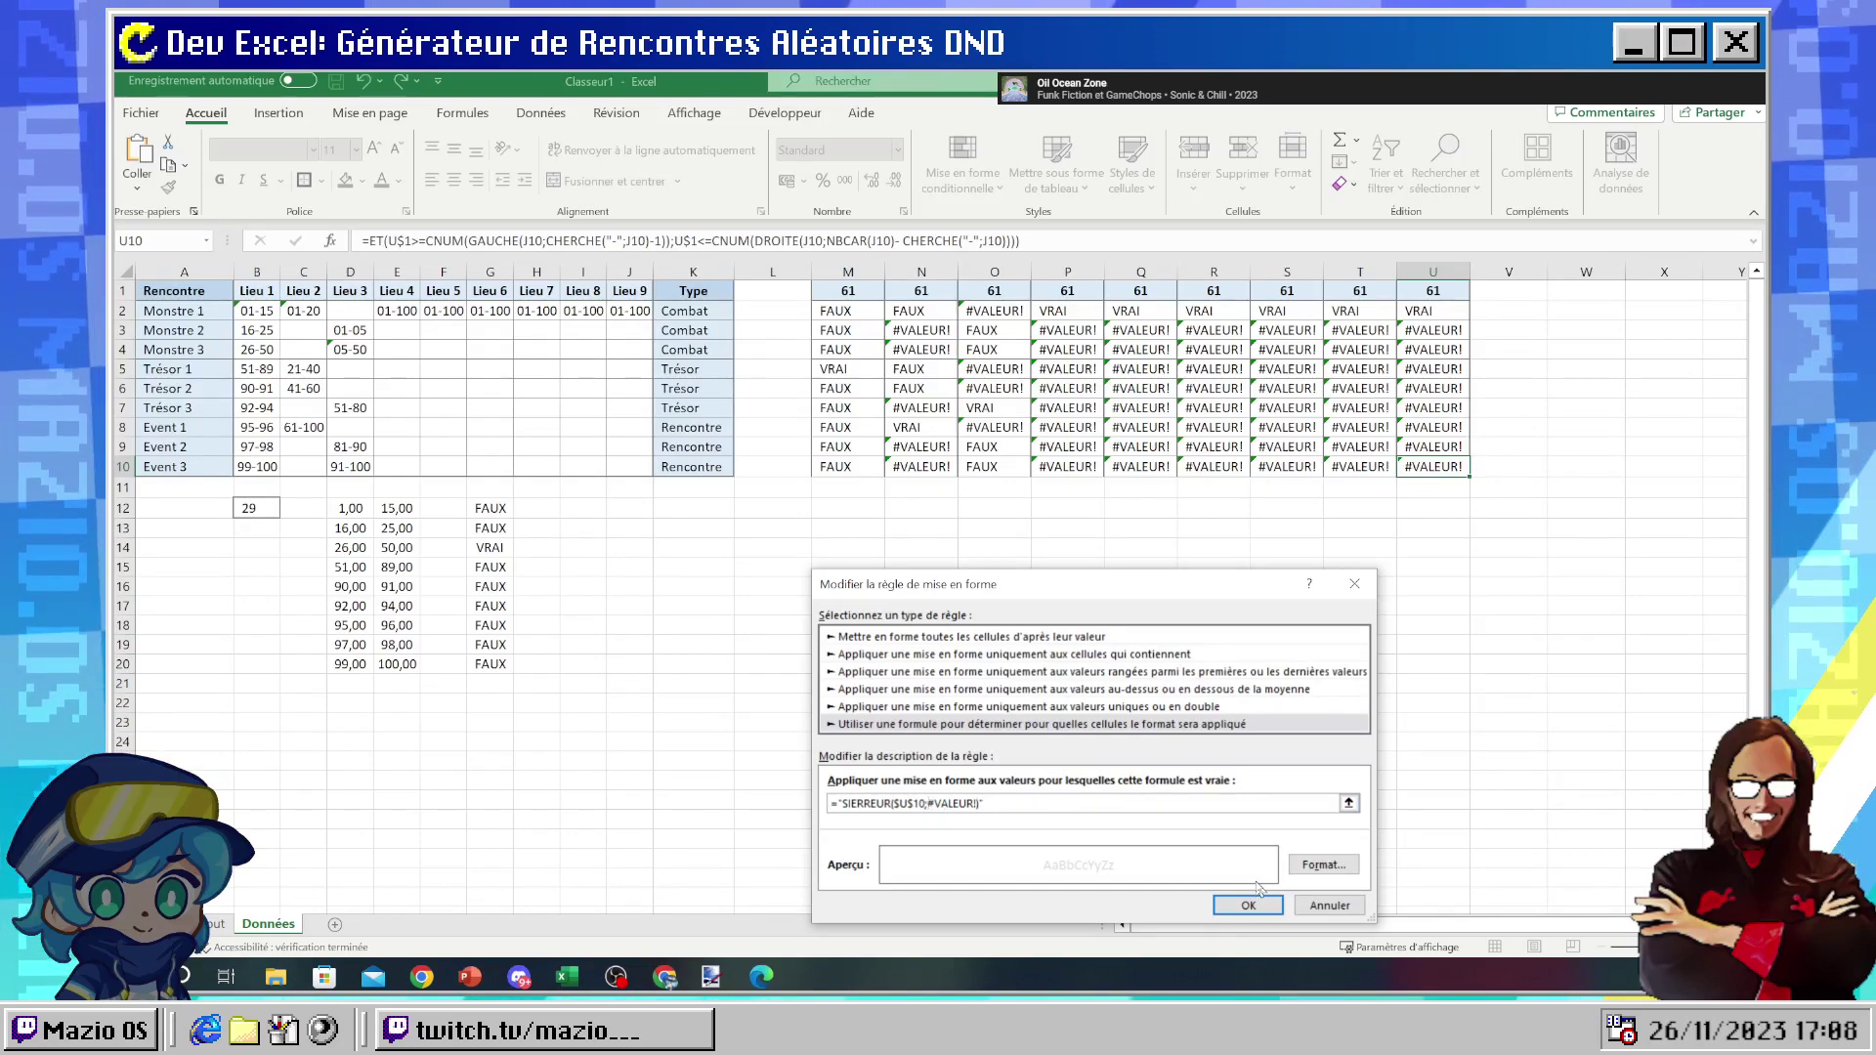
{"action": "left_click", "coordinate": [1255, 904]}
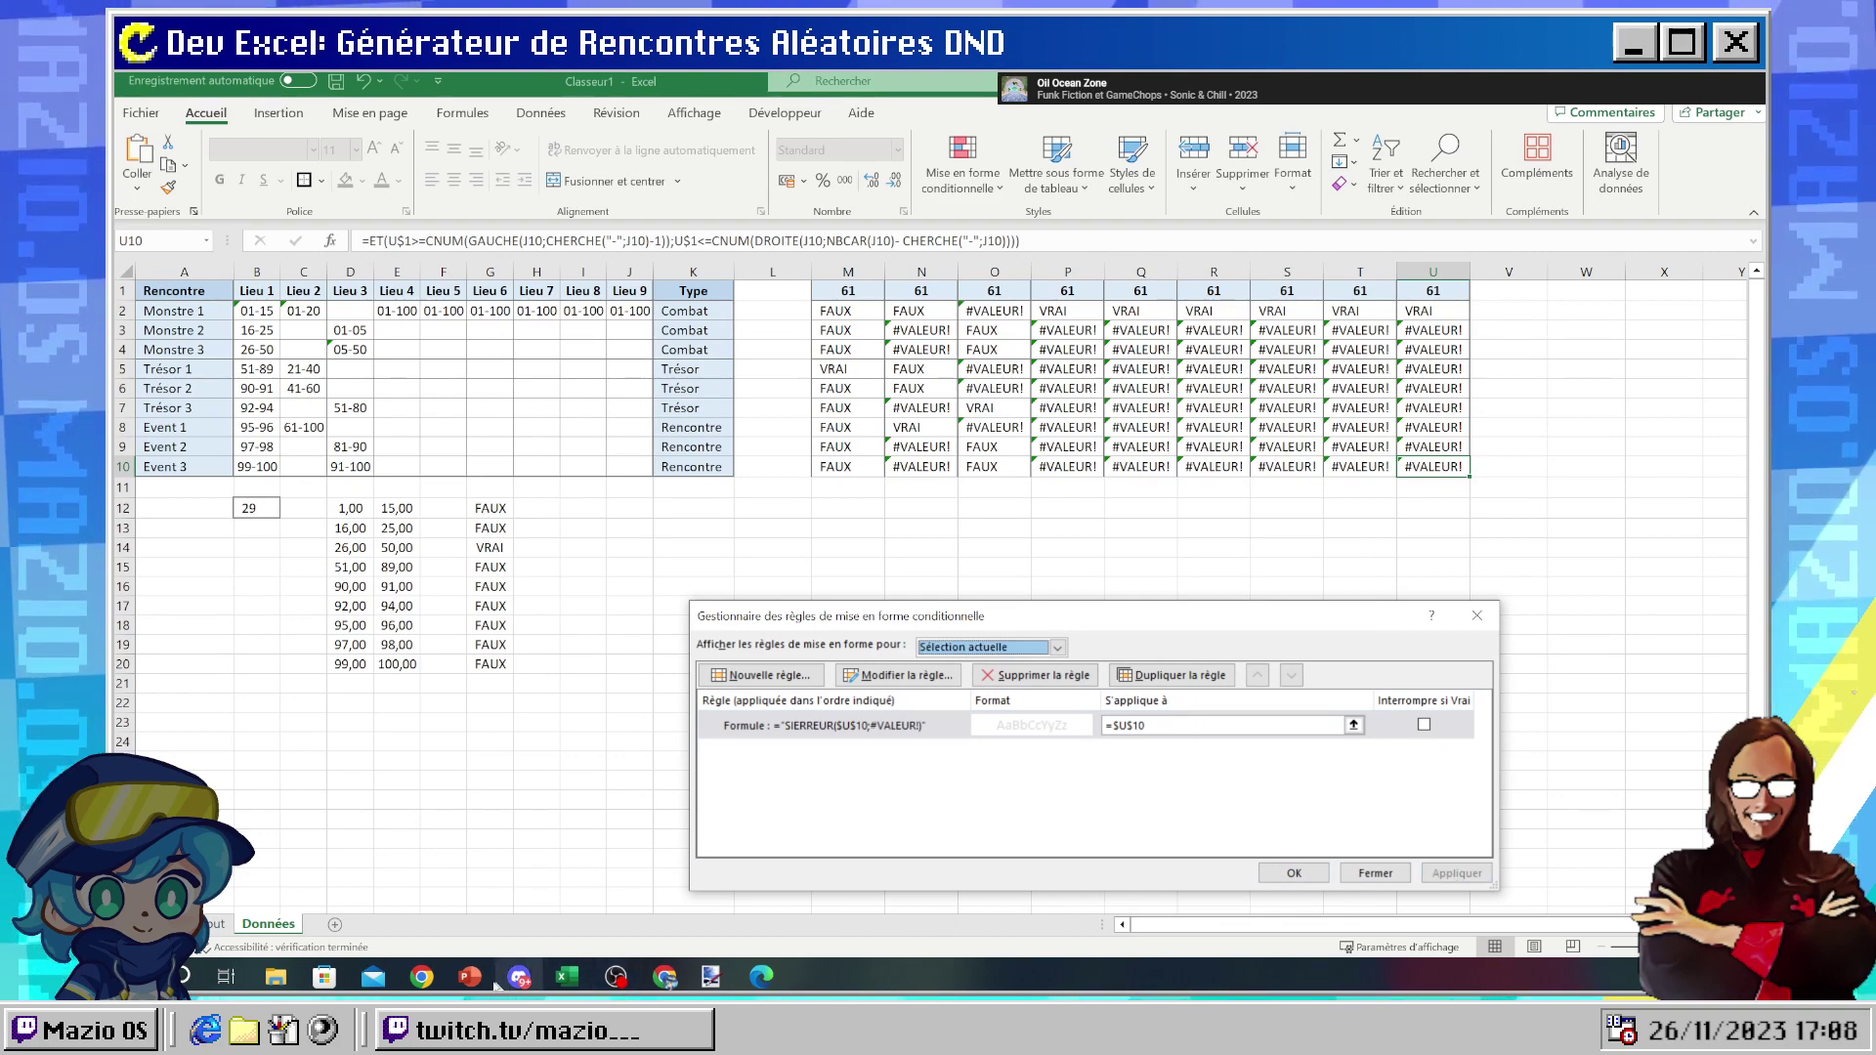
{"action": "left_click", "coordinate": [664, 976]}
{"action": "left_click", "coordinate": [674, 928]}
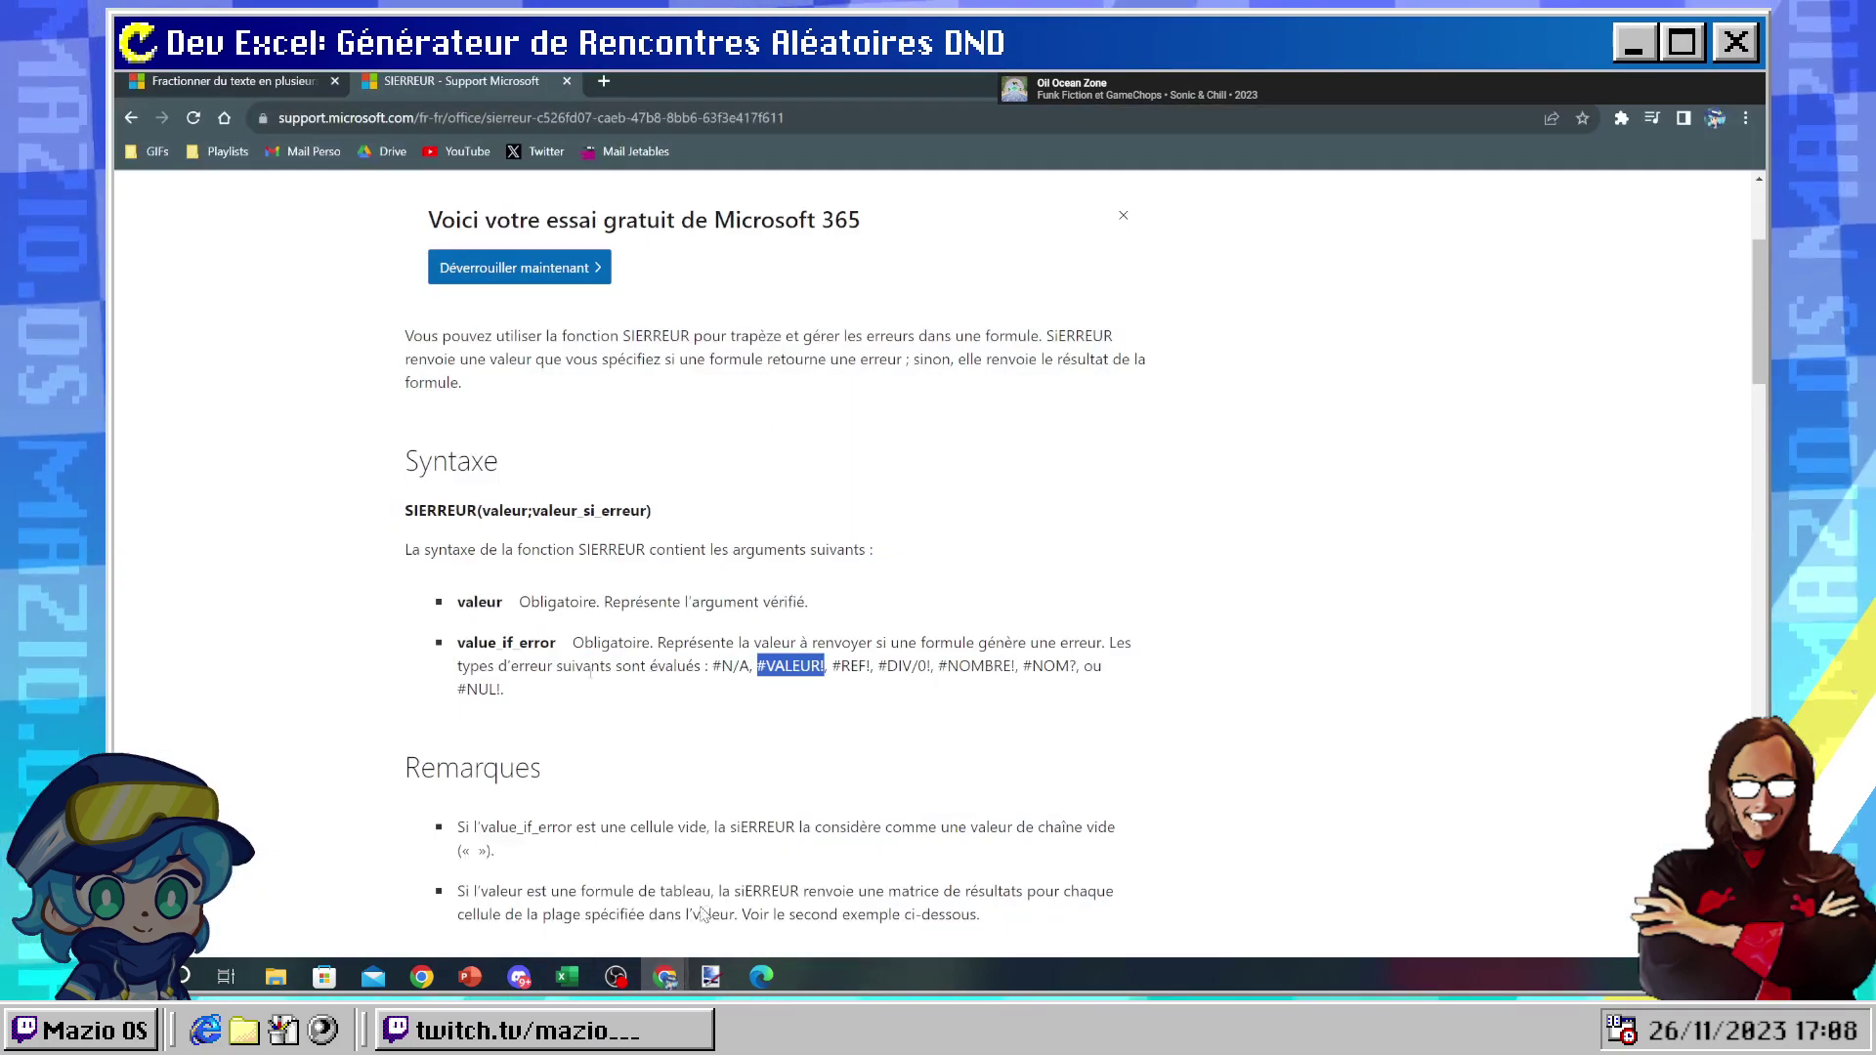
- Scroll to the SIERREUR examples, then set the TOA.pdf window aside and bring Excel's rules manager forward
{"action": "scroll", "coordinate": [621, 660], "scroll_direction": "down", "scroll_amount": 10}
{"action": "scroll", "coordinate": [621, 659], "scroll_direction": "down", "scroll_amount": 2}
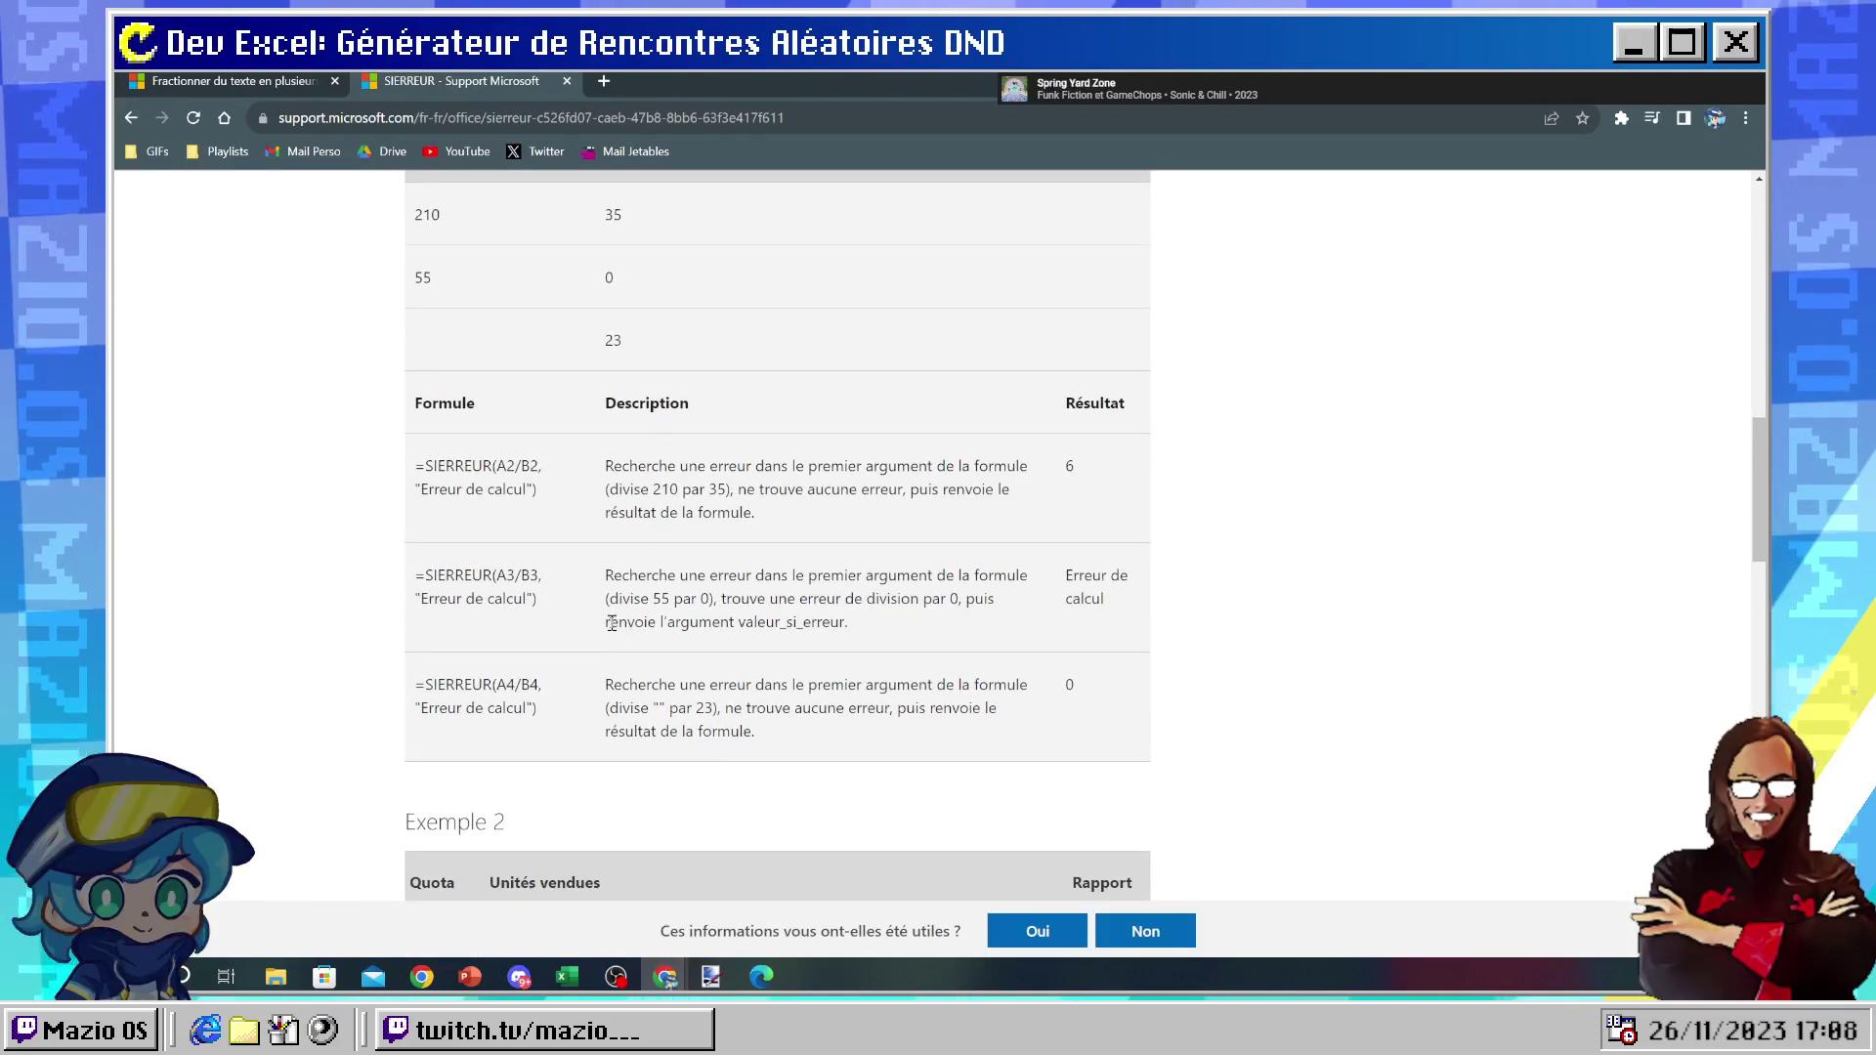
{"action": "mouse_move", "coordinate": [679, 985]}
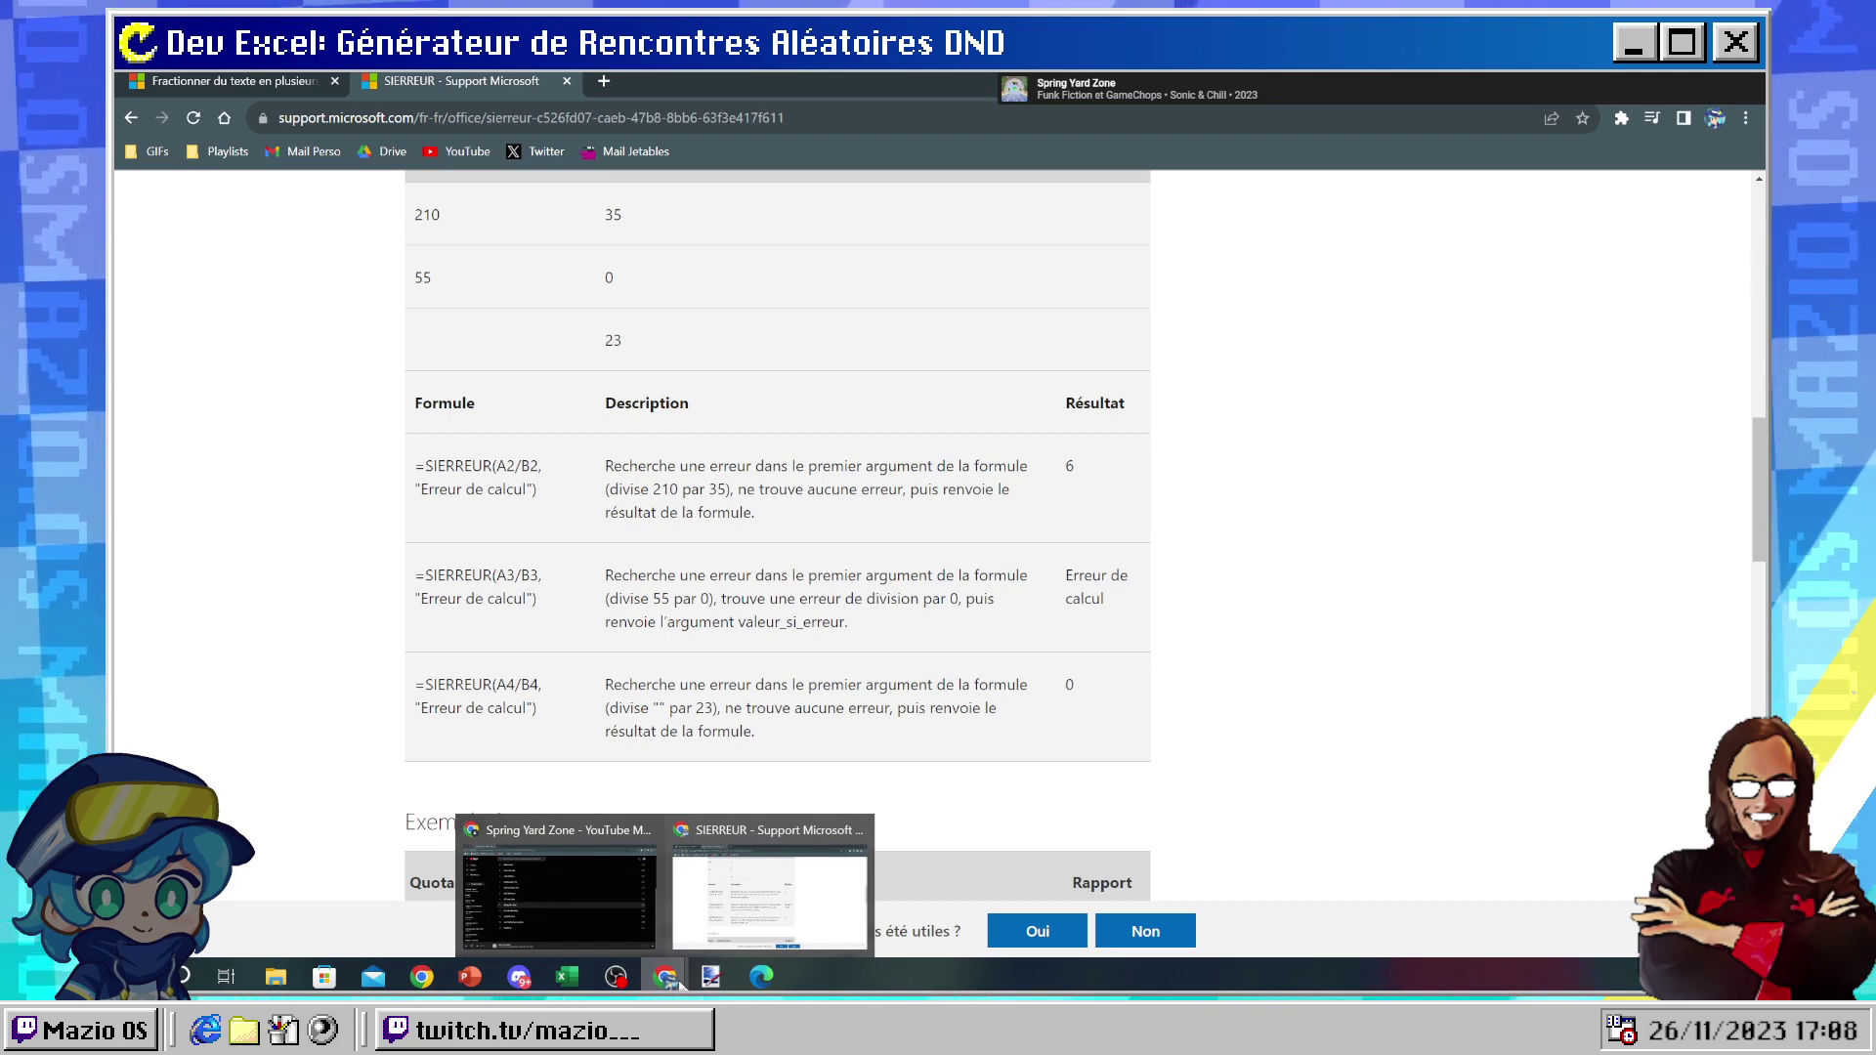
{"action": "left_click", "coordinate": [763, 975]}
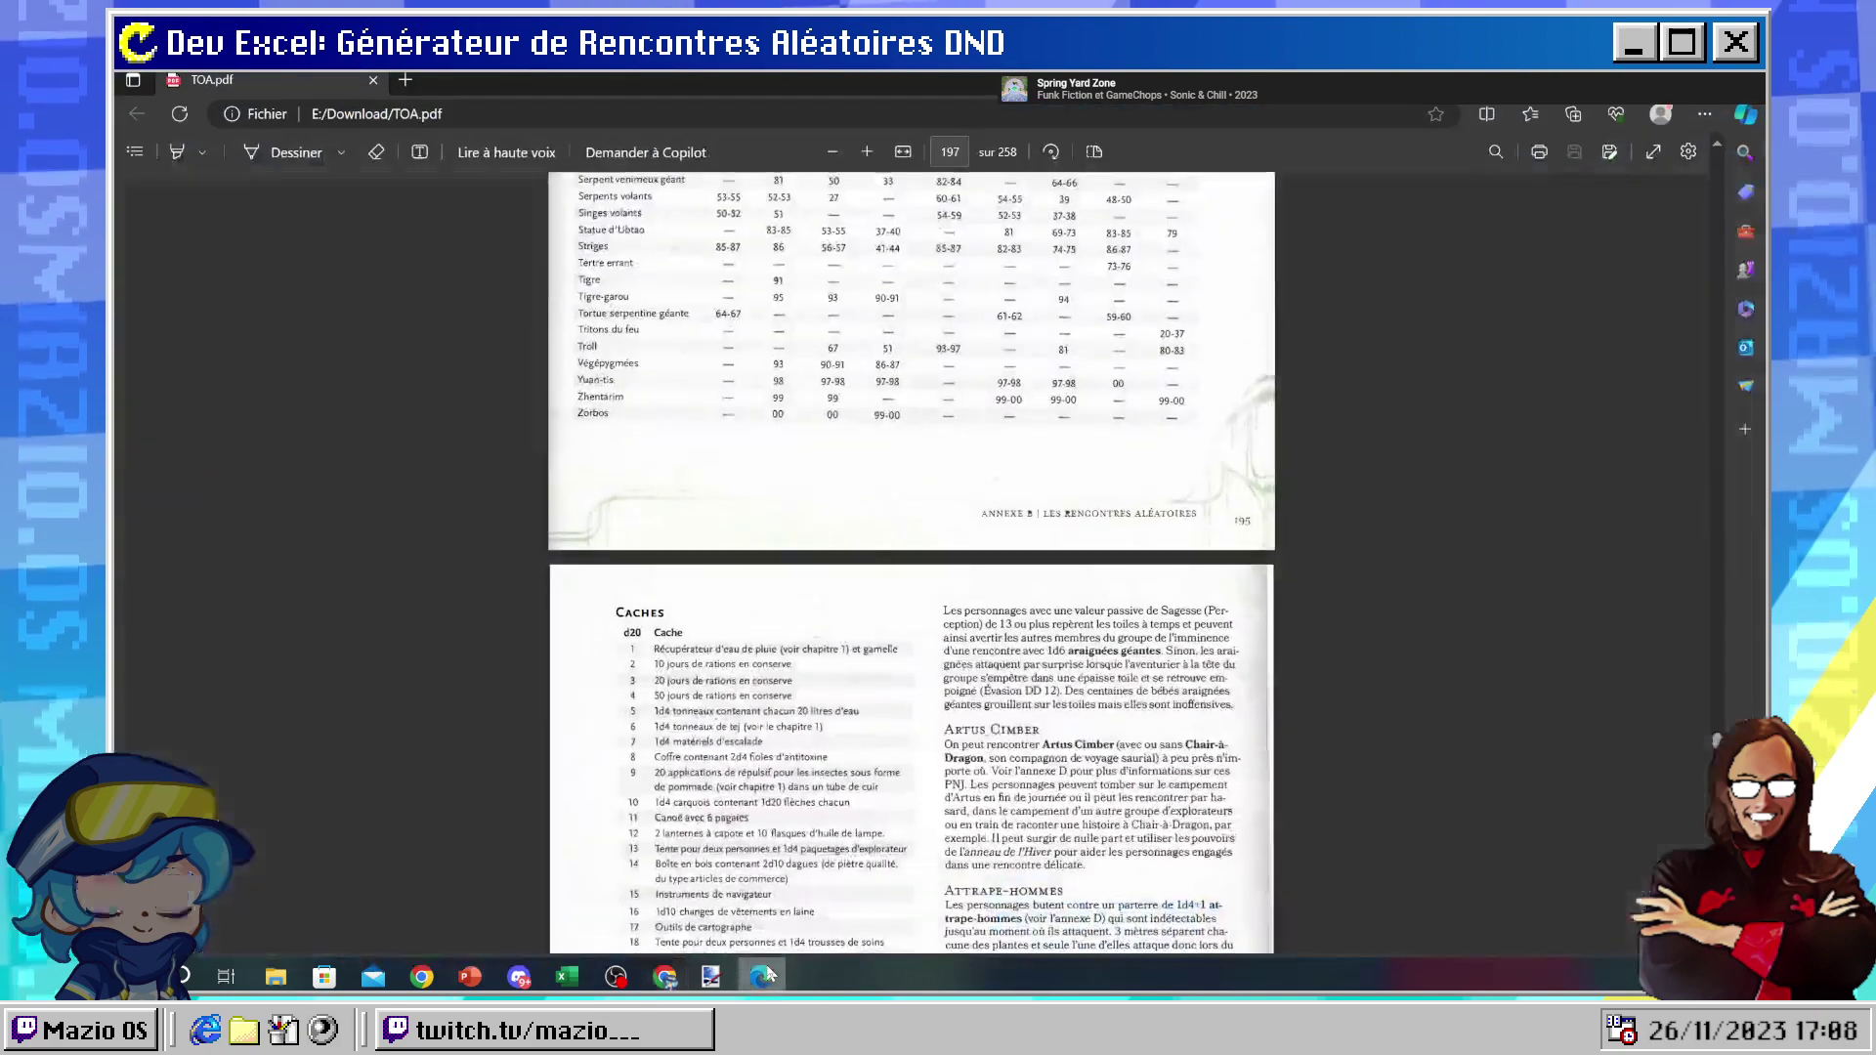
{"action": "left_click", "coordinate": [763, 974]}
{"action": "mouse_move", "coordinate": [765, 926]}
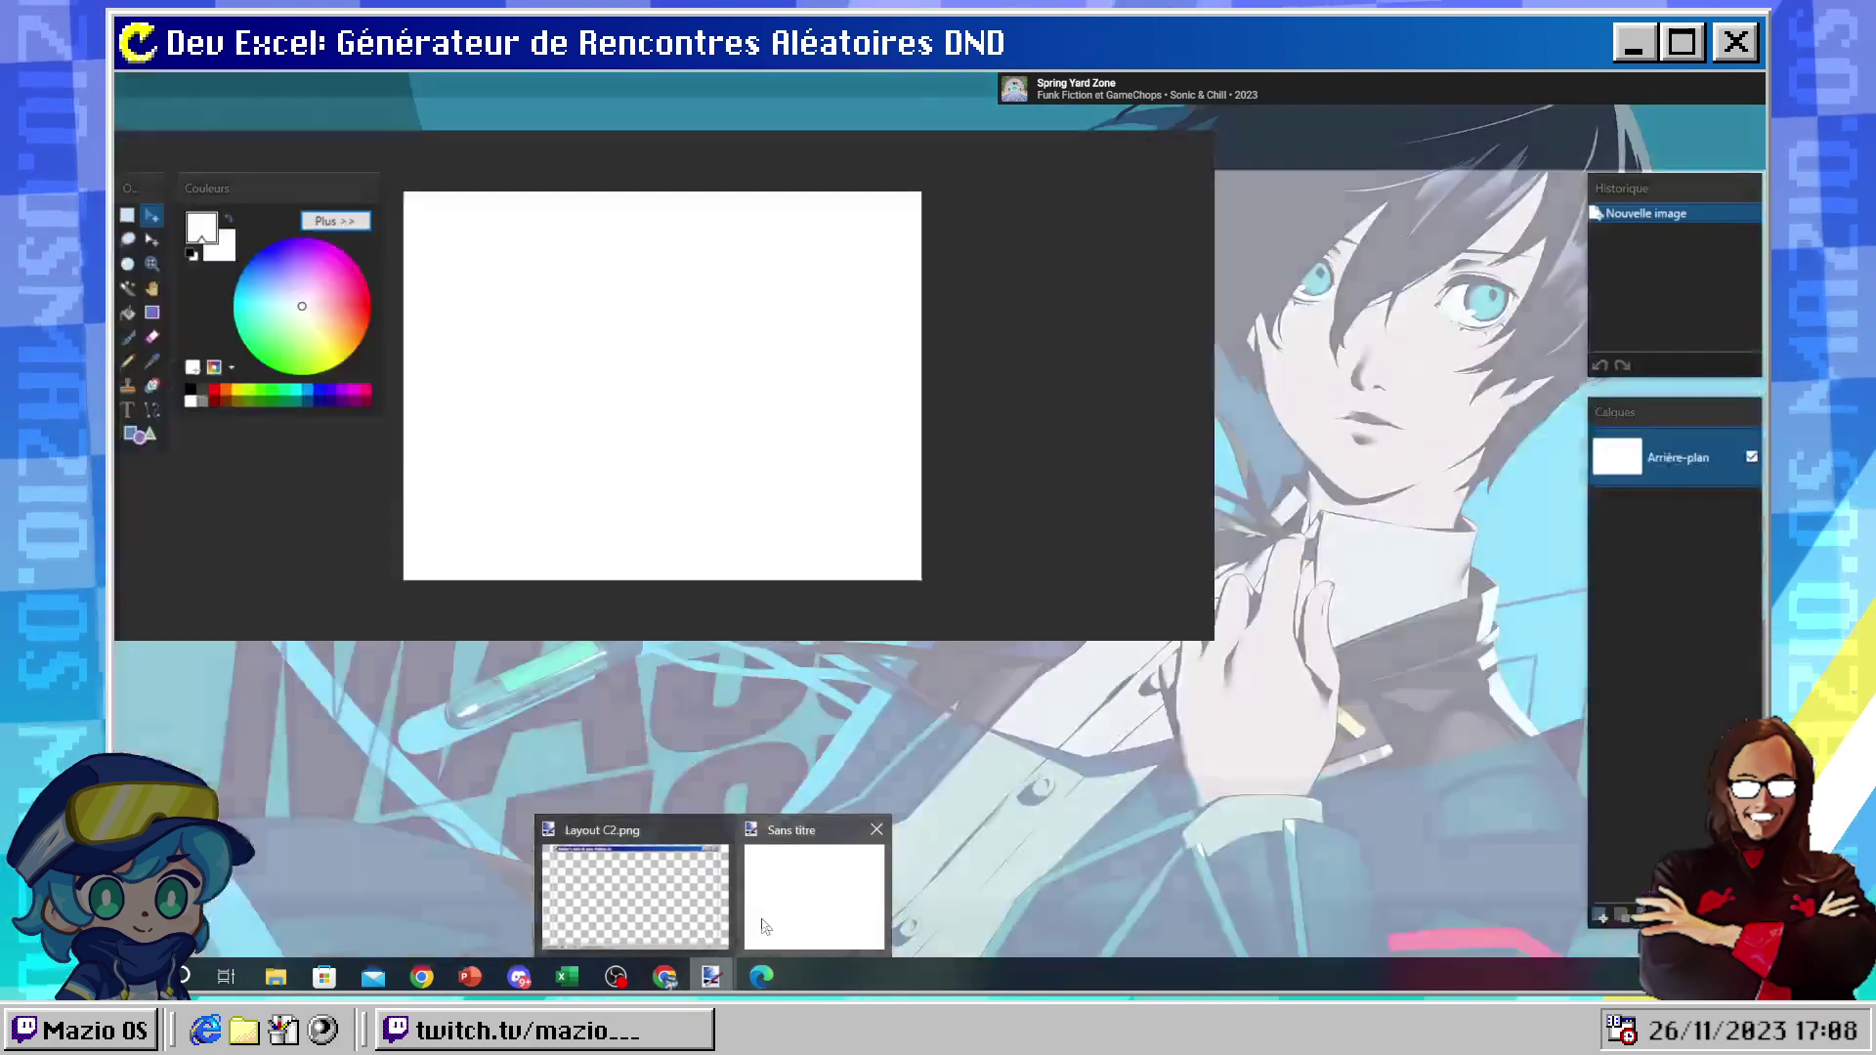
{"action": "left_click", "coordinate": [565, 976]}
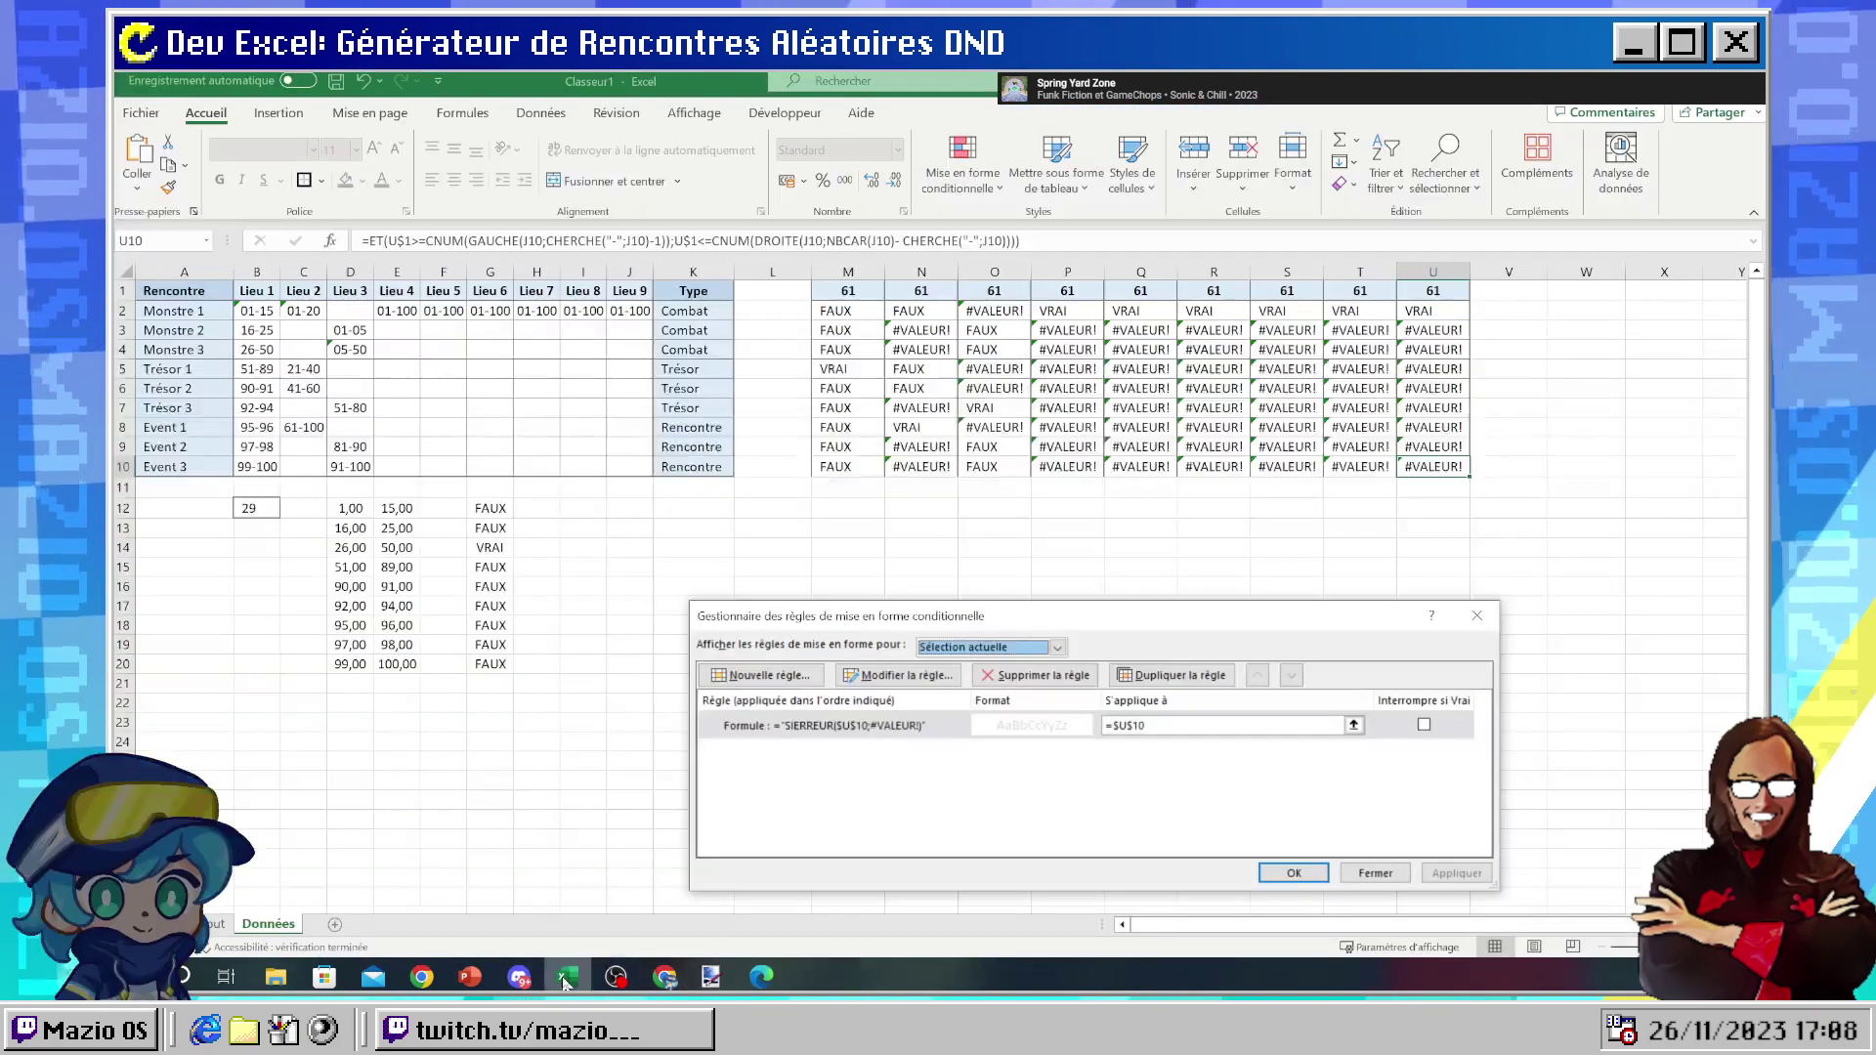
- Change the U10 rule formula to =SIERREUR($U$10;"non") = "non"
{"action": "double_click", "coordinate": [829, 726]}
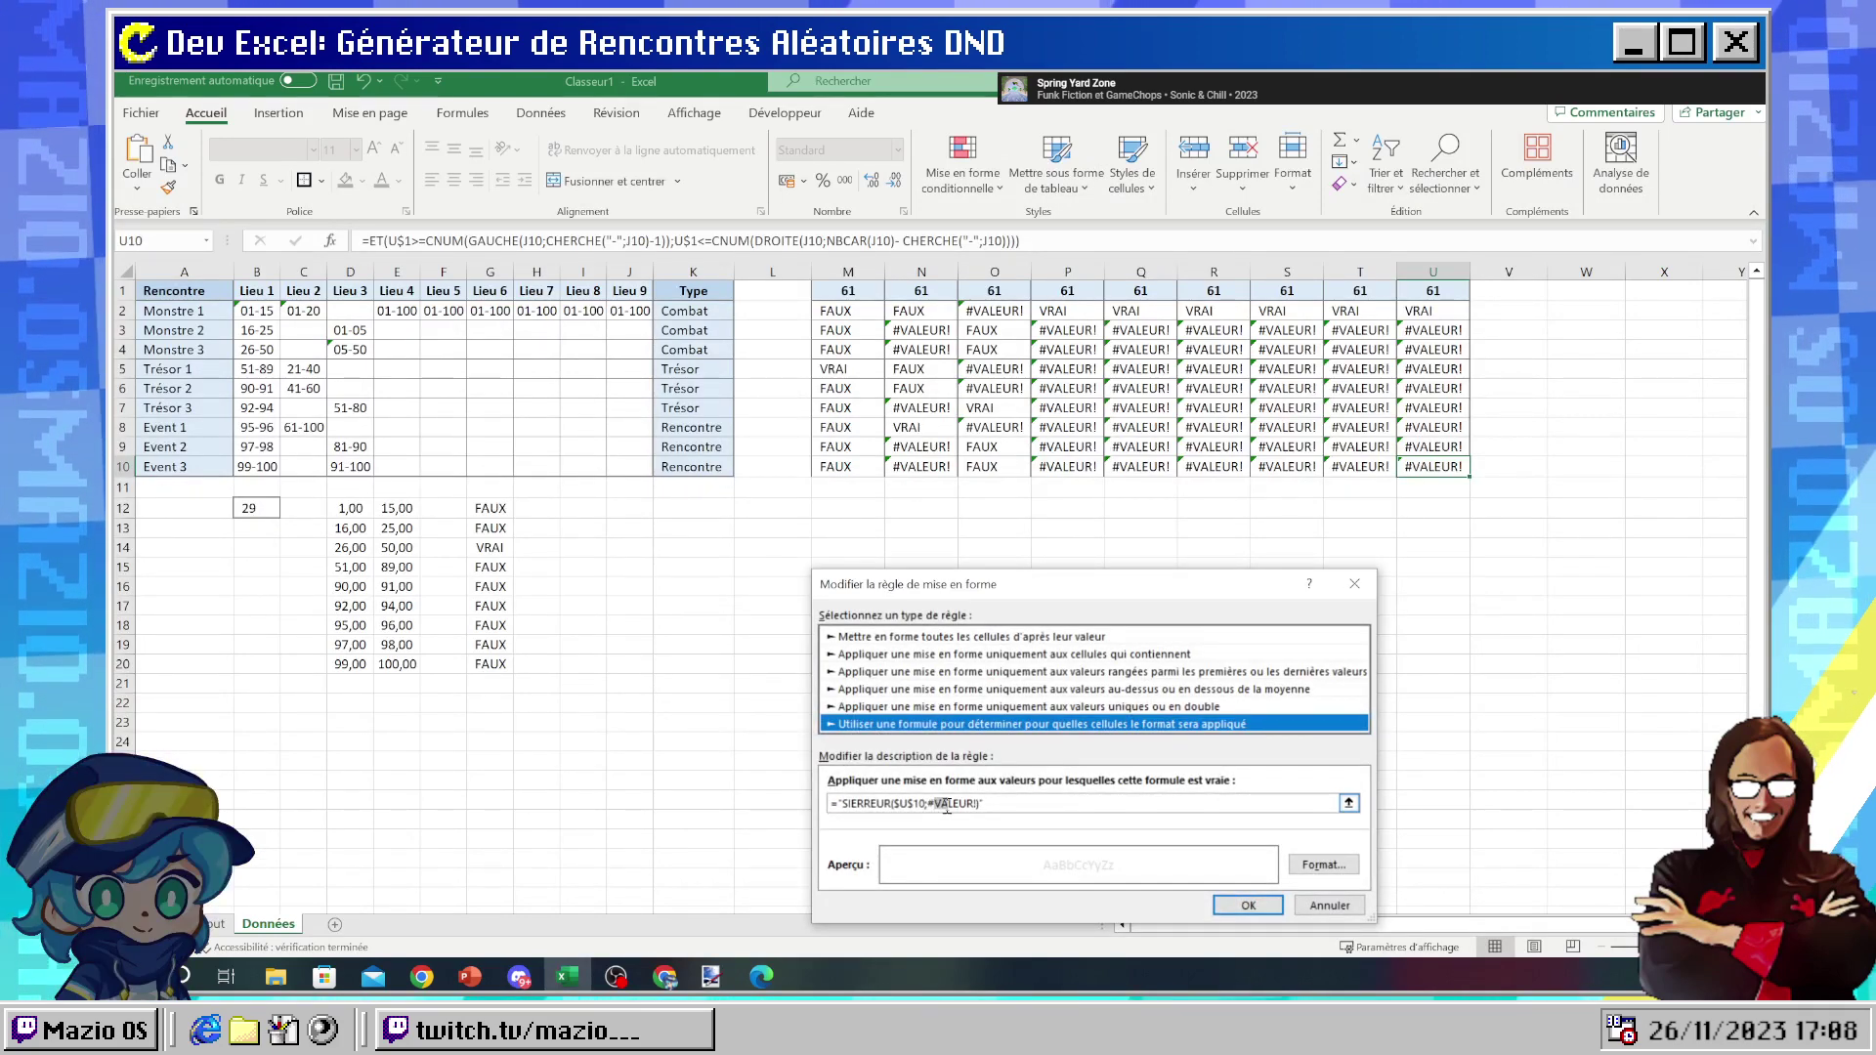
{"action": "left_click_drag", "start_coordinate": [976, 803], "coordinate": [984, 803]}
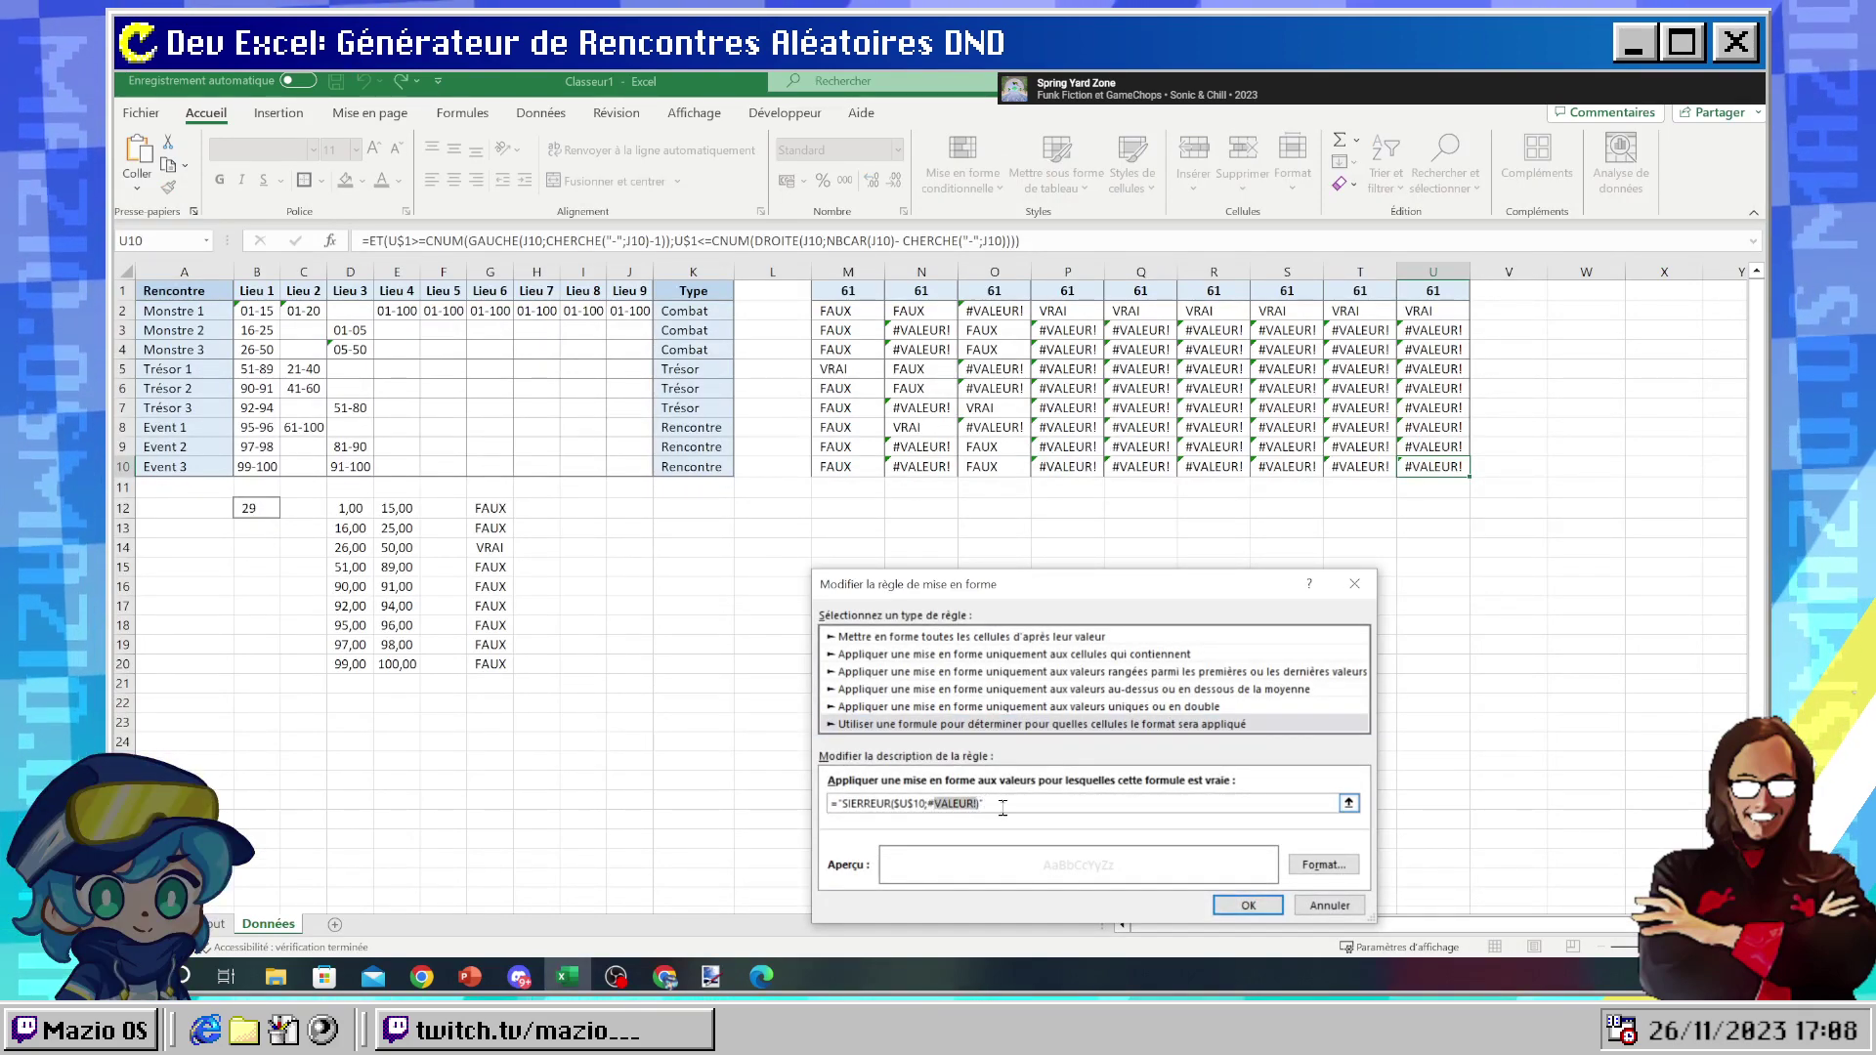
{"action": "key", "text": "BackSpace"}
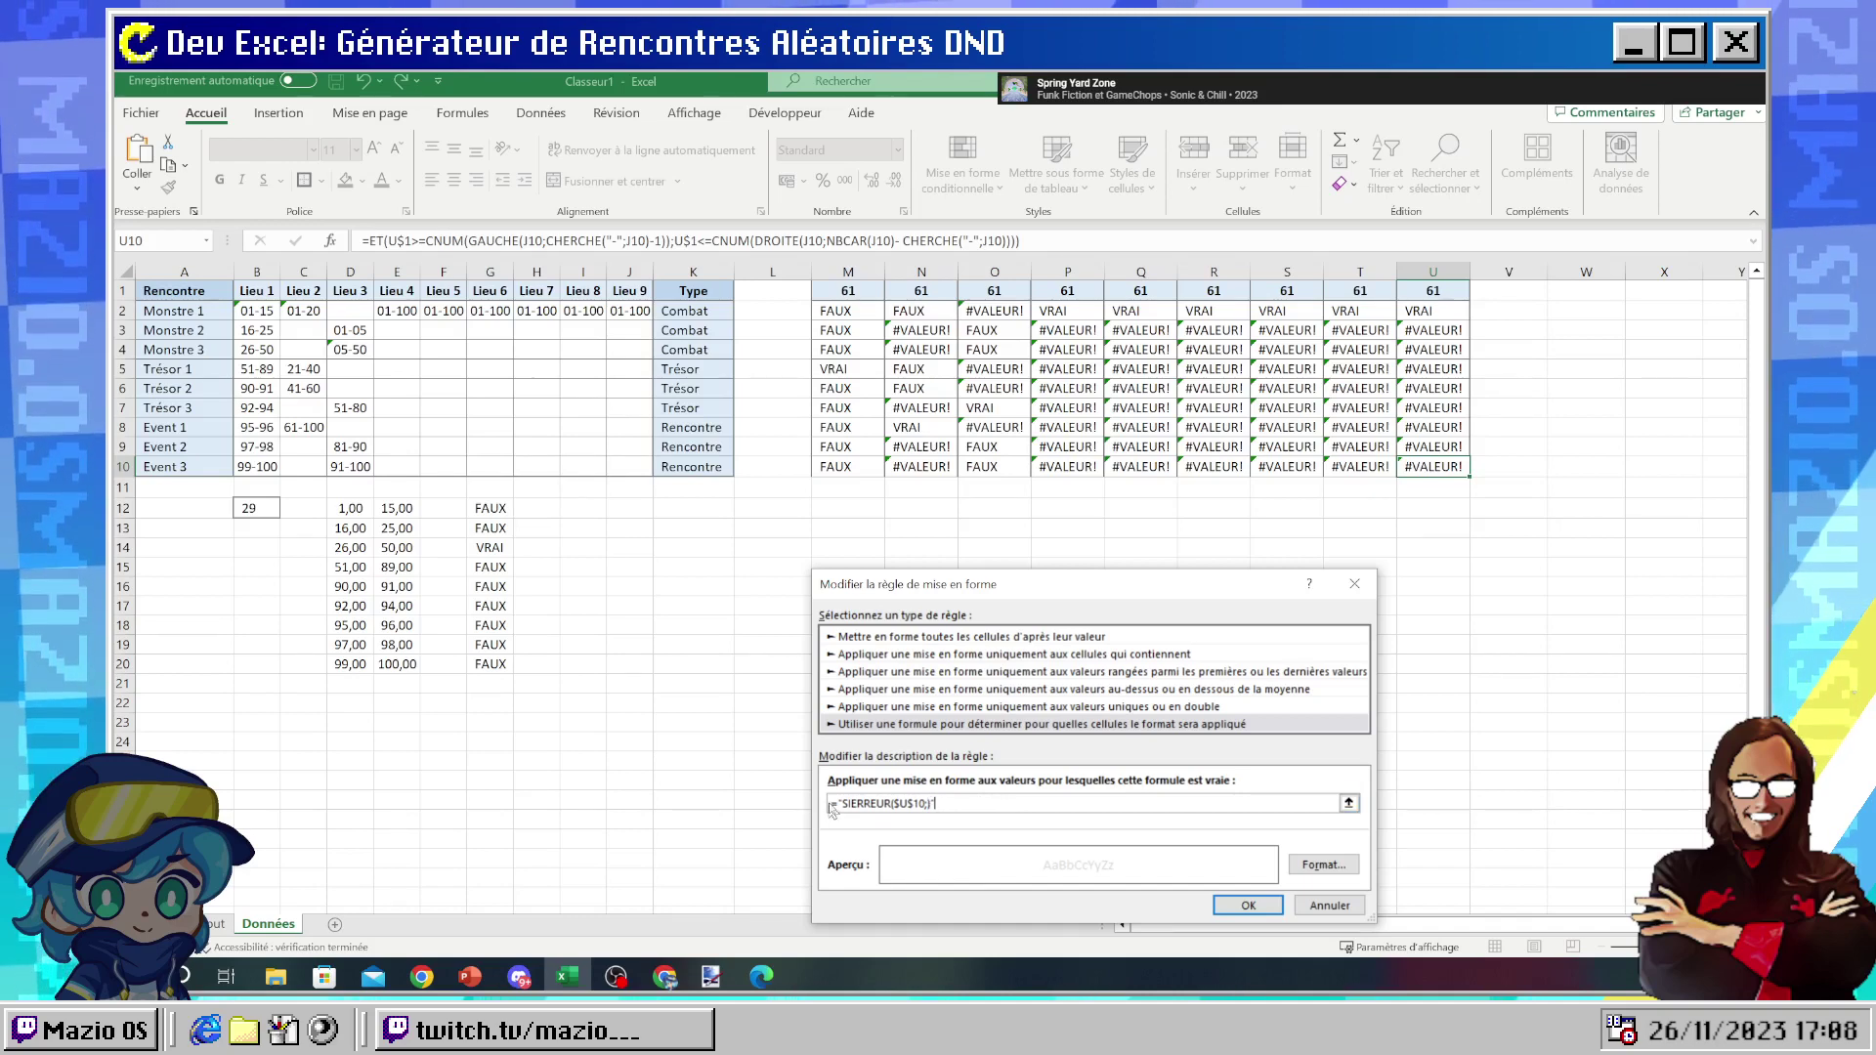
{"action": "type", "text": ")"}
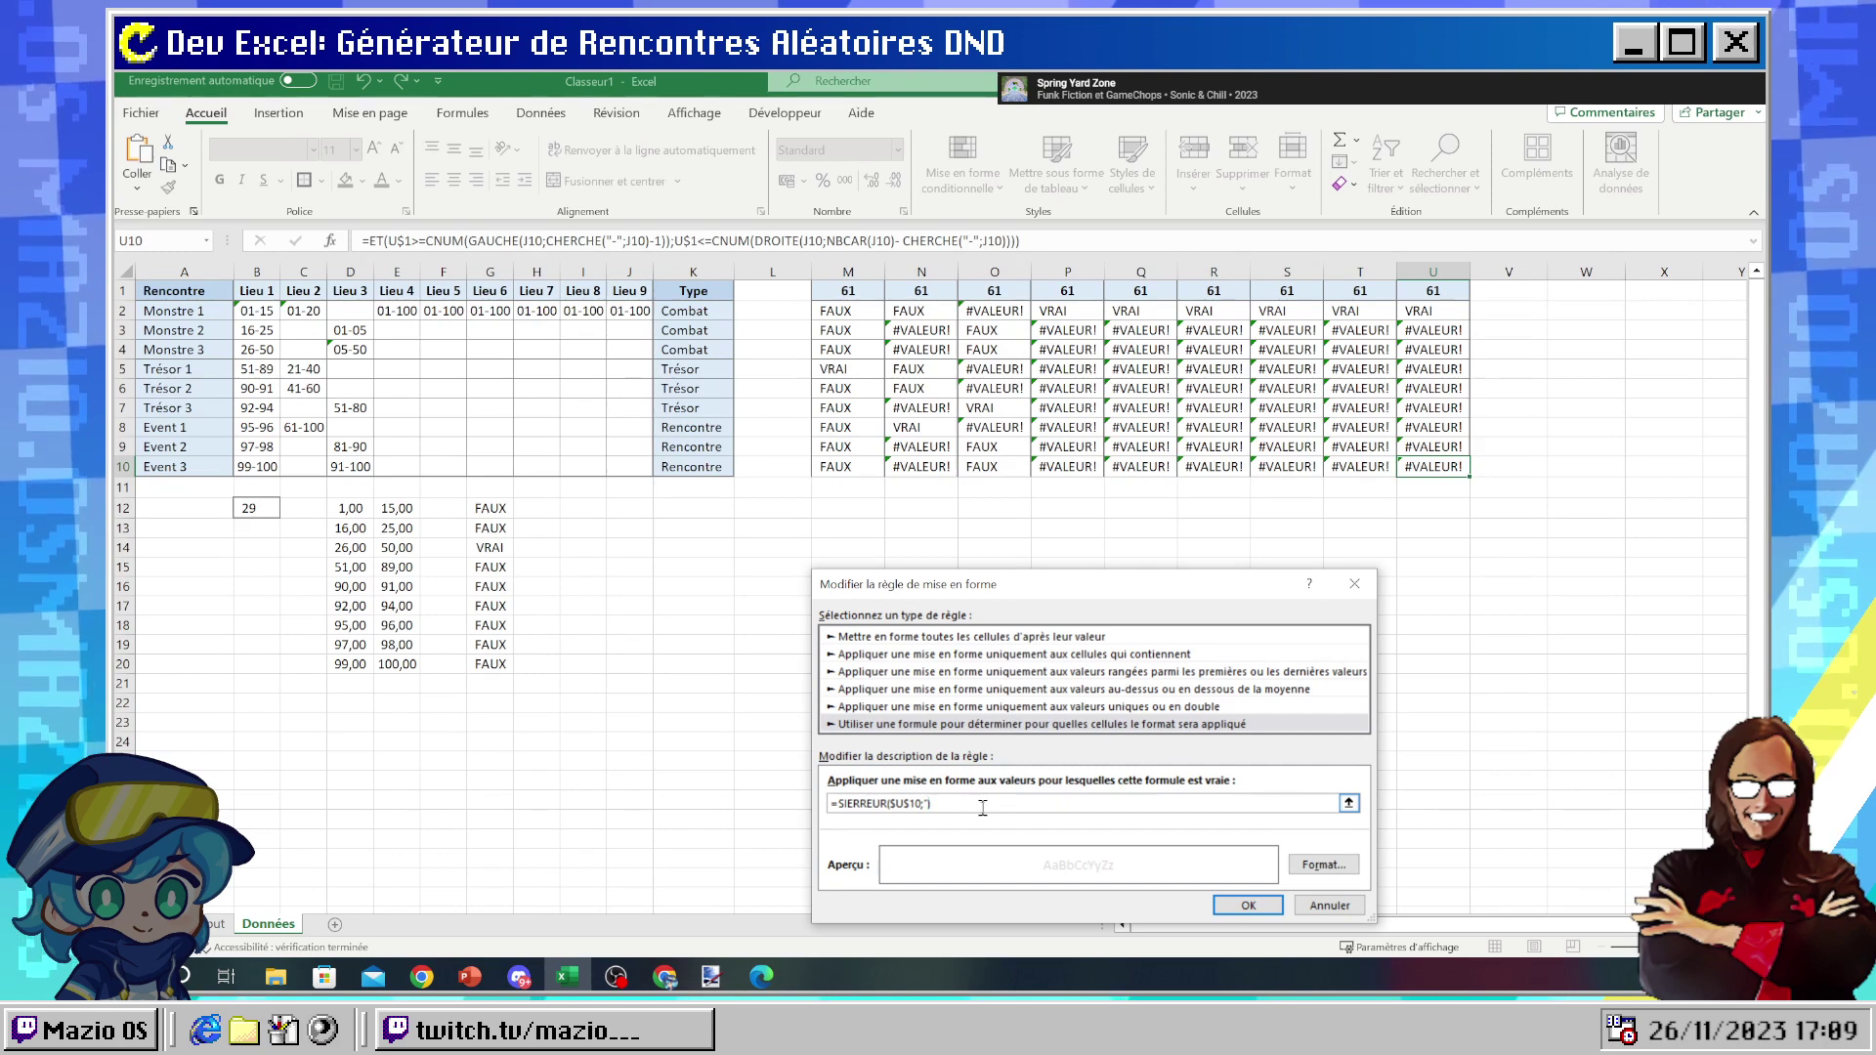
{"action": "type", "text": "\"non"}
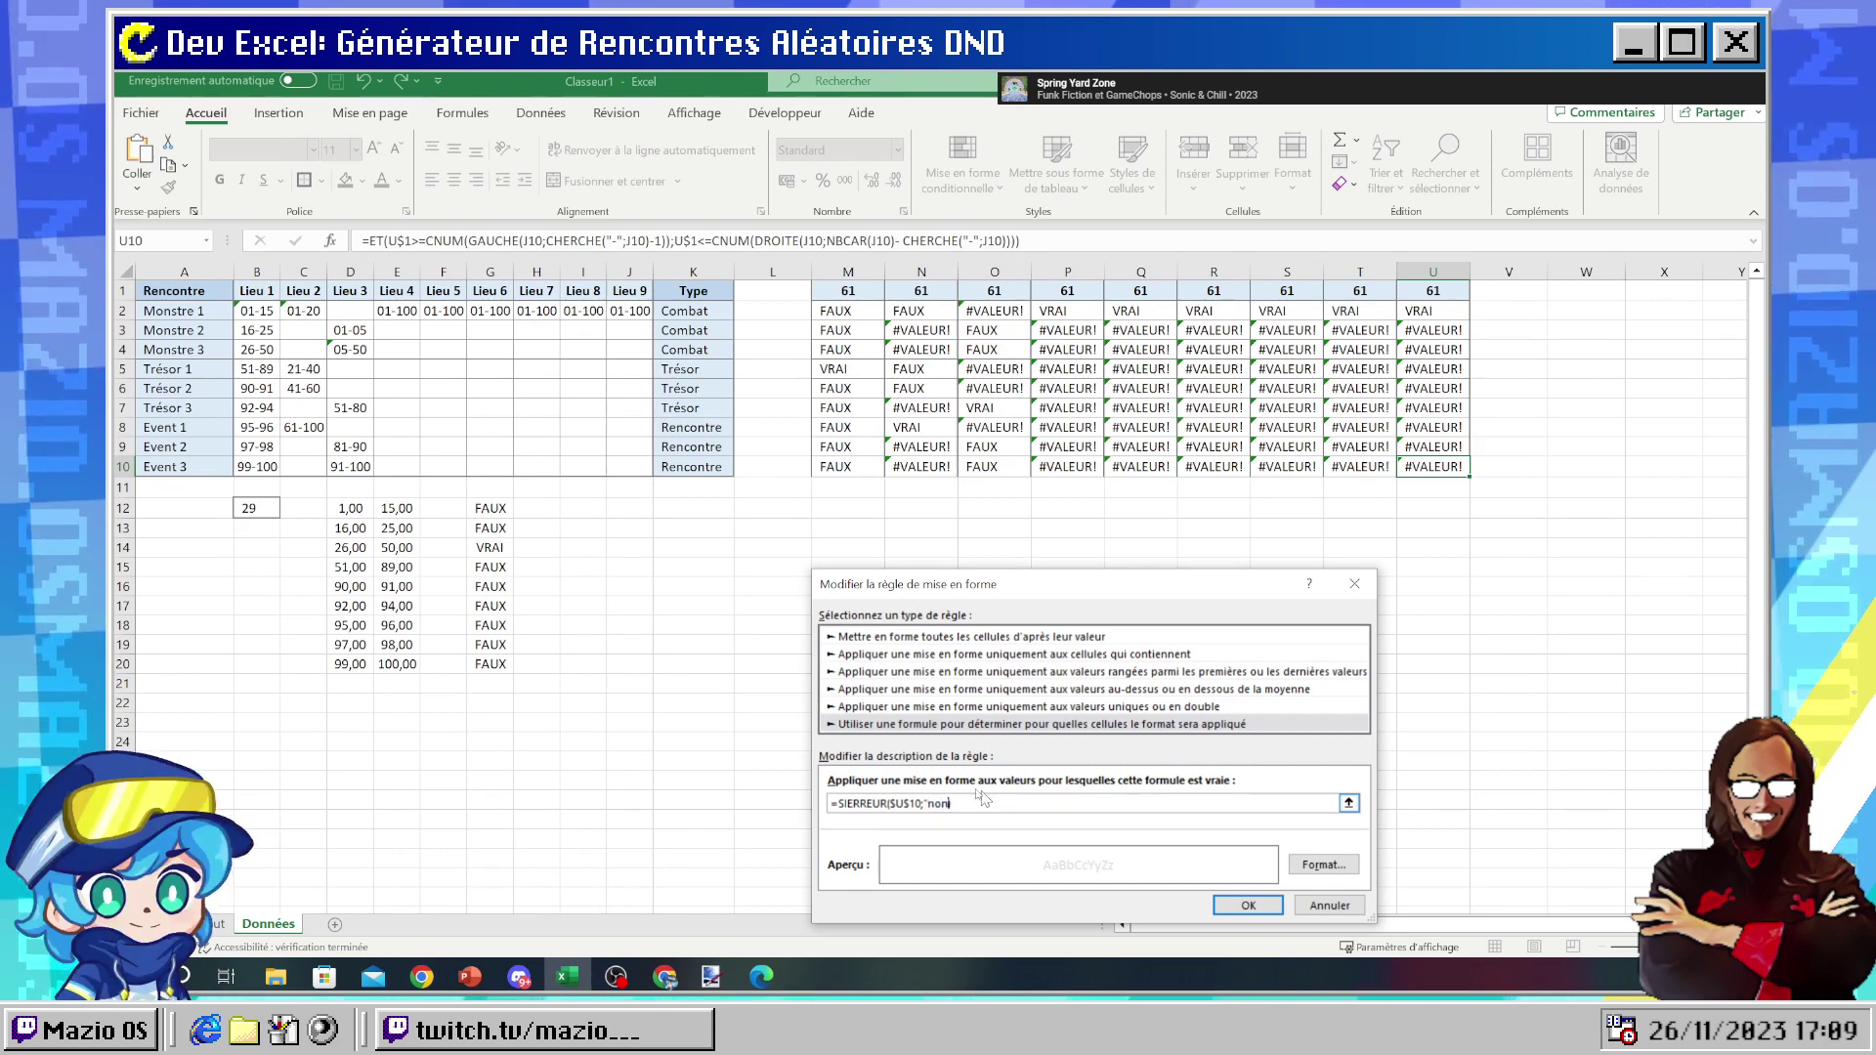
{"action": "type", "text": "\") ="}
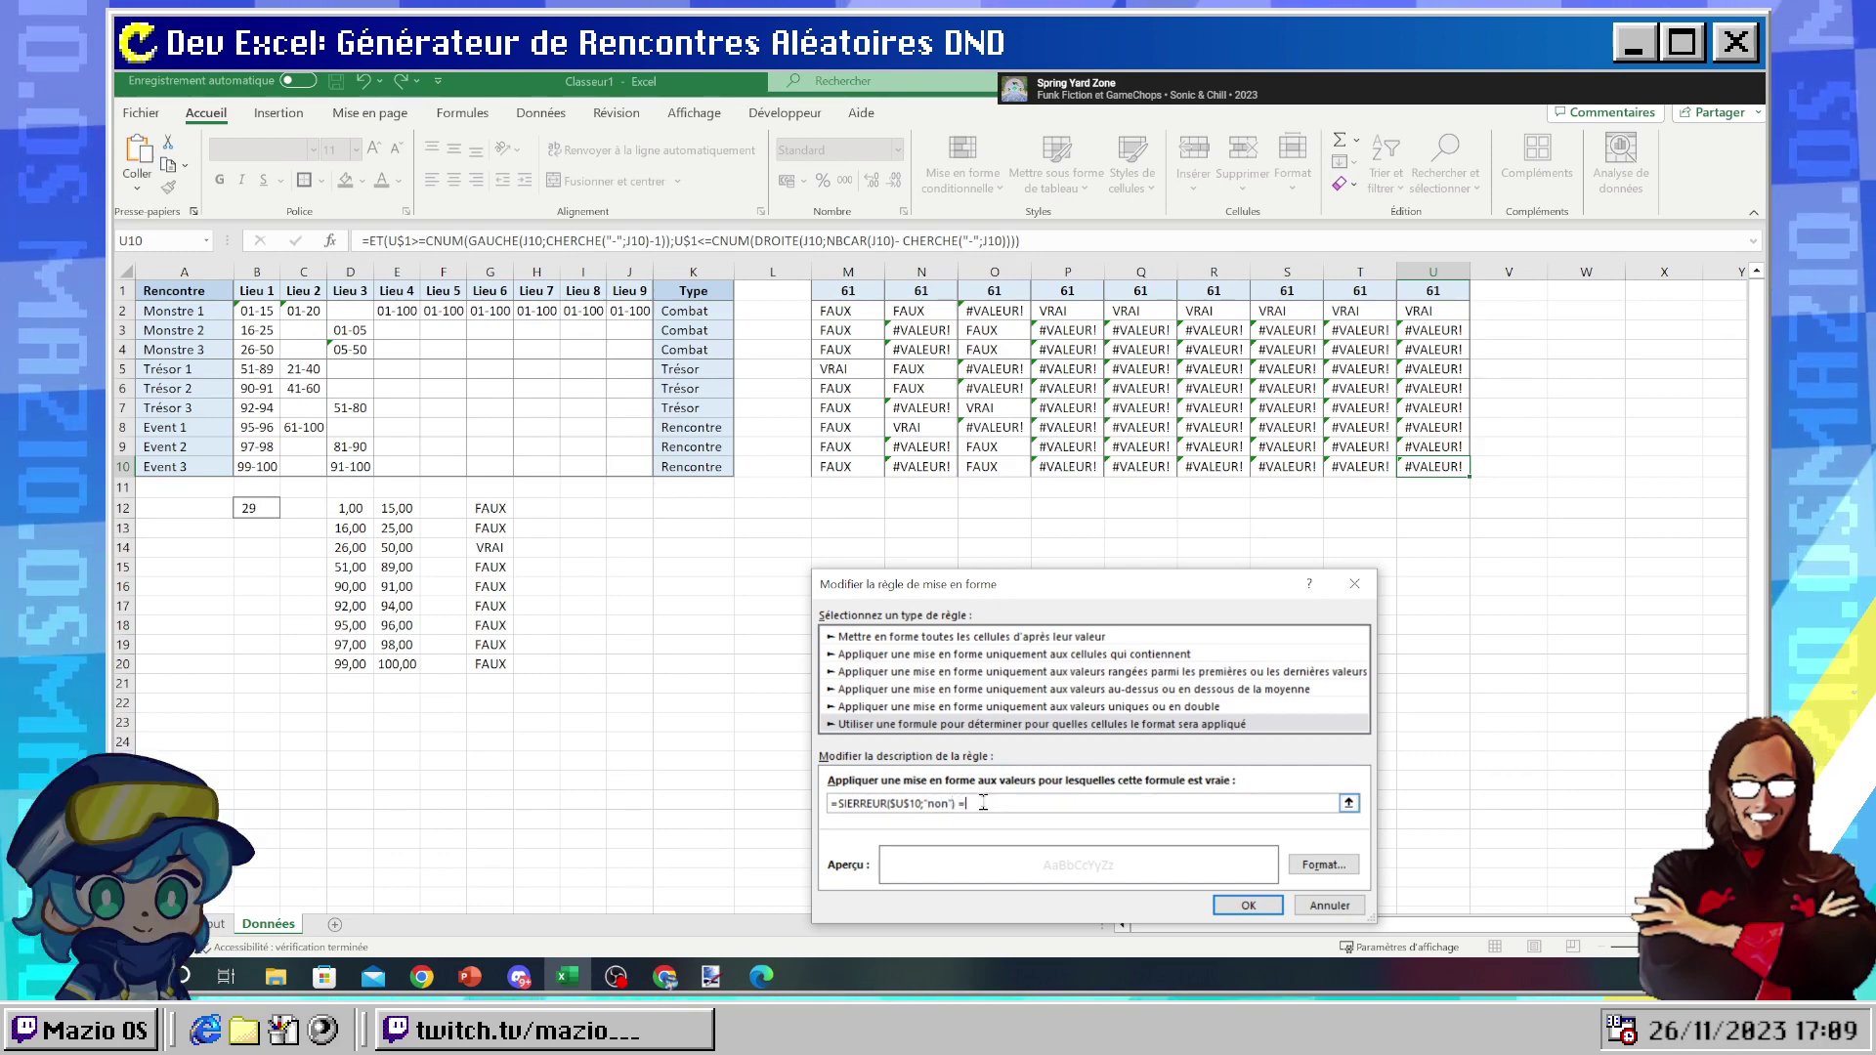
{"action": "type", "text": " \"non"}
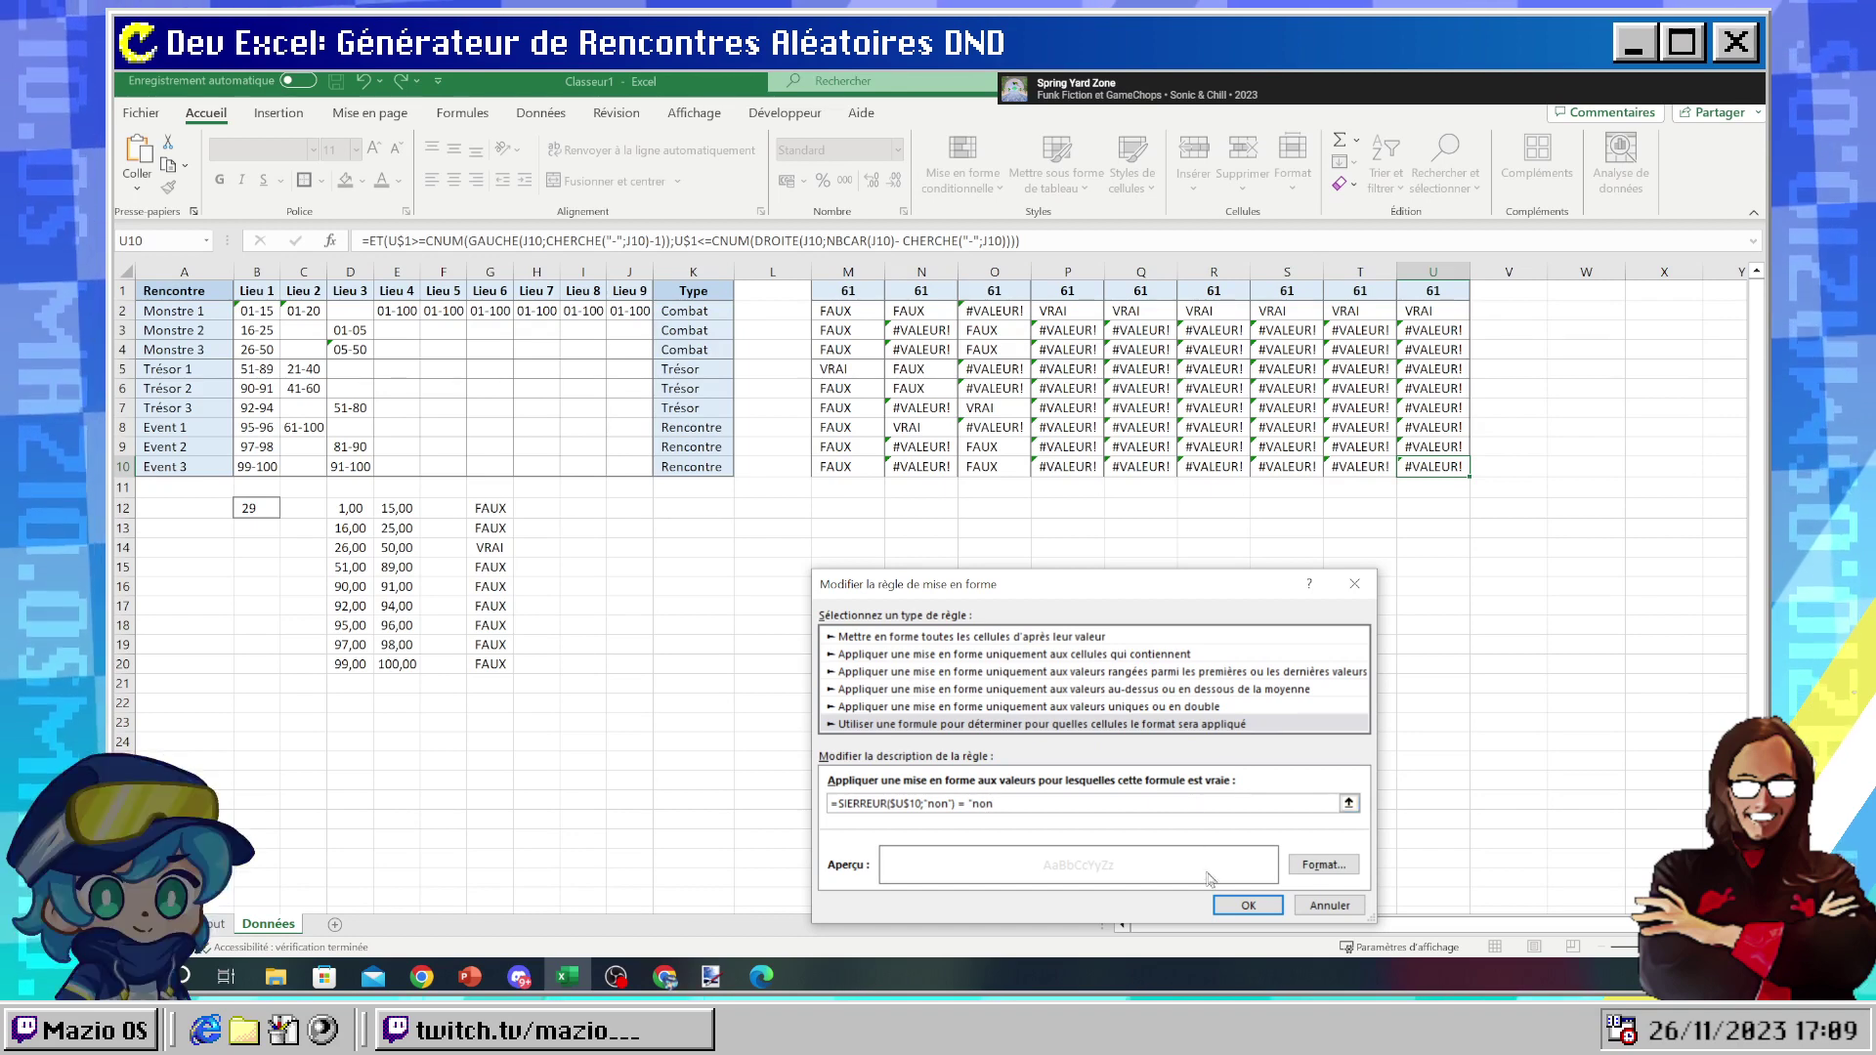
{"action": "type", "text": "\""}
{"action": "left_click", "coordinate": [1251, 903]}
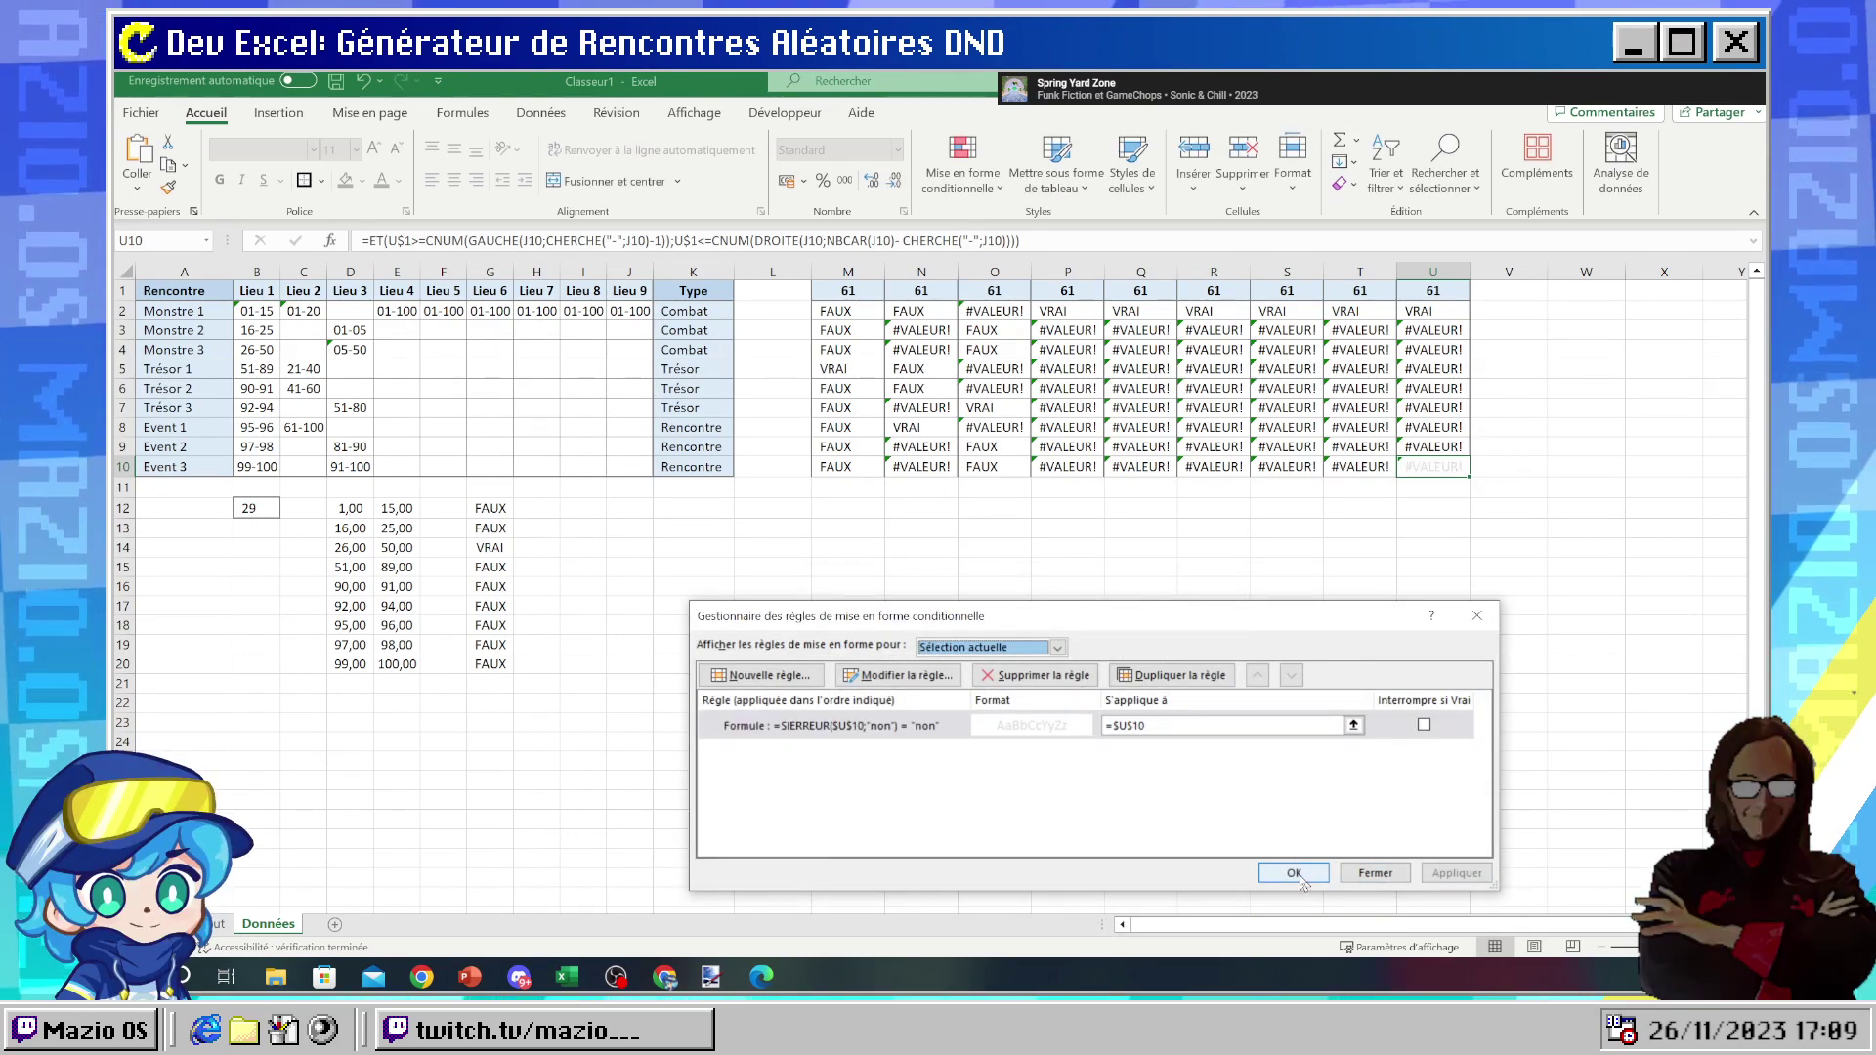
- Make the rule apply to =$M$2:$U$10 and apply it
{"action": "left_click", "coordinate": [1353, 725]}
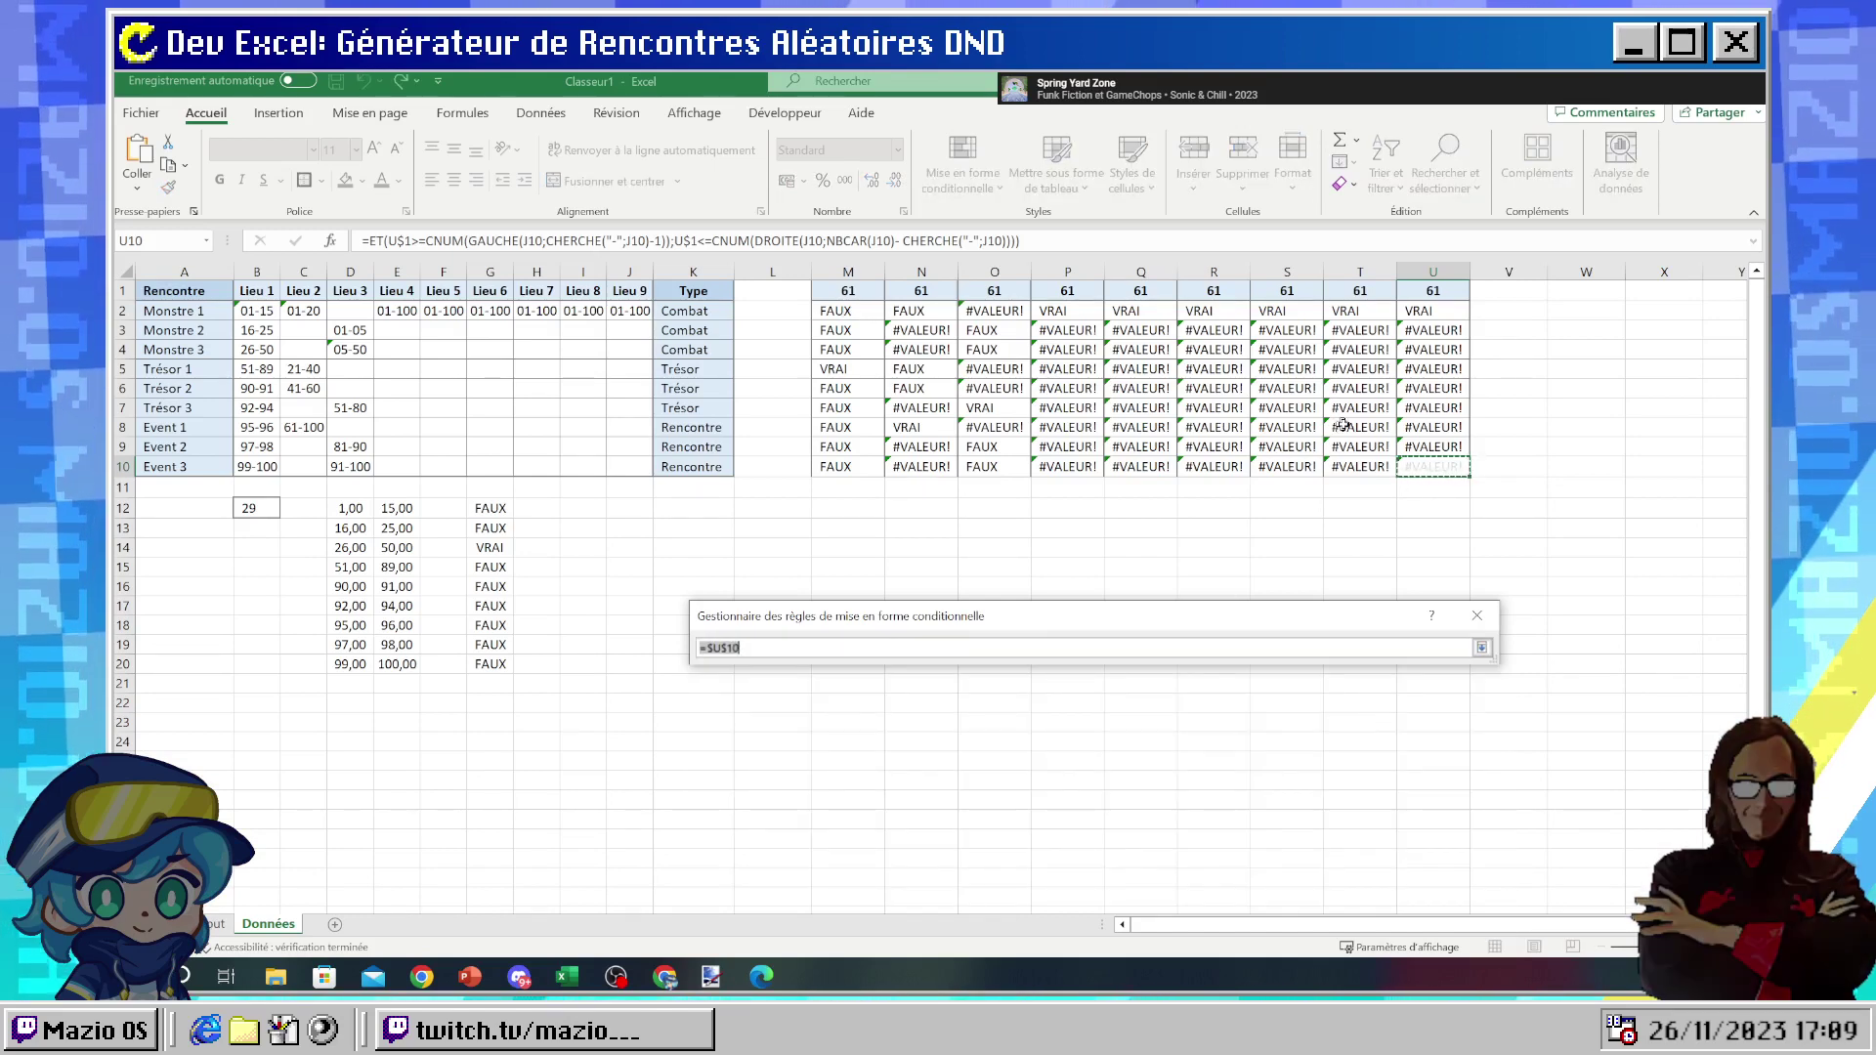
{"action": "left_click_drag", "start_coordinate": [1424, 468], "coordinate": [841, 311]}
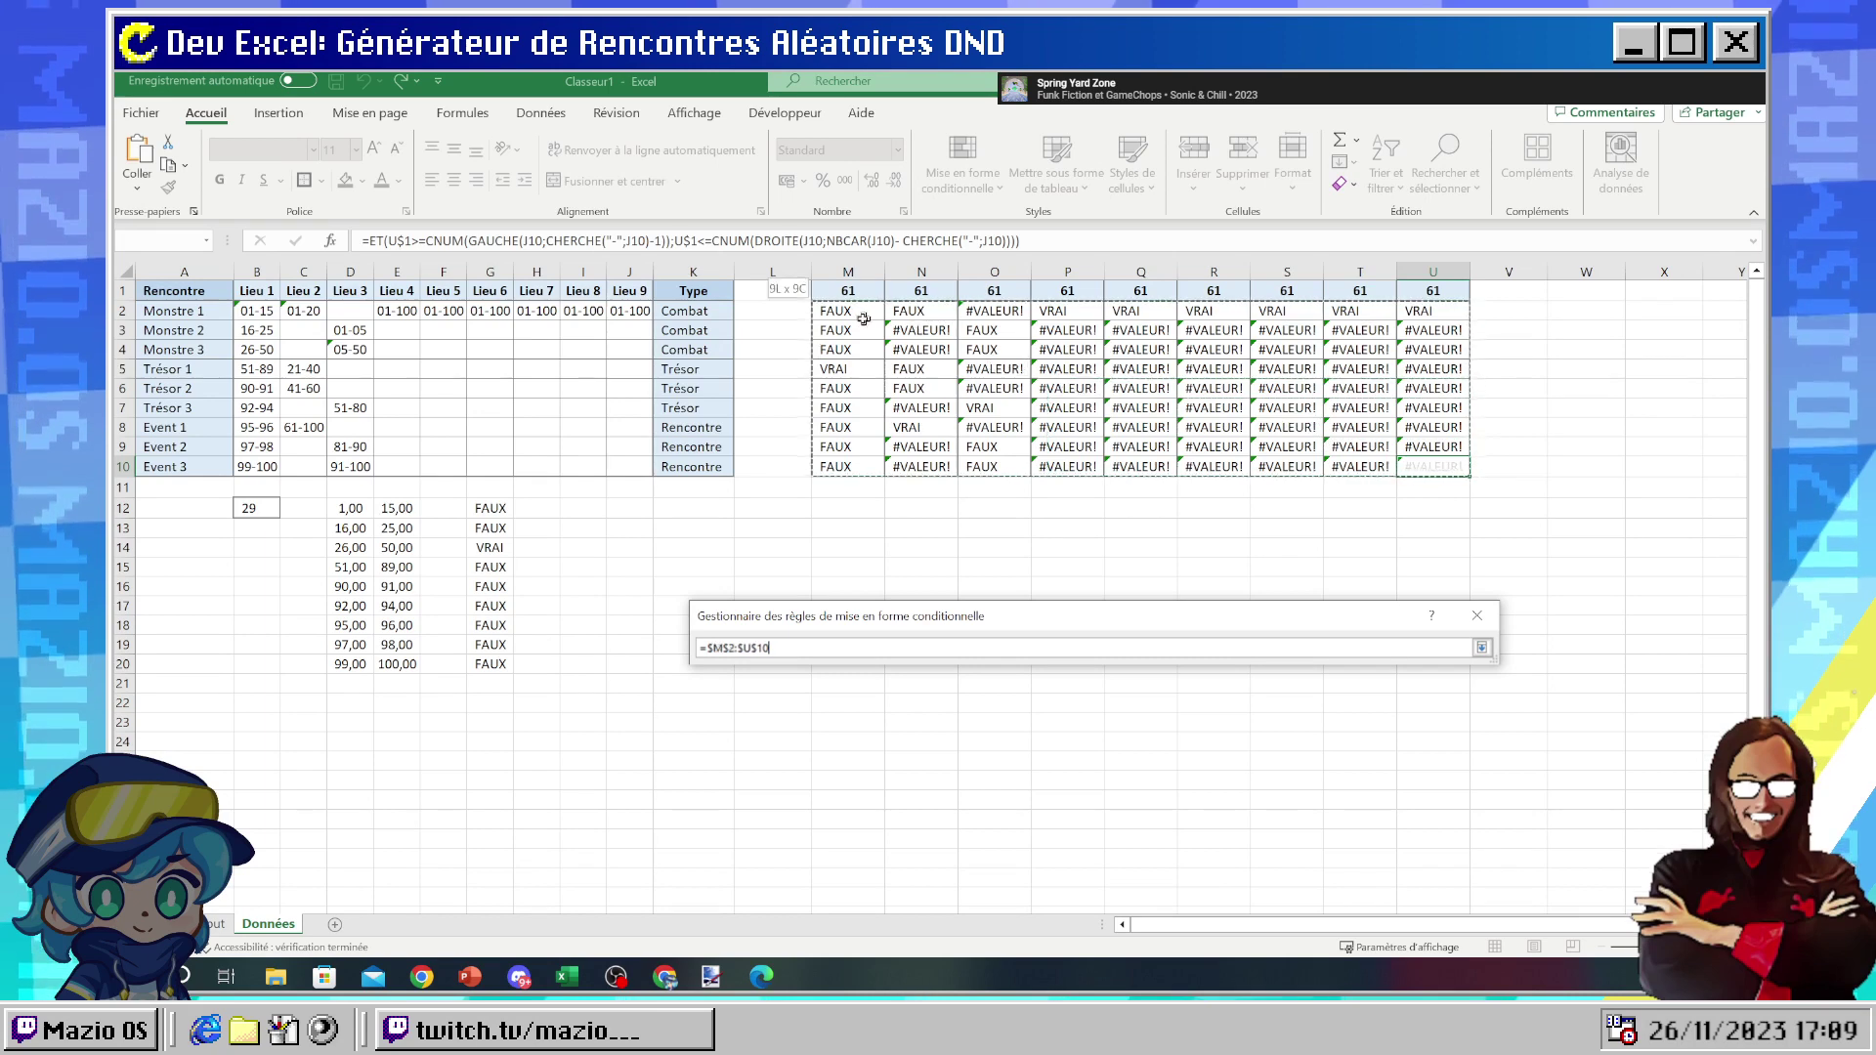
{"action": "key", "text": "Return"}
{"action": "left_click", "coordinate": [1457, 872]}
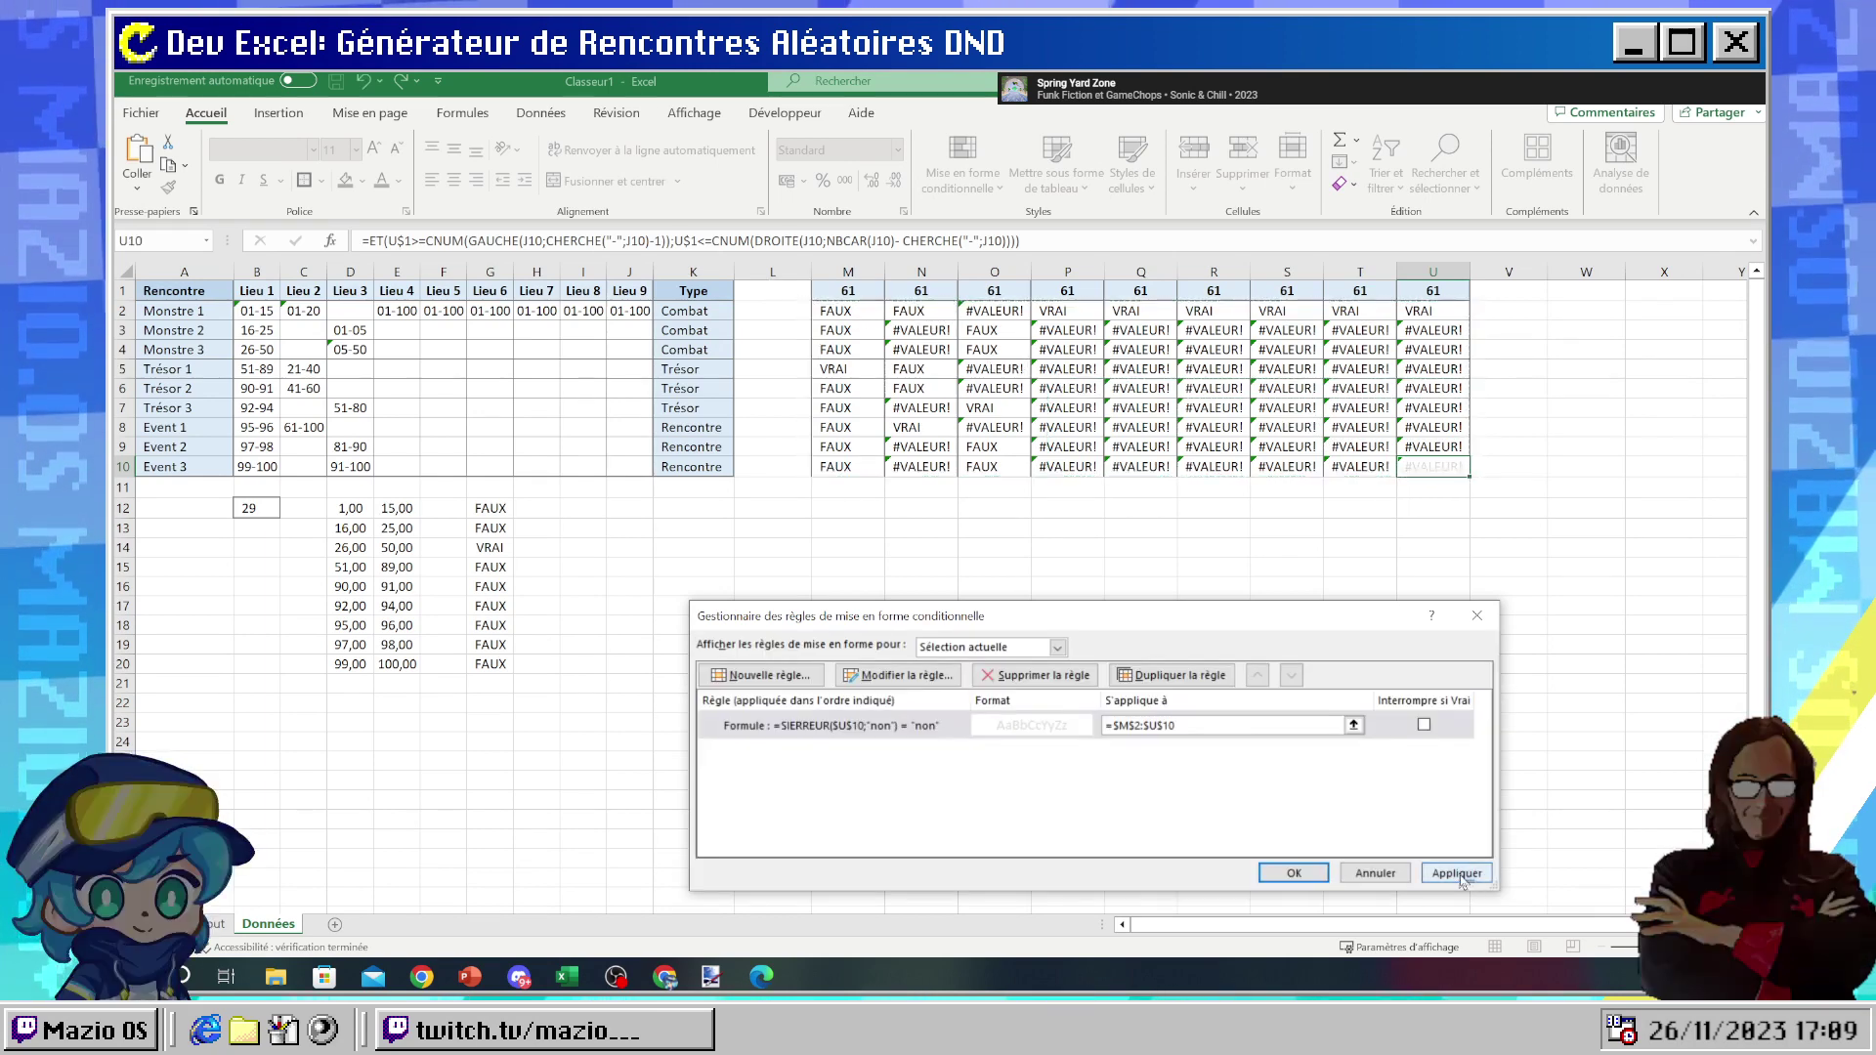
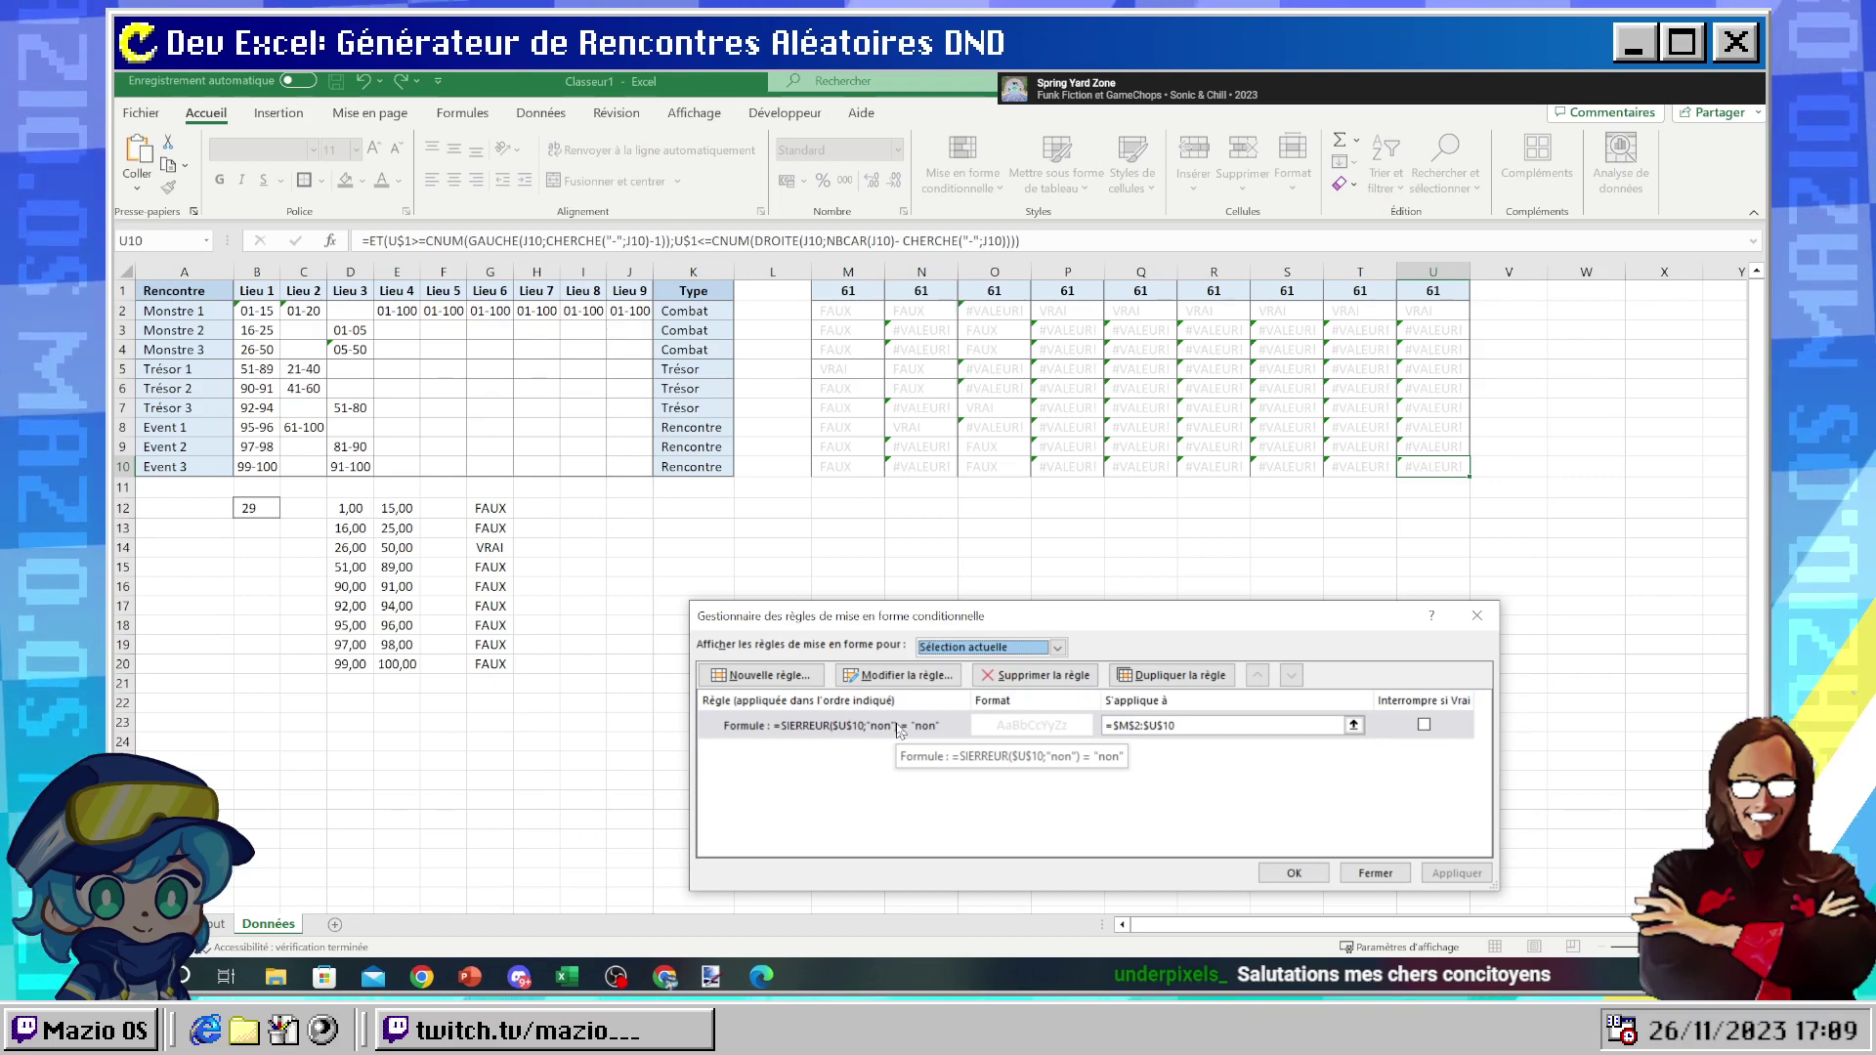
- Rewrite the grid's conditional rule formula as =ET($U$10<>VRAI;$U$10<>FAUX) and apply it
{"action": "double_click", "coordinate": [899, 728]}
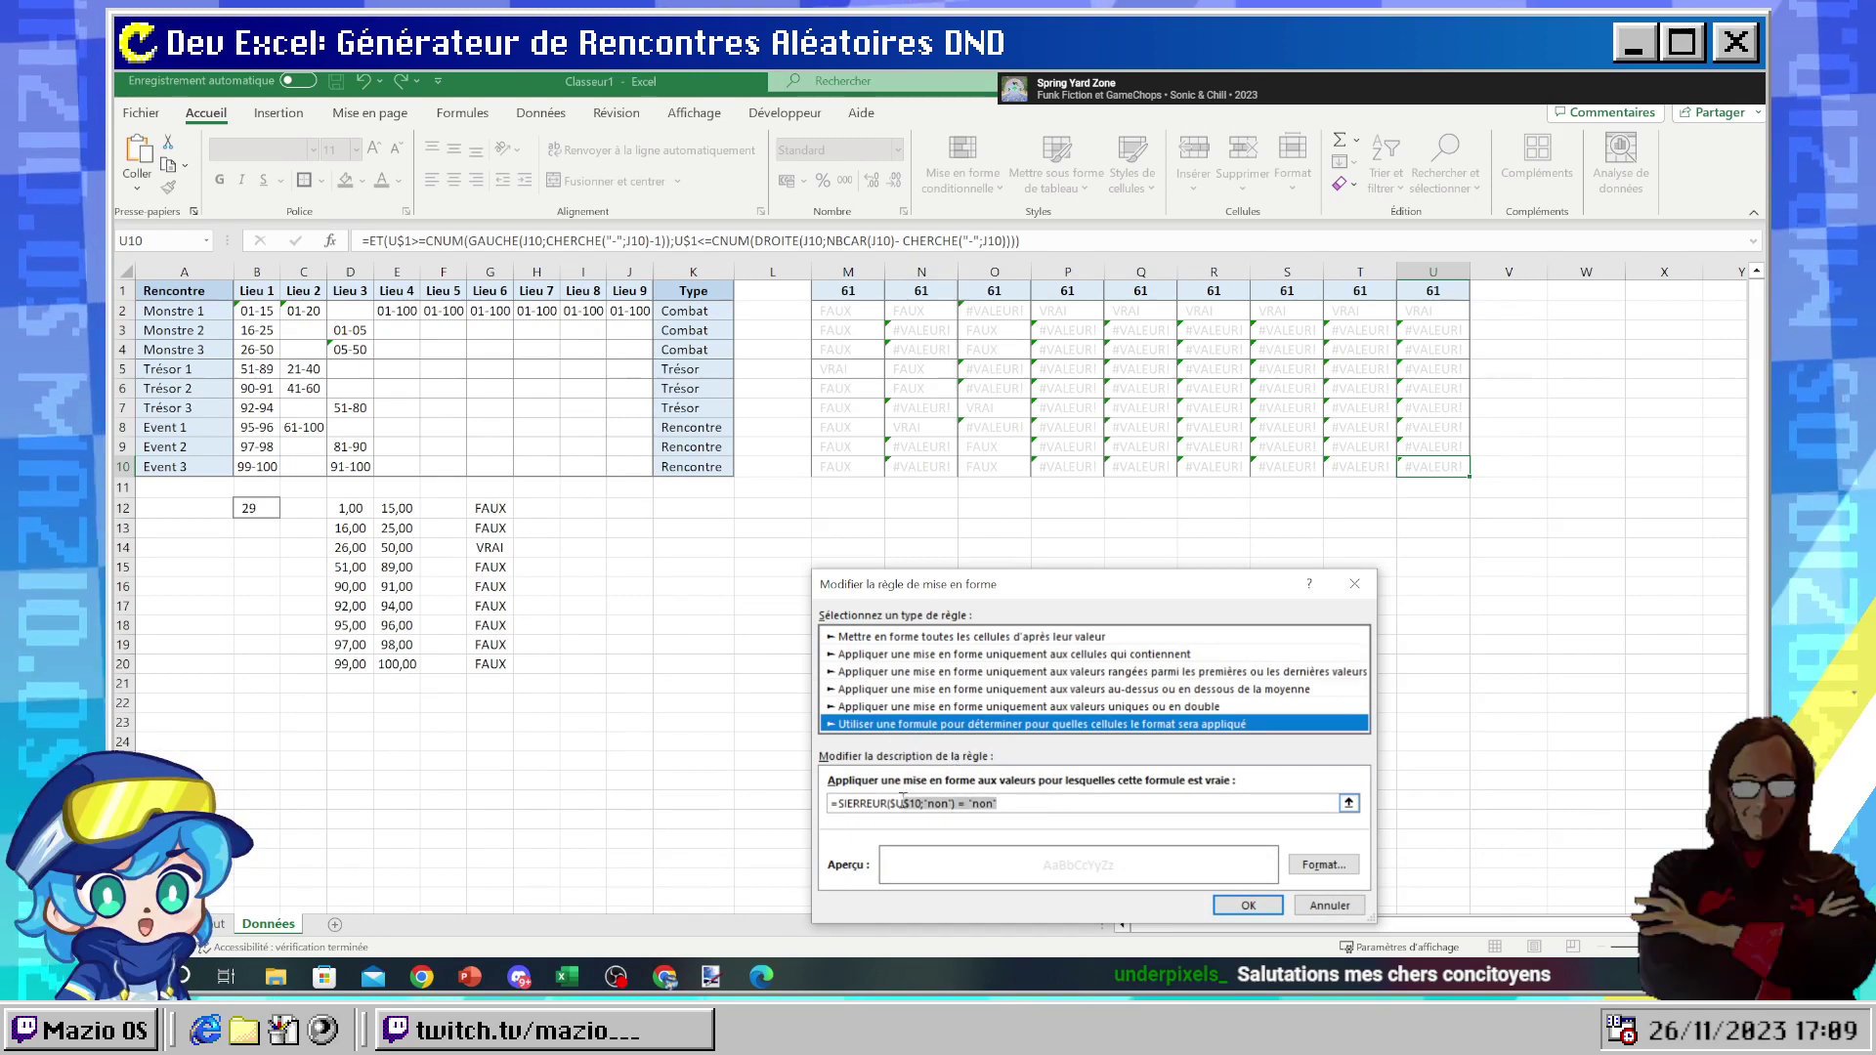
{"action": "left_click_drag", "start_coordinate": [837, 803], "coordinate": [996, 803]}
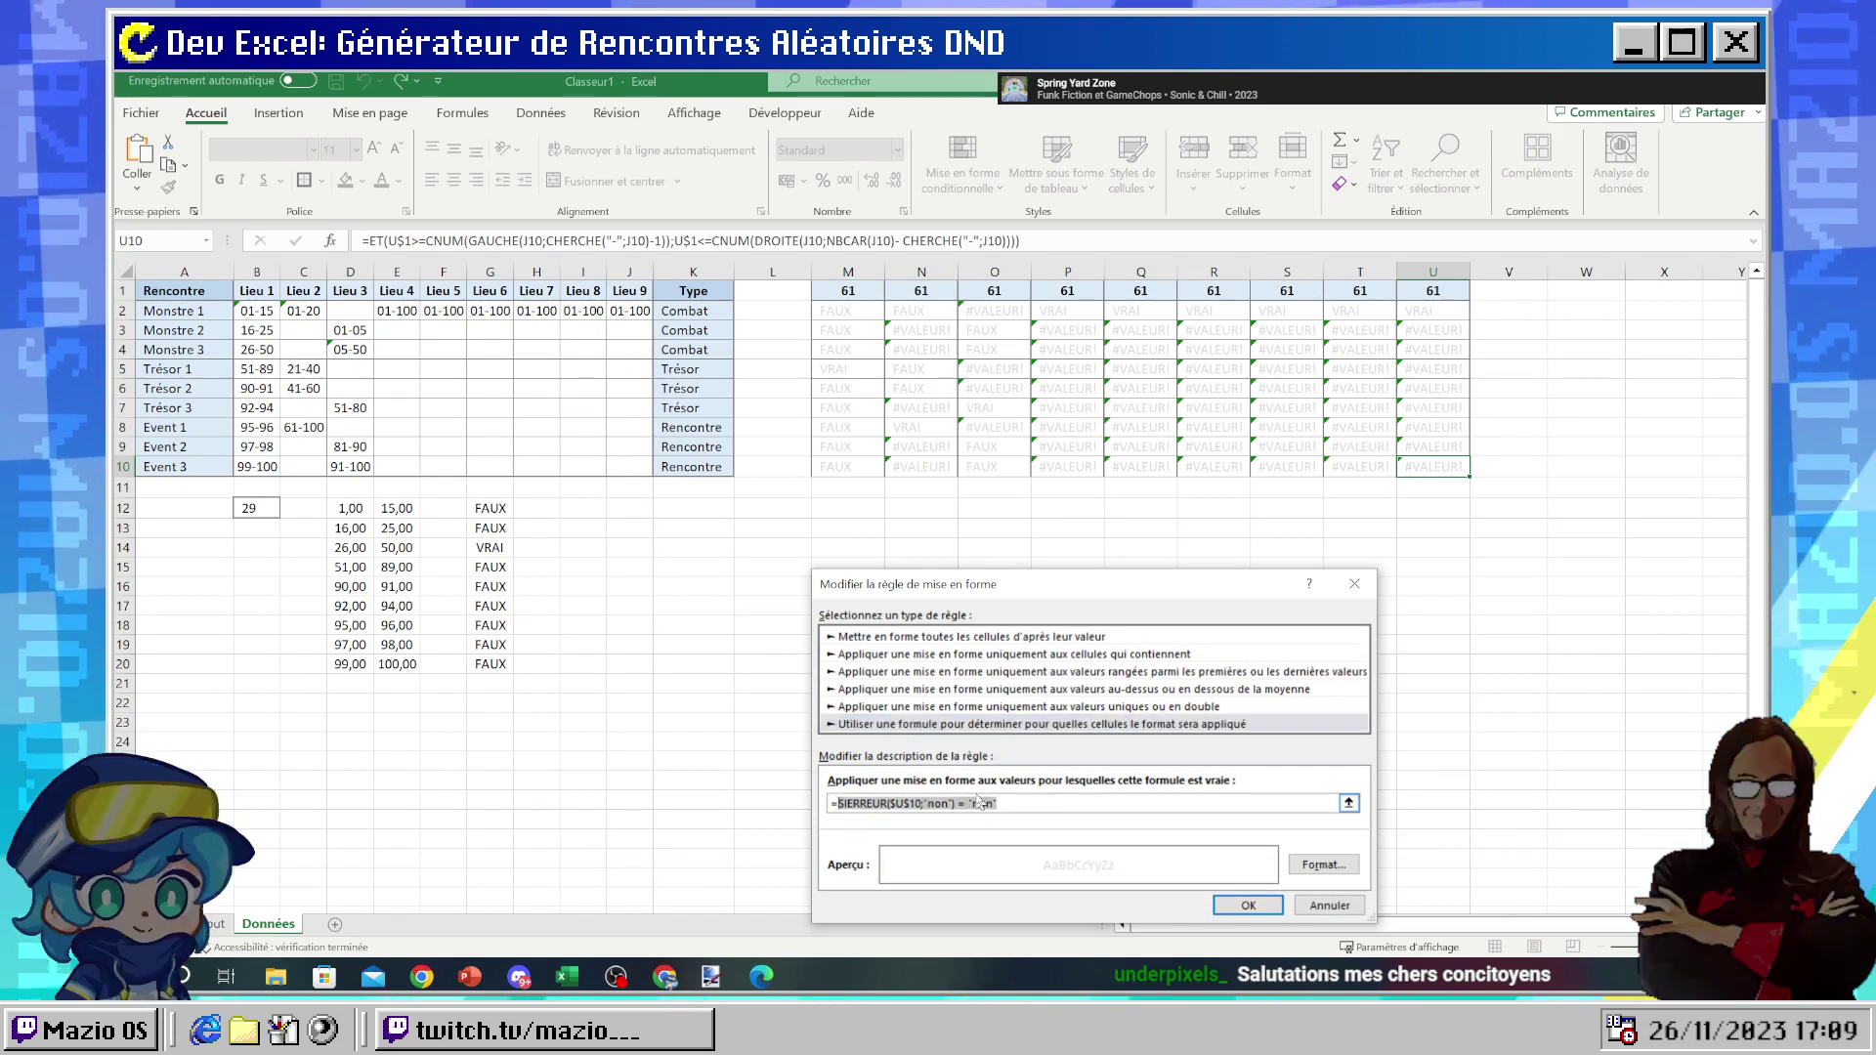
{"action": "key", "text": "BackSpace"}
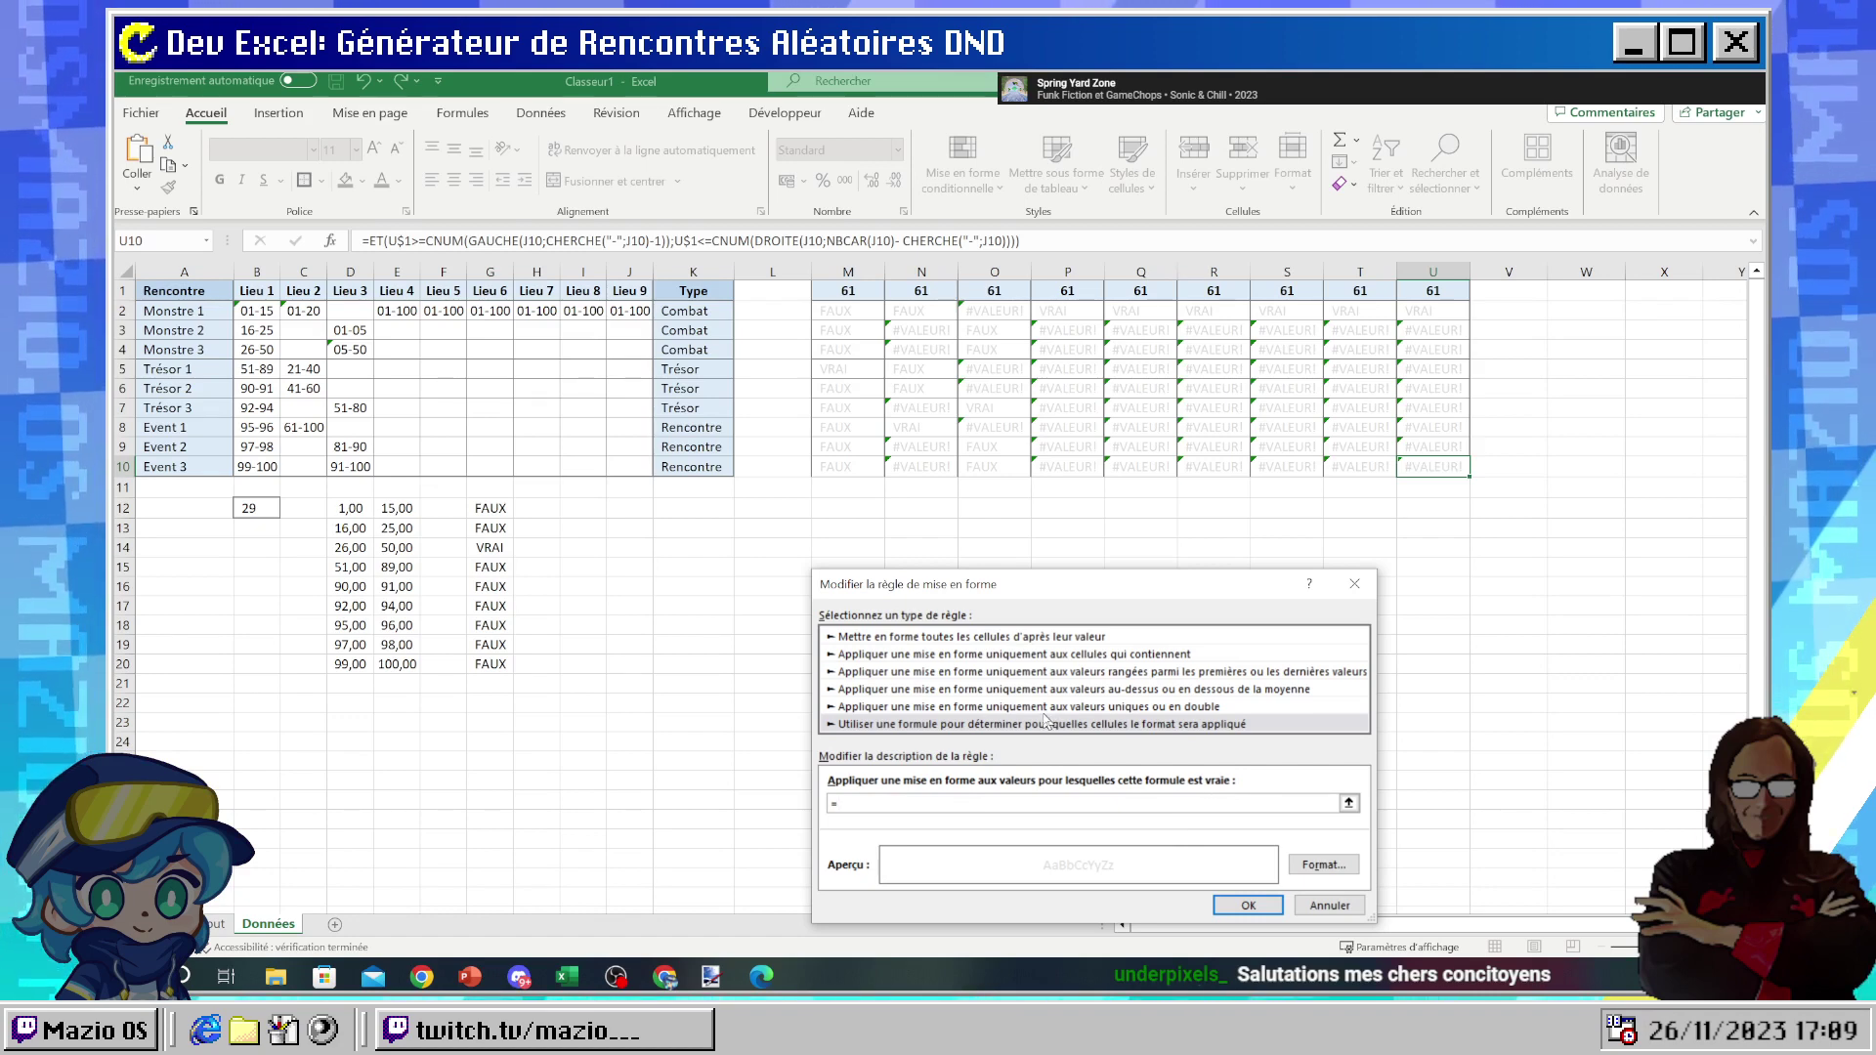
{"action": "type", "text": "ET("}
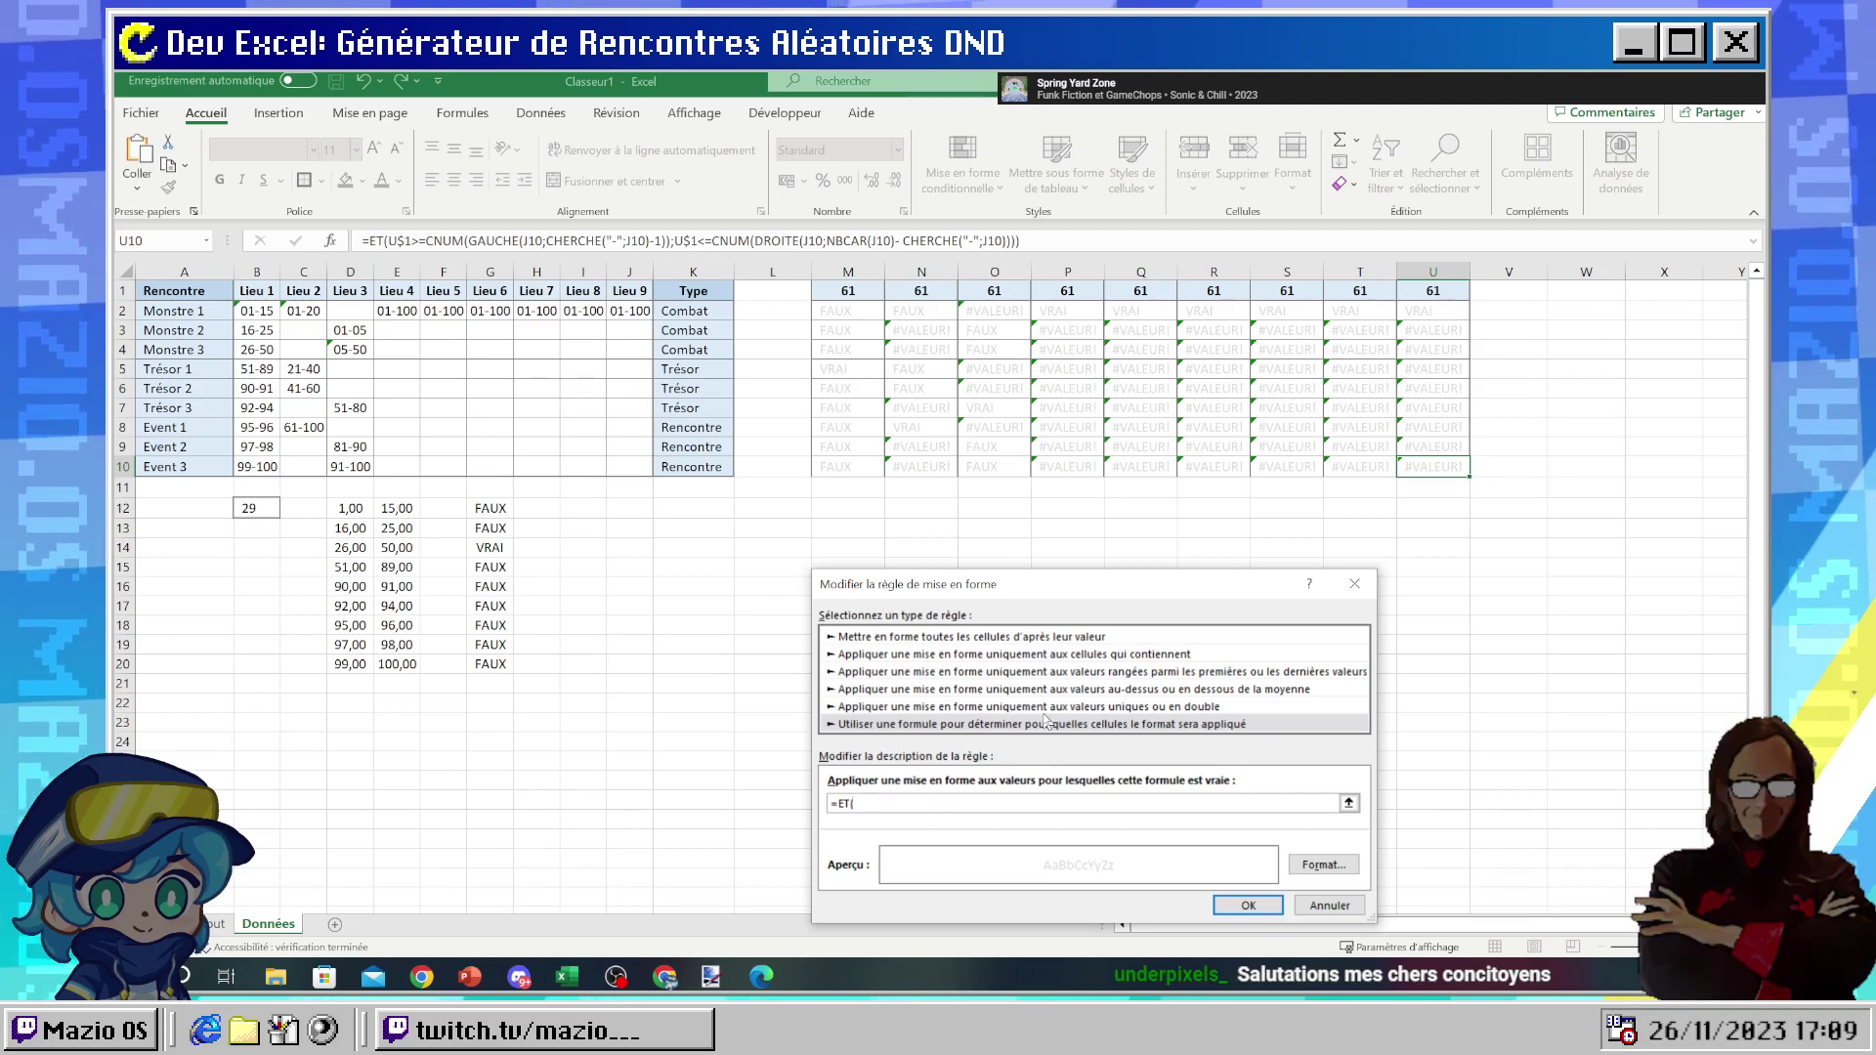
{"action": "key", "text": "Left"}
{"action": "key", "text": "Right"}
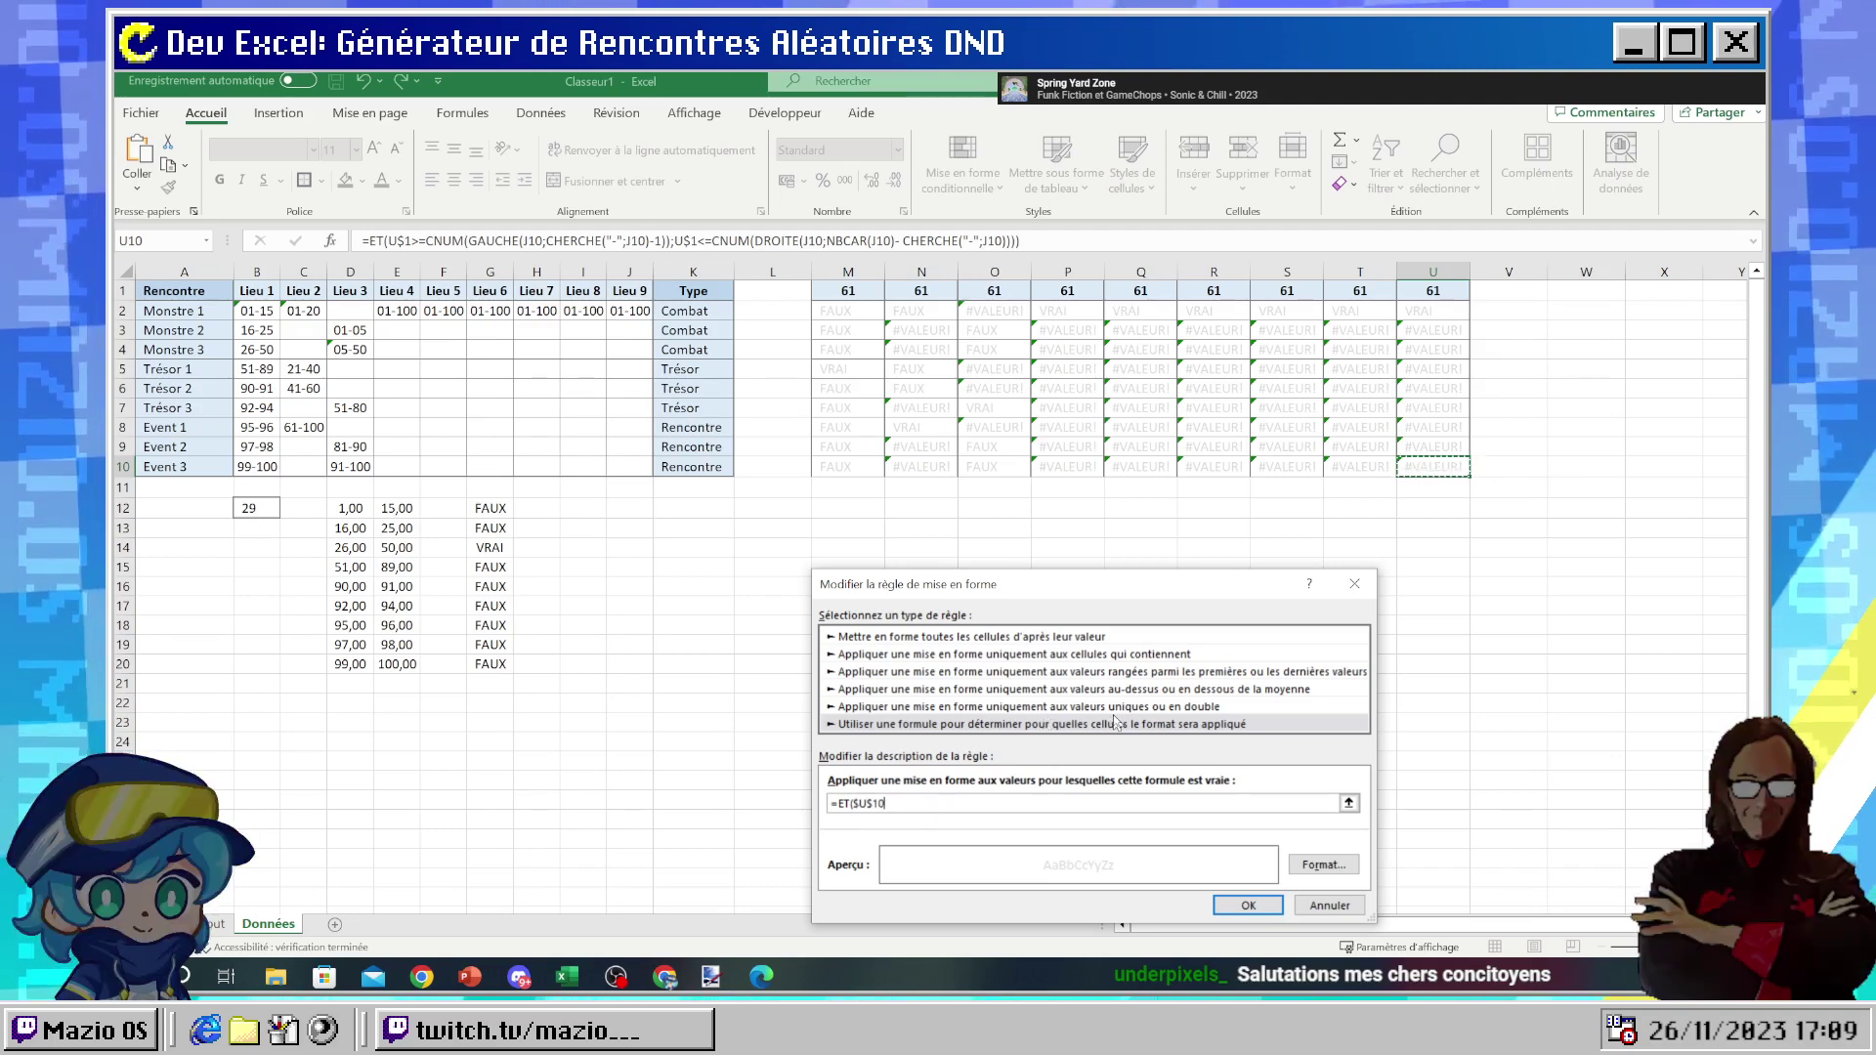
{"action": "type", "text": "<>VR"}
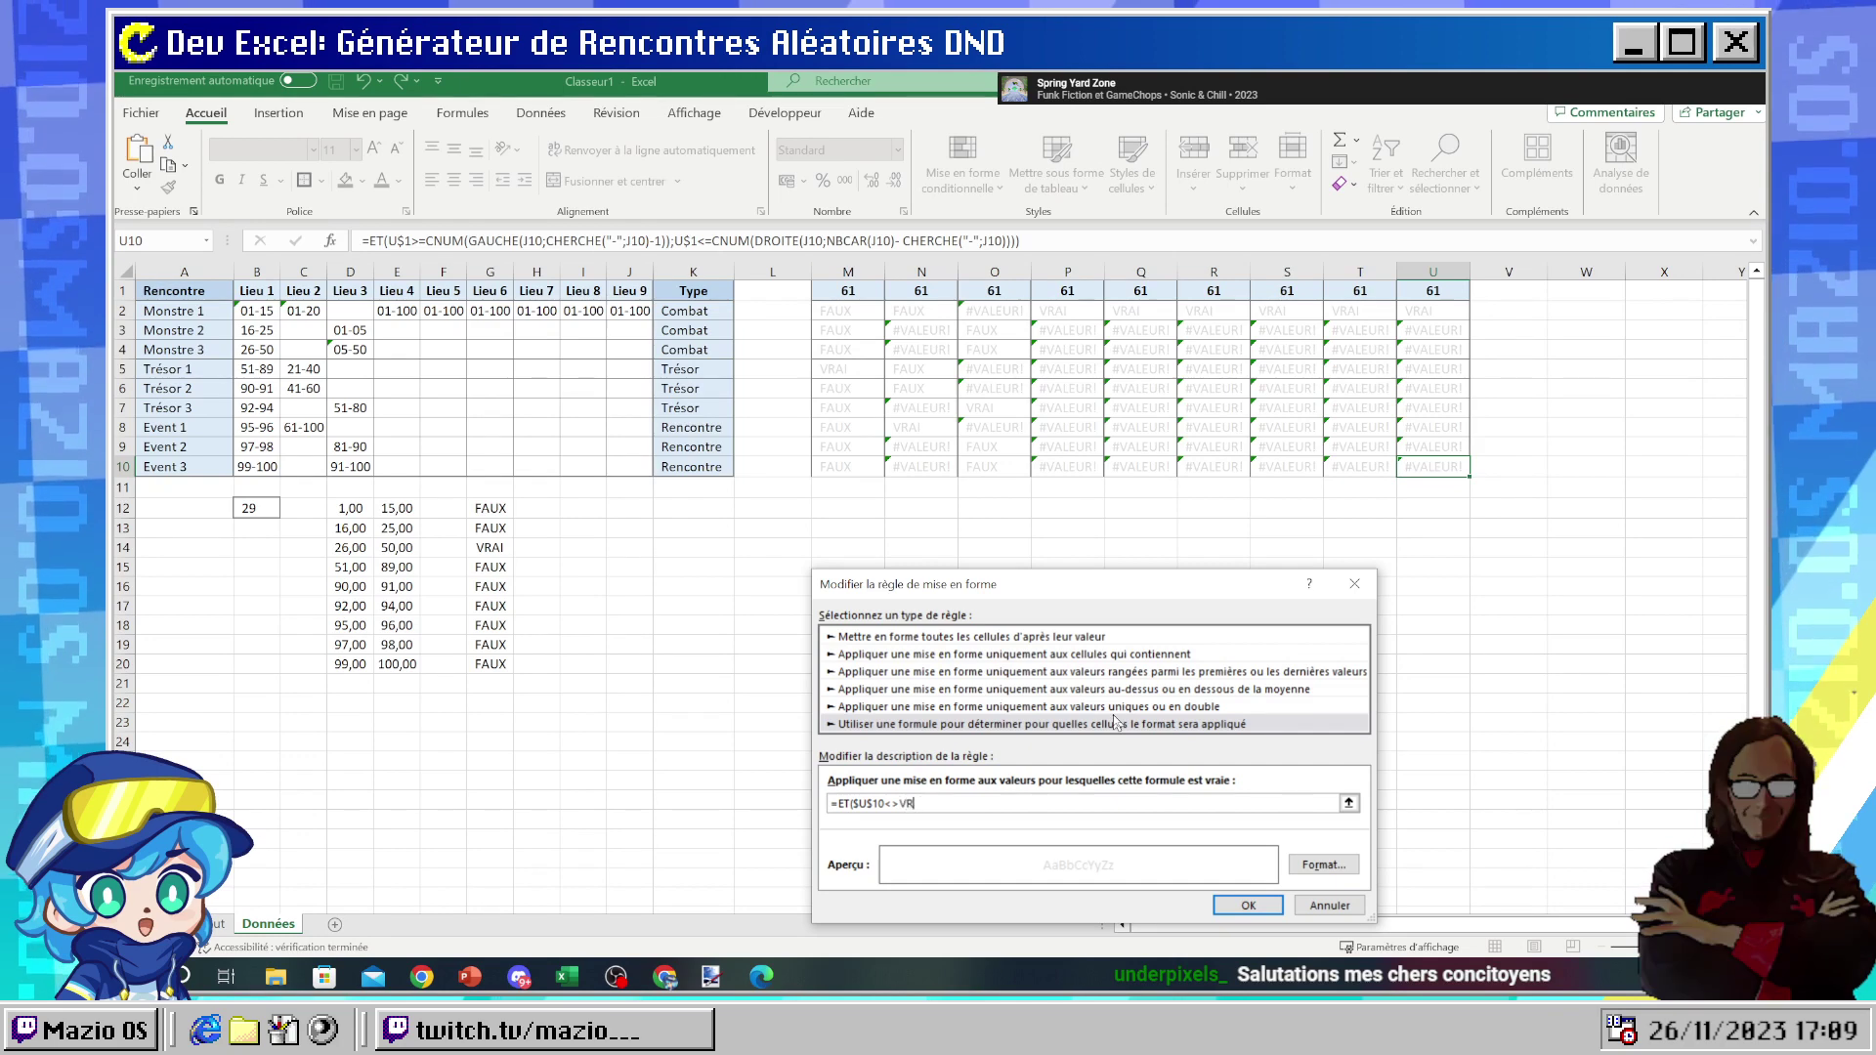
{"action": "type", "text": "AI"}
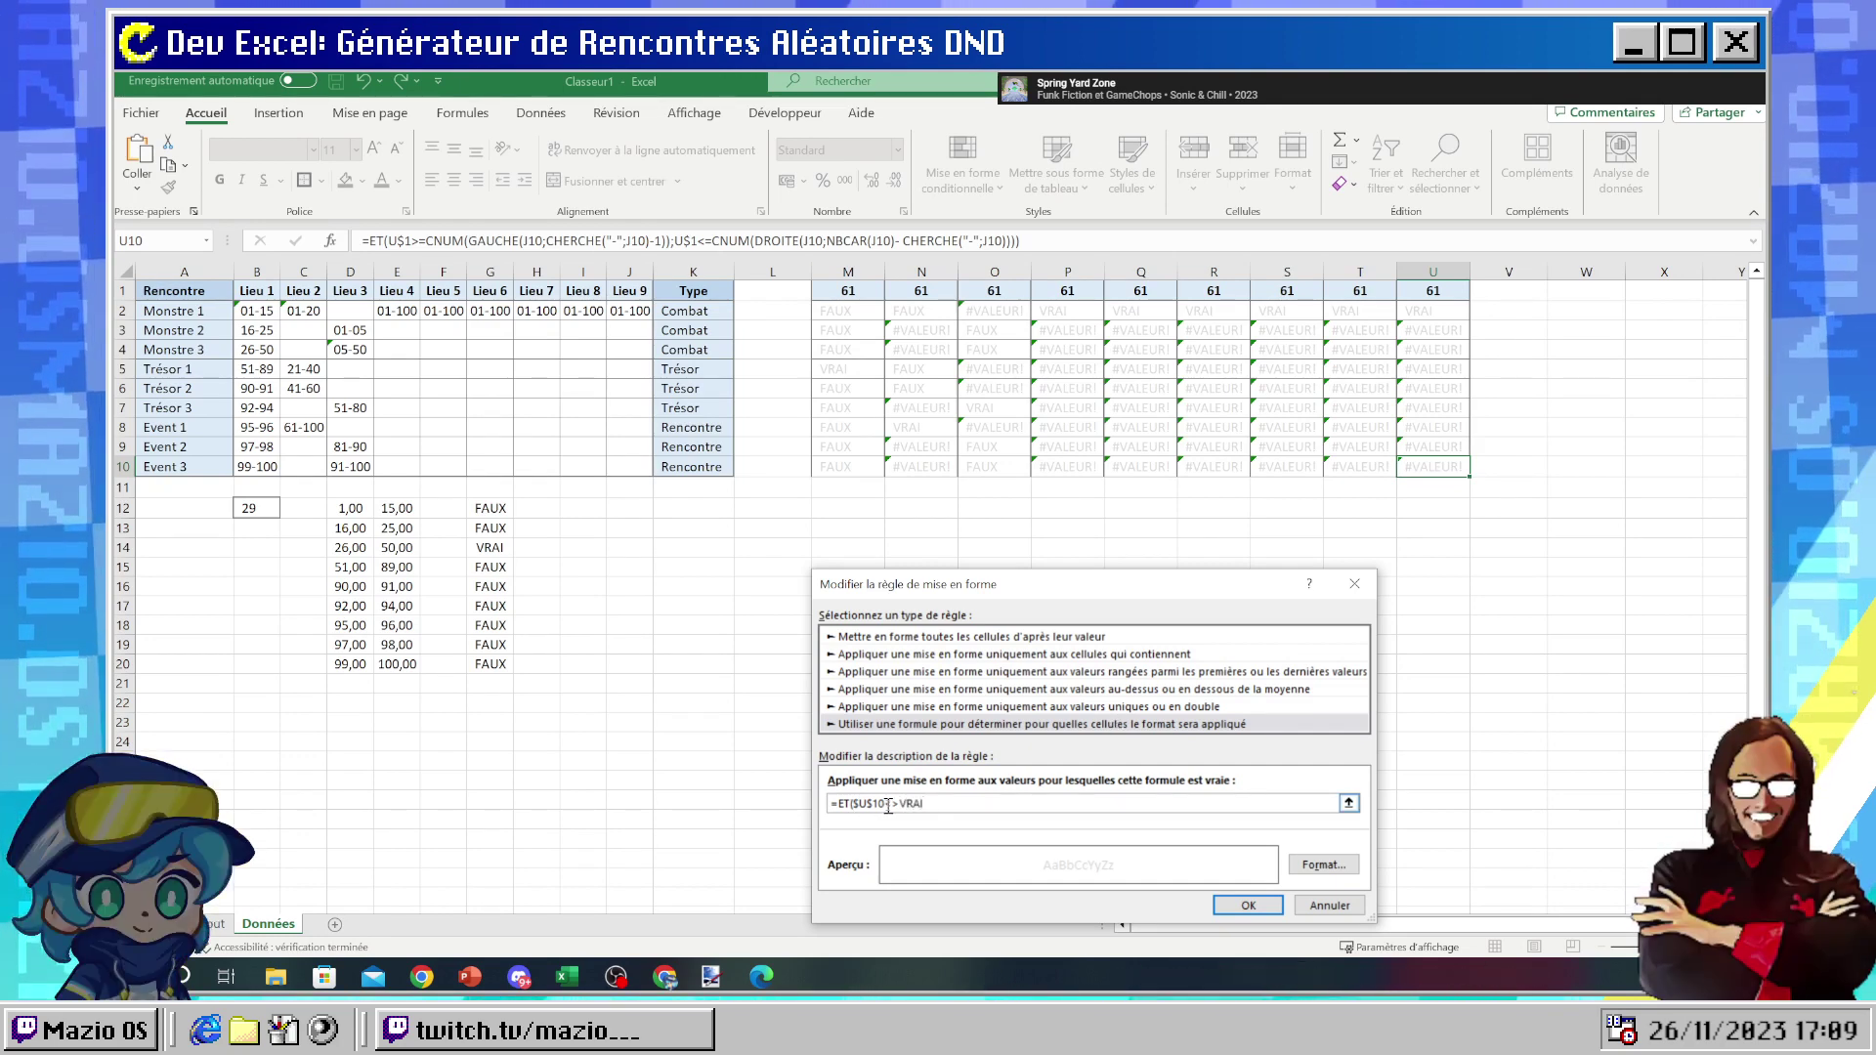
{"action": "type", "text": ";"}
{"action": "left_click", "coordinate": [1430, 469]}
{"action": "type", "text": "<"}
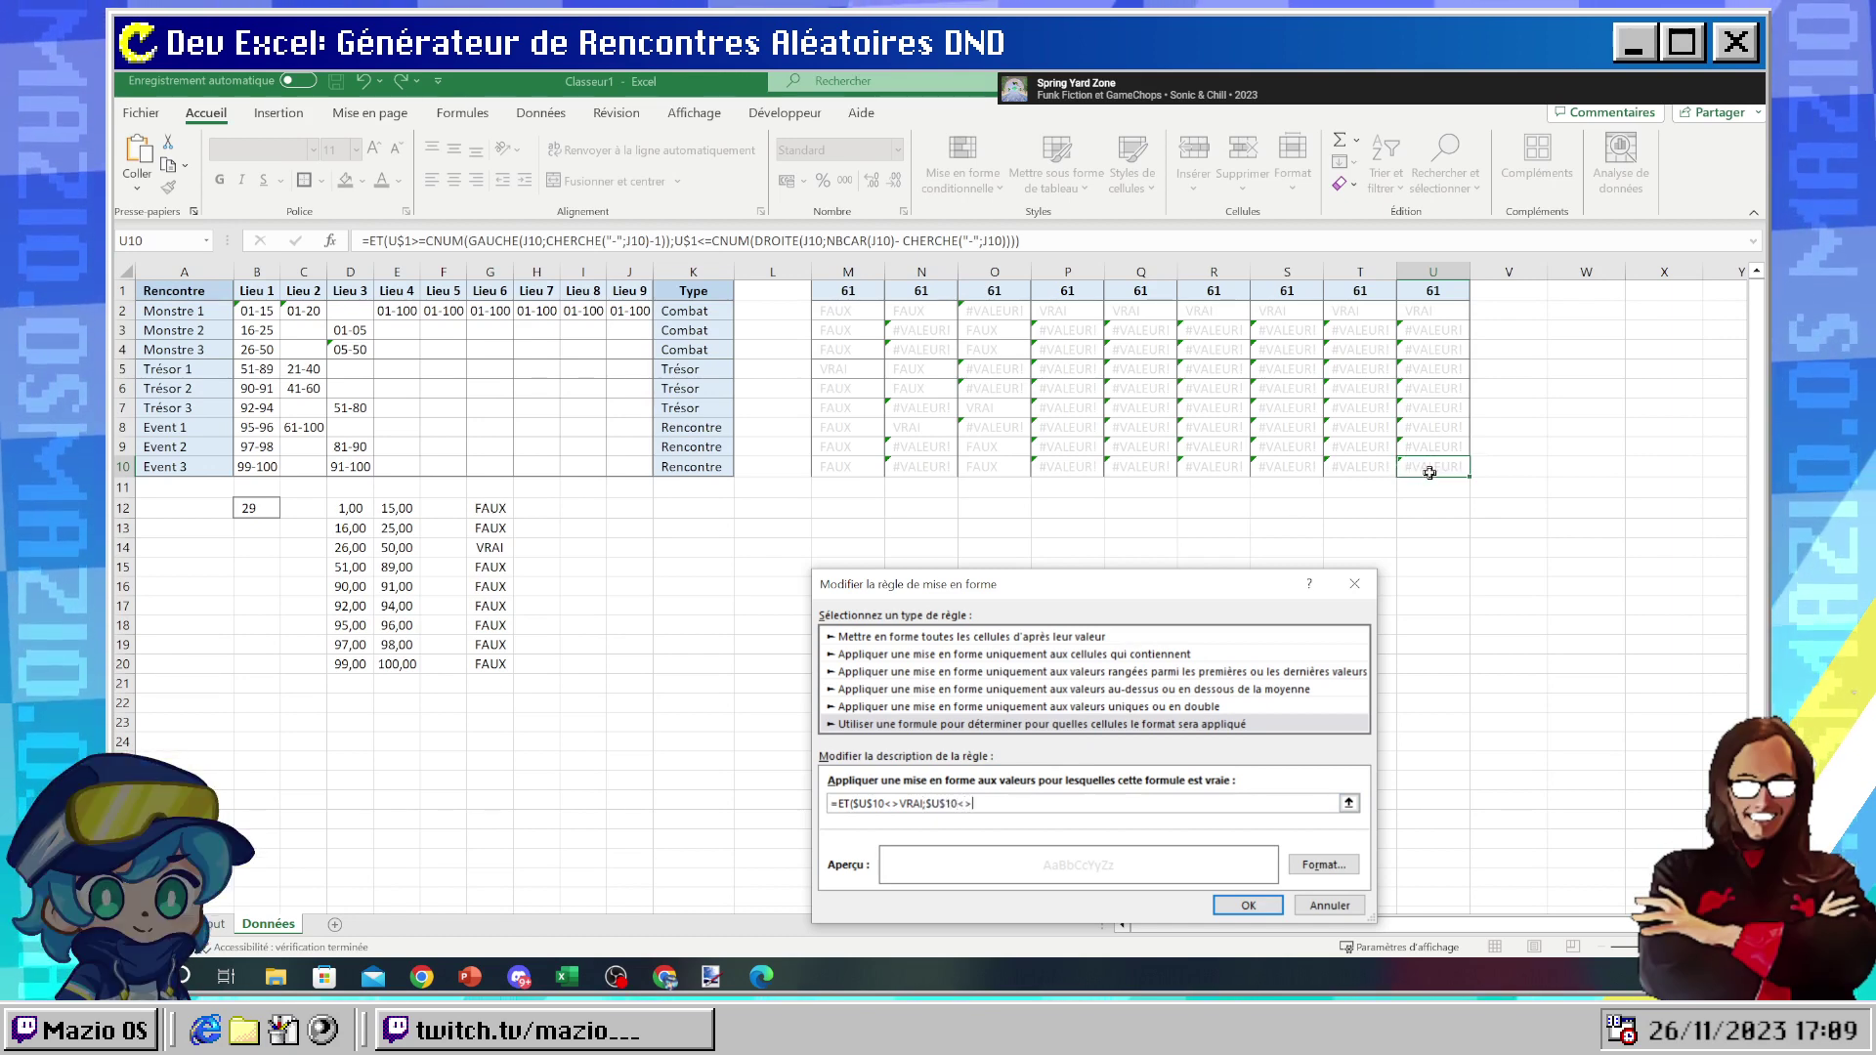
{"action": "type", "text": ">FAUX"}
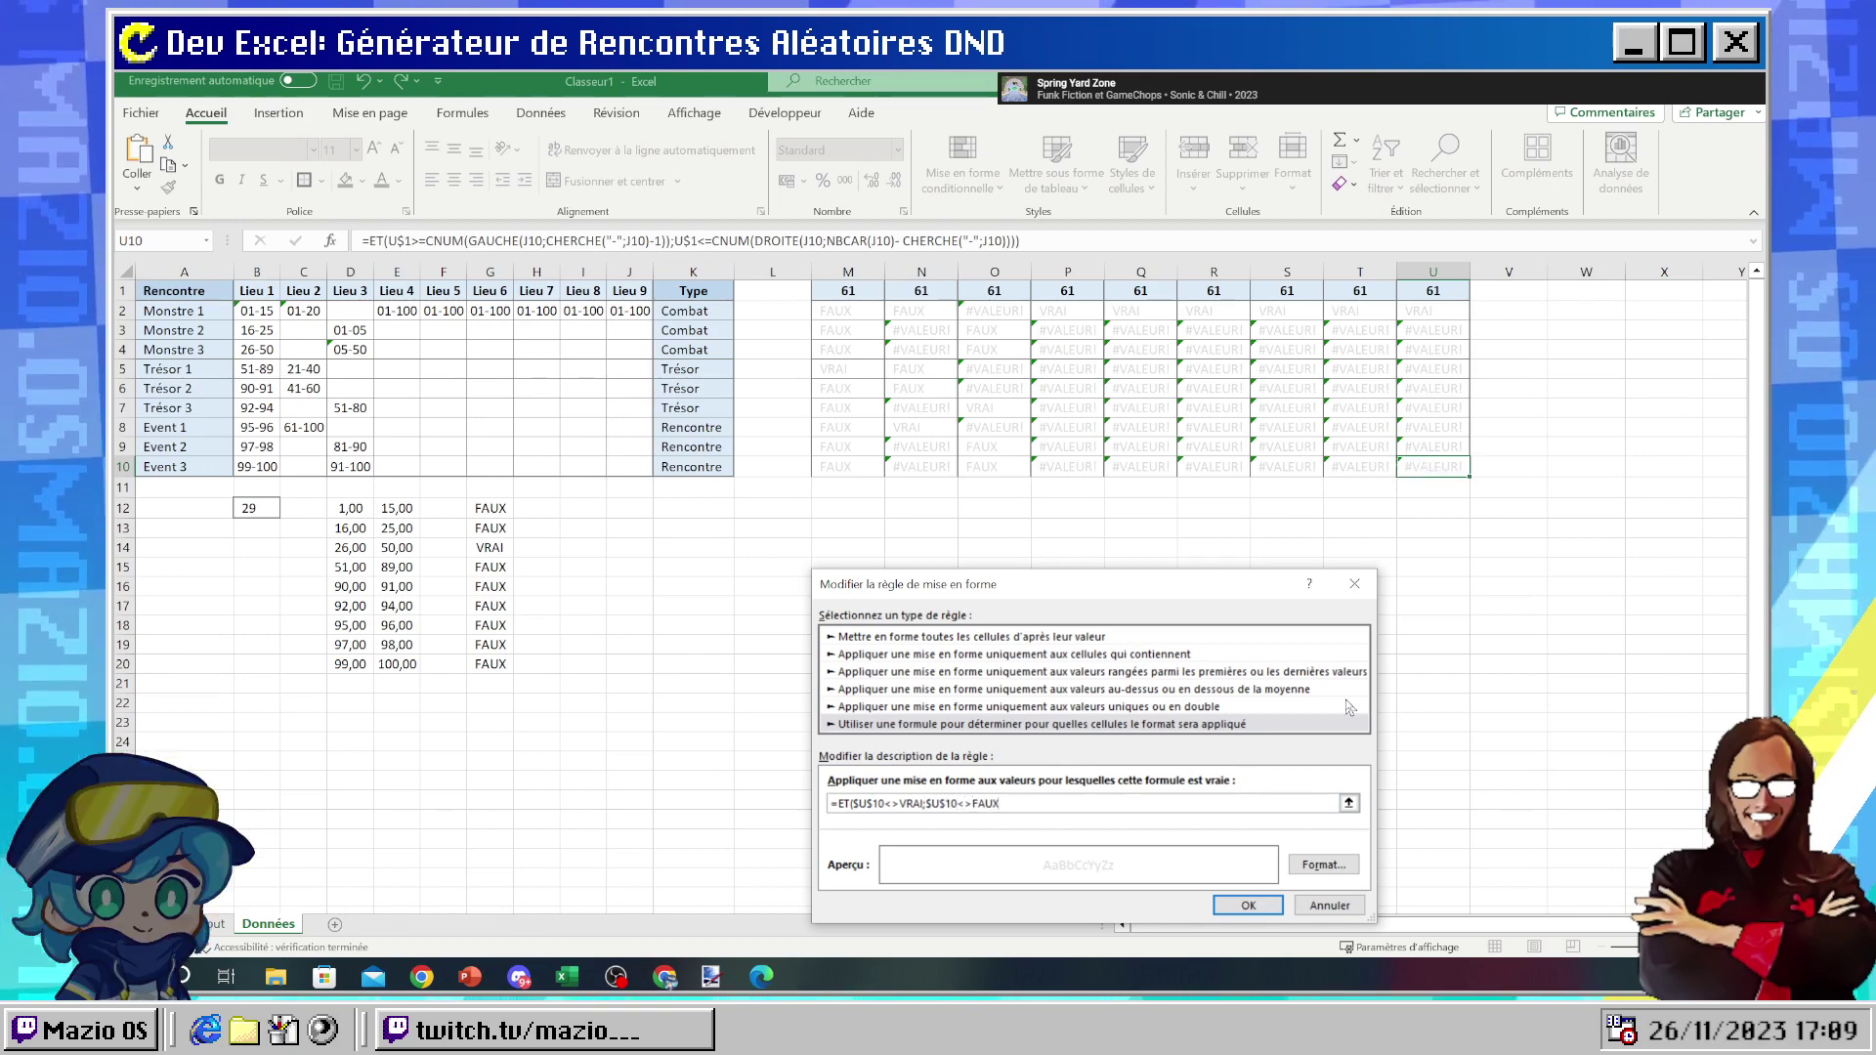
{"action": "key", "text": "Return"}
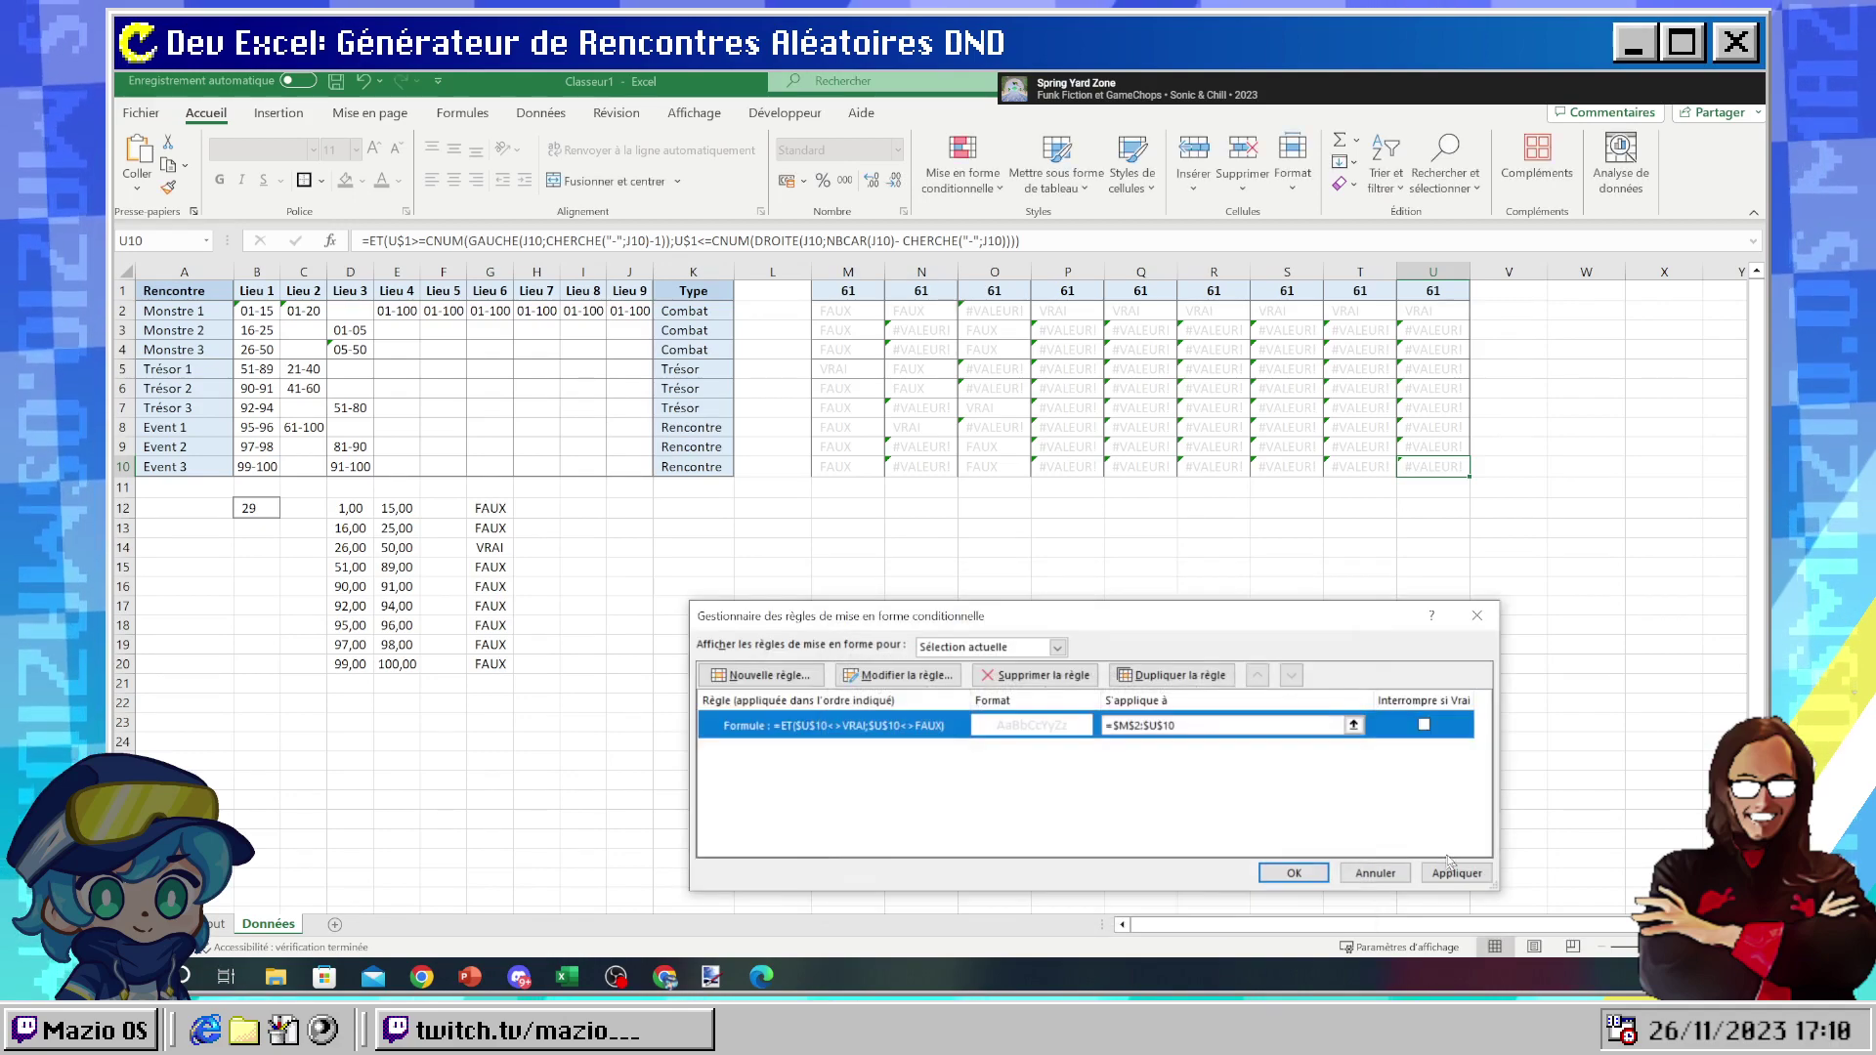
{"action": "left_click", "coordinate": [1456, 872]}
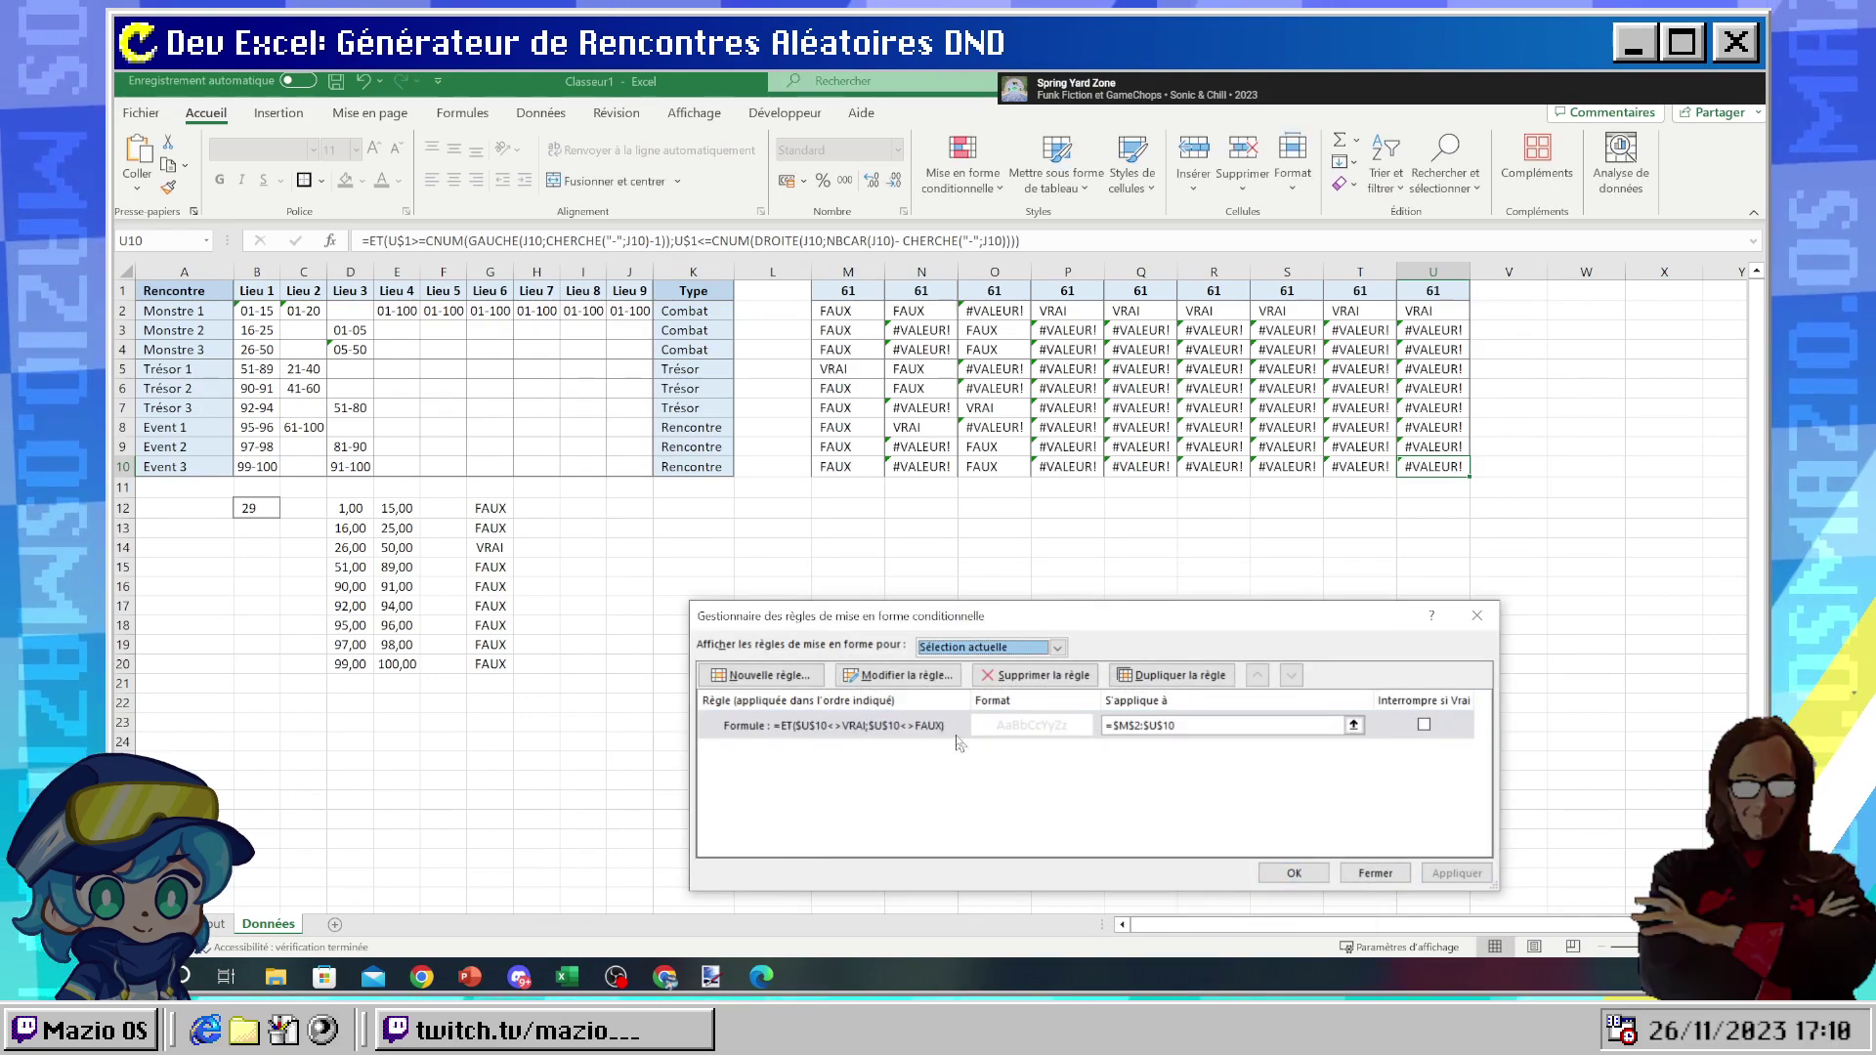
- Change the rule to format only cells whose value is equal to VRAI
{"action": "double_click", "coordinate": [881, 726]}
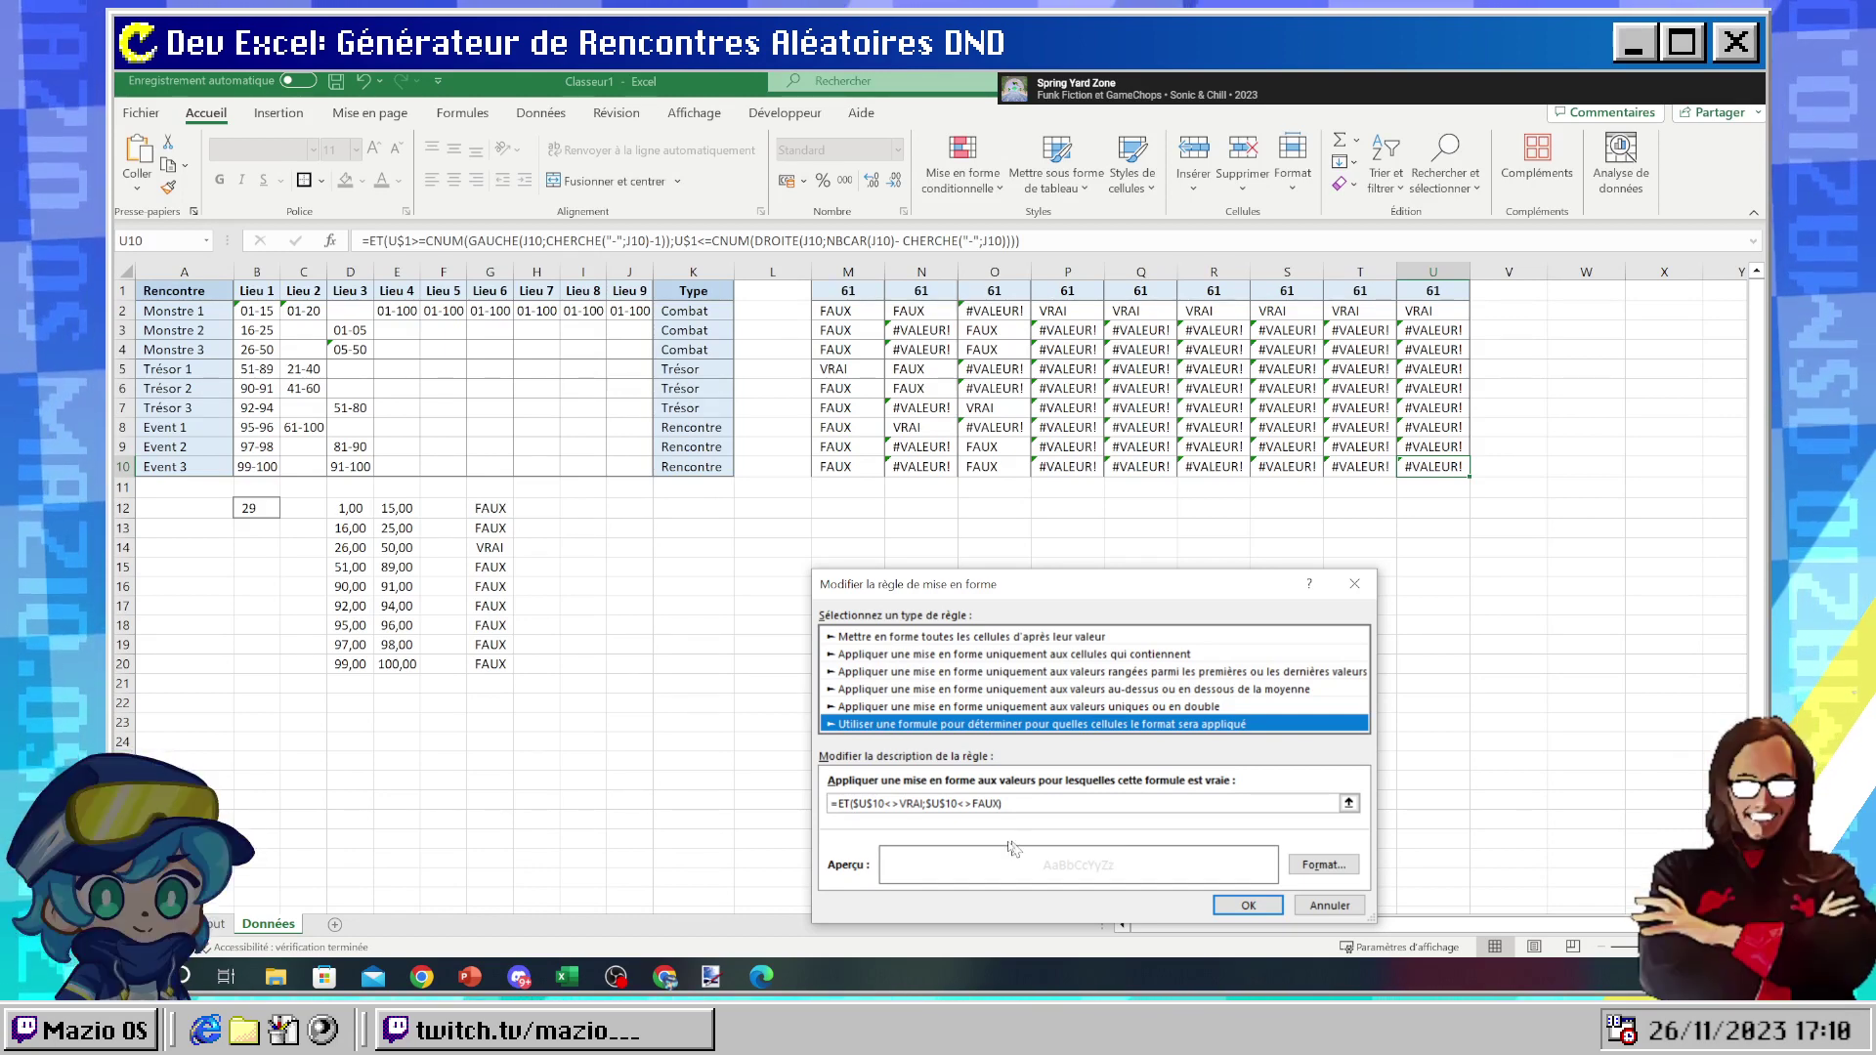
{"action": "left_click", "coordinate": [1261, 905]}
{"action": "left_click", "coordinate": [1432, 872]}
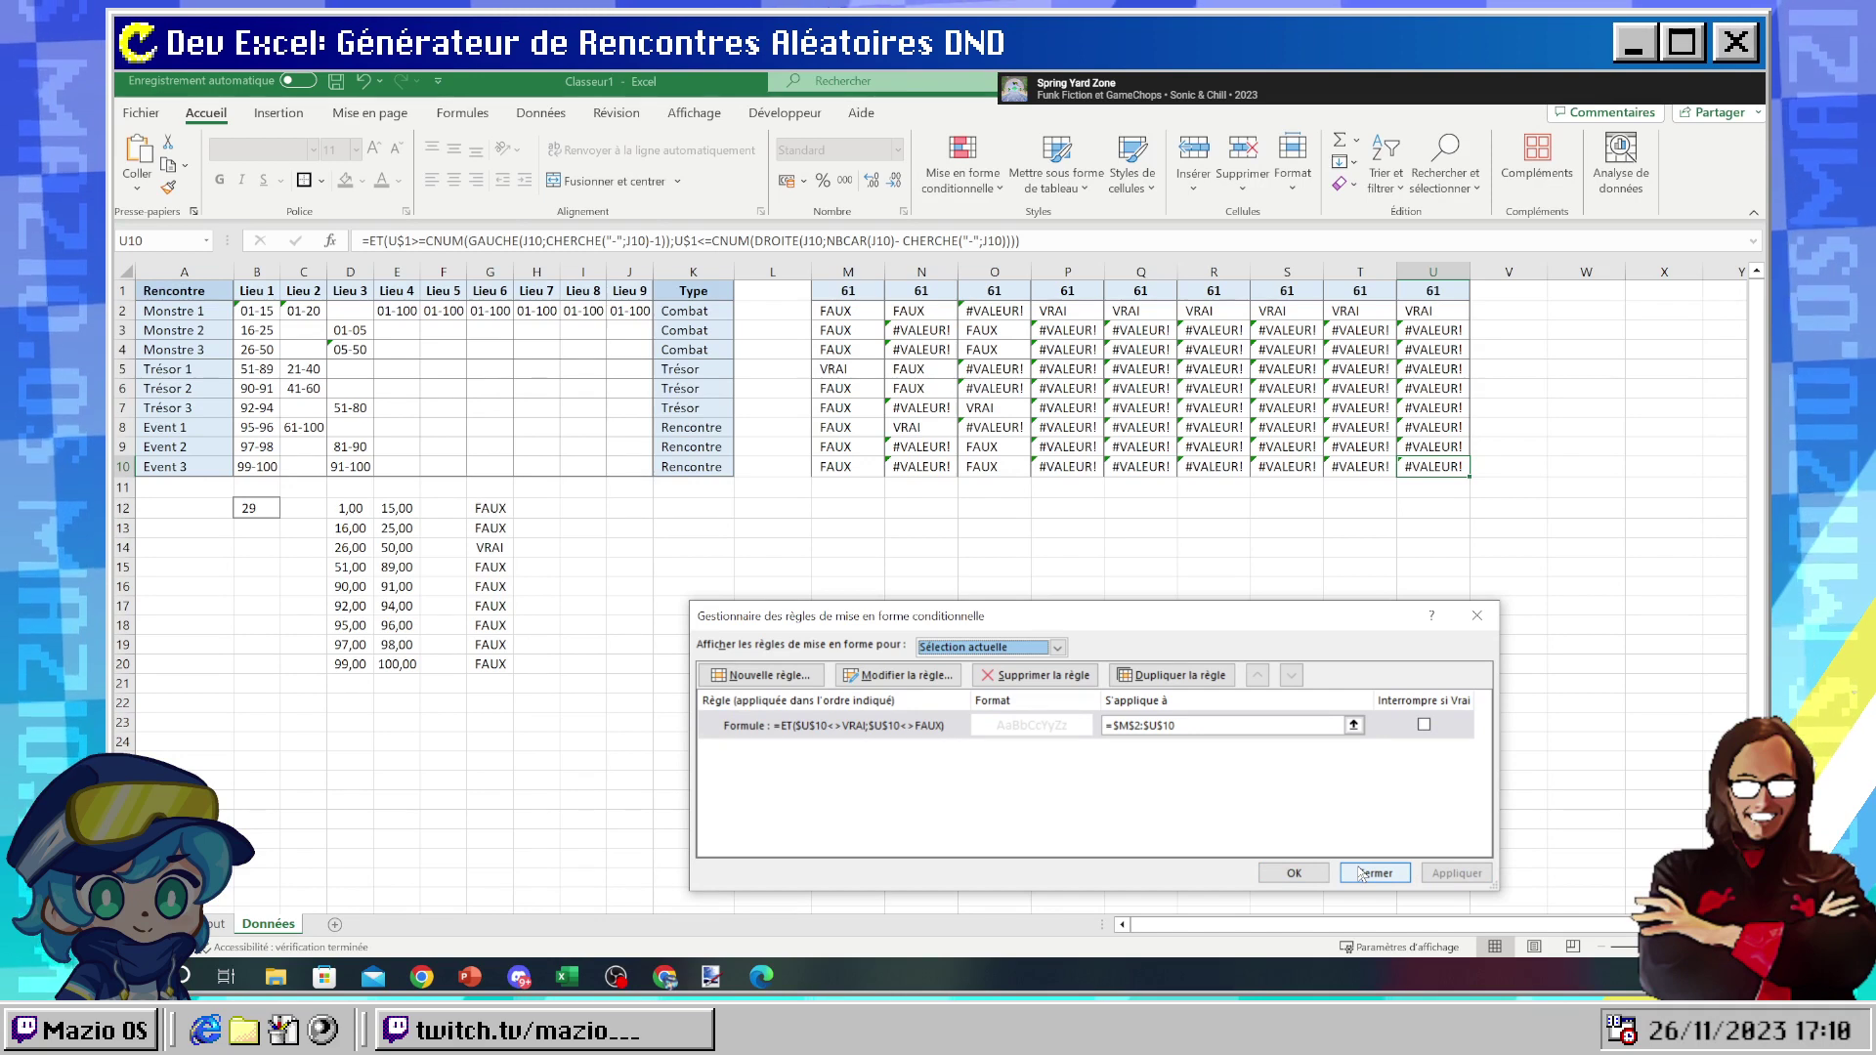
{"action": "double_click", "coordinate": [884, 728]}
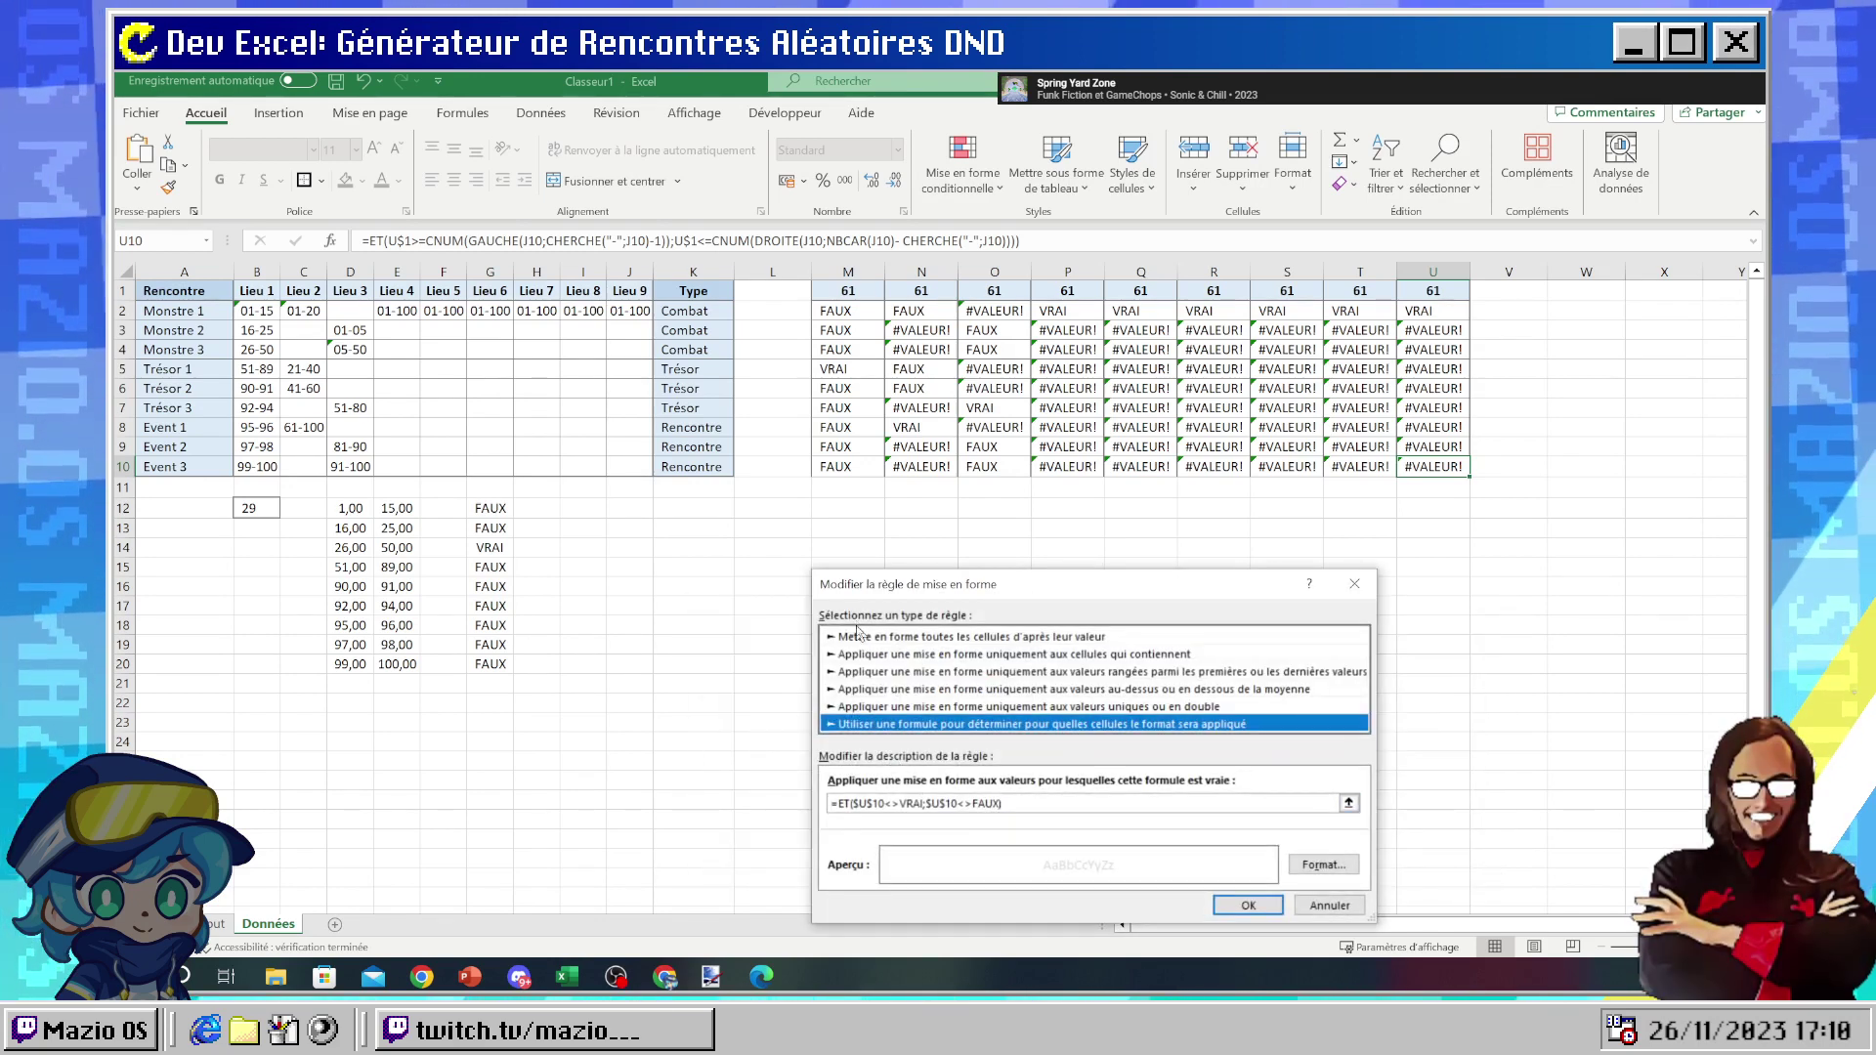
{"action": "left_click", "coordinate": [905, 638]}
{"action": "left_click", "coordinate": [907, 655]}
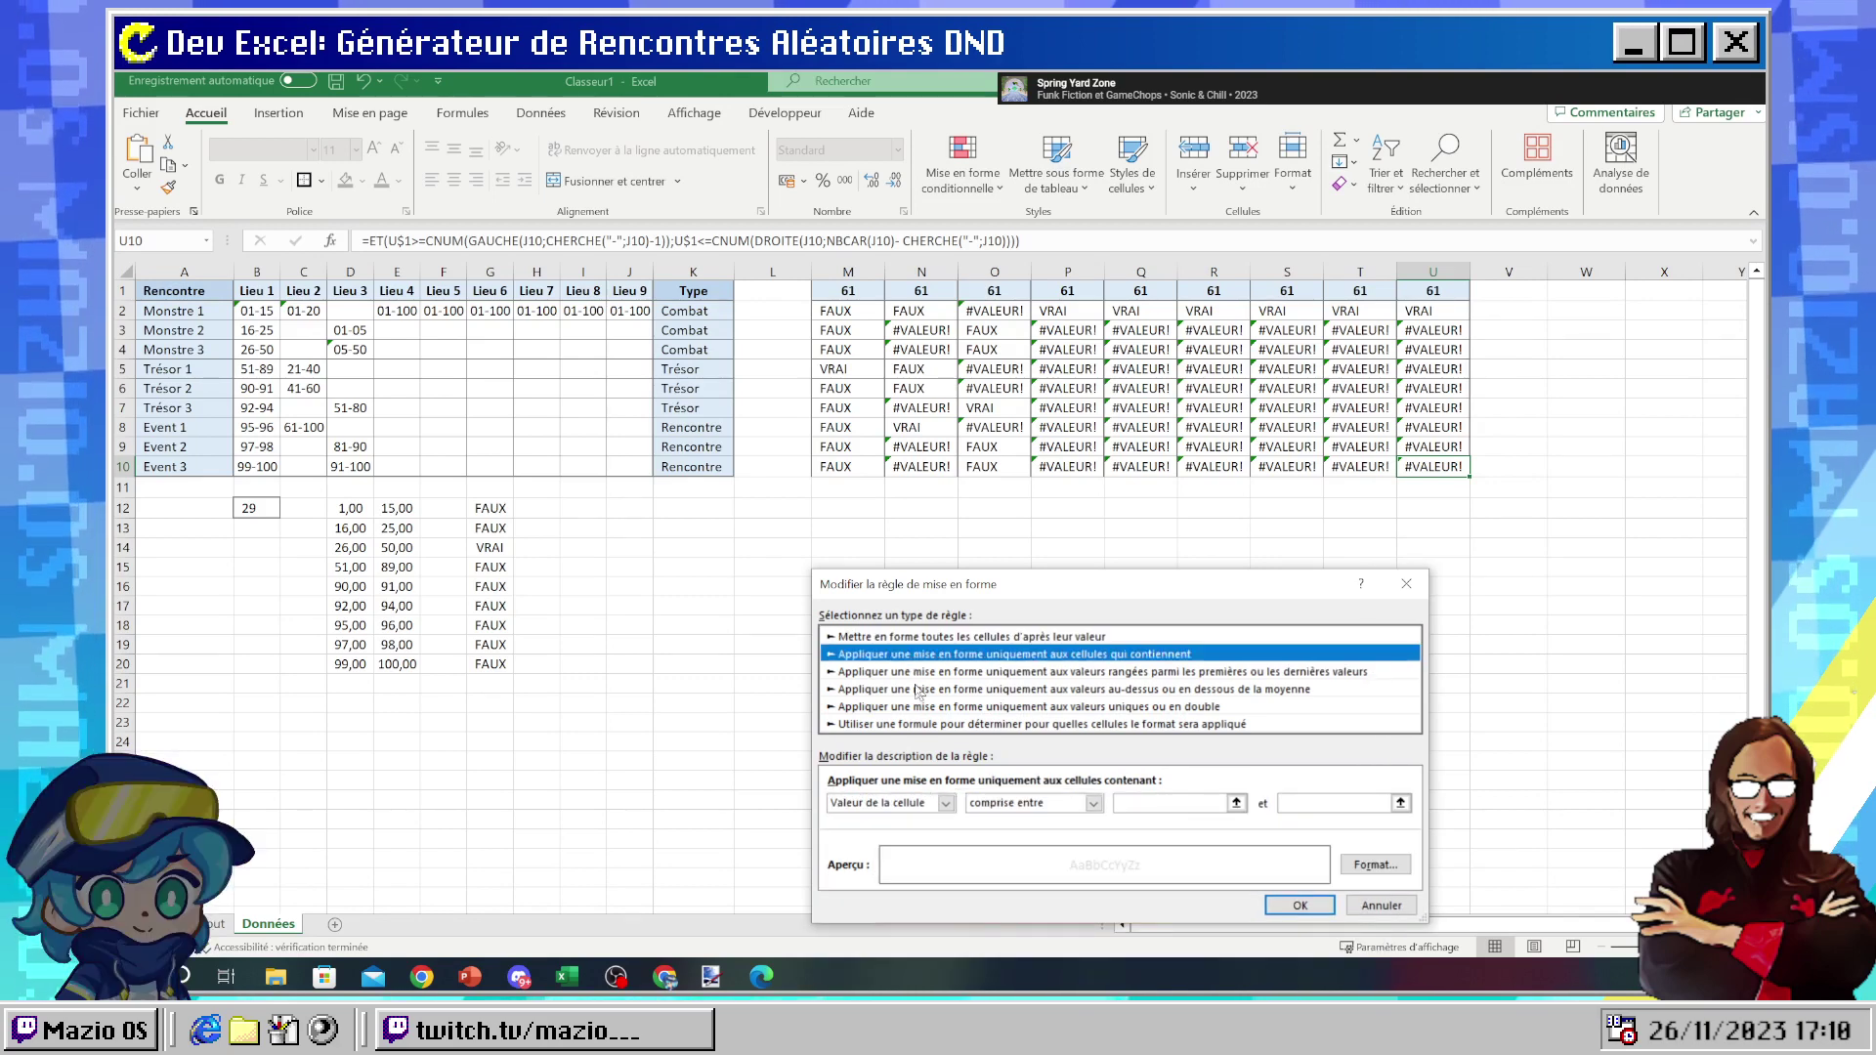
{"action": "left_click", "coordinate": [1003, 807]}
{"action": "left_click", "coordinate": [1019, 849]}
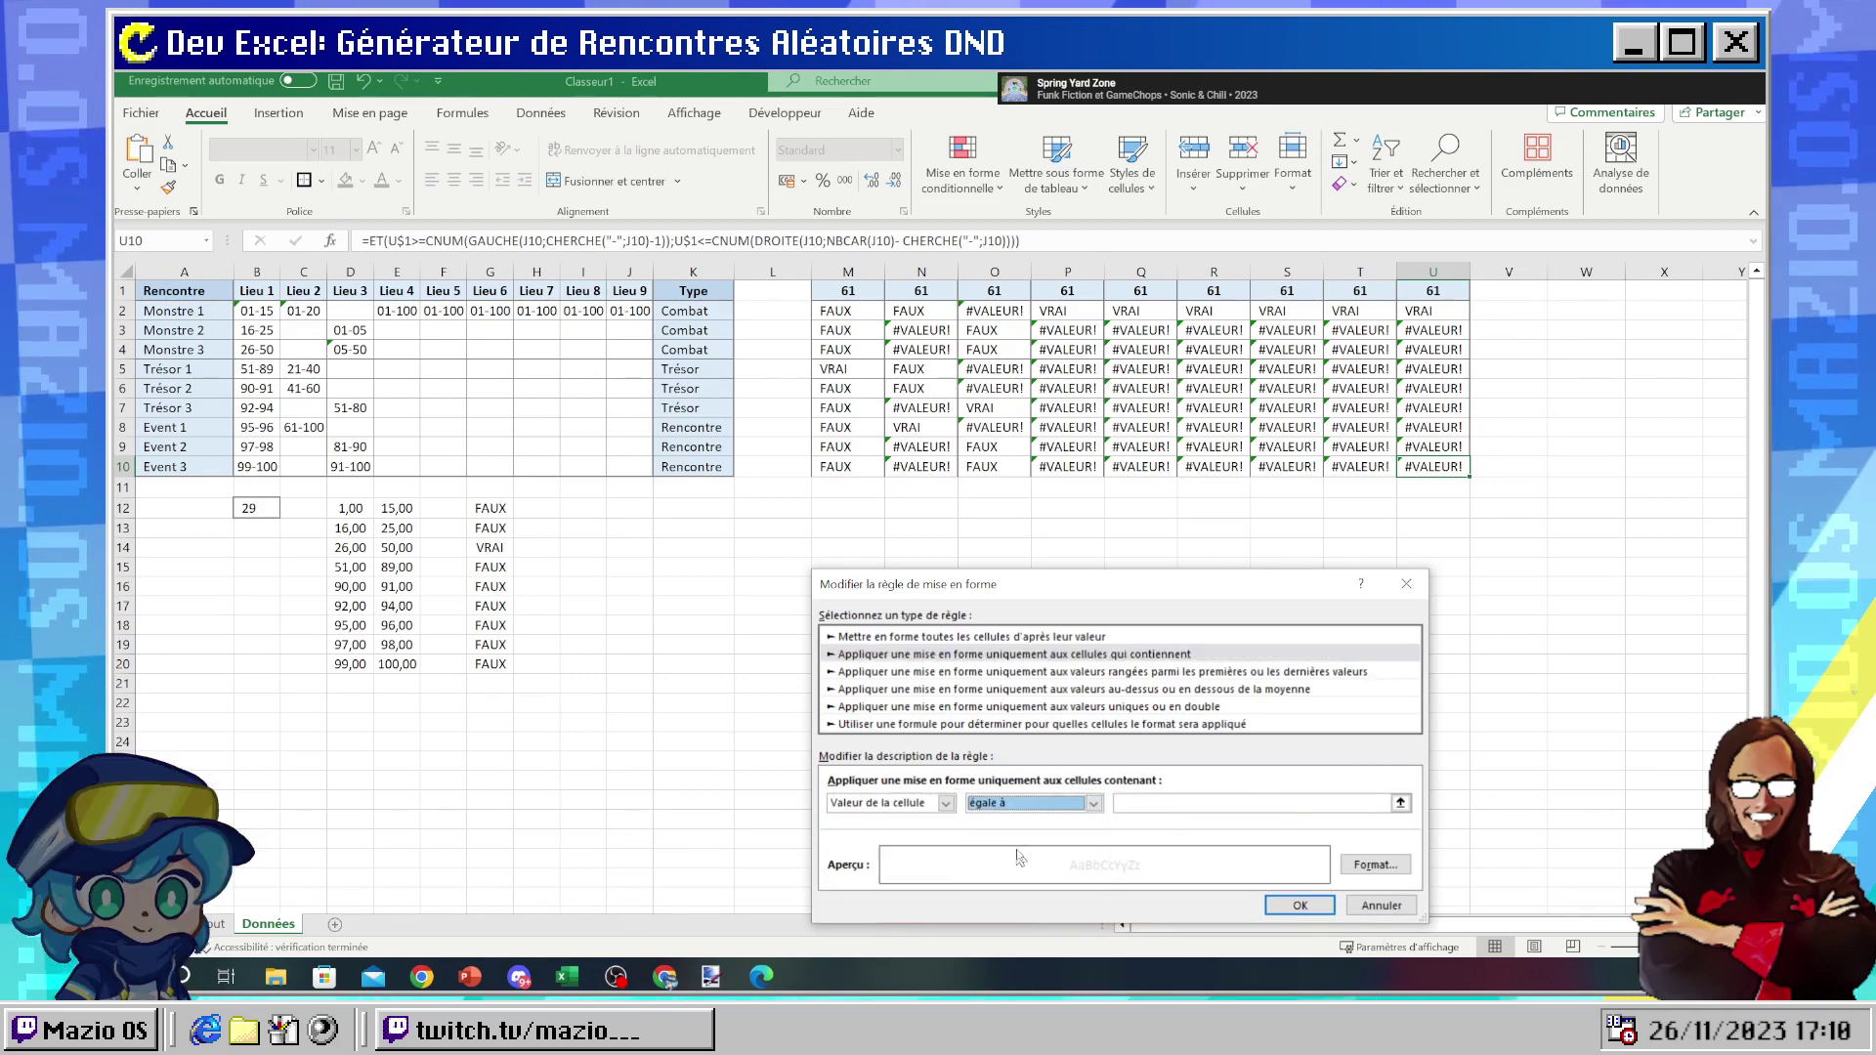
{"action": "left_click", "coordinate": [1193, 804]}
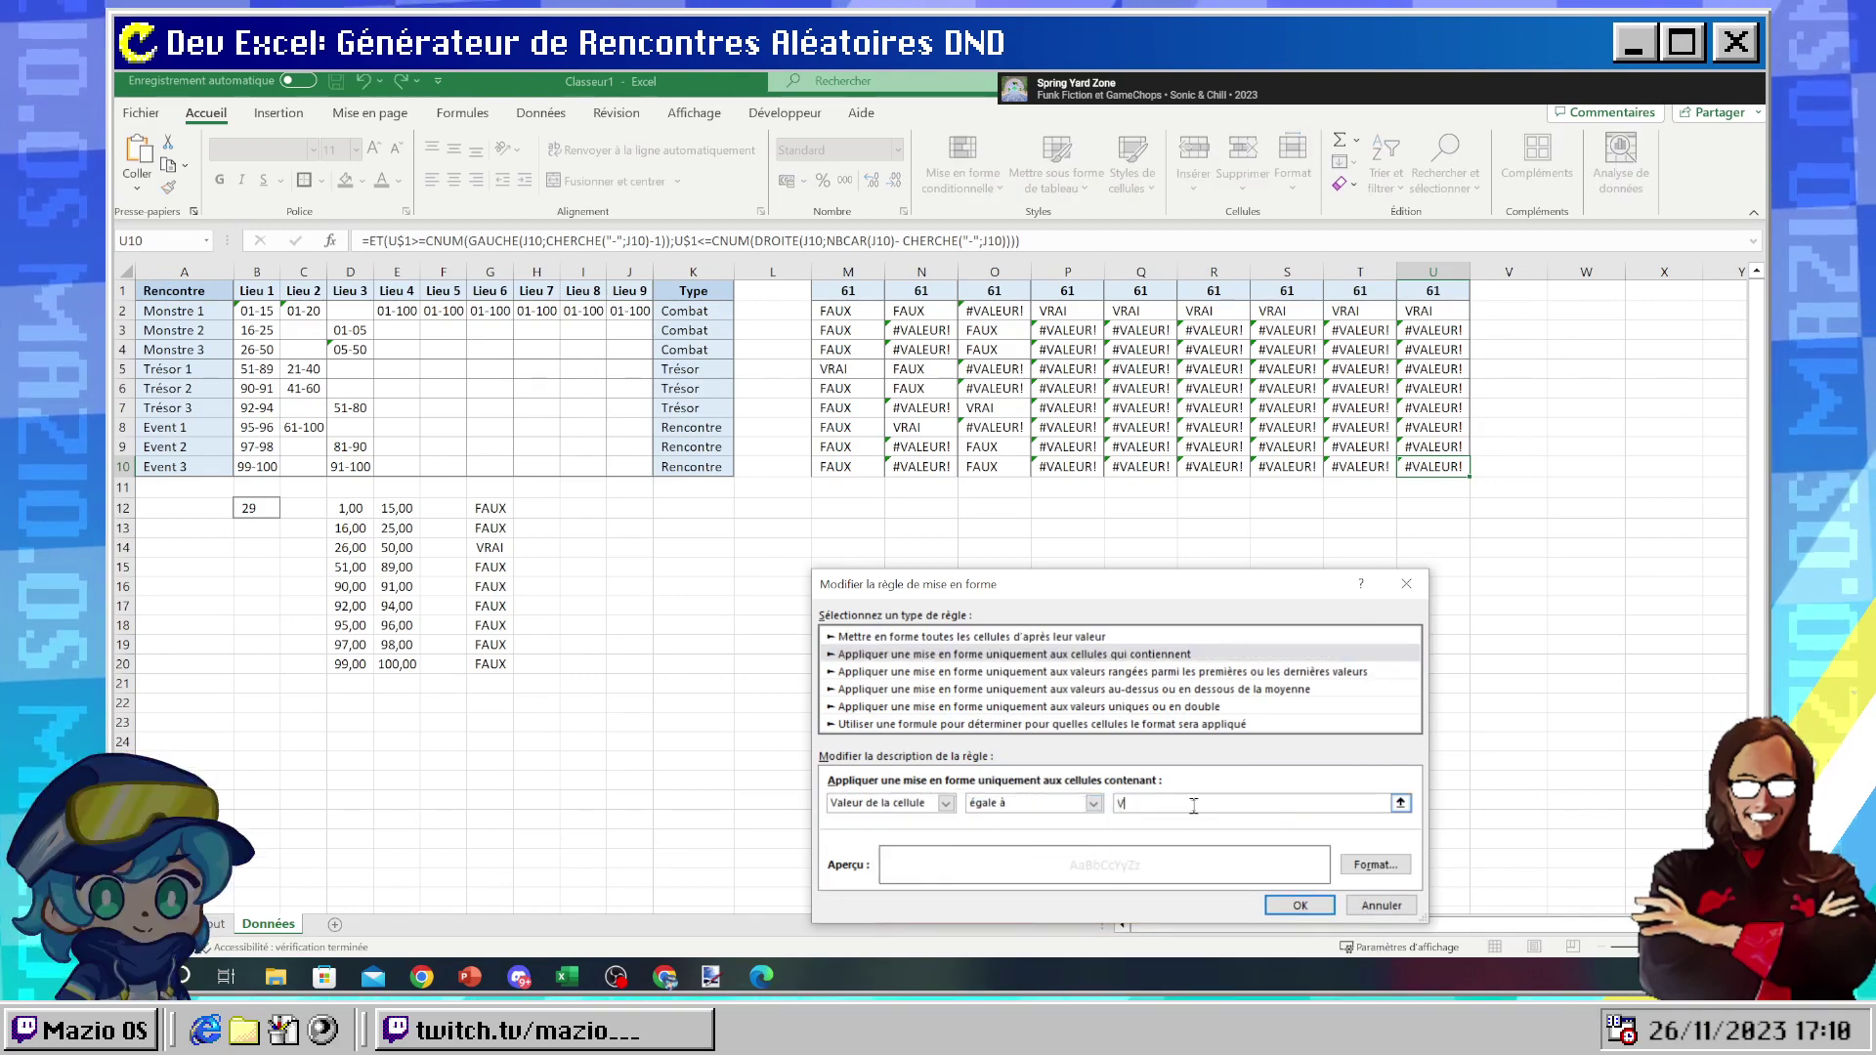
- Give the VRAI rule a green font, apply it, and select the M2:U10 grid
{"action": "left_click", "coordinate": [1374, 864]}
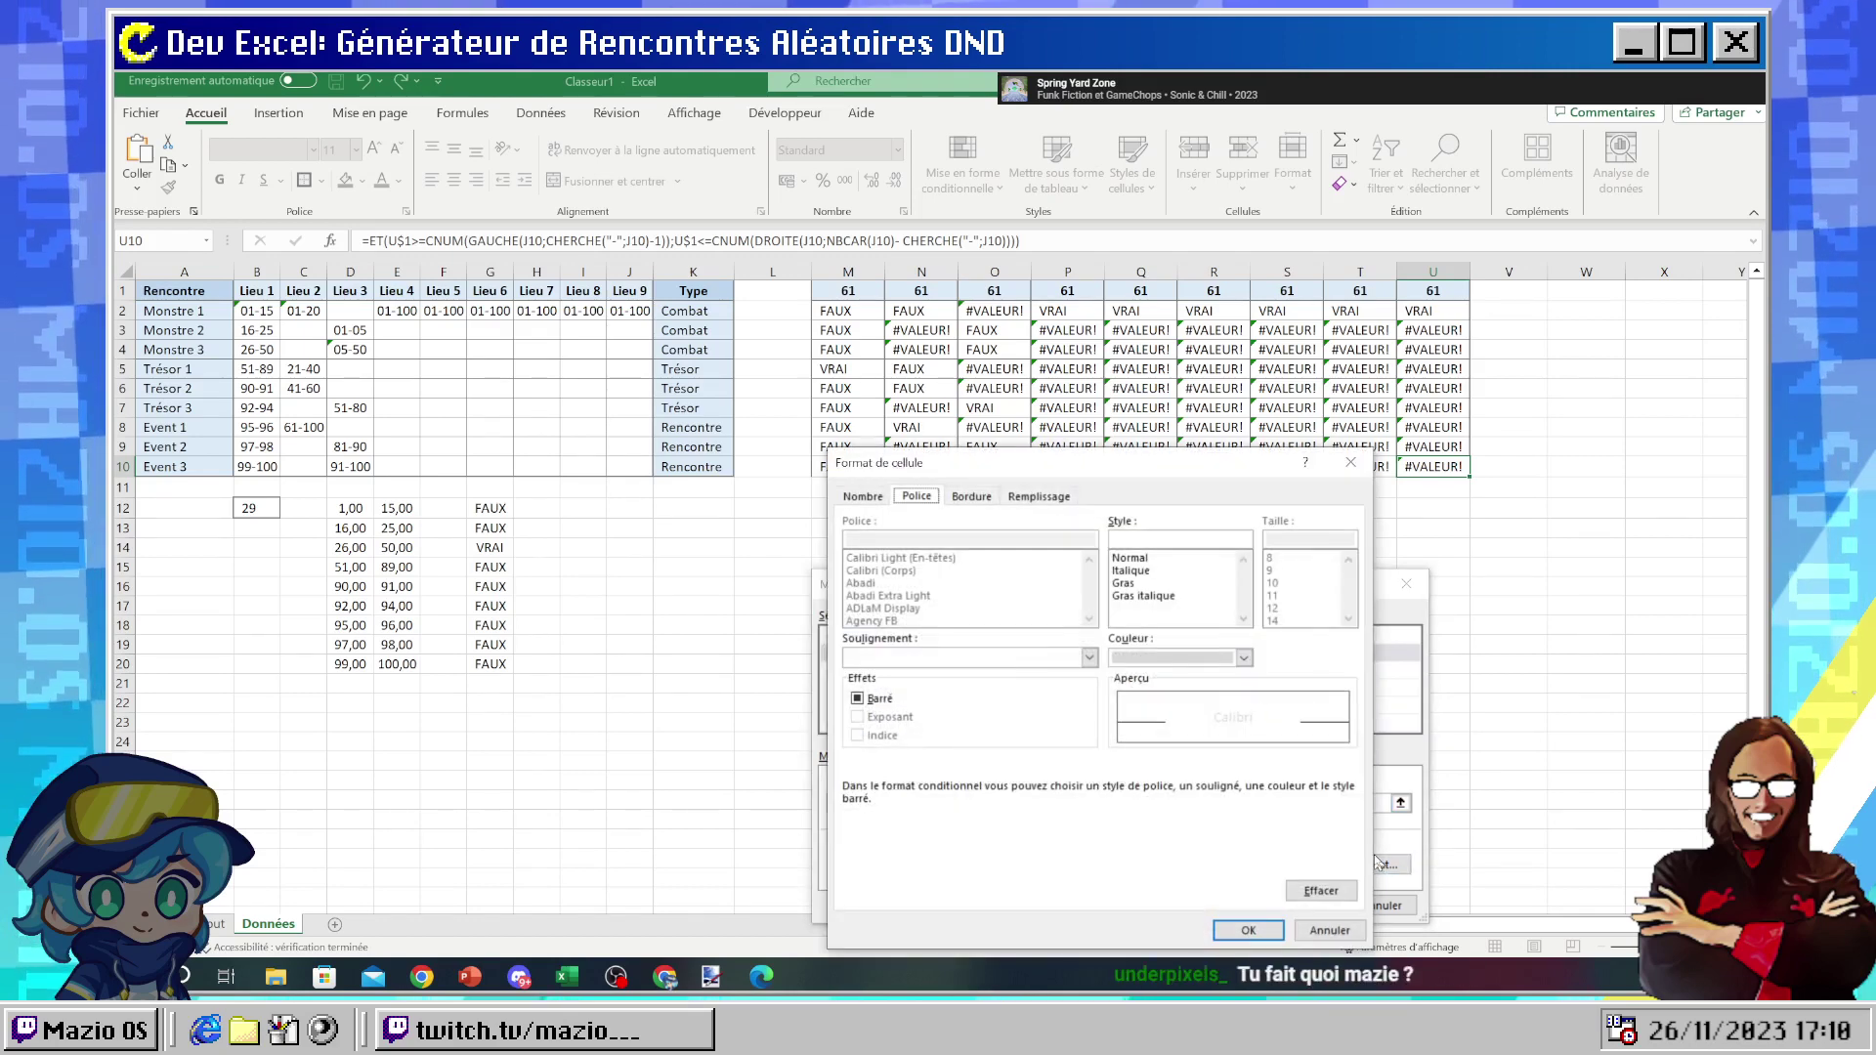
{"action": "left_click", "coordinate": [971, 496]}
{"action": "left_click", "coordinate": [916, 496]}
{"action": "left_click", "coordinate": [863, 496]}
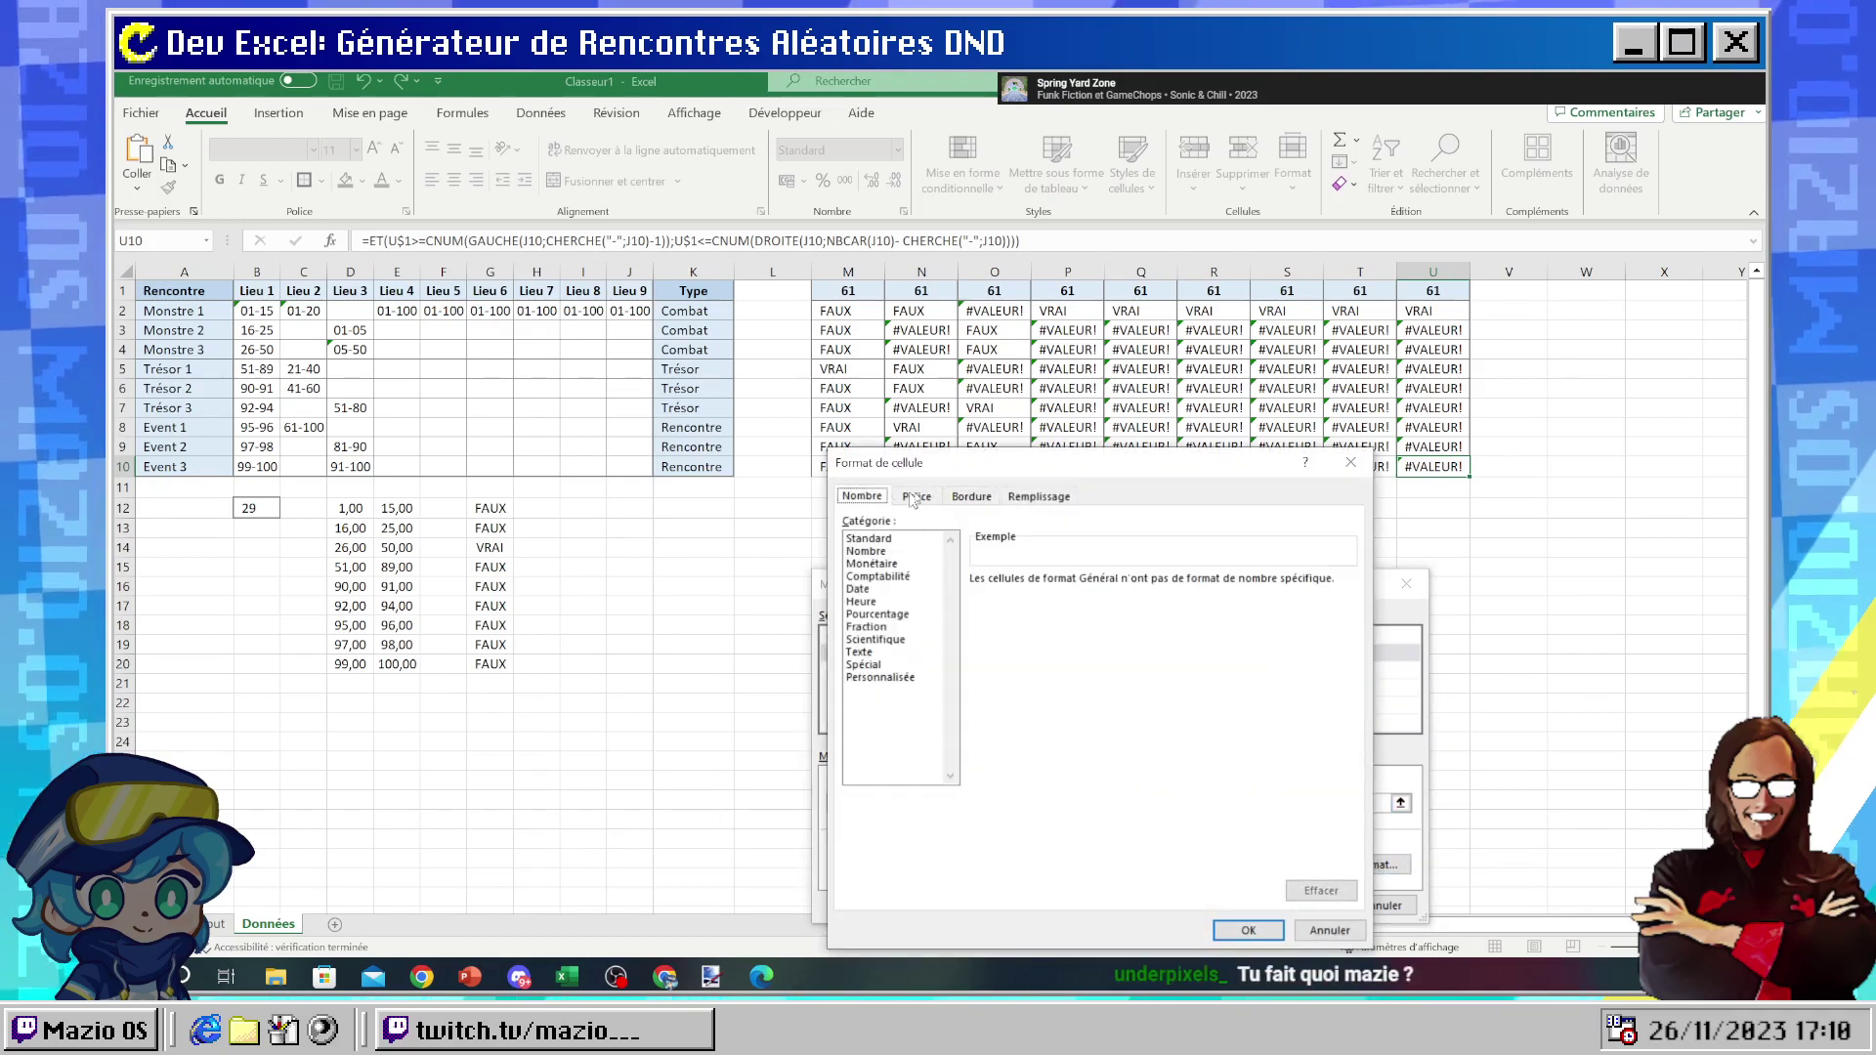
{"action": "left_click", "coordinate": [917, 496]}
{"action": "left_click", "coordinate": [1211, 662]}
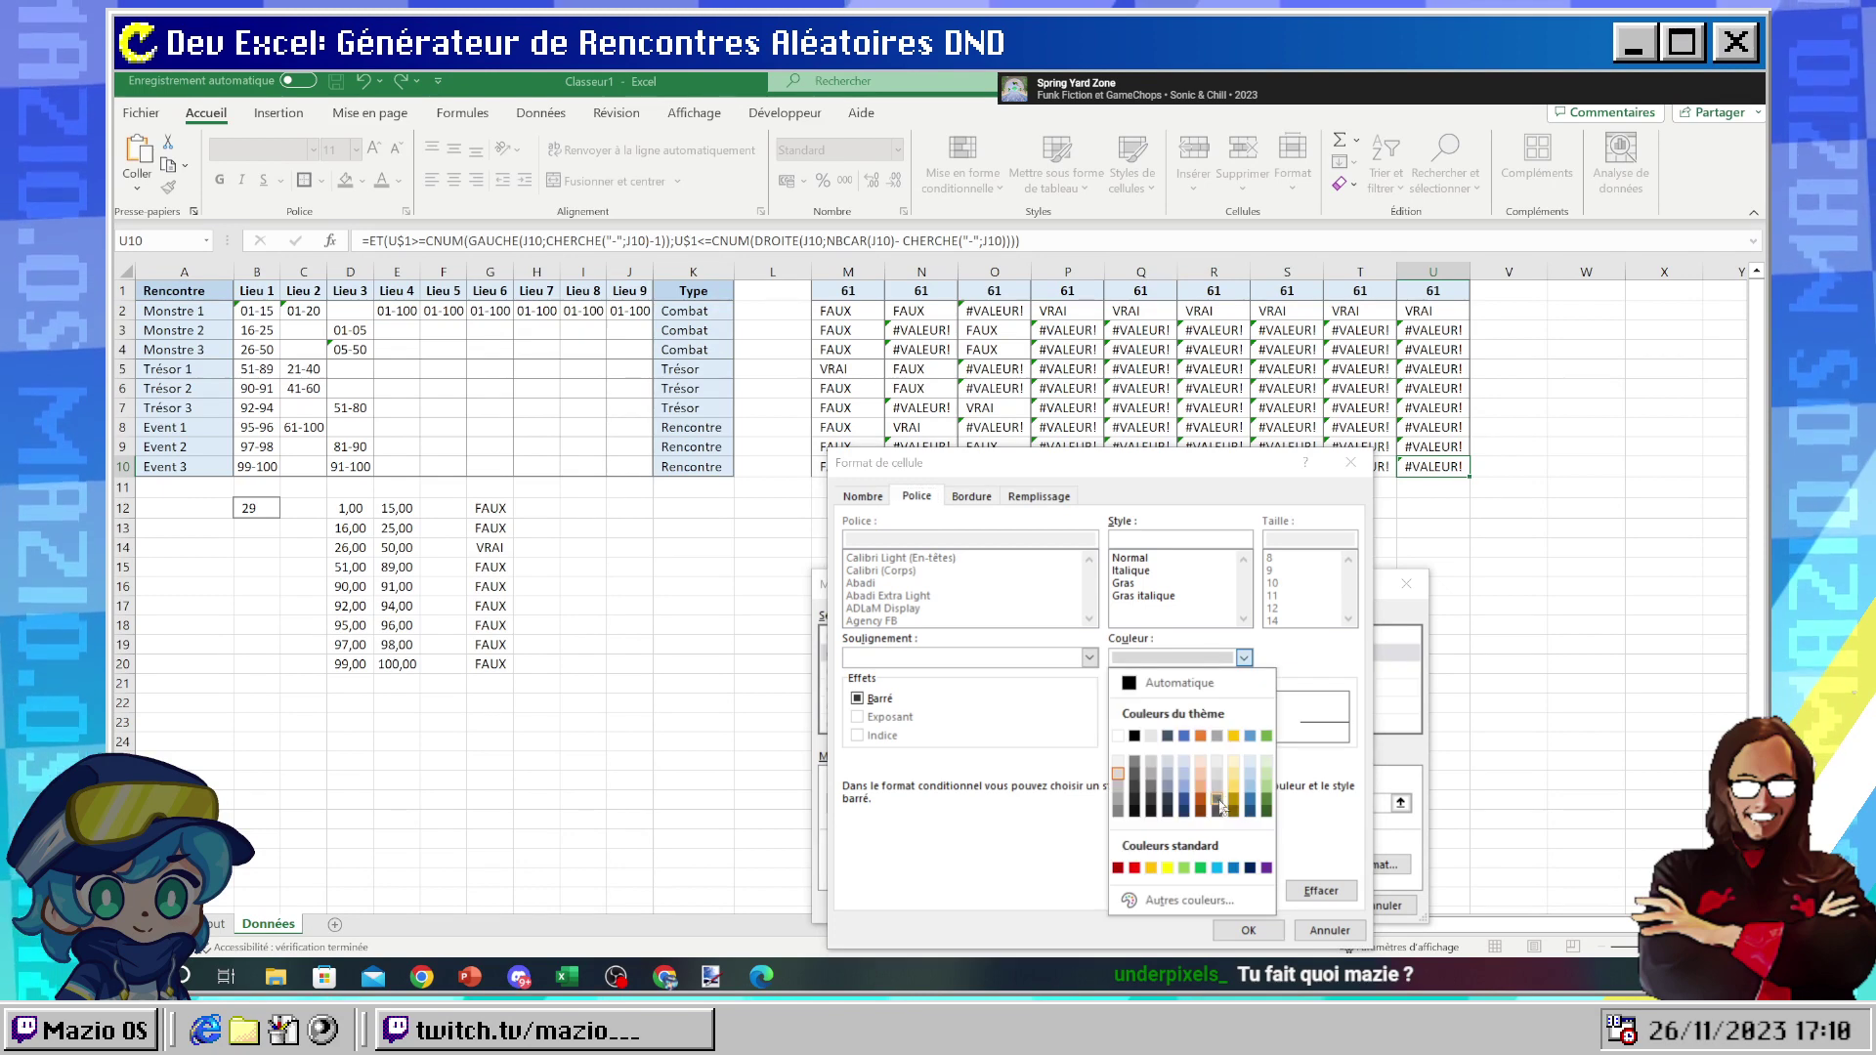
{"action": "left_click", "coordinate": [1266, 735]}
{"action": "left_click", "coordinate": [1247, 930]}
{"action": "left_click", "coordinate": [1300, 908]}
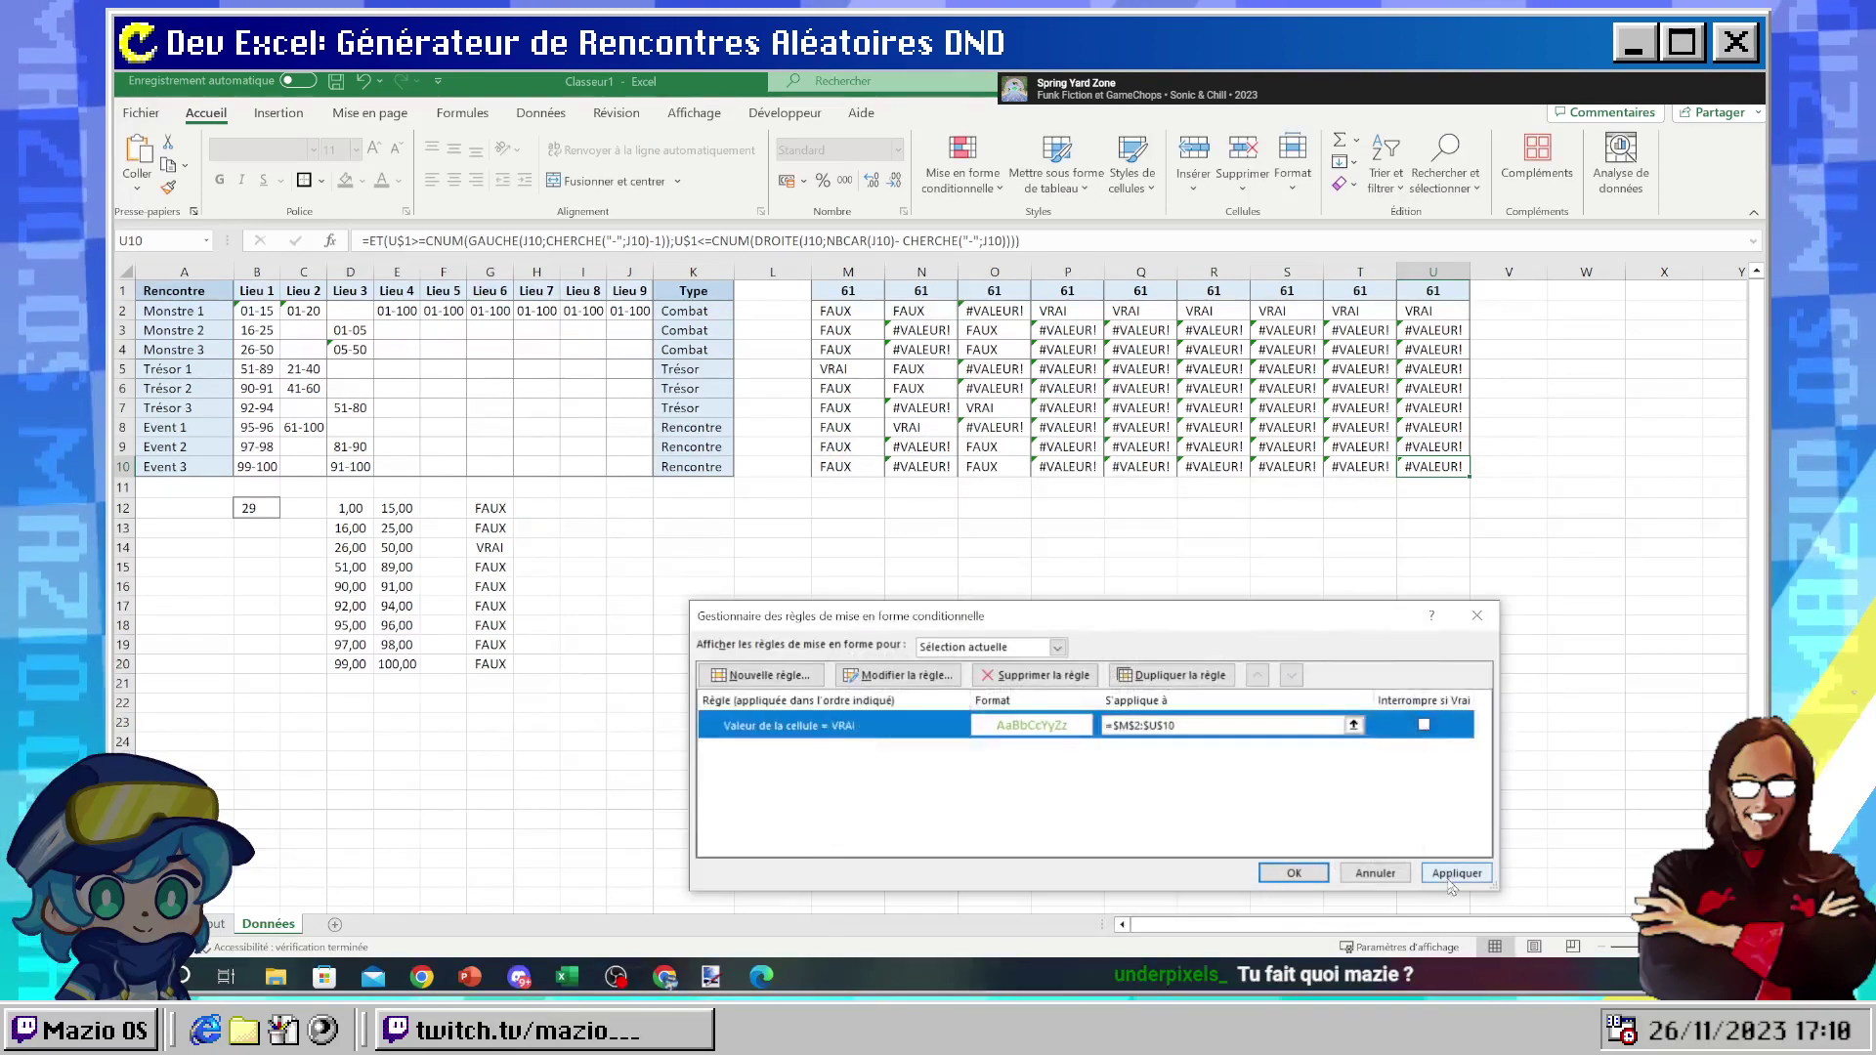
{"action": "left_click", "coordinate": [1455, 872]}
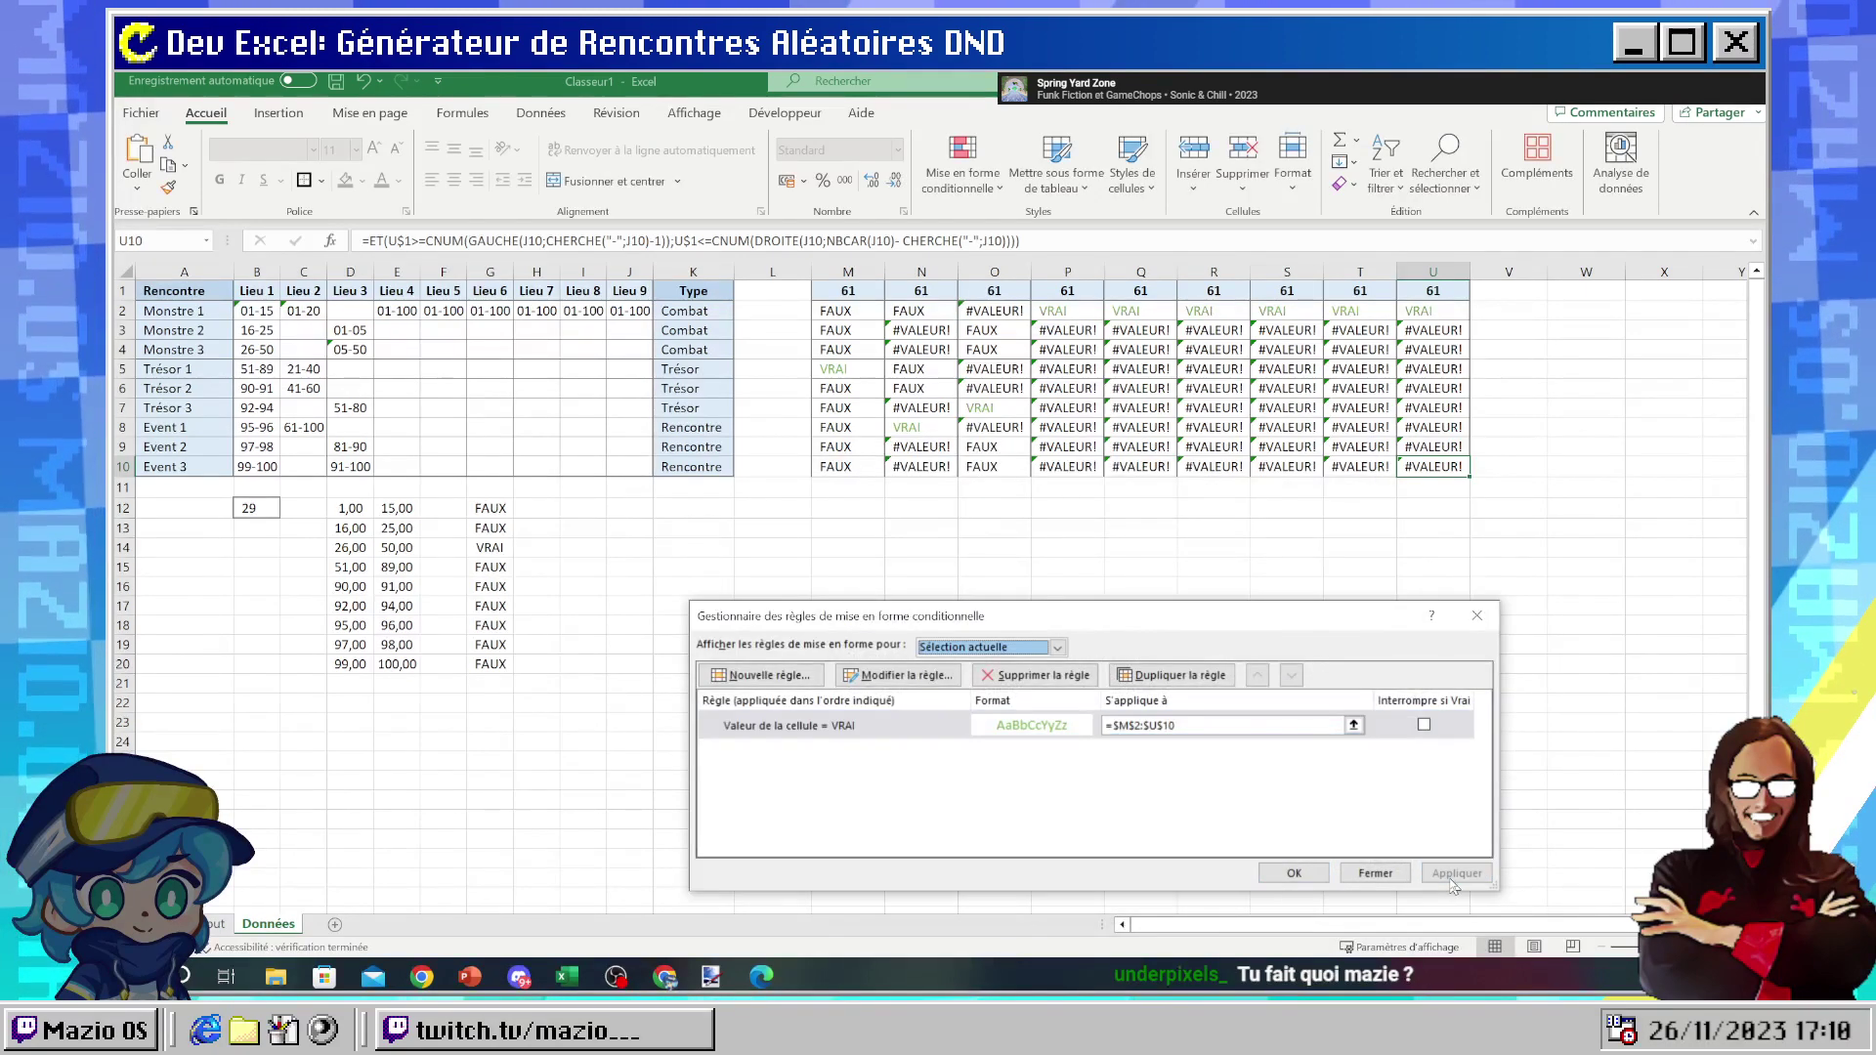
{"action": "left_click", "coordinate": [1294, 872]}
{"action": "left_click_drag", "start_coordinate": [1419, 468], "coordinate": [840, 310]}
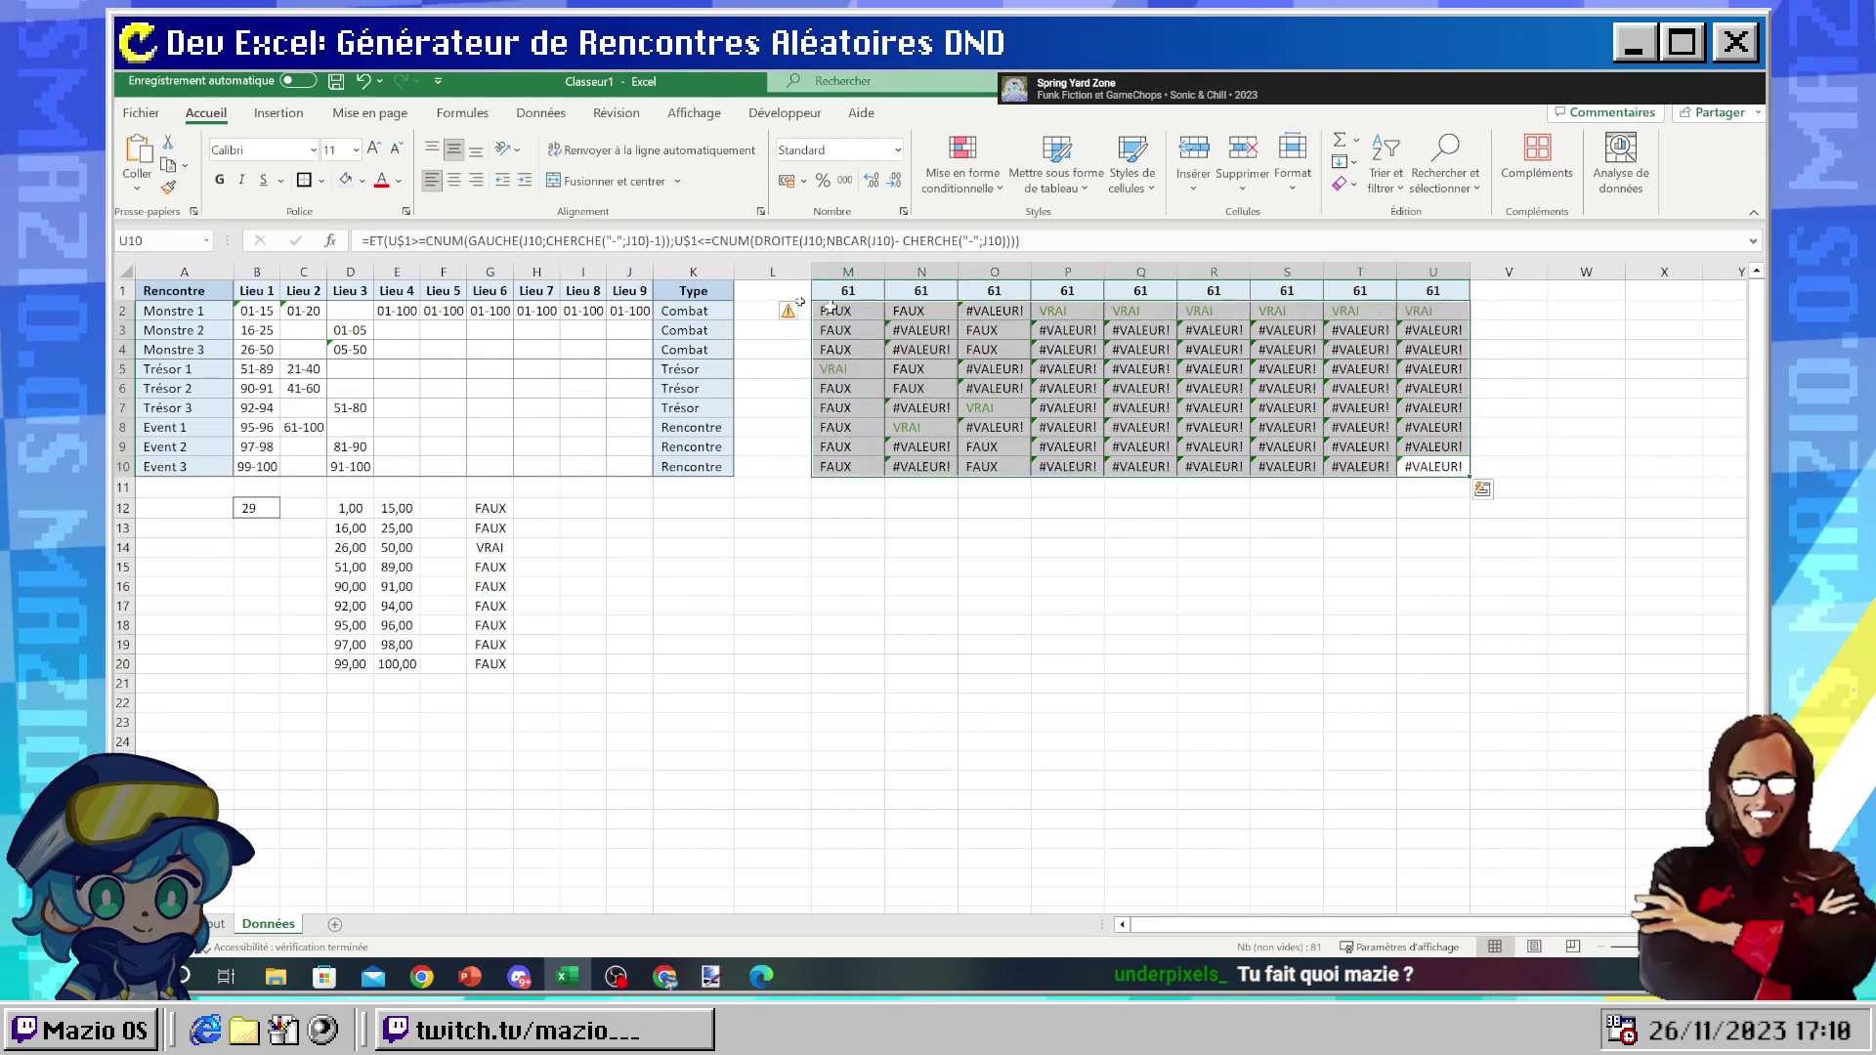
- Set the M2:U10 grid's font colour to grey
{"action": "left_click", "coordinate": [399, 181]}
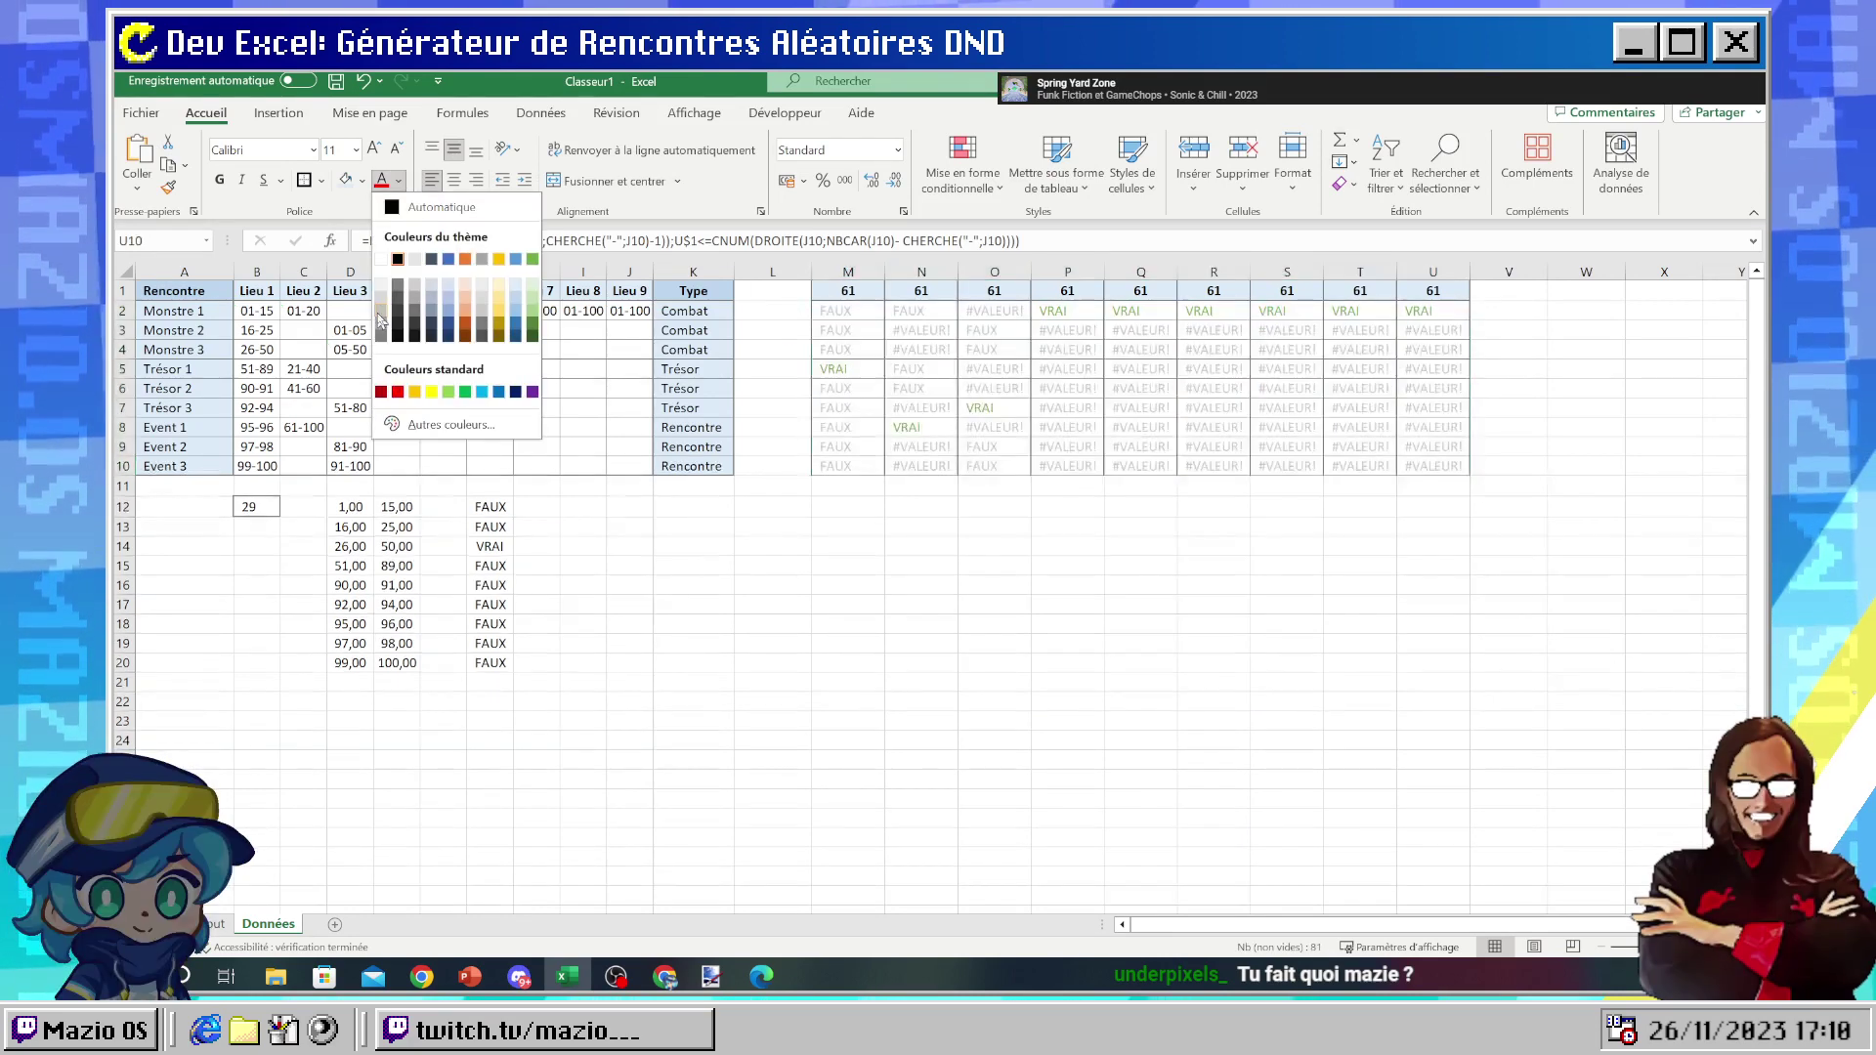
{"action": "left_click", "coordinate": [381, 320]}
{"action": "left_click", "coordinate": [1070, 549]}
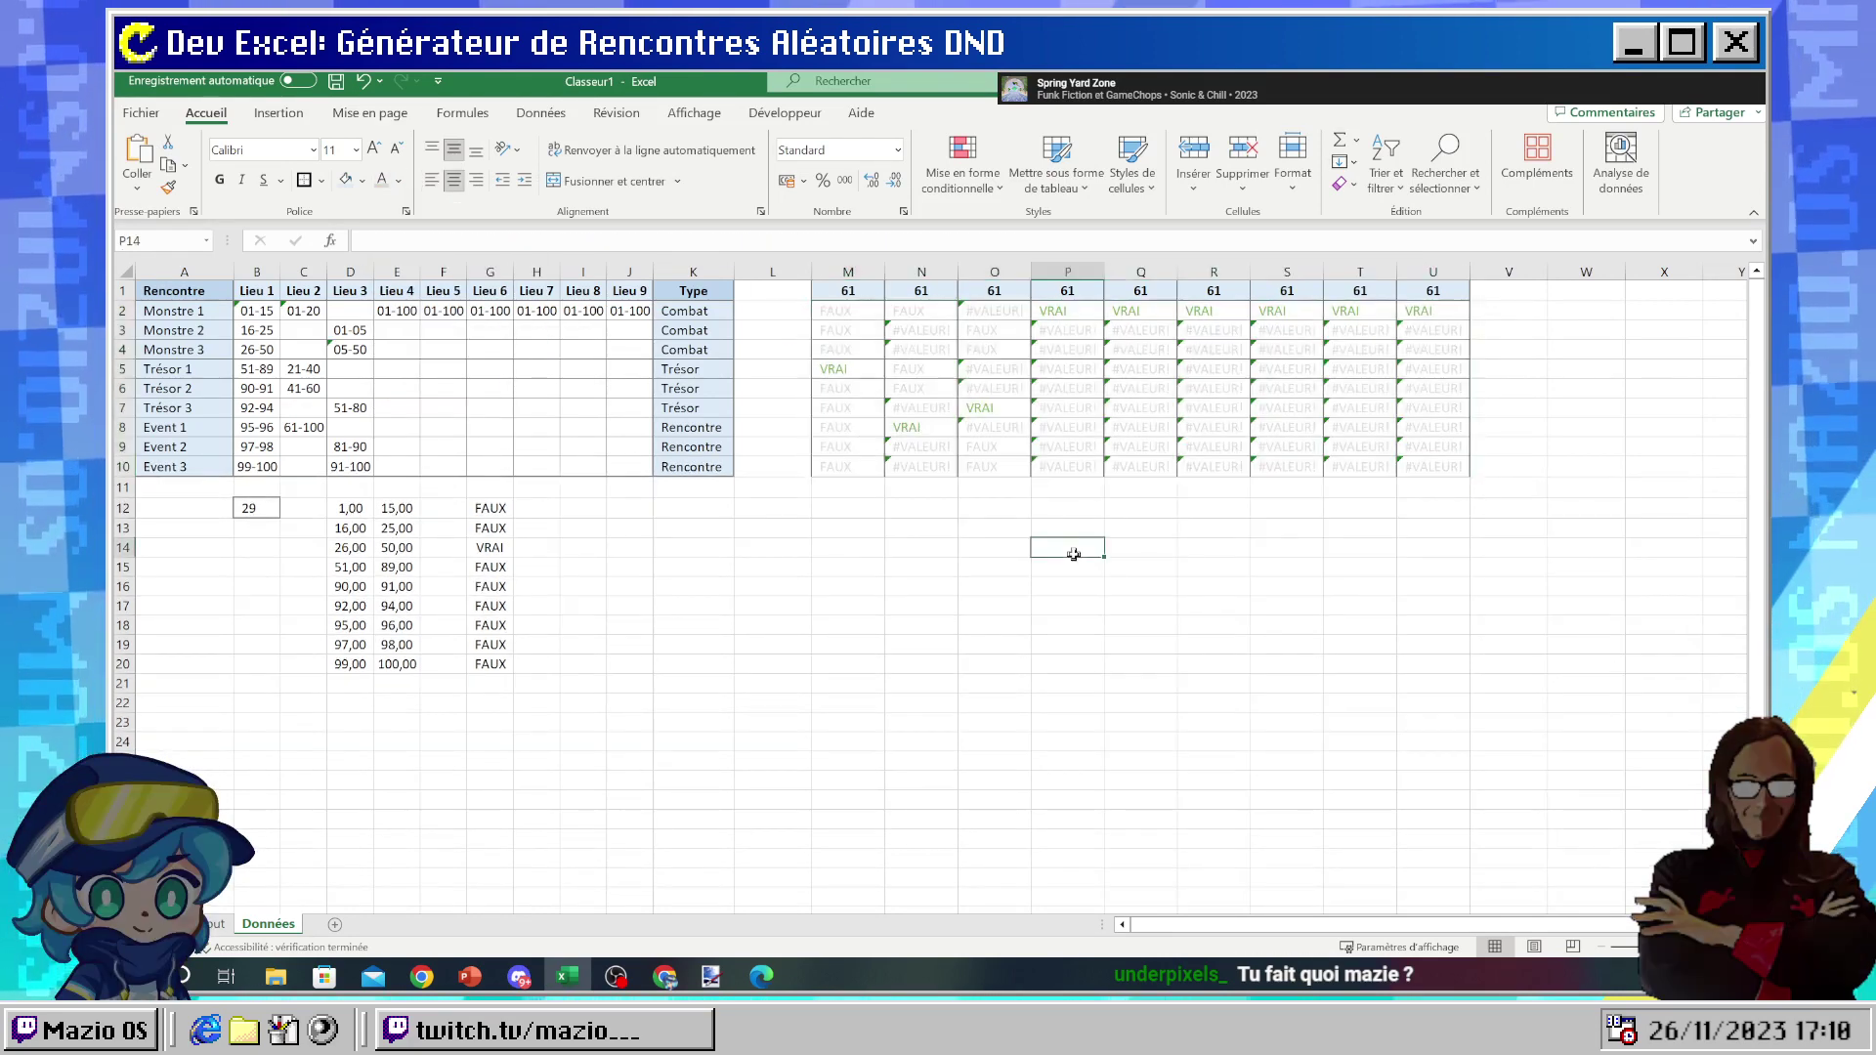
- Make the VRAI conditional rule's format bold as well and apply the rules
{"action": "left_click", "coordinate": [1432, 310]}
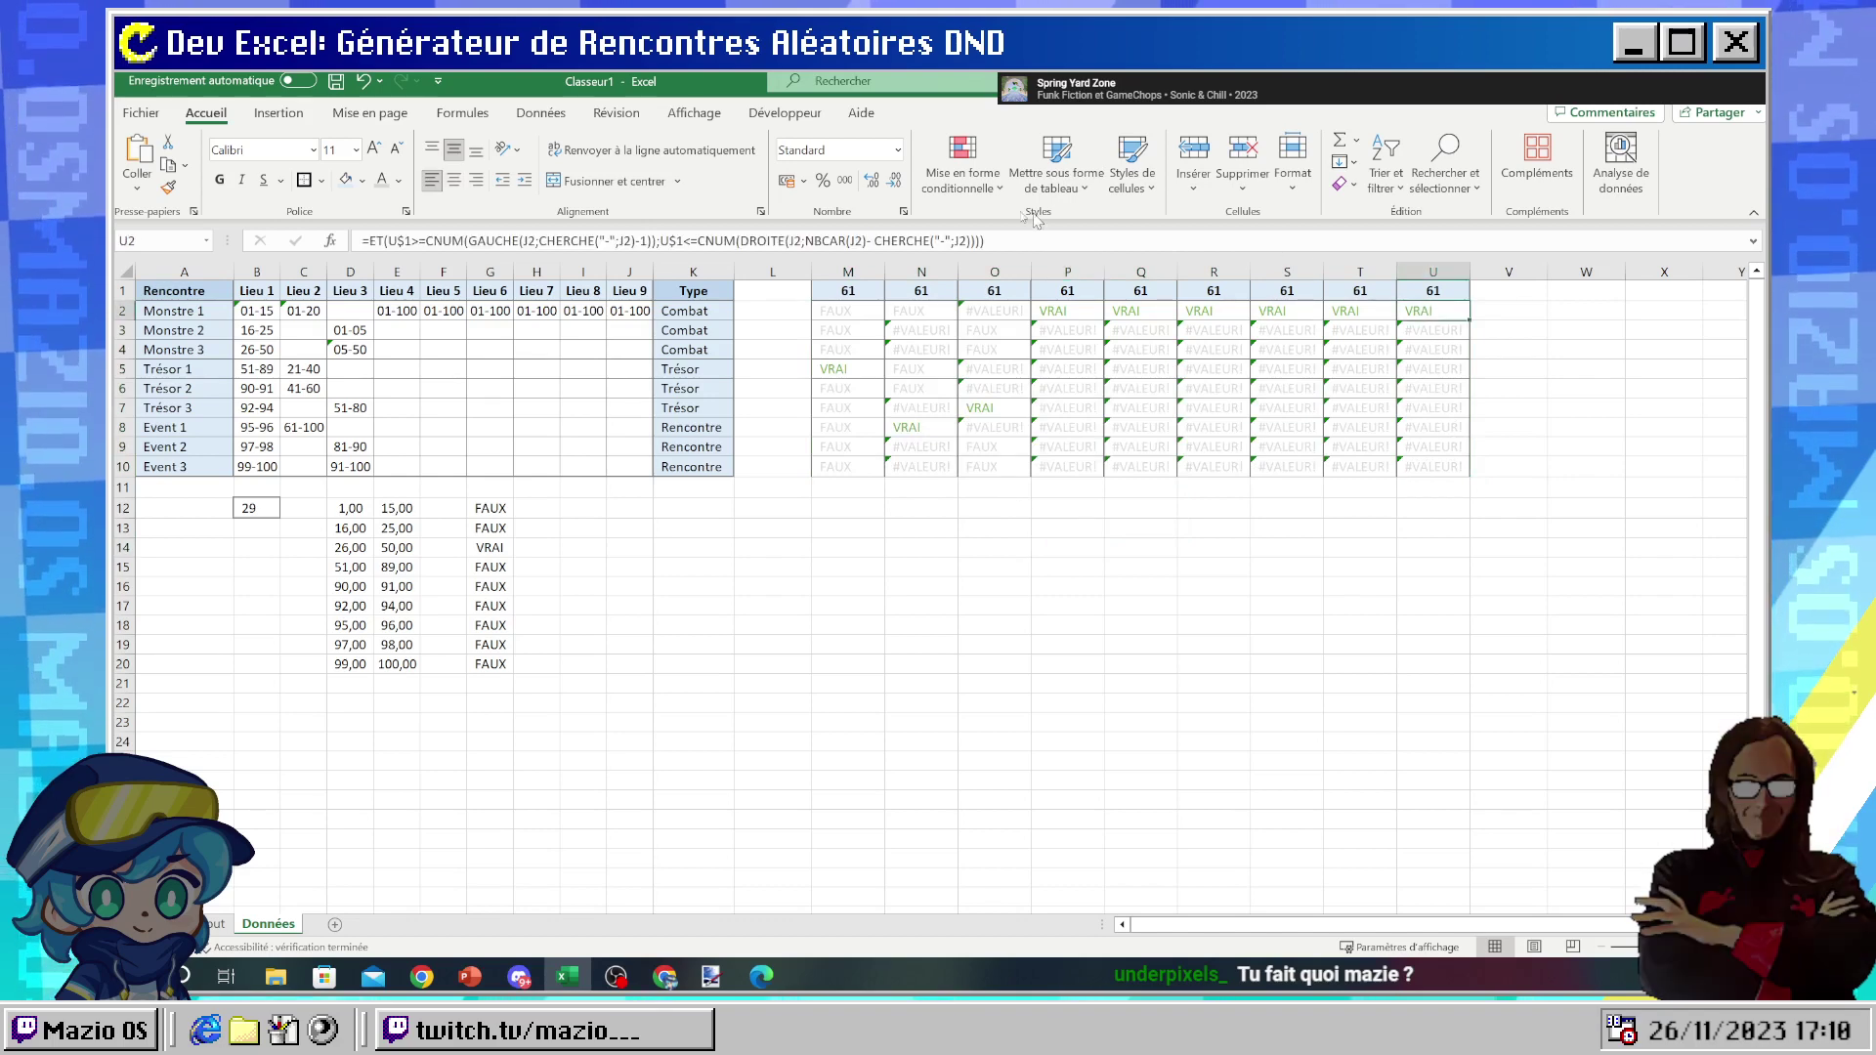
{"action": "left_click", "coordinate": [962, 162]}
{"action": "left_click", "coordinate": [960, 477]}
{"action": "left_click", "coordinate": [879, 721]}
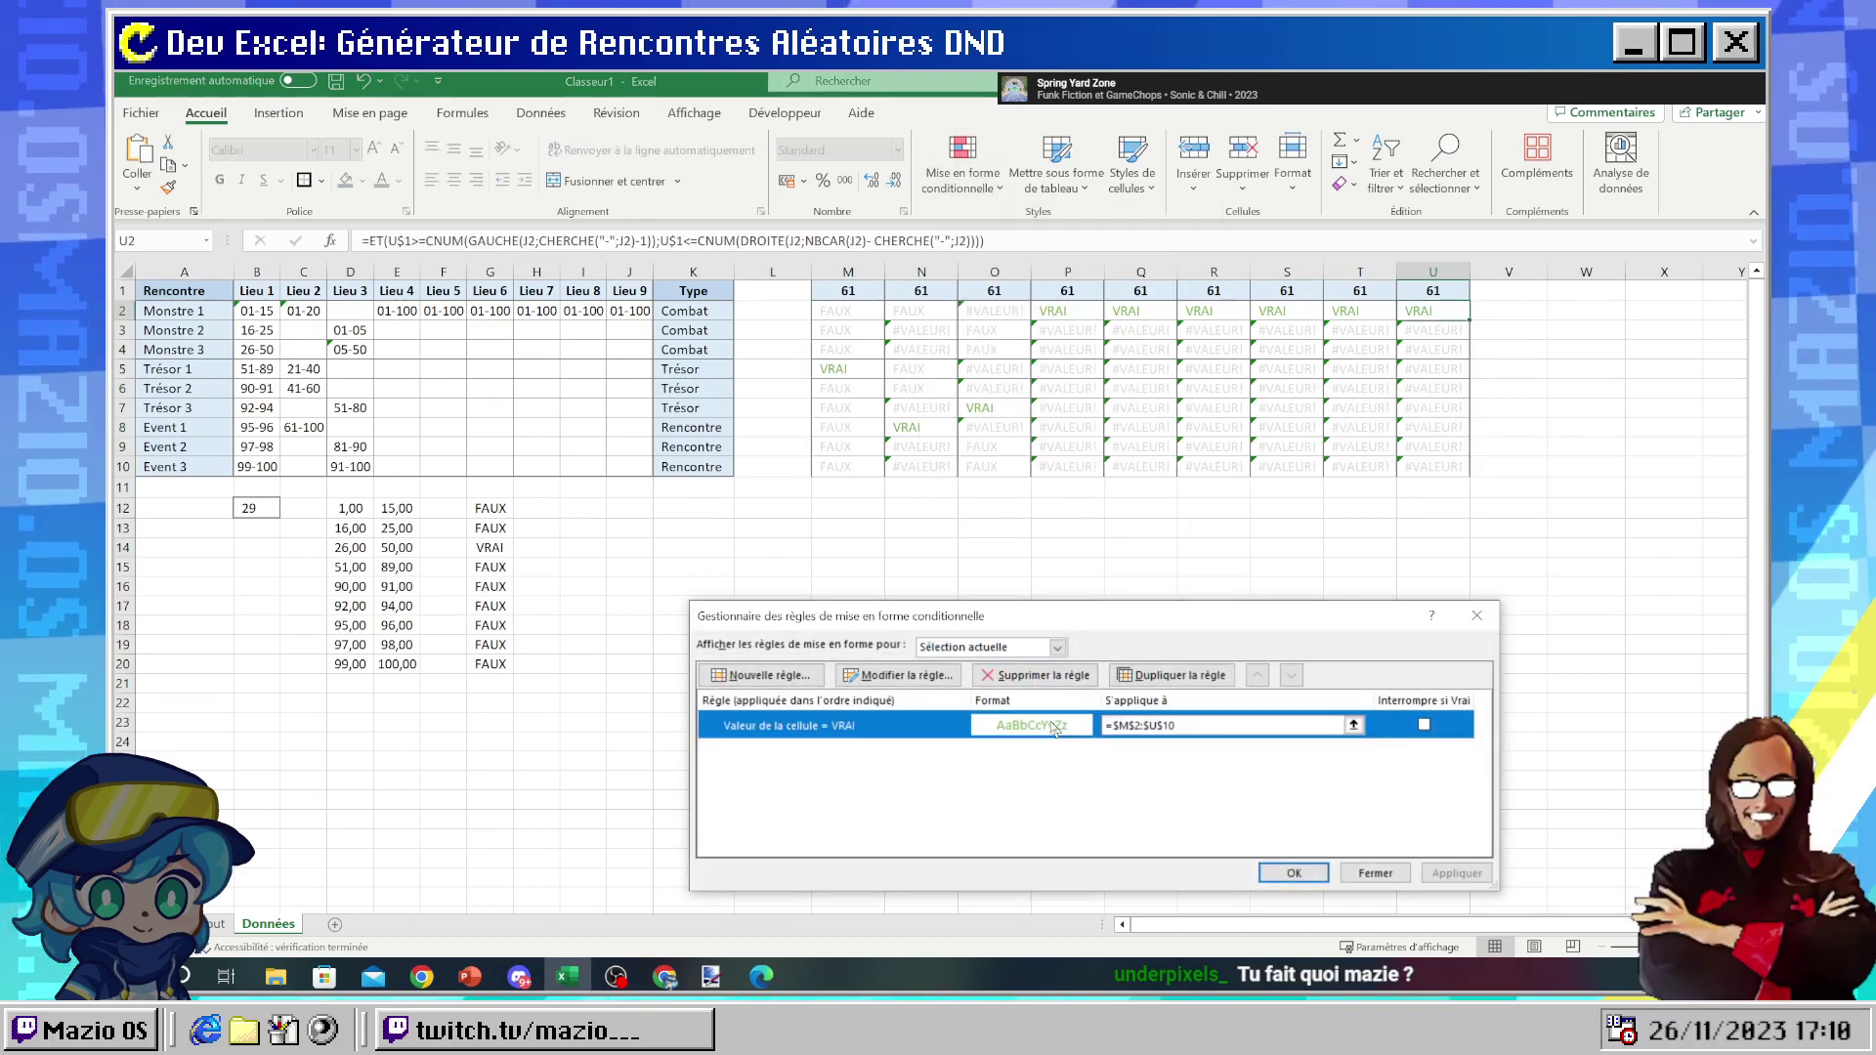
{"action": "left_click", "coordinate": [989, 670]}
{"action": "left_click", "coordinate": [1364, 868]}
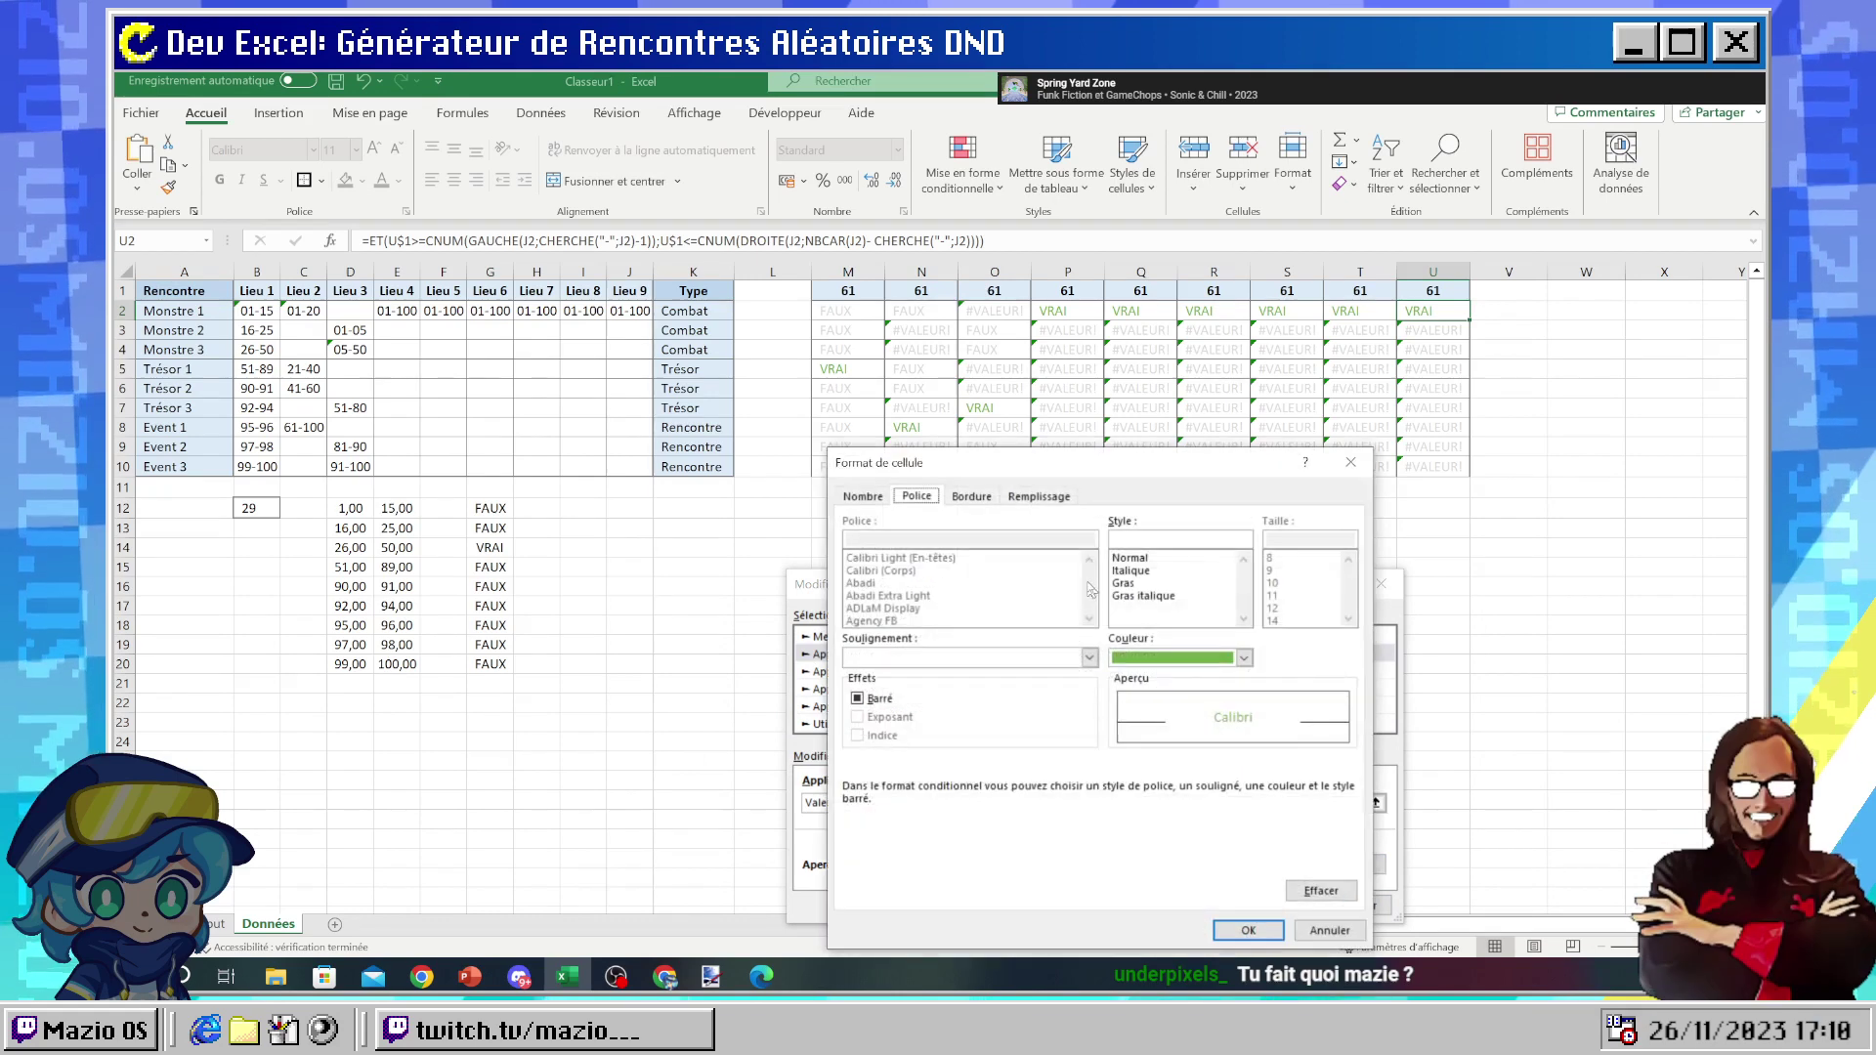
{"action": "left_click", "coordinate": [1123, 583]}
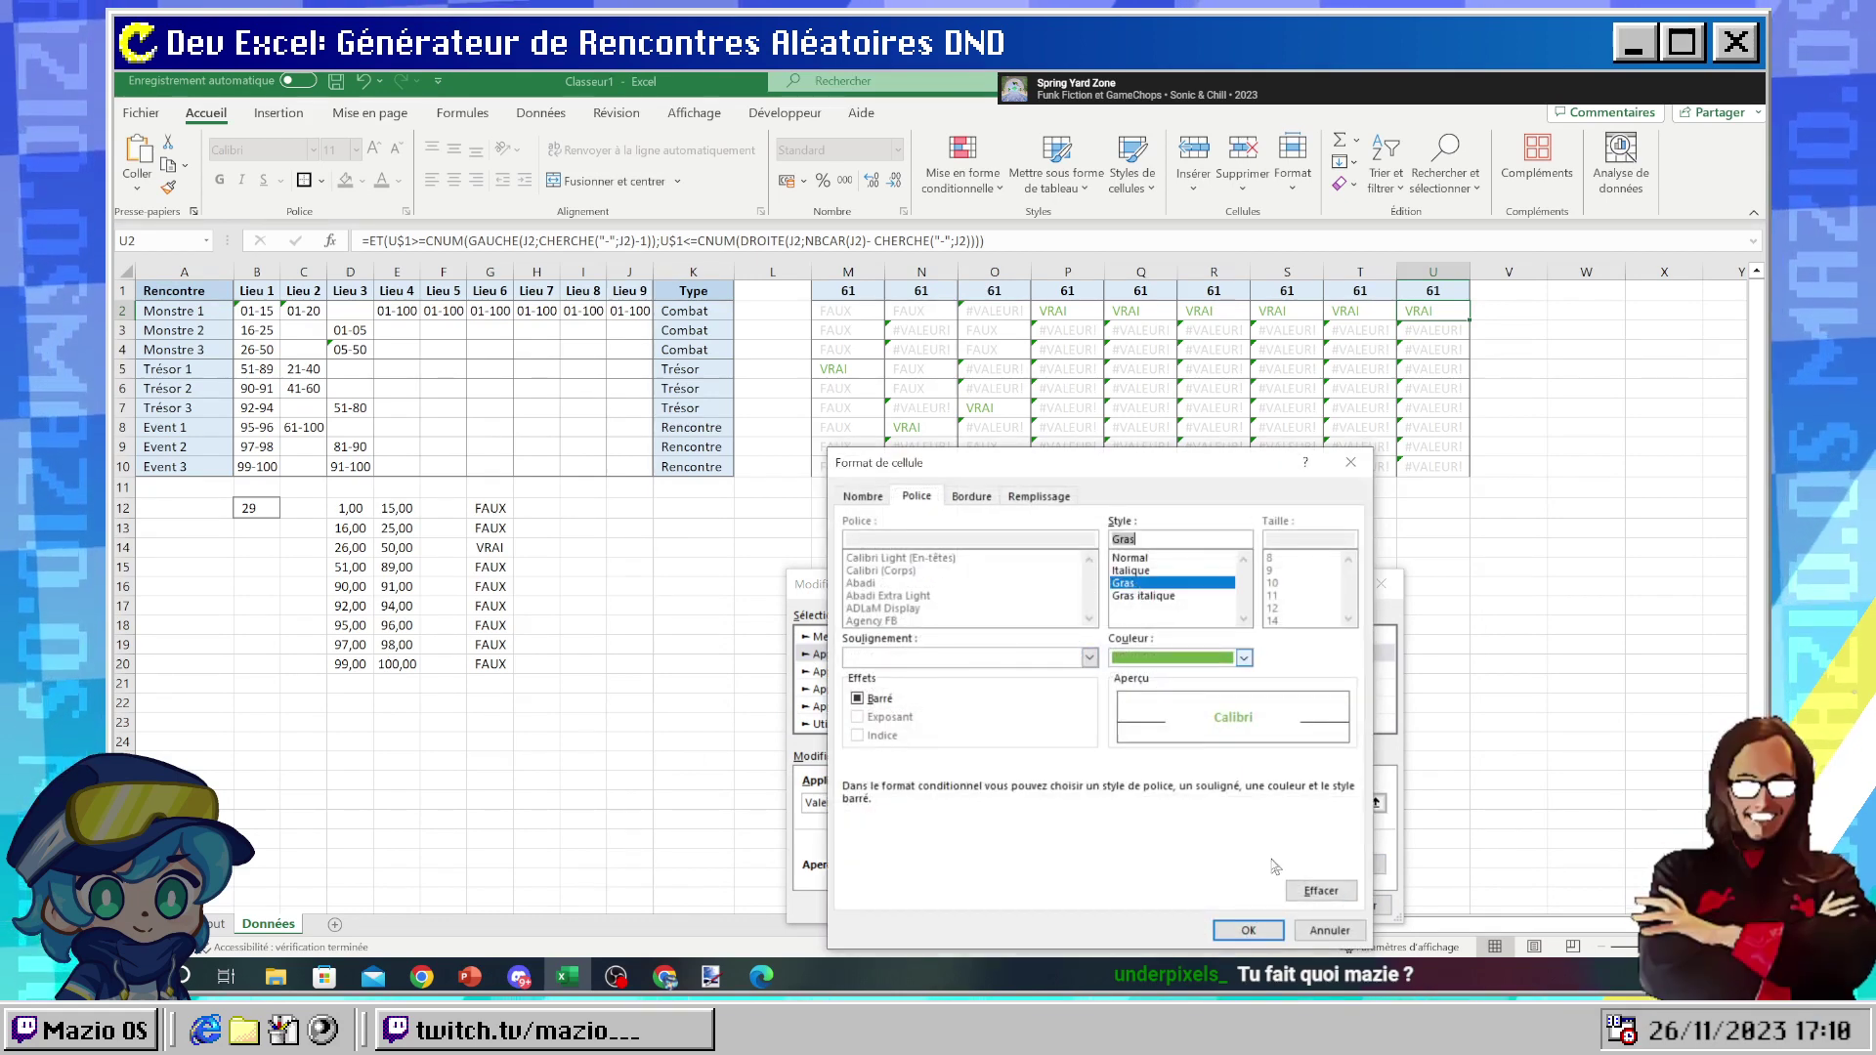
{"action": "left_click", "coordinate": [1249, 930]}
{"action": "left_click", "coordinate": [1270, 904]}
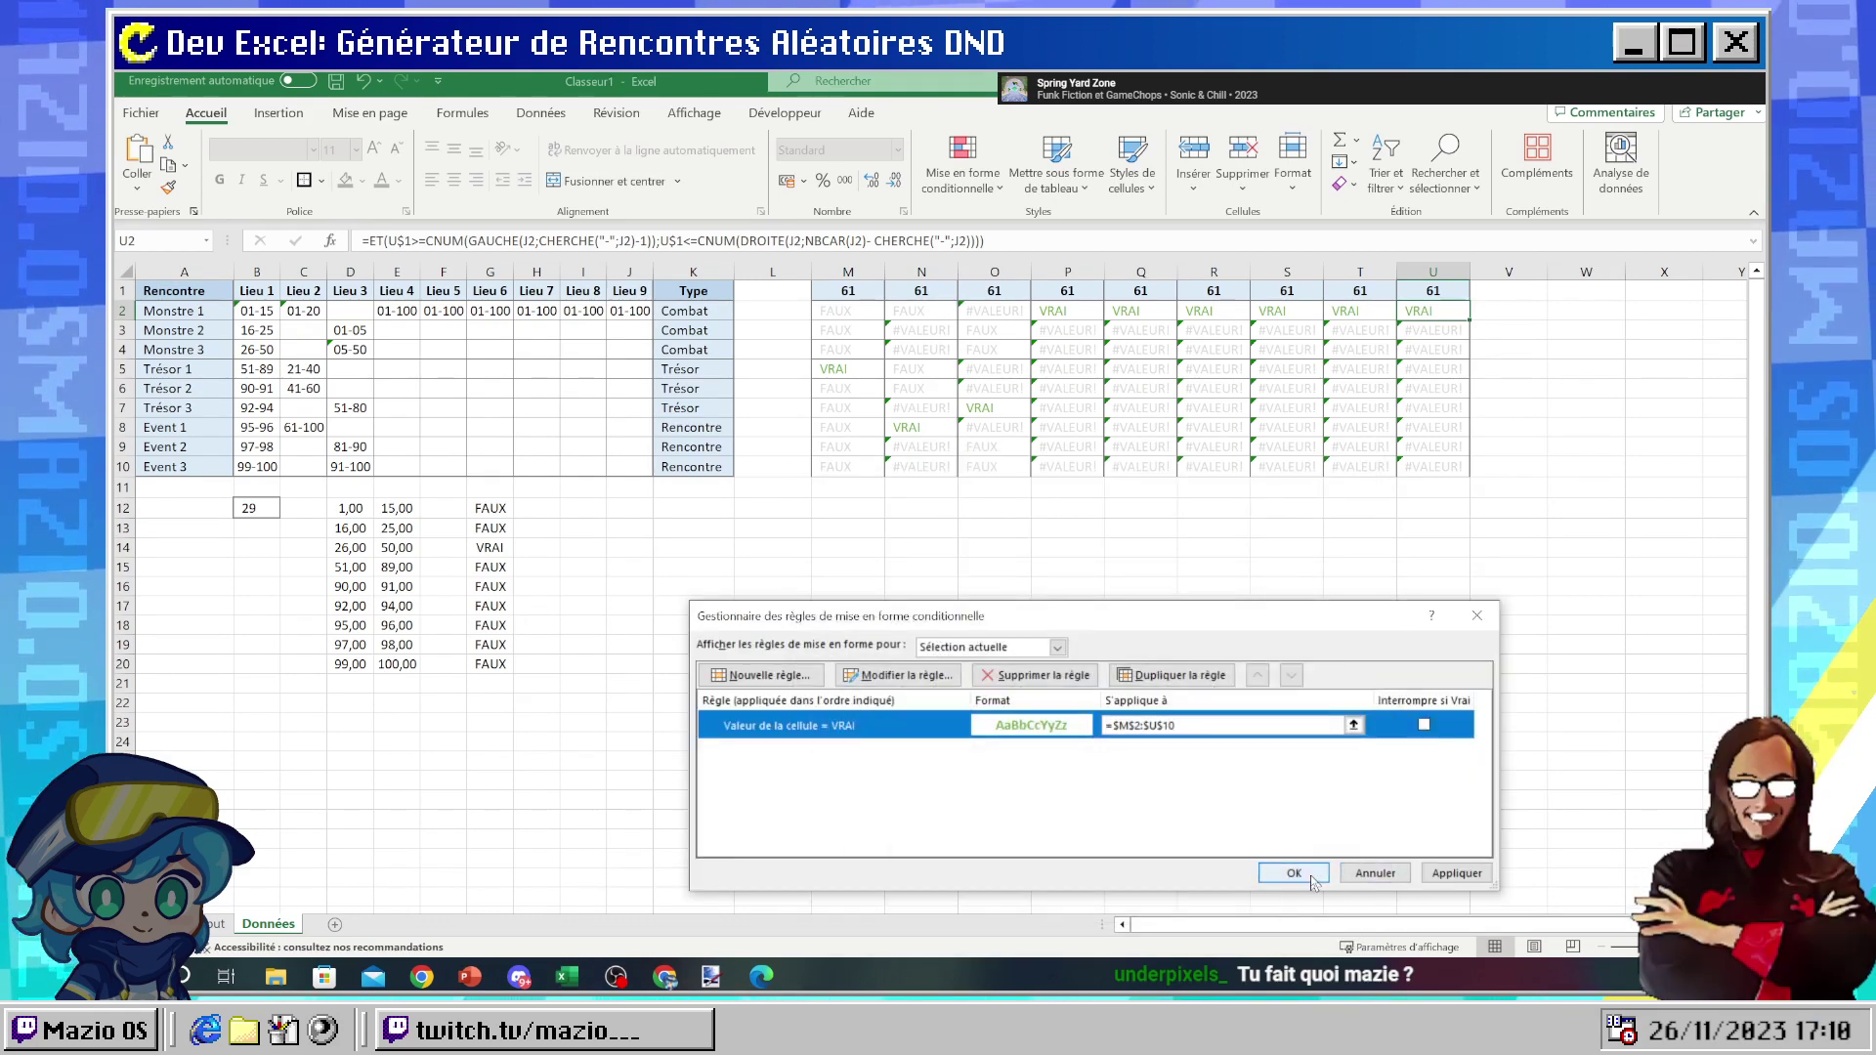
{"action": "left_click", "coordinate": [1294, 874]}
{"action": "left_click_drag", "start_coordinate": [1340, 567], "coordinate": [1341, 555]}
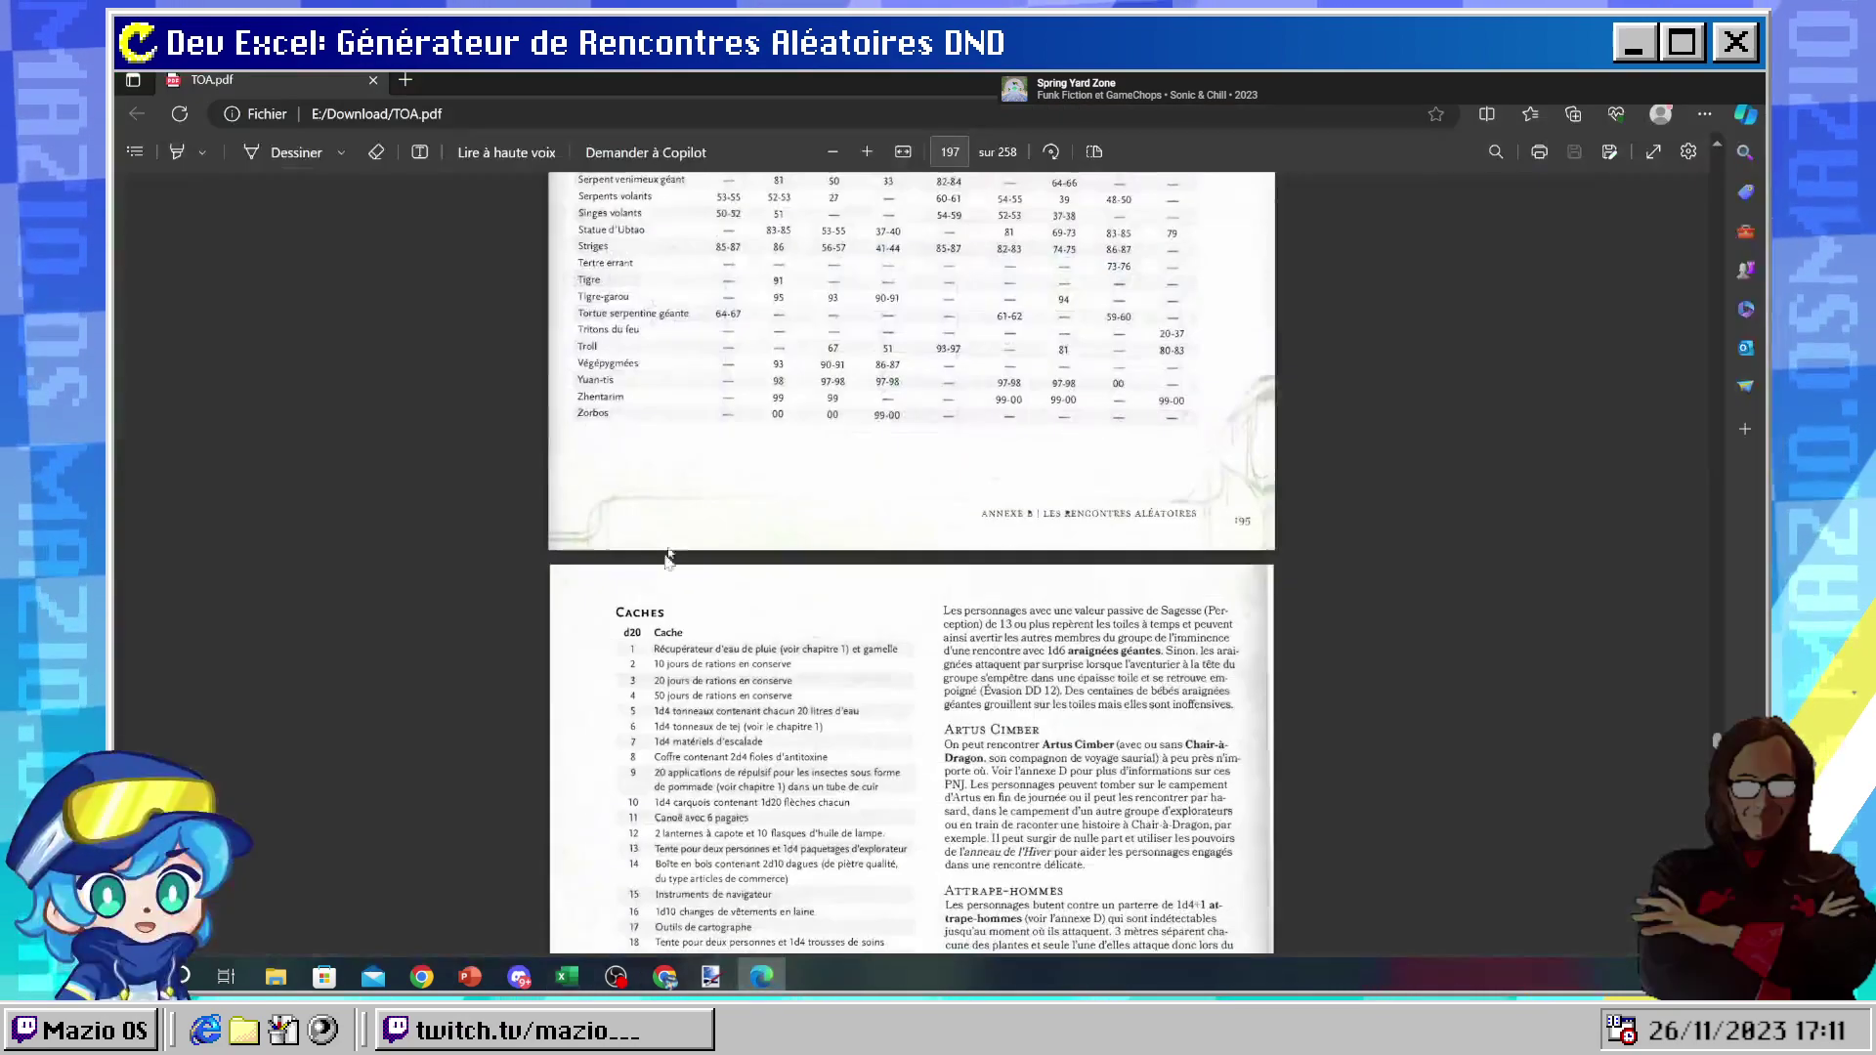
- Review TOA.pdf's wilderness encounters table, noting Aarakocres at Montagnes 01-11, then return to Excel
{"action": "scroll", "coordinate": [662, 515], "scroll_direction": "down", "scroll_amount": 10}
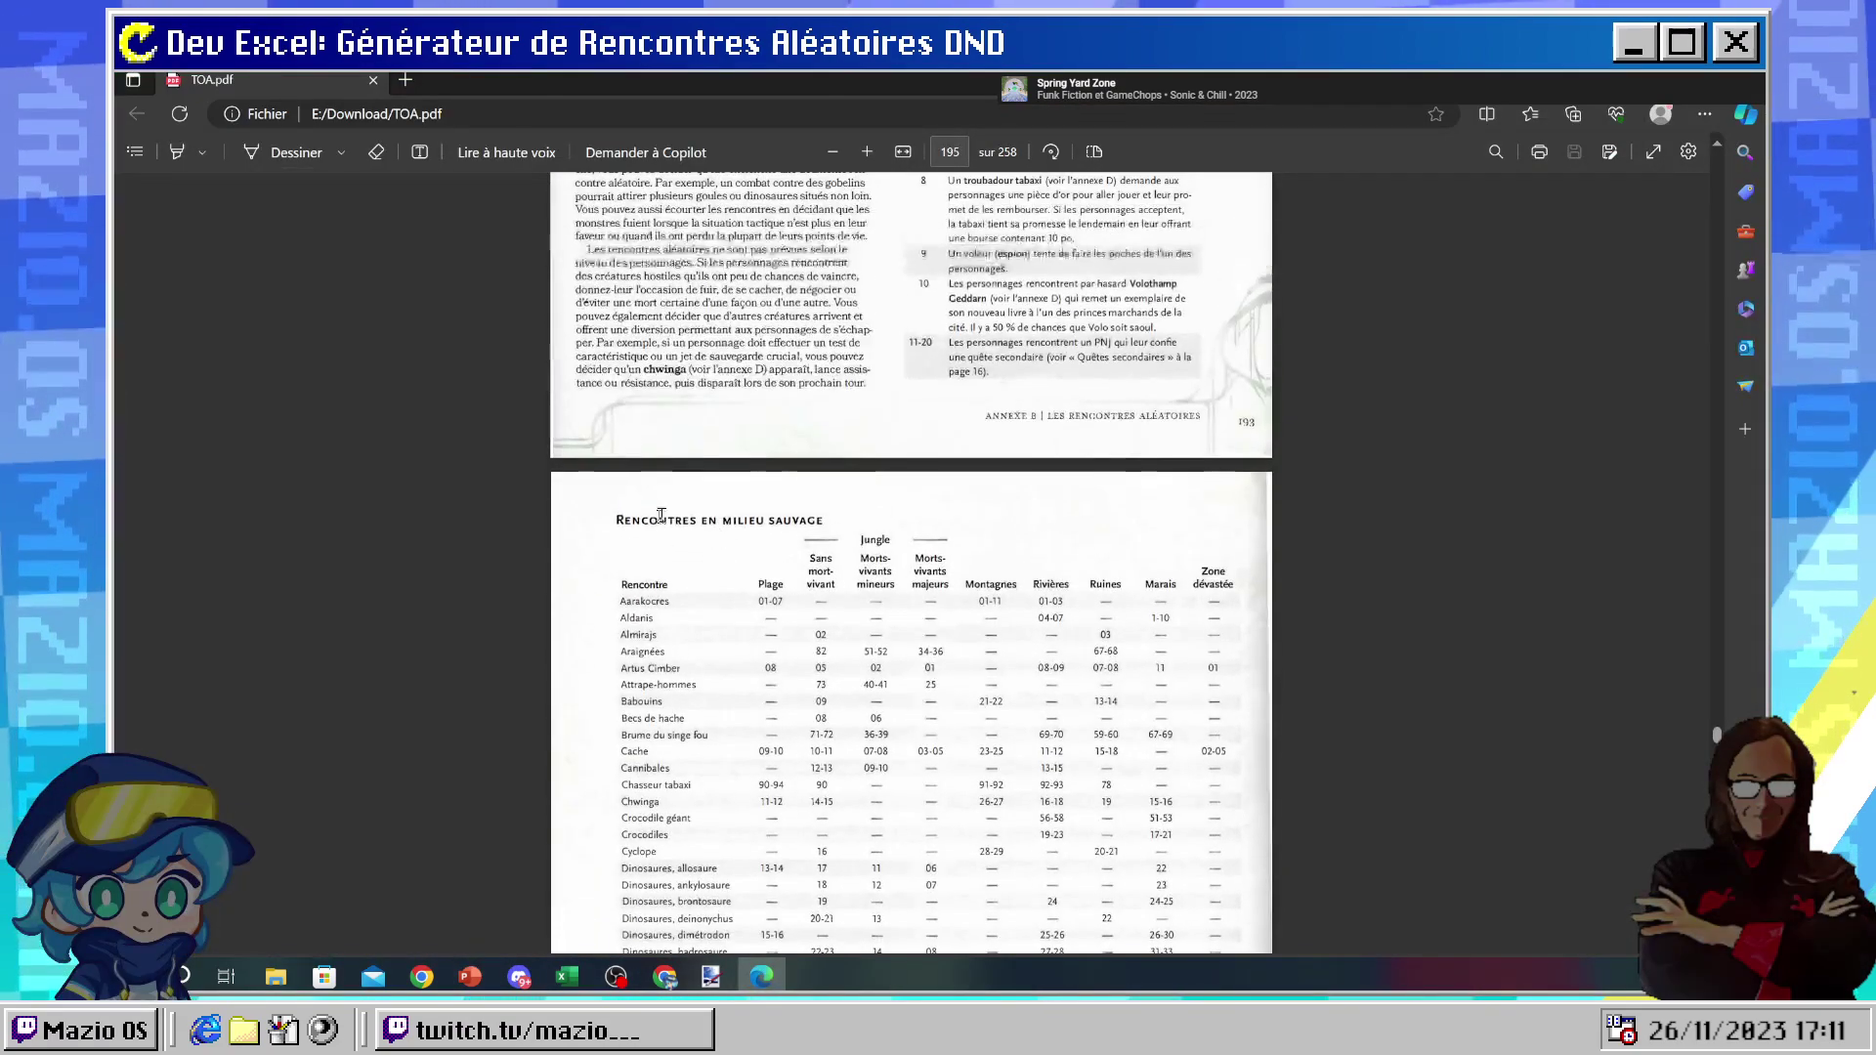
{"action": "scroll", "coordinate": [661, 514], "scroll_direction": "down", "scroll_amount": 4}
{"action": "scroll", "coordinate": [692, 297], "scroll_direction": "up", "scroll_amount": 1}
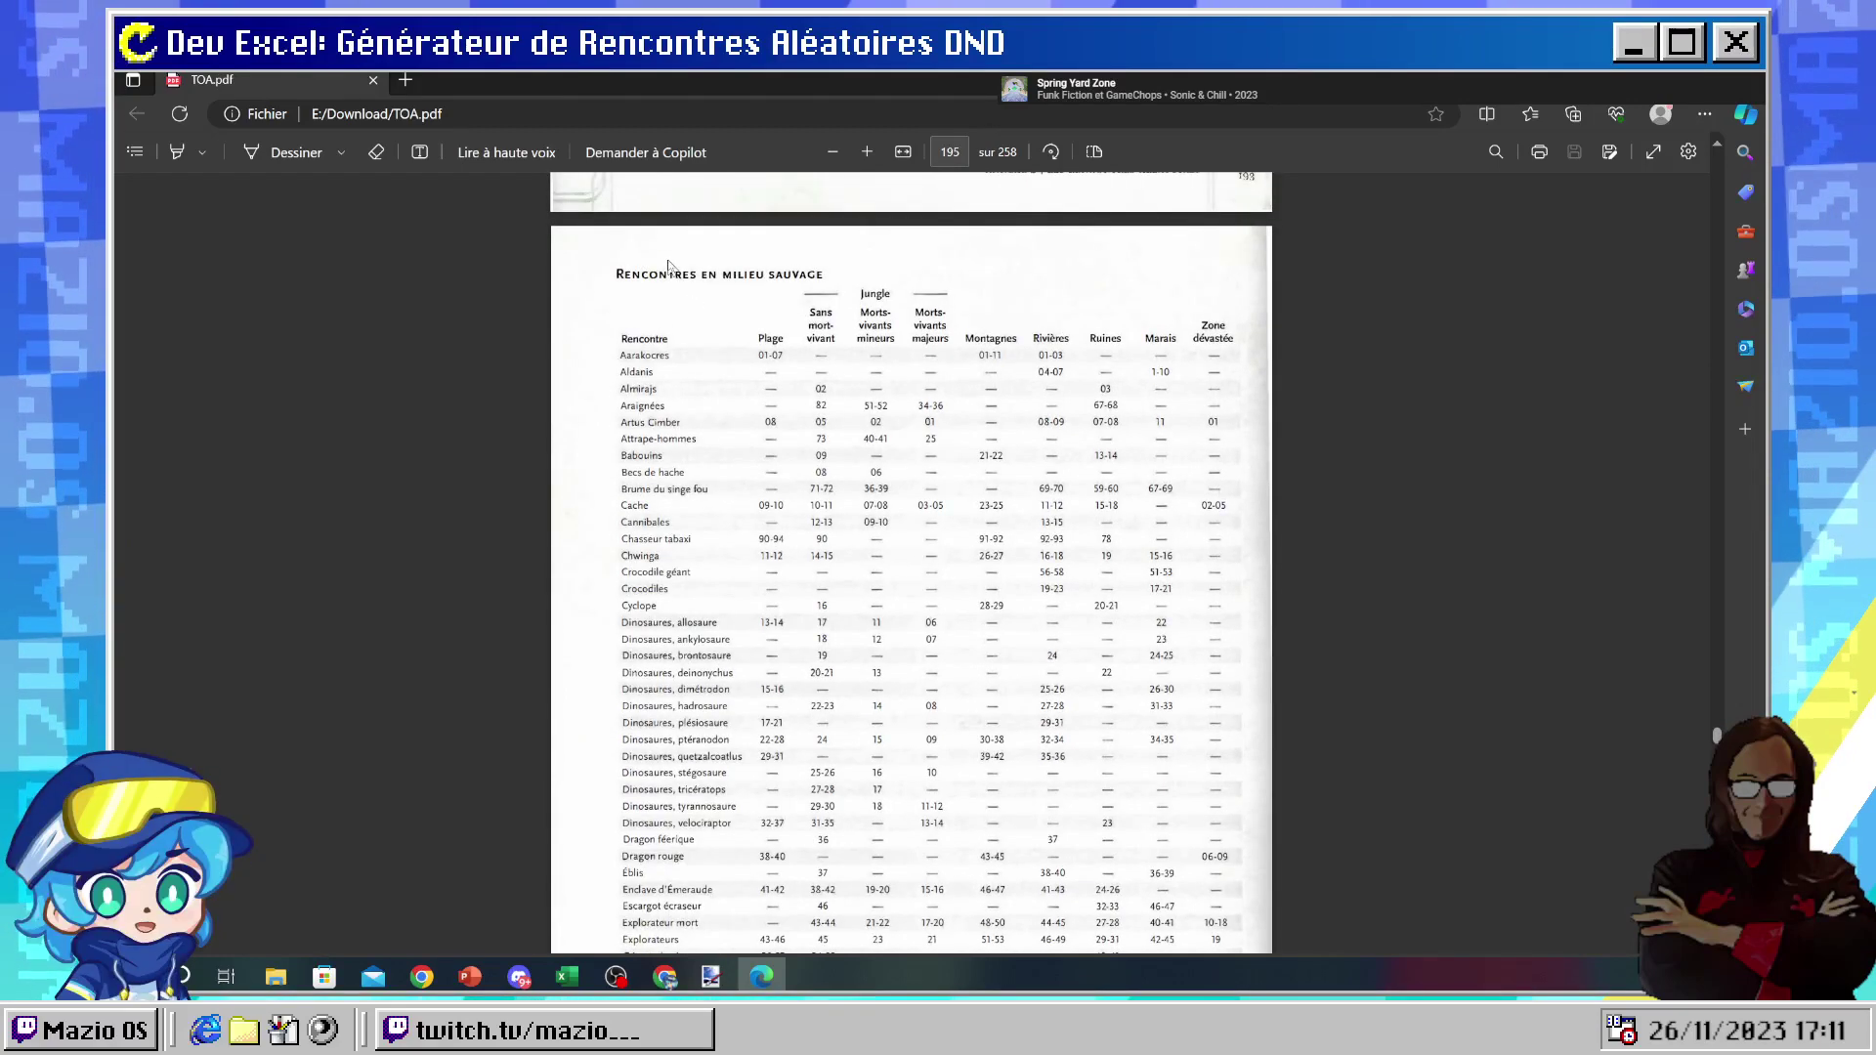
{"action": "left_click_drag", "start_coordinate": [625, 338], "coordinate": [1173, 708]}
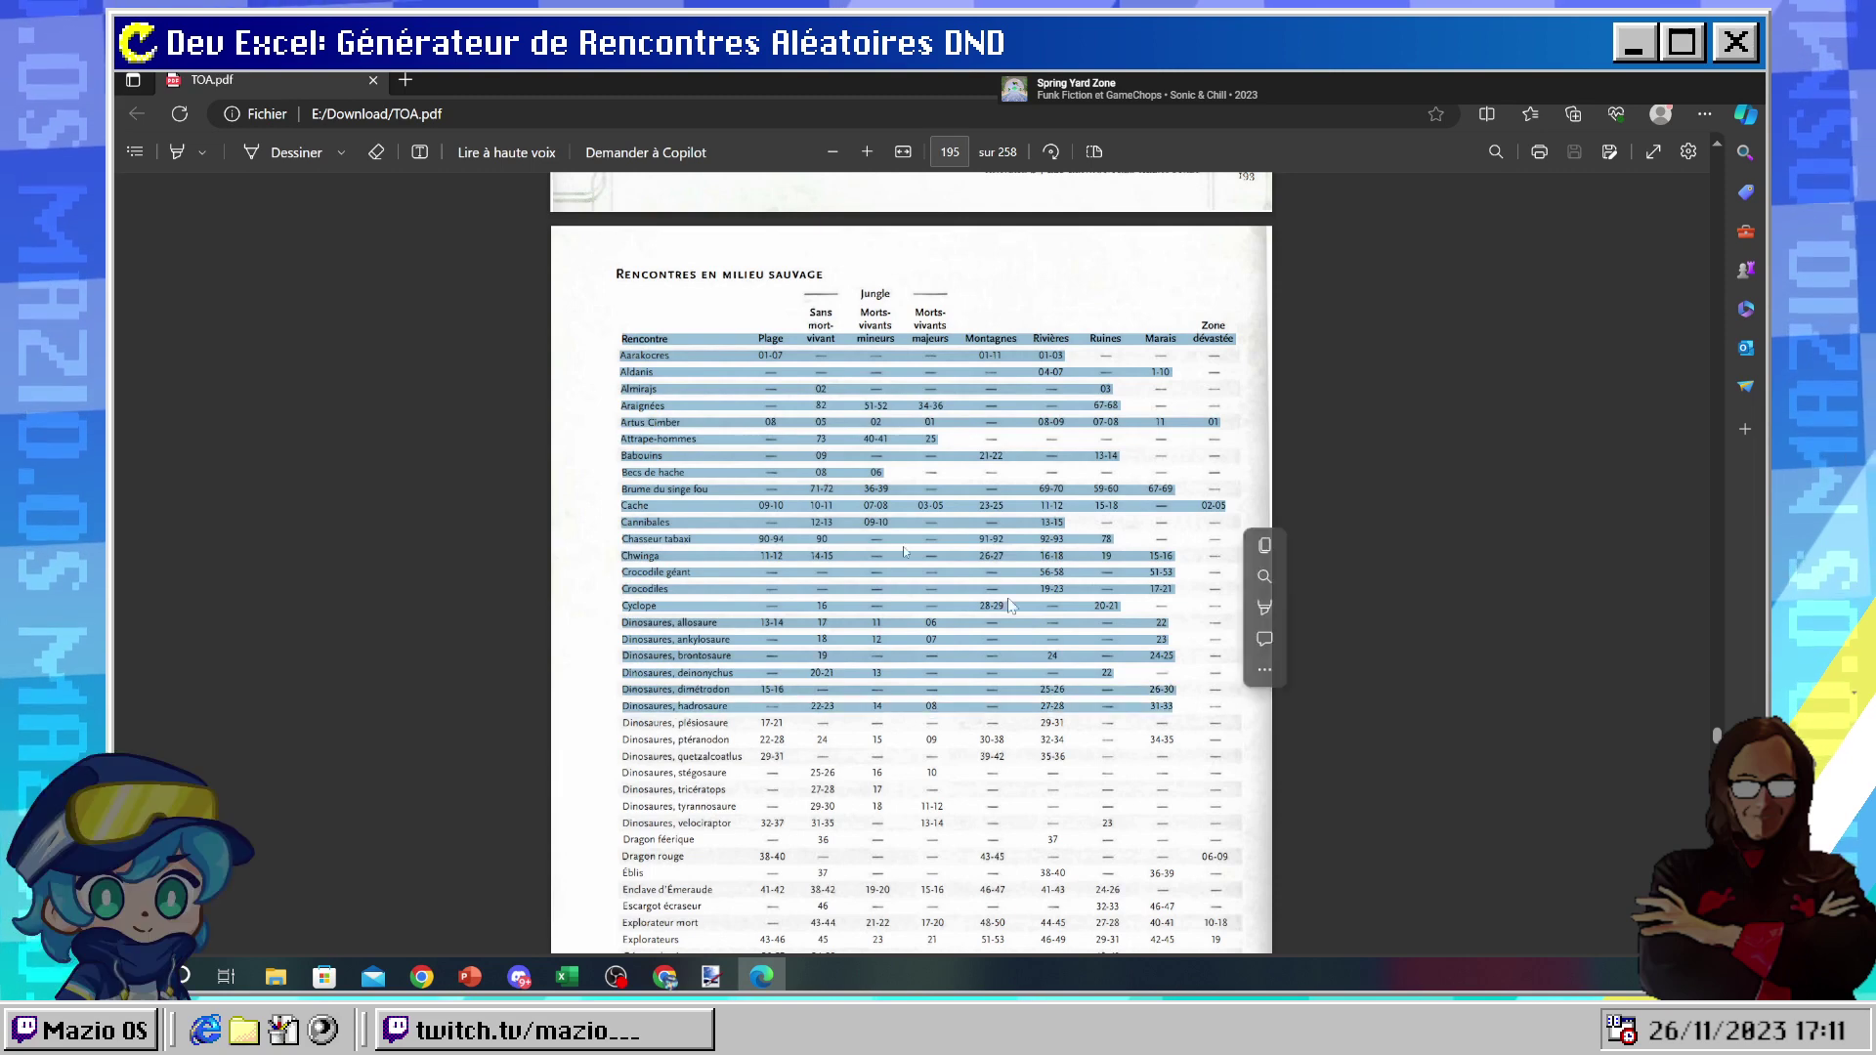
{"action": "left_click", "coordinate": [770, 489]}
{"action": "scroll", "coordinate": [770, 489], "scroll_direction": "up", "scroll_amount": 1}
{"action": "scroll", "coordinate": [769, 488], "scroll_direction": "down", "scroll_amount": 1}
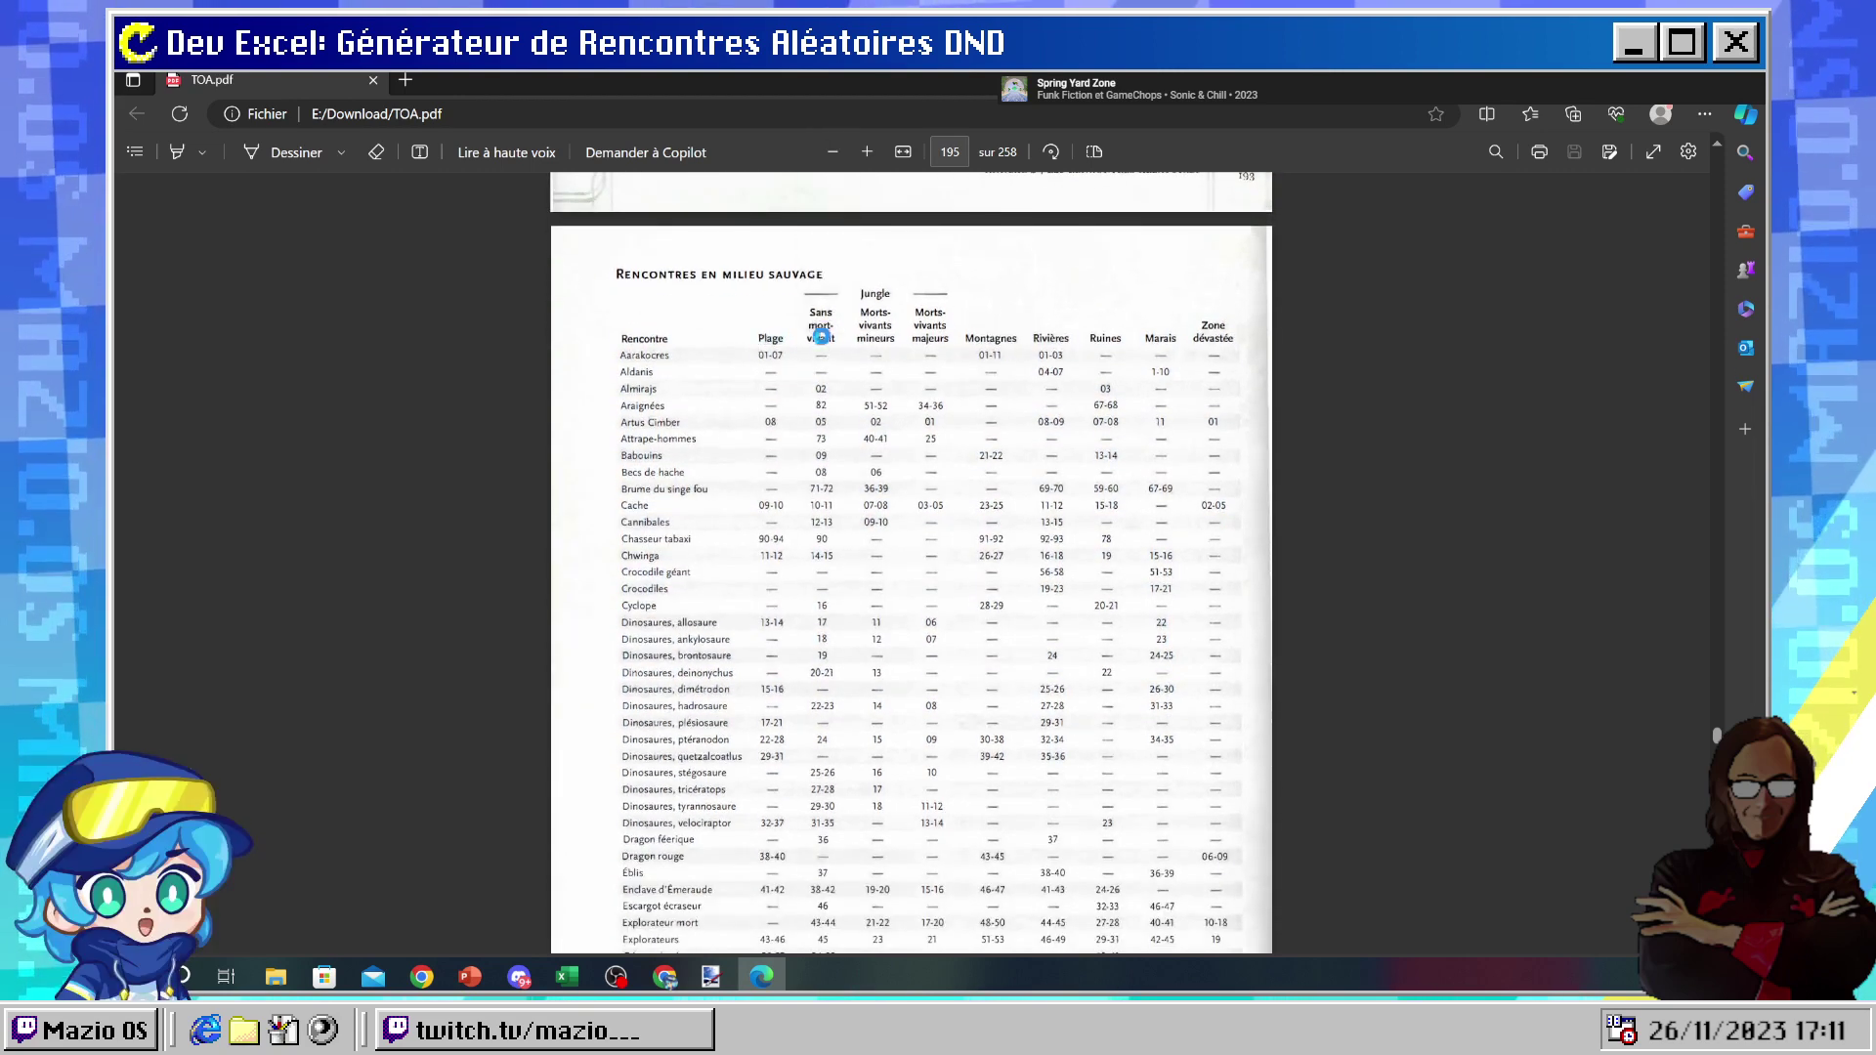
{"action": "left_click_drag", "start_coordinate": [814, 338], "coordinate": [1235, 342]}
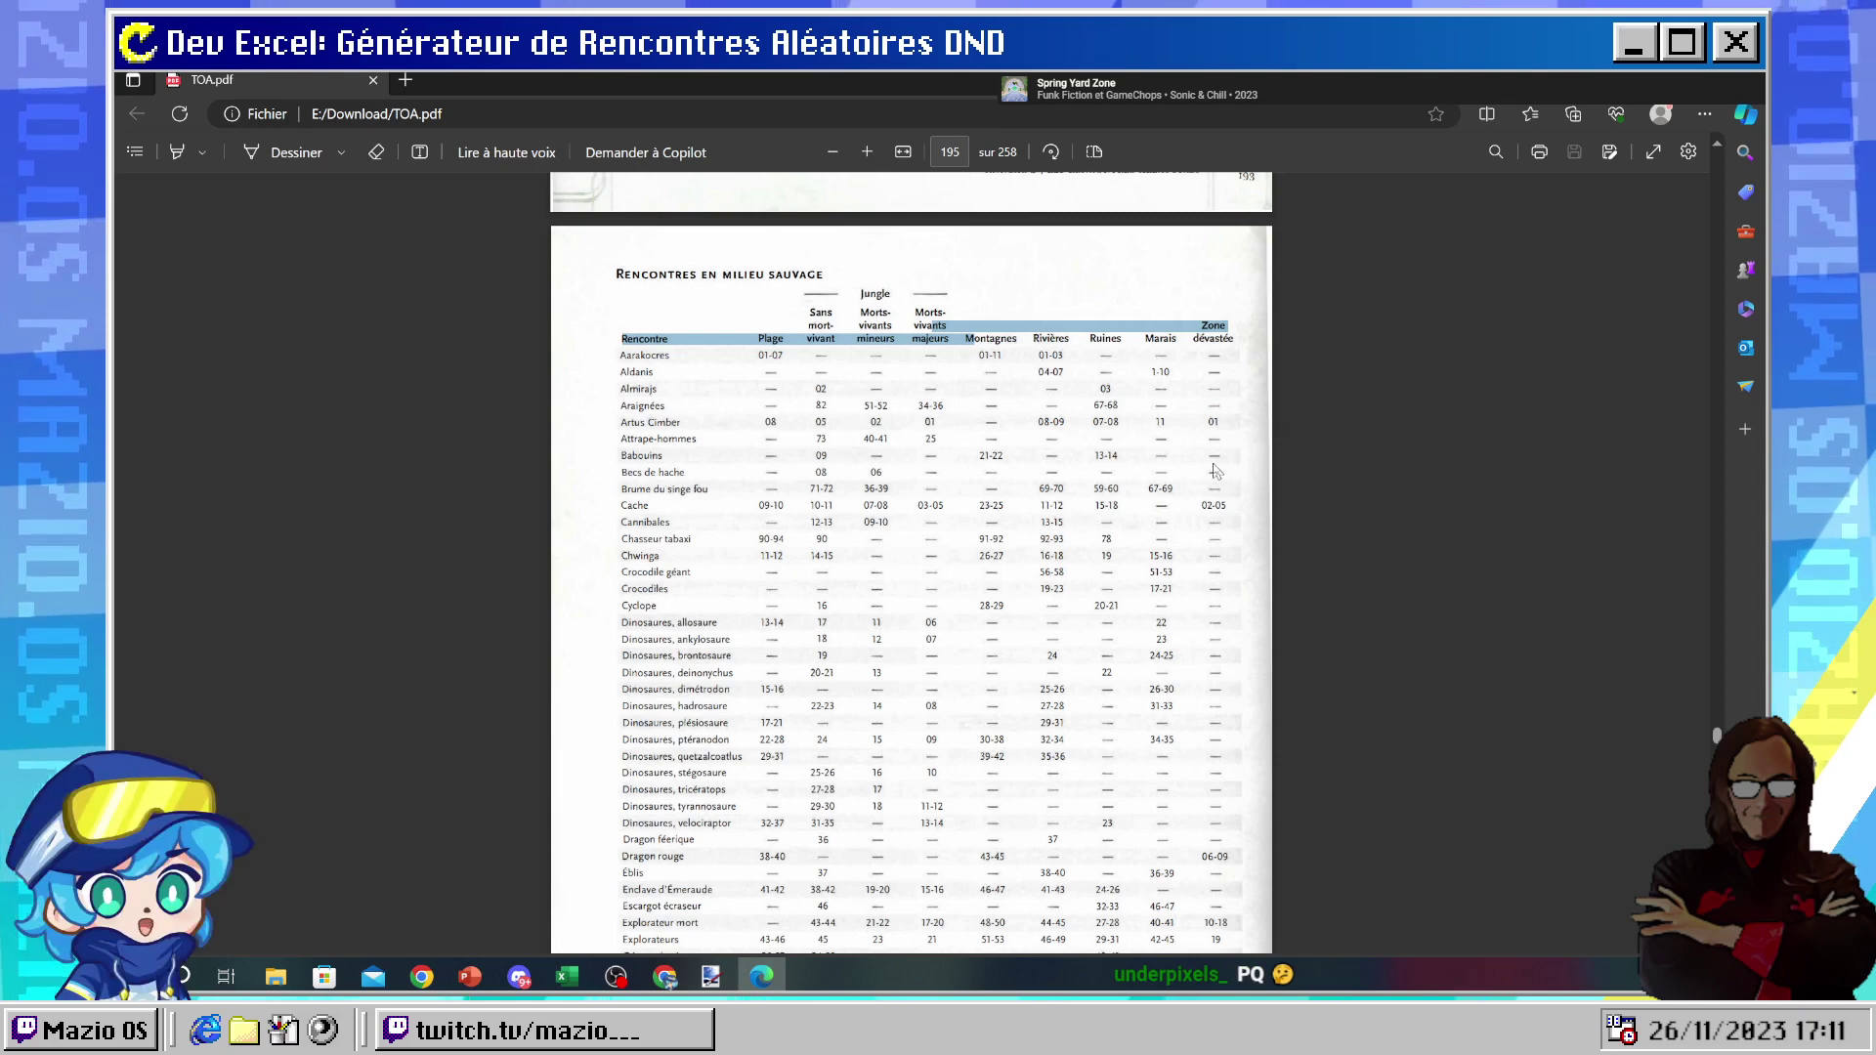
{"action": "left_click", "coordinate": [1307, 372]}
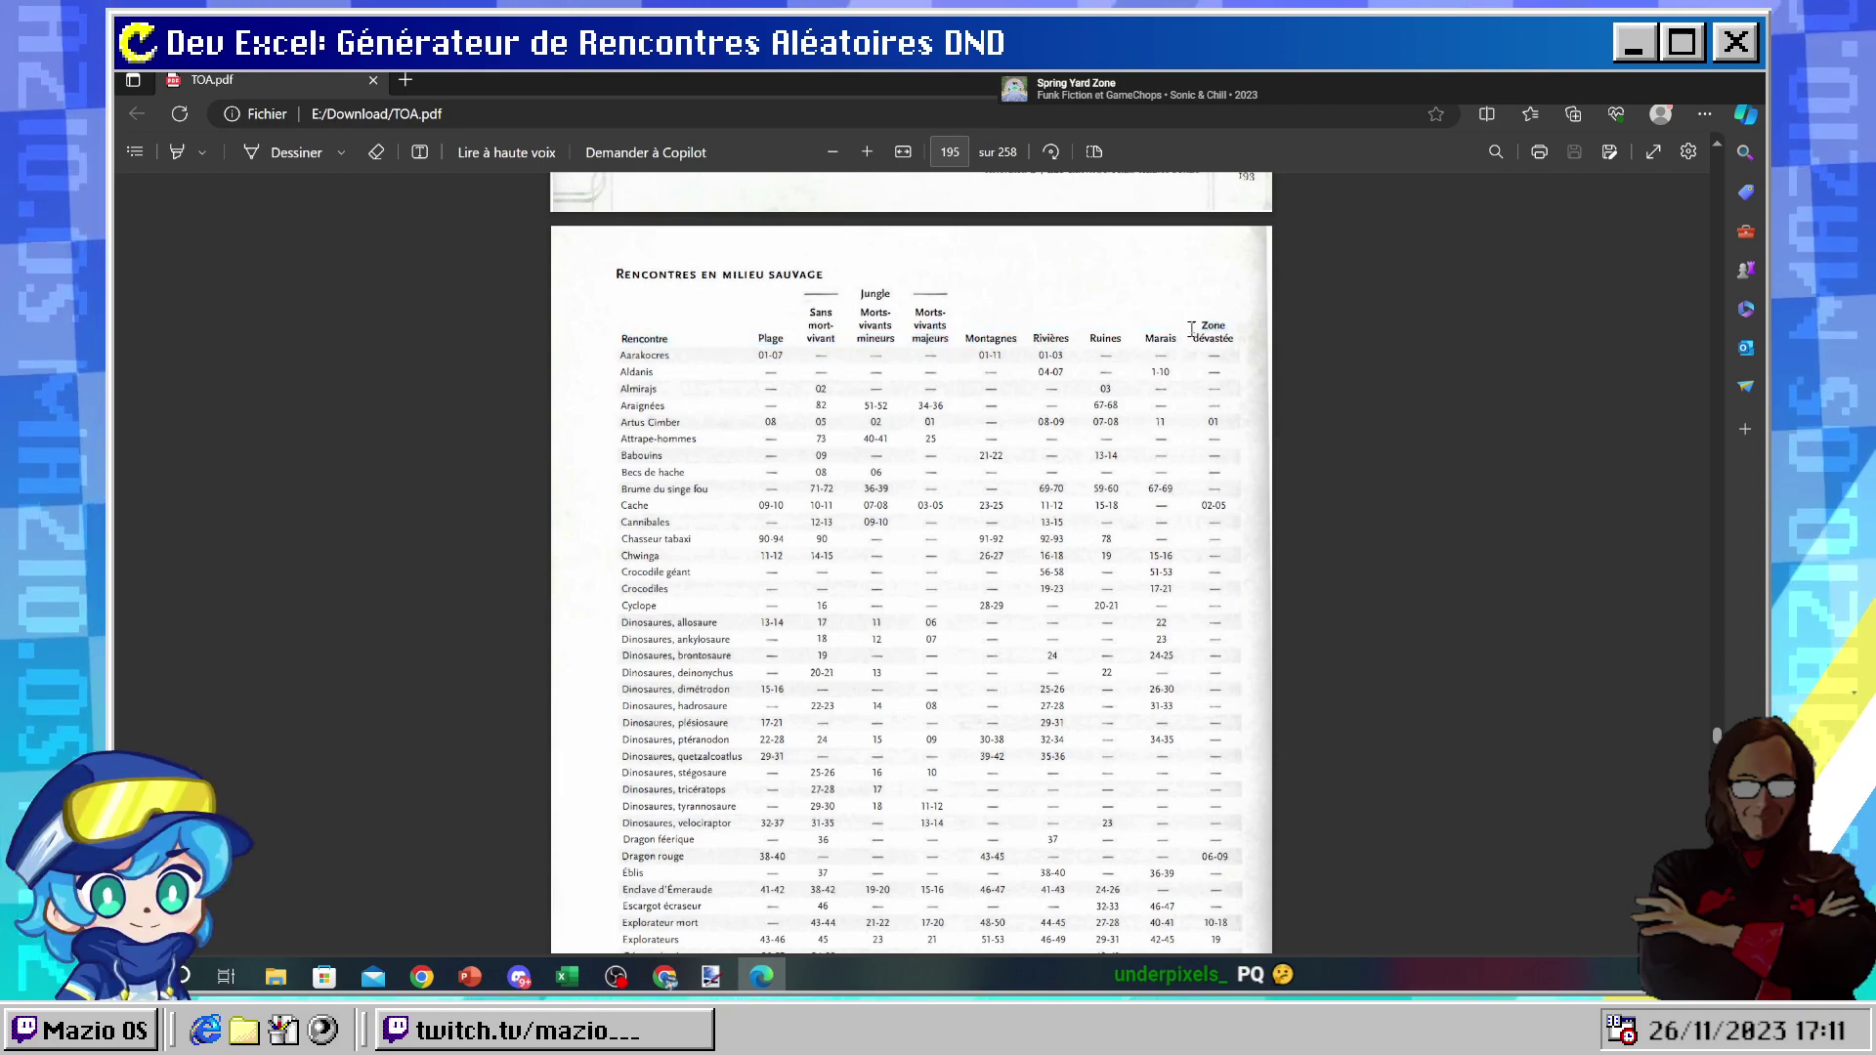
{"action": "double_click", "coordinate": [991, 354]}
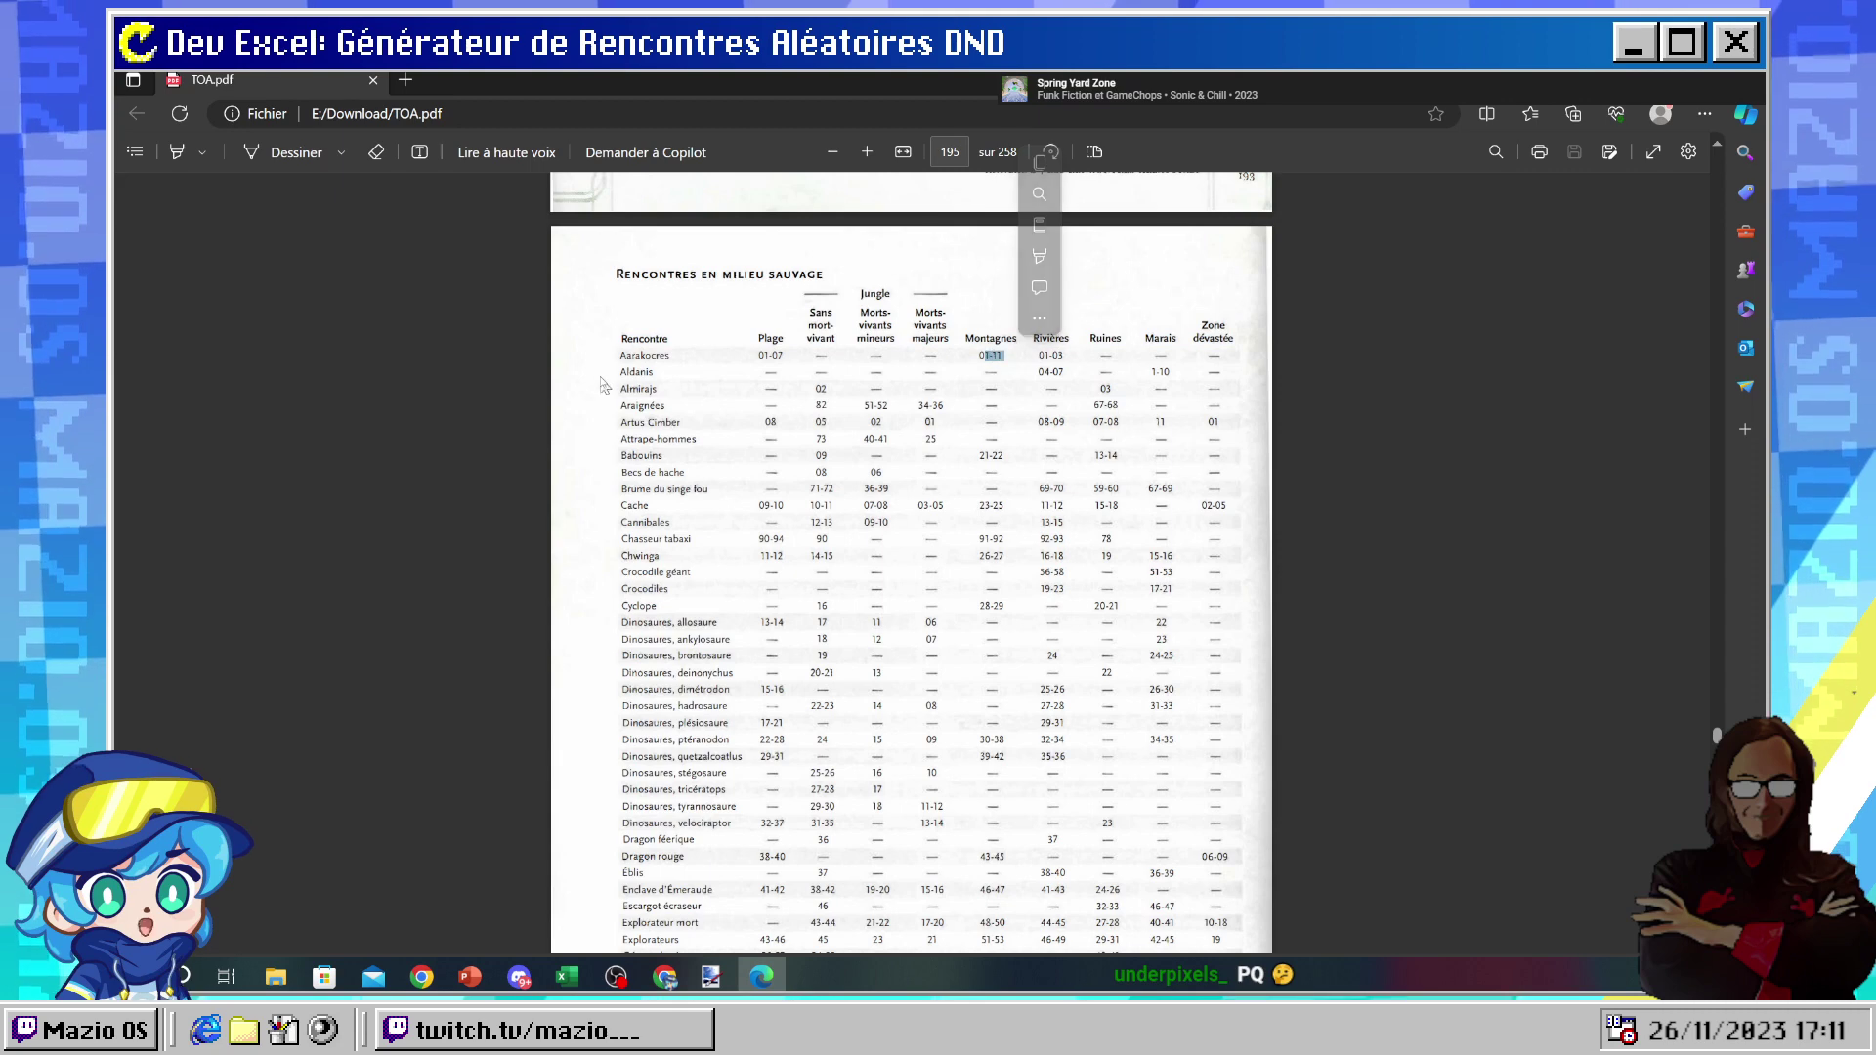
{"action": "double_click", "coordinate": [641, 354]}
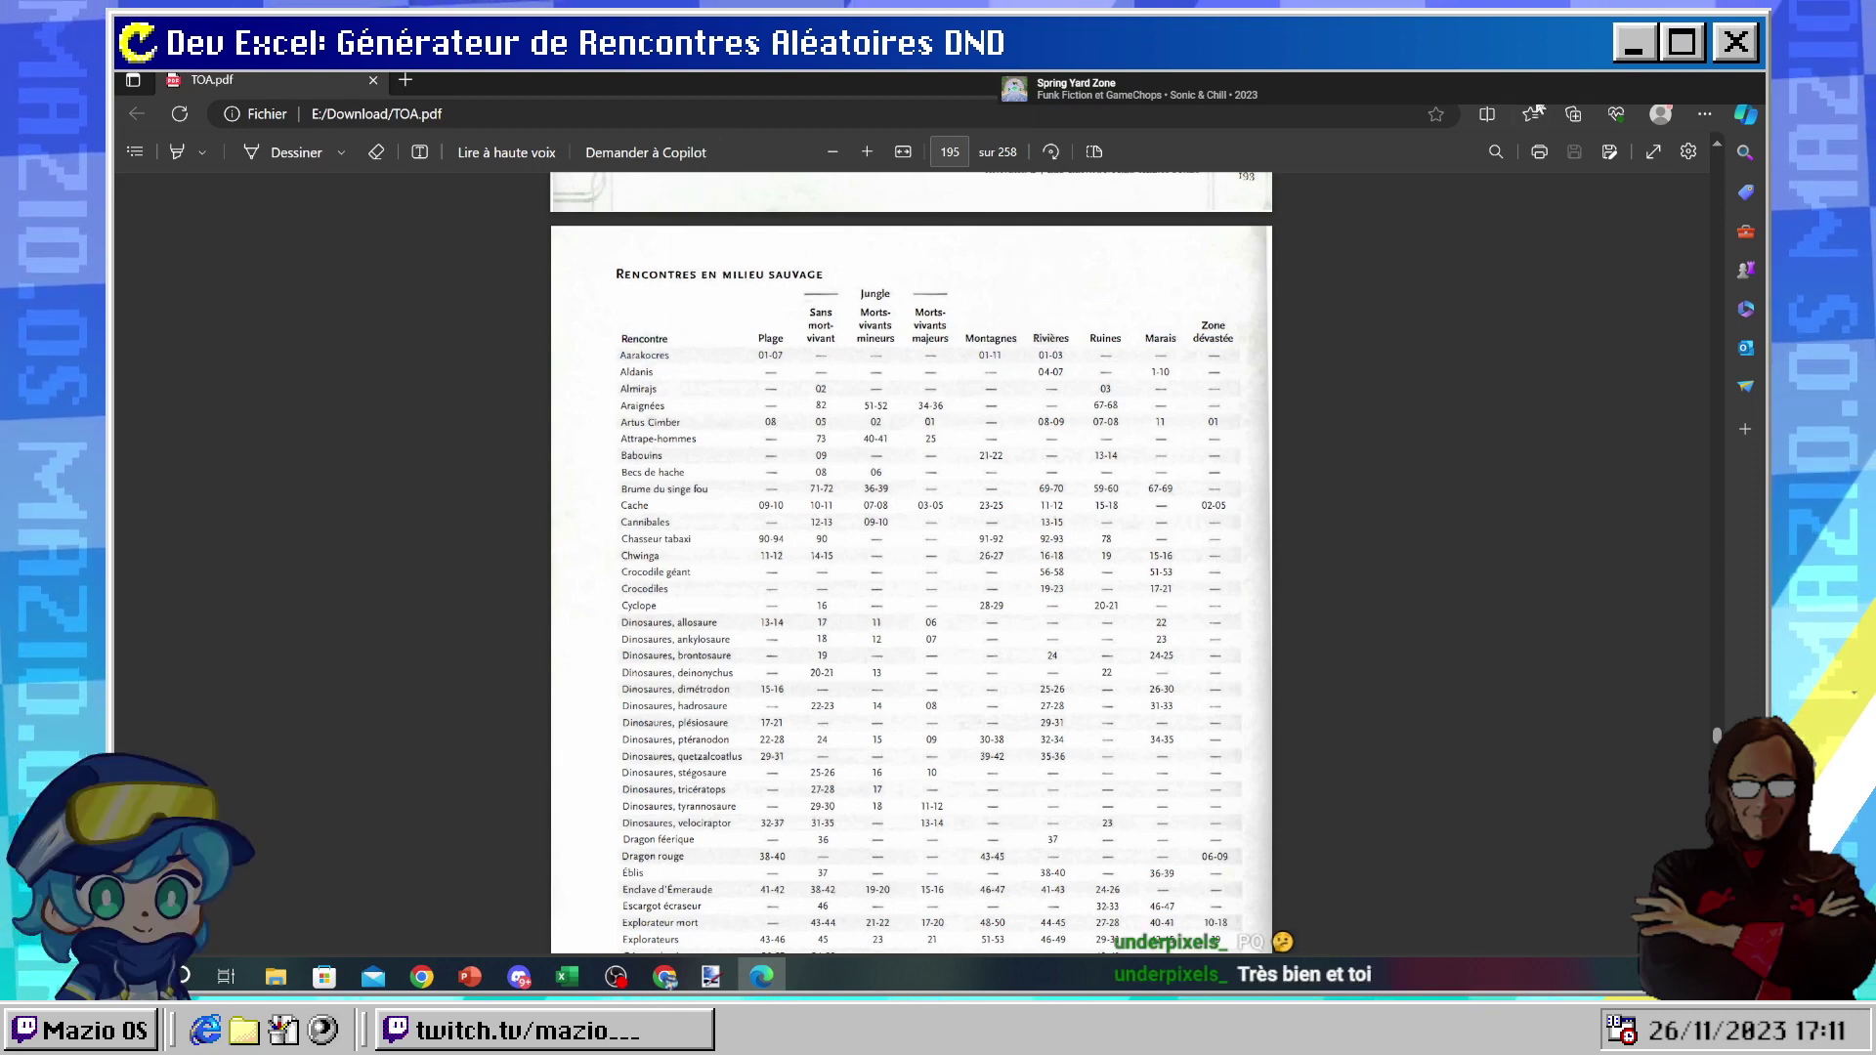
{"action": "key", "text": "alt+Tab"}
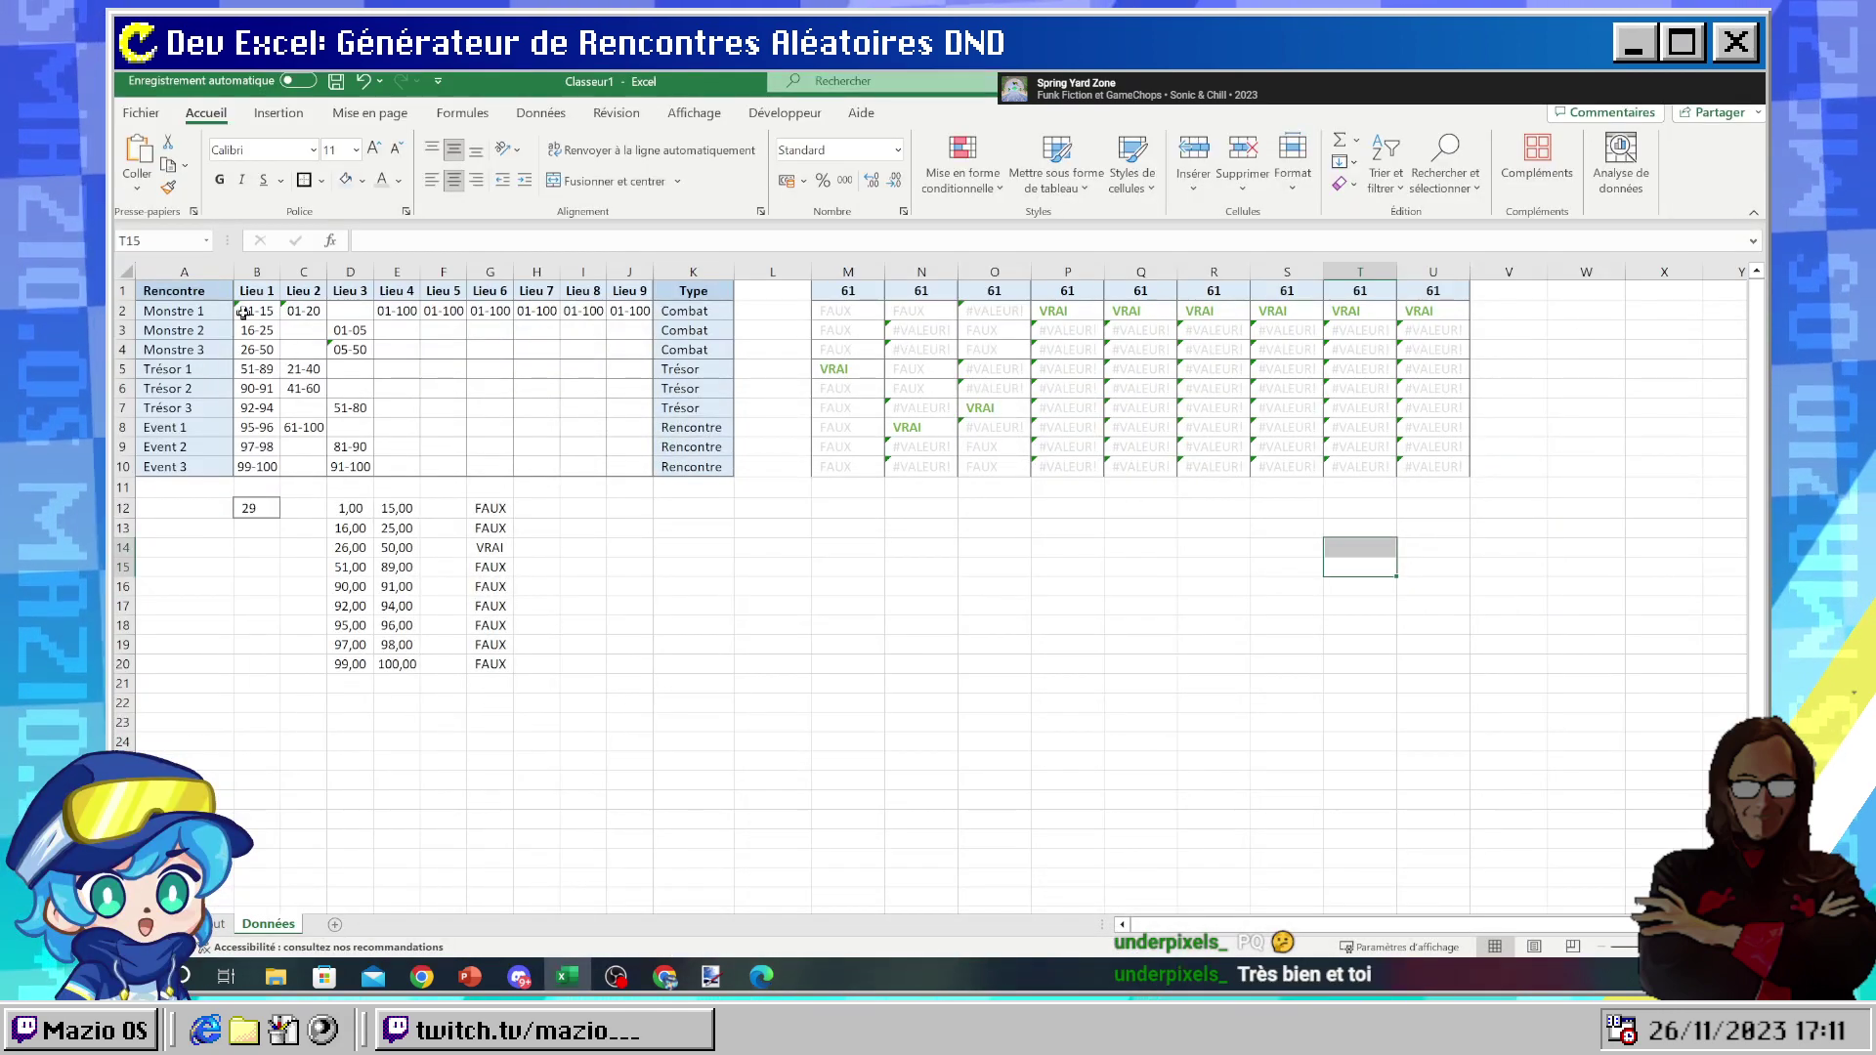
- Review the B2:F6 encounter ranges and the Lieu sheet, then return to Données
{"action": "left_click_drag", "start_coordinate": [257, 310], "coordinate": [443, 388]}
{"action": "left_click", "coordinate": [731, 505]}
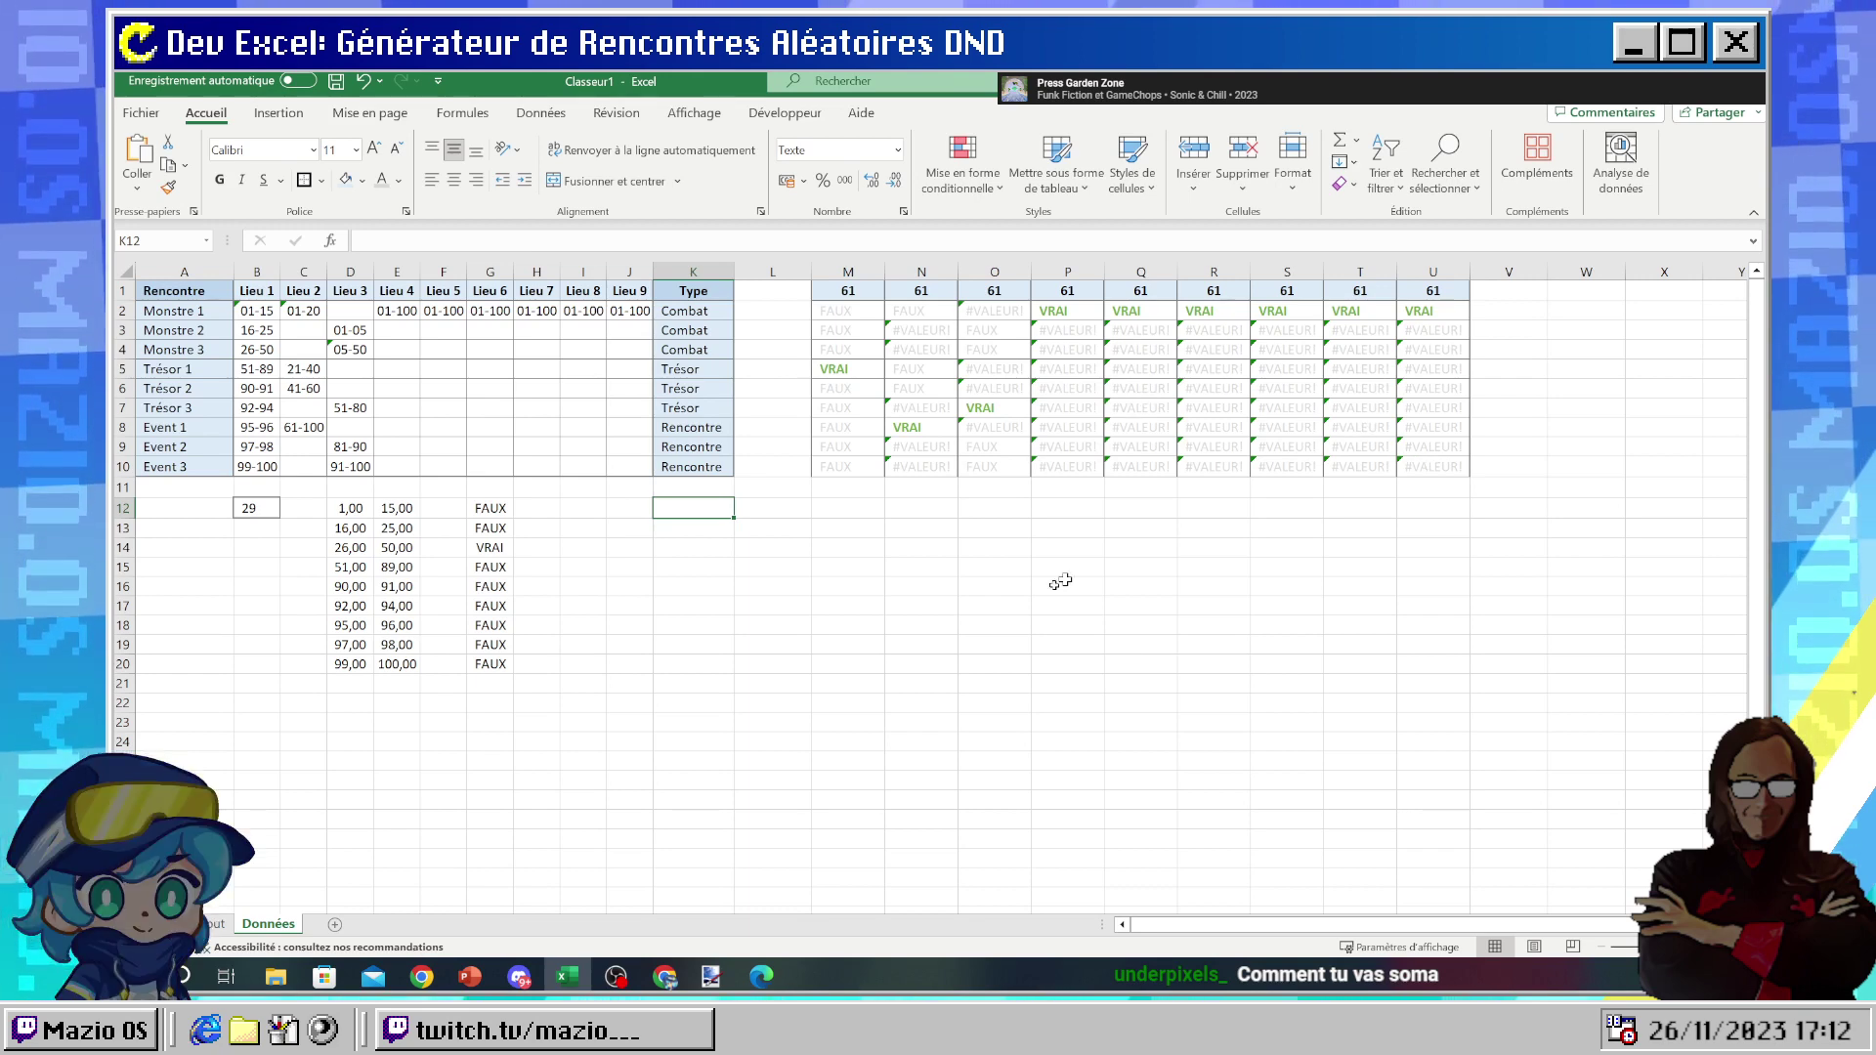
{"action": "left_click", "coordinate": [993, 606]}
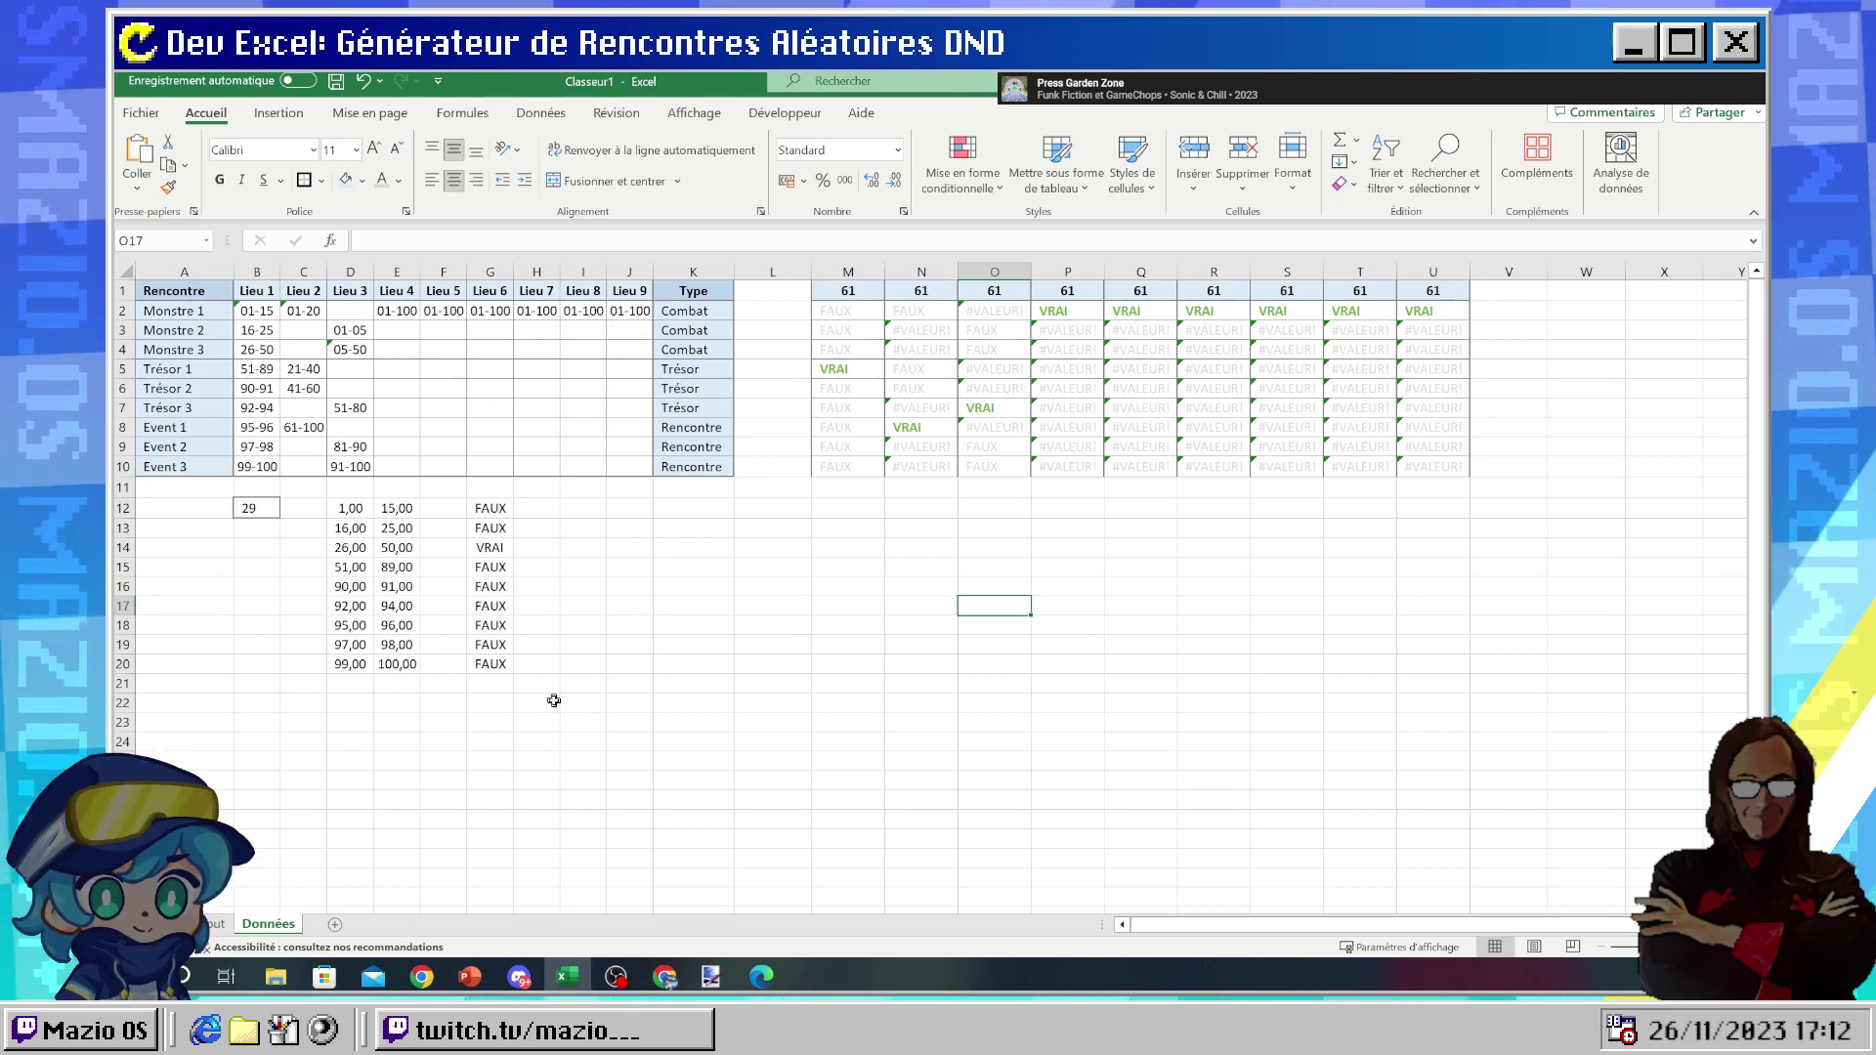
{"action": "left_click", "coordinate": [217, 926]}
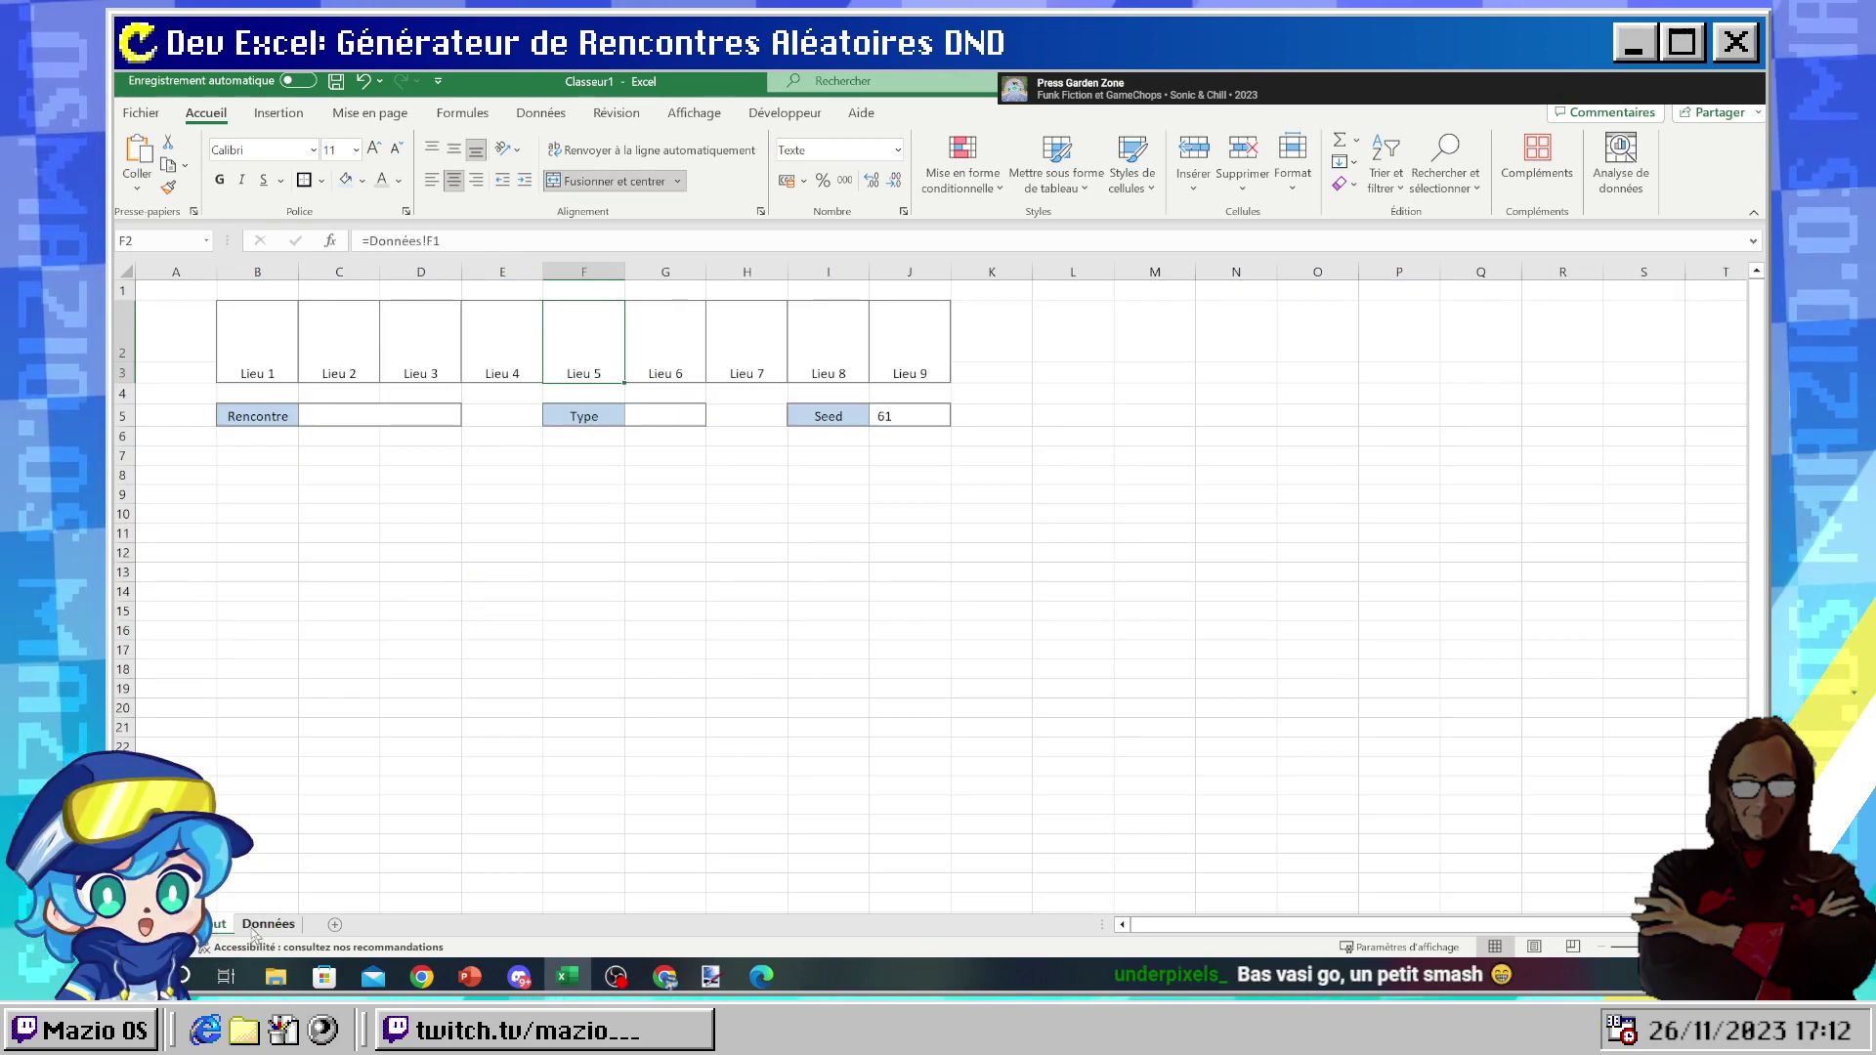
{"action": "left_click", "coordinate": [256, 928]}
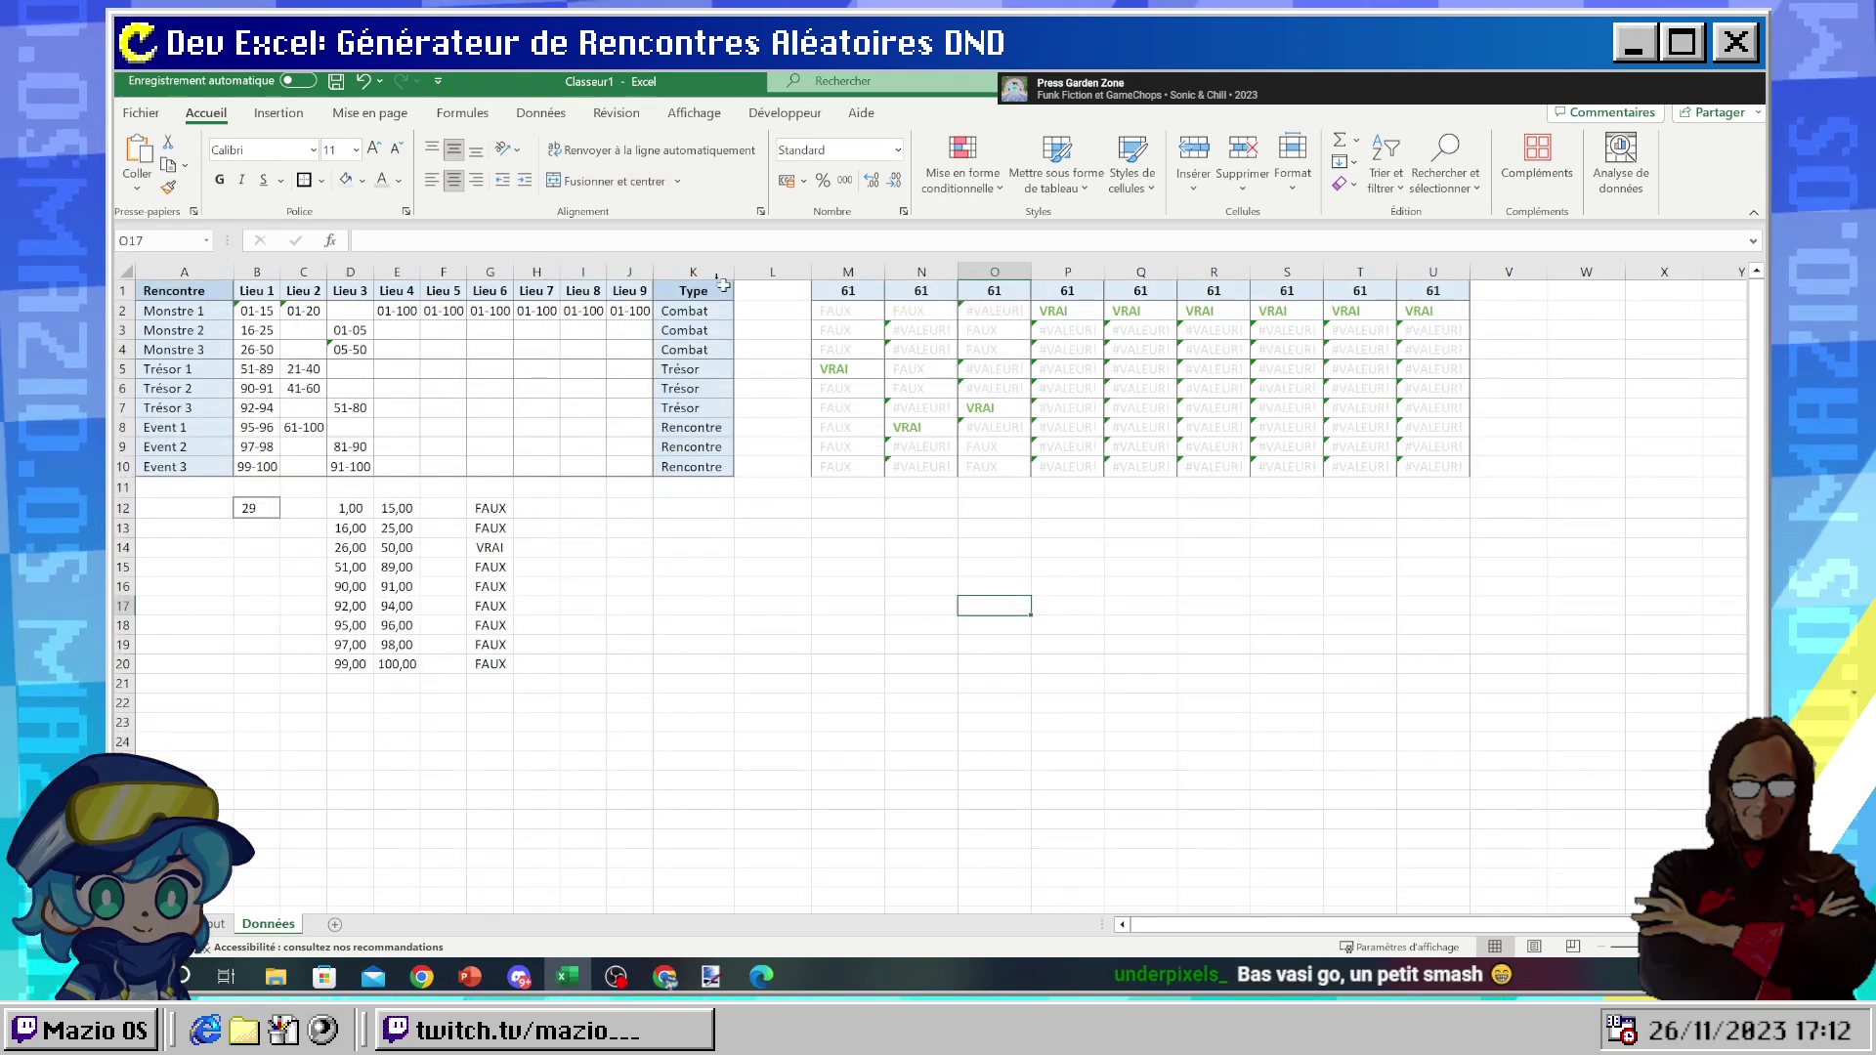
{"action": "left_click", "coordinate": [771, 429]}
- Reroll the seed three times with F9 and check the M1:U1 seed values
{"action": "key", "text": "F9"}
{"action": "key", "text": "F9"}
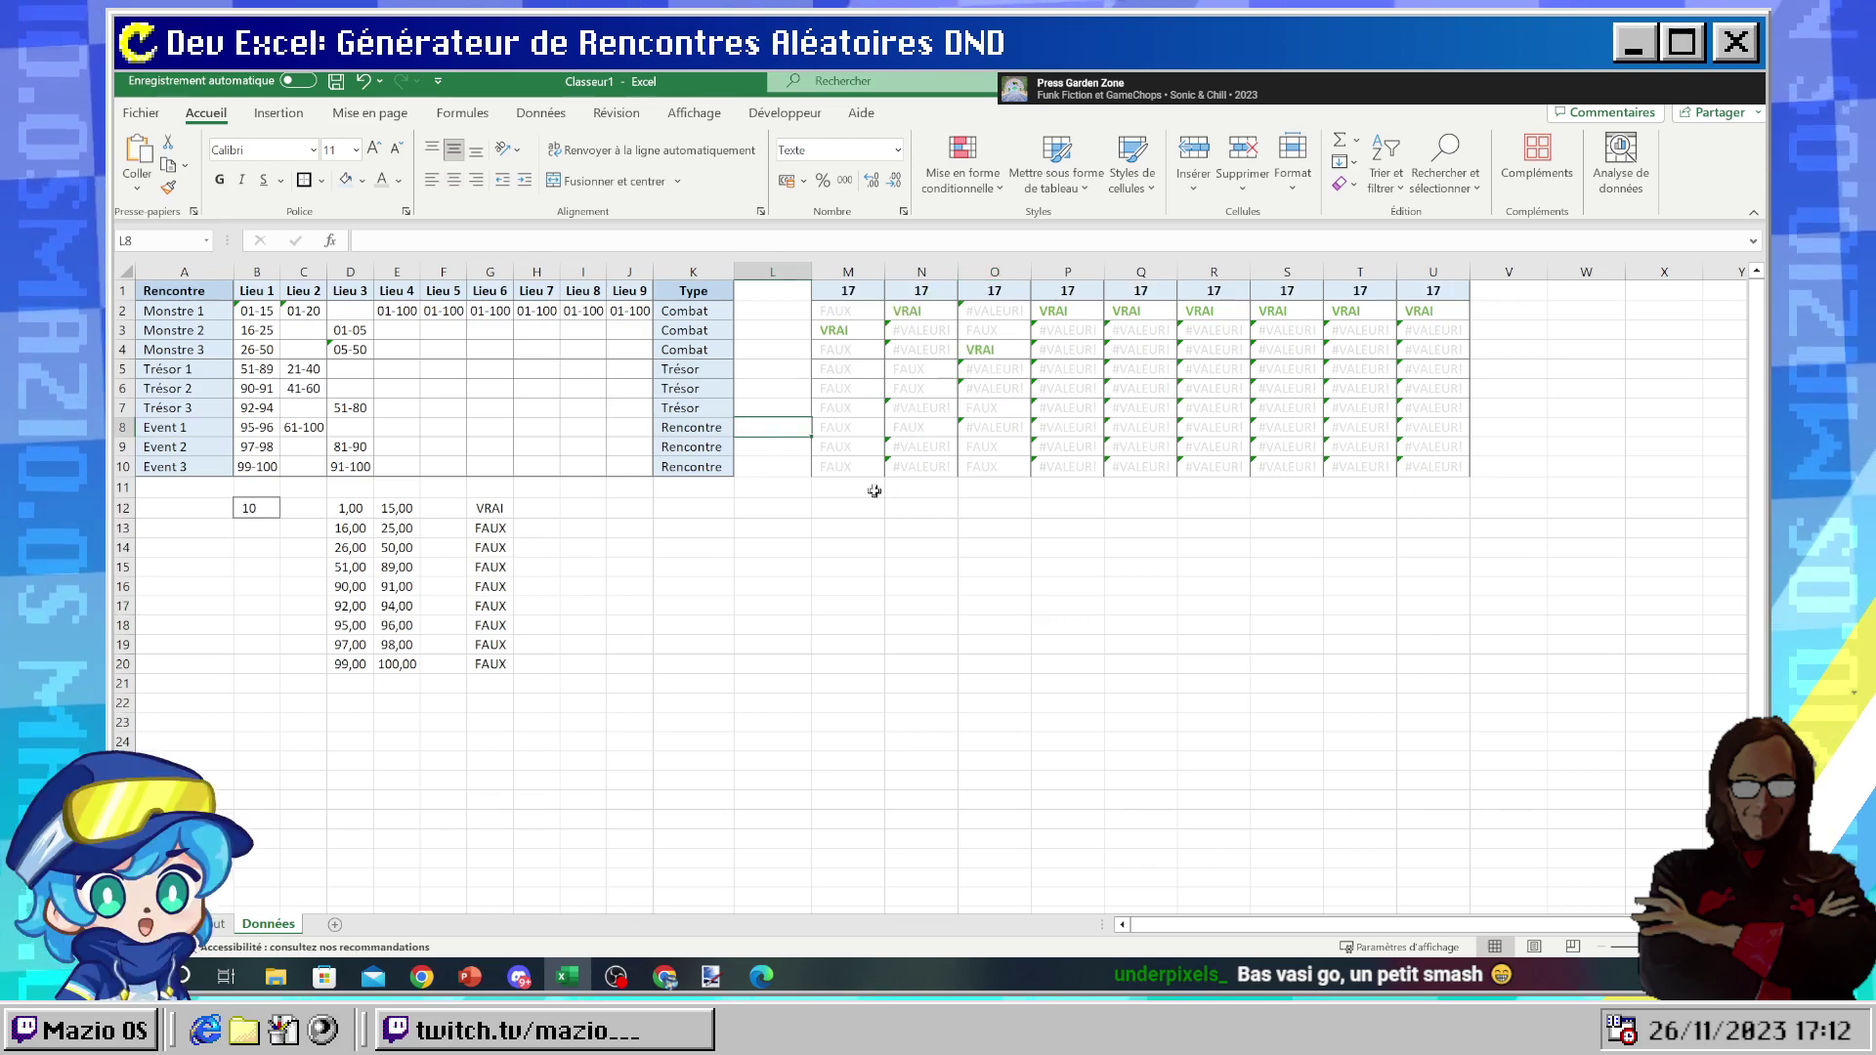
{"action": "key", "text": "F9"}
{"action": "key", "text": "F9"}
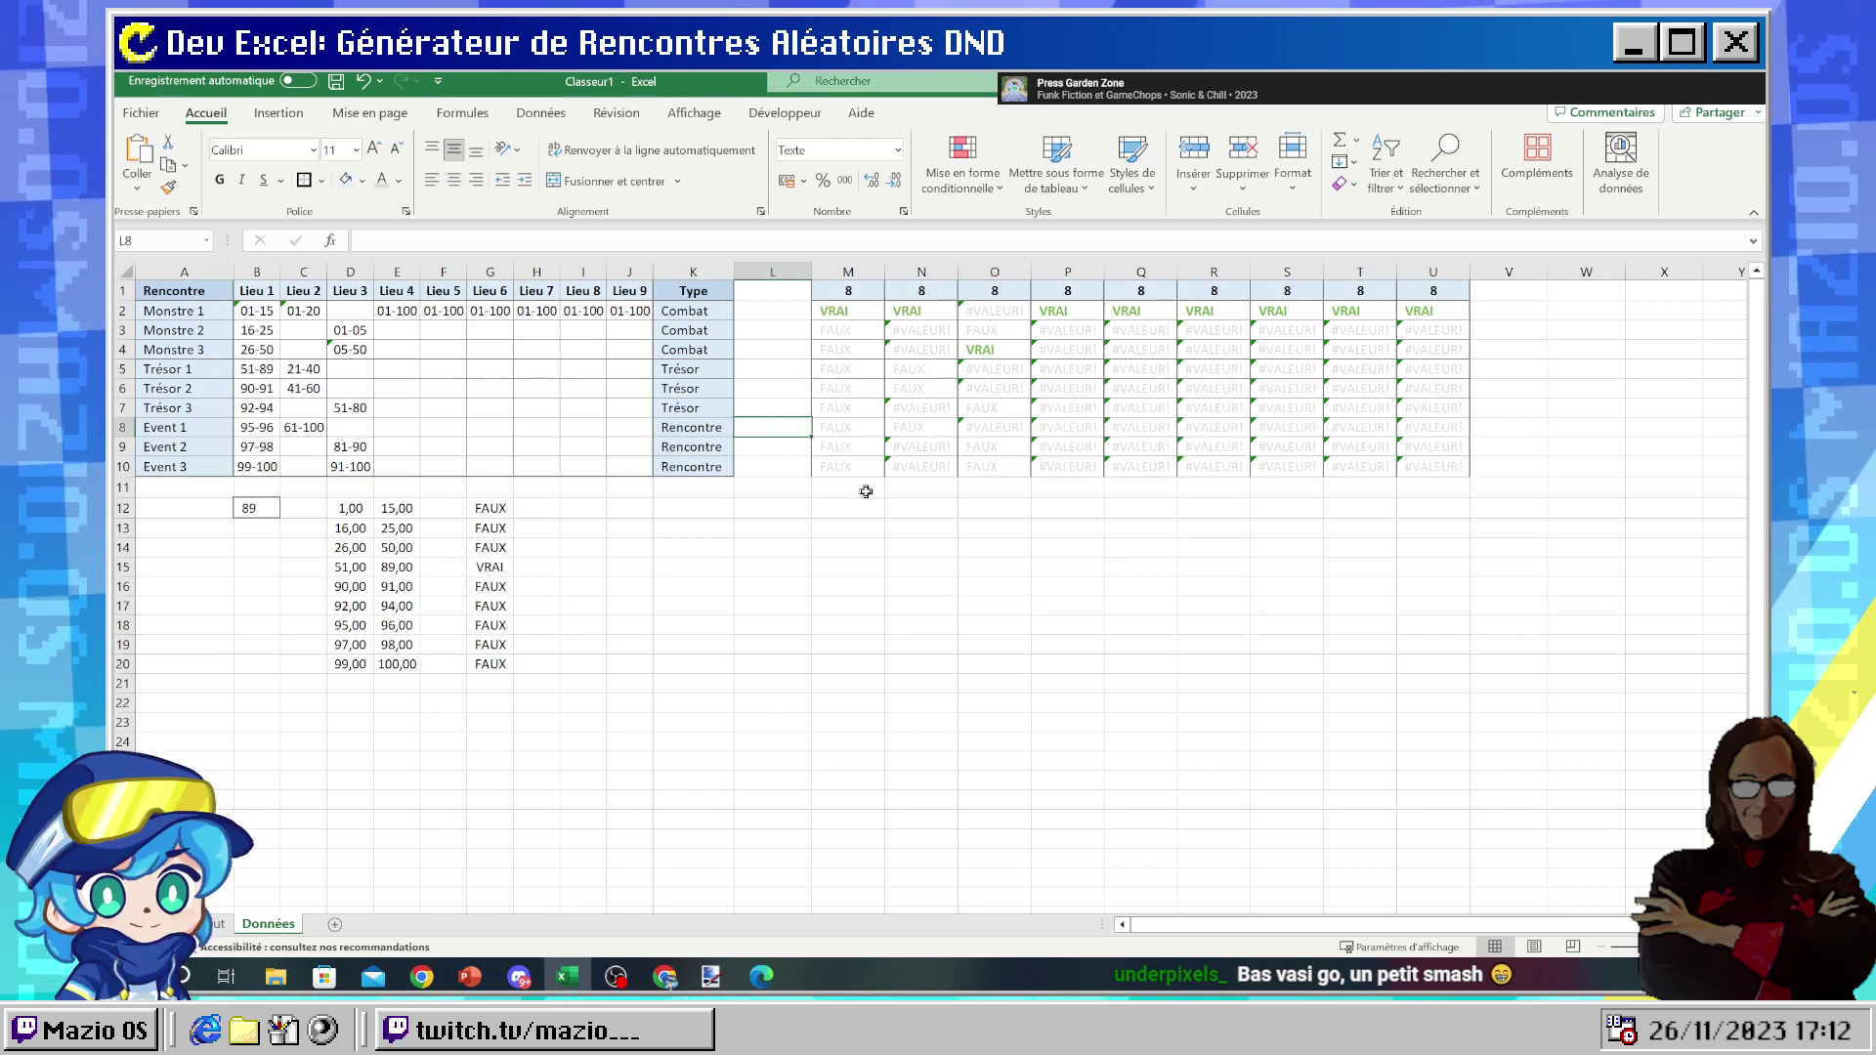
{"action": "key", "text": "F9"}
{"action": "key", "text": "F9"}
{"action": "key", "text": "F9"}
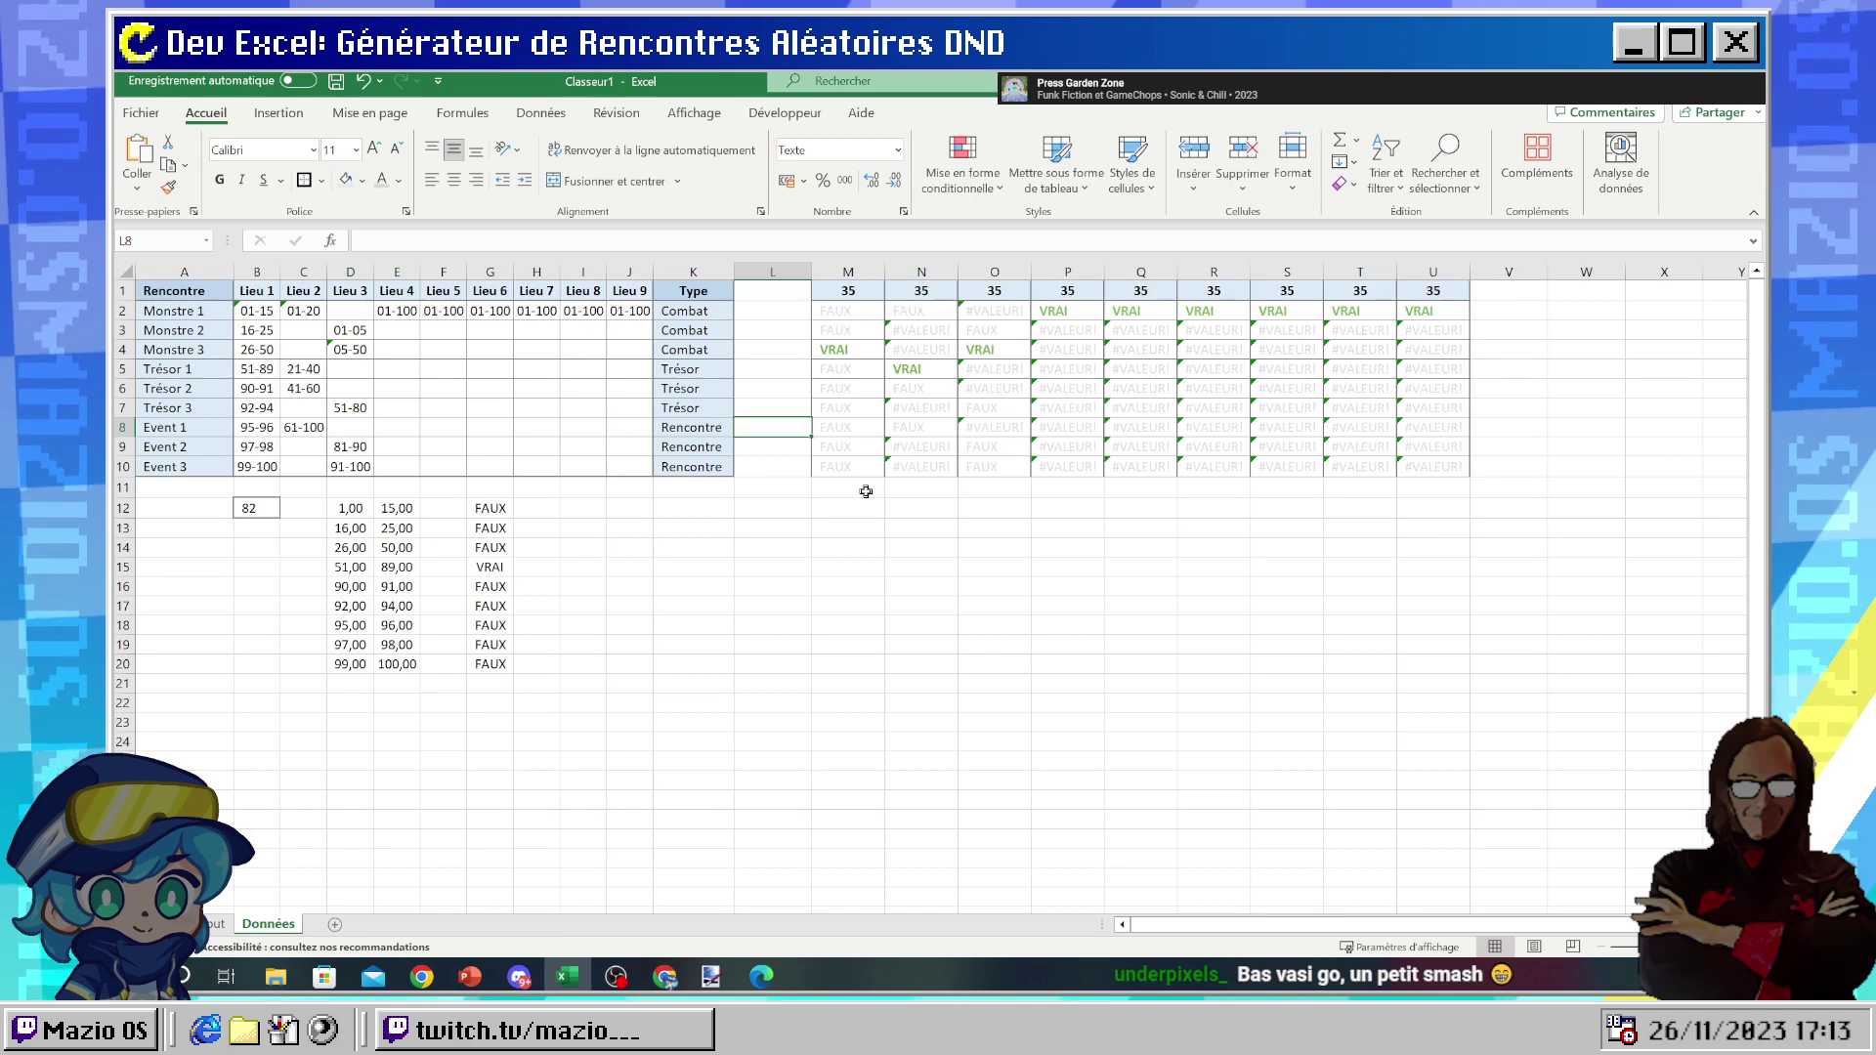
{"action": "left_click_drag", "start_coordinate": [848, 291], "coordinate": [1431, 296]}
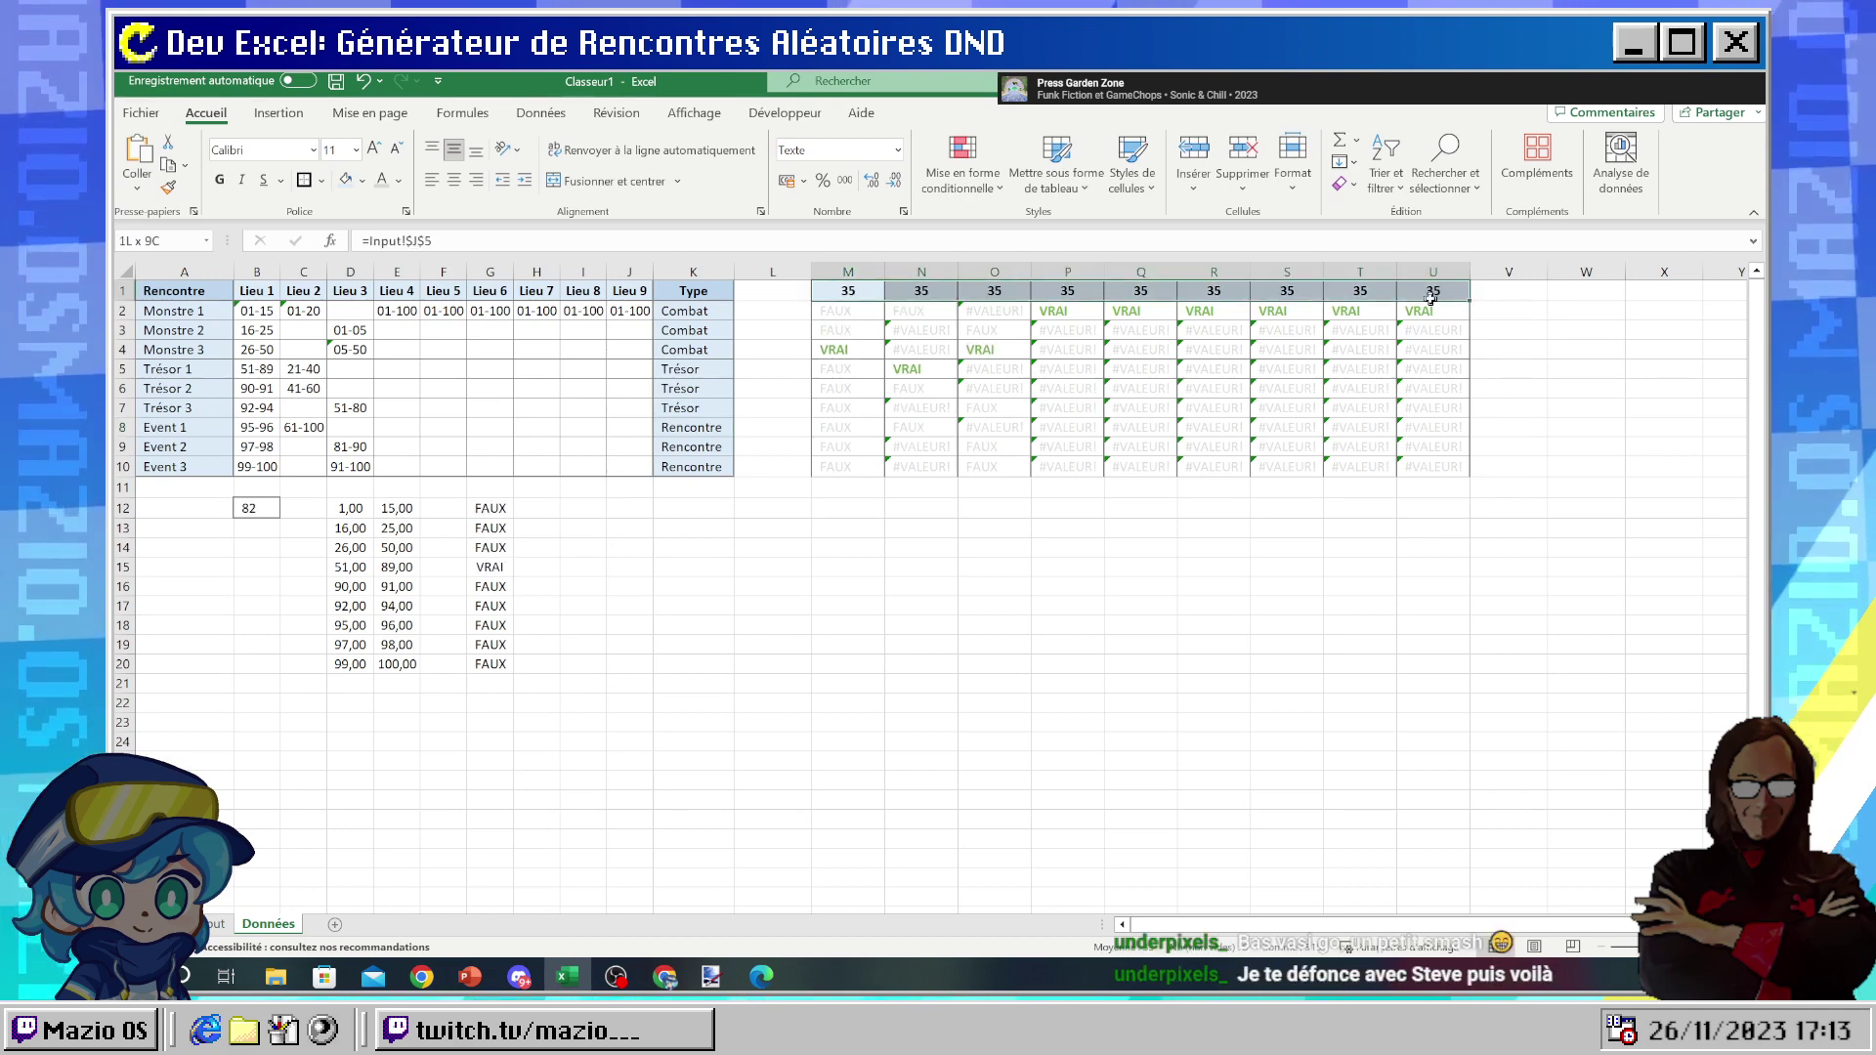
{"action": "left_click", "coordinate": [848, 543]}
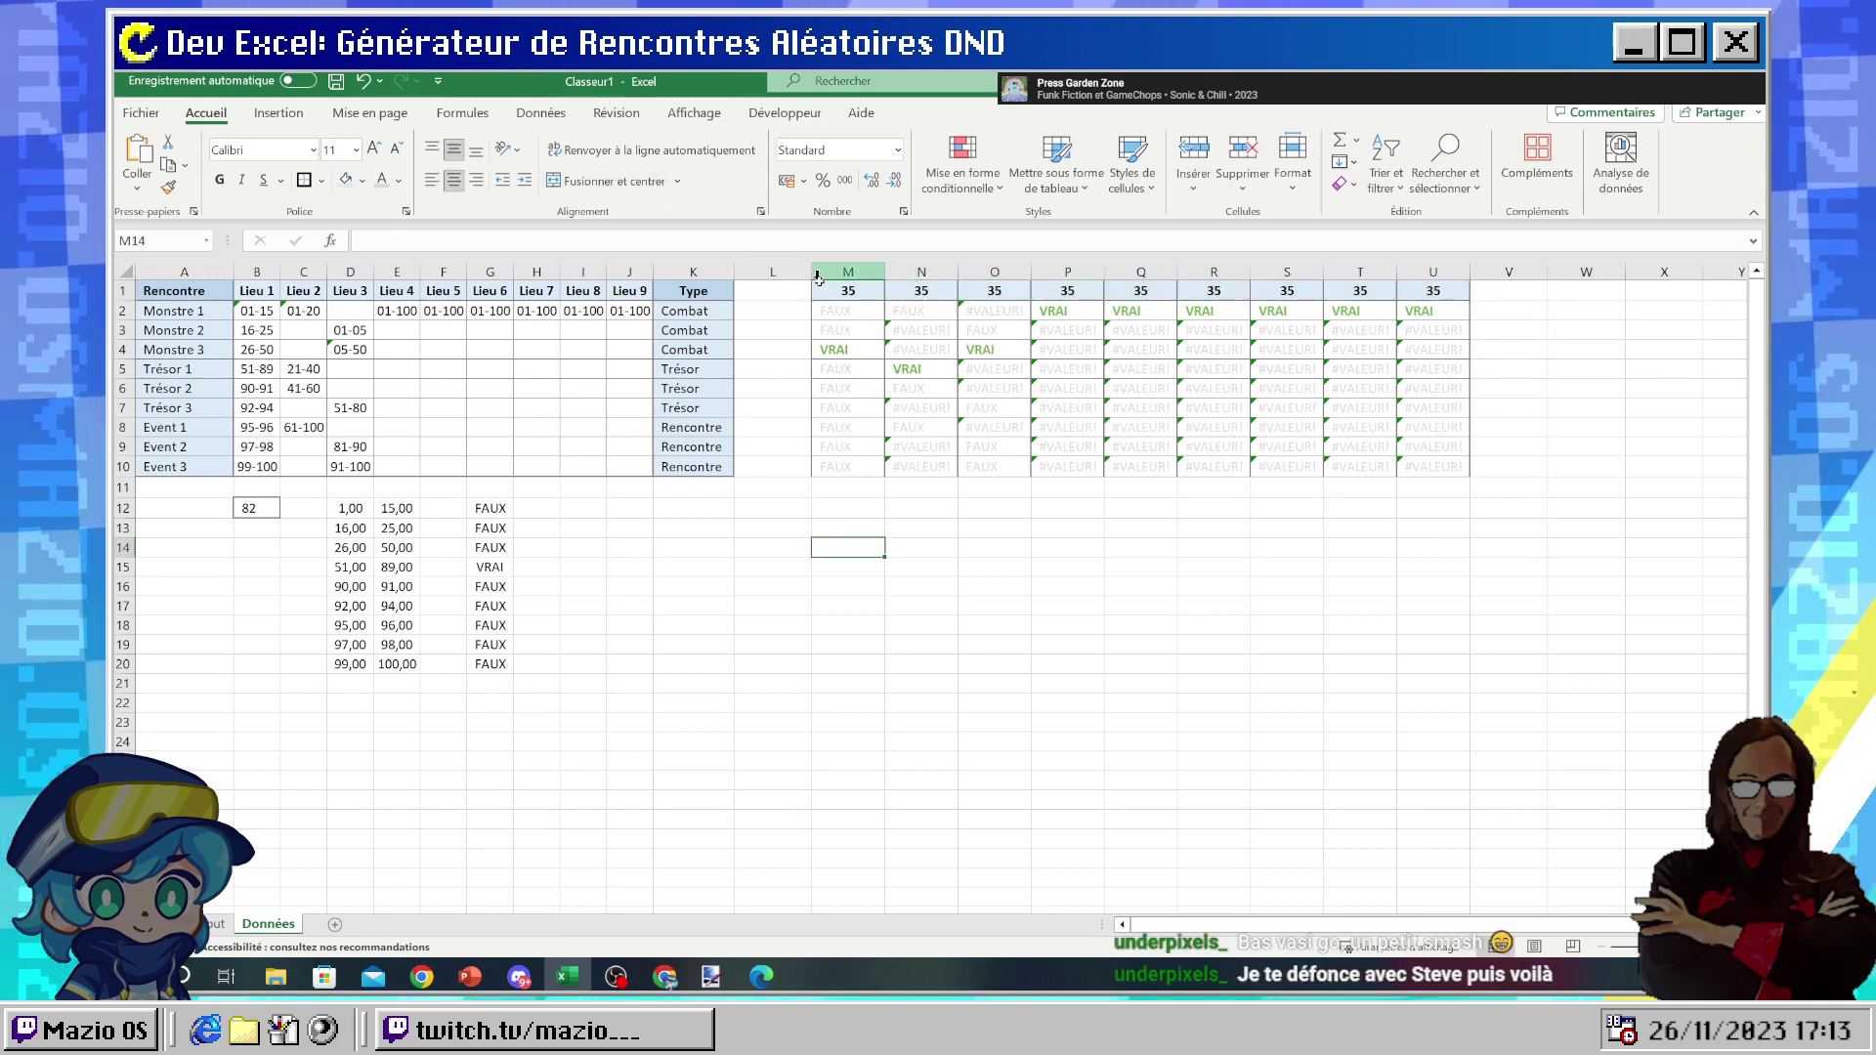
{"action": "left_click_drag", "start_coordinate": [825, 290], "coordinate": [1432, 293]}
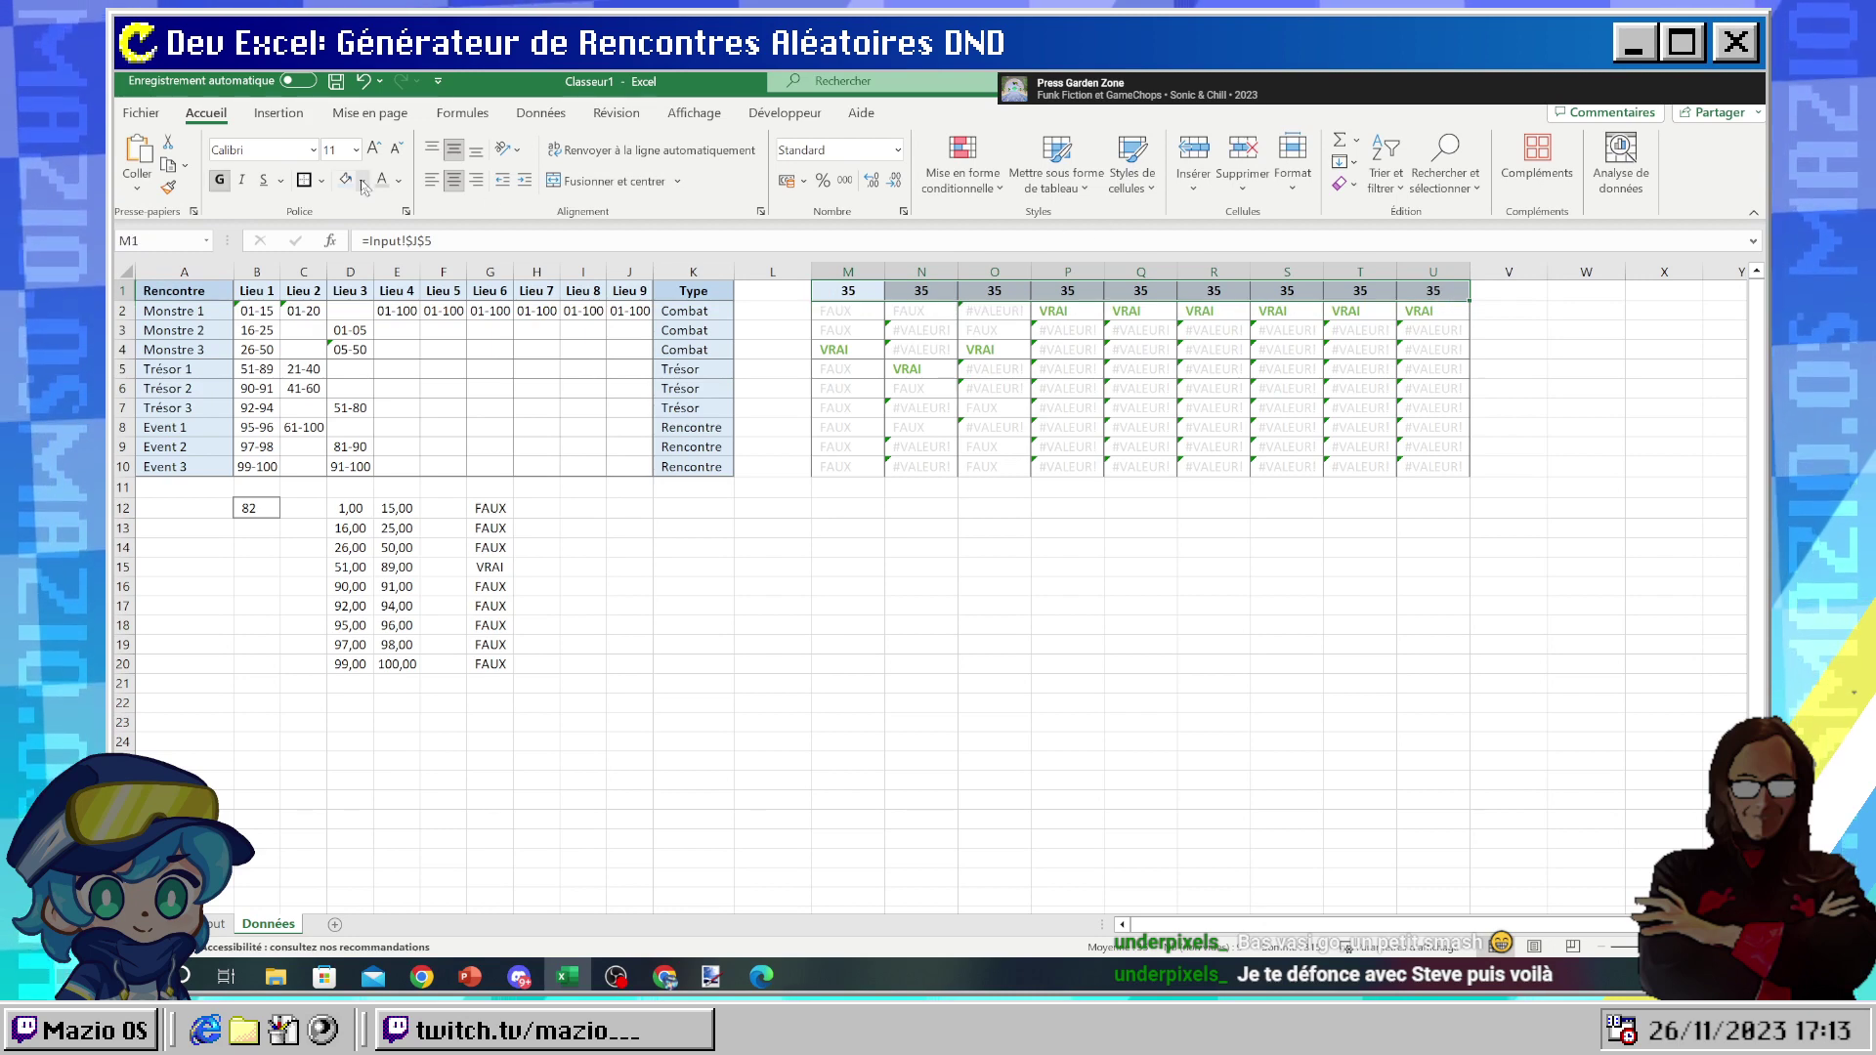
{"action": "left_click", "coordinate": [900, 644]}
- Inspect the M2:M10 lookup column, the 26-50 range in B4, and the whole M2:U10 grid
{"action": "left_click_drag", "start_coordinate": [831, 310], "coordinate": [842, 466]}
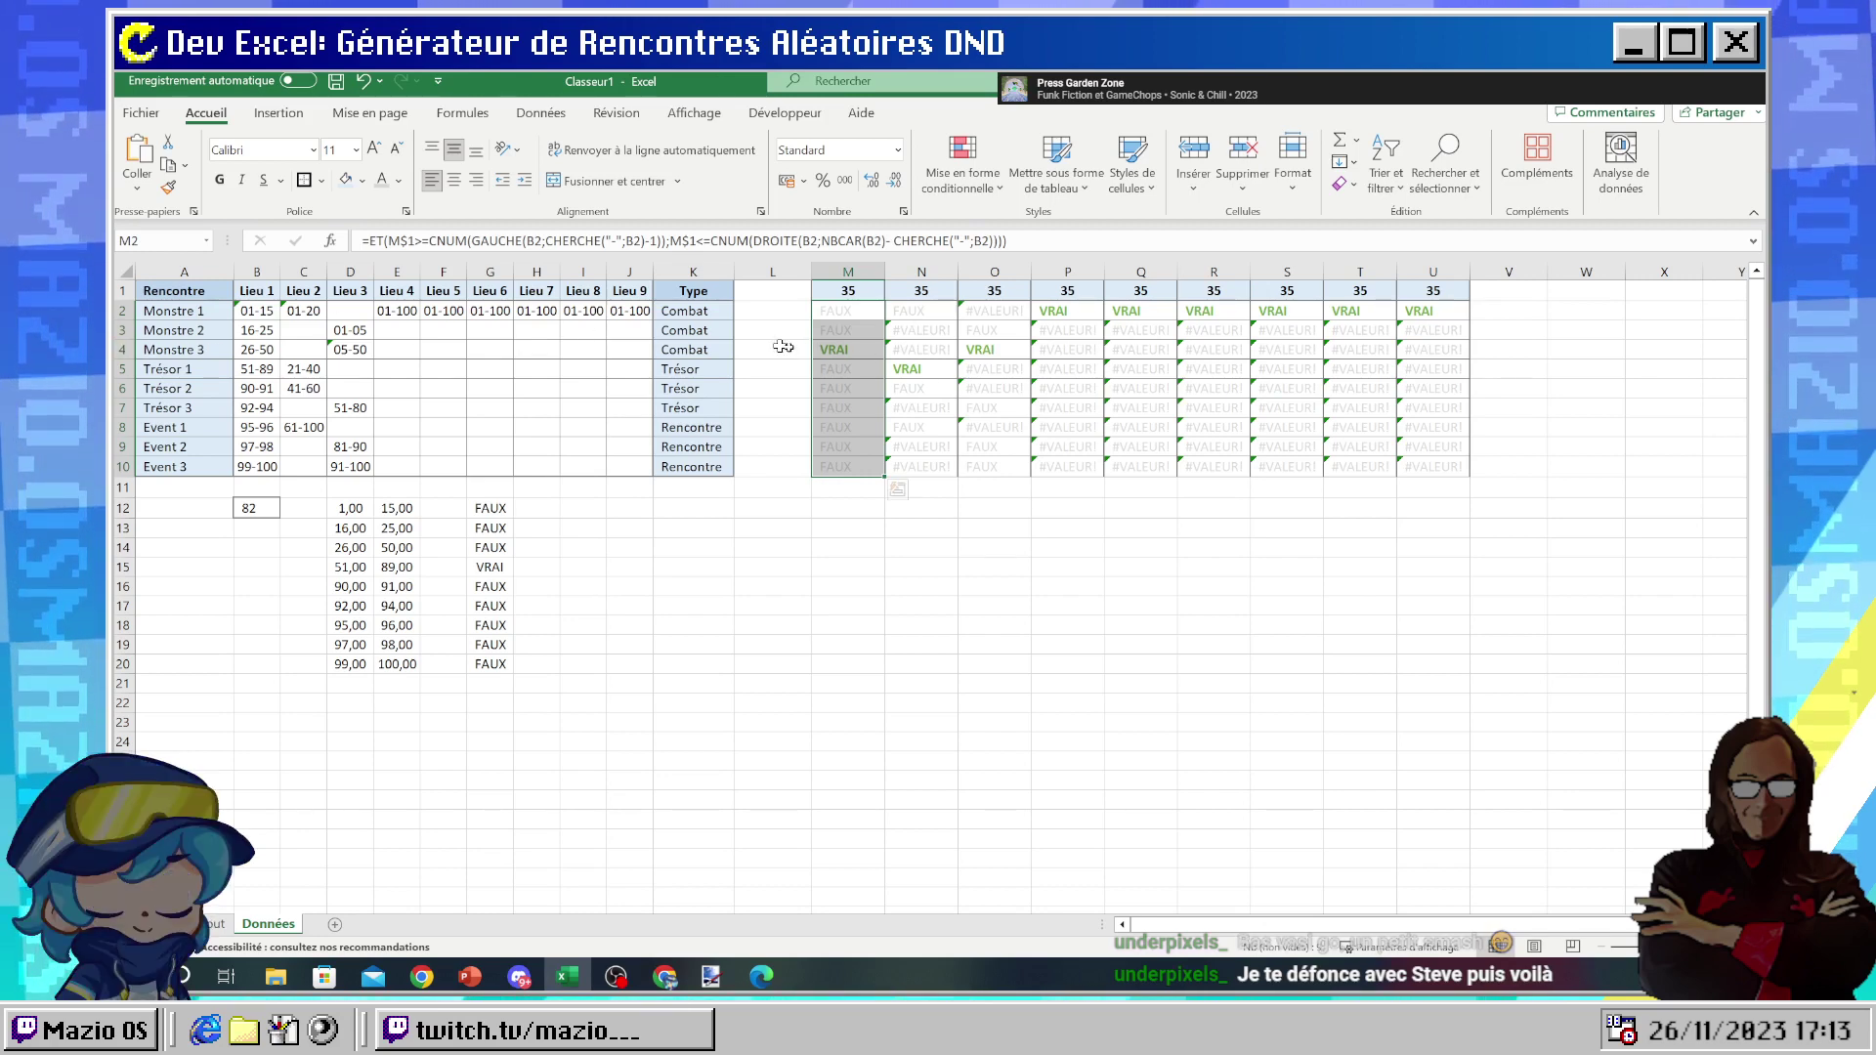
{"action": "left_click", "coordinate": [253, 347]}
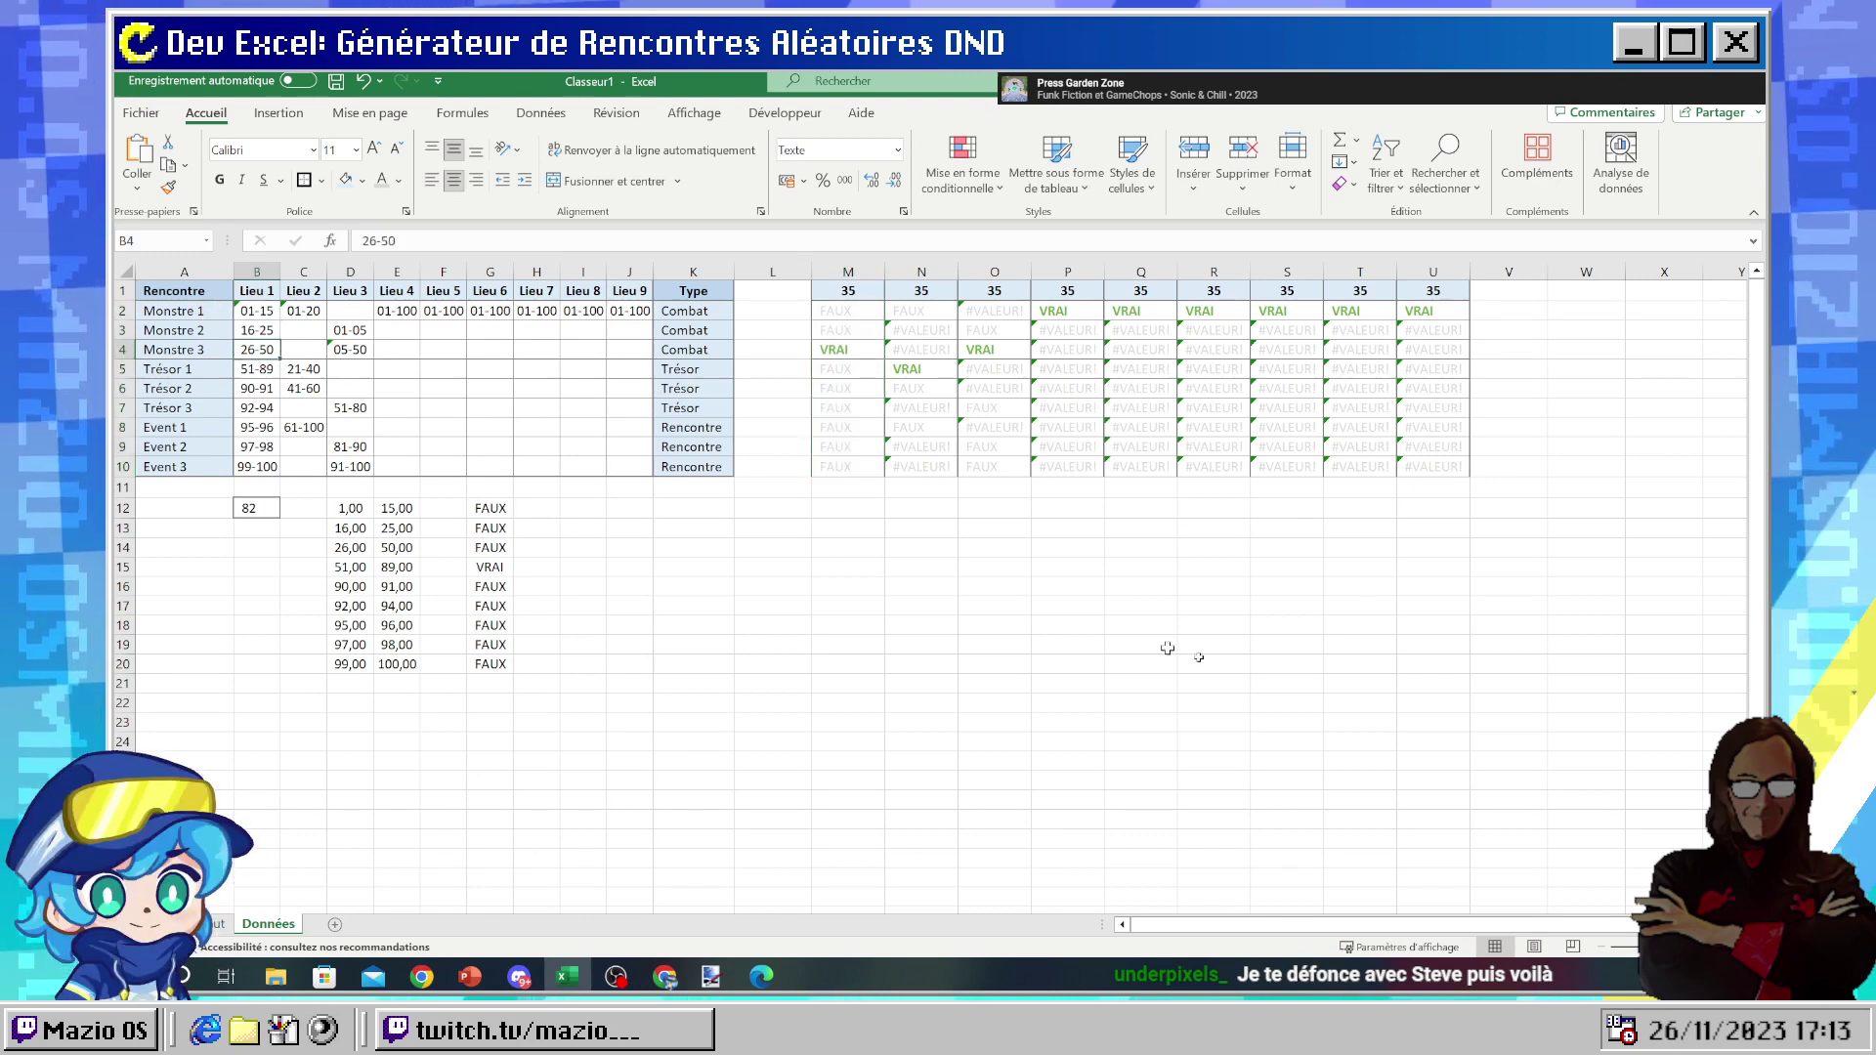
{"action": "left_click", "coordinate": [920, 547]}
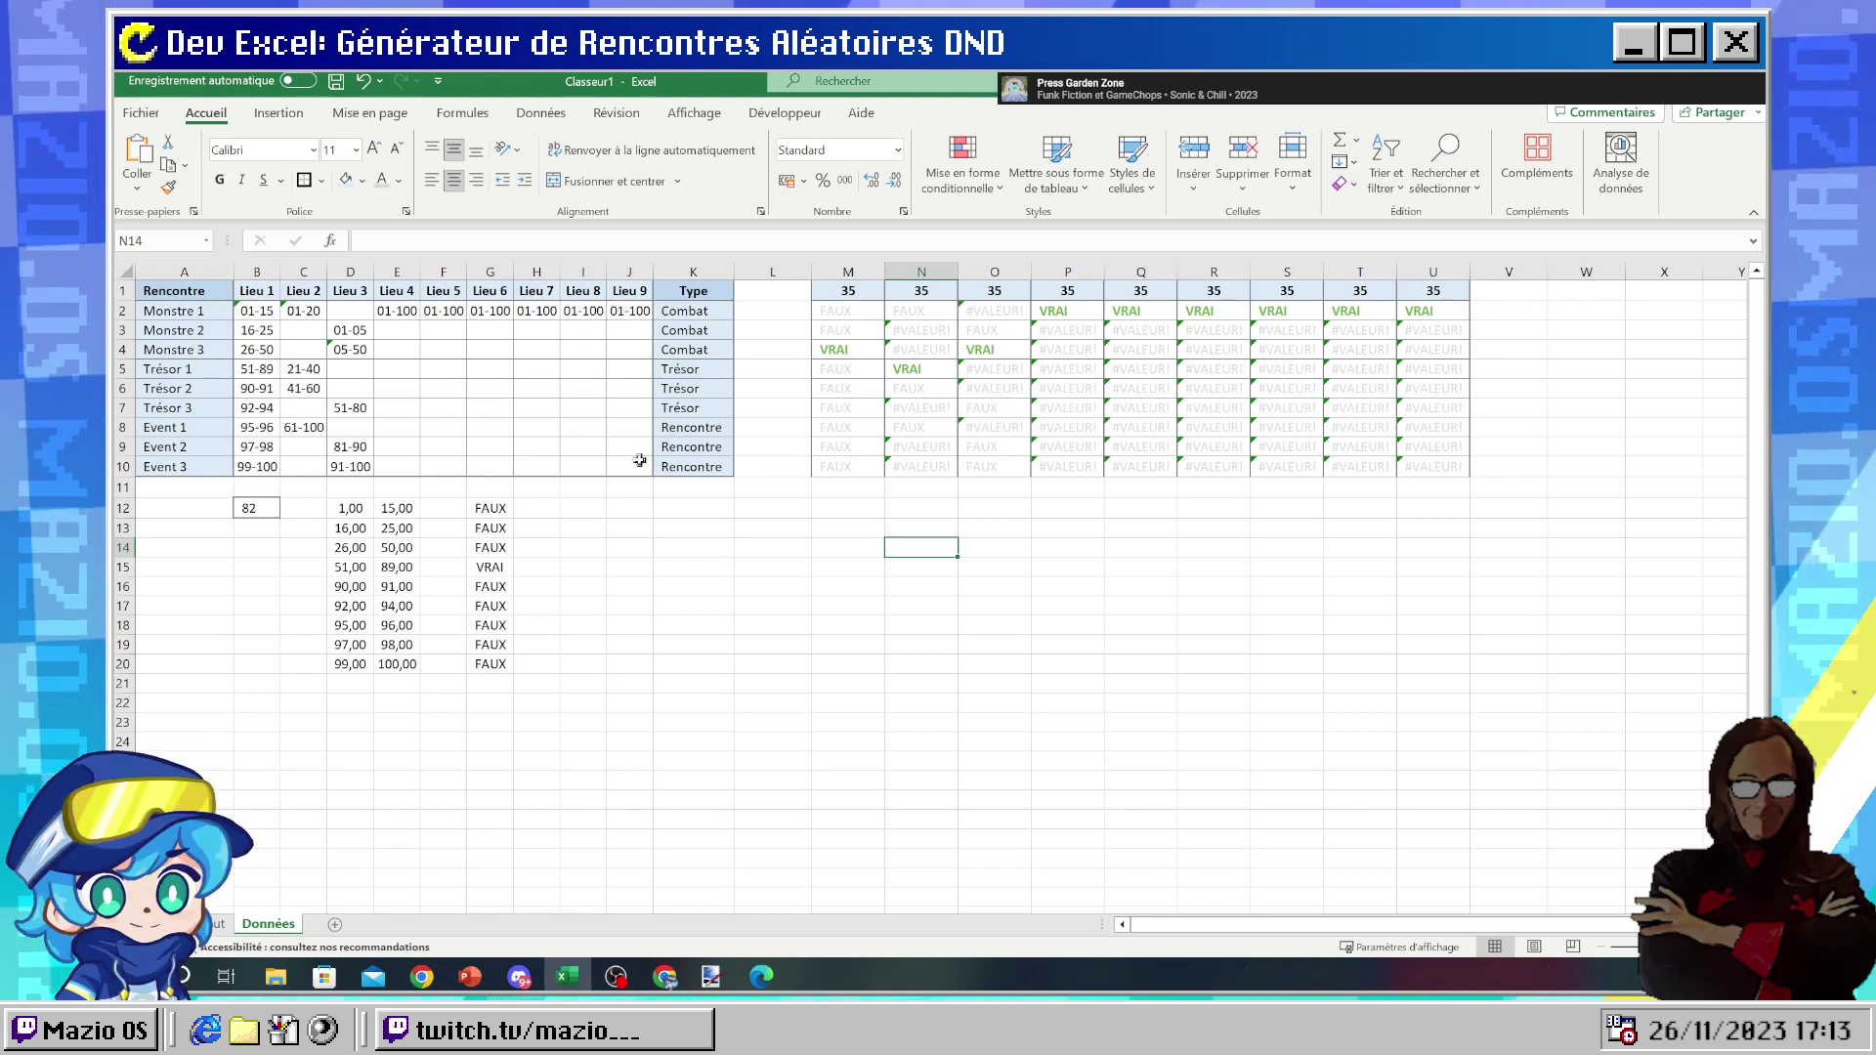
{"action": "left_click", "coordinate": [767, 506]}
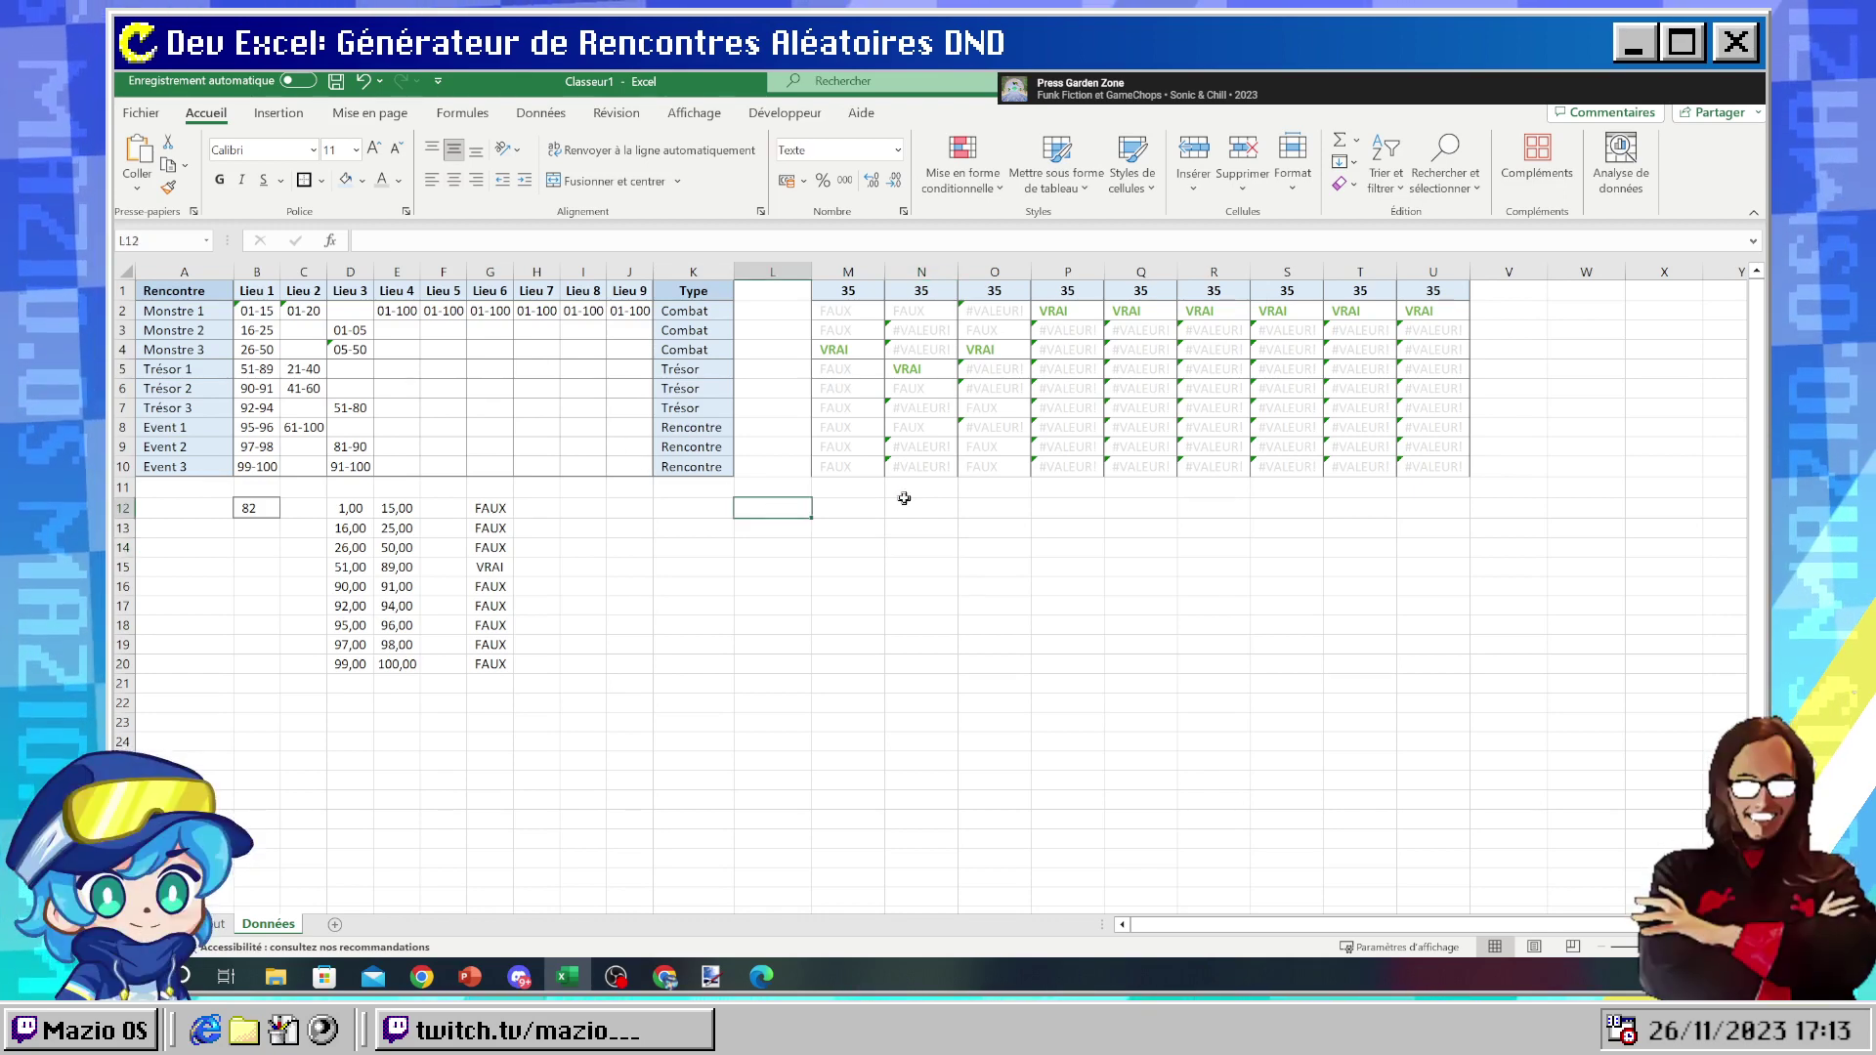
{"action": "left_click_drag", "start_coordinate": [1426, 467], "coordinate": [835, 311]}
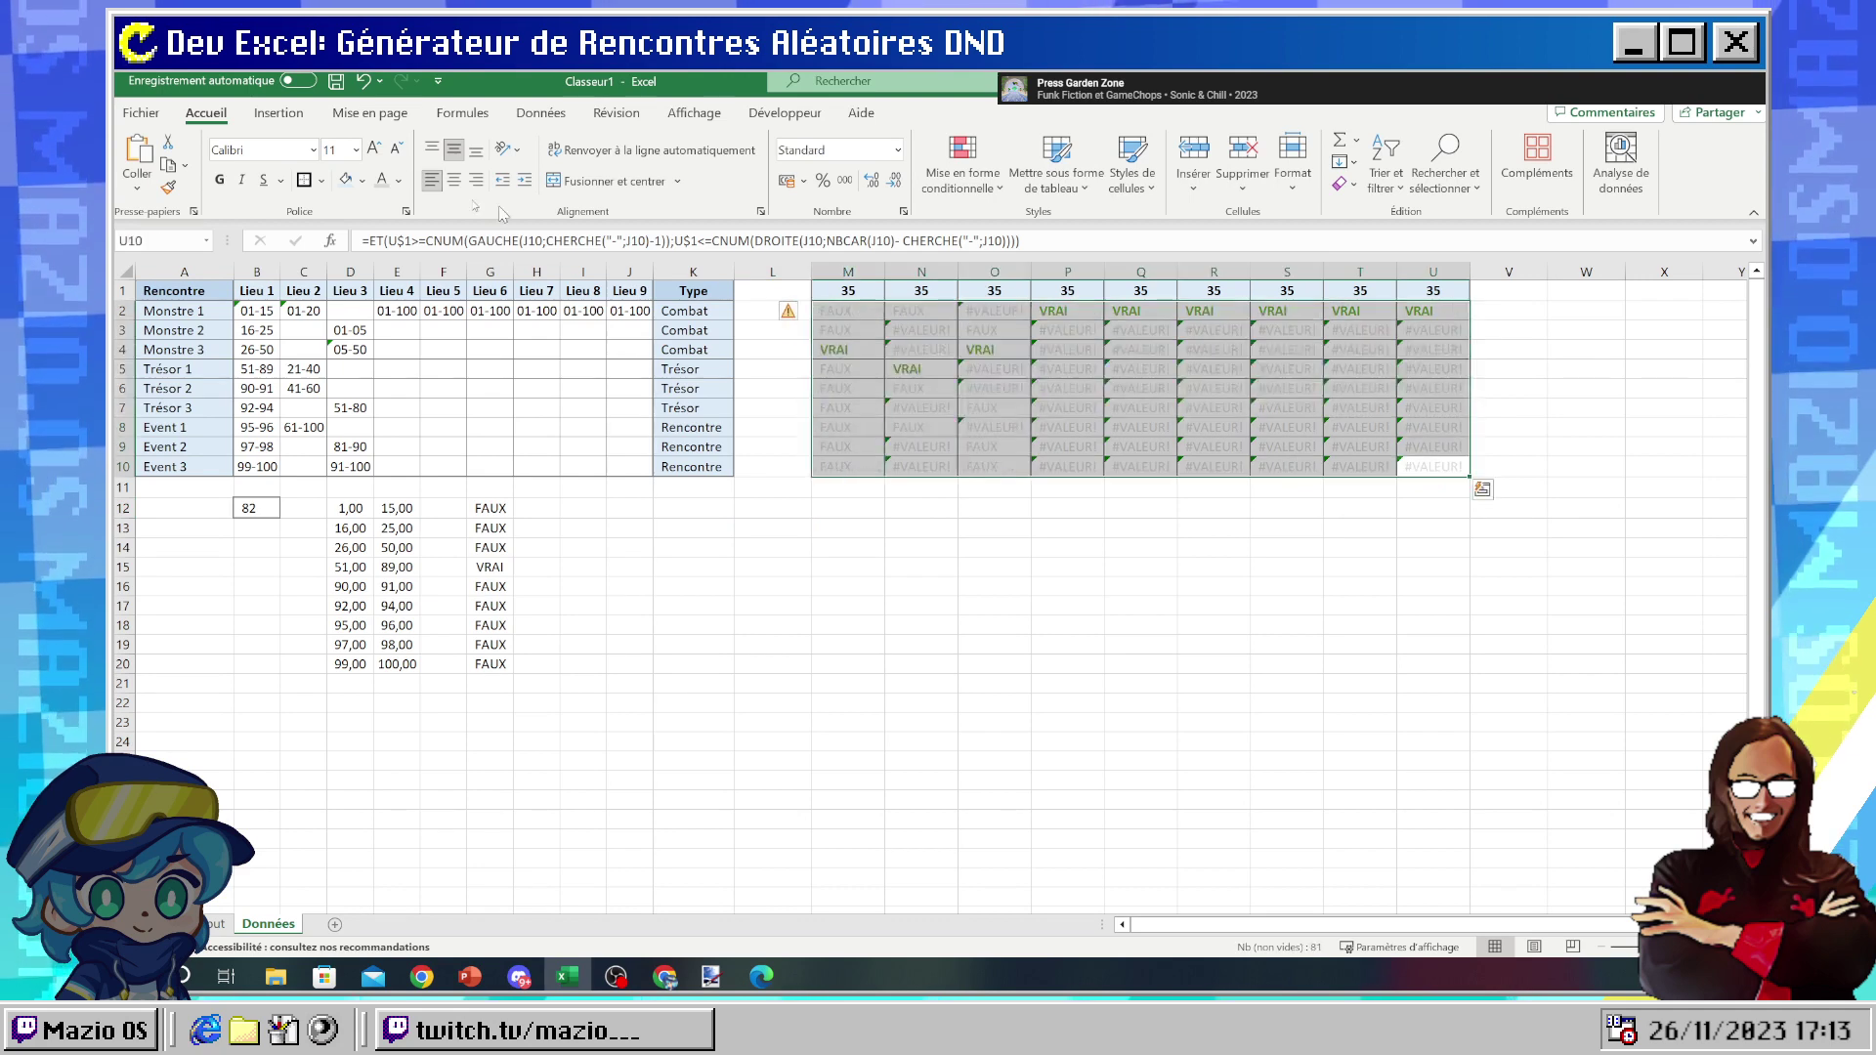
- Check the roll value and Lieu sheet, then bring Chrome's SIERREUR help page forward
{"action": "left_click", "coordinate": [965, 593]}
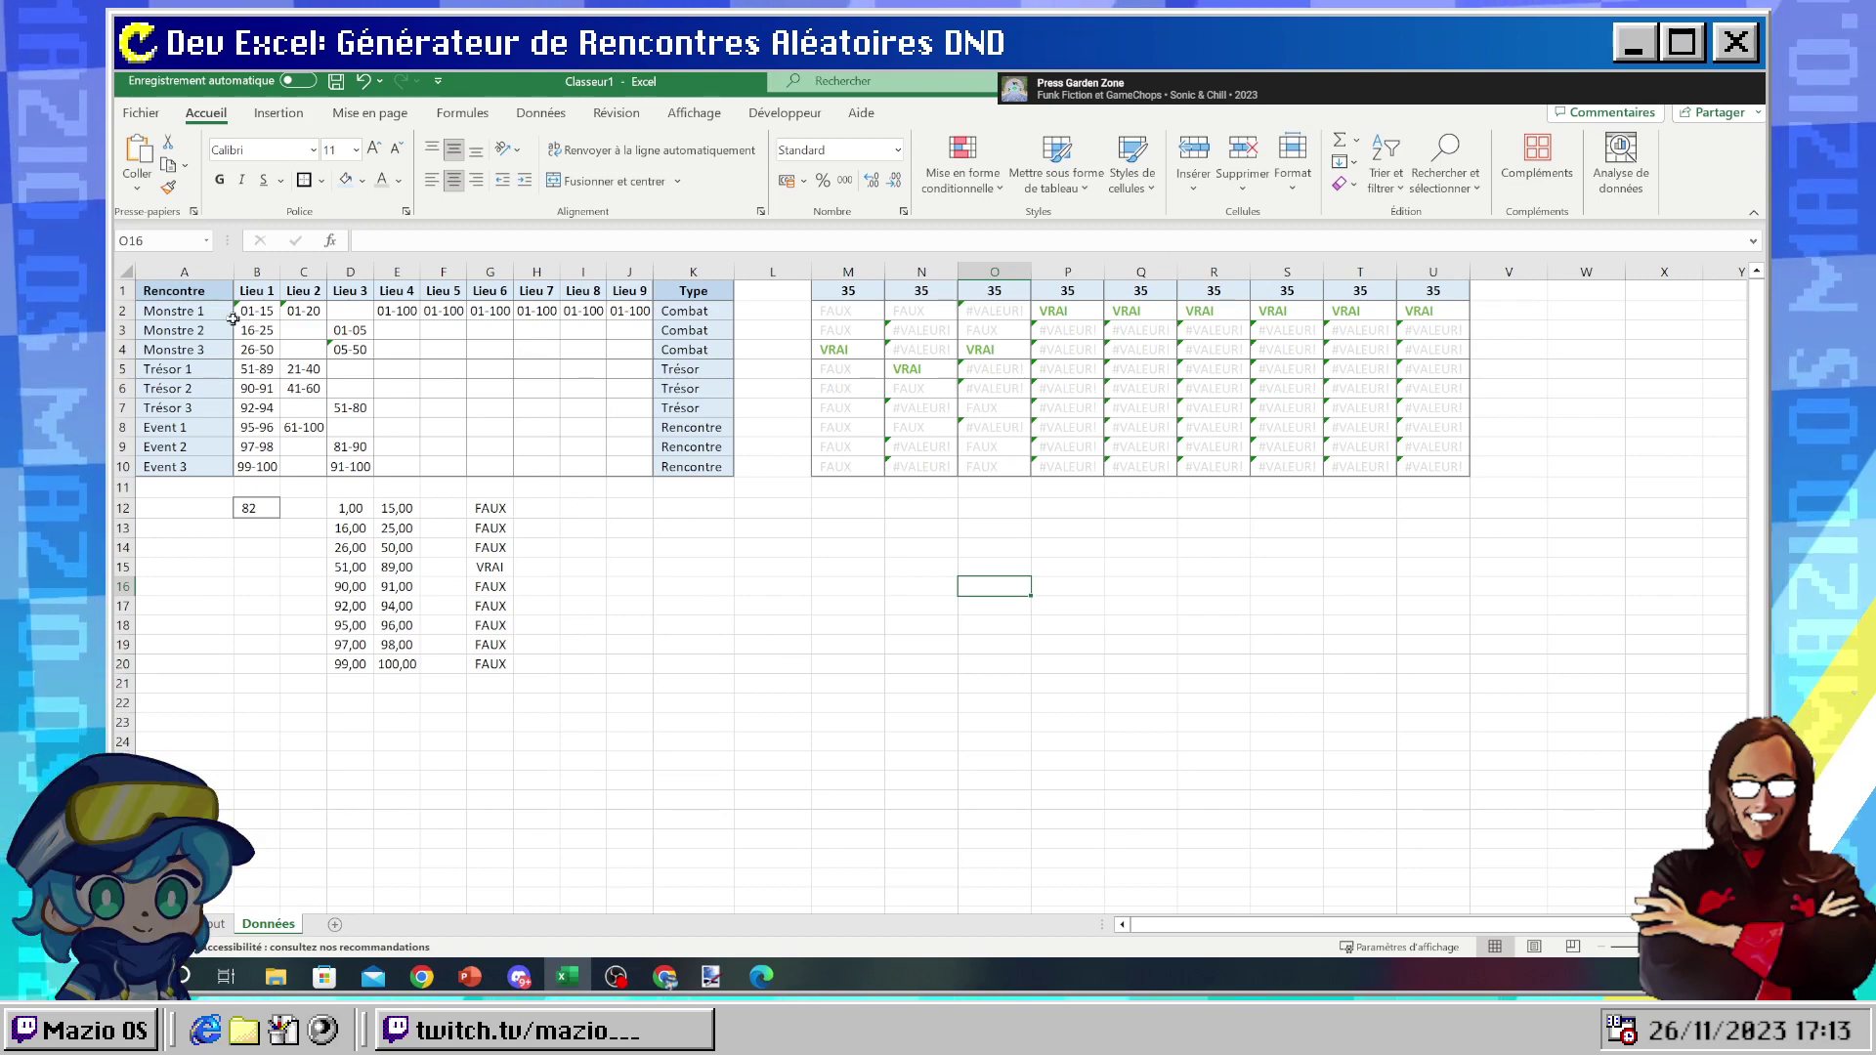
{"action": "left_click", "coordinate": [183, 504]}
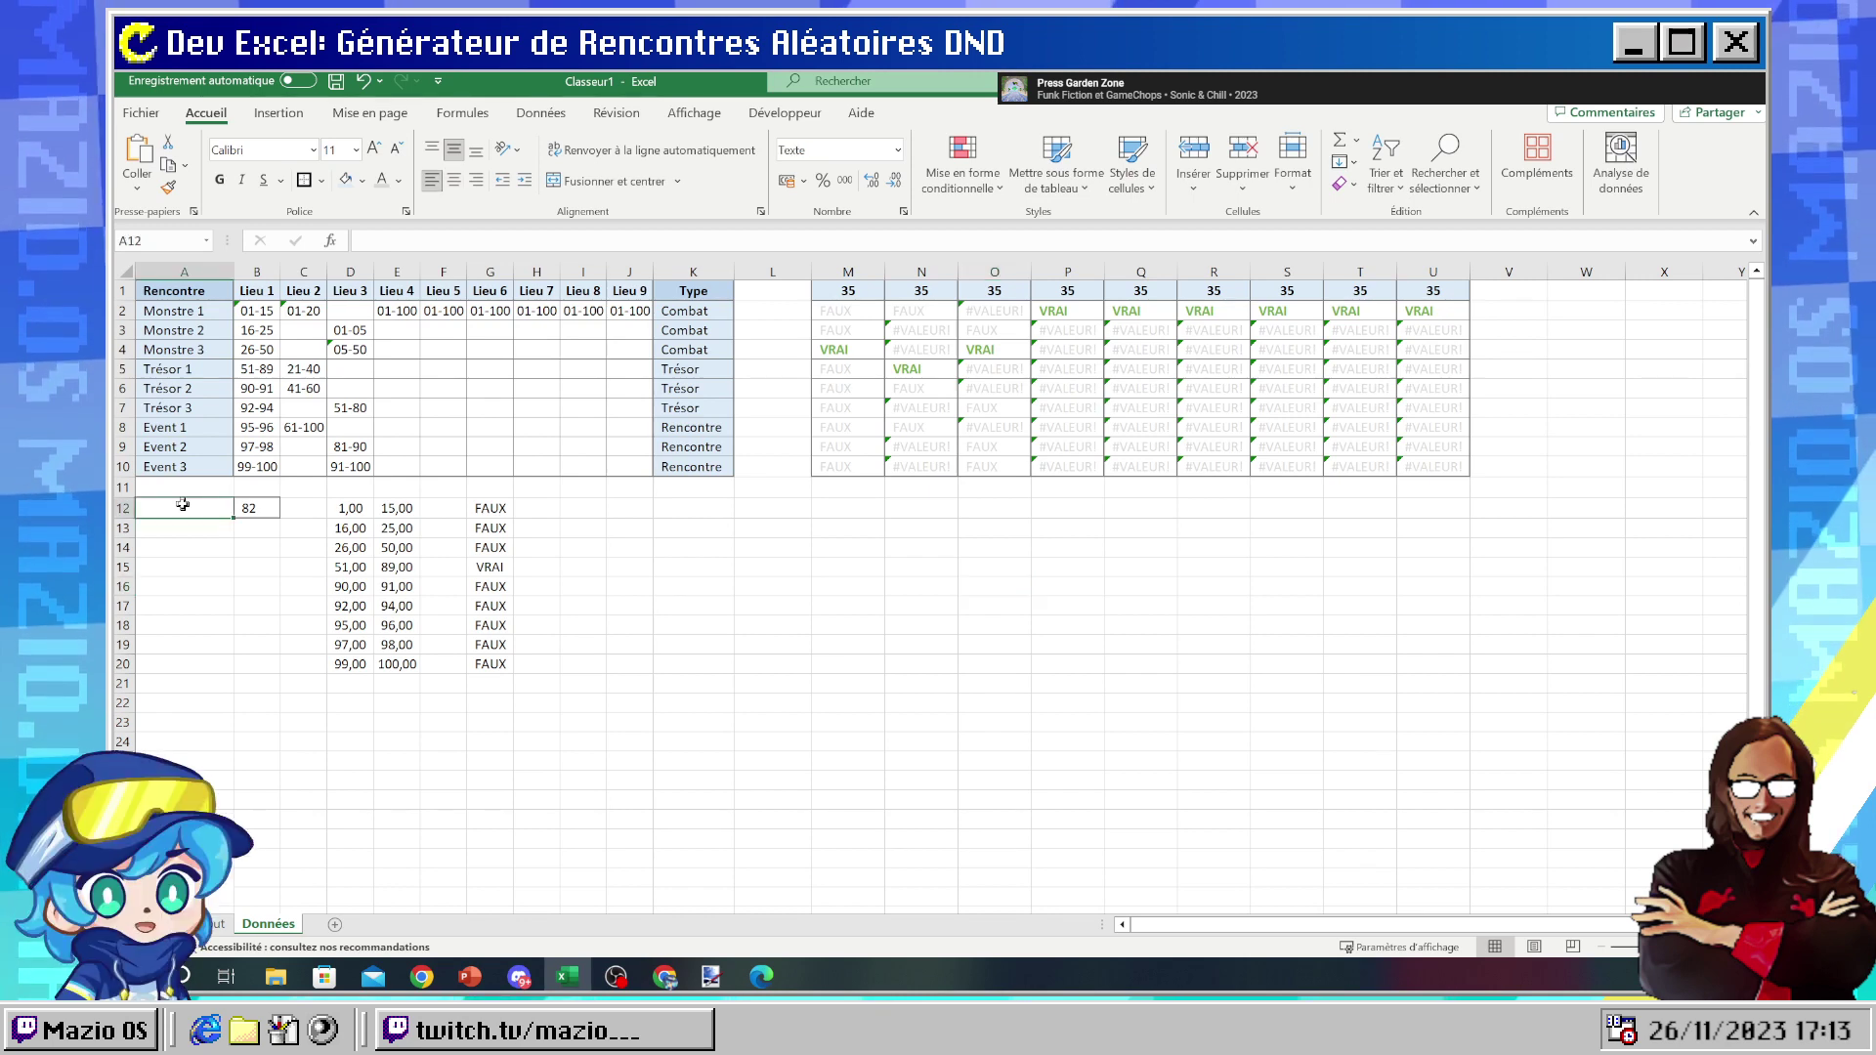
{"action": "left_click", "coordinate": [212, 925]}
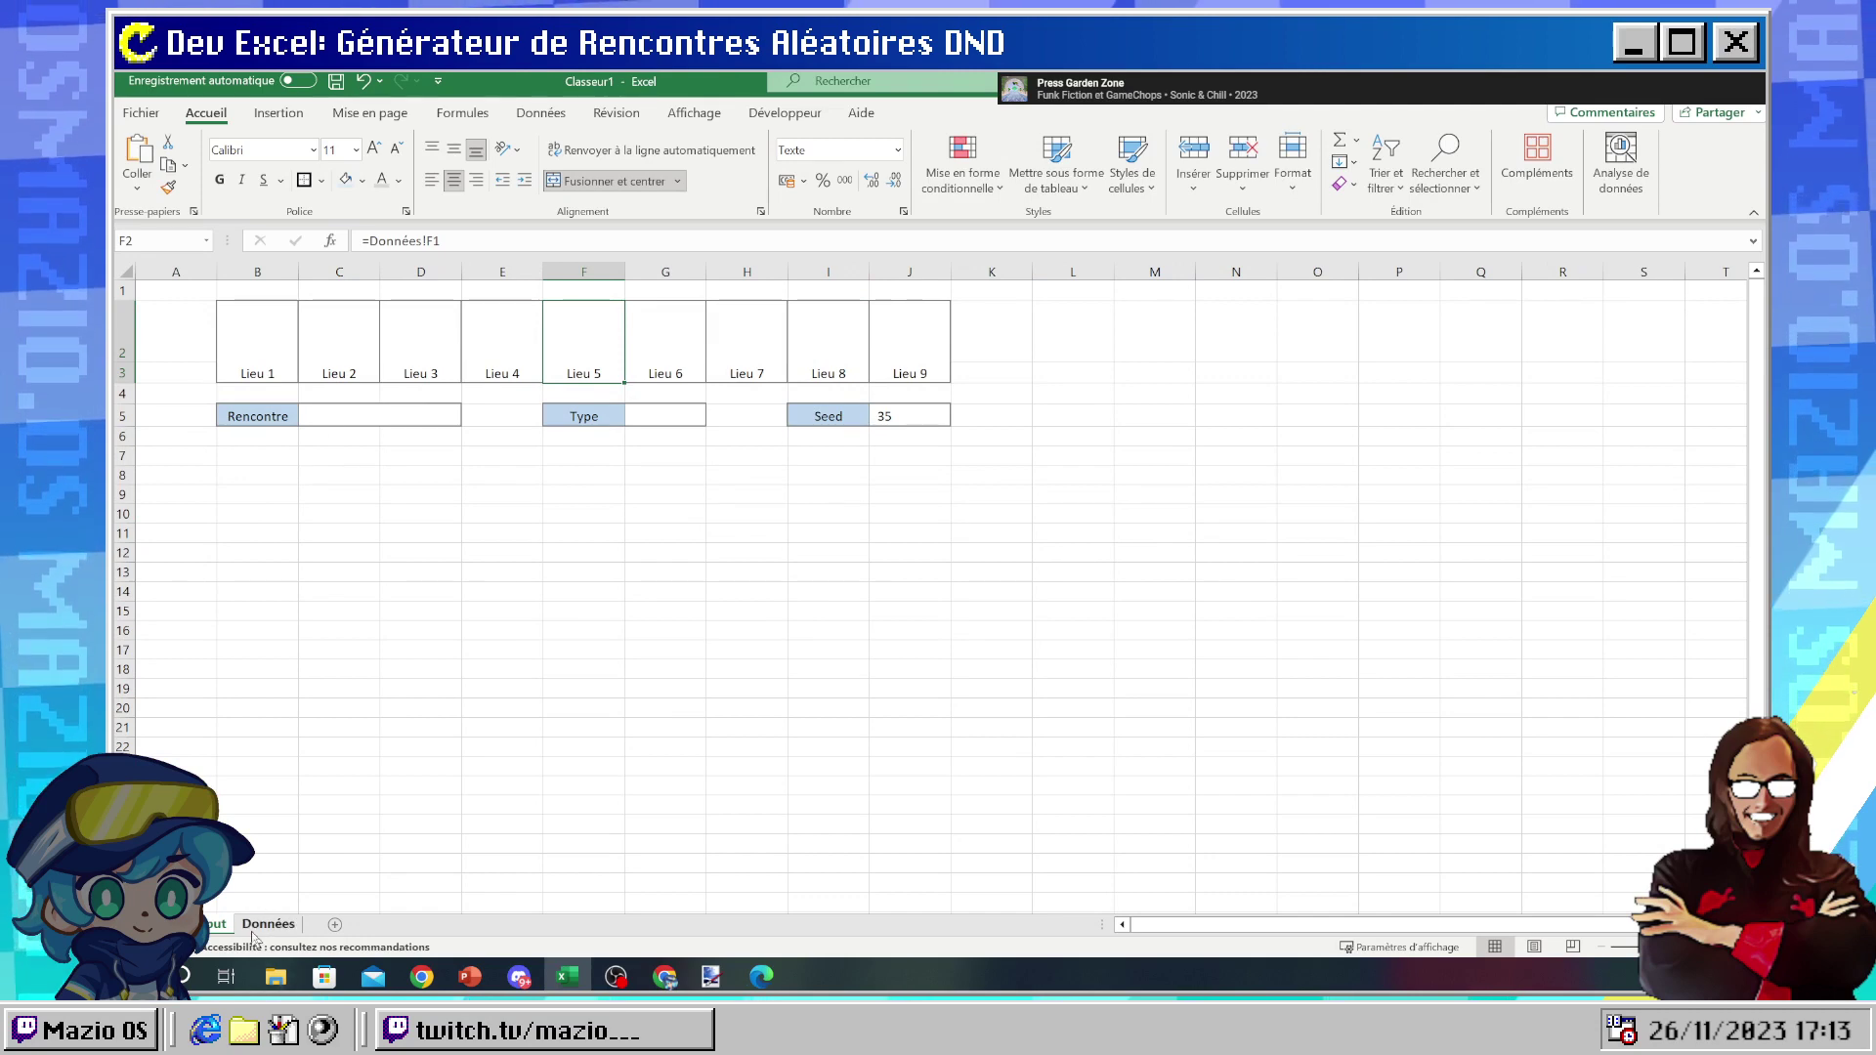
{"action": "left_click", "coordinate": [260, 924]}
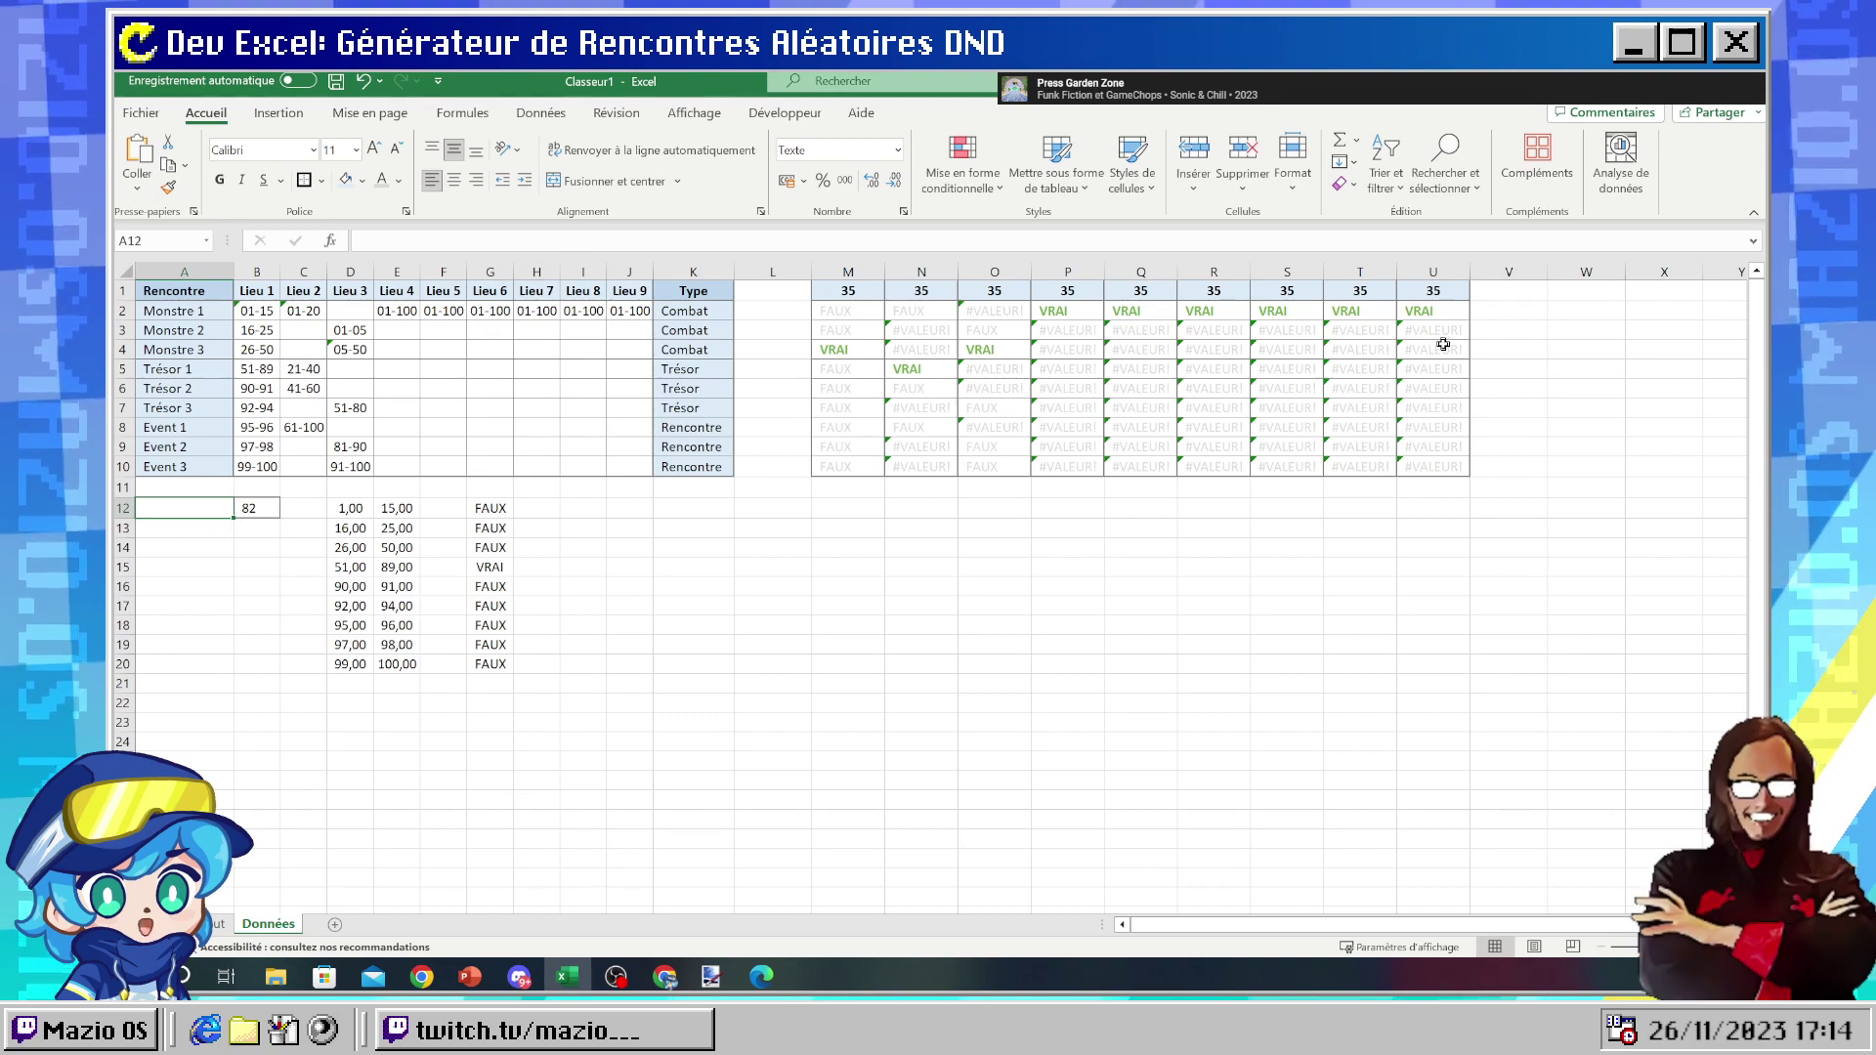
{"action": "left_click", "coordinate": [664, 976]}
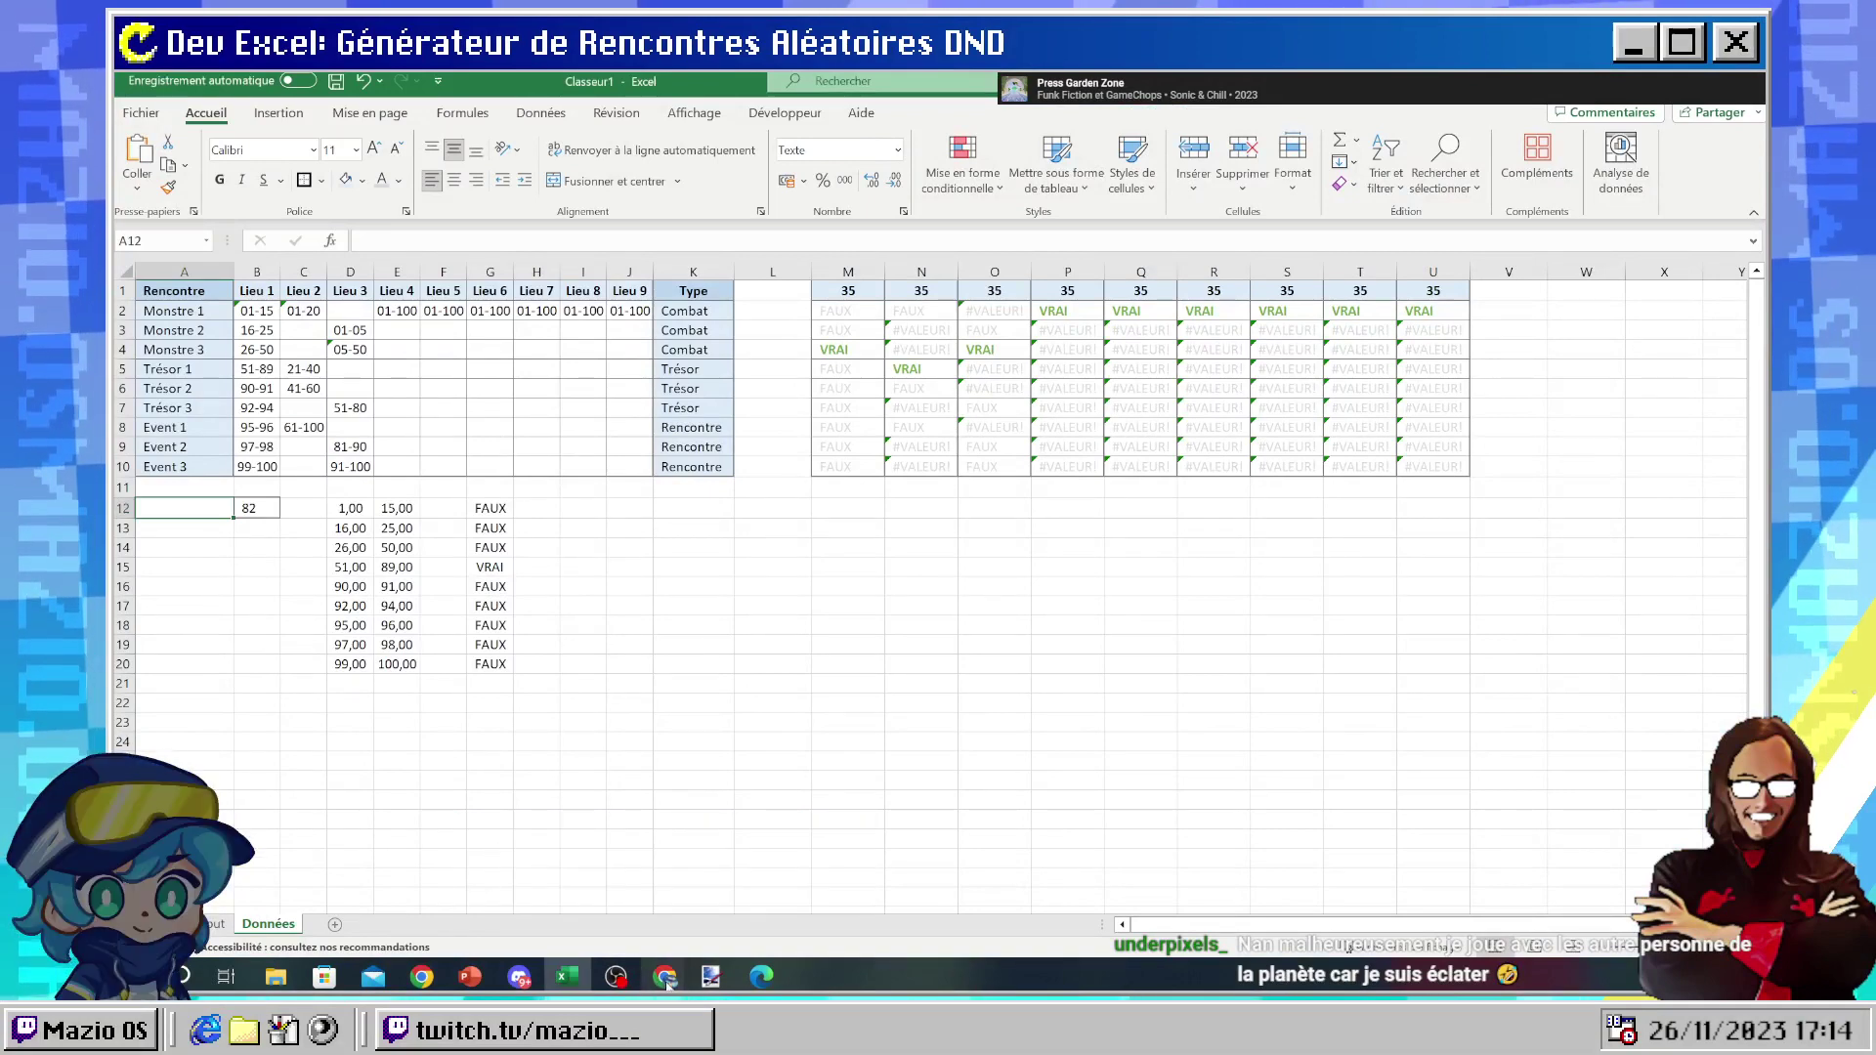
{"action": "left_click", "coordinate": [713, 915]}
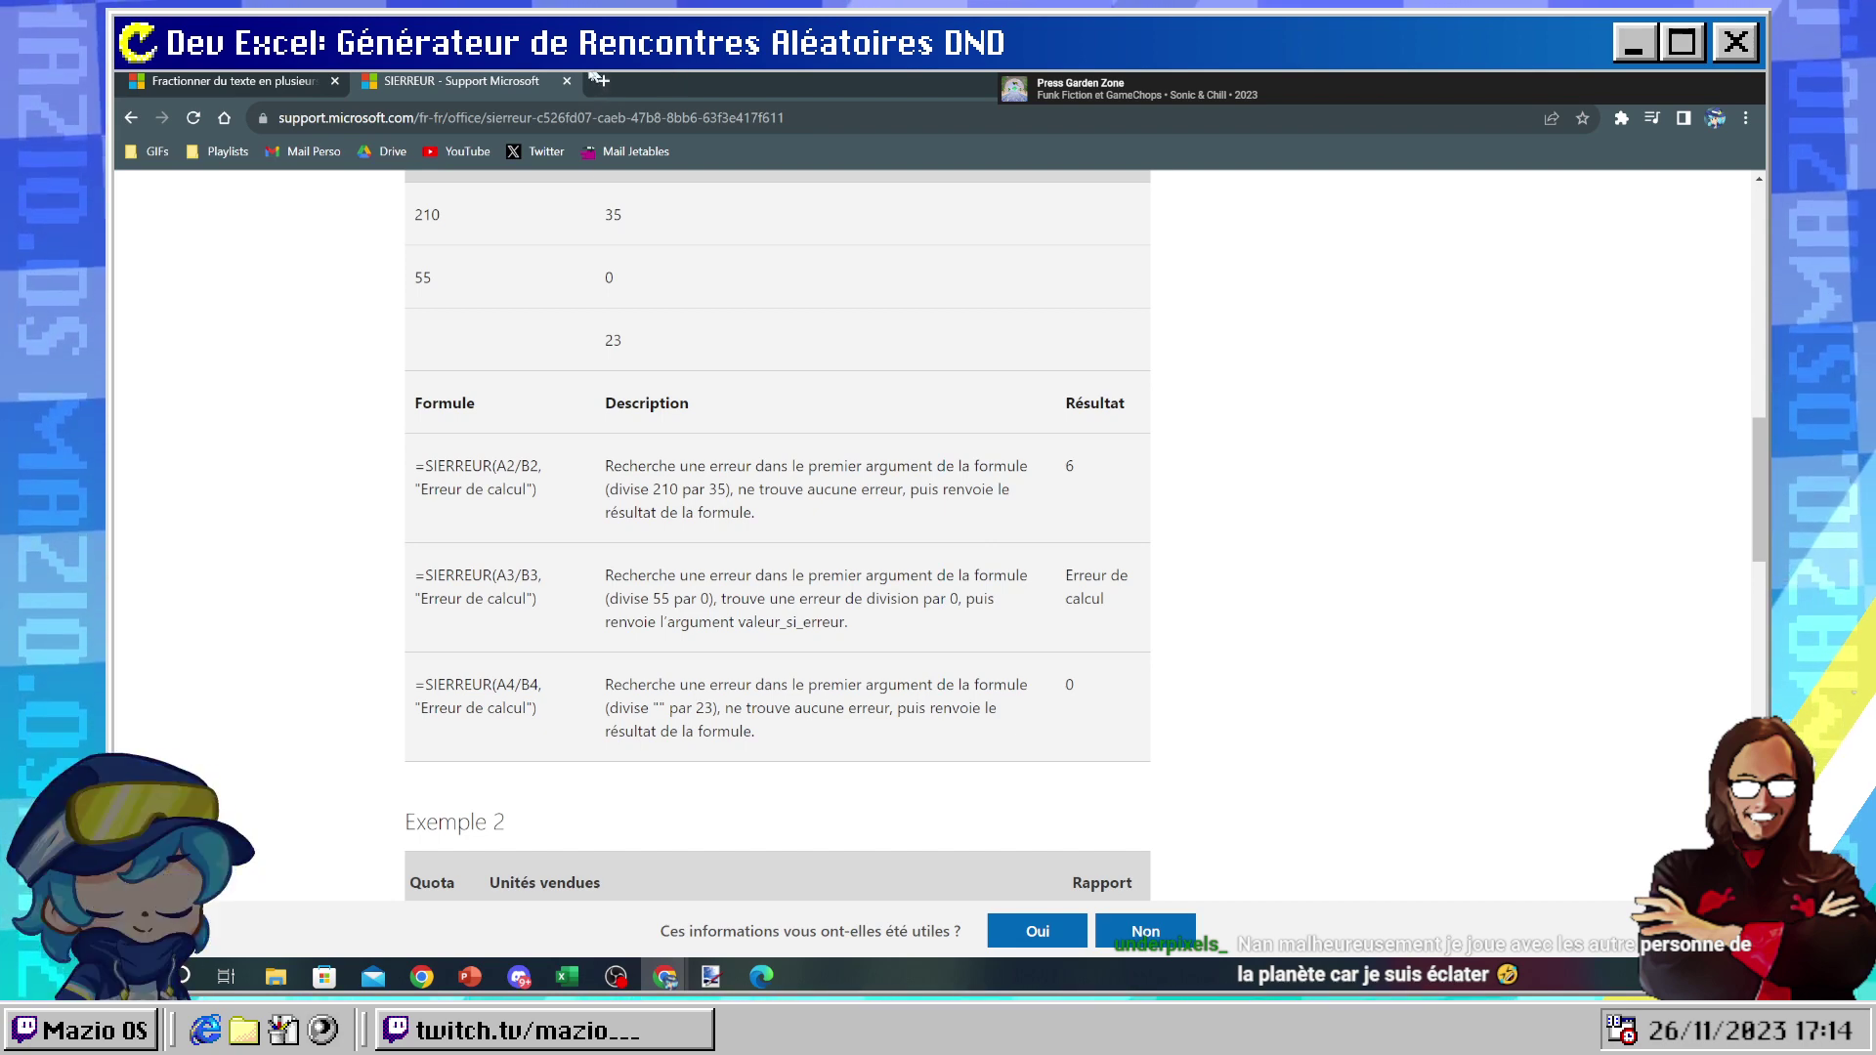
- Reread the value_if_error explanation, then rerun an earlier 'EXCEL SI' Google search
{"action": "scroll", "coordinate": [708, 437], "scroll_direction": "up", "scroll_amount": 5}
{"action": "scroll", "coordinate": [707, 436], "scroll_direction": "down", "scroll_amount": 7}
{"action": "scroll", "coordinate": [707, 437], "scroll_direction": "down", "scroll_amount": 4}
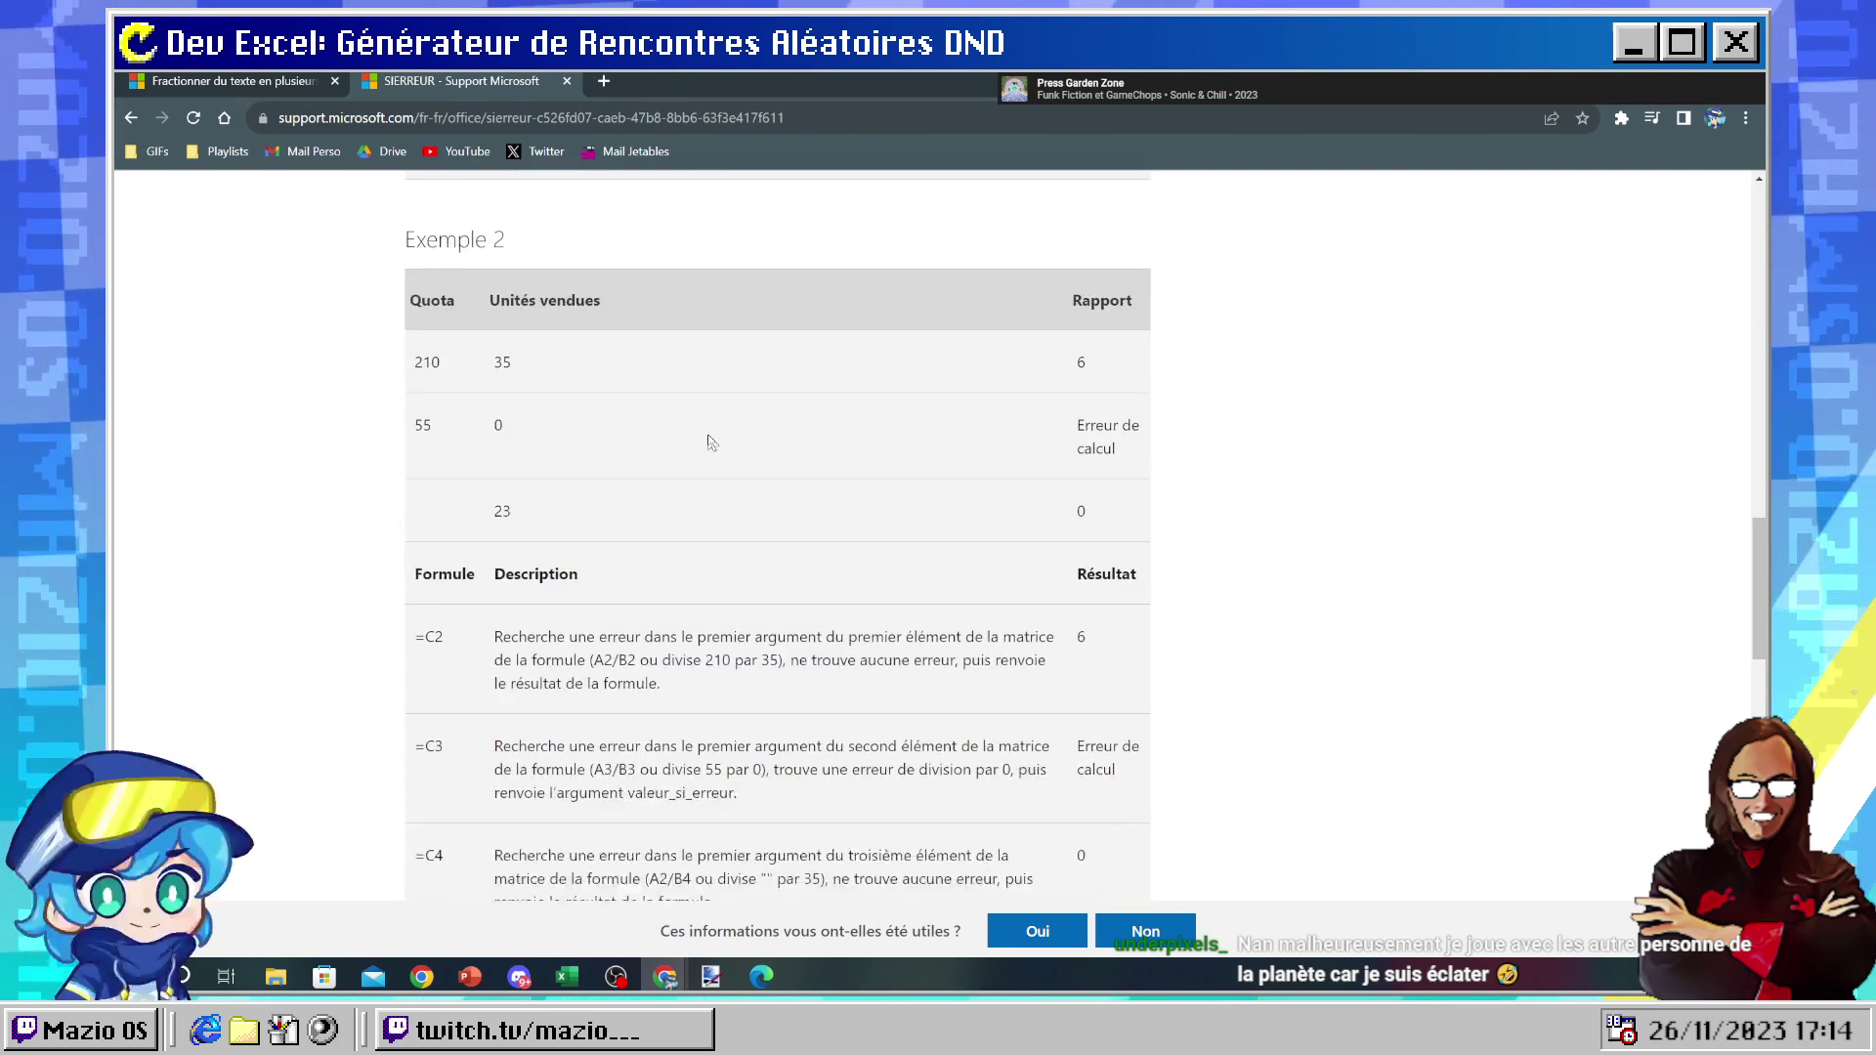
{"action": "scroll", "coordinate": [645, 380], "scroll_direction": "up", "scroll_amount": 5}
{"action": "left_click", "coordinate": [131, 117]}
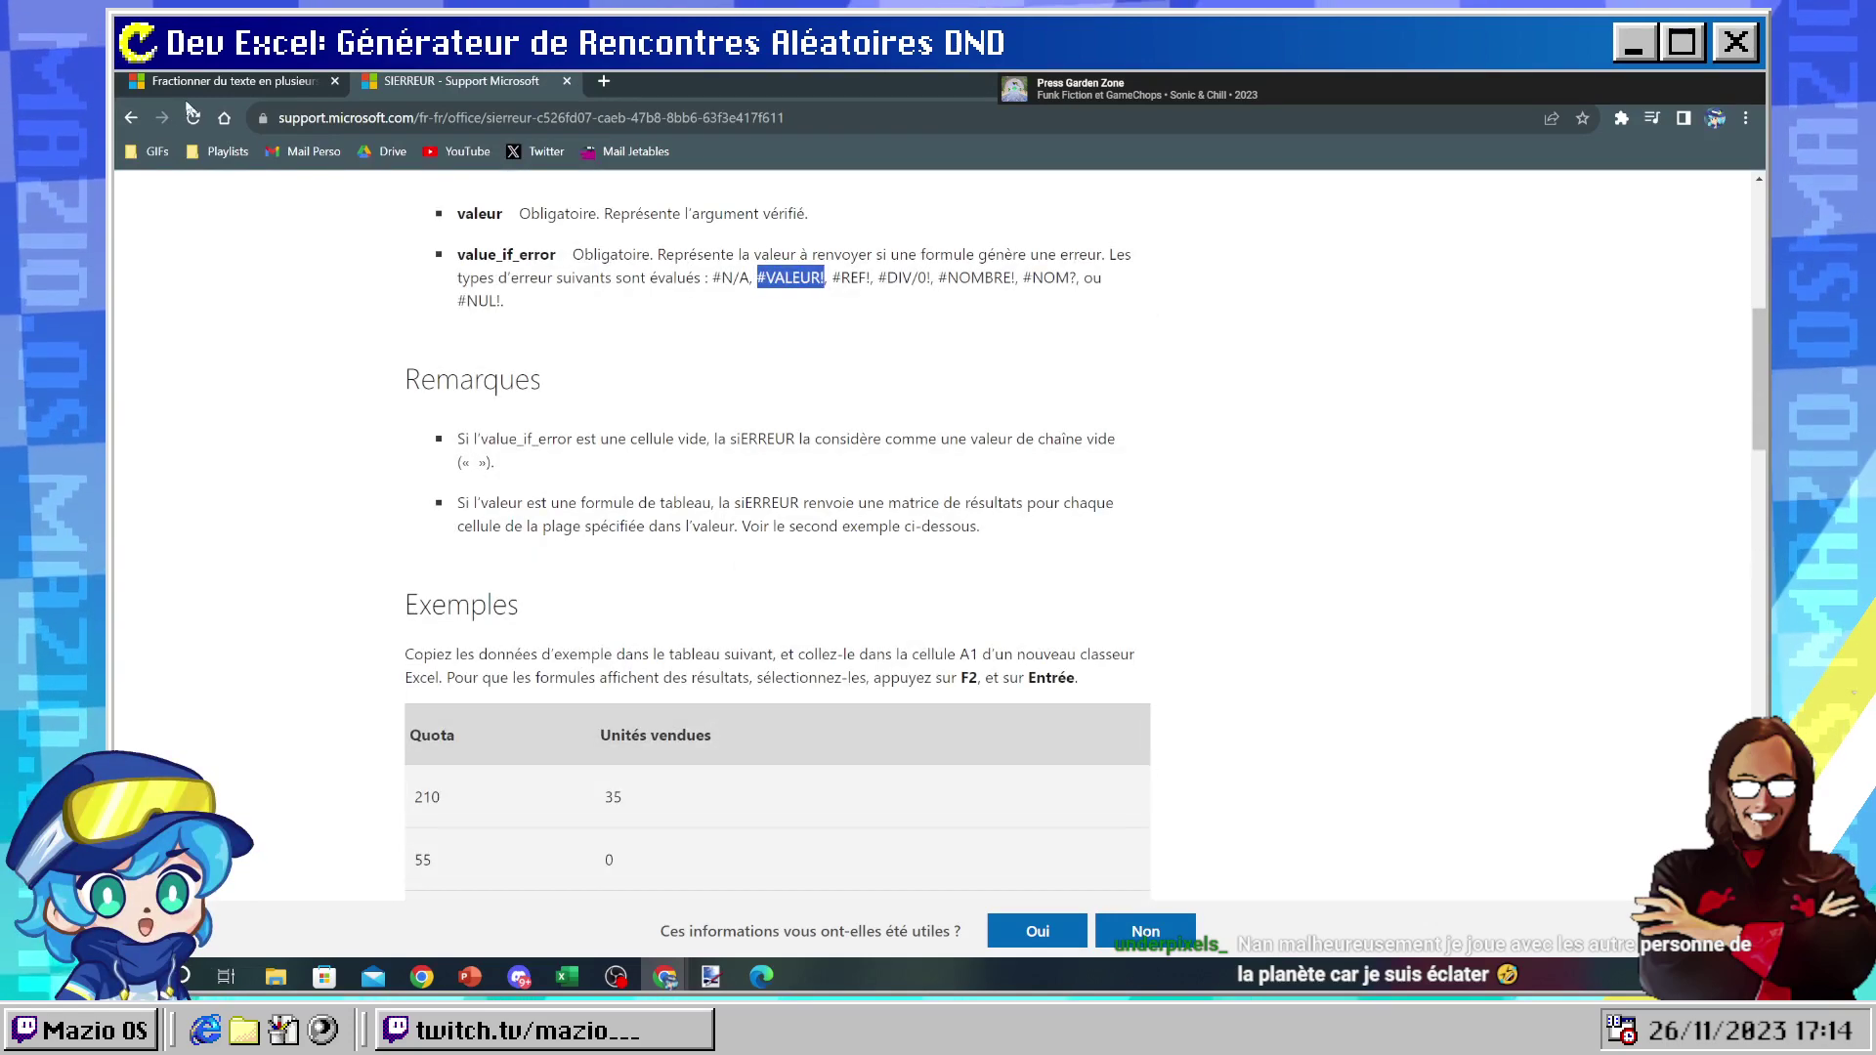
{"action": "left_click", "coordinate": [369, 119]}
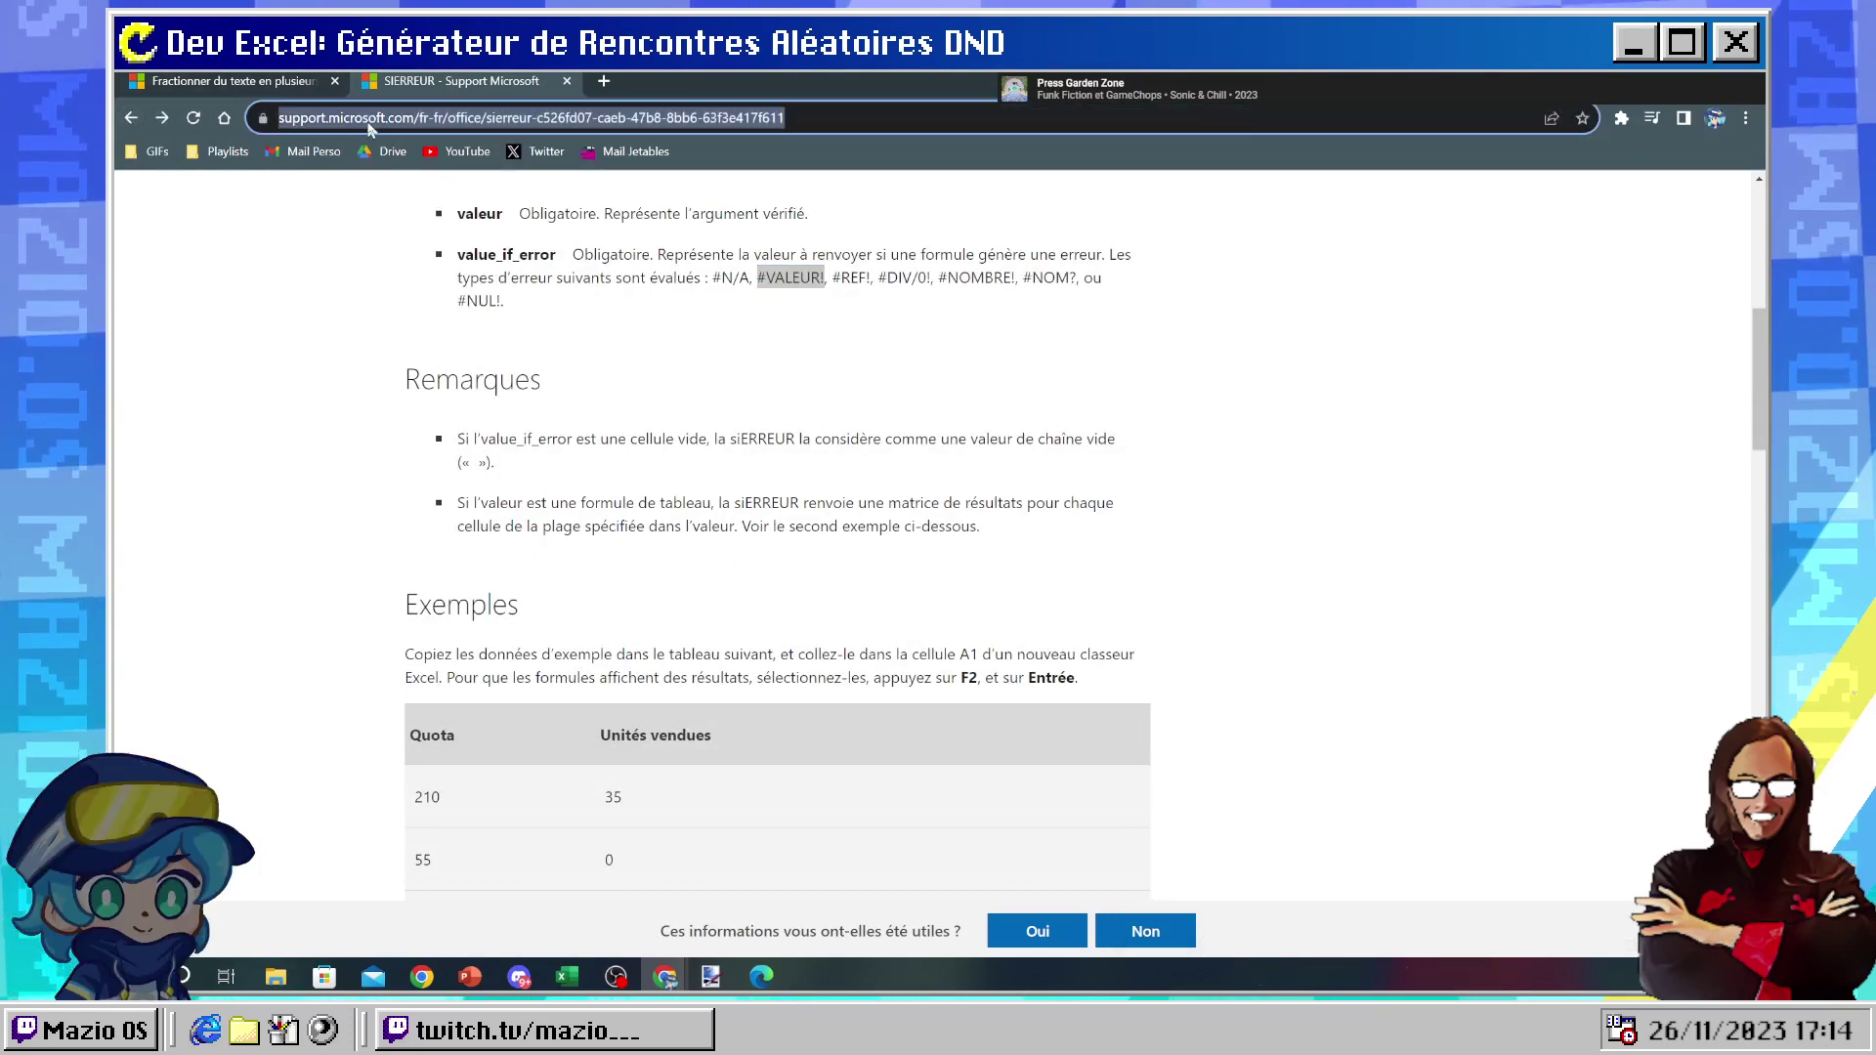
{"action": "type", "text": "EXCEL SI"}
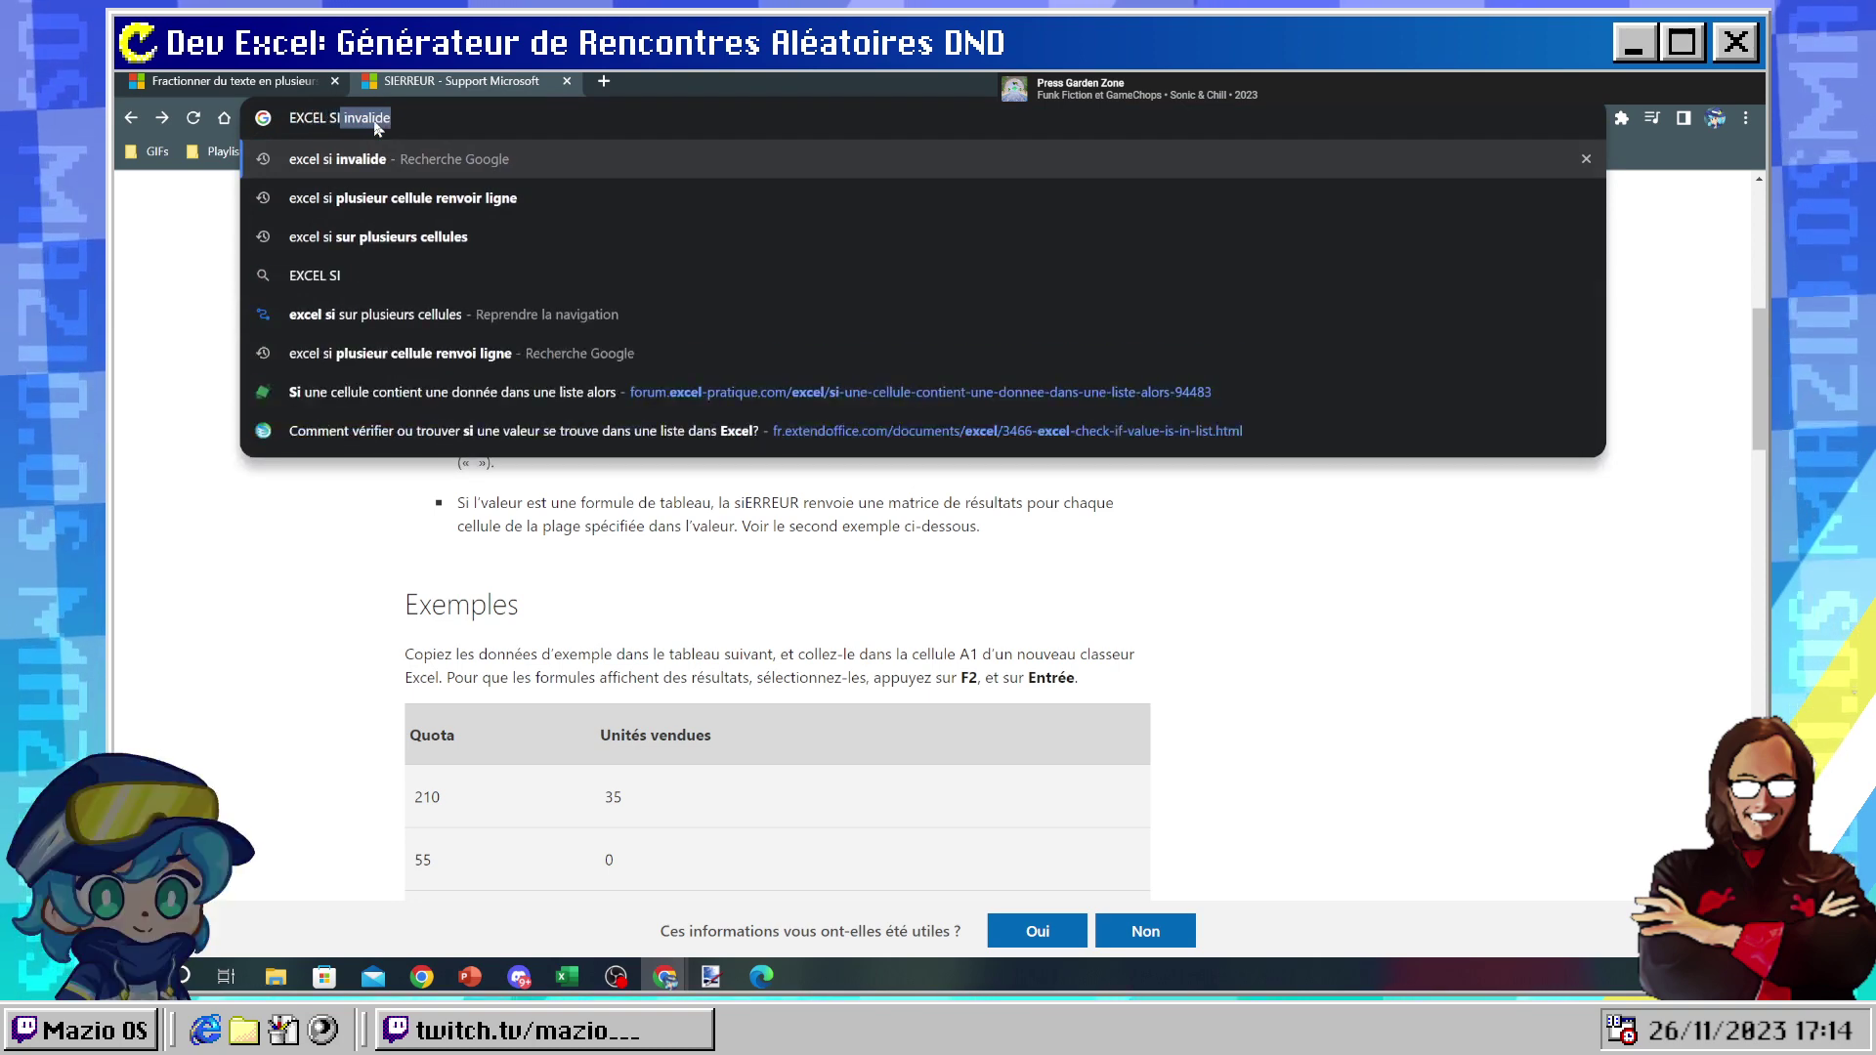
{"action": "key", "text": "Down"}
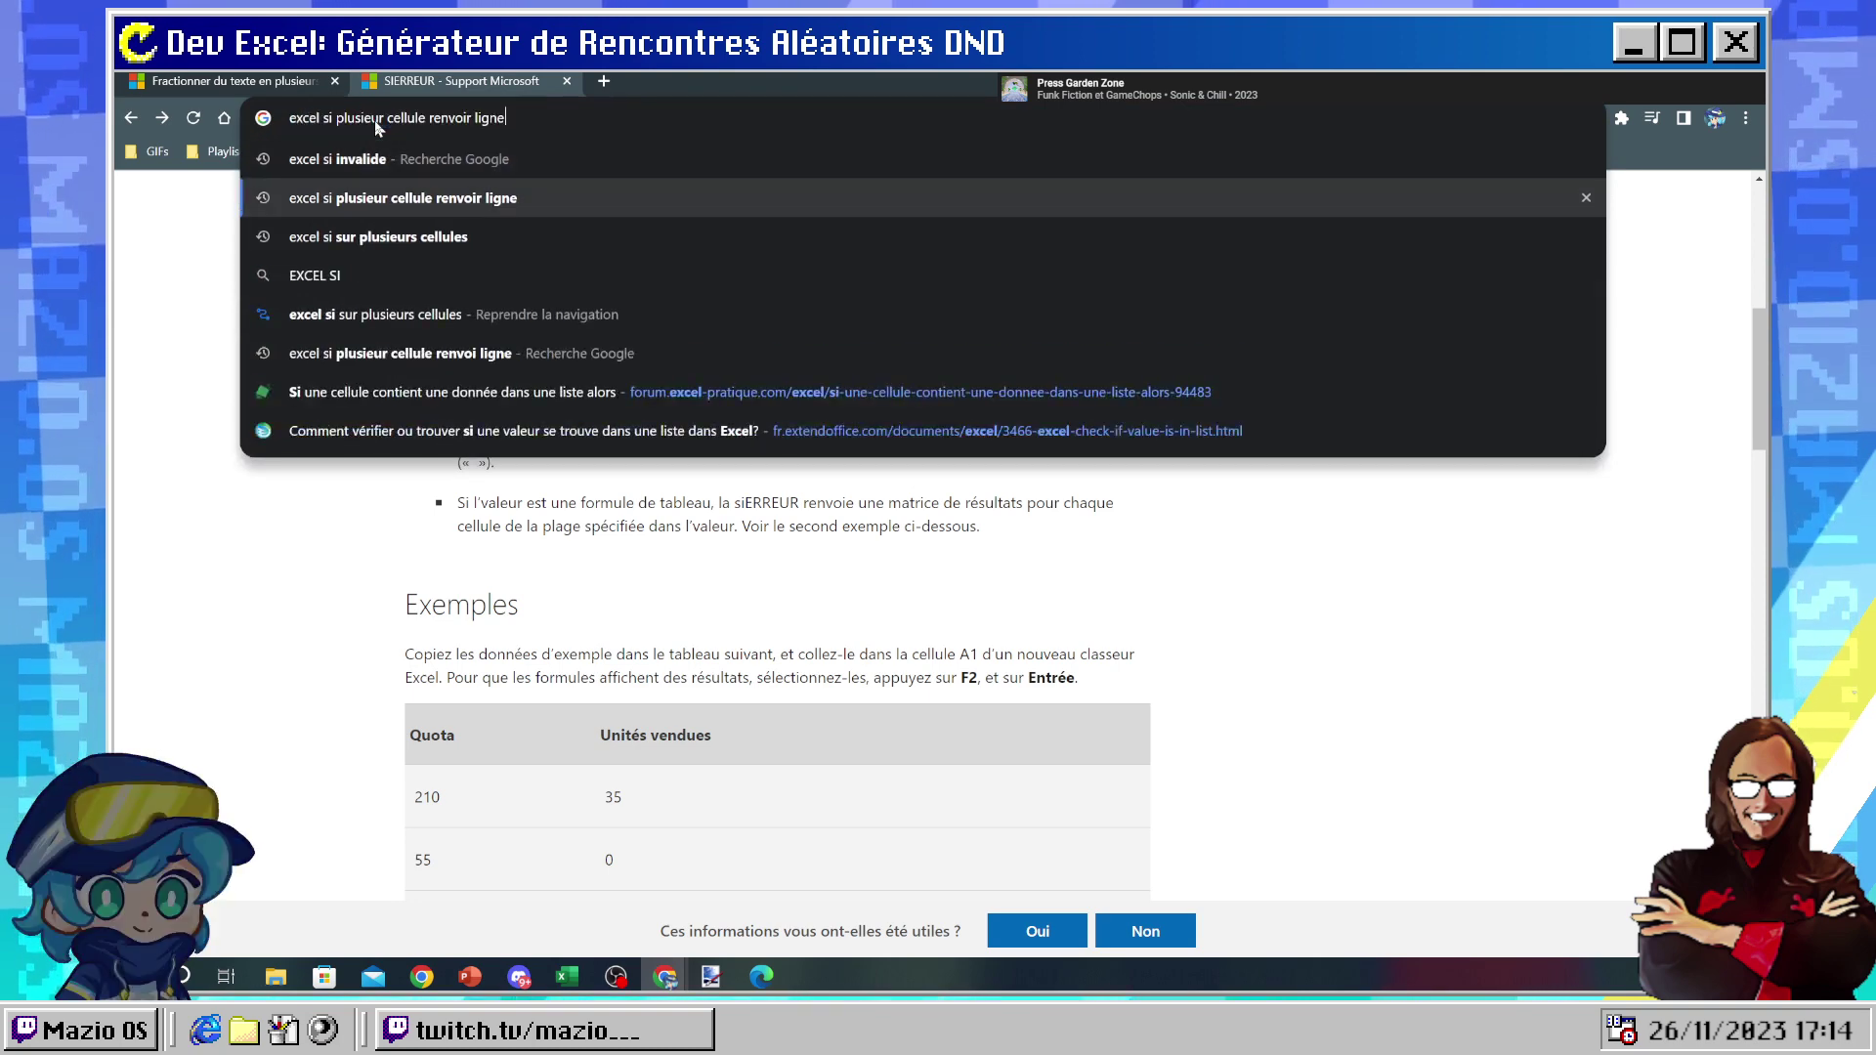
{"action": "key", "text": "Return"}
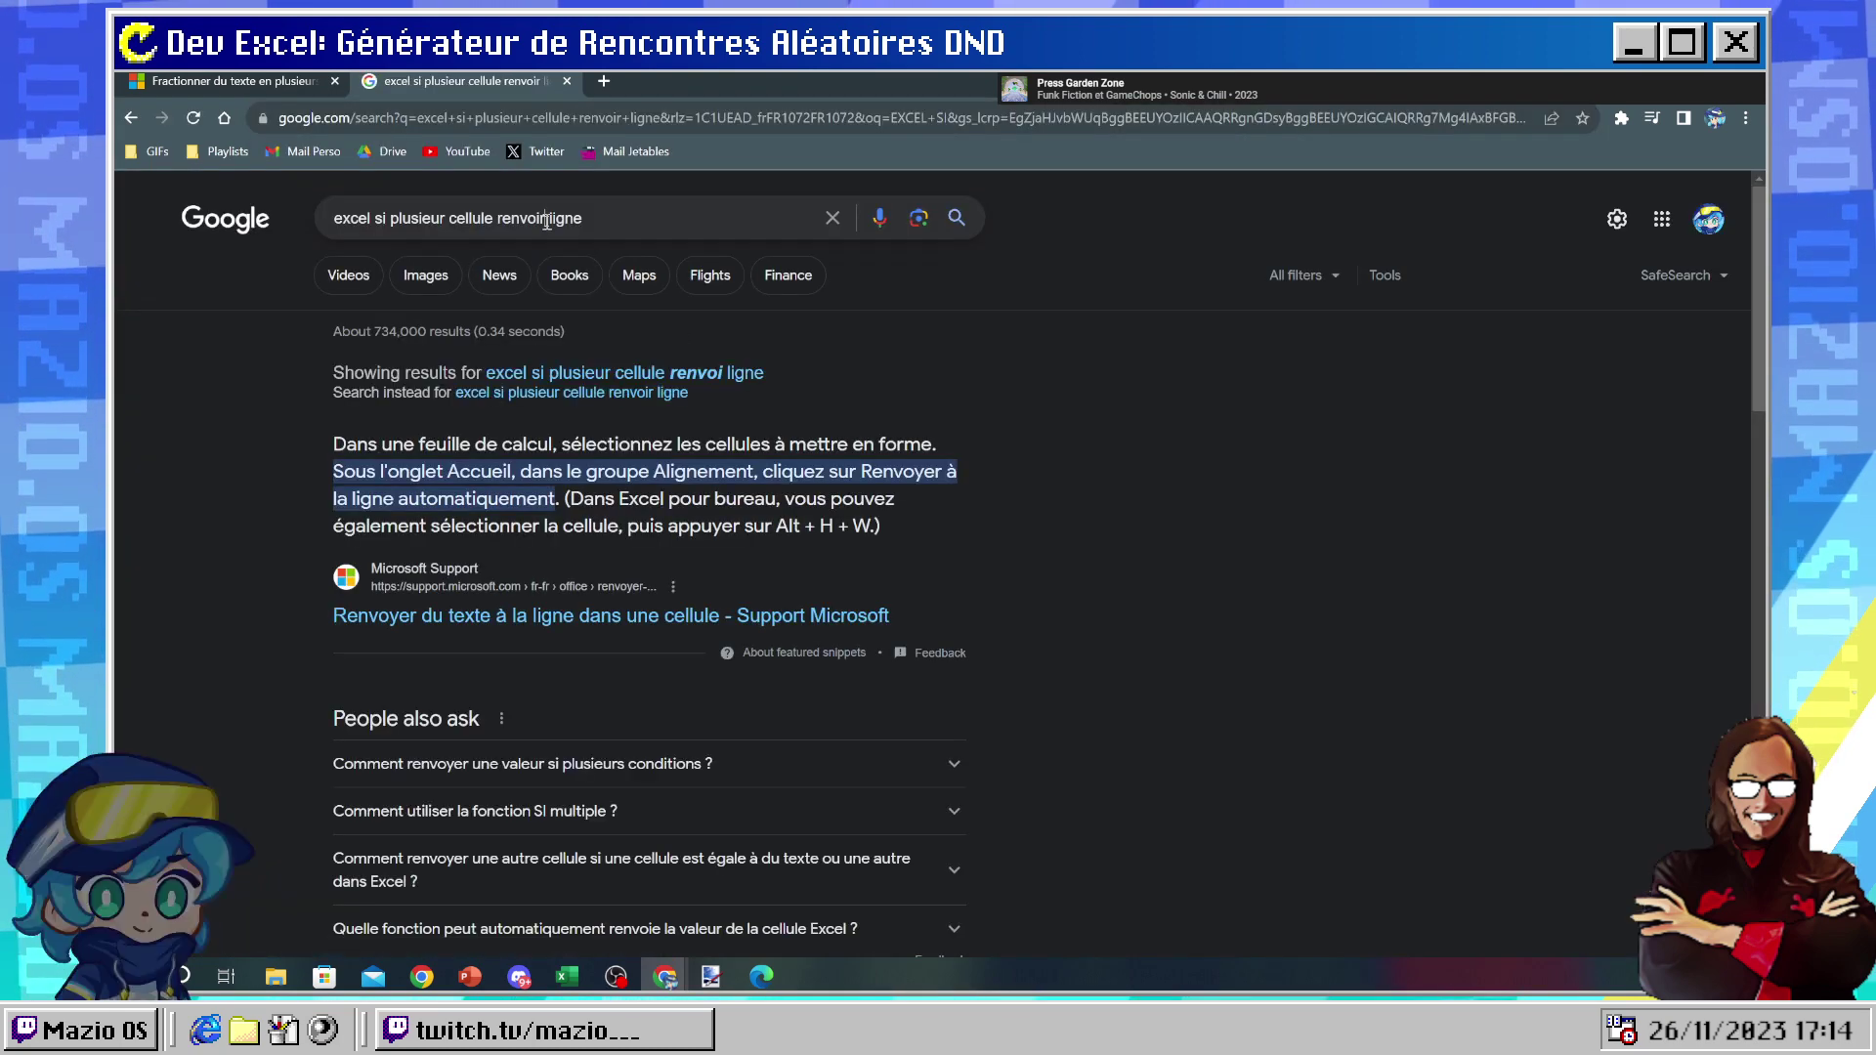
- Correct the search to 'renvoyer une ligne' and open the excel-exercice.com RECHERCHEV multiple-rows article
{"action": "left_click", "coordinate": [547, 221]}
{"action": "key", "text": "Delete"}
{"action": "key", "text": "Delete"}
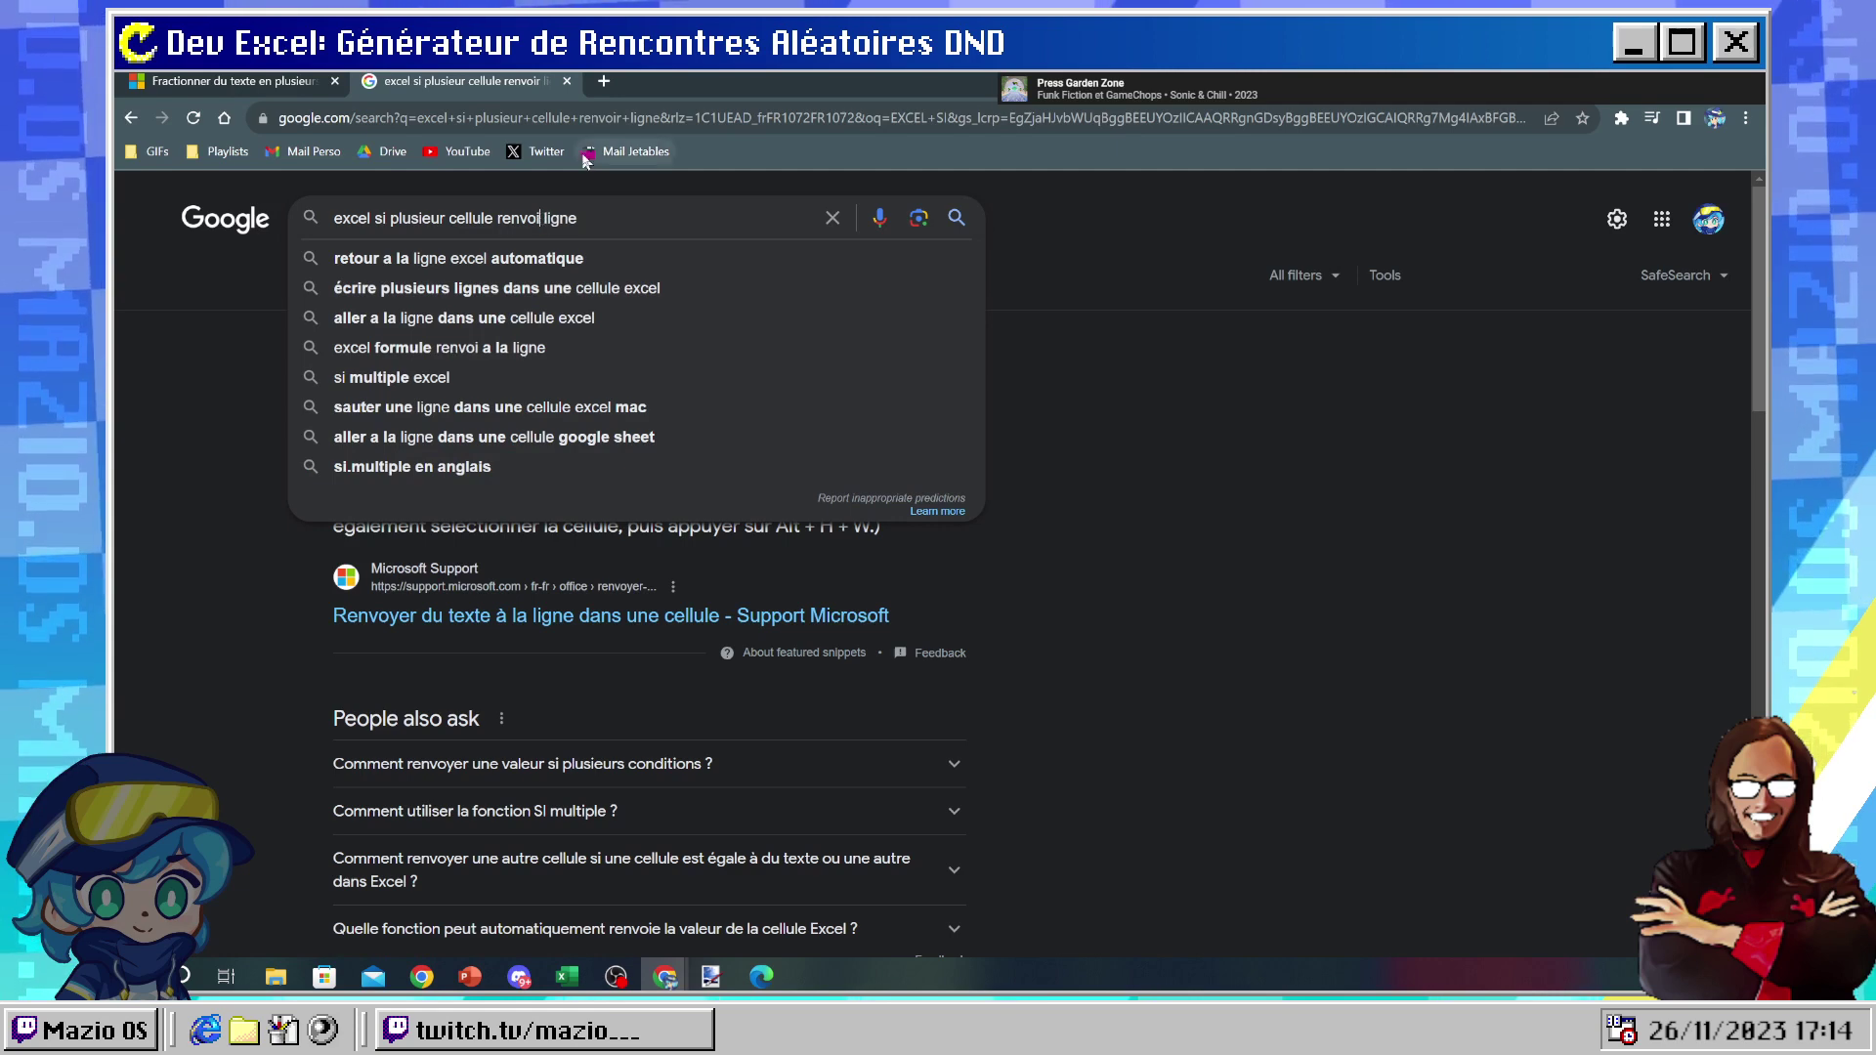
{"action": "type", "text": "YER"}
{"action": "key", "text": "Down"}
{"action": "key", "text": "Return"}
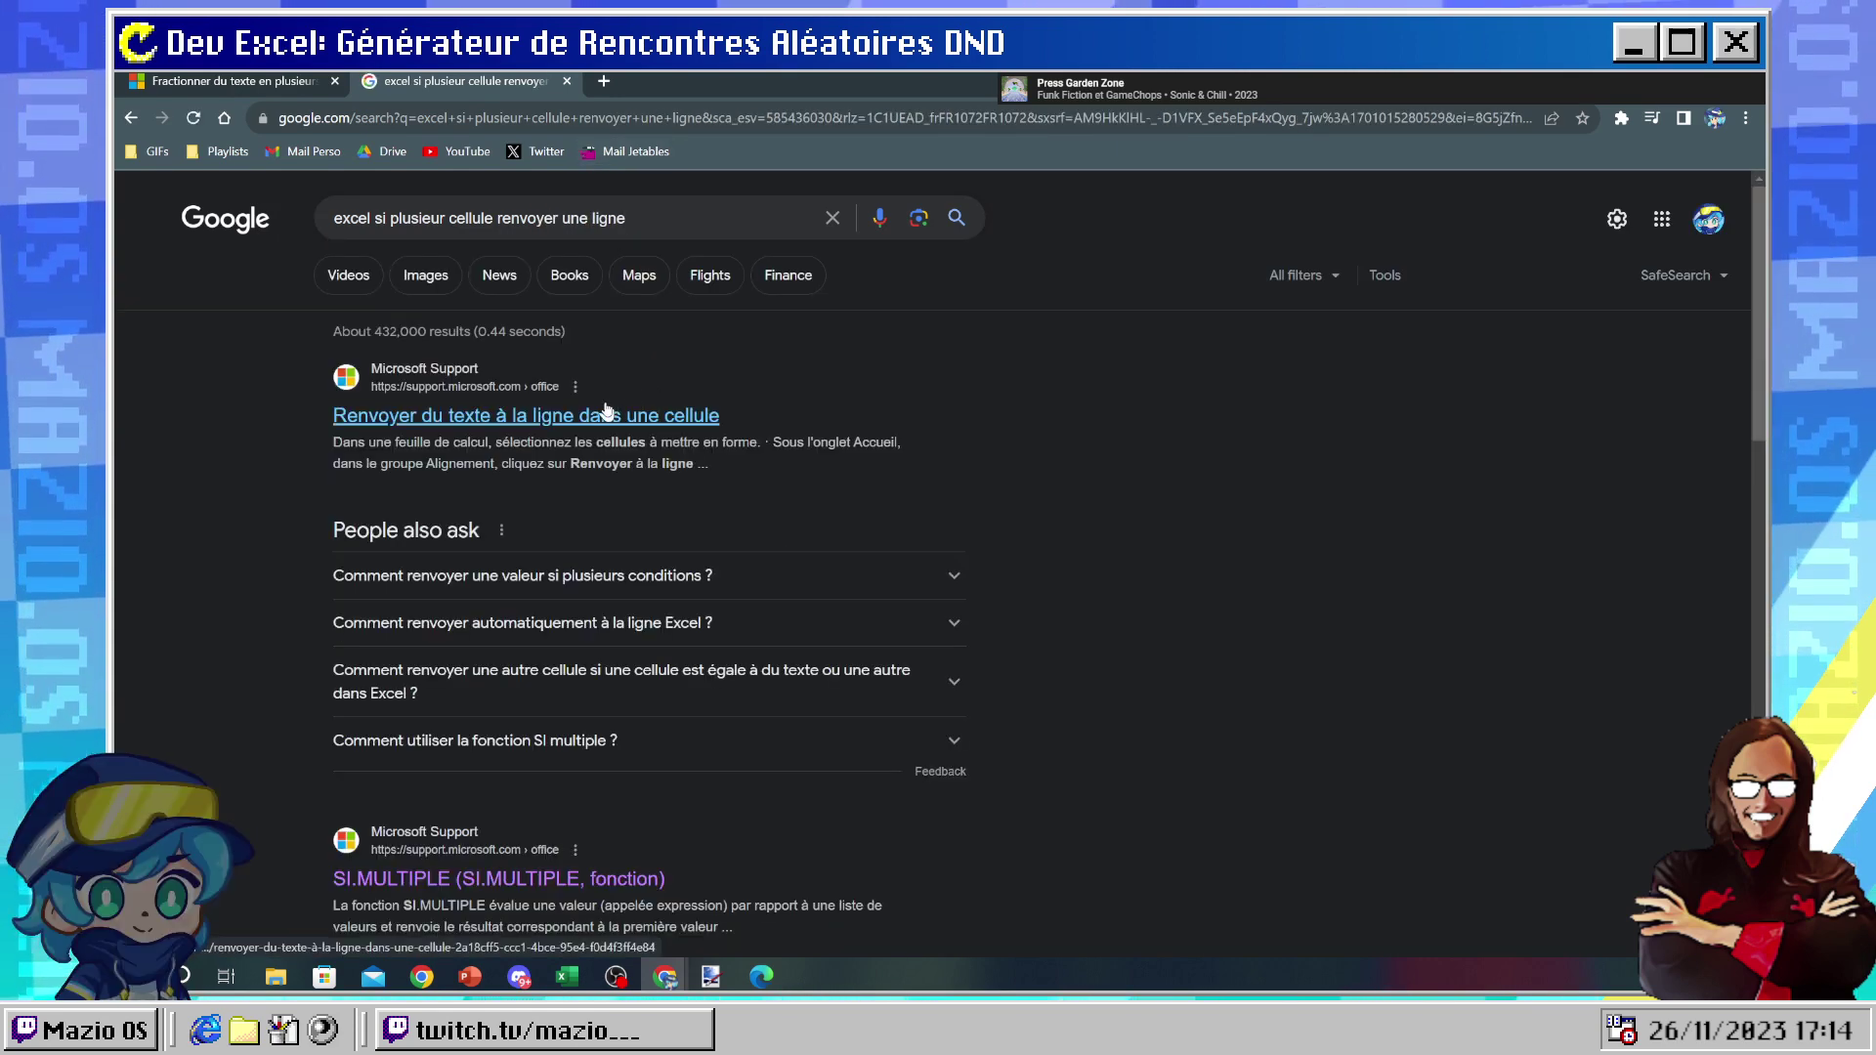
{"action": "scroll", "coordinate": [599, 492], "scroll_direction": "down", "scroll_amount": 3}
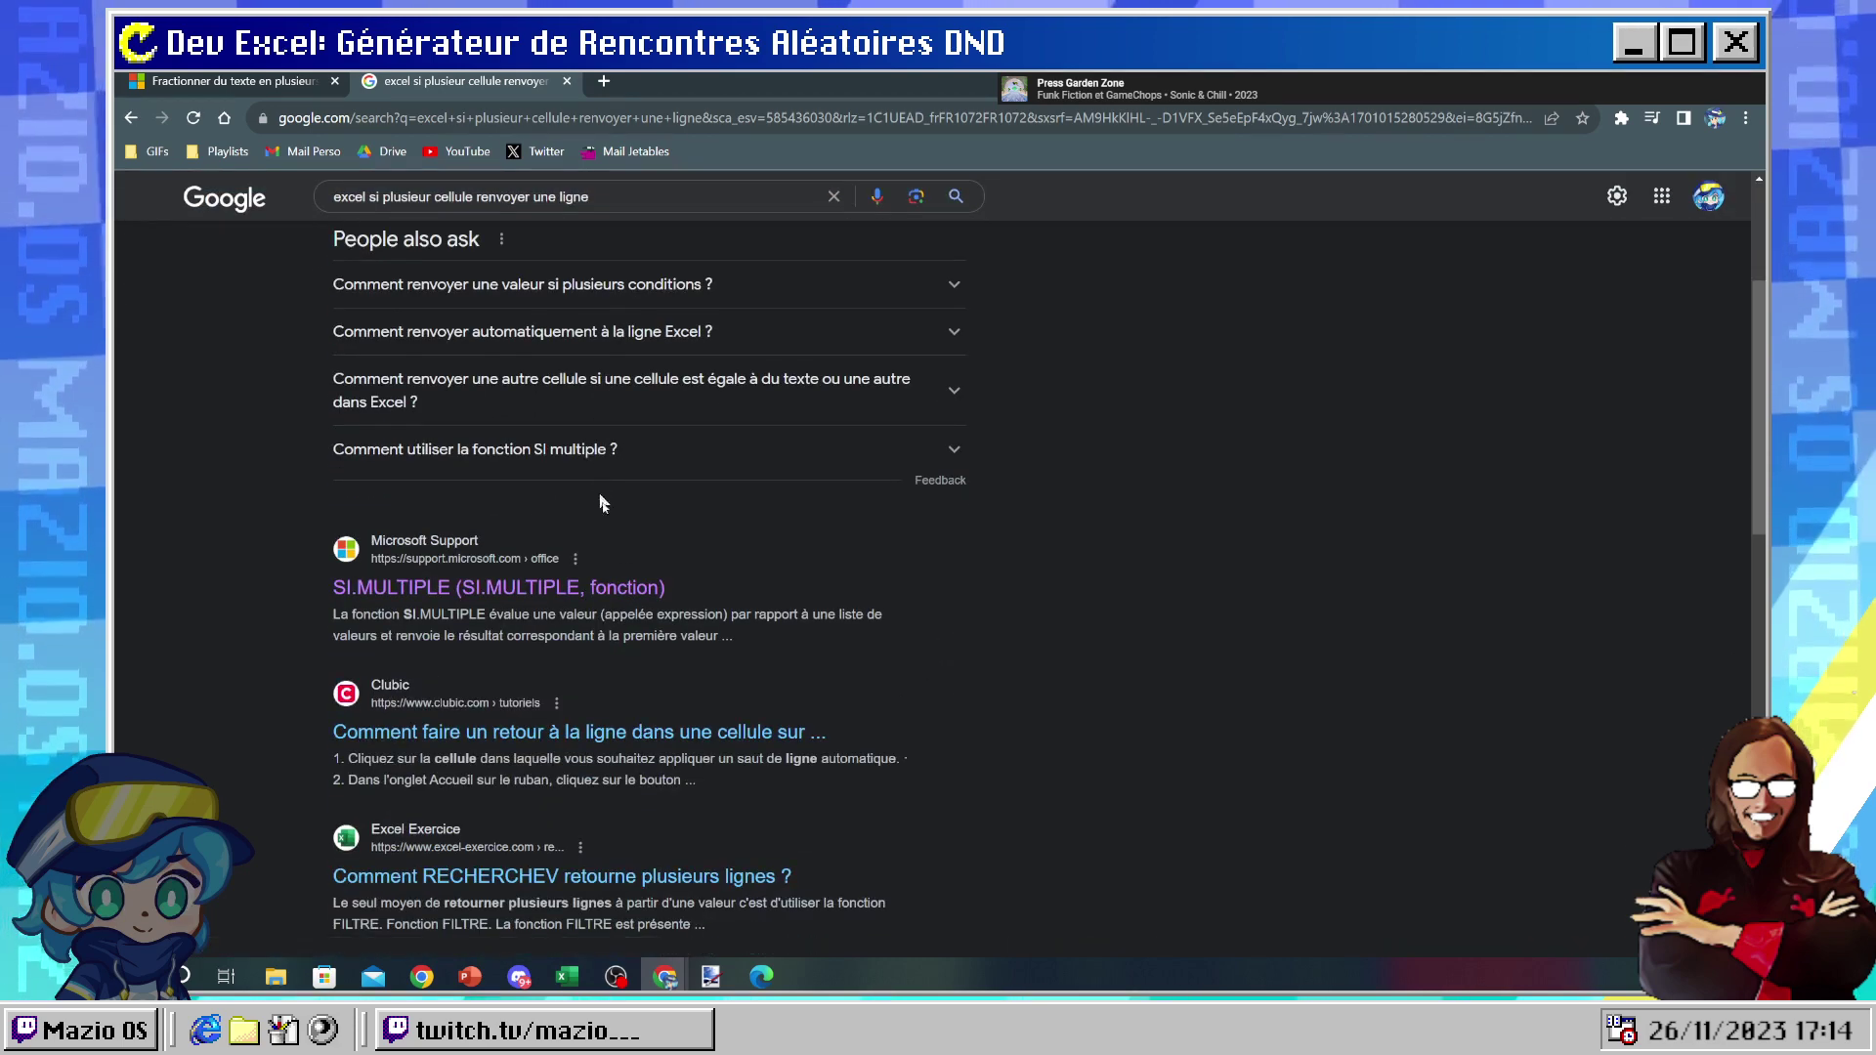
{"action": "left_click", "coordinate": [692, 878]}
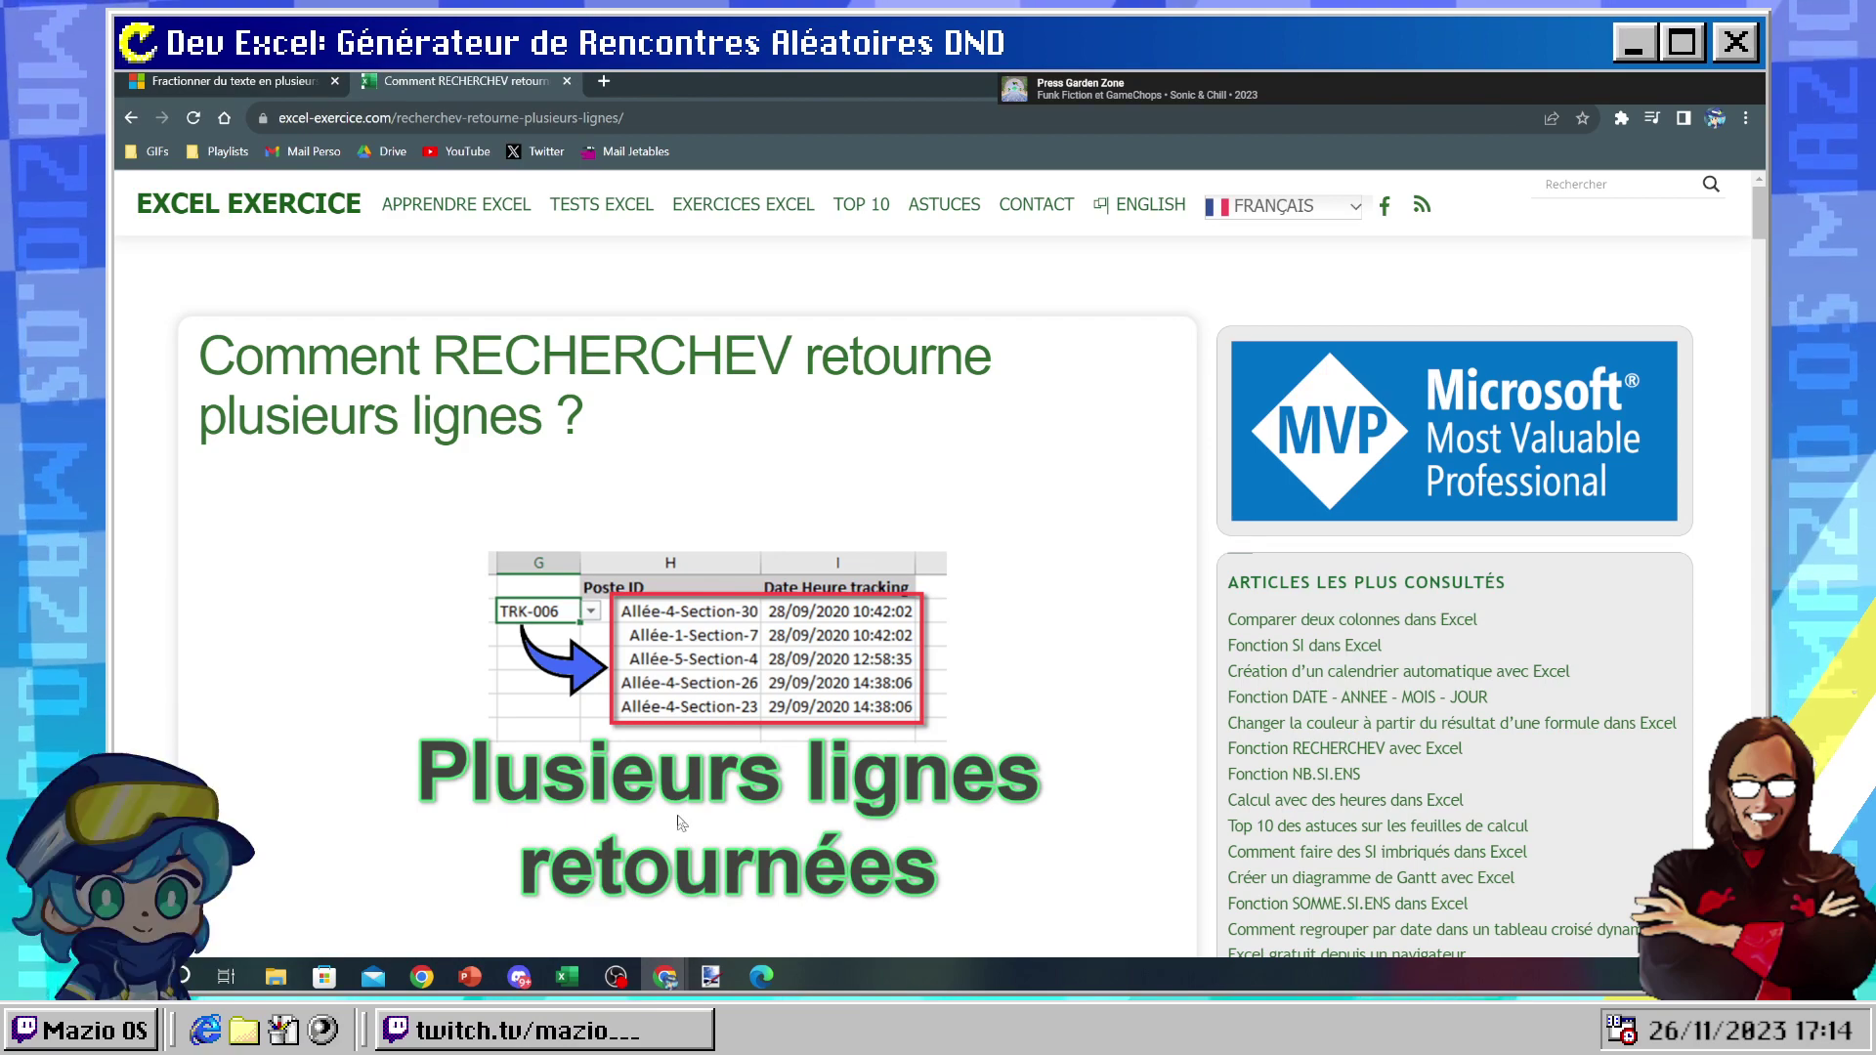
- Open Excel Exercice's RECHERCHEV function tutorial and read its 'Paramètres de la fonction' section
{"action": "scroll", "coordinate": [680, 823], "scroll_direction": "down", "scroll_amount": 10}
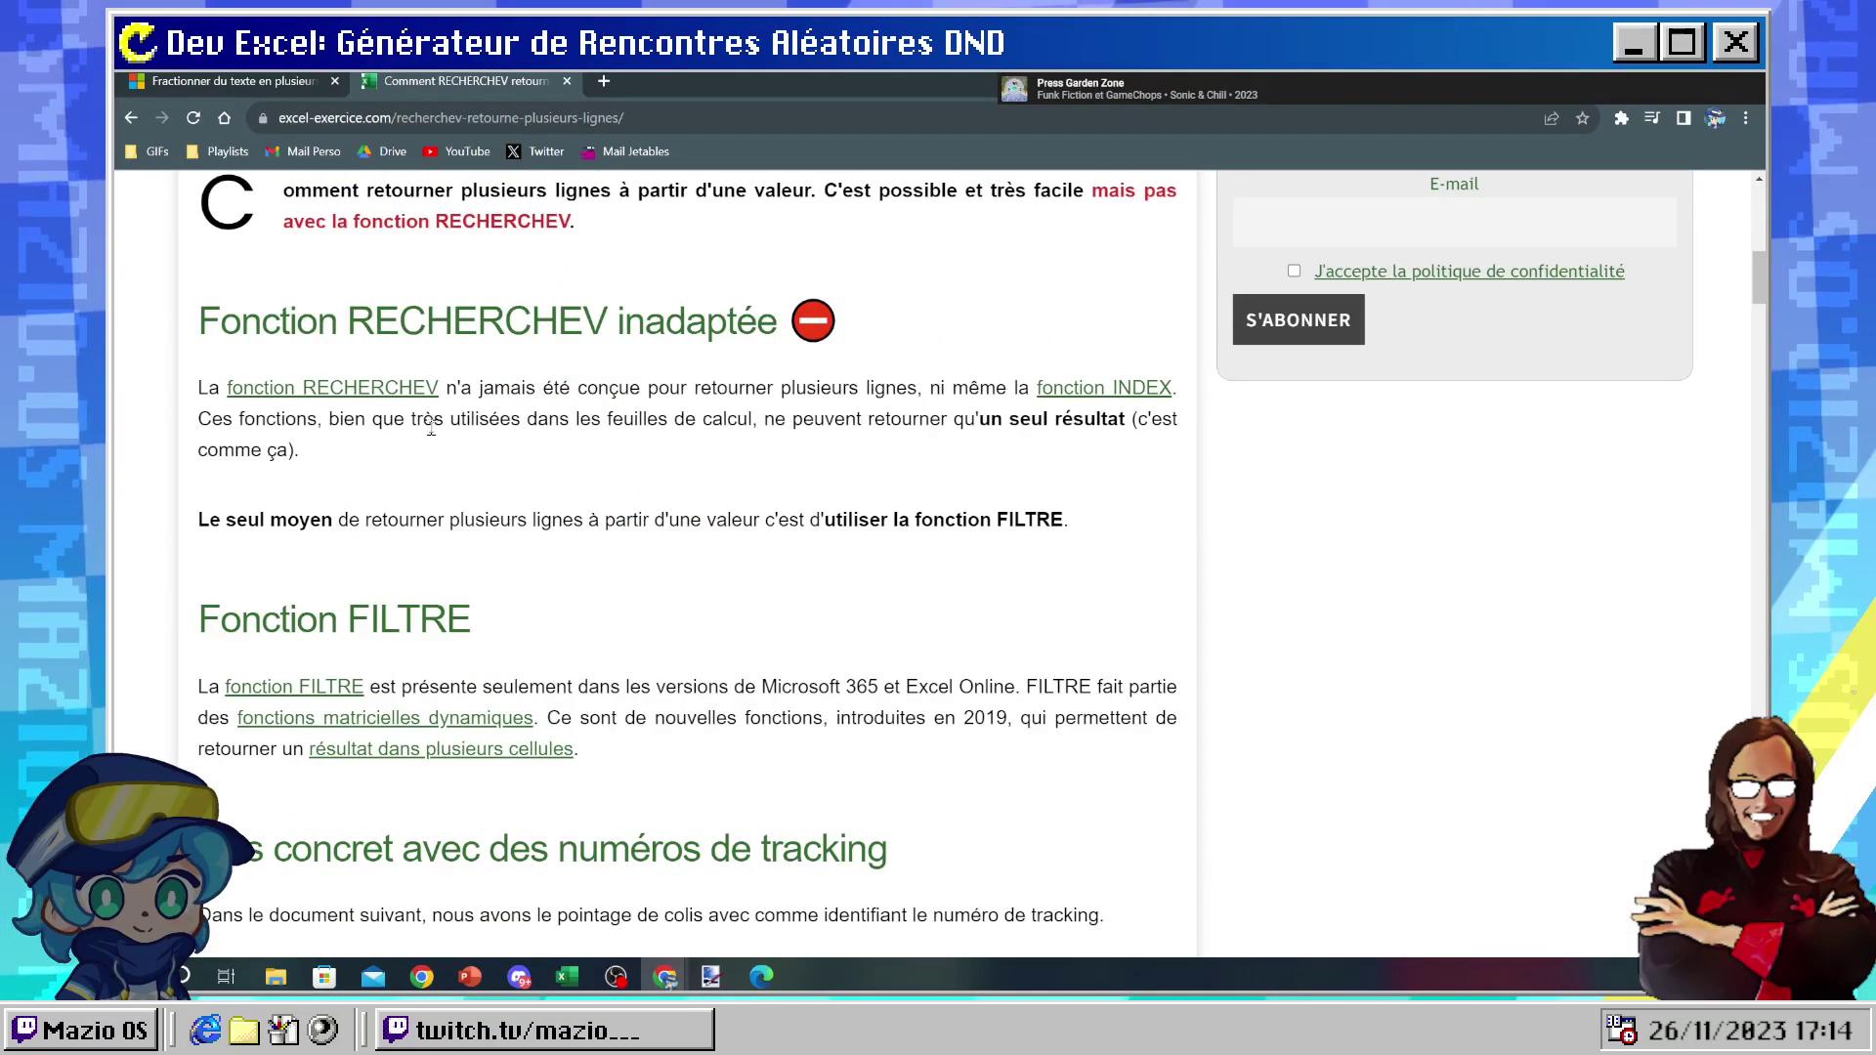
{"action": "left_click", "coordinate": [386, 388]}
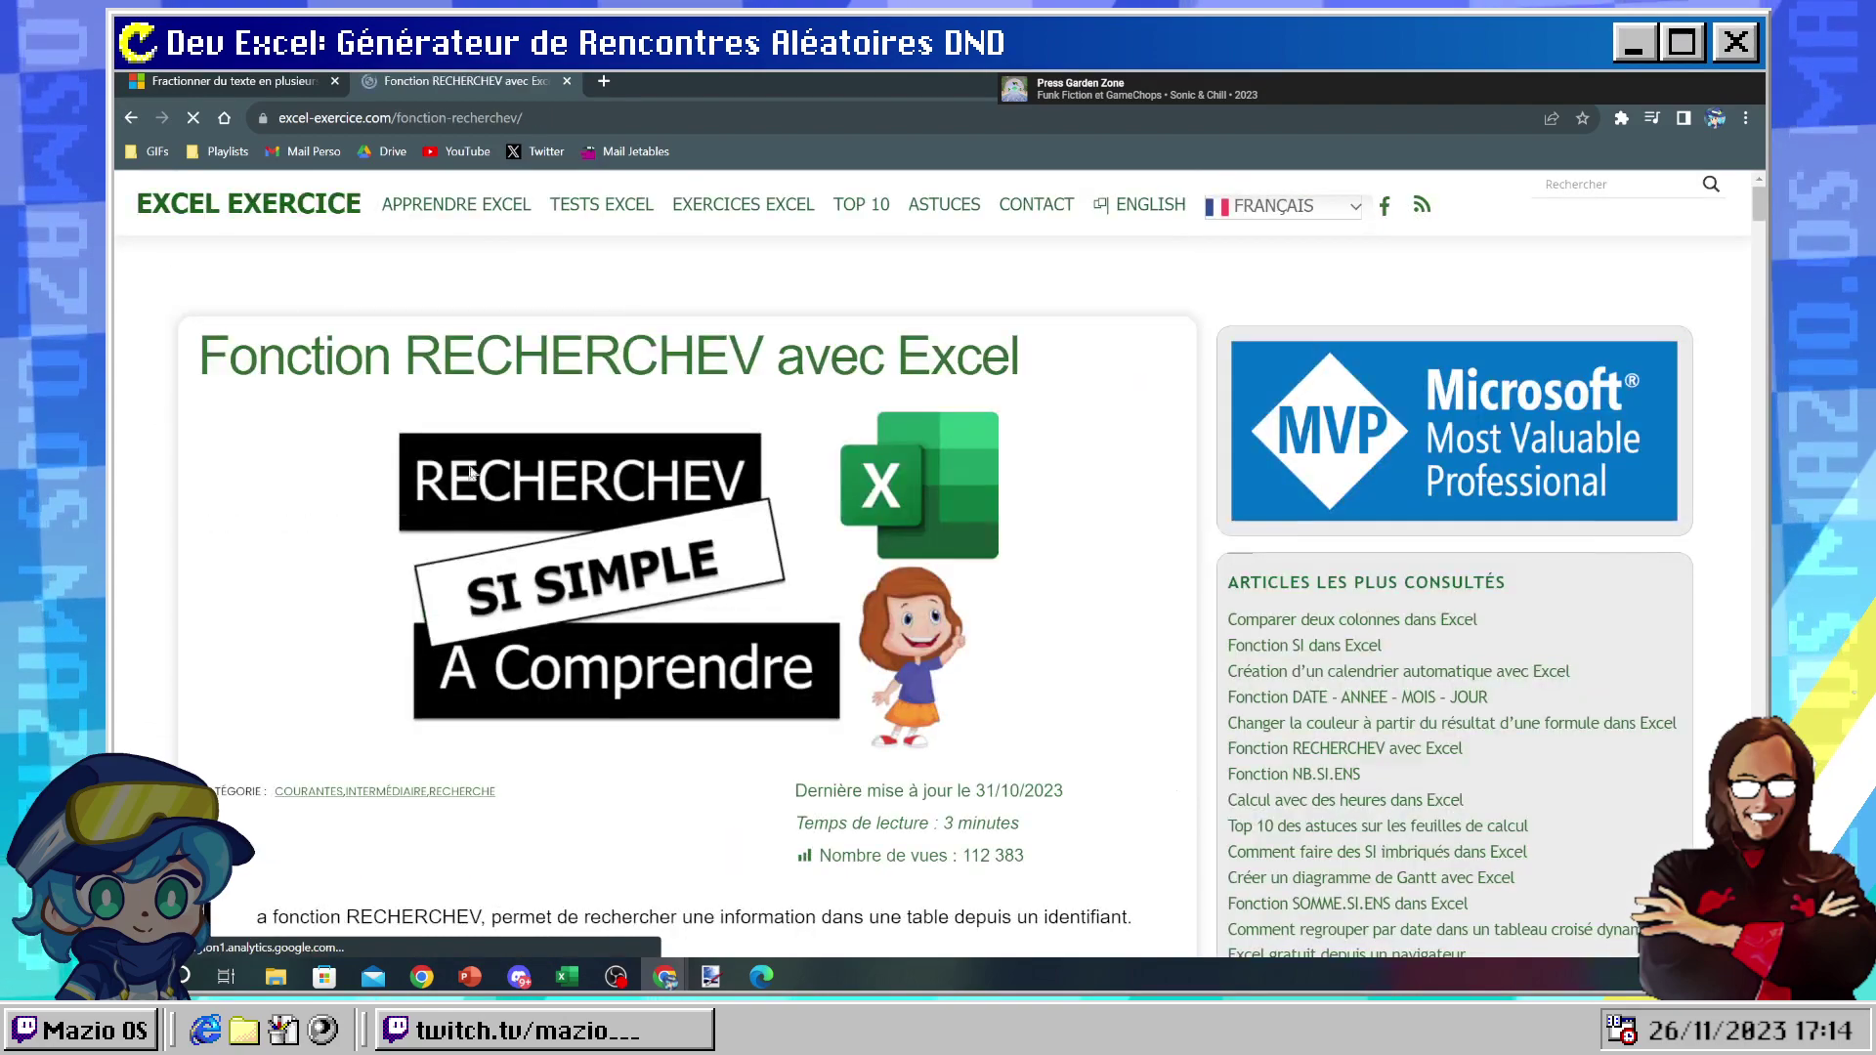
{"action": "scroll", "coordinate": [479, 503], "scroll_direction": "down", "scroll_amount": 5}
{"action": "scroll", "coordinate": [479, 502], "scroll_direction": "down", "scroll_amount": 4}
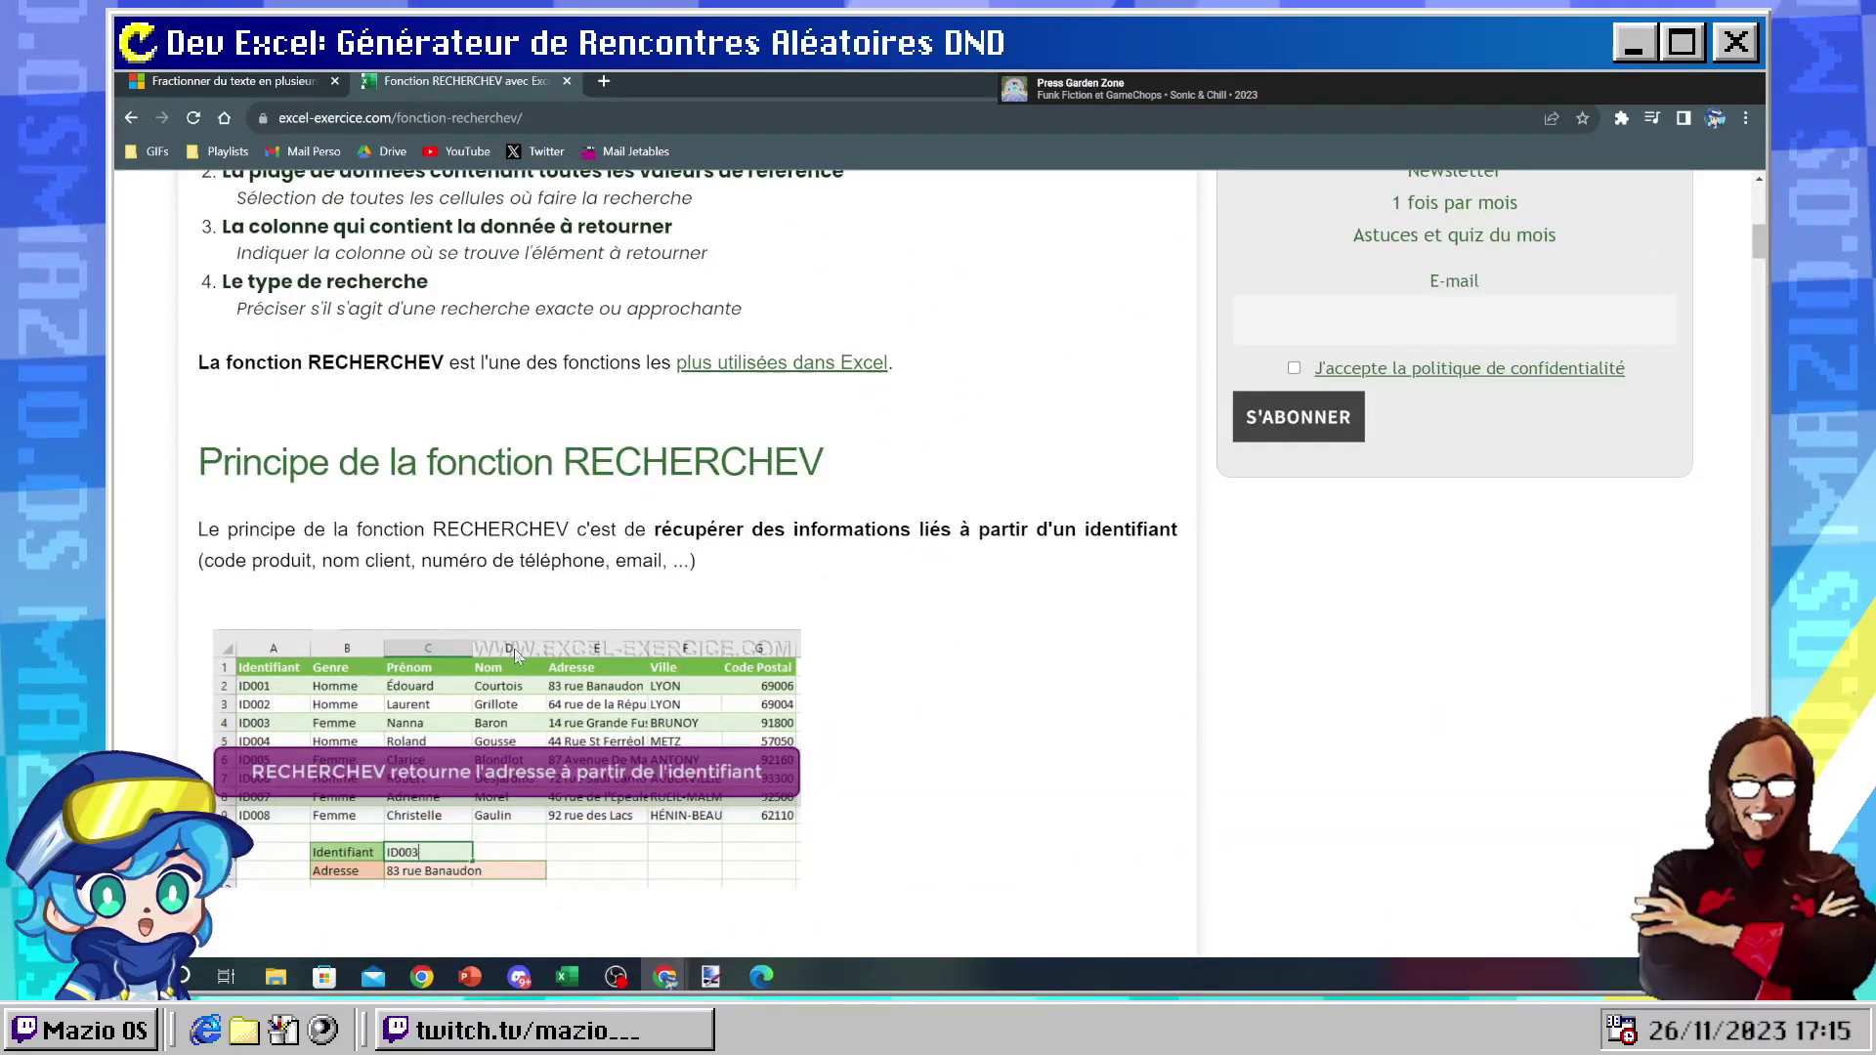
{"action": "scroll", "coordinate": [528, 656], "scroll_direction": "down", "scroll_amount": 1}
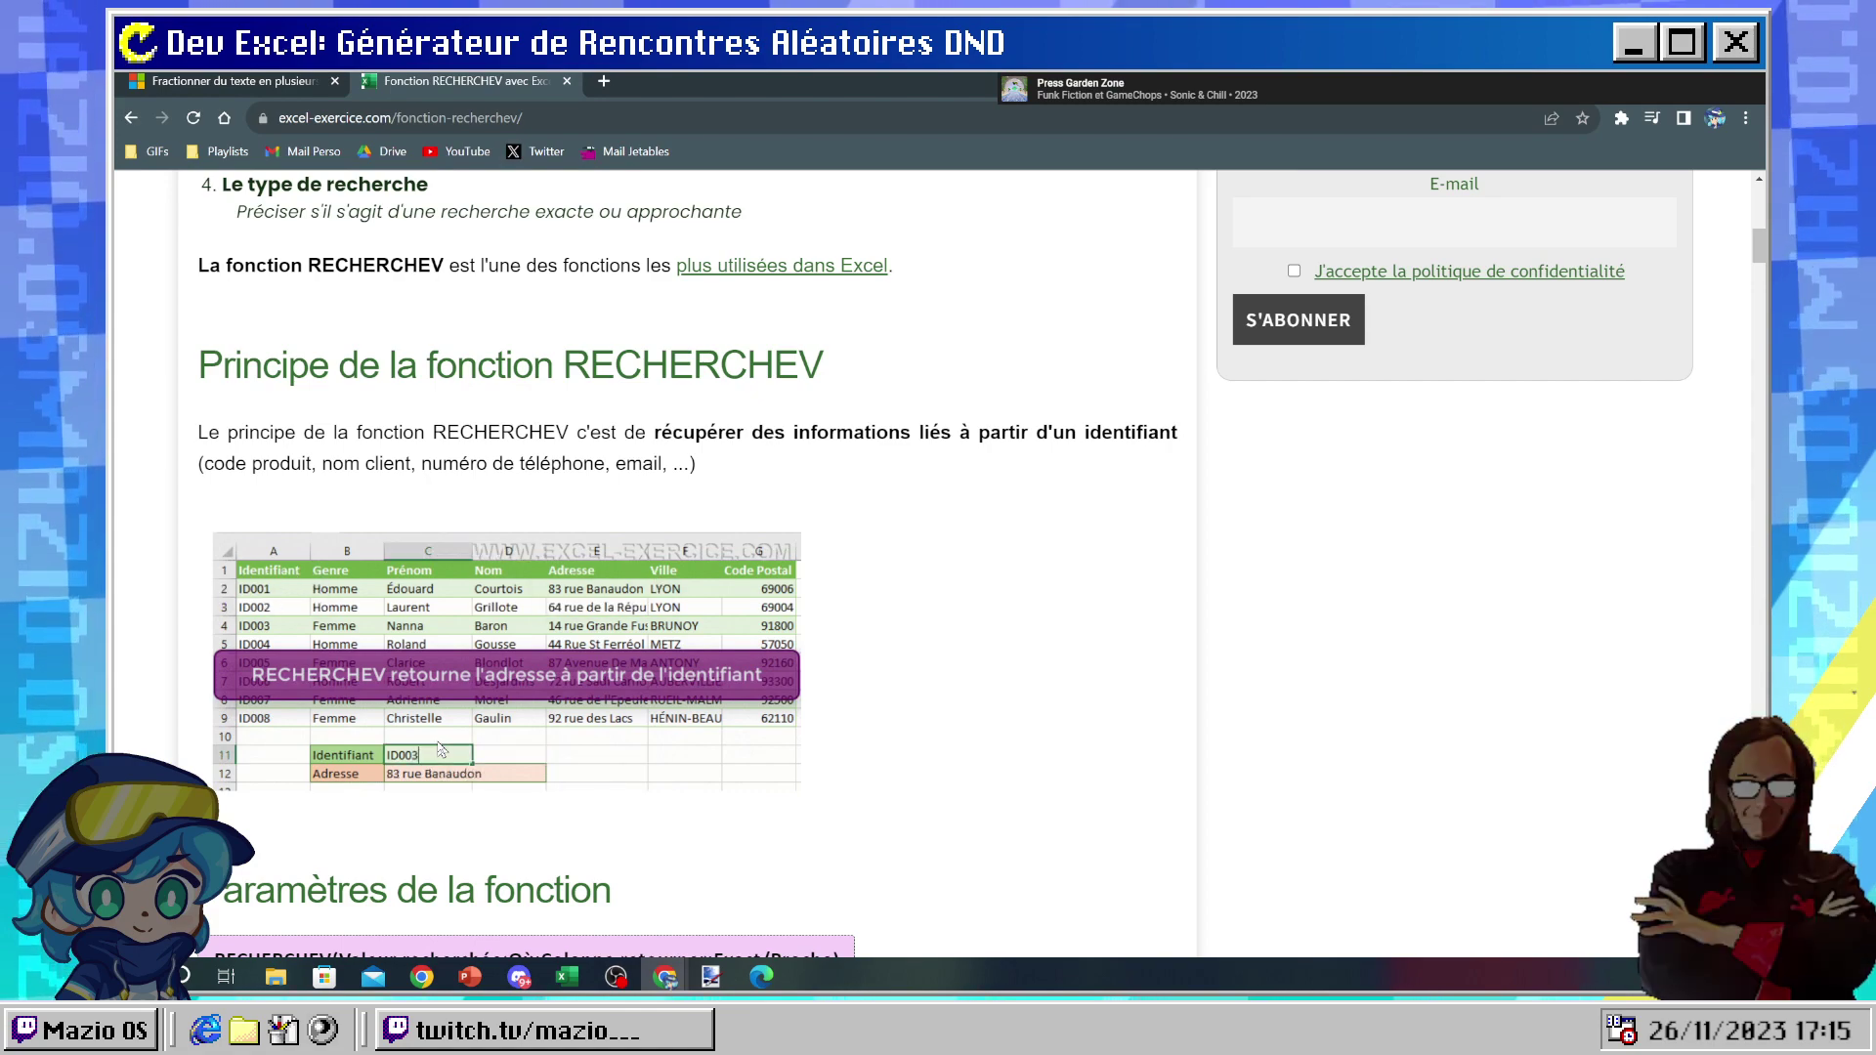
{"action": "scroll", "coordinate": [442, 747], "scroll_direction": "down", "scroll_amount": 1}
{"action": "scroll", "coordinate": [442, 748], "scroll_direction": "down", "scroll_amount": 3}
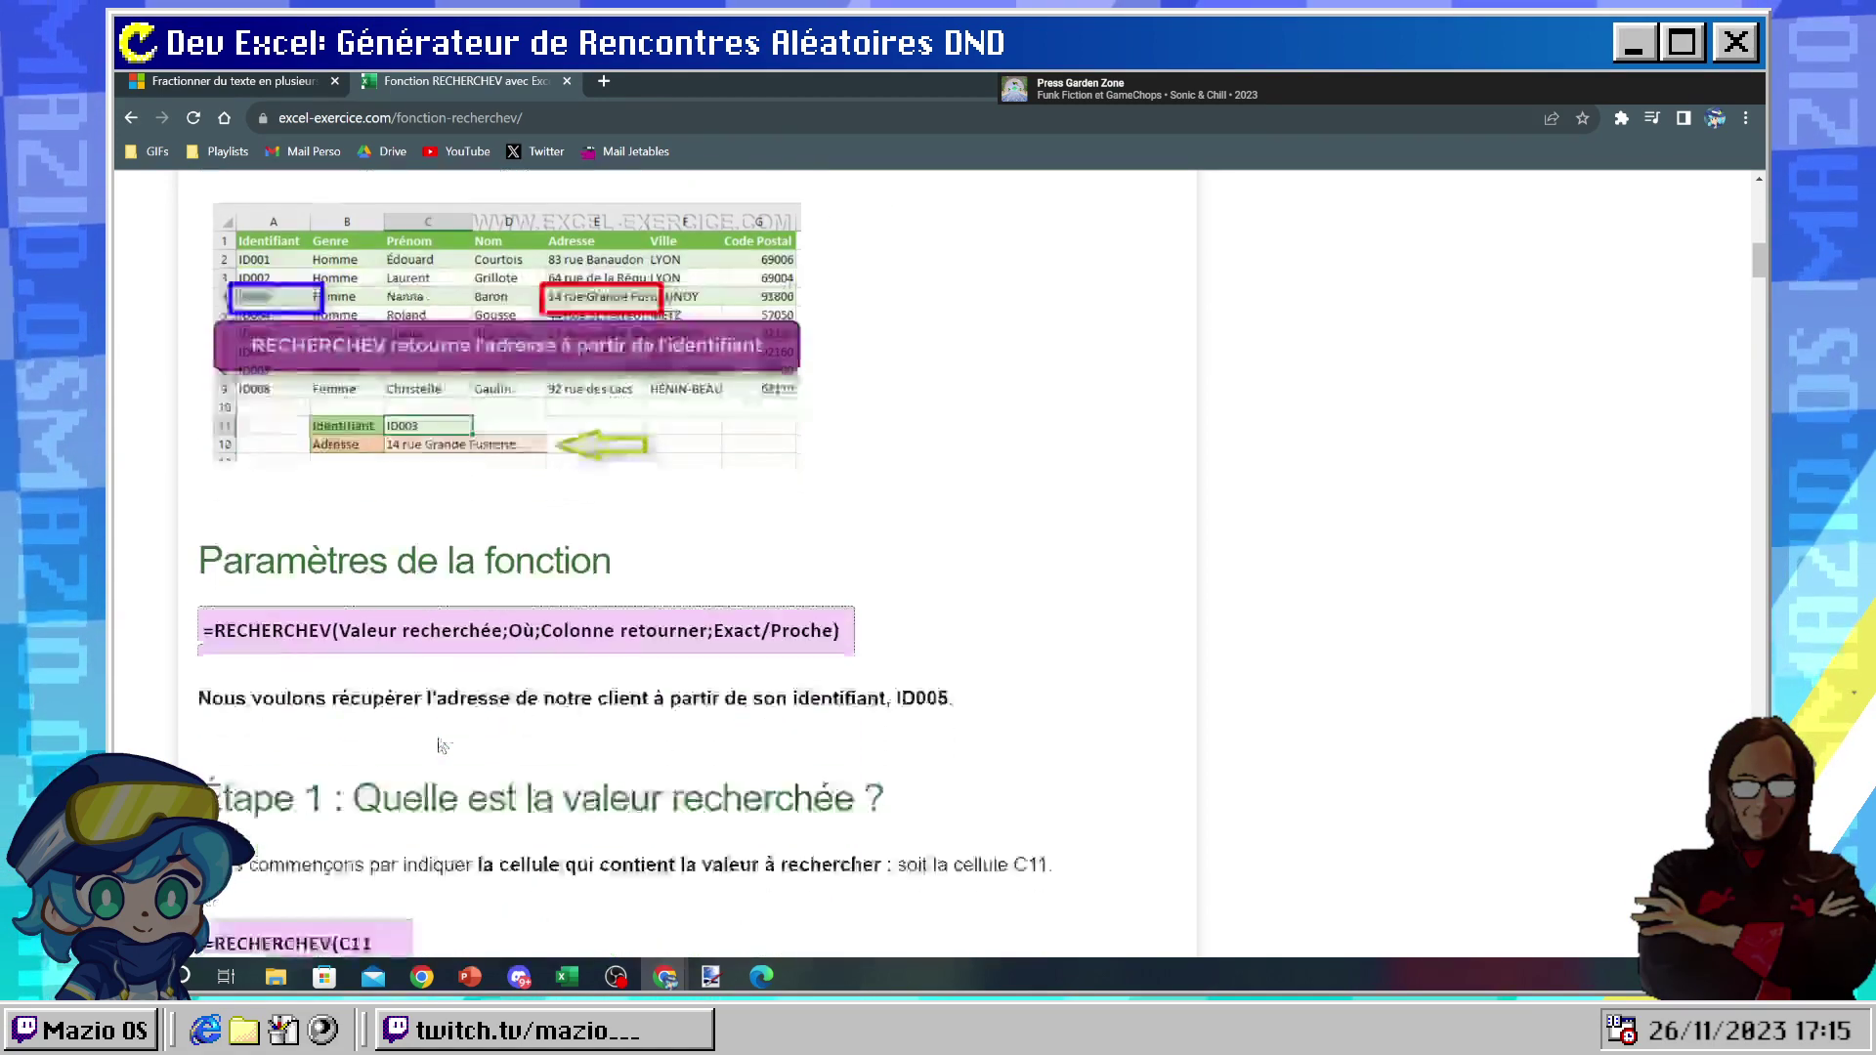
{"action": "scroll", "coordinate": [440, 735], "scroll_direction": "down", "scroll_amount": 1}
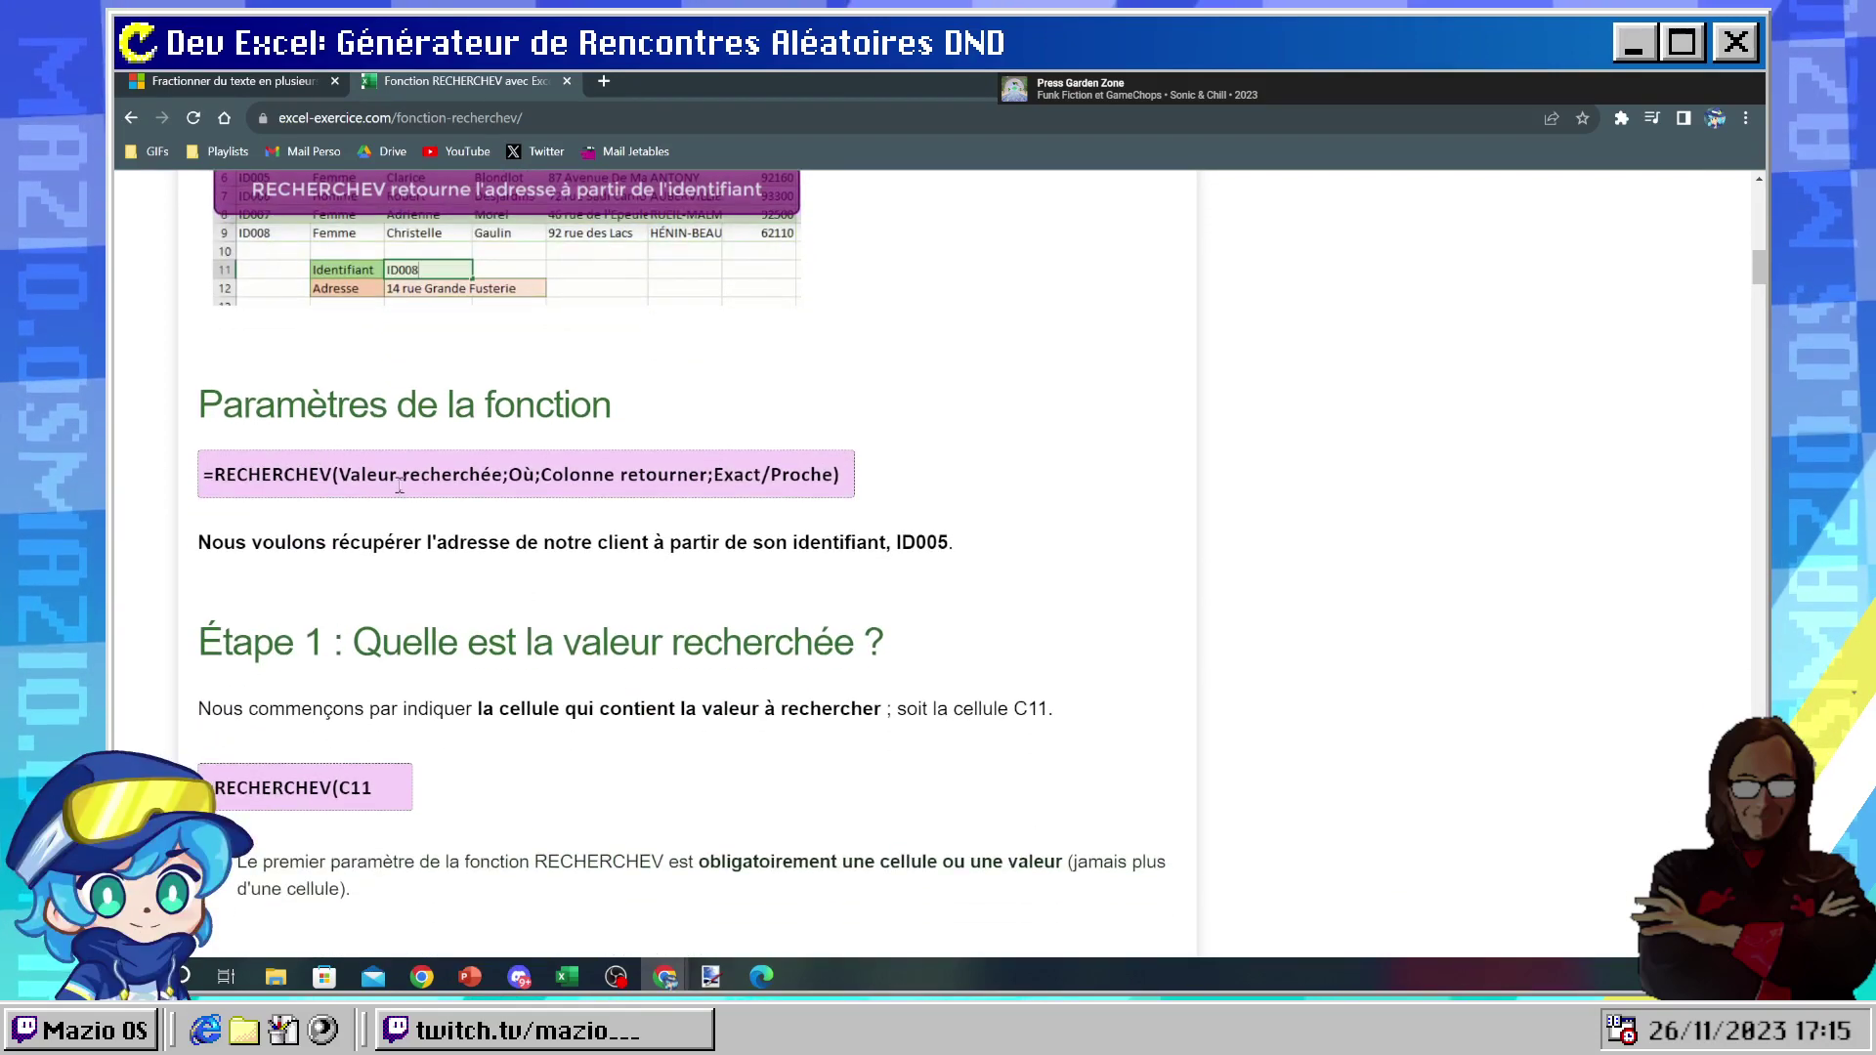
{"action": "left_click_drag", "start_coordinate": [508, 475], "coordinate": [770, 474]}
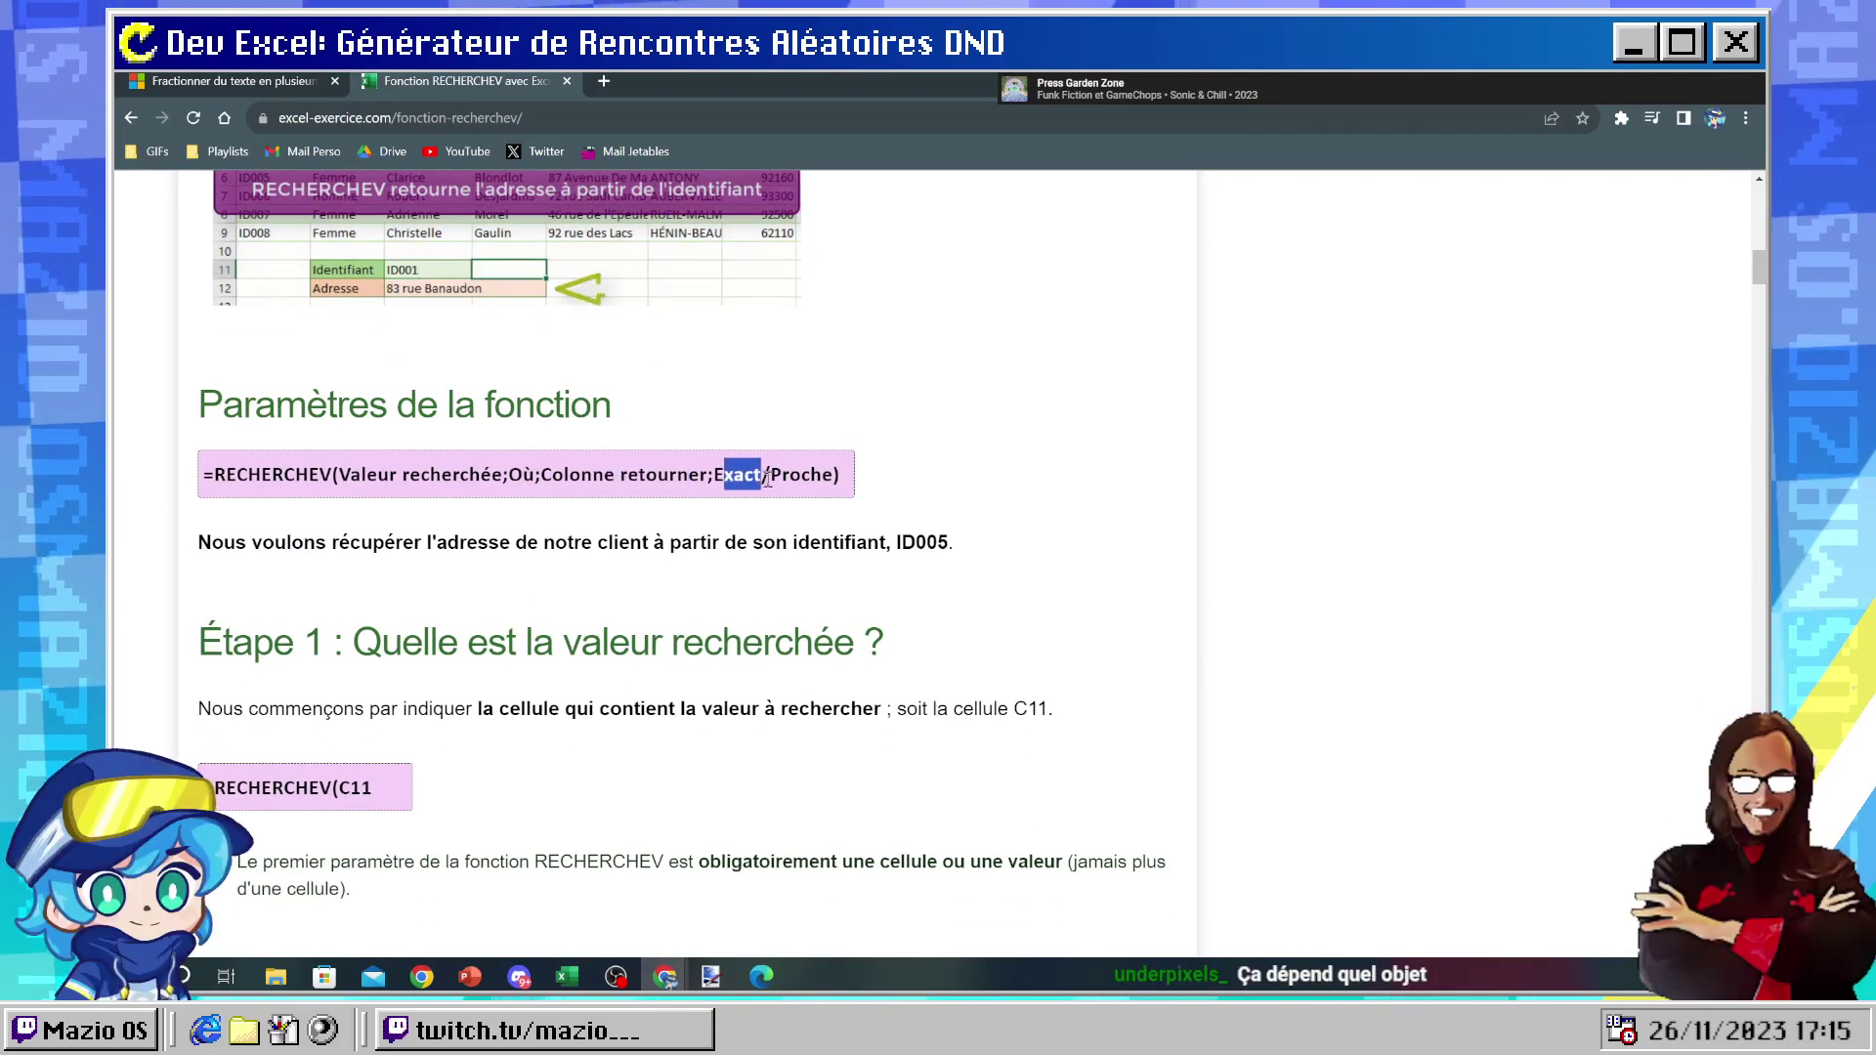
{"action": "scroll", "coordinate": [547, 390], "scroll_direction": "up", "scroll_amount": 4}
{"action": "left_click", "coordinate": [322, 116]}
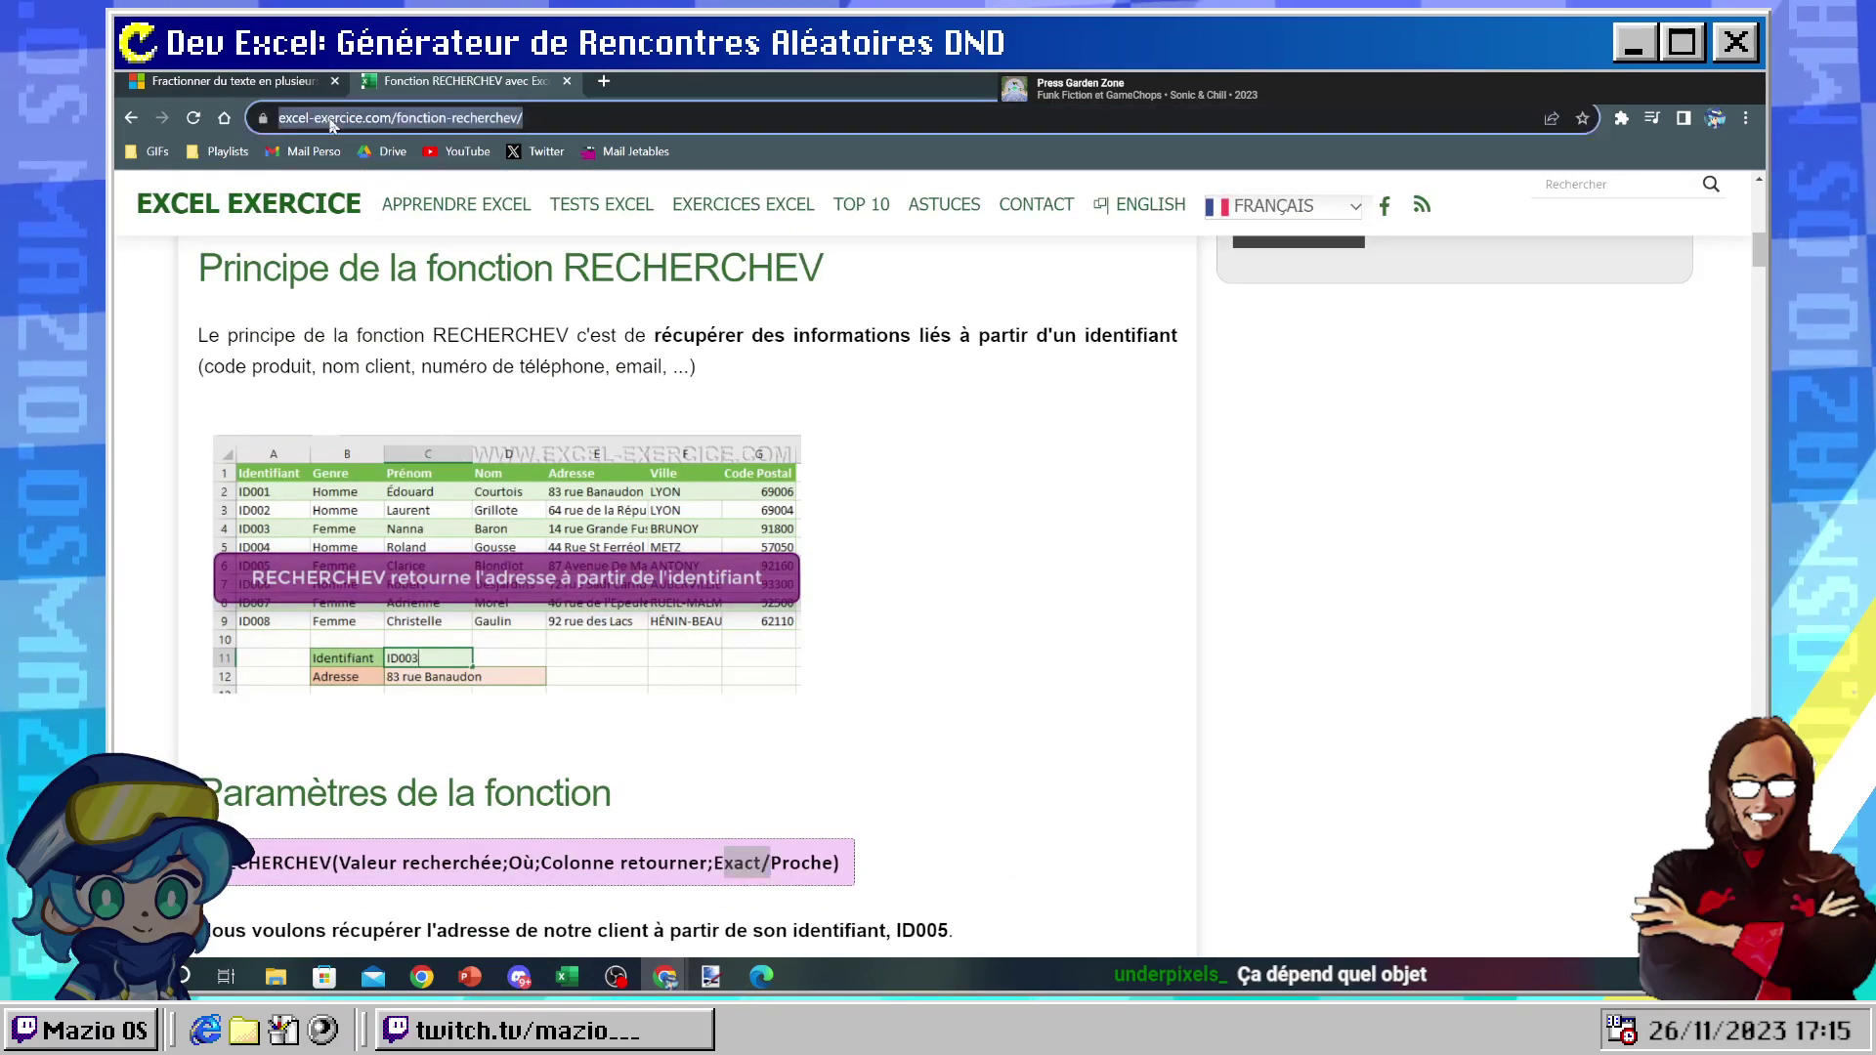
- Search Google for 'recherchev' and open Microsoft's Fonction RECHERCHEV help page
{"action": "type", "text": "recherche"}
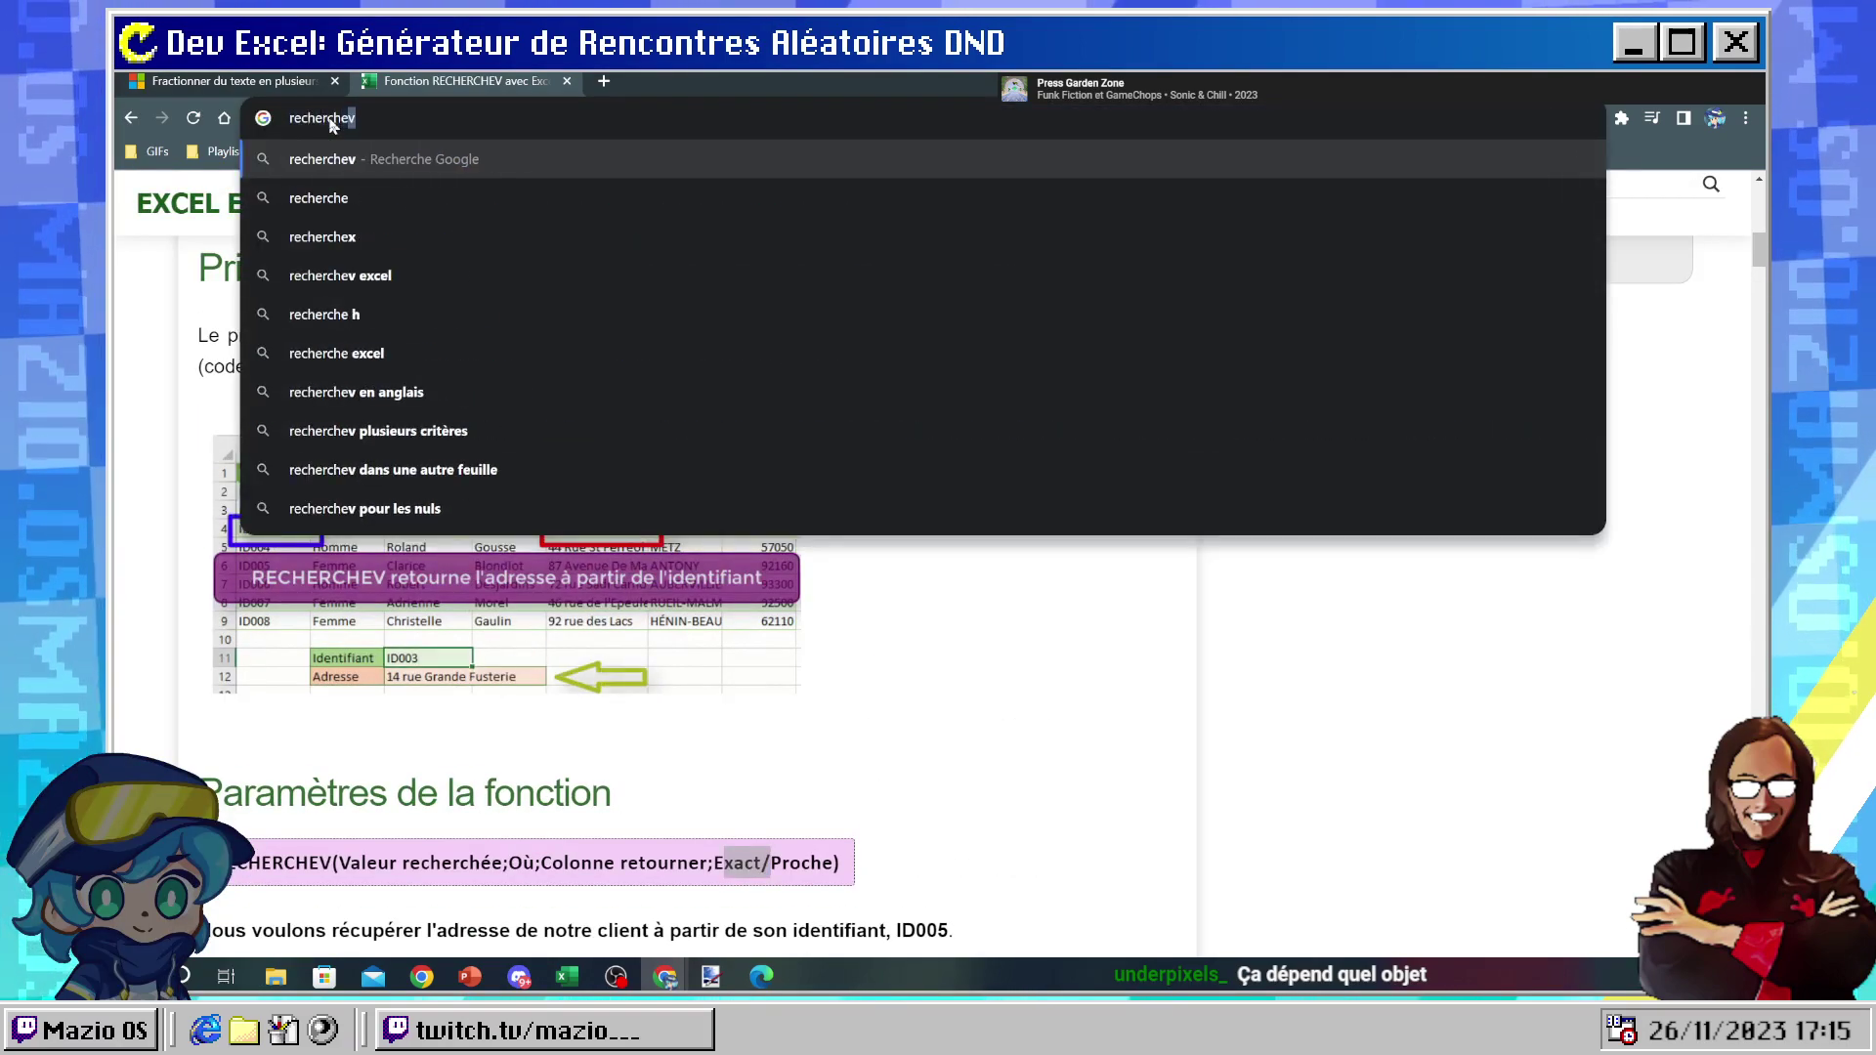
{"action": "key", "text": "Return"}
{"action": "left_click", "coordinate": [436, 417]}
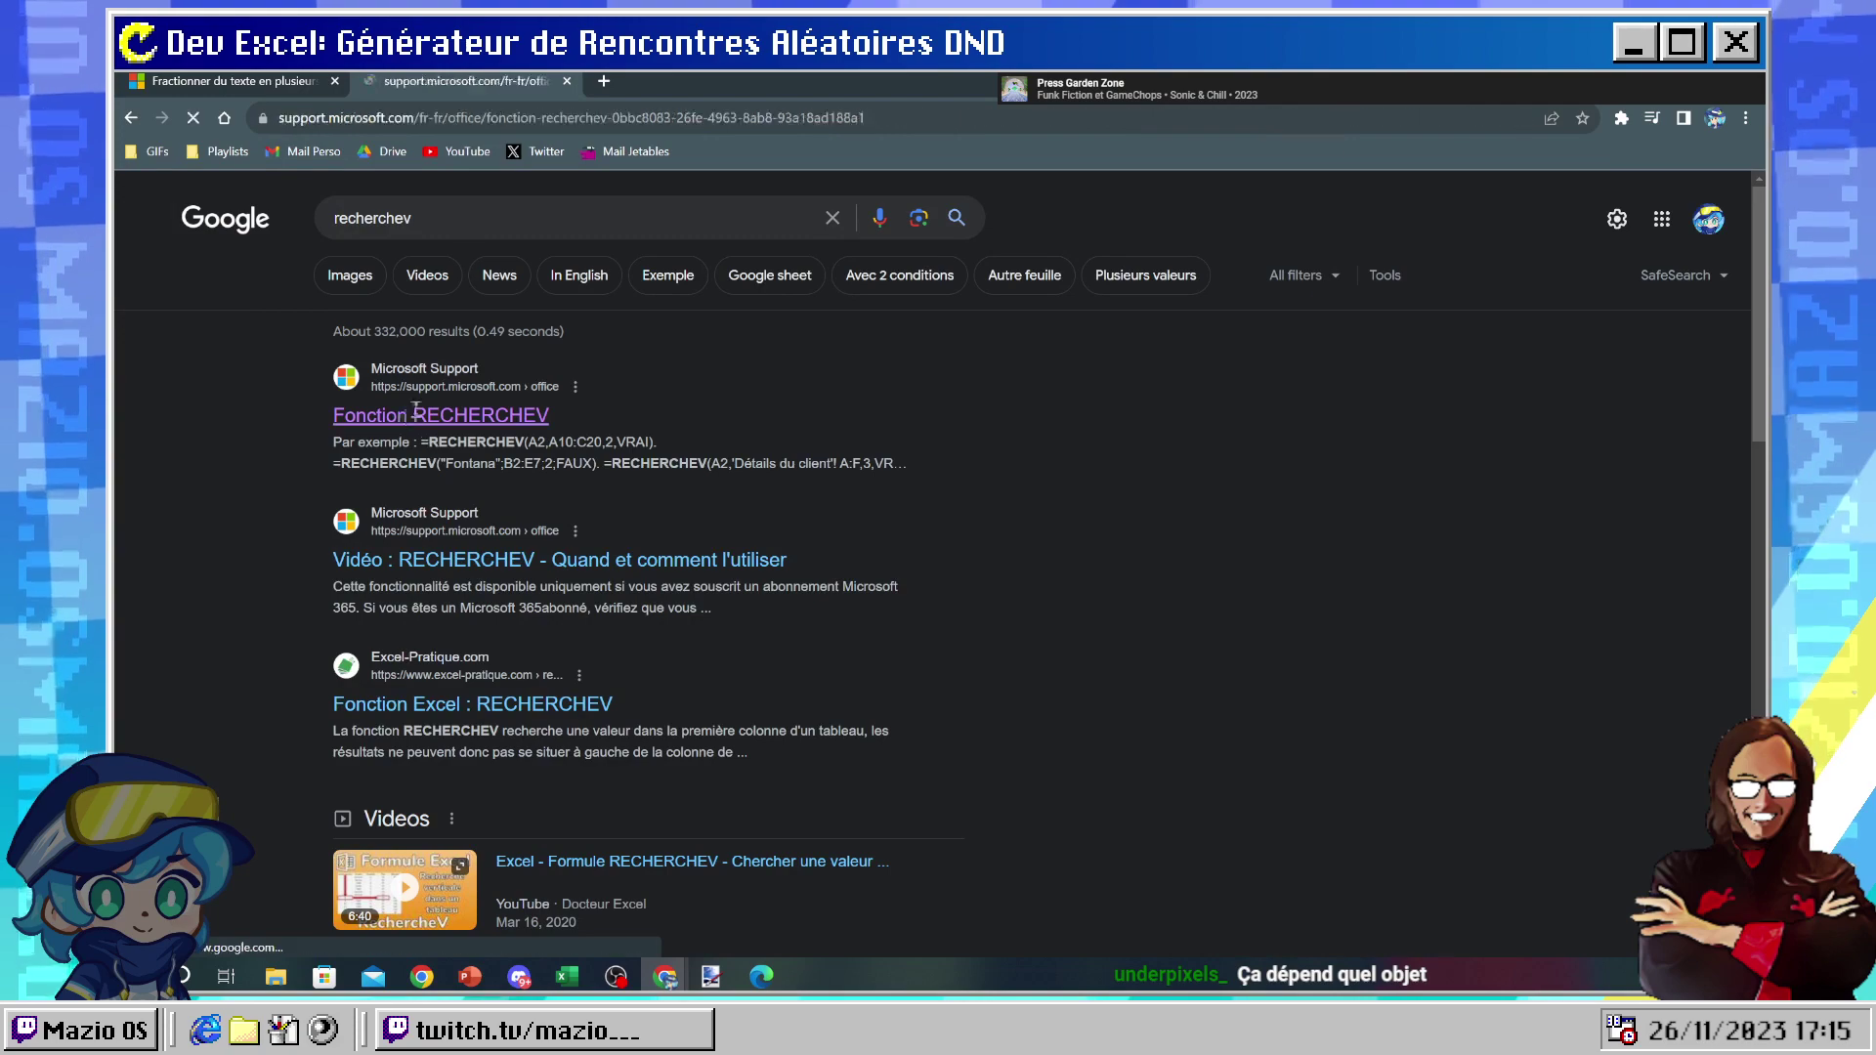
- Read the RECHERCHEV page, expand 'Détails techniques' for the syntax, then return to Excel
{"action": "scroll", "coordinate": [332, 446], "scroll_direction": "down", "scroll_amount": 8}
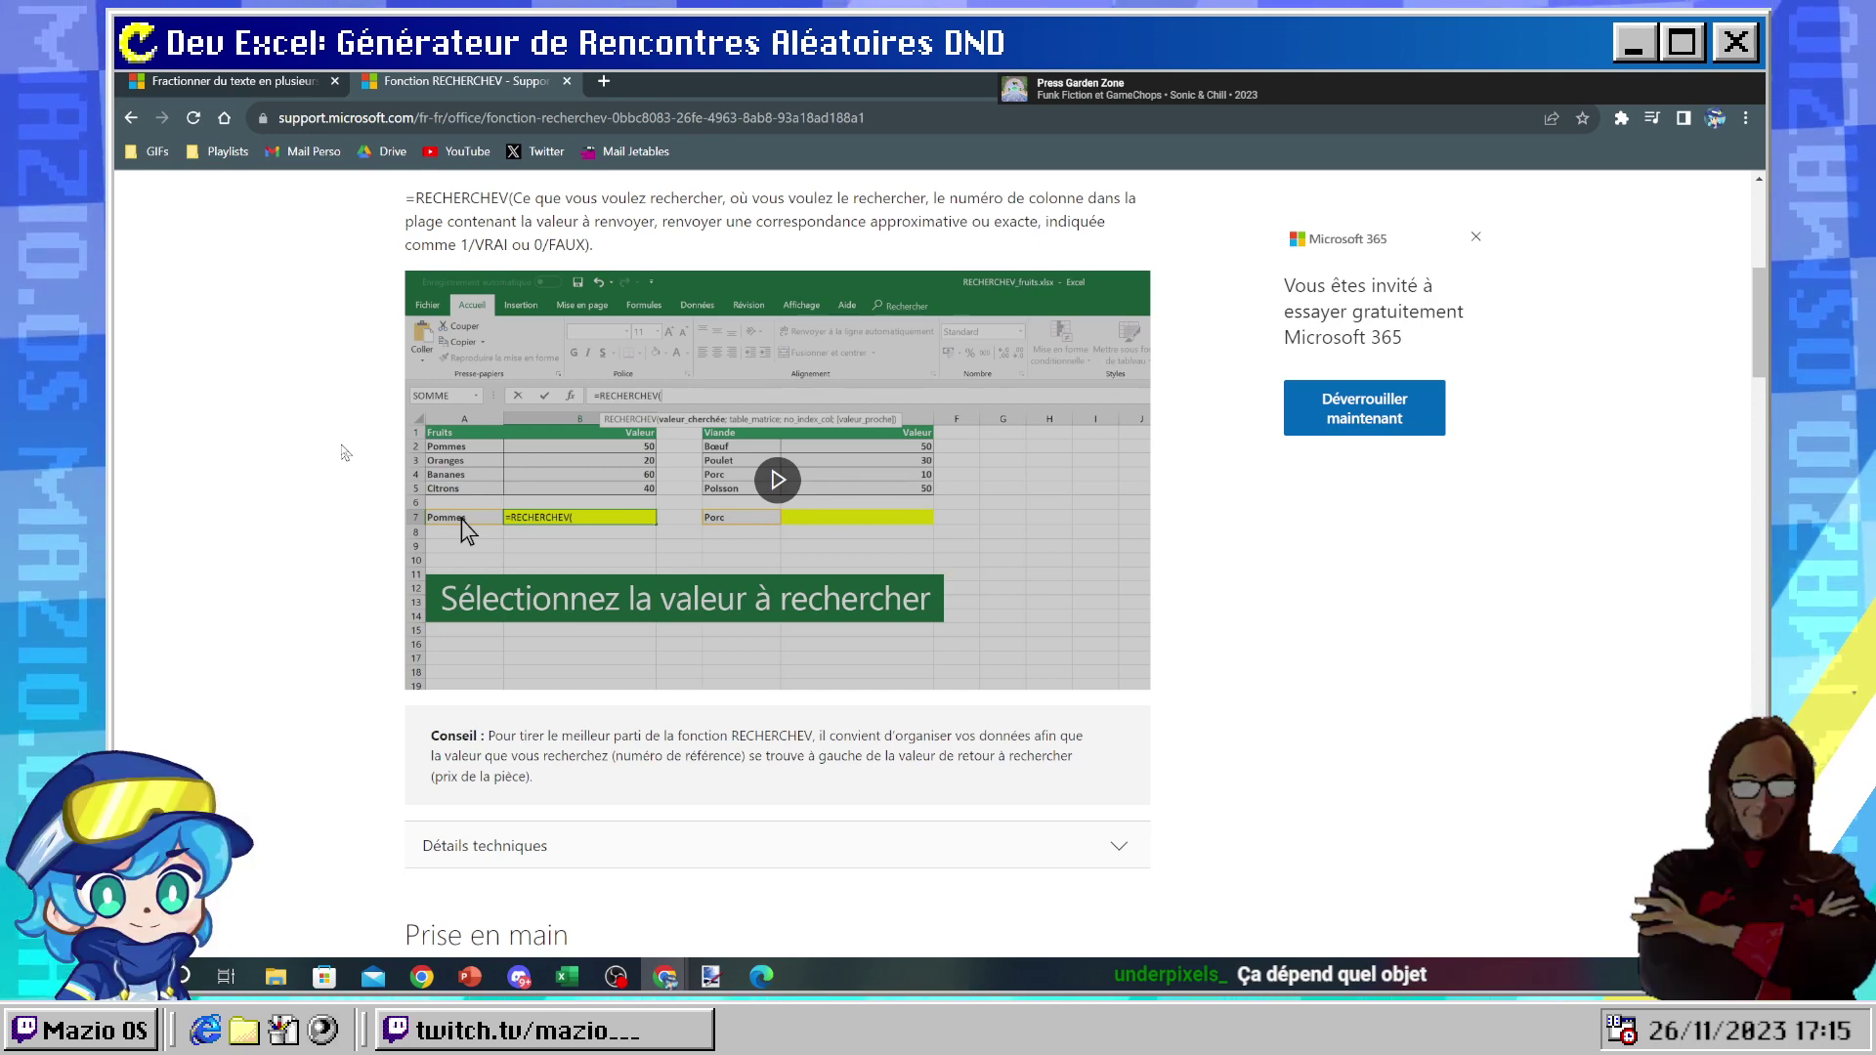
{"action": "scroll", "coordinate": [388, 564], "scroll_direction": "down", "scroll_amount": 12}
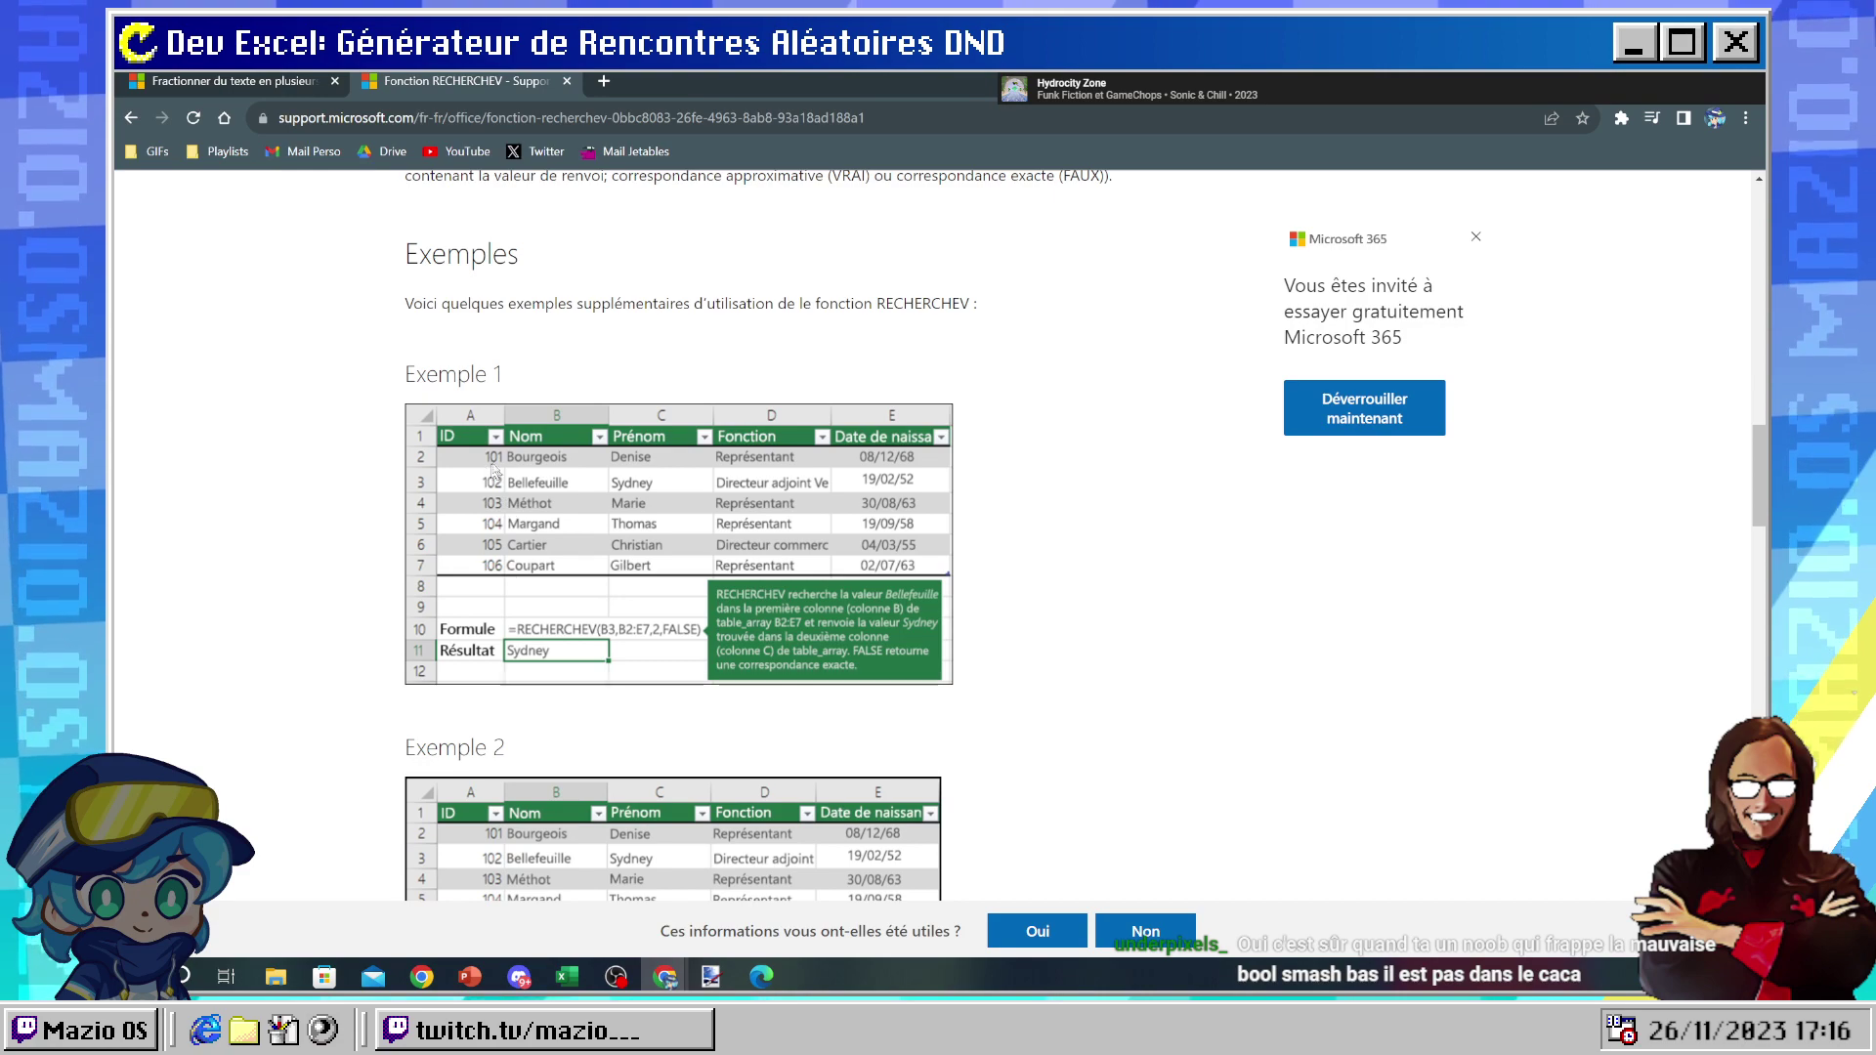
{"action": "scroll", "coordinate": [454, 495], "scroll_direction": "down", "scroll_amount": 1}
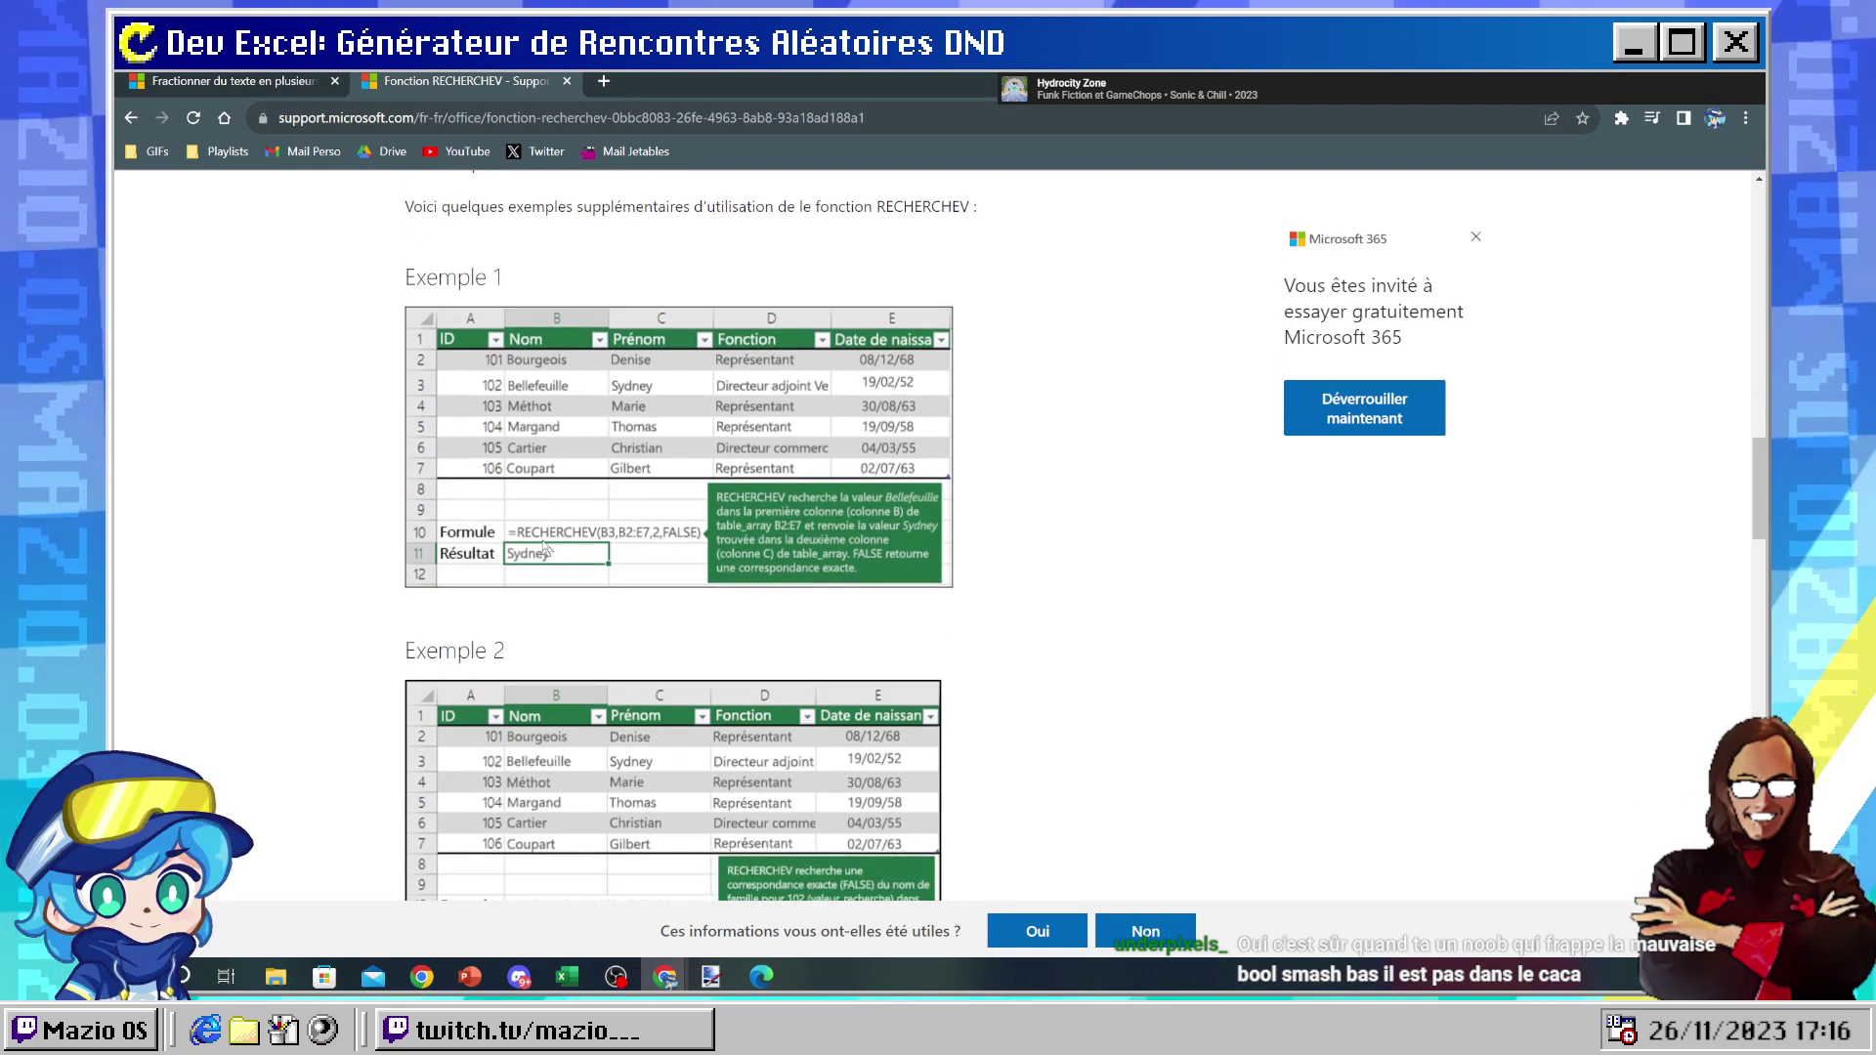
{"action": "scroll", "coordinate": [567, 542], "scroll_direction": "up", "scroll_amount": 6}
{"action": "scroll", "coordinate": [574, 540], "scroll_direction": "up", "scroll_amount": 10}
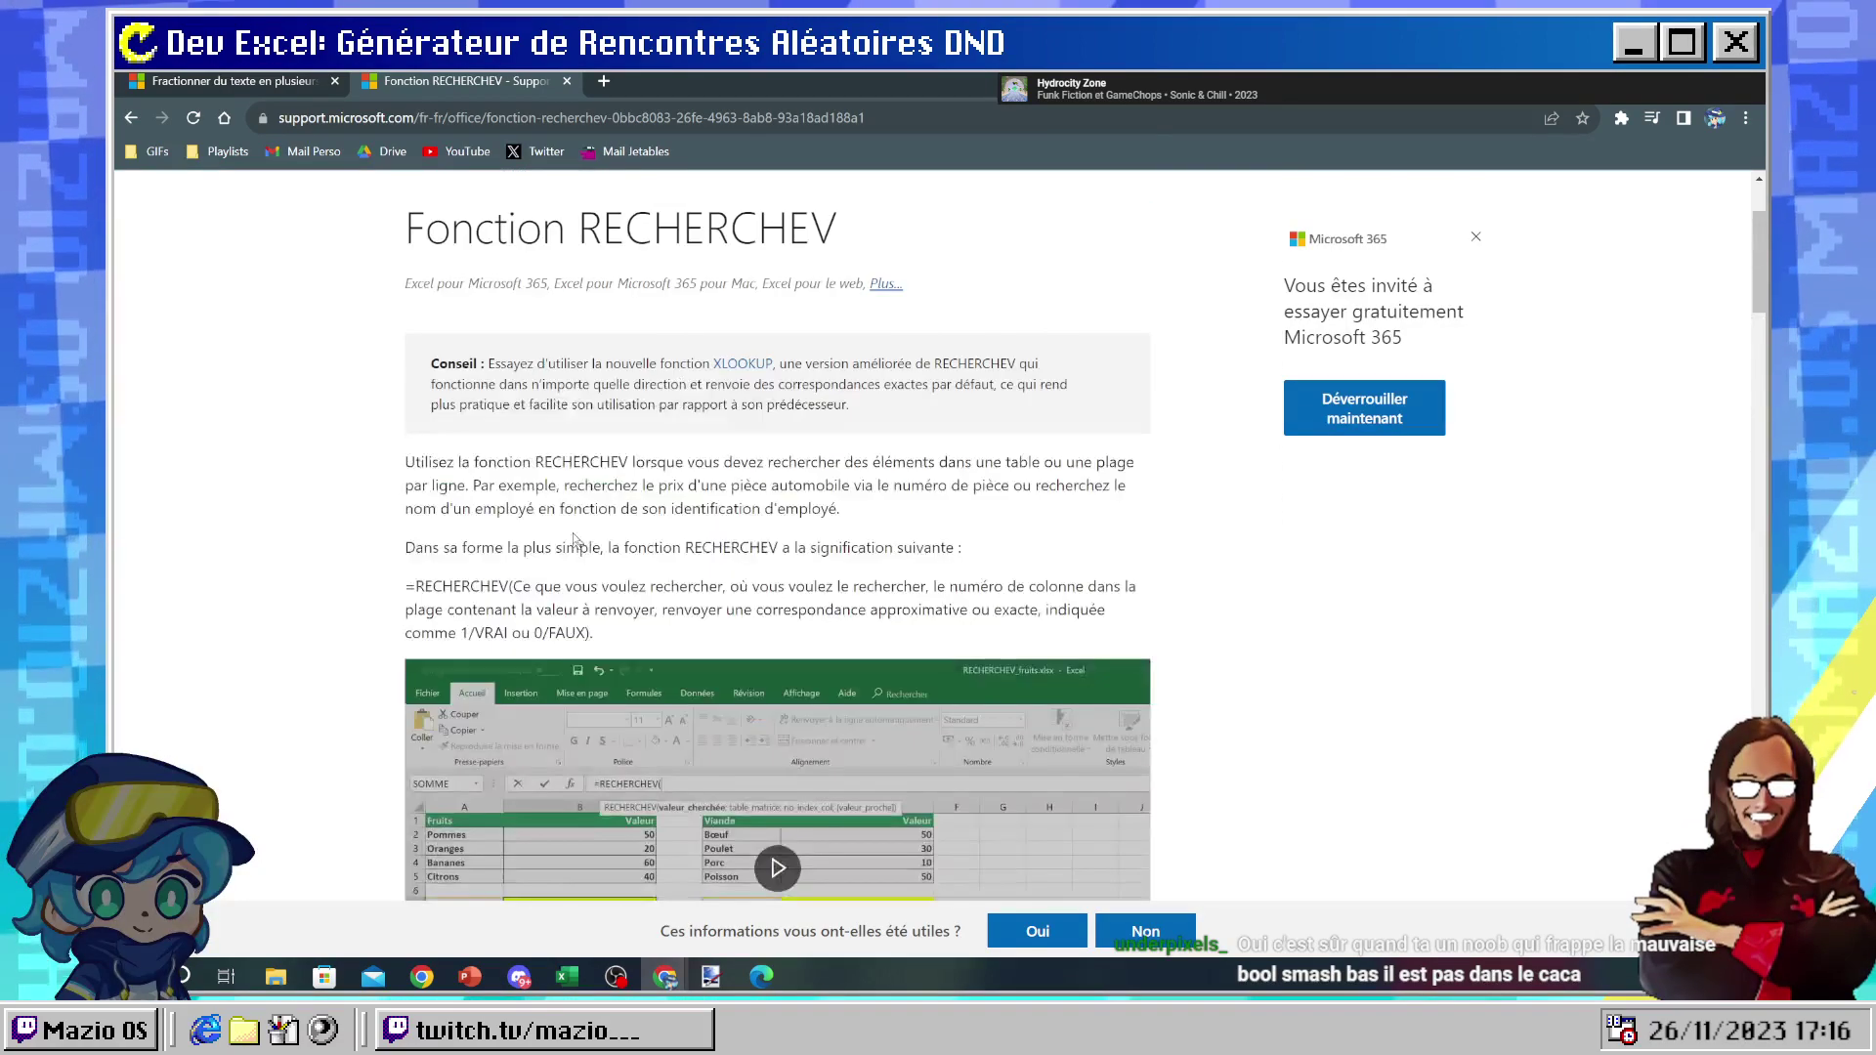
{"action": "scroll", "coordinate": [574, 537], "scroll_direction": "down", "scroll_amount": 1}
{"action": "scroll", "coordinate": [574, 536], "scroll_direction": "up", "scroll_amount": 3}
{"action": "scroll", "coordinate": [575, 533], "scroll_direction": "down", "scroll_amount": 12}
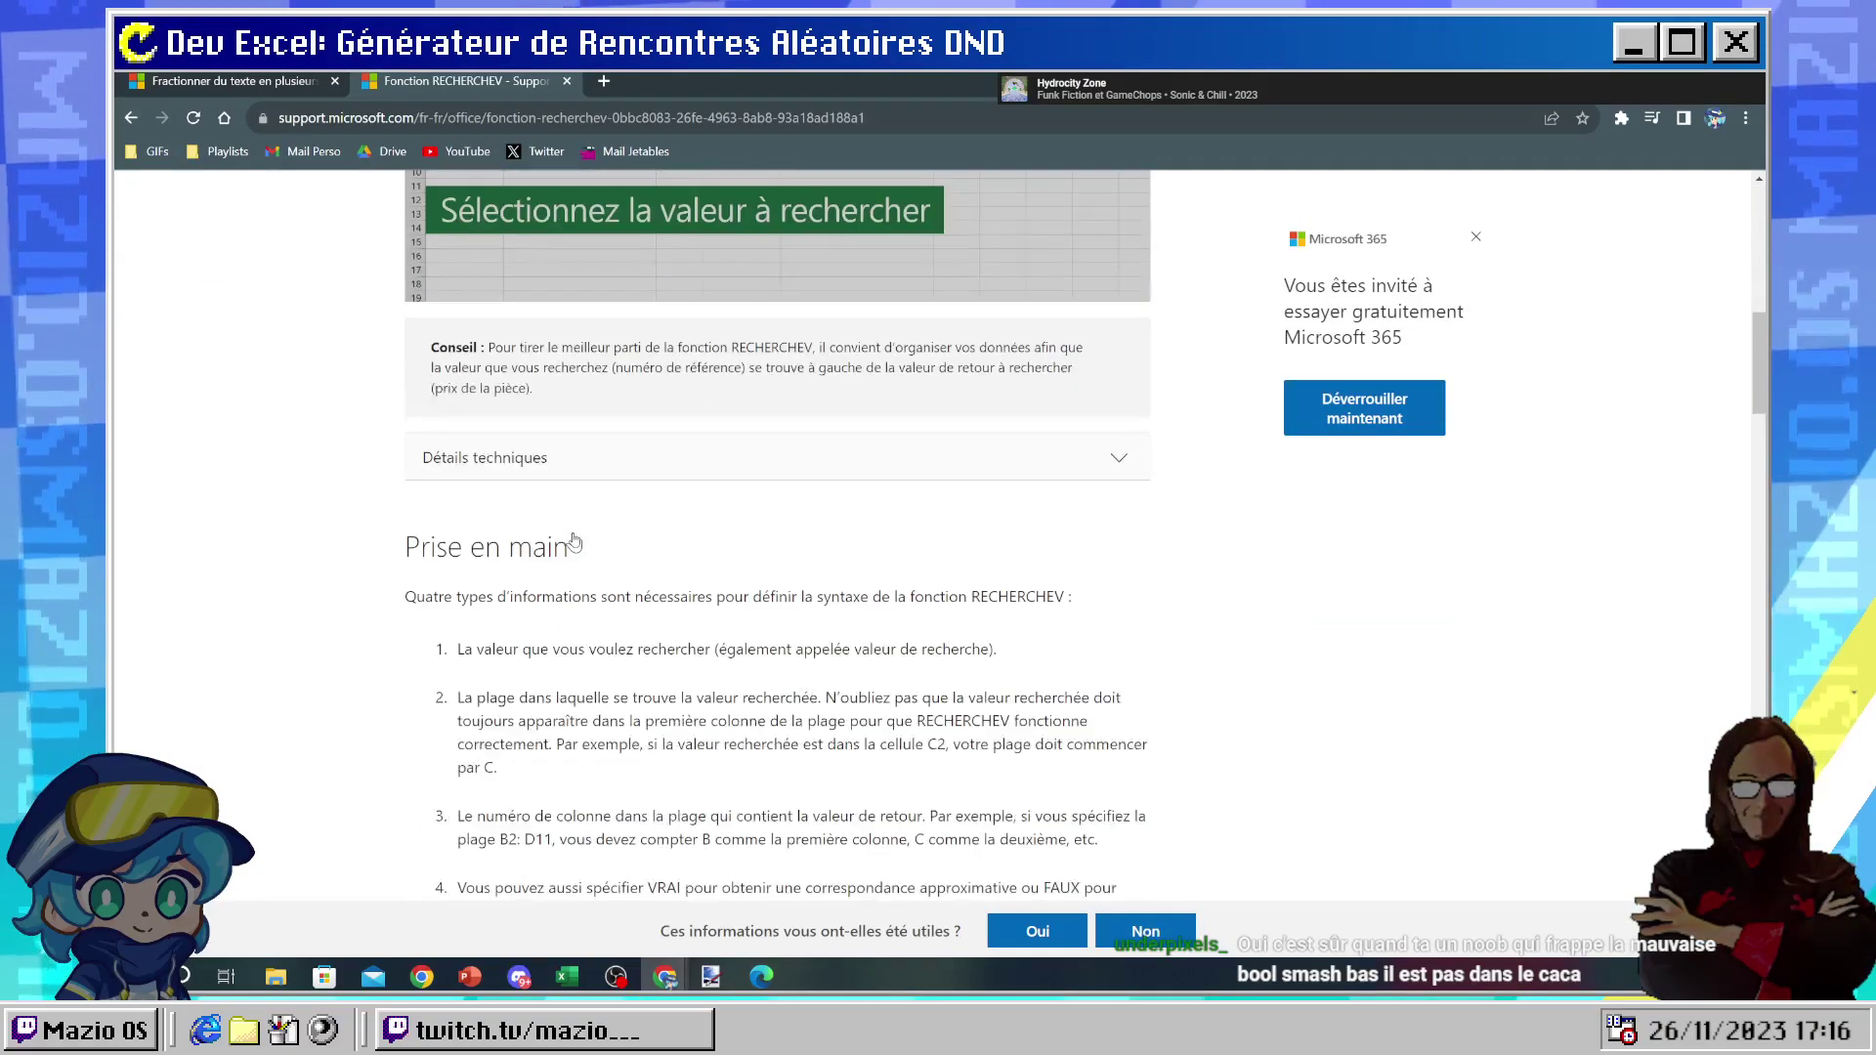
{"action": "left_click", "coordinate": [537, 361]}
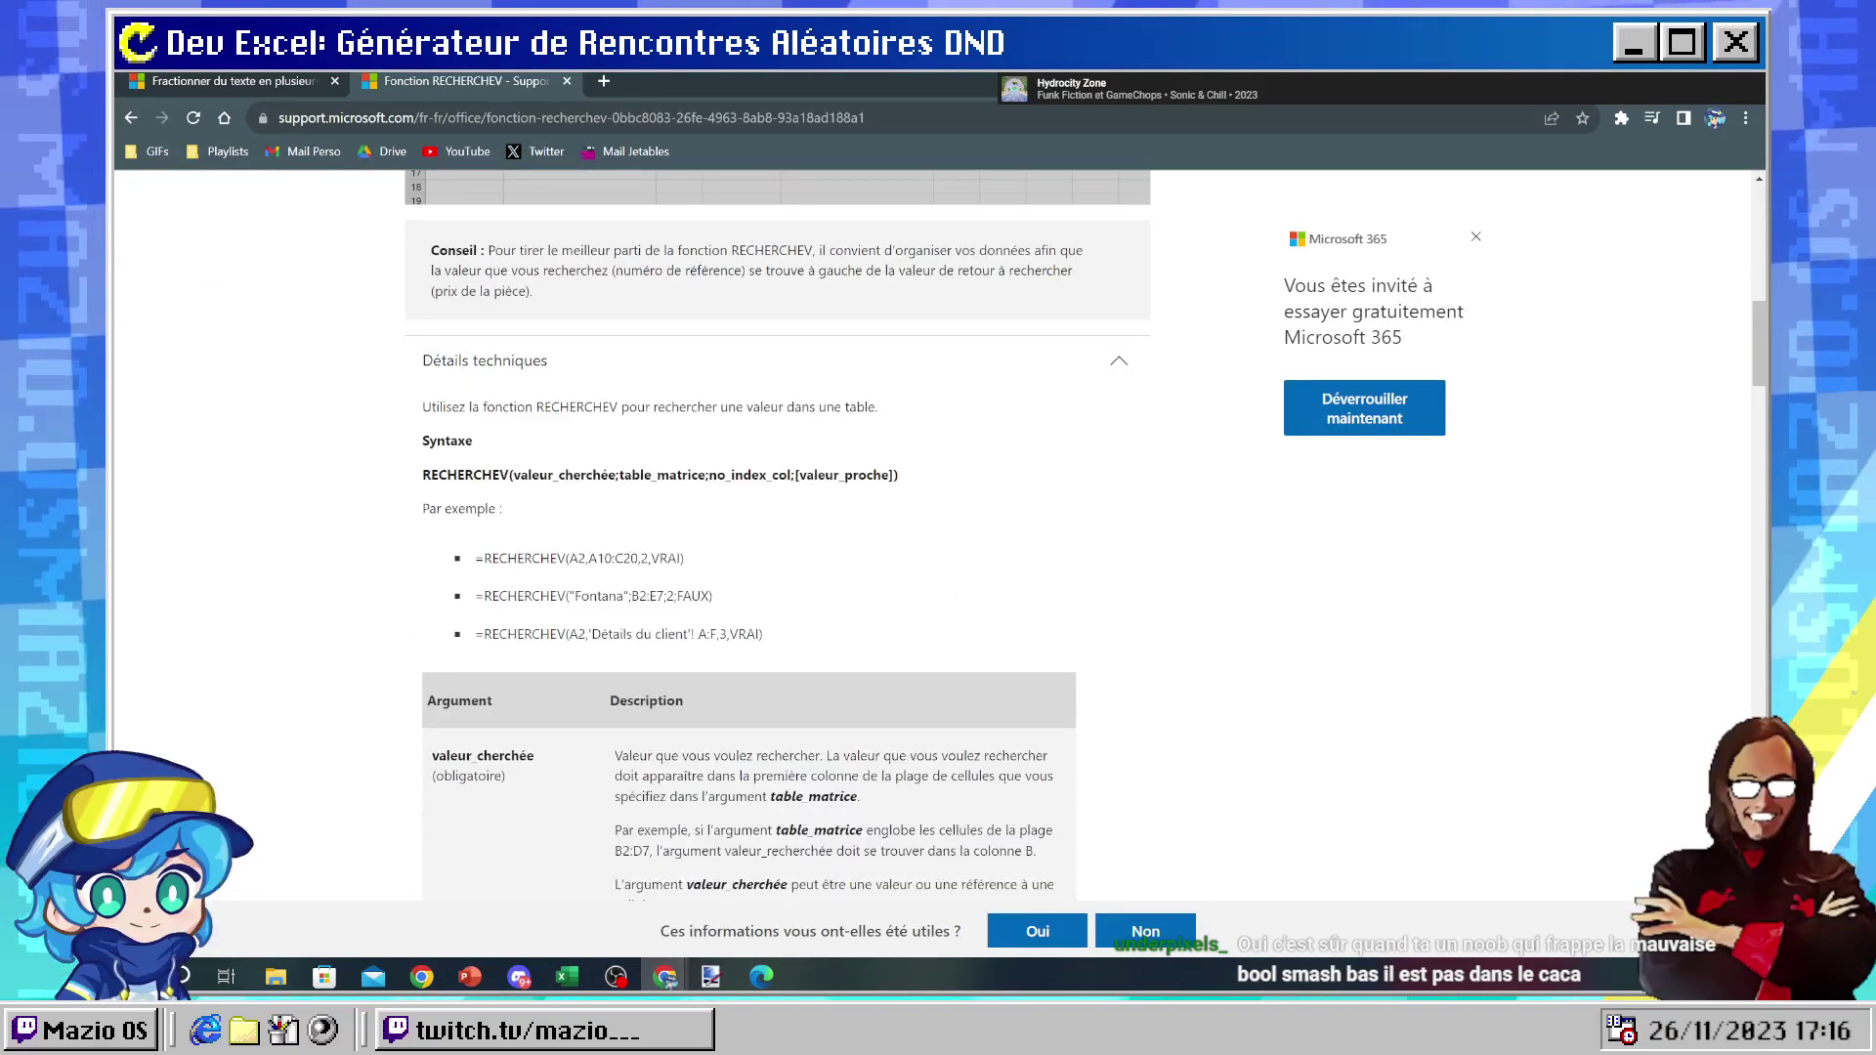
{"action": "key", "text": "alt+Tab"}
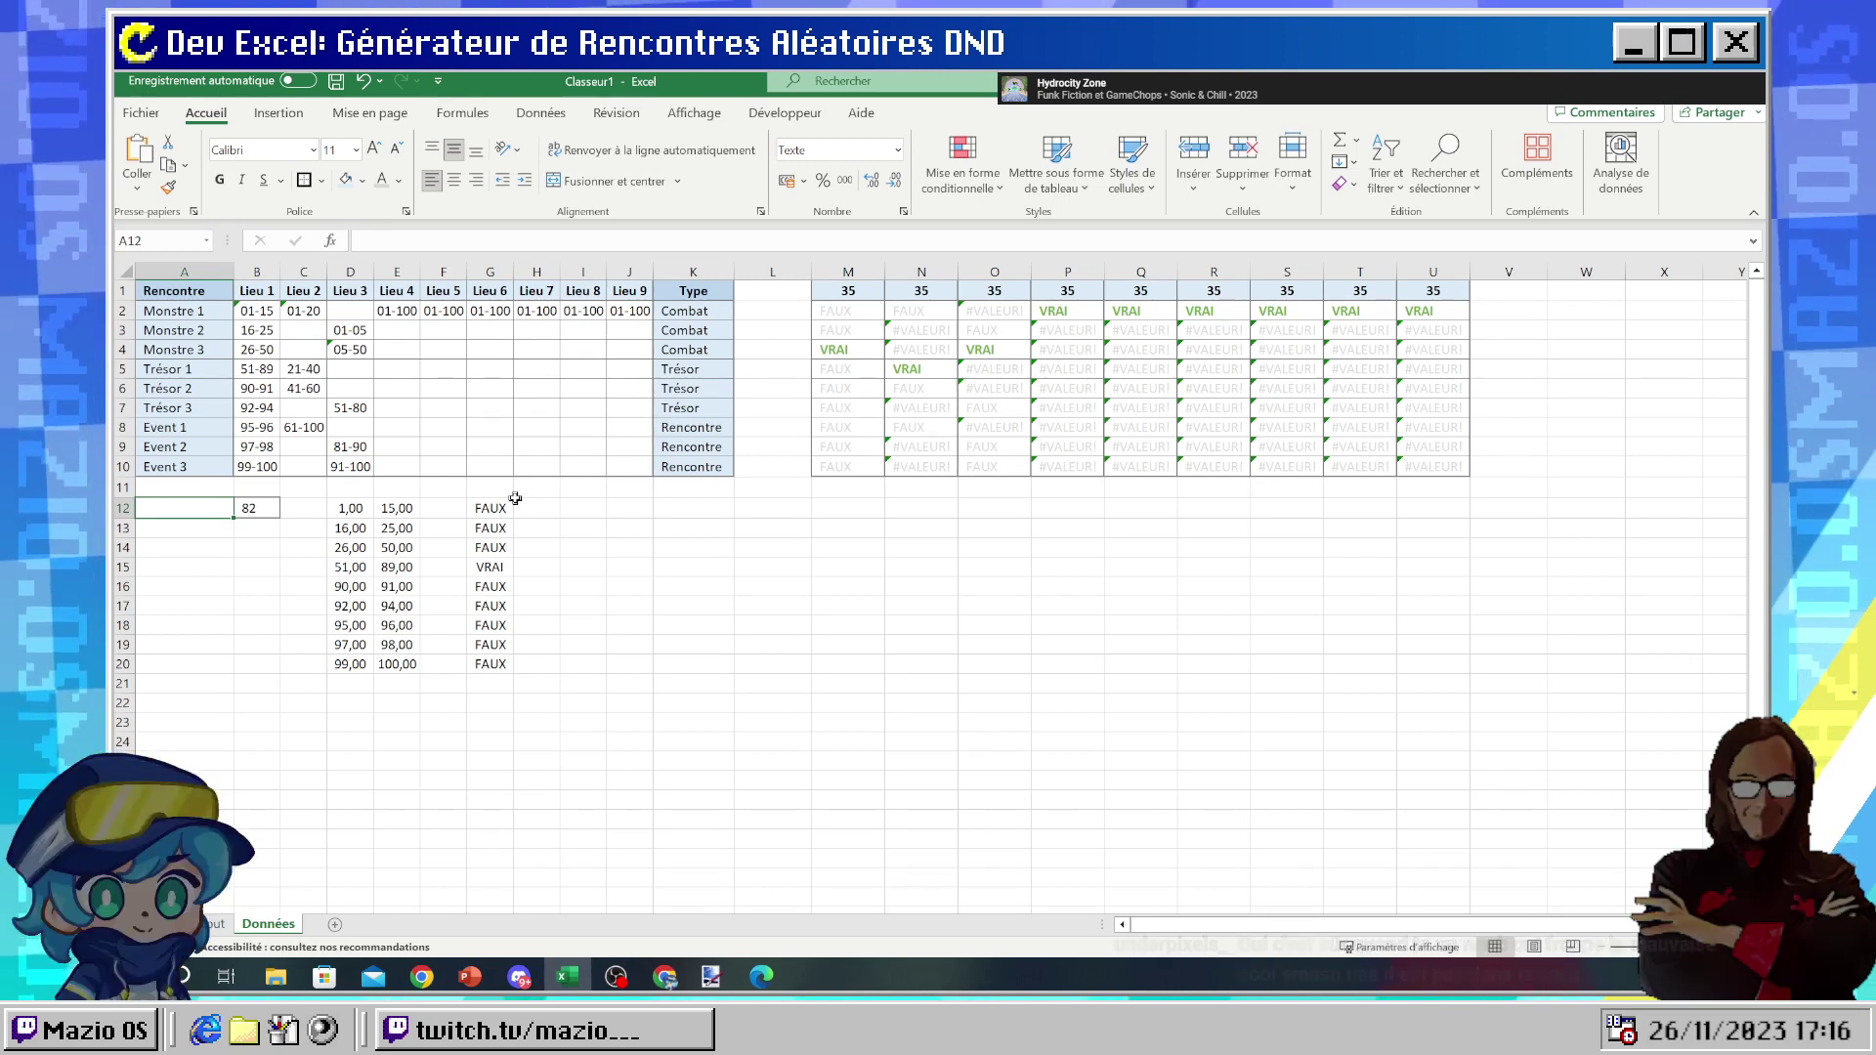
{"action": "left_click", "coordinate": [743, 527]}
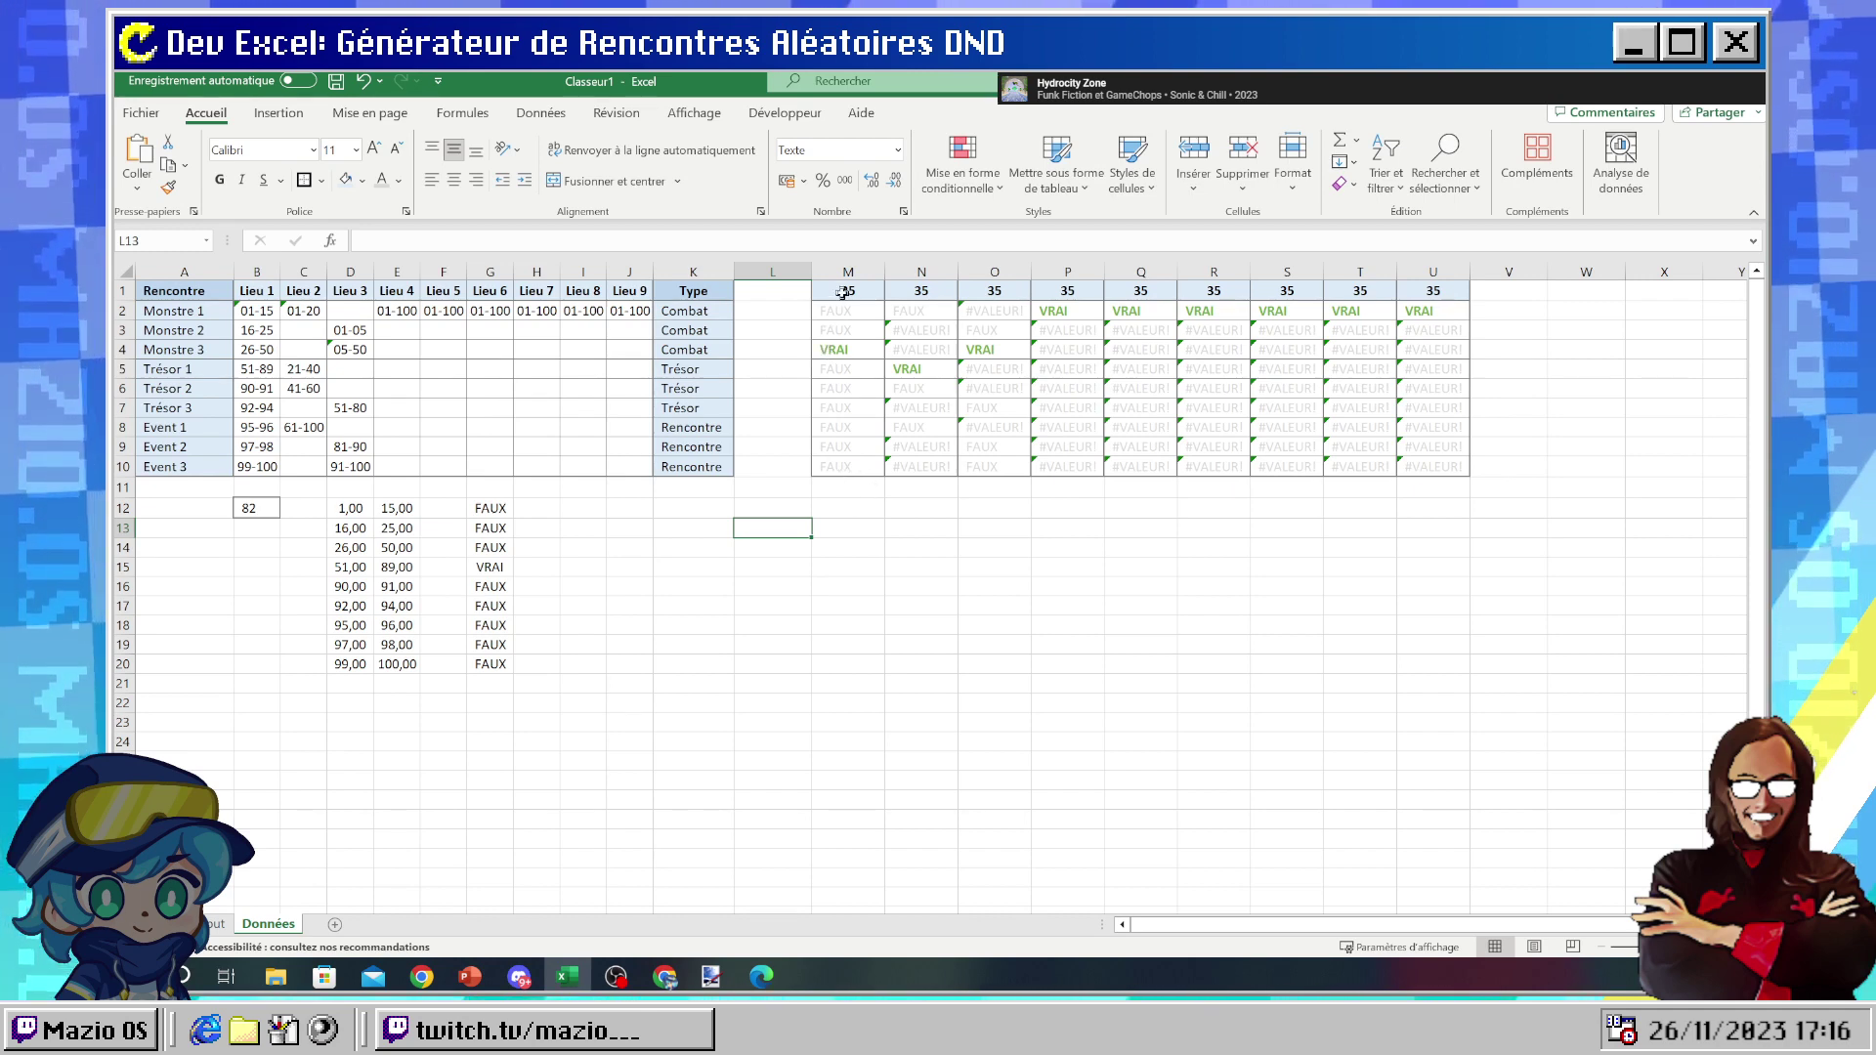
- Insert a blank row above row 1, recalculate with F9, and select M1 for a new formula
{"action": "right_click", "coordinate": [124, 290]}
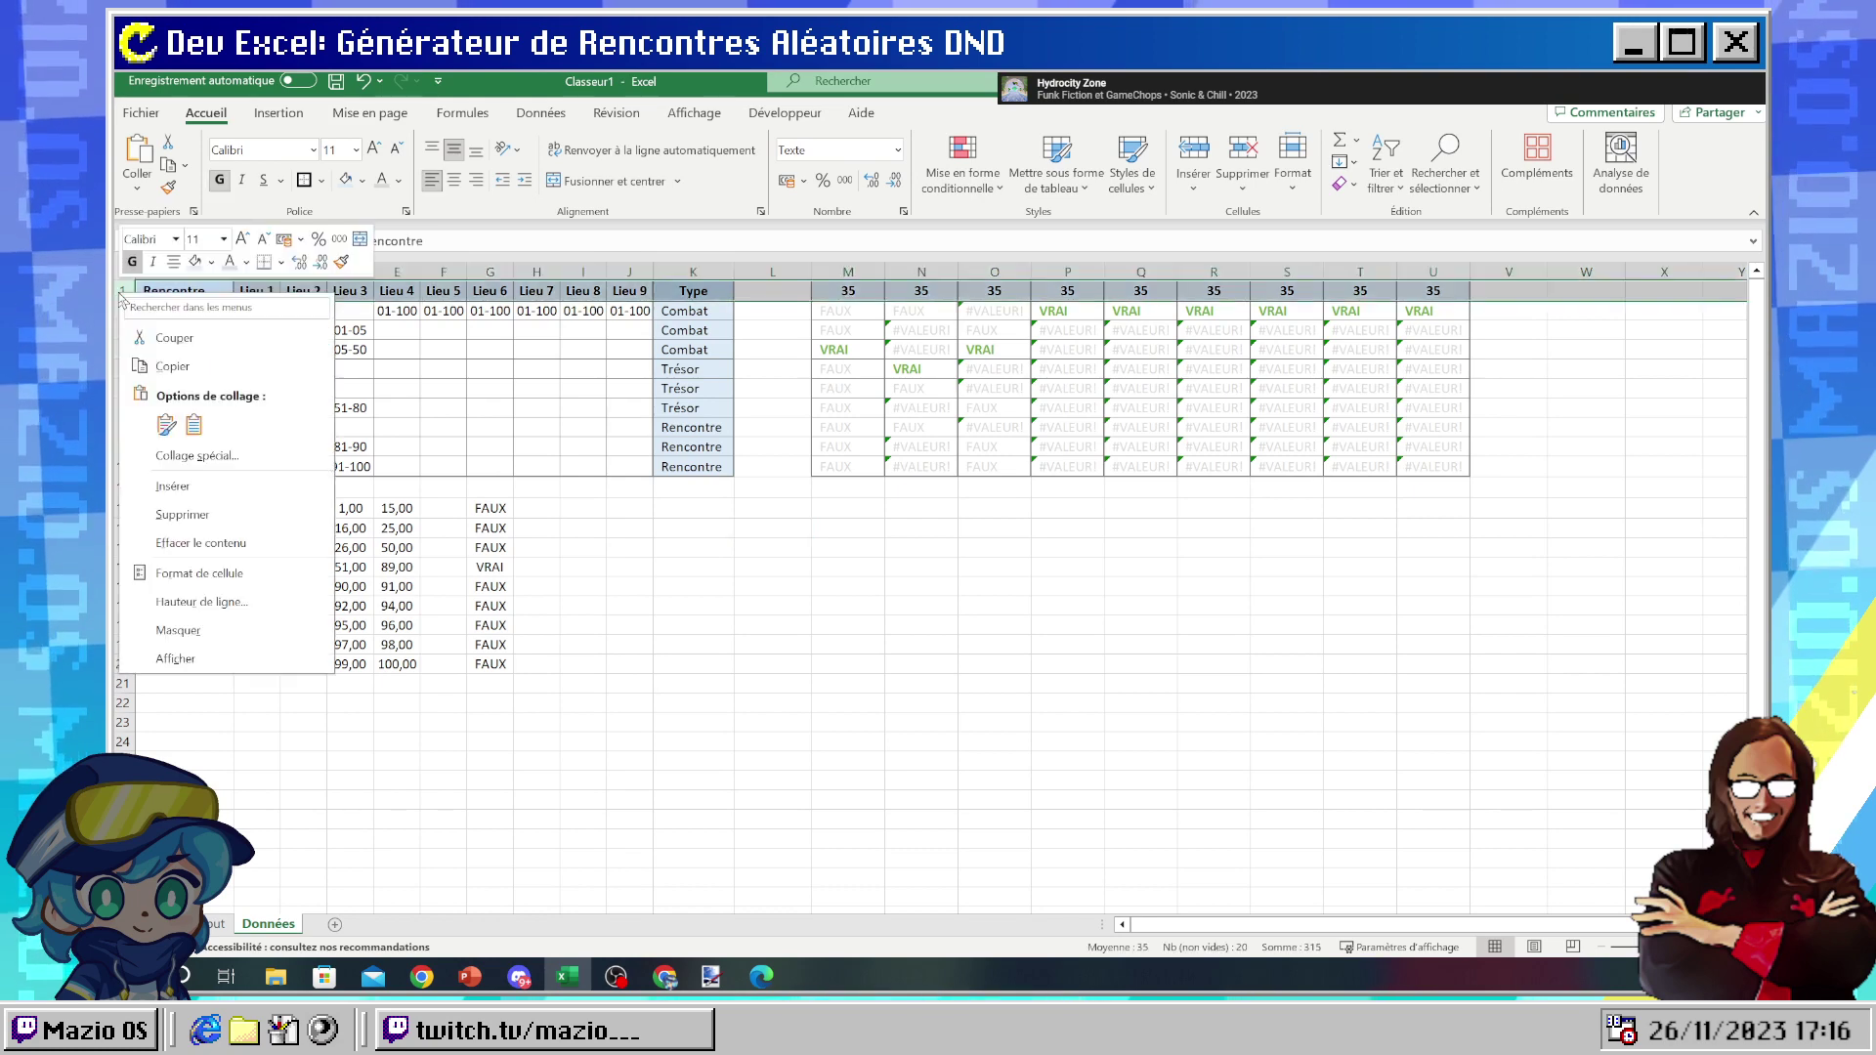
{"action": "left_click", "coordinate": [174, 487]}
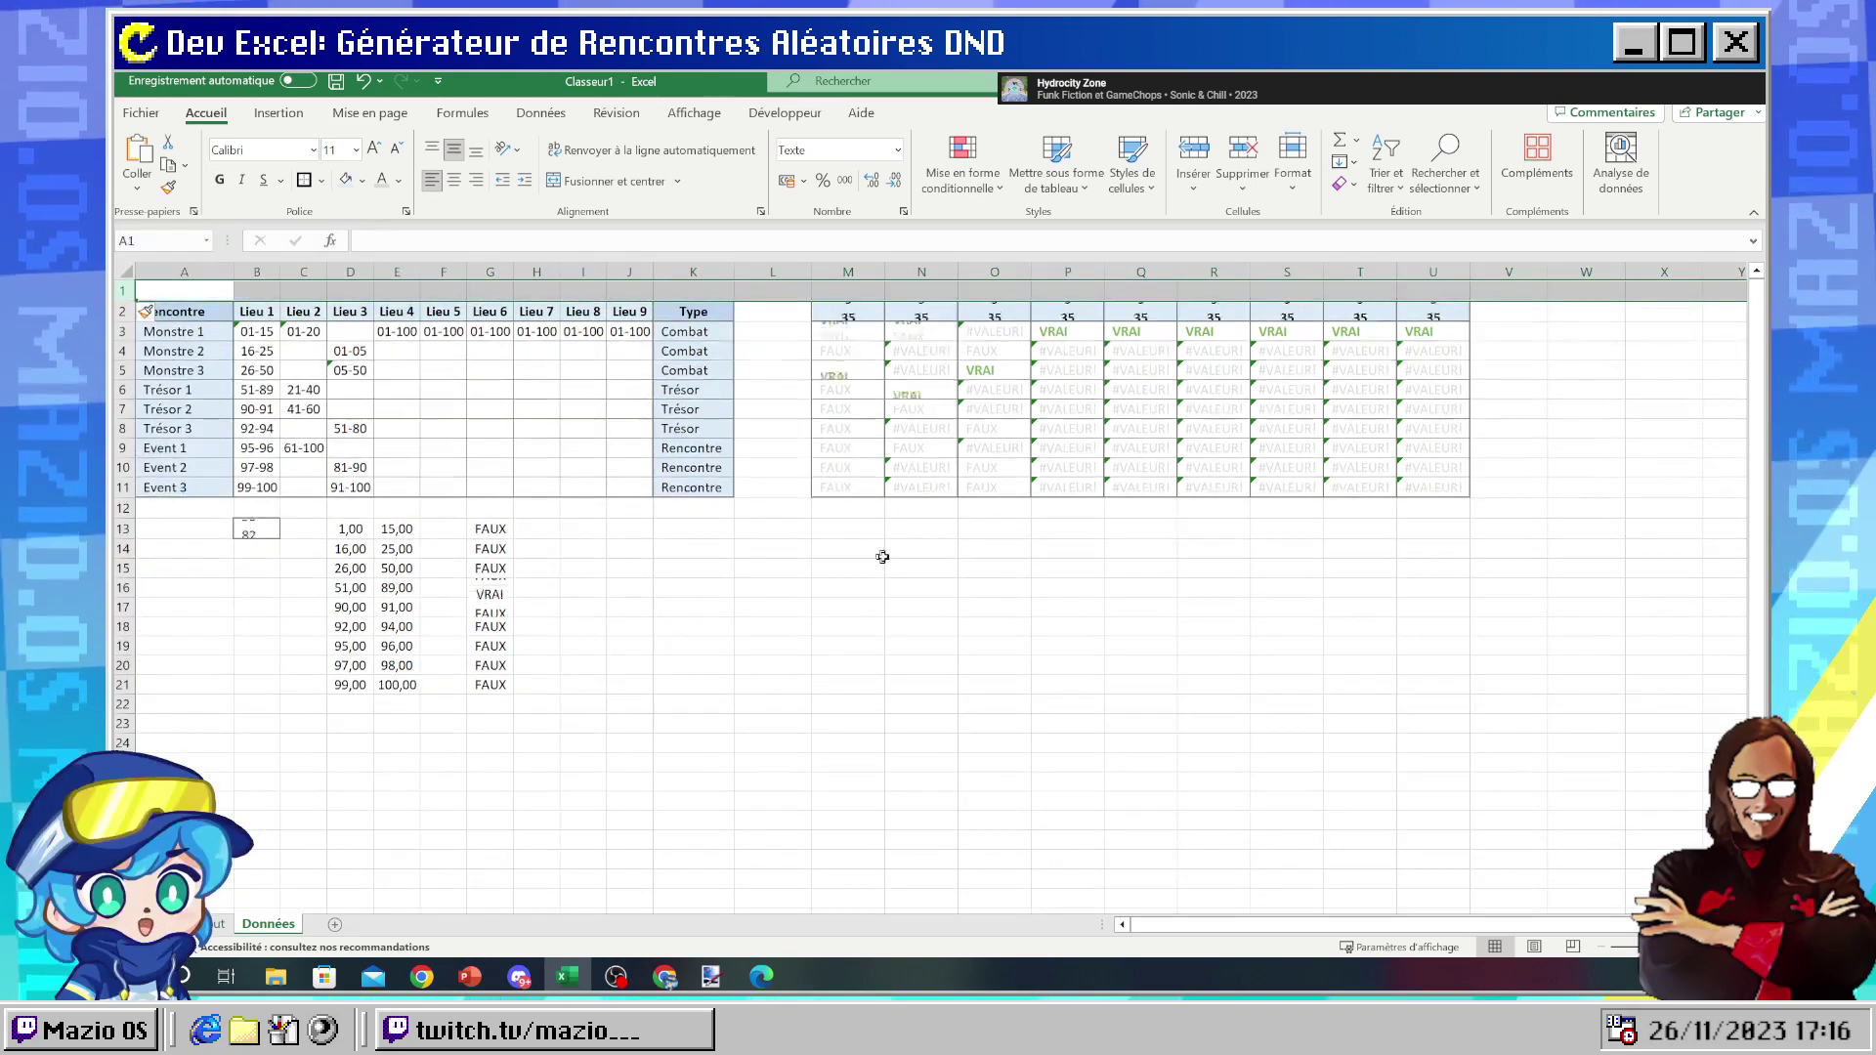
{"action": "left_click", "coordinate": [864, 548]}
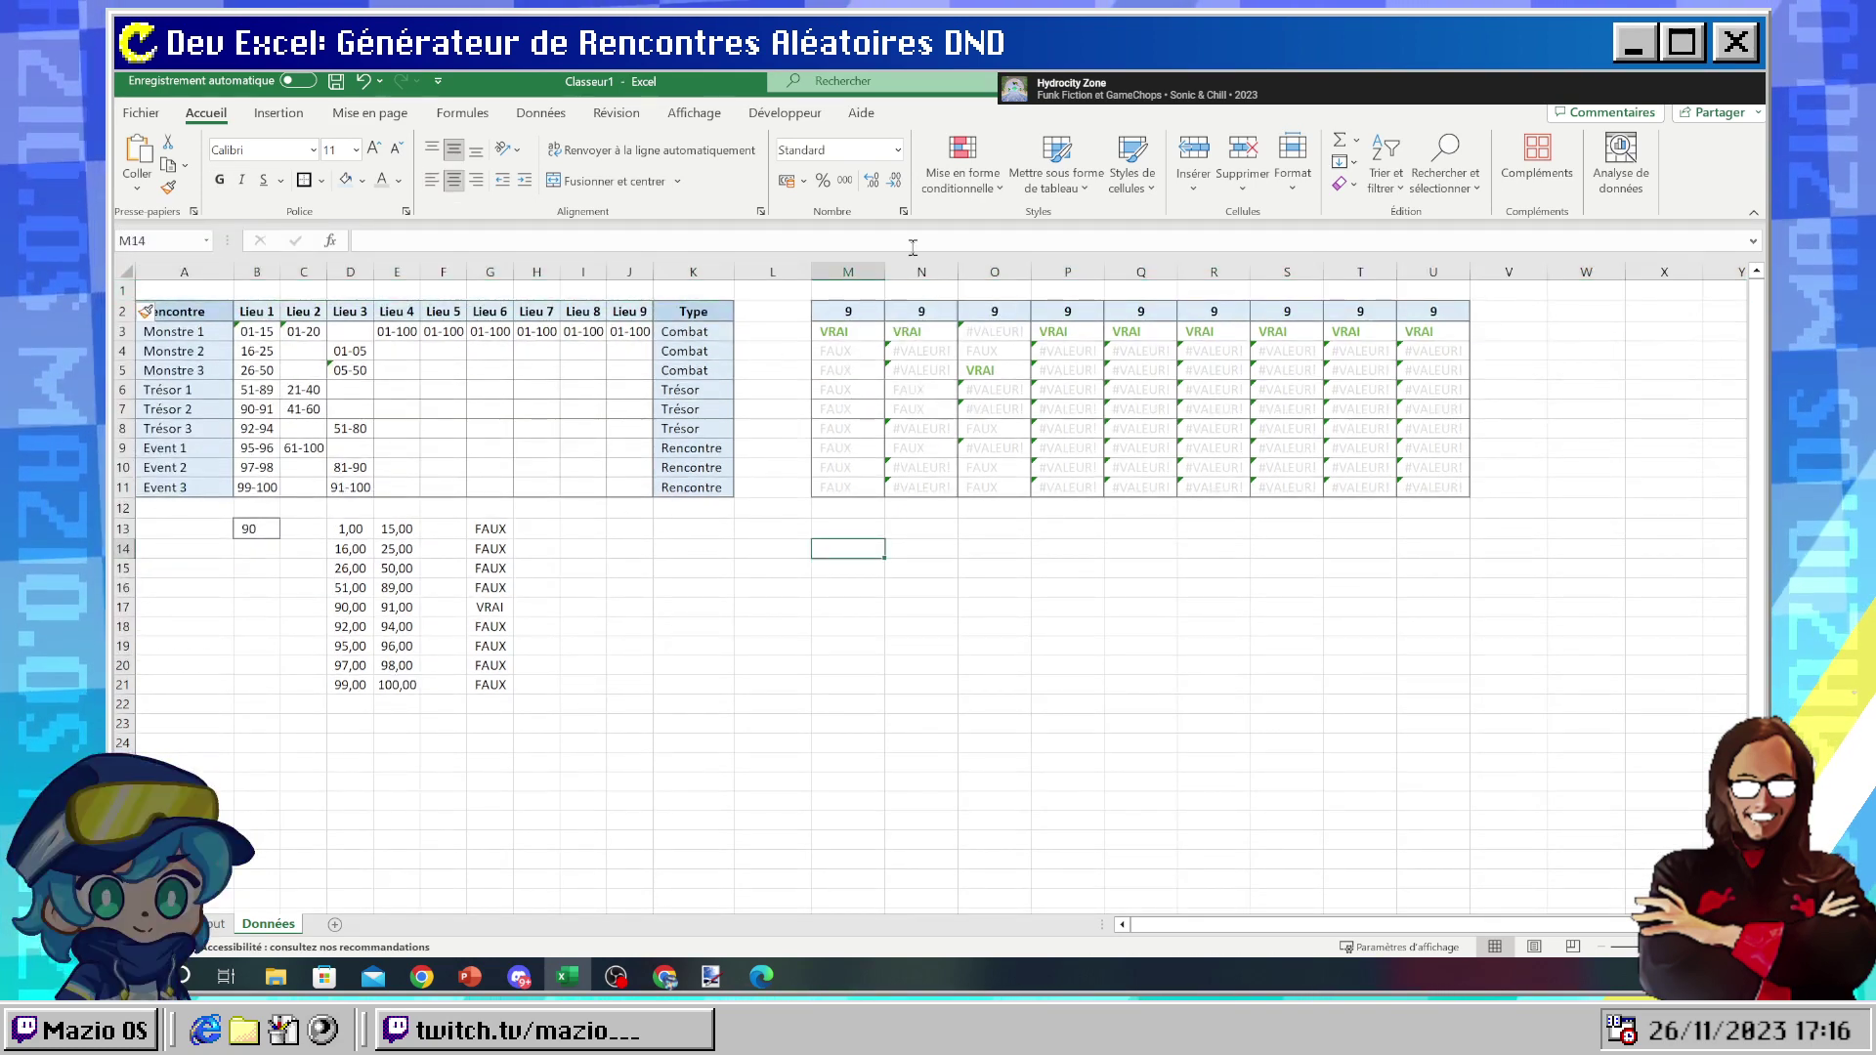
{"action": "key", "text": "F9"}
{"action": "key", "text": "F9"}
{"action": "key", "text": "F9"}
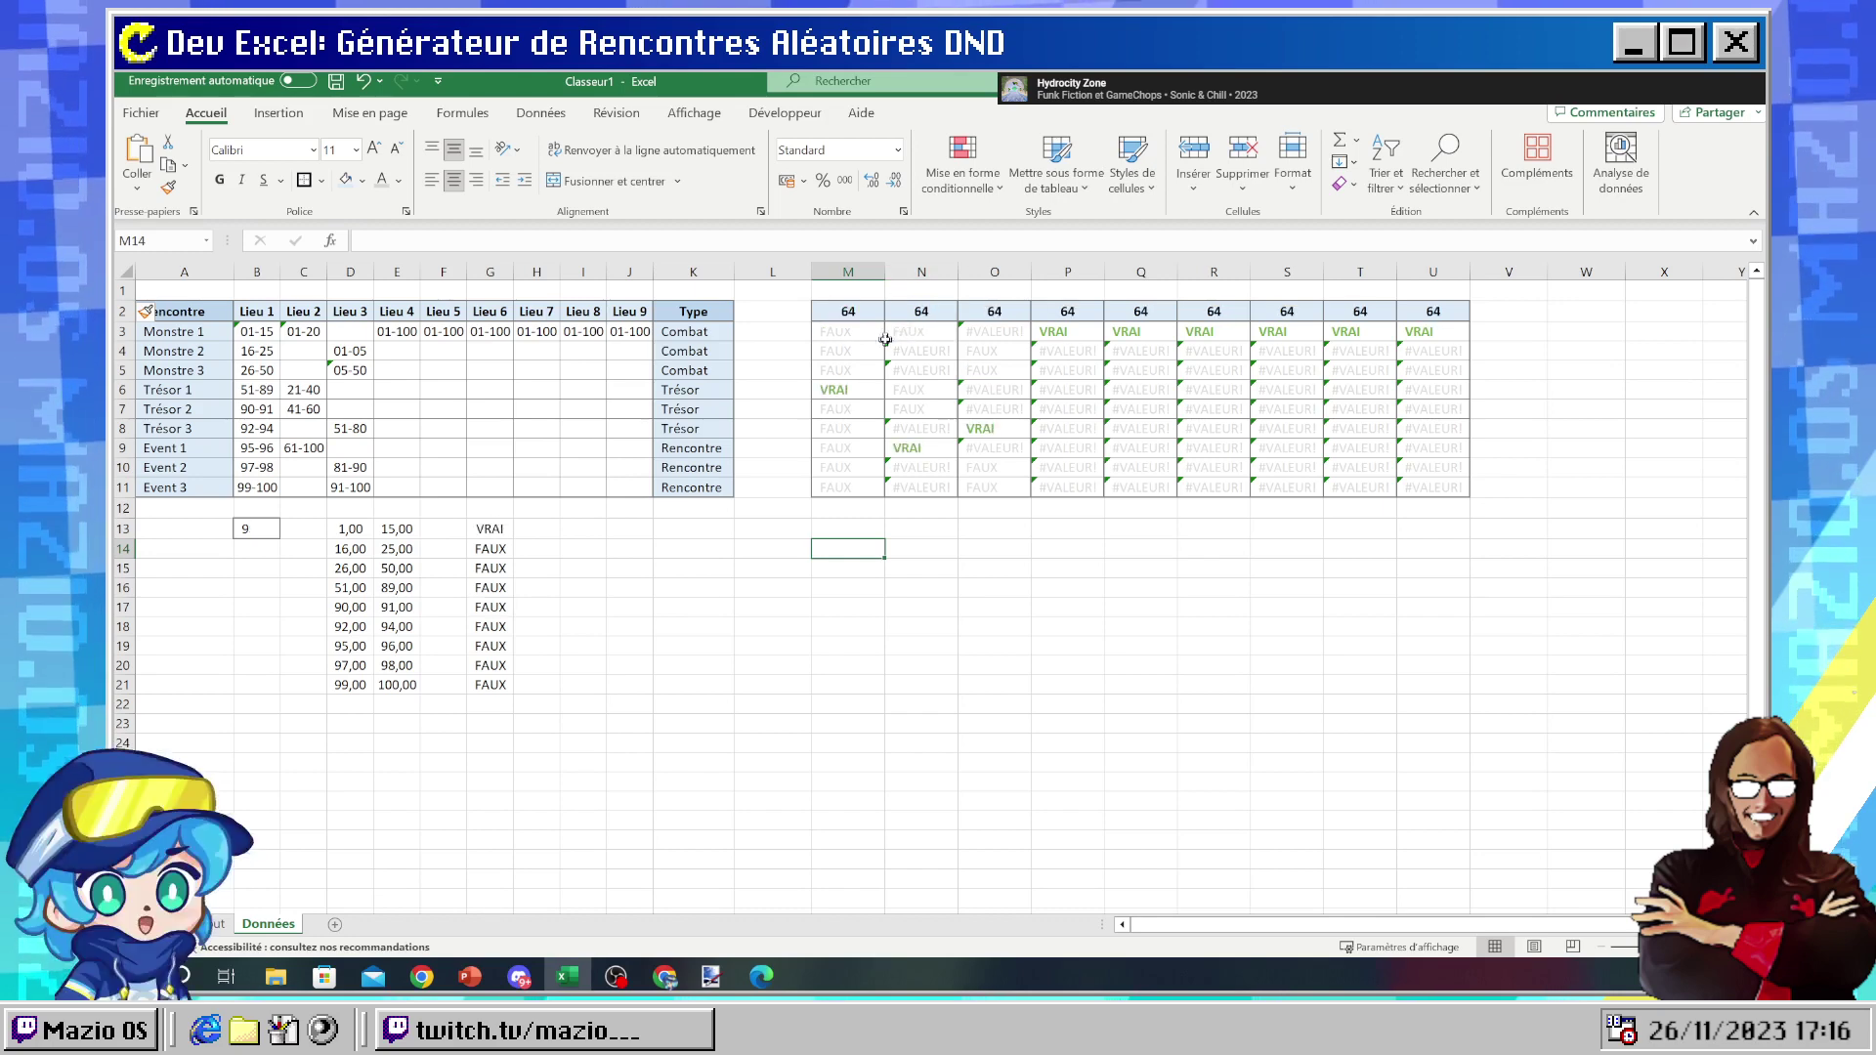
{"action": "left_click", "coordinate": [849, 390]}
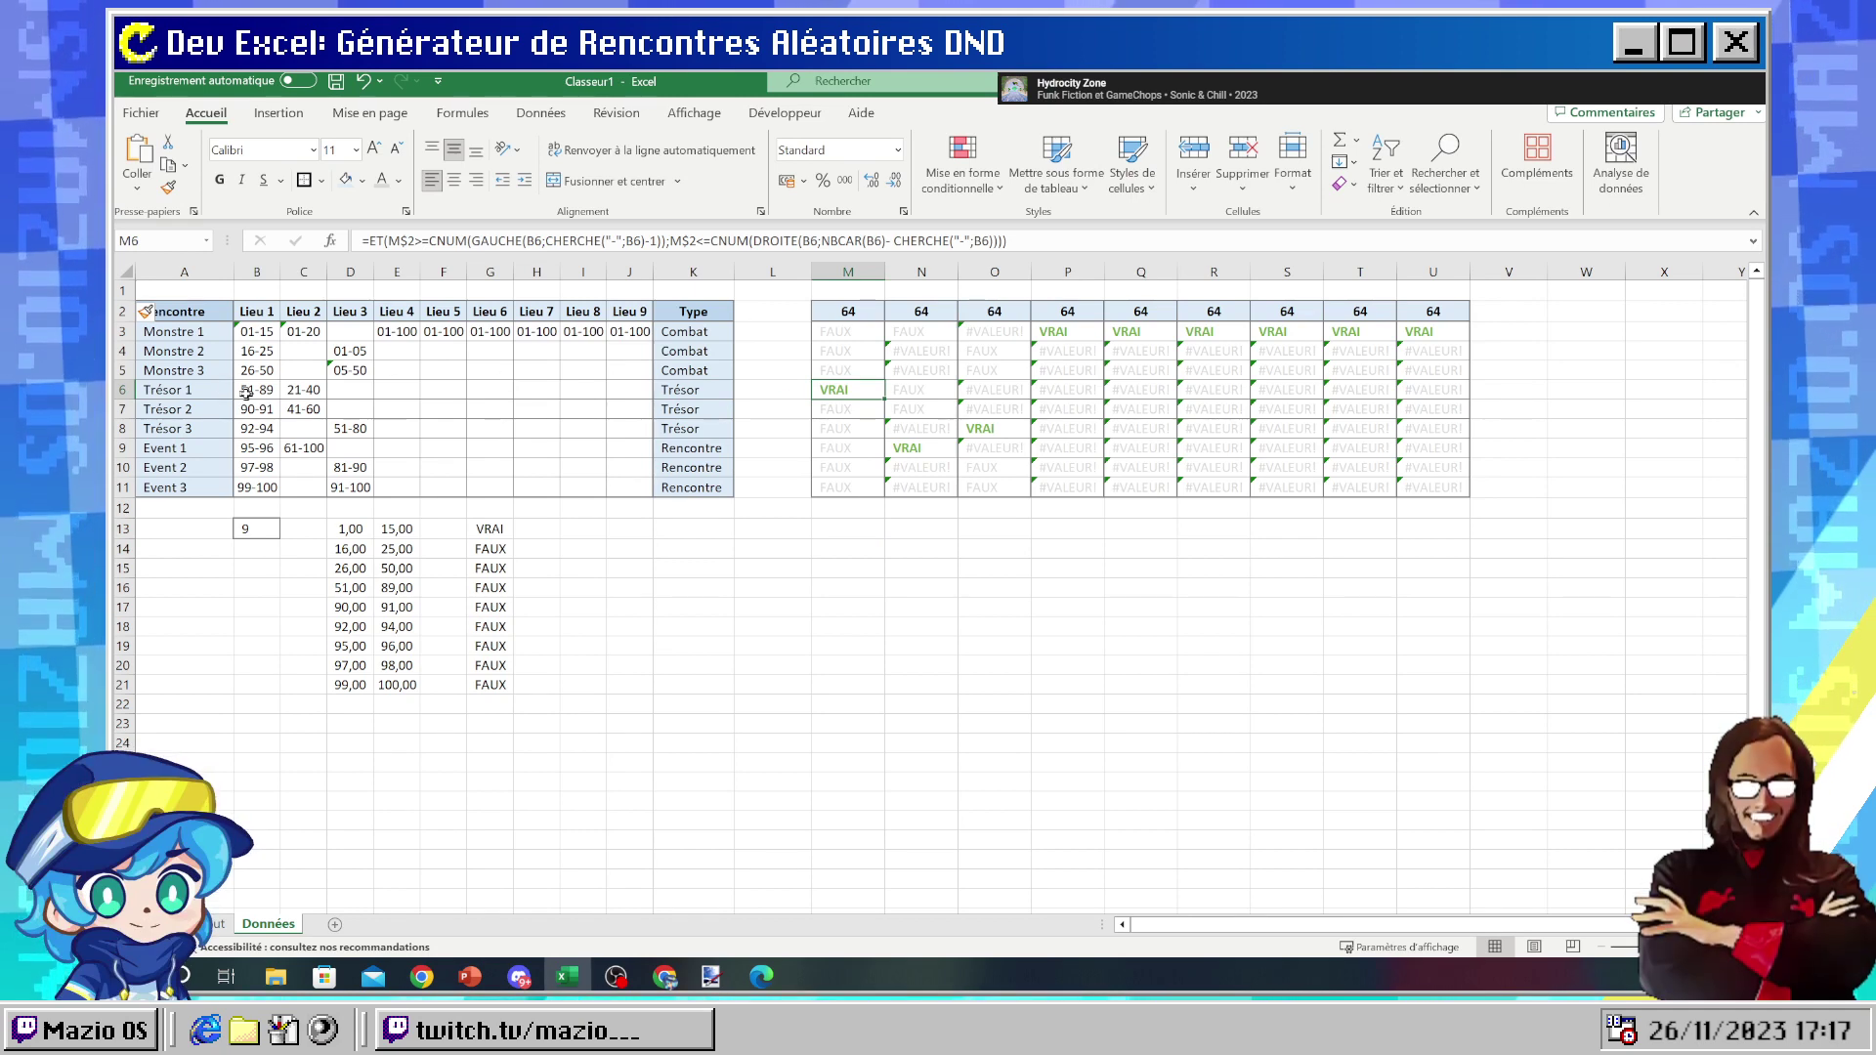
{"action": "left_click", "coordinate": [833, 287]}
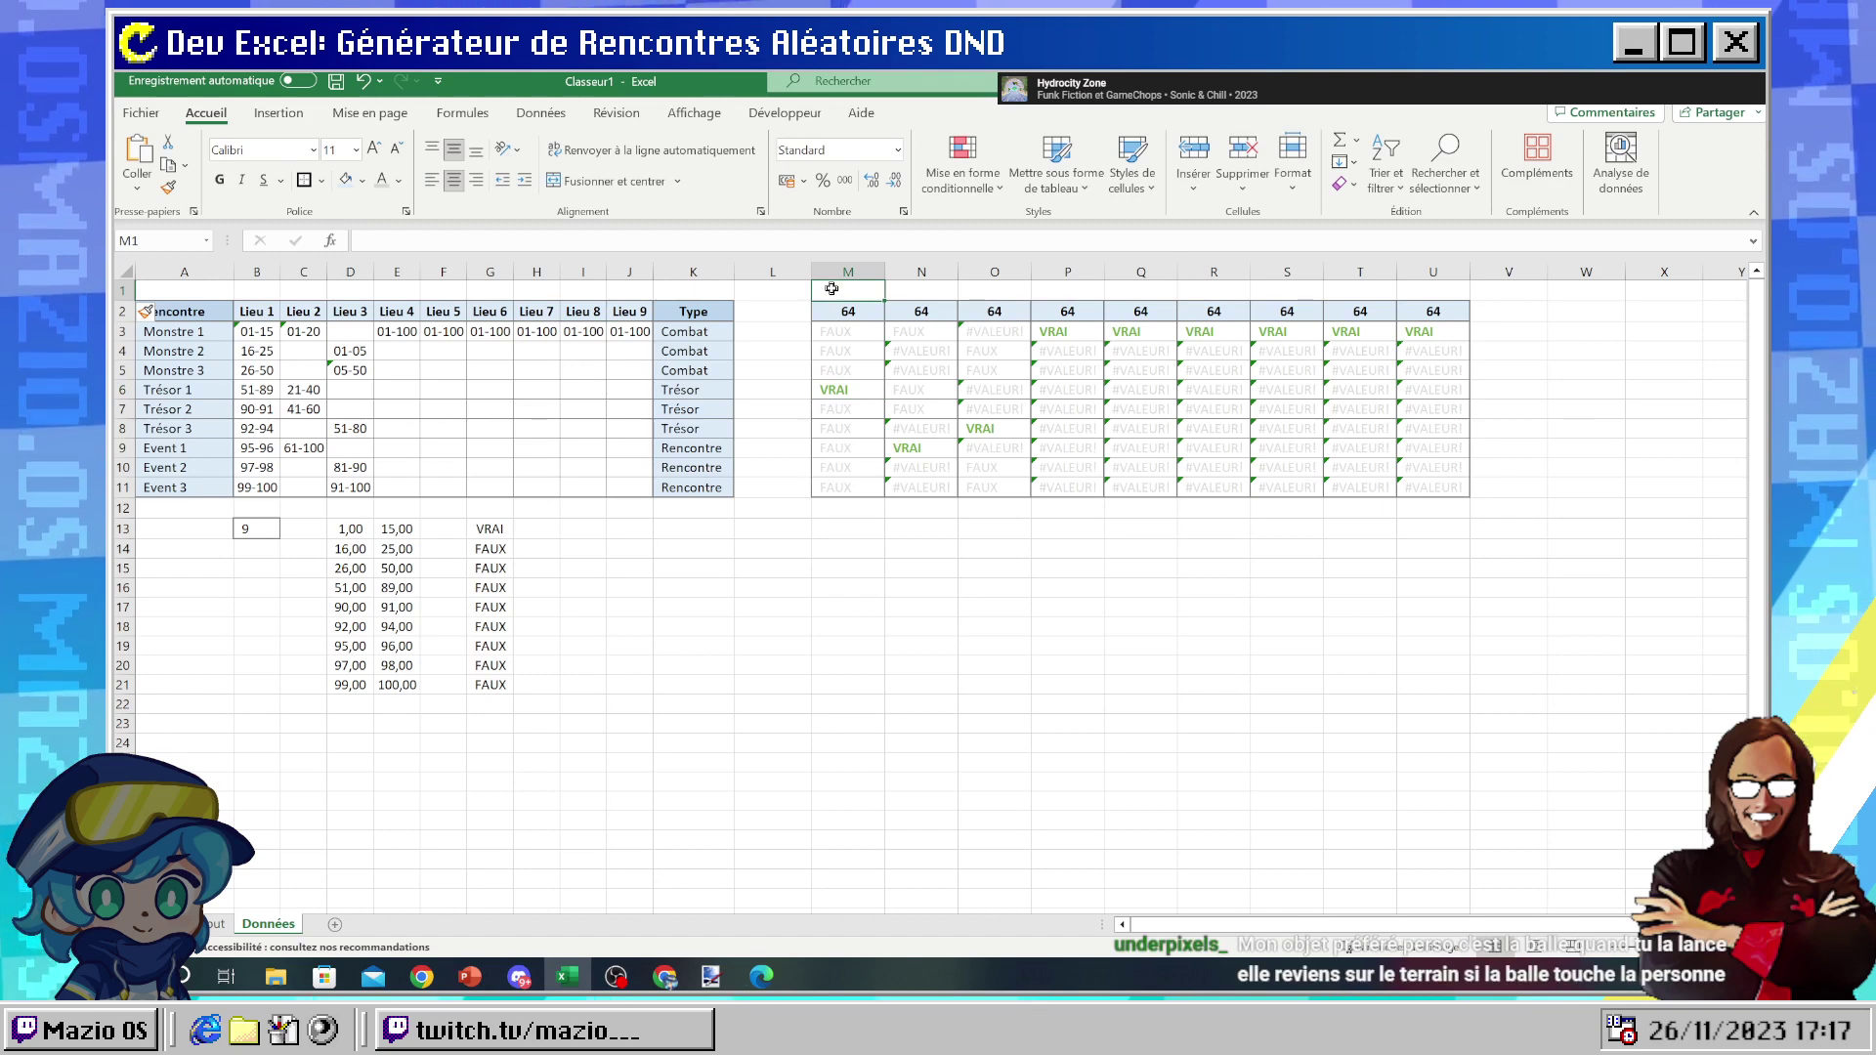
- Enter =RECHERCHEV(VRAI;M3:M11;A3:A11) in M1
{"action": "type", "text": "="}
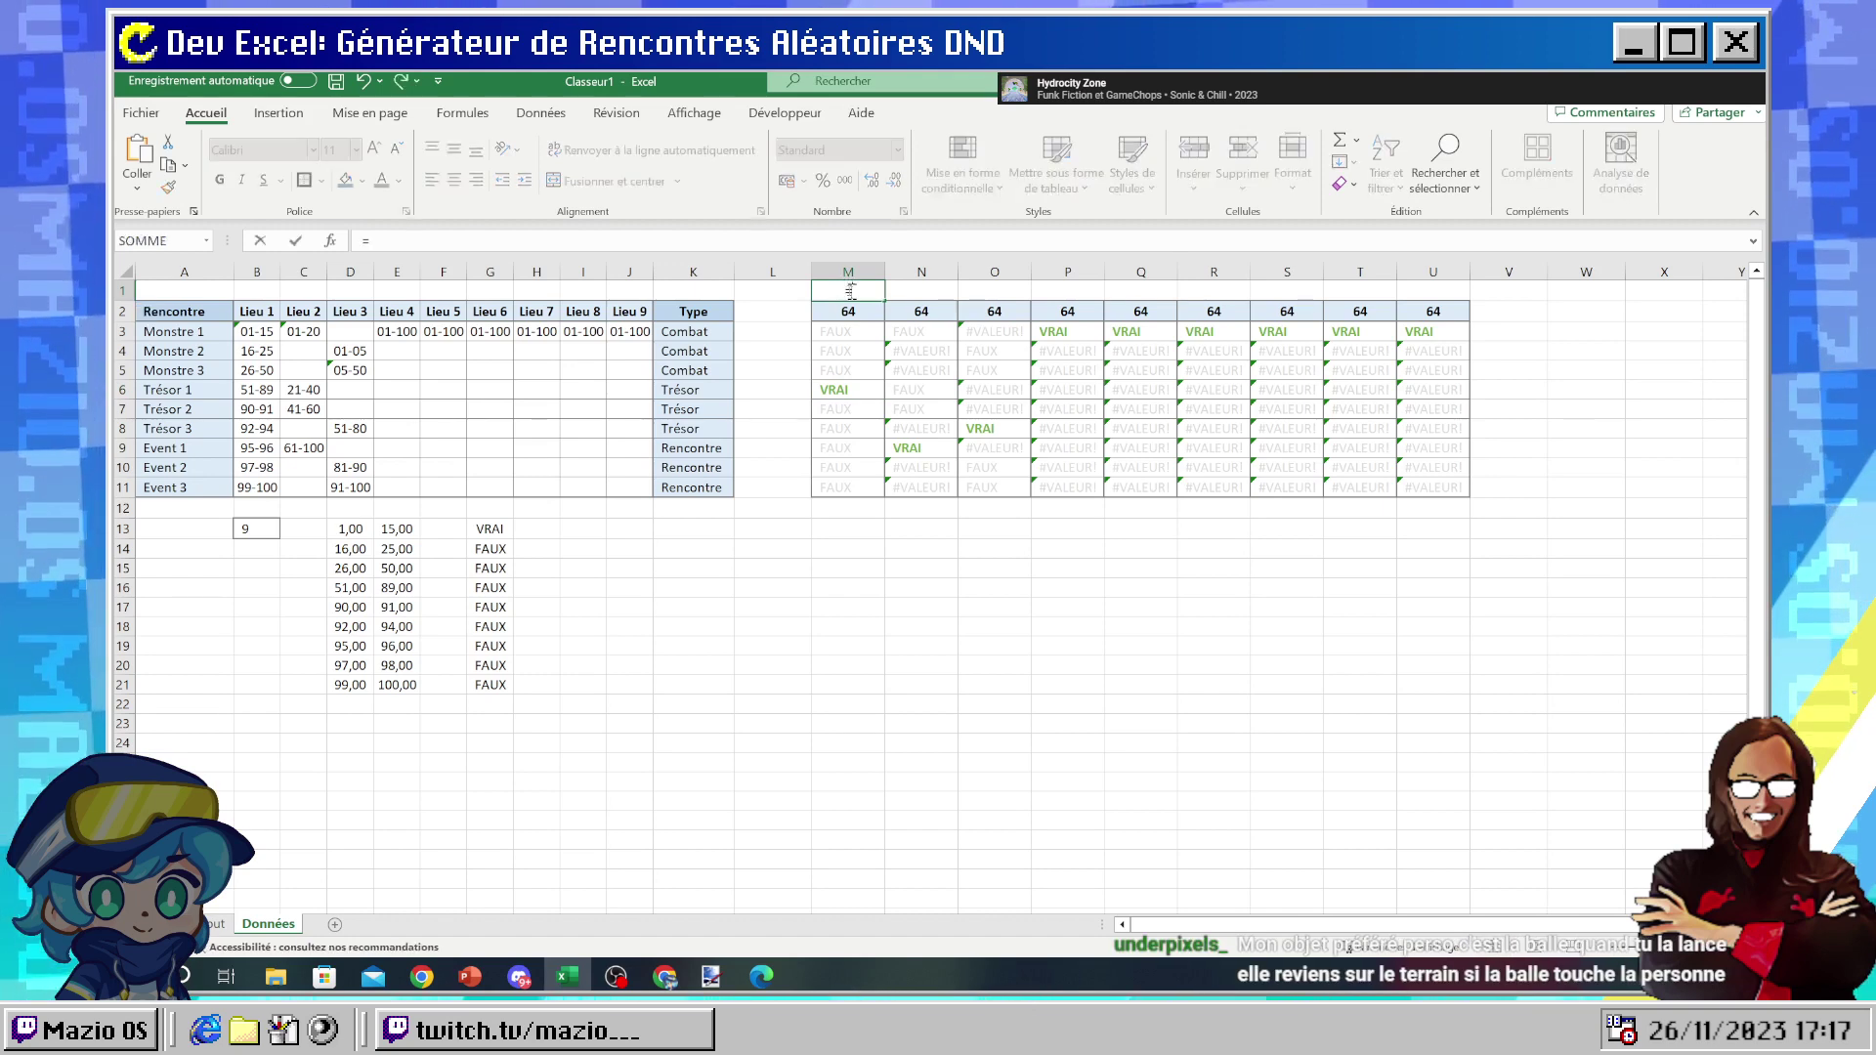
{"action": "type", "text": "RECHE"}
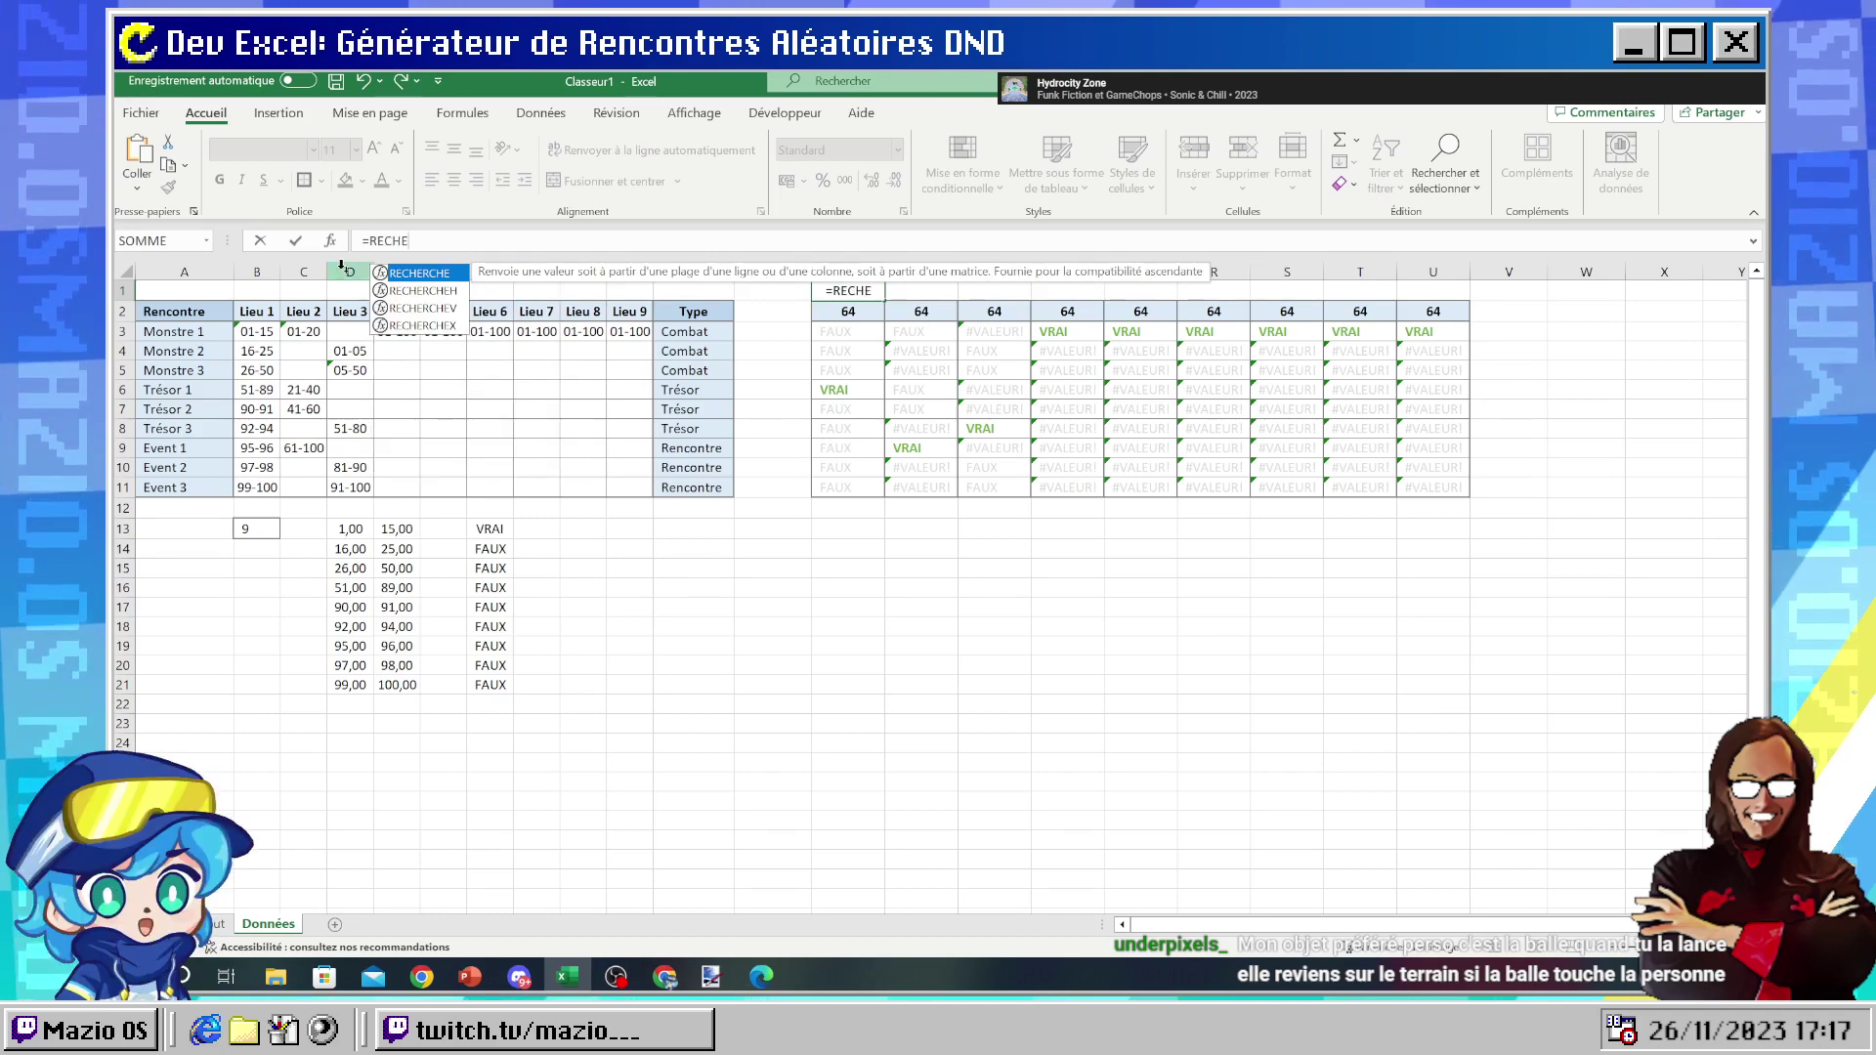
{"action": "left_click", "coordinate": [407, 309]}
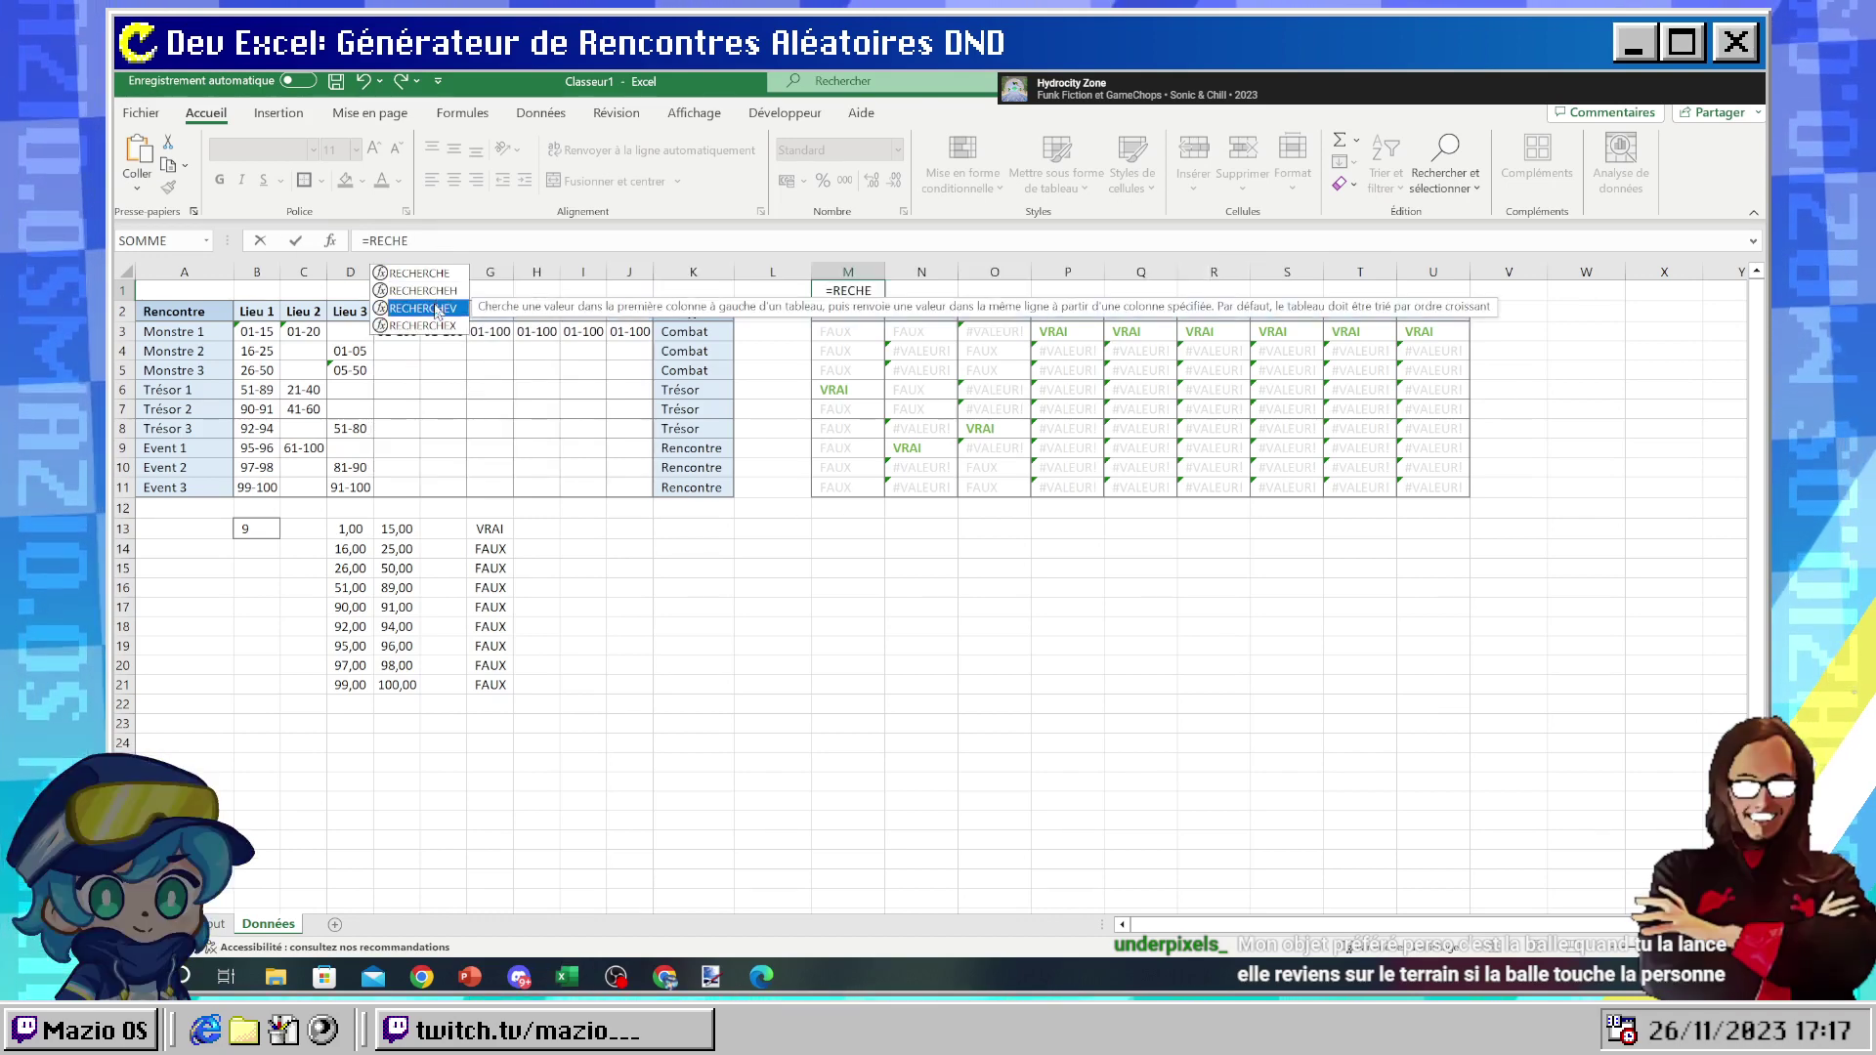
{"action": "double_click", "coordinate": [436, 309]}
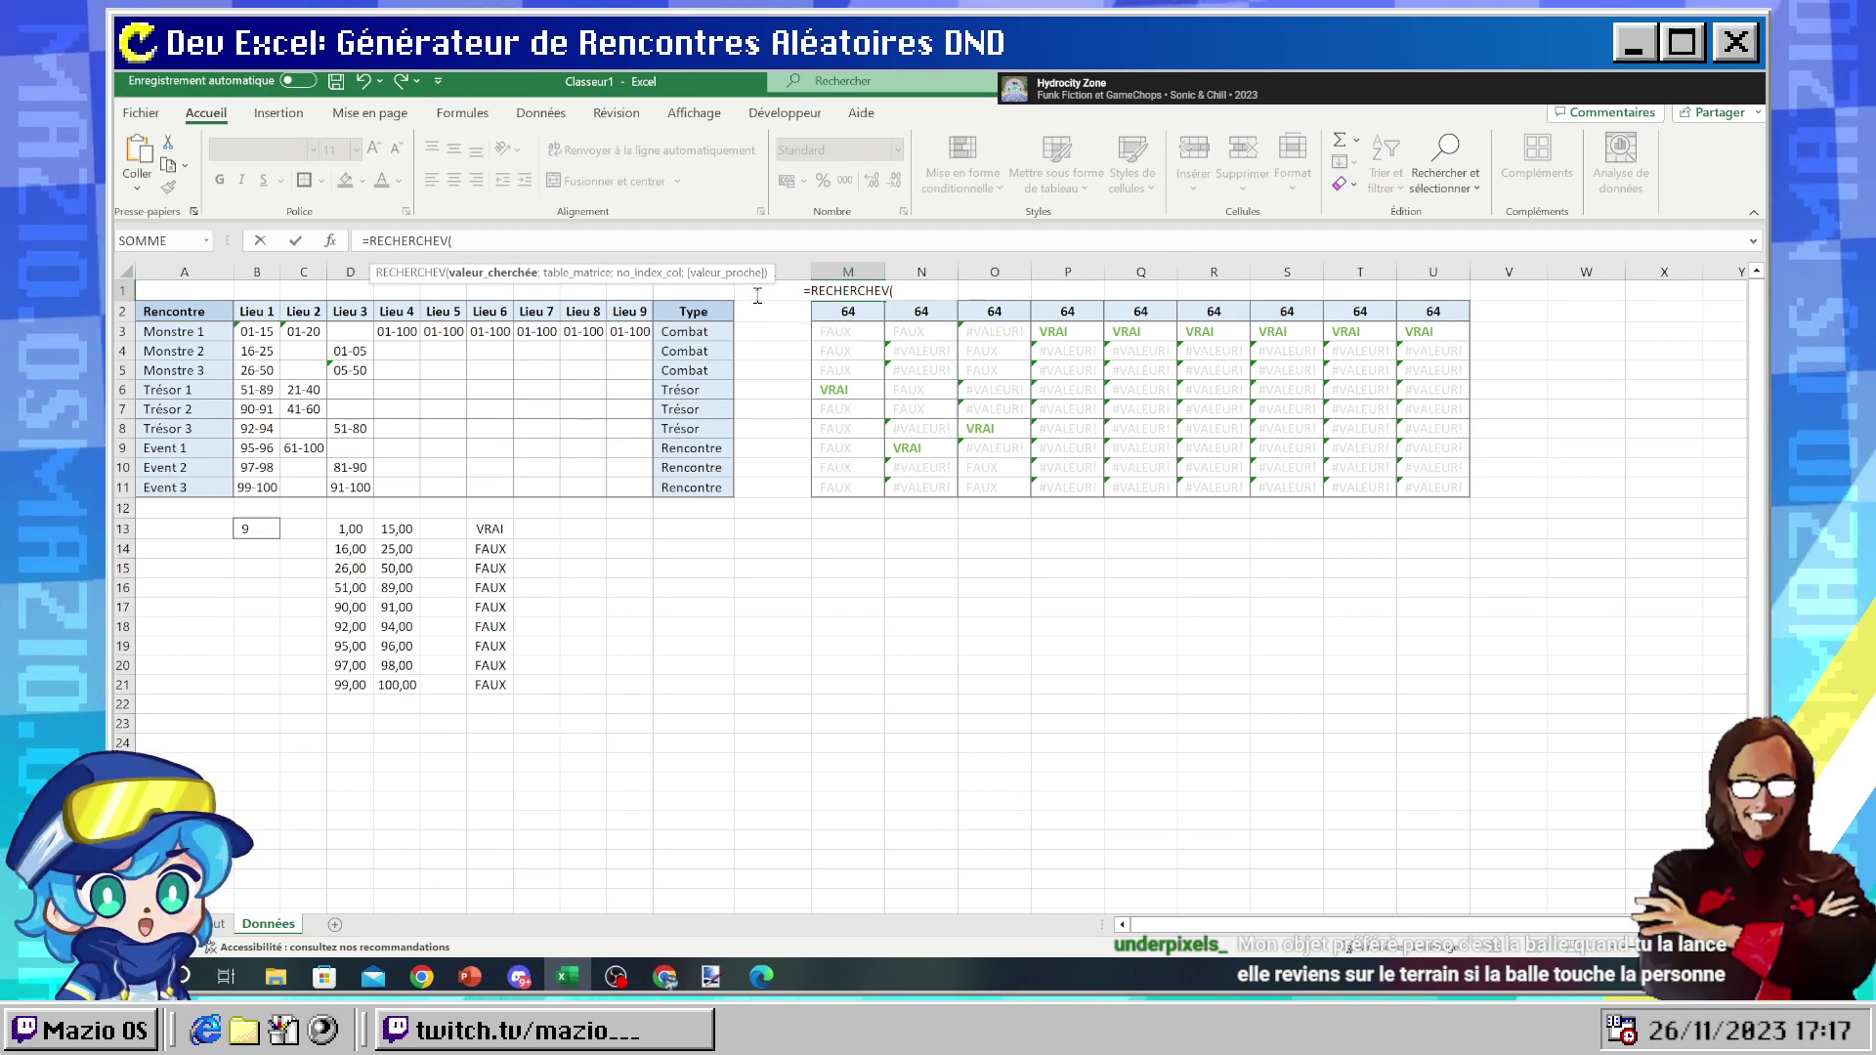
{"action": "type", "text": "VRAI"}
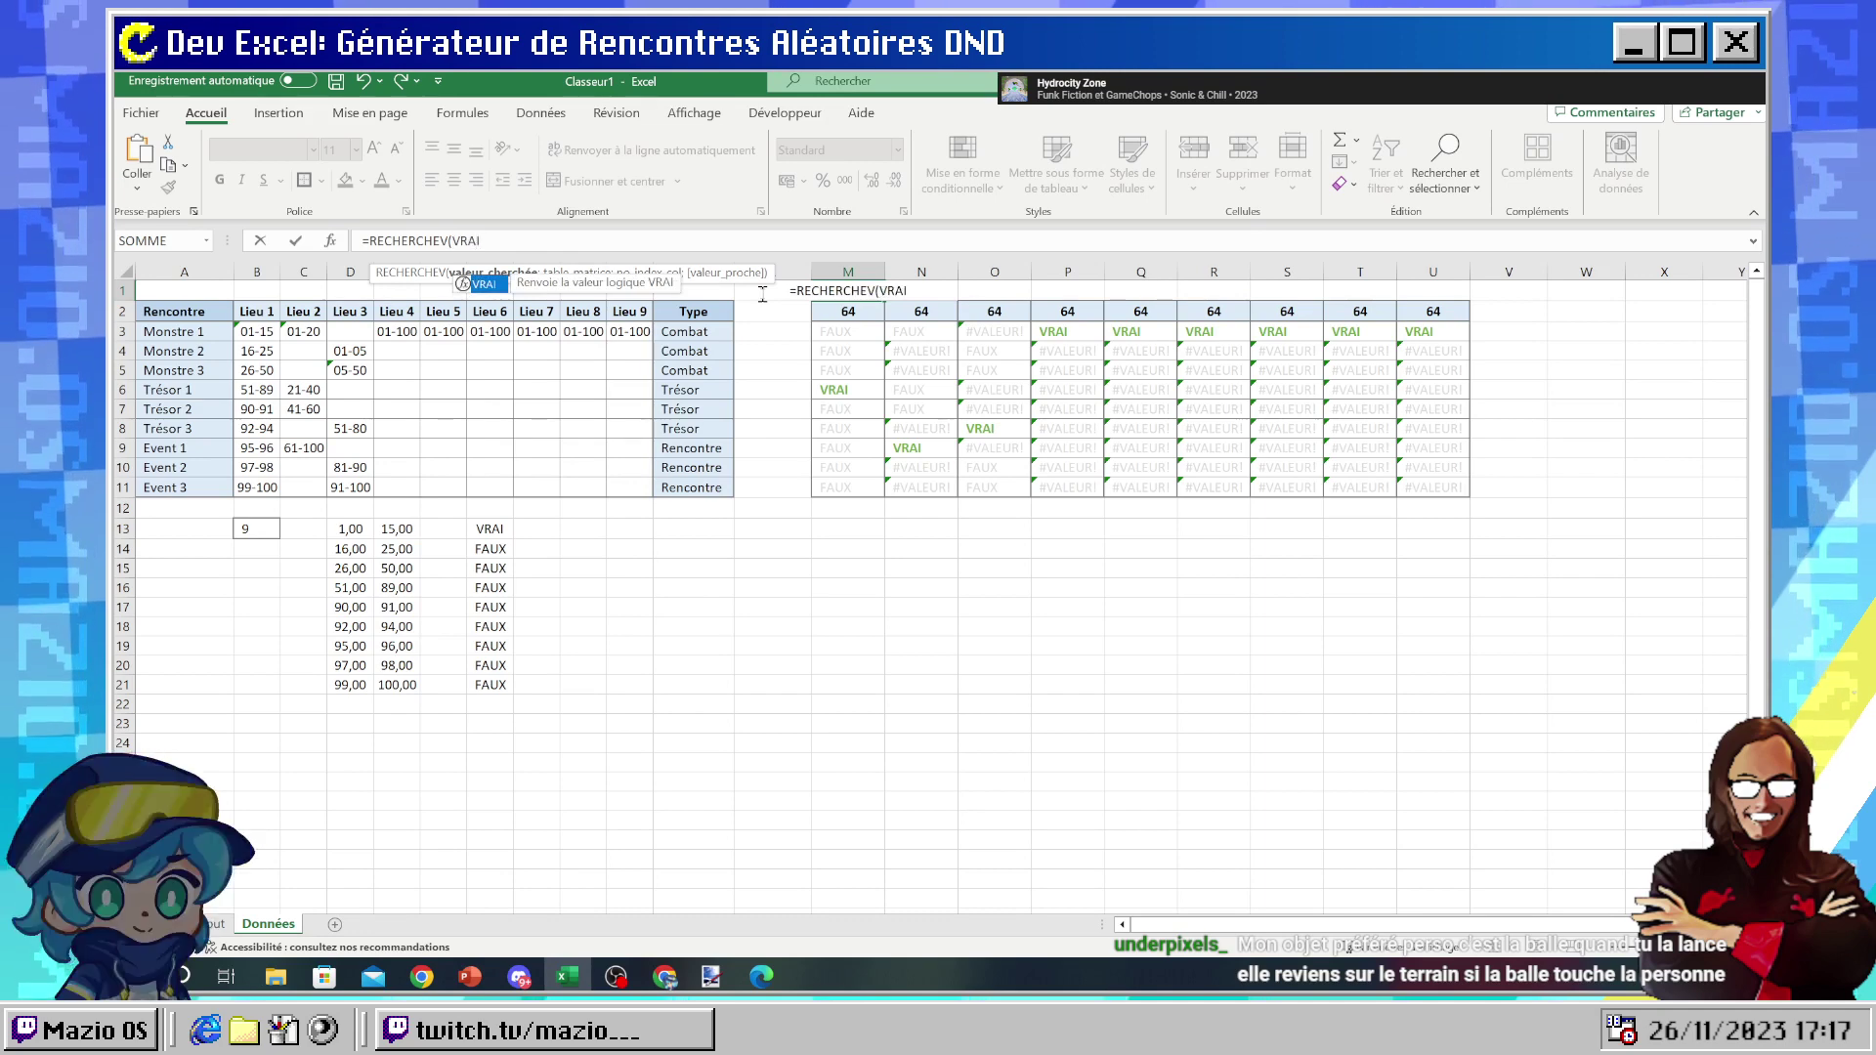
{"action": "type", "text": ";"}
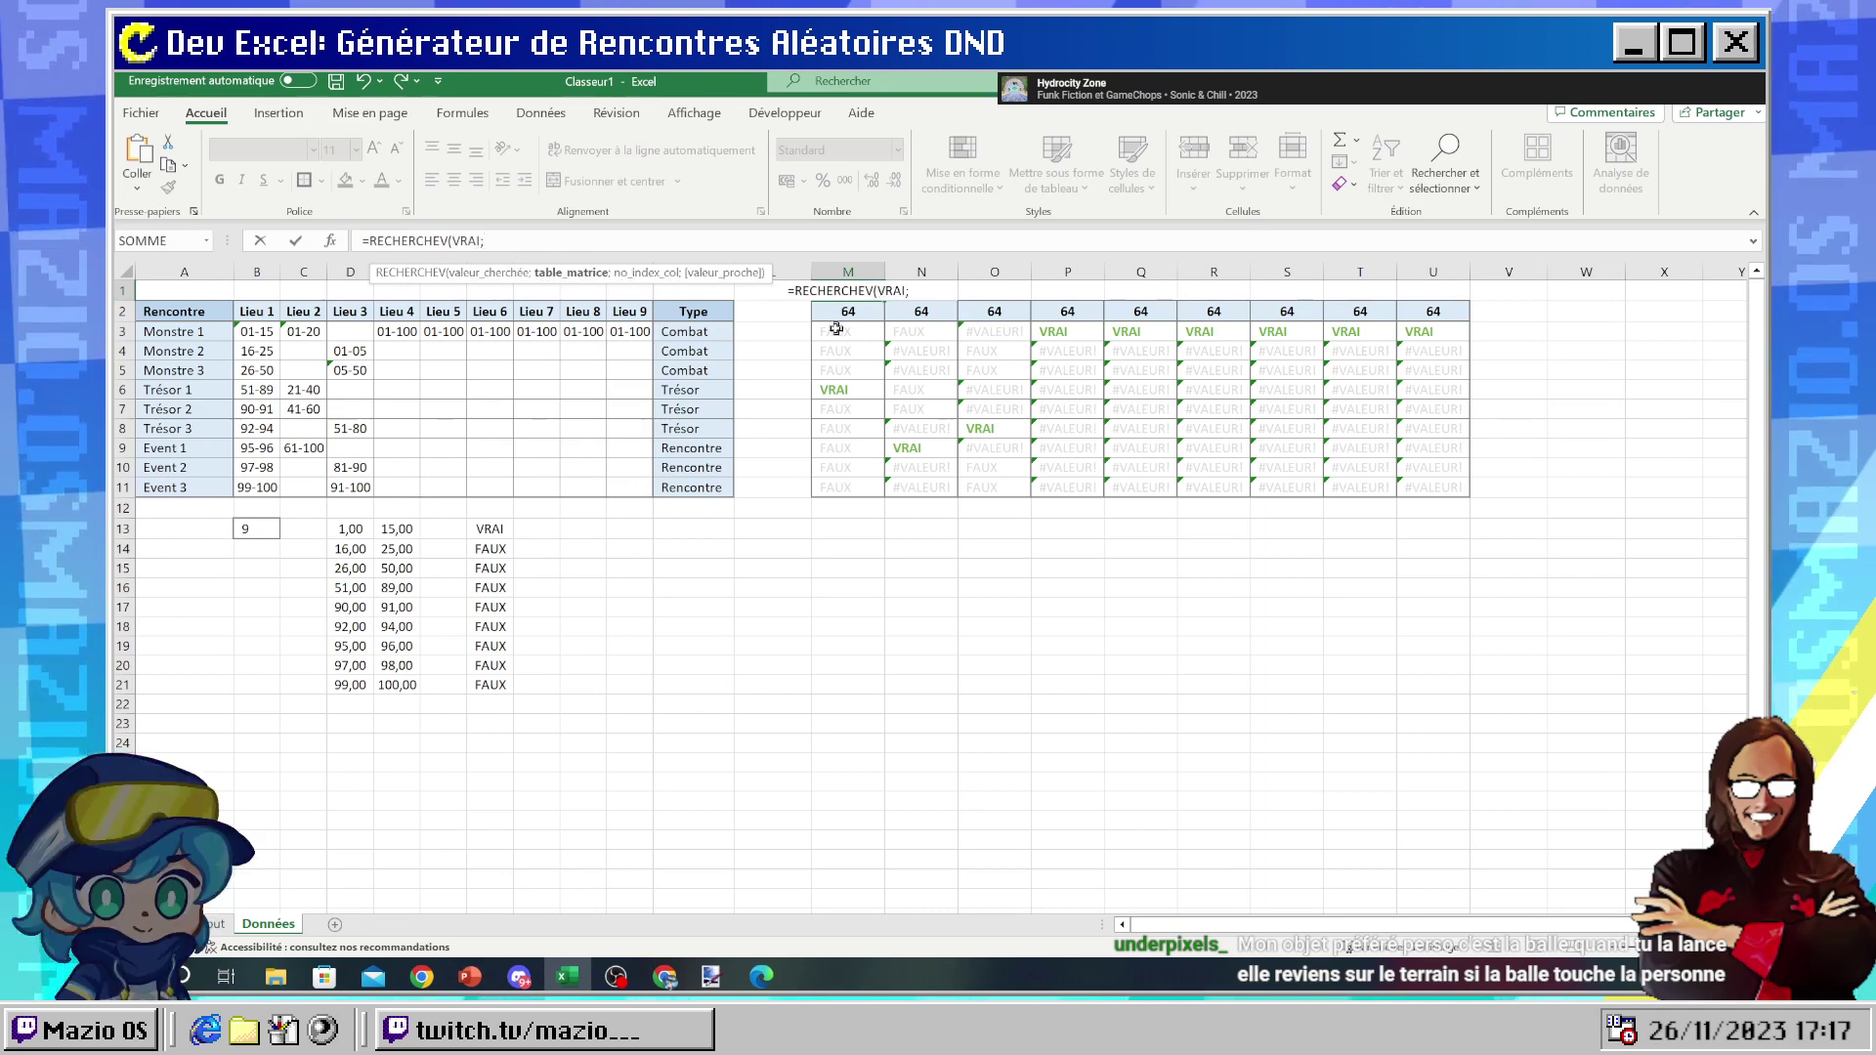
{"action": "left_click_drag", "start_coordinate": [836, 329], "coordinate": [839, 486]}
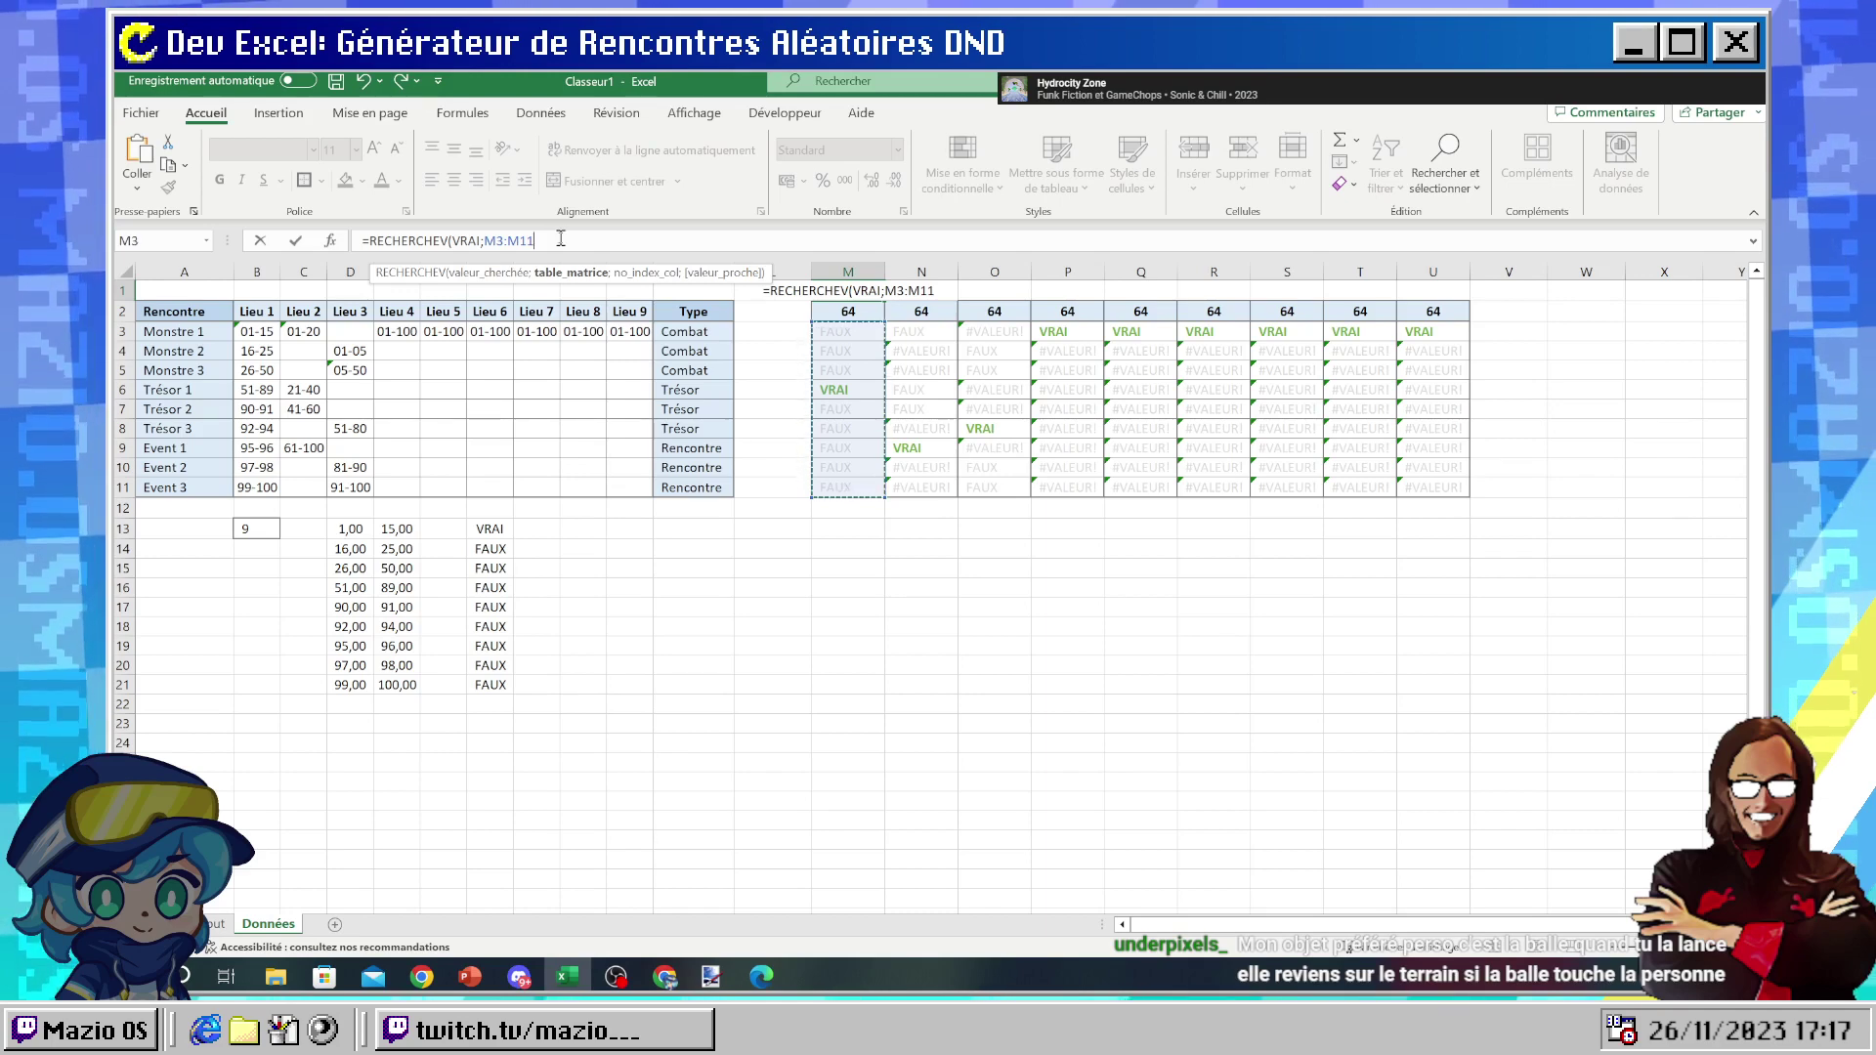
{"action": "type", "text": ";"}
{"action": "left_click", "coordinate": [259, 330]}
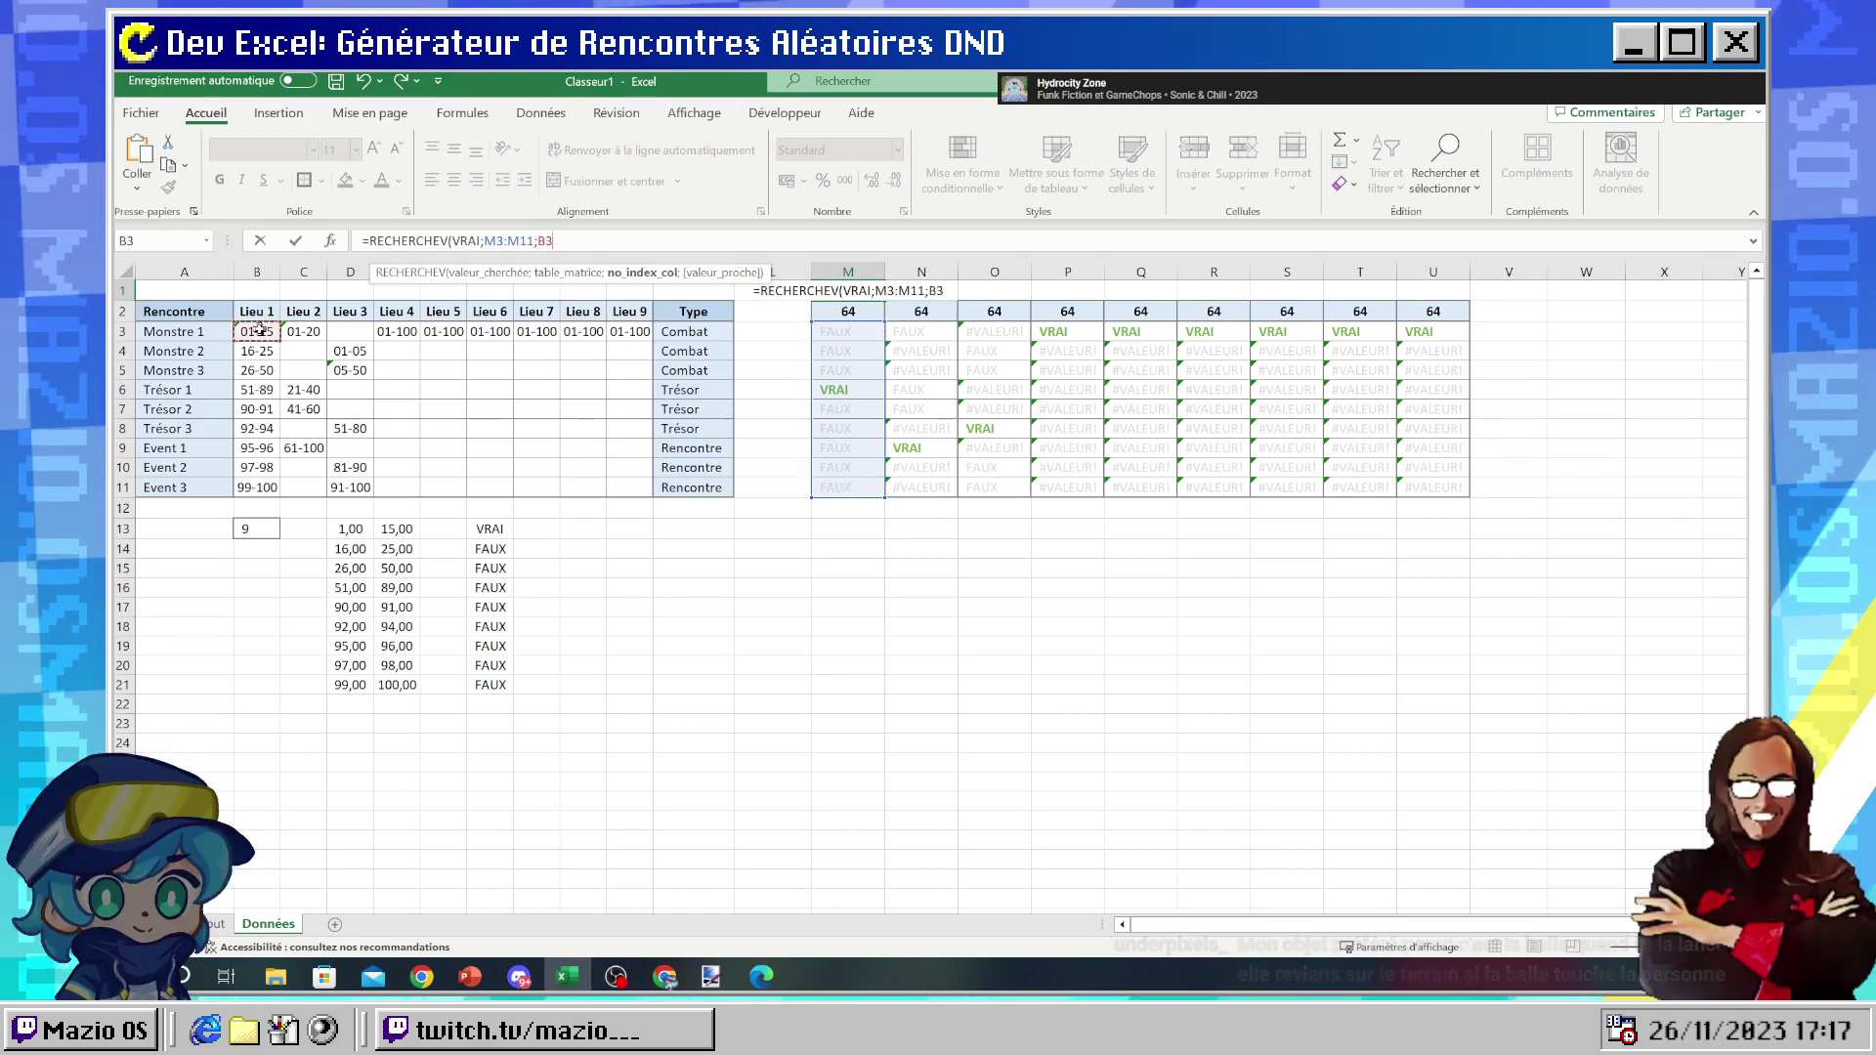
{"action": "left_click_drag", "start_coordinate": [190, 331], "coordinate": [196, 486]}
{"action": "key", "text": "Return"}
- Copy M1's formula across to U1, then re-edit and recommit M1
{"action": "left_click", "coordinate": [850, 289]}
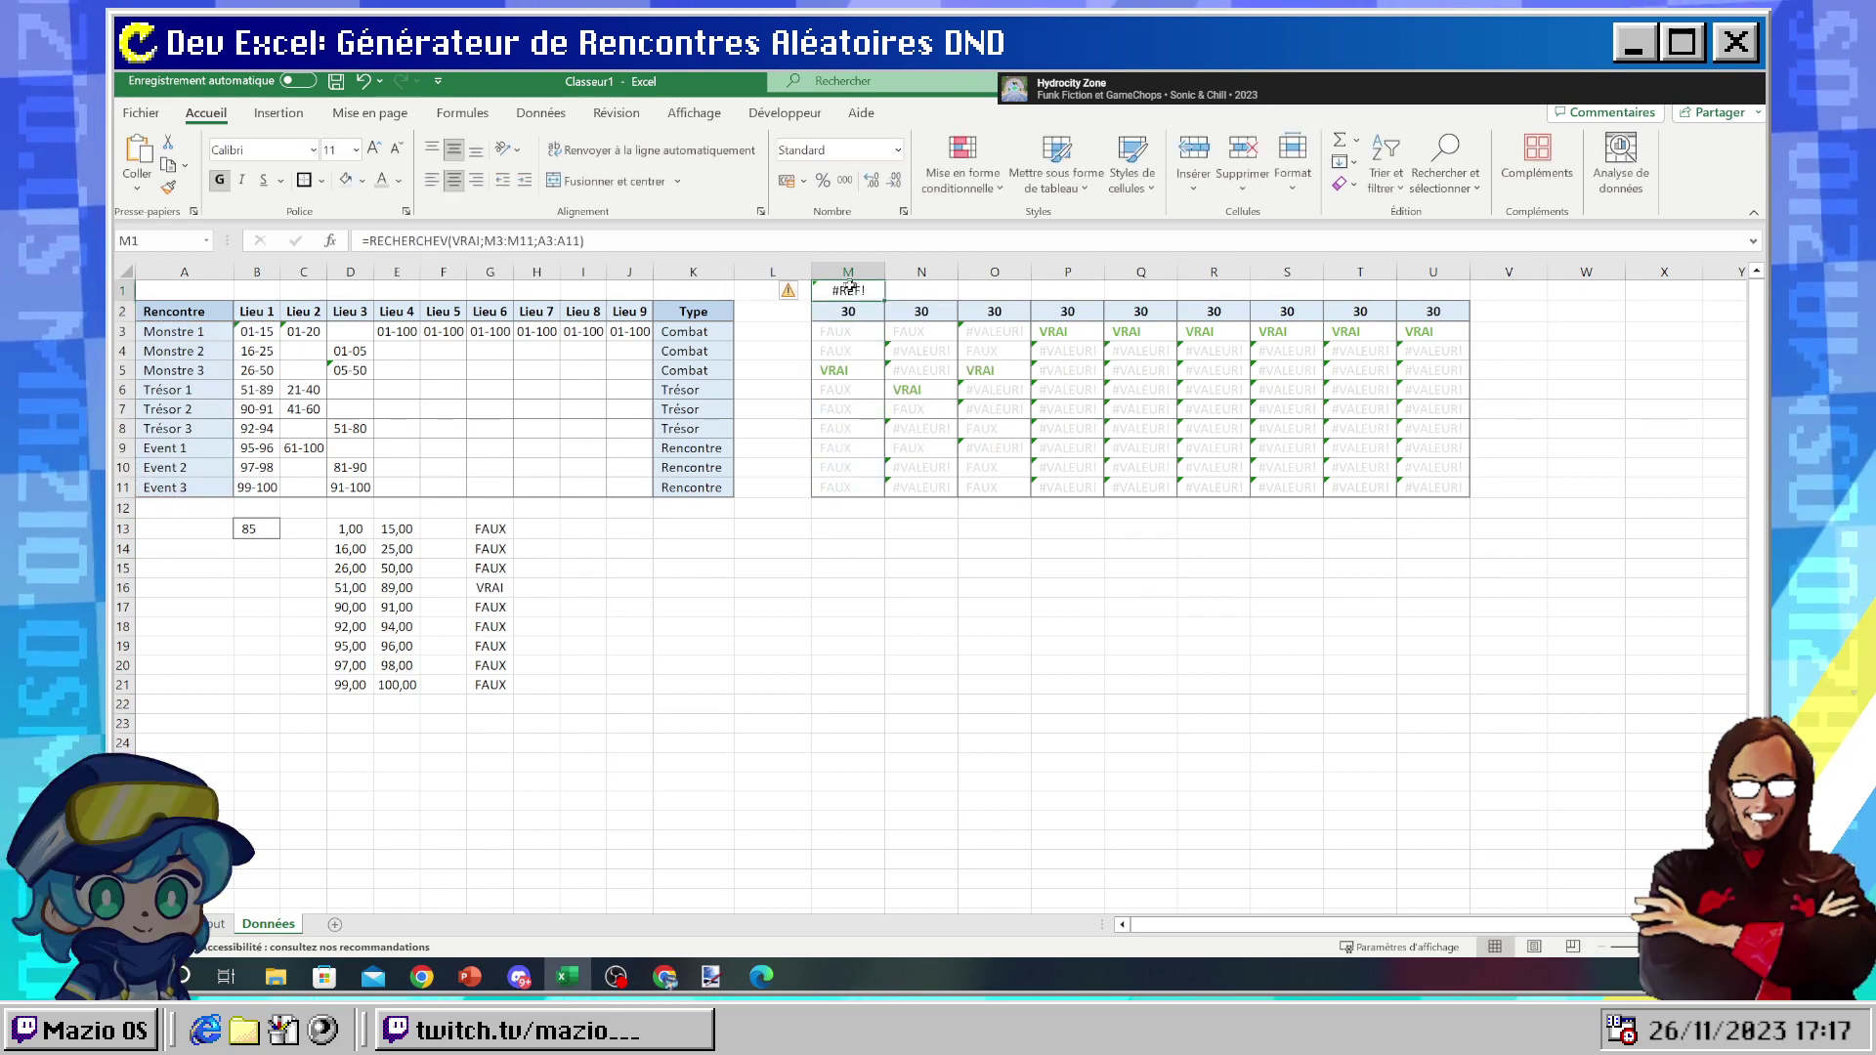
{"action": "left_click_drag", "start_coordinate": [884, 302], "coordinate": [1466, 293]}
{"action": "left_click", "coordinate": [829, 290]}
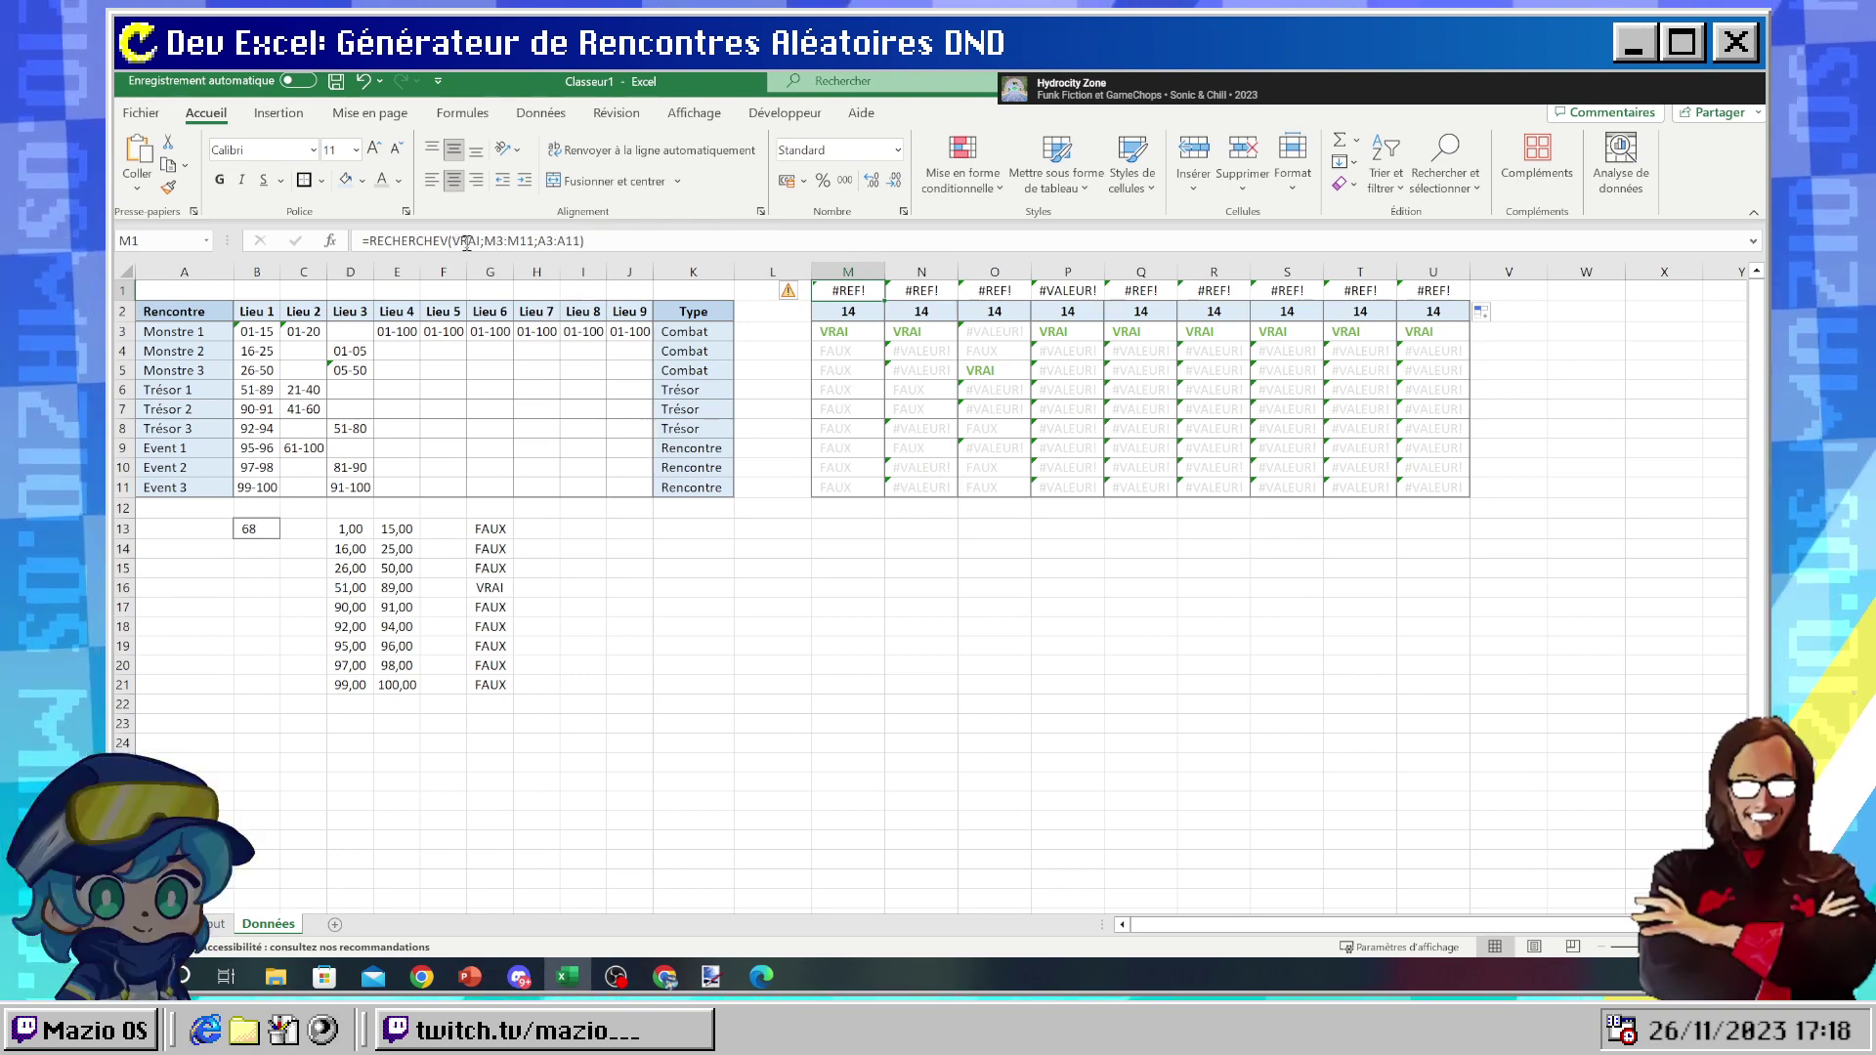
{"action": "left_click", "coordinate": [502, 241]}
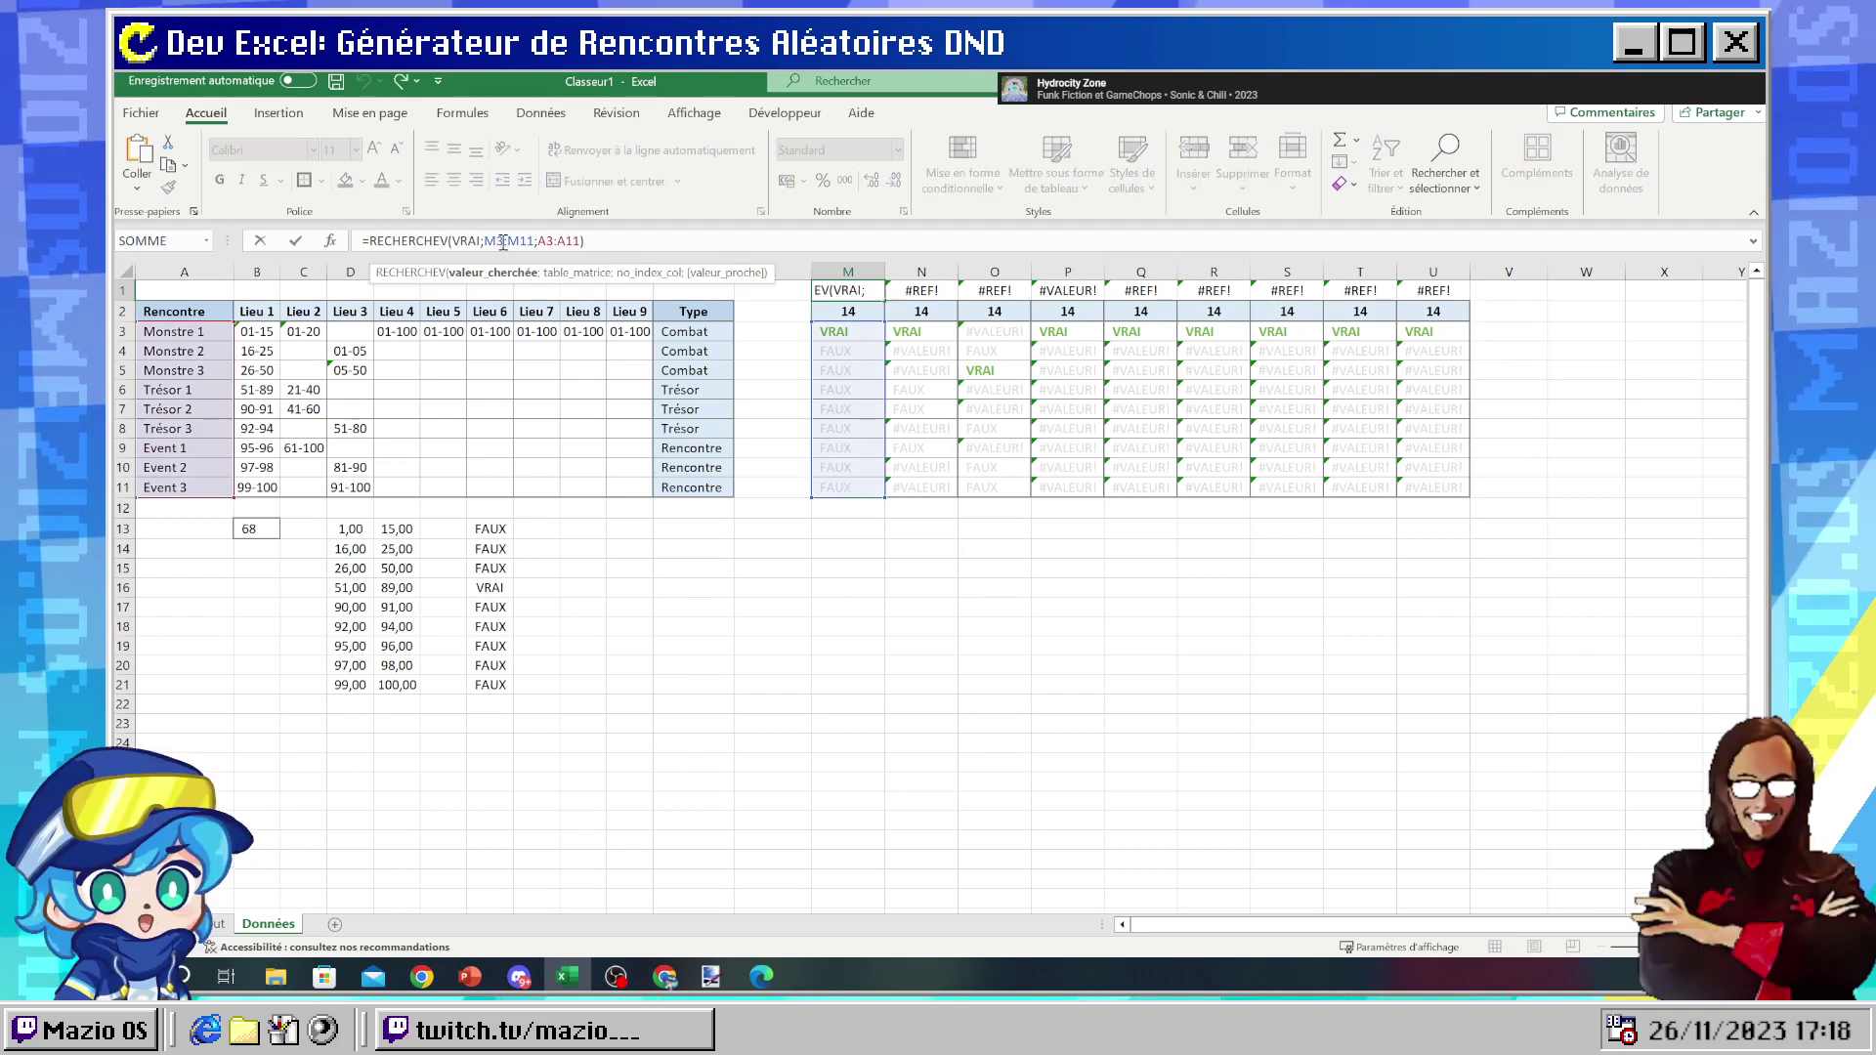
{"action": "left_click", "coordinate": [557, 241]}
{"action": "left_click", "coordinate": [560, 242]}
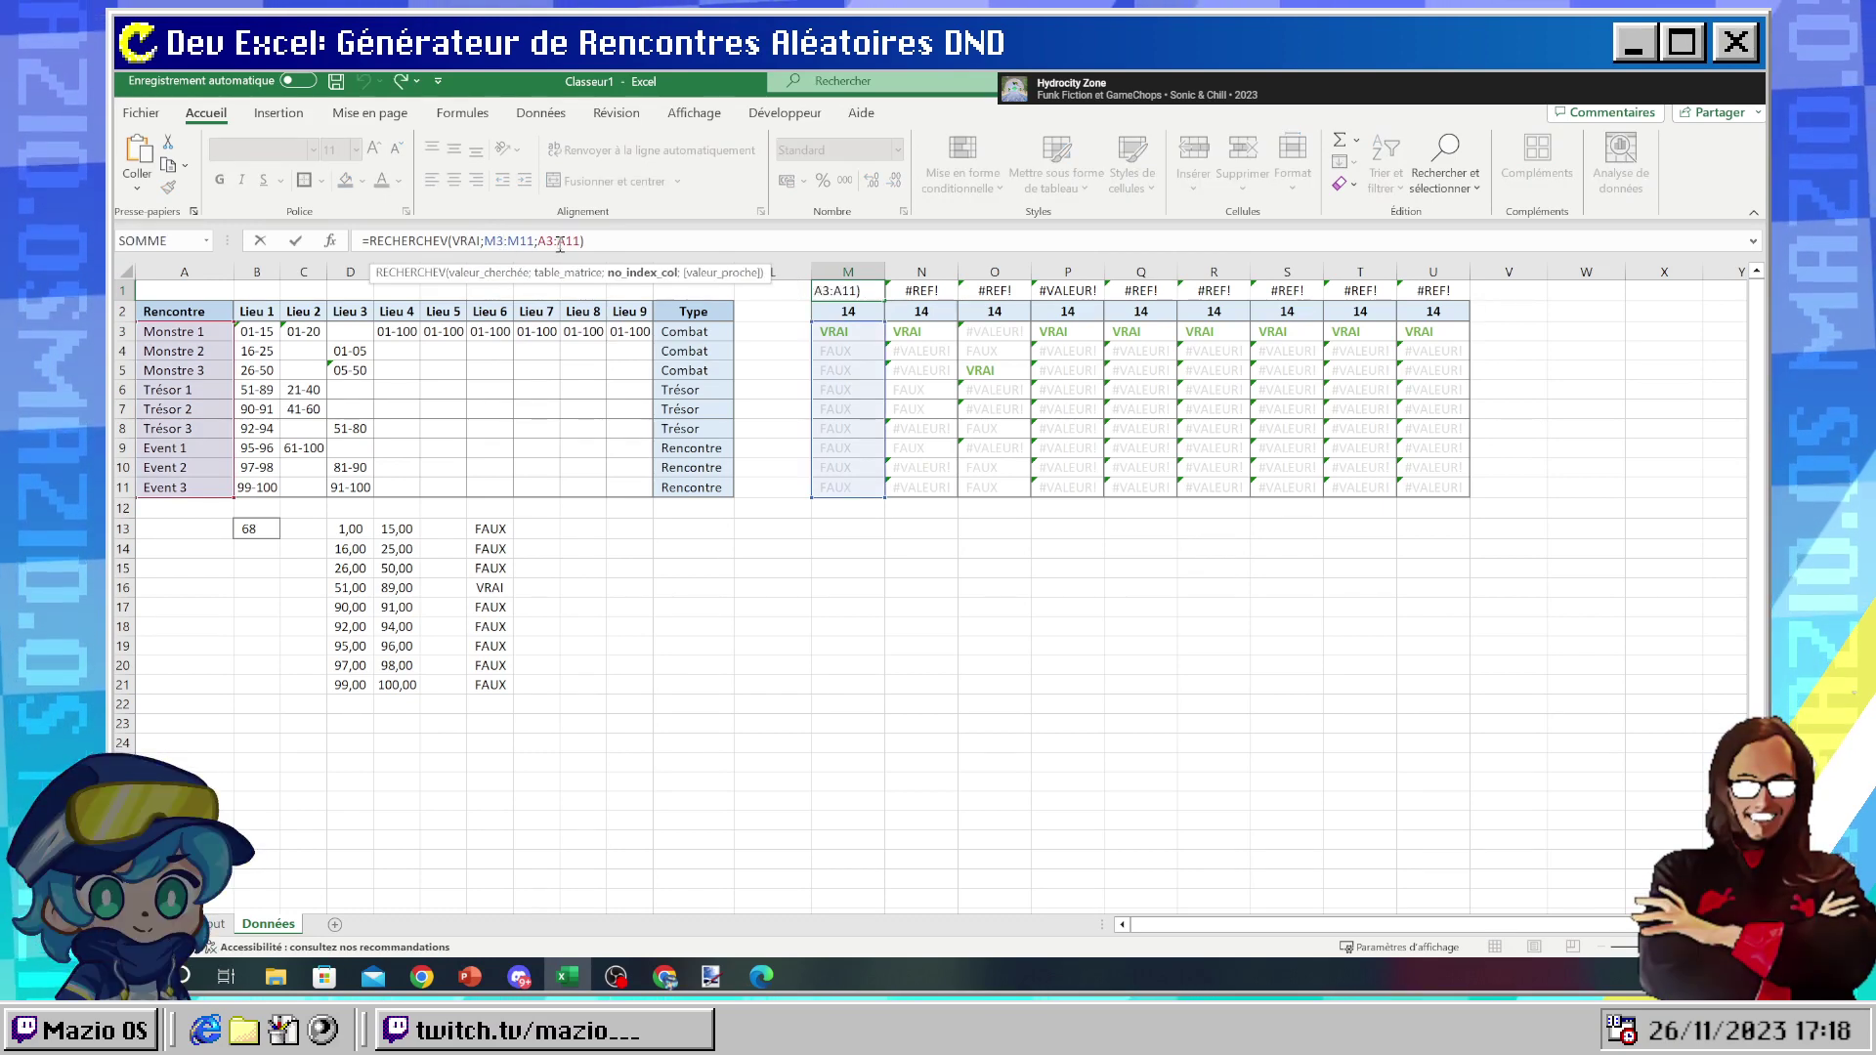
{"action": "key", "text": "Return"}
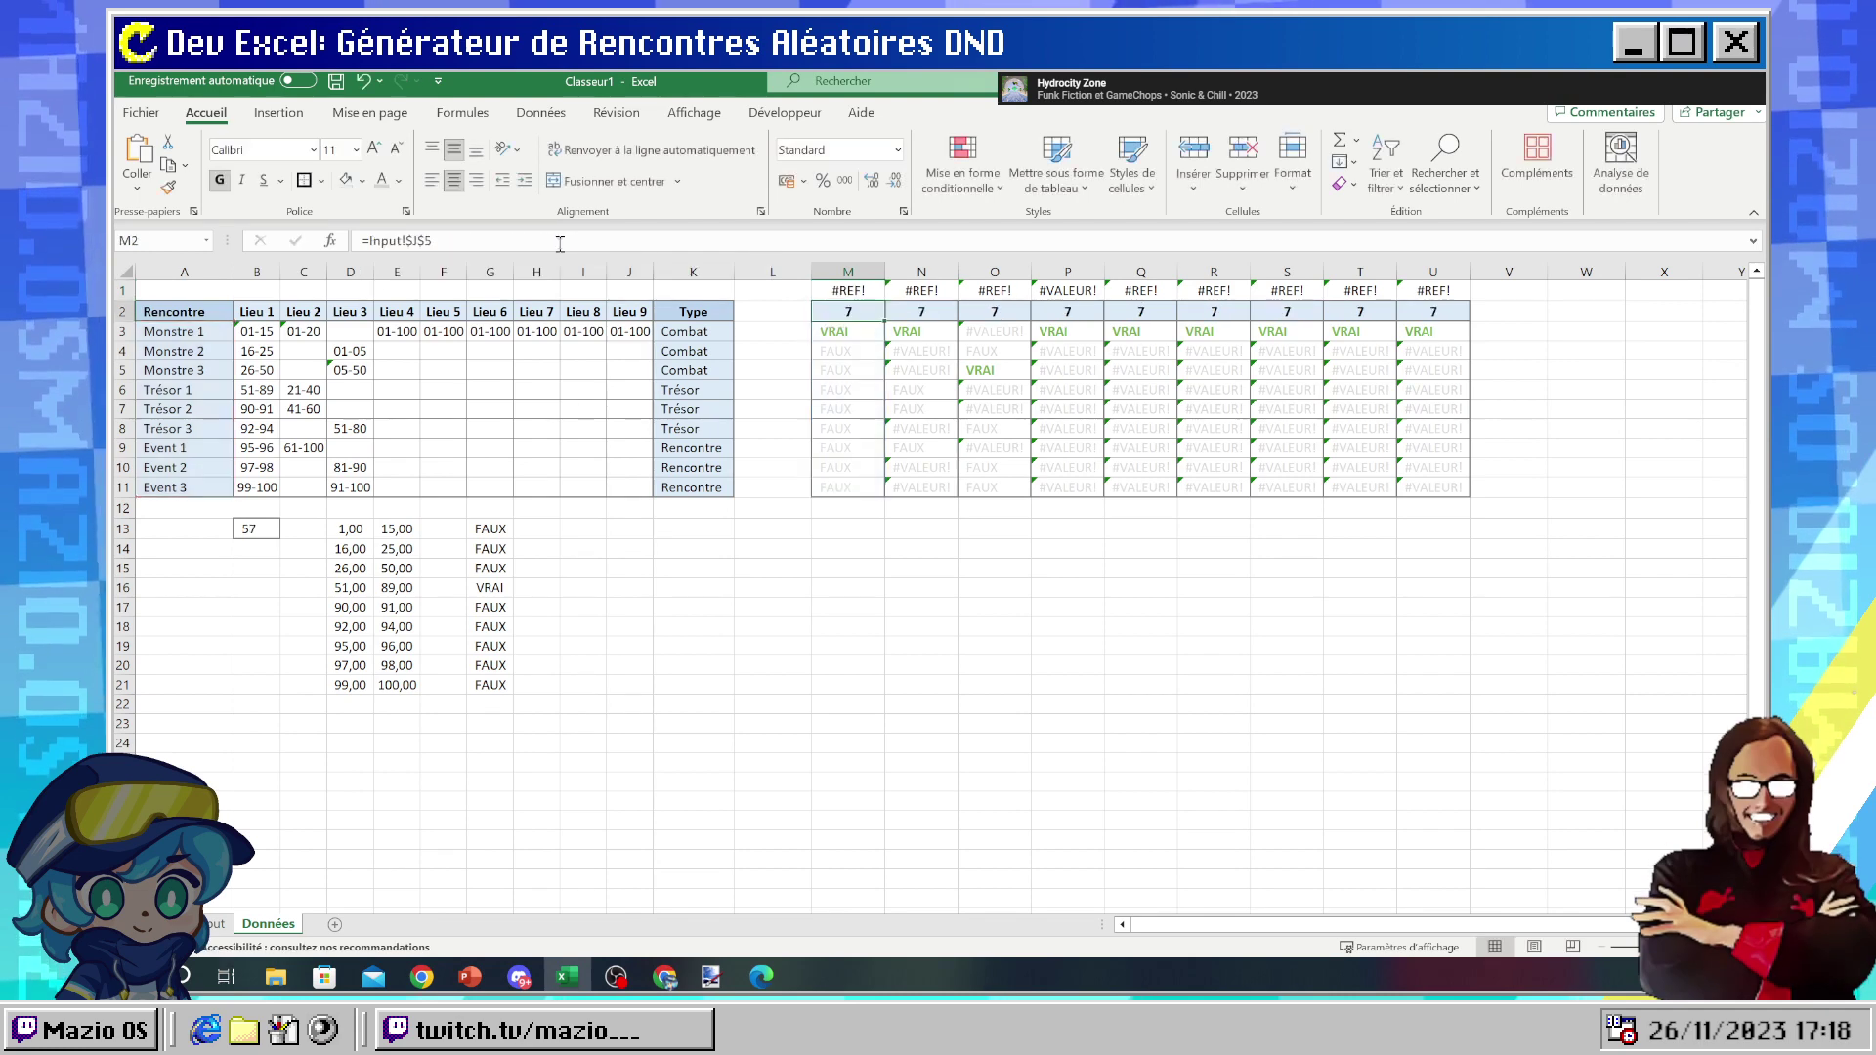
{"action": "left_click", "coordinate": [837, 331]}
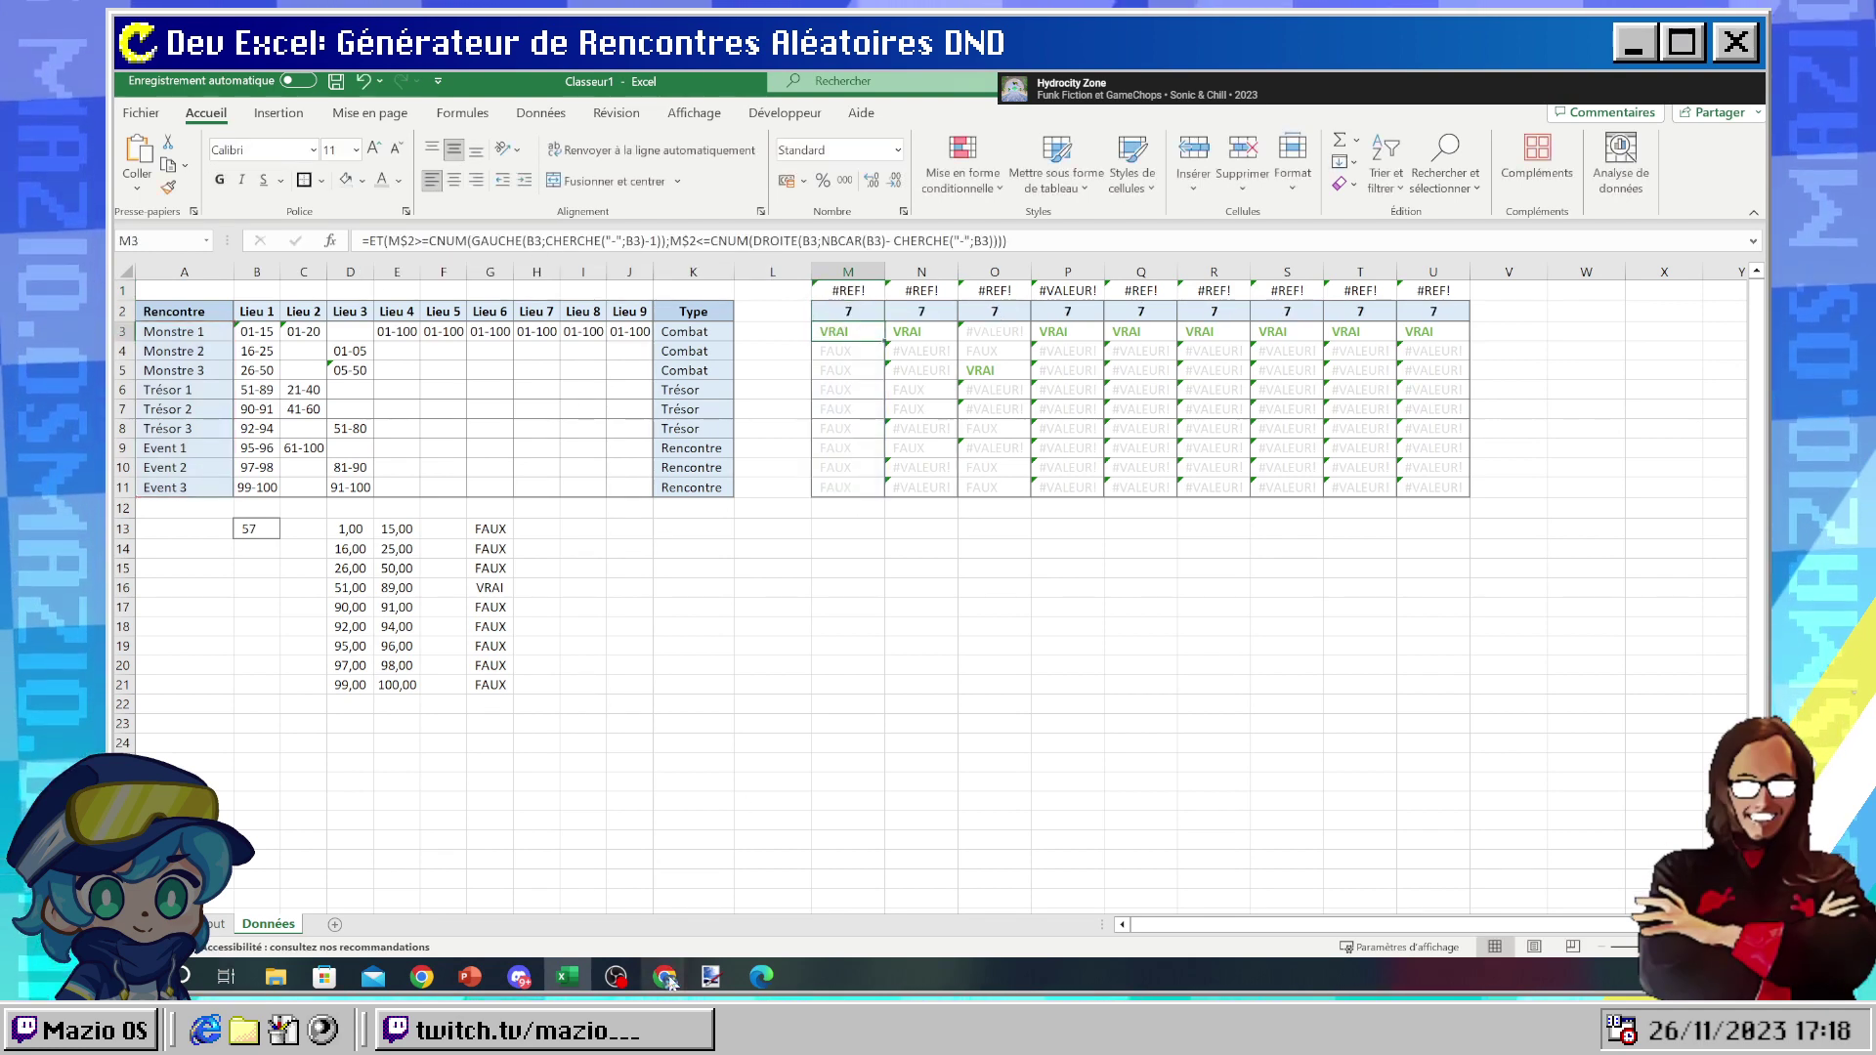
- On the RECHERCHEV help page, highlight valeur_cherchée and the example's range and column number, then return to Excel
{"action": "mouse_move", "coordinate": [671, 981]}
{"action": "mouse_move", "coordinate": [701, 897]}
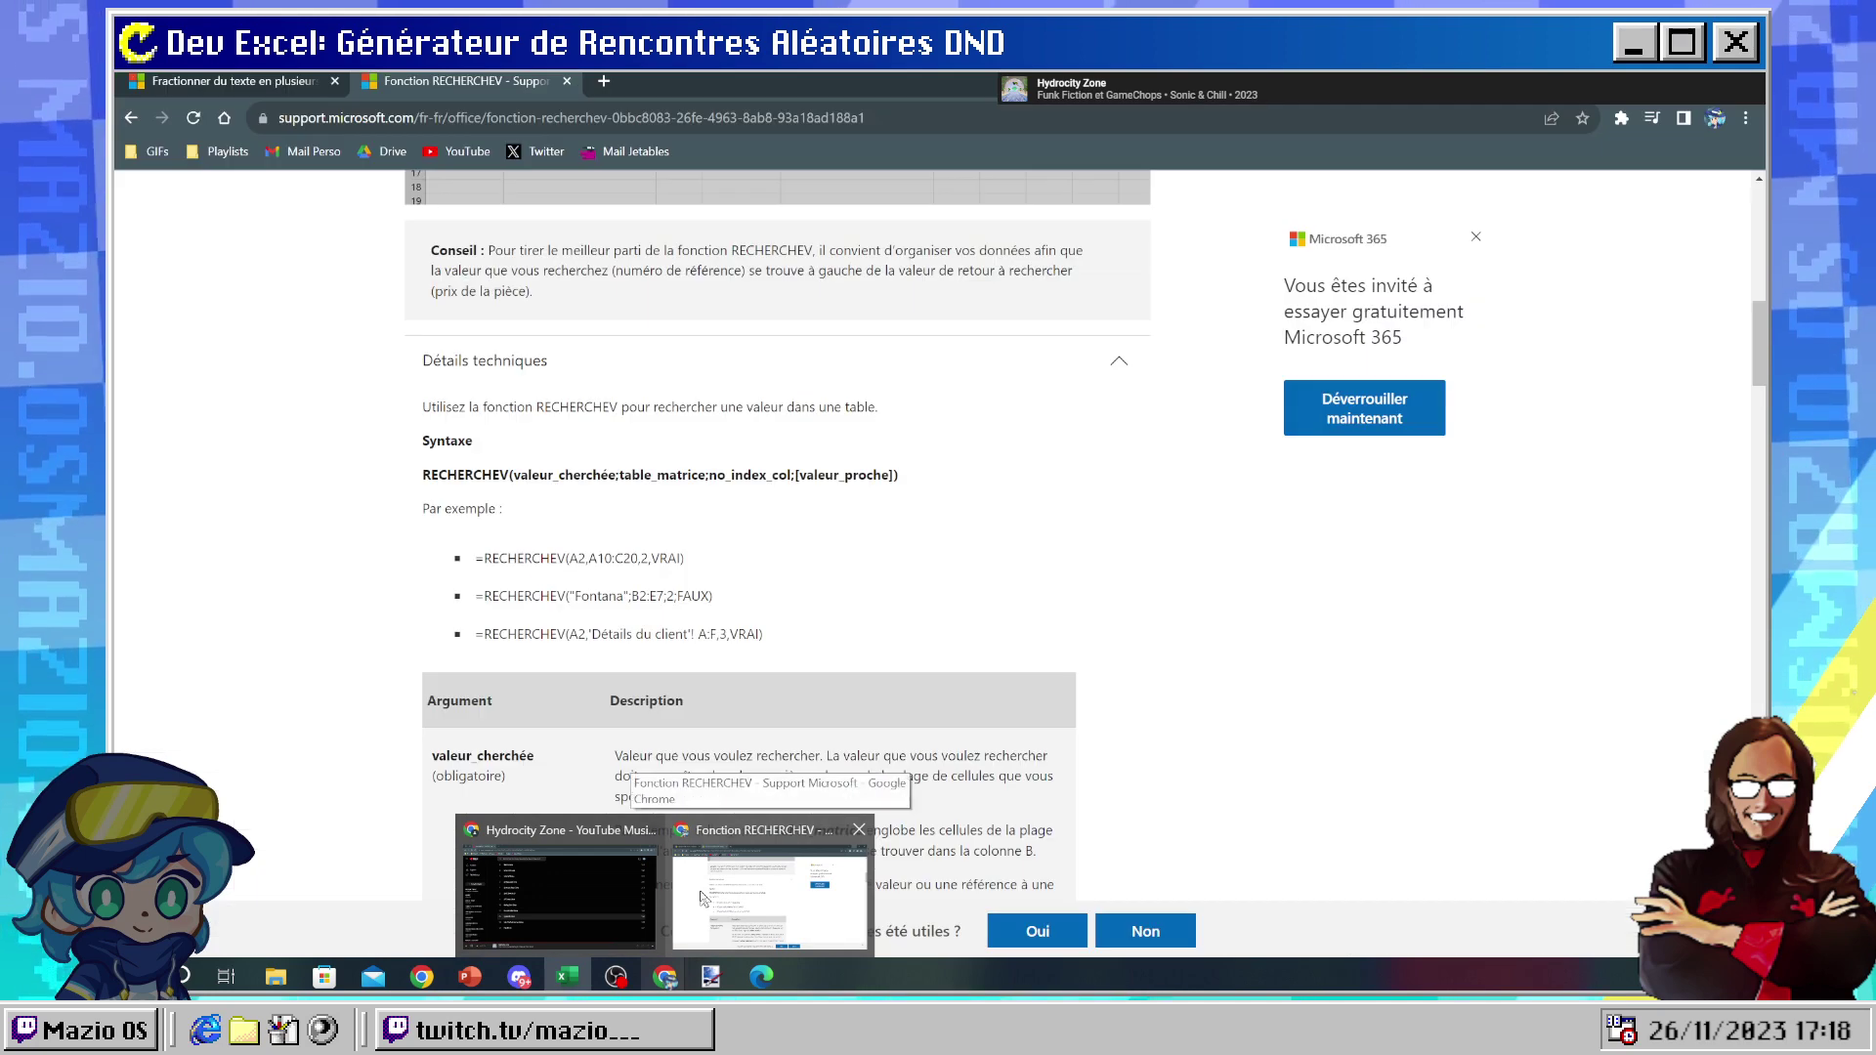
{"action": "left_click", "coordinate": [702, 897]}
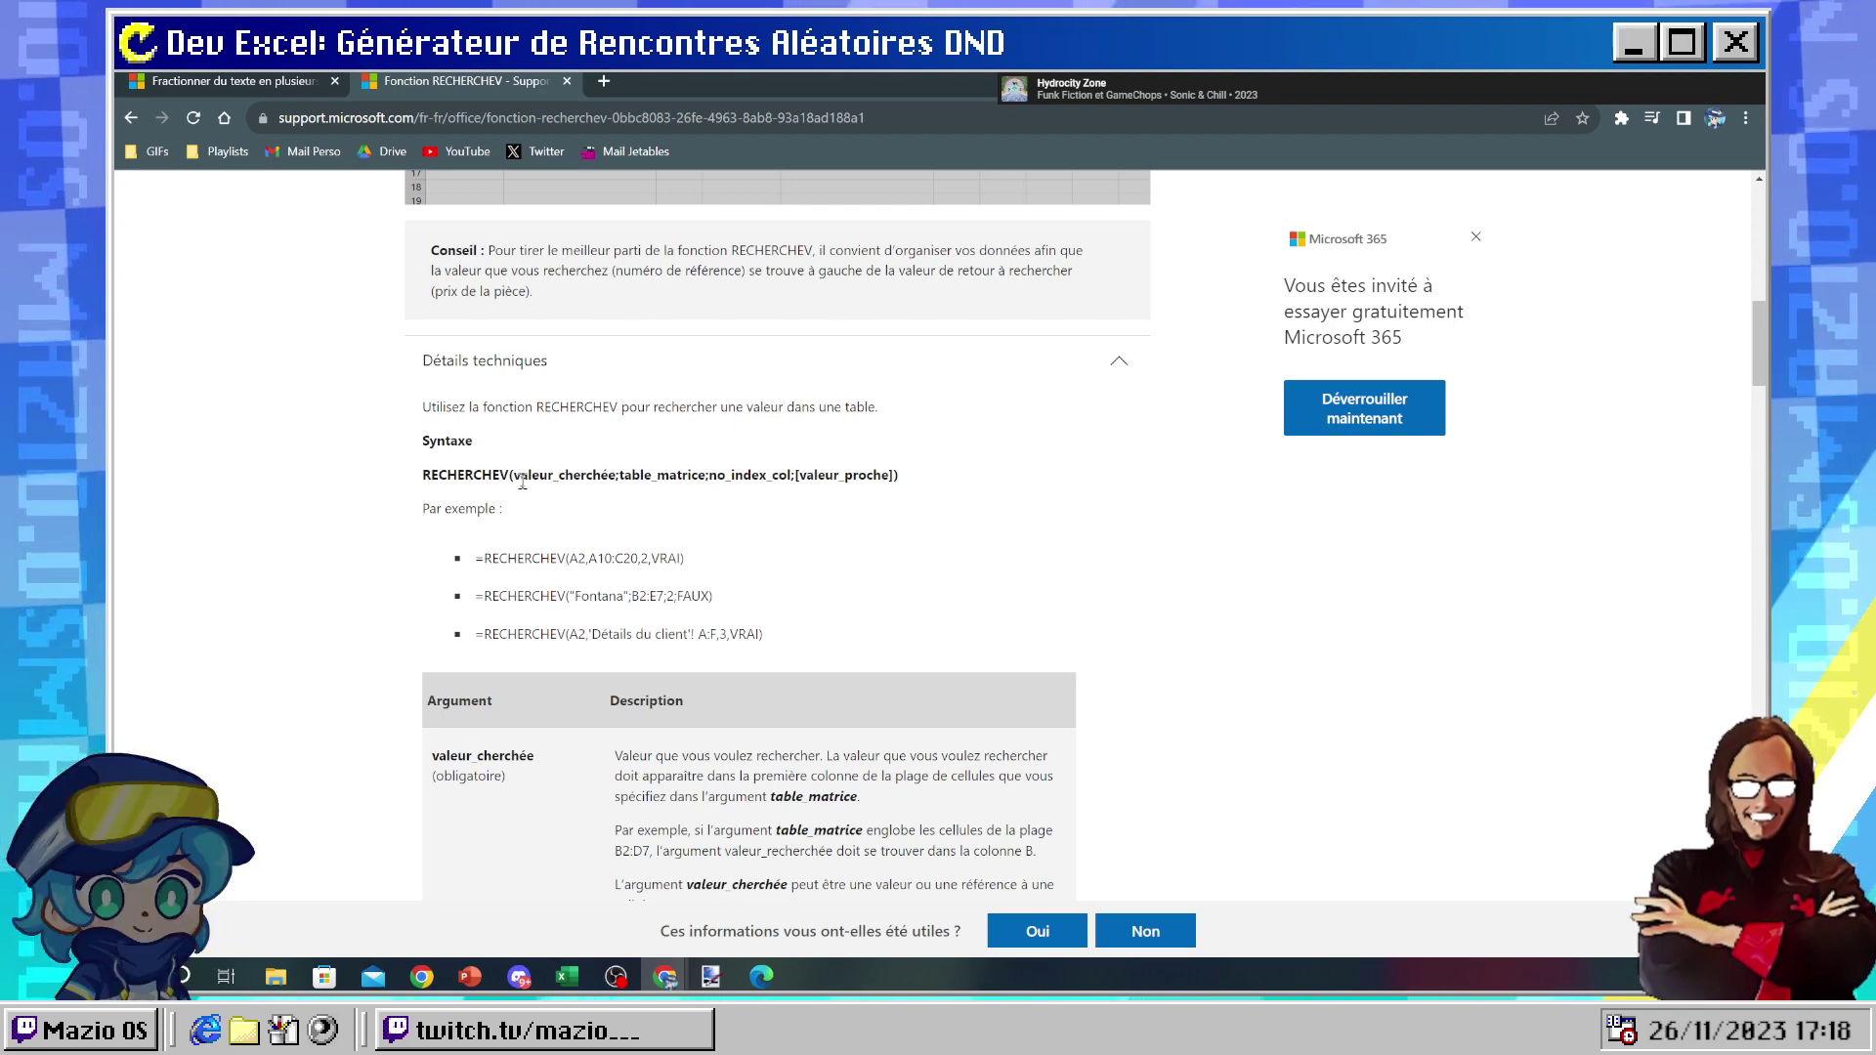
{"action": "left_click_drag", "start_coordinate": [521, 476], "coordinate": [615, 476]}
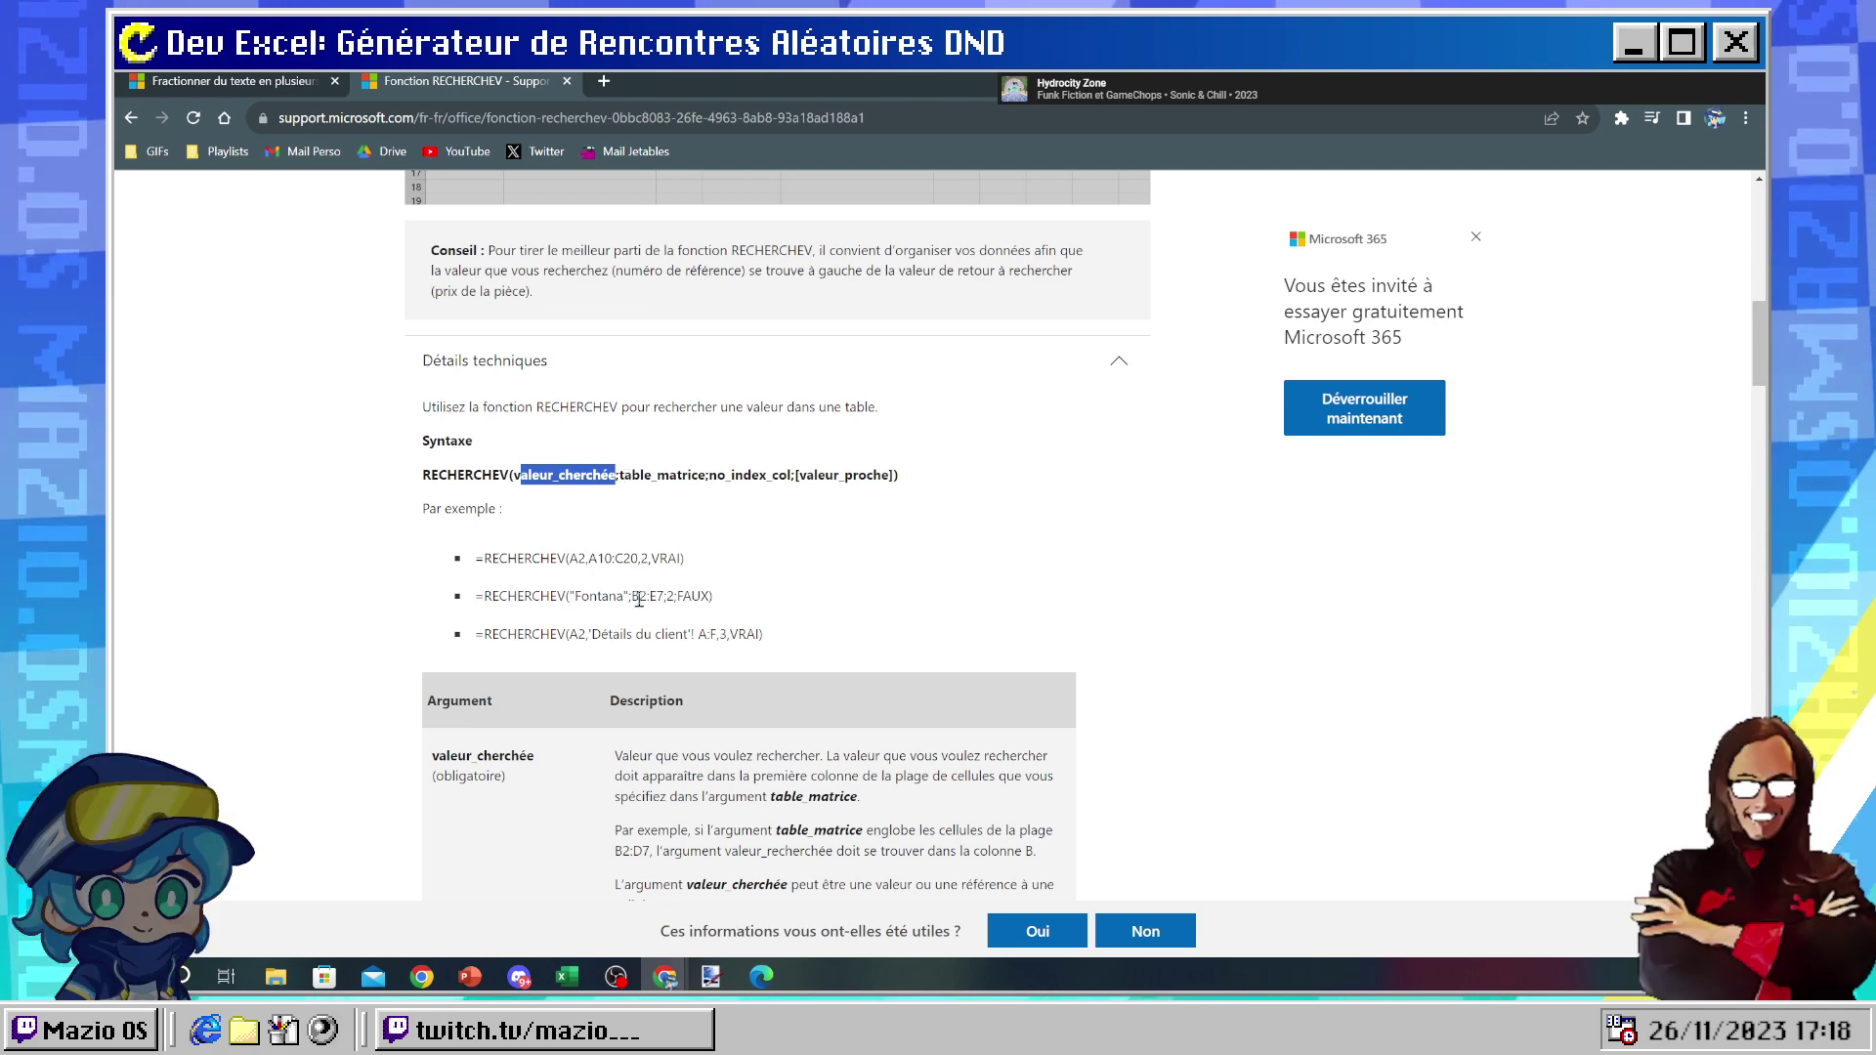
{"action": "left_click_drag", "start_coordinate": [639, 598], "coordinate": [669, 596]}
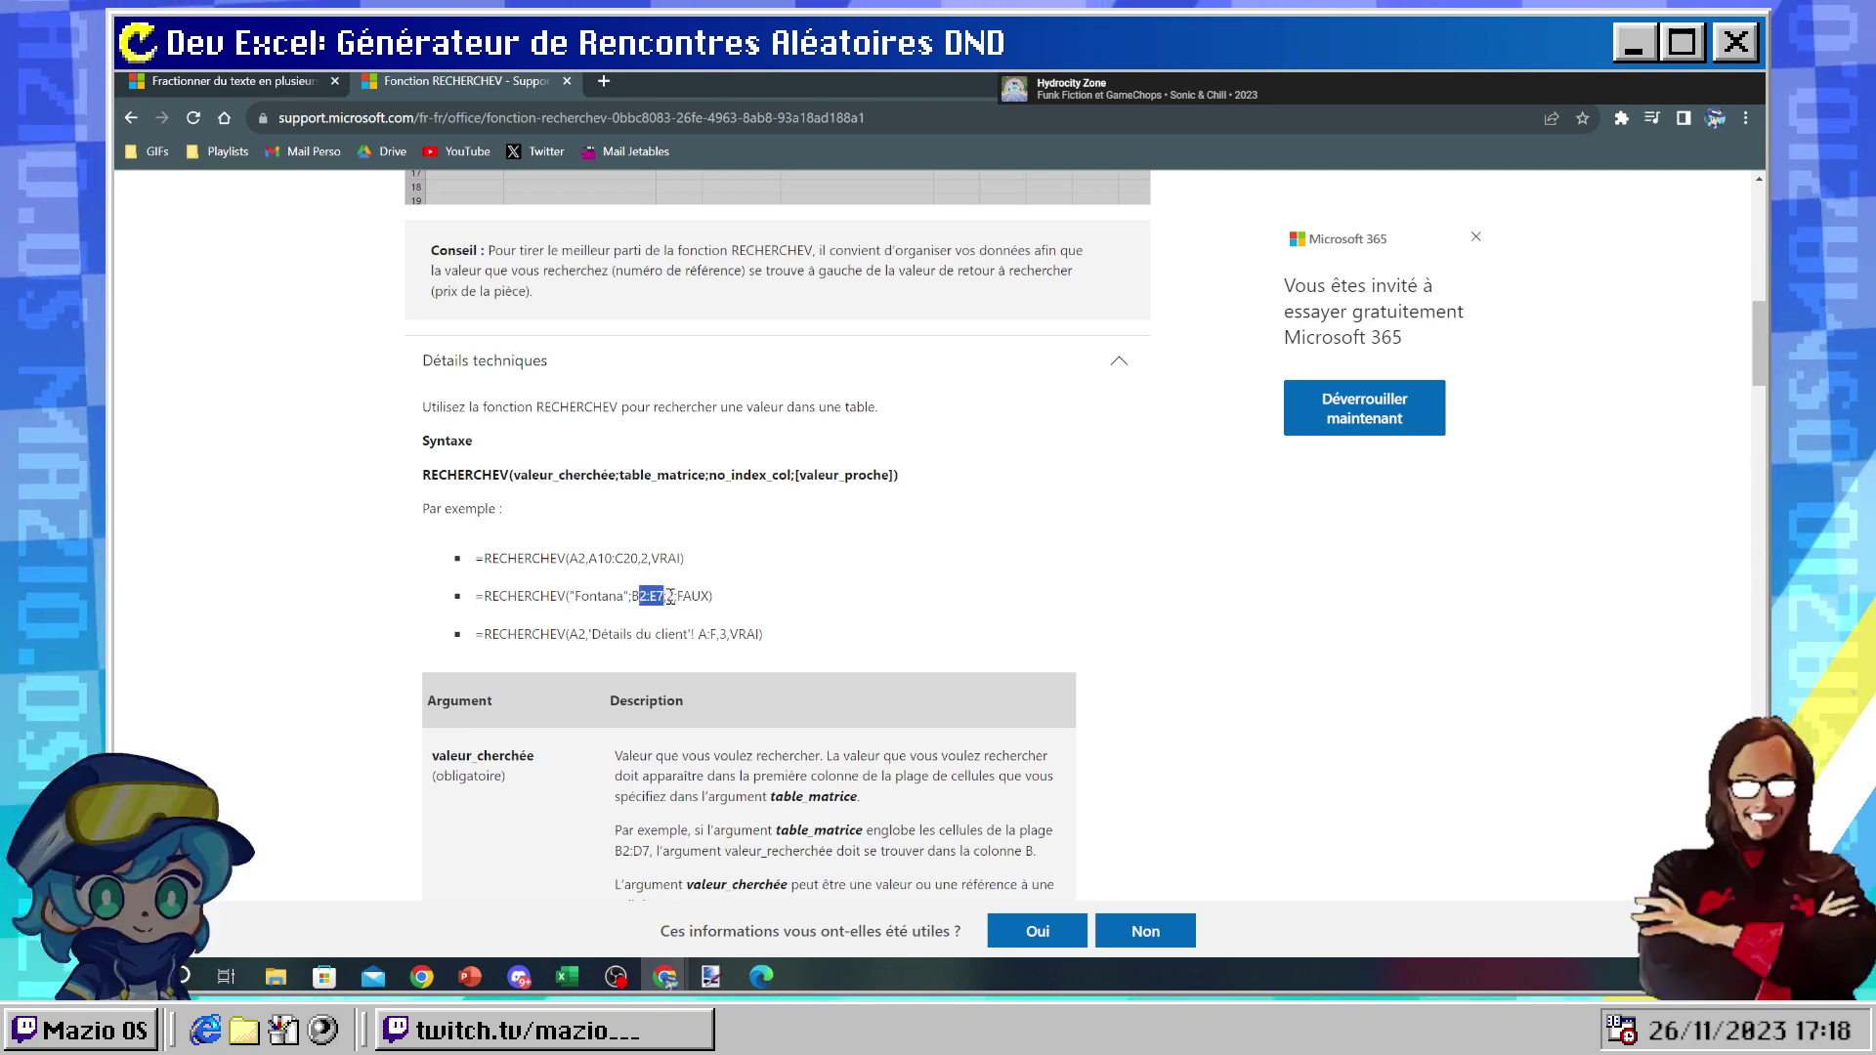
{"action": "double_click", "coordinate": [670, 596]}
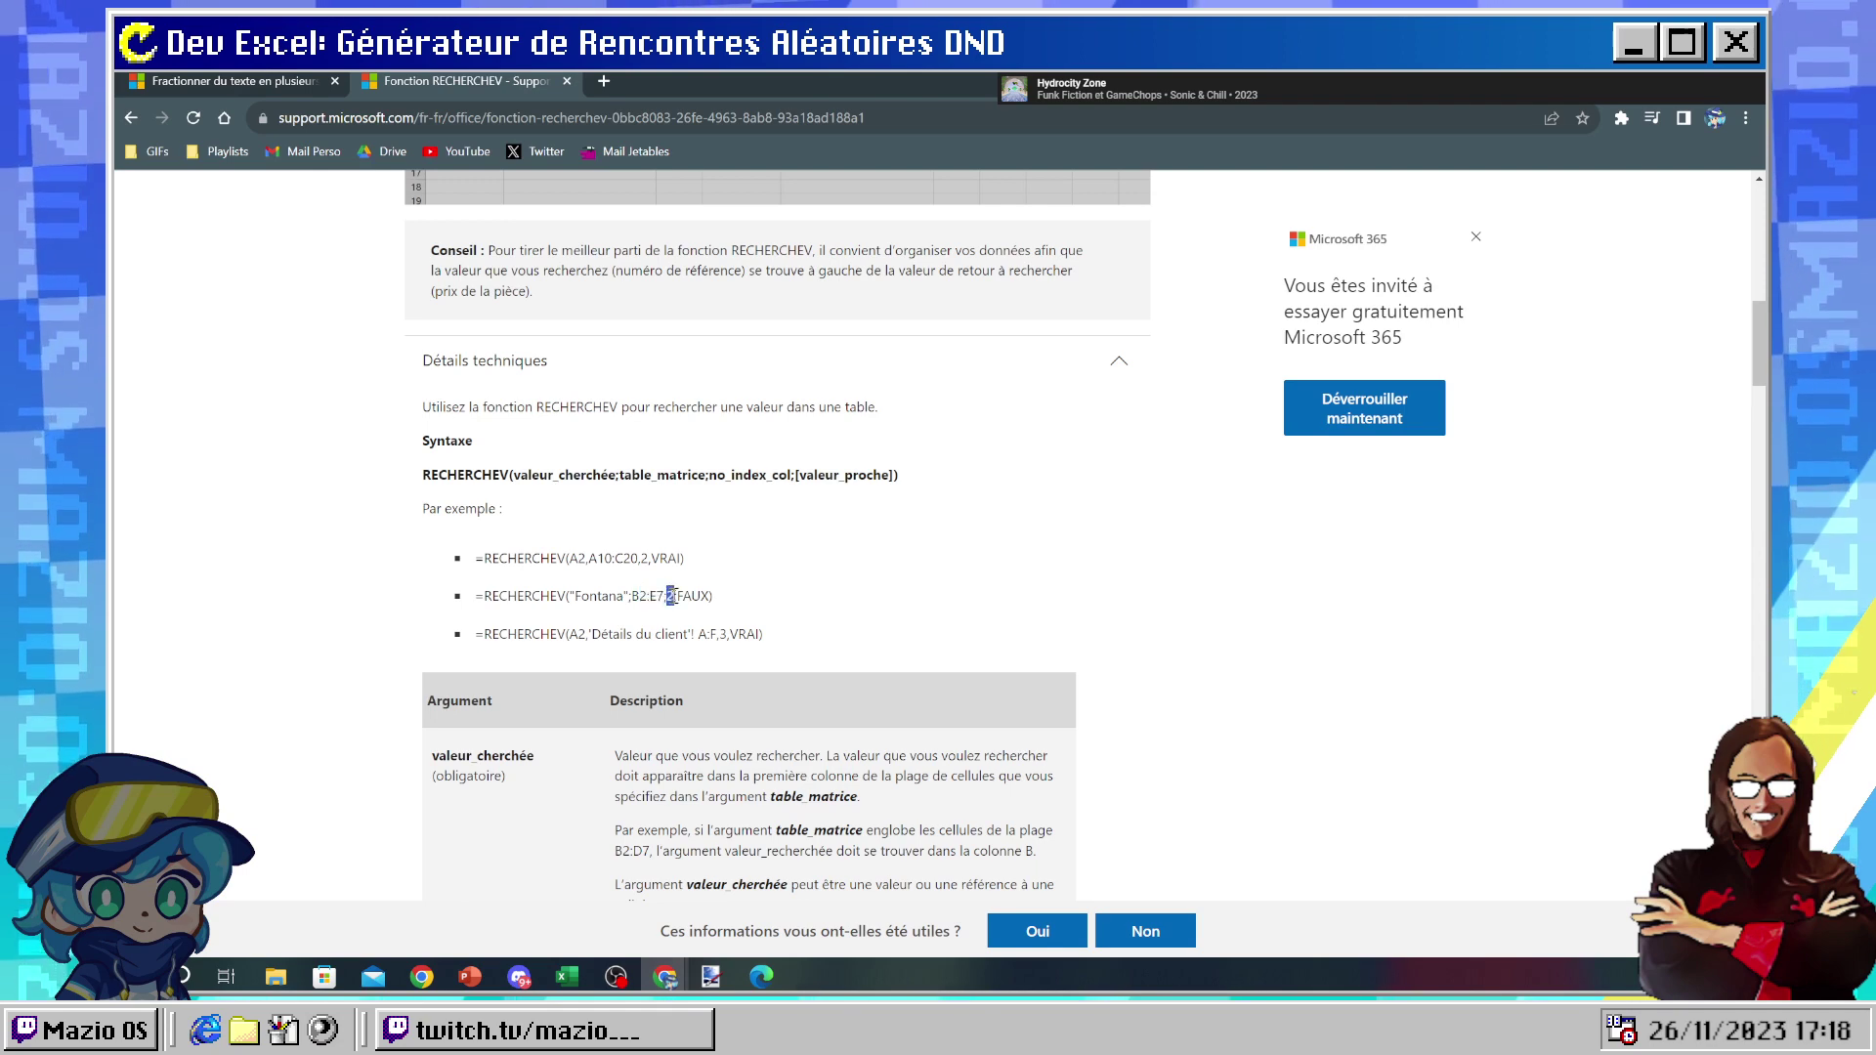
{"action": "key", "text": "alt+Tab"}
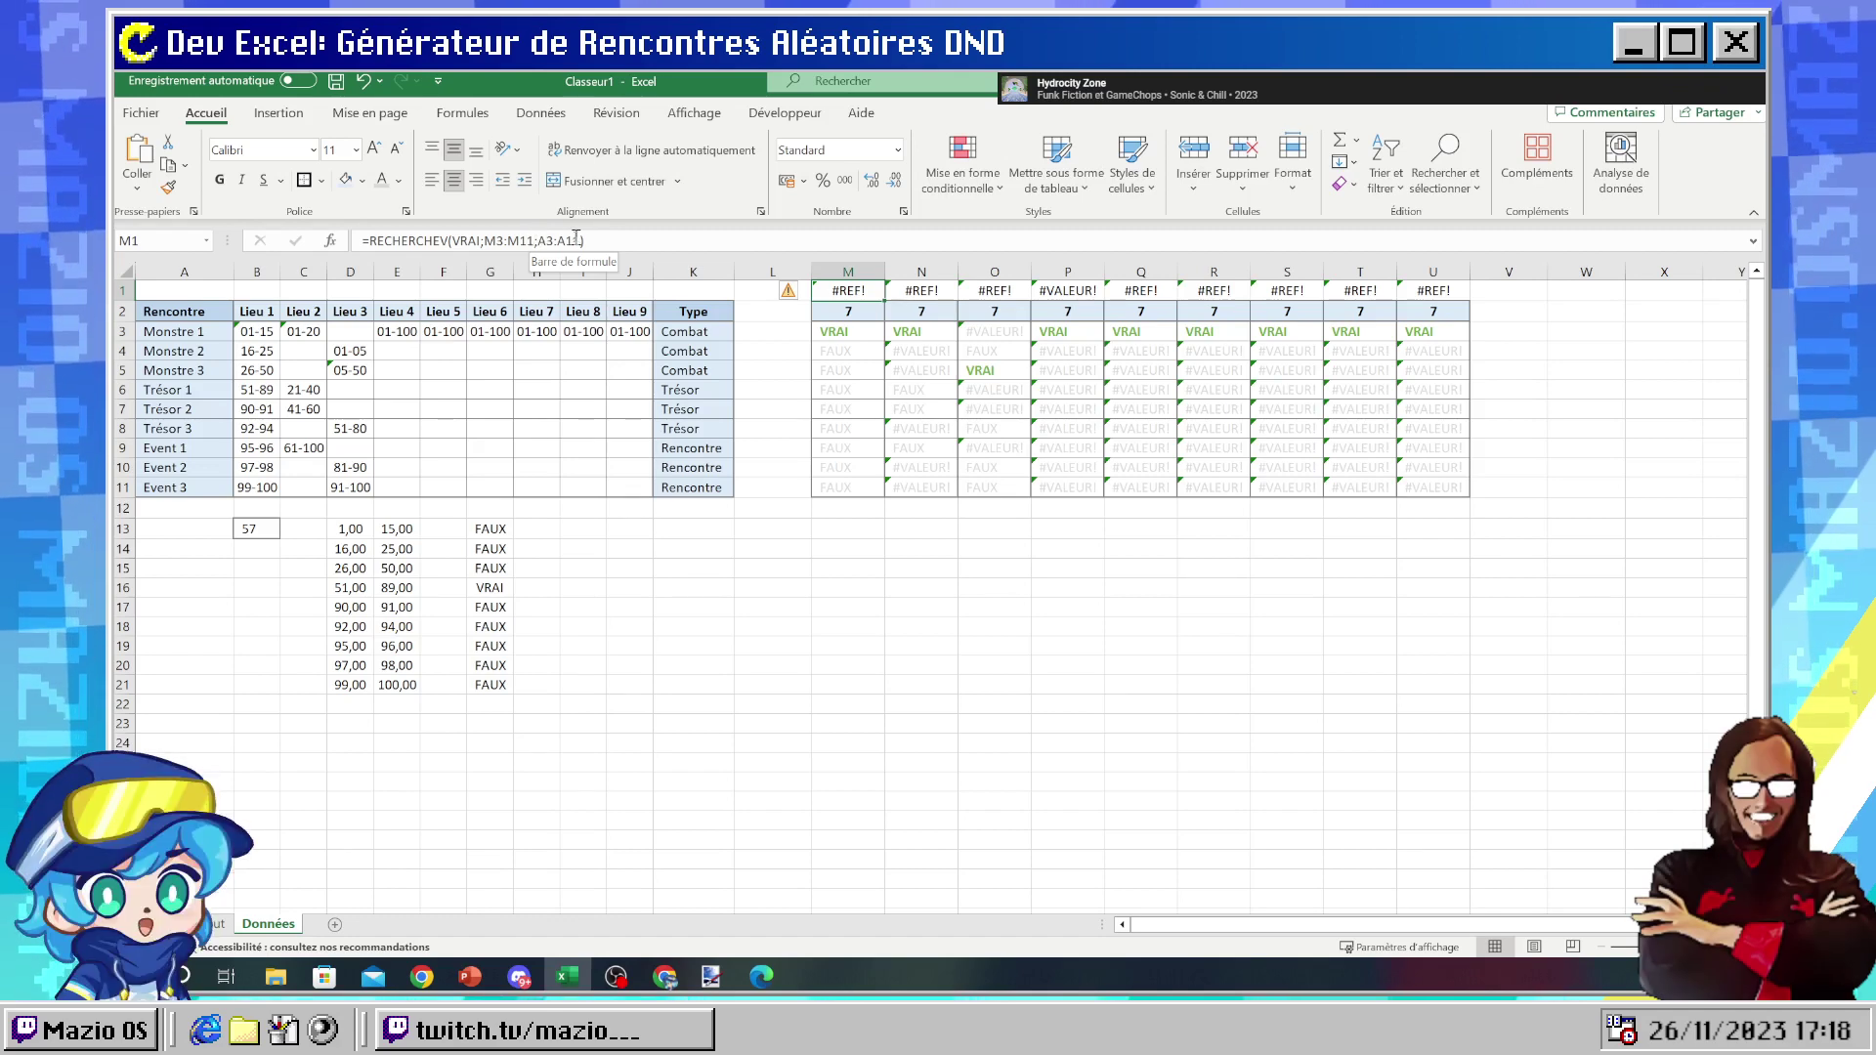
- Replace M1's A3:A11 argument with 1, giving =RECHERCHEV(VRAI;M3:M11;1)
{"action": "left_click_drag", "start_coordinate": [537, 239], "coordinate": [582, 239]}
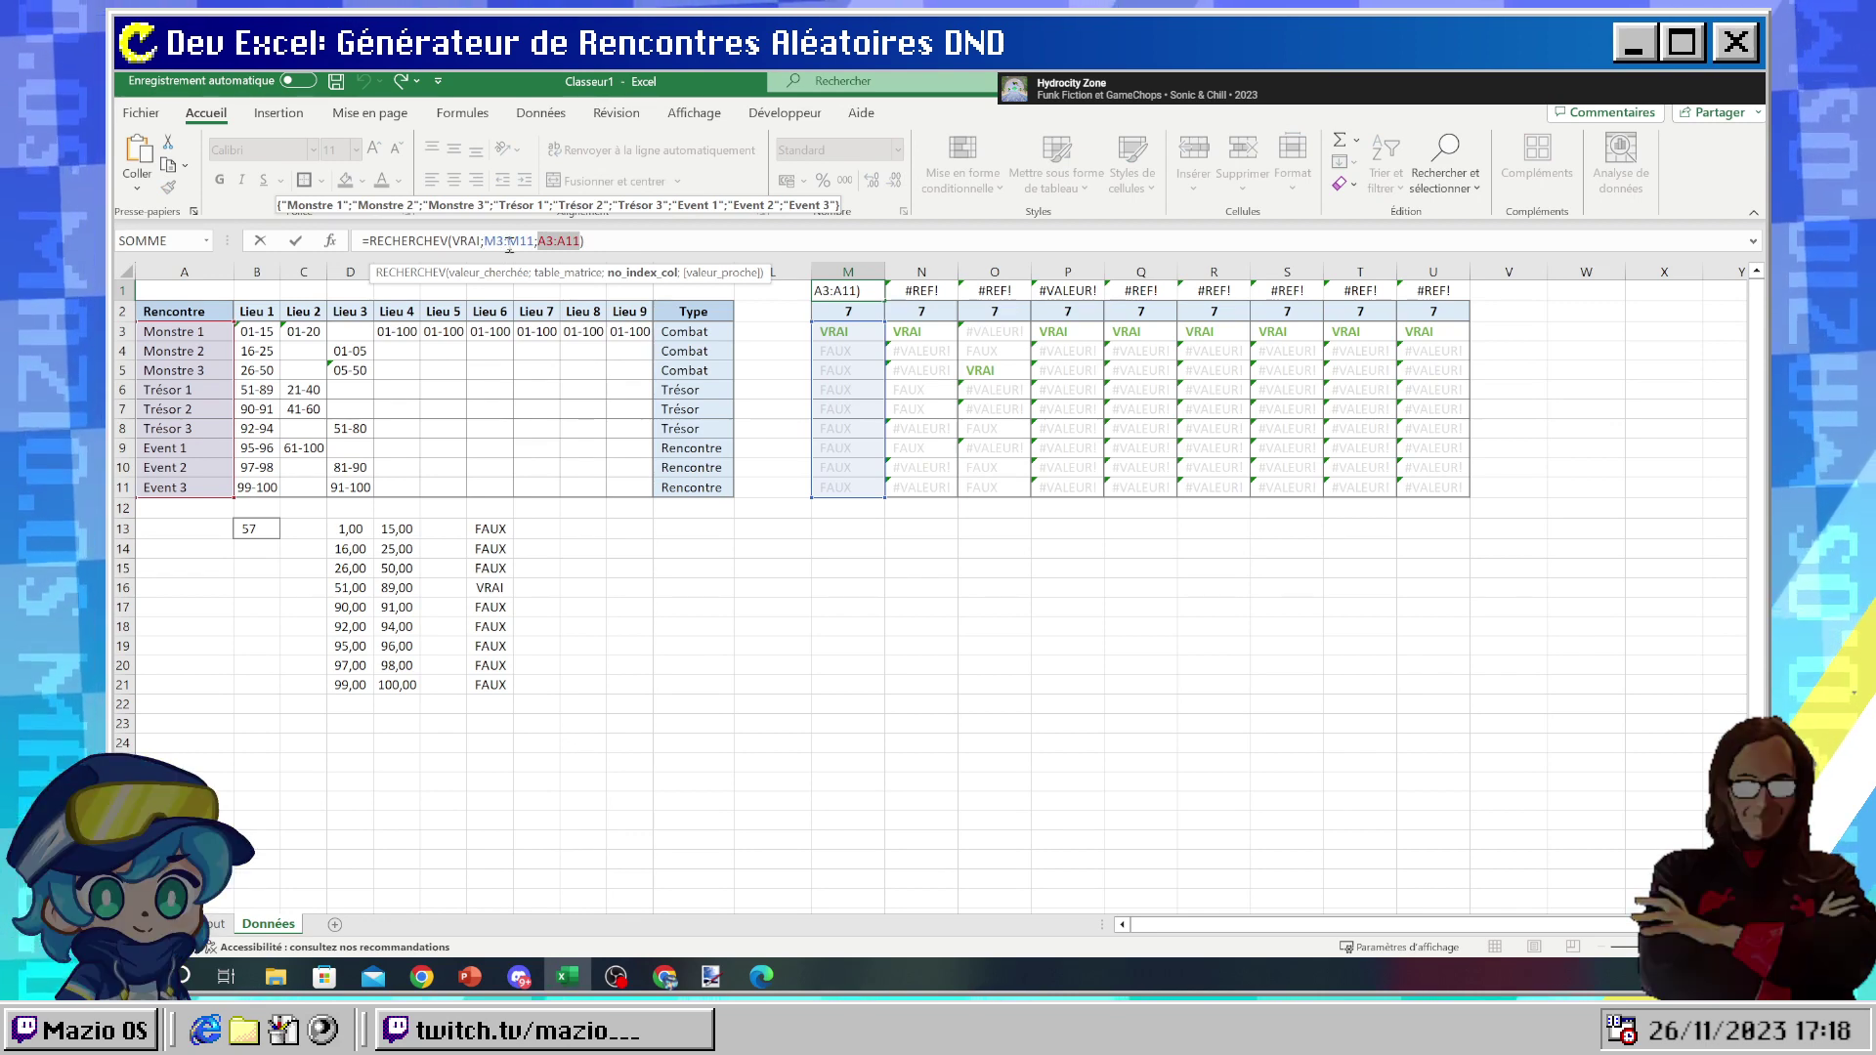
{"action": "key", "text": "Return"}
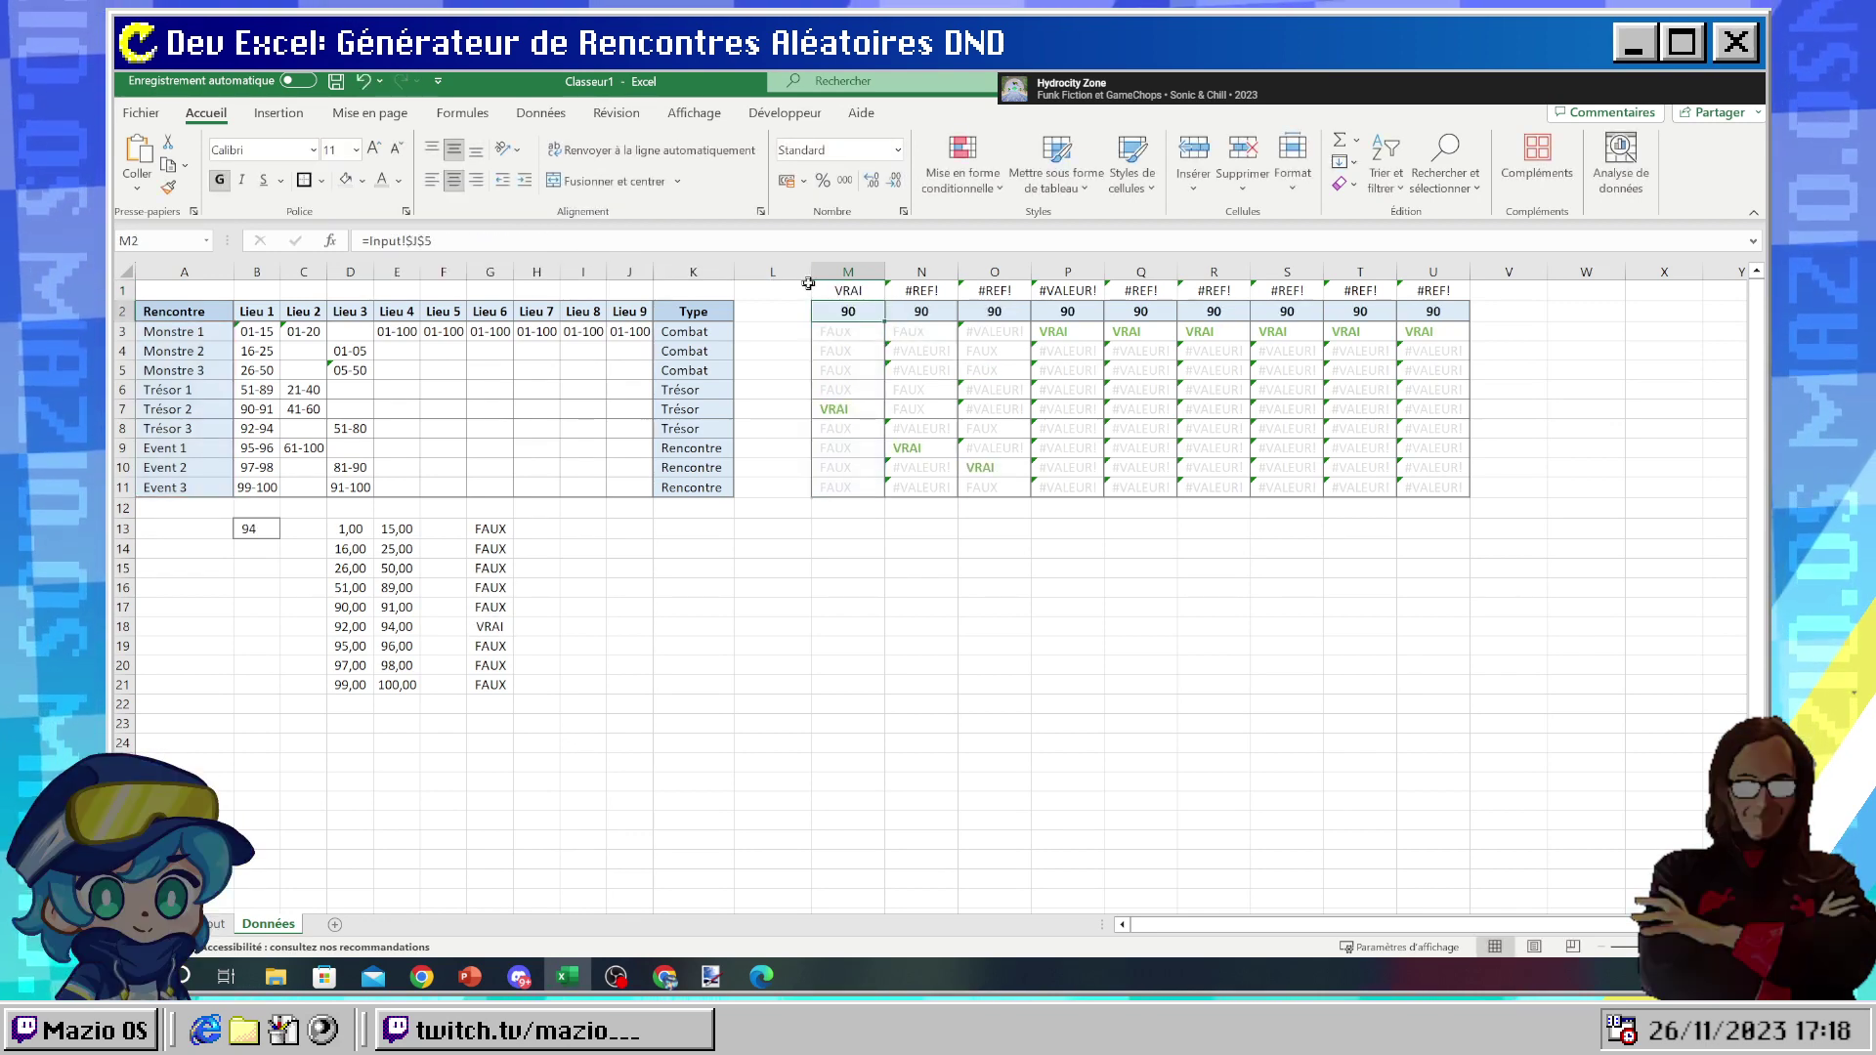
{"action": "key", "text": "Up"}
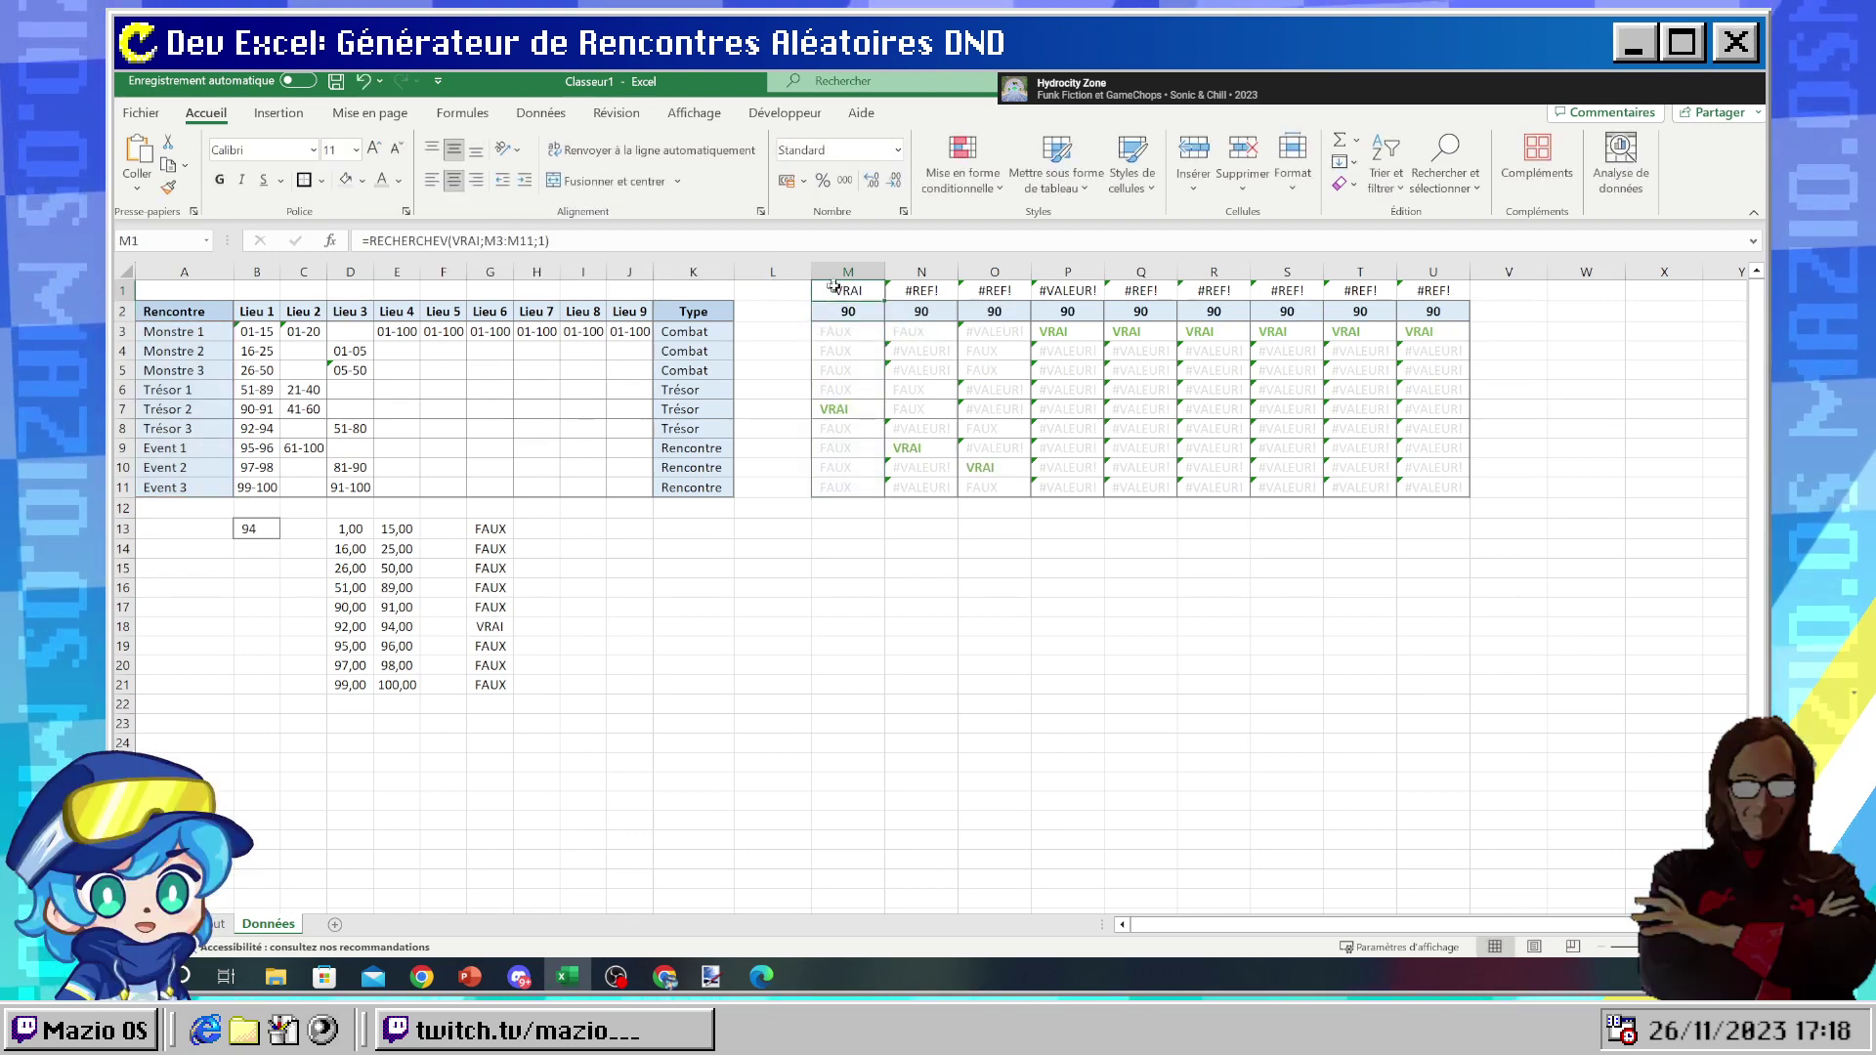
{"action": "double_click", "coordinate": [534, 241]}
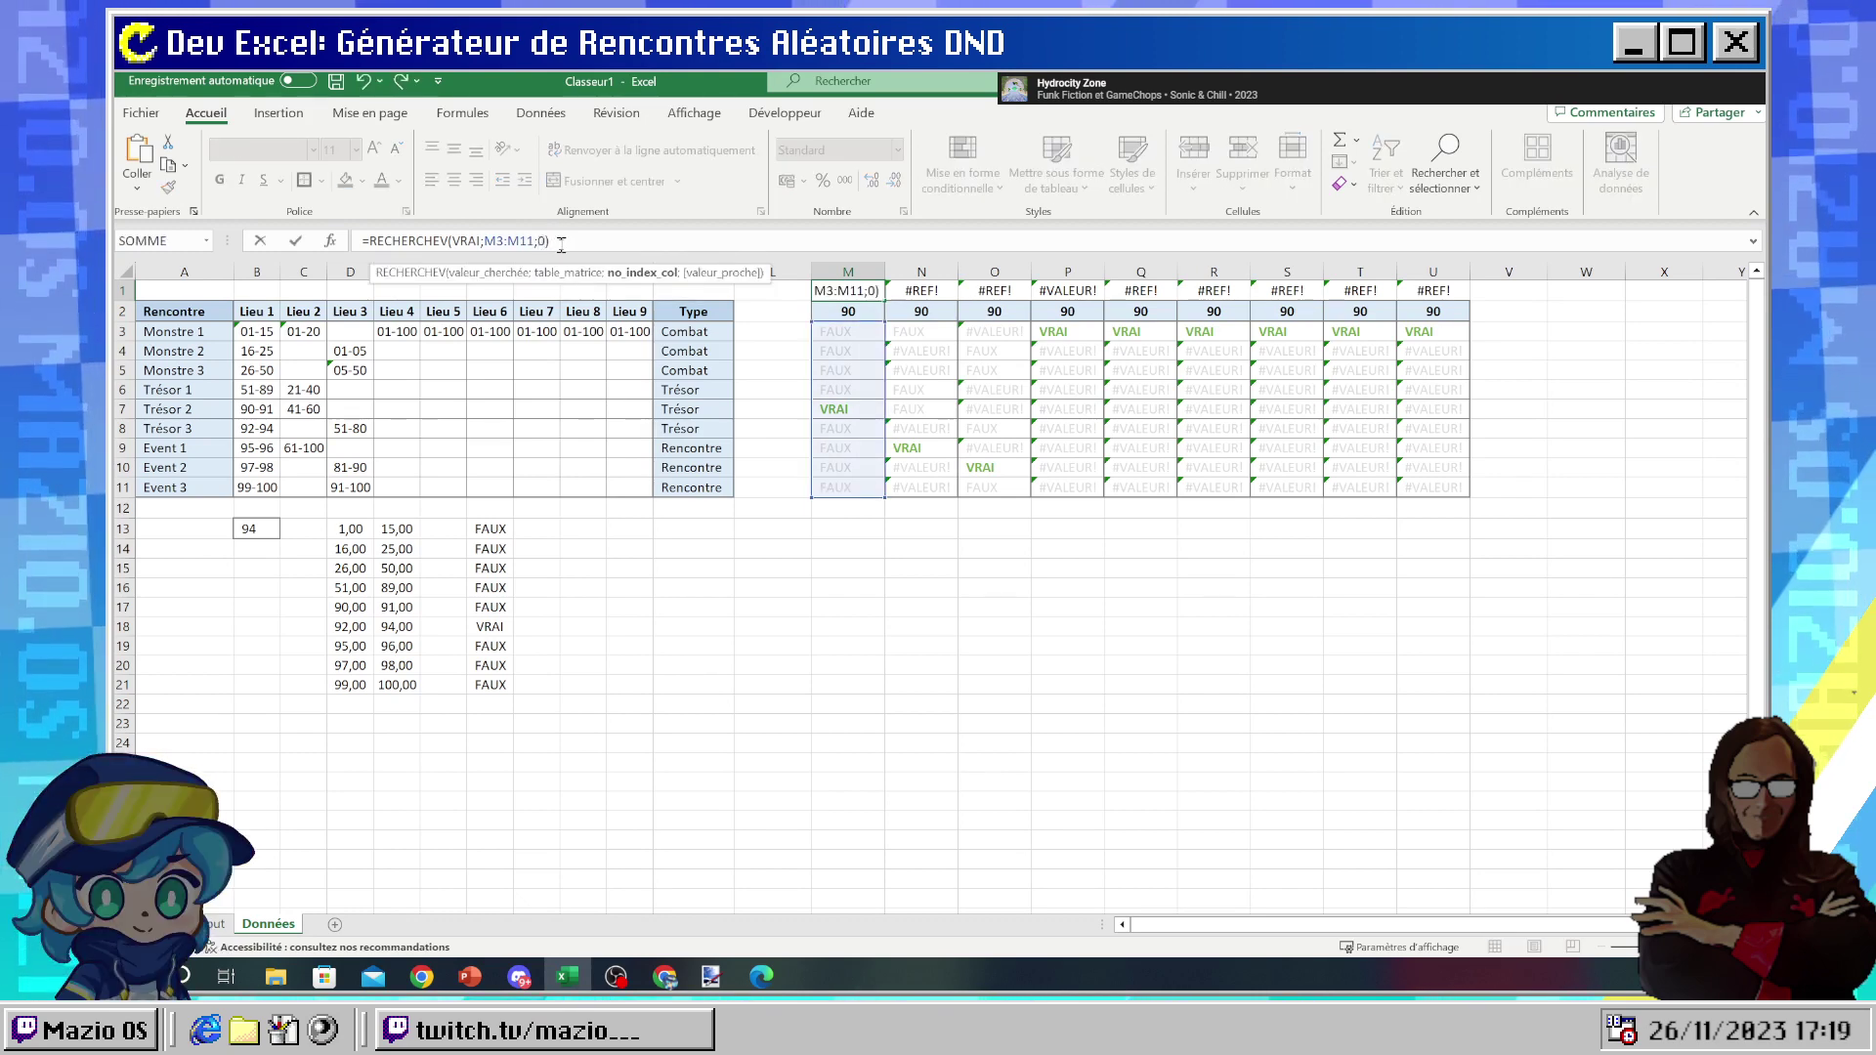
{"action": "key", "text": "Return"}
{"action": "key", "text": "Up"}
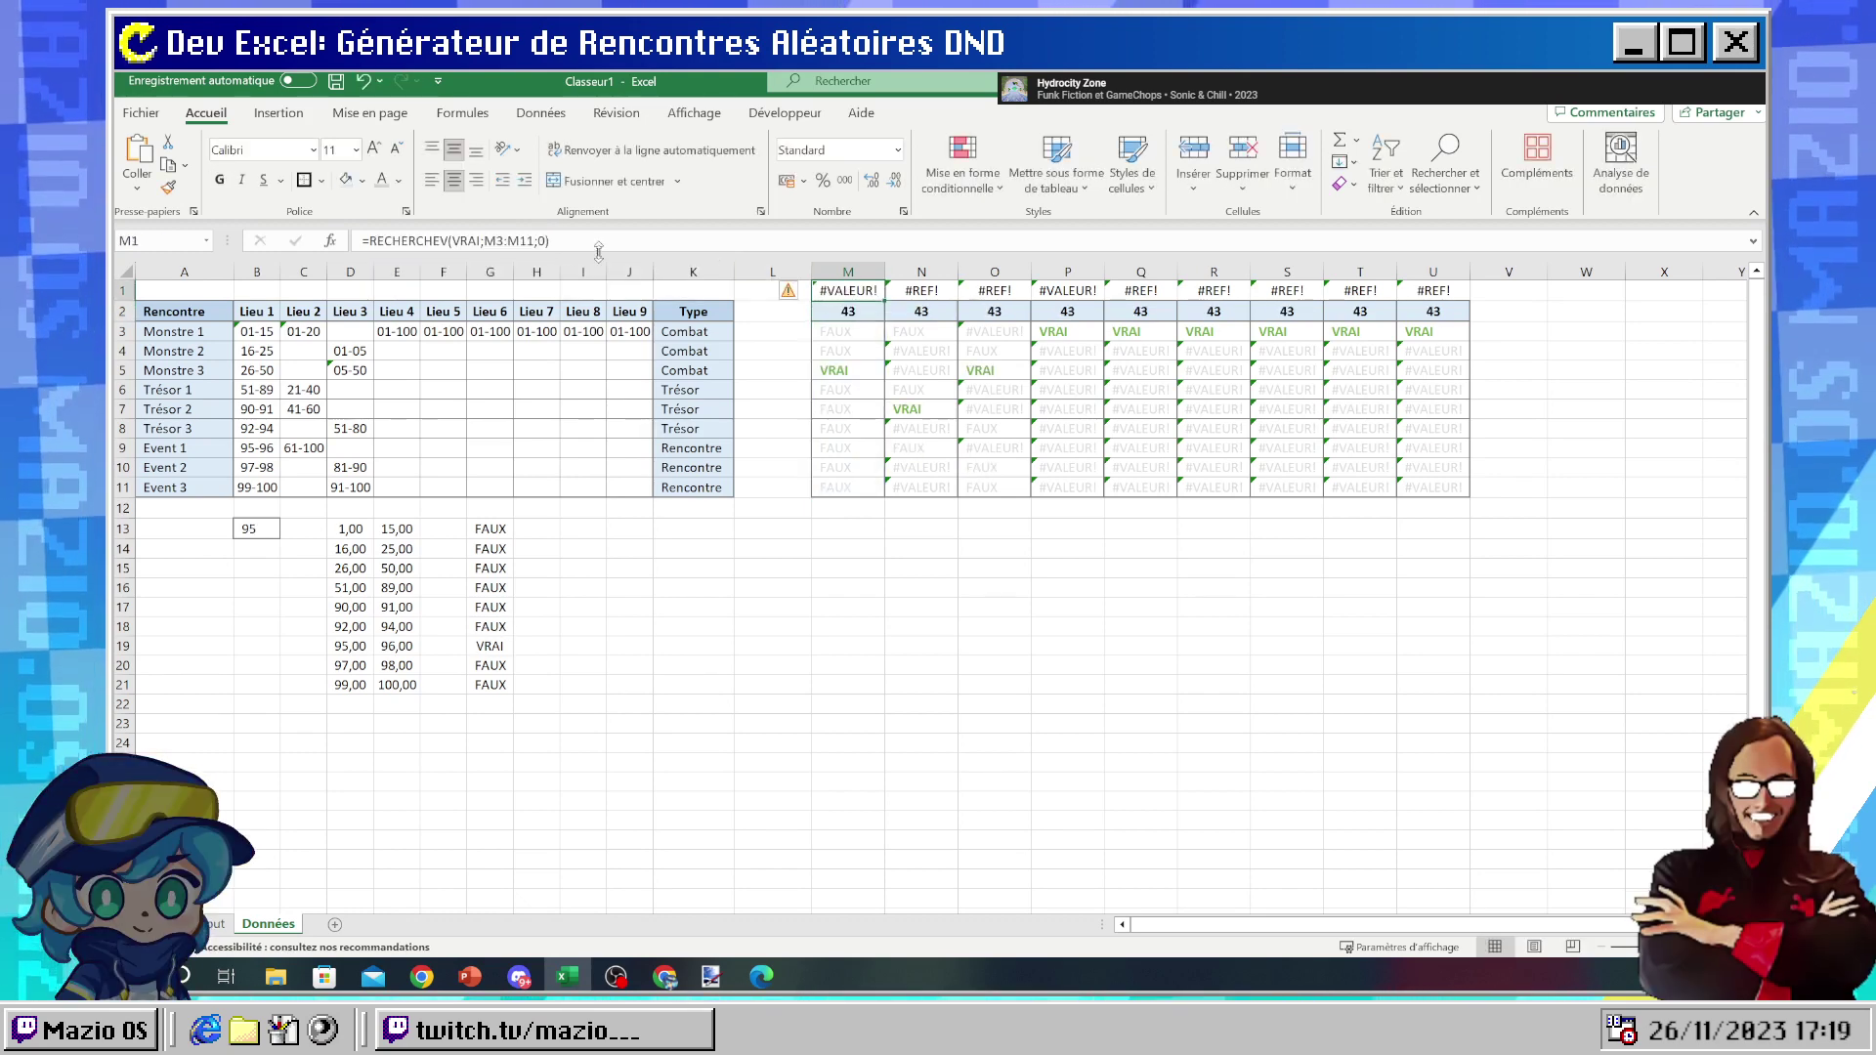
{"action": "double_click", "coordinate": [541, 241]}
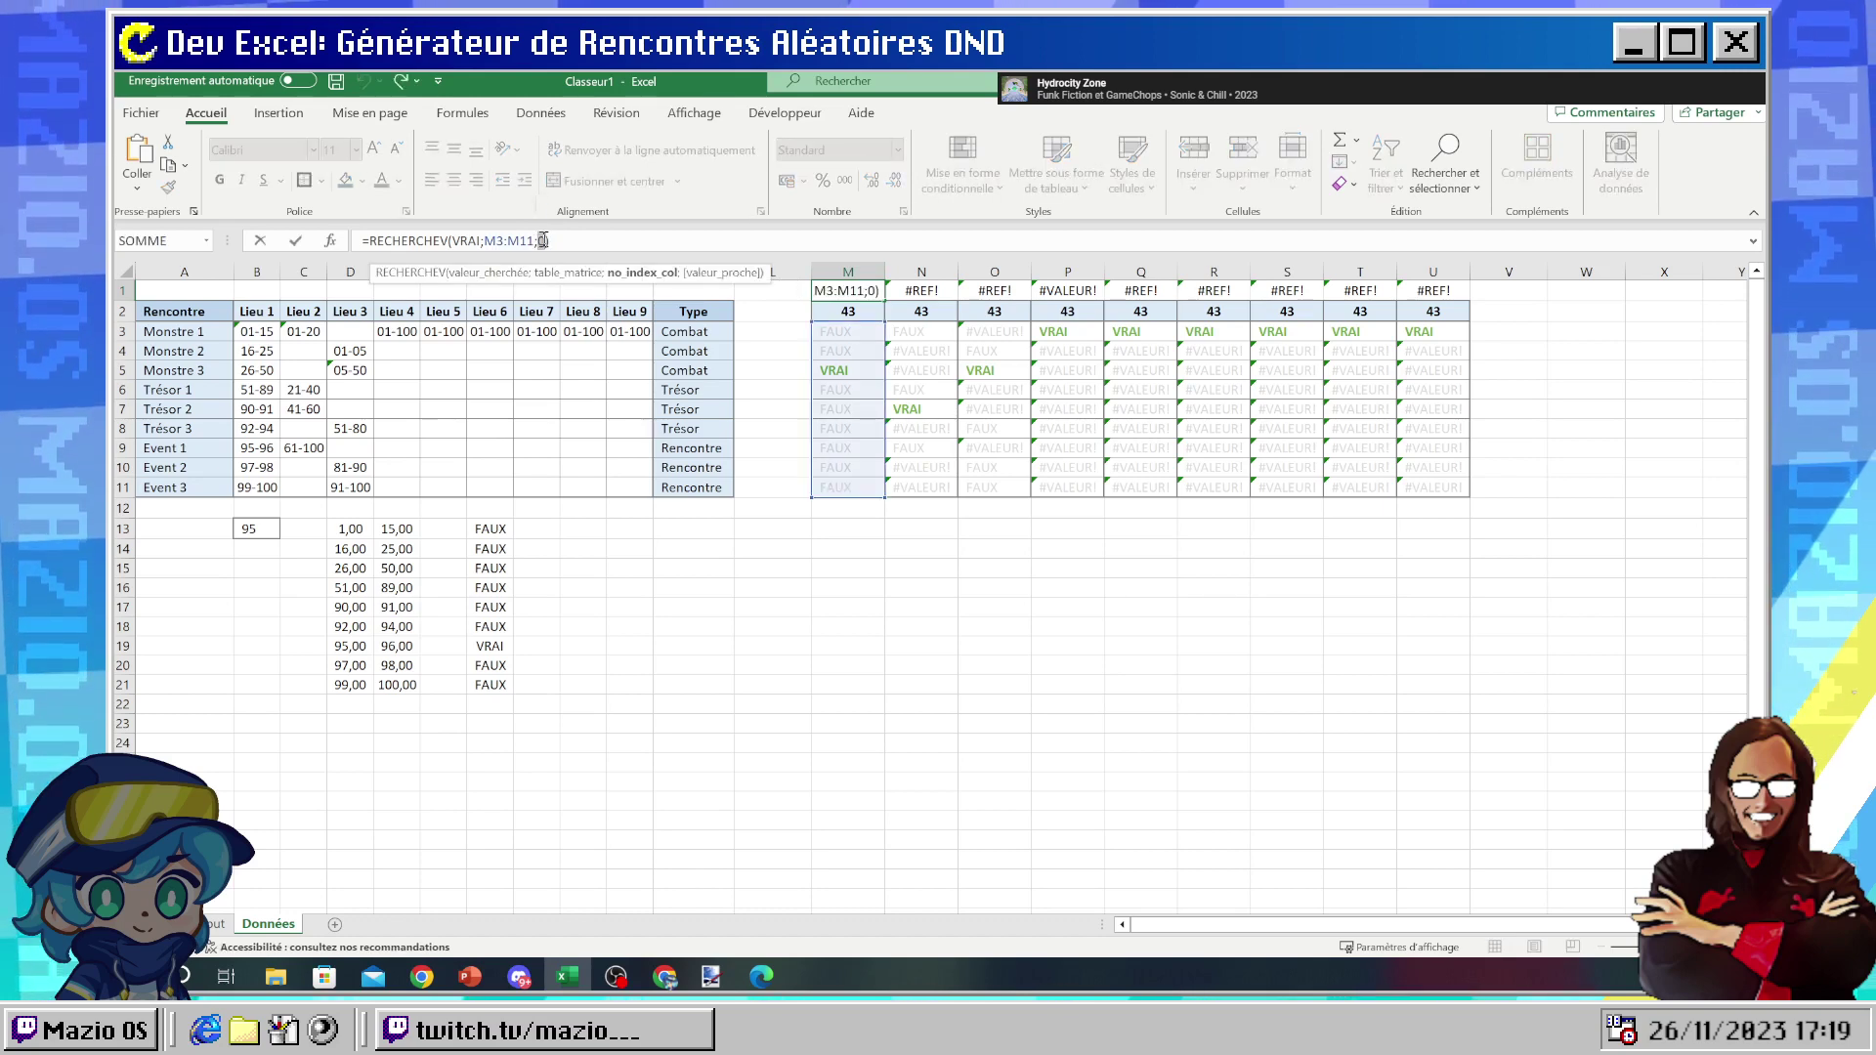
{"action": "type", "text": "1"}
{"action": "key", "text": "Return"}
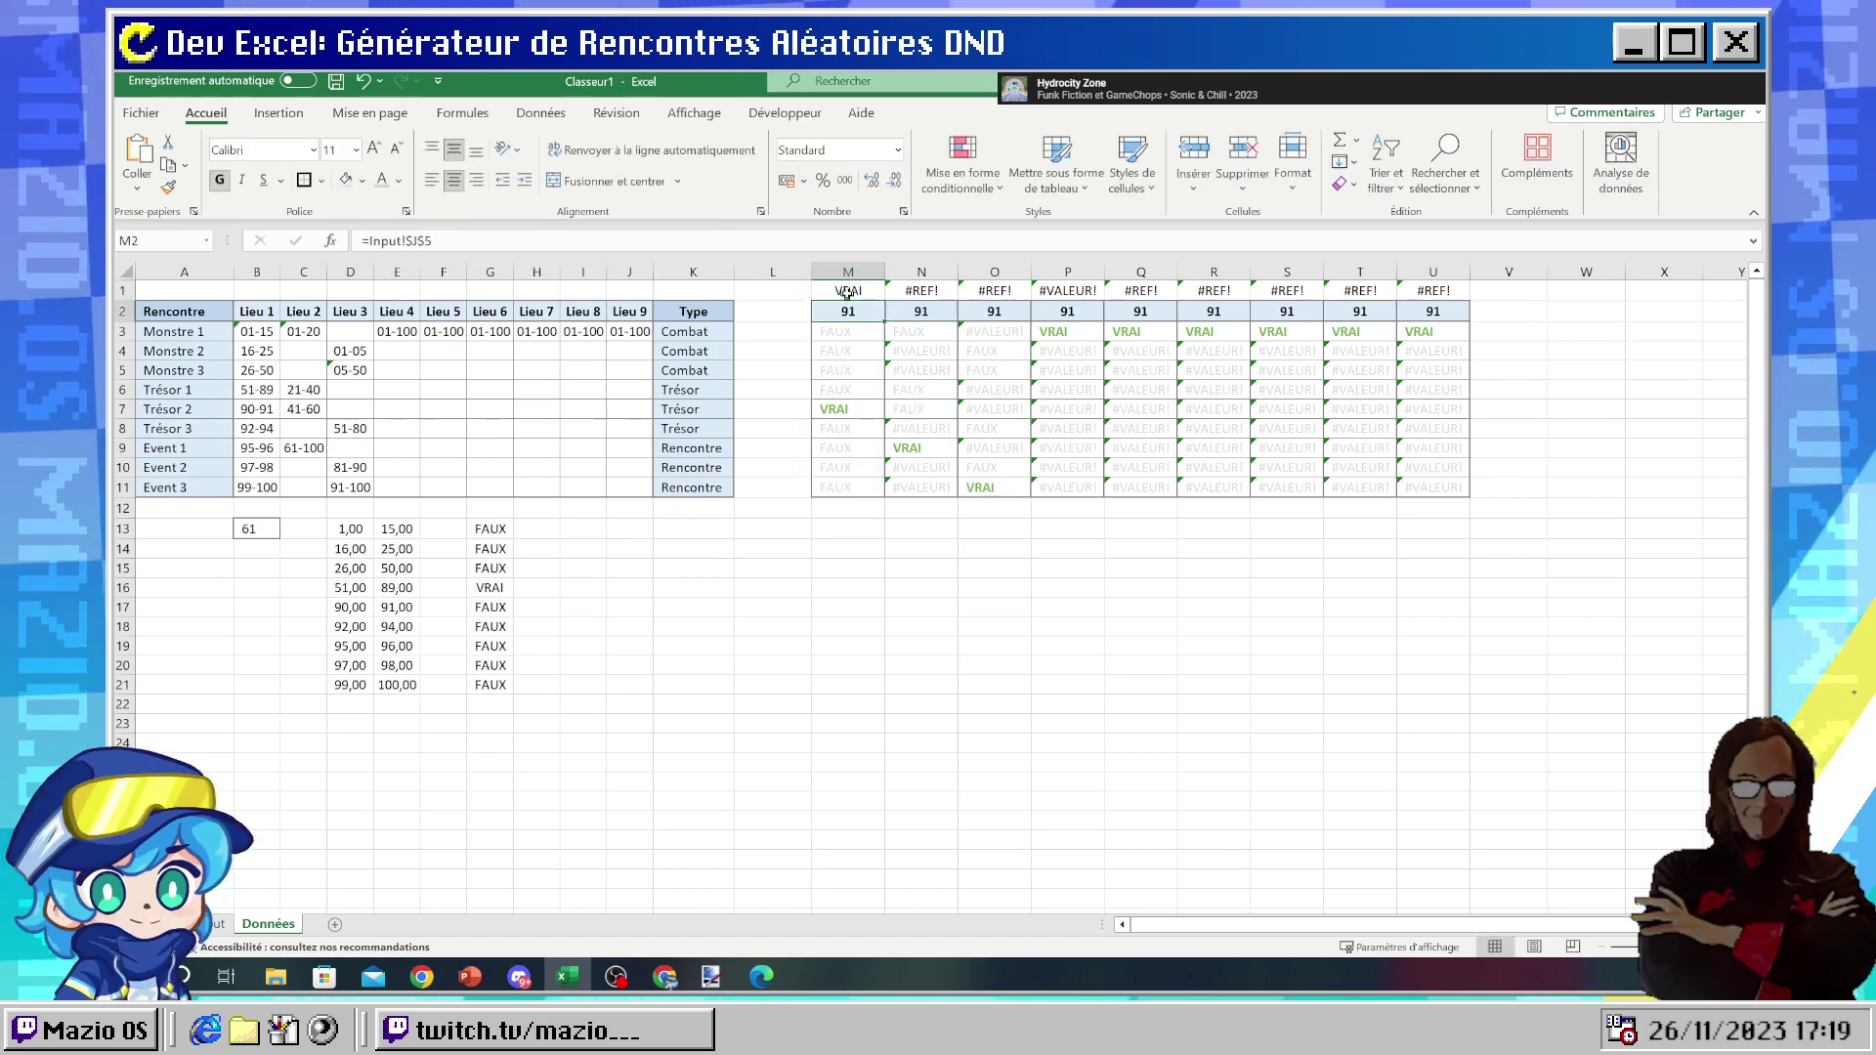
{"action": "key", "text": "Up"}
- Fill M1's formula across to U1, check N1, and try exact match 0 in M1
{"action": "left_click_drag", "start_coordinate": [846, 292], "coordinate": [1433, 291]}
{"action": "key", "text": "ctrl+r"}
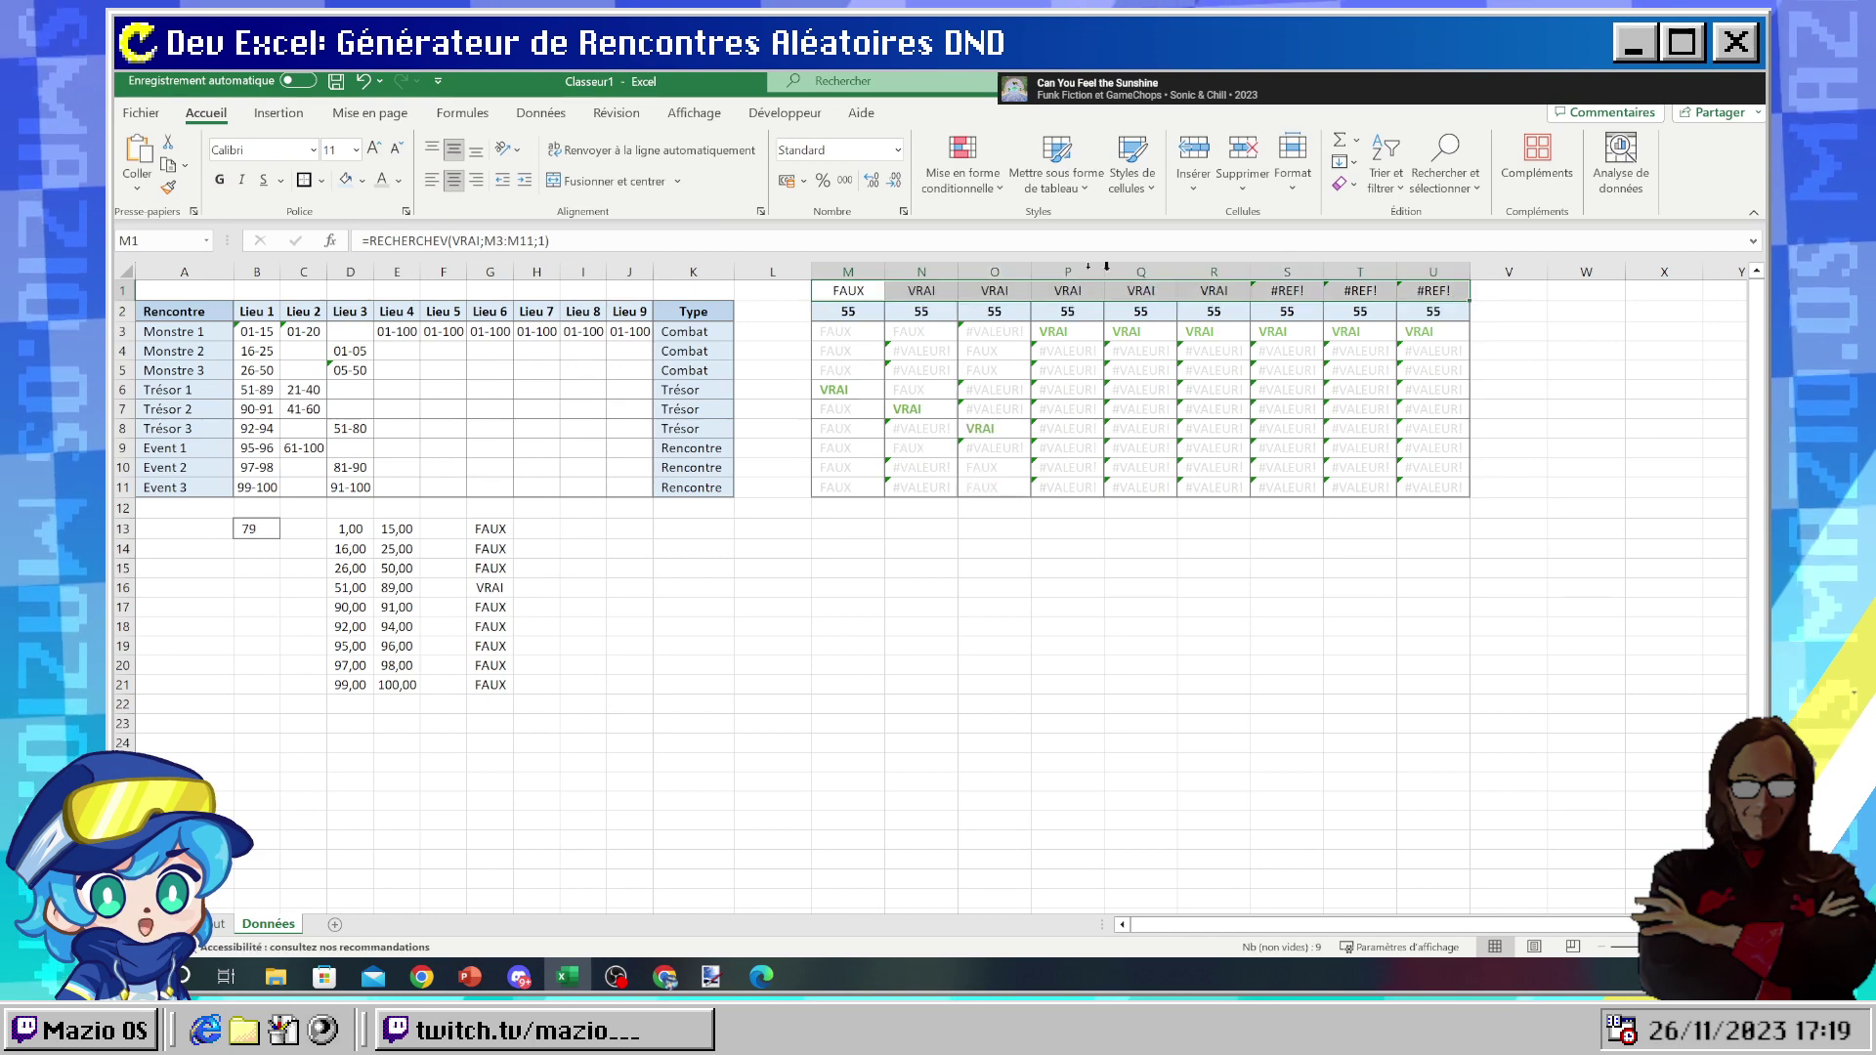
{"action": "left_click", "coordinate": [545, 241]}
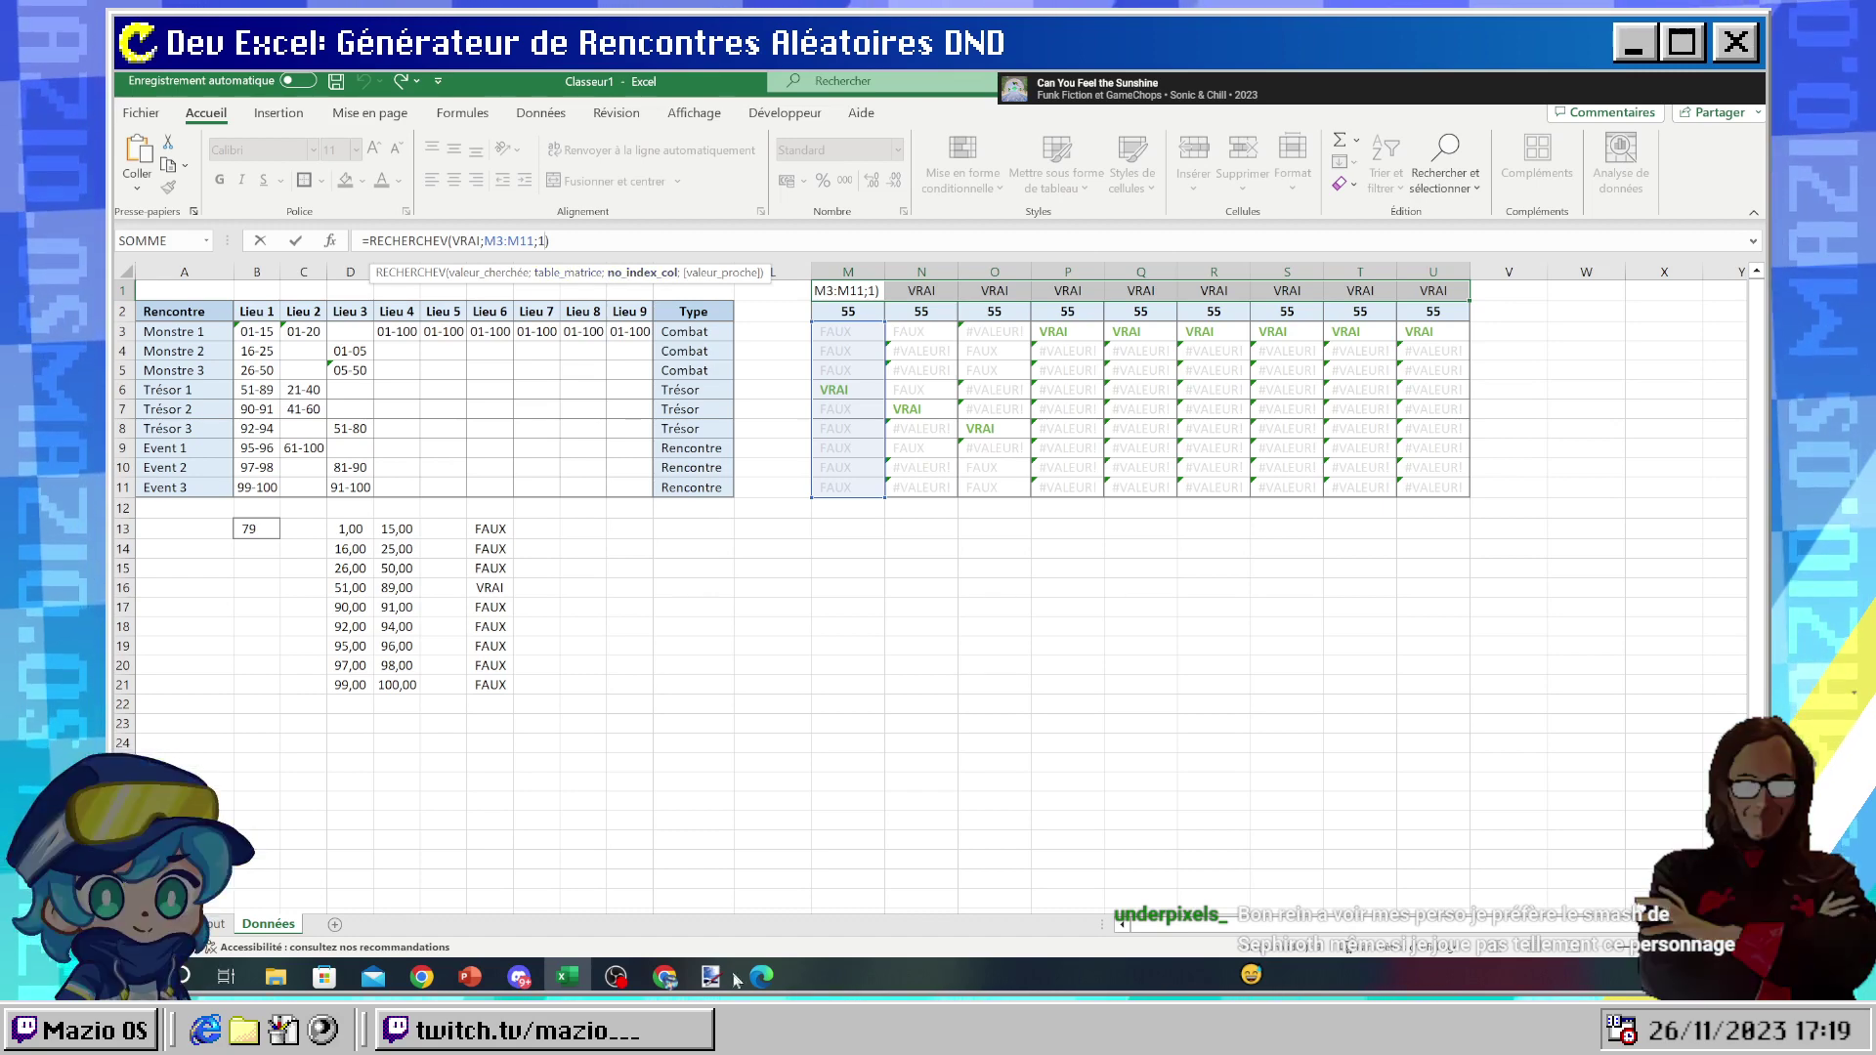
{"action": "key", "text": "Tab"}
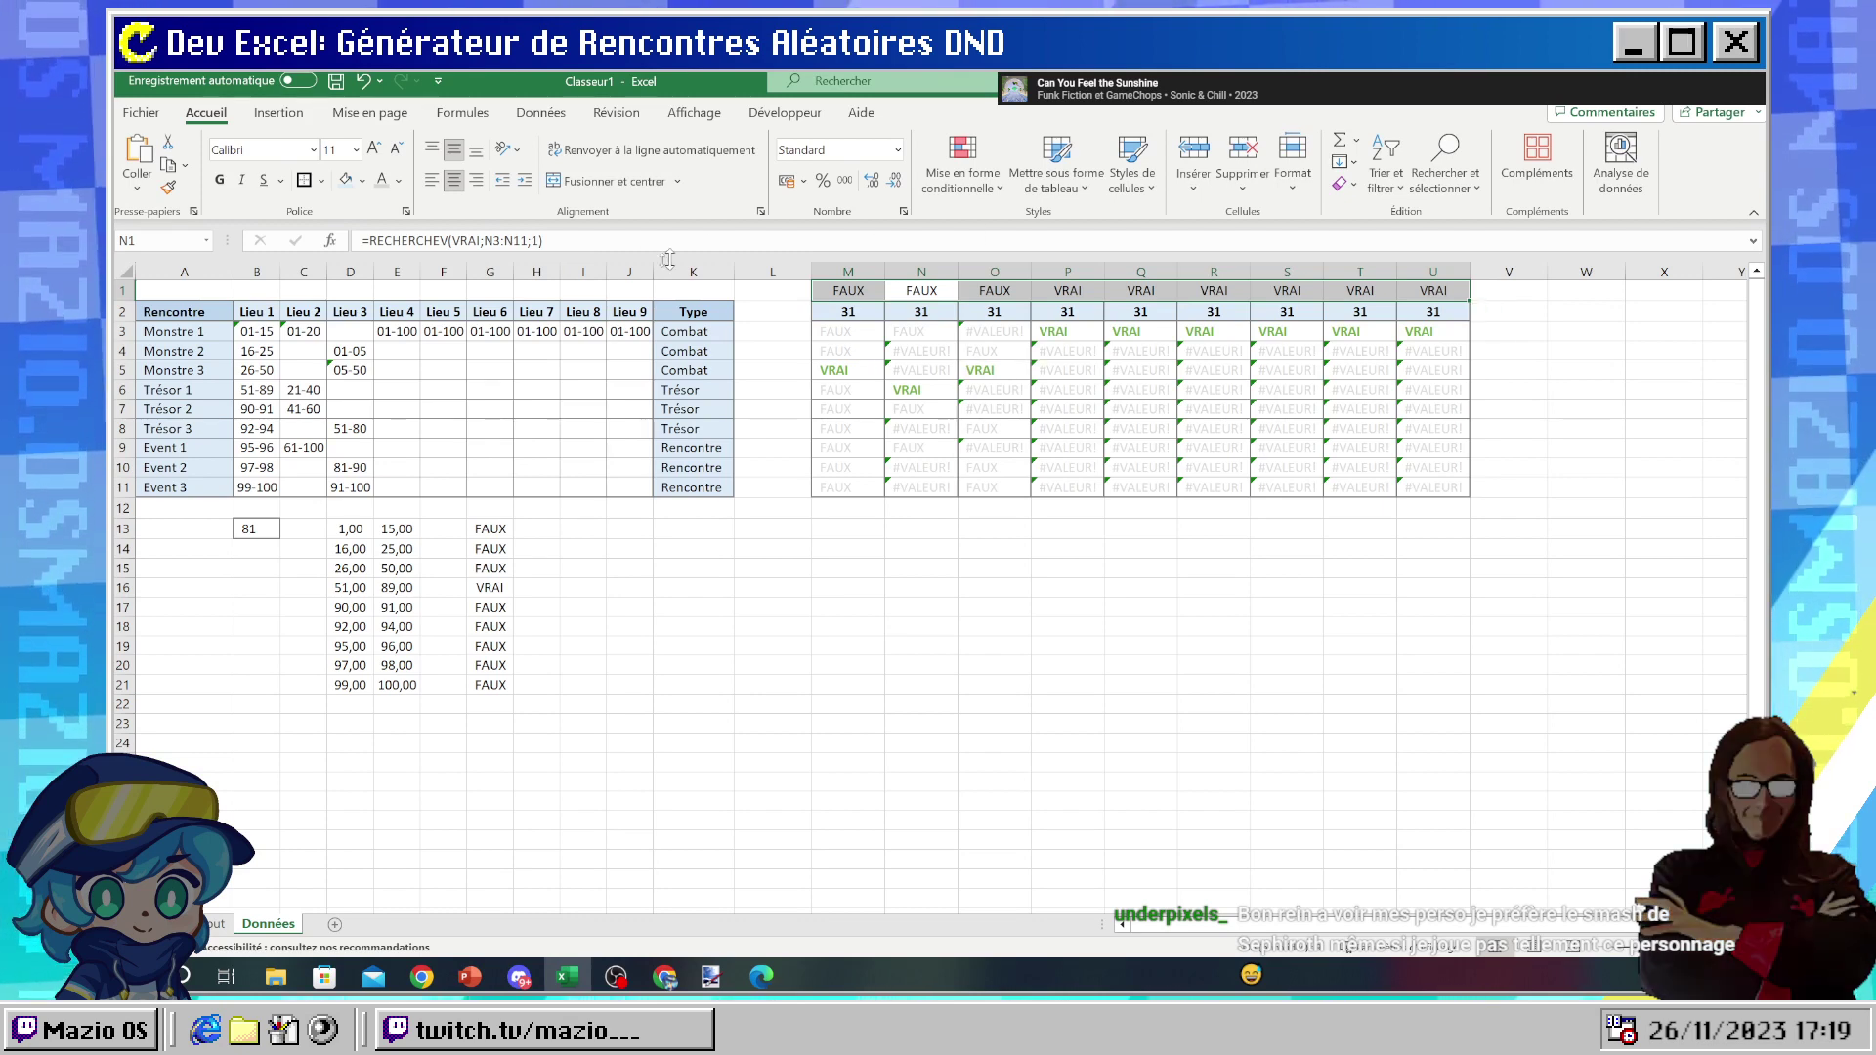
{"action": "left_click", "coordinate": [537, 241]}
{"action": "key", "text": "Tab"}
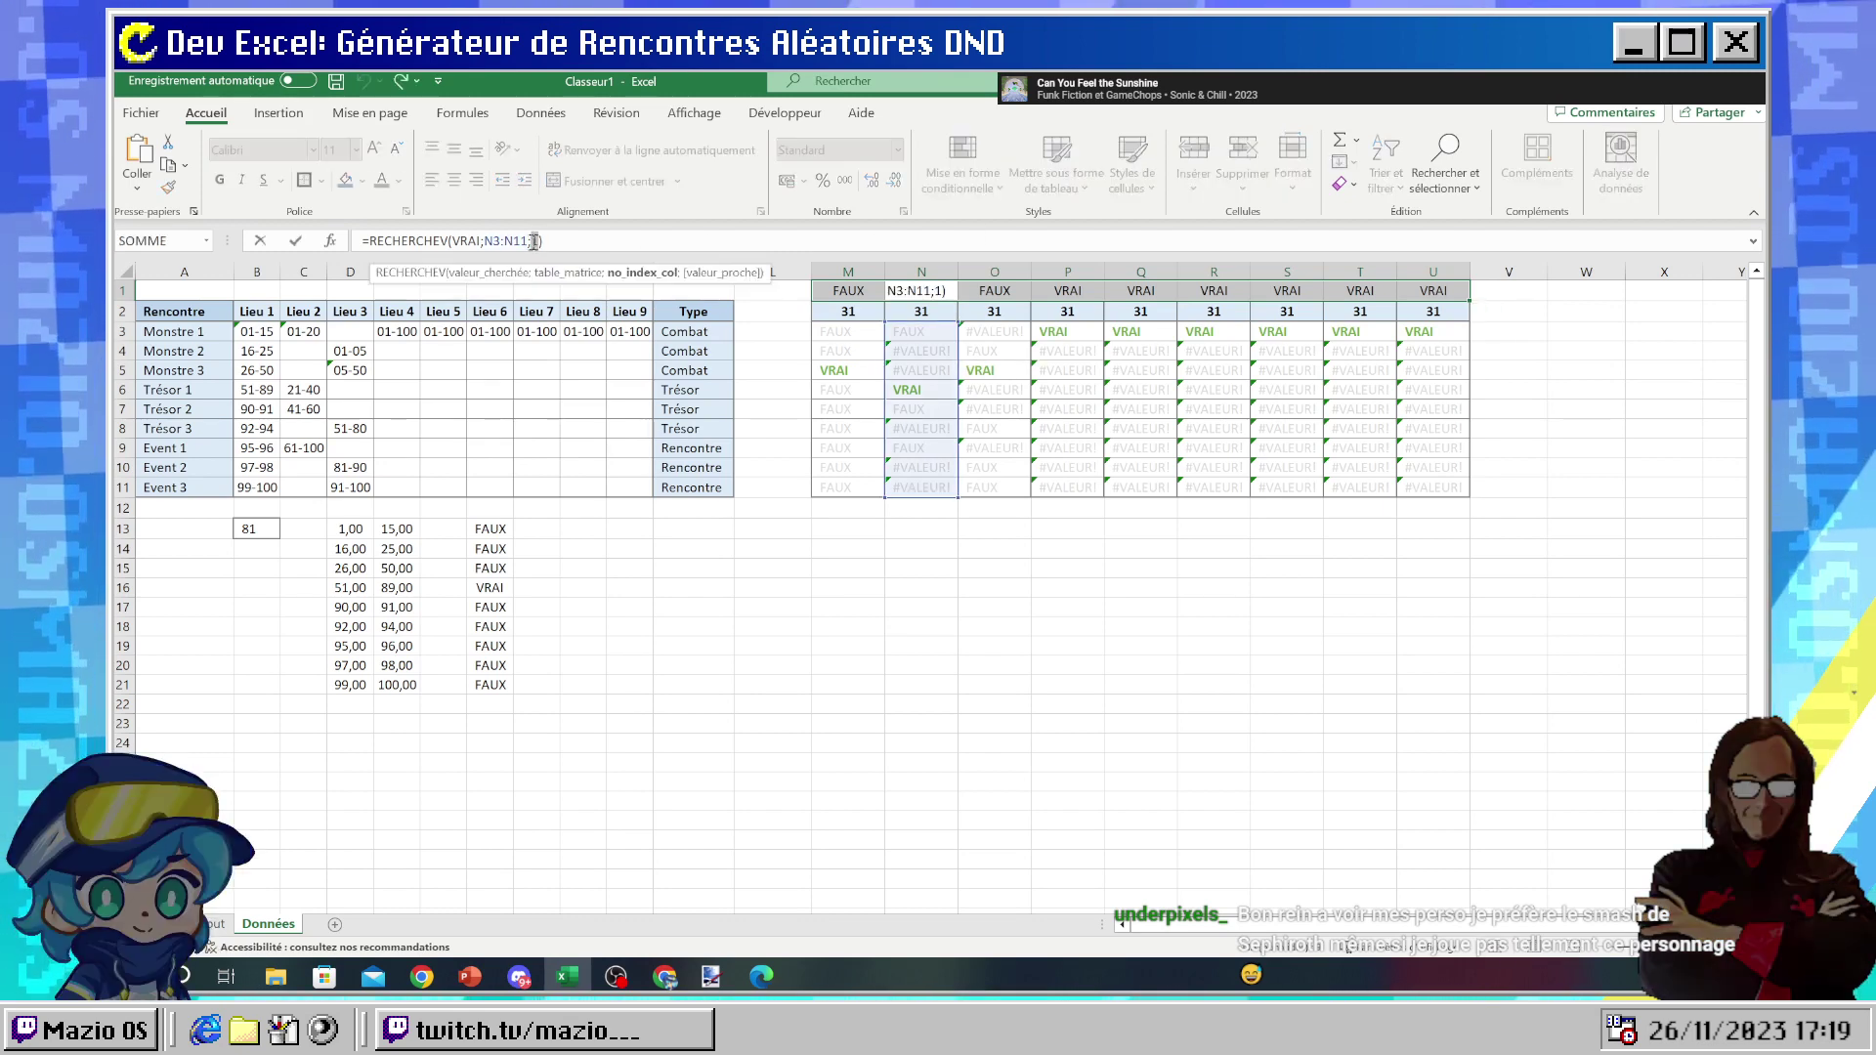
{"action": "left_click", "coordinate": [835, 290]}
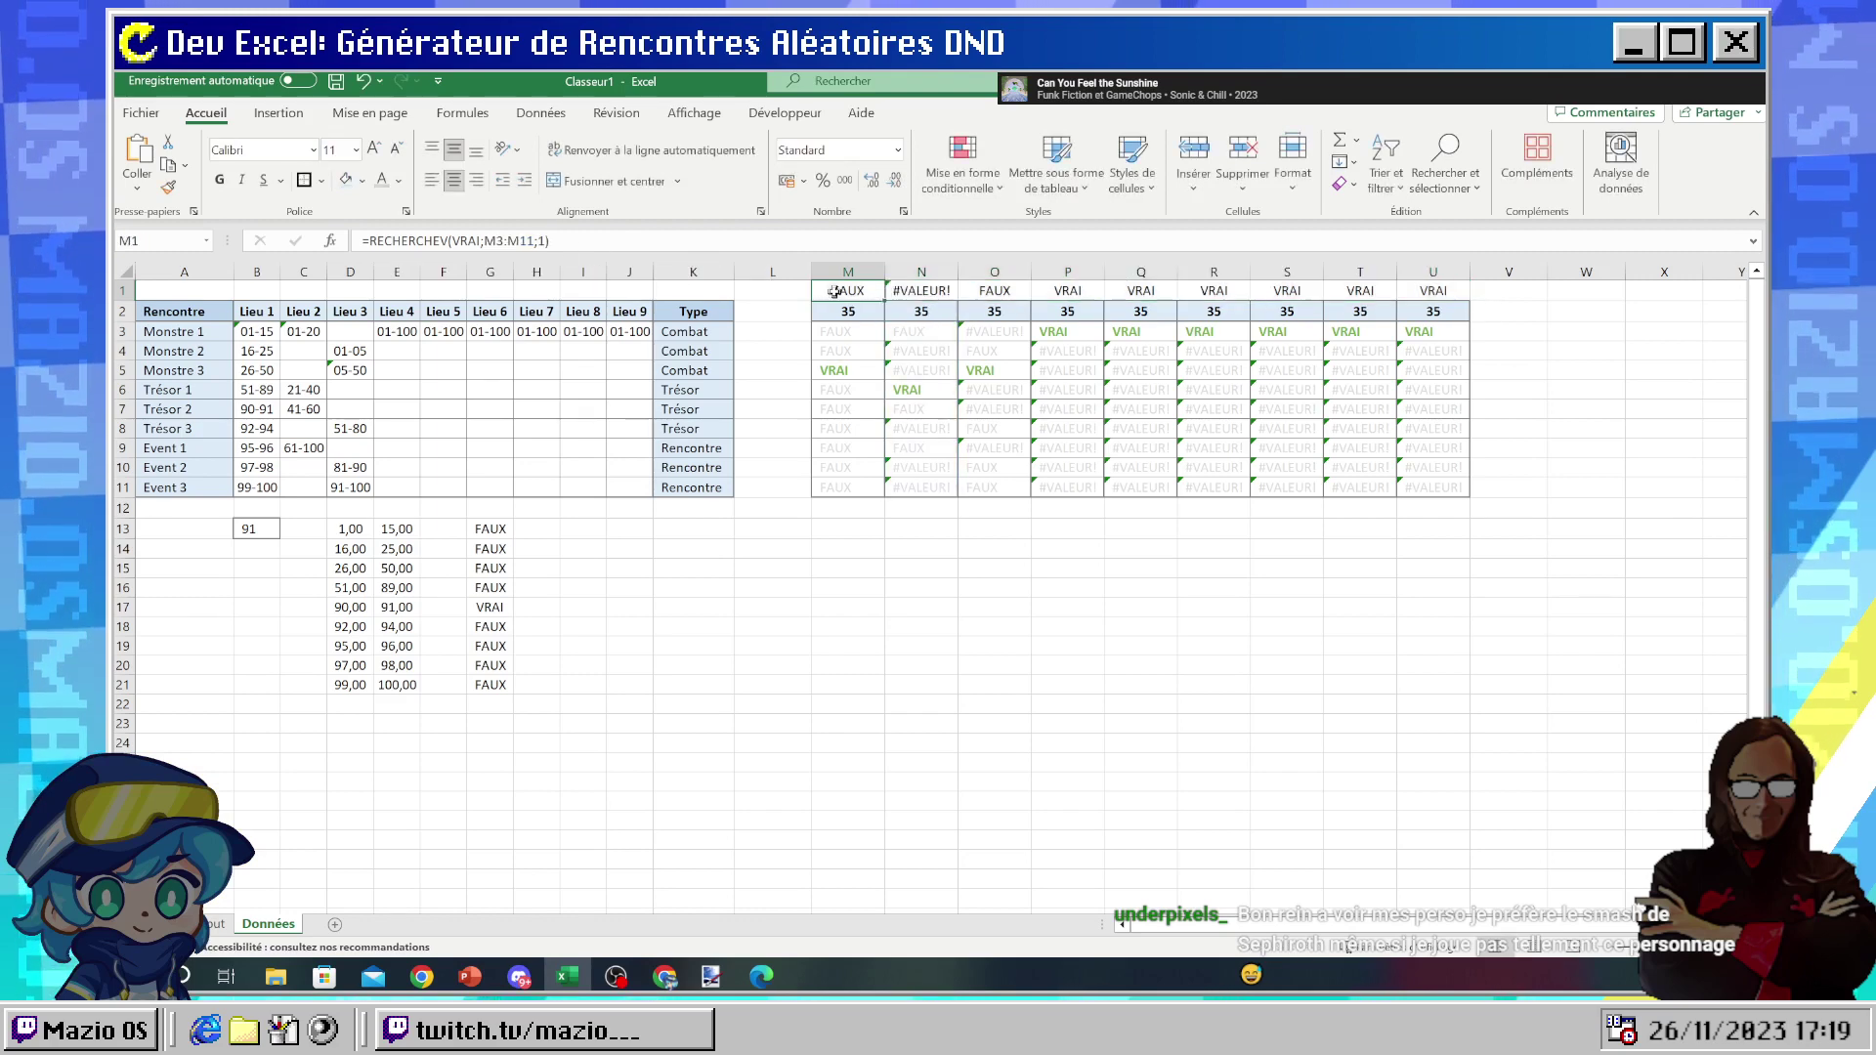
{"action": "left_click", "coordinate": [543, 241]}
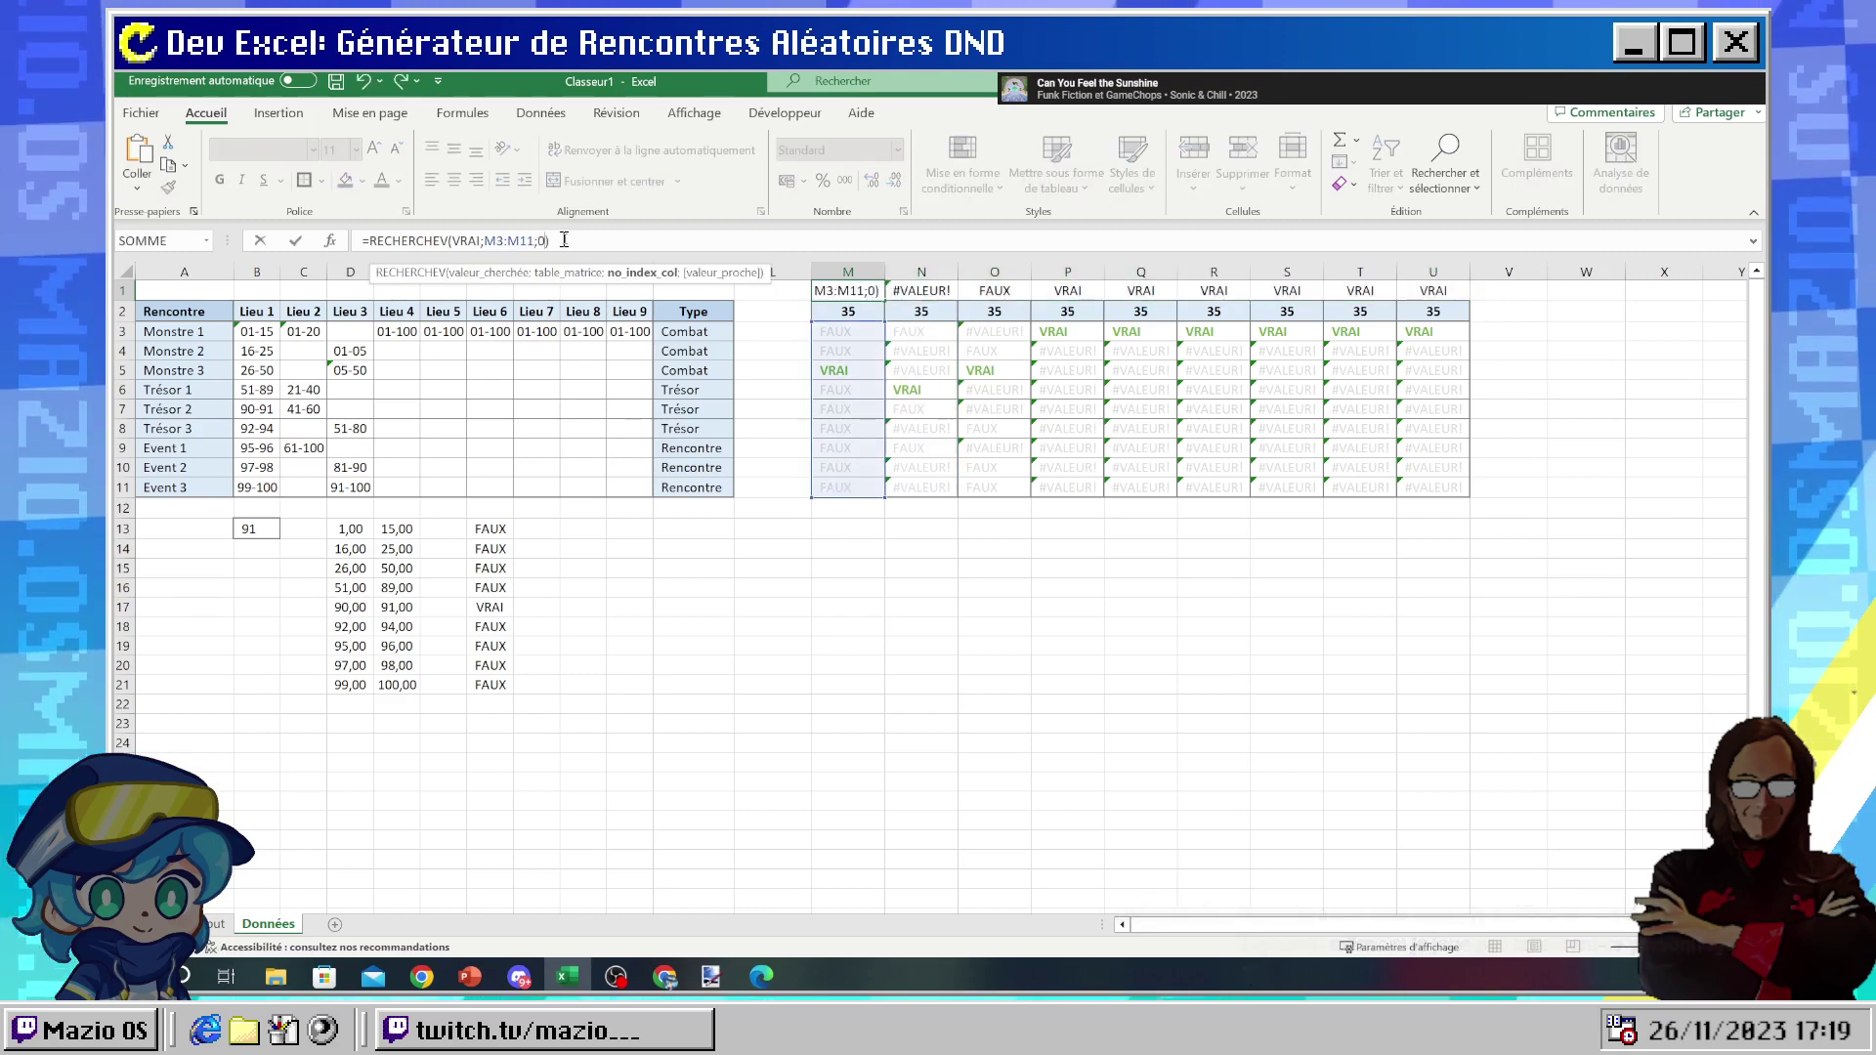
{"action": "key", "text": "BackSpace"}
{"action": "type", "text": "0"}
{"action": "key", "text": "ctrl+Return"}
- Set M1 back to approximate match 1 and copy it across M1:U1
{"action": "left_click_drag", "start_coordinate": [885, 301], "coordinate": [1436, 293]}
{"action": "left_click", "coordinate": [543, 241]}
{"action": "key", "text": "BackSpace"}
{"action": "type", "text": "1"}
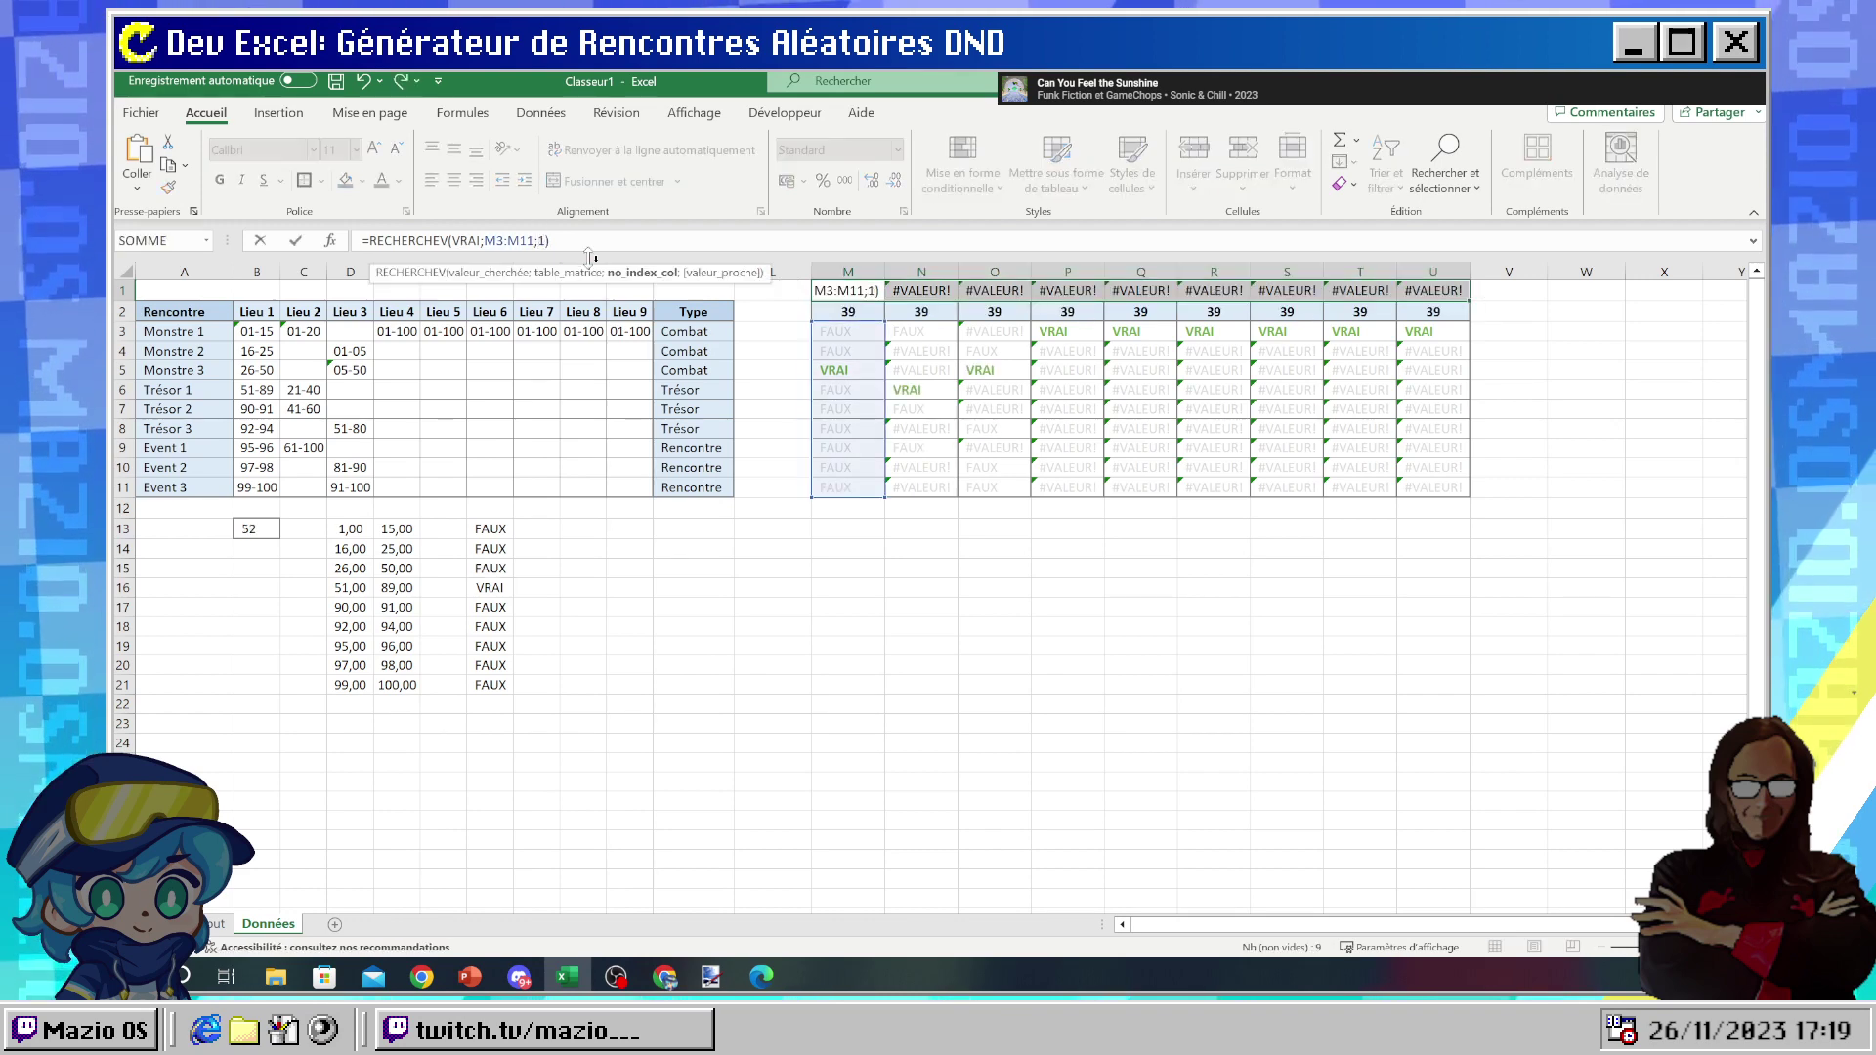
{"action": "key", "text": "ctrl+Return"}
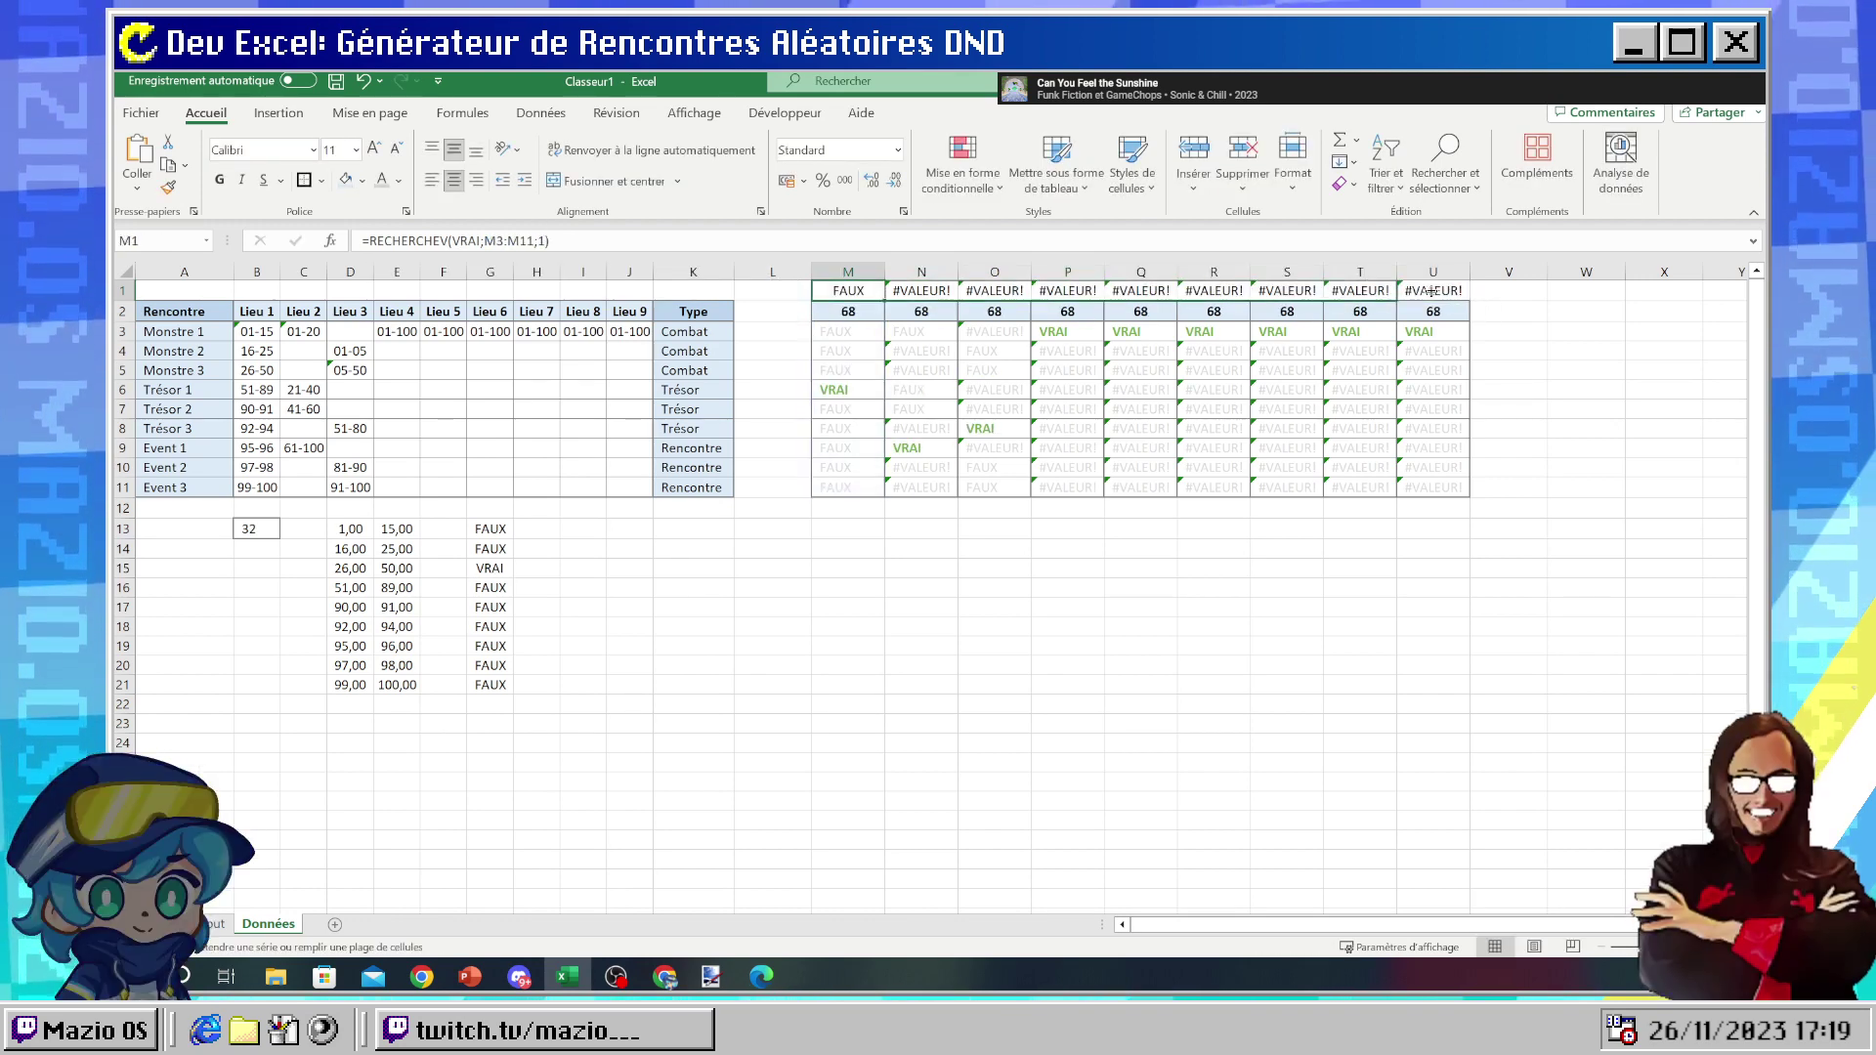
{"action": "left_click_drag", "start_coordinate": [886, 301], "coordinate": [1436, 293]}
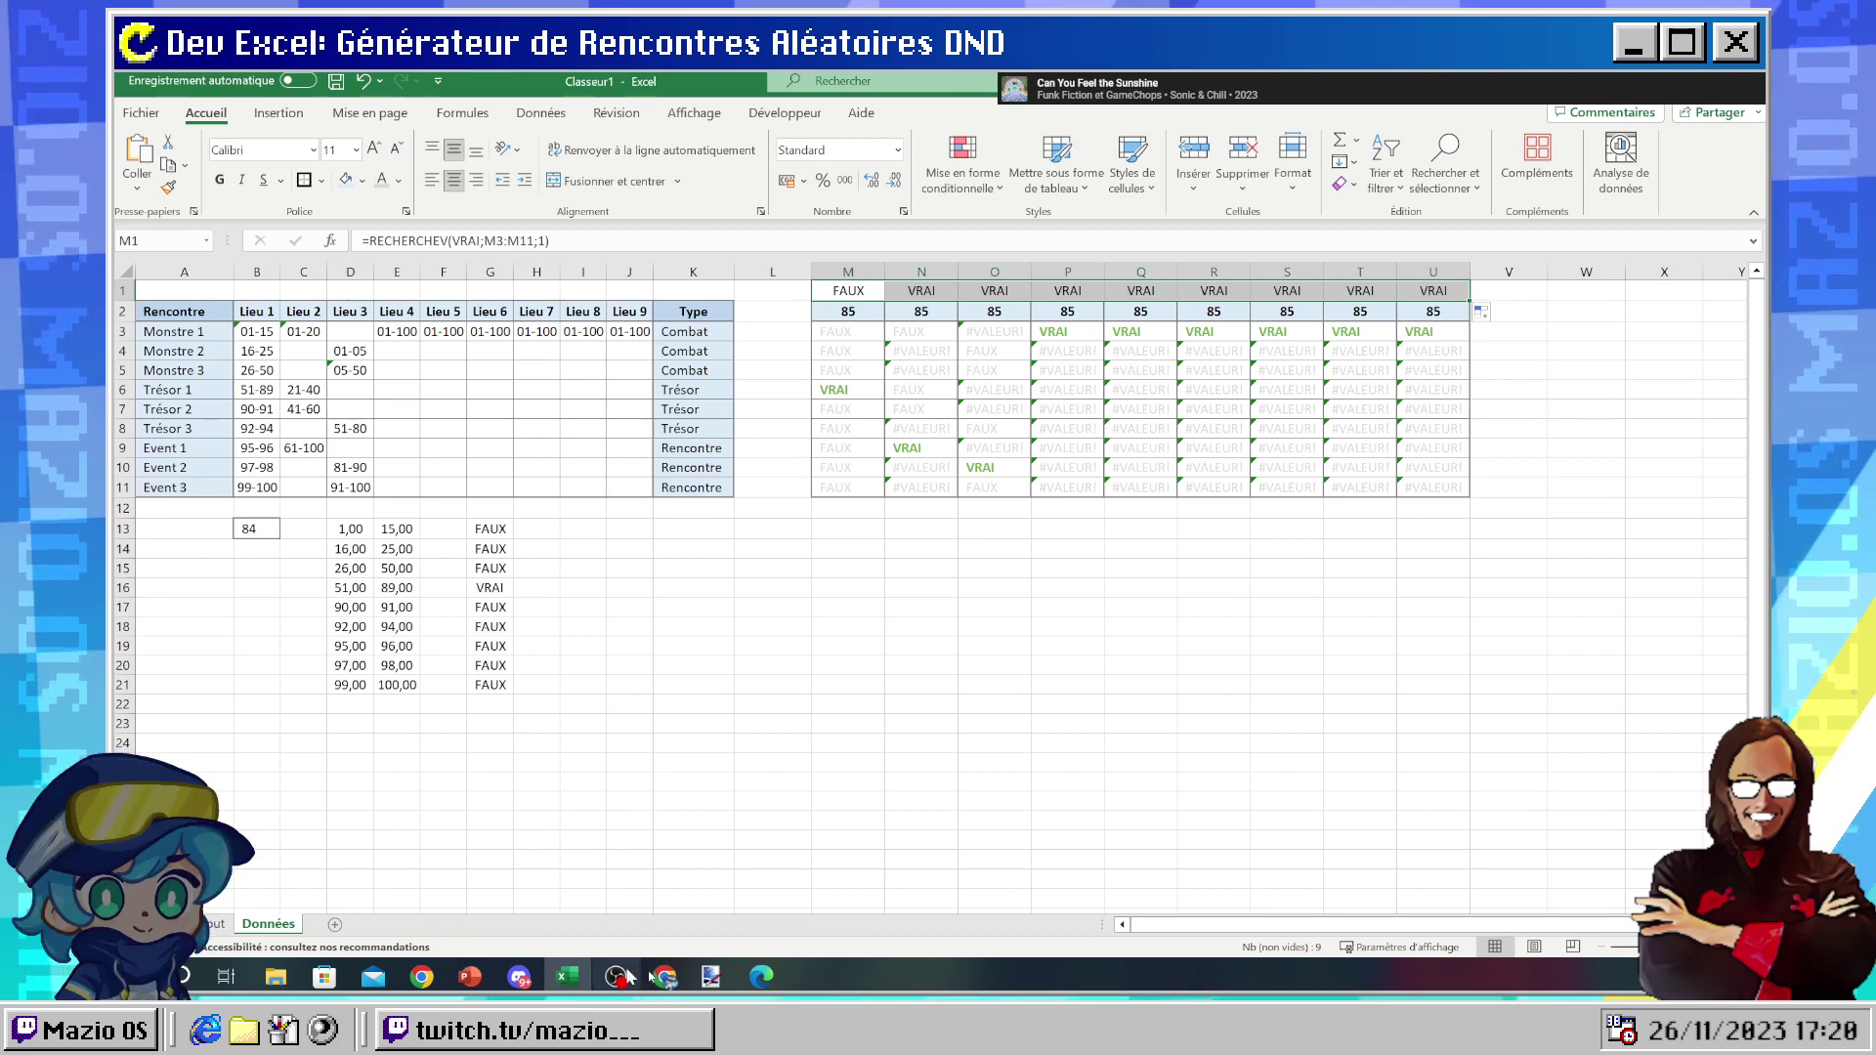
{"action": "mouse_move", "coordinate": [654, 981]}
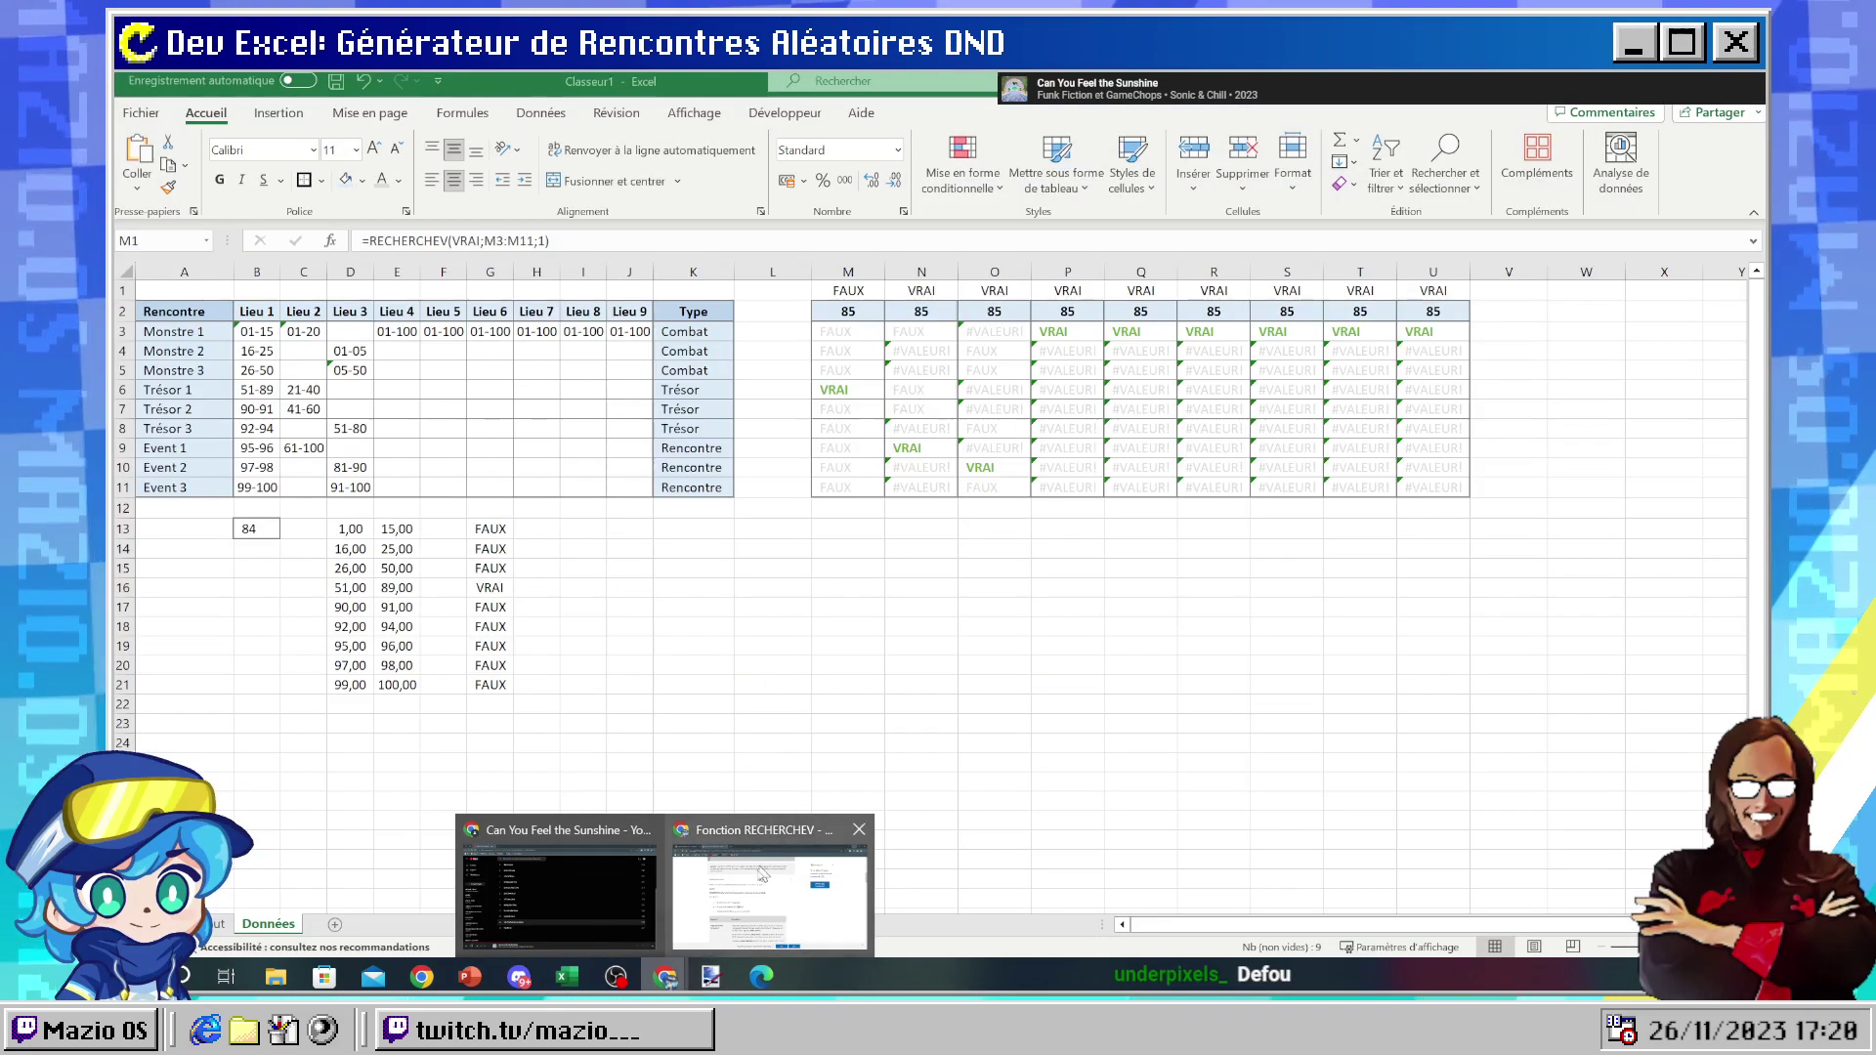
- Scroll to the Argument table and highlight the valeur_cherchée description and its Par exemple sentence
{"action": "left_click", "coordinate": [743, 889]}
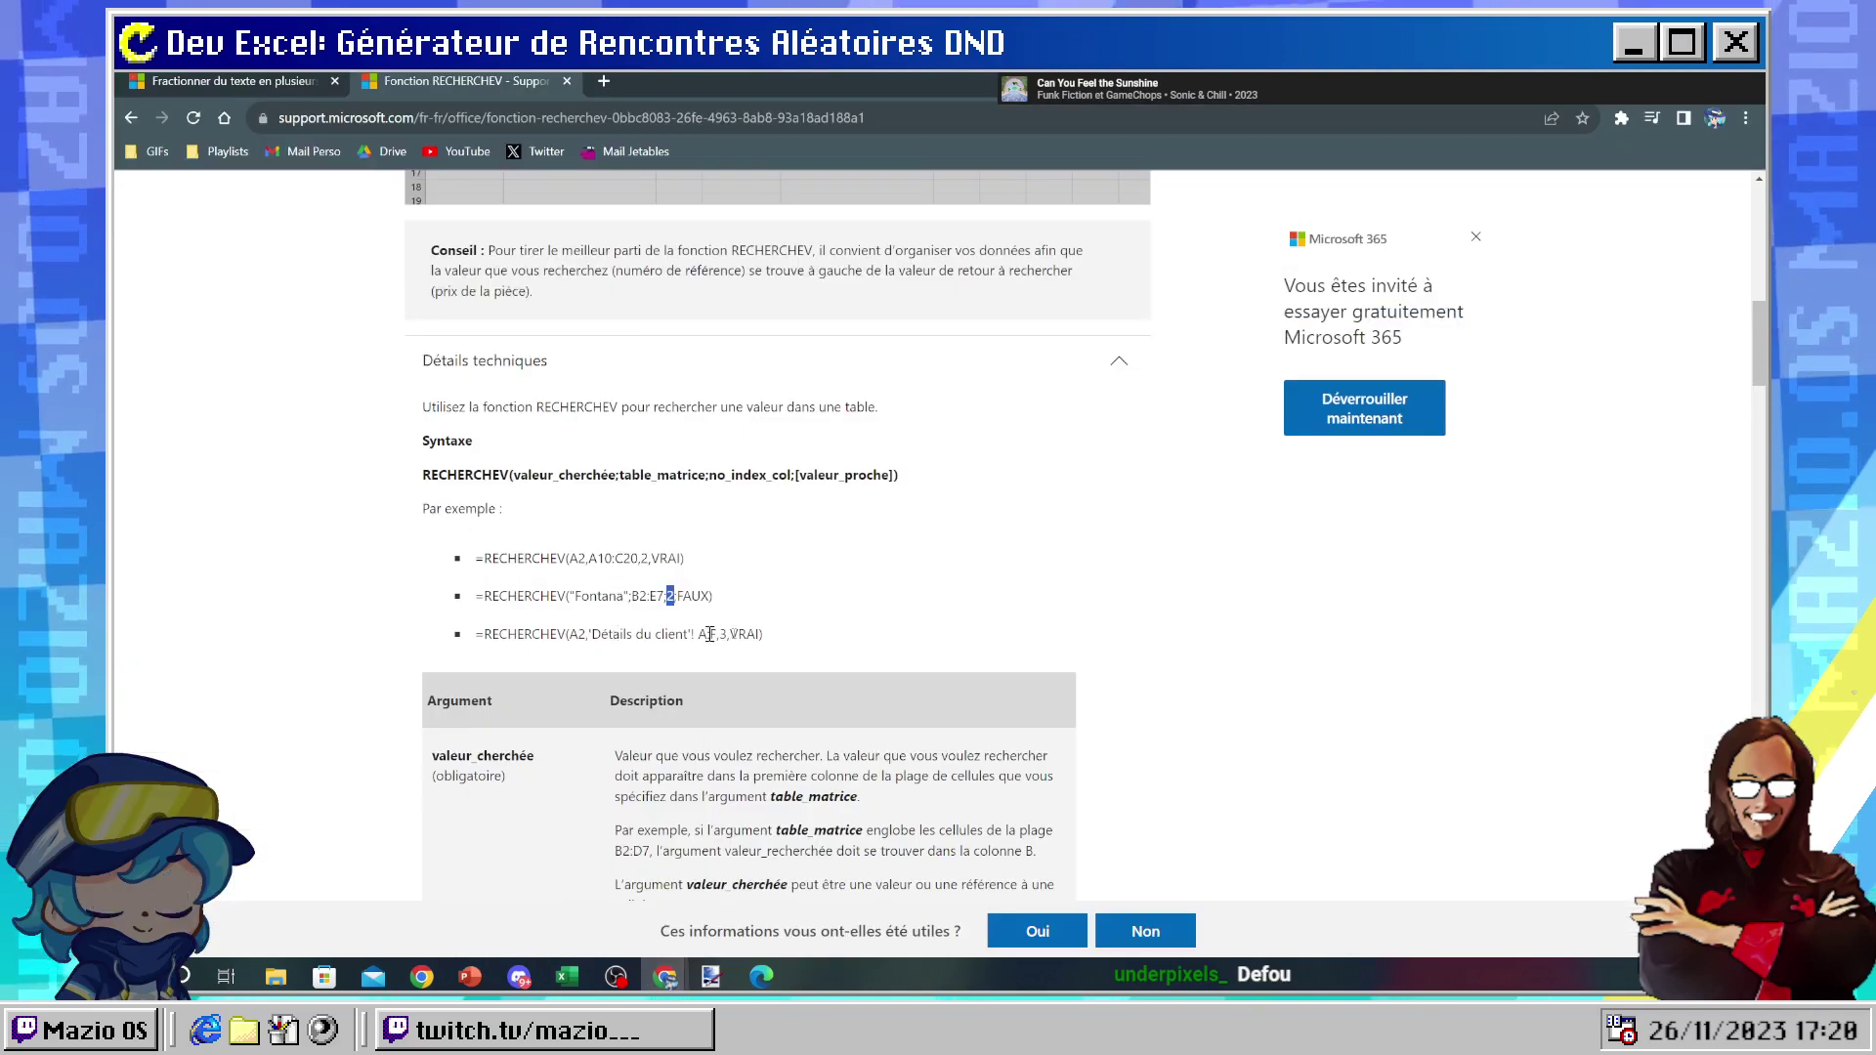
{"action": "scroll", "coordinate": [613, 626], "scroll_direction": "down", "scroll_amount": 3}
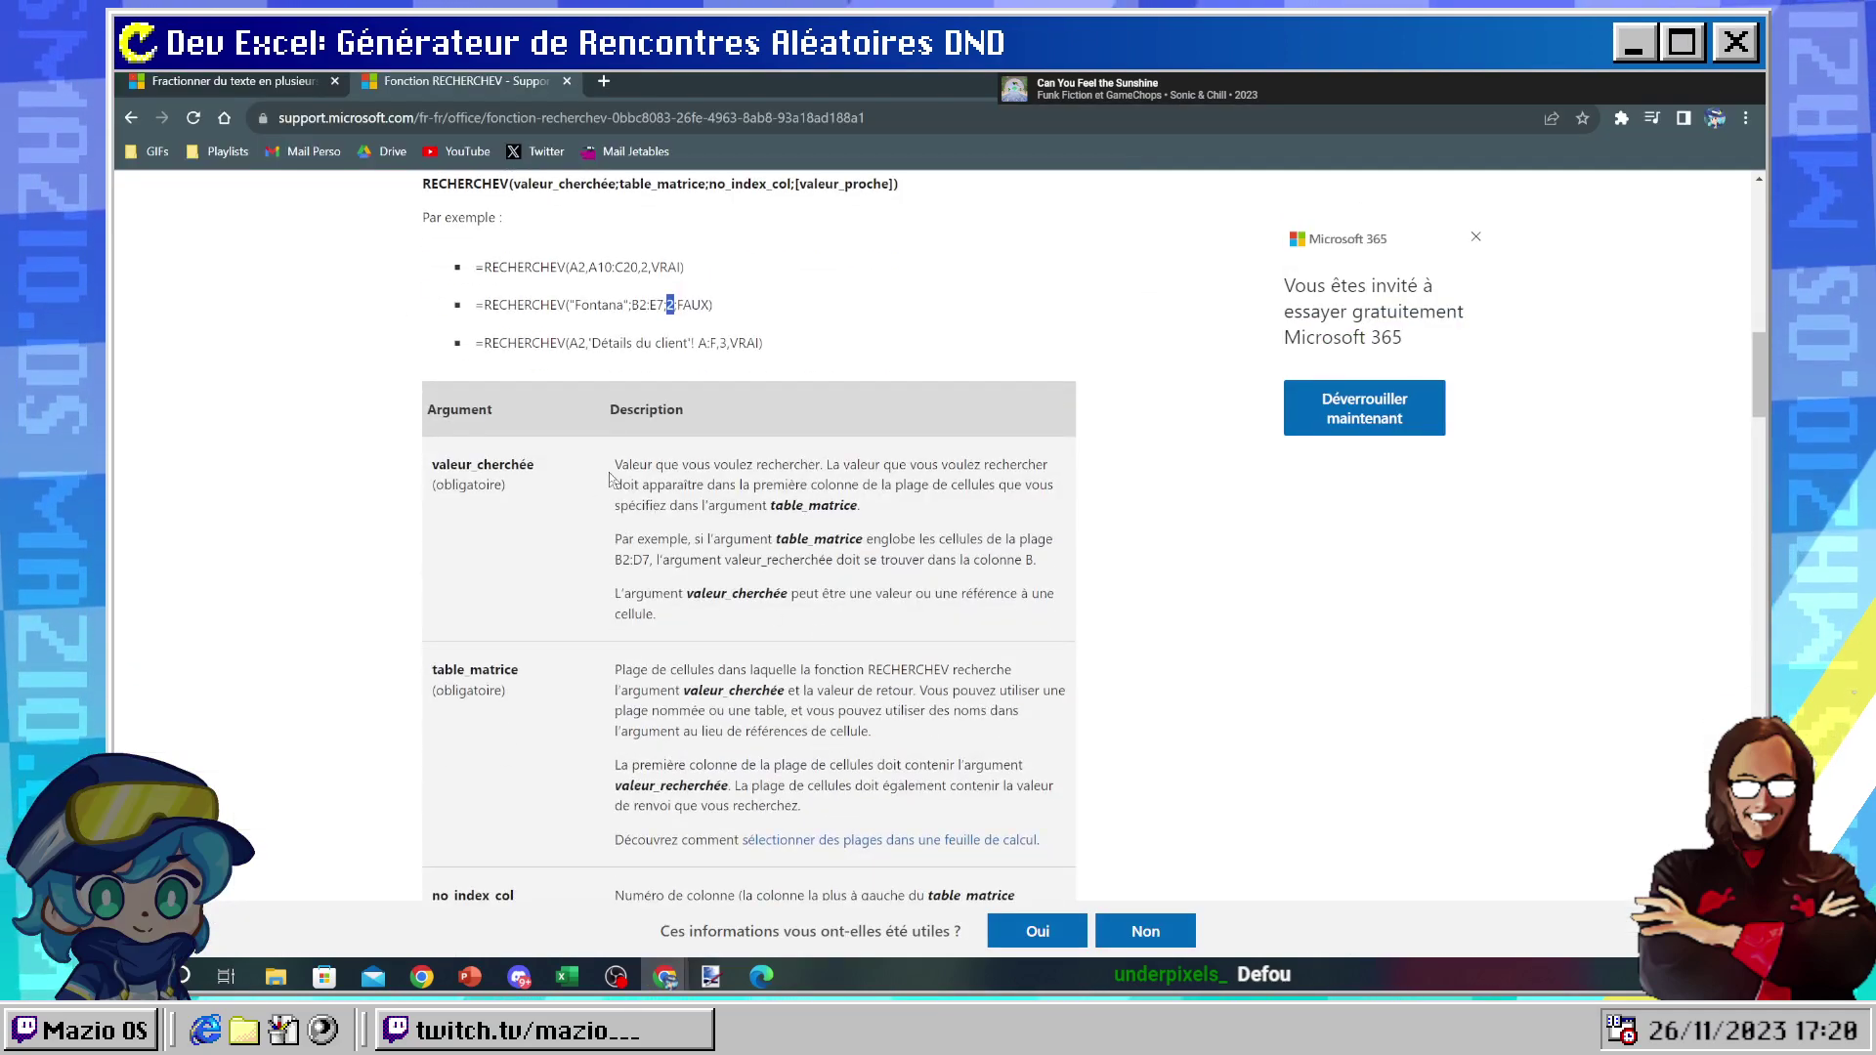
{"action": "left_click_drag", "start_coordinate": [628, 466], "coordinate": [892, 506]}
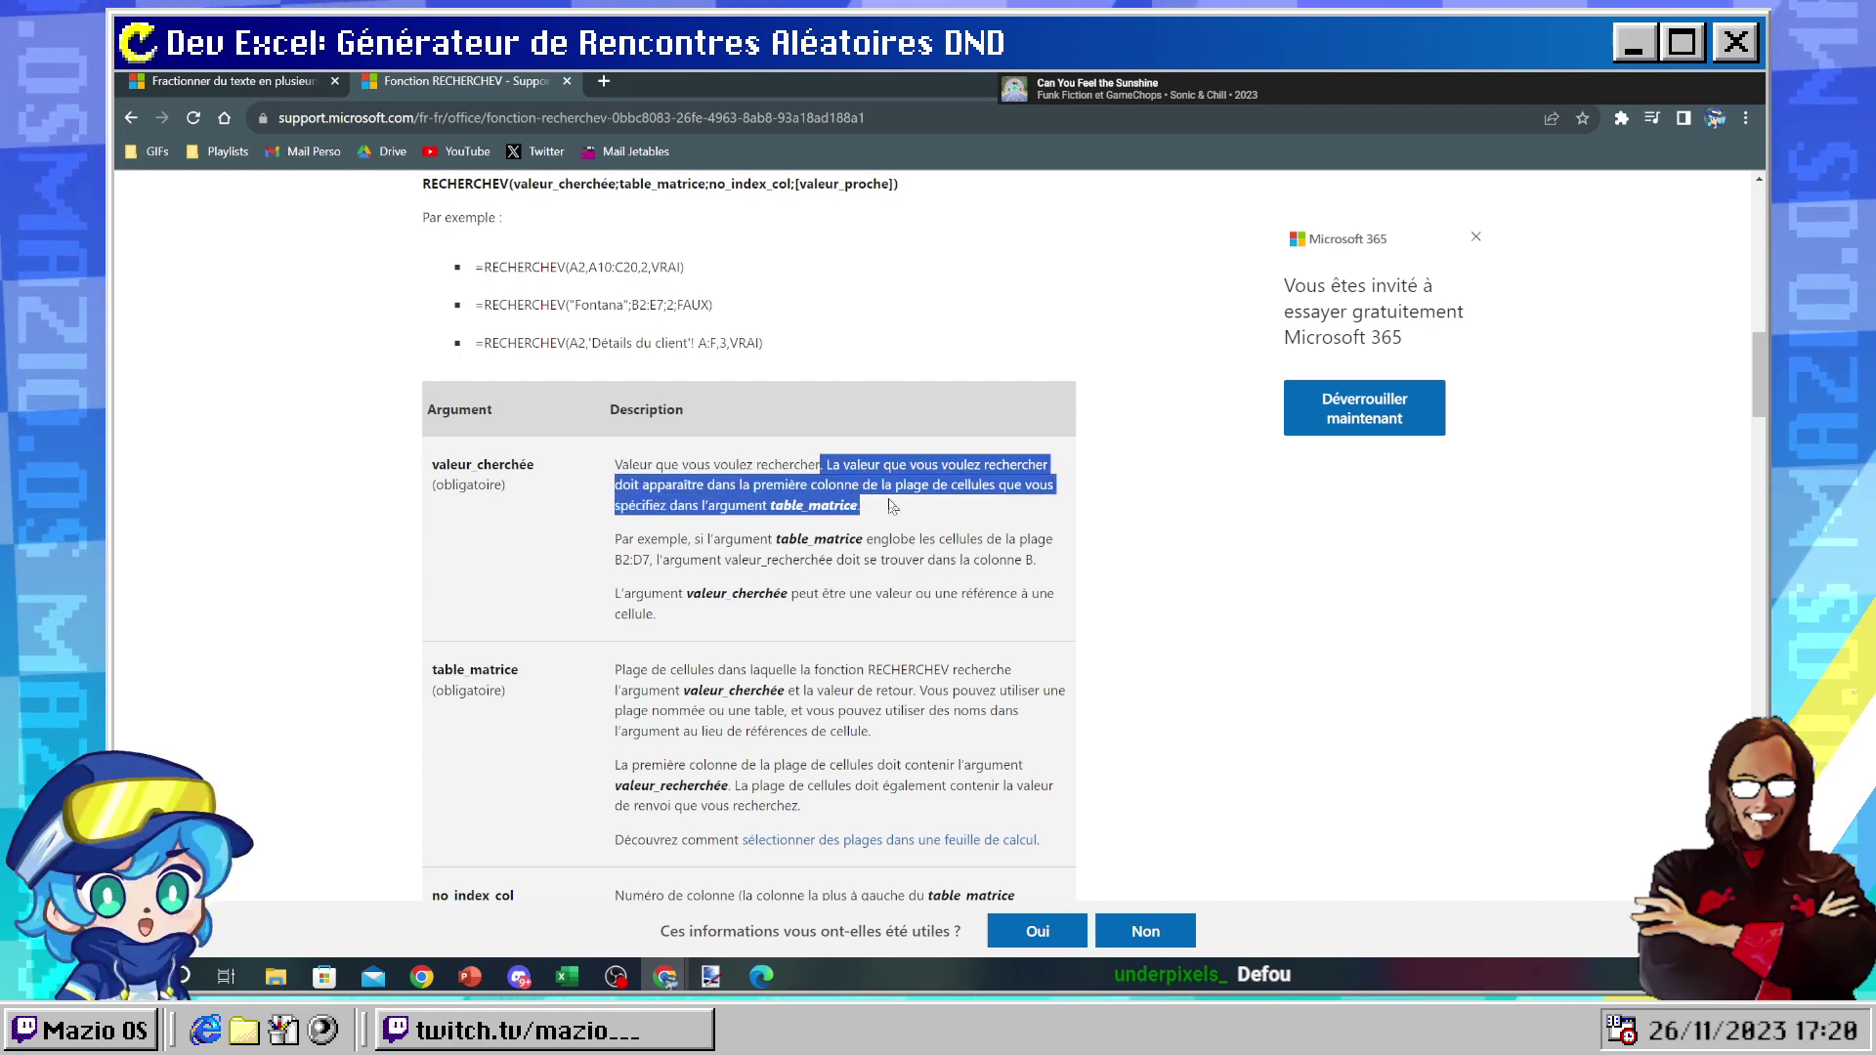
{"action": "left_click_drag", "start_coordinate": [892, 506], "coordinate": [606, 476]}
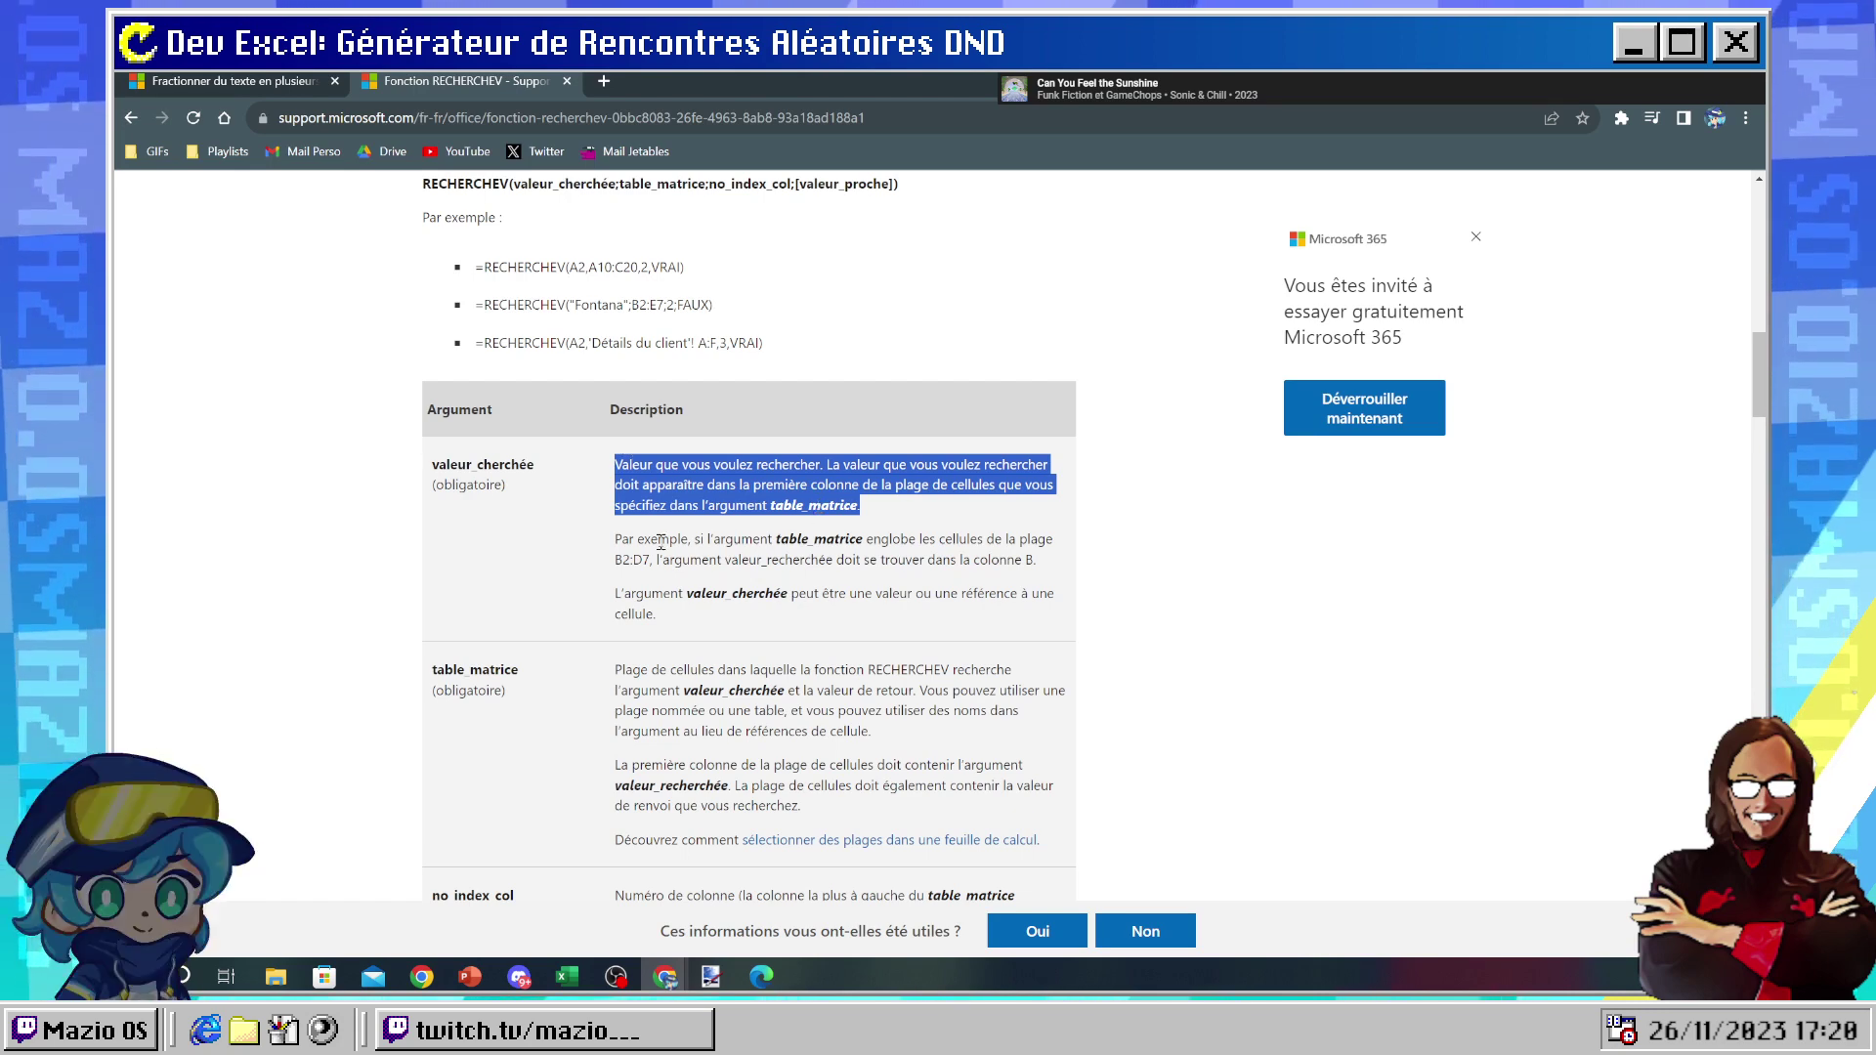
{"action": "left_click_drag", "start_coordinate": [616, 543], "coordinate": [839, 548]}
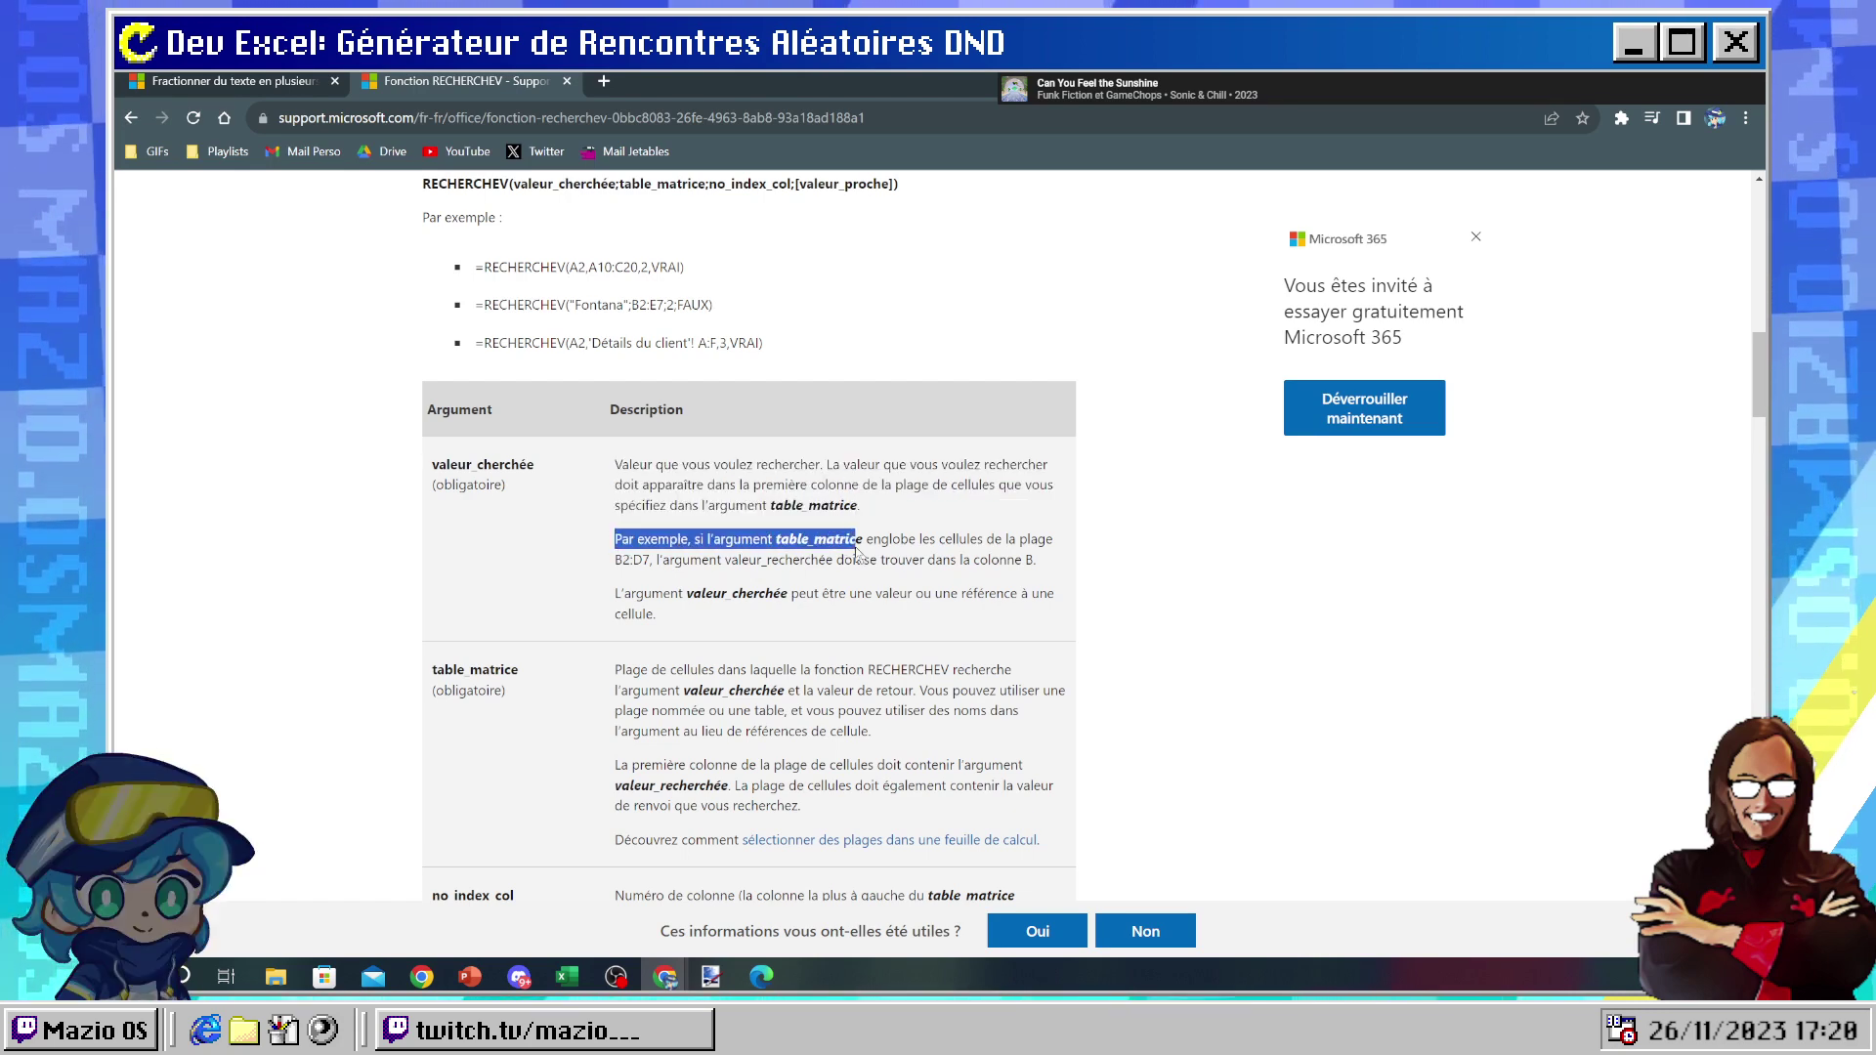
{"action": "left_click", "coordinate": [856, 553]}
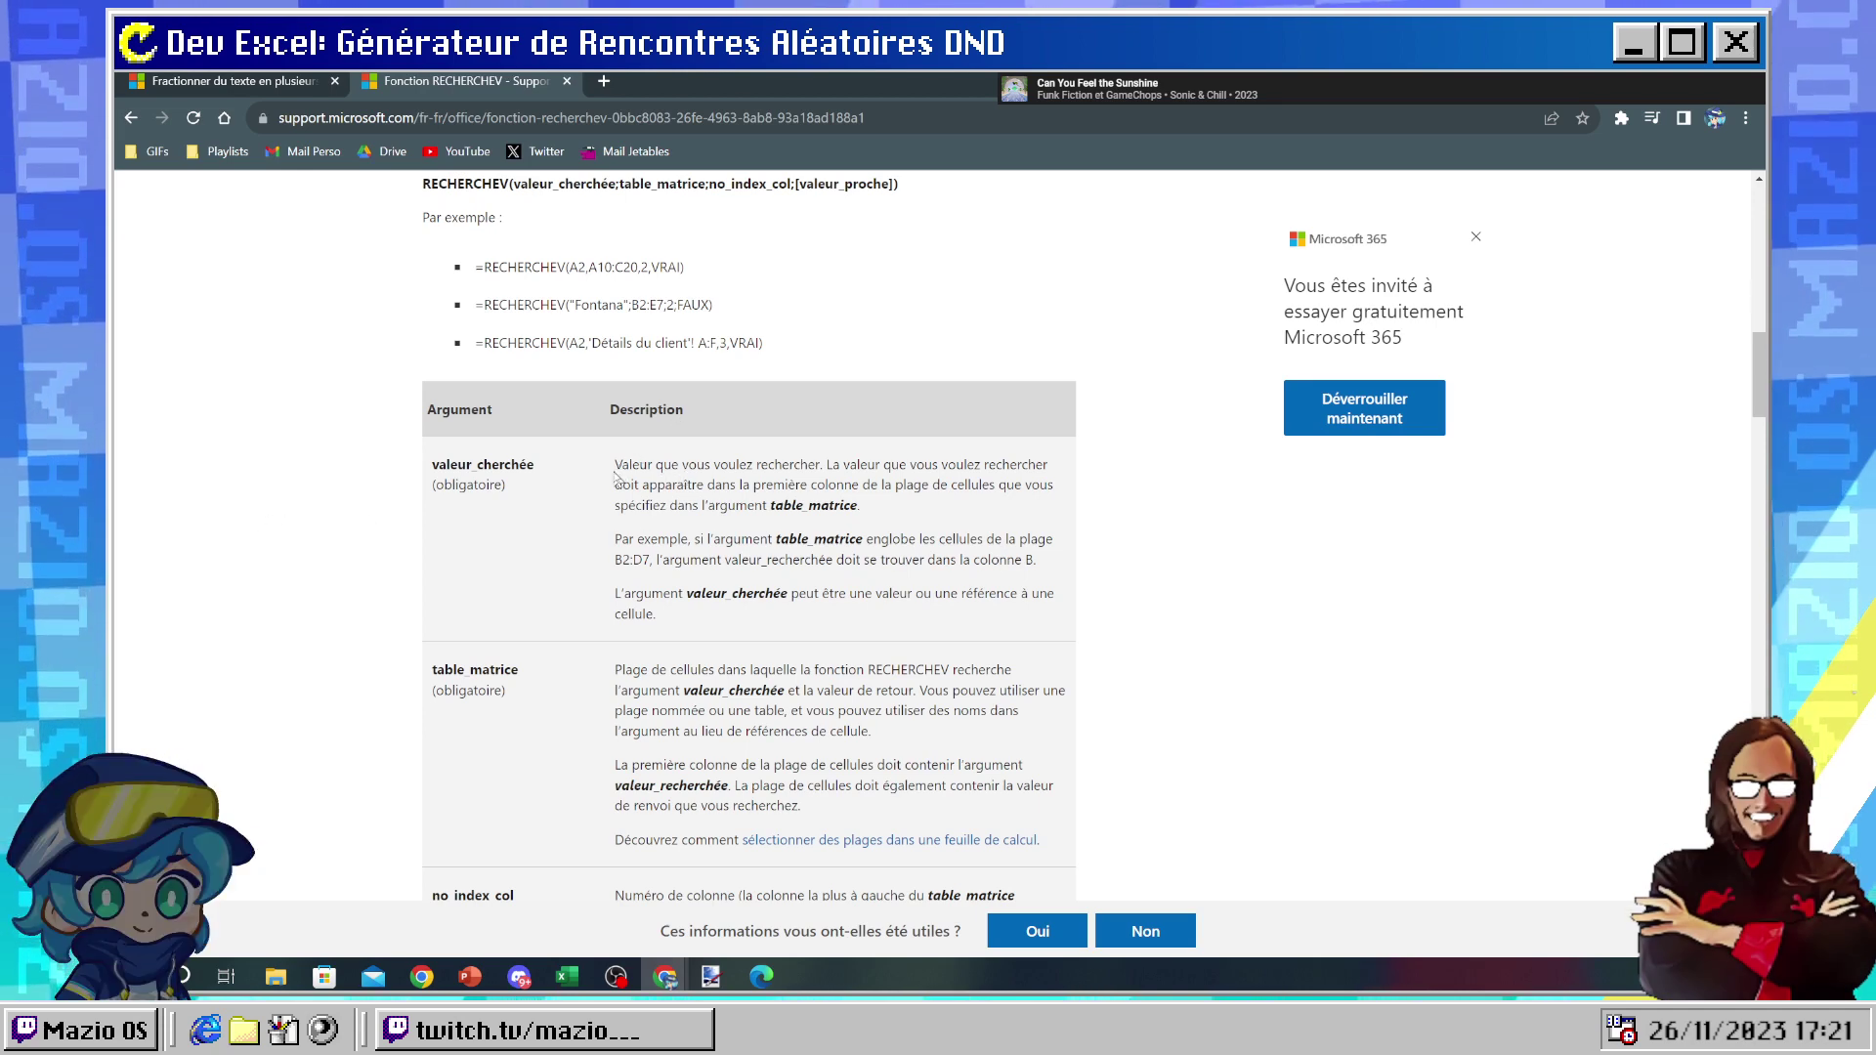
{"action": "left_click_drag", "start_coordinate": [617, 469], "coordinate": [884, 543]}
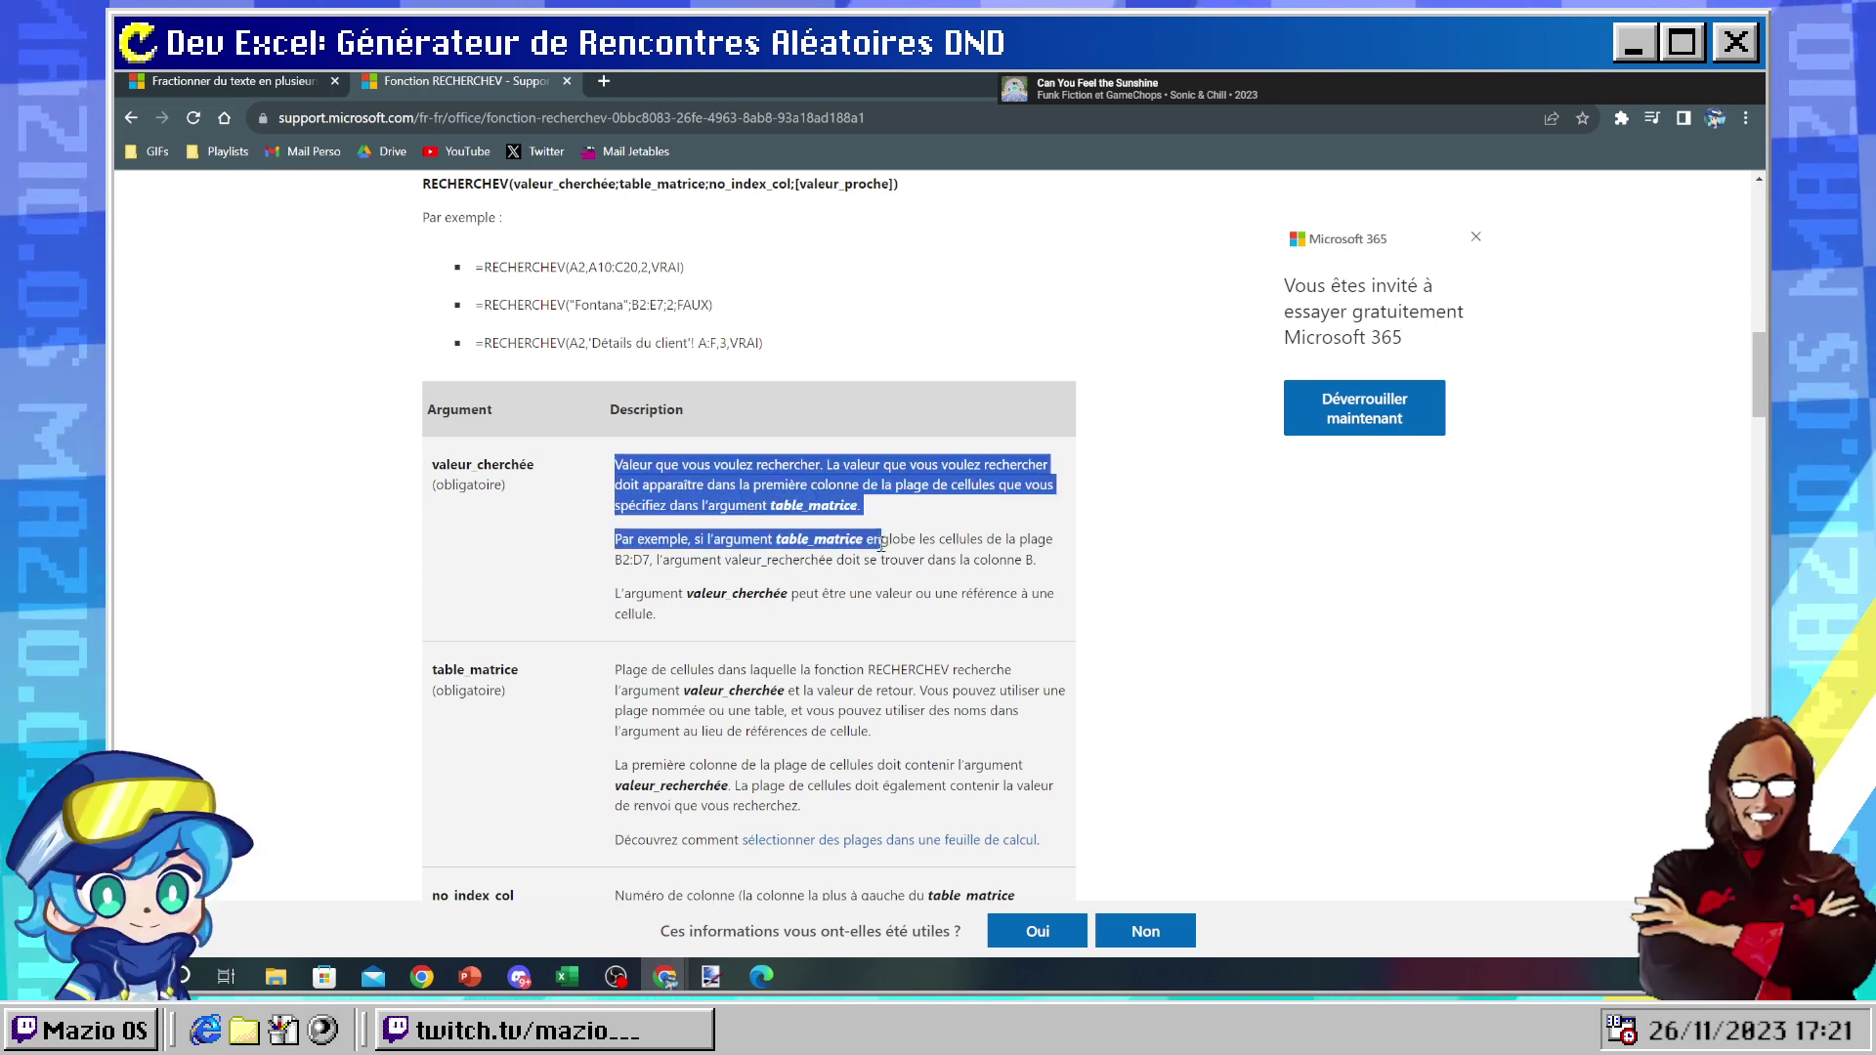
{"action": "left_click", "coordinate": [900, 590]}
{"action": "left_click_drag", "start_coordinate": [678, 613], "coordinate": [606, 449]}
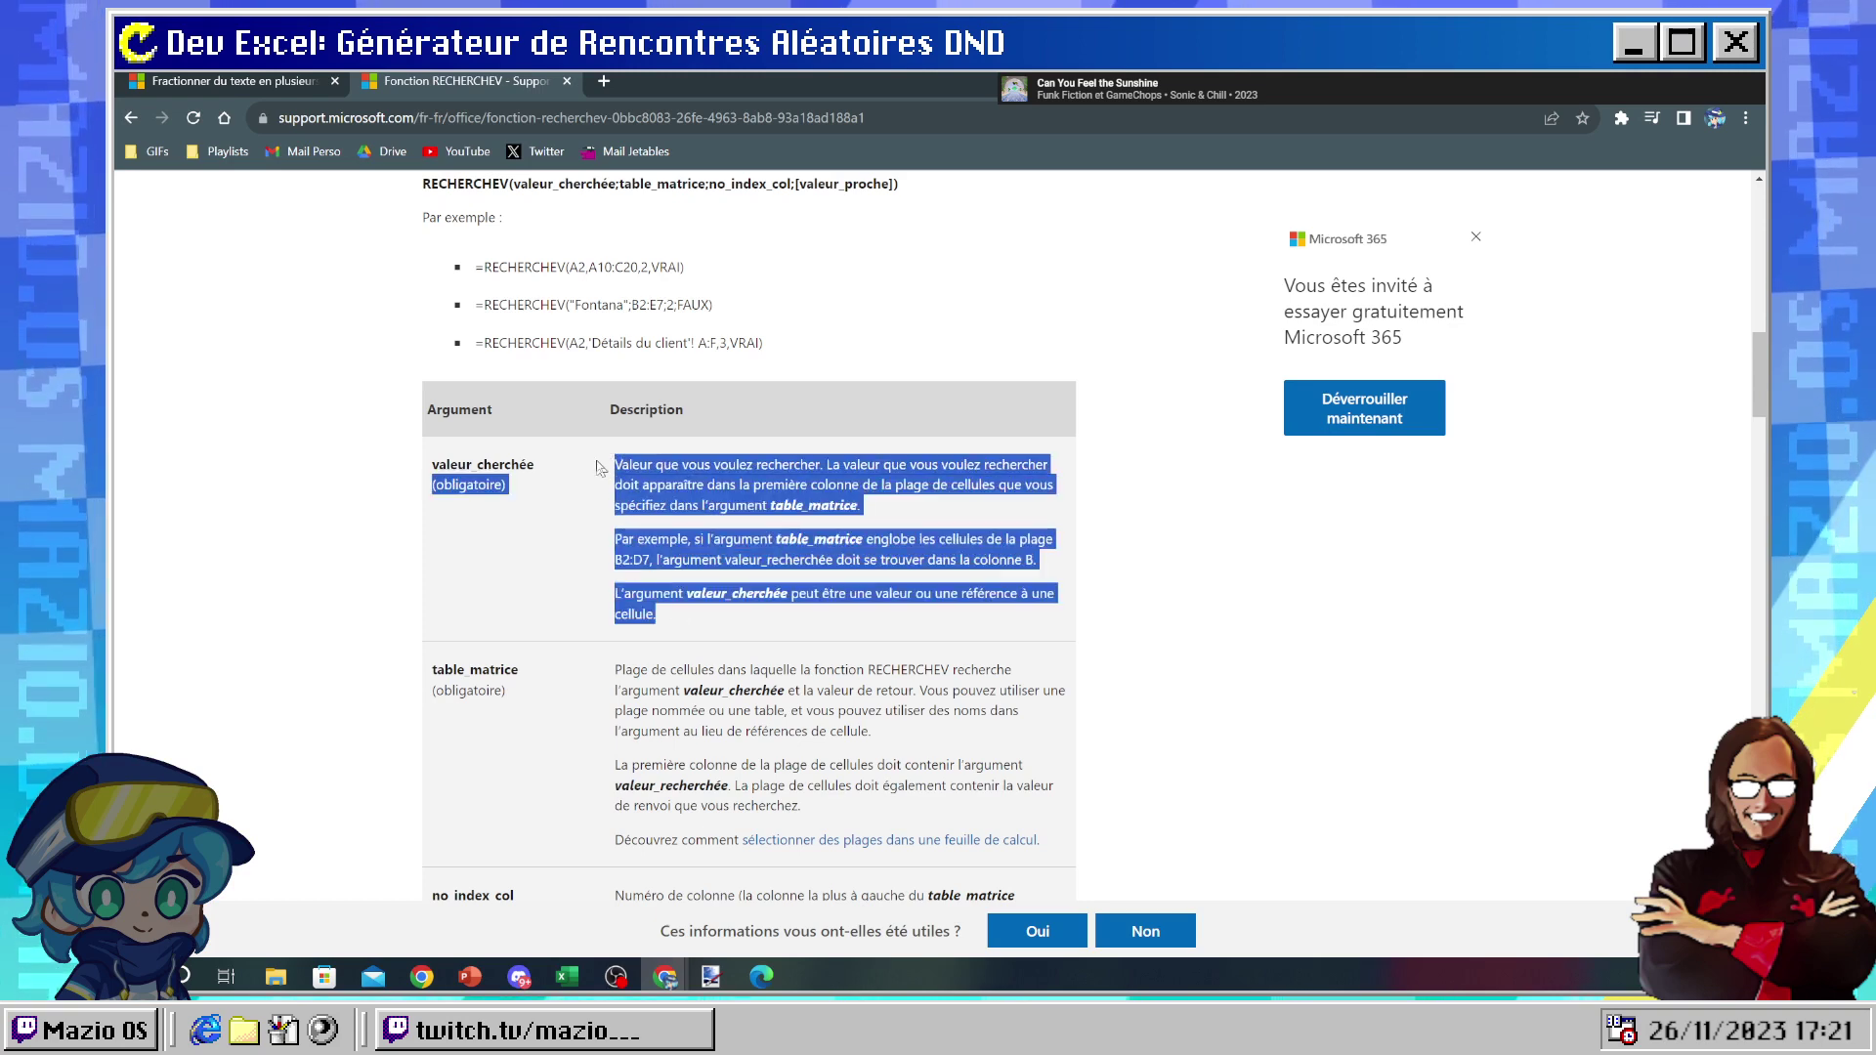
{"action": "left_click", "coordinate": [599, 468]}
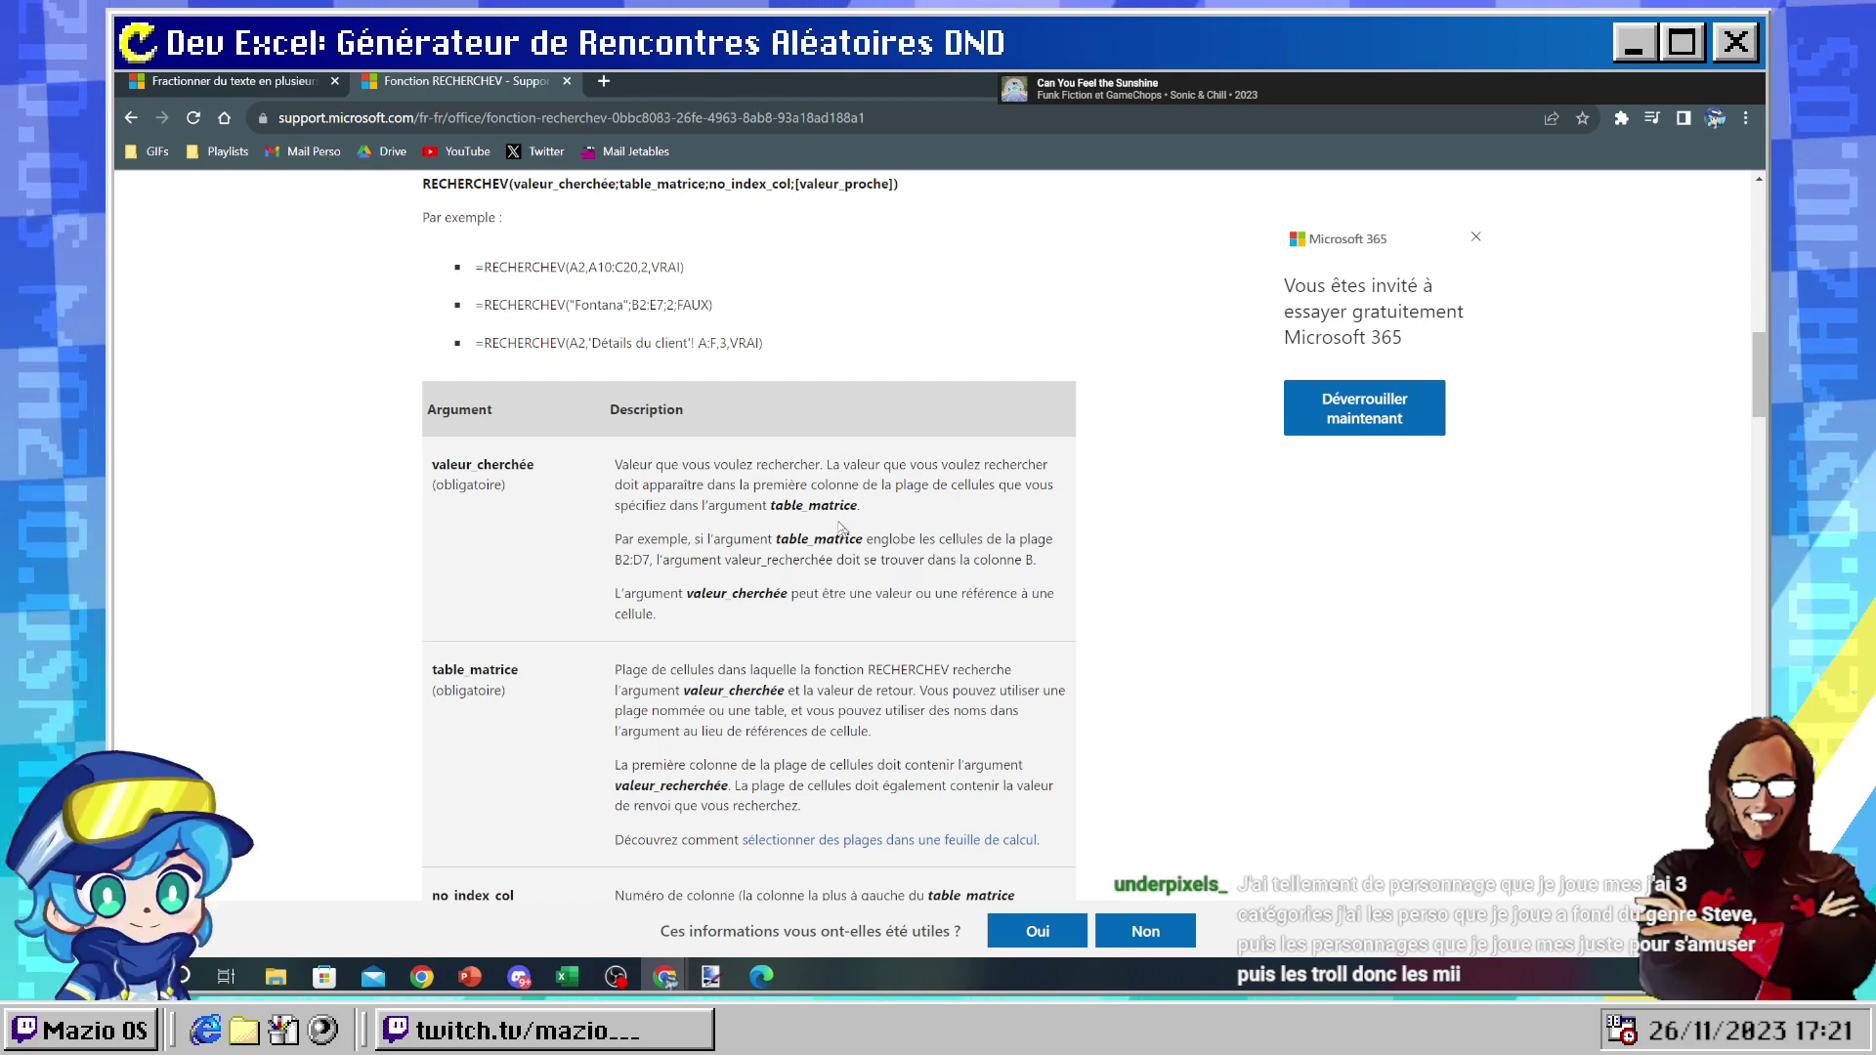
- Highlight the note that valeur_cherchée must appear in table_matrice's first column
{"action": "scroll", "coordinate": [851, 512], "scroll_direction": "down", "scroll_amount": 1}
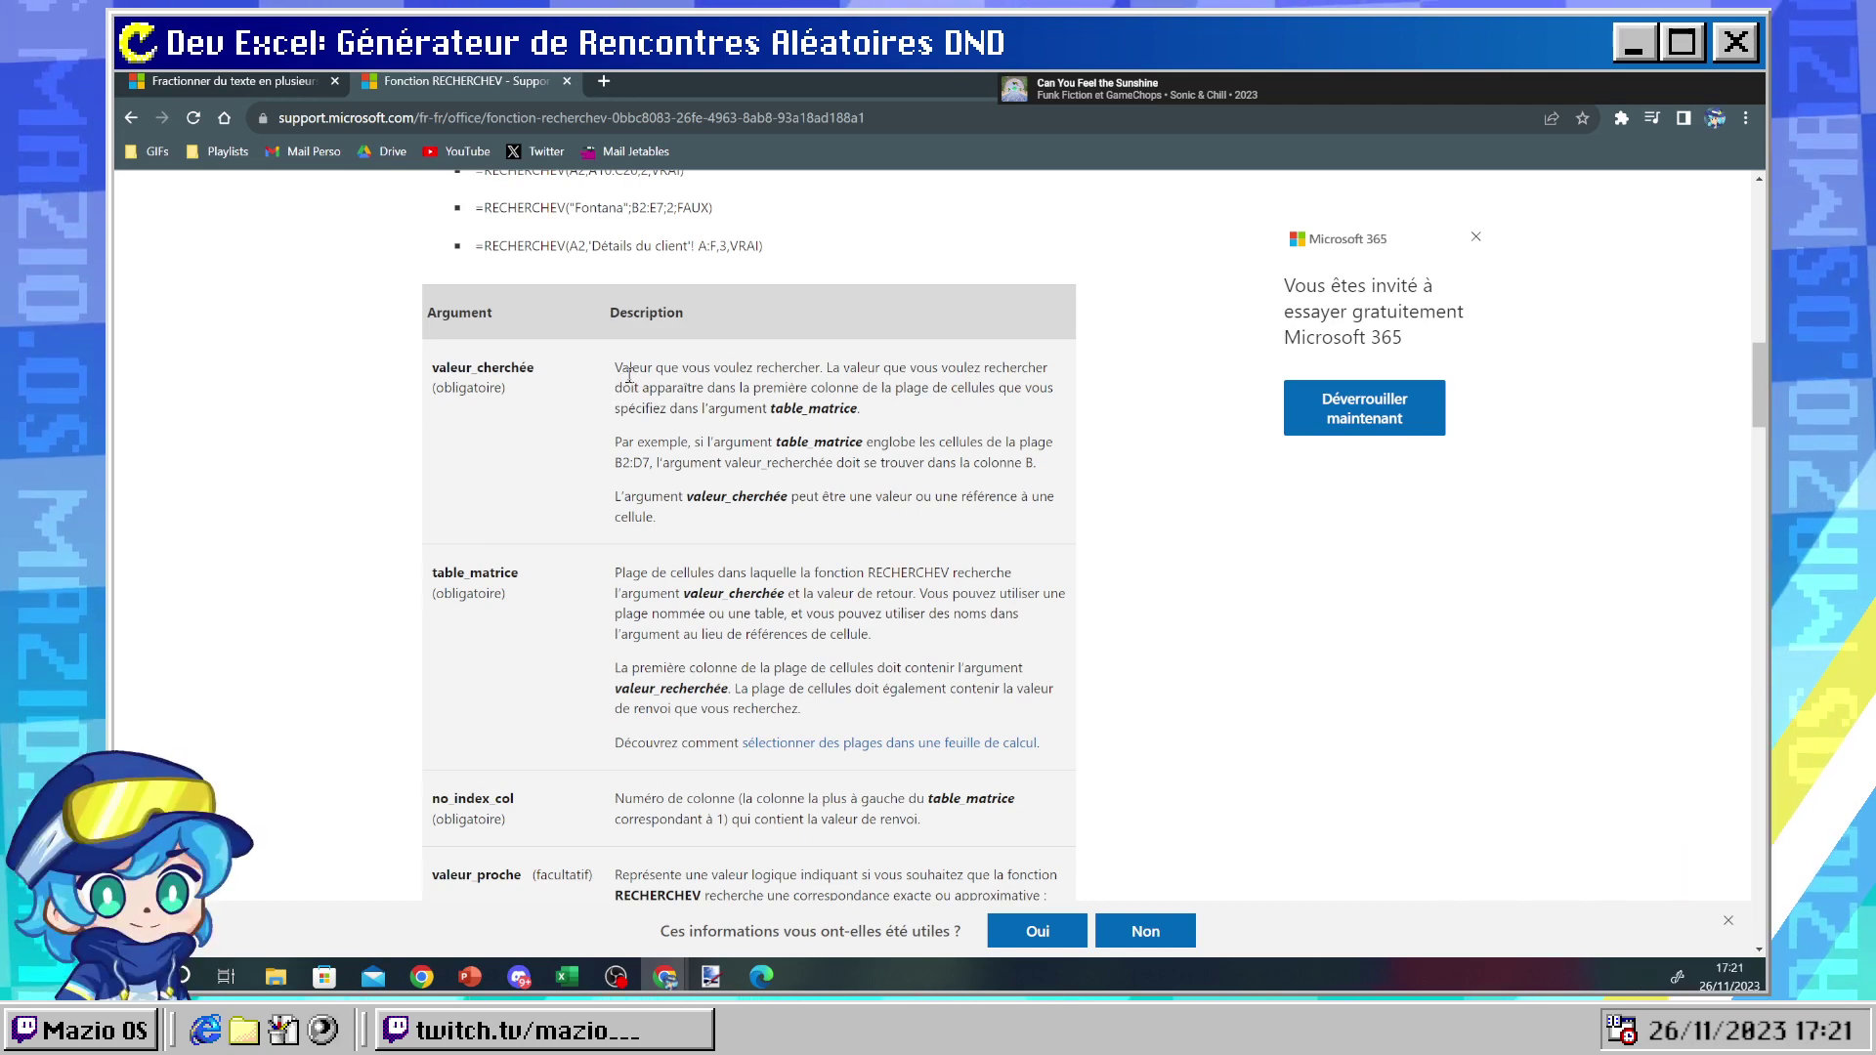
{"action": "mouse_move", "coordinate": [837, 372]}
{"action": "left_mouse_down"}
{"action": "mouse_move", "coordinate": [860, 444]}
{"action": "mouse_move", "coordinate": [830, 408]}
{"action": "left_mouse_up"}
{"action": "left_click", "coordinate": [831, 406]}
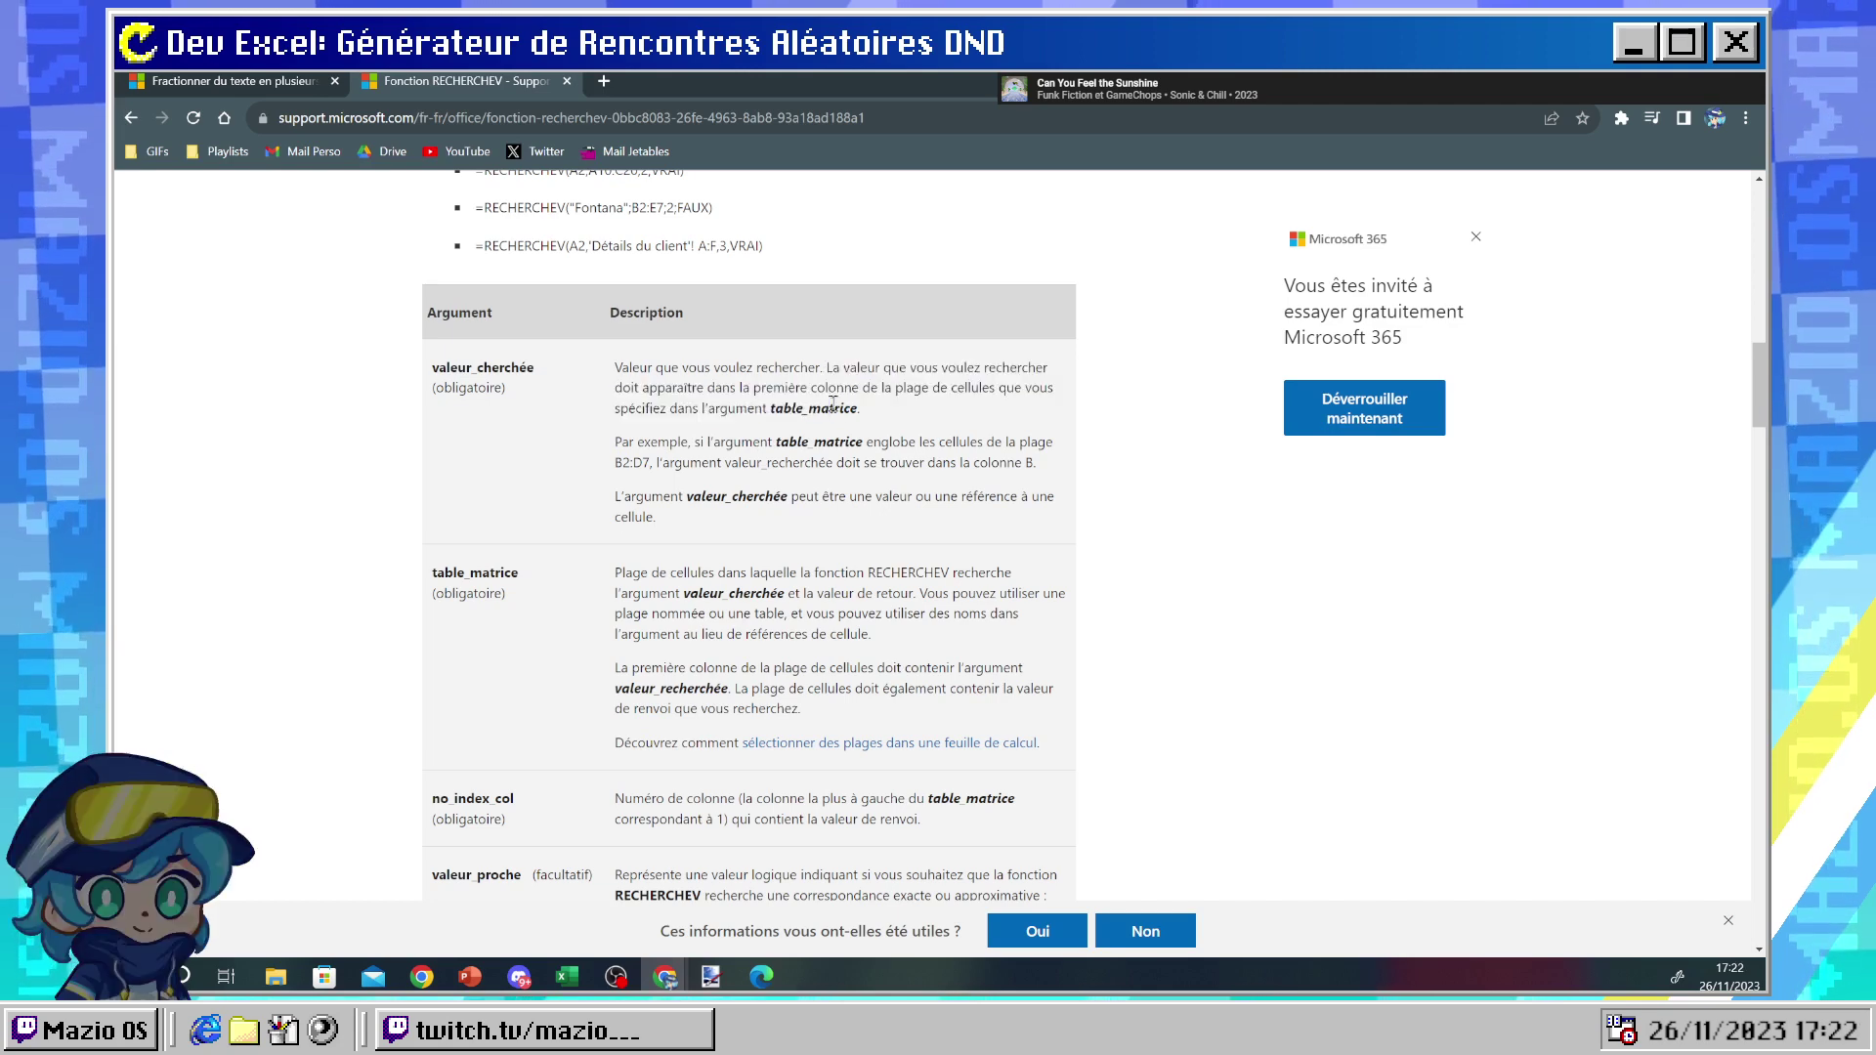
{"action": "left_click_drag", "start_coordinate": [832, 403], "coordinate": [779, 409]}
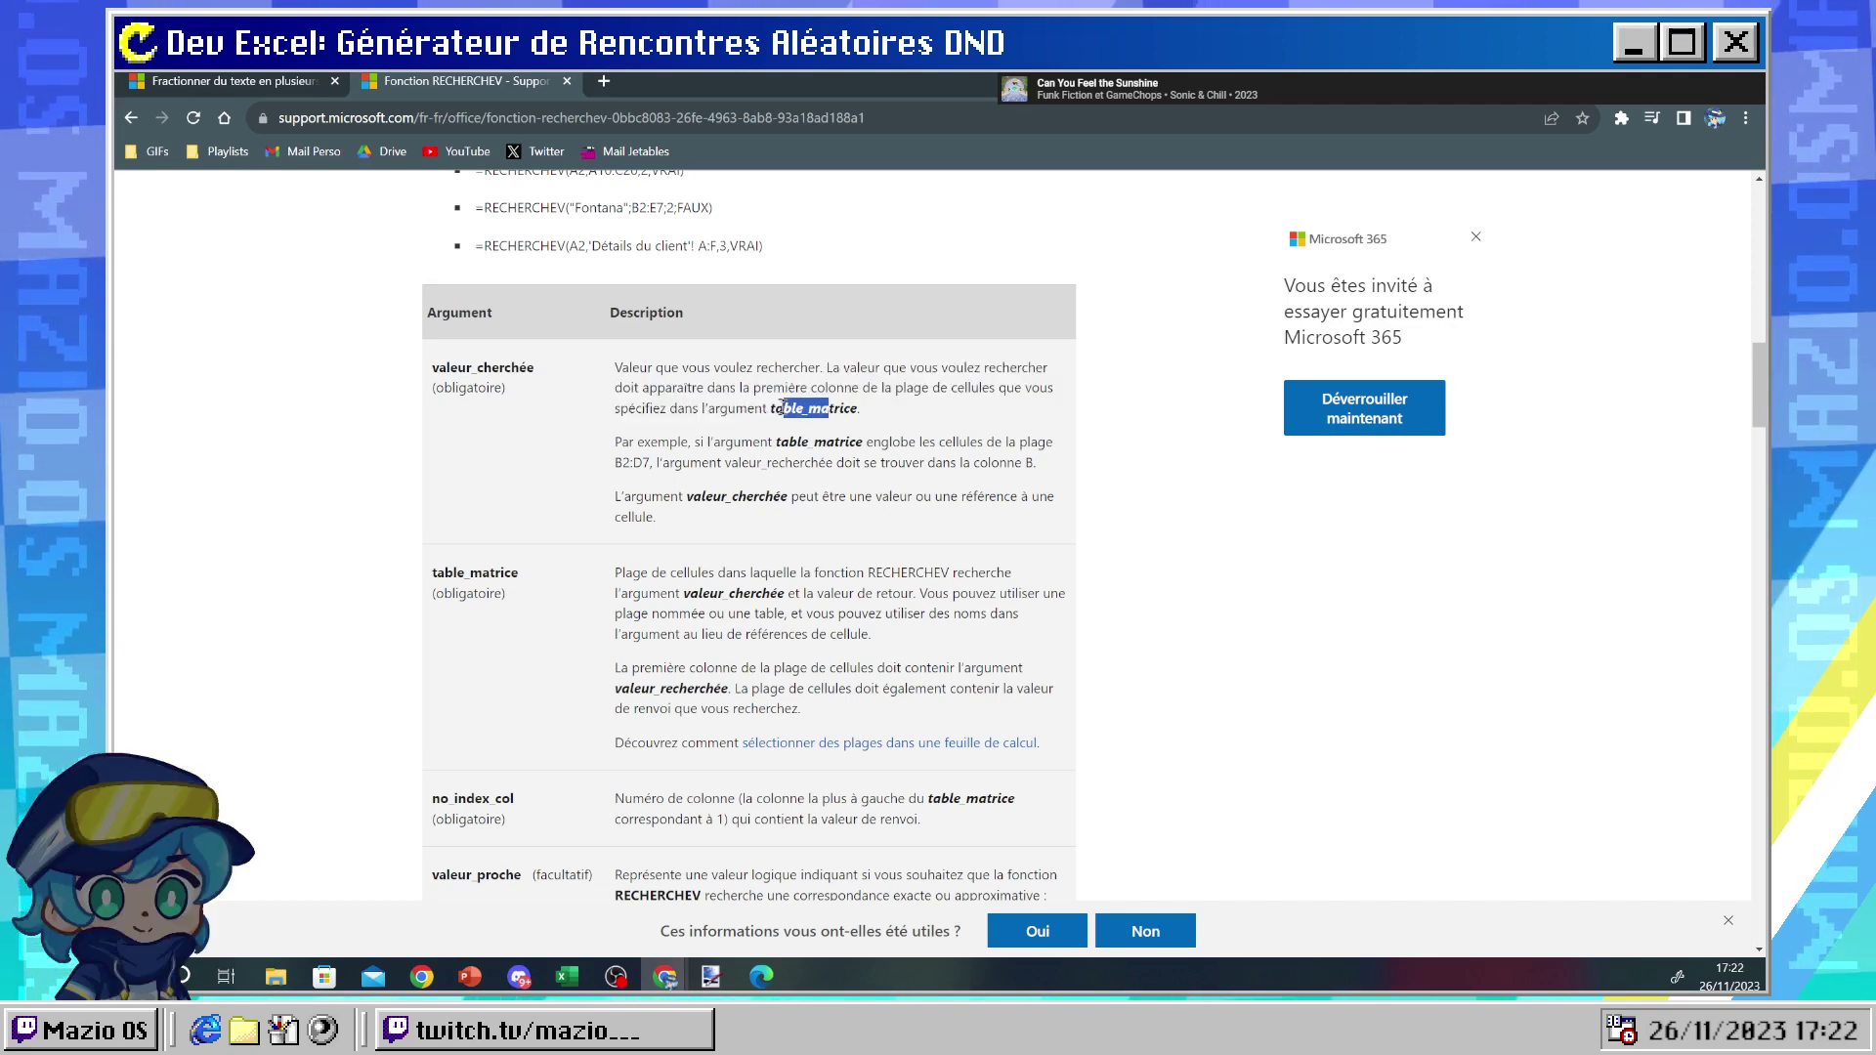
{"action": "left_click", "coordinate": [755, 411]}
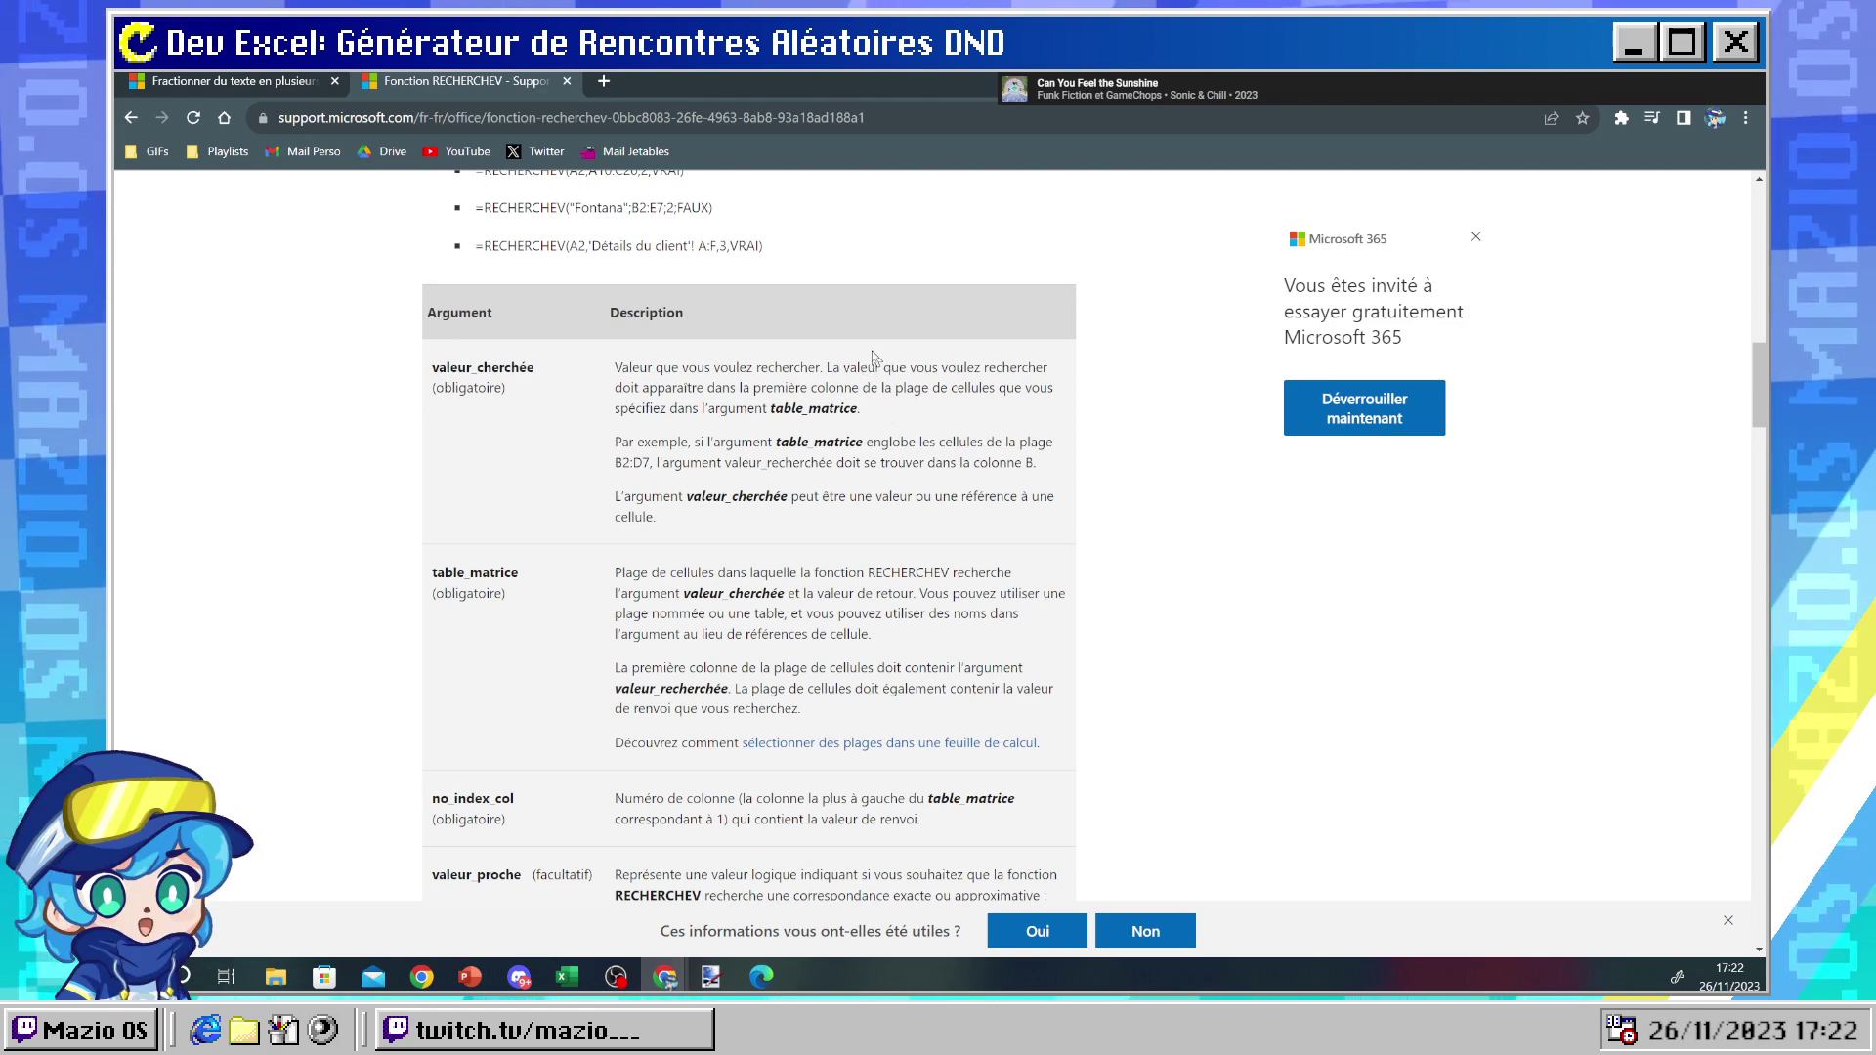
- Briefly change M1's range start to row 11, undo, and commit =RECHERCHEV(VRAI;M3:M11;1)
{"action": "key", "text": "alt+Tab"}
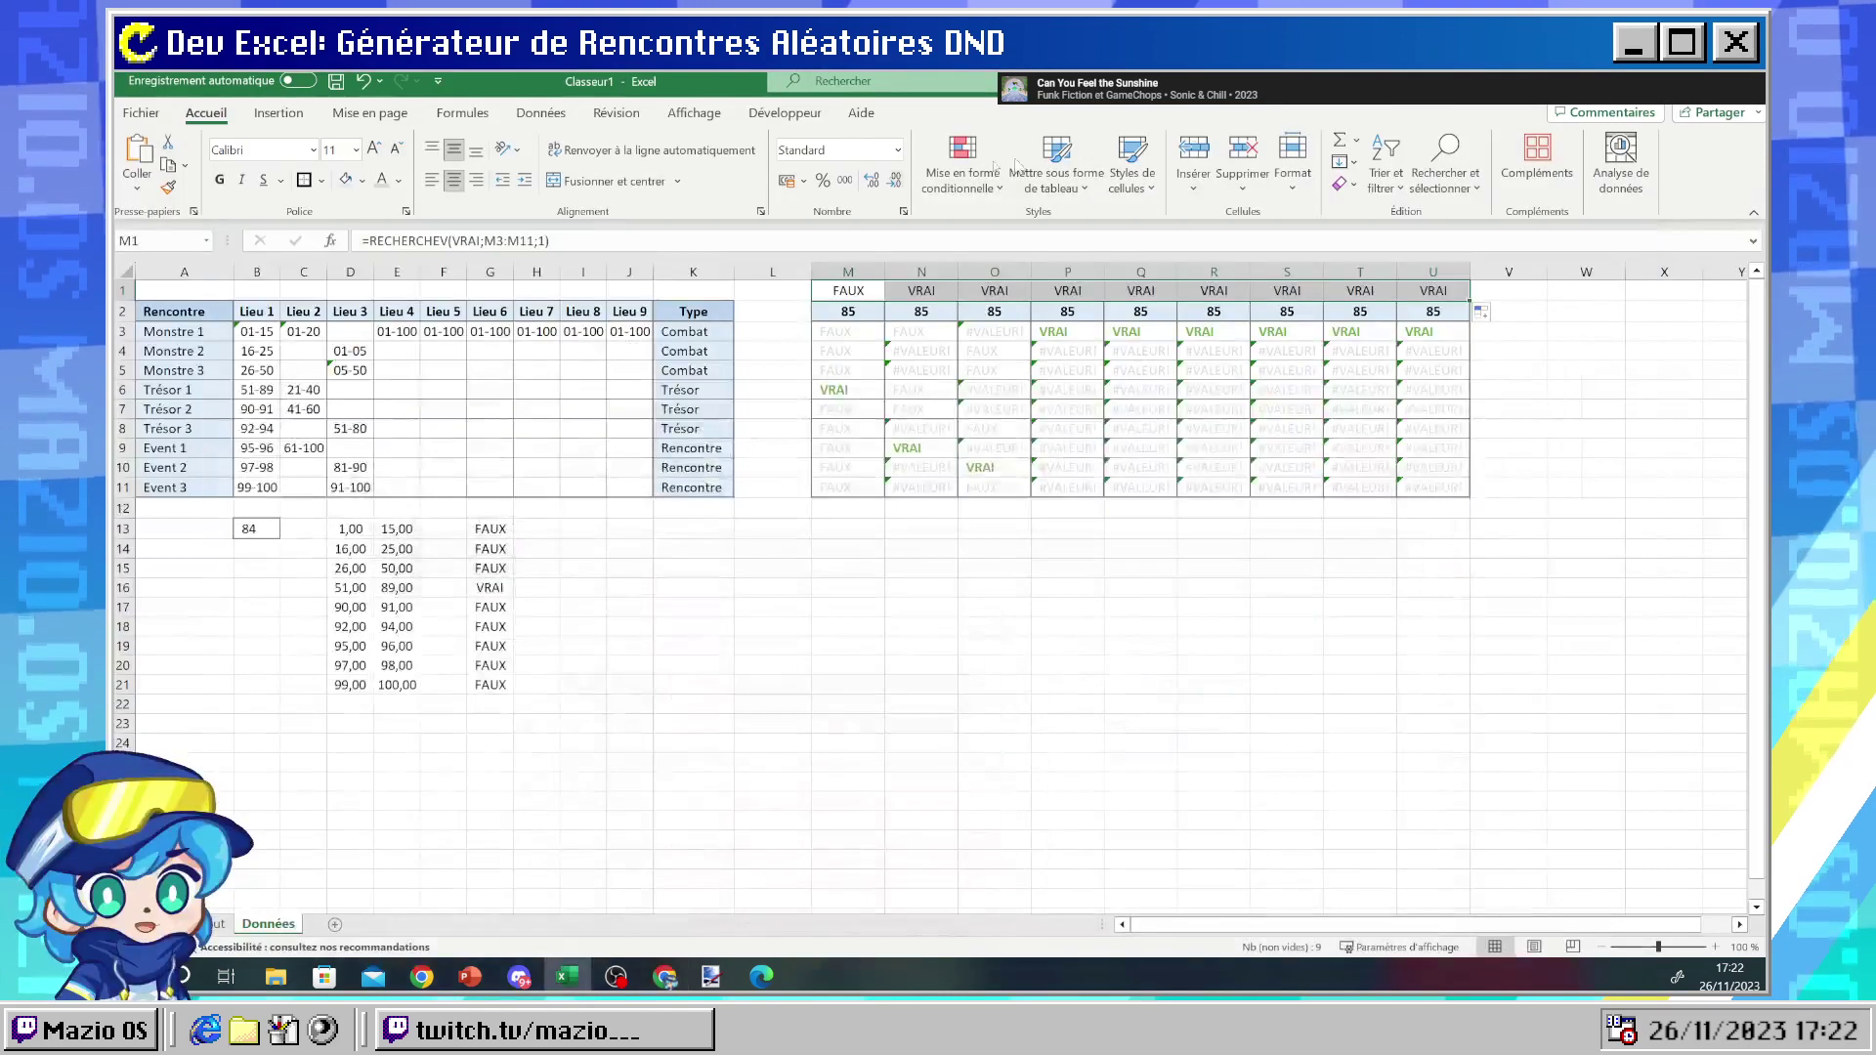
{"action": "left_click", "coordinate": [852, 332]}
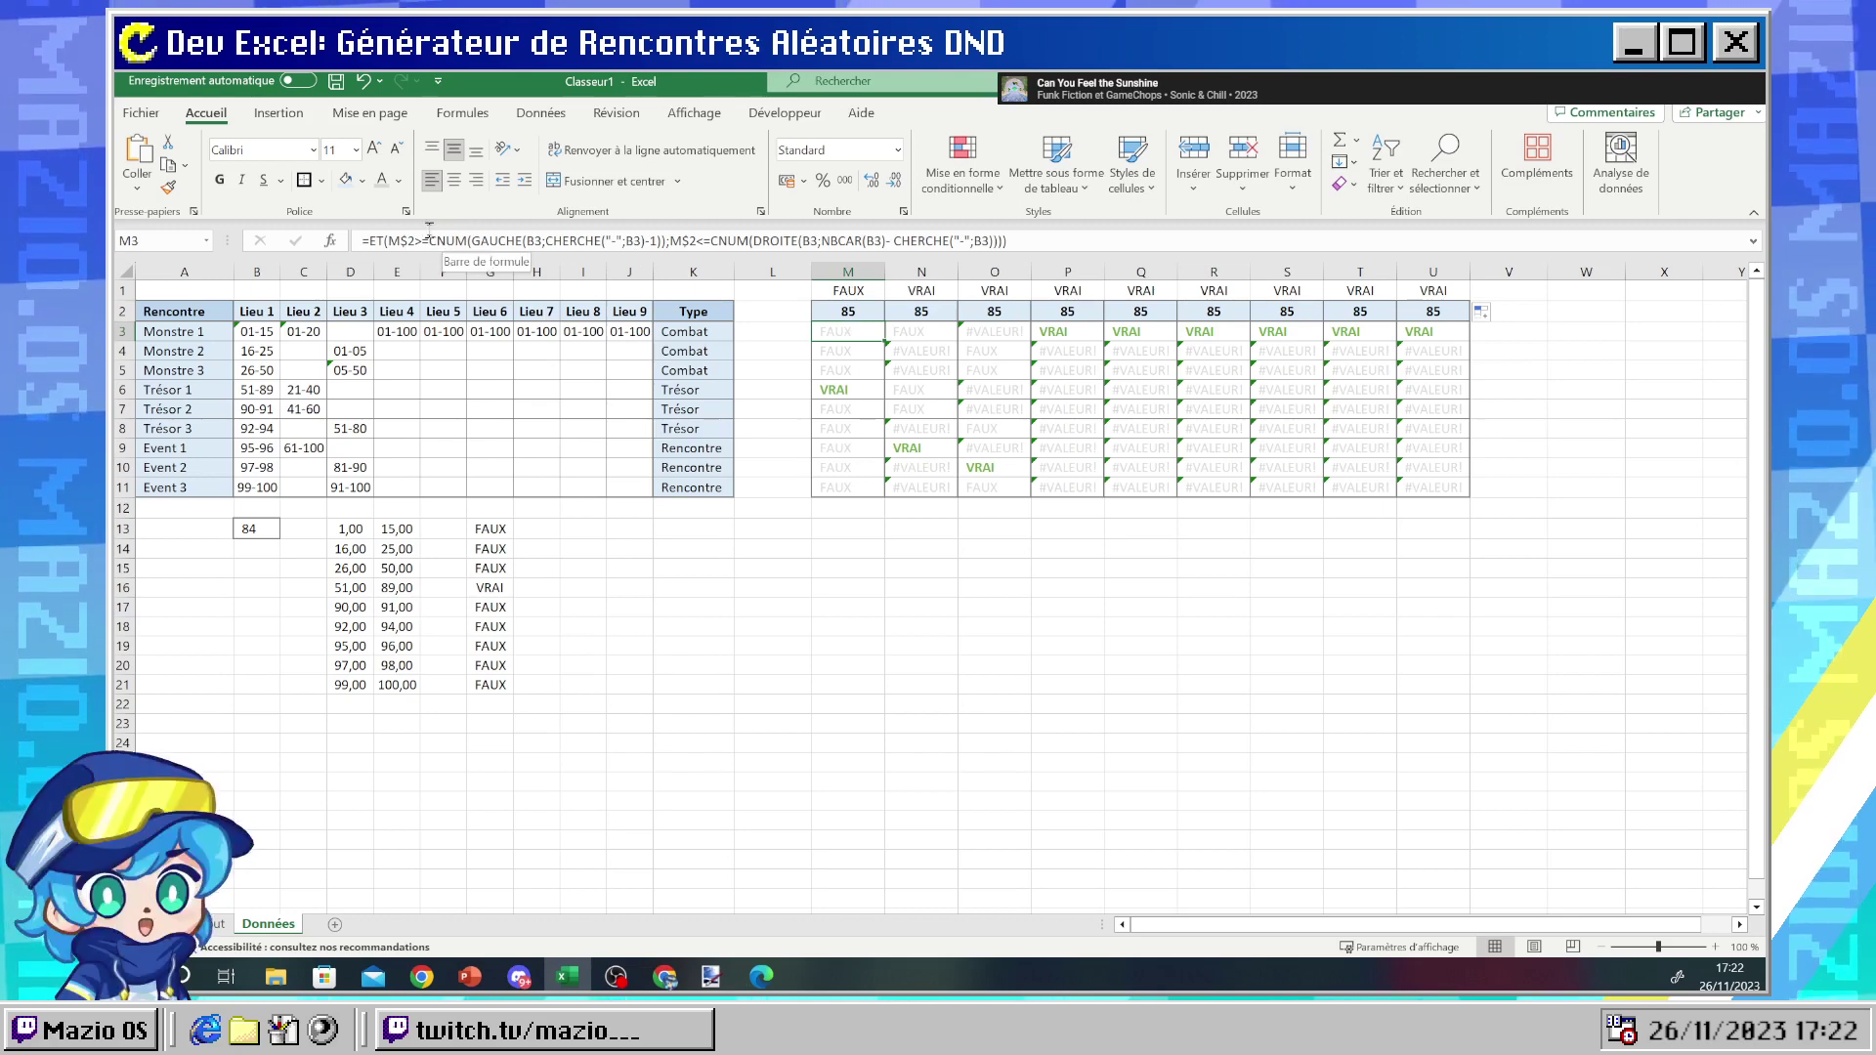
{"action": "left_click", "coordinate": [825, 291]}
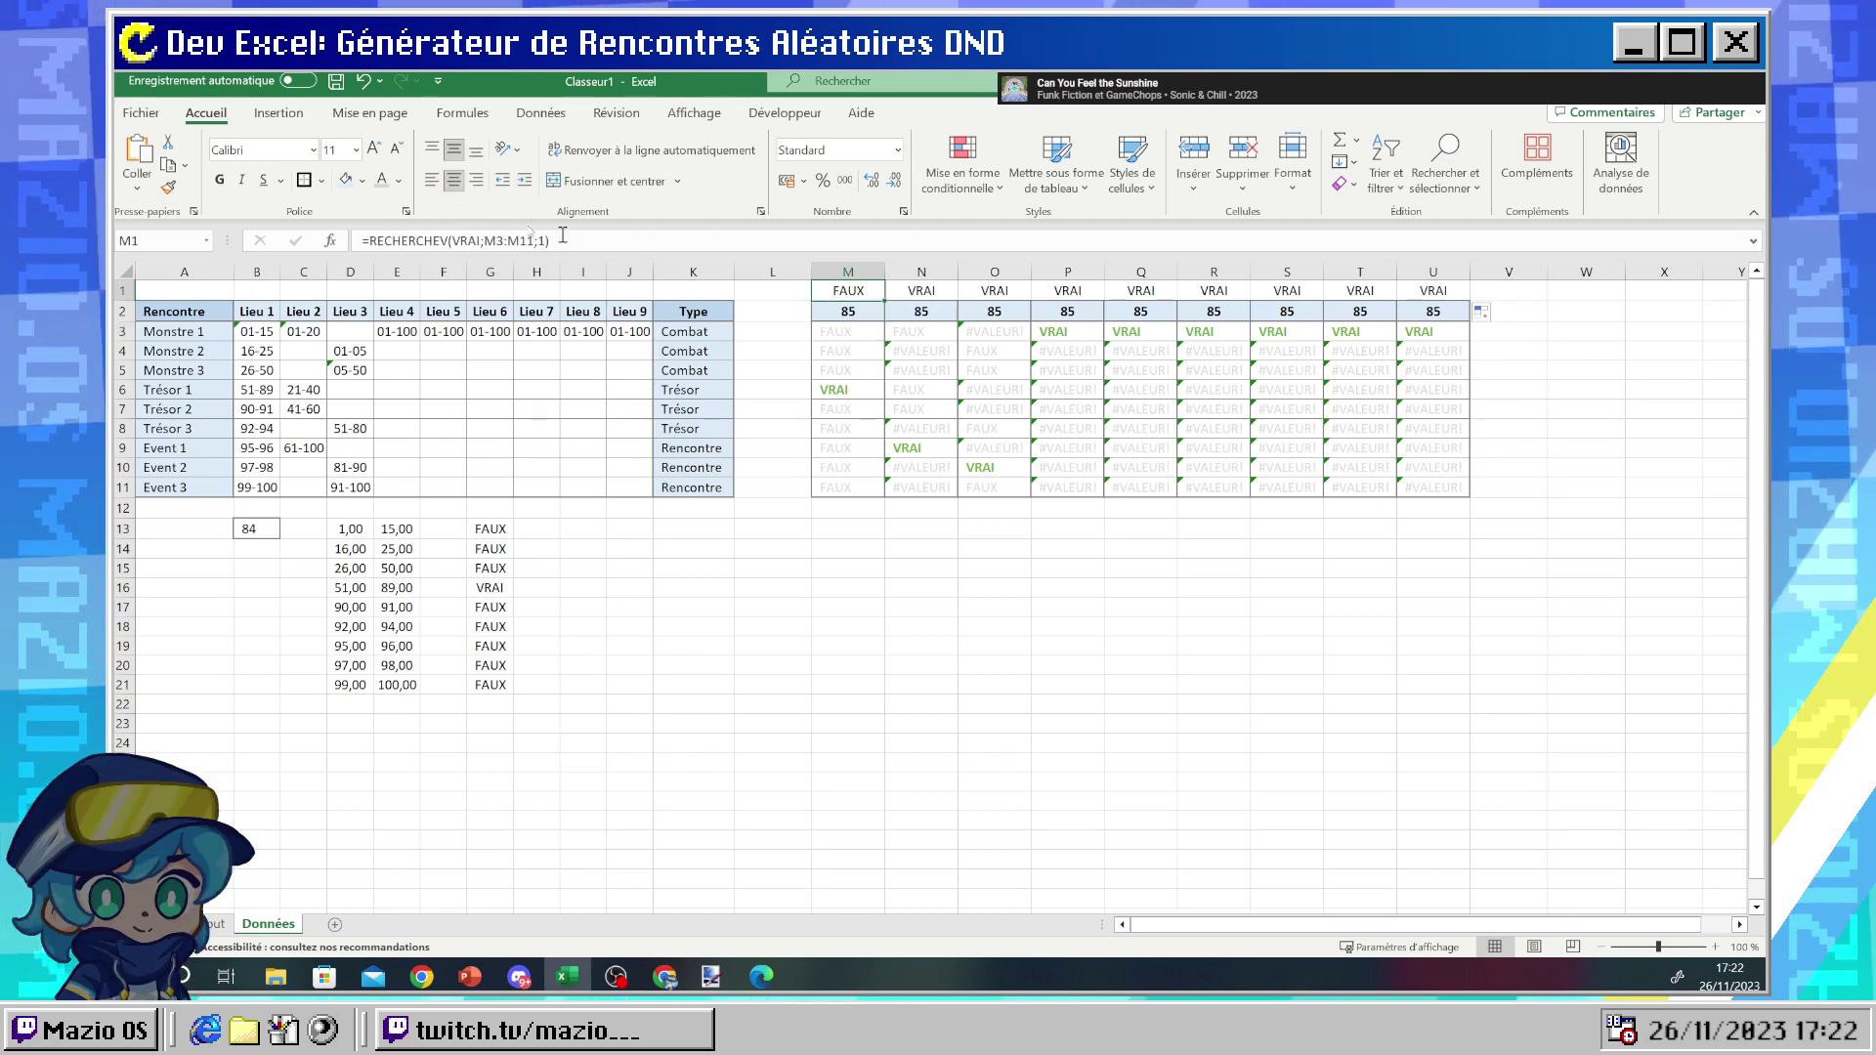
{"action": "left_click", "coordinate": [501, 240]}
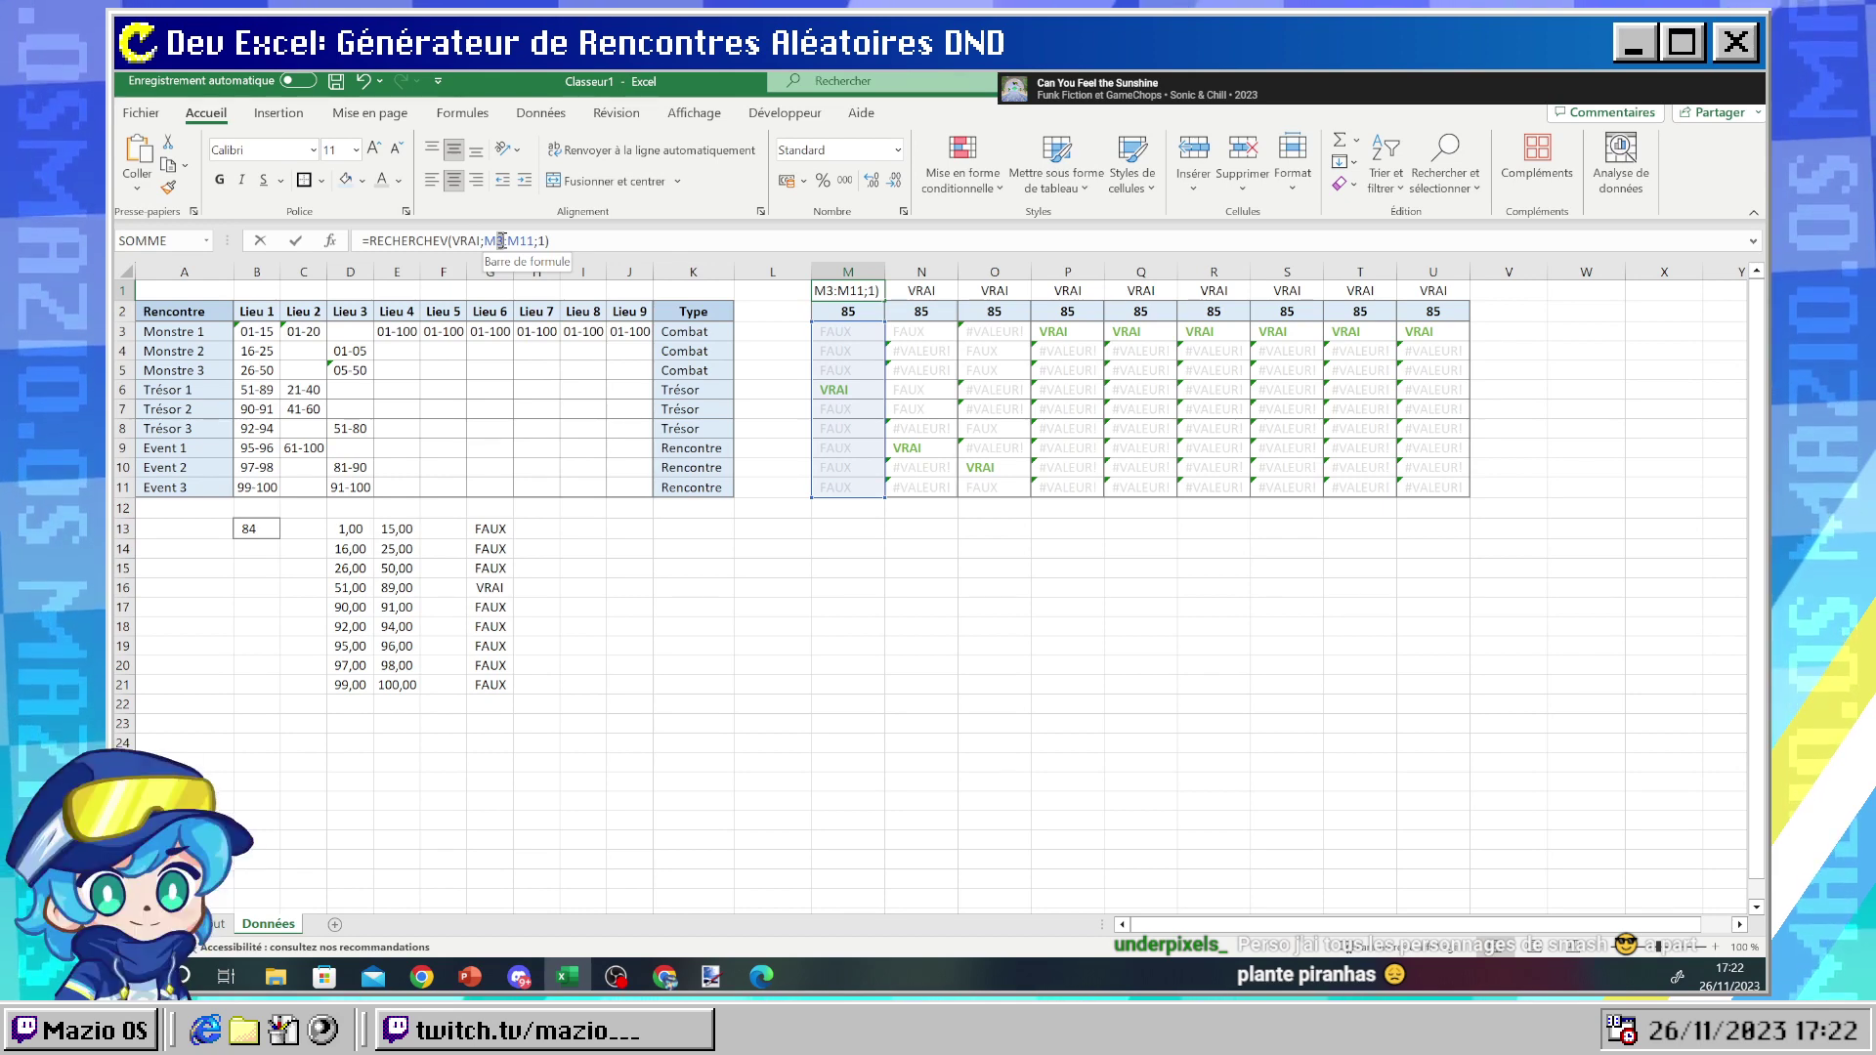
{"action": "key", "text": "Delete"}
{"action": "type", "text": "11"}
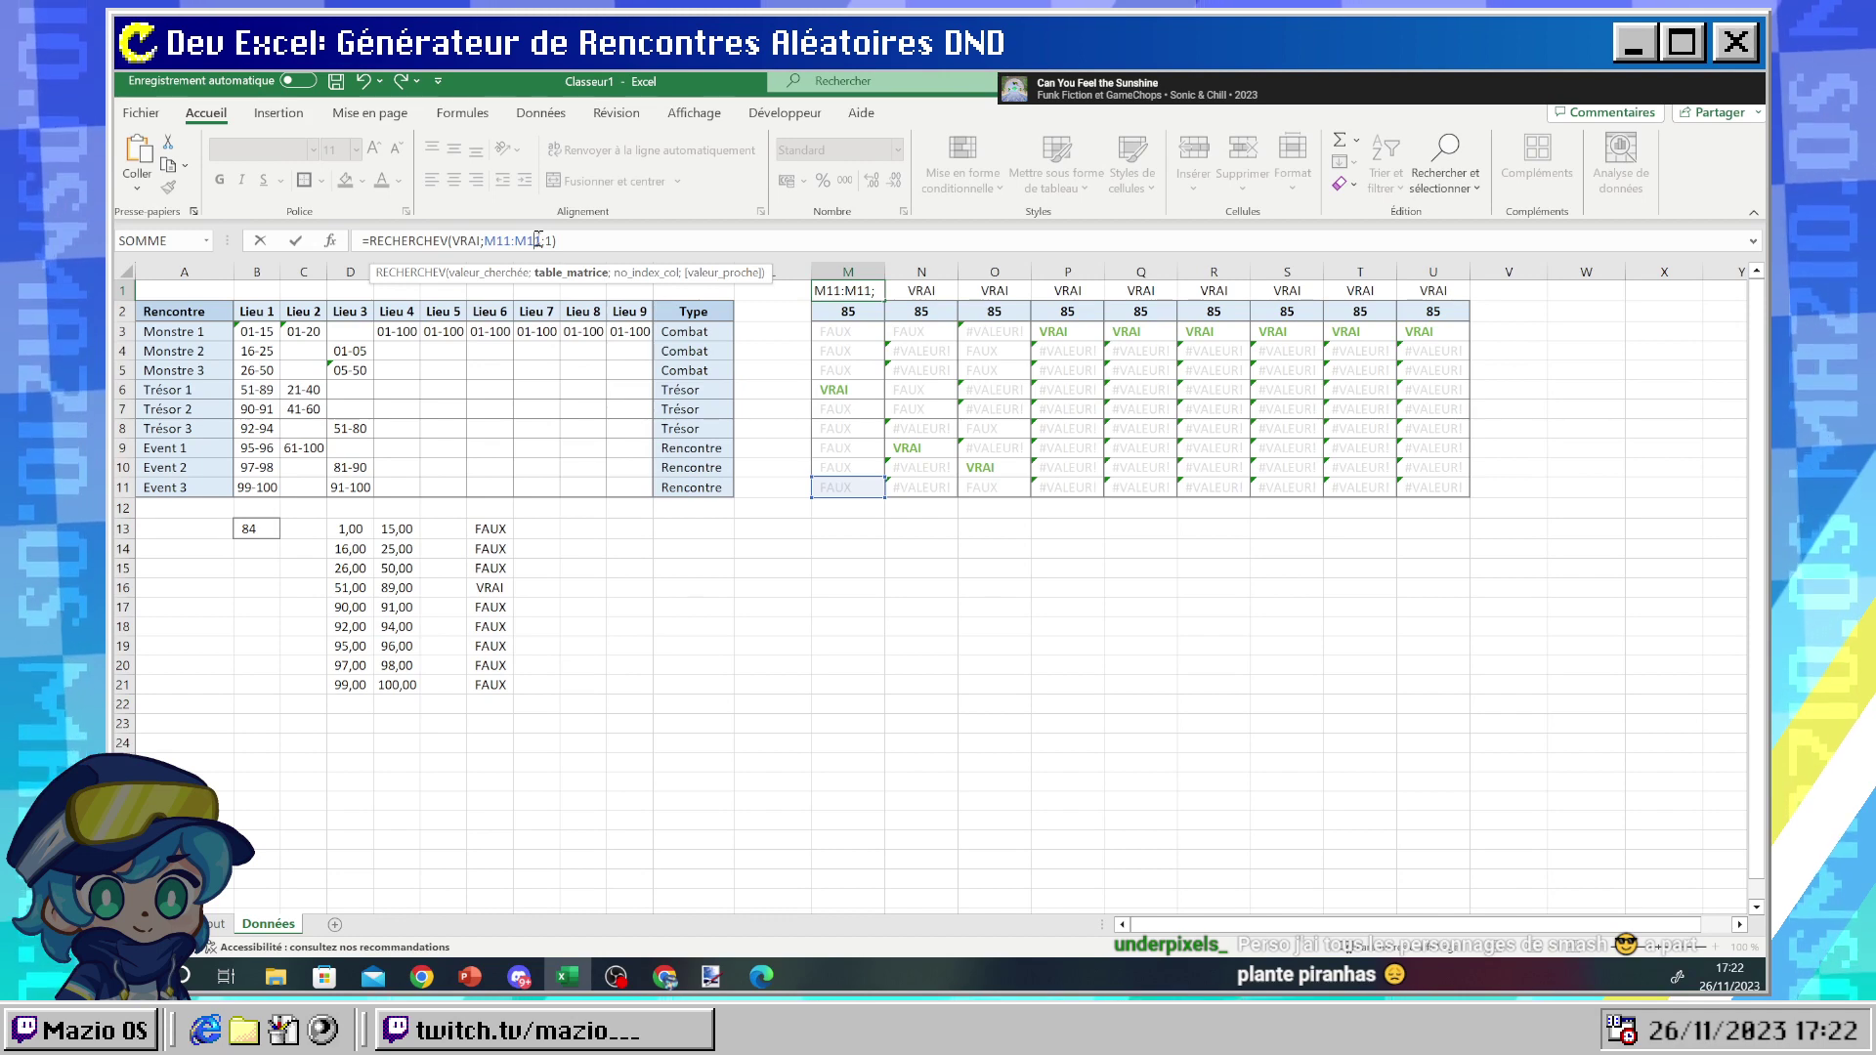
{"action": "key", "text": "ctrl+z"}
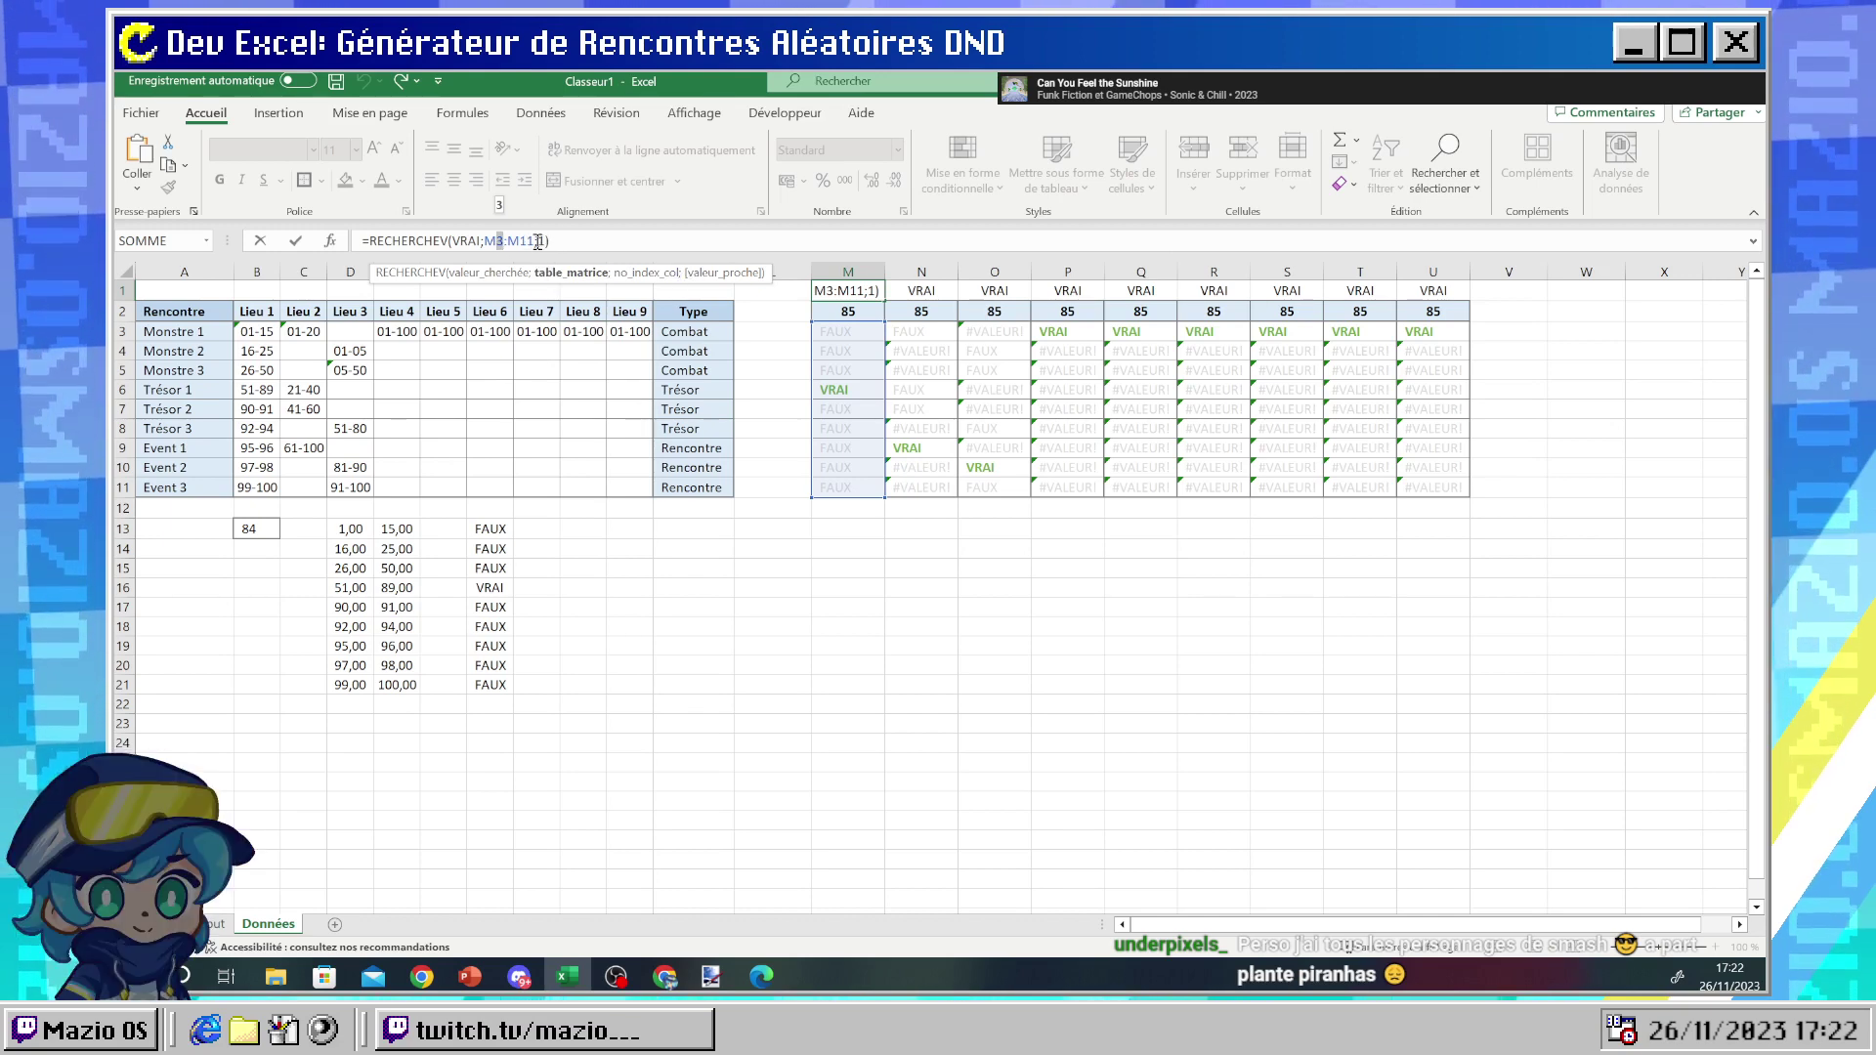
{"action": "key", "text": "Return"}
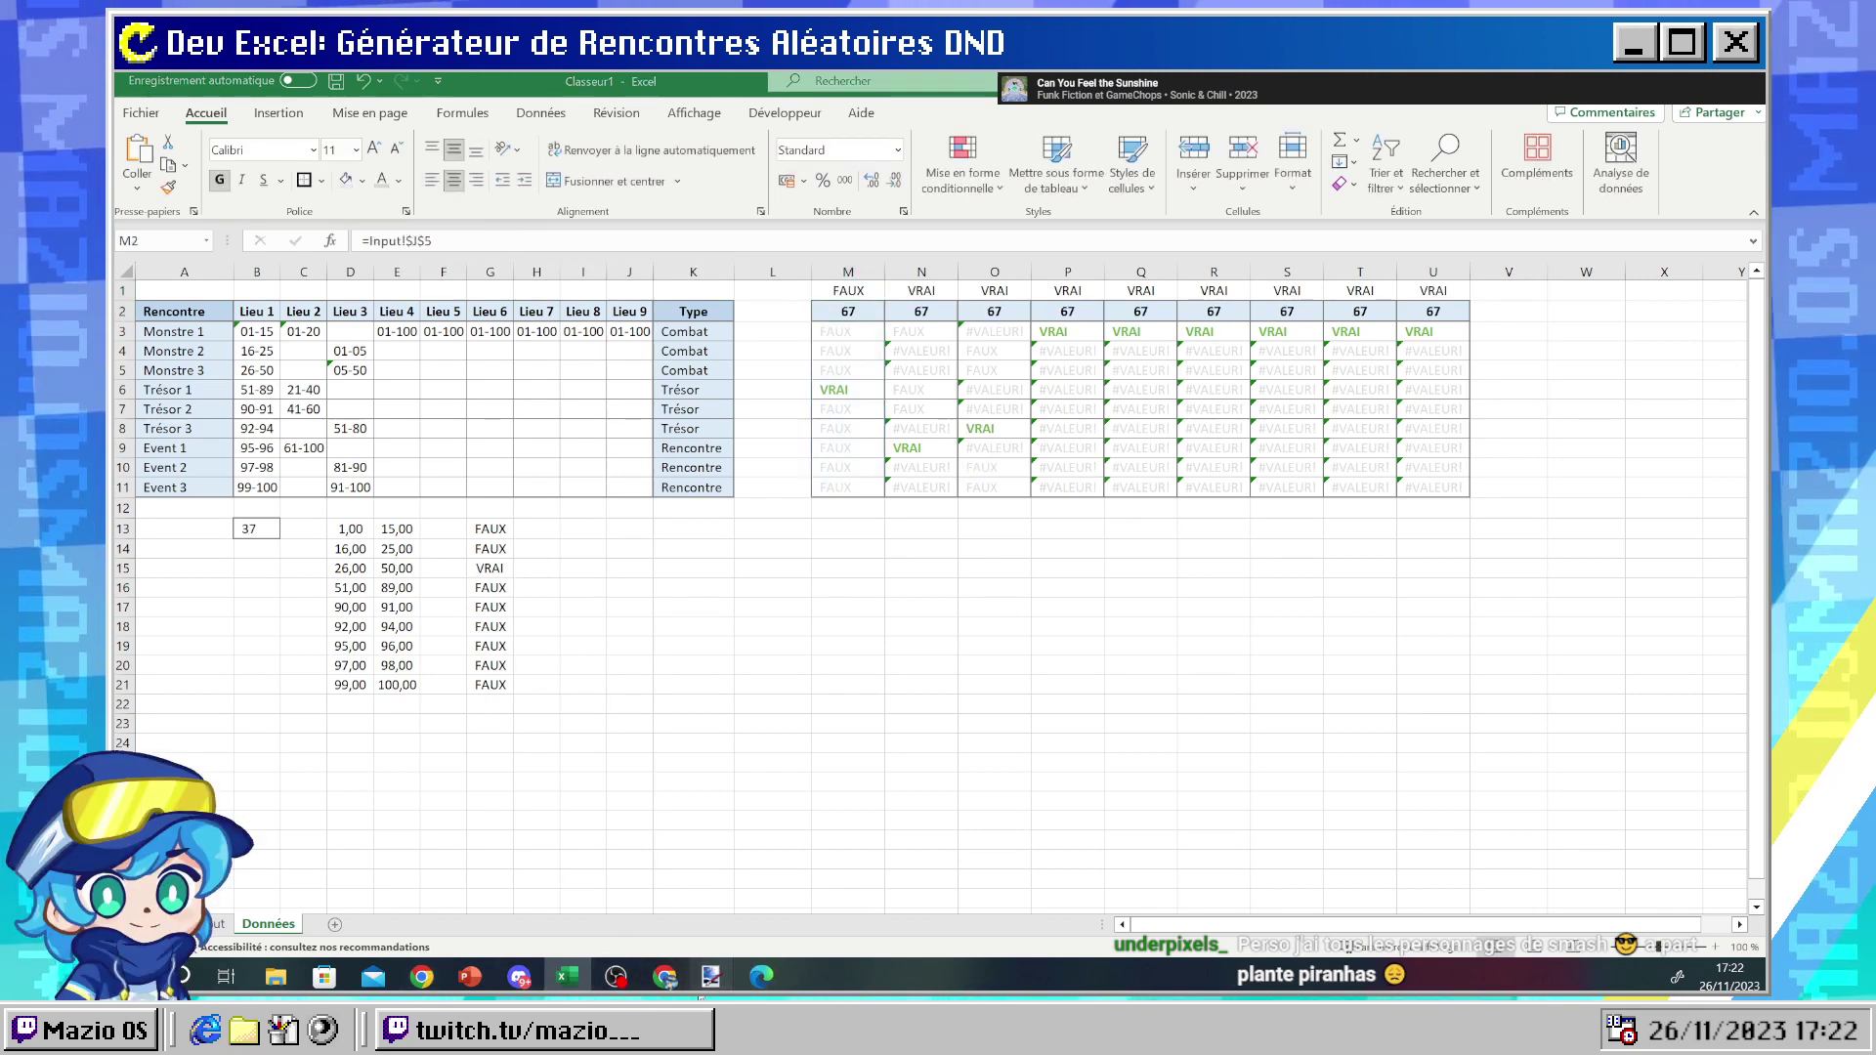
- Scroll to no_index_col on the RECHERCHEV page, highlight its description, and return to Excel
{"action": "mouse_move", "coordinate": [664, 975]}
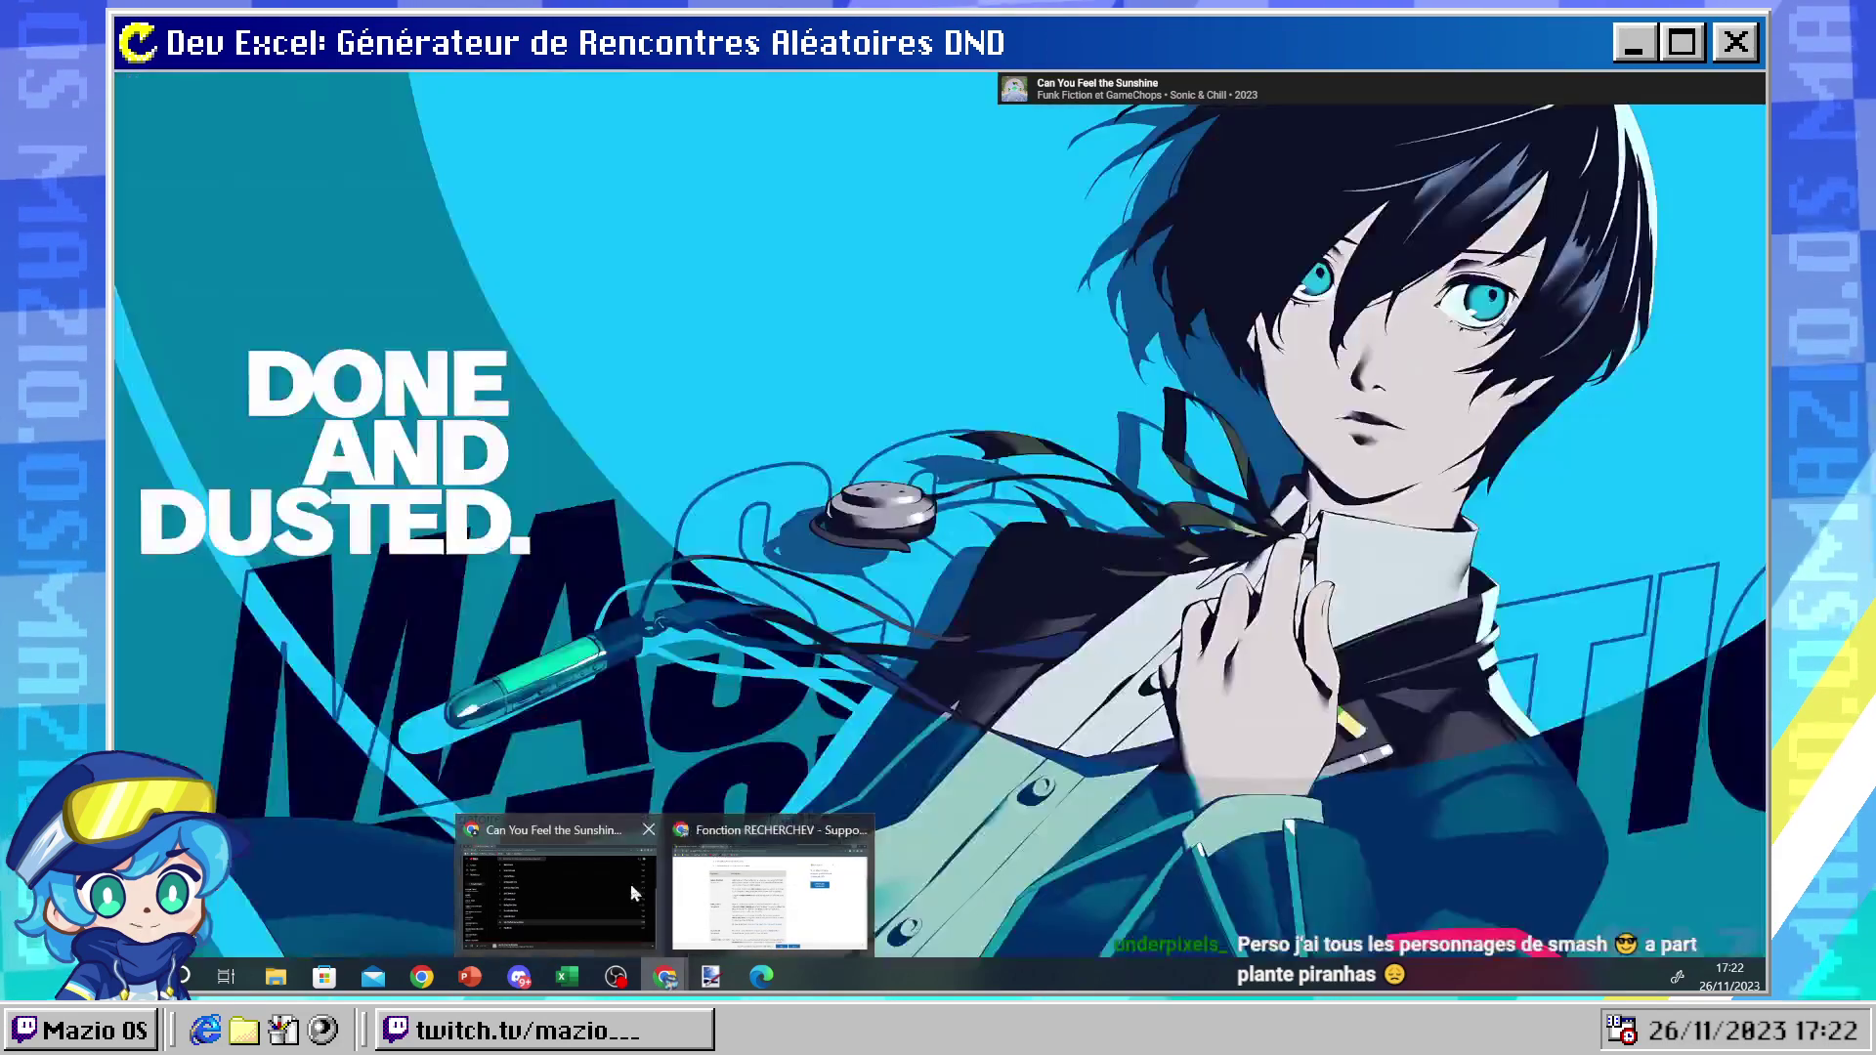
{"action": "left_click", "coordinate": [769, 897]}
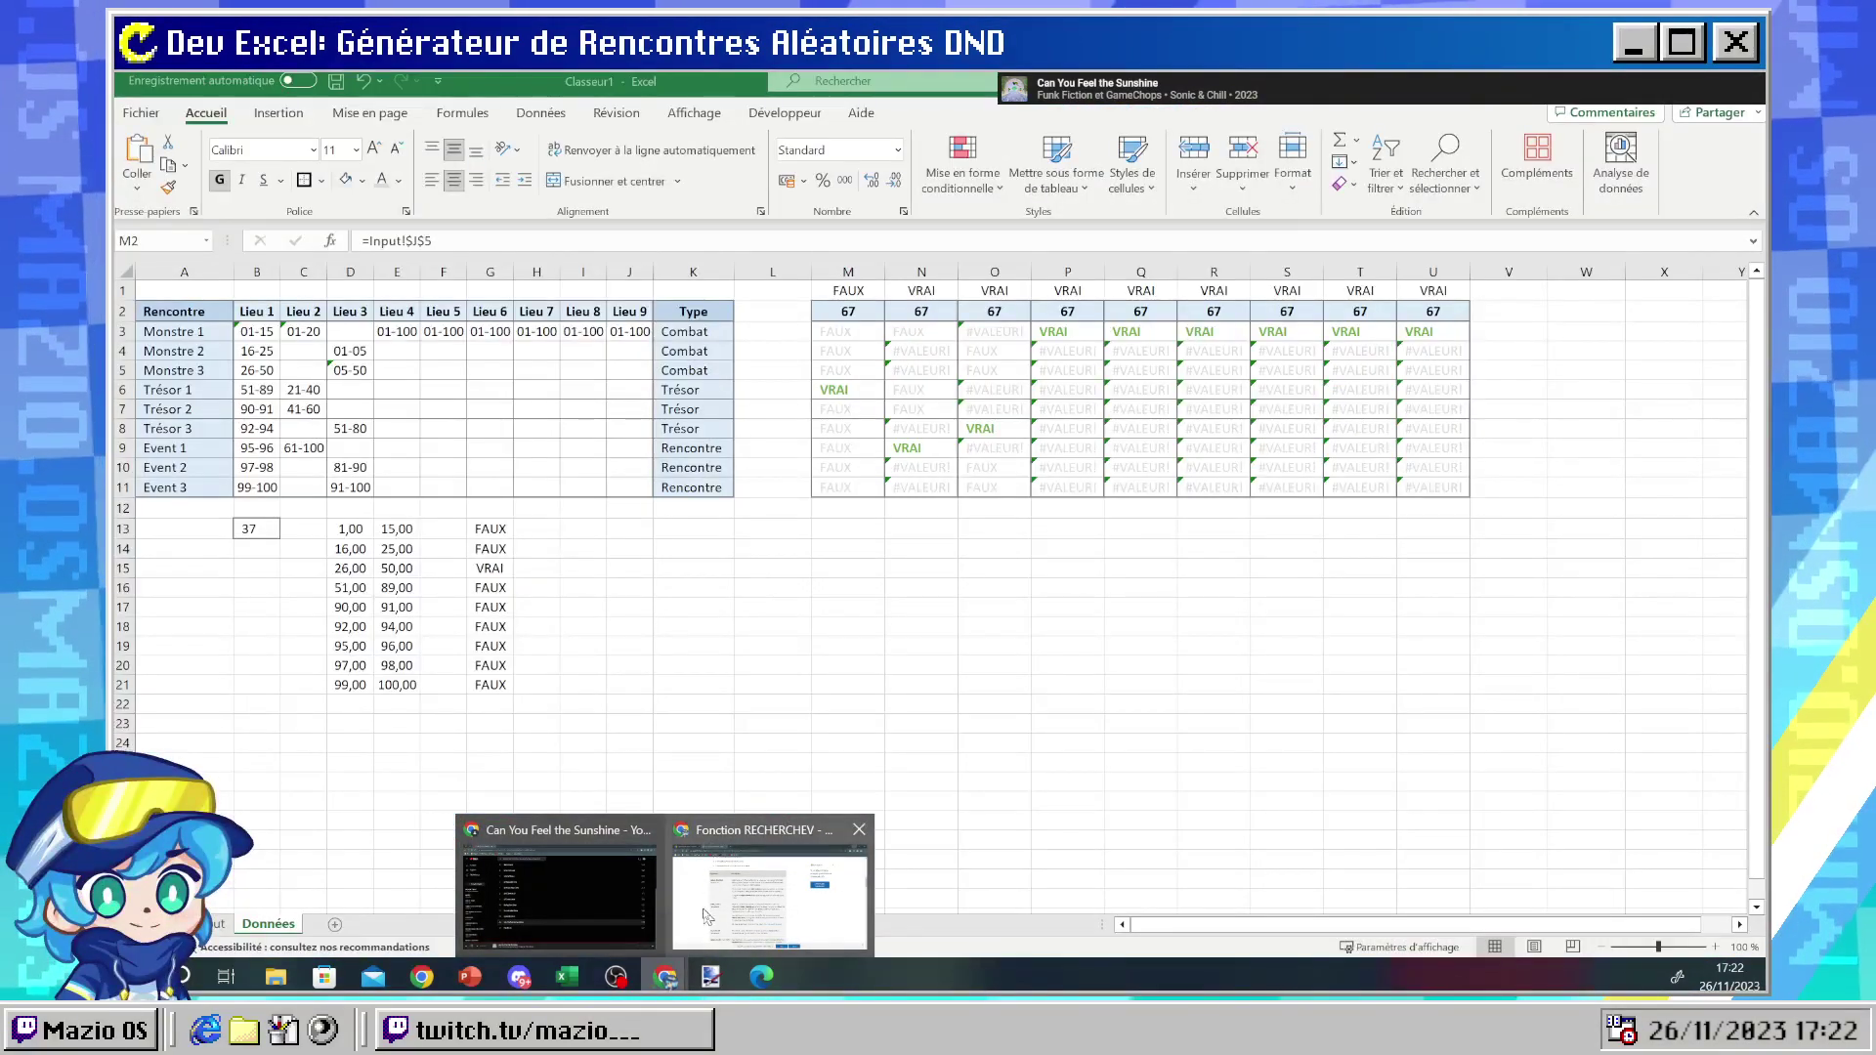
{"action": "mouse_move", "coordinate": [692, 900]}
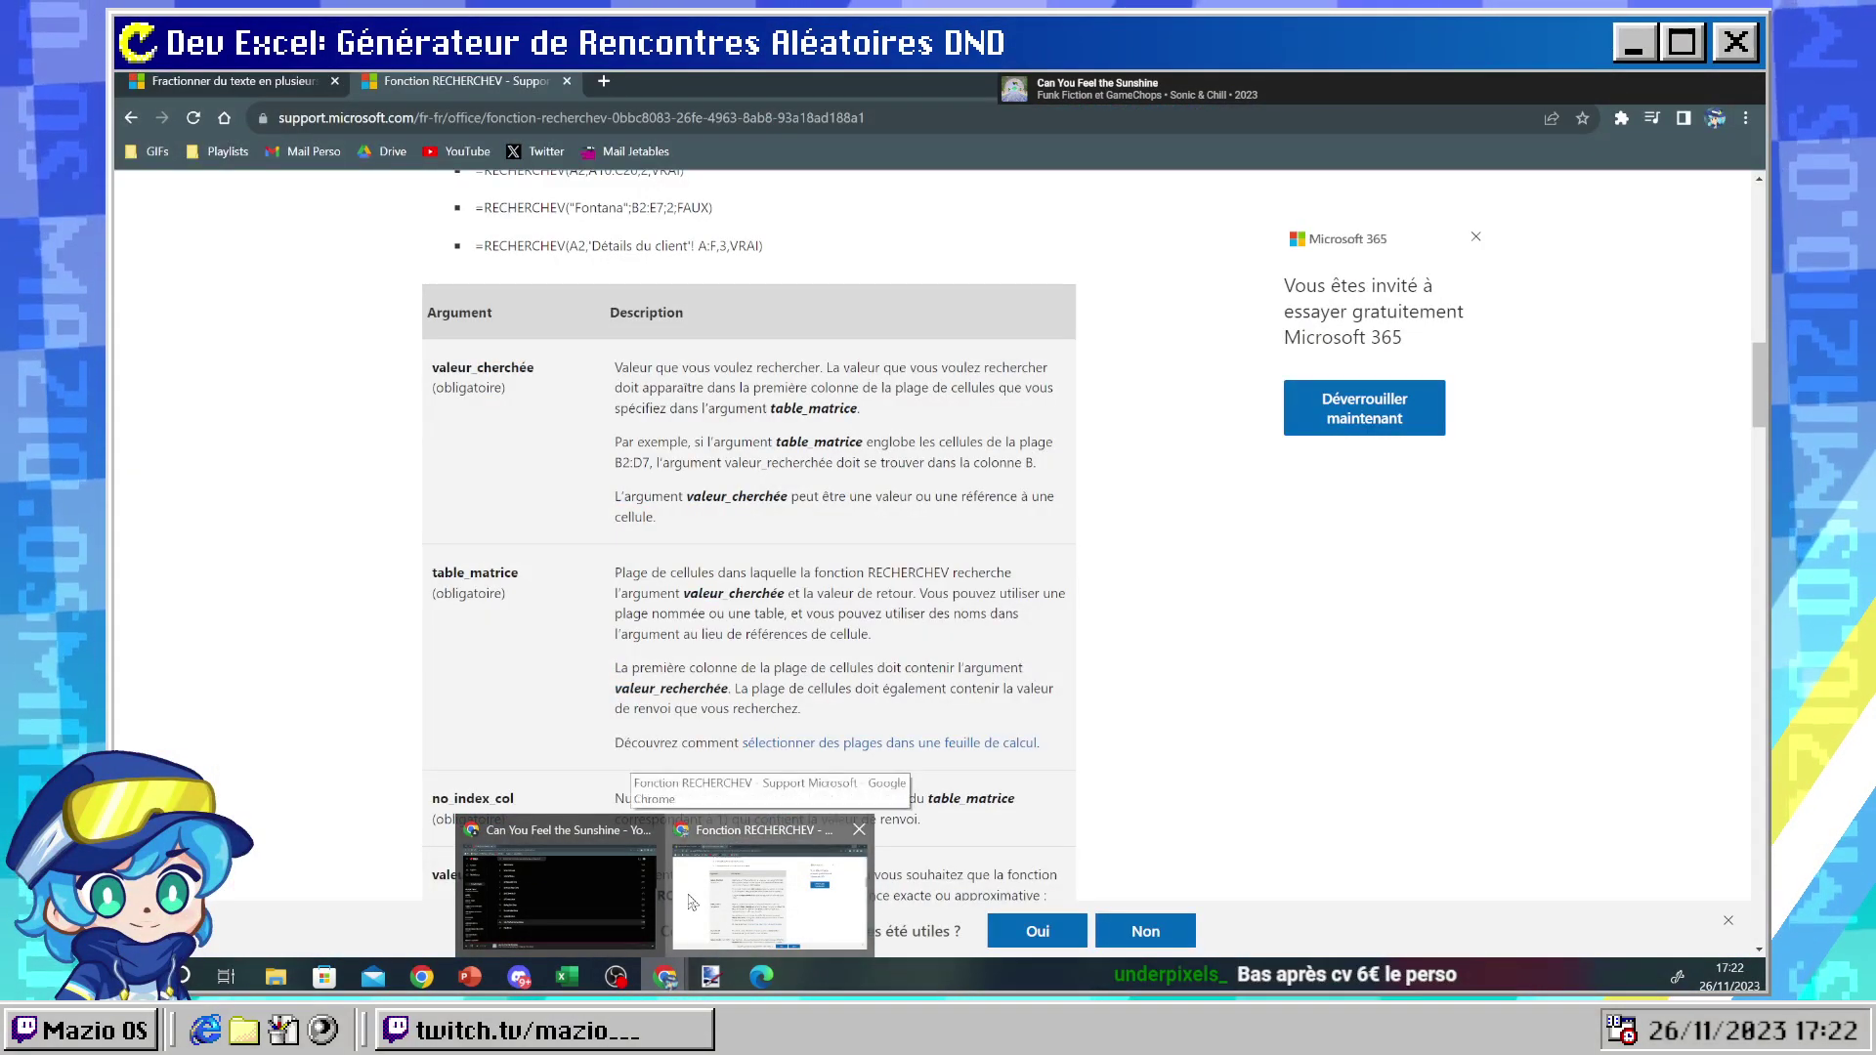
{"action": "left_click", "coordinate": [692, 901]}
{"action": "scroll", "coordinate": [582, 611], "scroll_direction": "down", "scroll_amount": 3}
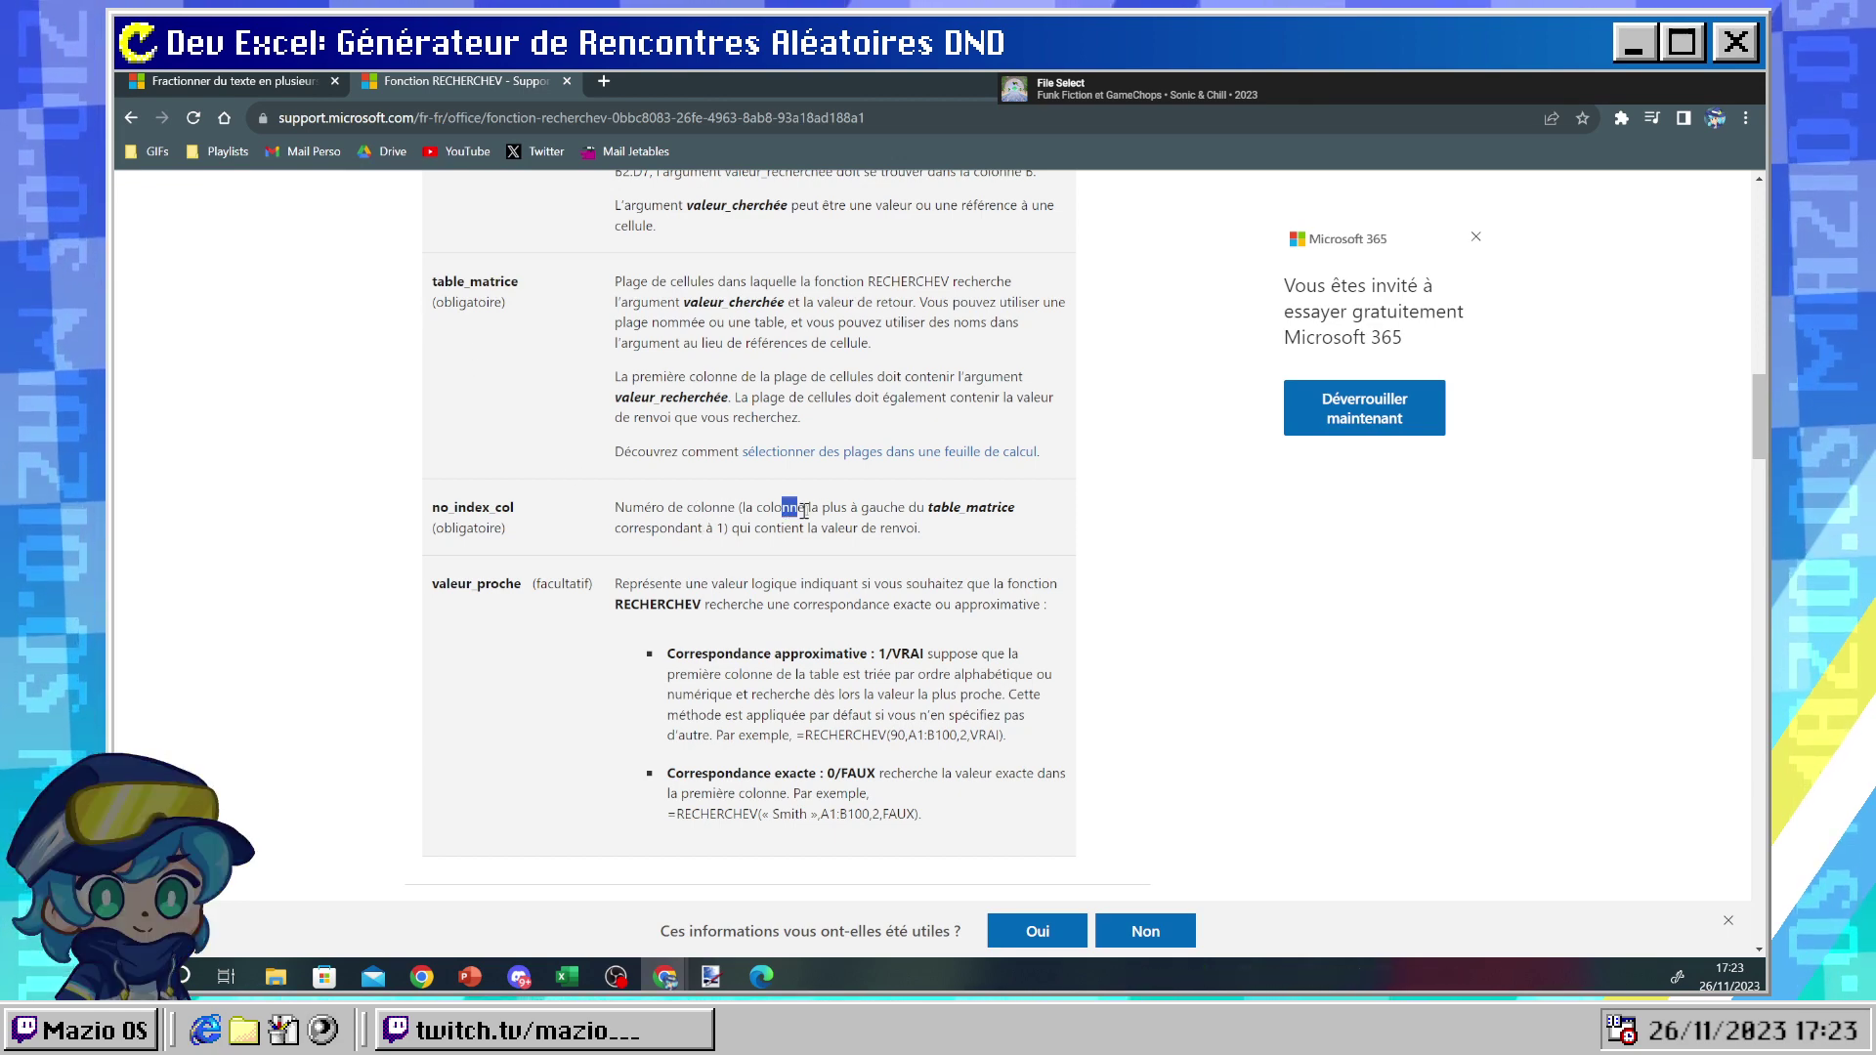
{"action": "left_click_drag", "start_coordinate": [804, 509], "coordinate": [916, 528]}
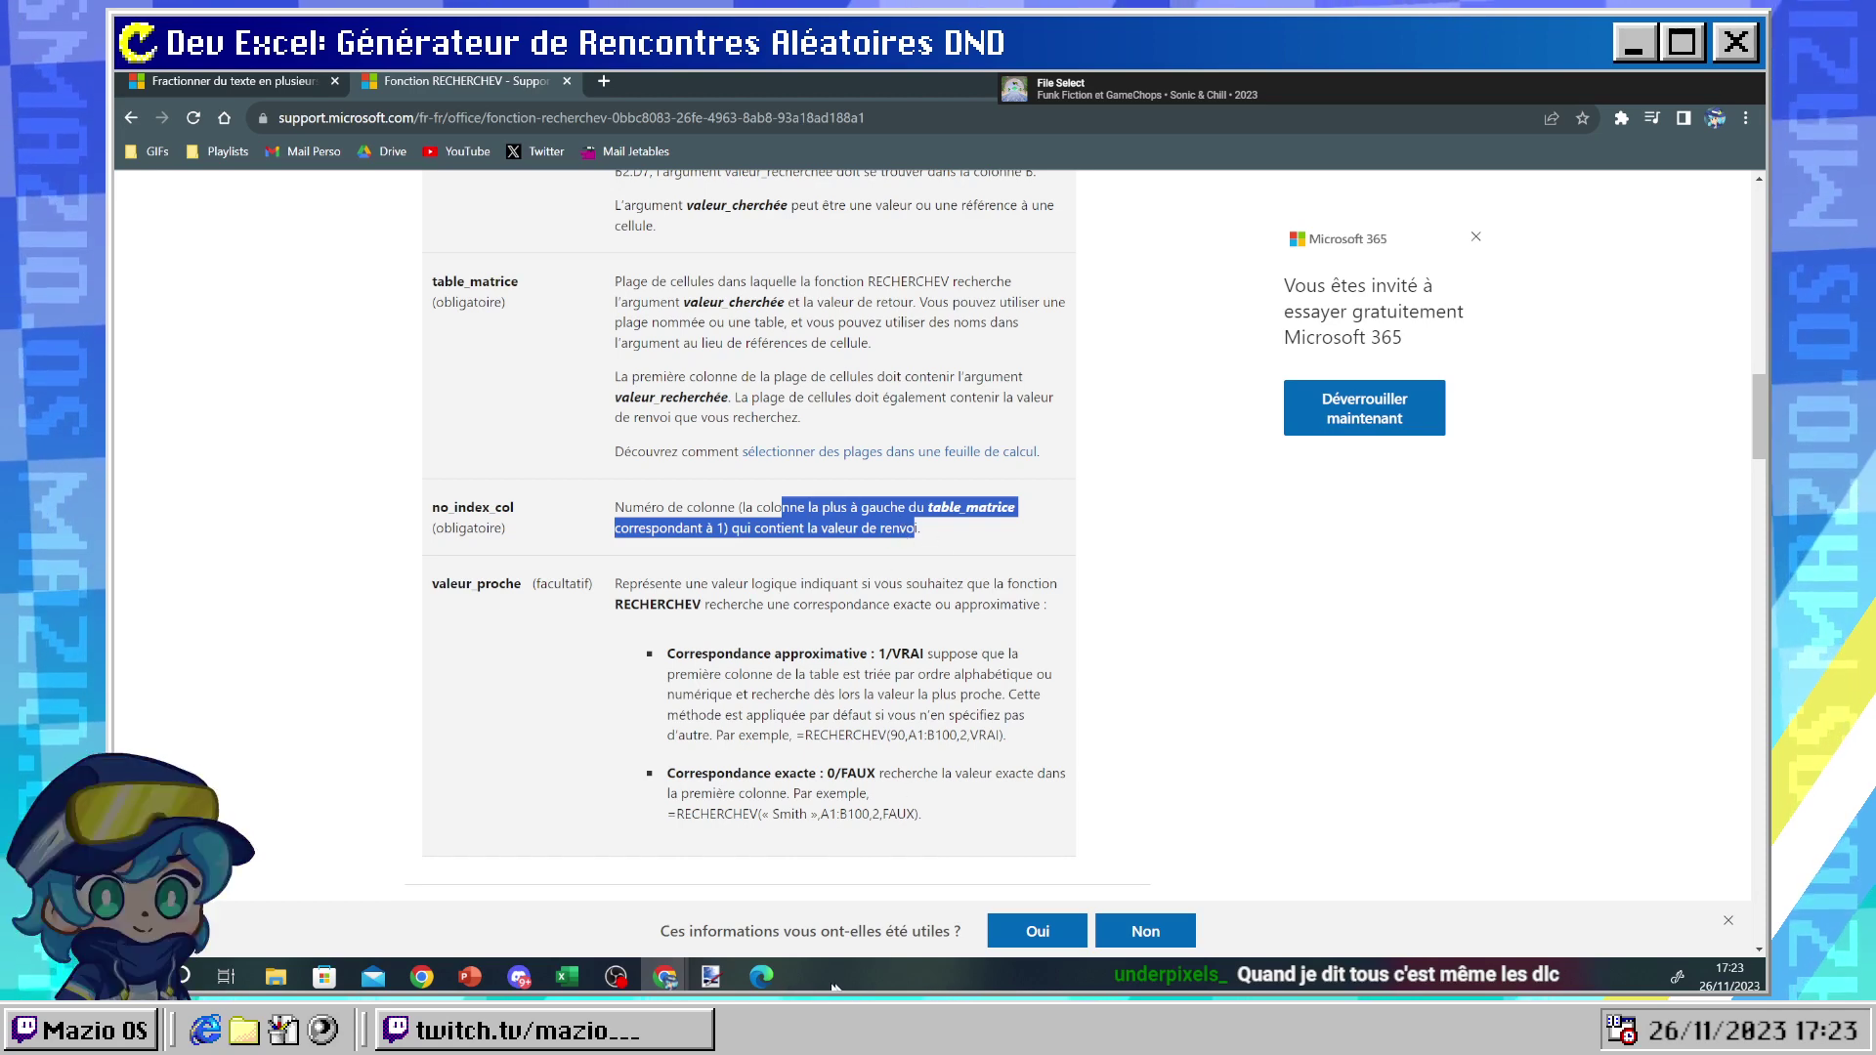
{"action": "left_click", "coordinate": [711, 975]}
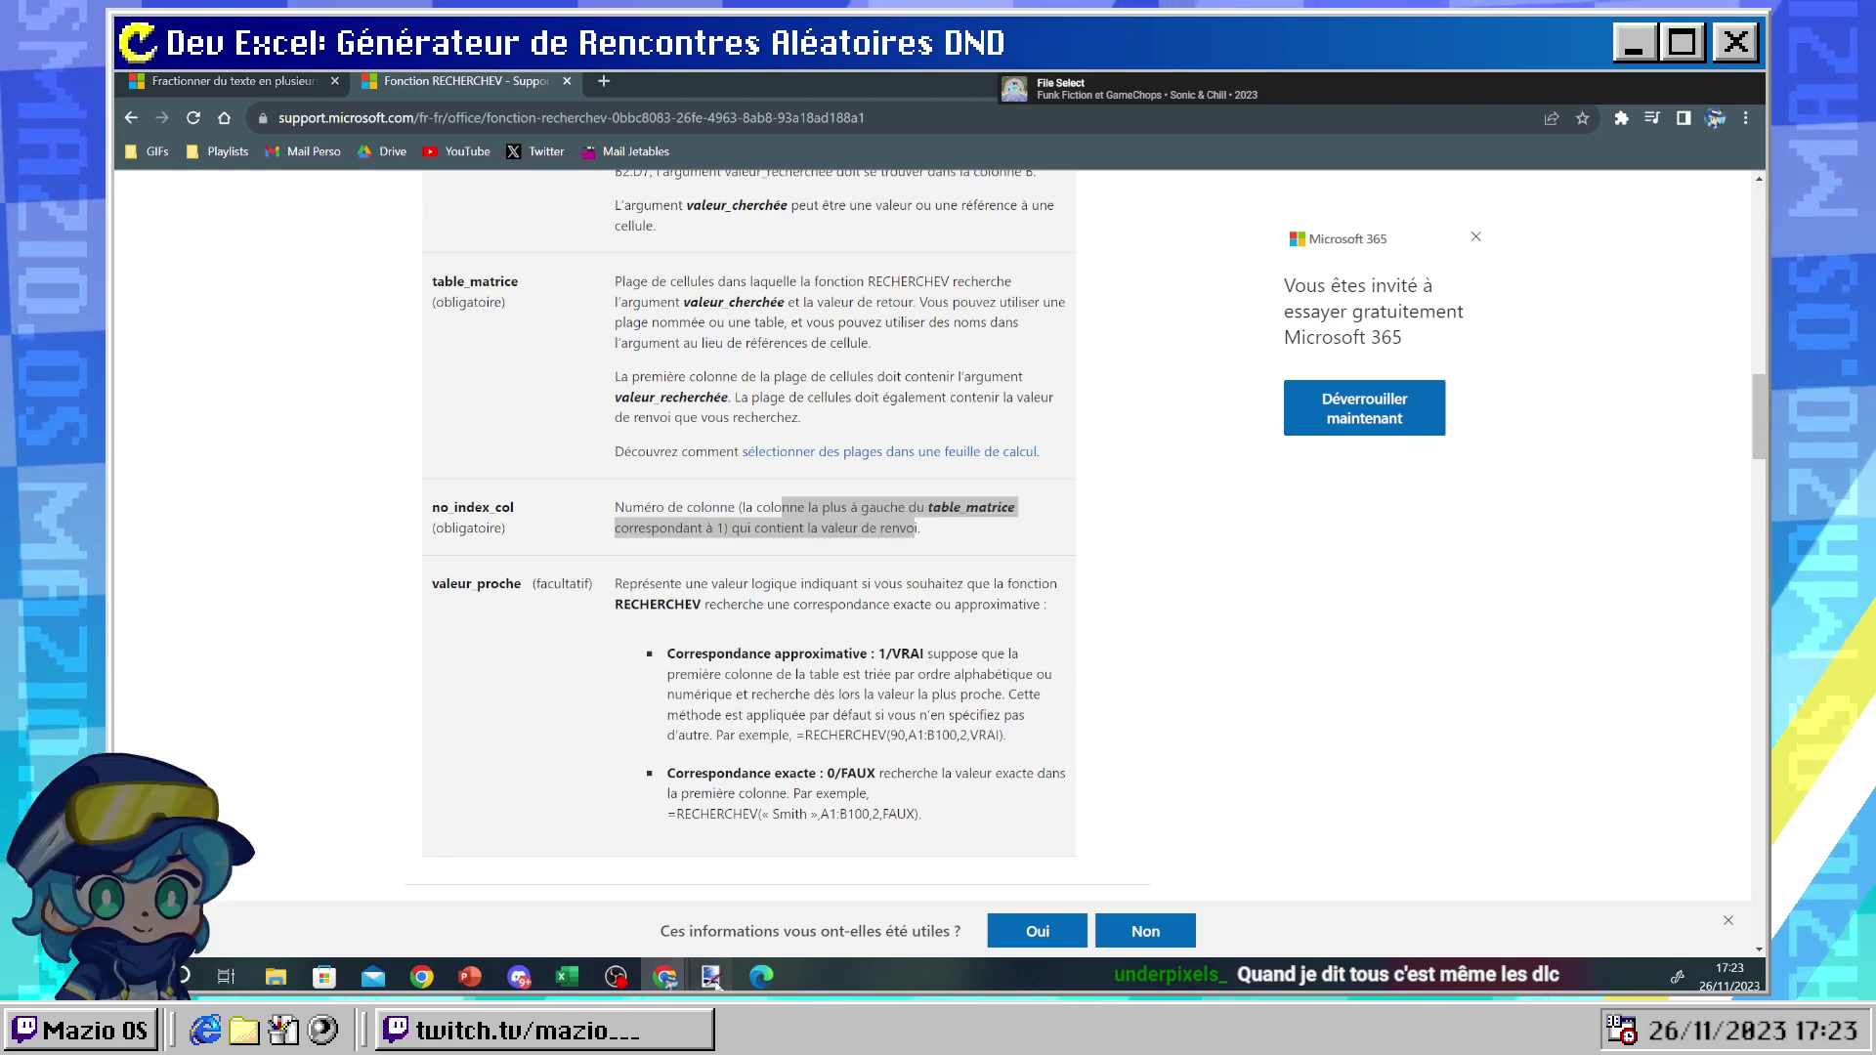
{"action": "left_click", "coordinate": [572, 975]}
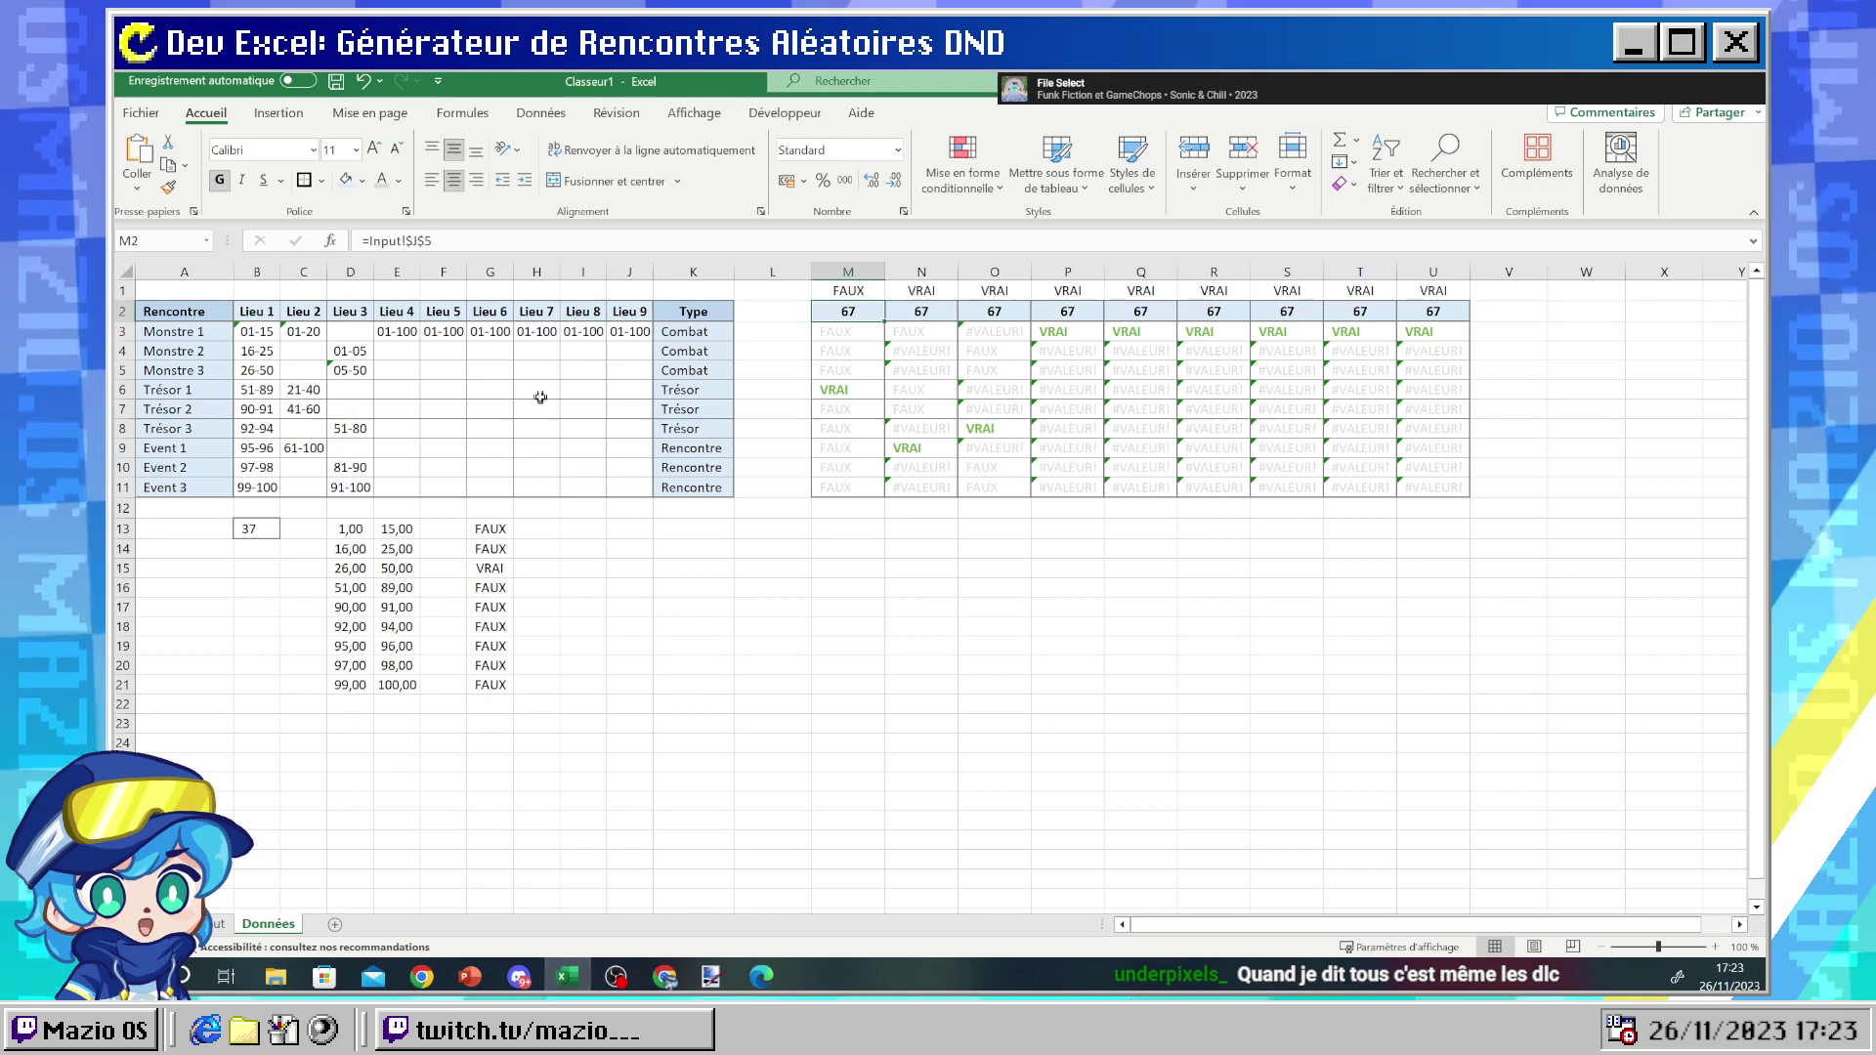
- Change M1 to =RECHERCHEV(VRAI;M3:M11;-1), note the #VALEUR! error, and go back to the help page
{"action": "left_click", "coordinate": [838, 296]}
{"action": "left_click", "coordinate": [537, 241]}
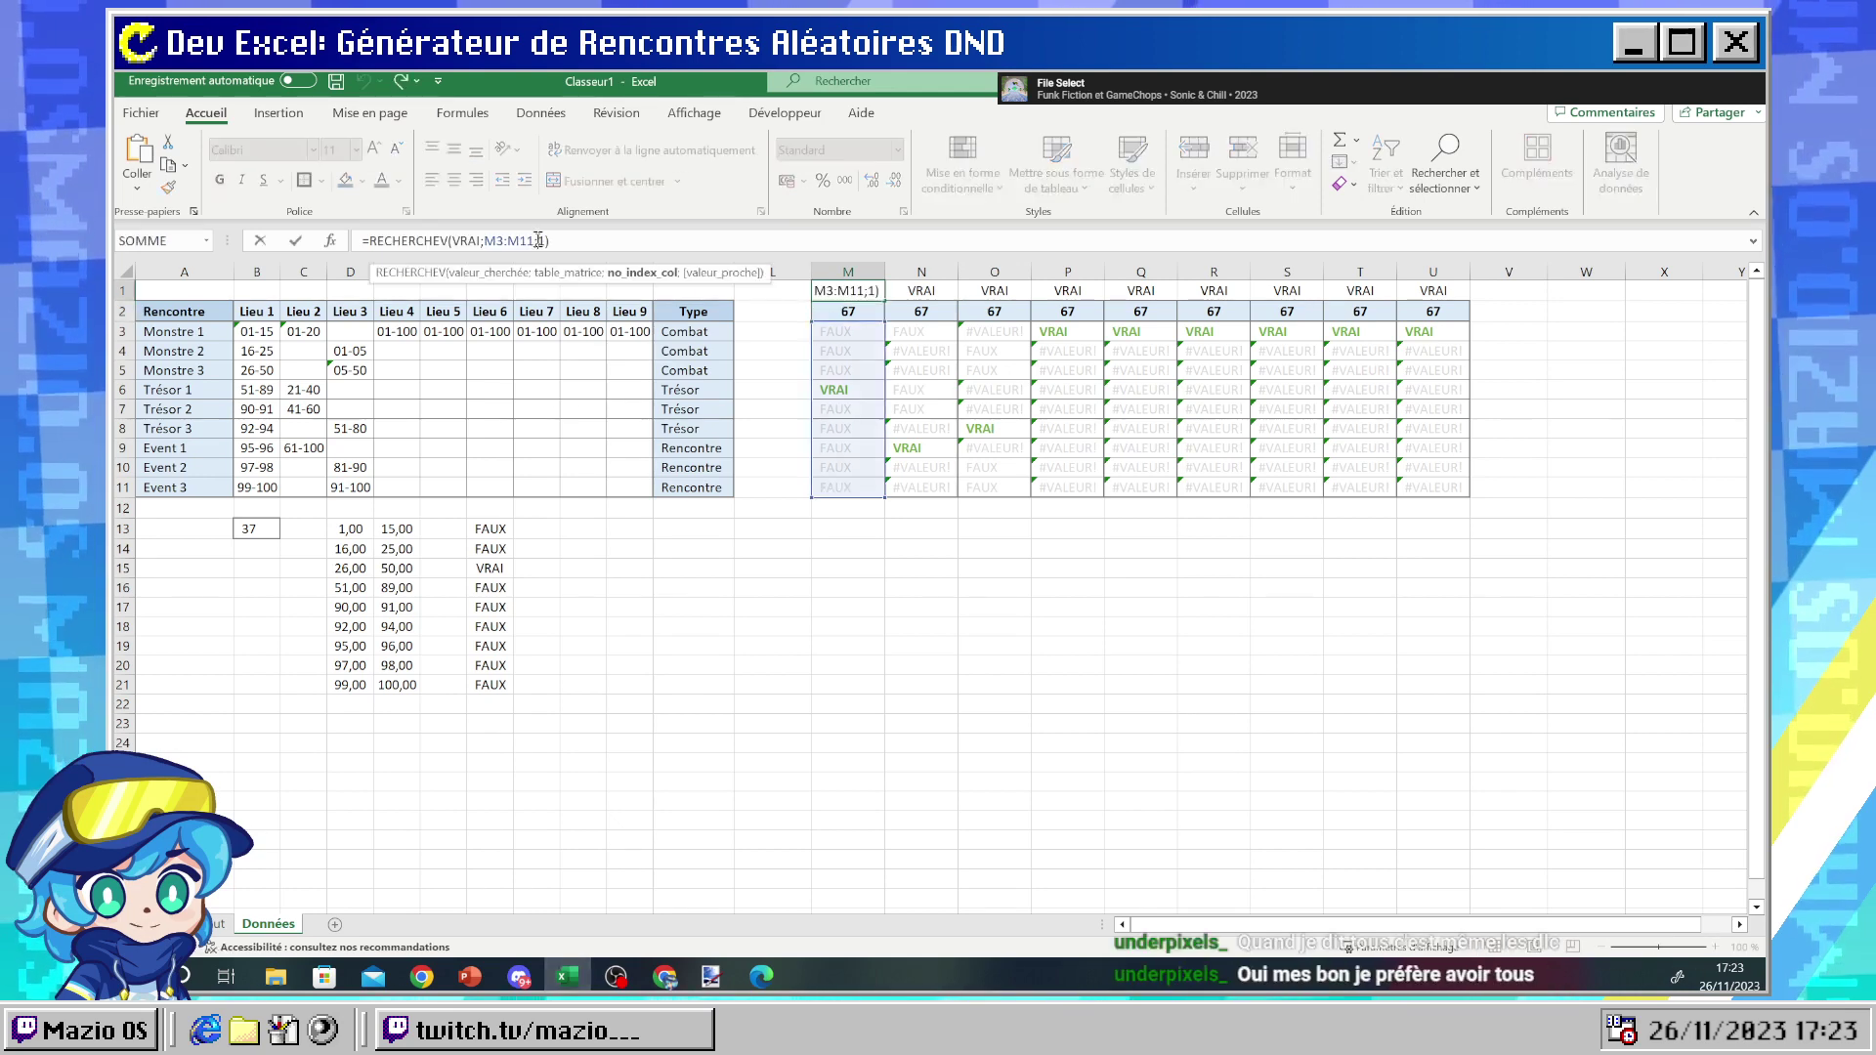
{"action": "key", "text": "Return"}
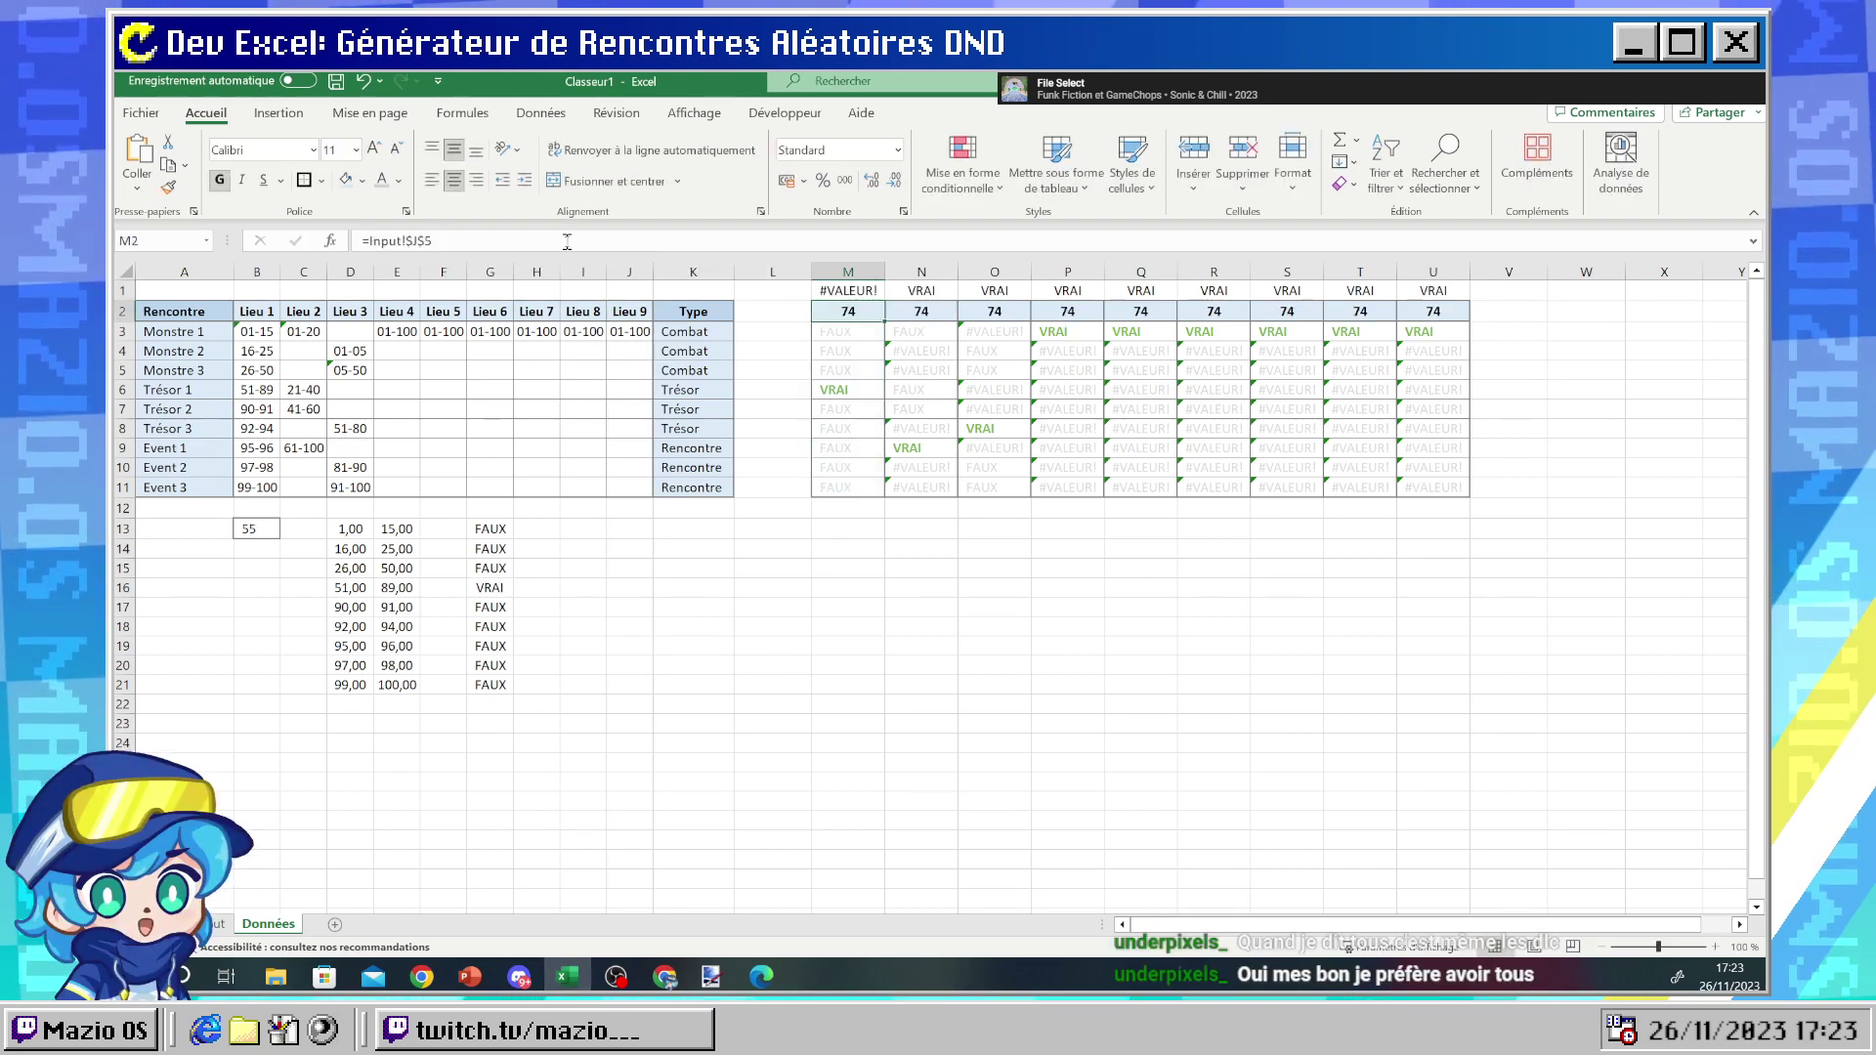
{"action": "key", "text": "Up"}
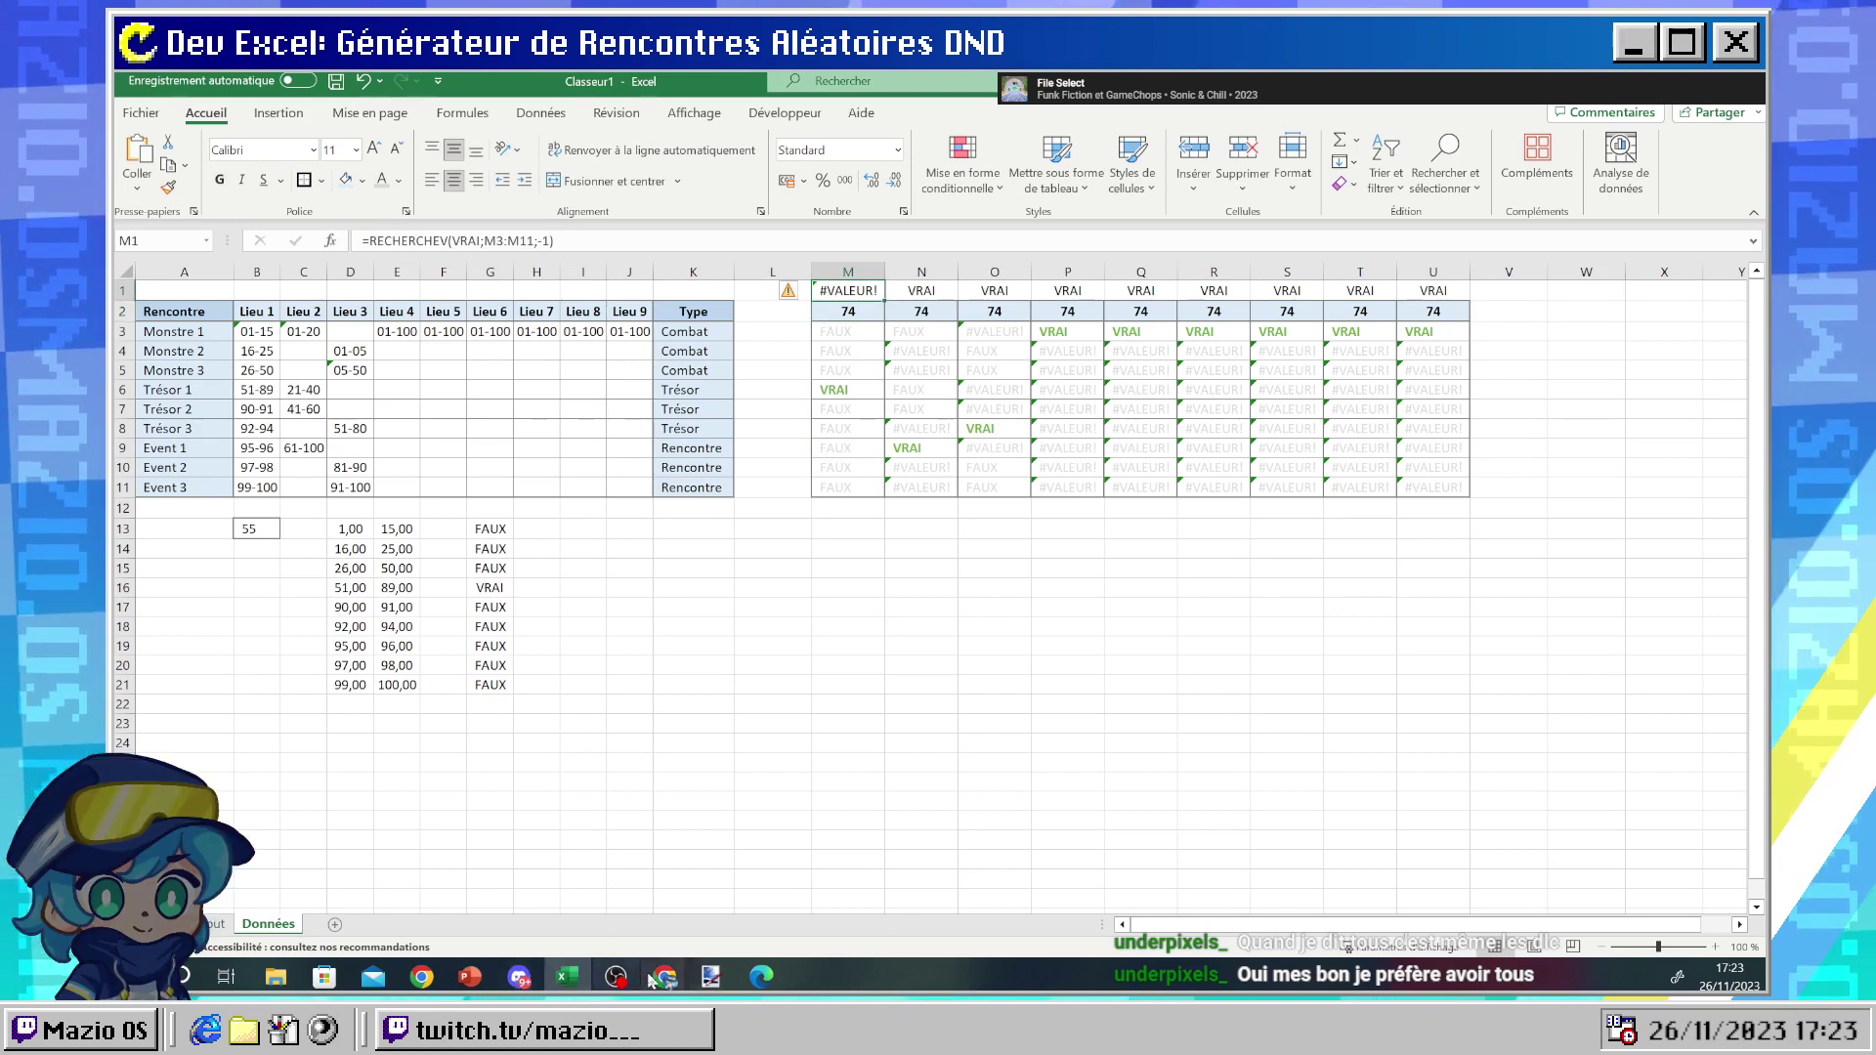
{"action": "mouse_move", "coordinate": [664, 976]}
{"action": "left_click", "coordinate": [751, 851]}
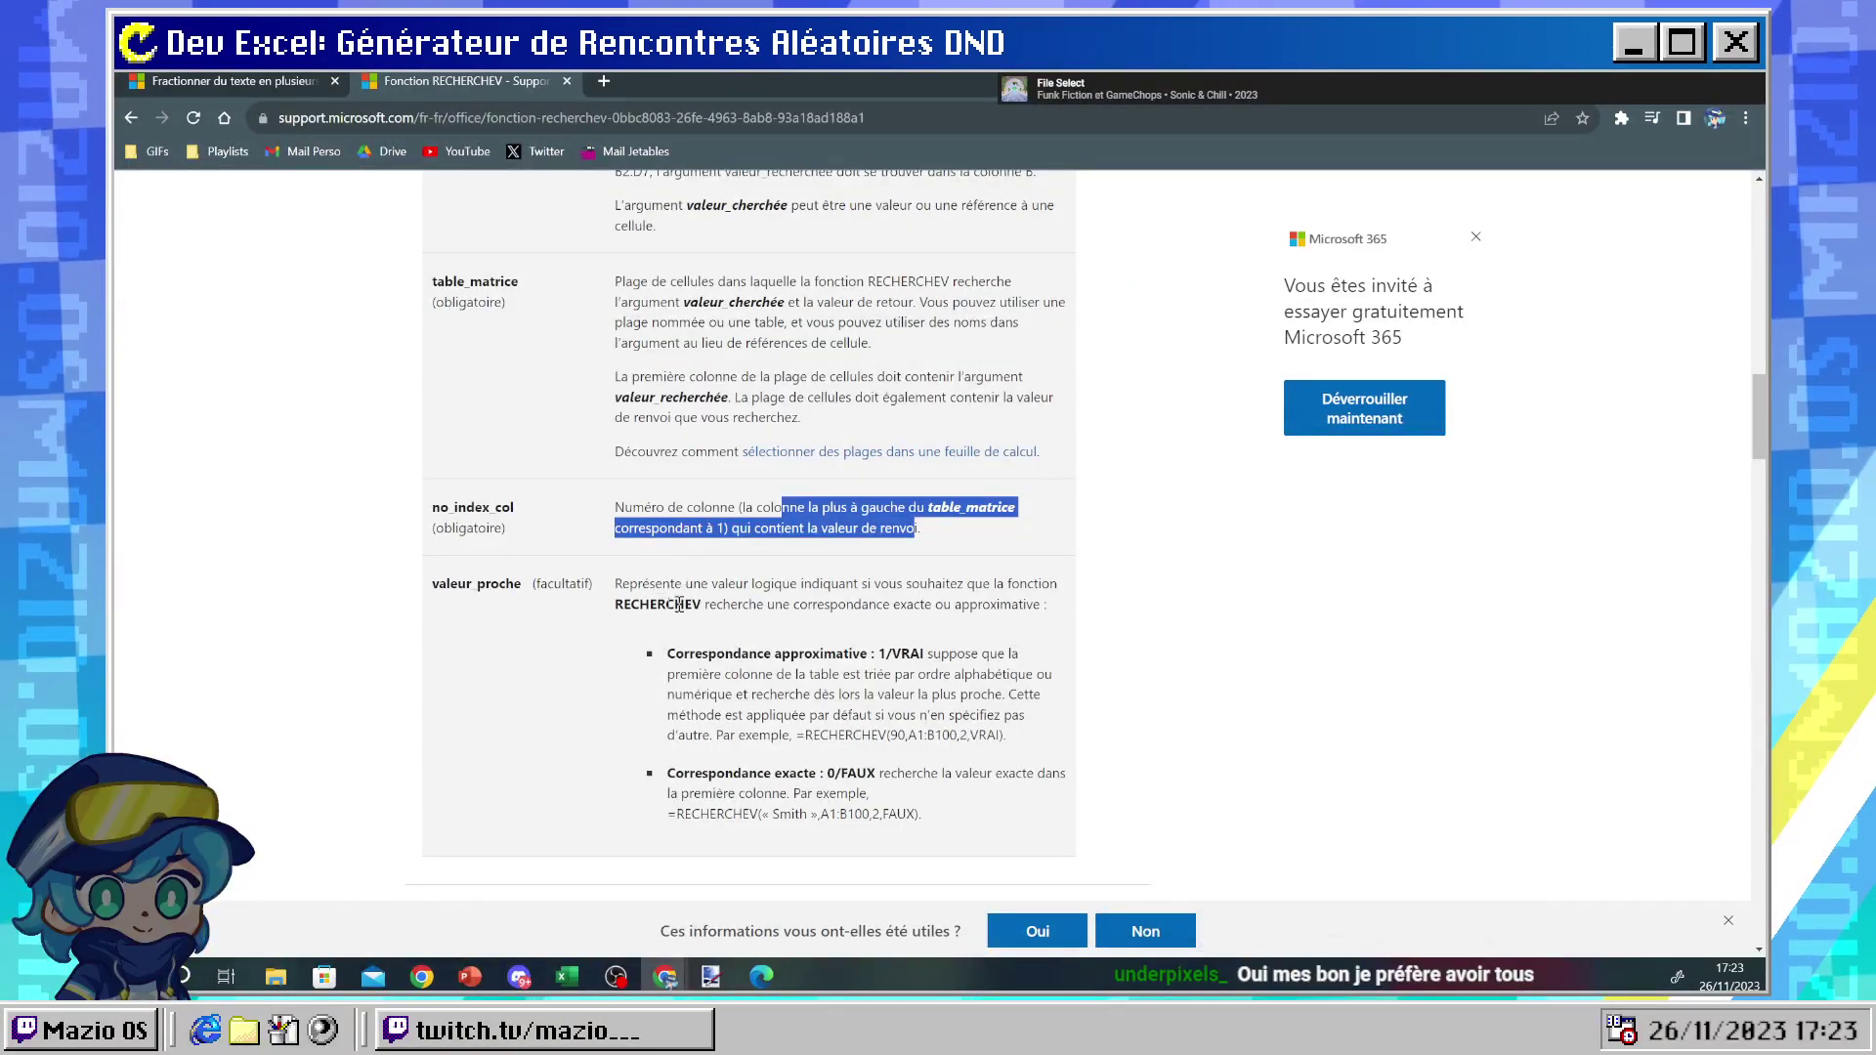
- Scroll up and highlight the table_matrice argument description, then switch back to Excel
{"action": "left_click", "coordinate": [626, 579]}
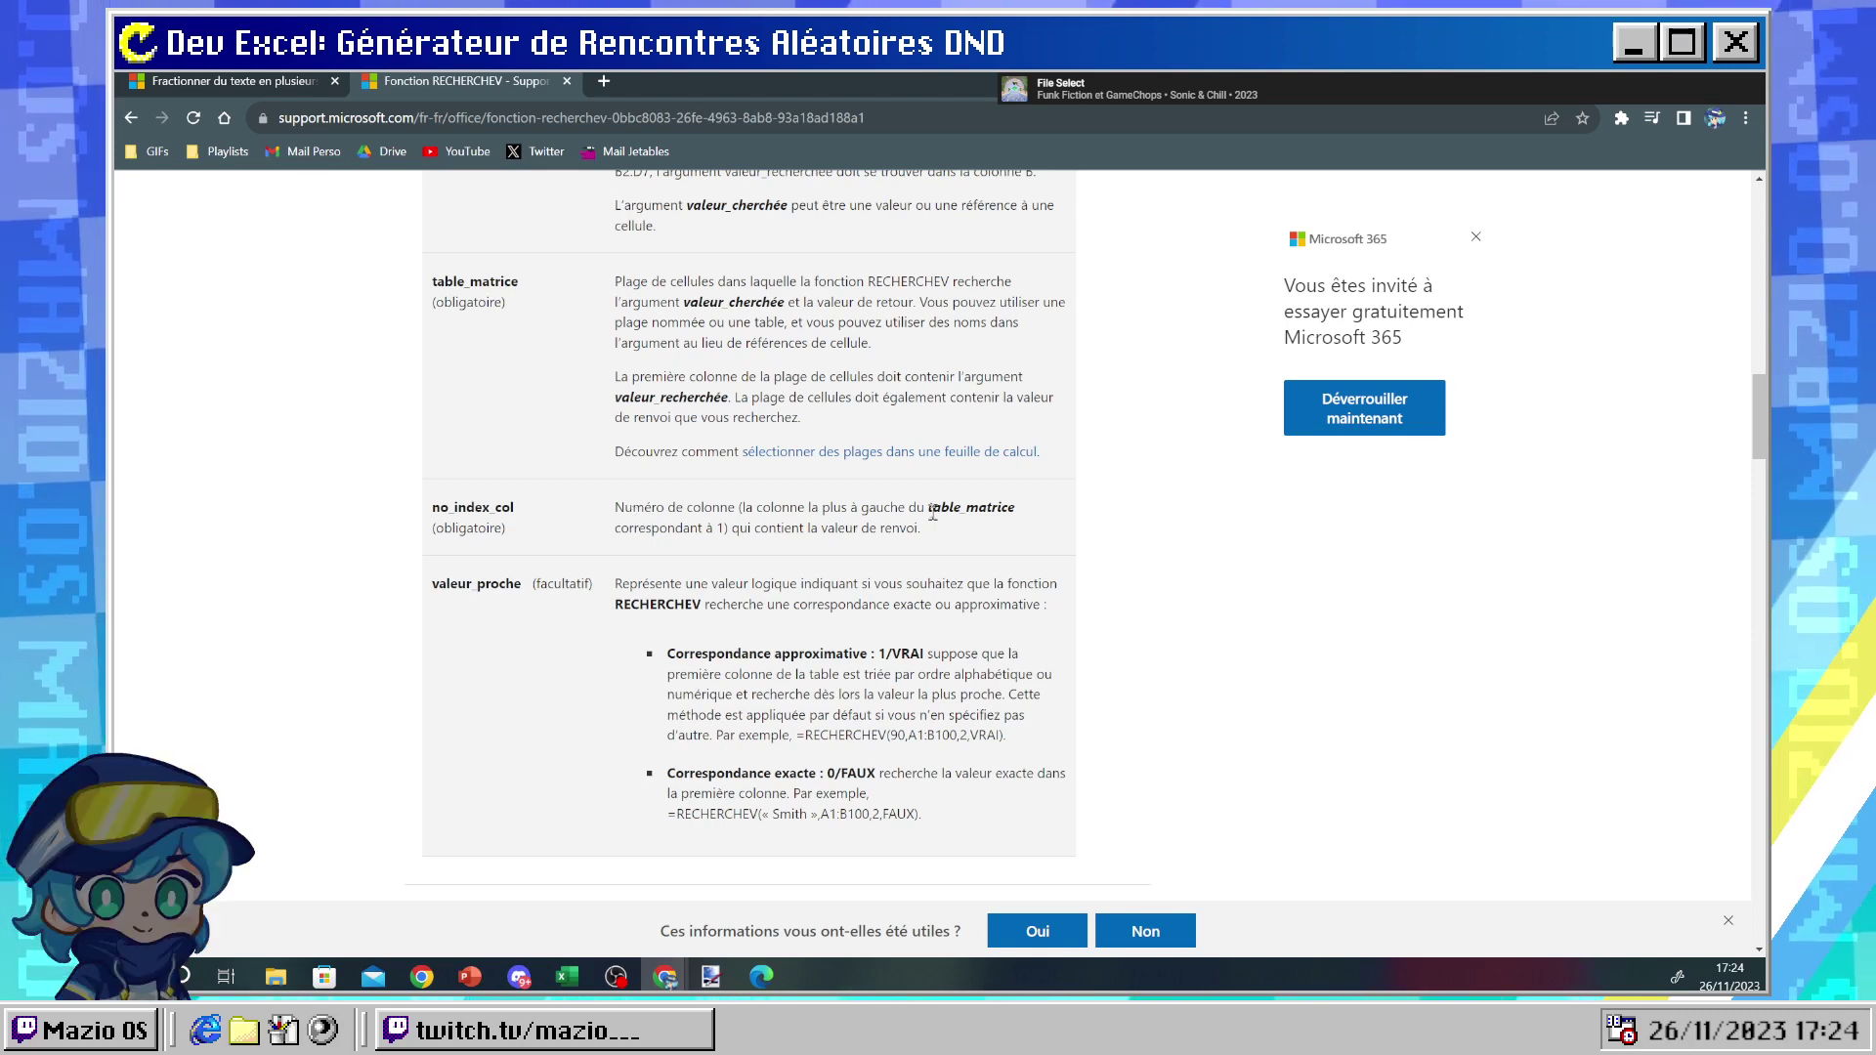
{"action": "scroll", "coordinate": [916, 500], "scroll_direction": "up", "scroll_amount": 3}
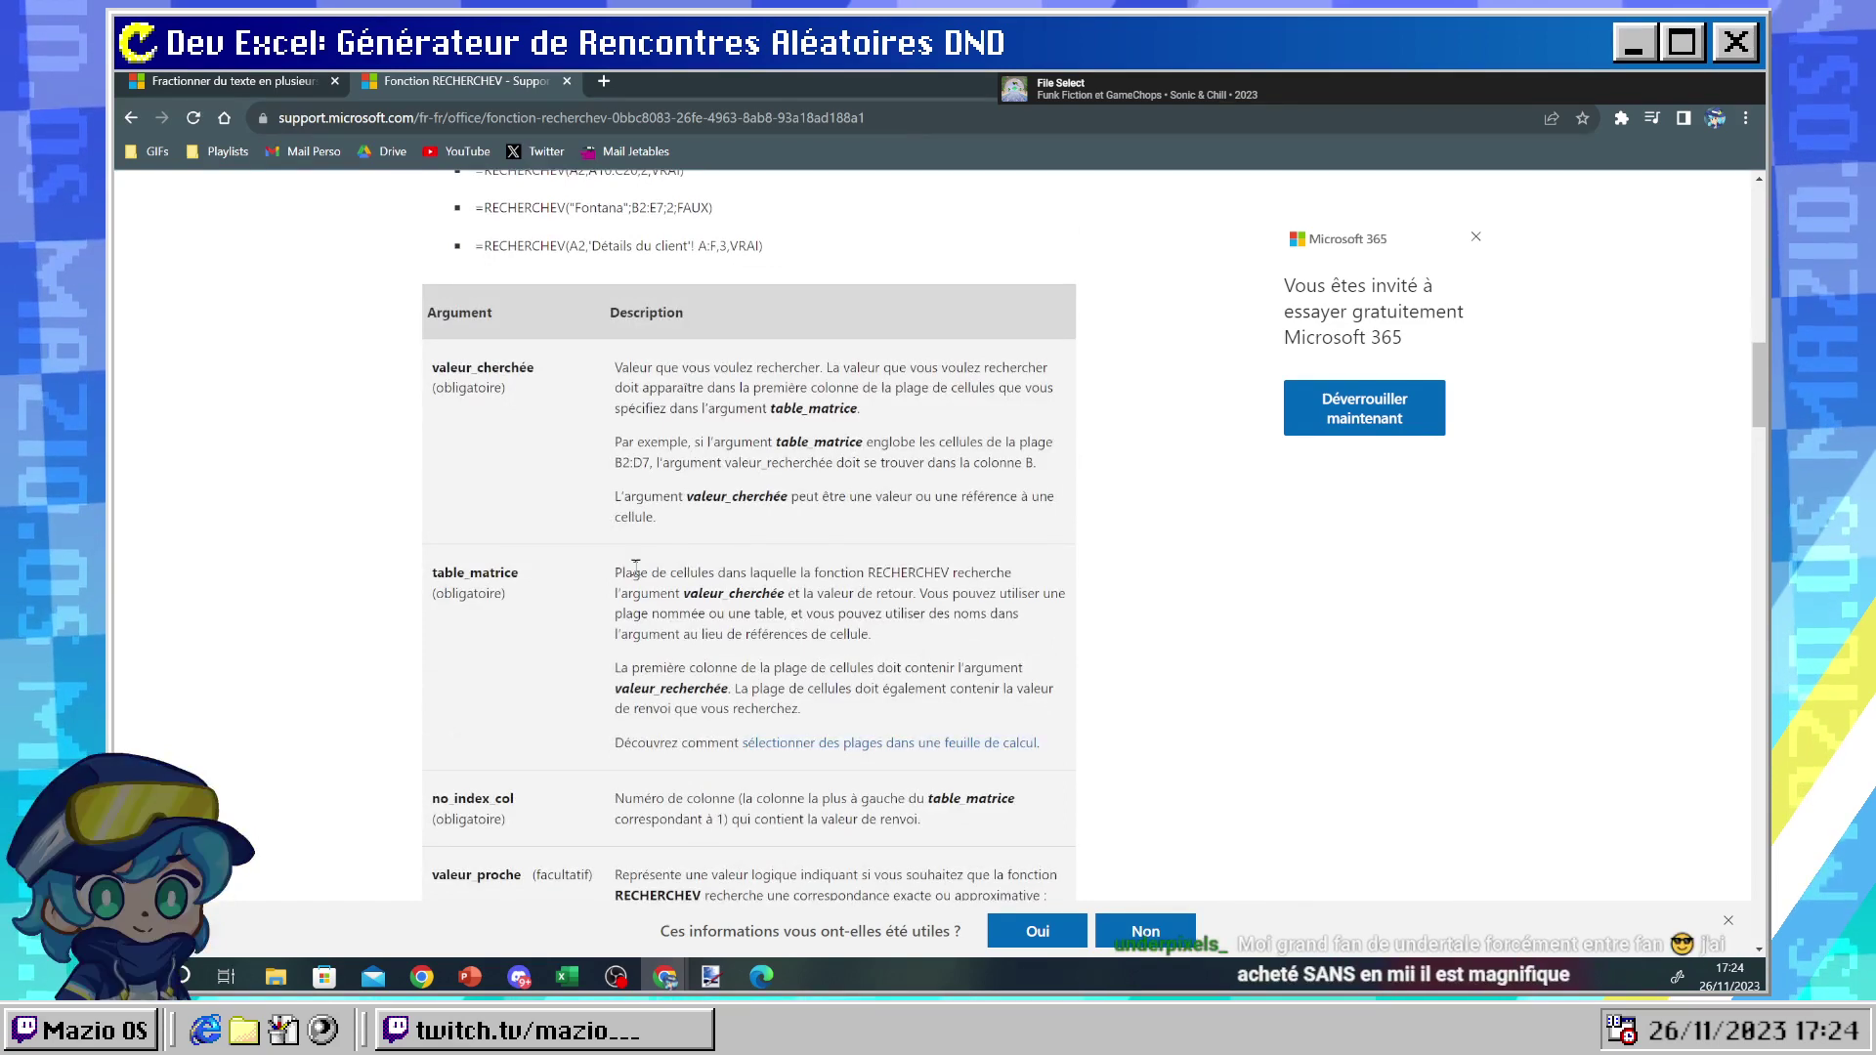
{"action": "left_click_drag", "start_coordinate": [635, 569], "coordinate": [812, 668]}
{"action": "left_click", "coordinate": [913, 684]}
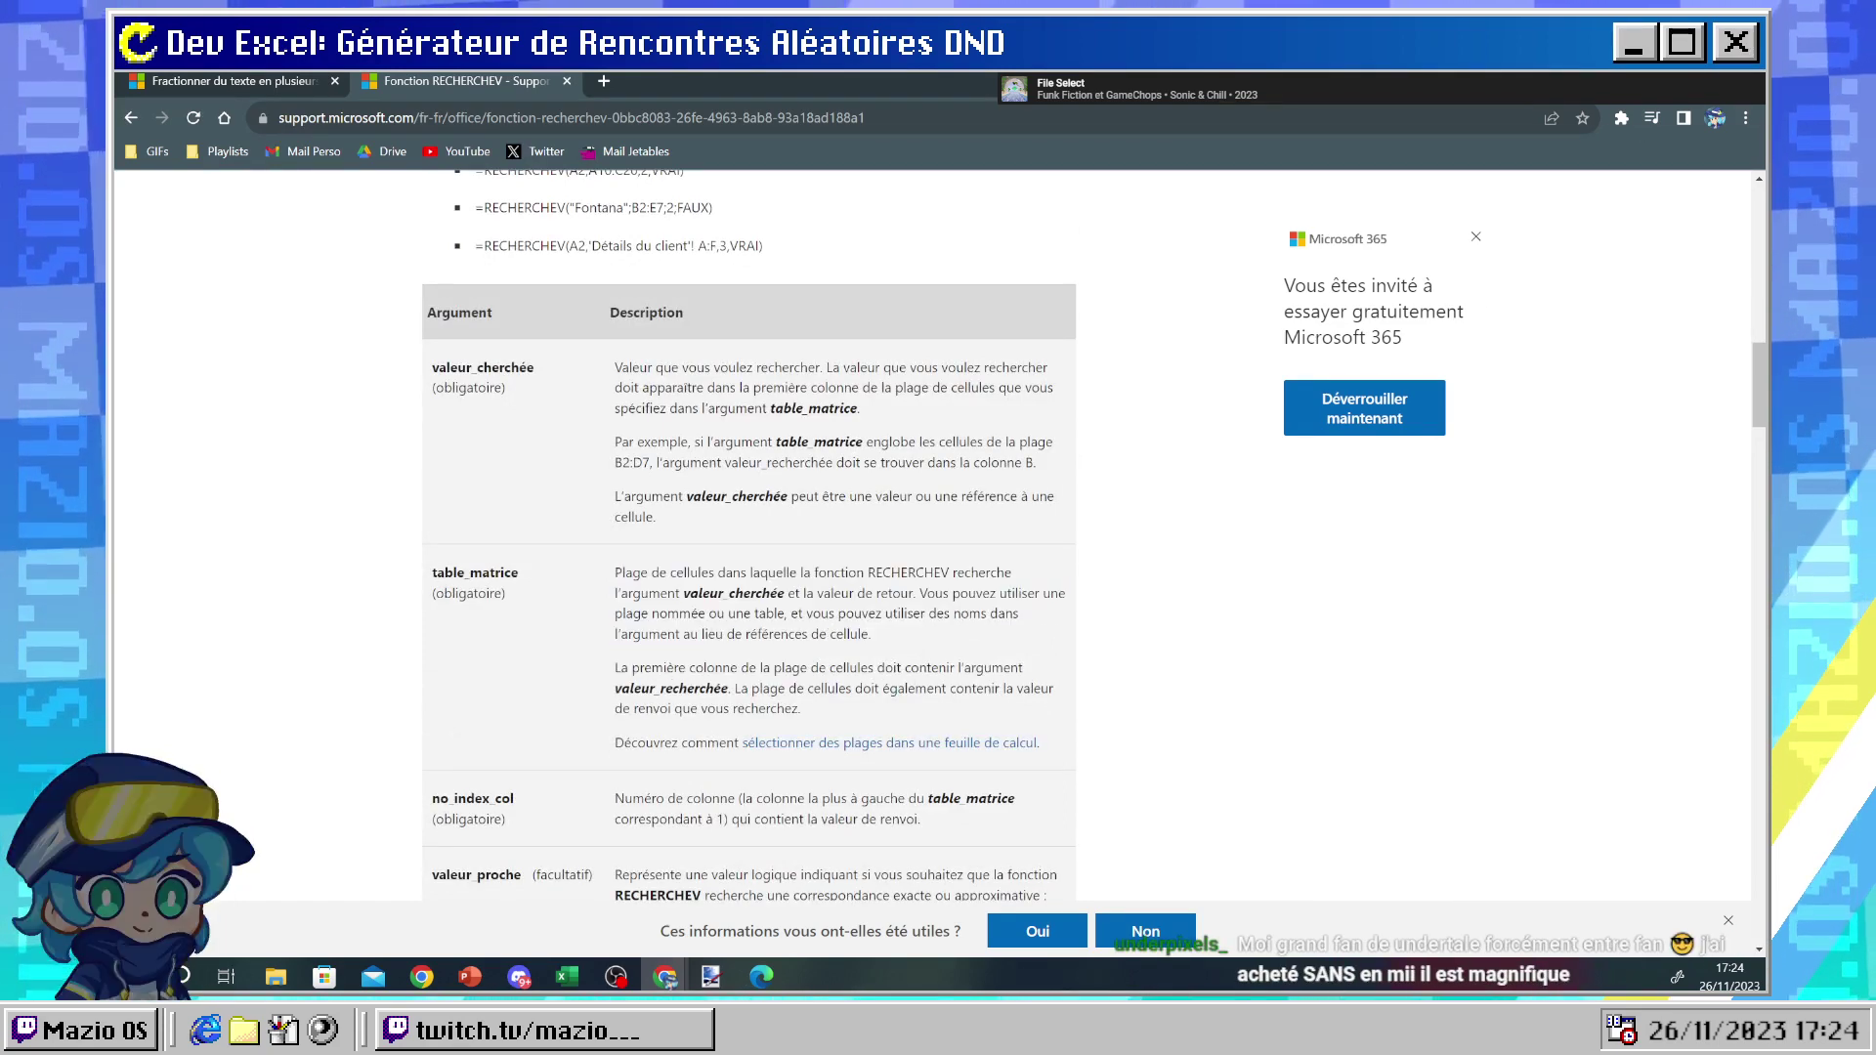
{"action": "key", "text": "alt+Tab"}
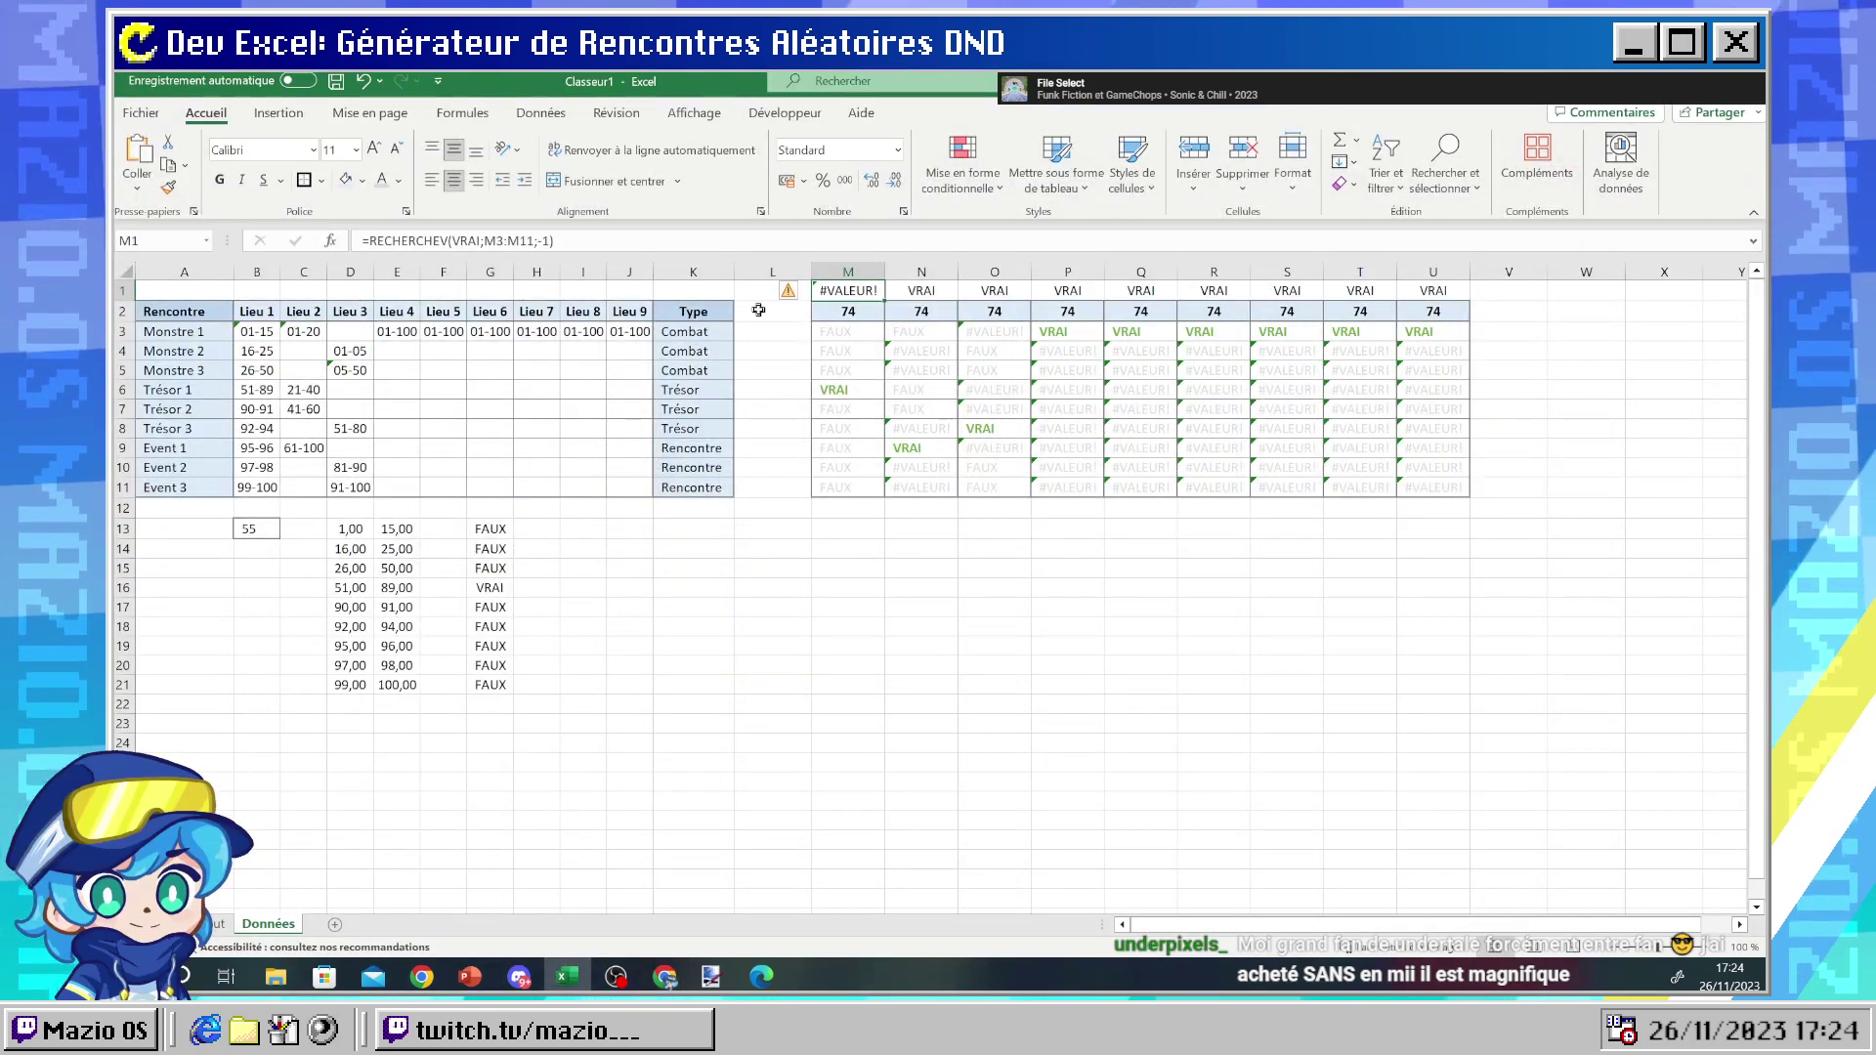
- Swap M1's M3:M11 lookup table for A3:A11
{"action": "left_click_drag", "start_coordinate": [483, 241], "coordinate": [515, 244]}
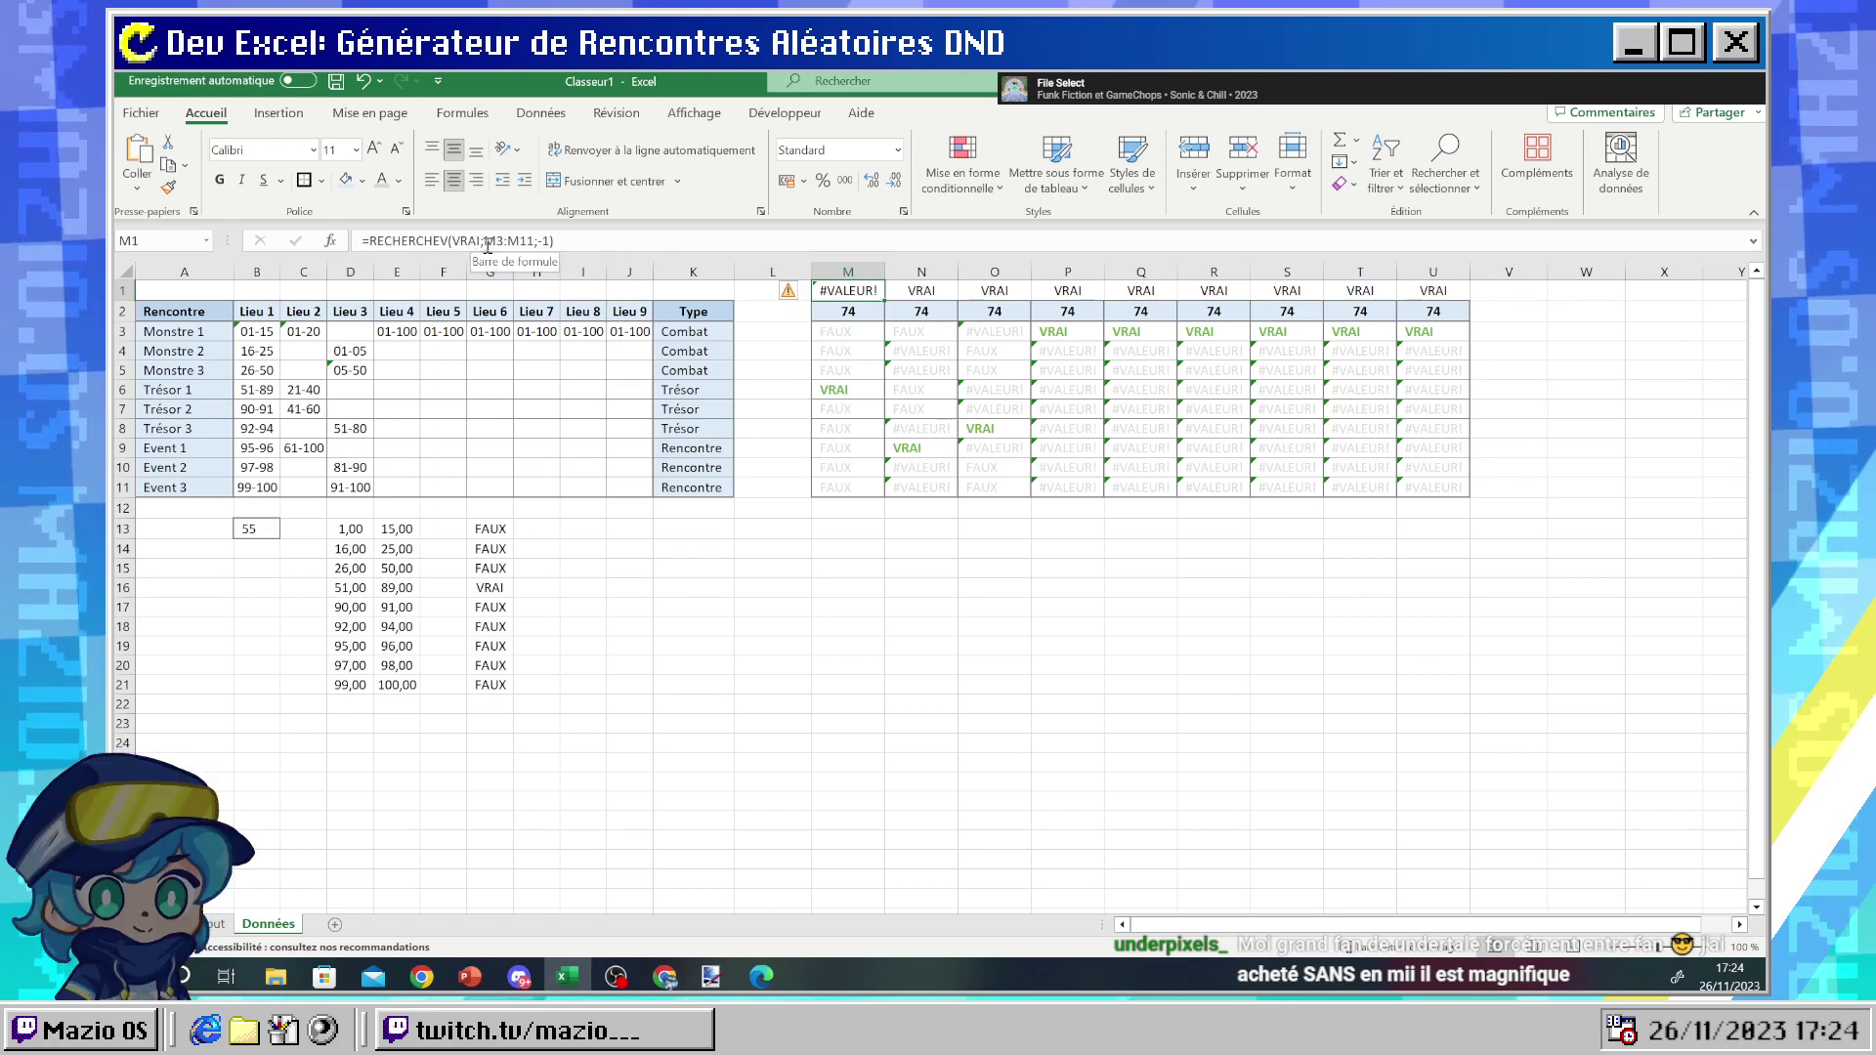
{"action": "key", "text": "BackSpace"}
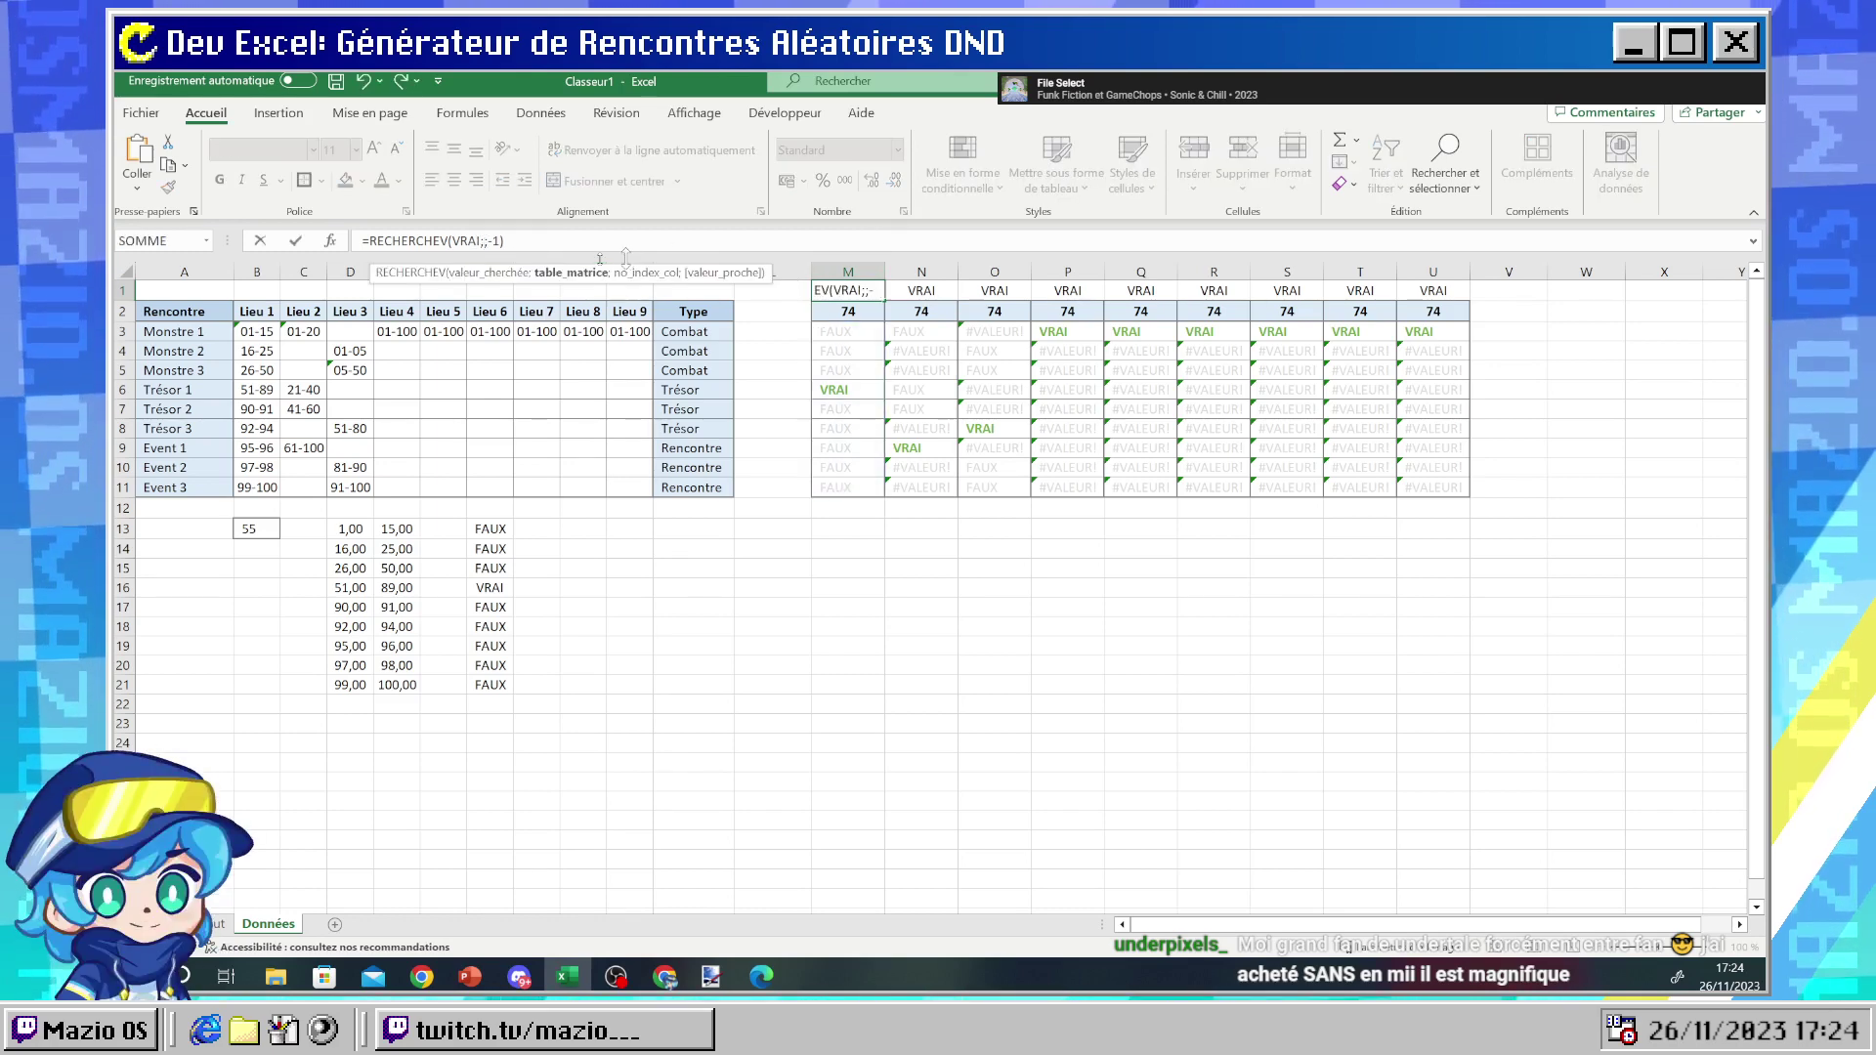
{"action": "left_click_drag", "start_coordinate": [200, 332], "coordinate": [195, 488]}
{"action": "key", "text": "Return"}
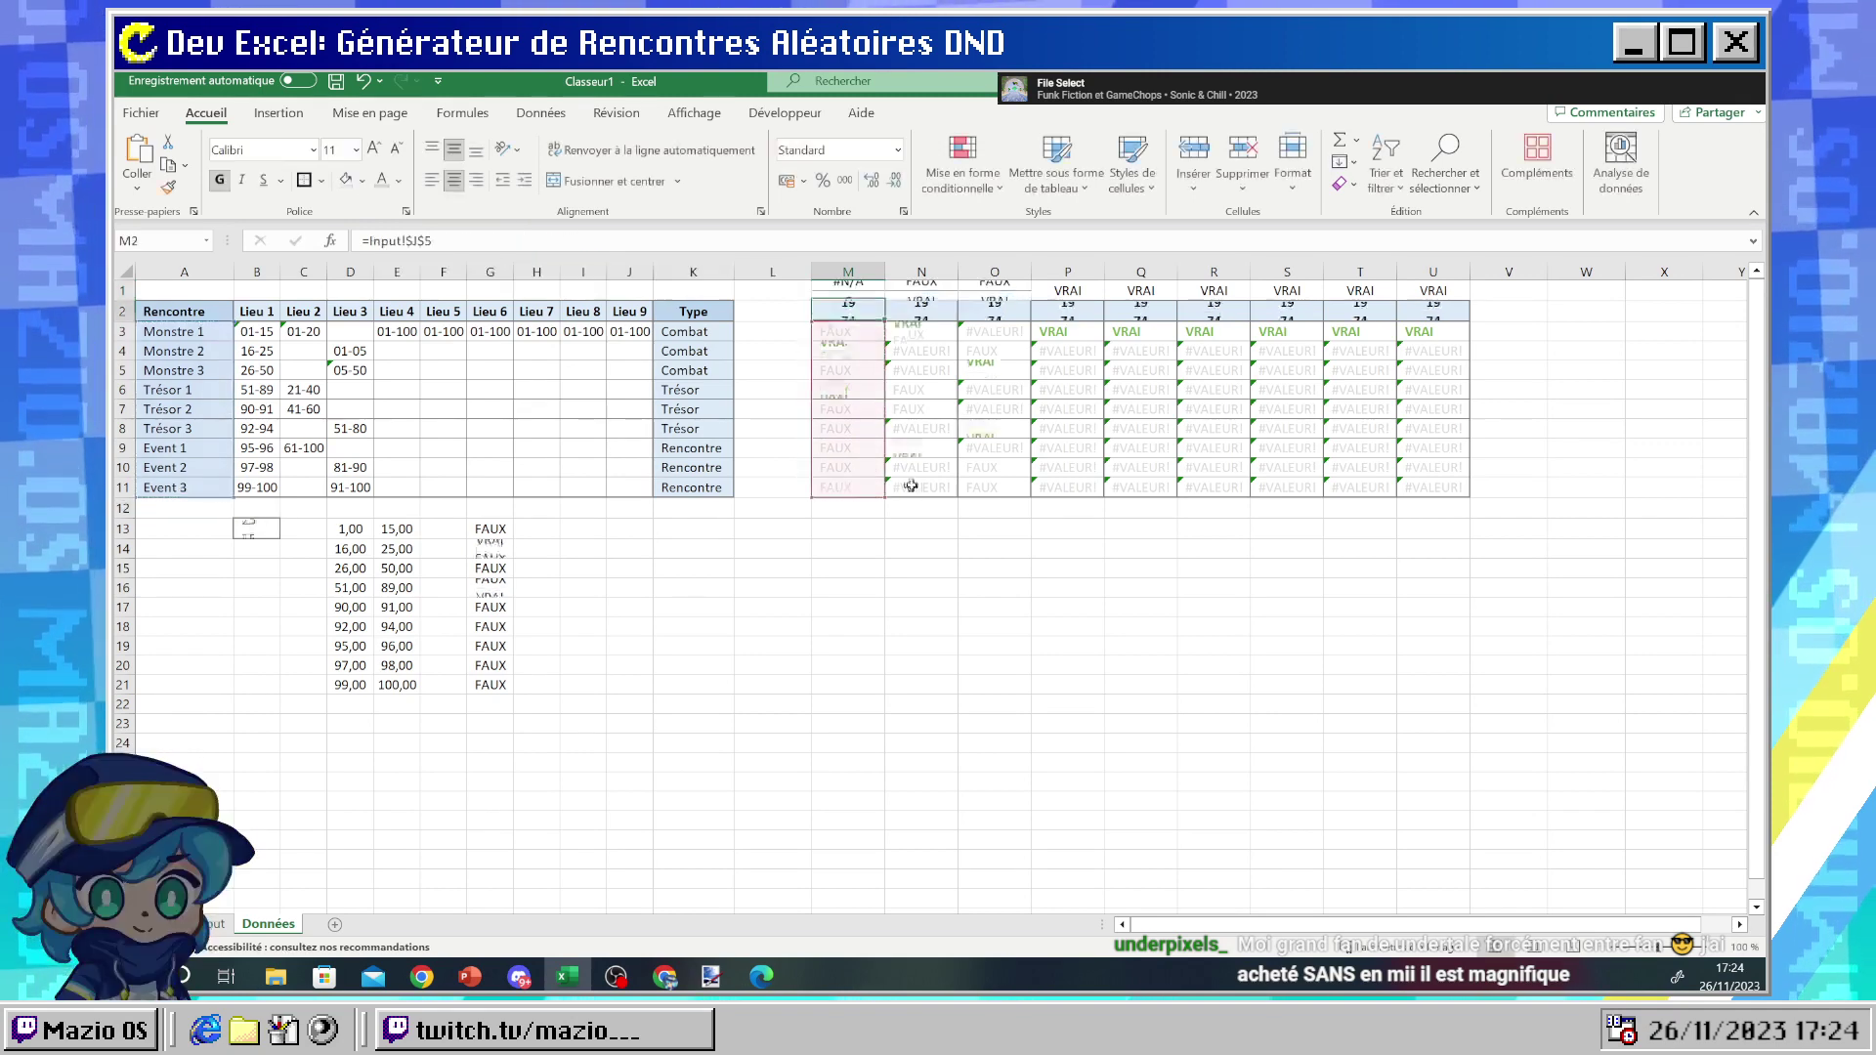
{"action": "left_click", "coordinate": [859, 288]}
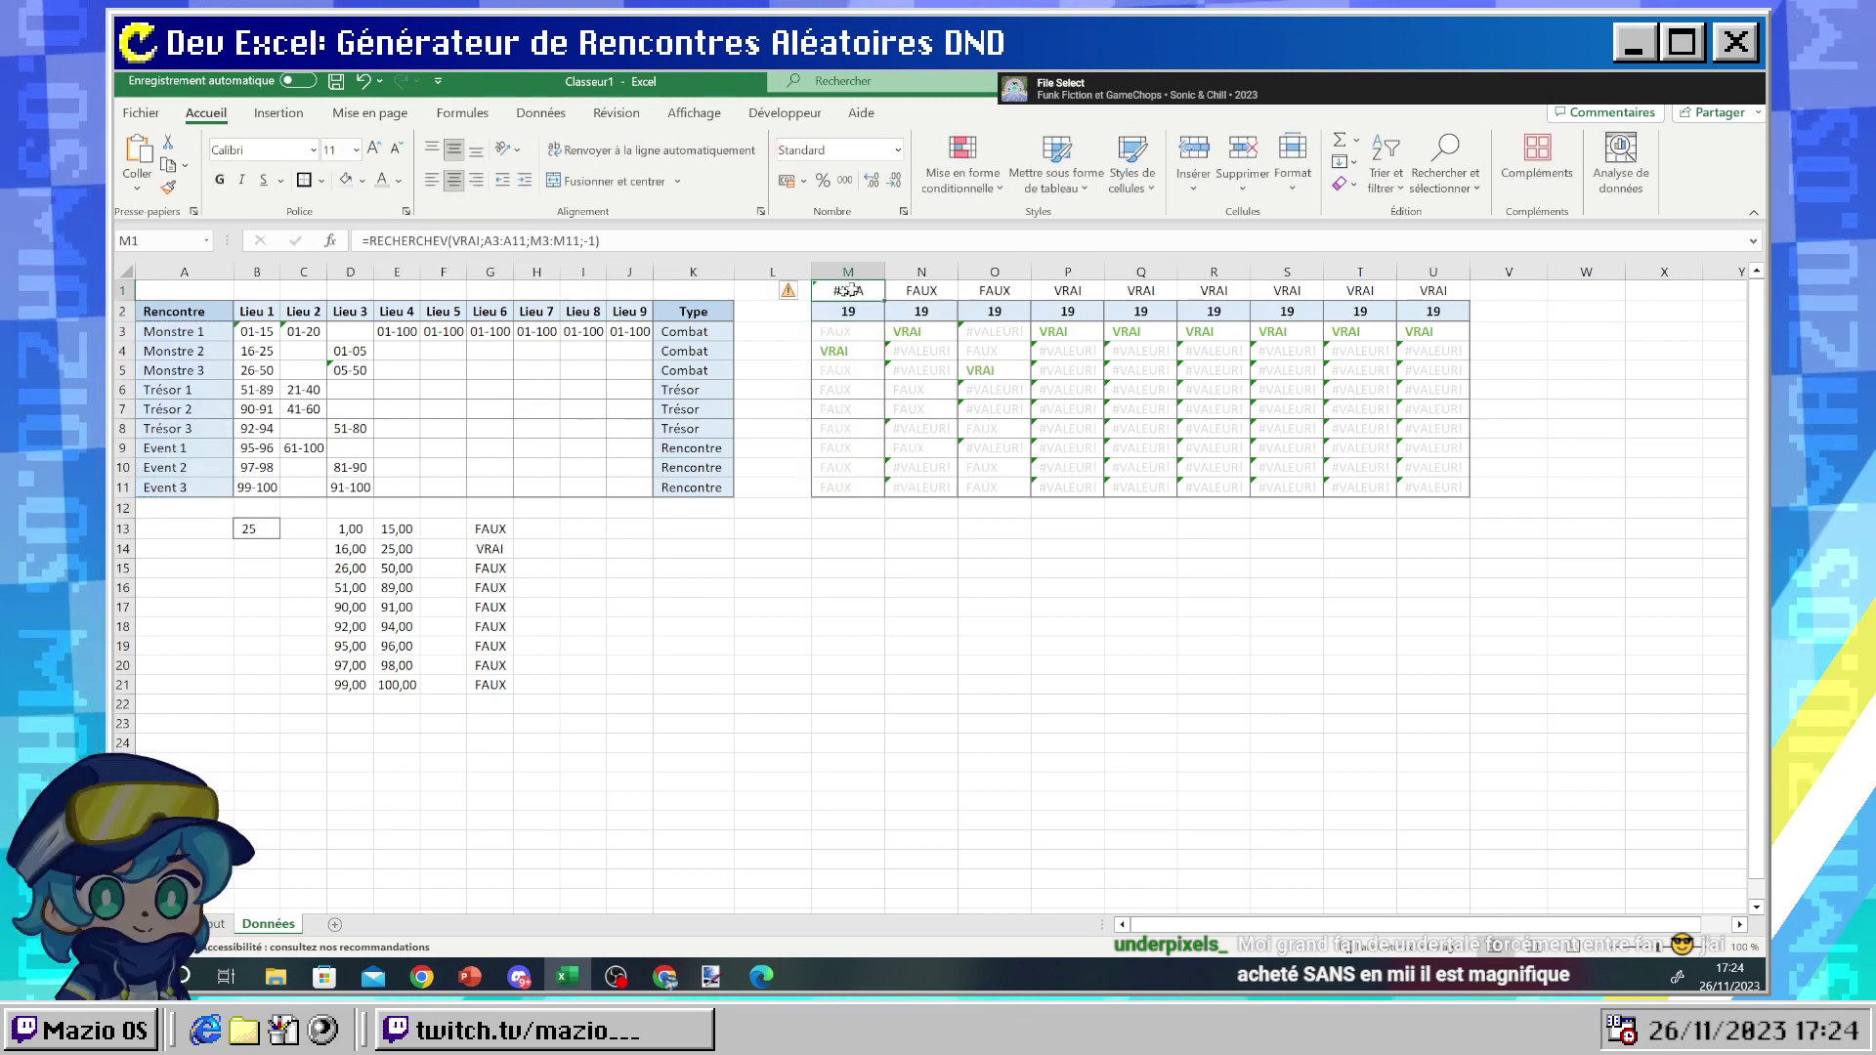
{"action": "left_click", "coordinate": [607, 242]}
{"action": "key", "text": "Return"}
- Delete the M3:M11 reference from M1's formula
{"action": "left_click", "coordinate": [846, 291]}
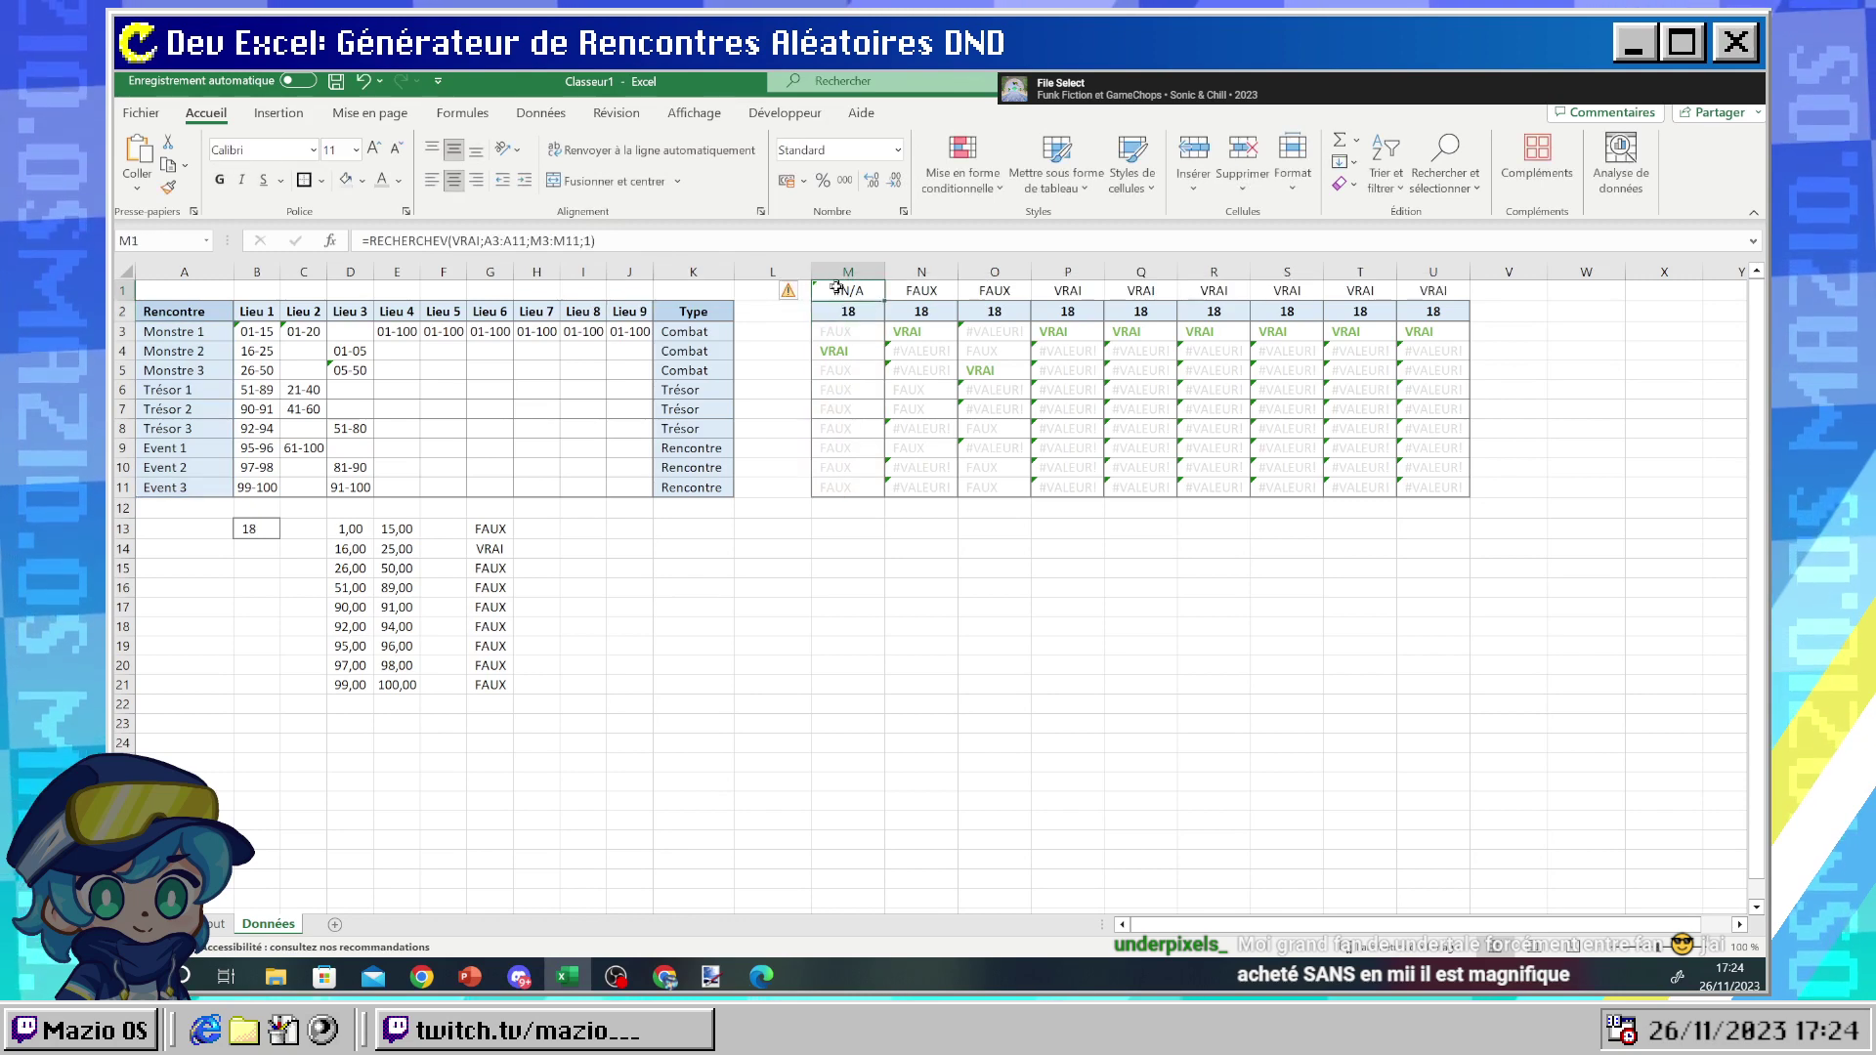
{"action": "left_click", "coordinate": [536, 240]}
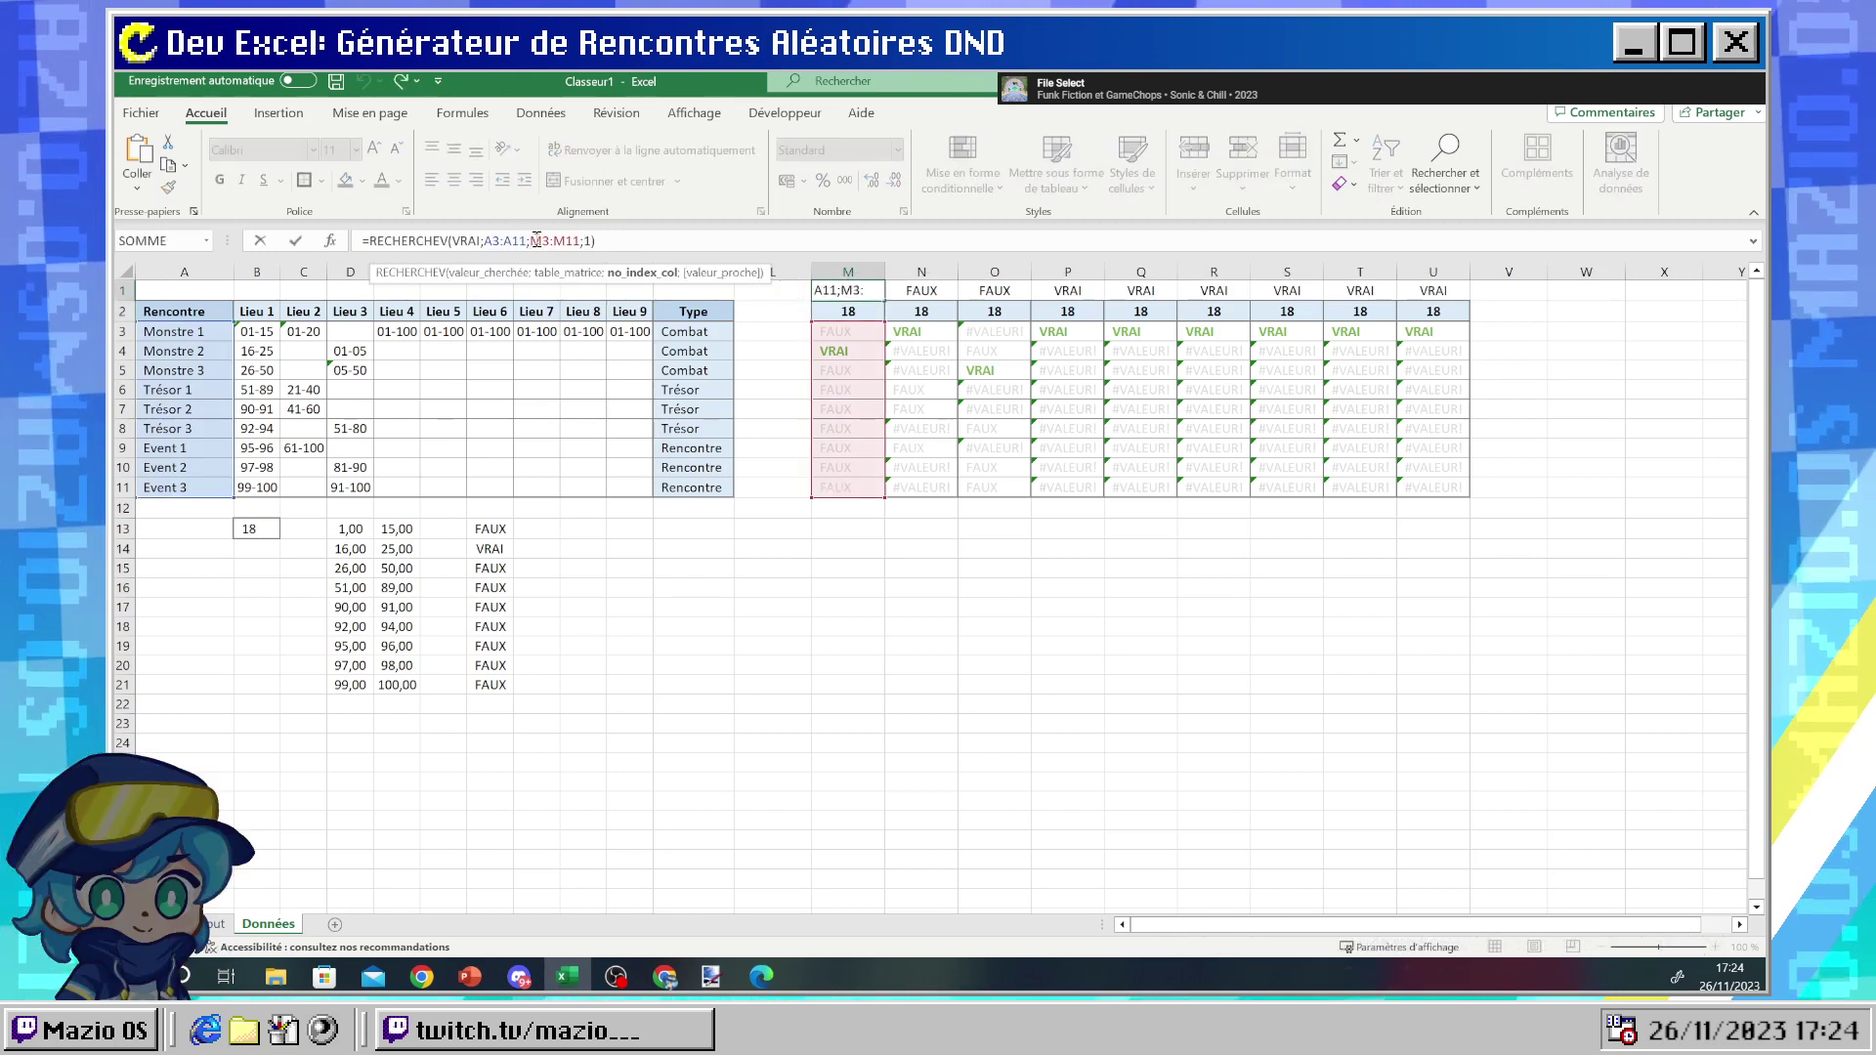
{"action": "left_click_drag", "start_coordinate": [531, 241], "coordinate": [583, 237]}
{"action": "key", "text": "BackSpace"}
{"action": "key", "text": "Return"}
{"action": "left_click", "coordinate": [848, 291]}
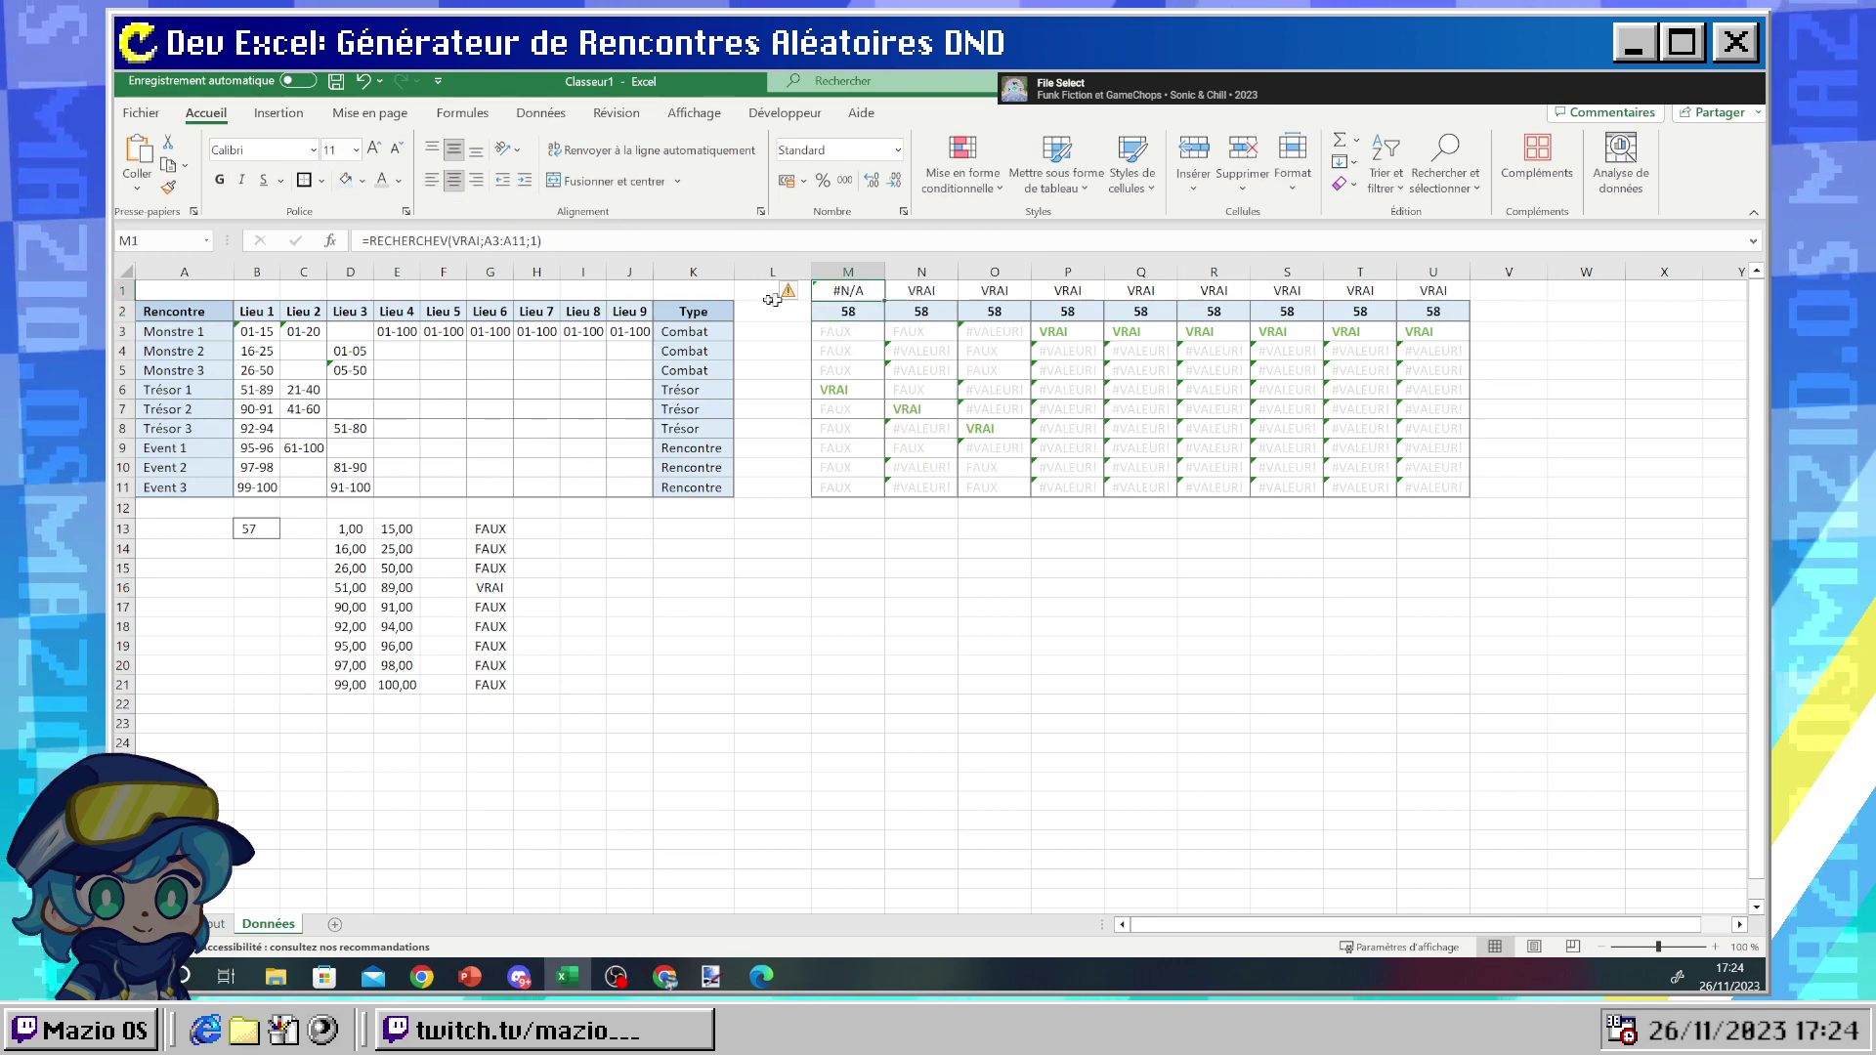
- Reinsert M3:M11 and A3:A11 as arguments in M1's formula
{"action": "key", "text": "F2"}
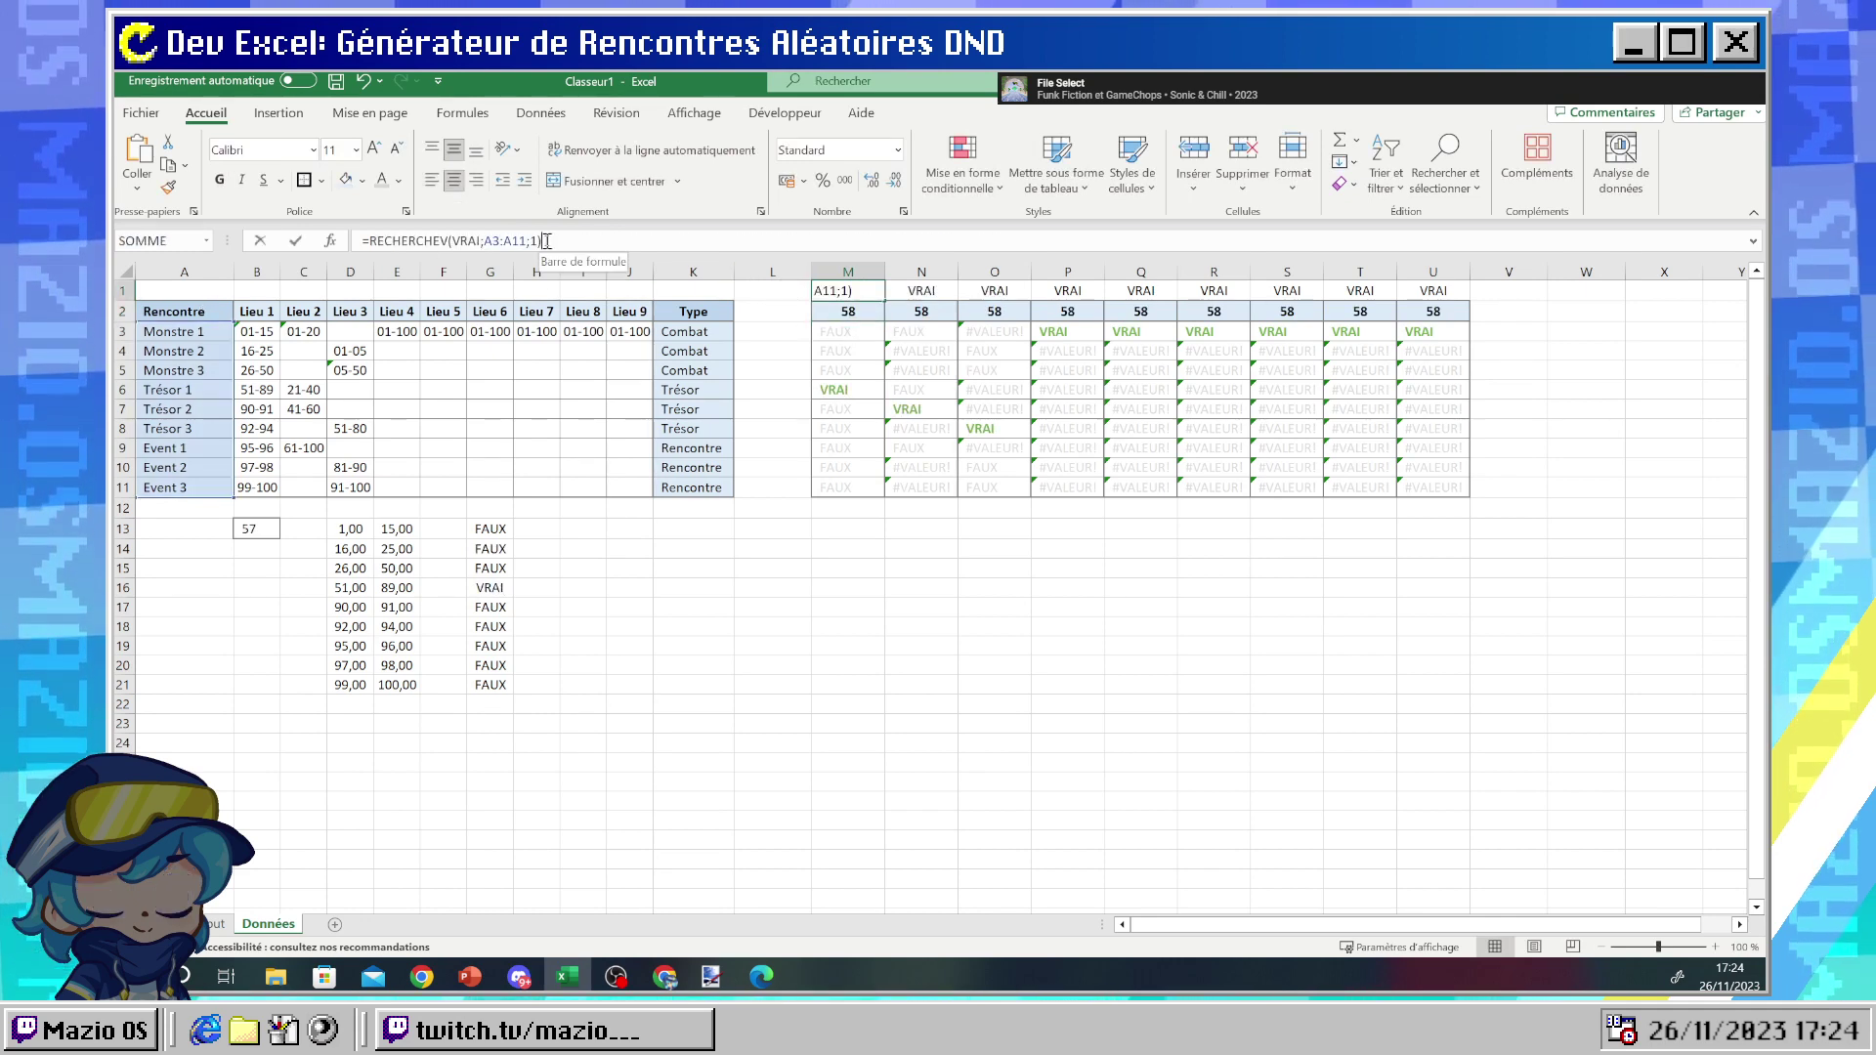
{"action": "left_click", "coordinate": [489, 241]}
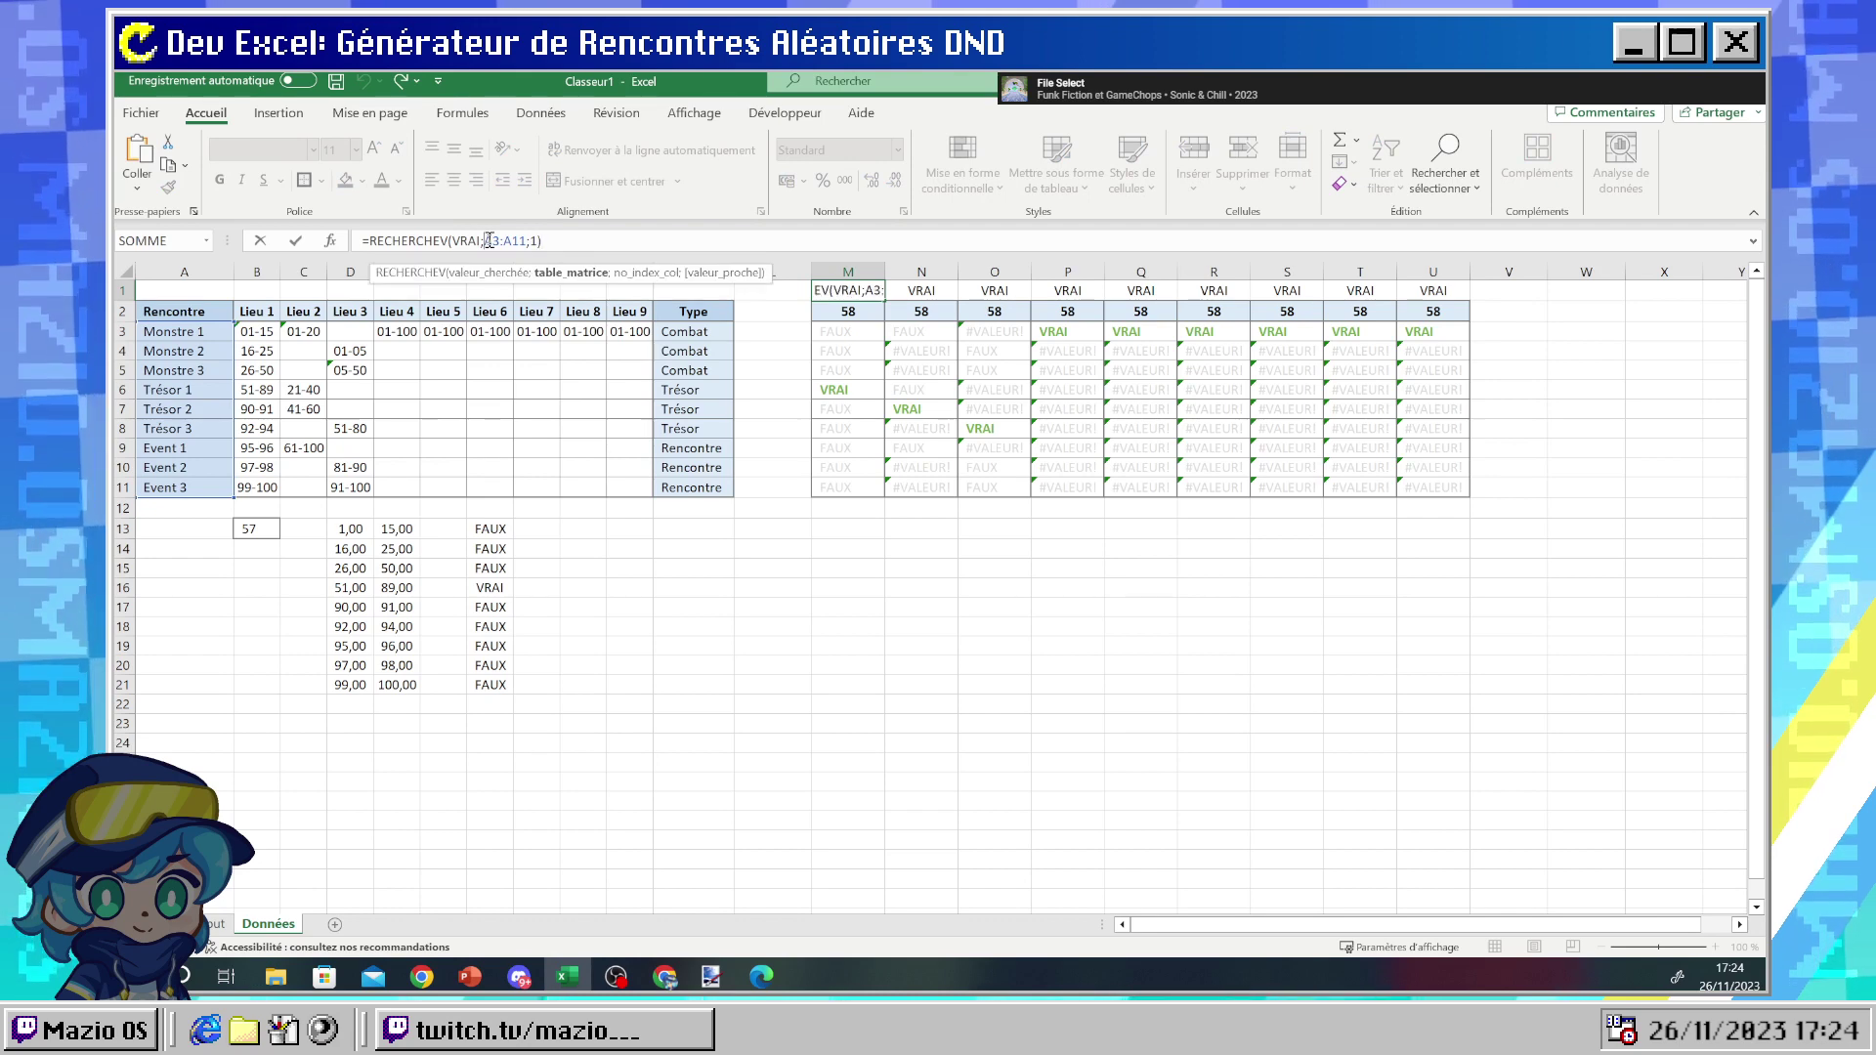
{"action": "left_click_drag", "start_coordinate": [835, 331], "coordinate": [837, 486]}
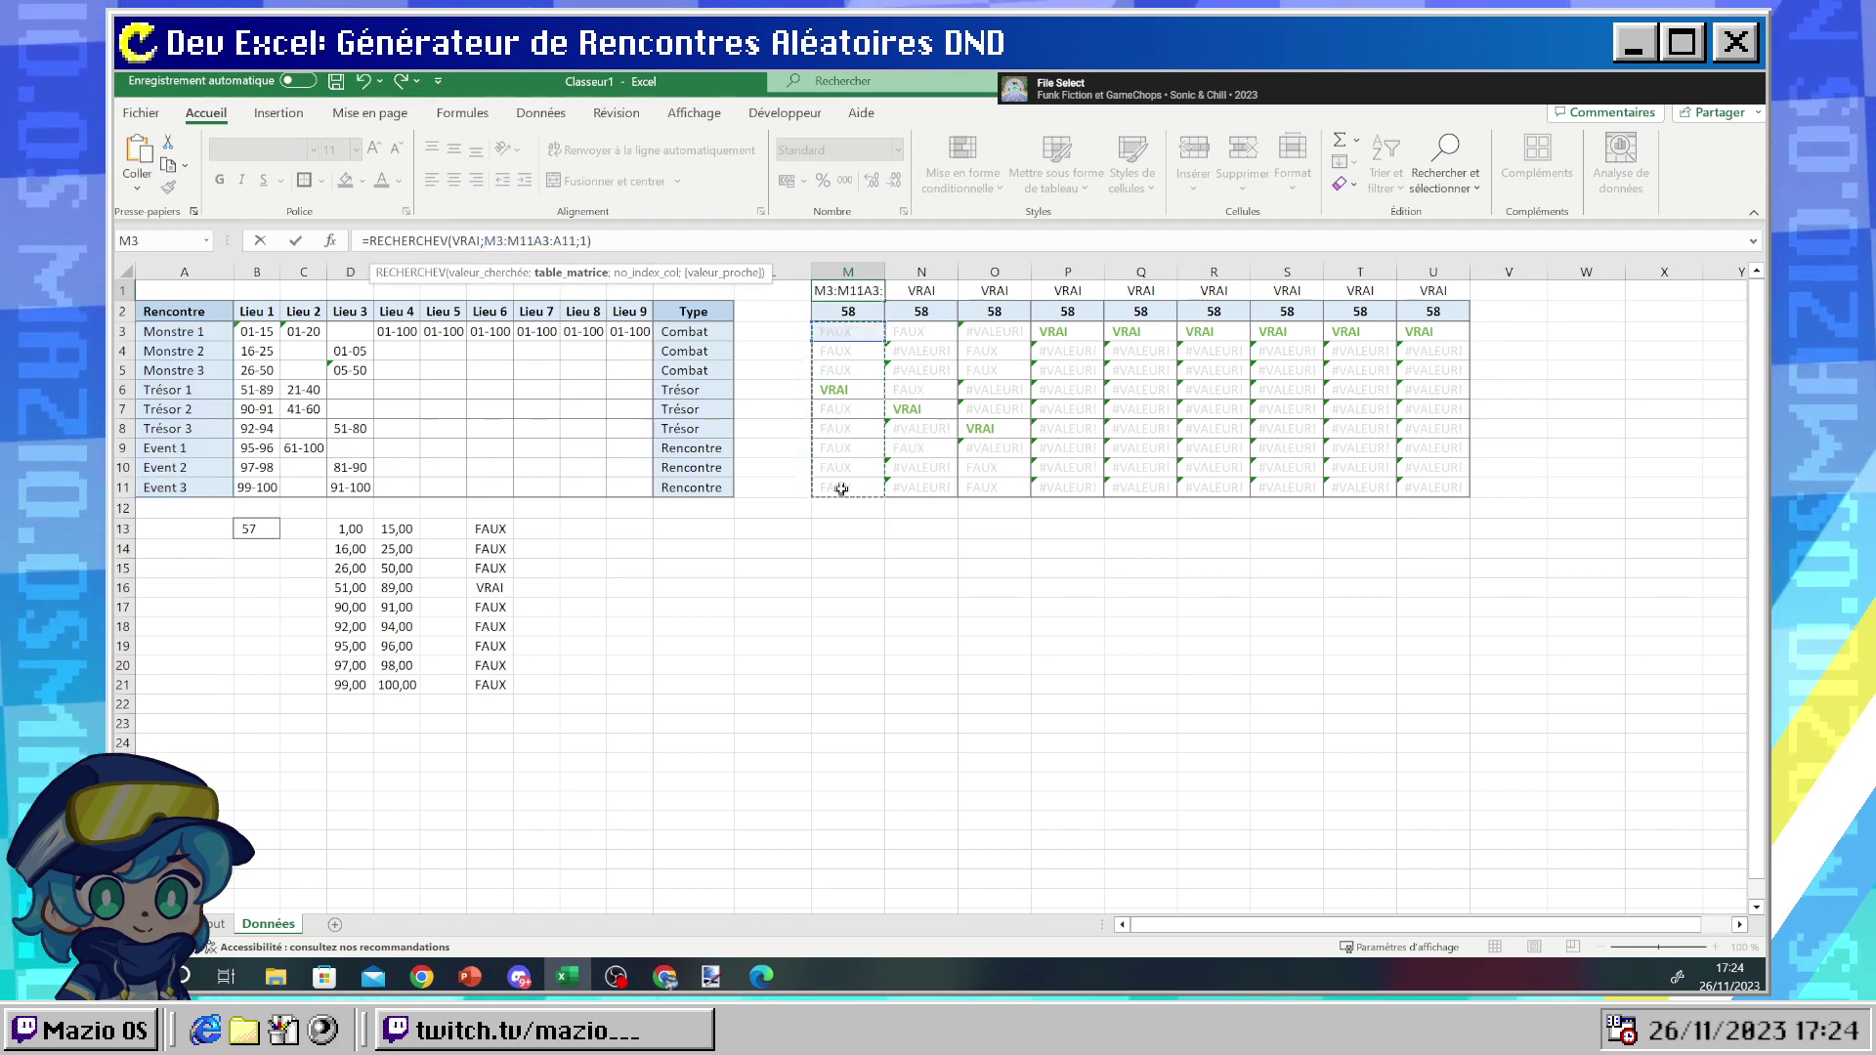
{"action": "type", "text": ";"}
{"action": "left_click", "coordinate": [191, 337]}
{"action": "left_click_drag", "start_coordinate": [190, 344], "coordinate": [189, 488]}
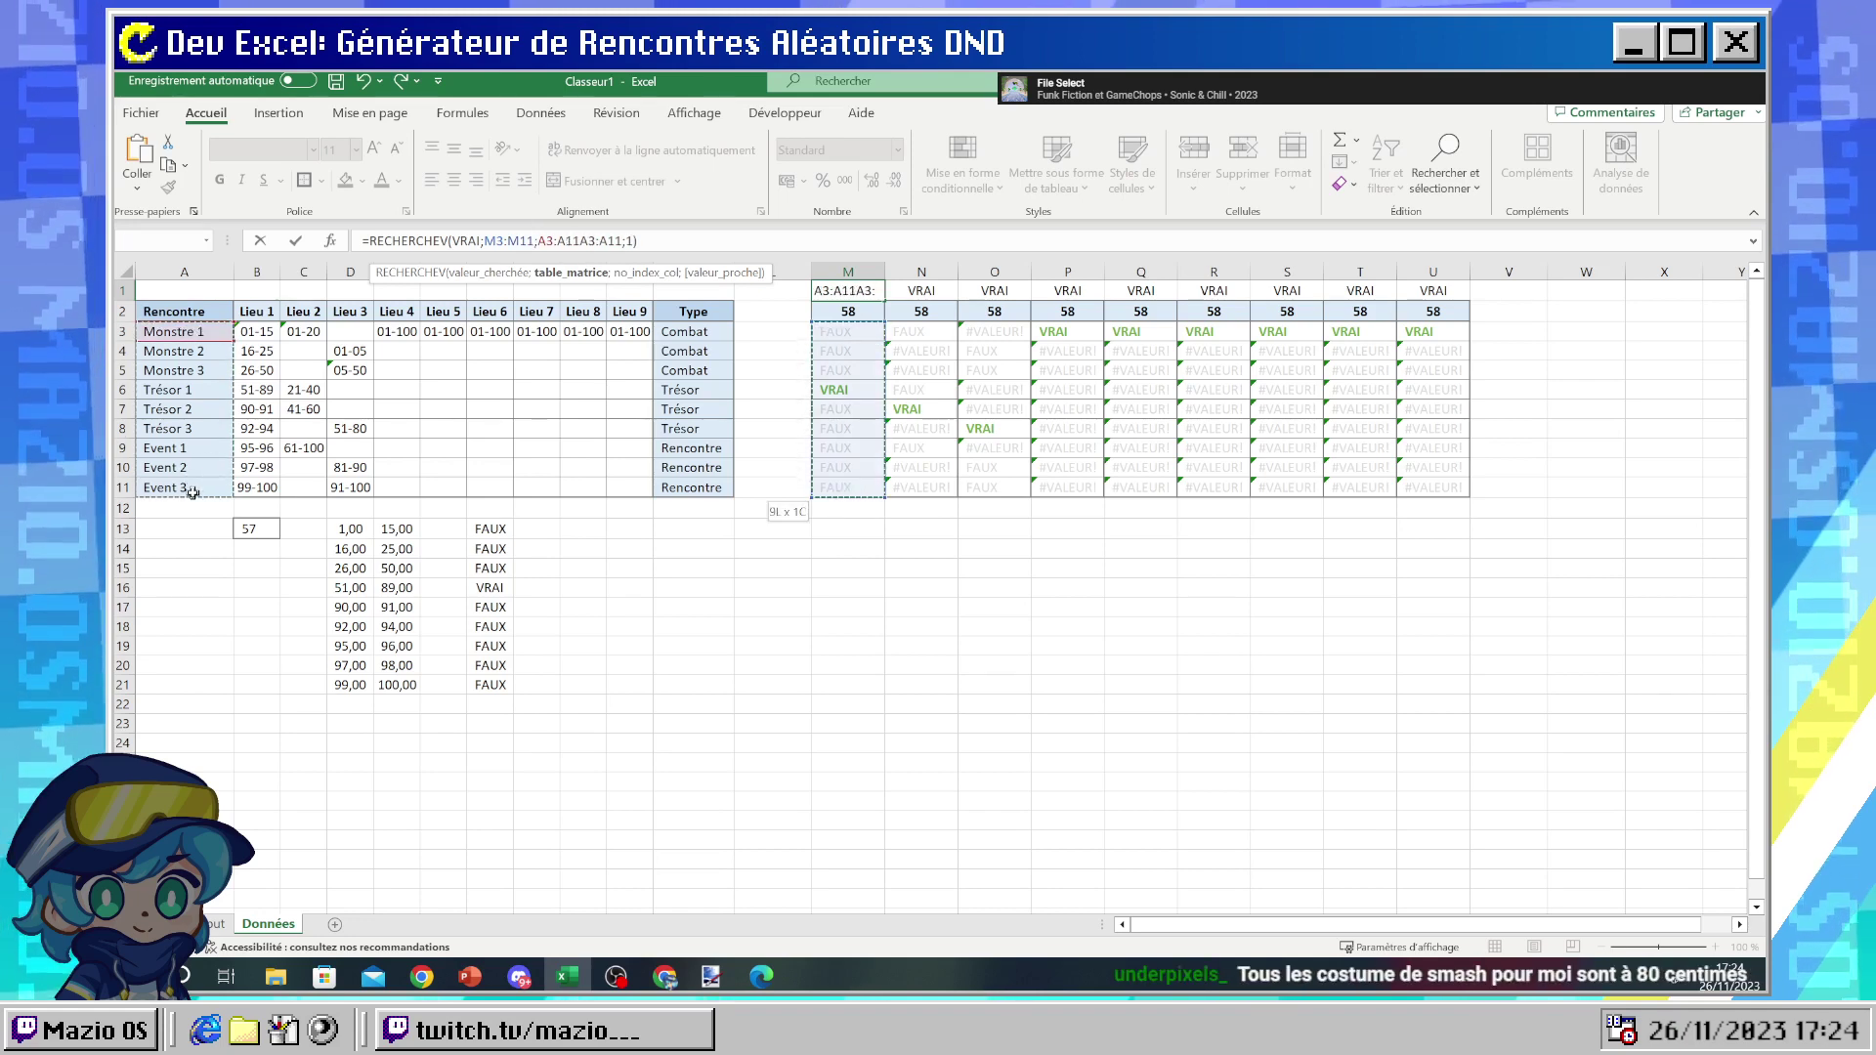
{"action": "key", "text": "Return"}
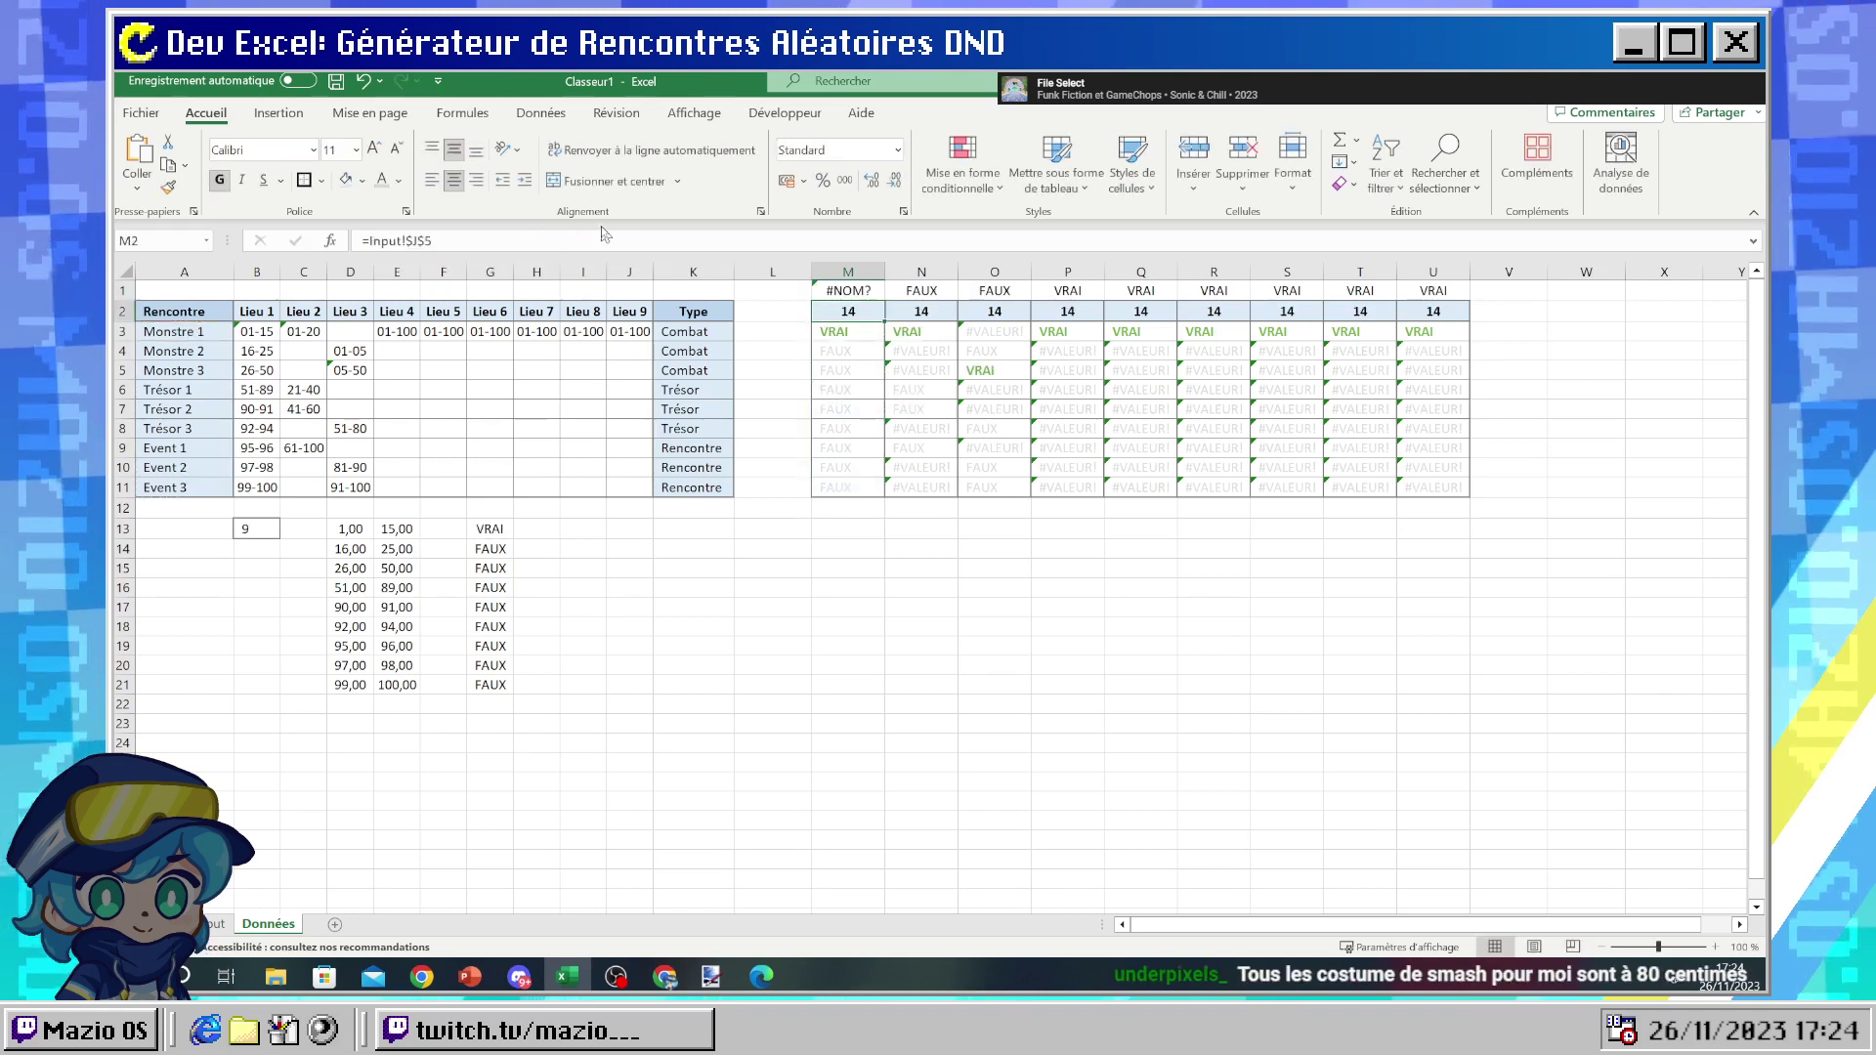
- Remove the duplicated range arguments causing #NOM? and re-add A3:A11 and M3:M11
{"action": "left_click", "coordinate": [846, 290]}
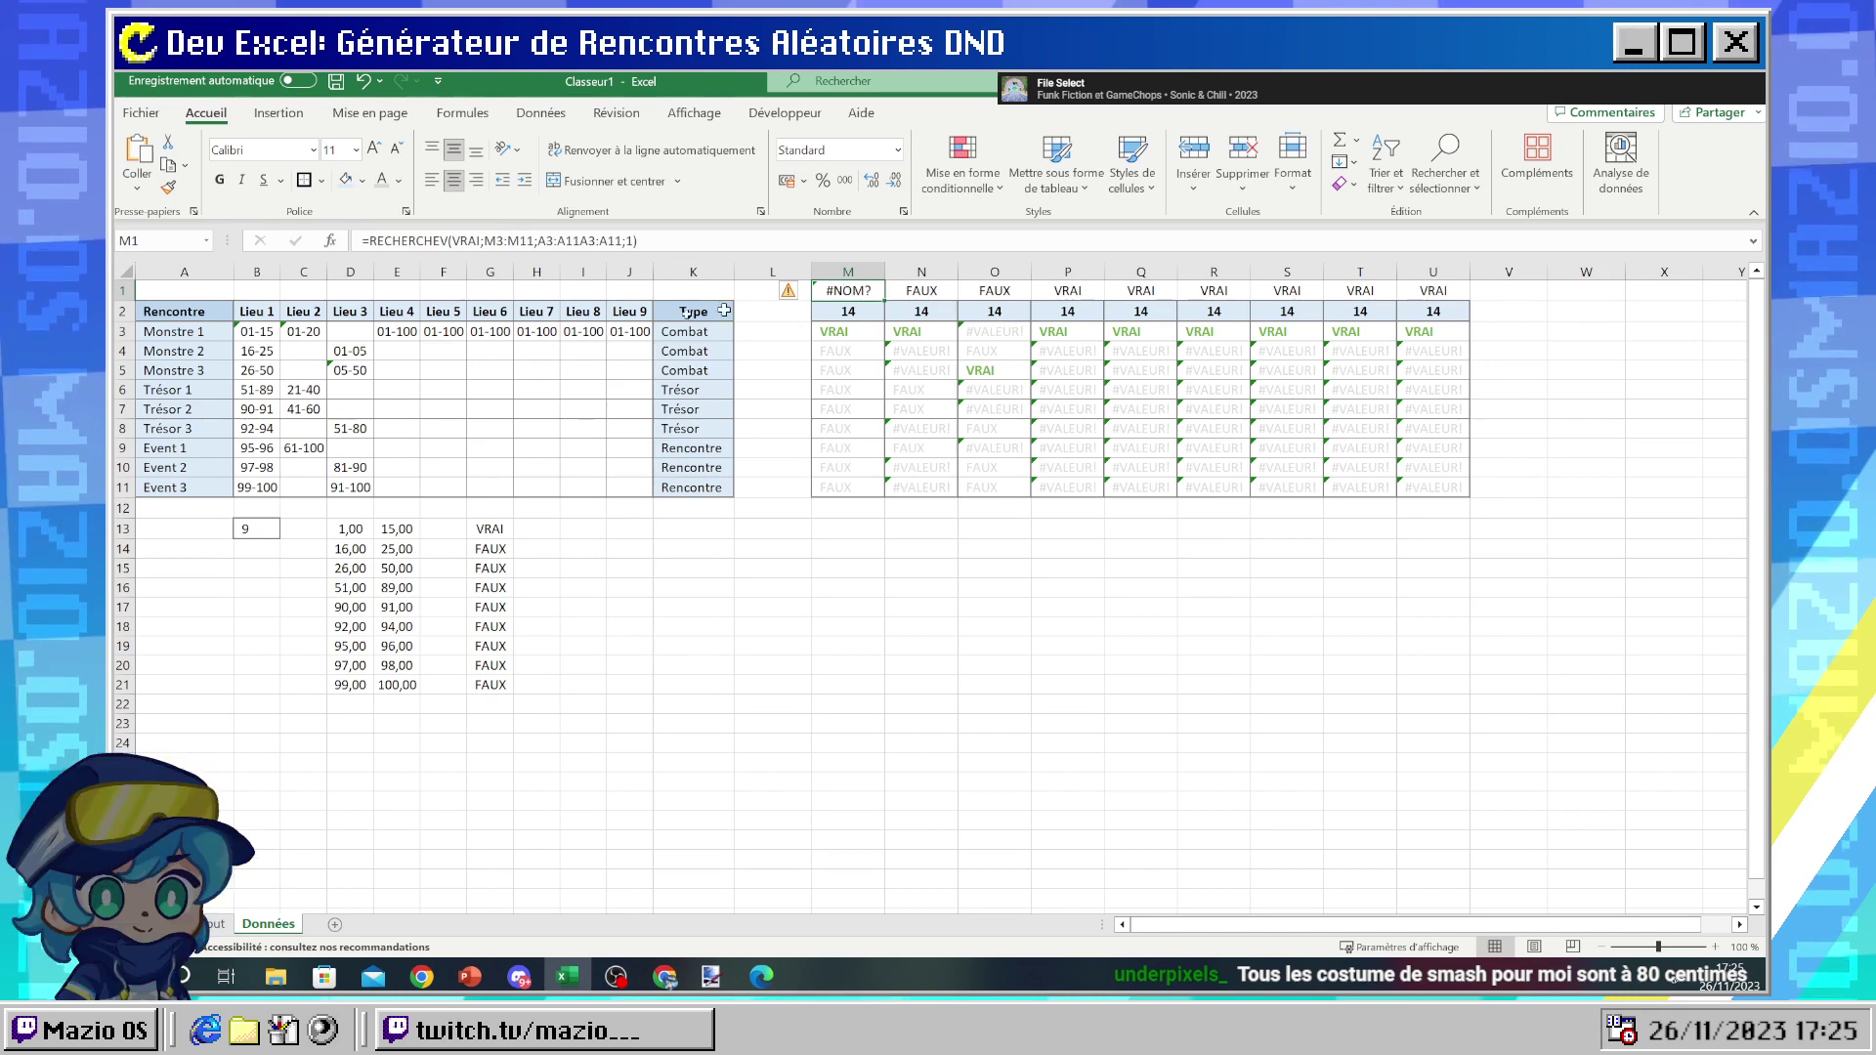
{"action": "left_click_drag", "start_coordinate": [486, 241], "coordinate": [622, 237]}
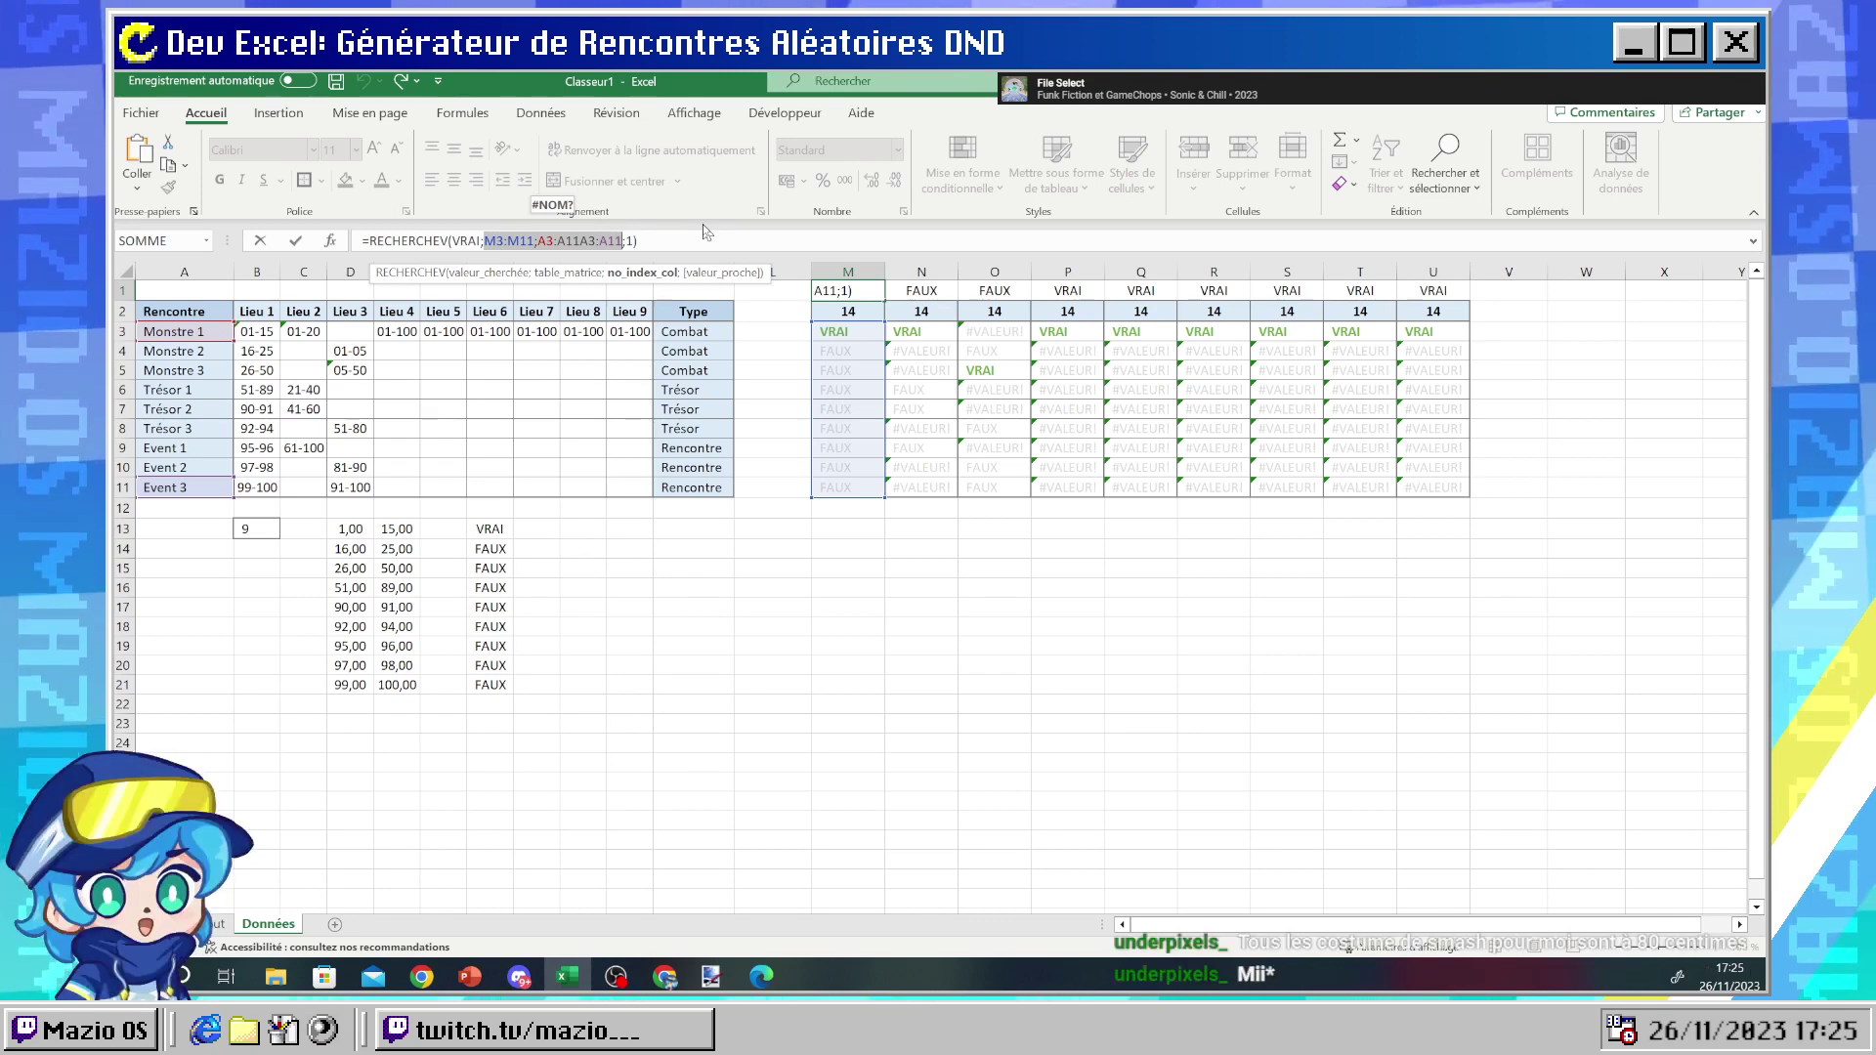
{"action": "left_click", "coordinate": [504, 239]}
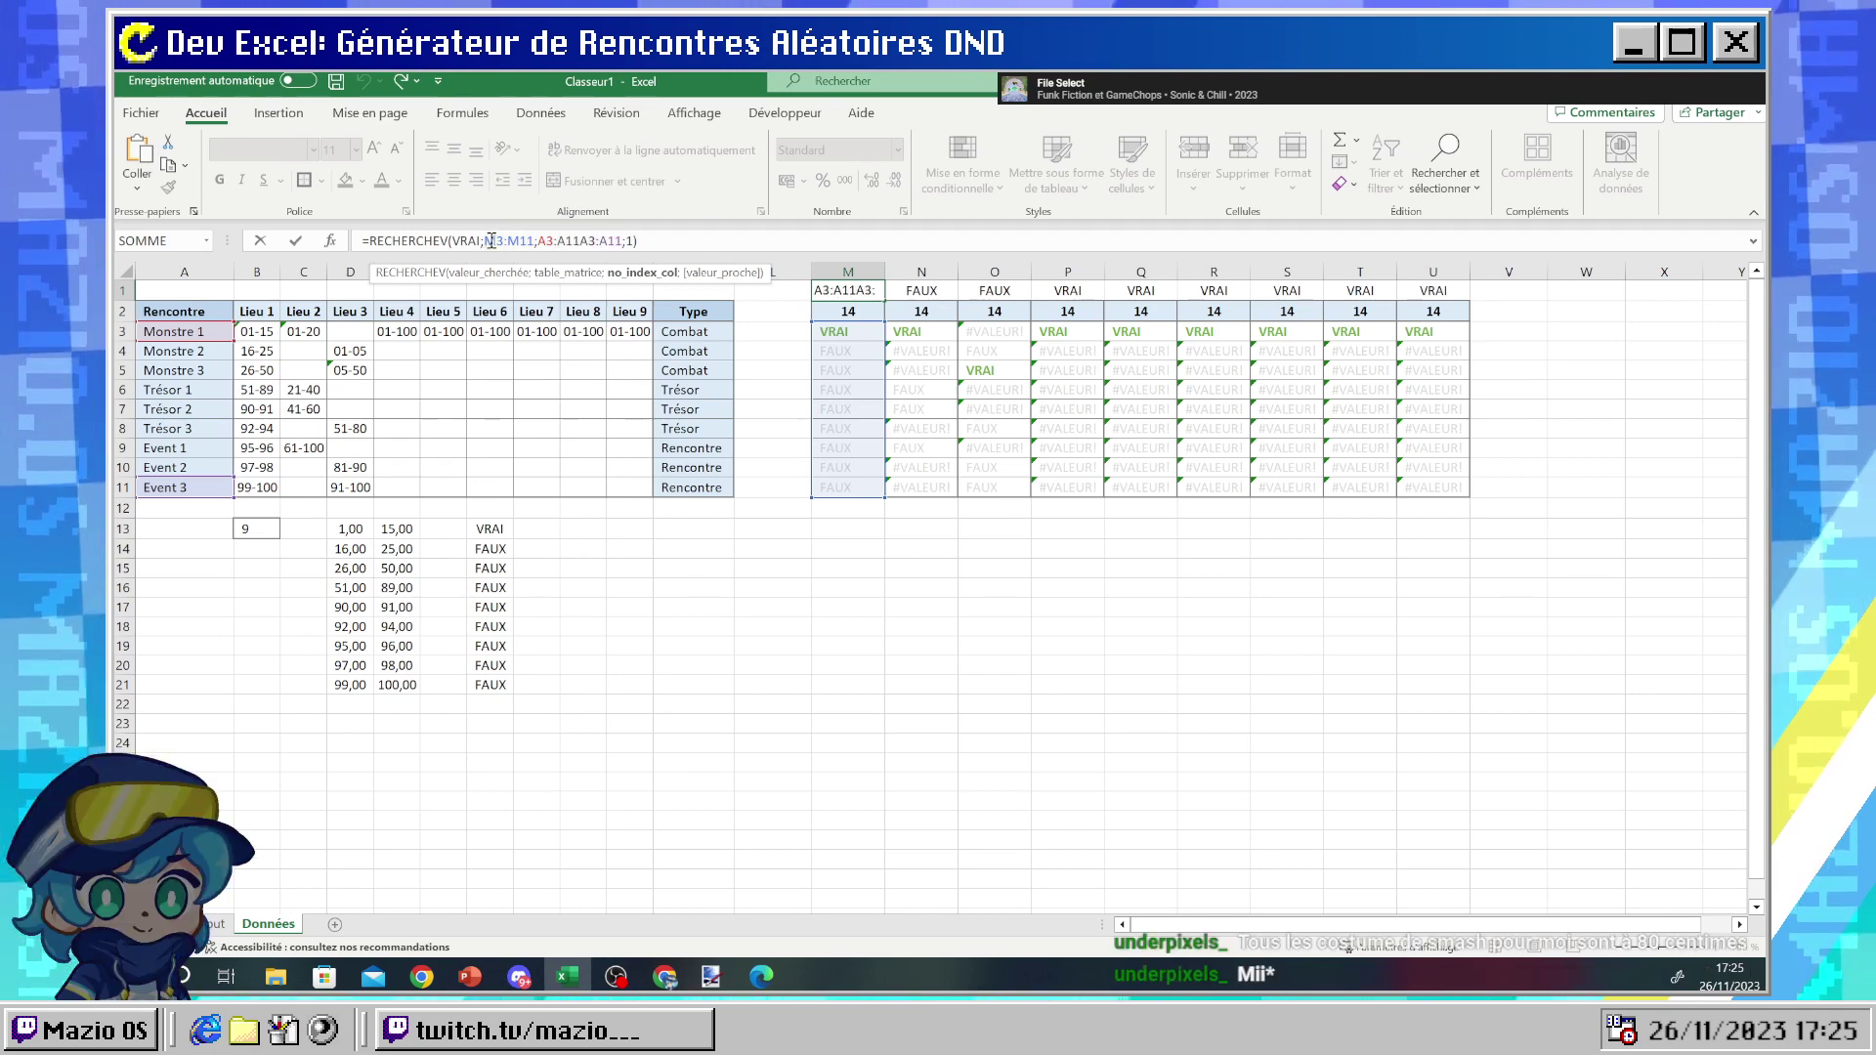
{"action": "left_click_drag", "start_coordinate": [487, 241], "coordinate": [613, 240]}
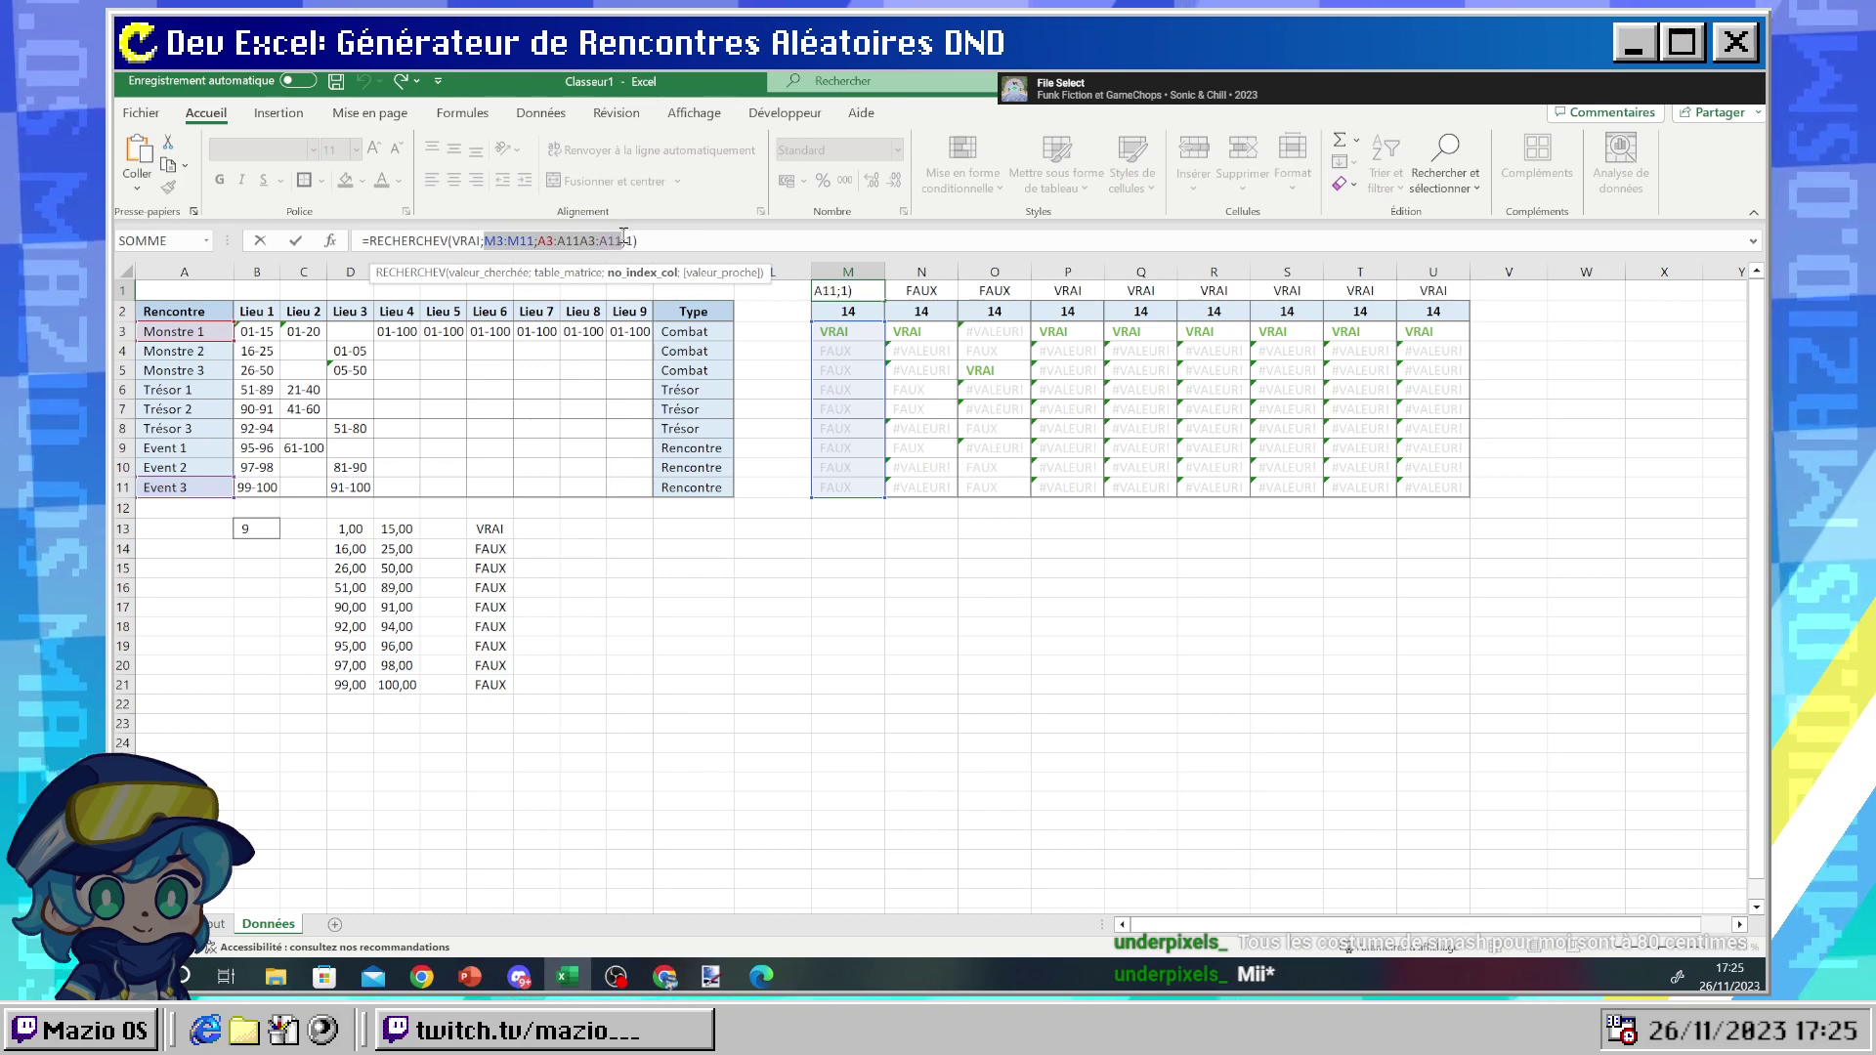
{"action": "key", "text": "BackSpace"}
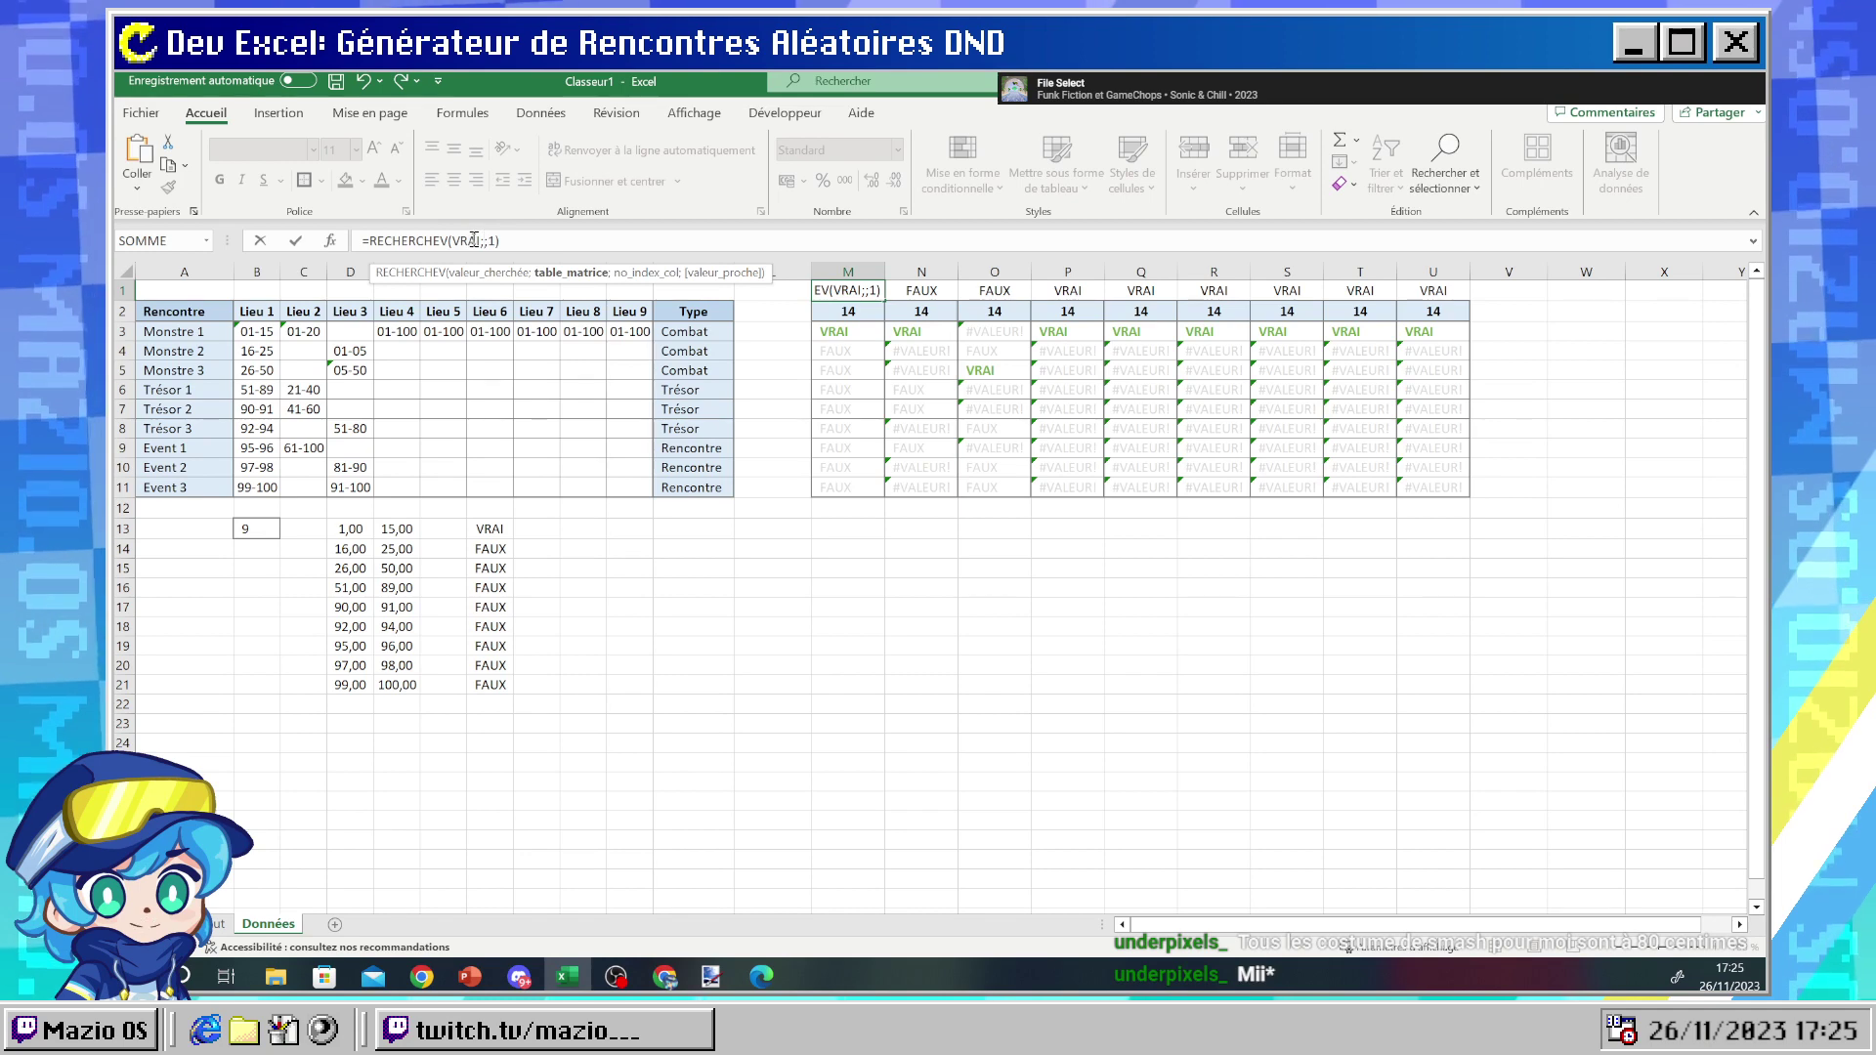
{"action": "left_click_drag", "start_coordinate": [208, 331], "coordinate": [208, 487]}
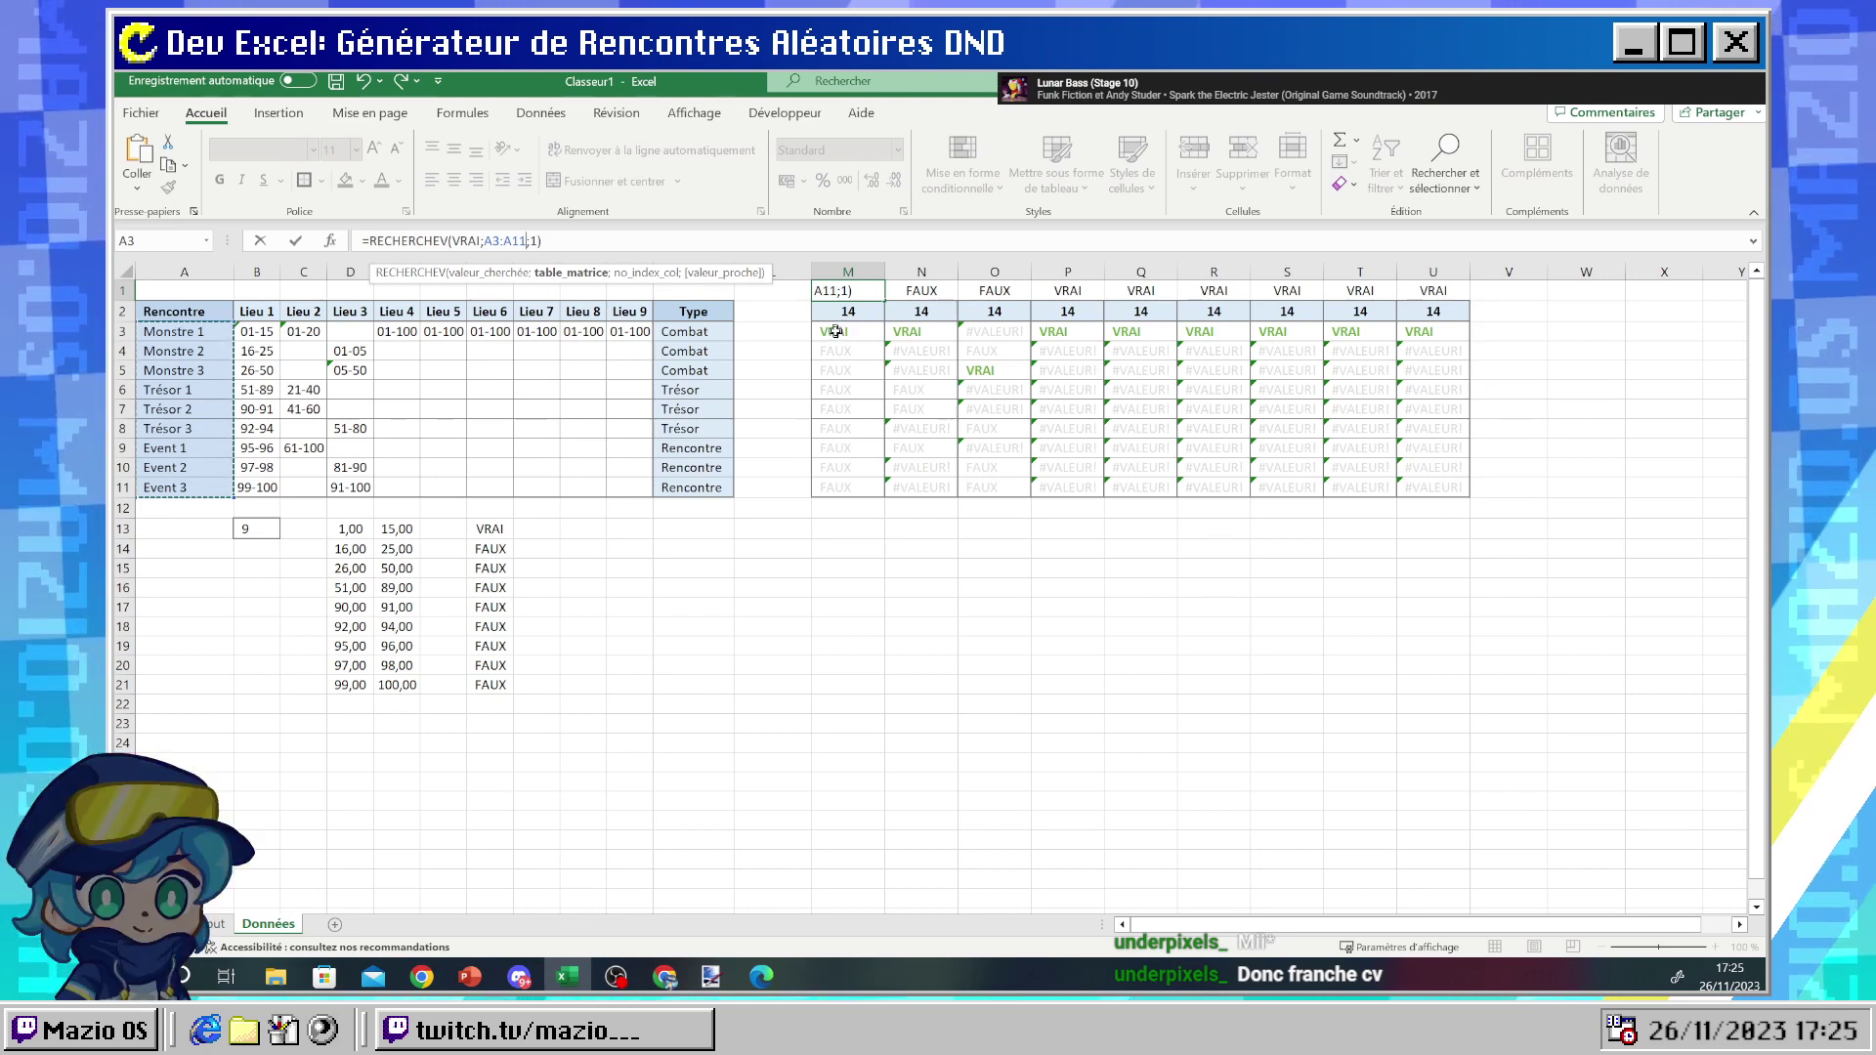
{"action": "left_click_drag", "start_coordinate": [835, 331], "coordinate": [833, 483]}
{"action": "key", "text": "Return"}
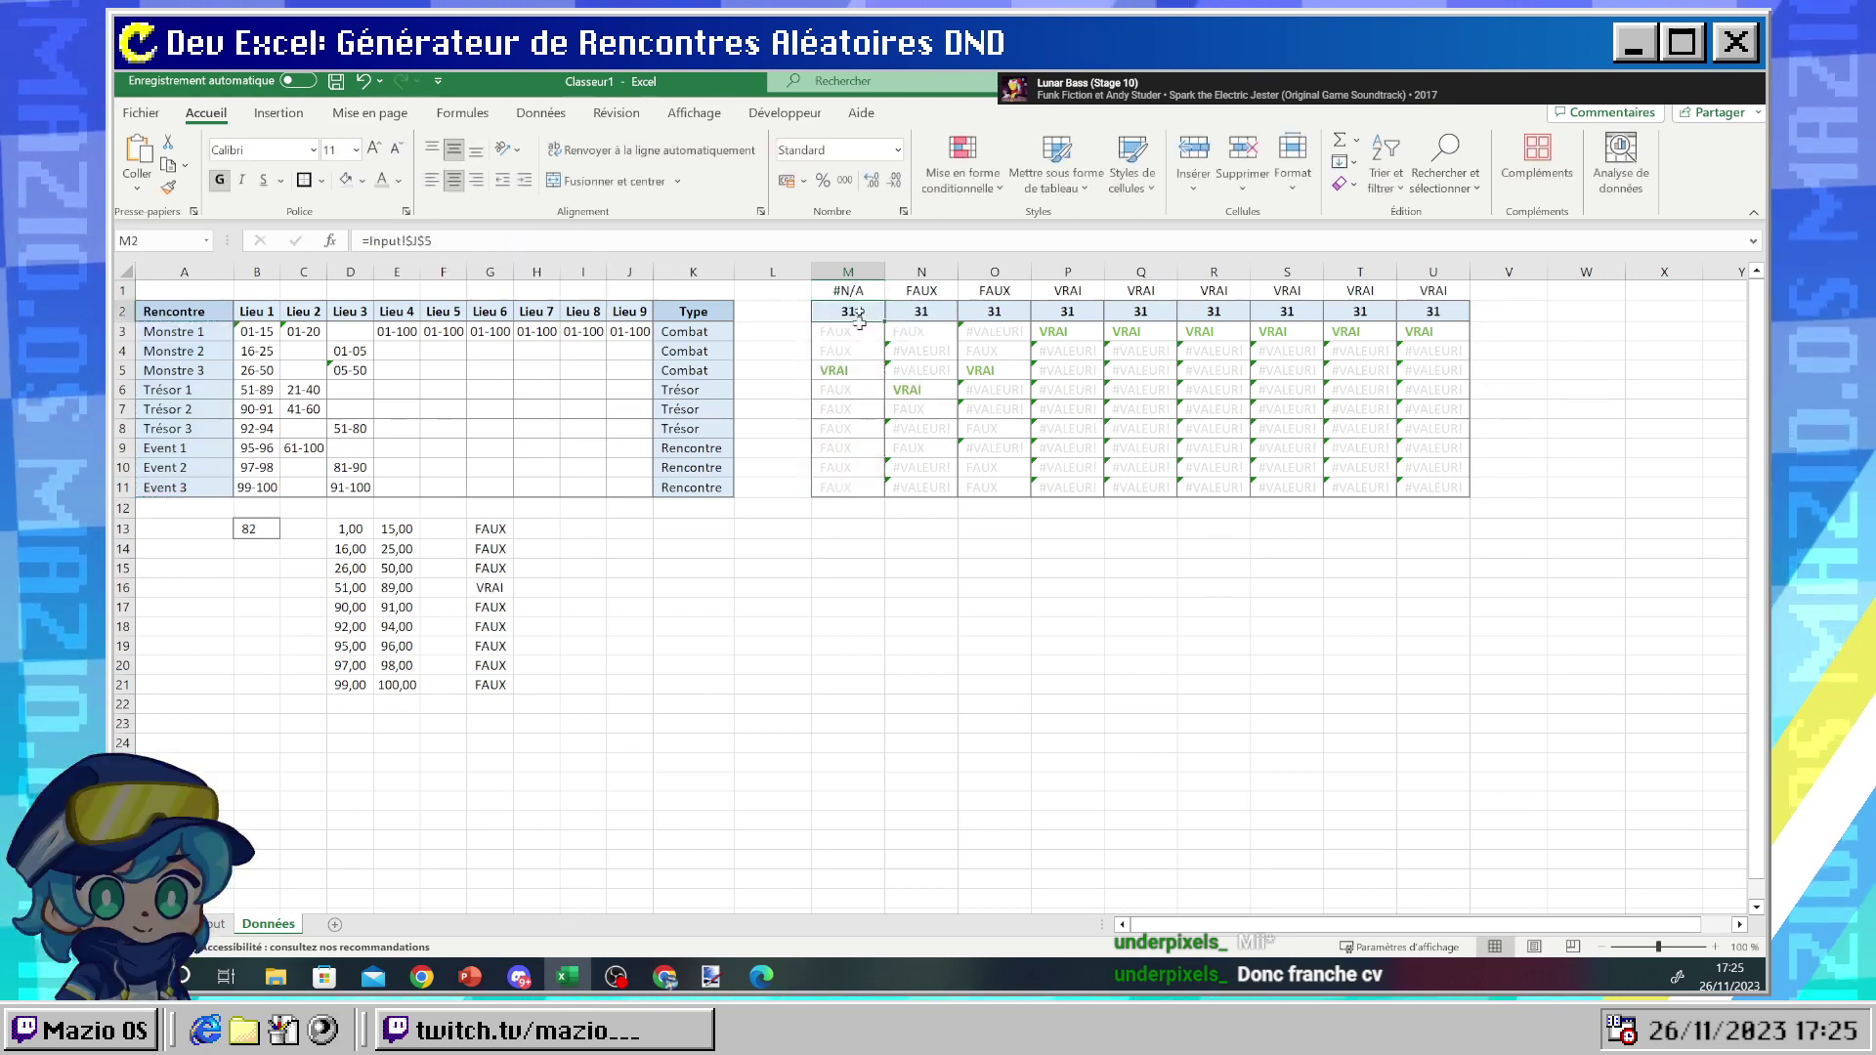
- Wrap the A3:A11 and M3:M11 arguments in parentheses in M1's formula
{"action": "left_click", "coordinate": [846, 290]}
{"action": "left_click", "coordinate": [529, 240]}
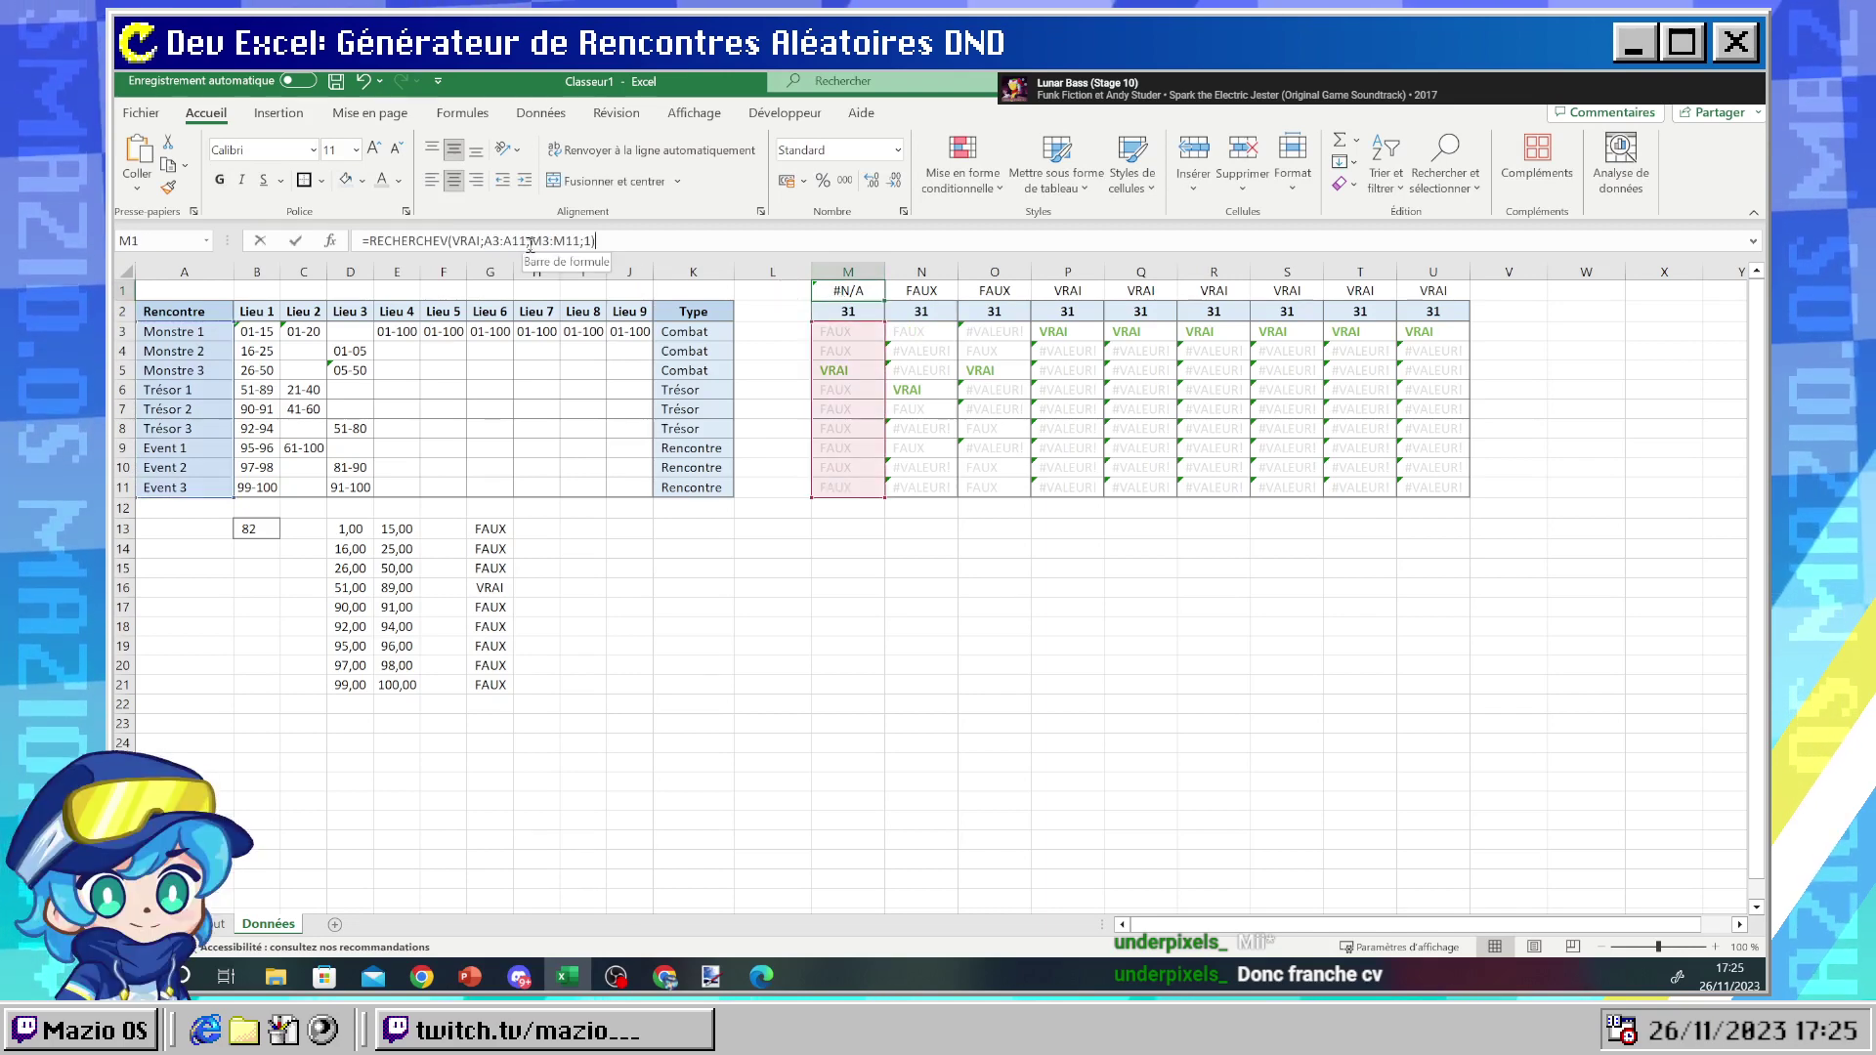
{"action": "mouse_move", "coordinate": [486, 240]}
{"action": "left_mouse_down"}
{"action": "mouse_move", "coordinate": [574, 240]}
{"action": "mouse_move", "coordinate": [487, 241]}
{"action": "left_mouse_up"}
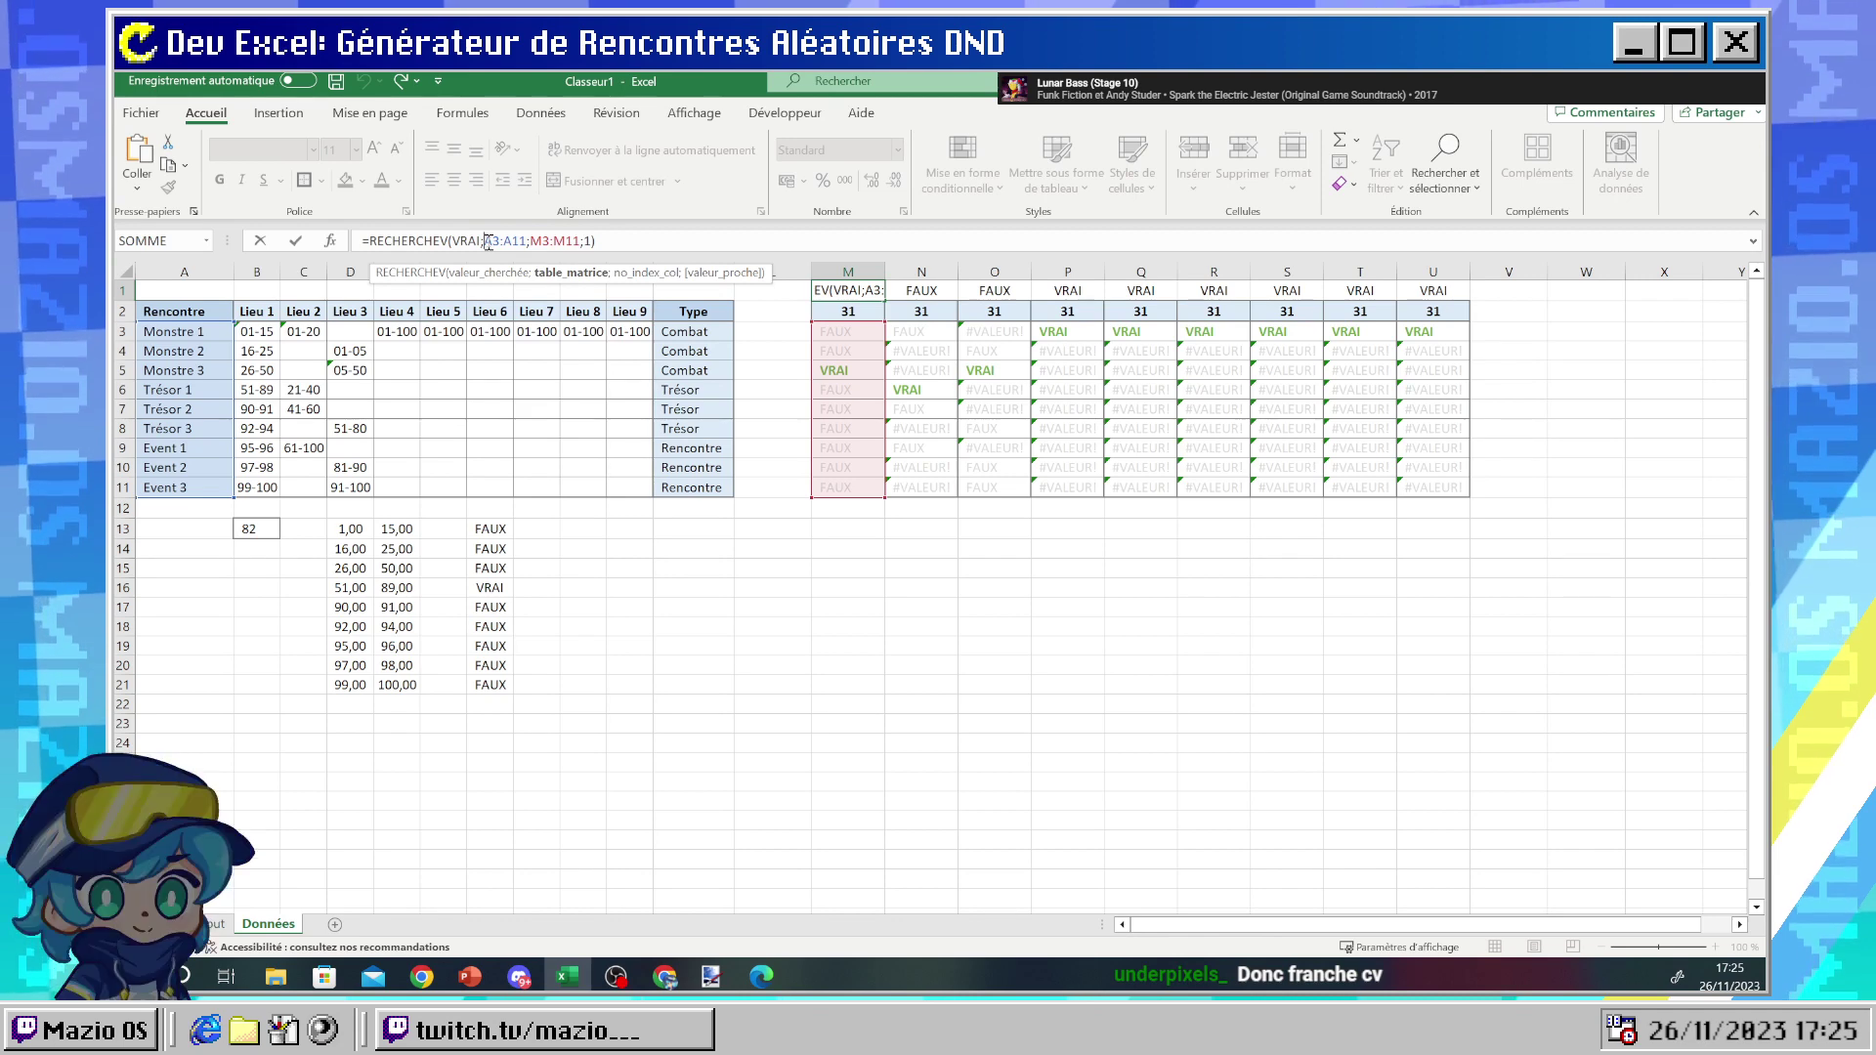
{"action": "type", "text": "("}
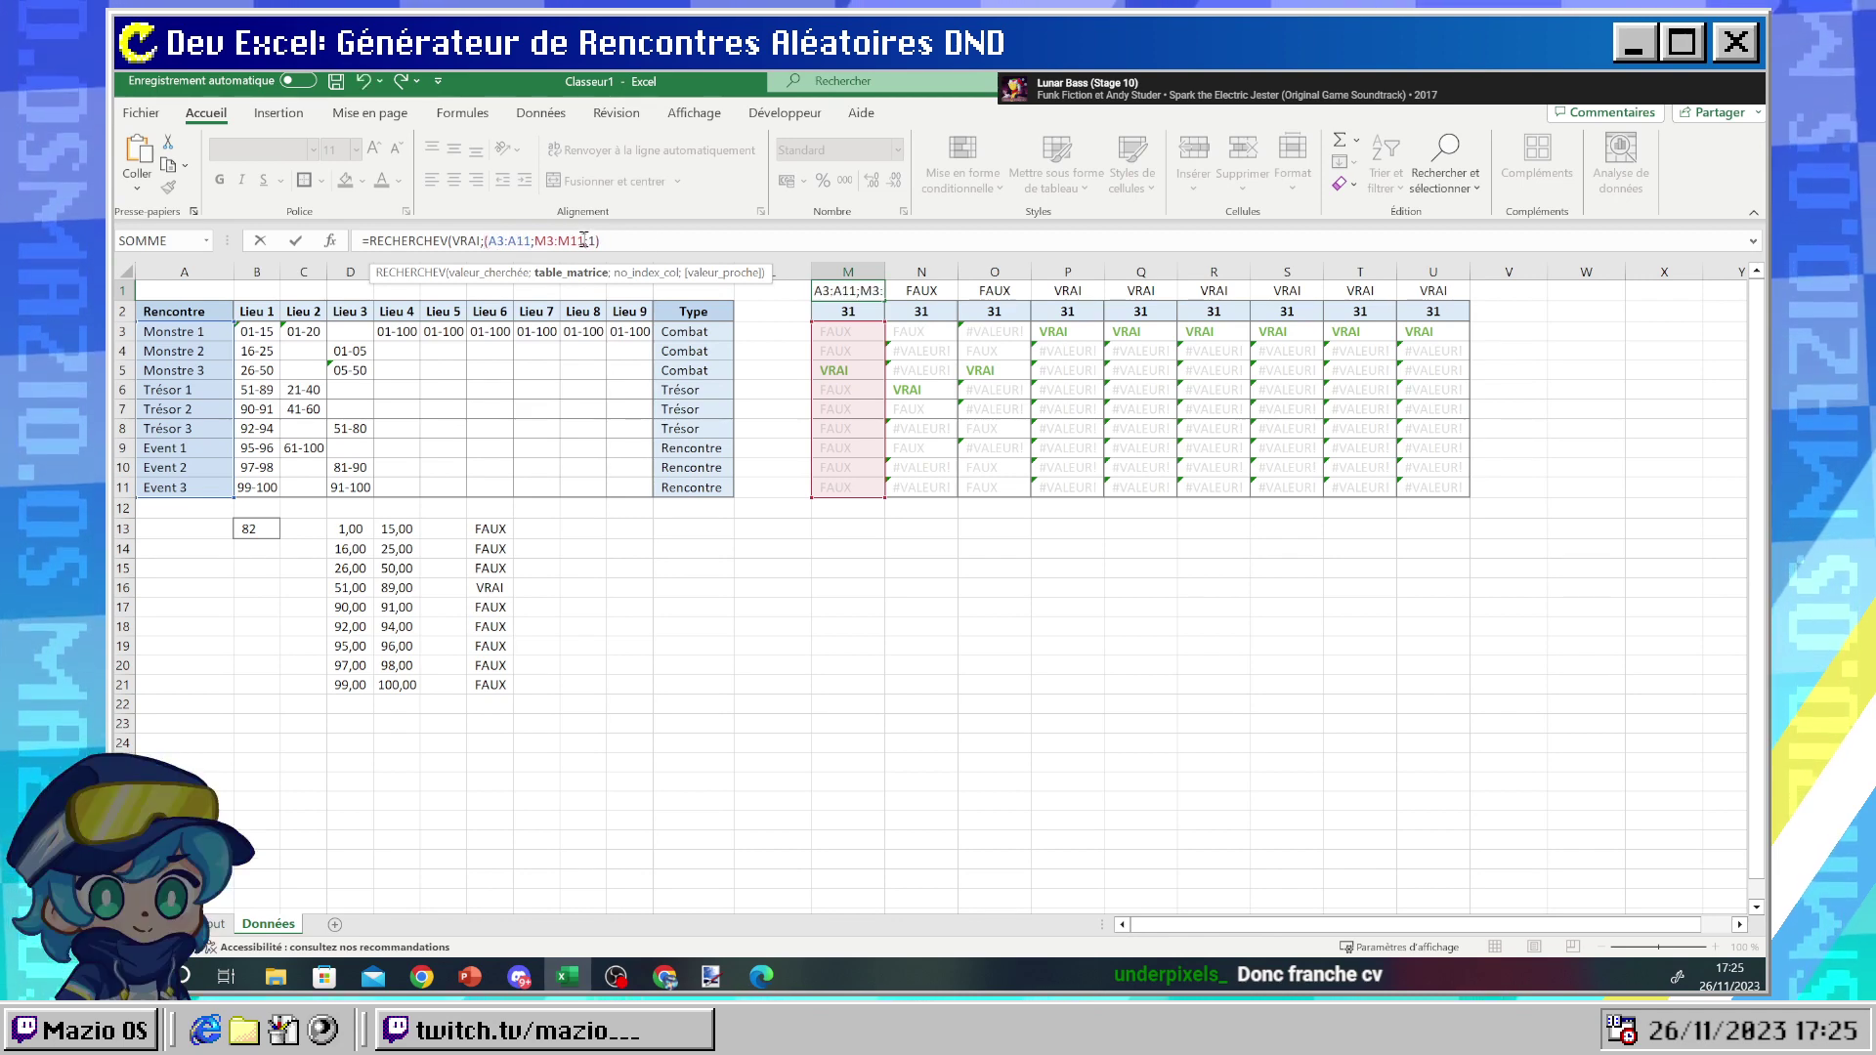
{"action": "left_click", "coordinate": [647, 244]}
{"action": "type", "text": ")"}
{"action": "key", "text": "Return"}
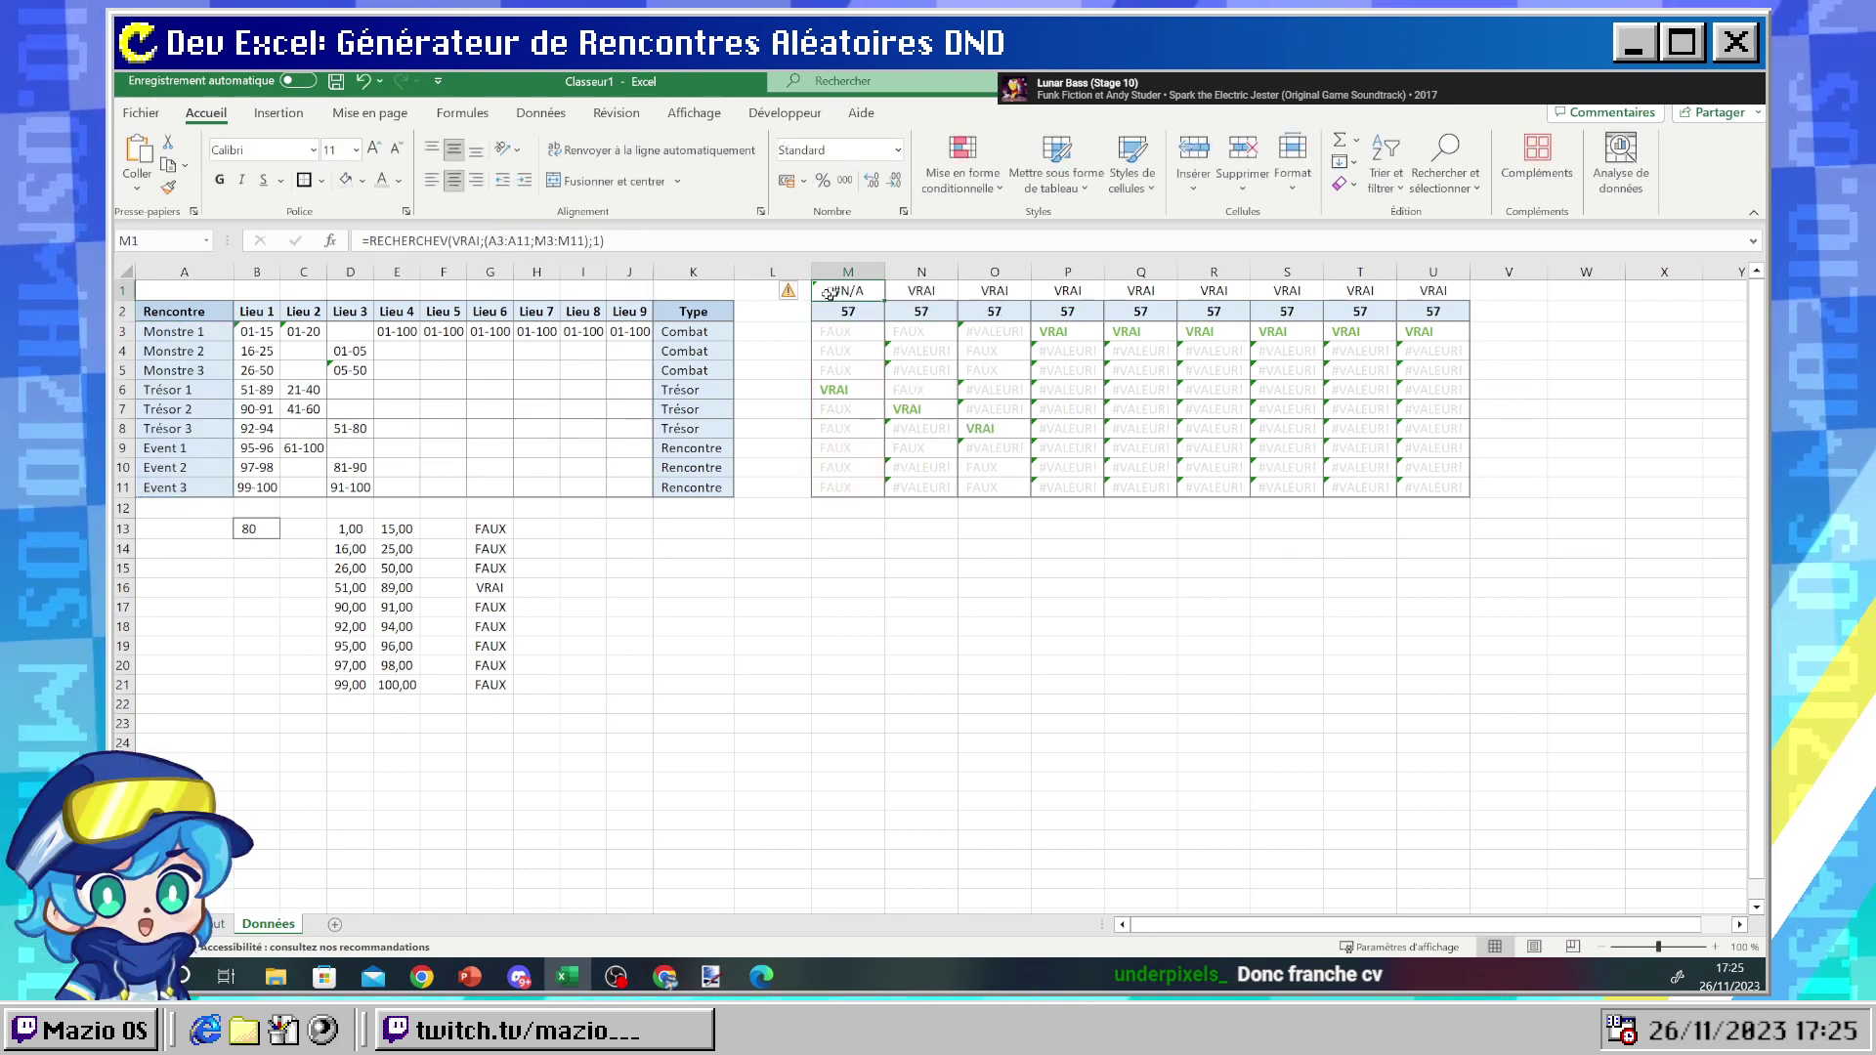
- Try column index 2, undo back to =RECHERCHEV(VRAI;M3:M11;1), and recalculate with F9
{"action": "left_click", "coordinate": [596, 243]}
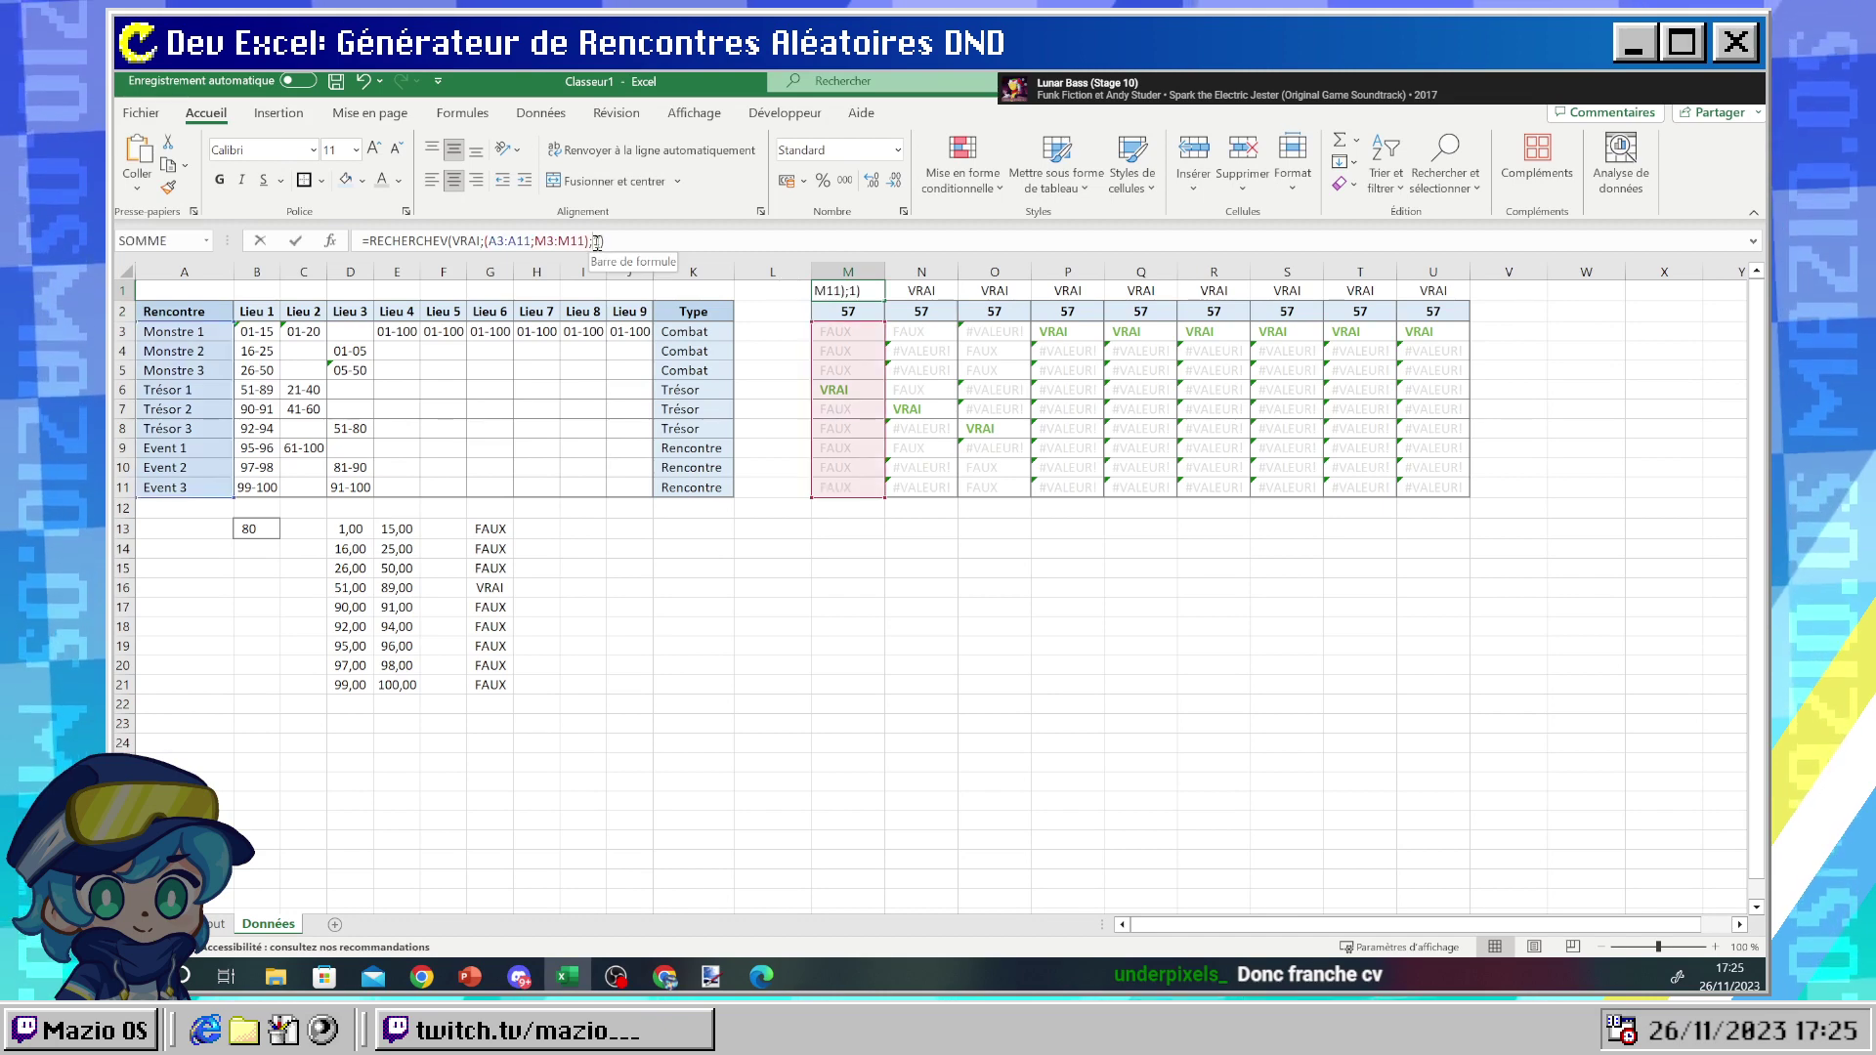
{"action": "key", "text": "Delete"}
{"action": "type", "text": "2"}
{"action": "key", "text": "Return"}
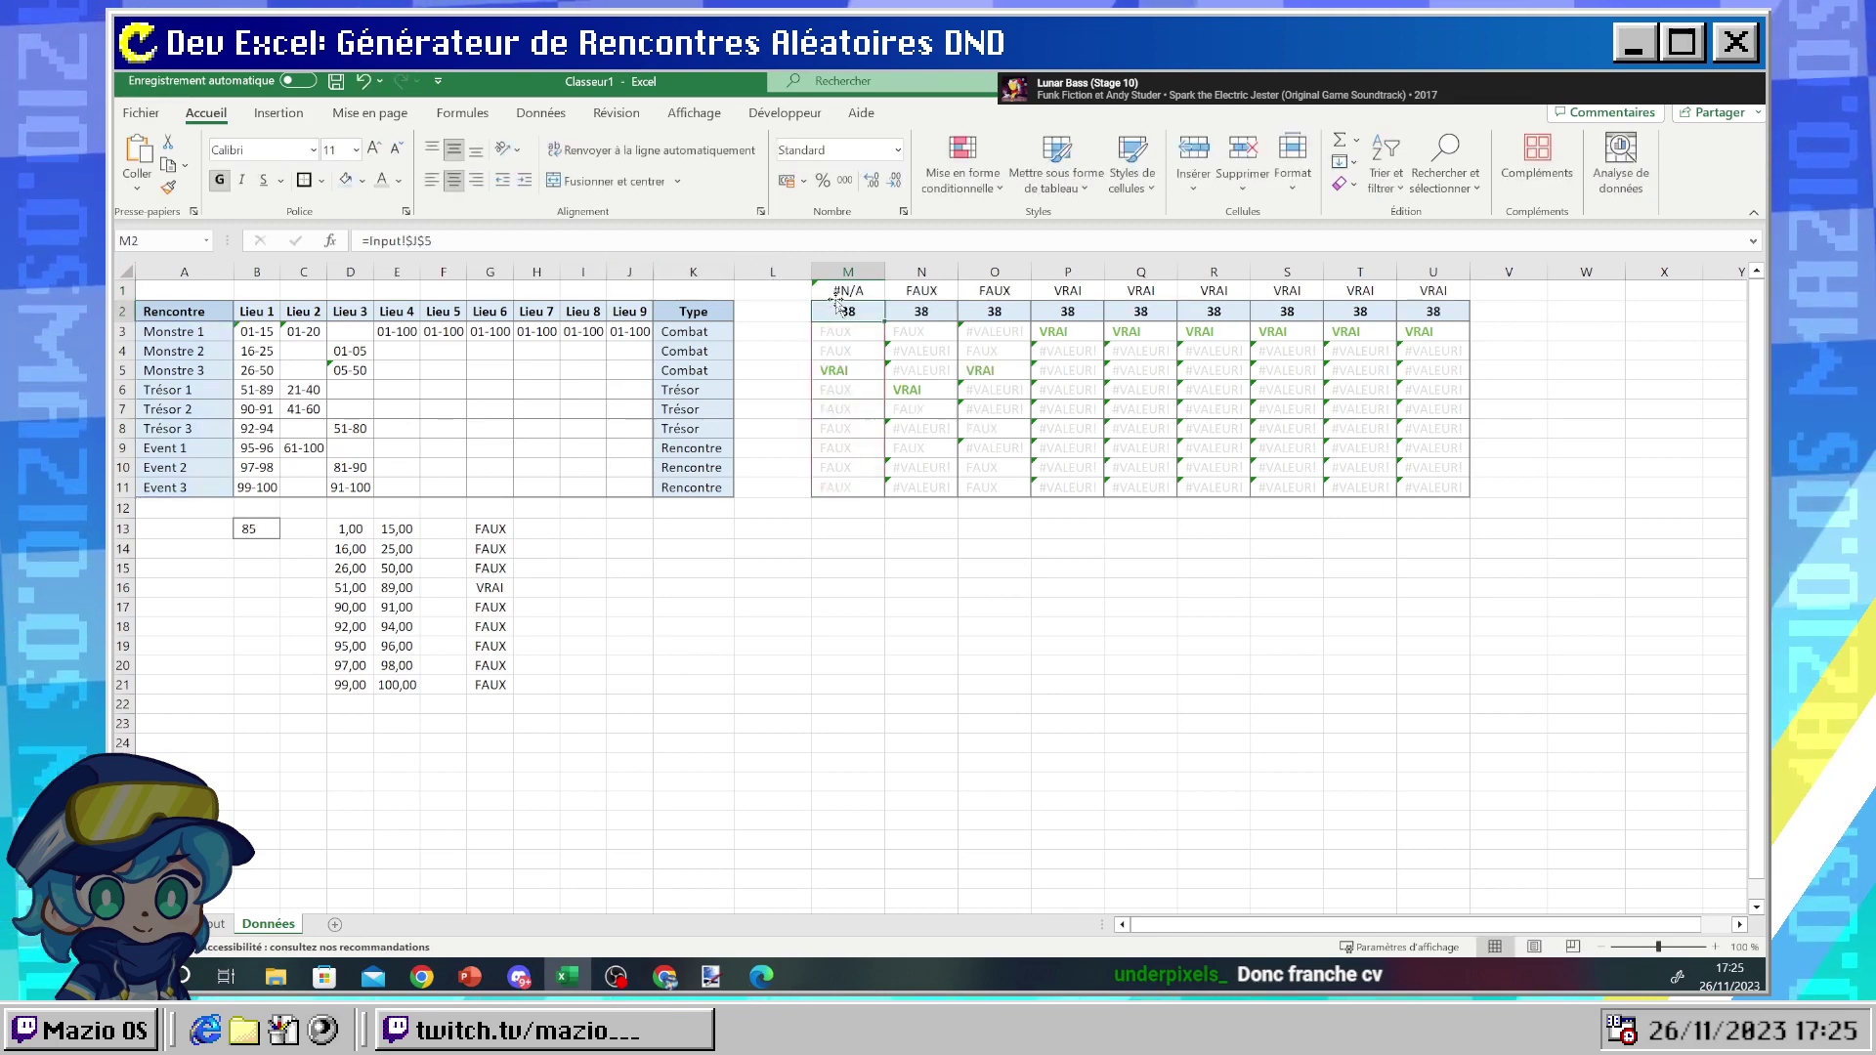
{"action": "key", "text": "ctrl+z"}
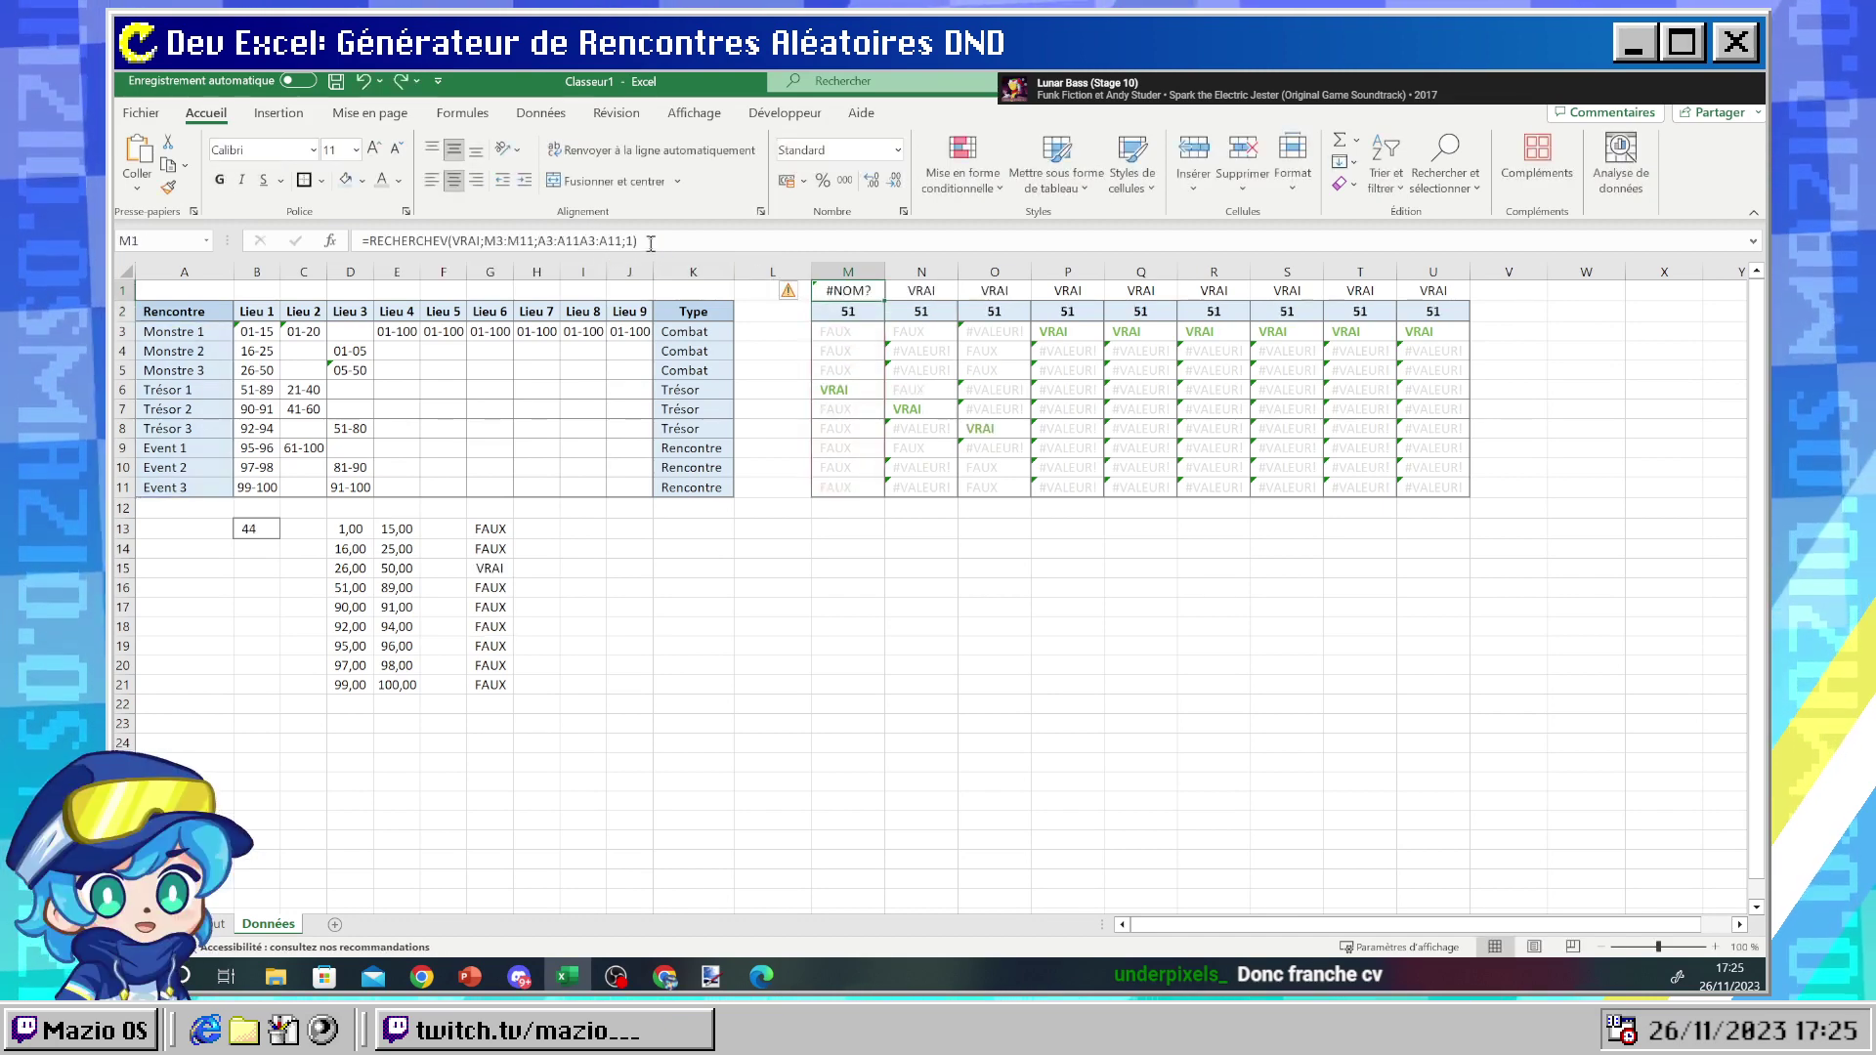
{"action": "key", "text": "ctrl+z"}
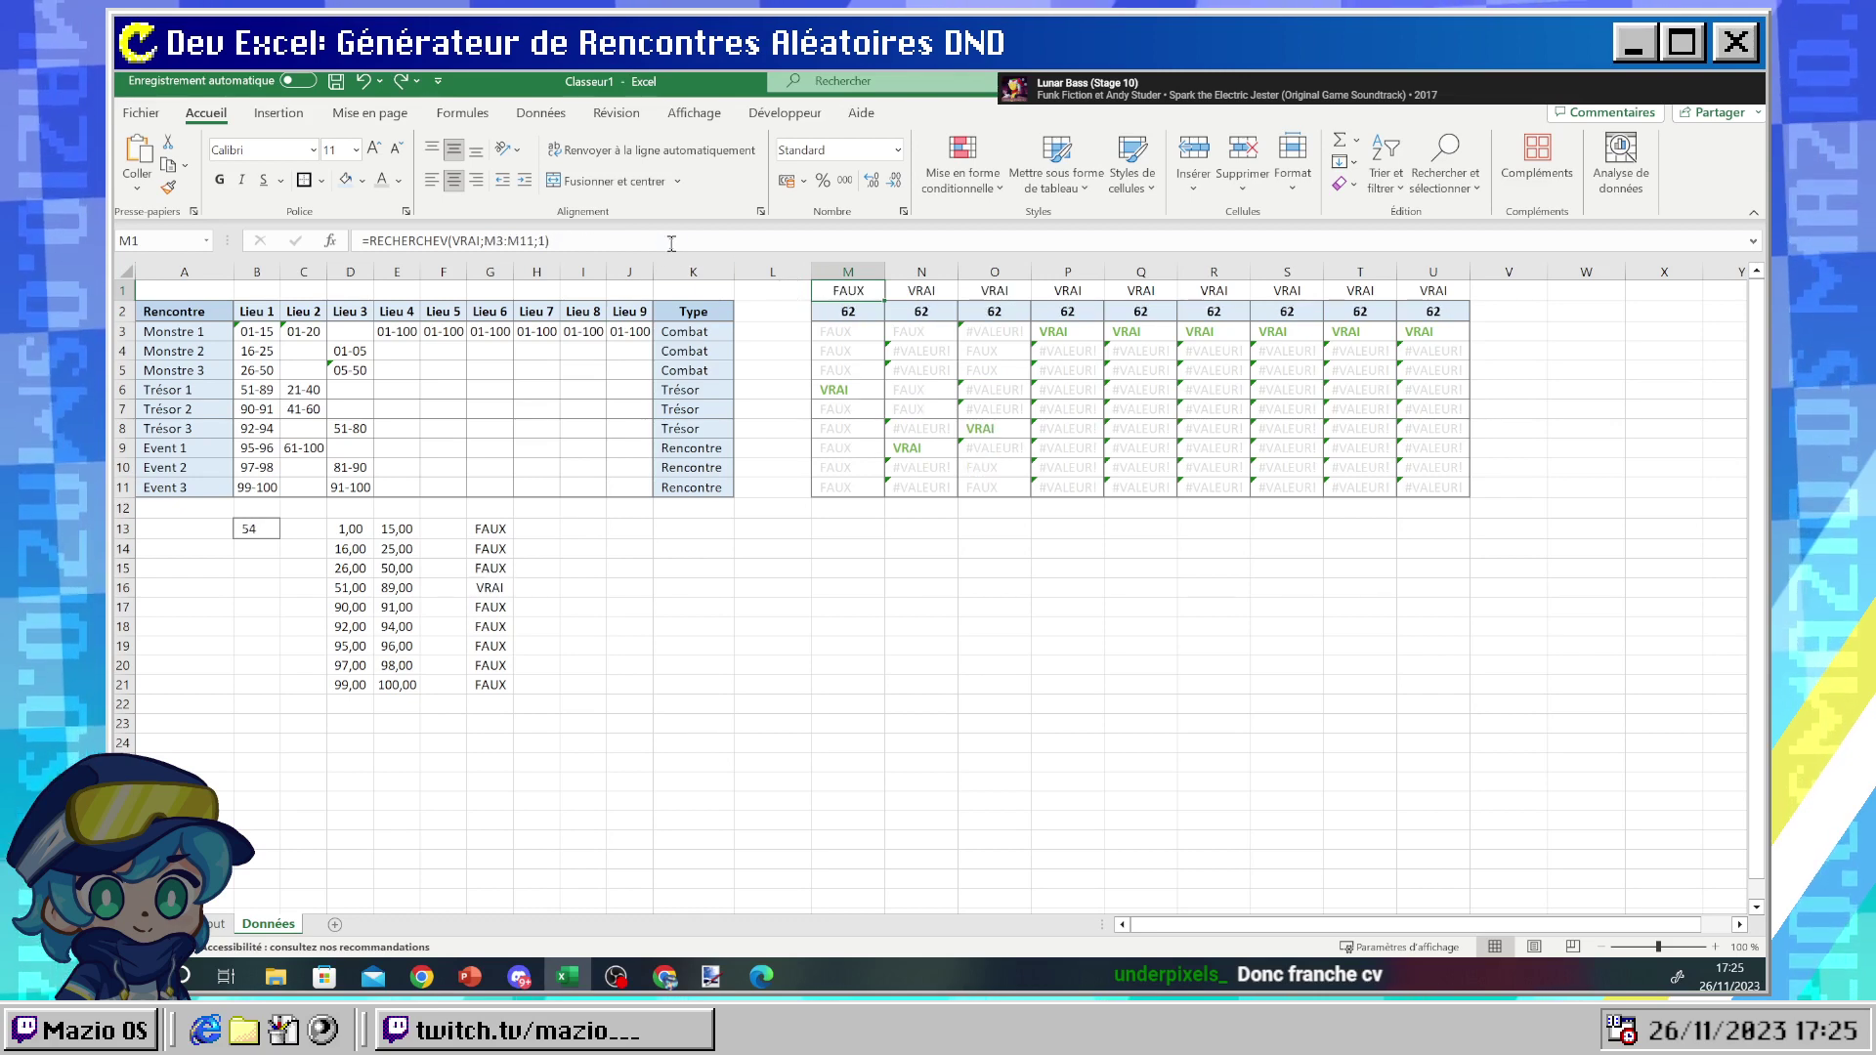
{"action": "key", "text": "F9"}
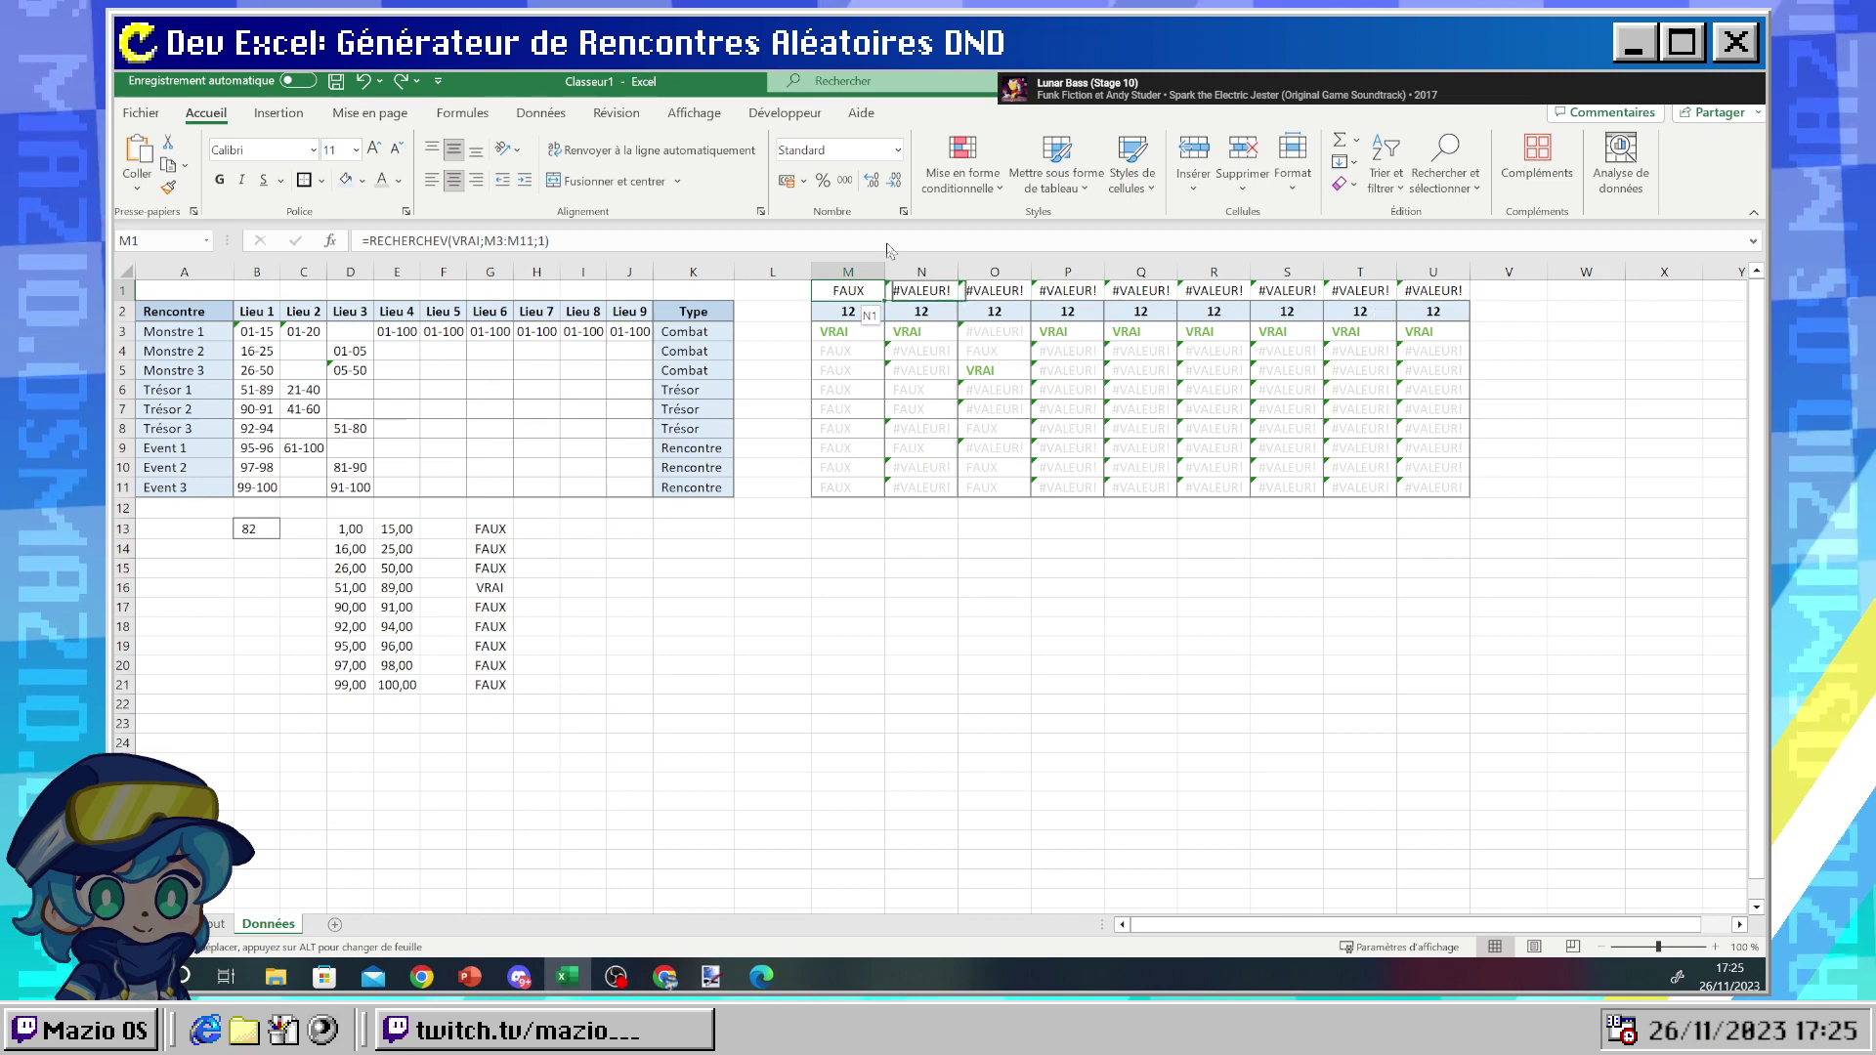
- Fill M1's VRAI lookup formula across row 1 through U1, then reselect M1
{"action": "left_click_drag", "start_coordinate": [884, 300], "coordinate": [1434, 293]}
{"action": "left_click", "coordinate": [1340, 427]}
{"action": "left_click", "coordinate": [835, 287]}
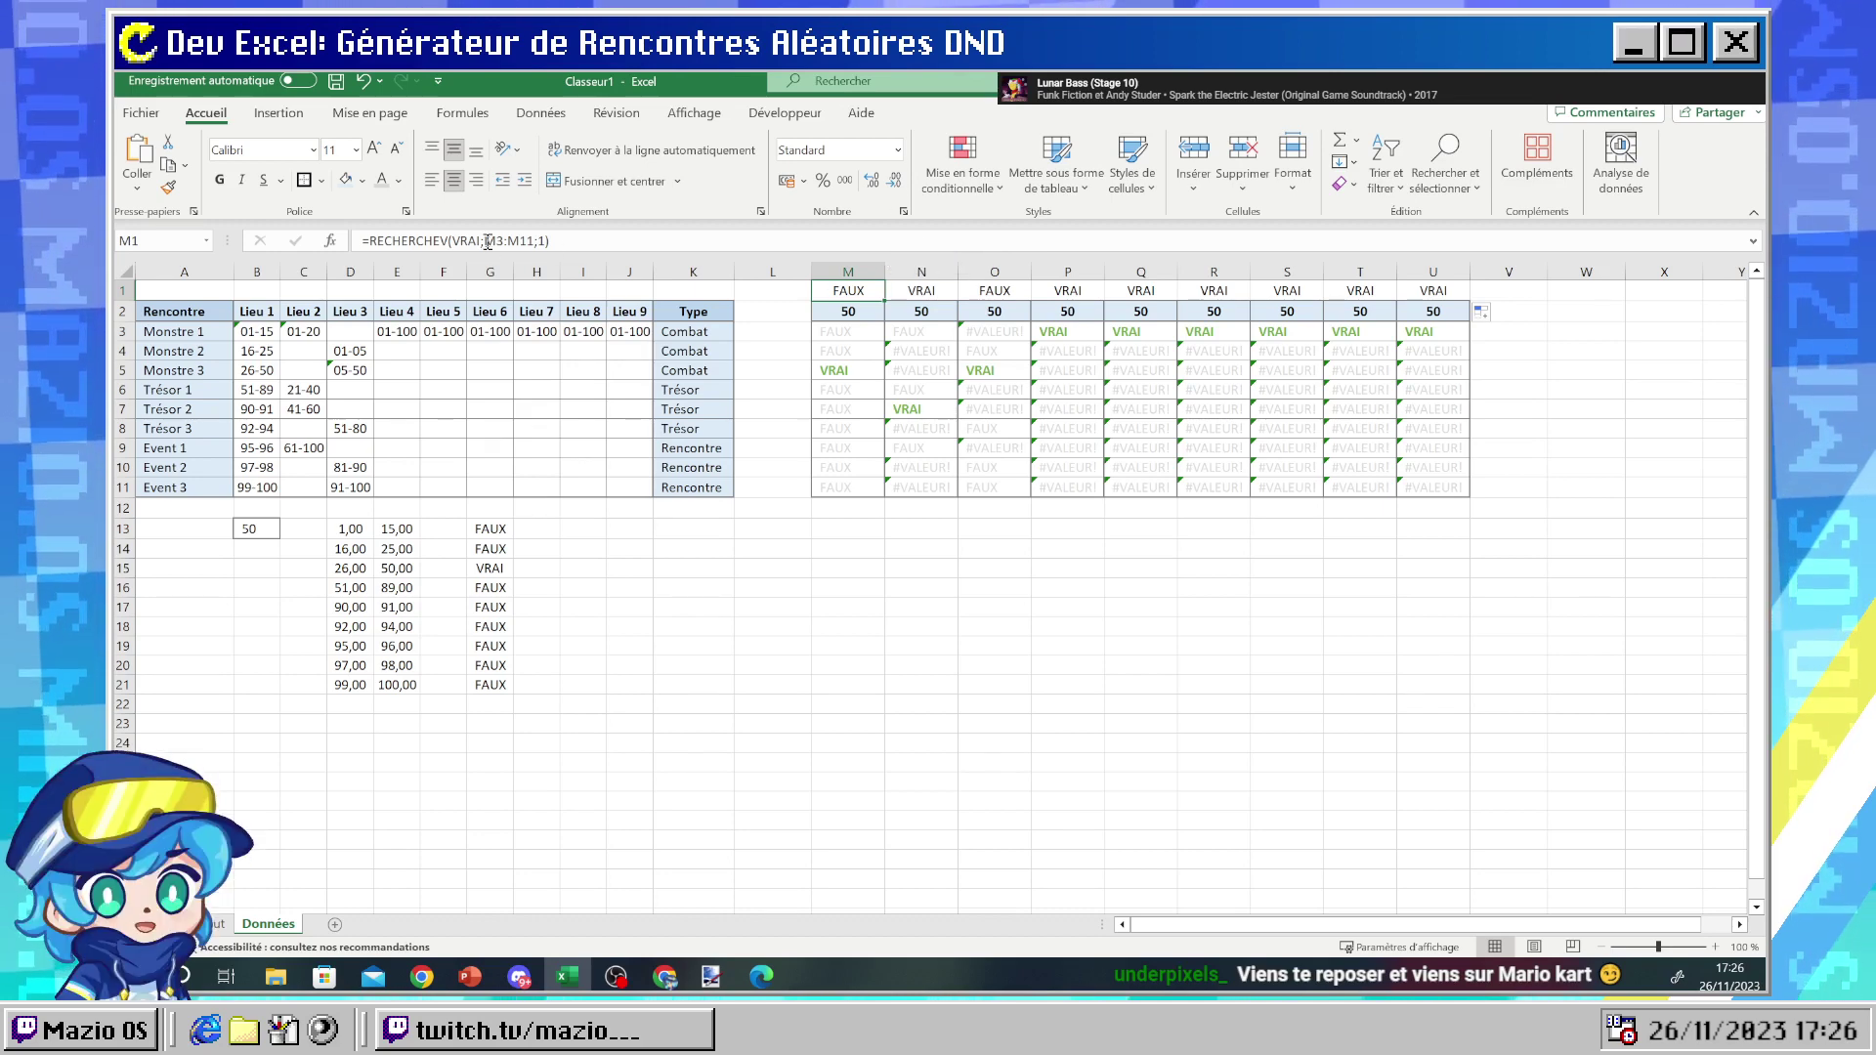
- Review M1's RECHERCHEV arguments (VRAI, M3:M11, 1) in the formula bar, then switch to Chrome
{"action": "left_click", "coordinate": [527, 240]}
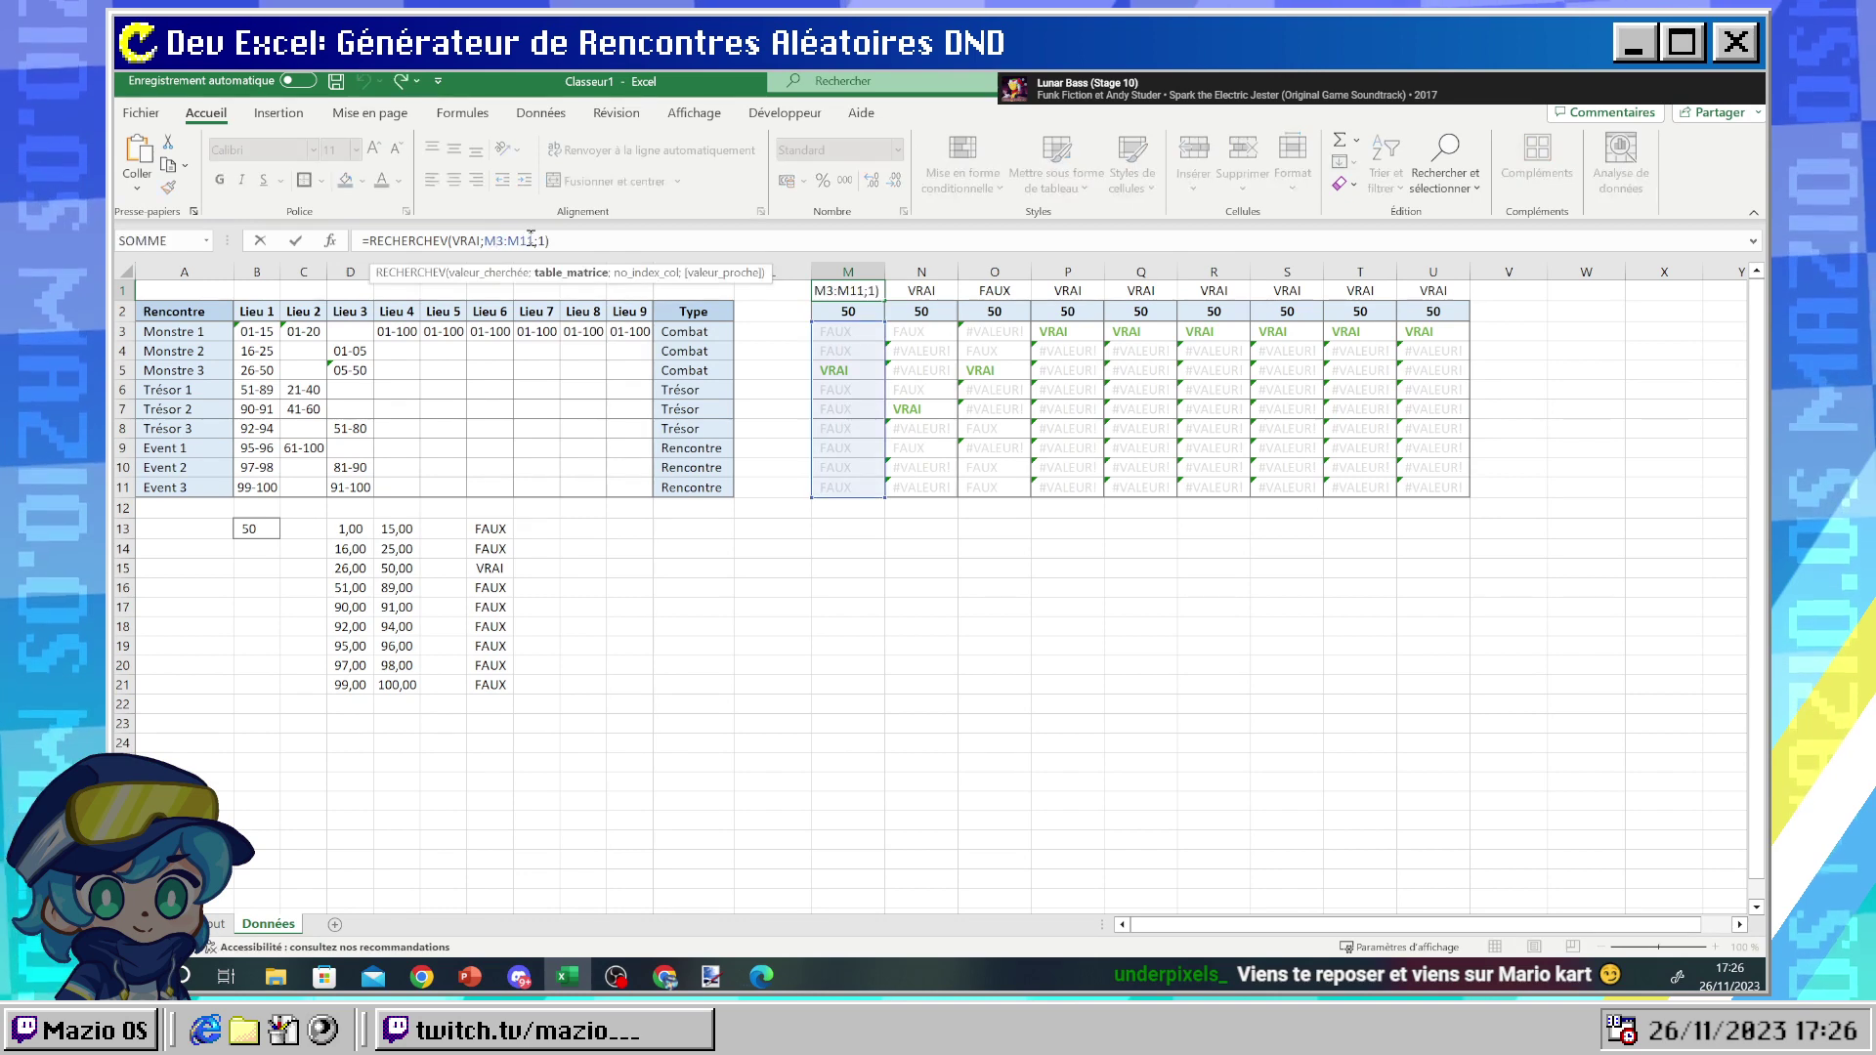
{"action": "left_click", "coordinate": [459, 240]}
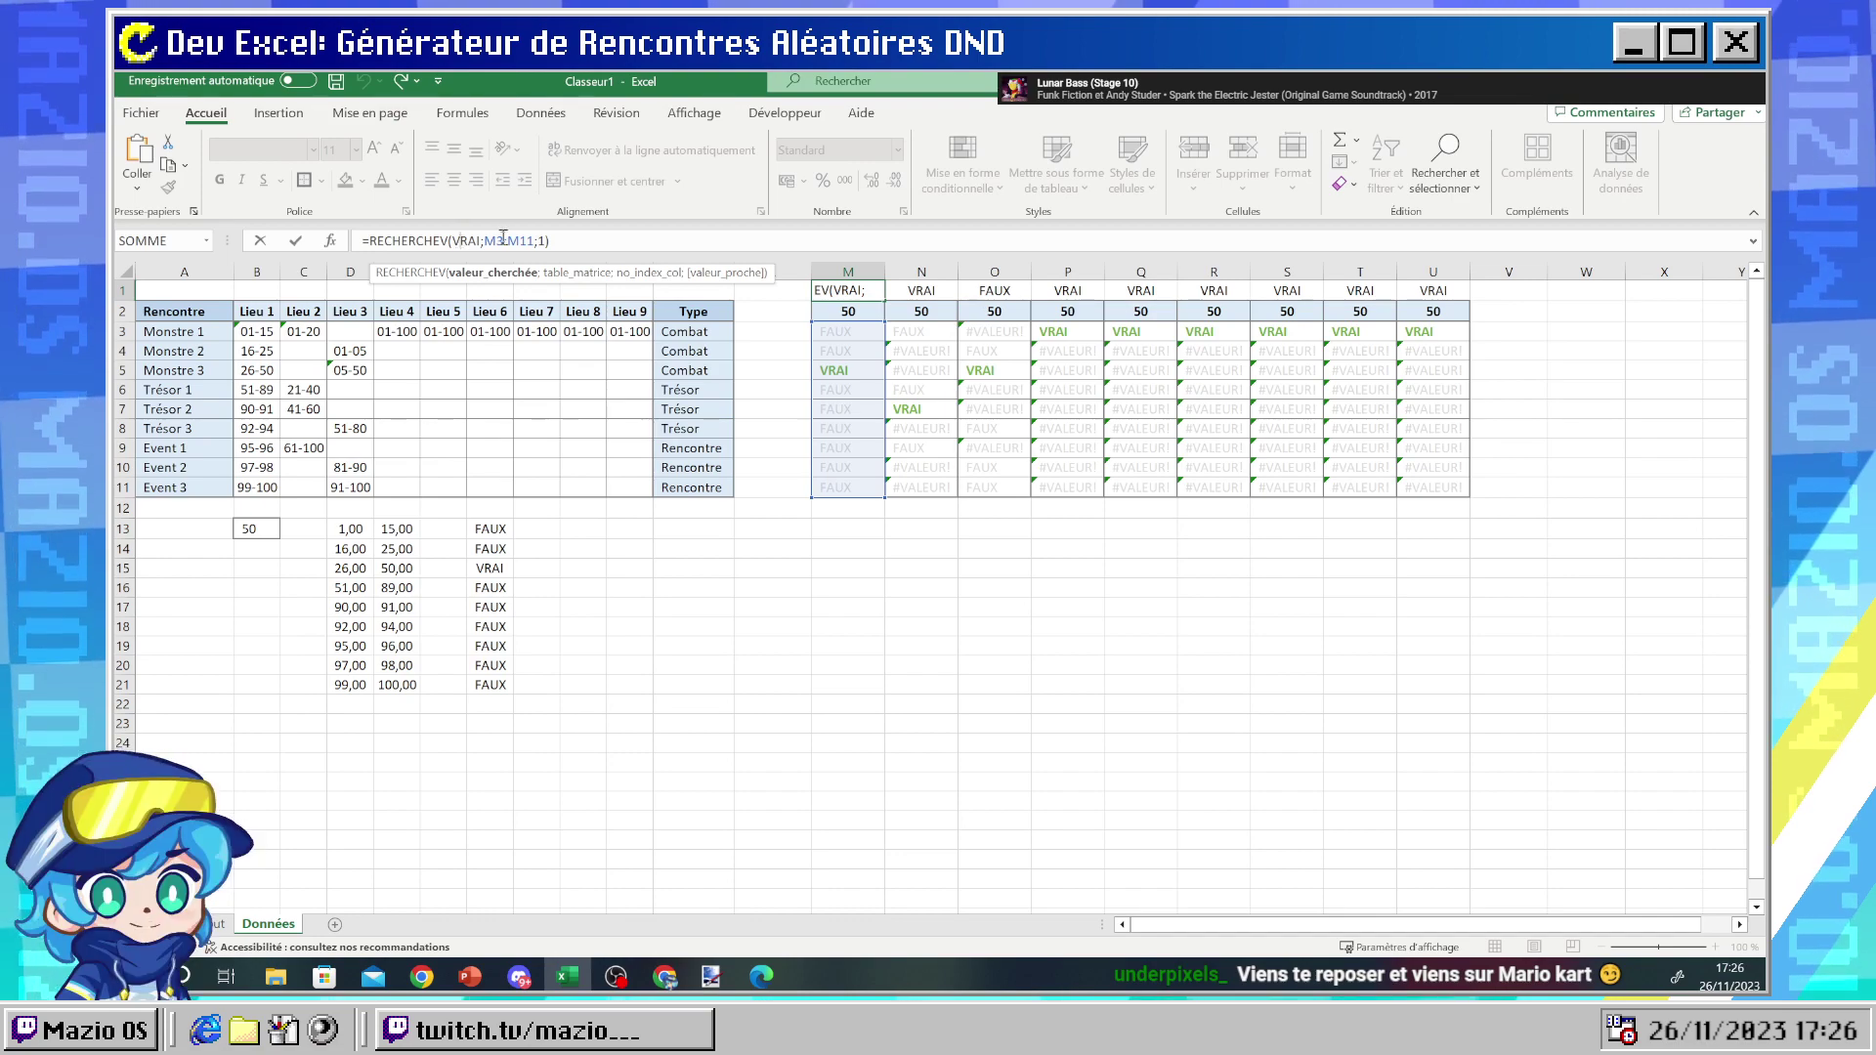
{"action": "left_click", "coordinate": [503, 240]}
{"action": "left_click", "coordinate": [538, 240]}
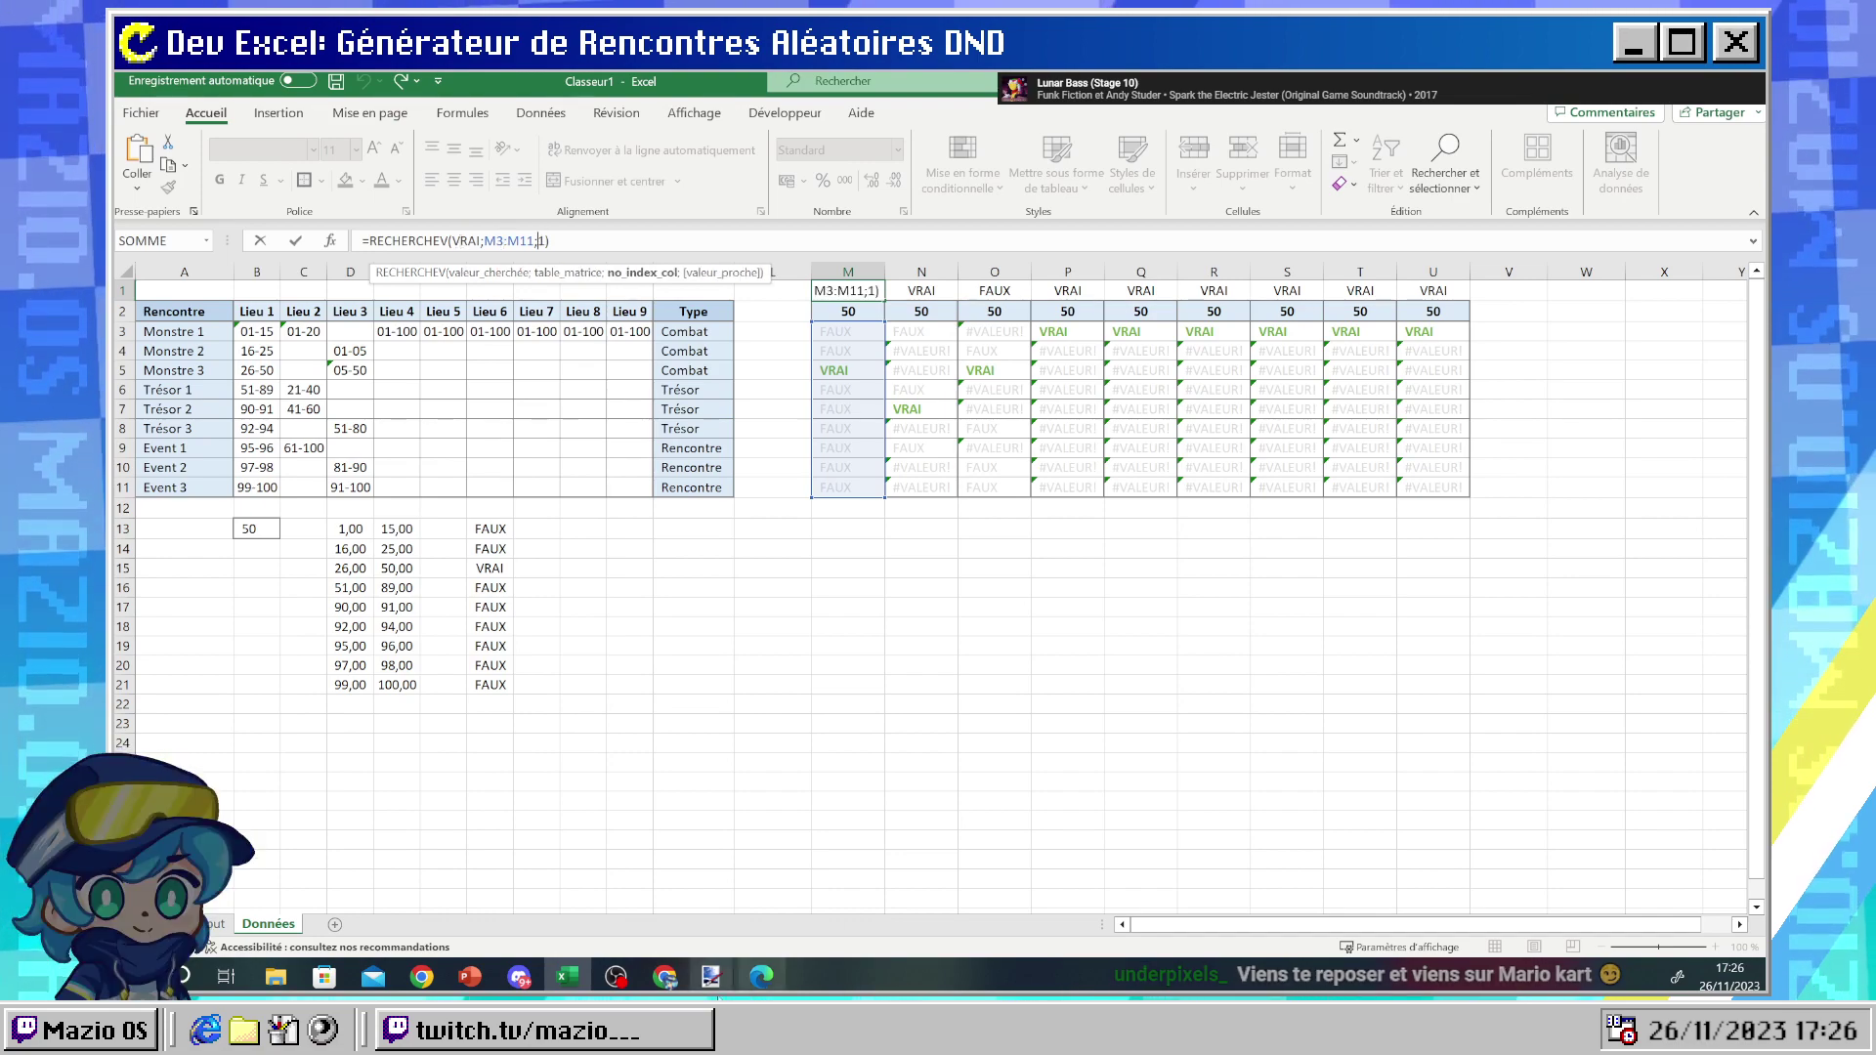
{"action": "left_click", "coordinate": [566, 976]}
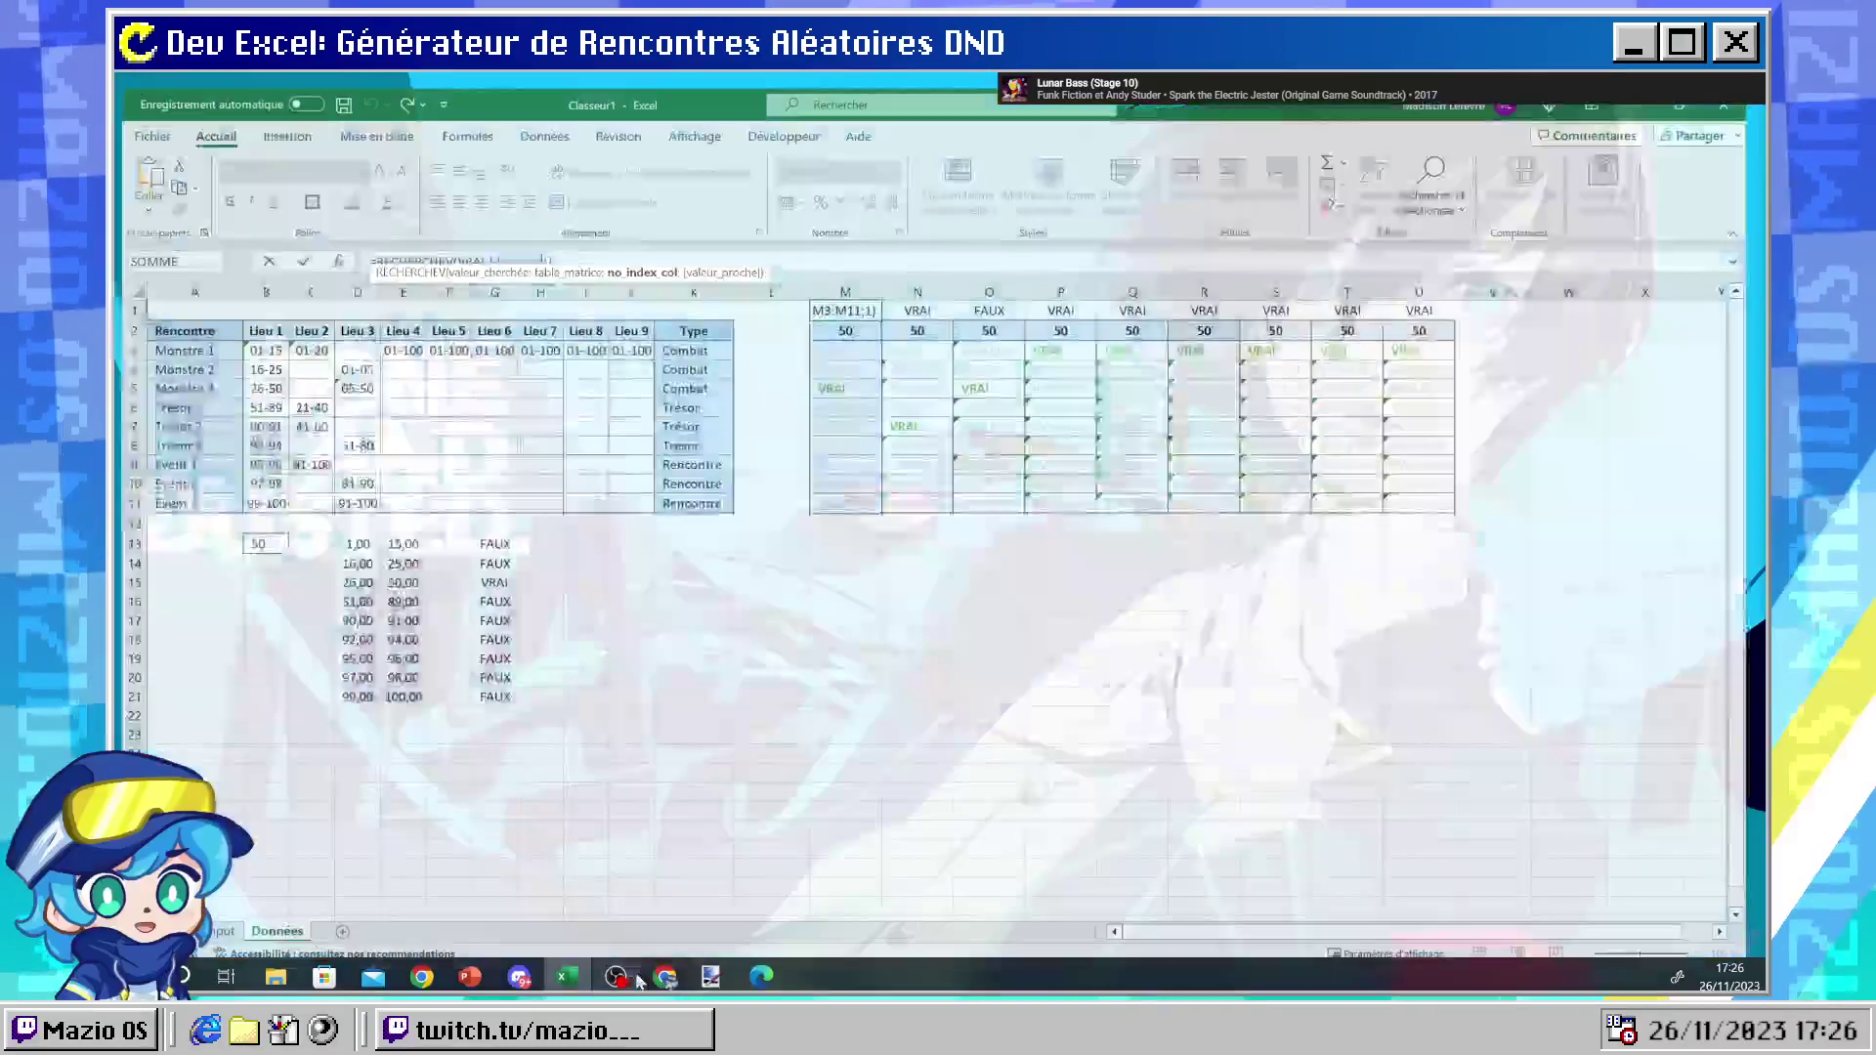
- Open the excel-exercice RECHERCHEV tutorial in Chrome
{"action": "mouse_move", "coordinate": [664, 977]}
{"action": "left_click", "coordinate": [752, 894]}
{"action": "left_click", "coordinate": [153, 84]}
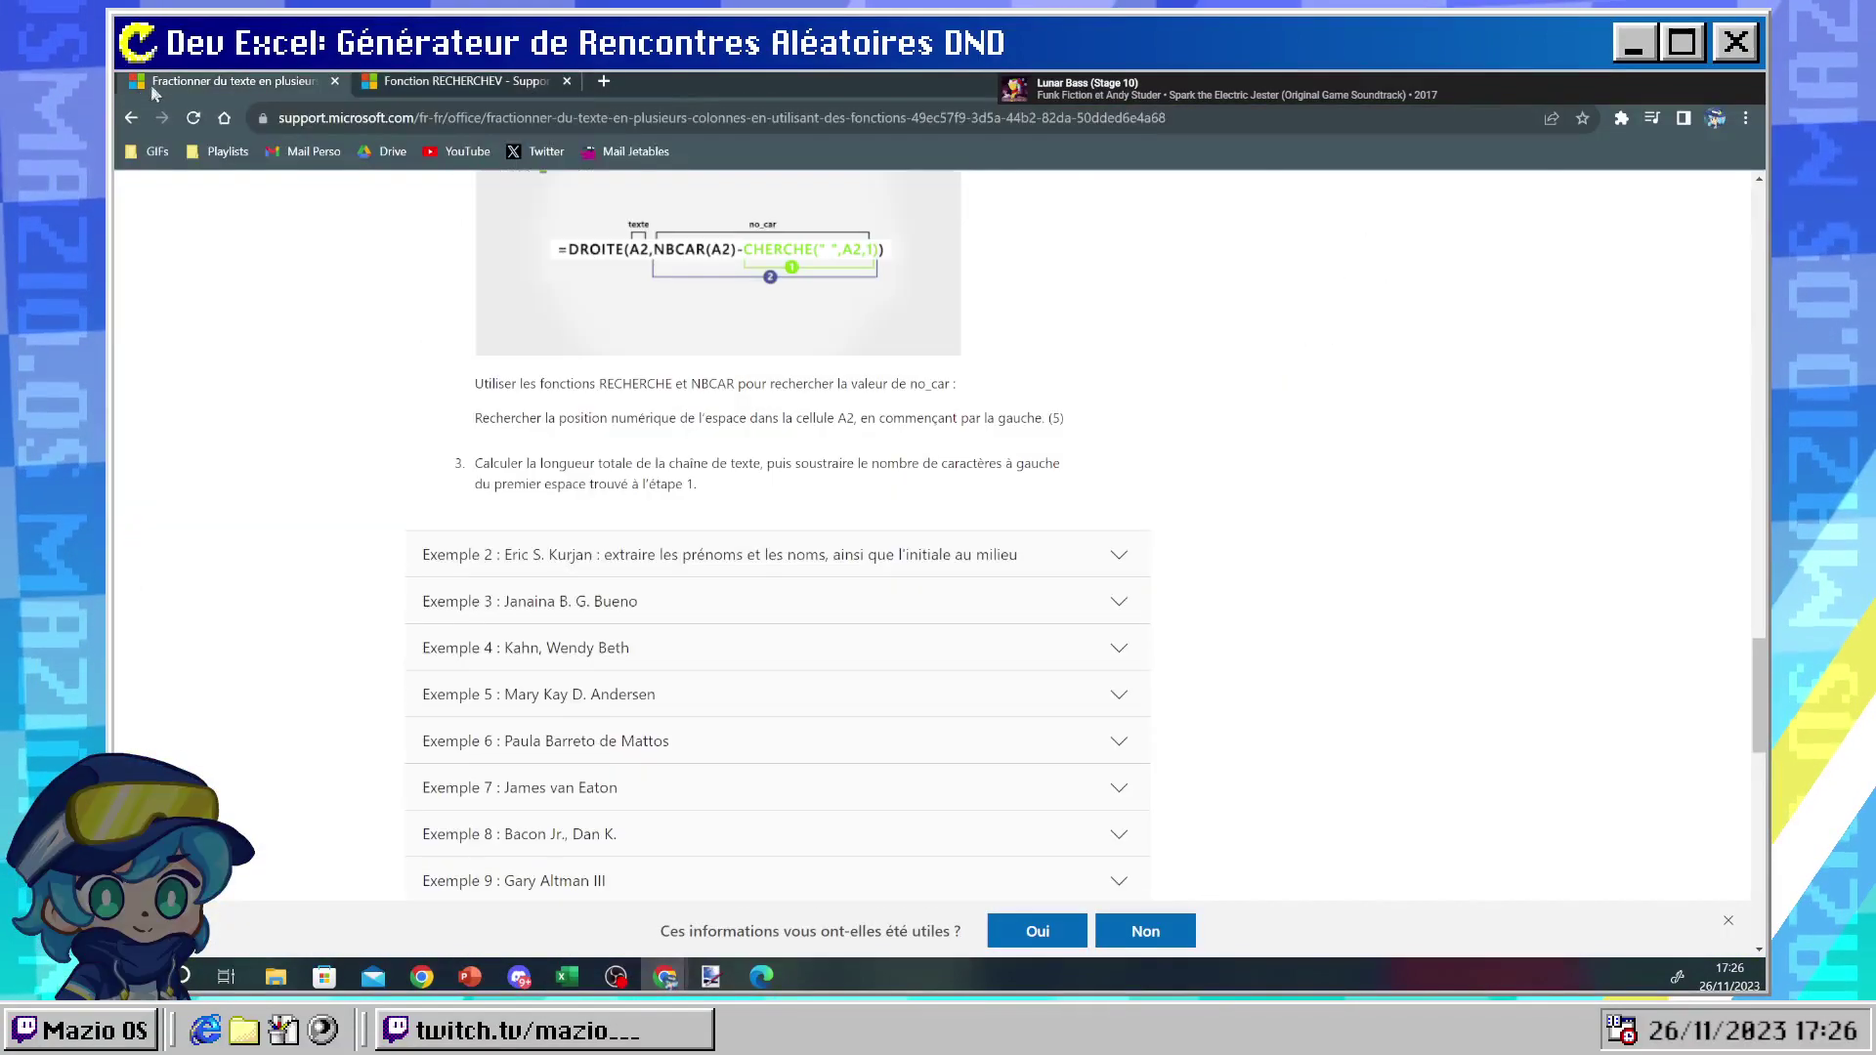
{"action": "left_click", "coordinate": [445, 80]}
{"action": "left_click", "coordinate": [130, 118]}
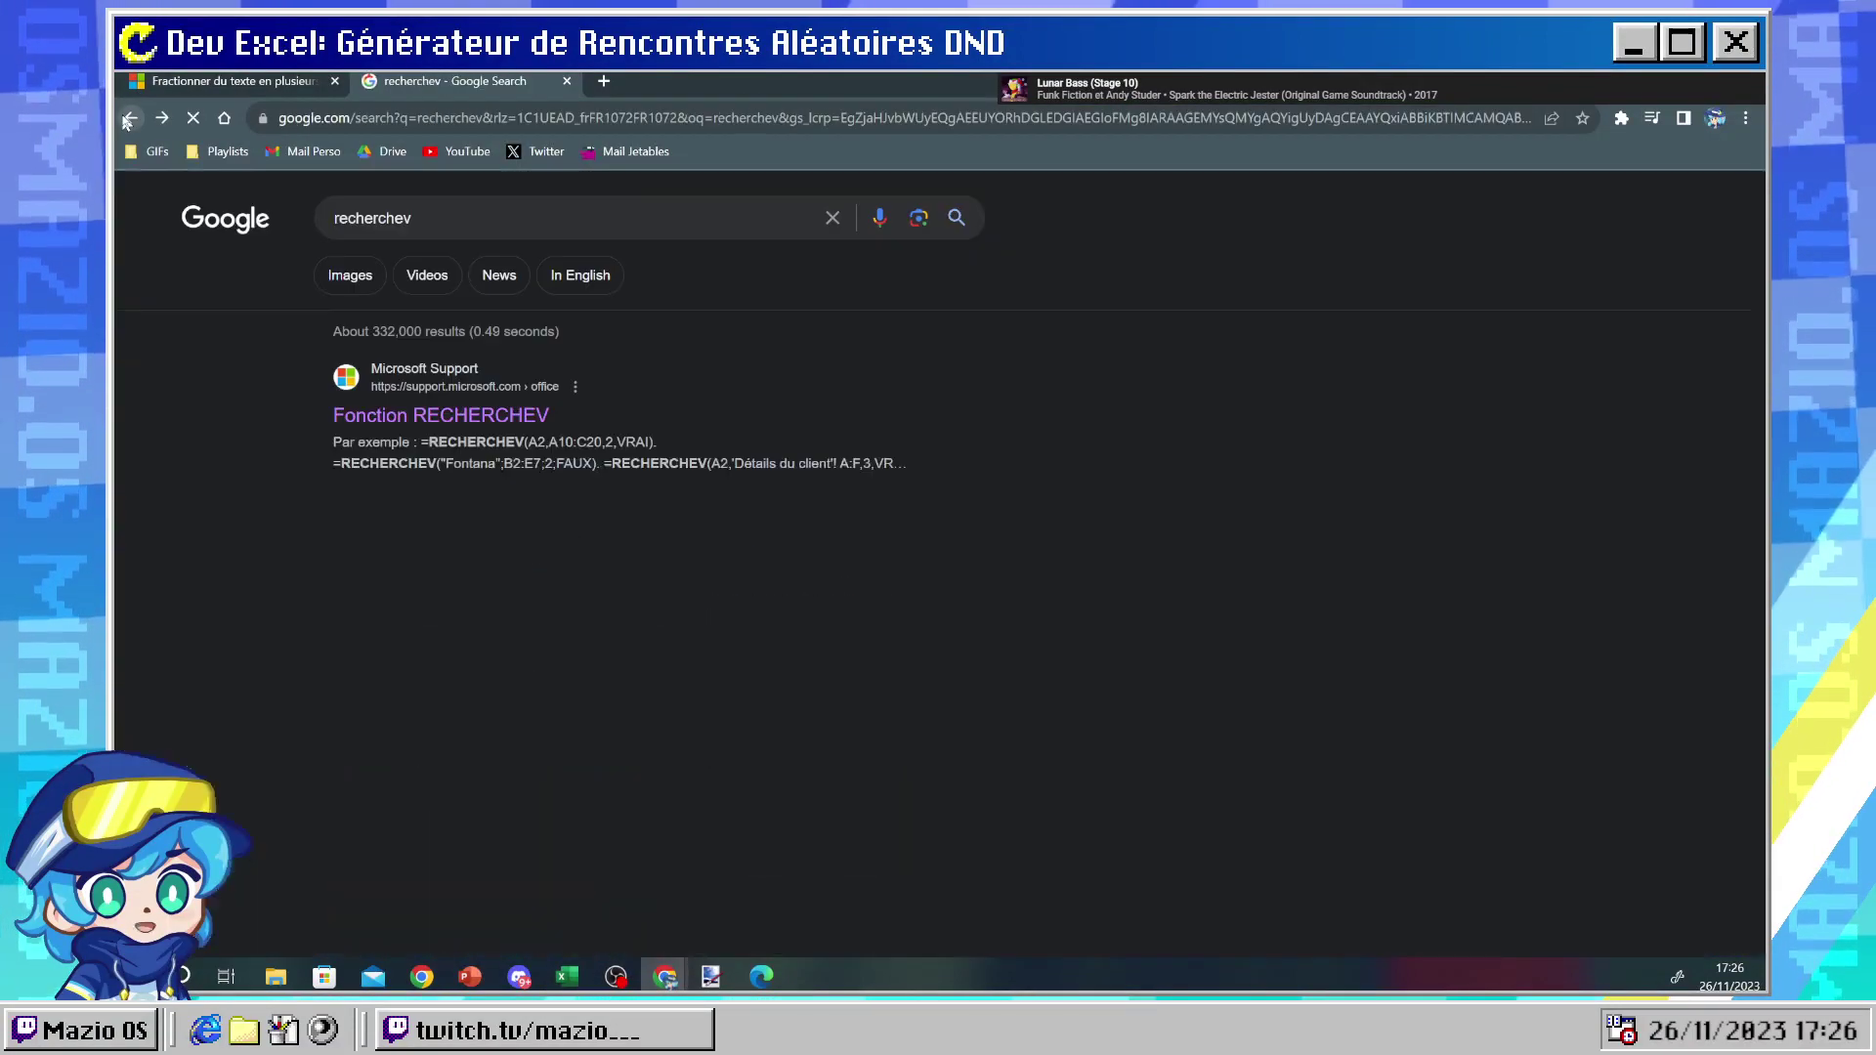
{"action": "left_click", "coordinate": [132, 119]}
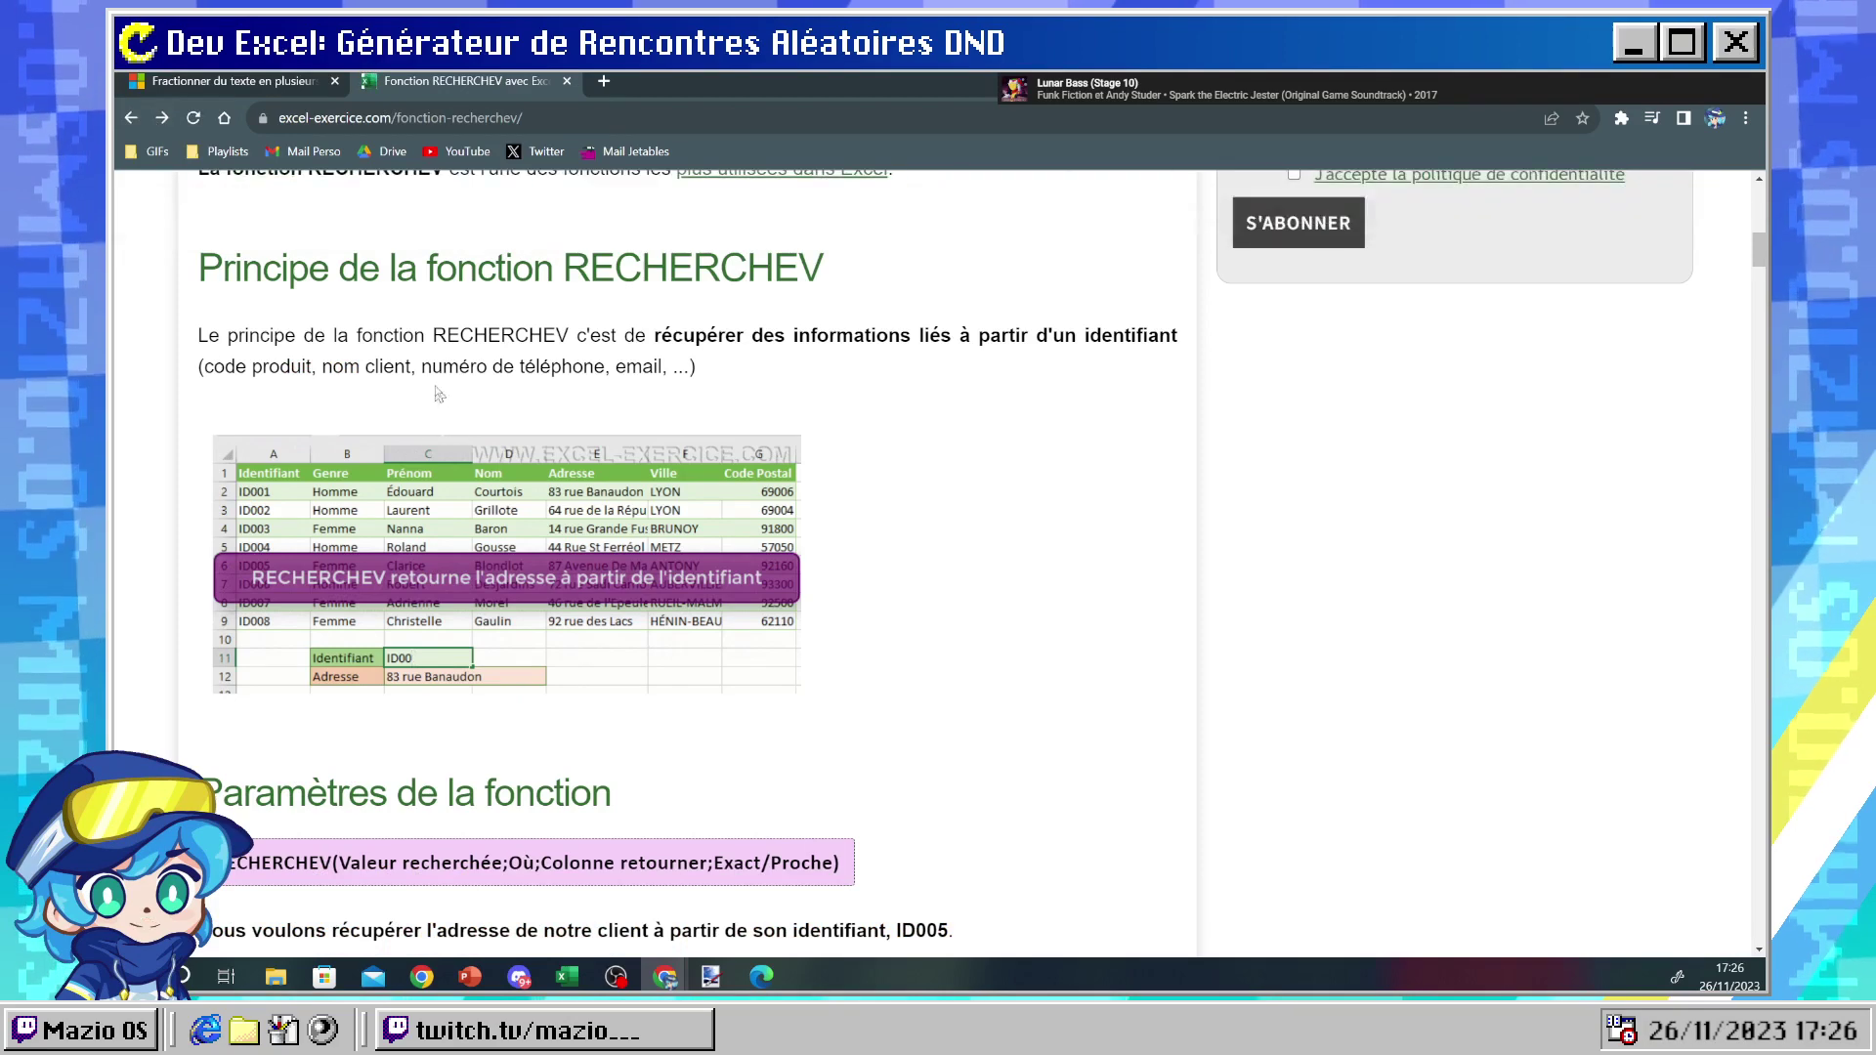
- Read down the tutorial to the column-number step, then return to Excel
{"action": "scroll", "coordinate": [565, 513], "scroll_direction": "down", "scroll_amount": 2}
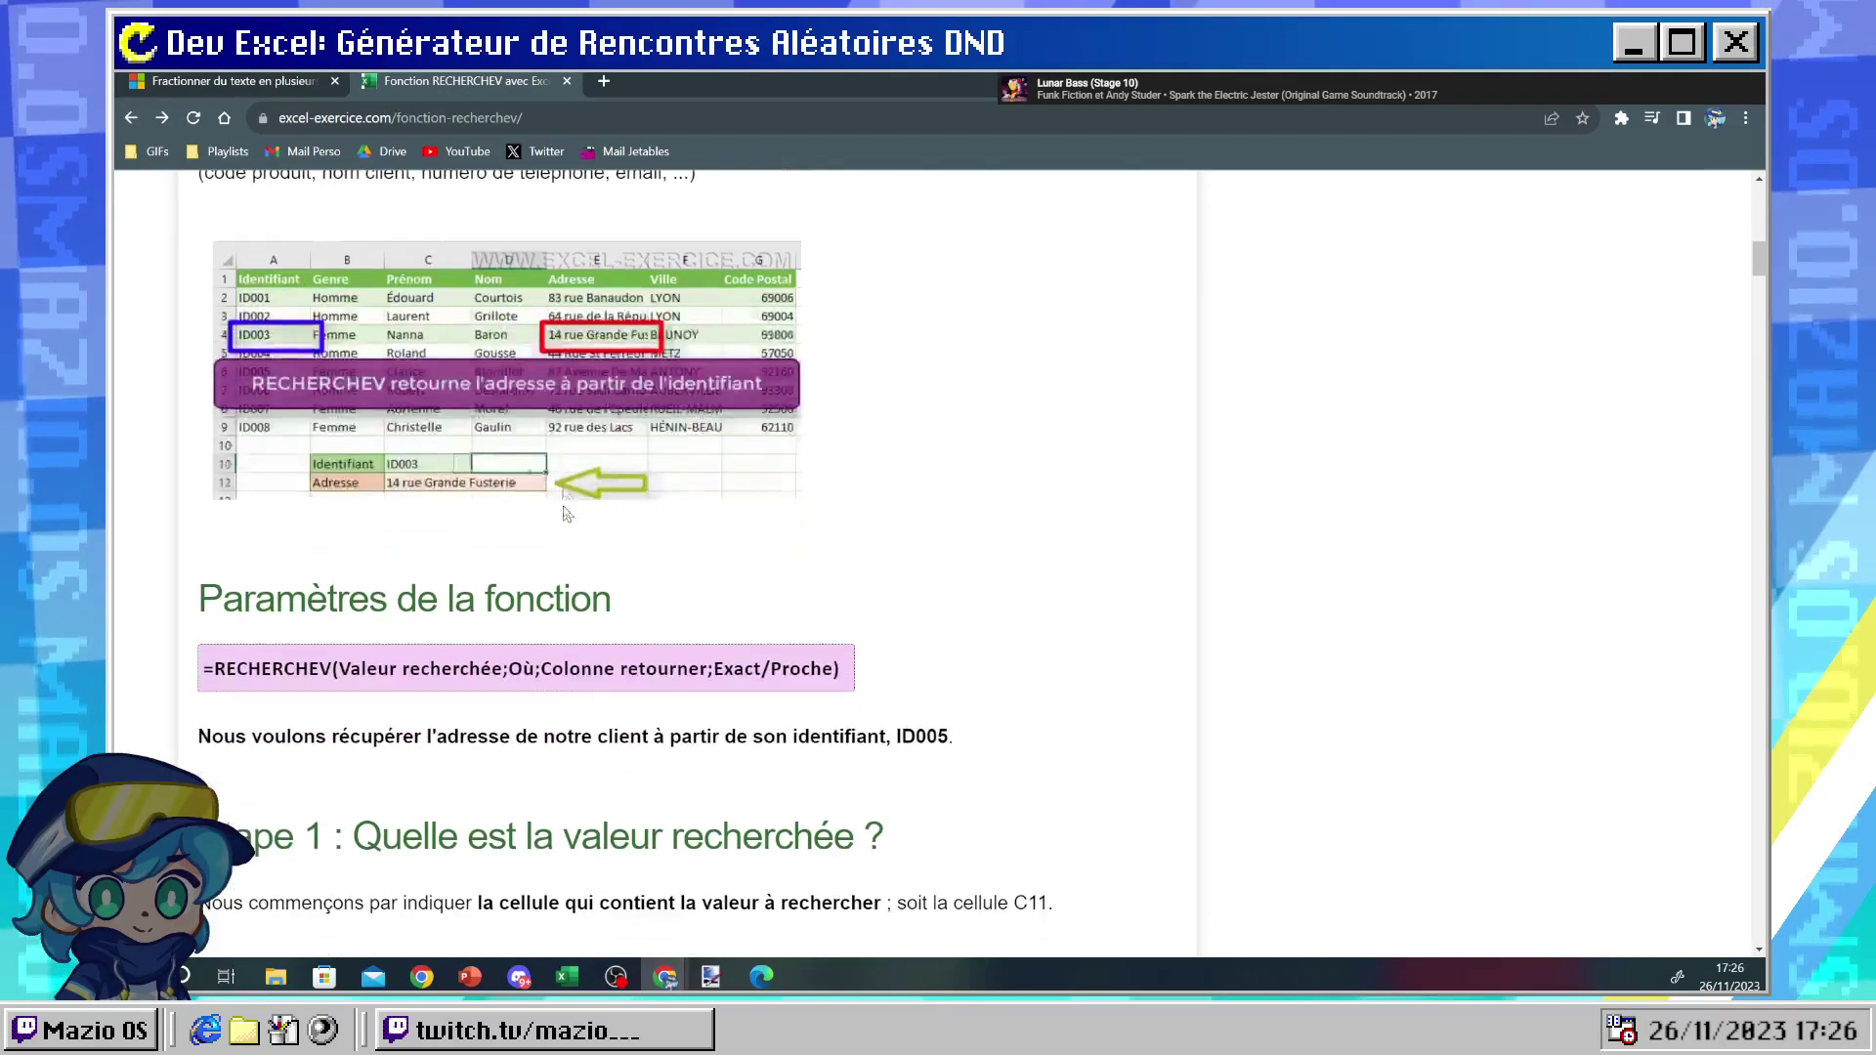
{"action": "scroll", "coordinate": [564, 508], "scroll_direction": "up", "scroll_amount": 1}
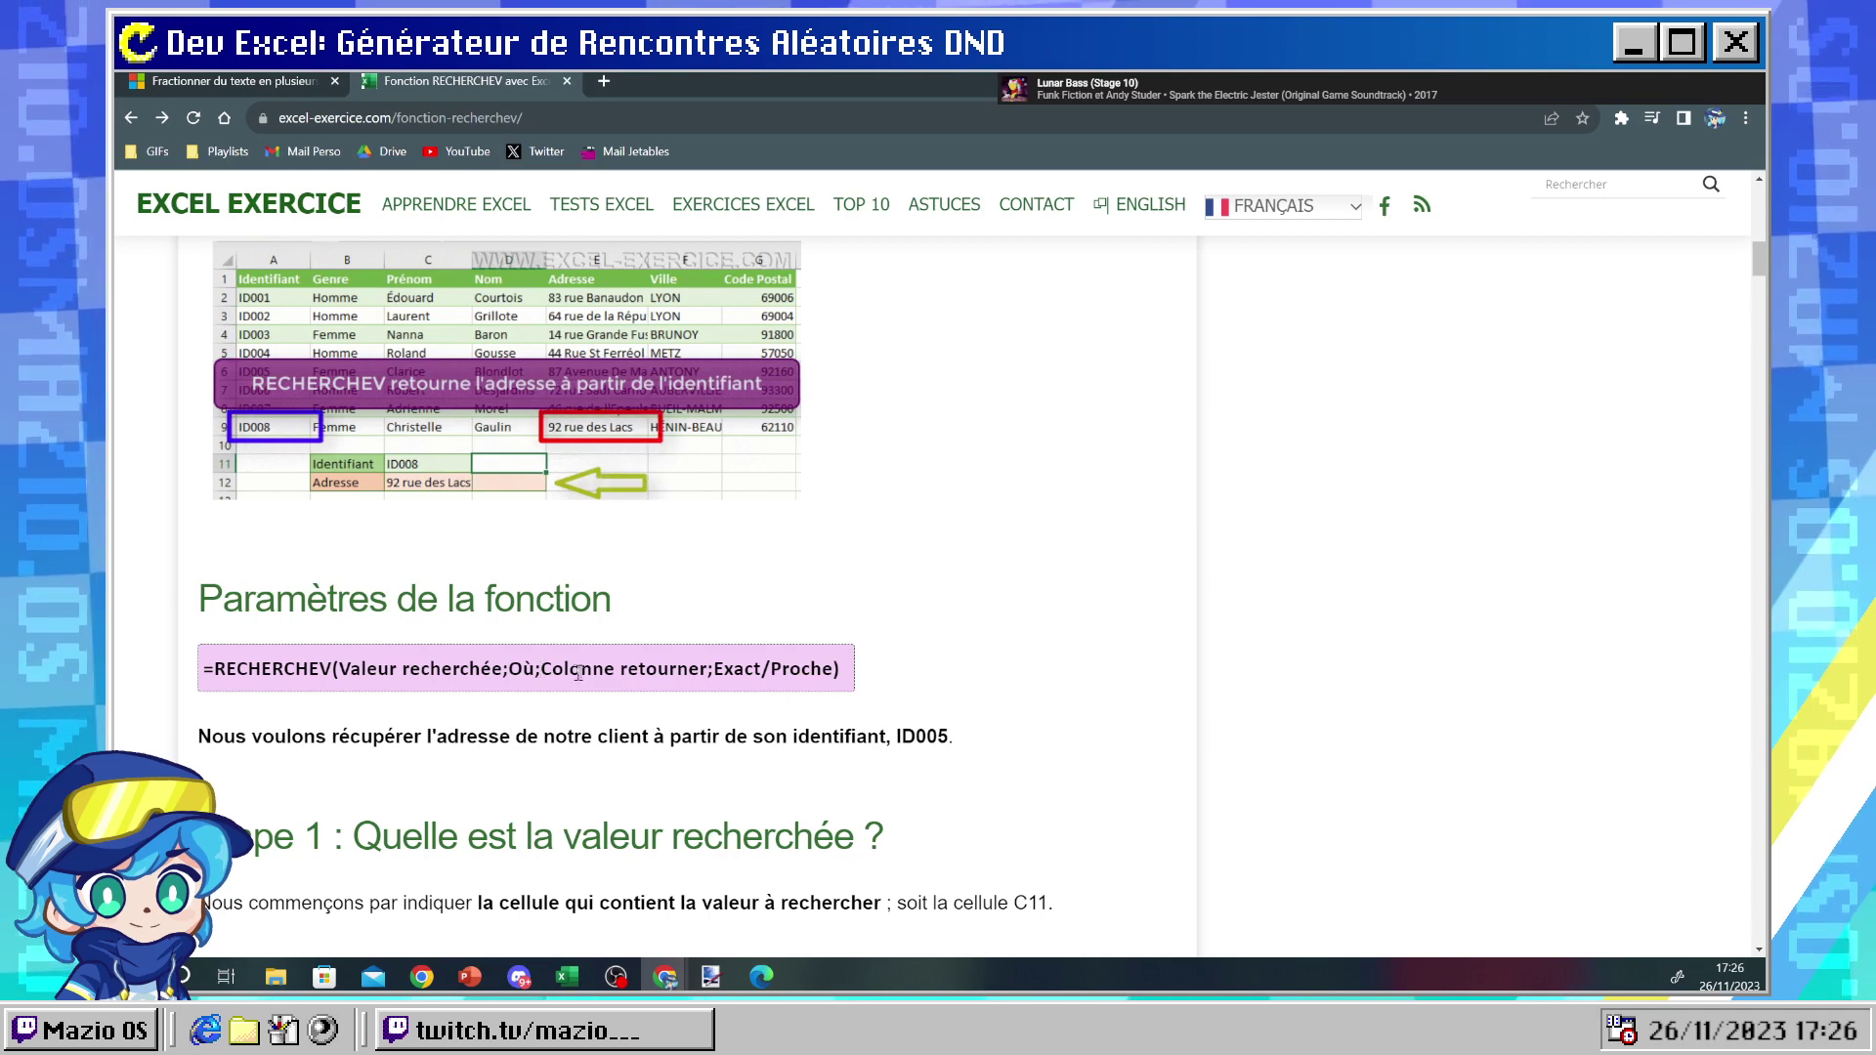
{"action": "scroll", "coordinate": [625, 736], "scroll_direction": "down", "scroll_amount": 3}
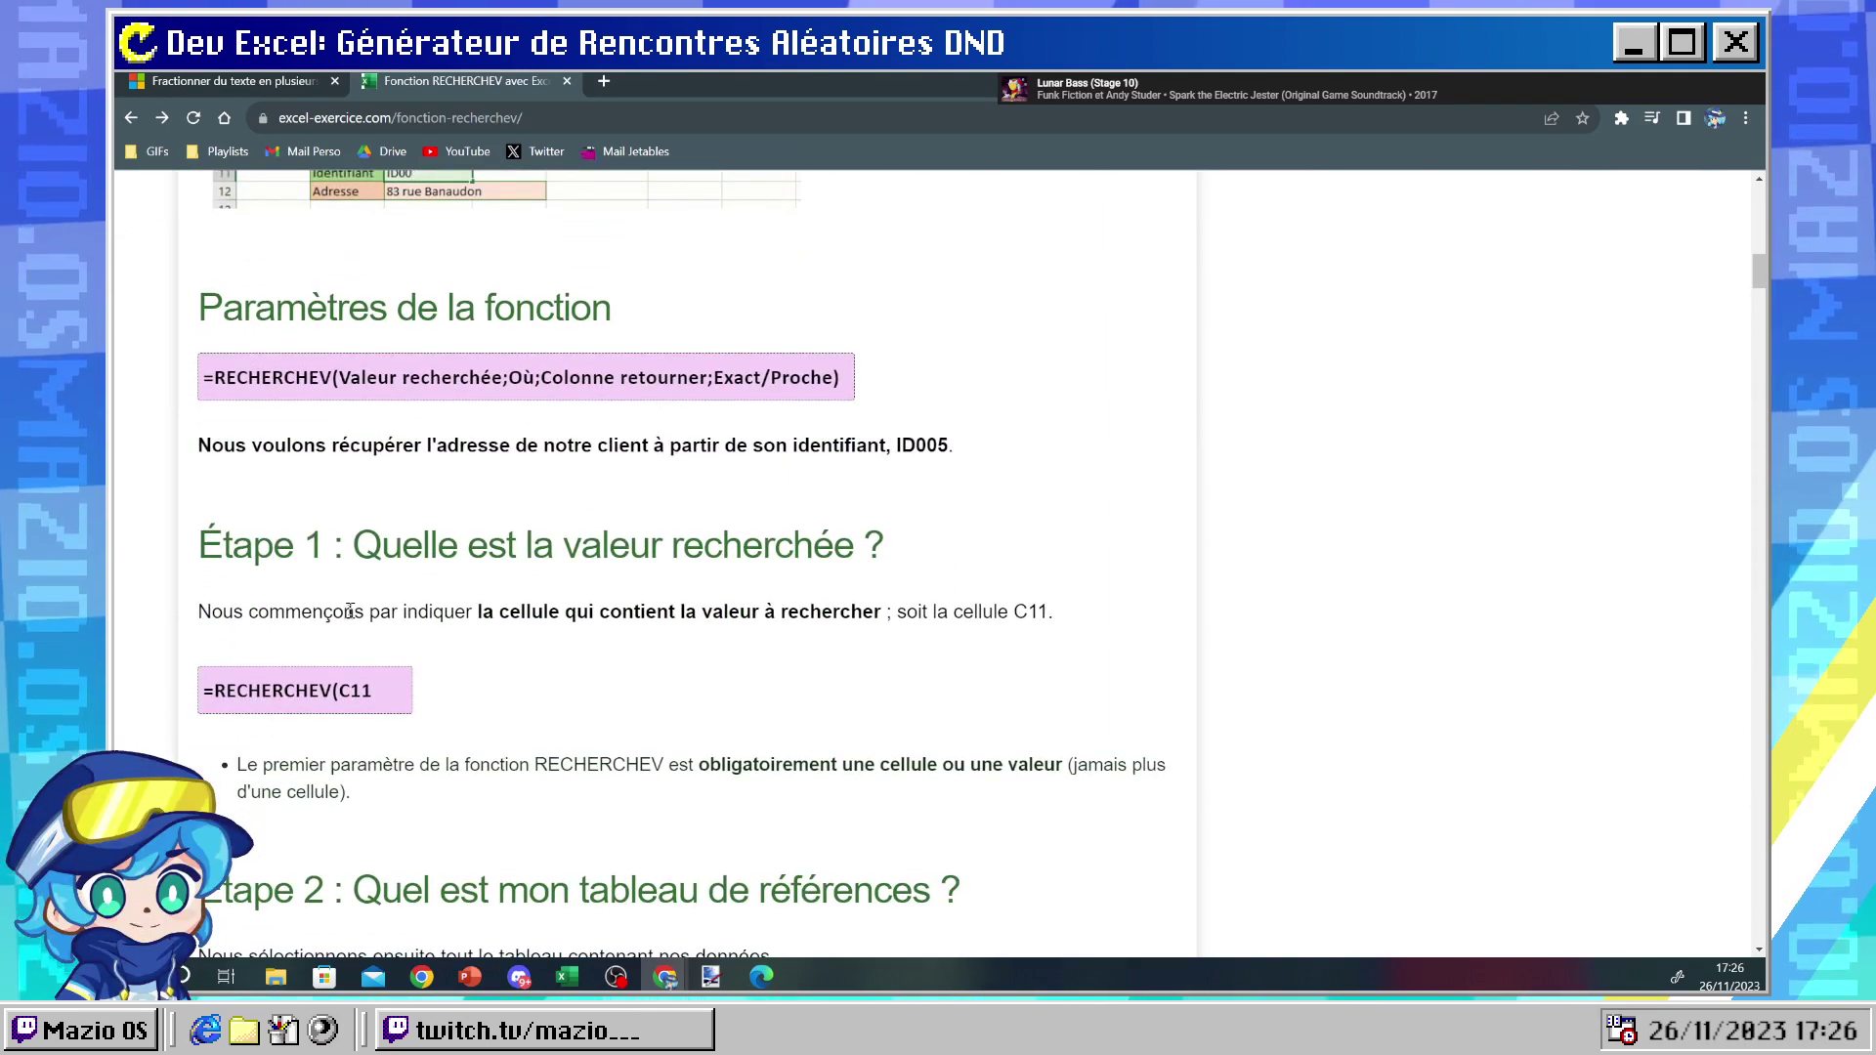
{"action": "scroll", "coordinate": [337, 620], "scroll_direction": "down", "scroll_amount": 2}
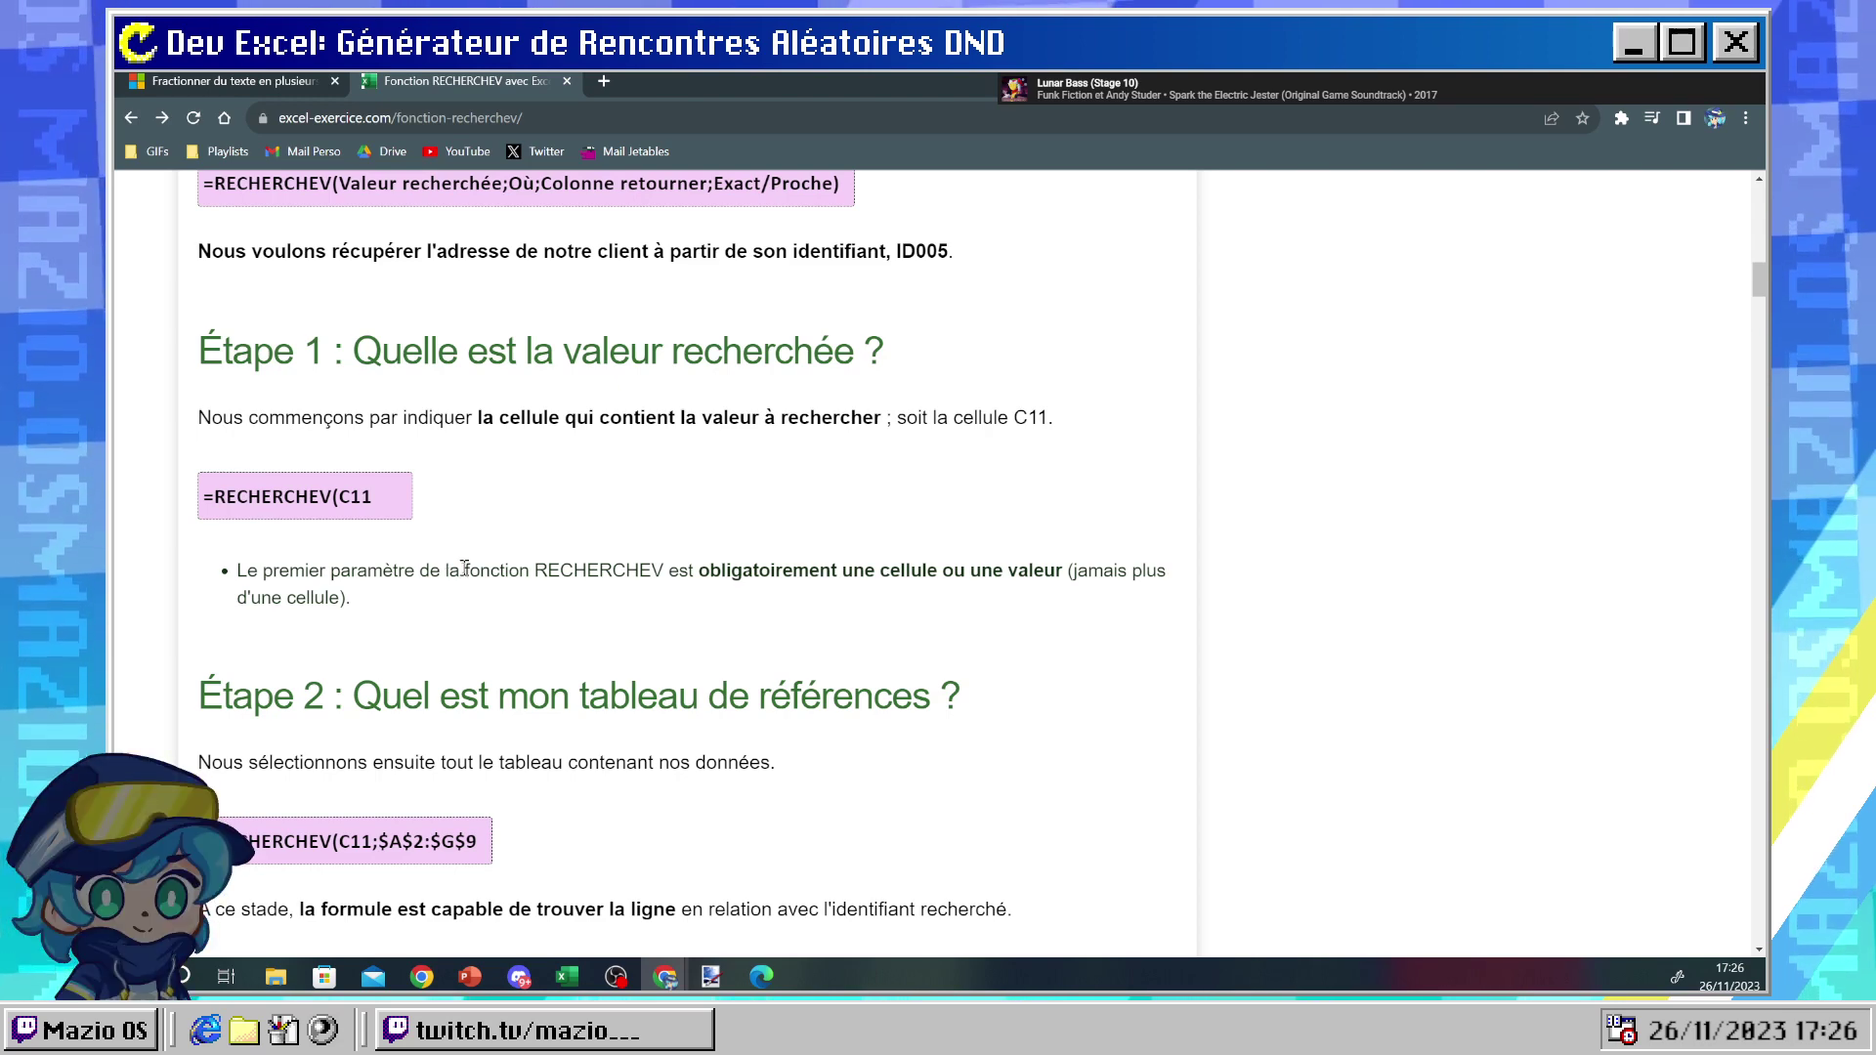
{"action": "scroll", "coordinate": [454, 573], "scroll_direction": "down", "scroll_amount": 1}
{"action": "scroll", "coordinate": [466, 574], "scroll_direction": "down", "scroll_amount": 1}
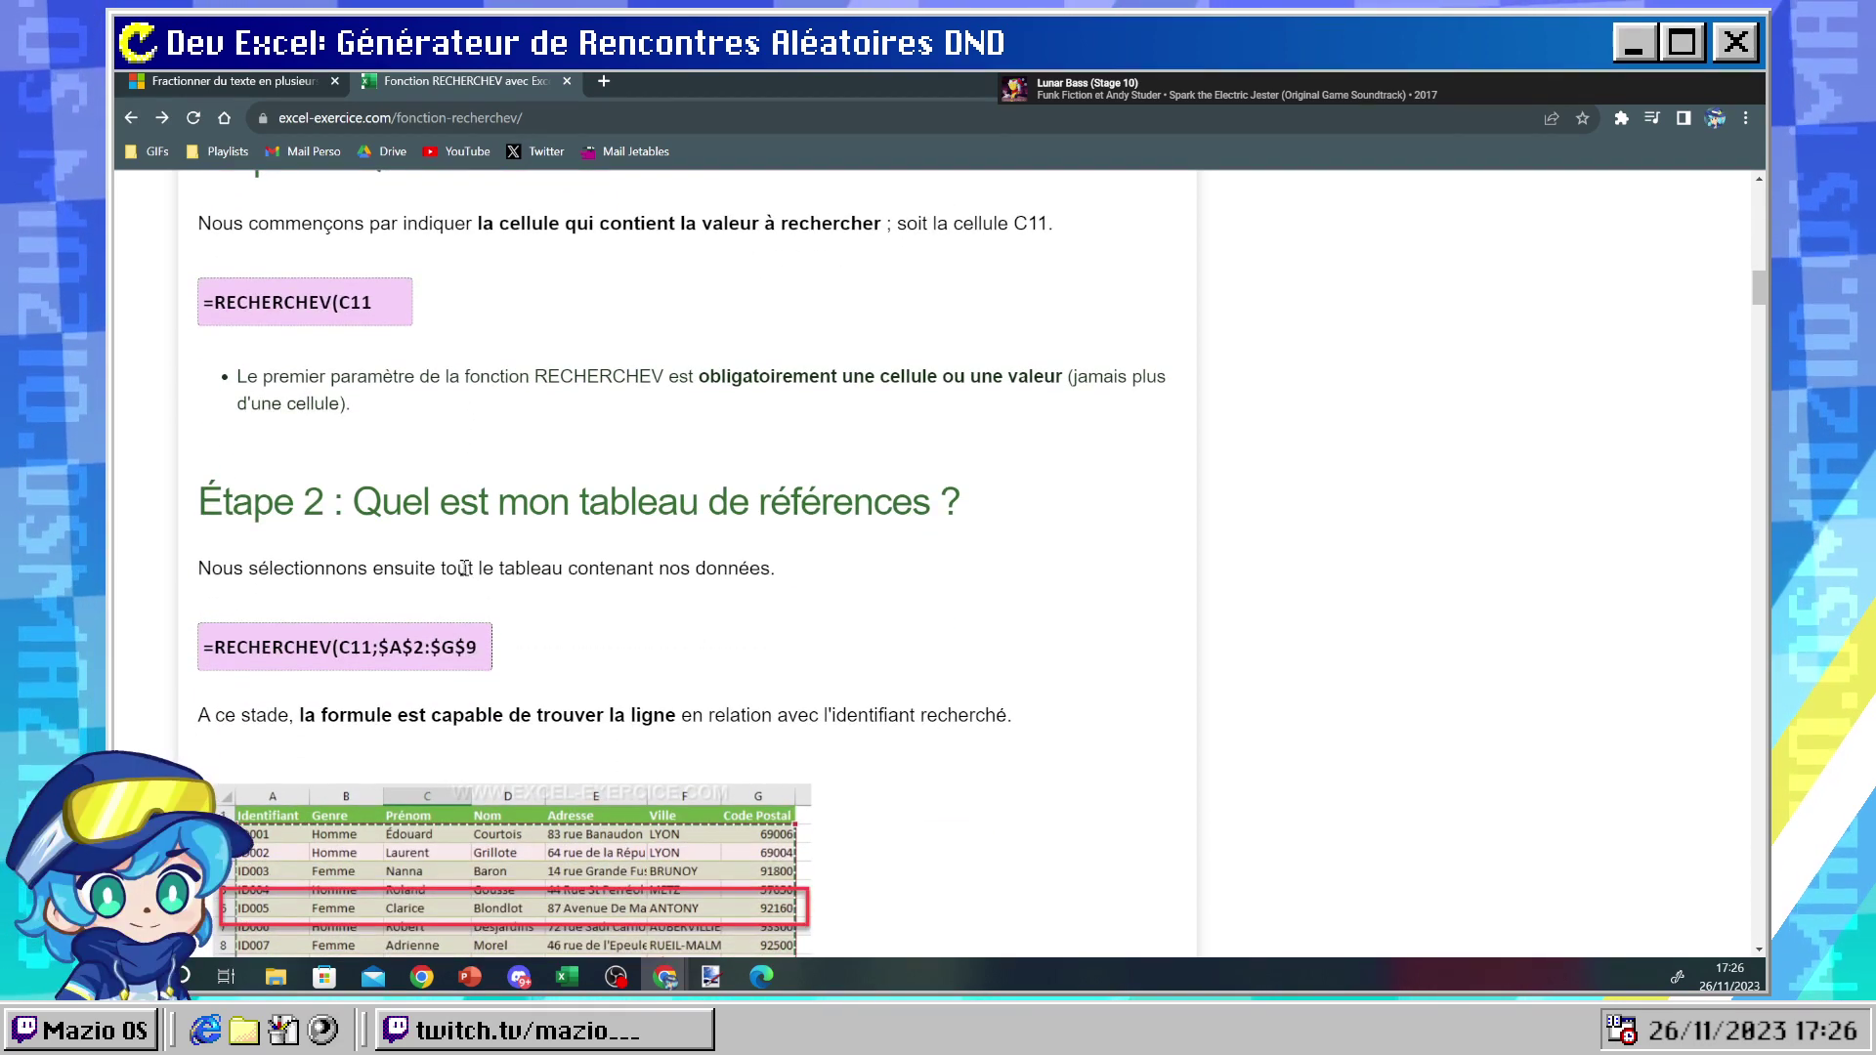
{"action": "scroll", "coordinate": [456, 577], "scroll_direction": "down", "scroll_amount": 1}
{"action": "scroll", "coordinate": [407, 587], "scroll_direction": "down", "scroll_amount": 1}
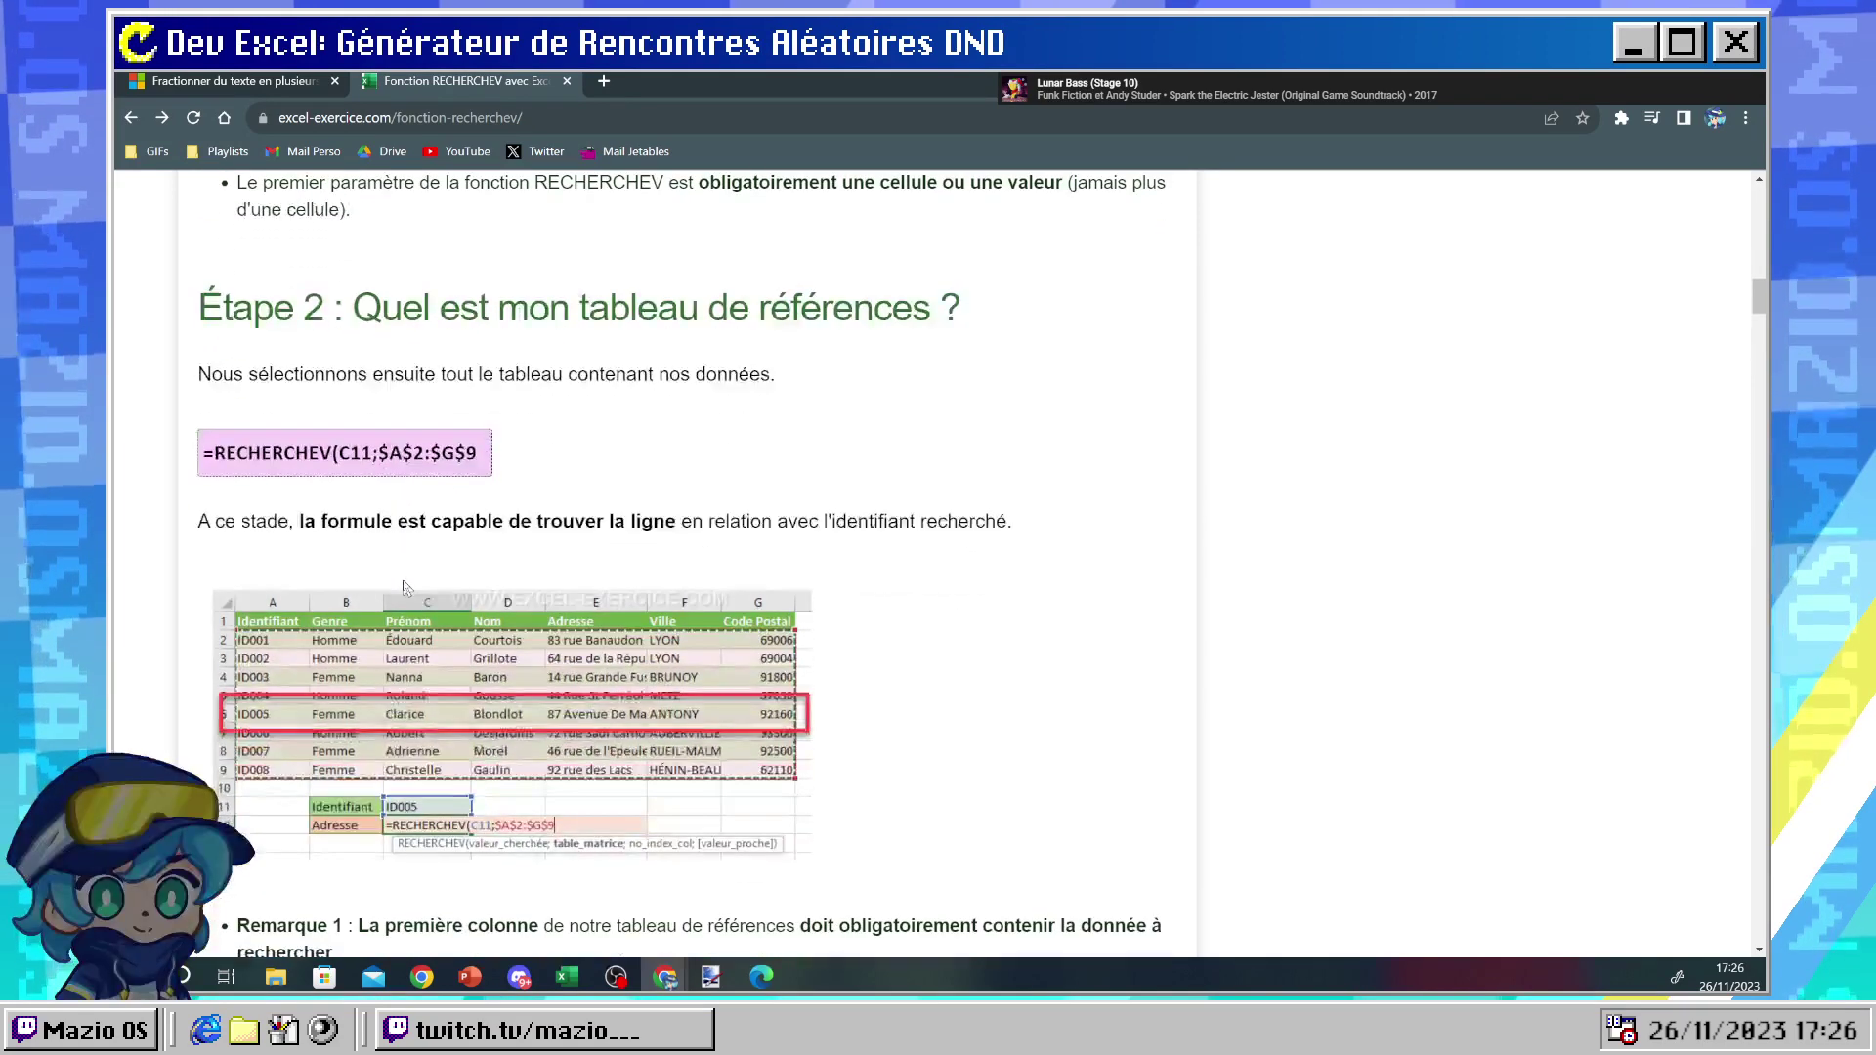
{"action": "scroll", "coordinate": [407, 587], "scroll_direction": "down", "scroll_amount": 3}
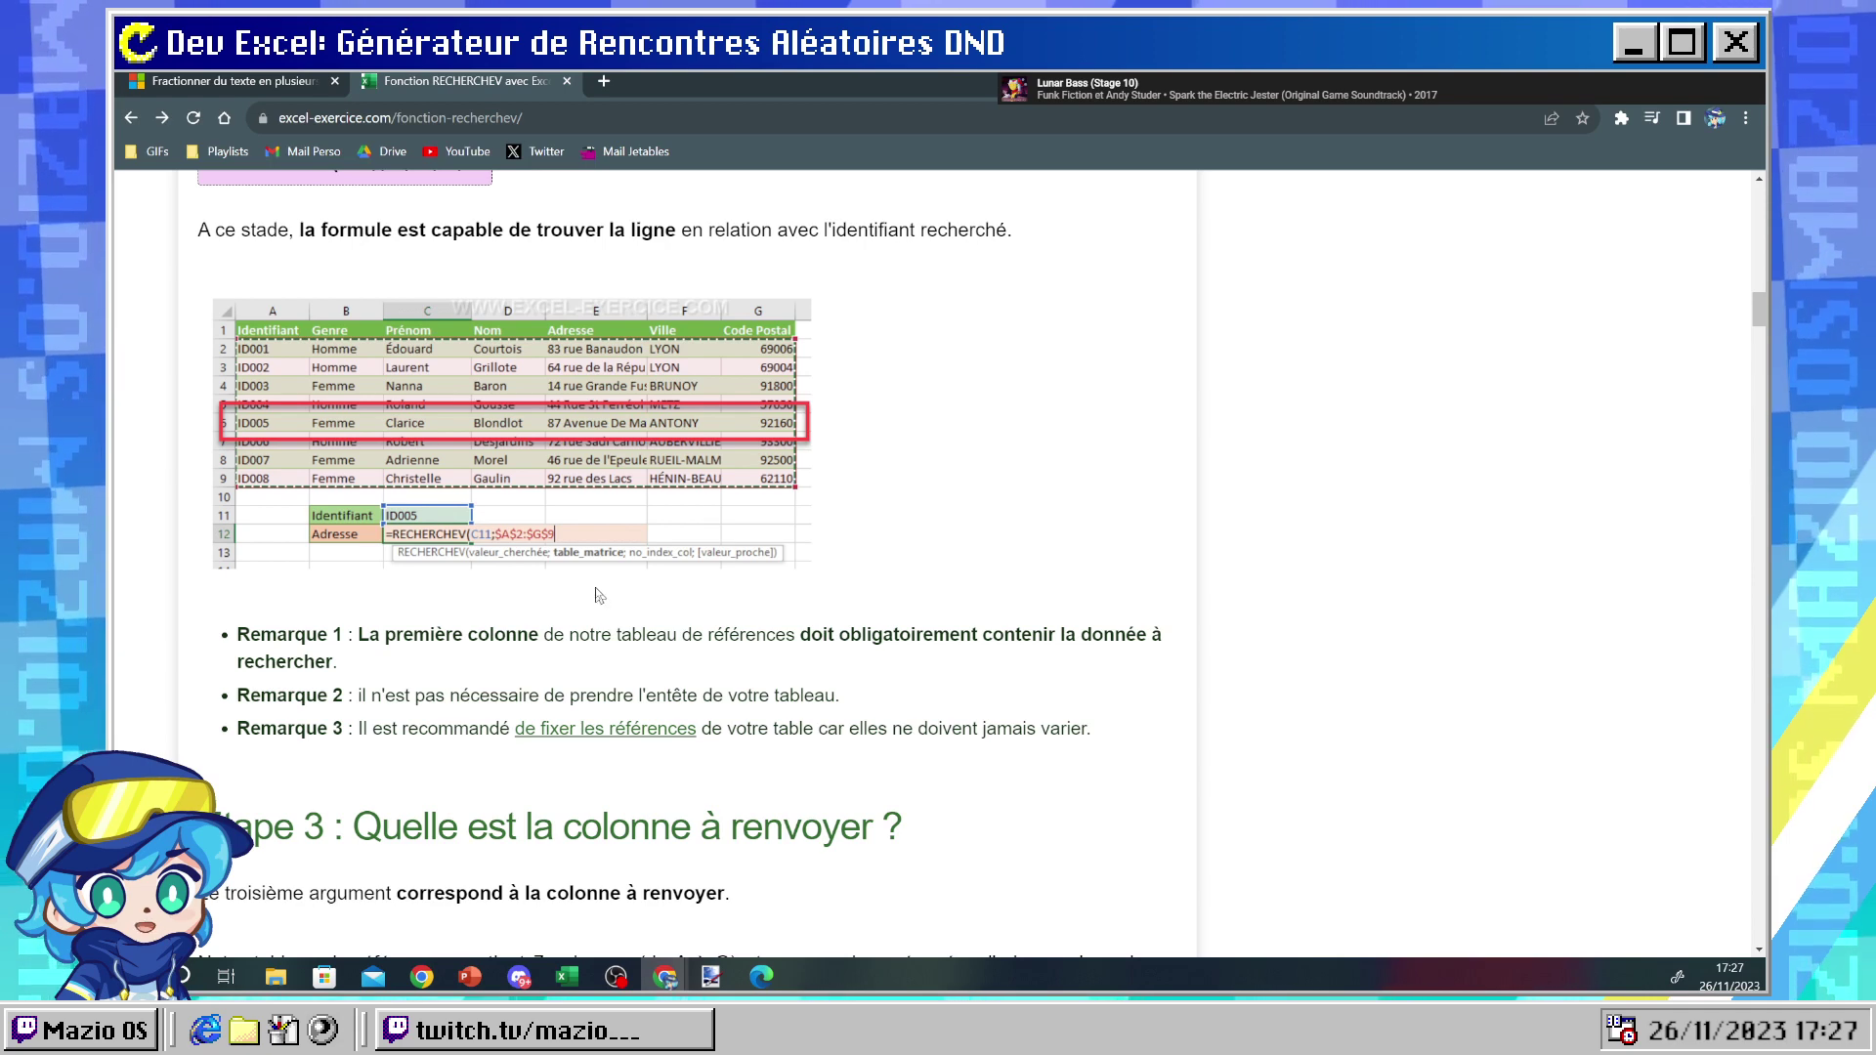
{"action": "scroll", "coordinate": [598, 594], "scroll_direction": "down", "scroll_amount": 3}
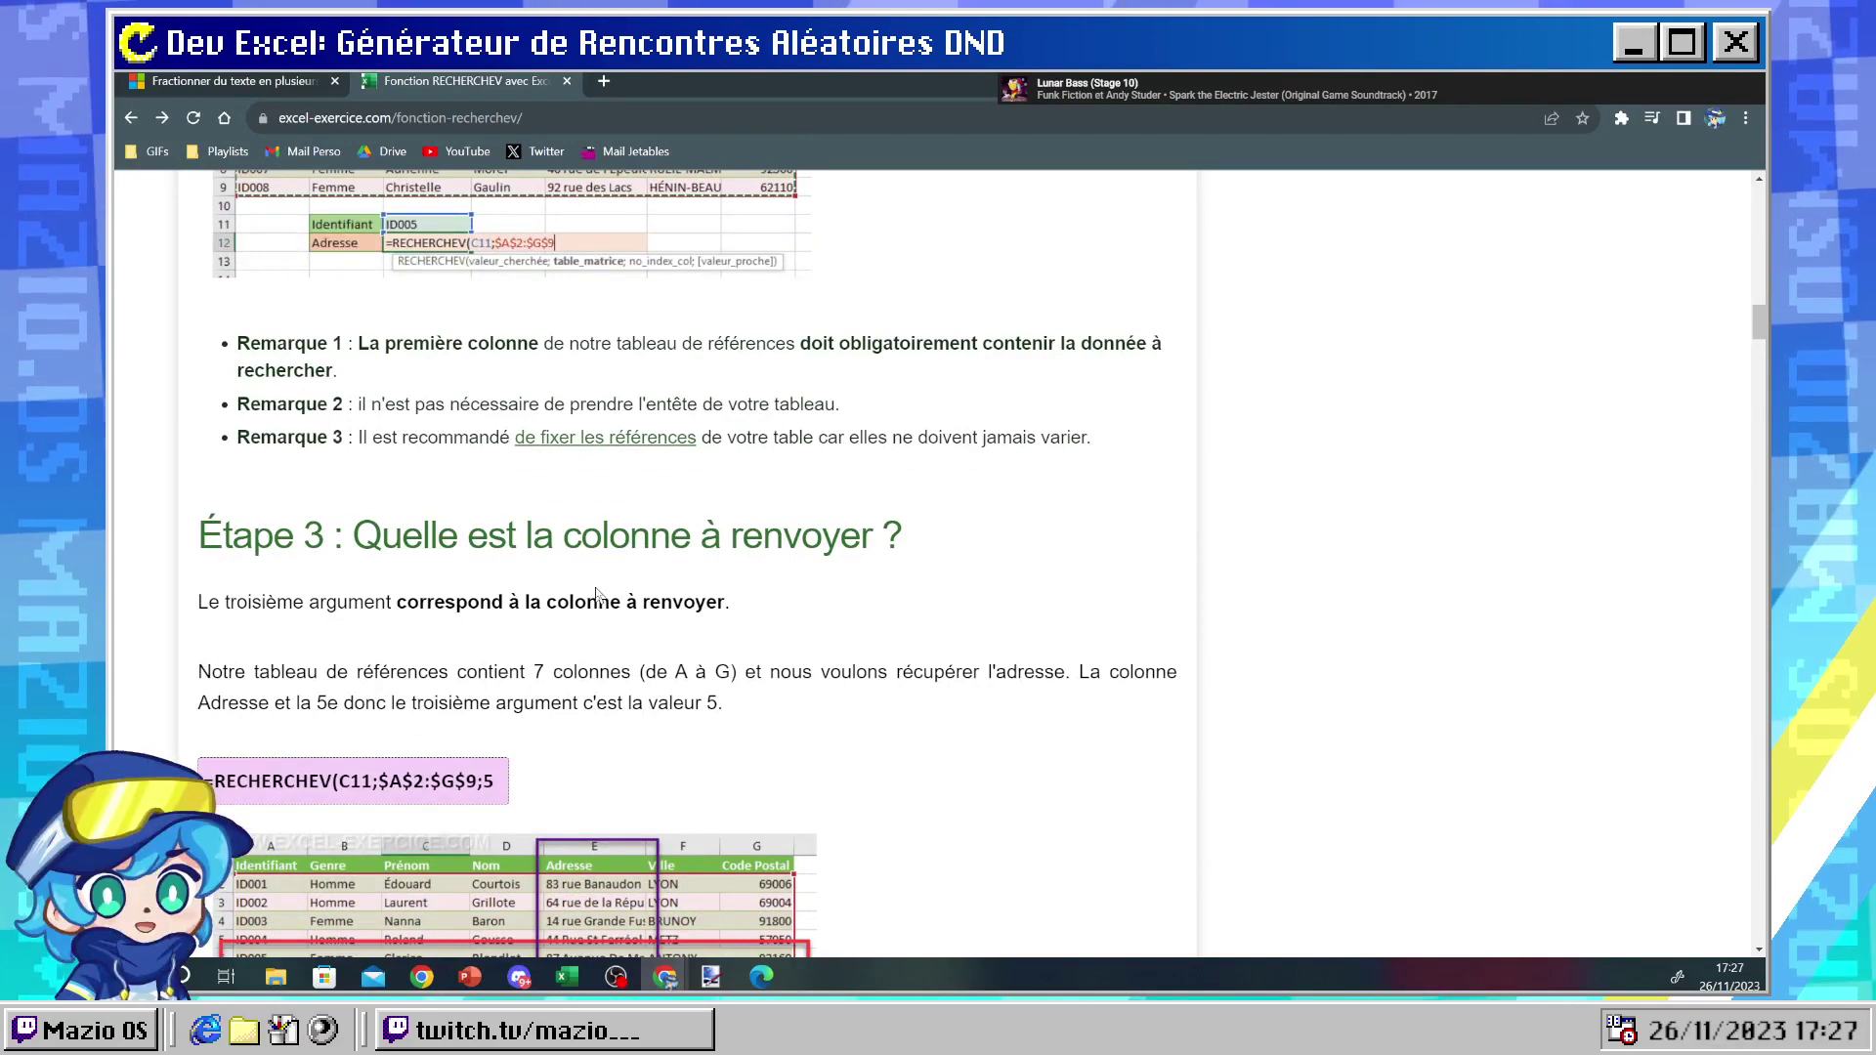
{"action": "scroll", "coordinate": [598, 594], "scroll_direction": "down", "scroll_amount": 2}
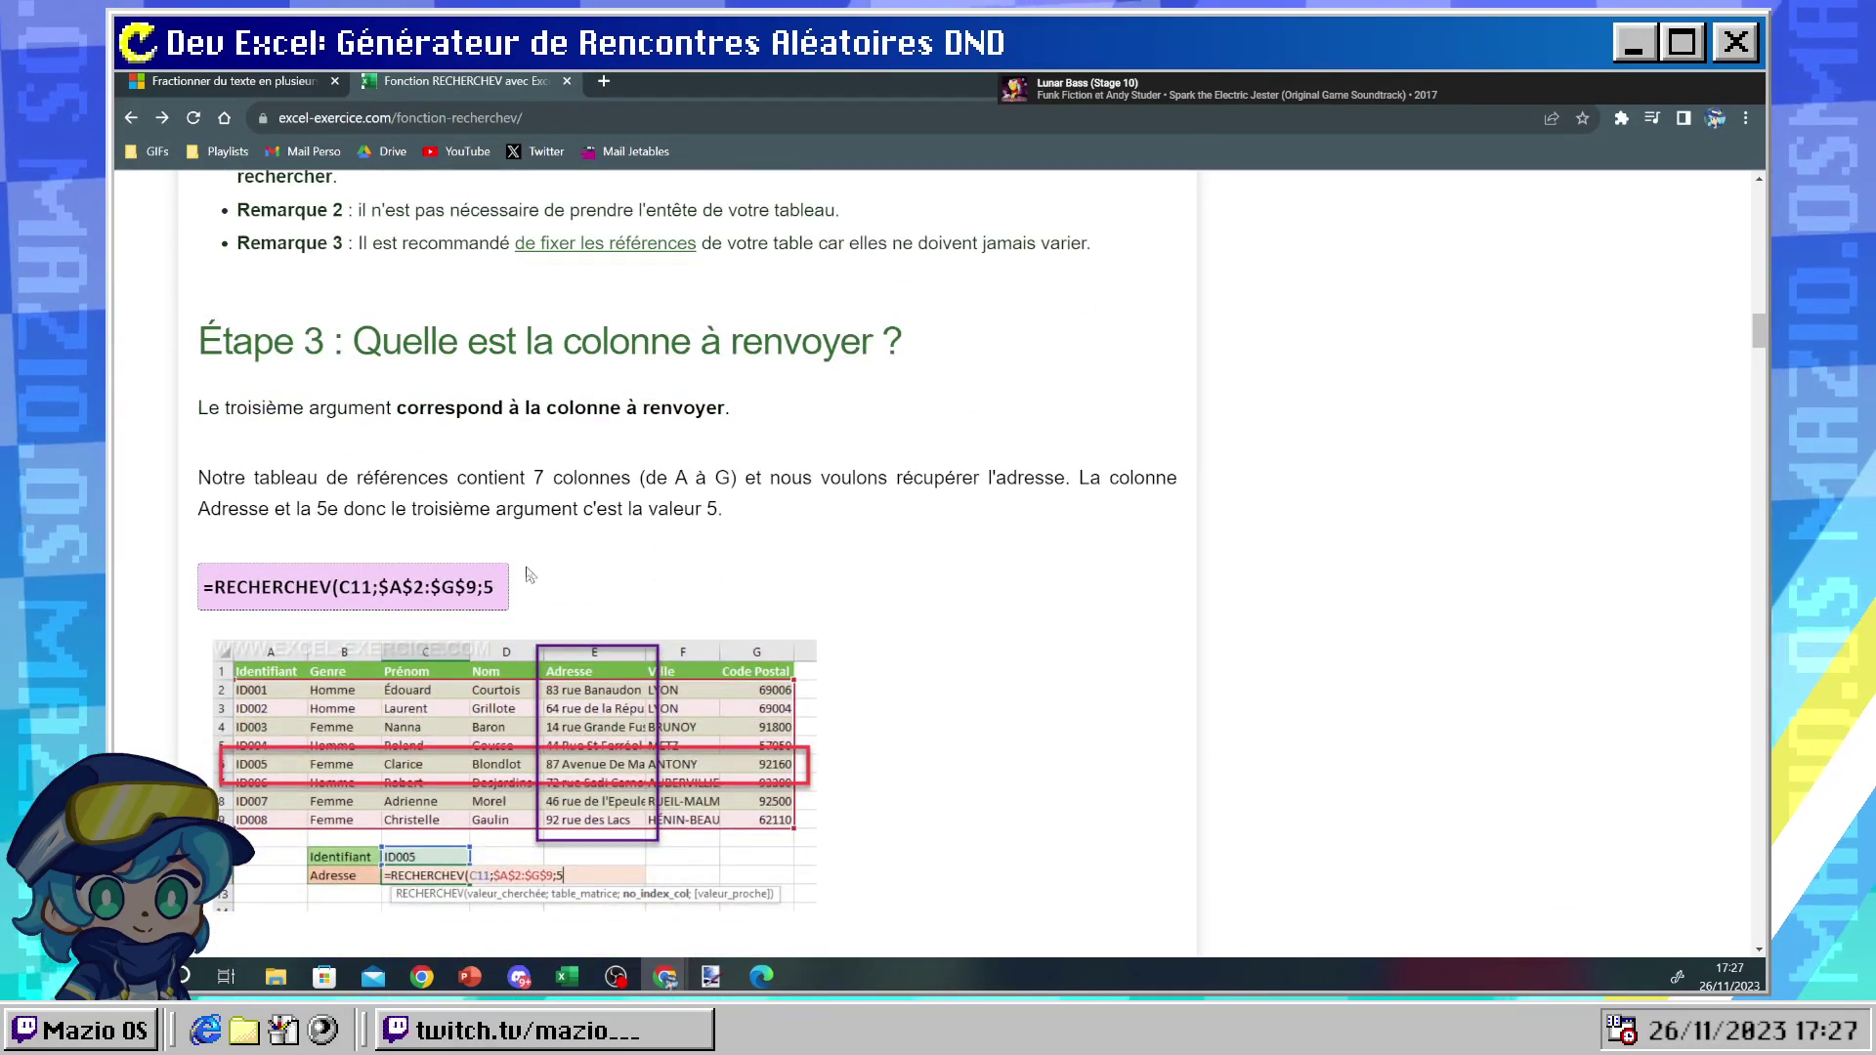
{"action": "scroll", "coordinate": [528, 575], "scroll_direction": "down", "scroll_amount": 4}
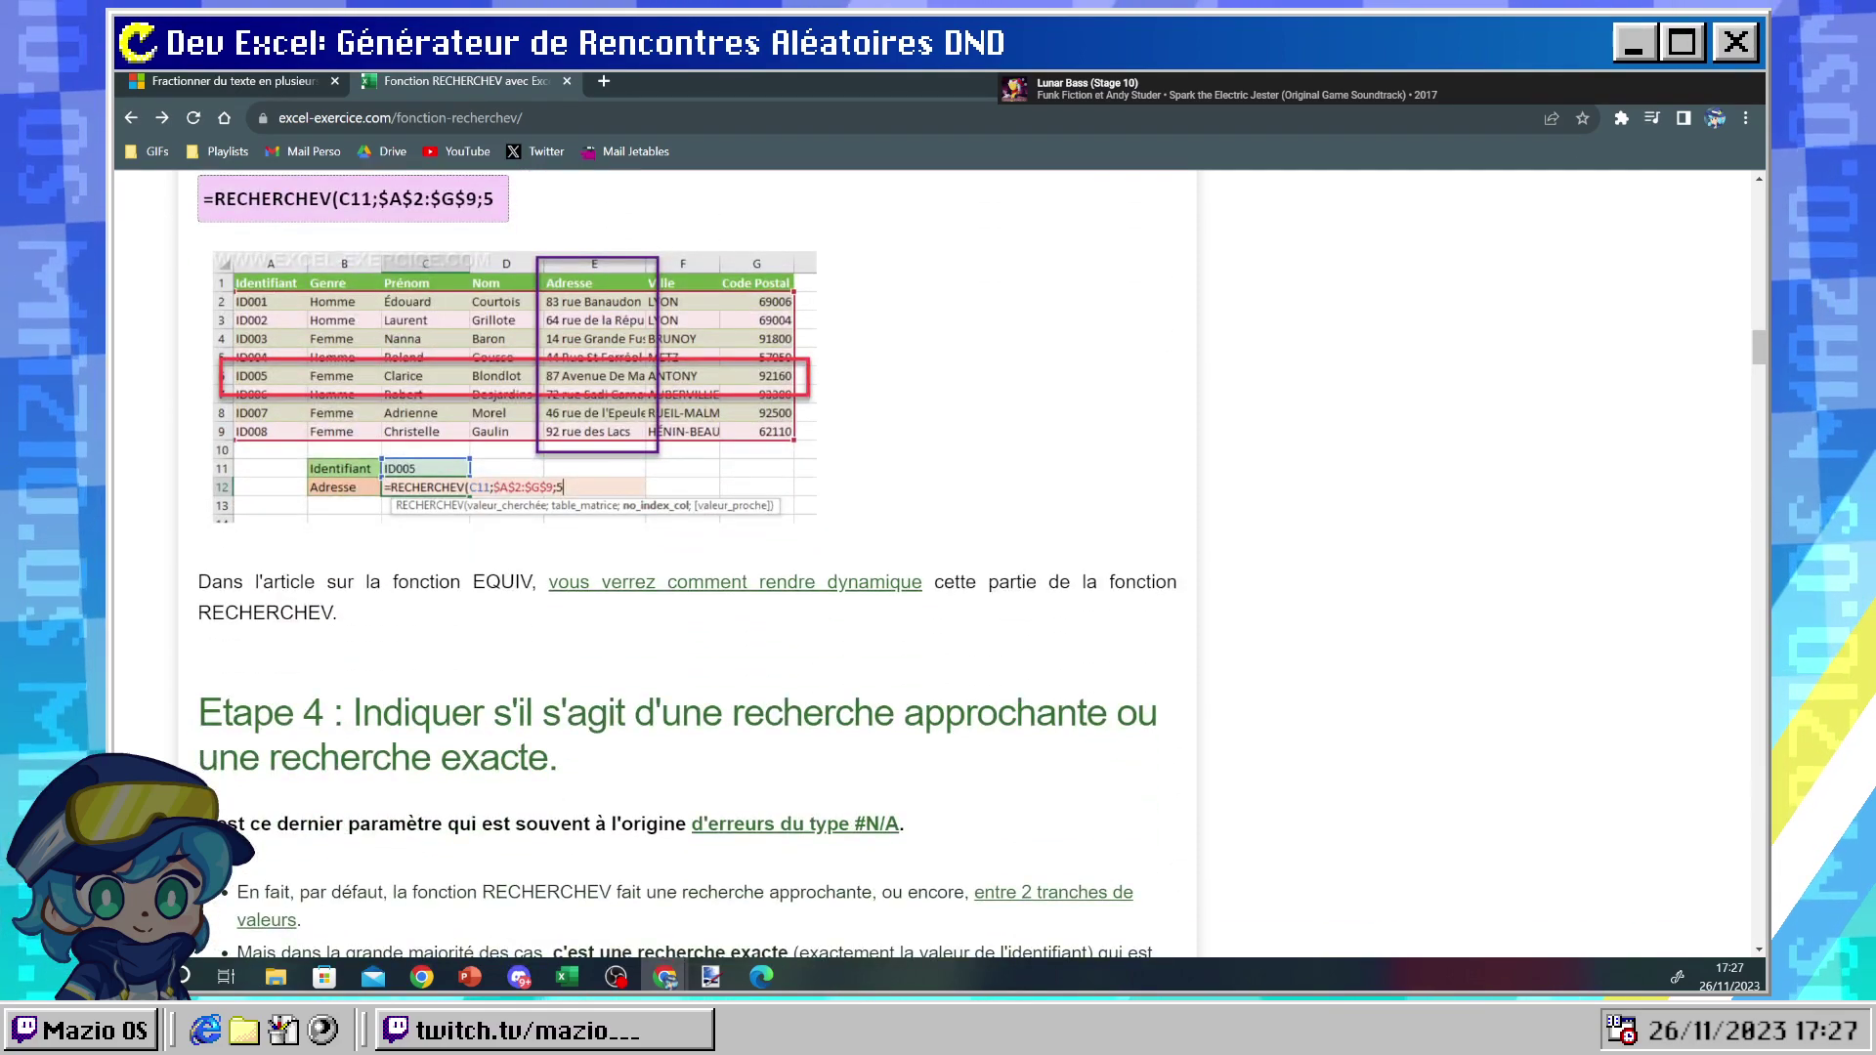
{"action": "key", "text": "alt+Tab"}
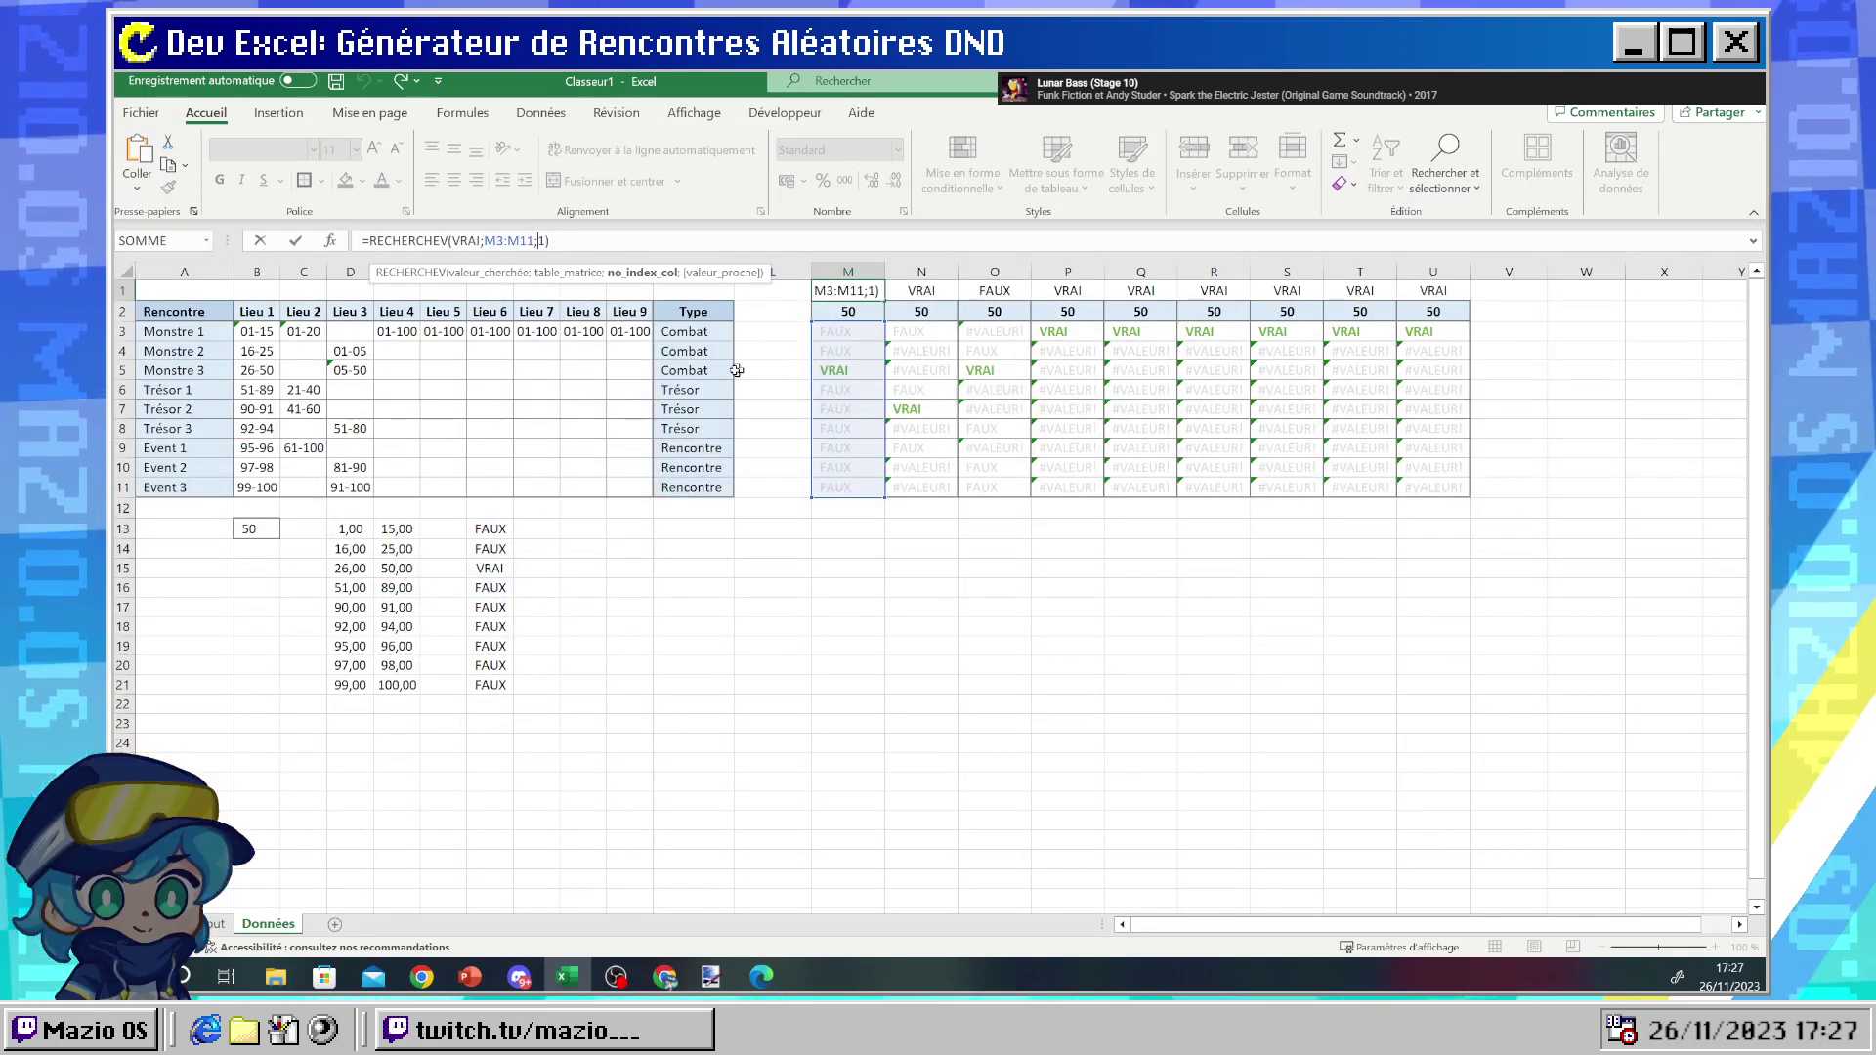
- Try inserting the encounter names range into M1's lookup, then undo the broken edit
{"action": "left_click_drag", "start_coordinate": [186, 331], "coordinate": [188, 487]}
{"action": "left_click", "coordinate": [482, 241]}
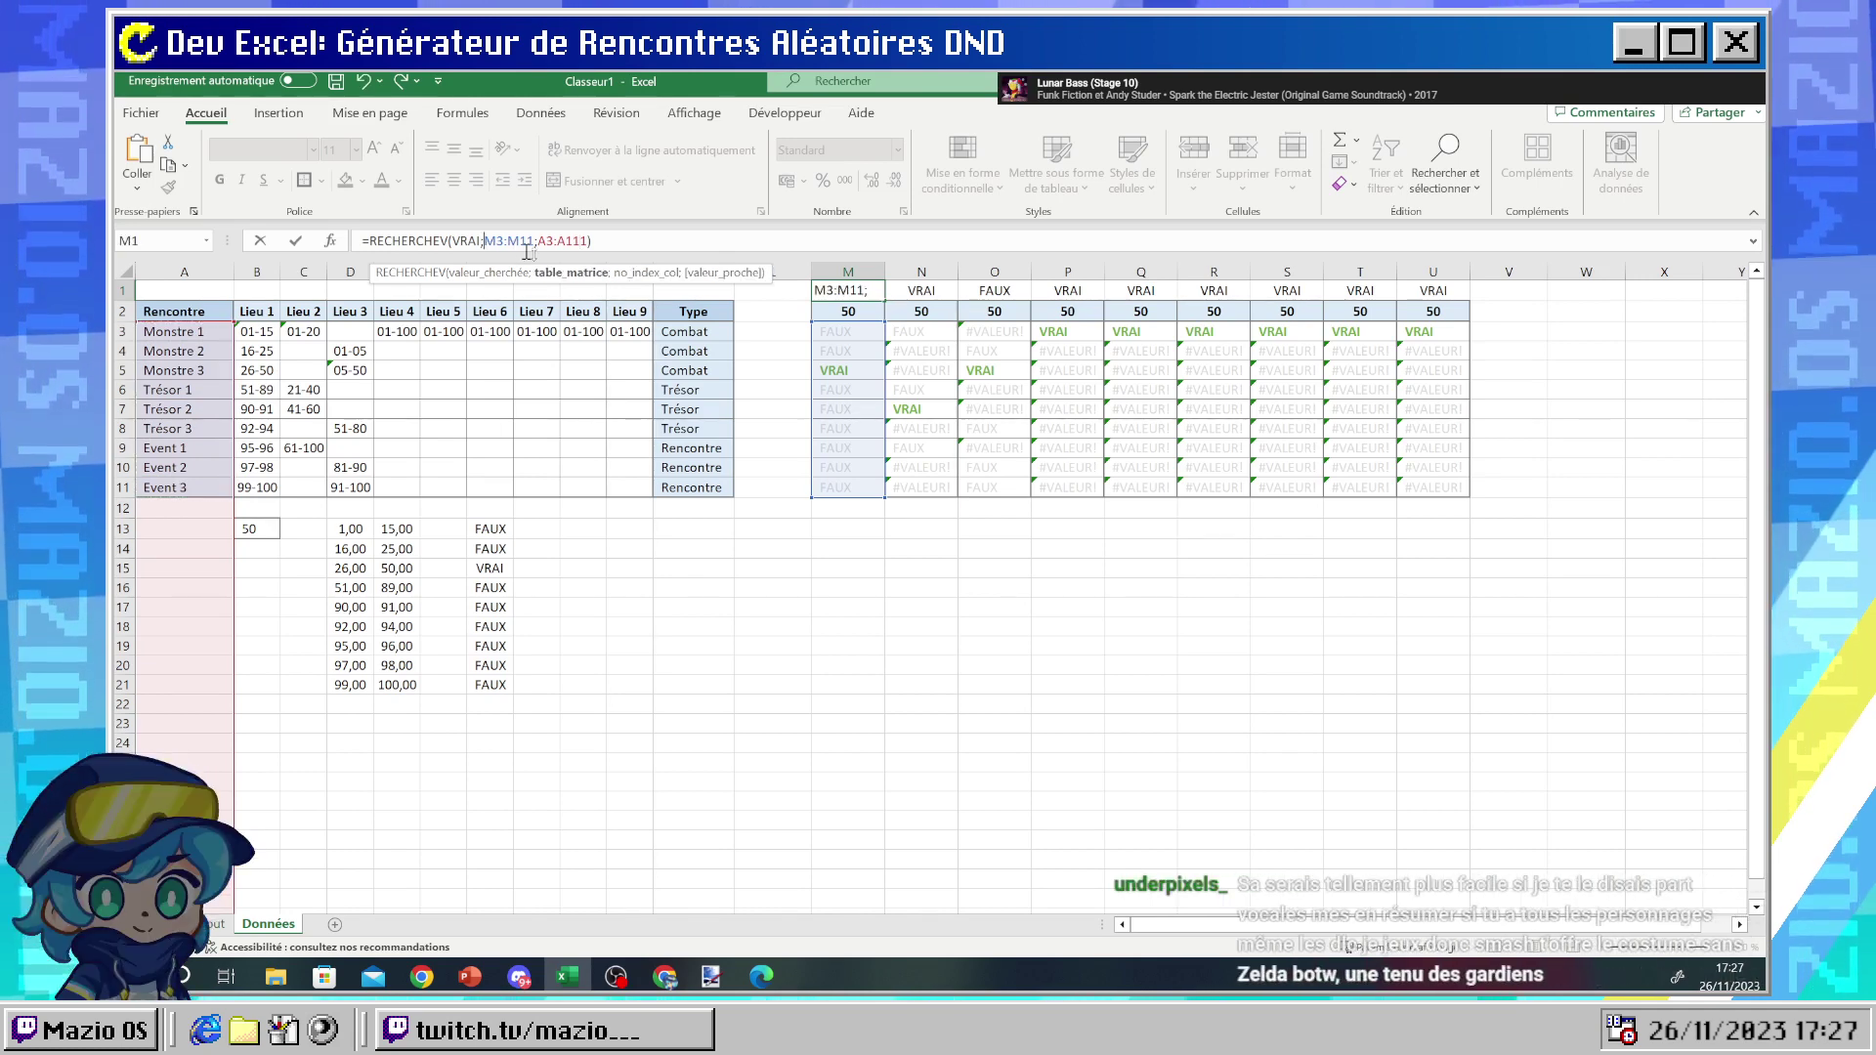
{"action": "left_click_drag", "start_coordinate": [184, 332], "coordinate": [166, 496]}
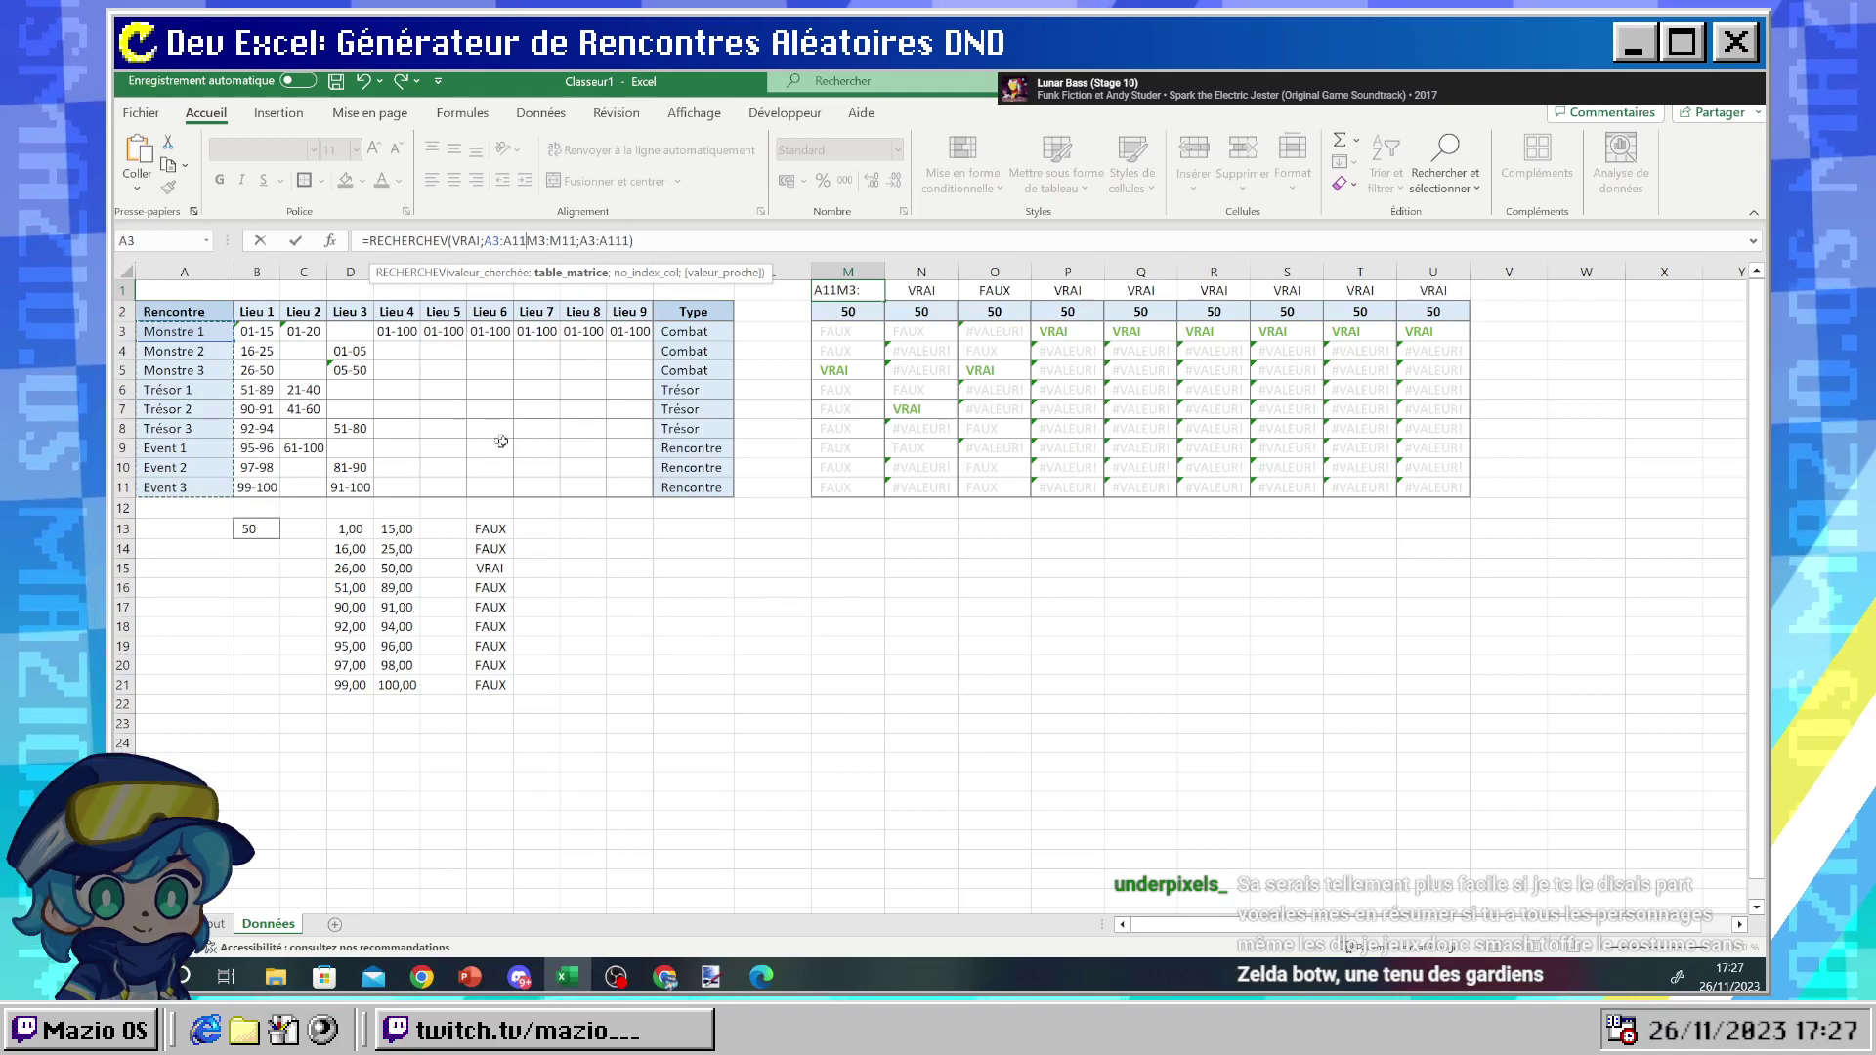
{"action": "left_click", "coordinate": [789, 402]}
{"action": "key", "text": "ctrl+z"}
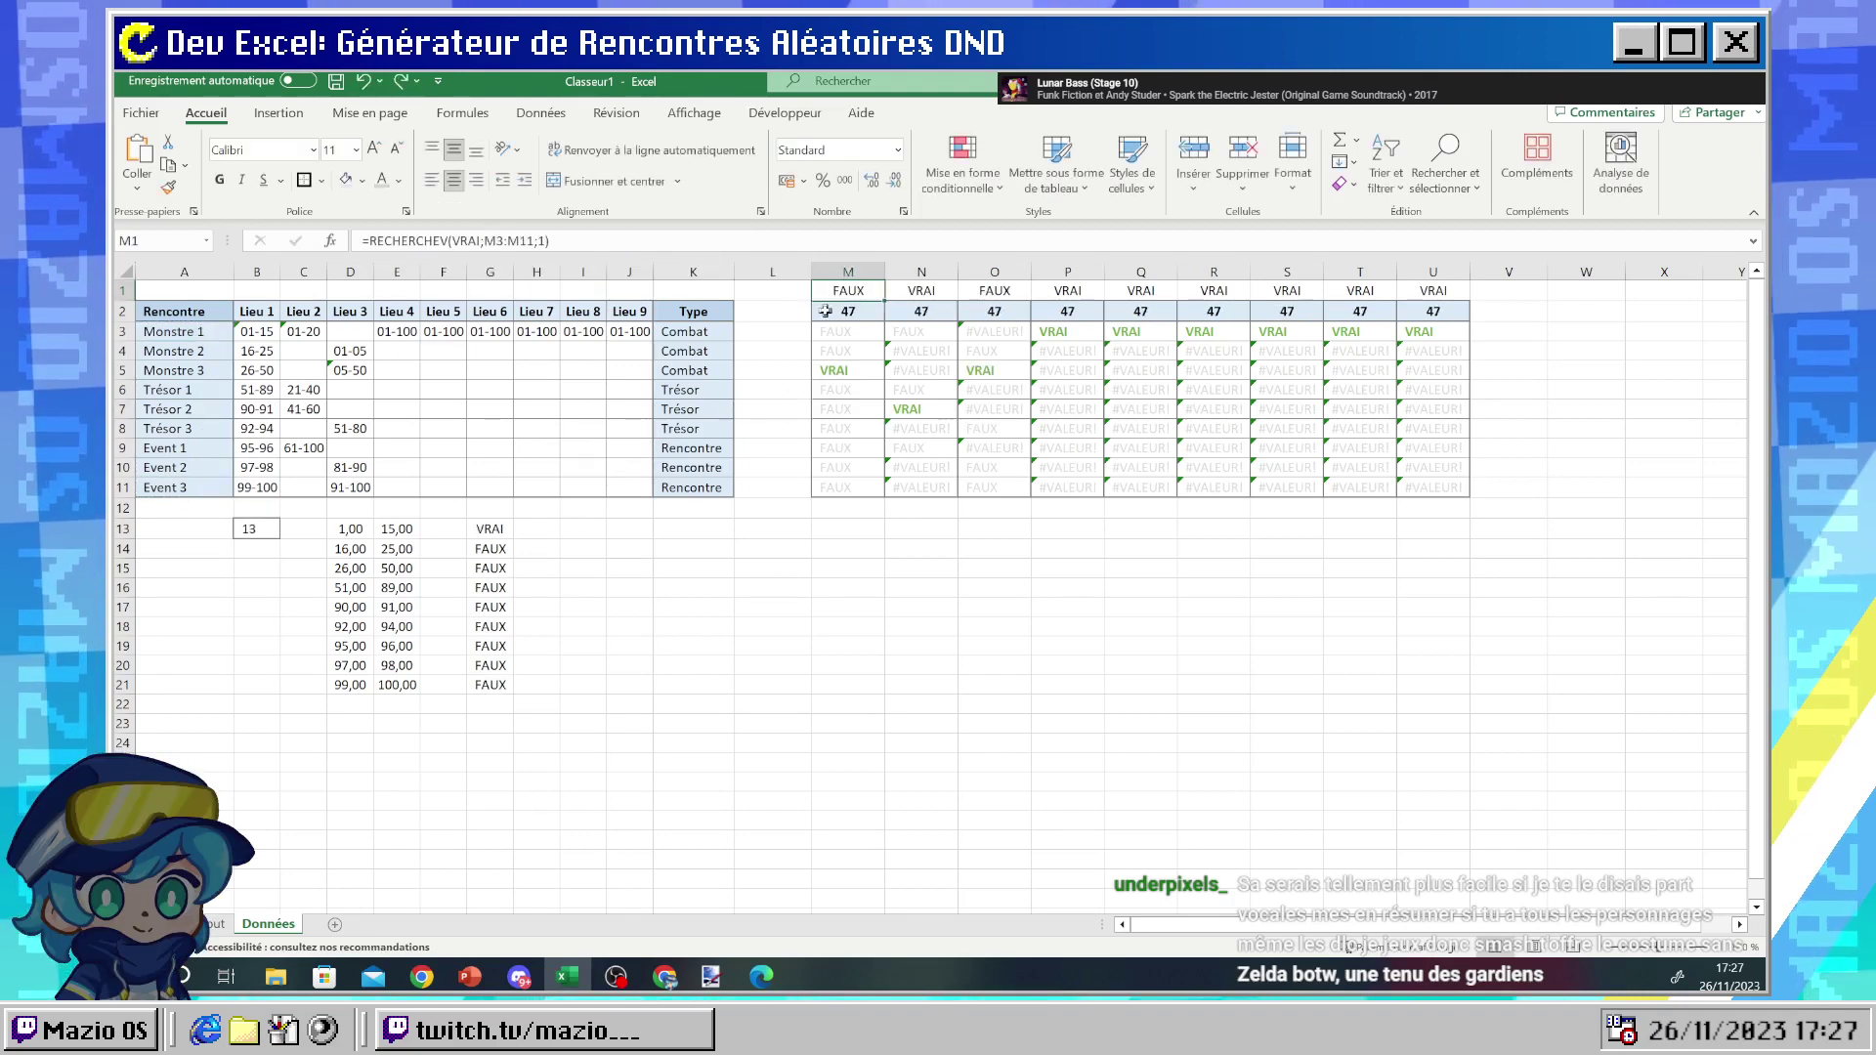
- Rewrite M1 as =RECHERCHEV(VRAI;(M3:M11;A3:A11);1), which shows #N/A
{"action": "left_click", "coordinate": [488, 240]}
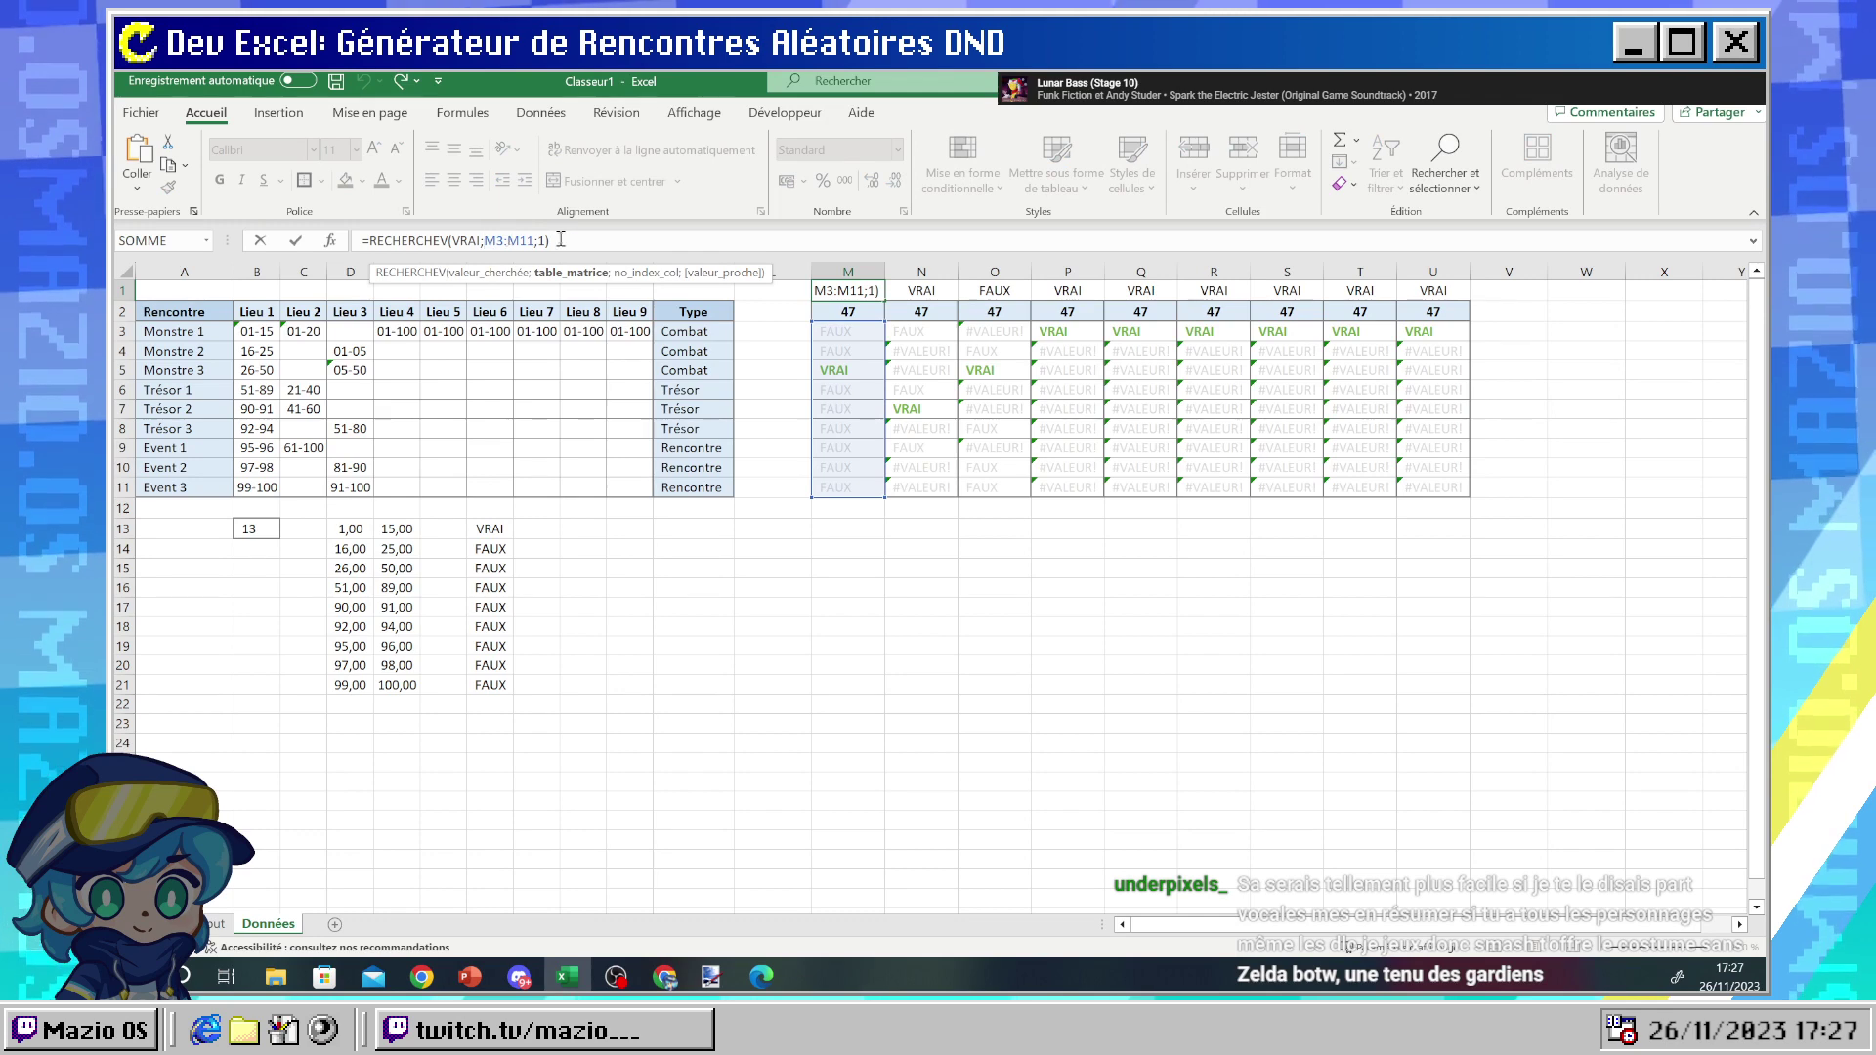
{"action": "type", "text": "("}
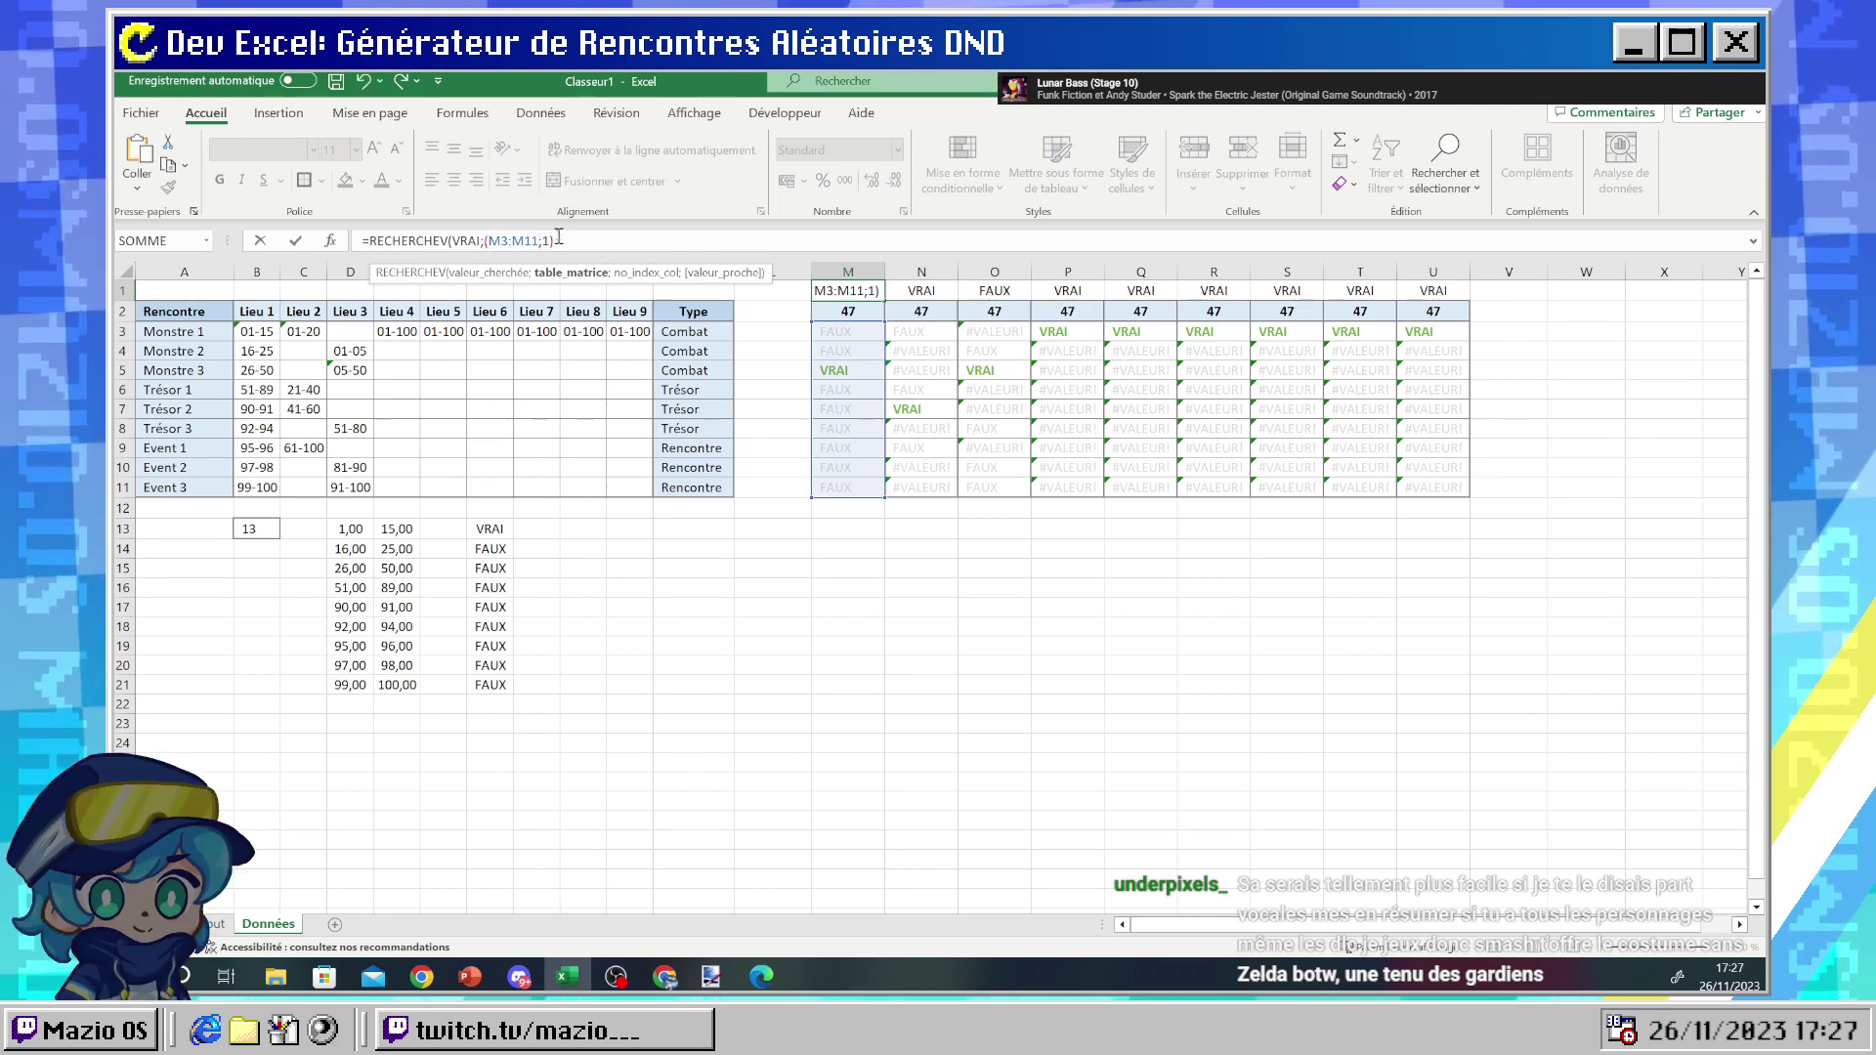
{"action": "type", "text": ")"}
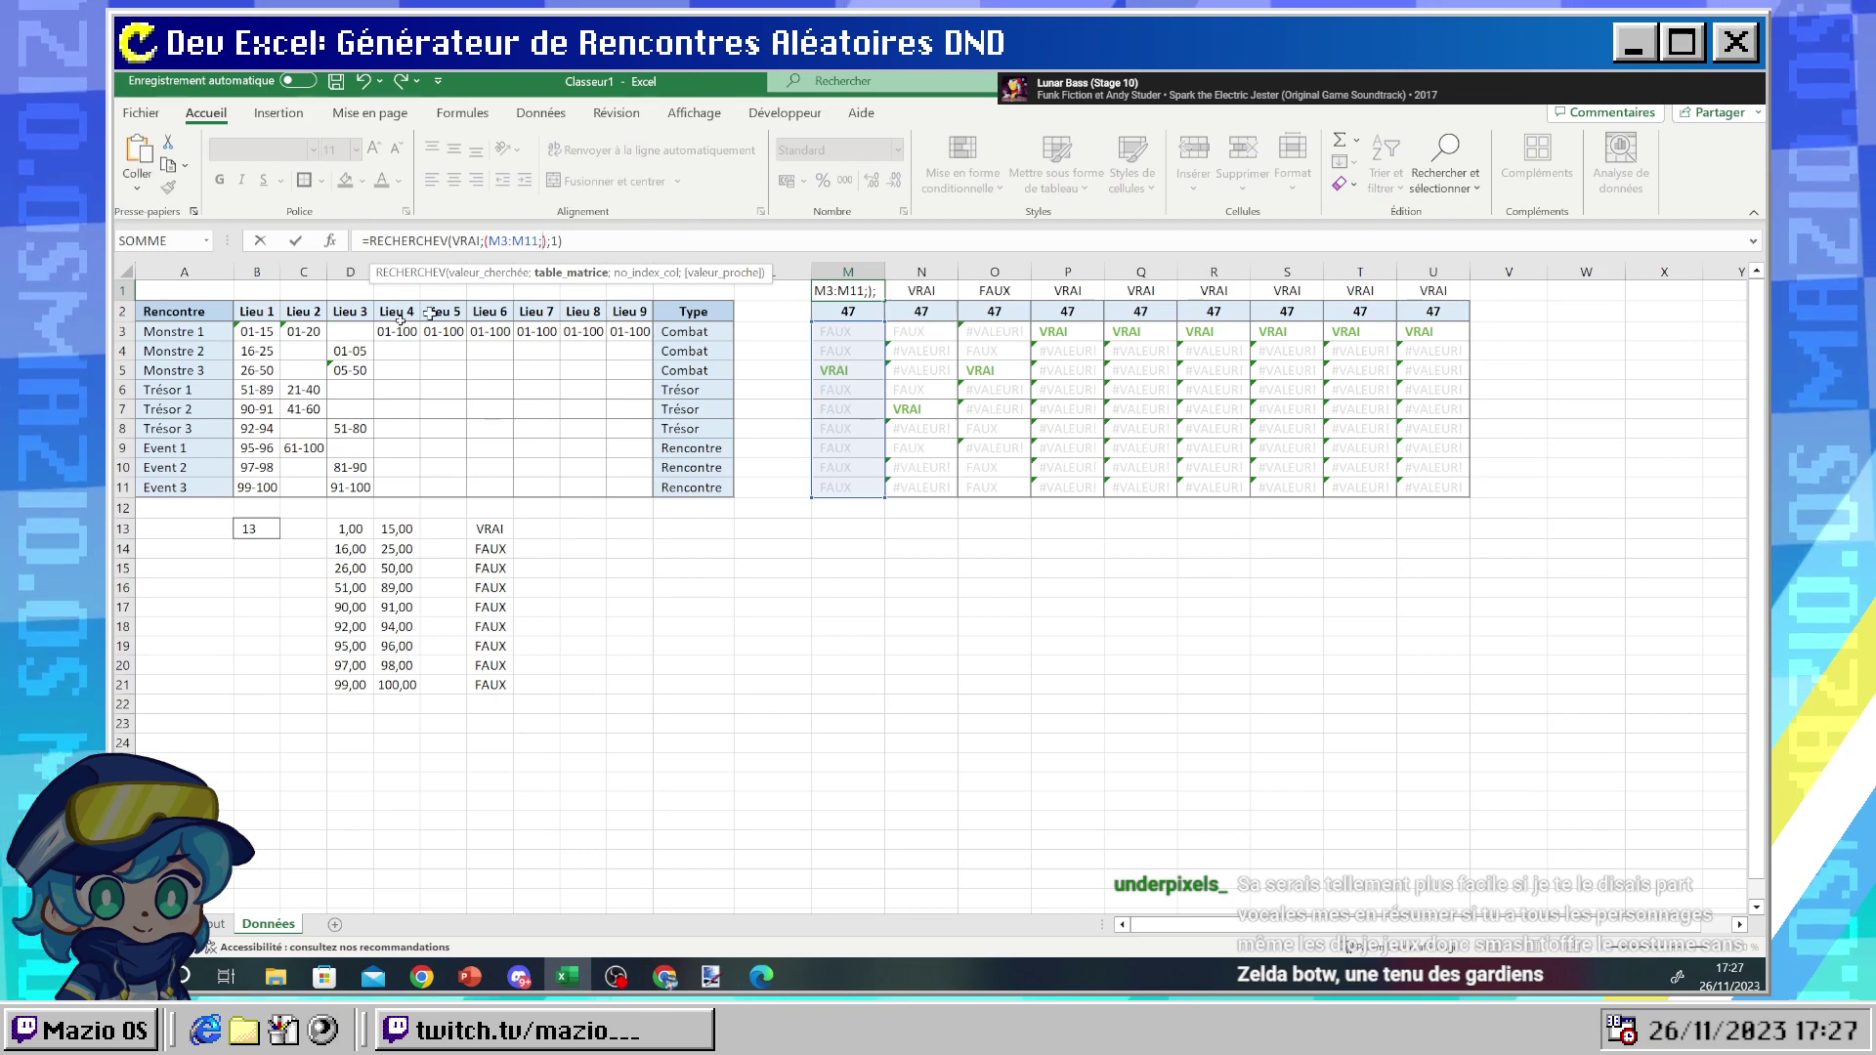
{"action": "type", "text": ";"}
{"action": "left_click_drag", "start_coordinate": [195, 327], "coordinate": [181, 492]}
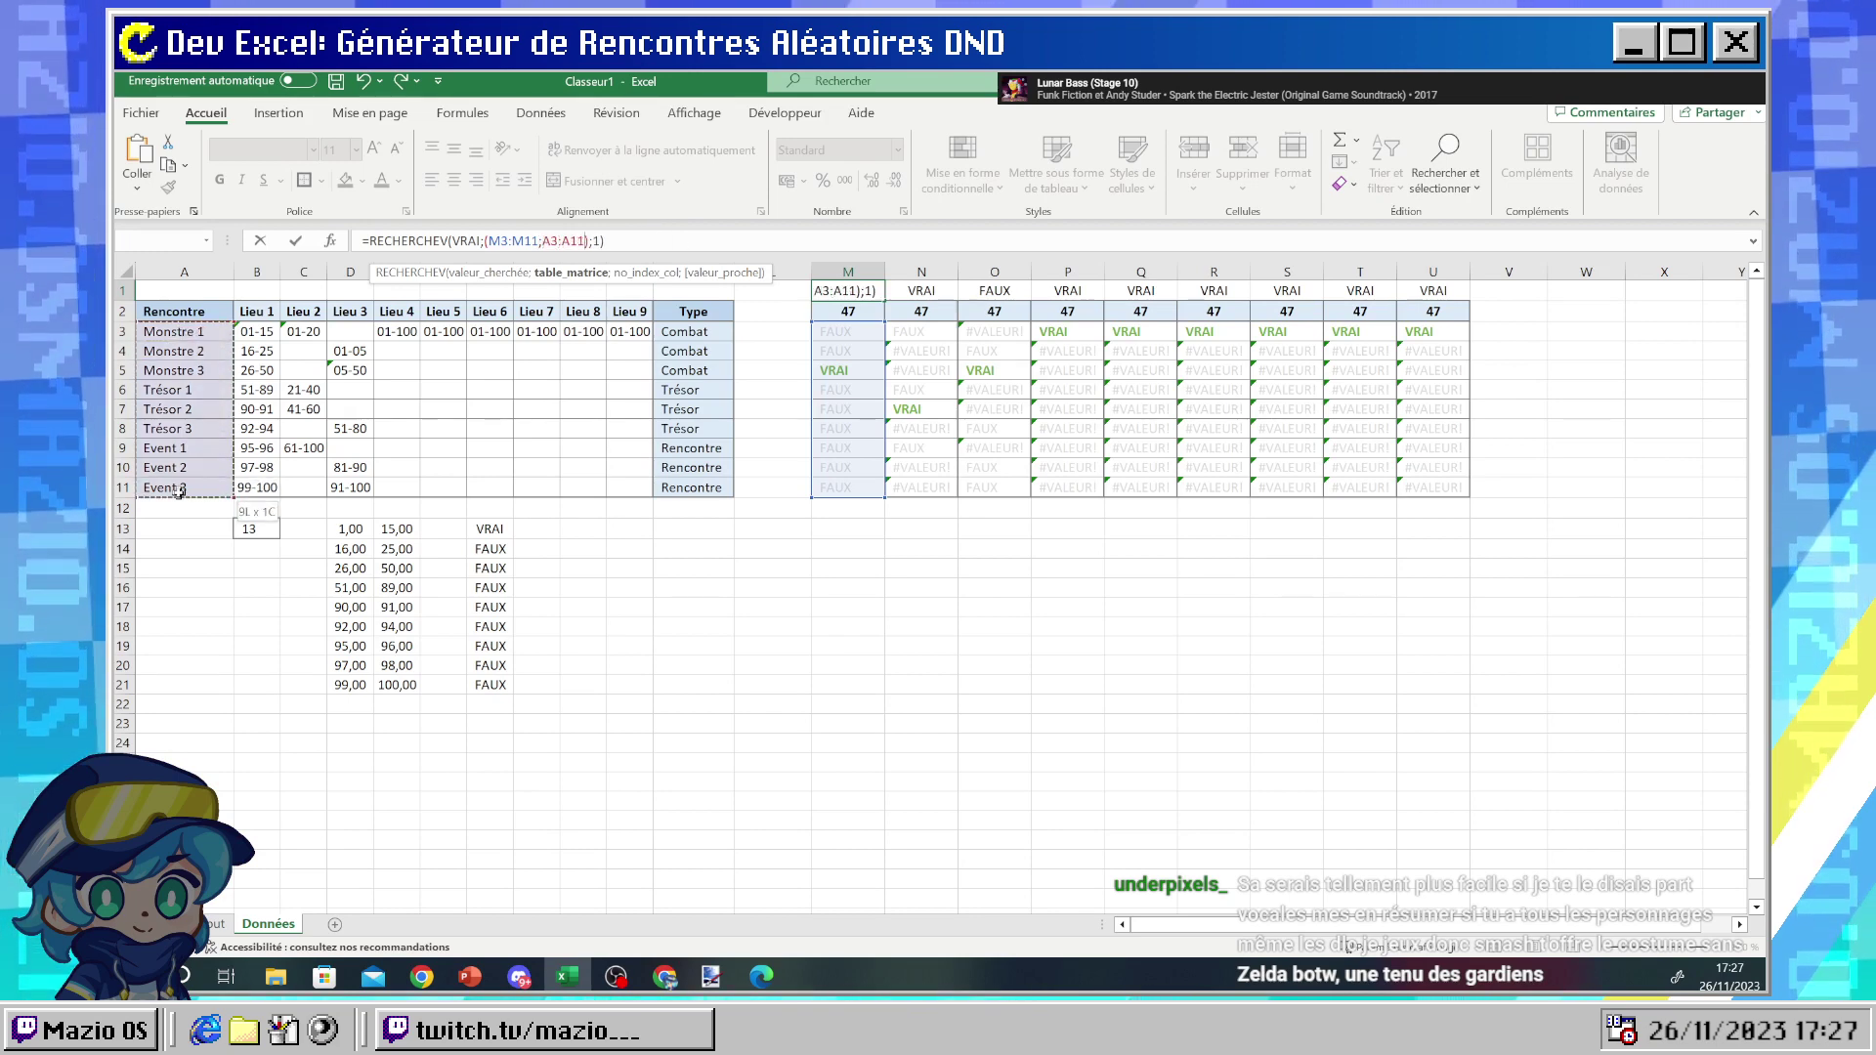
{"action": "key", "text": "Return"}
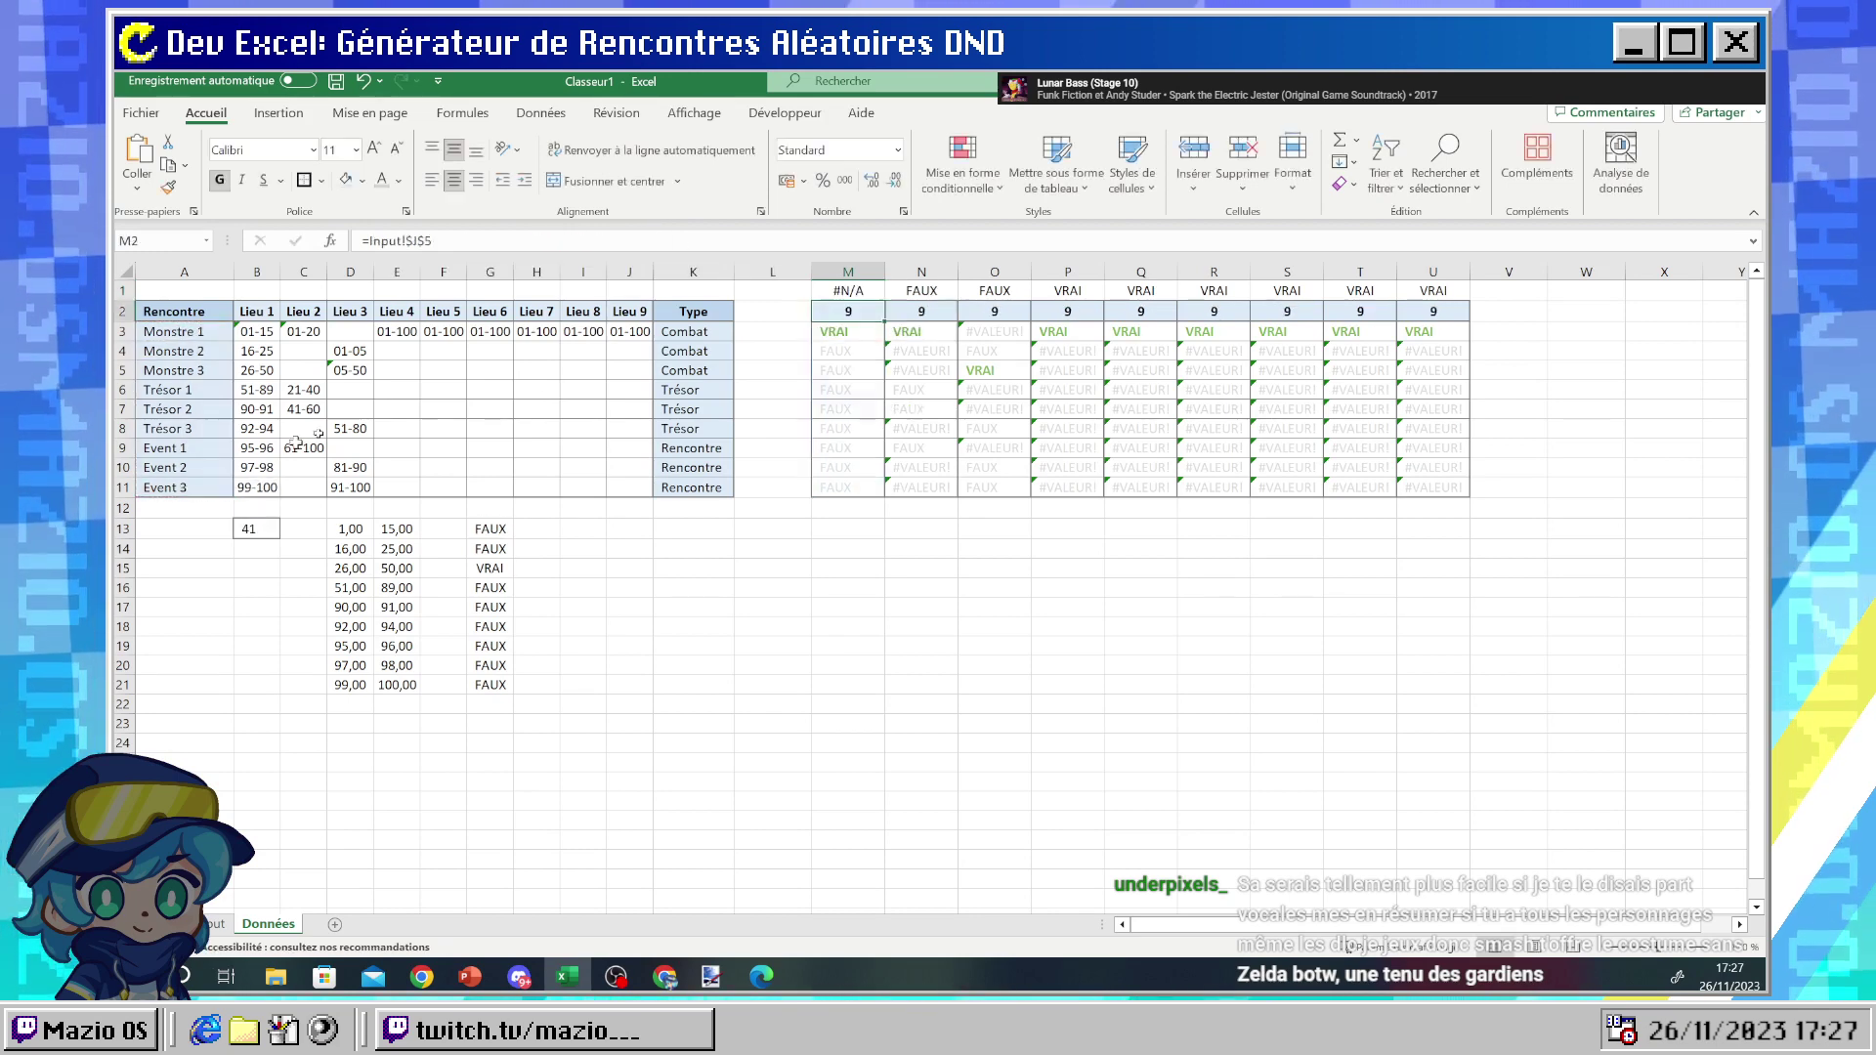
- Inspect the M3 condition and M1 formula, then bring the RECHERCHEV tutorial back
{"action": "left_click", "coordinate": [829, 335]}
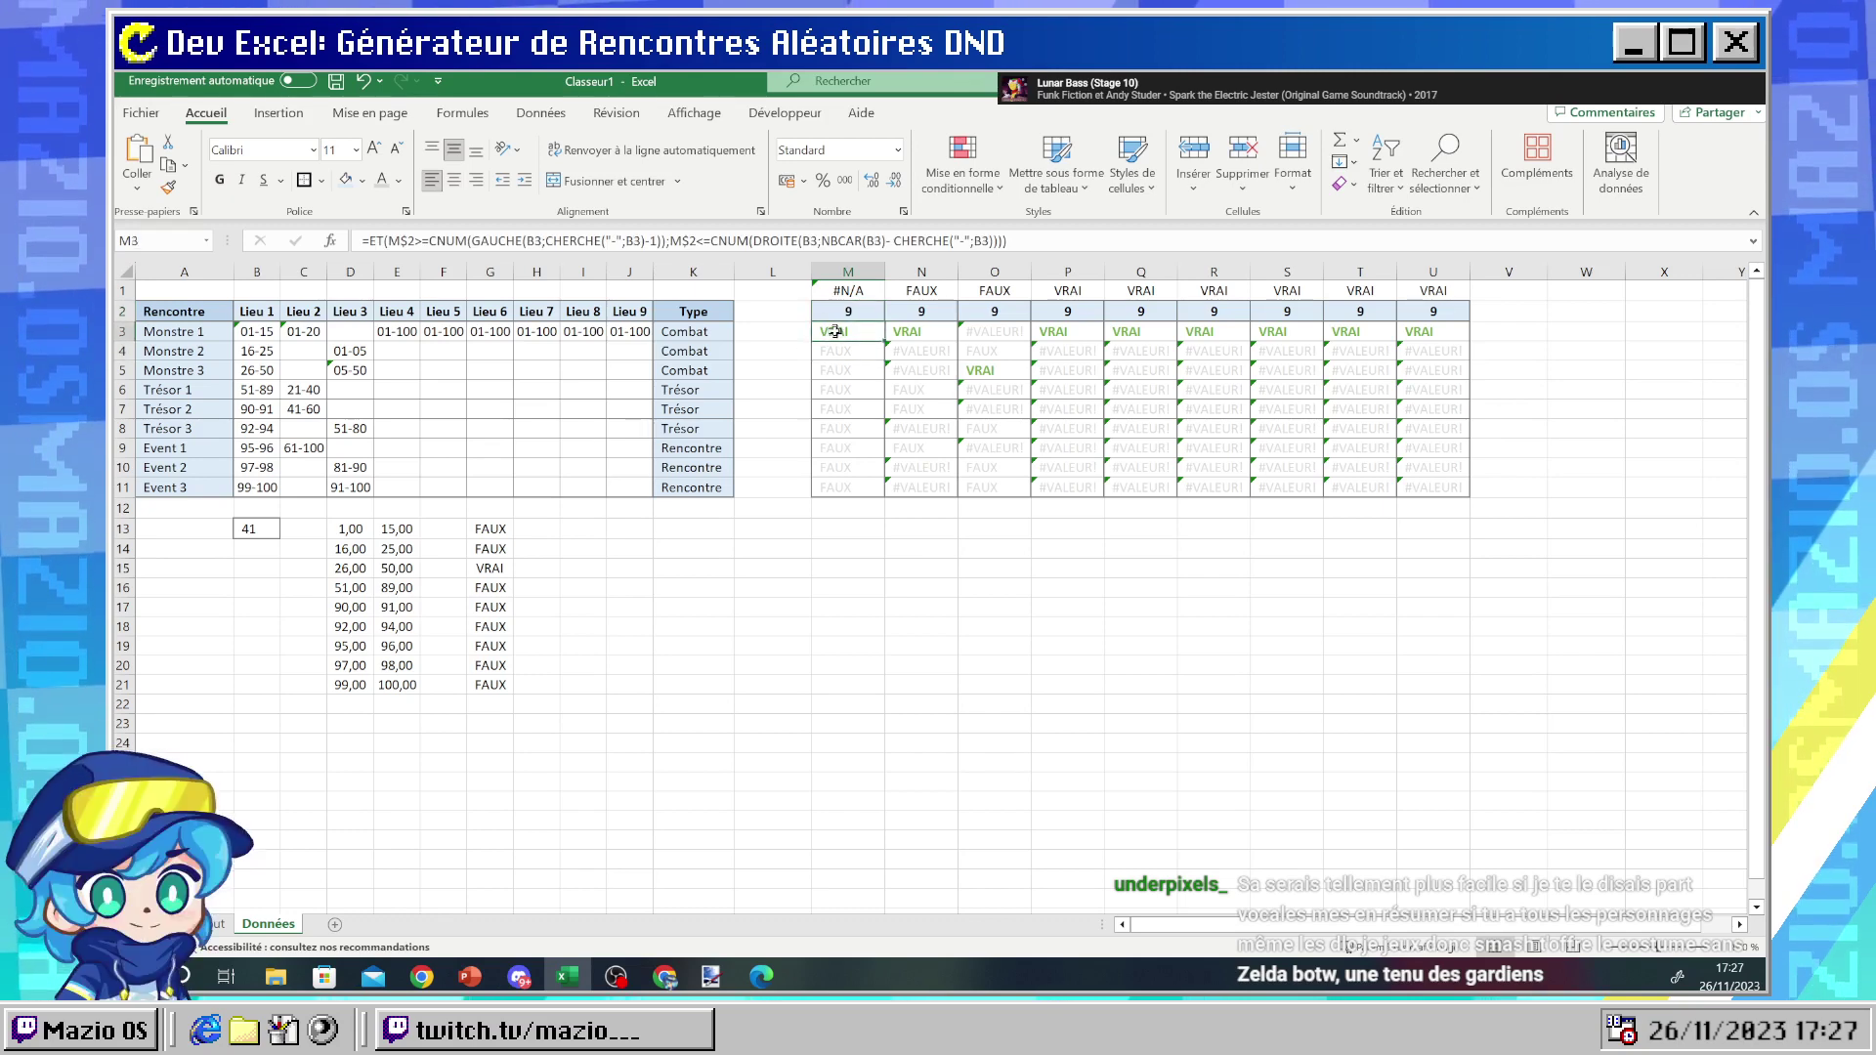
{"action": "left_click", "coordinate": [842, 290]}
{"action": "left_click", "coordinate": [543, 240]}
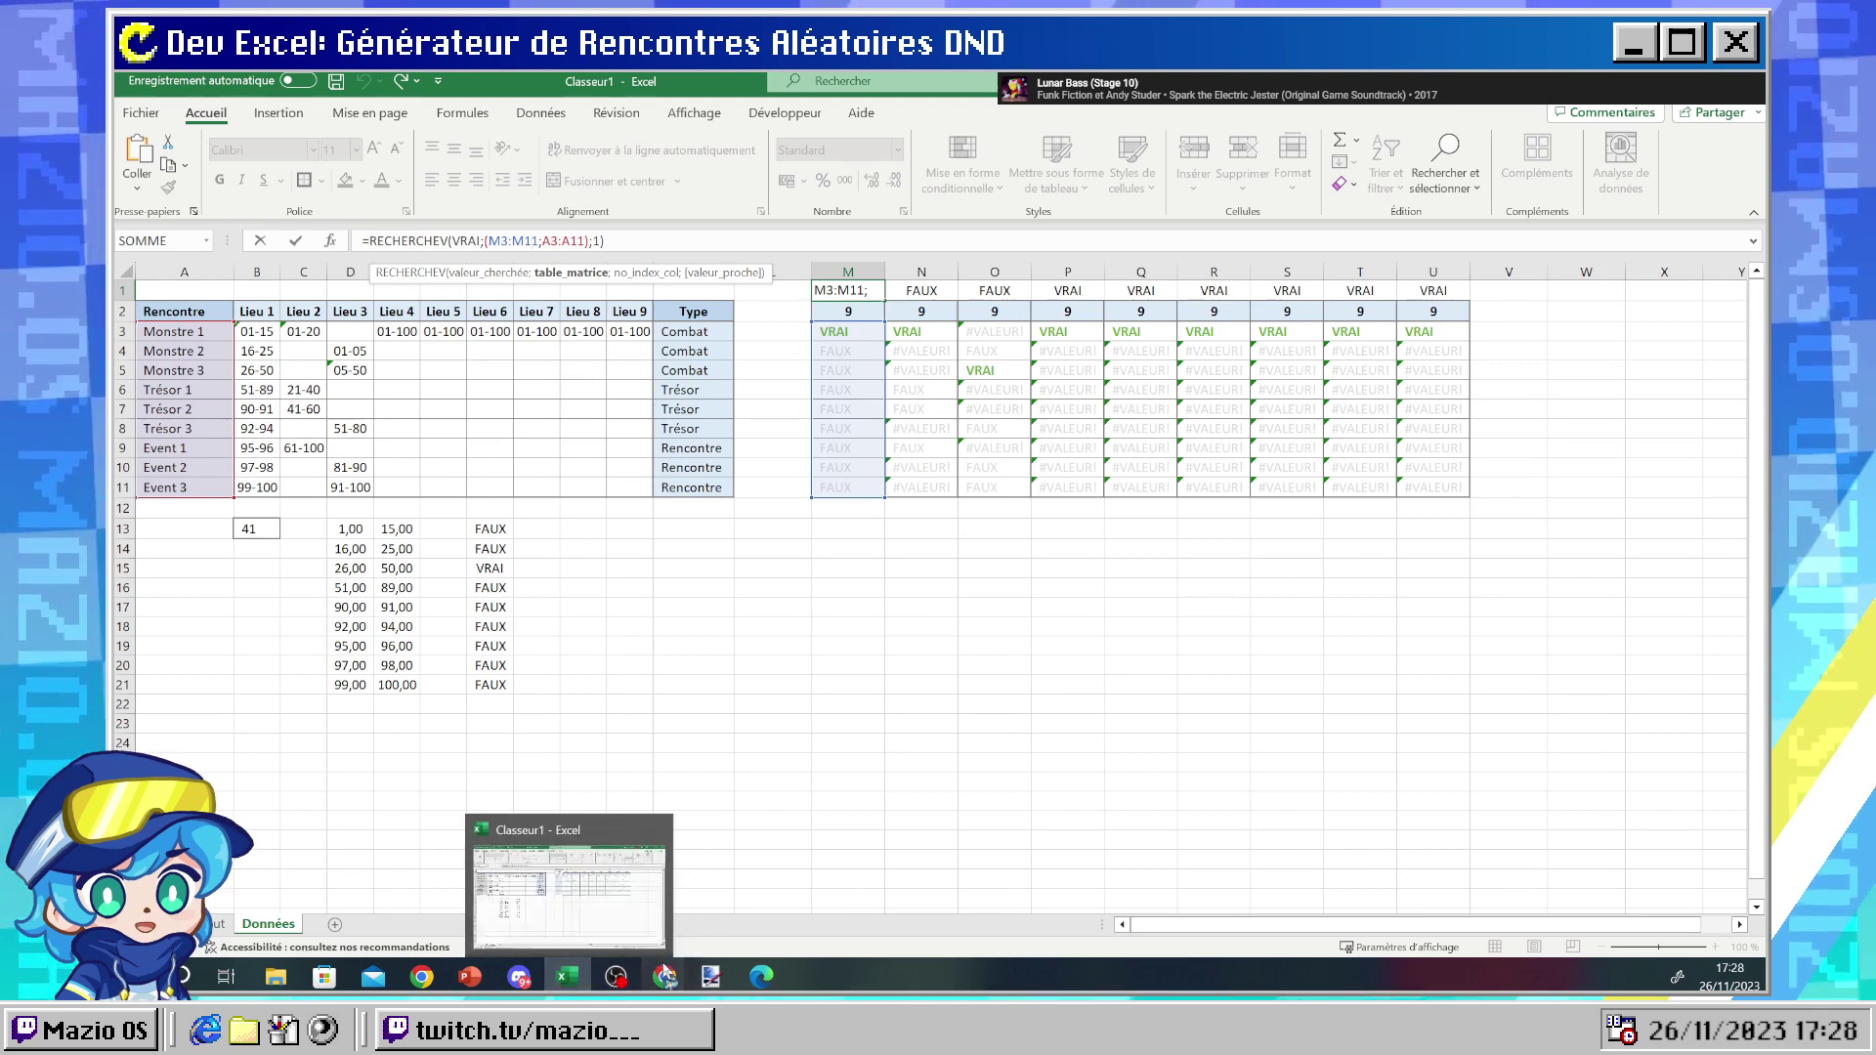
{"action": "mouse_move", "coordinate": [664, 975]}
{"action": "left_click", "coordinate": [705, 909]}
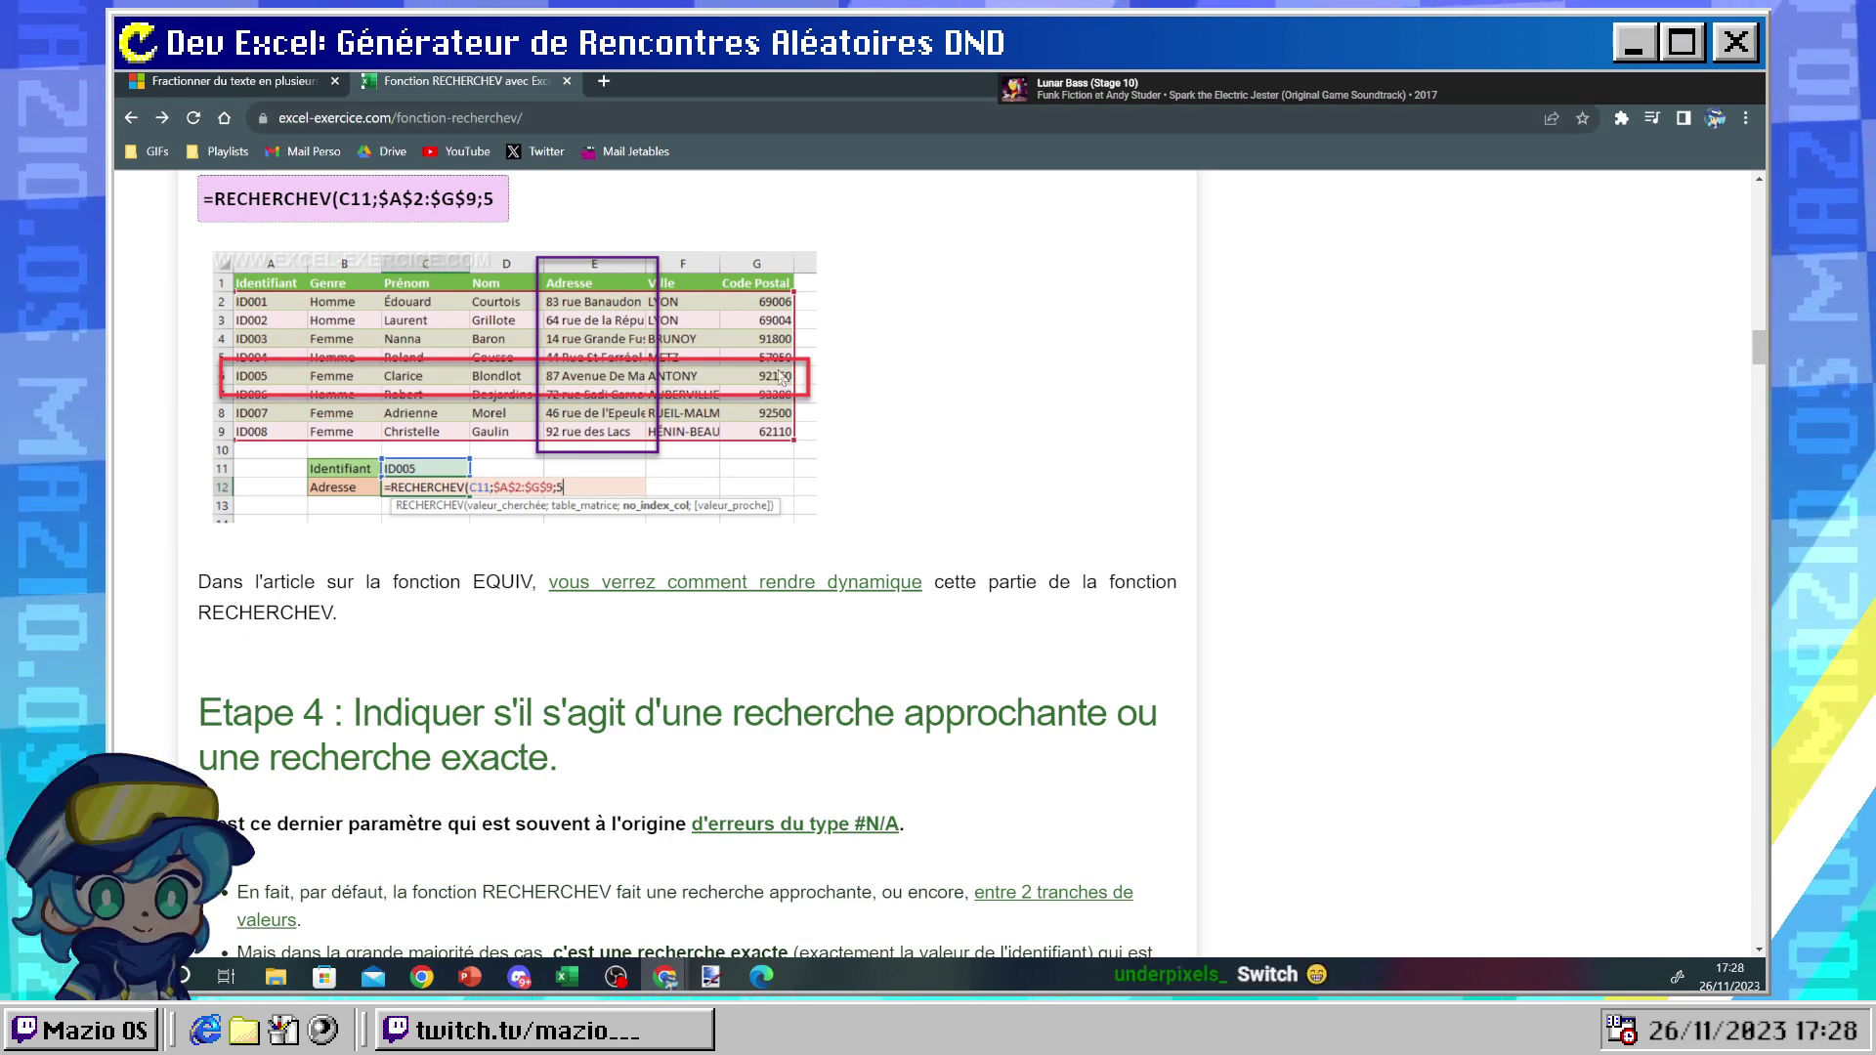
- Read the tutorial's Étape 4 on exact versus approximate matching
{"action": "scroll", "coordinate": [767, 386], "scroll_direction": "down", "scroll_amount": 3}
{"action": "scroll", "coordinate": [801, 379], "scroll_direction": "up", "scroll_amount": 3}
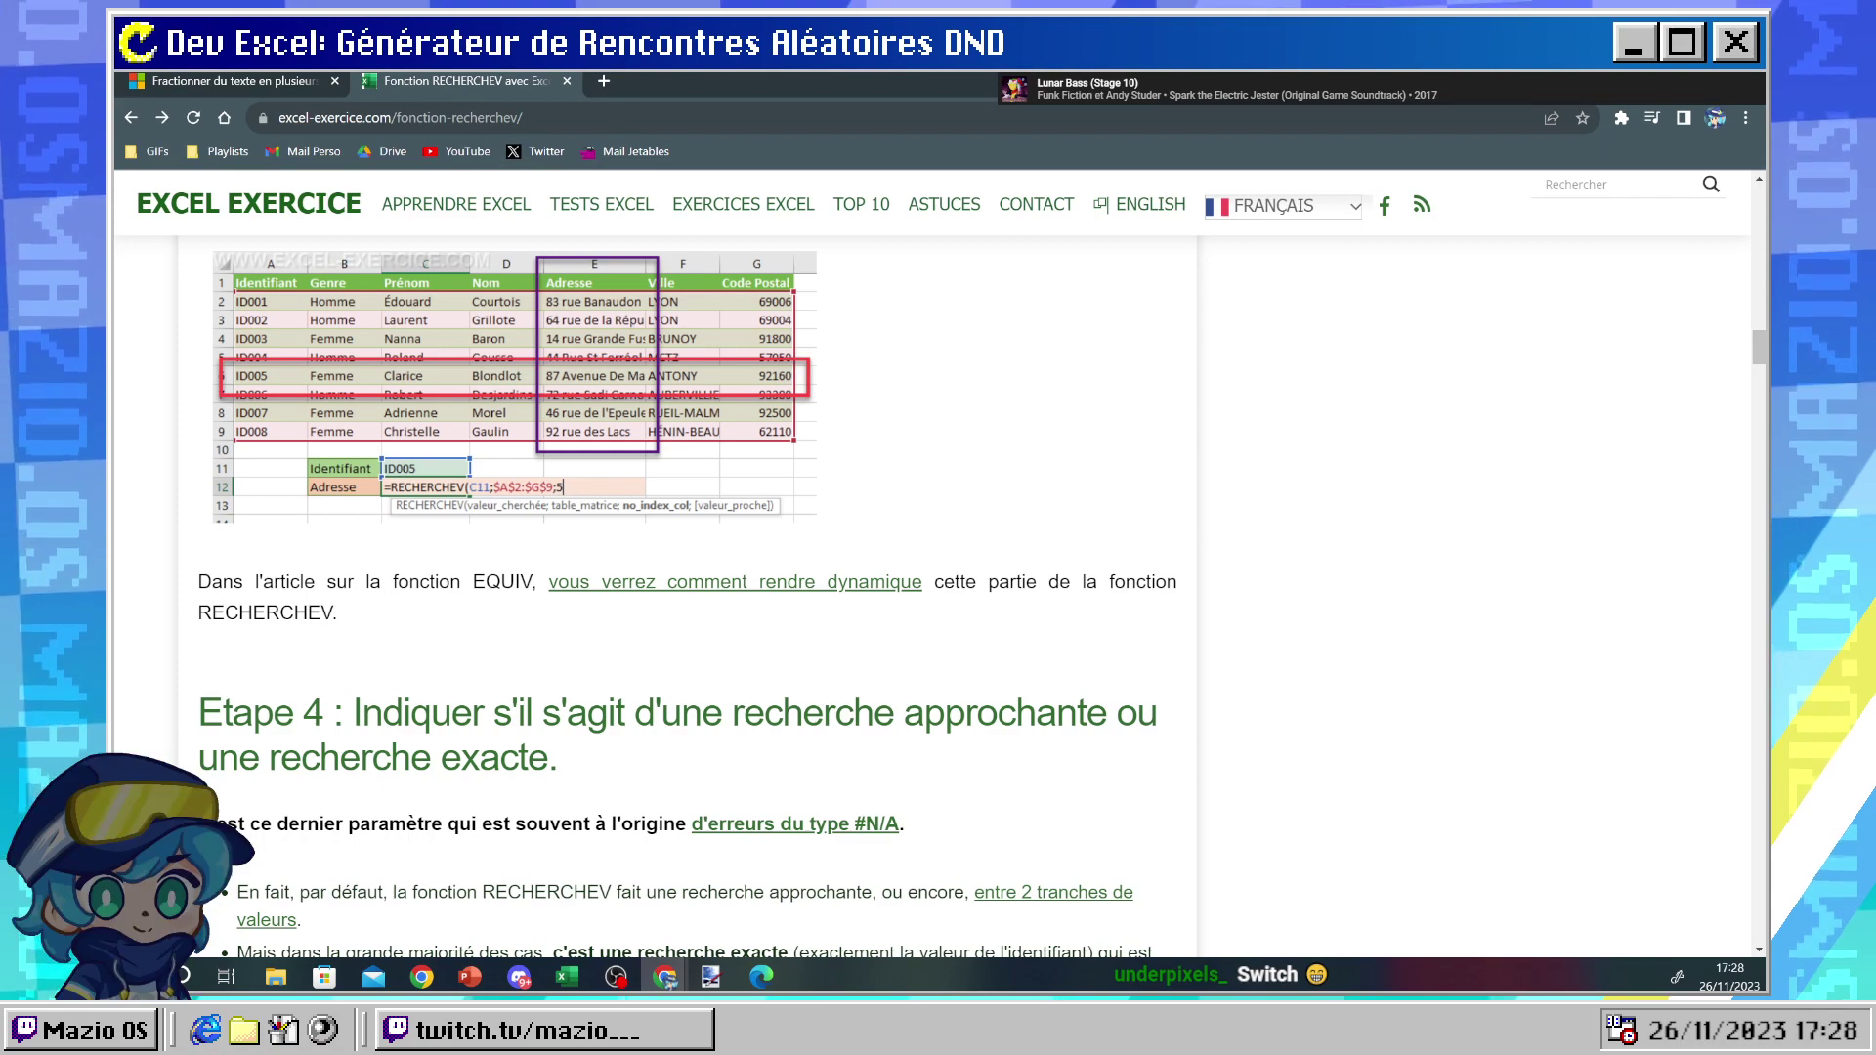
{"action": "scroll", "coordinate": [1174, 597], "scroll_direction": "down", "scroll_amount": 5}
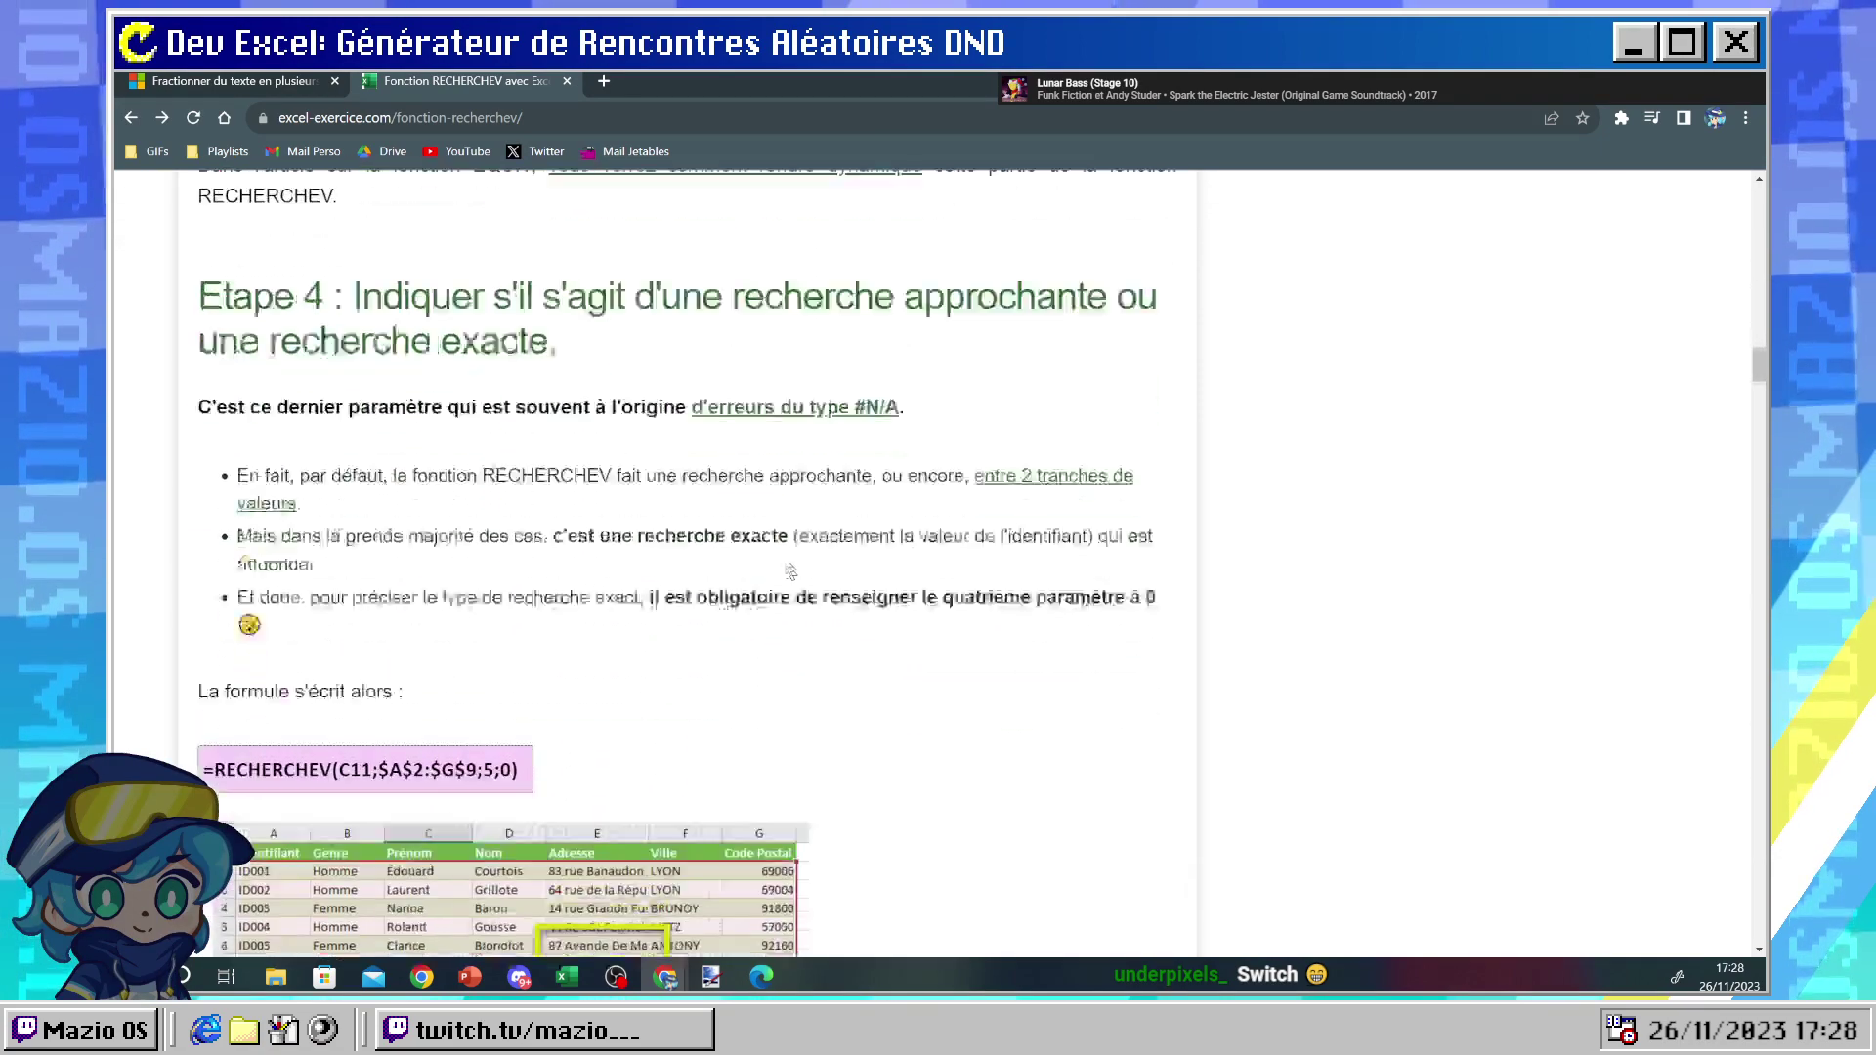
{"action": "scroll", "coordinate": [790, 573], "scroll_direction": "down", "scroll_amount": 2}
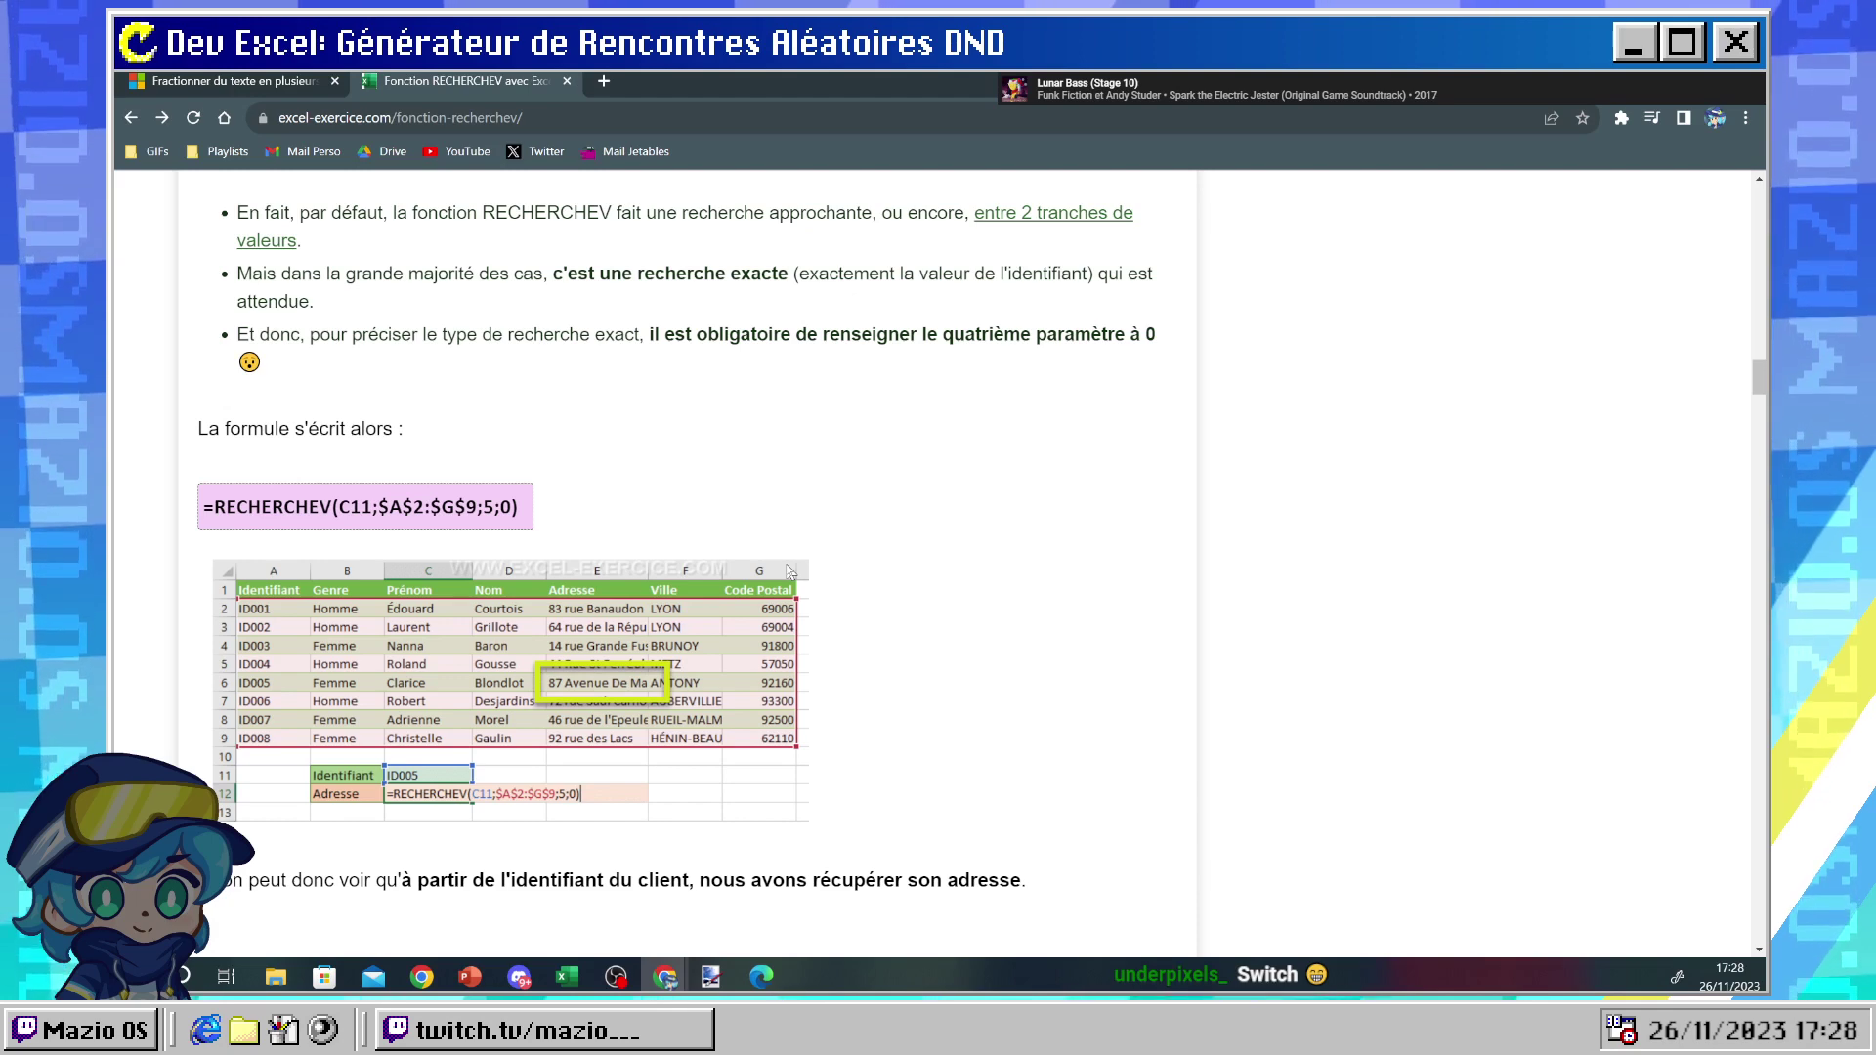
- Change M1's lookup to return column 2: =RECHERCHEV(VRAI;(M3:M11;A3:A11);2)
{"action": "key", "text": "alt+Tab"}
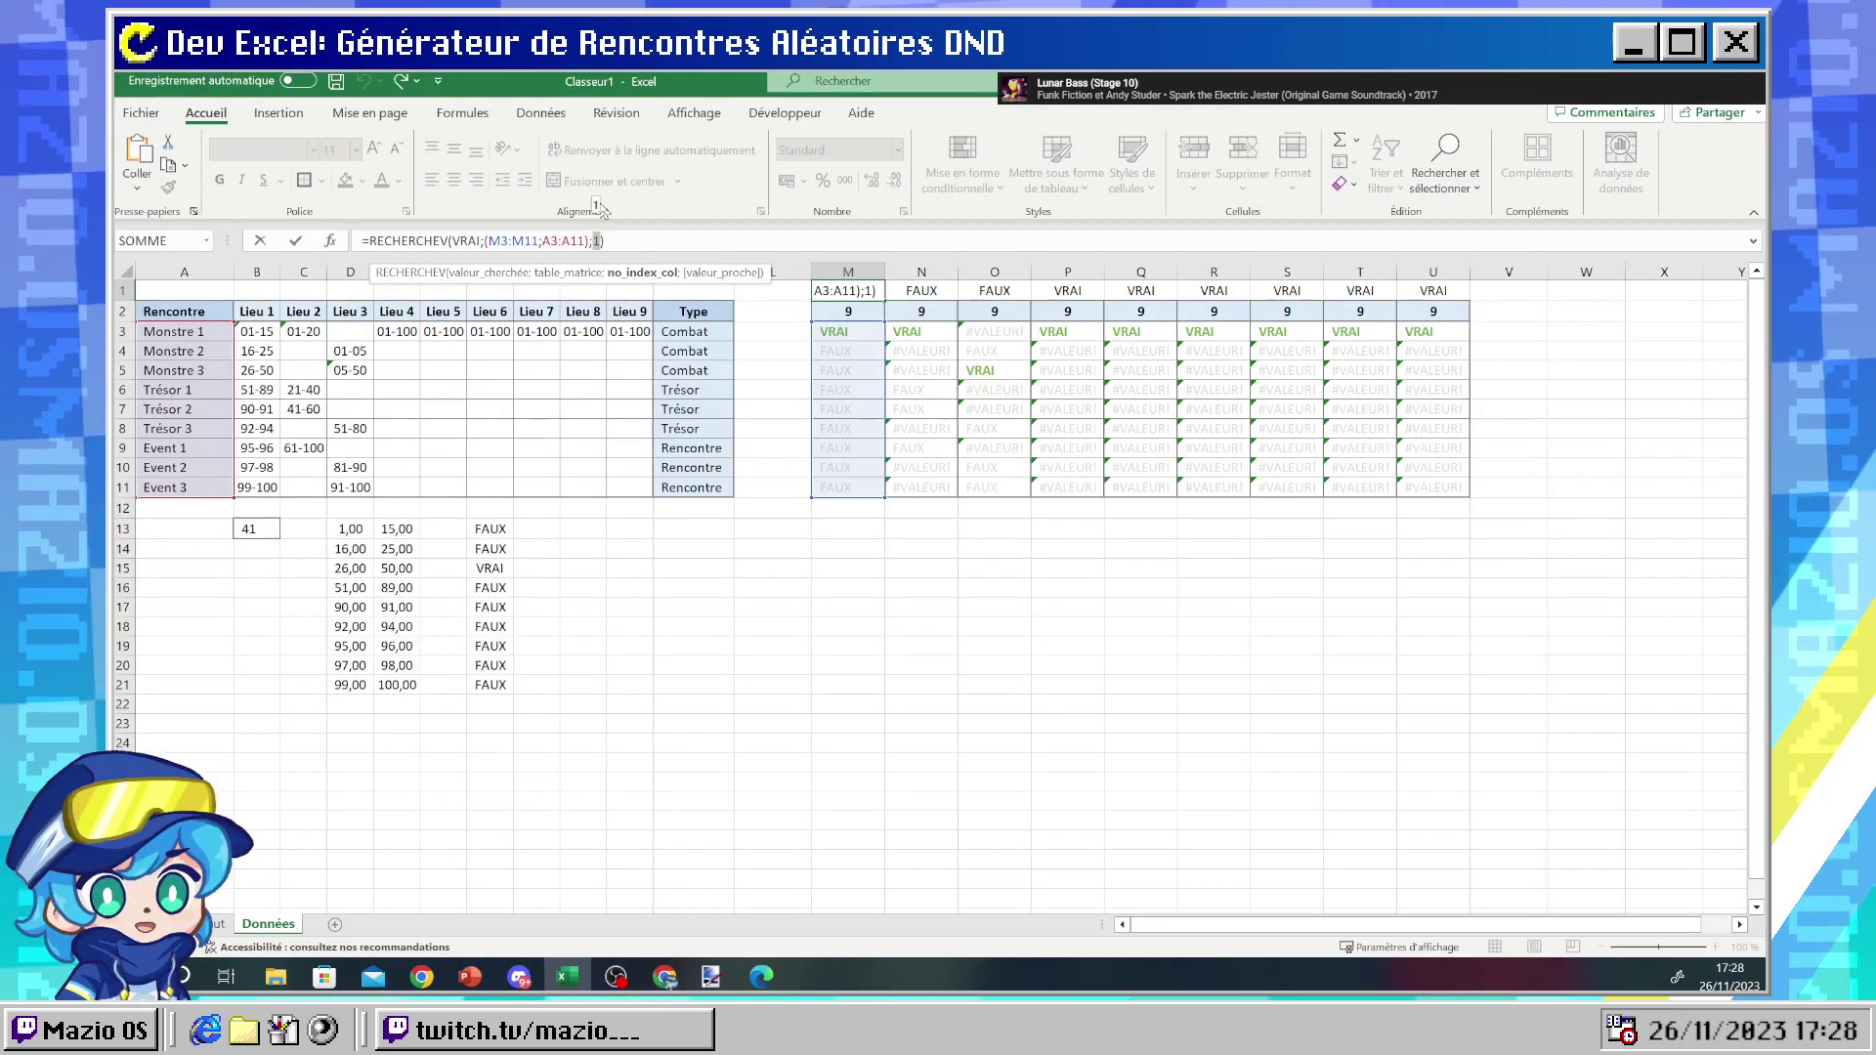
{"action": "key", "text": "Return"}
{"action": "left_click", "coordinate": [828, 294]}
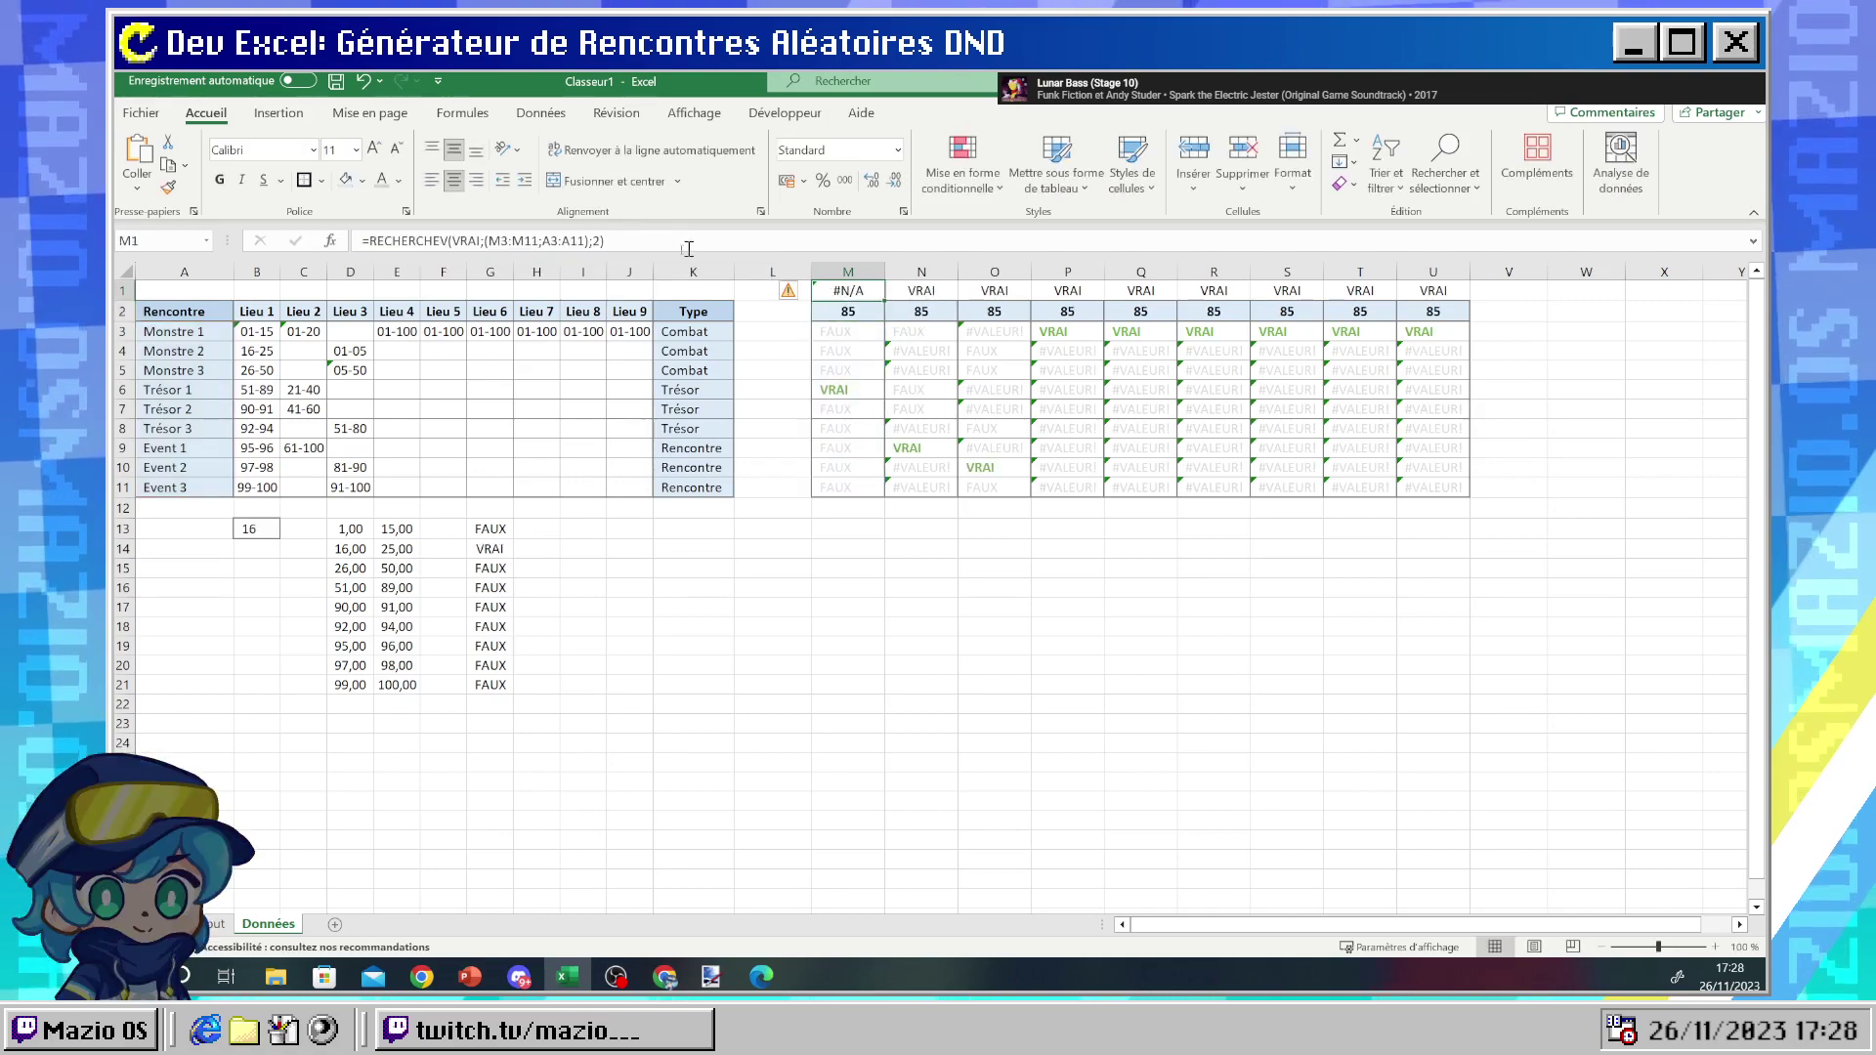
{"action": "left_click", "coordinate": [521, 240]}
- Return to Chrome and open a new blank tab
{"action": "left_click", "coordinate": [664, 976]}
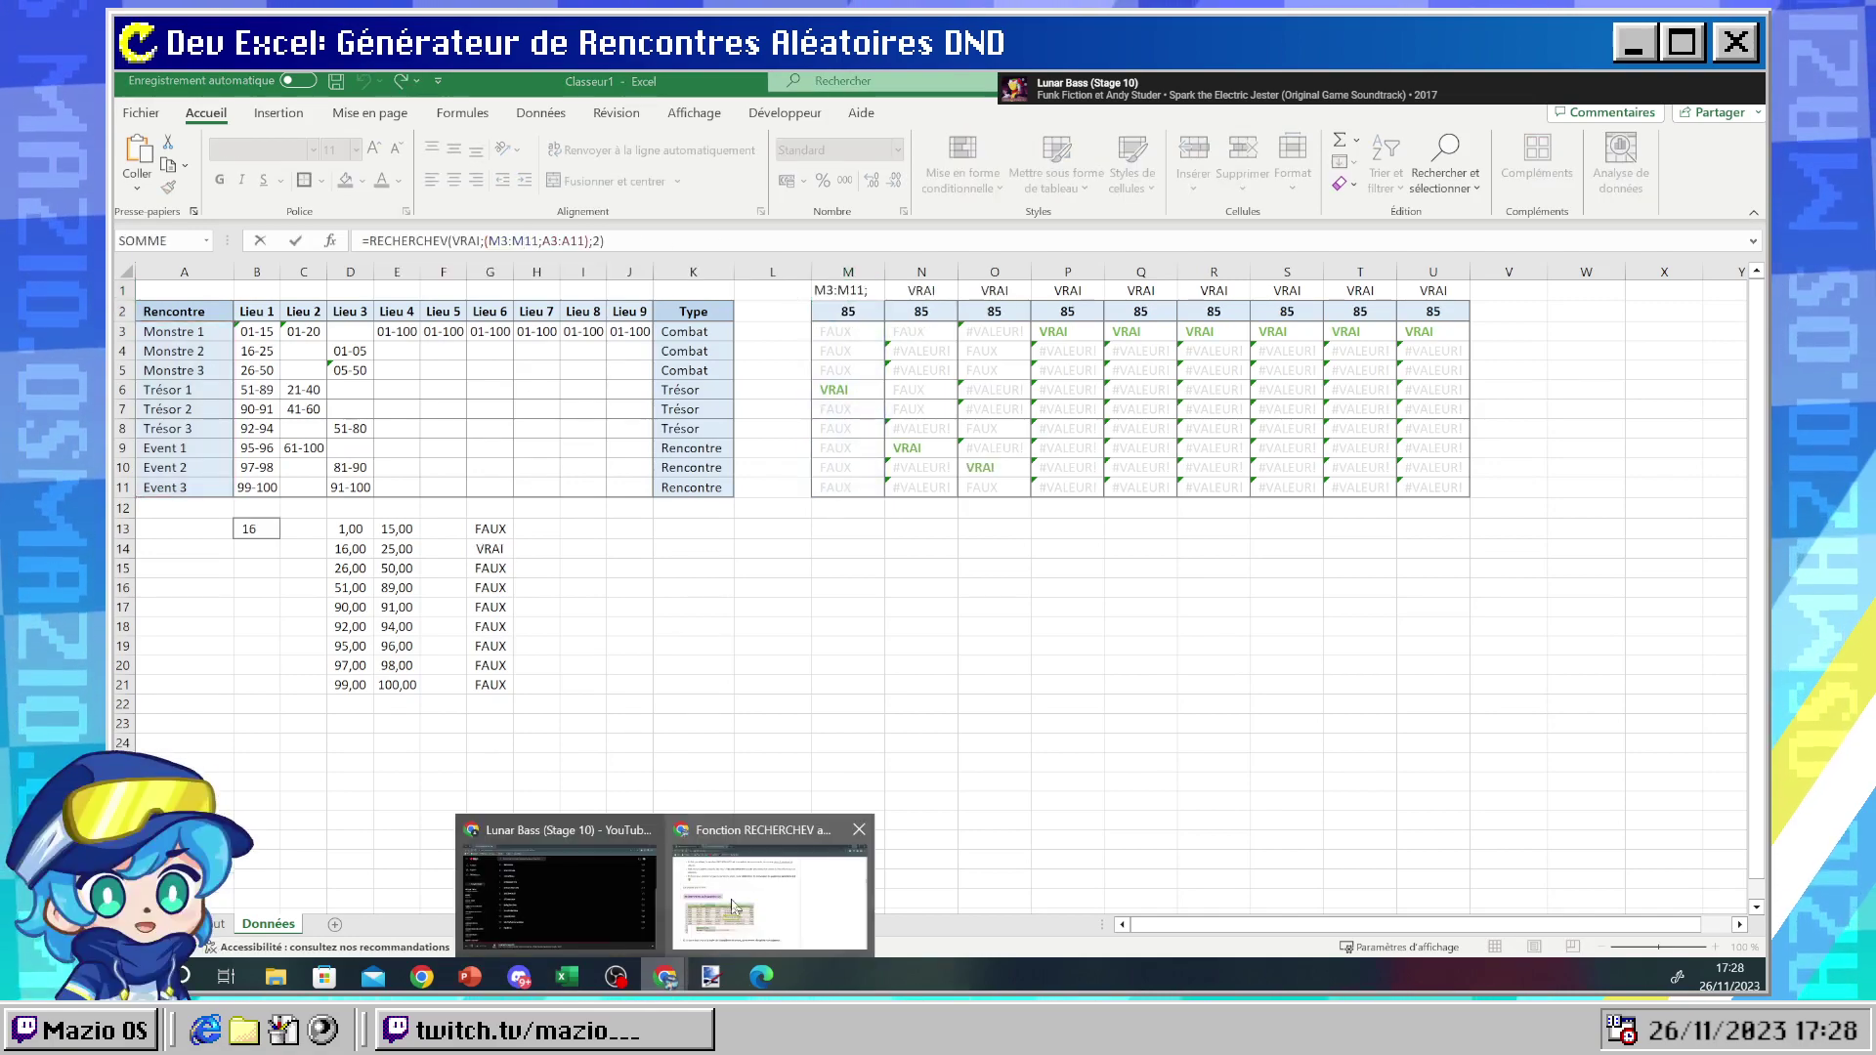
{"action": "left_click", "coordinate": [762, 860]}
{"action": "left_click", "coordinate": [598, 82]}
- Type the search query 'excel référence tableau colonnes' in the new tab
{"action": "type", "text": "exc"}
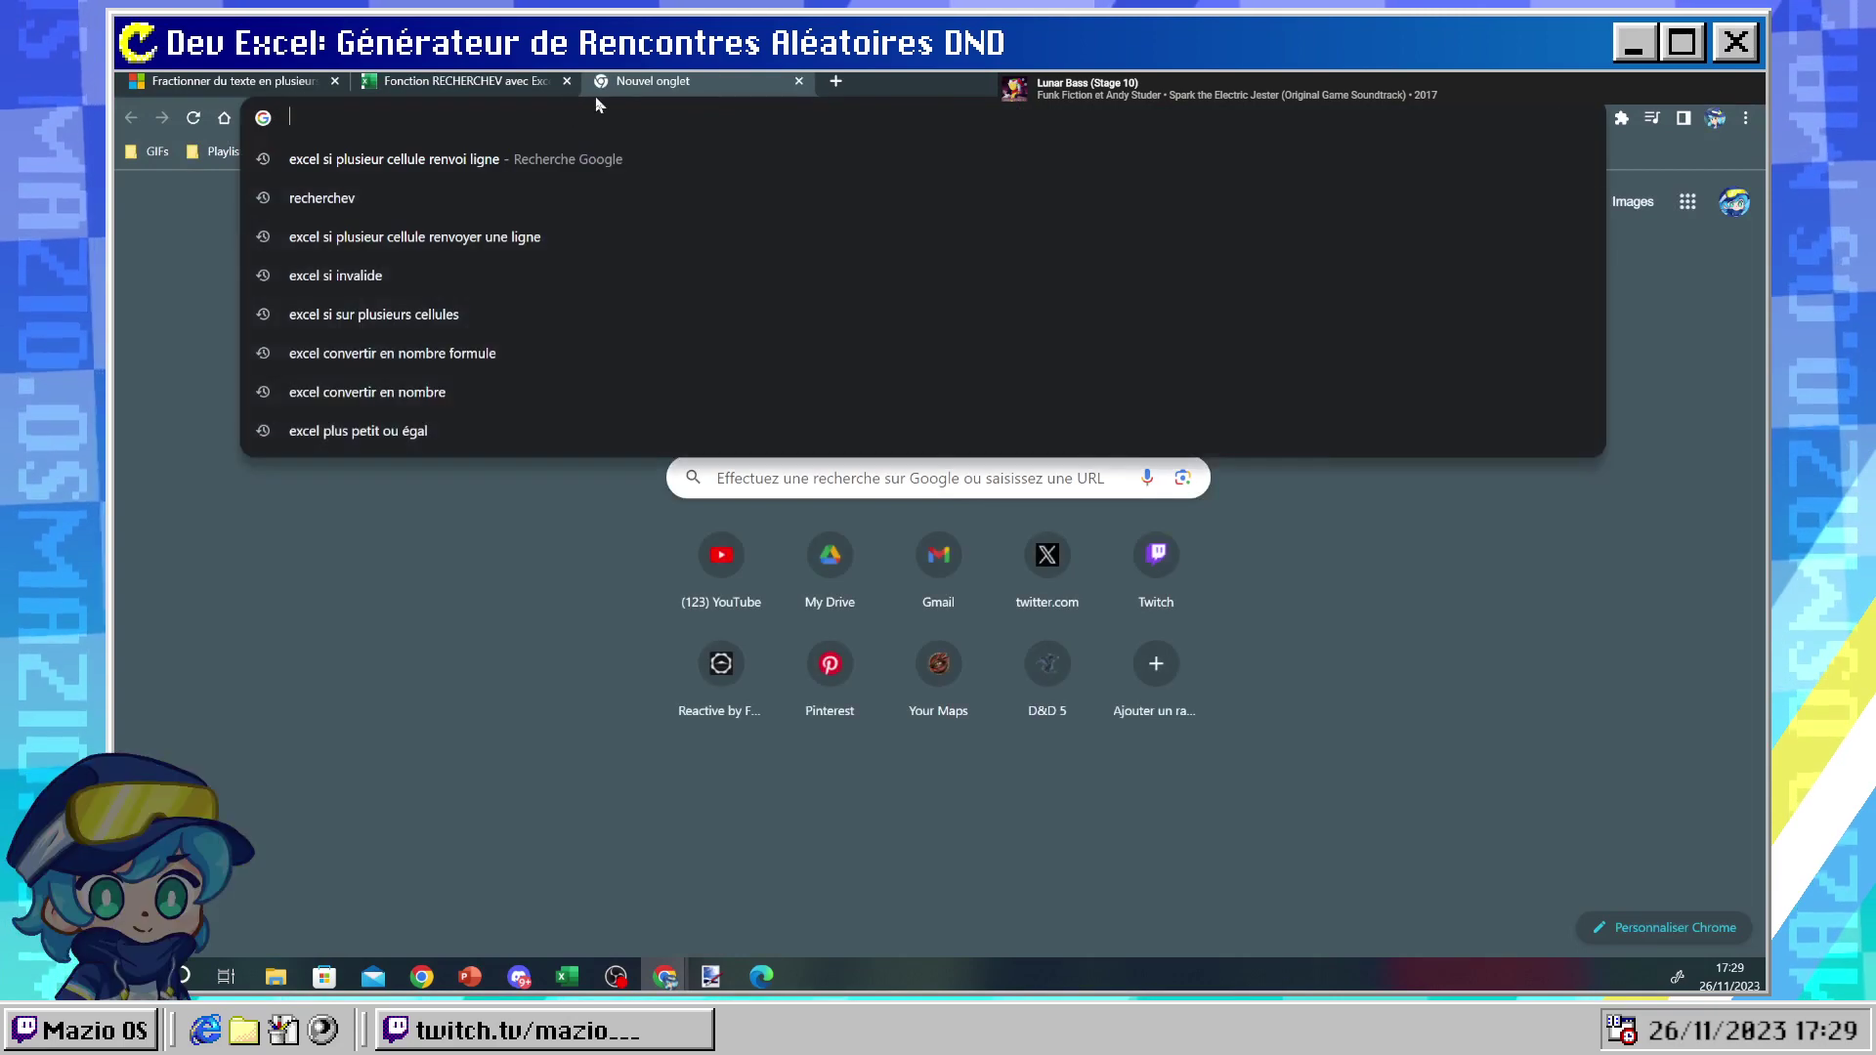
{"action": "type", "text": "el ta"}
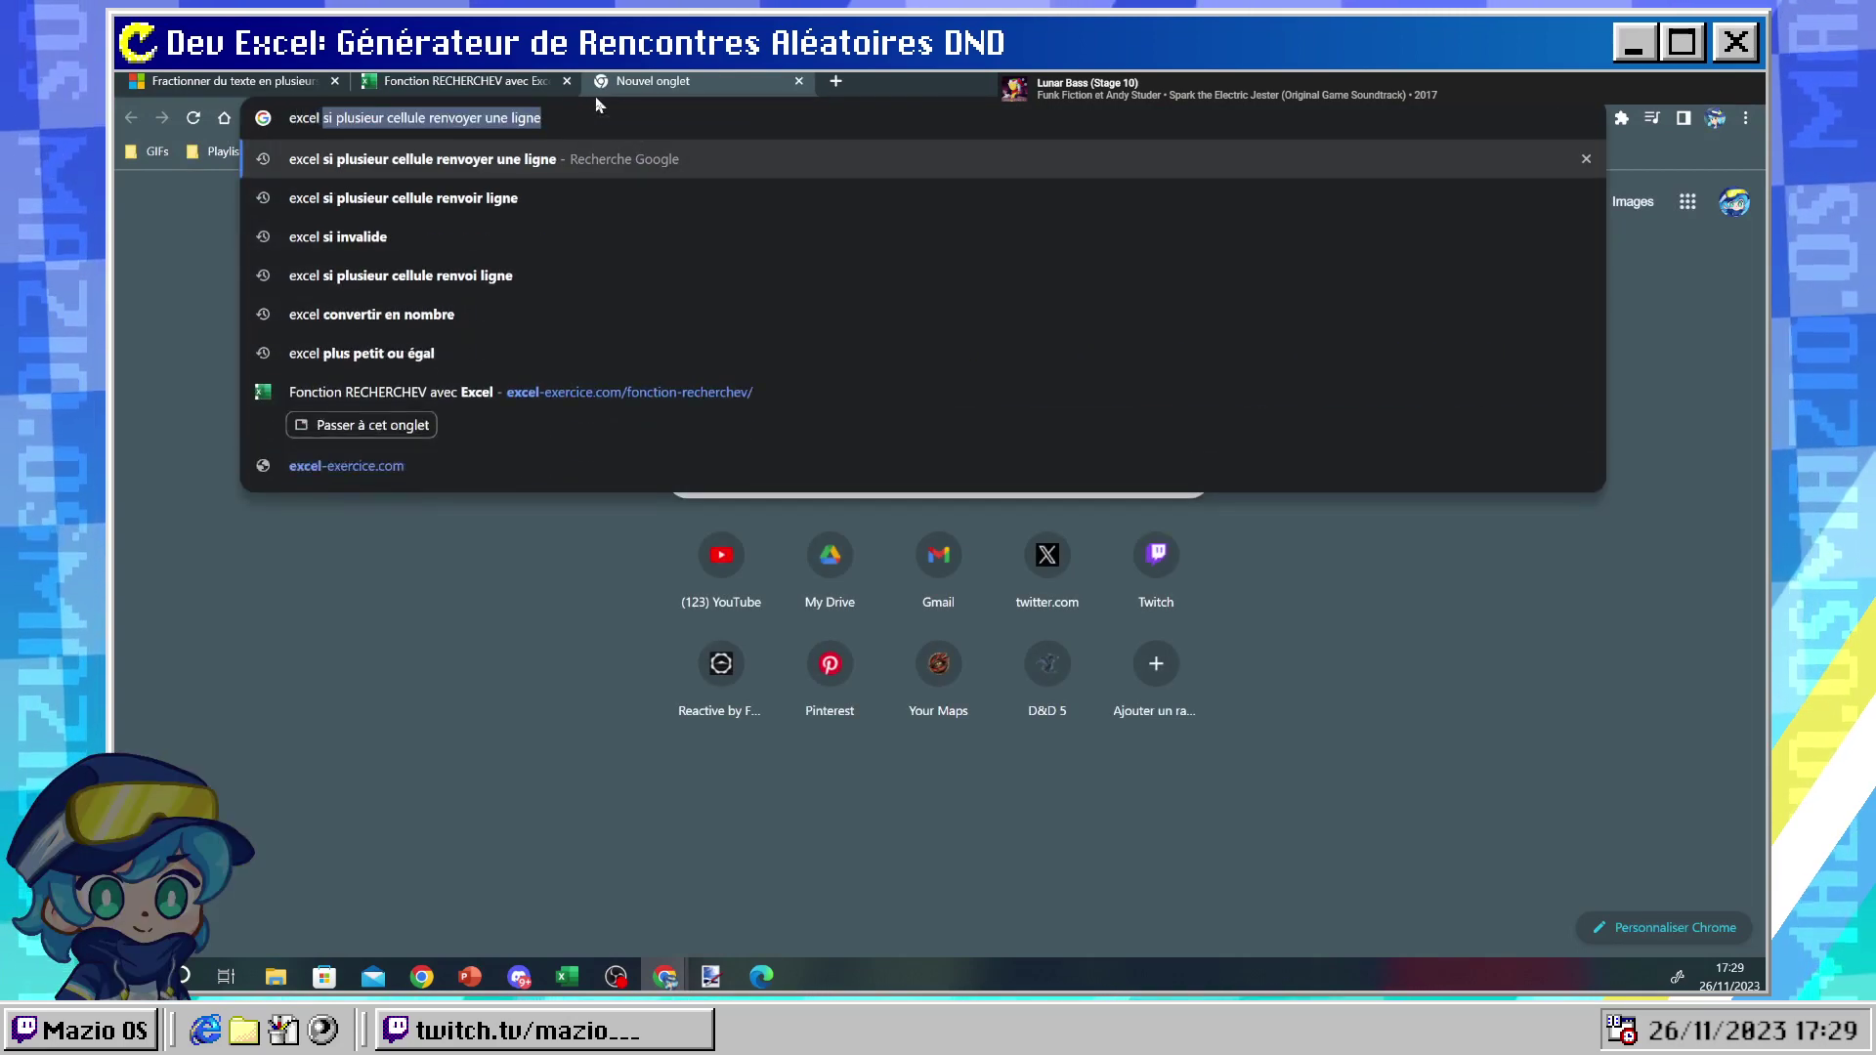
{"action": "key", "text": "BackSpace"}
{"action": "key", "text": "BackSpace"}
{"action": "key", "text": "BackSpace"}
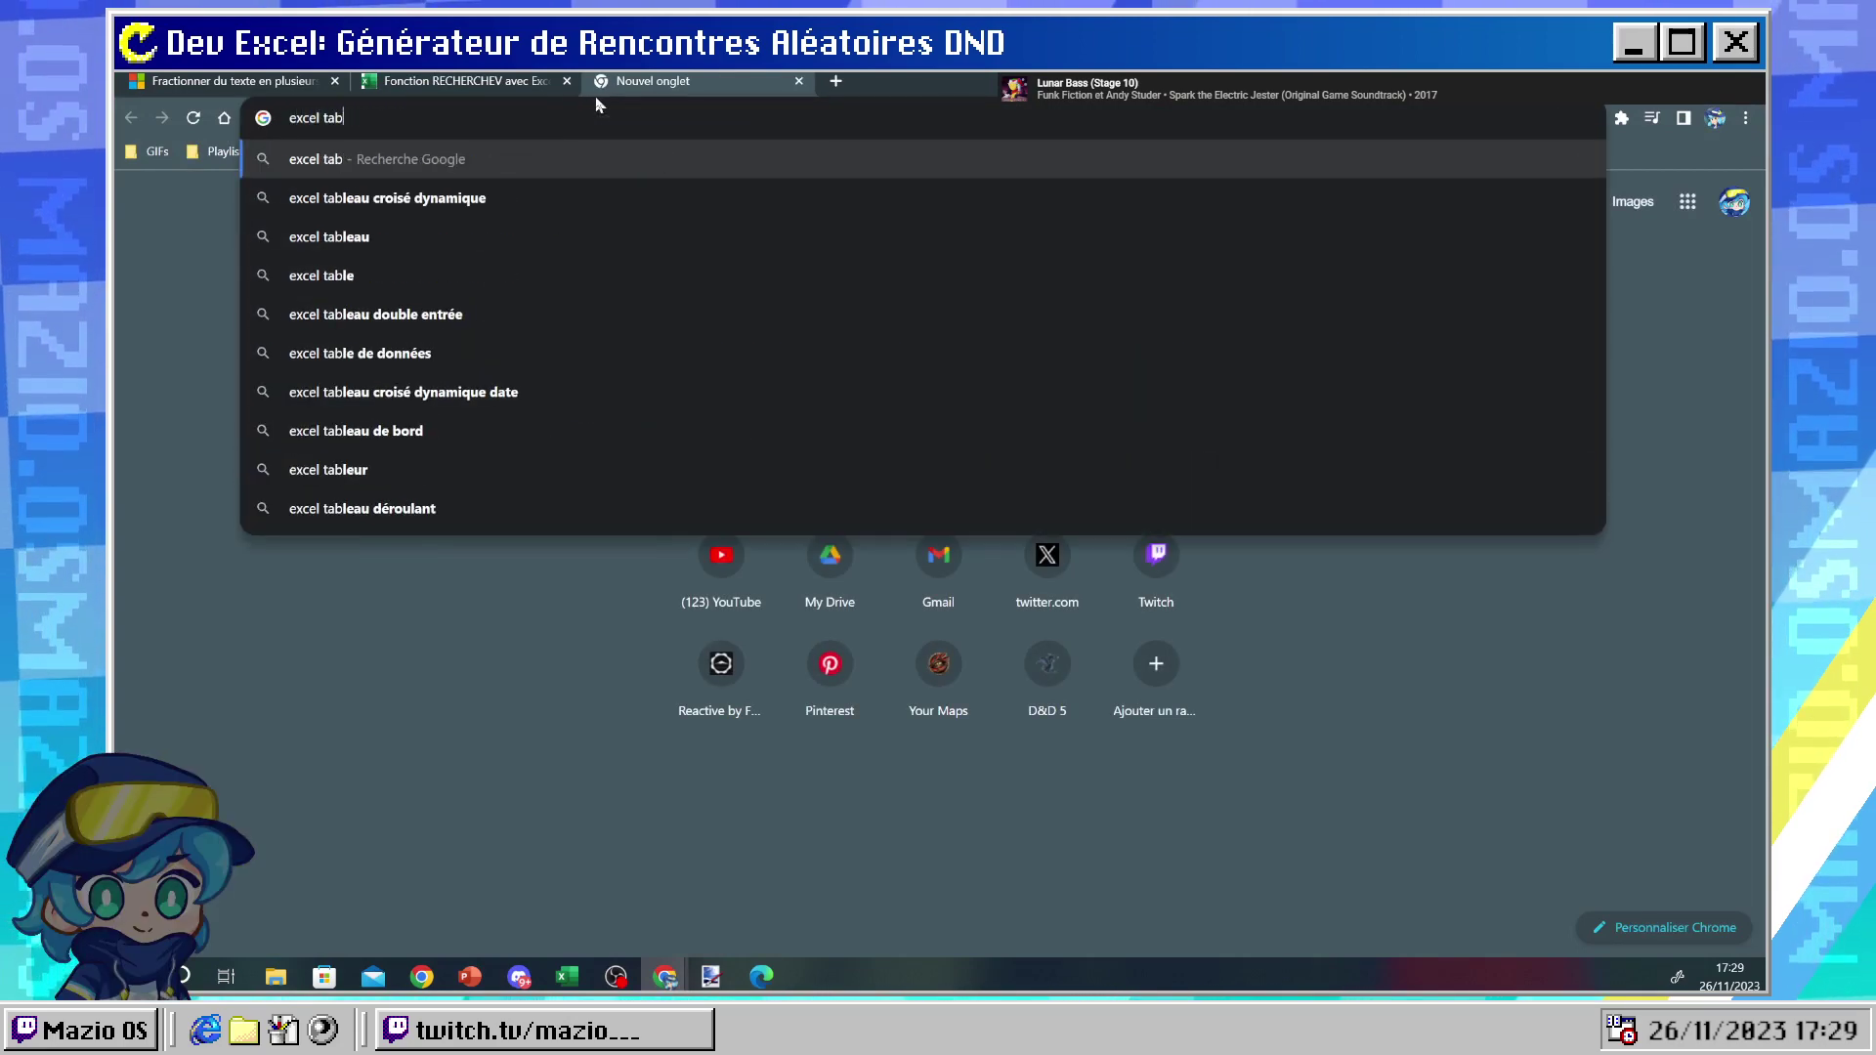
{"action": "type", "text": "référence "}
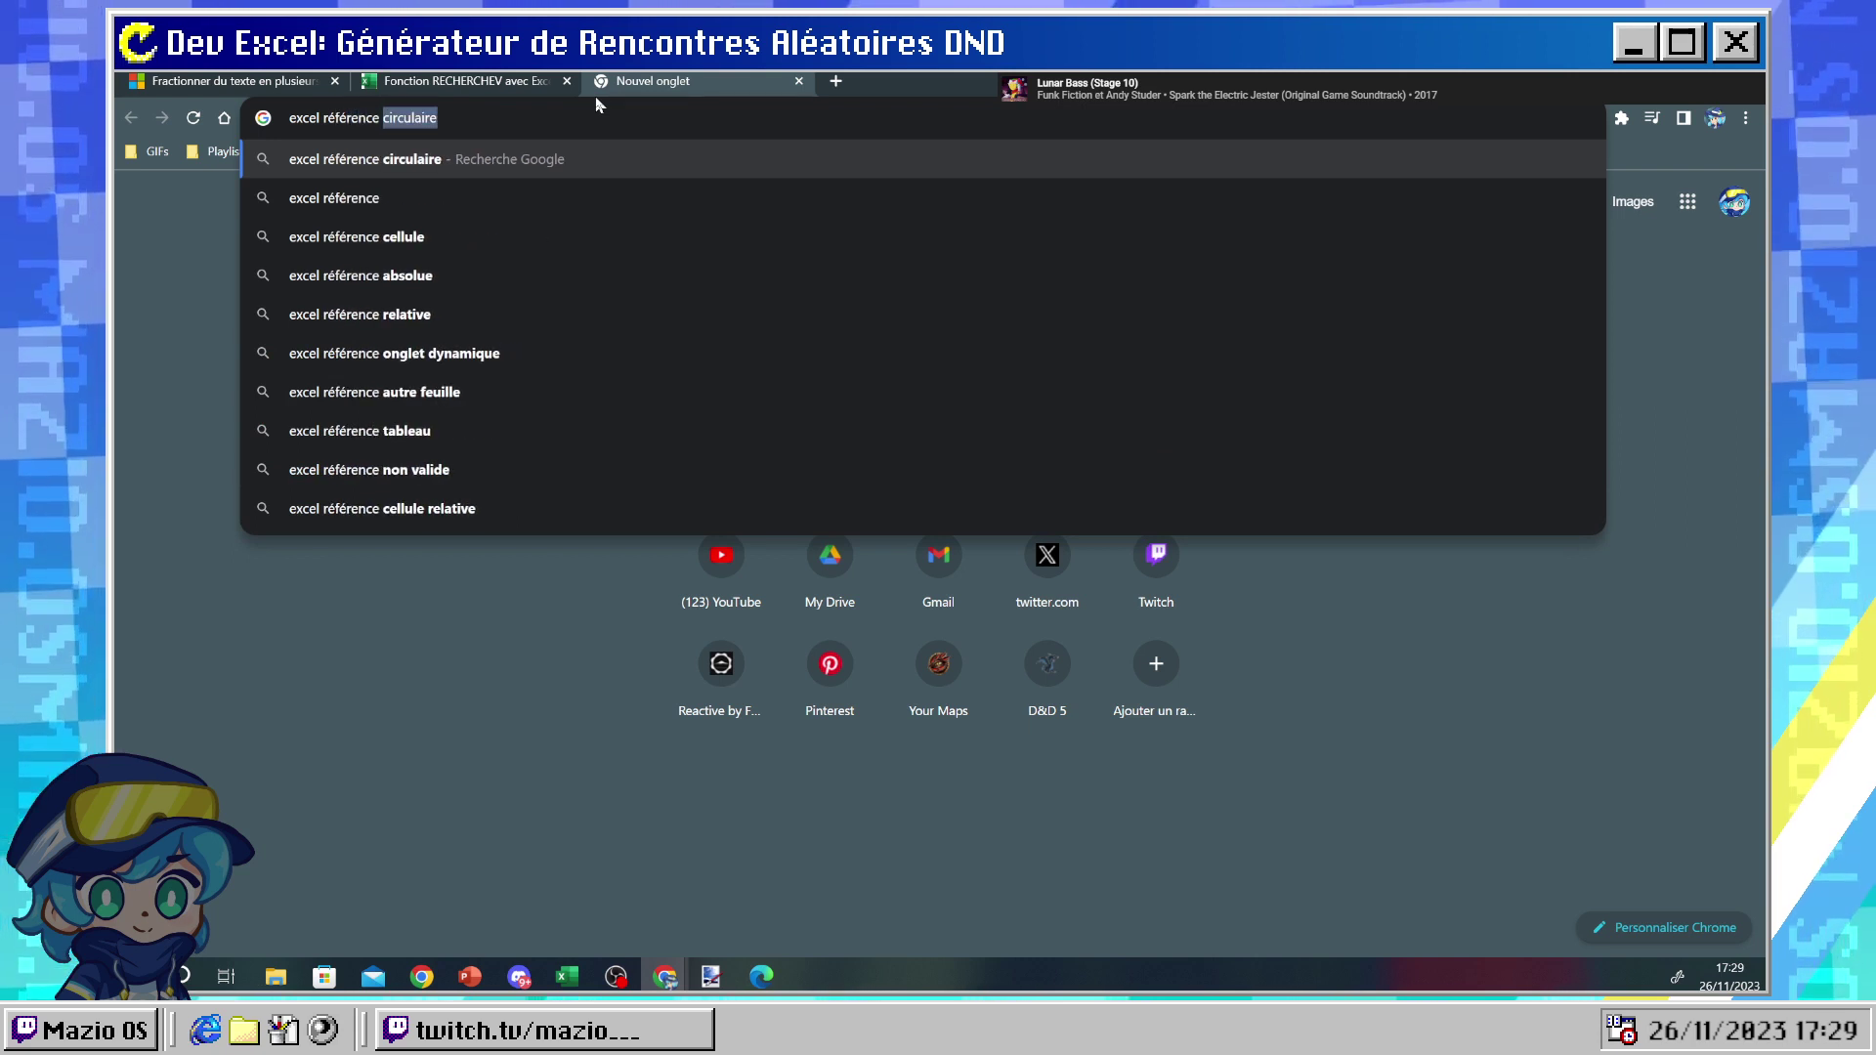
{"action": "type", "text": "c"}
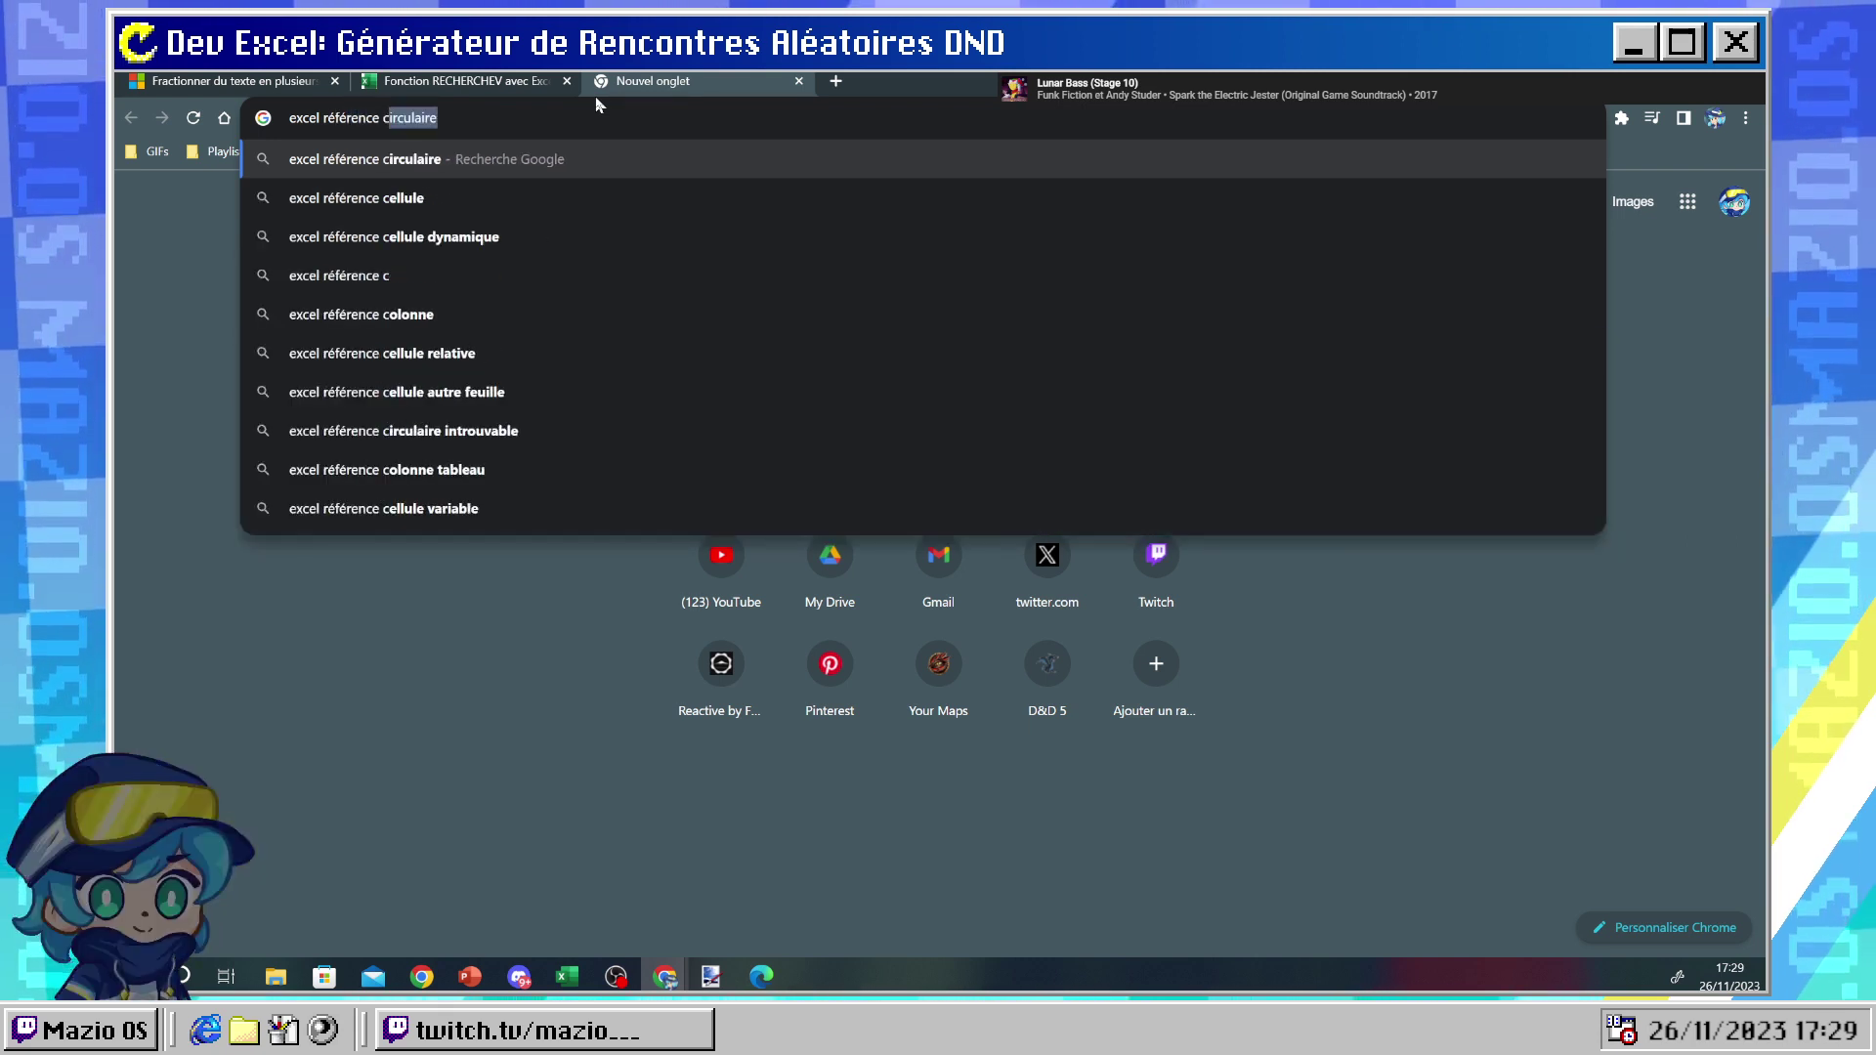
{"action": "type", "text": "olonnes"}
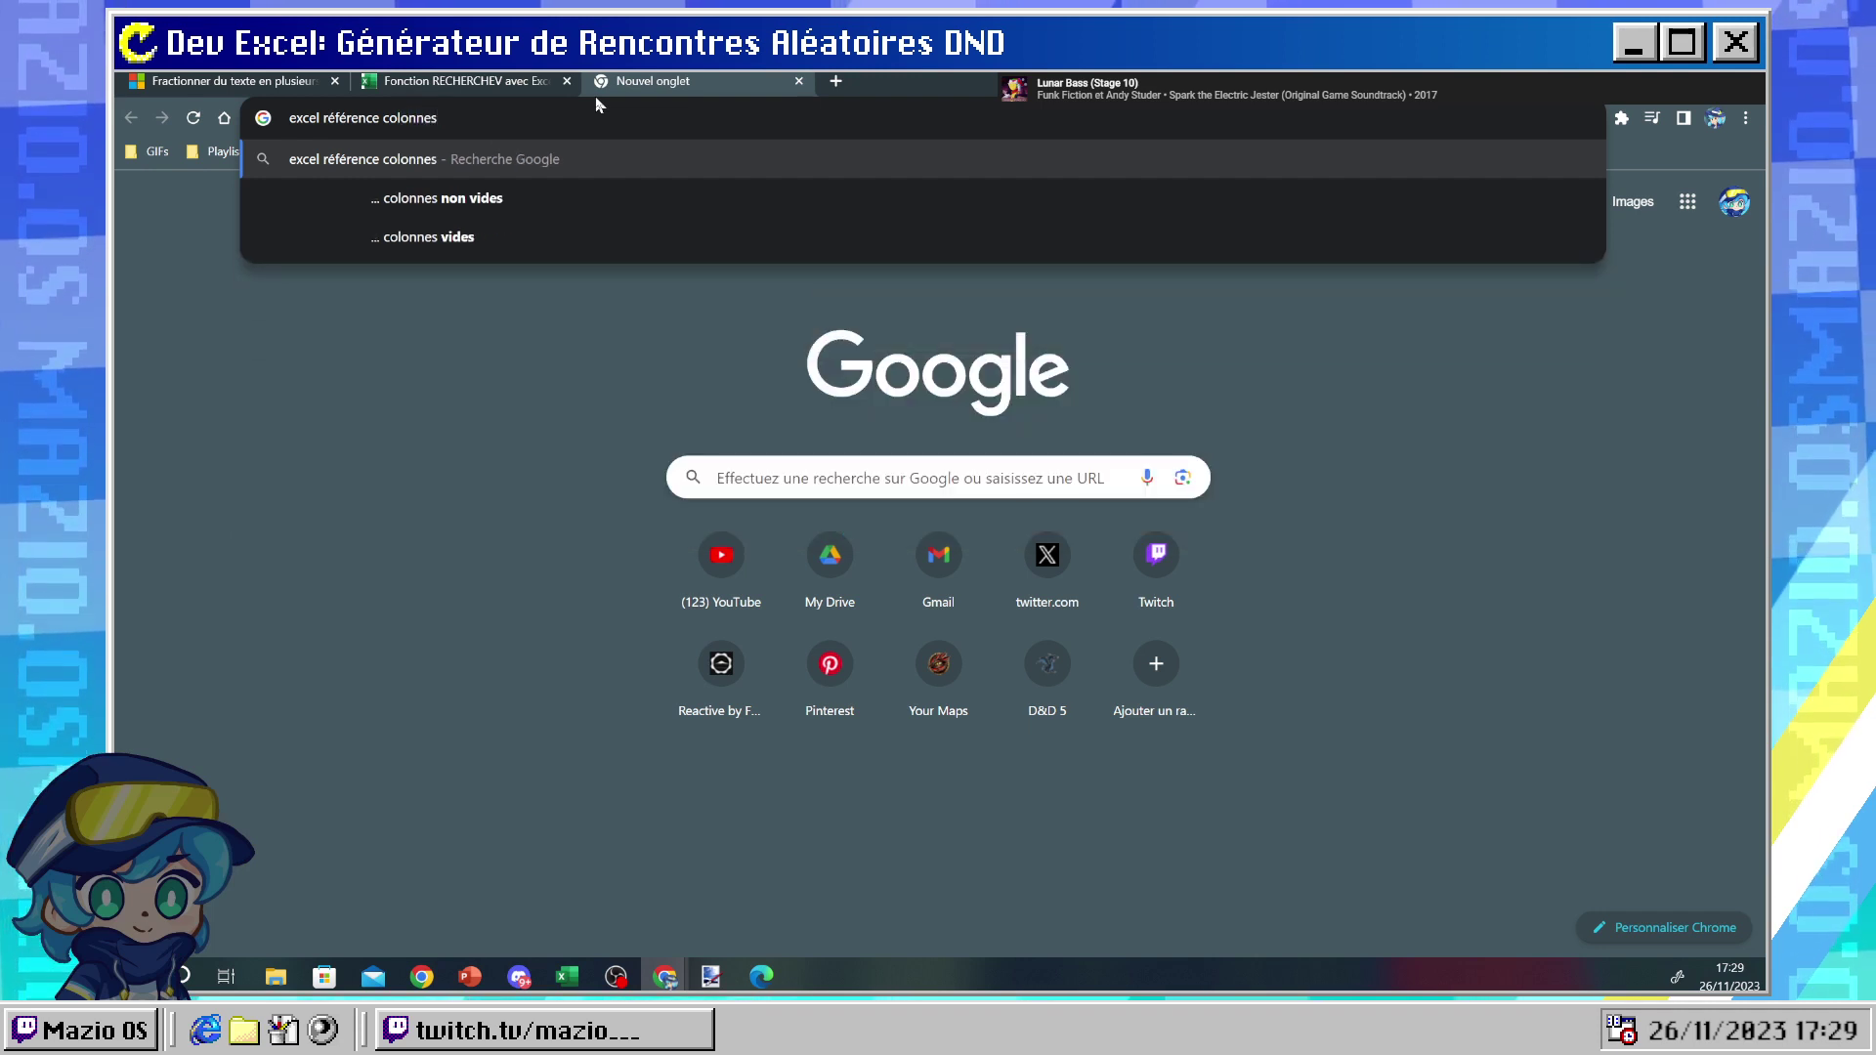
{"action": "key", "text": "BackSpace"}
{"action": "key", "text": "BackSpace"}
{"action": "key", "text": "BackSpace"}
{"action": "key", "text": "BackSpace"}
{"action": "key", "text": "BackSpace"}
{"action": "key", "text": "BackSpace"}
{"action": "key", "text": "BackSpace"}
{"action": "key", "text": "BackSpace"}
{"action": "key", "text": "BackSpace"}
{"action": "type", "text": "t"}
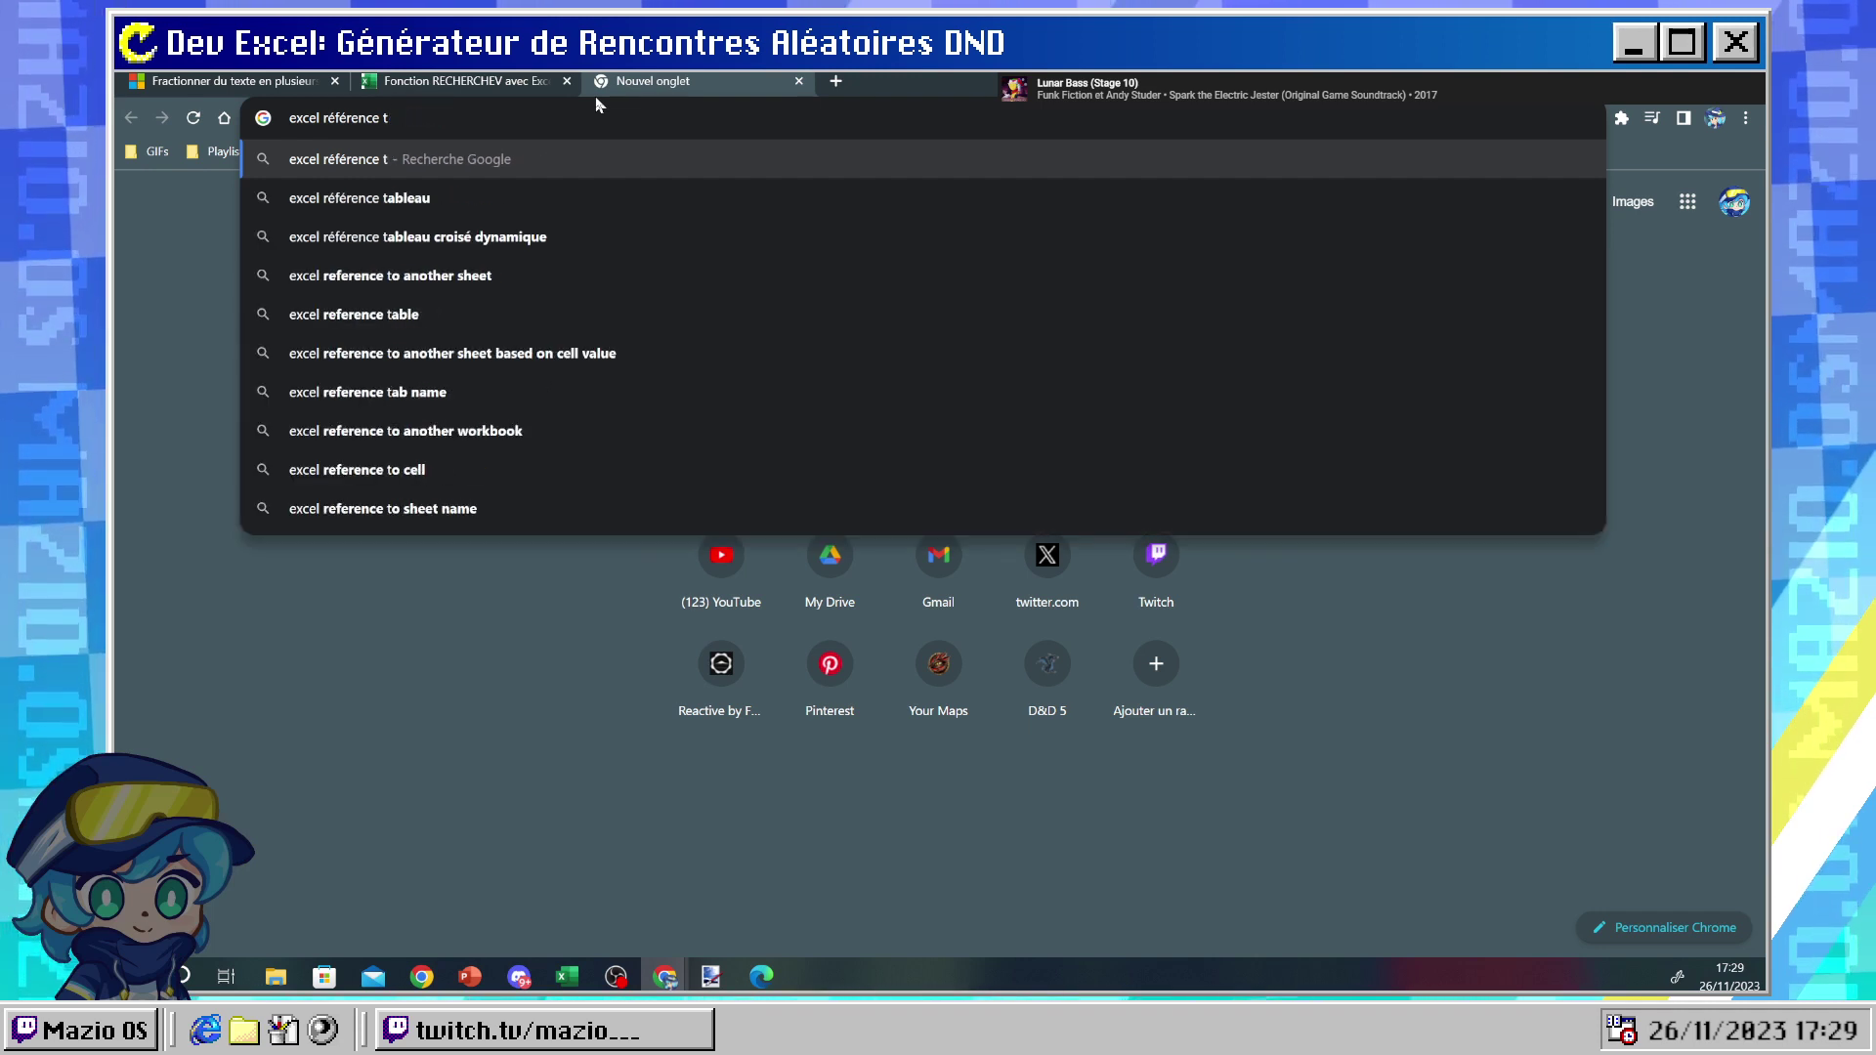
{"action": "type", "text": "ableau "}
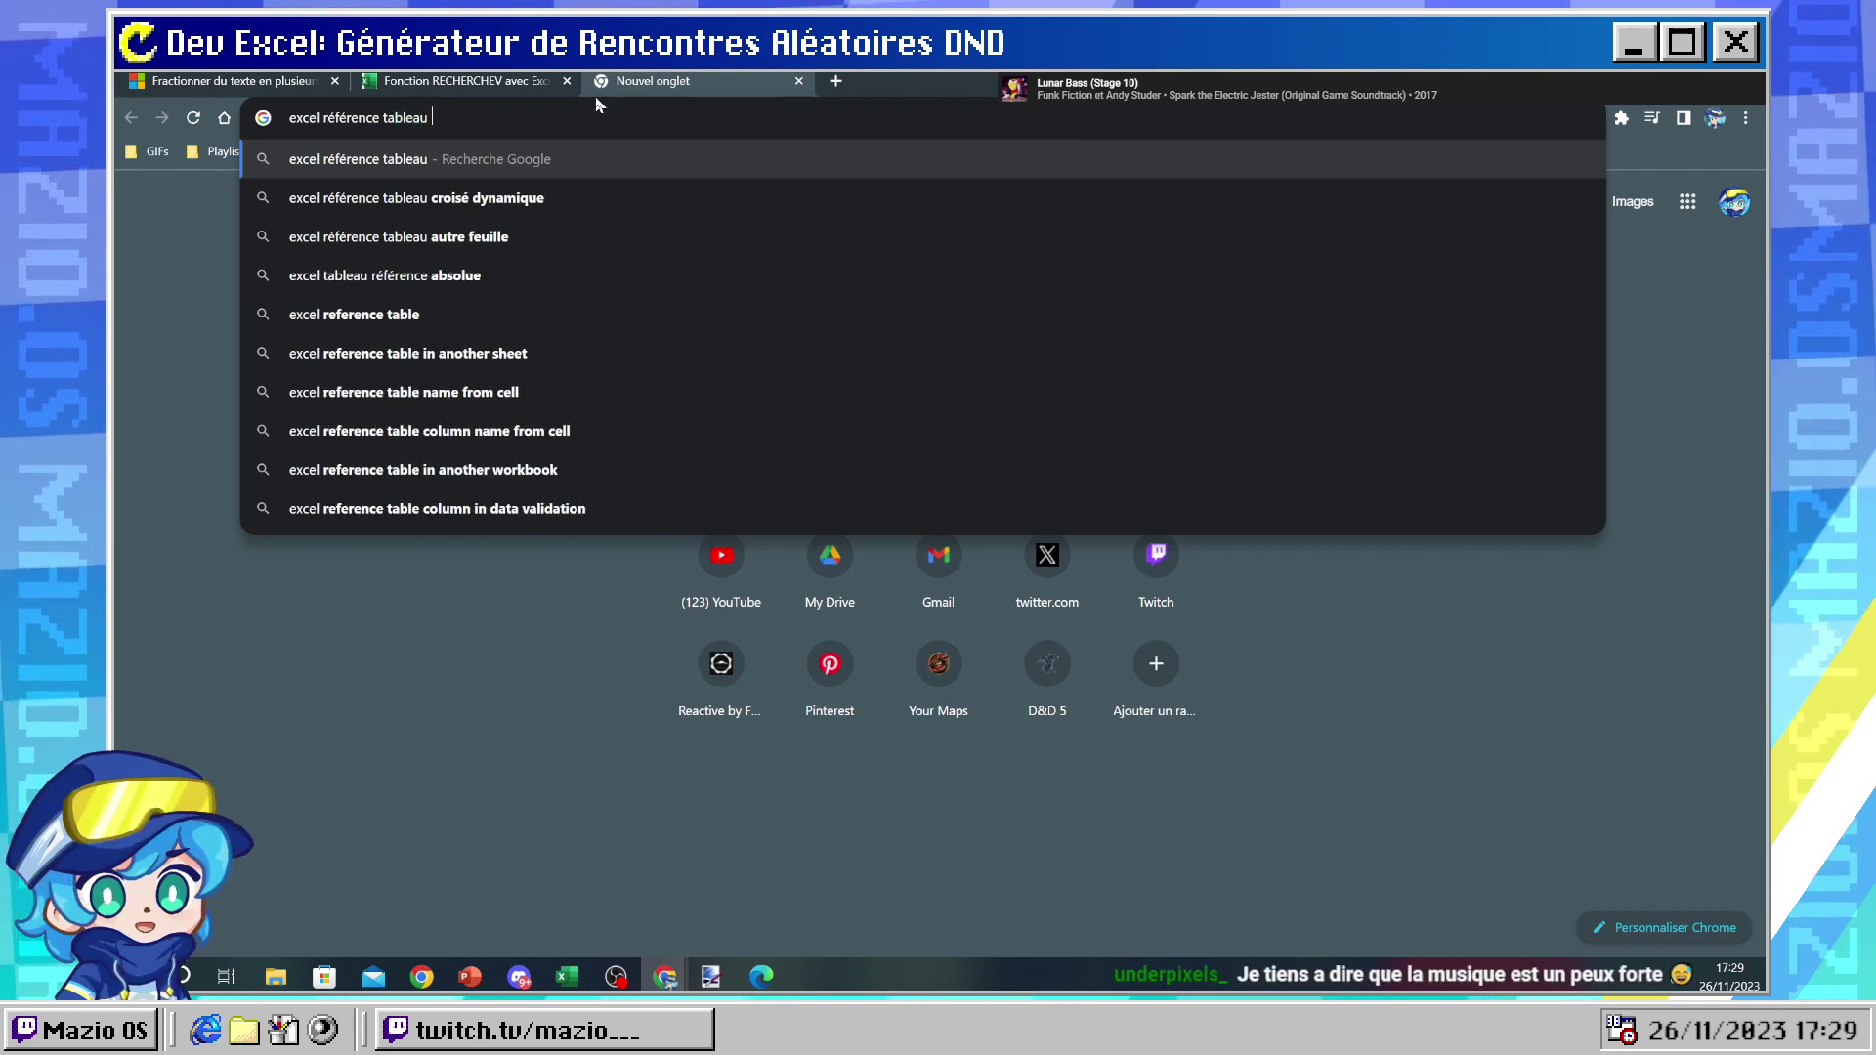
{"action": "type", "text": "colonnes"}
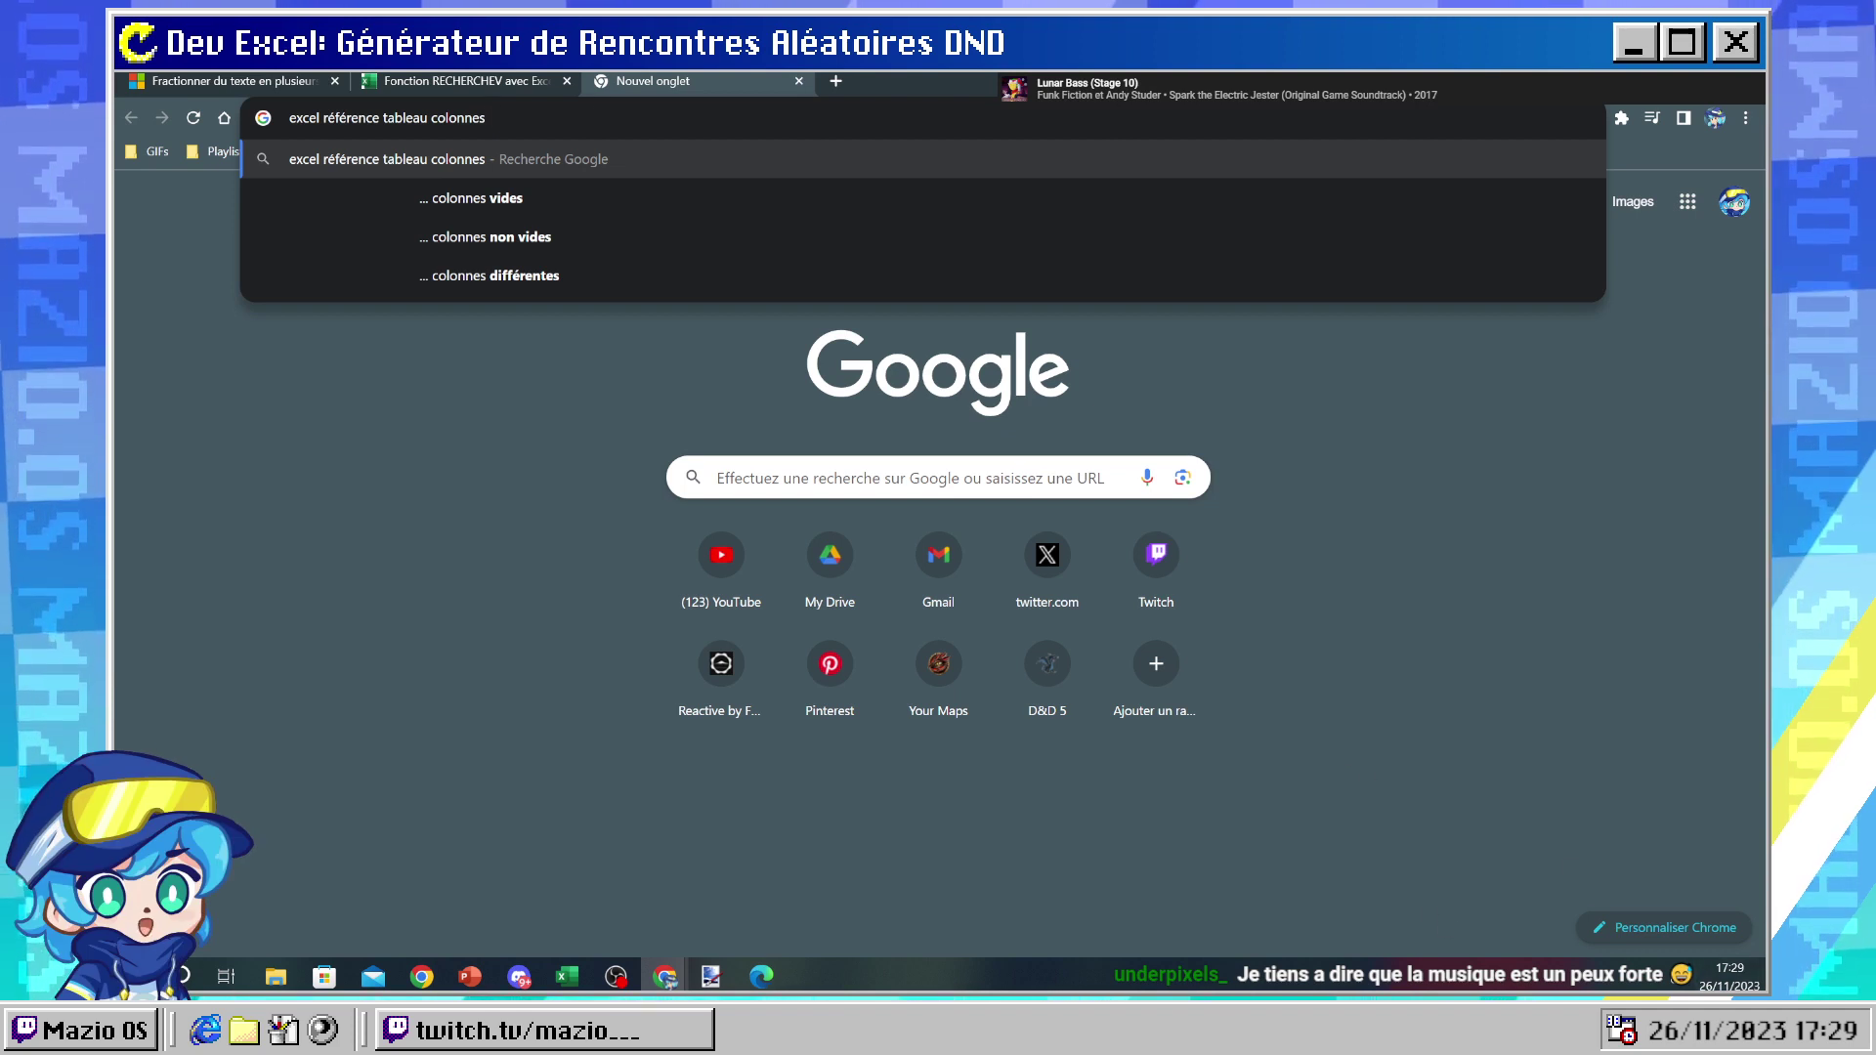
{"action": "key", "text": "alt+Tab"}
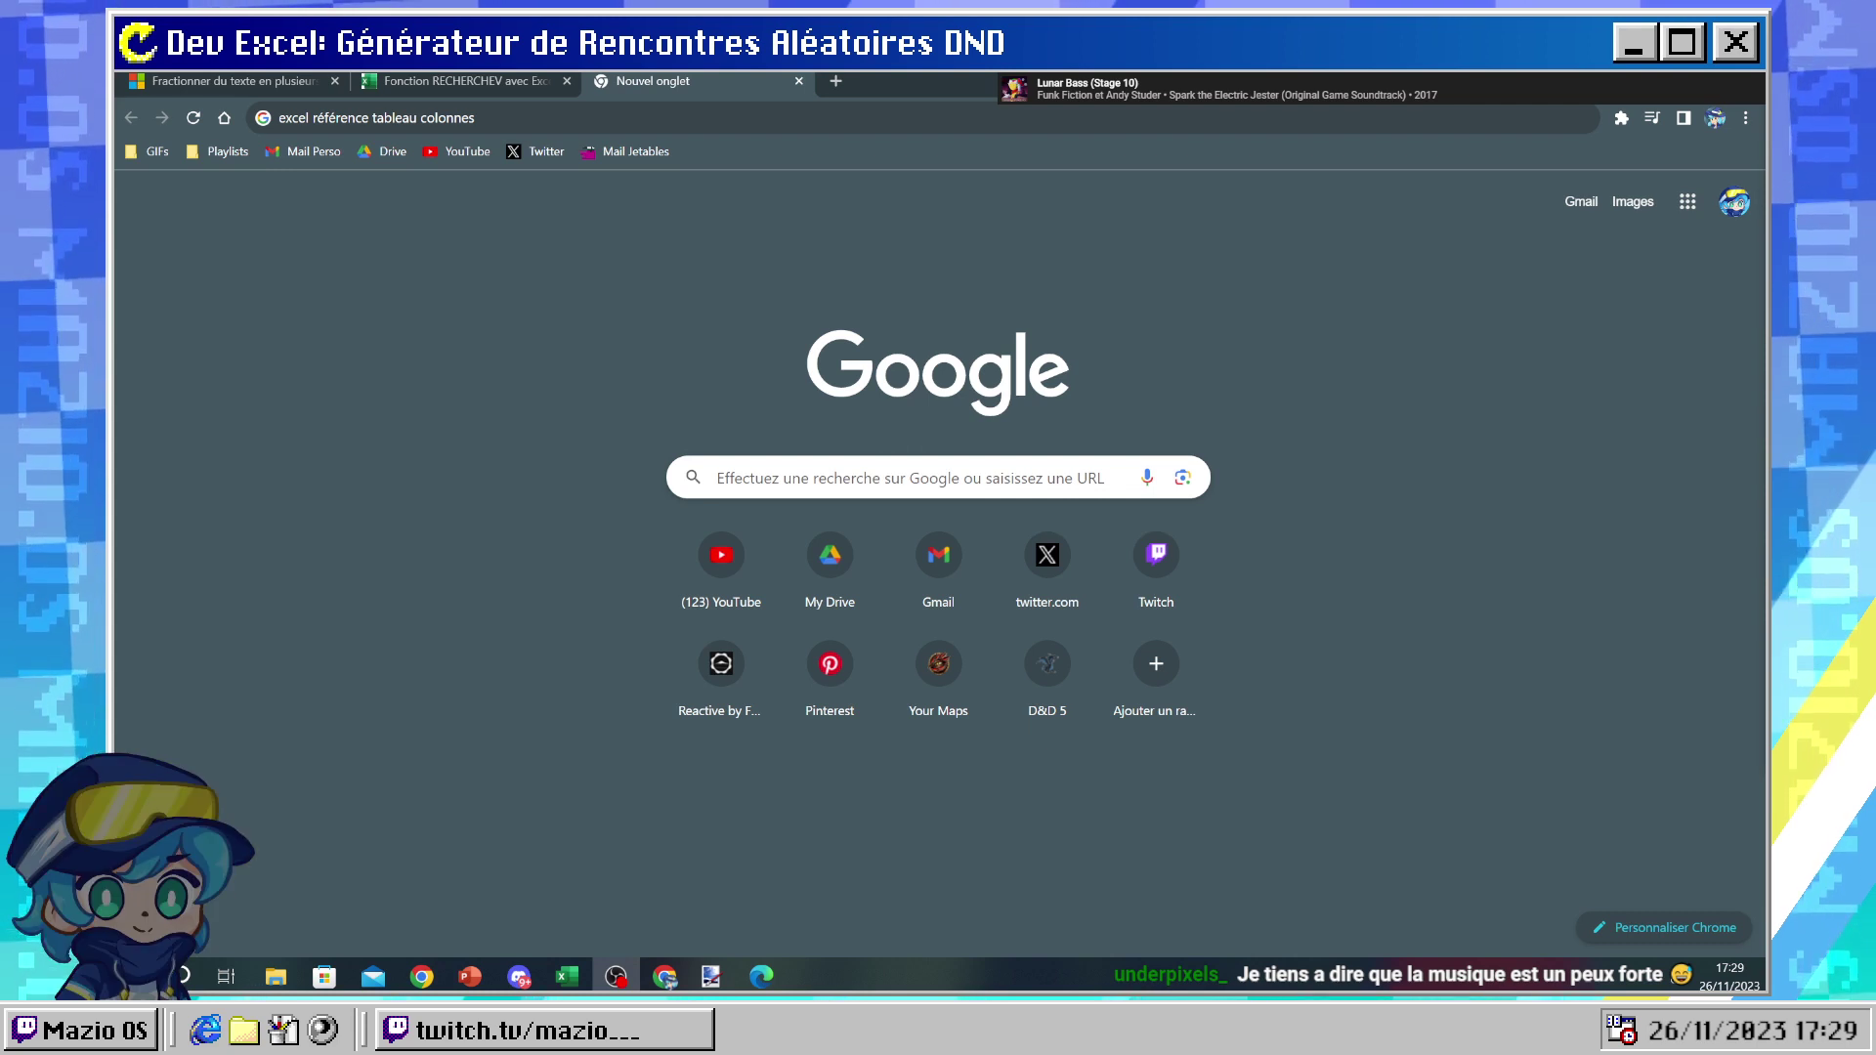
{"action": "left_click", "coordinate": [559, 109]}
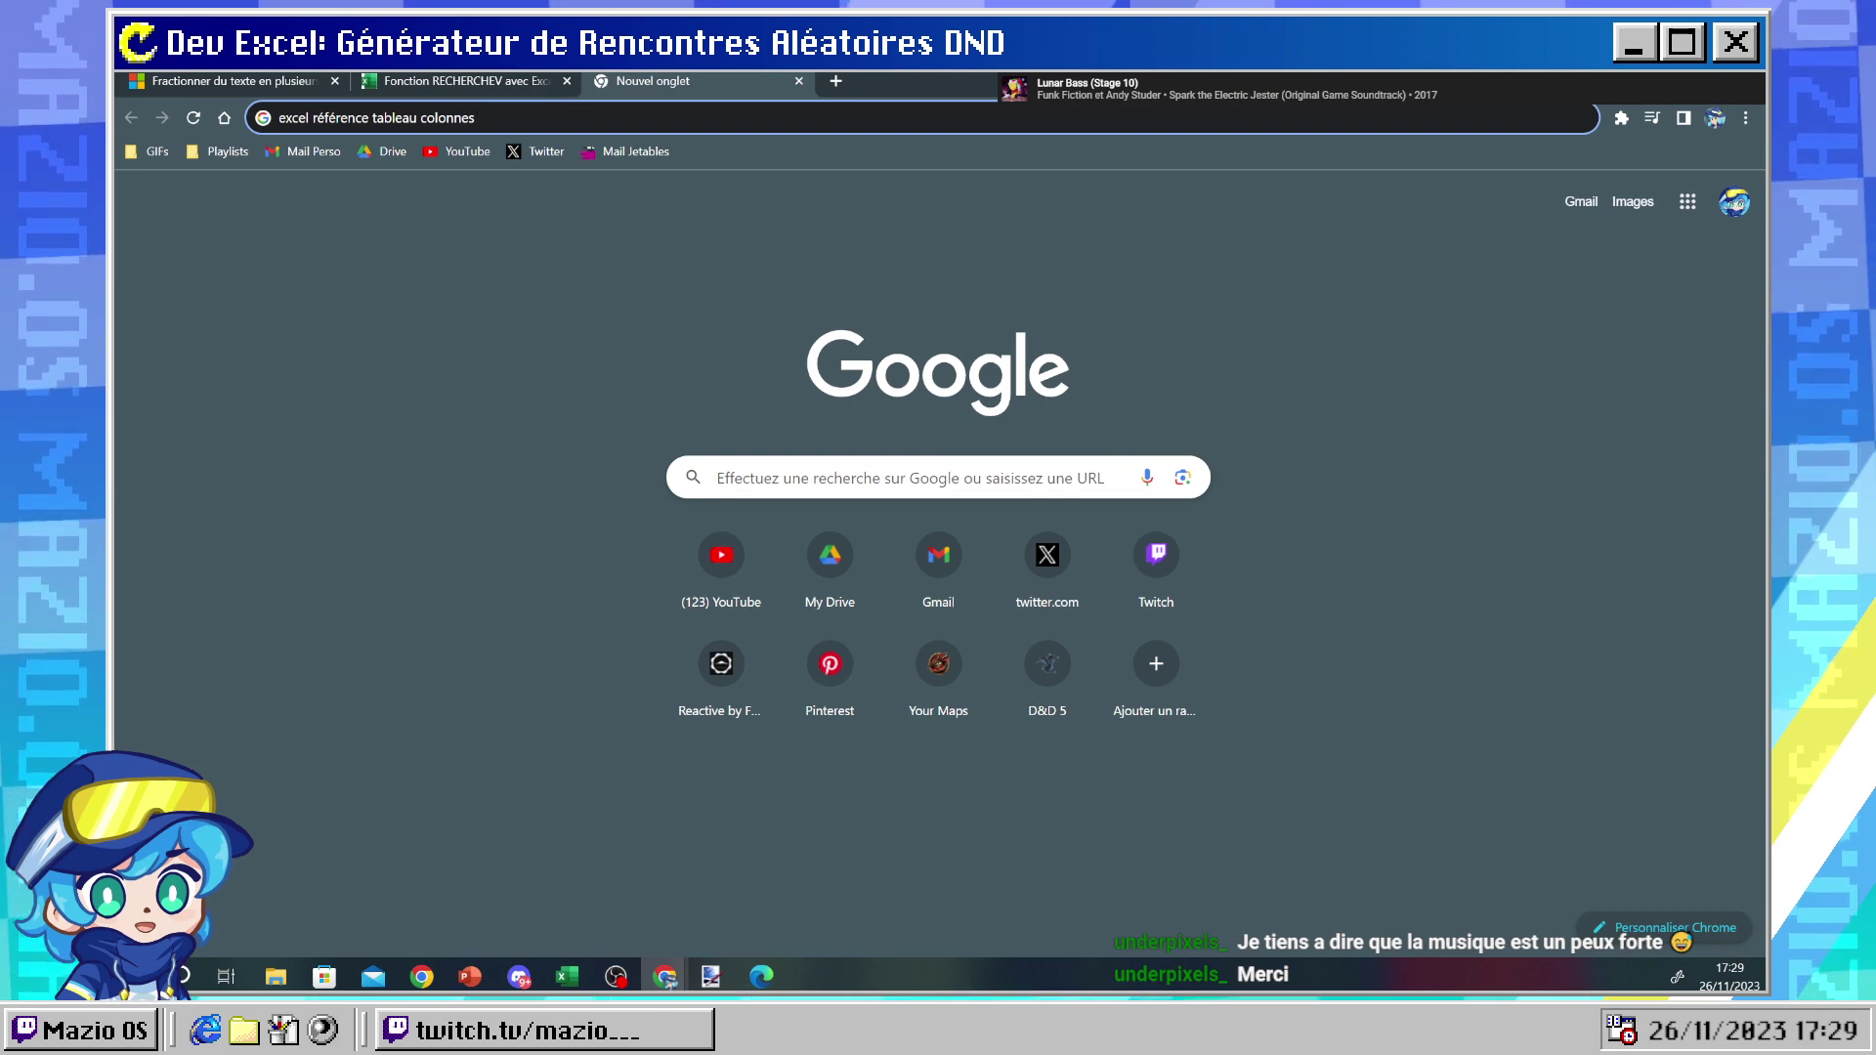
- Revisit the RECHERCHEV article tab, then return to the Excel workbook
{"action": "key", "text": "alt+Tab"}
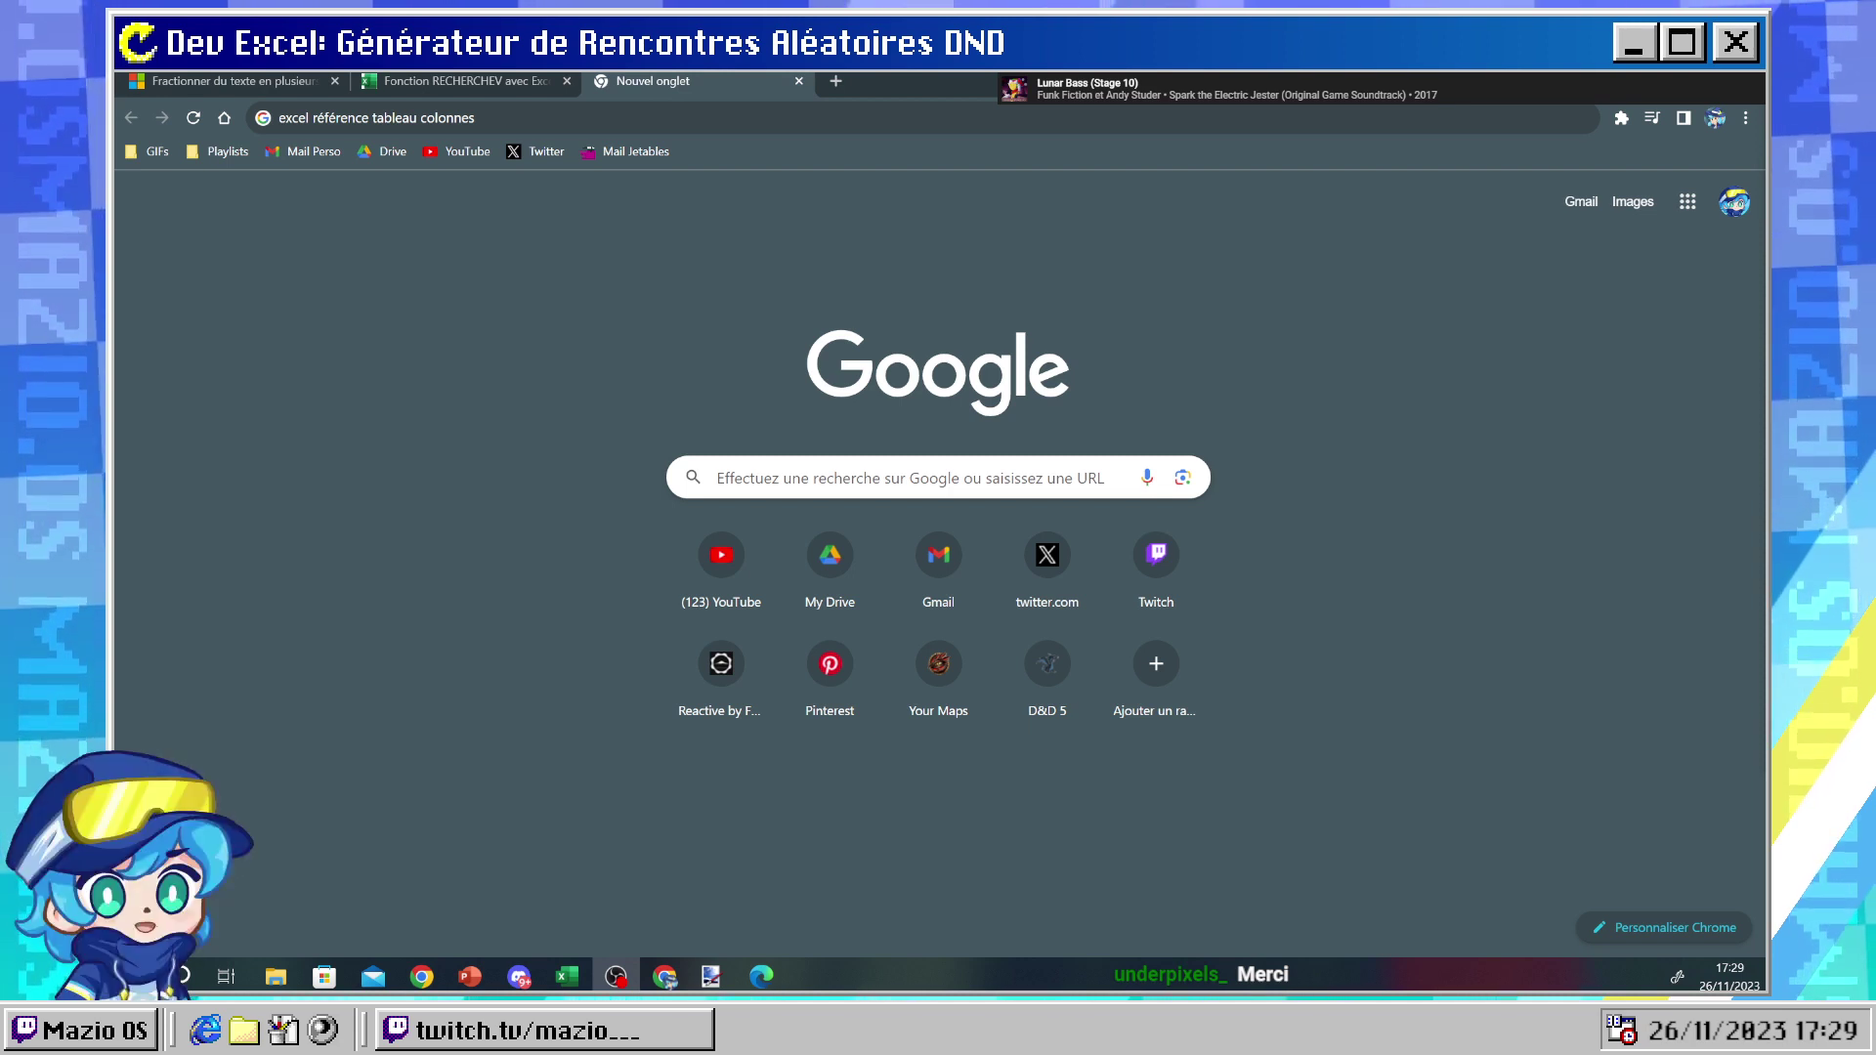
{"action": "left_click", "coordinate": [528, 116]}
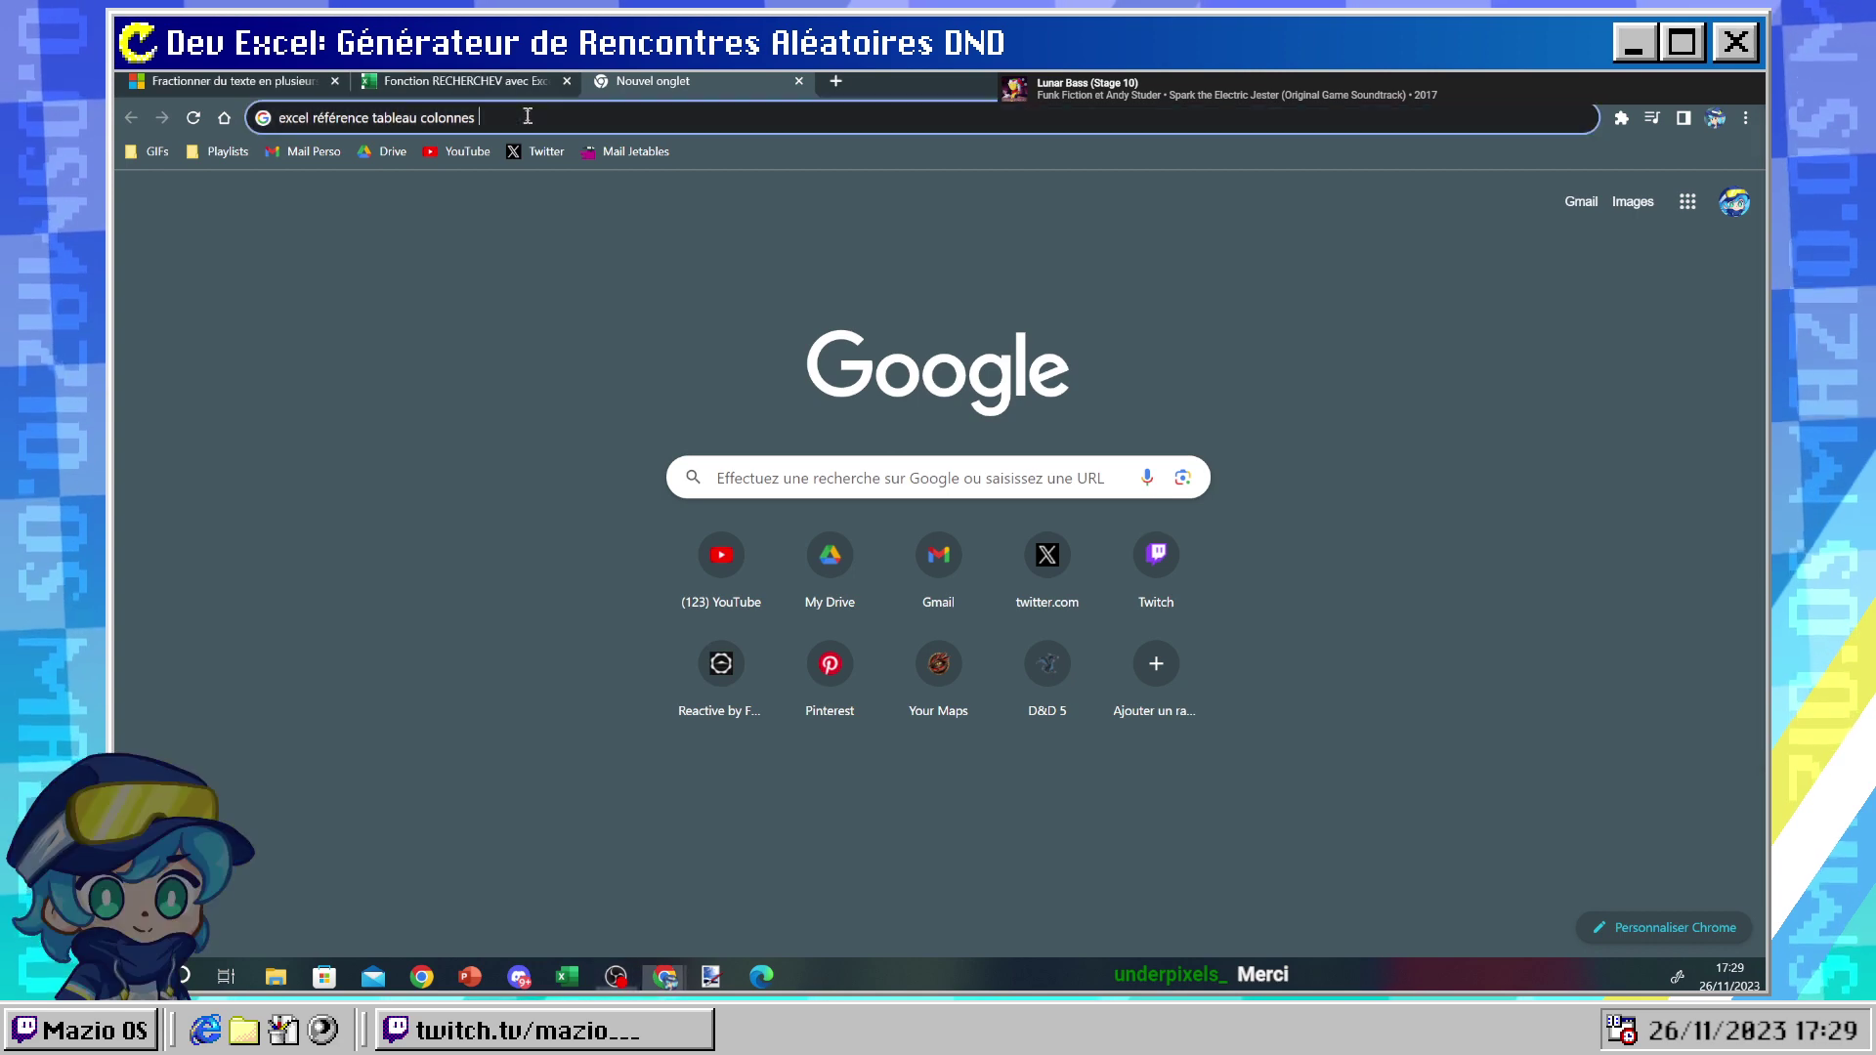
{"action": "key", "text": "ctrl+shift+Tab"}
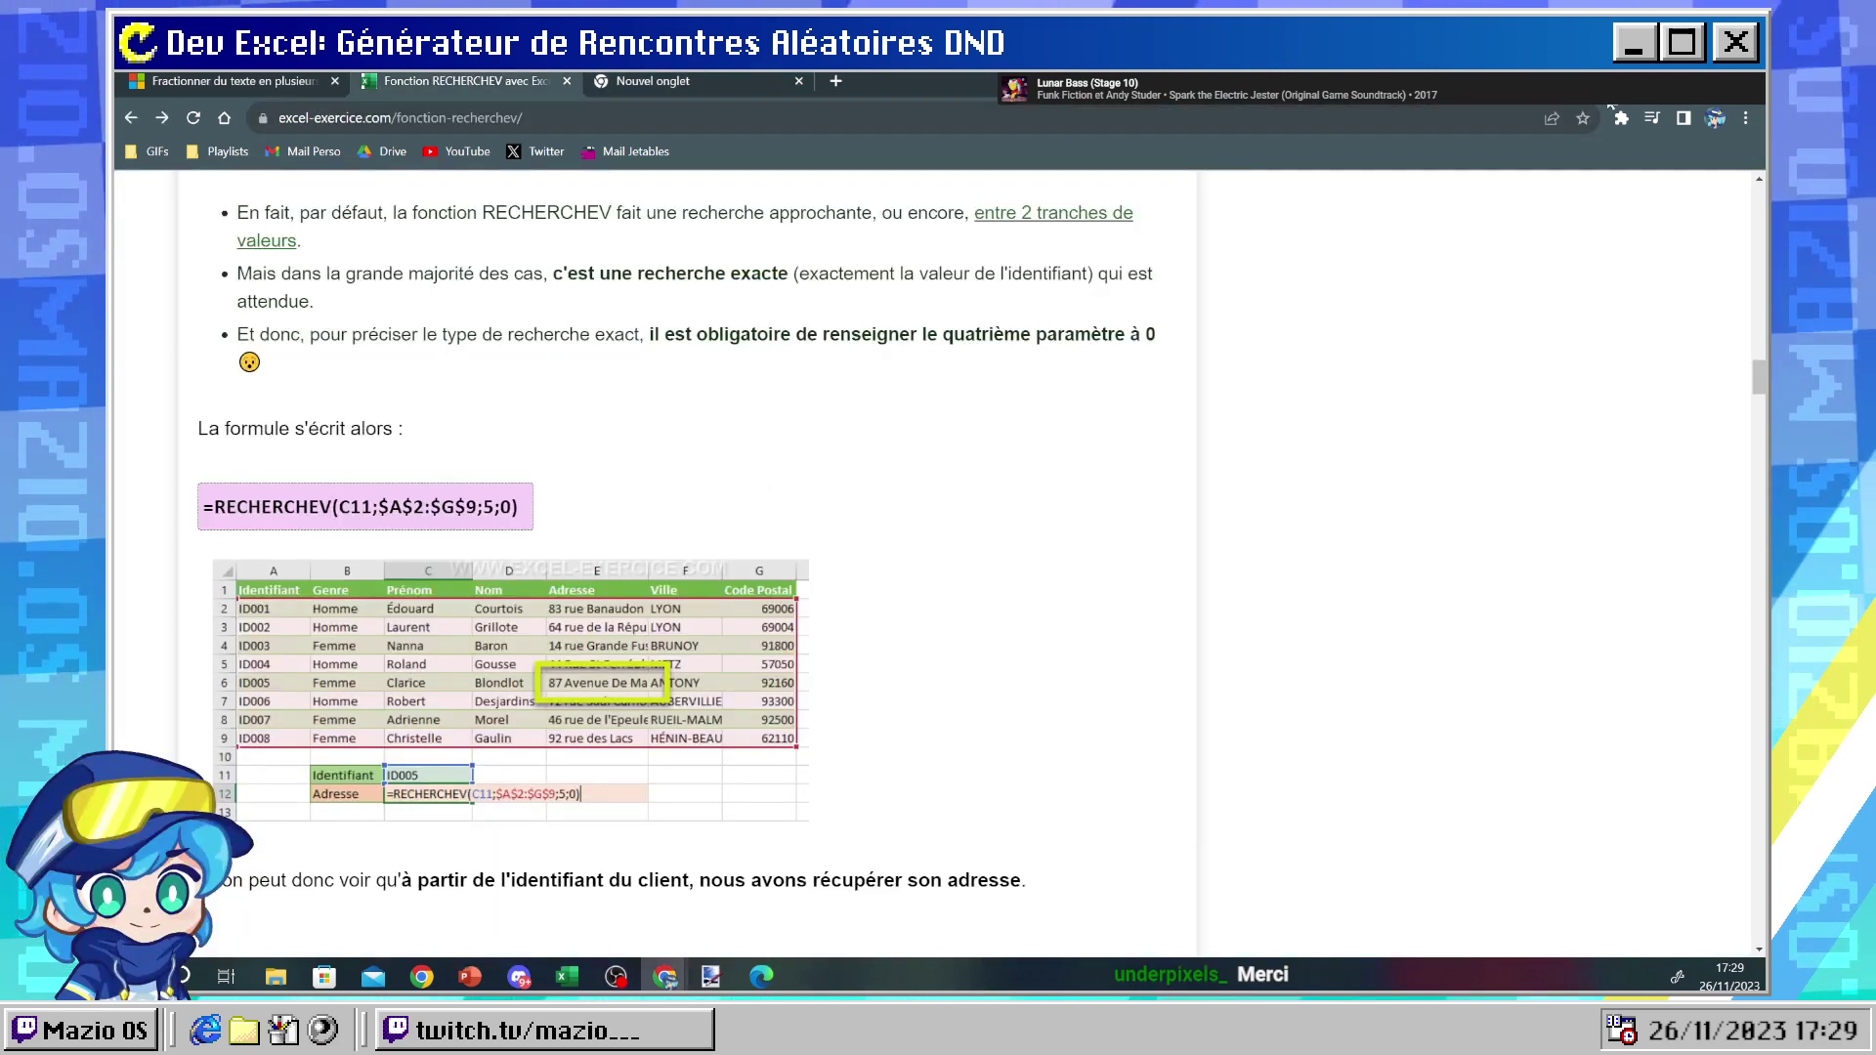
{"action": "key", "text": "alt+Tab"}
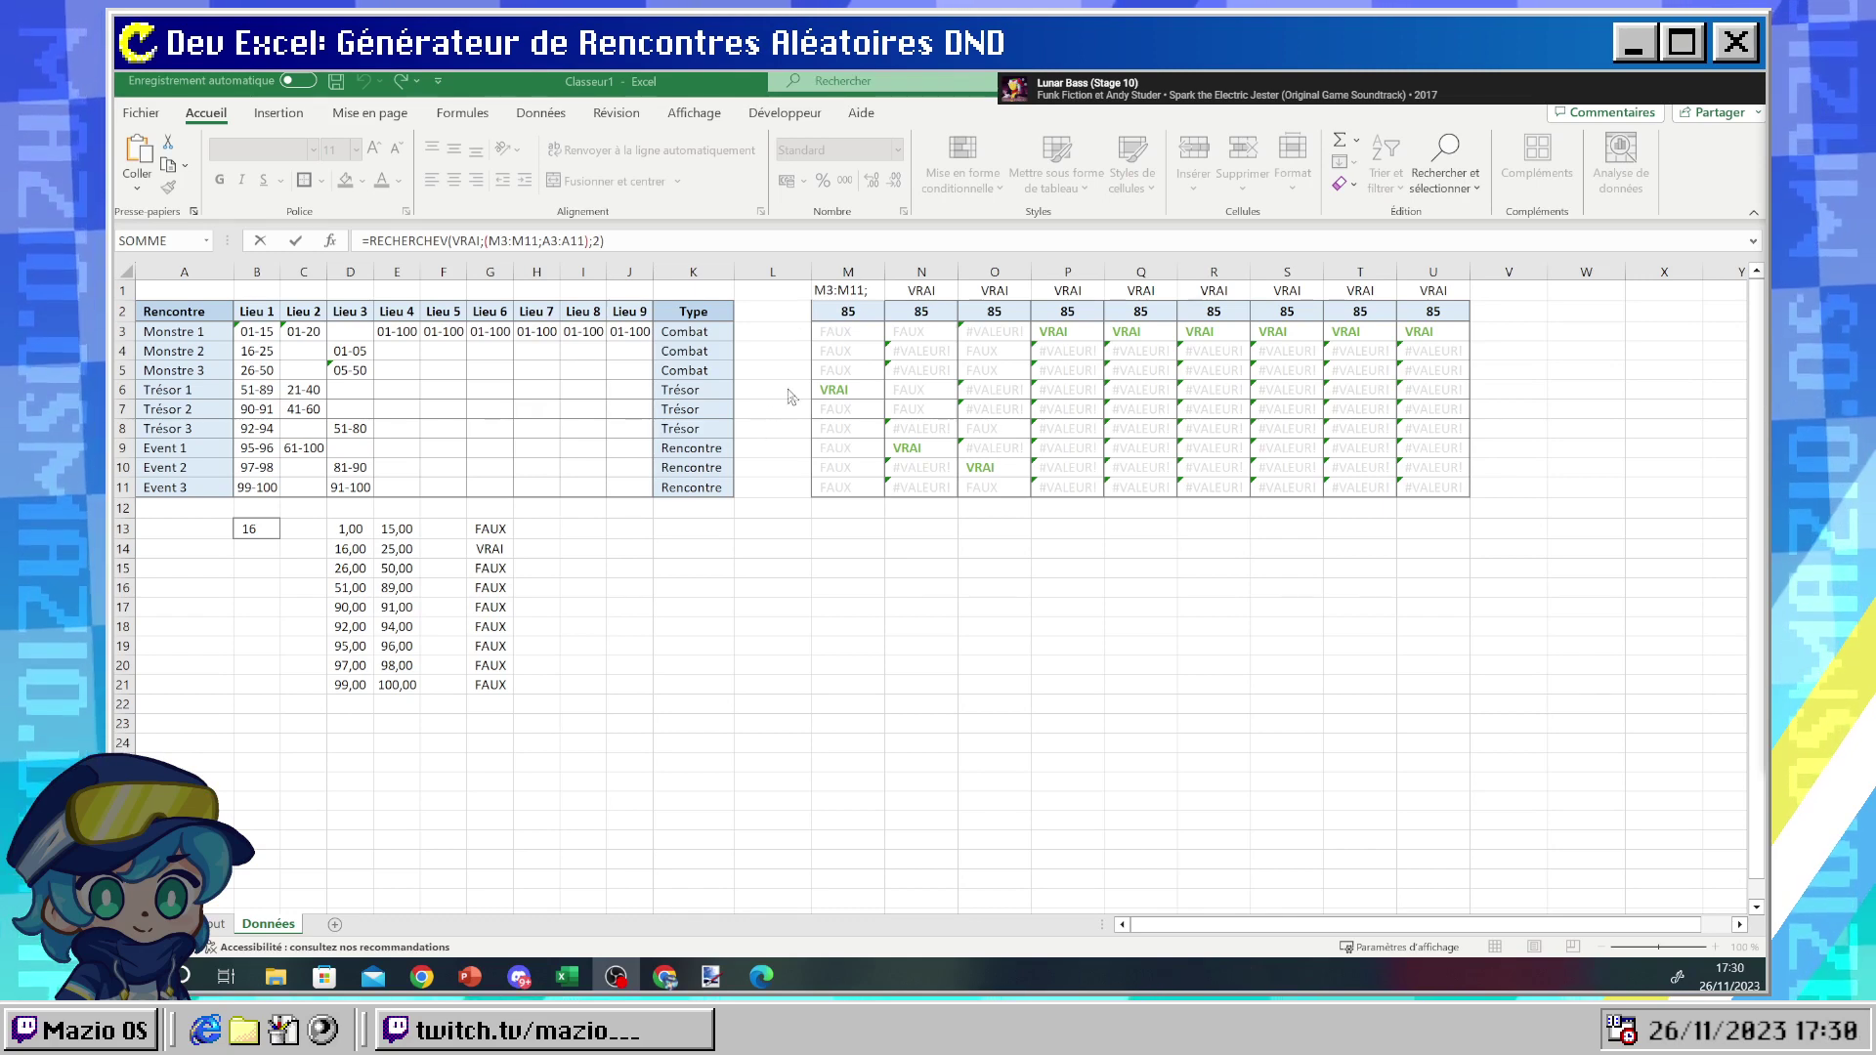
- Commit M1's column-2 lookup (#N/A) and inspect the M3:M11 and B3:B11 ranges
{"action": "key", "text": "Return"}
{"action": "left_click", "coordinate": [838, 289]}
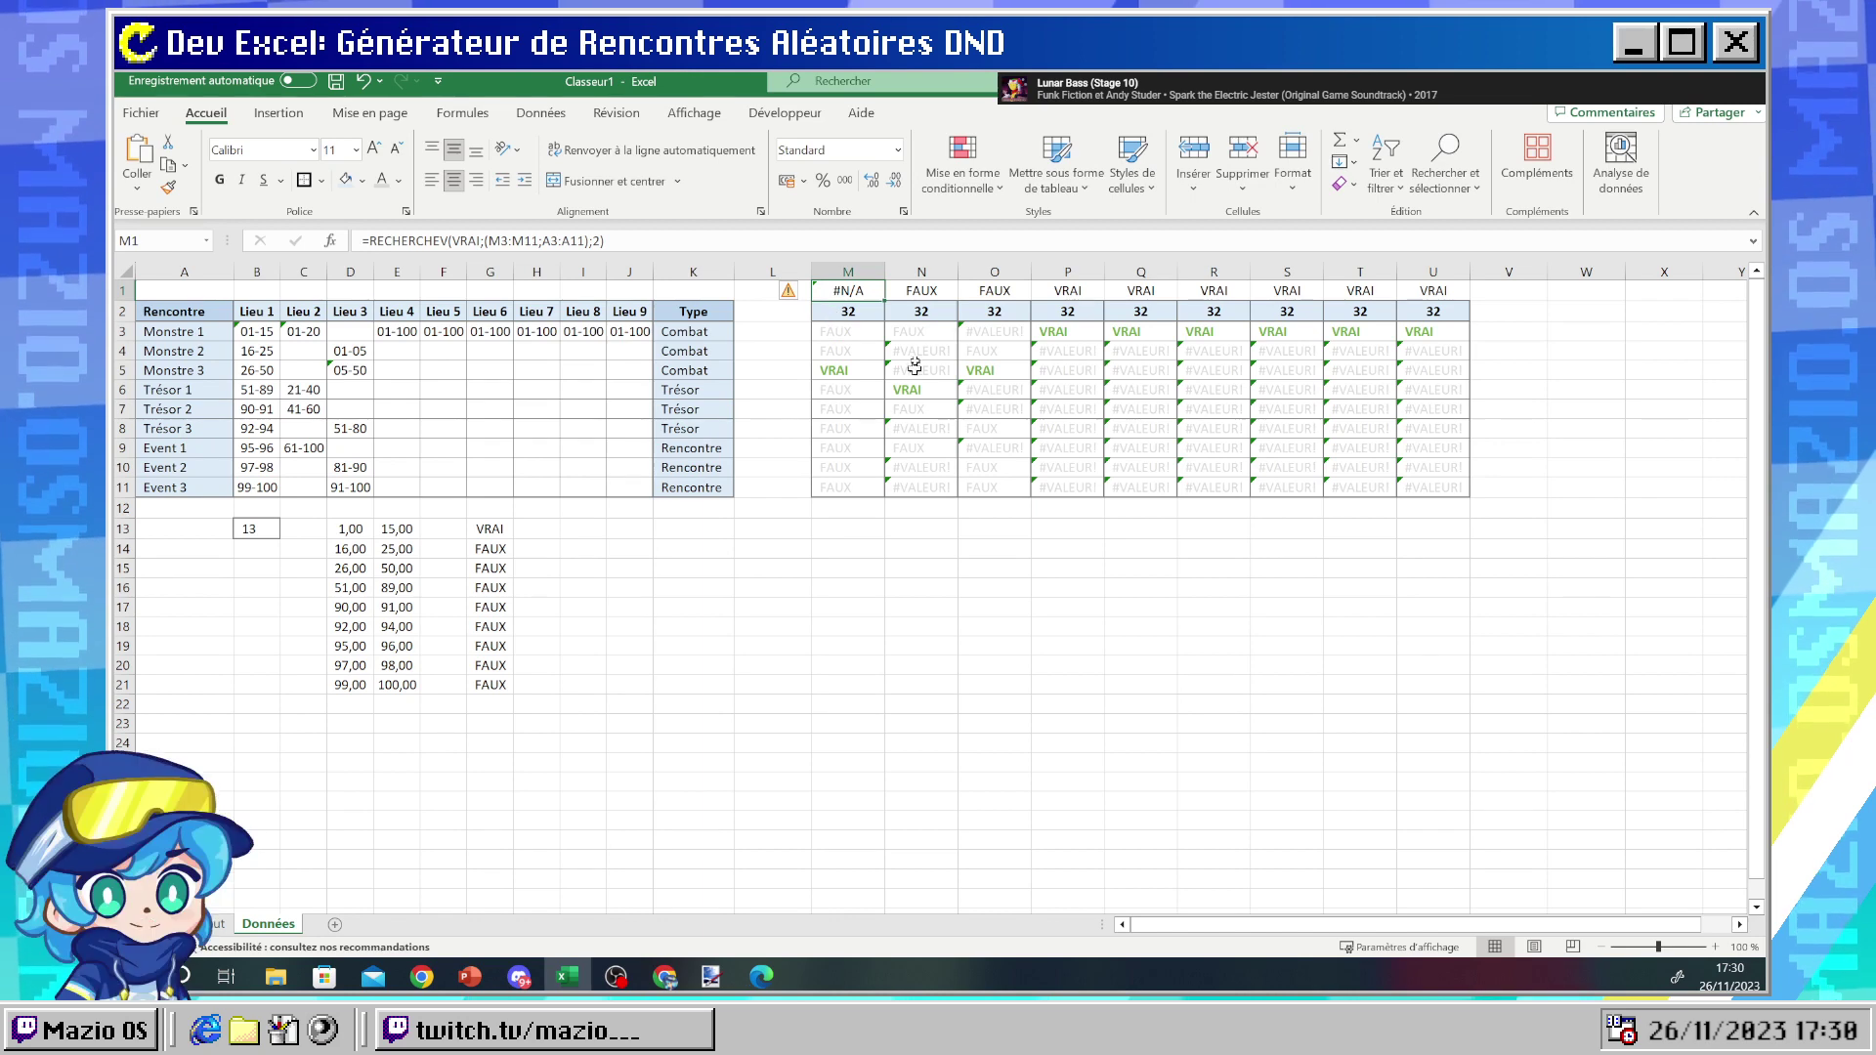
{"action": "mouse_move", "coordinate": [834, 333]}
{"action": "left_mouse_down"}
{"action": "mouse_move", "coordinate": [830, 494]}
{"action": "mouse_move", "coordinate": [841, 328]}
{"action": "left_mouse_up"}
{"action": "left_click_drag", "start_coordinate": [256, 332], "coordinate": [256, 486]}
{"action": "left_click", "coordinate": [630, 548]}
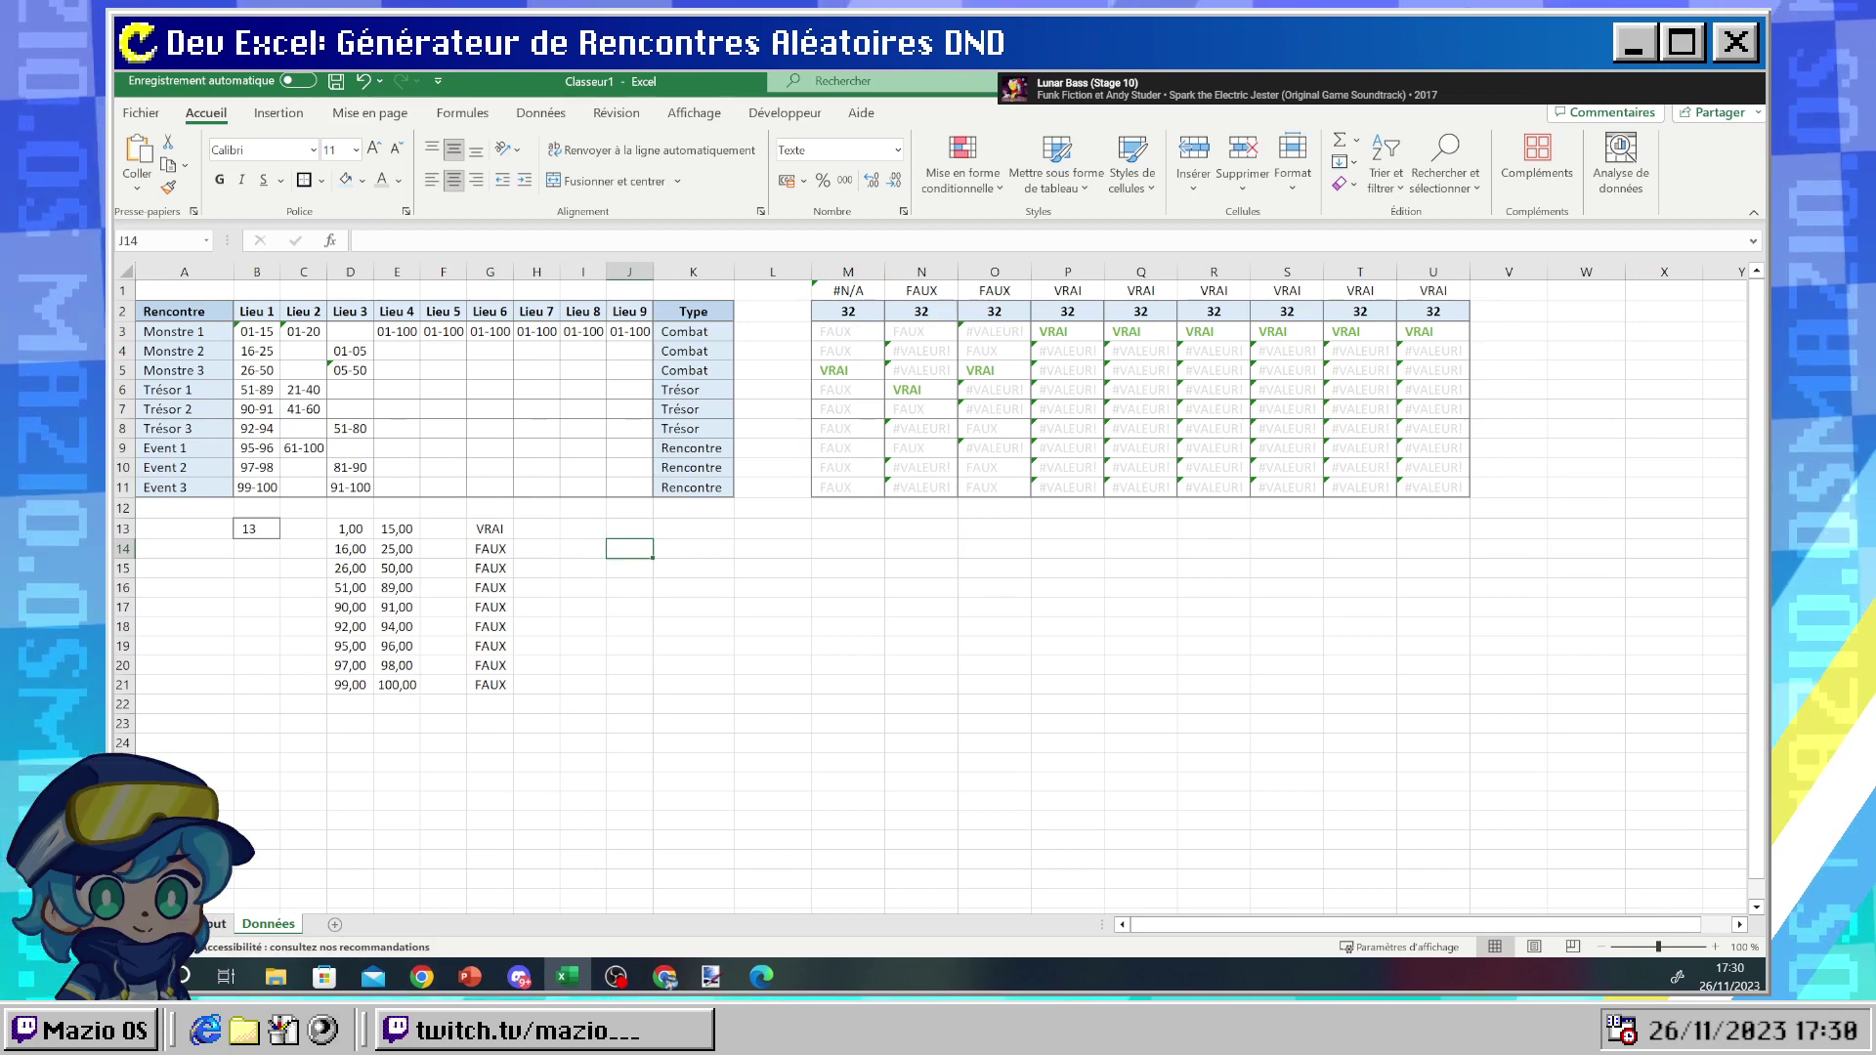
{"action": "left_click", "coordinate": [836, 292]}
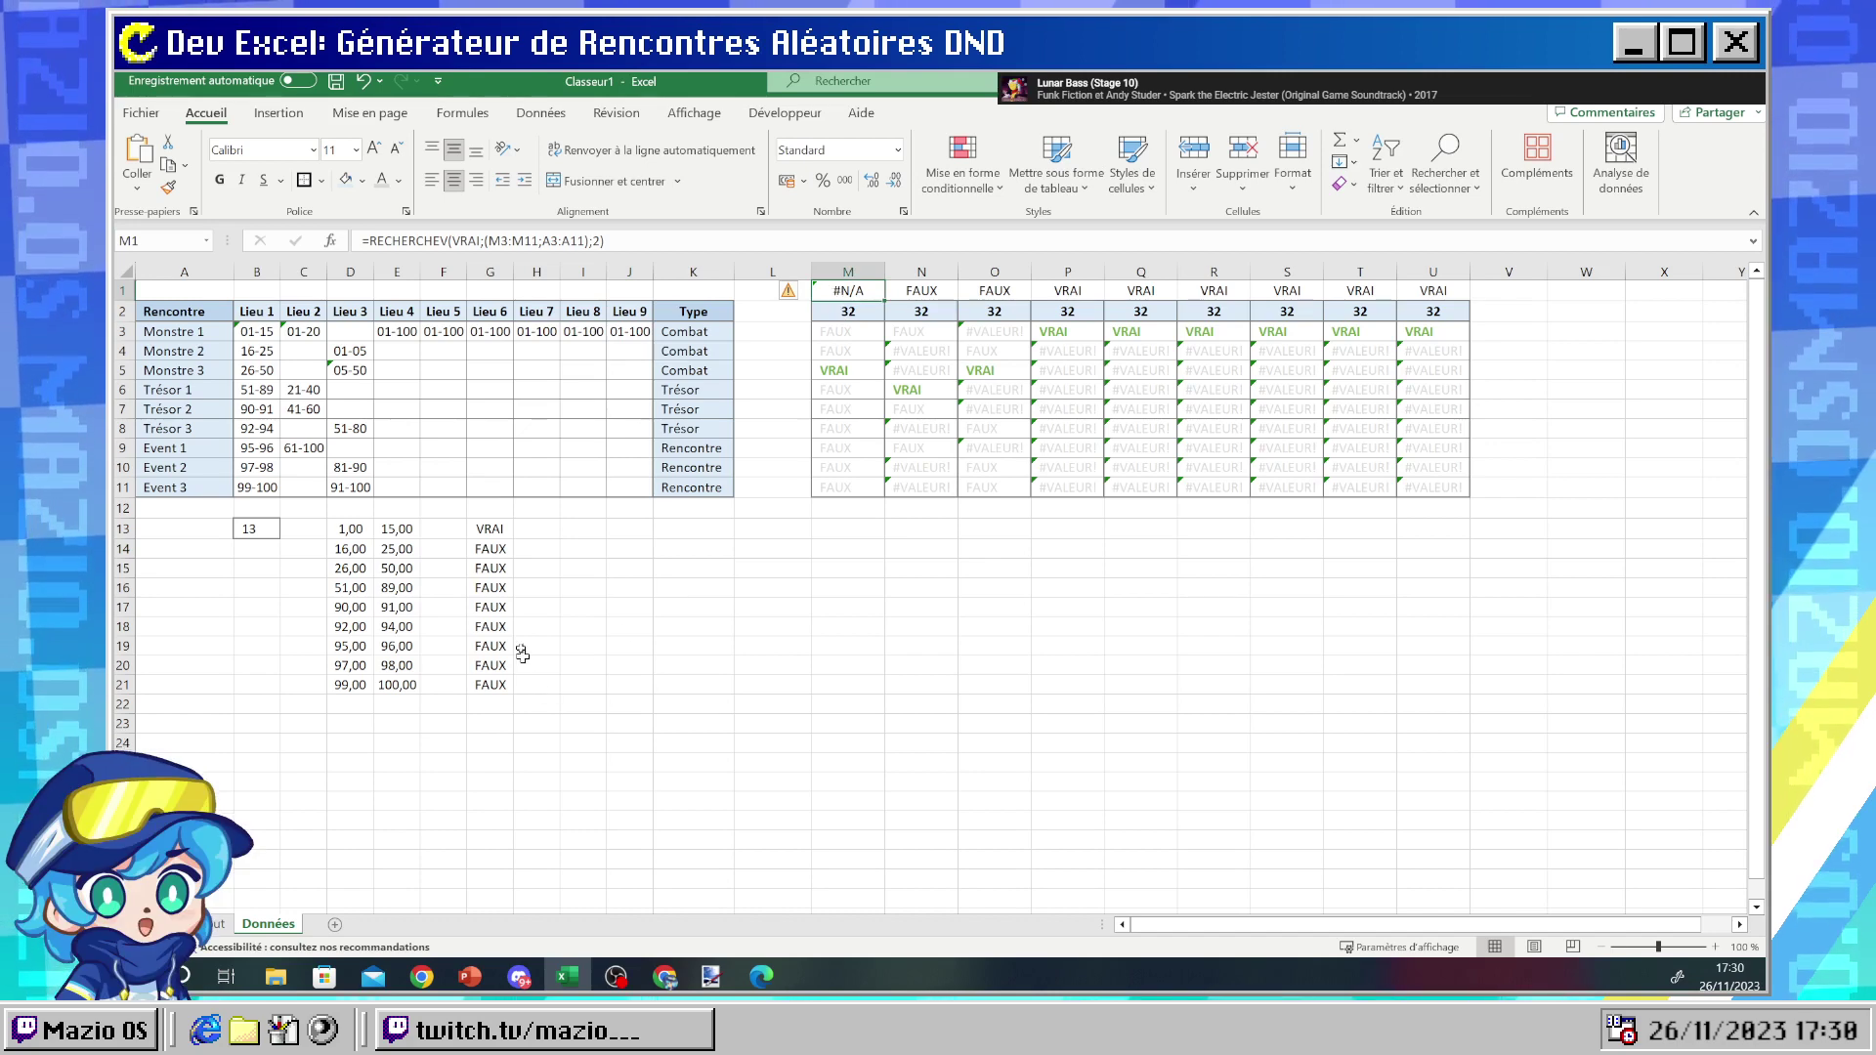
- Switch to the Lieu layout sheet
{"action": "left_click", "coordinate": [215, 924]}
{"action": "left_click", "coordinate": [268, 924]}
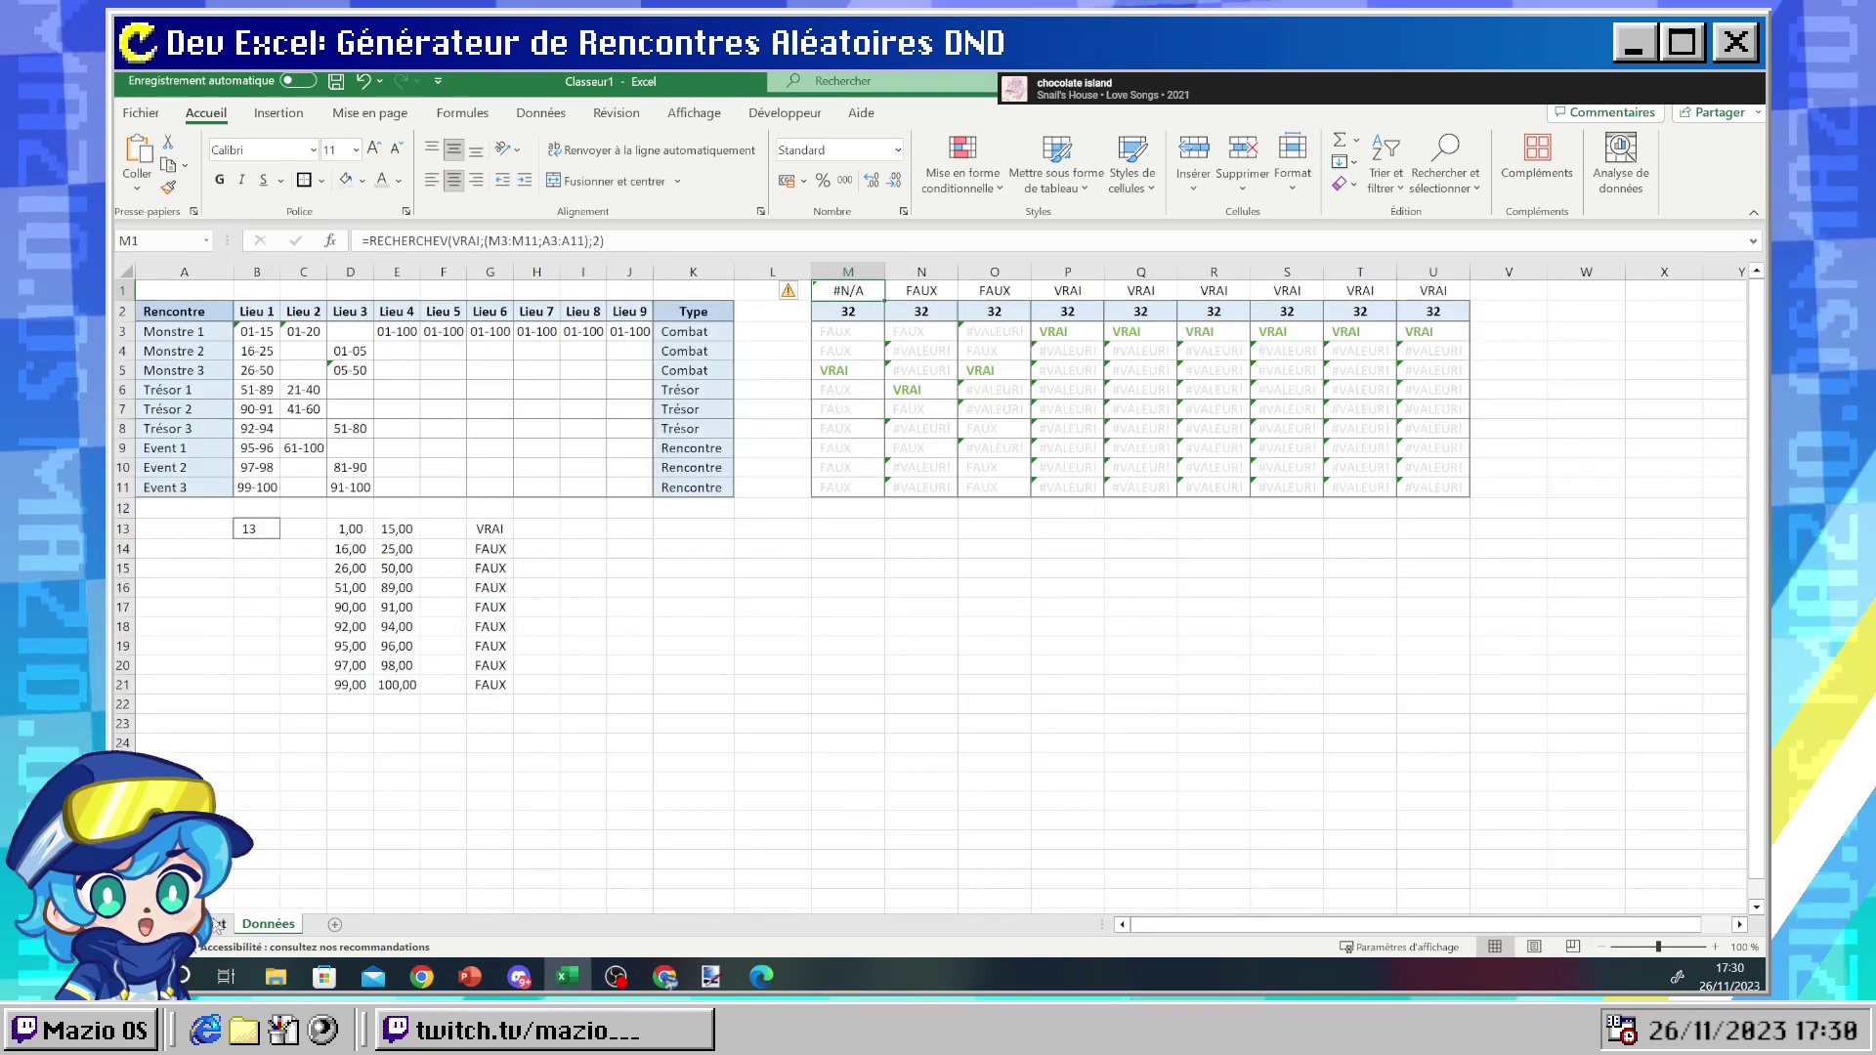
{"action": "left_click", "coordinate": [217, 926]}
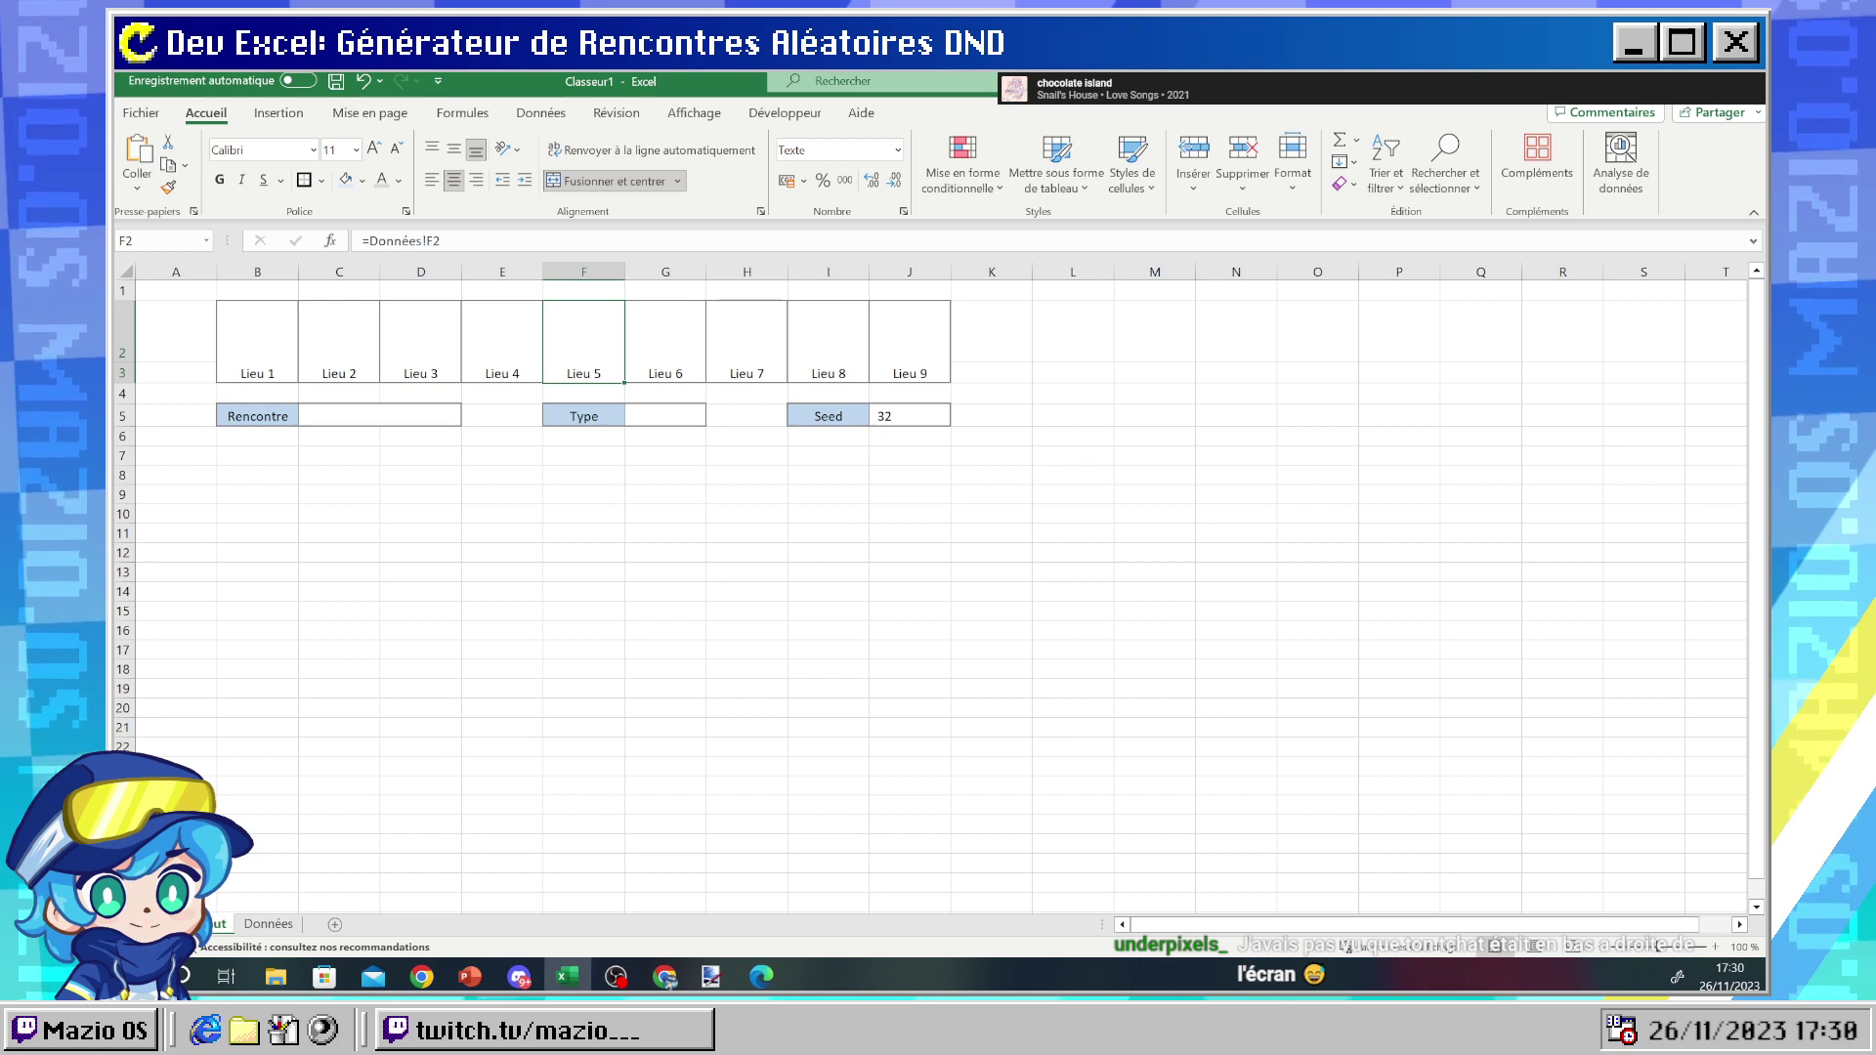
- Check that Lieu header cells B2–E2 link to Données!B2–E2
{"action": "key", "text": "alt+Tab"}
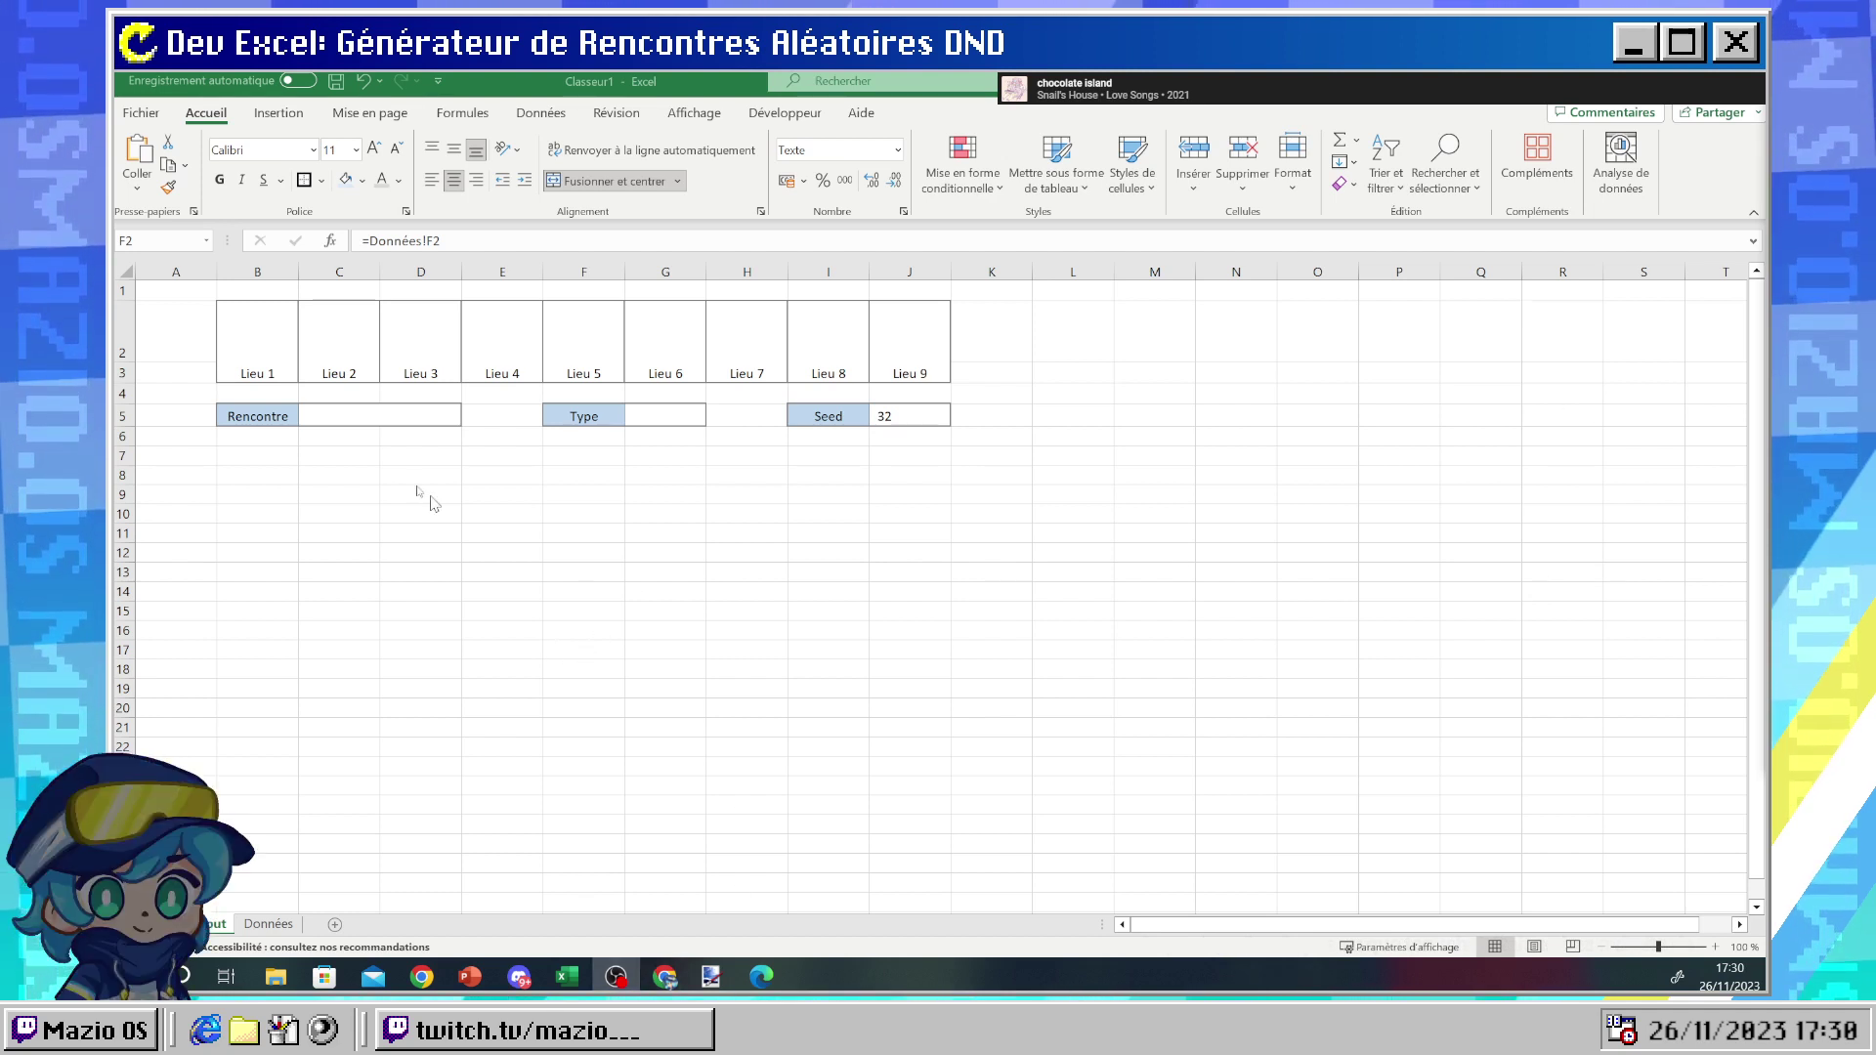
{"action": "left_click", "coordinate": [264, 348]}
{"action": "left_click", "coordinate": [352, 340]}
{"action": "left_click", "coordinate": [429, 336]}
{"action": "left_click", "coordinate": [516, 332]}
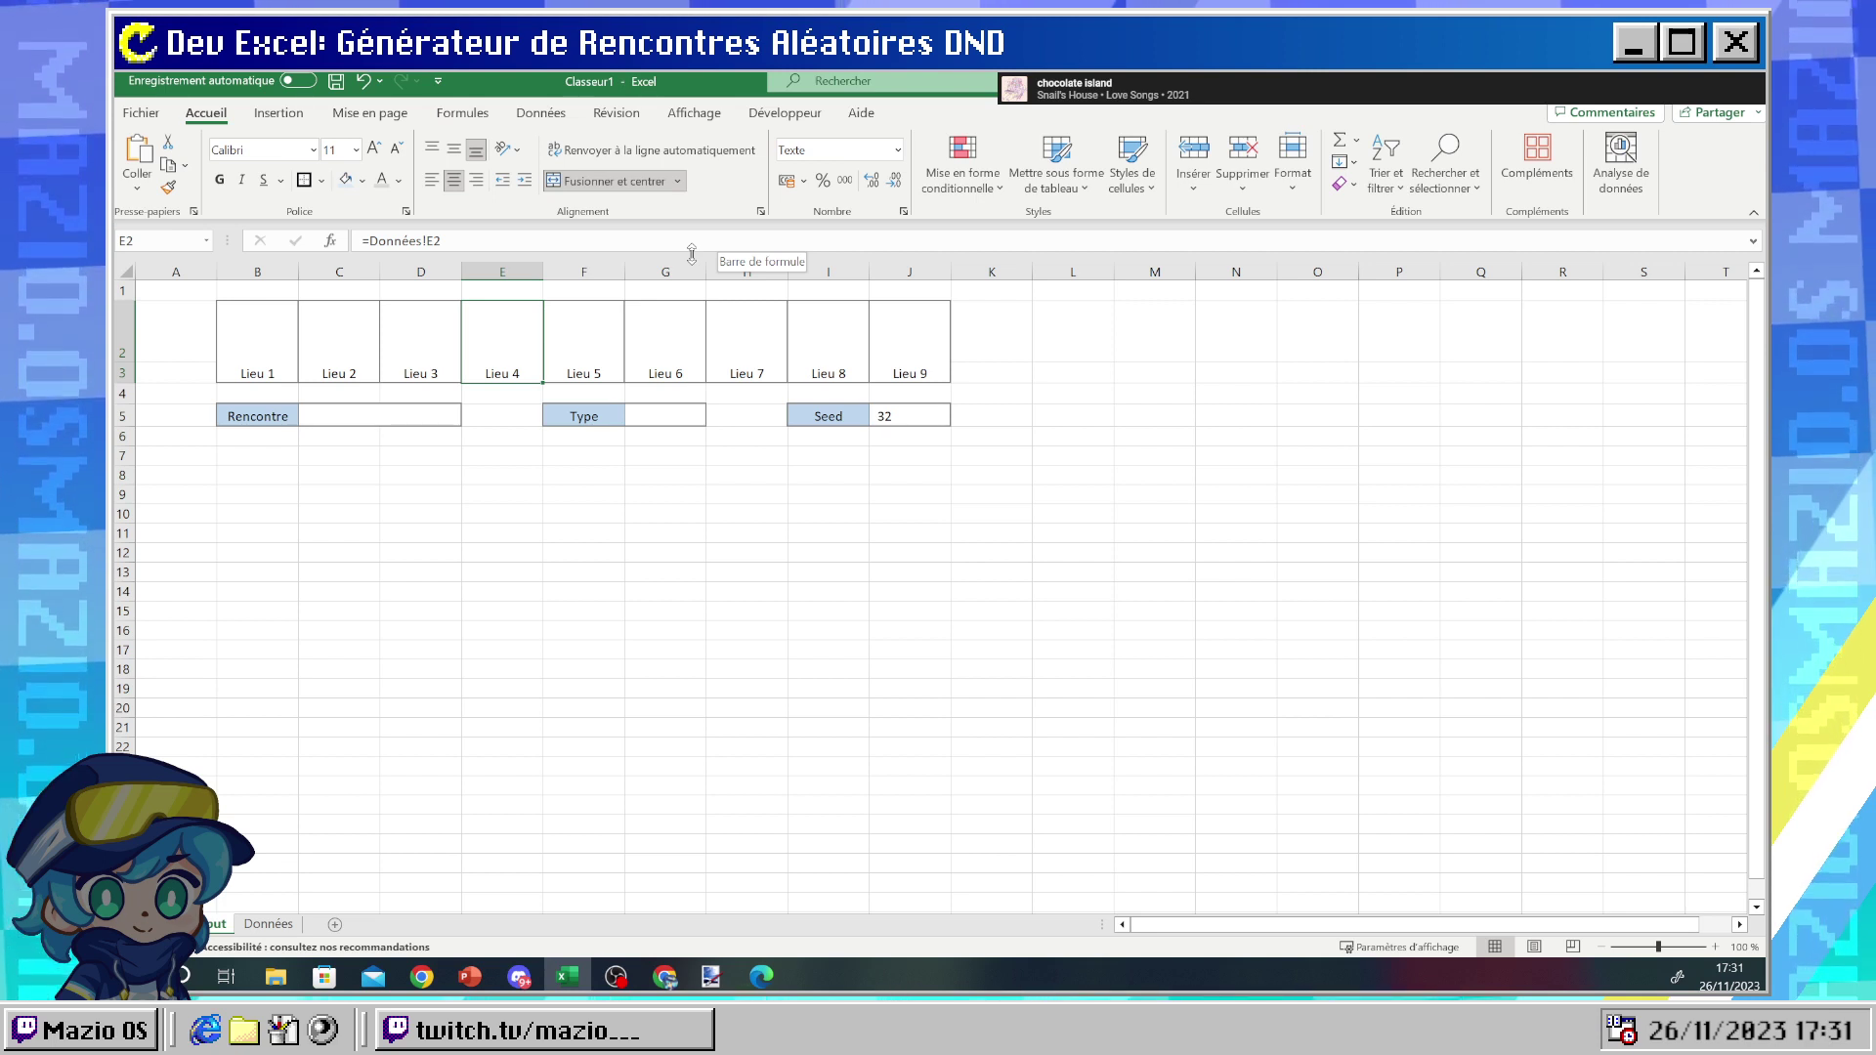
{"action": "left_click", "coordinate": [260, 322]}
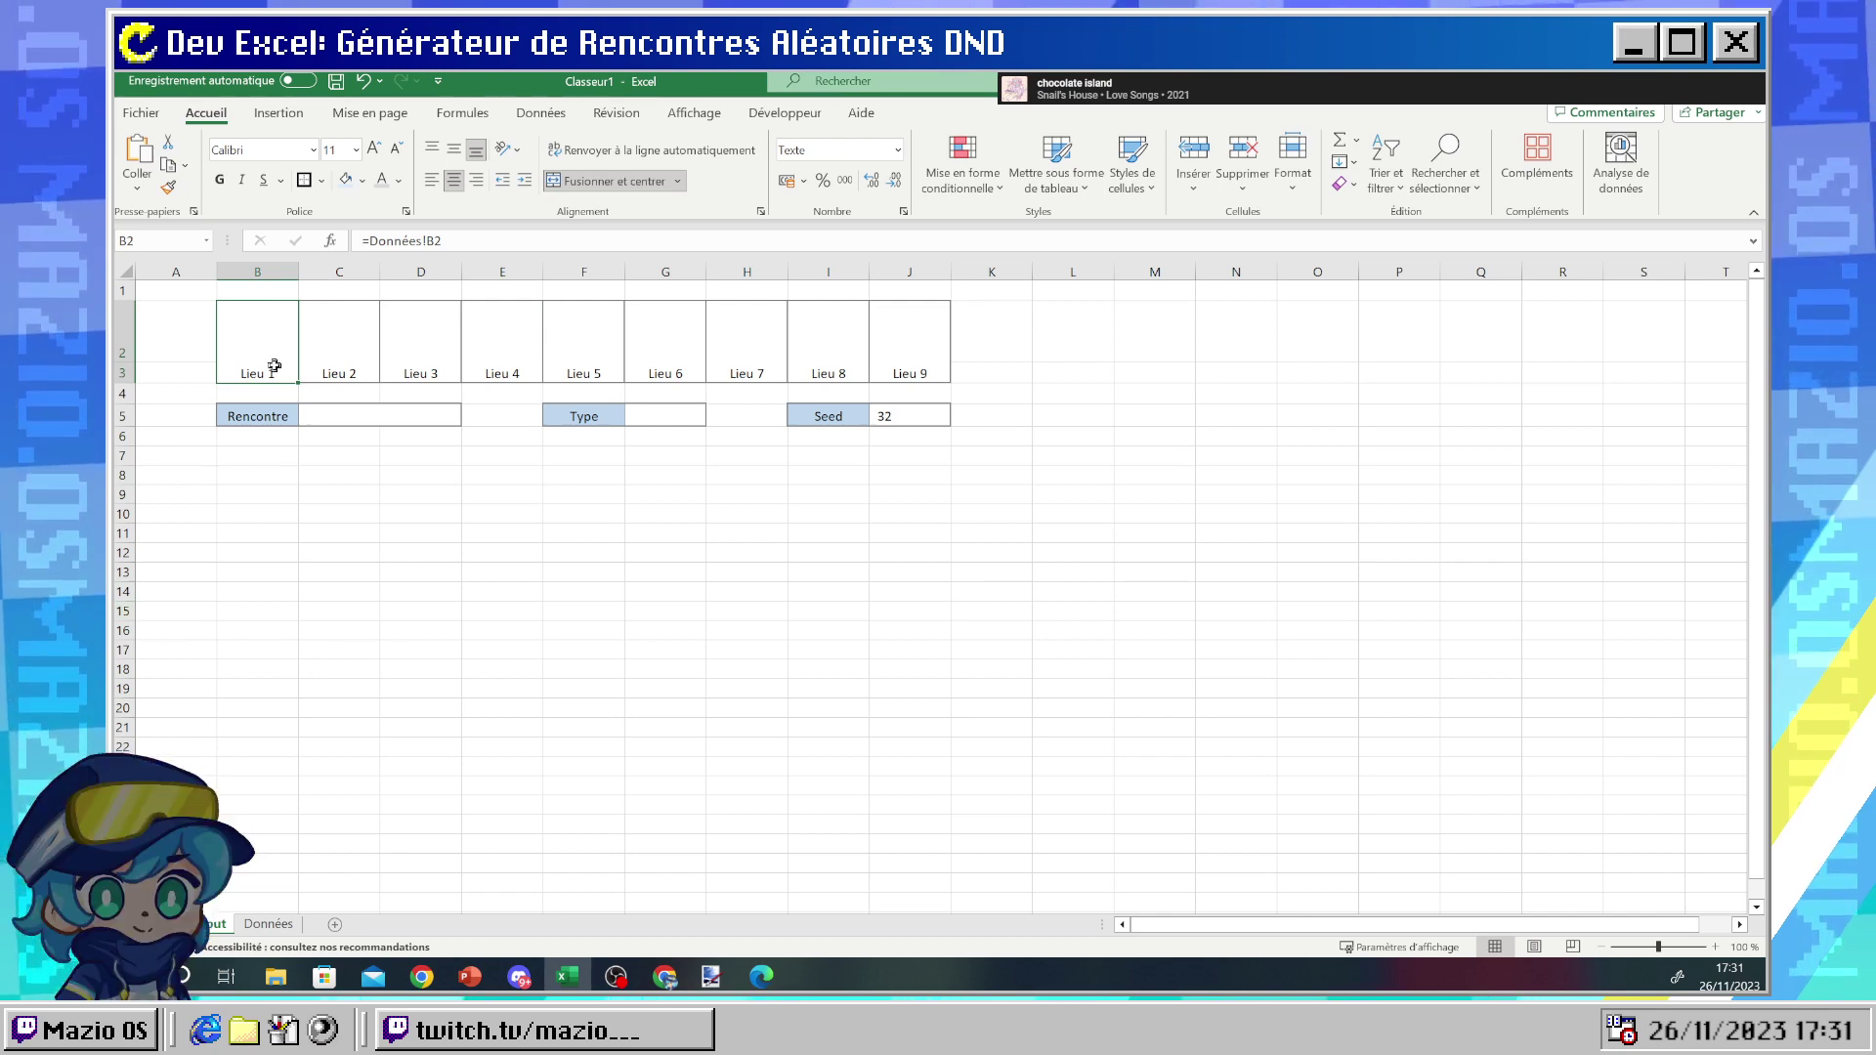
{"action": "left_click", "coordinate": [335, 348]}
{"action": "left_click", "coordinate": [417, 346]}
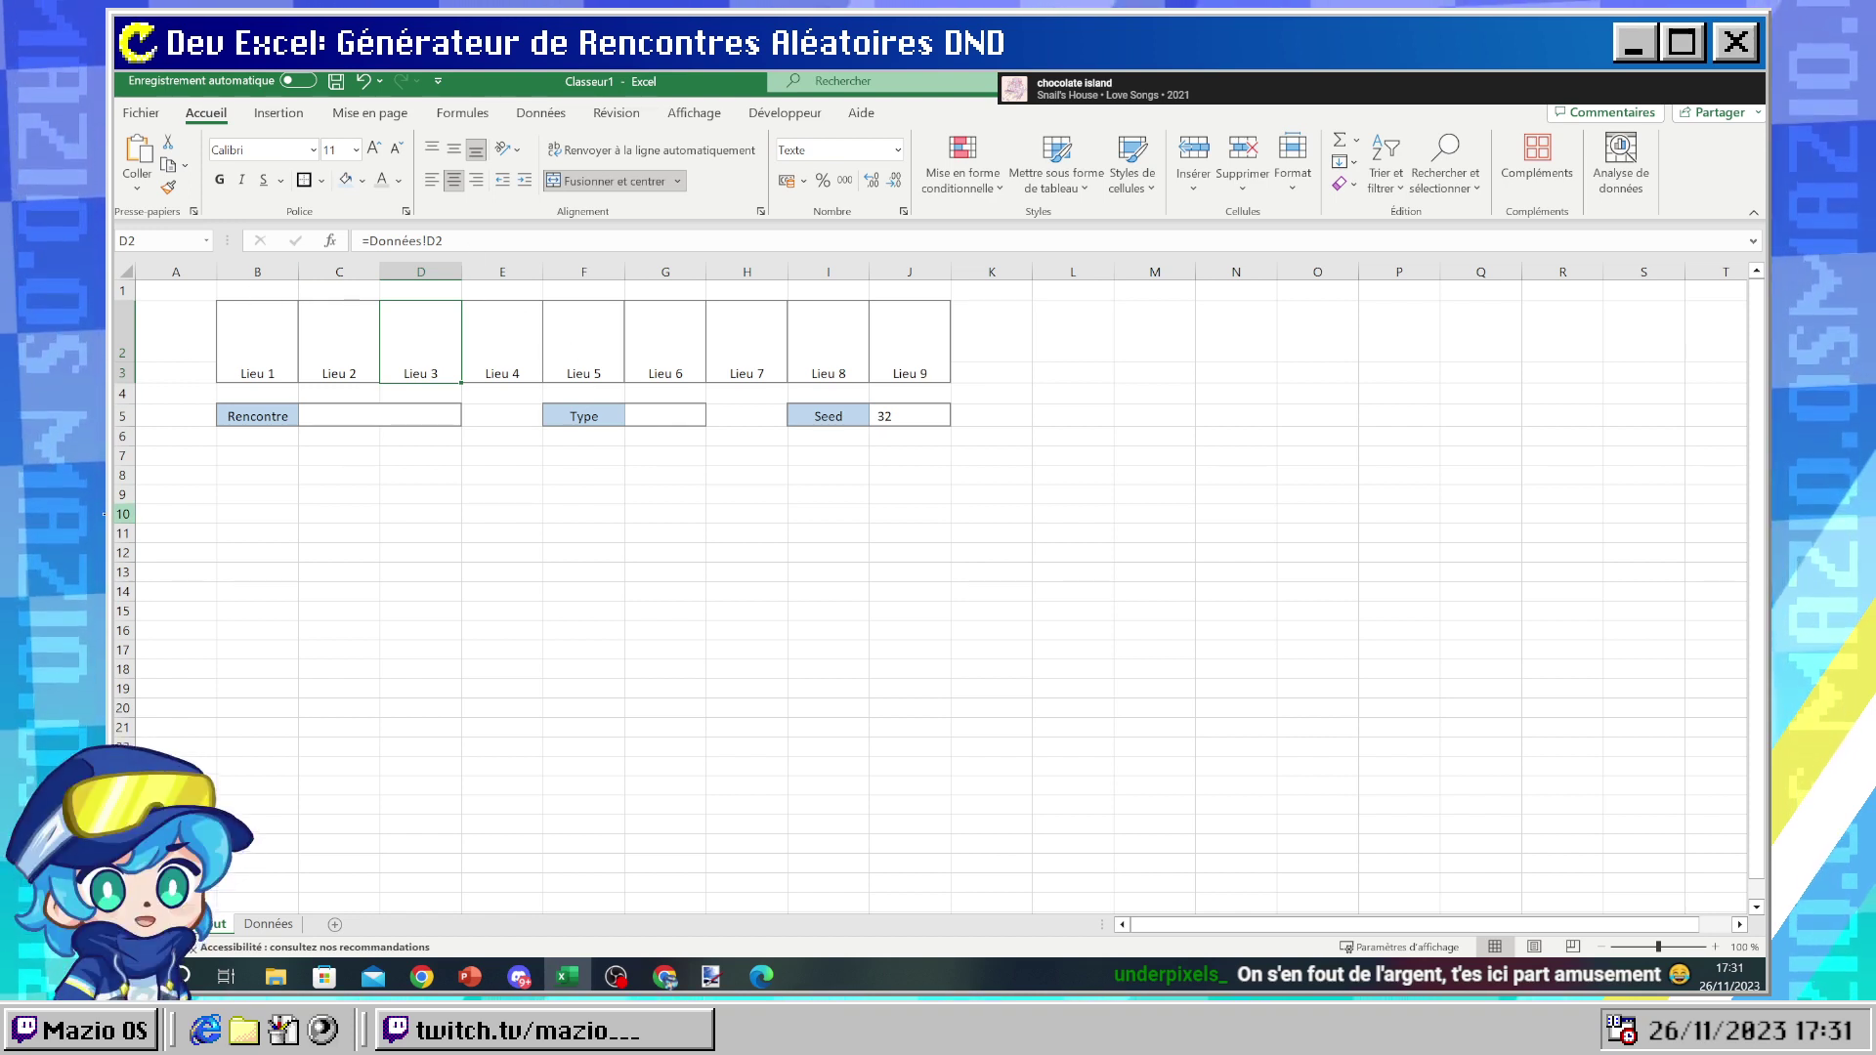
{"action": "left_click", "coordinate": [570, 491]}
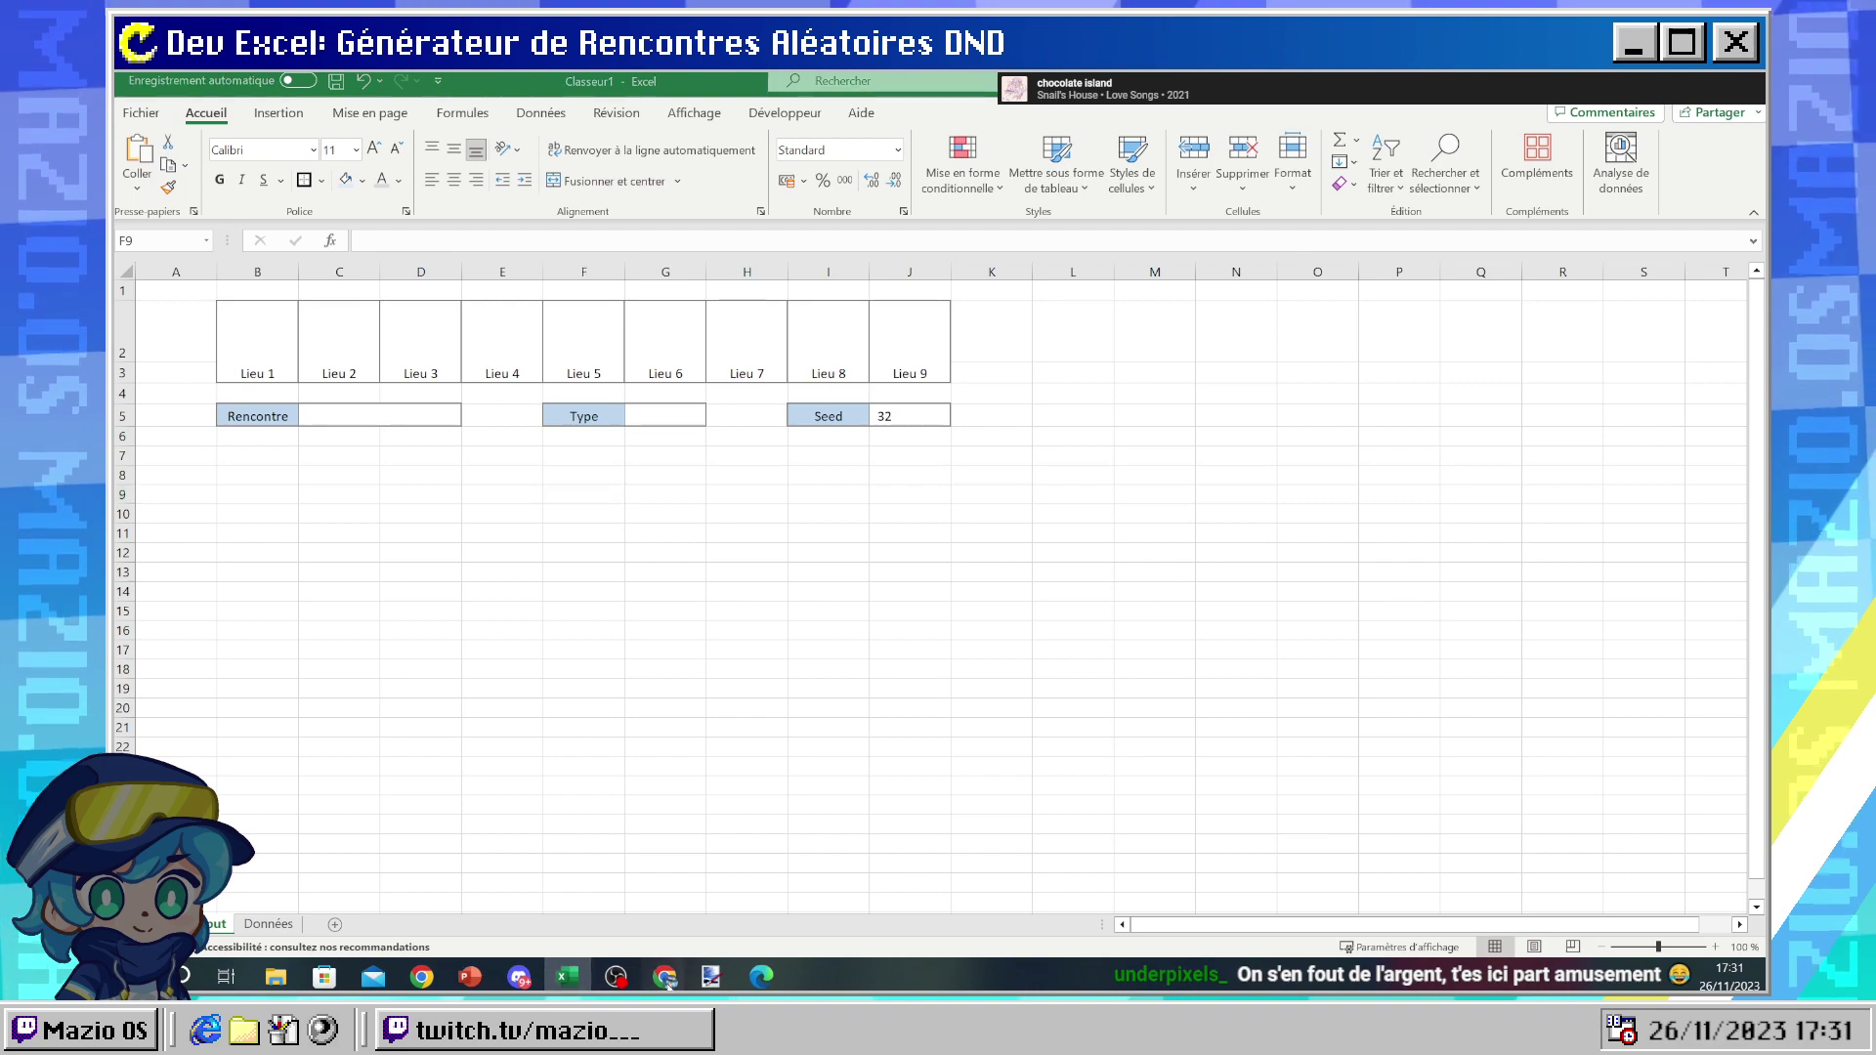
- Search Chrome for 'excel référence colonnes séparées'
{"action": "mouse_move", "coordinate": [668, 967]}
{"action": "left_click", "coordinate": [696, 887]}
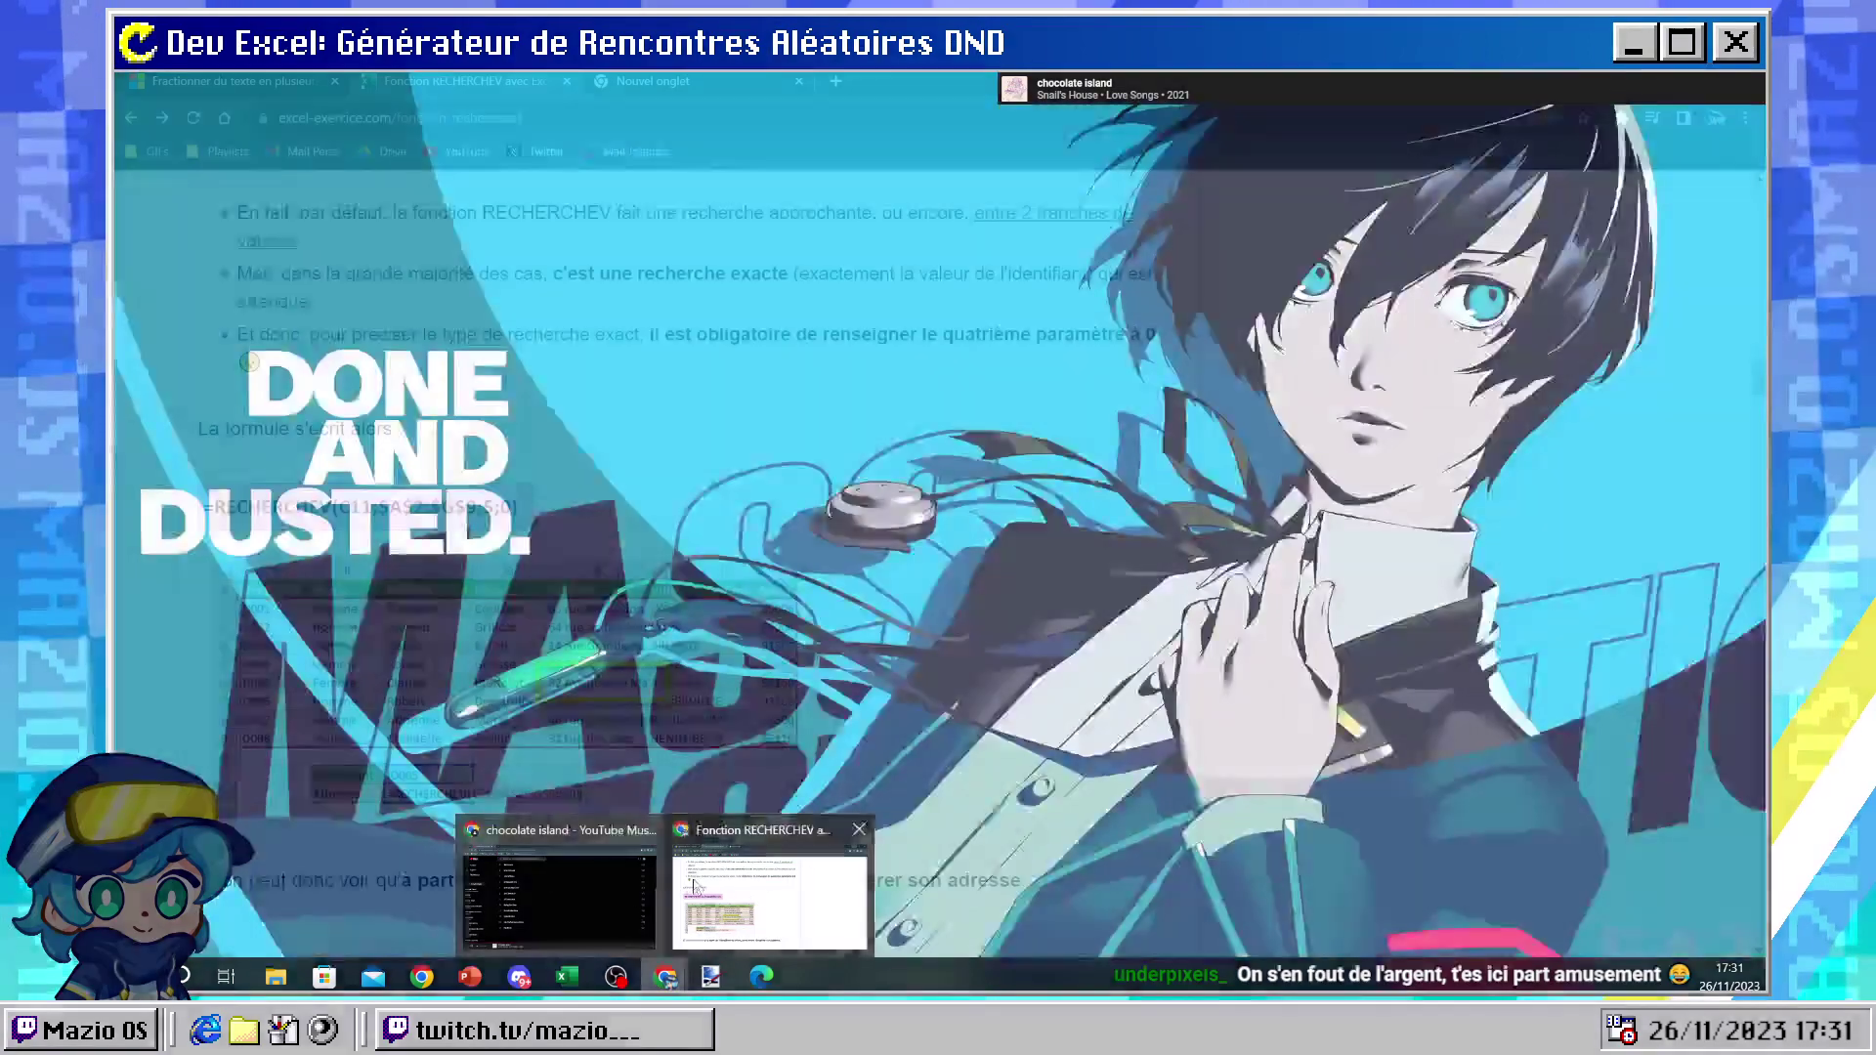
{"action": "left_click", "coordinate": [692, 79]}
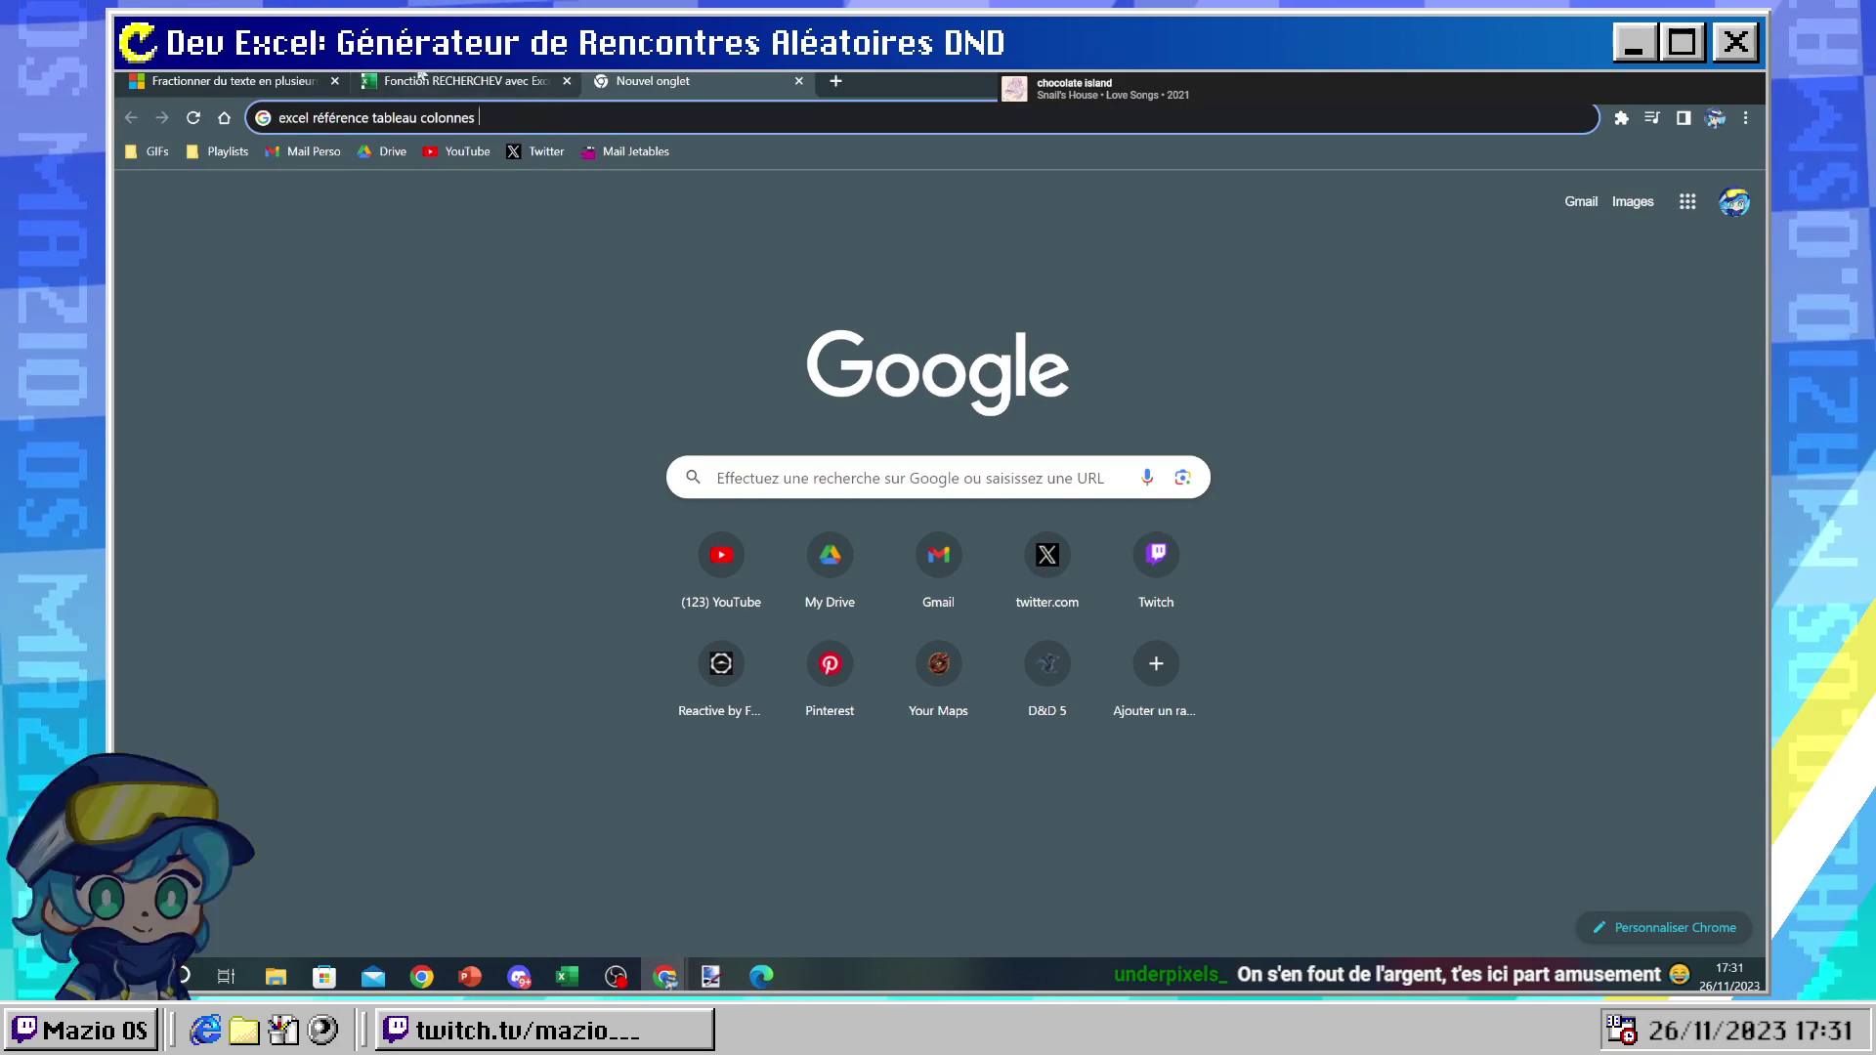
{"action": "left_click", "coordinate": [528, 82]}
{"action": "left_click", "coordinate": [640, 78]}
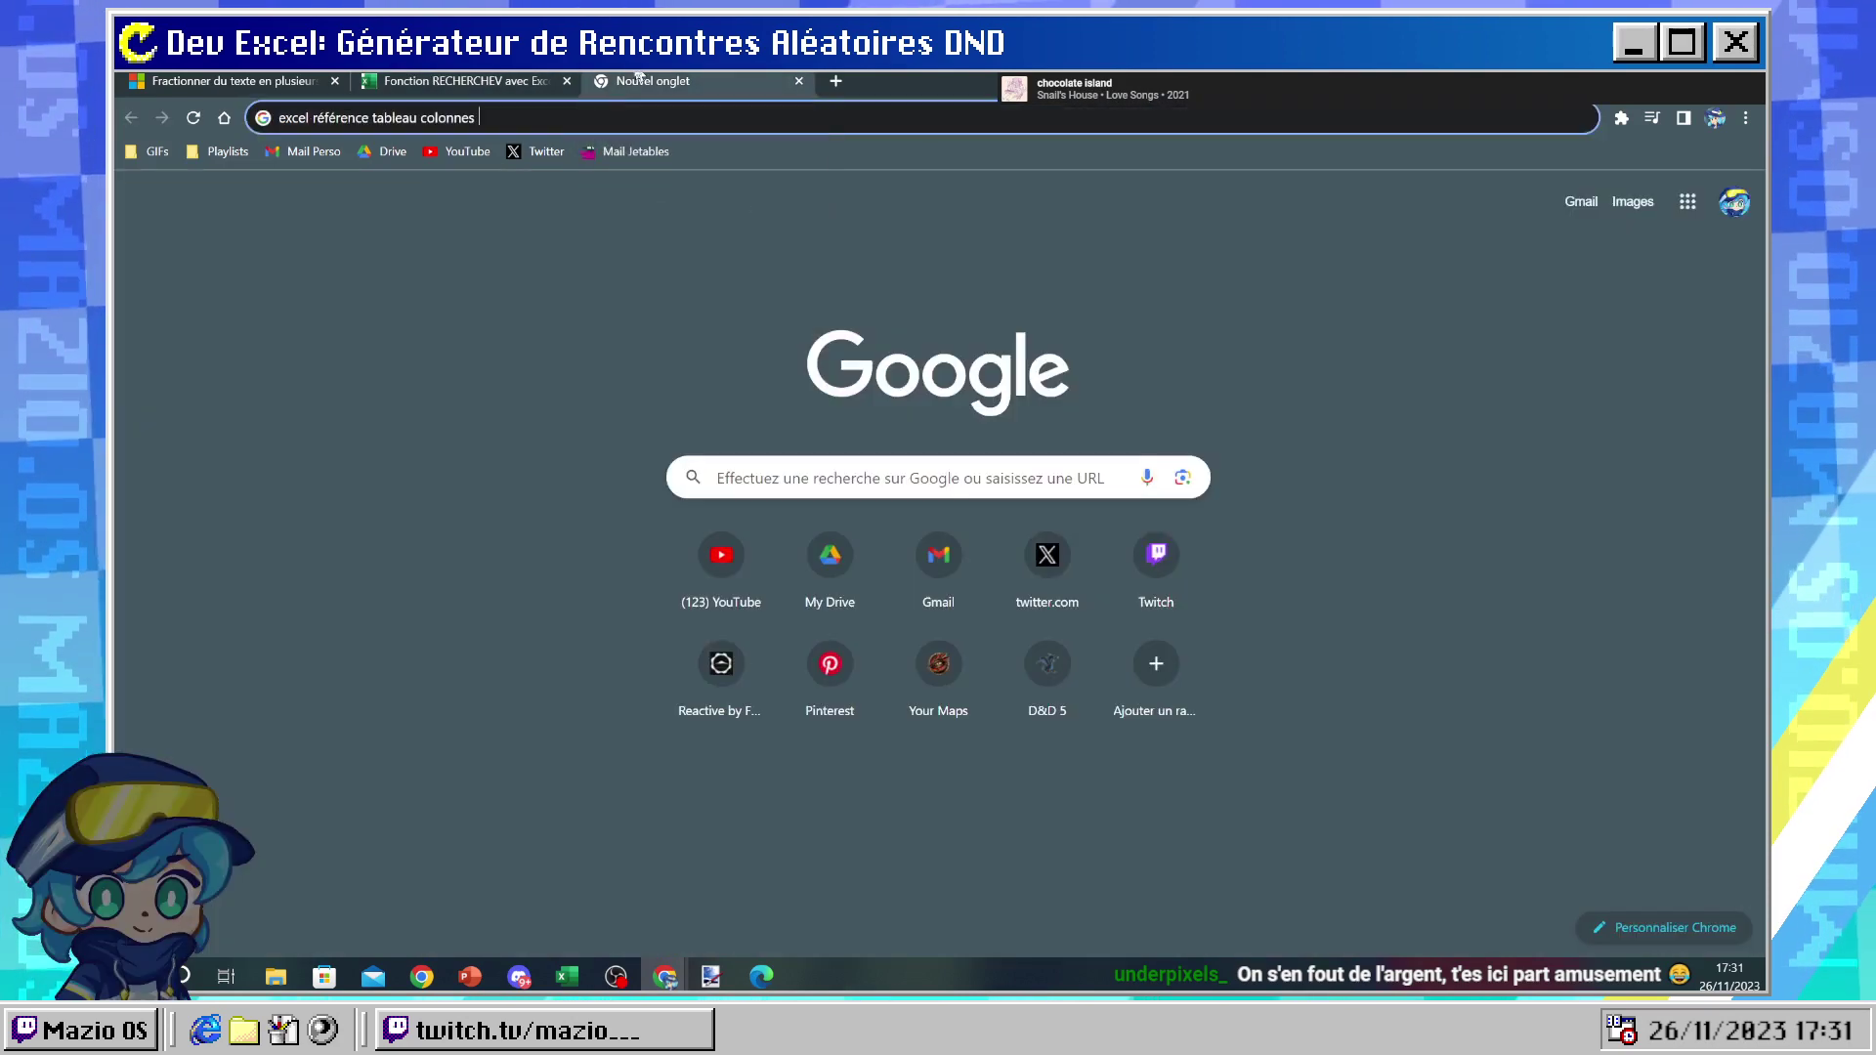
{"action": "left_click", "coordinate": [551, 116]}
{"action": "key", "text": "BackSpace"}
{"action": "key", "text": "BackSpace"}
{"action": "key", "text": "BackSpace"}
{"action": "key", "text": "BackSpace"}
{"action": "key", "text": "BackSpace"}
{"action": "key", "text": "BackSpace"}
{"action": "key", "text": "BackSpace"}
{"action": "key", "text": "BackSpace"}
{"action": "key", "text": "BackSpace"}
{"action": "key", "text": "BackSpace"}
{"action": "key", "text": "BackSpace"}
{"action": "key", "text": "BackSpace"}
{"action": "key", "text": "BackSpace"}
{"action": "key", "text": "BackSpace"}
{"action": "key", "text": "BackSpace"}
{"action": "key", "text": "BackSpace"}
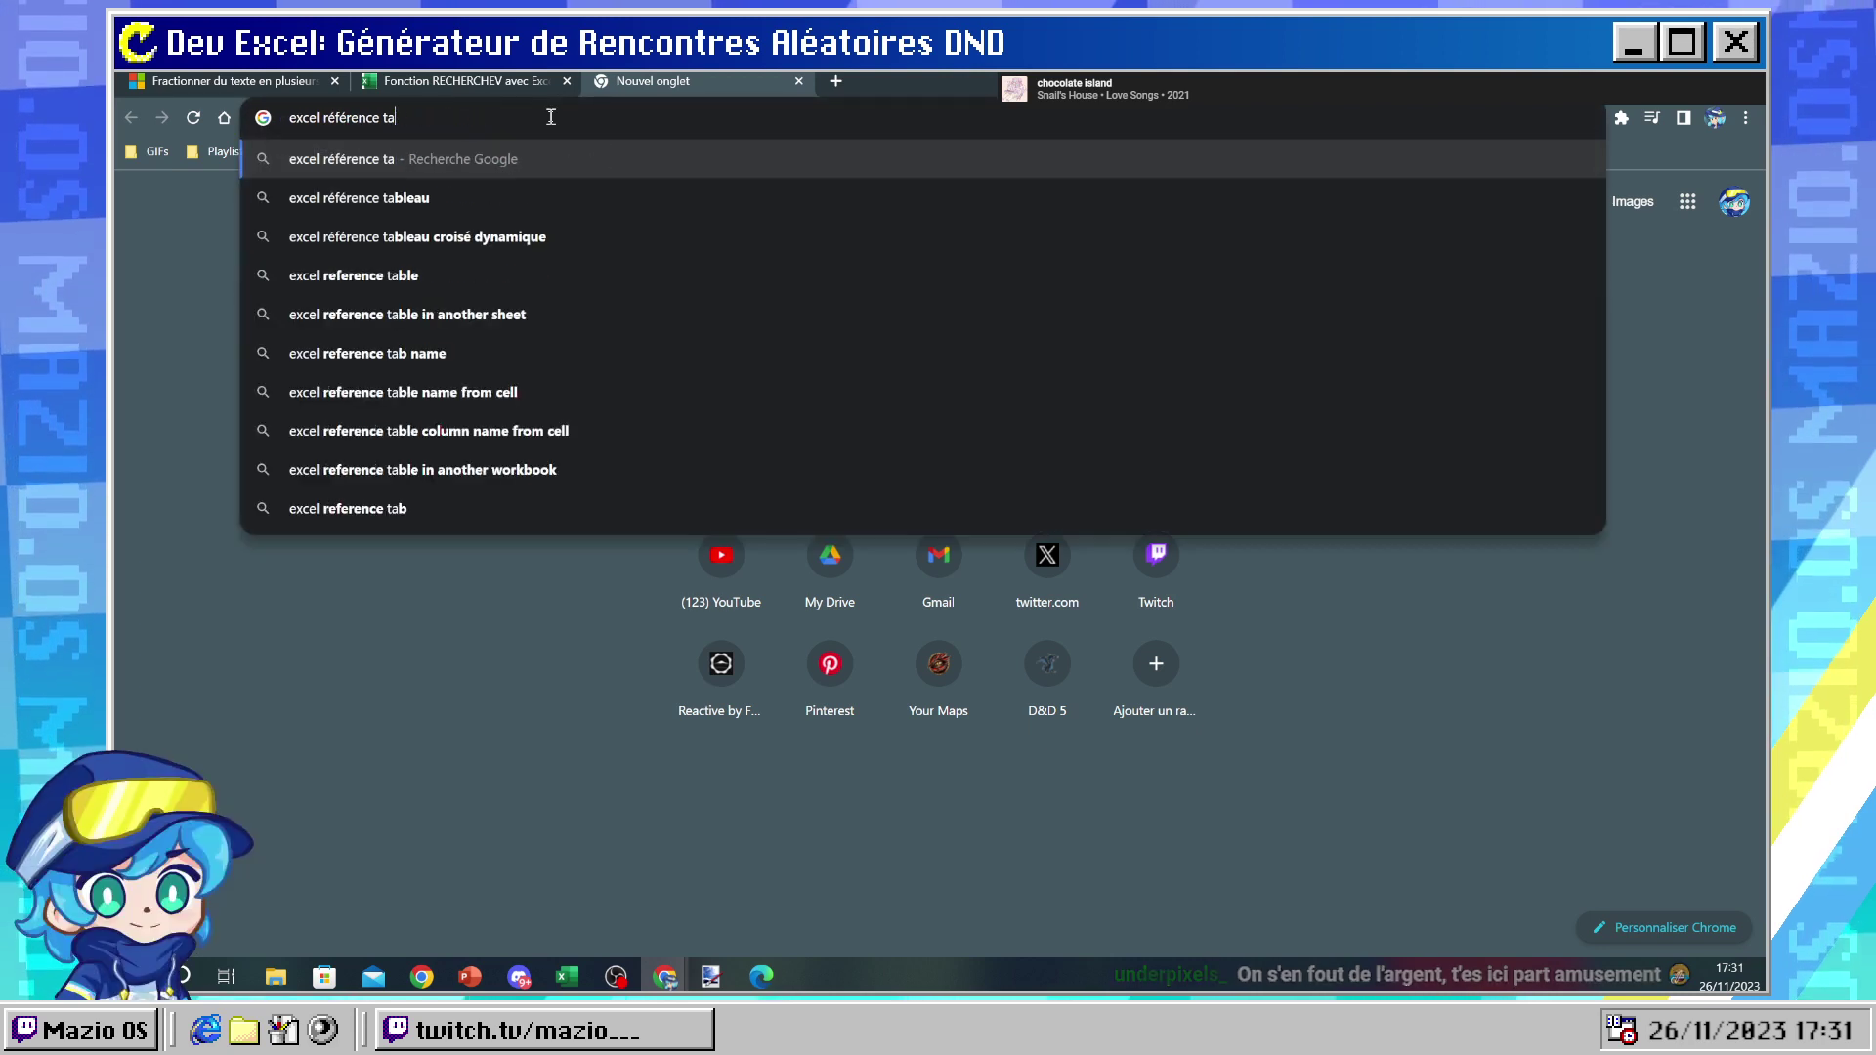
{"action": "type", "text": "colon"}
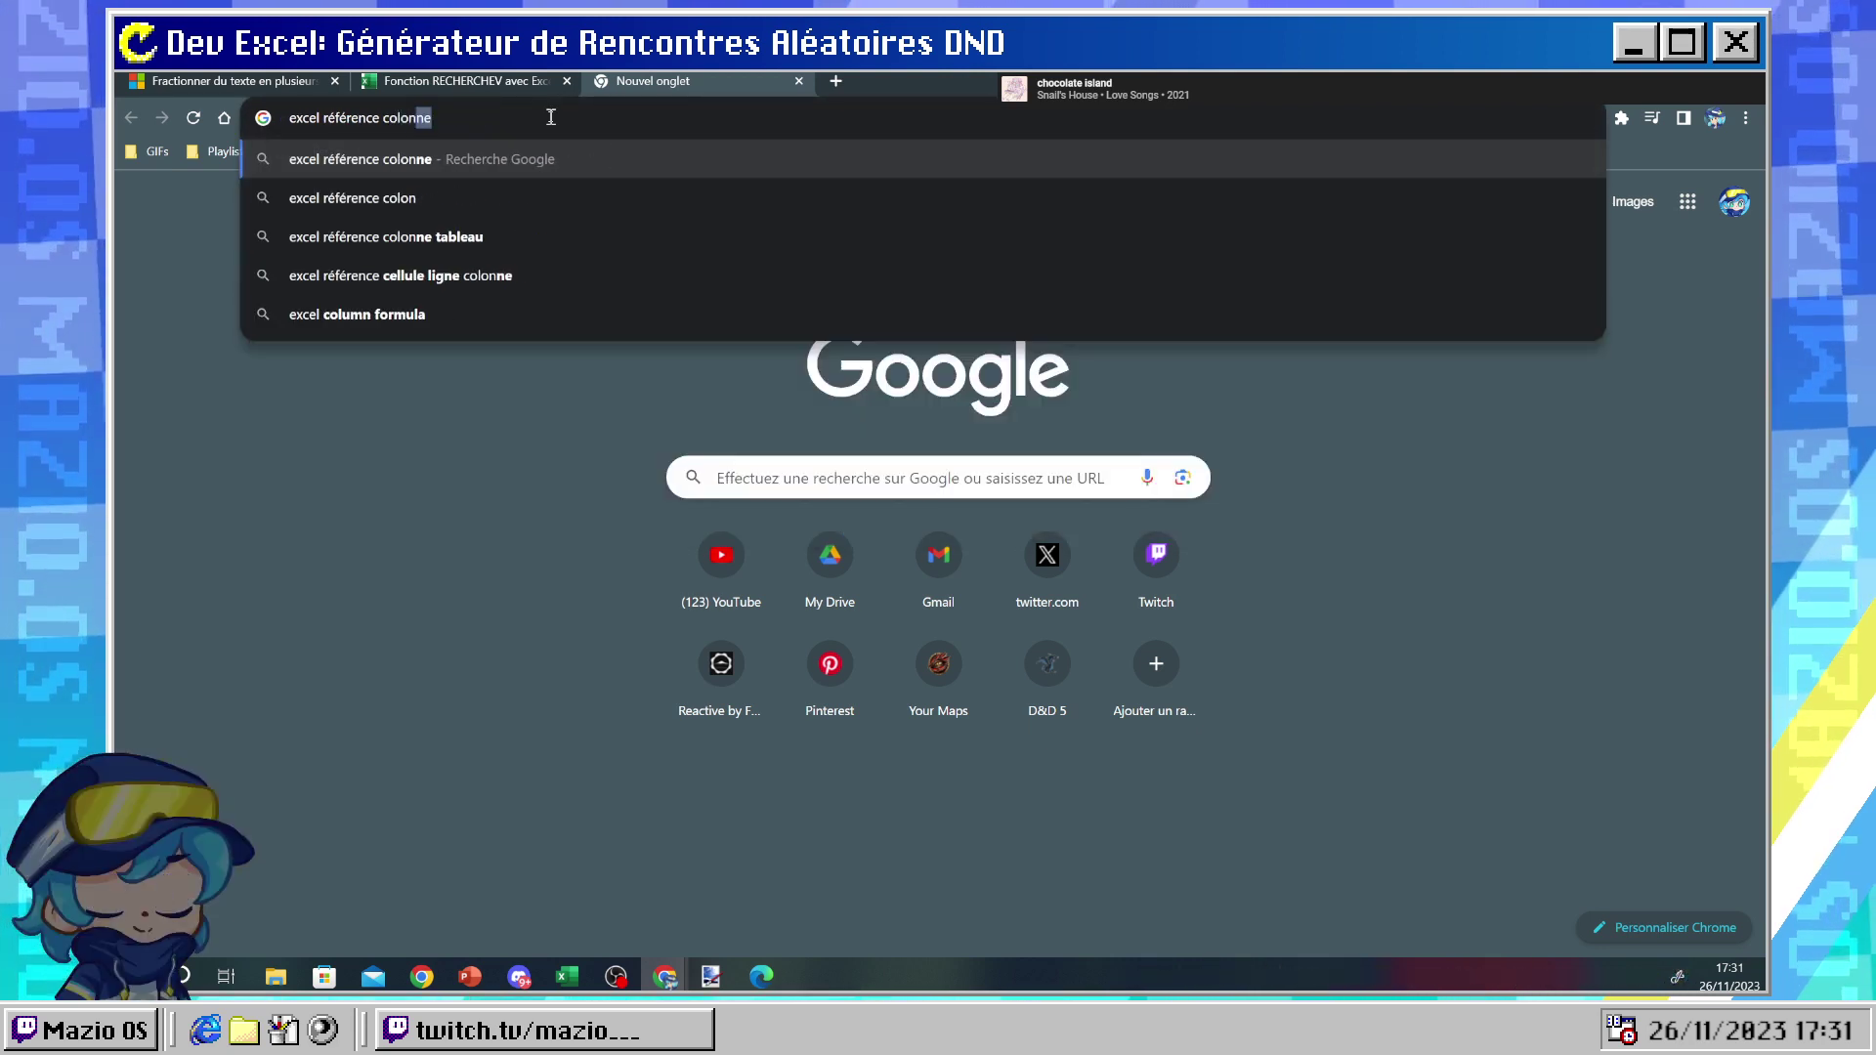
{"action": "type", "text": "nes s"}
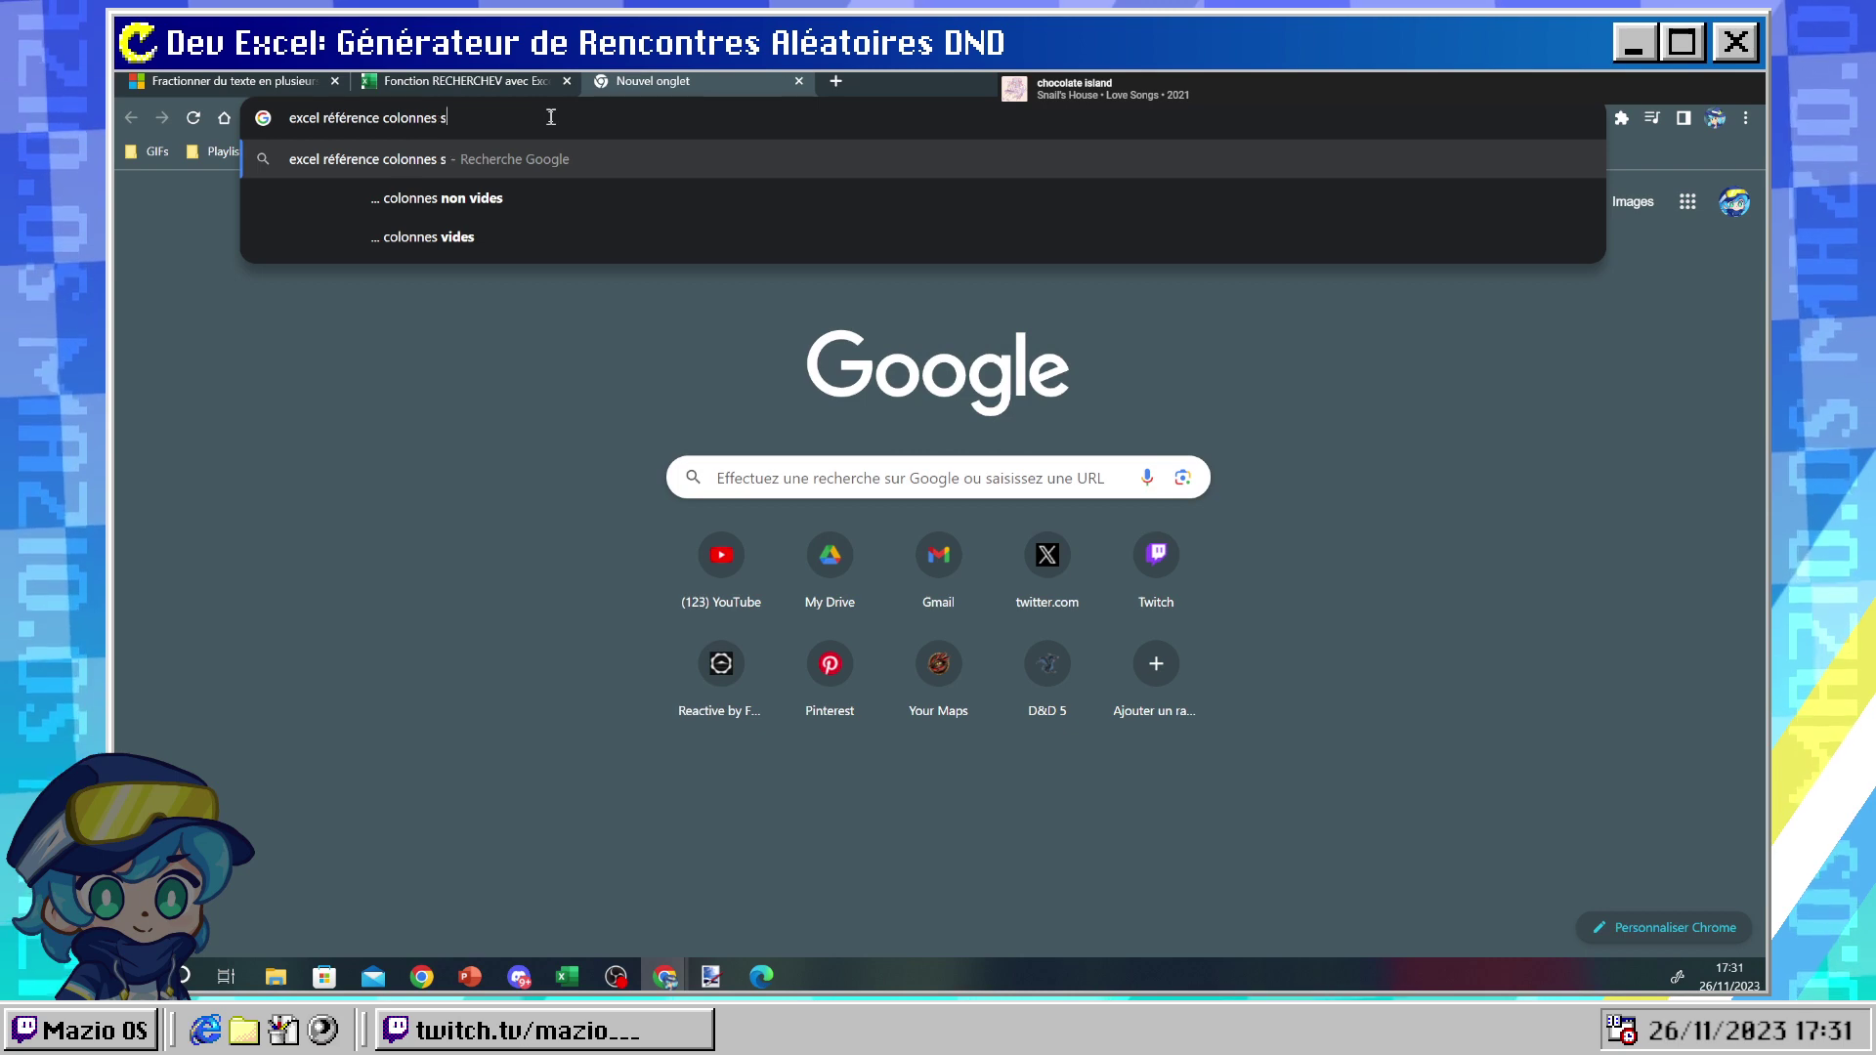
{"action": "type", "text": "éparées"}
{"action": "key", "text": "Return"}
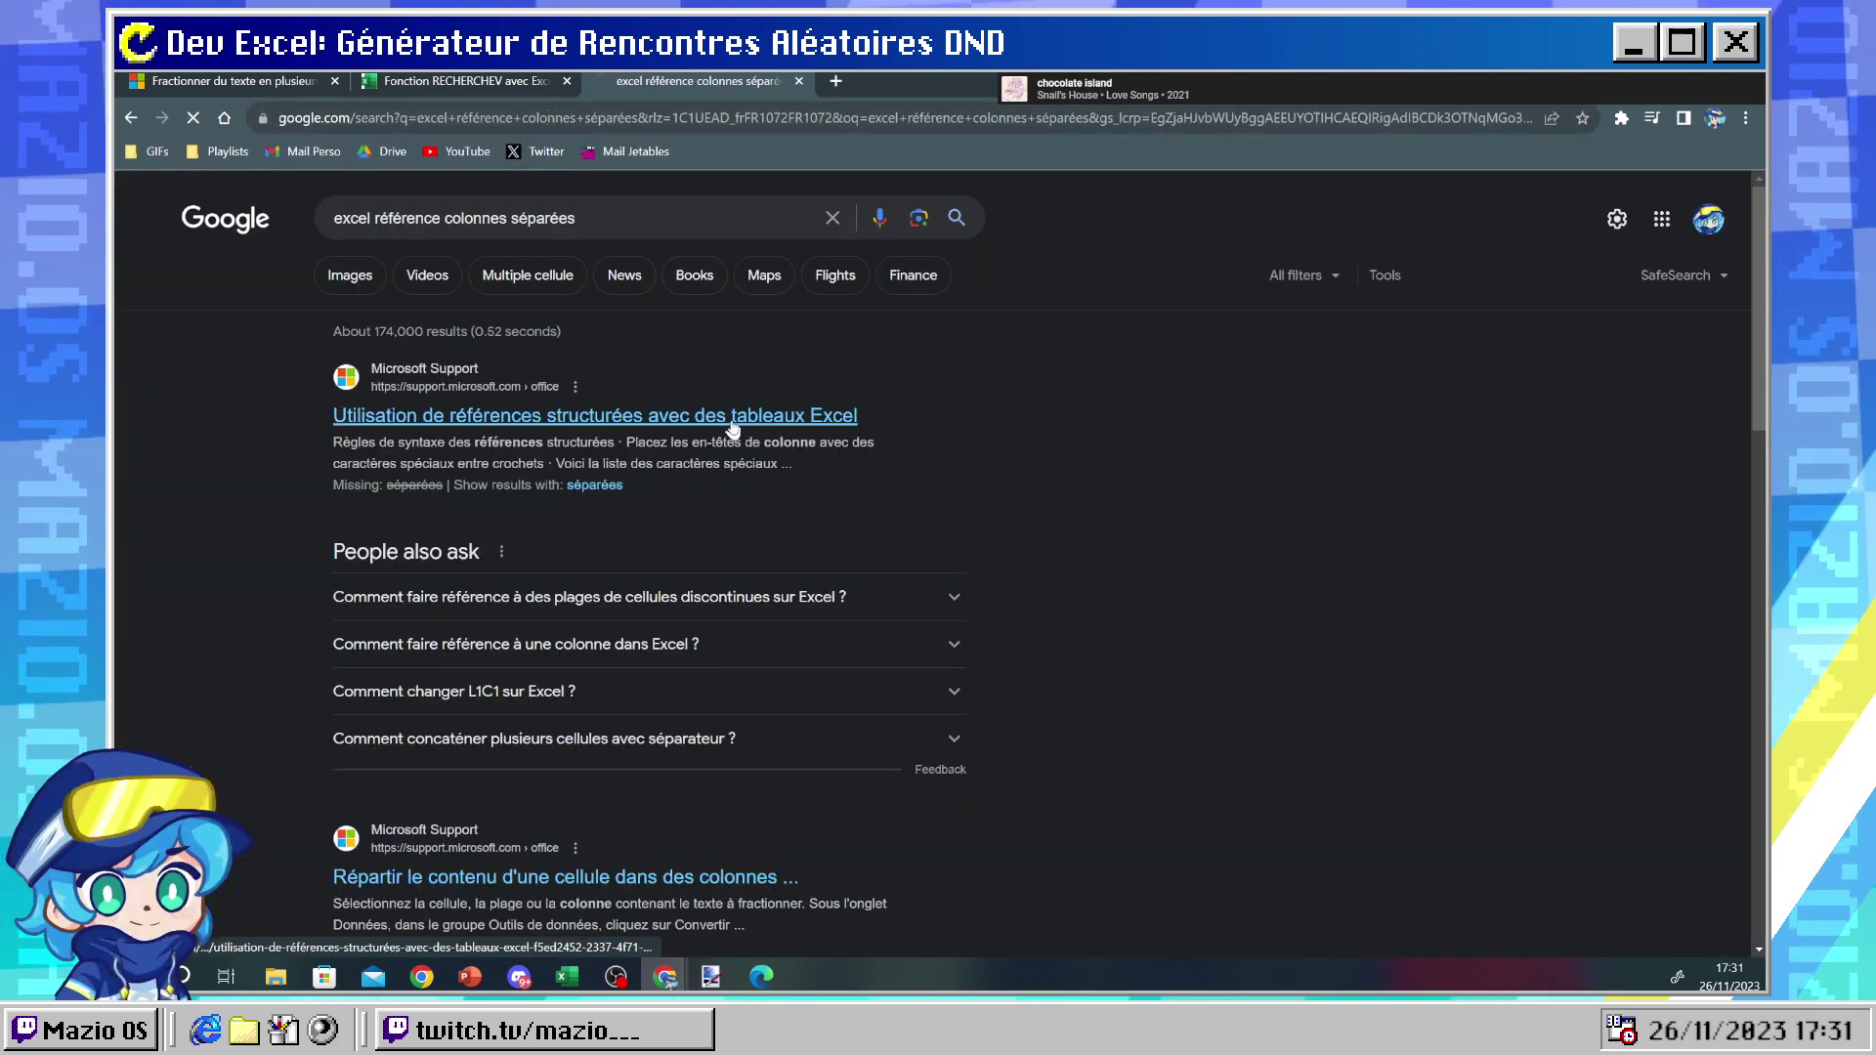
- Skim Microsoft's article on structured table references, then return to Excel
{"action": "left_click", "coordinate": [733, 430]}
{"action": "scroll", "coordinate": [742, 553], "scroll_direction": "down", "scroll_amount": 3}
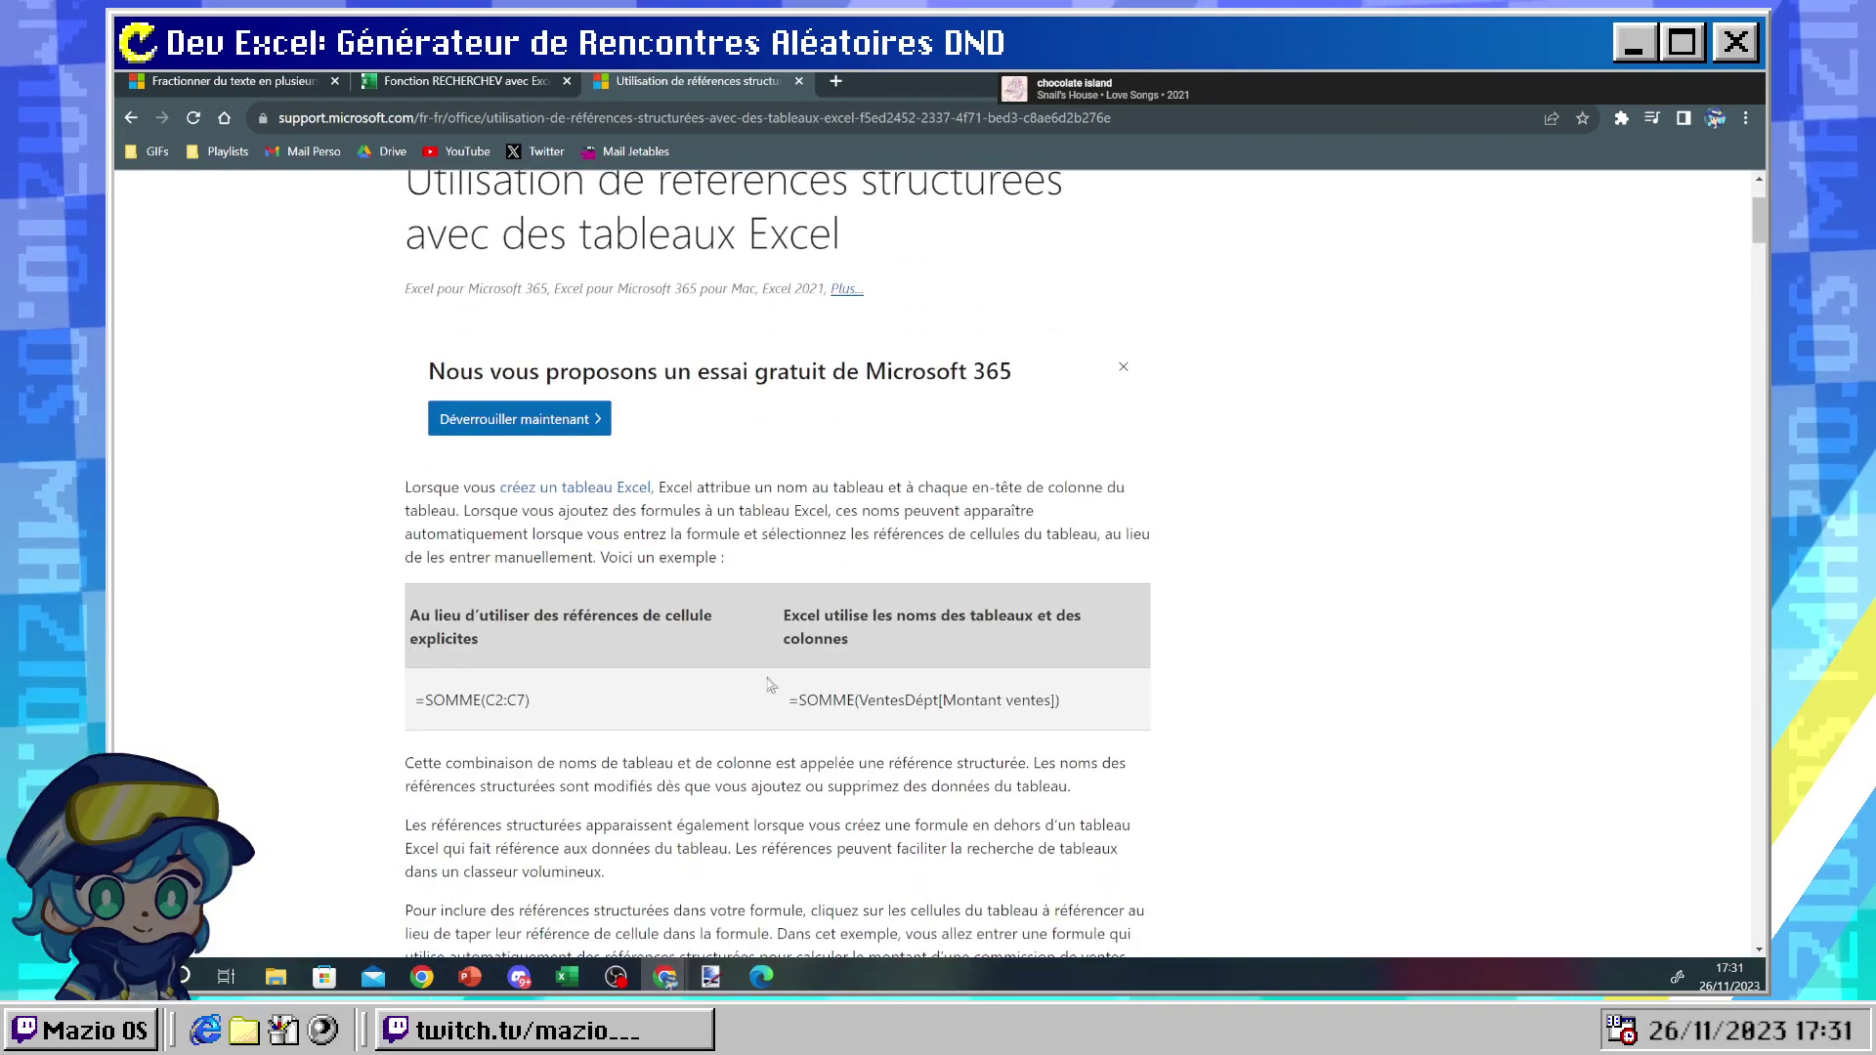
{"action": "scroll", "coordinate": [760, 673], "scroll_direction": "down", "scroll_amount": 3}
{"action": "scroll", "coordinate": [723, 623], "scroll_direction": "up", "scroll_amount": 2}
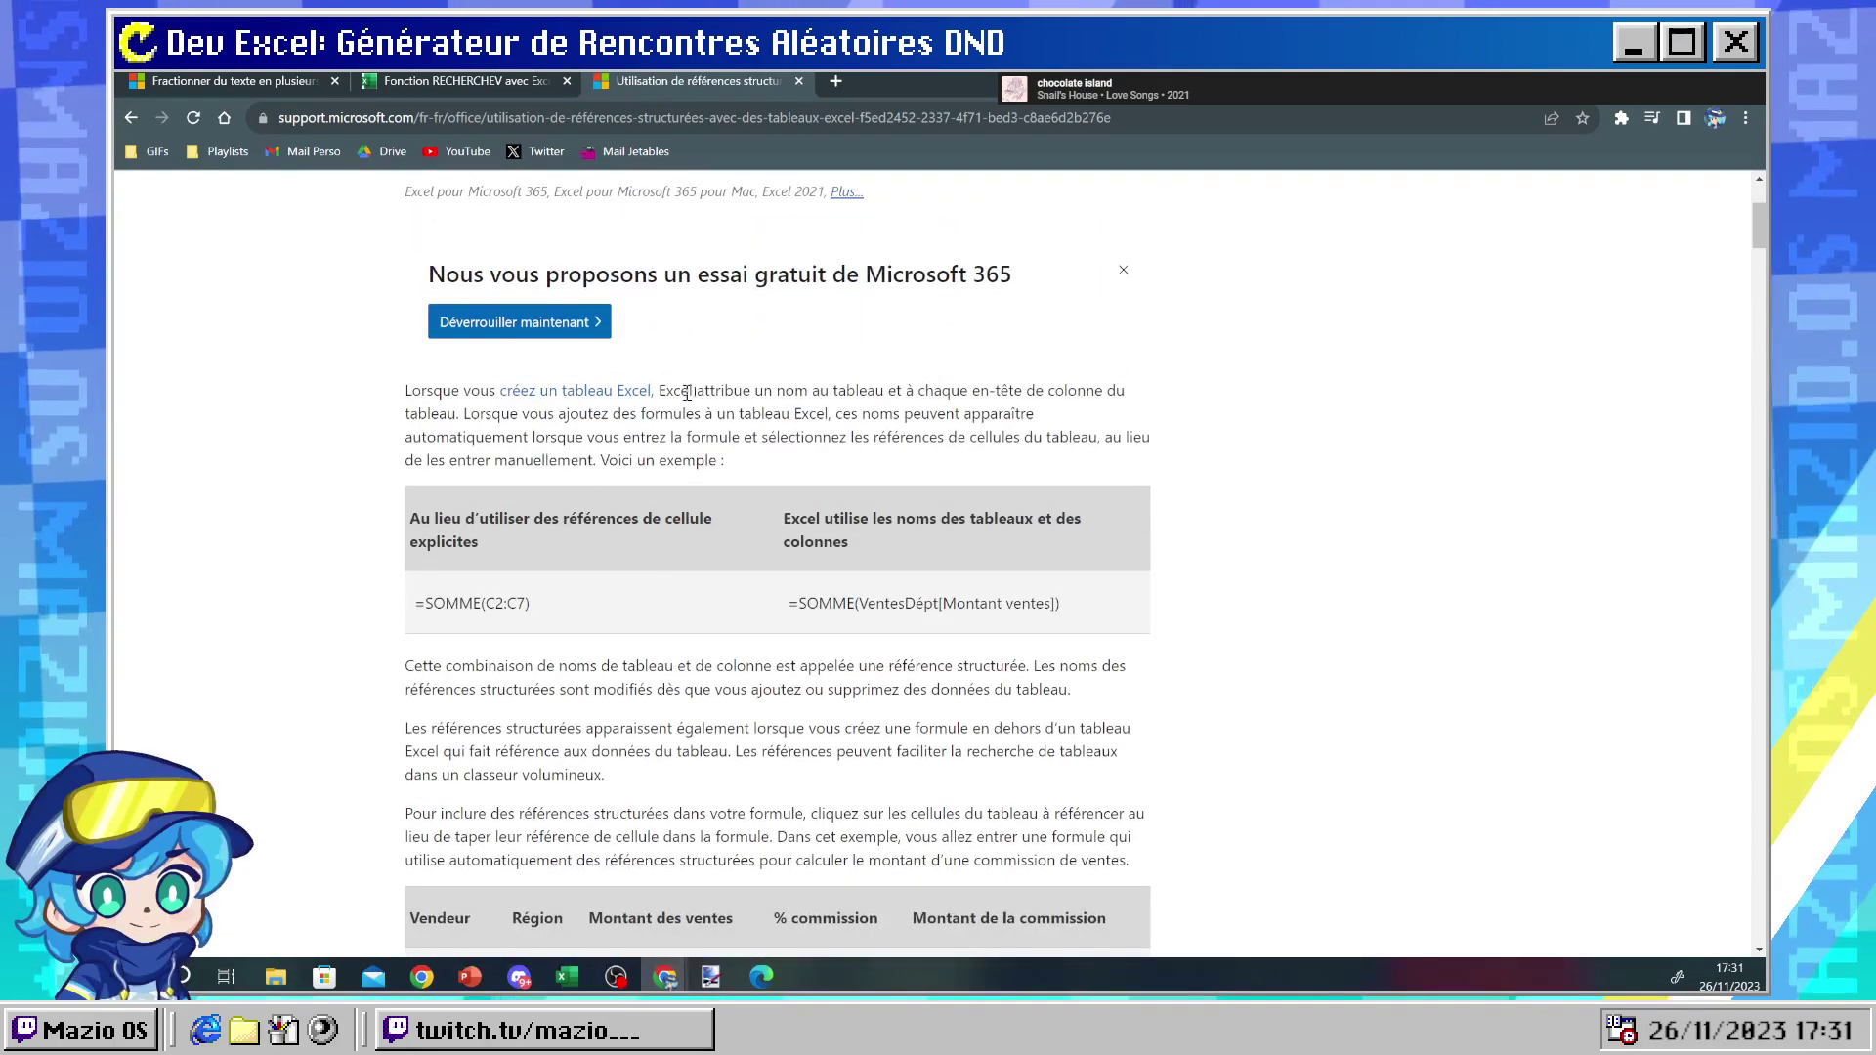
{"action": "left_click_drag", "start_coordinate": [735, 389], "coordinate": [933, 414]}
{"action": "left_click", "coordinate": [897, 431]}
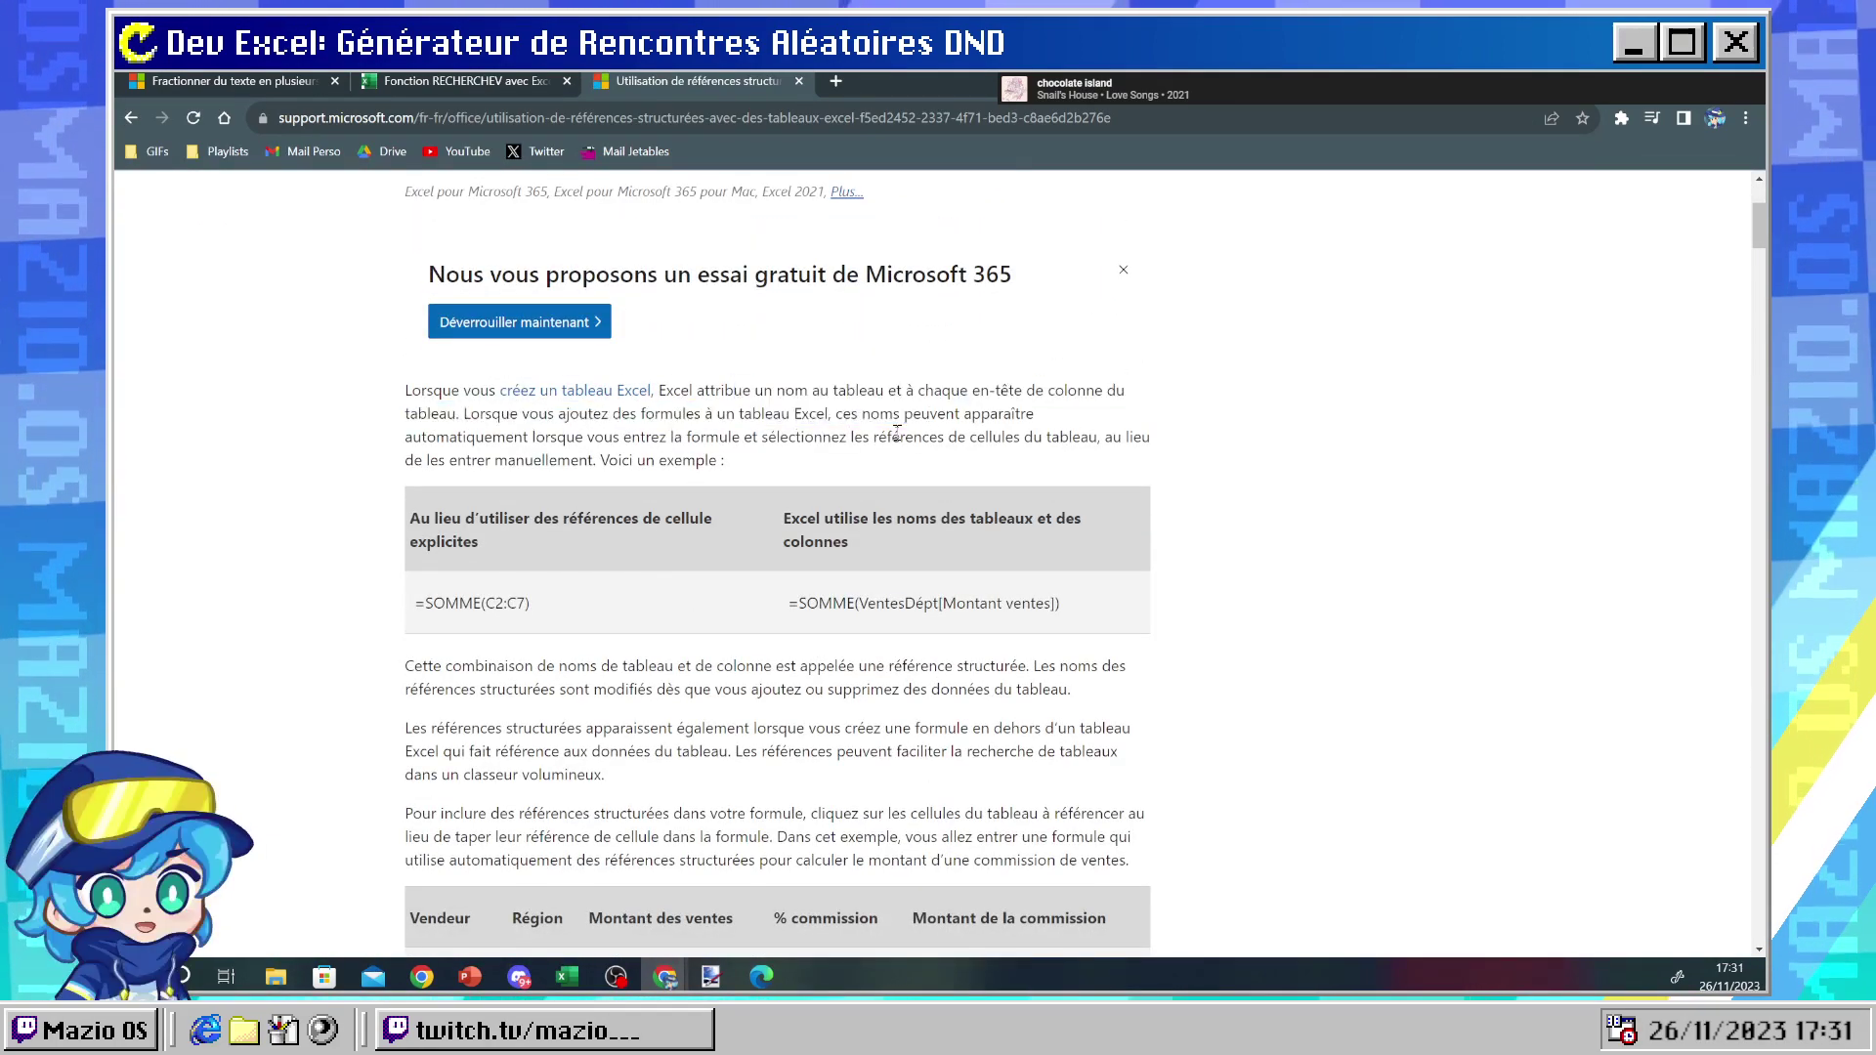
{"action": "scroll", "coordinate": [897, 431], "scroll_direction": "down", "scroll_amount": 4}
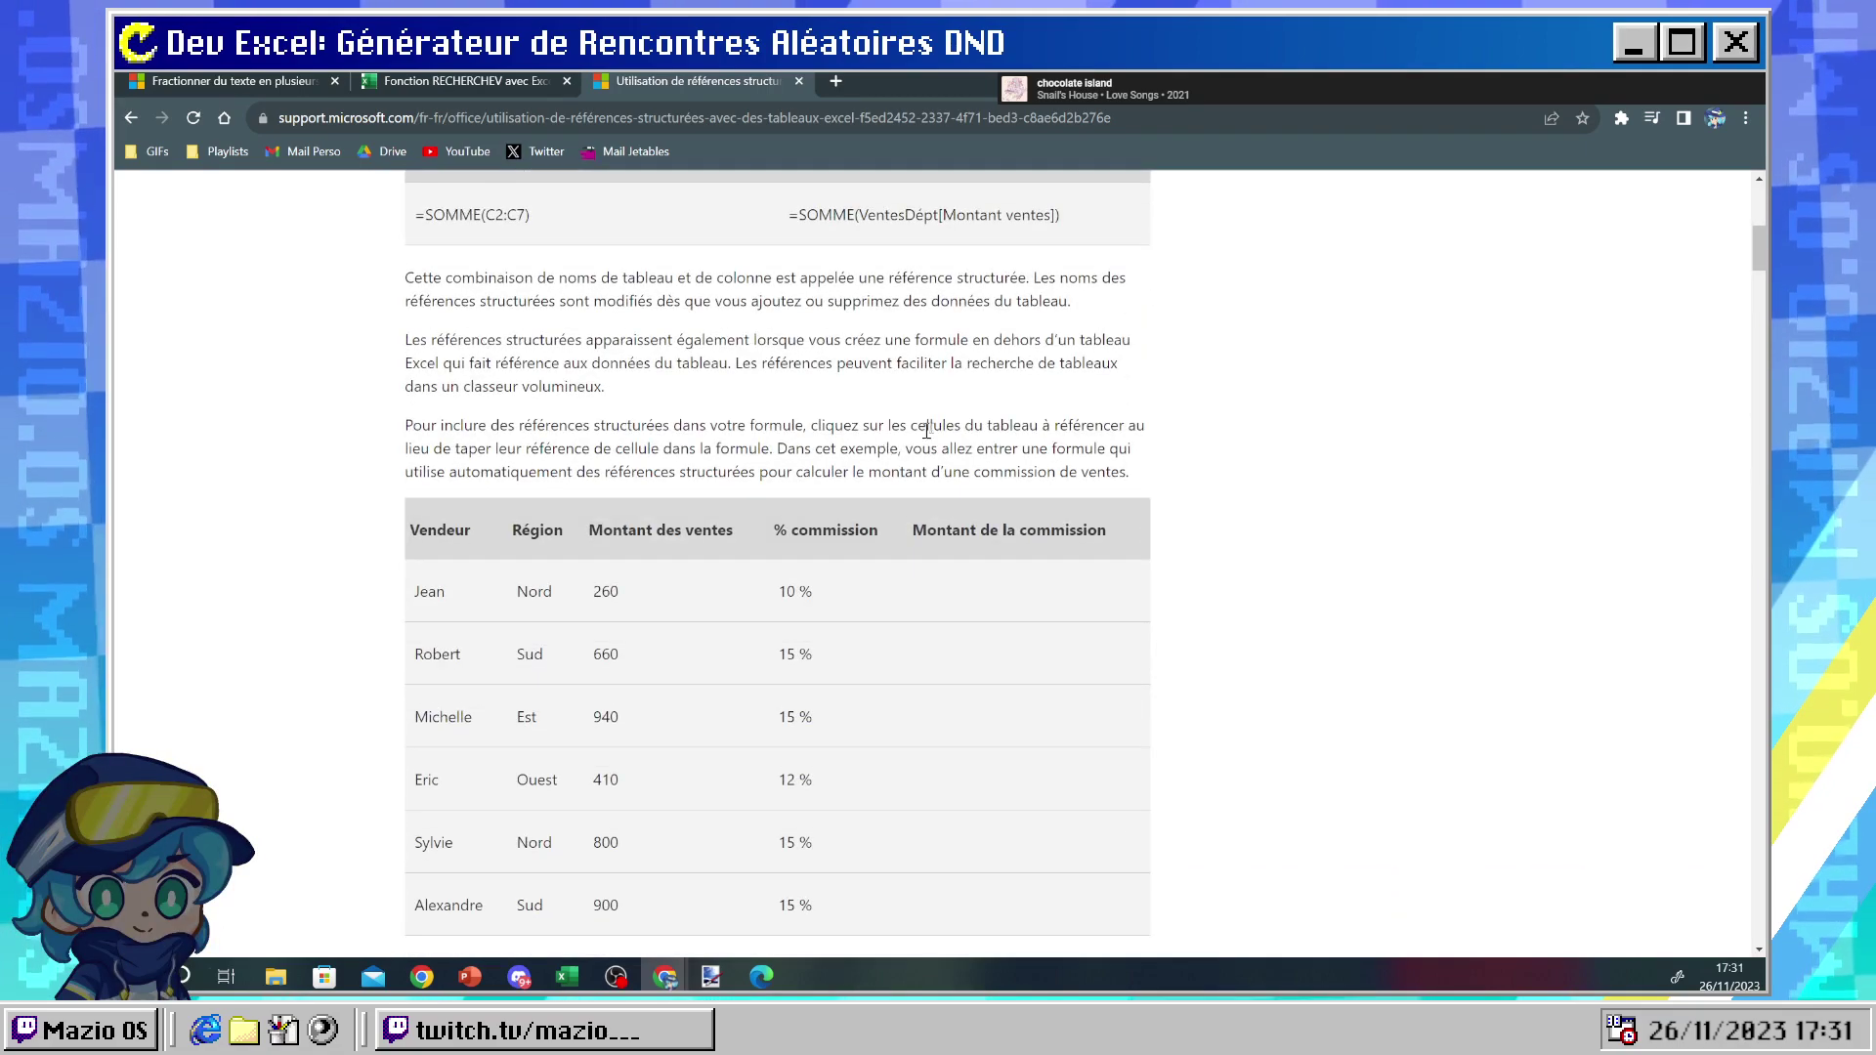
{"action": "key", "text": "alt+Tab"}
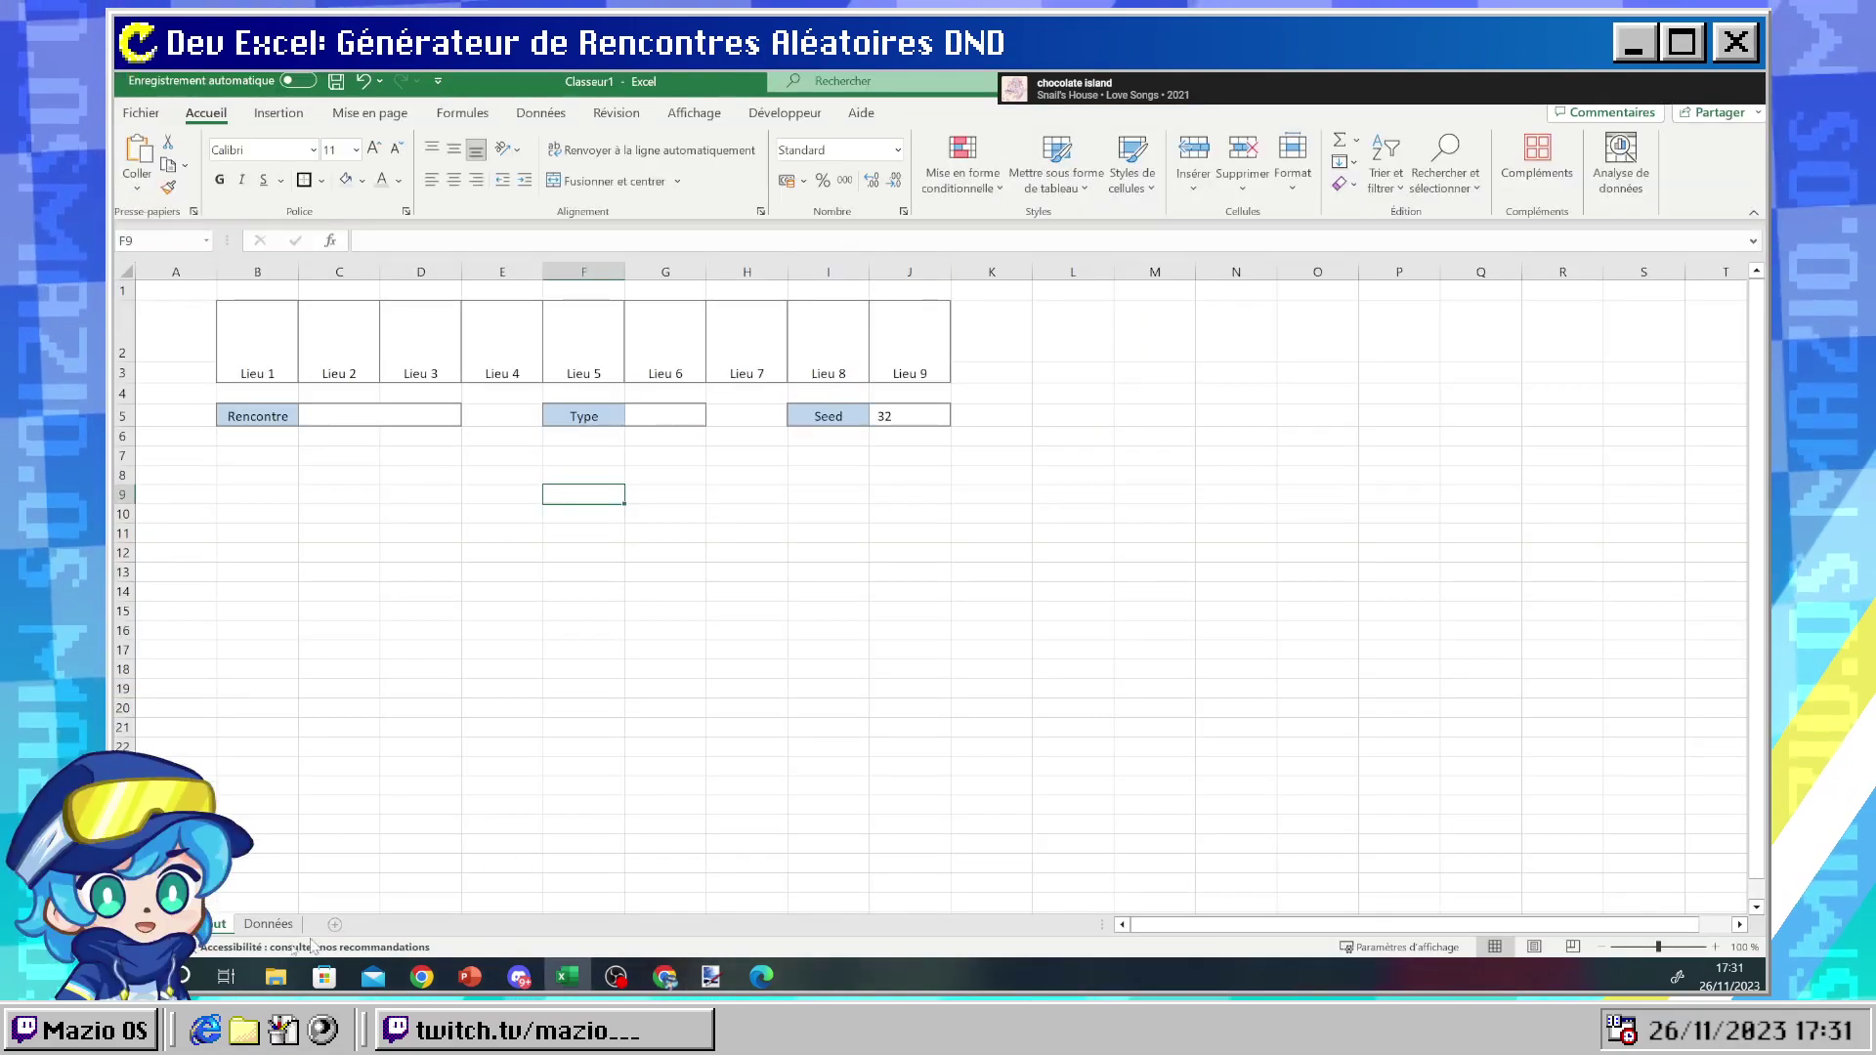
- Open the Données sheet and review the M3:M11 check formulas
{"action": "left_click", "coordinate": [267, 923]}
{"action": "left_click_drag", "start_coordinate": [846, 331], "coordinate": [848, 488]}
{"action": "left_click", "coordinate": [782, 503]}
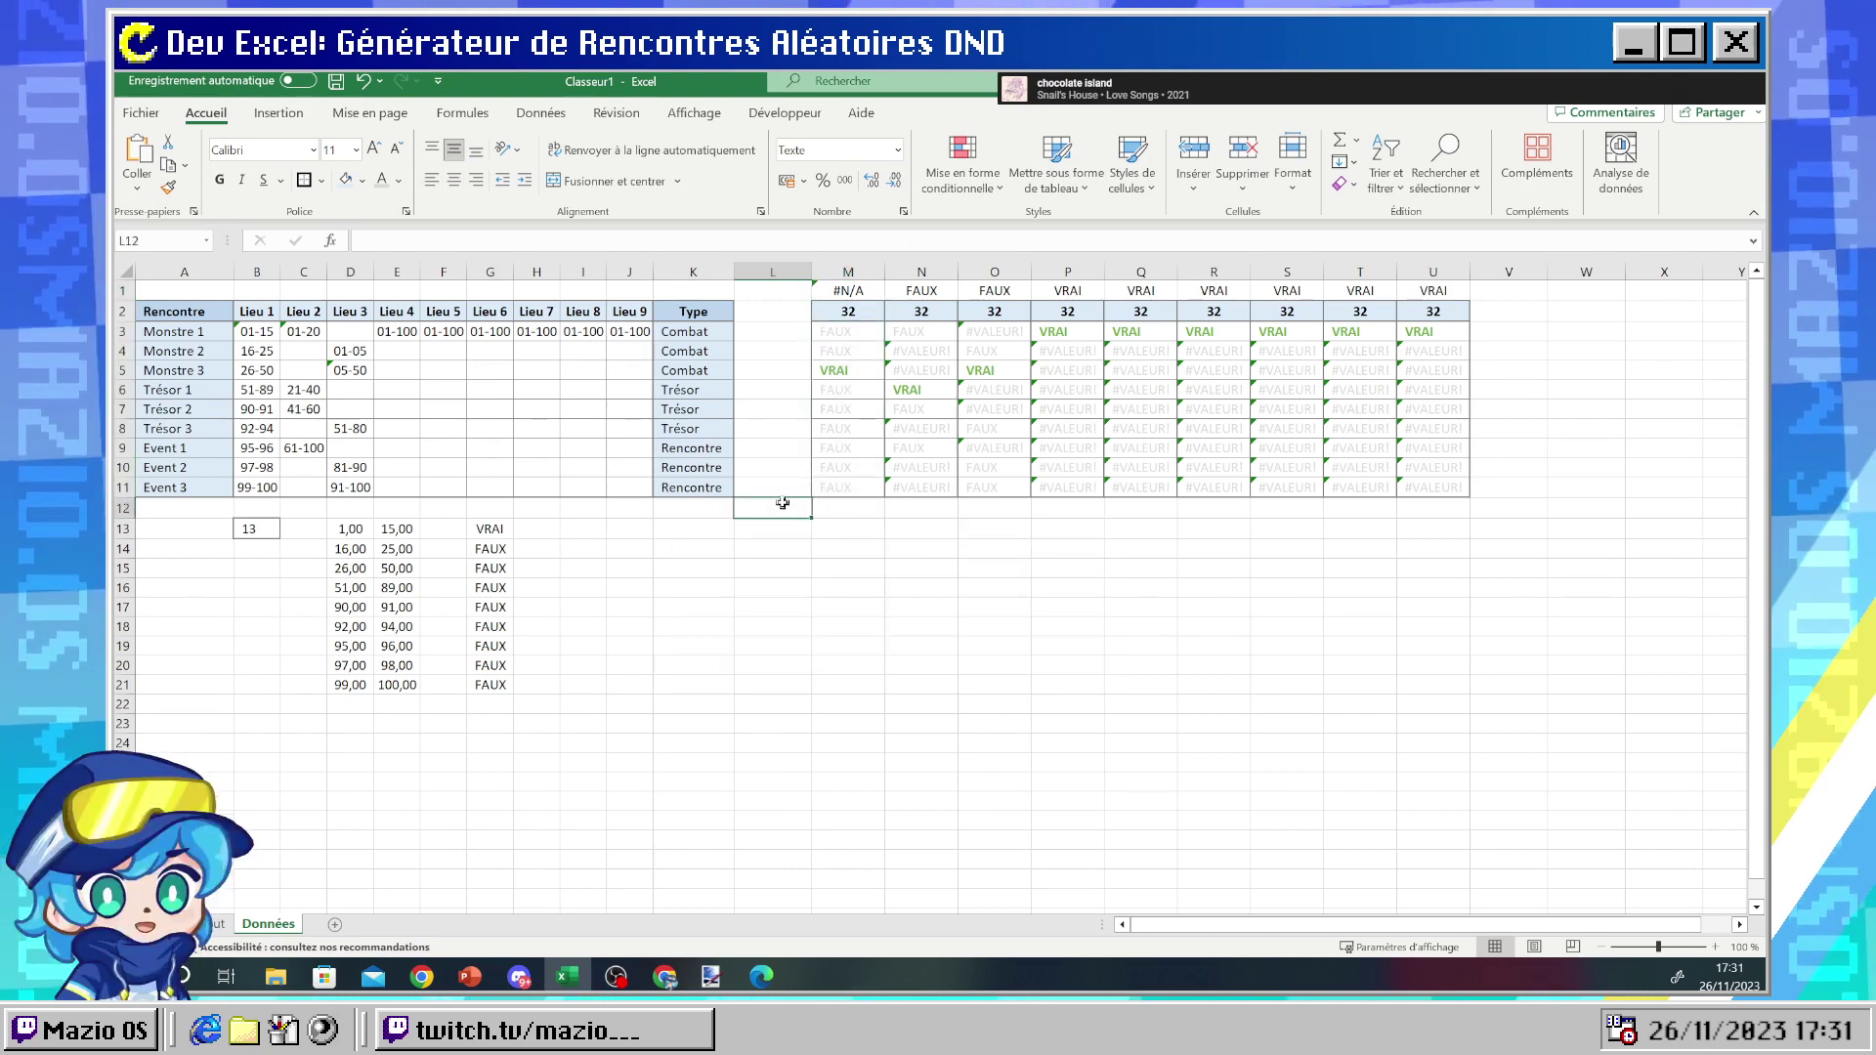
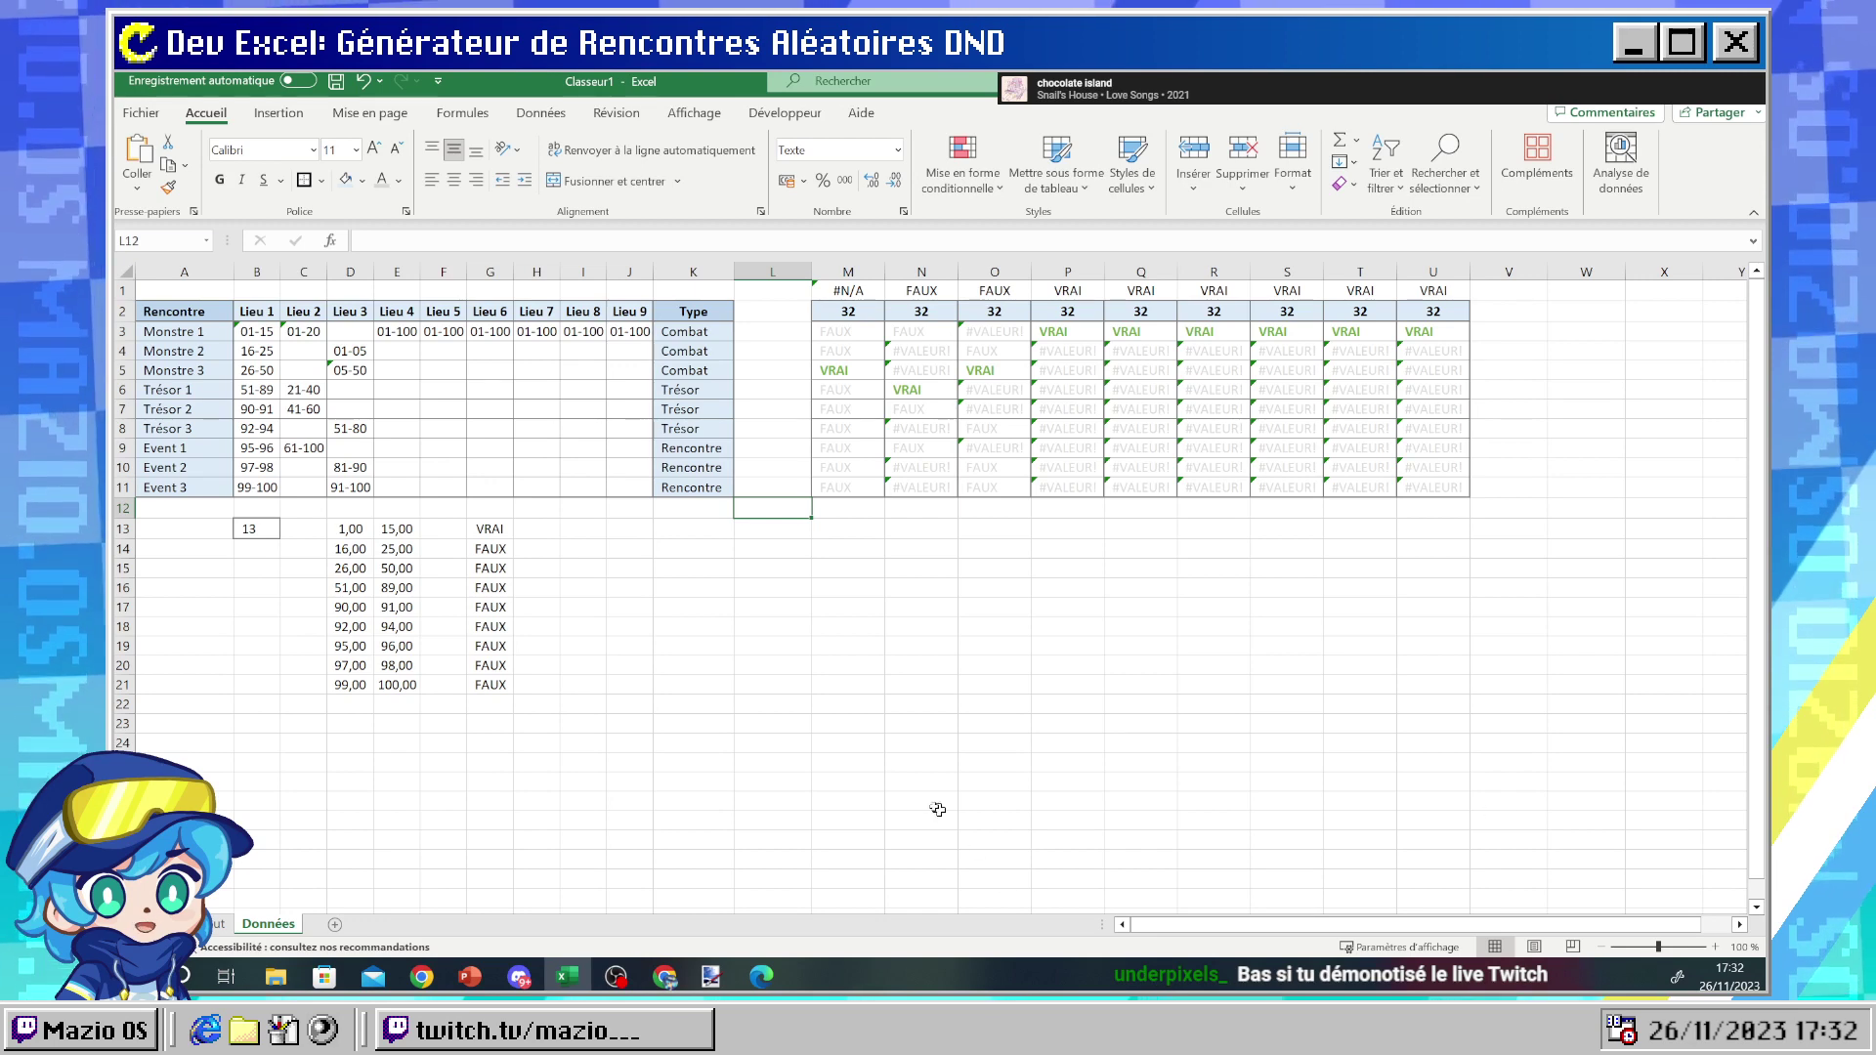
- Insert a blank column at M in front of the VRAI/FAUX flag grid, shifting it to N–V
{"action": "left_click", "coordinate": [846, 330]}
{"action": "left_click_drag", "start_coordinate": [846, 331], "coordinate": [1405, 478]}
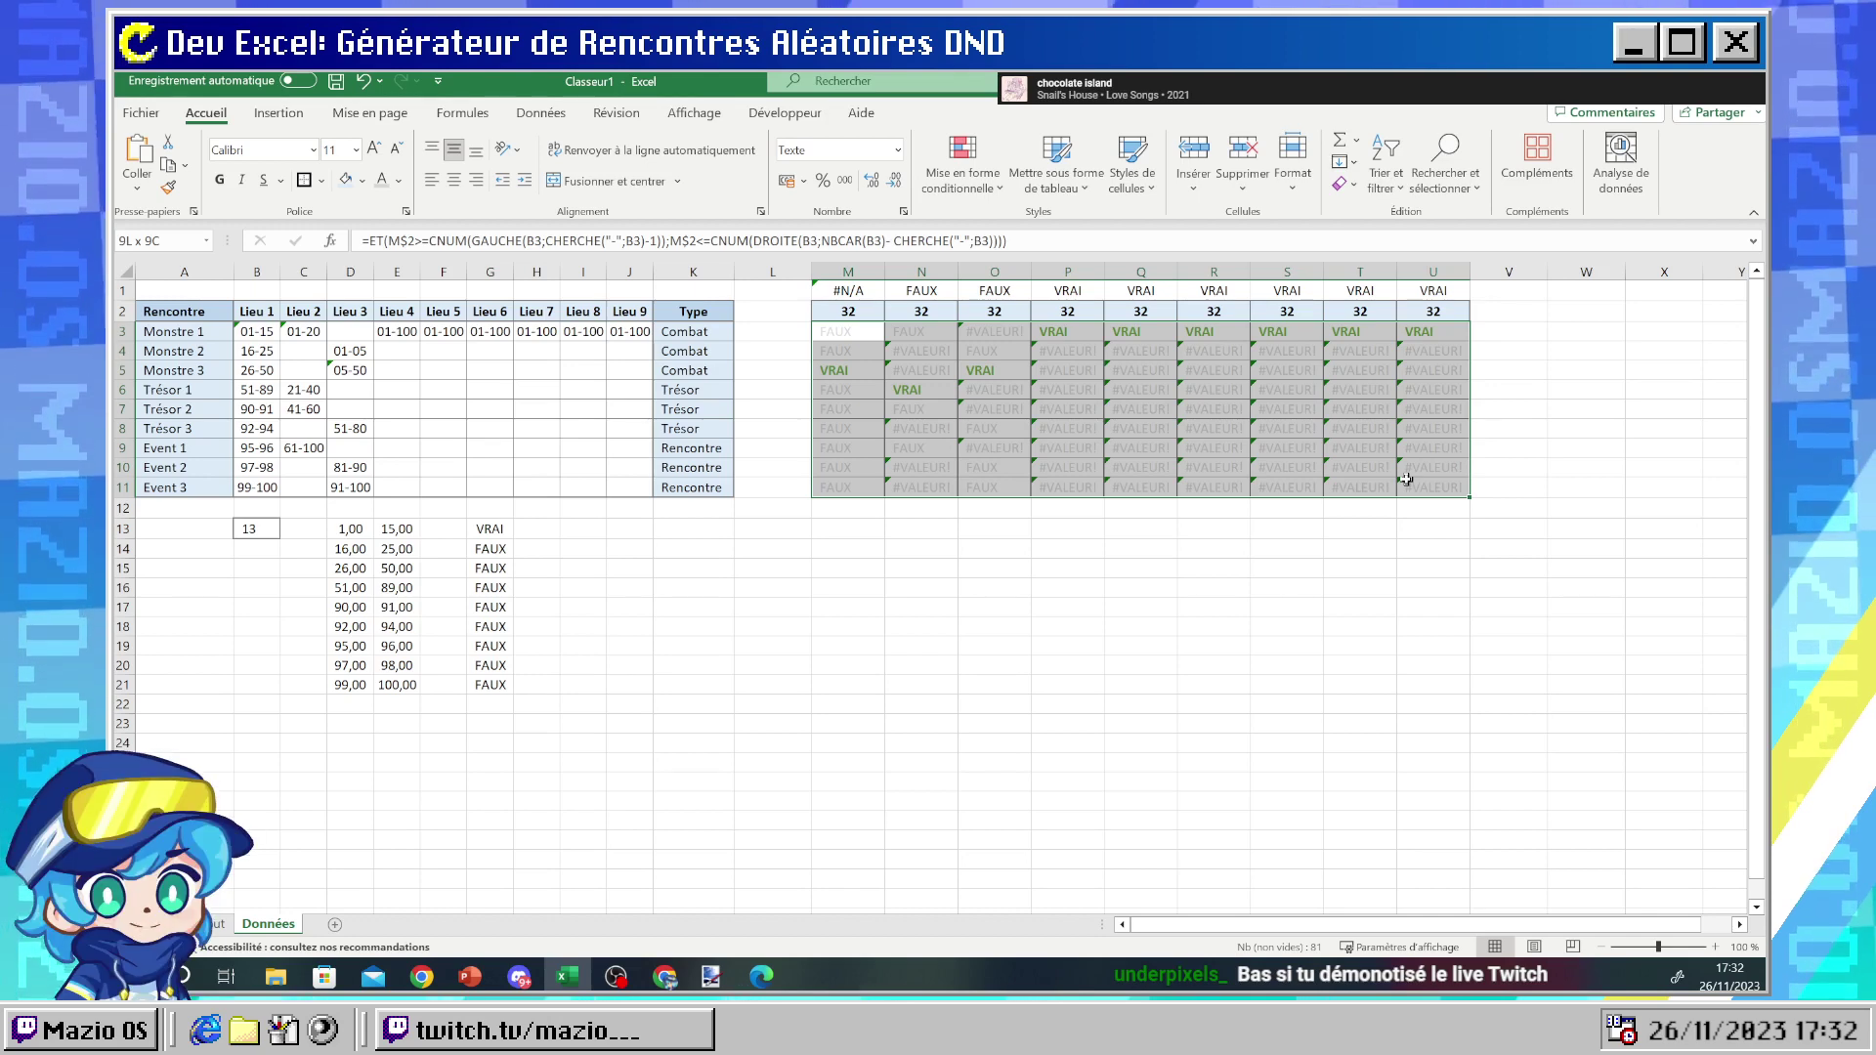
{"action": "left_click_drag", "start_coordinate": [1405, 478], "coordinate": [1405, 478]}
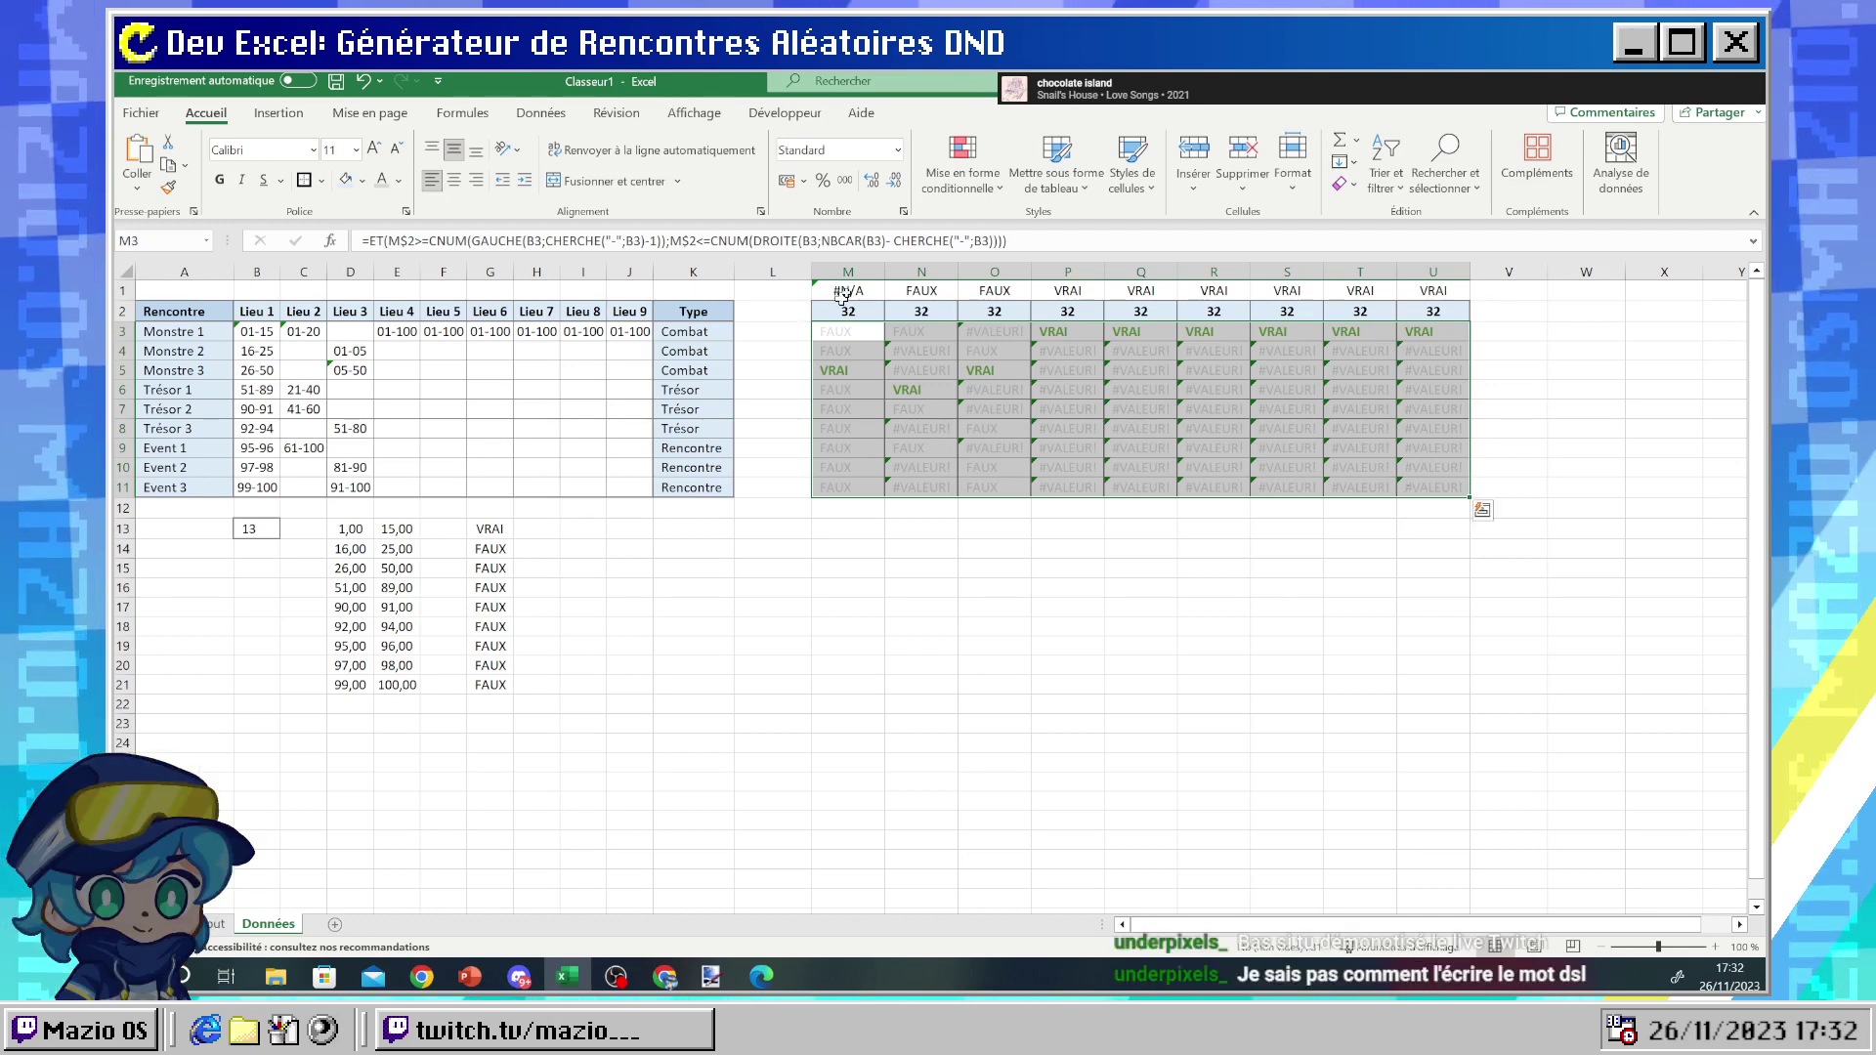
{"action": "left_click", "coordinate": [875, 535]}
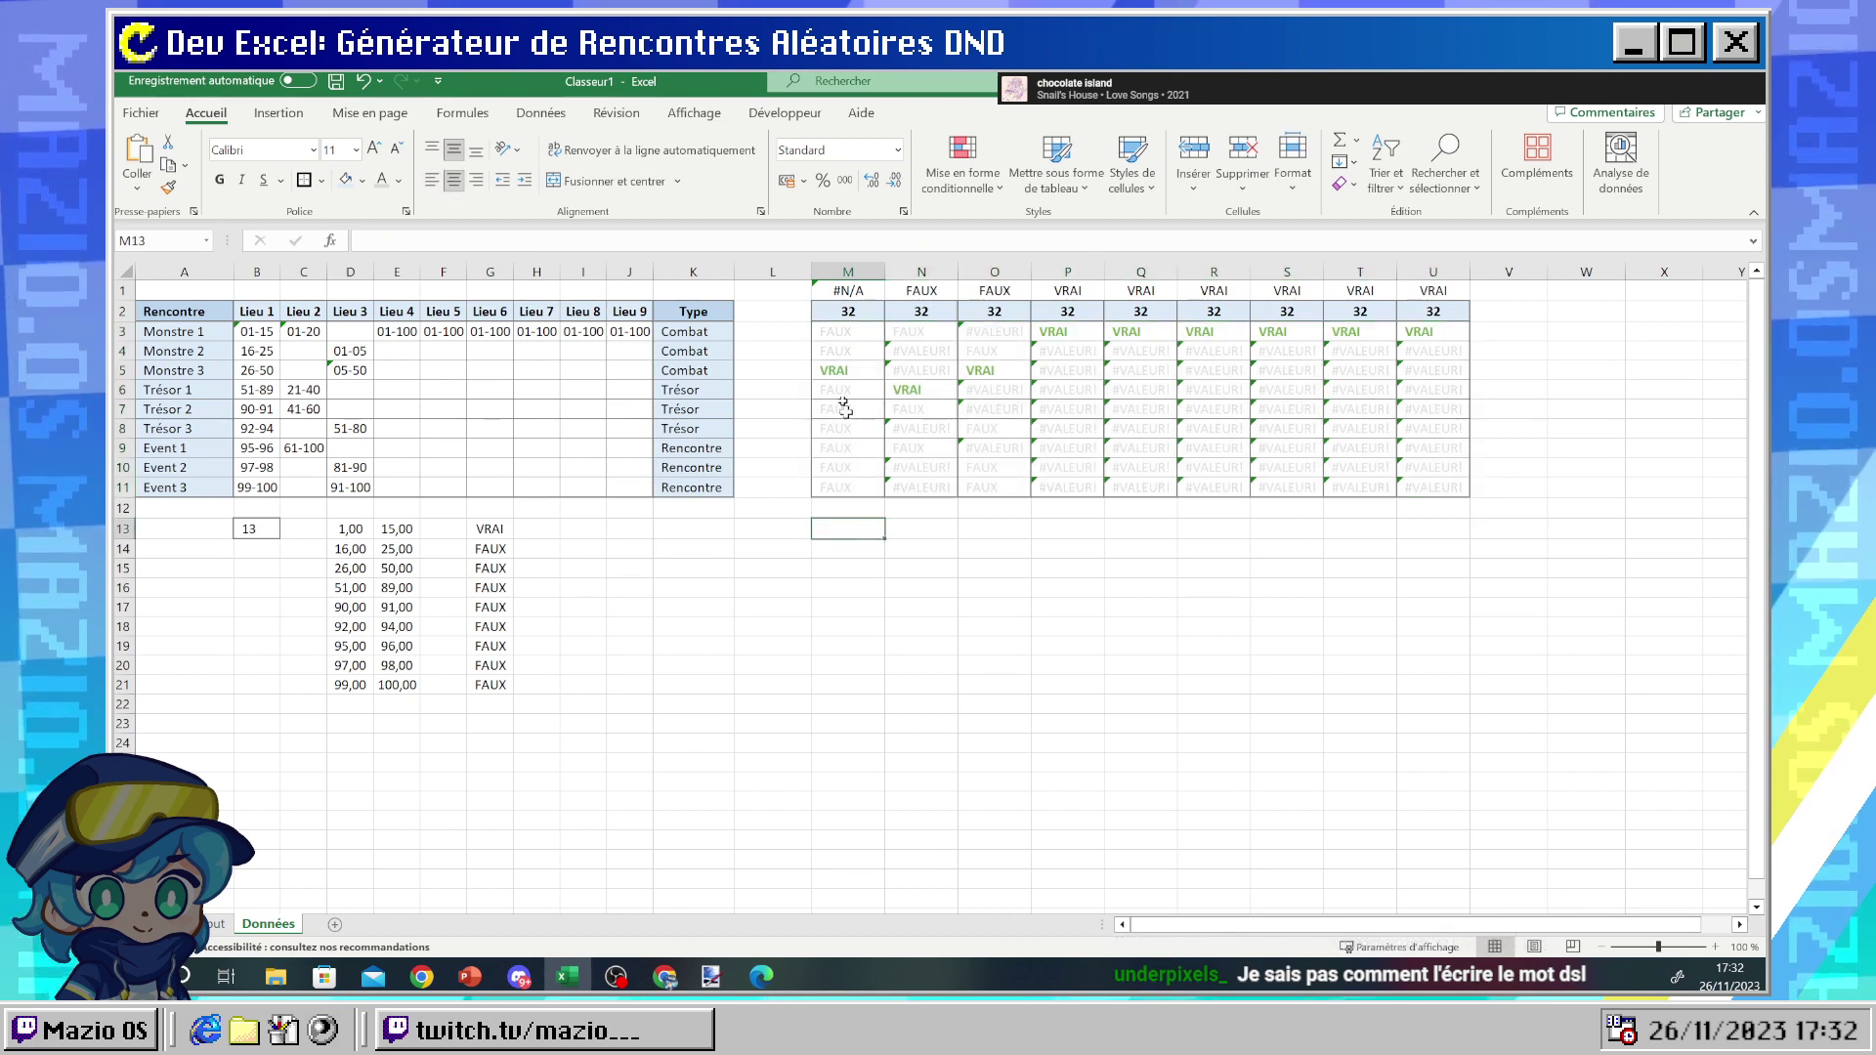
{"action": "right_click", "coordinate": [846, 273]}
{"action": "left_click", "coordinate": [926, 463]}
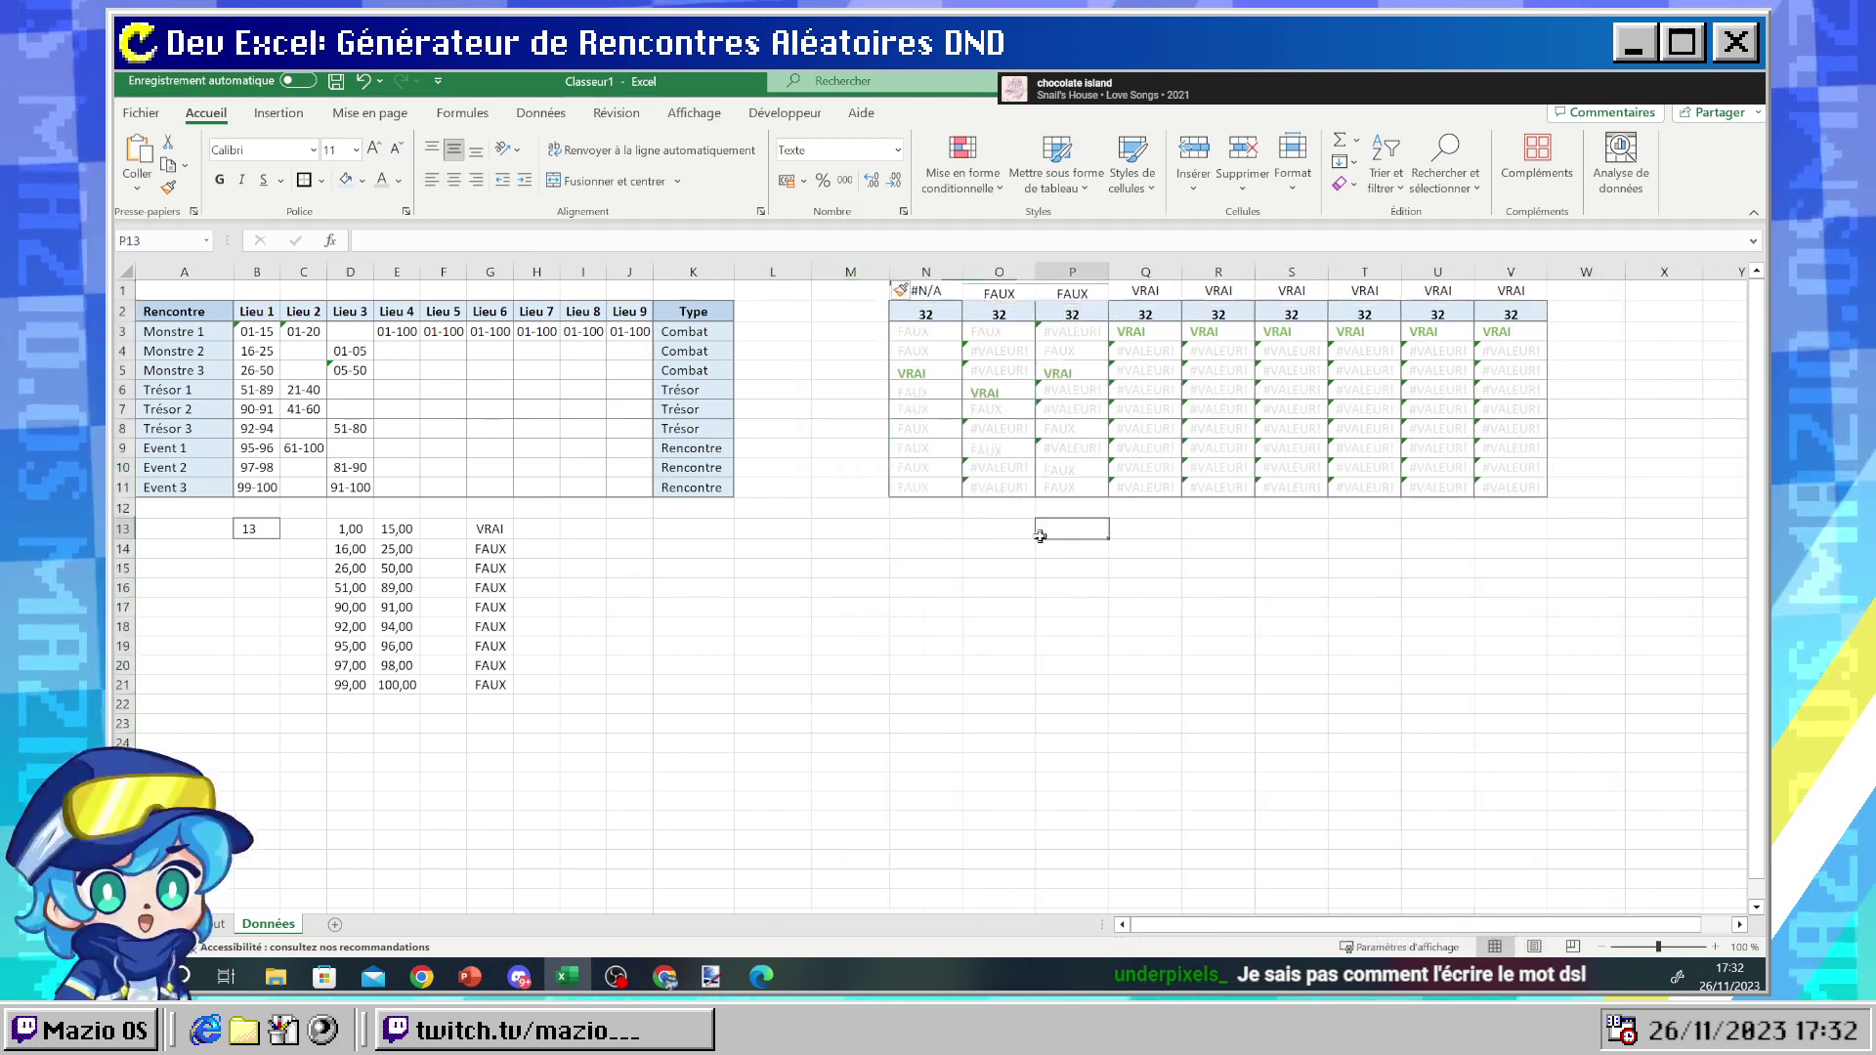
{"action": "left_click", "coordinate": [855, 332]}
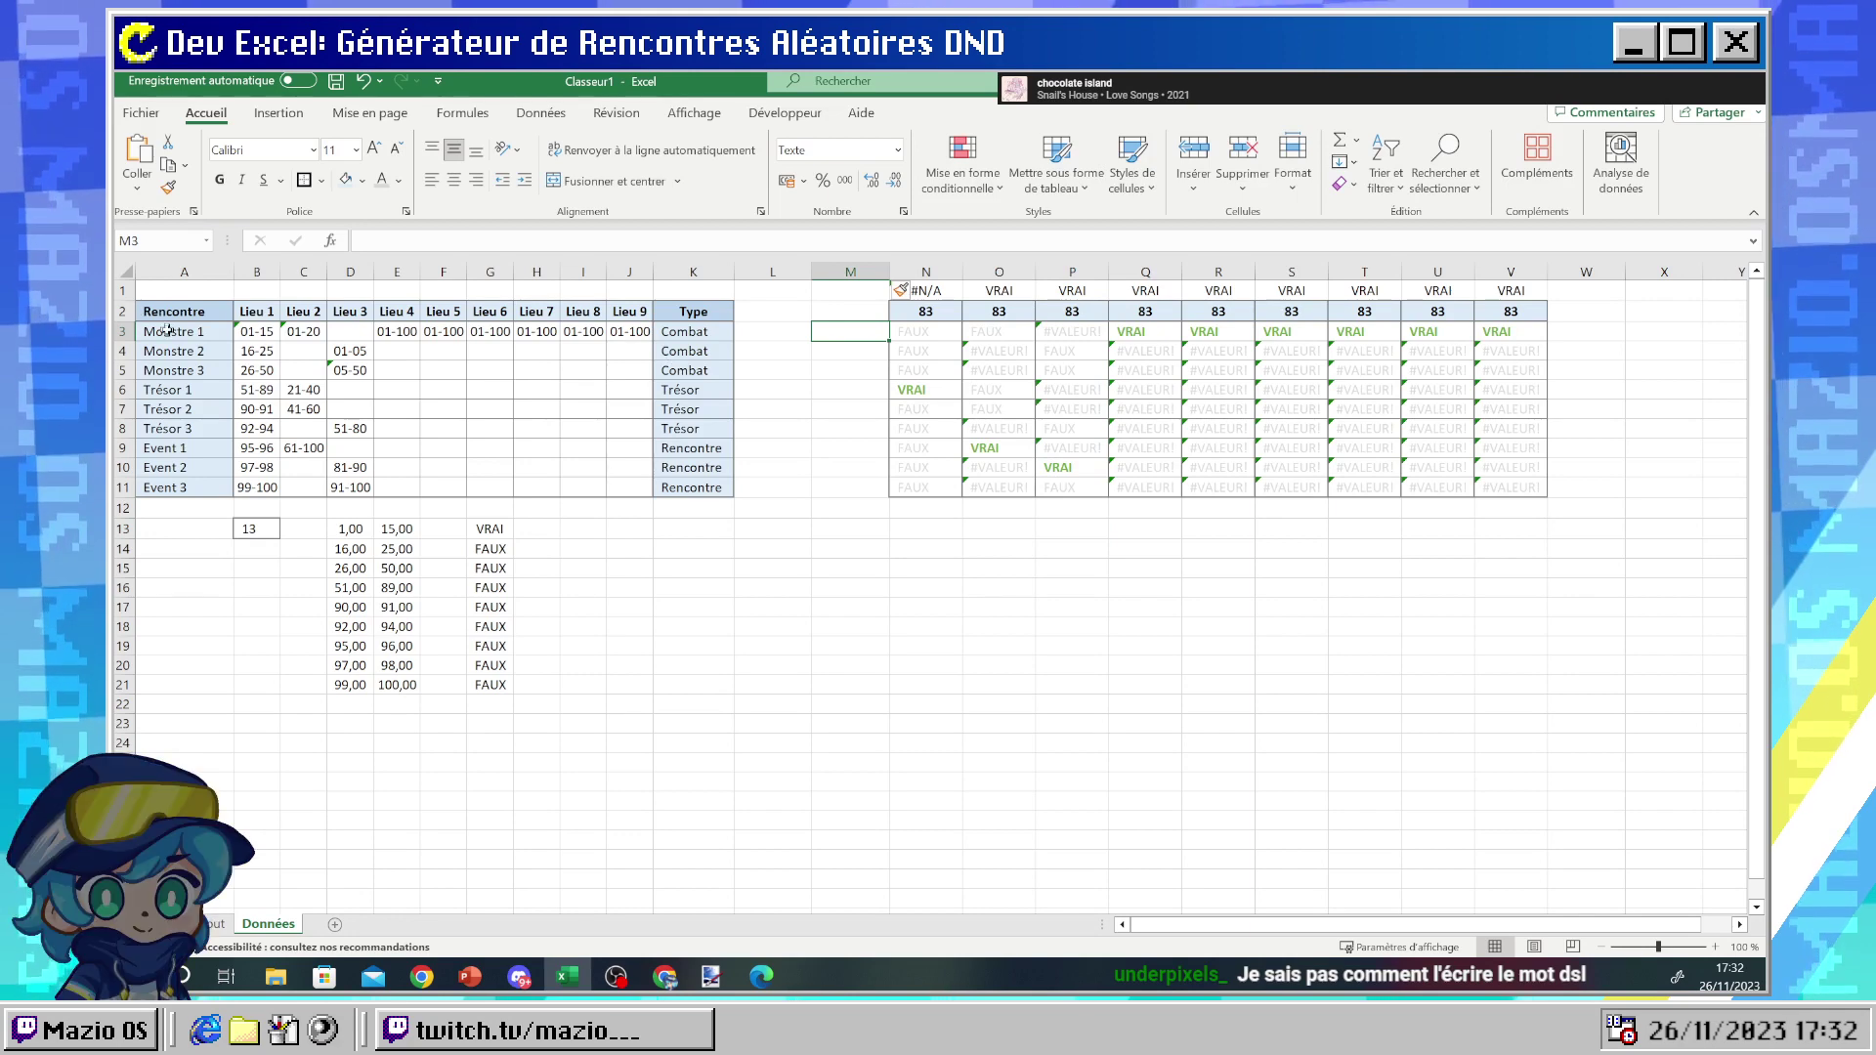
- Link M3 to =A3 and paint column A's blue label formatting onto M3:M11
{"action": "type", "text": "="}
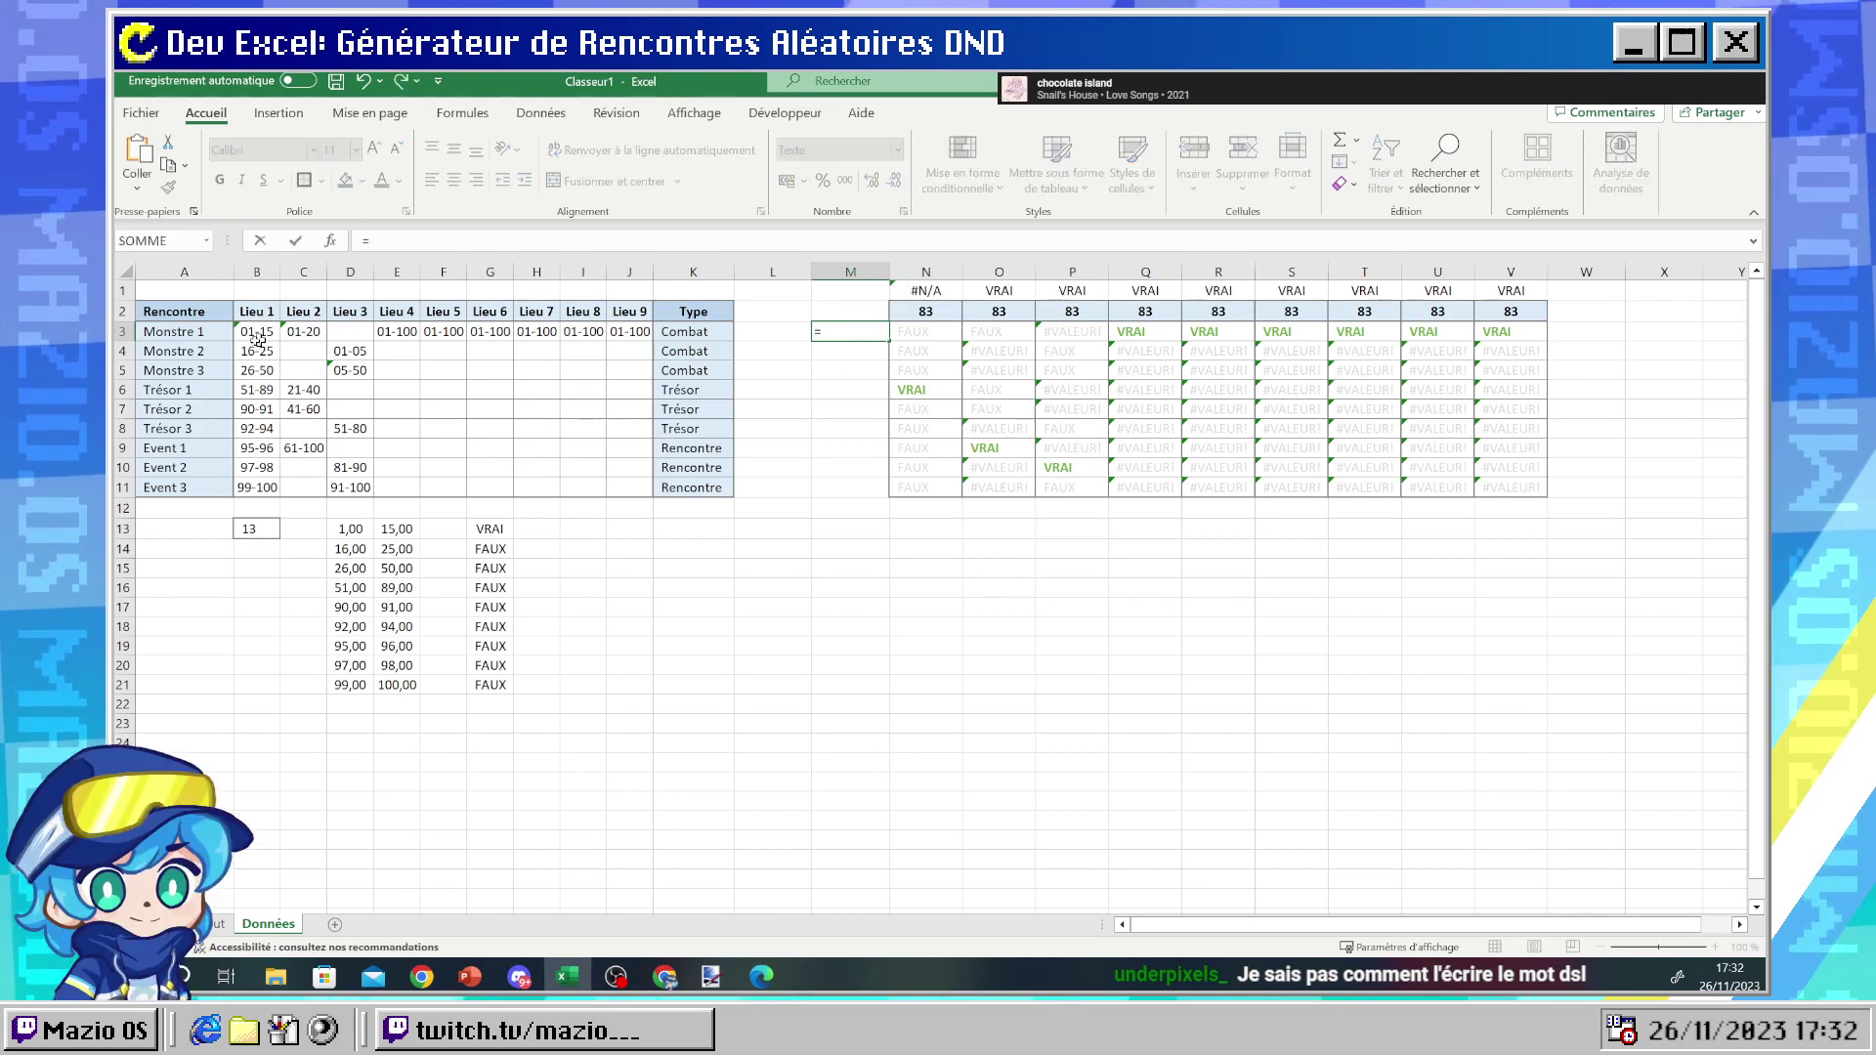
{"action": "left_click", "coordinate": [176, 332]}
{"action": "key", "text": "Return"}
{"action": "left_click_drag", "start_coordinate": [176, 332], "coordinate": [164, 490]}
{"action": "left_click", "coordinate": [170, 187]}
{"action": "left_click_drag", "start_coordinate": [835, 332], "coordinate": [859, 488]}
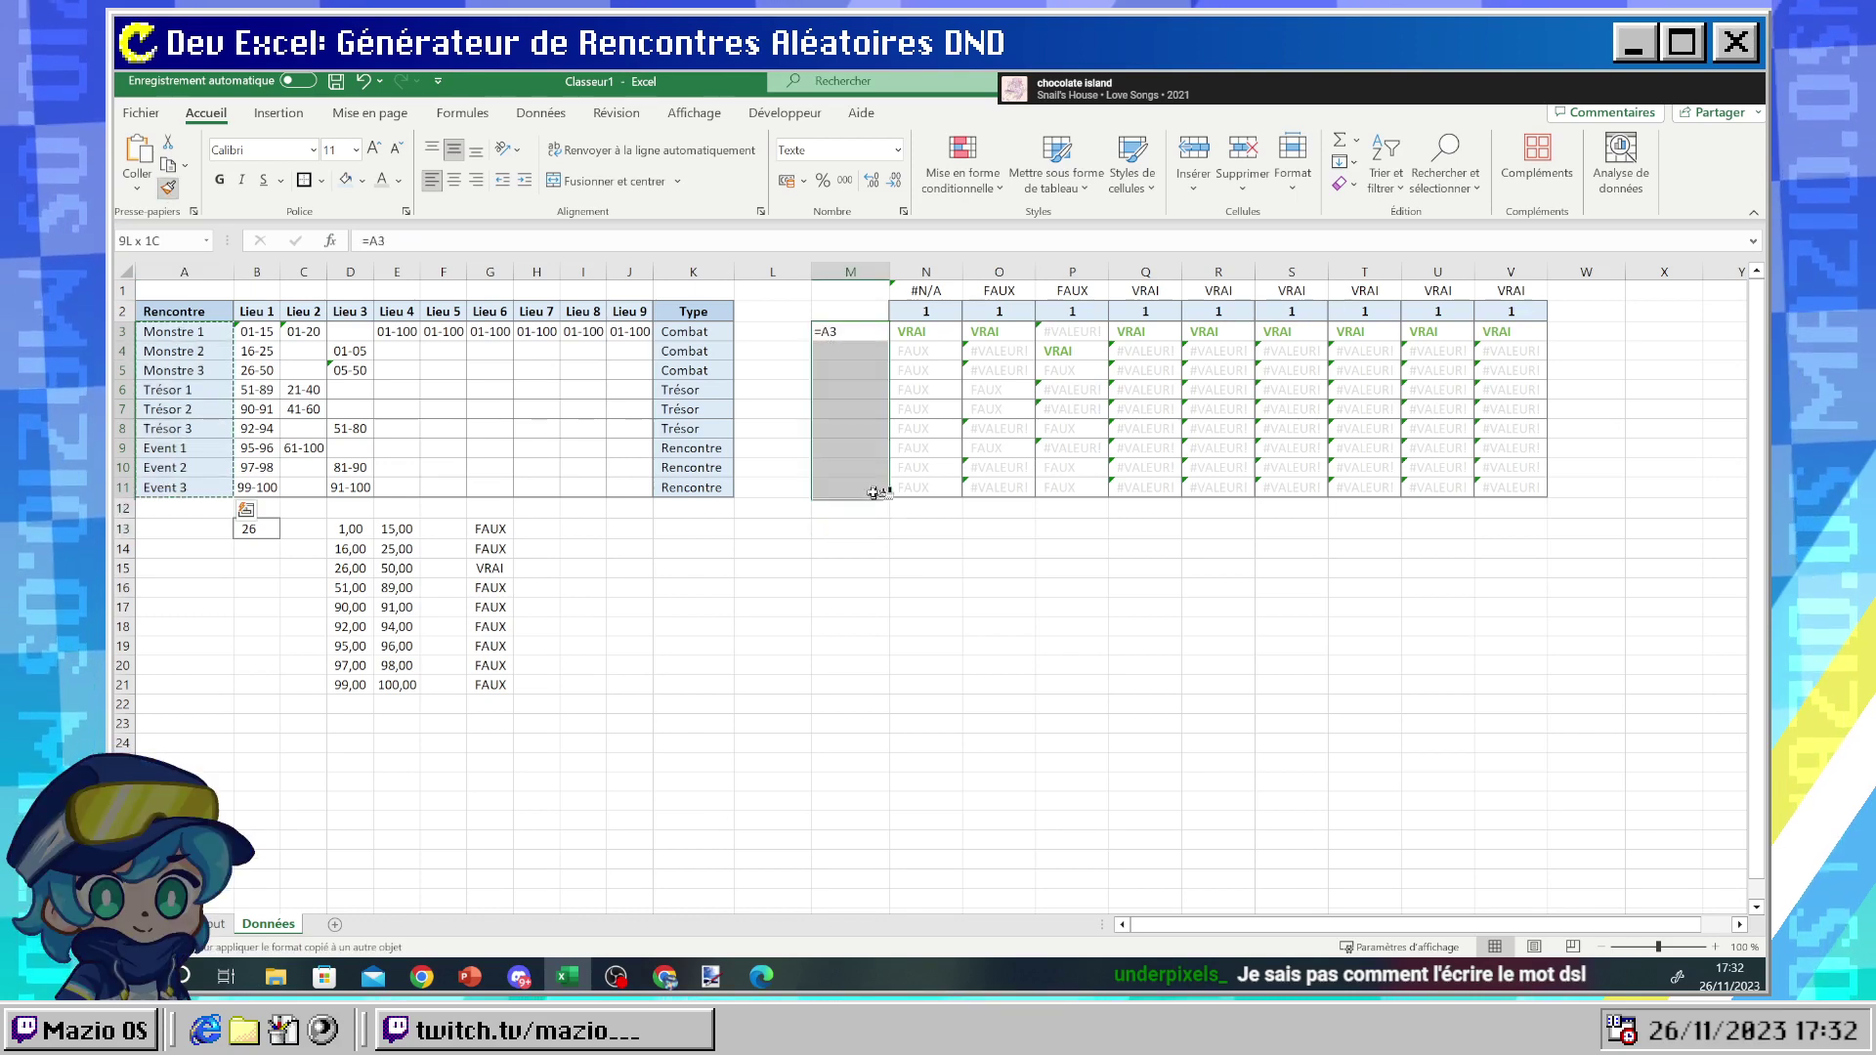
- Set M3 to Standard format so it shows Monstre 1, and fill it down to M11
{"action": "left_click", "coordinate": [897, 149]}
{"action": "left_click", "coordinate": [870, 190]}
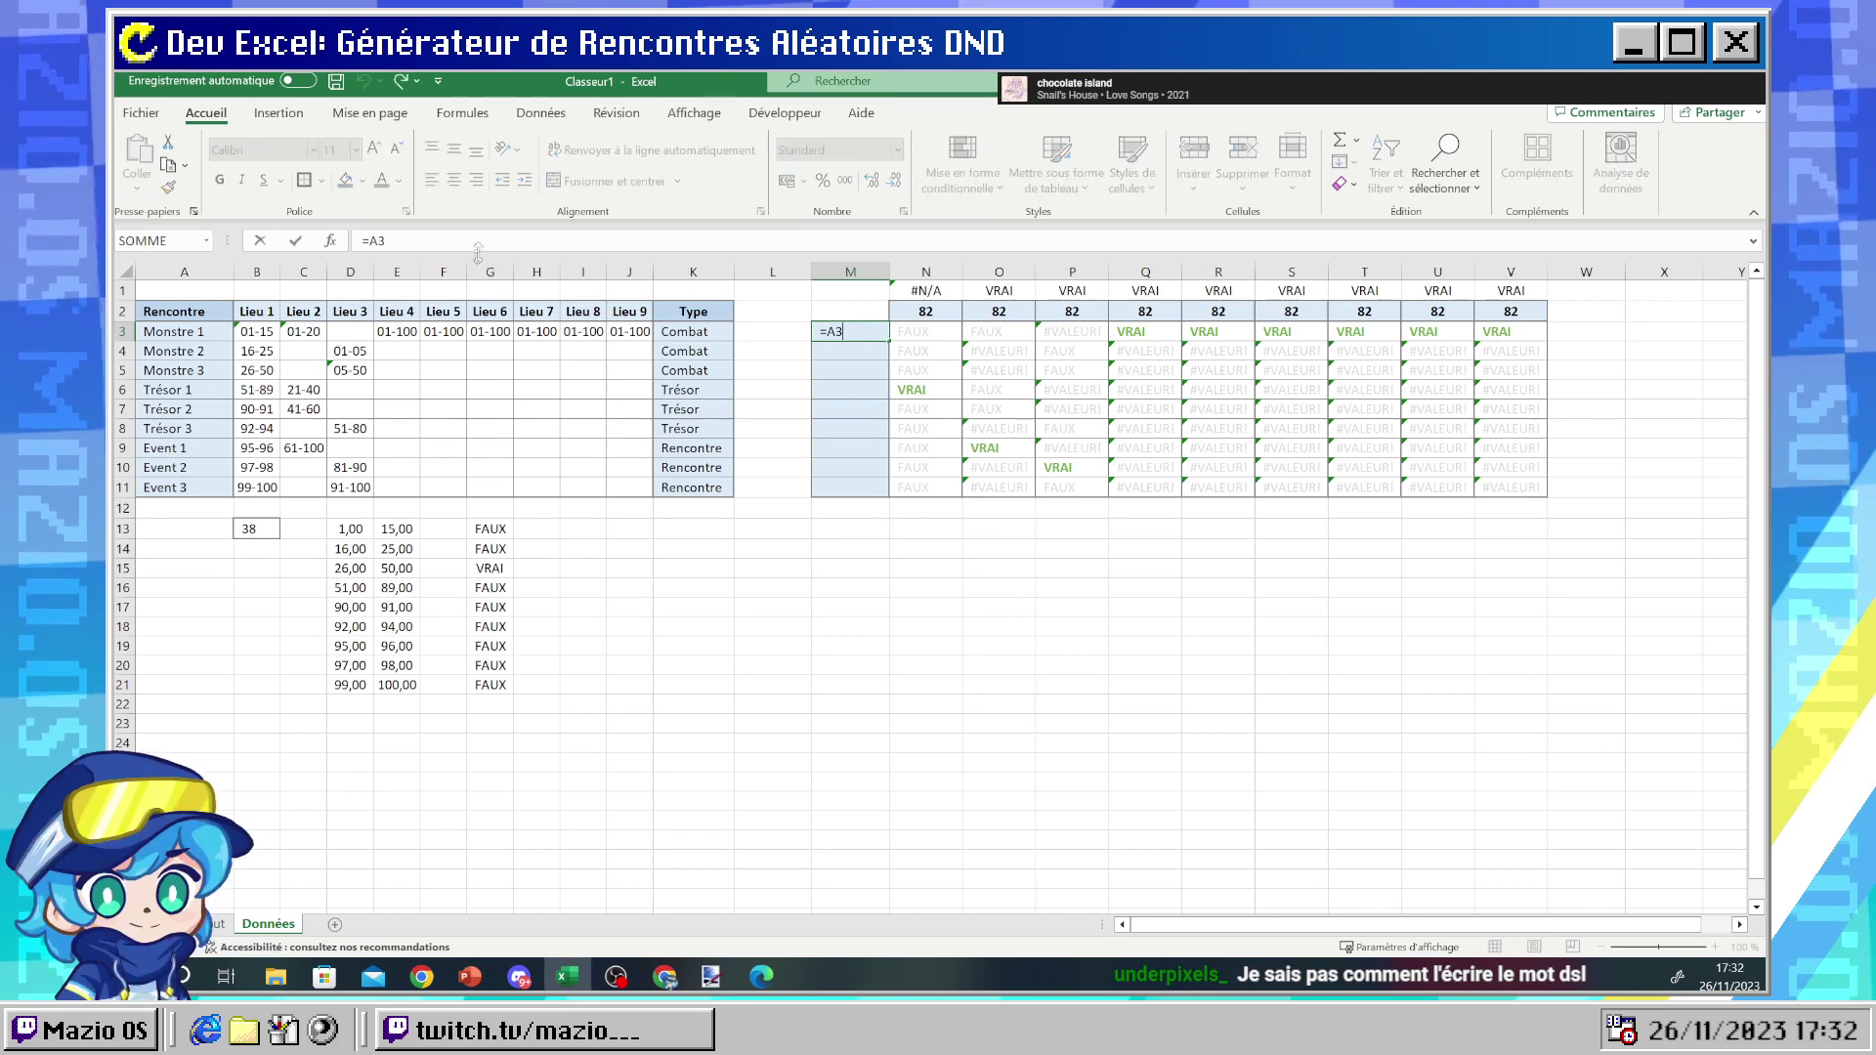
{"action": "key", "text": "Return"}
{"action": "left_click", "coordinate": [872, 335]}
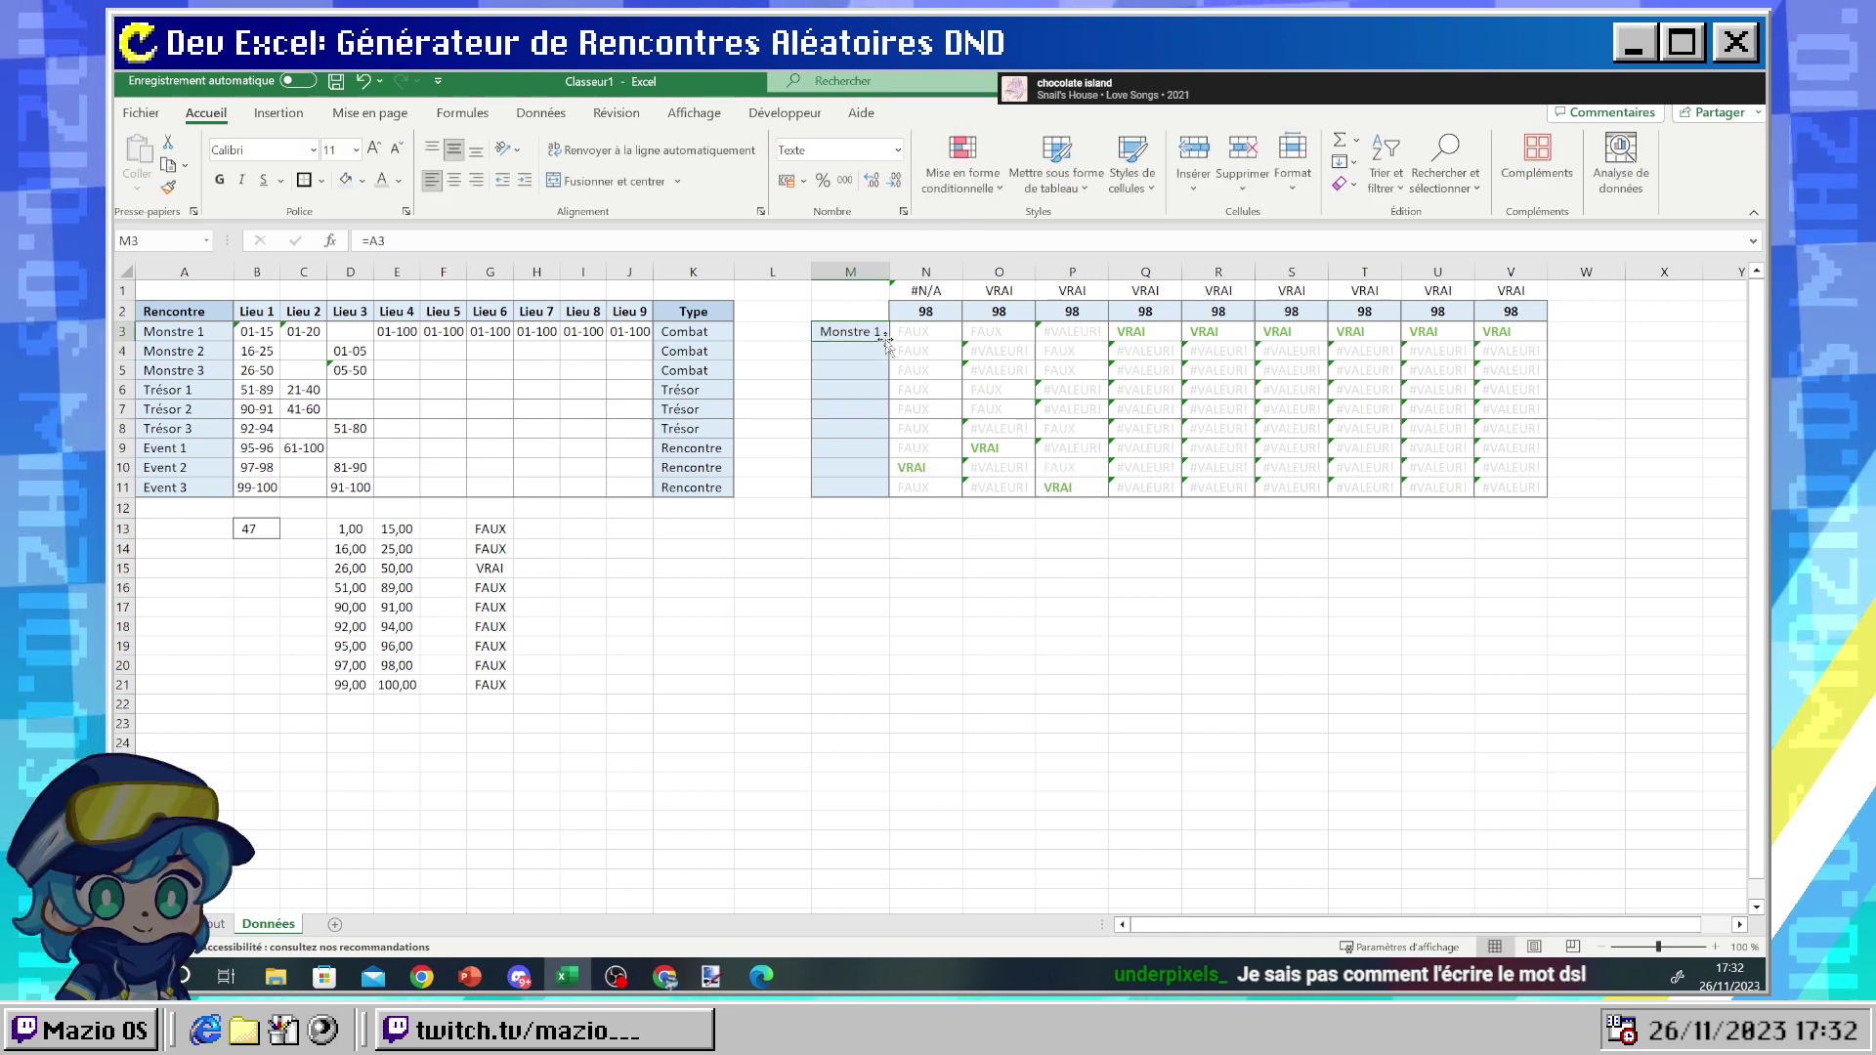
{"action": "left_click_drag", "start_coordinate": [890, 339], "coordinate": [831, 335]}
{"action": "left_click", "coordinate": [925, 587]}
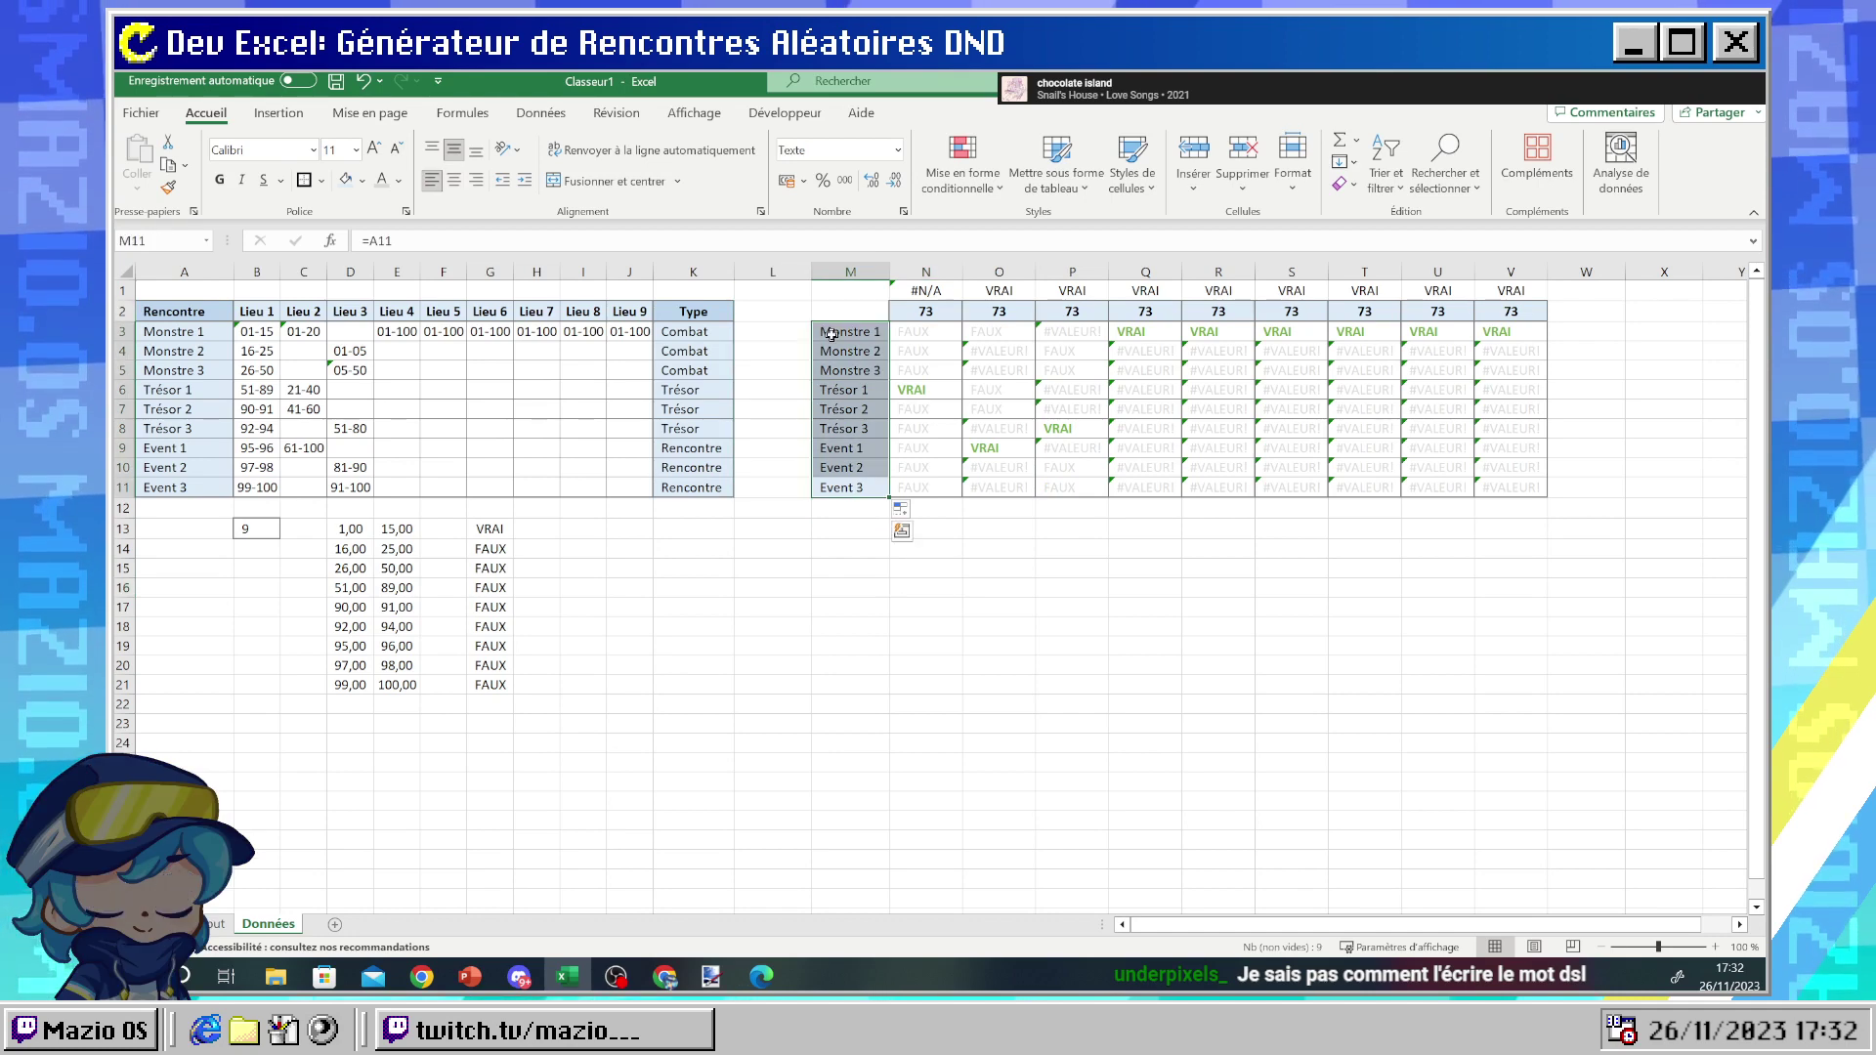
{"action": "left_click", "coordinate": [971, 622]}
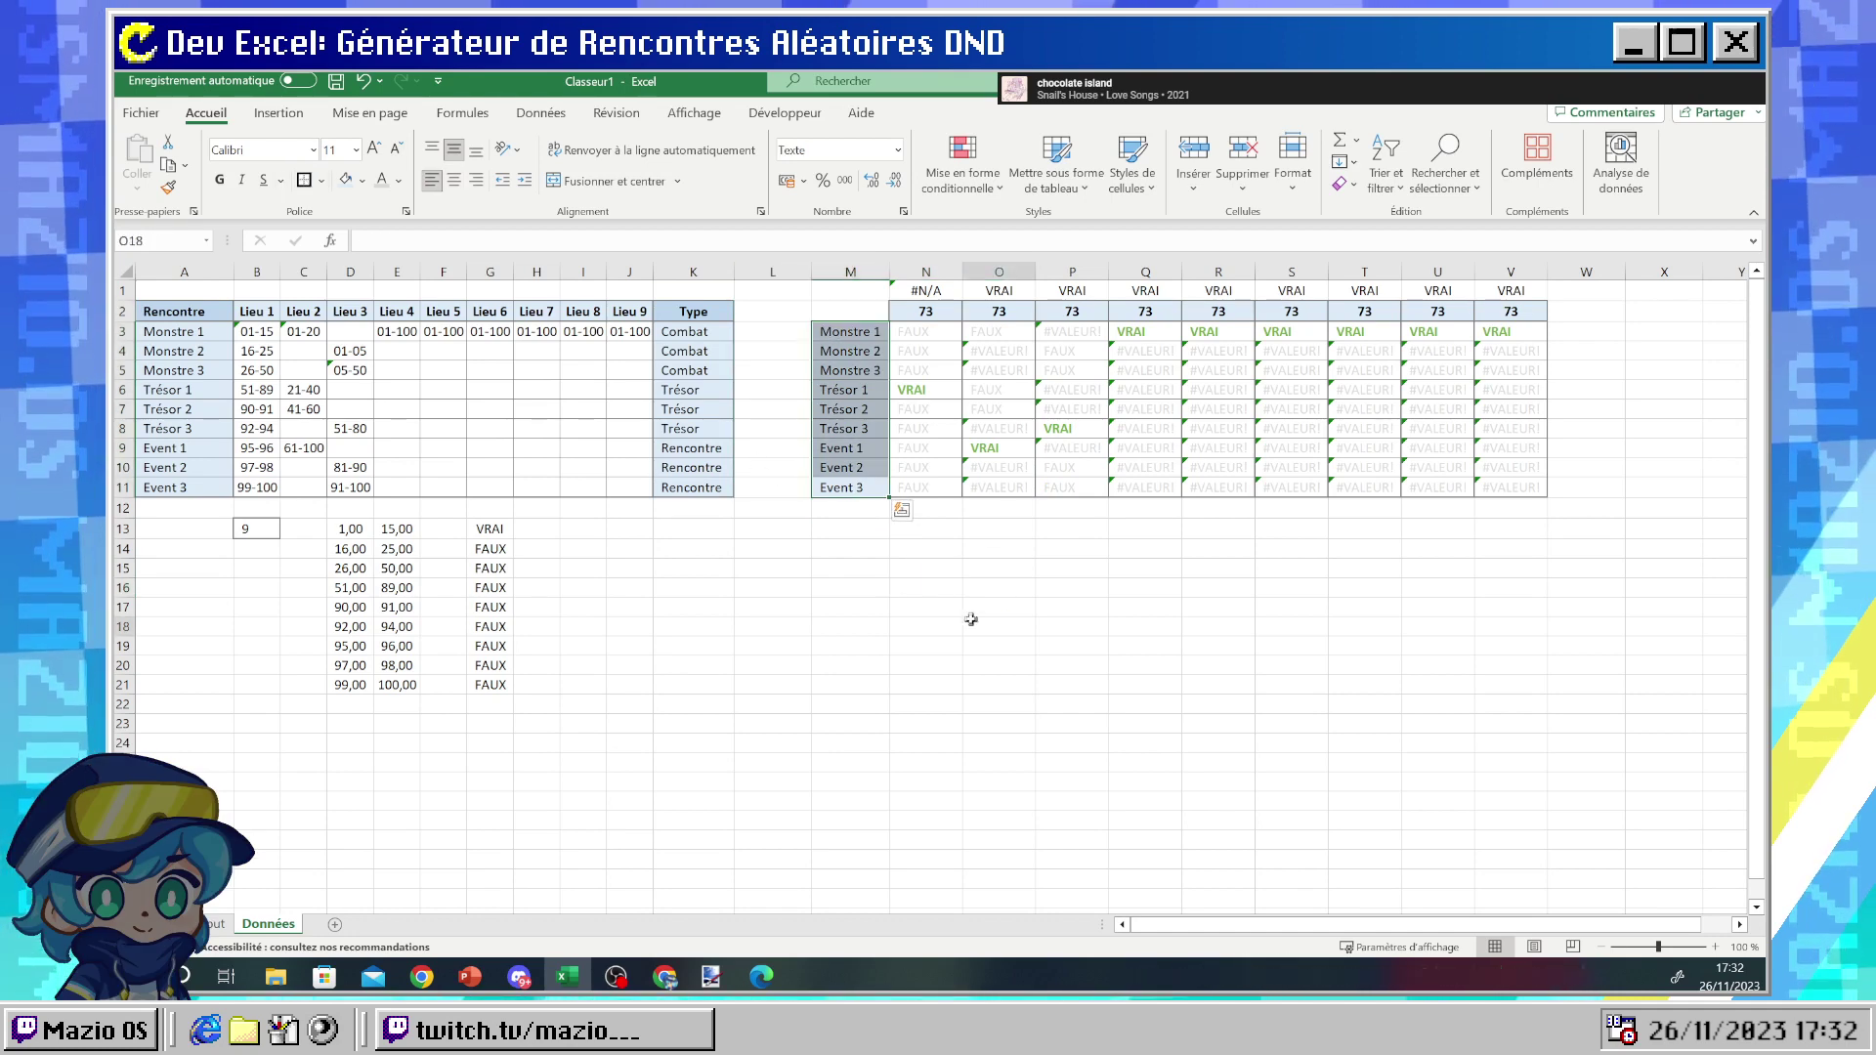
- Change N1's lookup to =RECHERCHEV(VRAI;M3:N11;2) using the labelled range M3:N11
{"action": "left_click", "coordinate": [926, 290]}
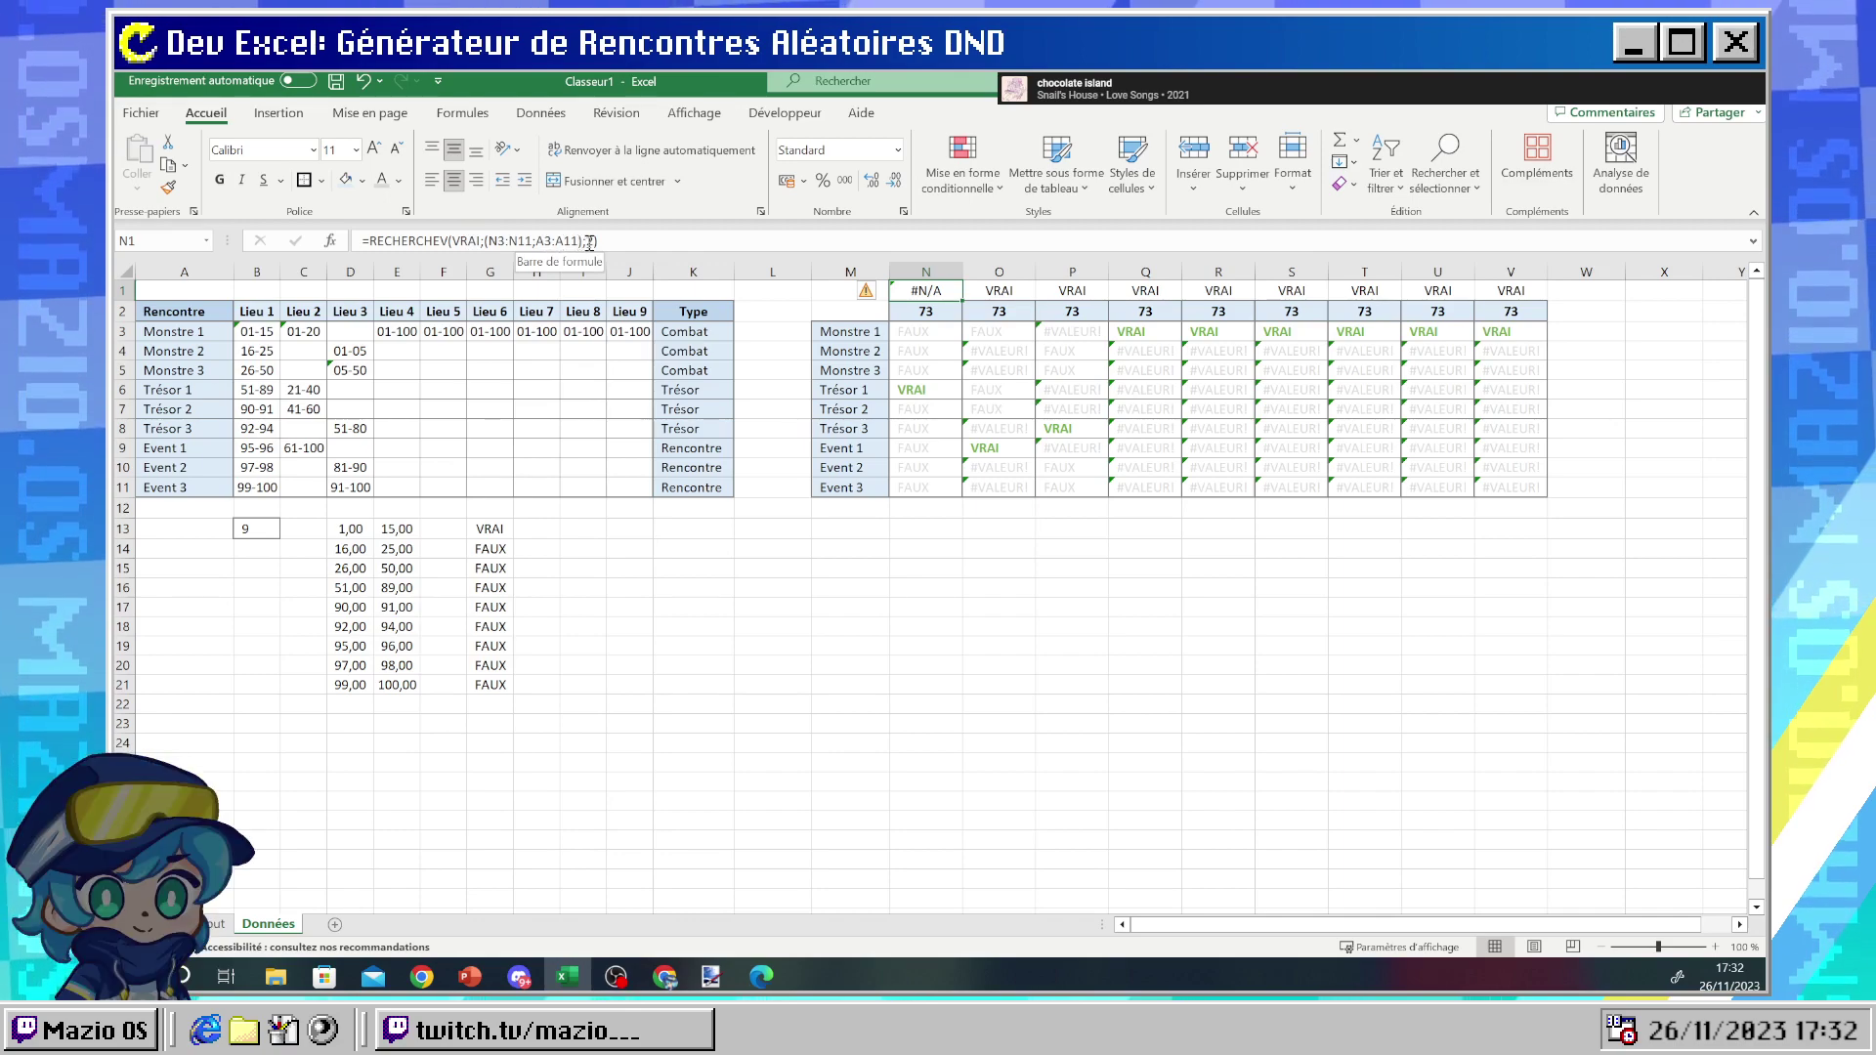
{"action": "left_click", "coordinate": [216, 924]}
{"action": "left_click", "coordinate": [257, 926]}
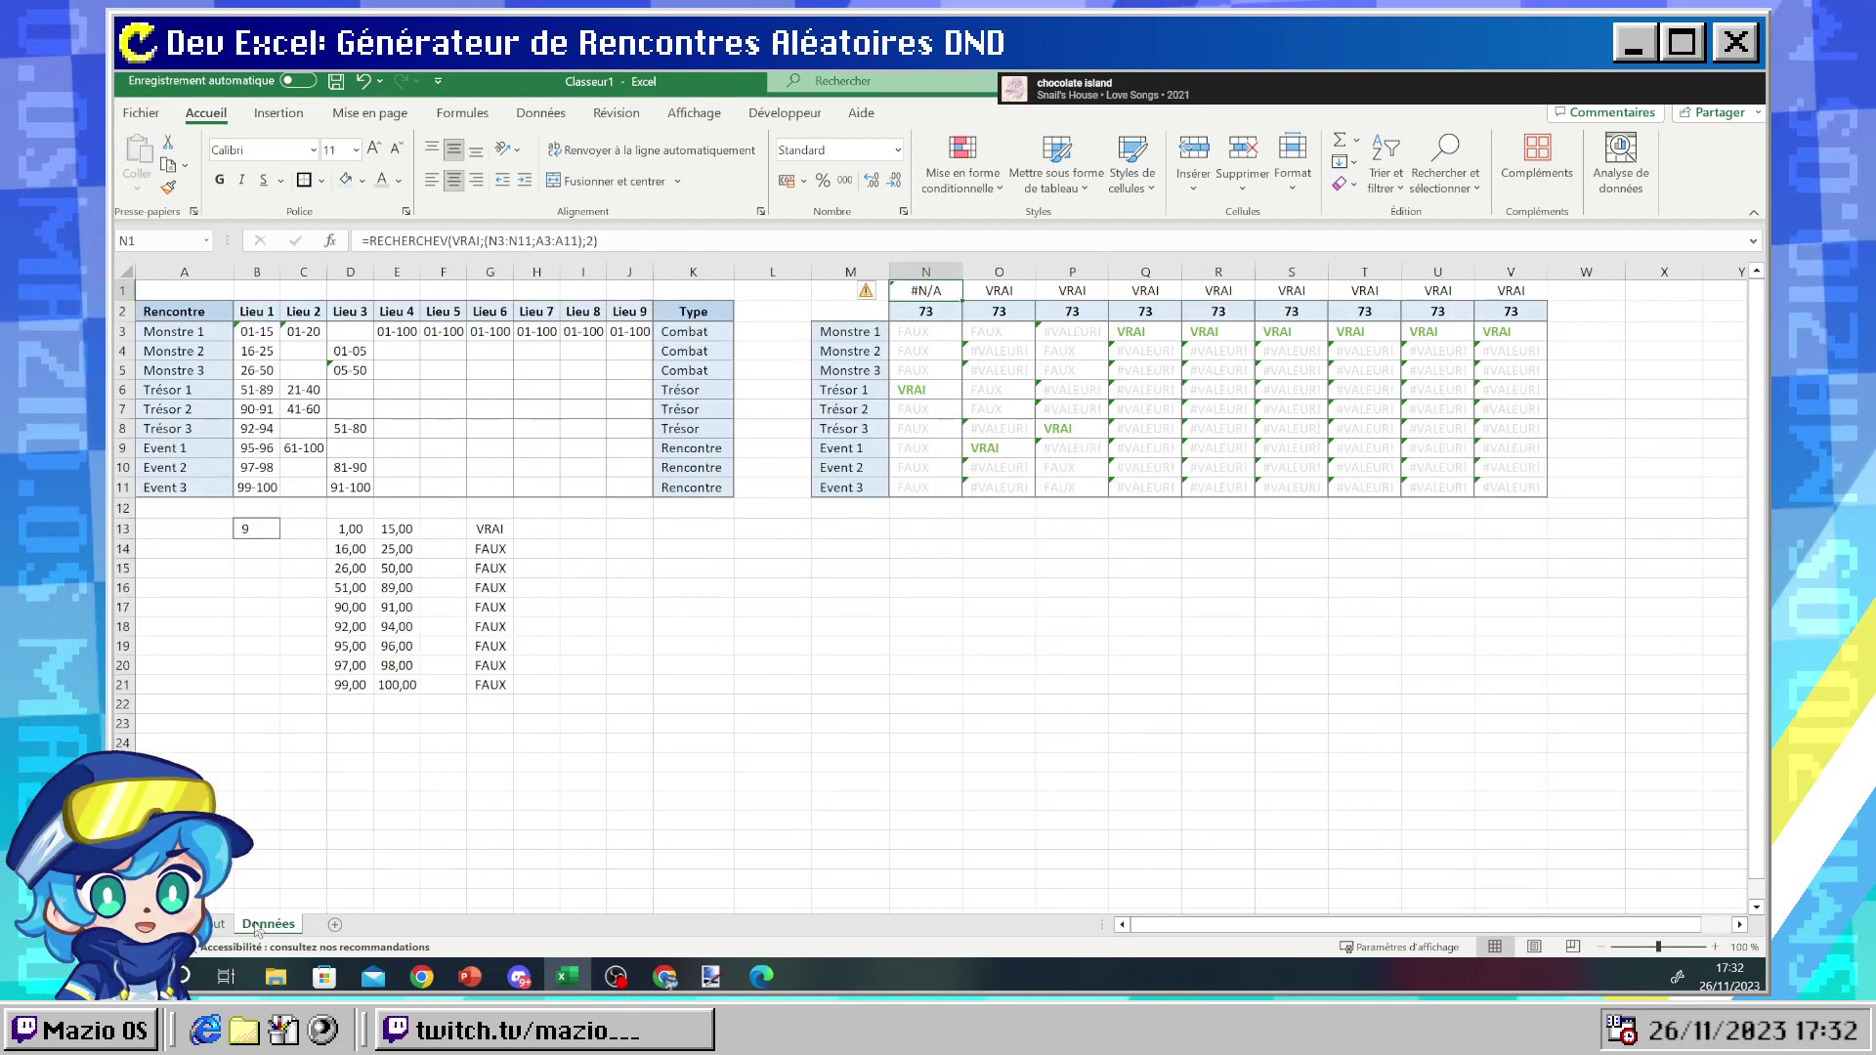
{"action": "mouse_move", "coordinate": [615, 976]}
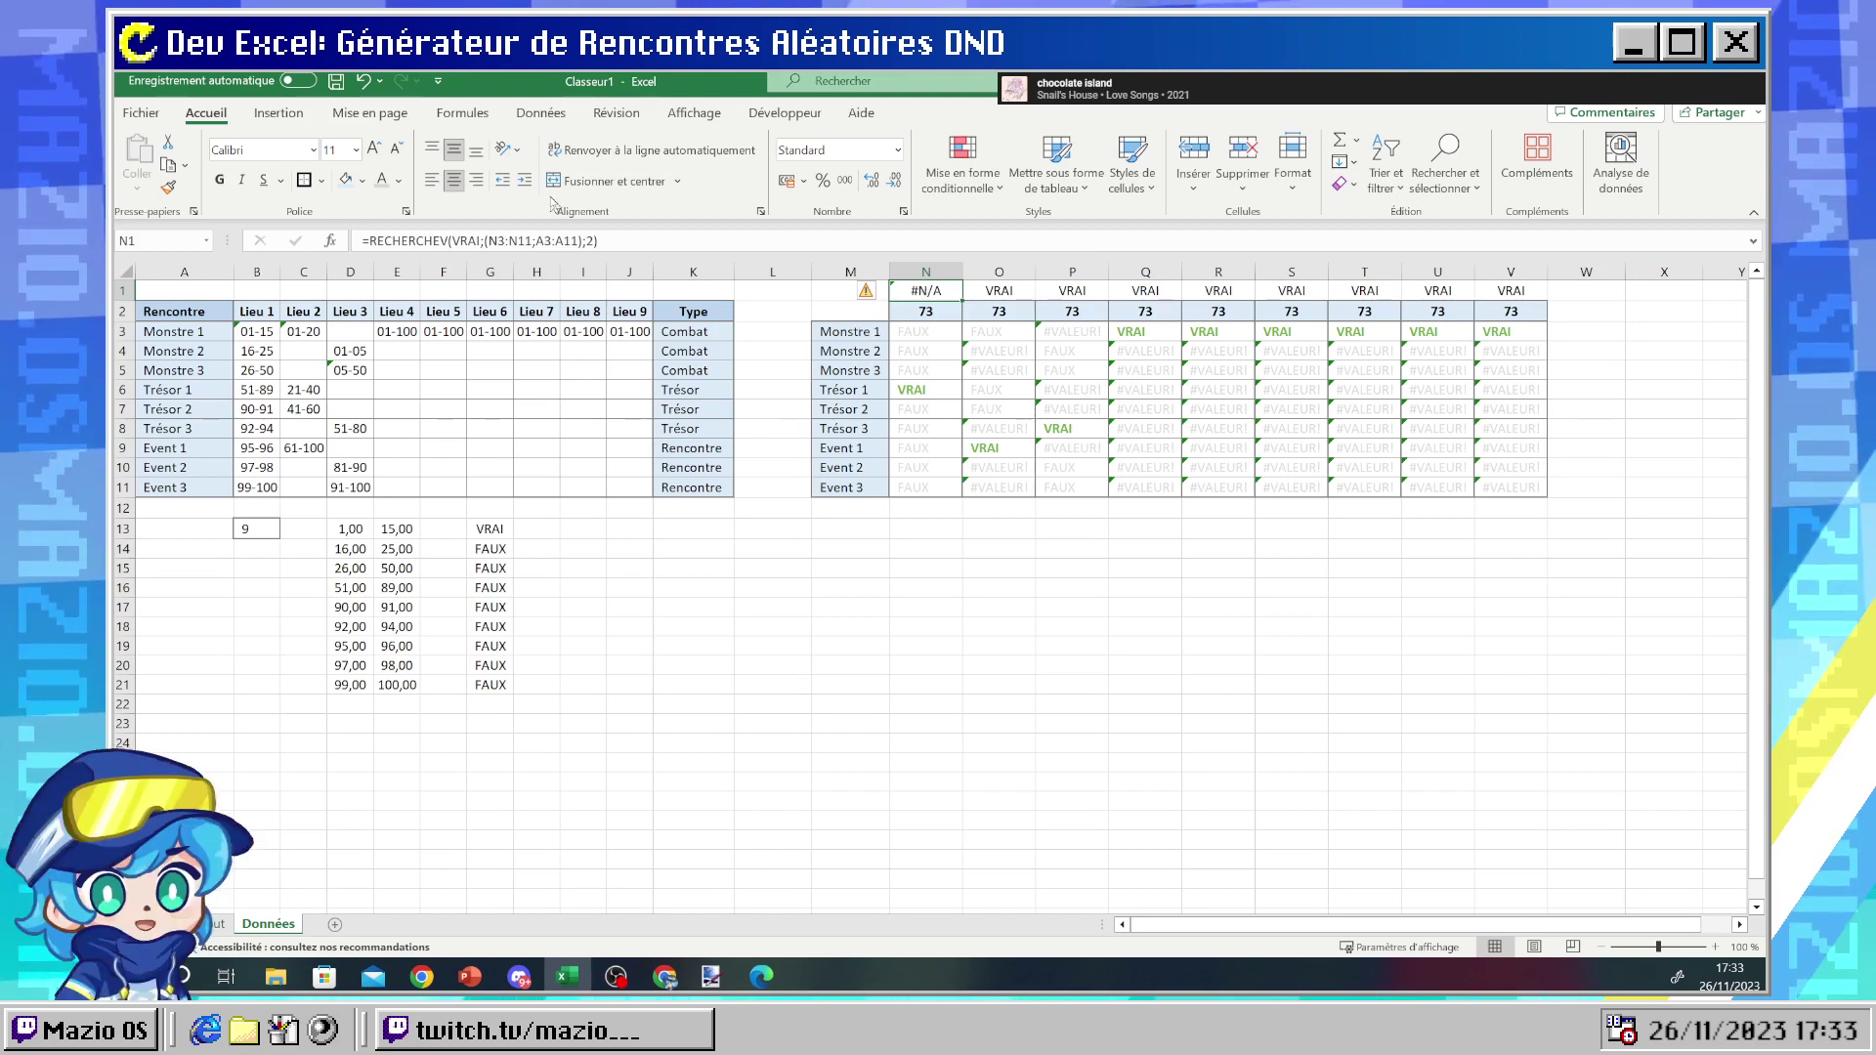
{"action": "left_click", "coordinate": [589, 240]}
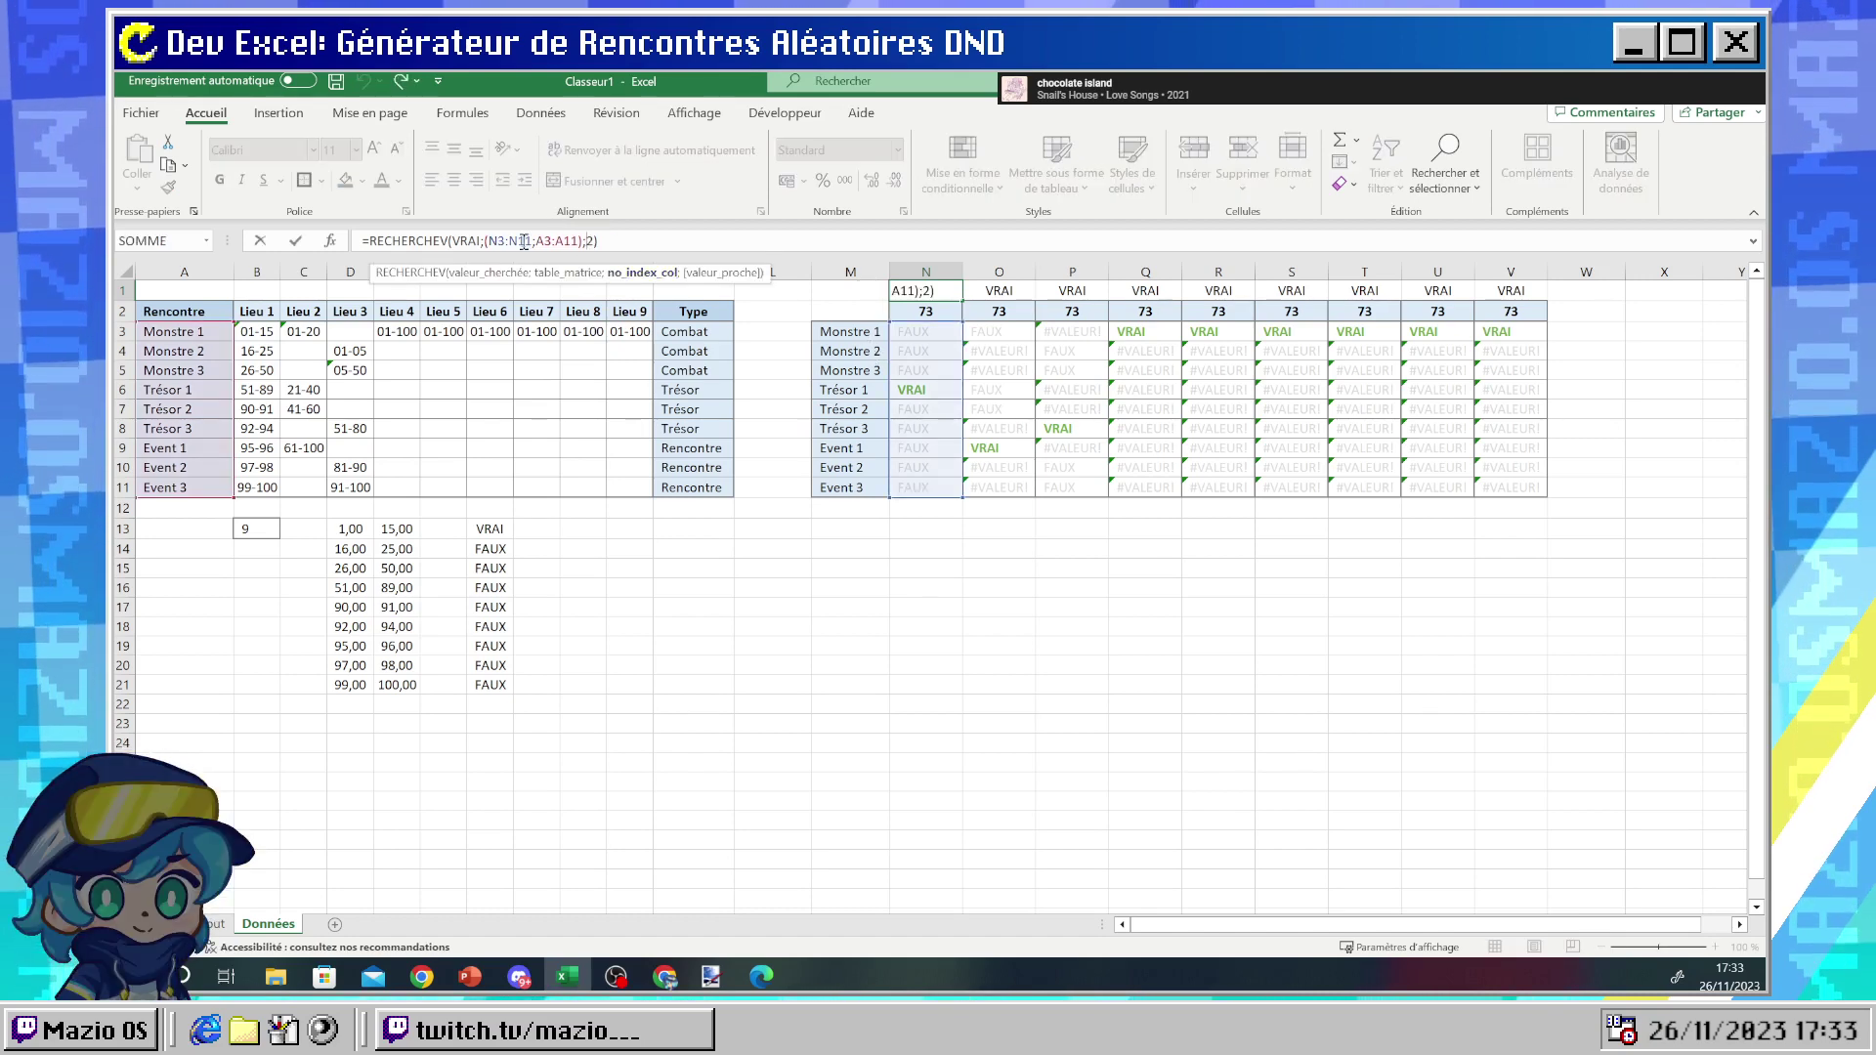
{"action": "key", "text": "BackSpace"}
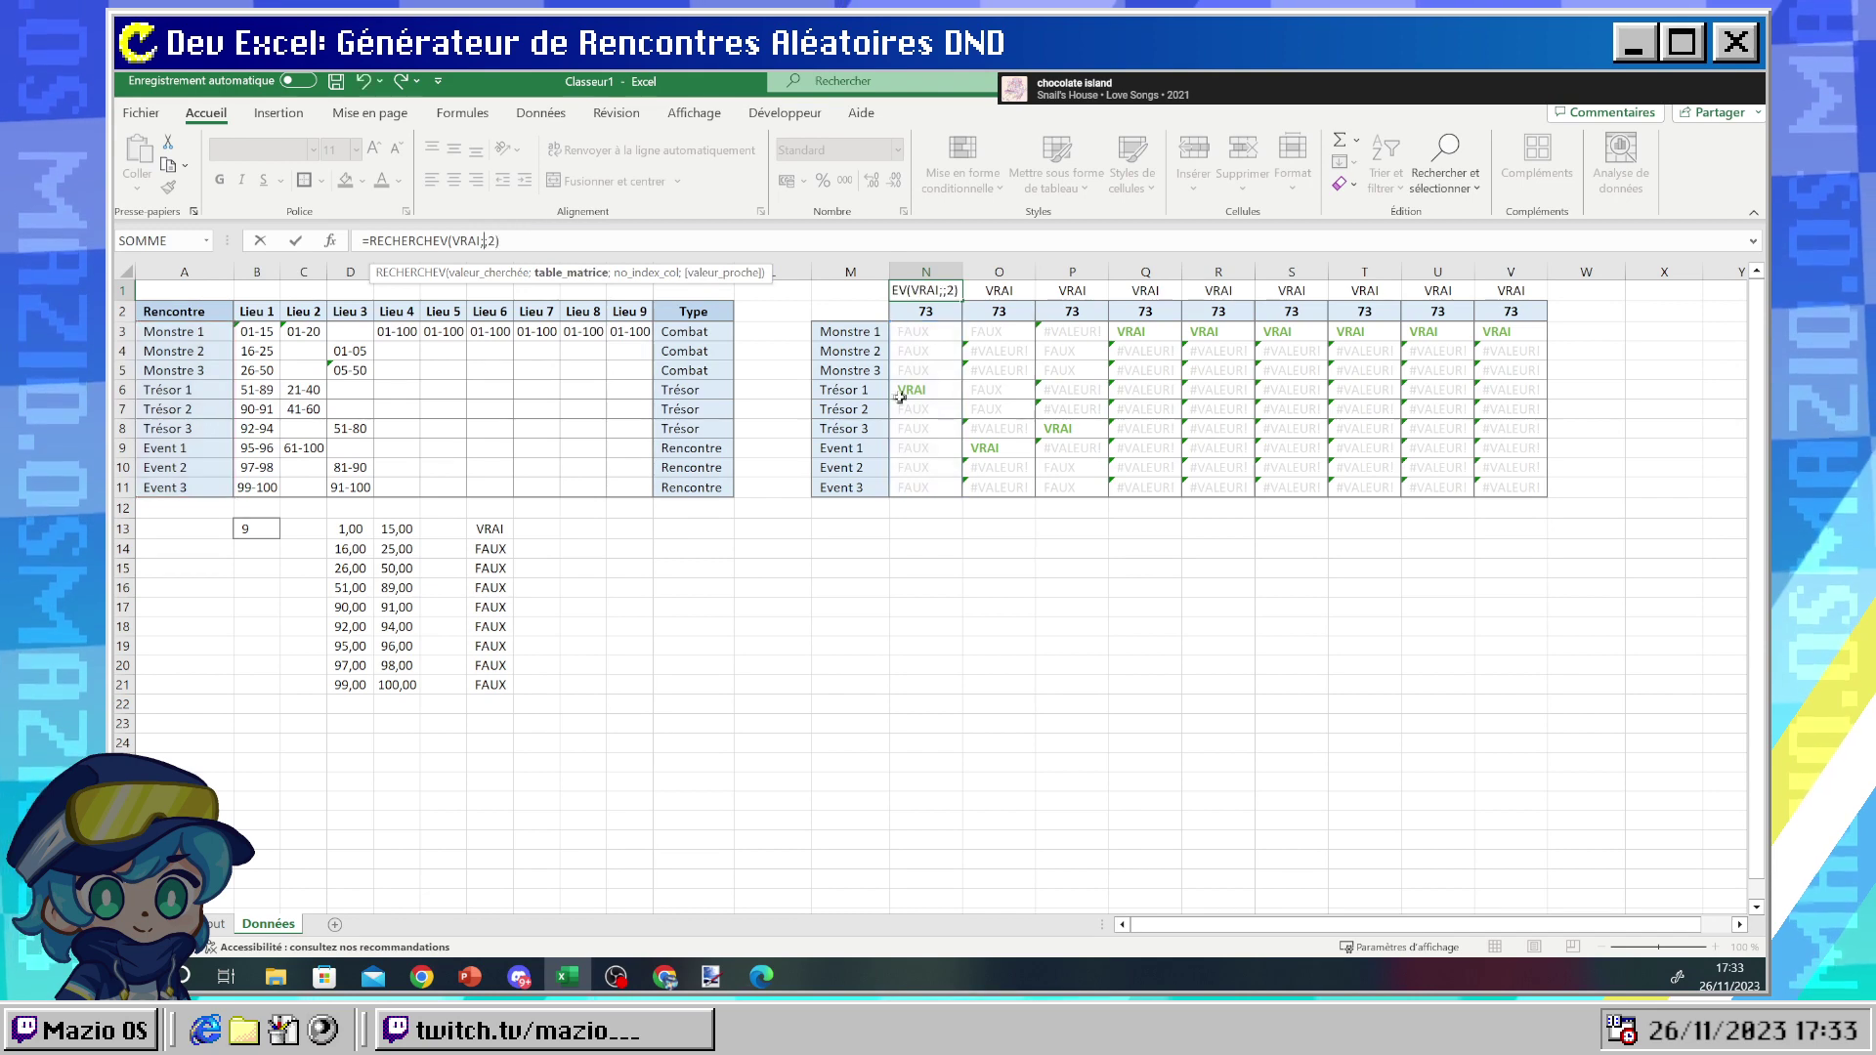
{"action": "left_click_drag", "start_coordinate": [853, 331], "coordinate": [926, 487]}
{"action": "key", "text": "Return"}
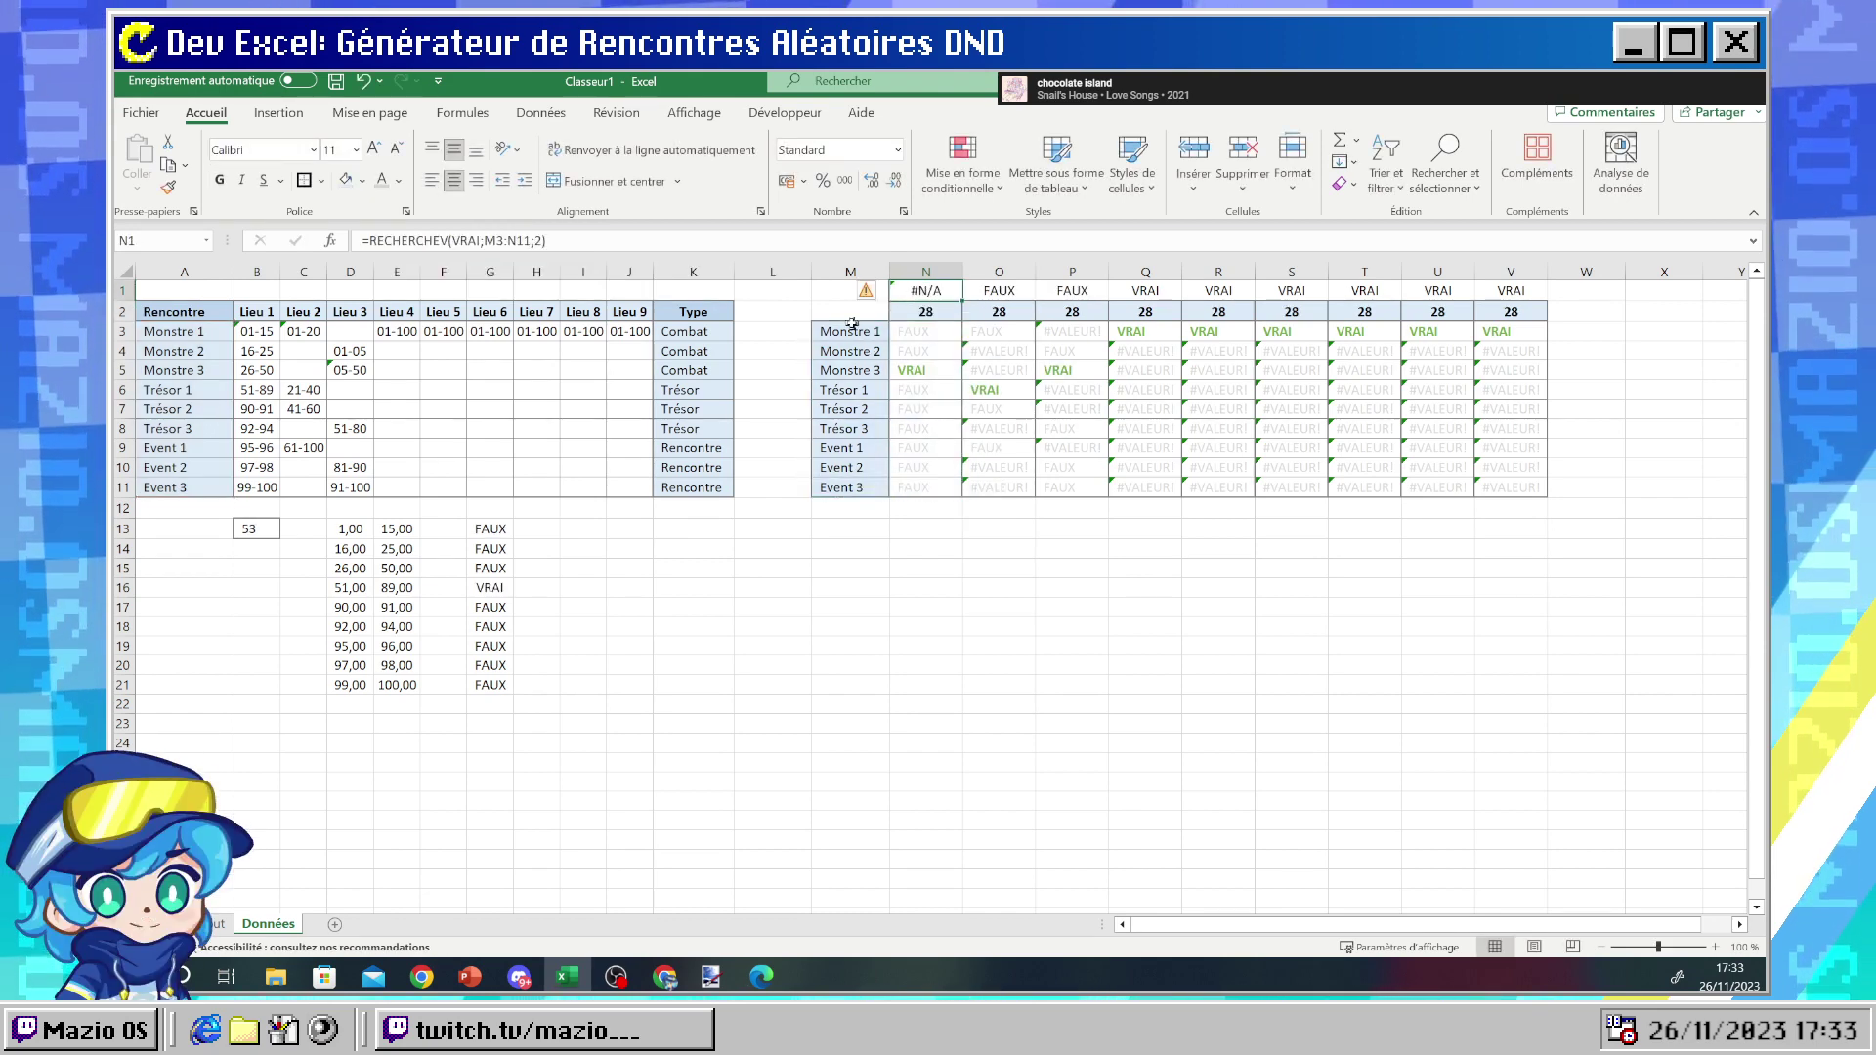
{"action": "left_click_drag", "start_coordinate": [850, 333], "coordinate": [841, 488]}
- Copy the label formulas from M3:M11 into W3:W11 and set W3 to Standard format
{"action": "key", "text": "ctrl+c"}
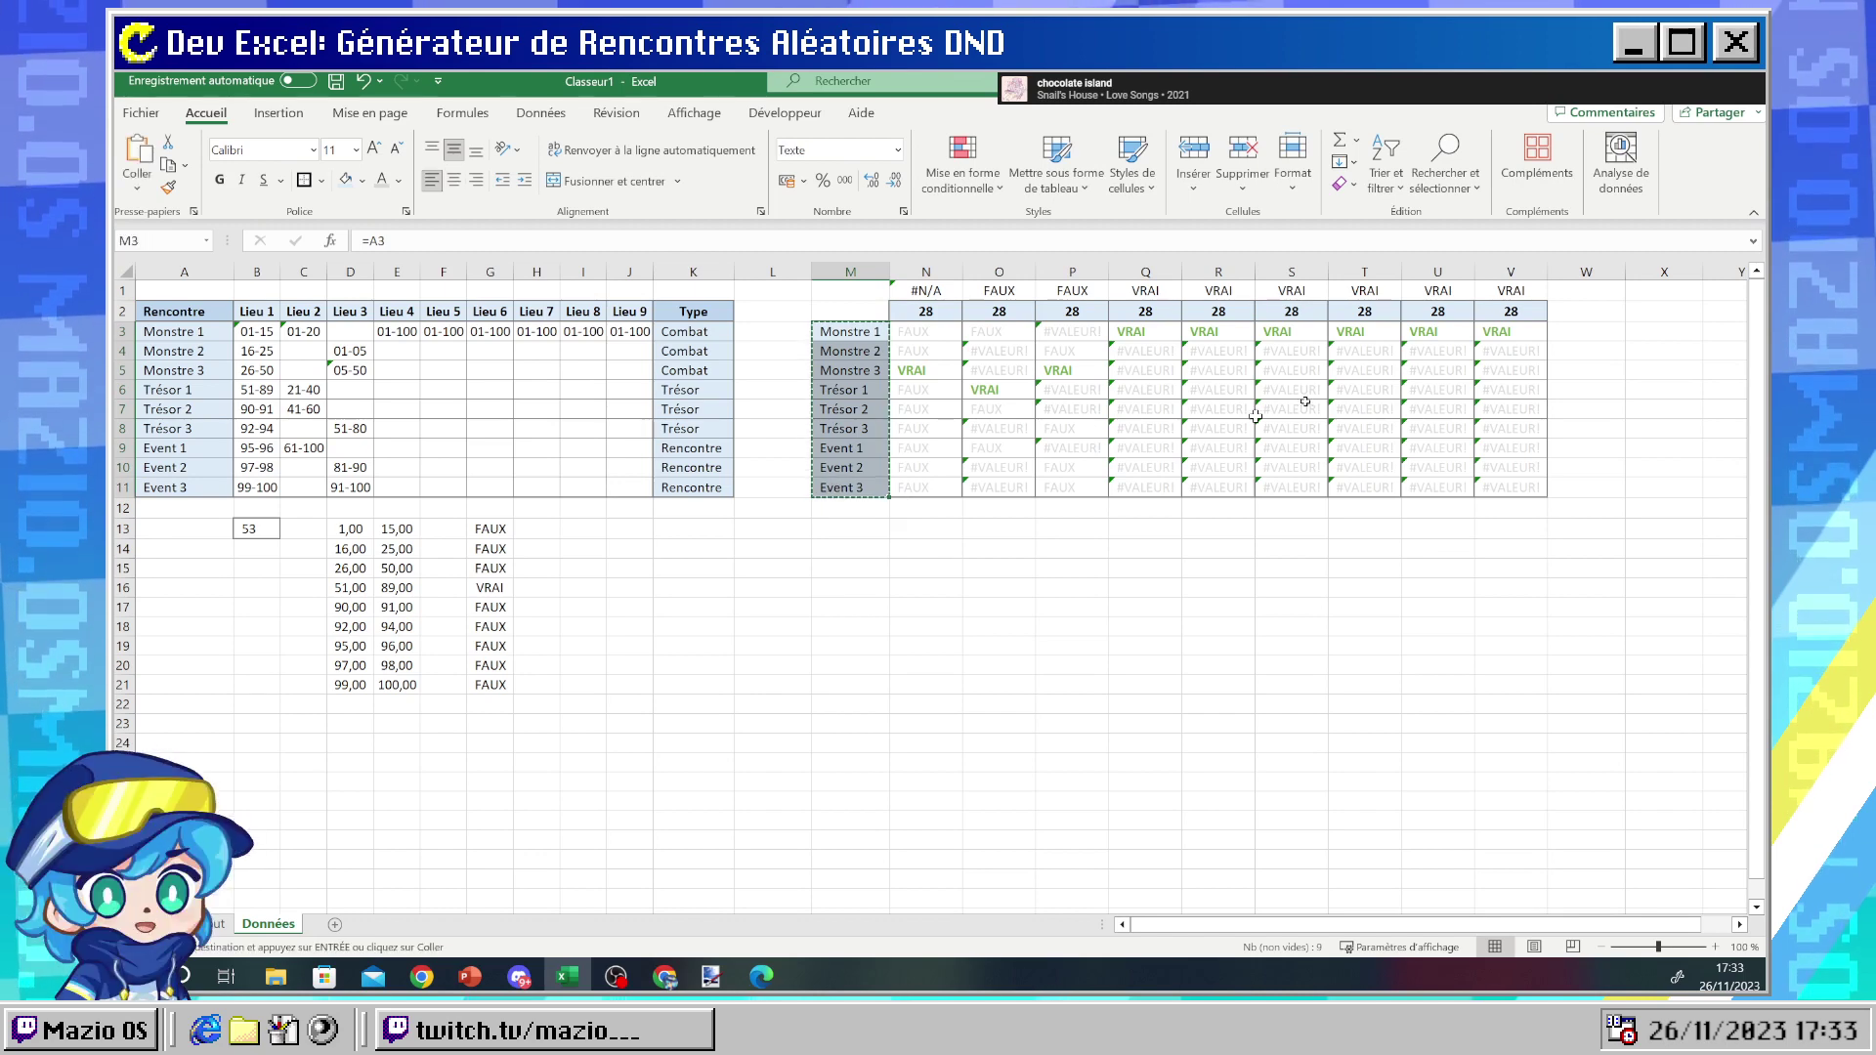
{"action": "left_click", "coordinate": [1568, 333]}
{"action": "key", "text": "ctrl+v"}
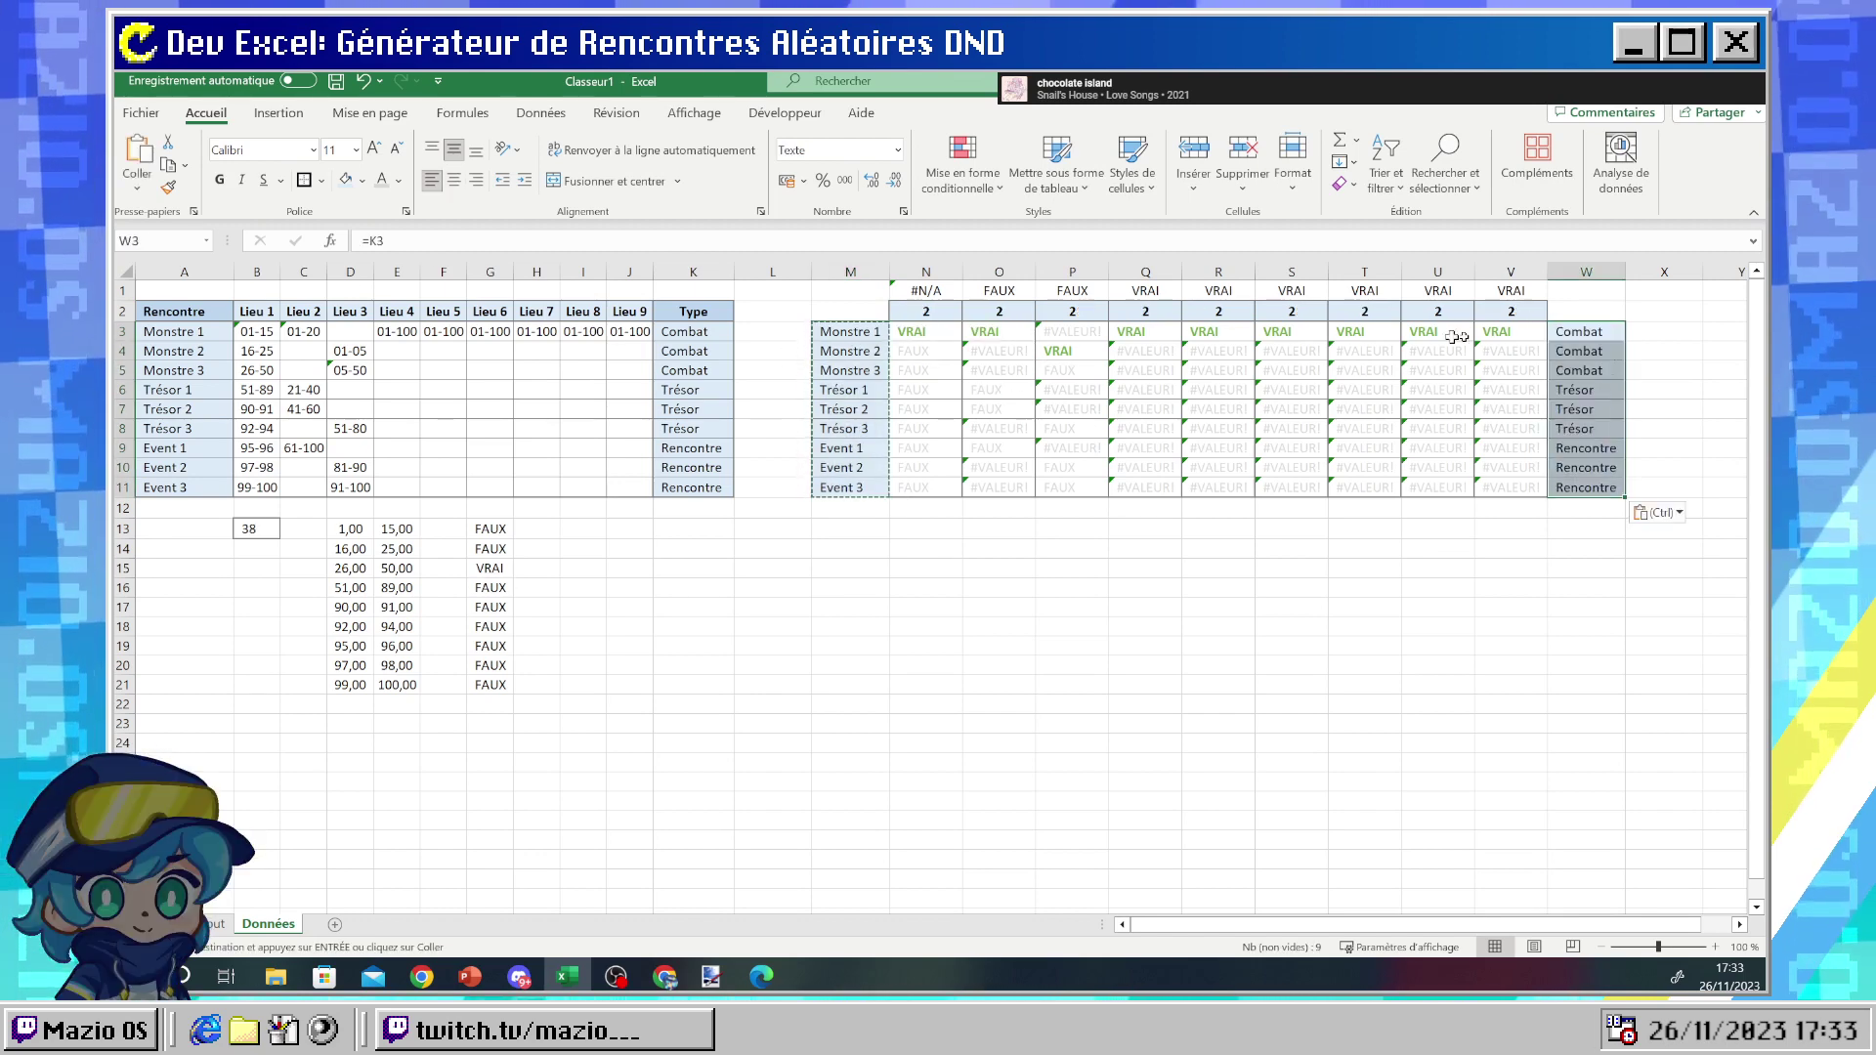
{"action": "left_click", "coordinate": [1568, 333]}
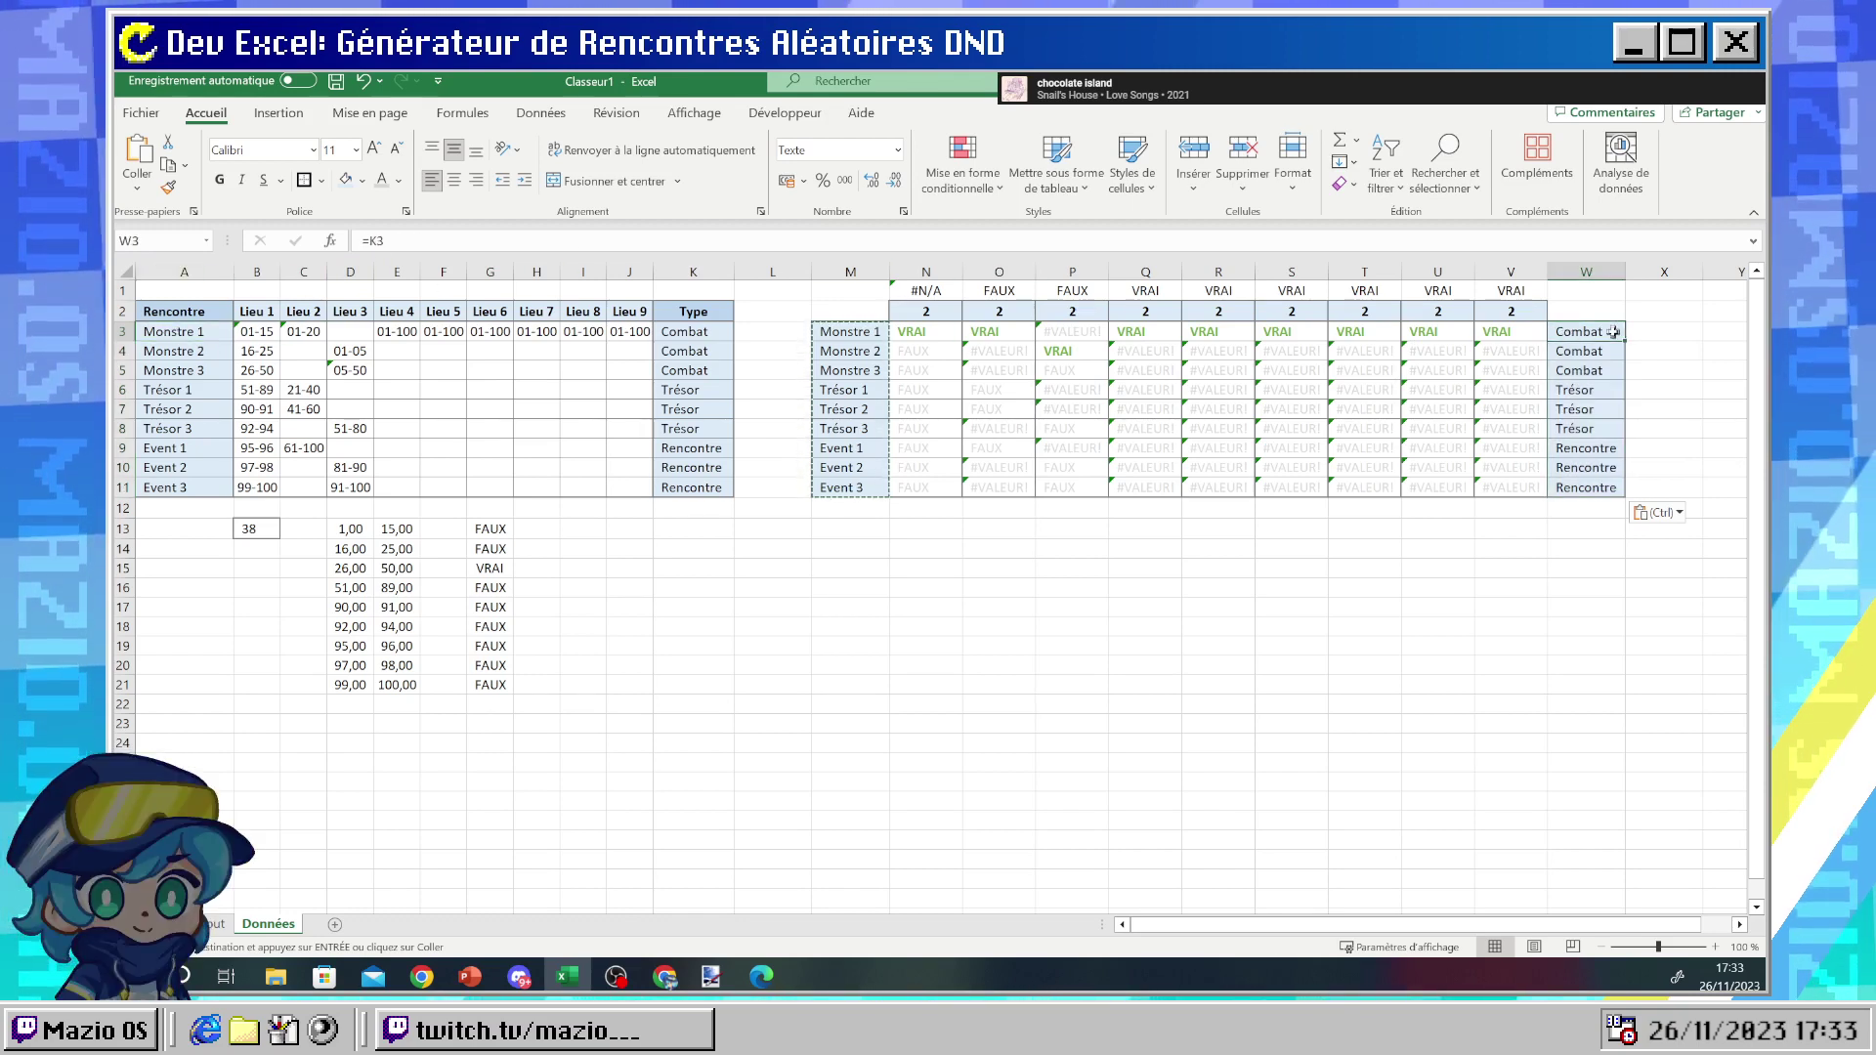
{"action": "left_click", "coordinate": [372, 242]}
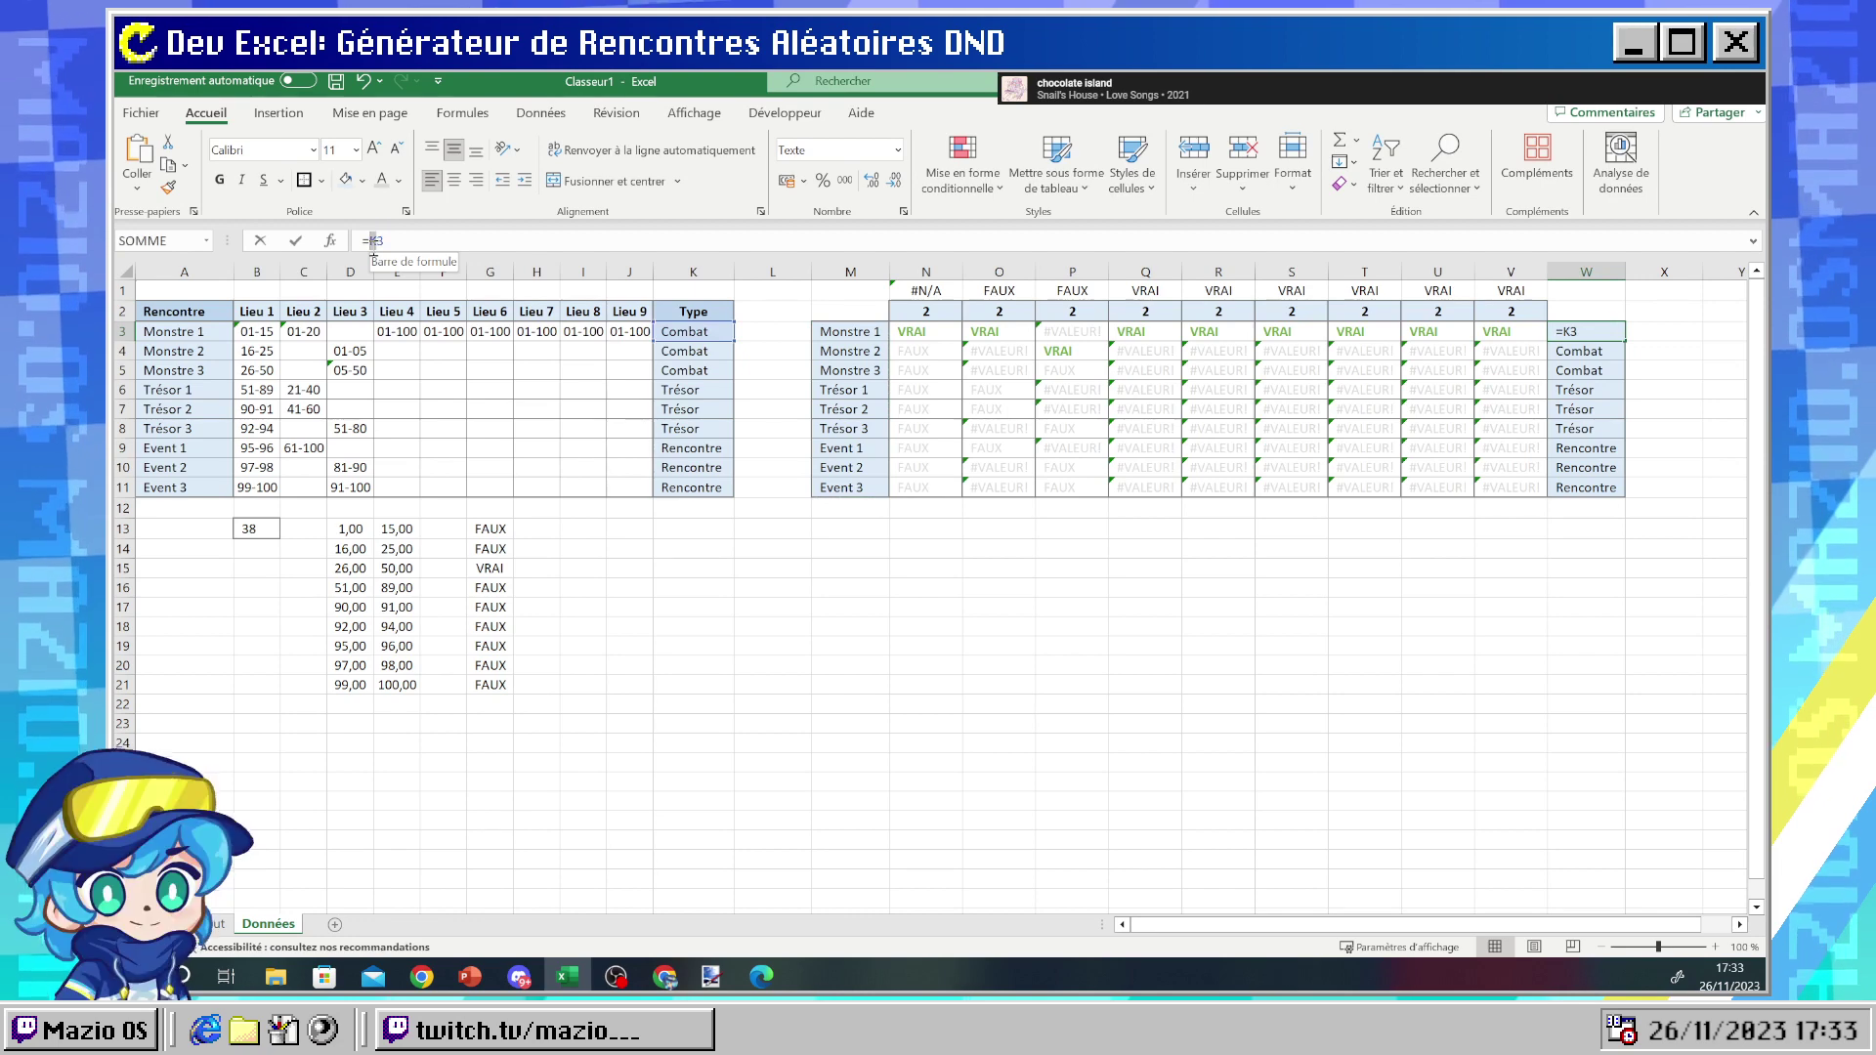
{"action": "key", "text": "Return"}
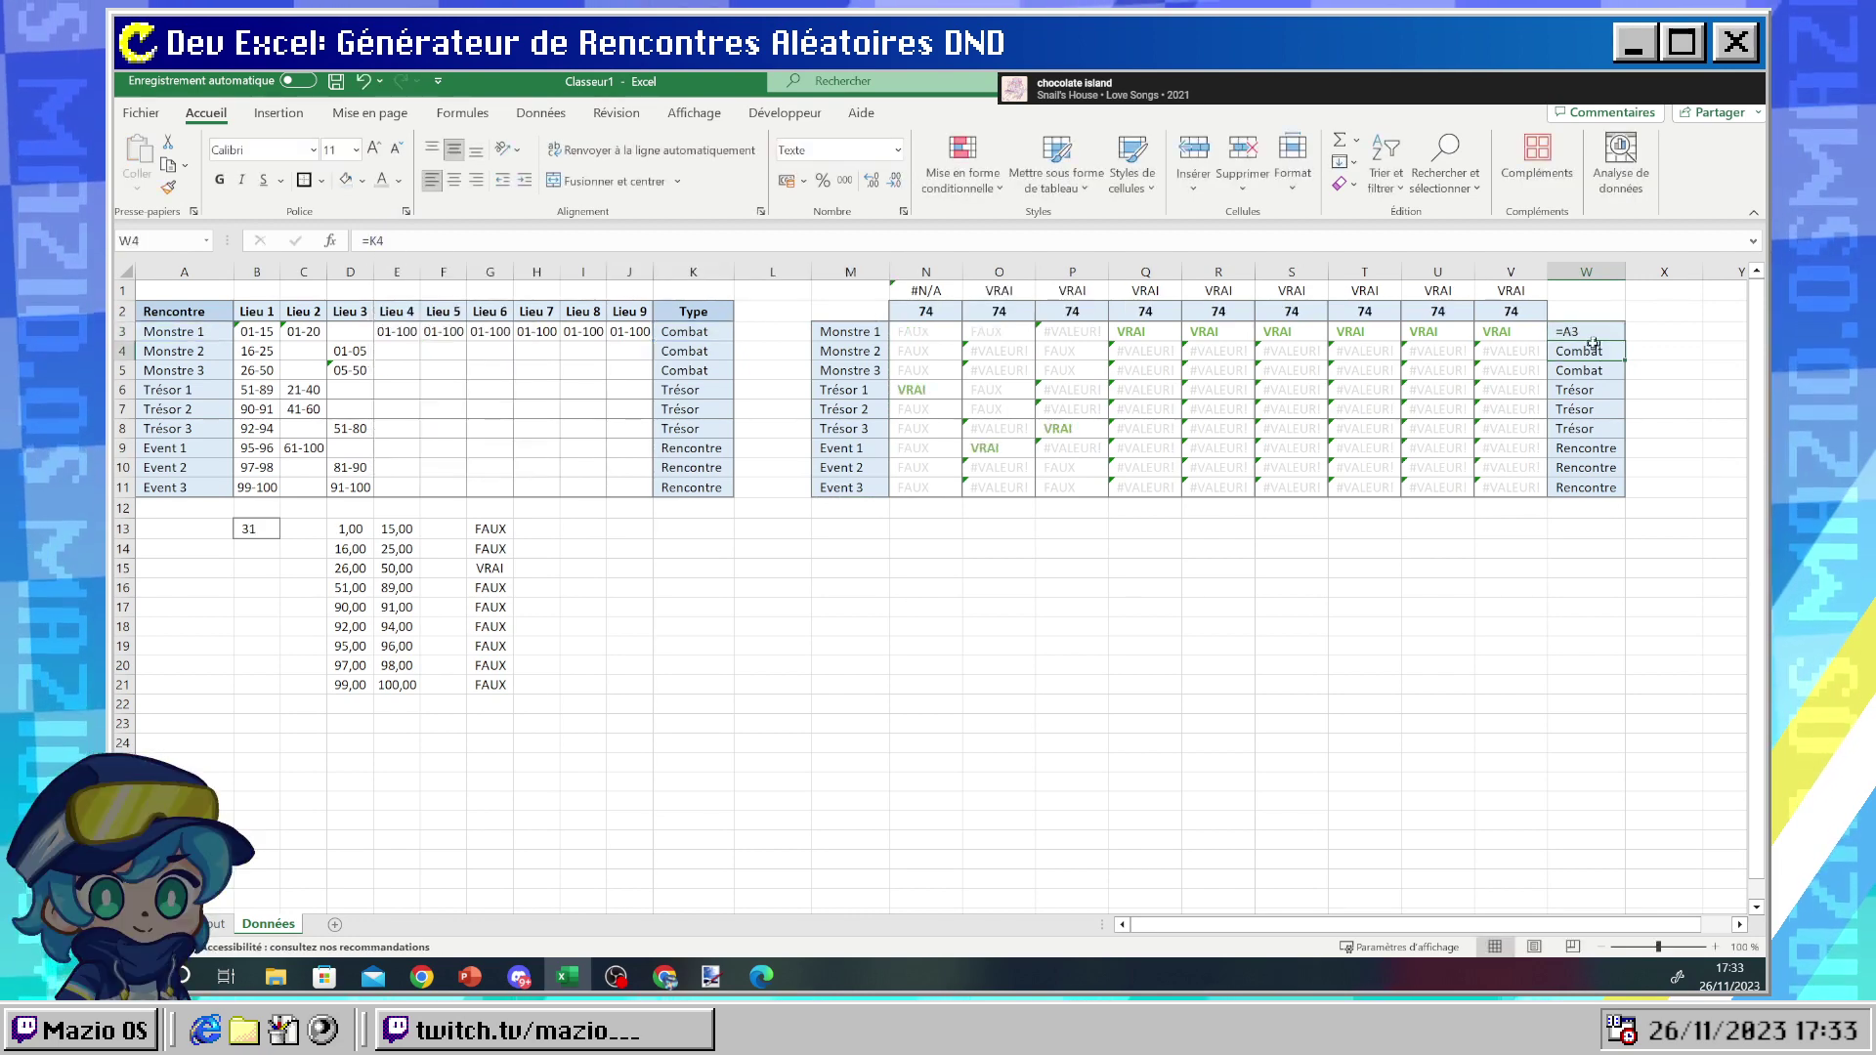
{"action": "left_click", "coordinate": [1572, 337]}
{"action": "left_click", "coordinate": [897, 149]}
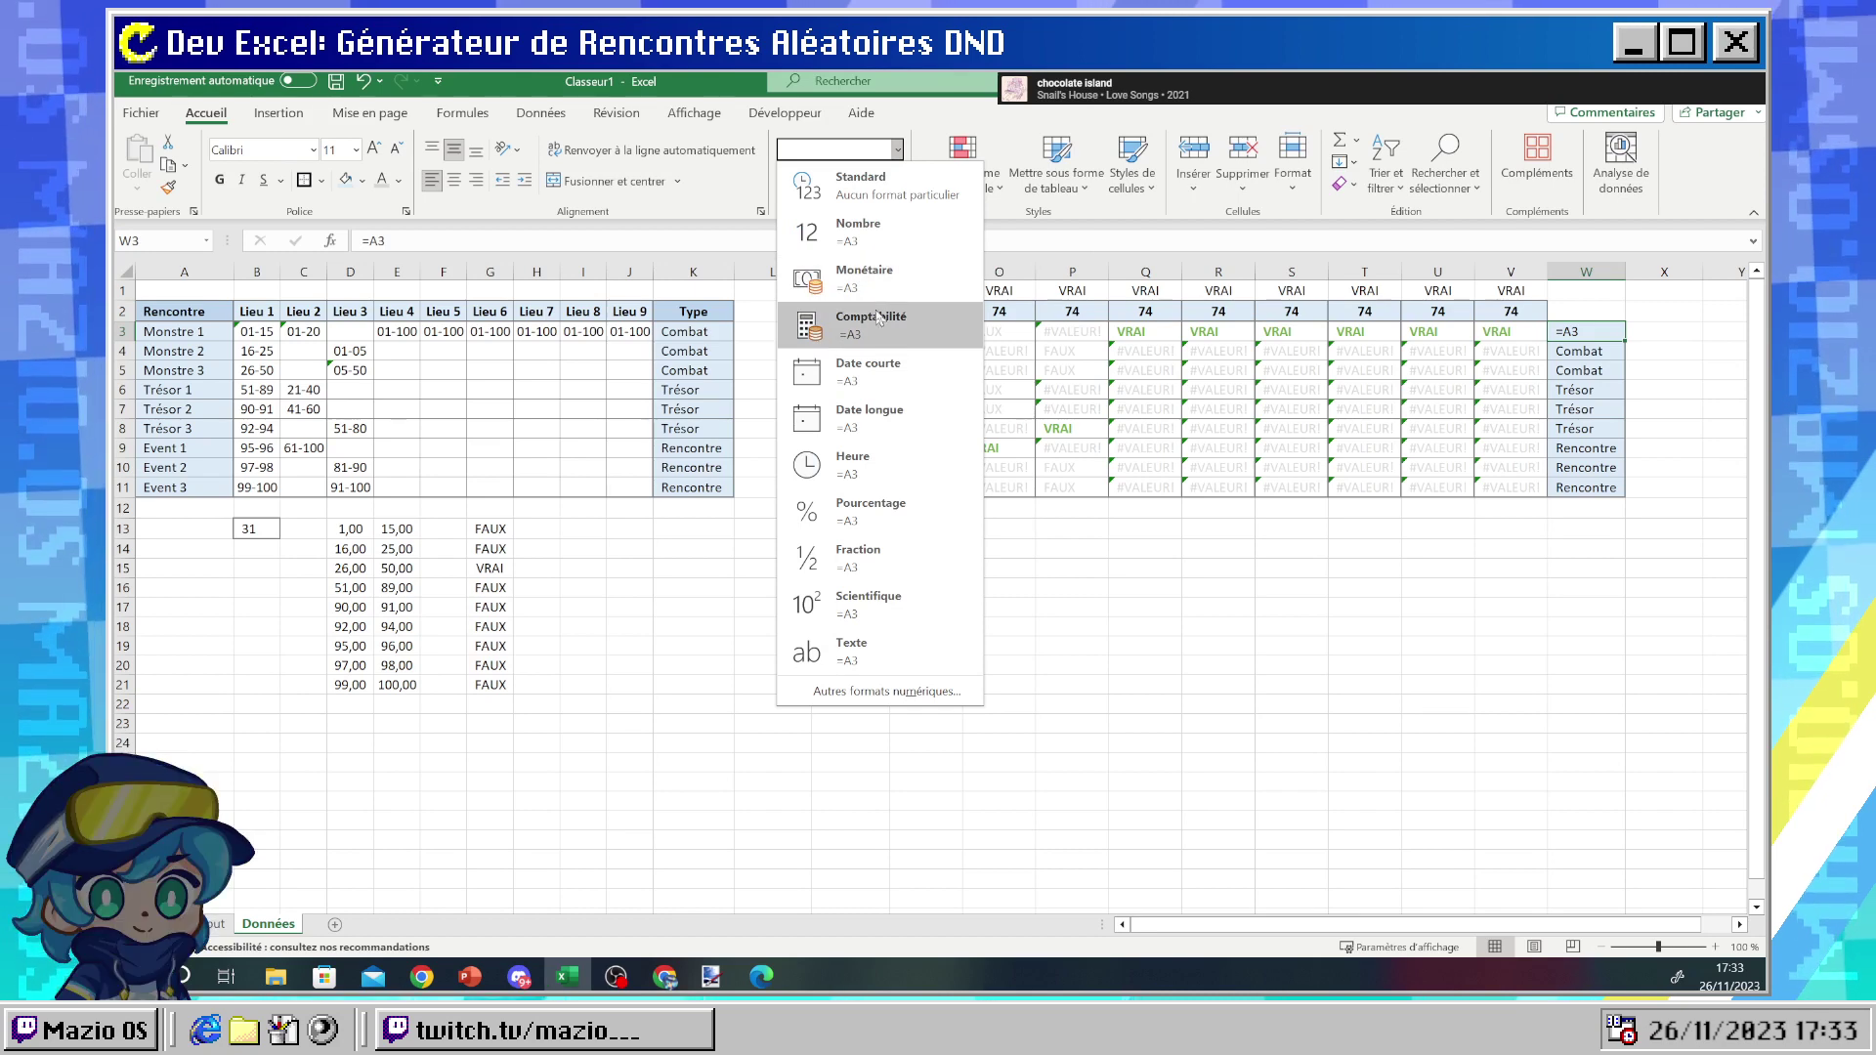
{"action": "left_click", "coordinate": [874, 186]}
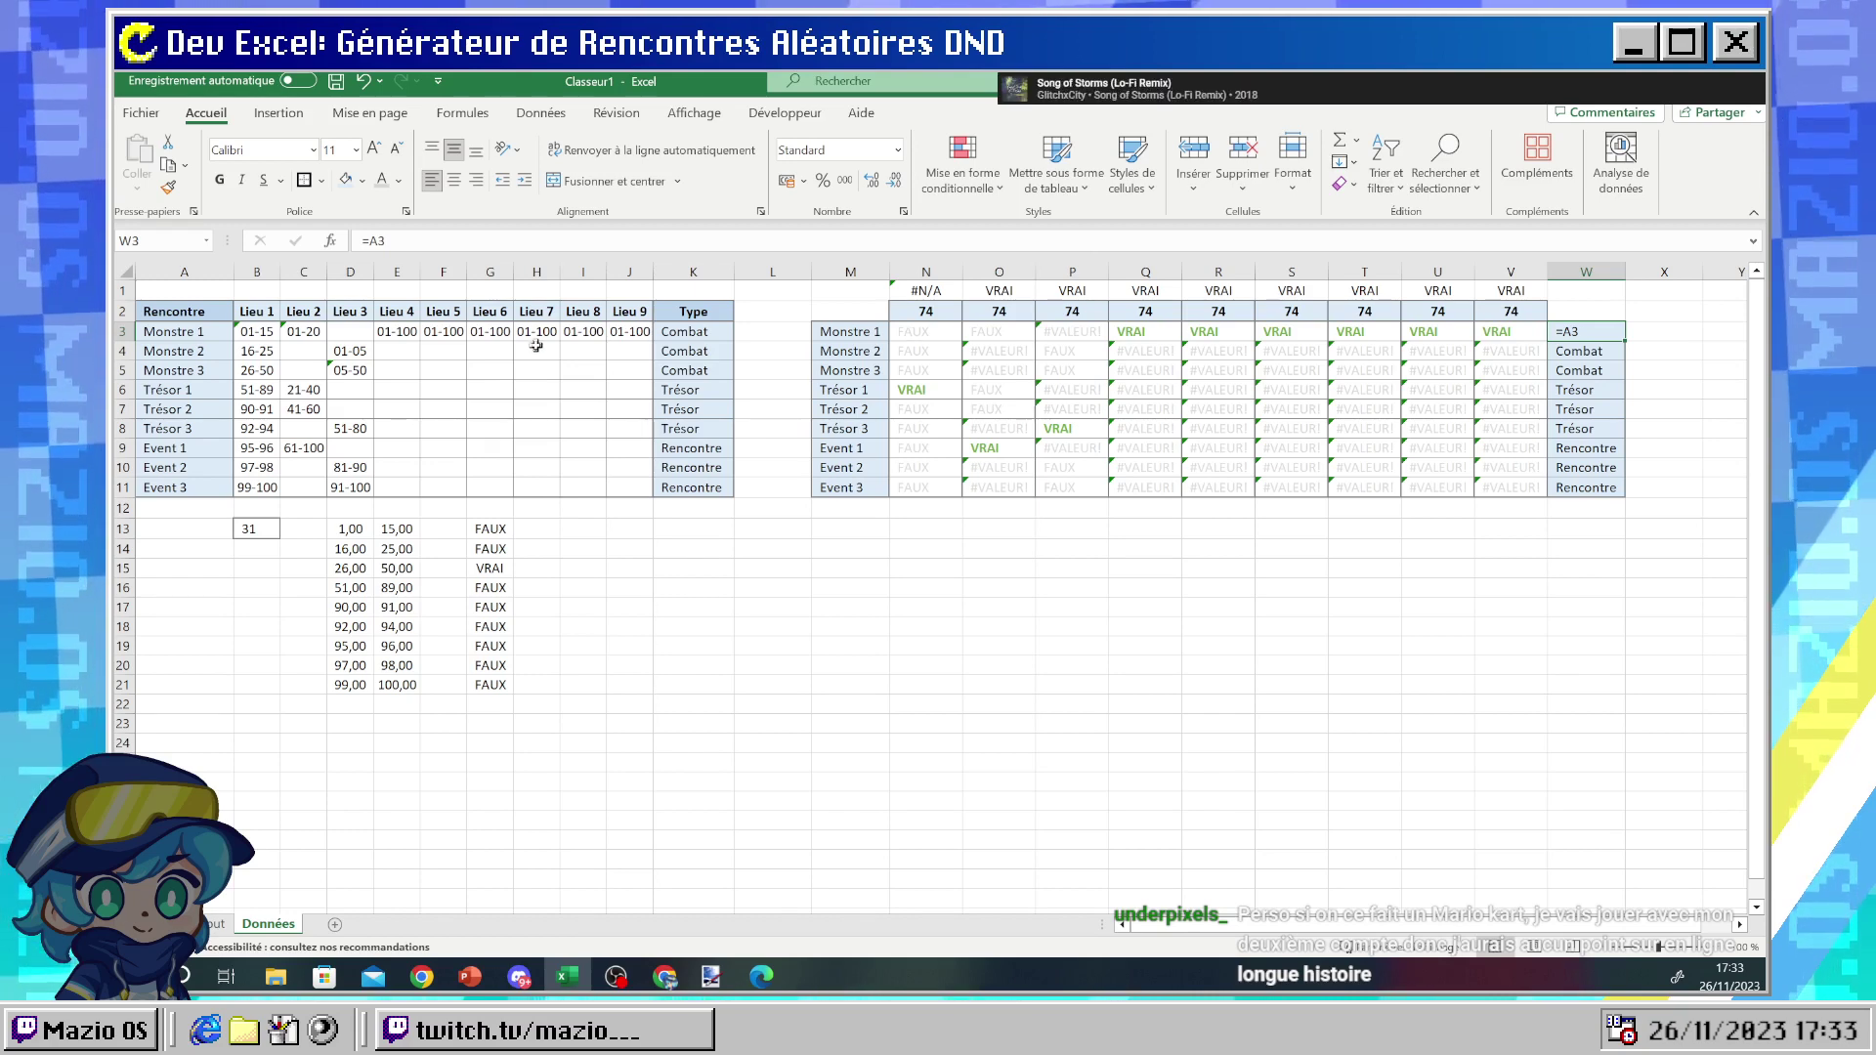
- Re-enter W3 so it shows Monstre 1 and fill the encounter names down to W11
{"action": "left_click", "coordinate": [199, 334]}
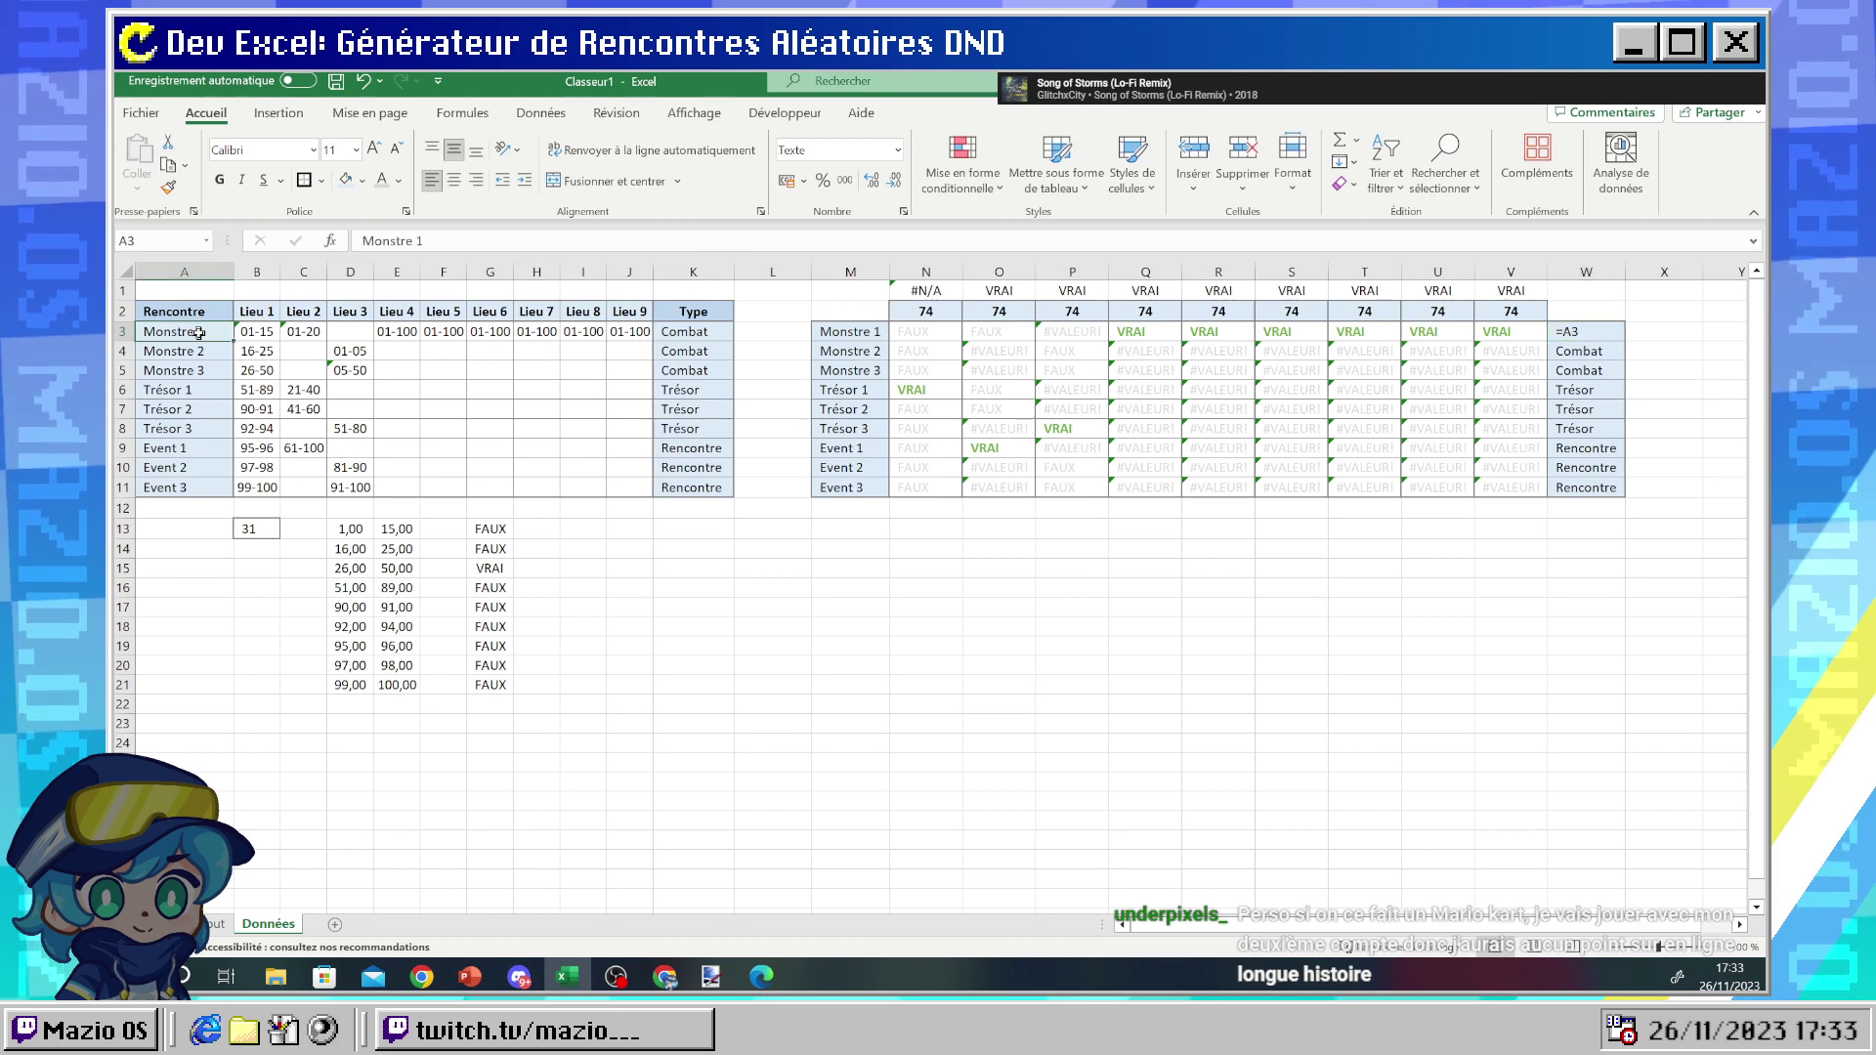
{"action": "left_click", "coordinate": [1567, 336]}
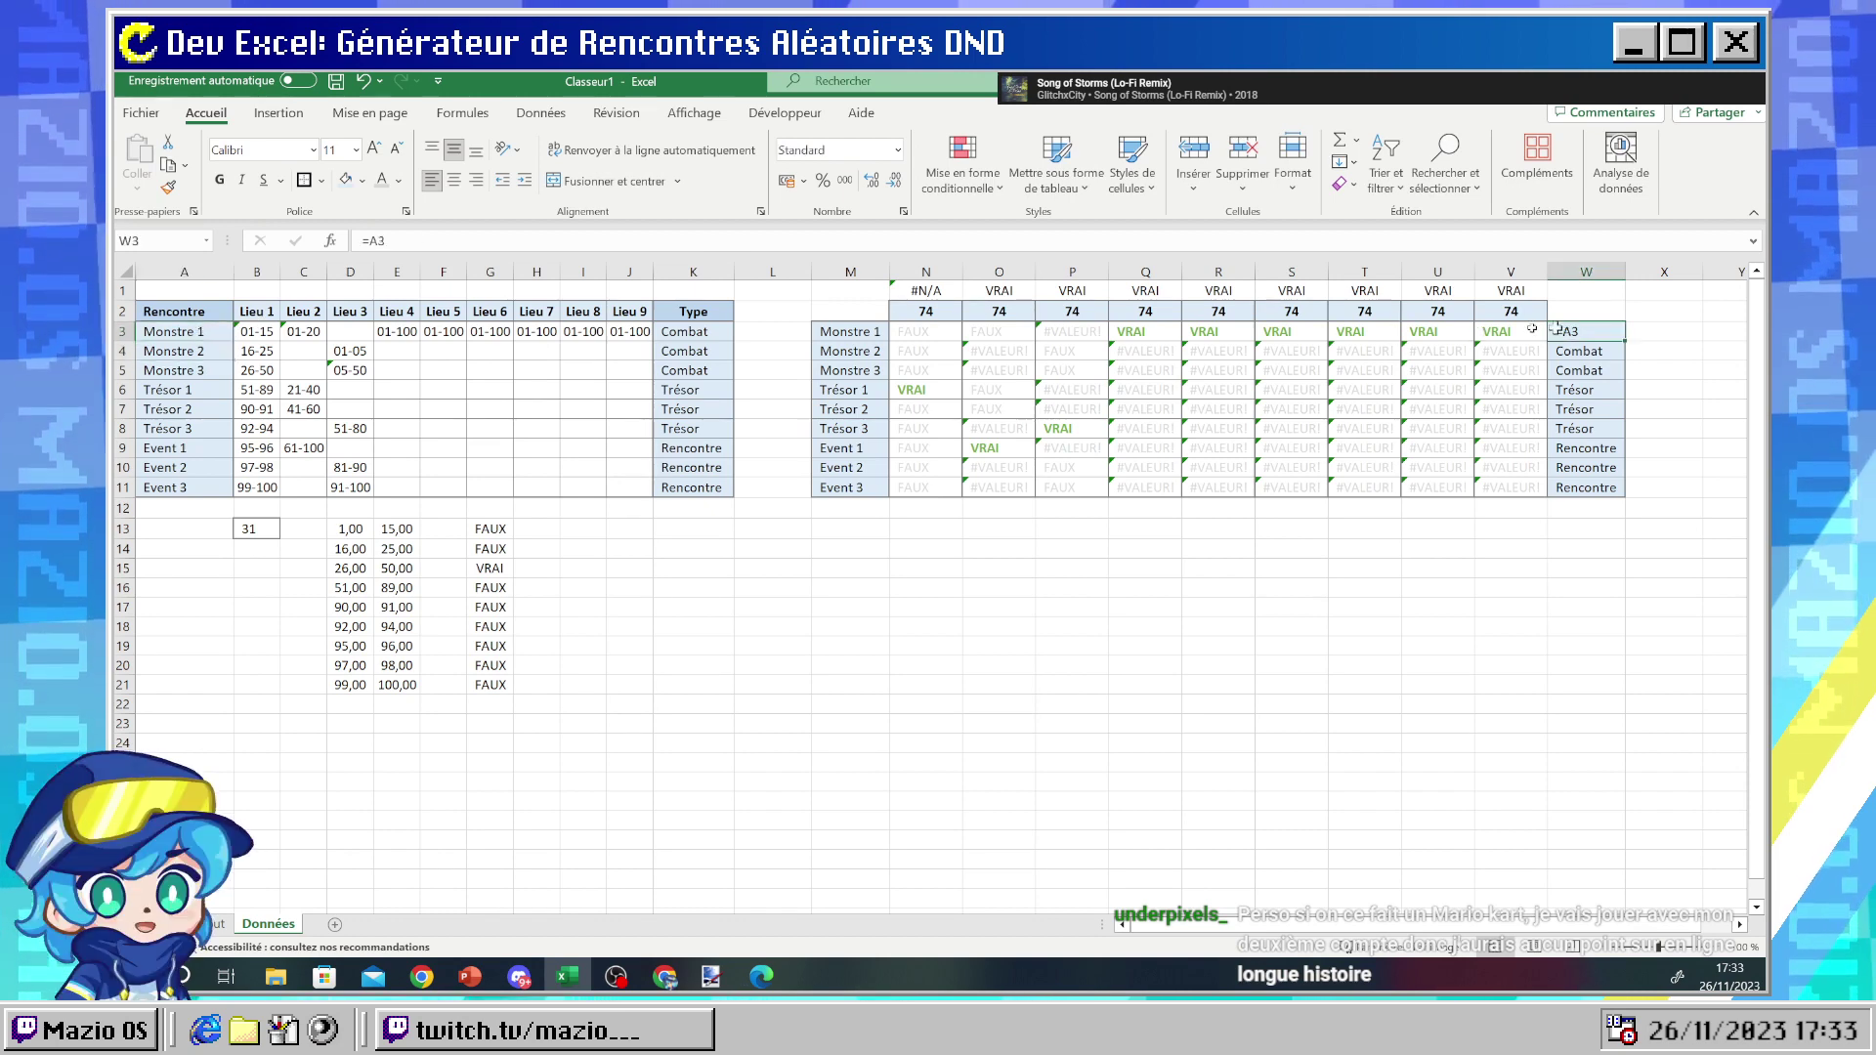
{"action": "left_click", "coordinate": [395, 241]}
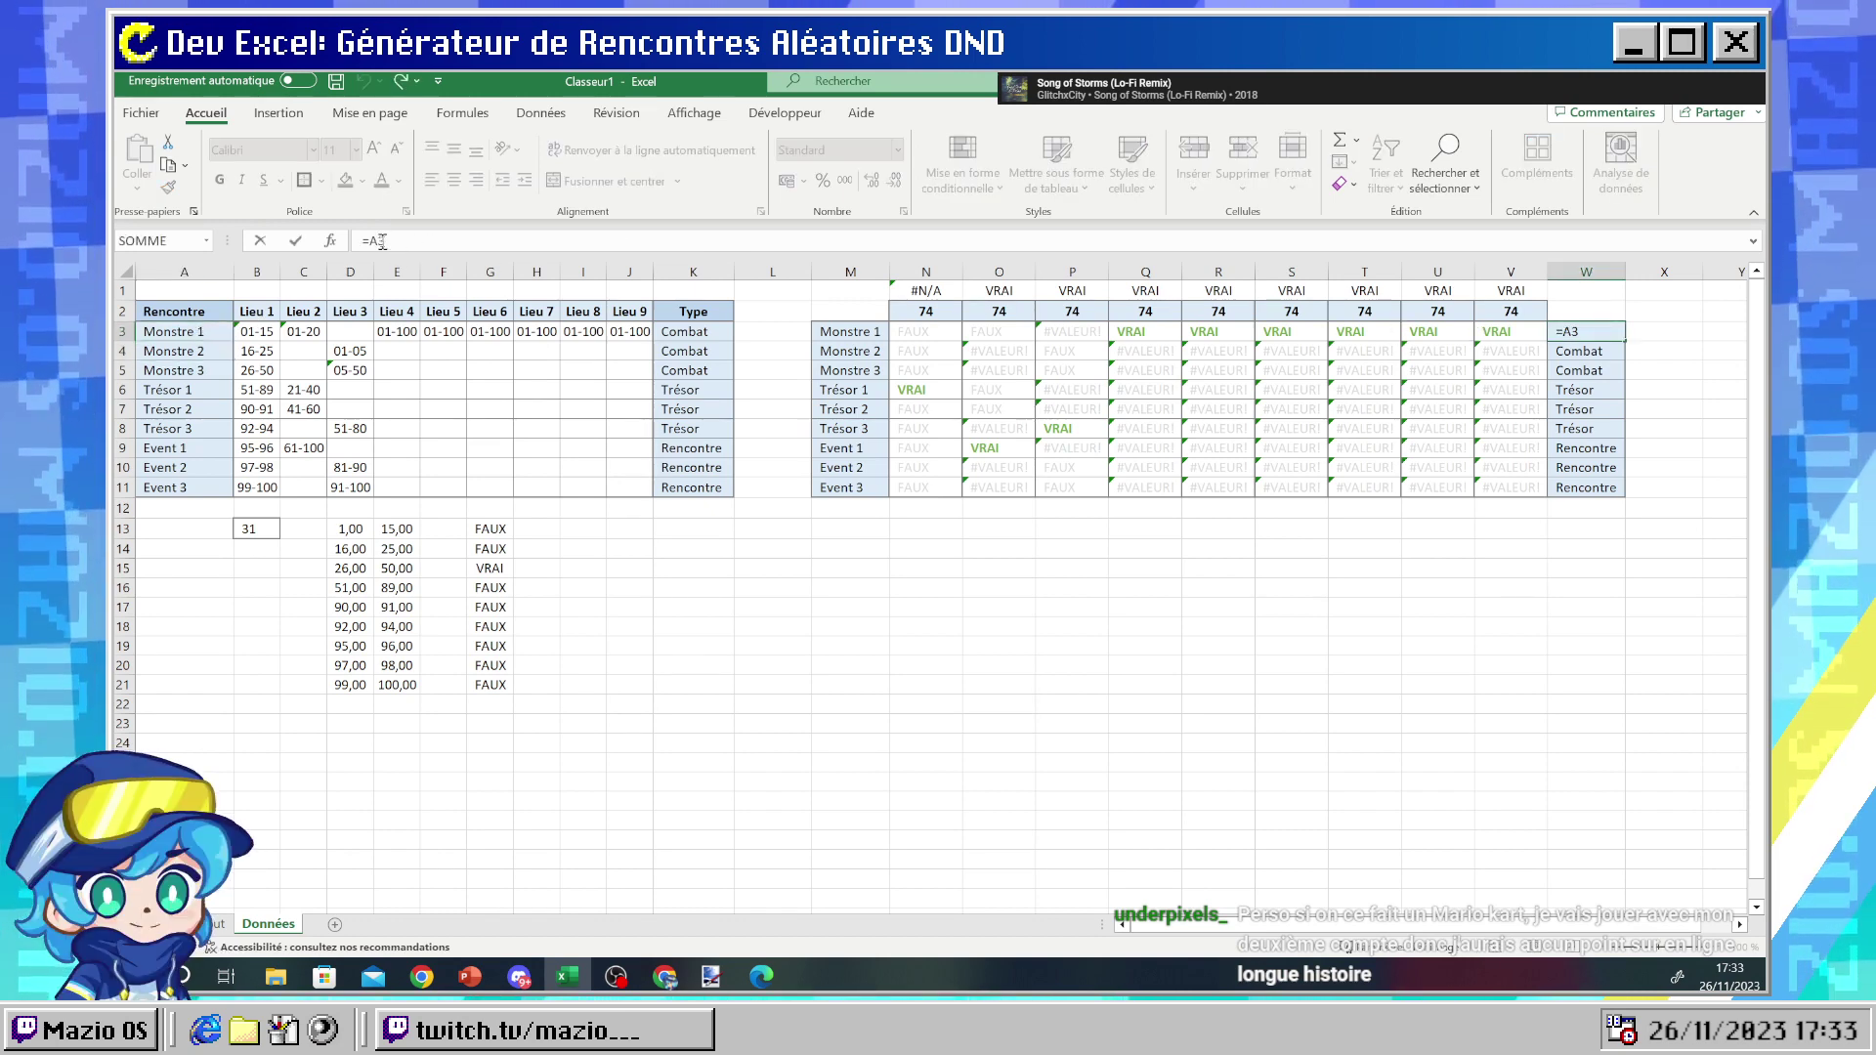
{"action": "key", "text": "Return"}
{"action": "left_click", "coordinate": [1571, 334]}
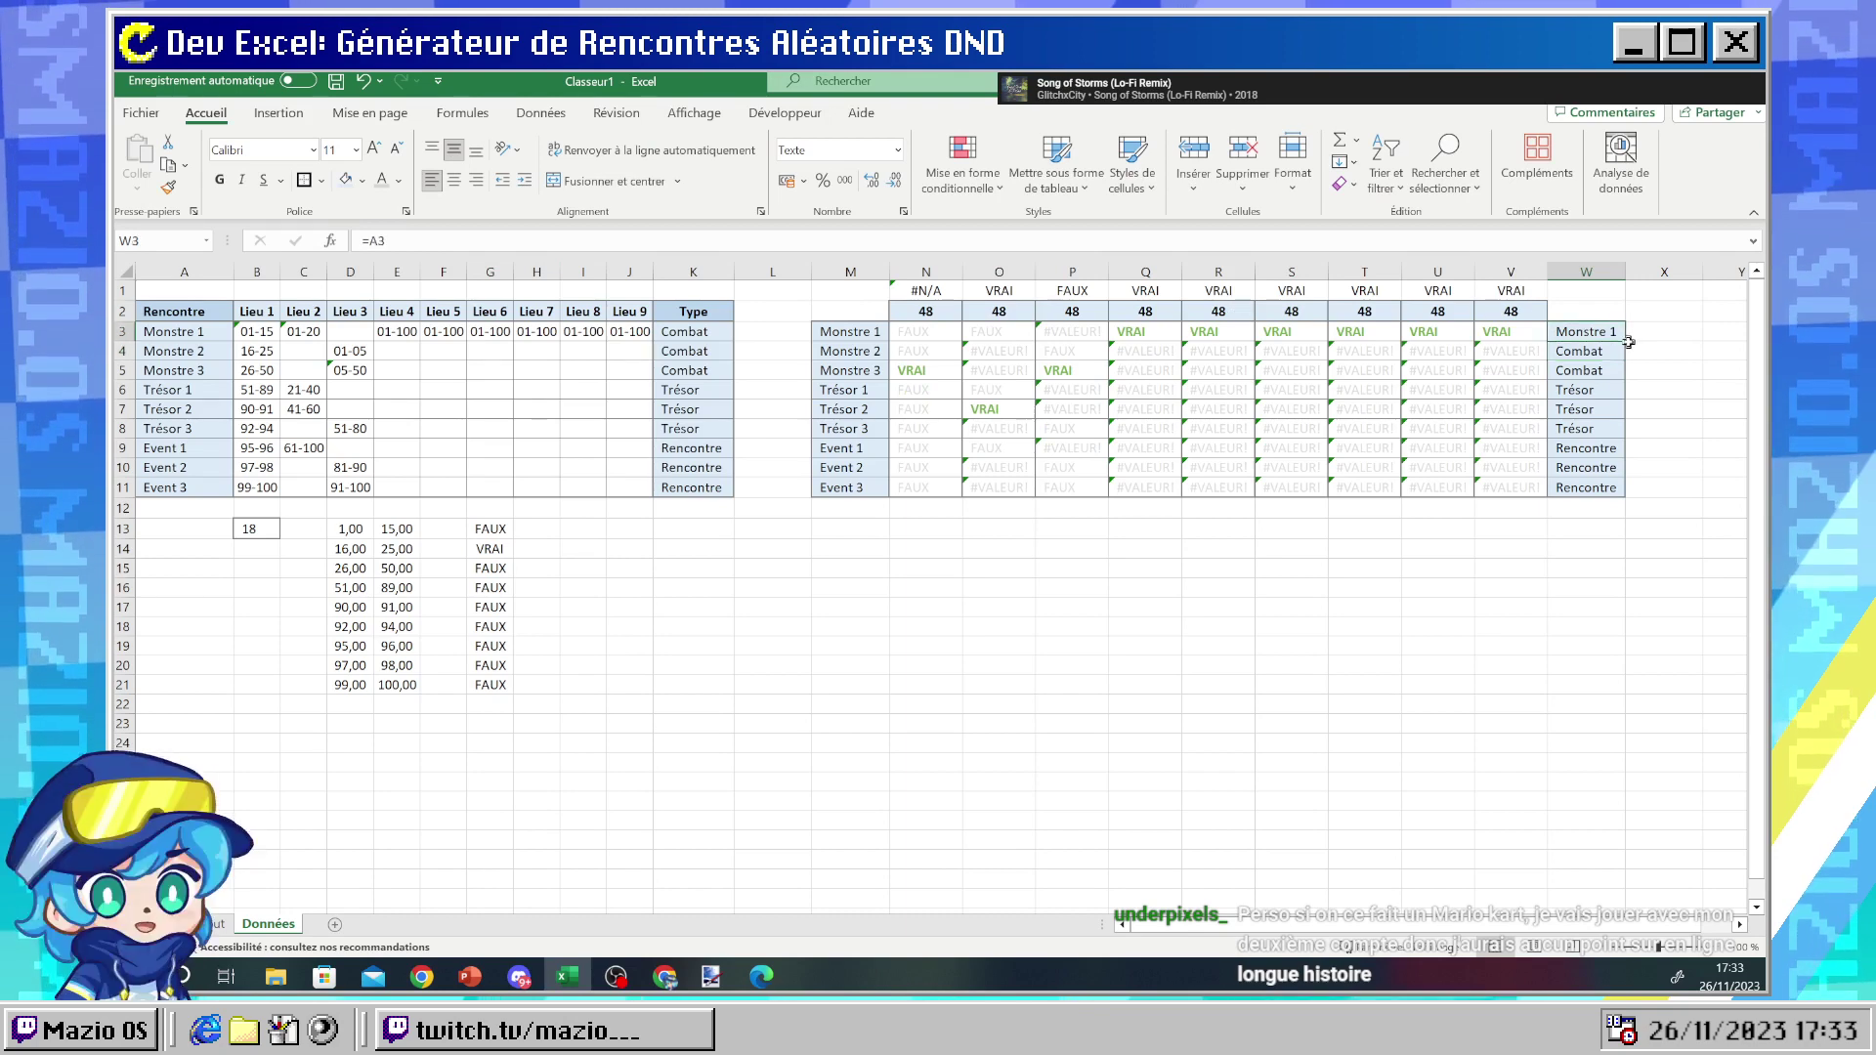
{"action": "left_click_drag", "start_coordinate": [1628, 344], "coordinate": [1580, 332]}
{"action": "left_click", "coordinate": [1586, 559]}
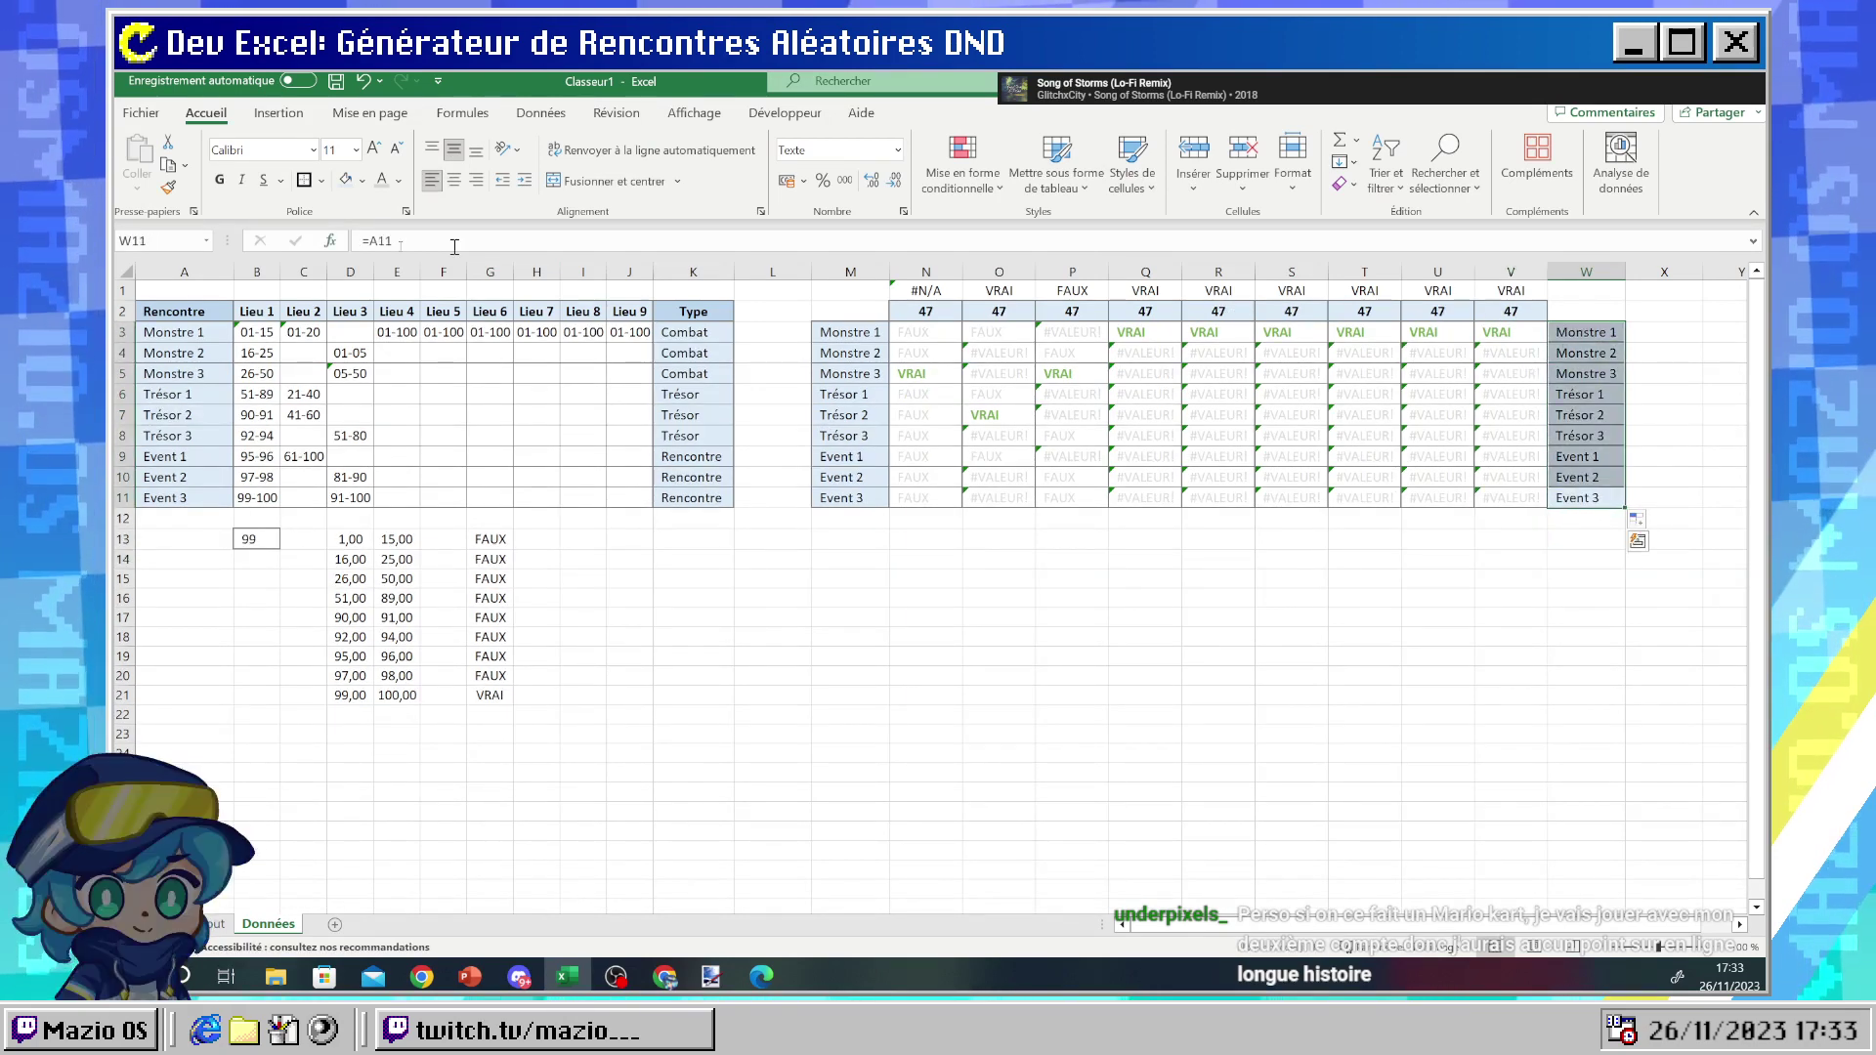
- Apply cell borders to the encounter name list in W3:W11
{"action": "left_click", "coordinate": [321, 180]}
{"action": "left_click", "coordinate": [371, 381]}
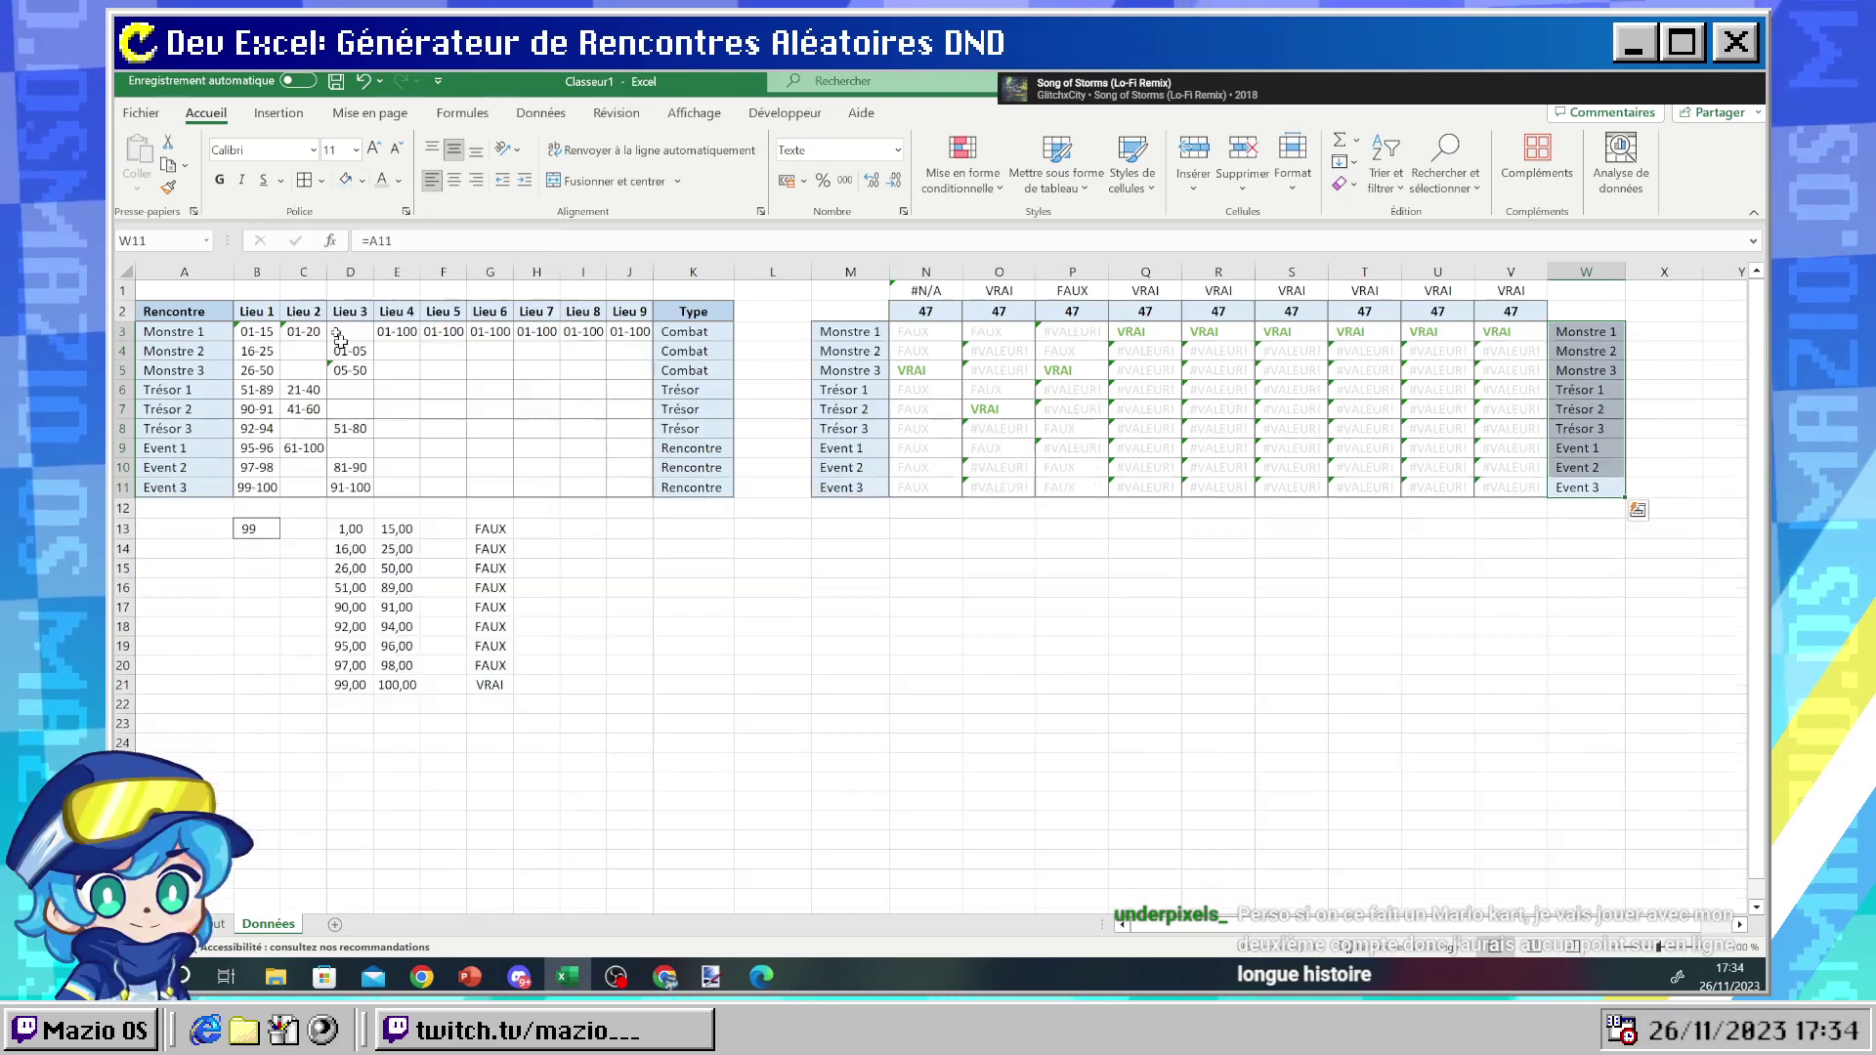
{"action": "left_click", "coordinate": [319, 181]}
{"action": "left_click", "coordinate": [393, 436]}
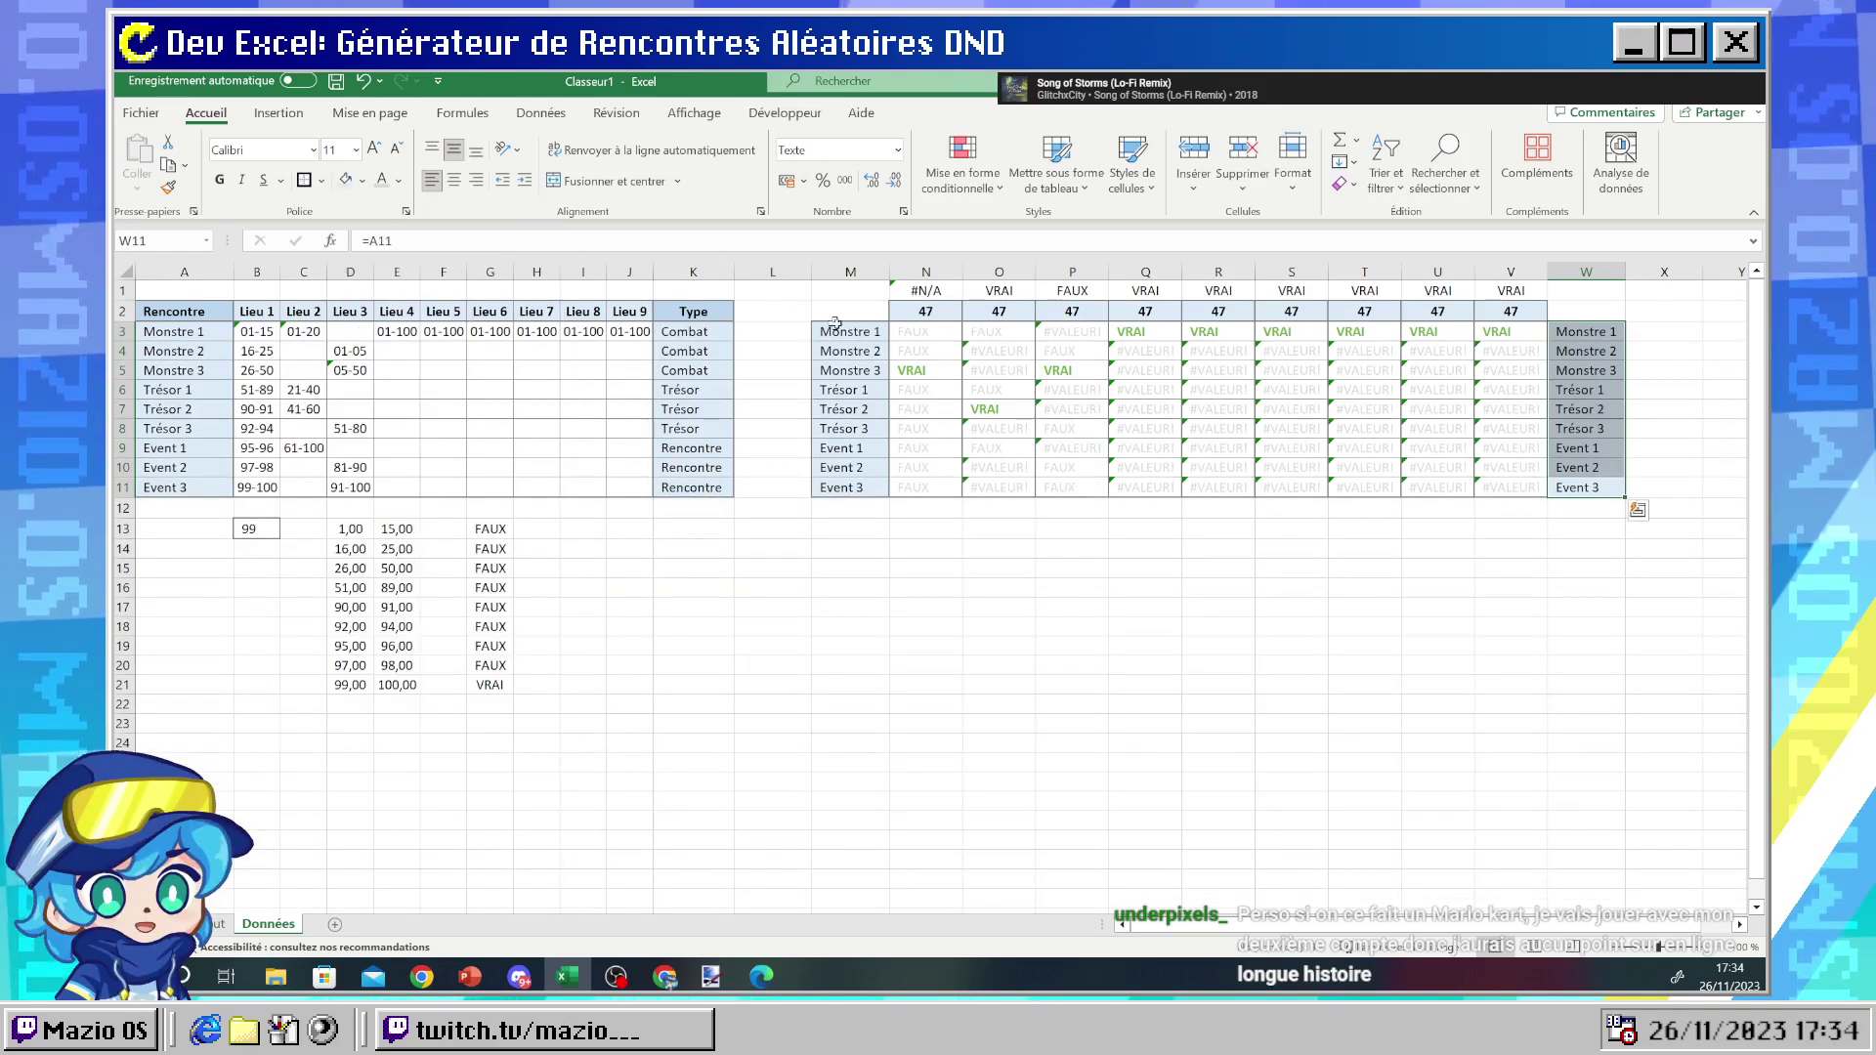
{"action": "left_click", "coordinate": [847, 332]}
{"action": "left_click_drag", "start_coordinate": [848, 332], "coordinate": [850, 489]}
- Delete the old name column M so the flag grid shifts left, names landing in V
{"action": "right_click", "coordinate": [847, 273]}
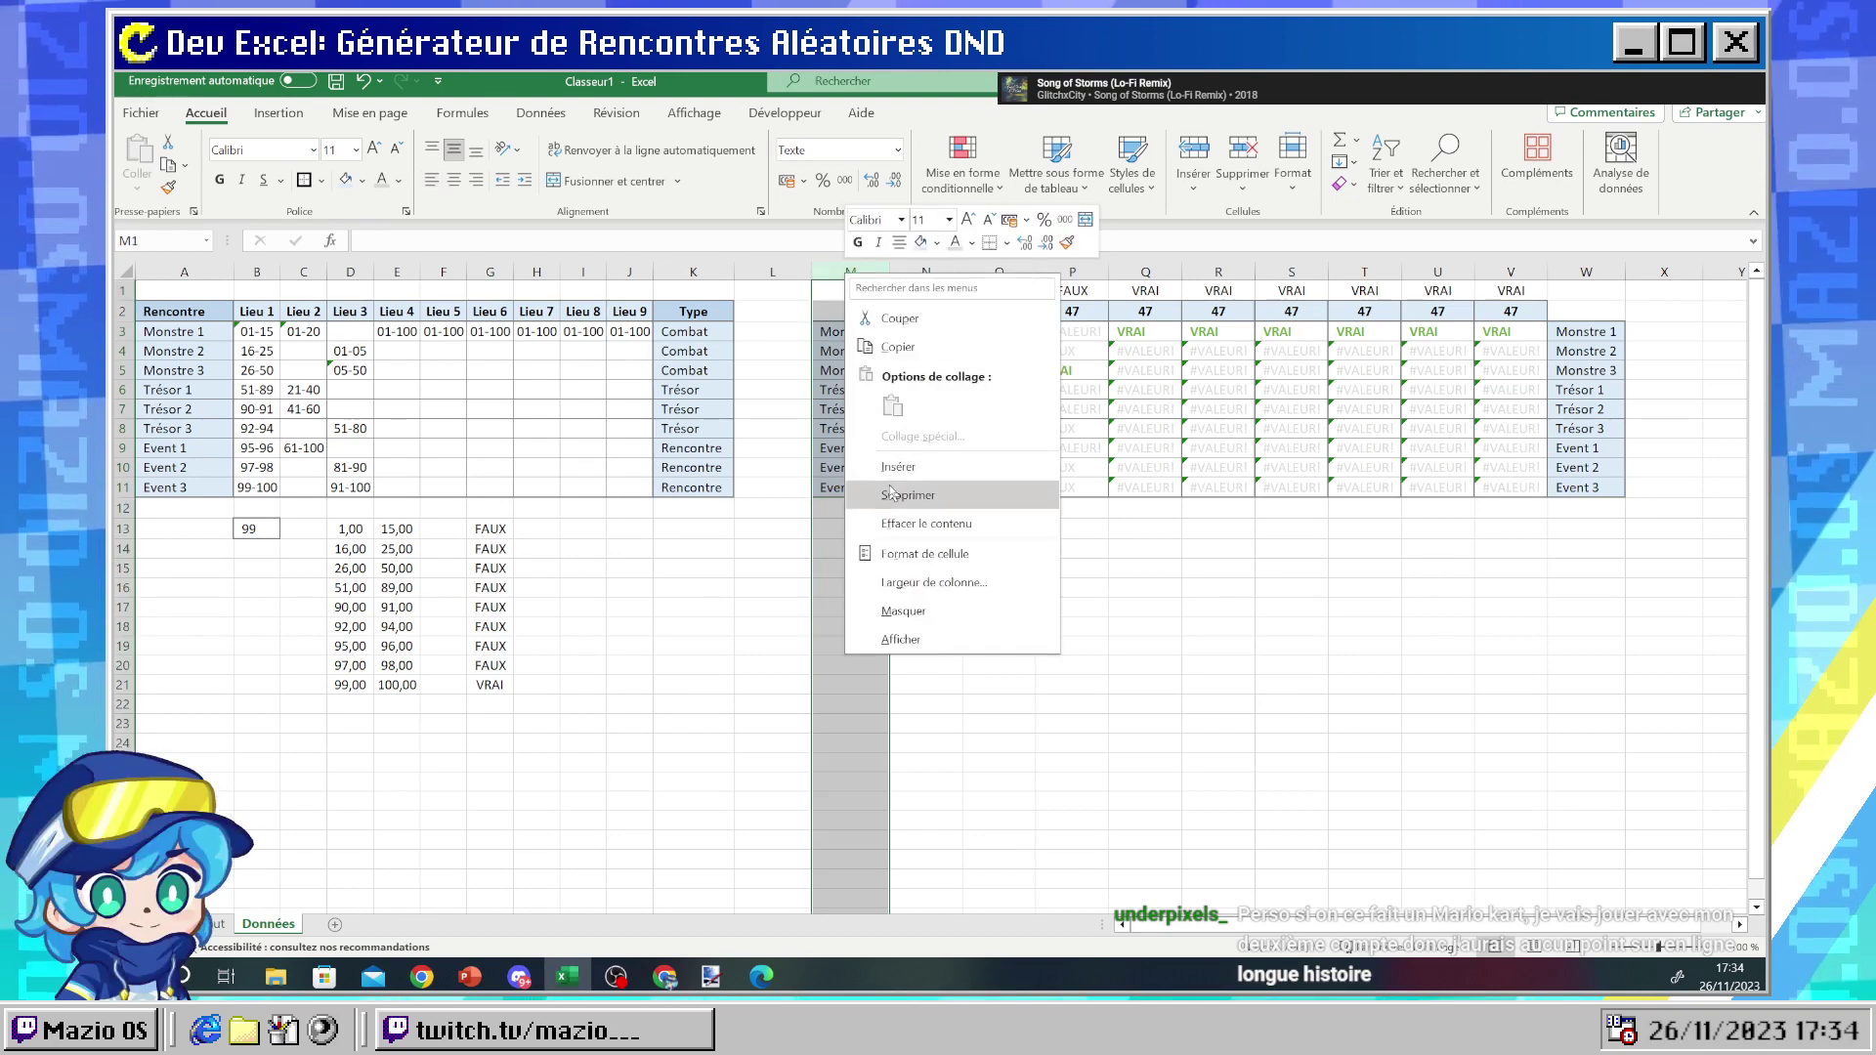
{"action": "left_click", "coordinate": [890, 495]}
{"action": "left_click", "coordinate": [965, 527]}
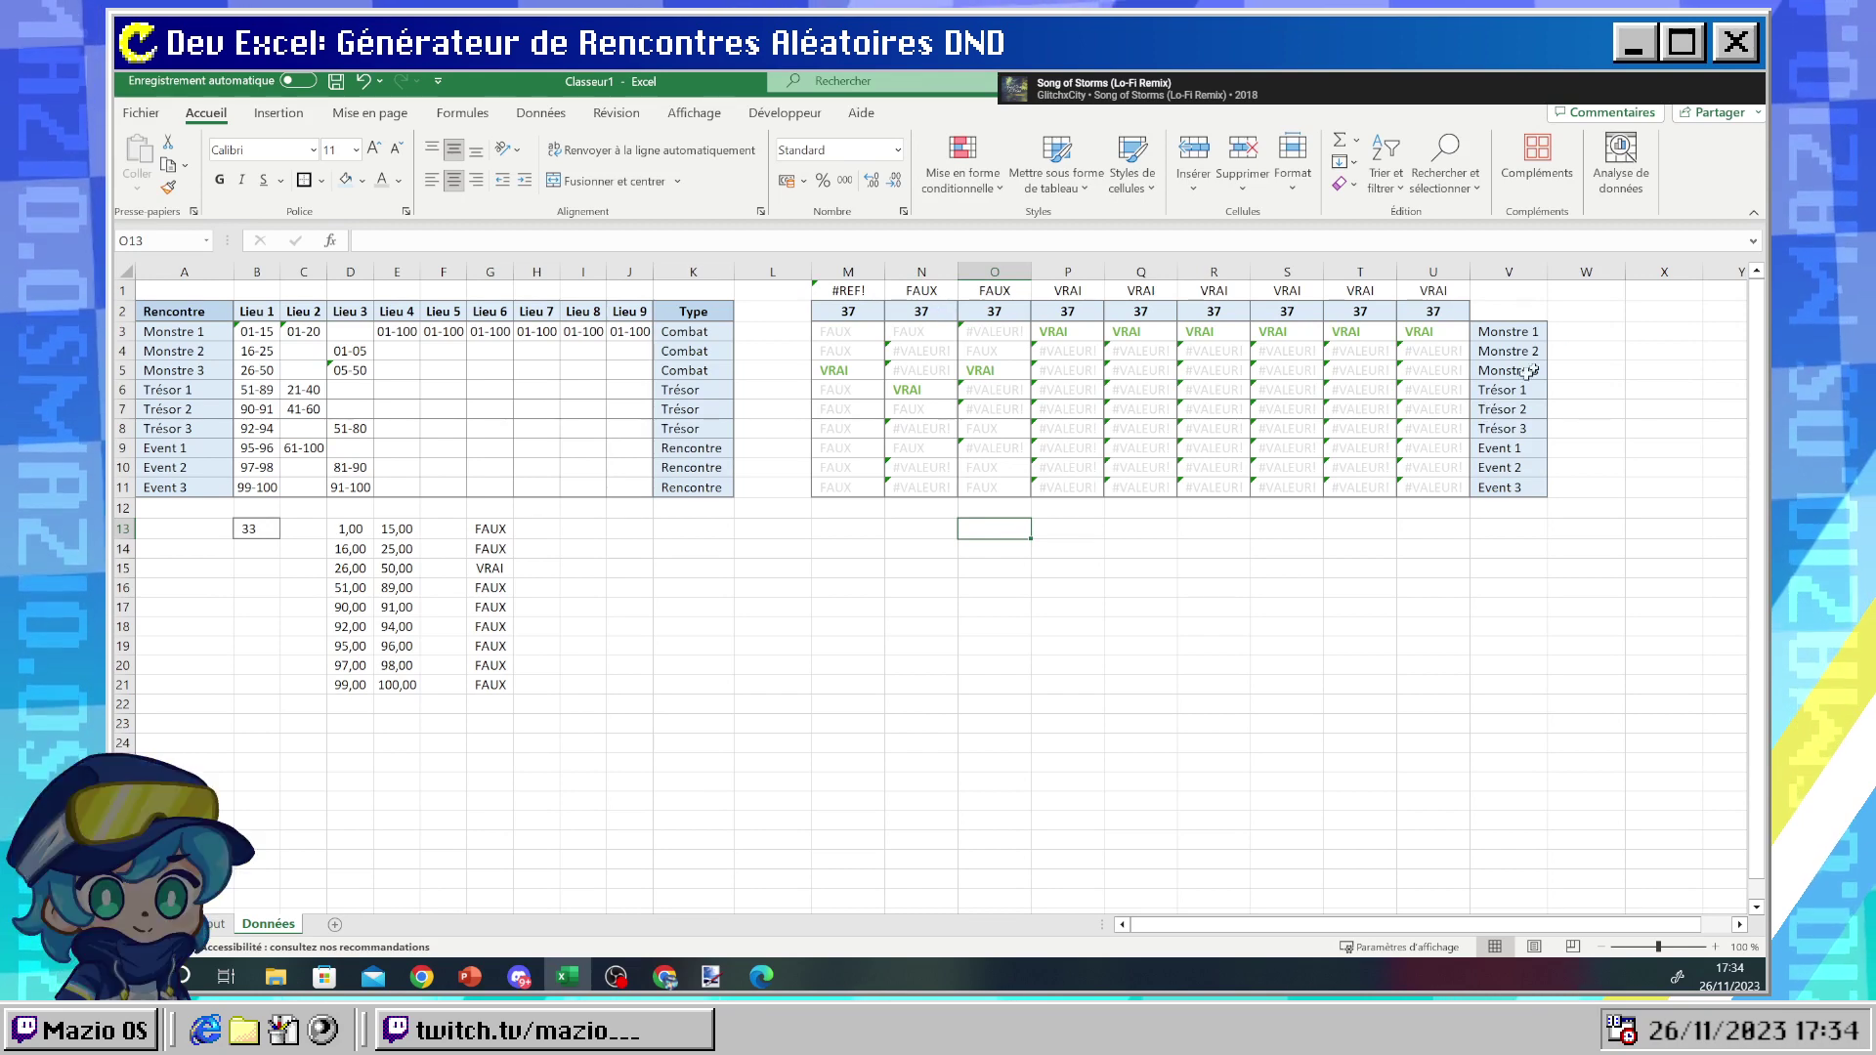
{"action": "left_click", "coordinate": [1524, 332]}
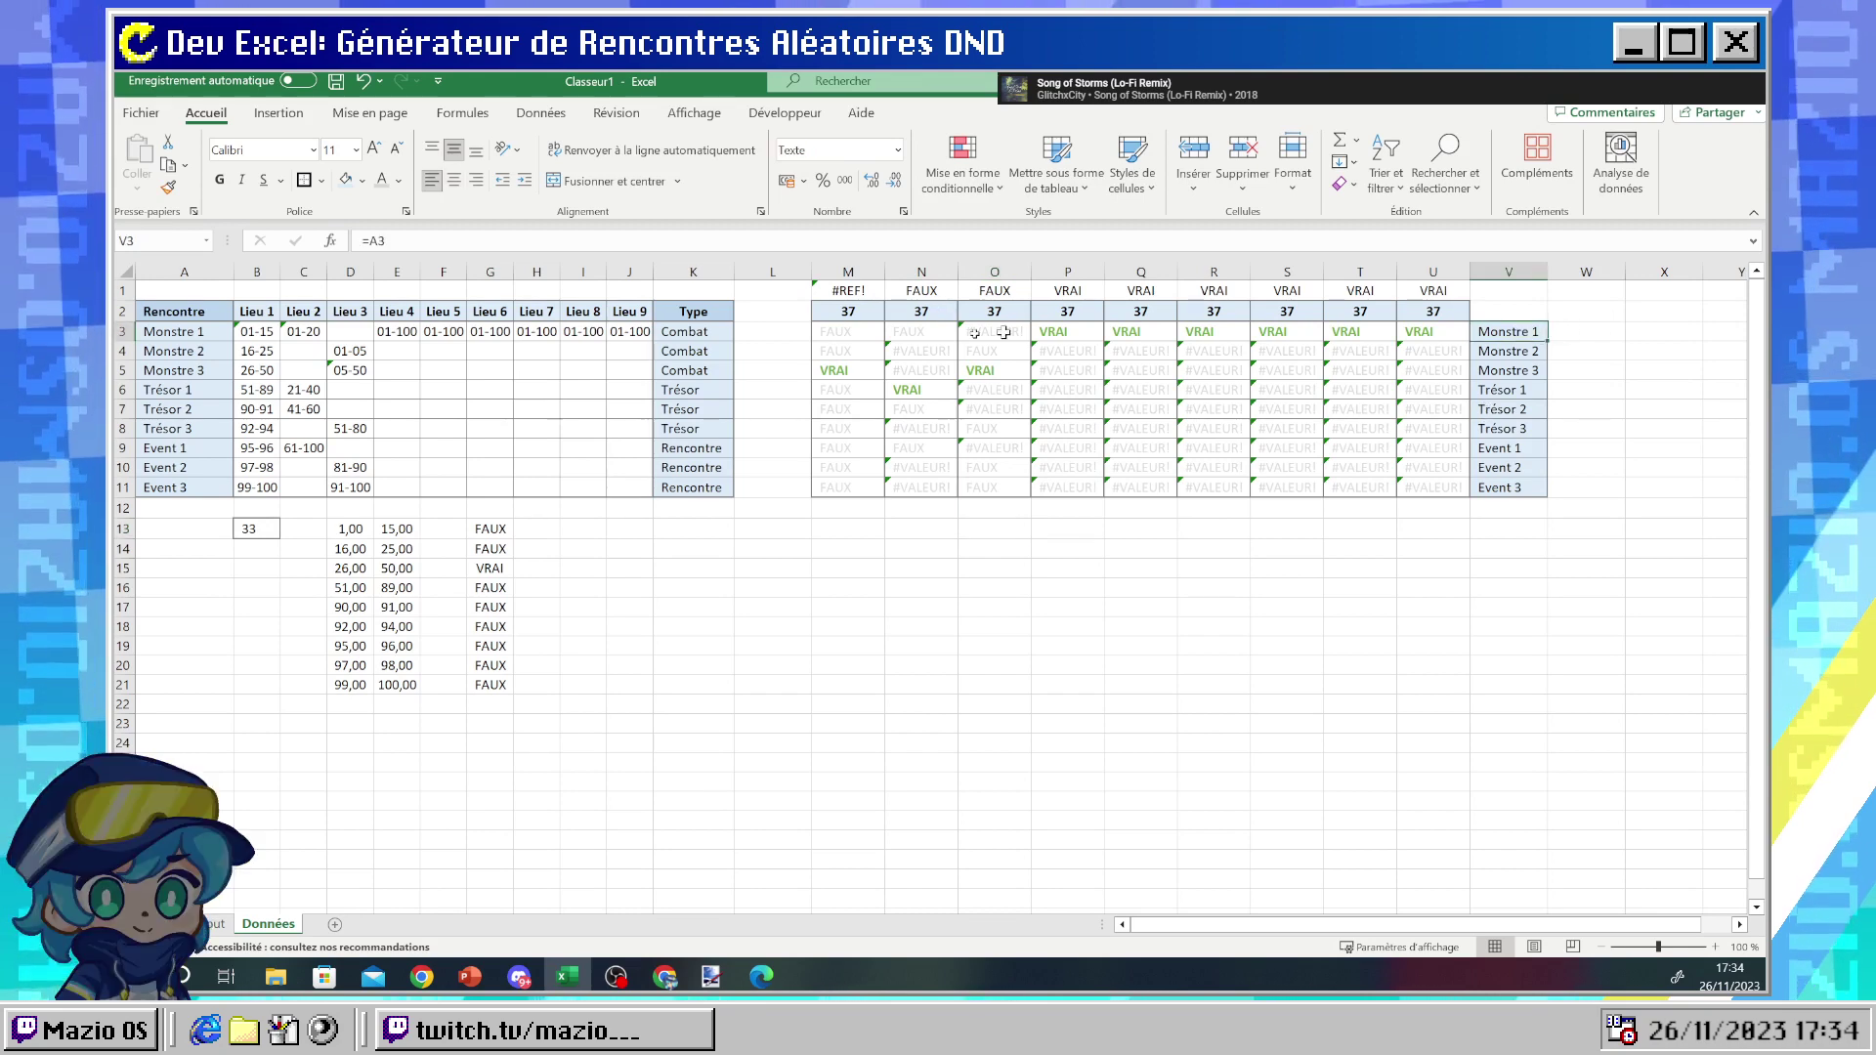
{"action": "left_click", "coordinate": [840, 337]}
{"action": "left_click", "coordinate": [1518, 329]}
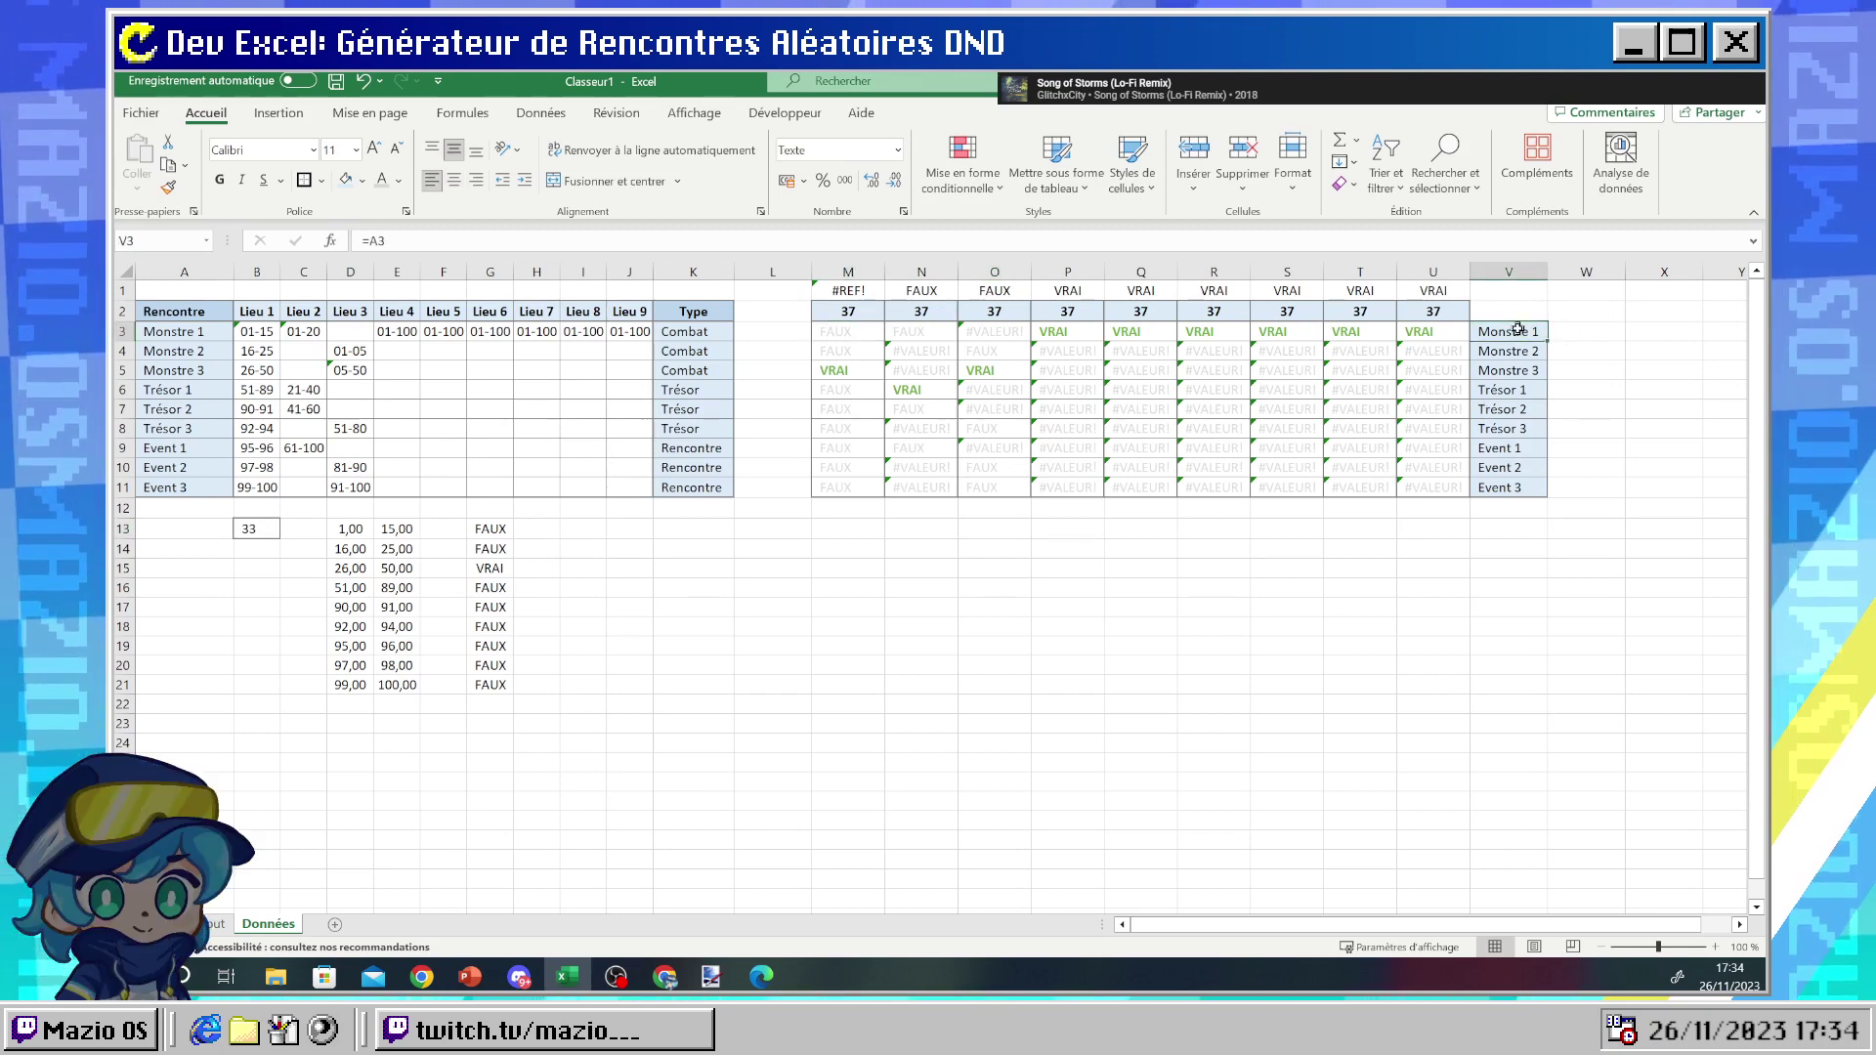
{"action": "left_click", "coordinate": [860, 328]}
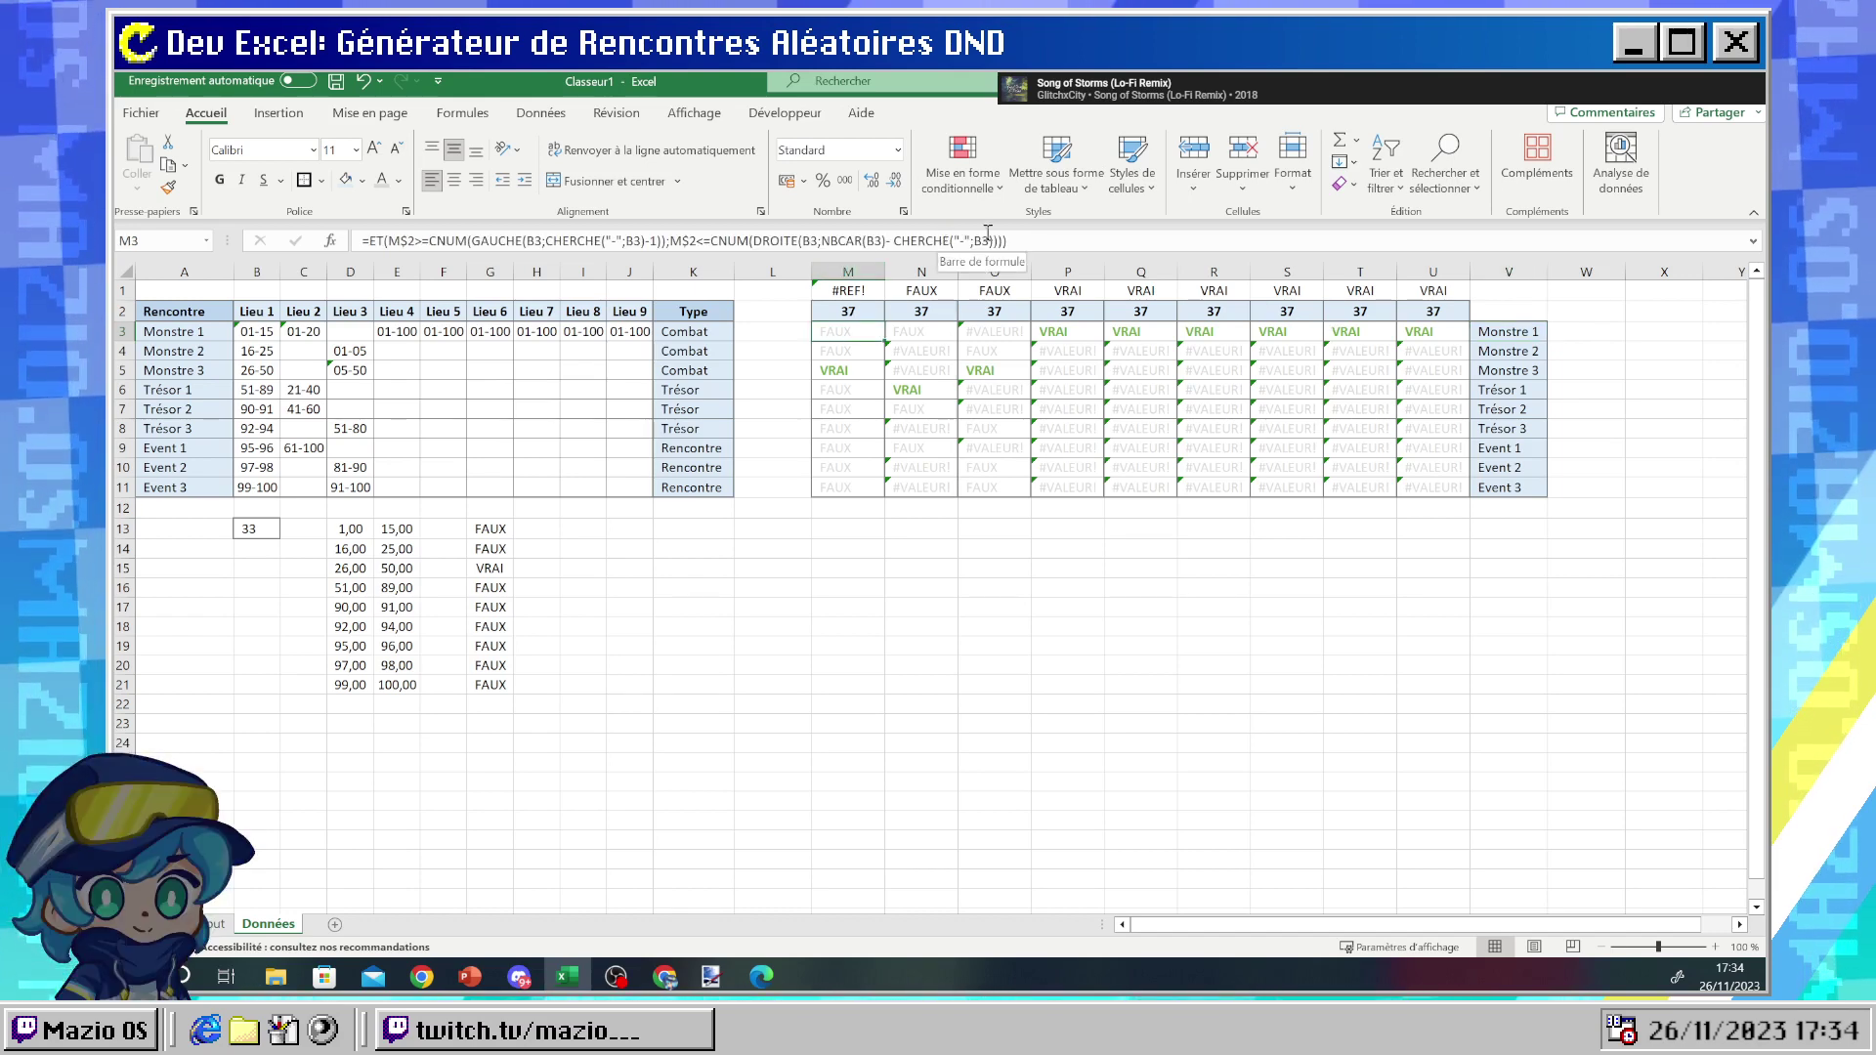
- Widen M1's RECHERCHEV lookup range to M3:V11 and check the error it shows
{"action": "key", "text": "Up"}
{"action": "key", "text": "Up"}
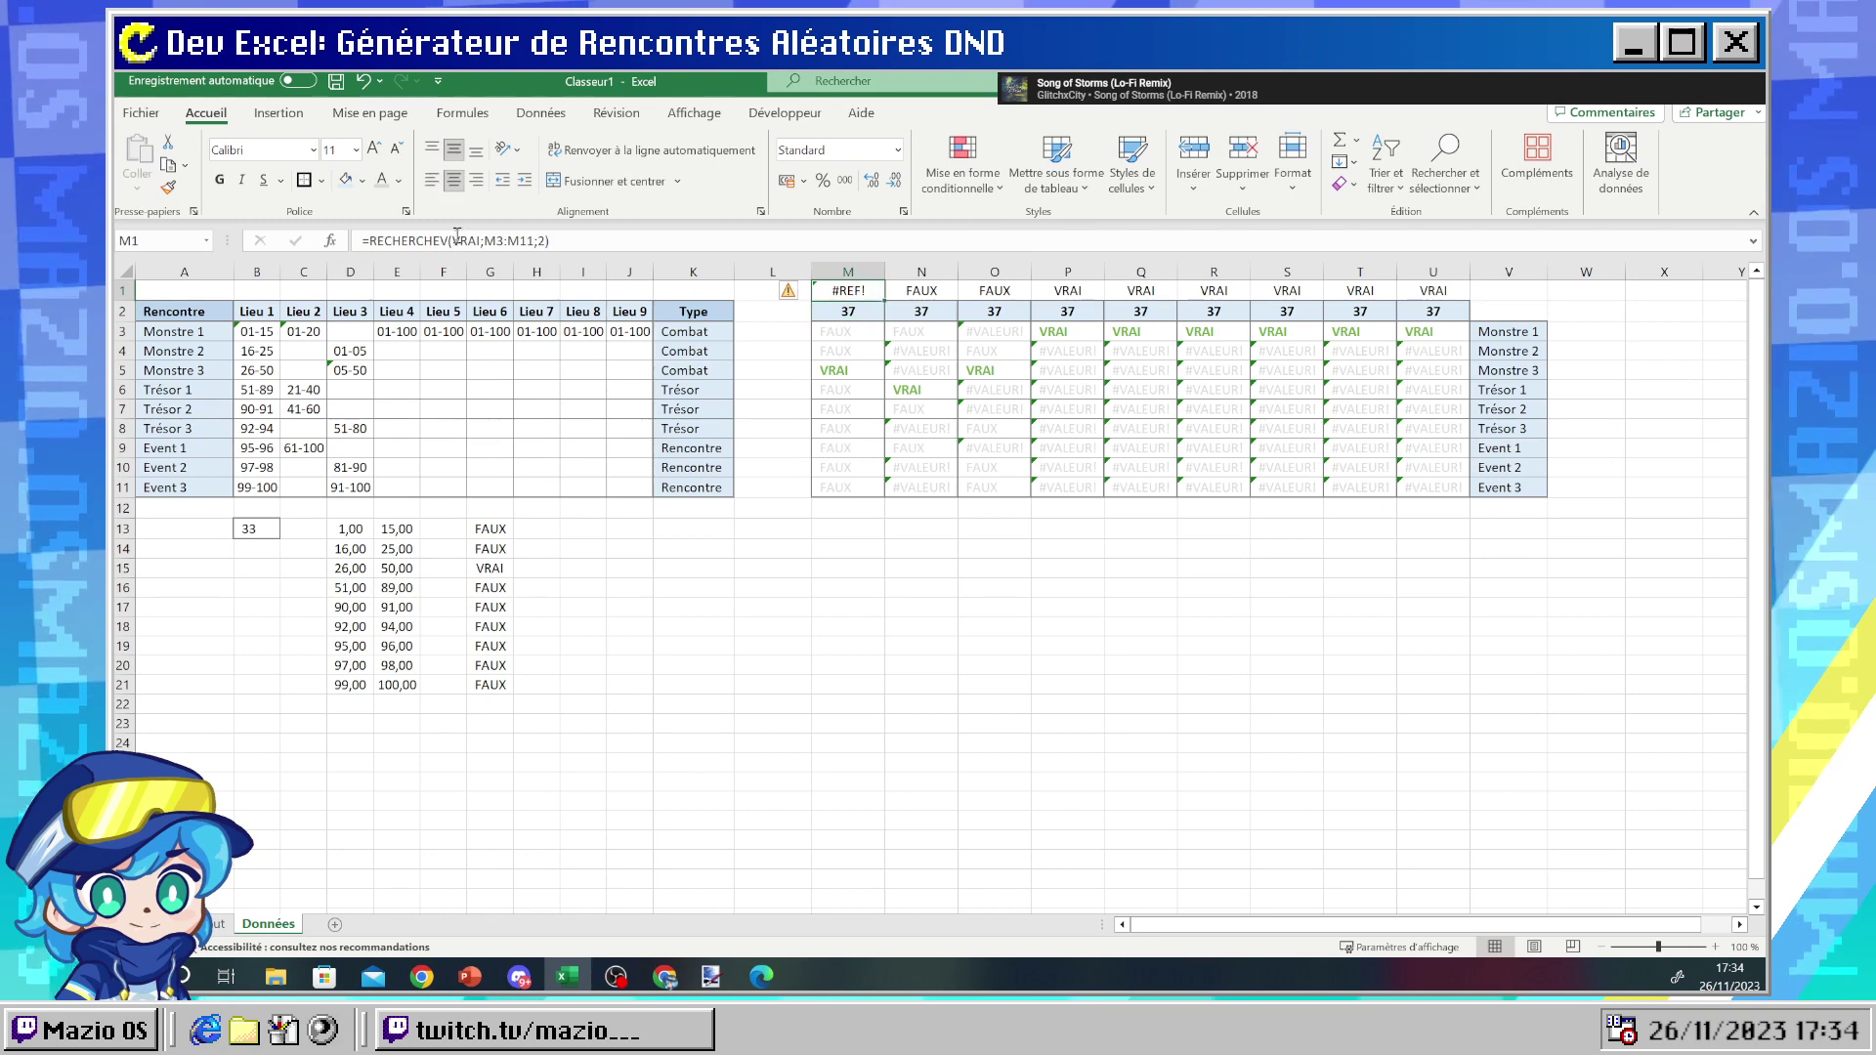
{"action": "left_click_drag", "start_coordinate": [483, 240], "coordinate": [536, 241]}
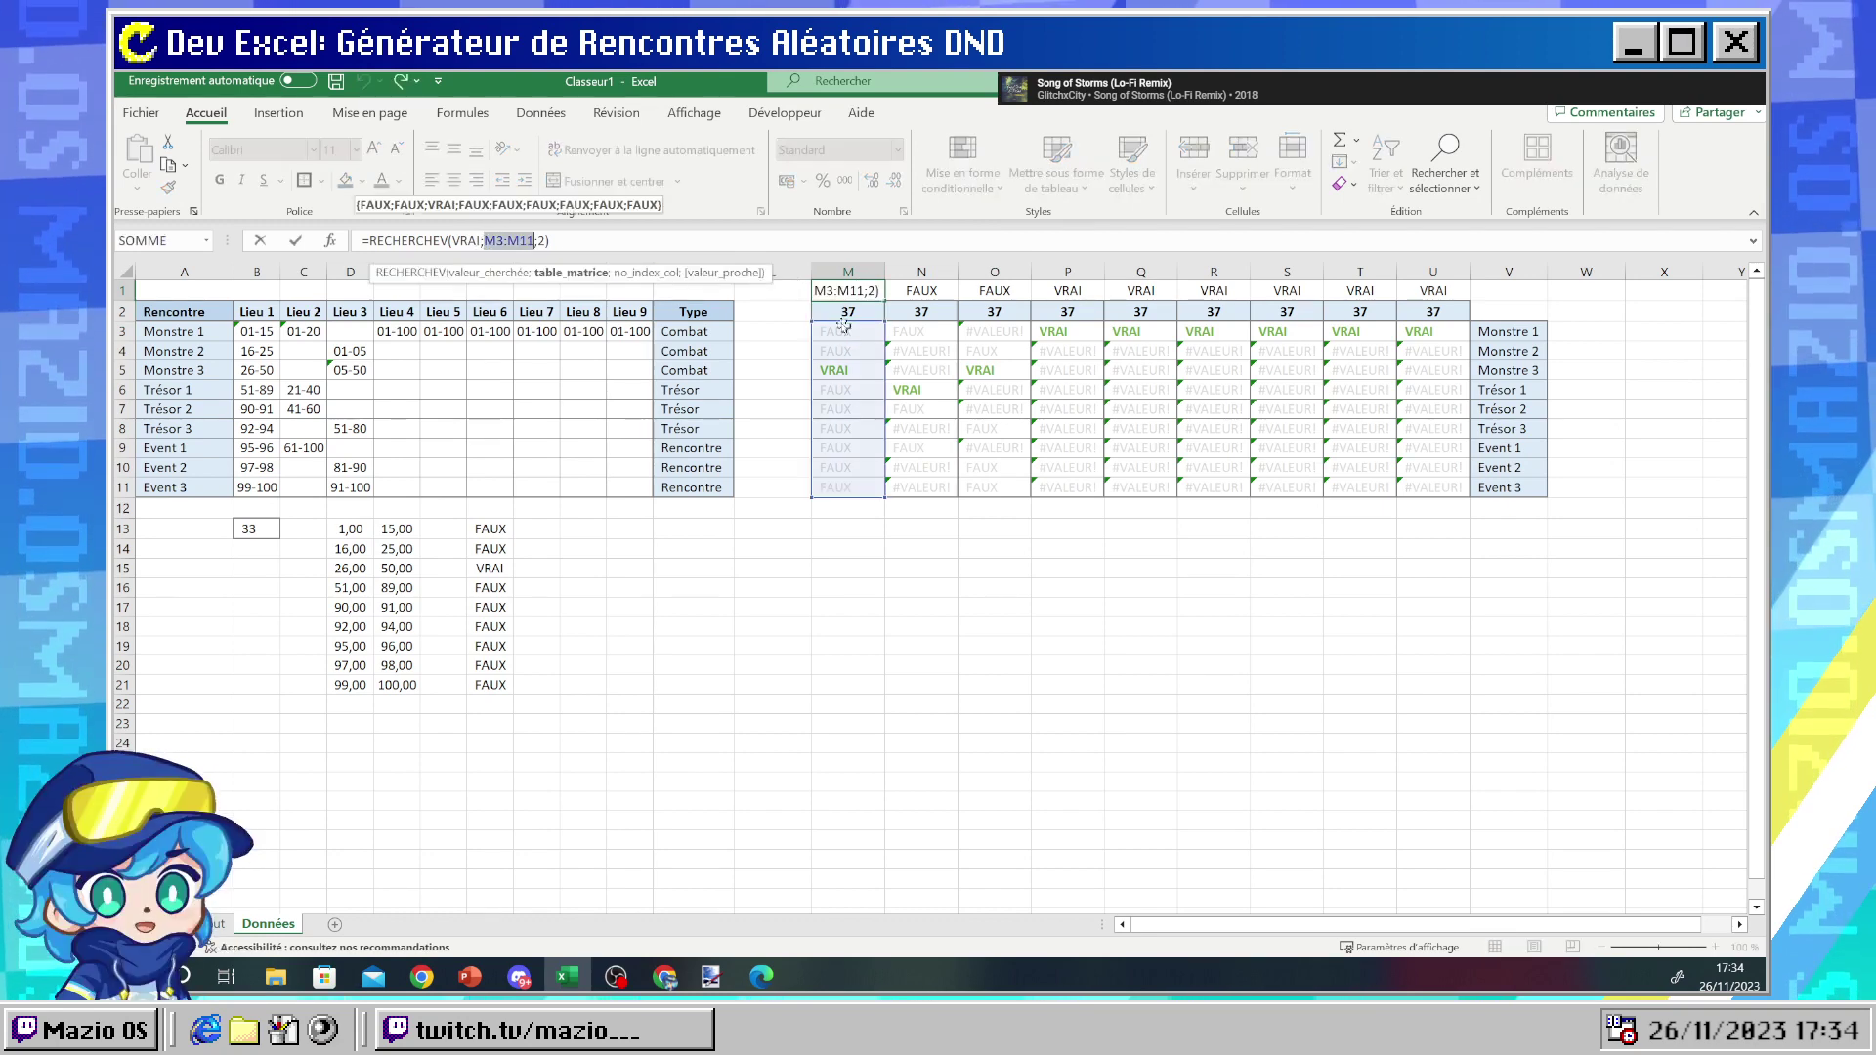
{"action": "left_click_drag", "start_coordinate": [846, 332], "coordinate": [1520, 501]}
{"action": "key", "text": "Return"}
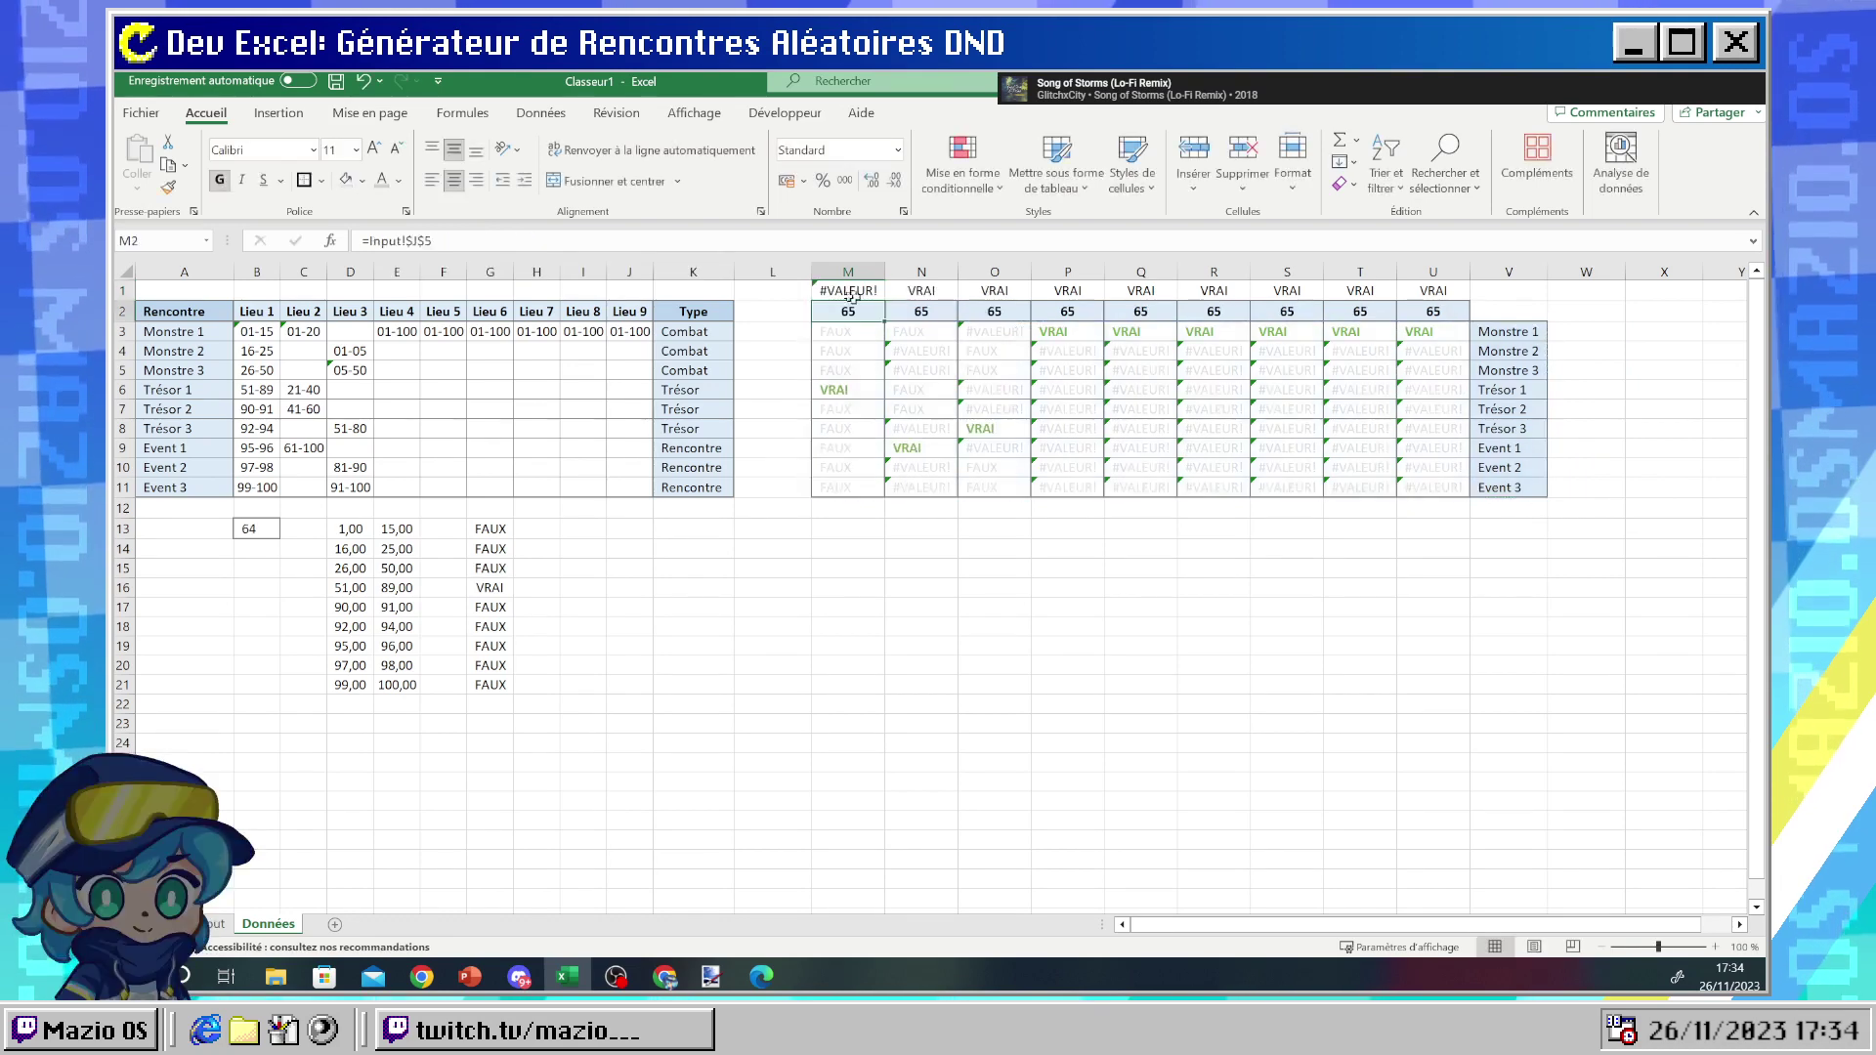
{"action": "left_click", "coordinate": [846, 291]}
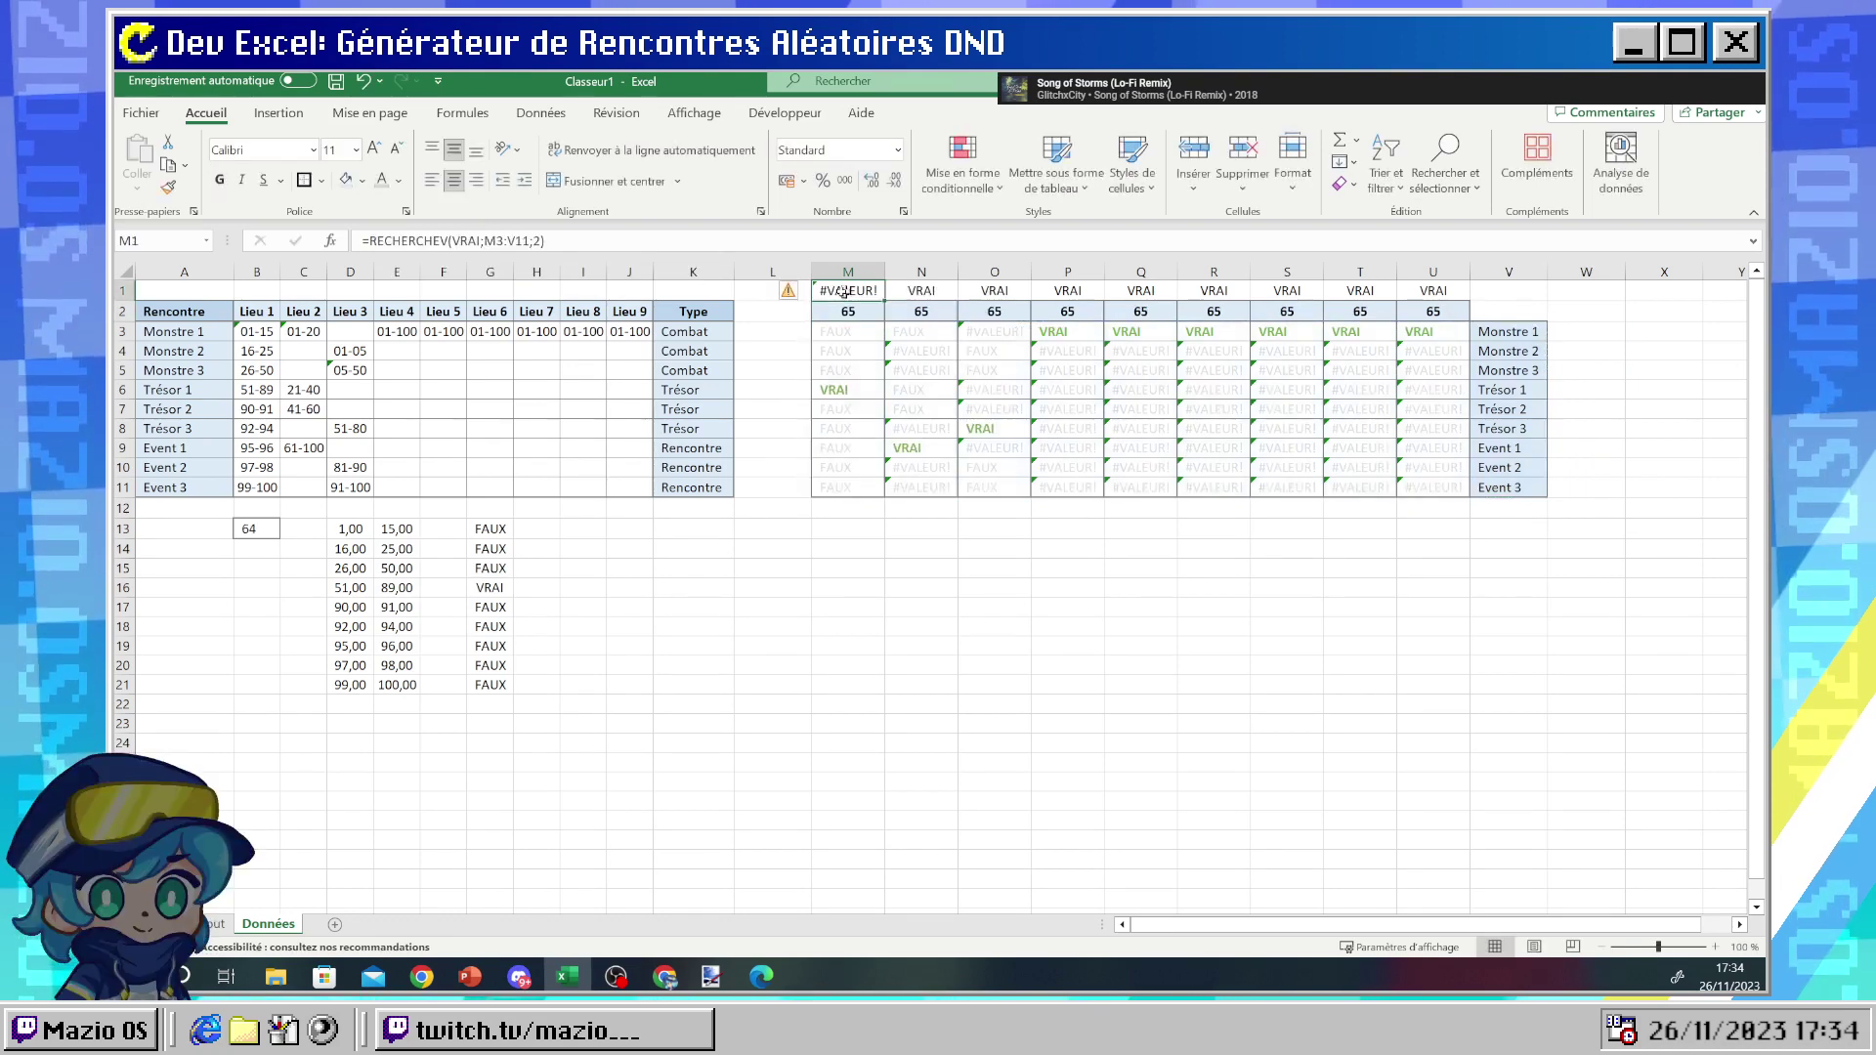
{"action": "left_click", "coordinate": [536, 243]}
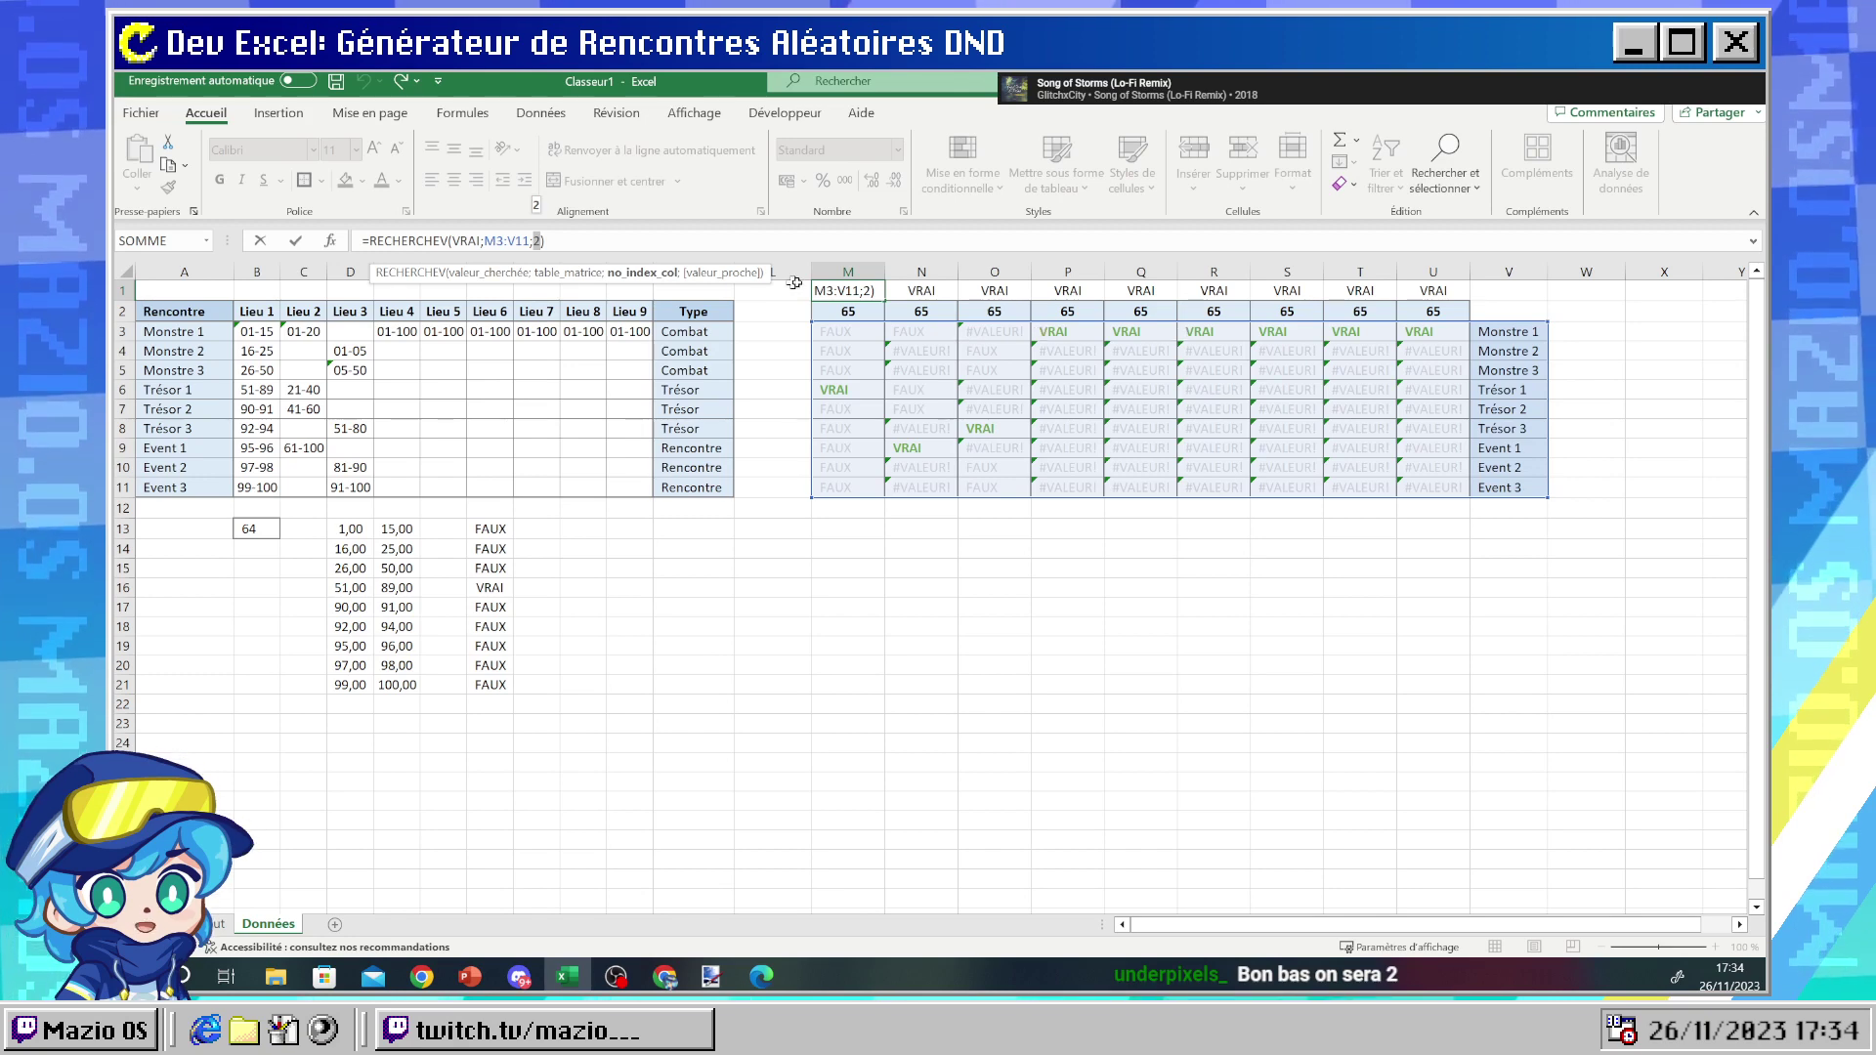
{"action": "key", "text": "Return"}
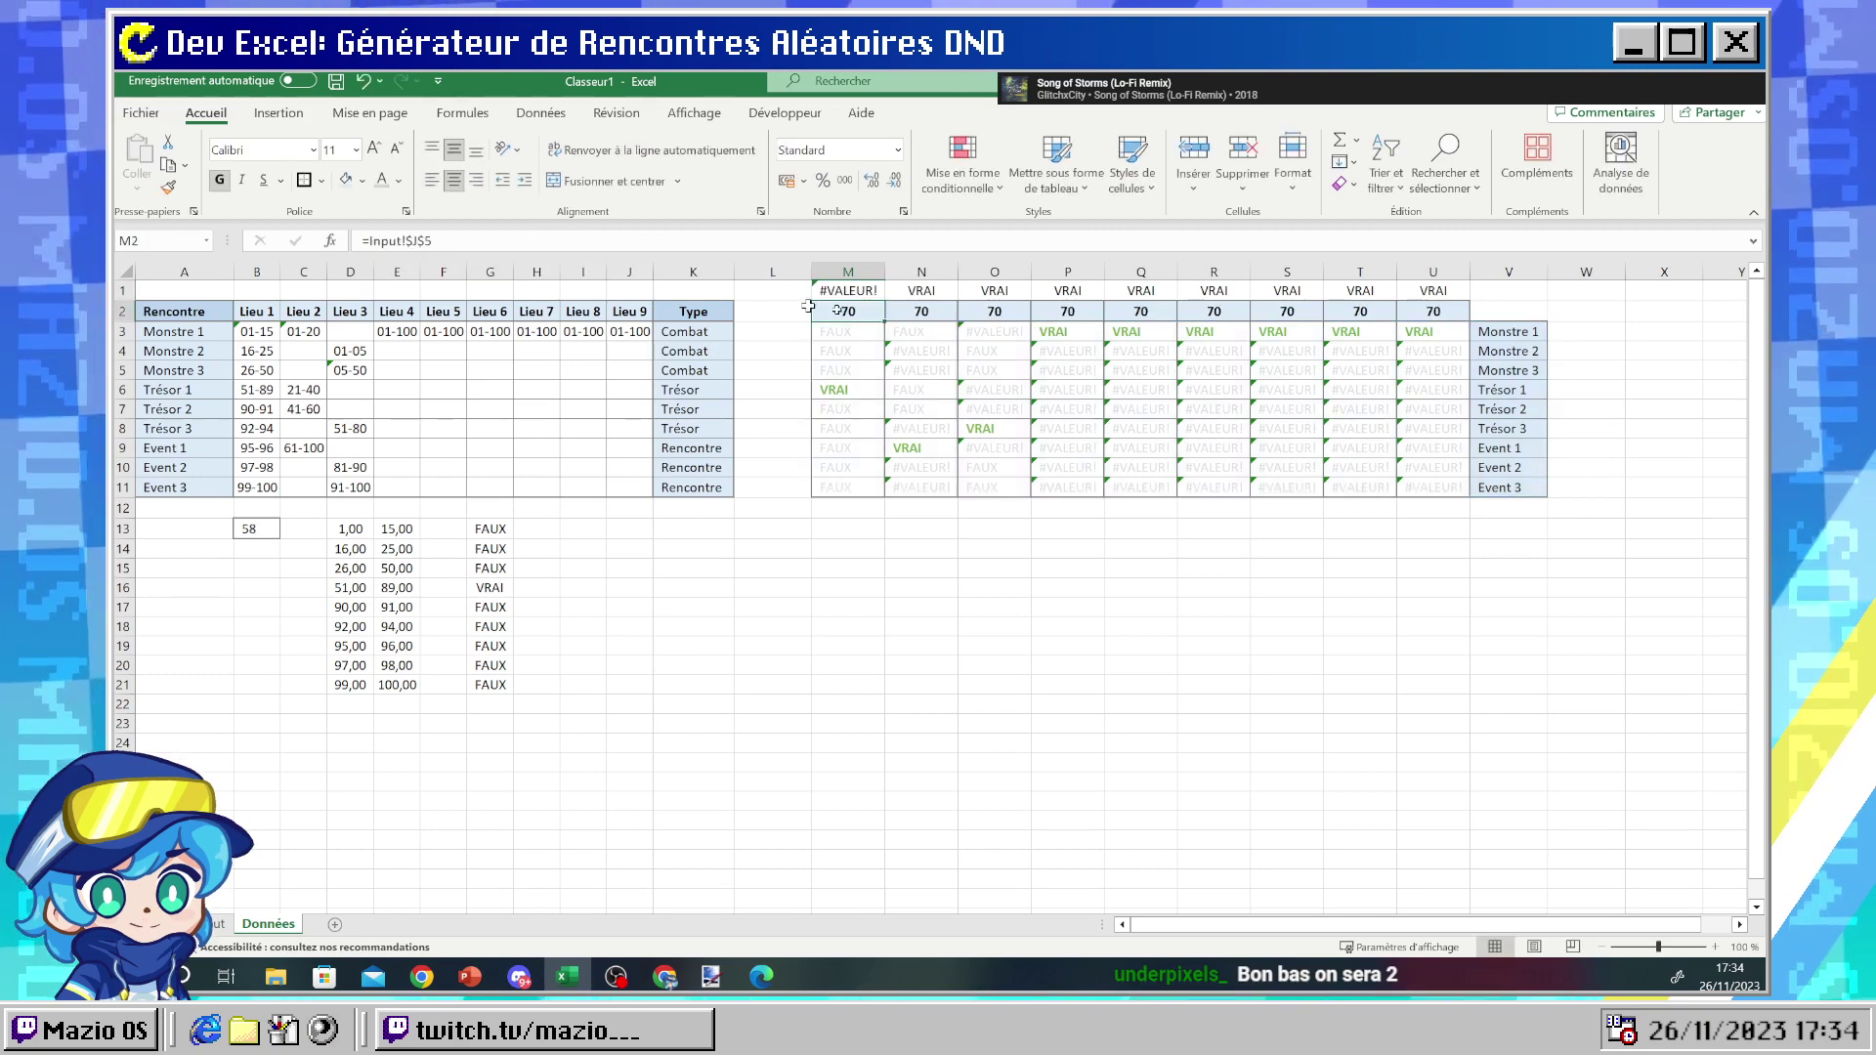
{"action": "left_click", "coordinate": [852, 293]}
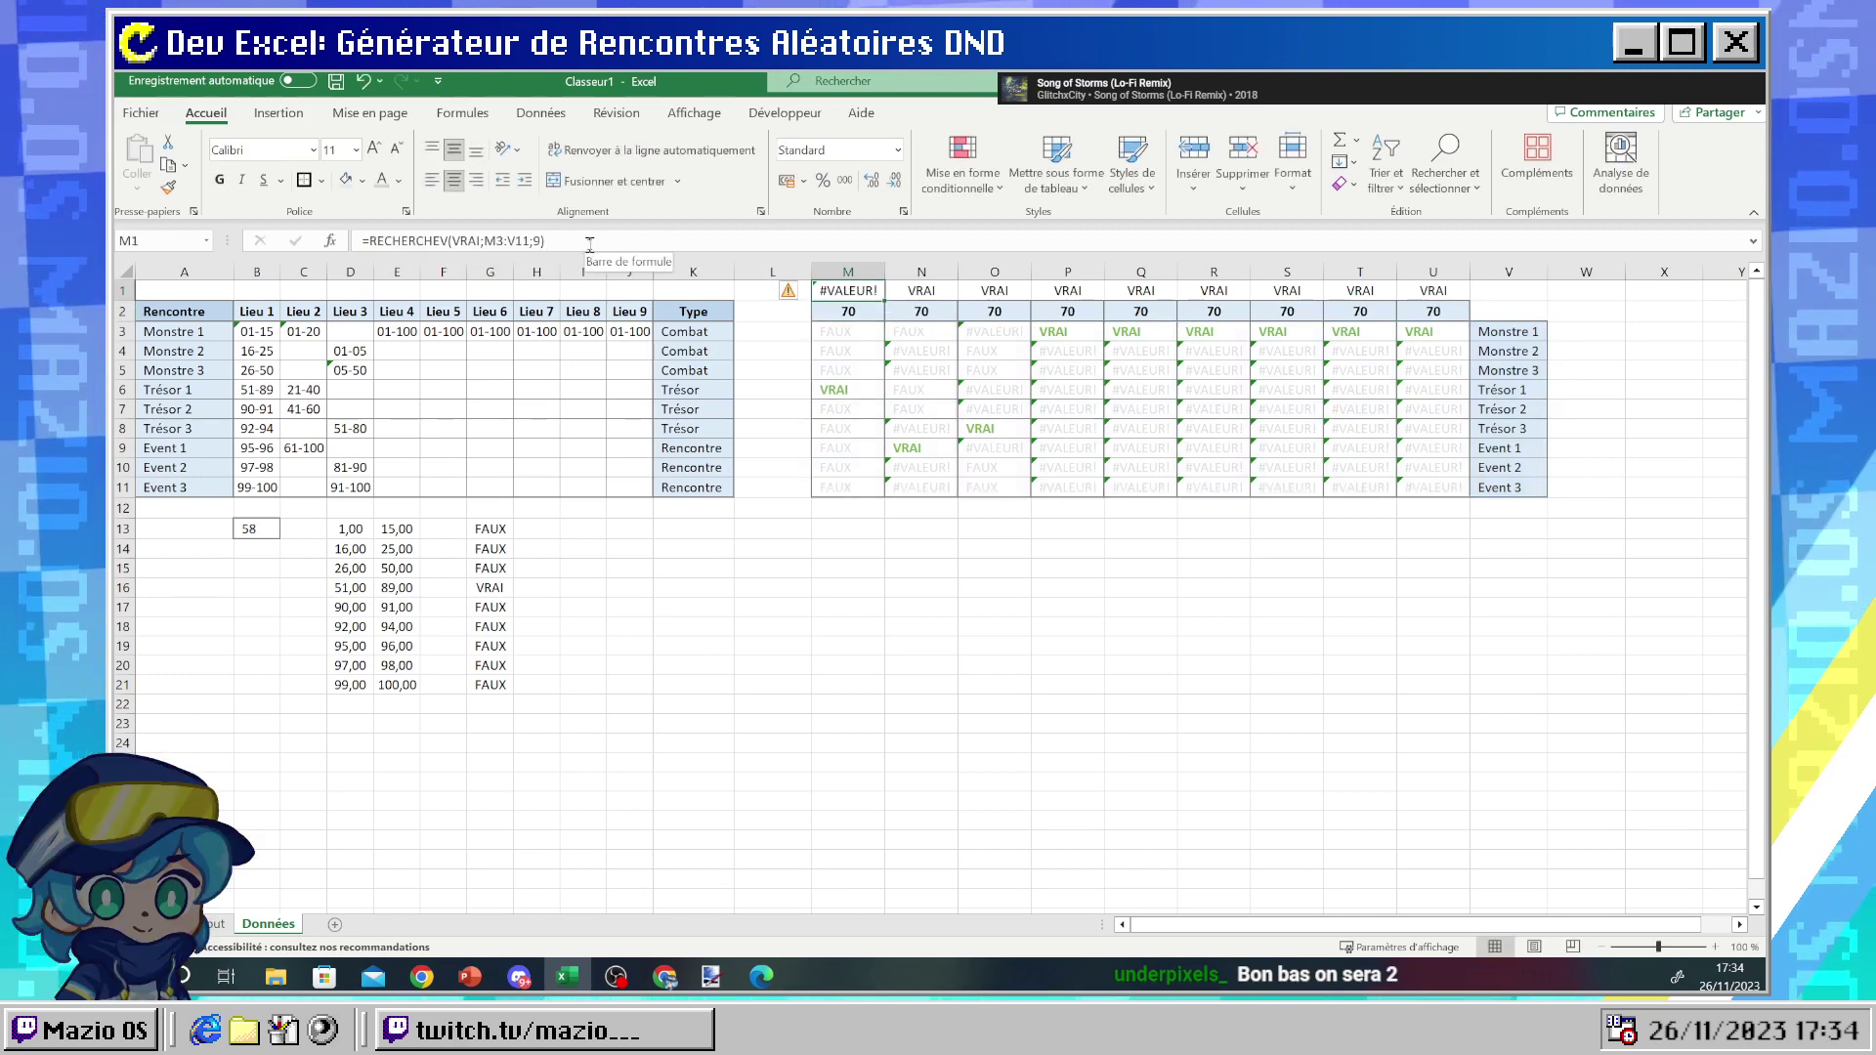
{"action": "left_click", "coordinate": [799, 291]}
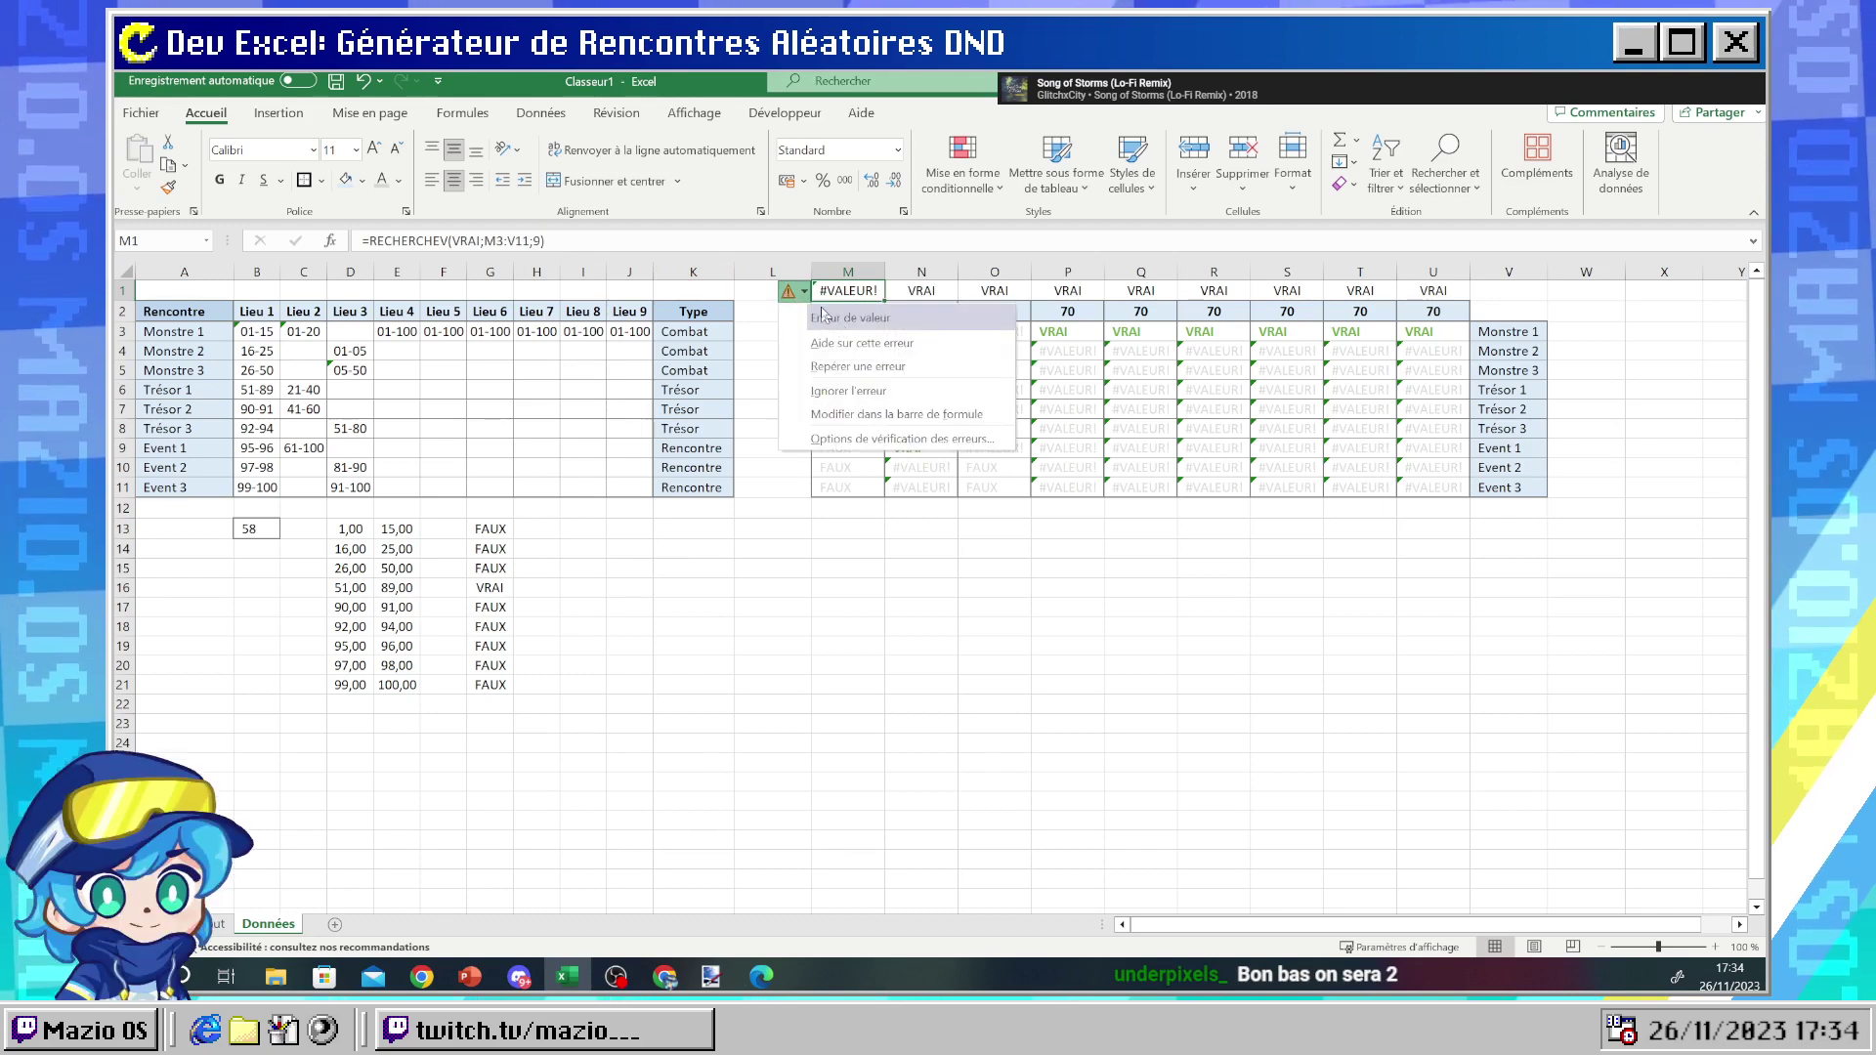
{"action": "left_click", "coordinate": [847, 292]}
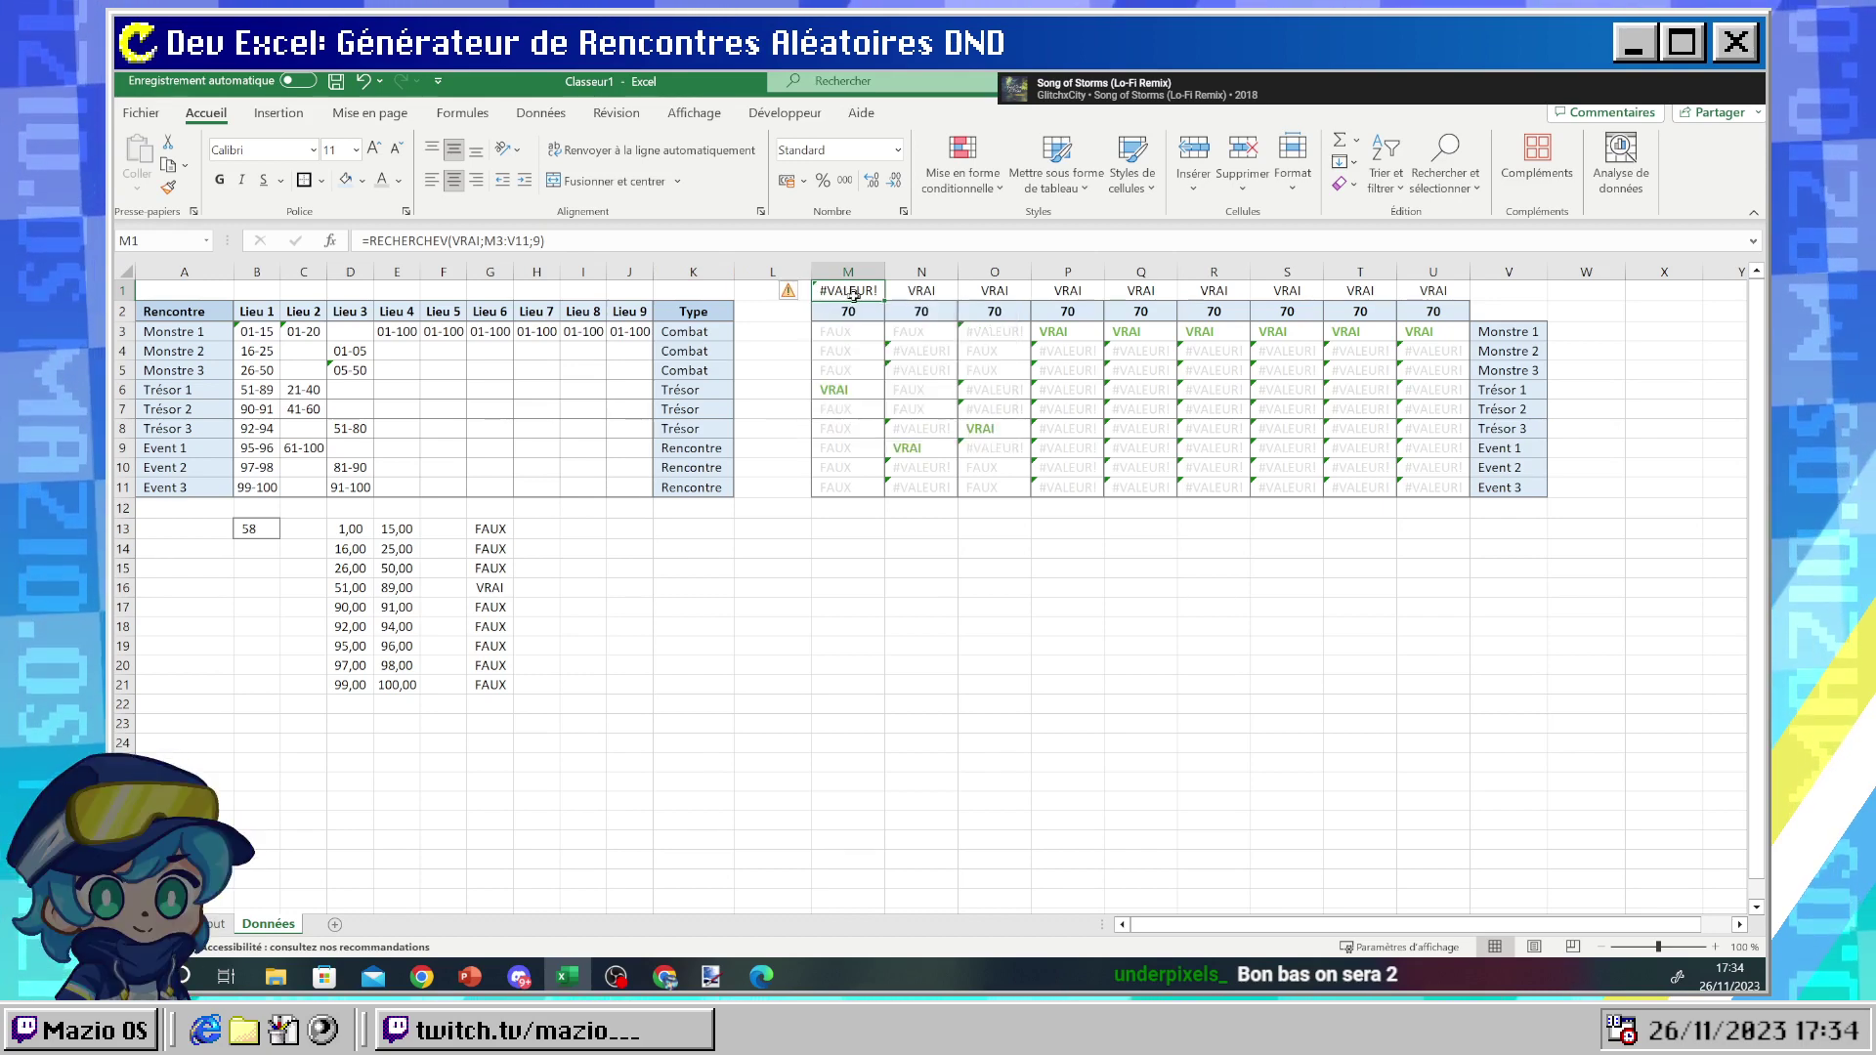
- Try column indexes 1 and then 2 in M1's lookup formula
{"action": "left_click", "coordinate": [538, 242]}
{"action": "key", "text": "BackSpace"}
{"action": "type", "text": "1"}
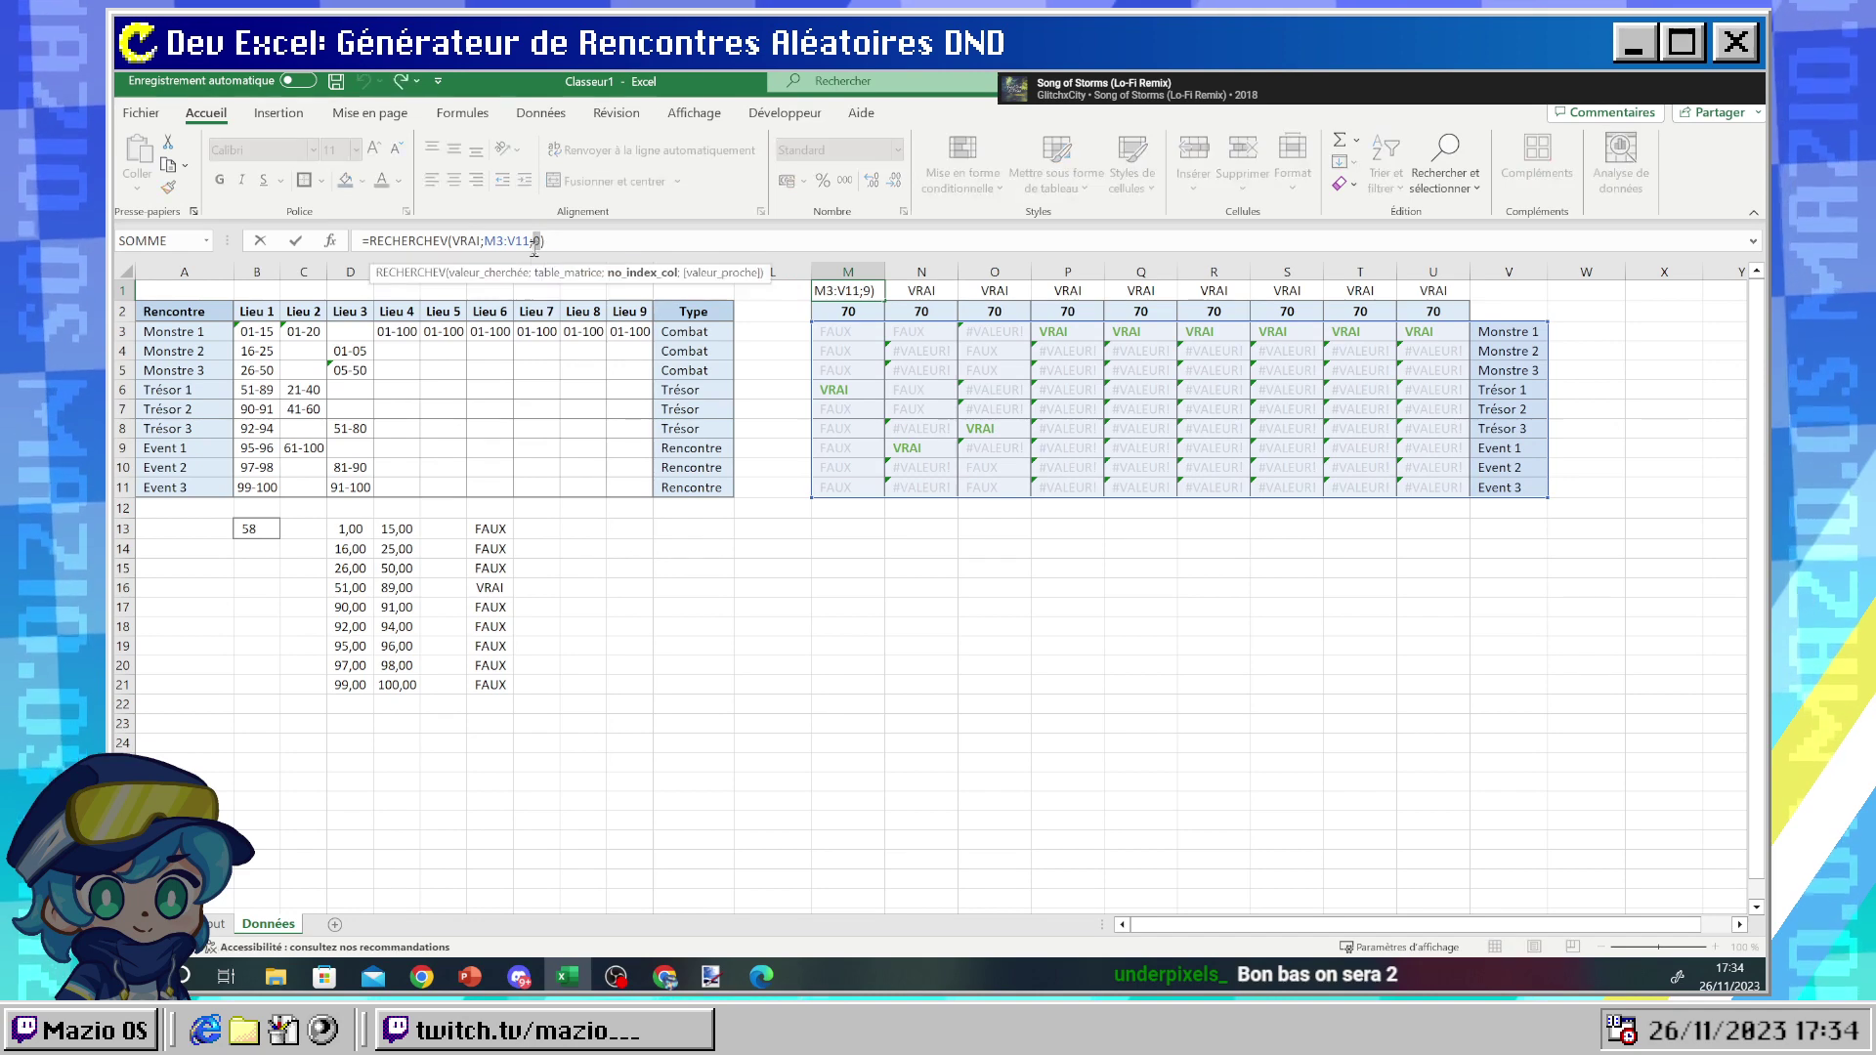
{"action": "key", "text": "Return"}
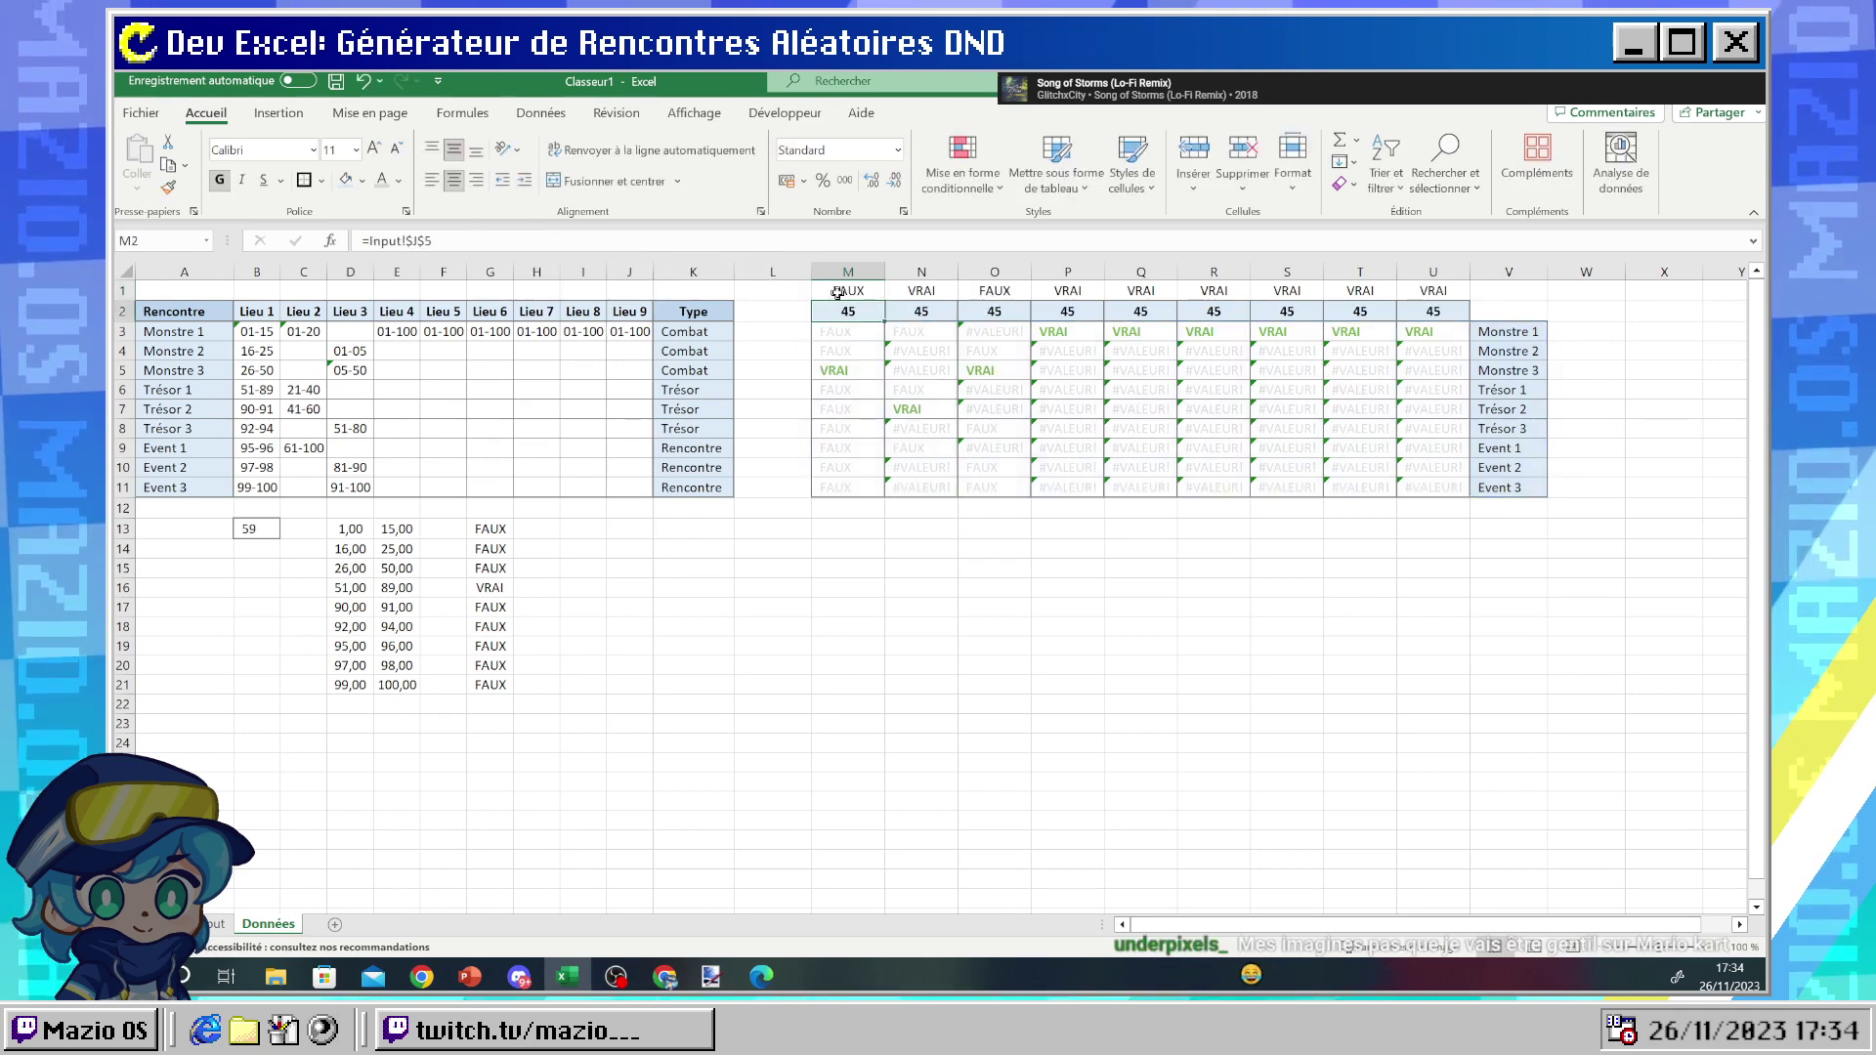
{"action": "left_click", "coordinate": [538, 242]}
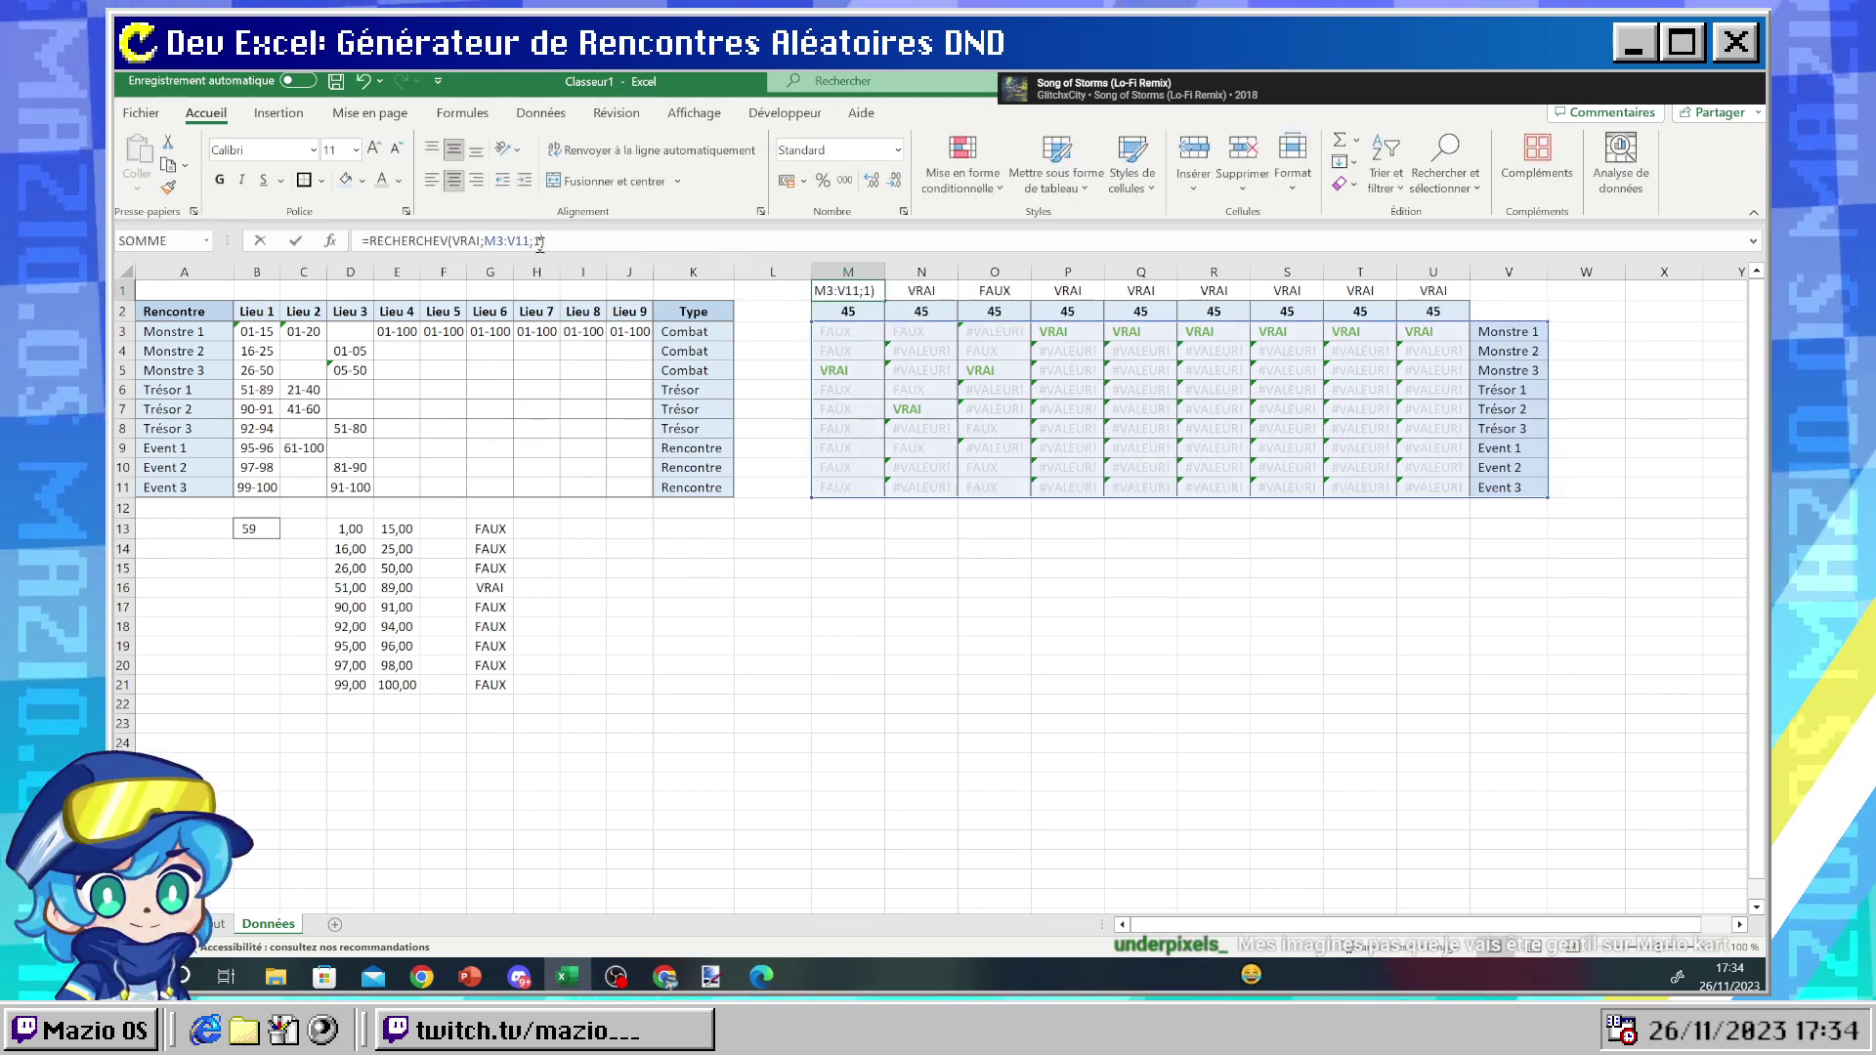
{"action": "key", "text": "Return"}
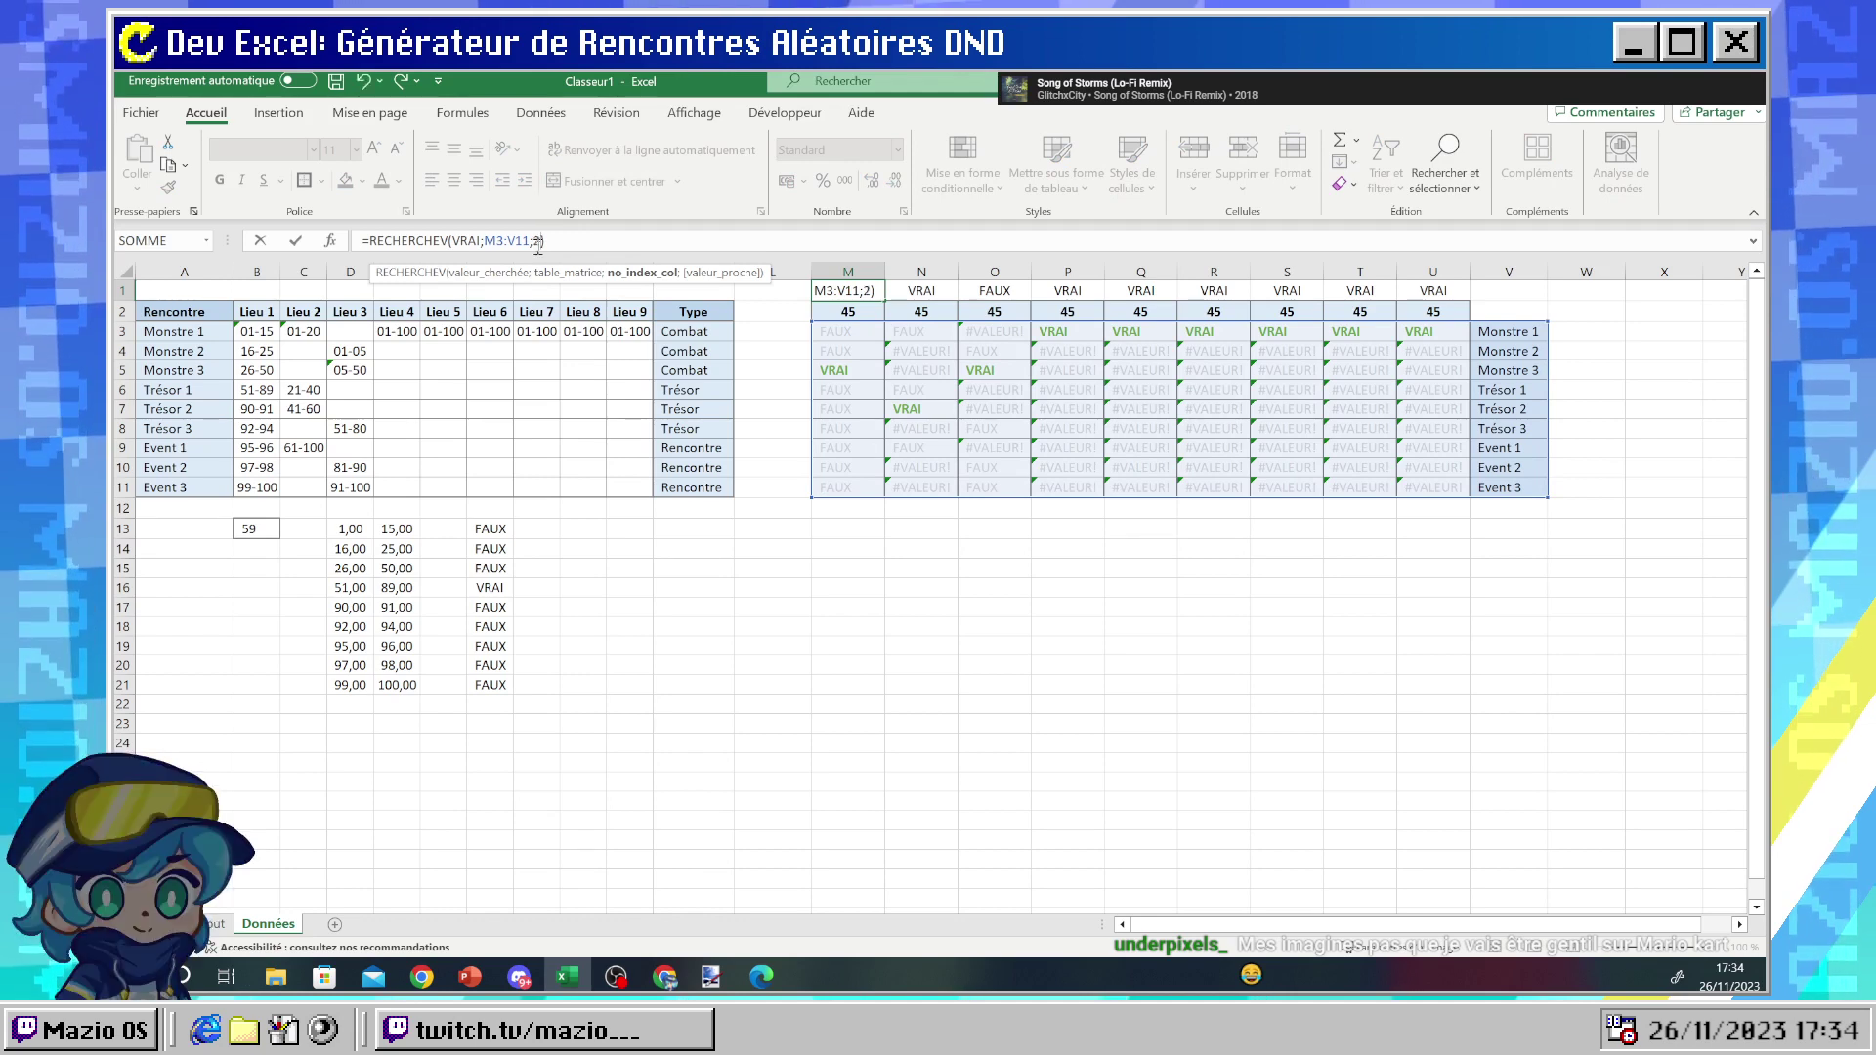
{"action": "key", "text": "Up"}
{"action": "left_click", "coordinate": [538, 242]}
{"action": "key", "text": "BackSpace"}
{"action": "type", "text": "2"}
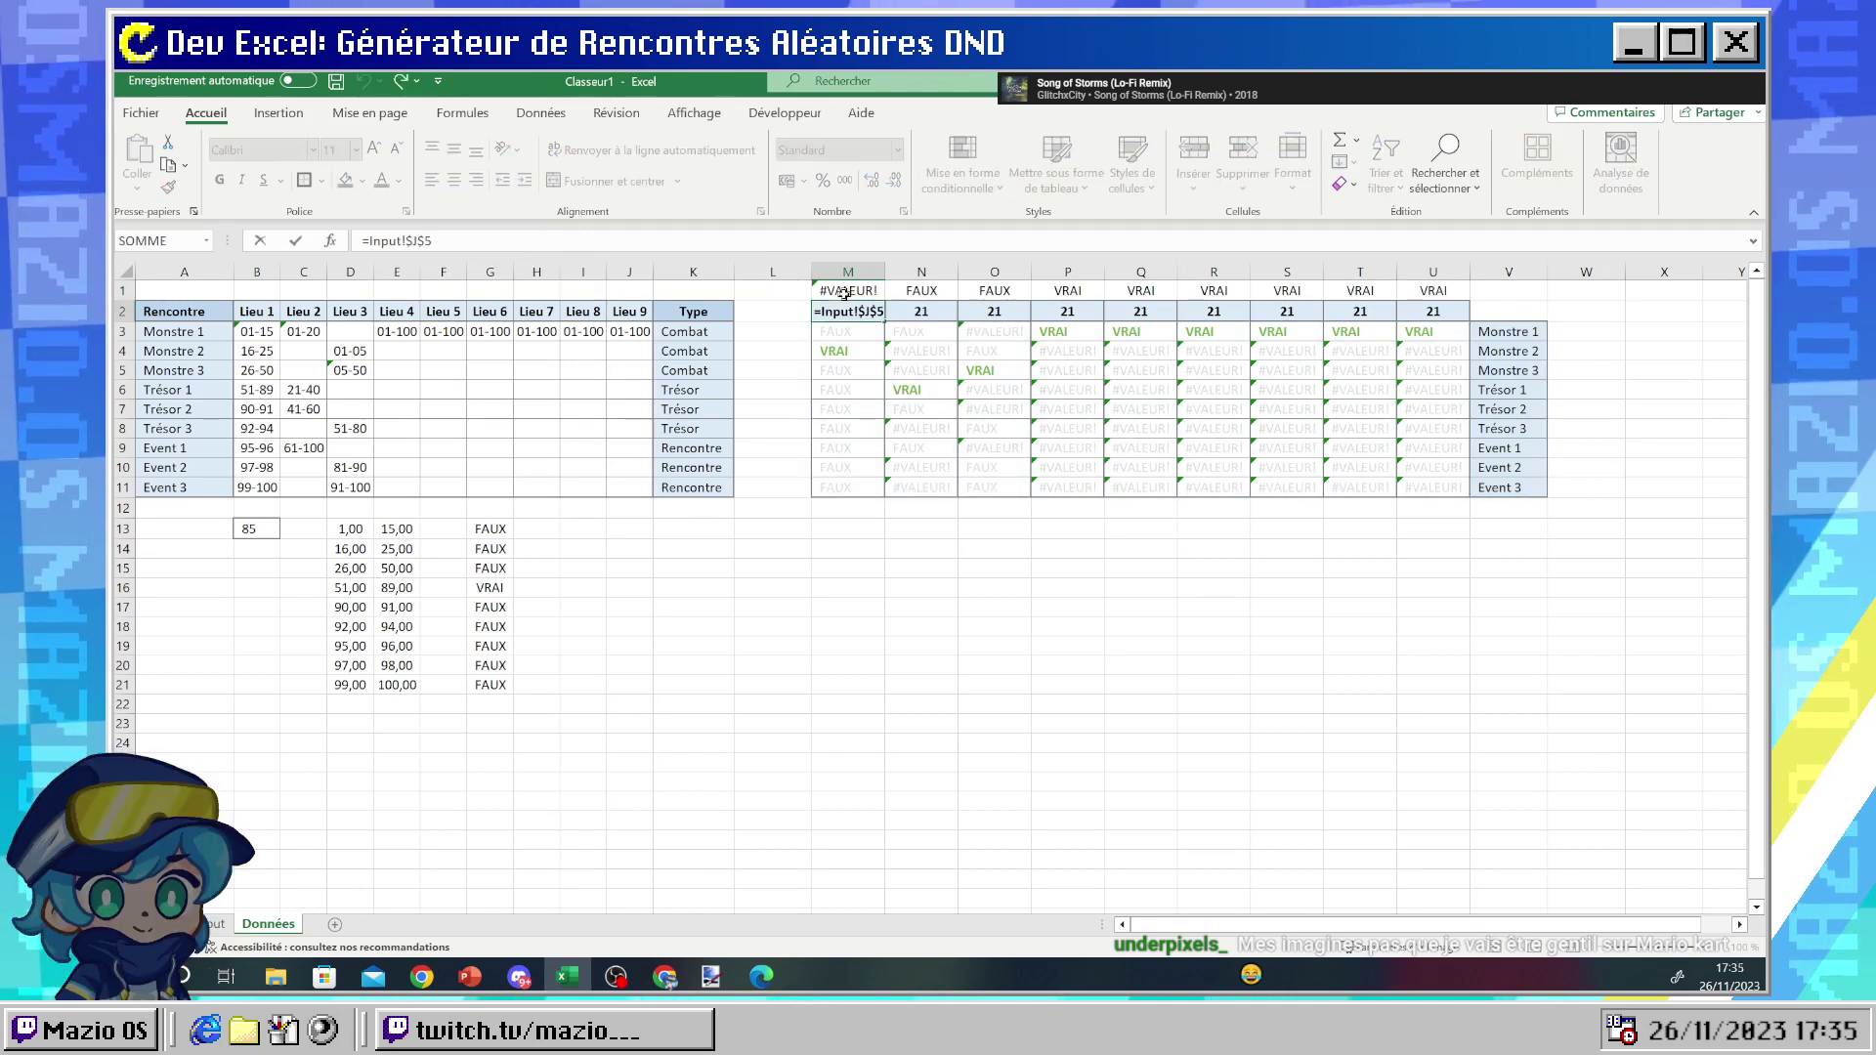
{"action": "key", "text": "ctrl+Return"}
{"action": "left_click", "coordinate": [537, 242]}
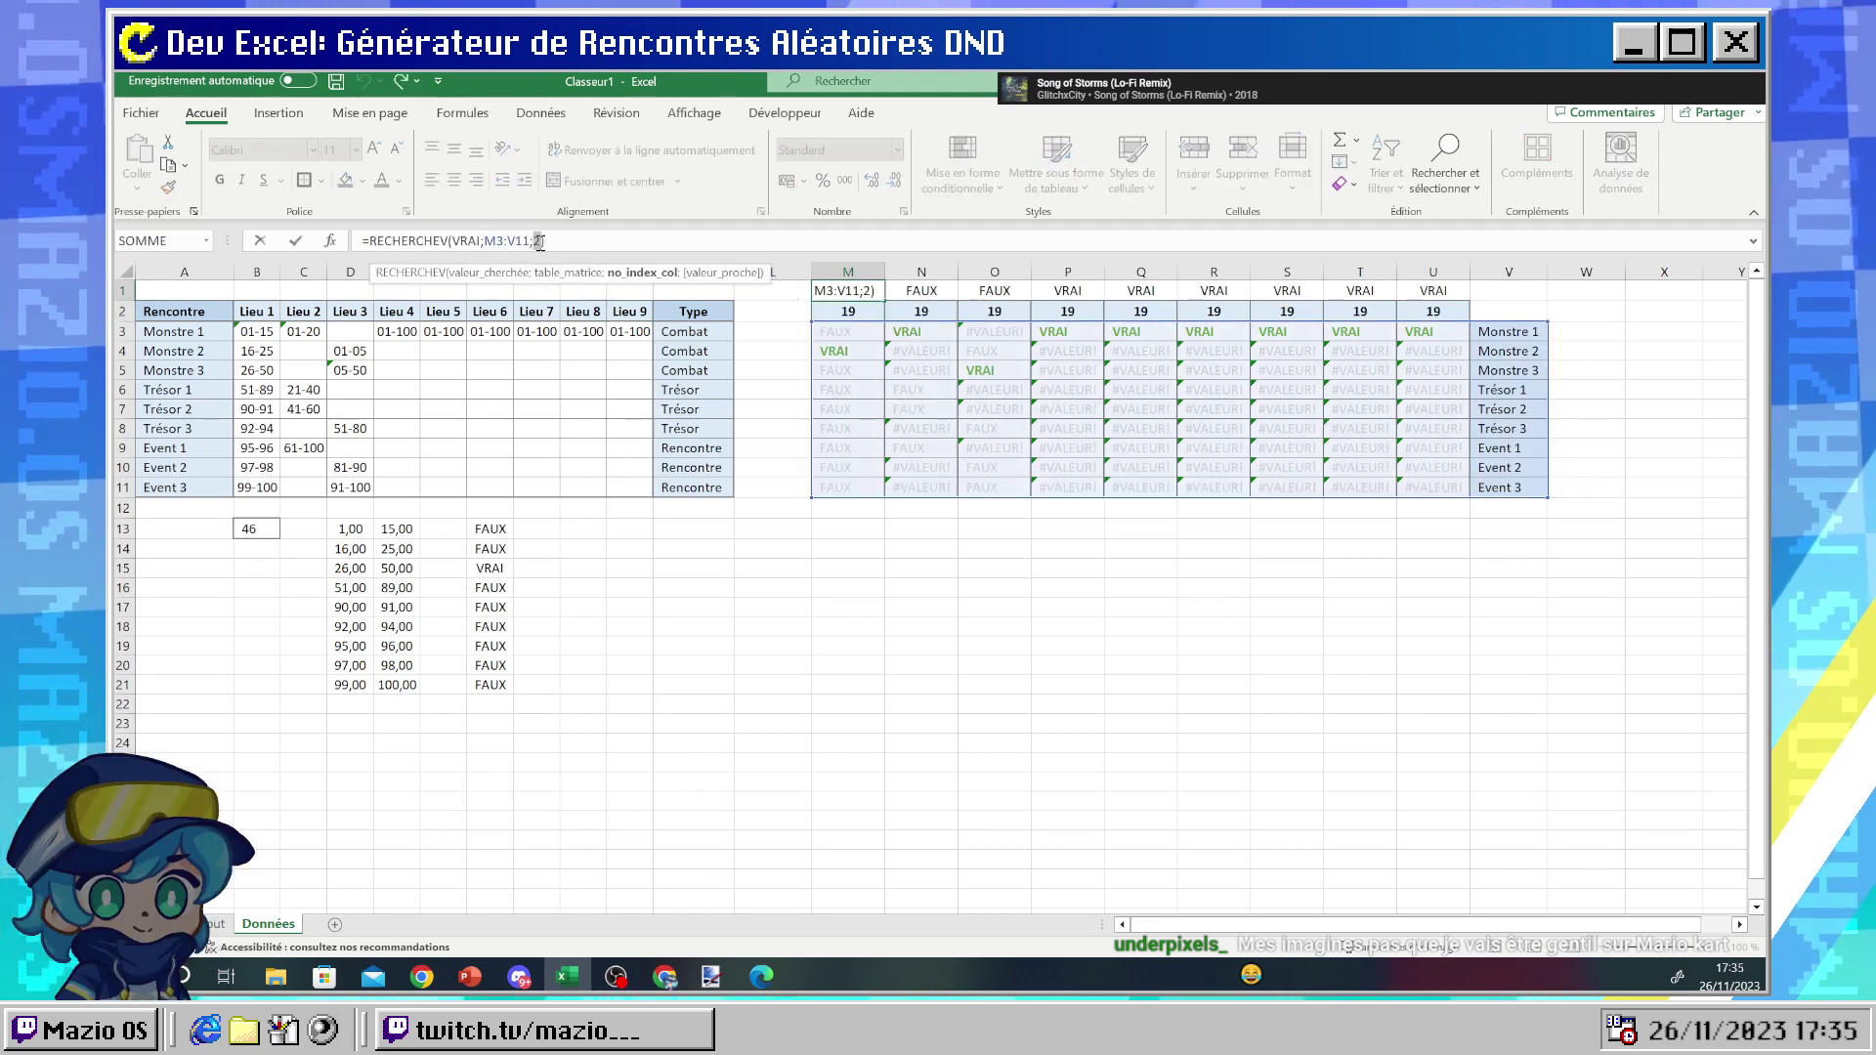
{"action": "key", "text": "Return"}
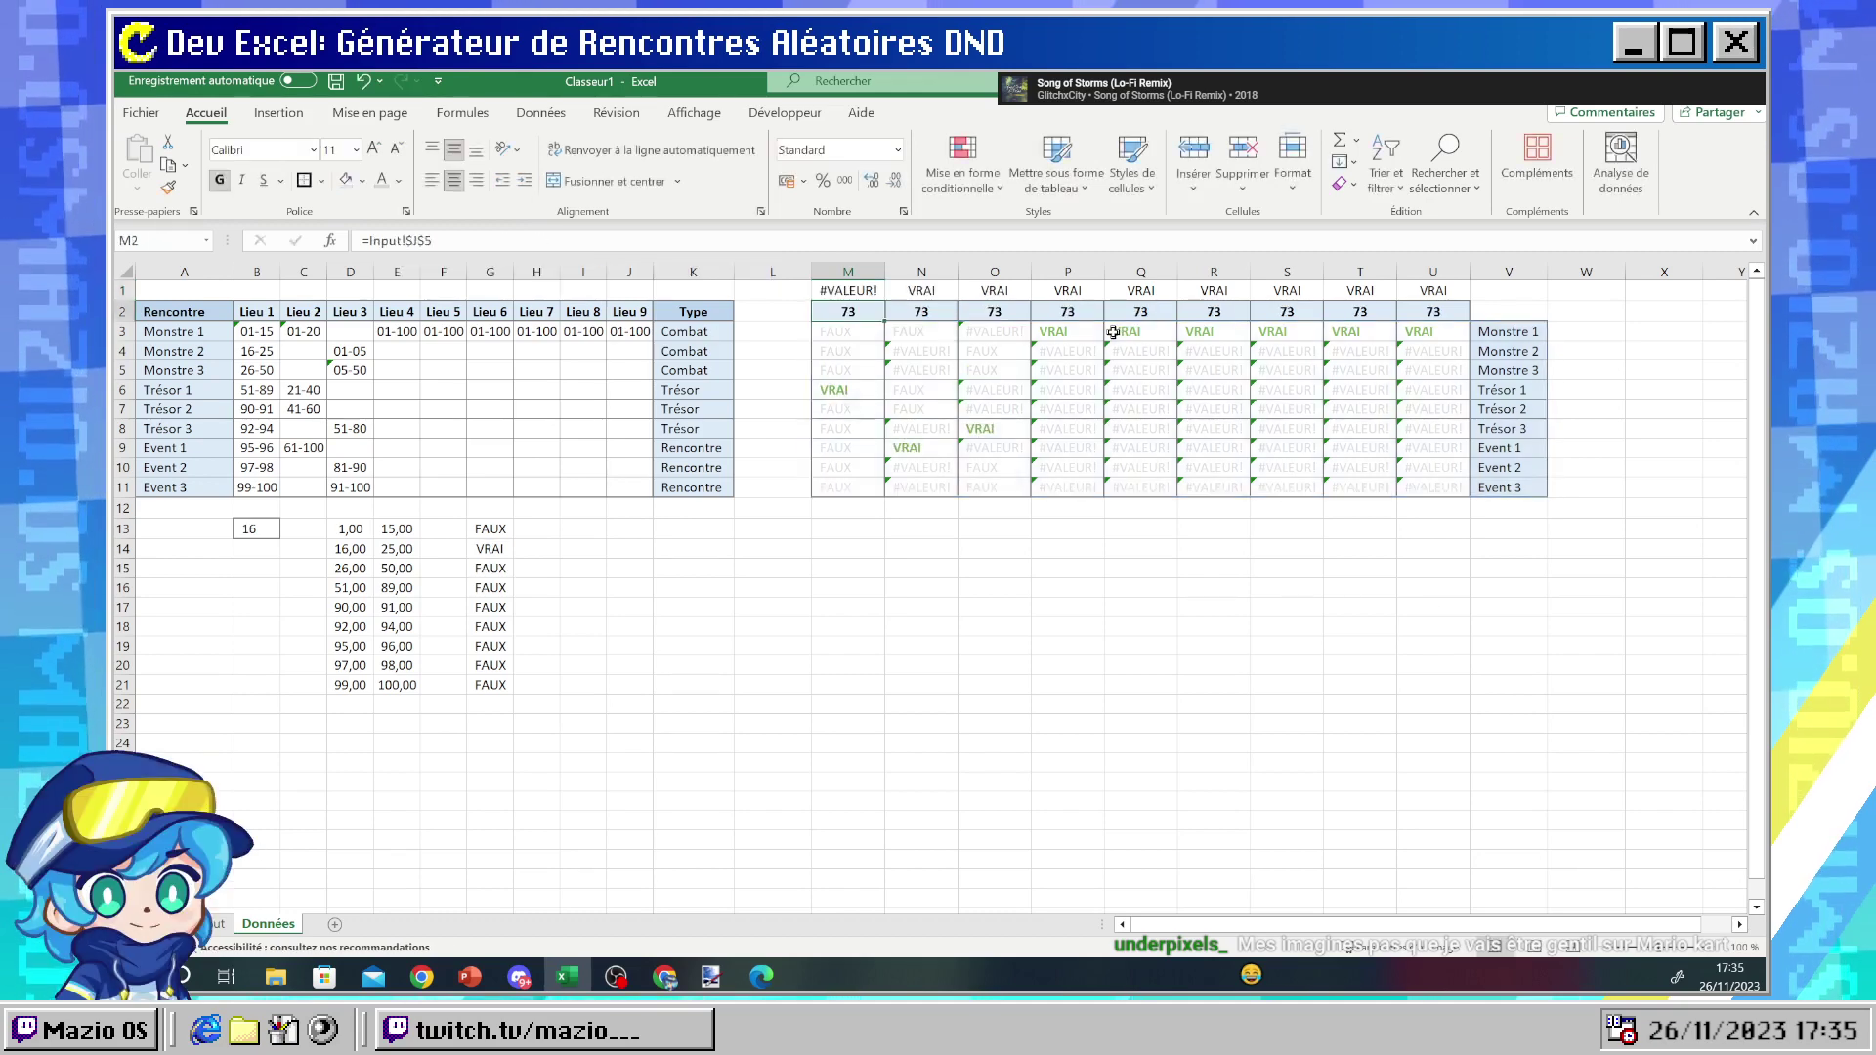
- Point M2 at Input!$J$10 so M1's lookup returns Event 3
{"action": "left_click", "coordinate": [426, 241]}
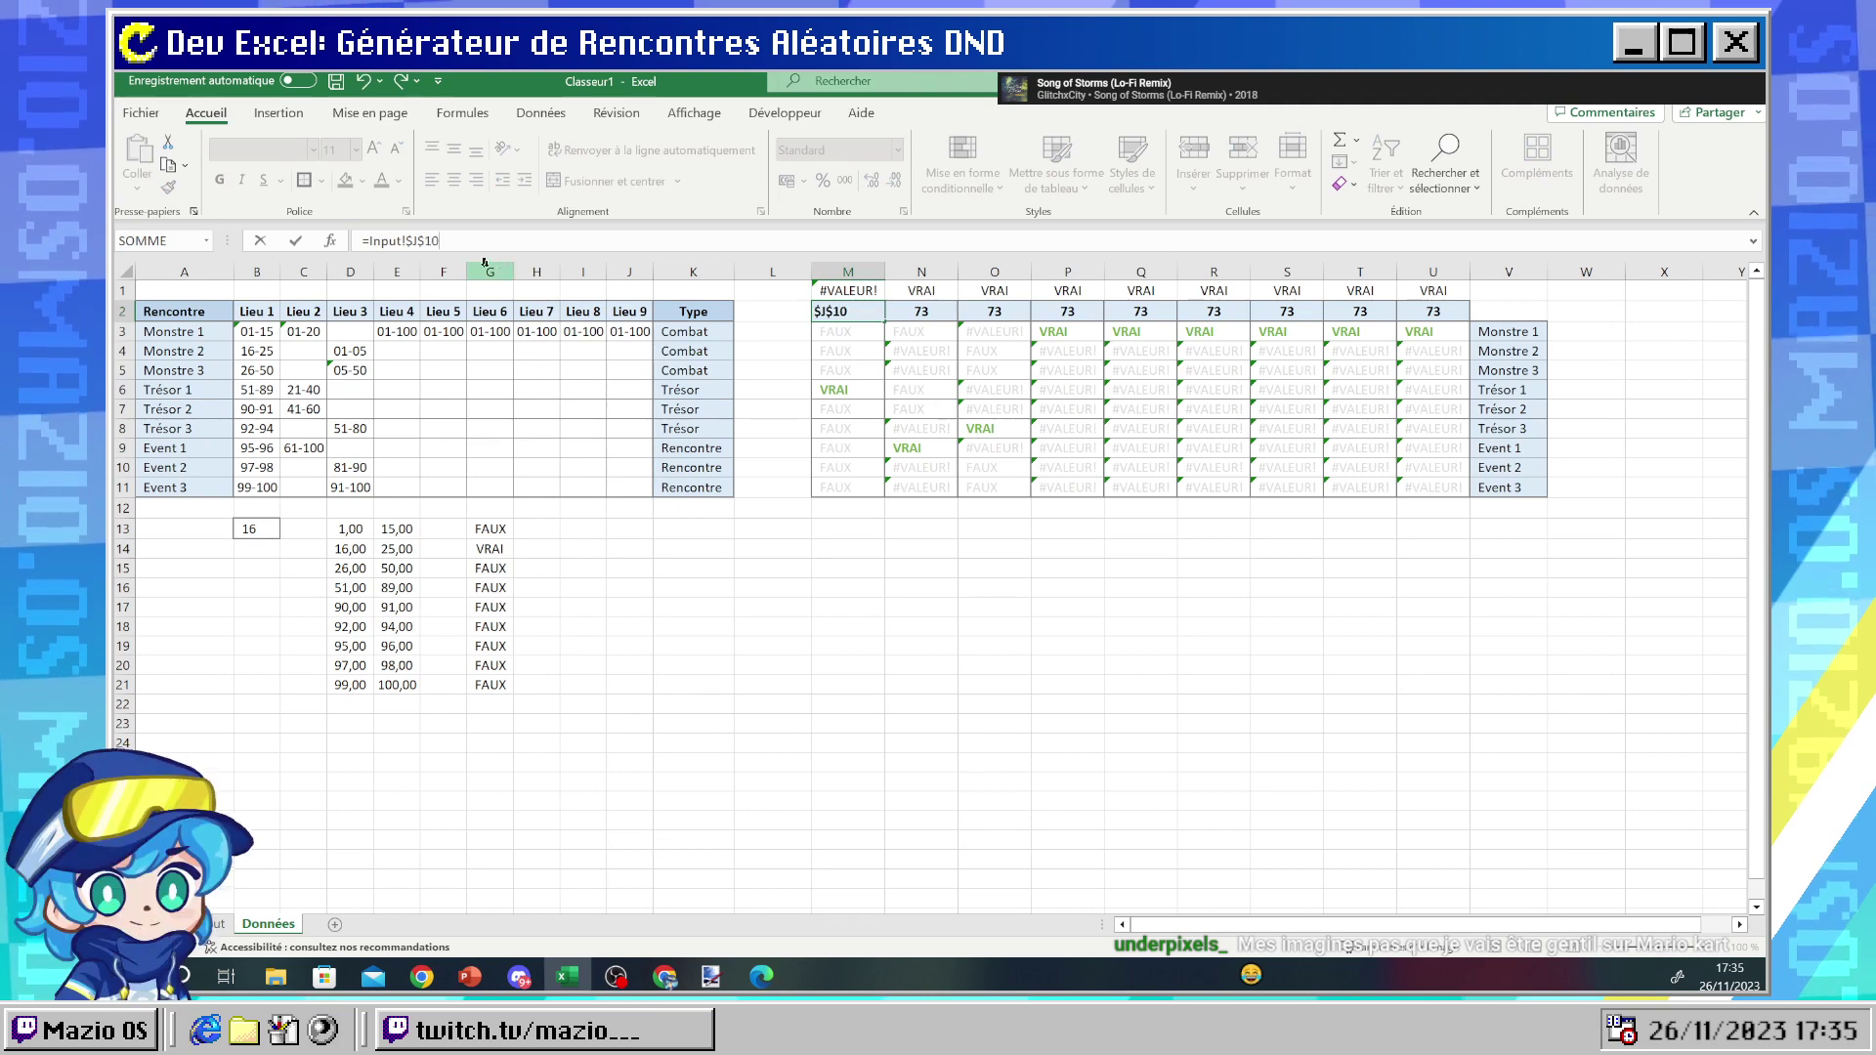
{"action": "left_click", "coordinate": [837, 334]}
{"action": "left_click", "coordinate": [848, 290]}
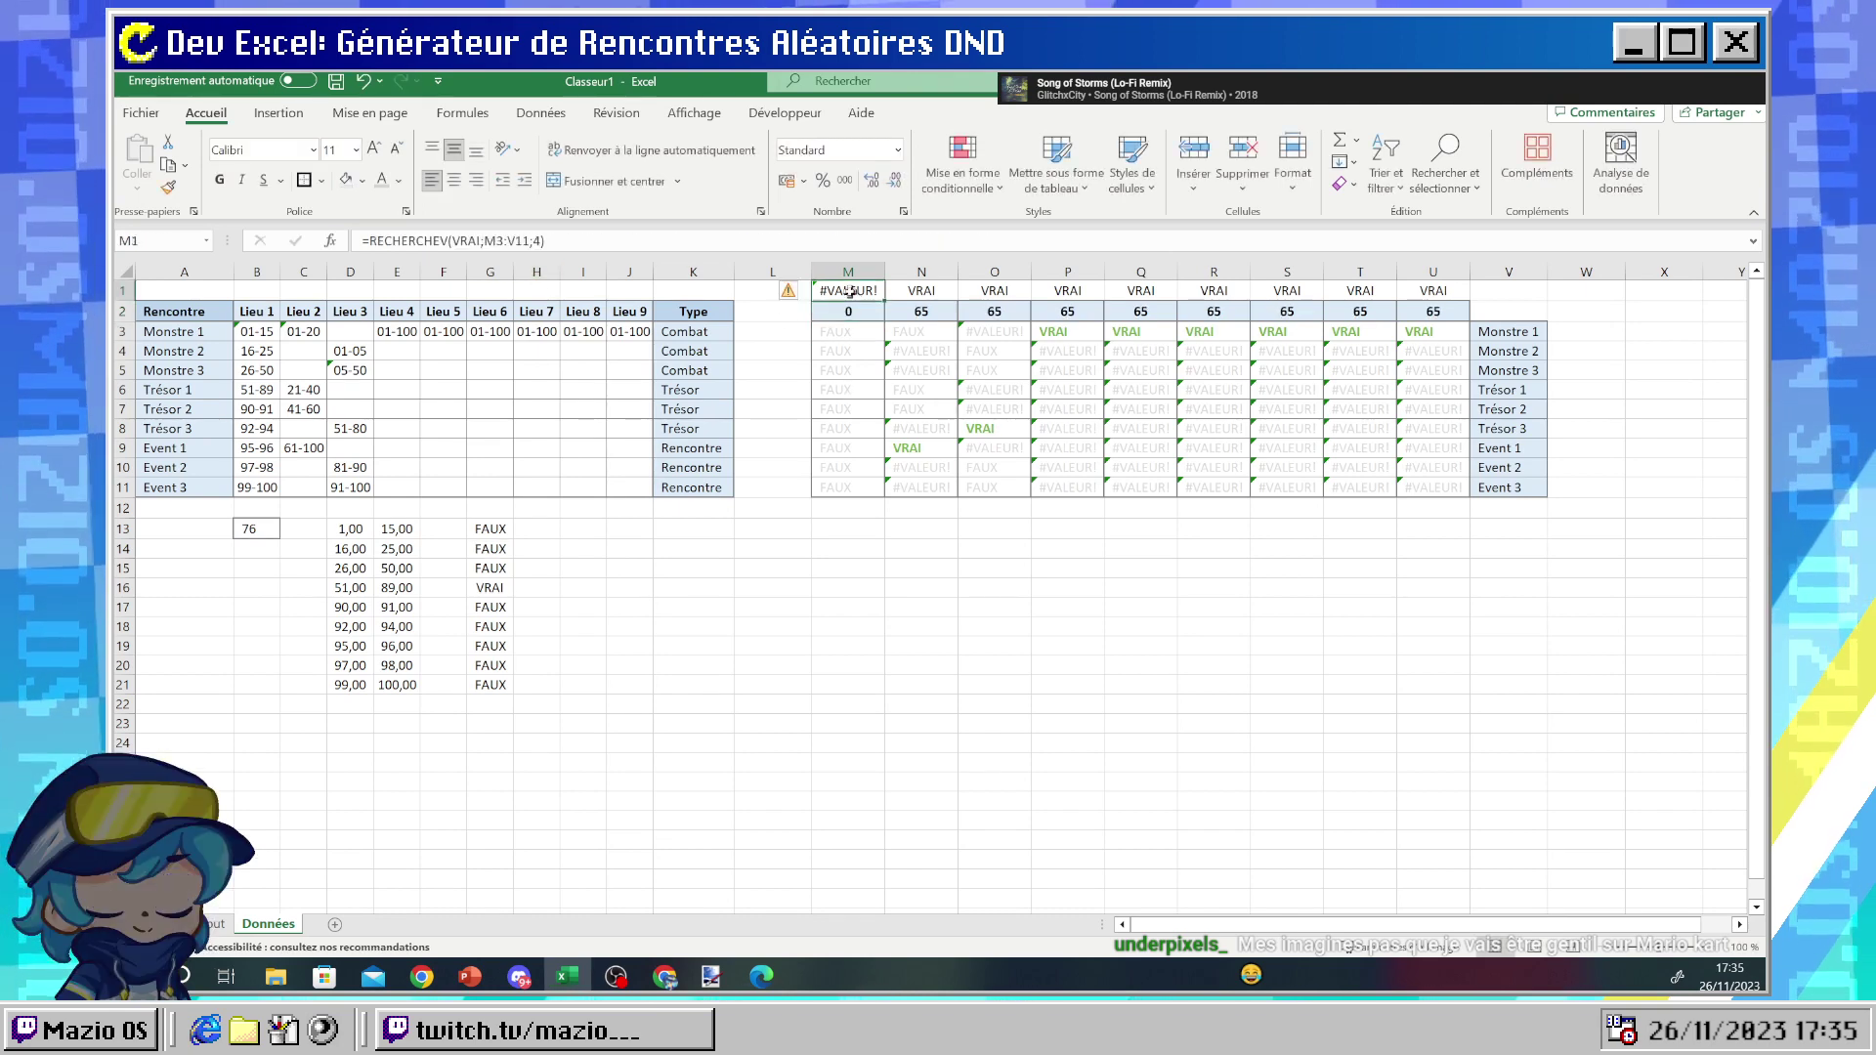
{"action": "left_click", "coordinate": [543, 243]}
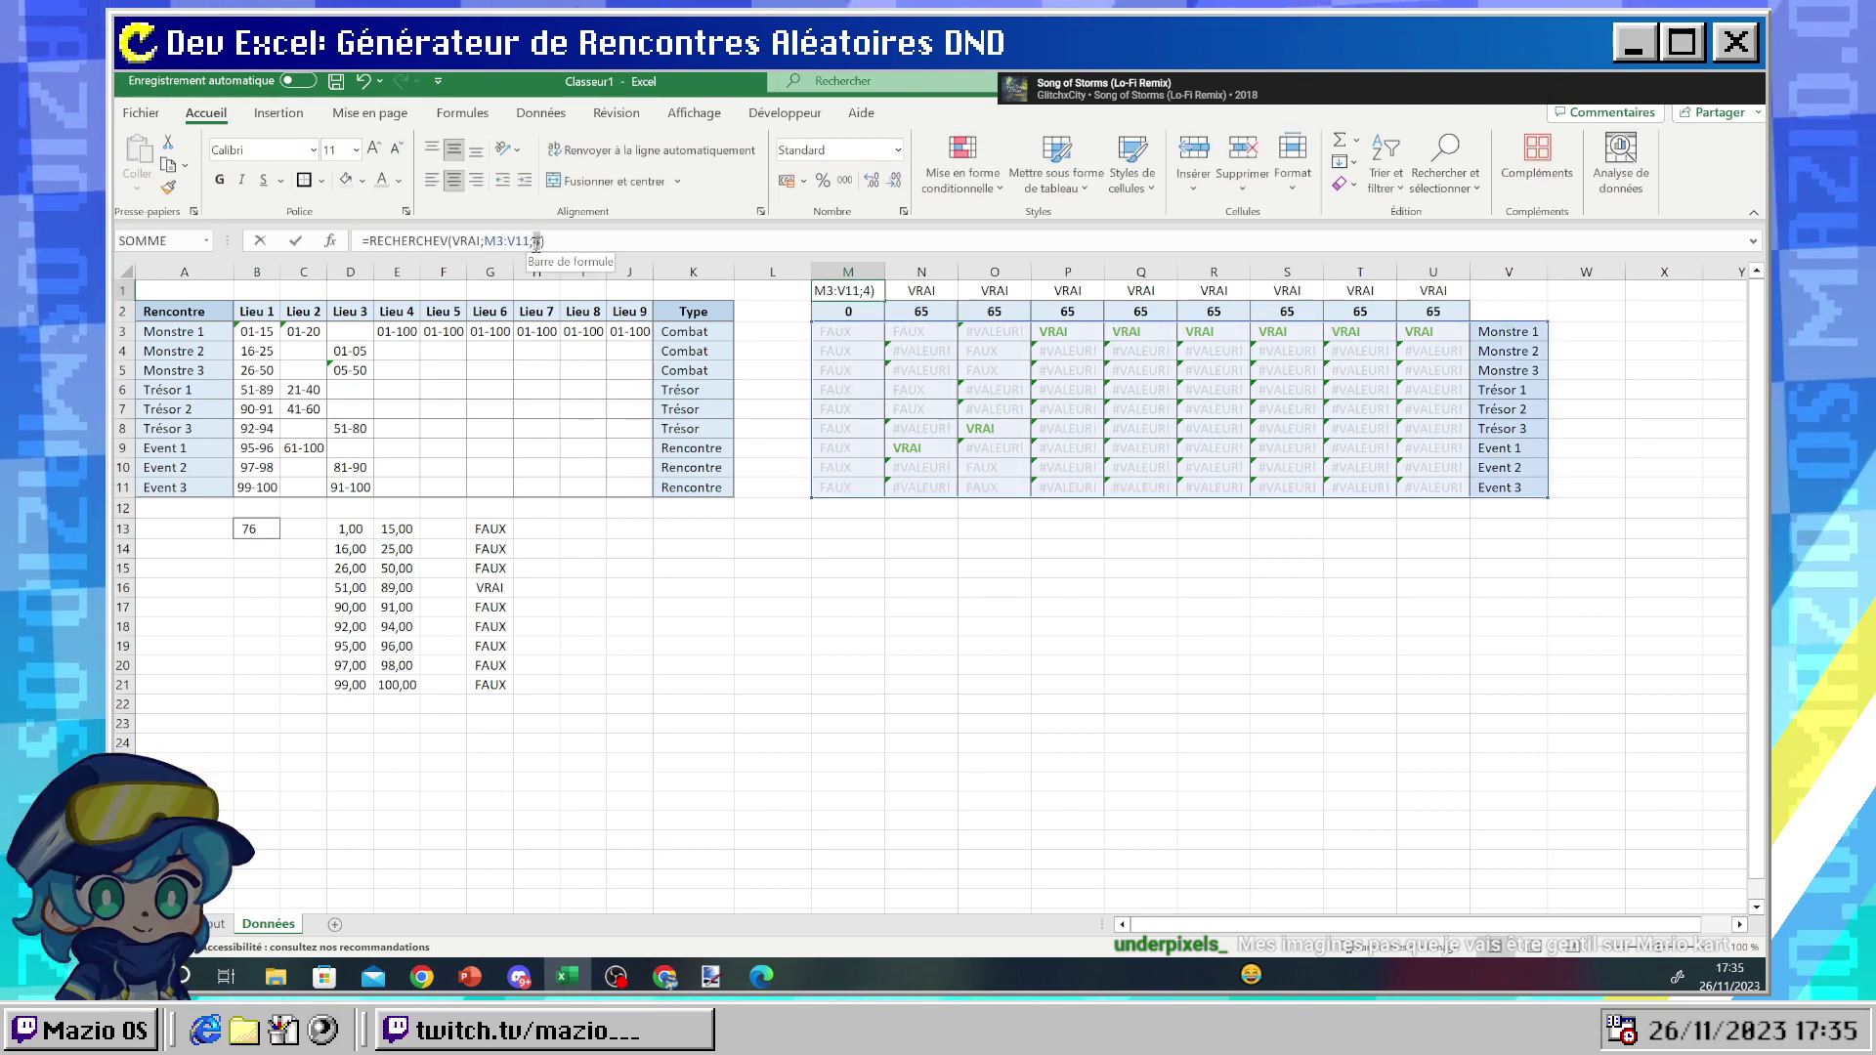
{"action": "key", "text": "Return"}
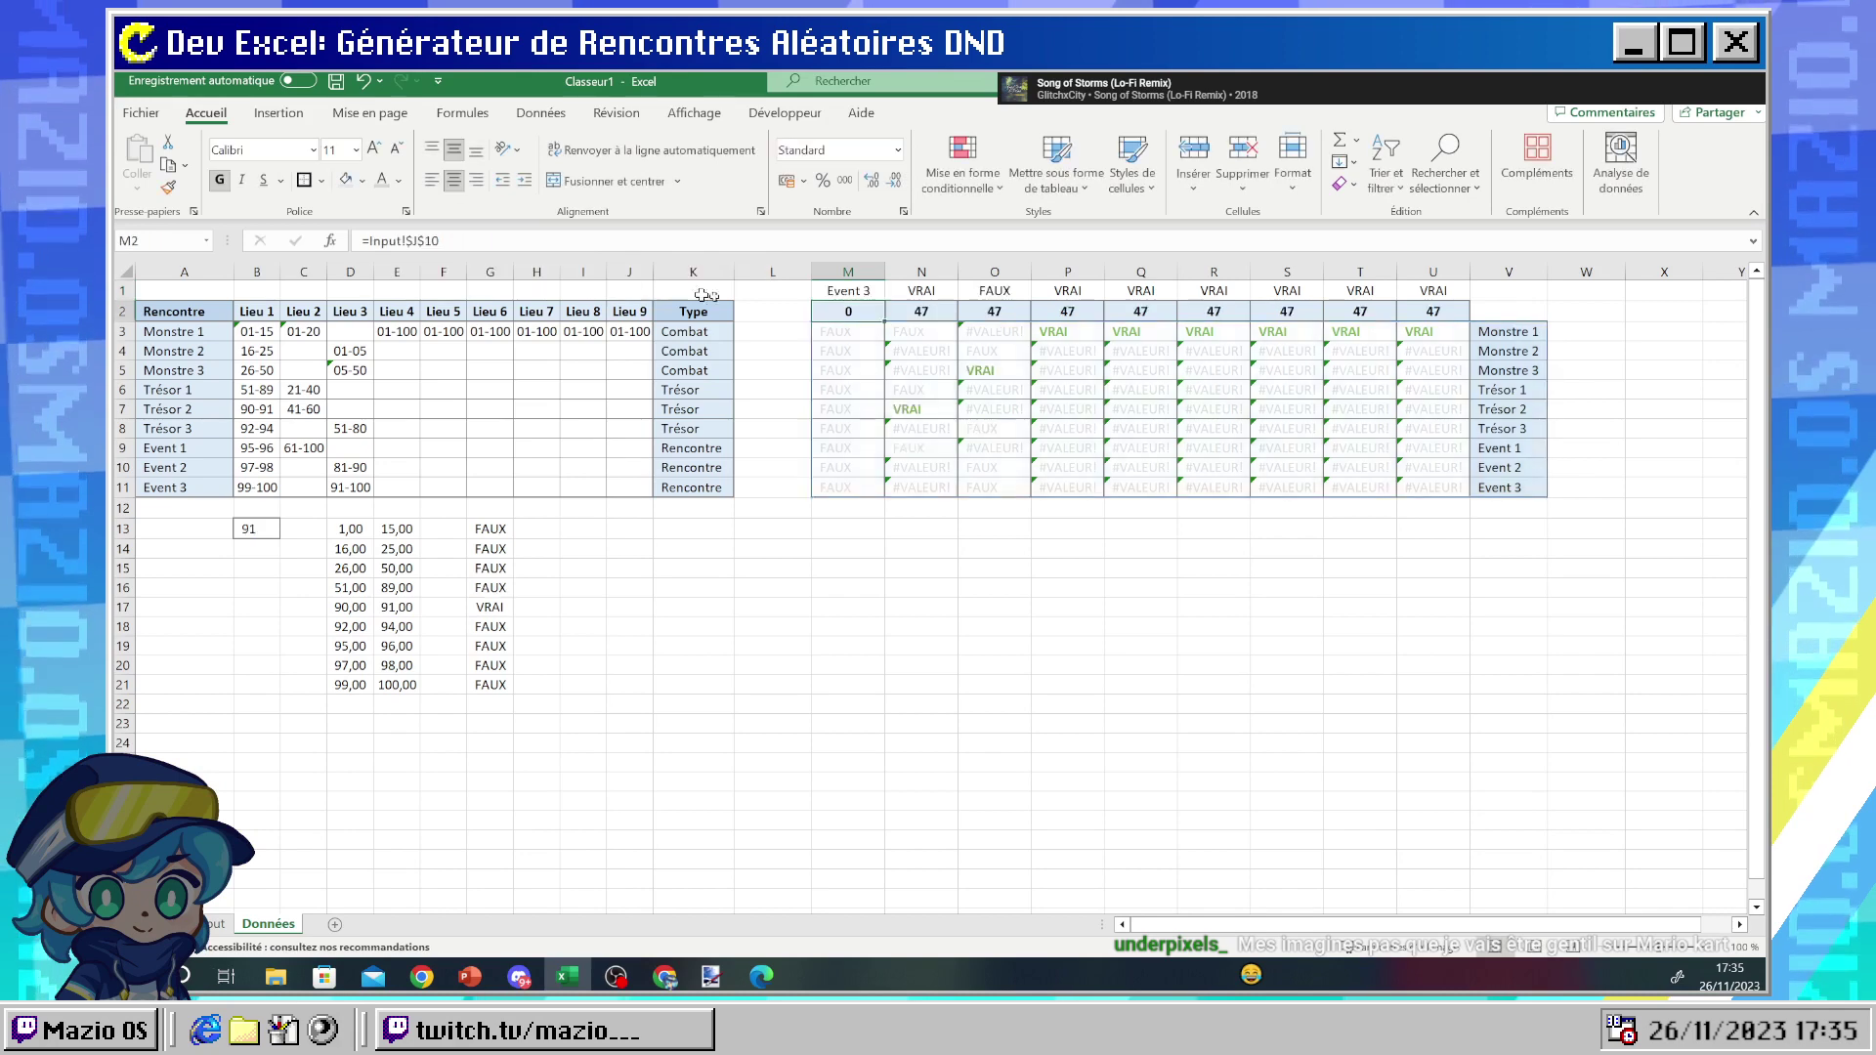
- Review the formulas in M1, M2, N2 and M5, rerolling the random values once
{"action": "left_click", "coordinate": [833, 290]}
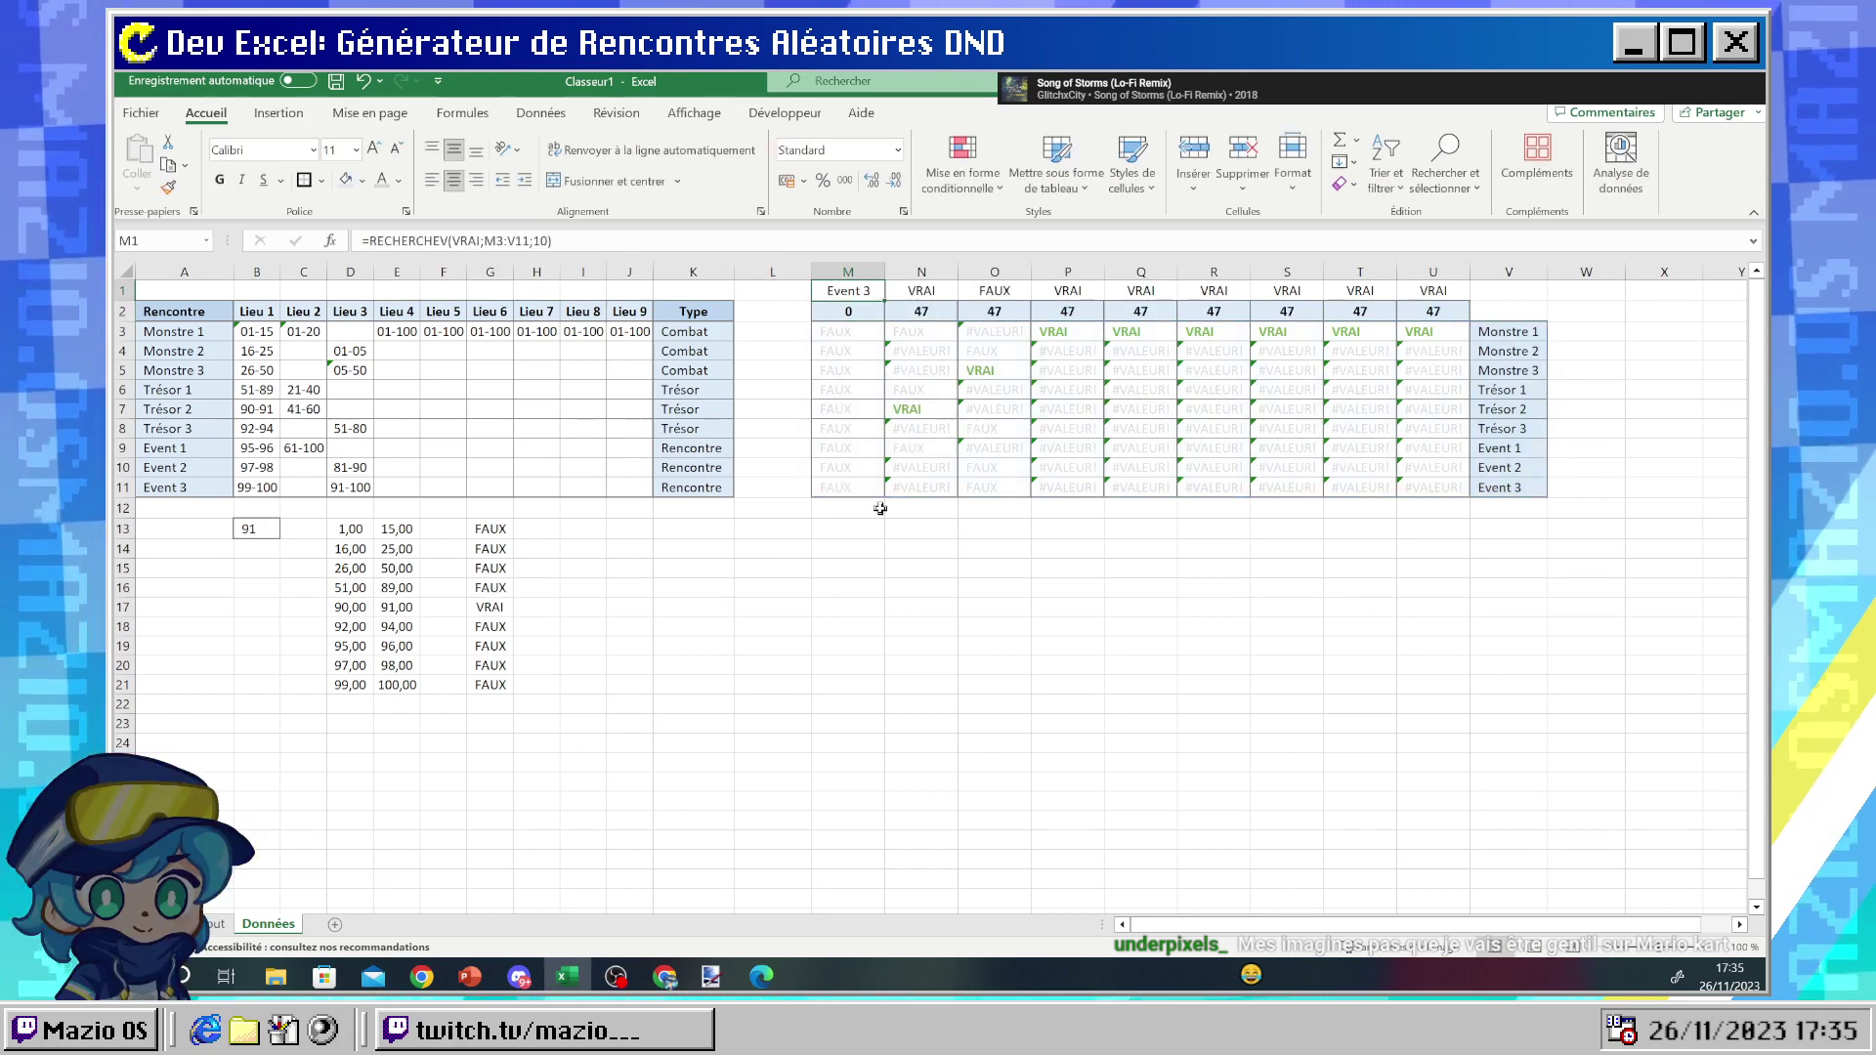
{"action": "left_click", "coordinate": [854, 312]}
{"action": "left_click", "coordinate": [904, 311]}
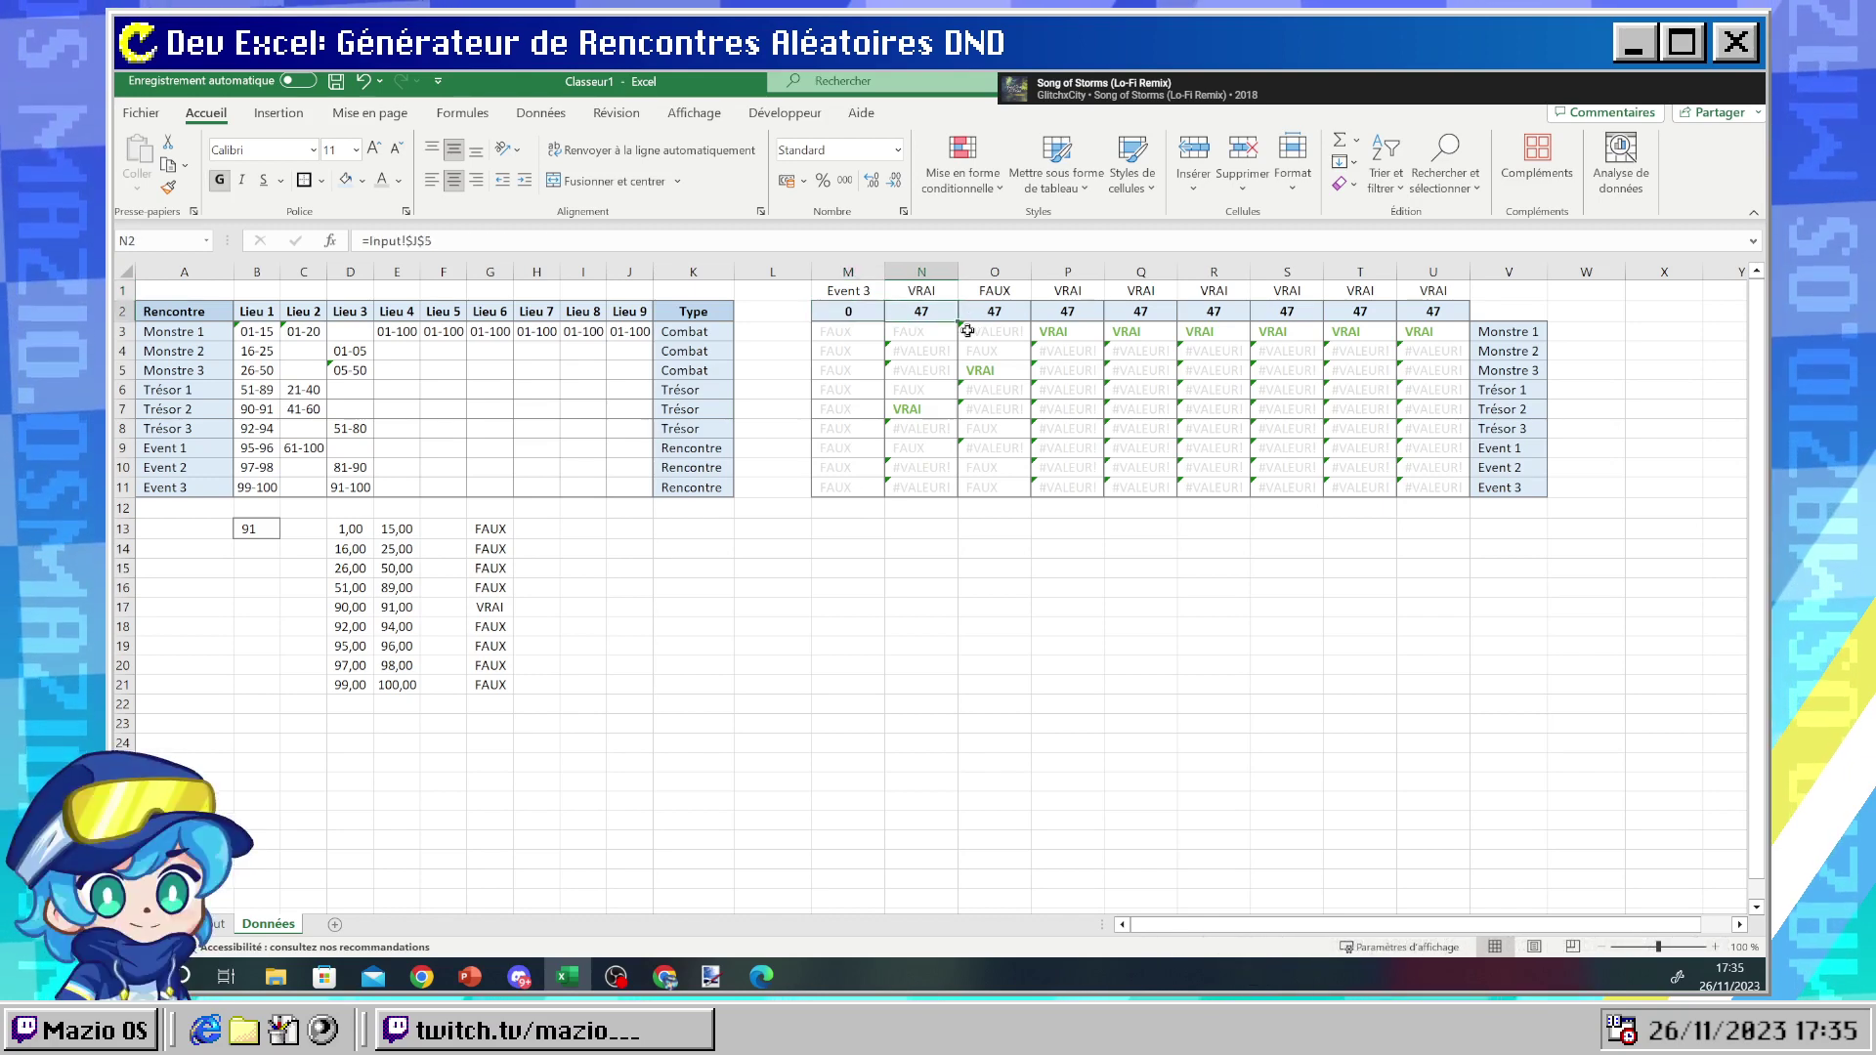
{"action": "left_click", "coordinate": [842, 311]}
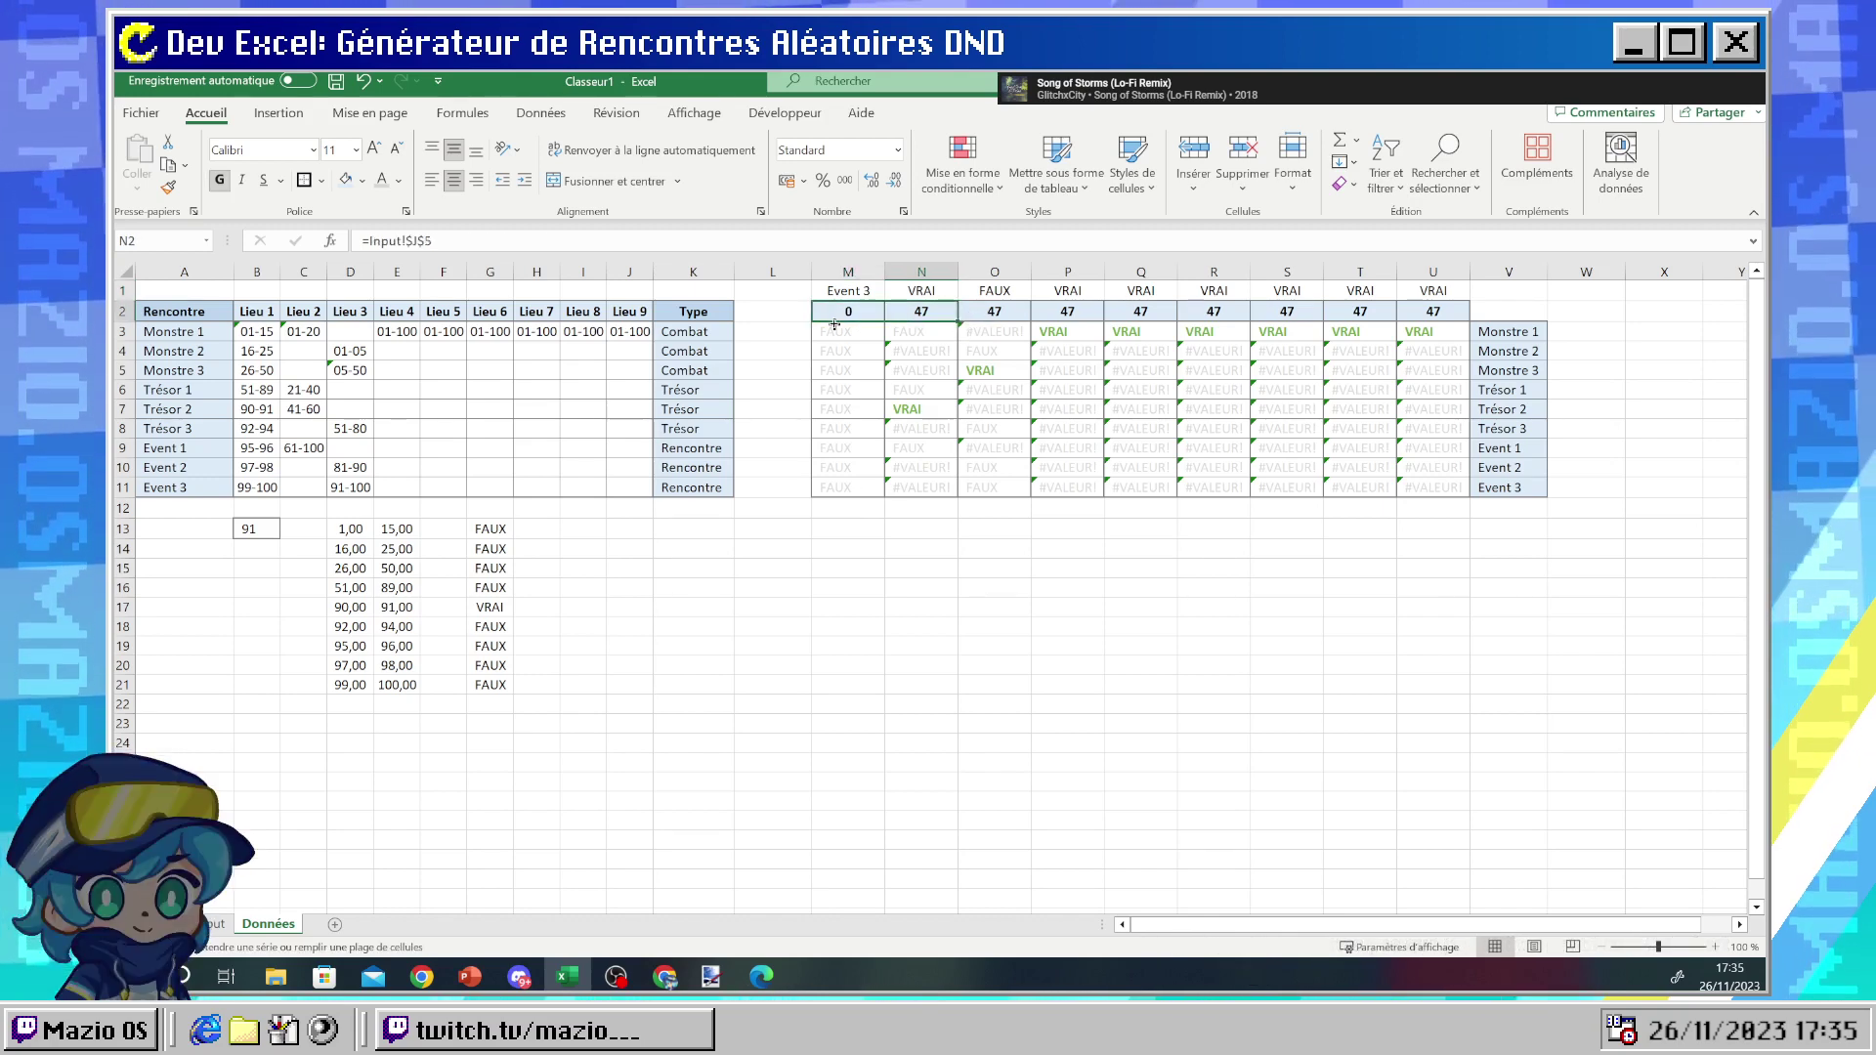
{"action": "key", "text": "Down"}
{"action": "key", "text": "Down"}
{"action": "key", "text": "Down"}
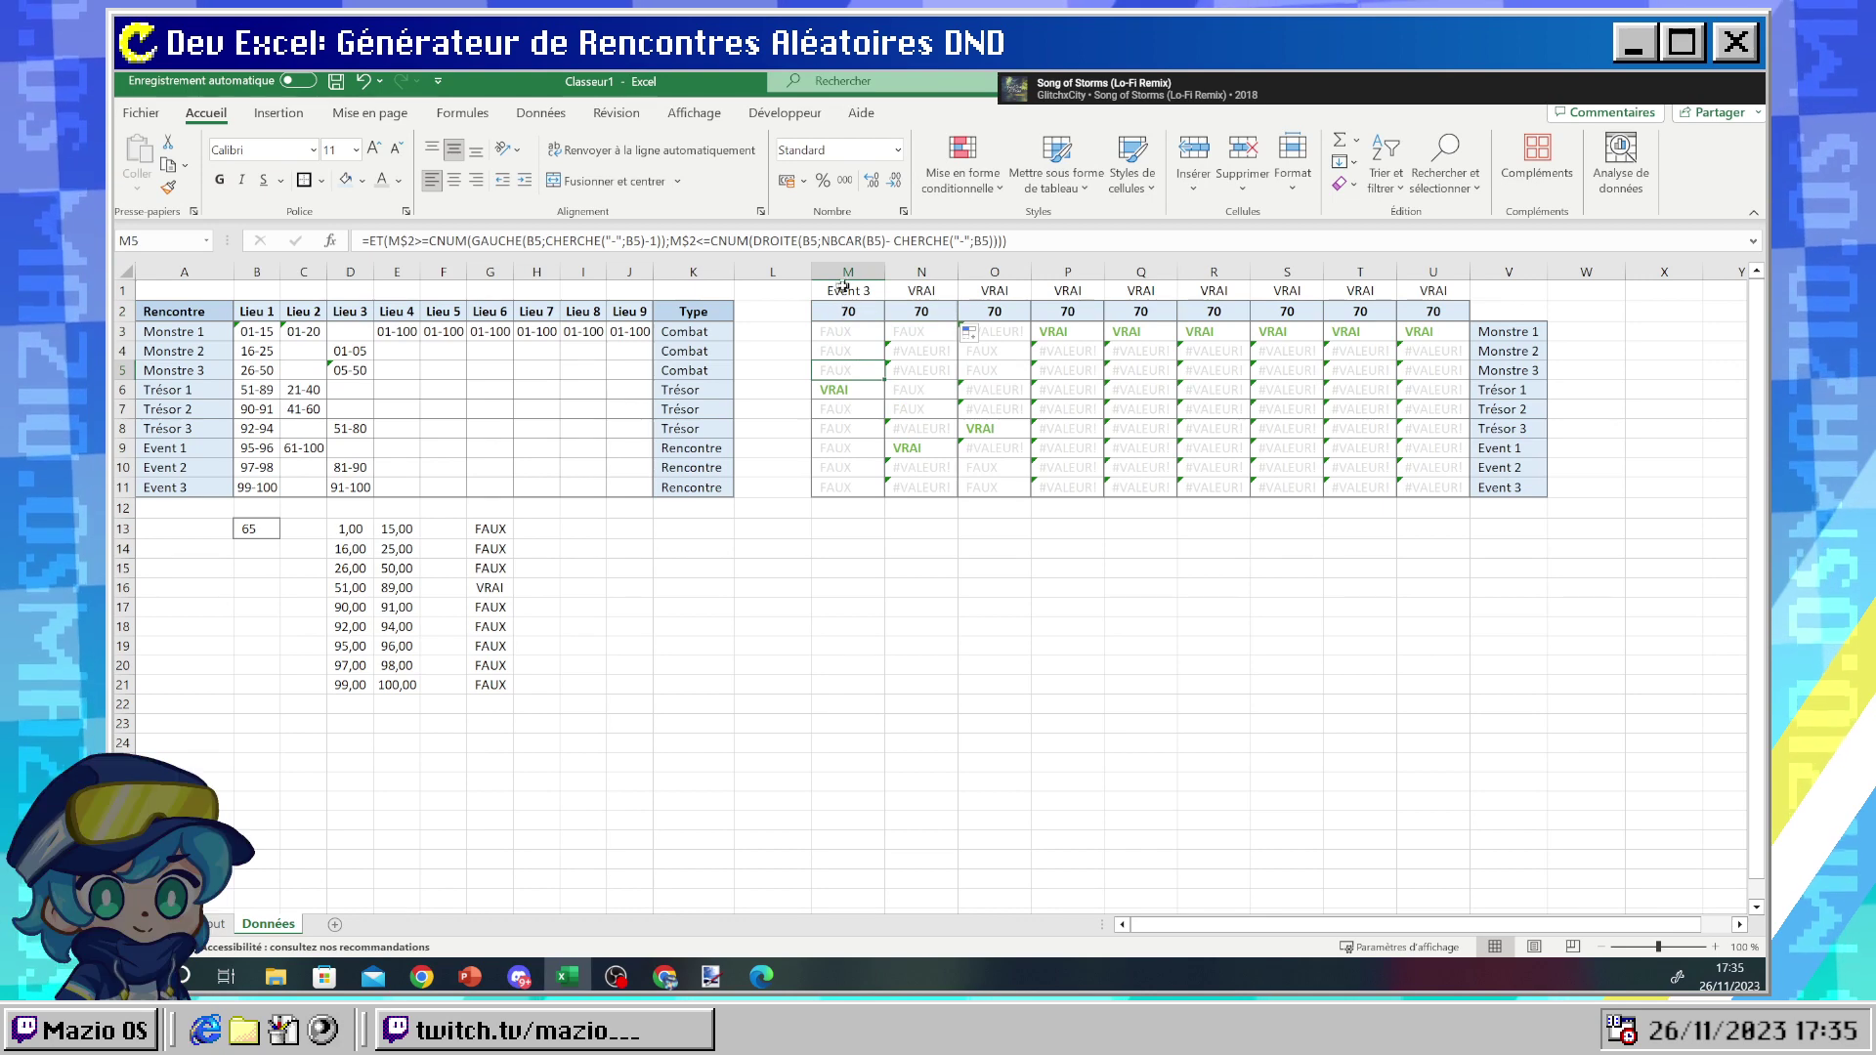
{"action": "left_click", "coordinate": [842, 290]}
{"action": "left_click", "coordinate": [870, 308]}
{"action": "left_click", "coordinate": [860, 293]}
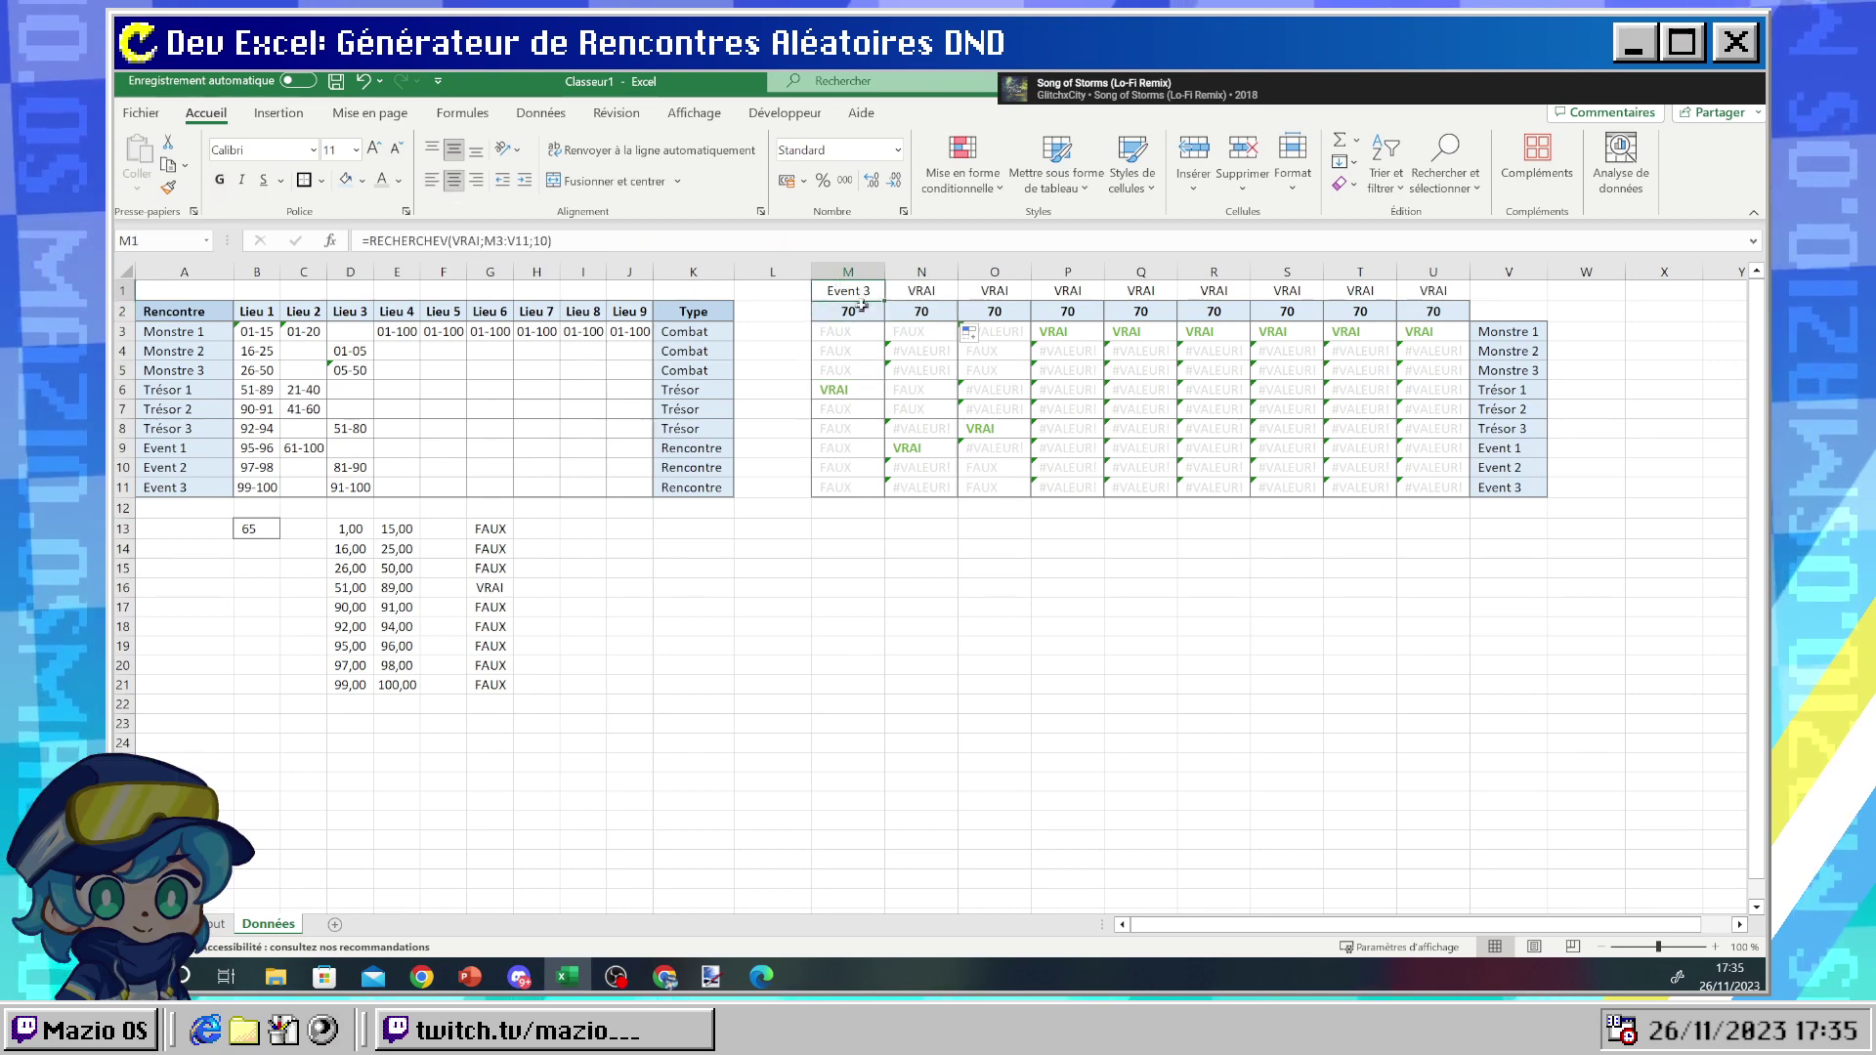
{"action": "left_click", "coordinate": [864, 311]}
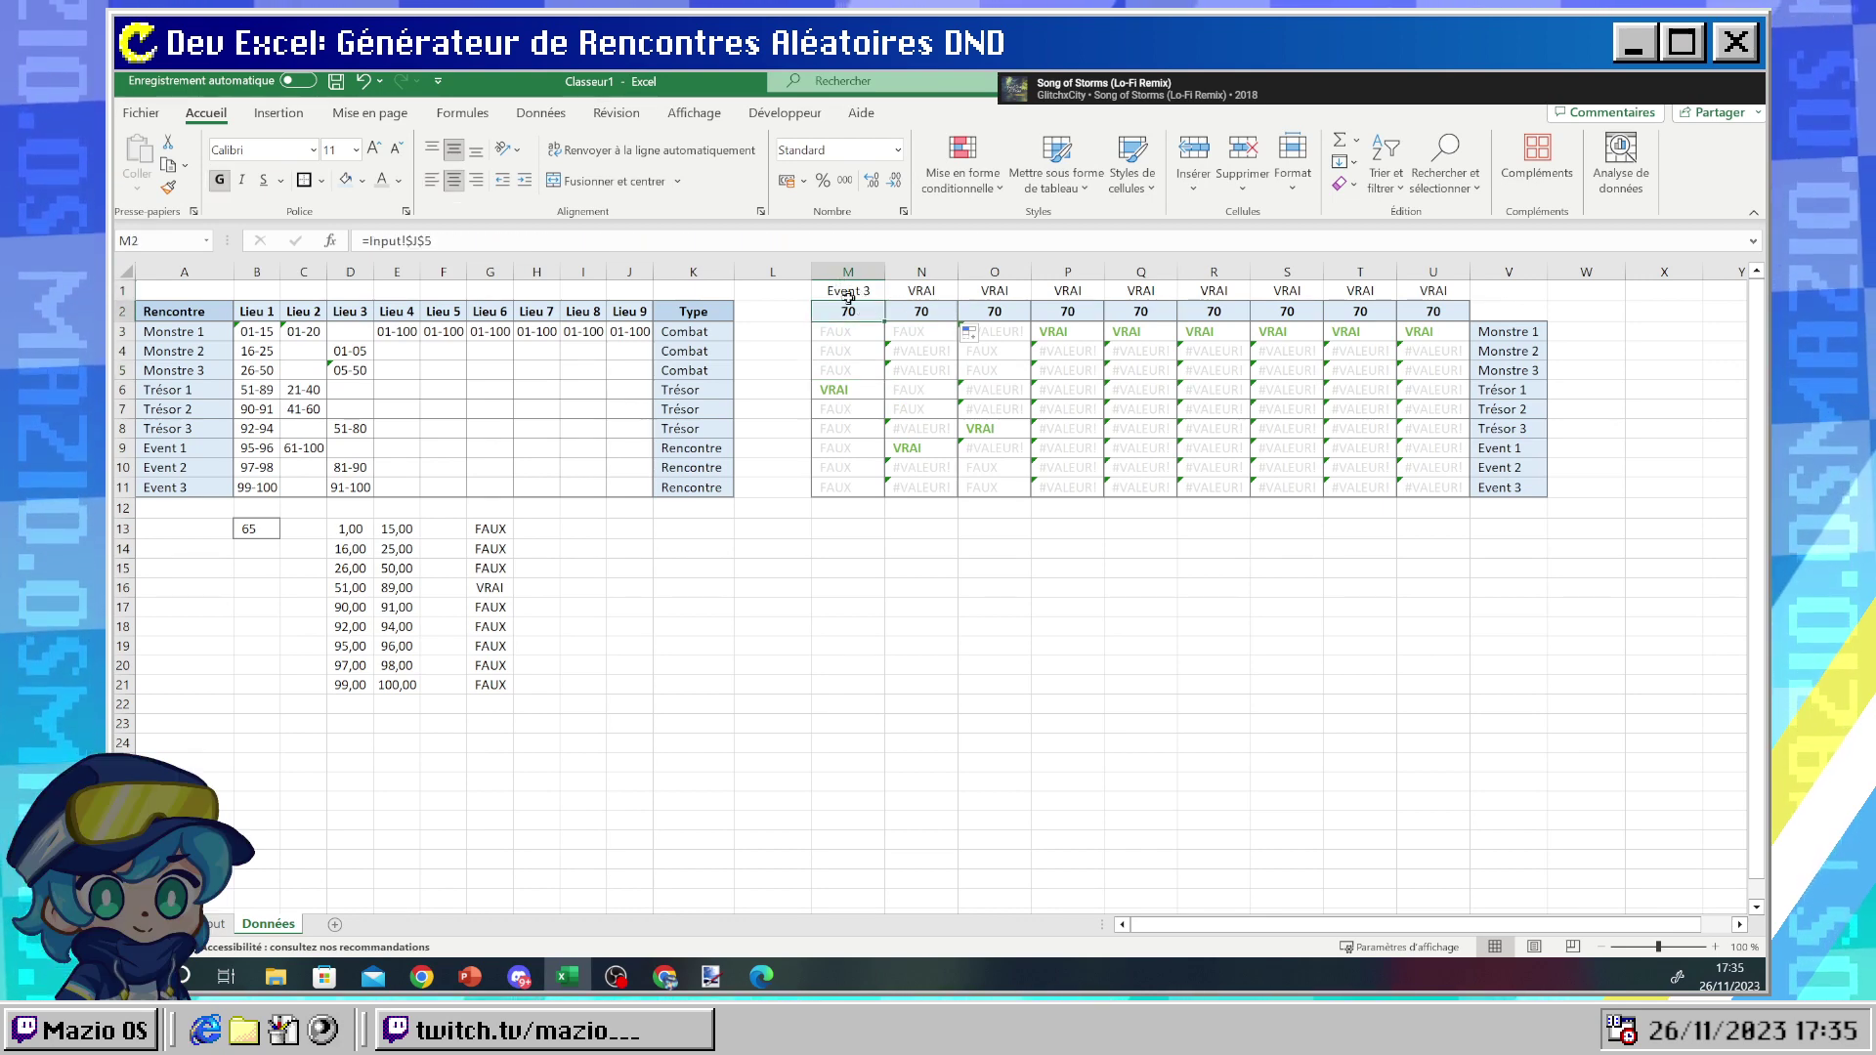
{"action": "left_click", "coordinate": [842, 293]}
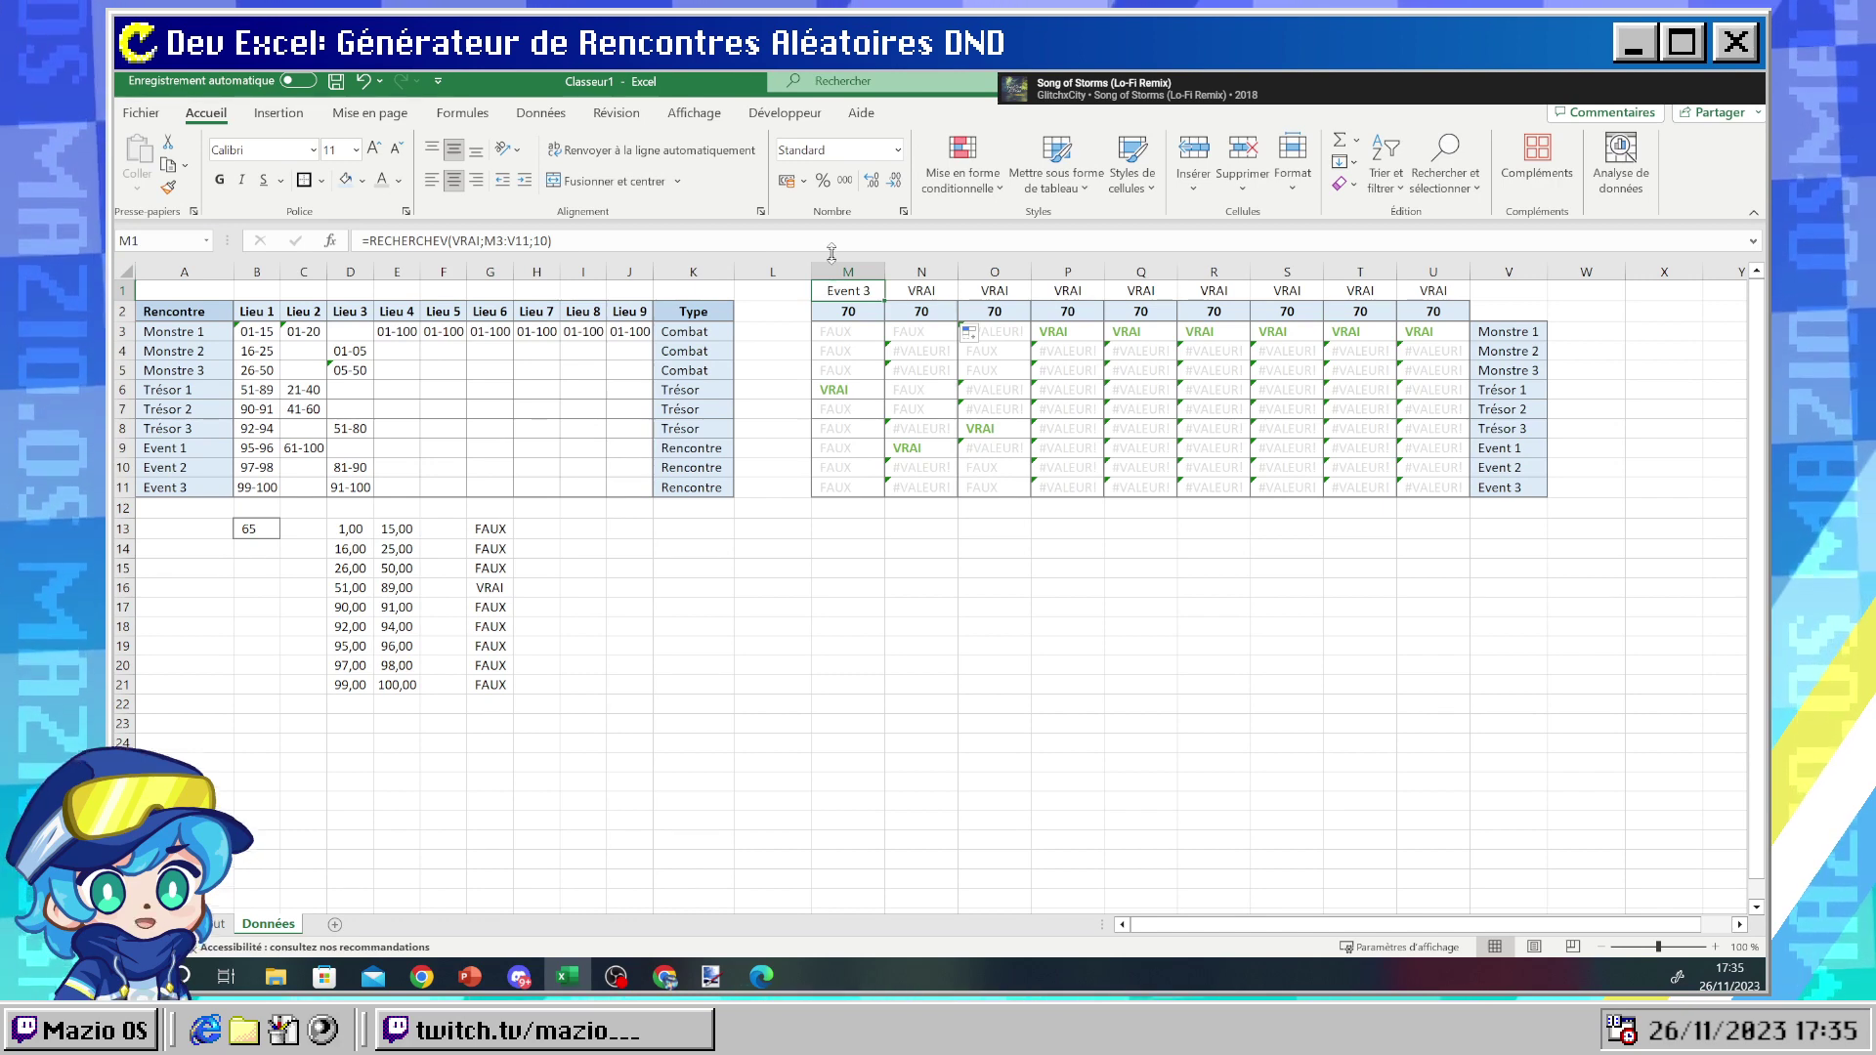
- Fill M1's lookup across row 1 to U1, undo it, and recheck M6 and M3
{"action": "left_click_drag", "start_coordinate": [848, 271], "coordinate": [1470, 298]}
{"action": "left_click", "coordinate": [848, 290]}
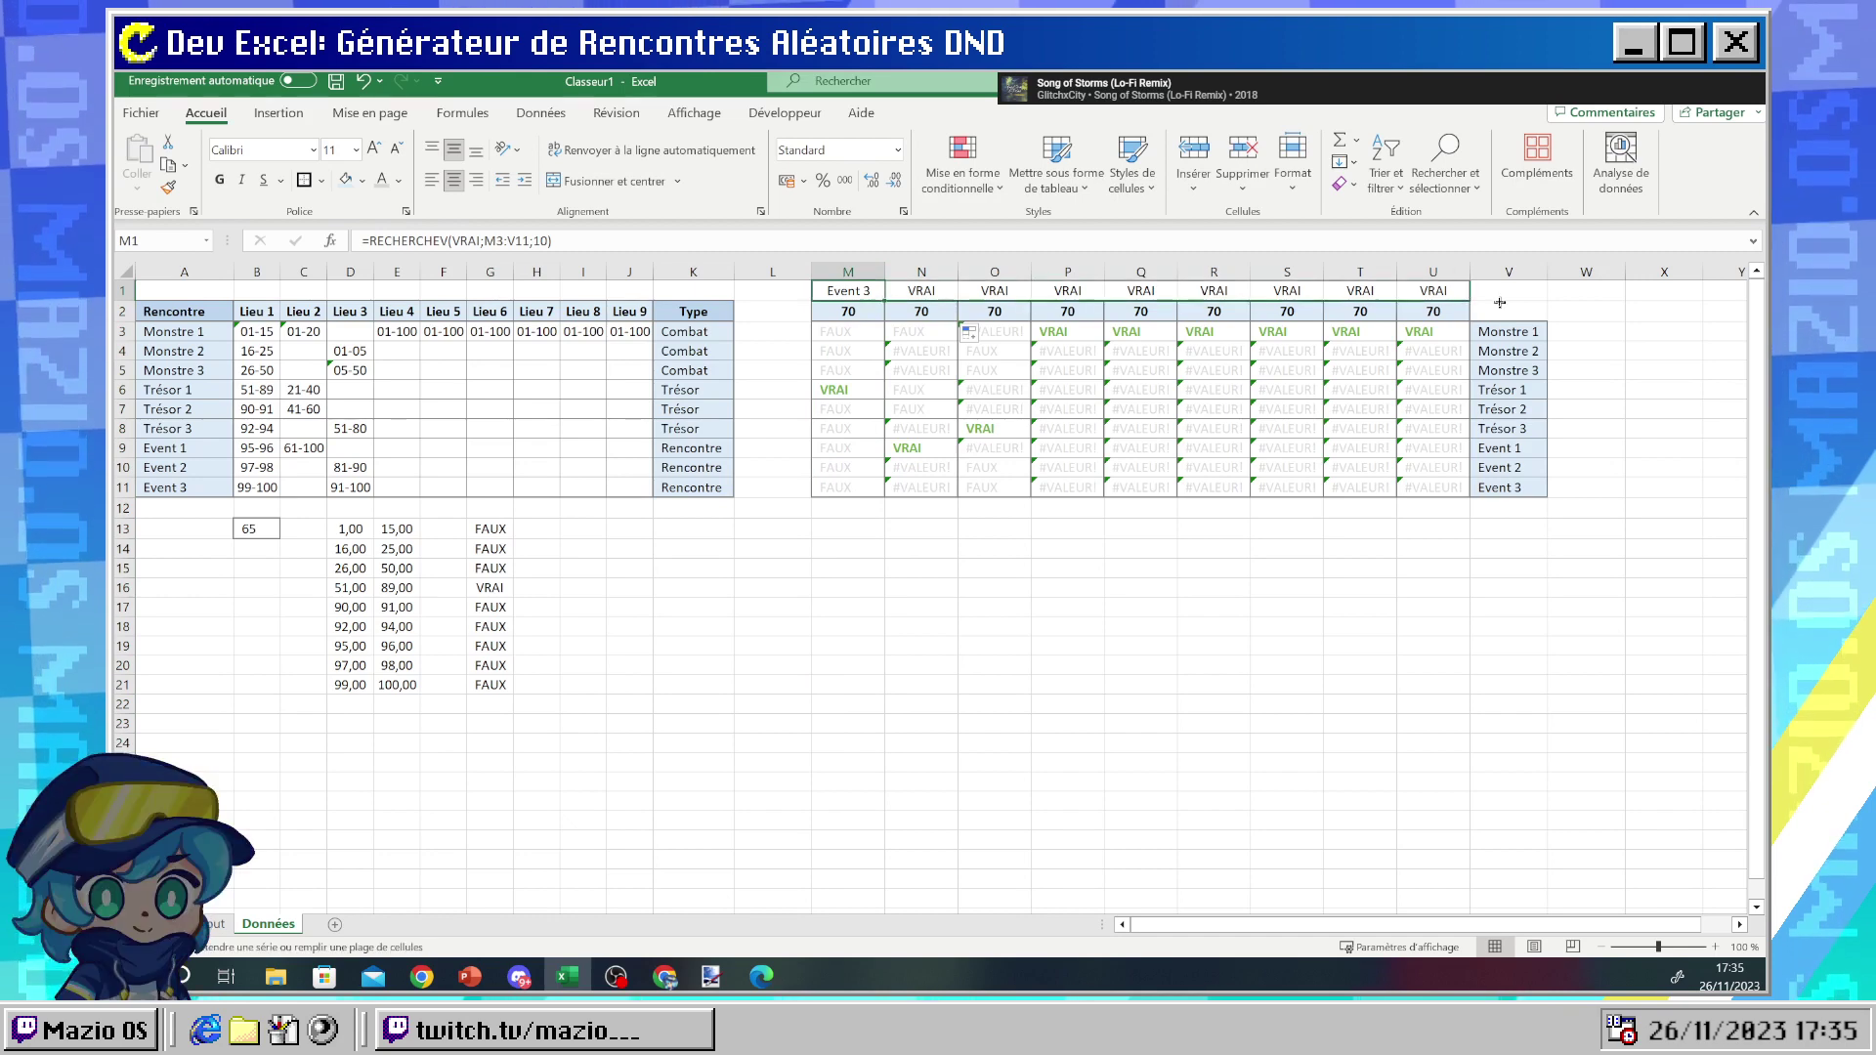
{"action": "key", "text": "ctrl+z"}
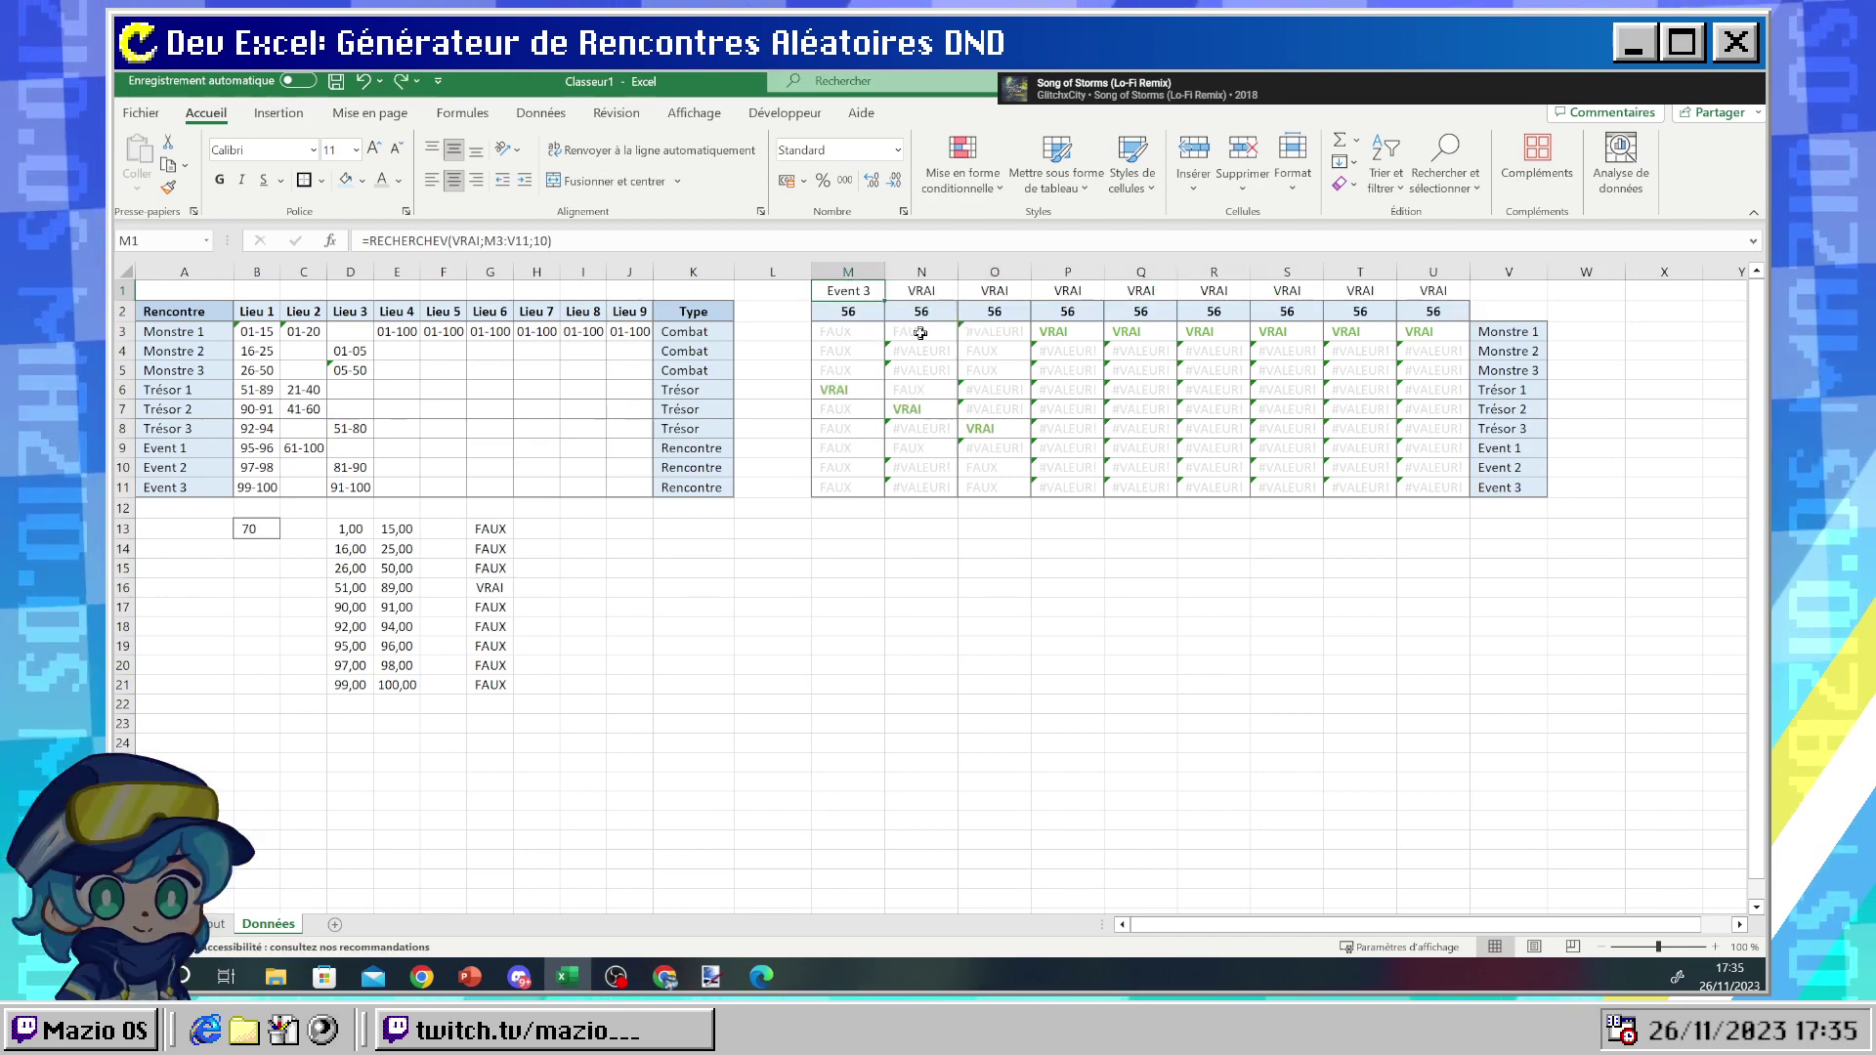
{"action": "left_click", "coordinate": [833, 390]}
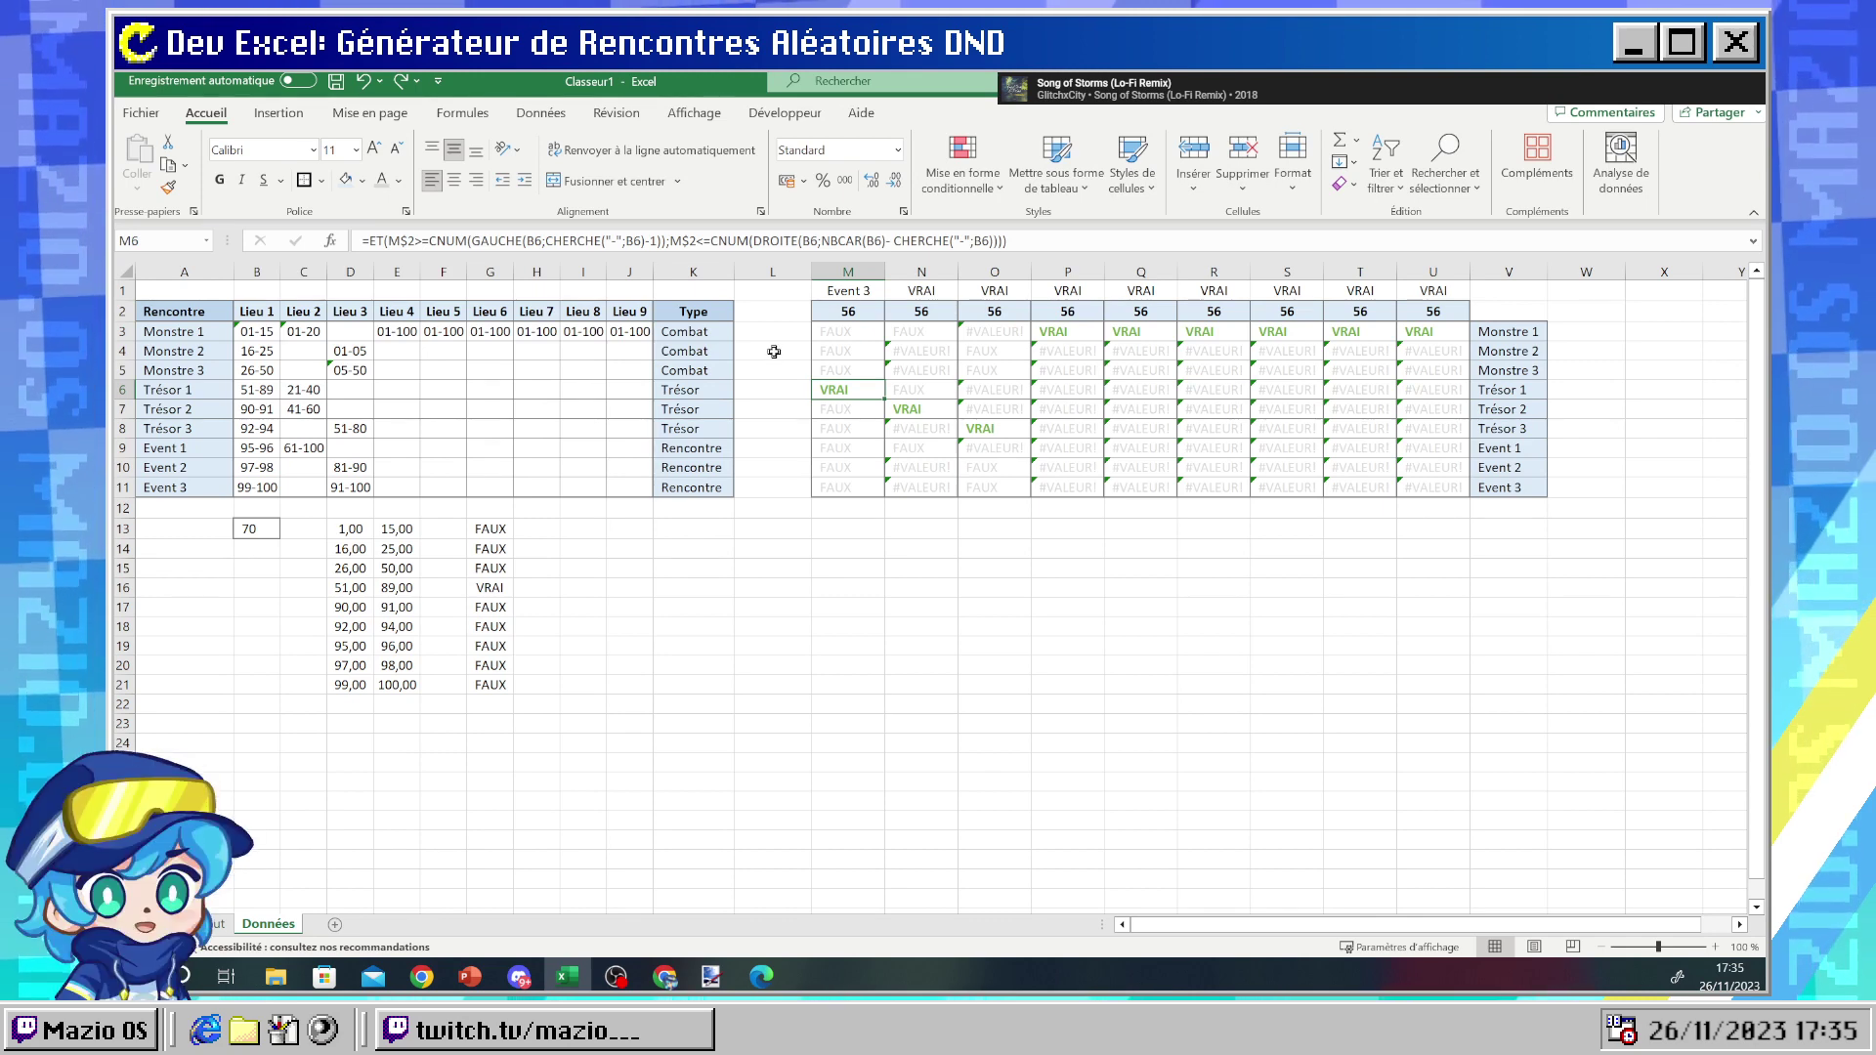
{"action": "left_click", "coordinate": [848, 335]}
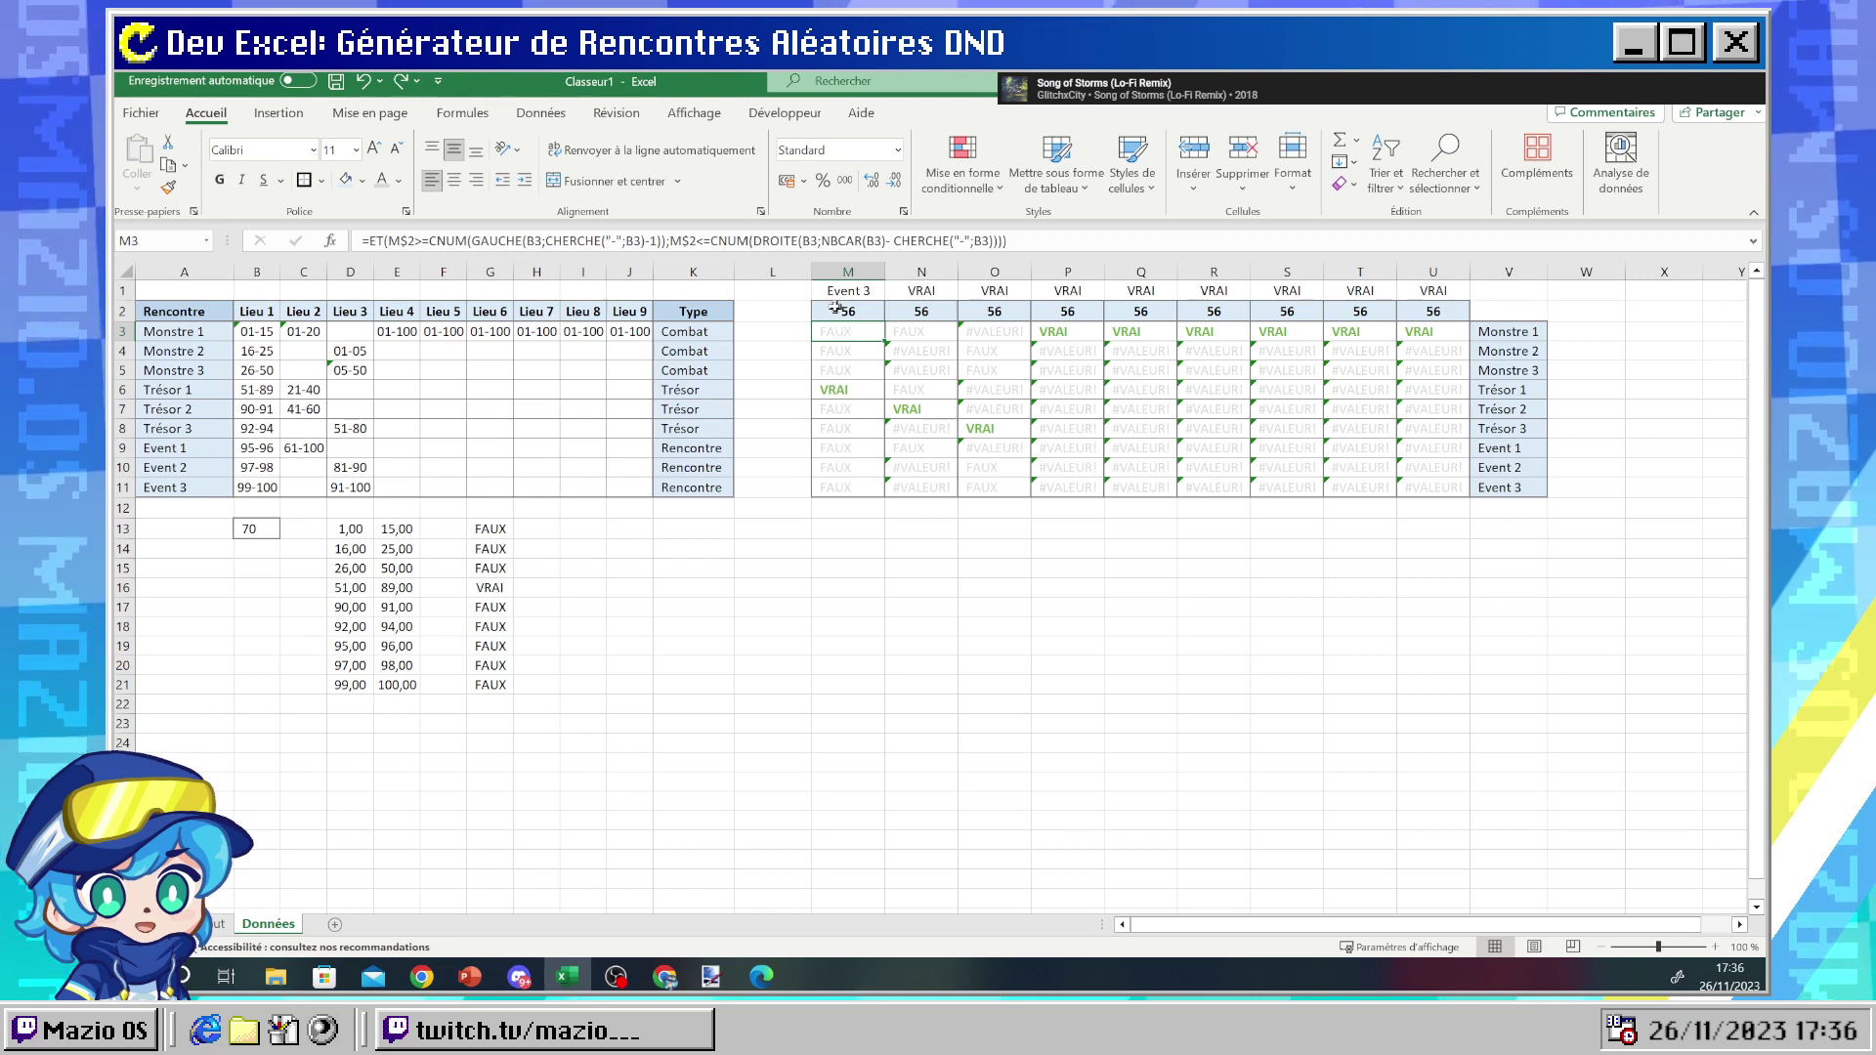
{"action": "left_click", "coordinate": [842, 291]}
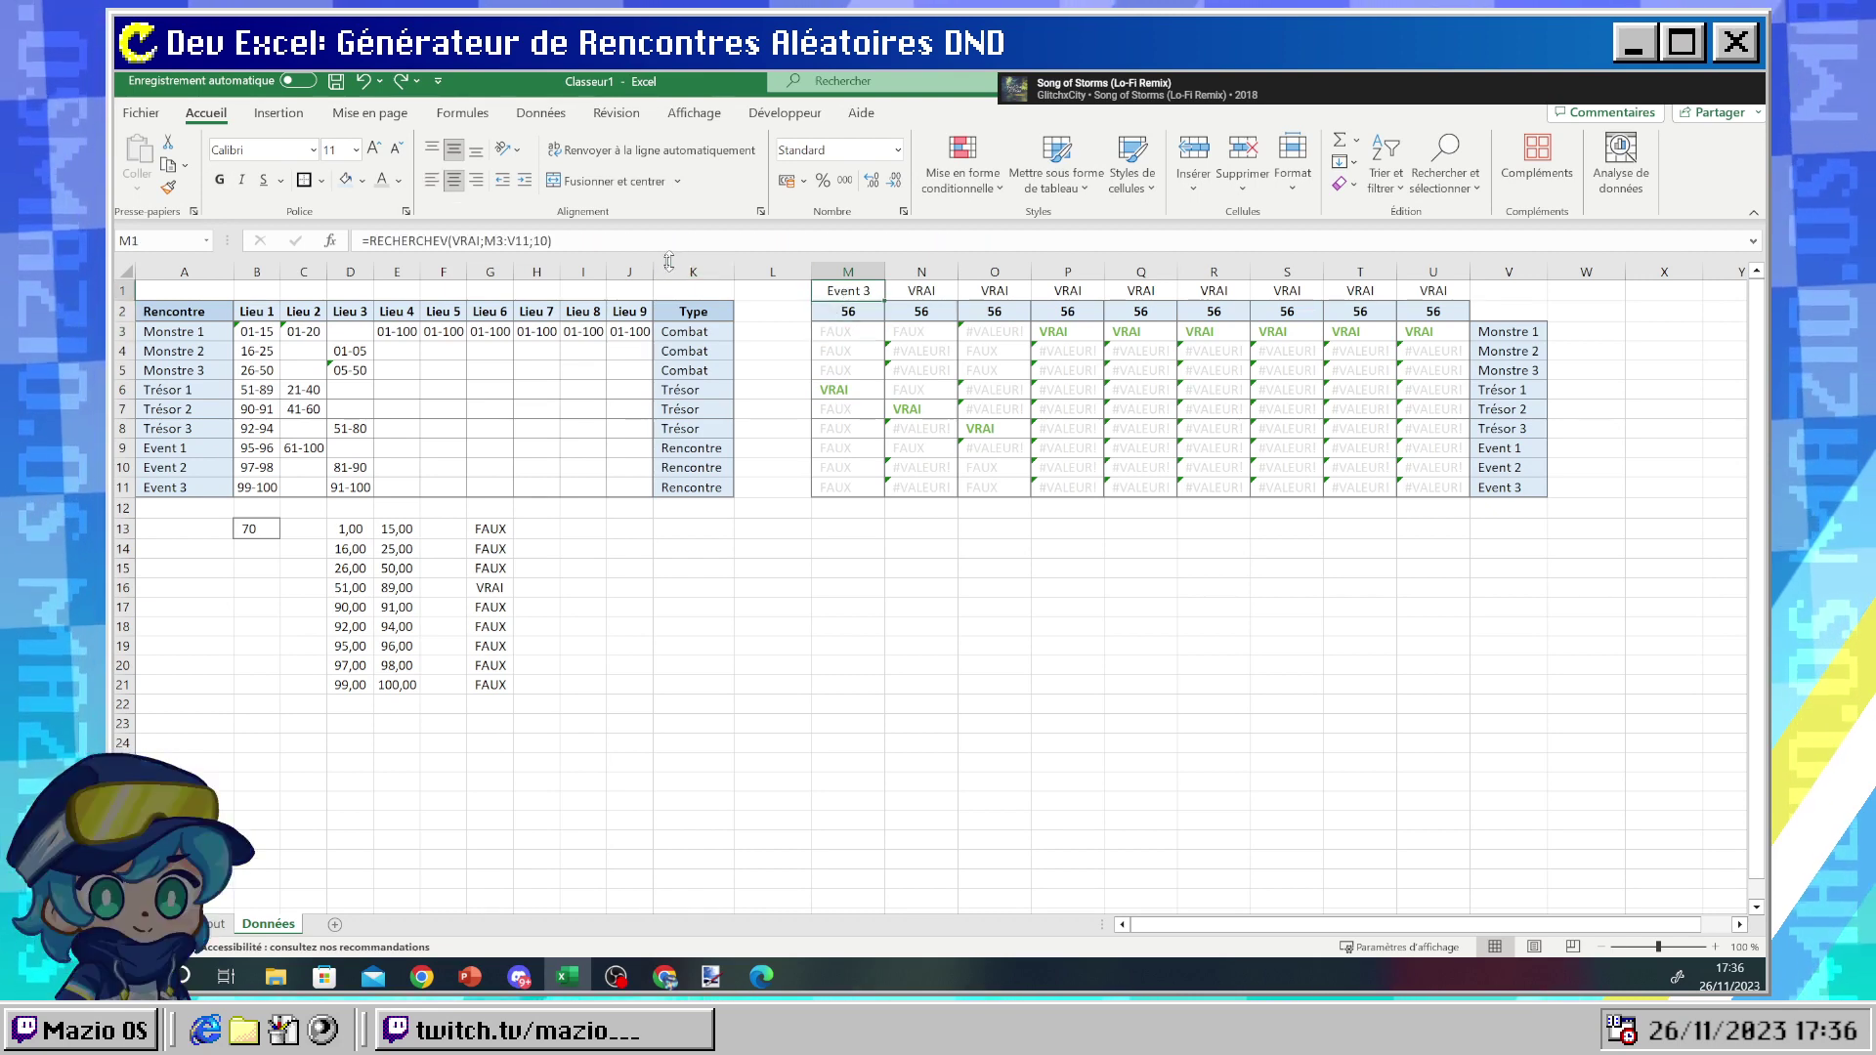
- Recalculate five times with F9 to test M1's encounter lookup against new rolls
{"action": "left_click", "coordinate": [466, 240]}
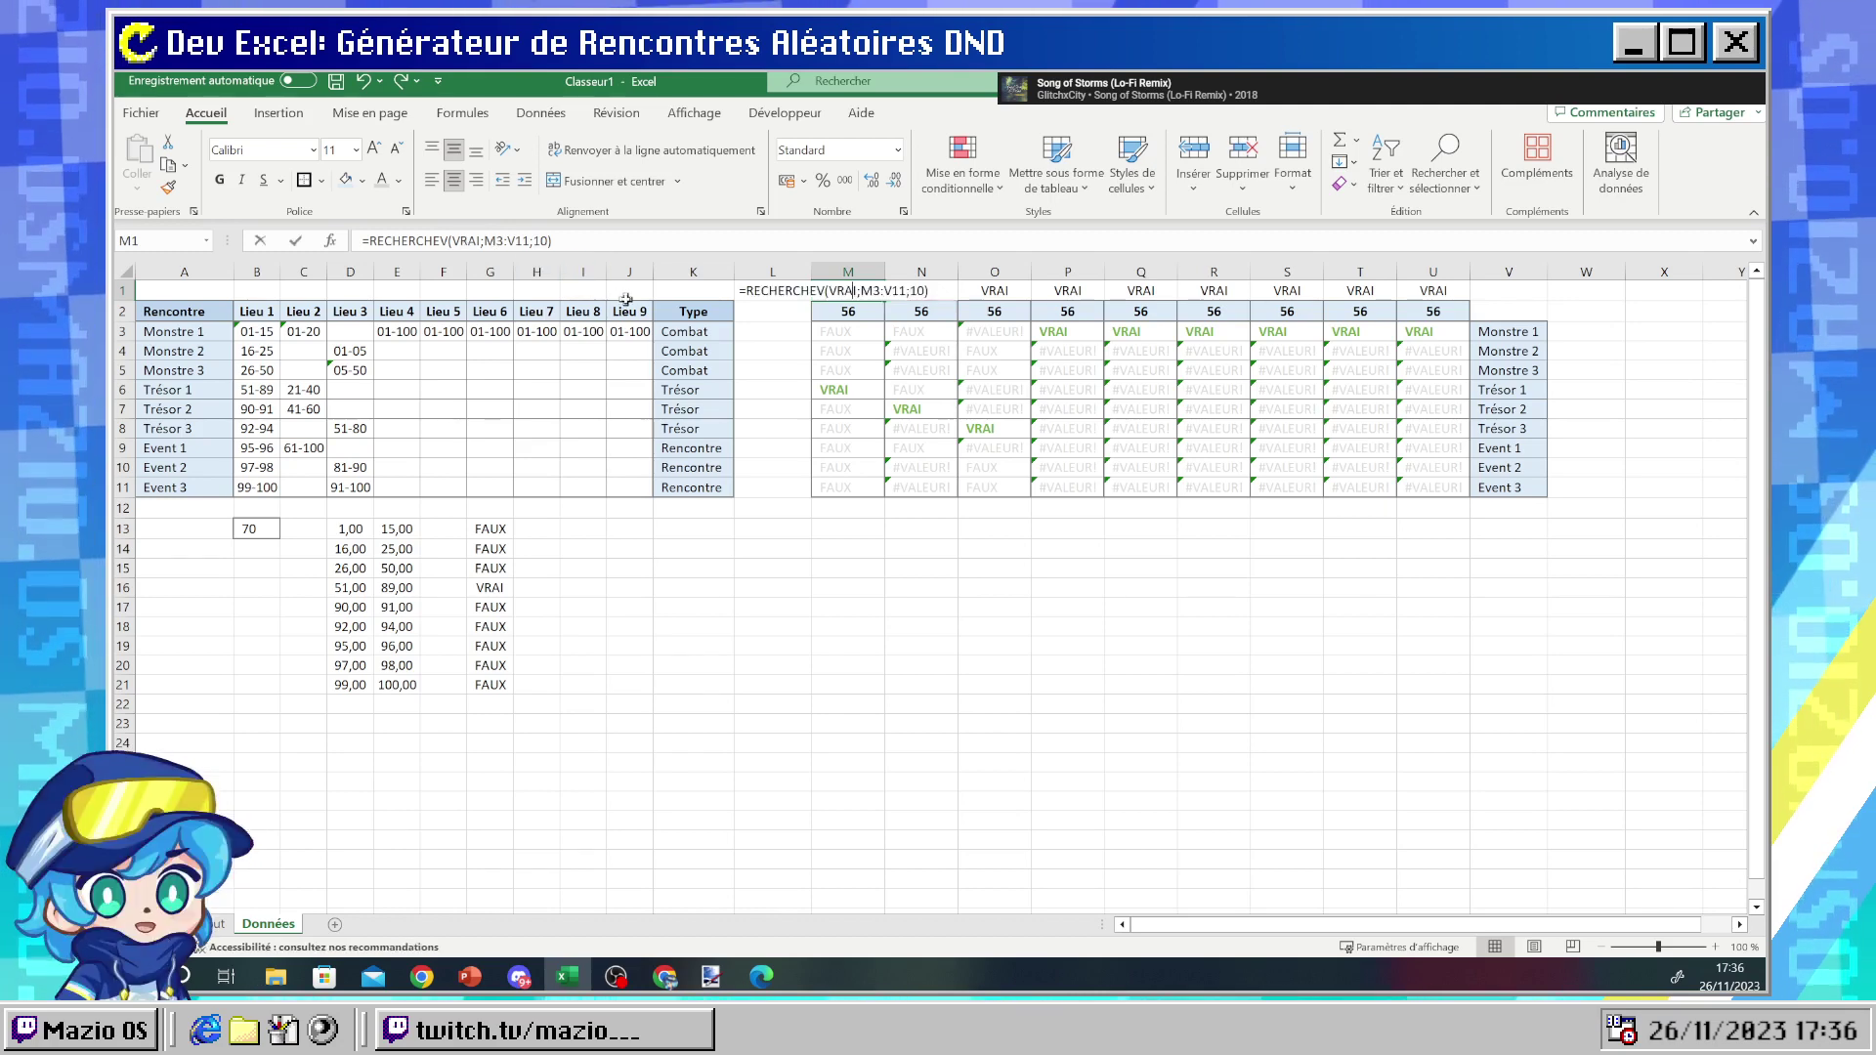
{"action": "left_click", "coordinate": [848, 314]}
{"action": "left_click", "coordinate": [831, 293]}
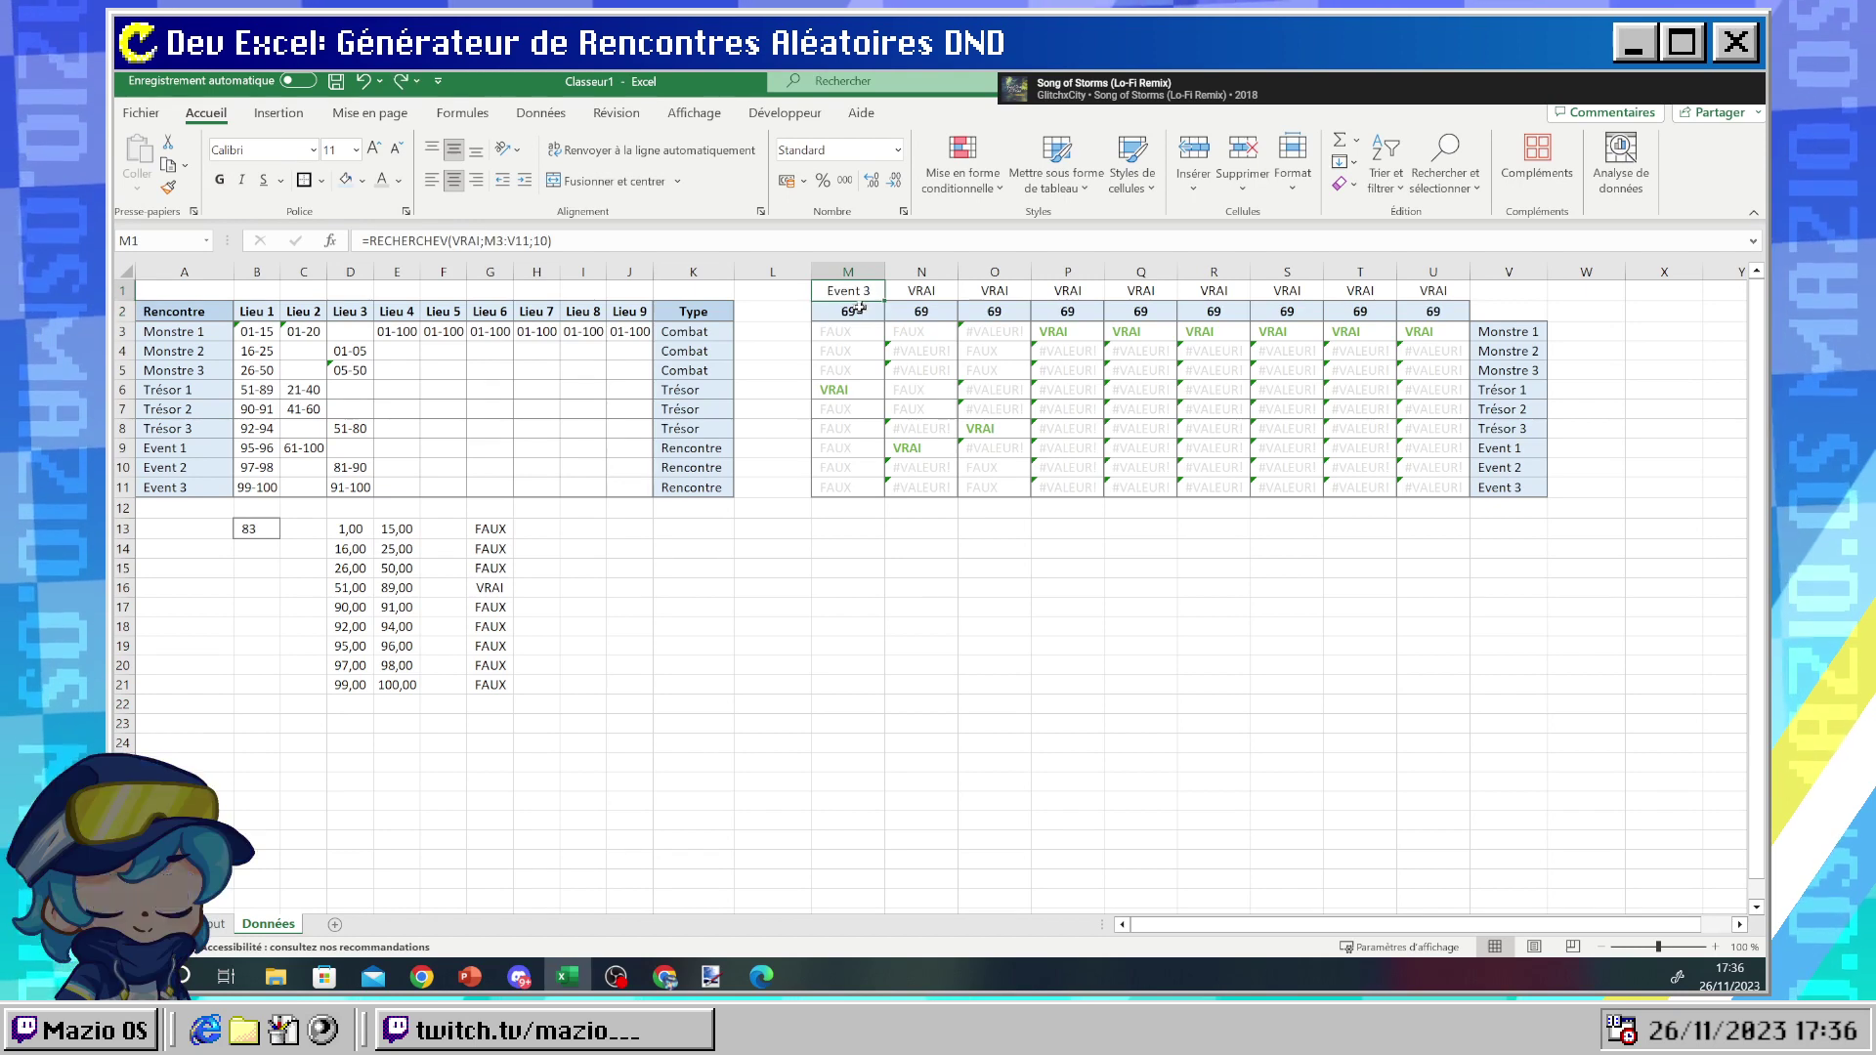
{"action": "left_click", "coordinate": [819, 316]}
{"action": "key", "text": "F9"}
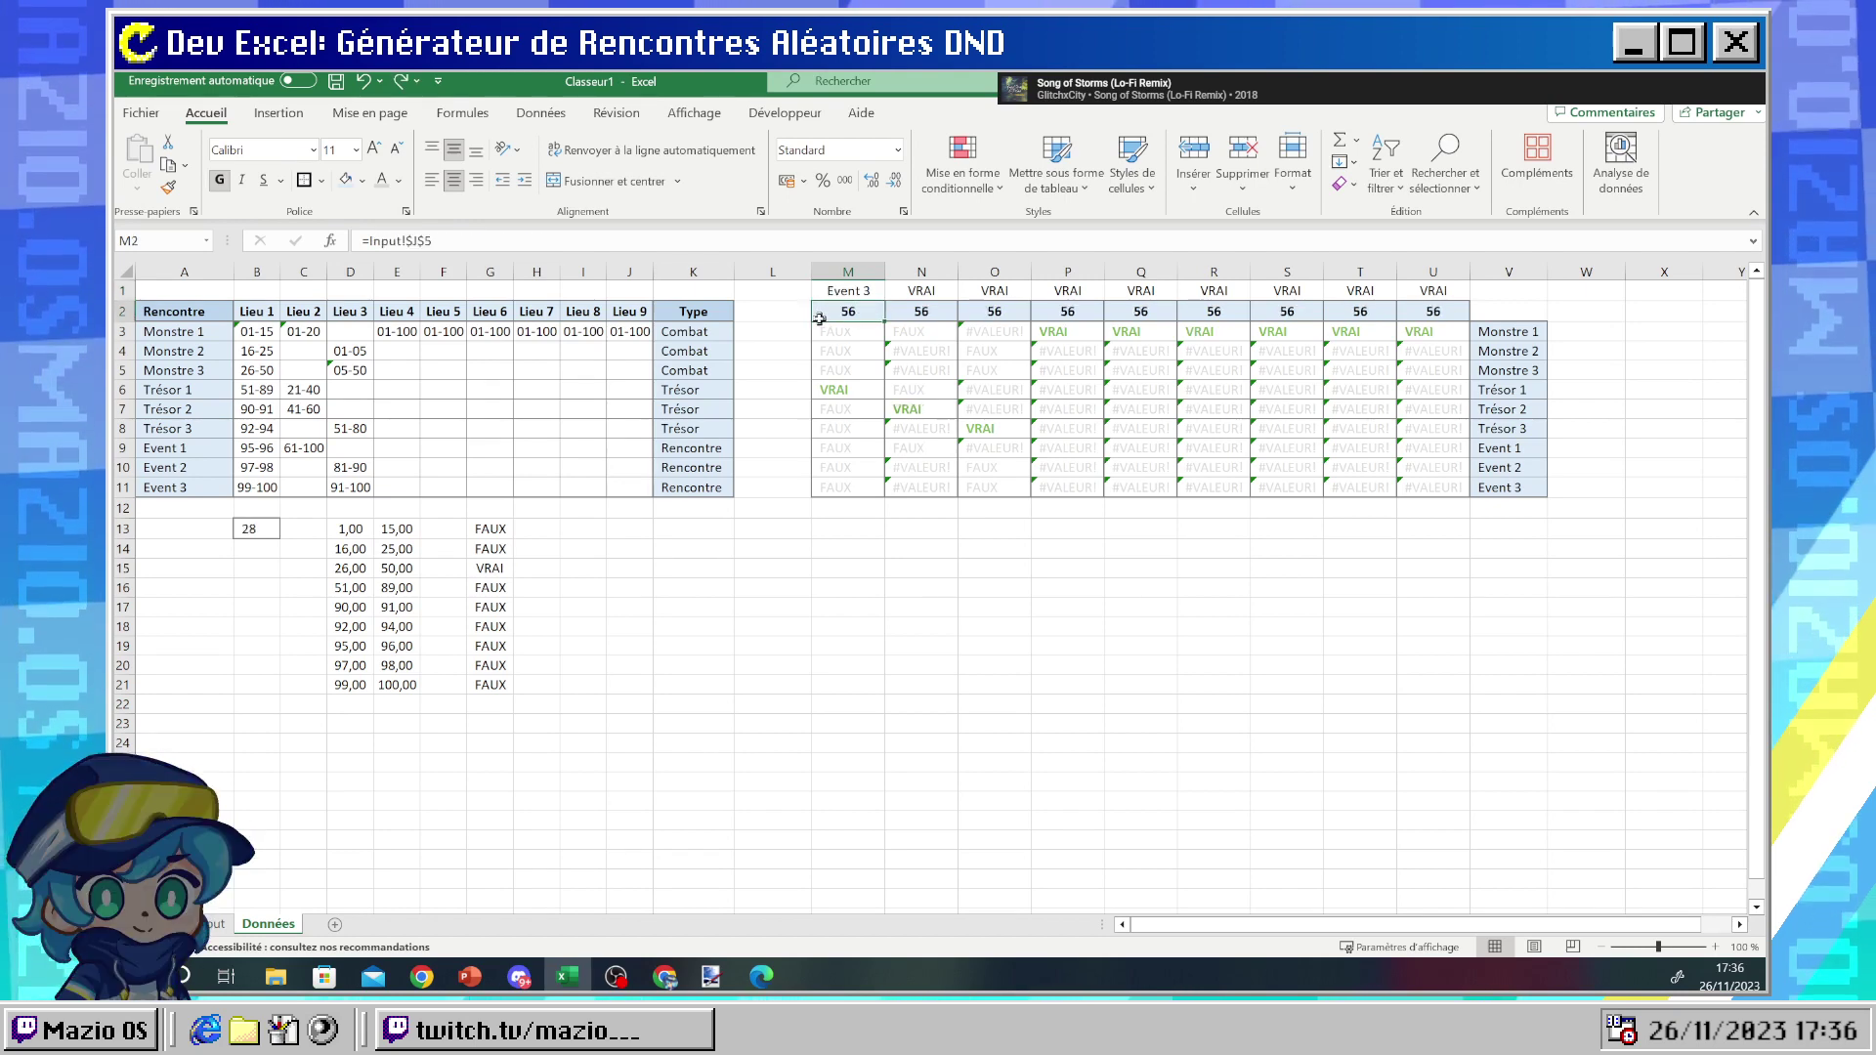
{"action": "key", "text": "F9"}
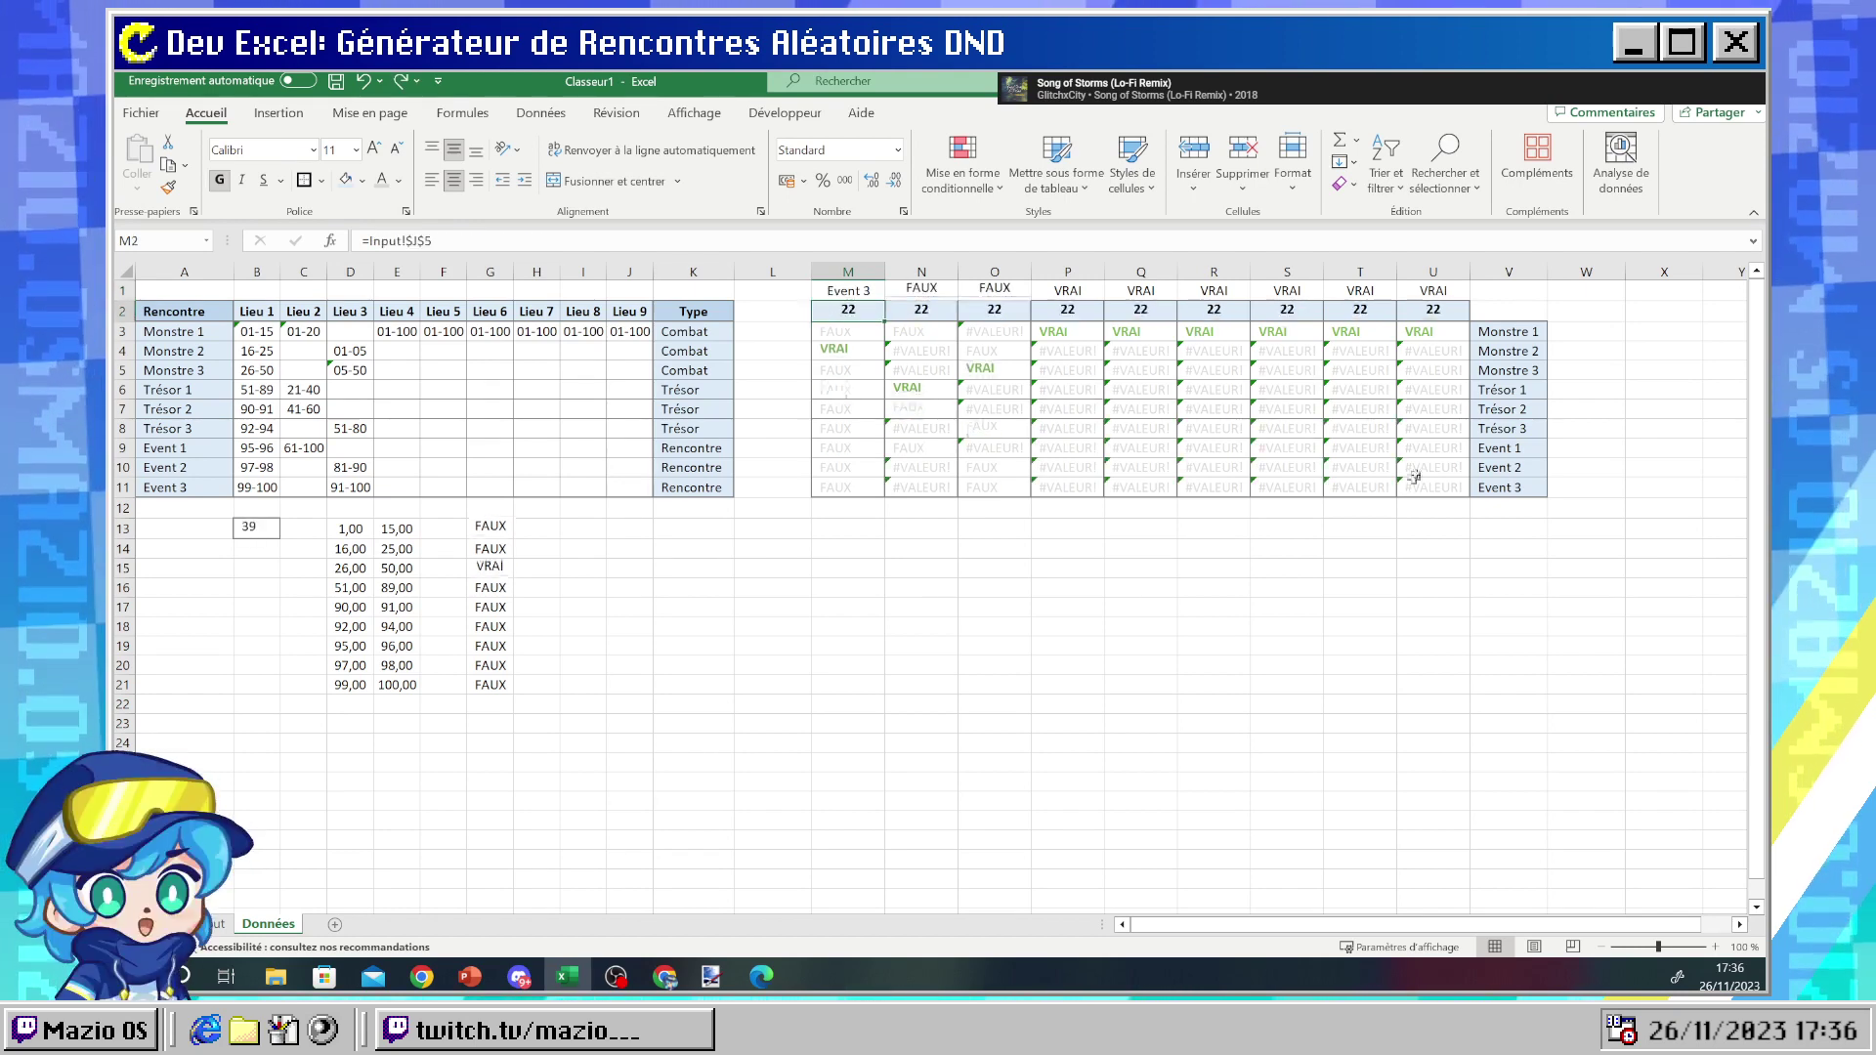
{"action": "key", "text": "F9"}
{"action": "key", "text": "F9"}
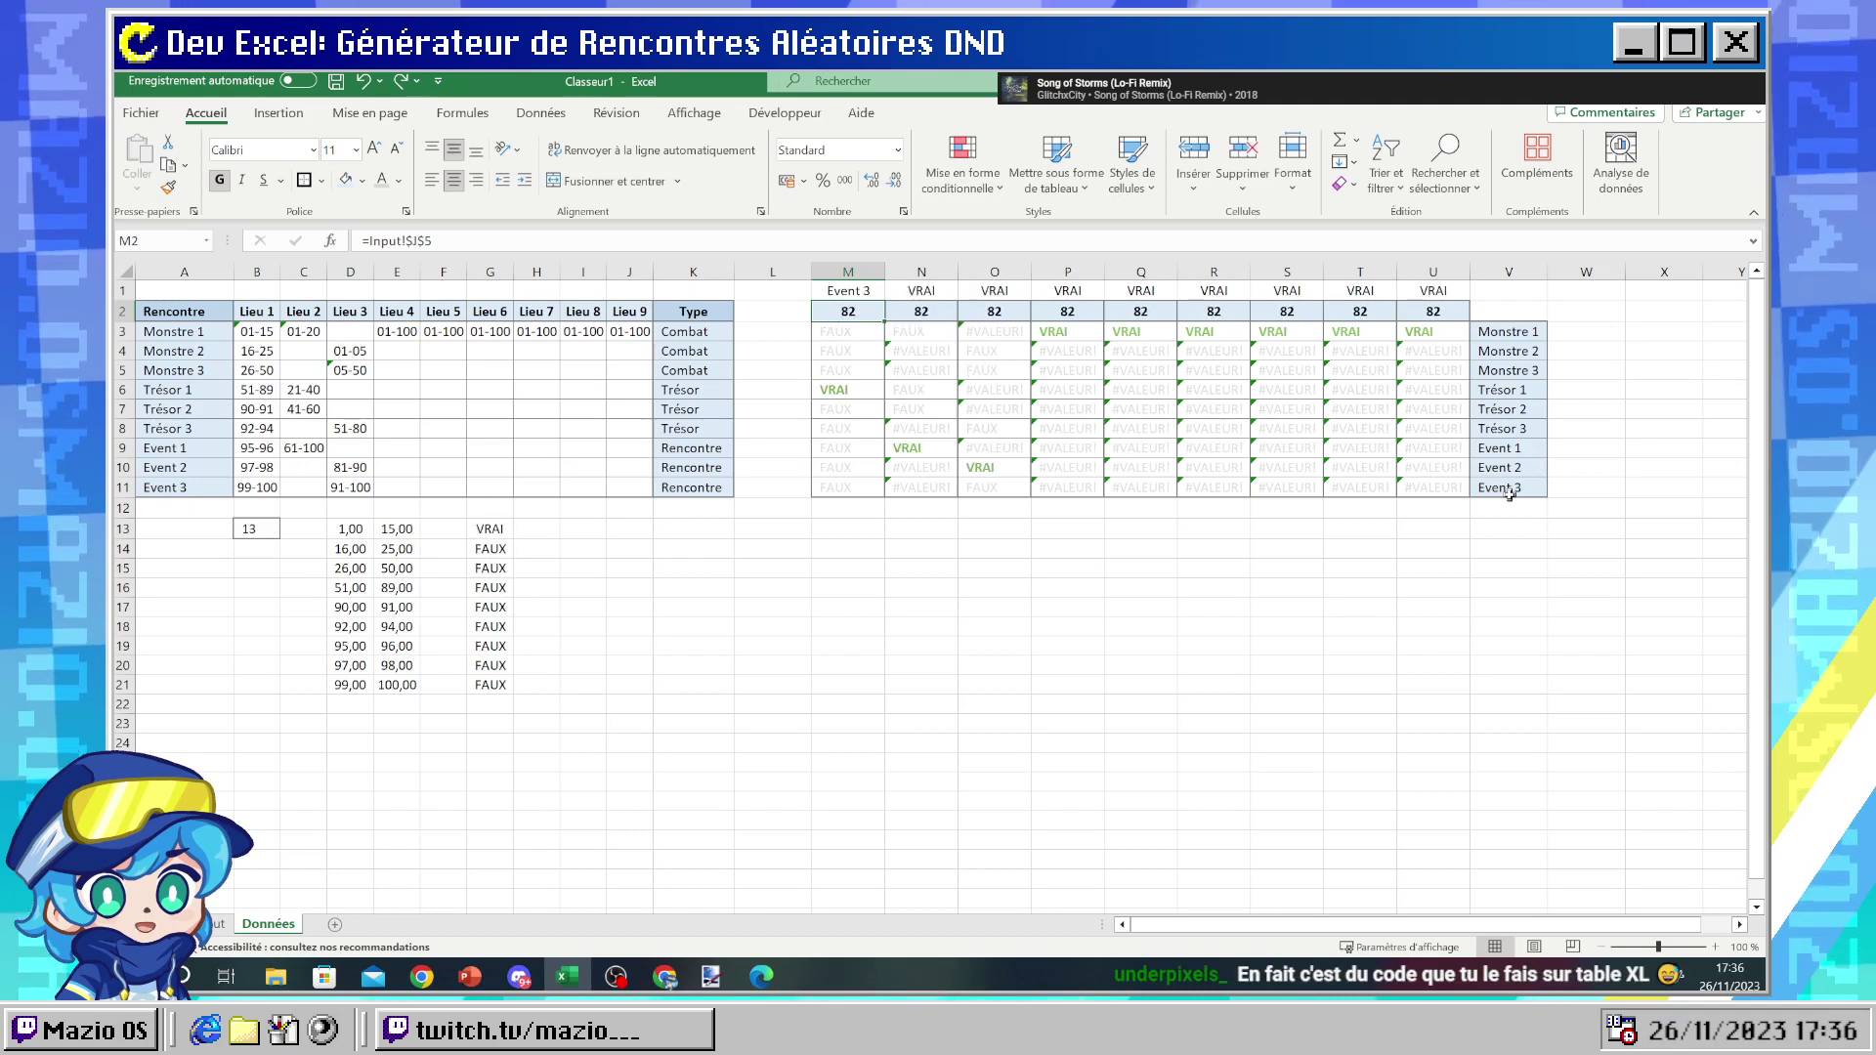
{"action": "key", "text": "F9"}
{"action": "key", "text": "F9"}
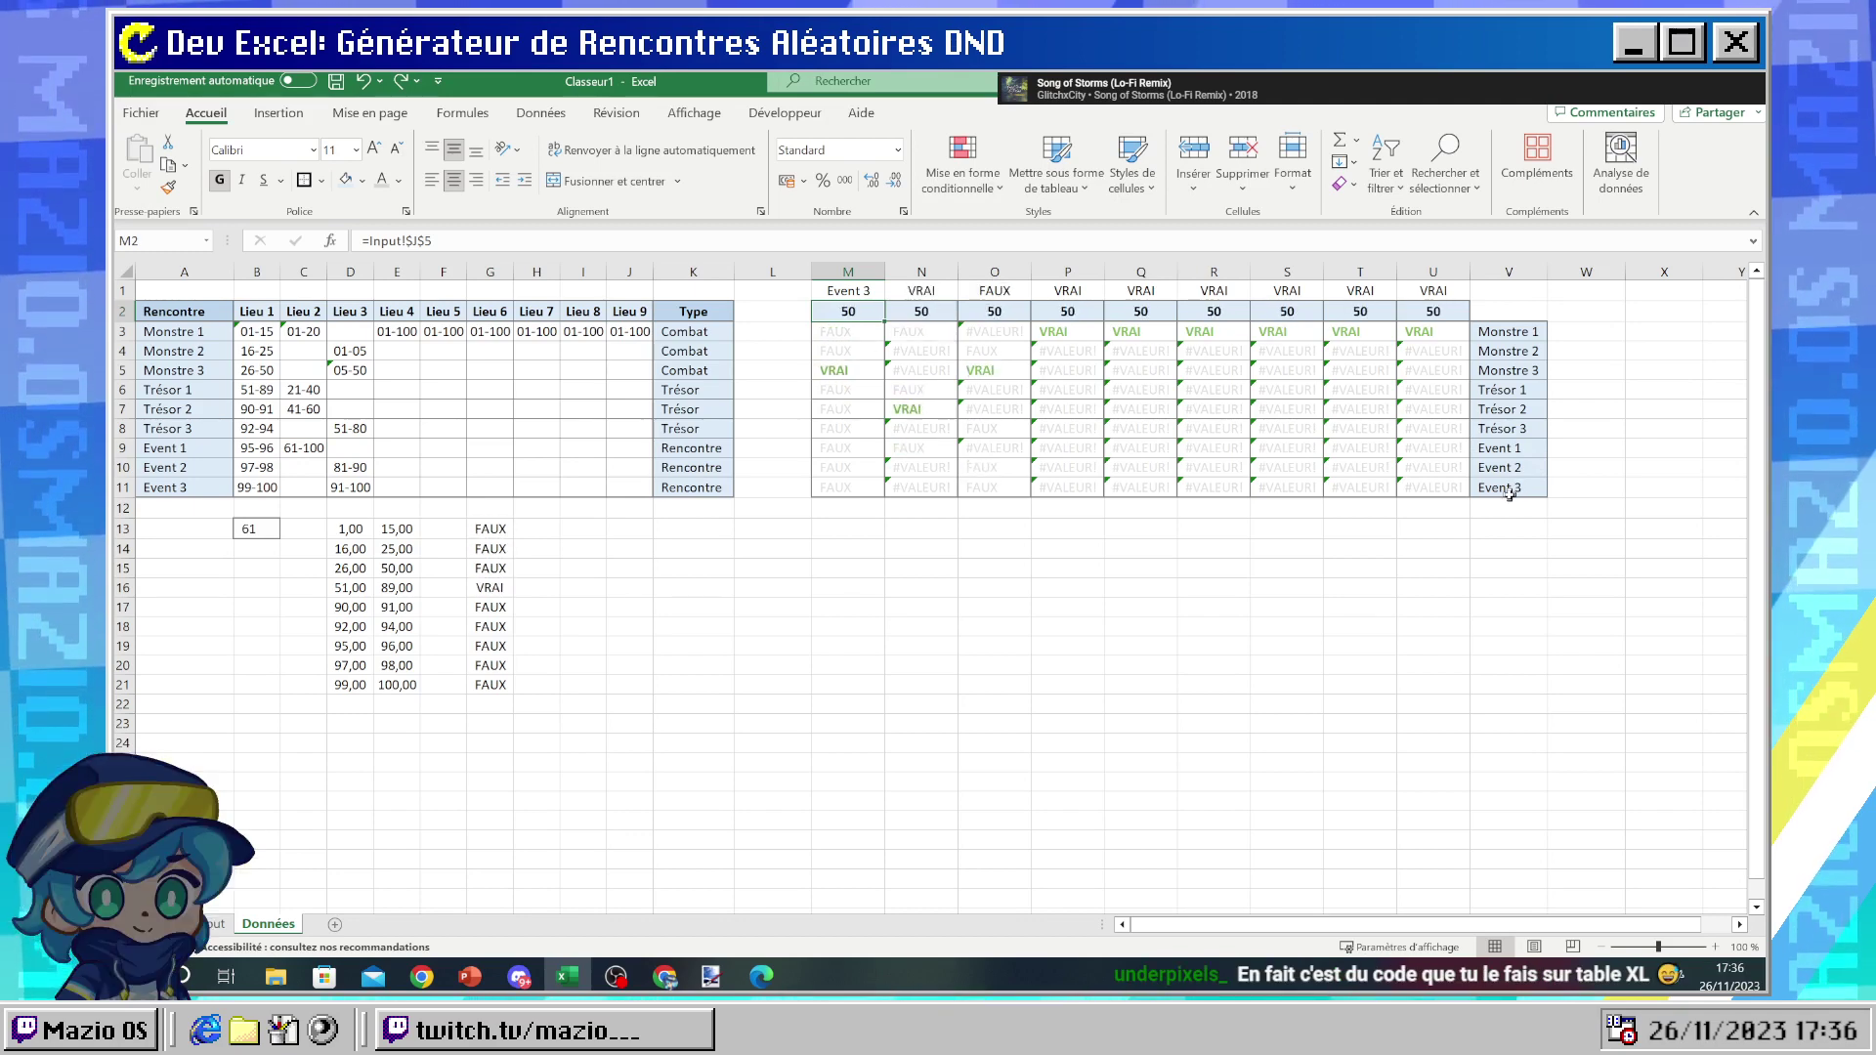
{"action": "key", "text": "F9"}
{"action": "key", "text": "F9"}
{"action": "key", "text": "F9"}
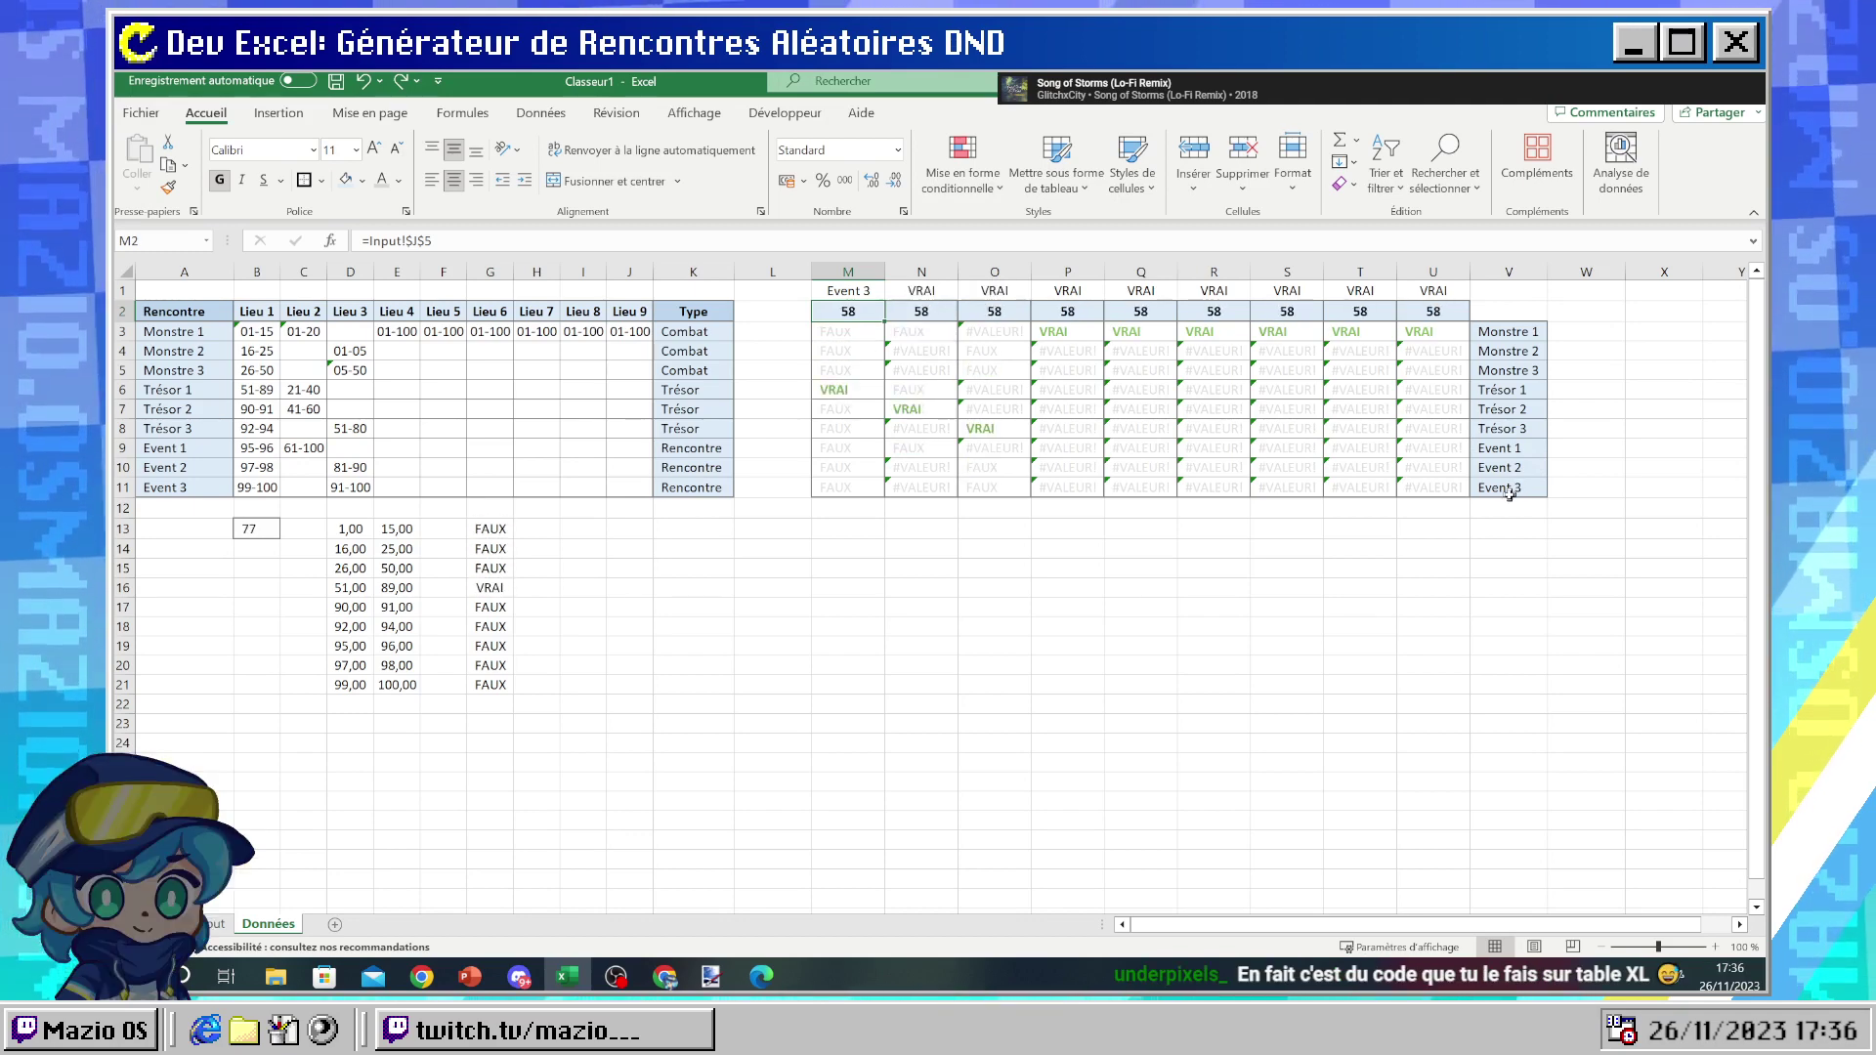
- Try "VRAI" in quotes in M1's lookup, then undo it after it returns #N/A
{"action": "left_click", "coordinate": [848, 271]}
{"action": "left_click", "coordinate": [848, 290]}
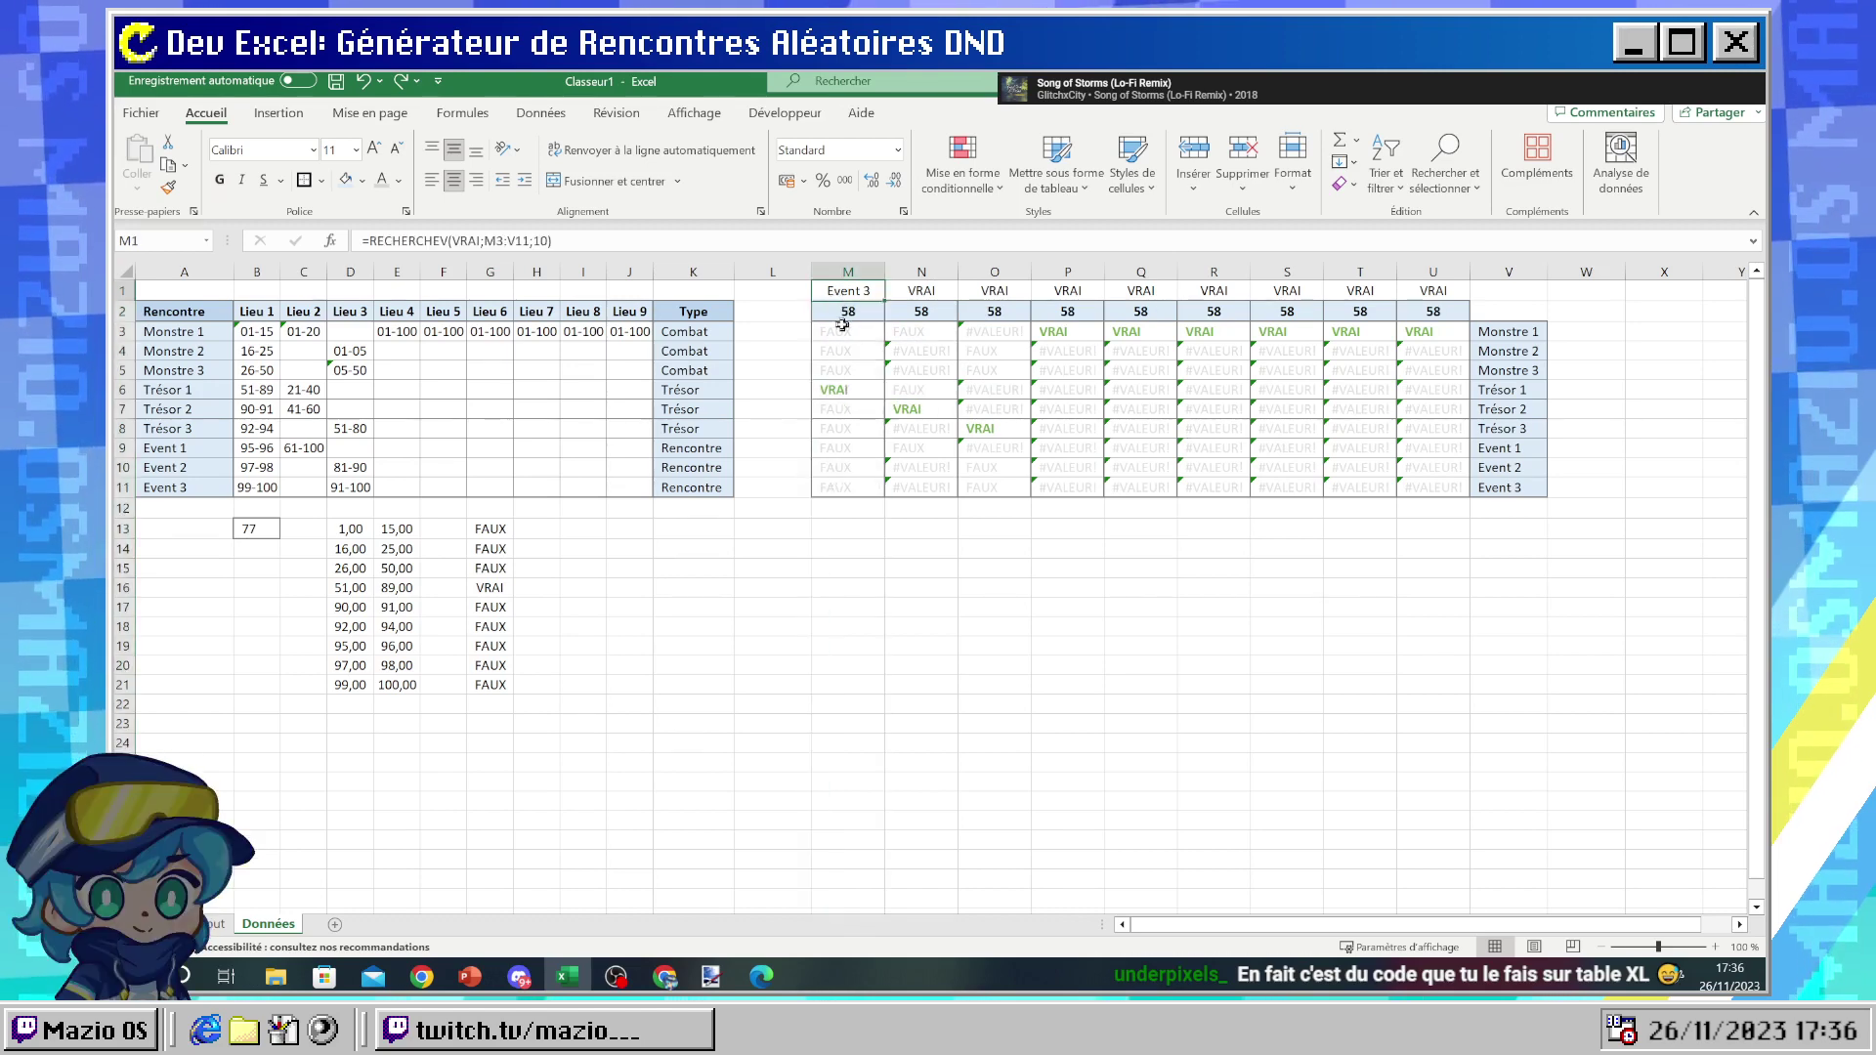
{"action": "left_click", "coordinate": [479, 239]}
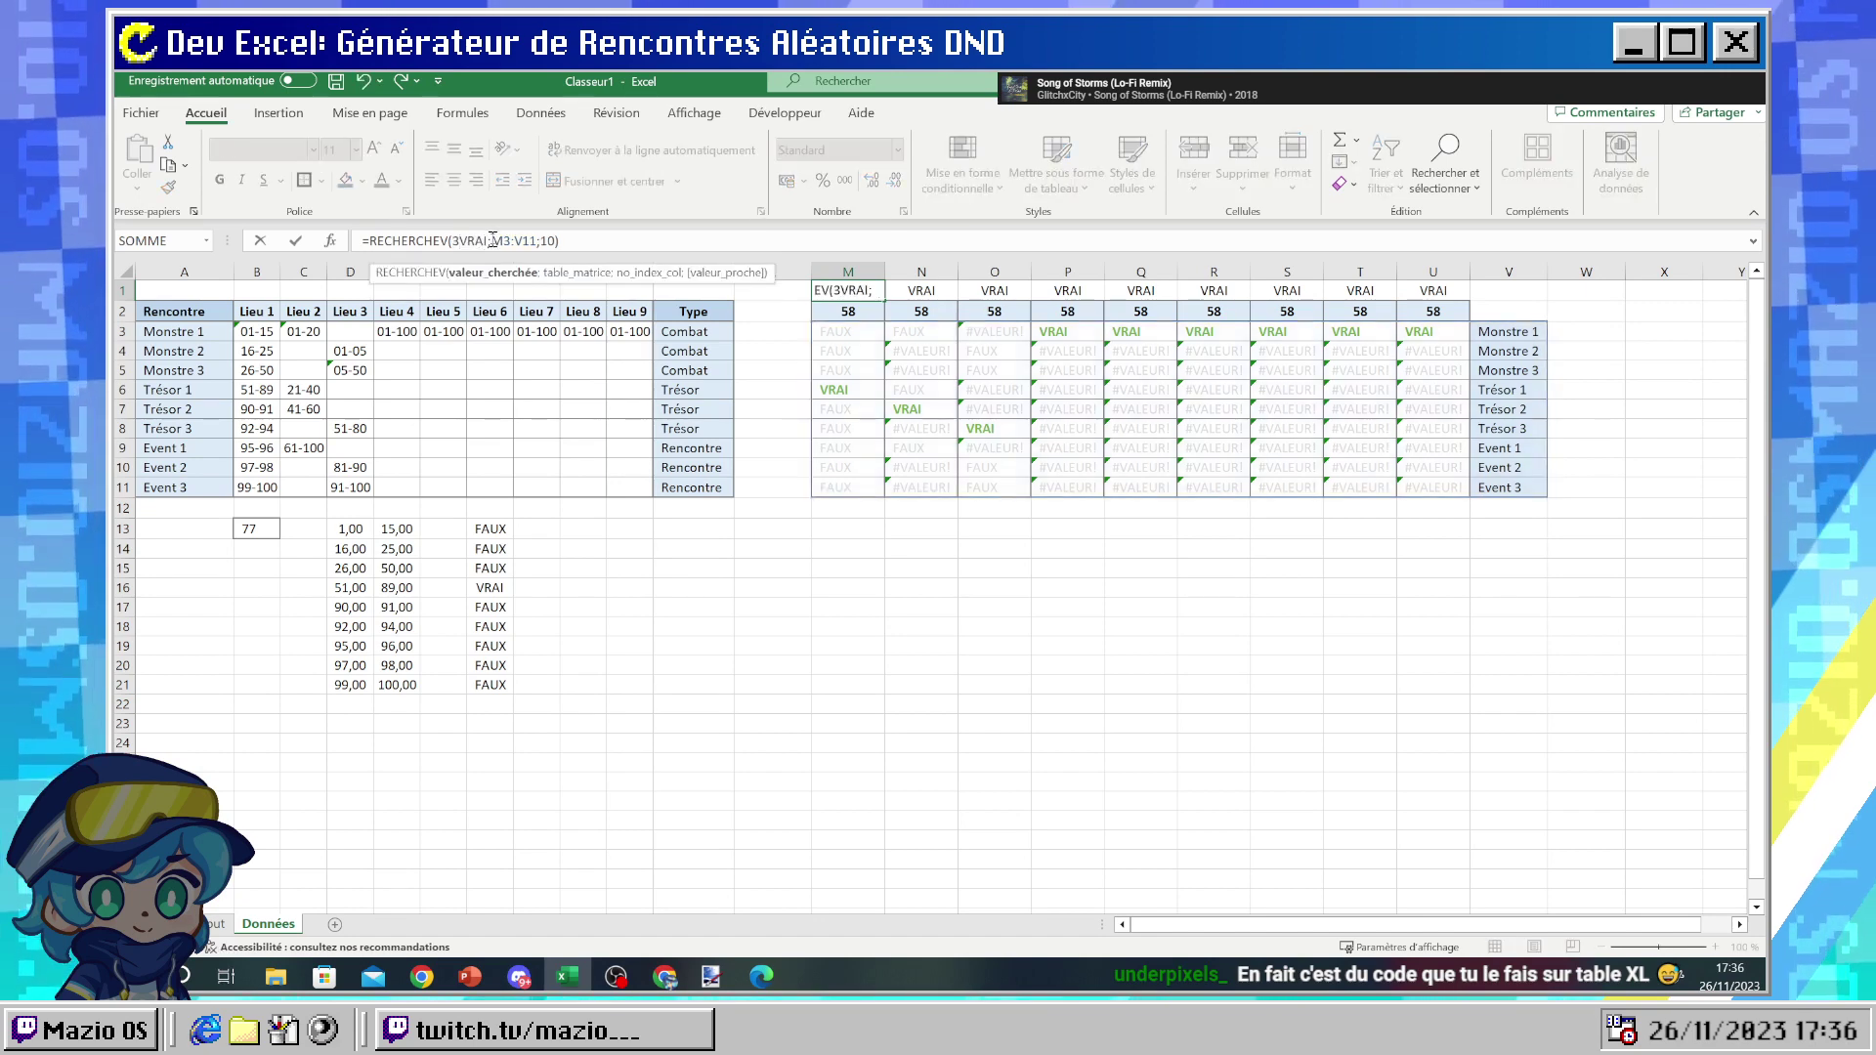
{"action": "type", "text": "\"VRAI\""}
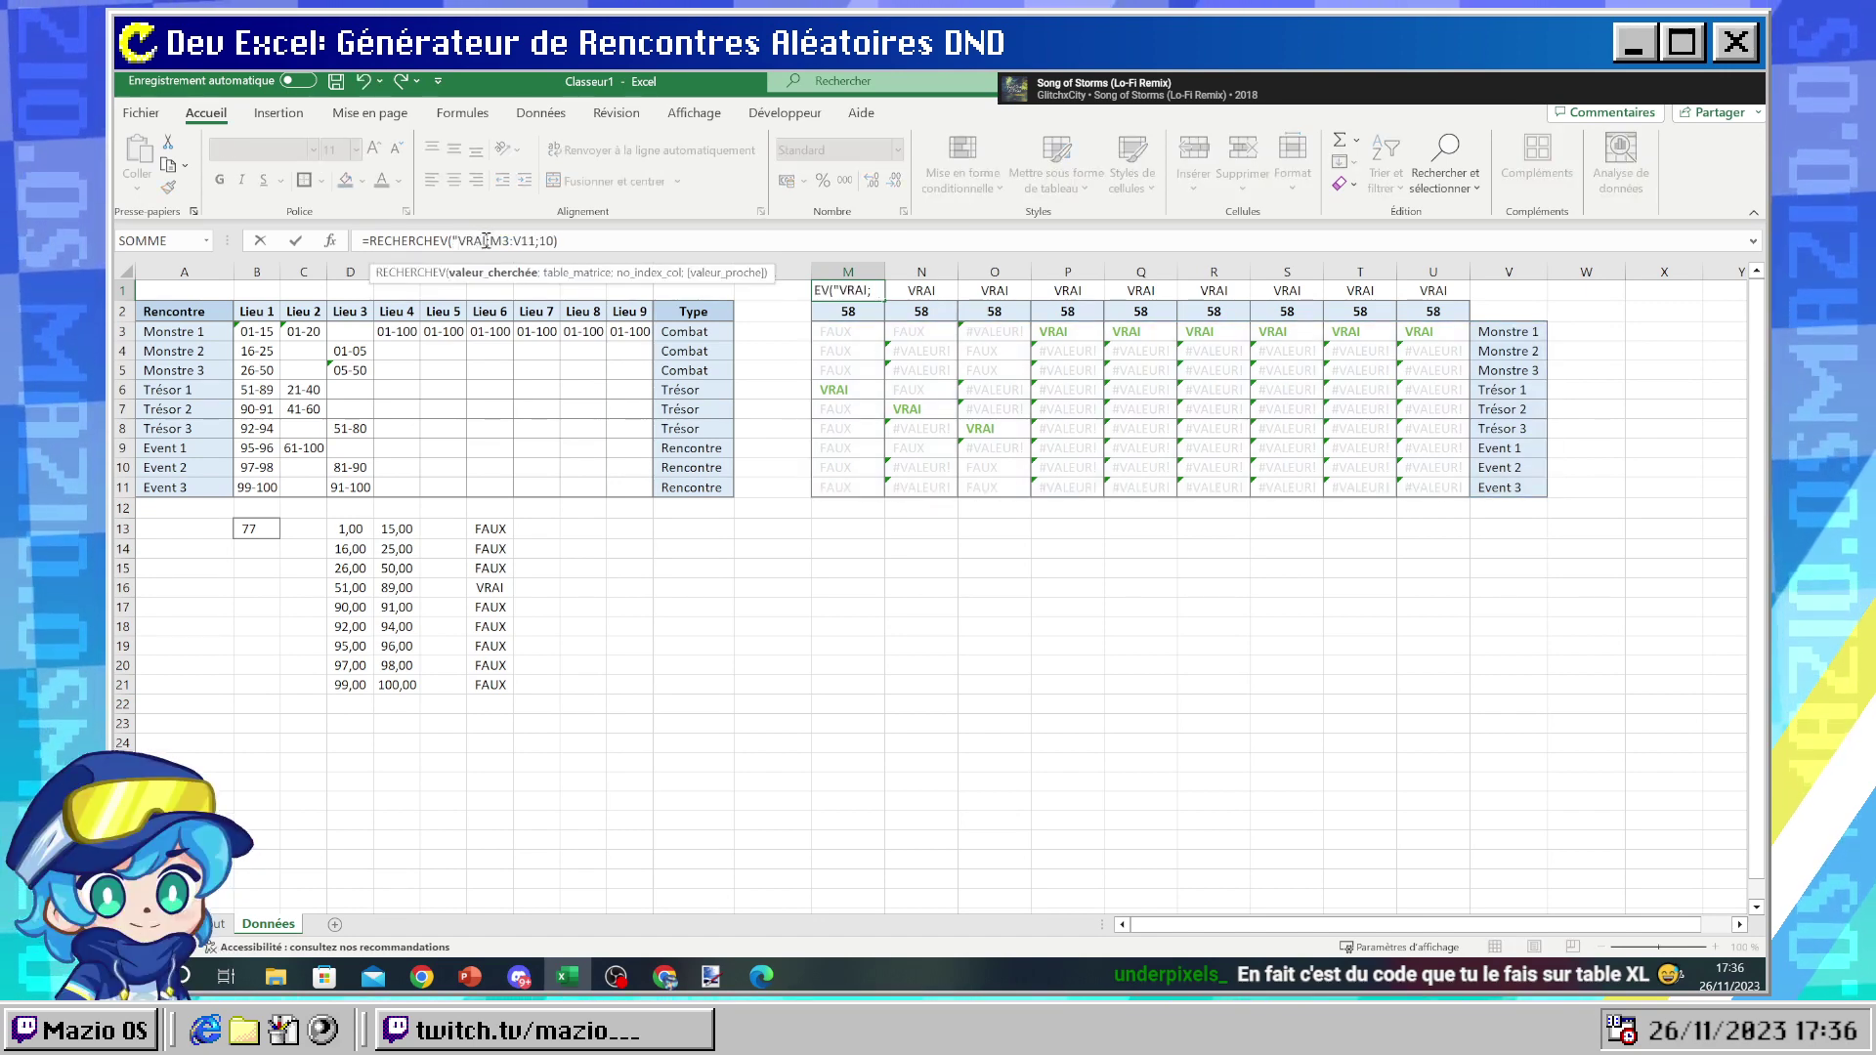
{"action": "type", "text": "\""}
{"action": "key", "text": "ctrl+Return"}
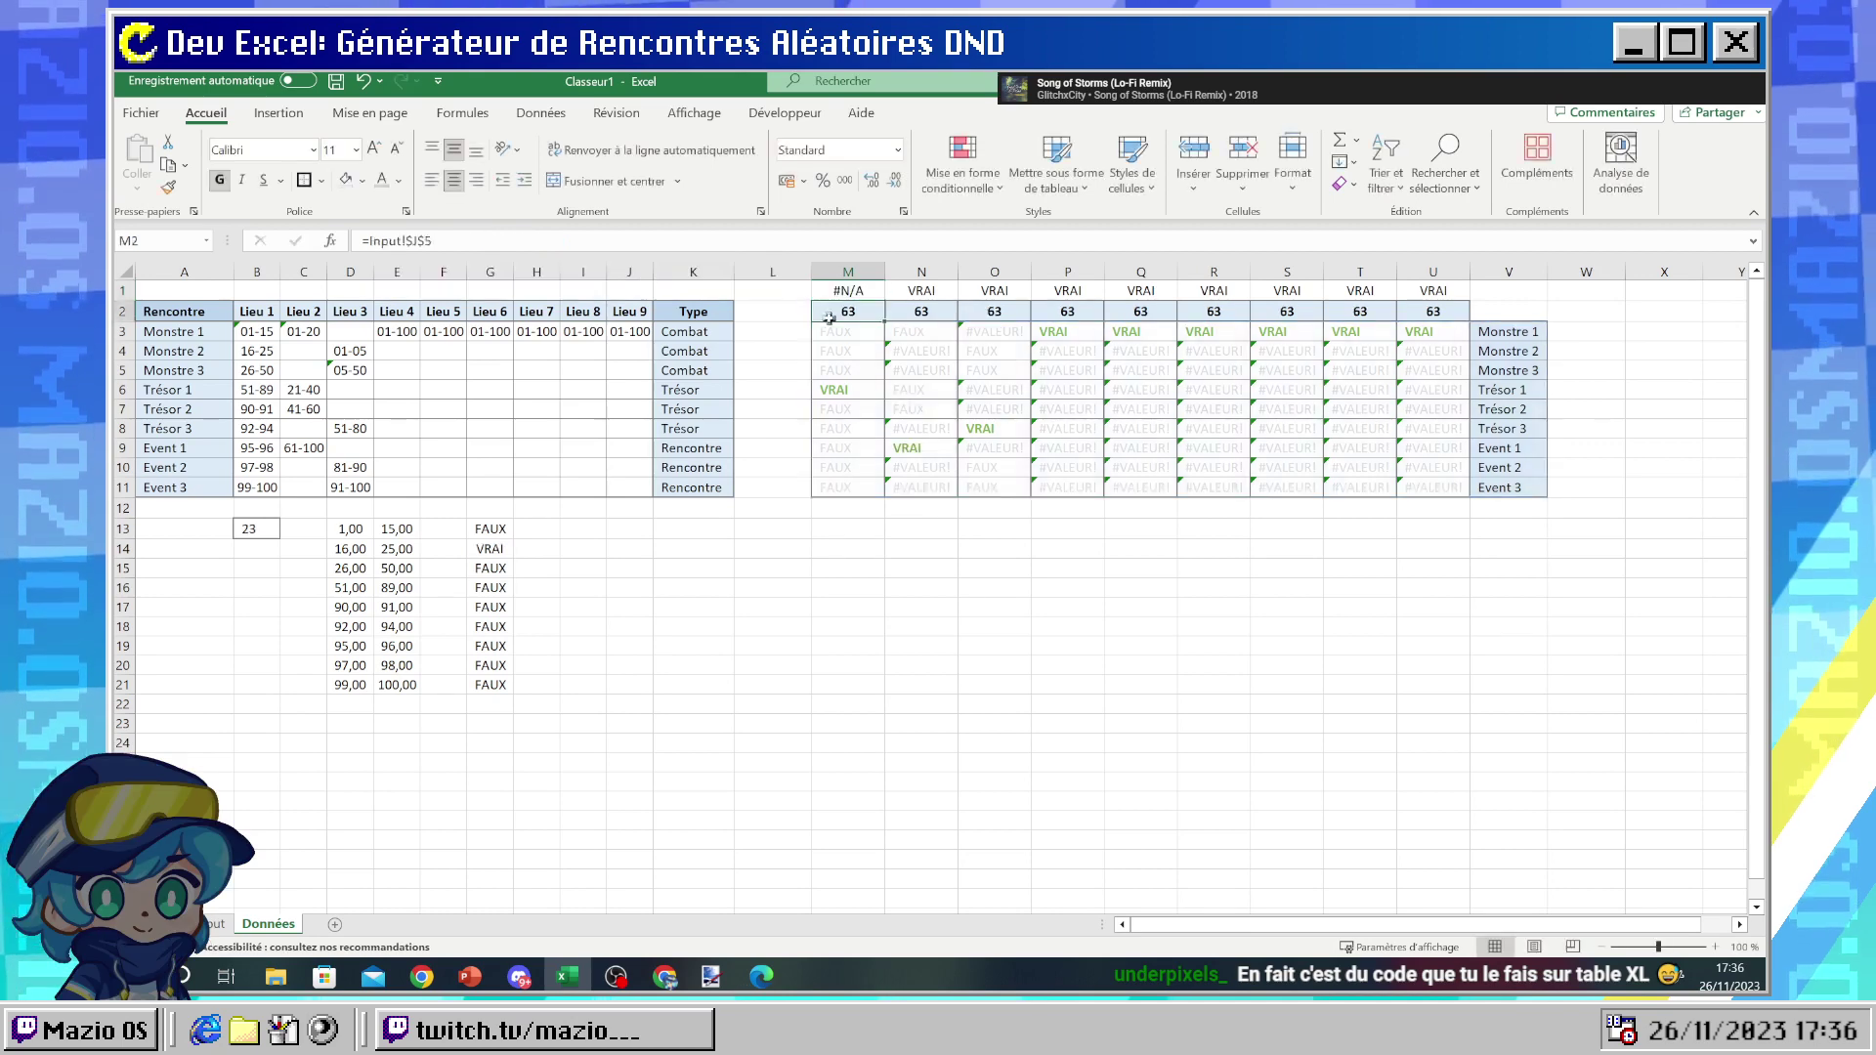
{"action": "key", "text": "ctrl+z"}
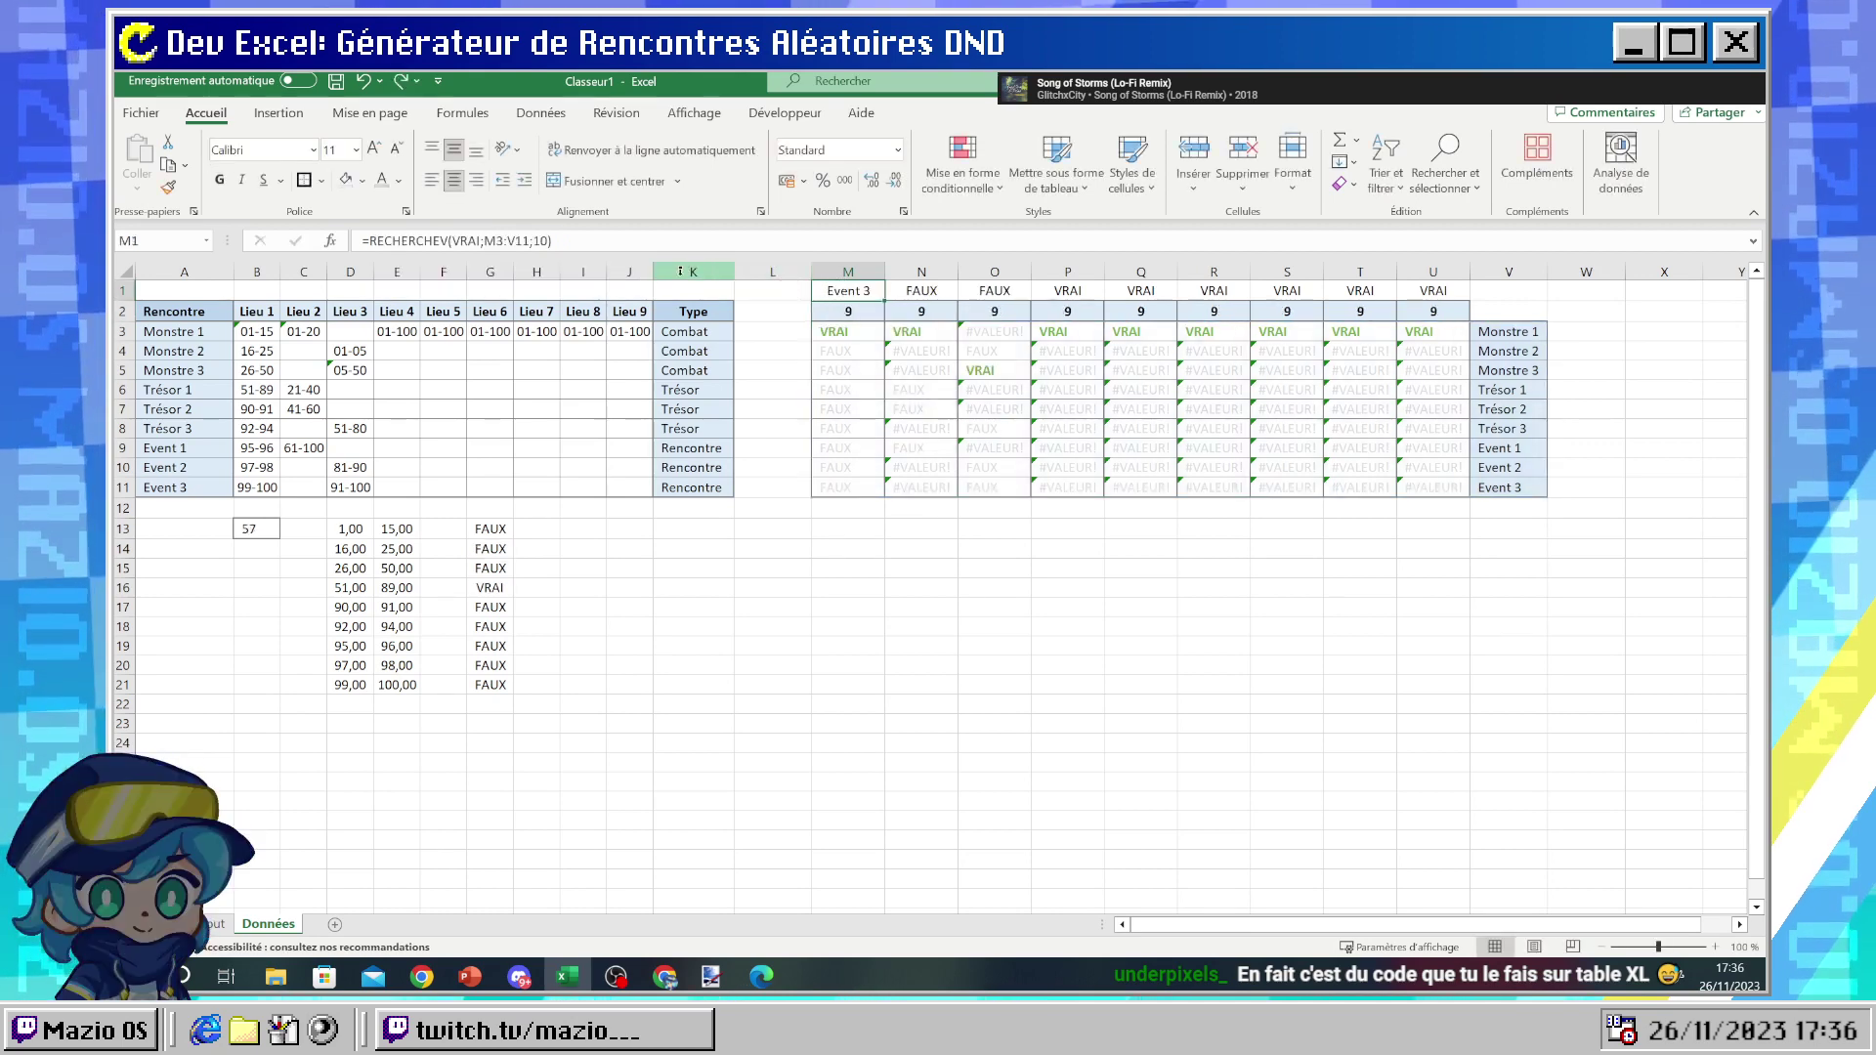
{"action": "left_click", "coordinate": [852, 309]}
- Inspect the formulas in M1, M3, V3 and V4
{"action": "left_click", "coordinate": [859, 293]}
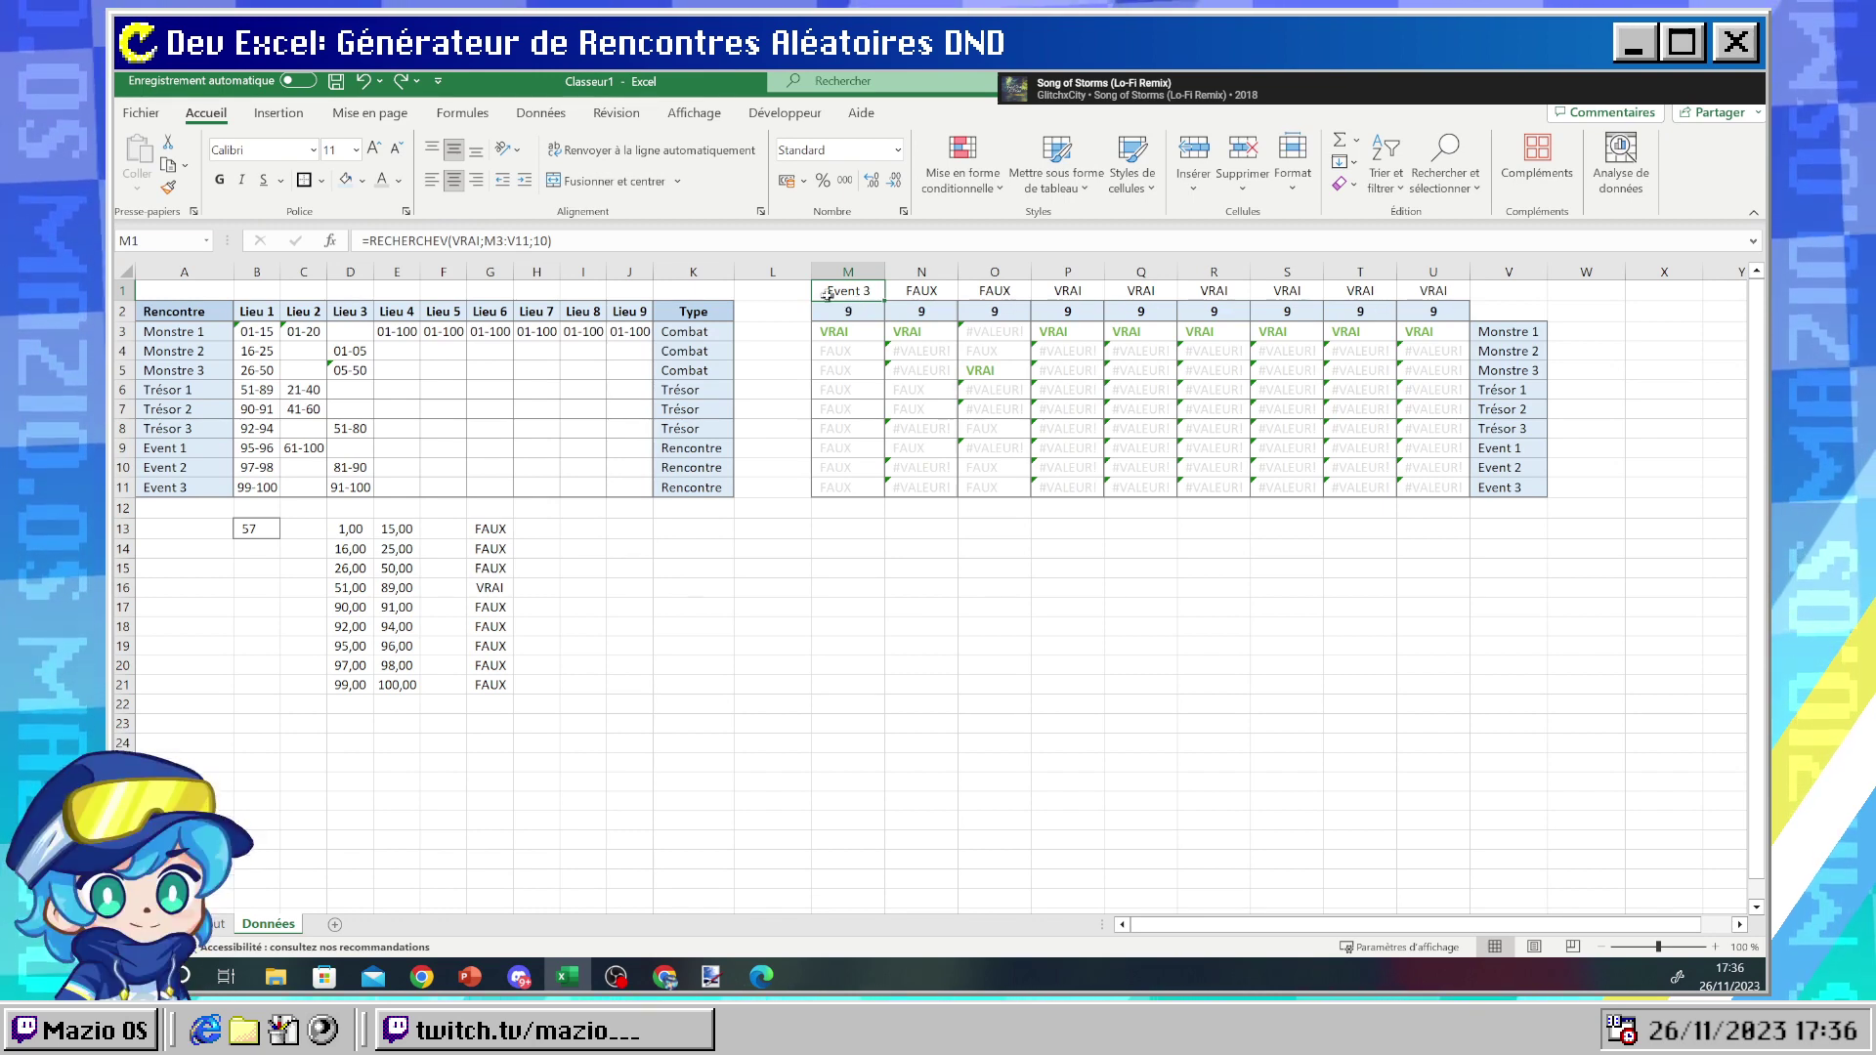
{"action": "left_click", "coordinate": [865, 331]}
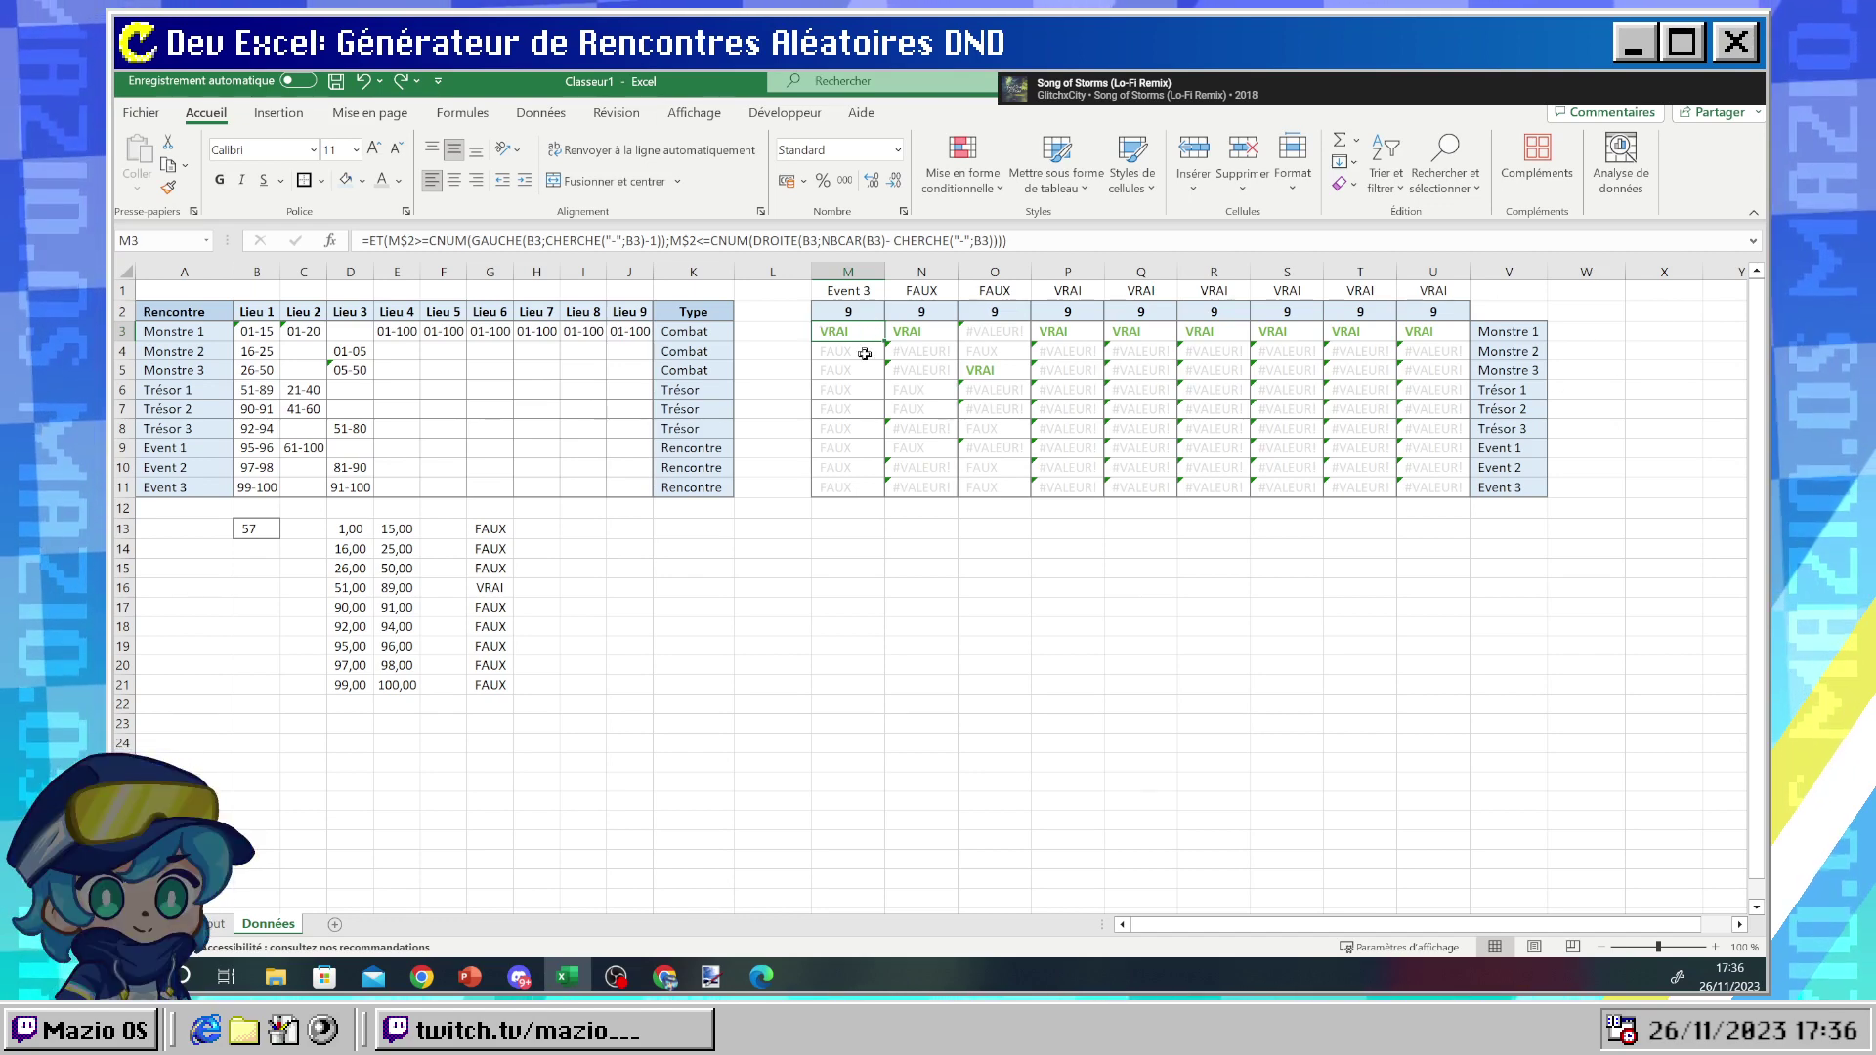
{"action": "left_click", "coordinate": [855, 294]}
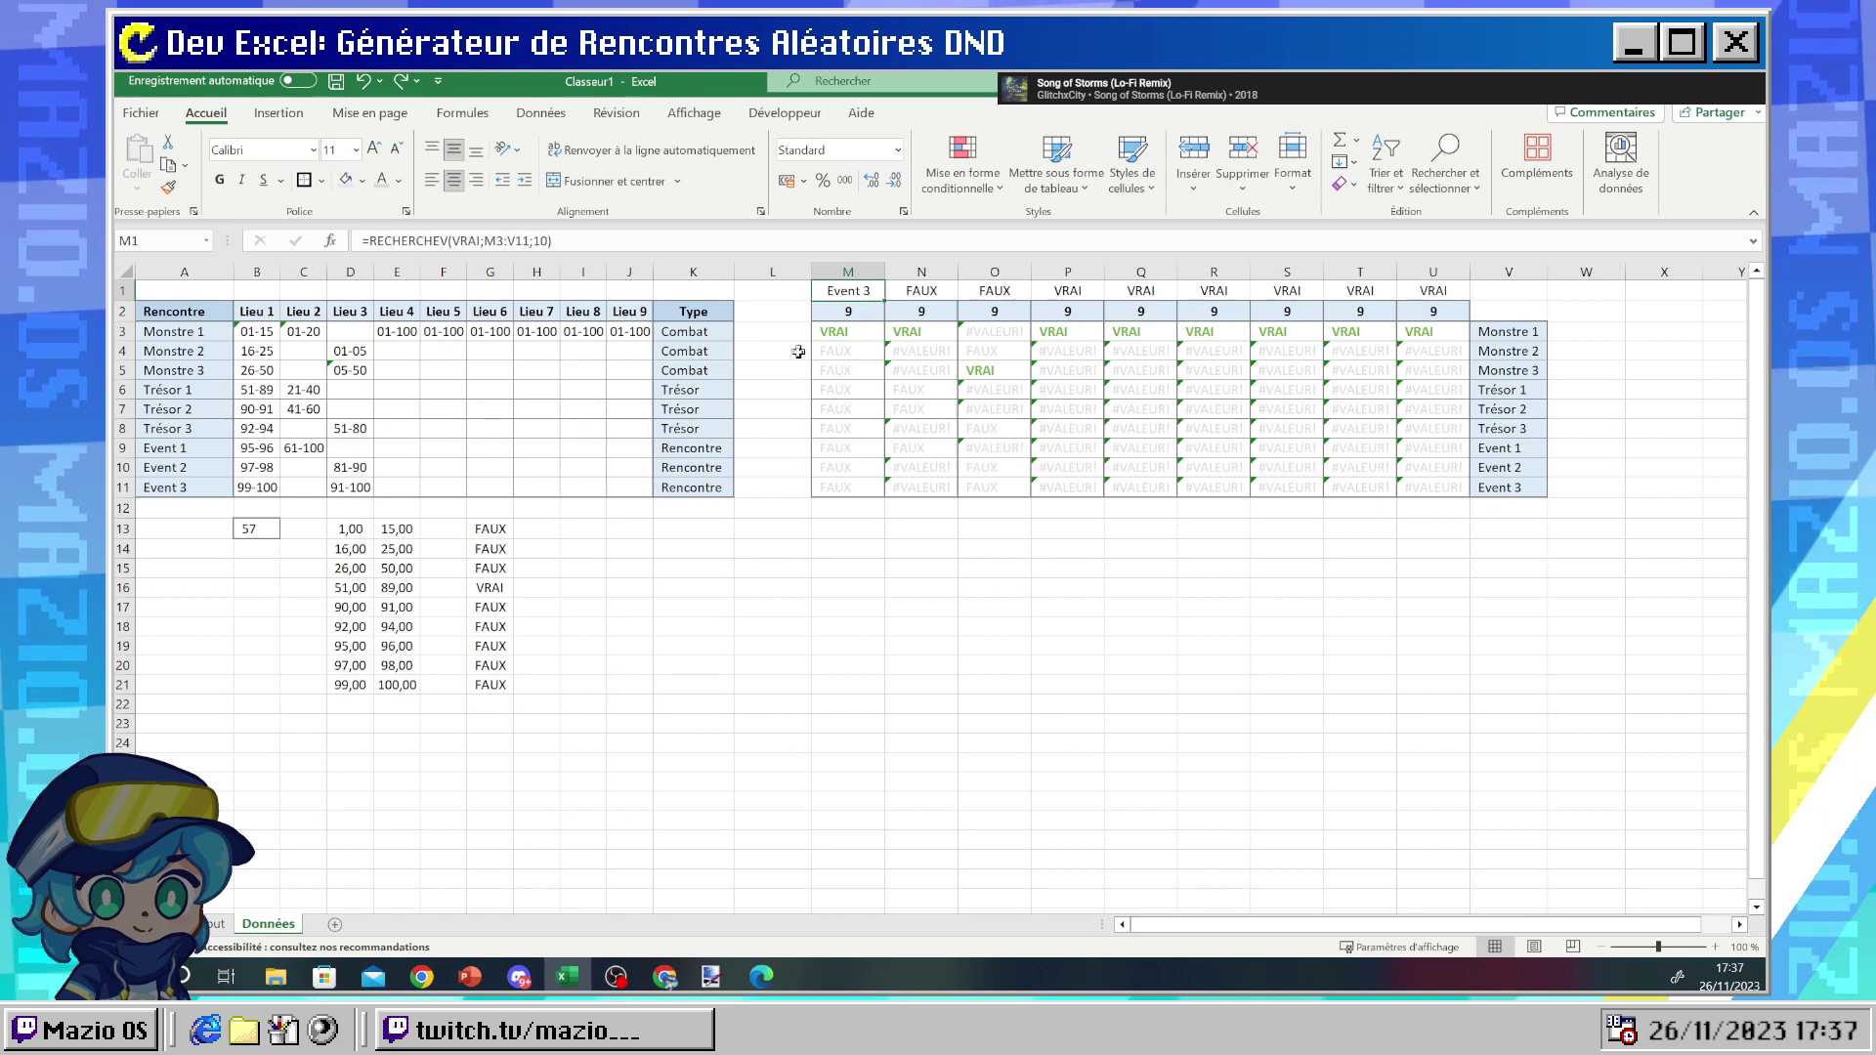
{"action": "left_click", "coordinate": [848, 337]}
{"action": "left_click", "coordinate": [848, 291]}
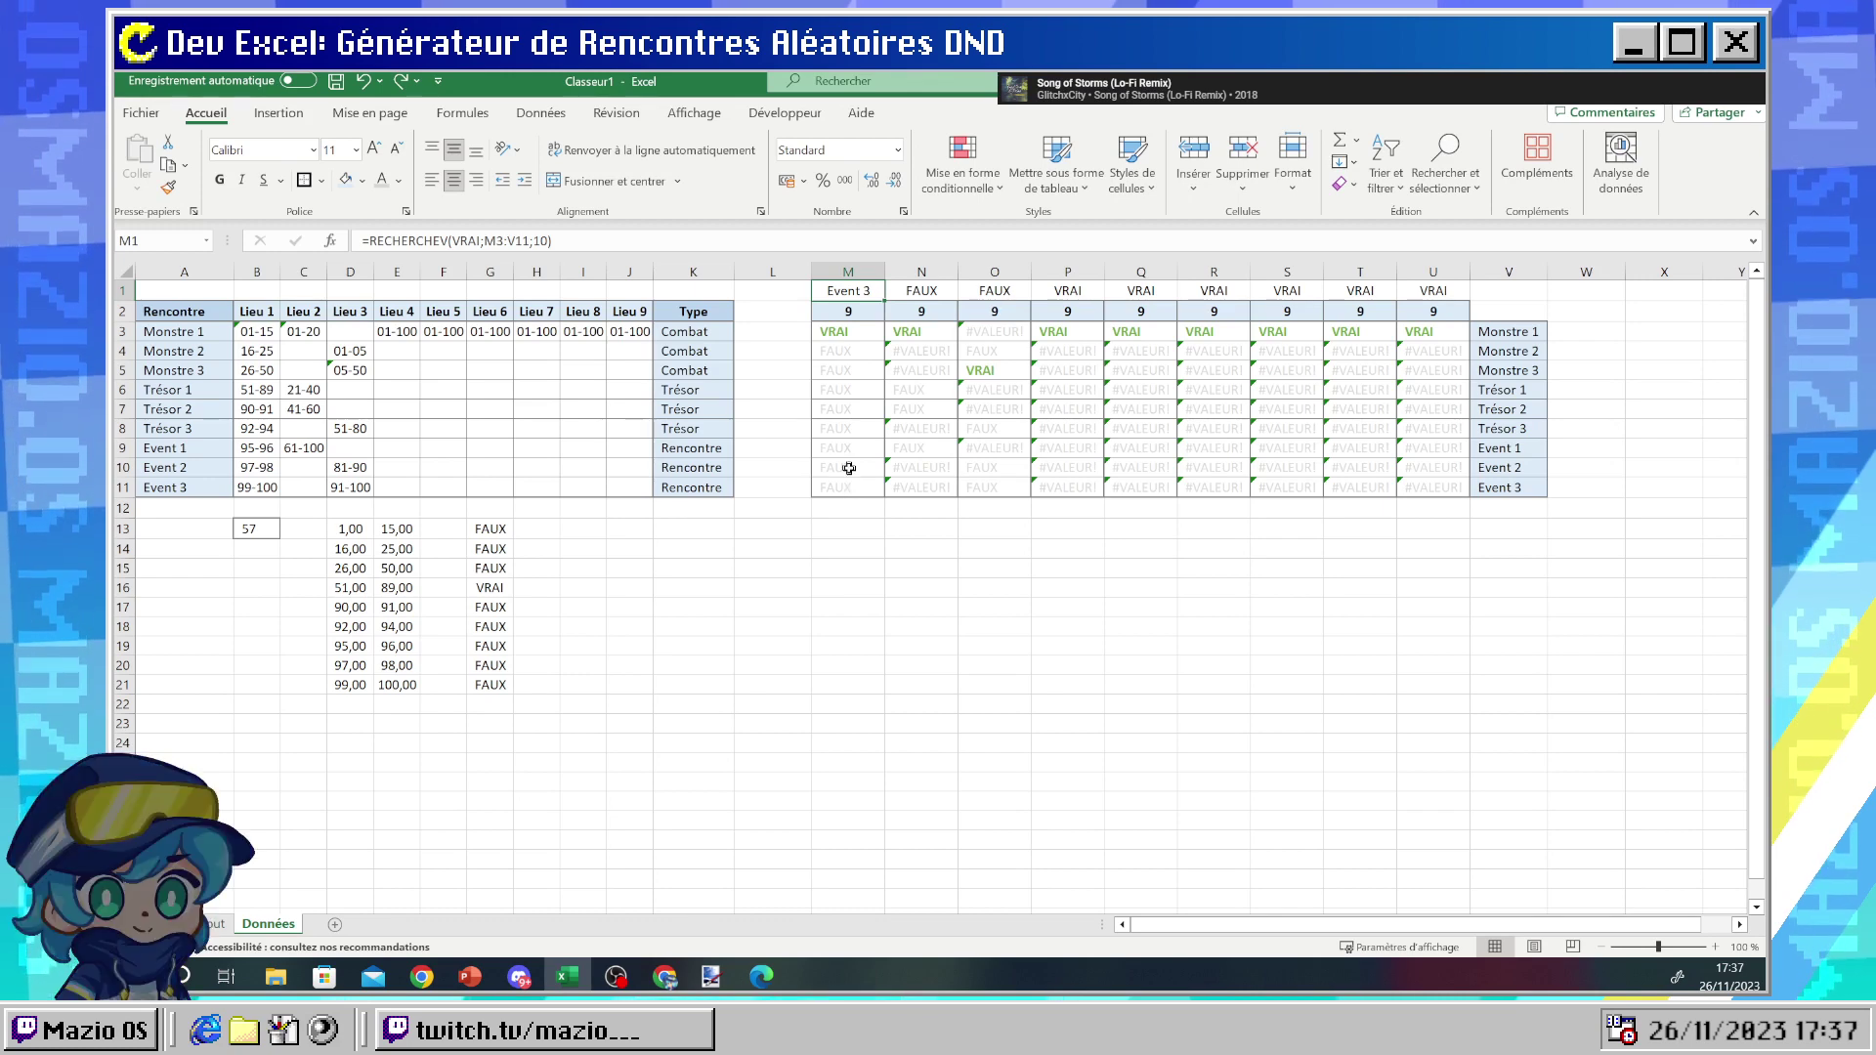
{"action": "left_click", "coordinate": [1496, 331]}
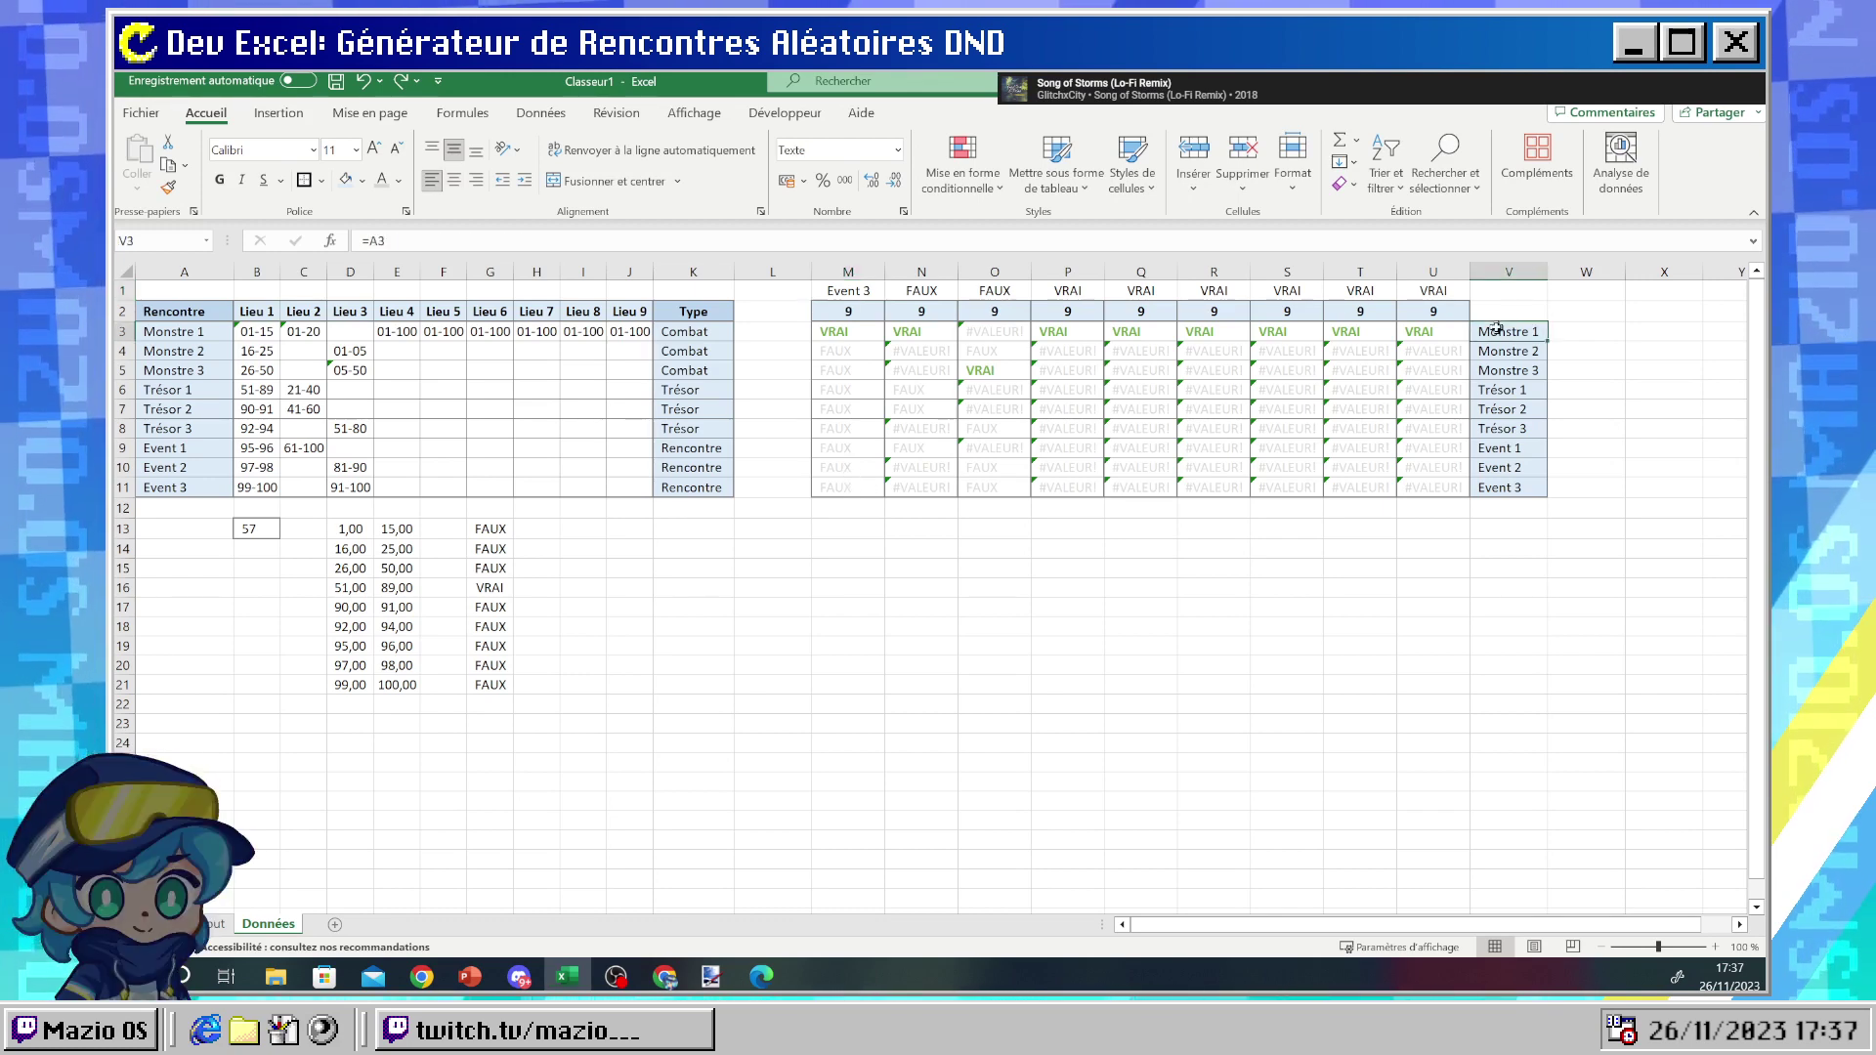
{"action": "key", "text": "Down"}
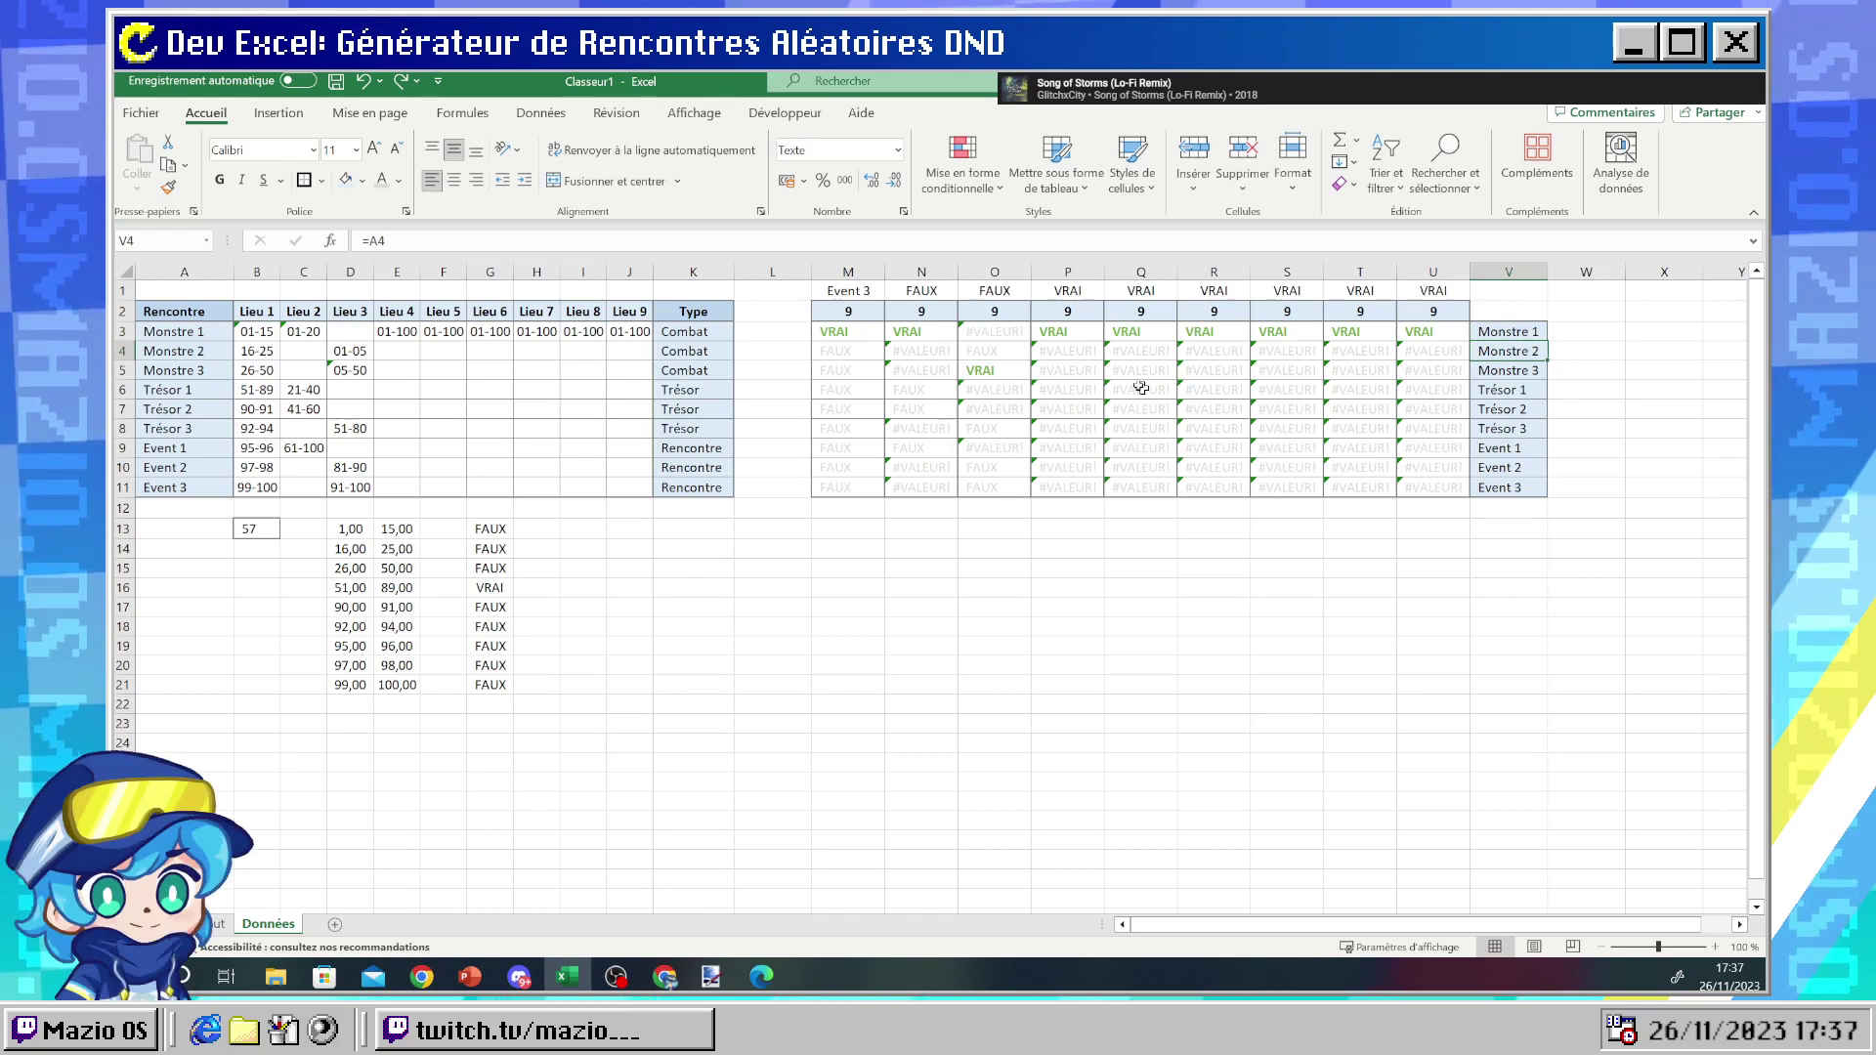
{"action": "left_click", "coordinate": [785, 333]}
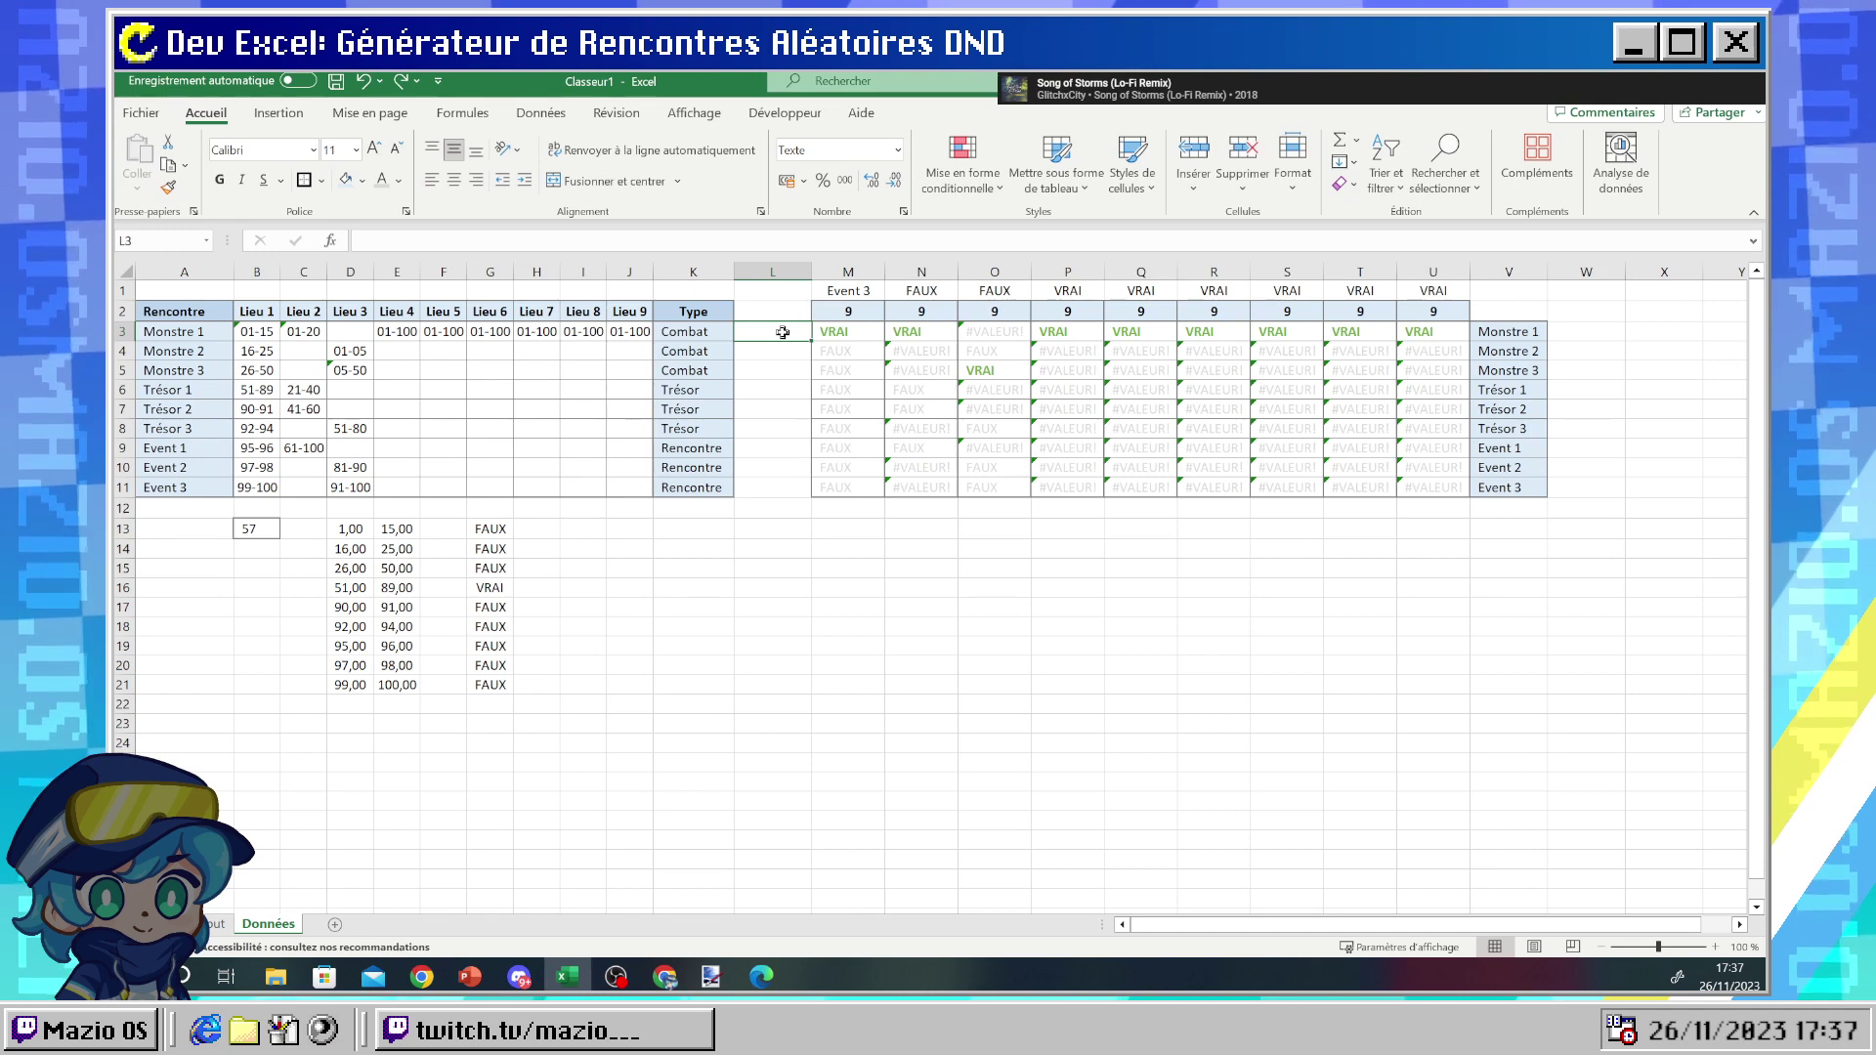
- Reroll six times with F9, then recheck the Event 3 label, M3 and M1 formulas
{"action": "key", "text": "F9"}
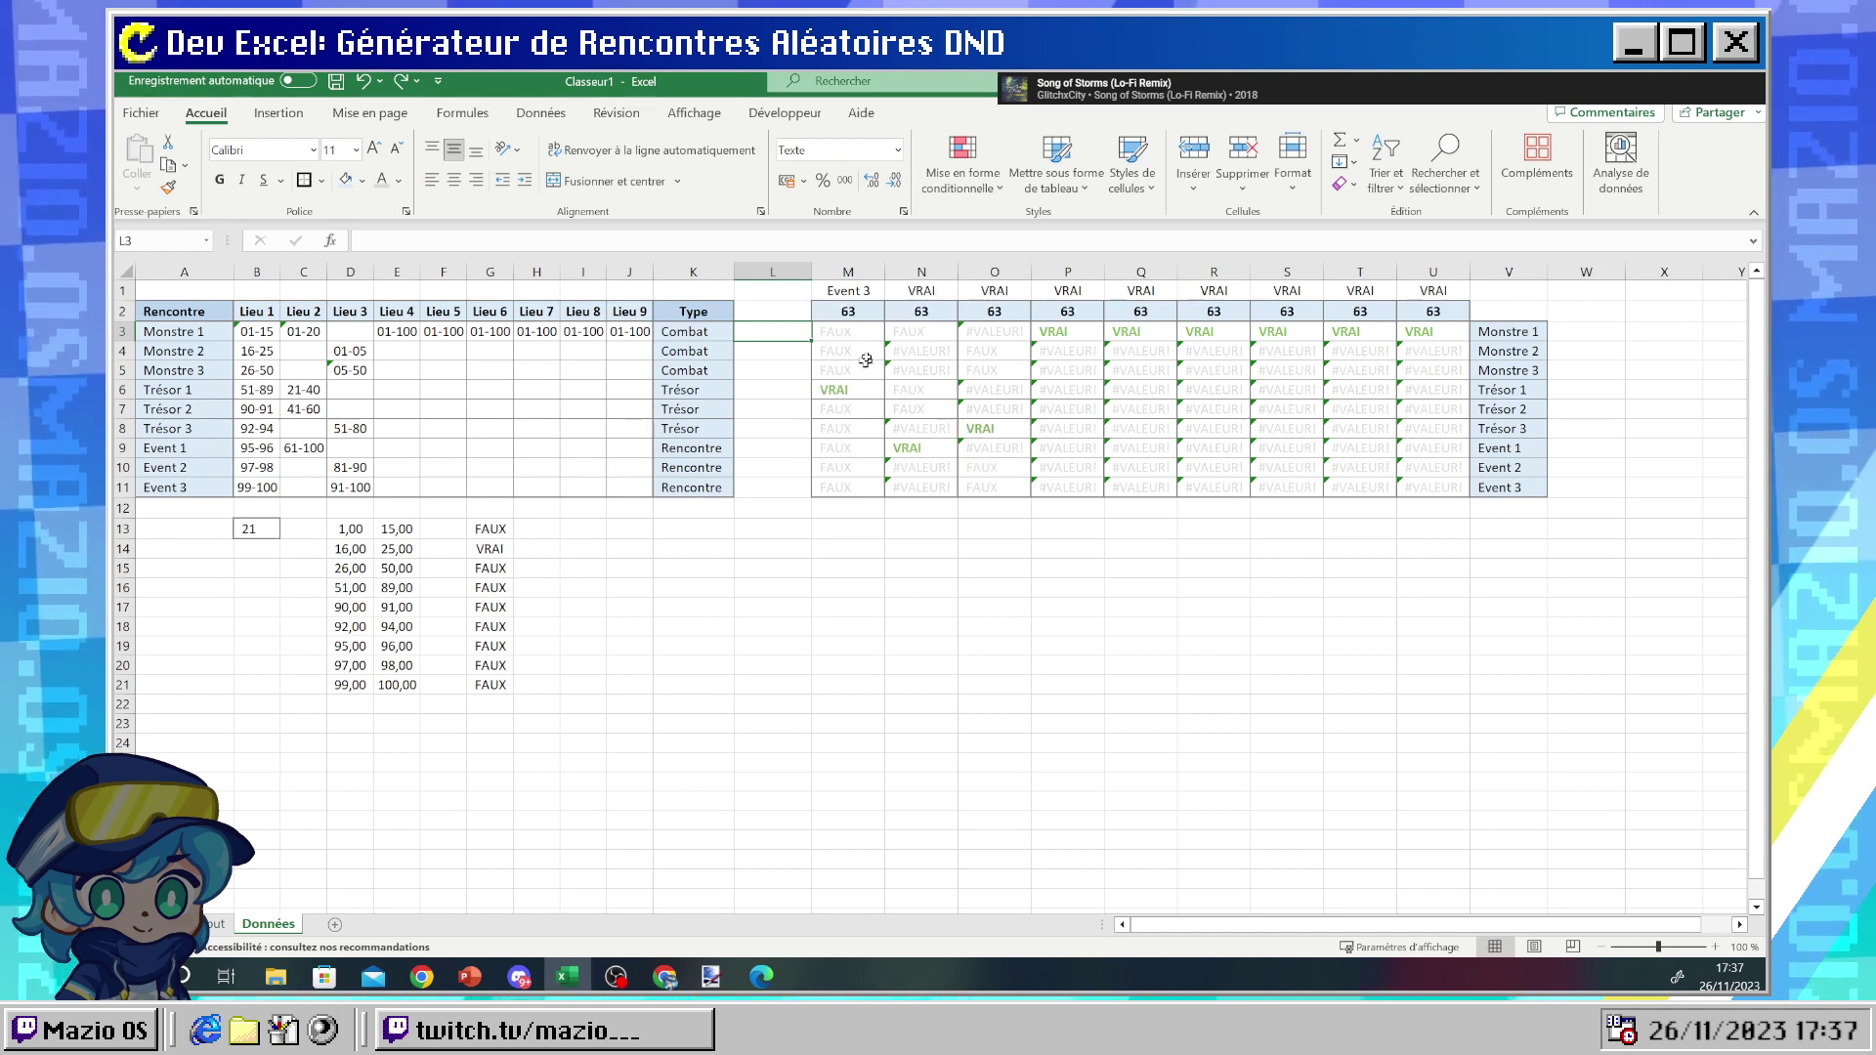
{"action": "key", "text": "F9"}
{"action": "key", "text": "F9"}
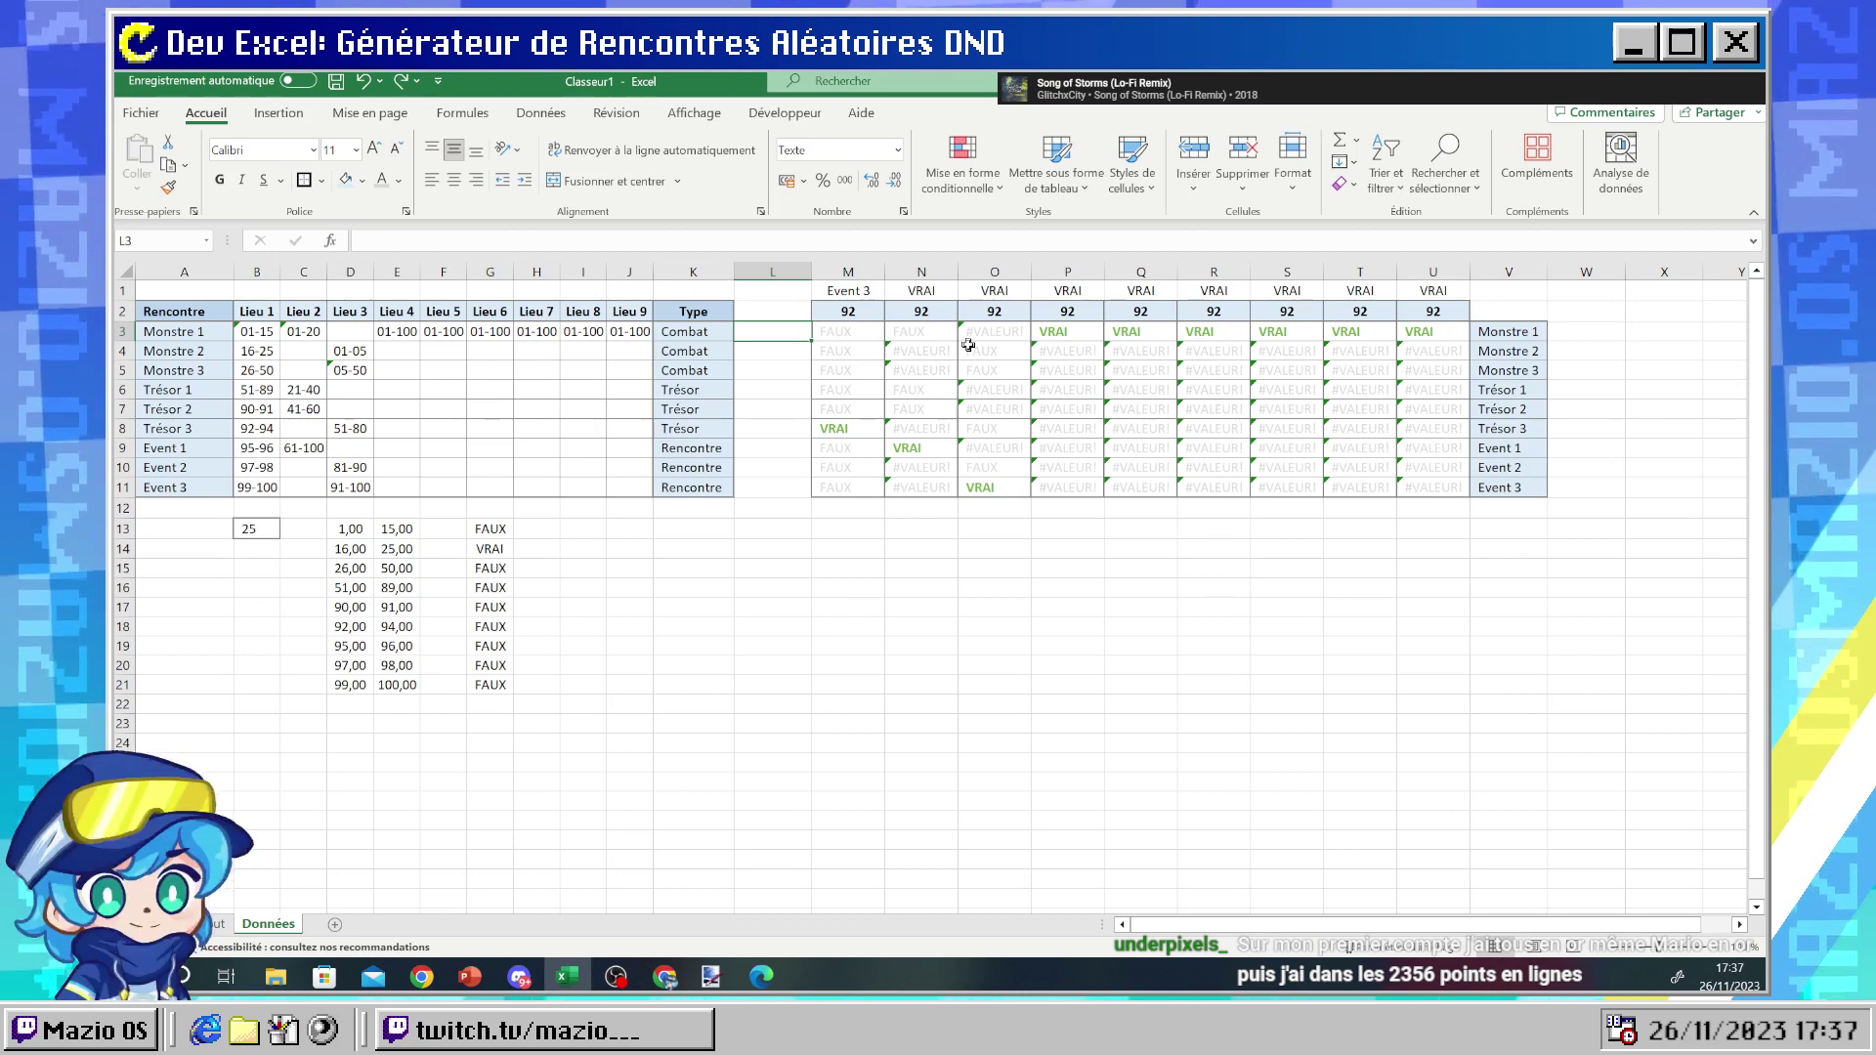
{"action": "key", "text": "F9"}
{"action": "key", "text": "F9"}
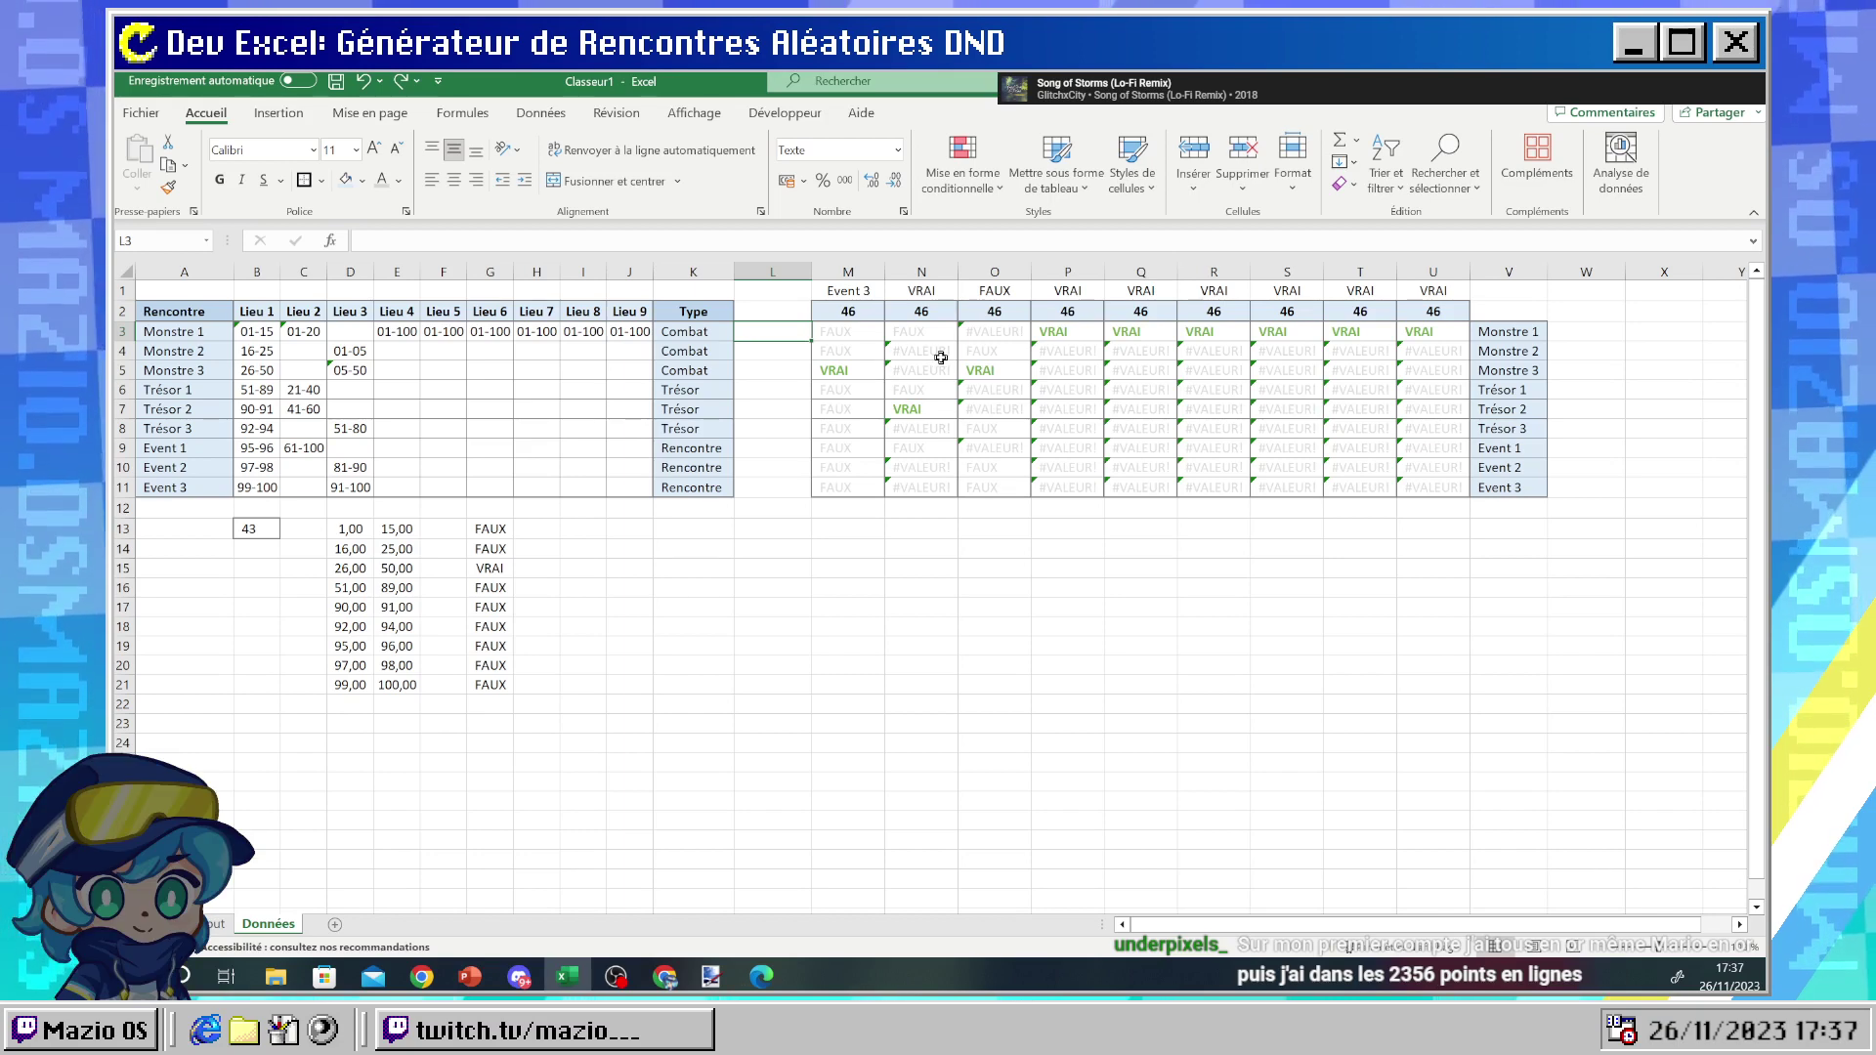
{"action": "key", "text": "F9"}
{"action": "key", "text": "F9"}
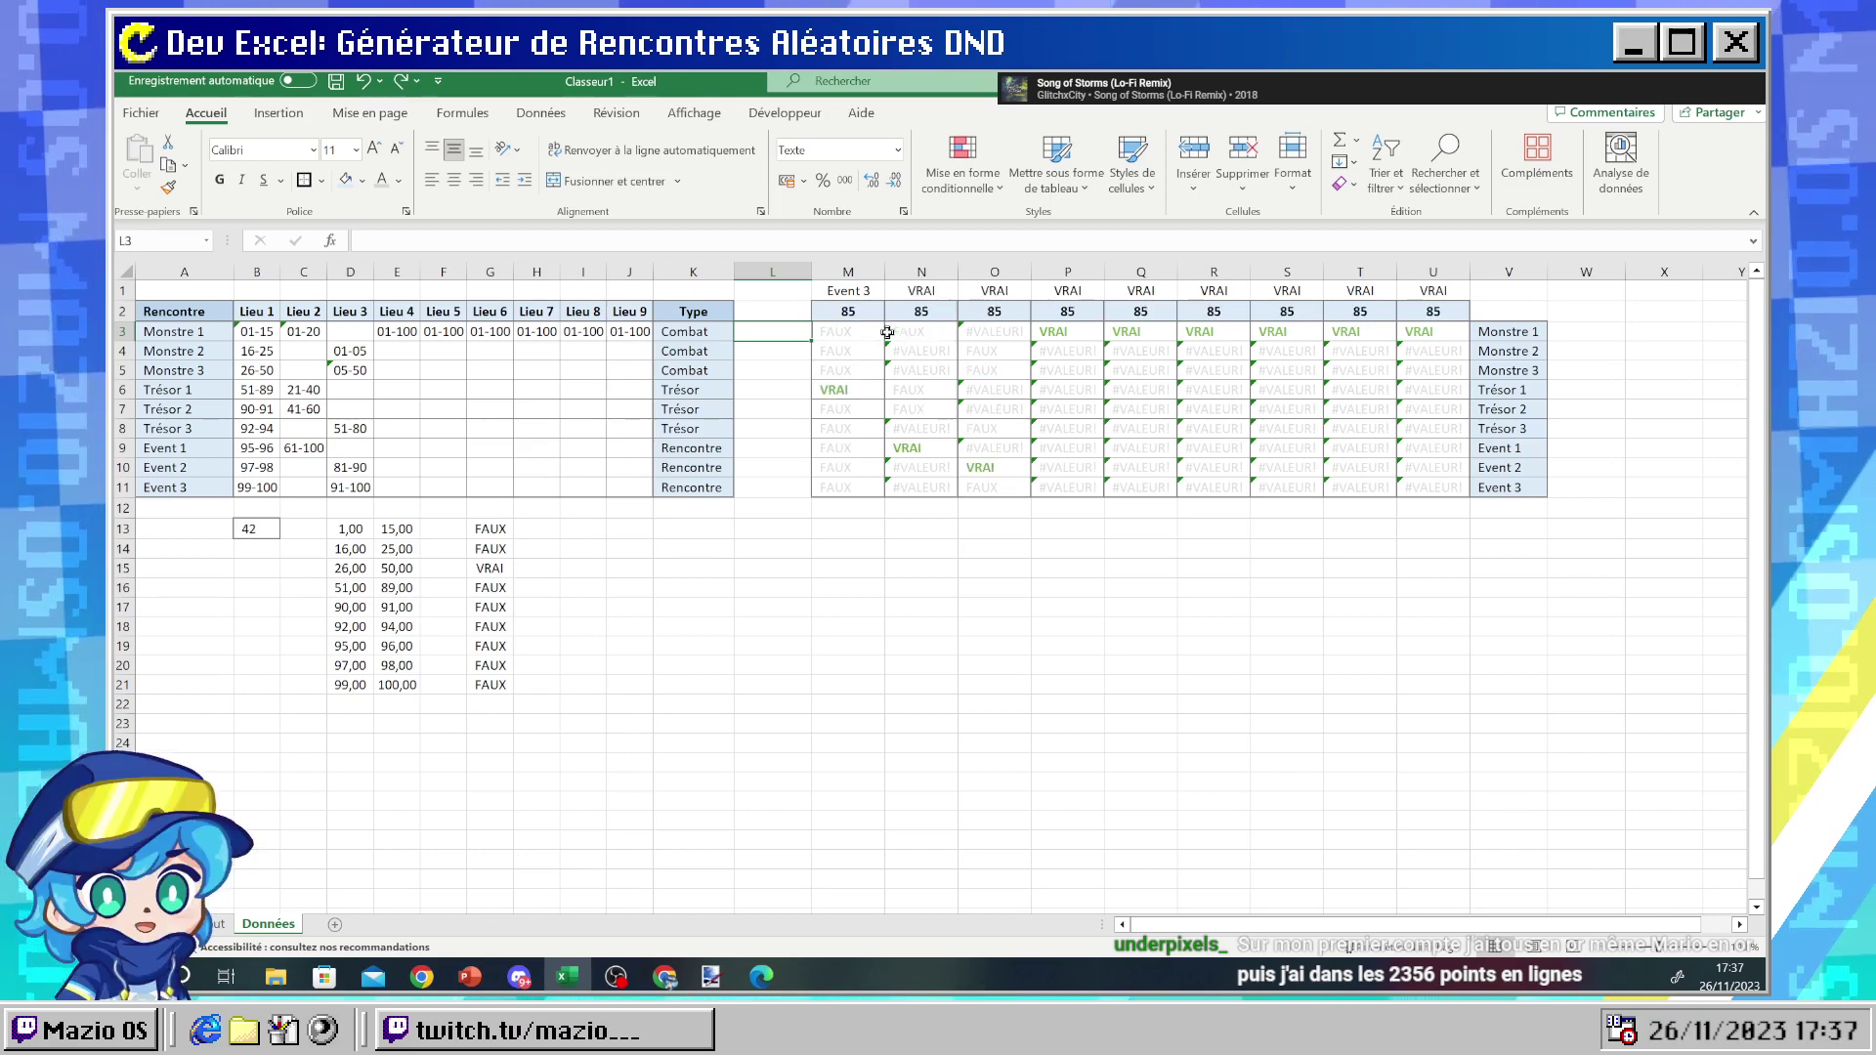
{"action": "key", "text": "F9"}
{"action": "key", "text": "F9"}
{"action": "key", "text": "F9"}
{"action": "key", "text": "F9"}
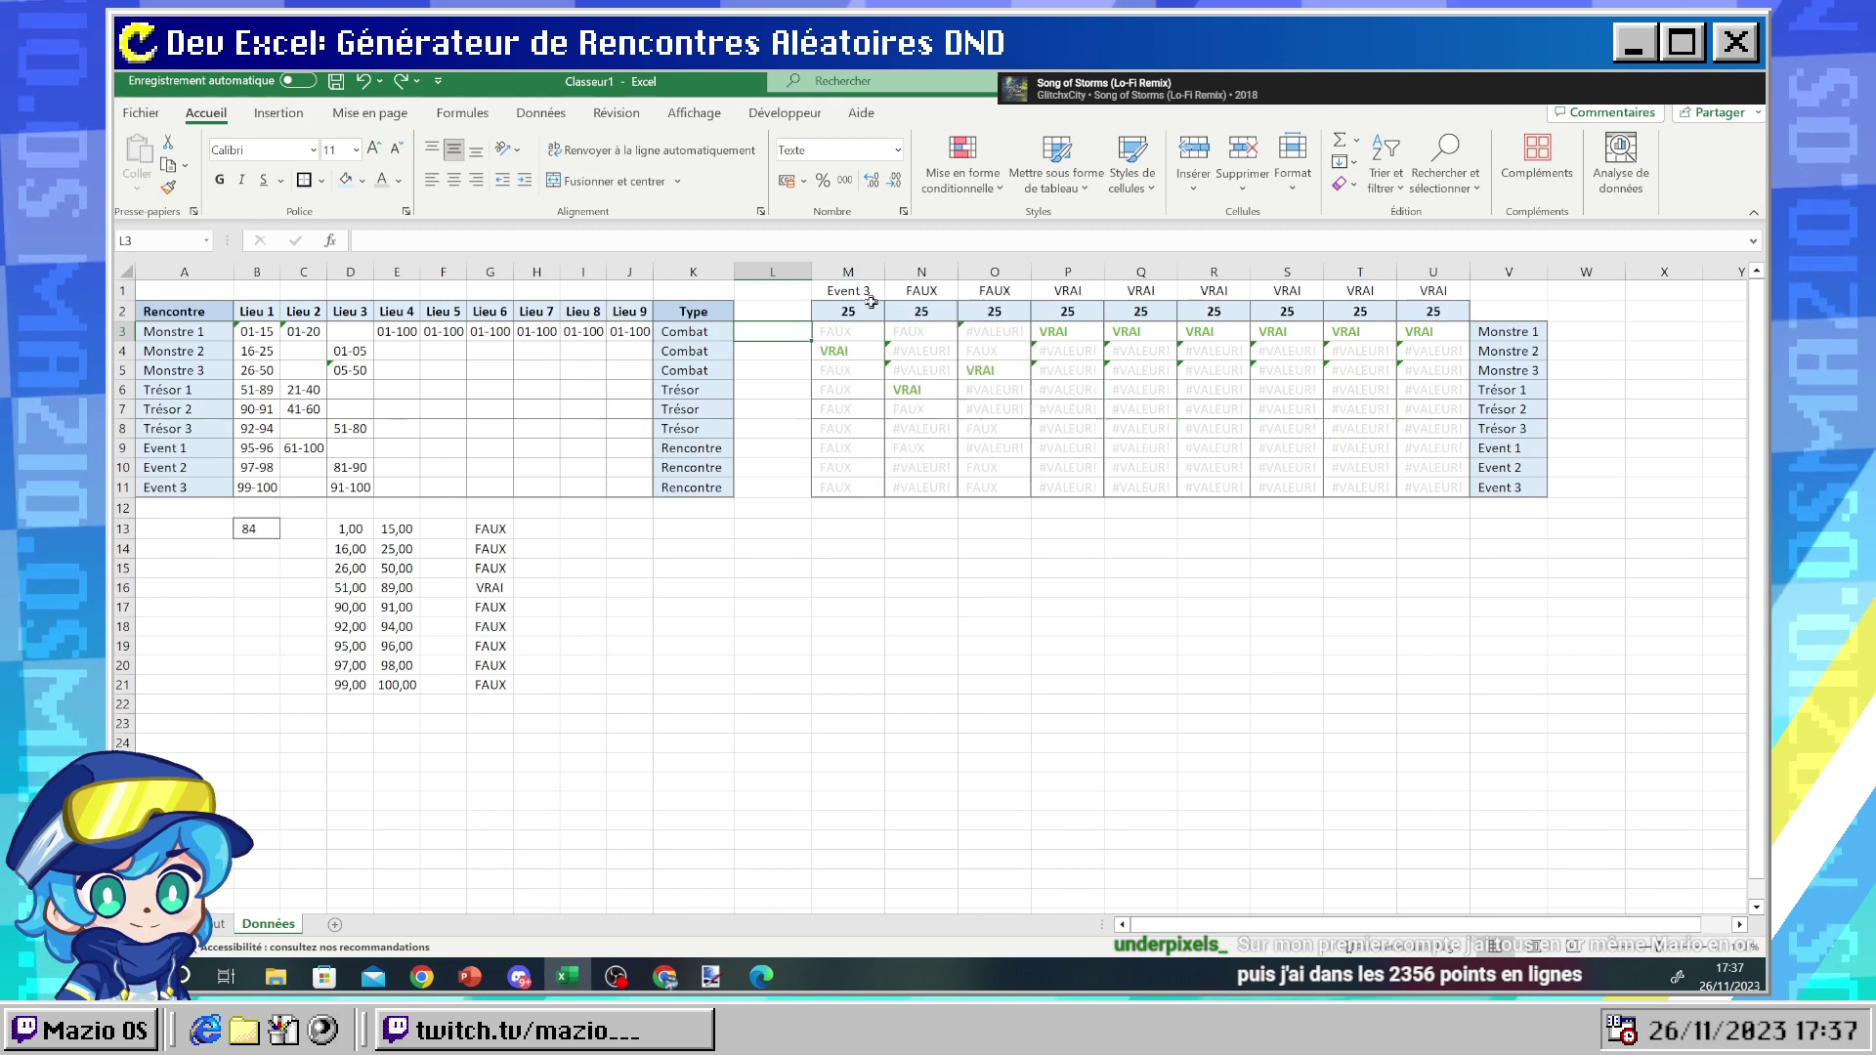
{"action": "key", "text": "F9"}
{"action": "key", "text": "F9"}
{"action": "key", "text": "F9"}
{"action": "key", "text": "F9"}
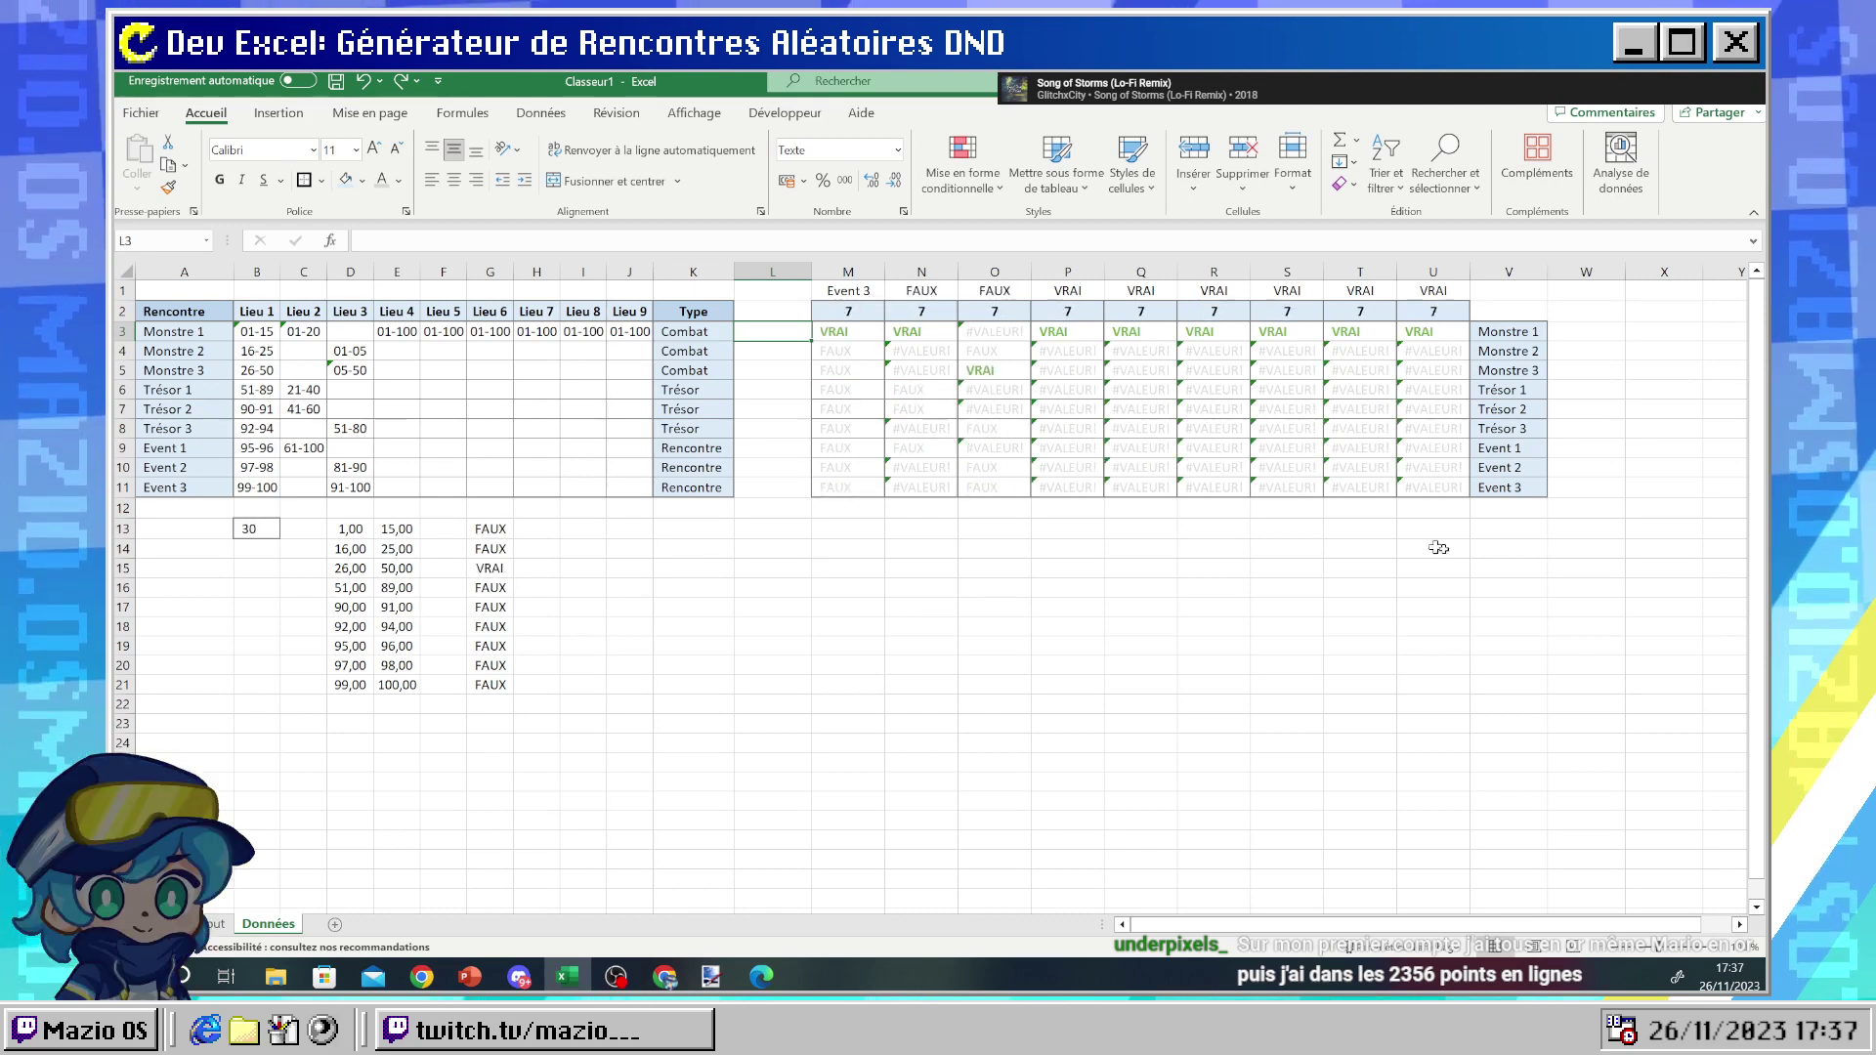
{"action": "left_click", "coordinate": [1495, 486]}
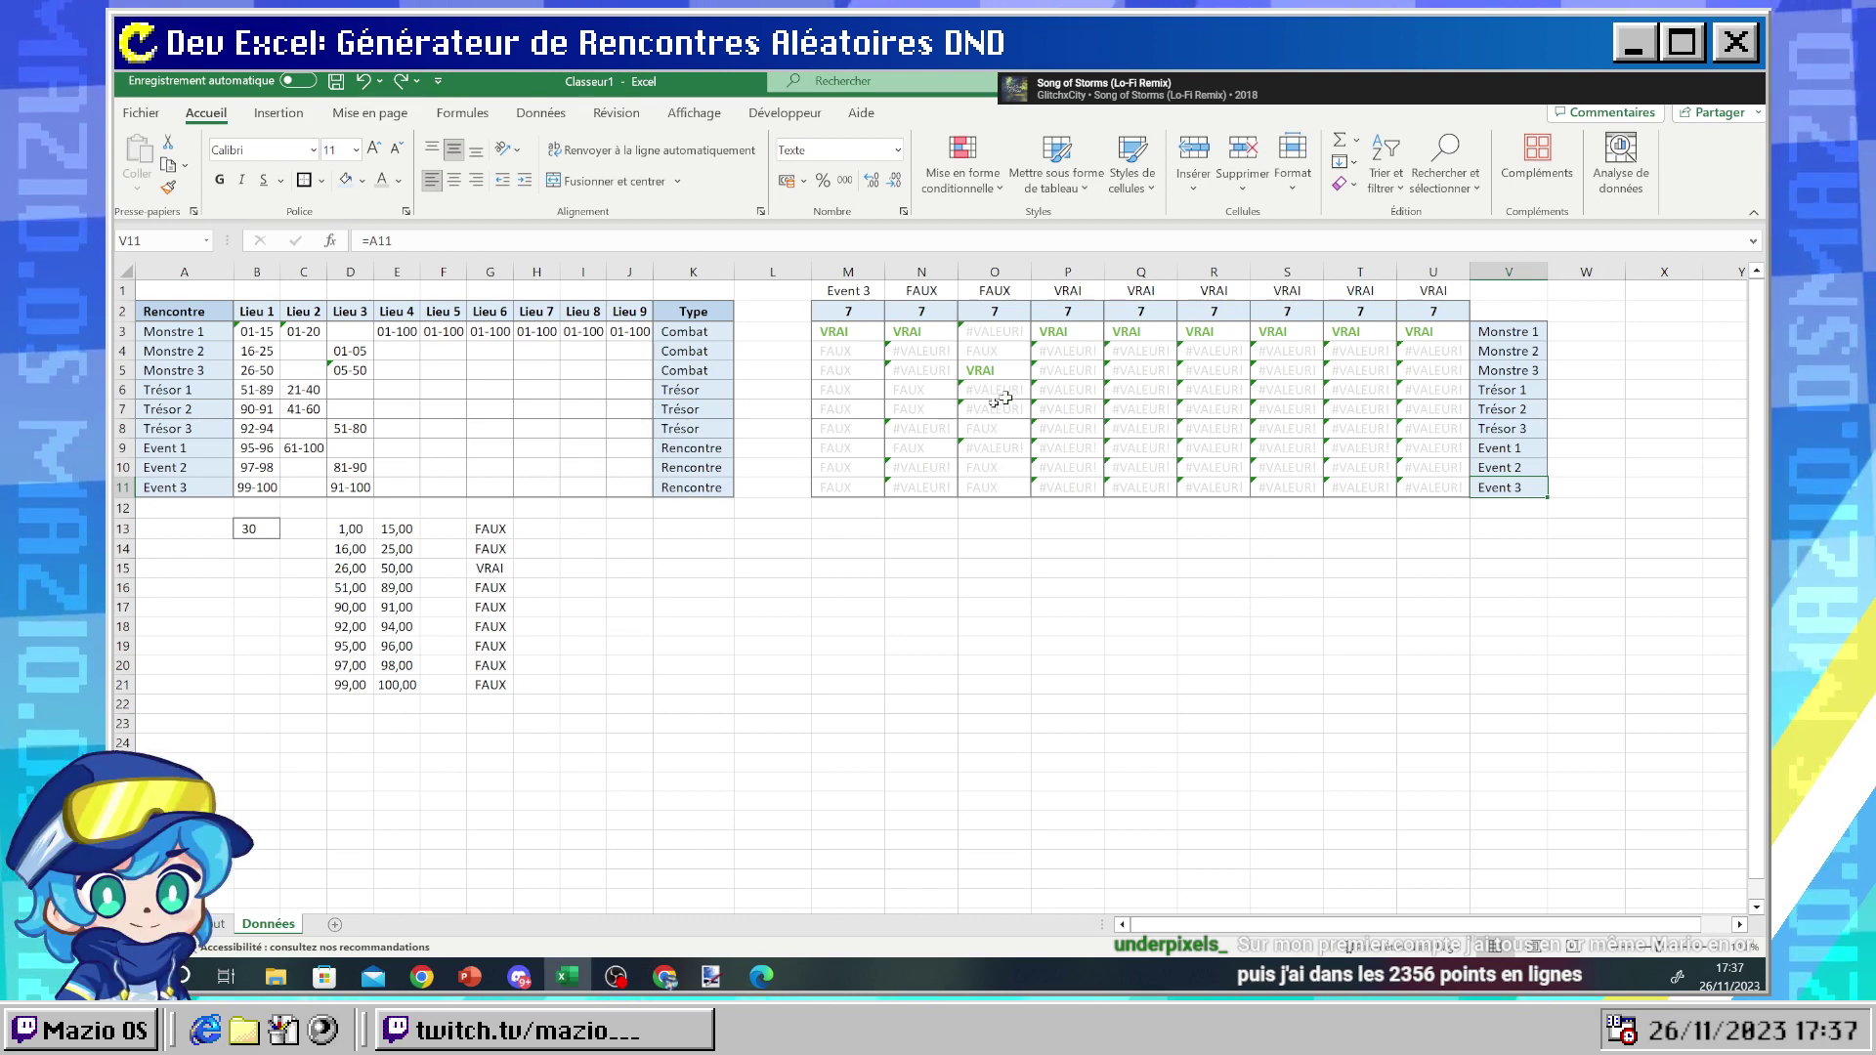
{"action": "left_click", "coordinate": [842, 330]}
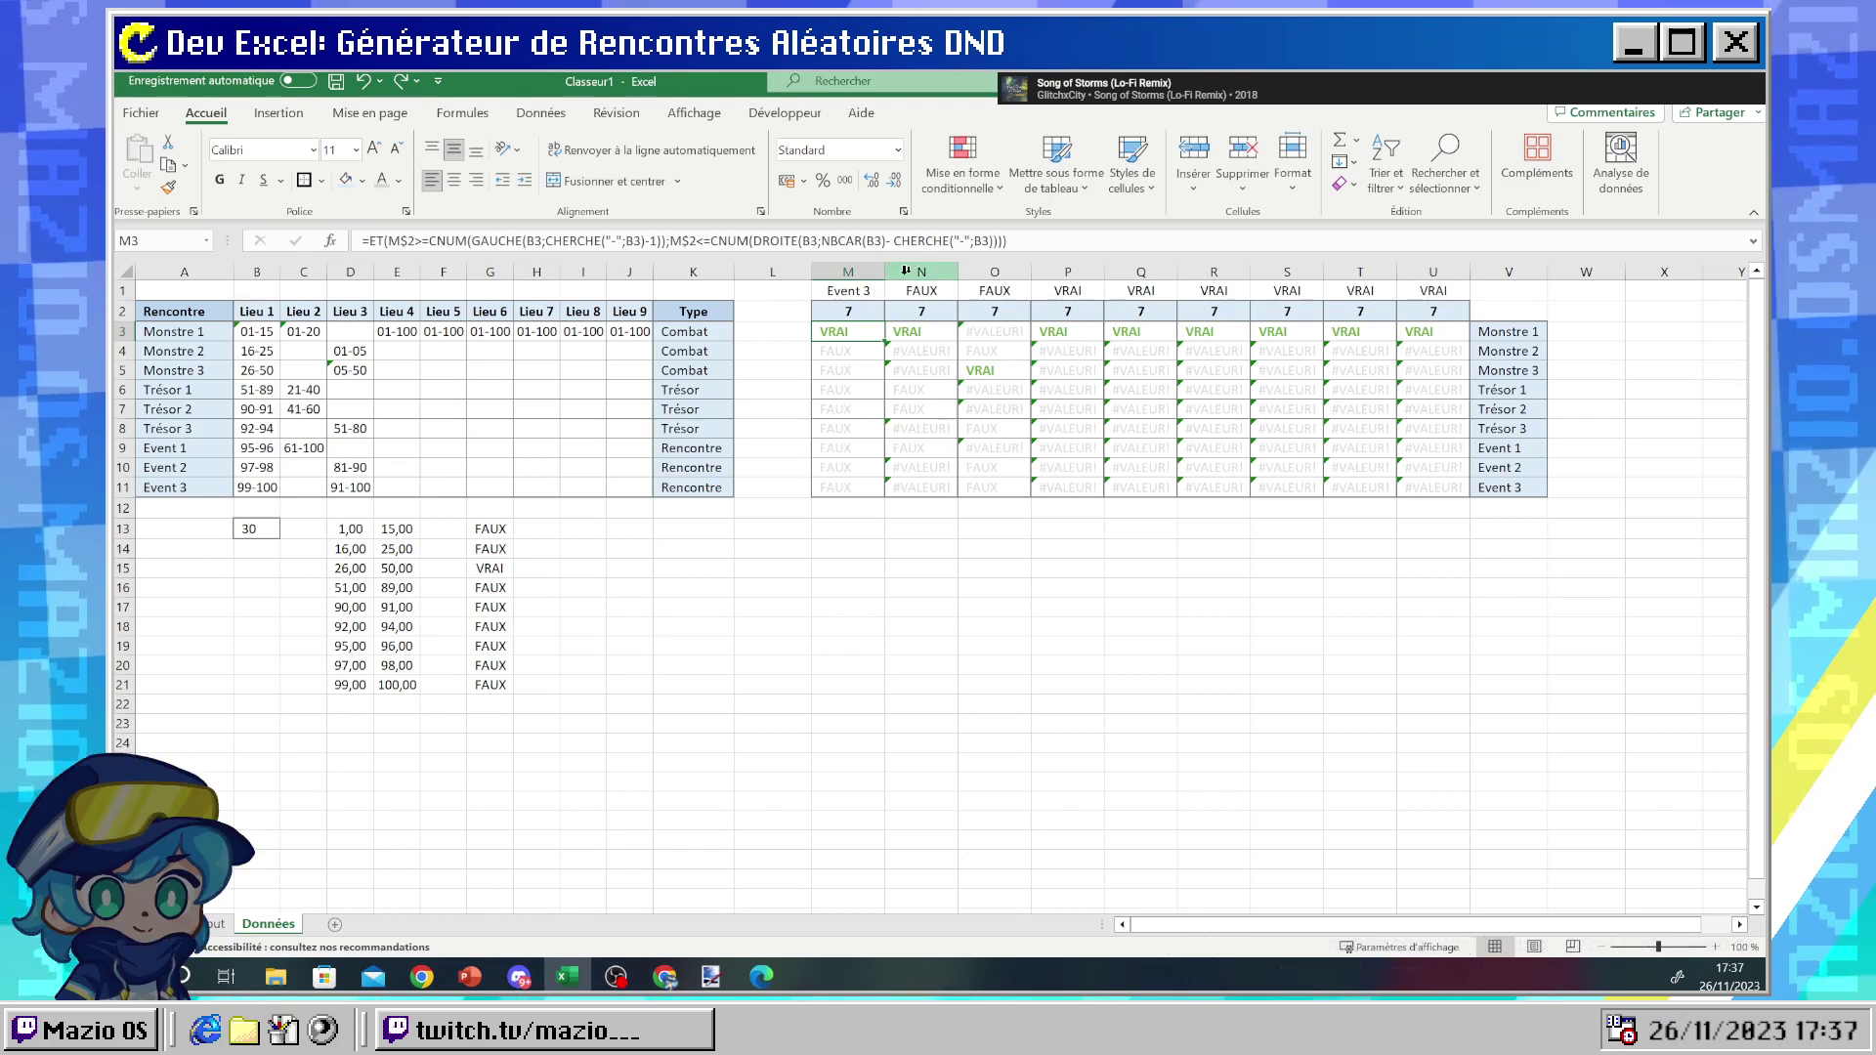
{"action": "left_click", "coordinate": [870, 293]}
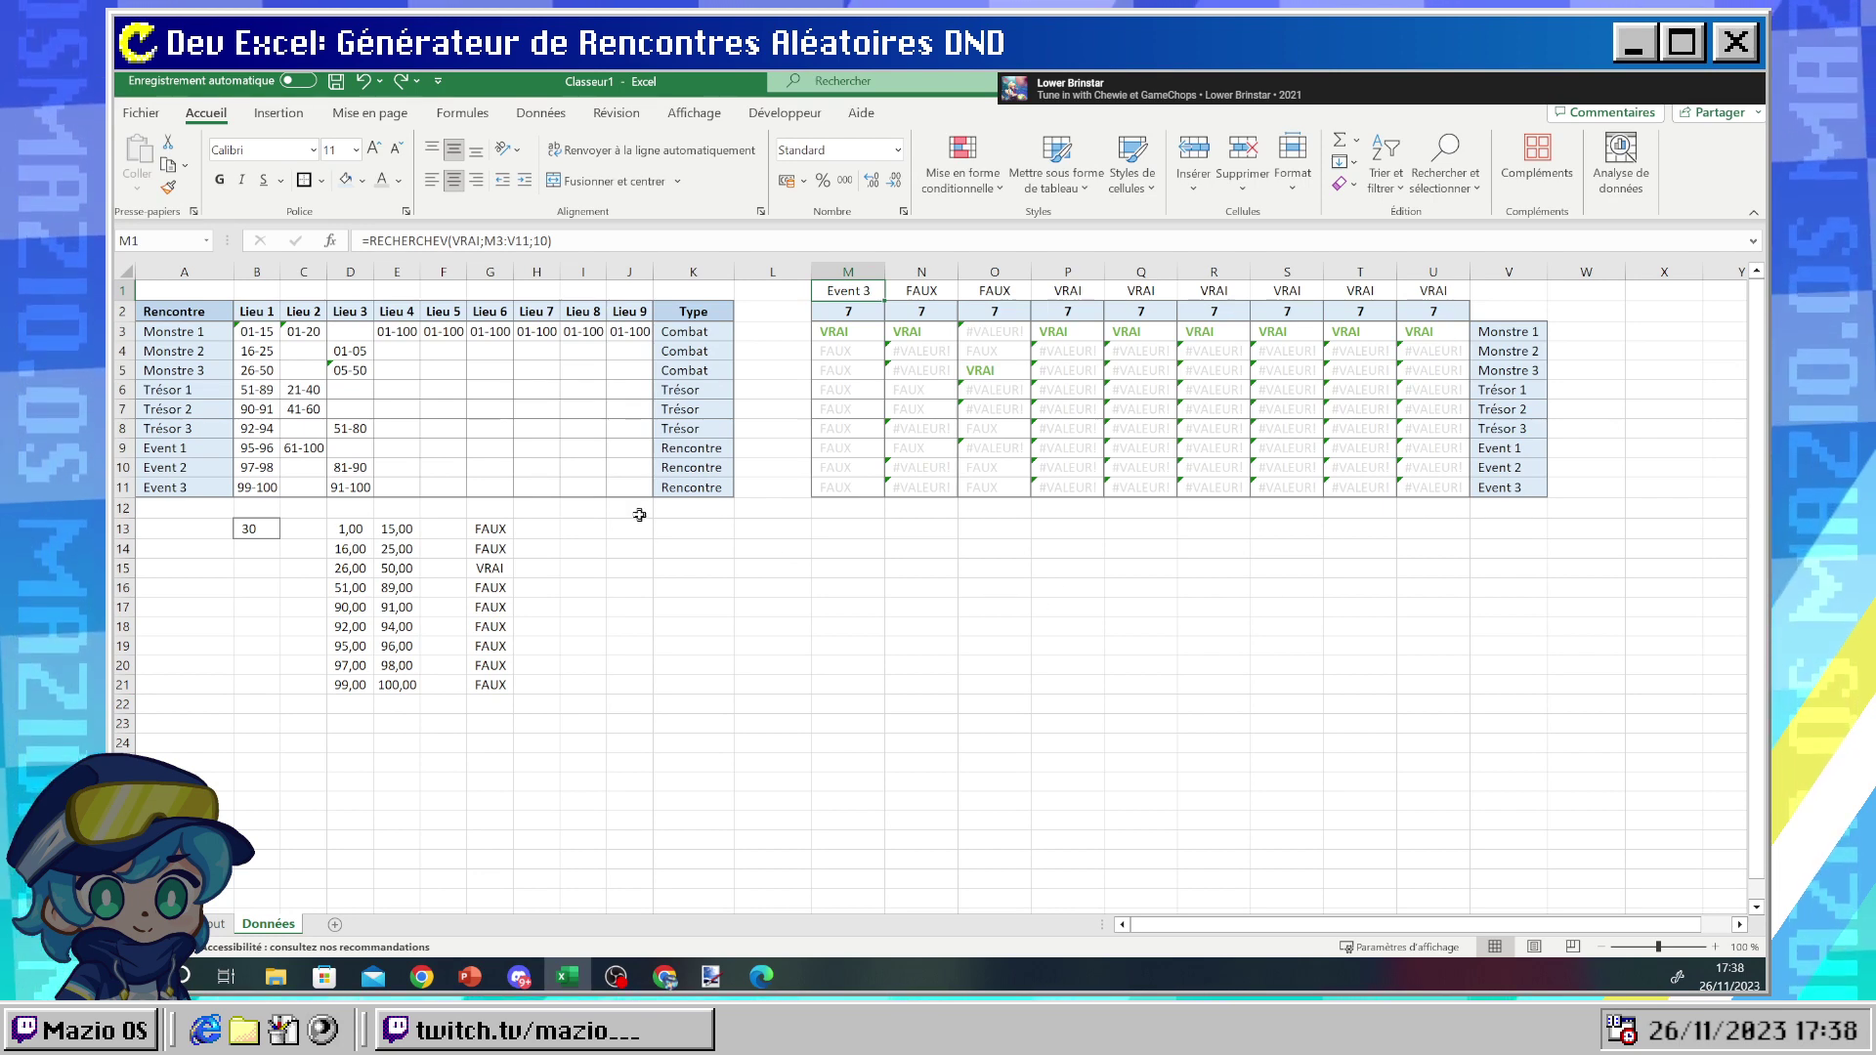
- Clear the old test values in the block below the encounter table
{"action": "left_click_drag", "start_coordinate": [639, 515], "coordinate": [158, 711]}
{"action": "key", "text": "Delete"}
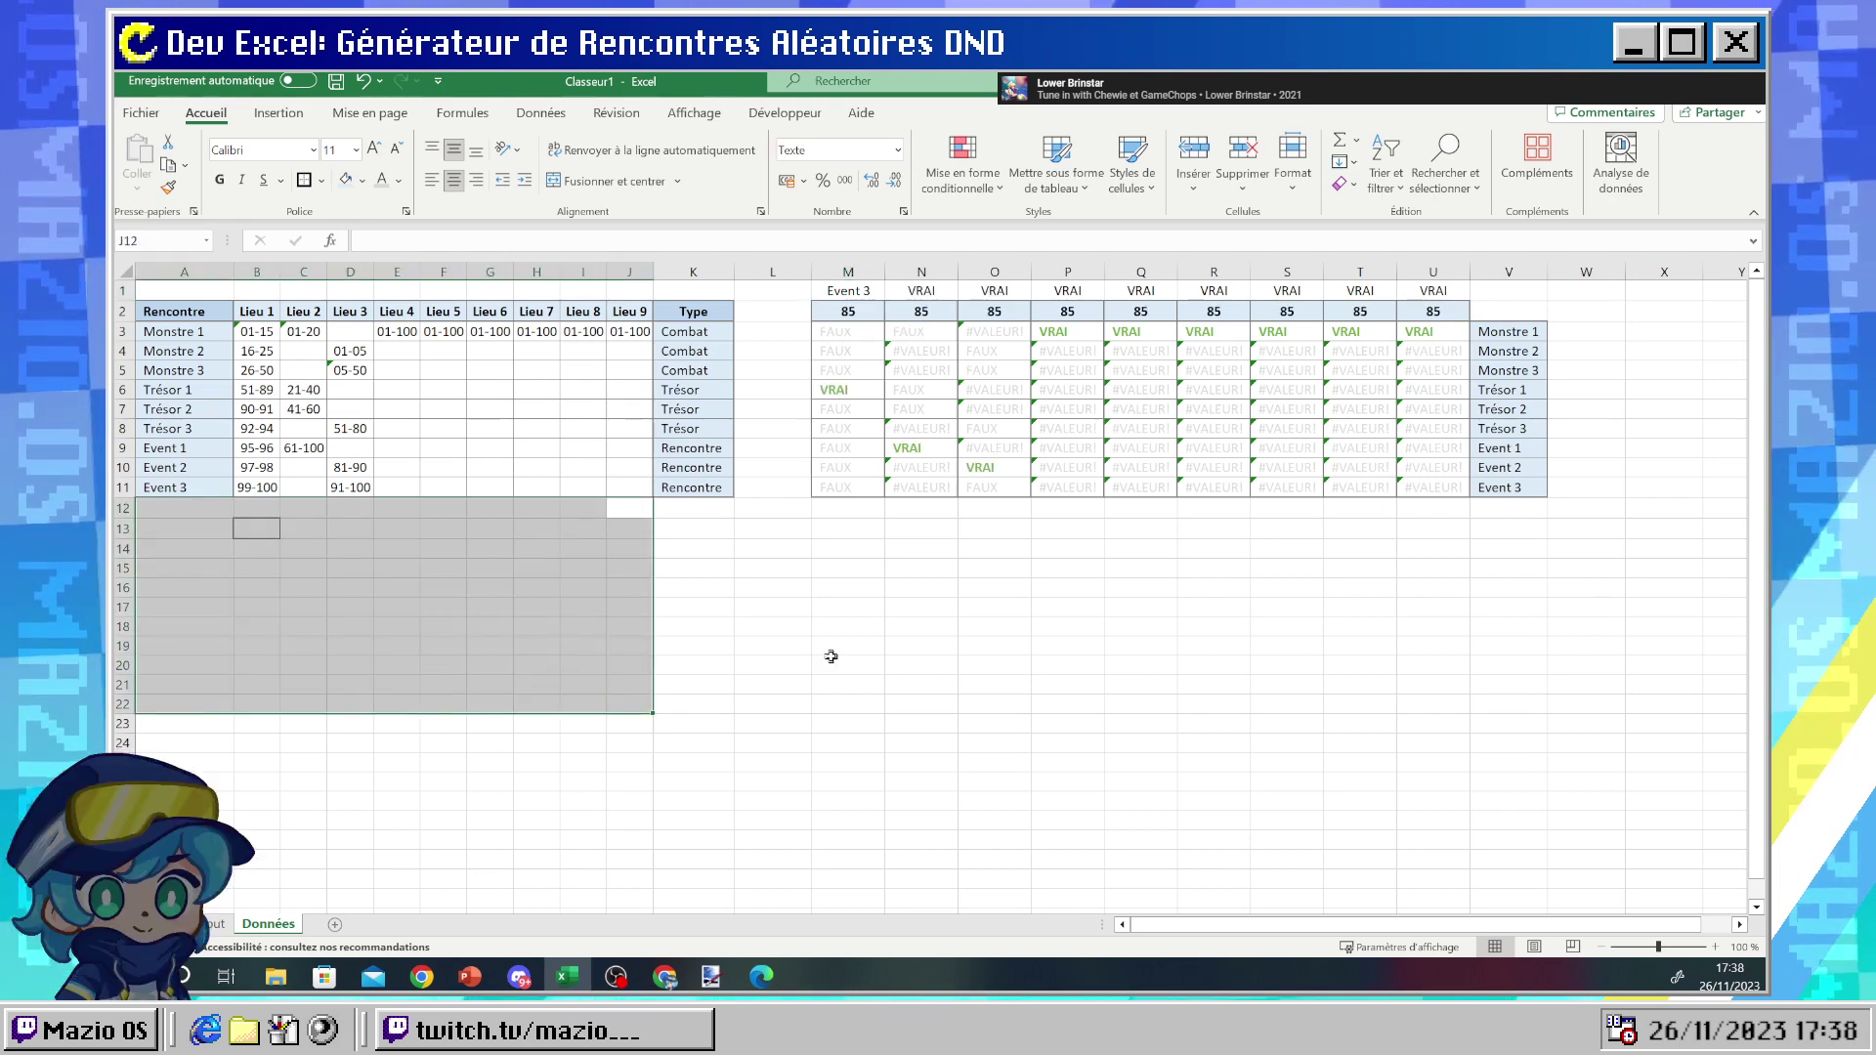
{"action": "key", "text": "ctrl+z"}
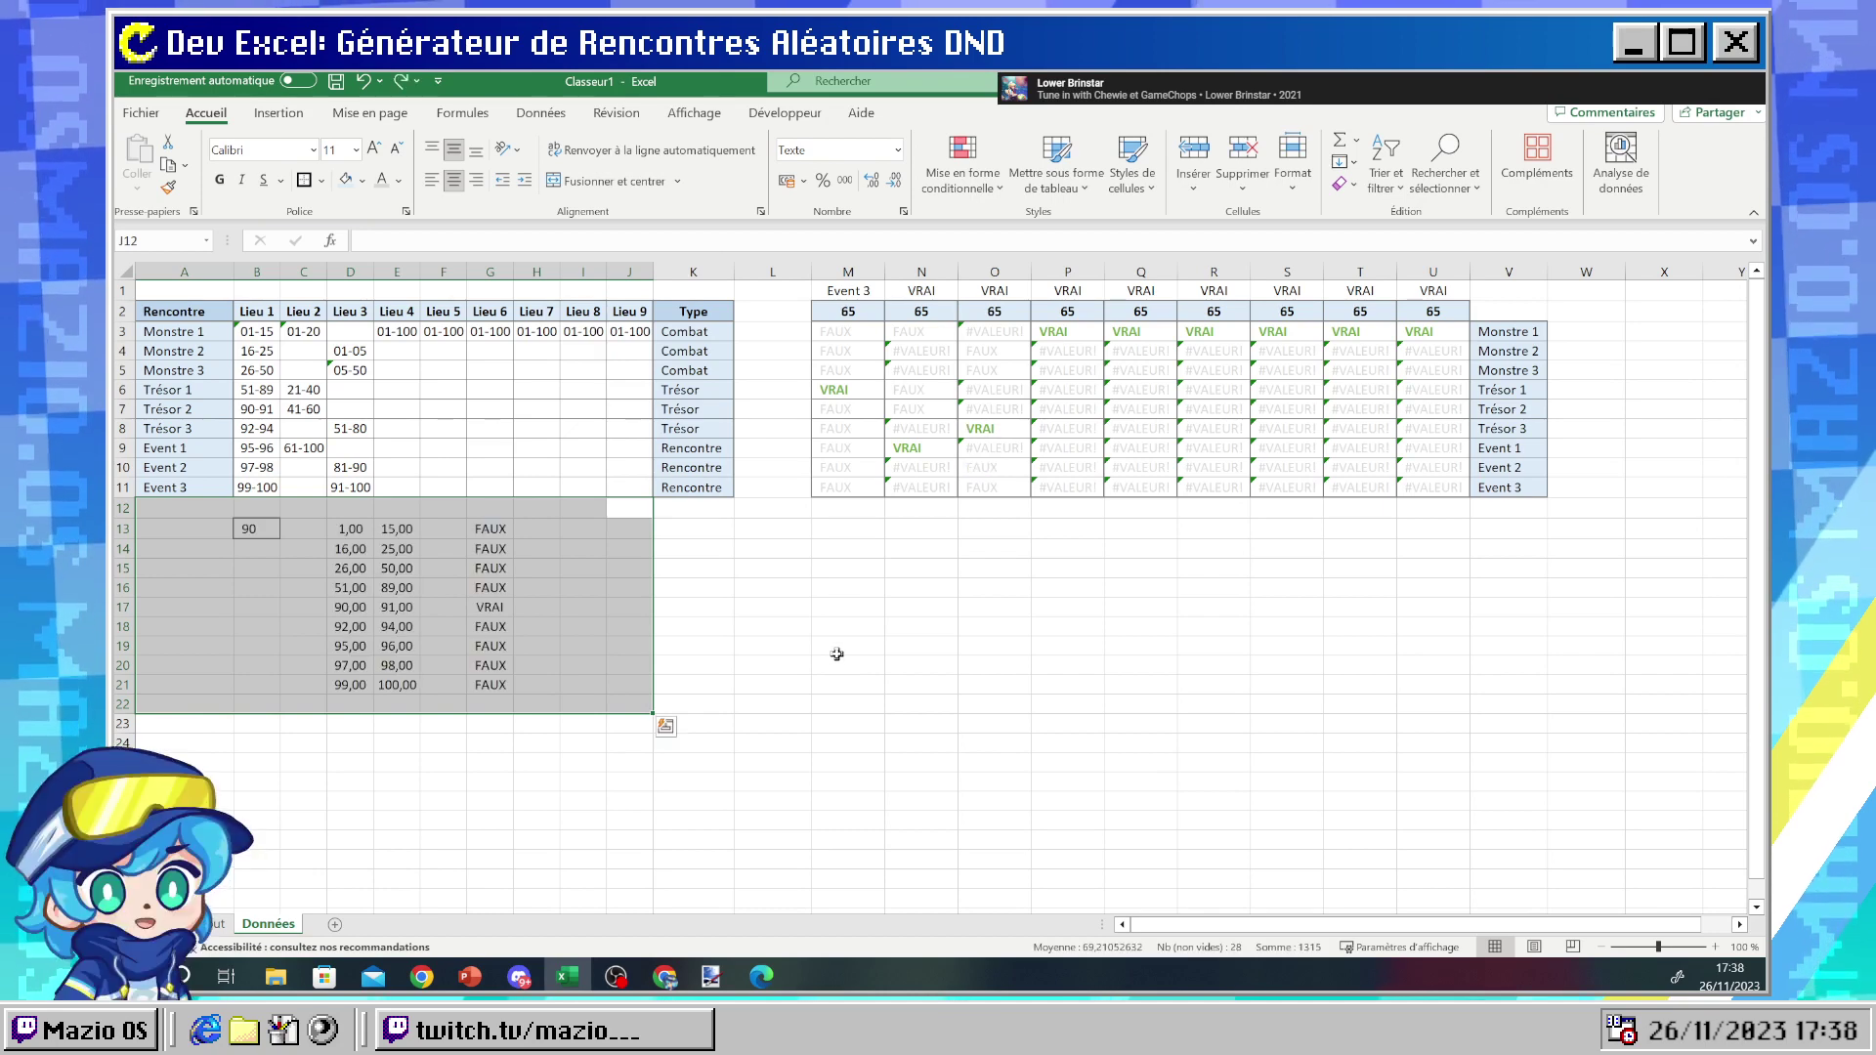
{"action": "key", "text": "Delete"}
{"action": "left_click", "coordinate": [913, 642]}
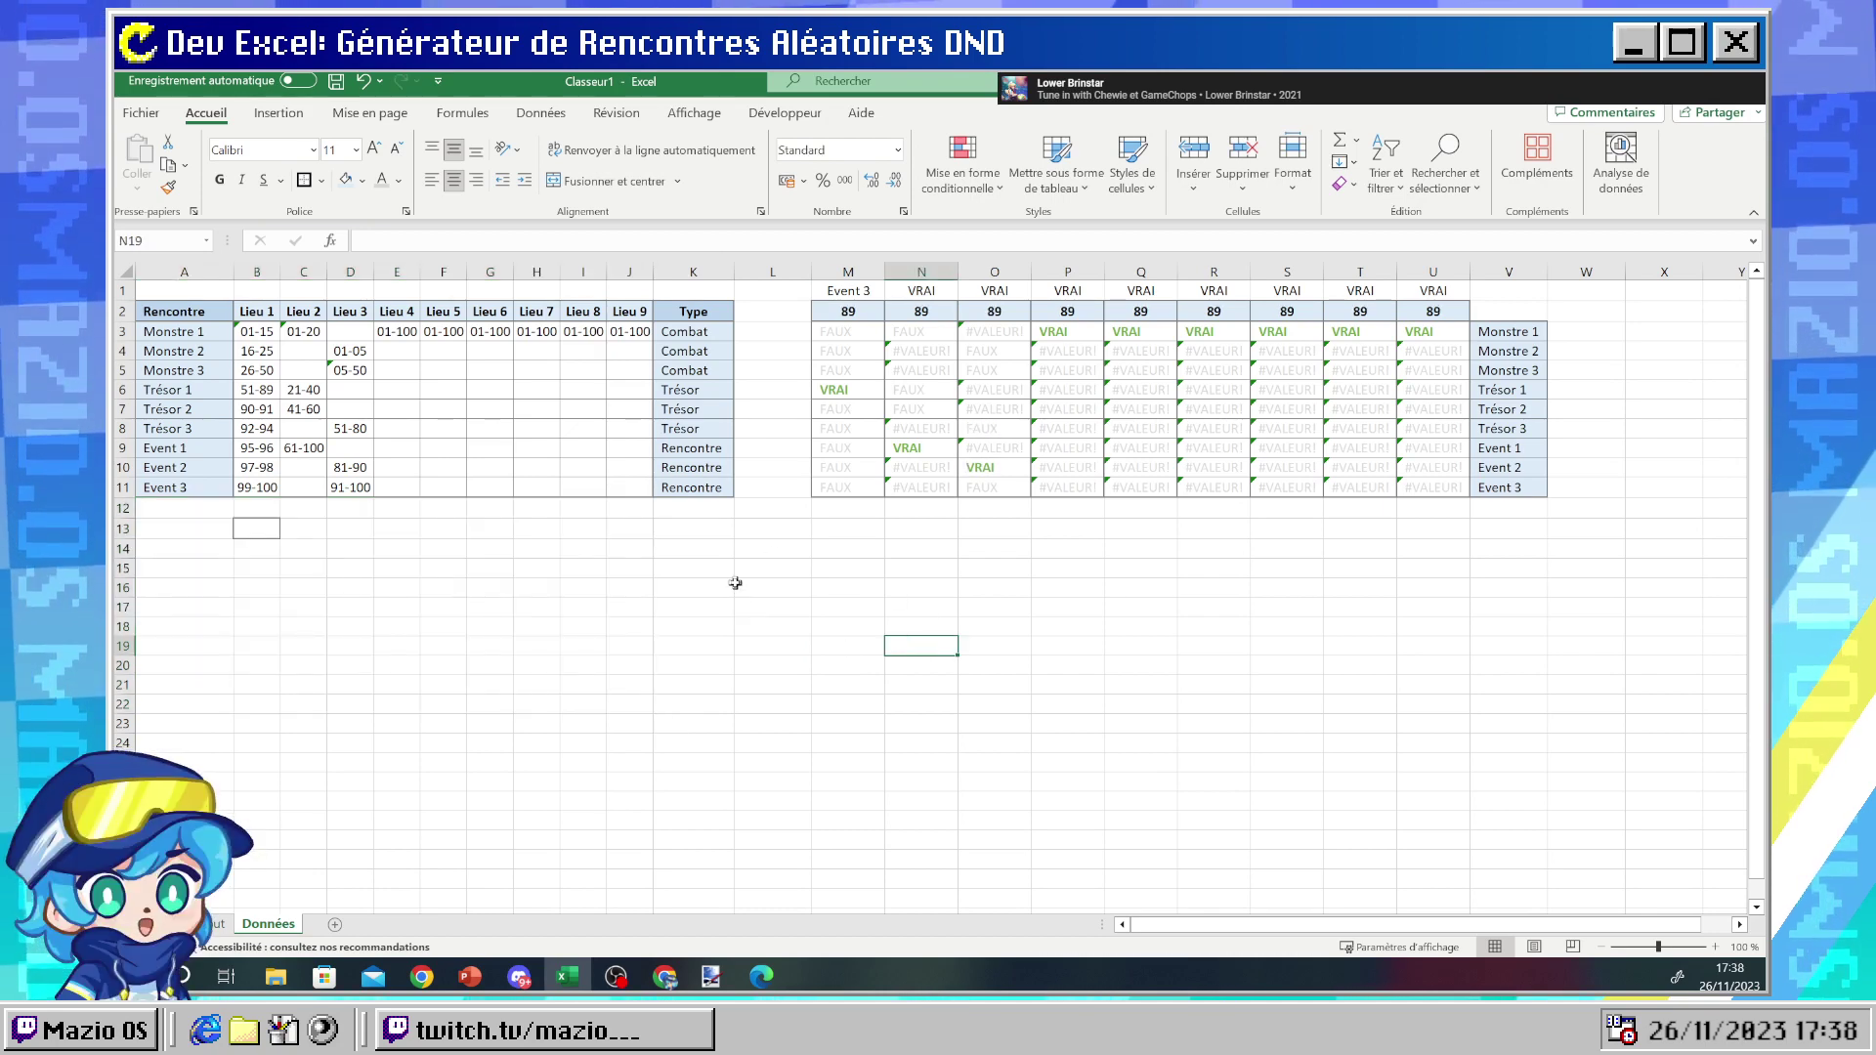
- Review the Event 3 label, M11 range-test and M1 lookup formulas before consulting the browser
{"action": "left_click", "coordinate": [1505, 487]}
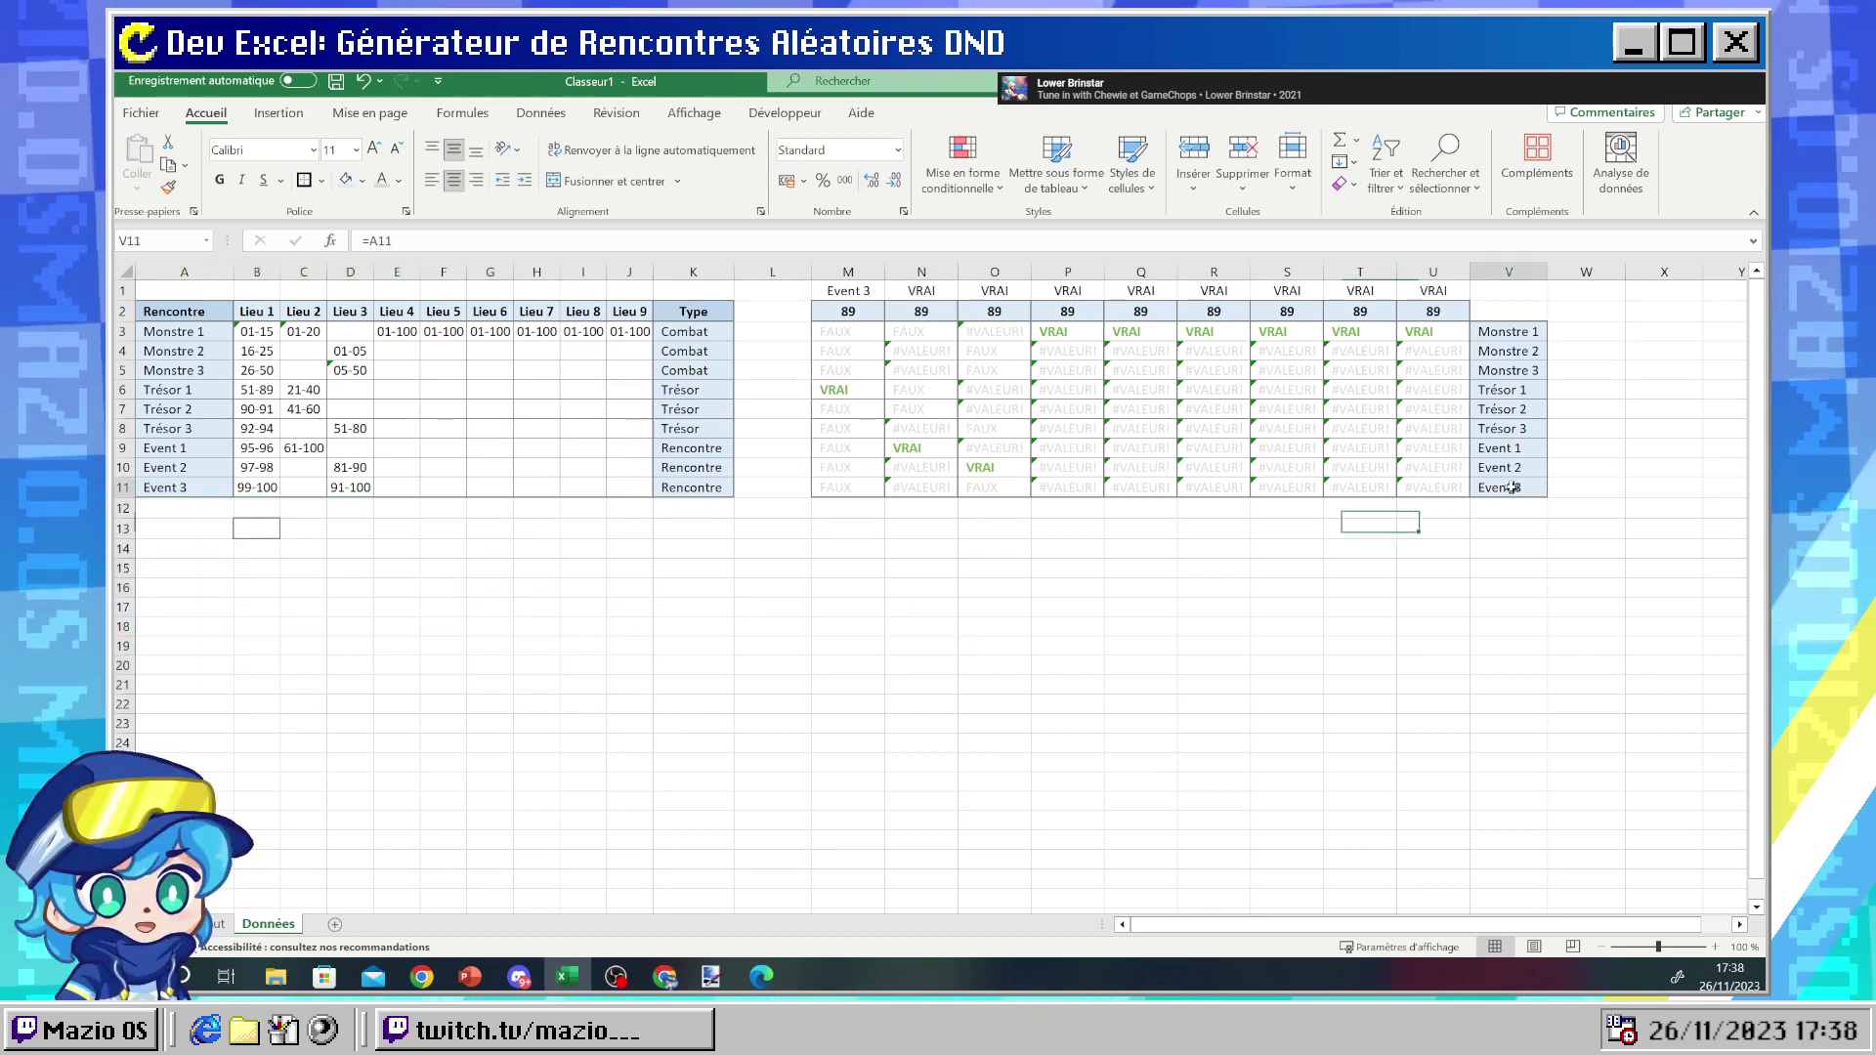
{"action": "left_click", "coordinate": [851, 488]}
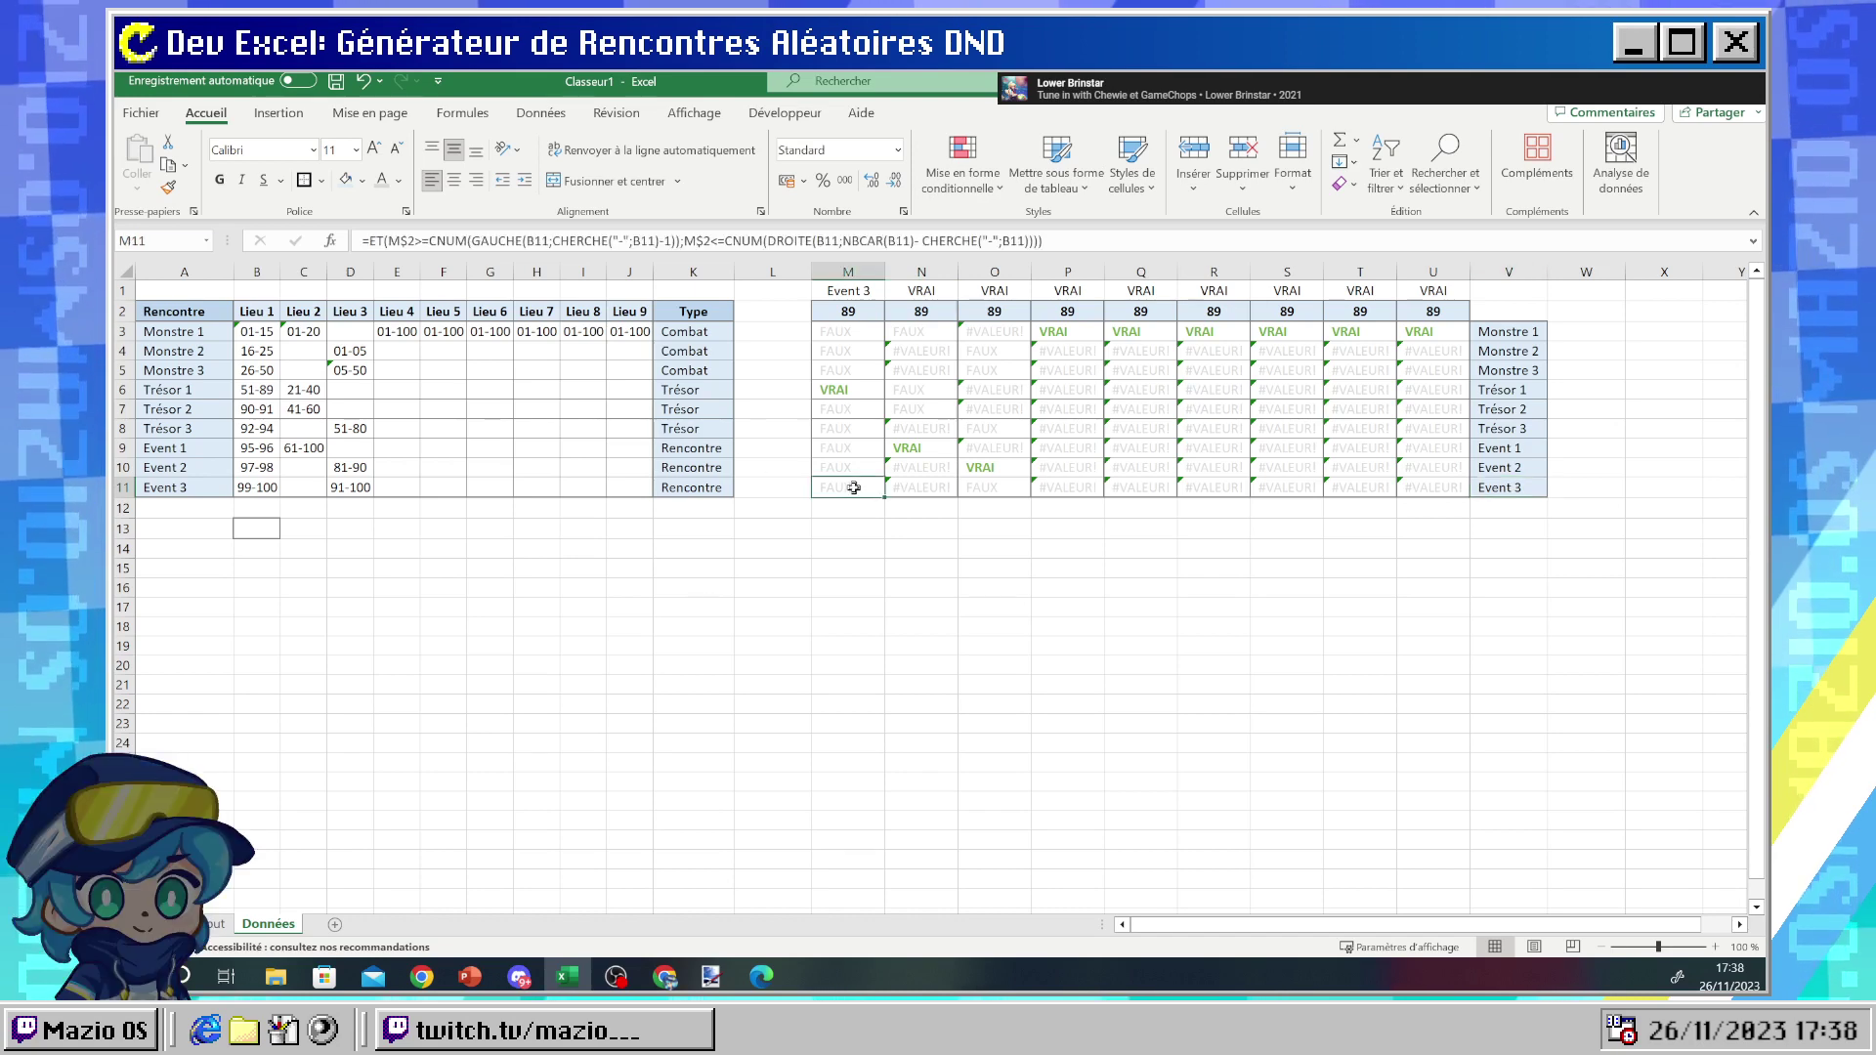
{"action": "left_click", "coordinate": [848, 290]}
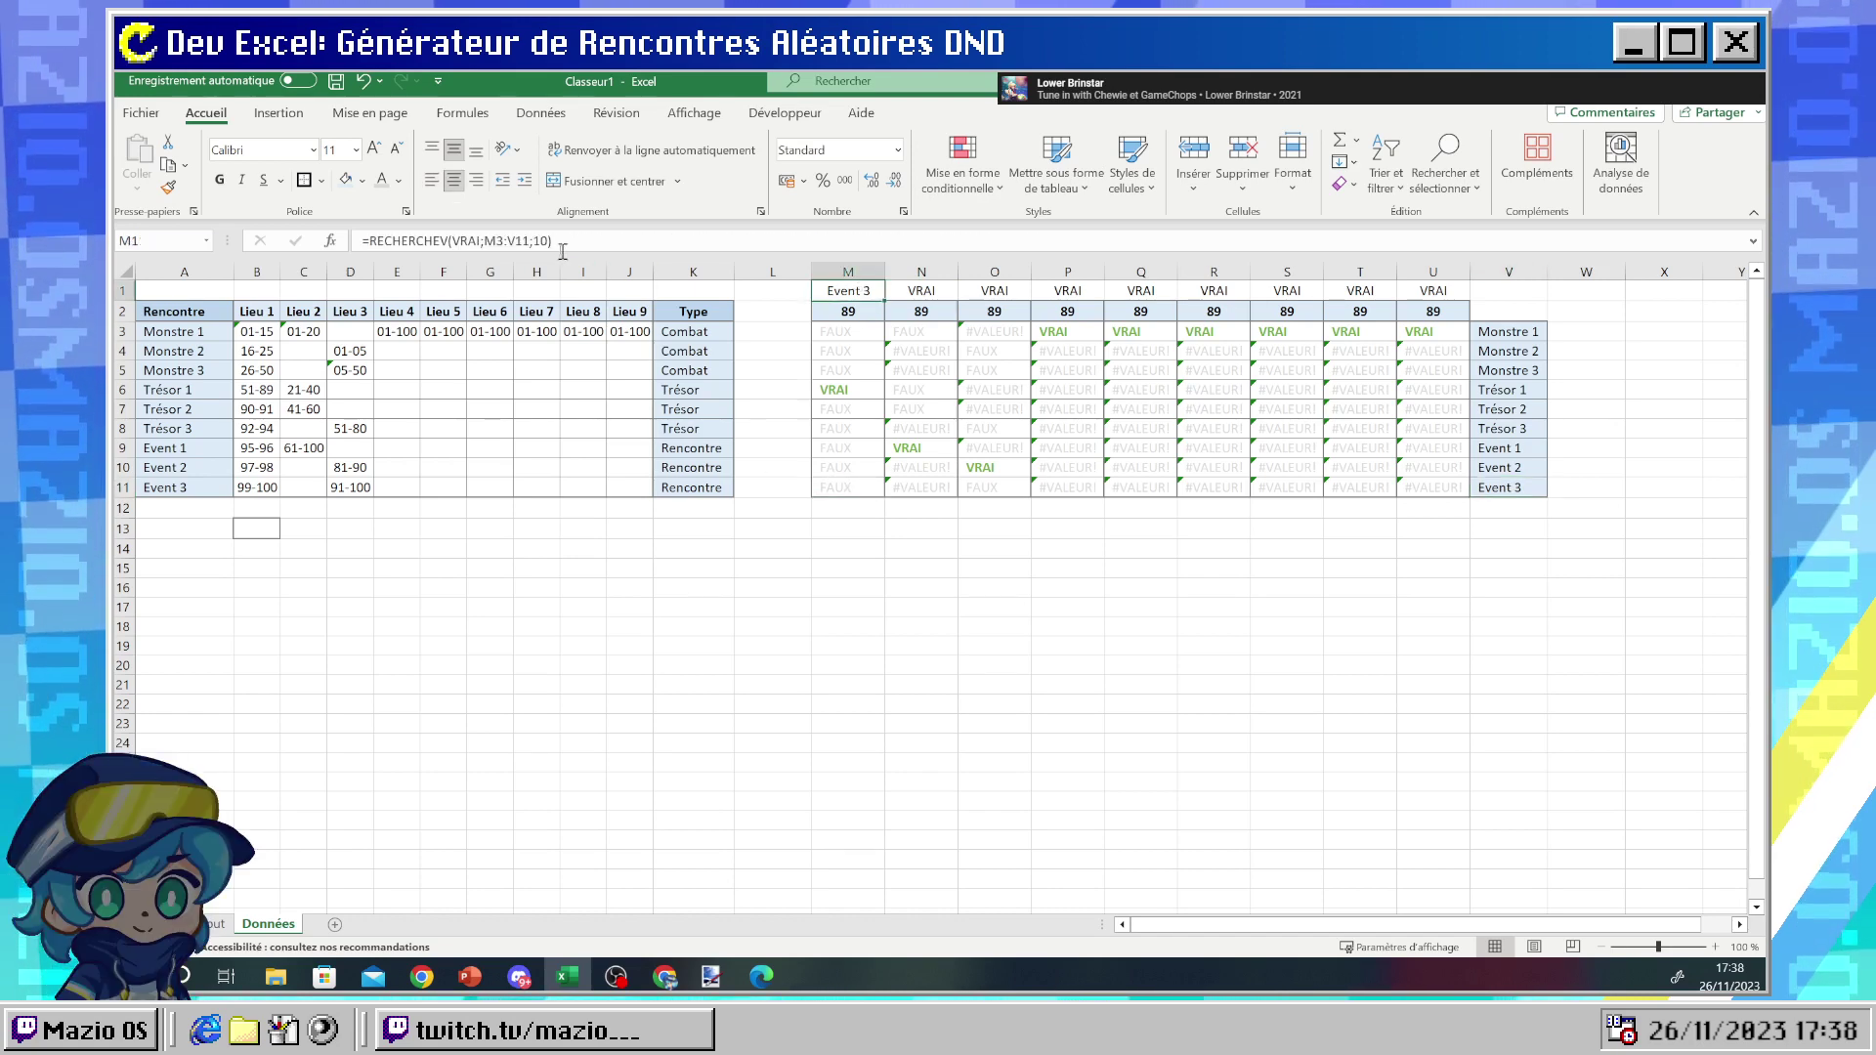
{"action": "left_click", "coordinate": [479, 242]}
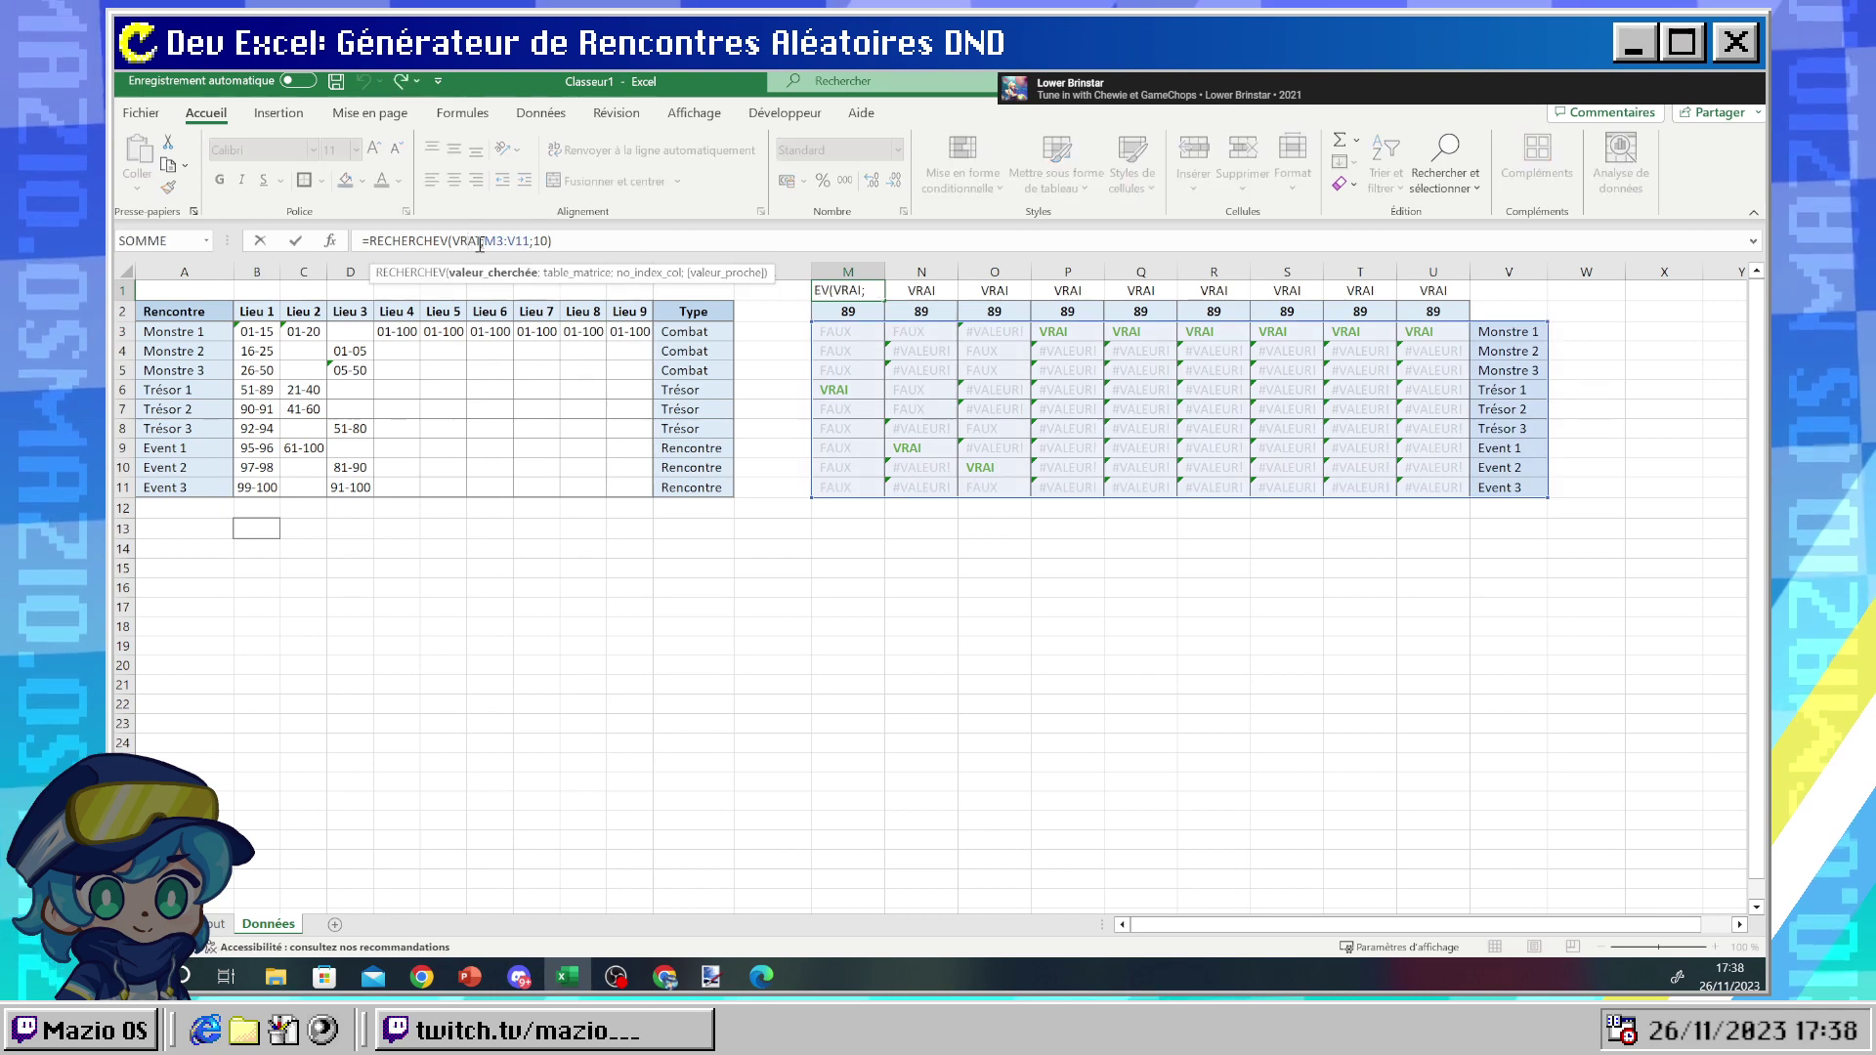
{"action": "left_click", "coordinate": [664, 976]}
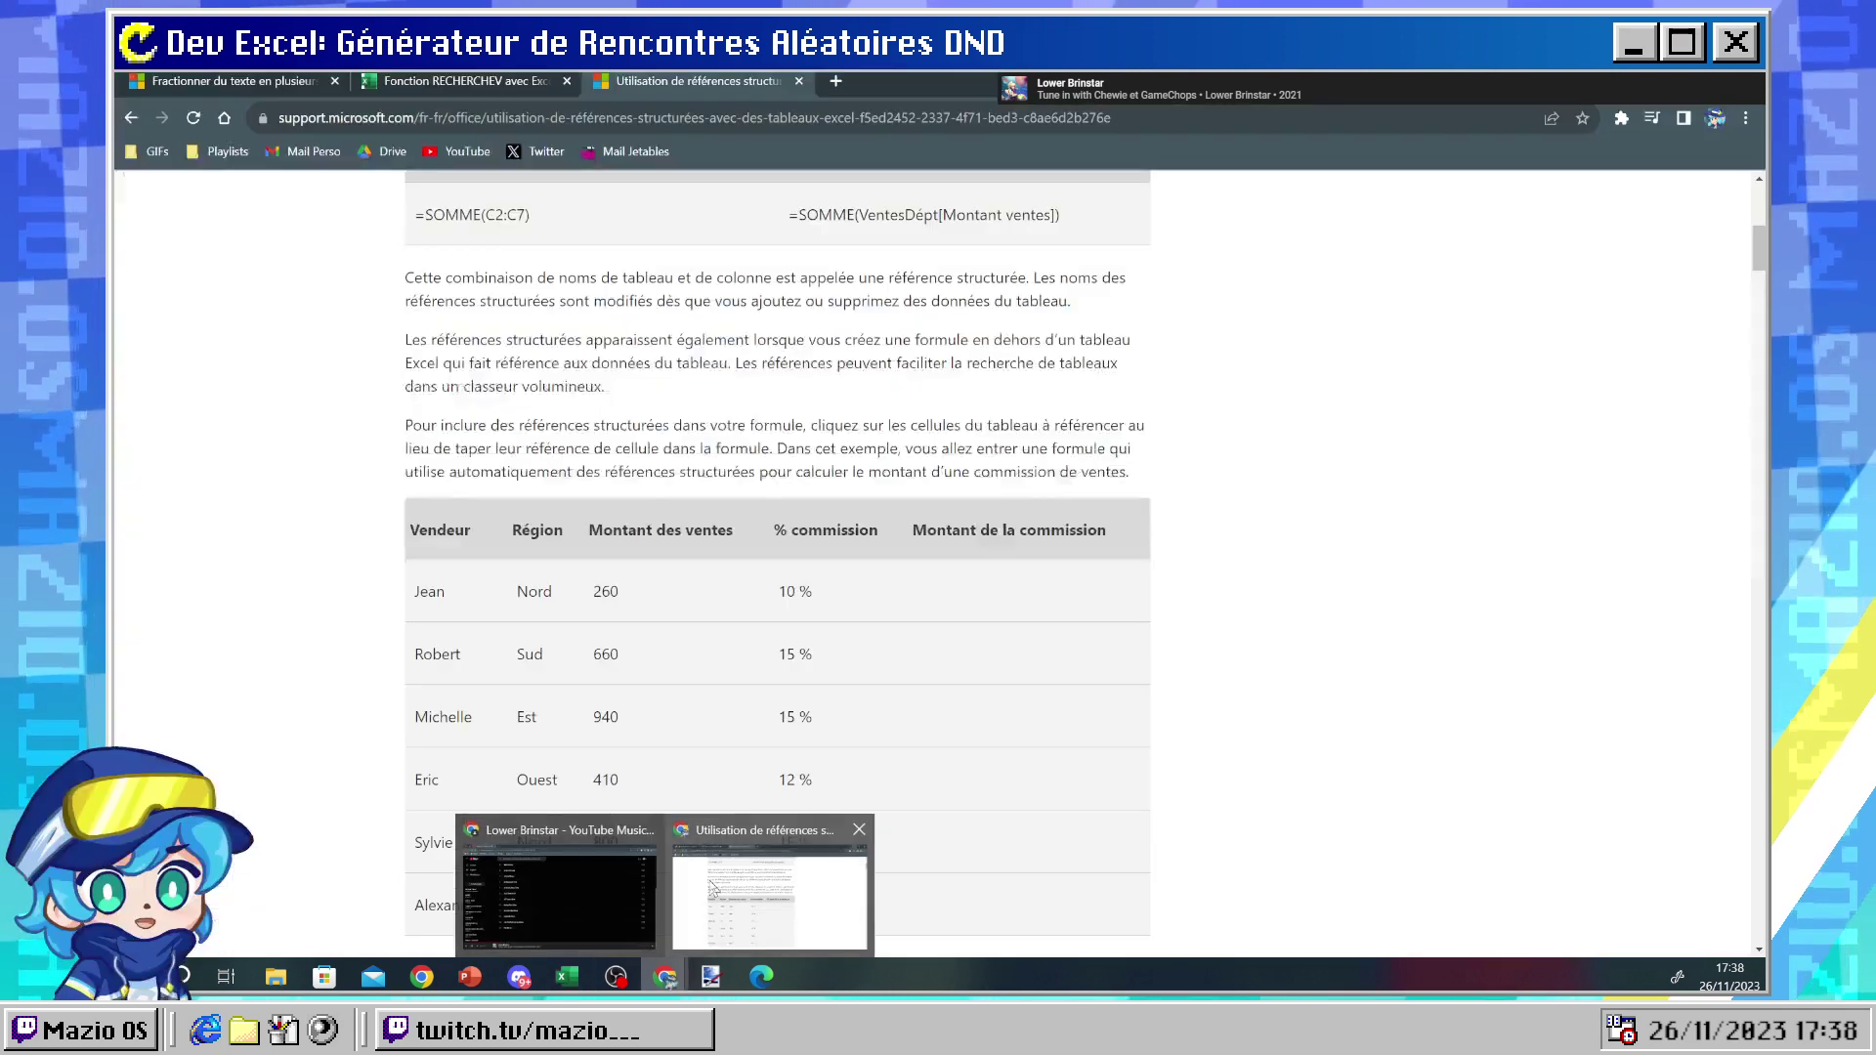
- Switch to Chrome's Fonction RECHERCHEV tutorial on excel-exercice.com and scroll through it
{"action": "left_click", "coordinate": [713, 887]}
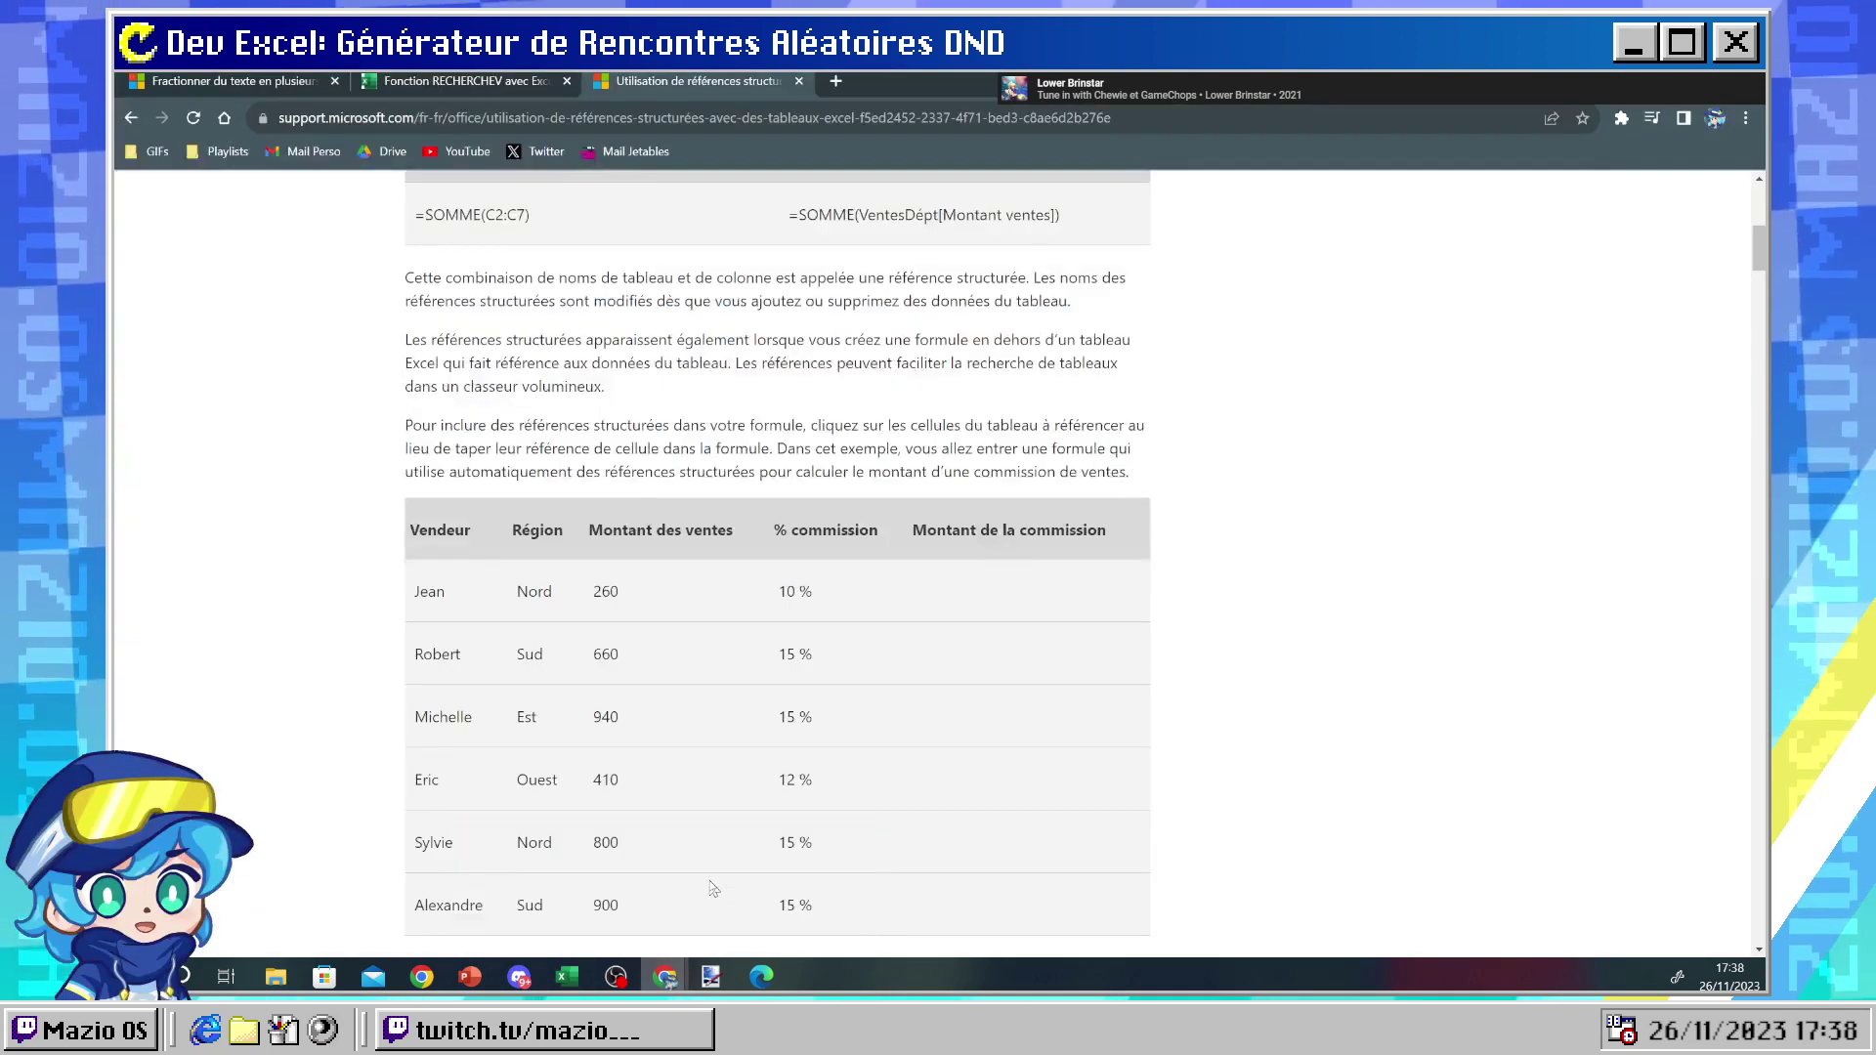
{"action": "left_click", "coordinate": [489, 81]}
{"action": "scroll", "coordinate": [784, 538], "scroll_direction": "down", "scroll_amount": 4}
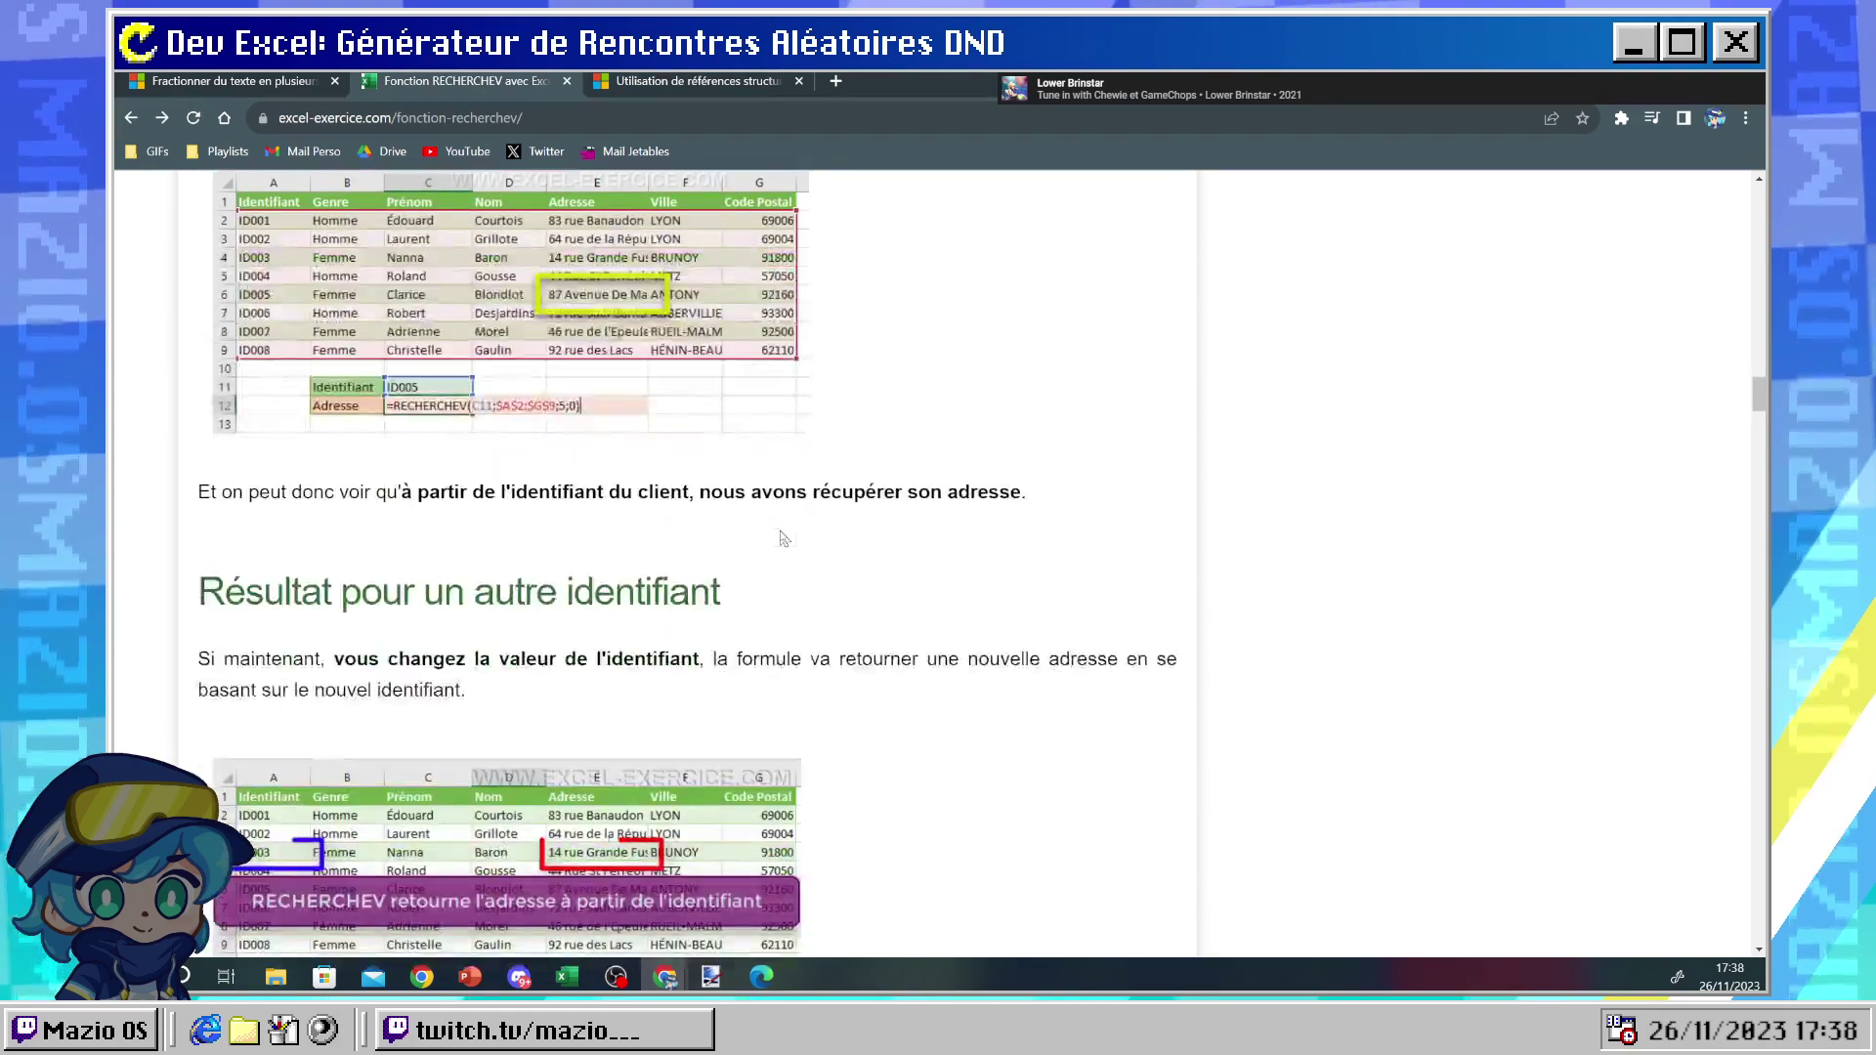
{"action": "scroll", "coordinate": [784, 538], "scroll_direction": "down", "scroll_amount": 1}
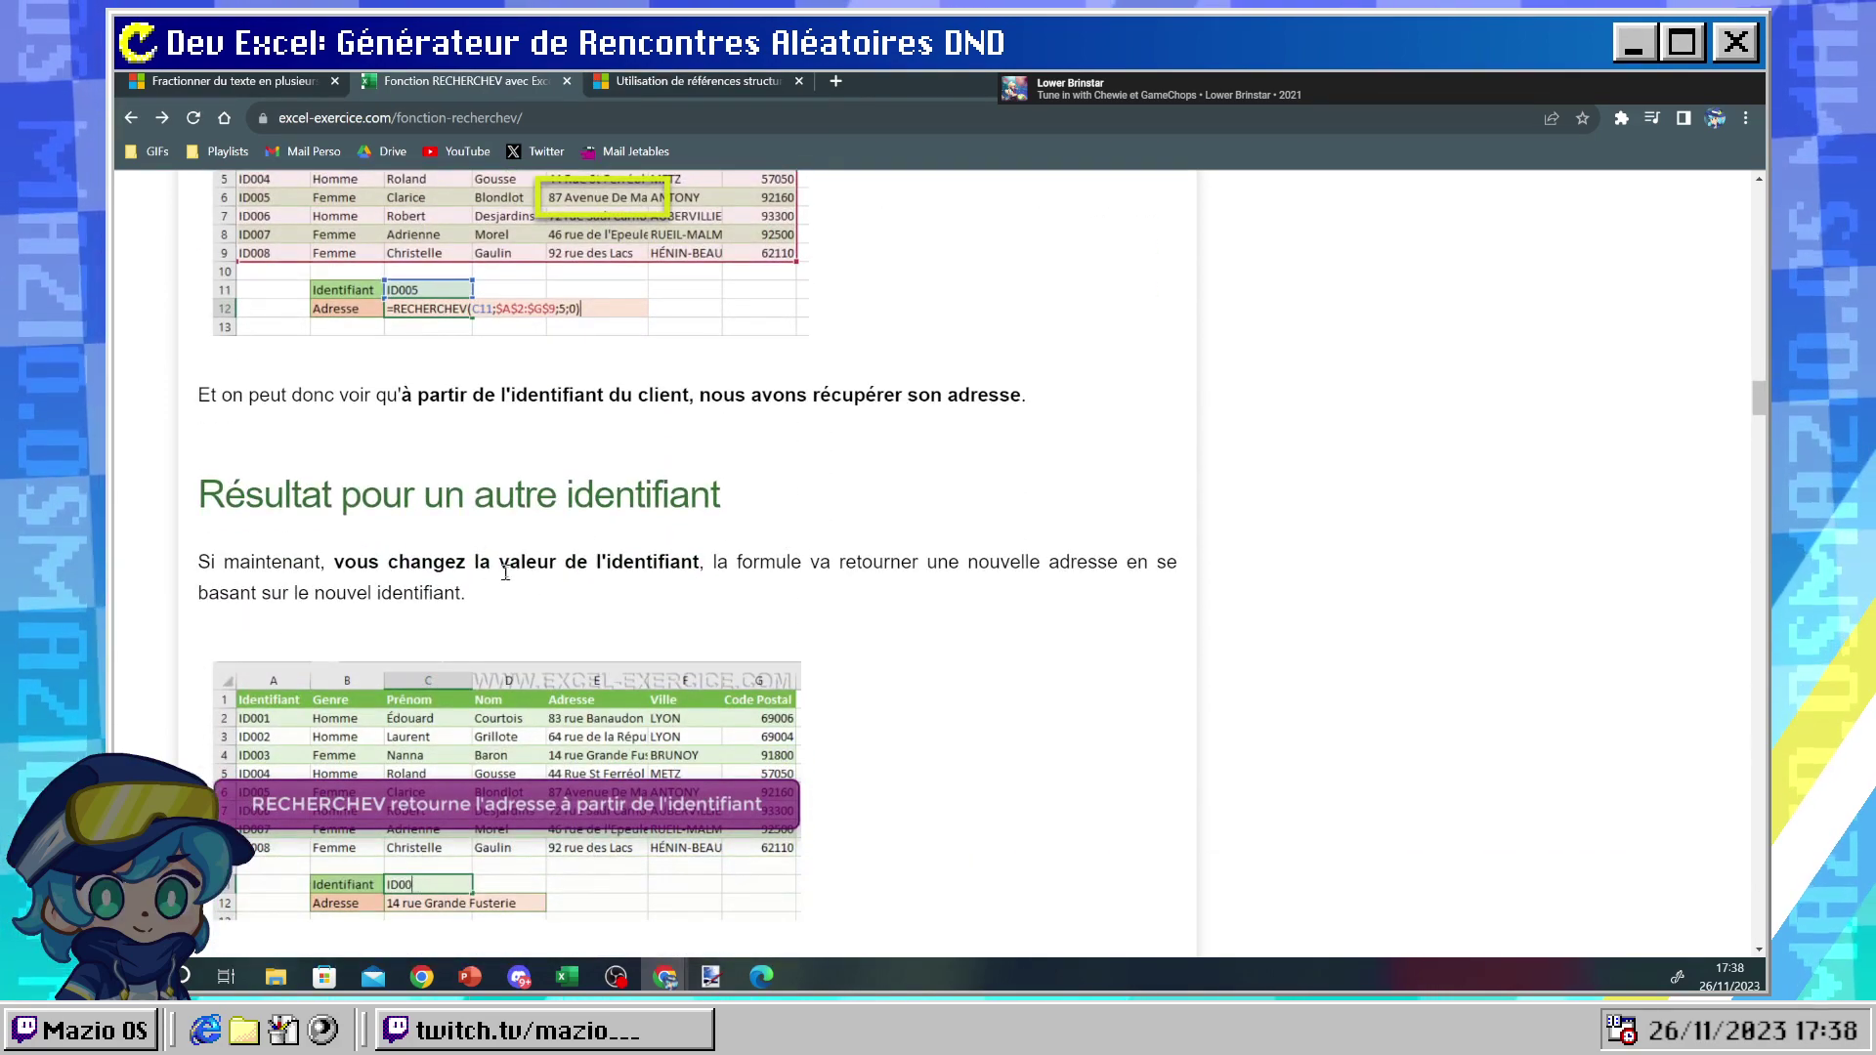
{"action": "scroll", "coordinate": [532, 582], "scroll_direction": "down", "scroll_amount": 2}
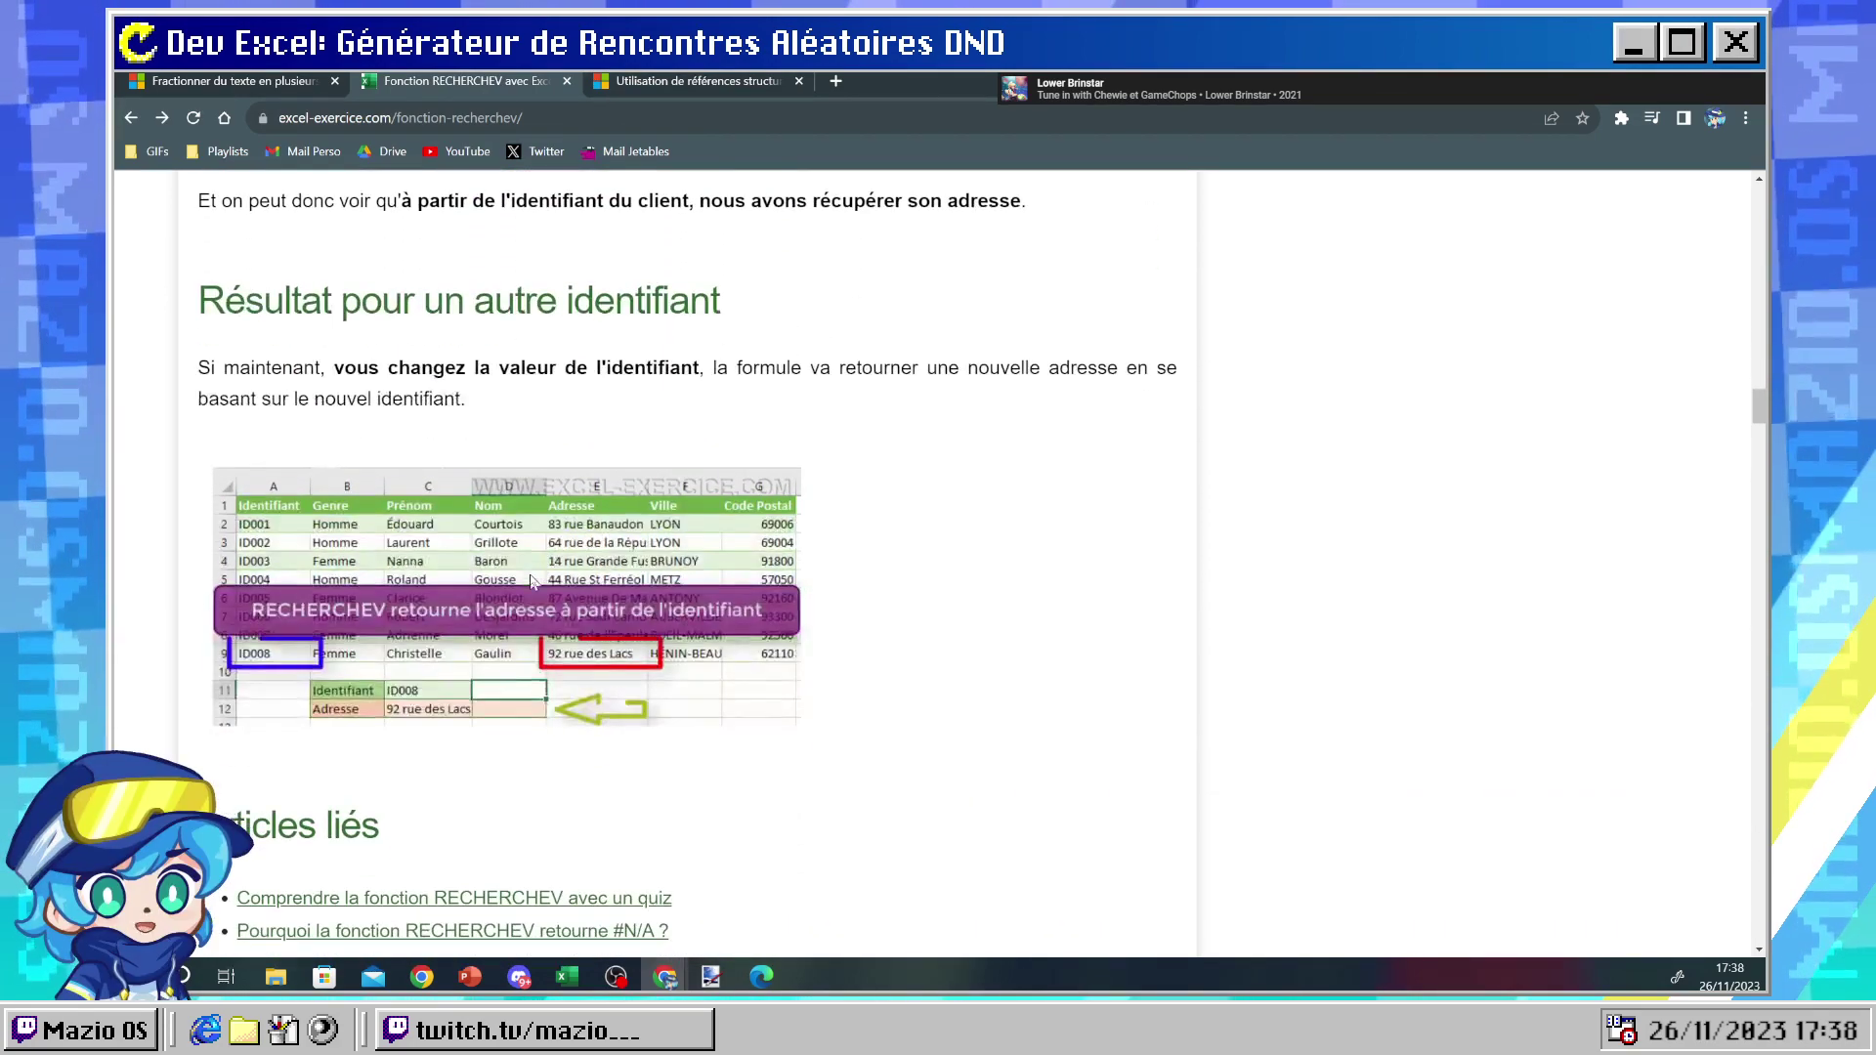
{"action": "scroll", "coordinate": [532, 583], "scroll_direction": "down", "scroll_amount": 2}
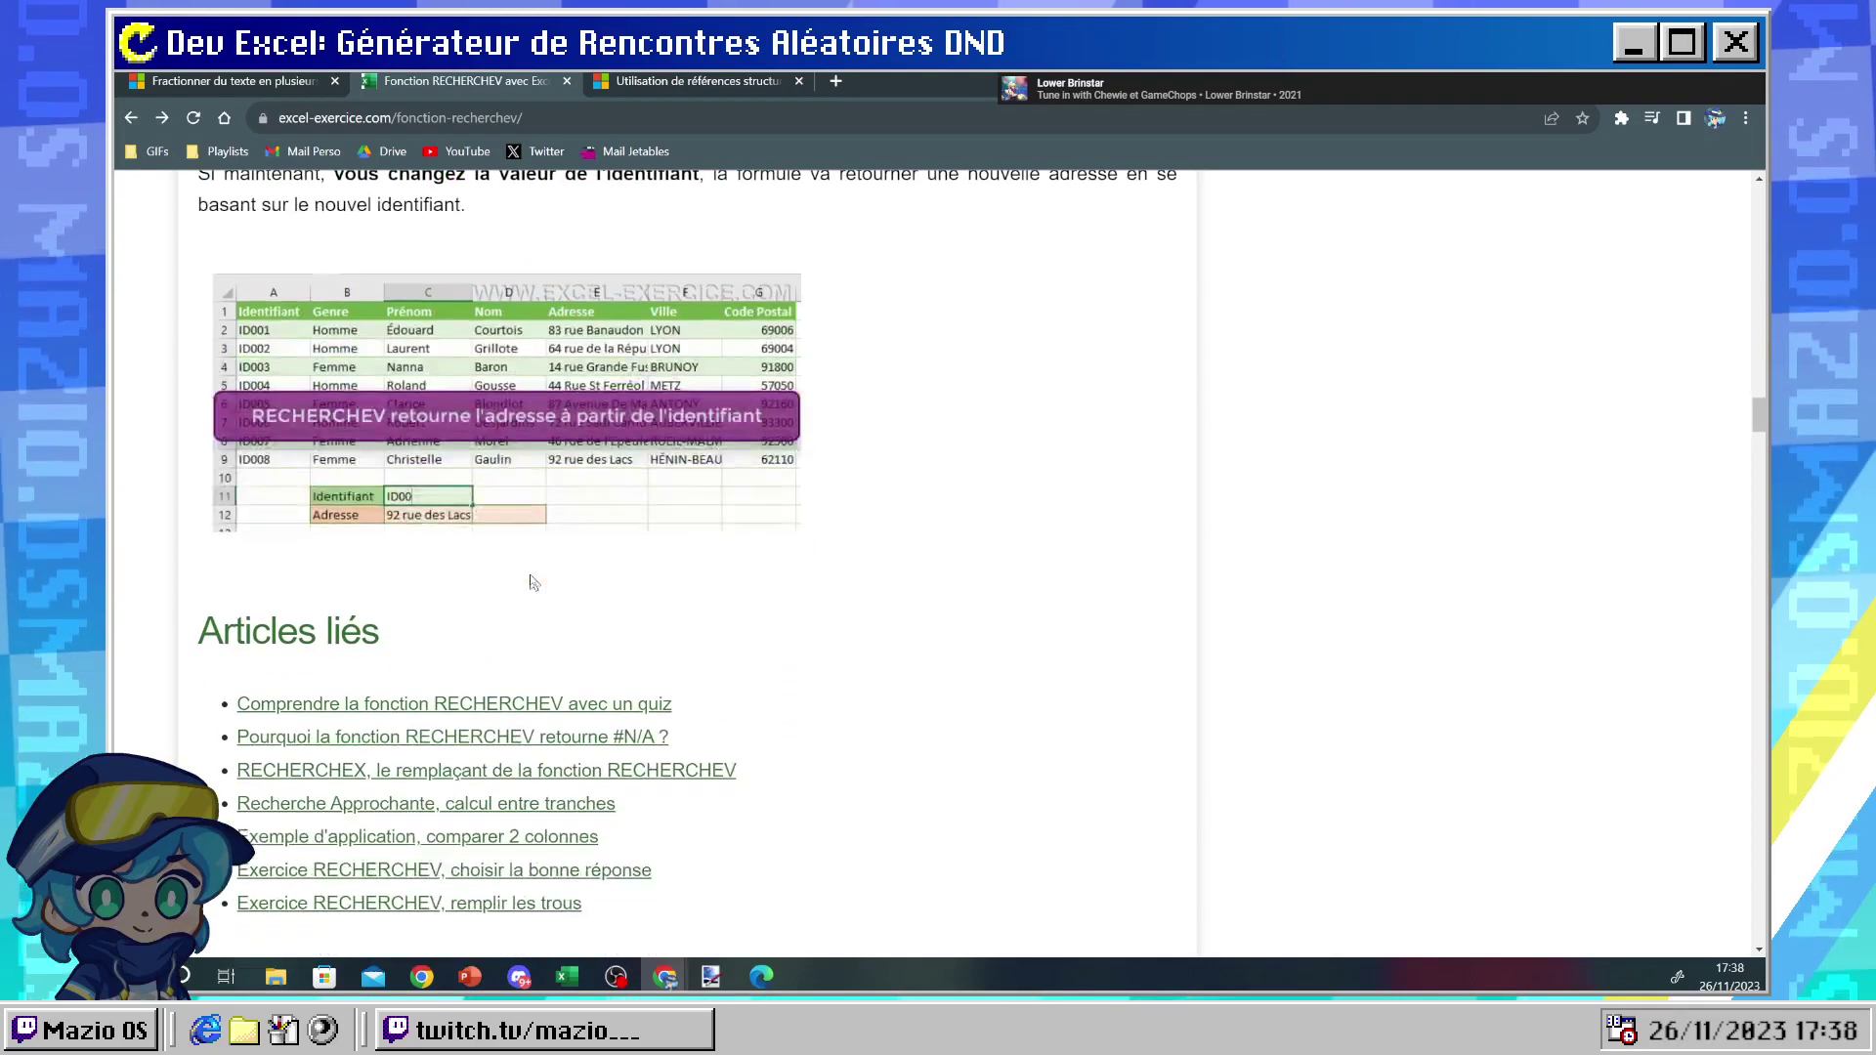
{"action": "scroll", "coordinate": [533, 582], "scroll_direction": "down", "scroll_amount": 1}
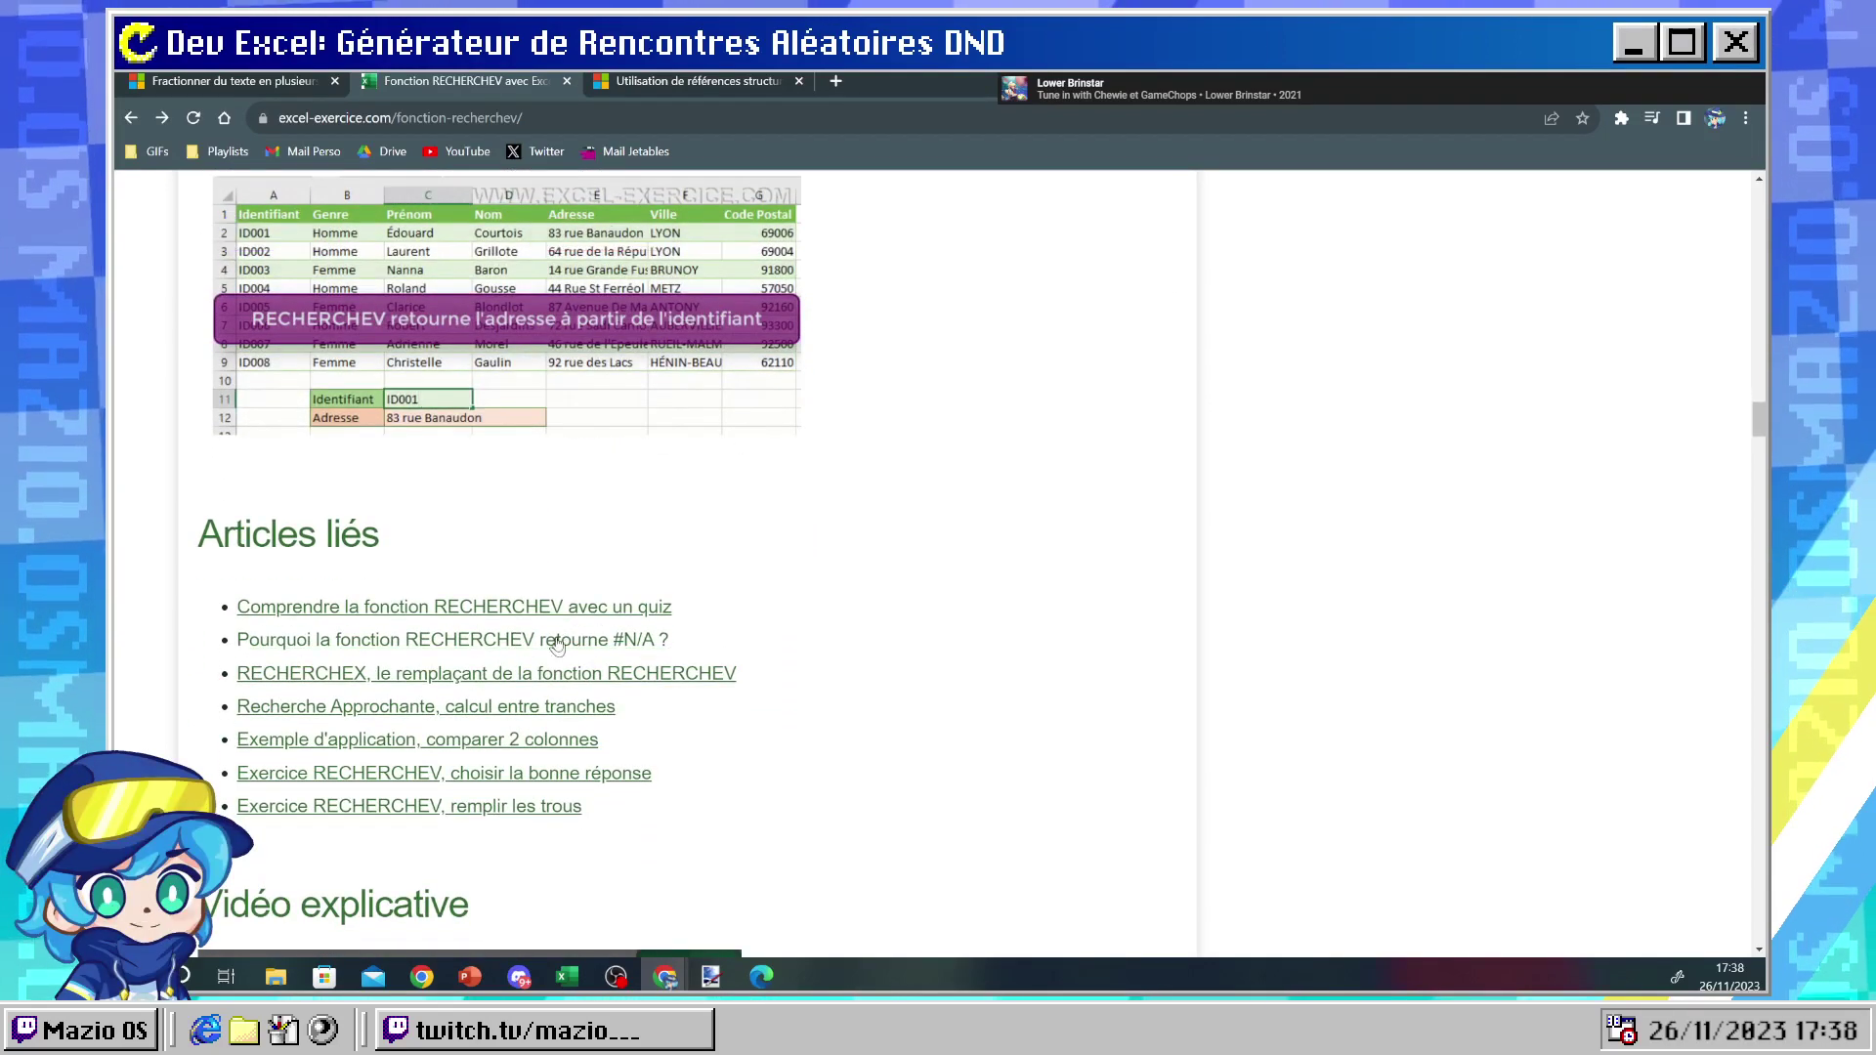
{"action": "scroll", "coordinate": [711, 593], "scroll_direction": "up", "scroll_amount": 10}
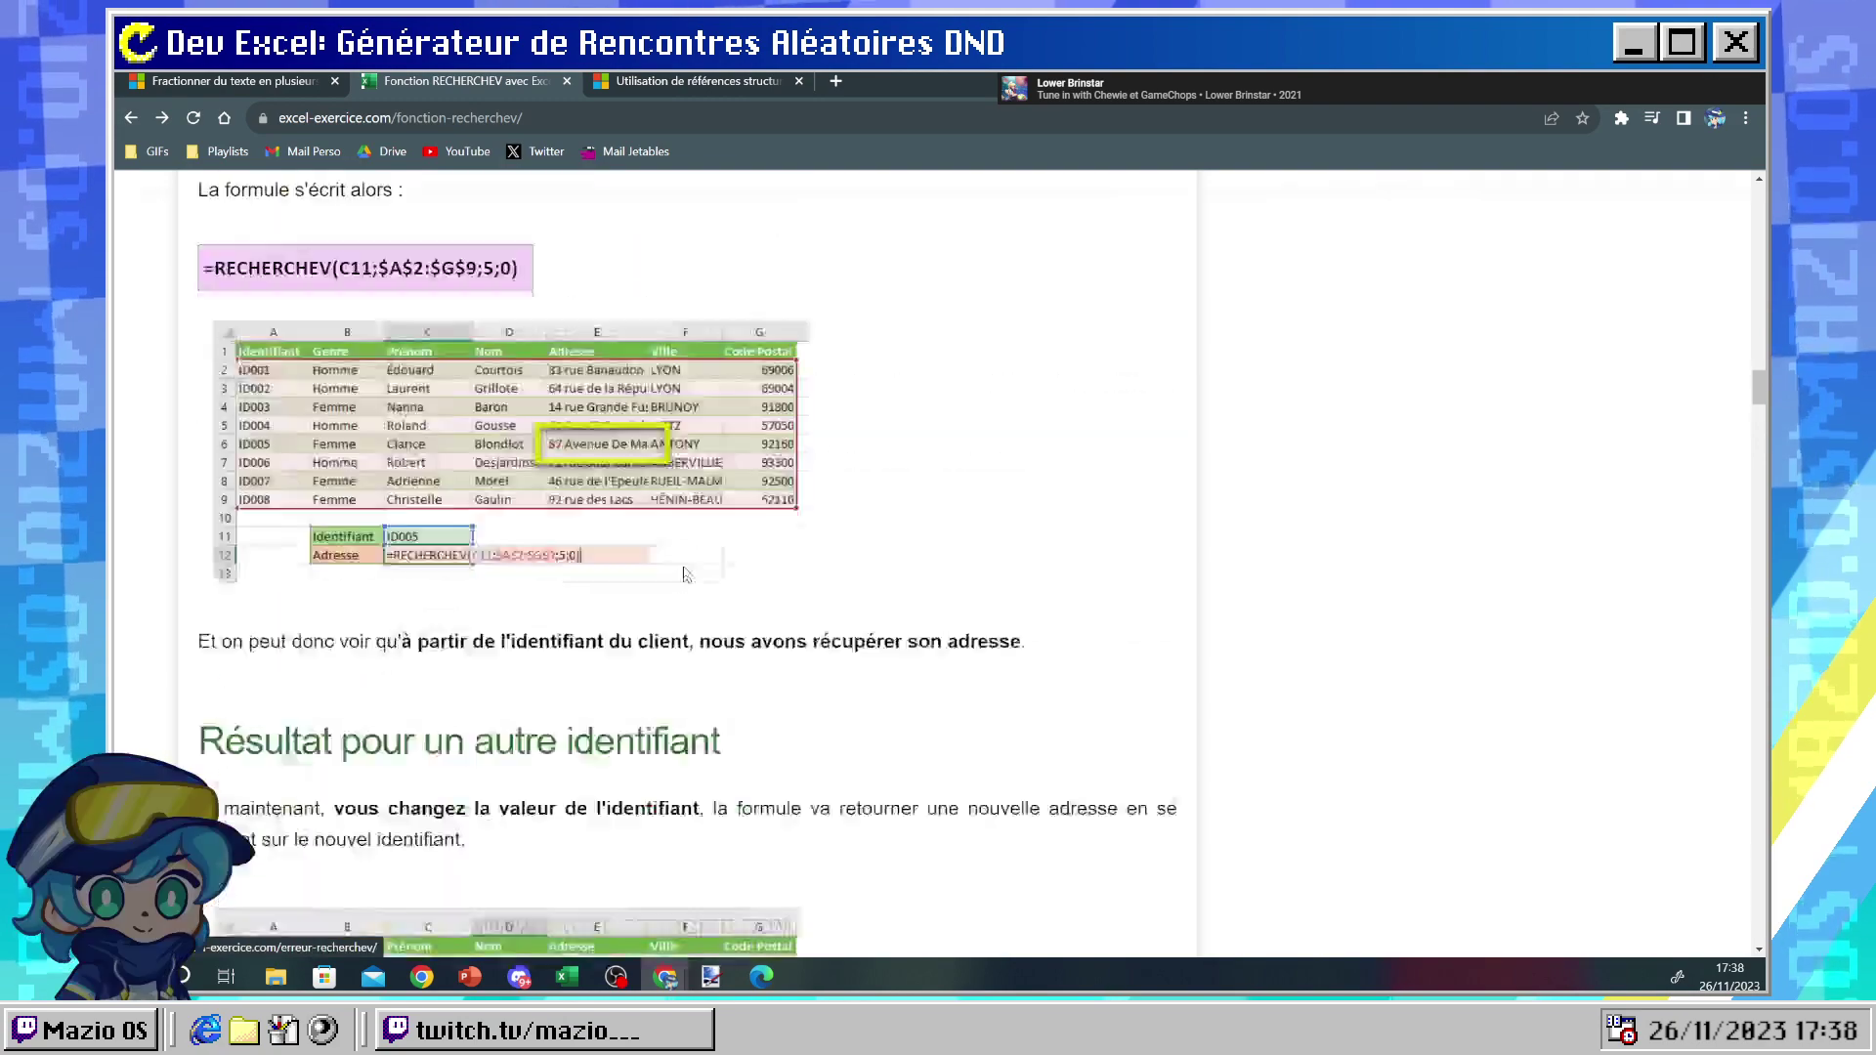
{"action": "scroll", "coordinate": [711, 593], "scroll_direction": "up", "scroll_amount": 6}
{"action": "scroll", "coordinate": [713, 598], "scroll_direction": "down", "scroll_amount": 2}
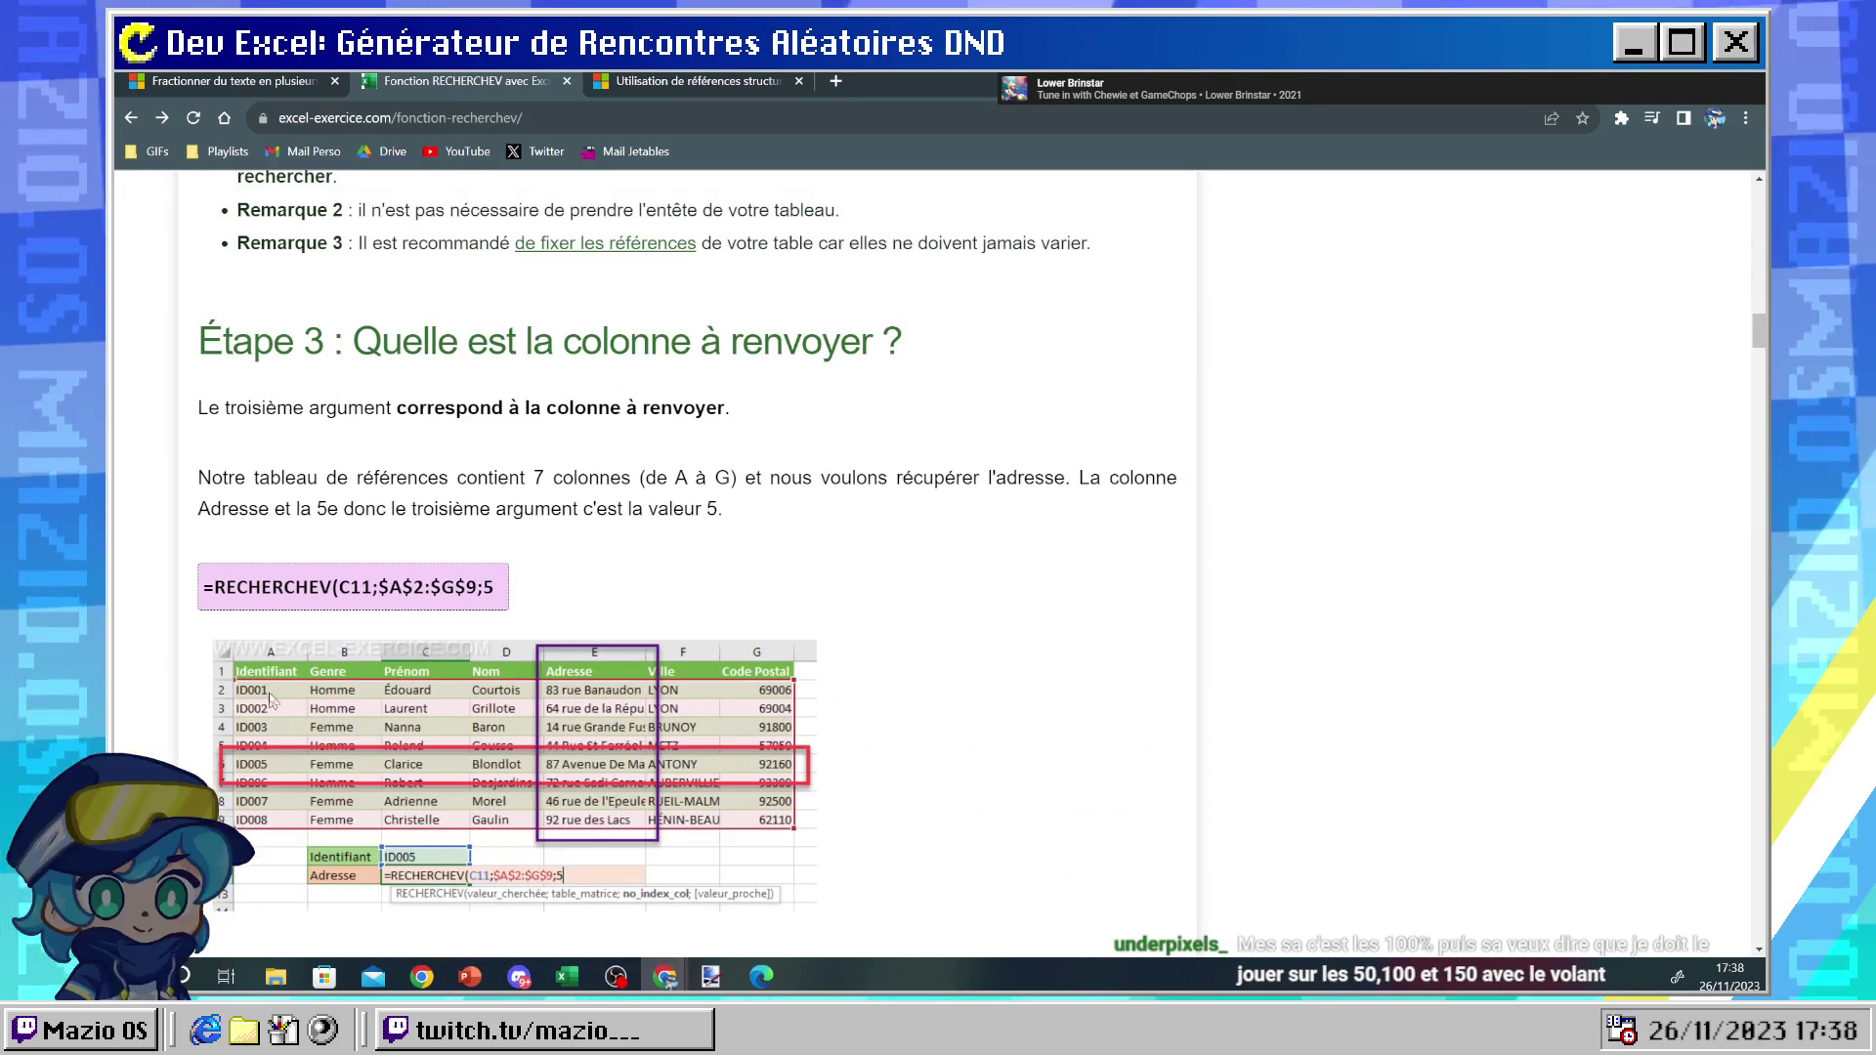
- Highlight the tutorial's sentence about the 7-column table, reread around it, then return to Excel
{"action": "left_click_drag", "start_coordinate": [270, 479], "coordinate": [823, 486]}
{"action": "left_click", "coordinate": [777, 530]}
{"action": "scroll", "coordinate": [776, 524], "scroll_direction": "down", "scroll_amount": 3}
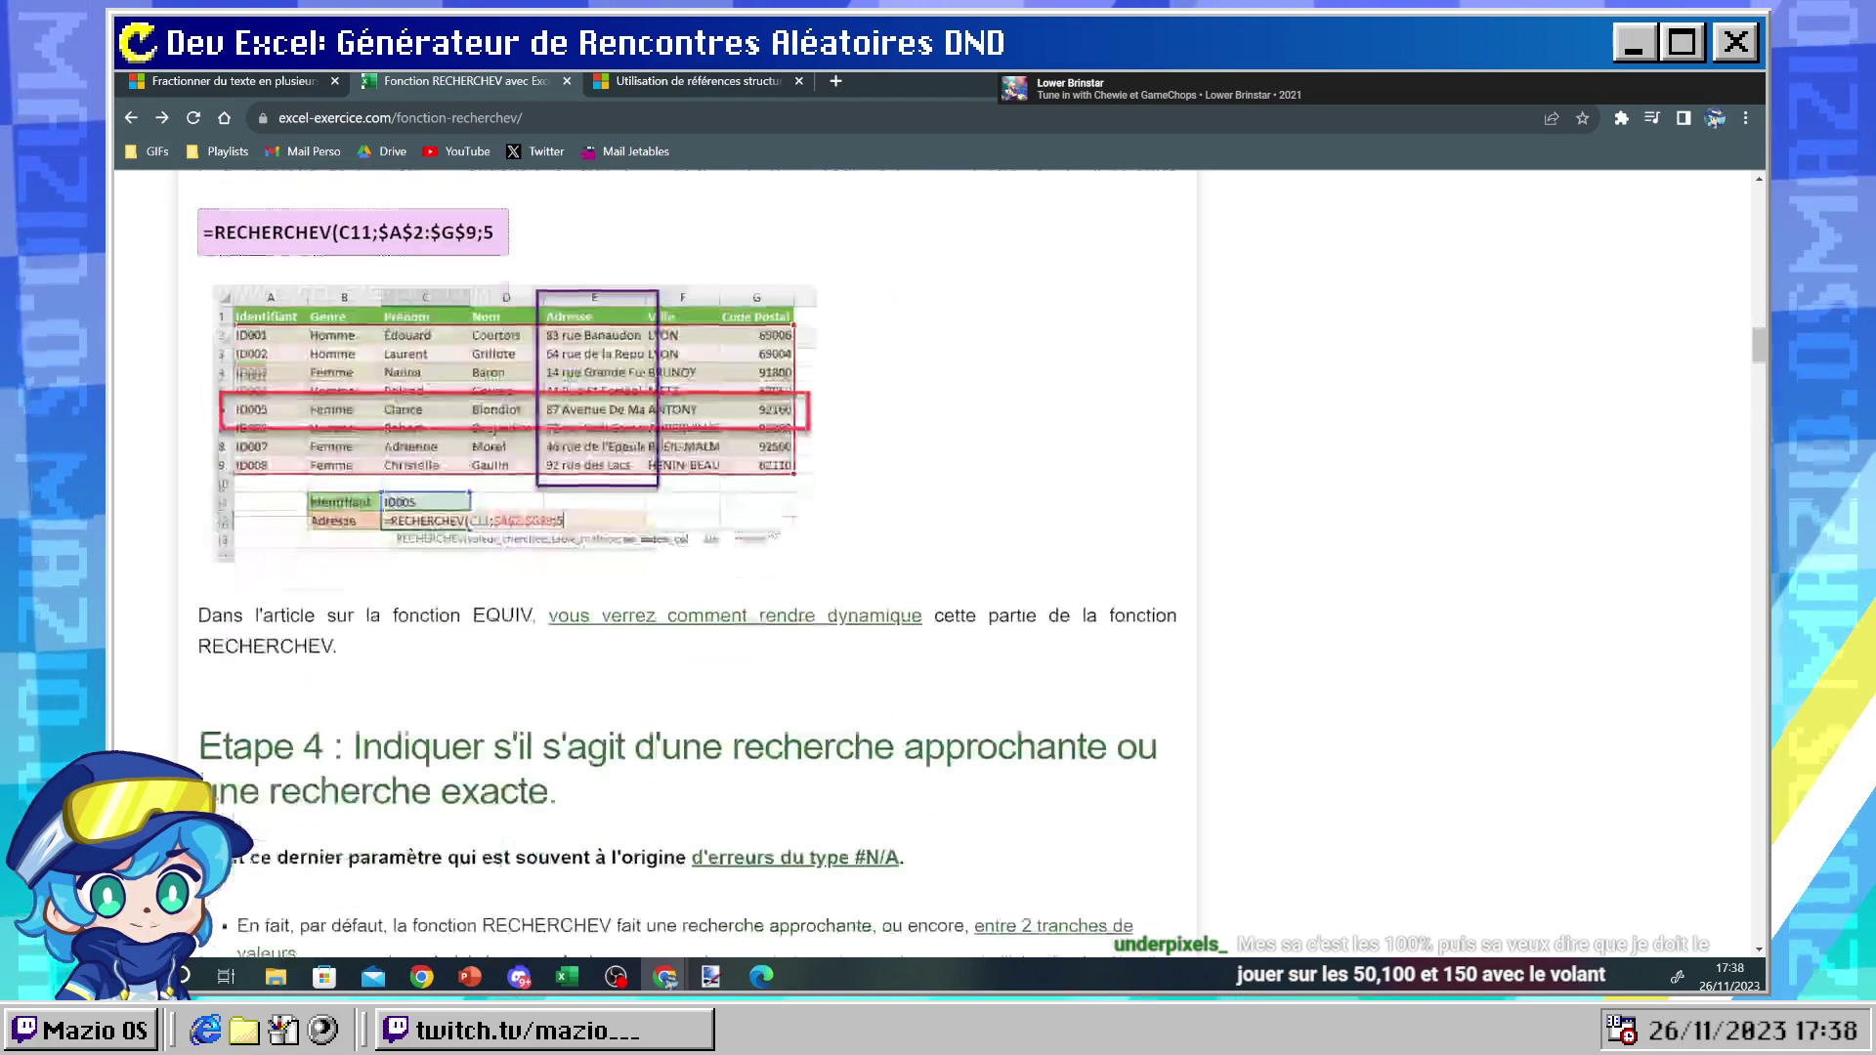
{"action": "scroll", "coordinate": [774, 518], "scroll_direction": "up", "scroll_amount": 8}
{"action": "scroll", "coordinate": [552, 409], "scroll_direction": "up", "scroll_amount": 6}
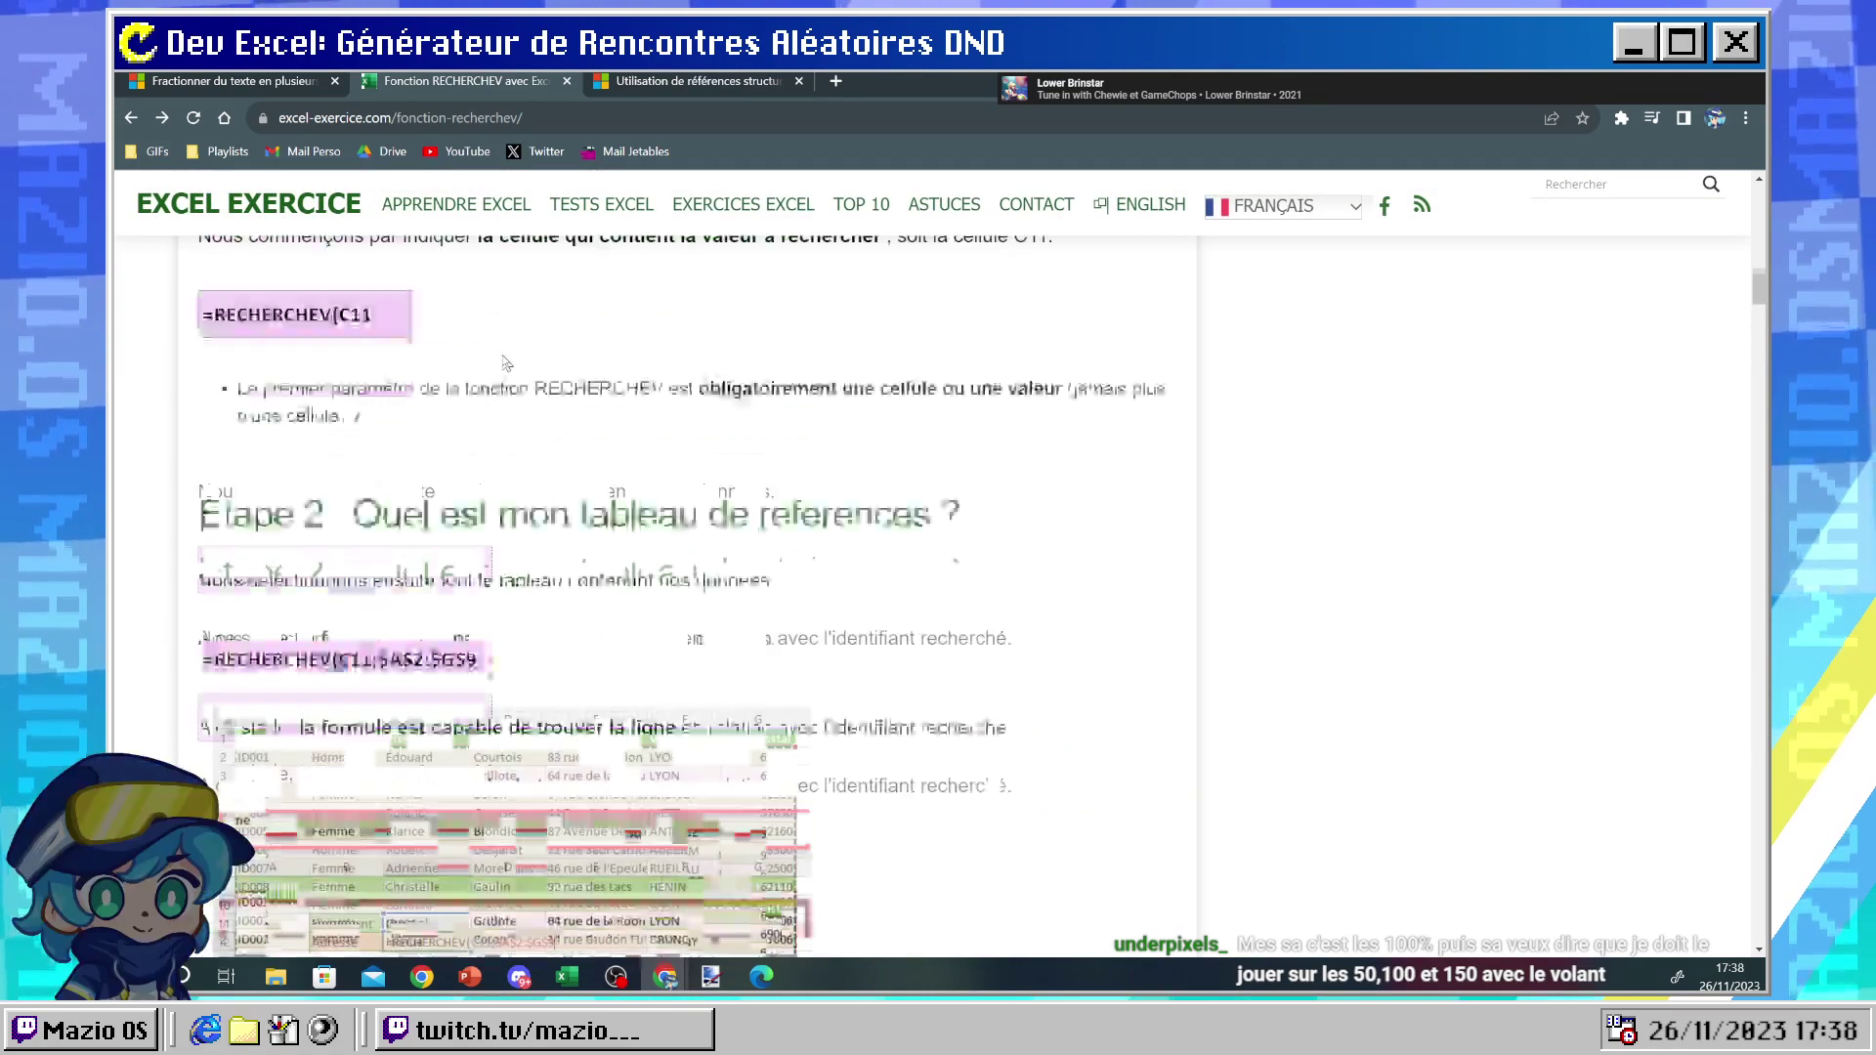
{"action": "scroll", "coordinate": [351, 411], "scroll_direction": "down", "scroll_amount": 4}
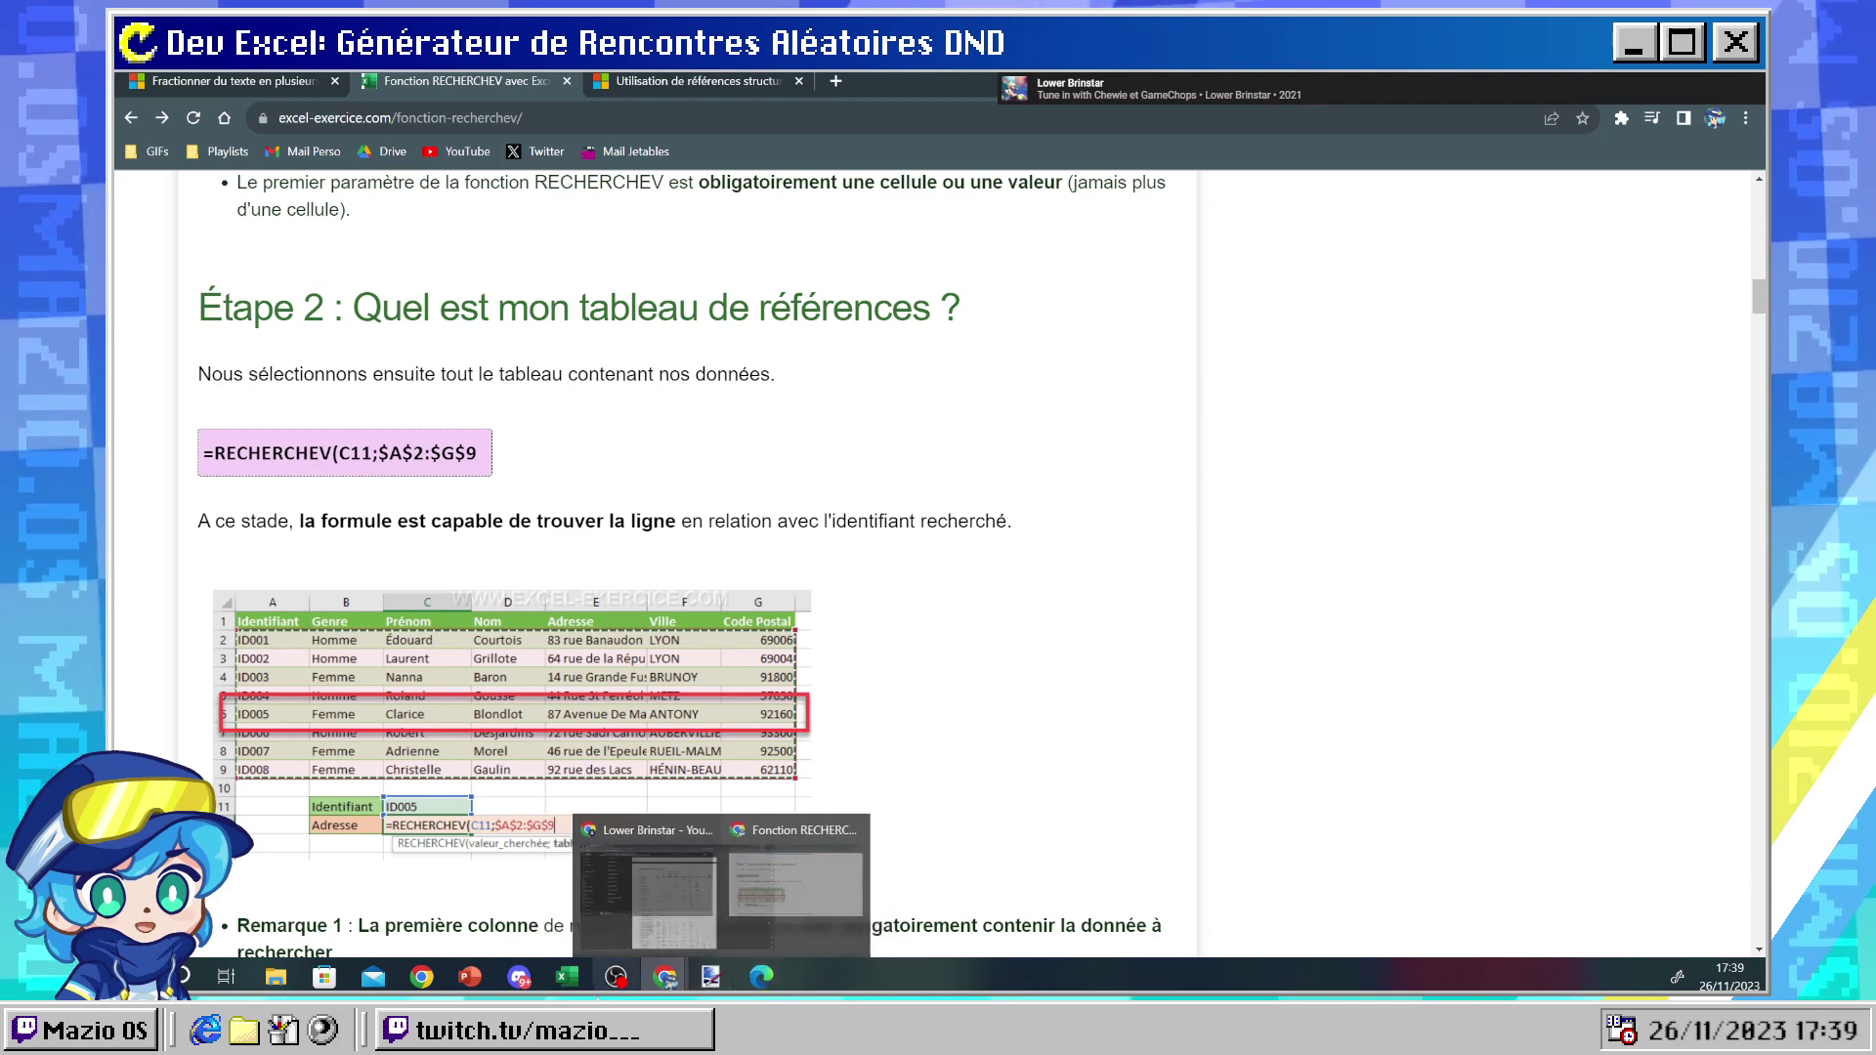
{"action": "left_click", "coordinate": [567, 977]}
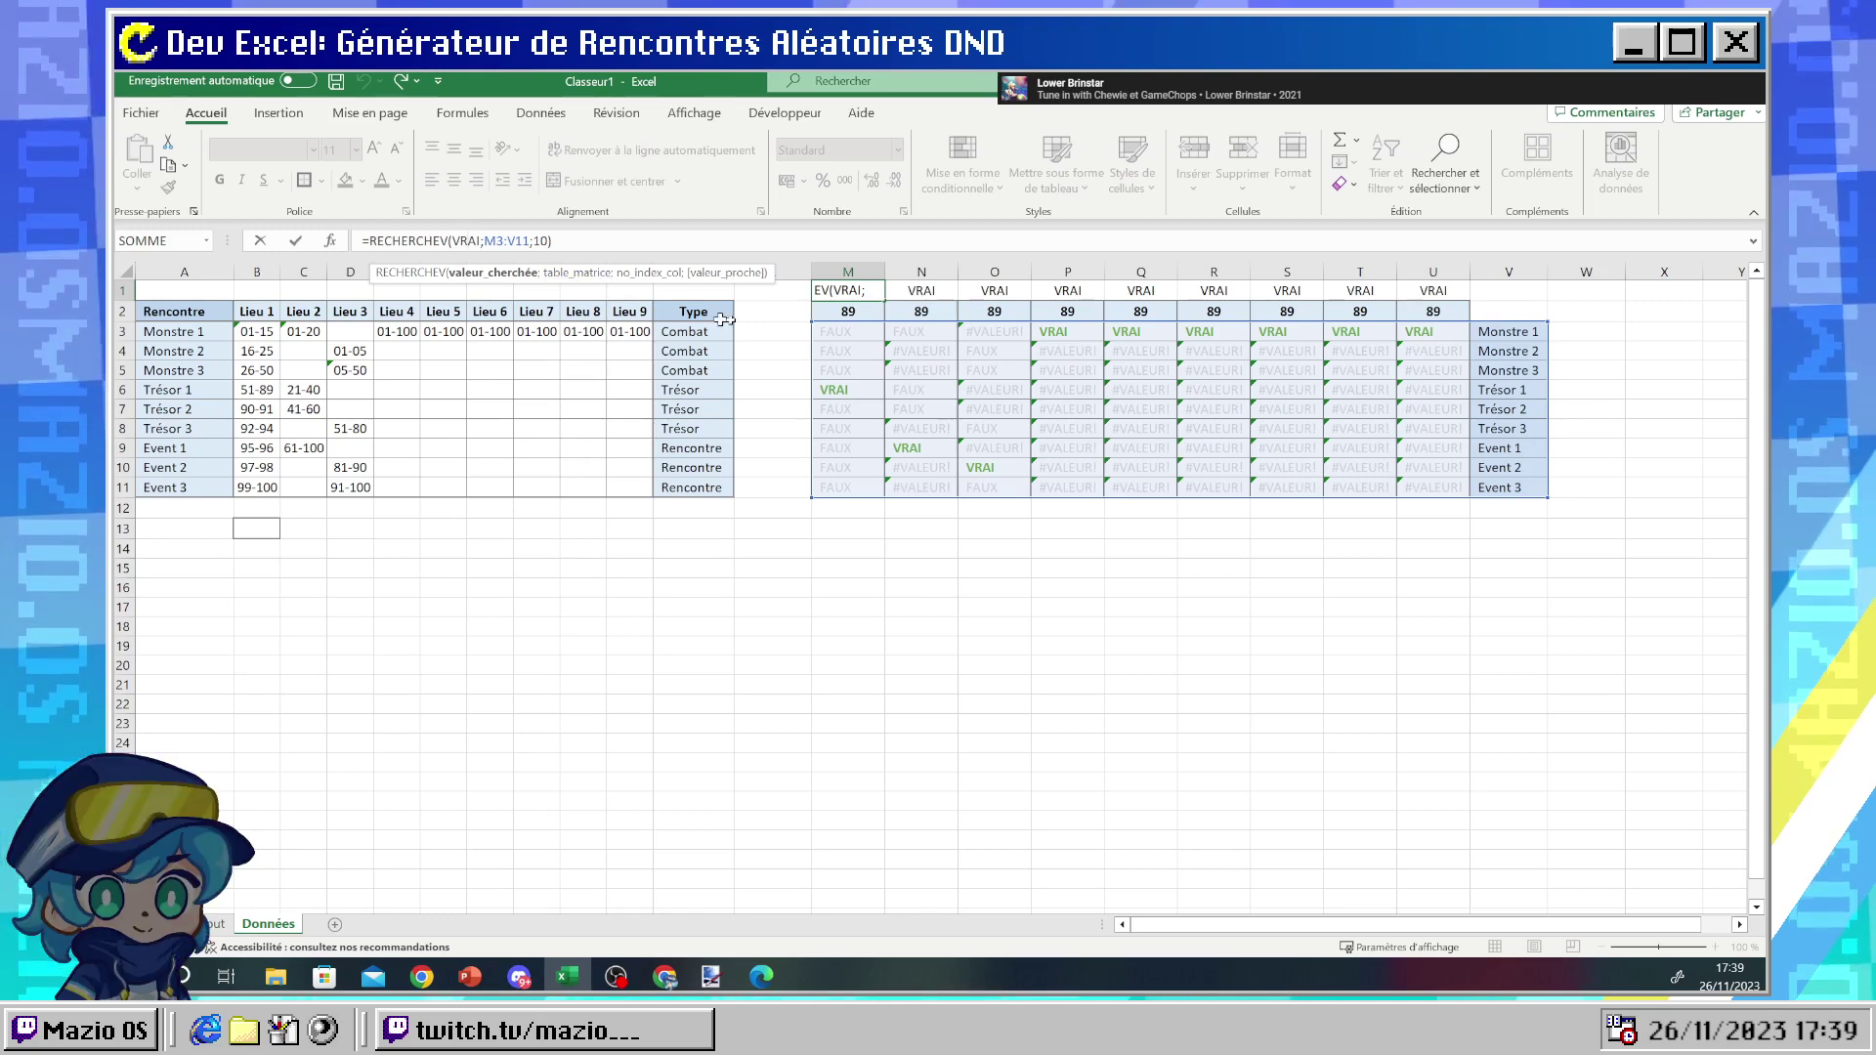
- Commit =RECHERCHEV(VRAI;M3:V11;10) in M1, review M3, and mark M3:V11 in the formula
{"action": "key", "text": "Return"}
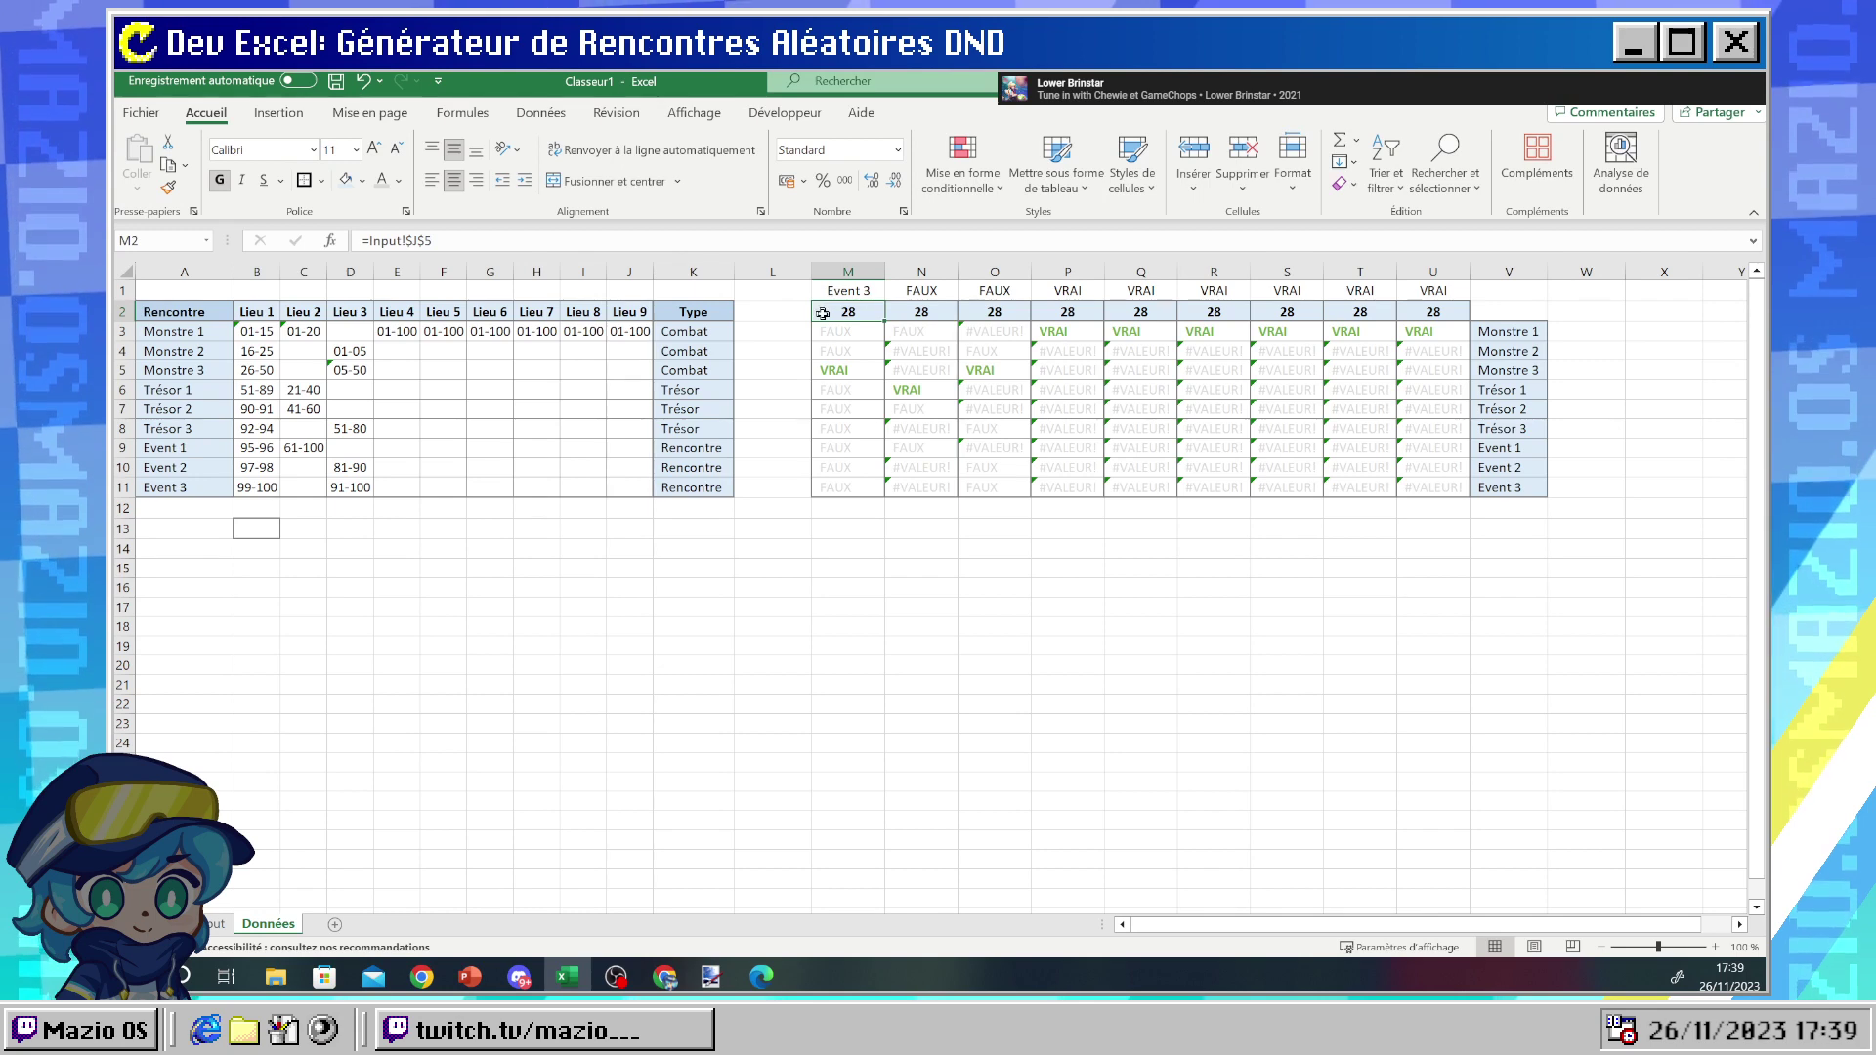
{"action": "left_click", "coordinate": [862, 336]}
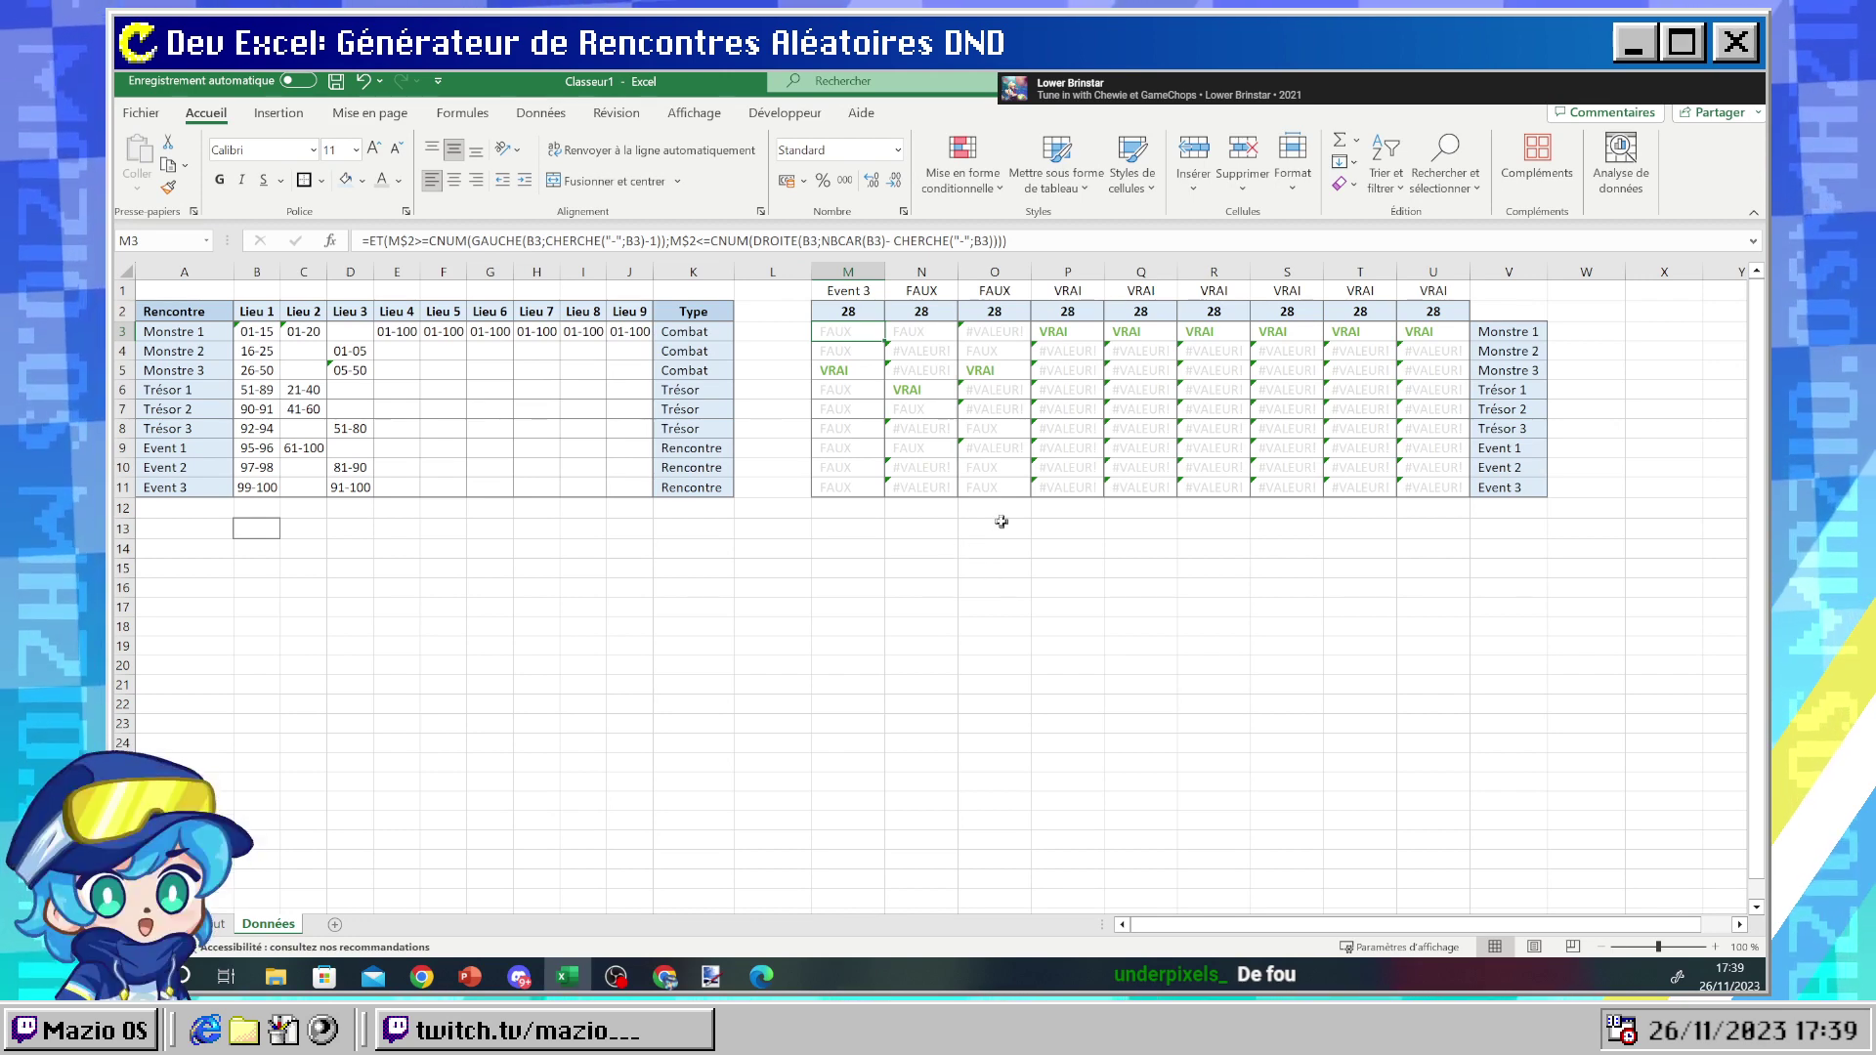
{"action": "left_click", "coordinate": [843, 293]}
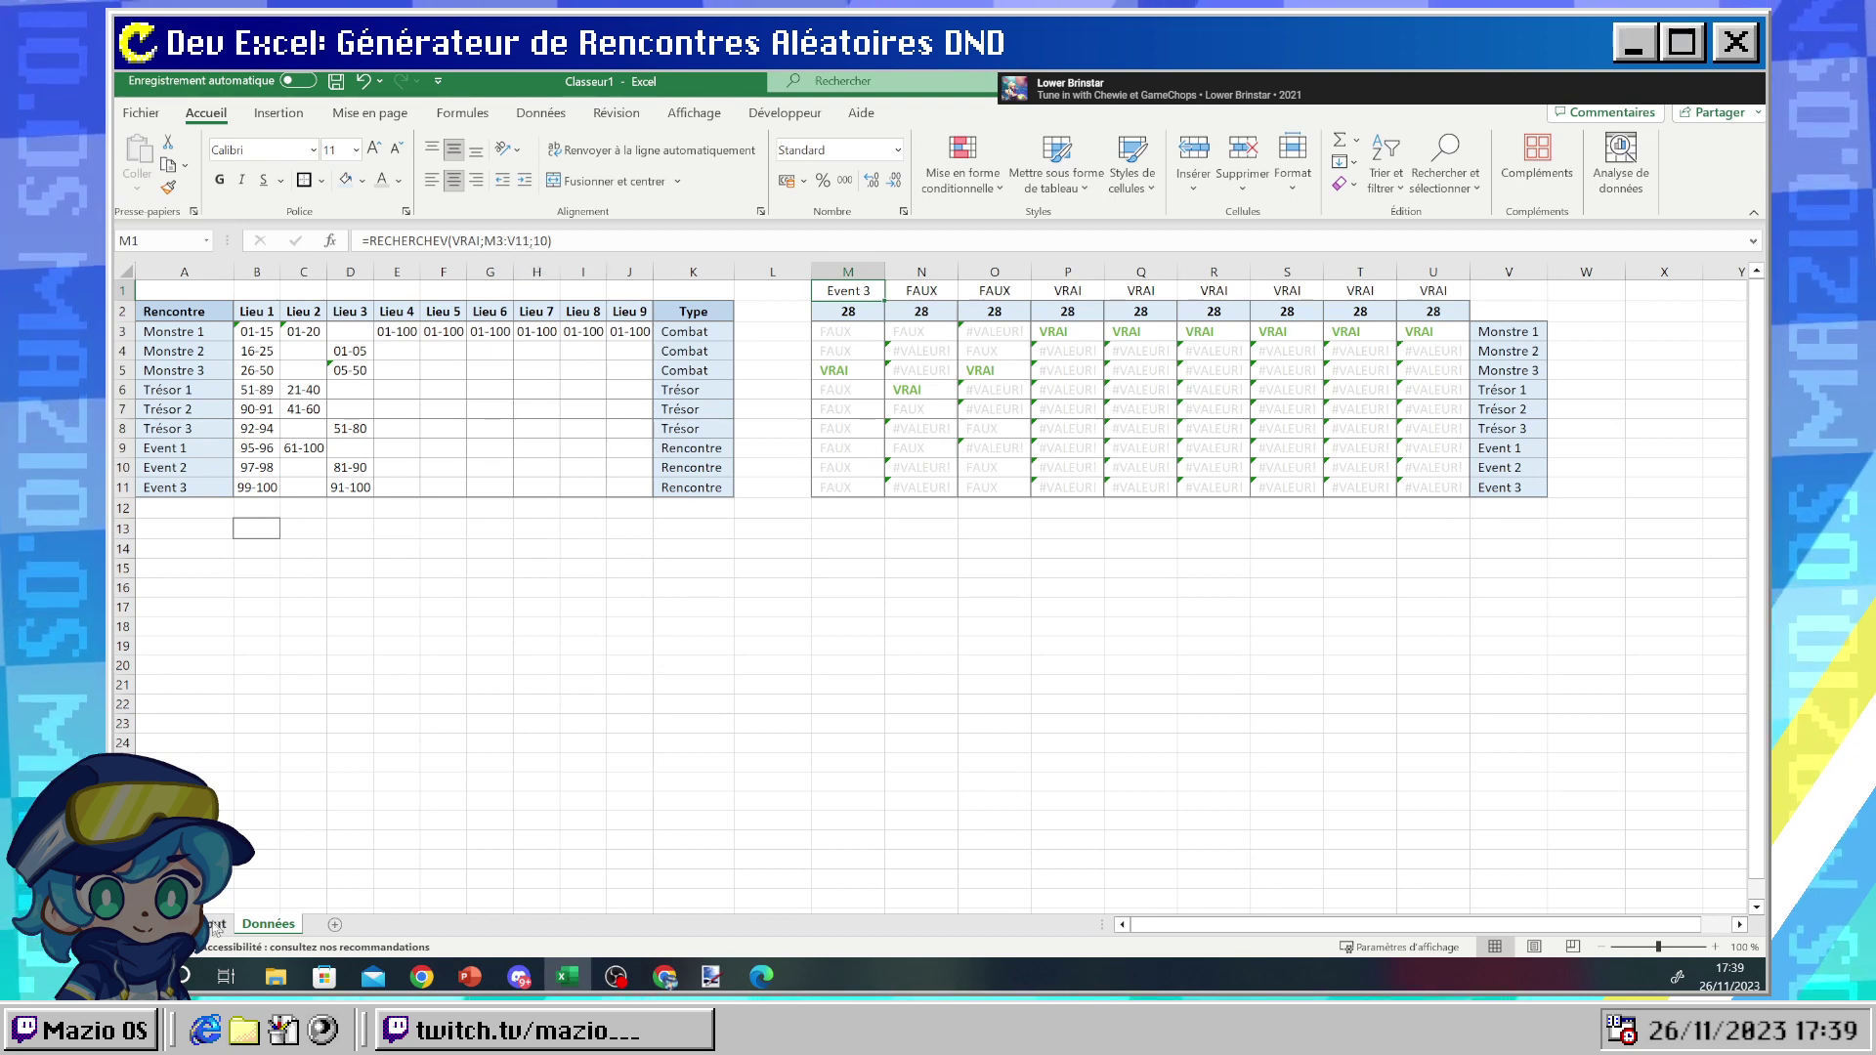
{"action": "left_click_drag", "start_coordinate": [484, 242], "coordinate": [526, 245]}
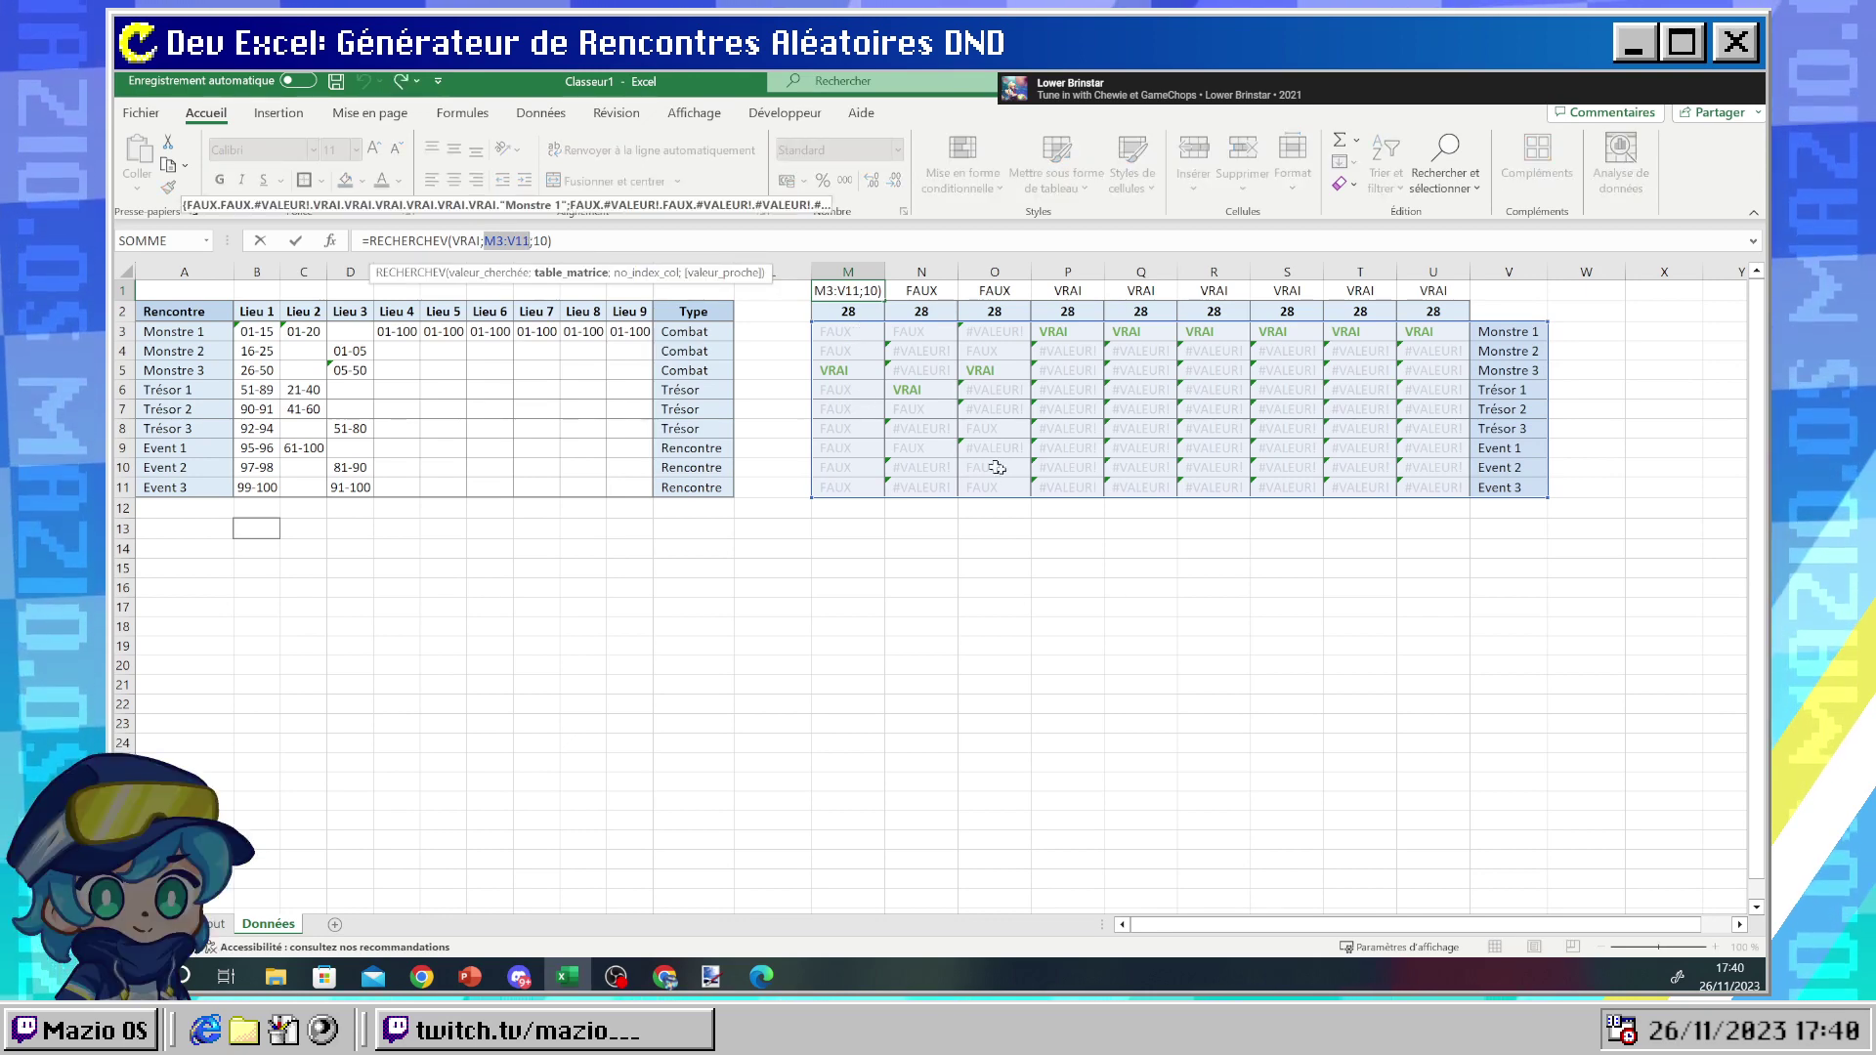
{"action": "left_click", "coordinate": [567, 978]}
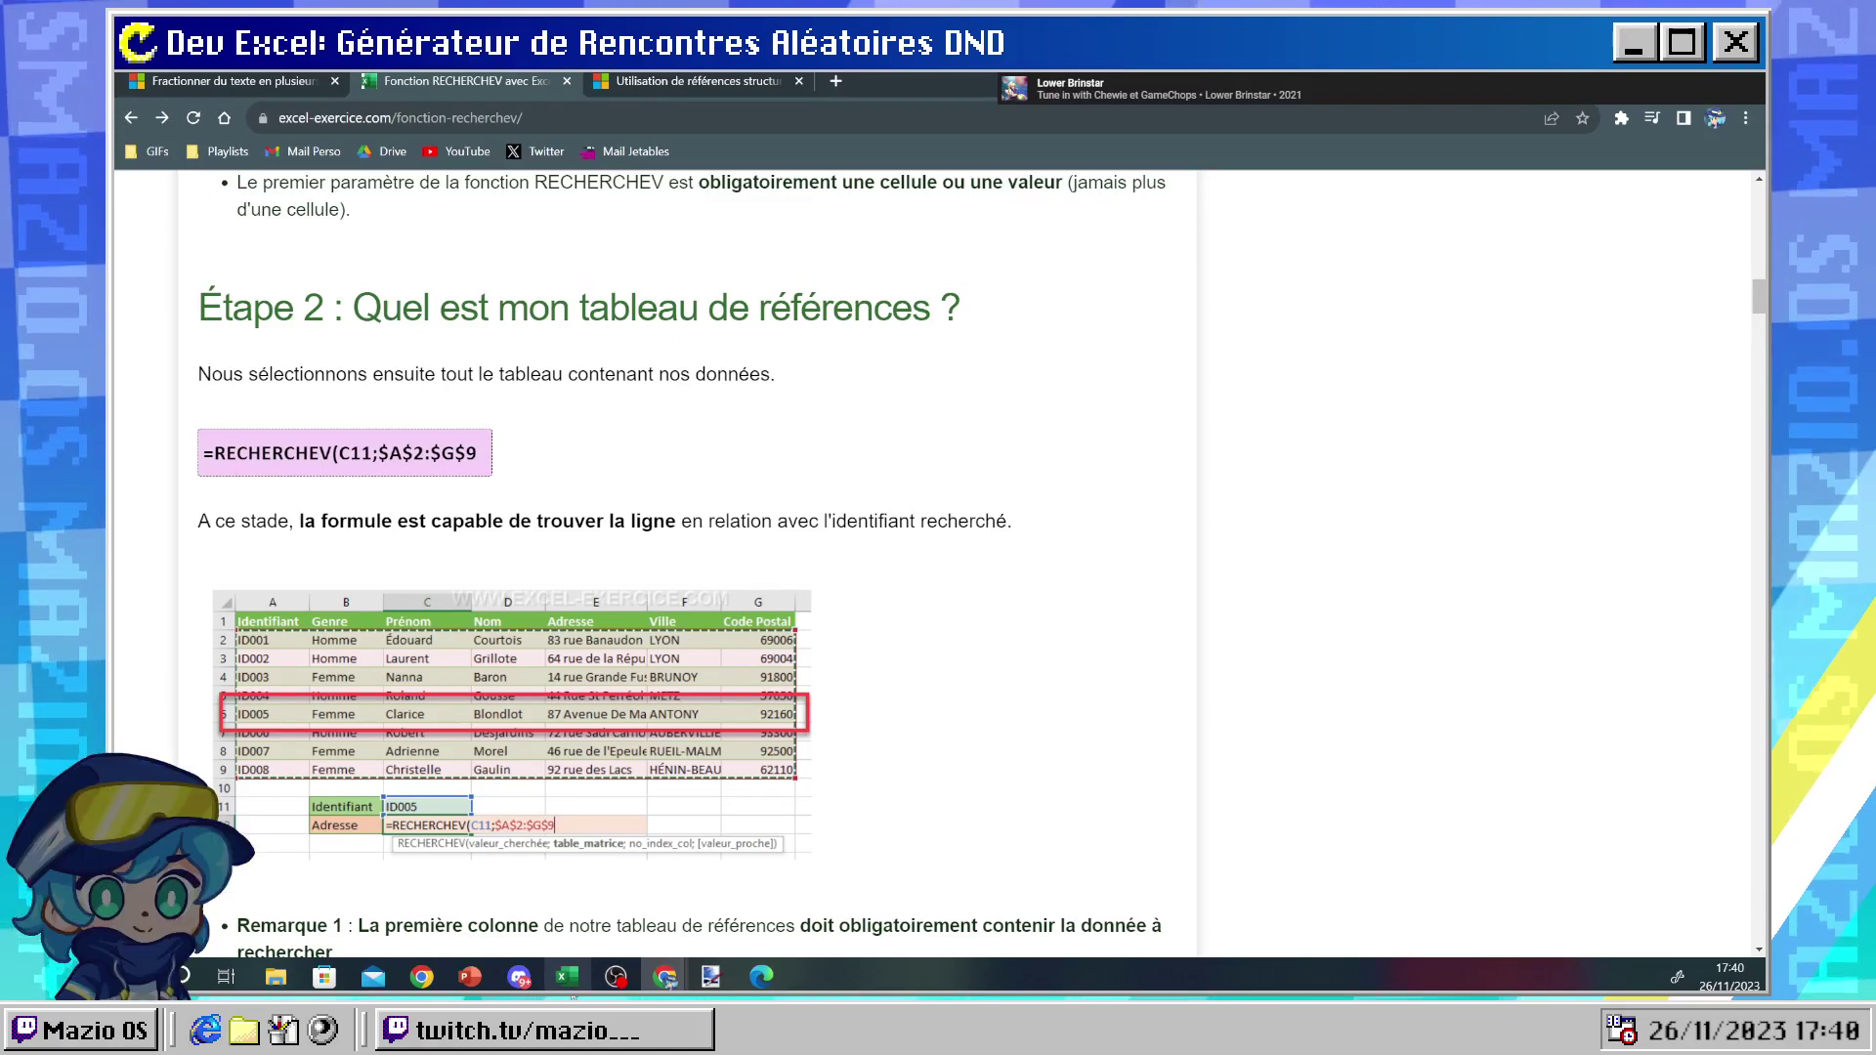
- Scroll the RECHERCHEV tutorial to Étape 3 on the return column, then switch back to Excel
{"action": "scroll", "coordinate": [578, 887], "scroll_direction": "down", "scroll_amount": 1}
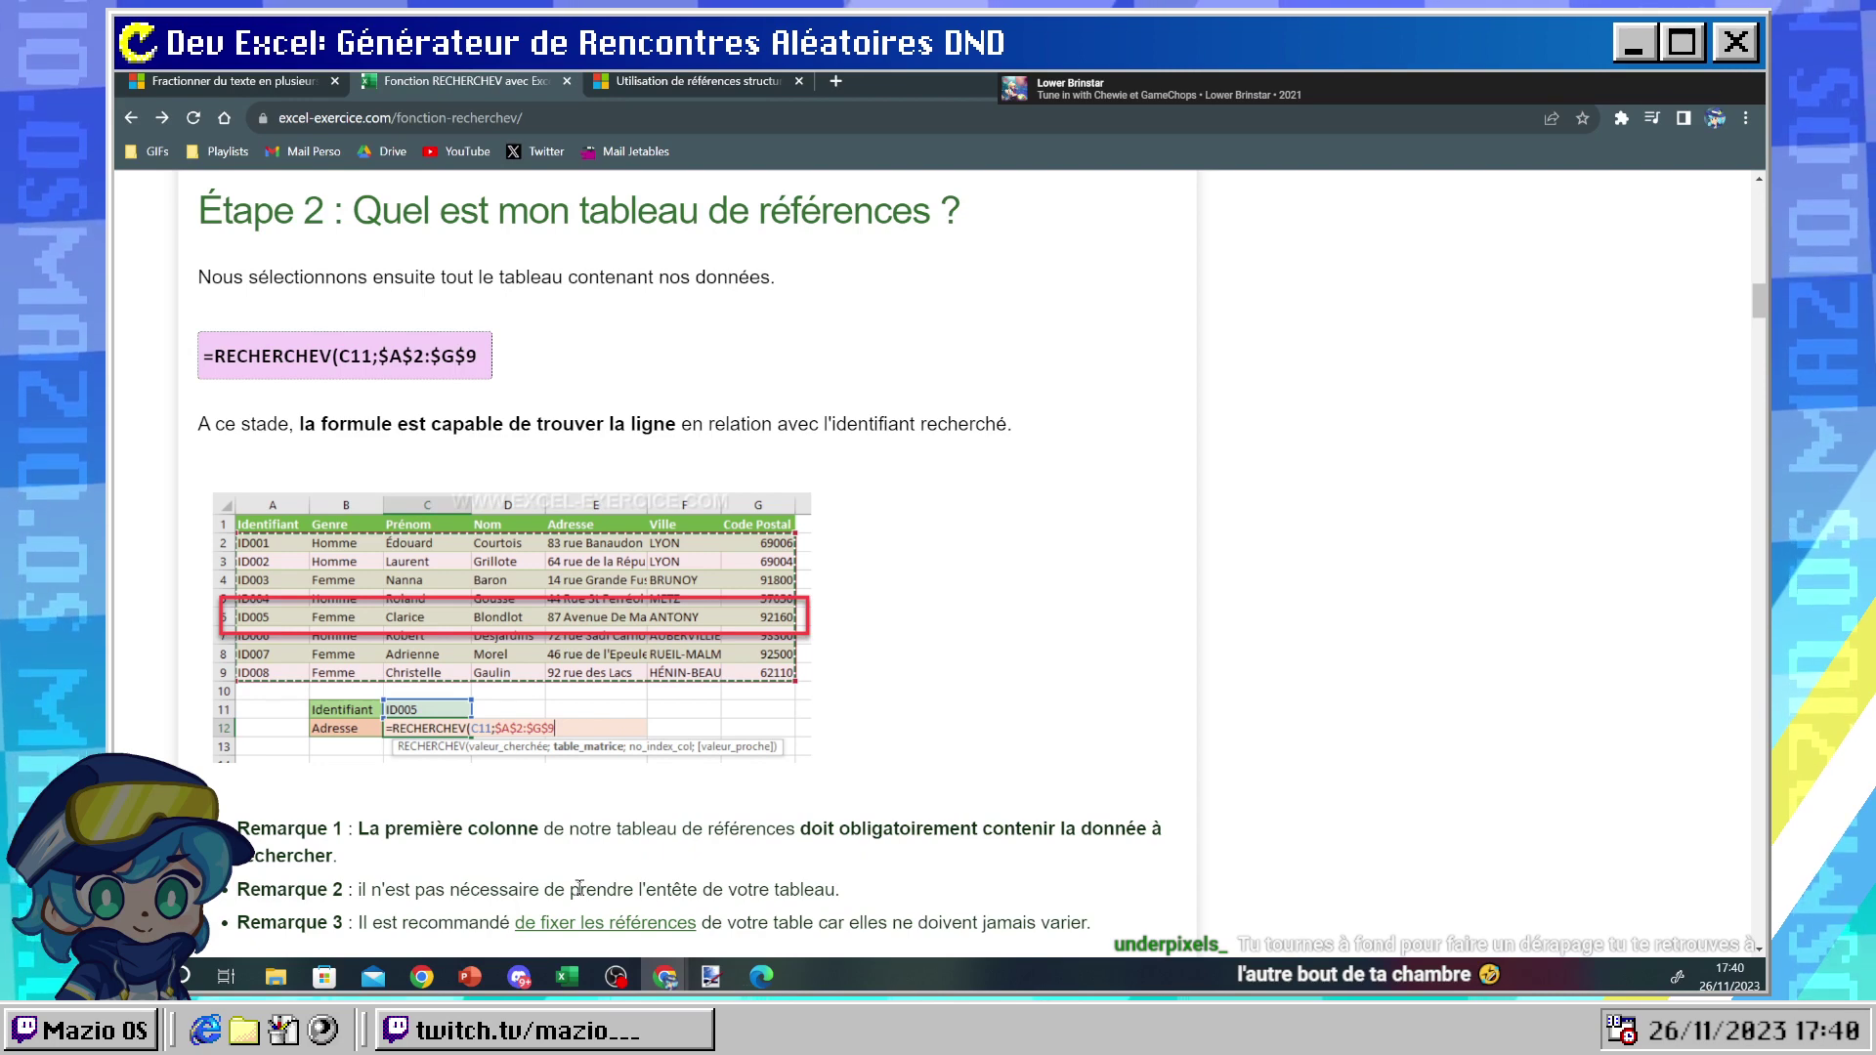
{"action": "scroll", "coordinate": [578, 887], "scroll_direction": "down", "scroll_amount": 1}
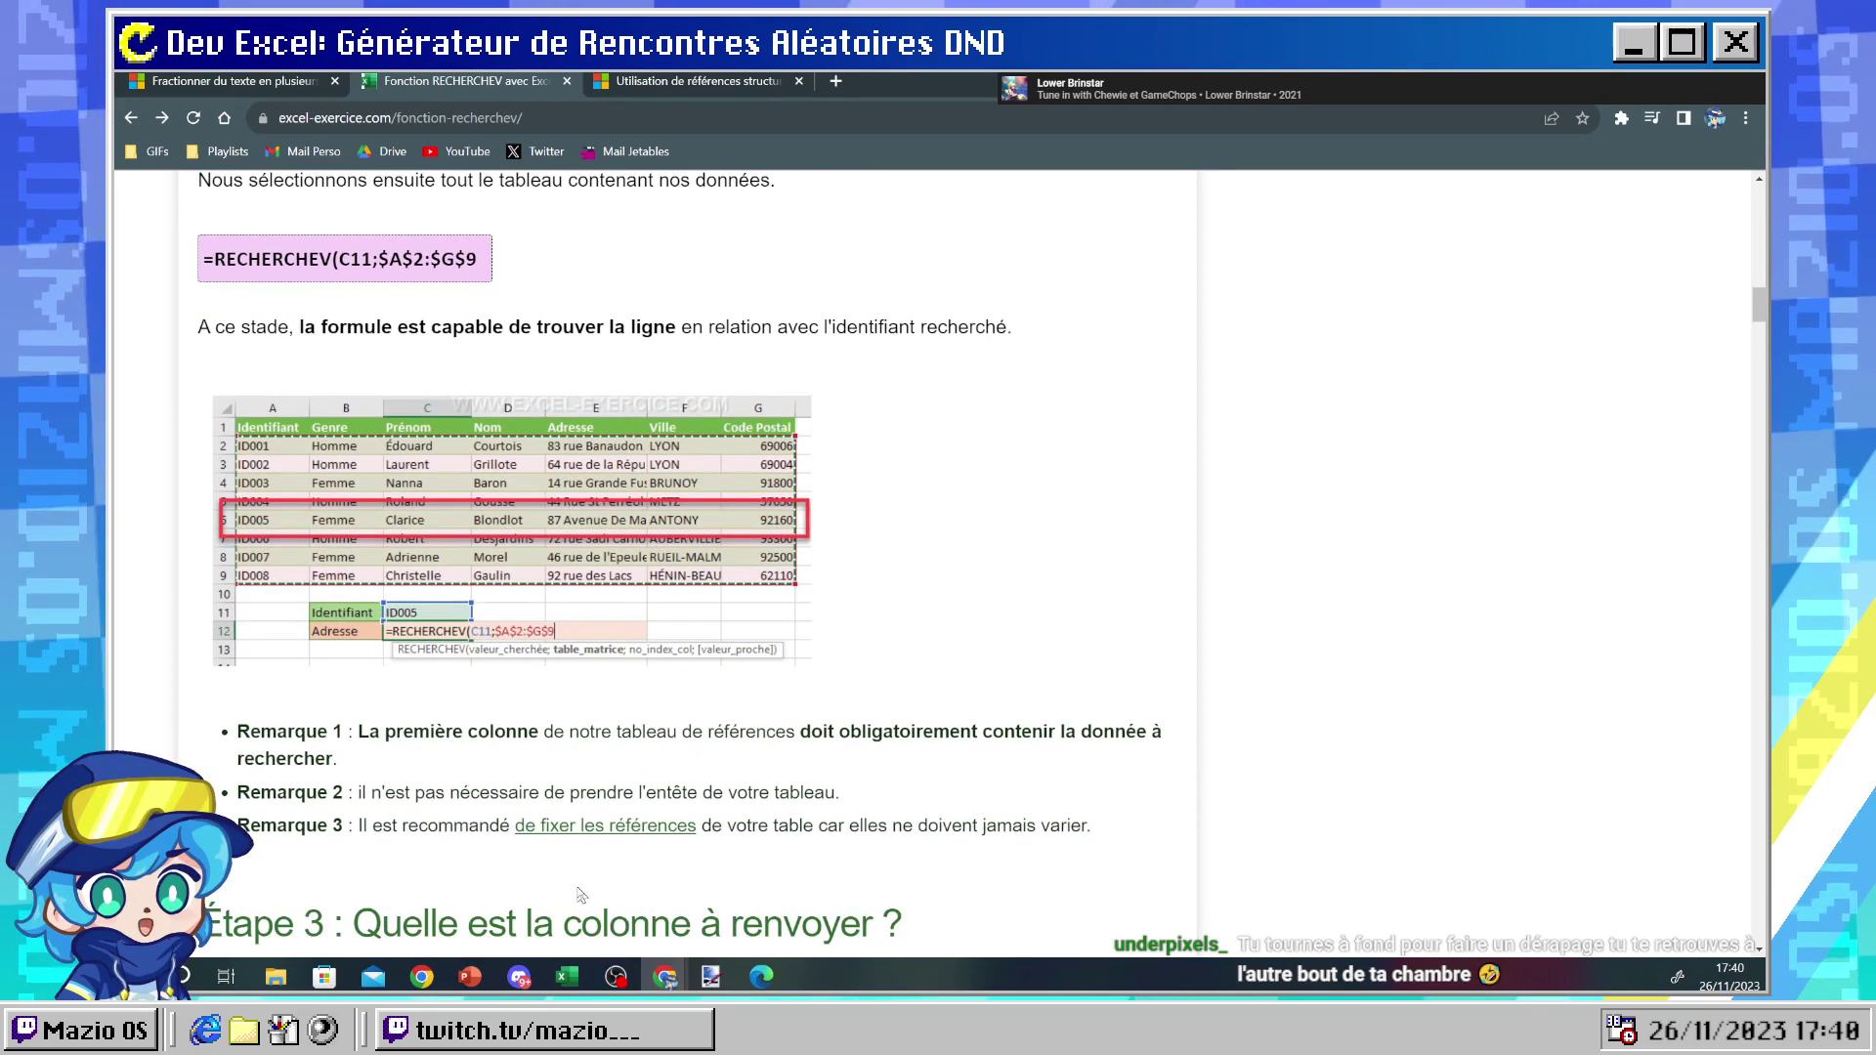
{"action": "scroll", "coordinate": [578, 889], "scroll_direction": "down", "scroll_amount": 1}
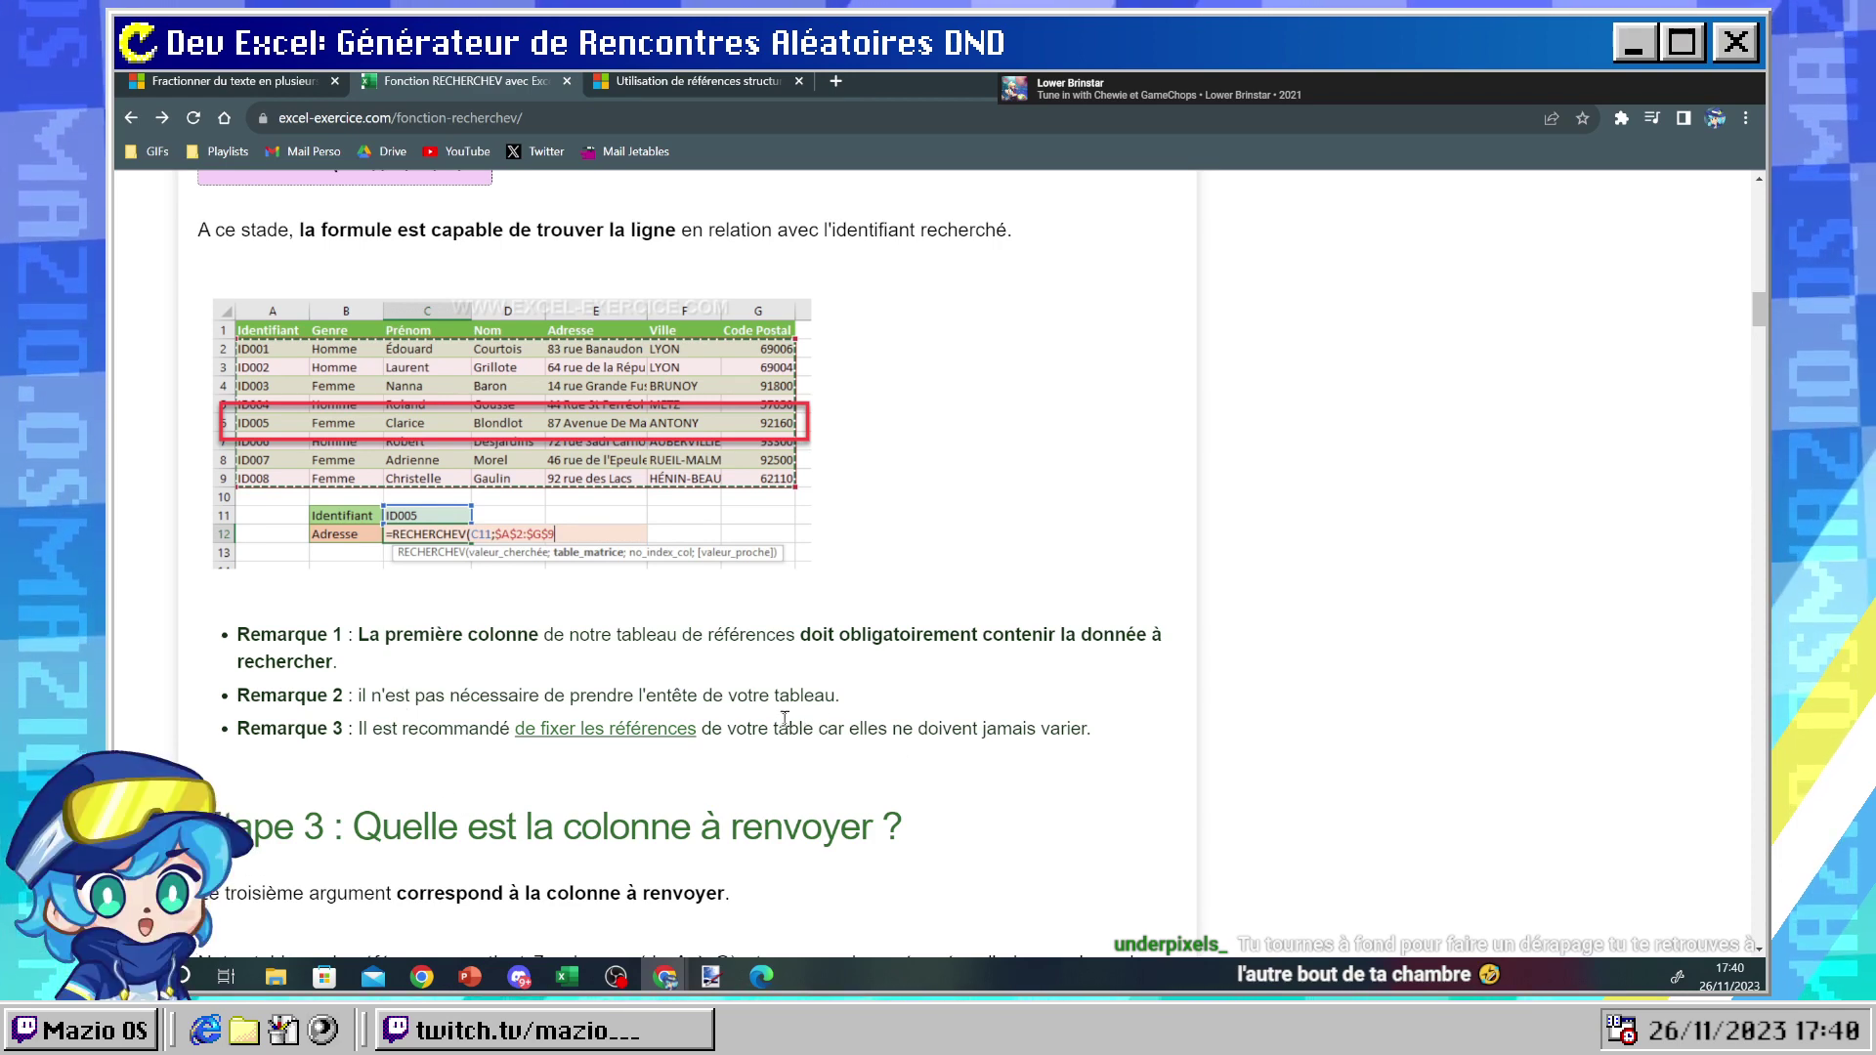
{"action": "scroll", "coordinate": [784, 719], "scroll_direction": "down", "scroll_amount": 1}
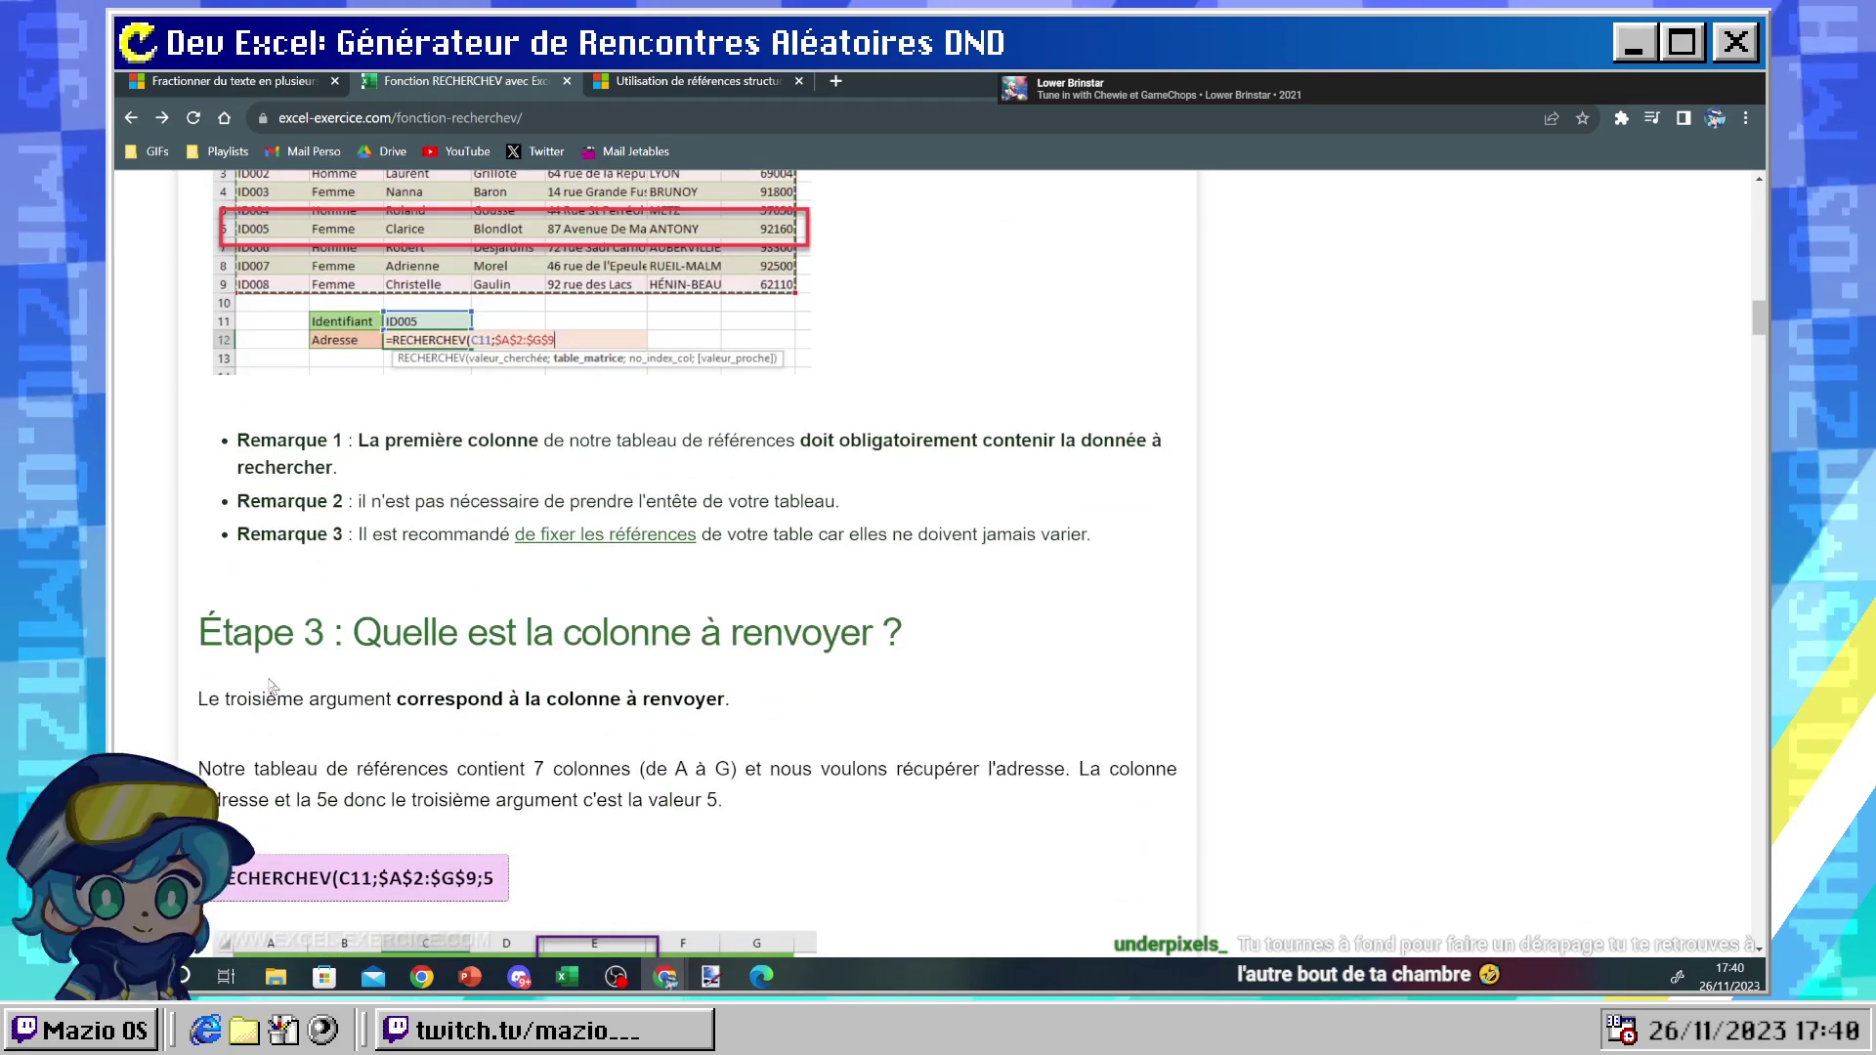
{"action": "scroll", "coordinate": [289, 610], "scroll_direction": "up", "scroll_amount": 2}
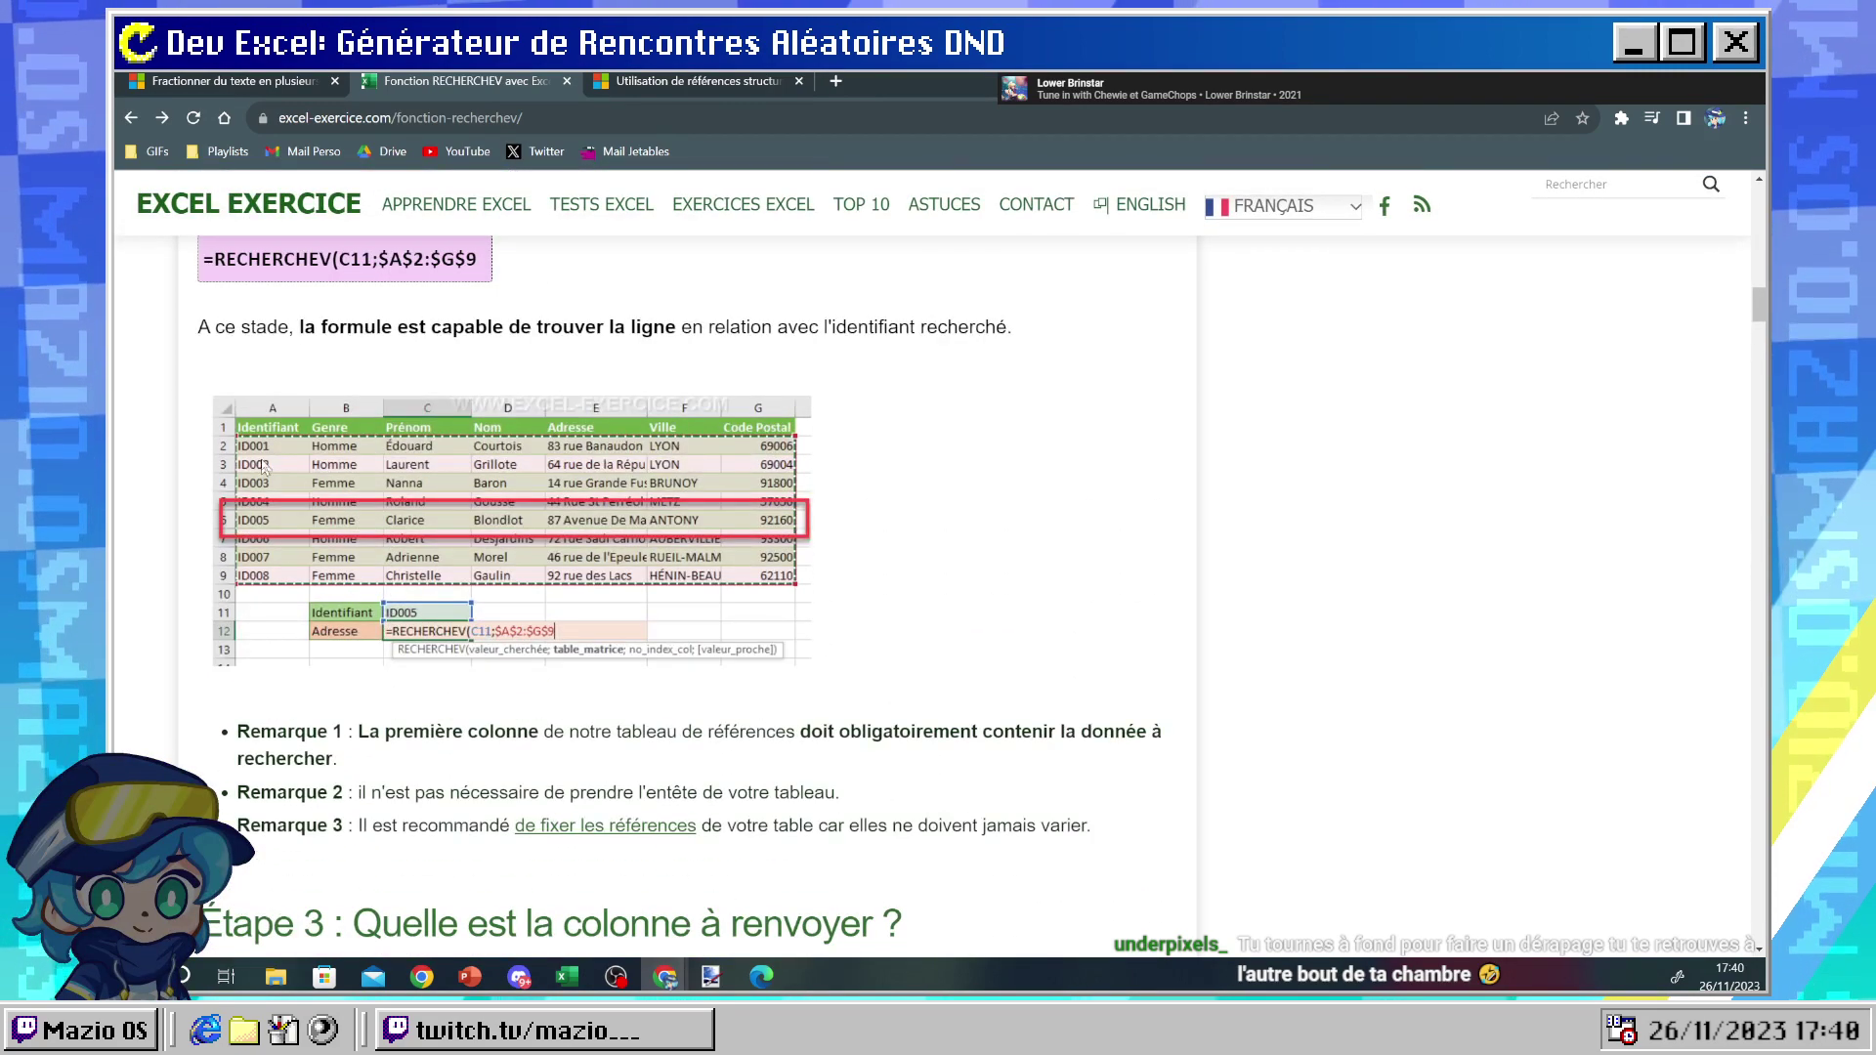
{"action": "mouse_move", "coordinate": [664, 975]}
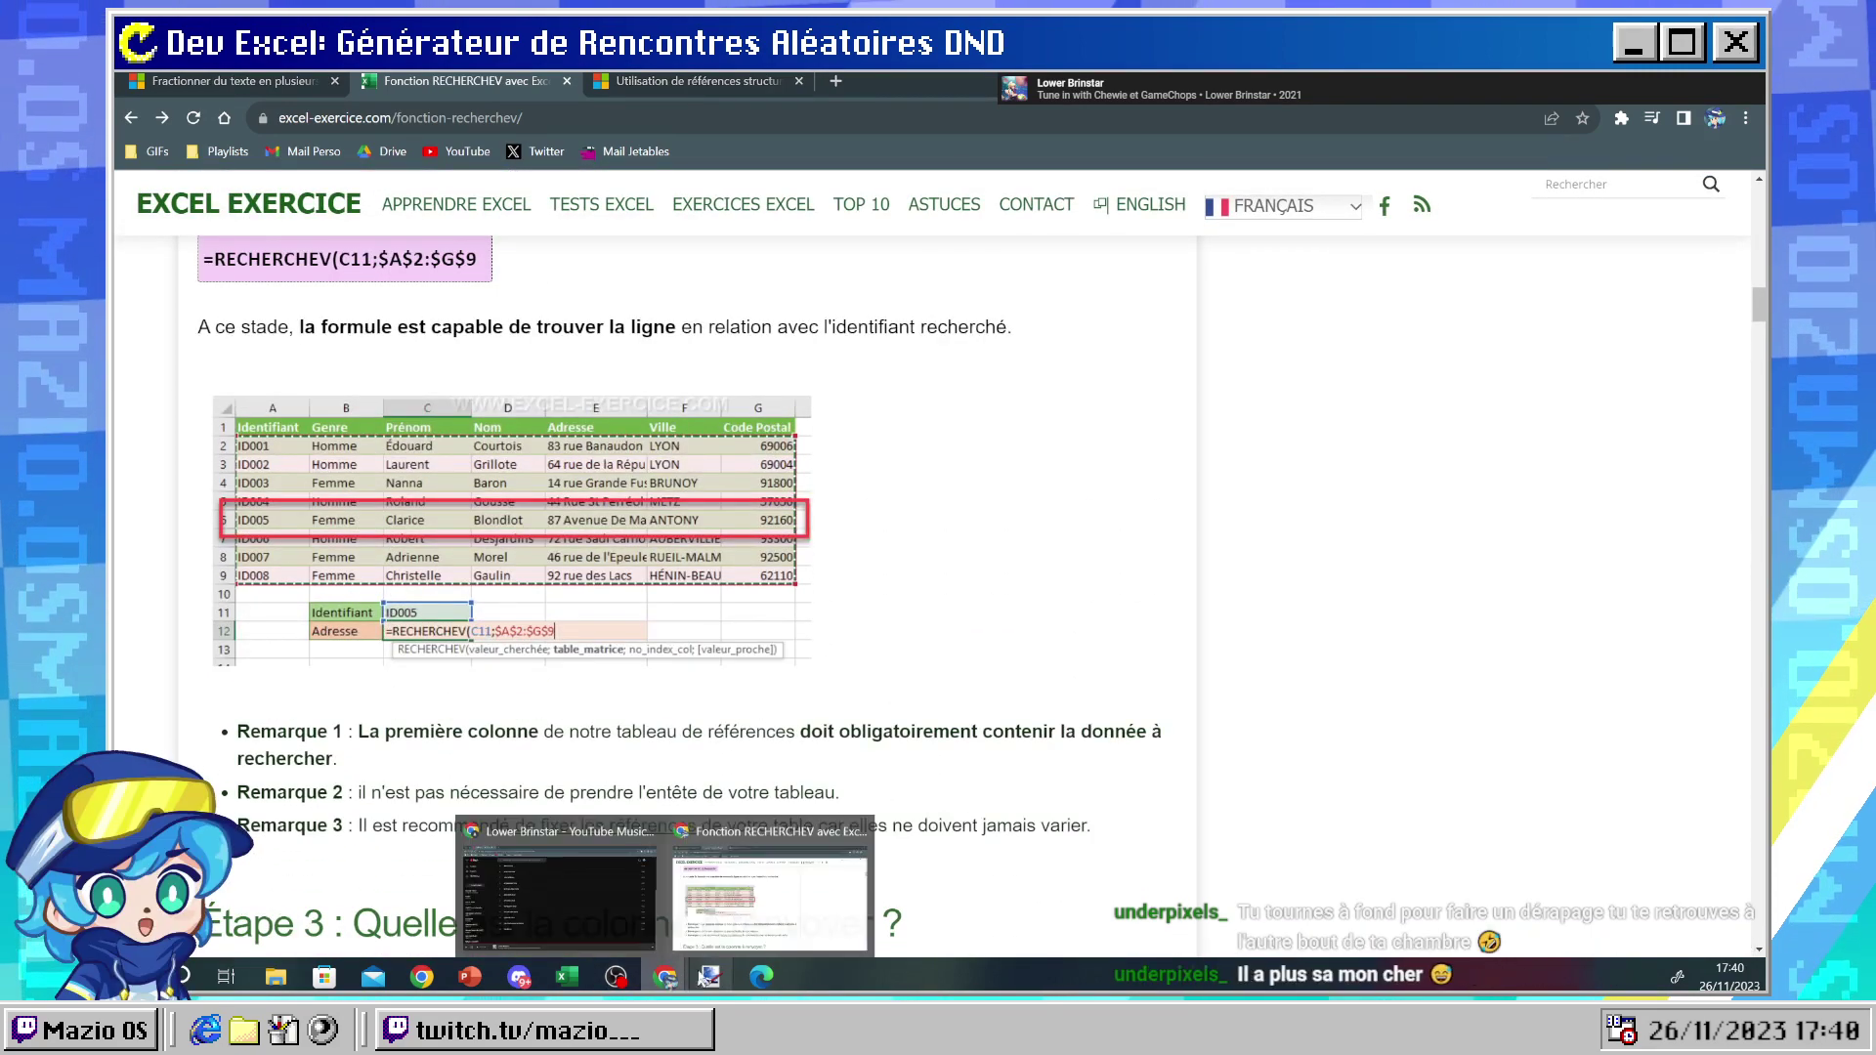
{"action": "left_click", "coordinate": [760, 976]}
{"action": "left_click", "coordinate": [760, 977]}
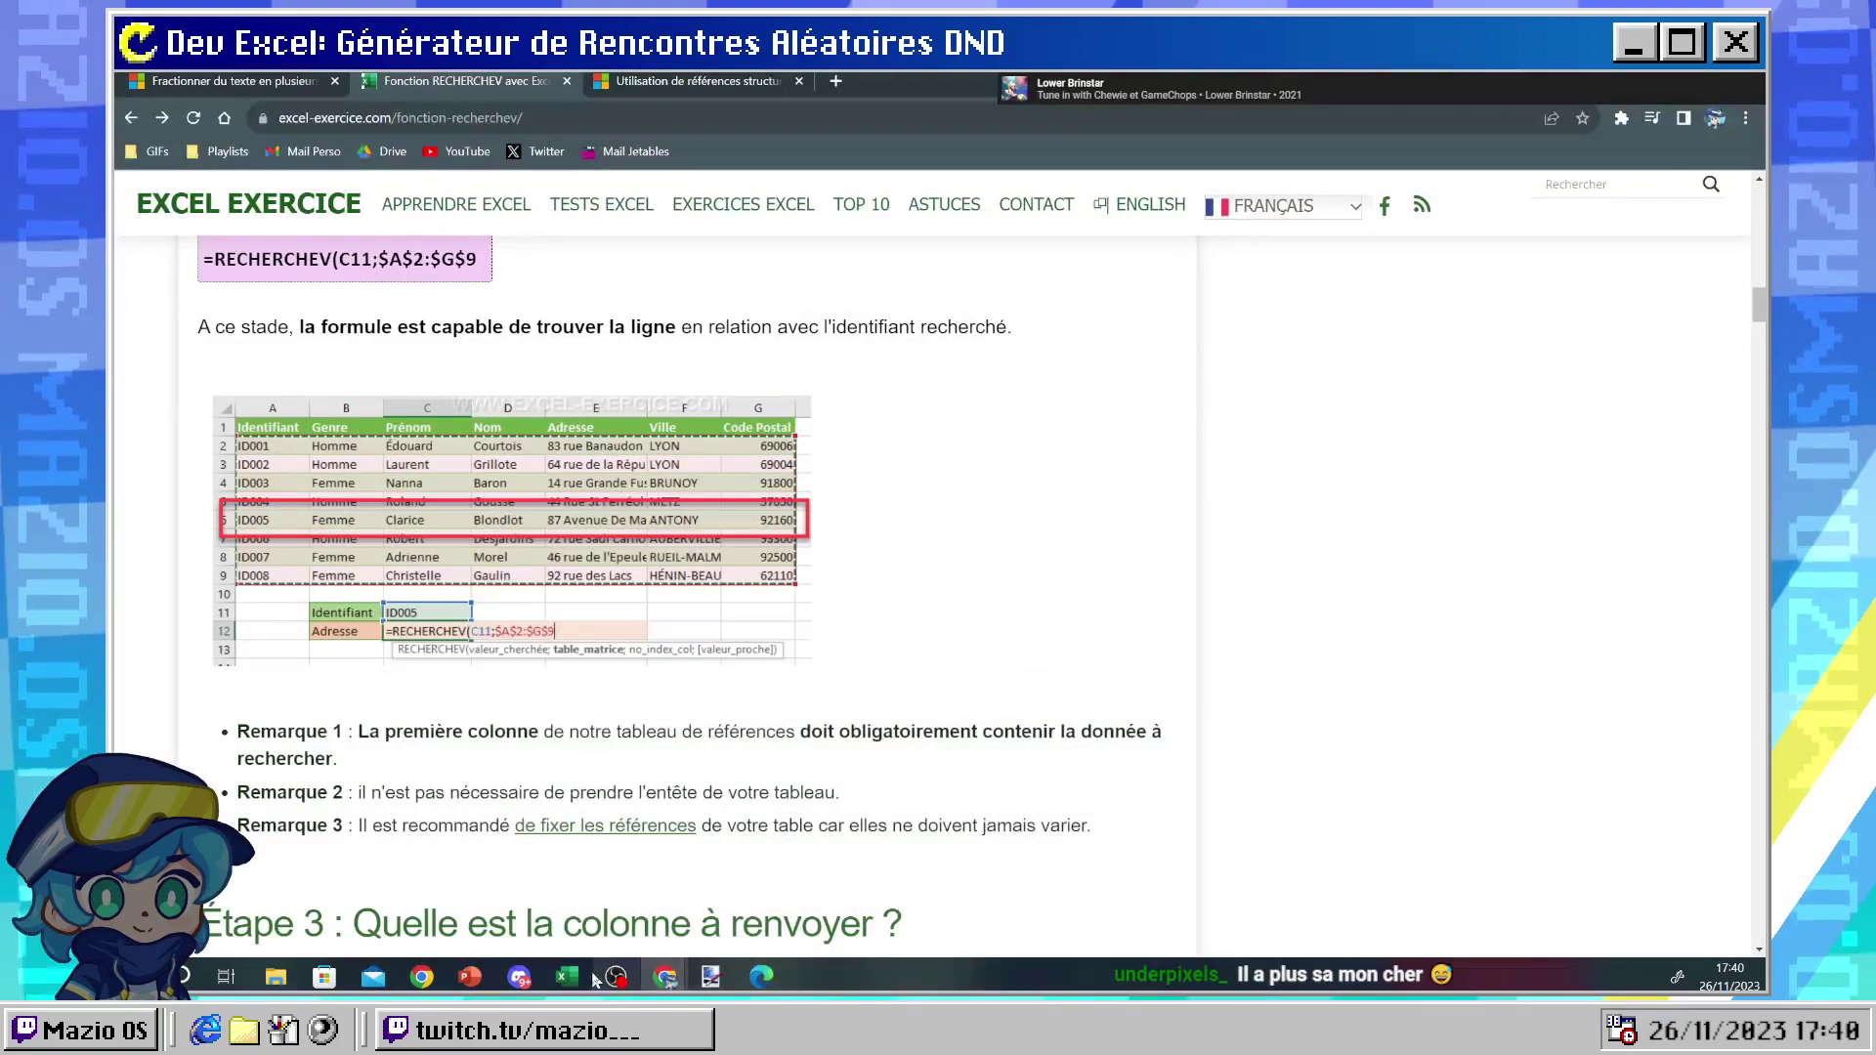
{"action": "left_click", "coordinate": [568, 977]}
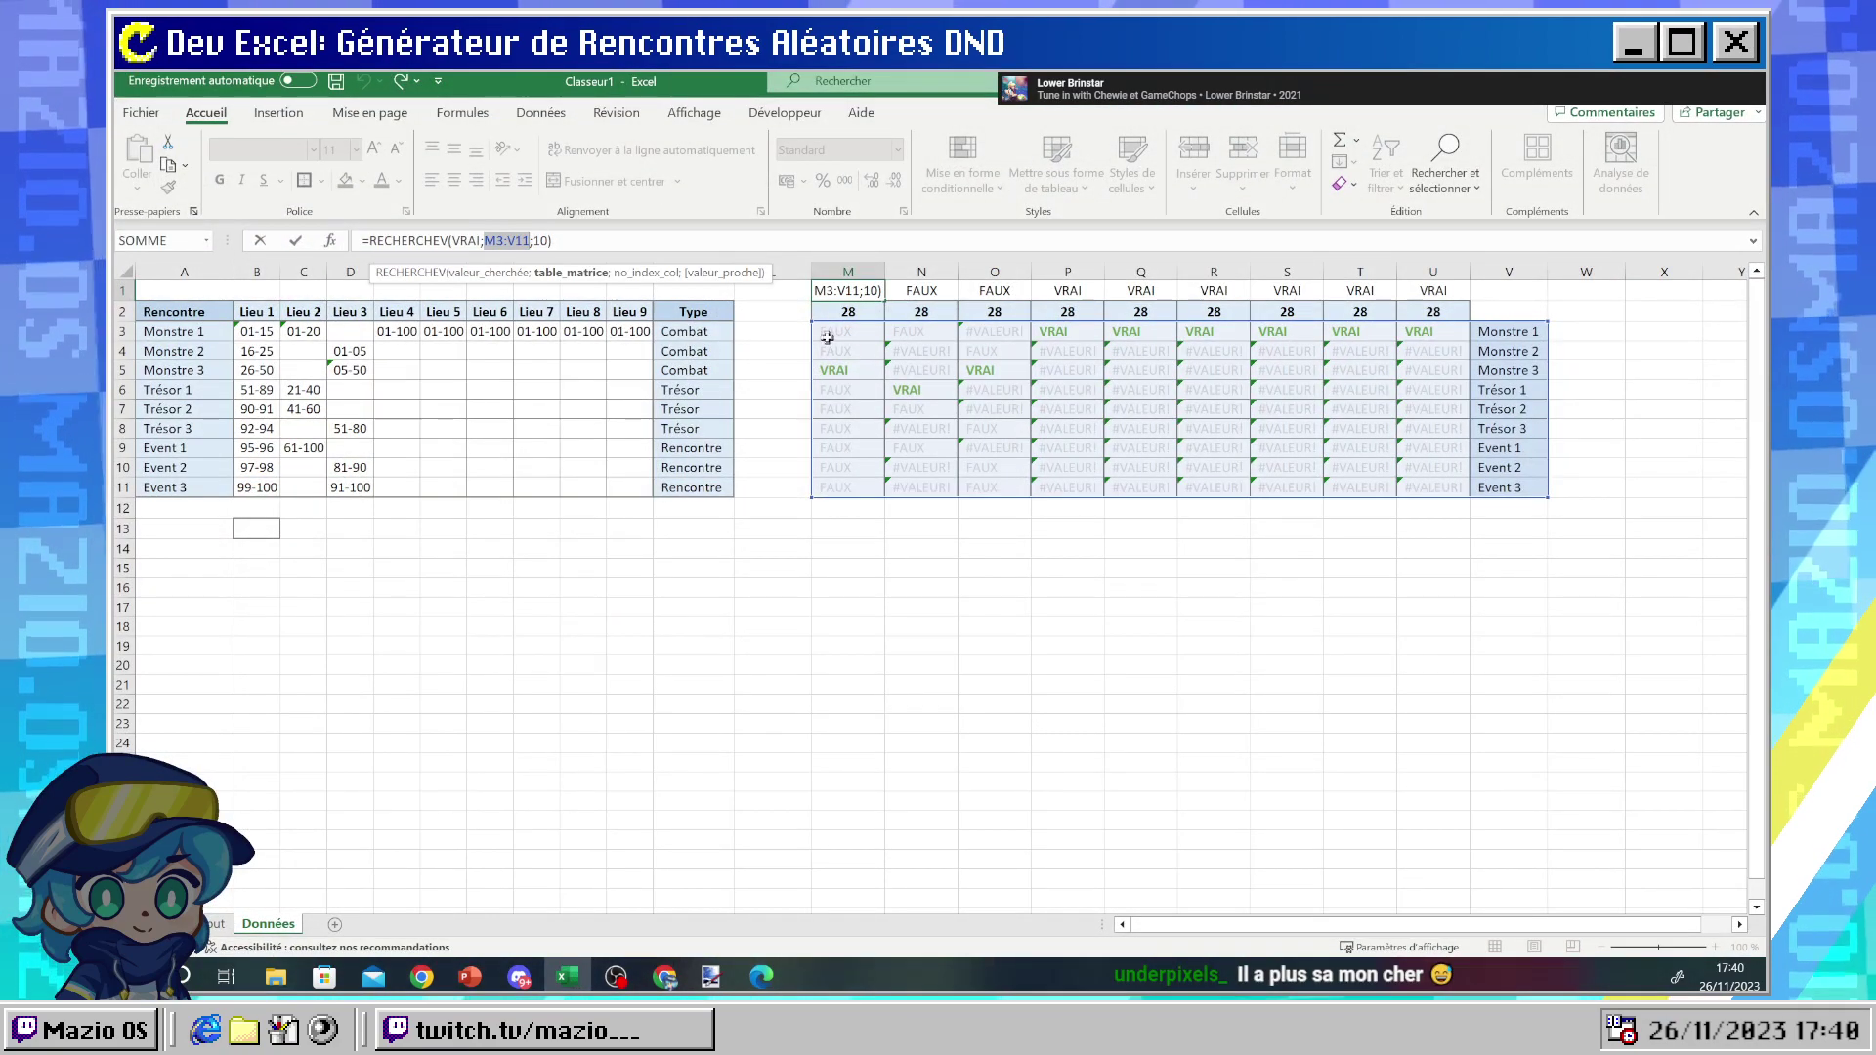
- Commit the M1 lookup, select flag cells M3:M11, and check the Number Format list unchanged
{"action": "key", "text": "Return"}
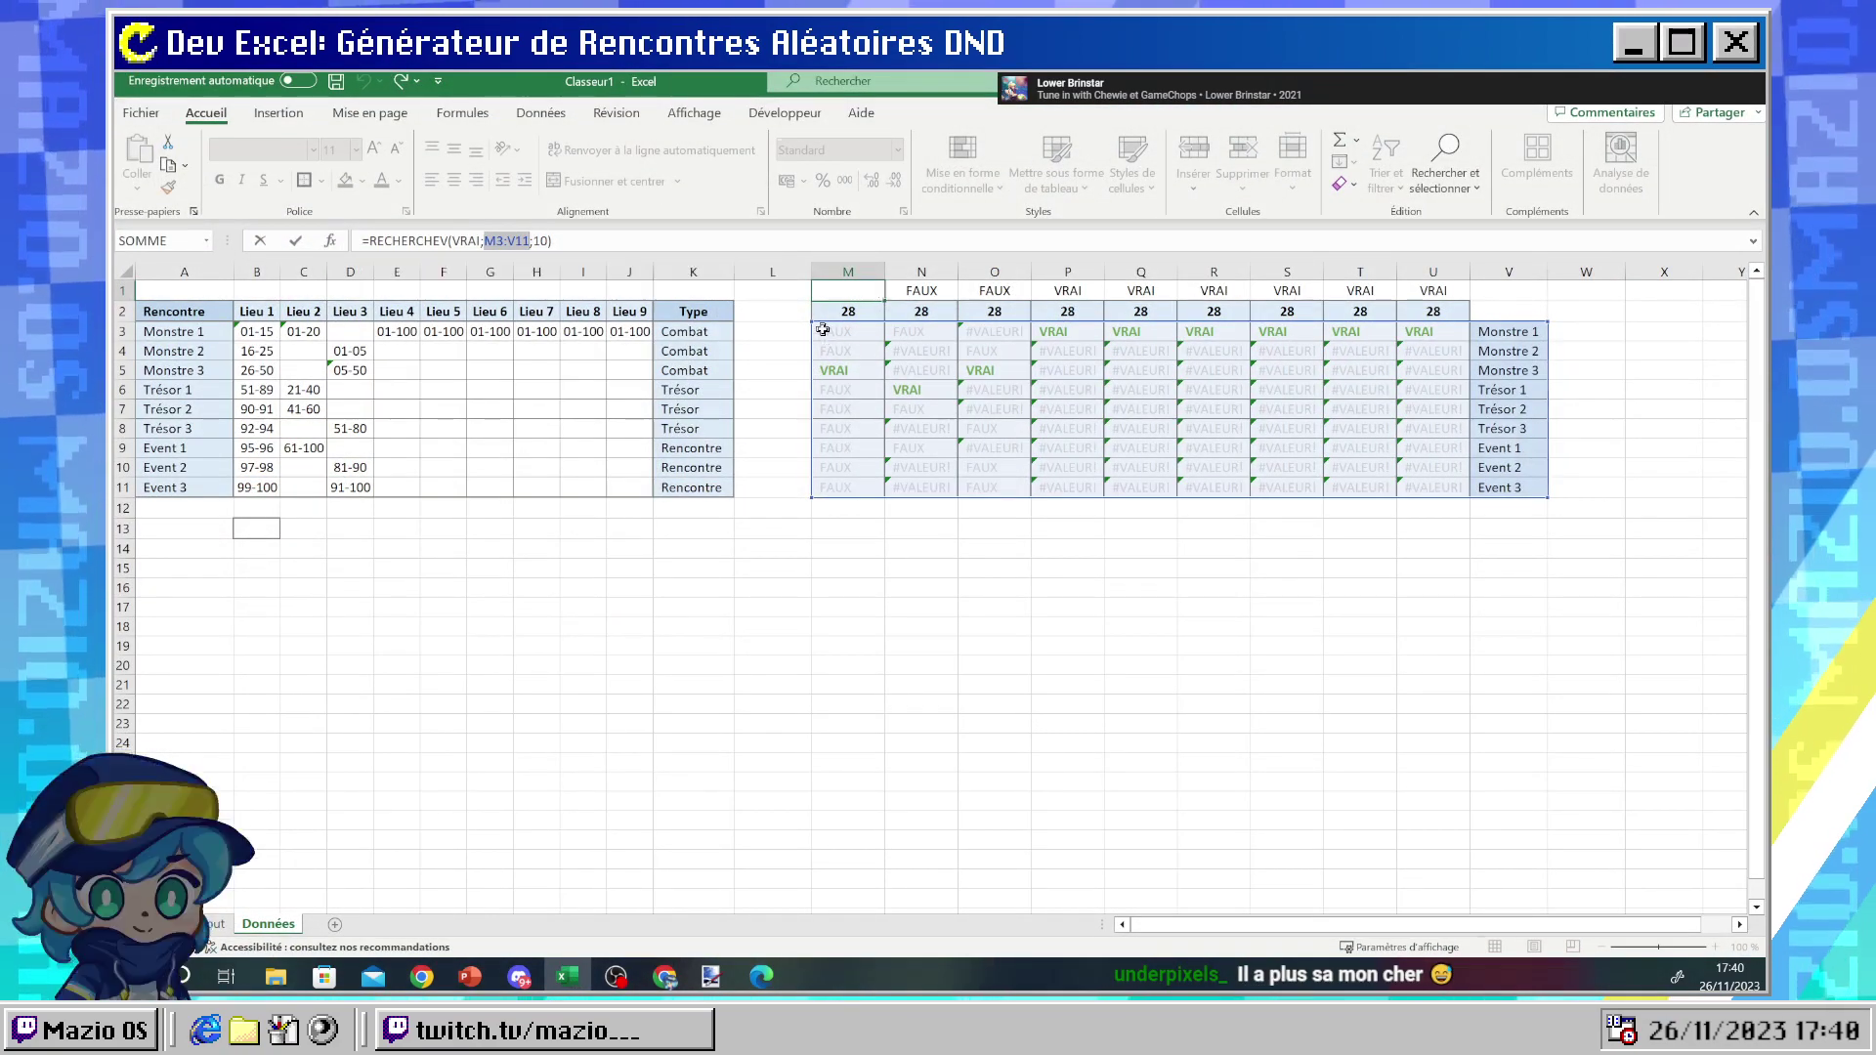
{"action": "left_click", "coordinate": [844, 374]}
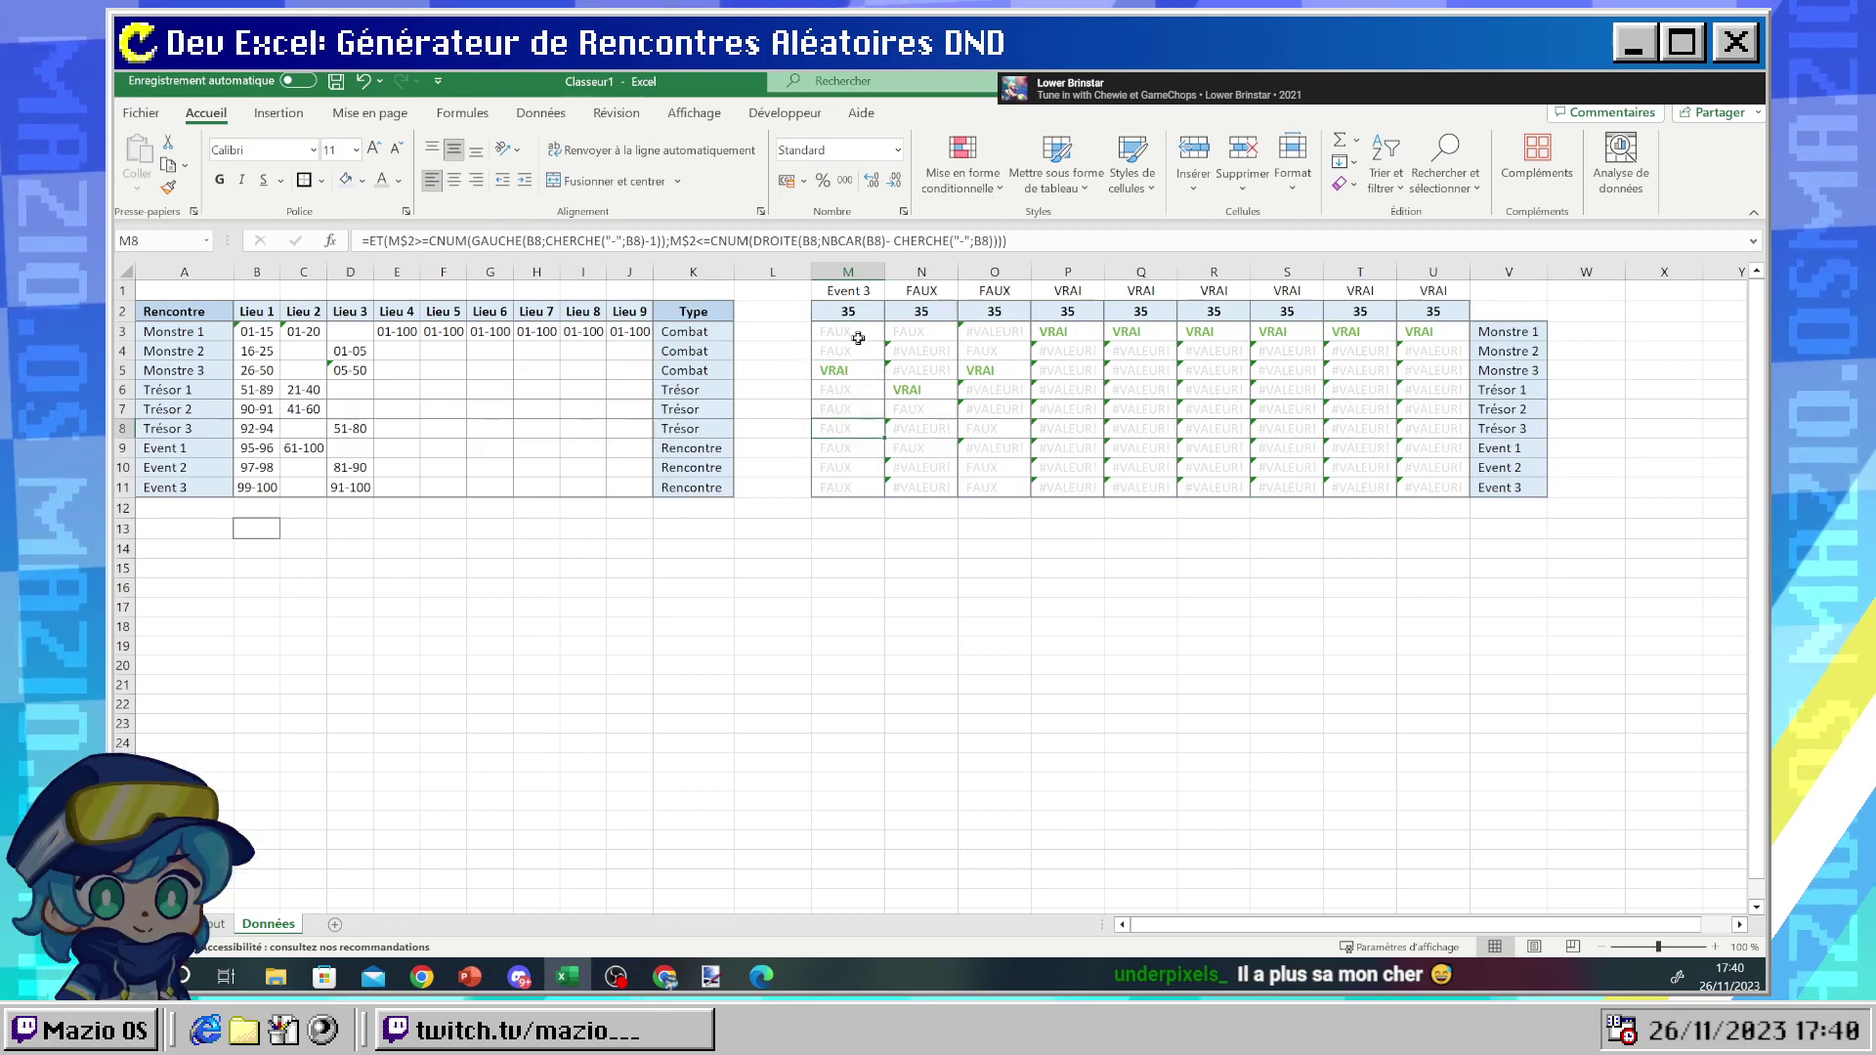
{"action": "left_click", "coordinate": [860, 337]}
{"action": "key", "text": "ctrl+shift+Down"}
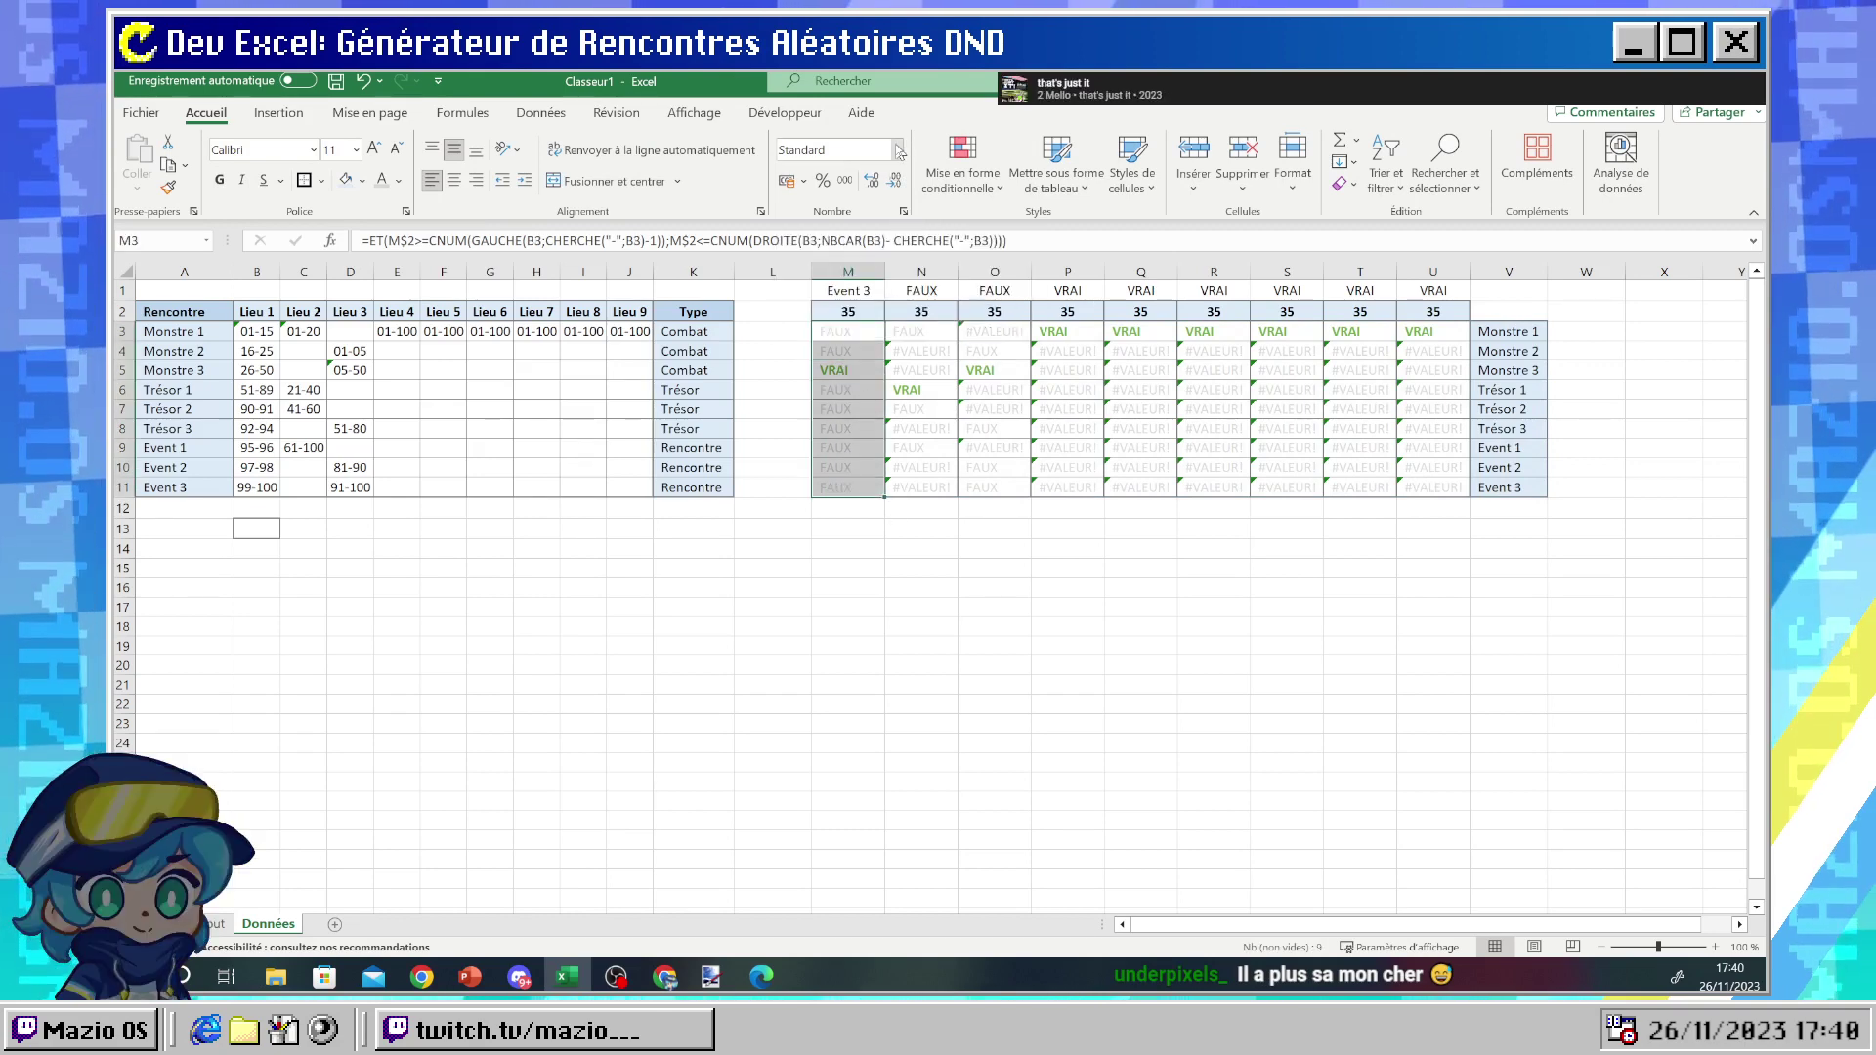
{"action": "left_click", "coordinate": [898, 149]}
{"action": "left_click", "coordinate": [1482, 592]}
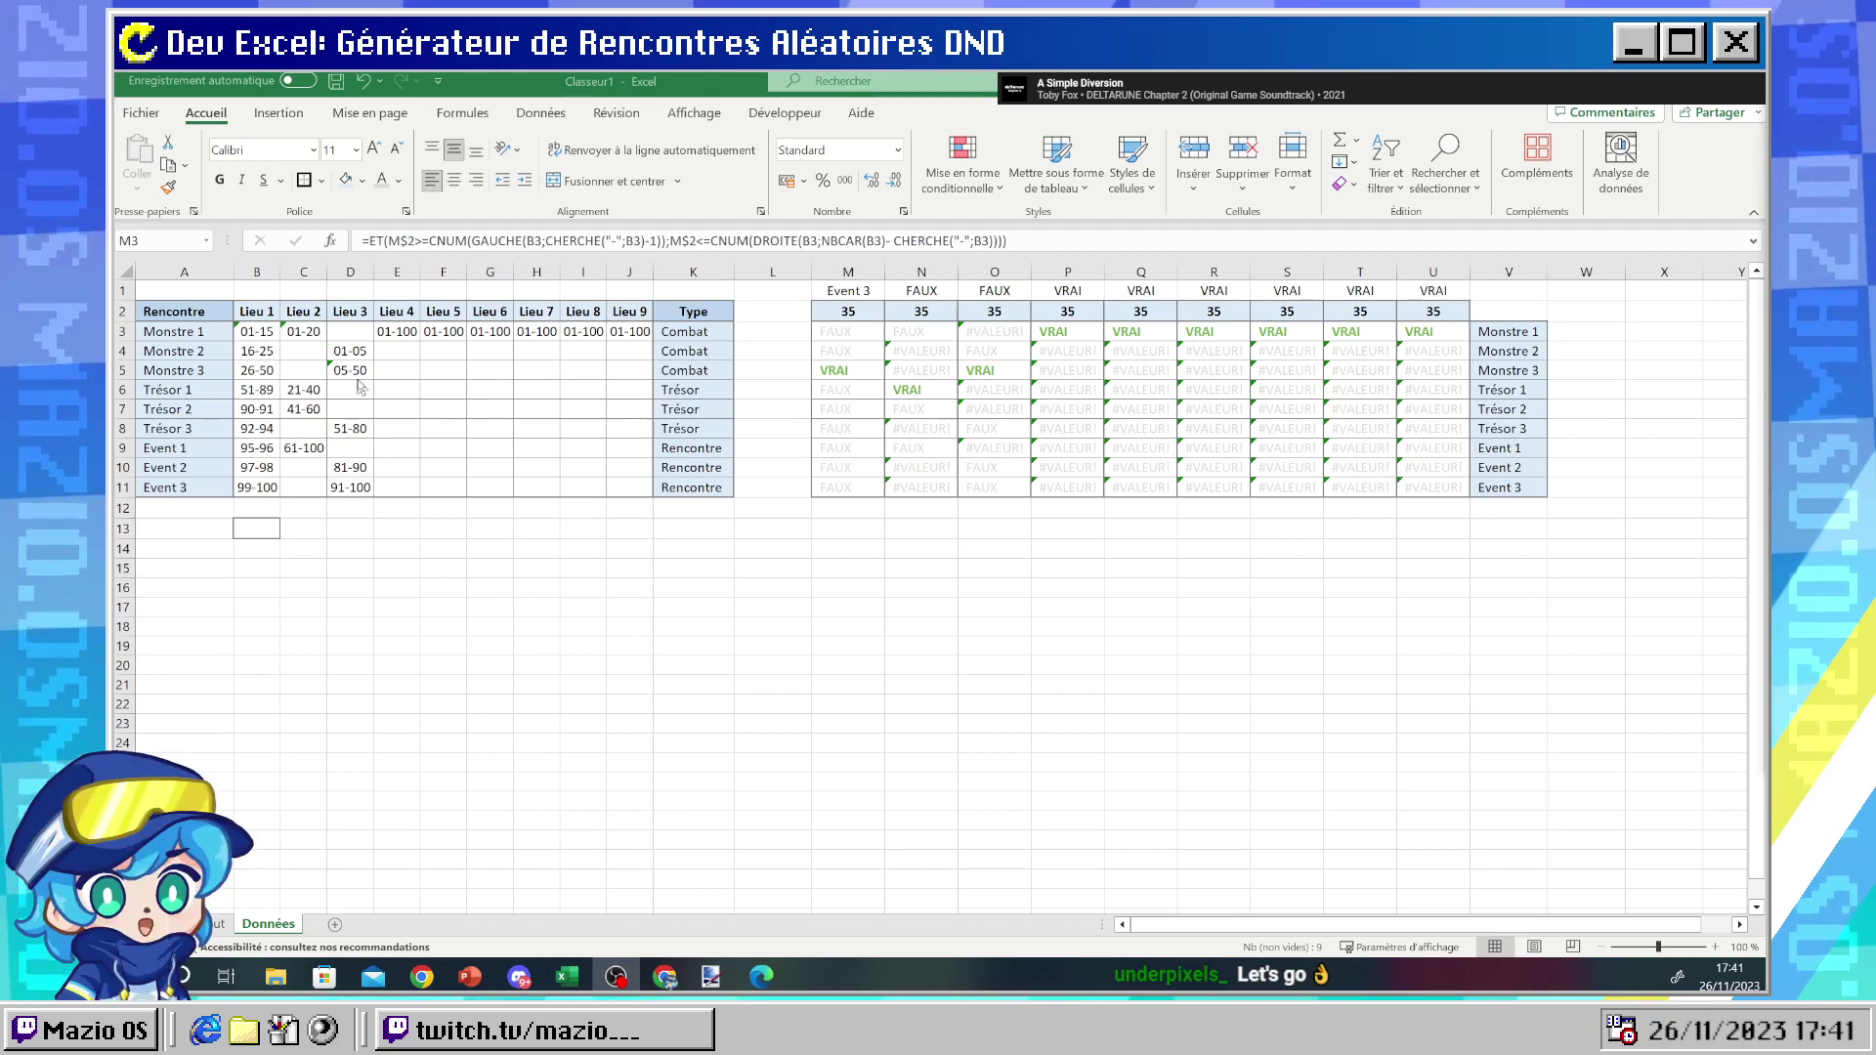
- Review the flag formula in M3, then select the M1 lookup cell
{"action": "key", "text": "ctrl+shift+Down"}
{"action": "left_click", "coordinate": [833, 369]}
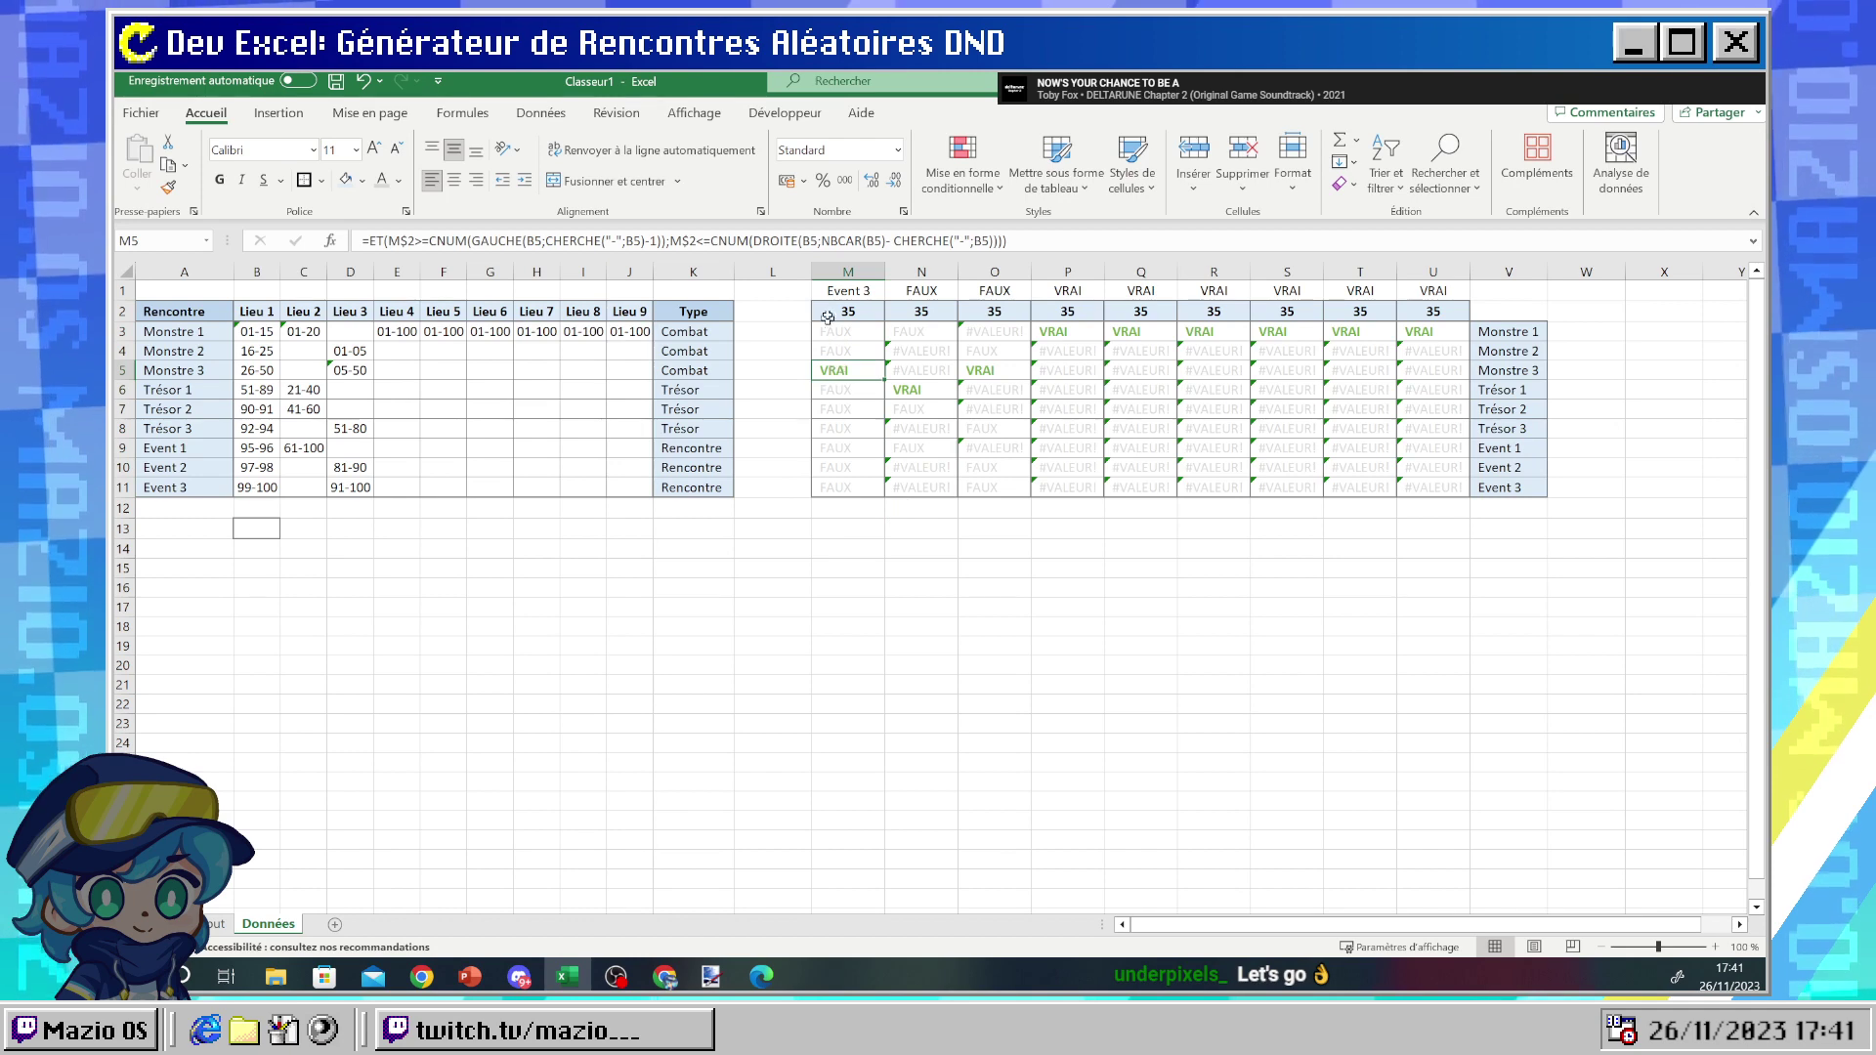
{"action": "left_click", "coordinate": [822, 337]}
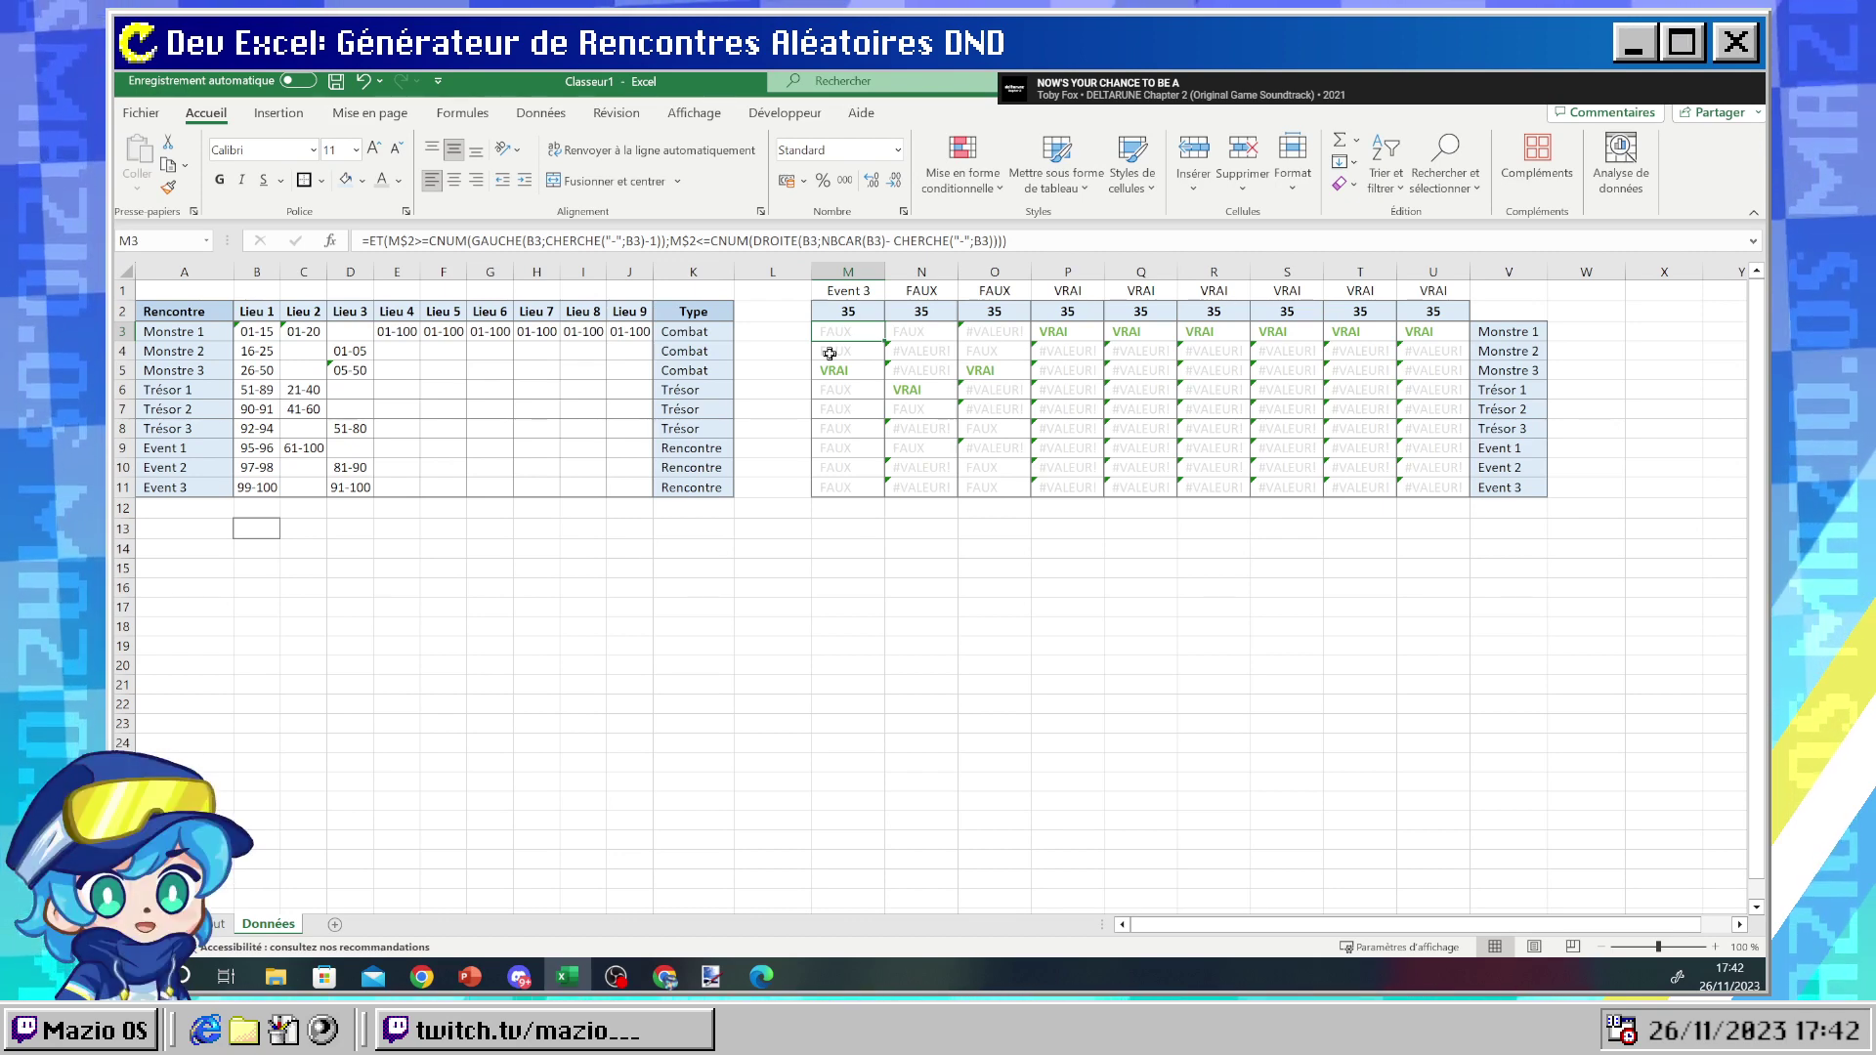
{"action": "left_click", "coordinate": [829, 295]}
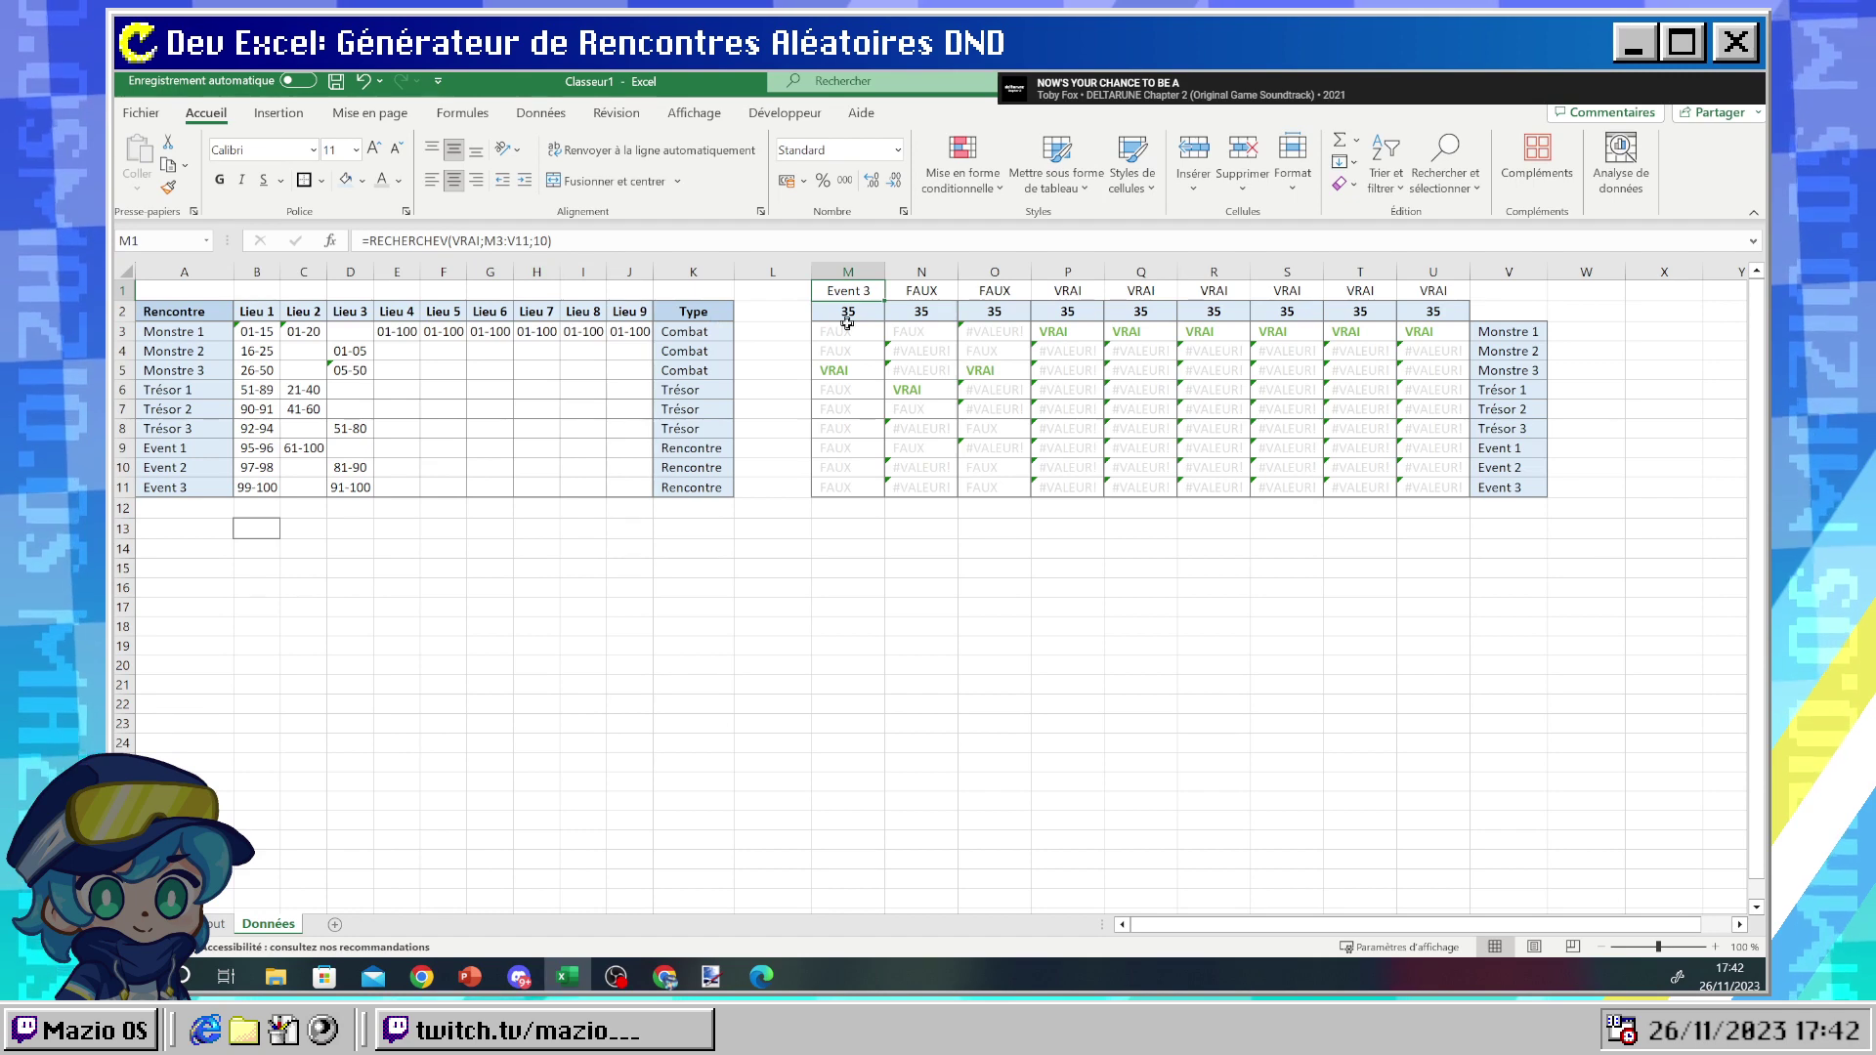
- Quote VRAI in M1 to get =RECHERCHEV("VRAI";M3:V11;10), returning #N/A, then select M3:M11
{"action": "left_click", "coordinate": [449, 241]}
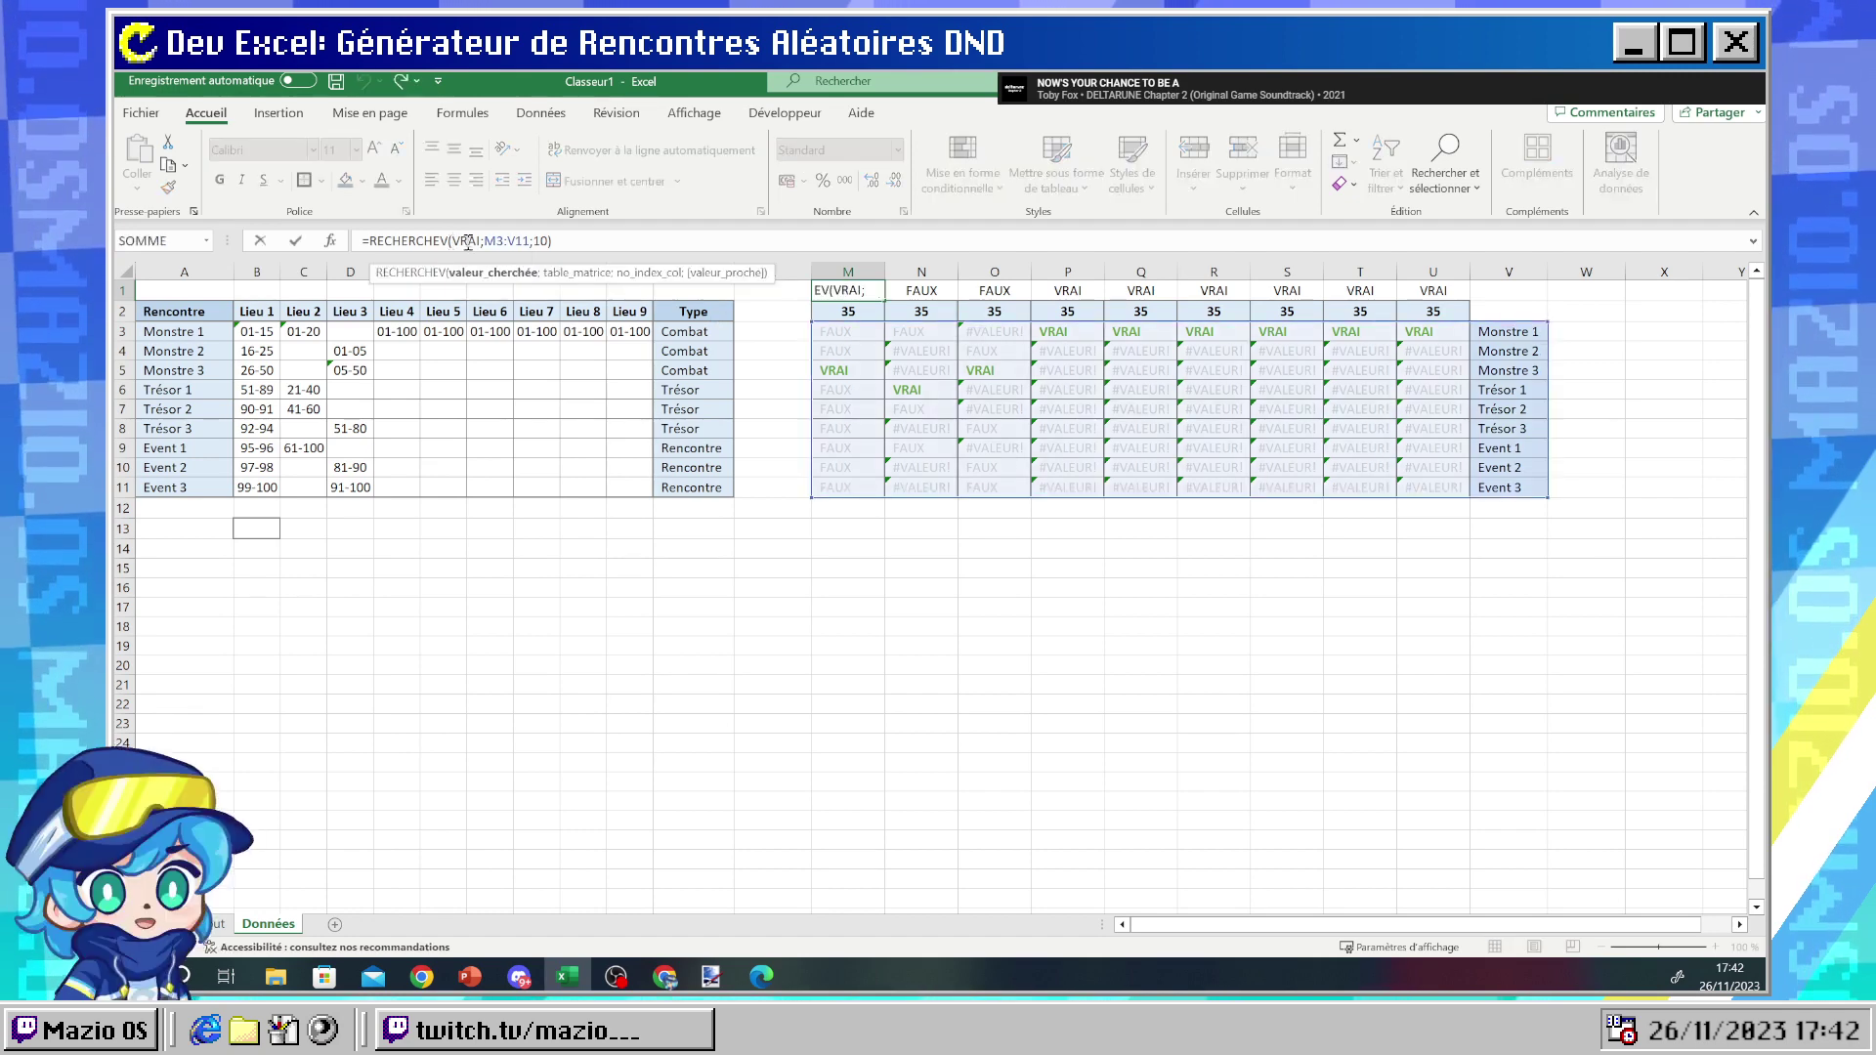
{"action": "type", "text": "\""}
{"action": "key", "text": "Right"}
{"action": "key", "text": "Right"}
{"action": "key", "text": "Right"}
{"action": "key", "text": "Right"}
{"action": "type", "text": "\""}
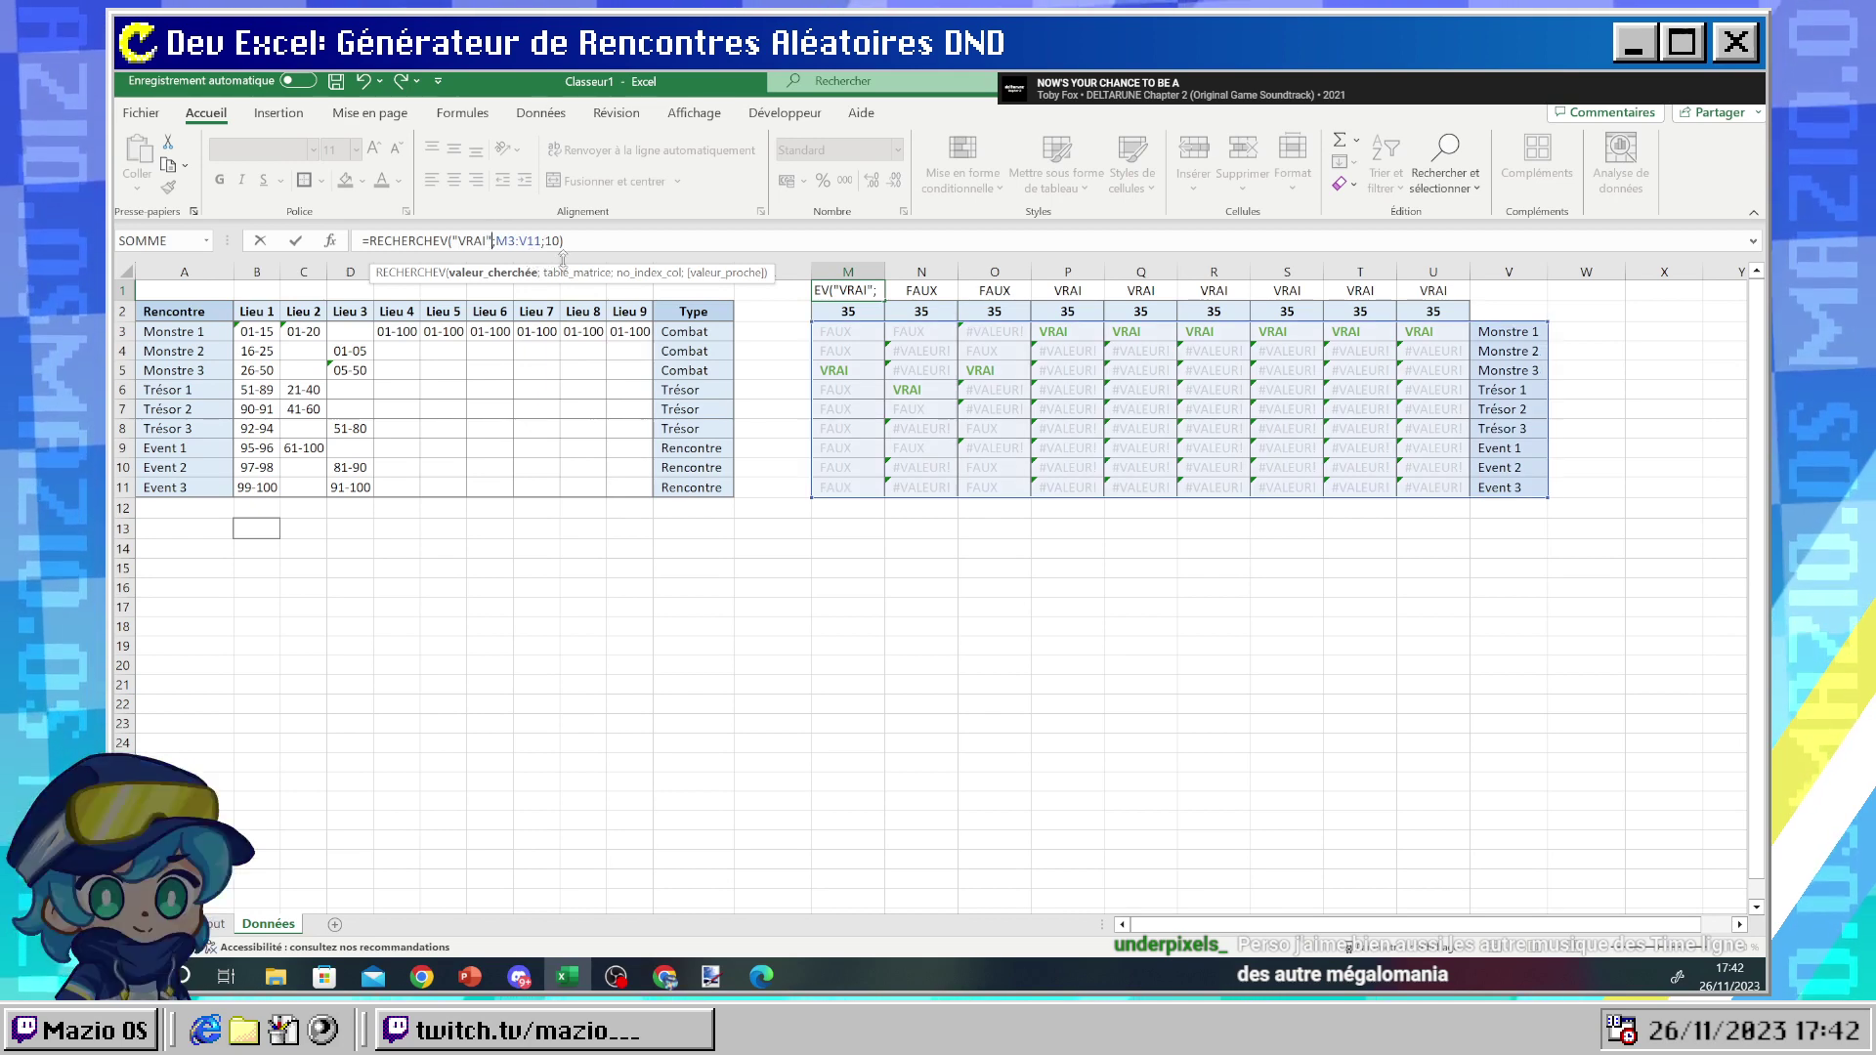
{"action": "key", "text": "Return"}
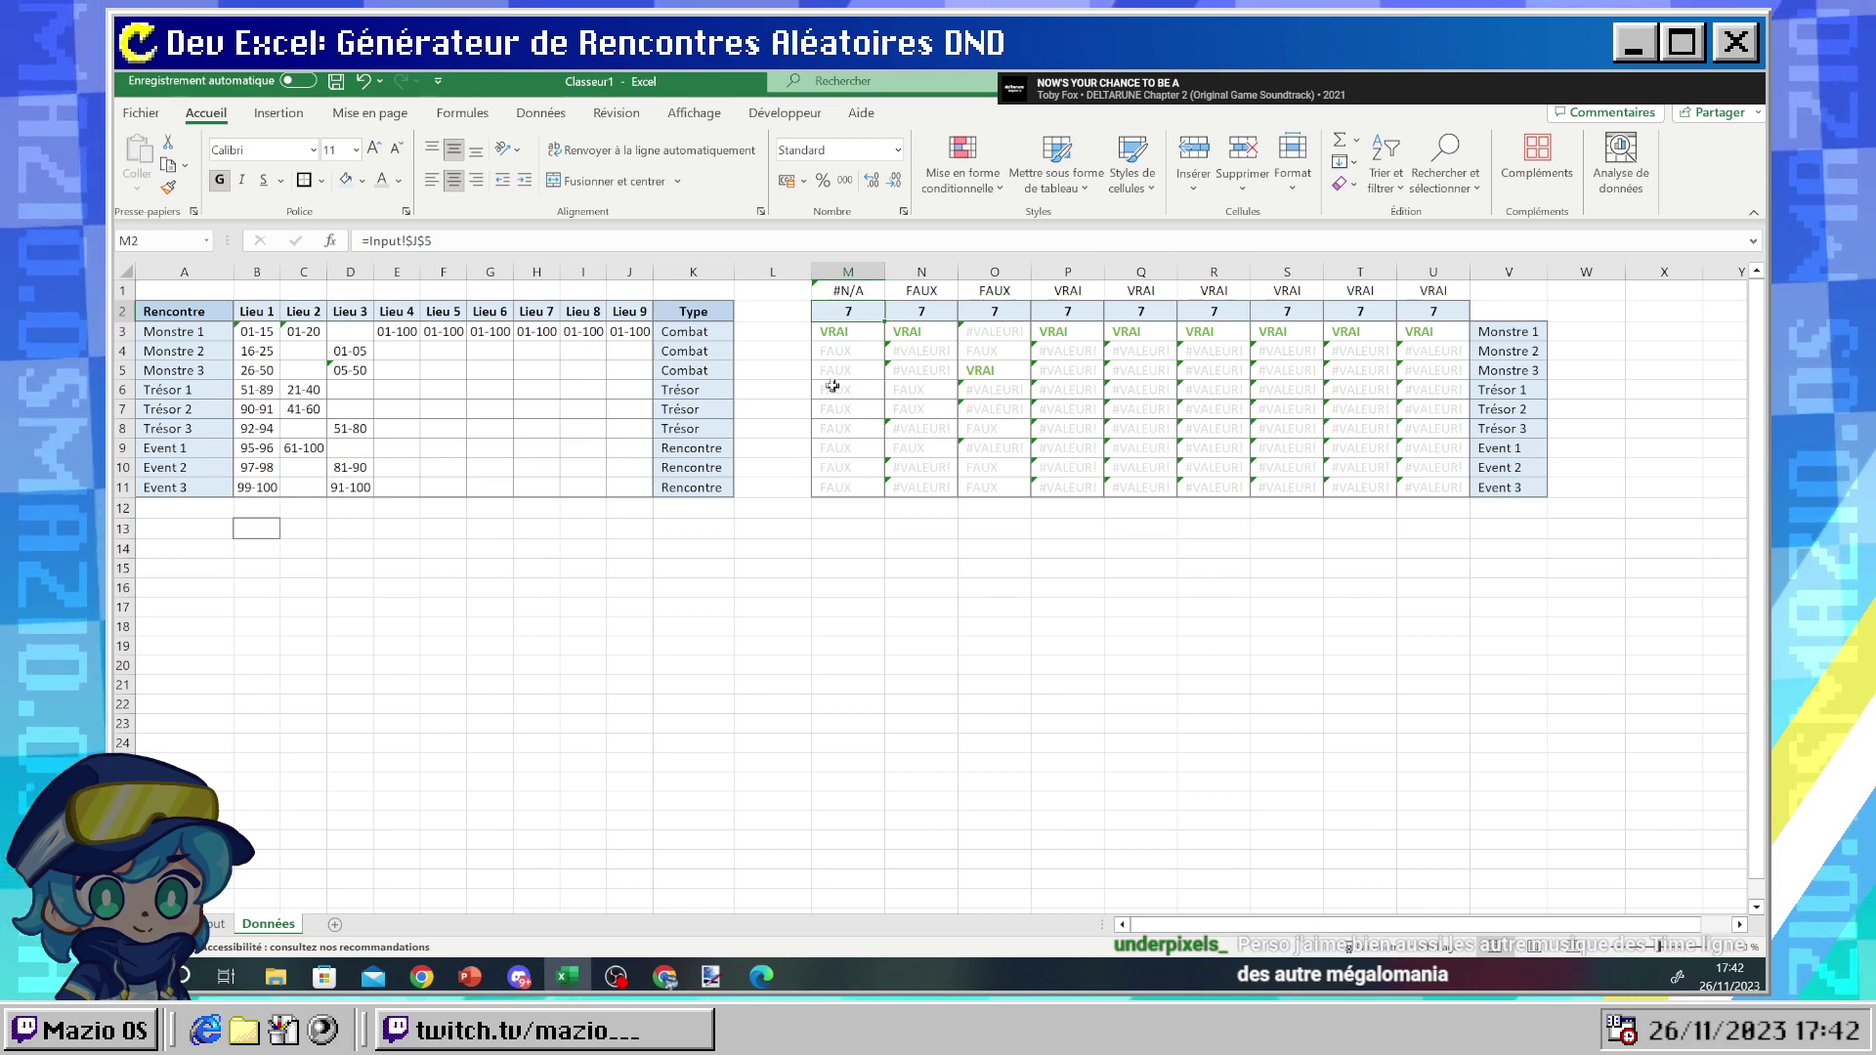
{"action": "left_click", "coordinate": [830, 293]}
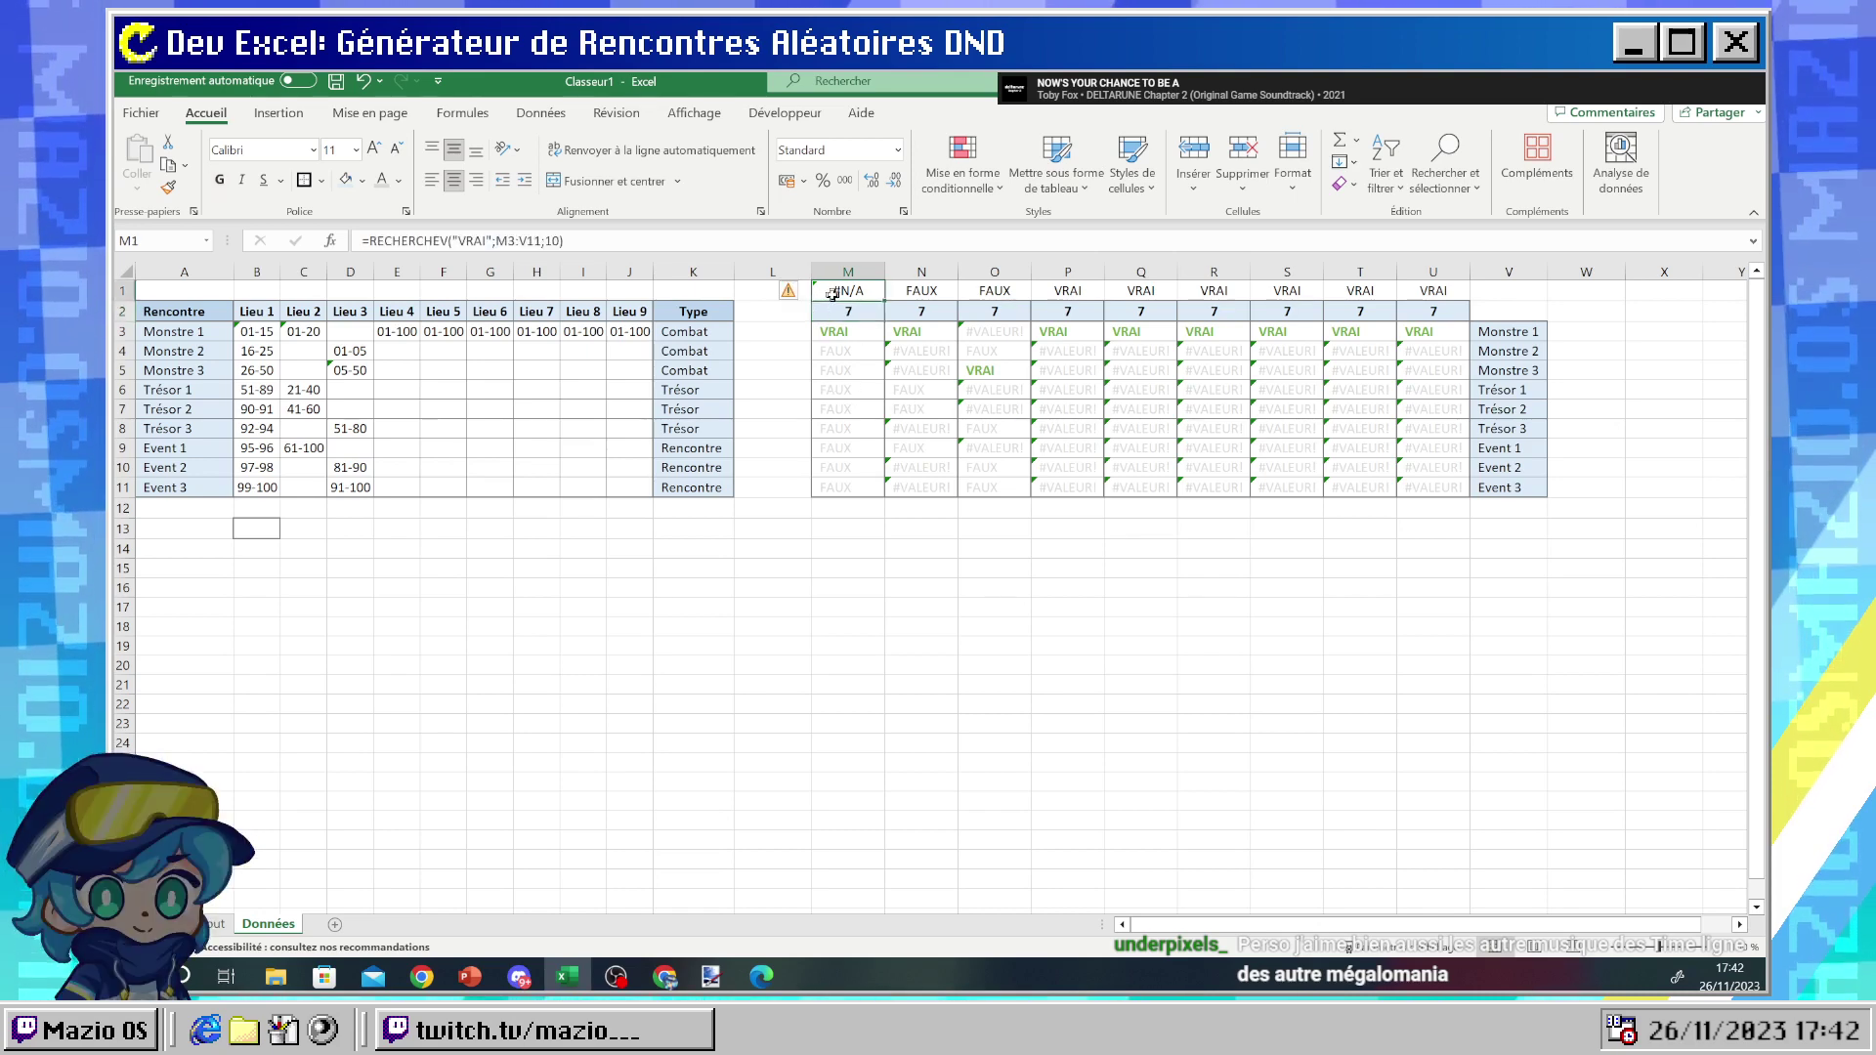
{"action": "left_click_drag", "start_coordinate": [844, 331], "coordinate": [846, 485]}
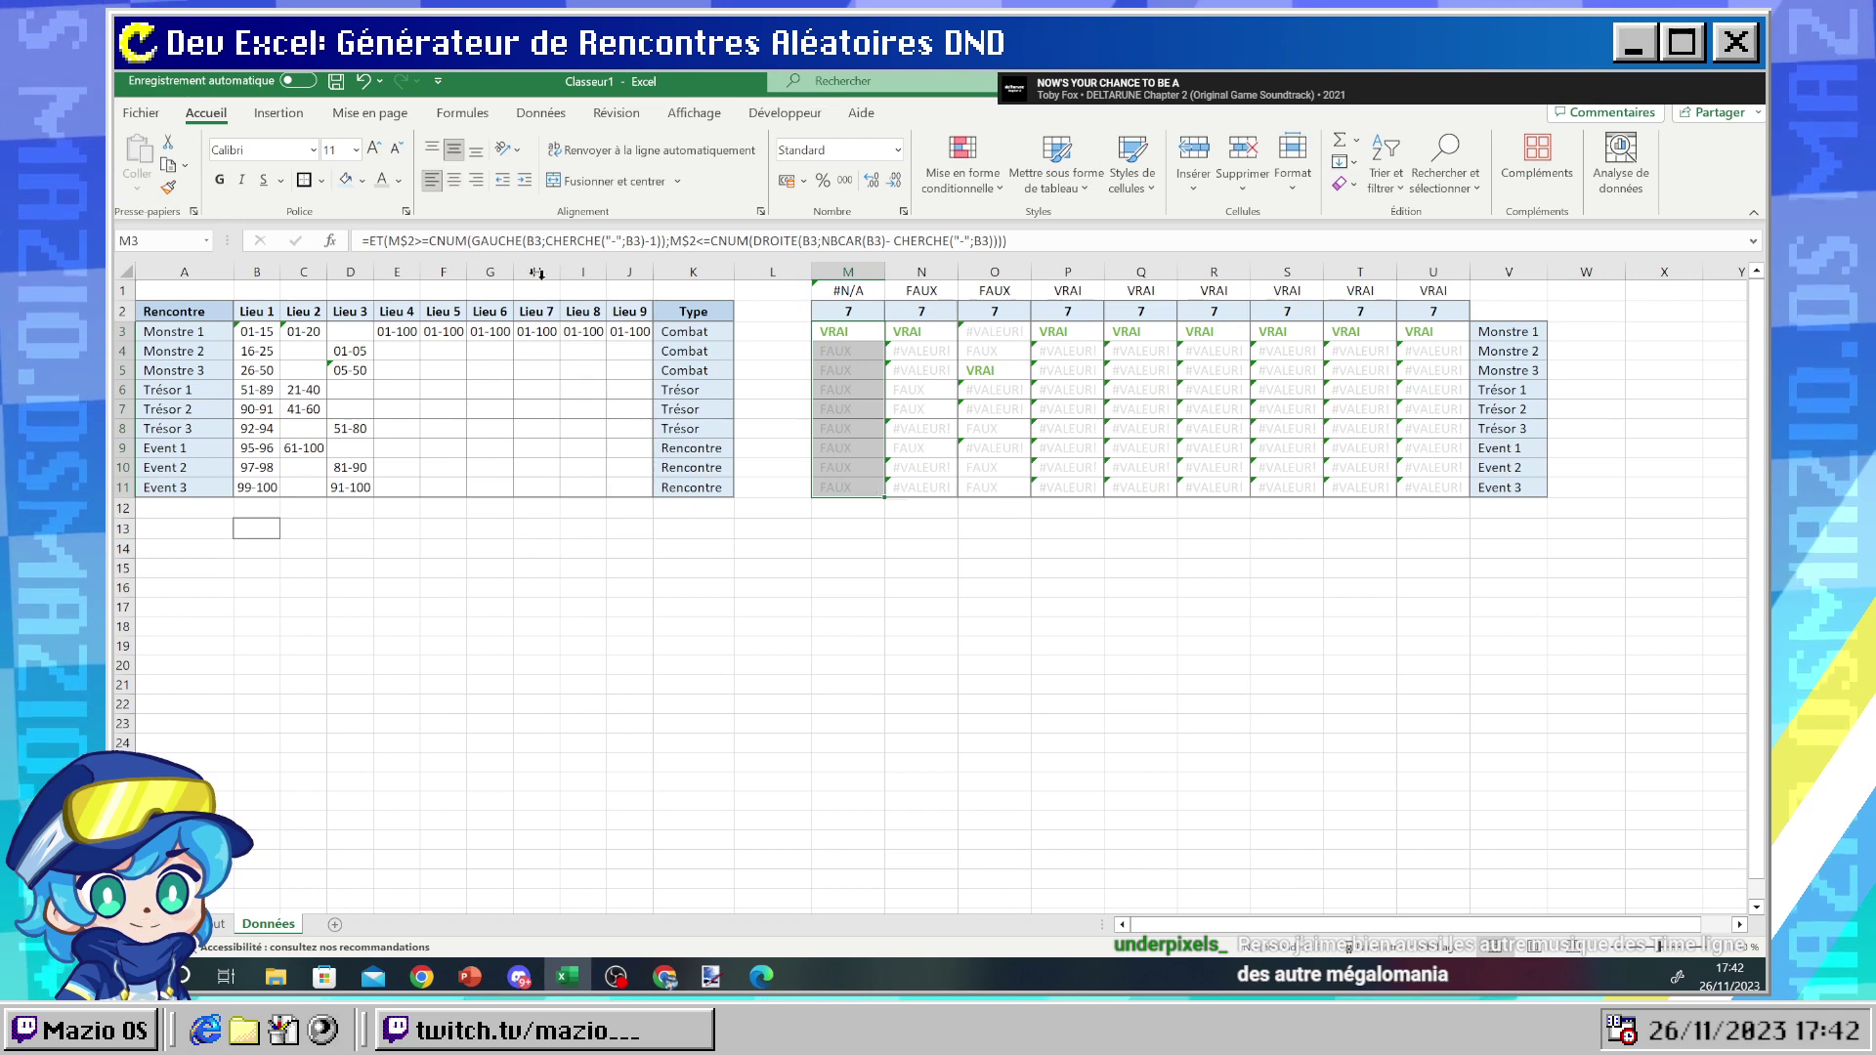
- Wrap M3's ET range check in SI(...;"VRAI";"FALSE") and check M1's result
{"action": "left_click", "coordinate": [374, 240]}
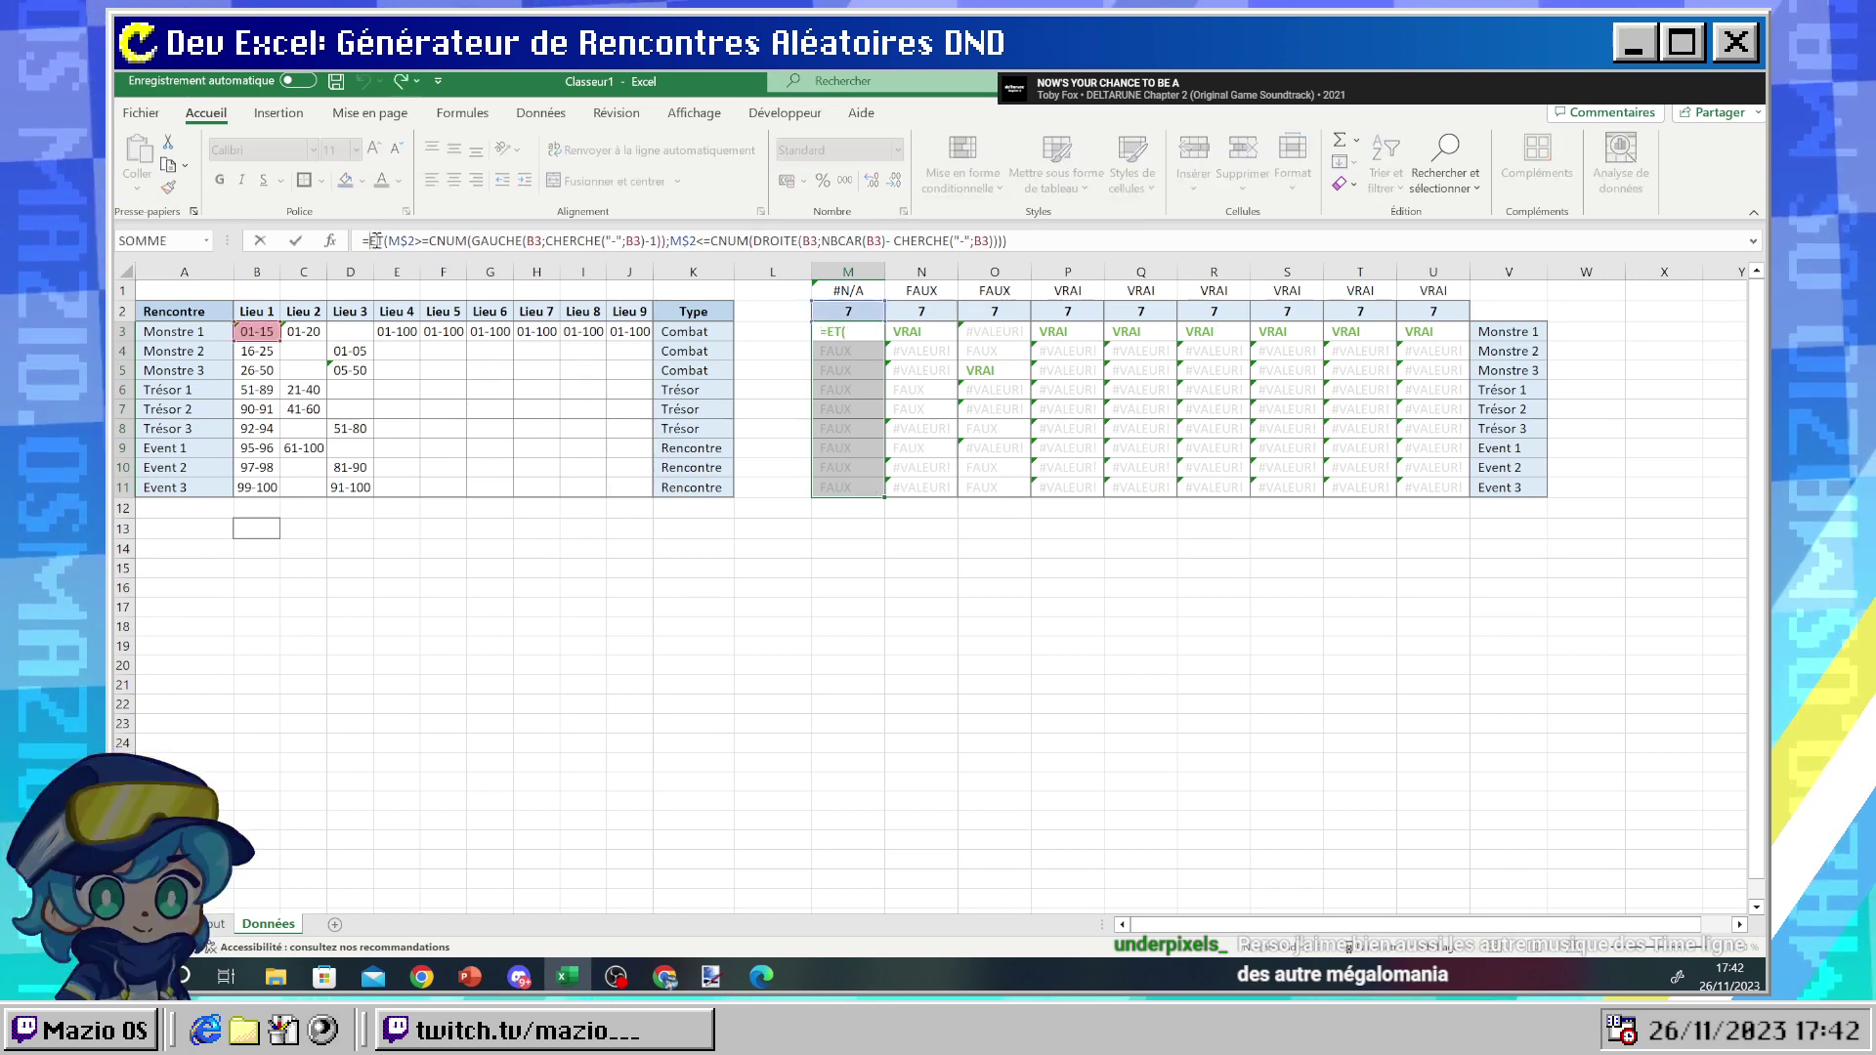
{"action": "type", "text": "SI"}
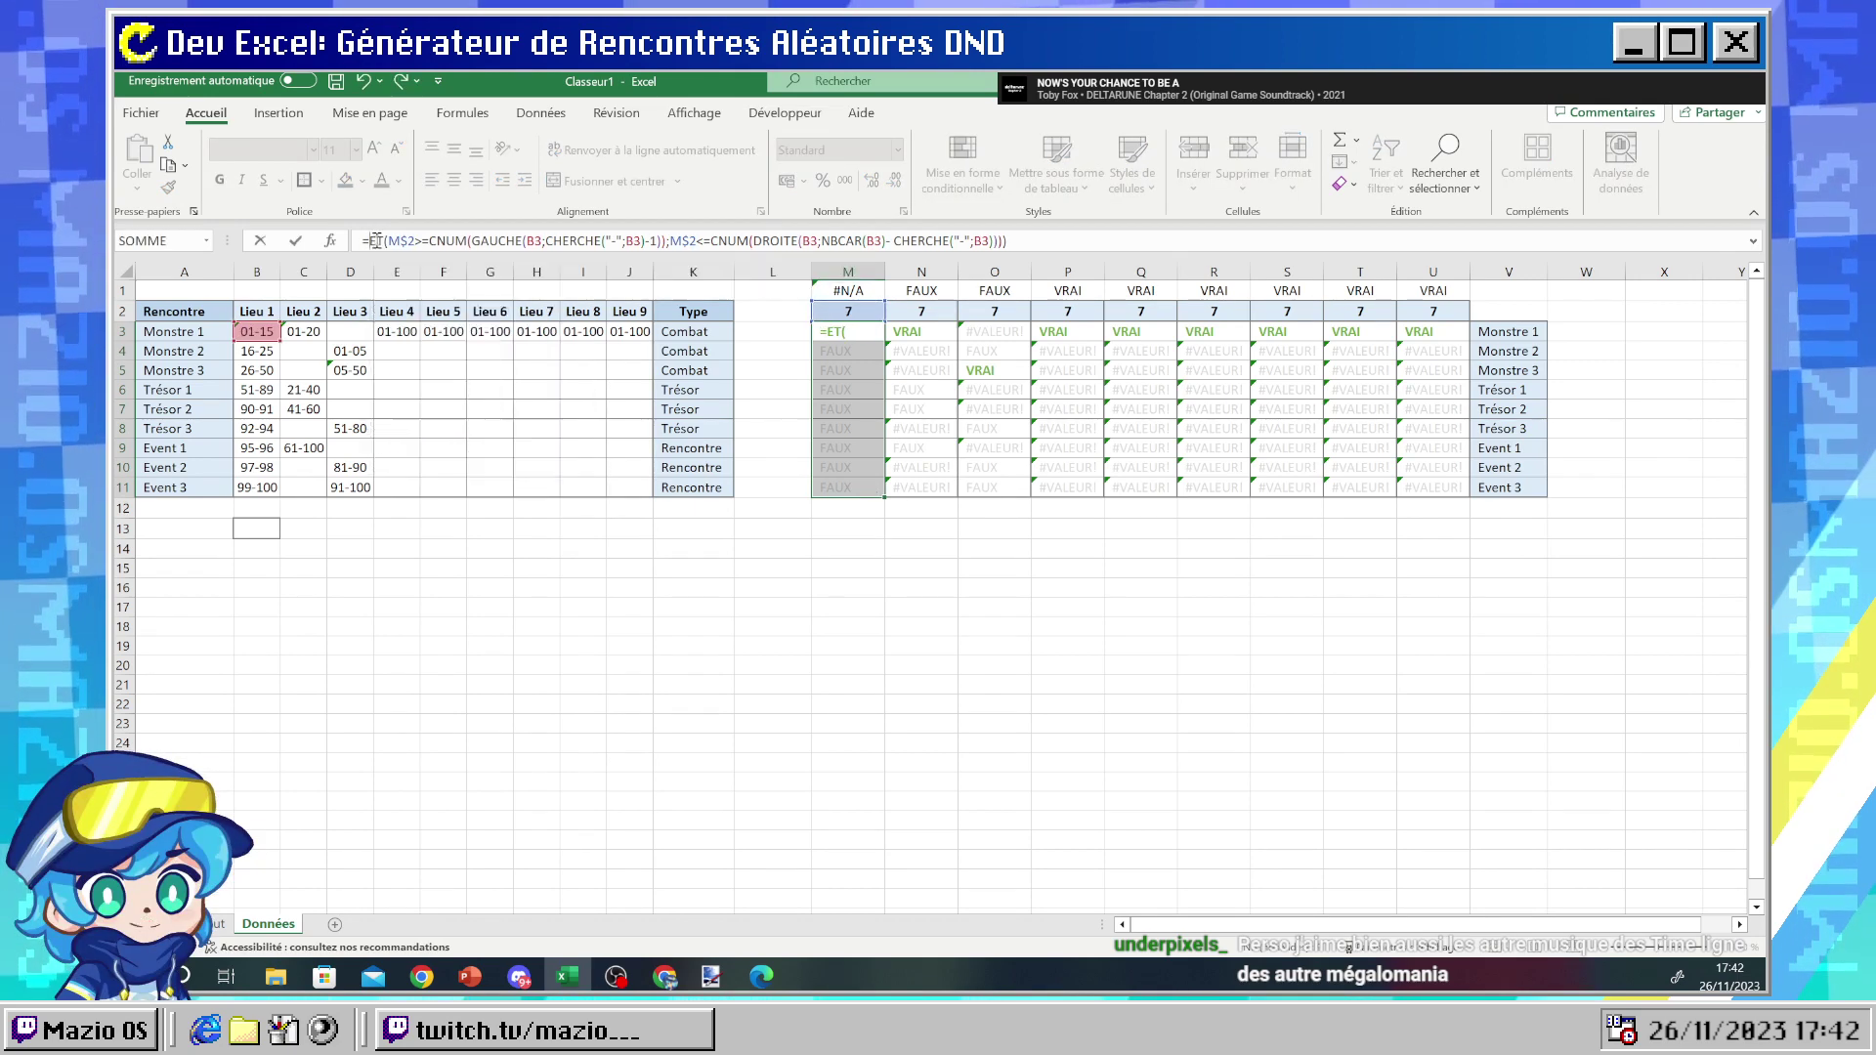
{"action": "type", "text": "("}
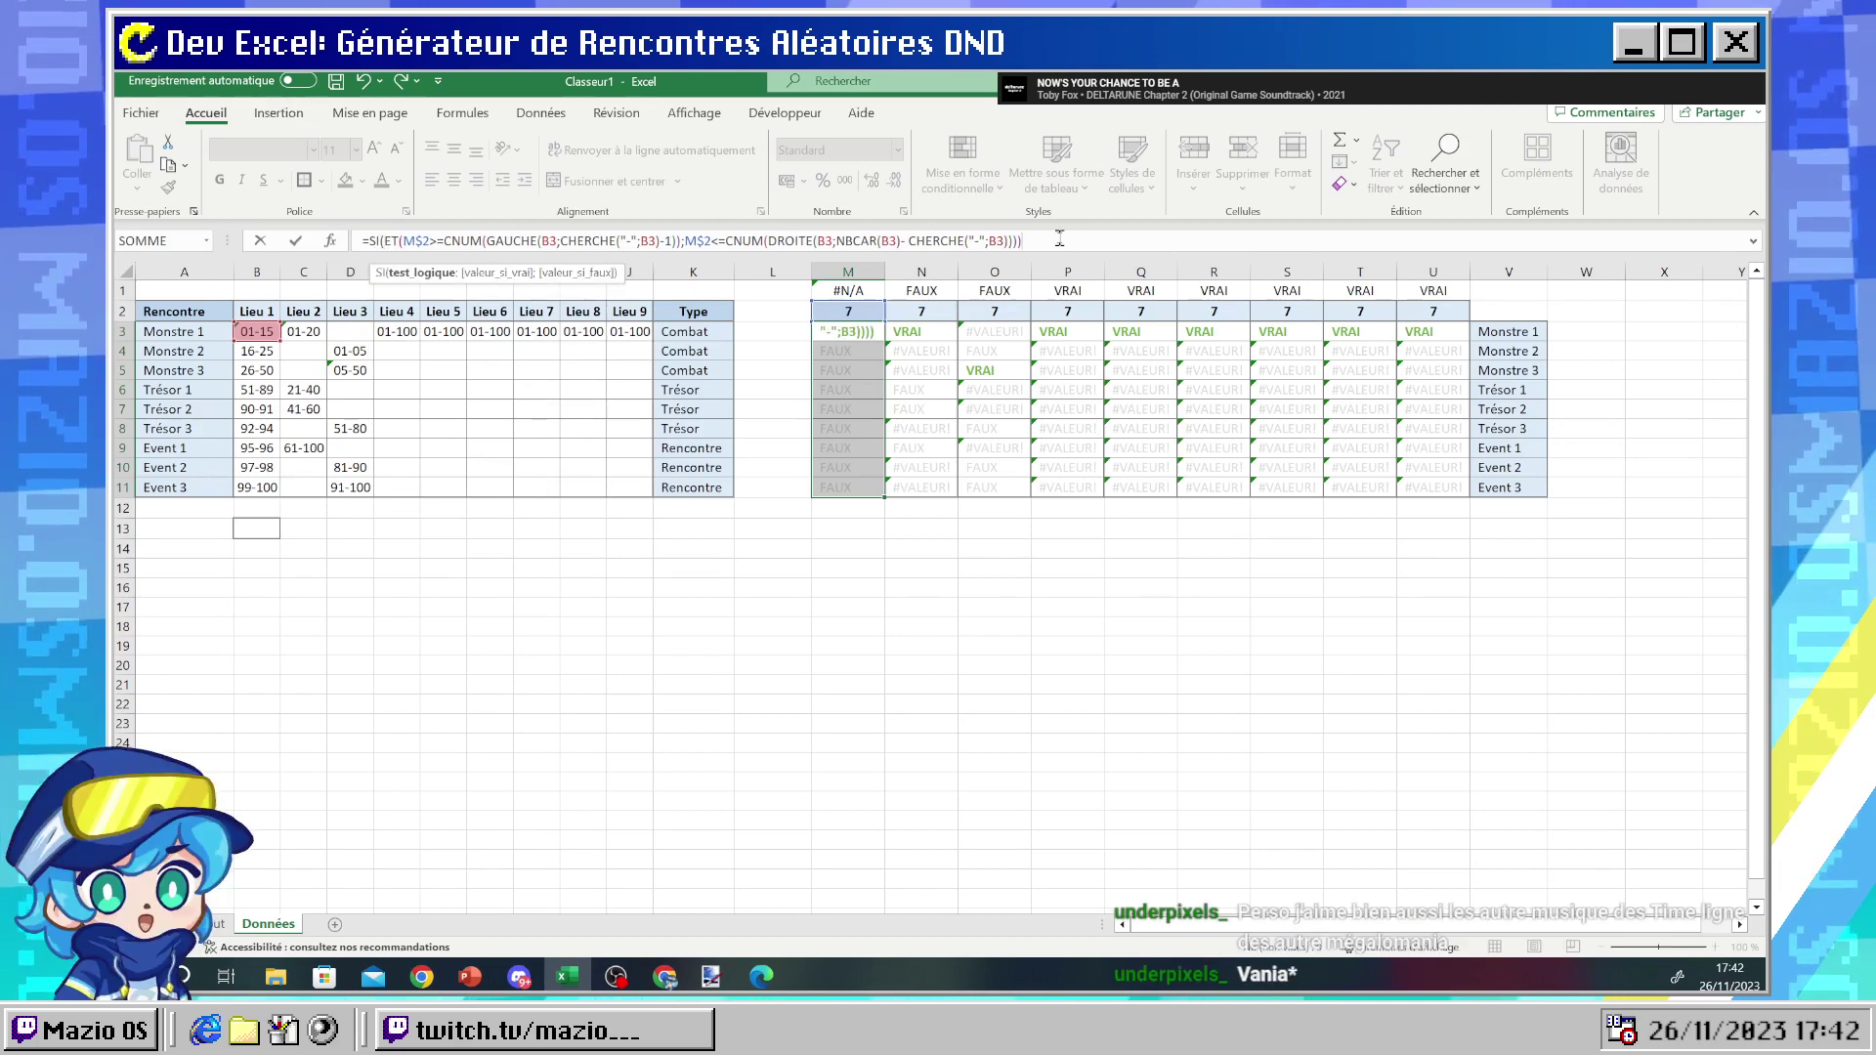
{"action": "type", "text": ")"}
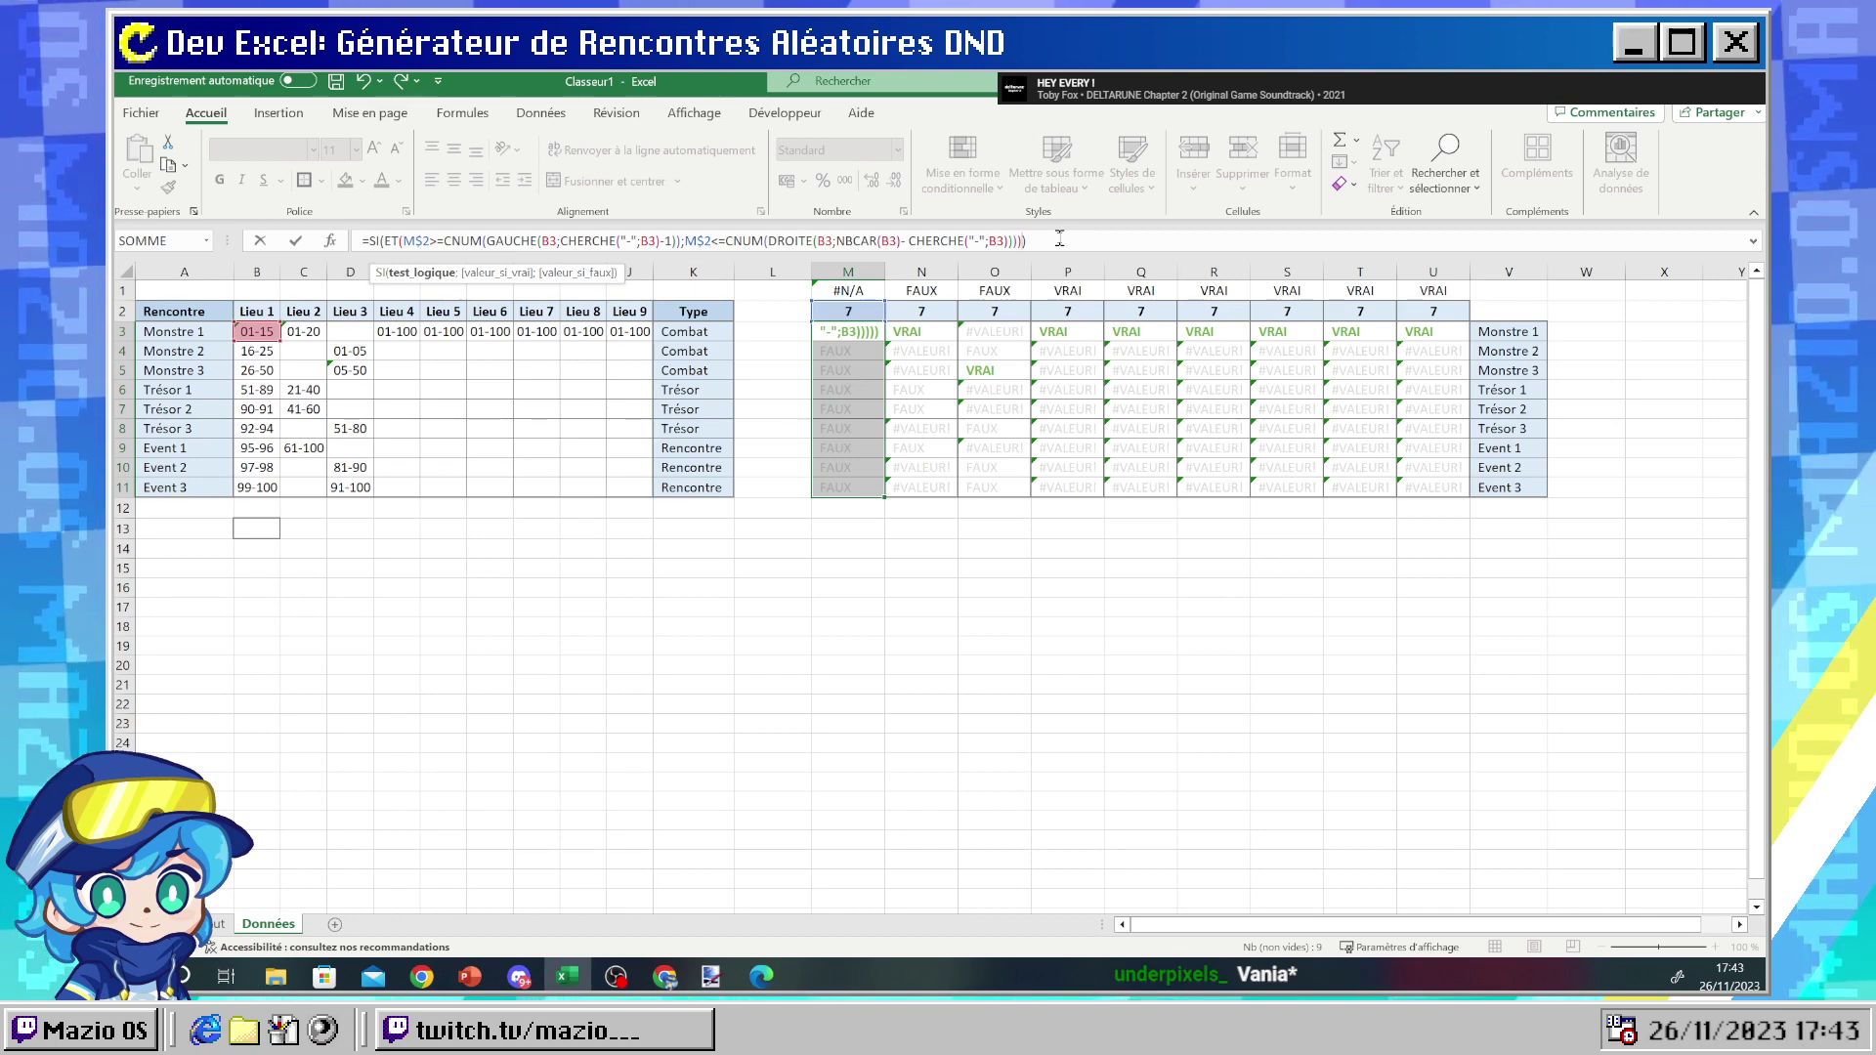
{"action": "type", "text": ";B3))));"}
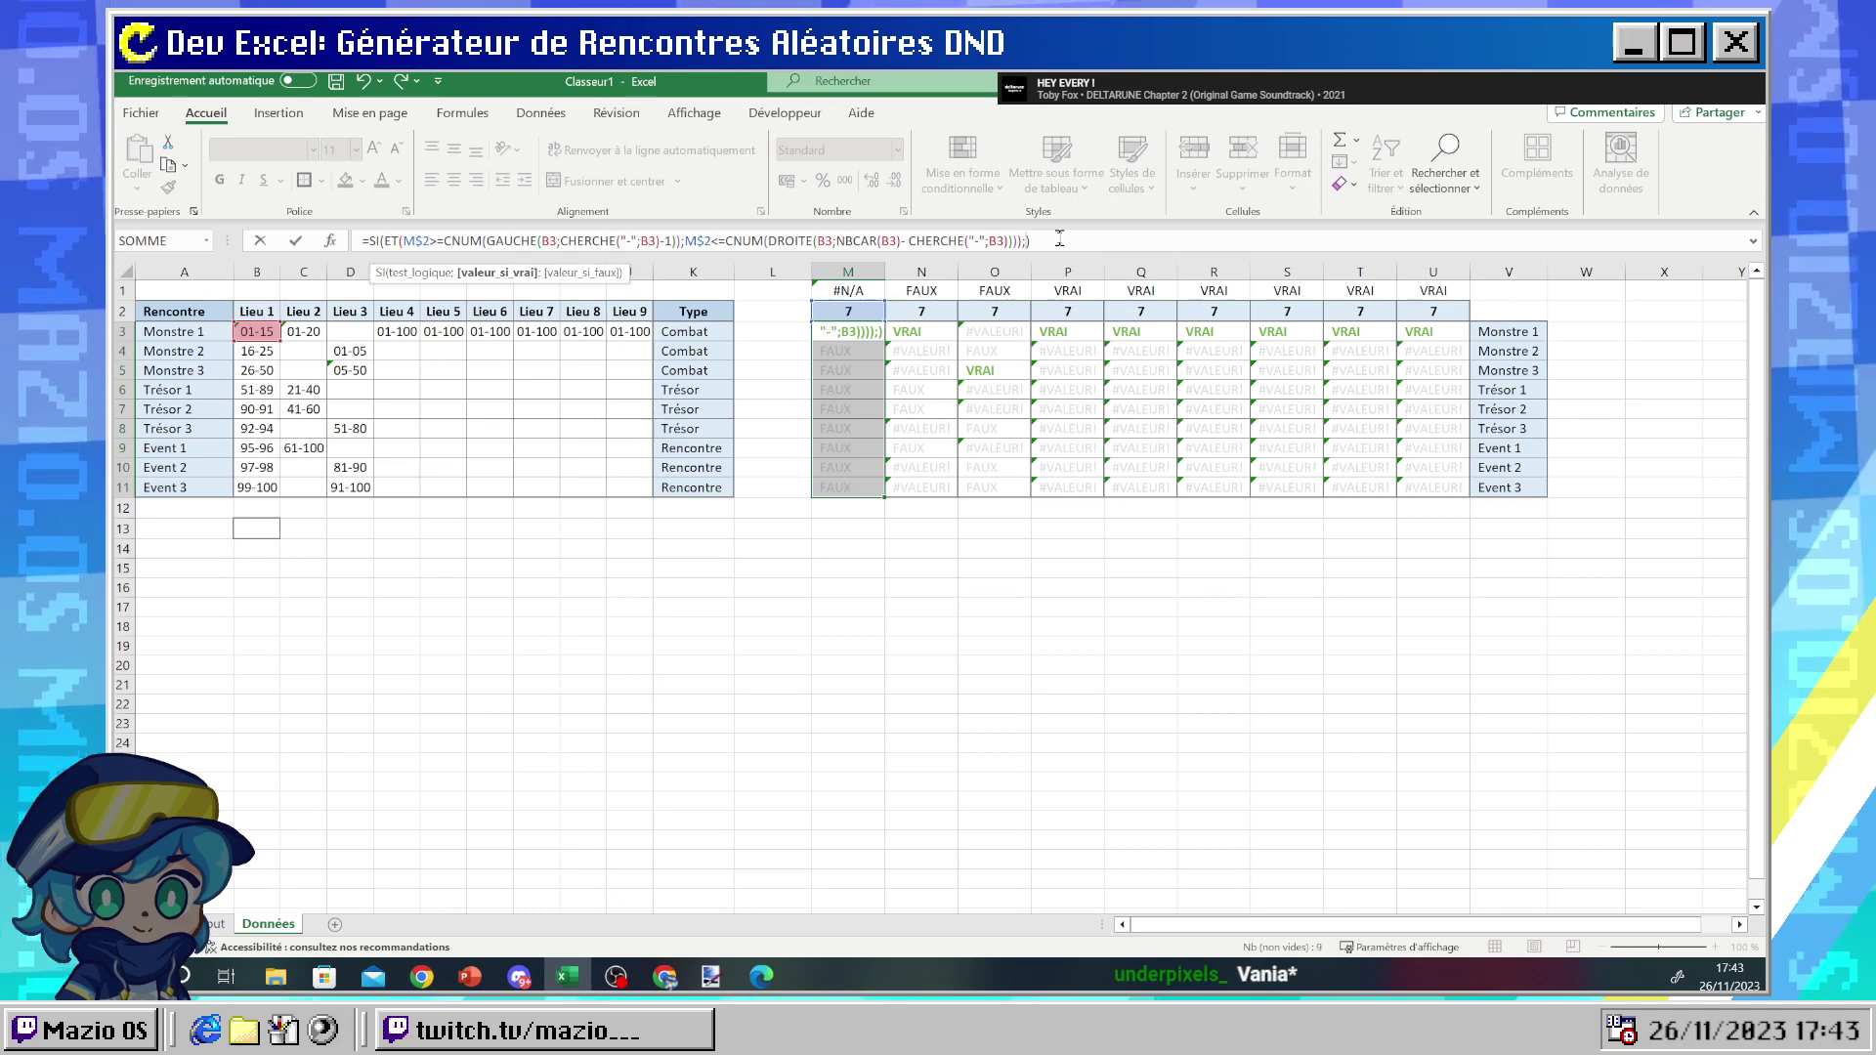
{"action": "type", "text": "\"VRAI\""}
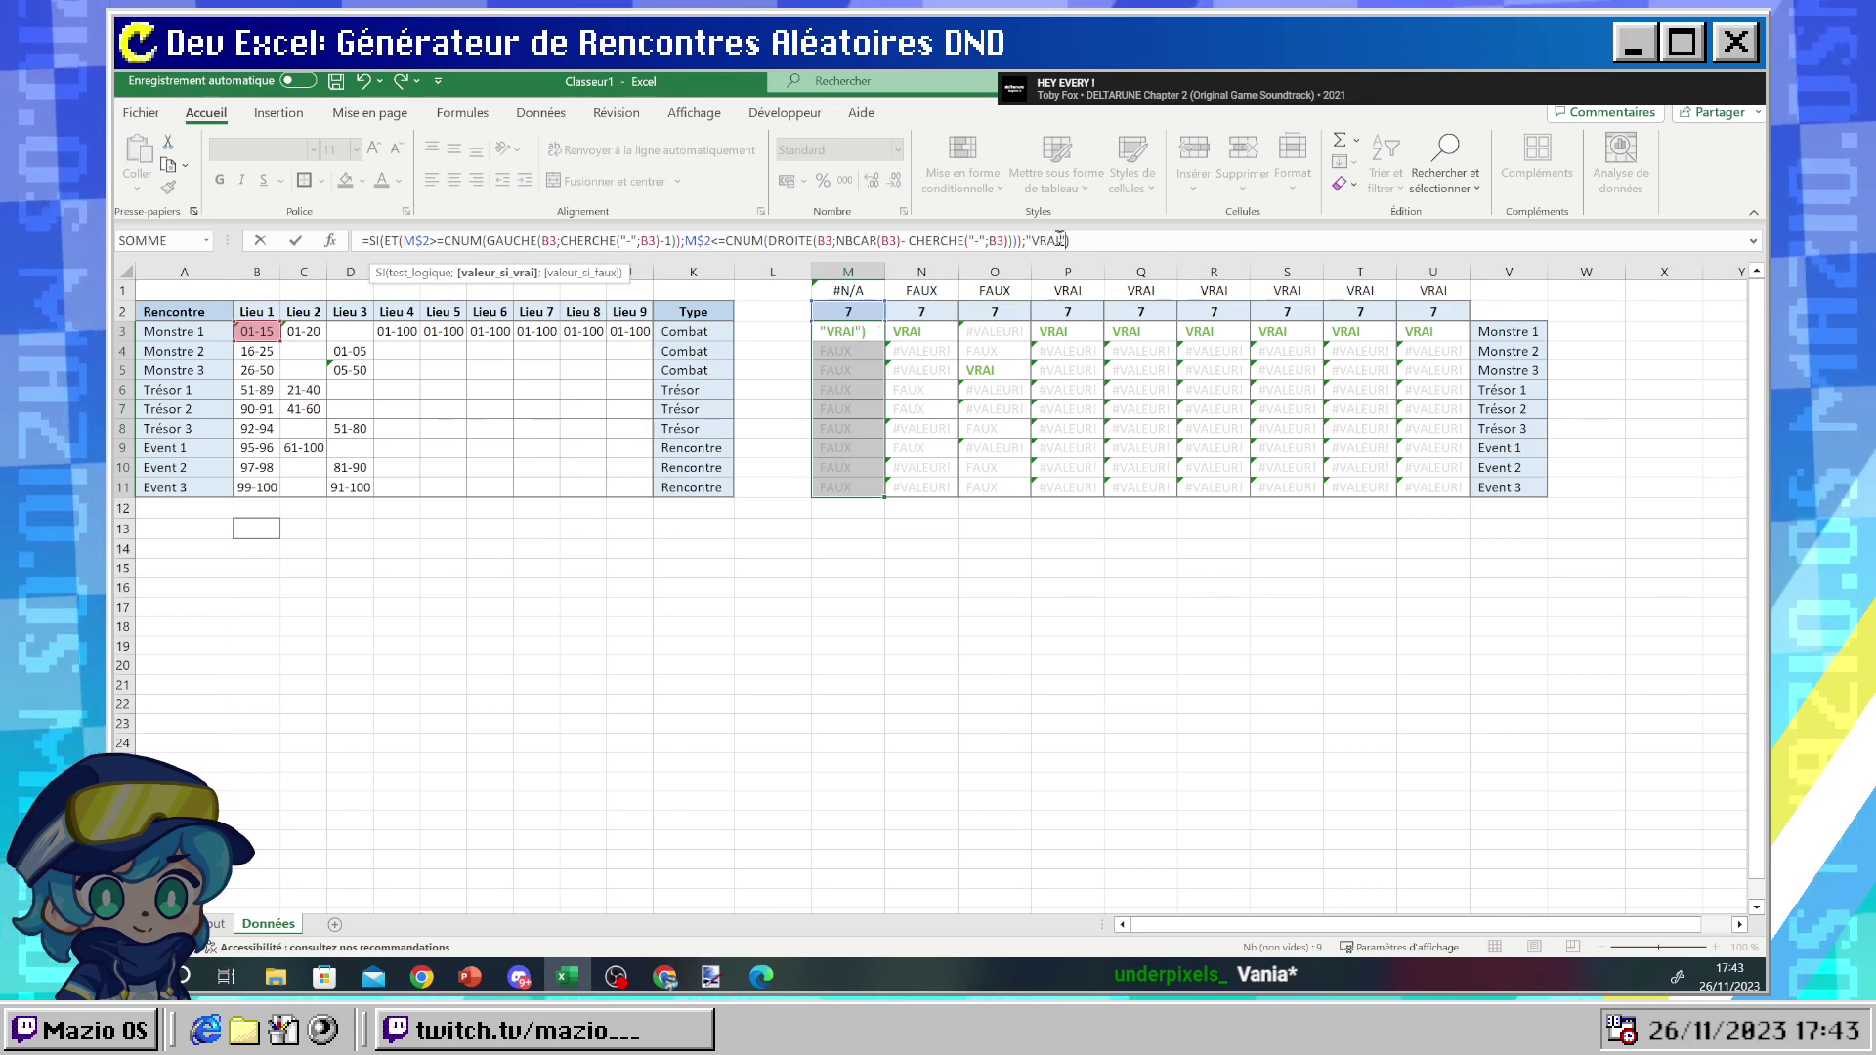
{"action": "type", "text": ";\""}
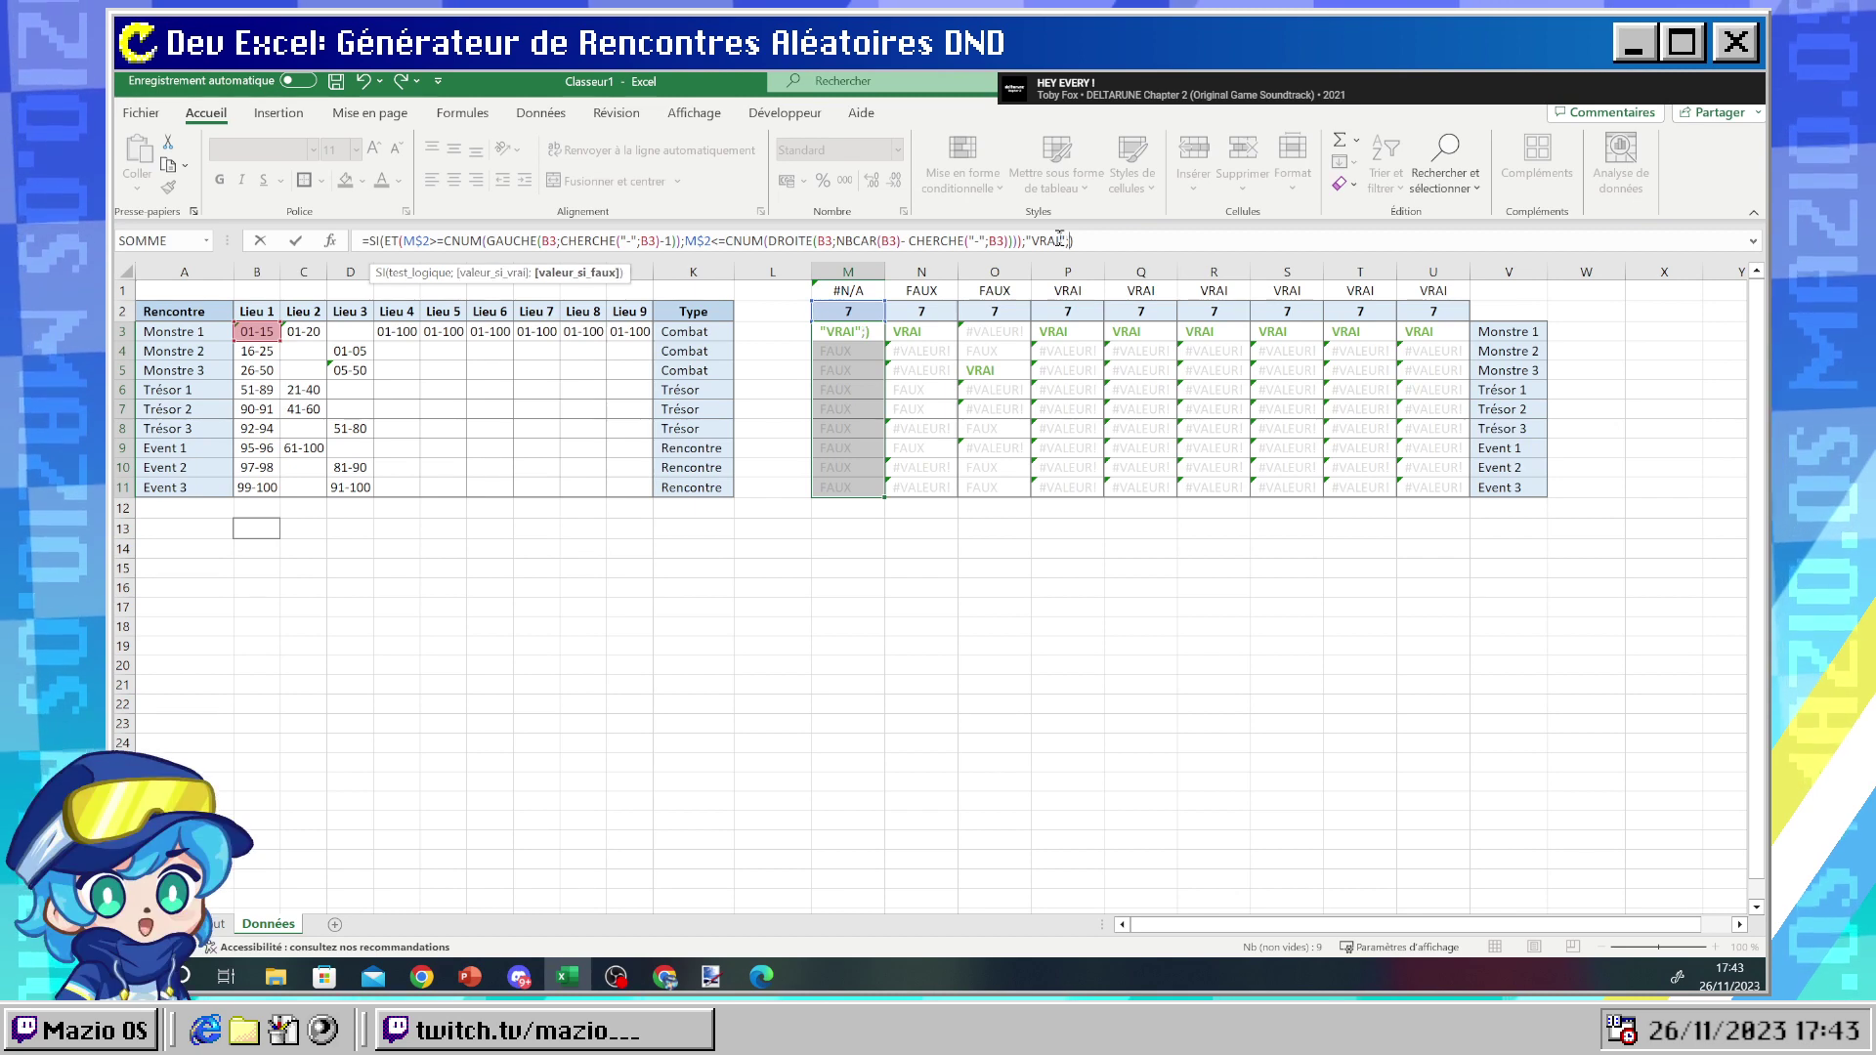
{"action": "type", "text": "FALSE"}
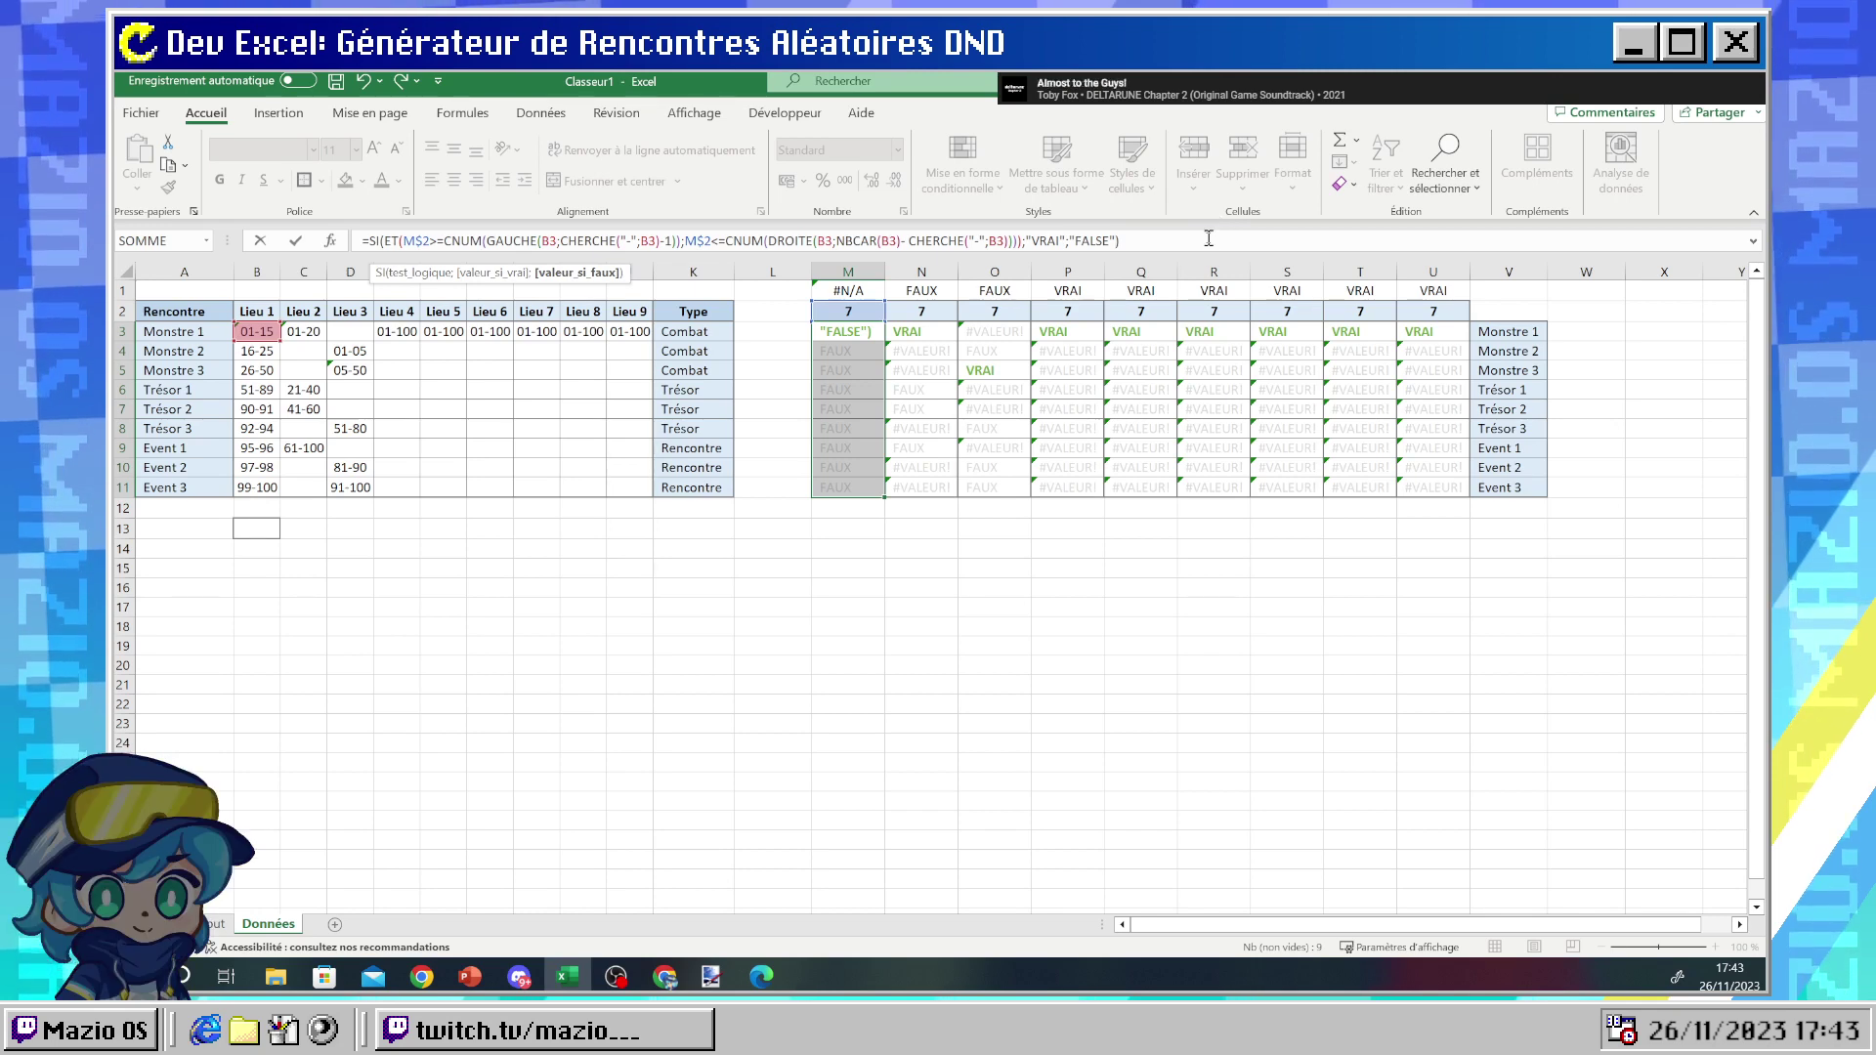
{"action": "key", "text": "Return"}
{"action": "left_click", "coordinate": [857, 287]}
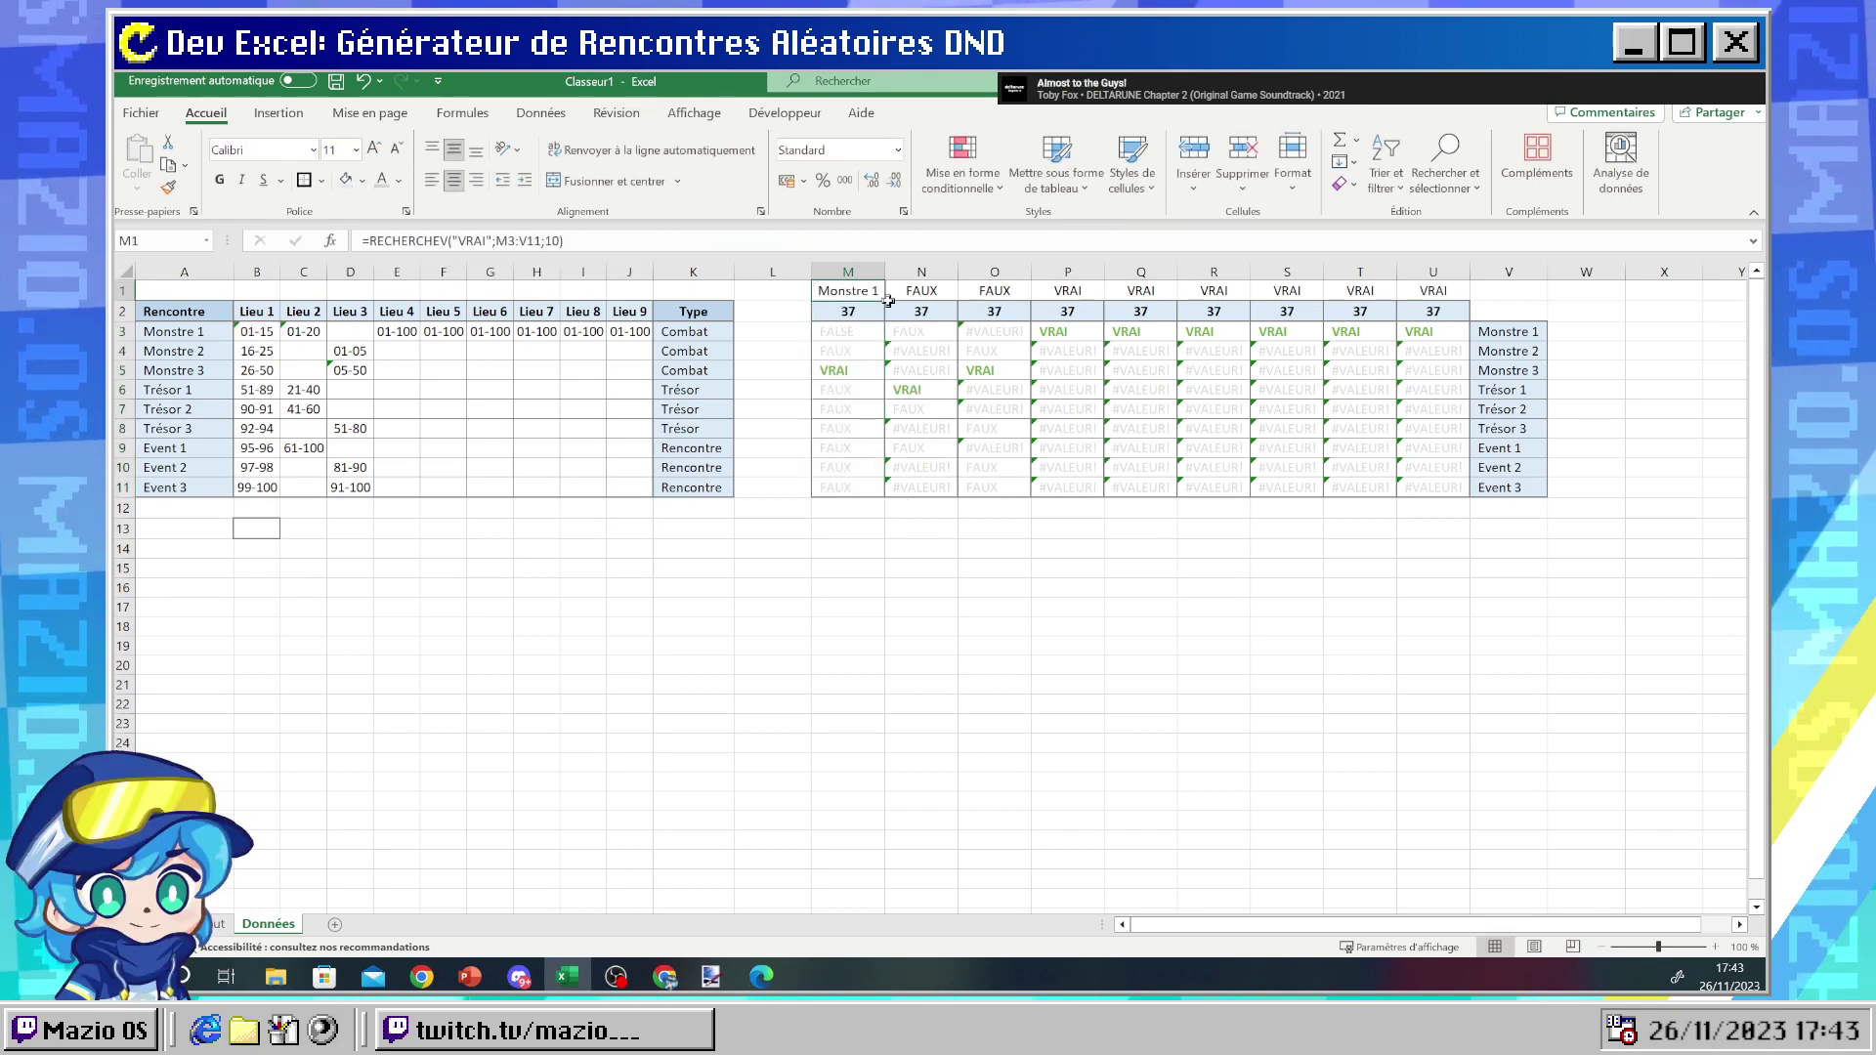
- Replace FALSE with FAUX in M3's formula so M1 shows Event 3
{"action": "left_click", "coordinate": [846, 329]}
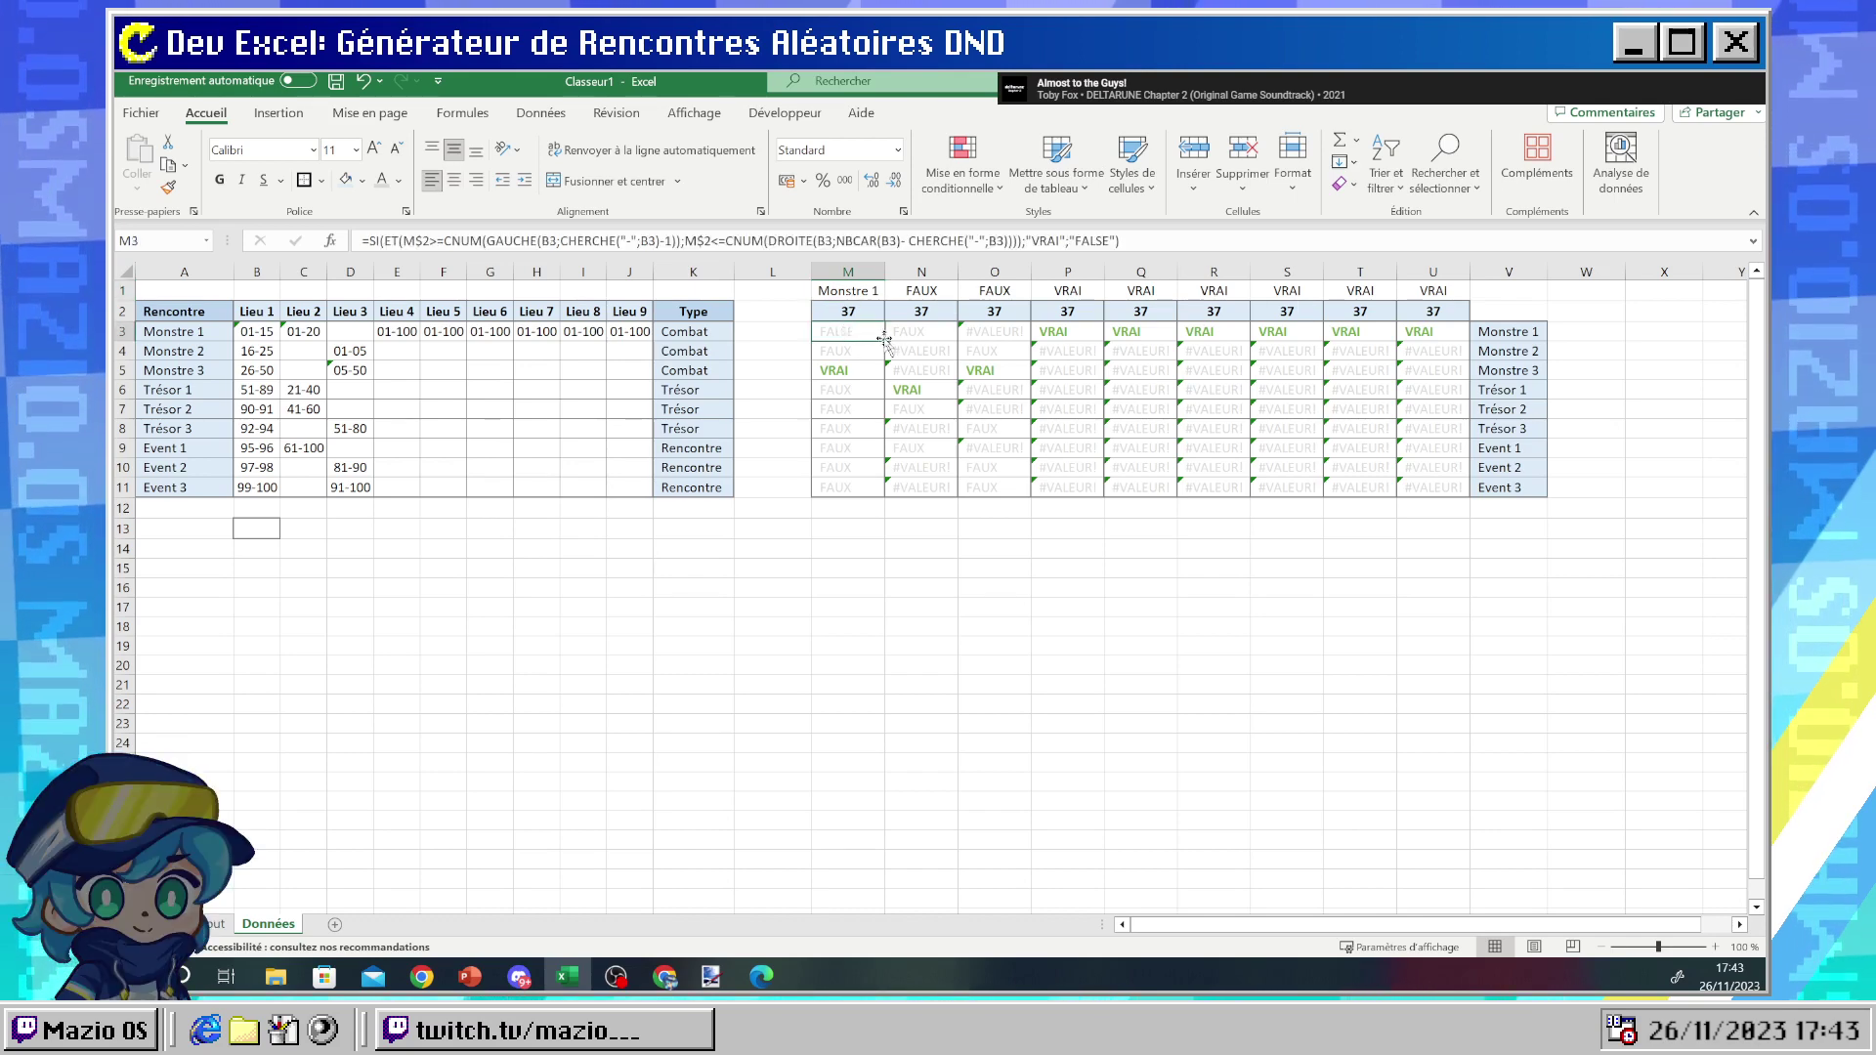
{"action": "double_click", "coordinate": [1104, 240]}
{"action": "type", "text": "F"}
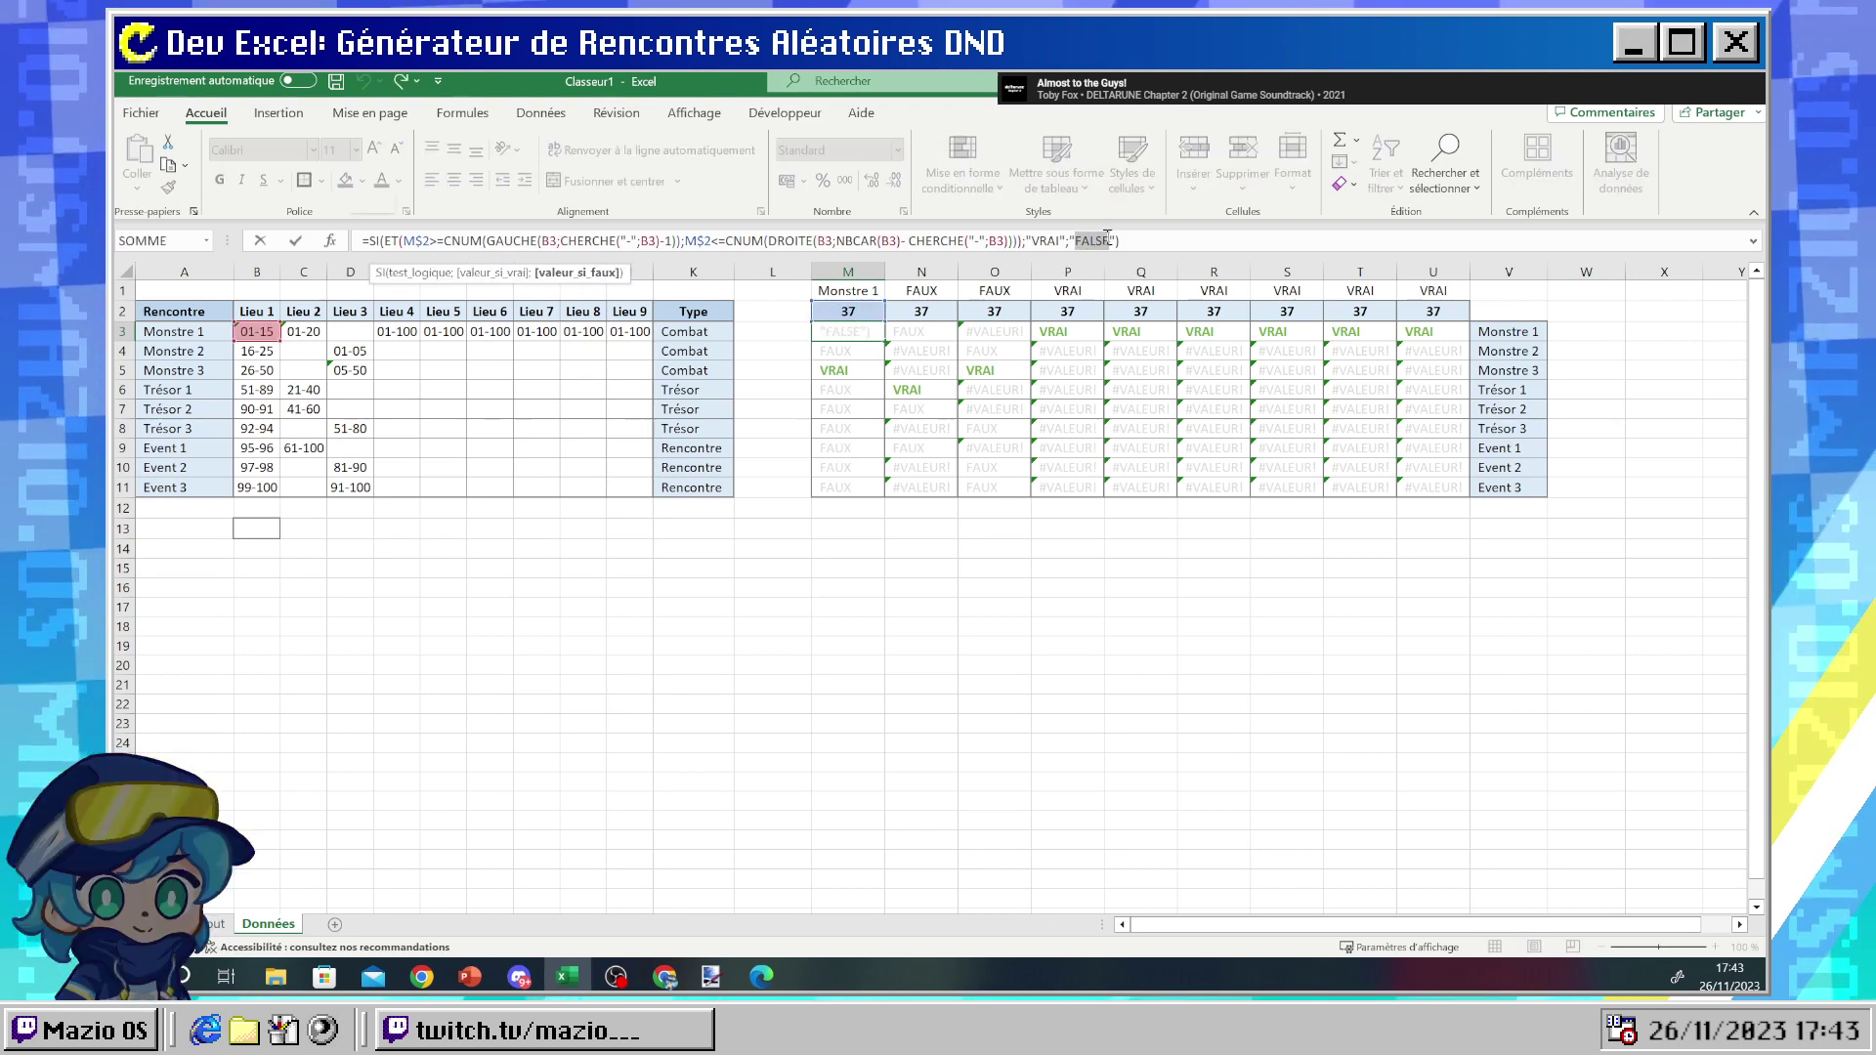
{"action": "type", "text": "AUX"}
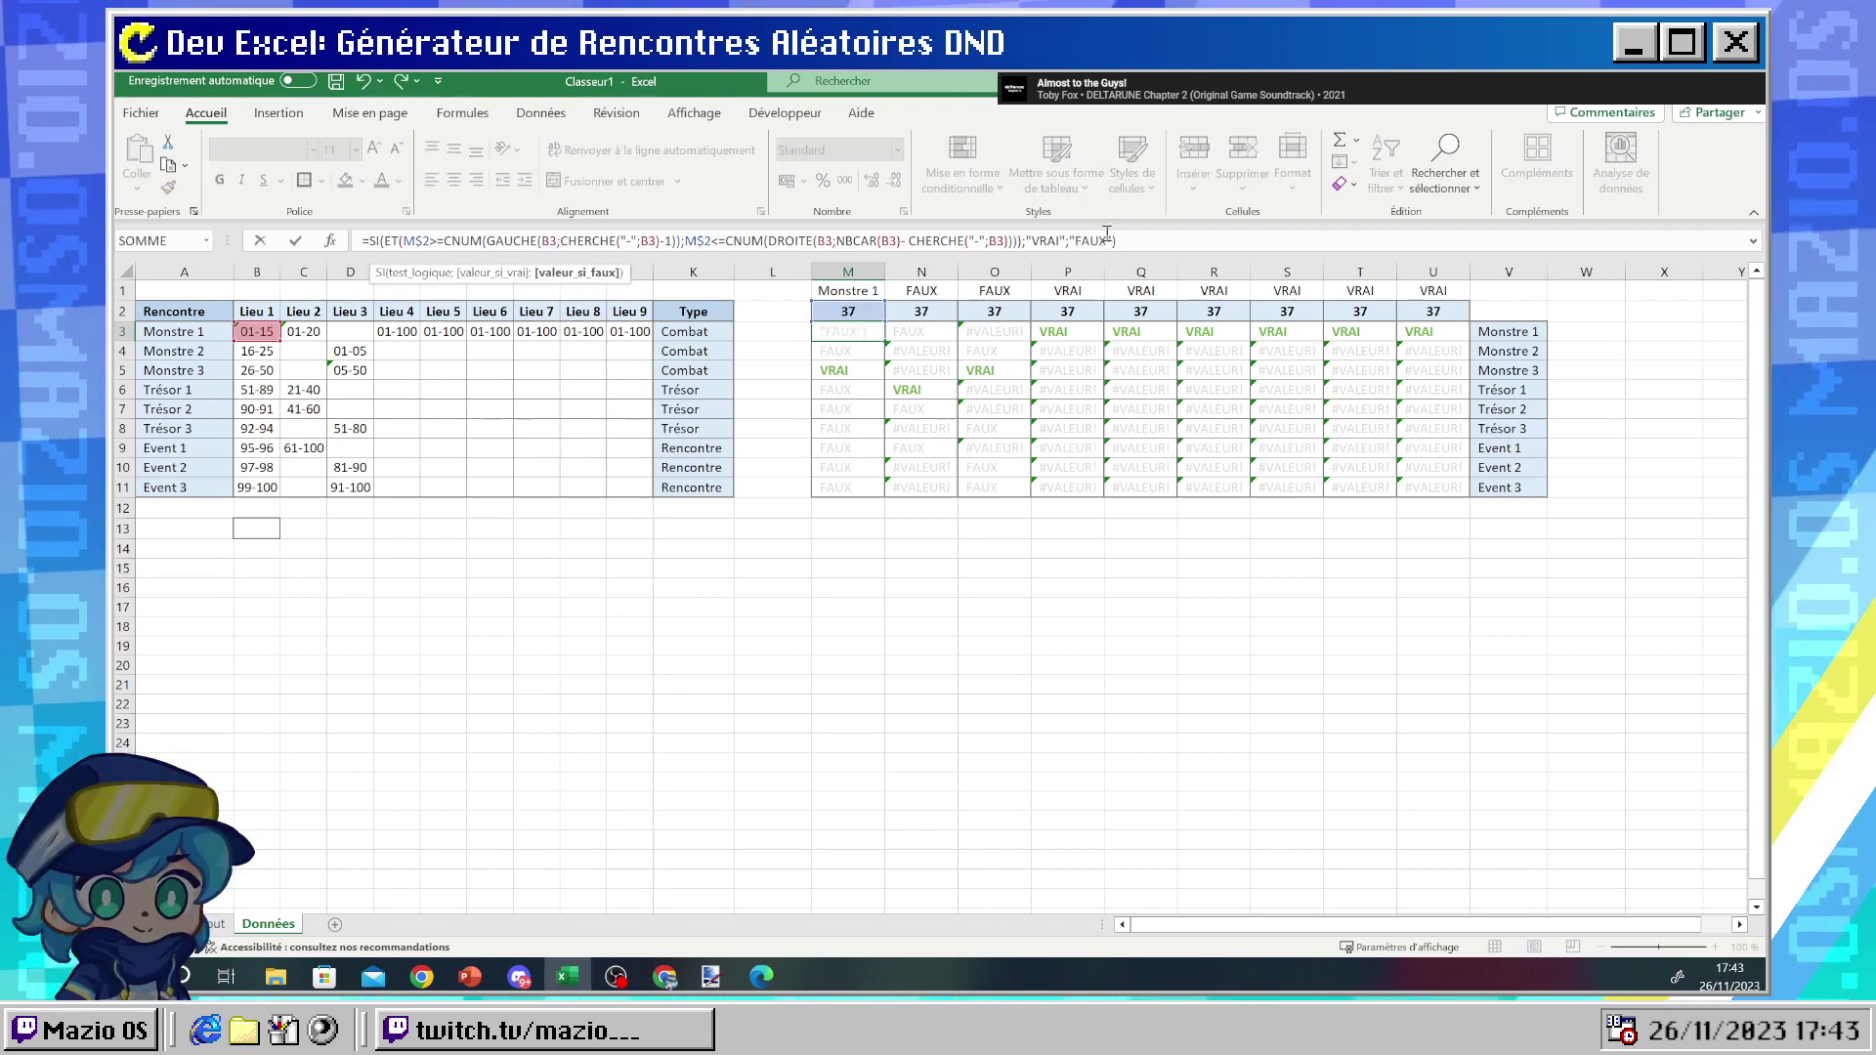
{"action": "left_click", "coordinate": [848, 291]}
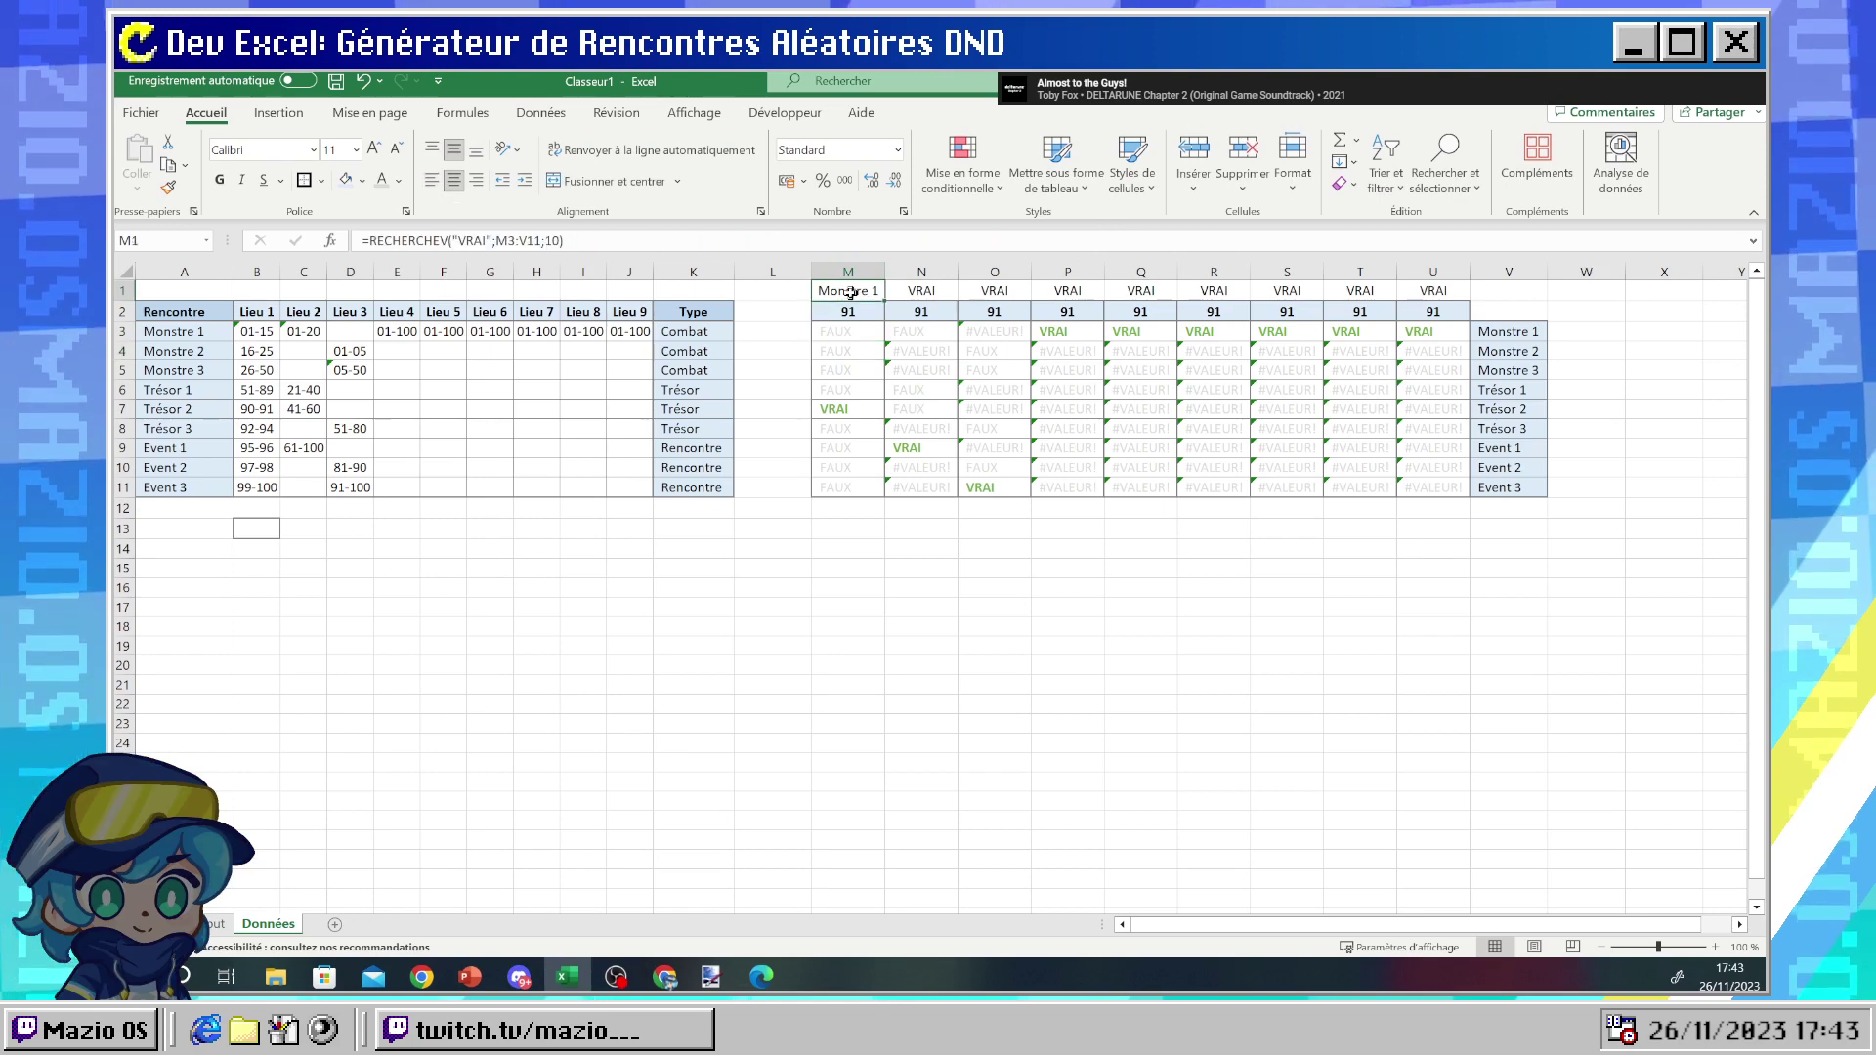
{"action": "left_click", "coordinate": [848, 331]}
- Fill M3's VRAI/FAUX formula down to M11 and verify the copy in M11
{"action": "left_click_drag", "start_coordinate": [884, 341], "coordinate": [885, 504]}
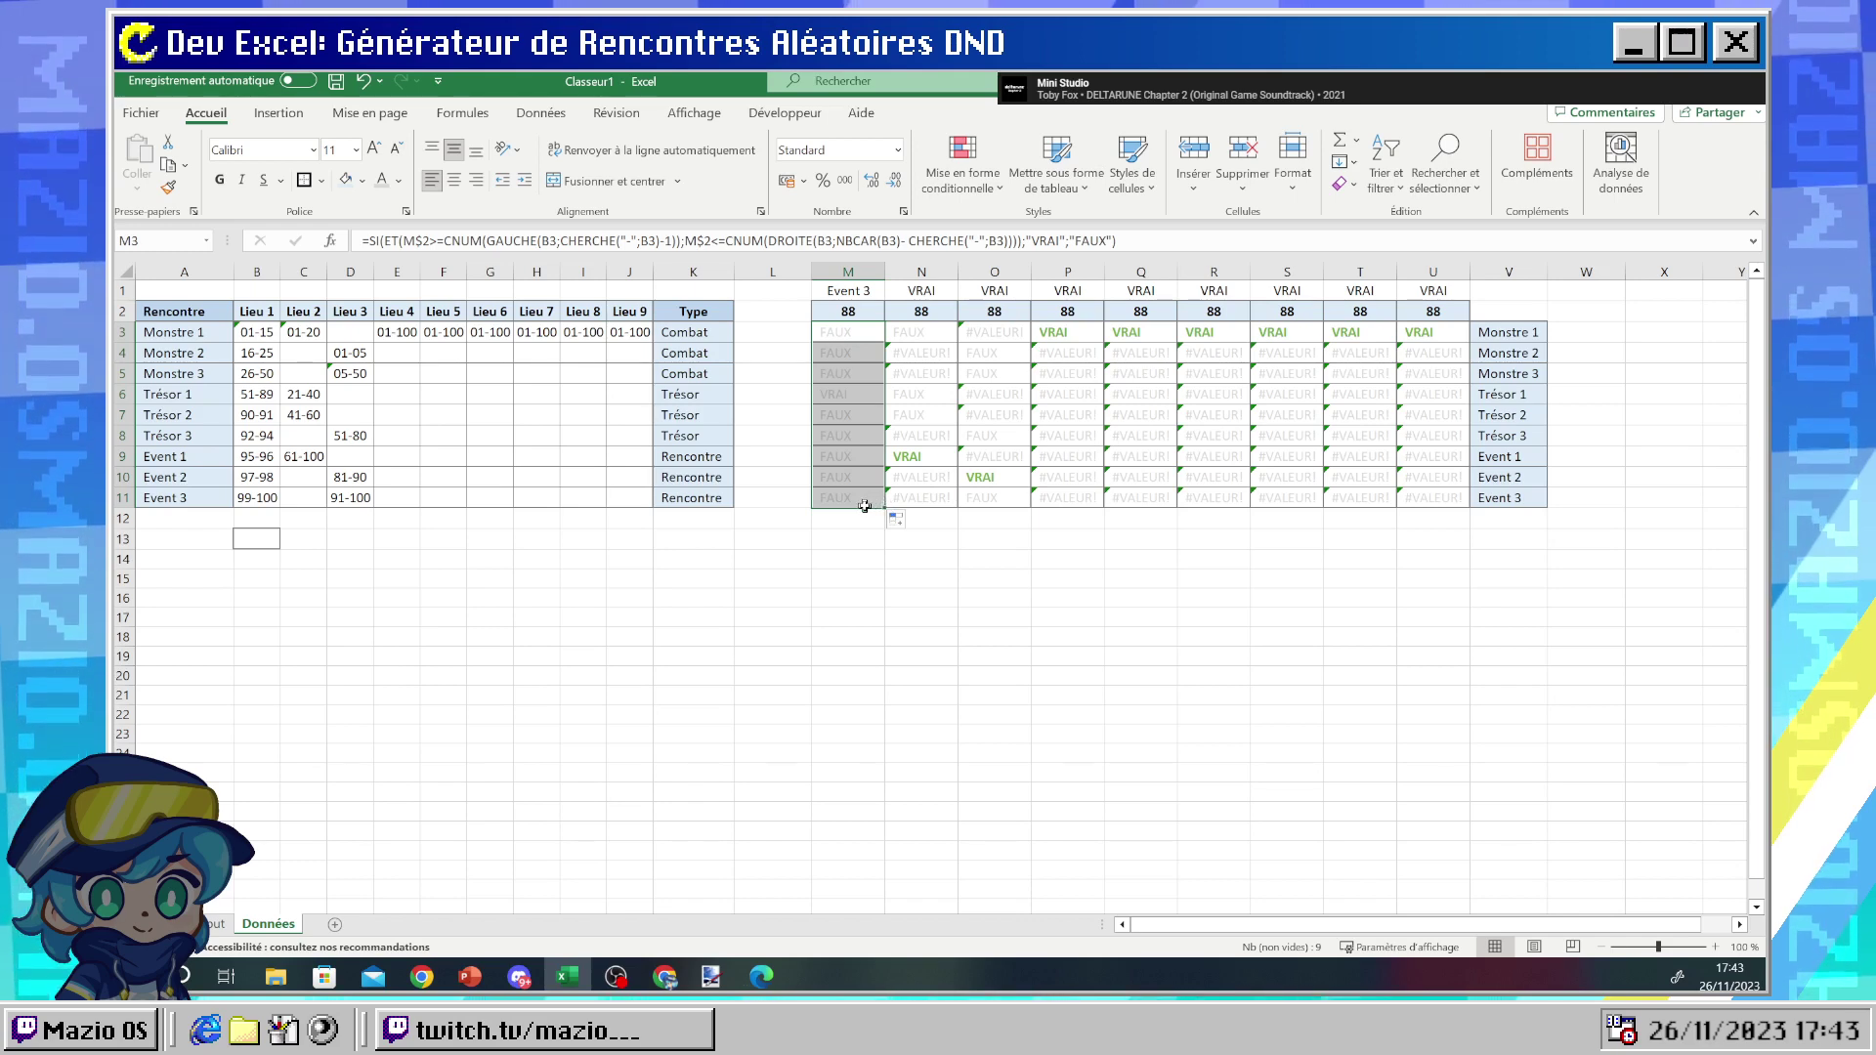
{"action": "left_click", "coordinate": [865, 505]}
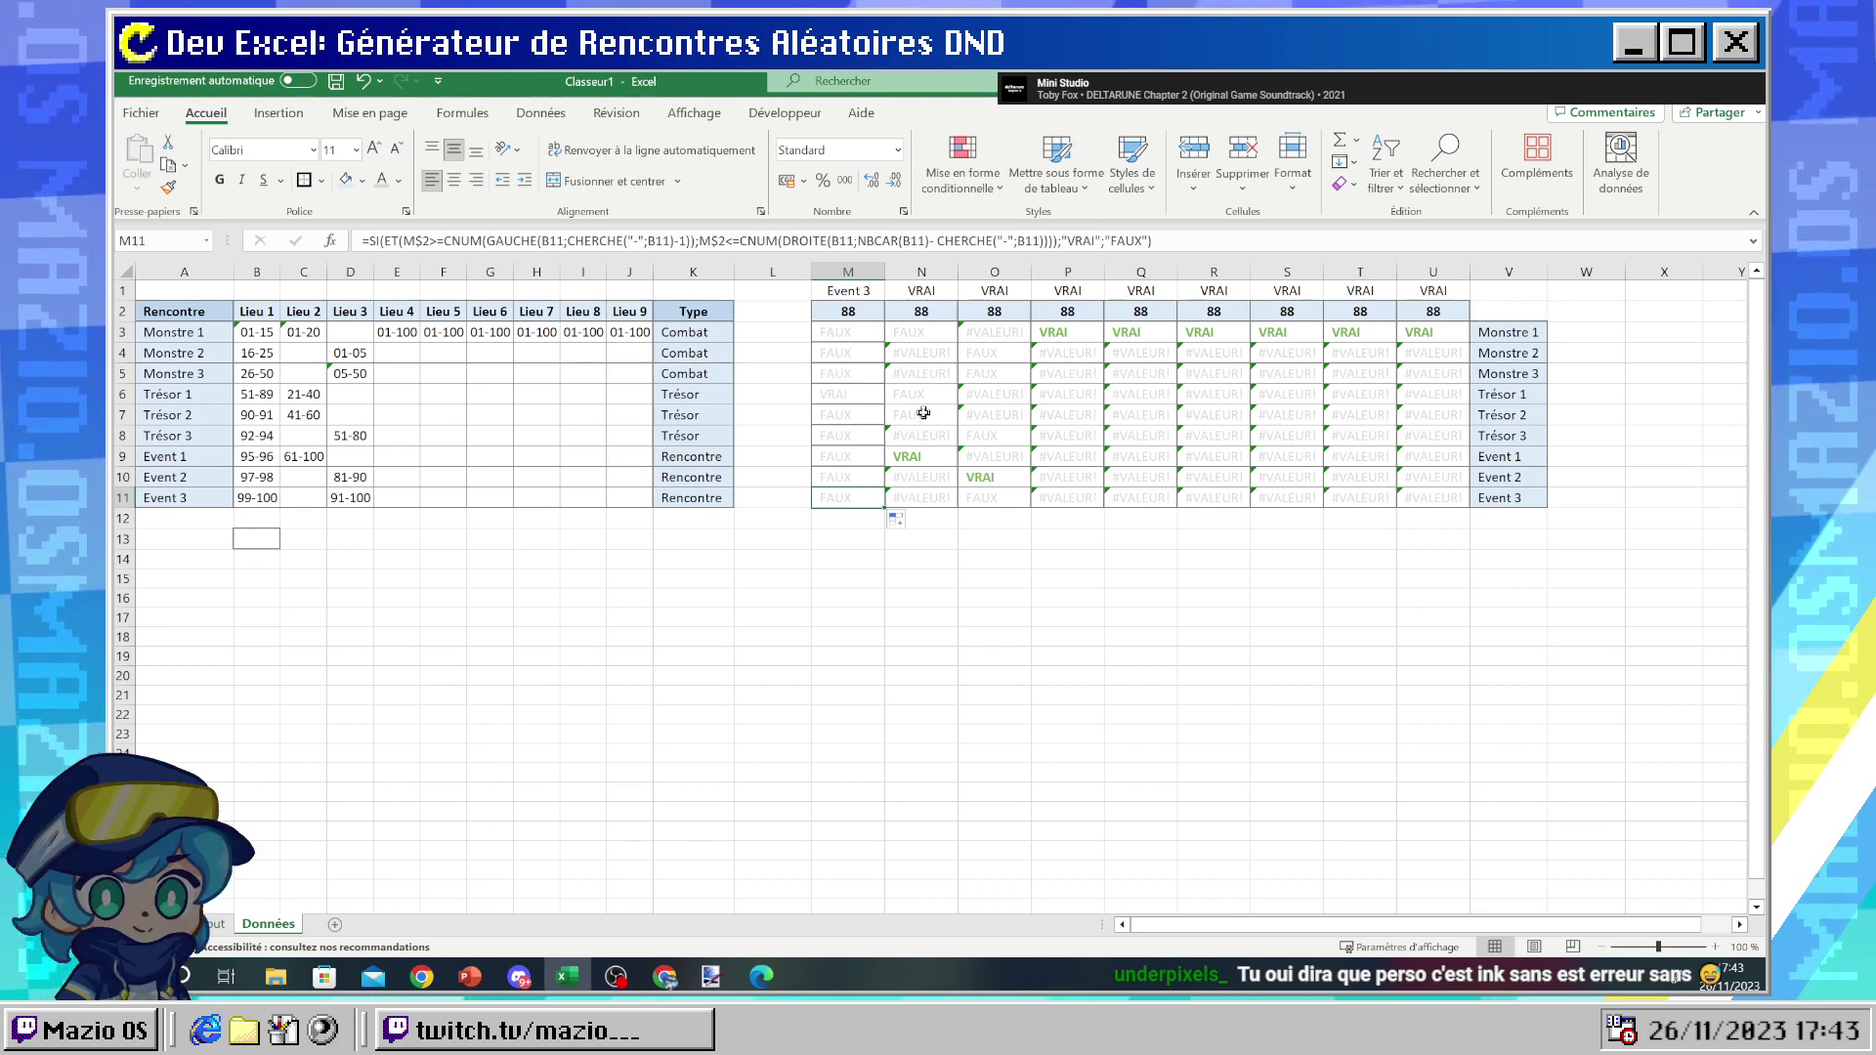
{"action": "left_click_drag", "start_coordinate": [852, 334], "coordinate": [876, 502]}
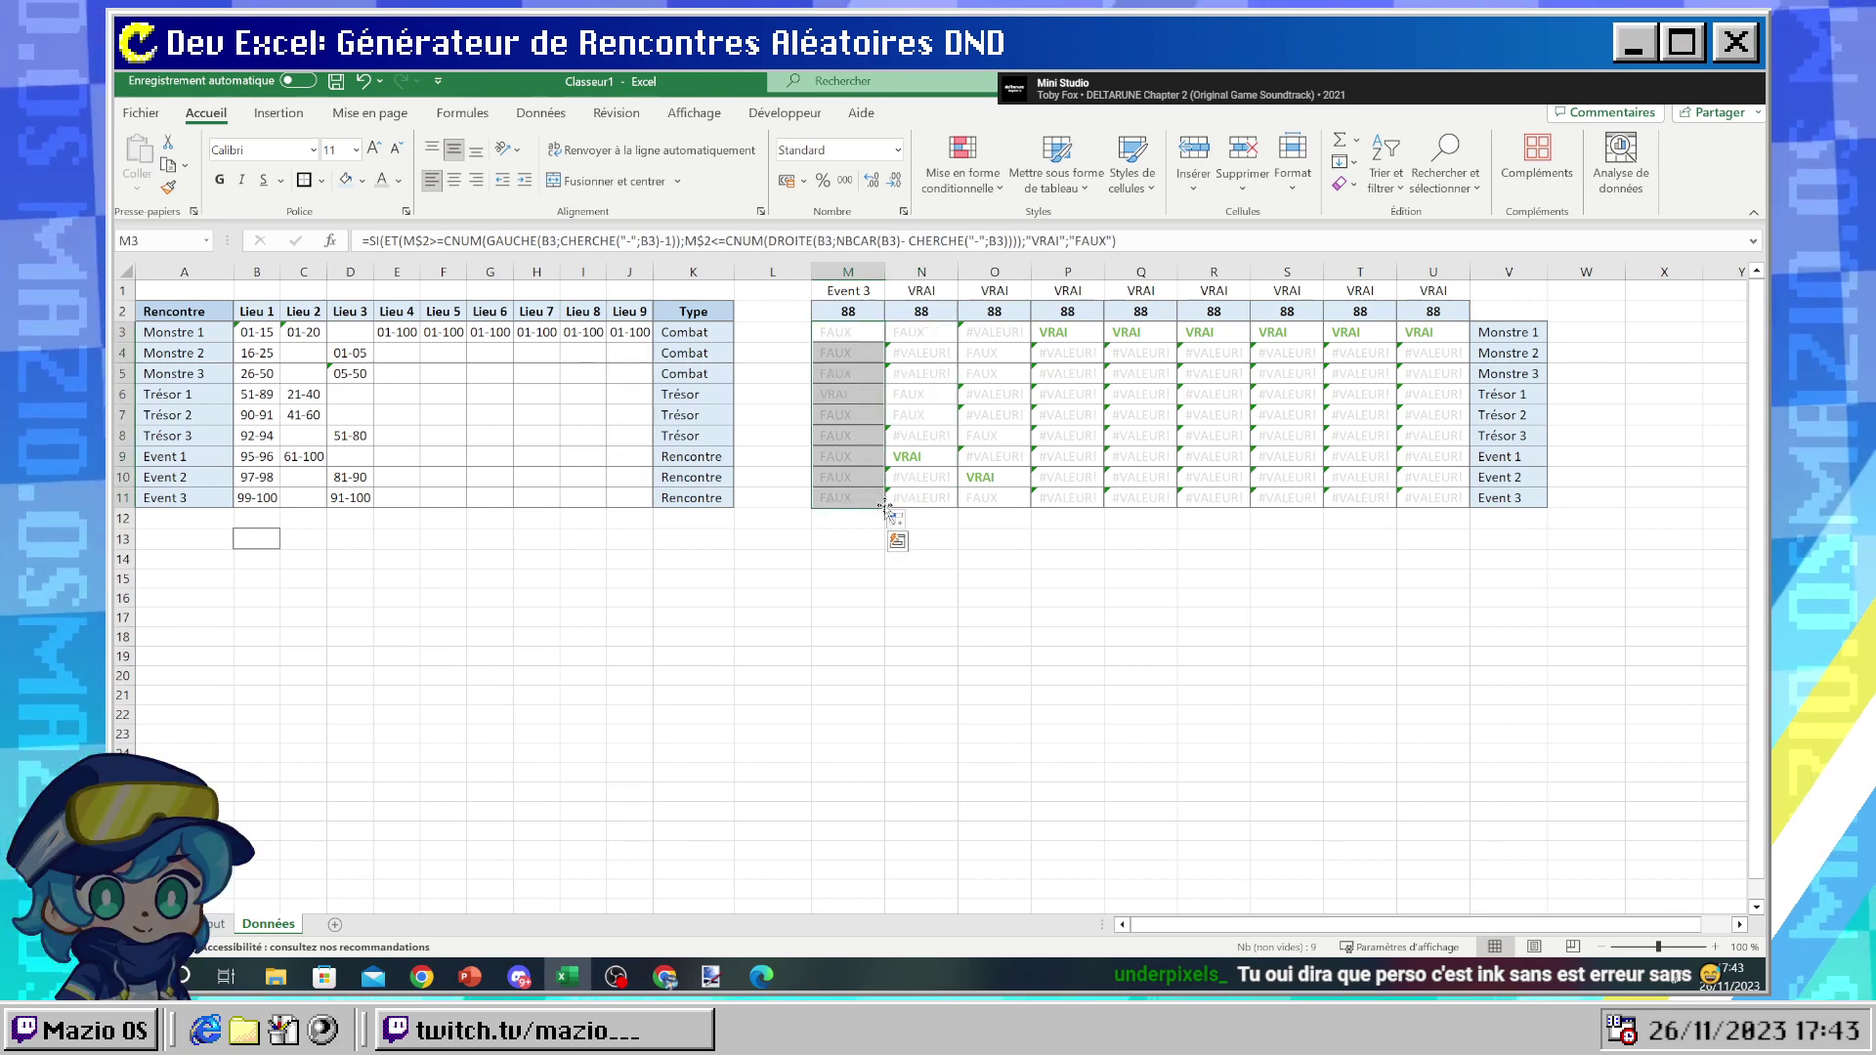
- Recalculate with F9 for new rolls and undo an accidental paste and row-height change
{"action": "left_click", "coordinate": [785, 331]}
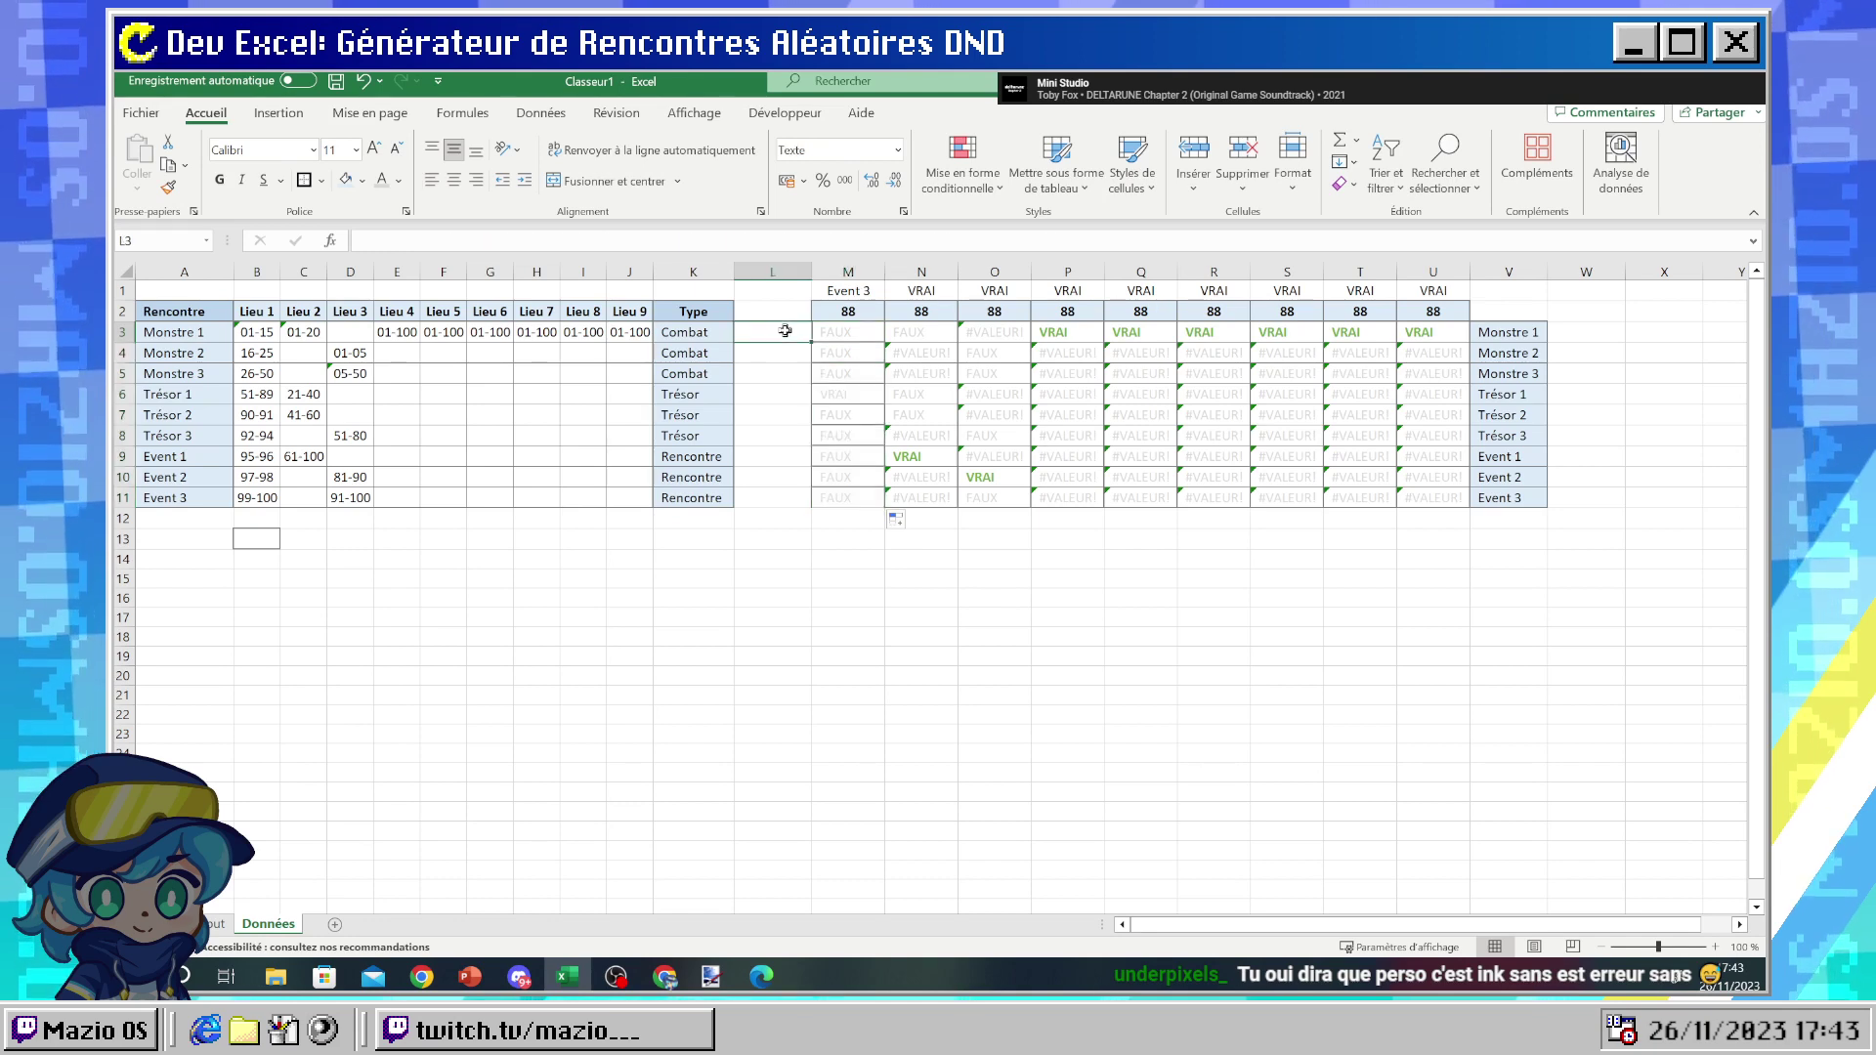
{"action": "key", "text": "F9"}
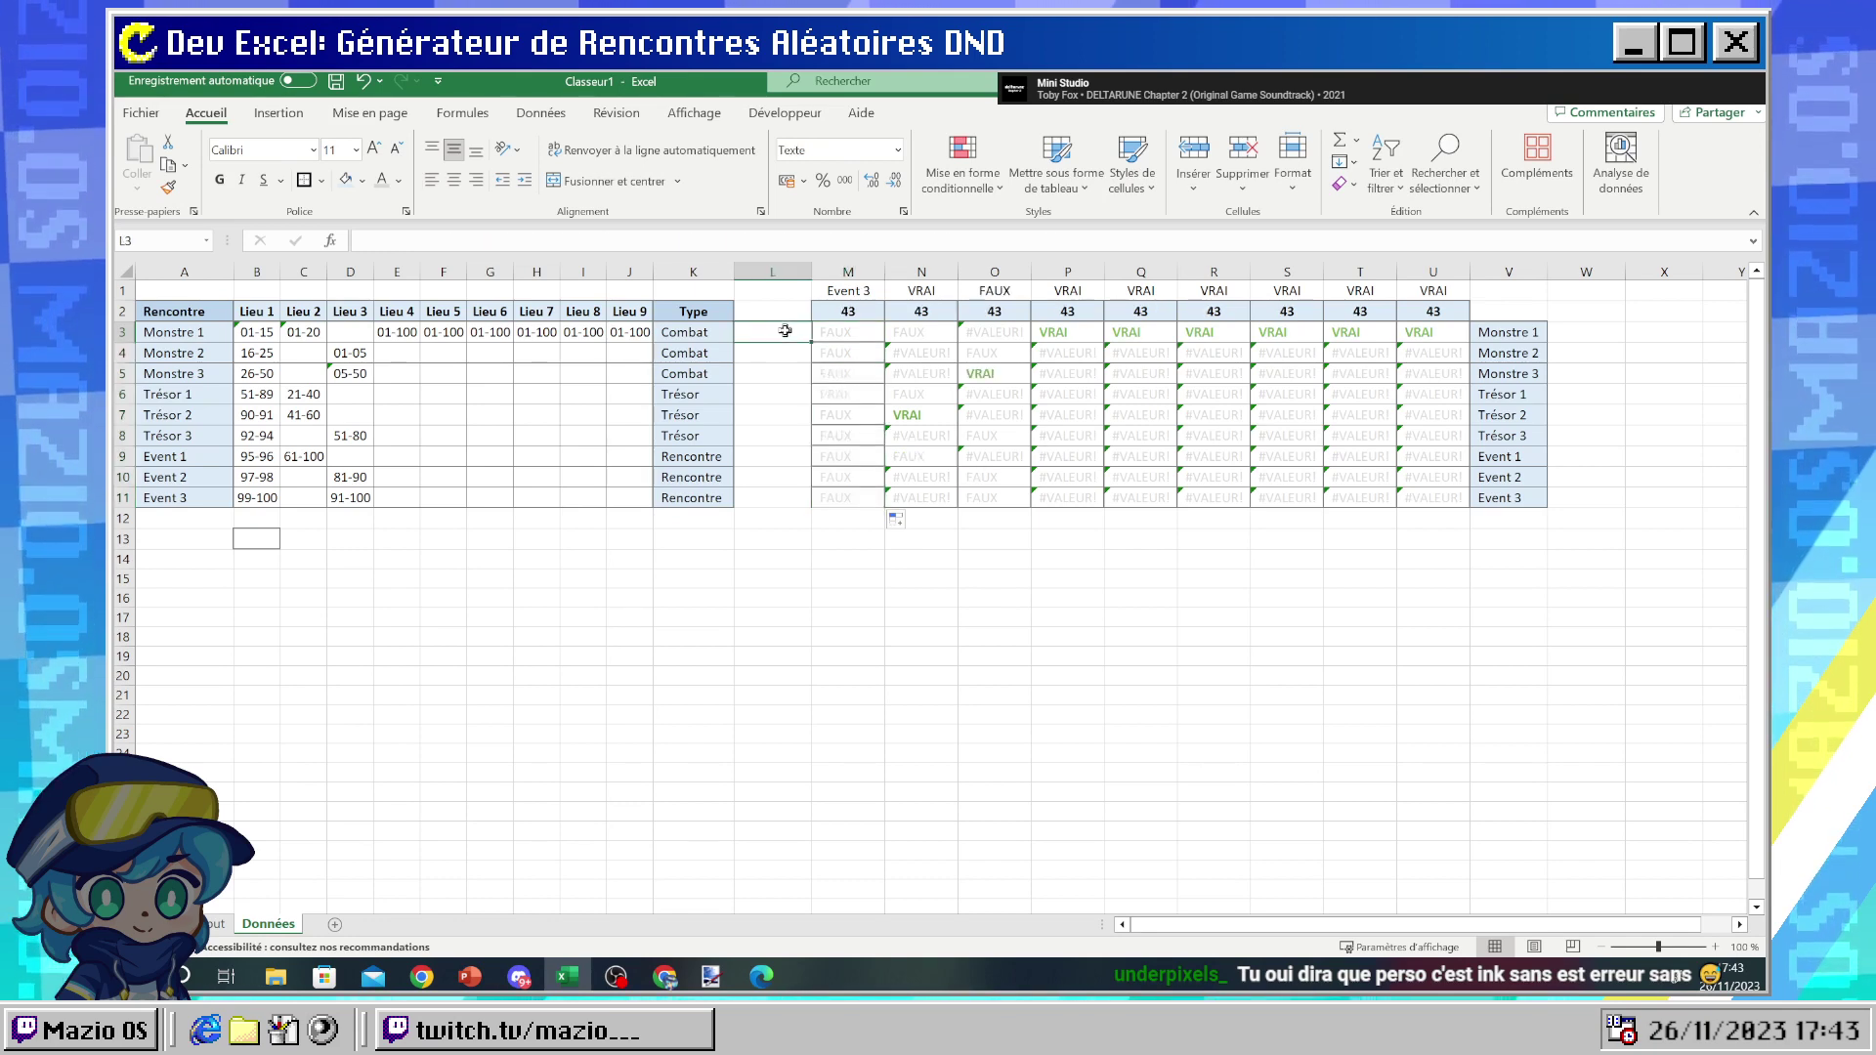
{"action": "key", "text": "F9"}
{"action": "key", "text": "F9"}
{"action": "key", "text": "F9"}
{"action": "key", "text": "F9"}
{"action": "key", "text": "F9"}
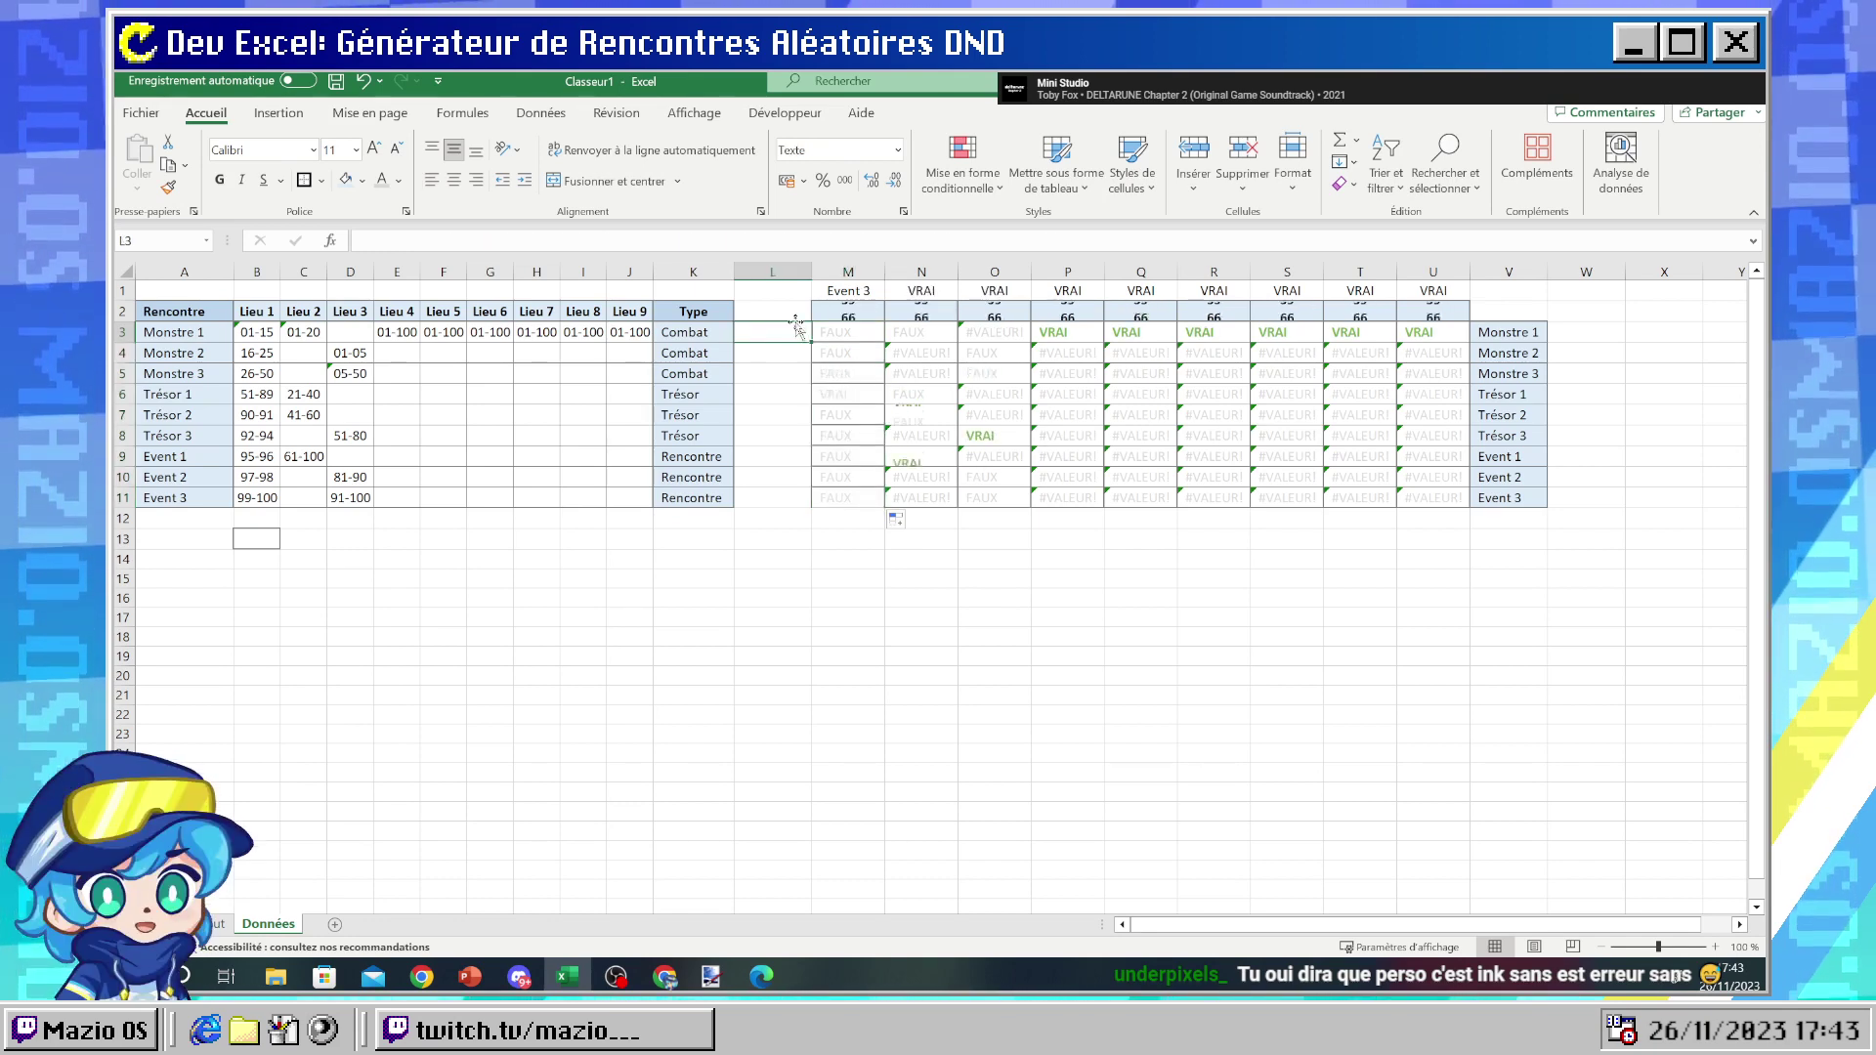
{"action": "key", "text": "F9"}
{"action": "key", "text": "F9"}
{"action": "key", "text": "F9"}
{"action": "key", "text": "F9"}
{"action": "left_click", "coordinate": [798, 306]}
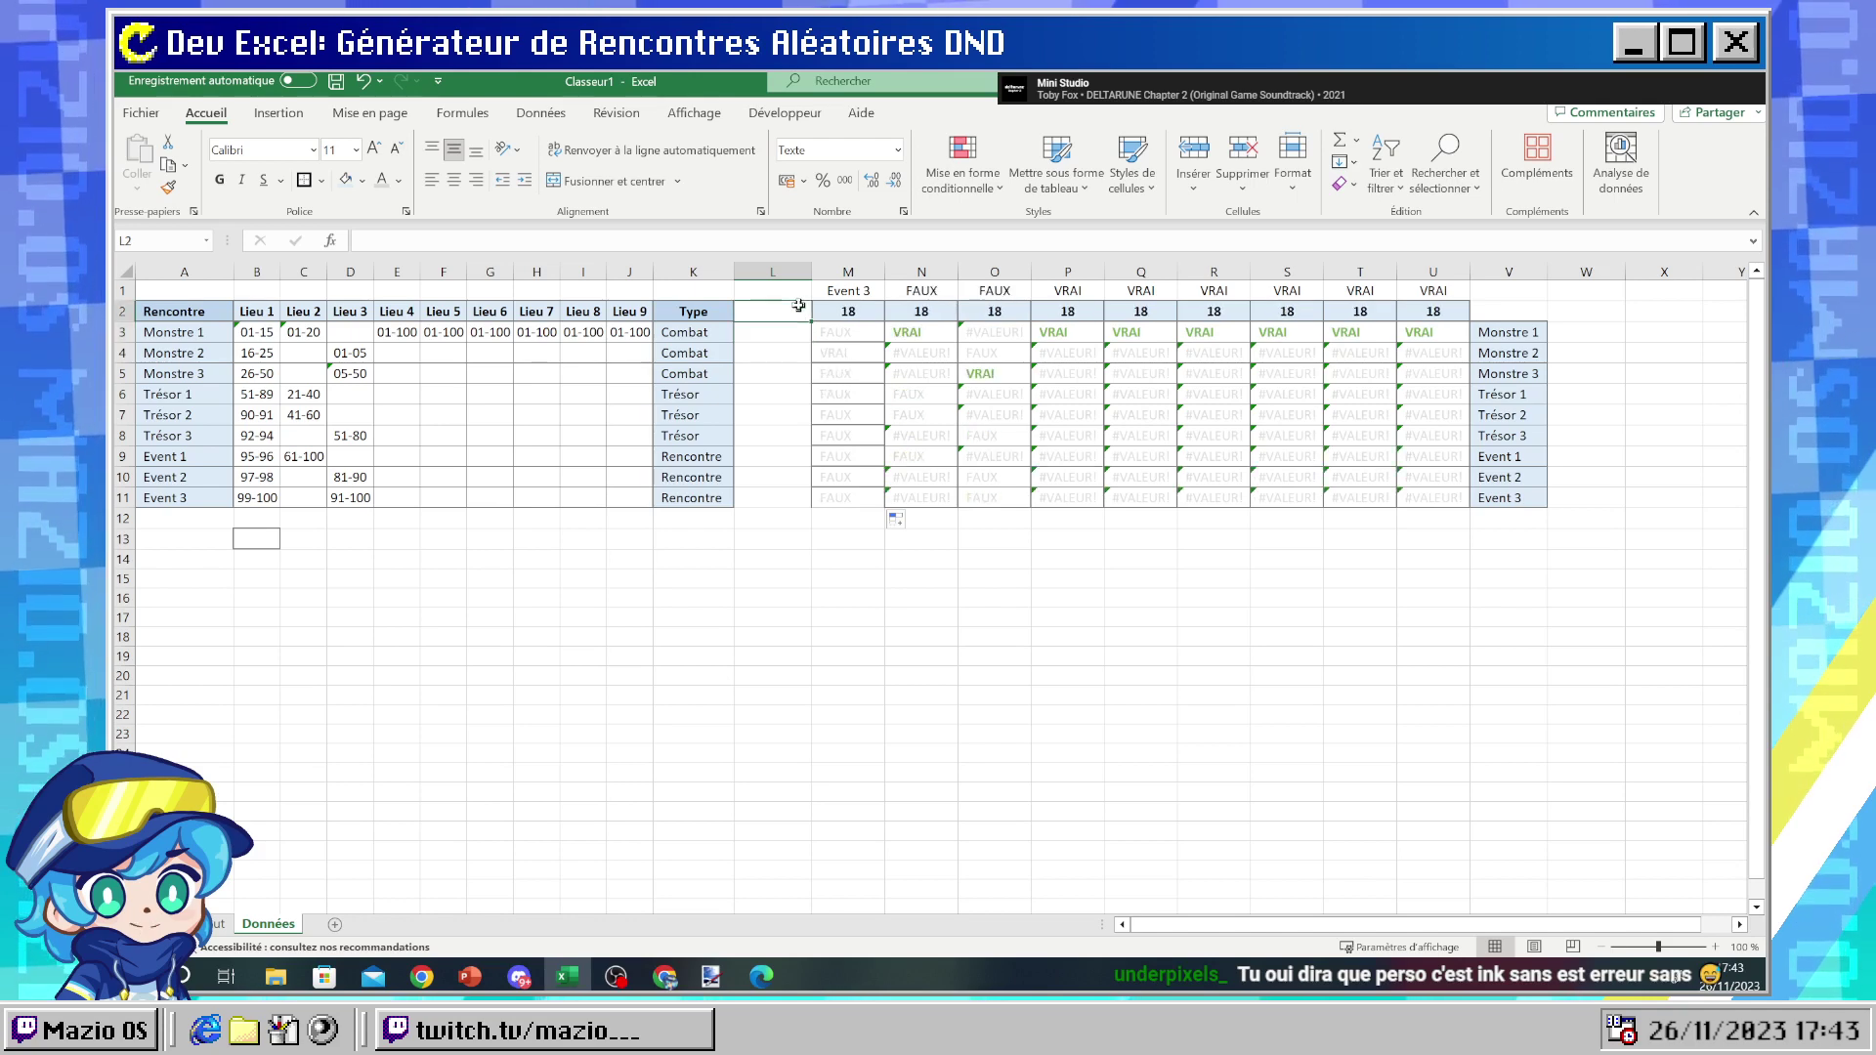
{"action": "key", "text": "ctrl+z"}
{"action": "key", "text": "ctrl+z"}
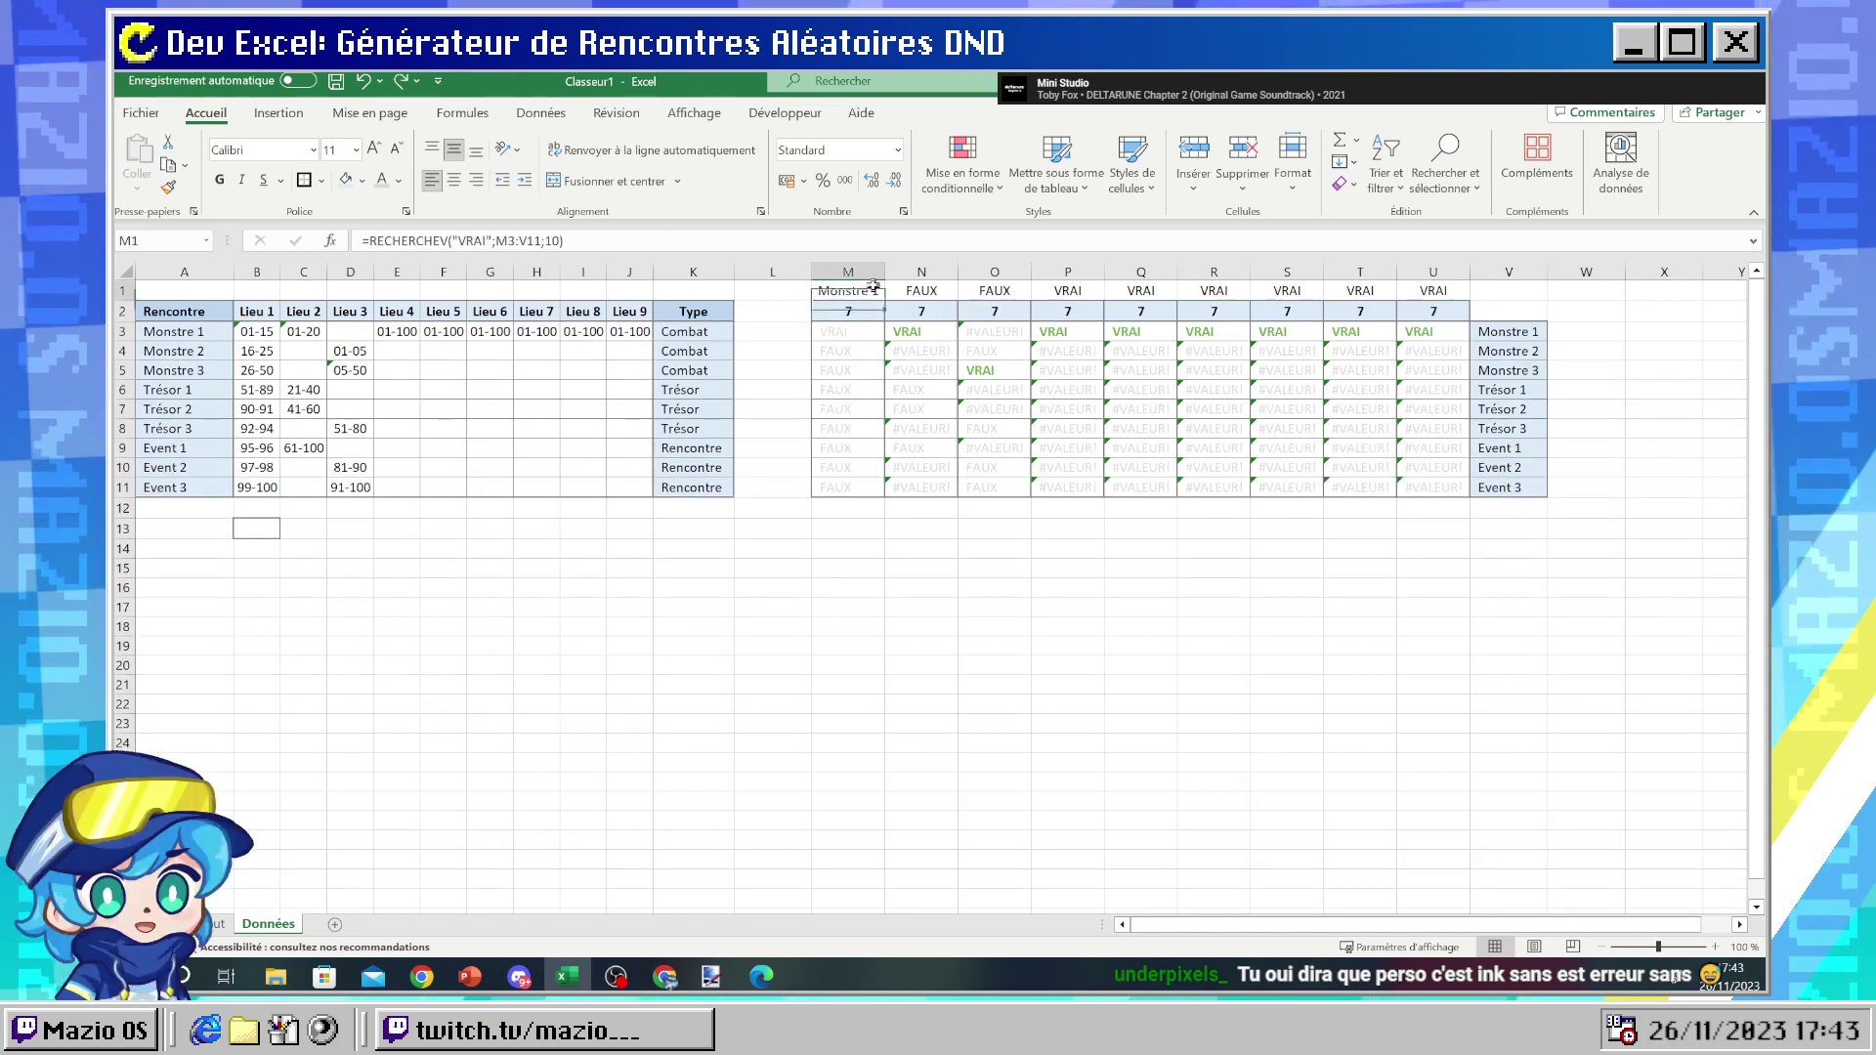
- Reroll the random value repeatedly with F9, checking M3's flag and M1's encounter result
{"action": "left_click", "coordinate": [841, 331]}
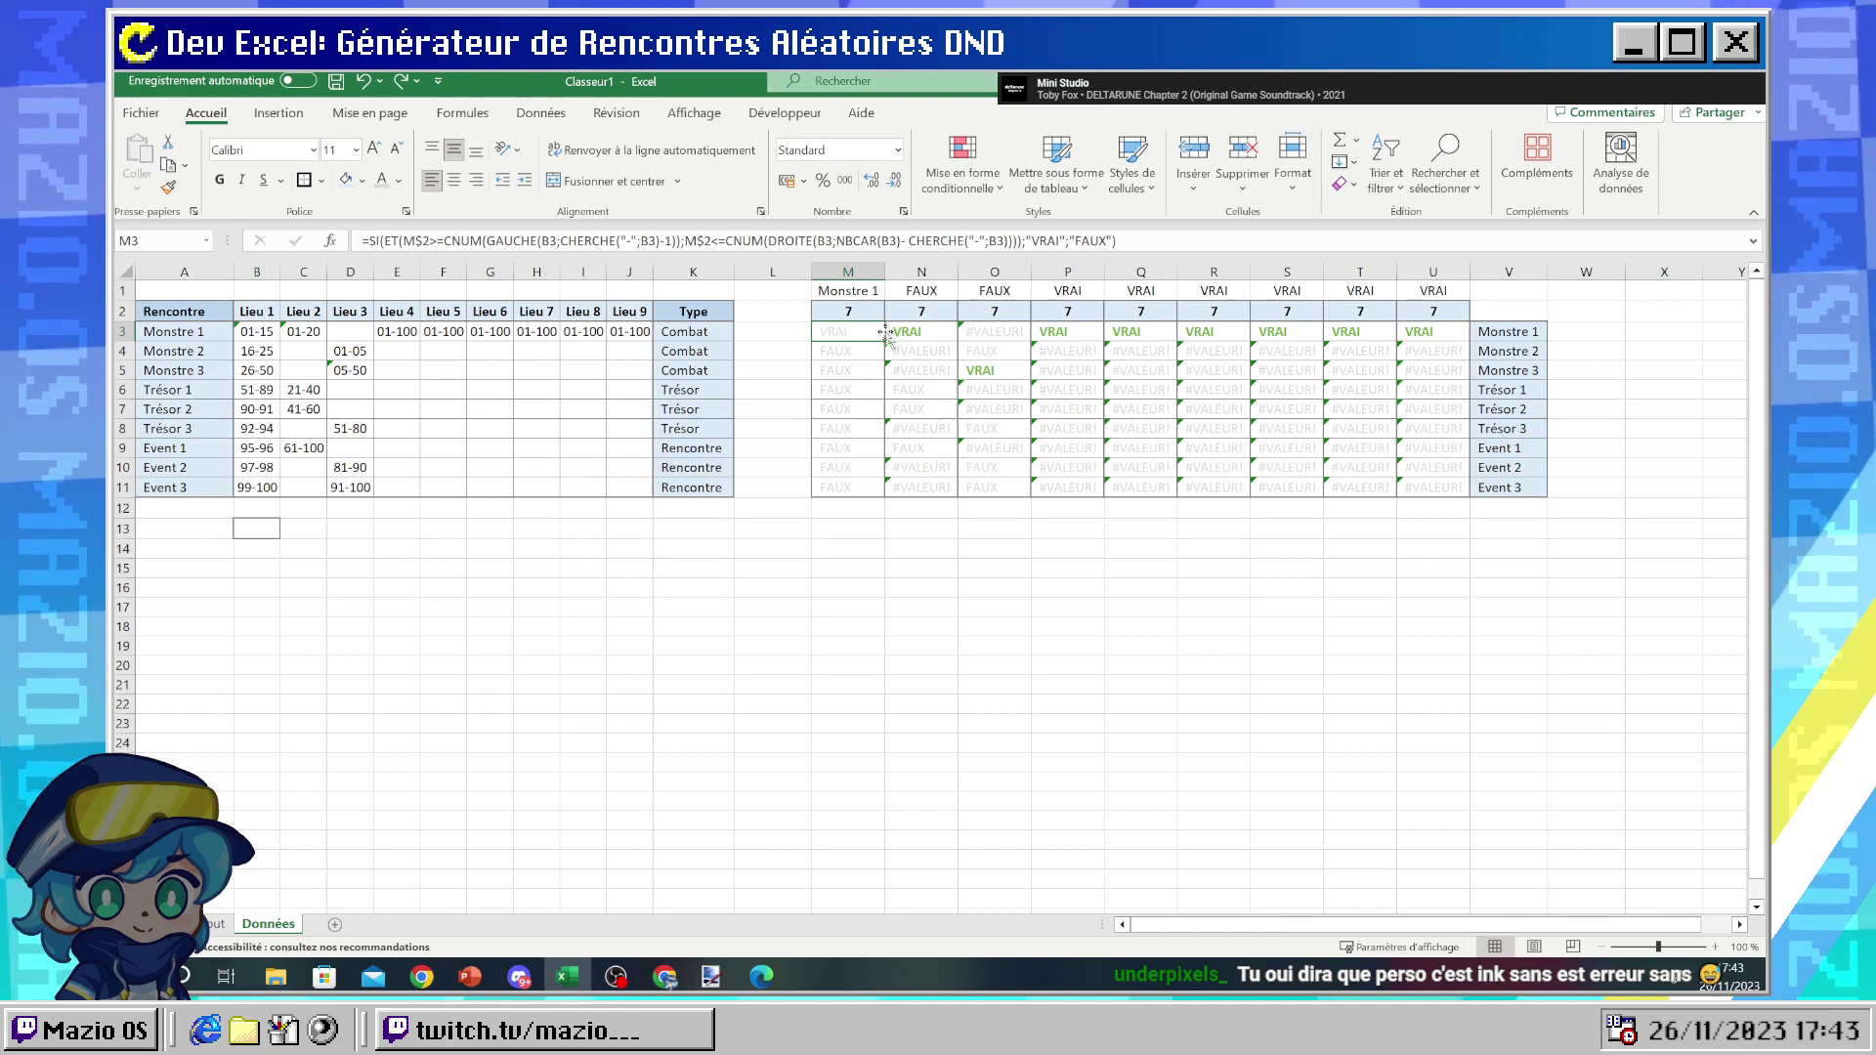
{"action": "left_click", "coordinate": [798, 317]}
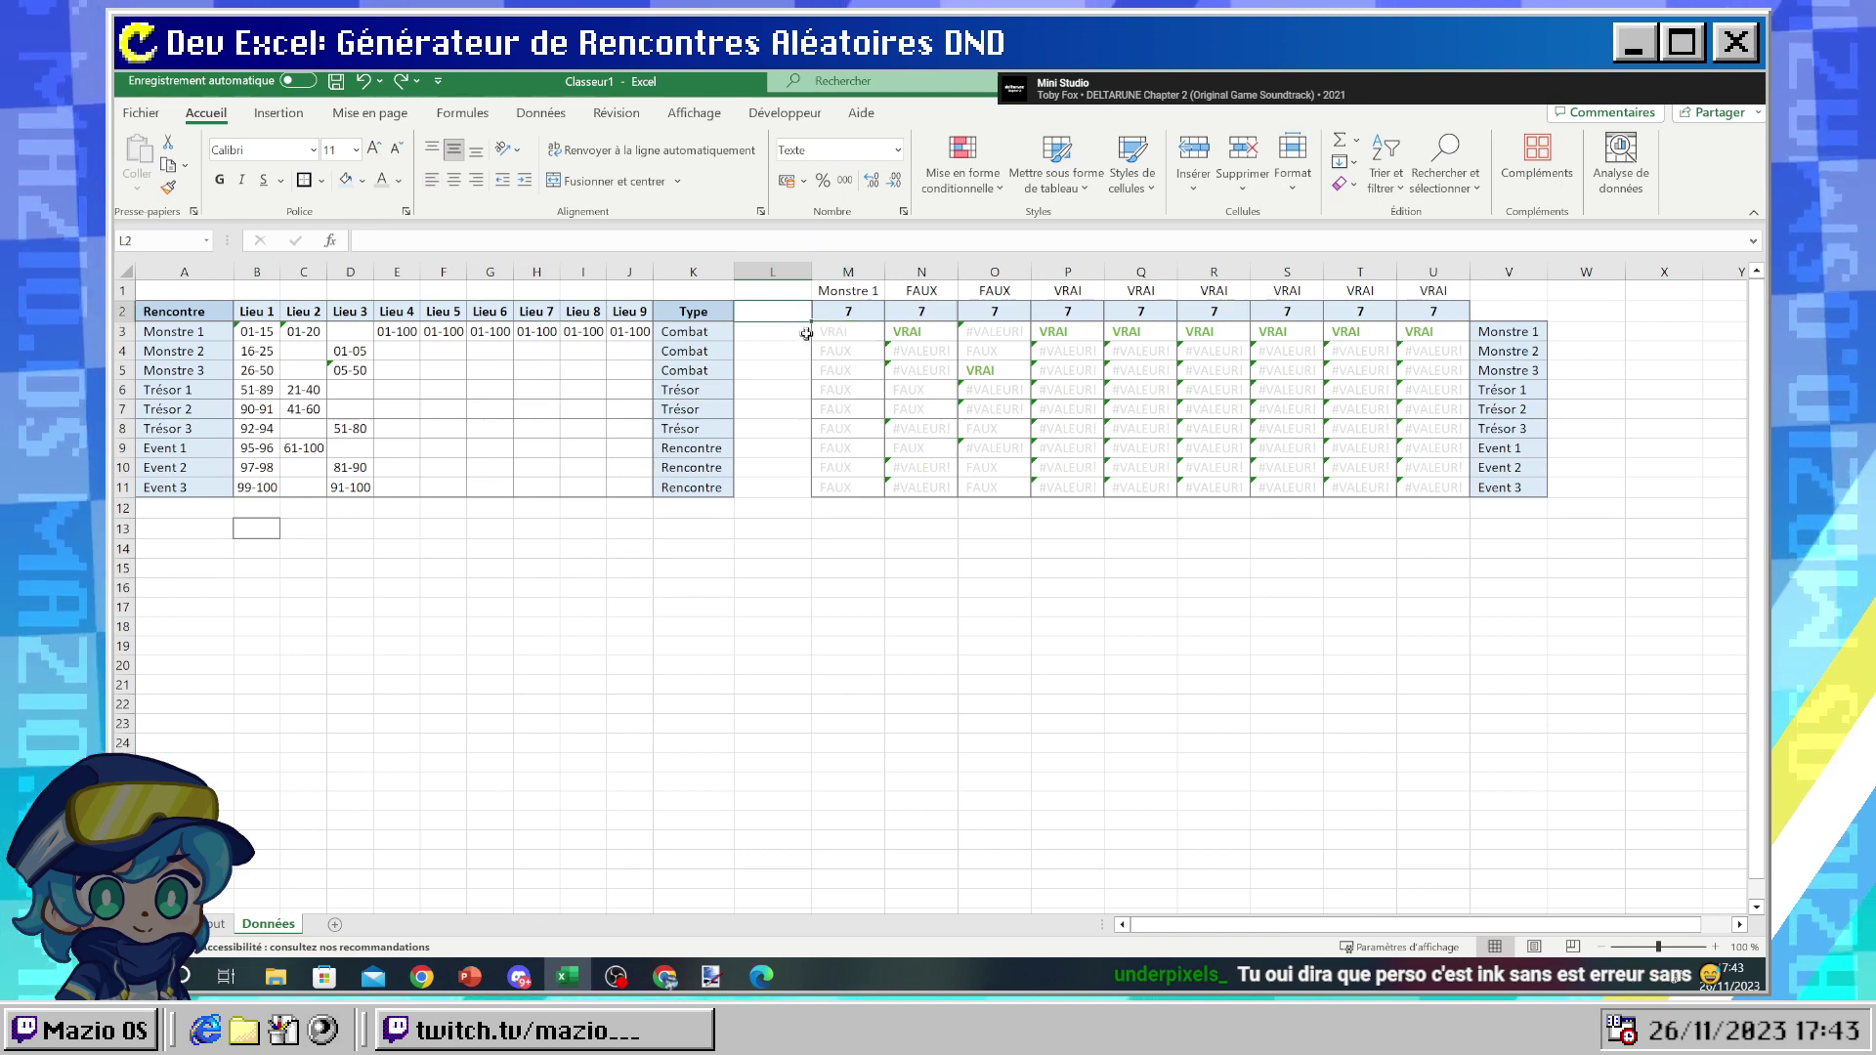
{"action": "key", "text": "F9"}
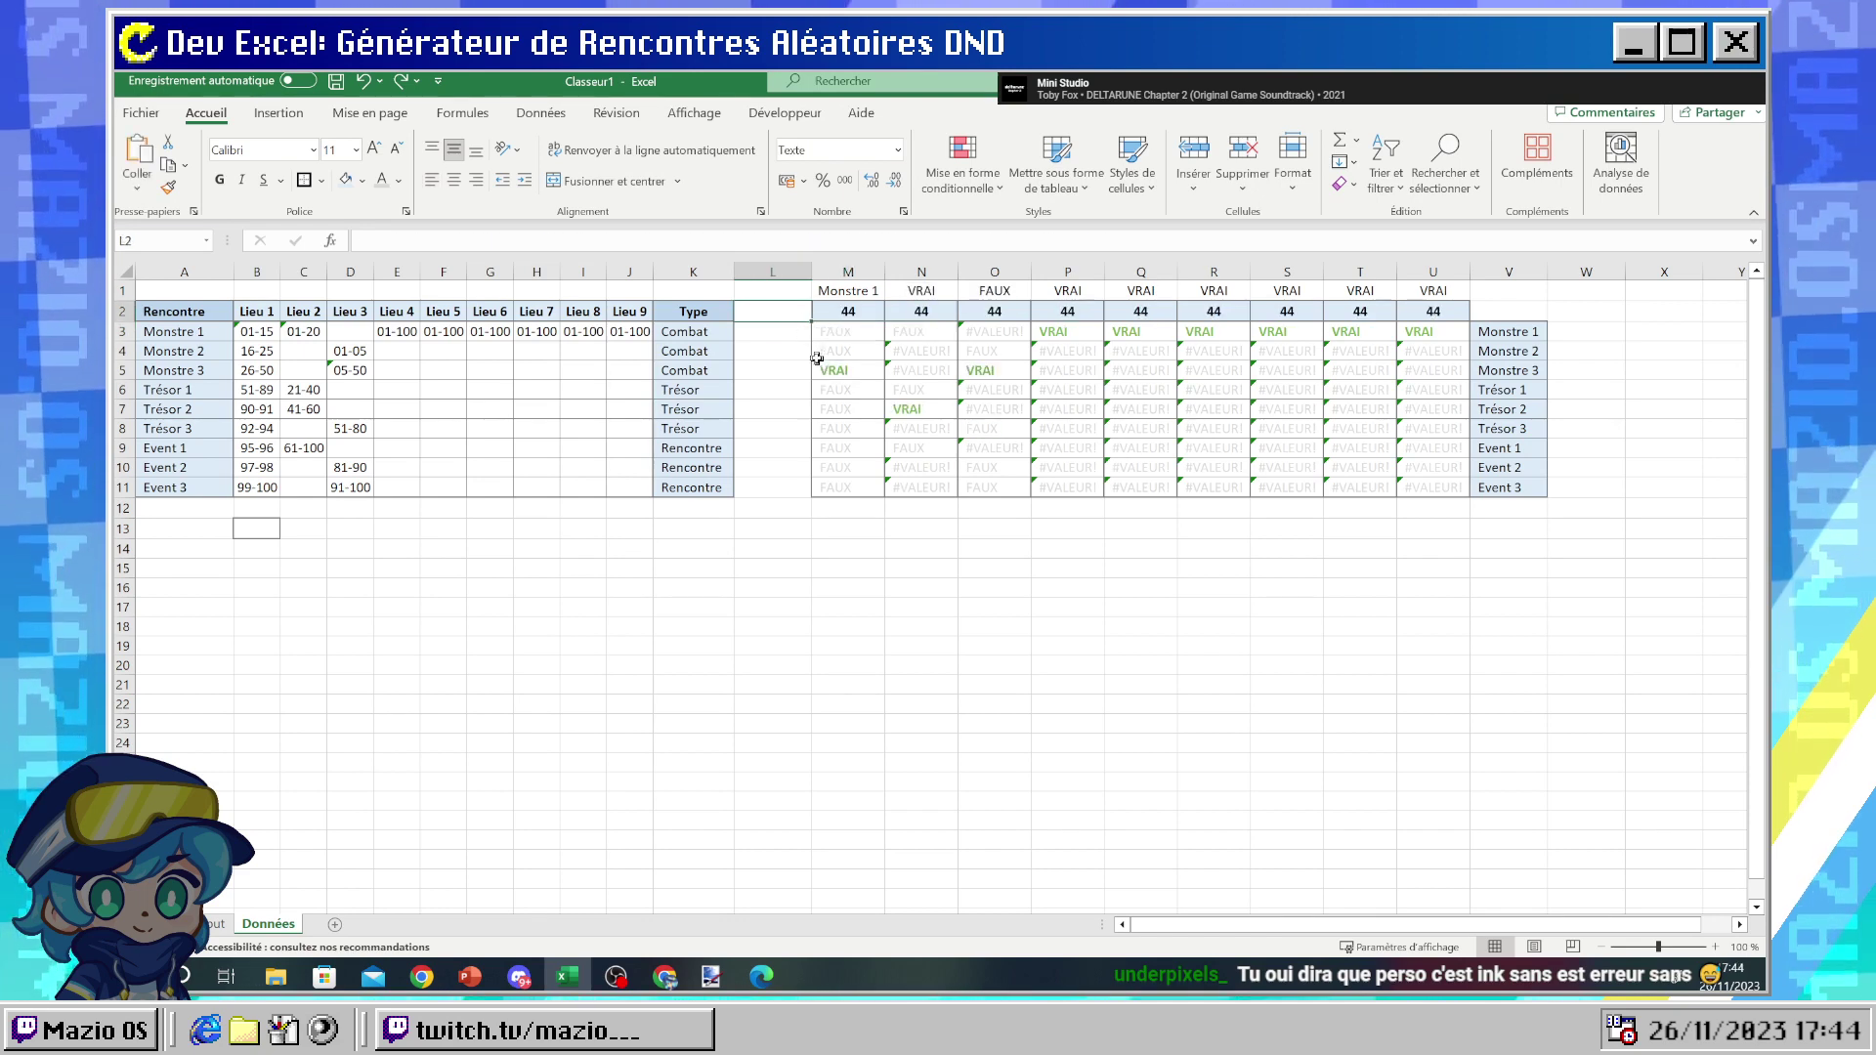
{"action": "left_click", "coordinate": [846, 290]}
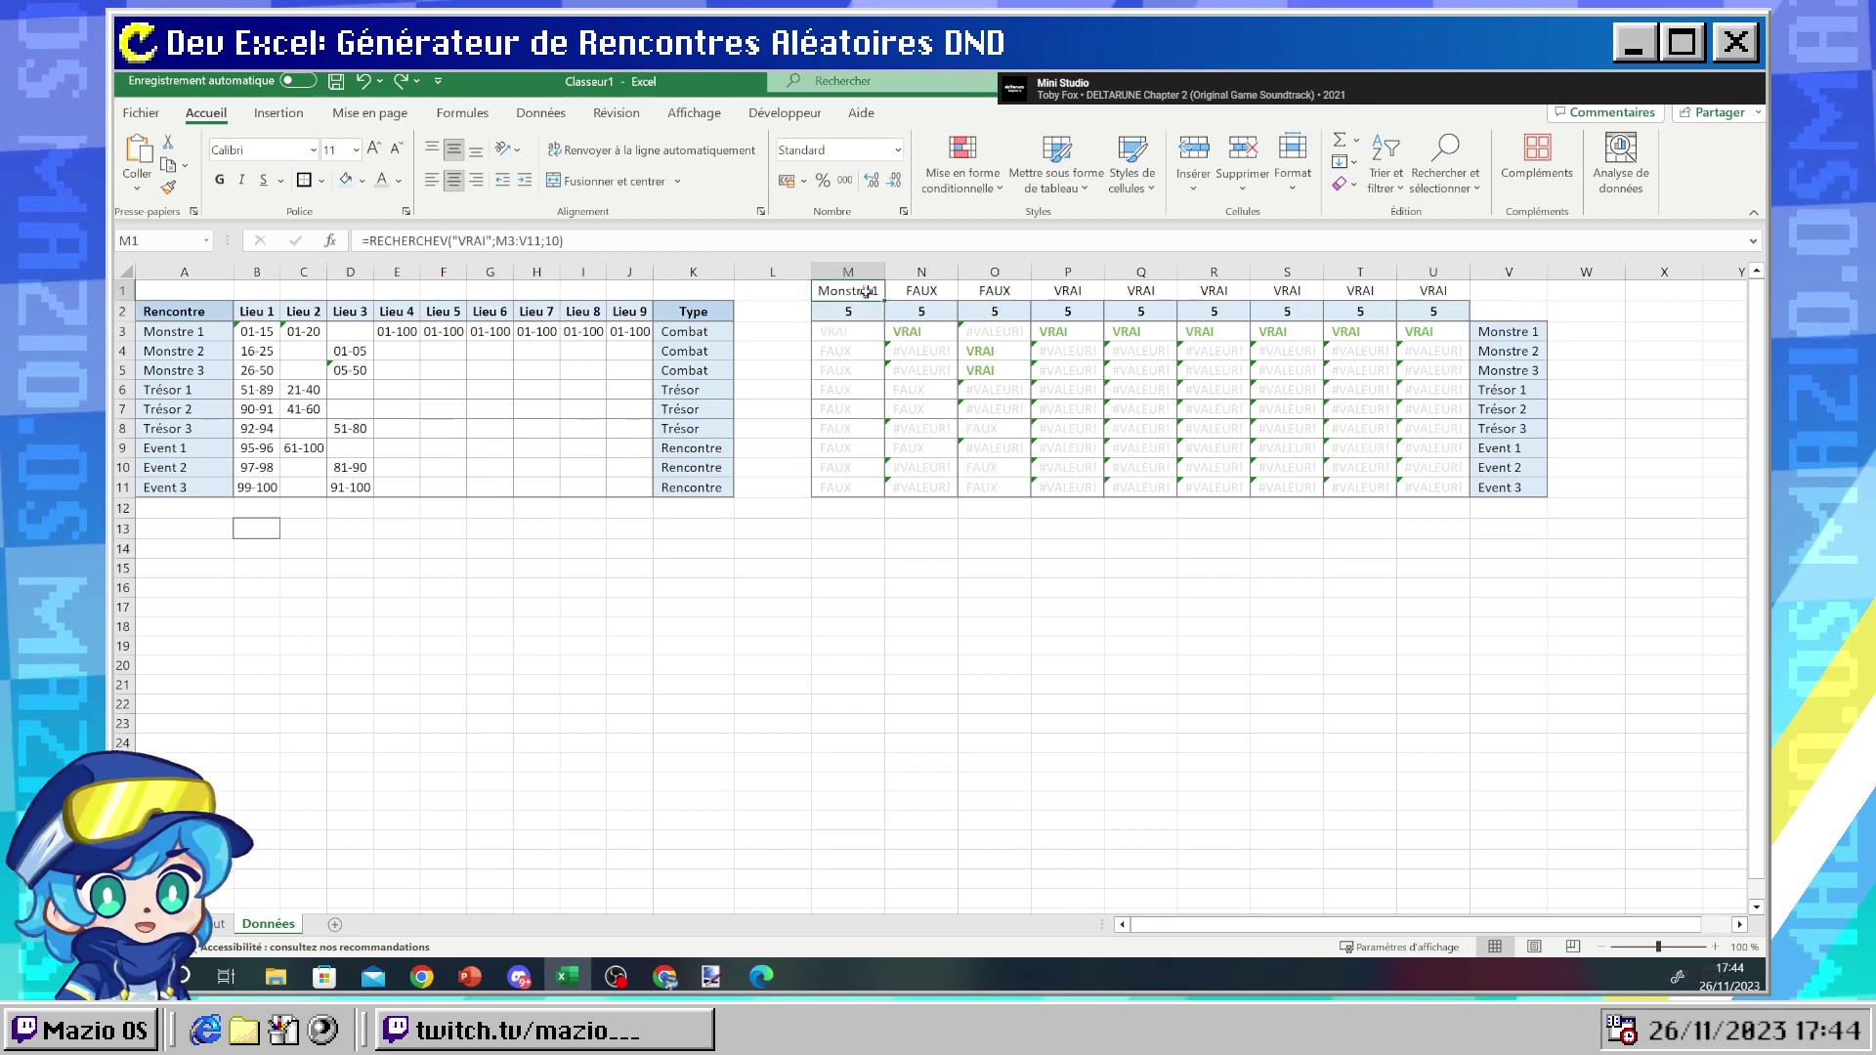
{"action": "left_click", "coordinate": [786, 328]}
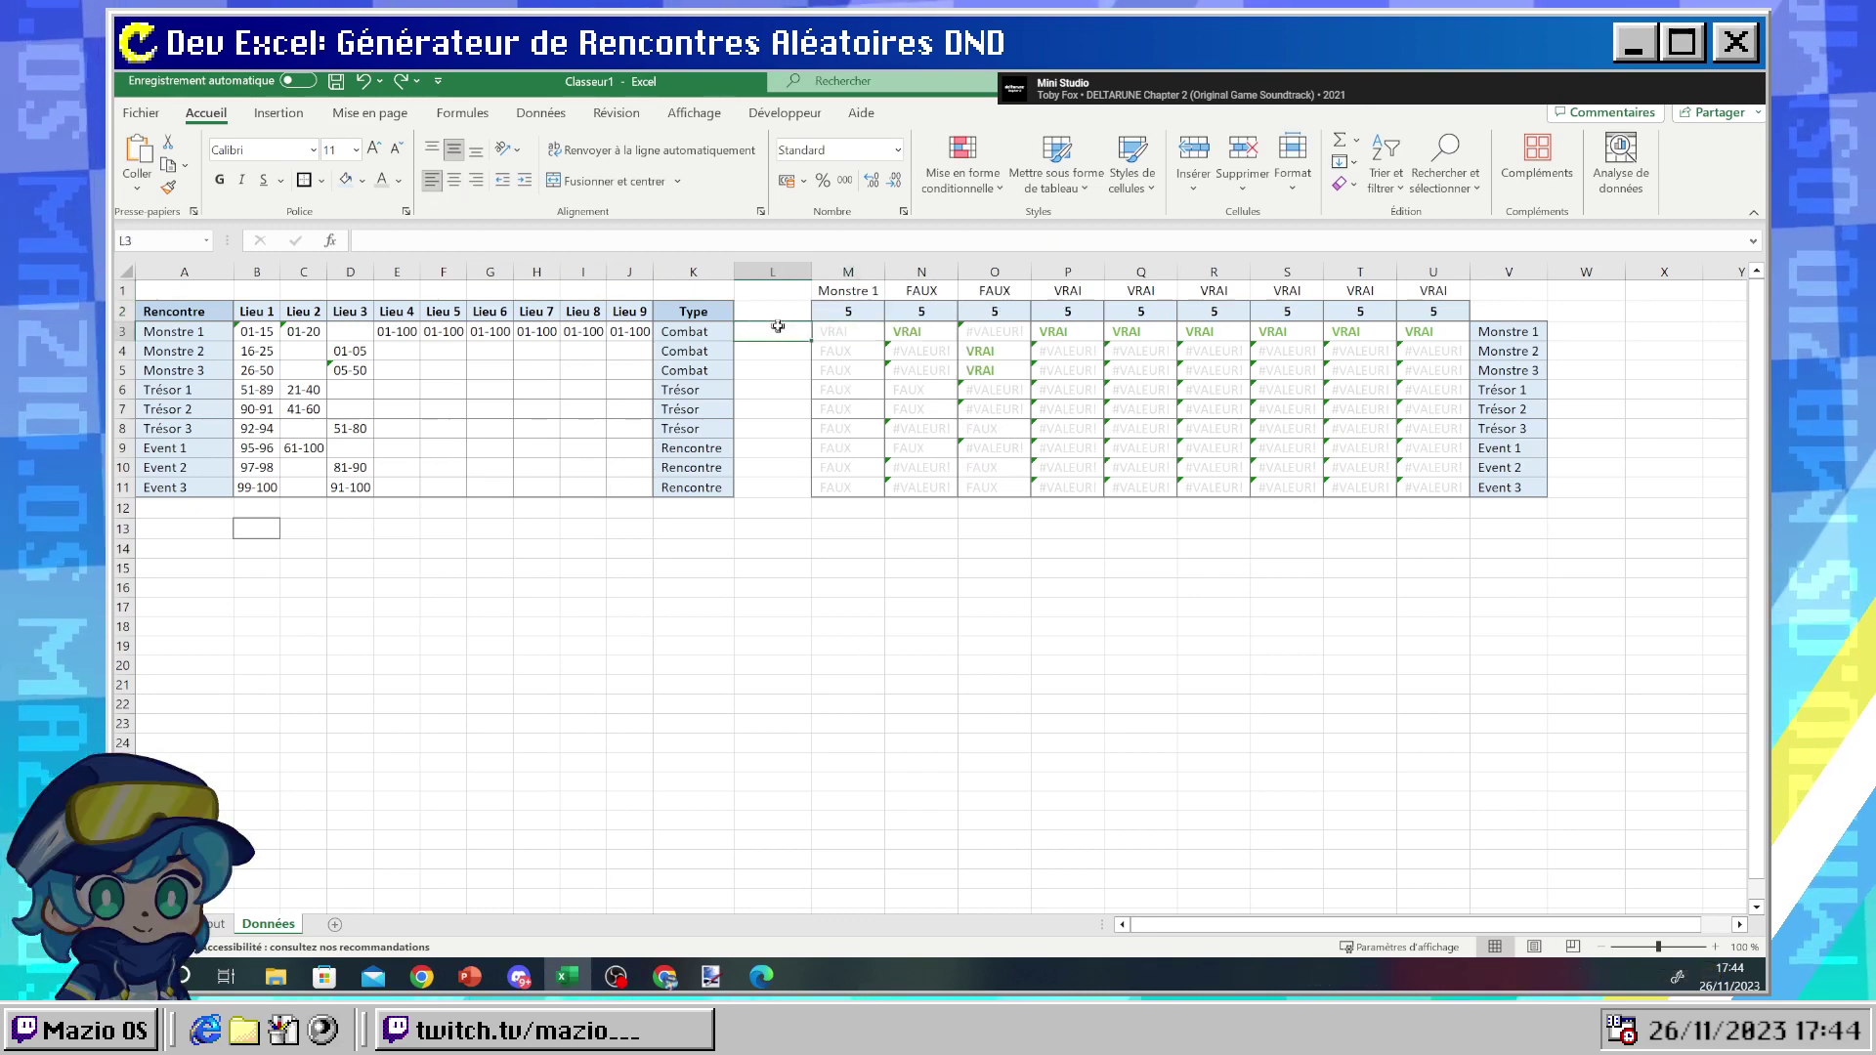
{"action": "key", "text": "F9"}
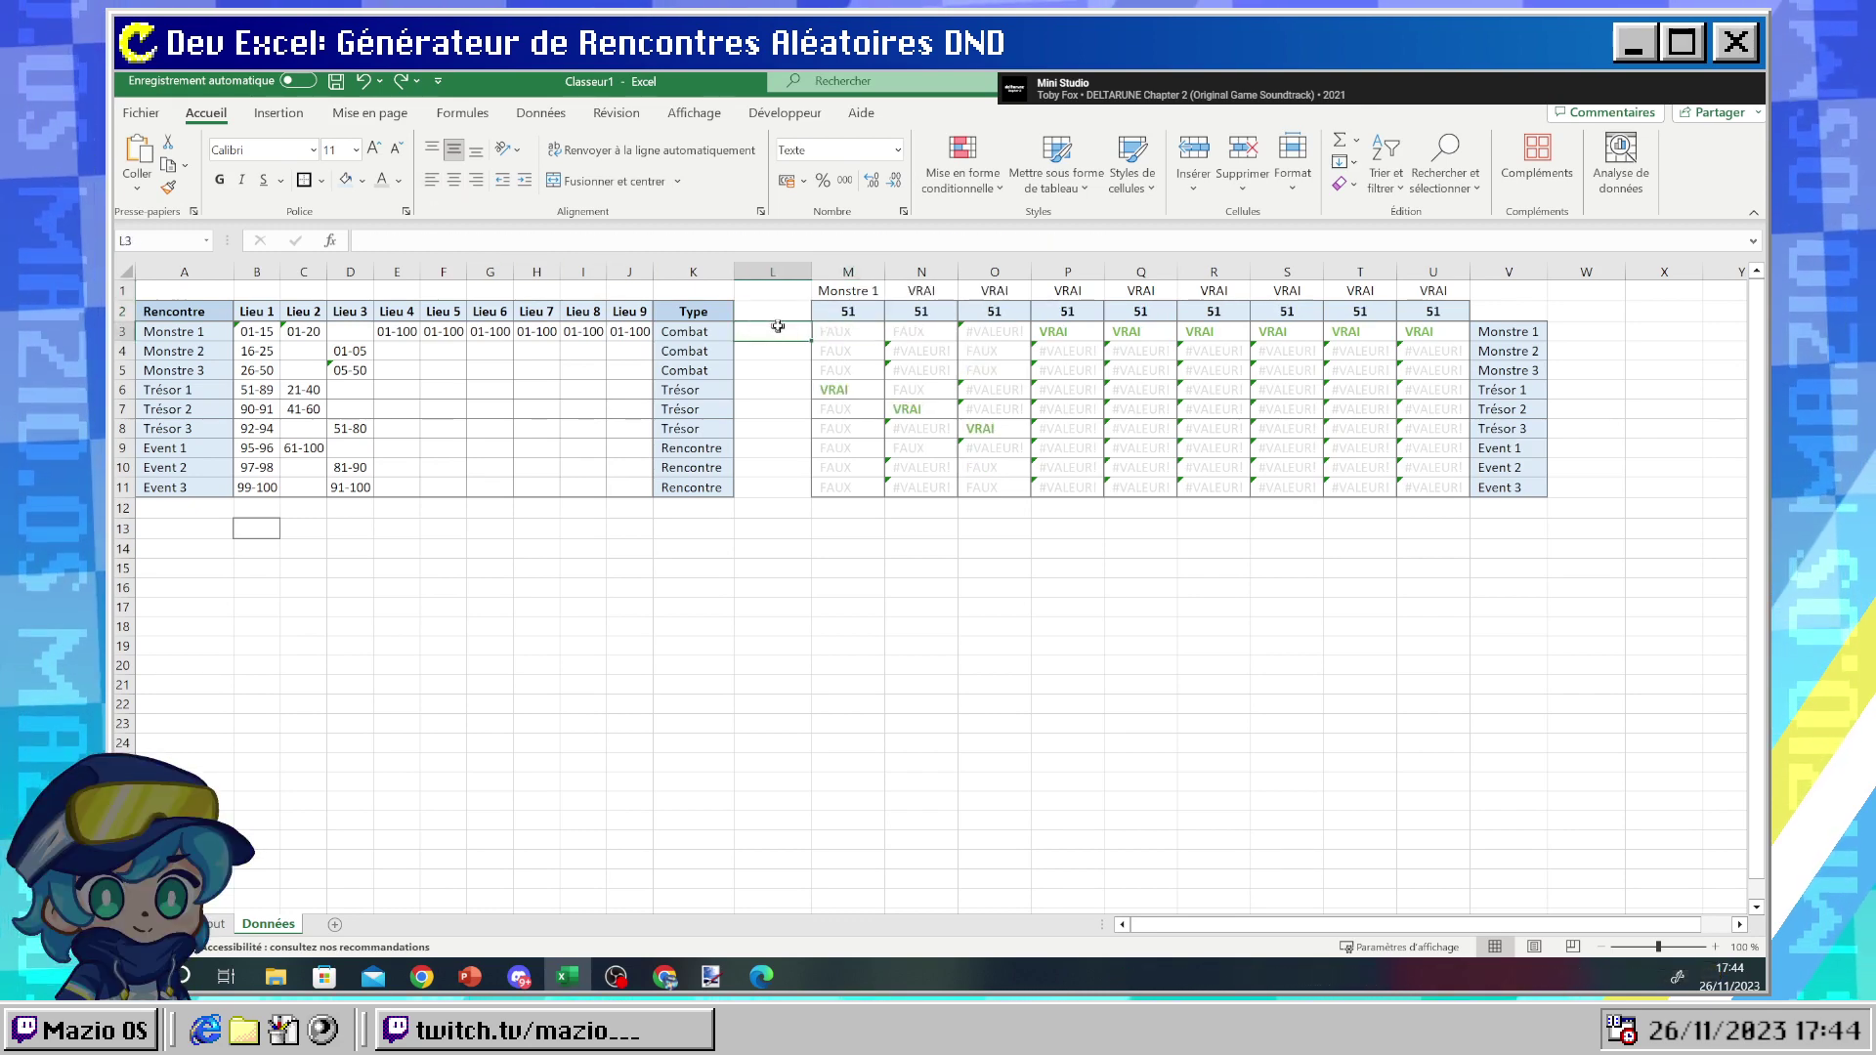
{"action": "left_click", "coordinate": [841, 332]}
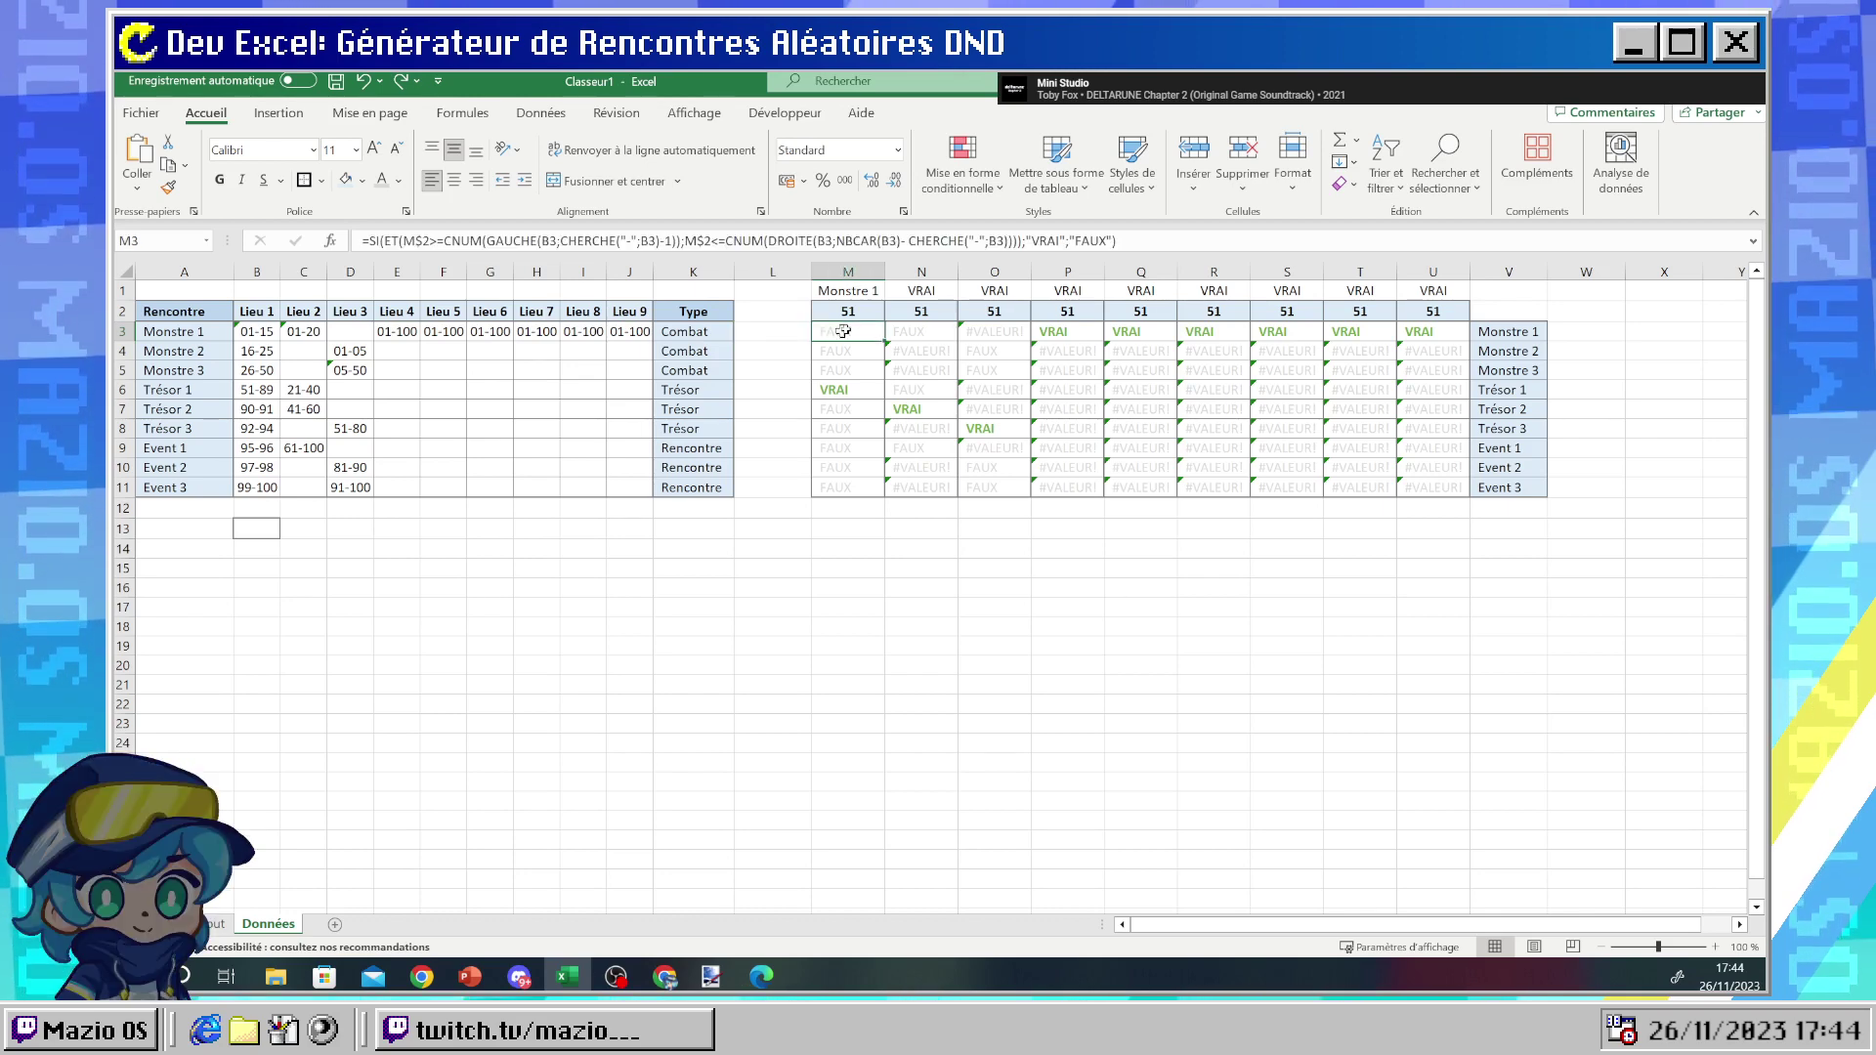
{"action": "key", "text": "F9"}
{"action": "left_click", "coordinate": [761, 336]}
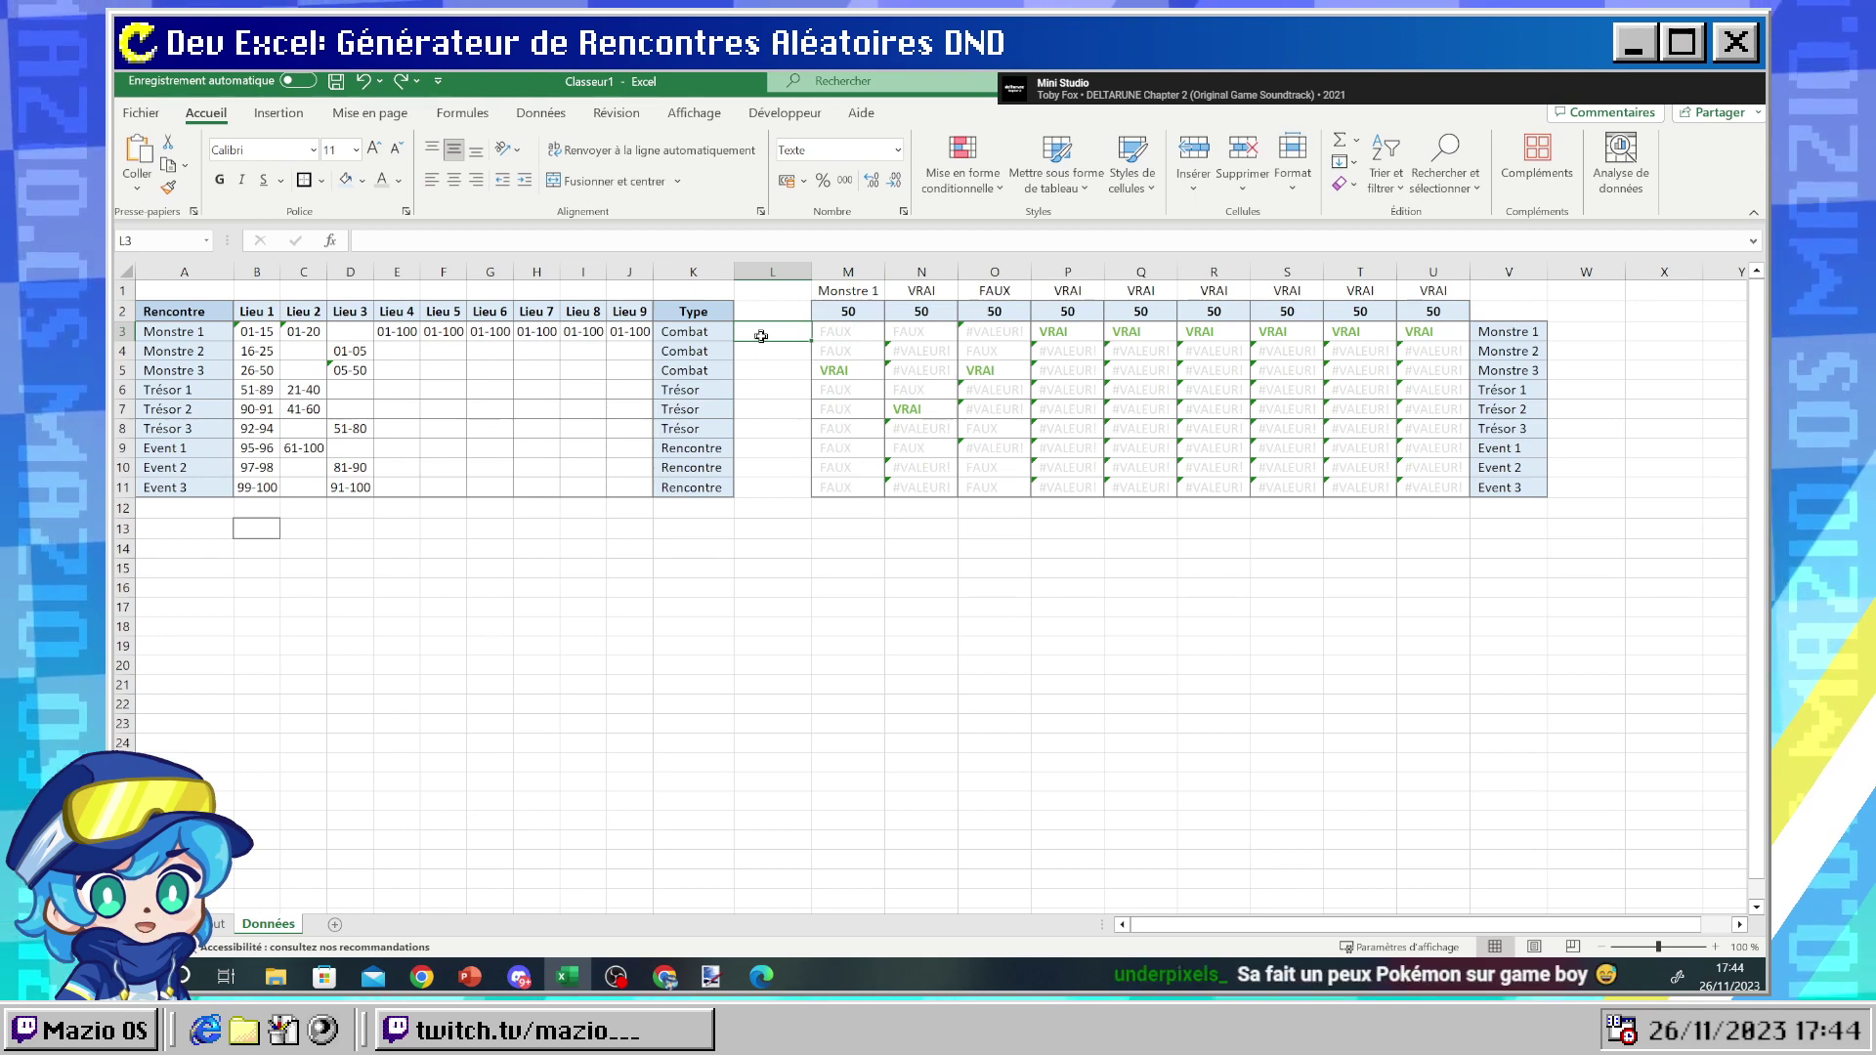
{"action": "key", "text": "F9"}
- Keep rerolling until M1 returns Monstre 1 for a roll of 57, reviewing M1 and M3 formulas
{"action": "key", "text": "Right"}
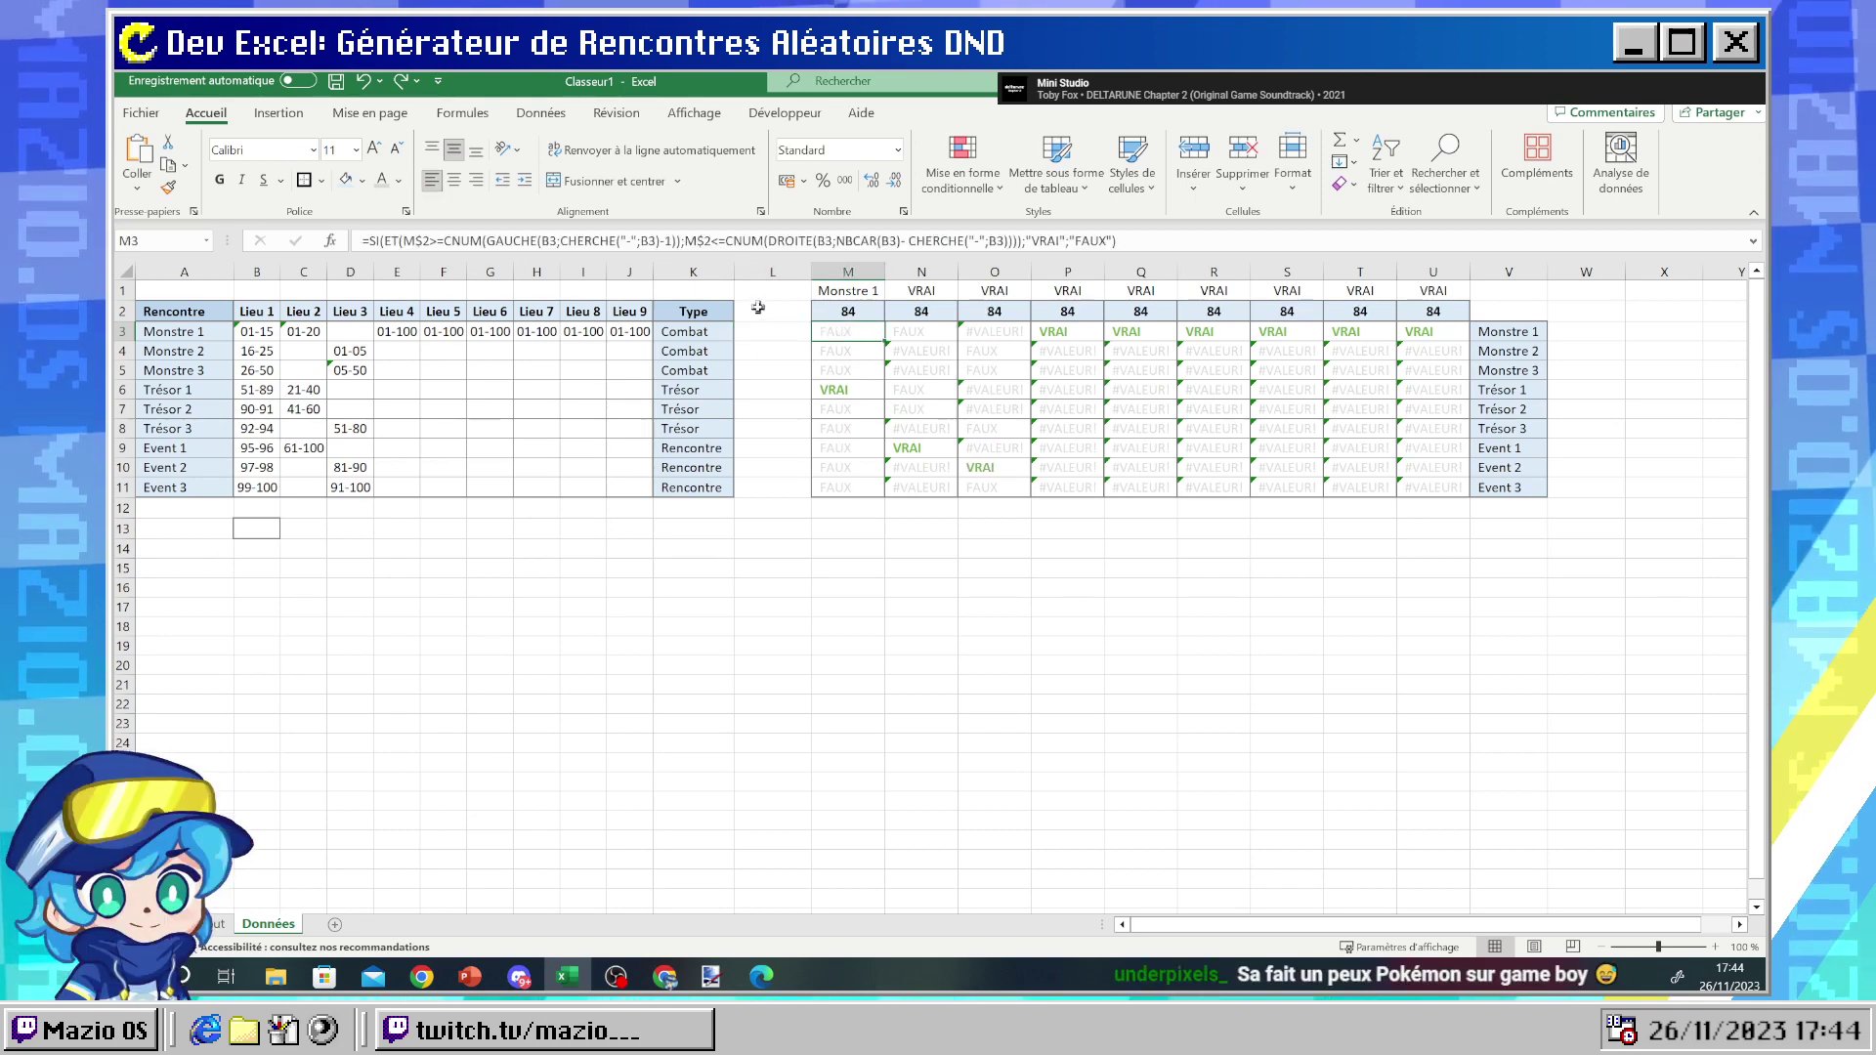
{"action": "left_click", "coordinate": [757, 307]}
{"action": "key", "text": "F9"}
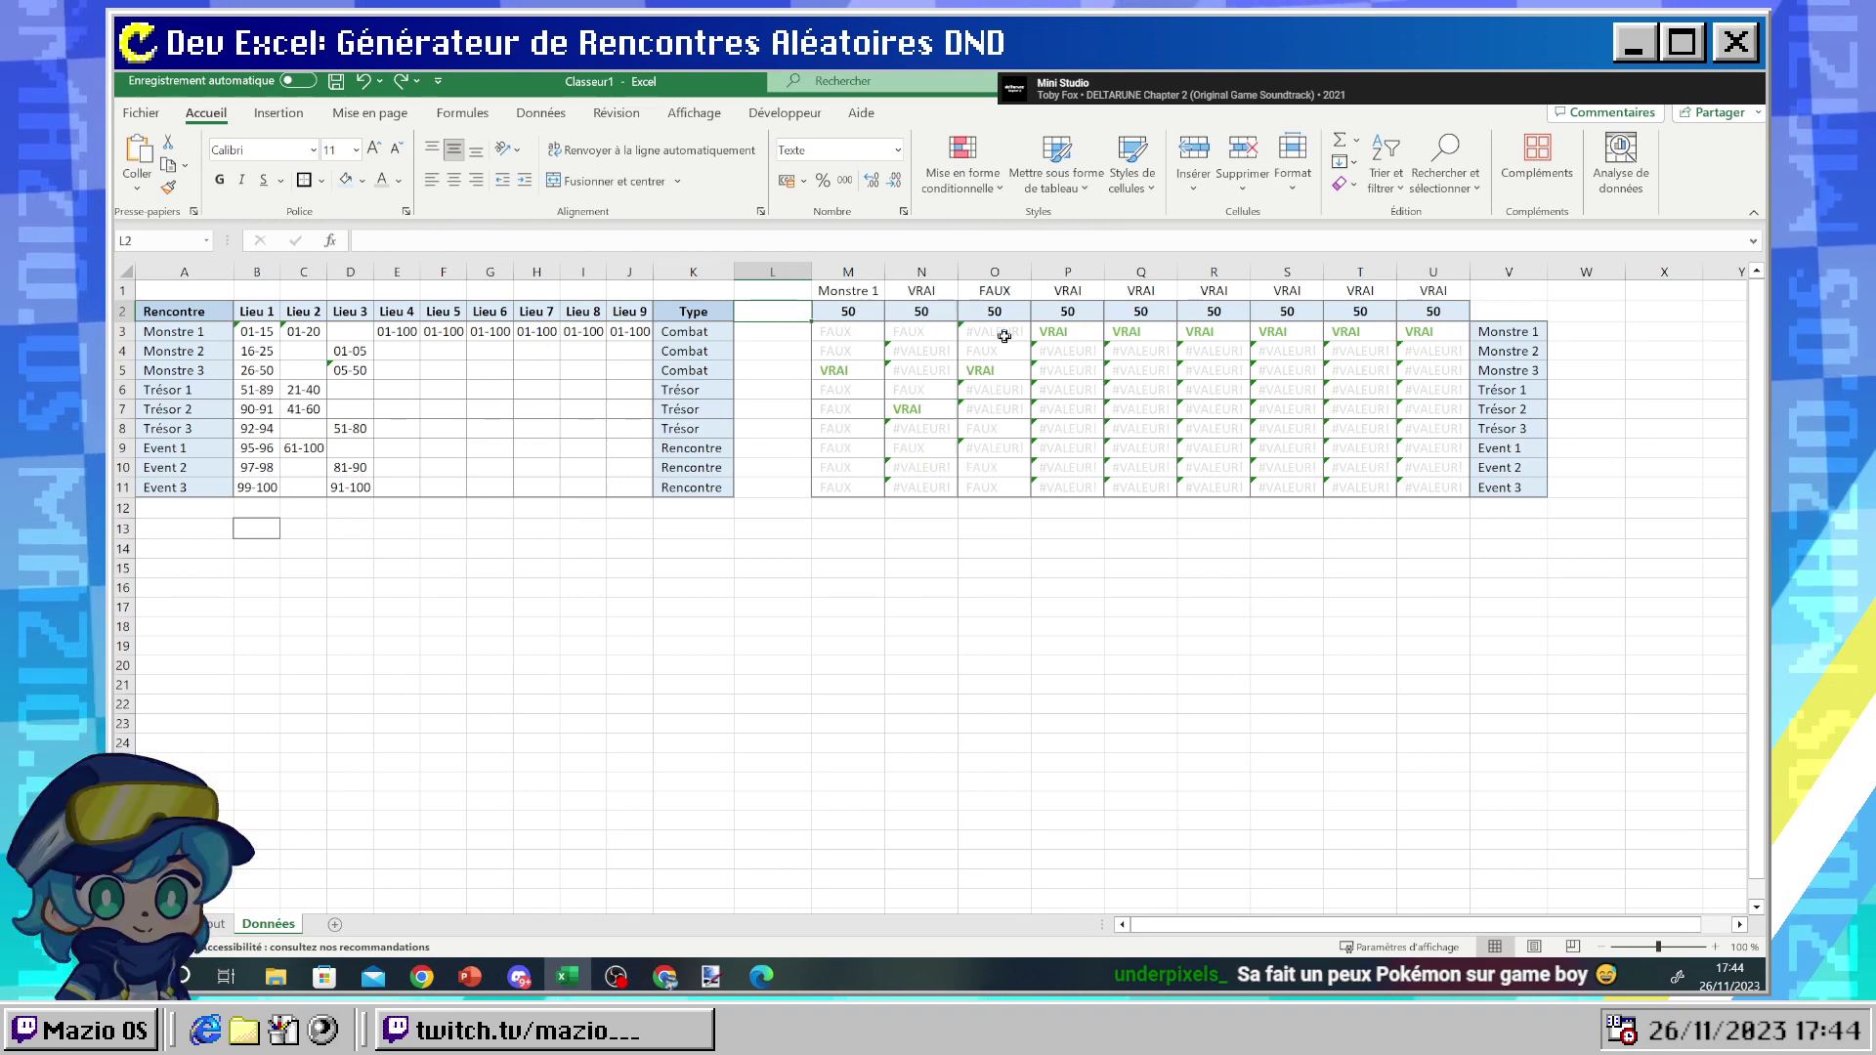
{"action": "left_click", "coordinate": [823, 291]}
{"action": "key", "text": "F9"}
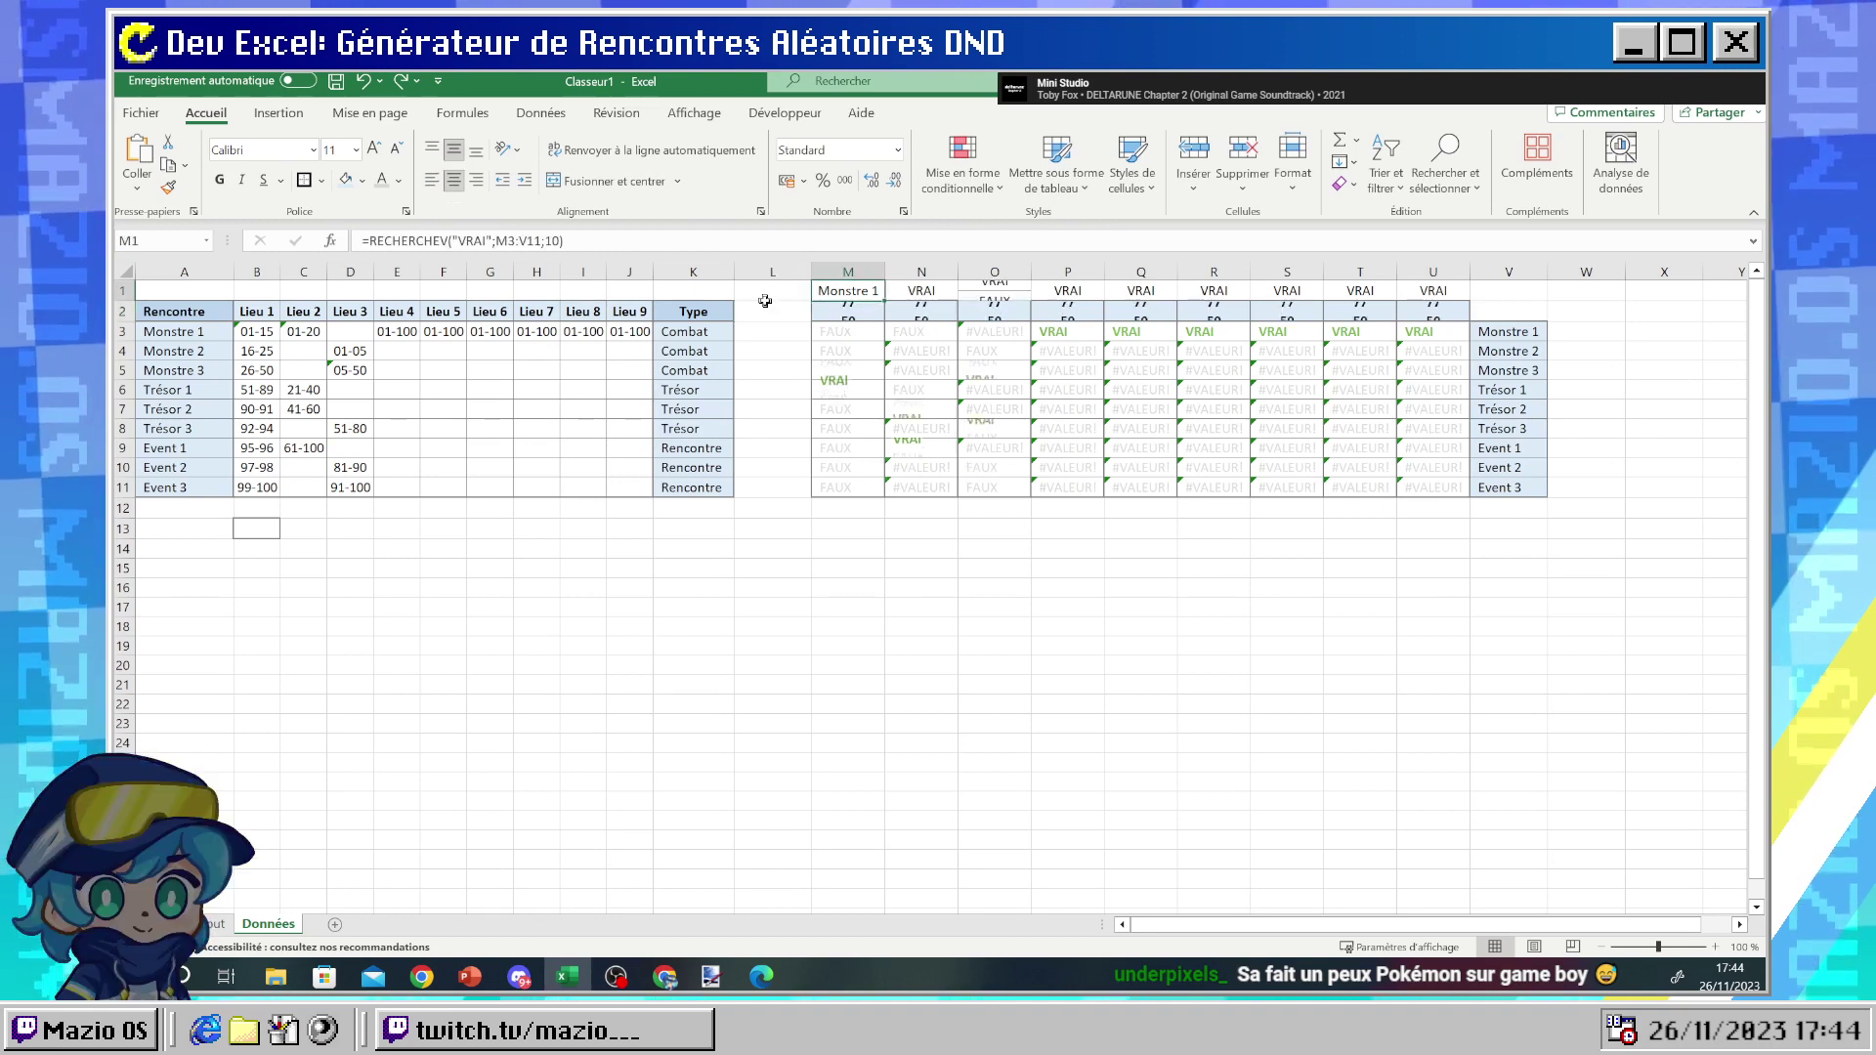
{"action": "key", "text": "F9"}
{"action": "left_click", "coordinate": [849, 336]}
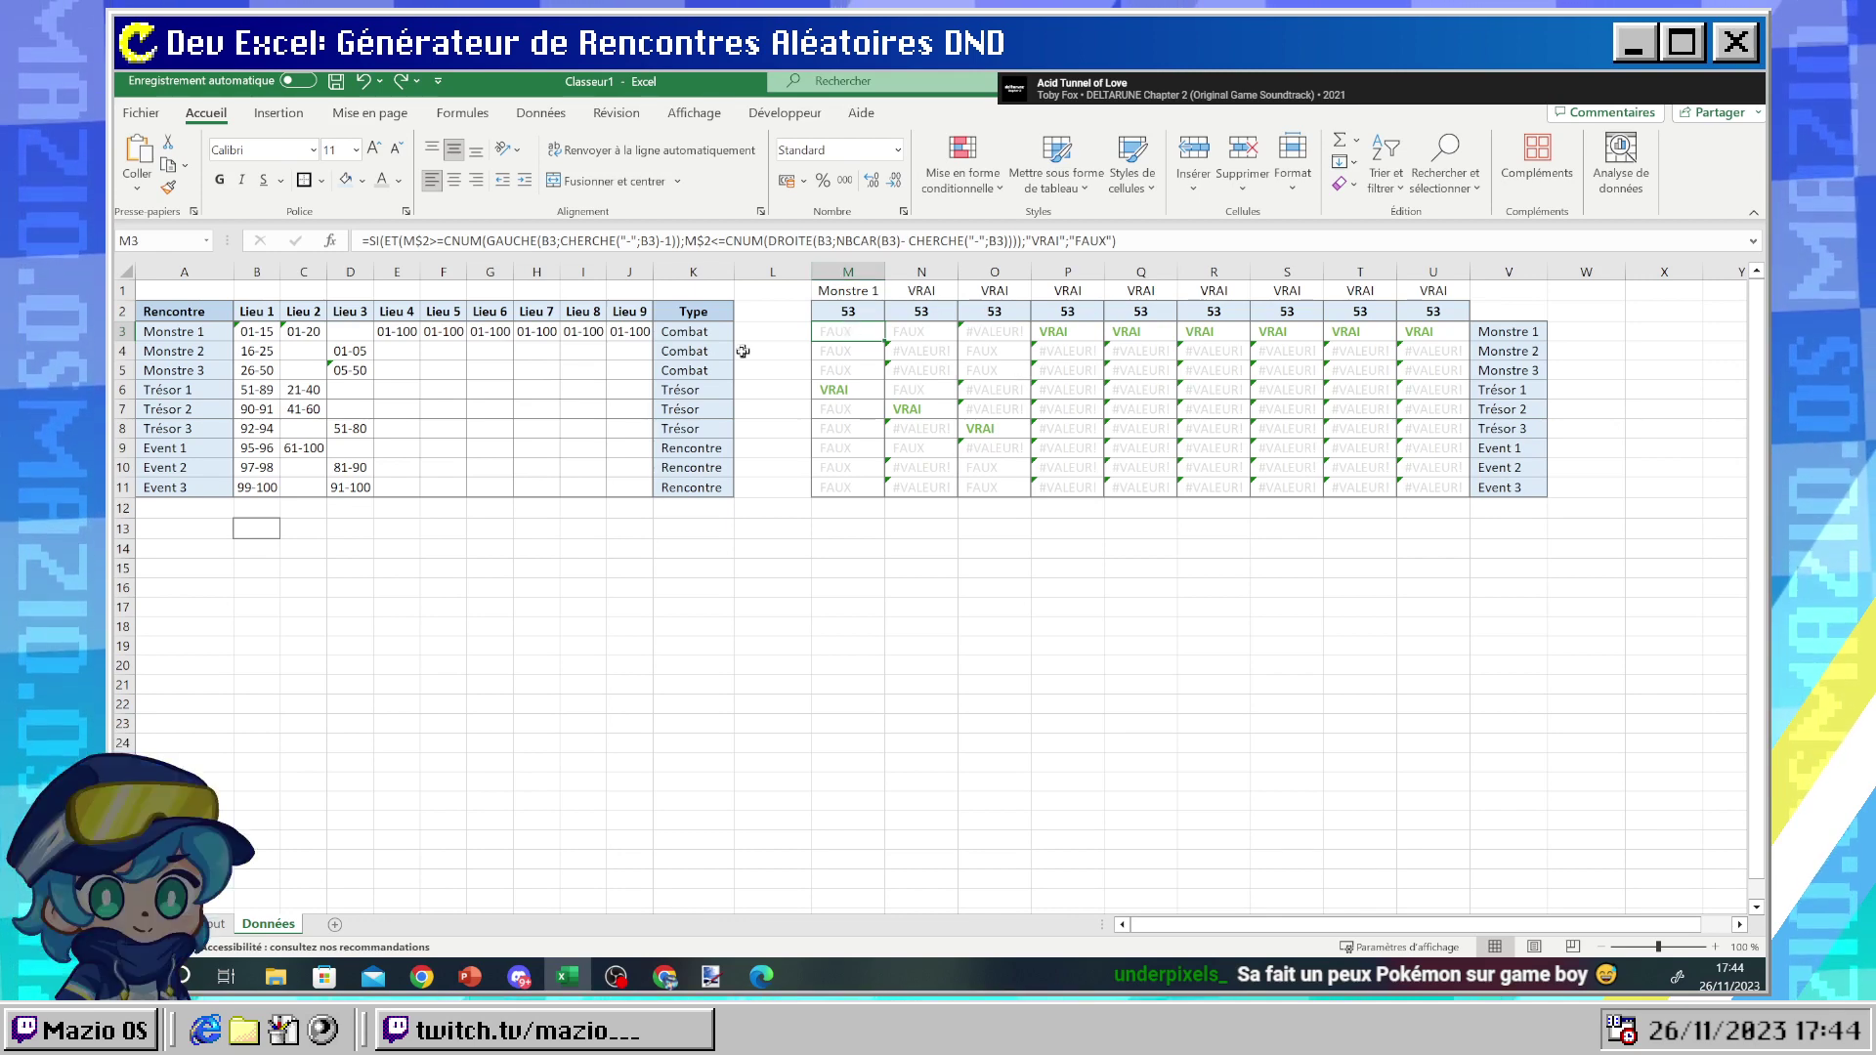
{"action": "left_click", "coordinate": [772, 313]}
{"action": "key", "text": "Delete"}
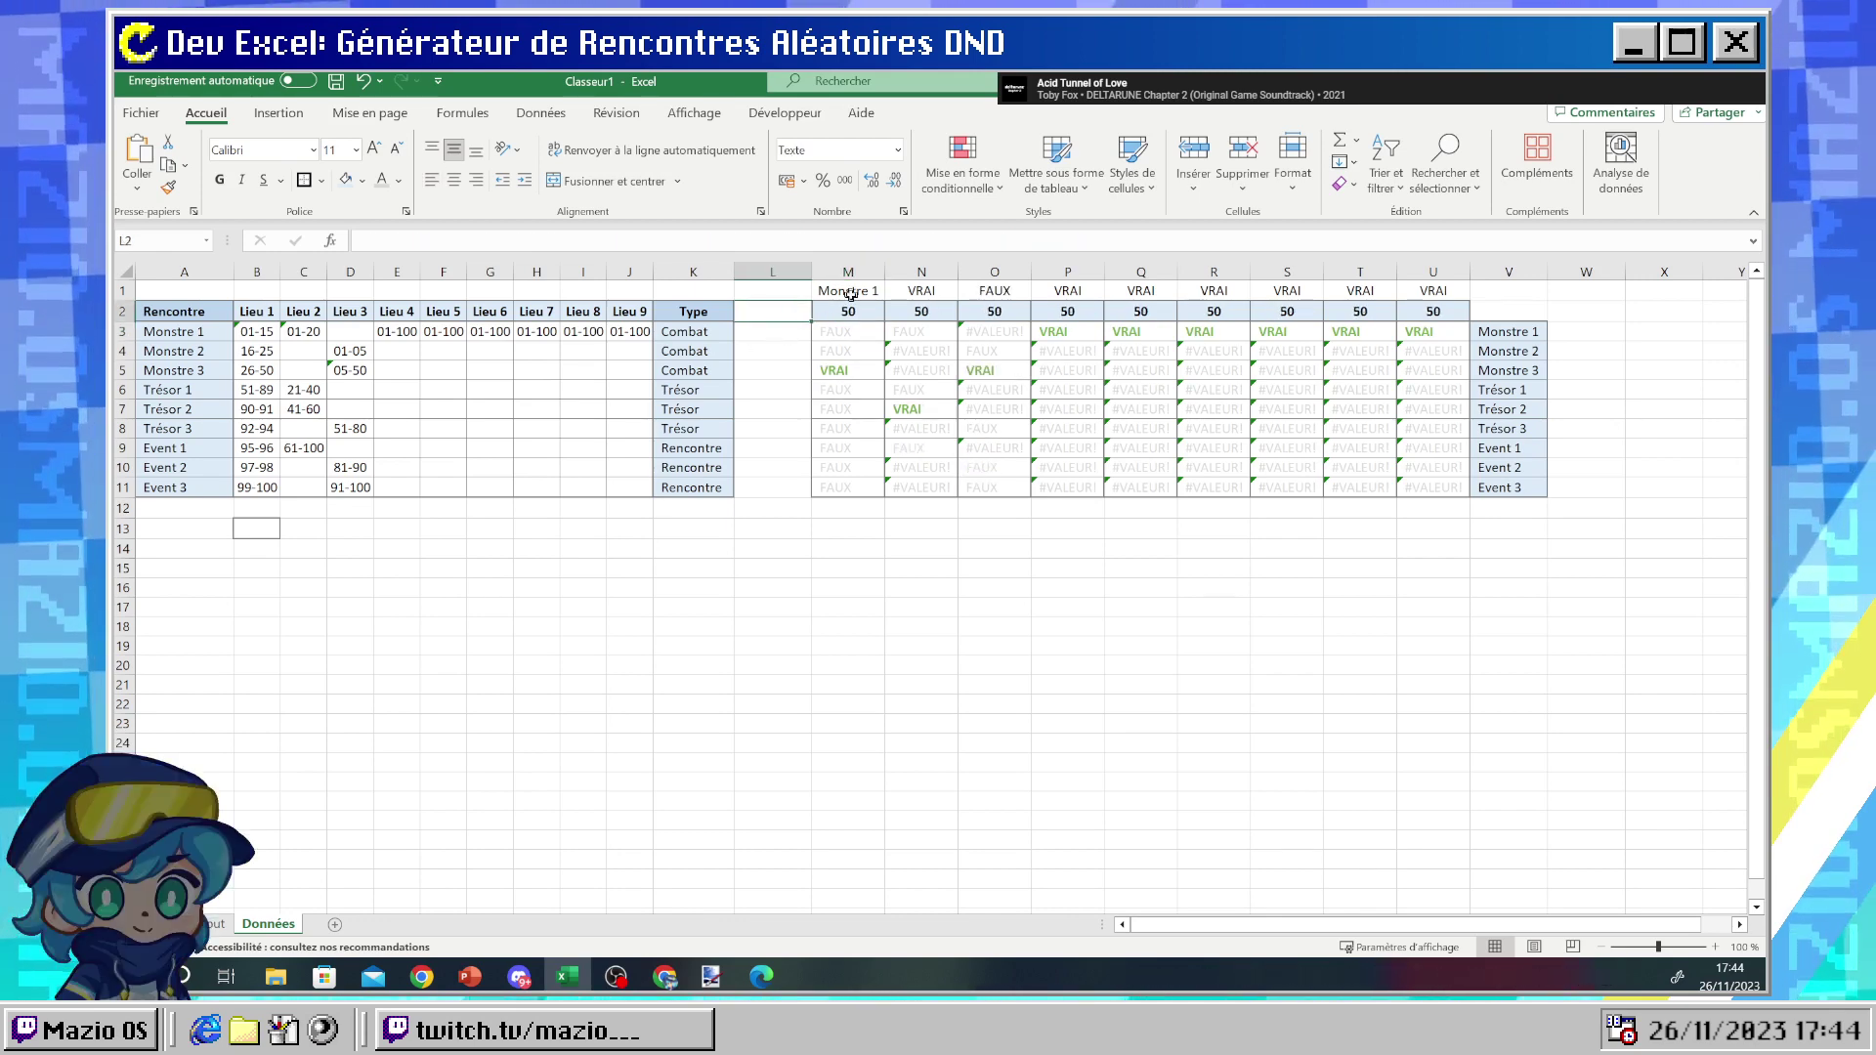
{"action": "left_click", "coordinate": [830, 291]}
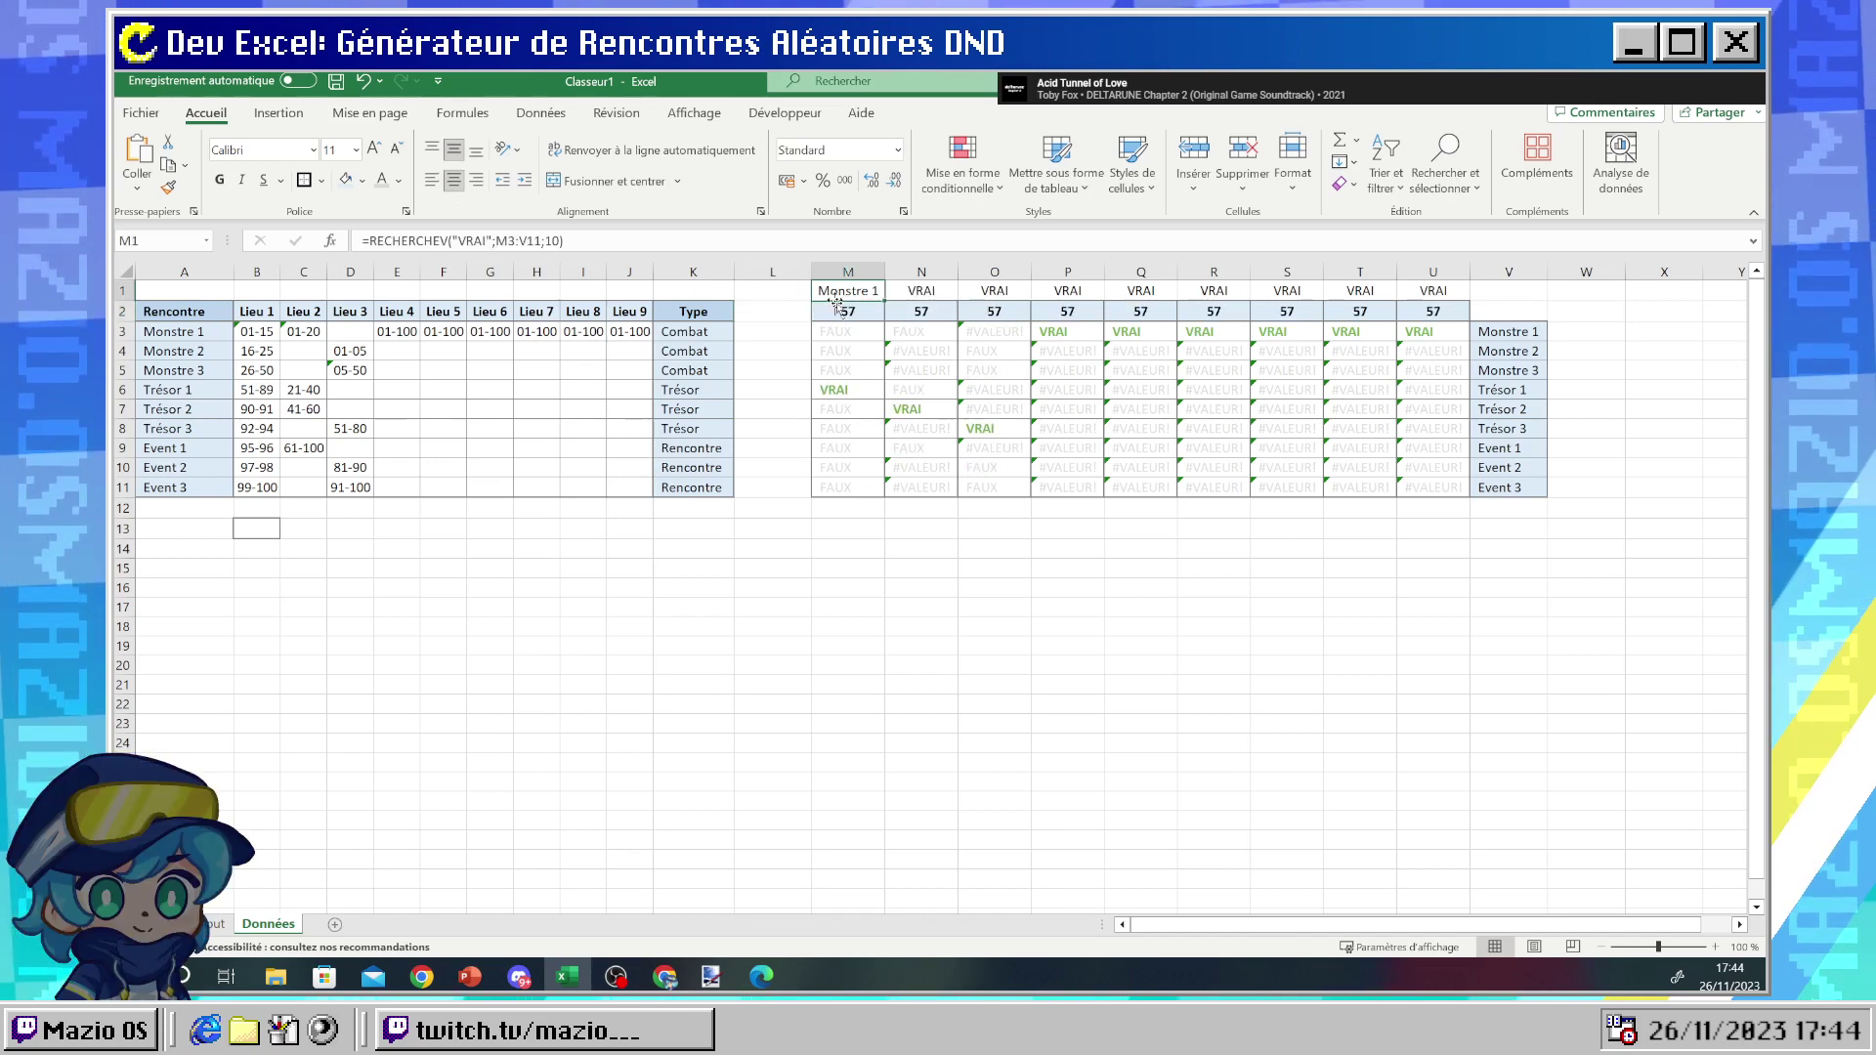
{"action": "left_click", "coordinate": [860, 330]}
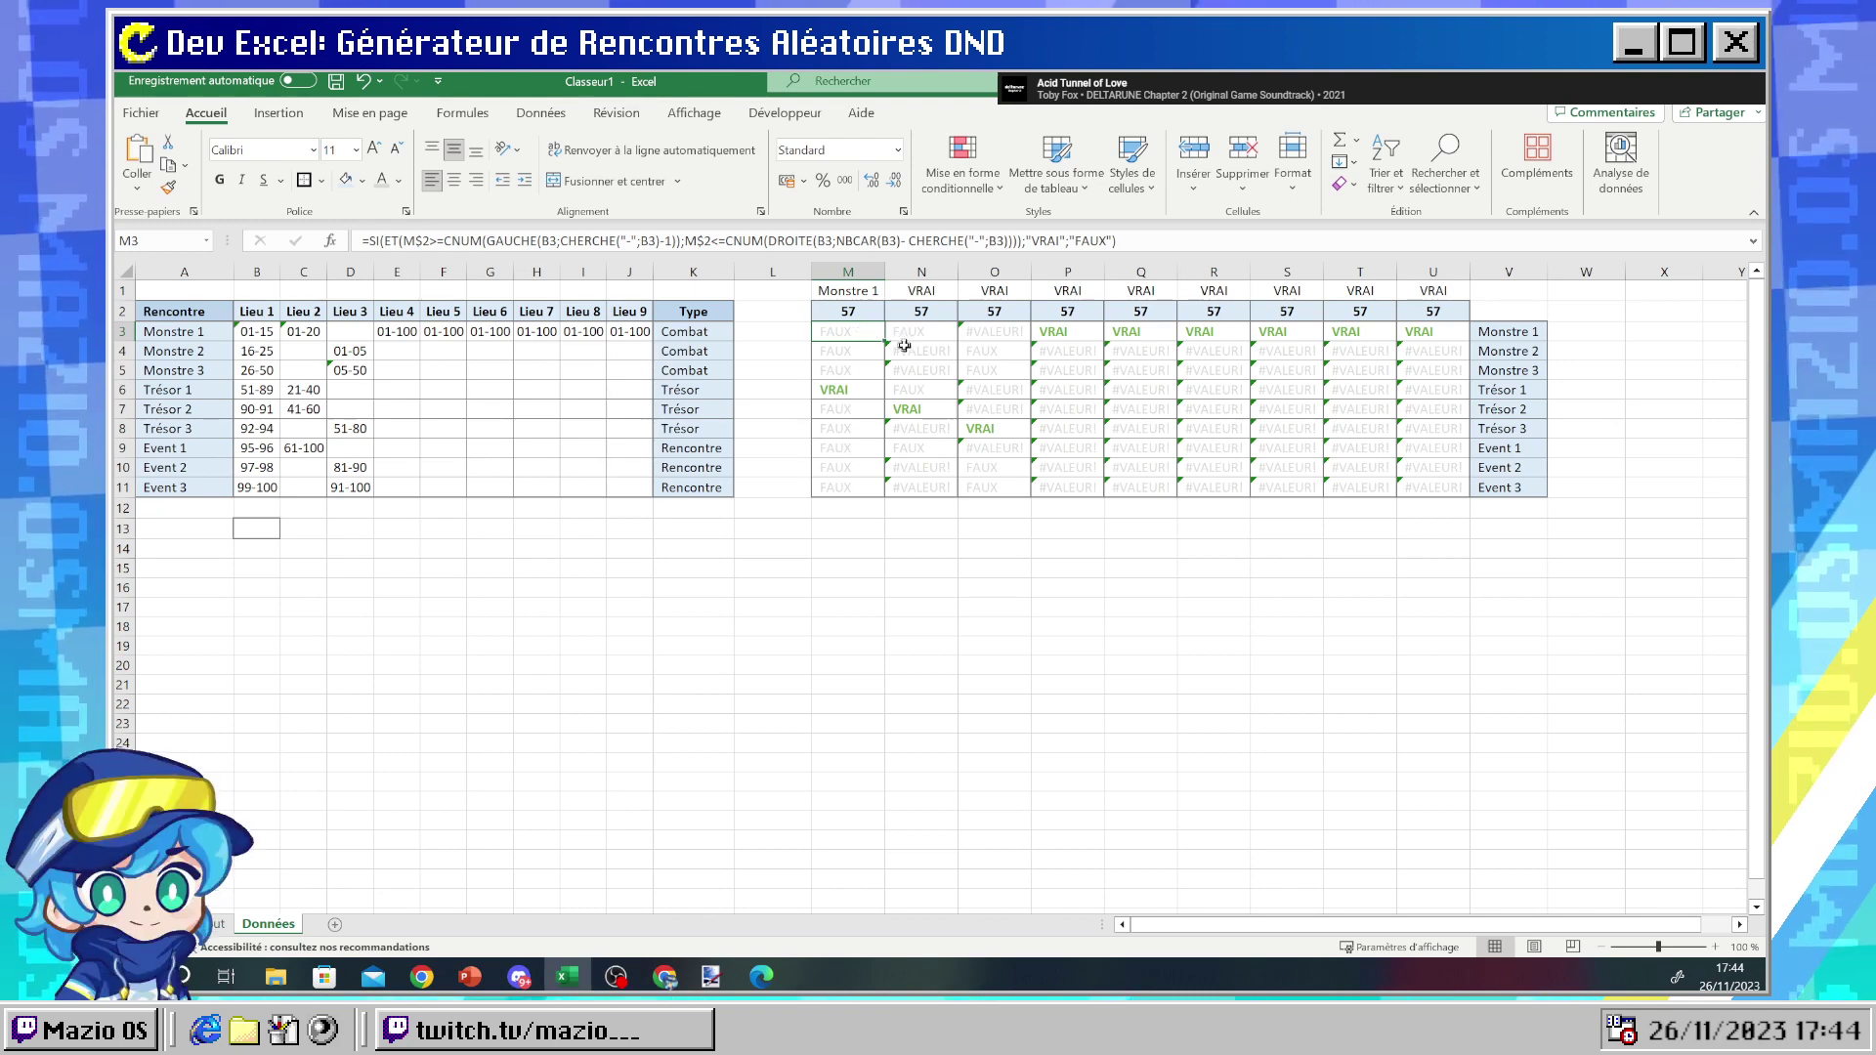
- Cancel the accidental move of M3, then fill its range-check formula down to M11
{"action": "left_click_drag", "start_coordinate": [884, 344], "coordinate": [924, 367]}
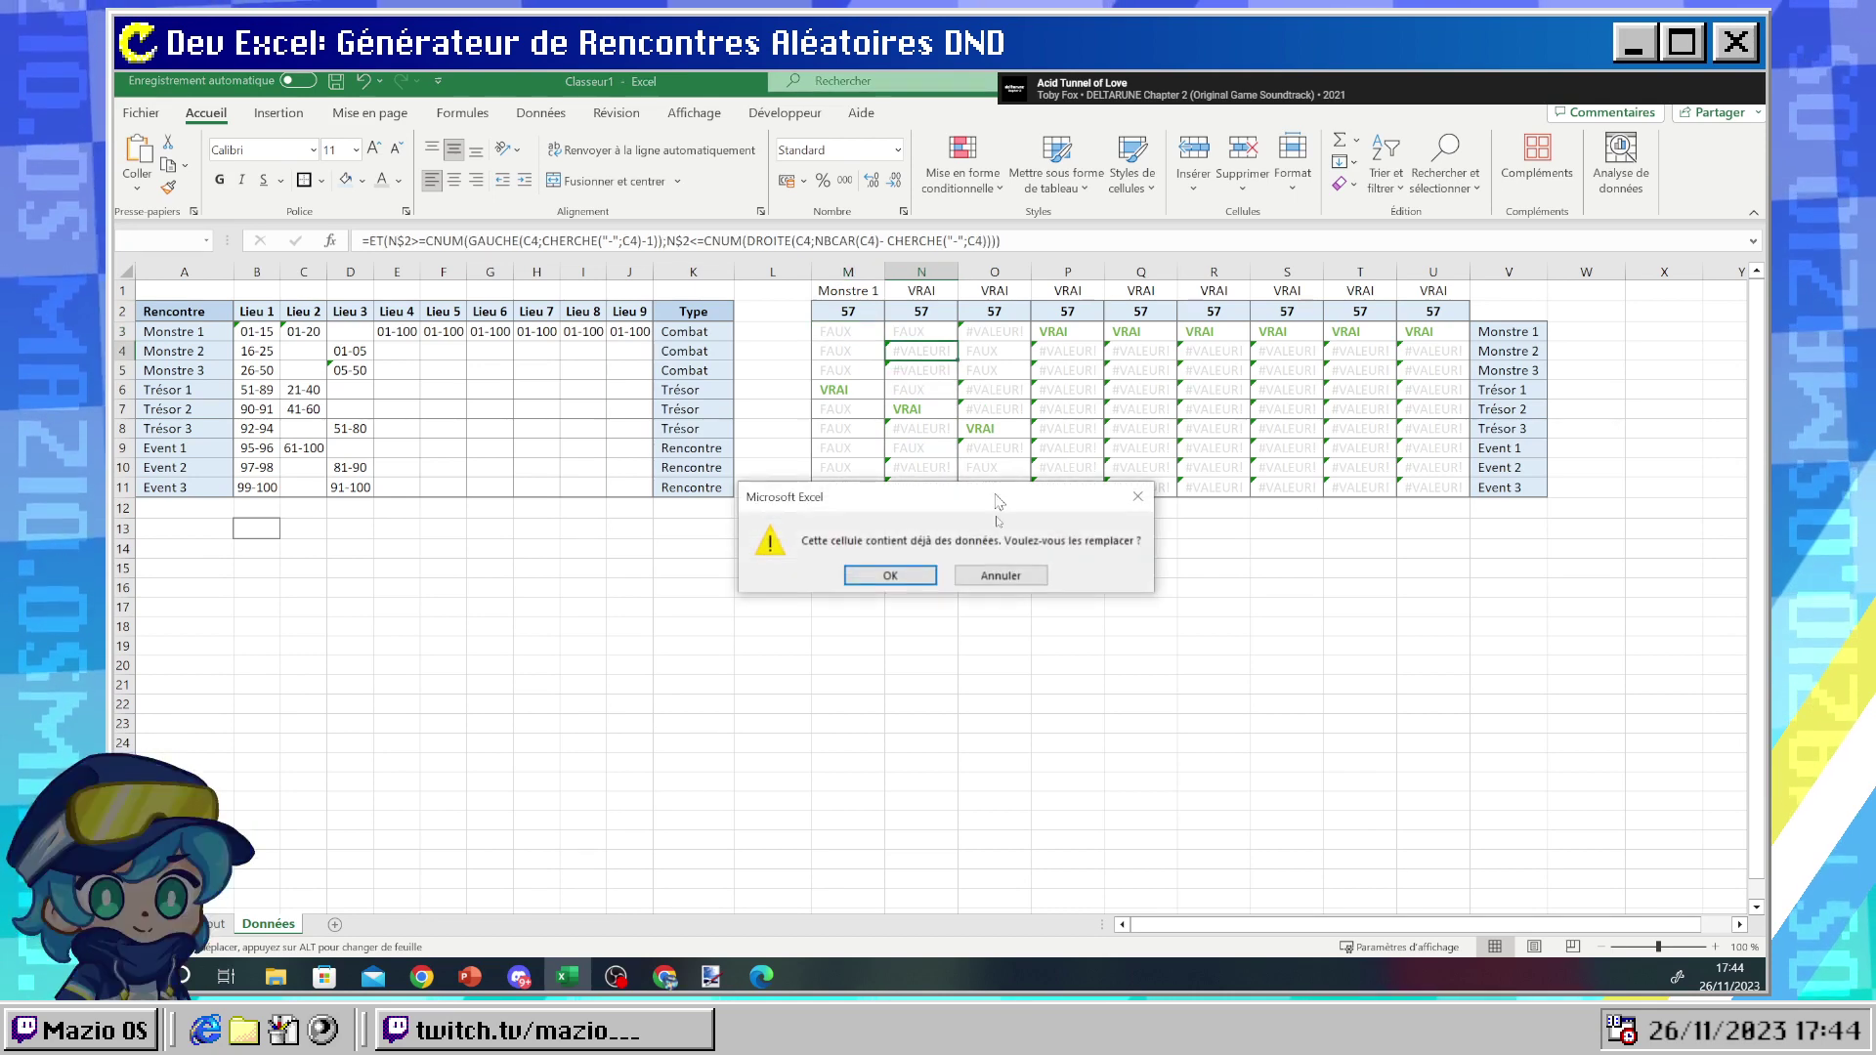
{"action": "left_click", "coordinate": [1000, 577]}
{"action": "left_click", "coordinate": [861, 339]}
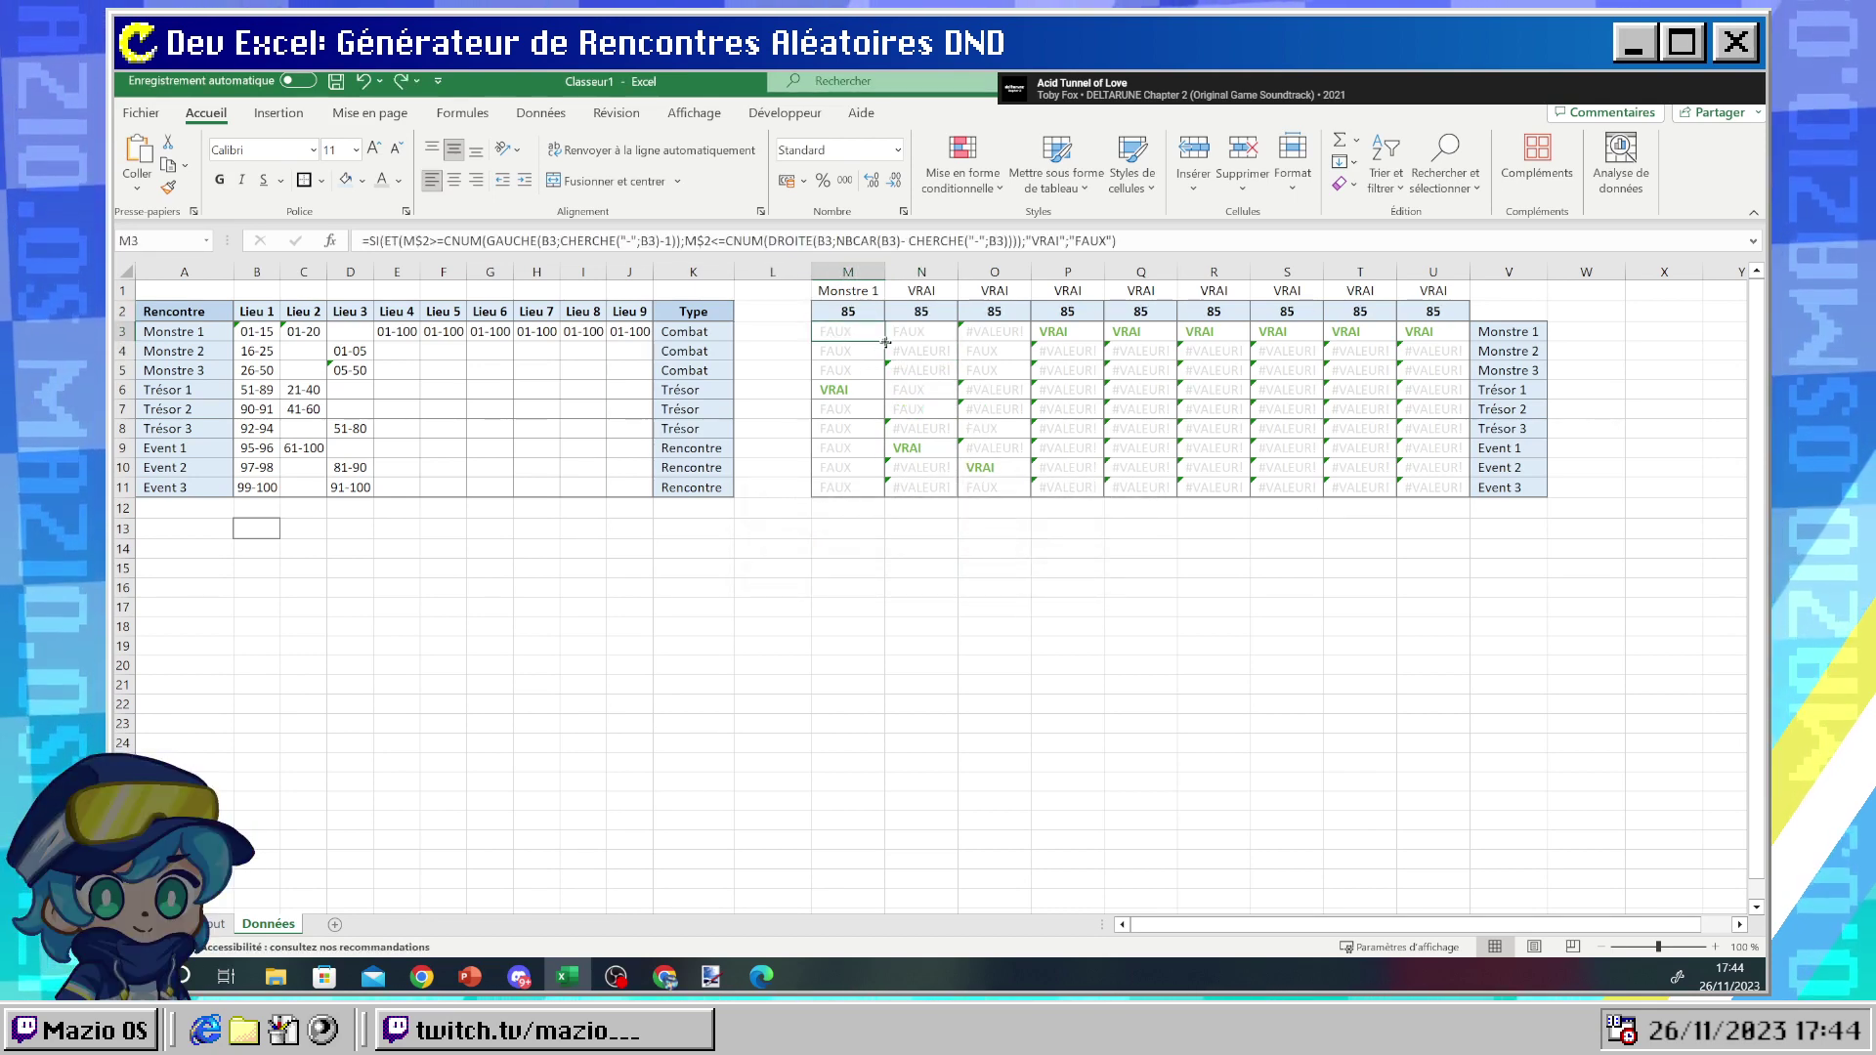
{"action": "mouse_move", "coordinate": [884, 342]}
{"action": "left_mouse_down"}
{"action": "mouse_move", "coordinate": [897, 496]}
{"action": "mouse_move", "coordinate": [833, 505]}
{"action": "mouse_move", "coordinate": [858, 329]}
{"action": "left_mouse_up"}
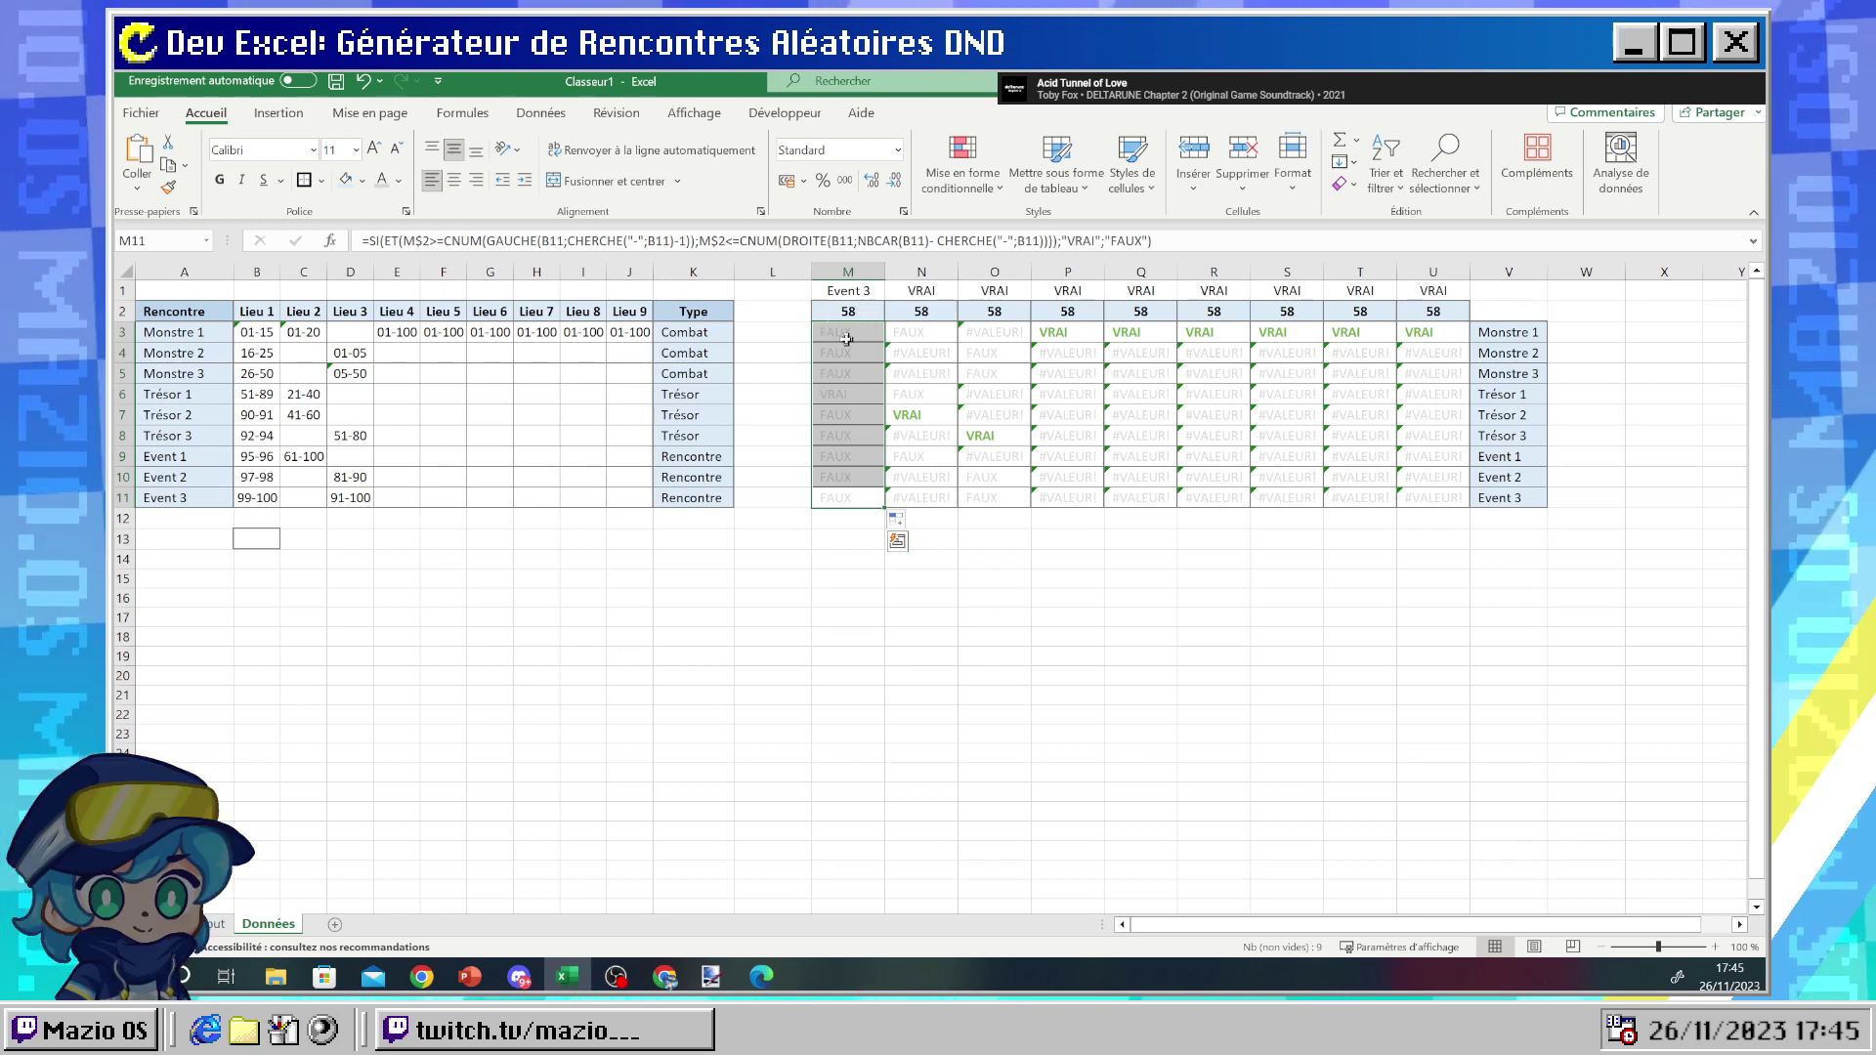
{"action": "left_click", "coordinate": [832, 291]}
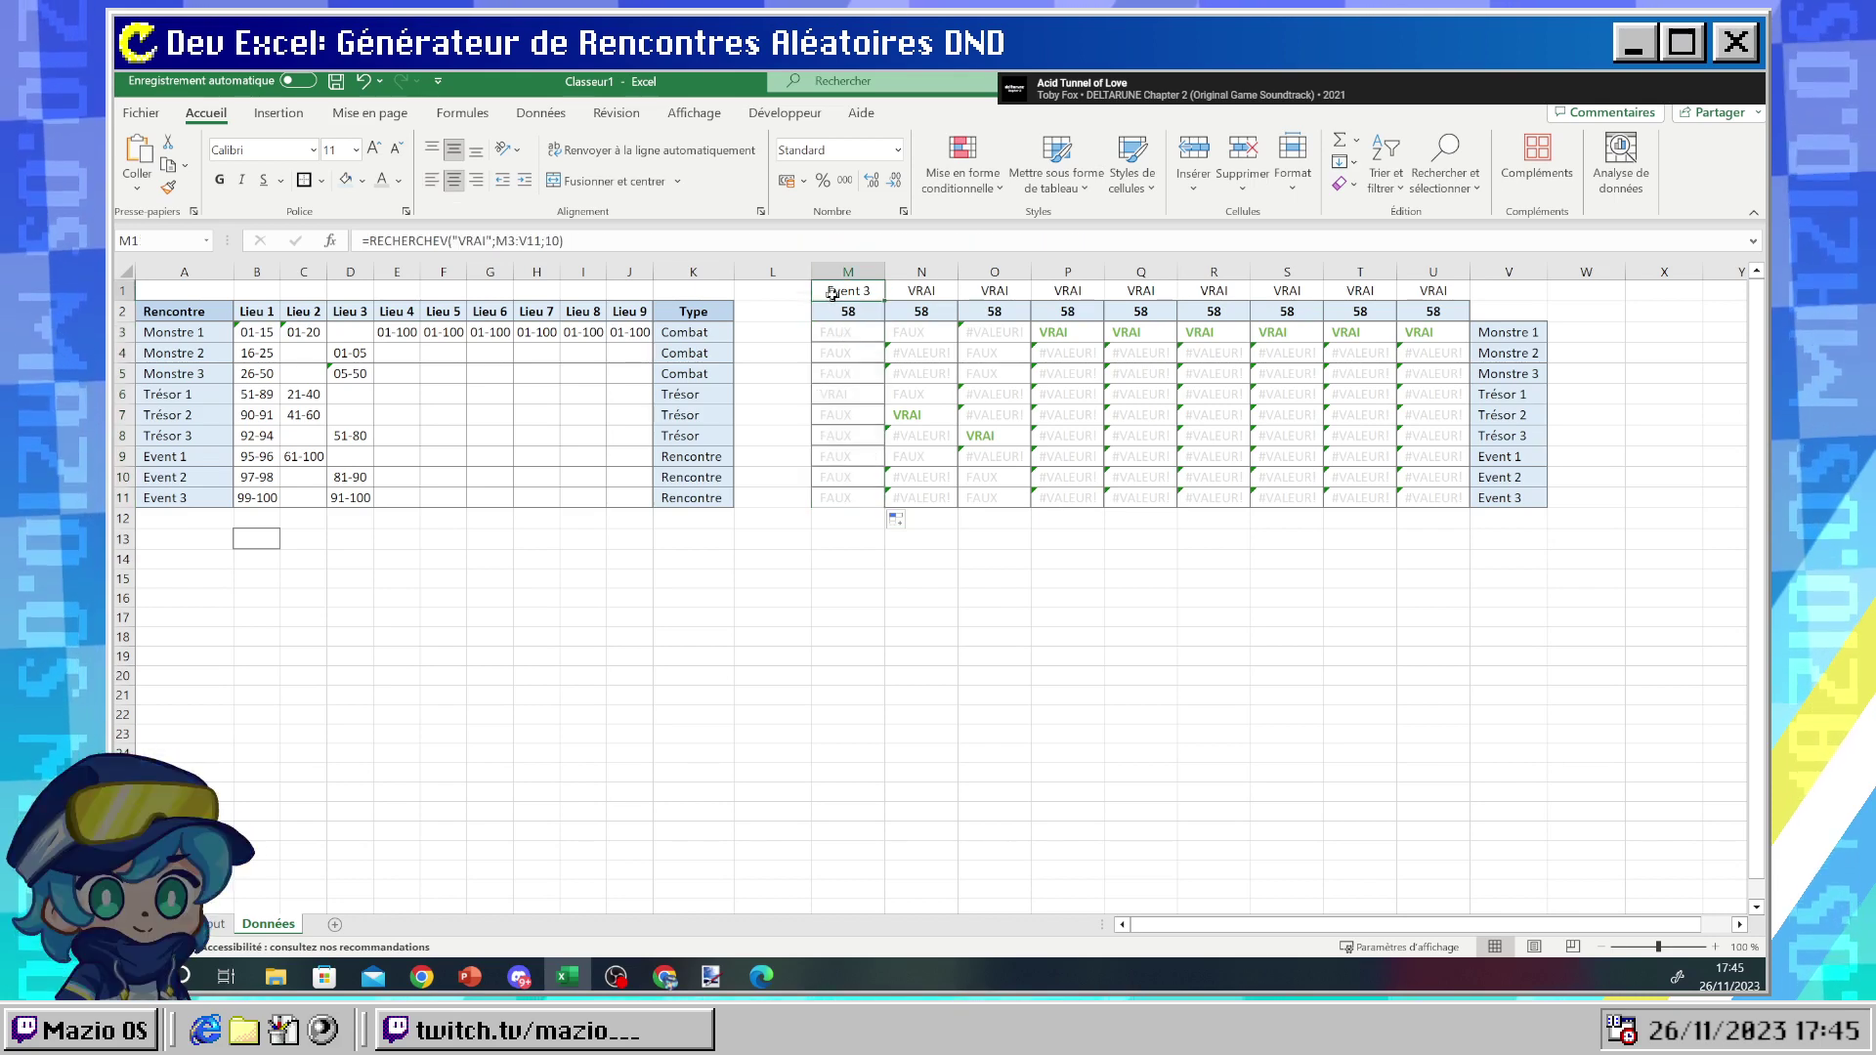
{"action": "left_click", "coordinate": [846, 389]}
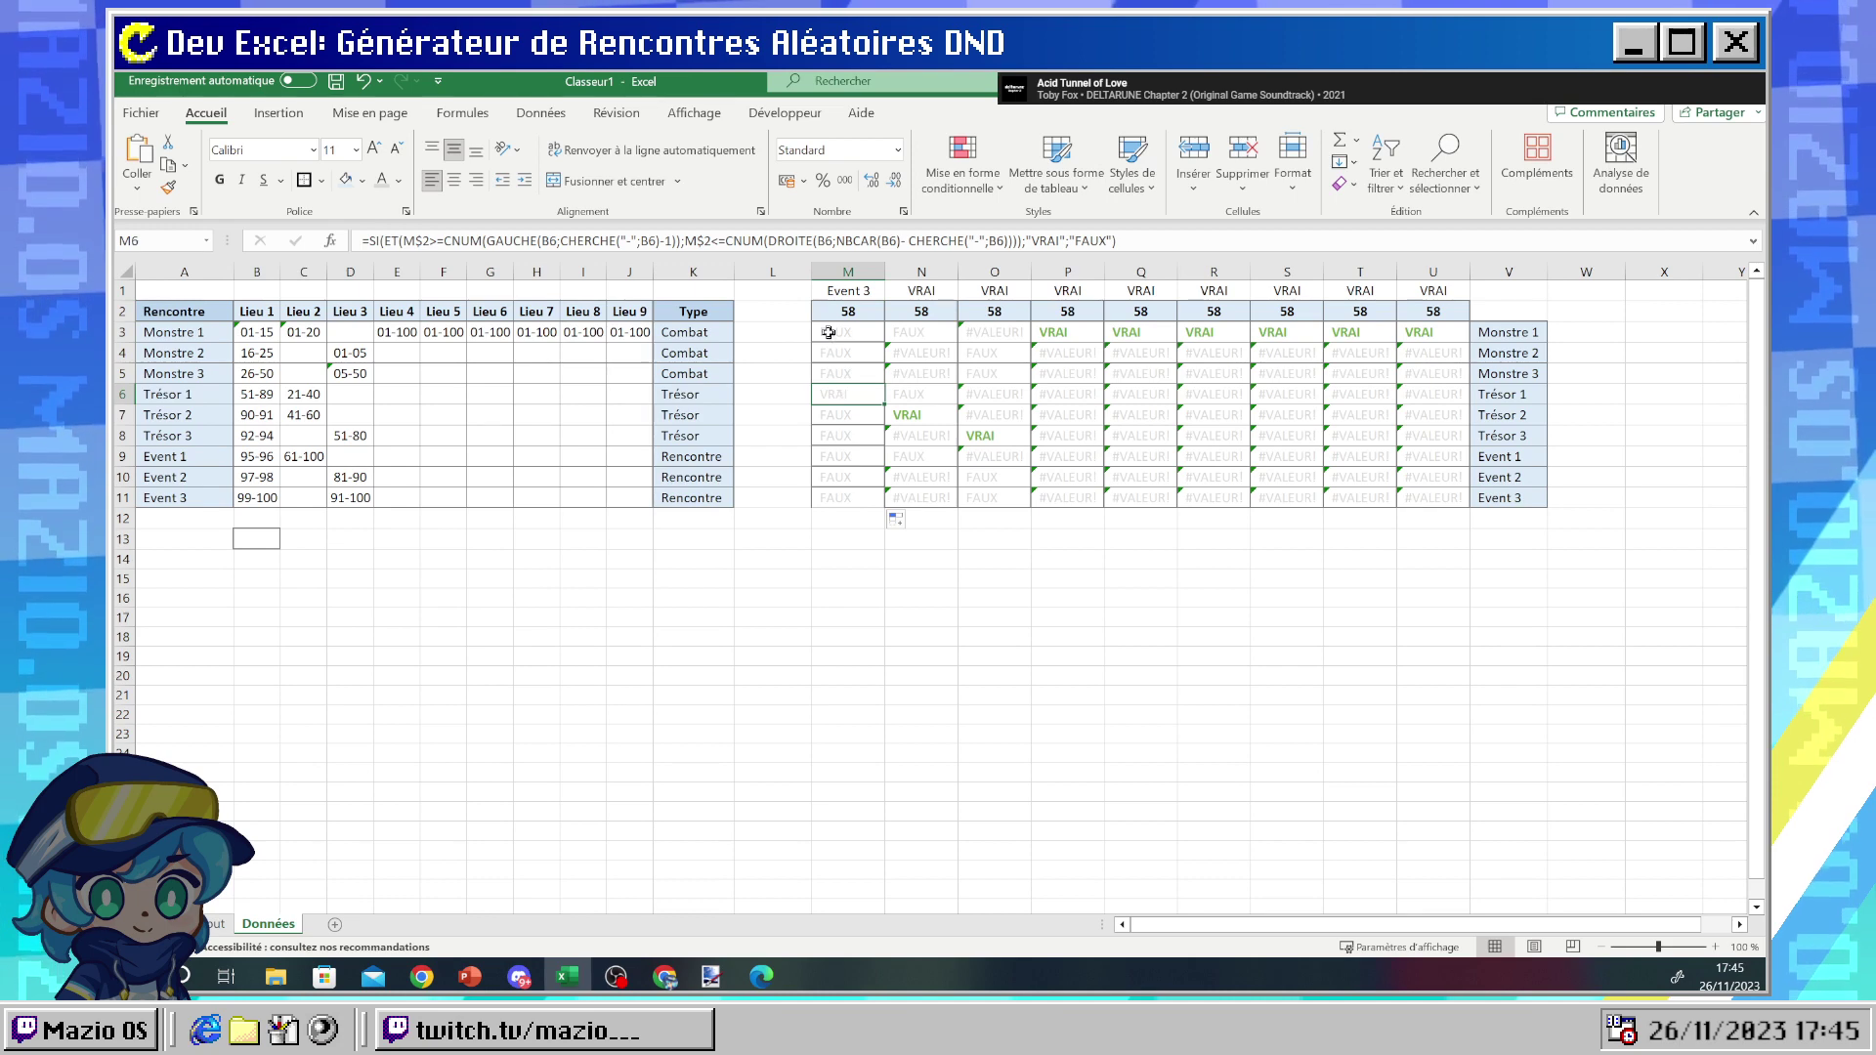
{"action": "left_click", "coordinate": [842, 293]}
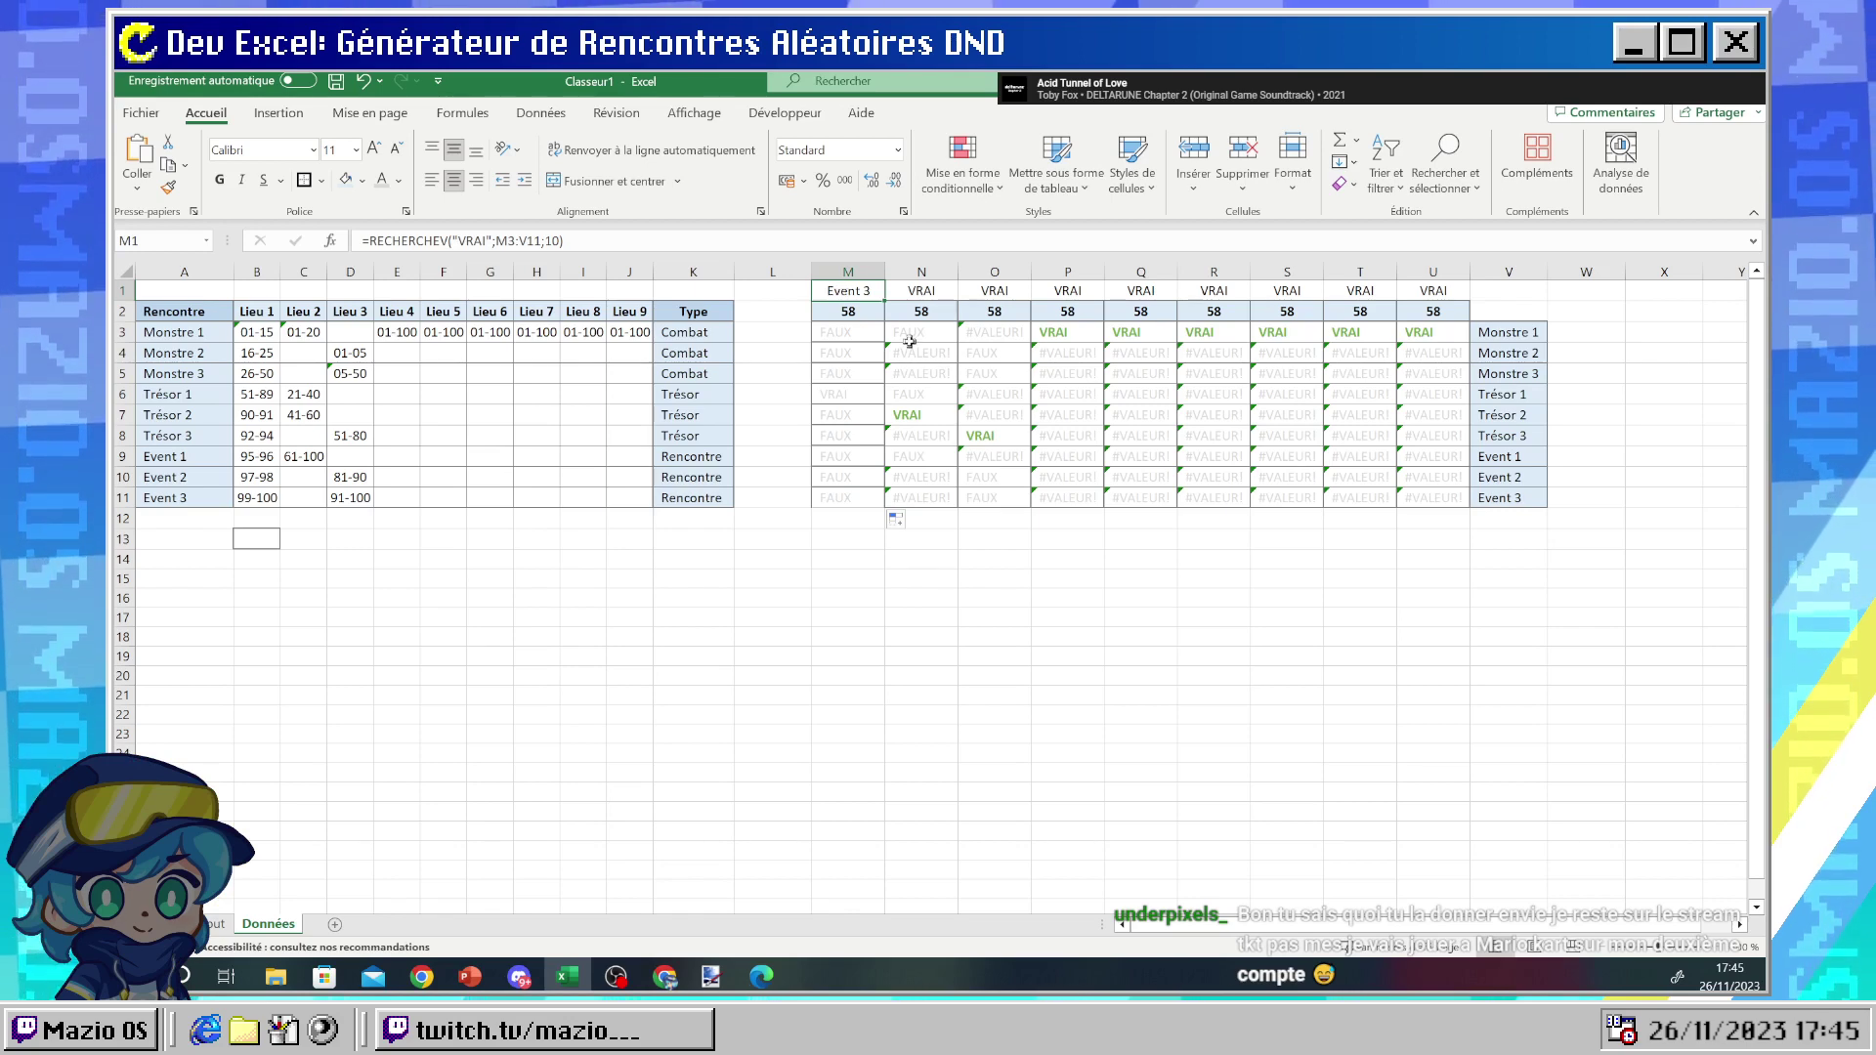
- Apply All Borders and then Thick Outside Borders to the flag cells M3:M11
{"action": "left_click_drag", "start_coordinate": [840, 496], "coordinate": [838, 332]}
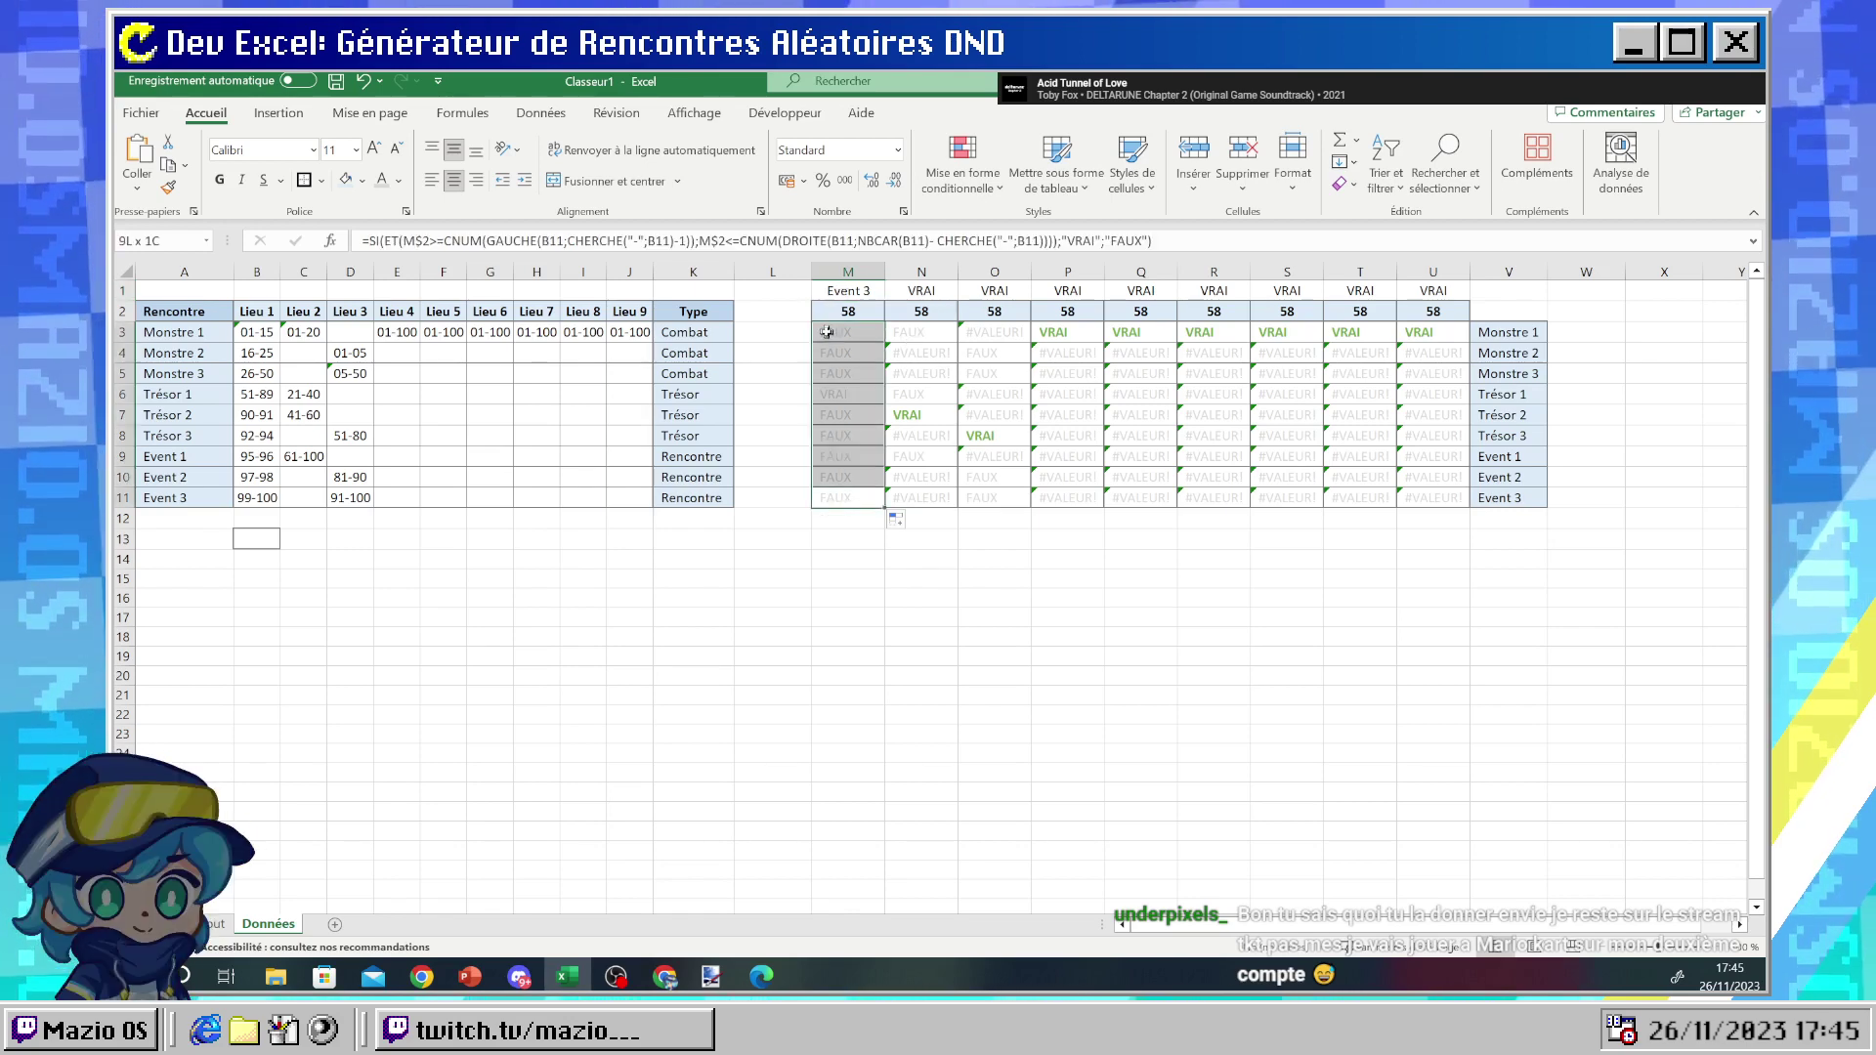
{"action": "left_click", "coordinate": [320, 180]}
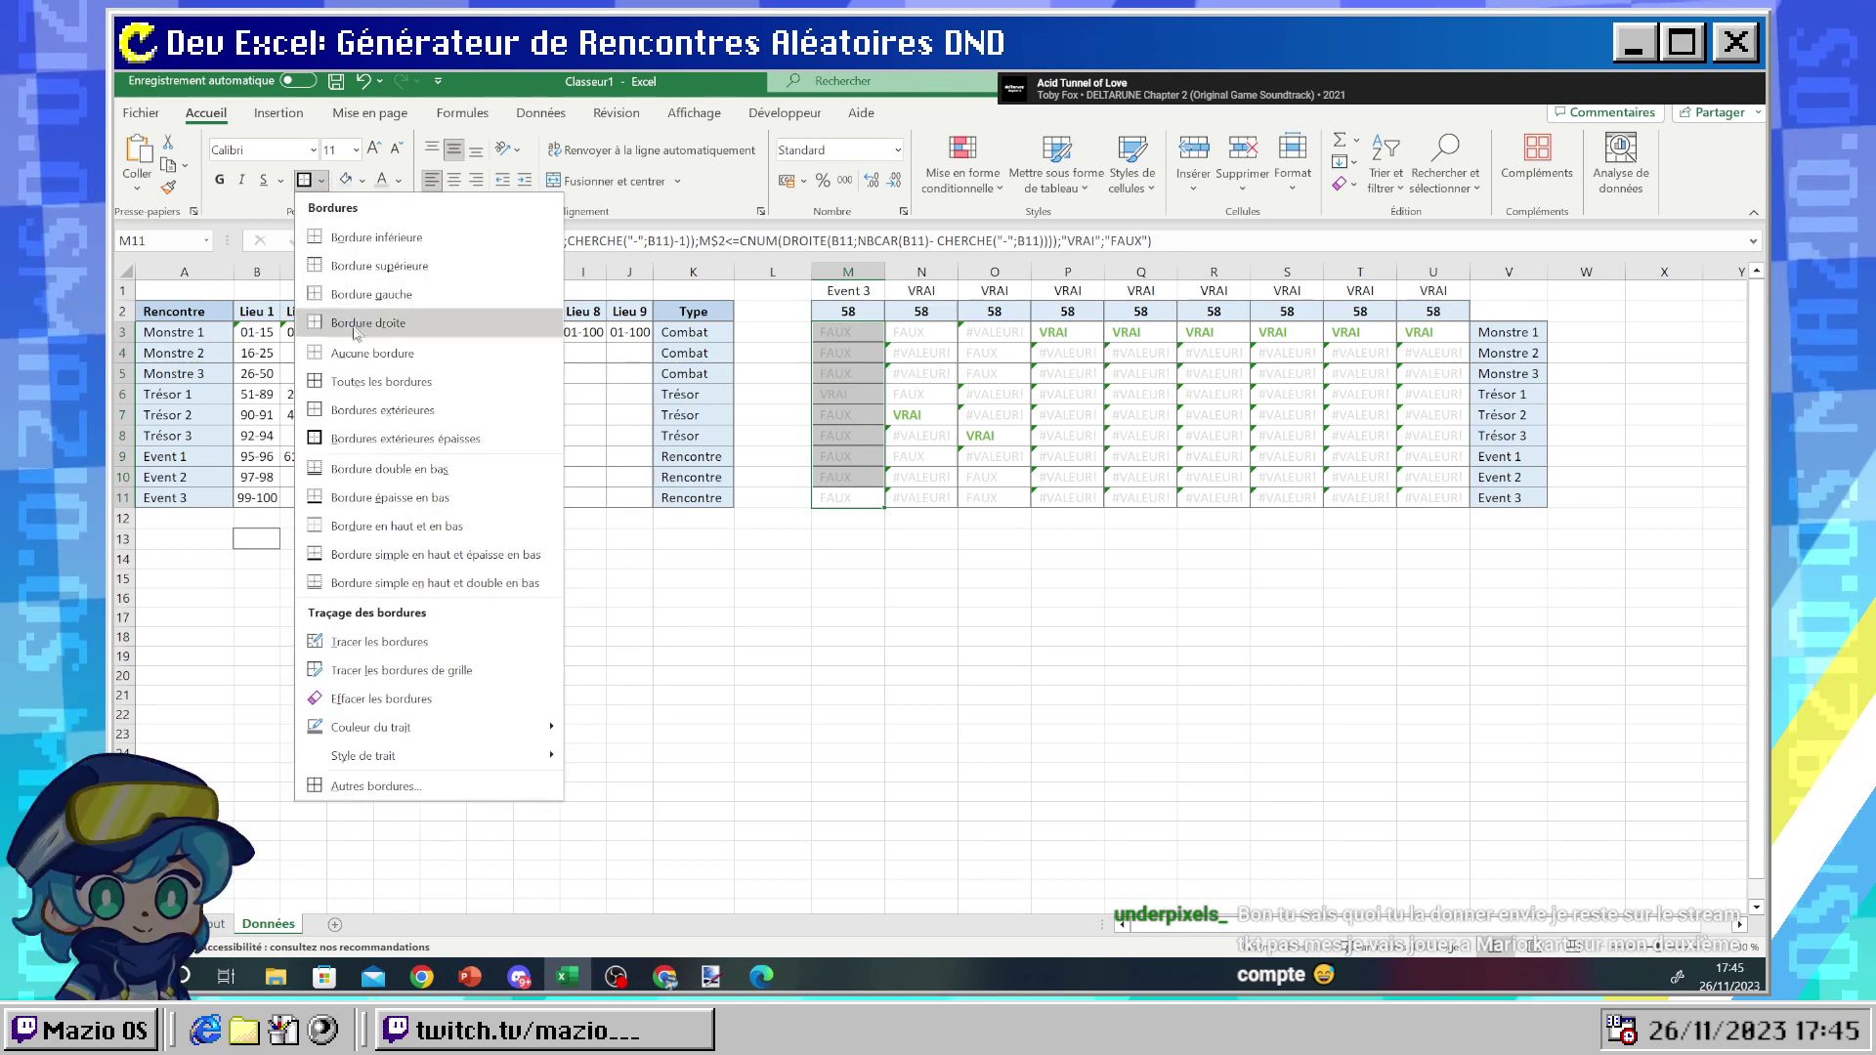
{"action": "left_click", "coordinate": [355, 380]}
{"action": "left_click", "coordinate": [321, 179]}
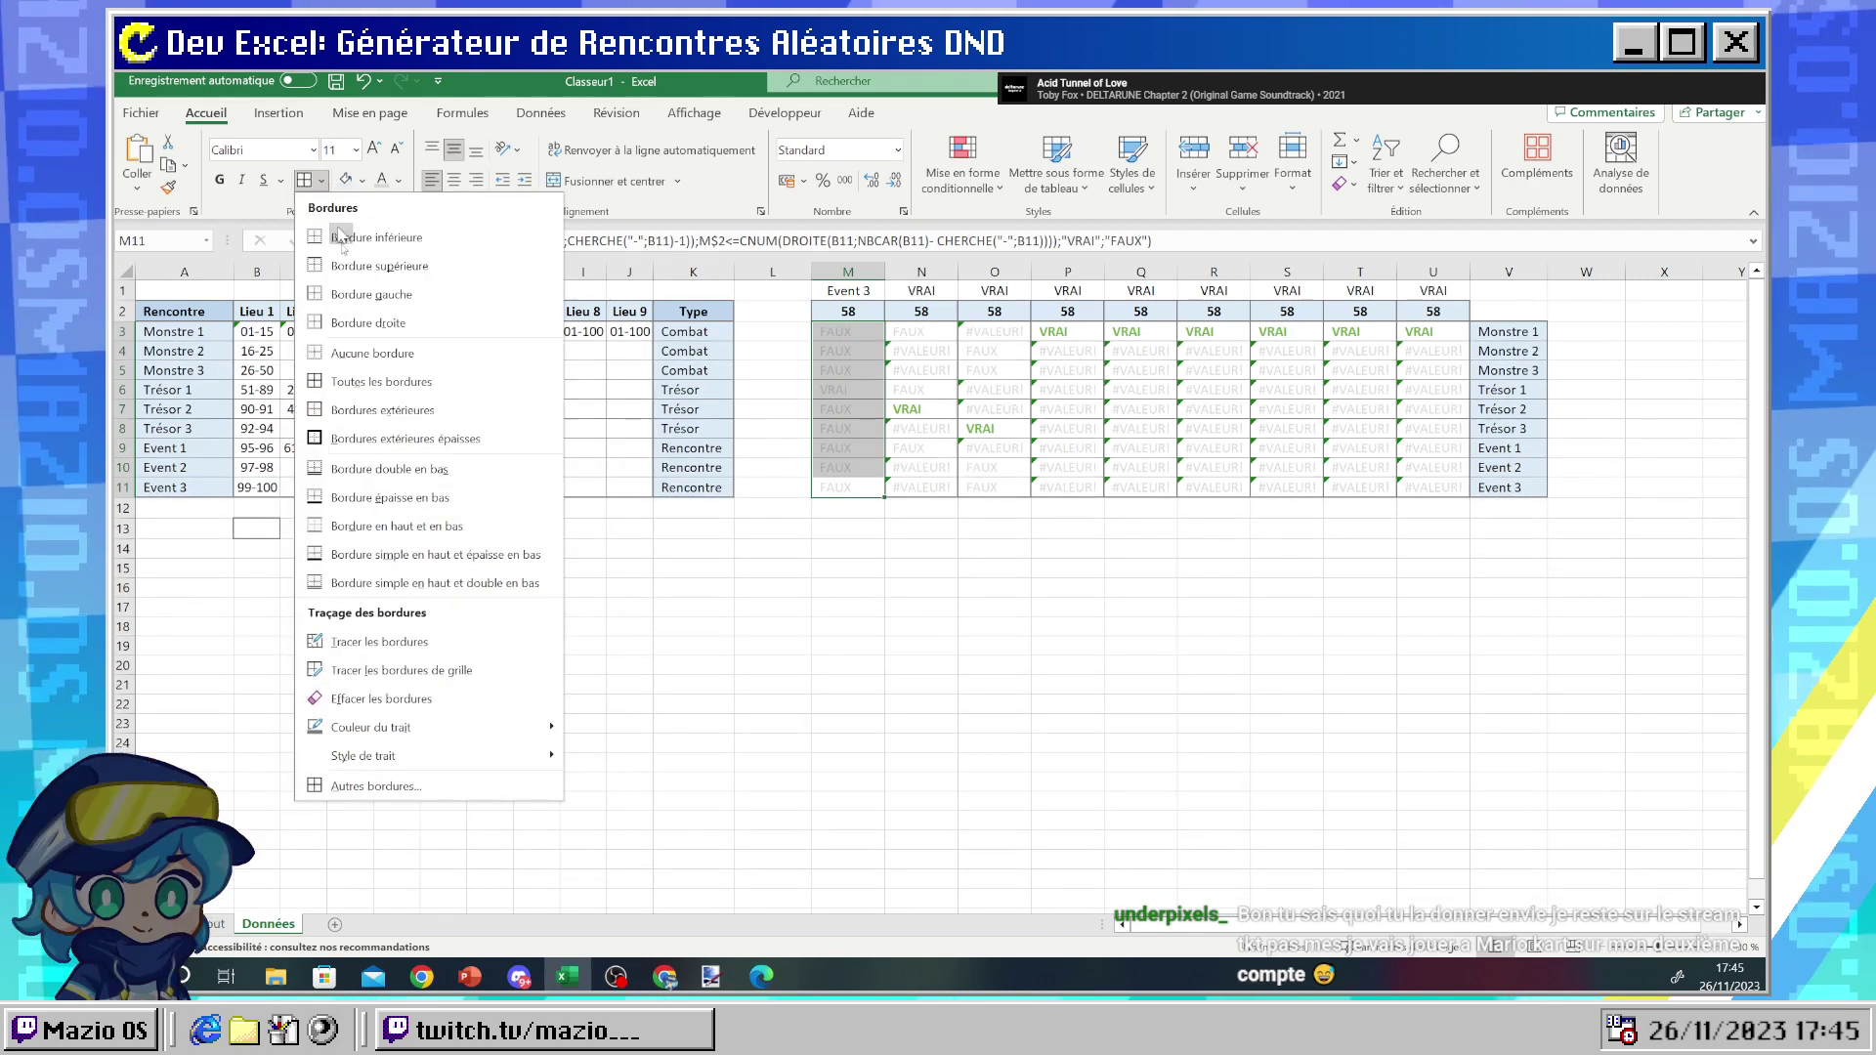
{"action": "left_click", "coordinate": [381, 438]}
- Reselect M3:M11 and inspect the range-check formula in M6
{"action": "left_click", "coordinate": [902, 559]}
{"action": "left_click_drag", "start_coordinate": [842, 489], "coordinate": [826, 329]}
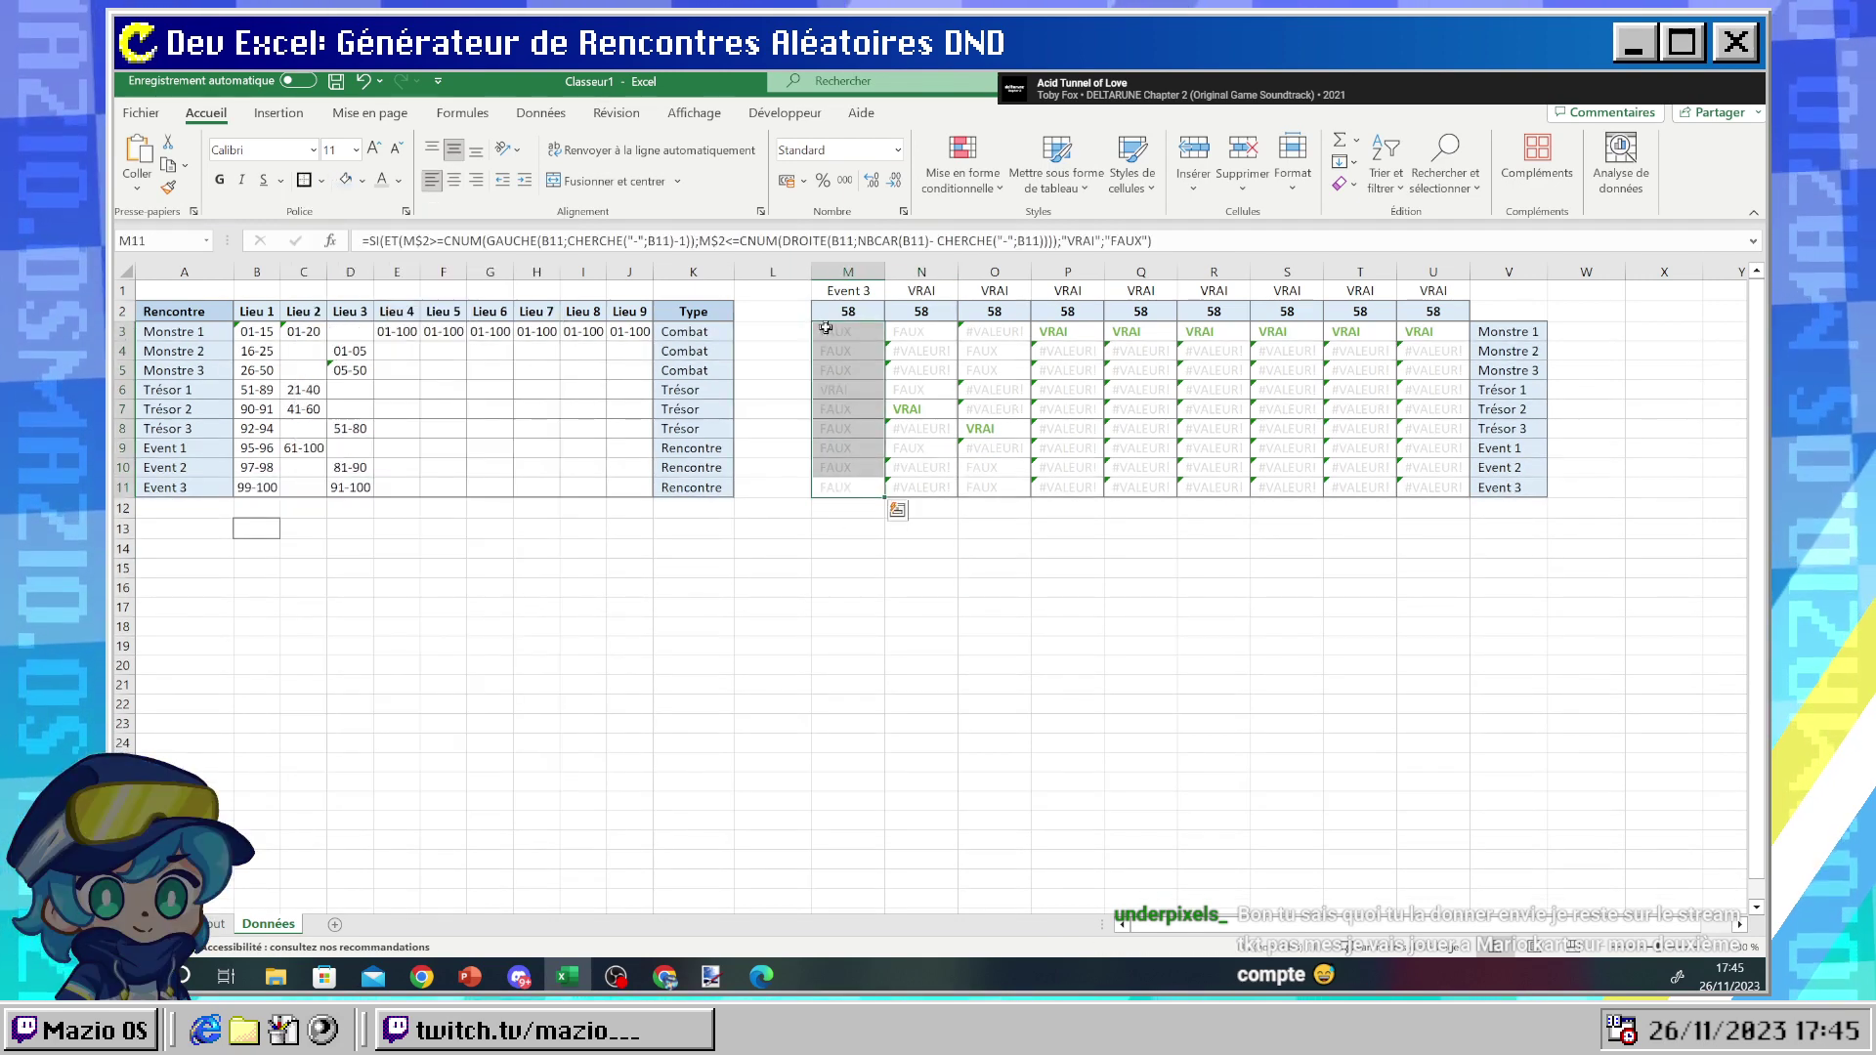
{"action": "left_click", "coordinate": [847, 394]}
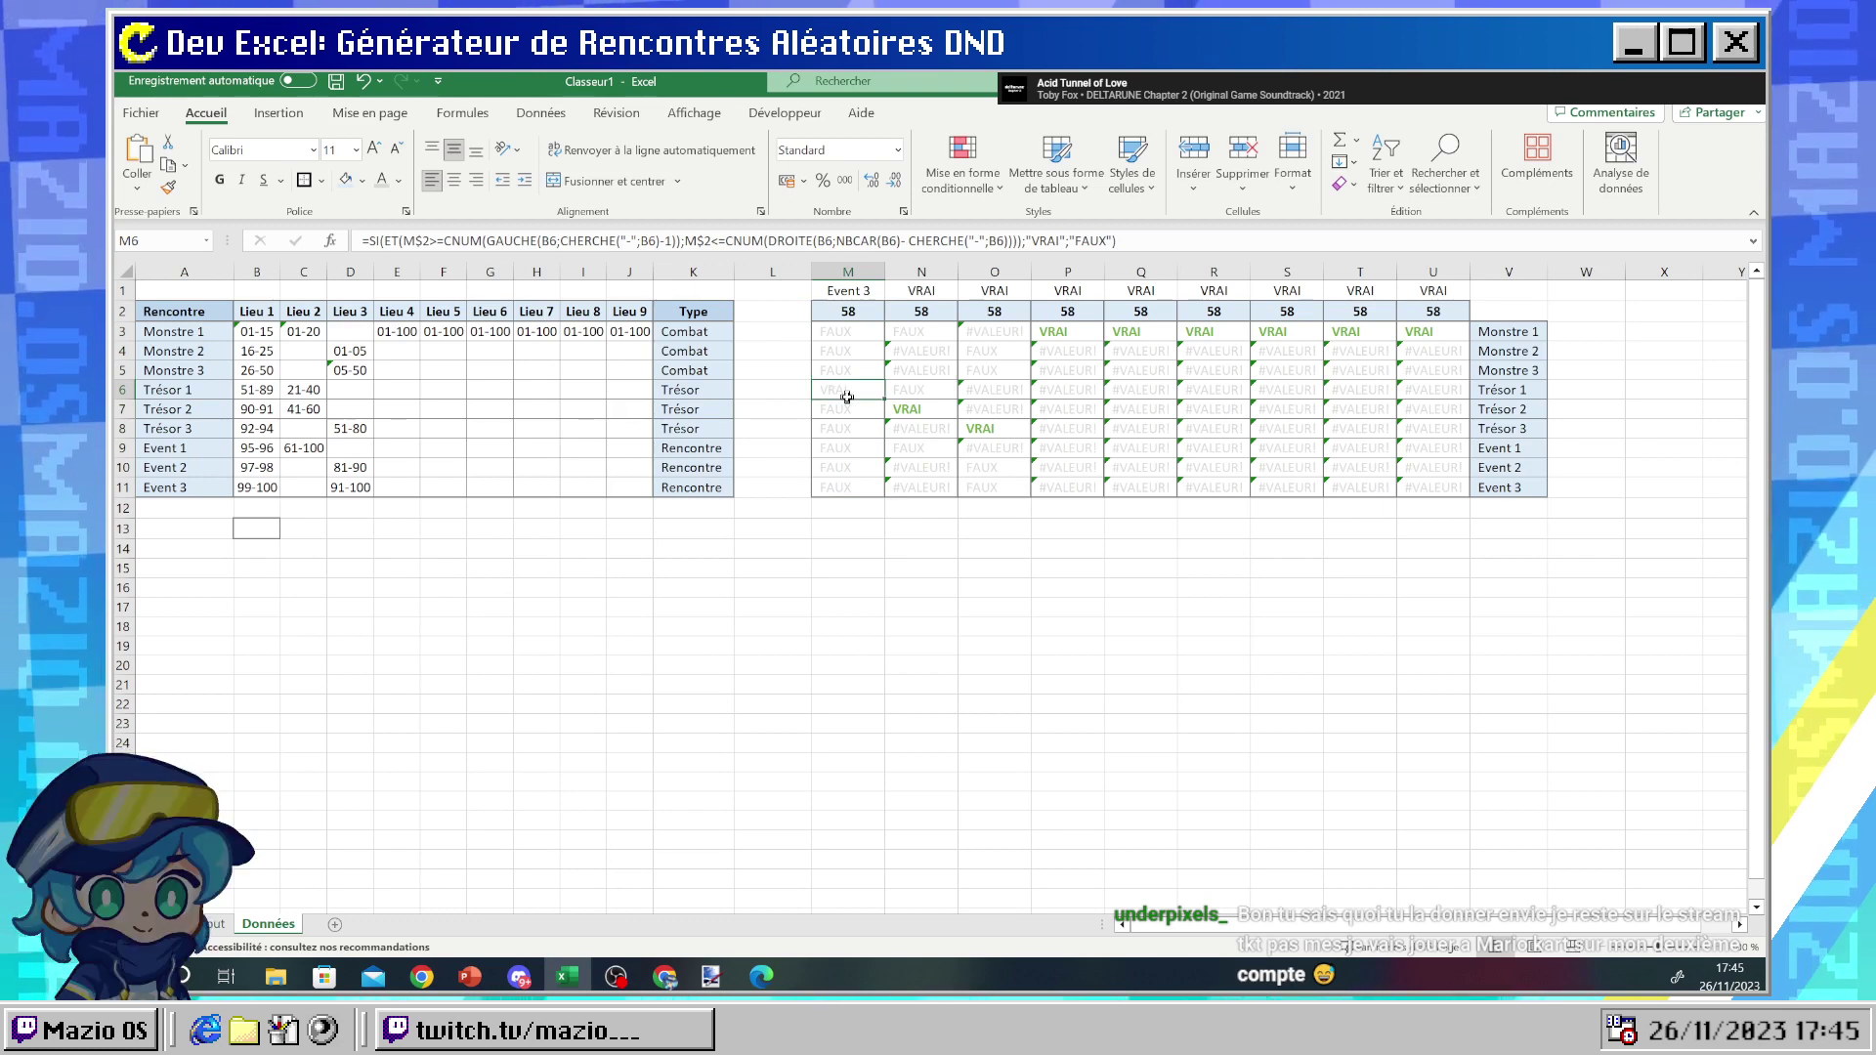
- Try changing the M1 RECHERCHEV table to M3:M11;V3:V11, then undo the broken edit
{"action": "left_click", "coordinate": [848, 290]}
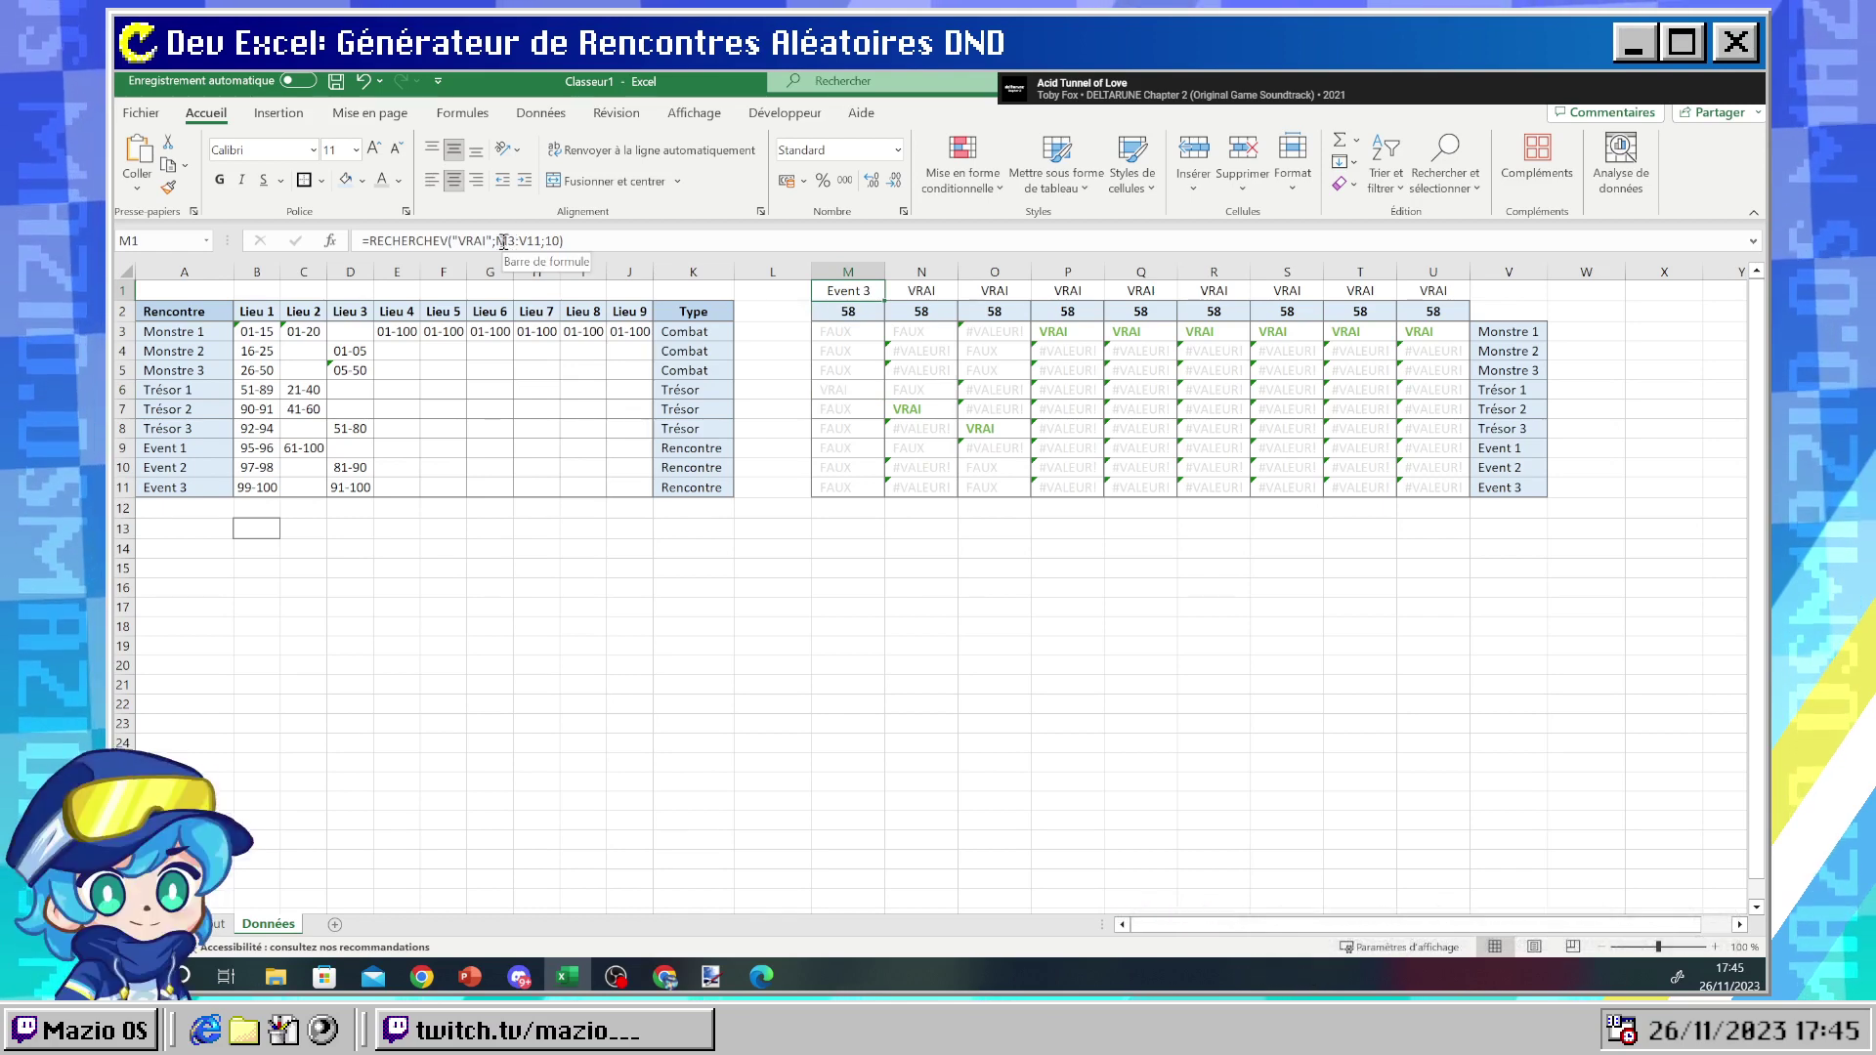
{"action": "left_click_drag", "start_coordinate": [496, 241], "coordinate": [543, 240]}
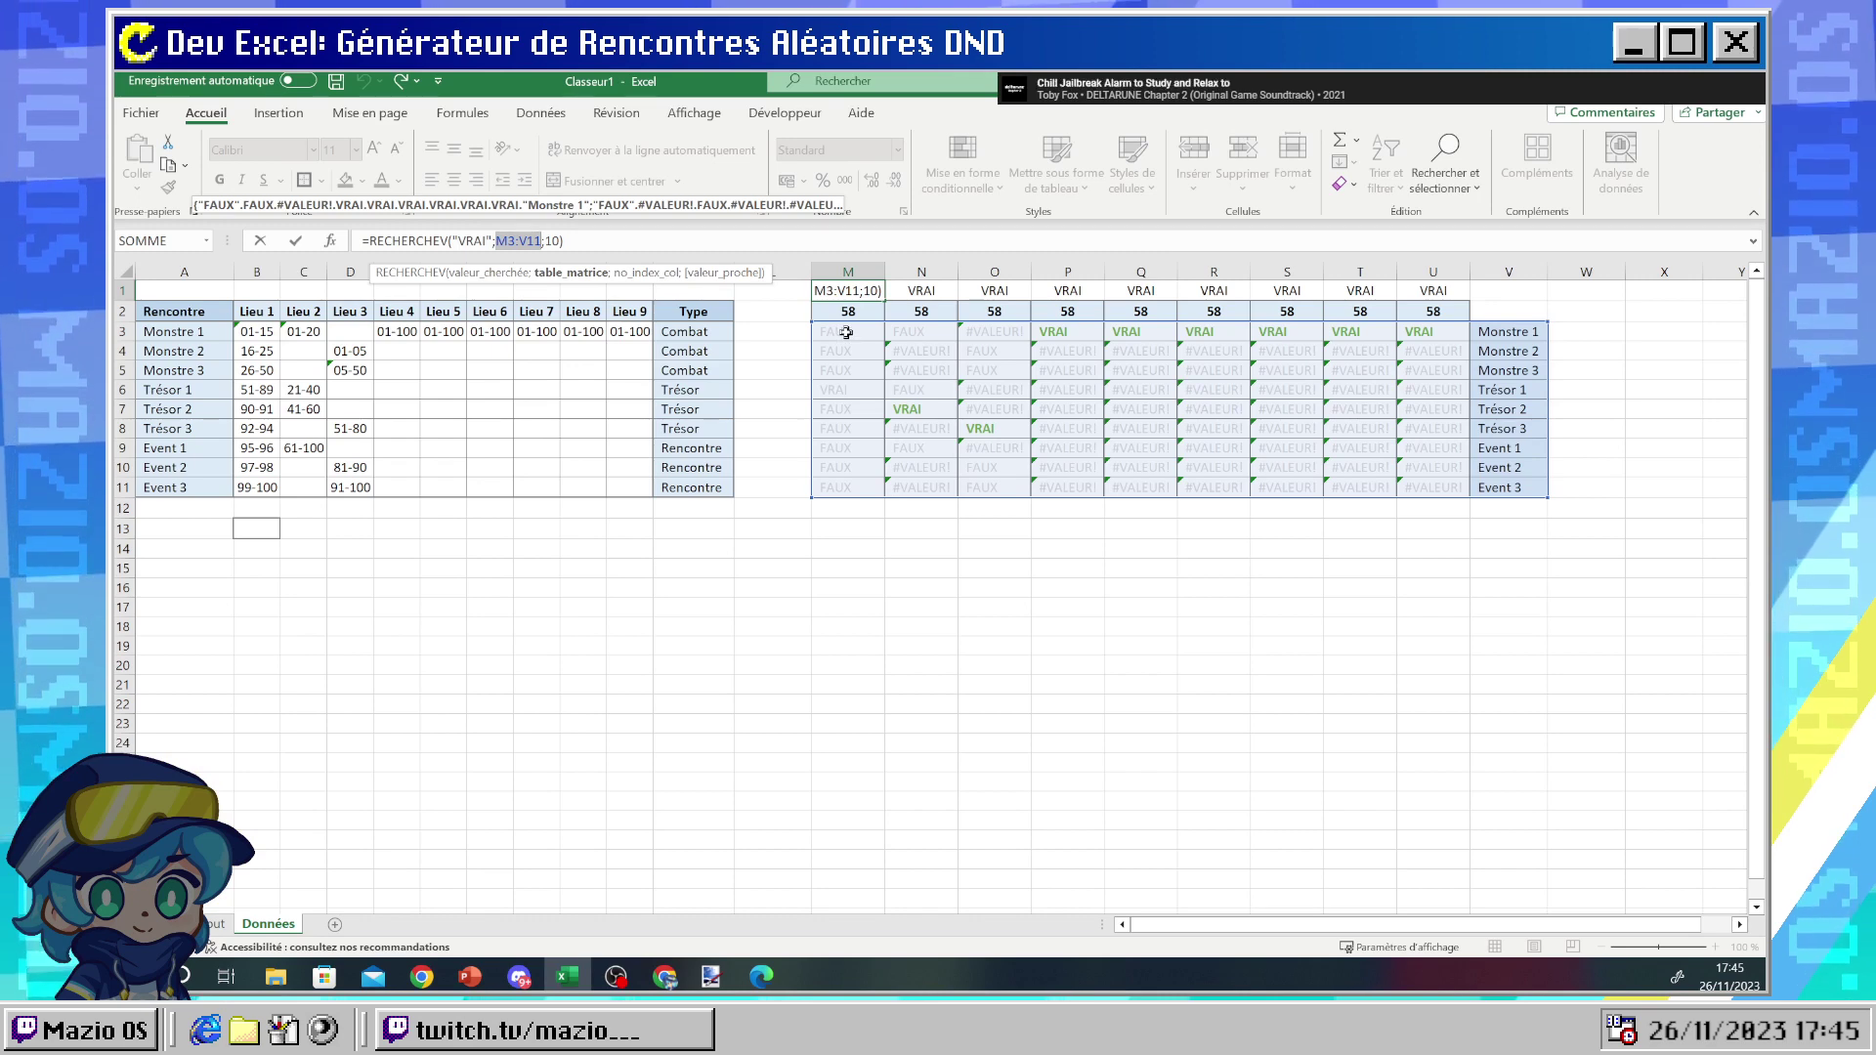
{"action": "left_click_drag", "start_coordinate": [846, 332], "coordinate": [851, 481]}
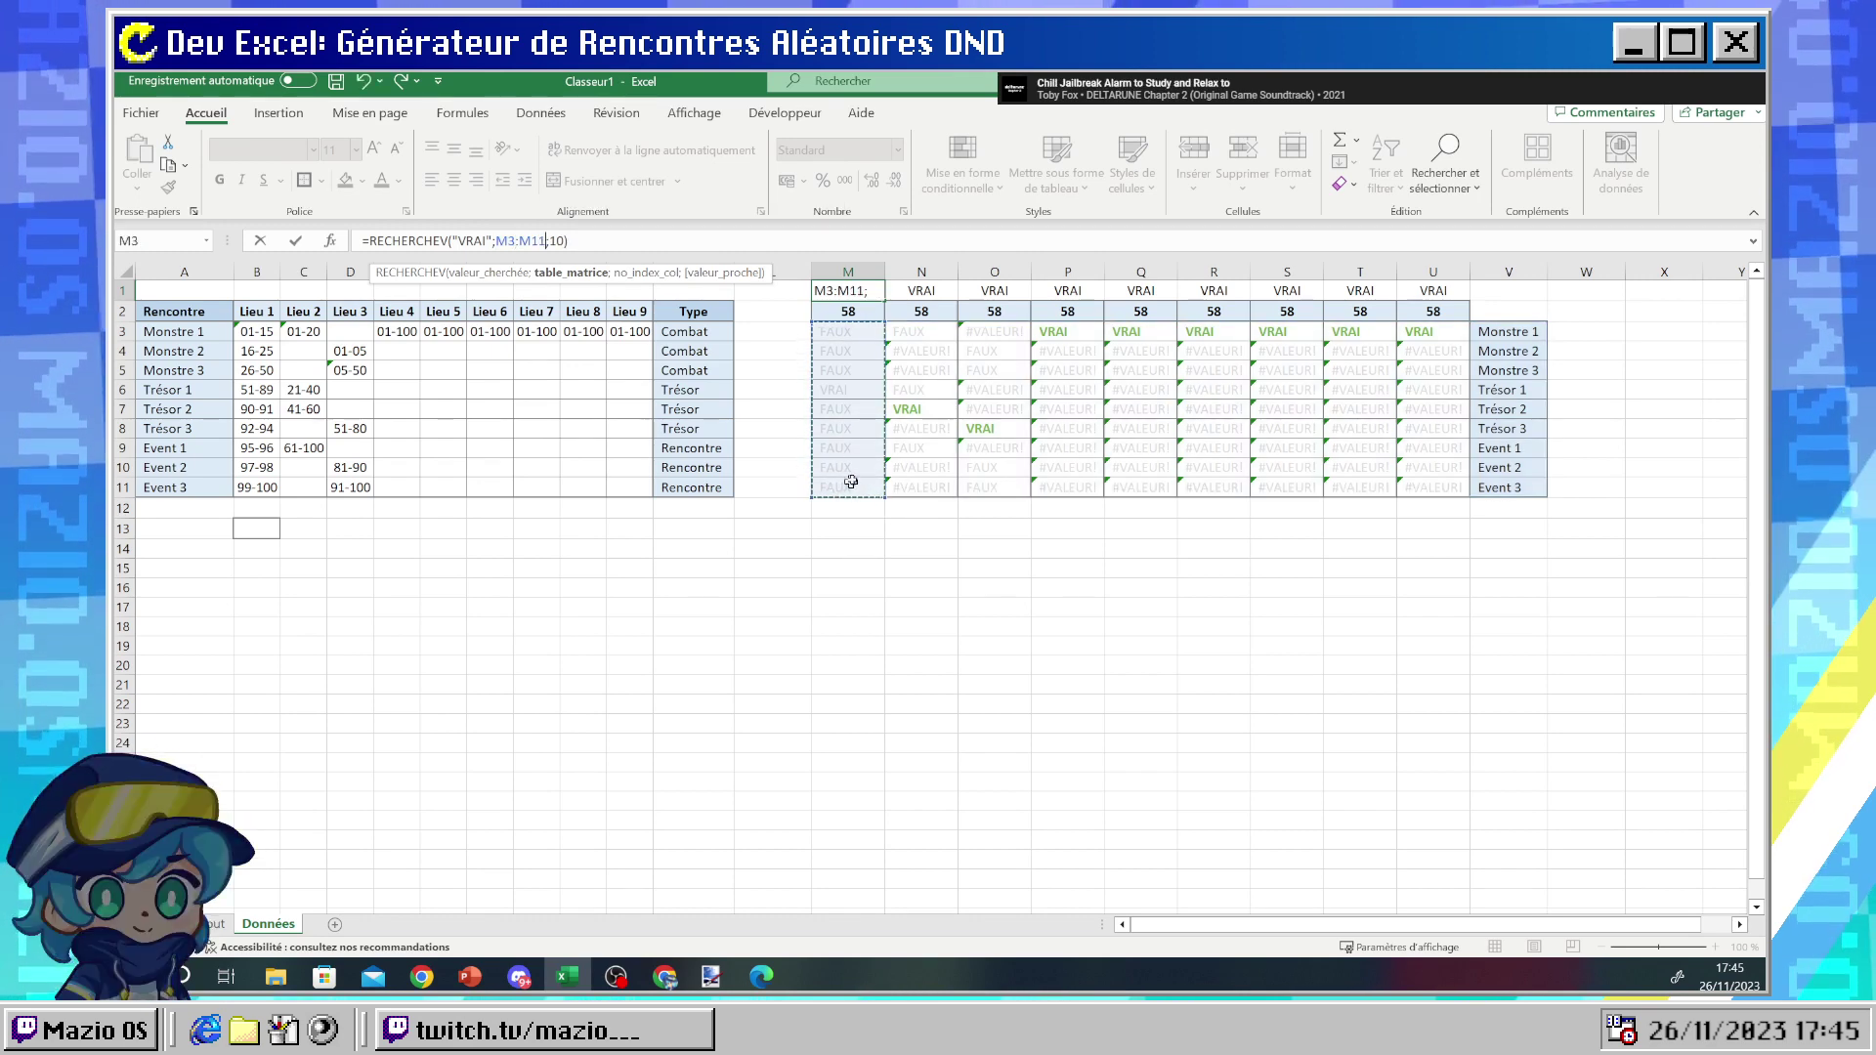
{"action": "type", "text": ";"}
{"action": "left_click_drag", "start_coordinate": [1505, 332], "coordinate": [1523, 489]}
{"action": "key", "text": "Return"}
{"action": "key", "text": "ctrl+z"}
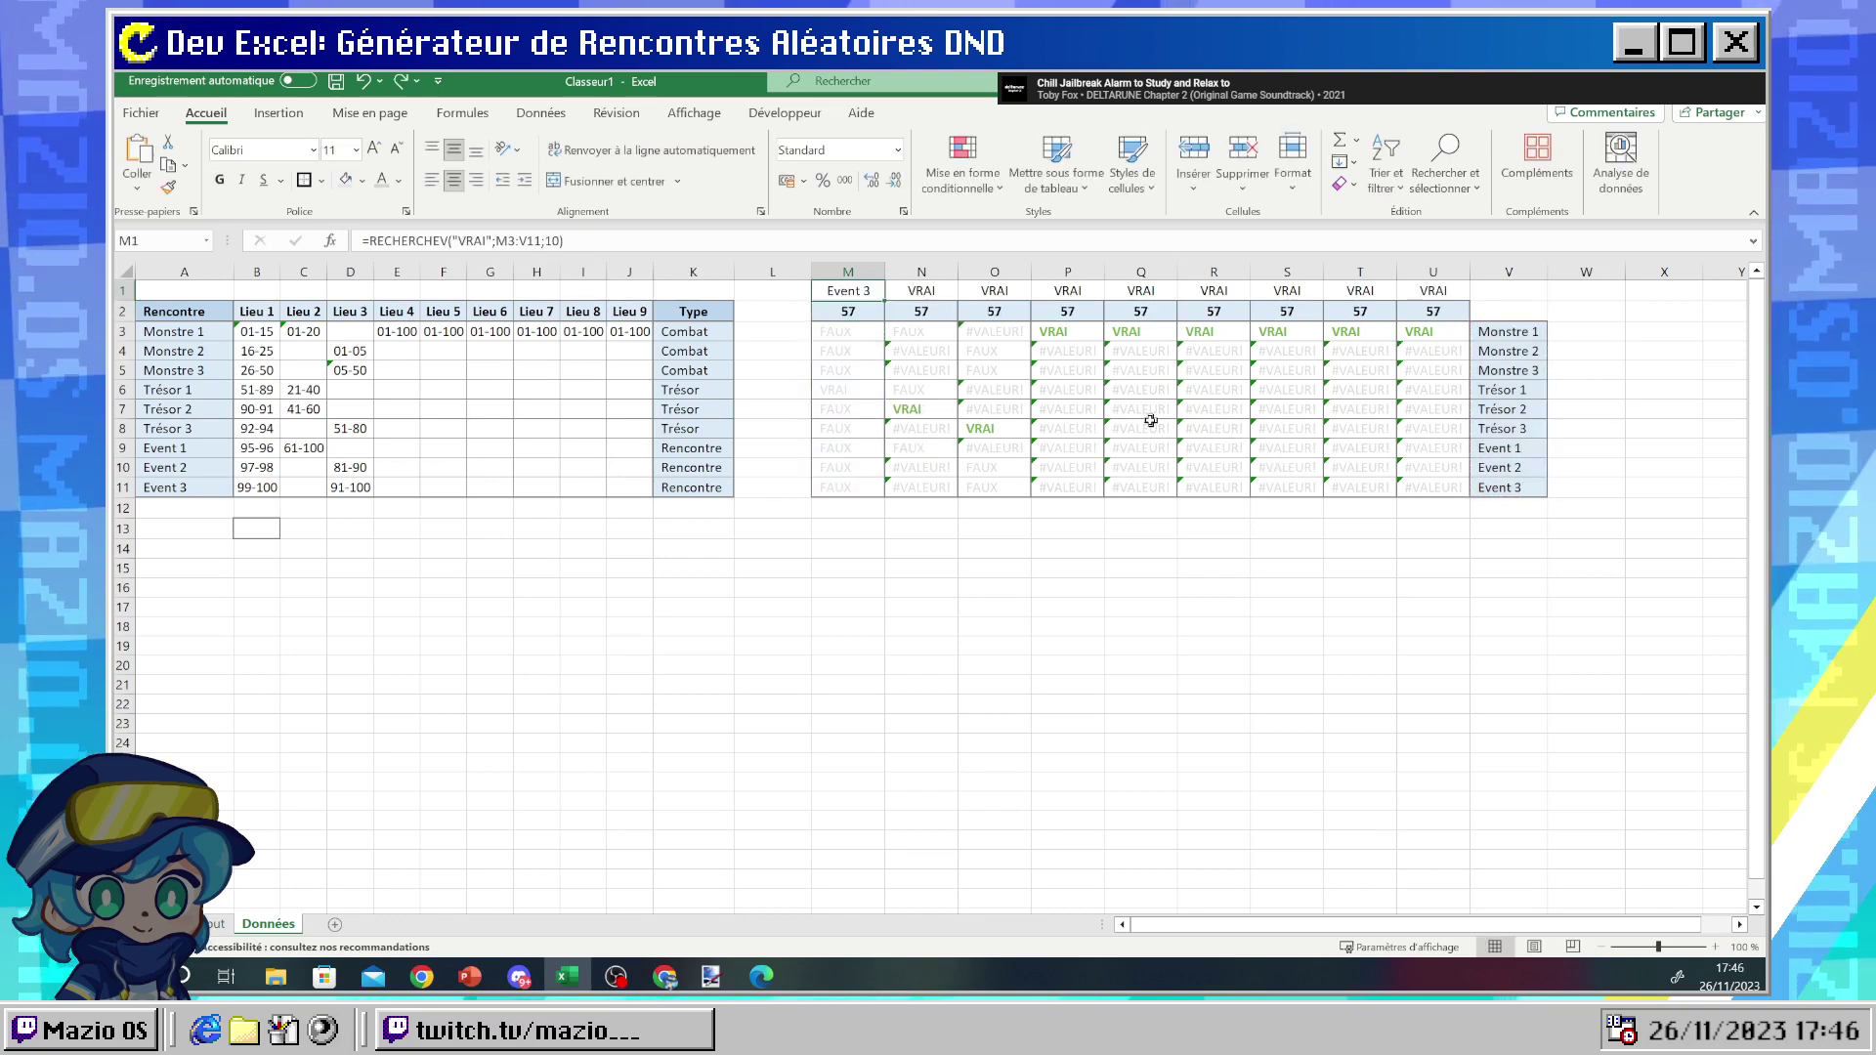
- Set the number format of M3:M11 to Texte
{"action": "left_click_drag", "start_coordinate": [851, 328], "coordinate": [837, 476]}
{"action": "left_click_drag", "start_coordinate": [836, 332], "coordinate": [835, 488]}
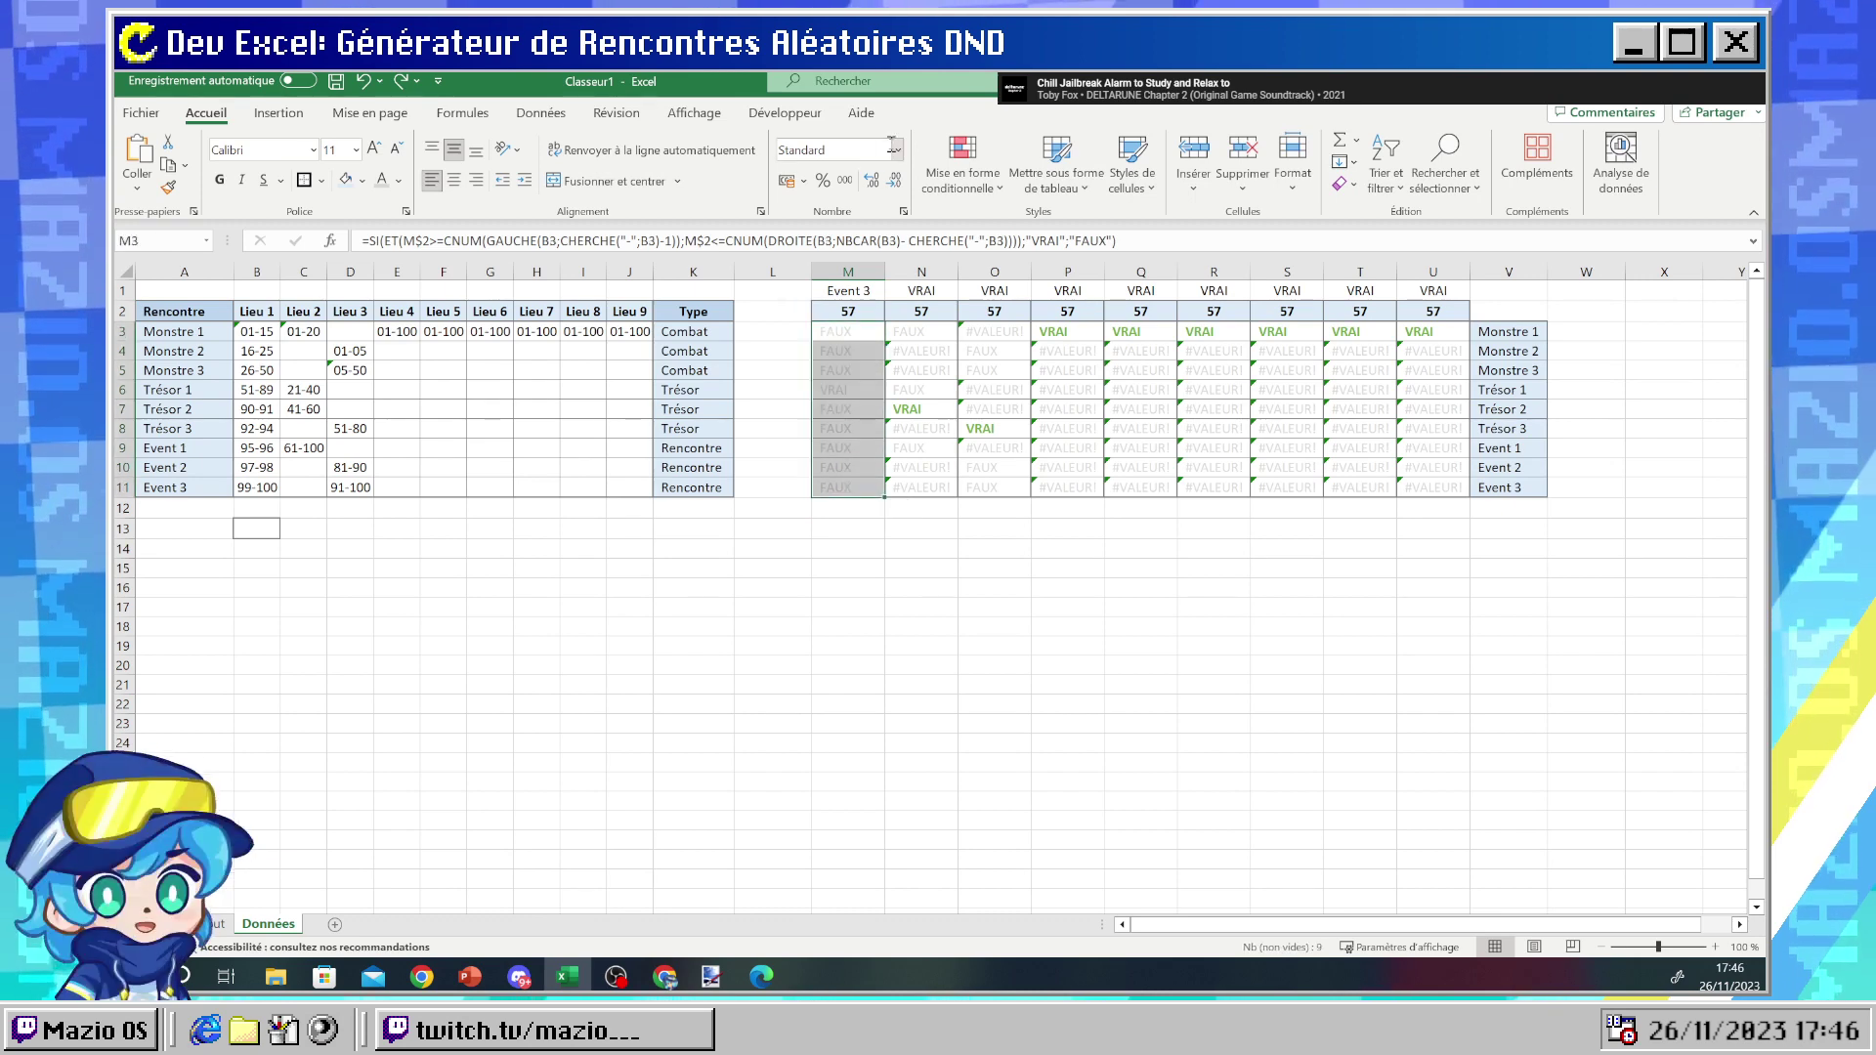
{"action": "left_click", "coordinate": [897, 150]}
{"action": "left_click", "coordinate": [857, 646]}
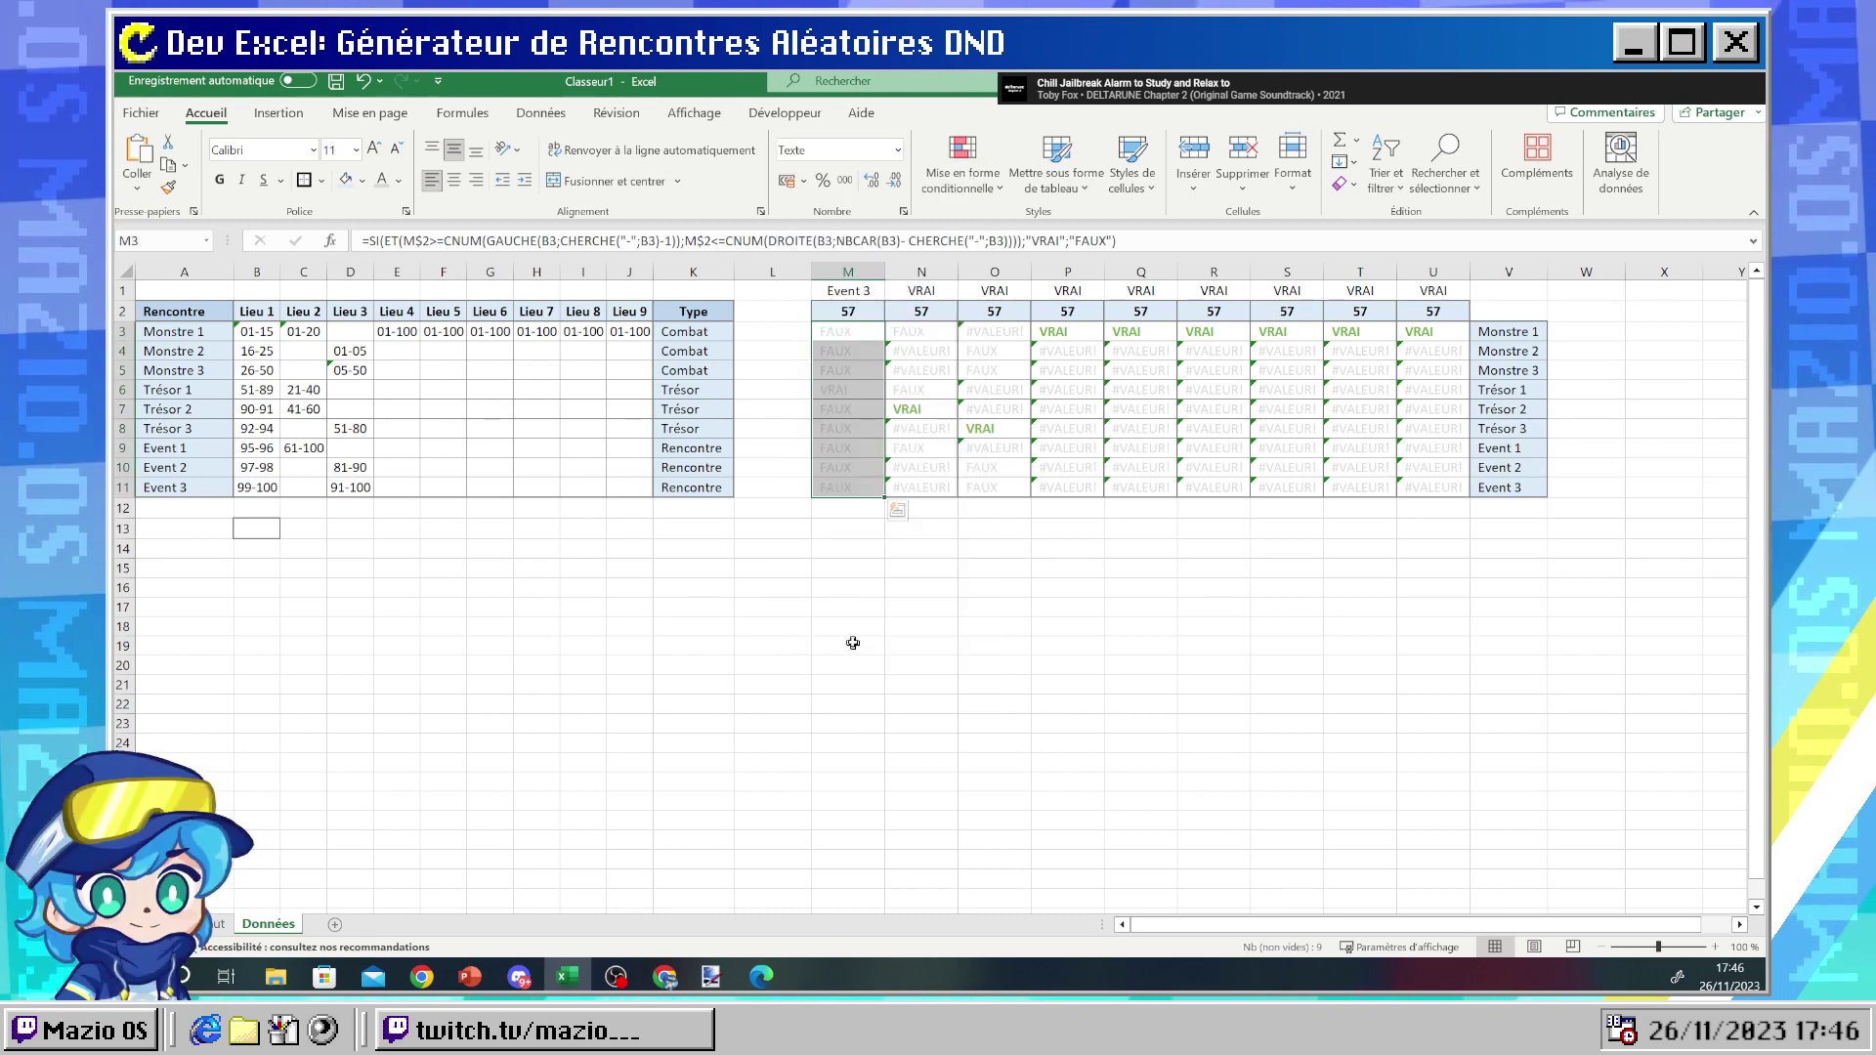
- Re-enter the M1 lookup formula unchanged with Ctrl+Enter
{"action": "left_click", "coordinate": [772, 311]}
{"action": "left_click", "coordinate": [826, 292]}
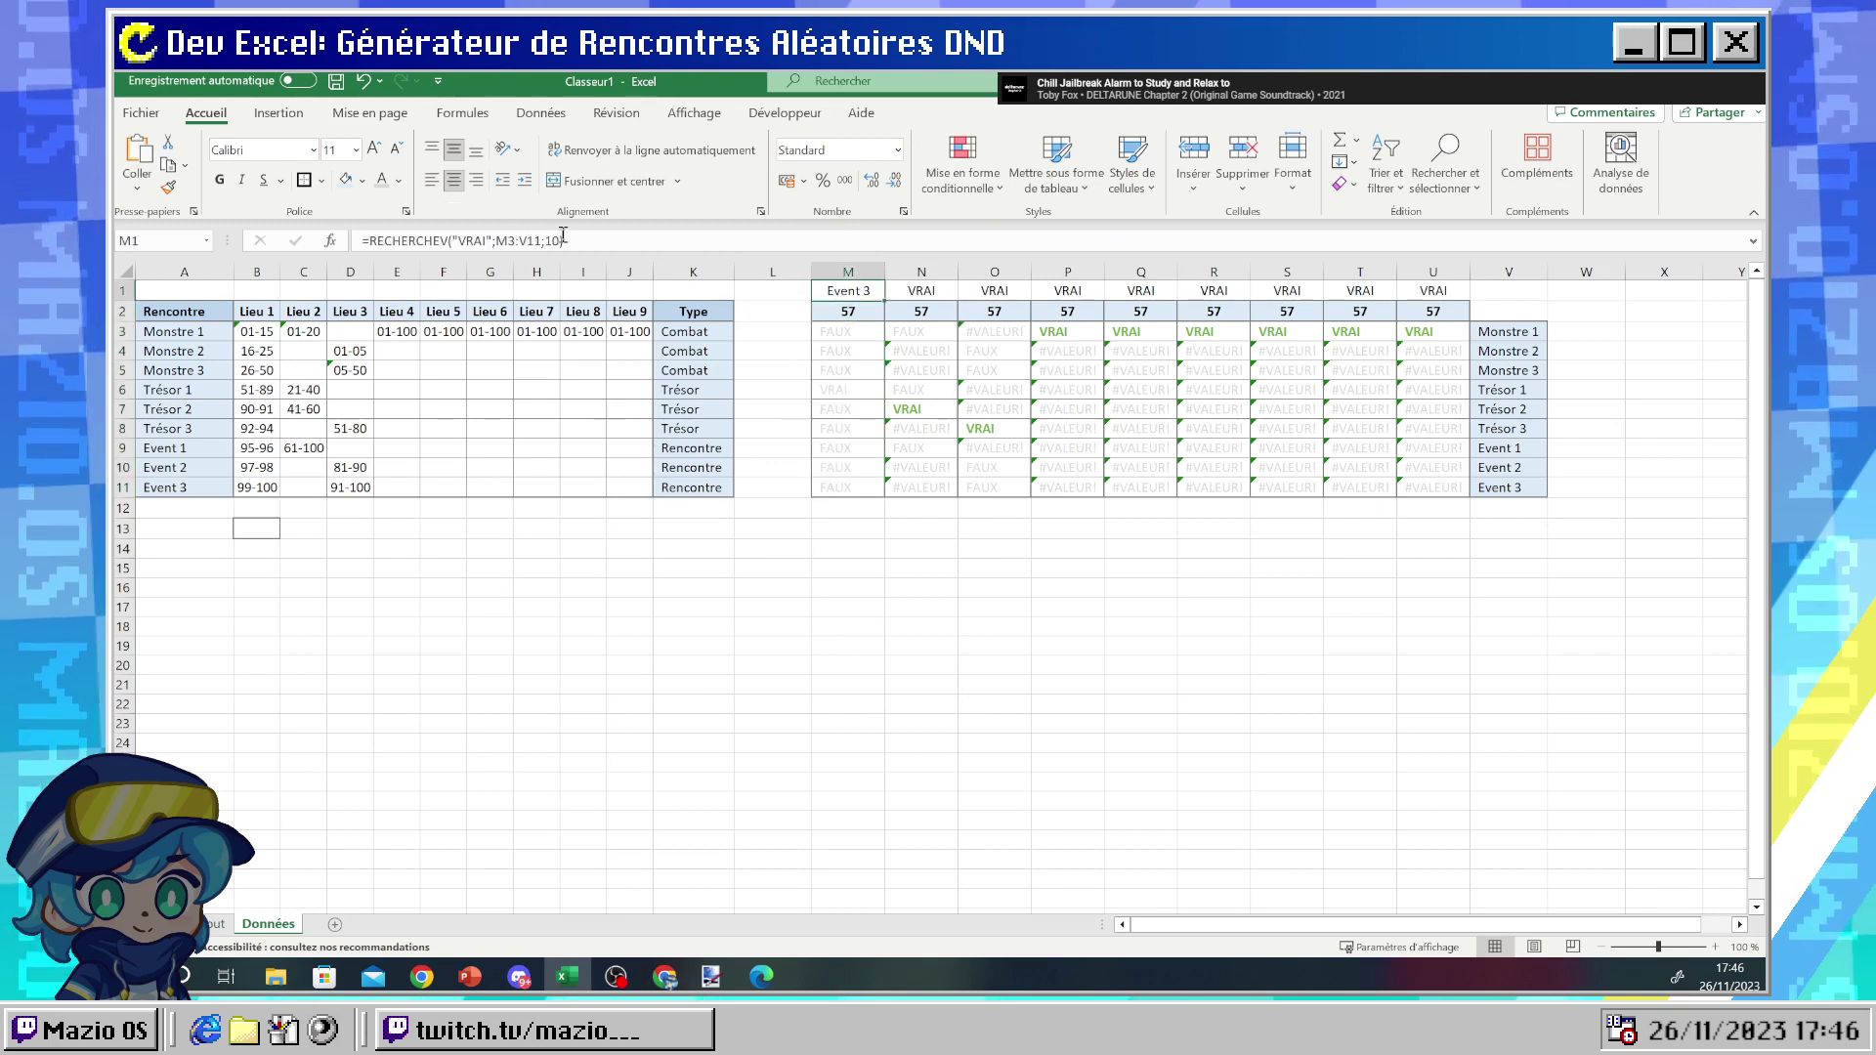
{"action": "left_click", "coordinate": [565, 242]}
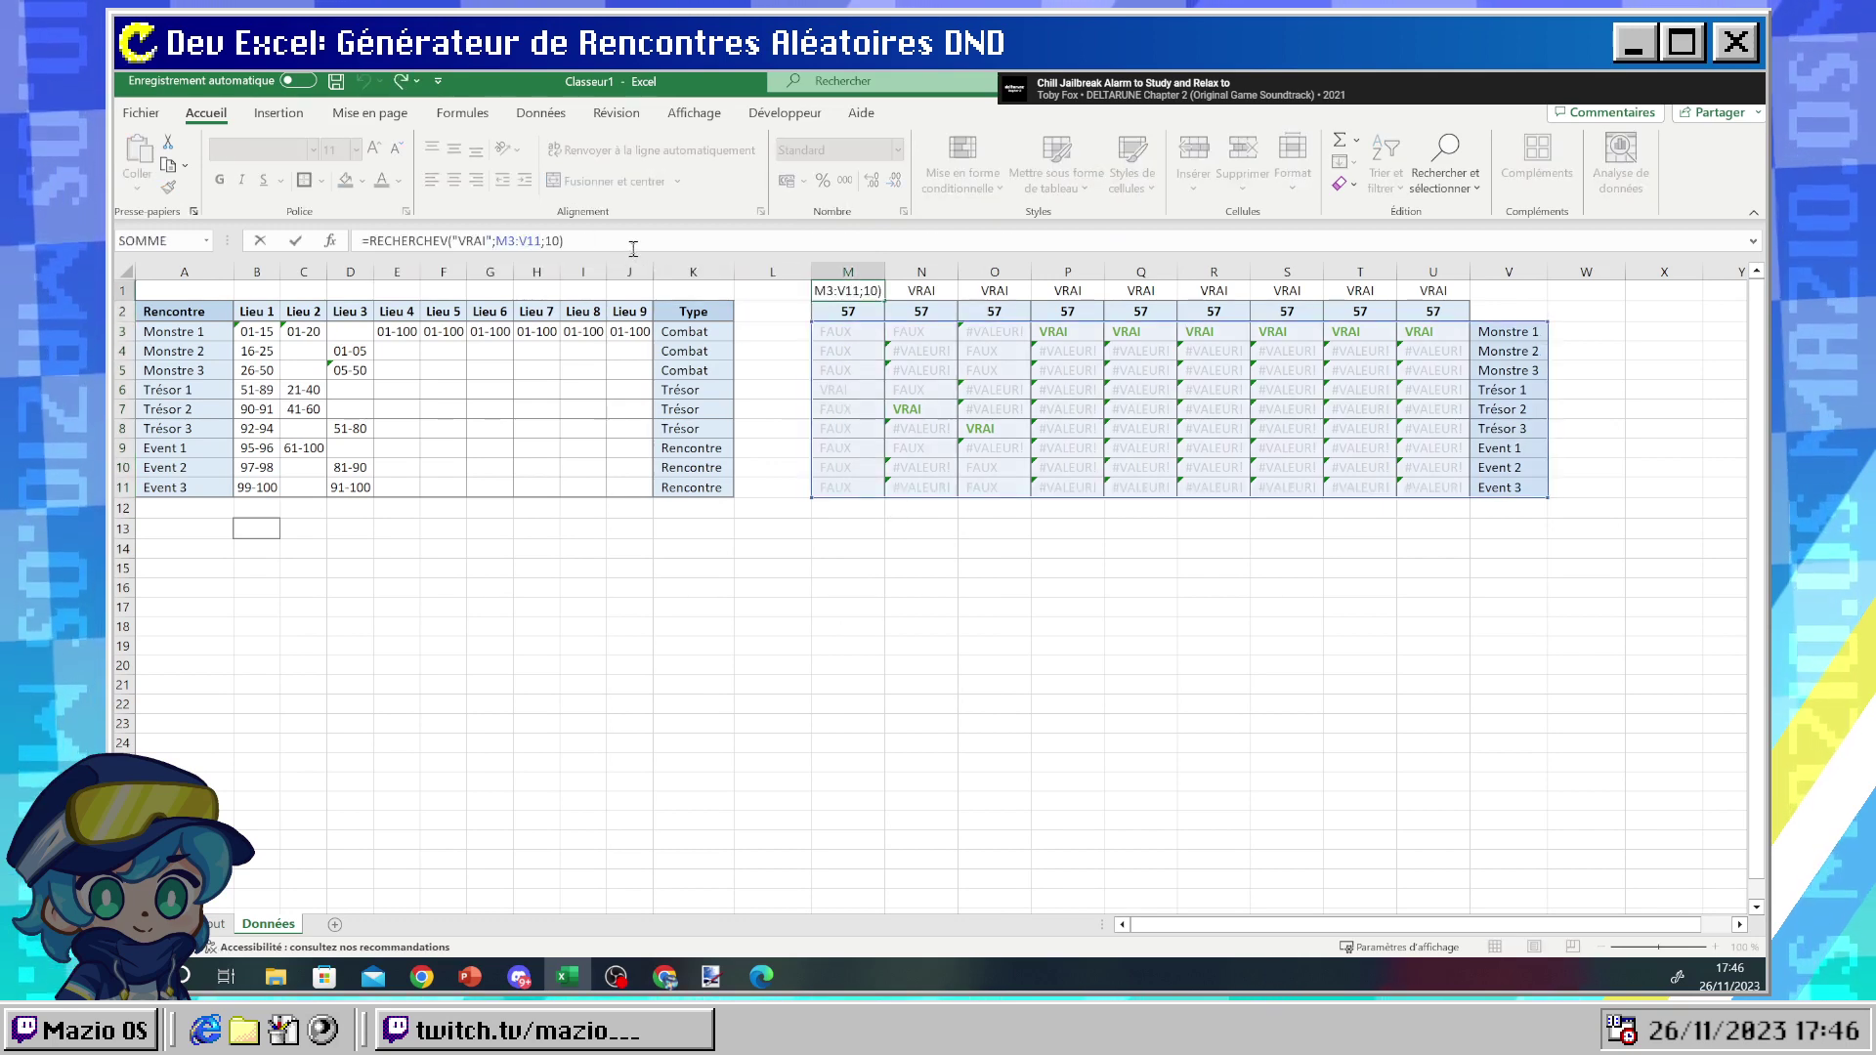
{"action": "key", "text": "ctrl+Return"}
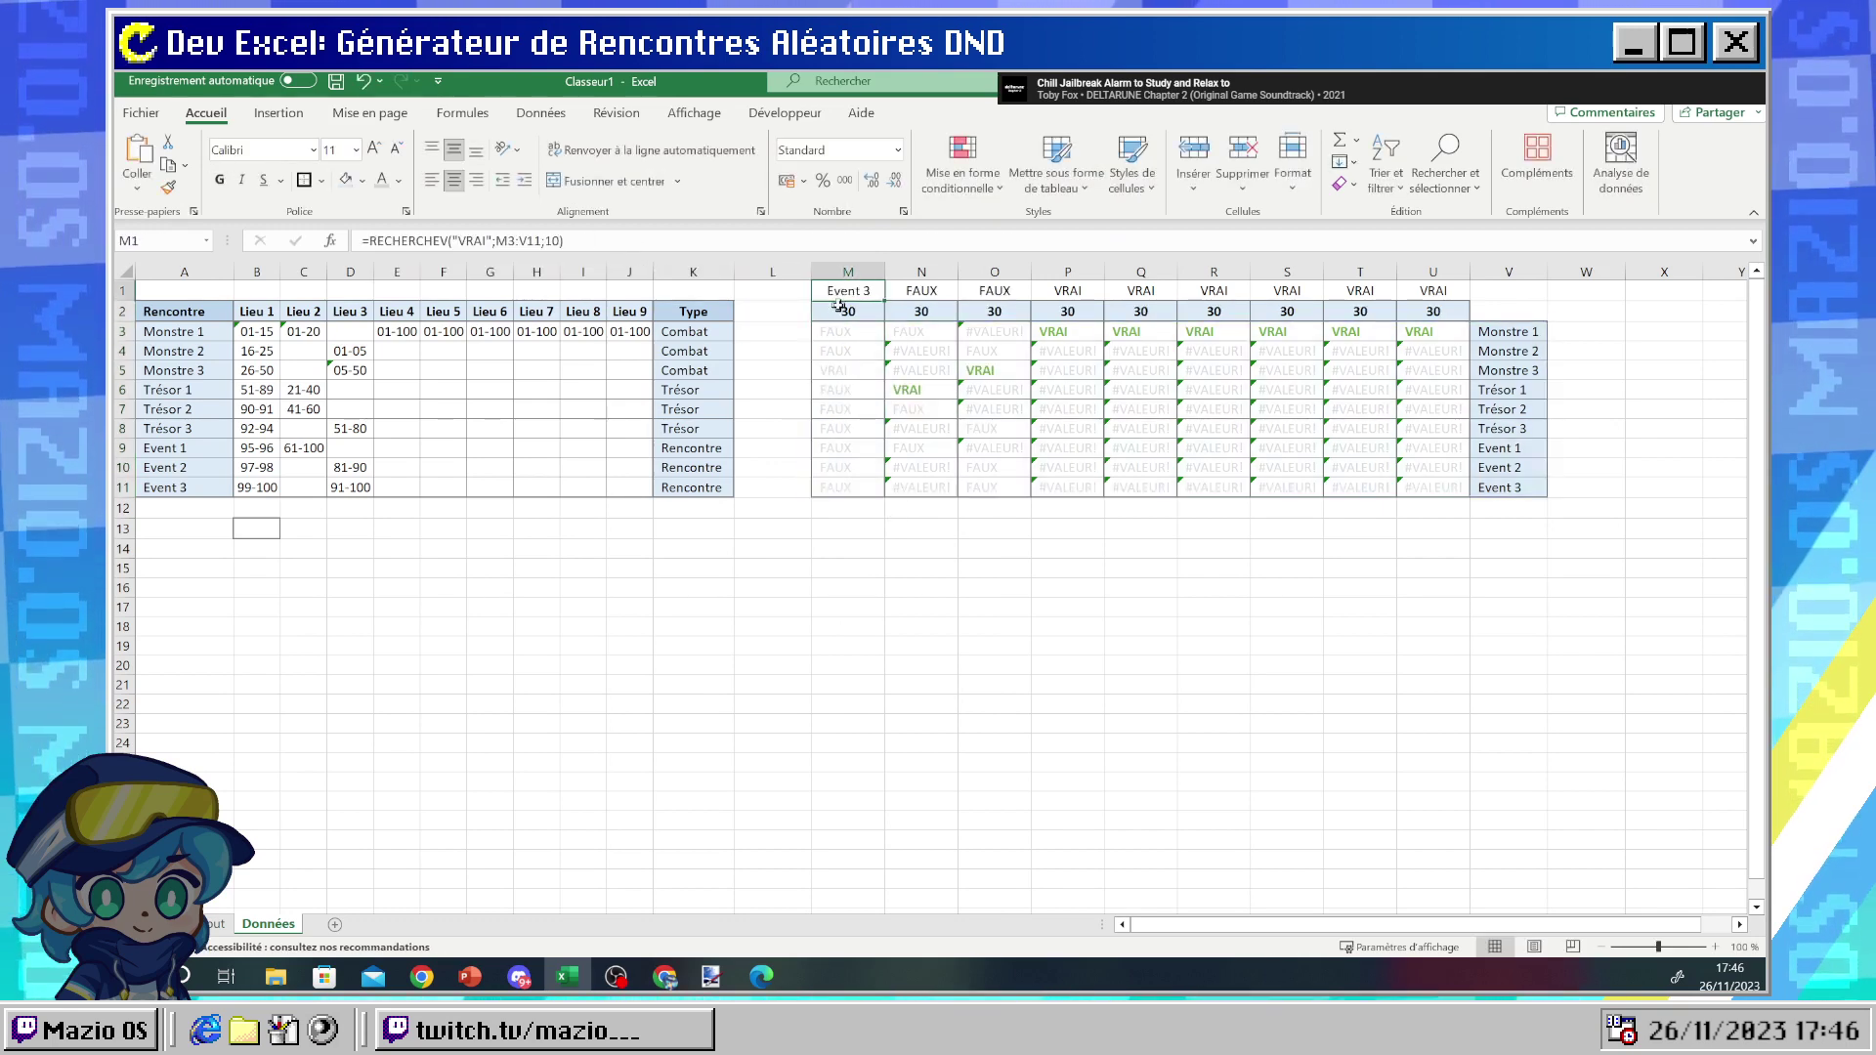
- Reroll twice with F9 and check the flags in M6, N6, M5 and the M1 result
{"action": "key", "text": "F9"}
{"action": "key", "text": "F9"}
{"action": "key", "text": "F9"}
{"action": "key", "text": "F9"}
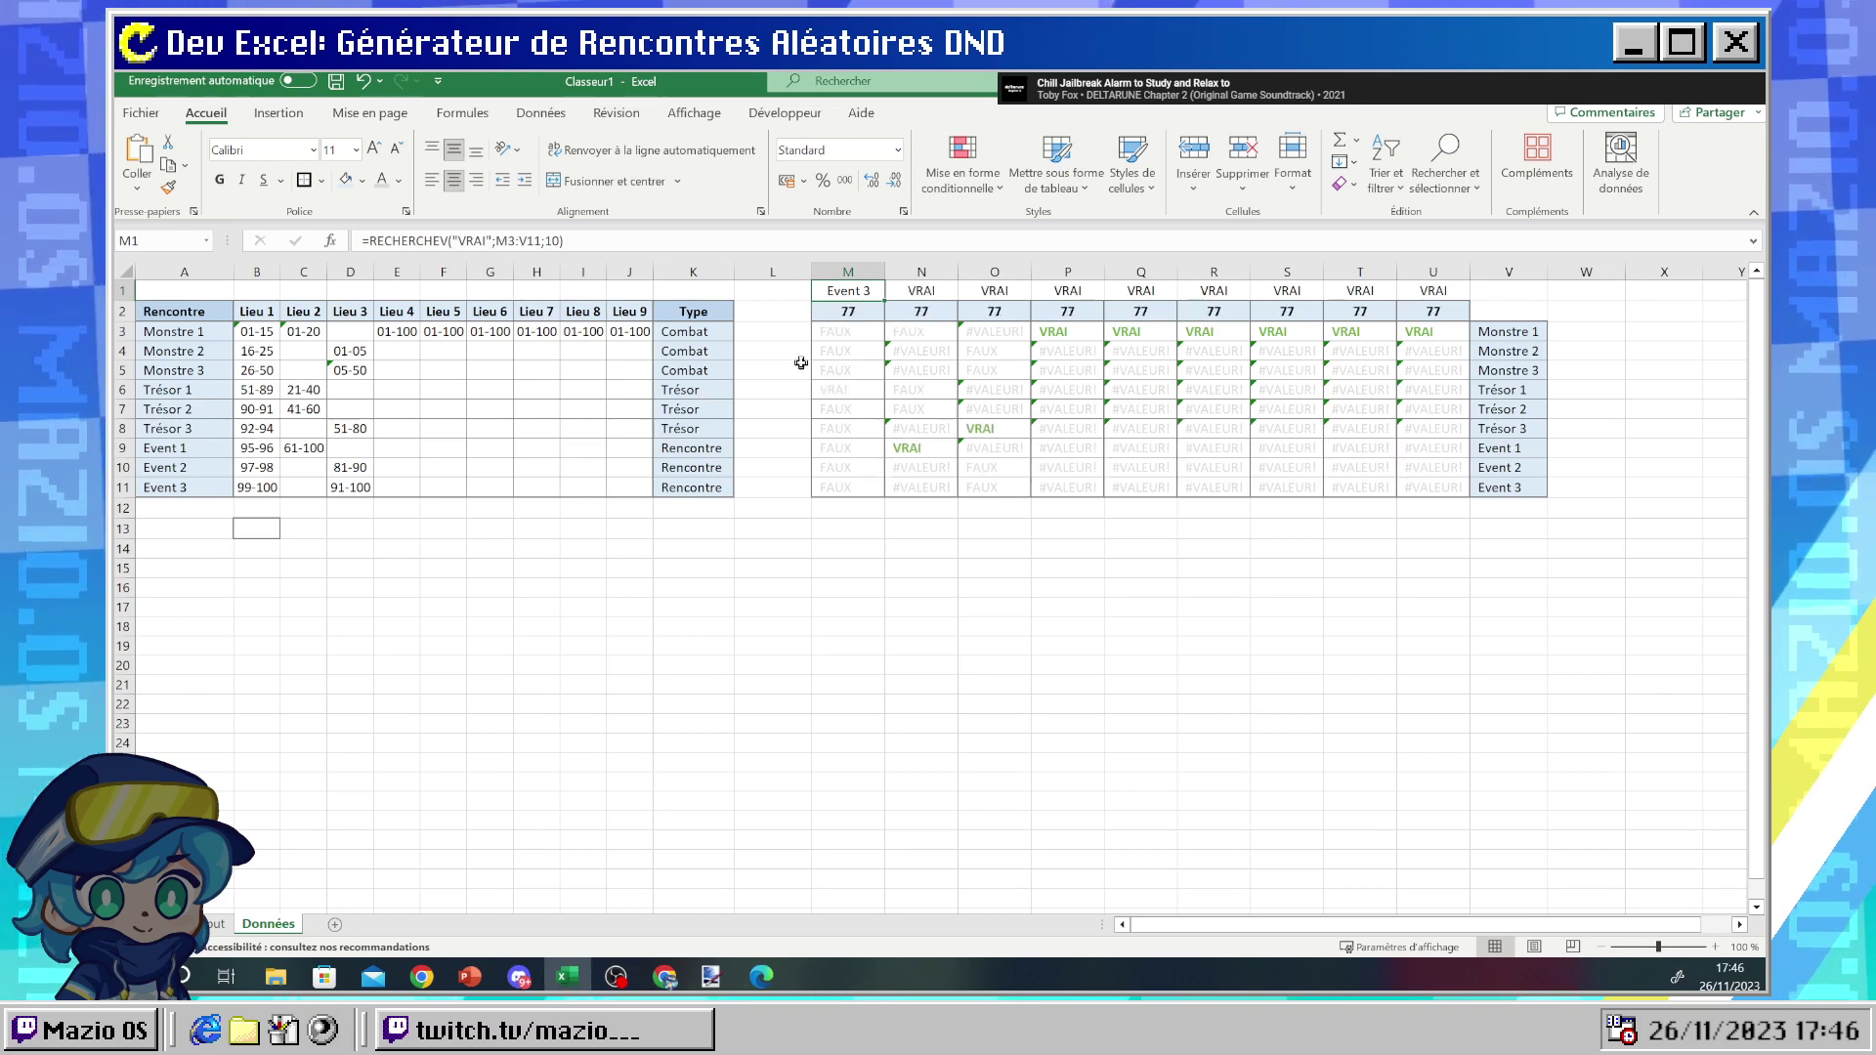
{"action": "key", "text": "F9"}
{"action": "left_click", "coordinate": [872, 387]}
{"action": "left_click", "coordinate": [906, 392]}
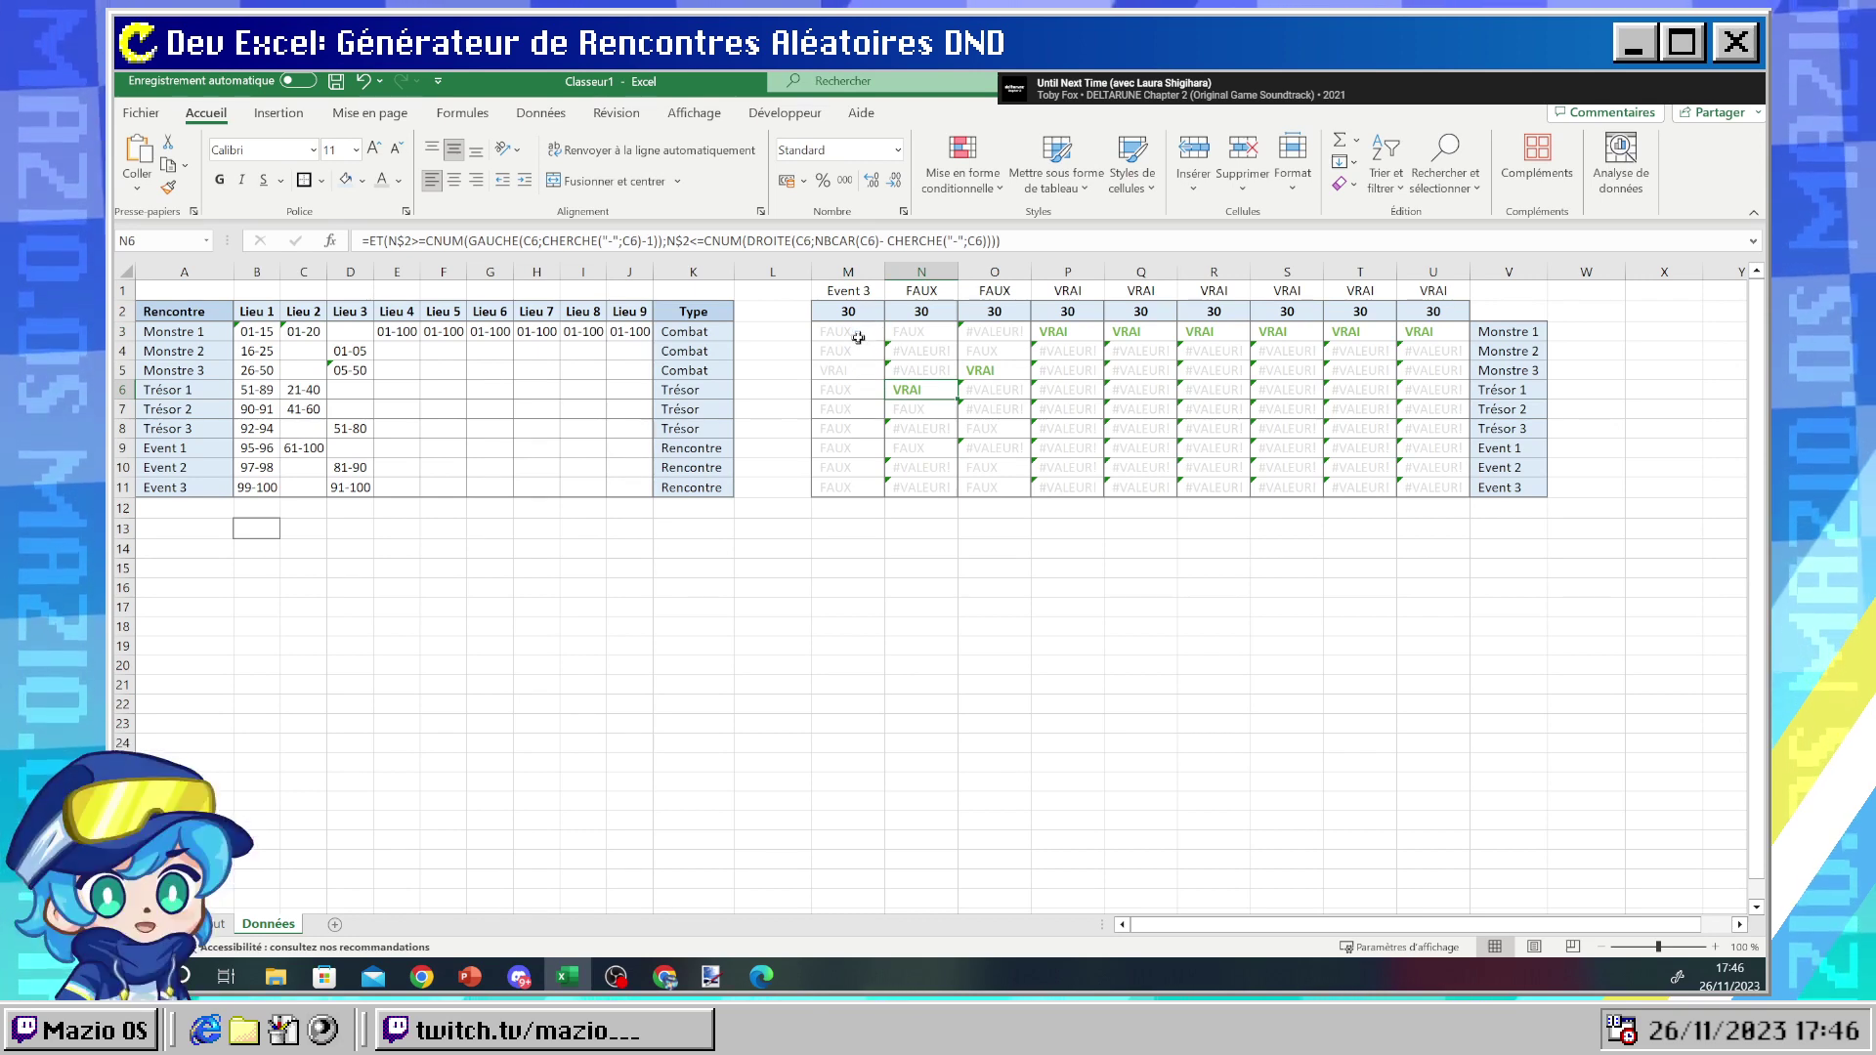
{"action": "left_click", "coordinate": [838, 370]}
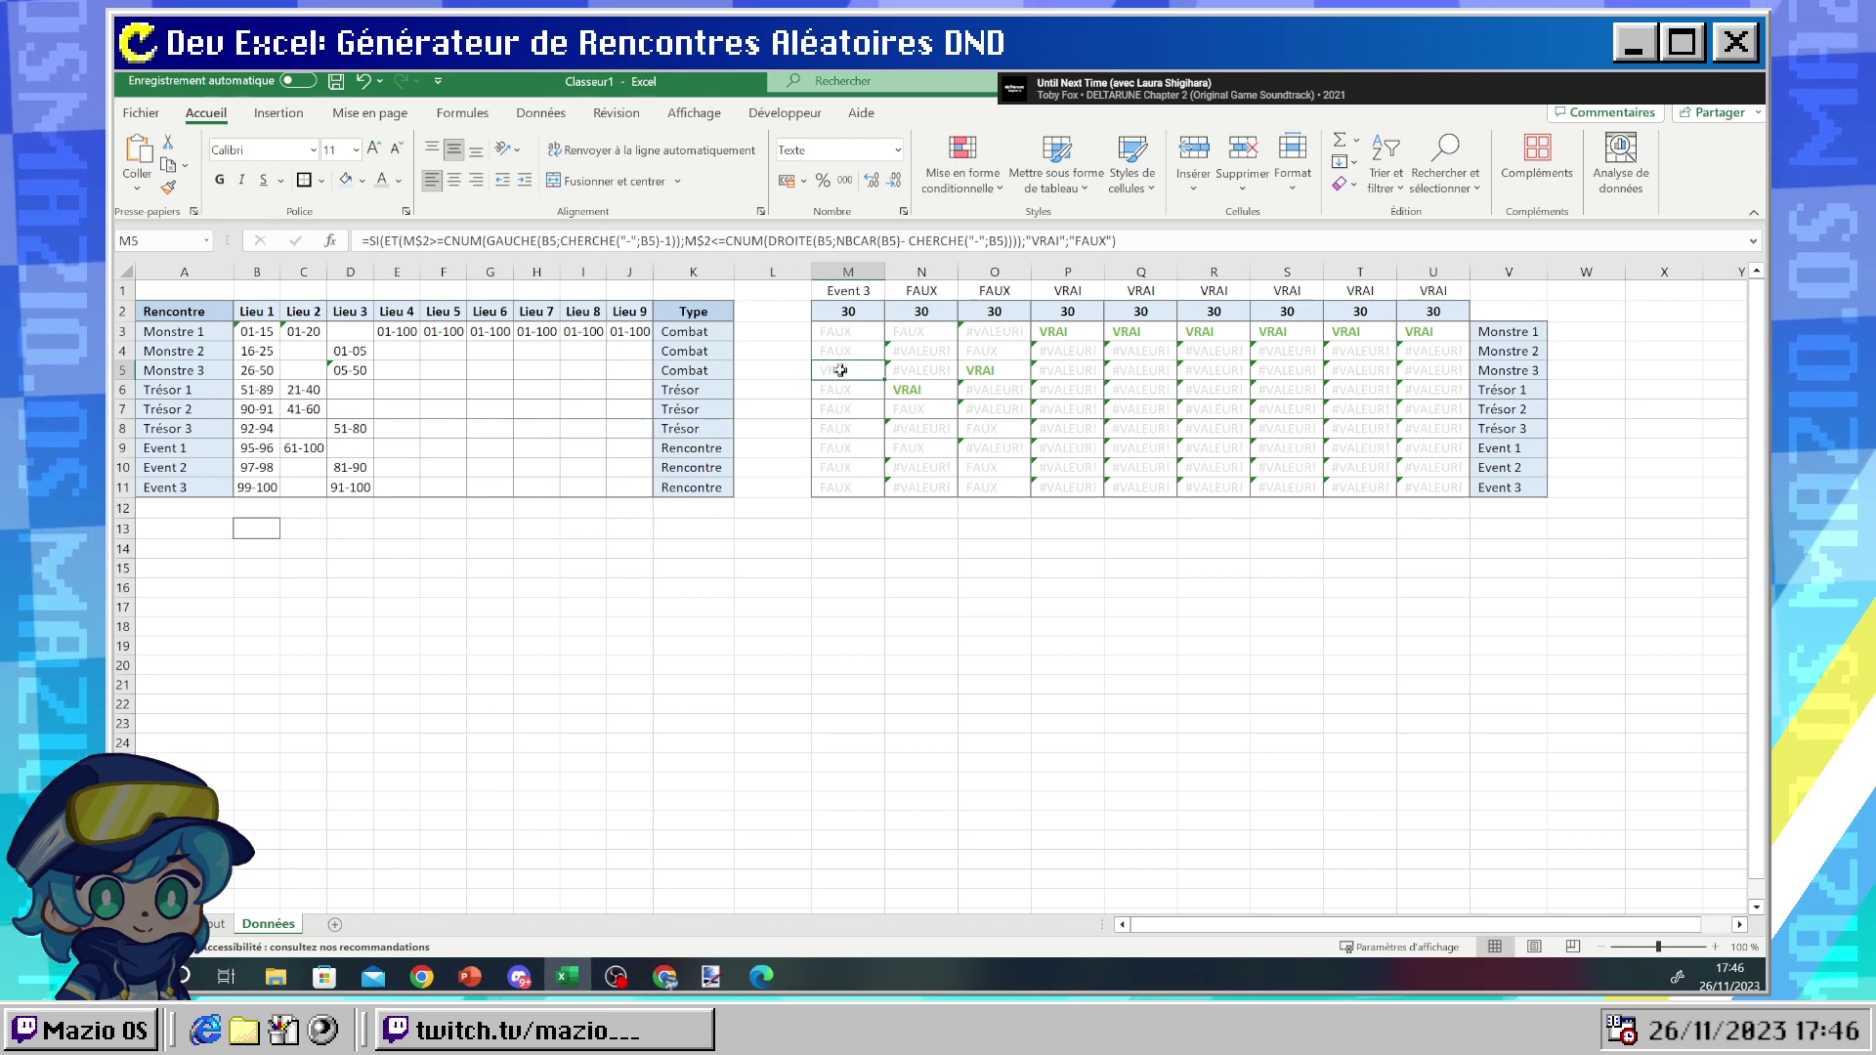
{"action": "left_click", "coordinate": [846, 294]}
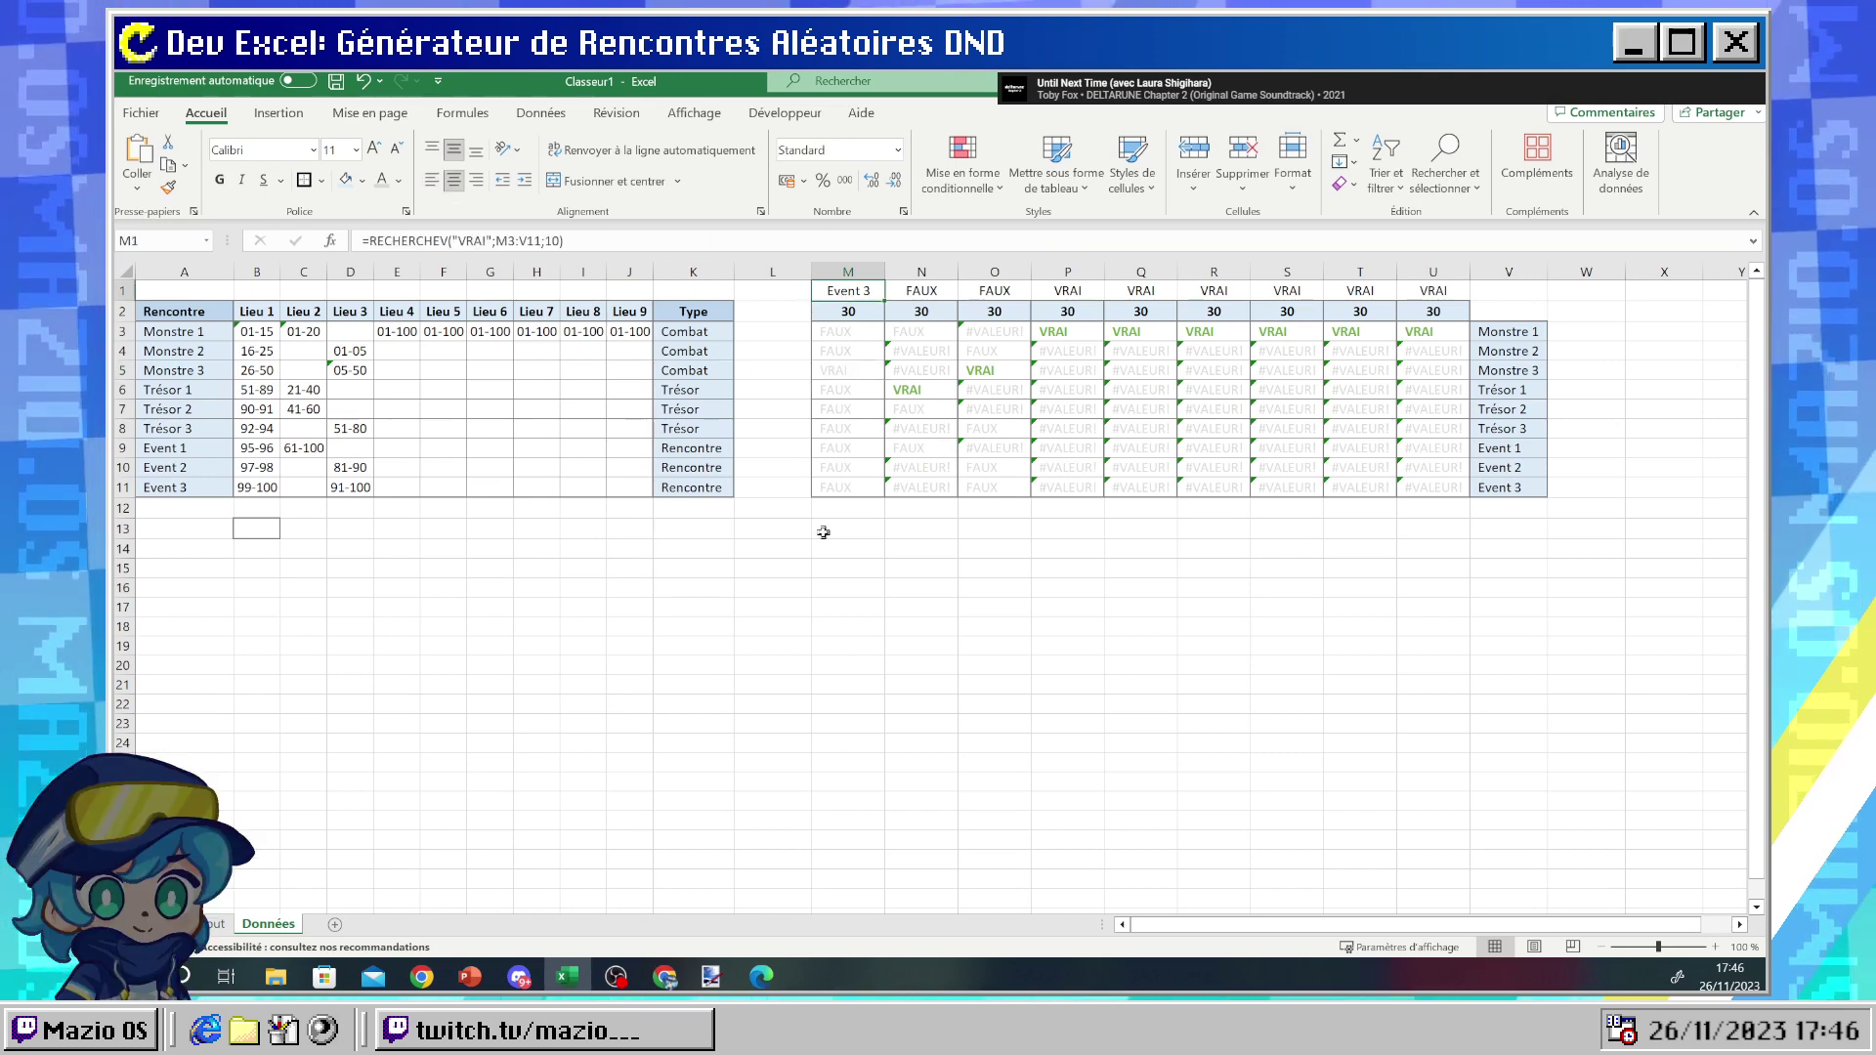
- Put VRAI in M13 and make the M1 lookup search M13 instead of quoted "VRAI"
{"action": "left_click", "coordinate": [829, 530]}
{"action": "type", "text": "V"}
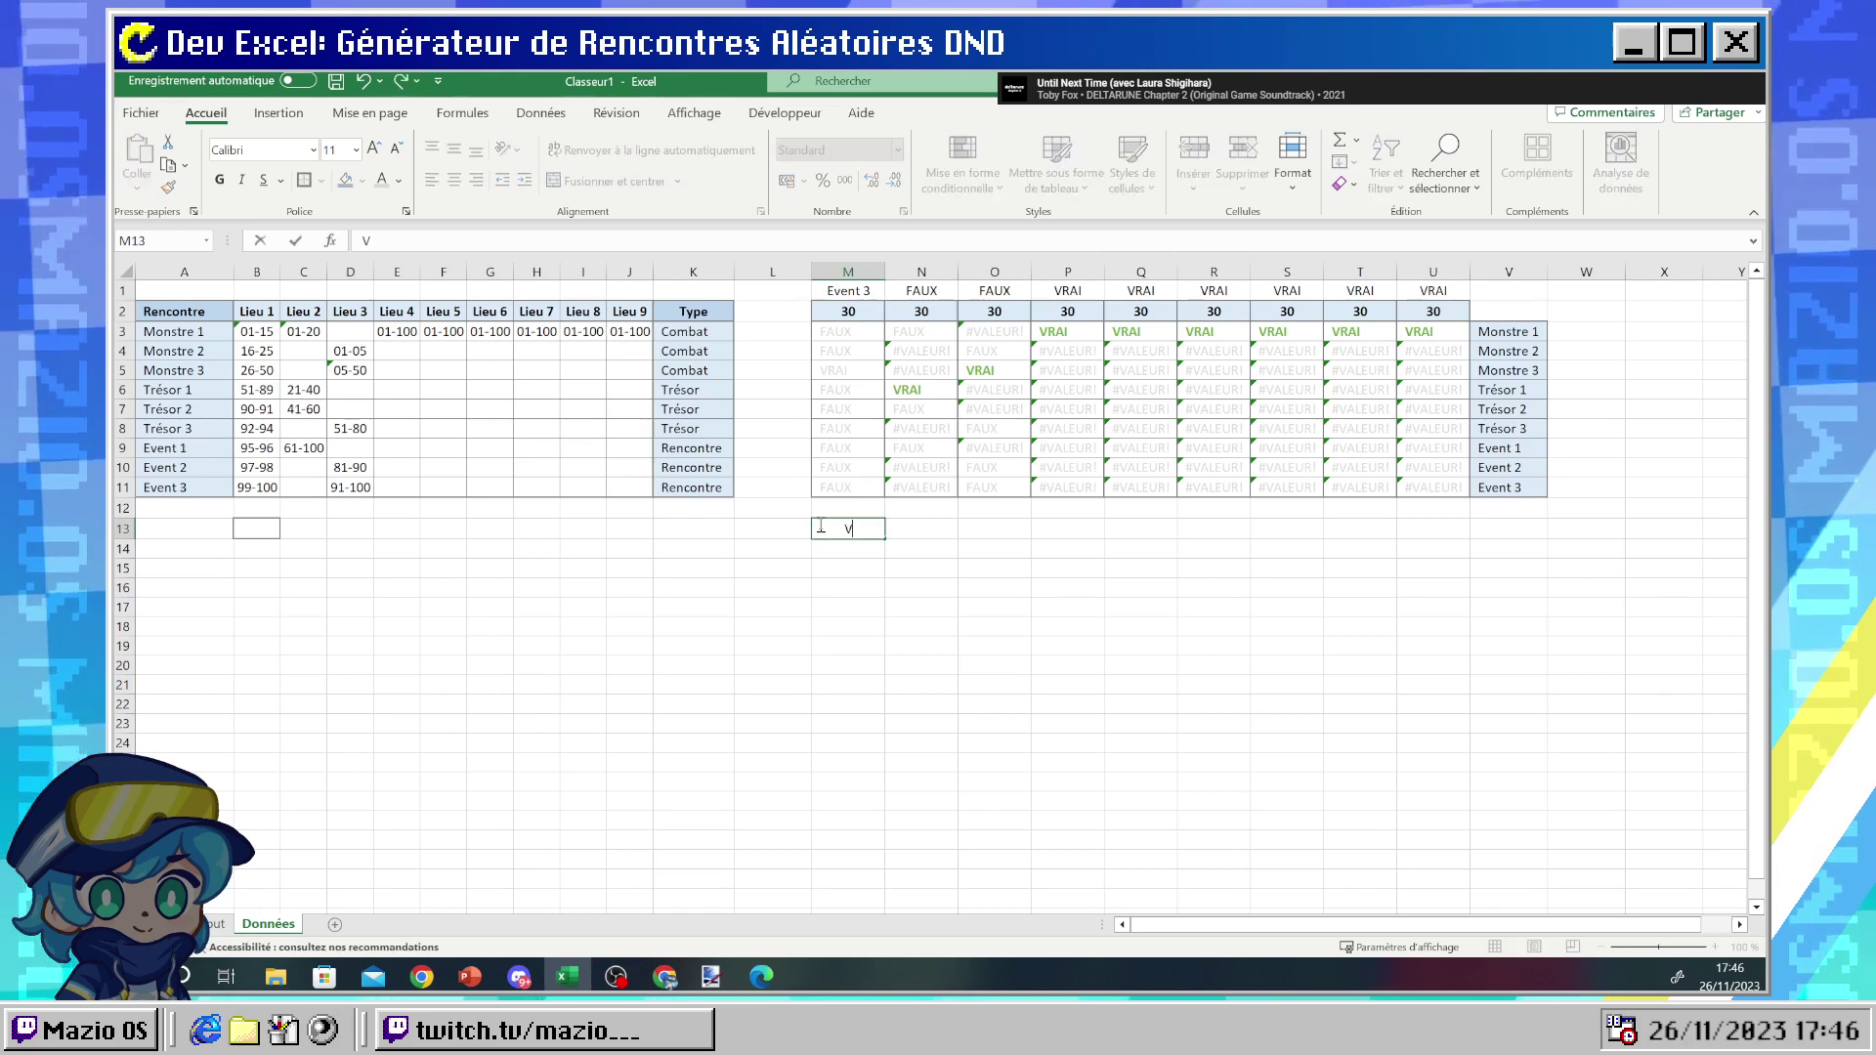
{"action": "type", "text": "RAI"}
{"action": "key", "text": "Return"}
{"action": "key", "text": "Return"}
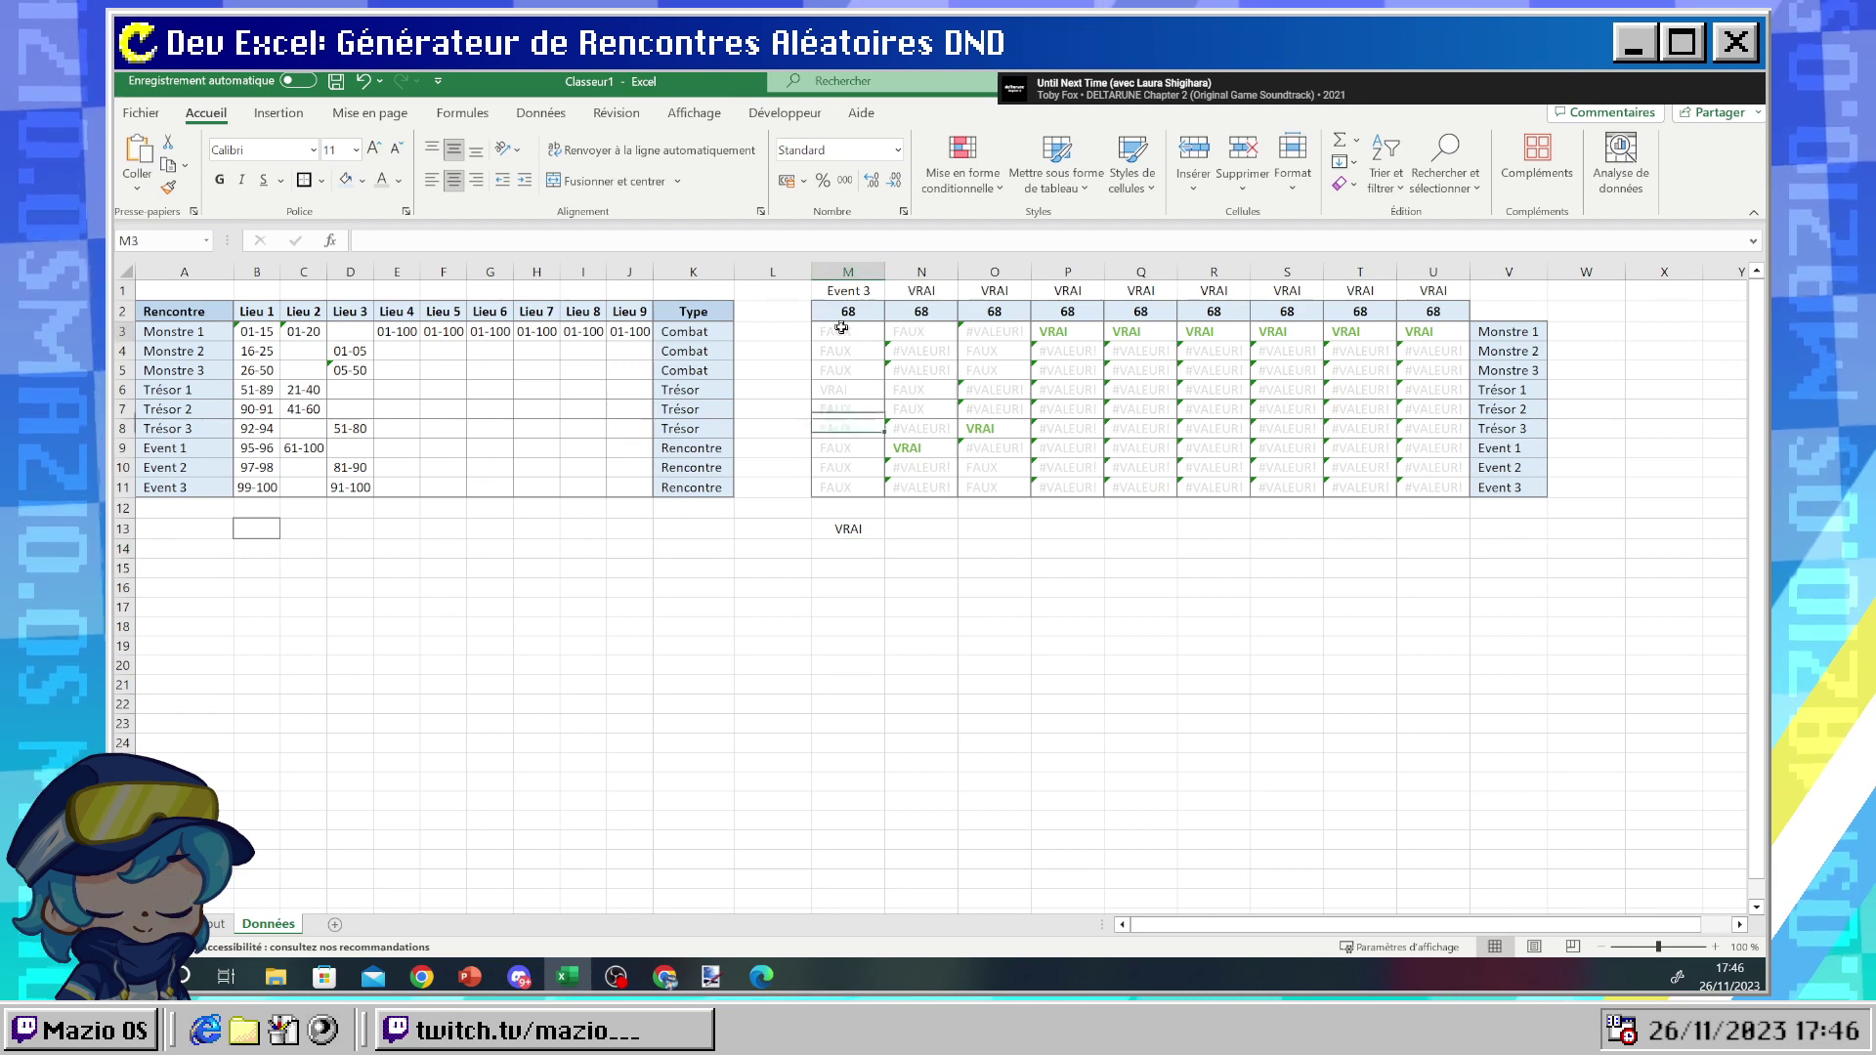
{"action": "left_click_drag", "start_coordinate": [837, 332], "coordinate": [835, 487]}
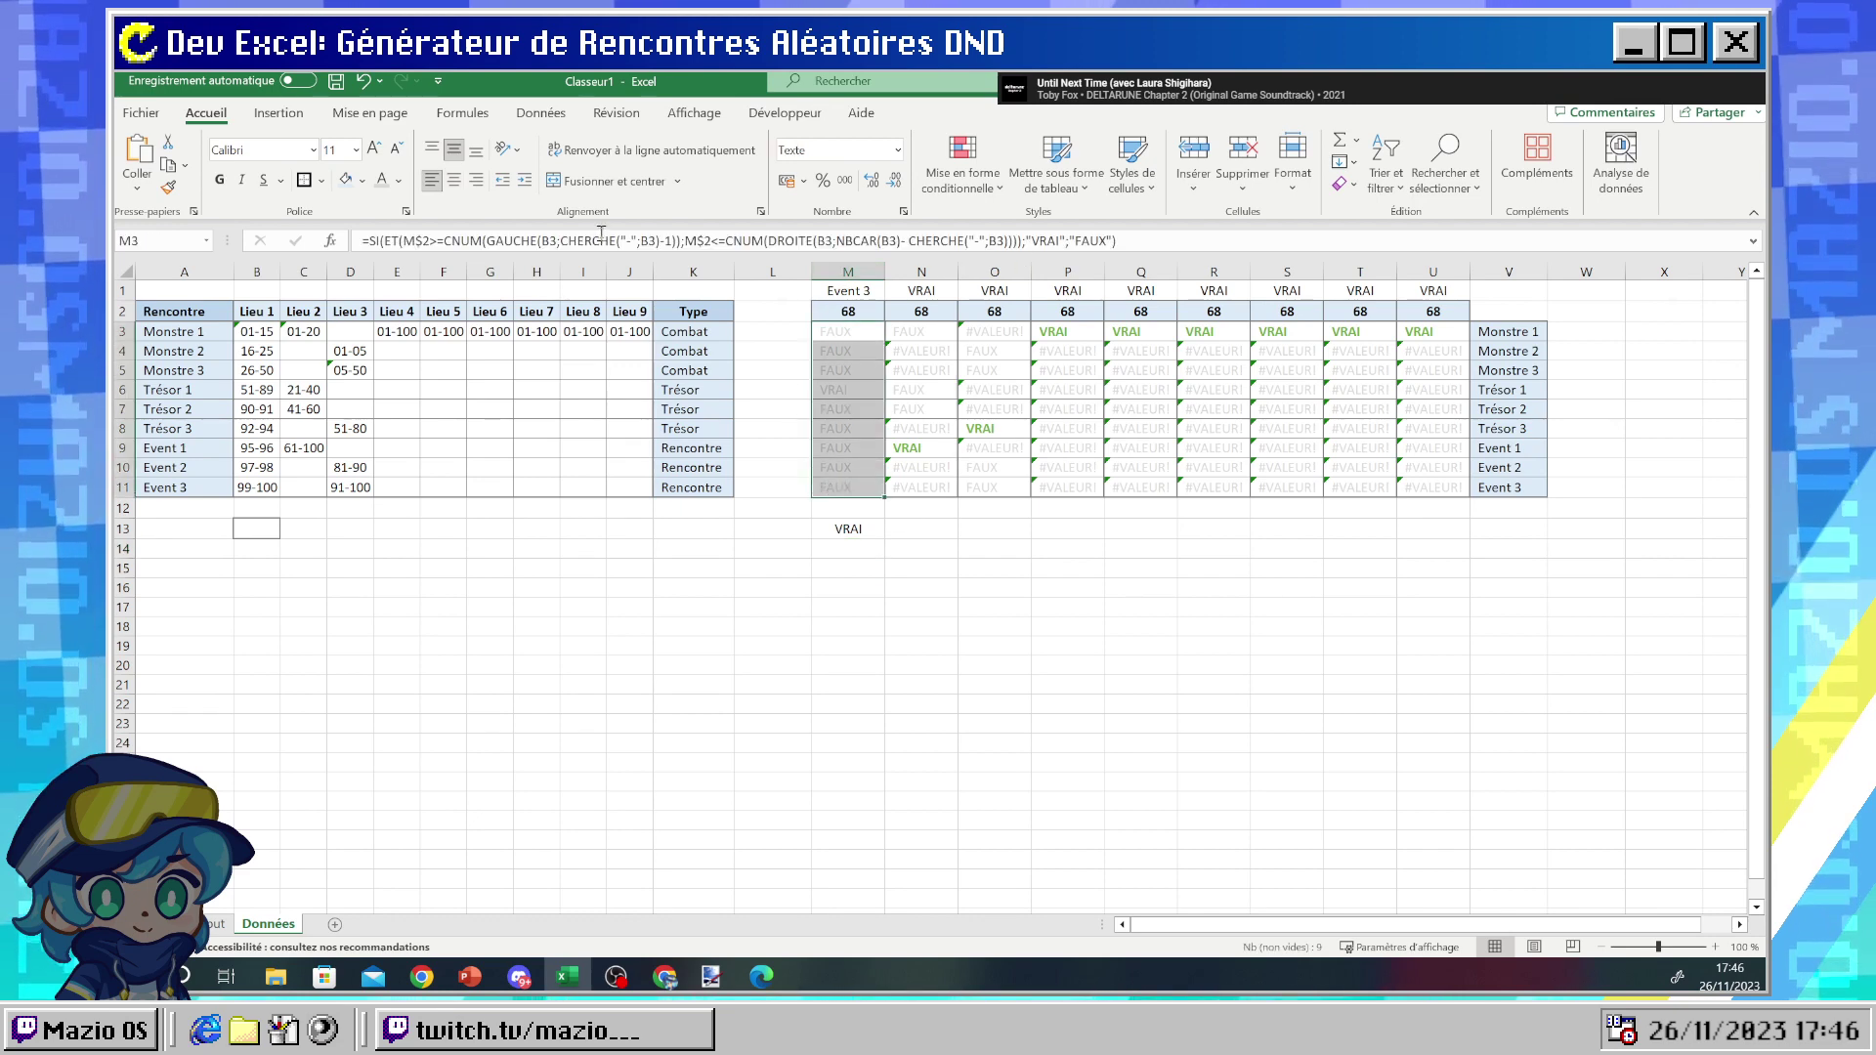
{"action": "left_click", "coordinate": [848, 290]}
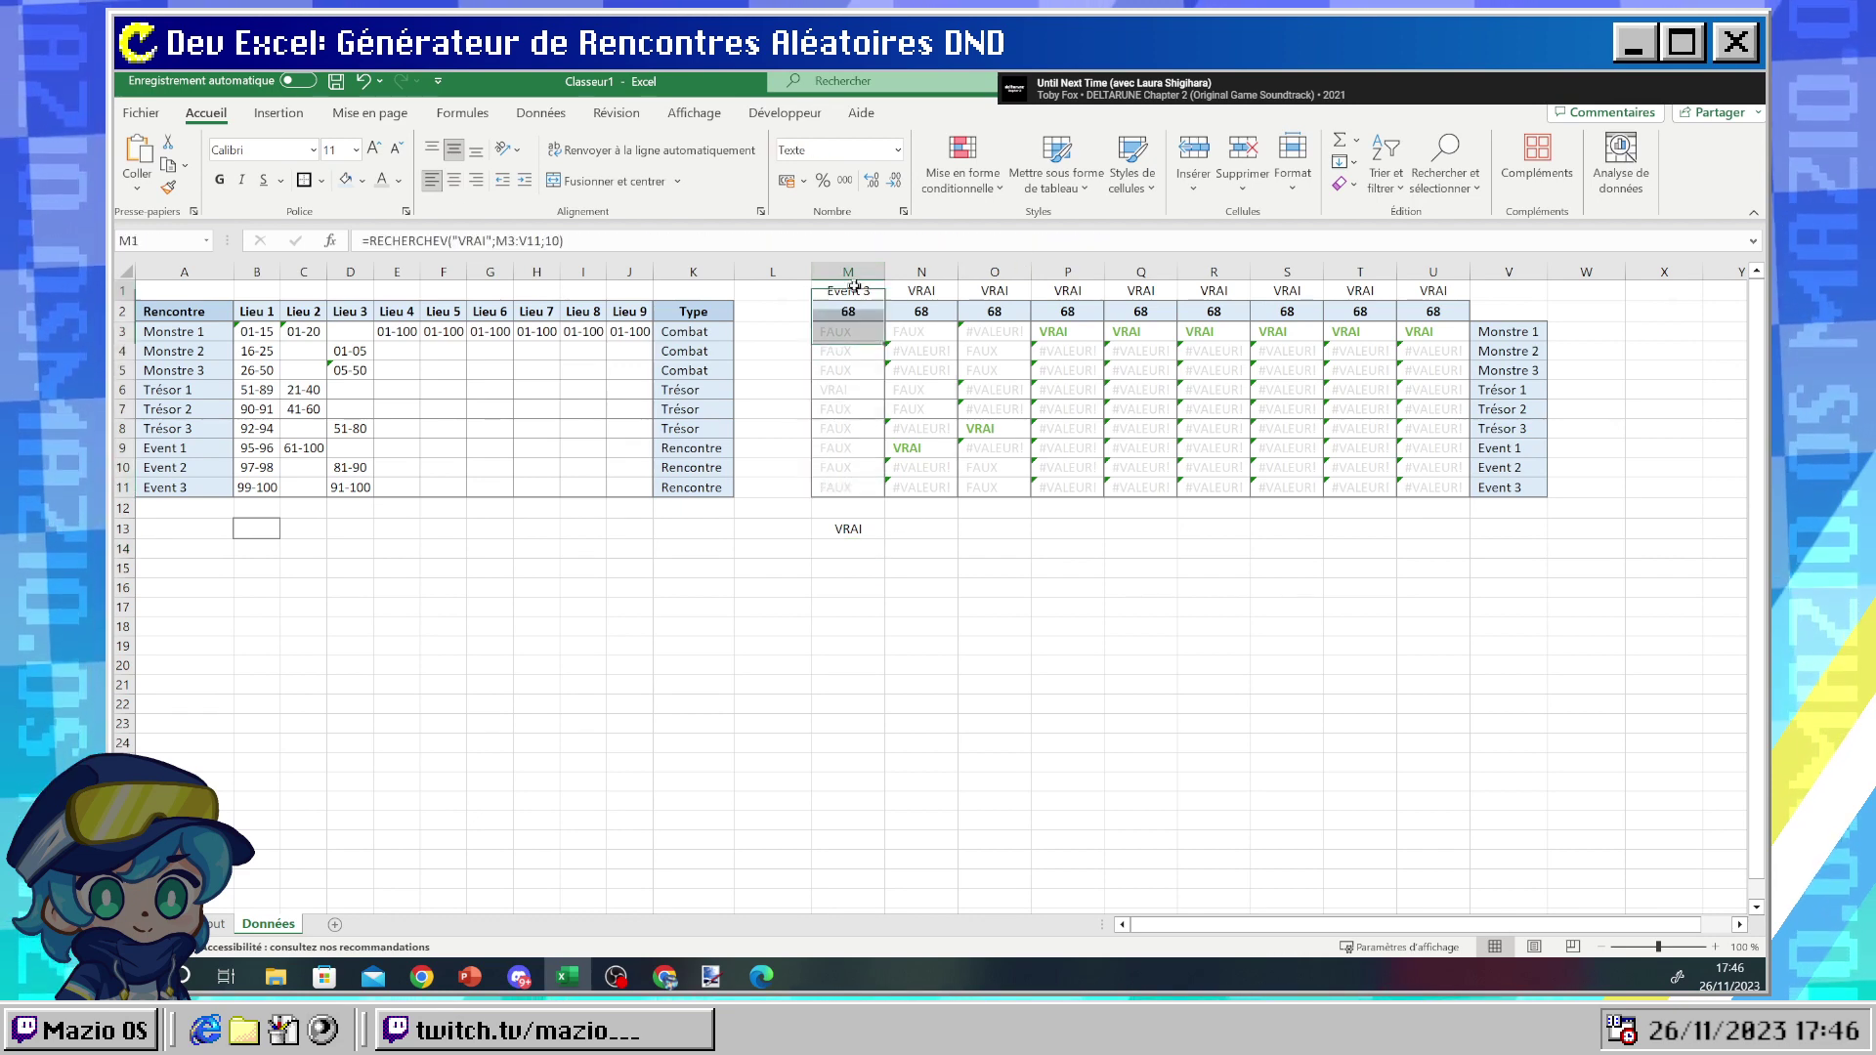
{"action": "left_click", "coordinate": [474, 240]}
{"action": "double_click", "coordinate": [473, 240]}
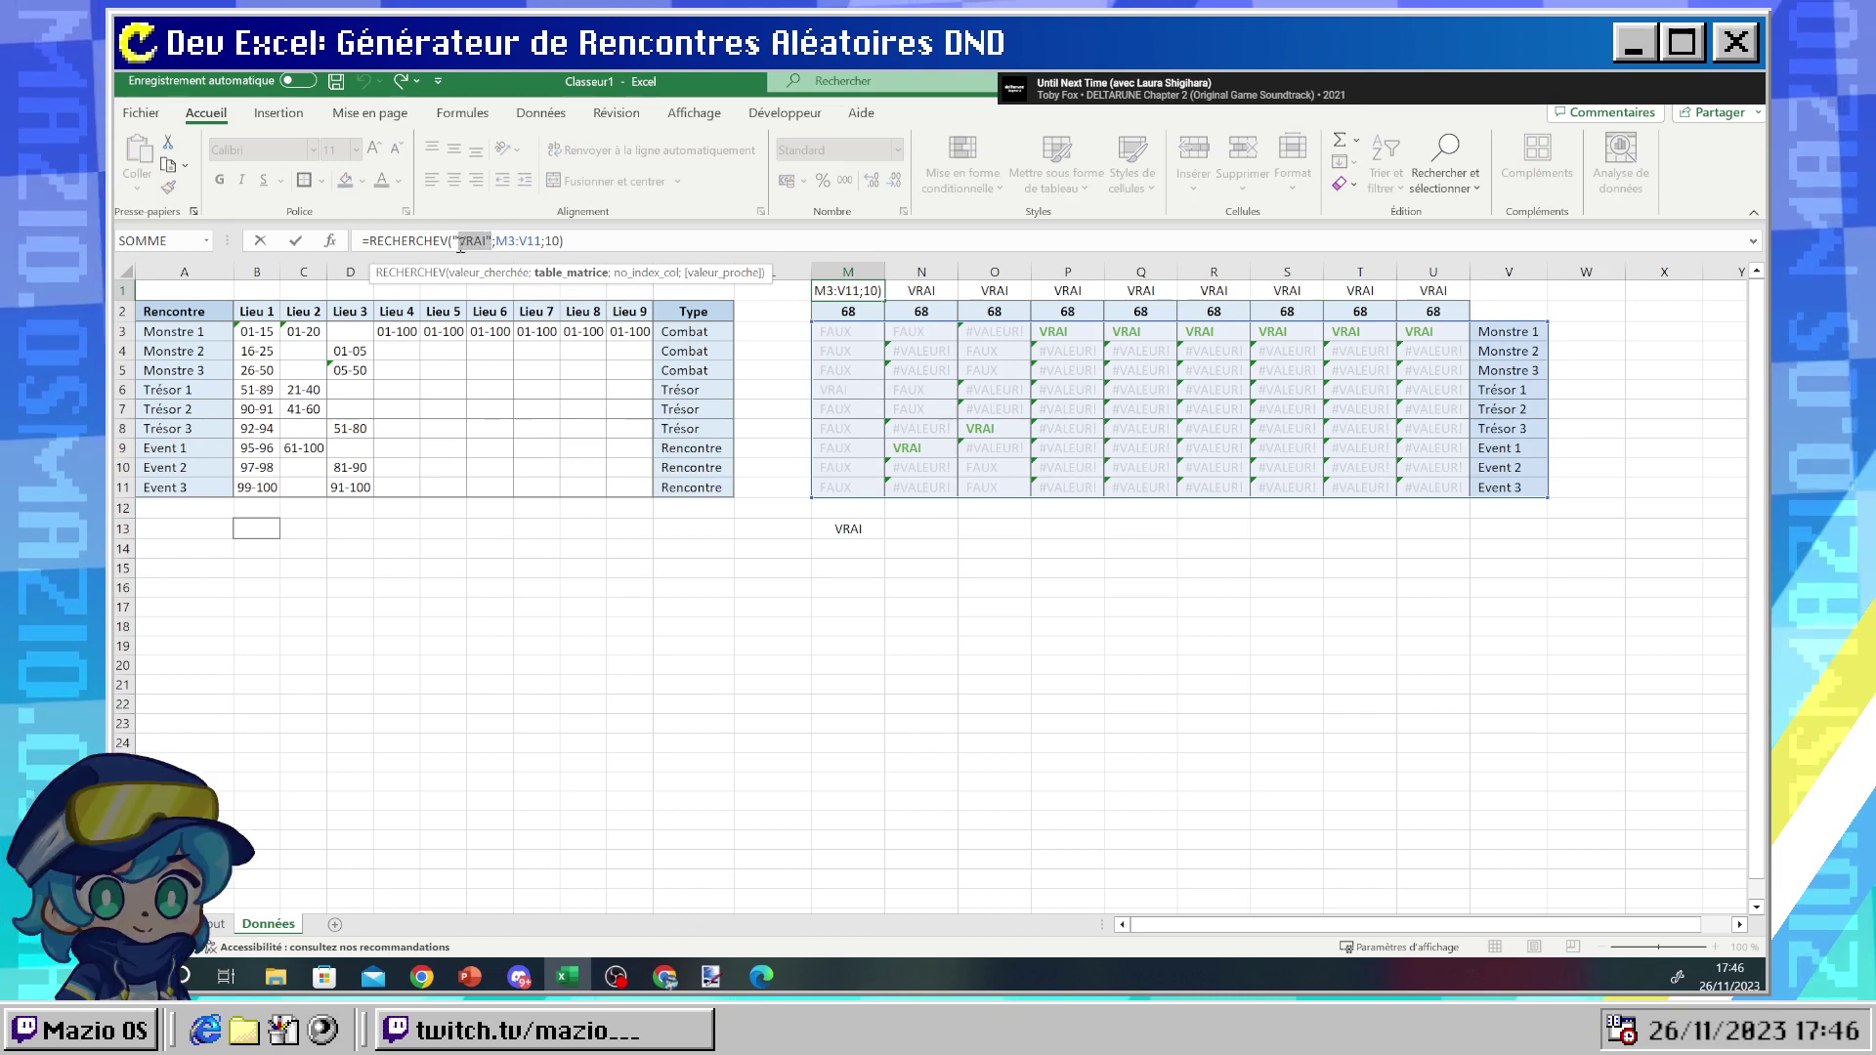
{"action": "left_click", "coordinate": [840, 528]}
{"action": "key", "text": "Return"}
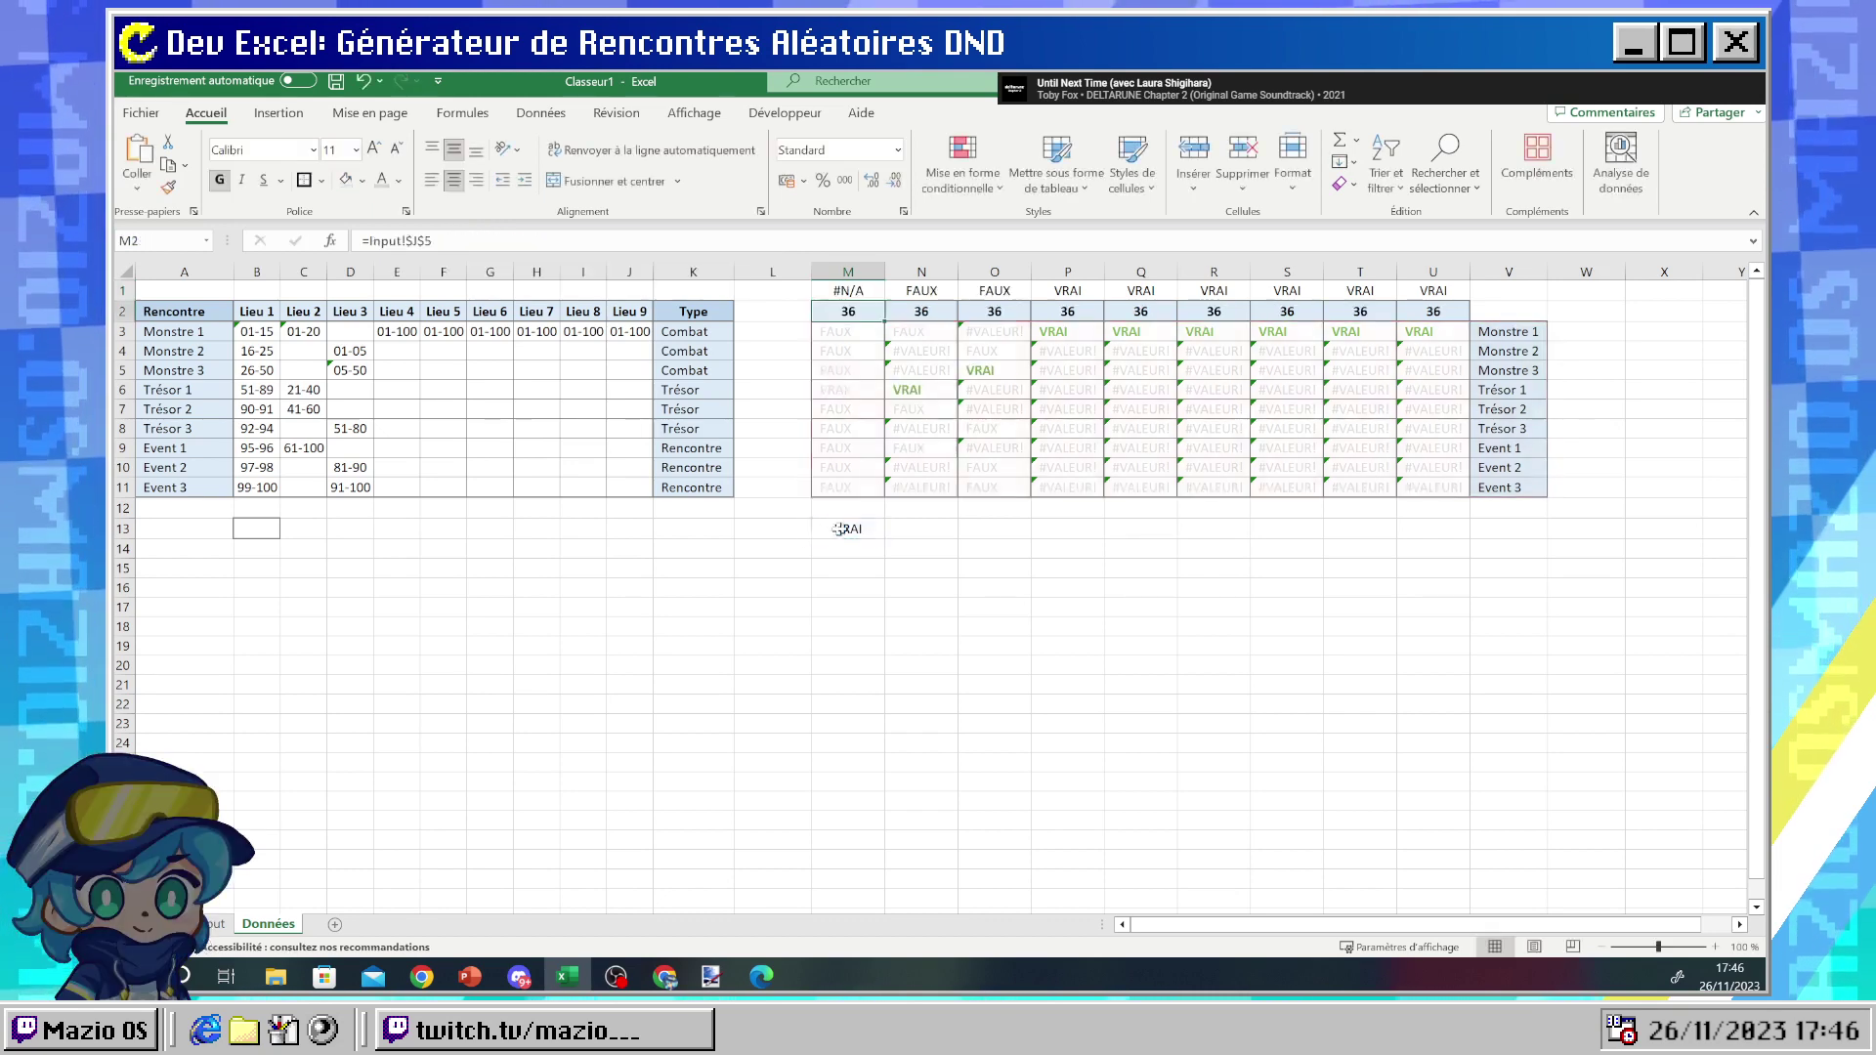
- Check M13, re-confirm =RECHERCHEV(M13;M3:V11;10) in M1, and reroll twice with F9
{"action": "left_click", "coordinate": [838, 529]}
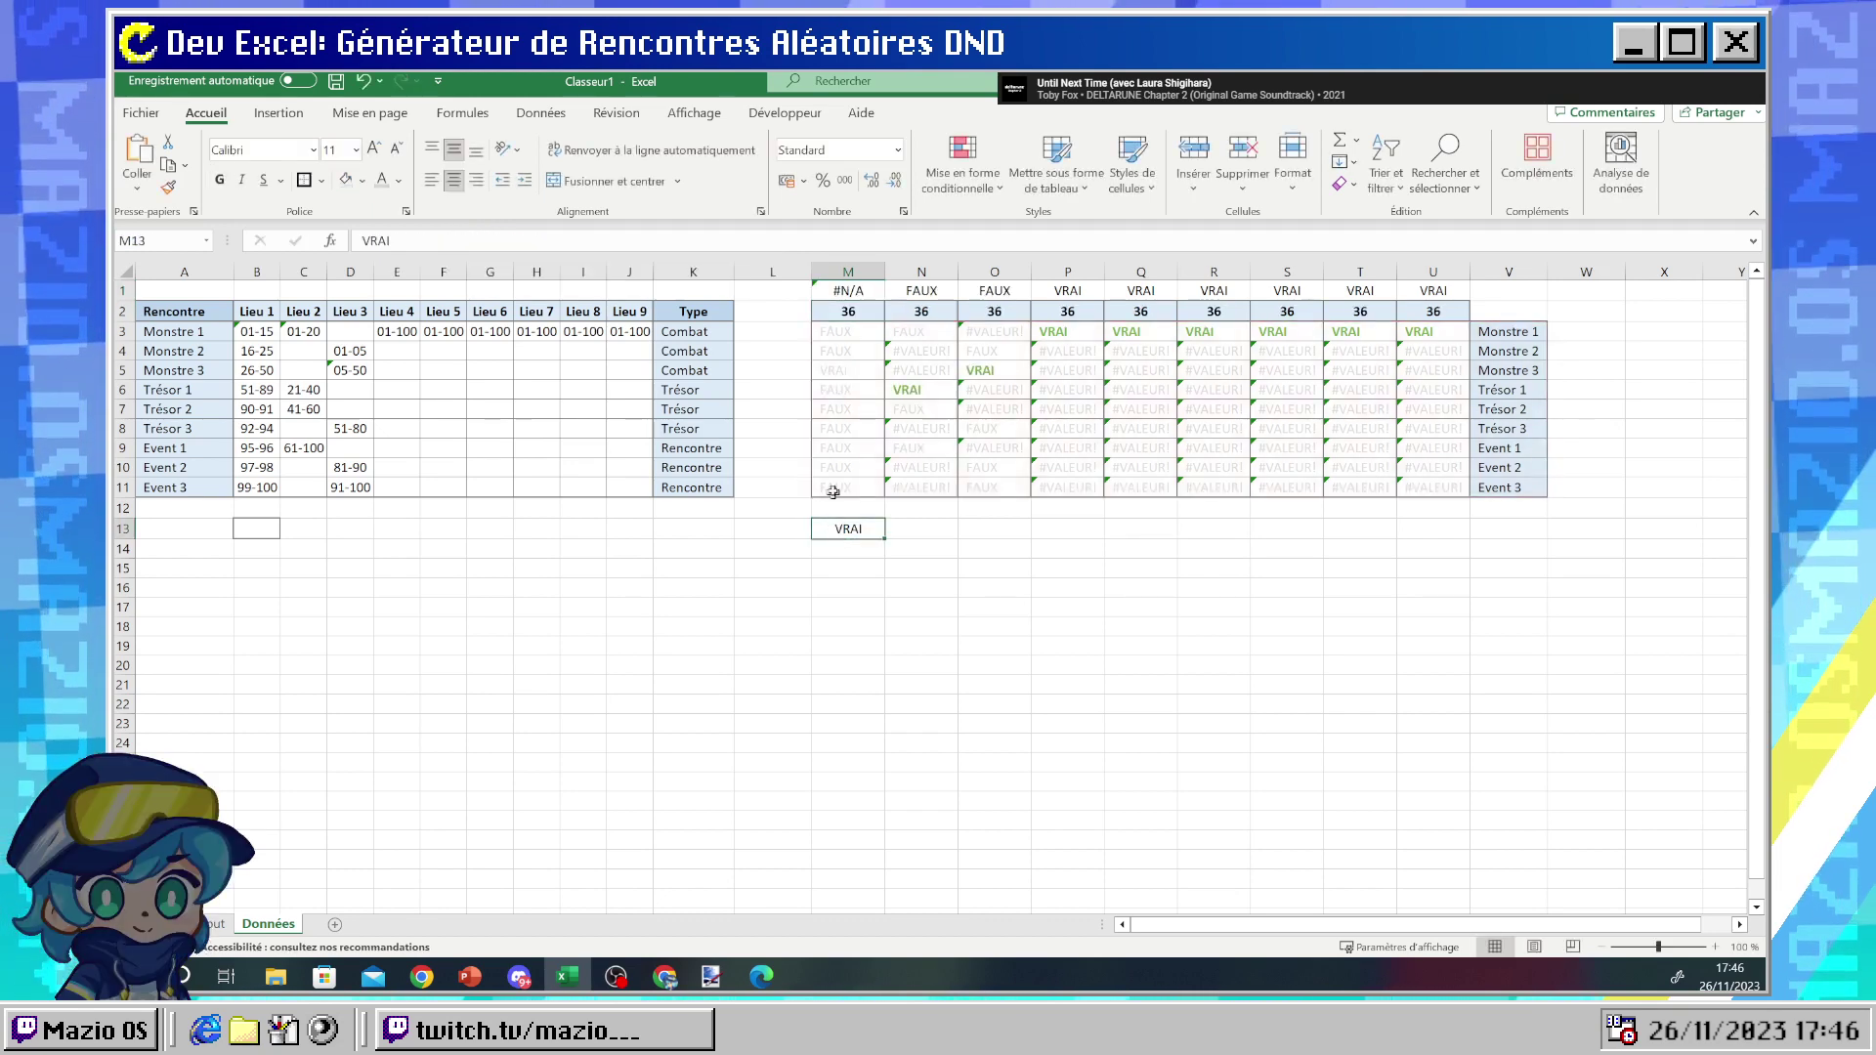
{"action": "left_click", "coordinate": [865, 285]}
{"action": "left_click", "coordinate": [536, 242]}
{"action": "key", "text": "Return"}
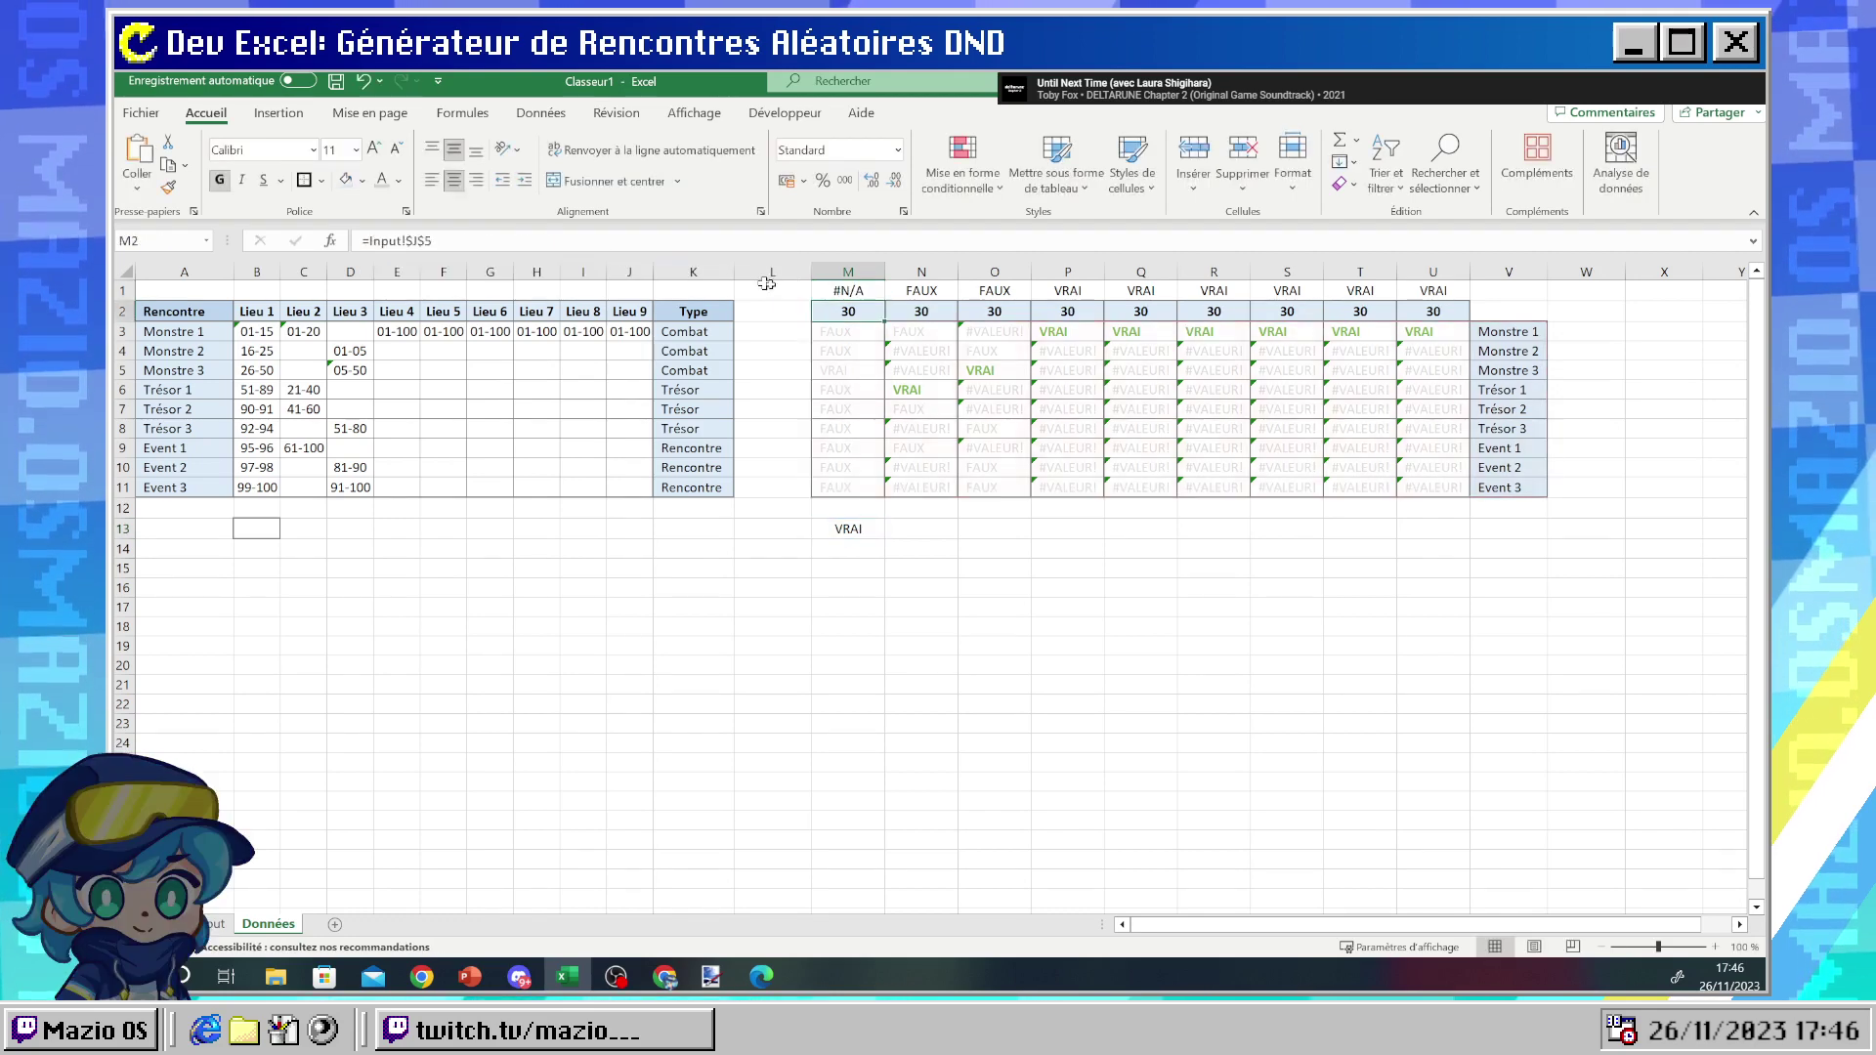
{"action": "key", "text": "F9"}
{"action": "key", "text": "F9"}
{"action": "key", "text": "F9"}
{"action": "key", "text": "F9"}
{"action": "key", "text": "F9"}
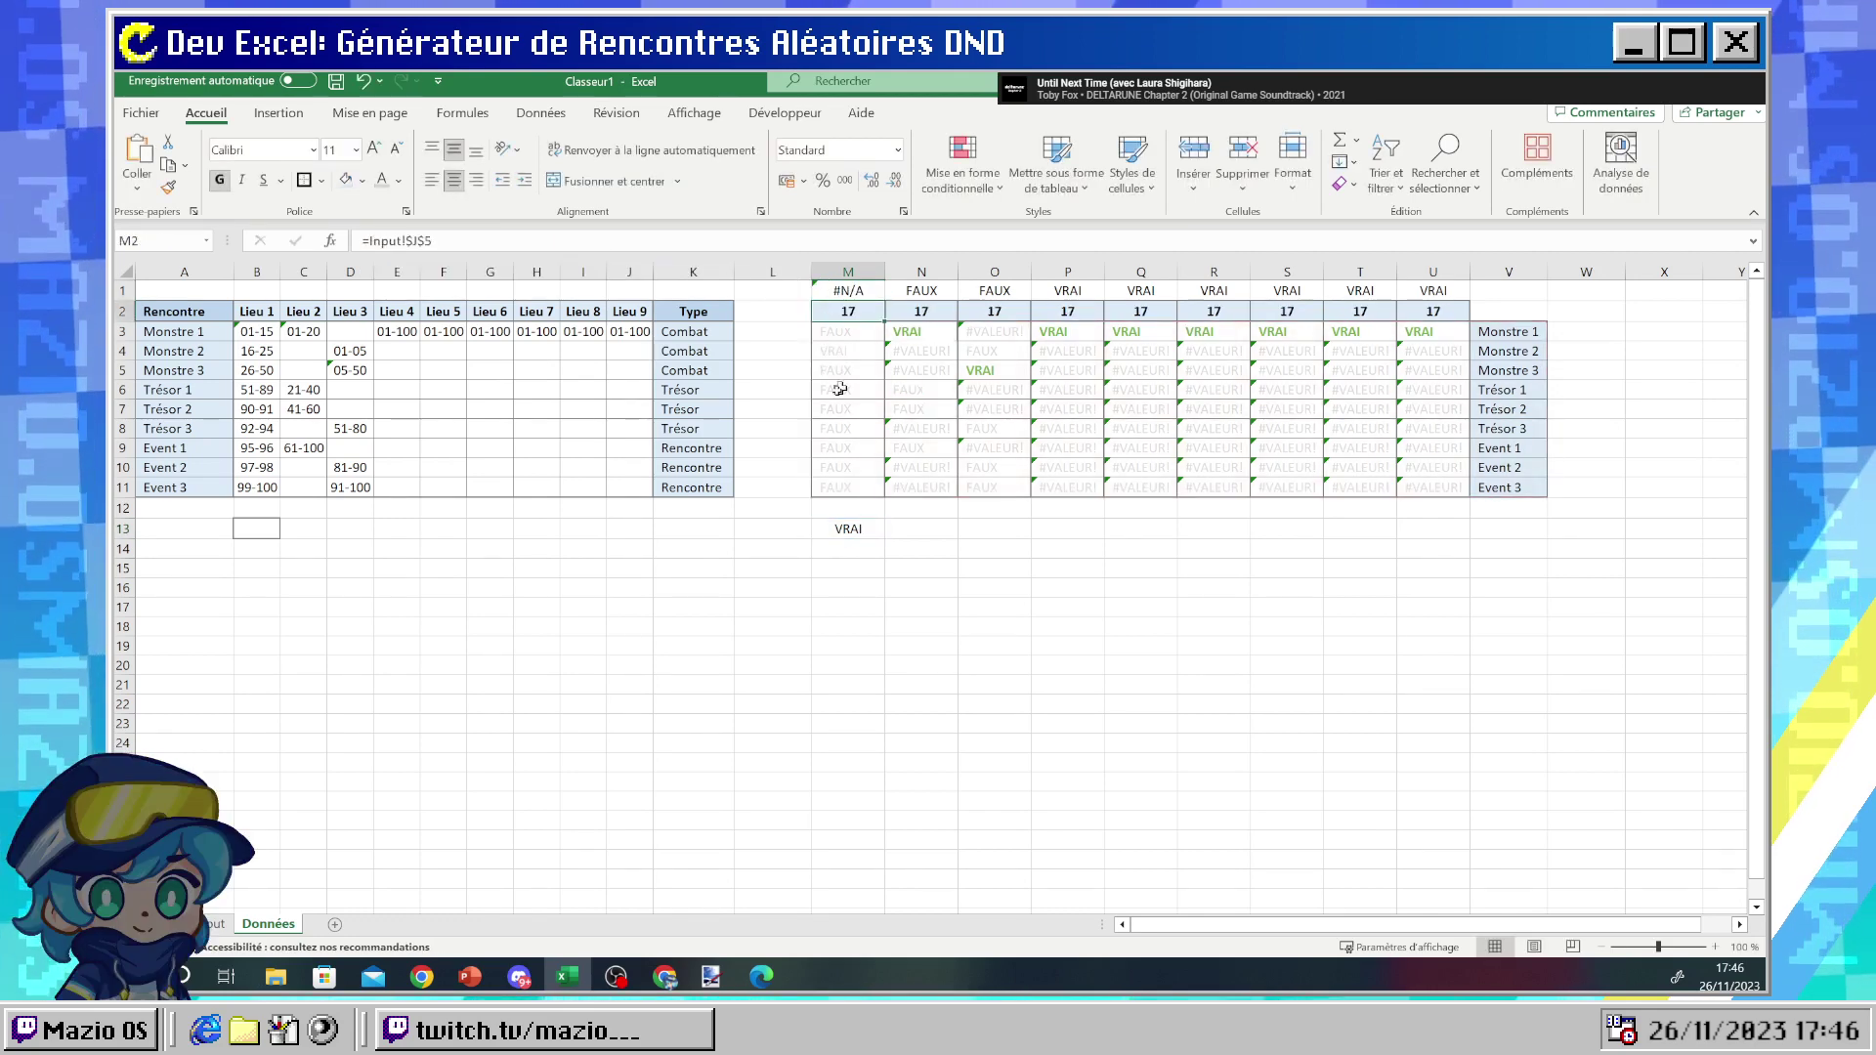
{"action": "key", "text": "F9"}
{"action": "key", "text": "F9"}
{"action": "key", "text": "F9"}
{"action": "key", "text": "F9"}
{"action": "key", "text": "F9"}
{"action": "key", "text": "F9"}
{"action": "key", "text": "F9"}
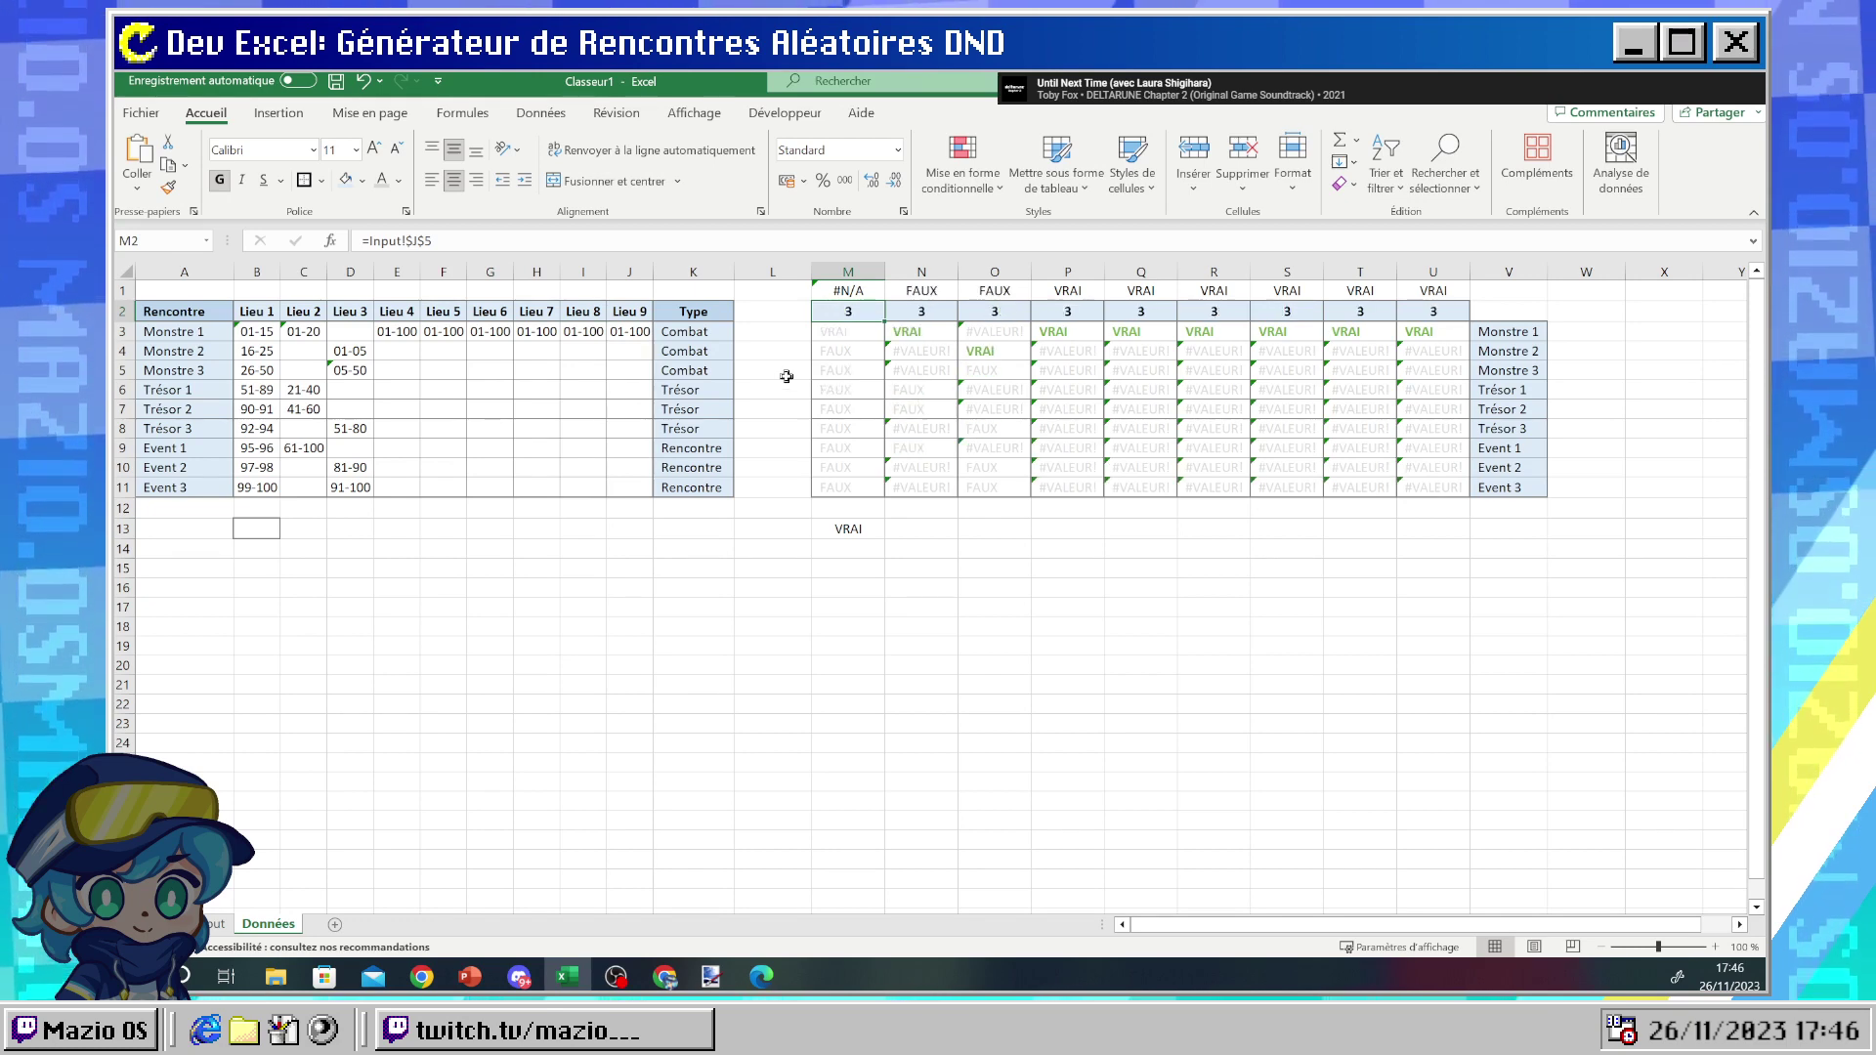
- Temporarily change the Event 3 range in B11 to 1-100, undo it, and reroll twice
{"action": "double_click", "coordinate": [254, 488]}
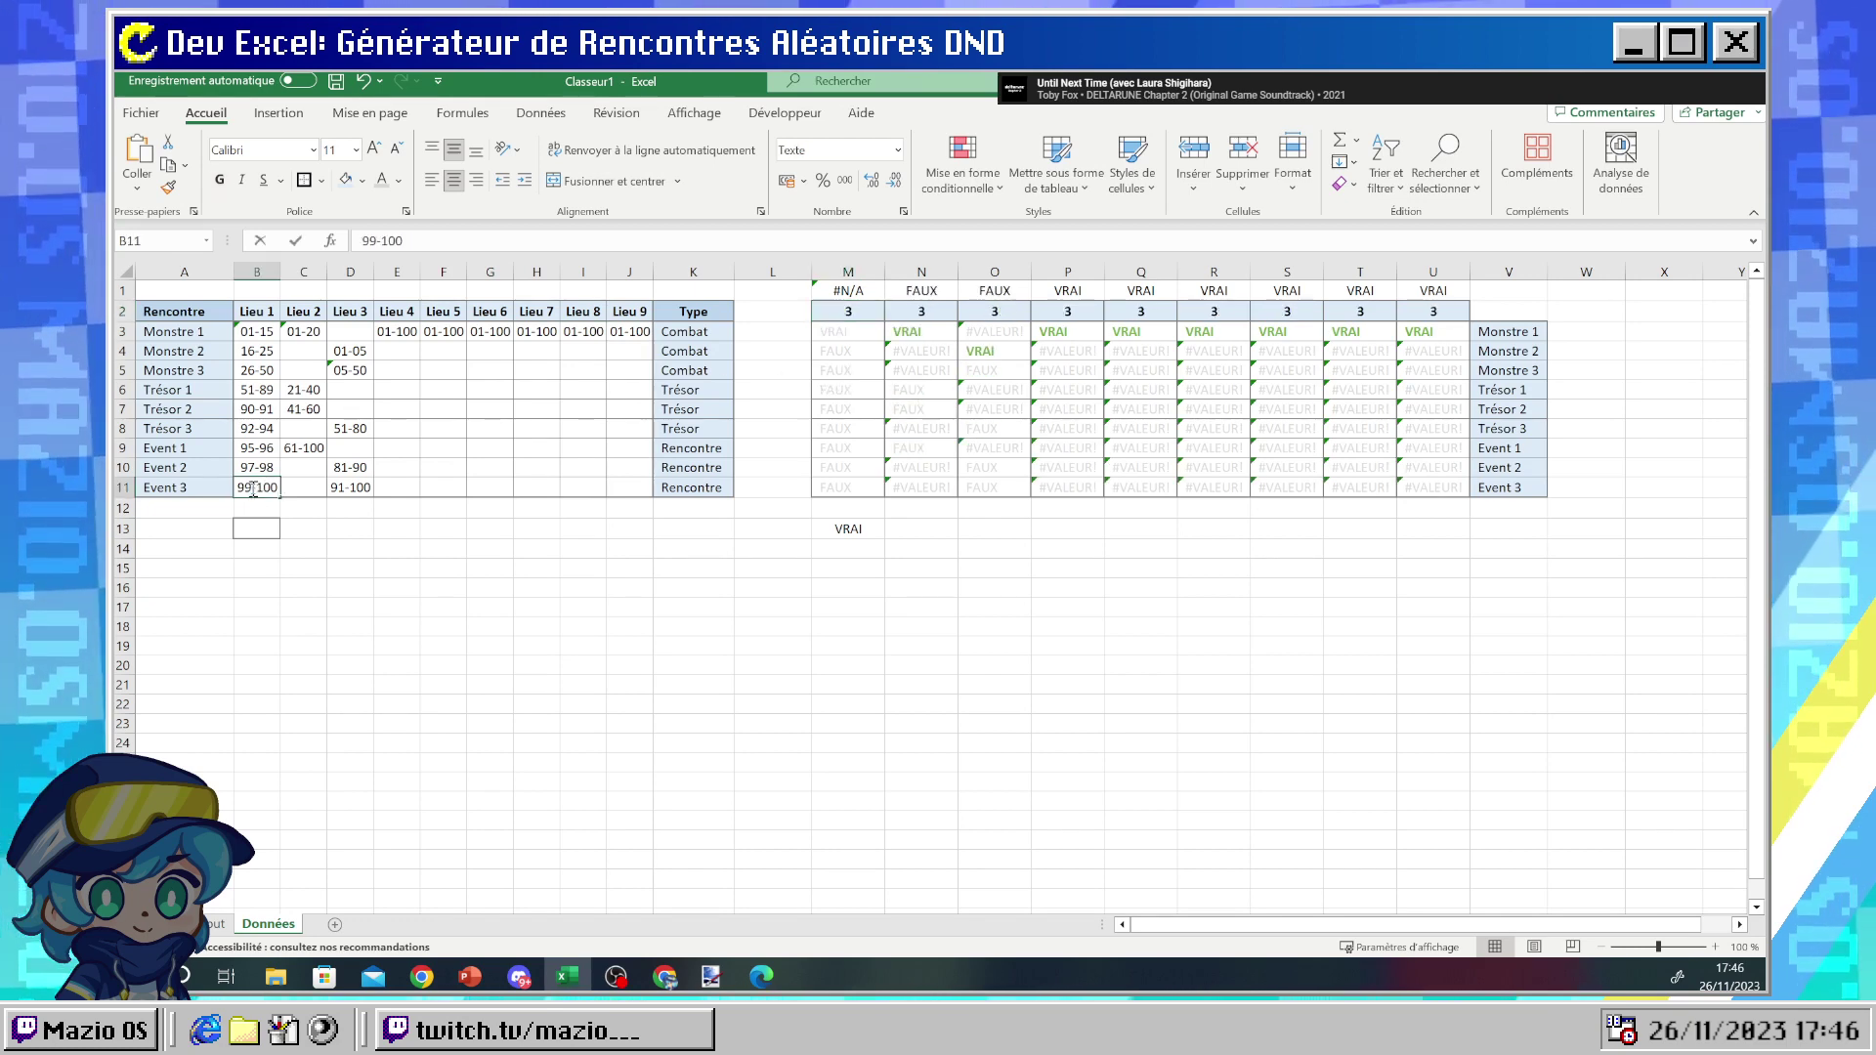
{"action": "left_click_drag", "start_coordinate": [254, 488], "coordinate": [237, 487]}
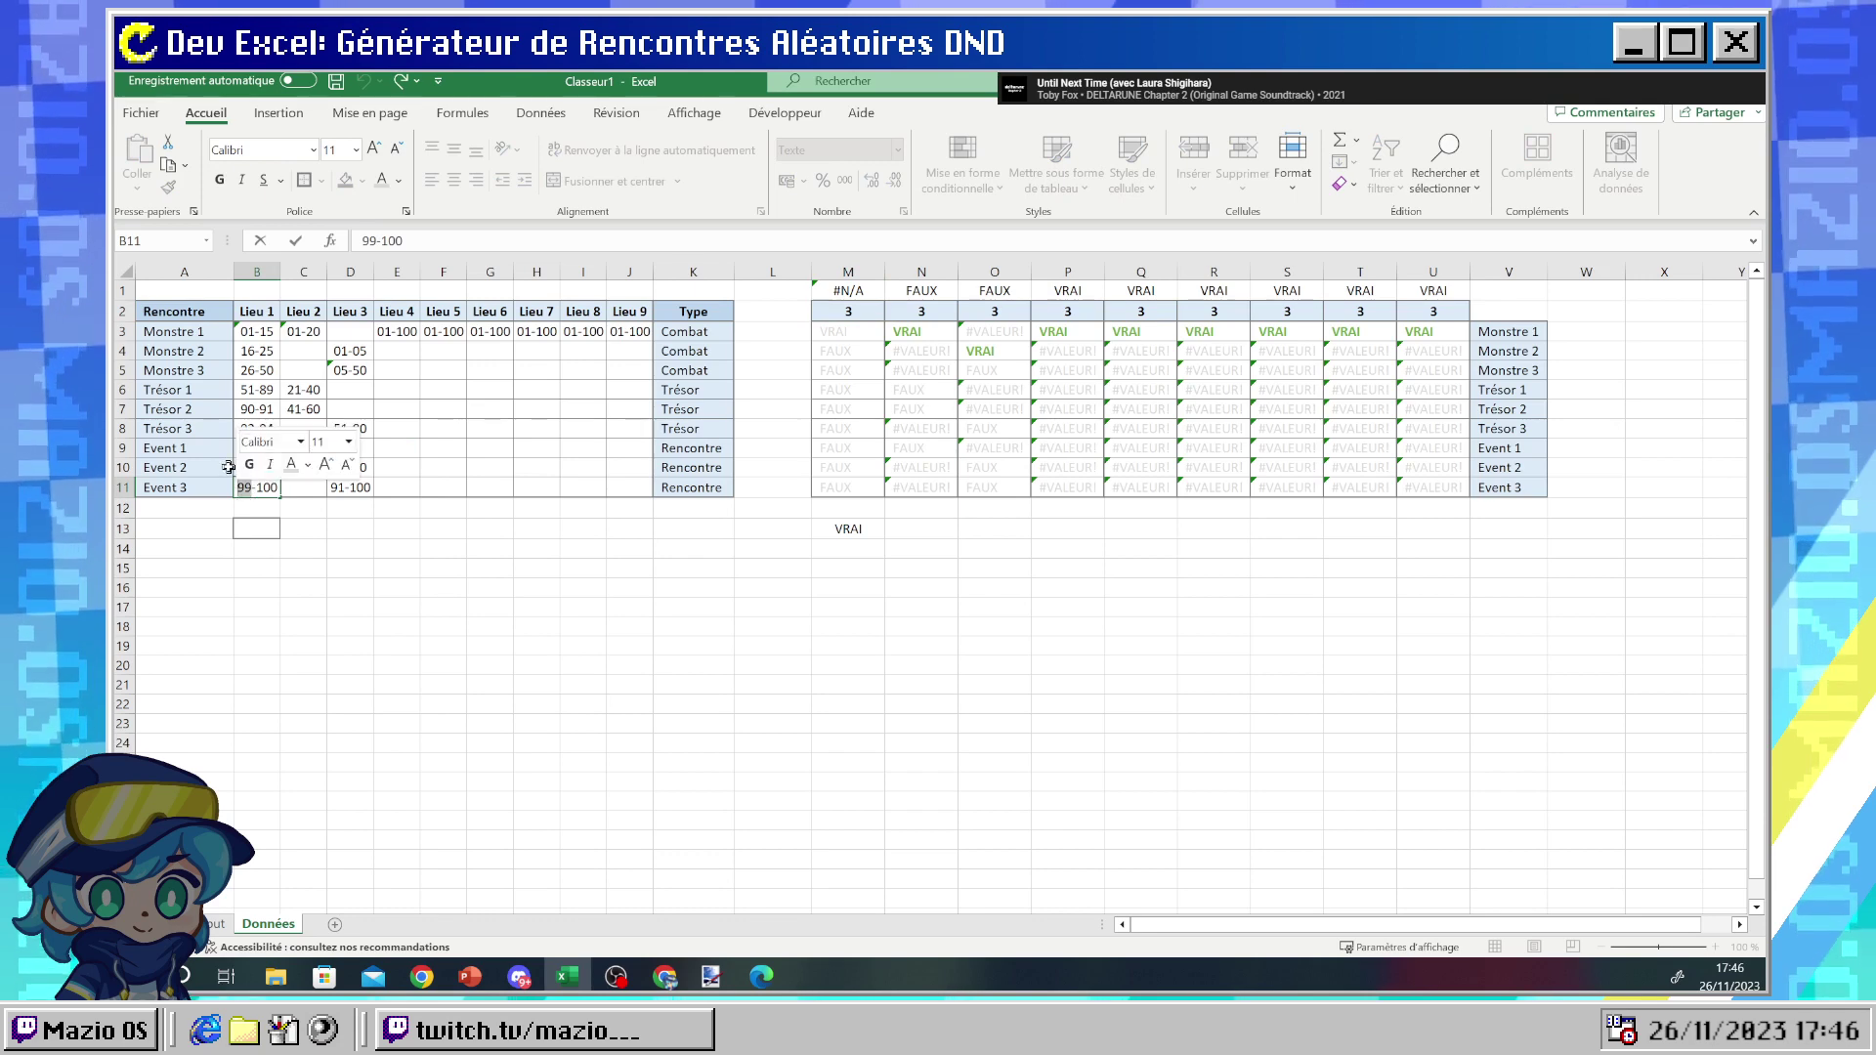
{"action": "type", "text": "1"}
{"action": "key", "text": "Return"}
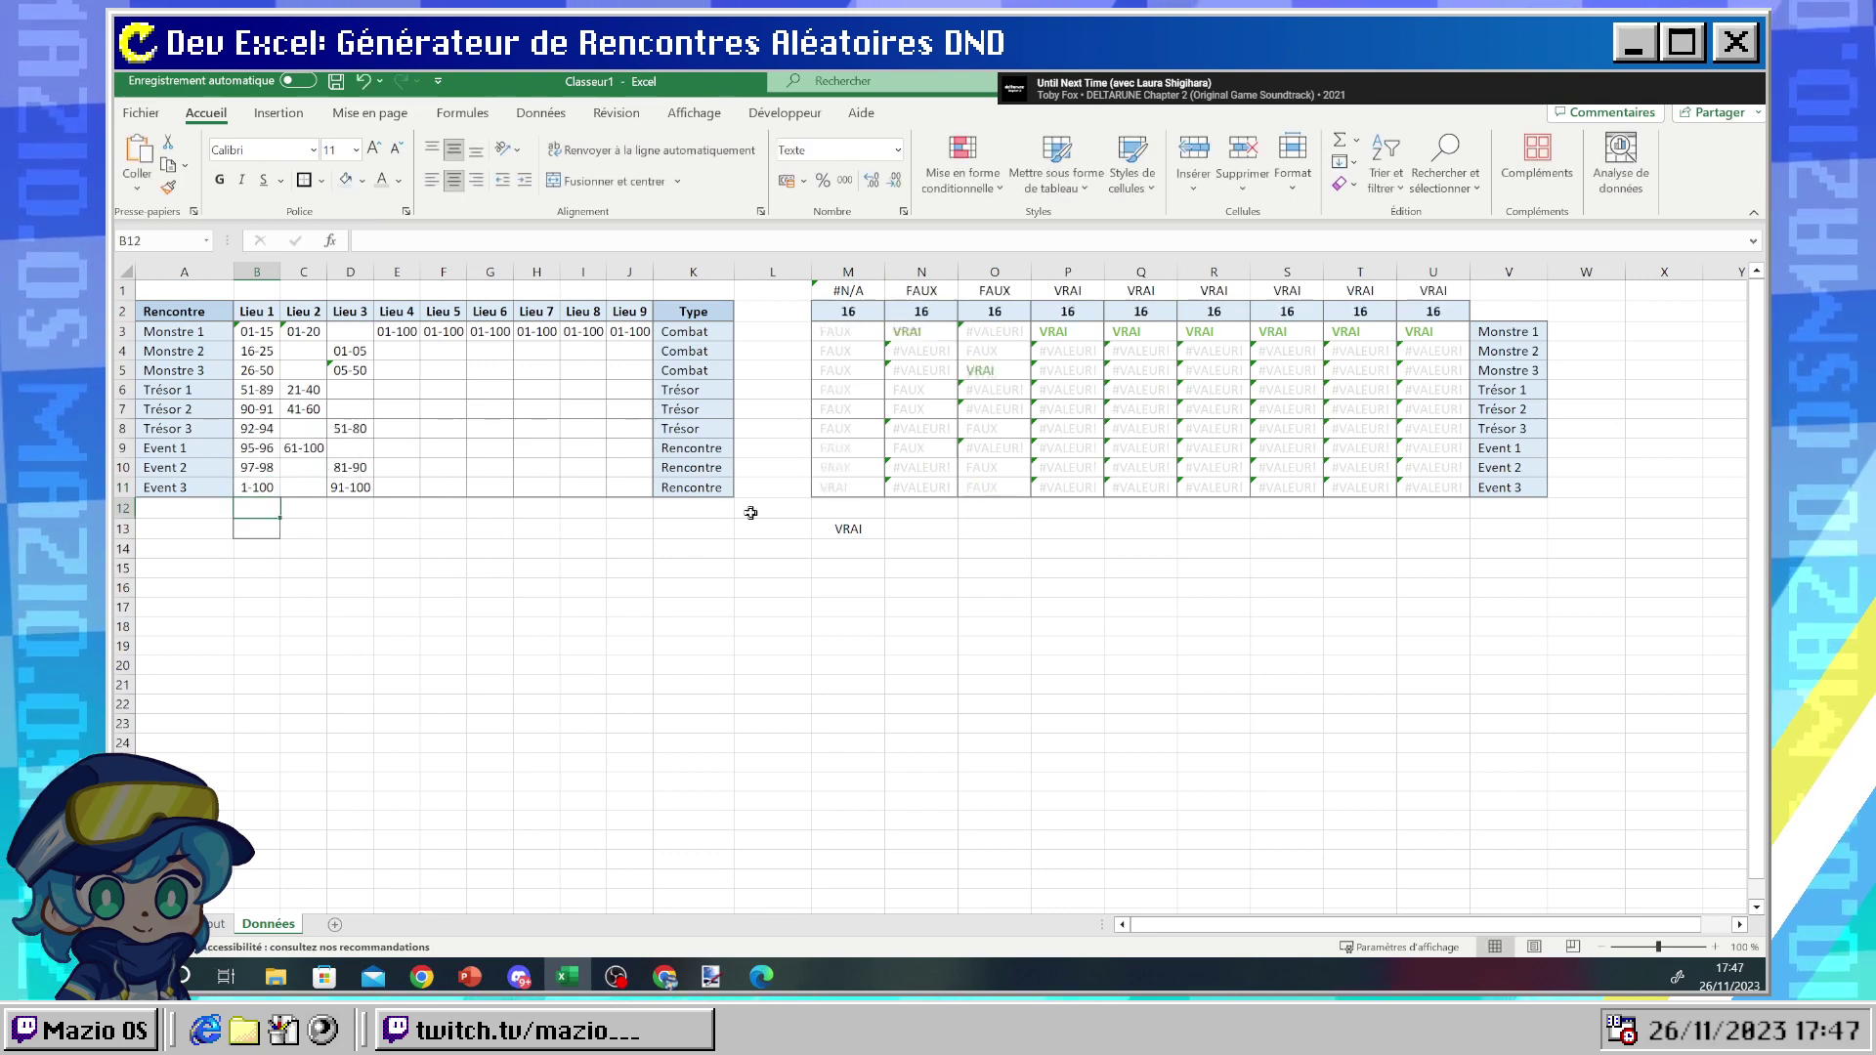
{"action": "key", "text": "ctrl+z"}
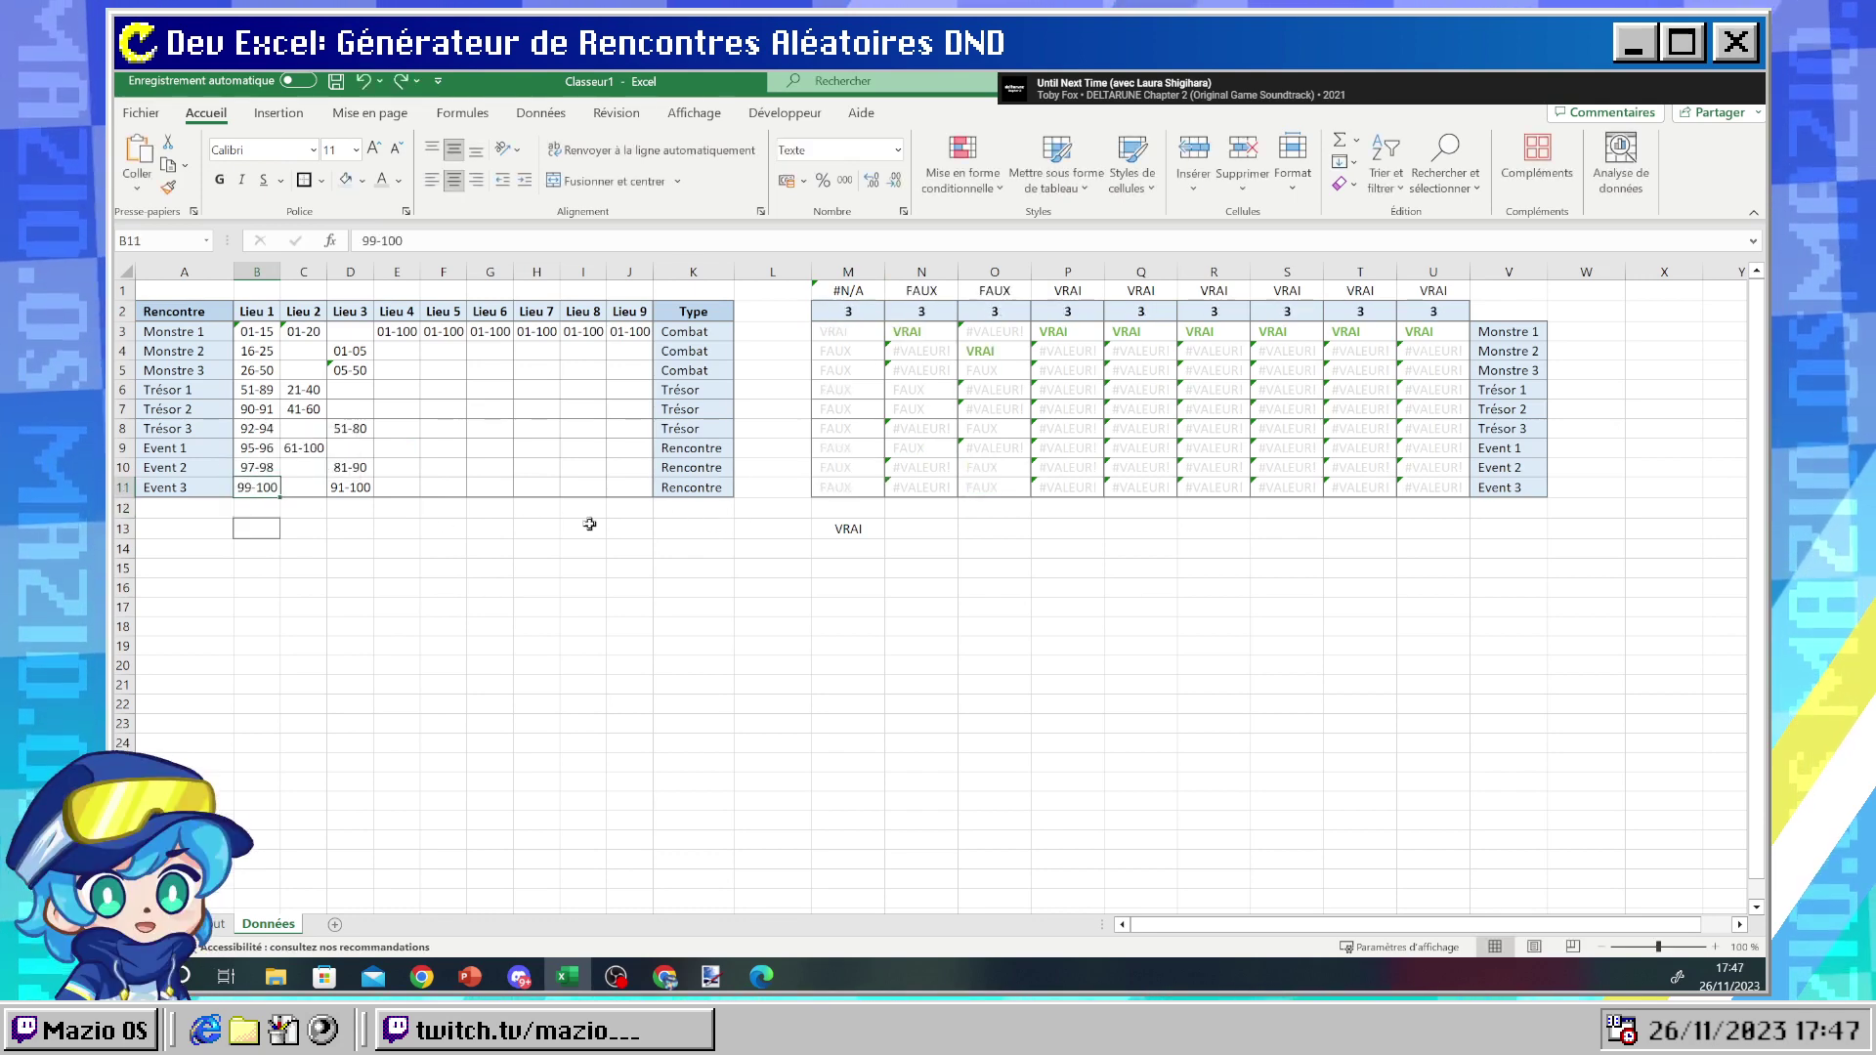
{"action": "key", "text": "Return"}
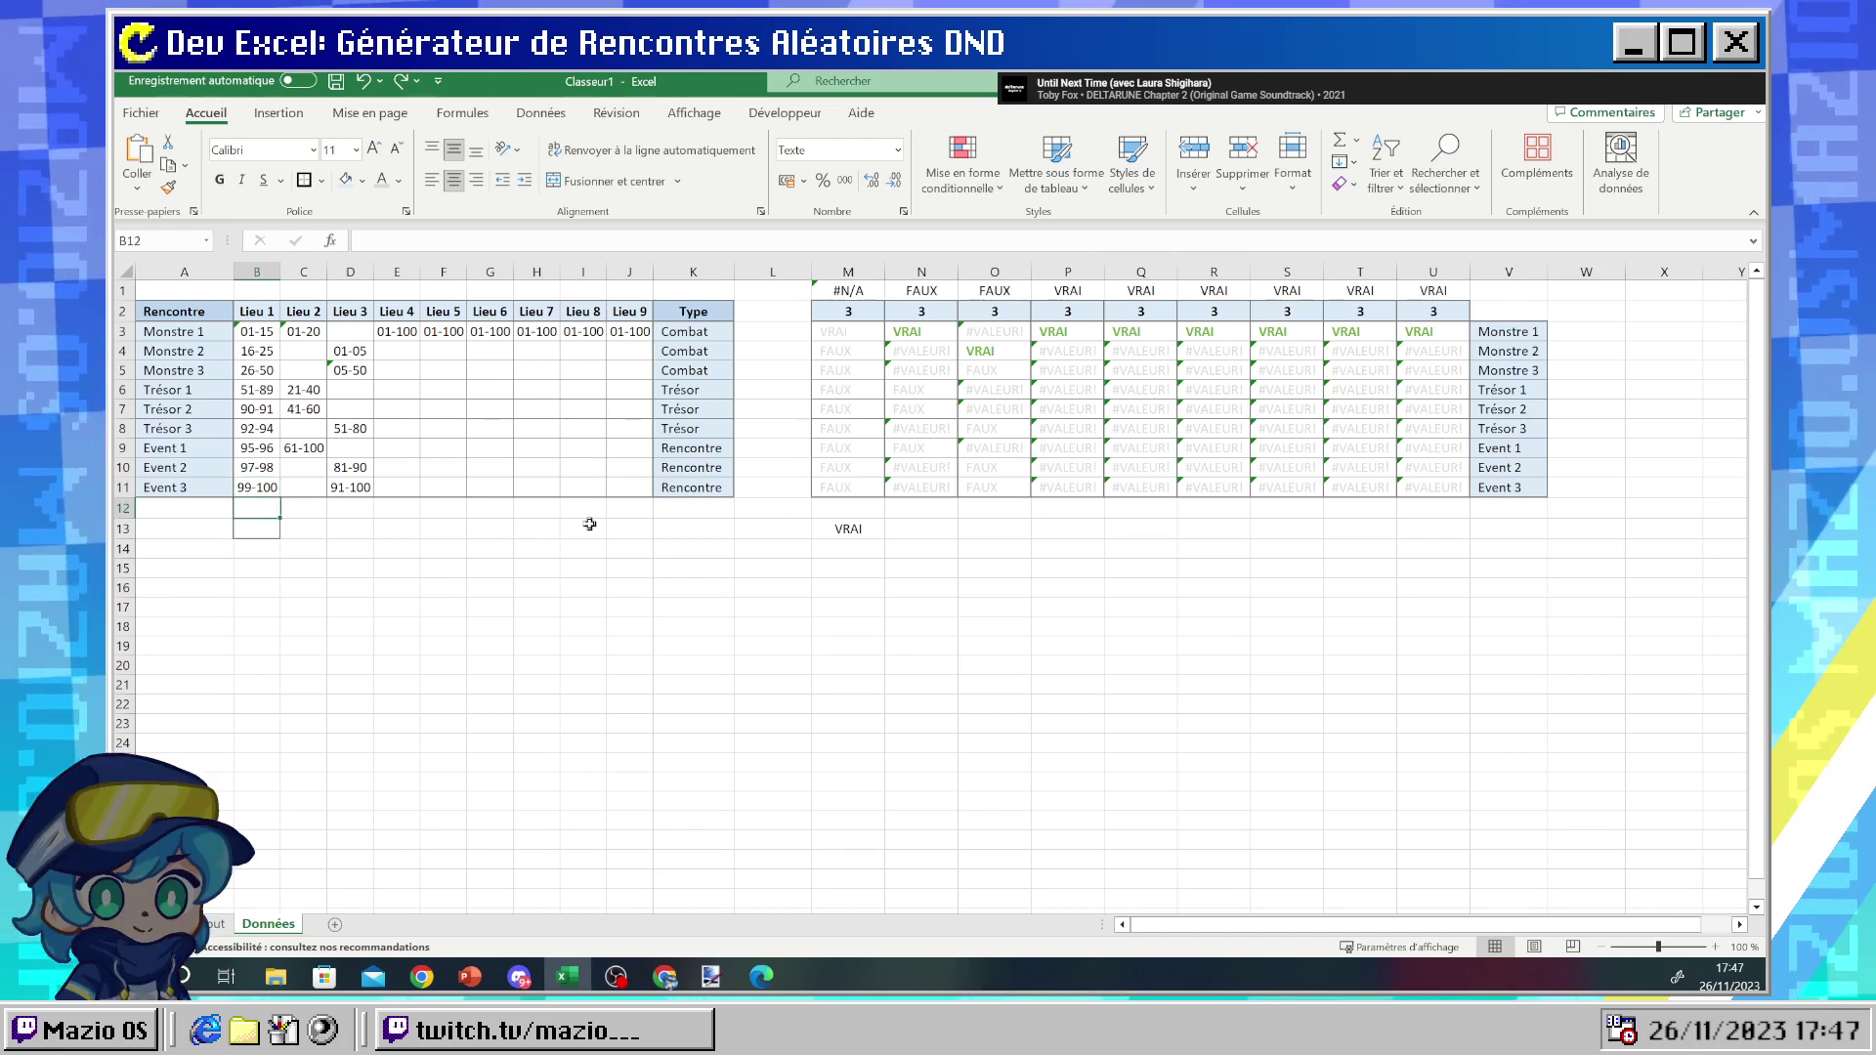
{"action": "key", "text": "F9"}
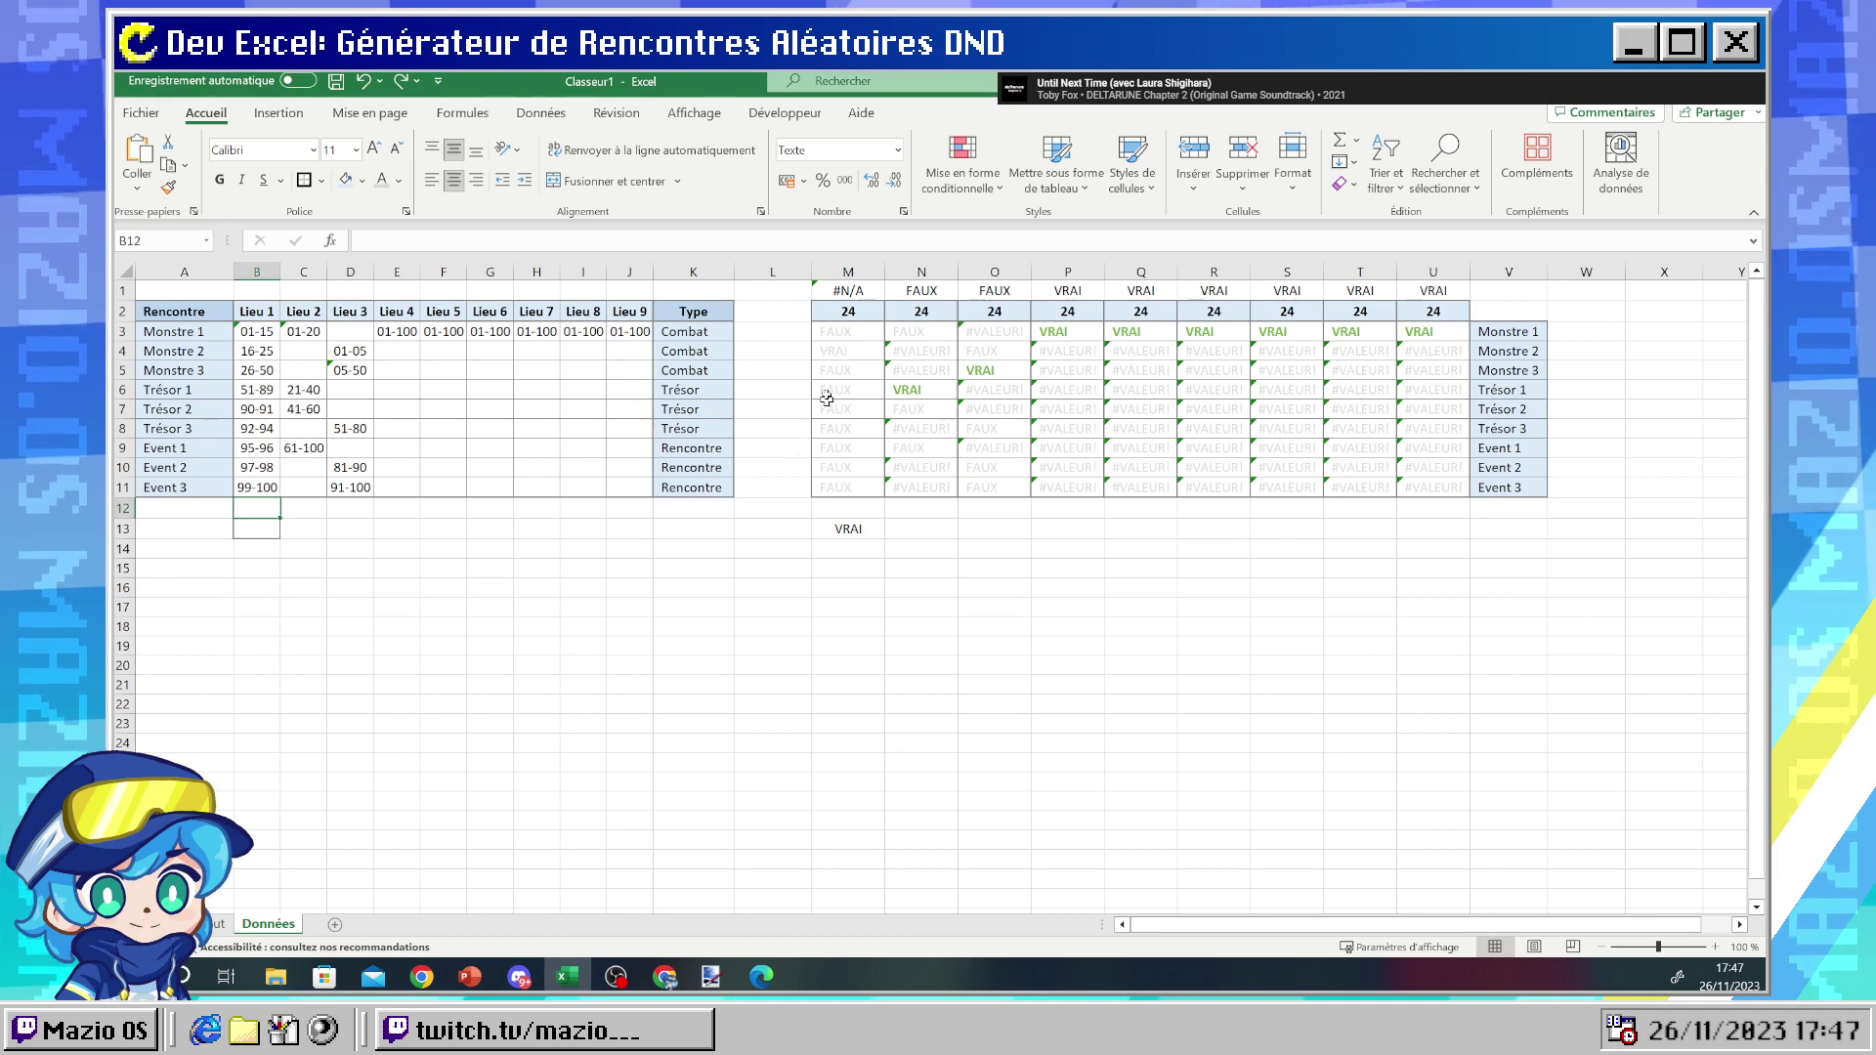
{"action": "key", "text": "F9"}
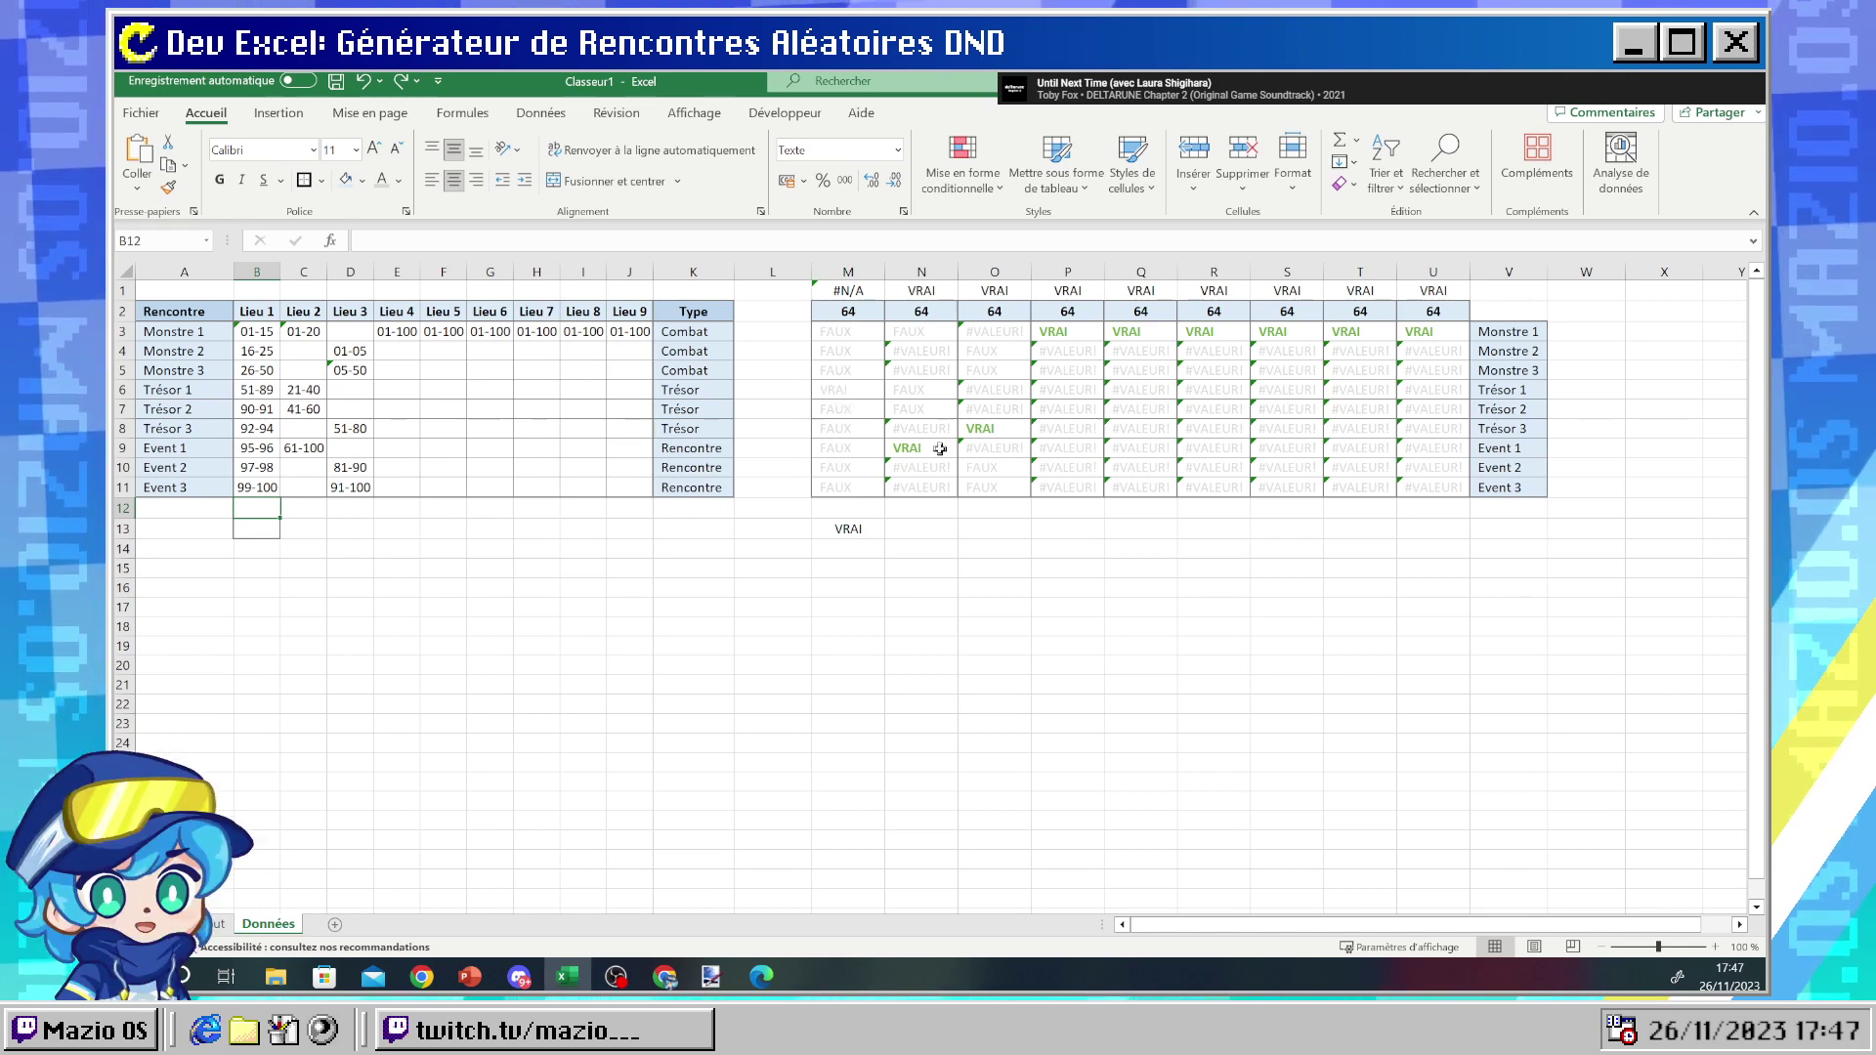
{"action": "left_click", "coordinate": [850, 337]}
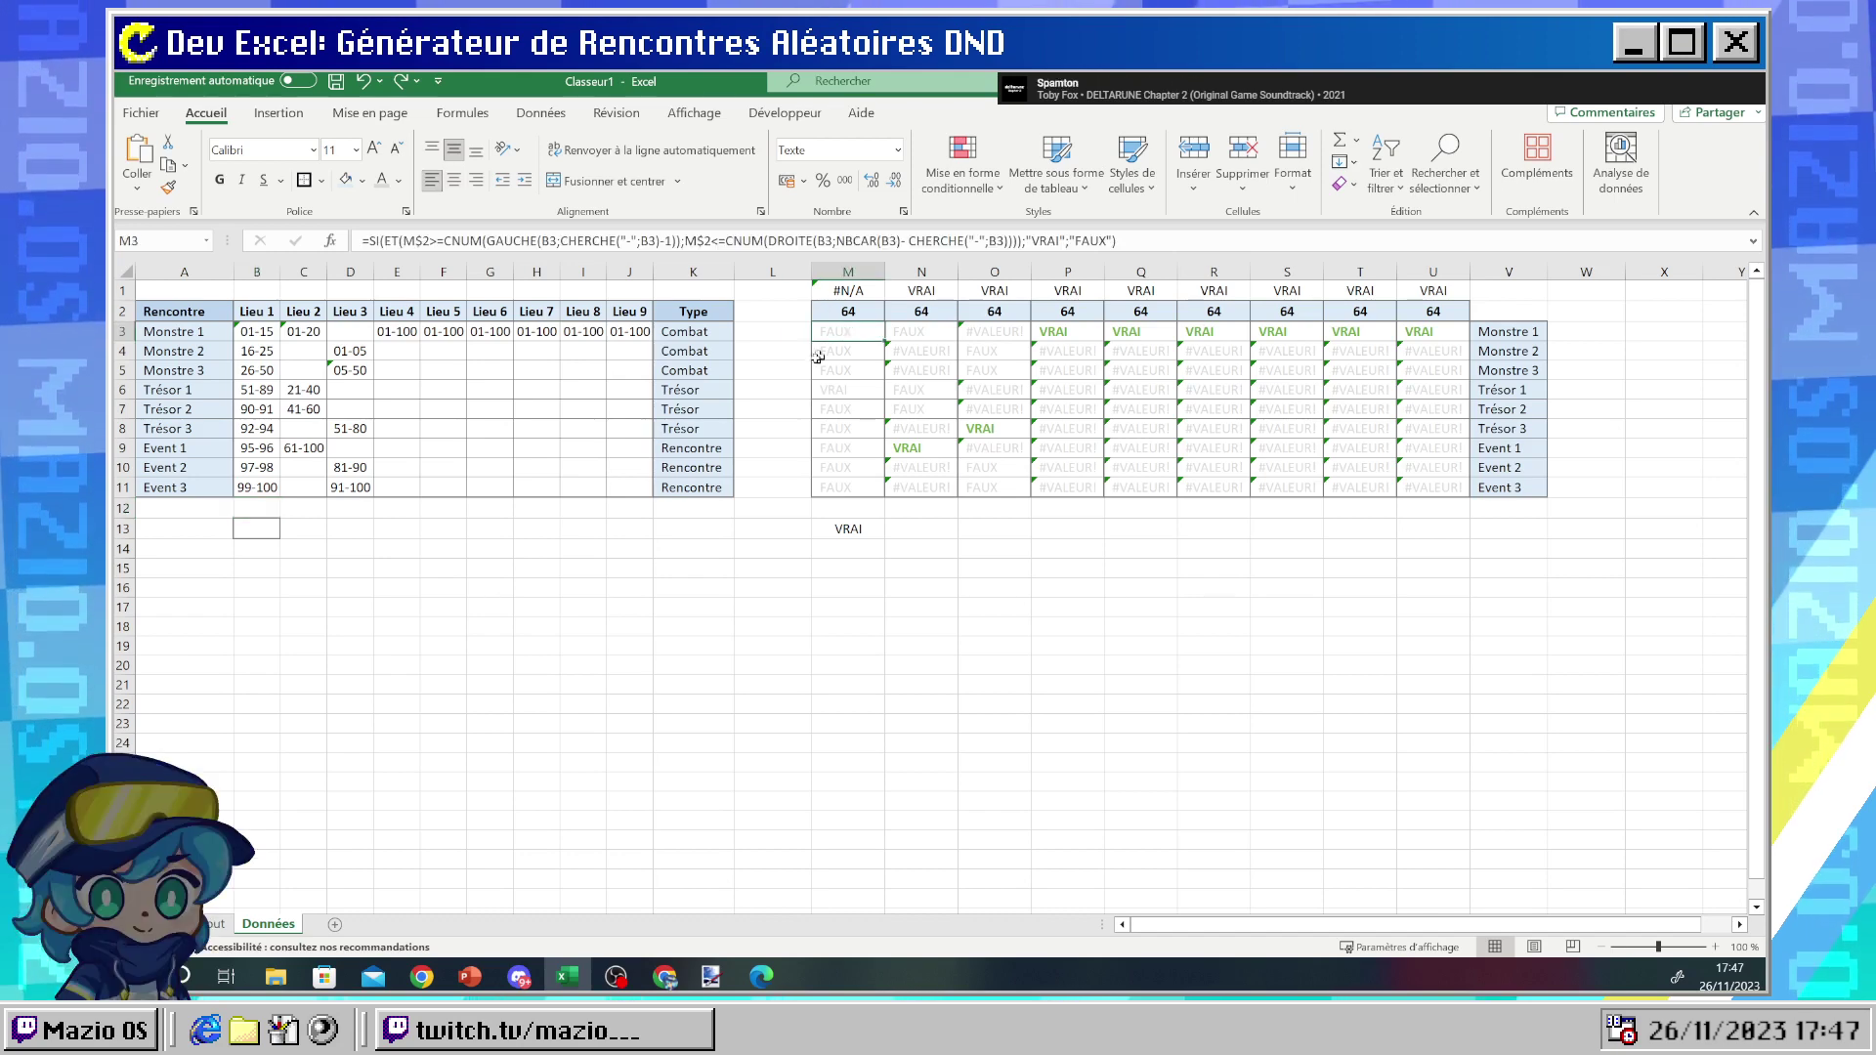
{"action": "left_click", "coordinate": [826, 352]}
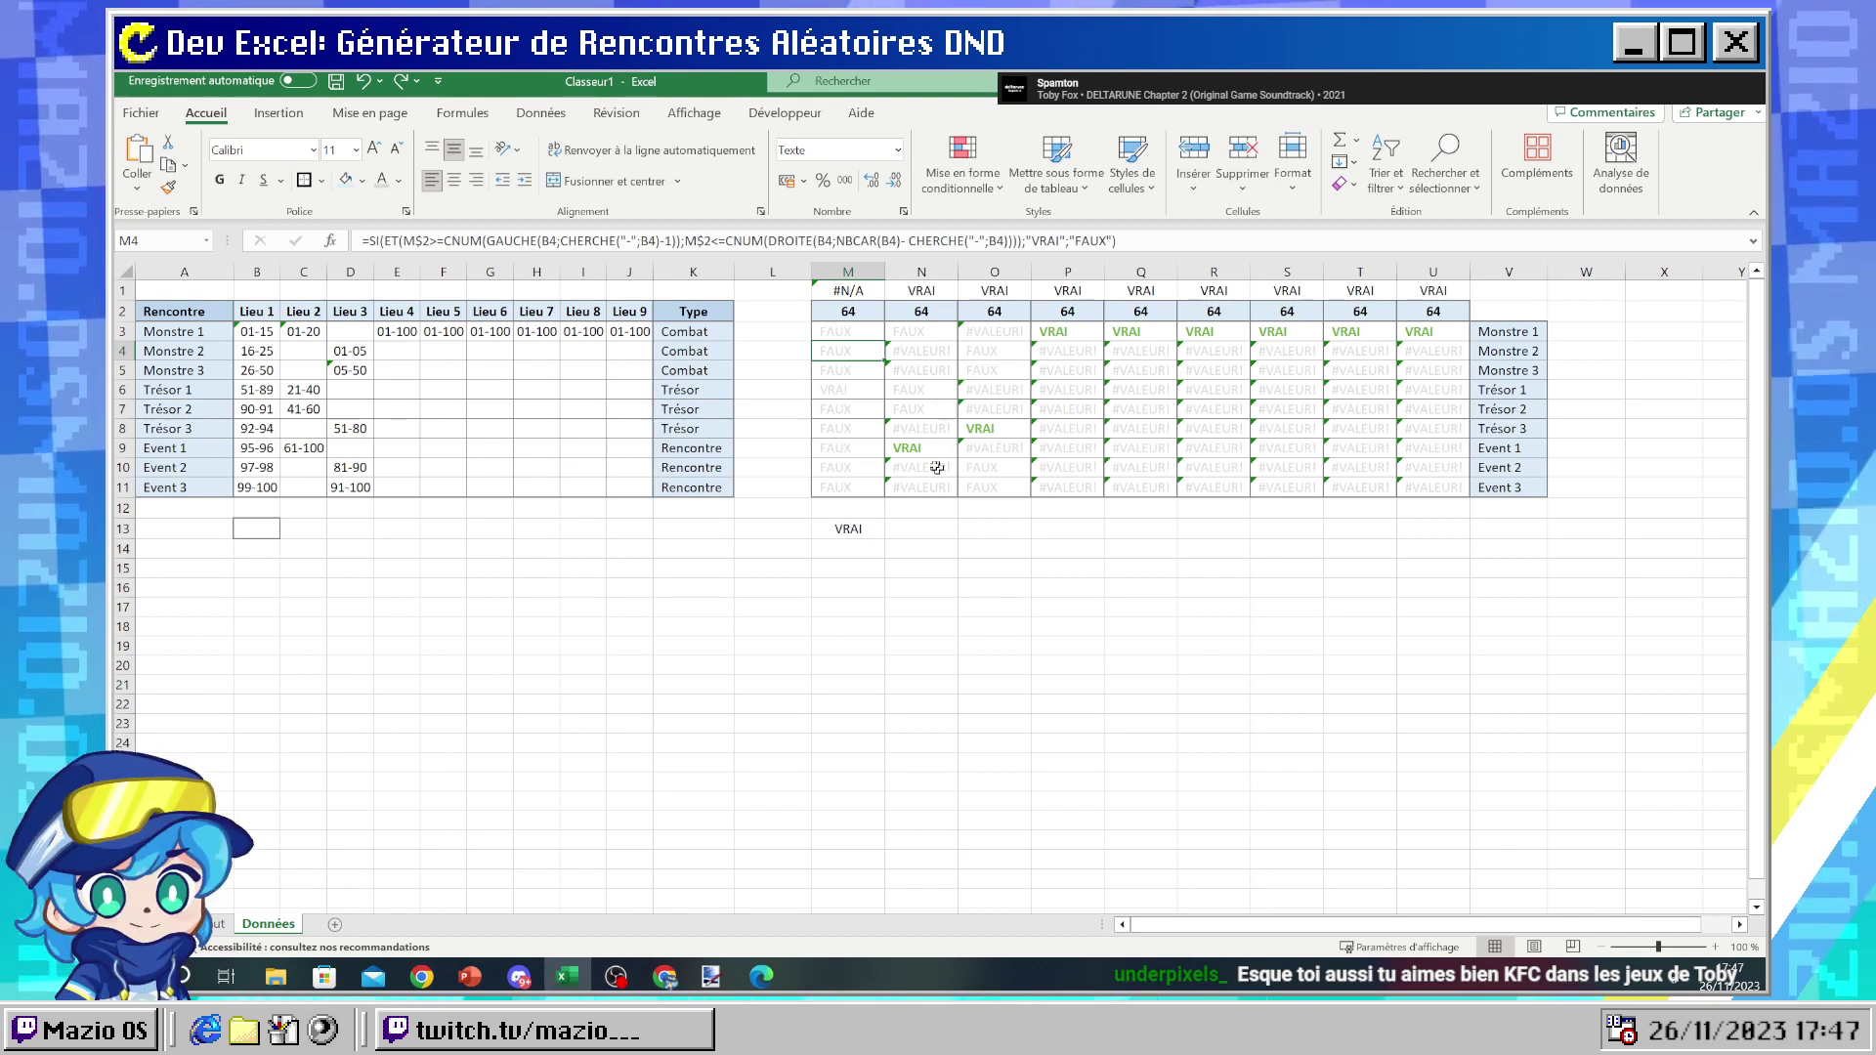
{"action": "left_click", "coordinate": [847, 393]}
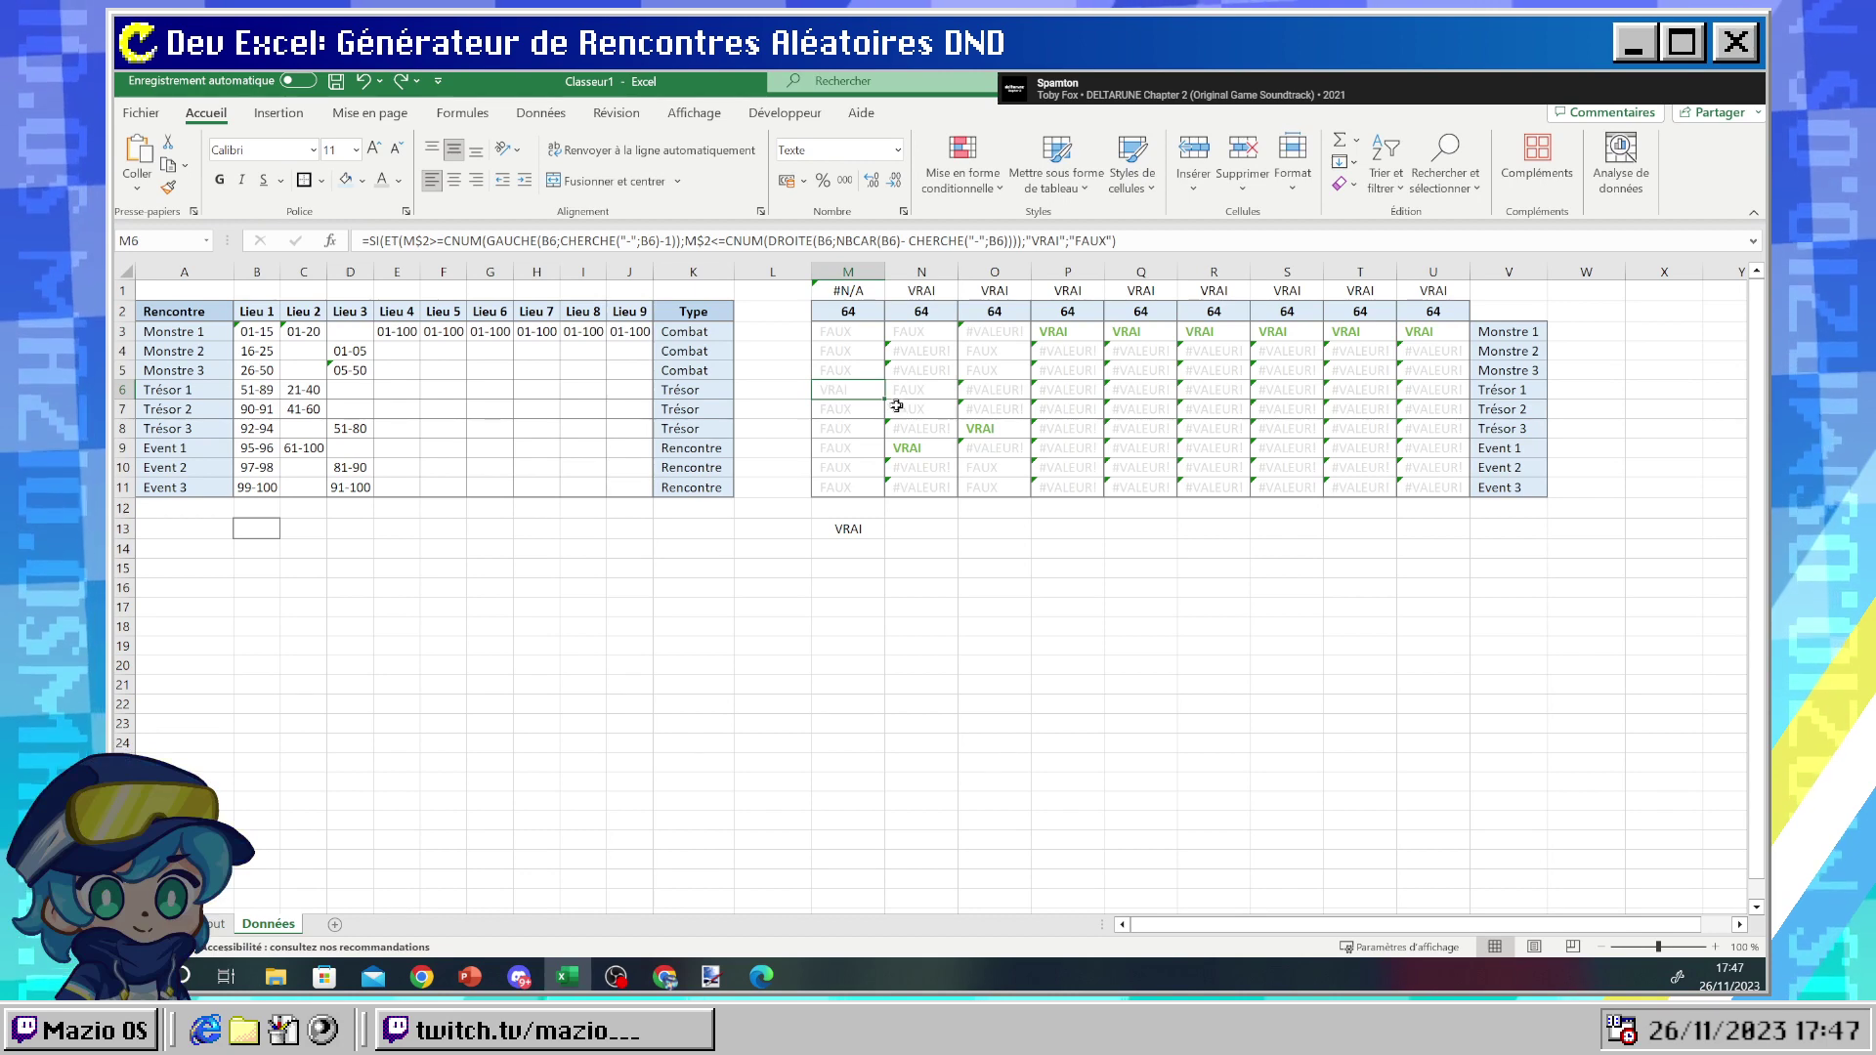
{"action": "key", "text": "Up"}
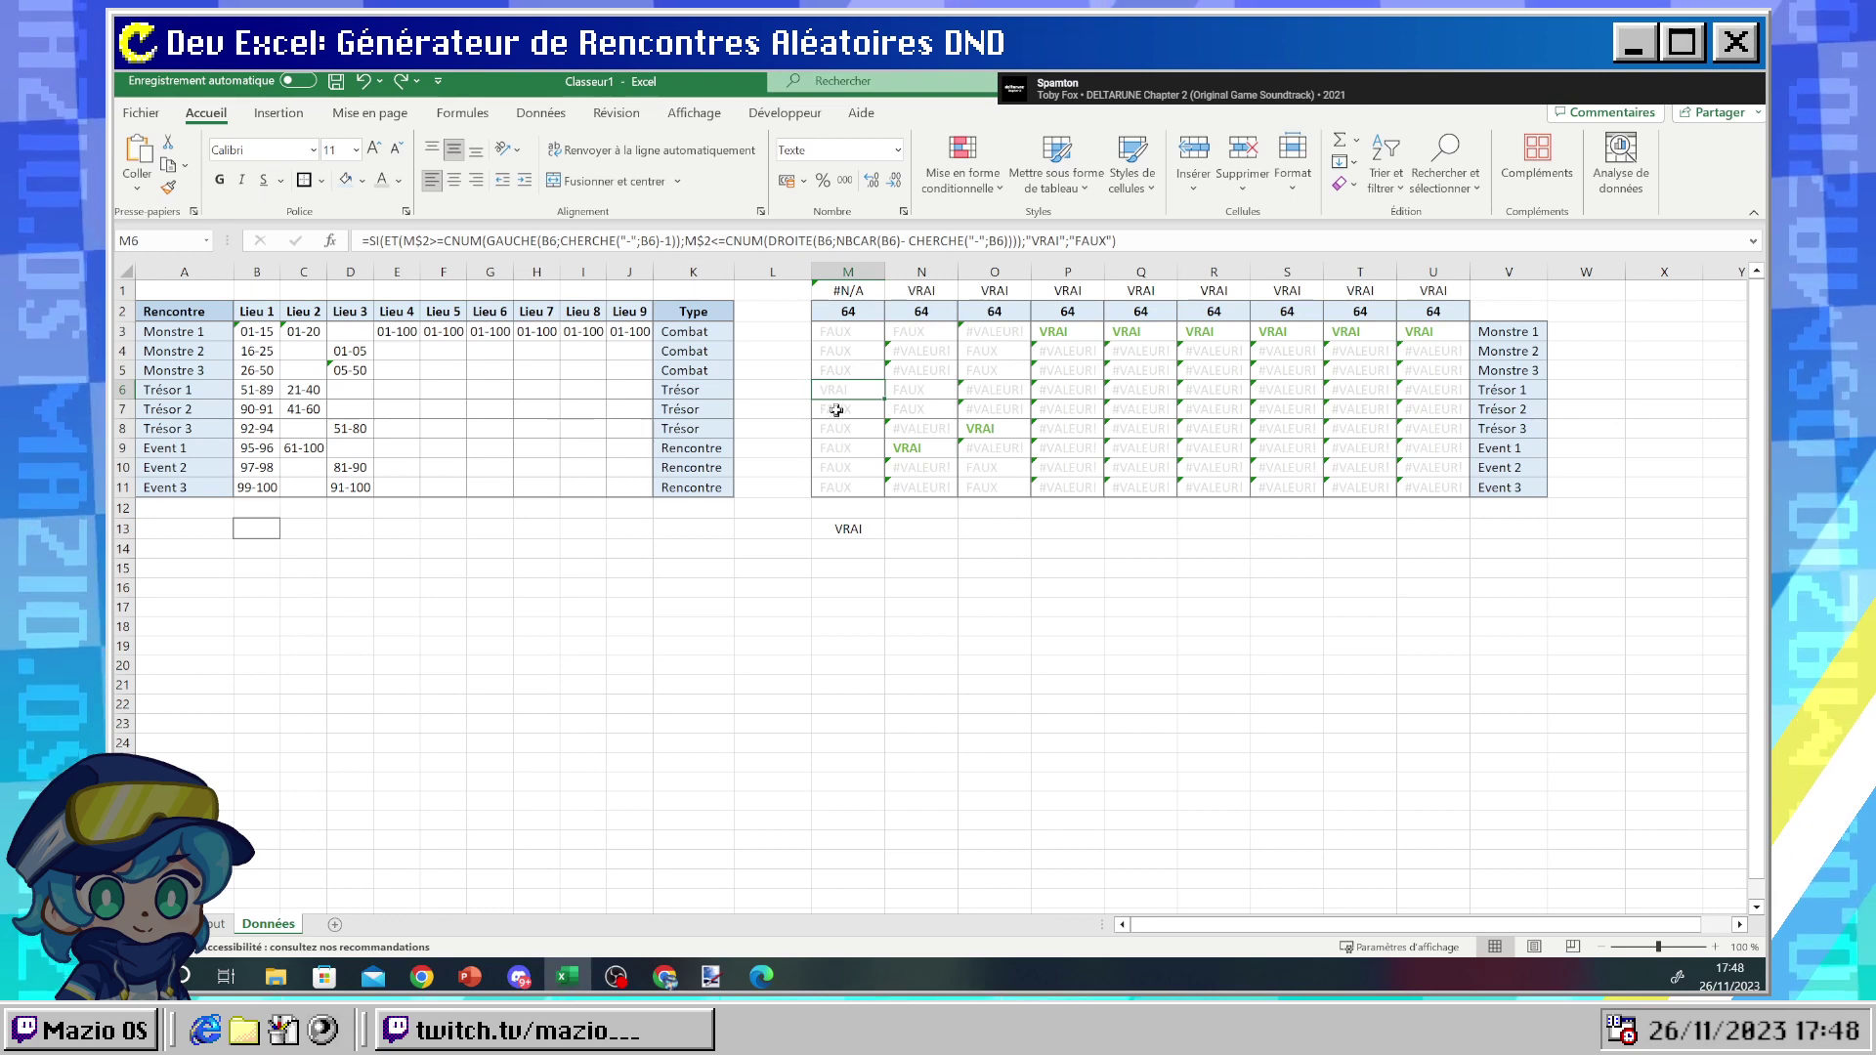
{"action": "left_click", "coordinate": [836, 411]}
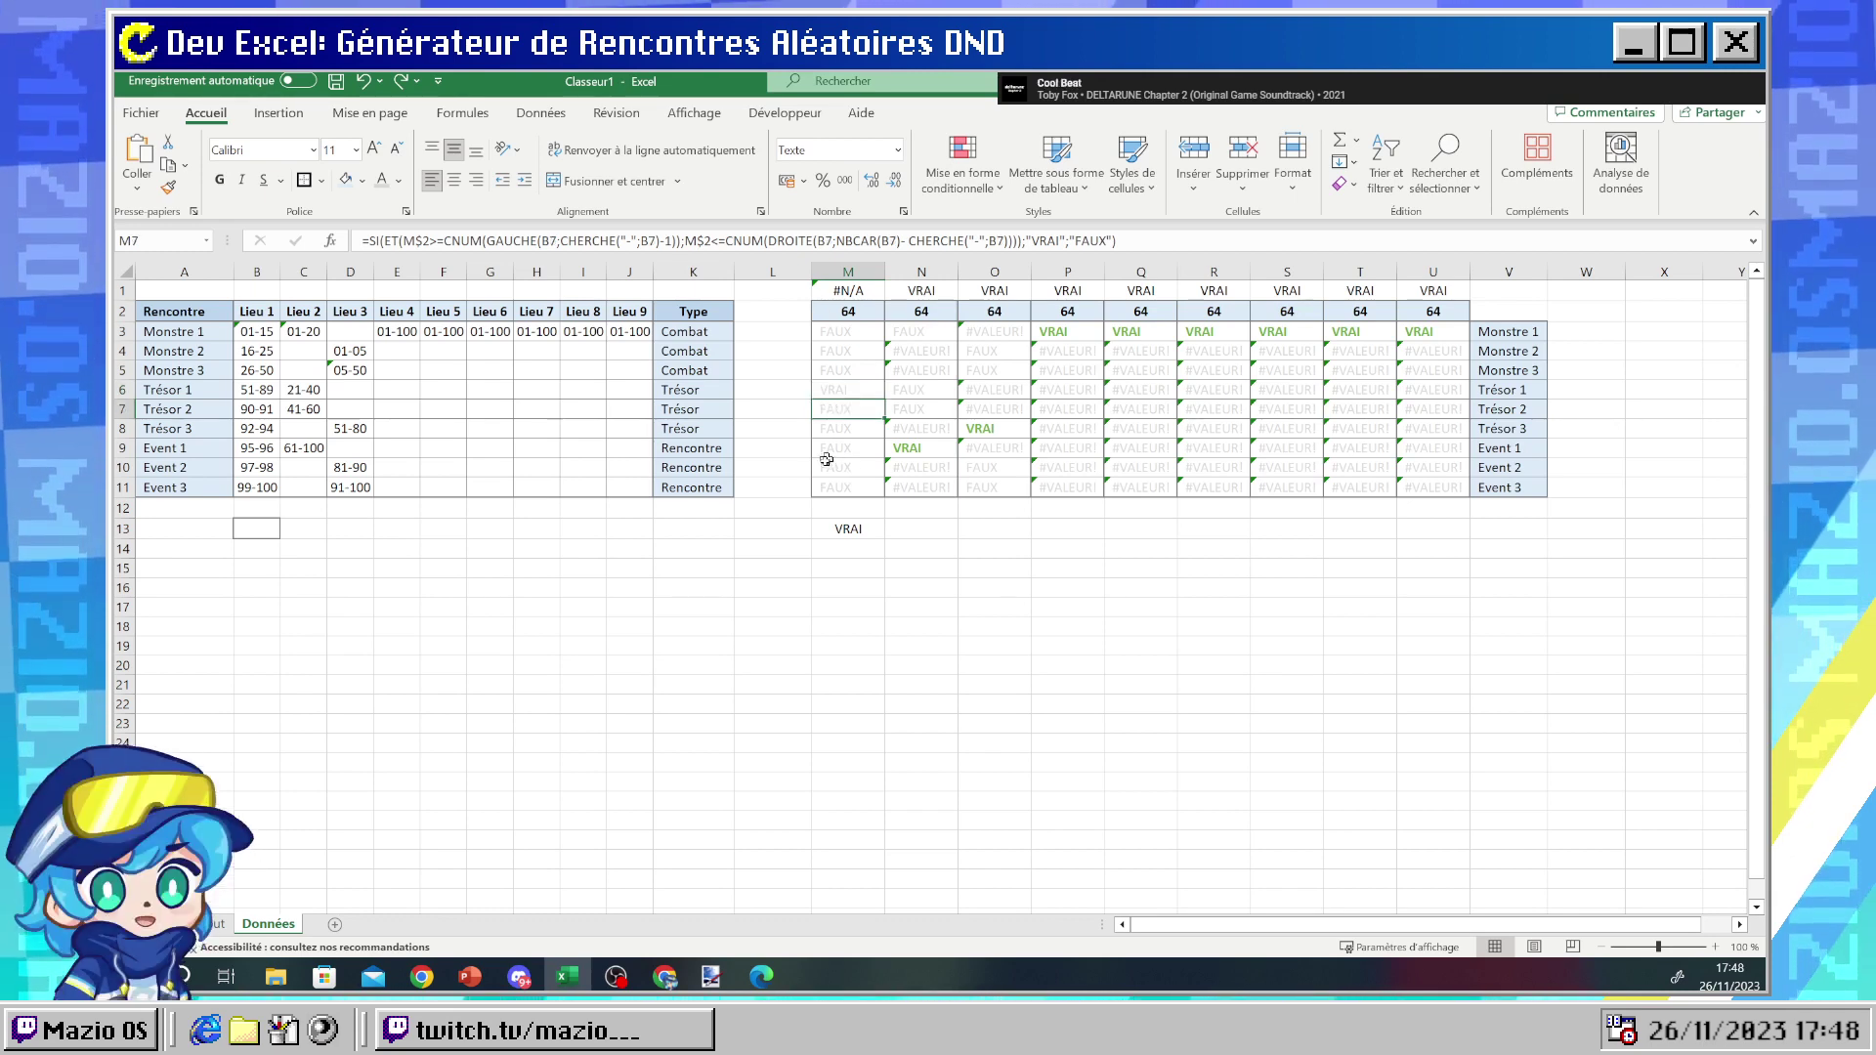
{"action": "left_click", "coordinate": [860, 336]}
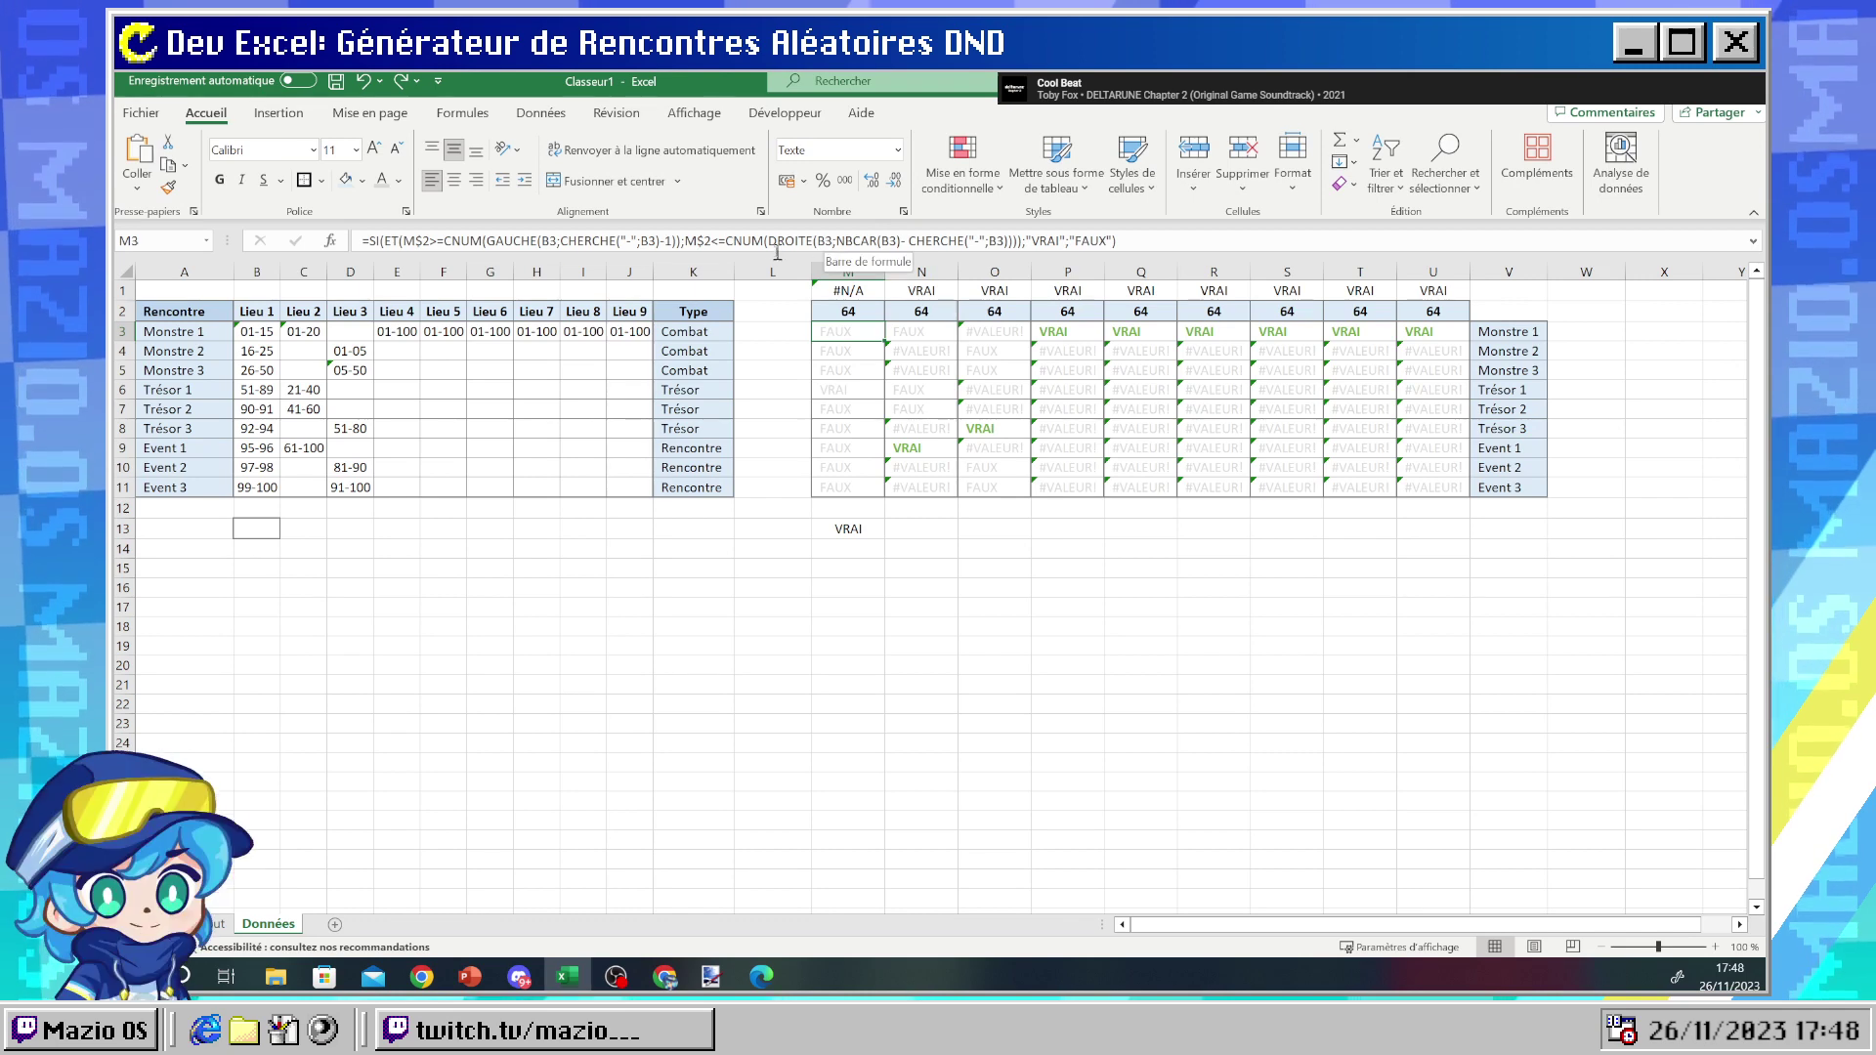
{"action": "left_click", "coordinate": [838, 293]}
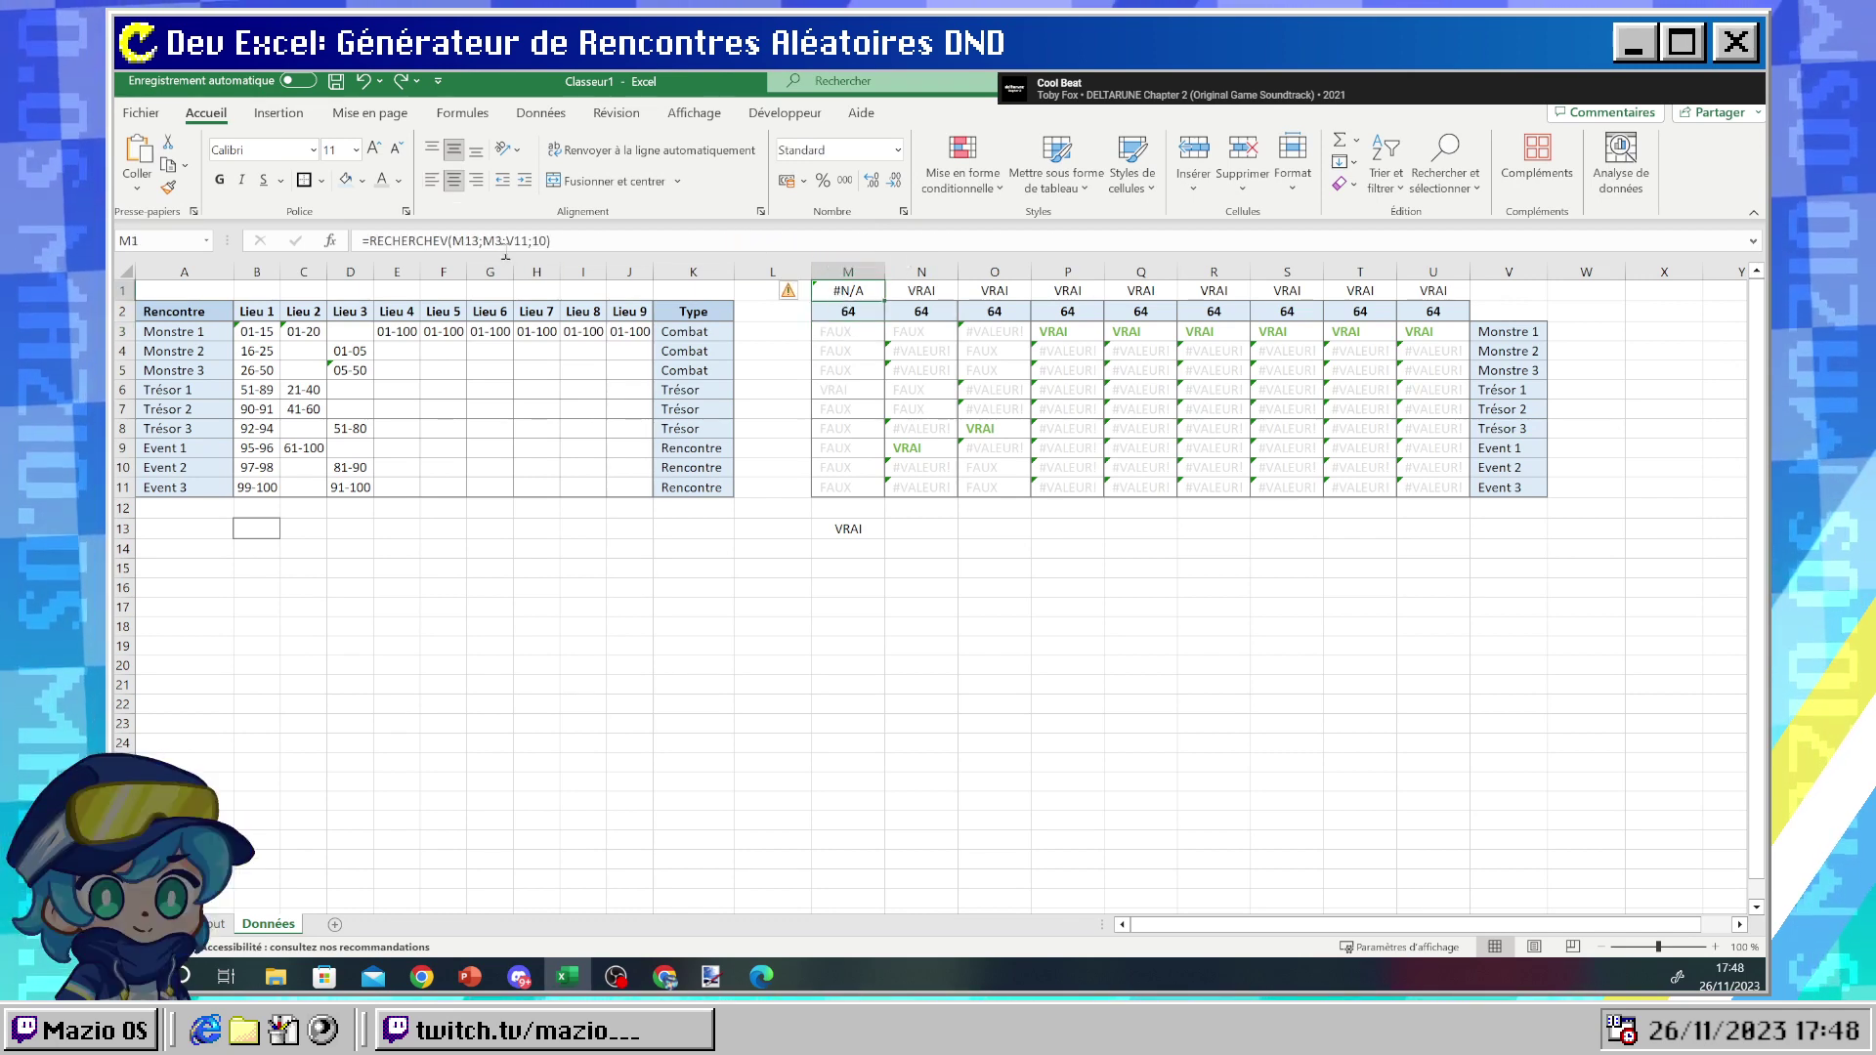
{"action": "left_click", "coordinate": [818, 529]}
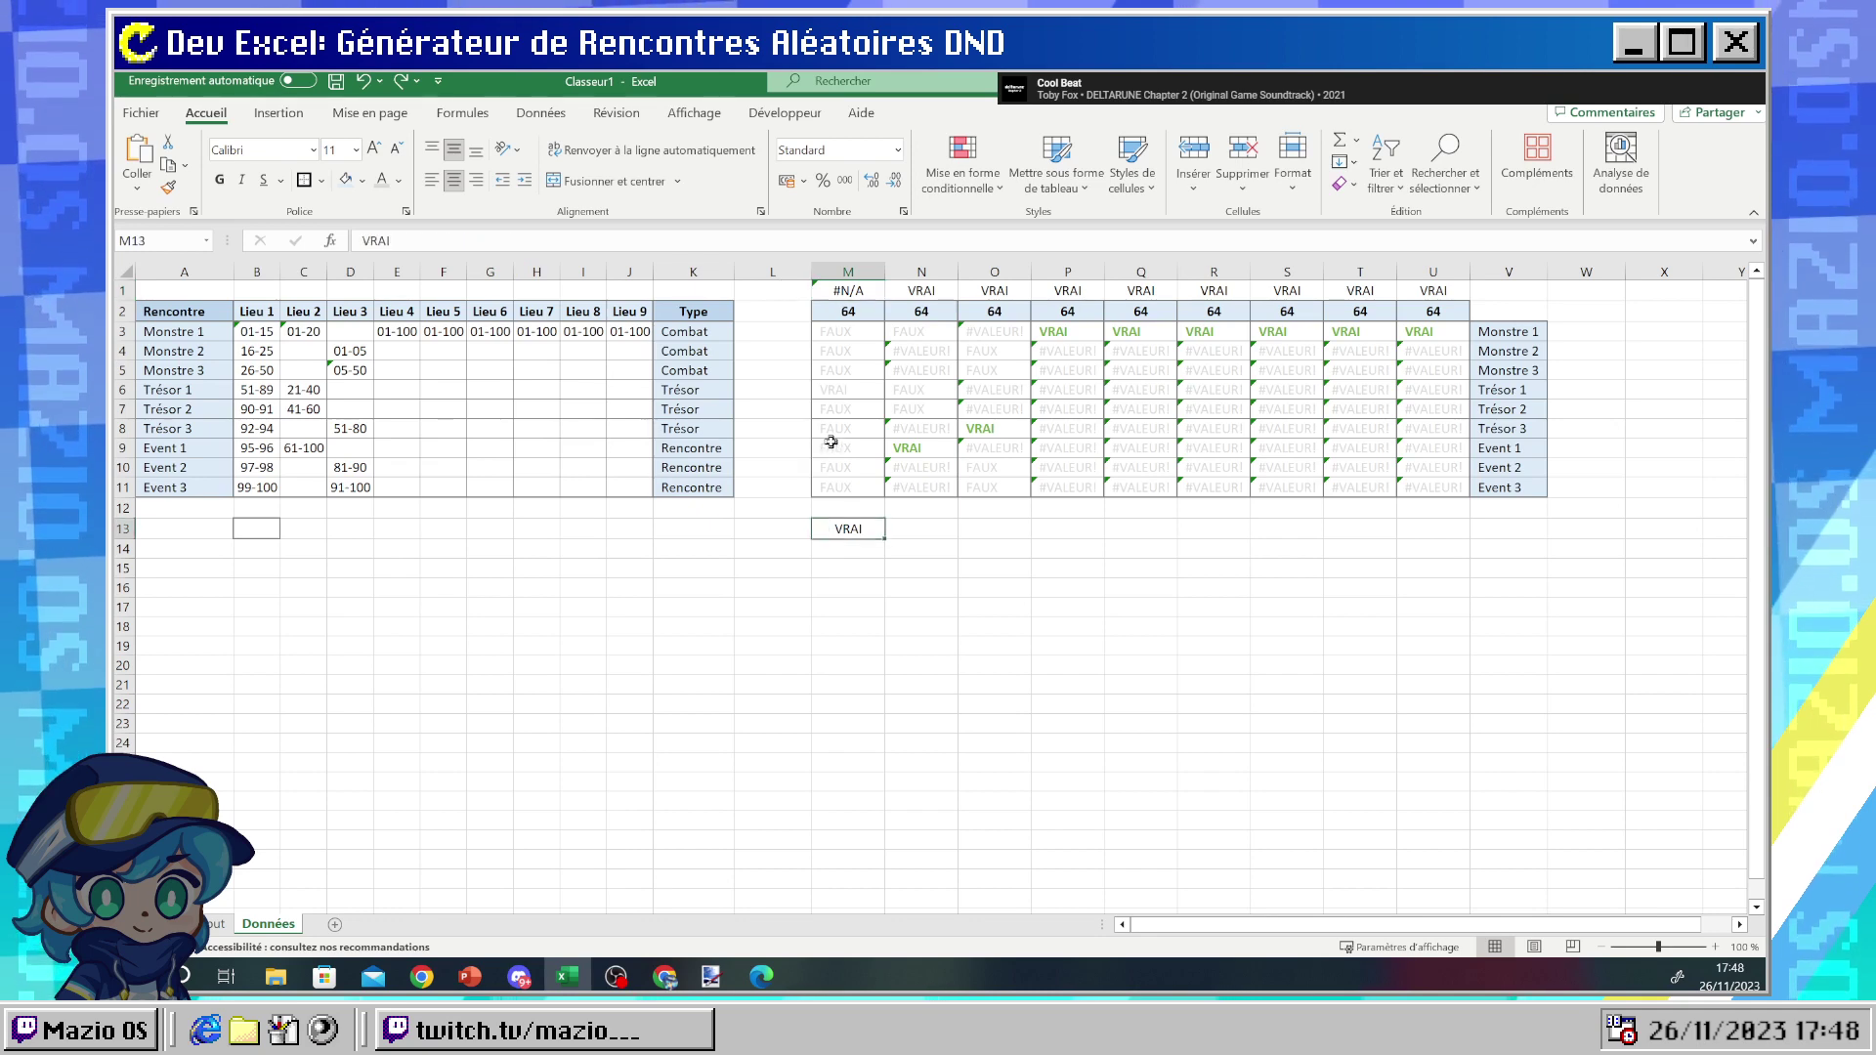
{"action": "left_click", "coordinate": [831, 442]}
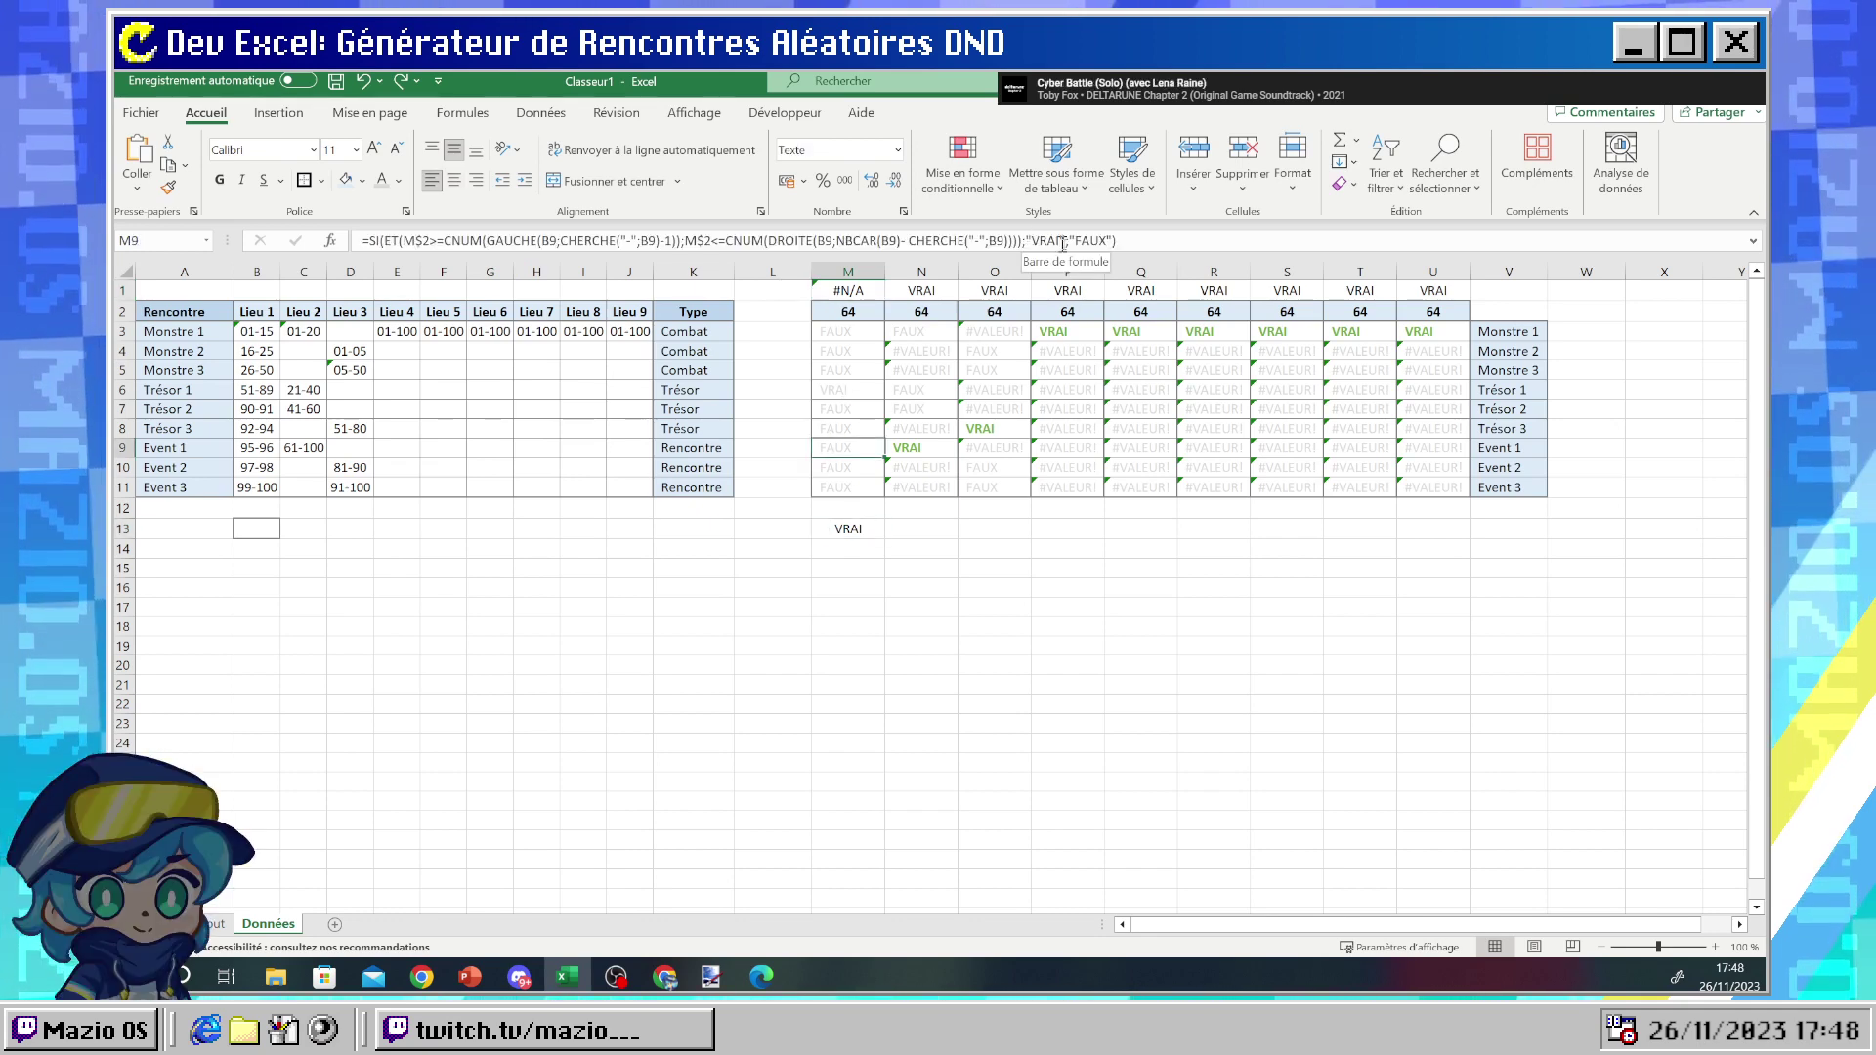
{"action": "left_click", "coordinate": [862, 329]}
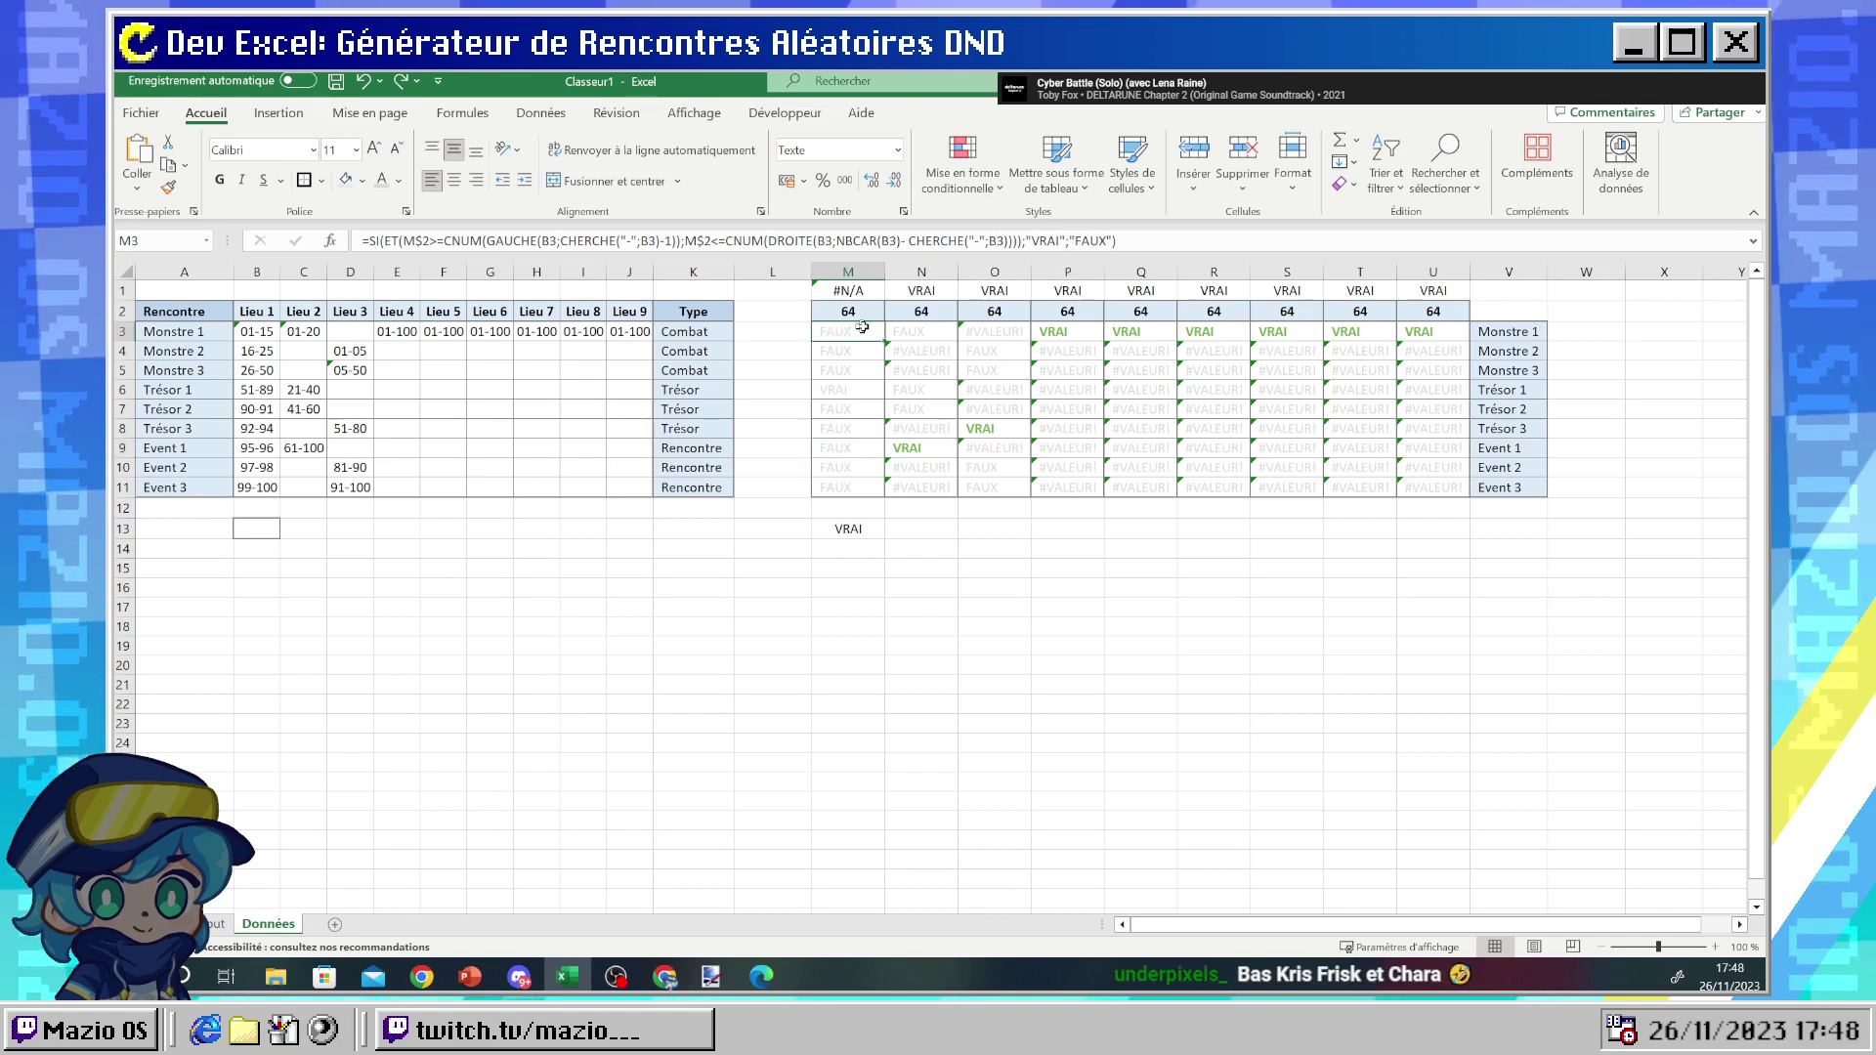
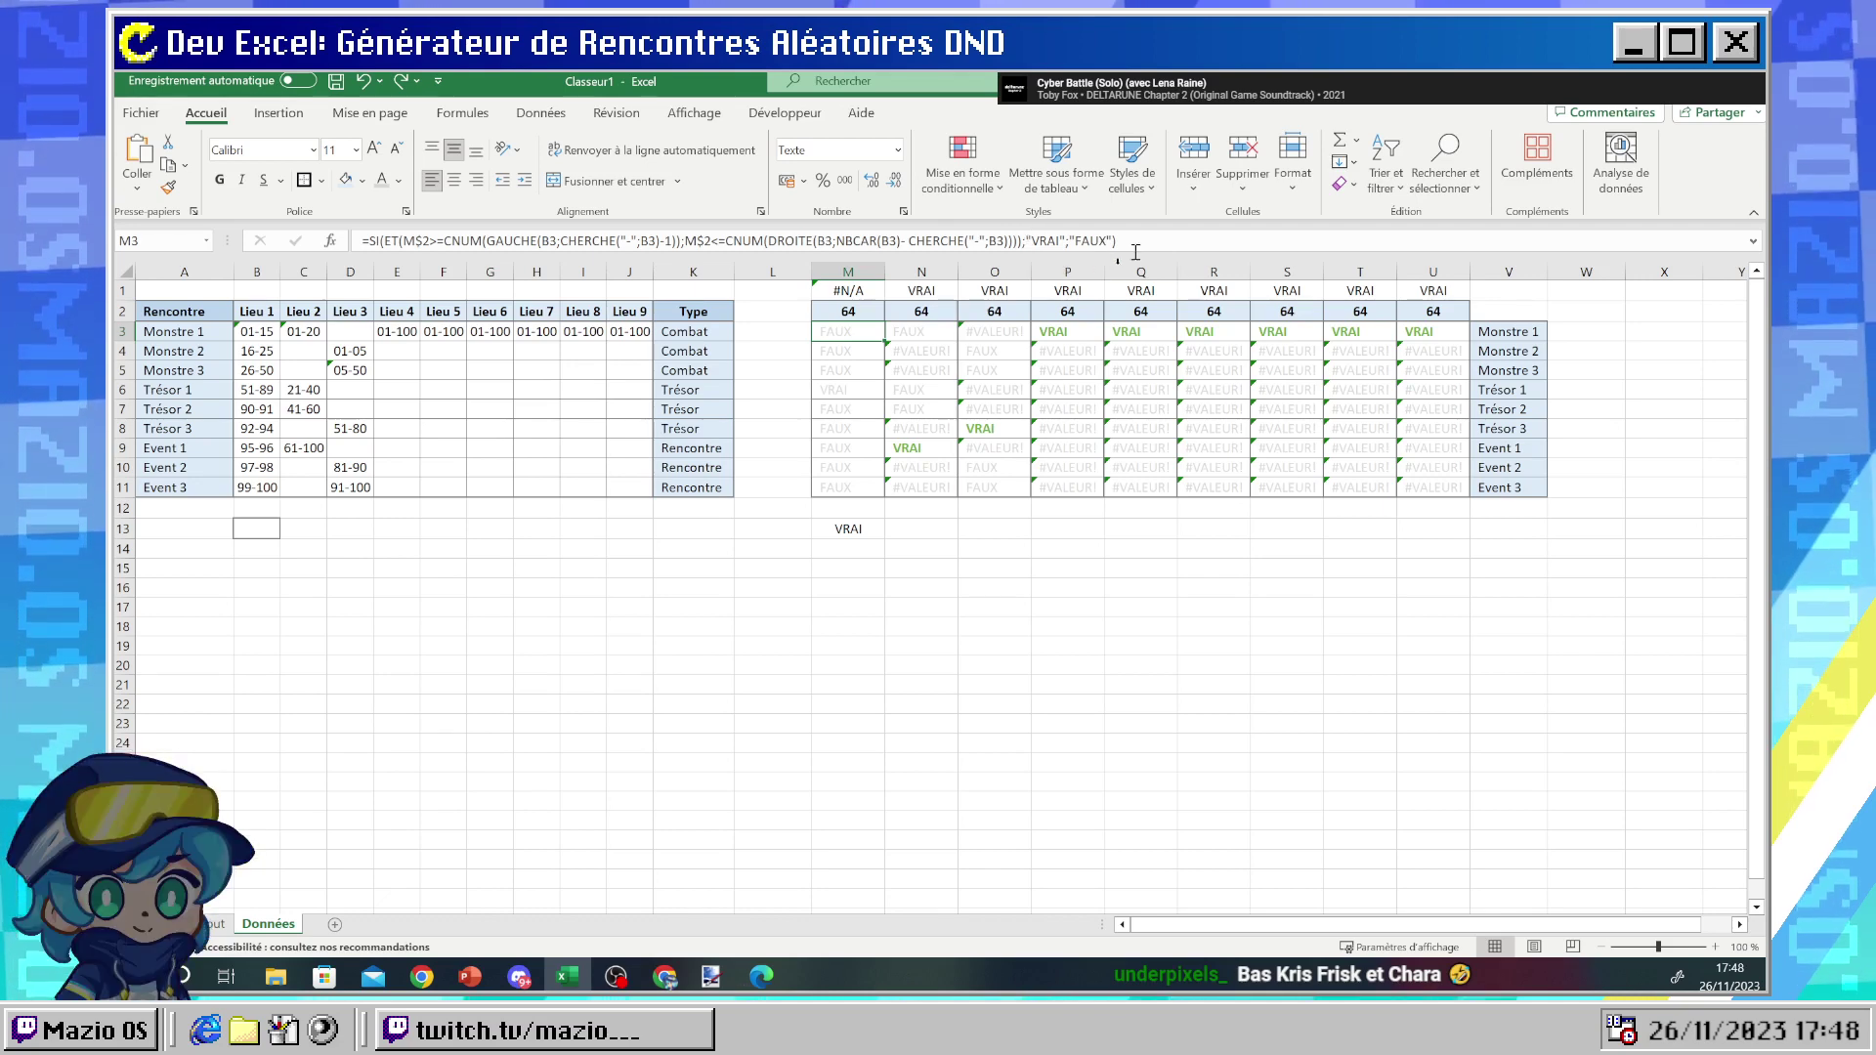
- Try replacing VRAI with M13 in M3's formula, then undo that edit
{"action": "left_click_drag", "start_coordinate": [1029, 240], "coordinate": [1065, 240]}
{"action": "left_click", "coordinate": [847, 529]}
{"action": "key", "text": "Return"}
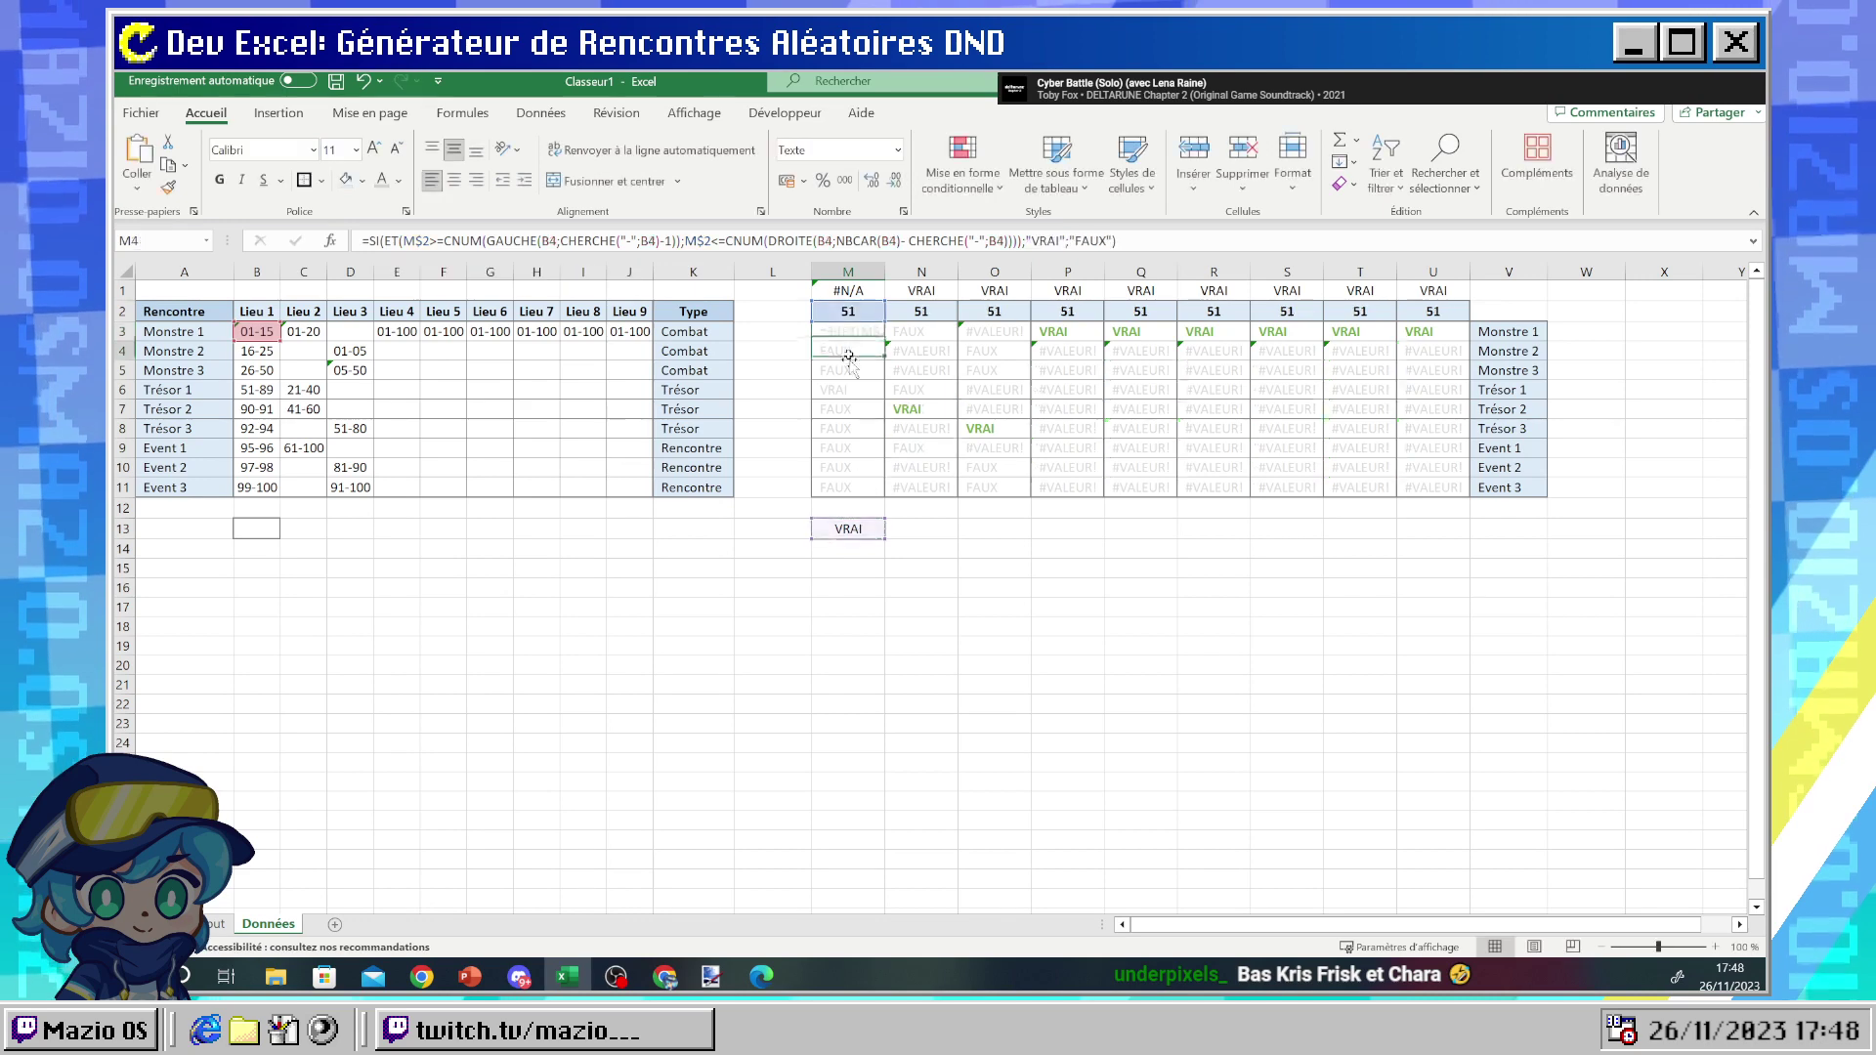
{"action": "left_click", "coordinate": [863, 335]}
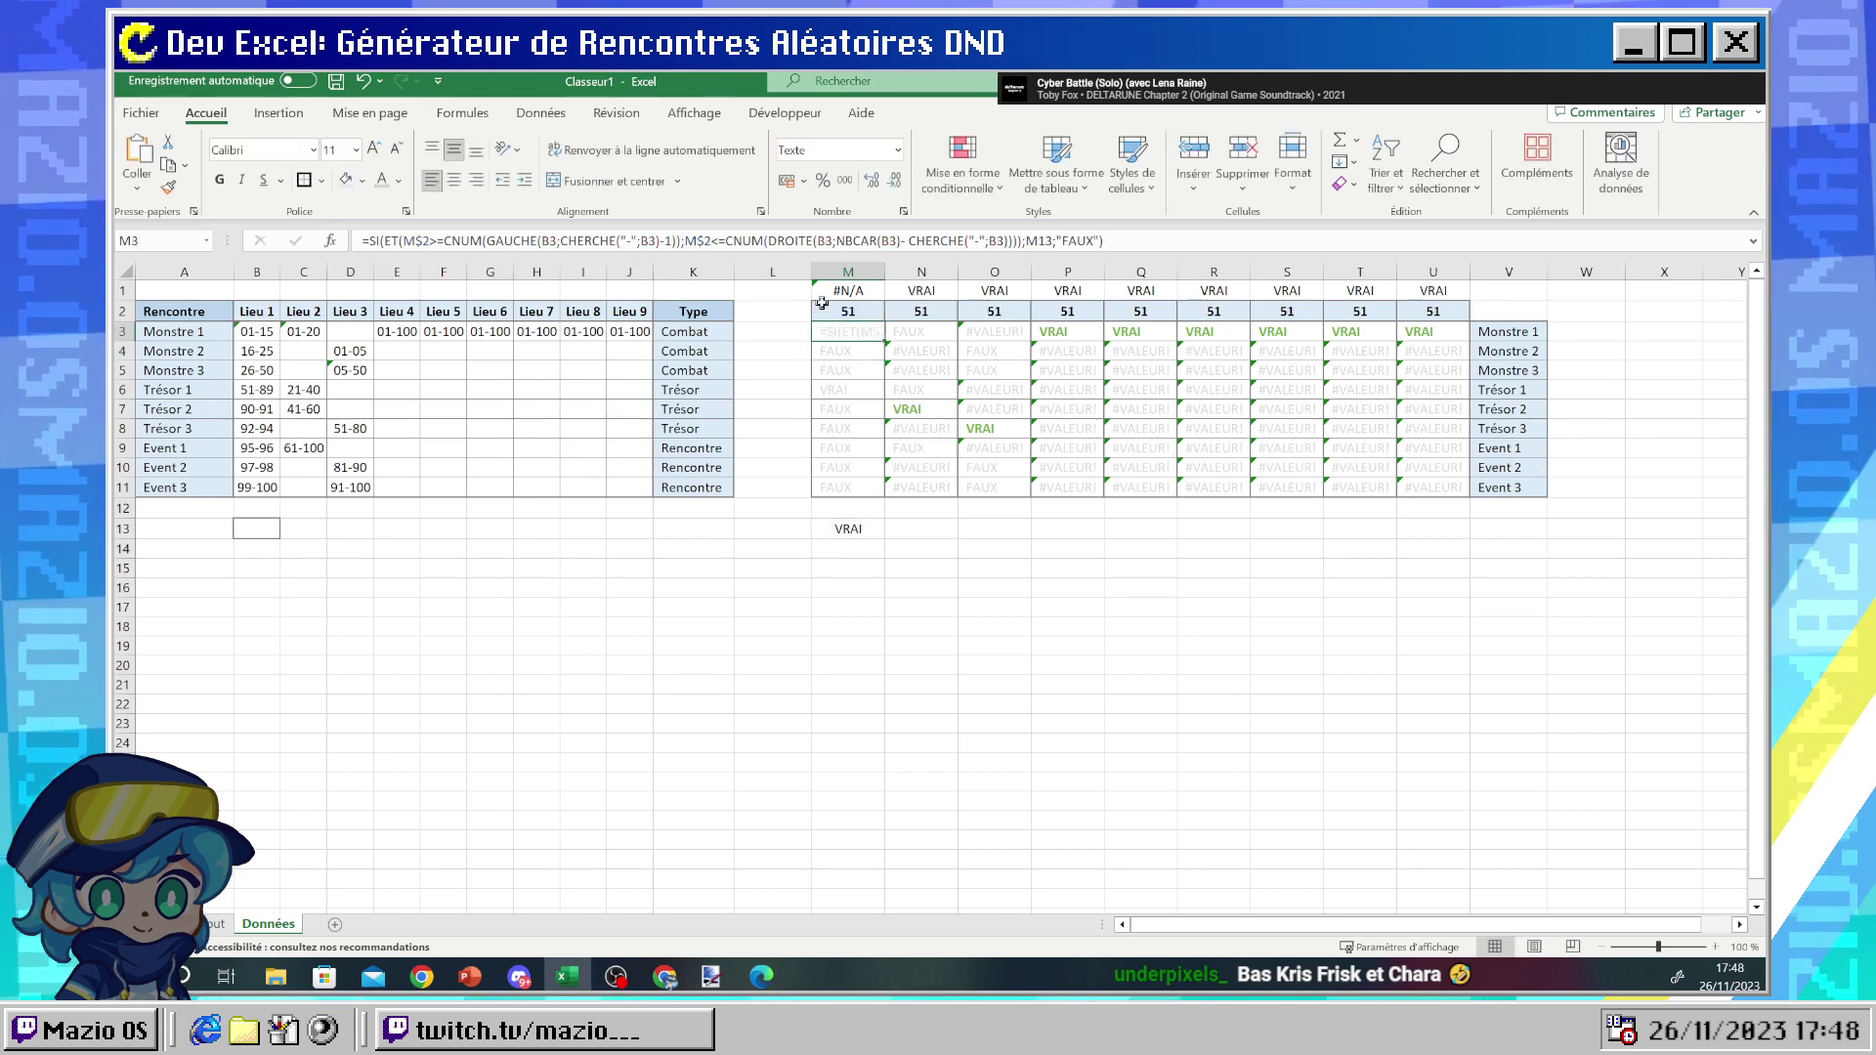
{"action": "left_click", "coordinate": [896, 146]}
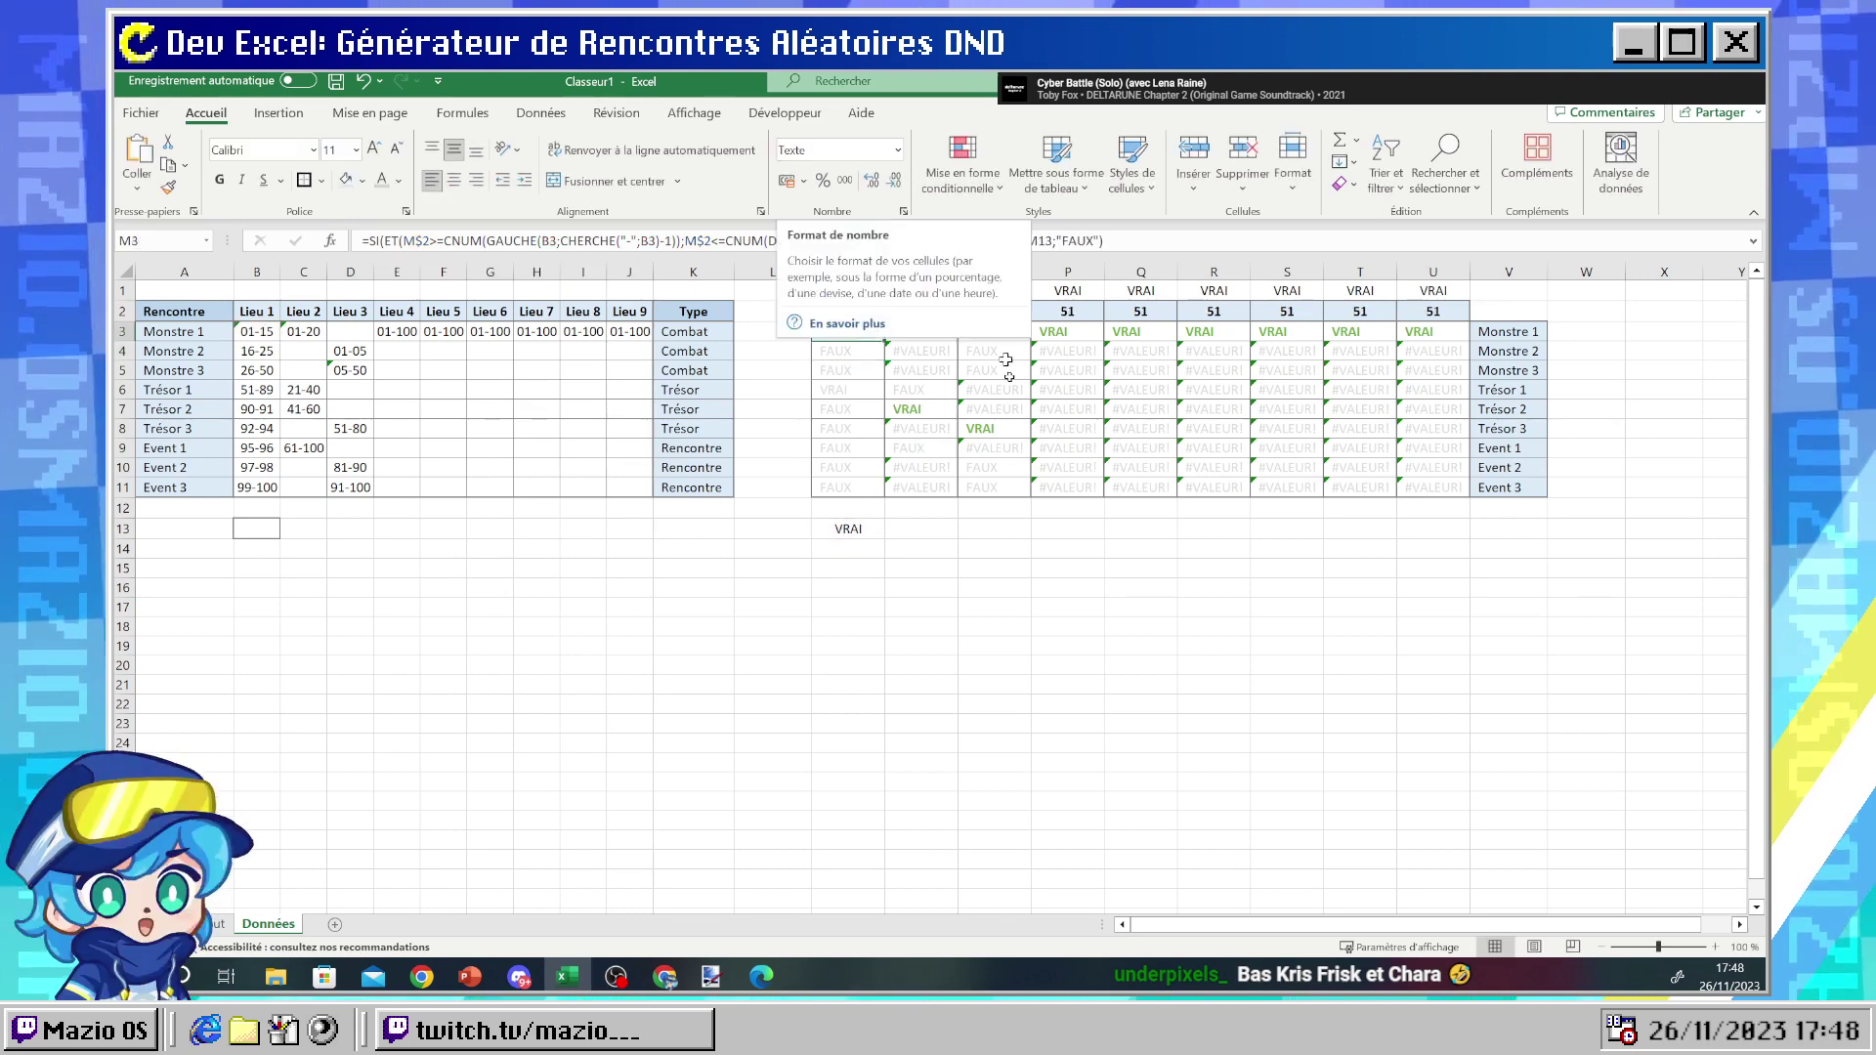
{"action": "key", "text": "Escape"}
{"action": "key", "text": "ctrl+z"}
- Re-enter the SI(ET(...)) range-check formula across M3:M11 and fill it down to M11
{"action": "left_click_drag", "start_coordinate": [848, 487], "coordinate": [865, 332]}
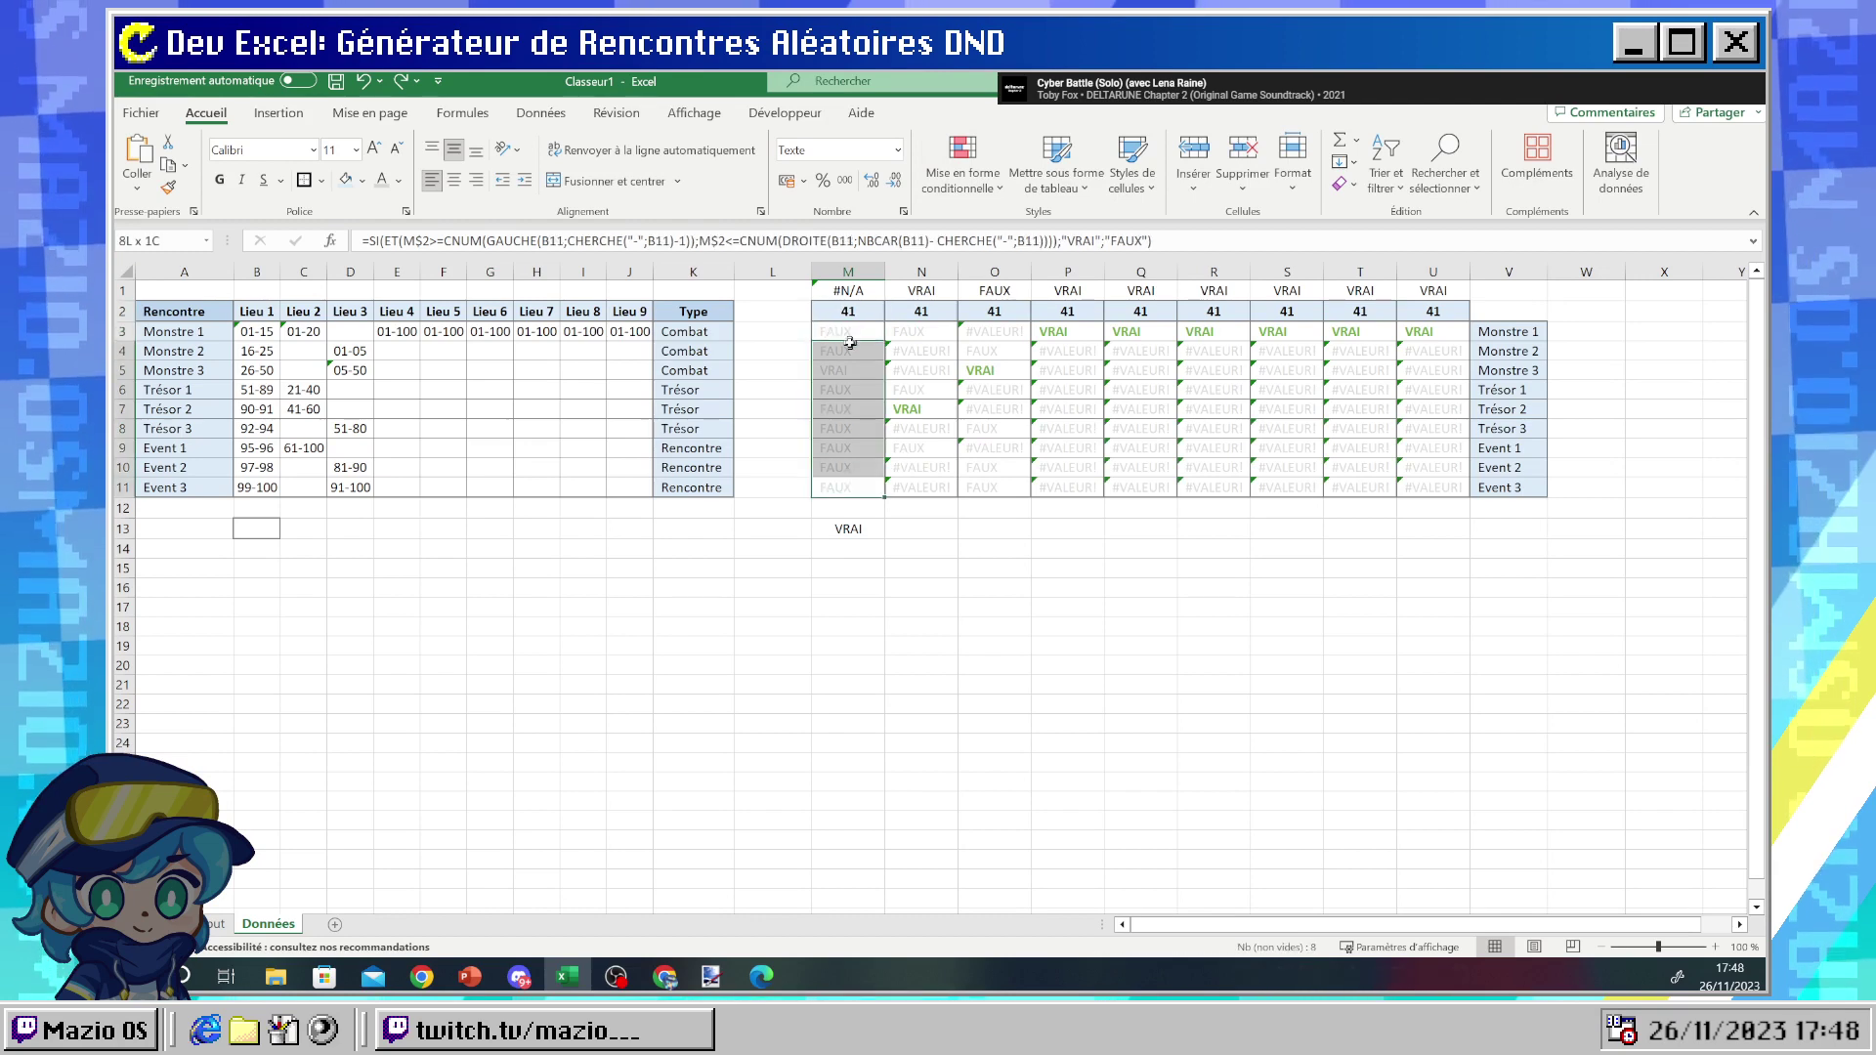
{"action": "left_click", "coordinate": [897, 148]}
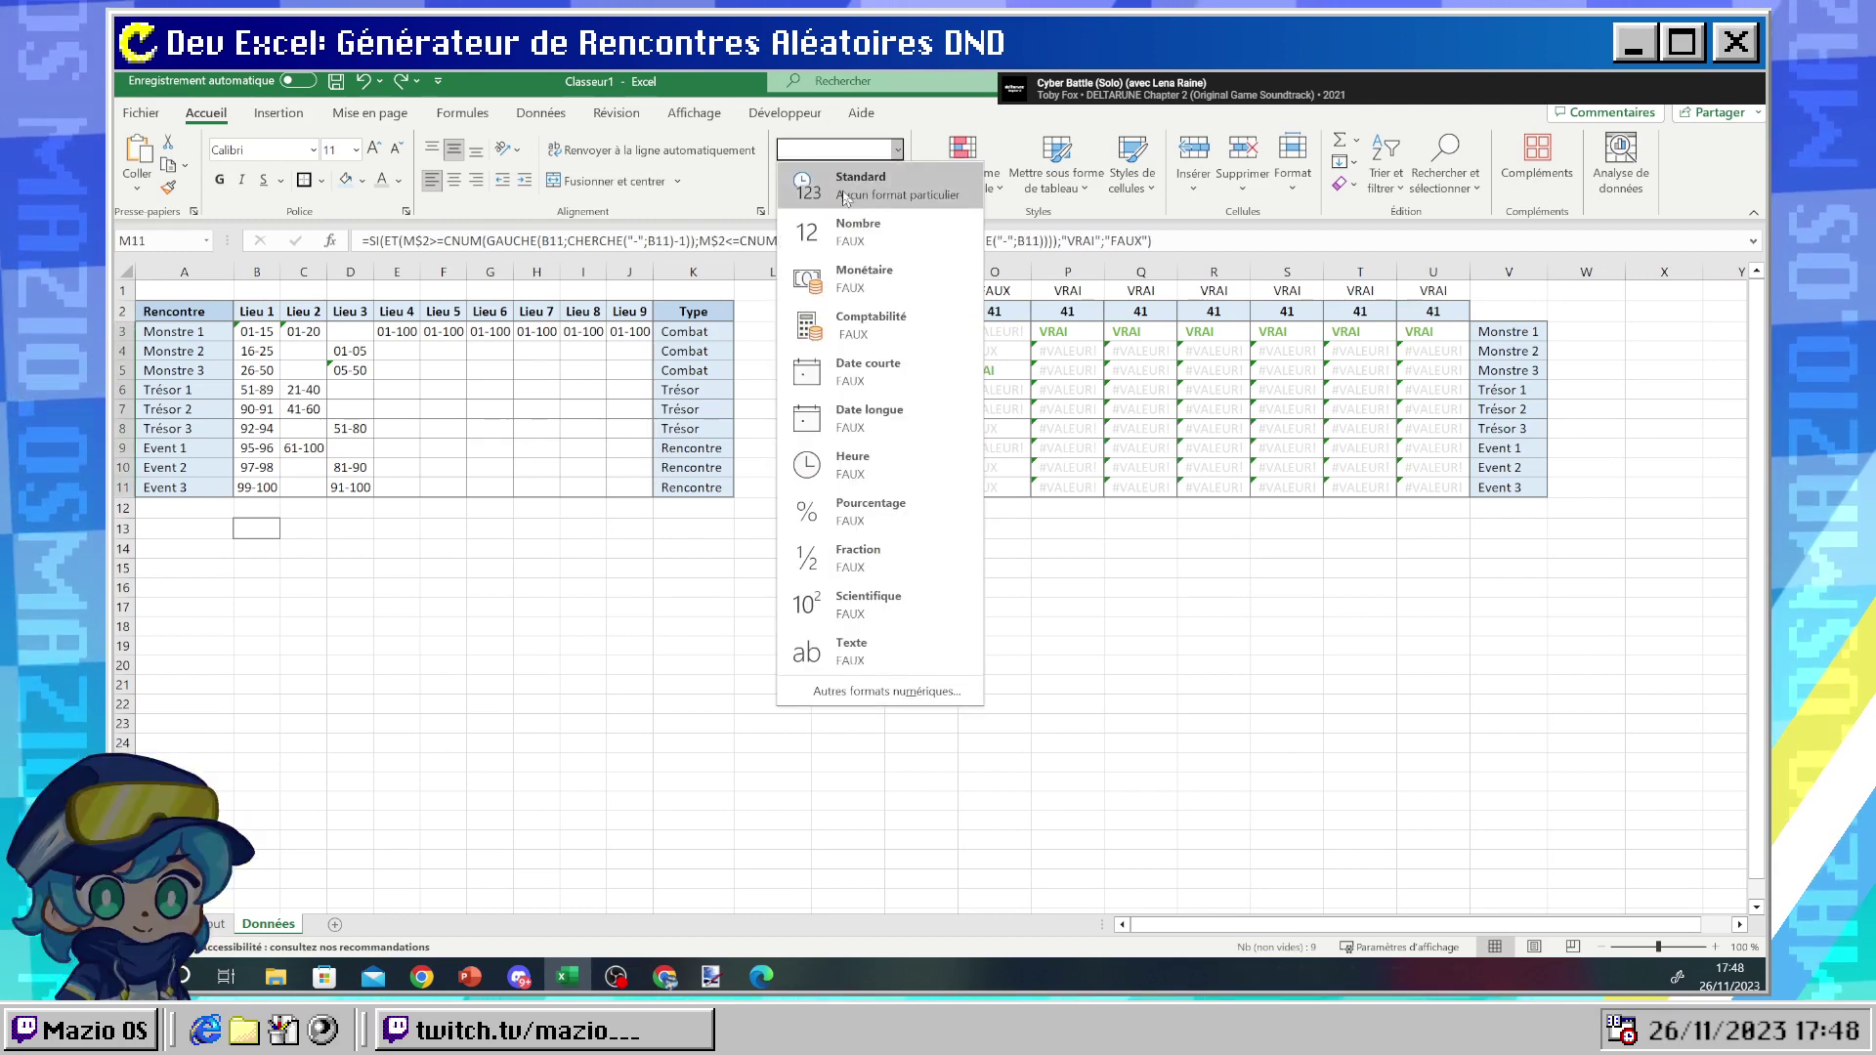
{"action": "key", "text": "Escape"}
{"action": "left_click", "coordinate": [1029, 244]}
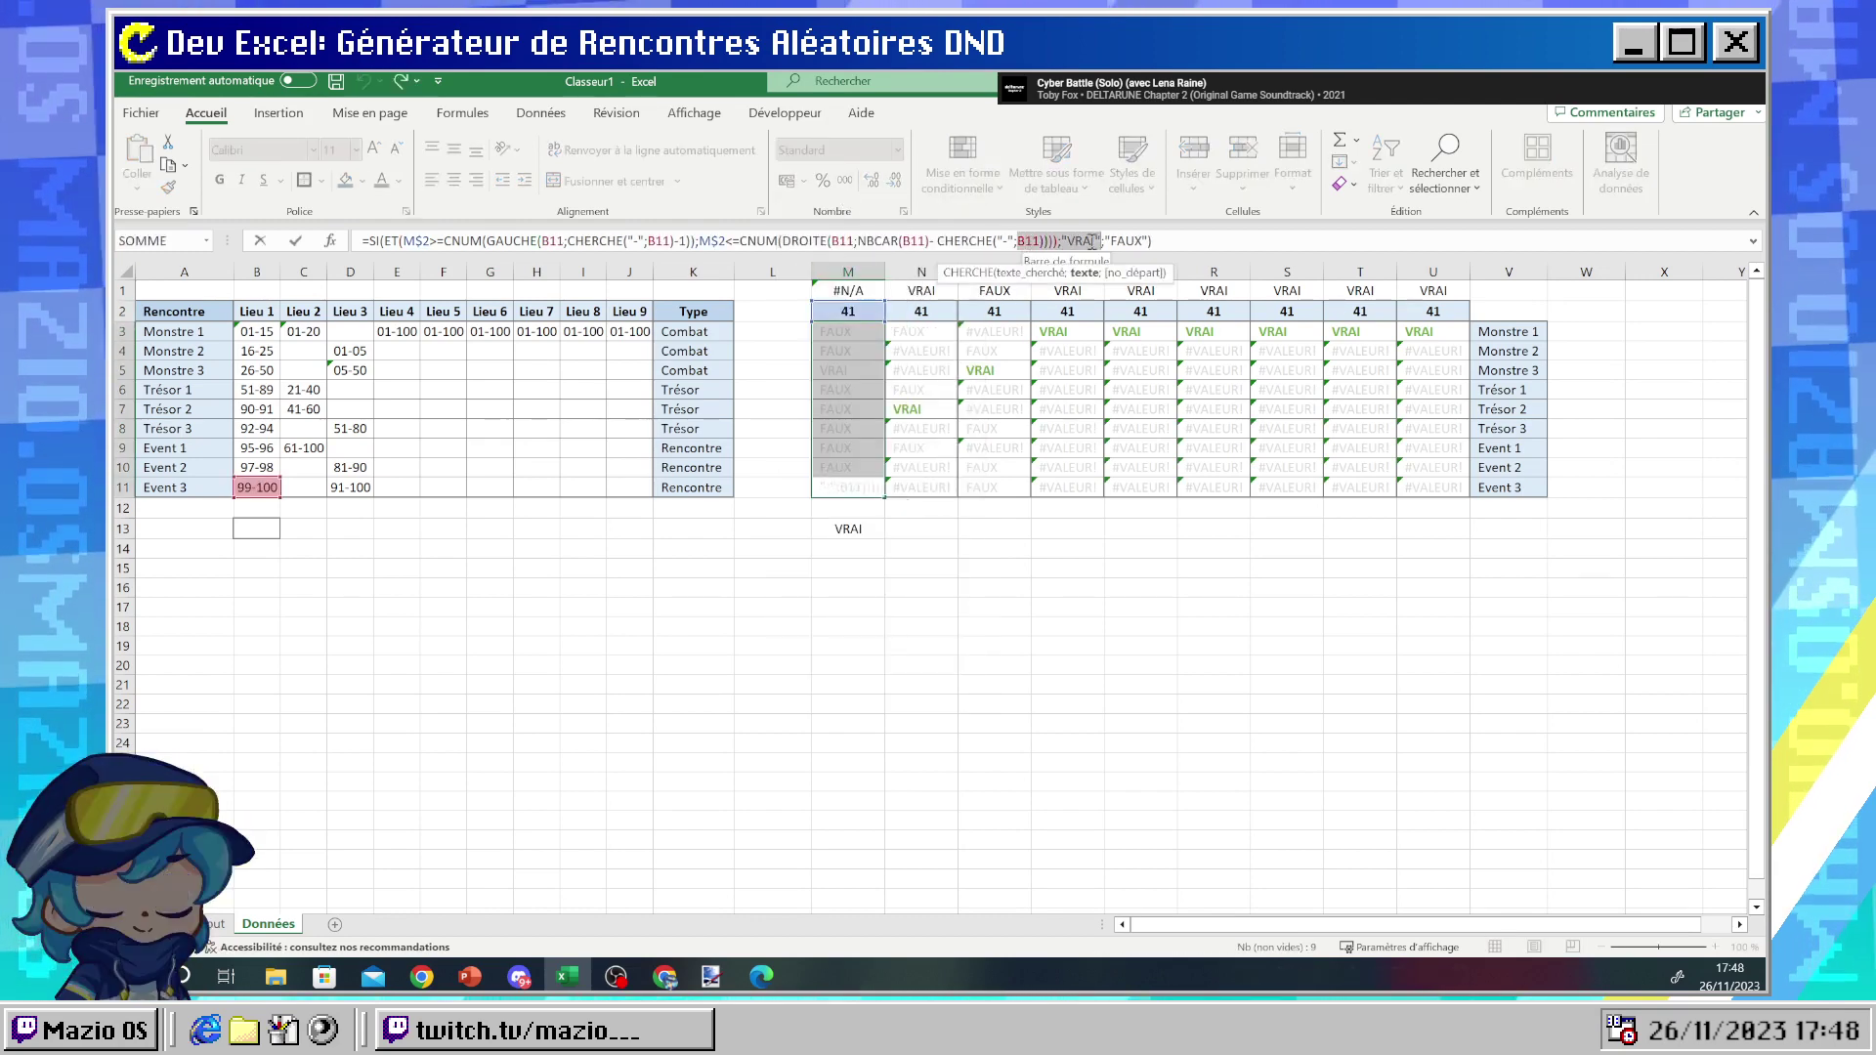
{"action": "key", "text": "ctrl+Return"}
{"action": "left_click", "coordinate": [855, 334]}
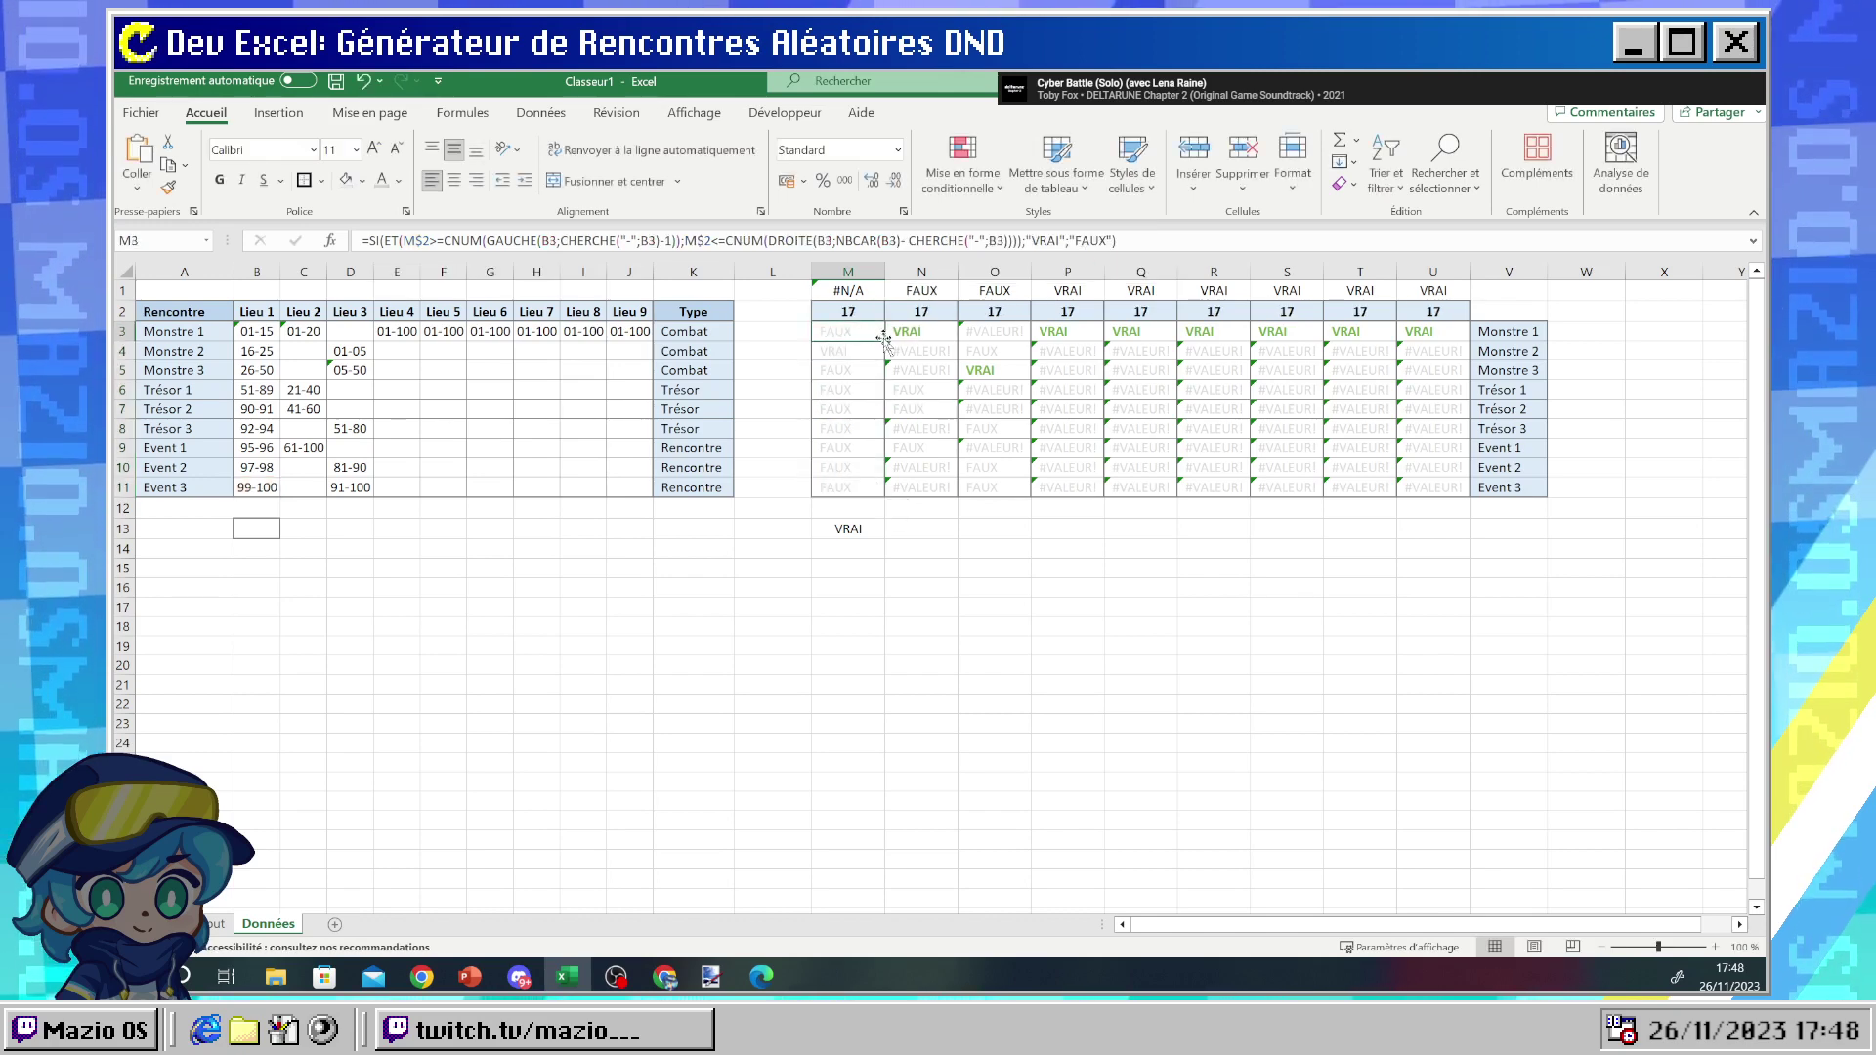
{"action": "left_click_drag", "start_coordinate": [884, 342], "coordinate": [876, 502]}
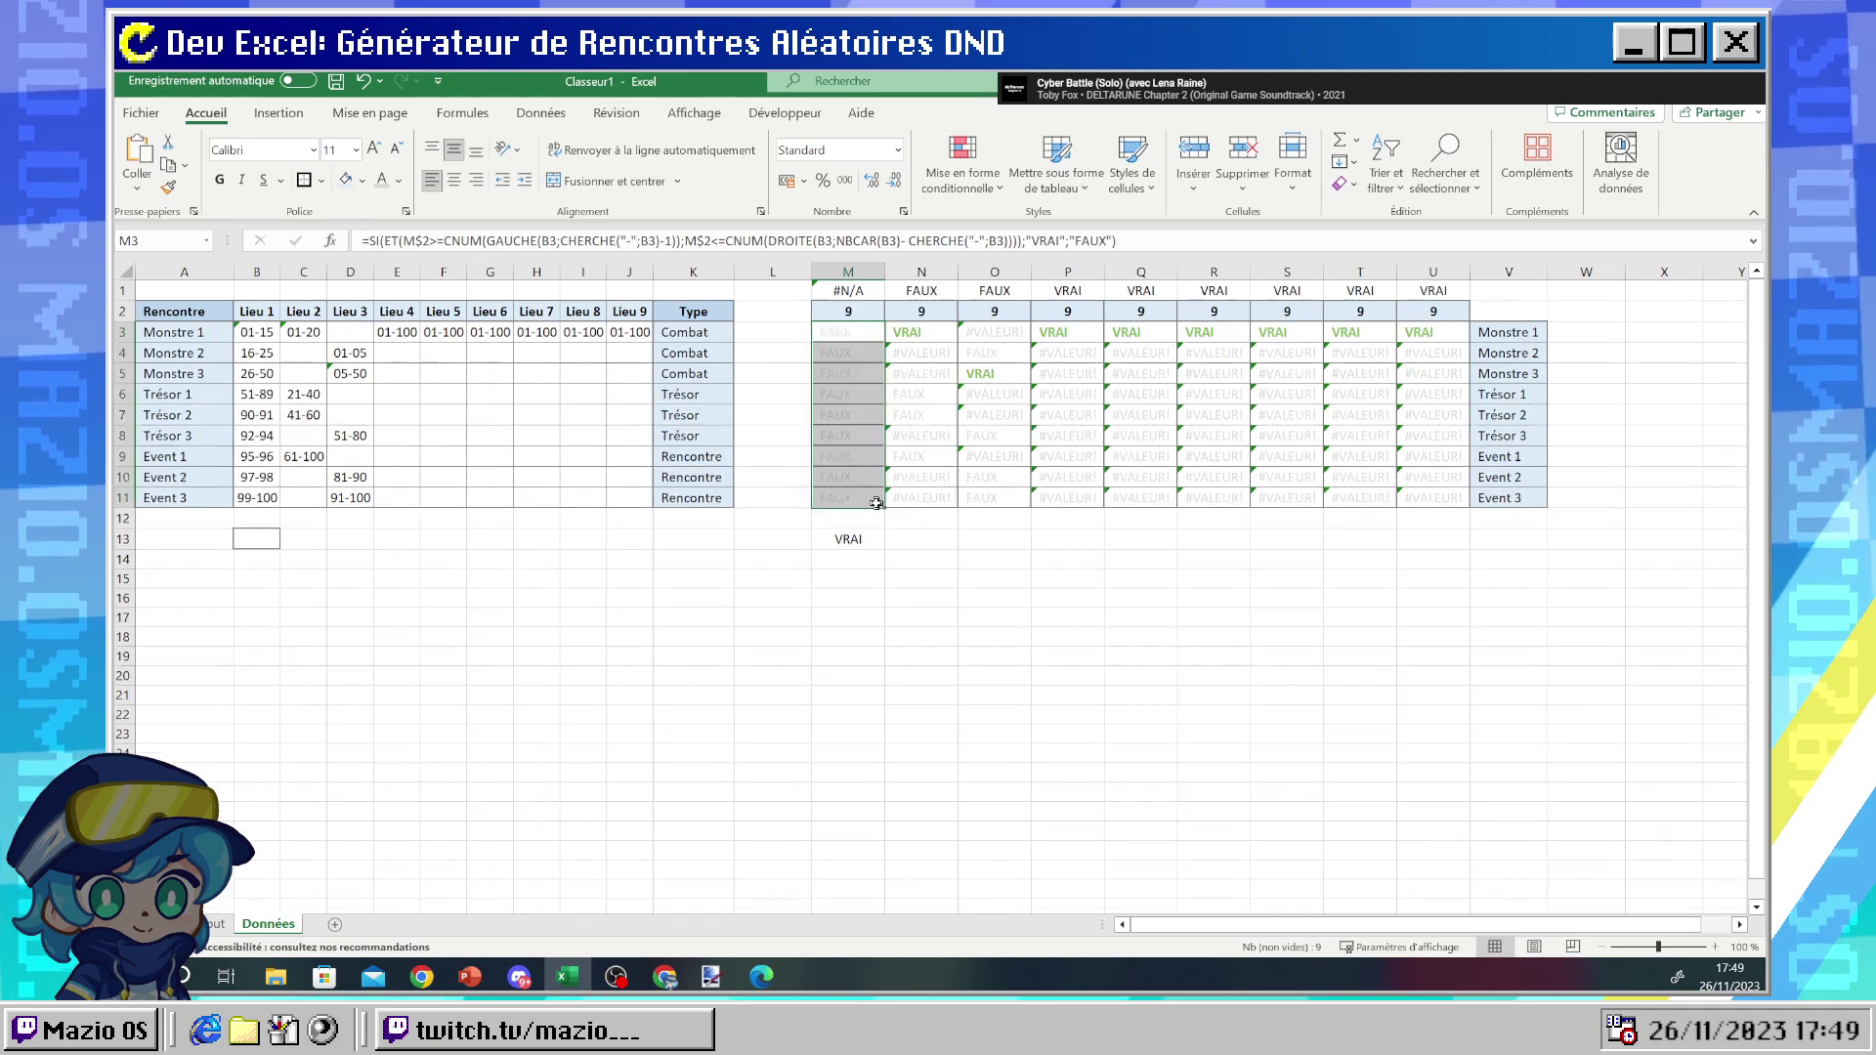
{"action": "left_click", "coordinate": [953, 530]}
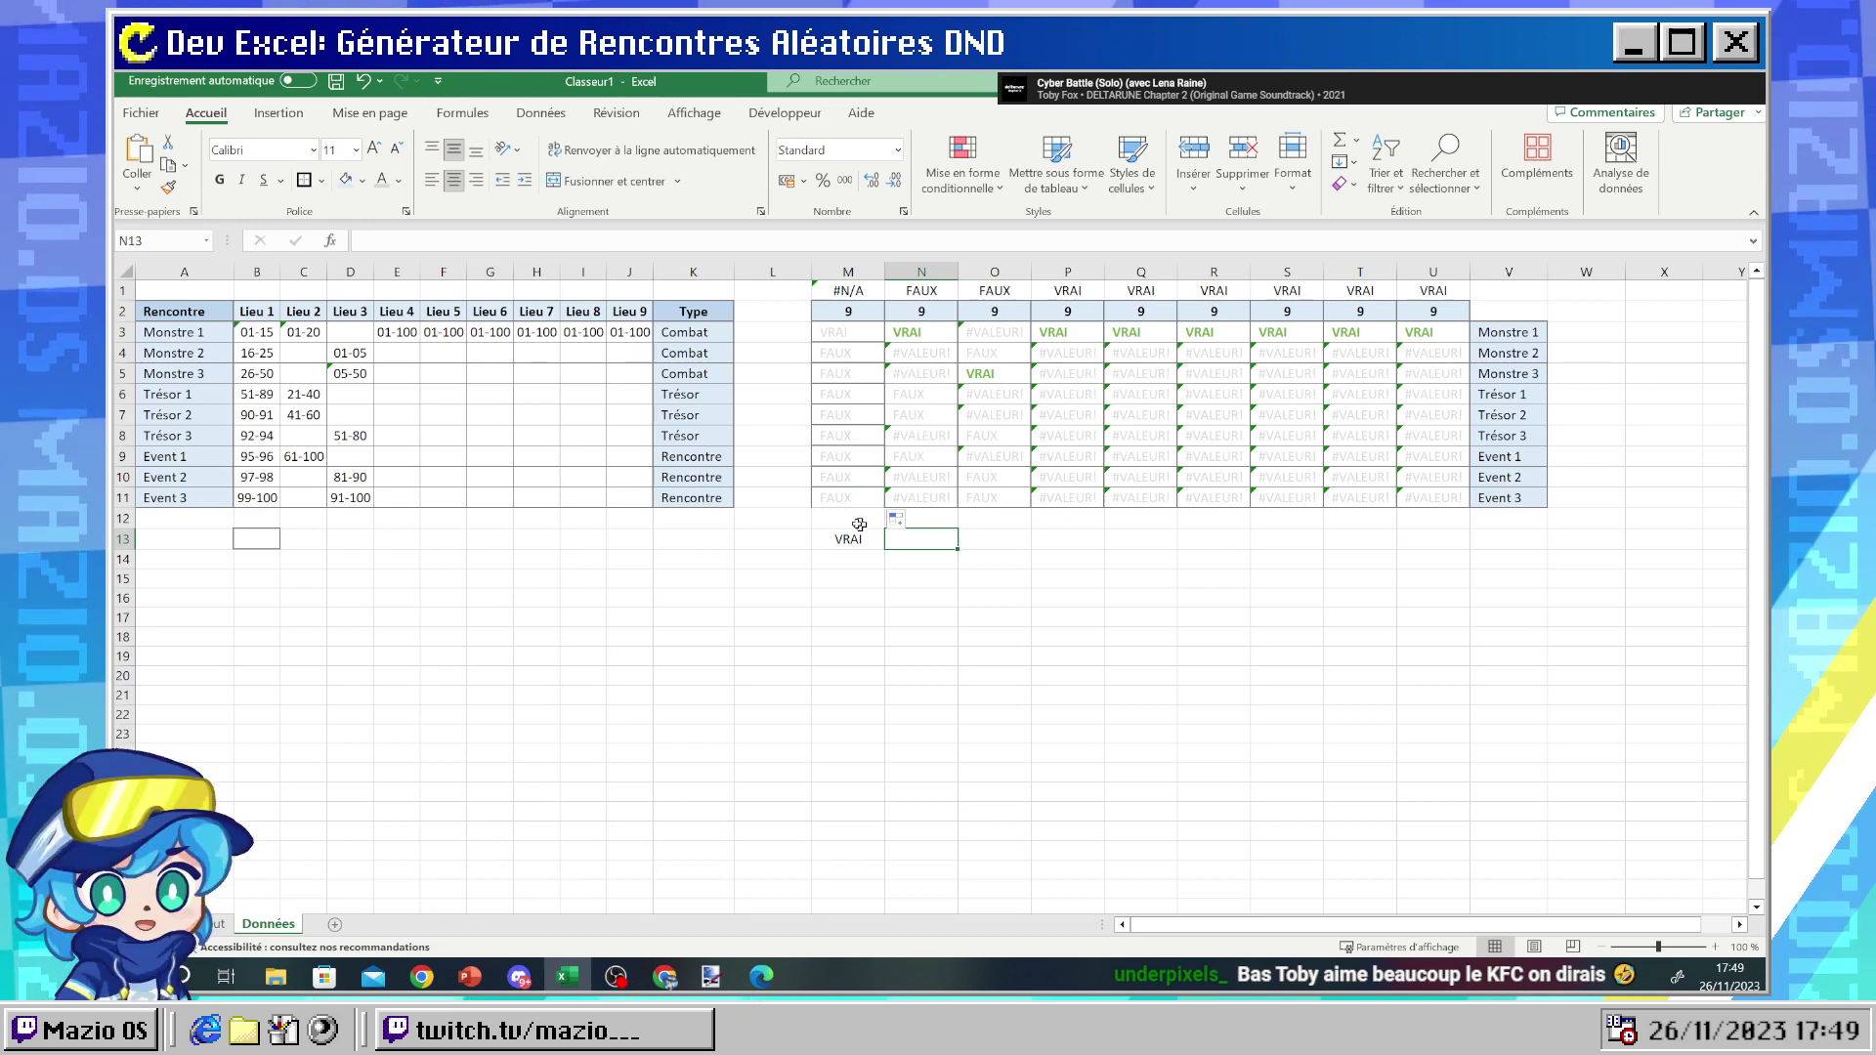
- Apply borders to M3:M11 from the Borders dropdown
{"action": "left_click_drag", "start_coordinate": [829, 497], "coordinate": [831, 332]}
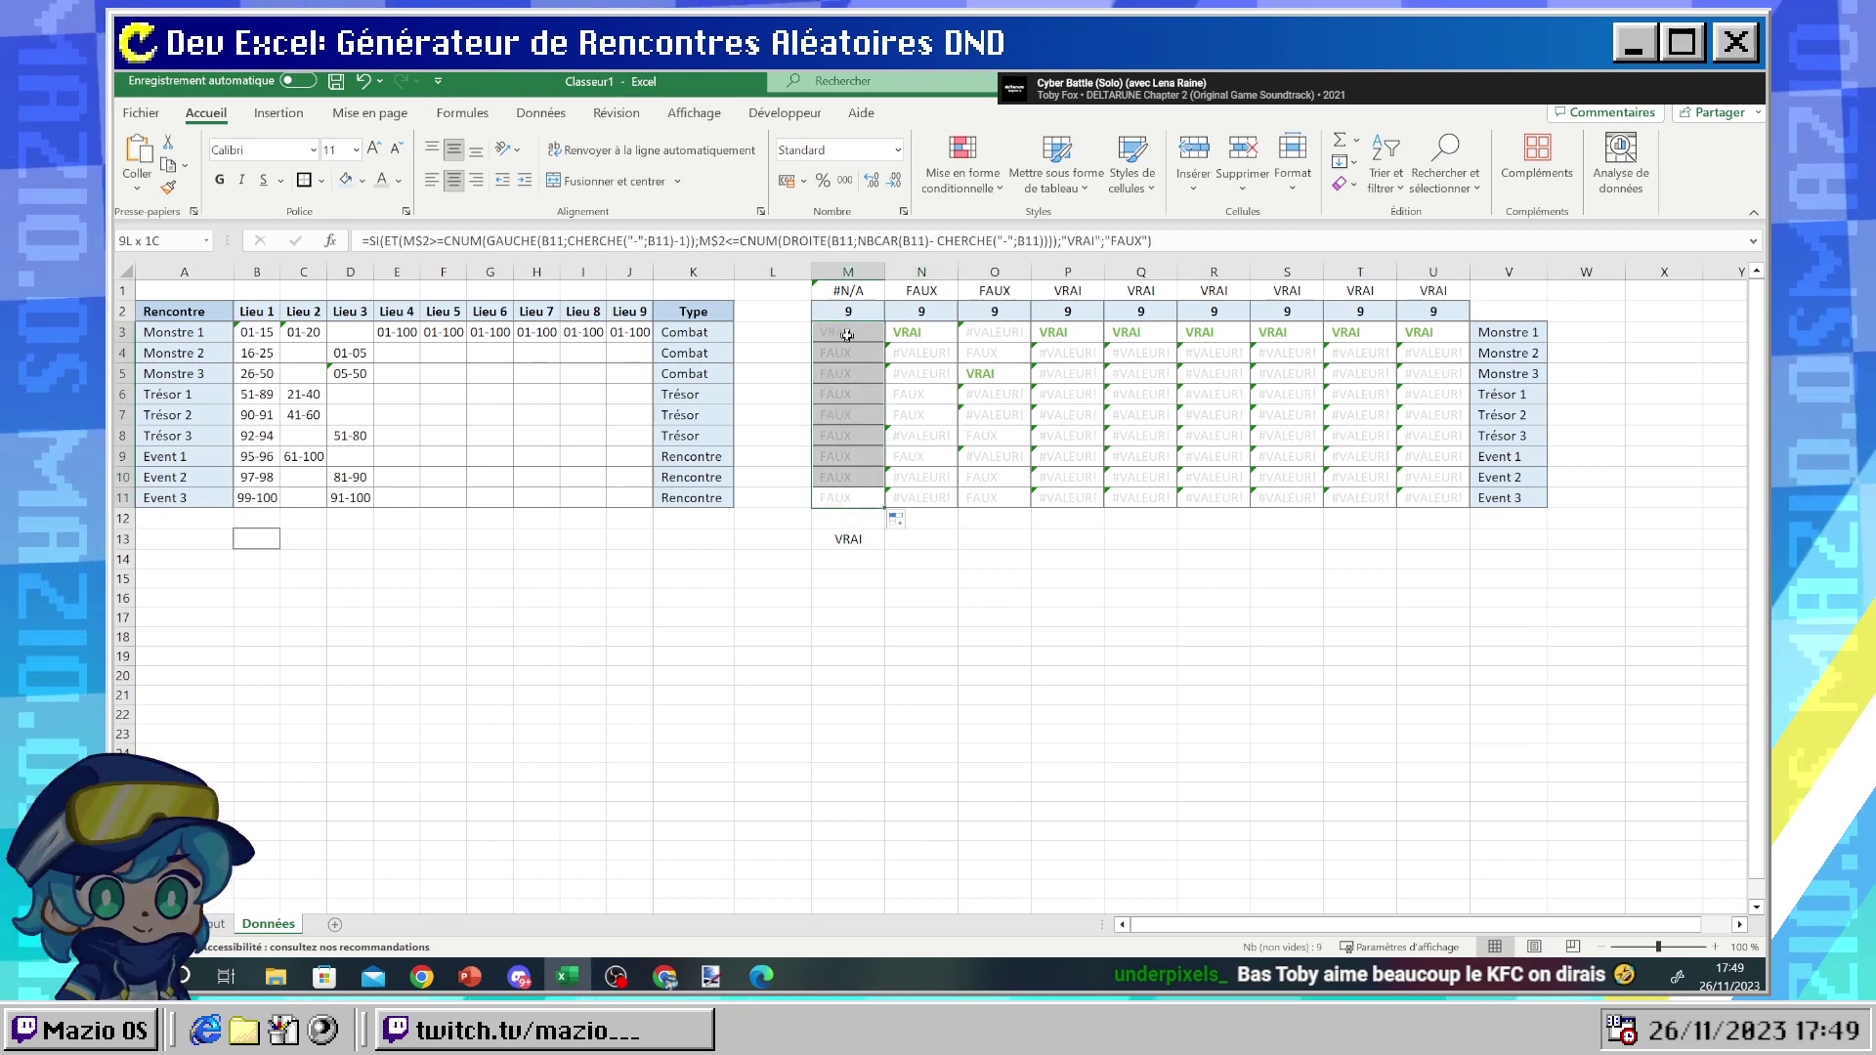
{"action": "left_click", "coordinate": [321, 181]}
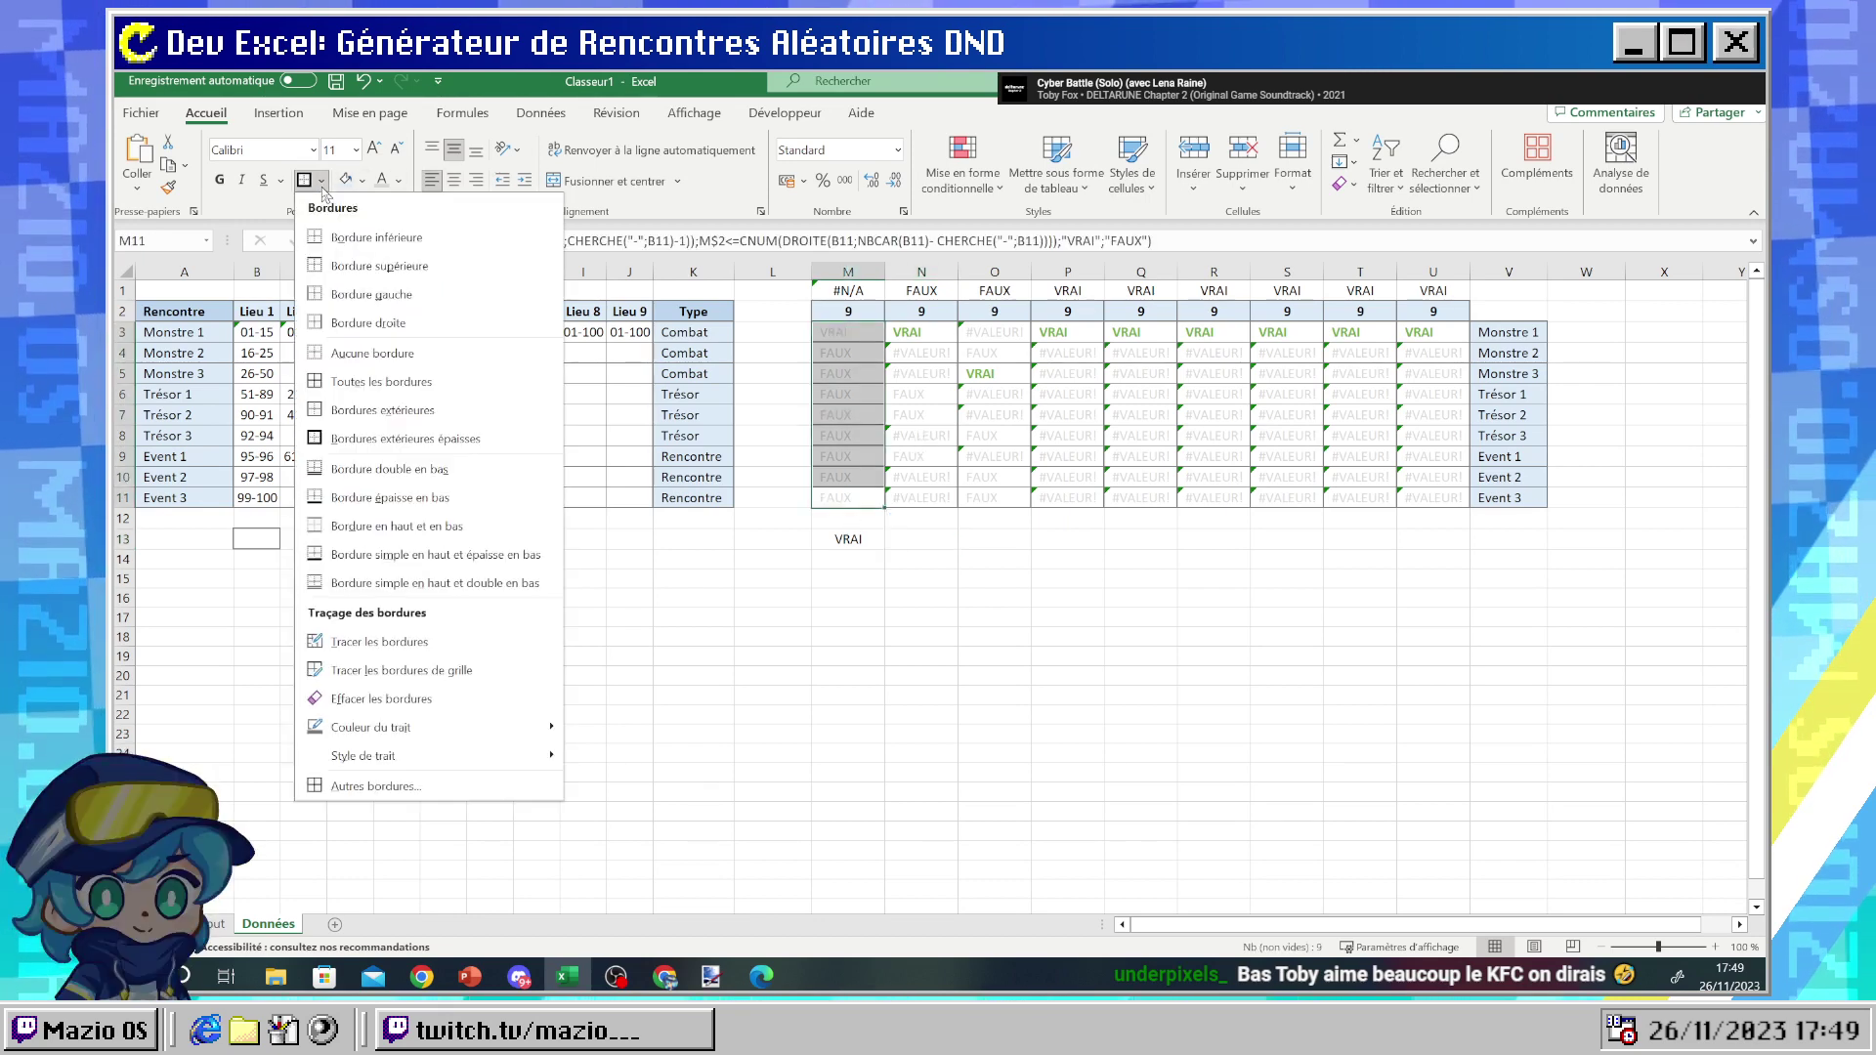
{"action": "left_click", "coordinate": [371, 381]}
{"action": "left_click", "coordinate": [321, 181]}
{"action": "left_click", "coordinate": [371, 436]}
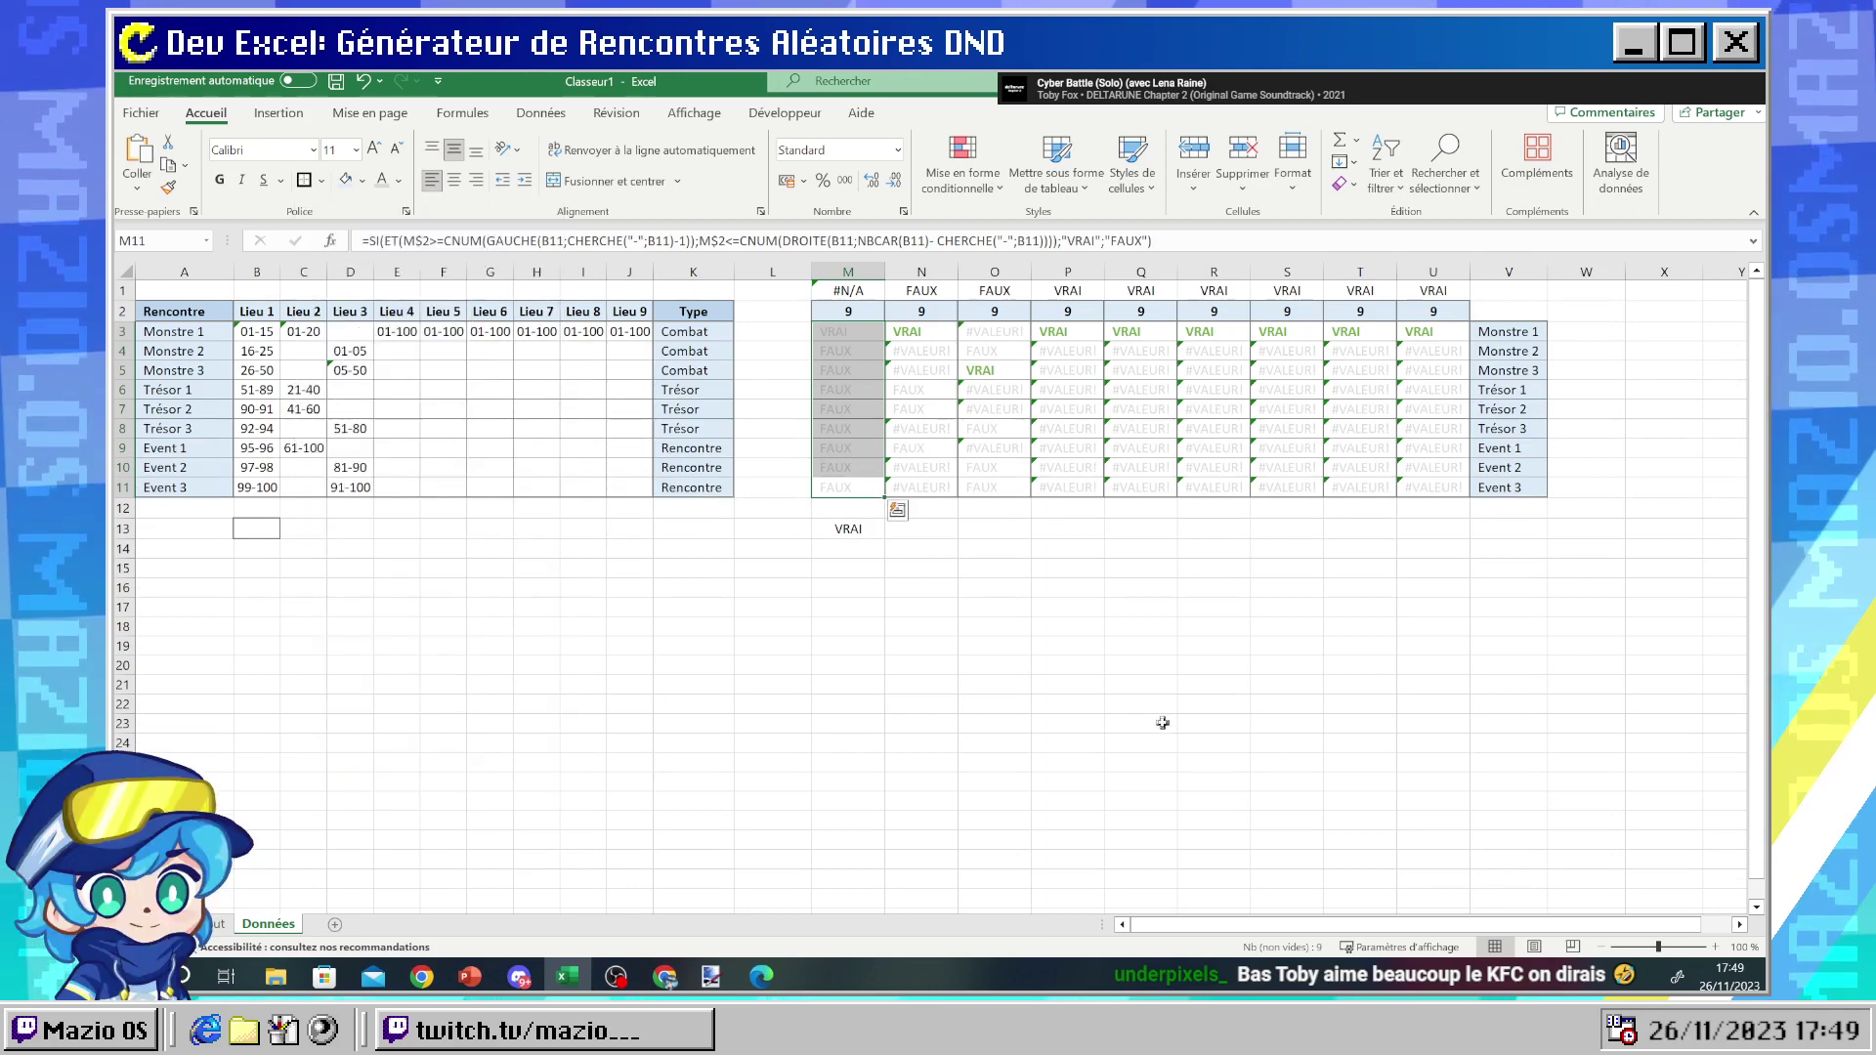
{"action": "left_click", "coordinate": [1161, 723]}
{"action": "left_click", "coordinate": [837, 293]}
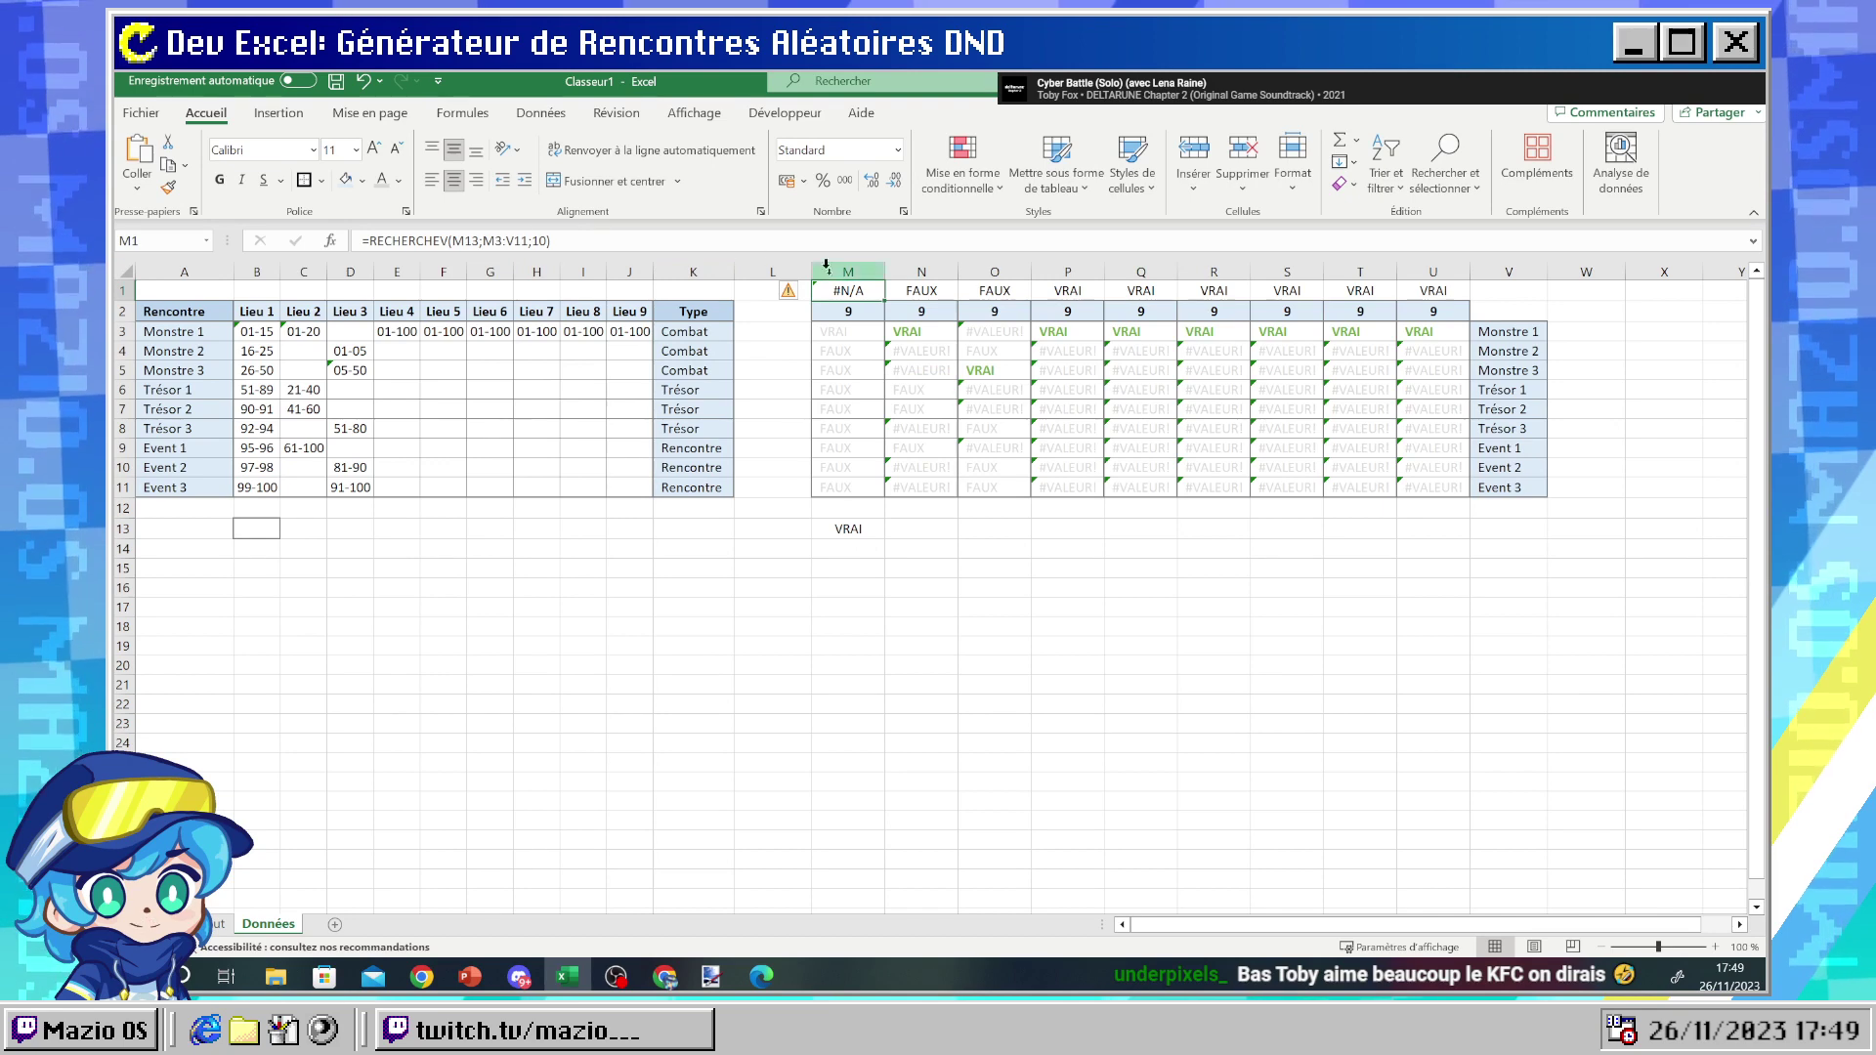
- Replace M13 with "VRAI" in M1's RECHERCHEV(M13;M3:V11;10) formula
{"action": "left_click", "coordinate": [488, 240]}
{"action": "double_click", "coordinate": [455, 241]}
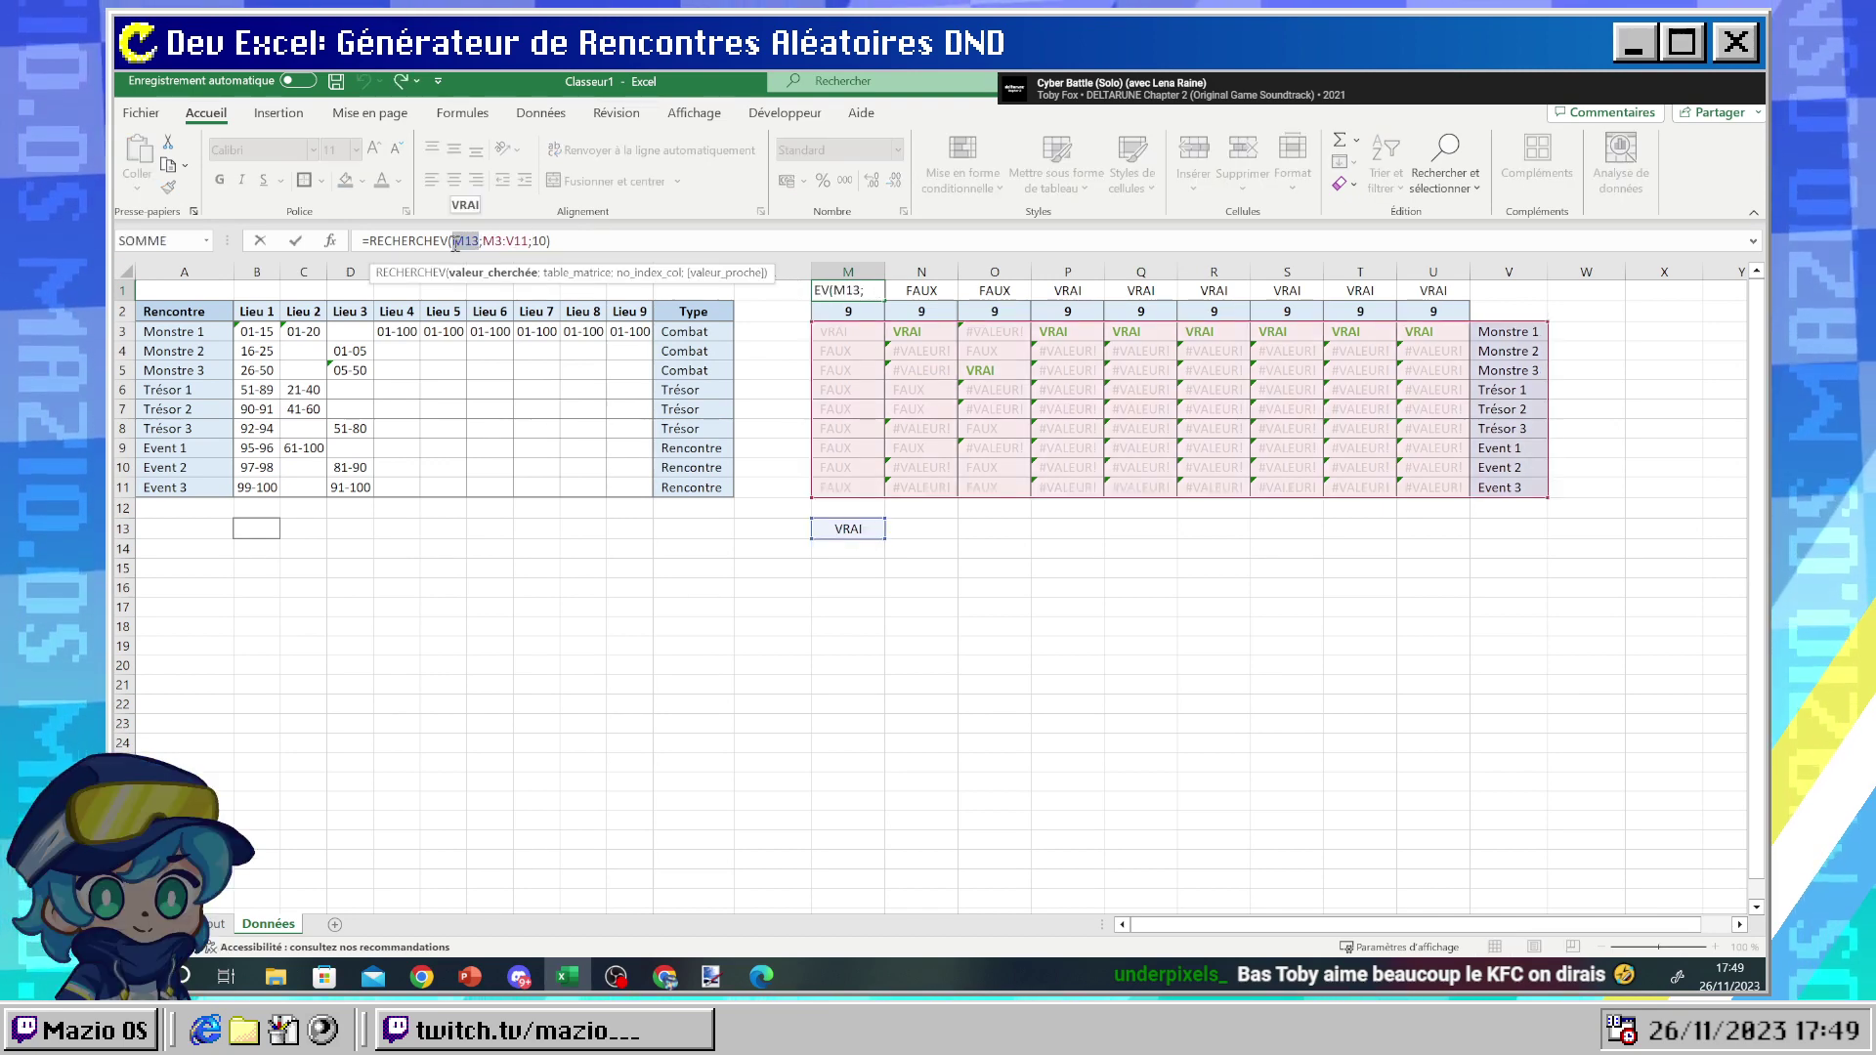
{"action": "type", "text": "\""}
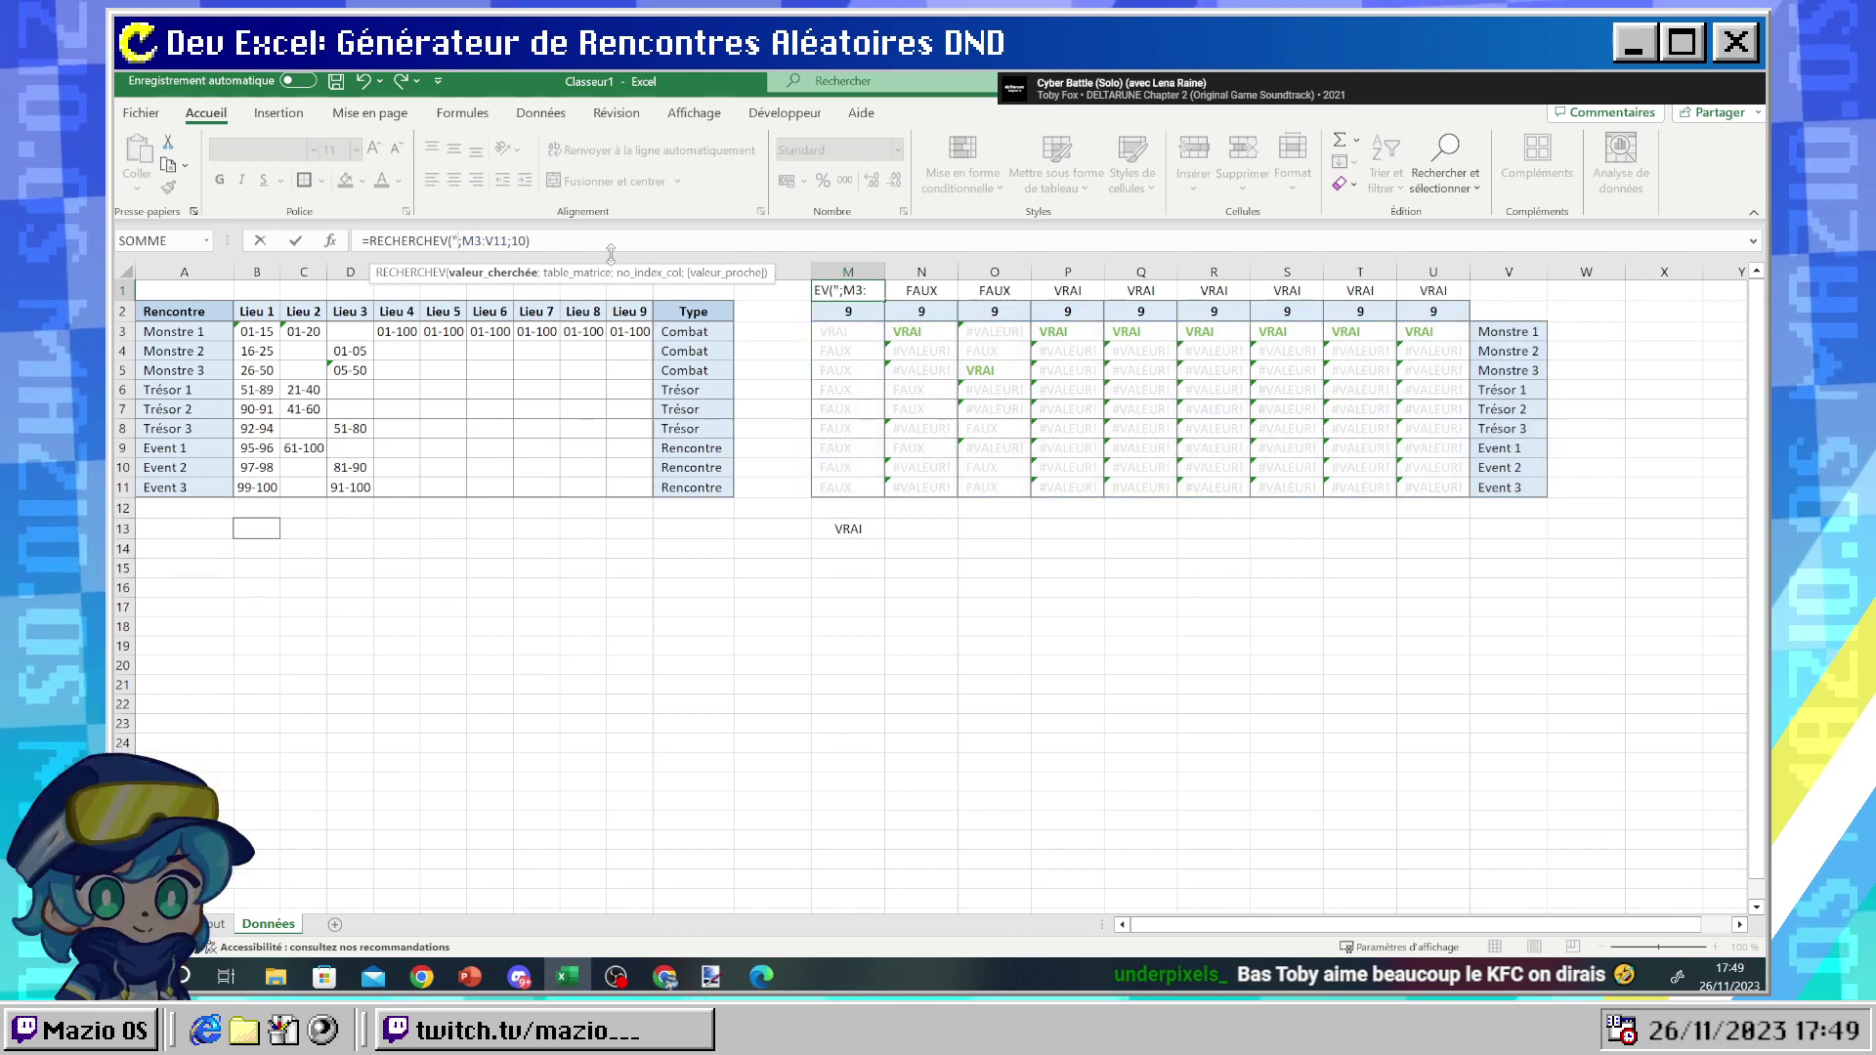
{"action": "type", "text": "VRAI"}
{"action": "key", "text": "Return"}
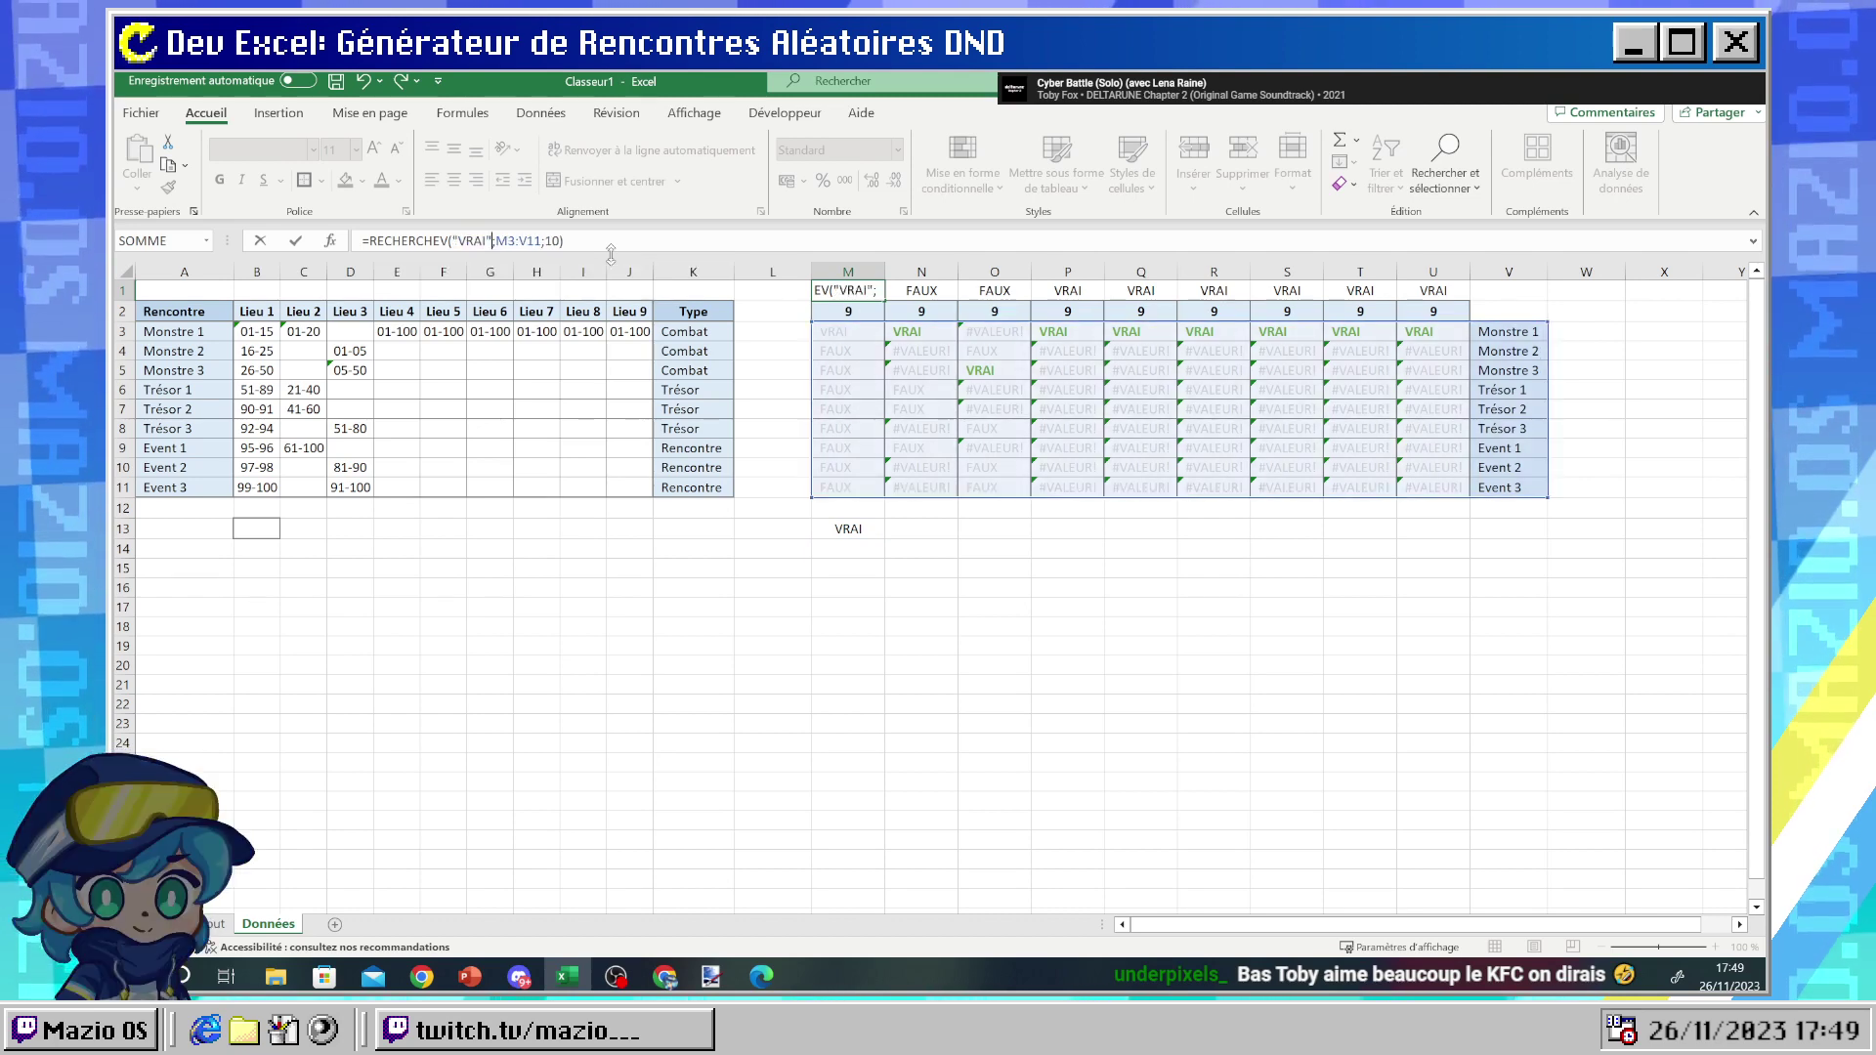
- Recalculate with F9 to test M1's lookup against new random rolls
{"action": "left_click", "coordinate": [849, 485]}
{"action": "left_click", "coordinate": [849, 335]}
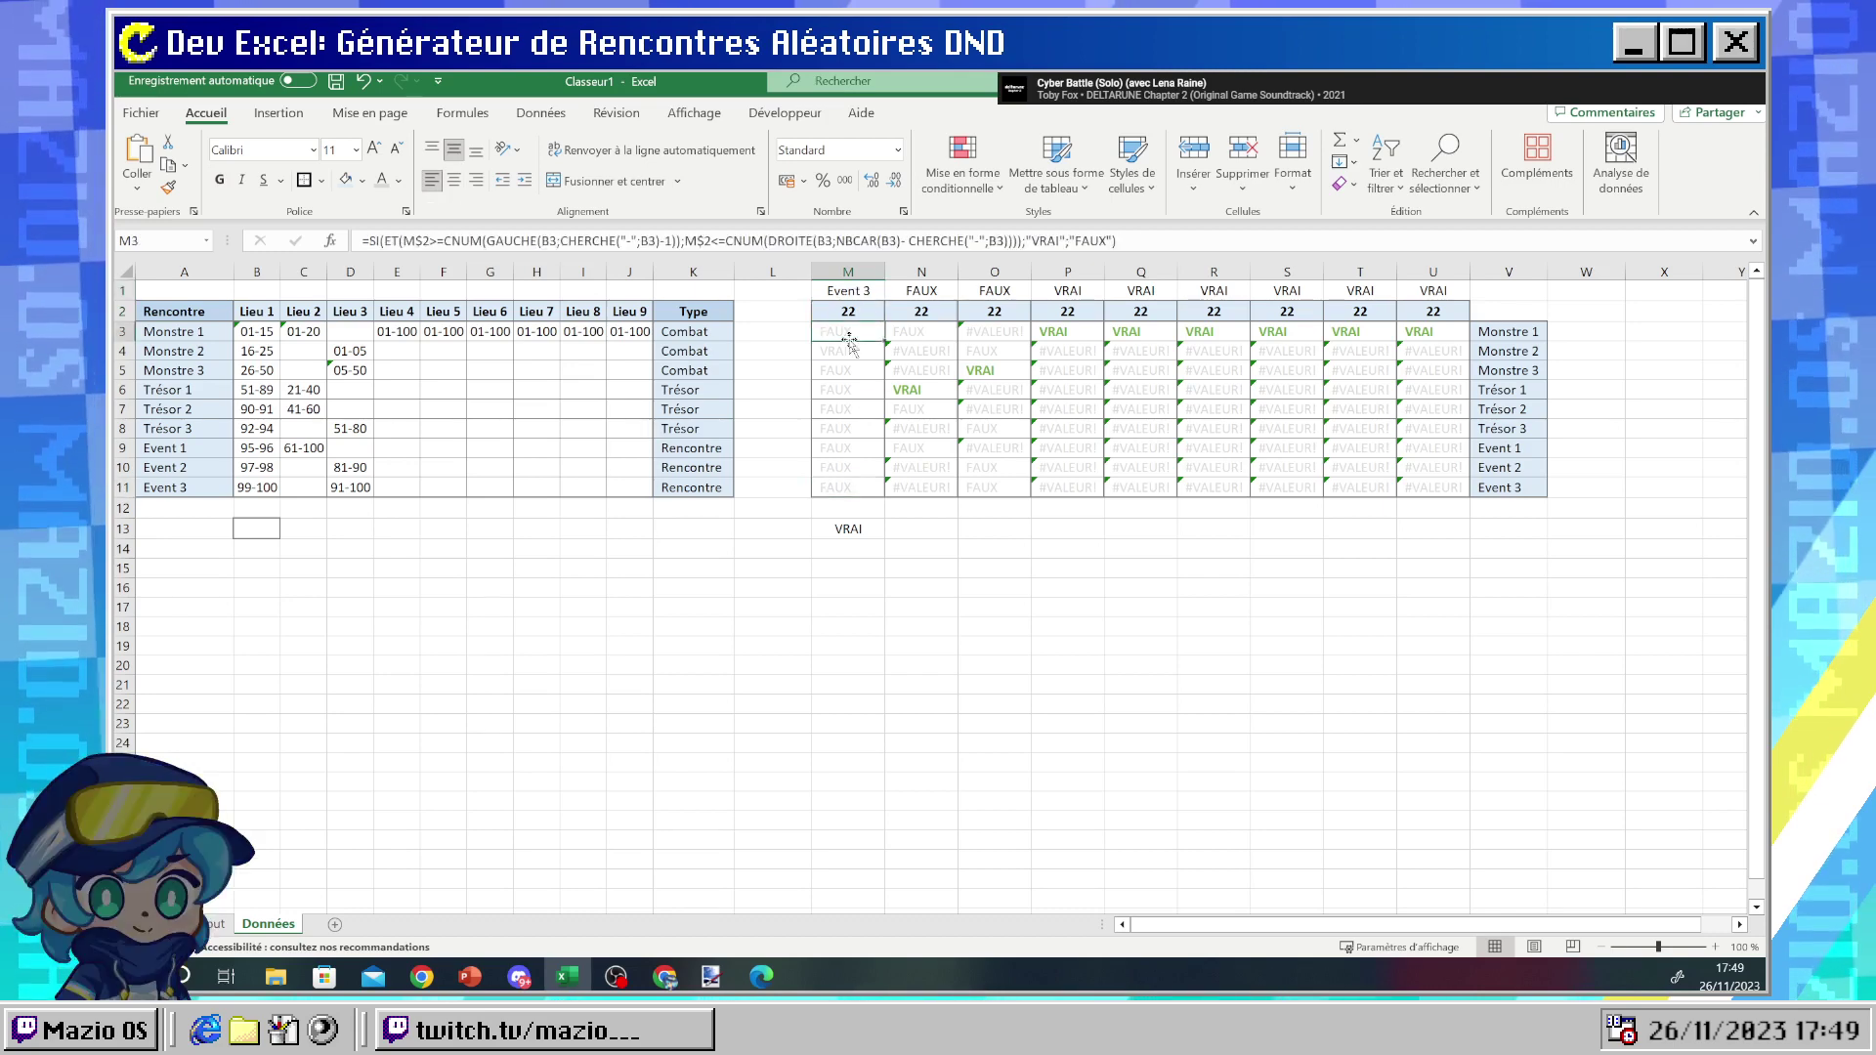
{"action": "left_click", "coordinate": [848, 293]}
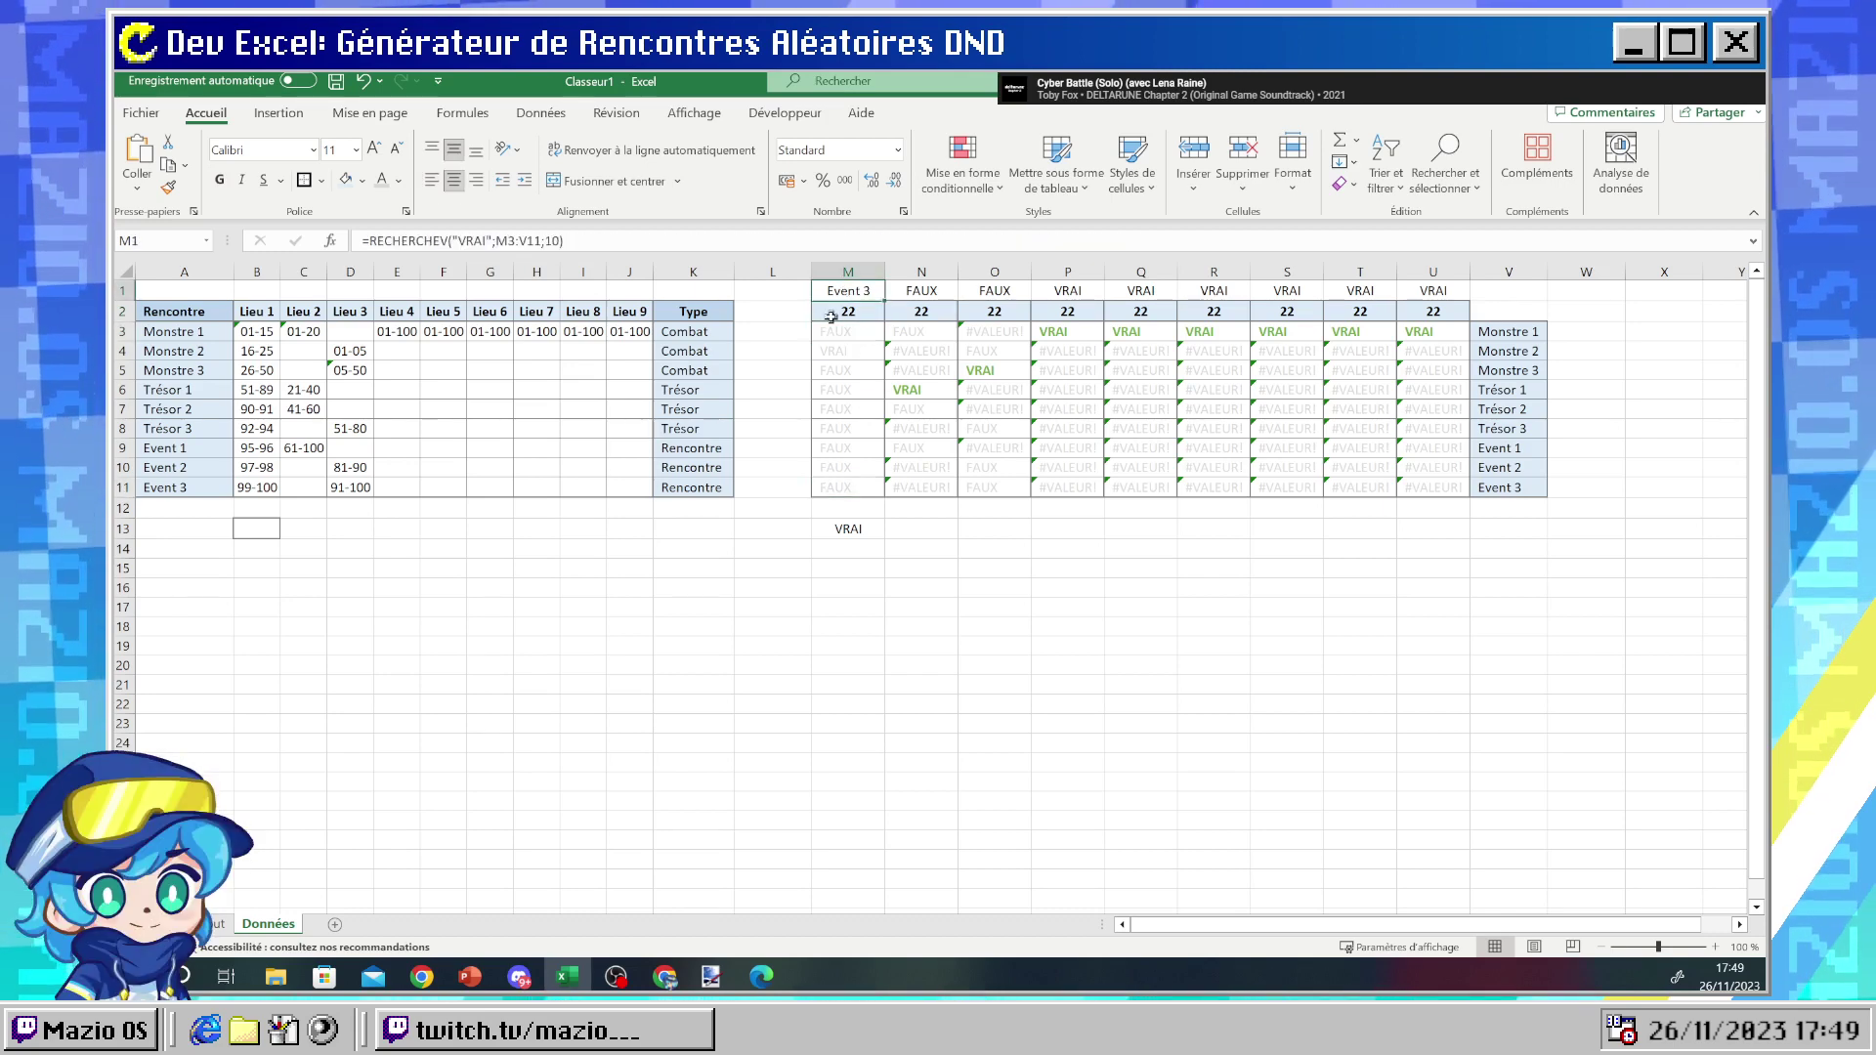
{"action": "key", "text": "F9"}
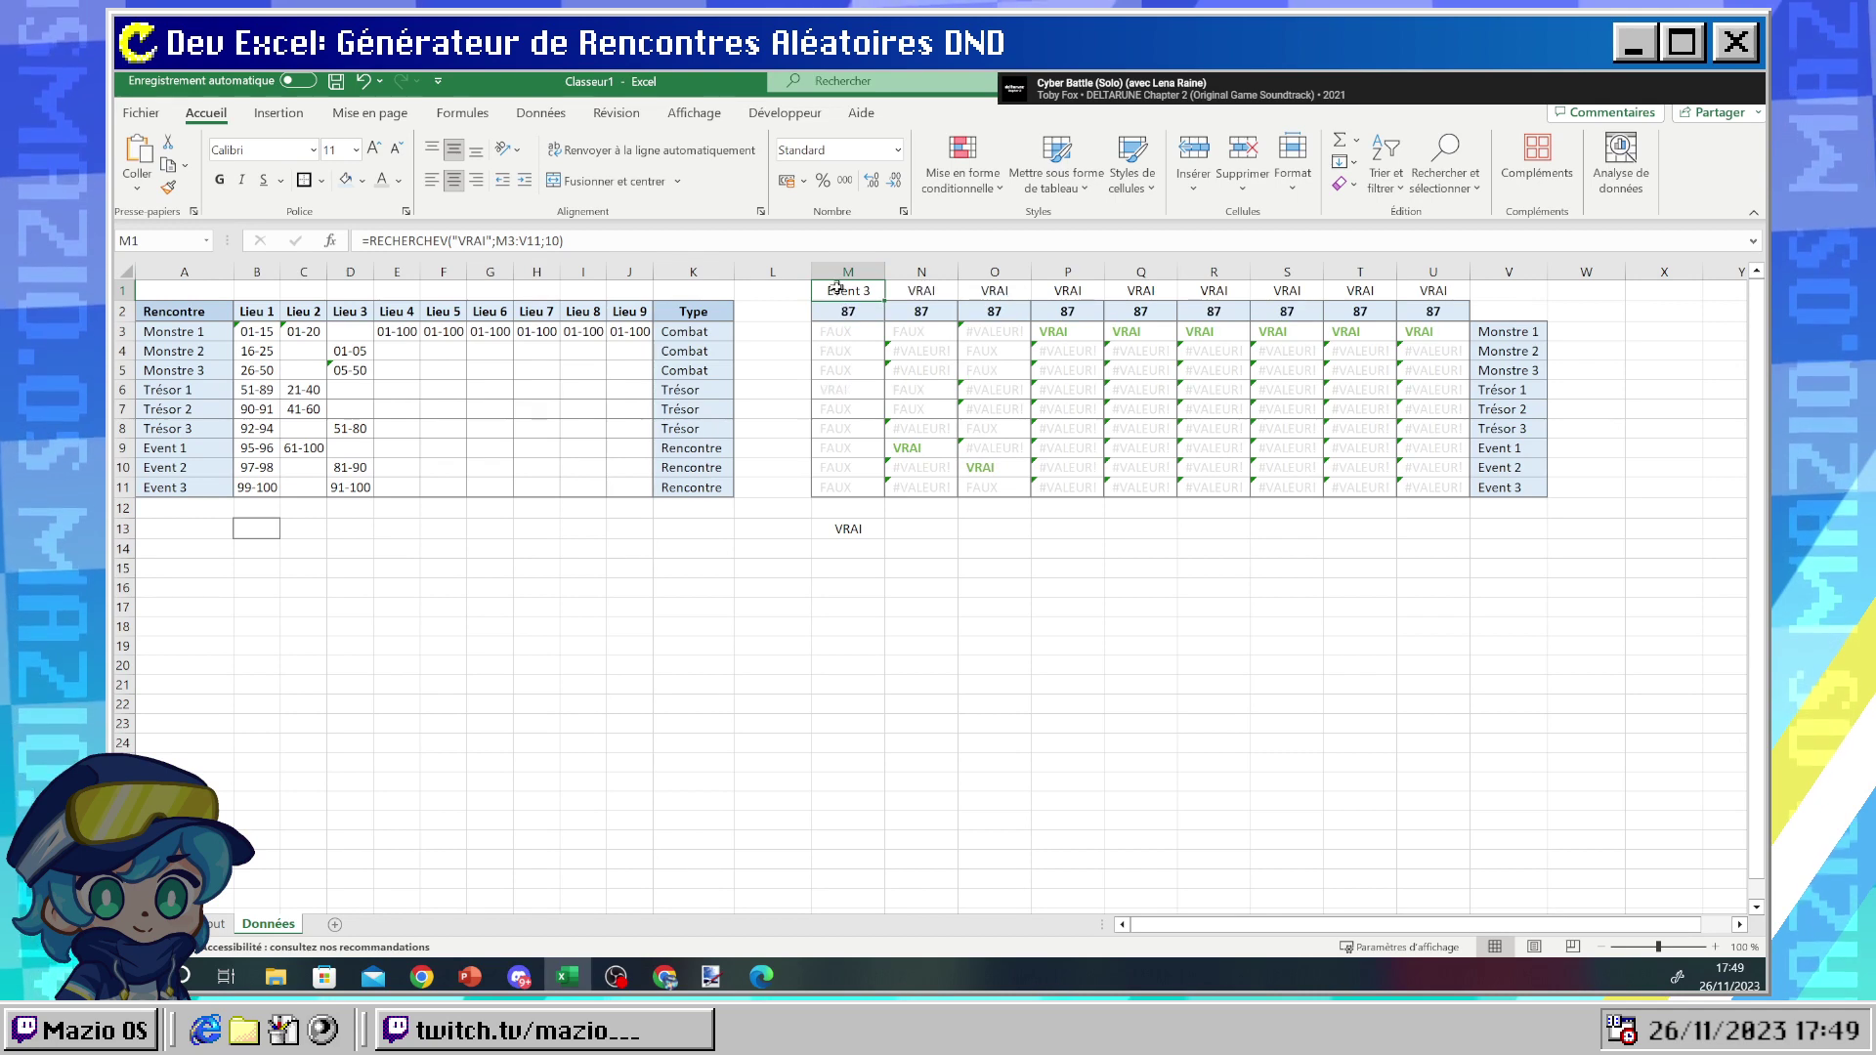
{"action": "key", "text": "Down"}
{"action": "key", "text": "F9"}
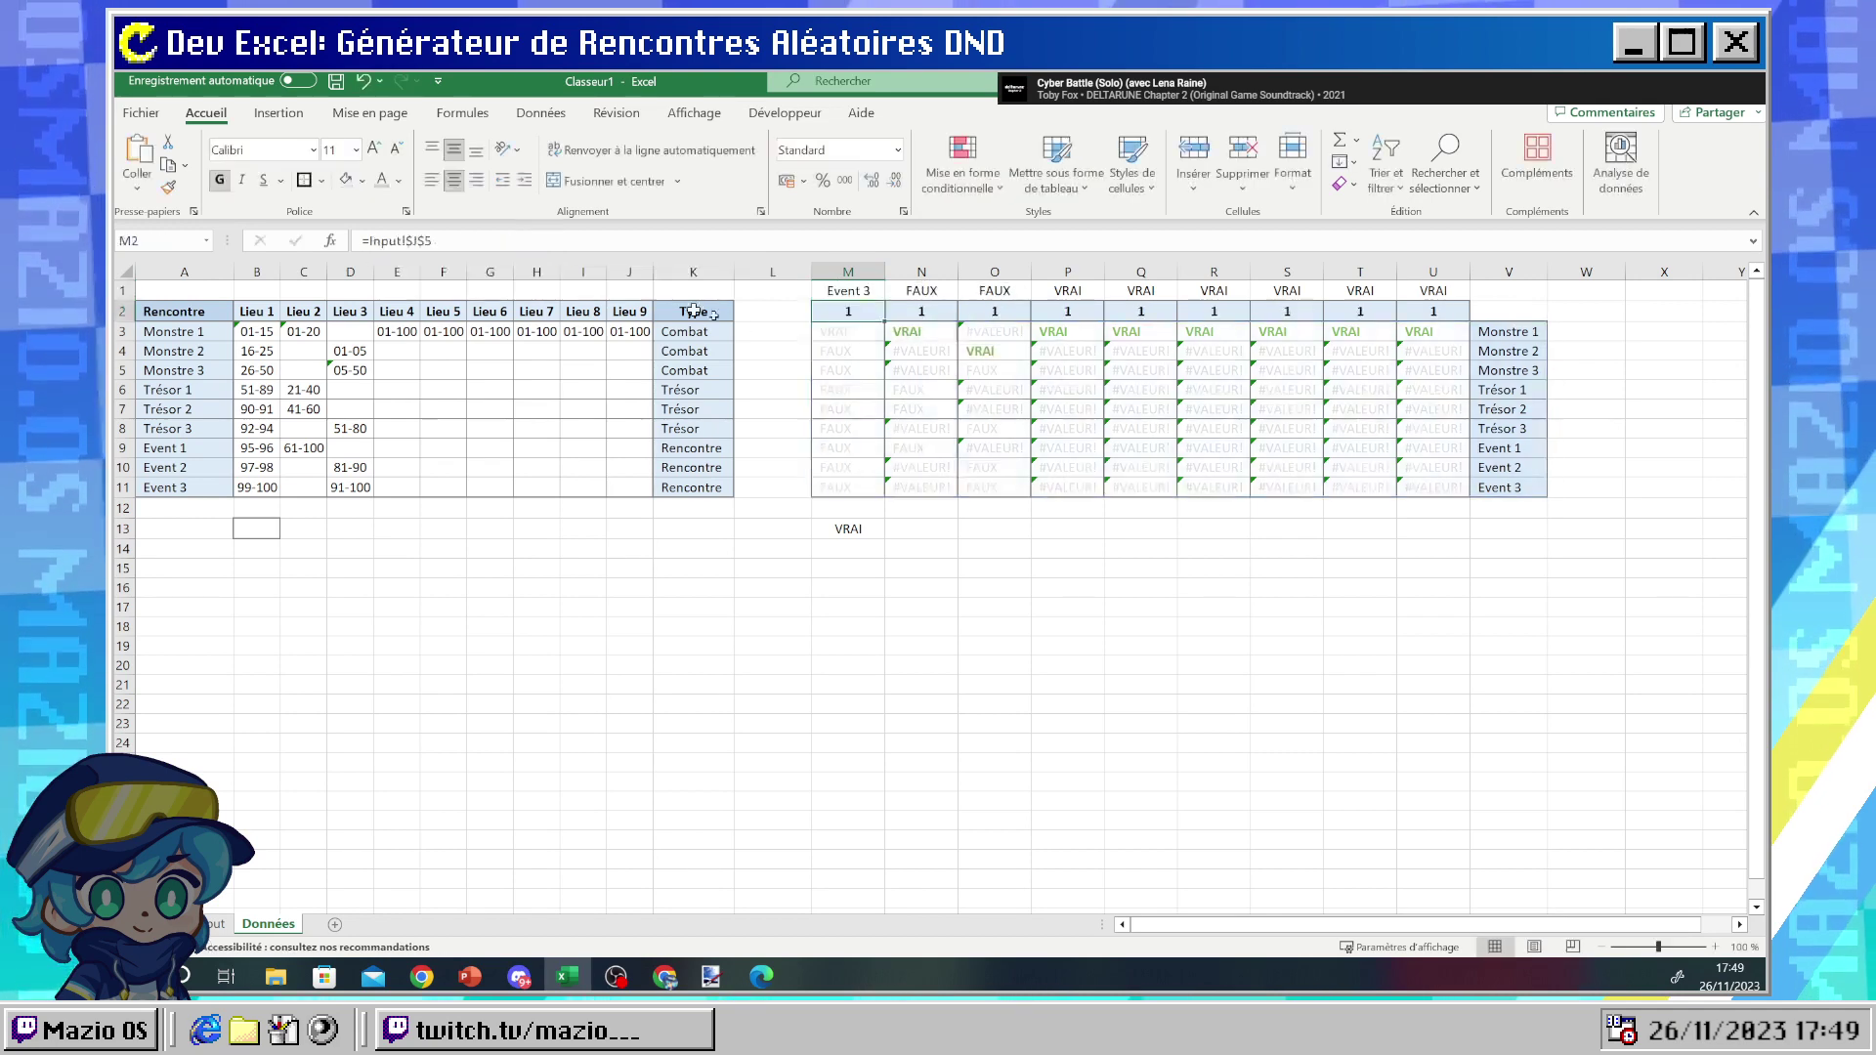
- Review M3:M11, then select M1's whole RECHERCHEV expression for replacement
{"action": "key", "text": "Down"}
{"action": "key", "text": "Down"}
{"action": "key", "text": "Down"}
{"action": "key", "text": "Down"}
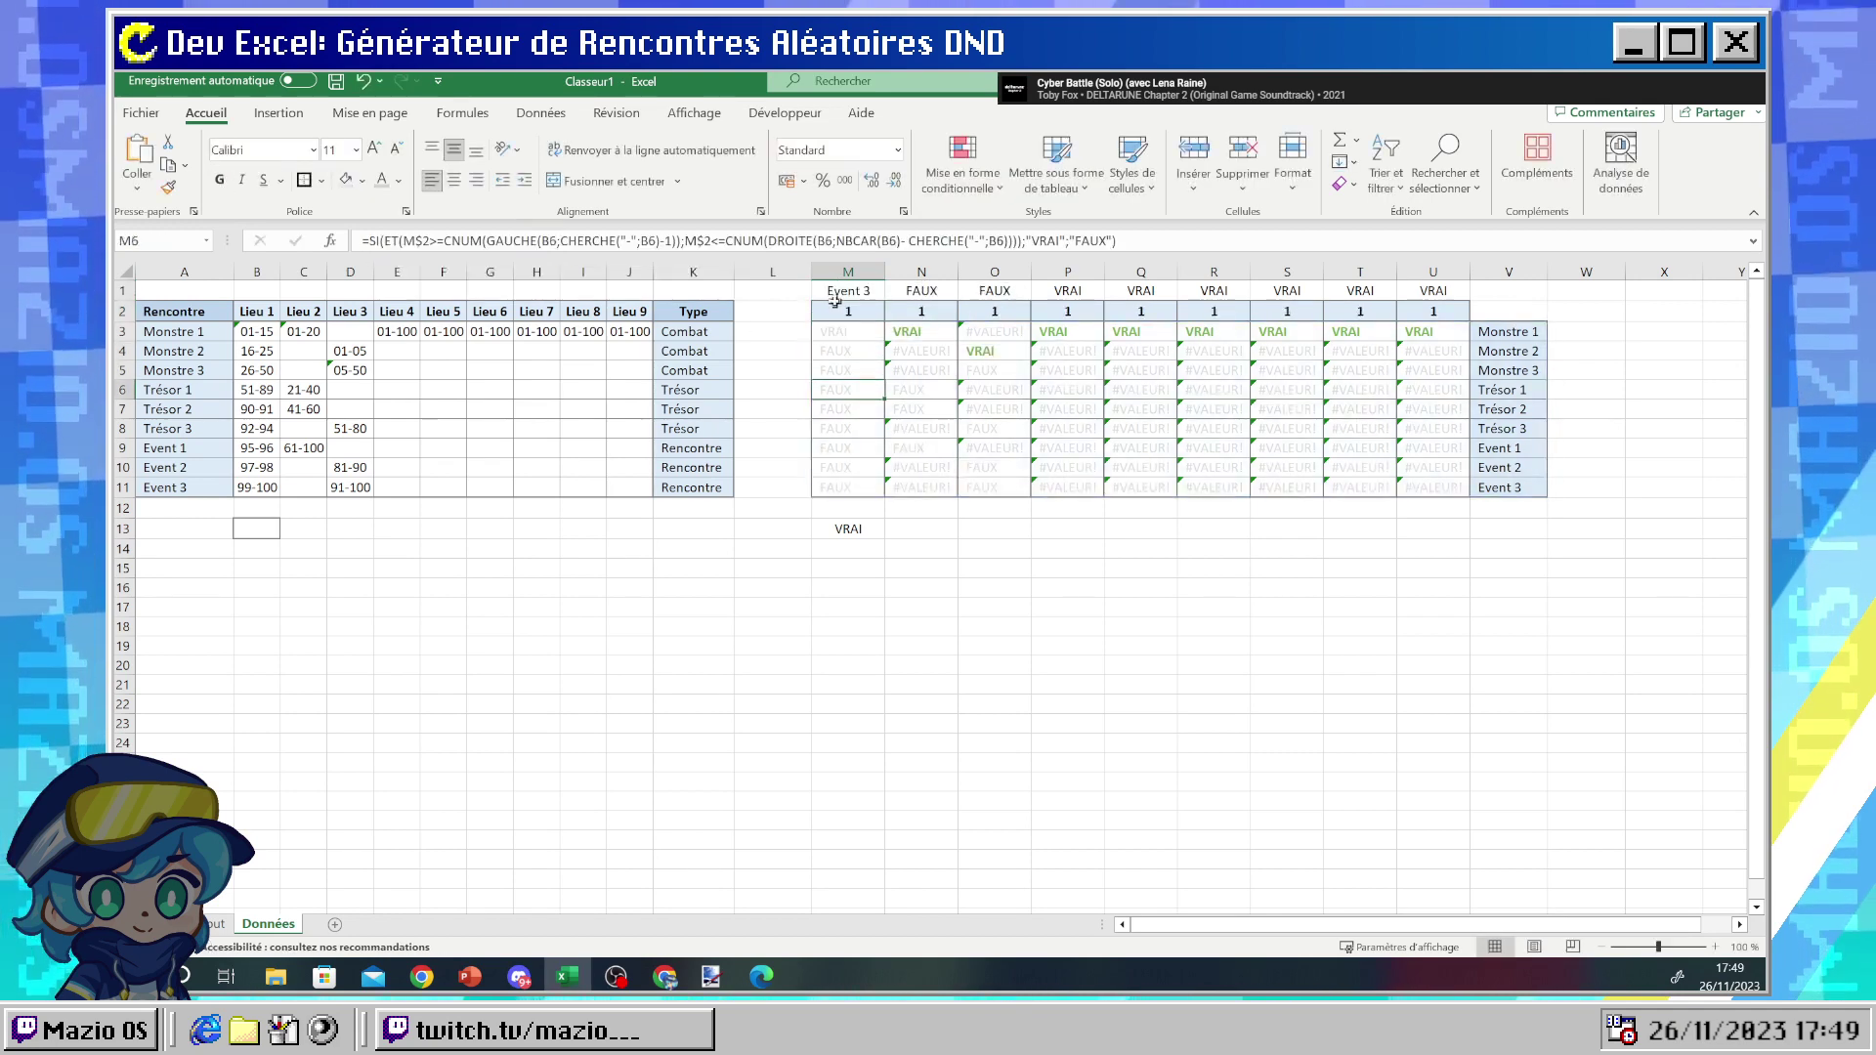
{"action": "left_click_drag", "start_coordinate": [838, 332], "coordinate": [849, 490]}
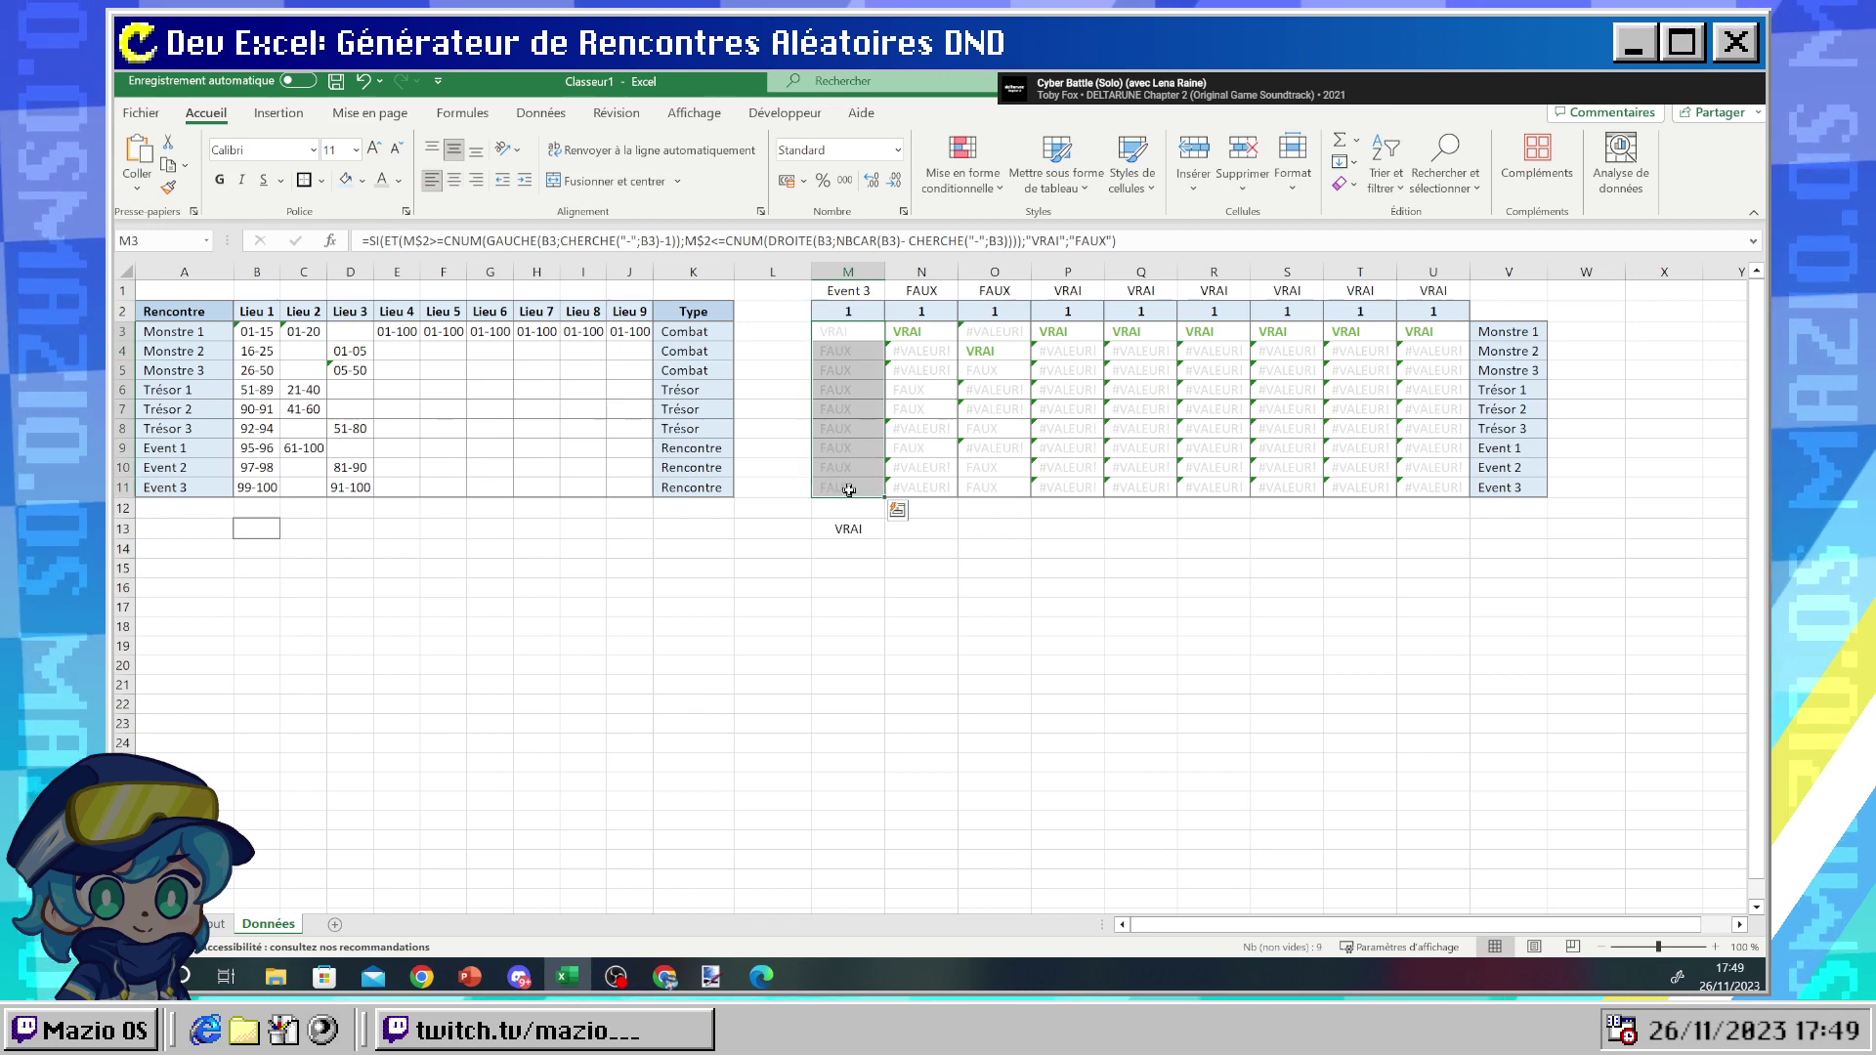
{"action": "left_click_drag", "start_coordinate": [830, 334], "coordinate": [836, 477]}
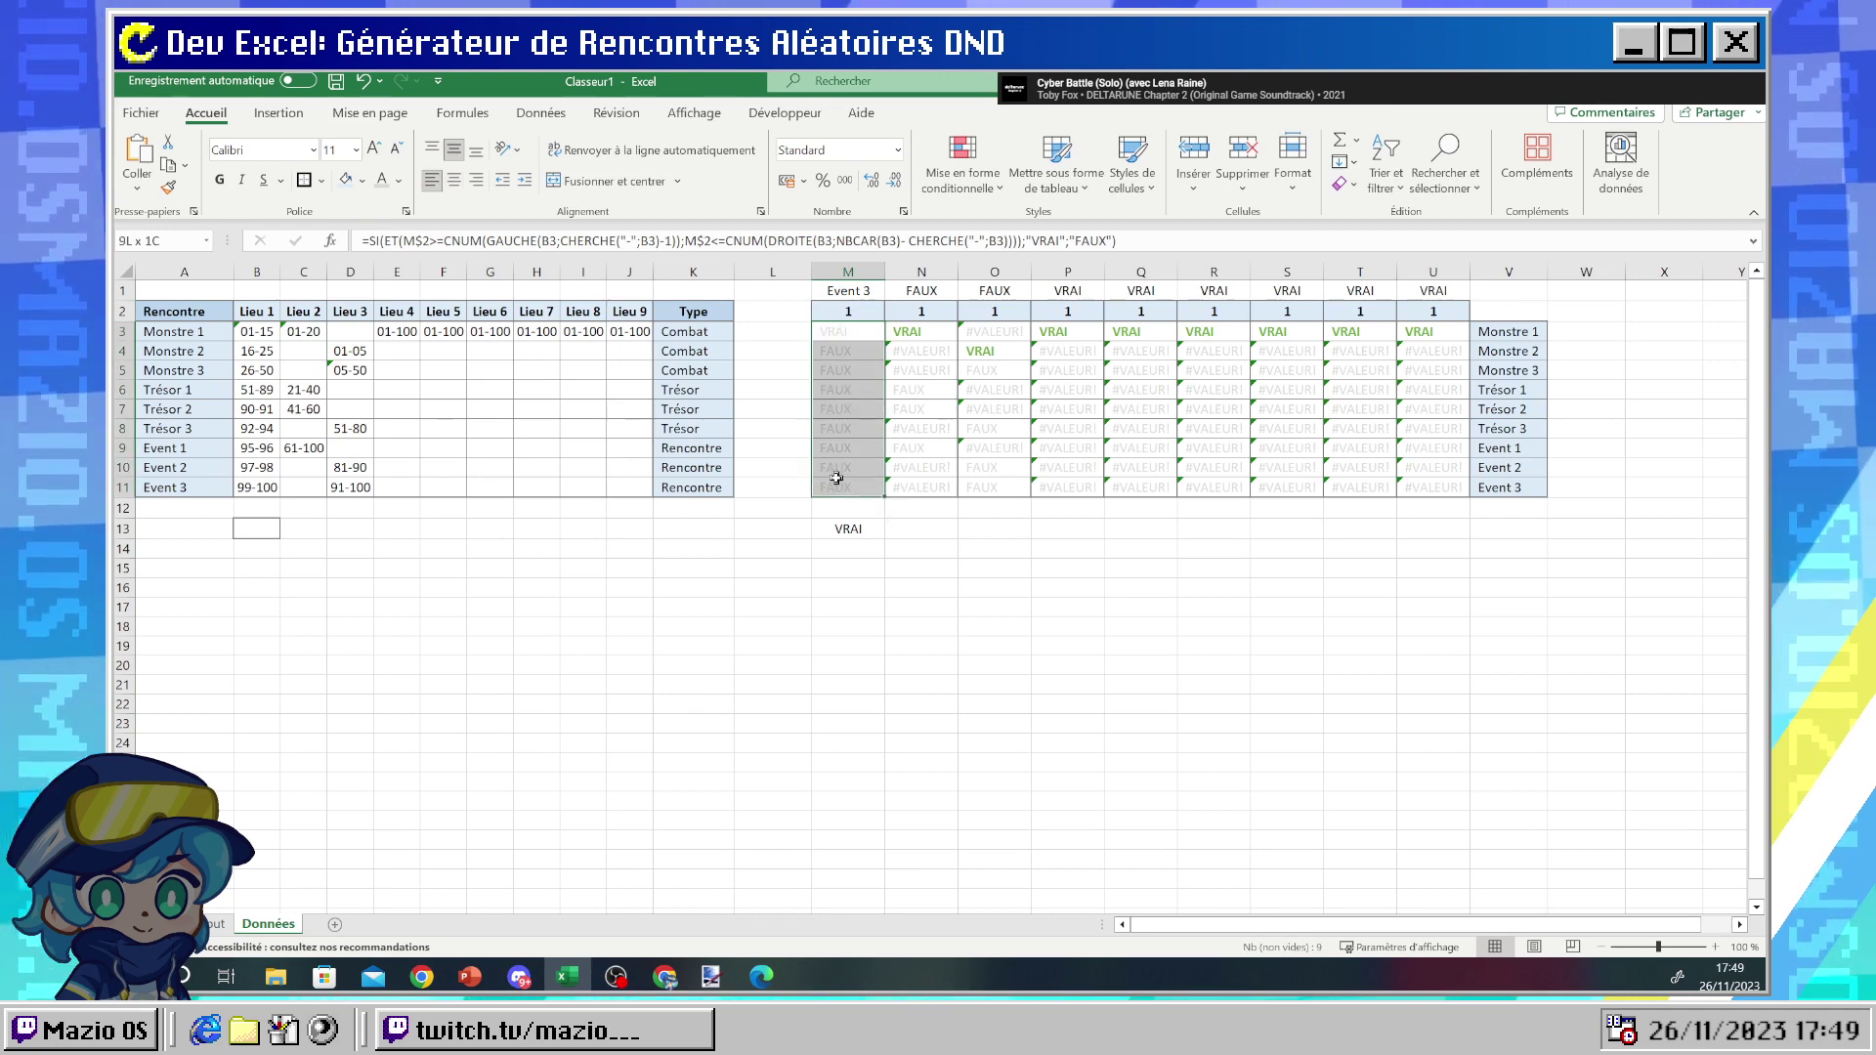
{"action": "left_click", "coordinate": [787, 468]}
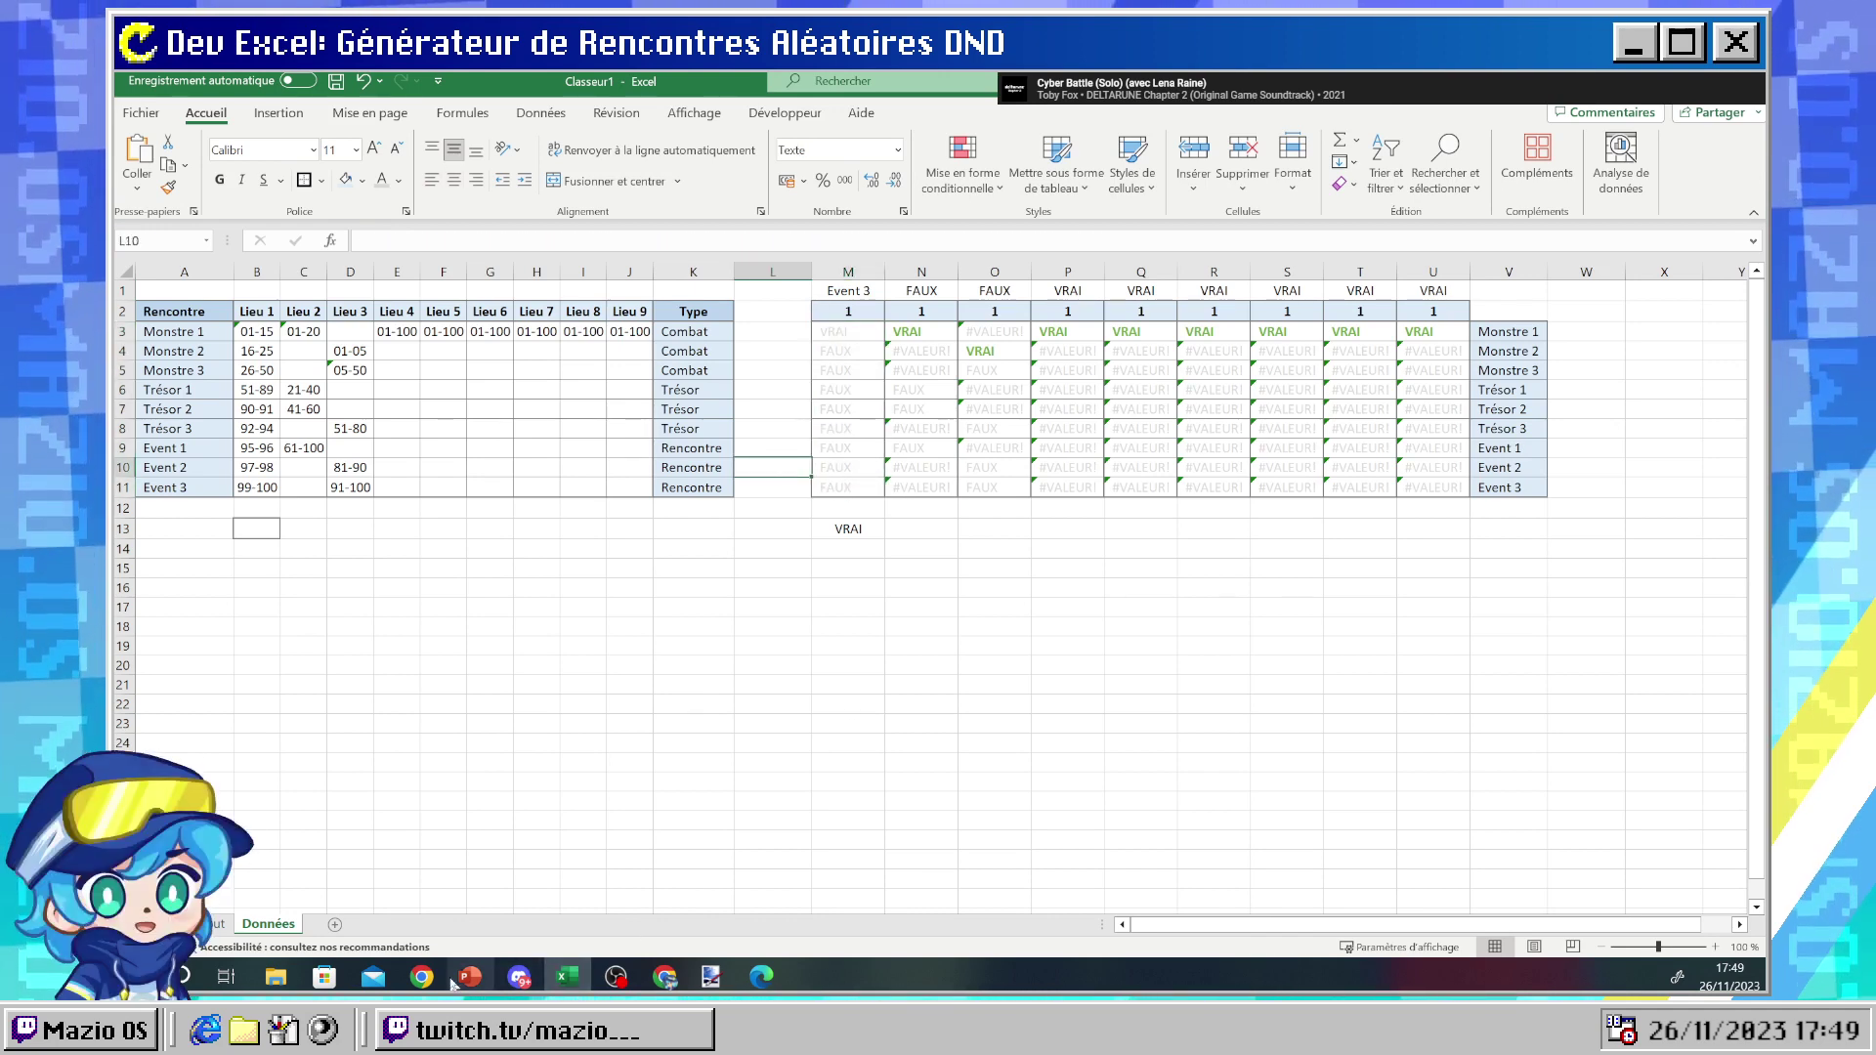
{"action": "left_click", "coordinate": [848, 290]}
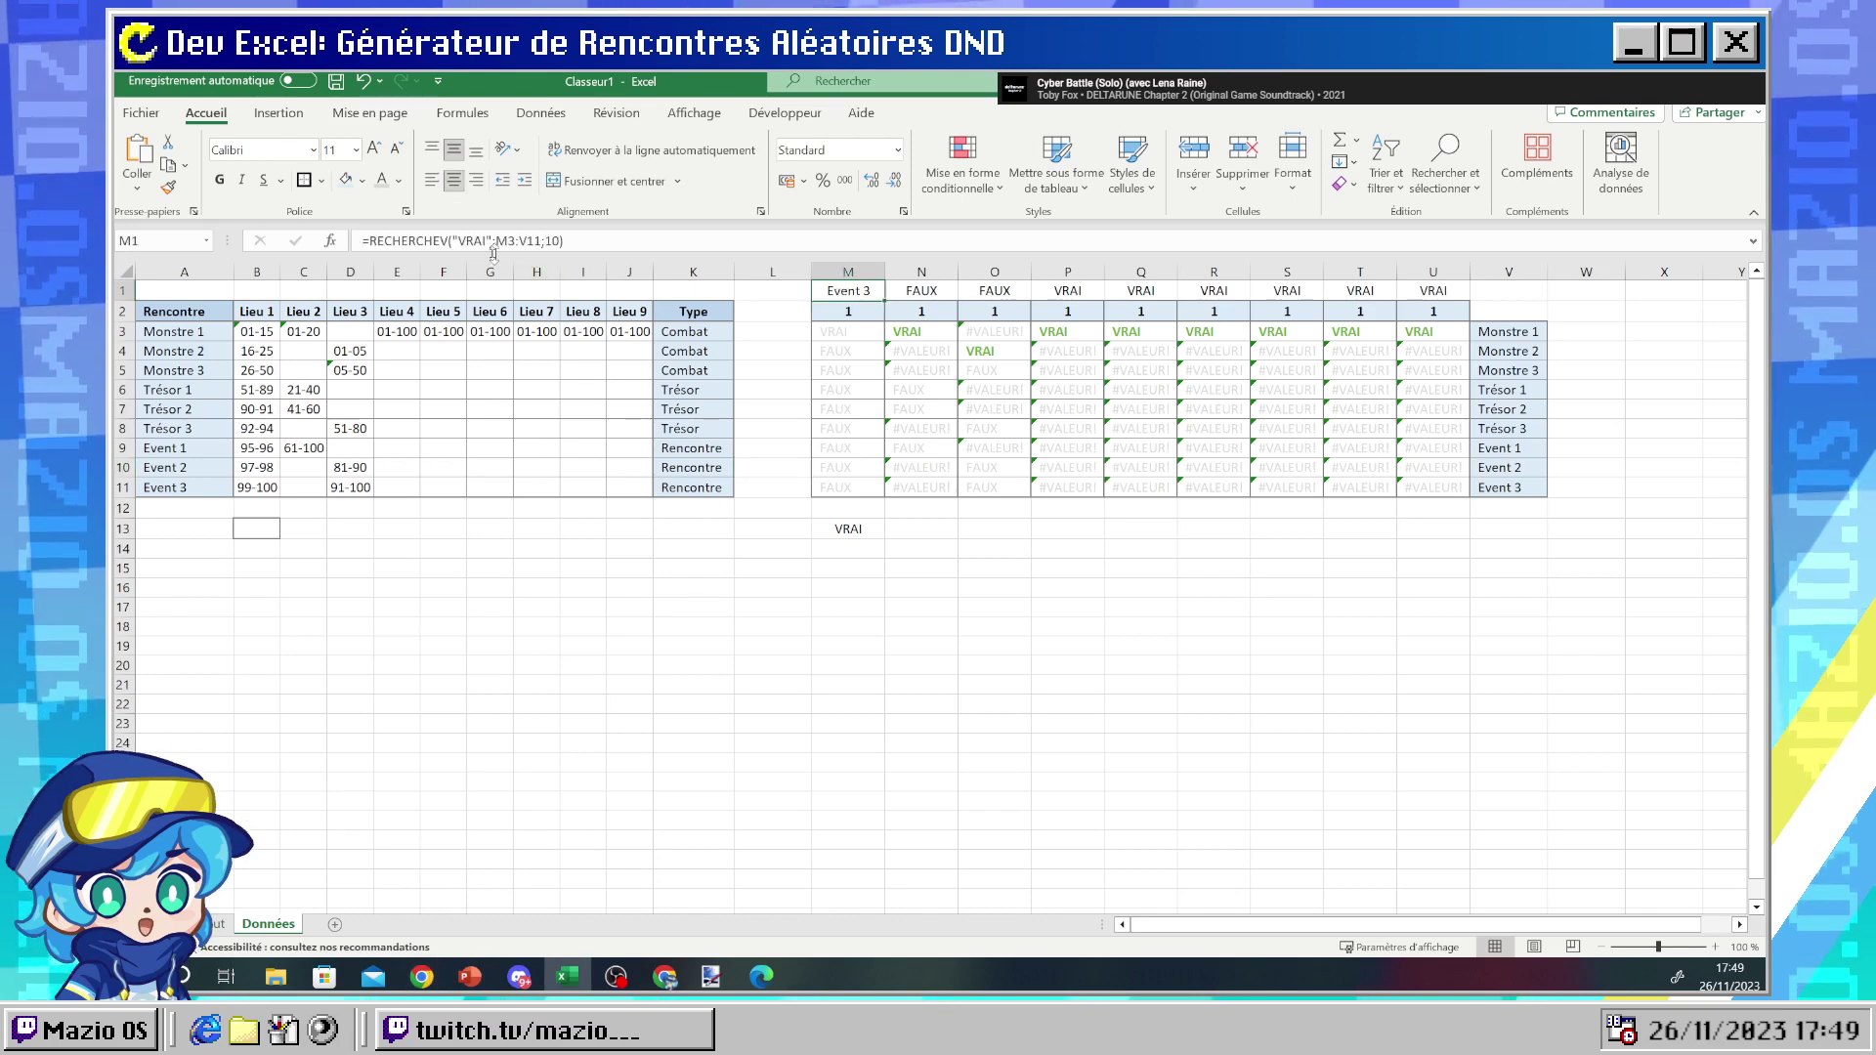
{"action": "left_click", "coordinate": [567, 241]}
{"action": "left_click_drag", "start_coordinate": [567, 240], "coordinate": [368, 242]}
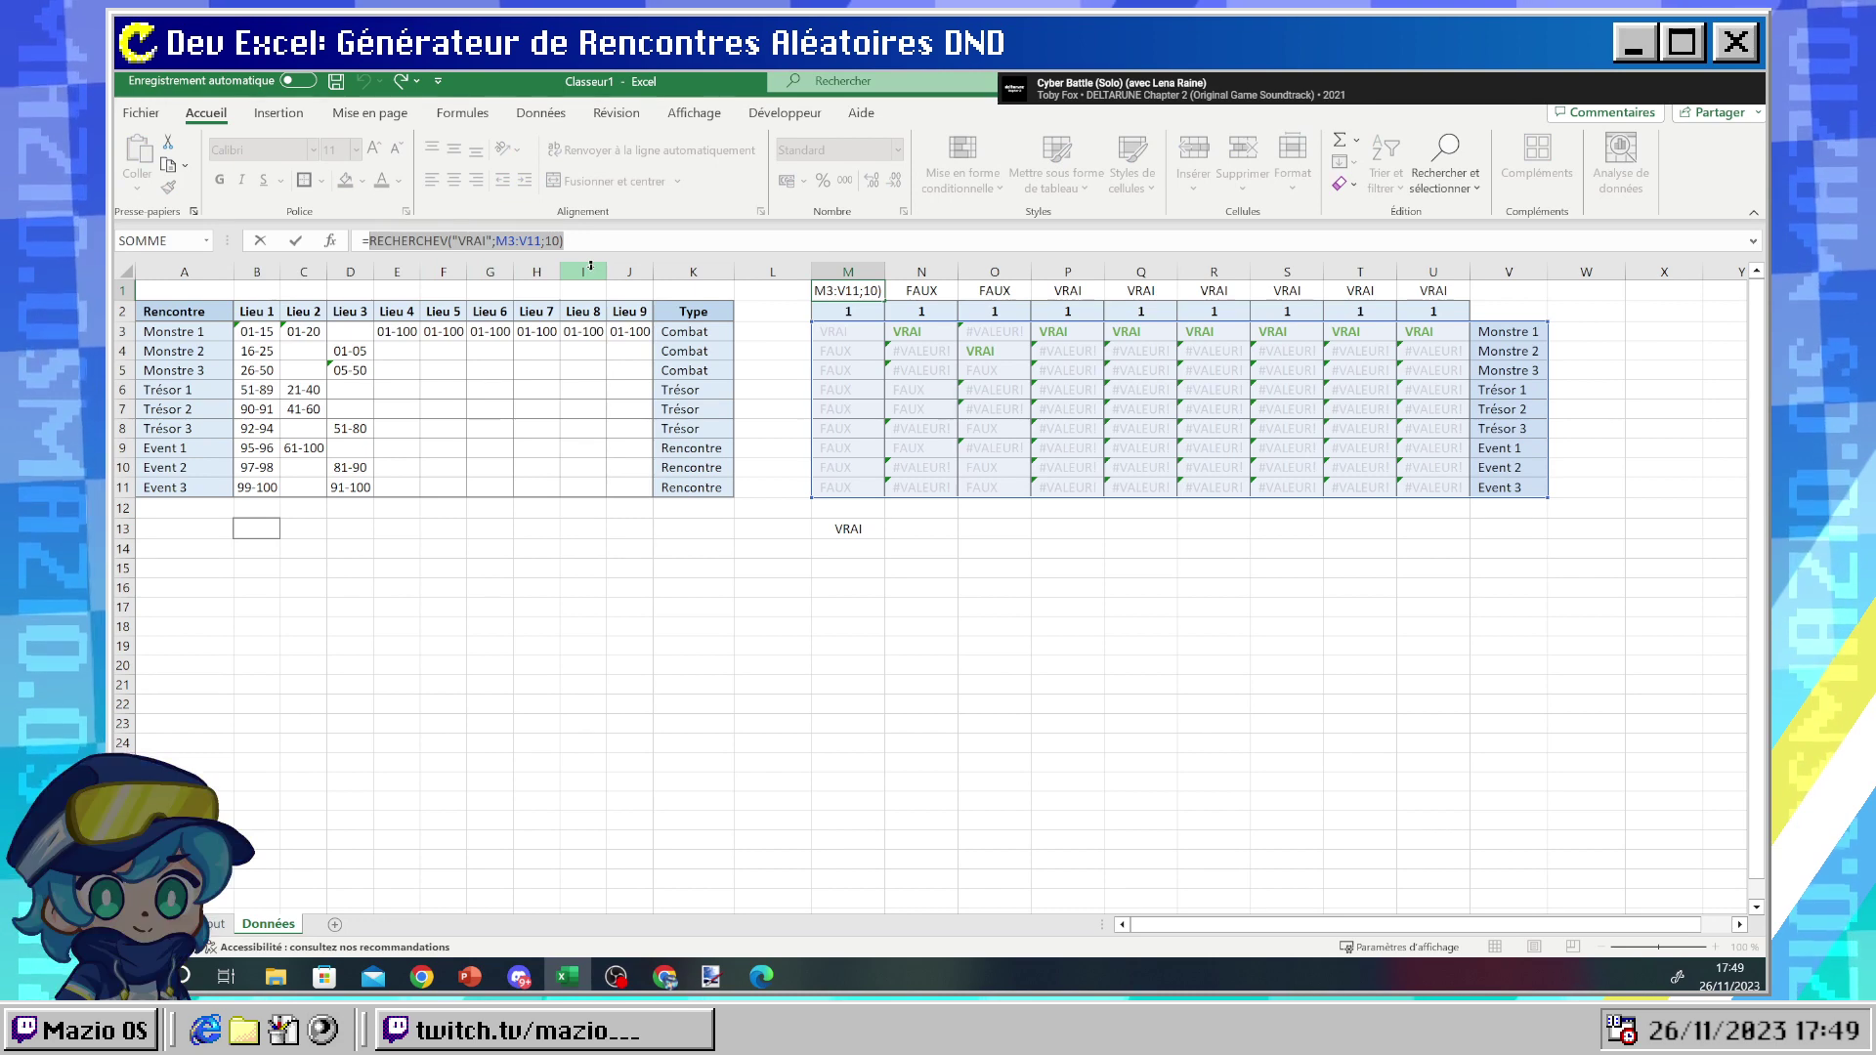
- Browse the RECHERCHE function suggestions in M1, then undo the unfinished formula
{"action": "type", "text": "RECHER"}
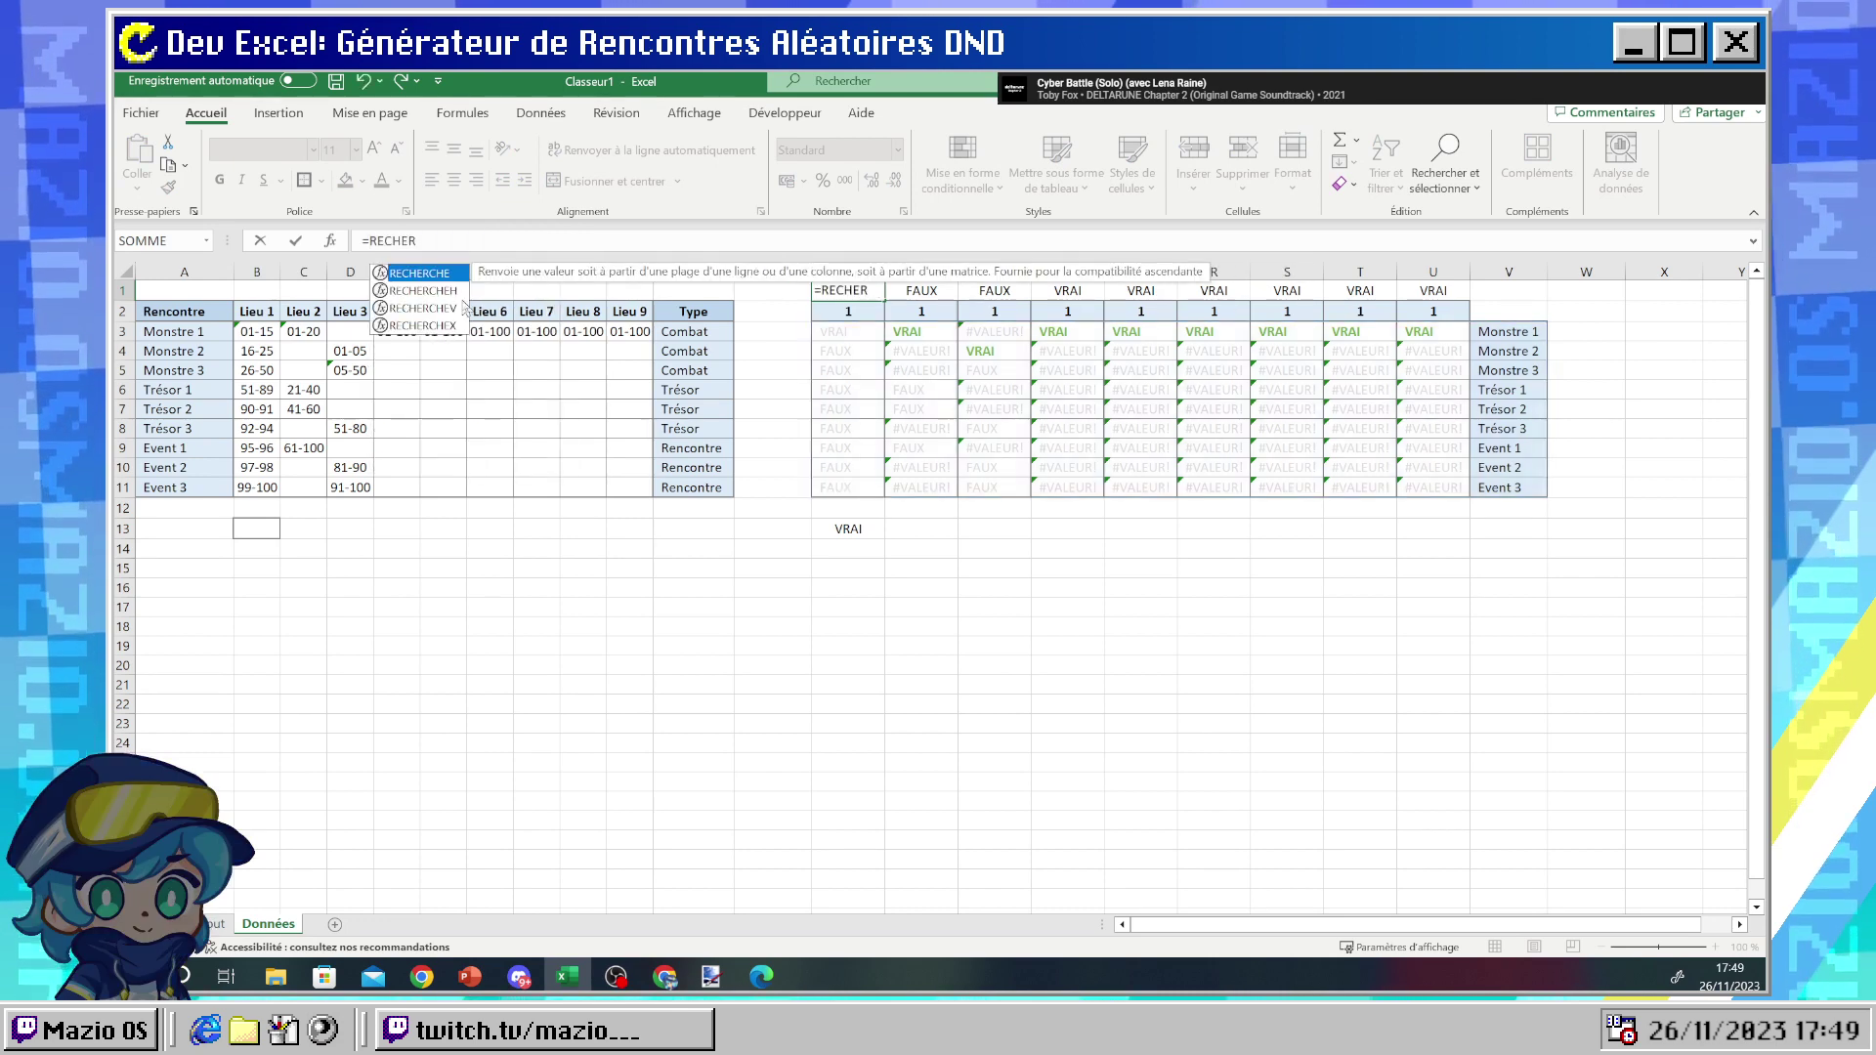
{"action": "key", "text": "Down"}
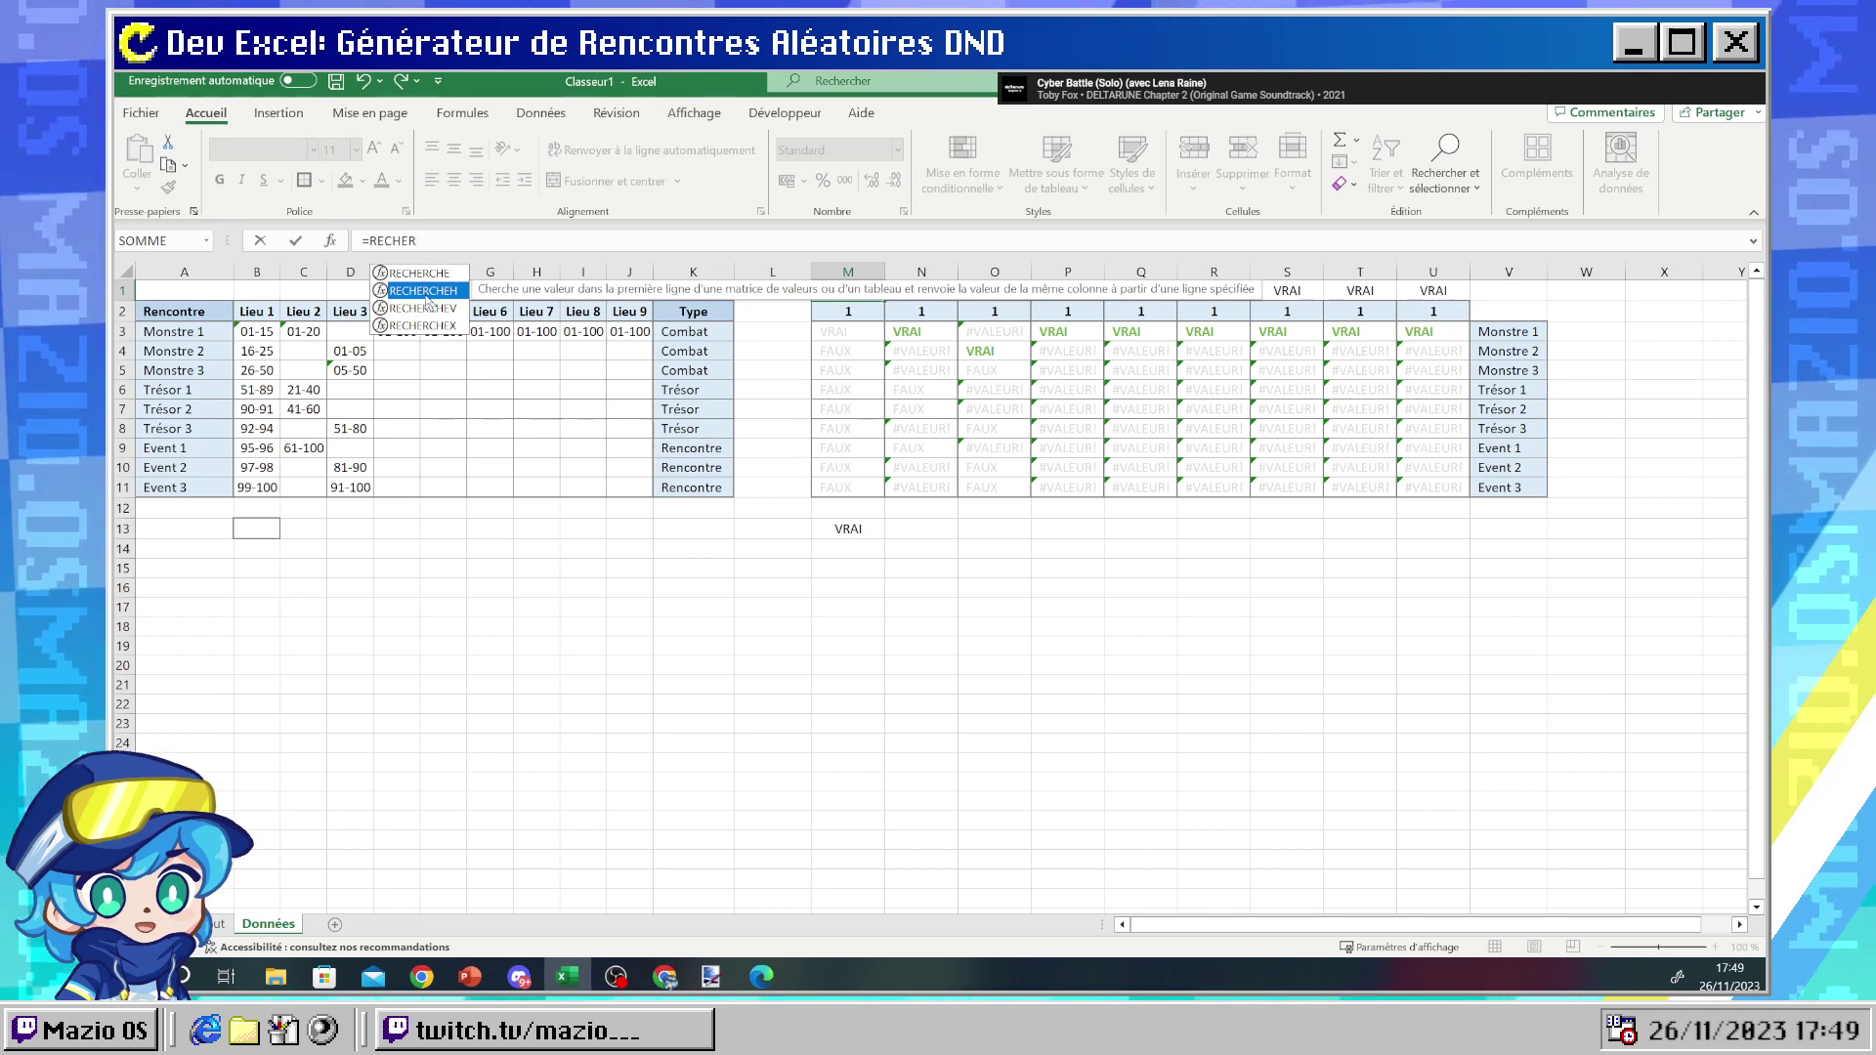
{"action": "key", "text": "Down"}
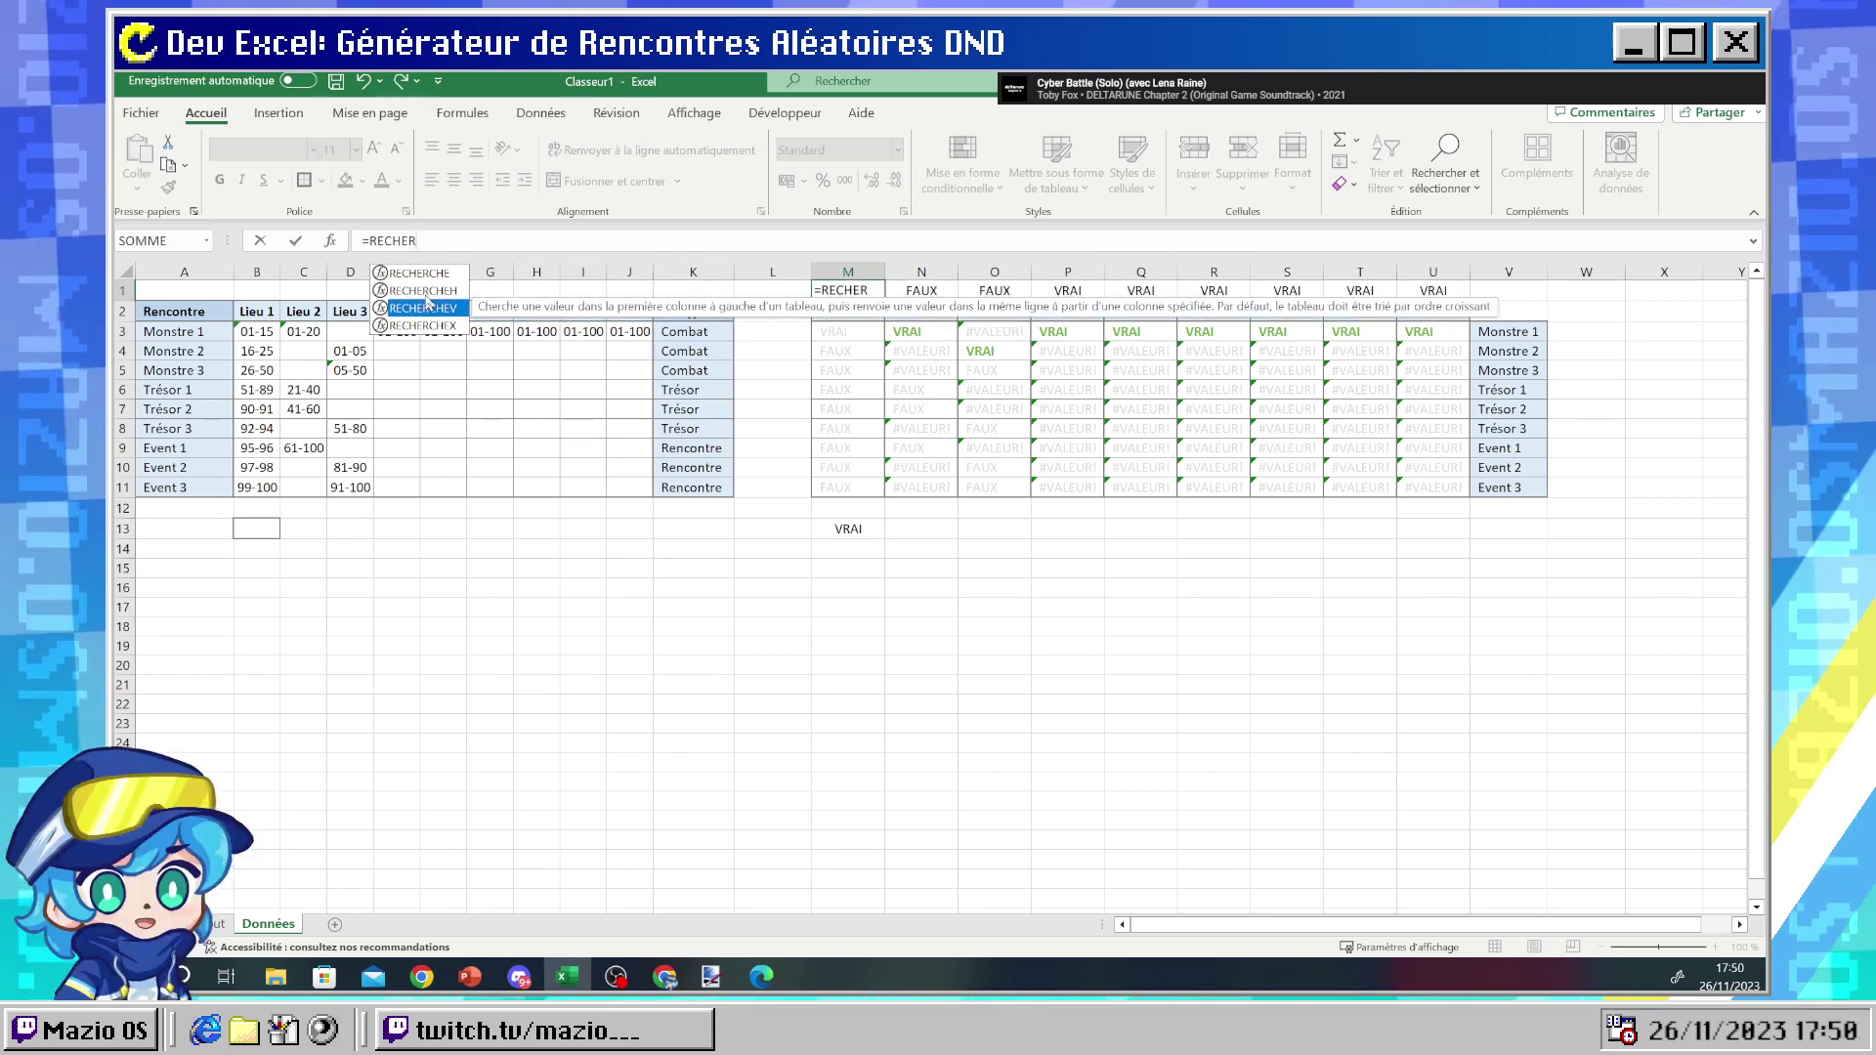
{"action": "key", "text": "Up"}
{"action": "key", "text": "Down"}
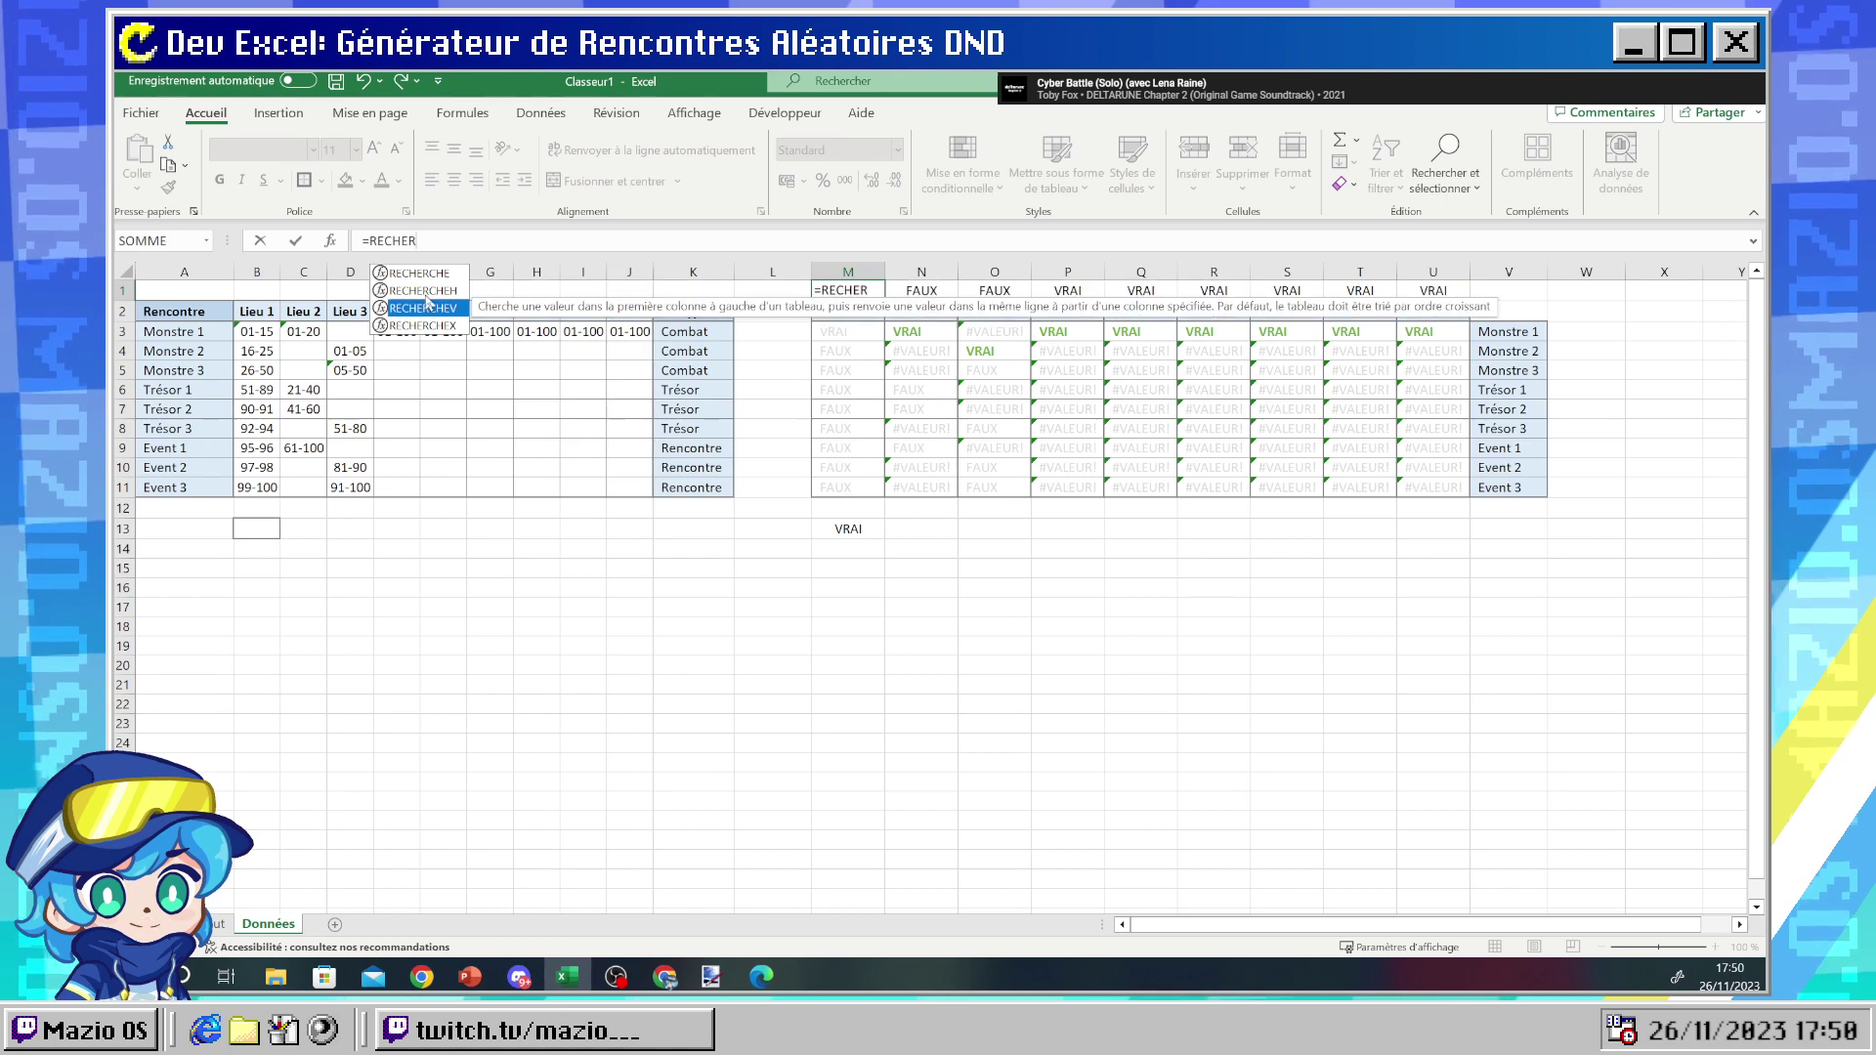
{"action": "key", "text": "Down"}
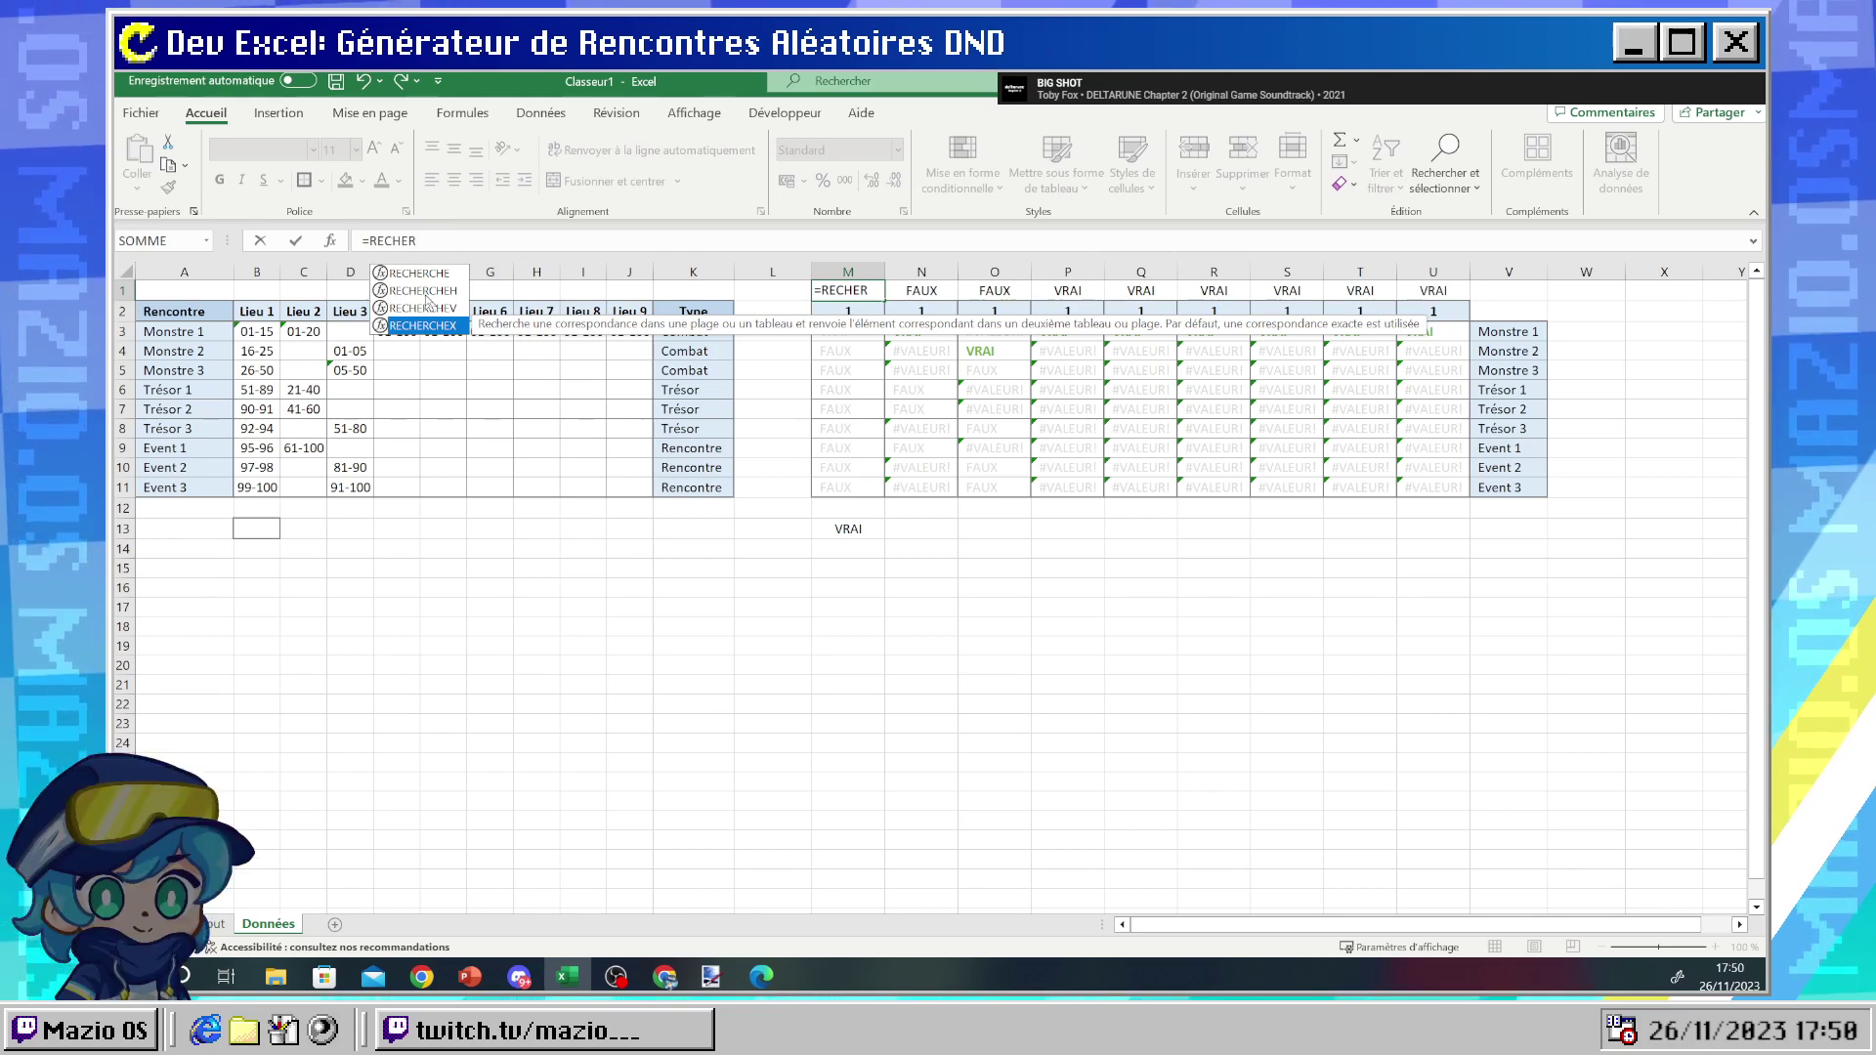
{"action": "key", "text": "Return"}
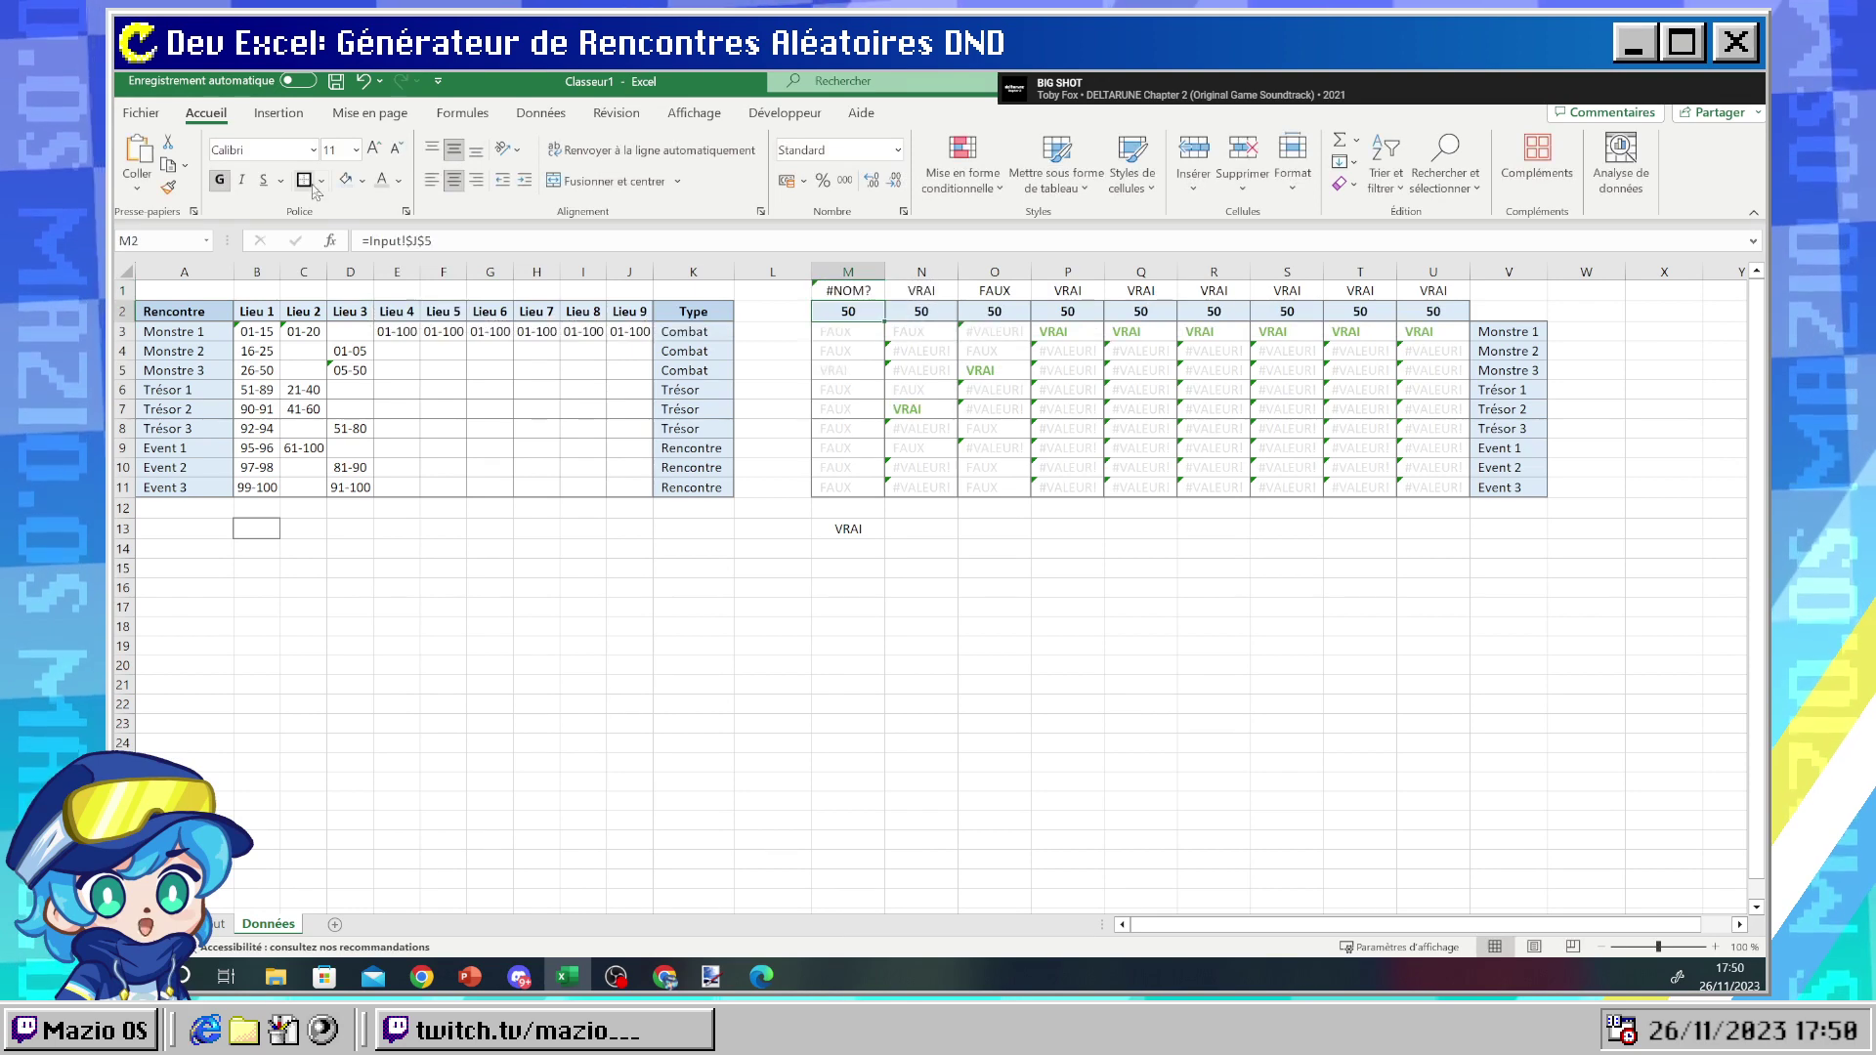
{"action": "key", "text": "ctrl+z"}
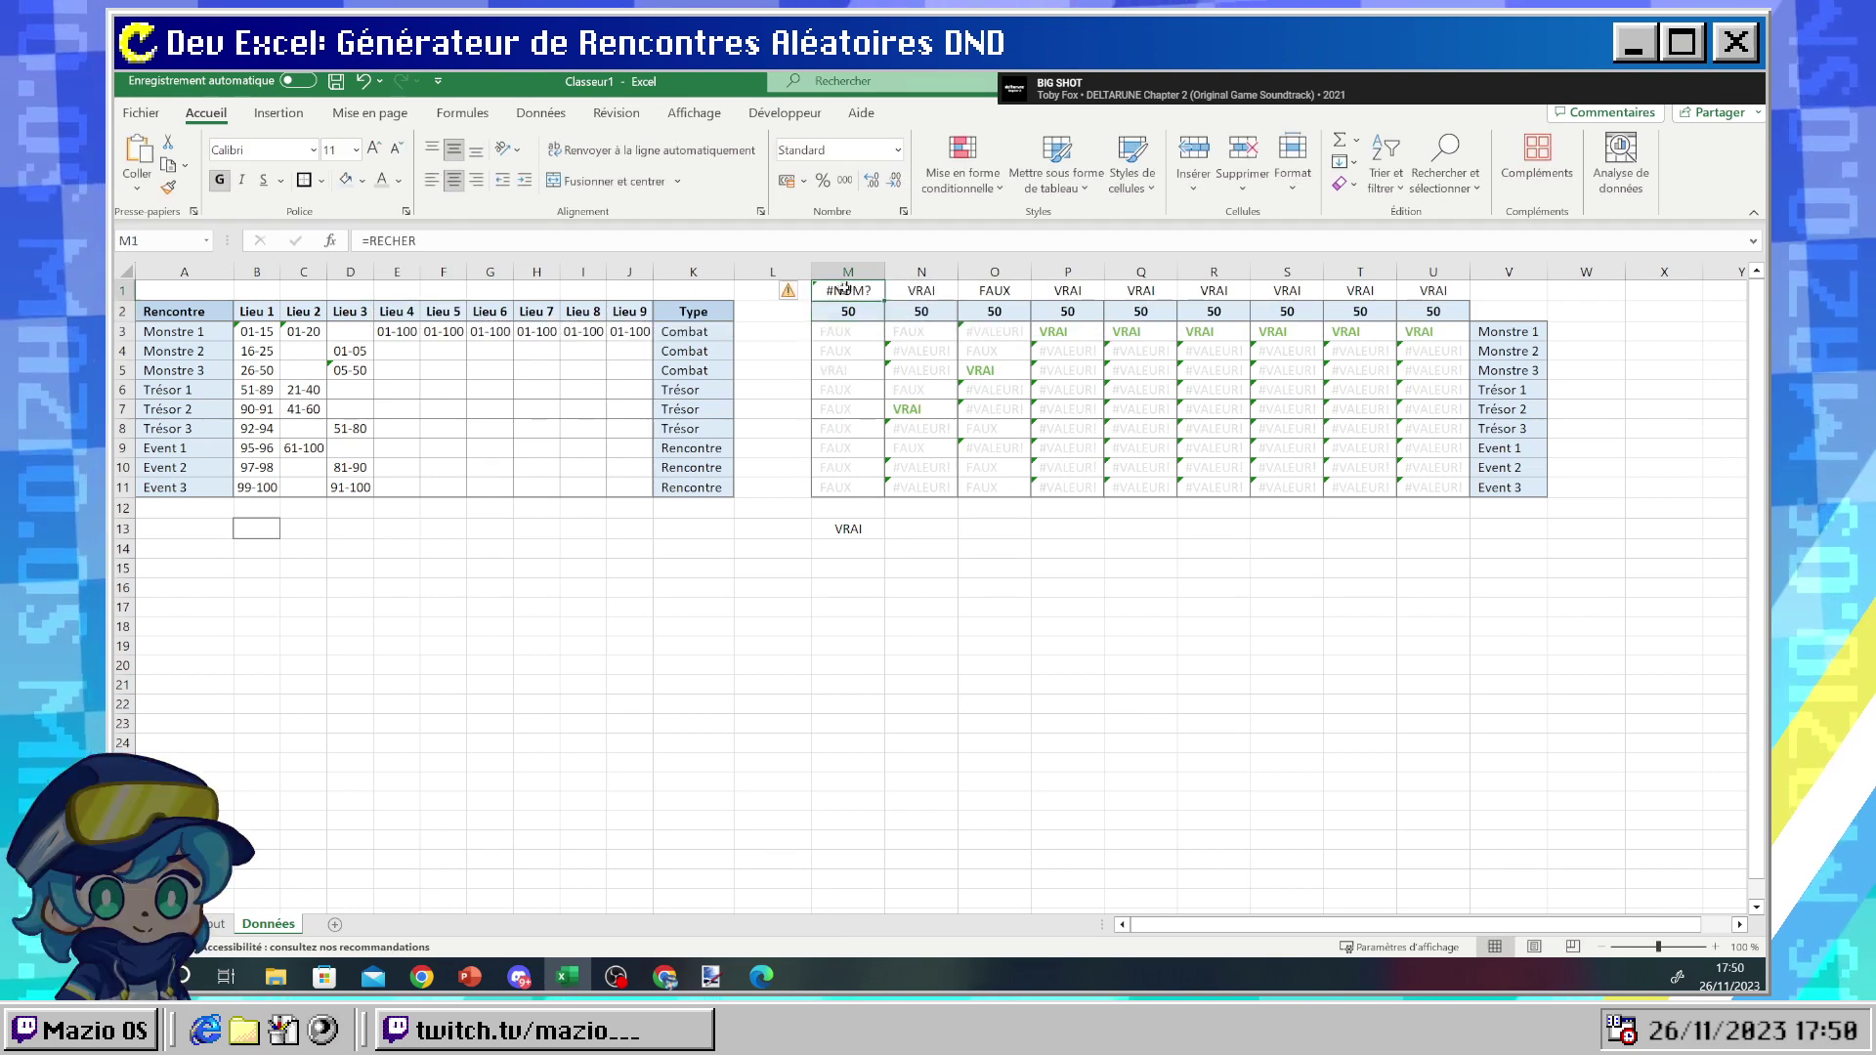
- Enter =RECHERCHEX(M13;M3:M11;V3:V11) in M1
{"action": "left_click", "coordinate": [439, 241]}
{"action": "type", "text": "c"}
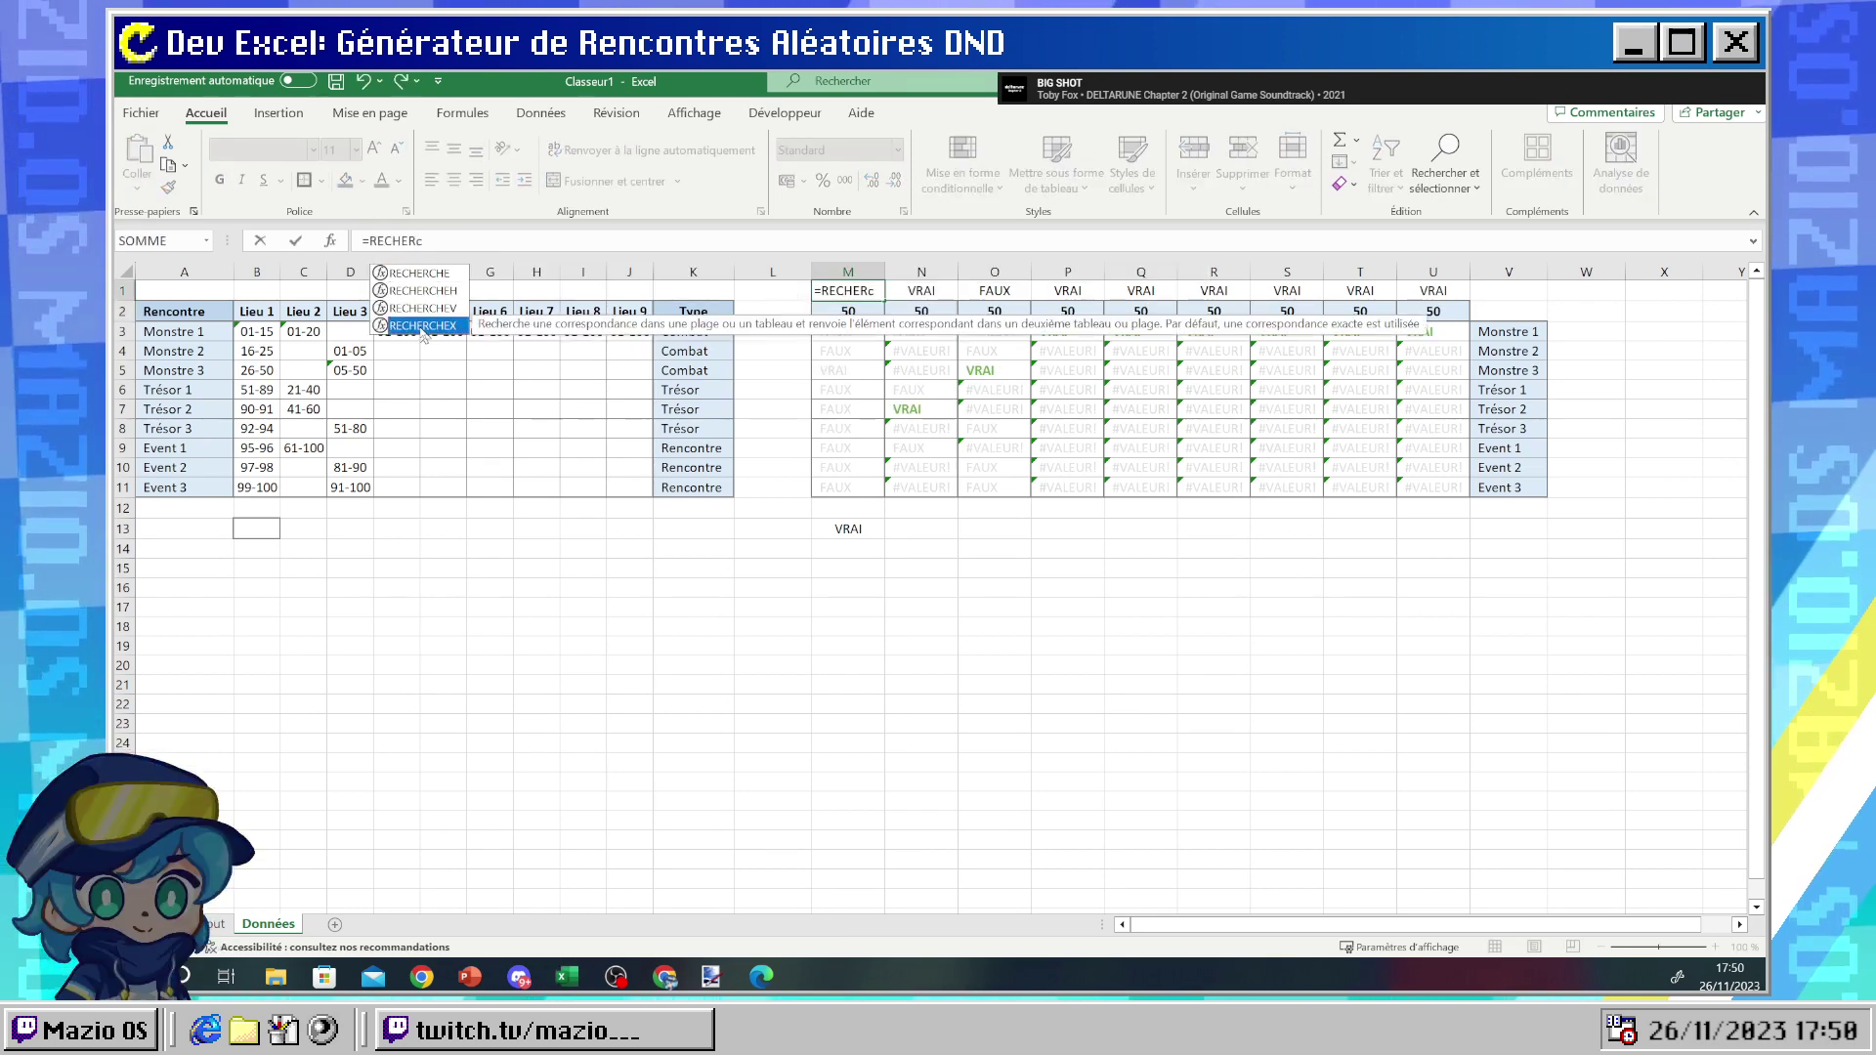
{"action": "double_click", "coordinate": [422, 326]}
{"action": "left_click", "coordinate": [400, 331]}
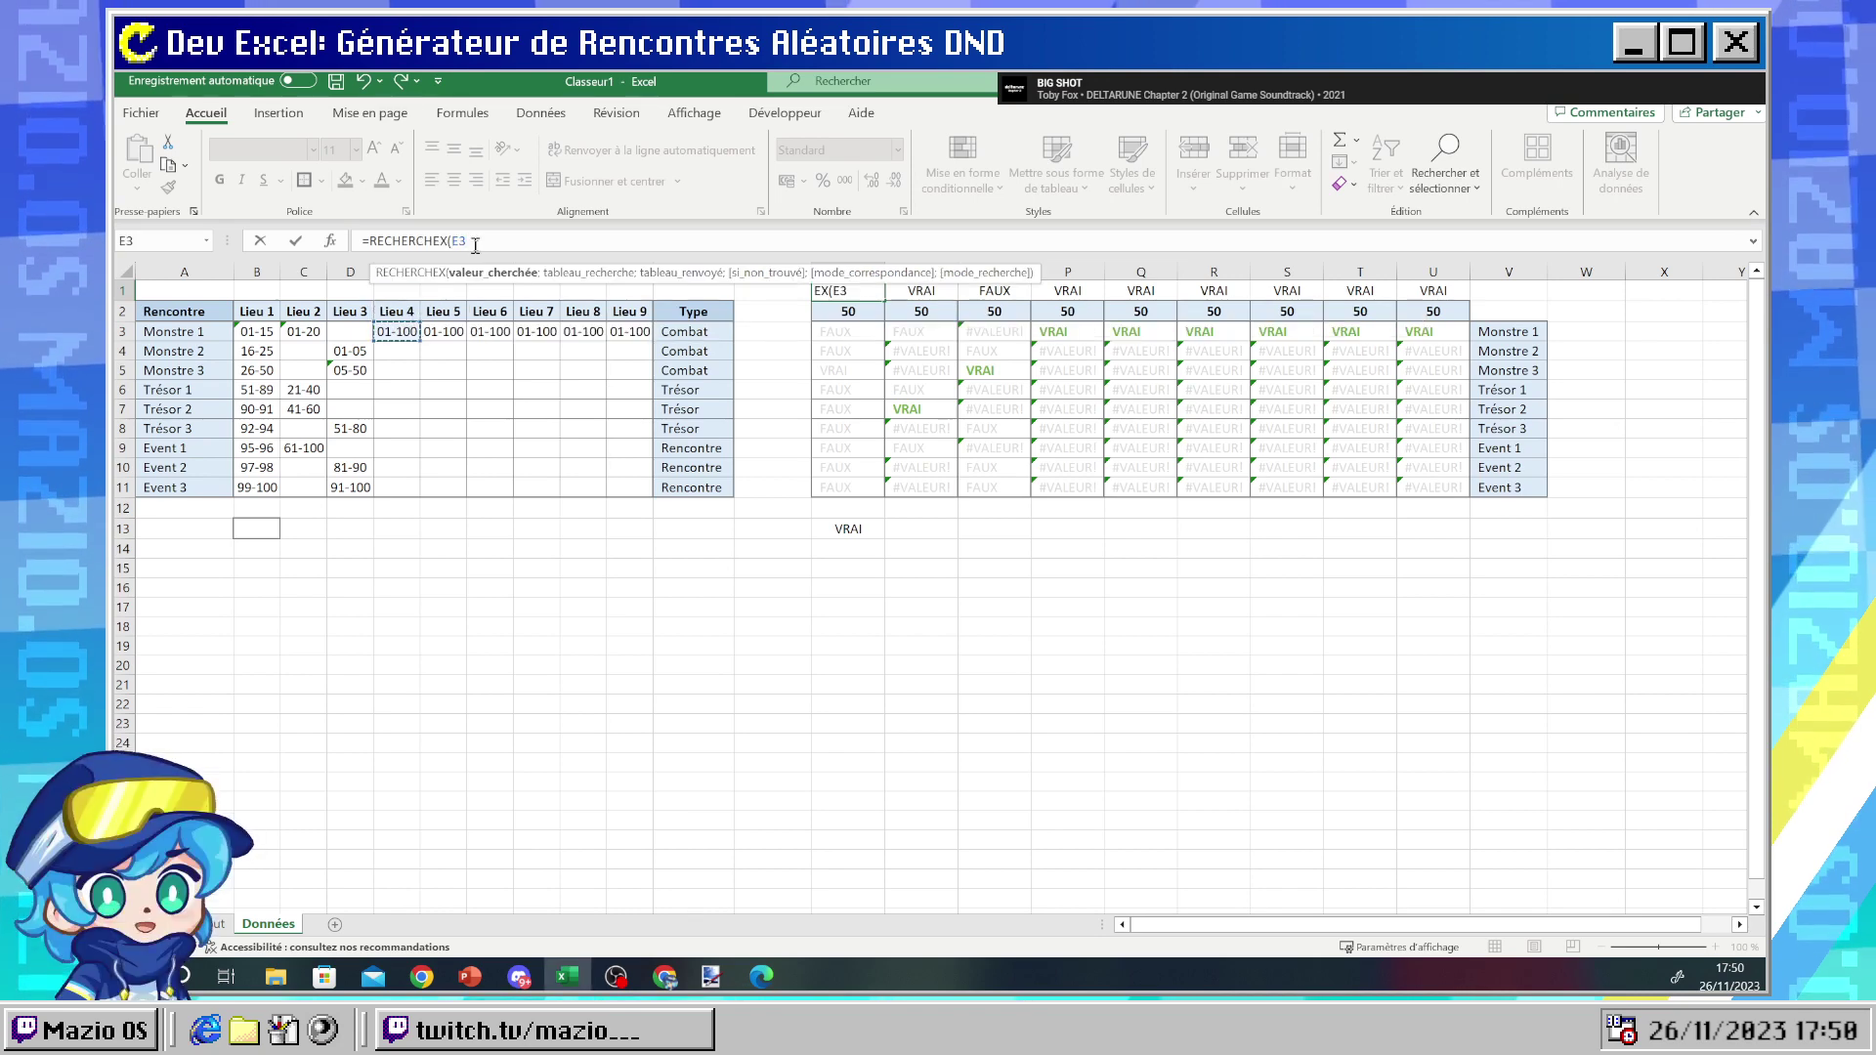
{"action": "left_click", "coordinate": [848, 529]}
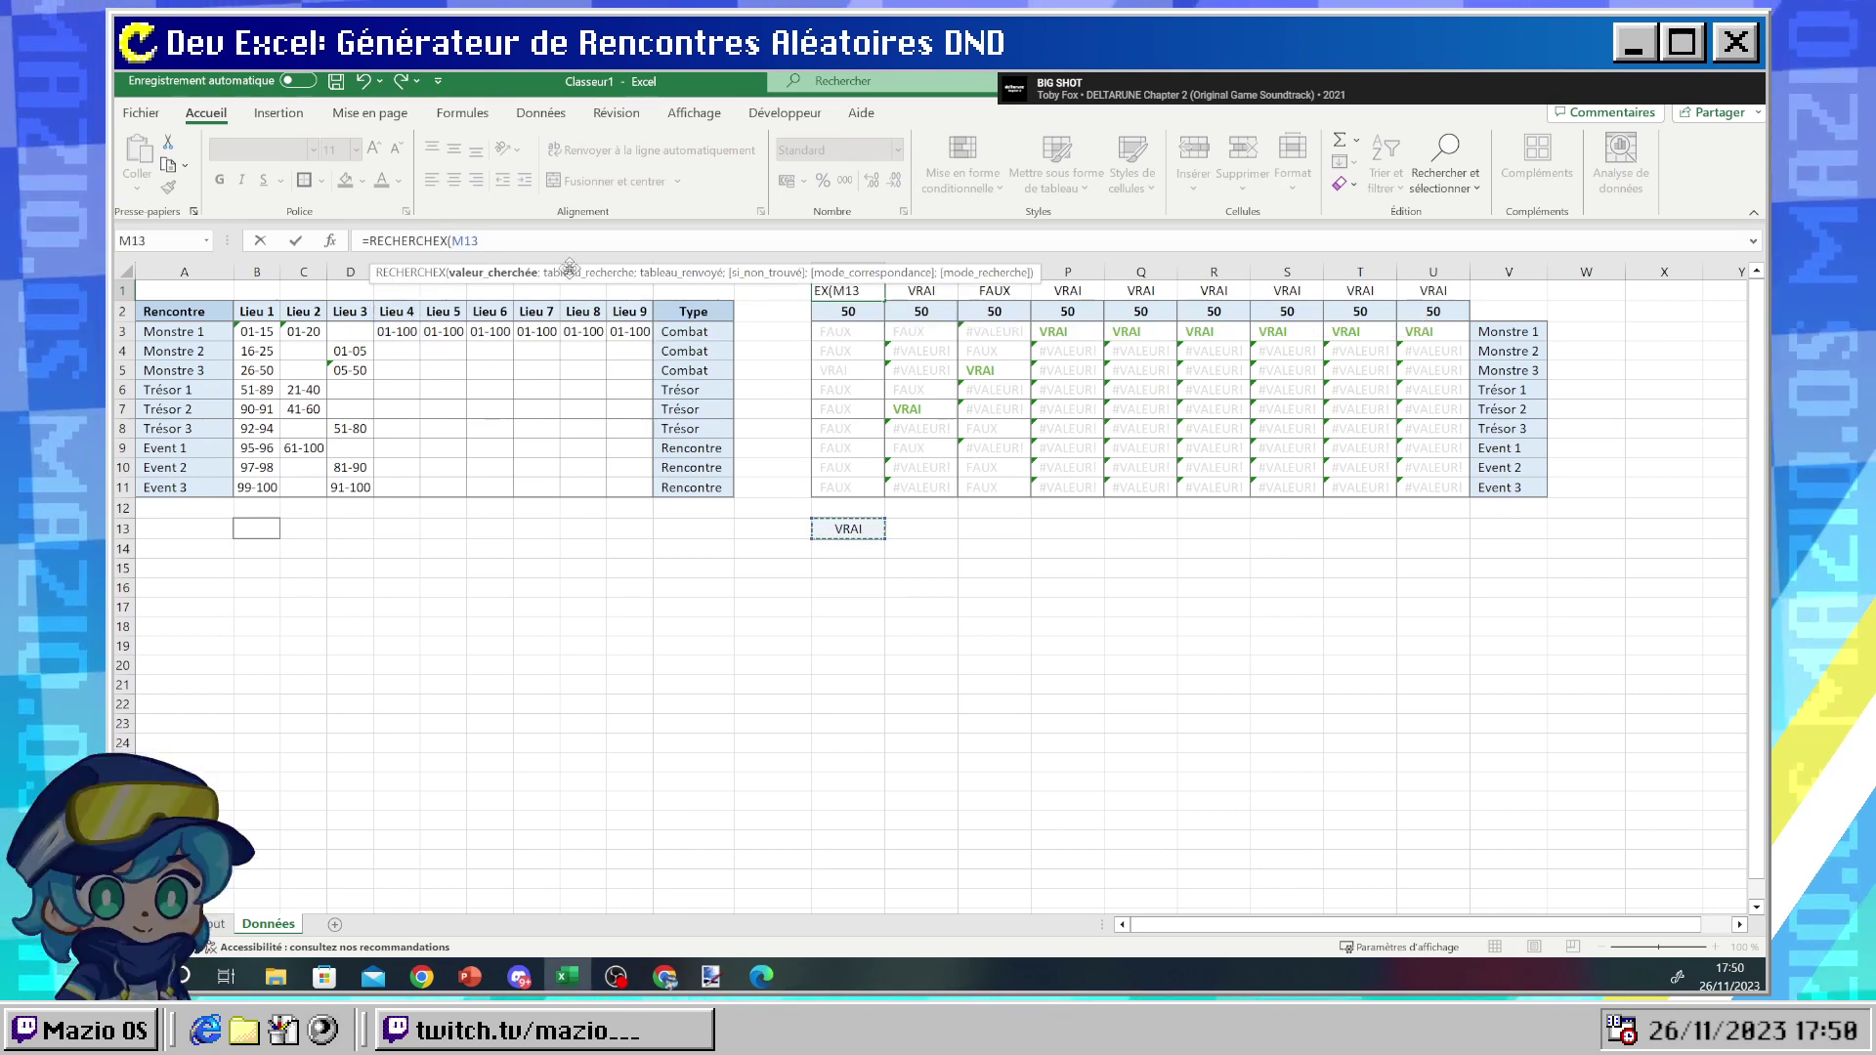
{"action": "type", "text": ";"}
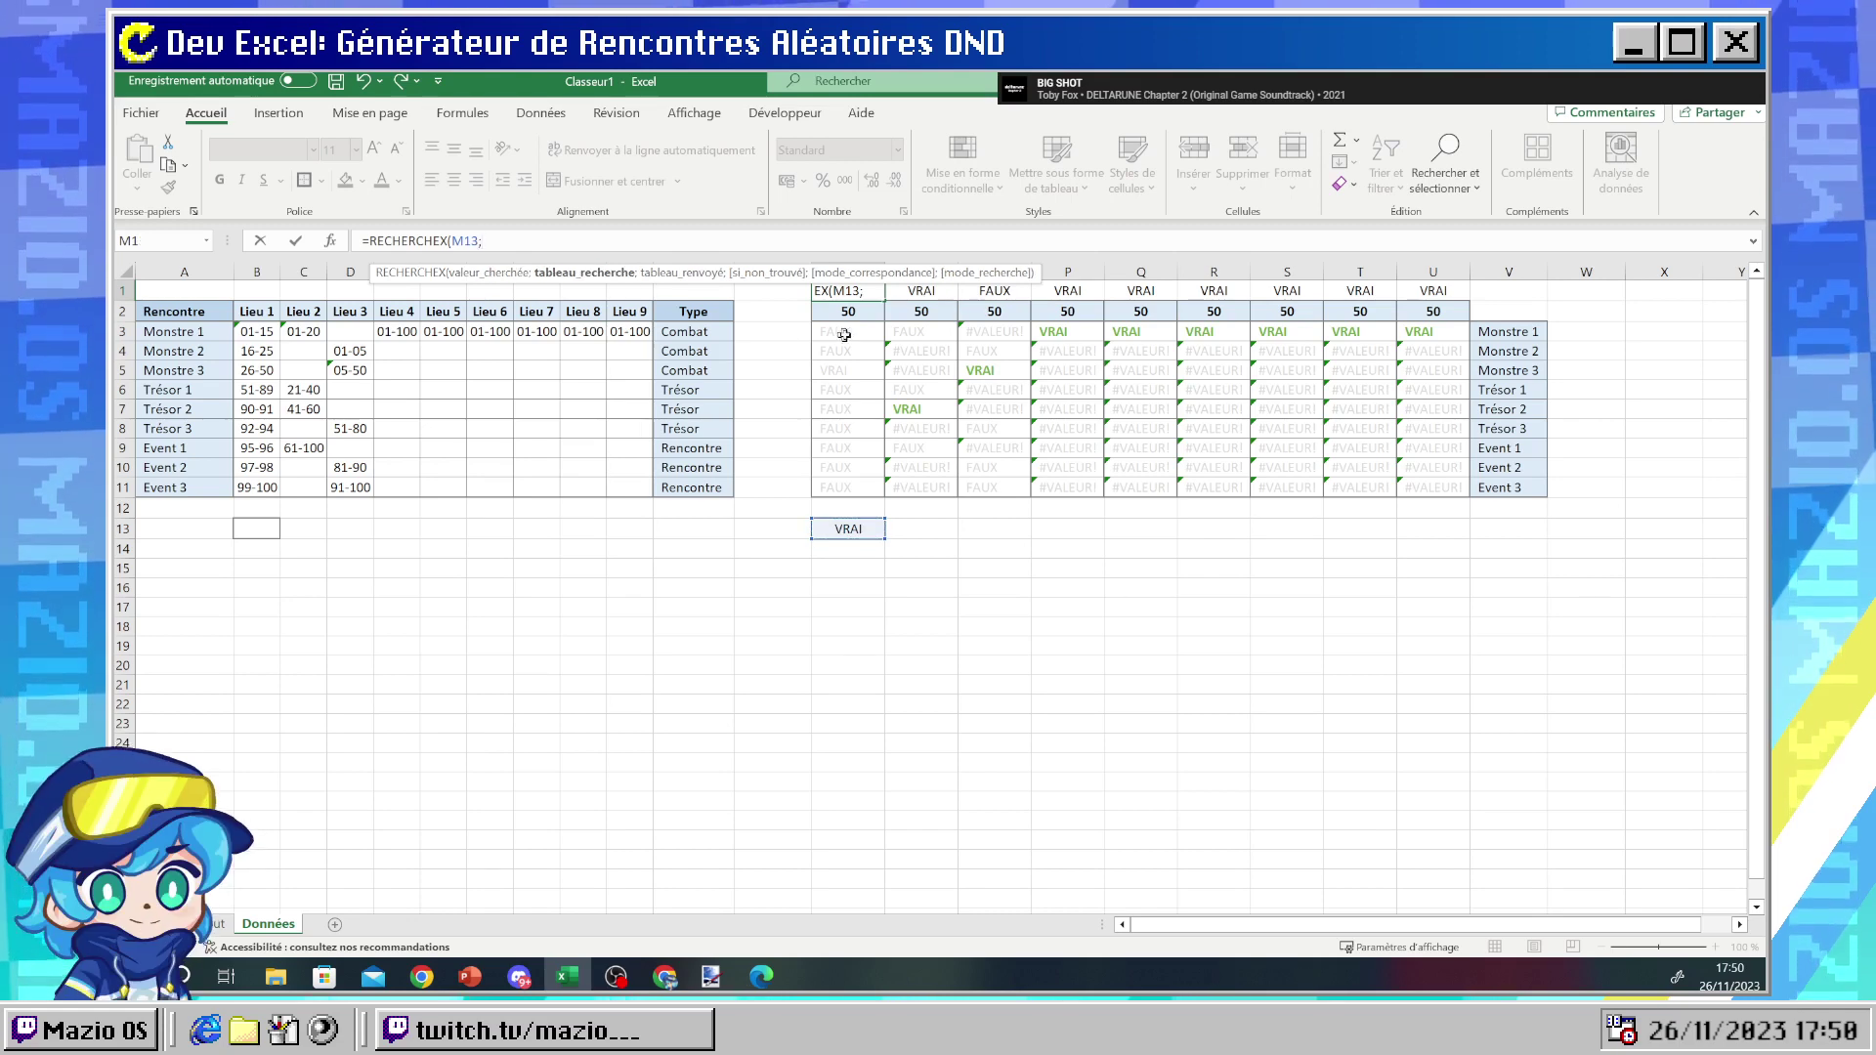
{"action": "left_click_drag", "start_coordinate": [844, 335], "coordinate": [848, 486]}
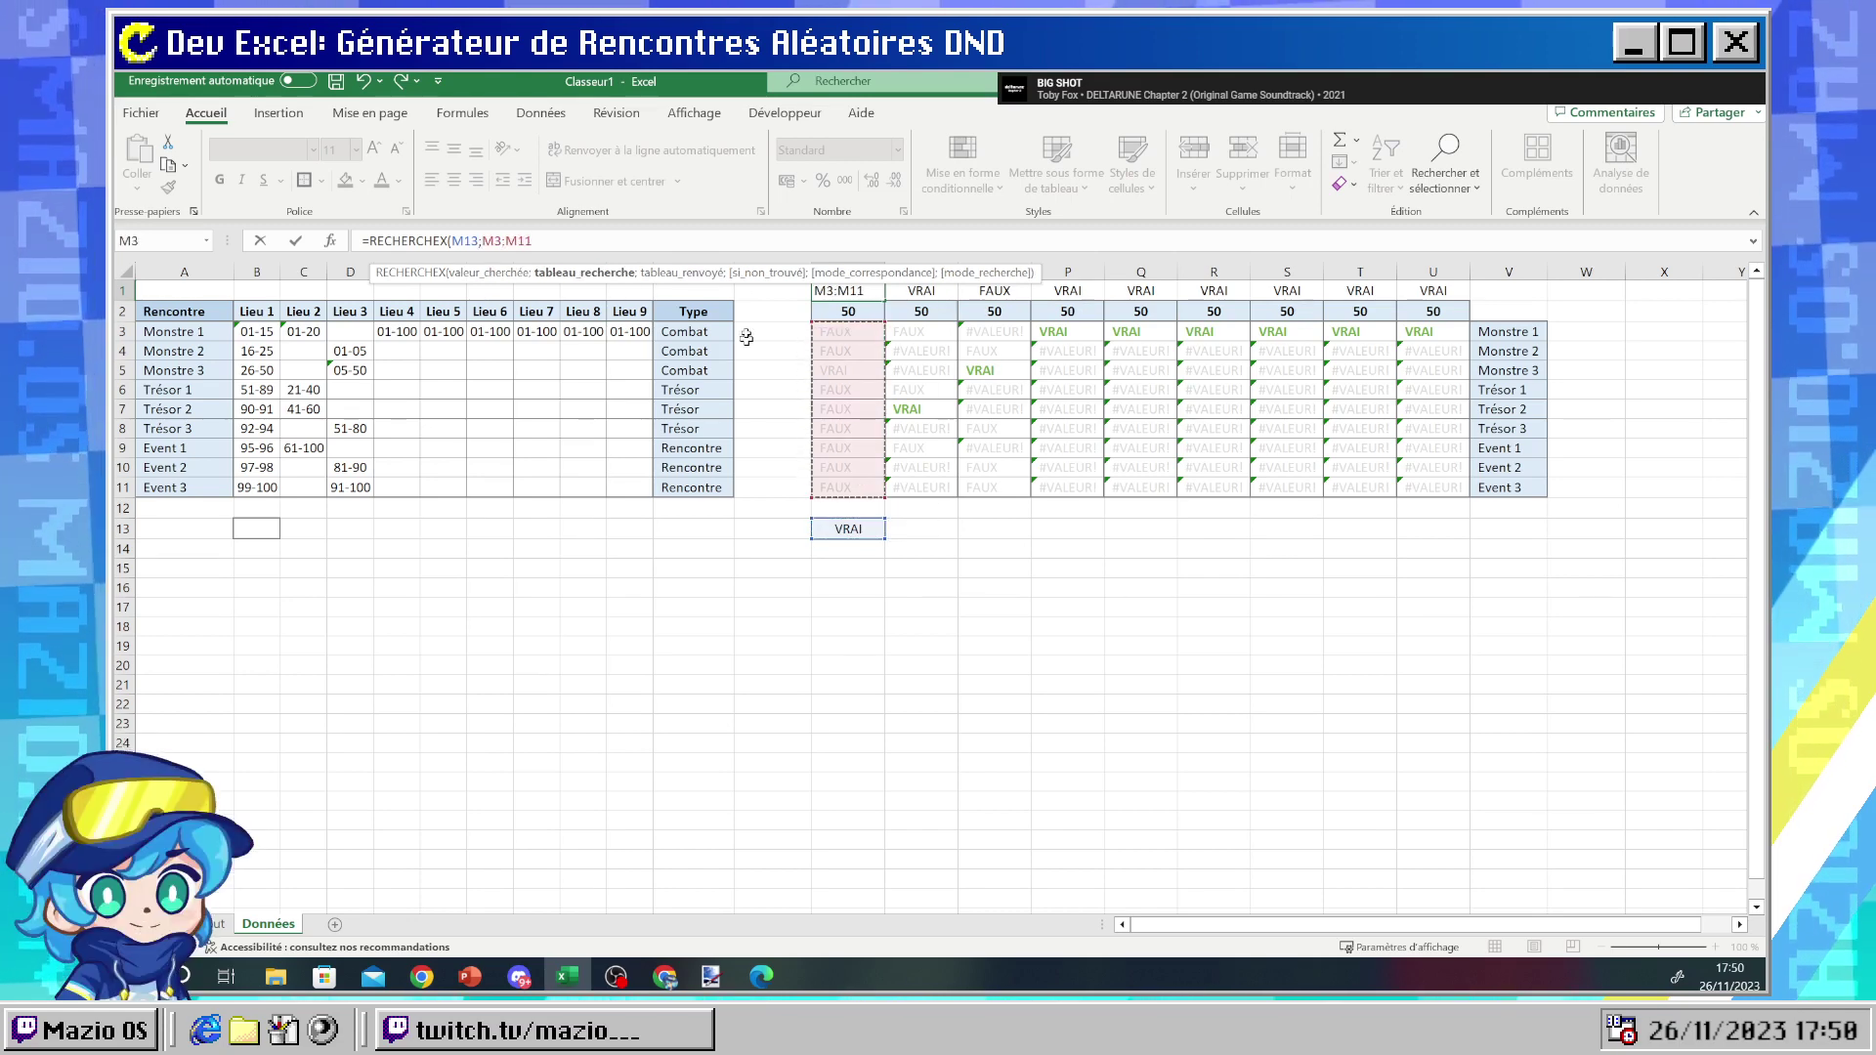
{"action": "type", "text": ";"}
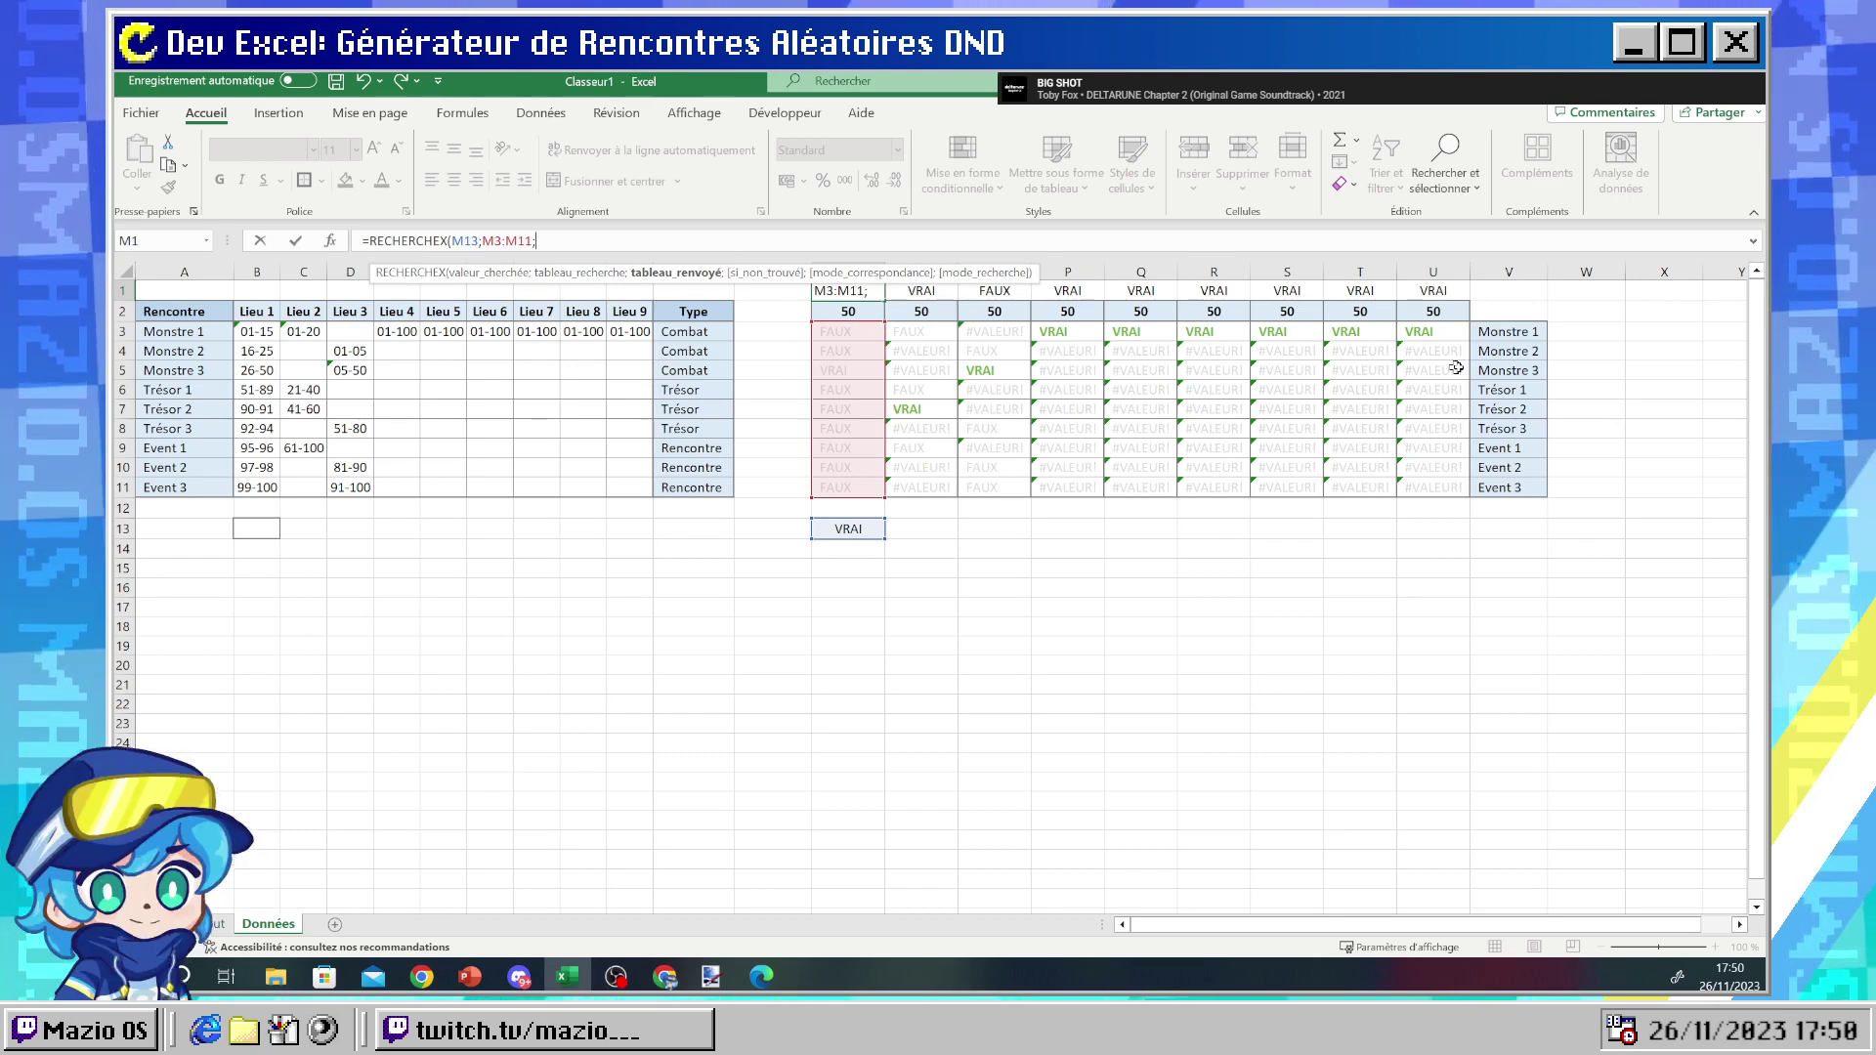
{"action": "left_click_drag", "start_coordinate": [1495, 332], "coordinate": [1522, 497]}
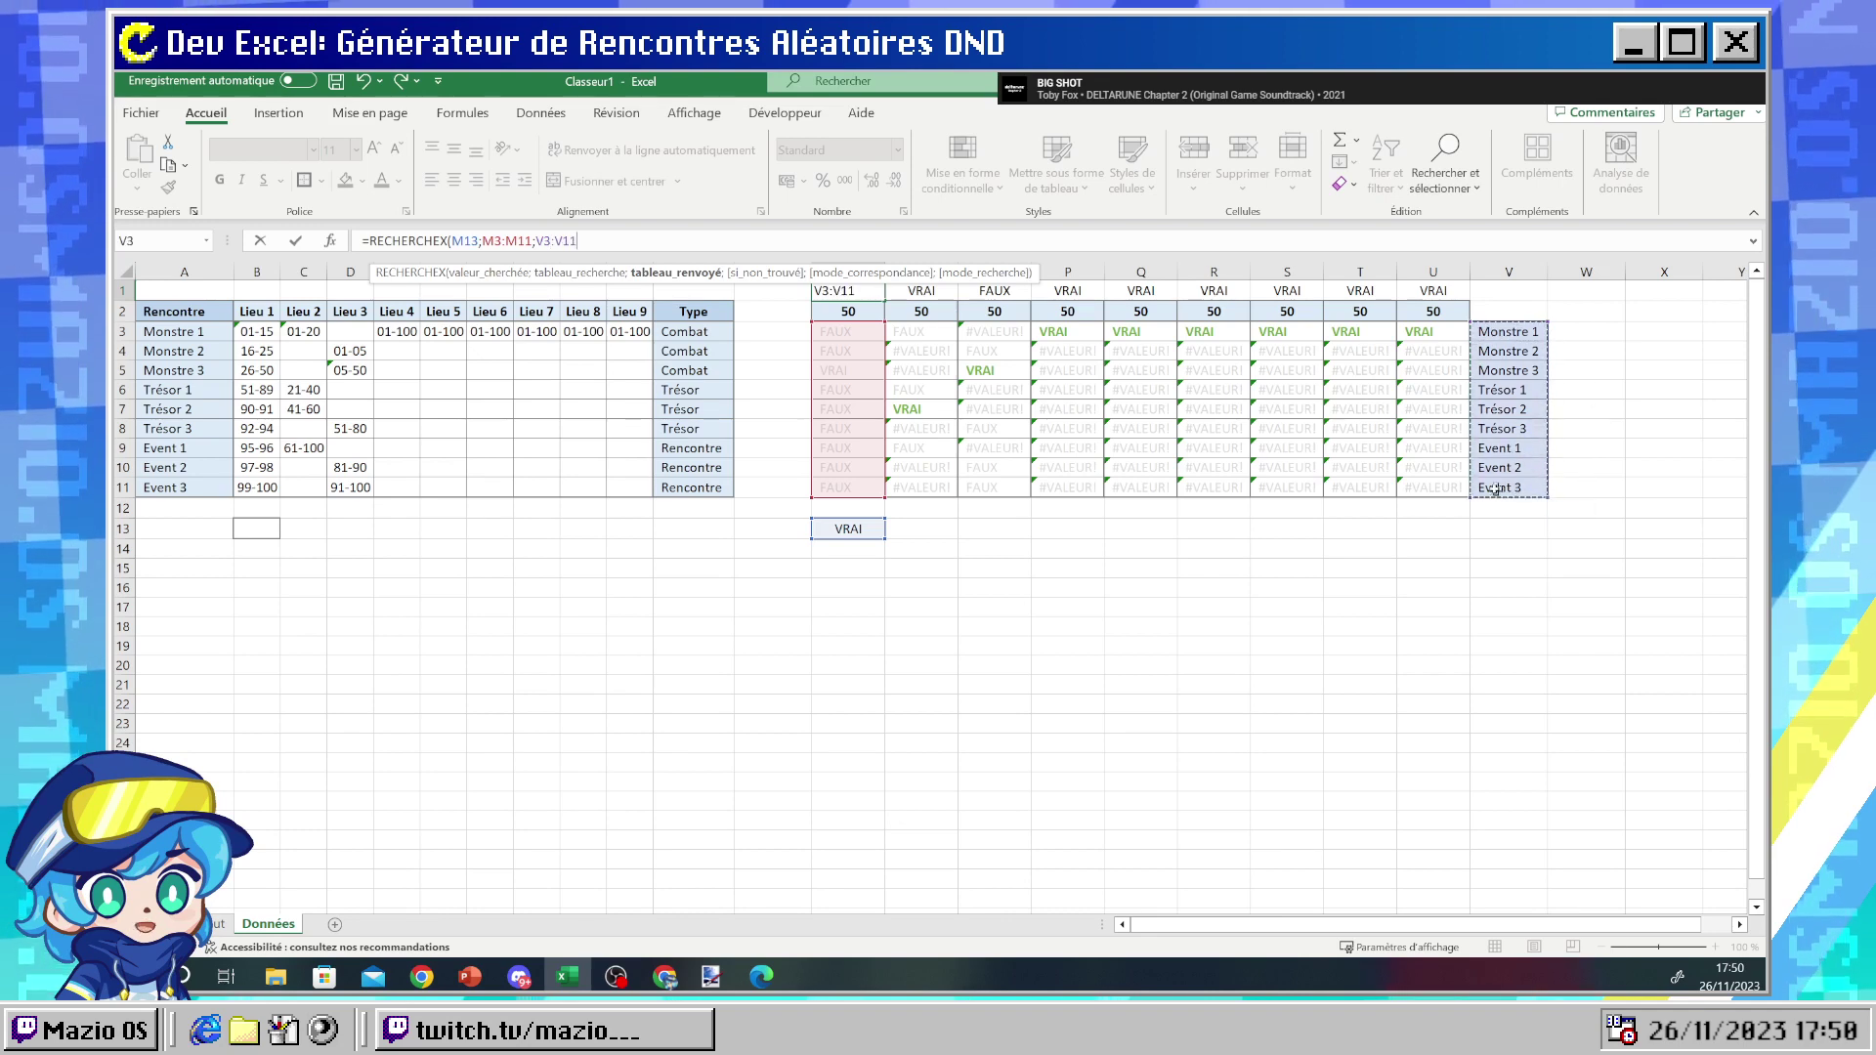
{"action": "key", "text": "Return"}
- Check M1's #N/A error details and dismiss them
{"action": "left_click", "coordinate": [852, 290]}
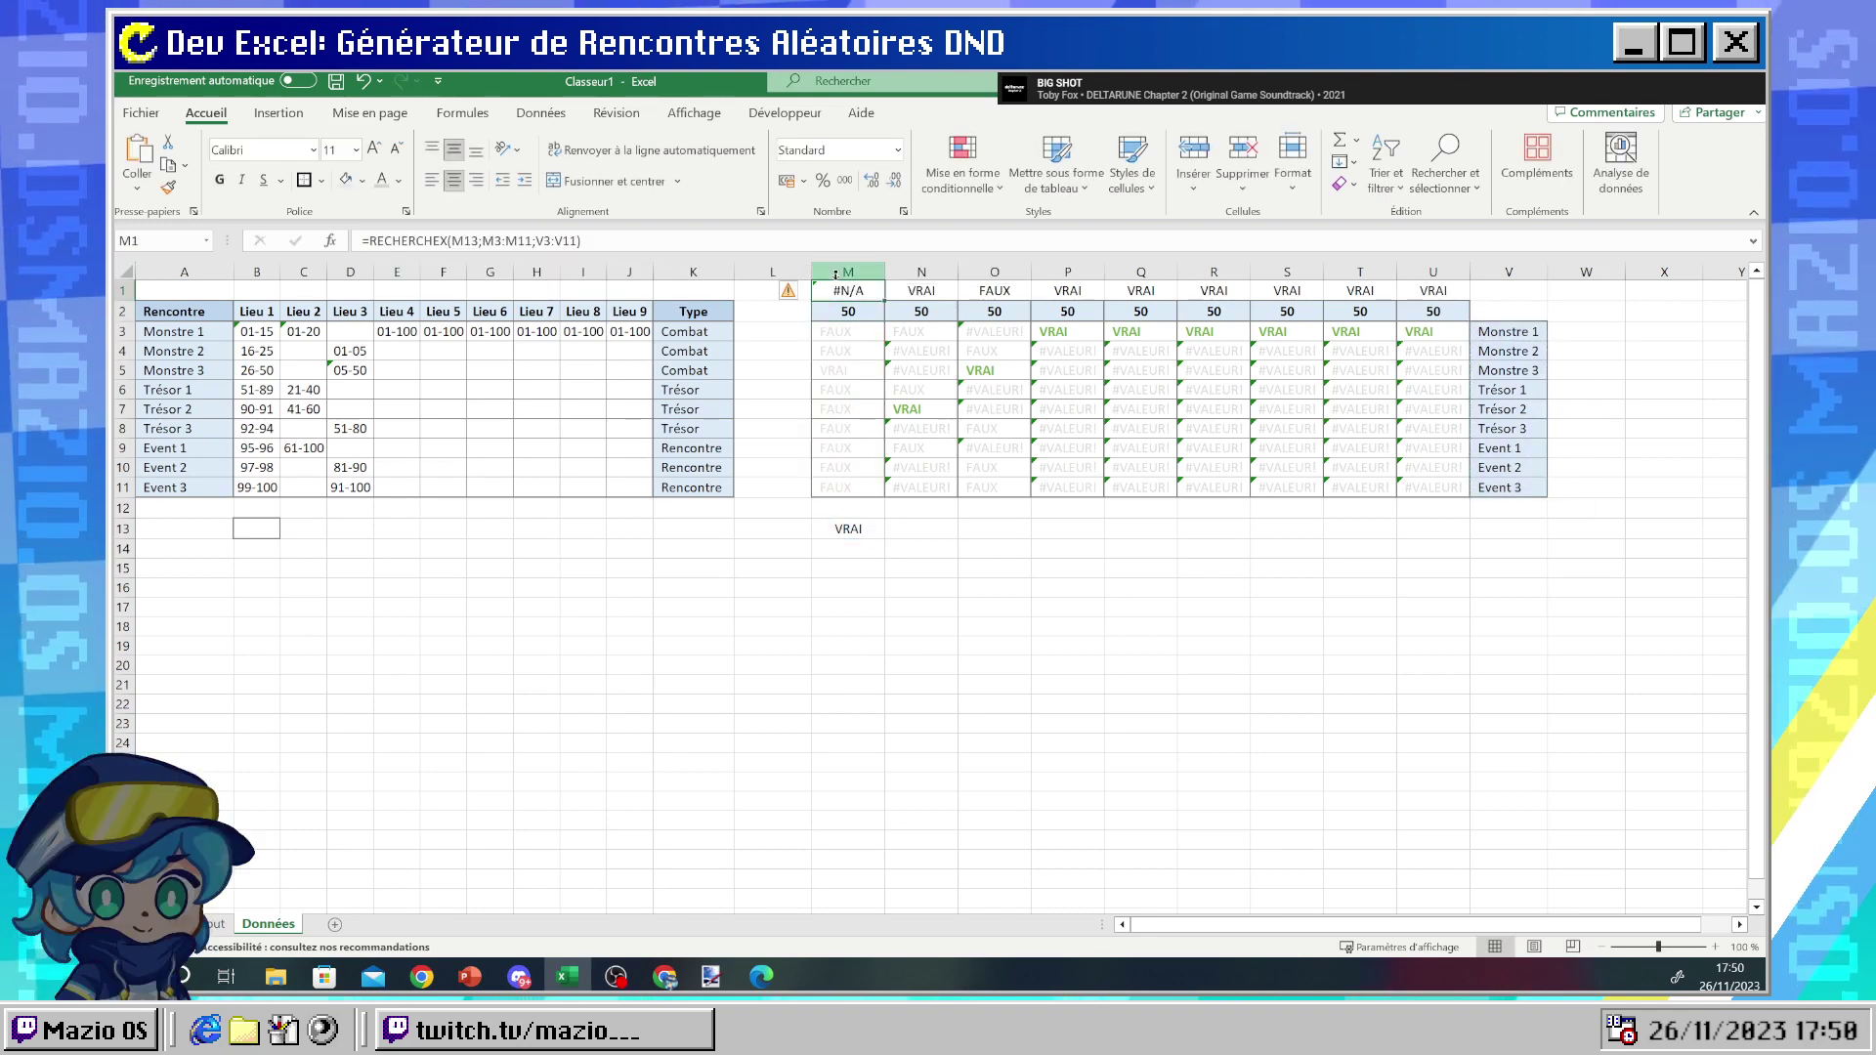
{"action": "left_click", "coordinate": [786, 293]}
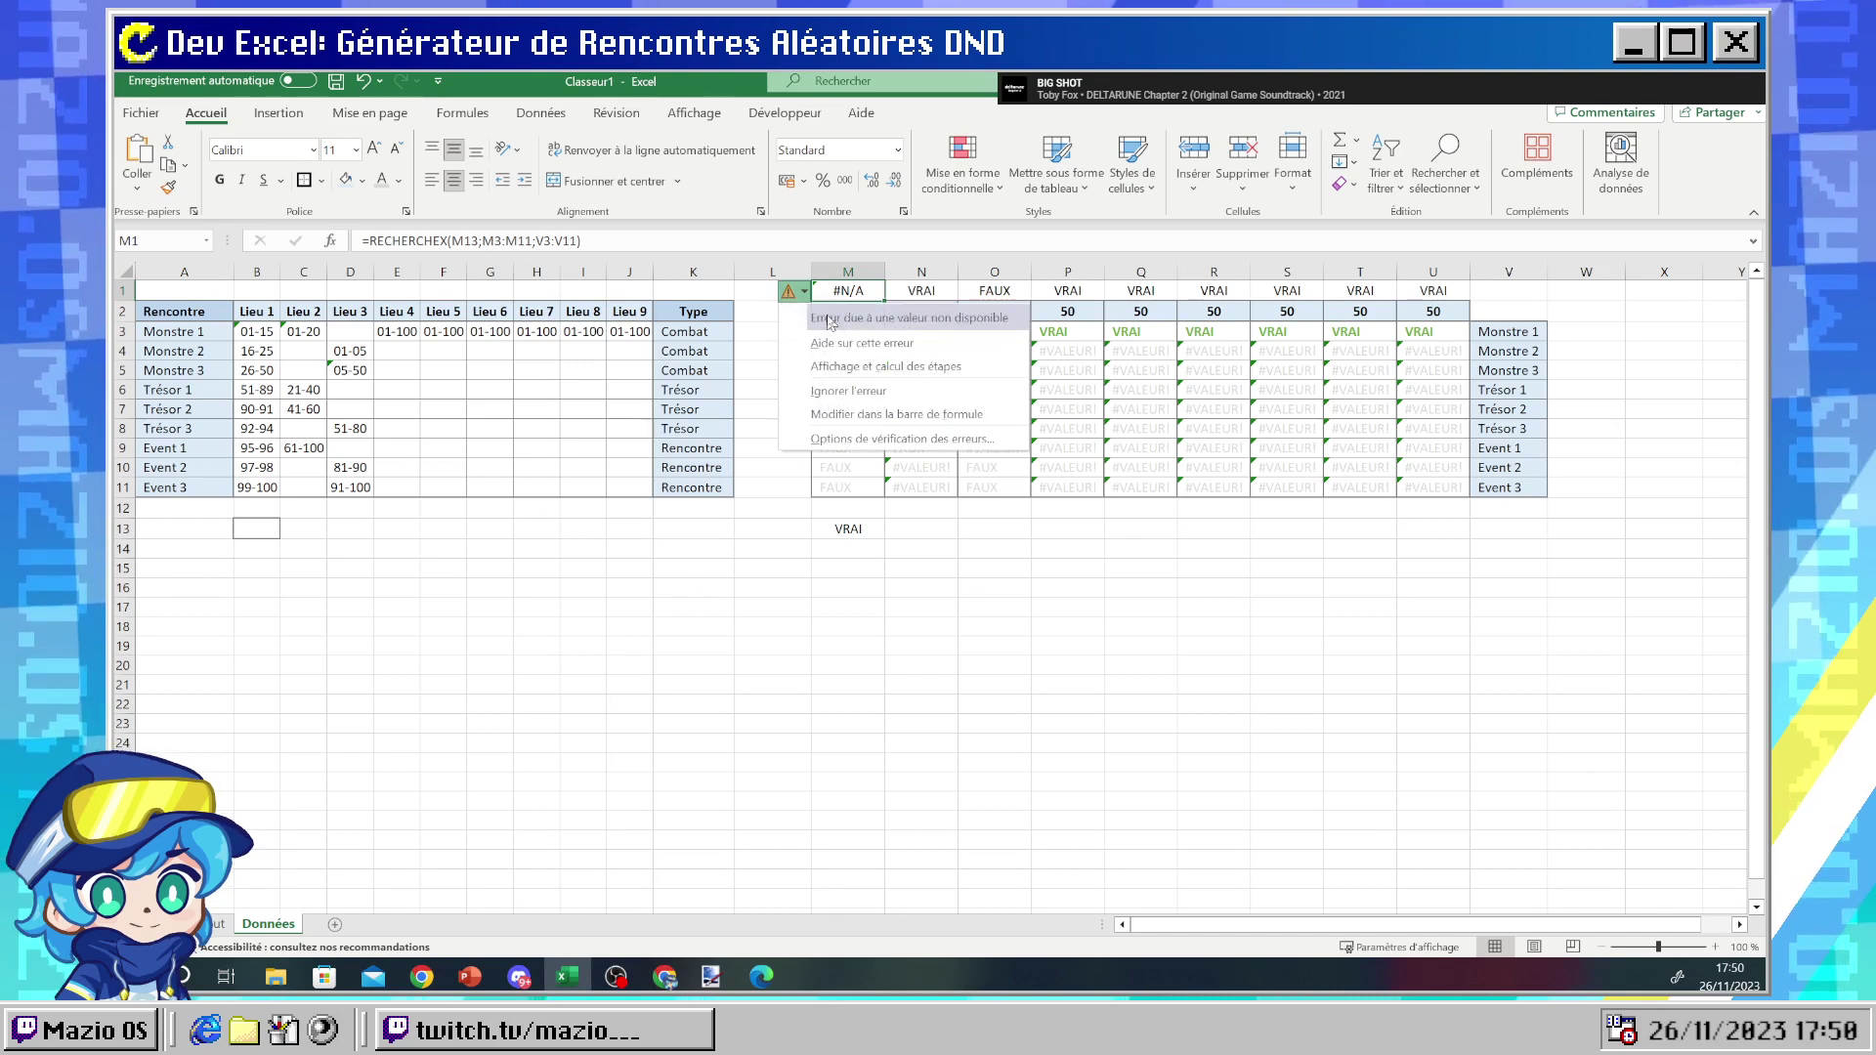
{"action": "left_click", "coordinate": [848, 528]}
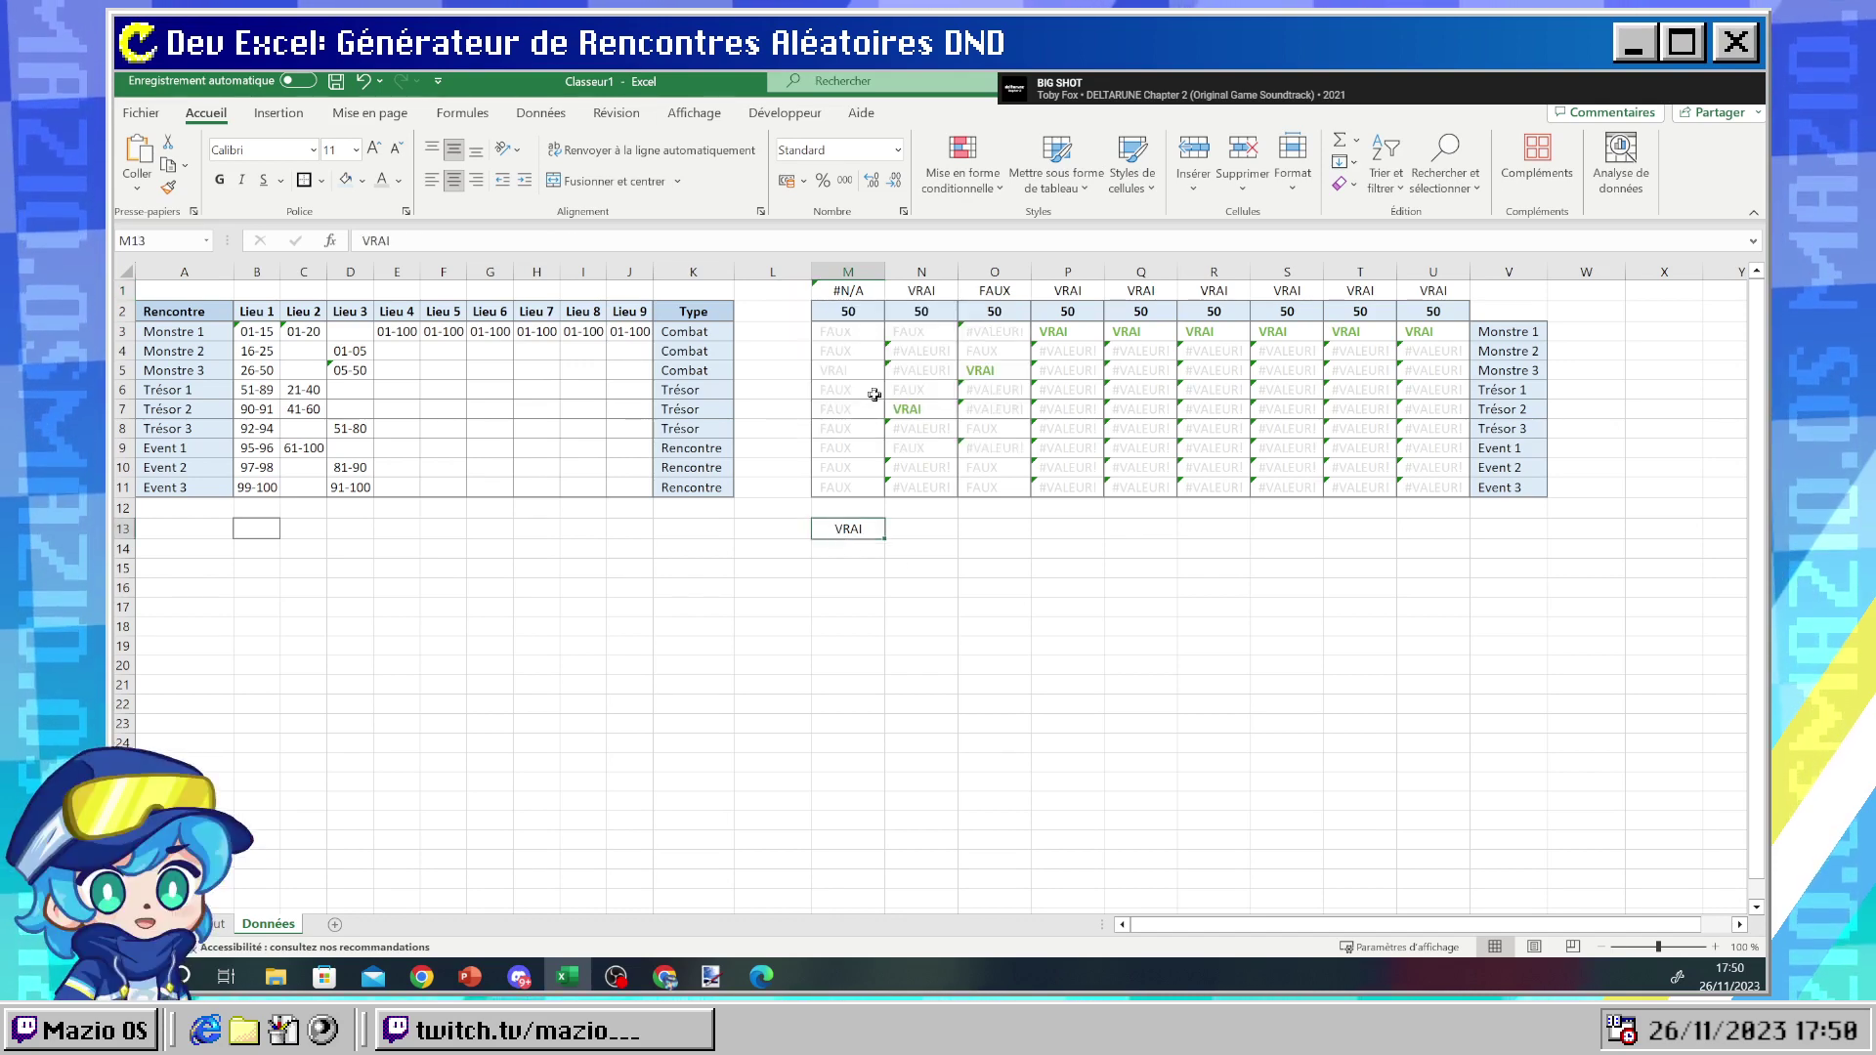
- Make M3's true and false results refer to M13 and N13, and fill down to M11
{"action": "left_click", "coordinate": [834, 368]}
{"action": "left_click", "coordinate": [836, 536]}
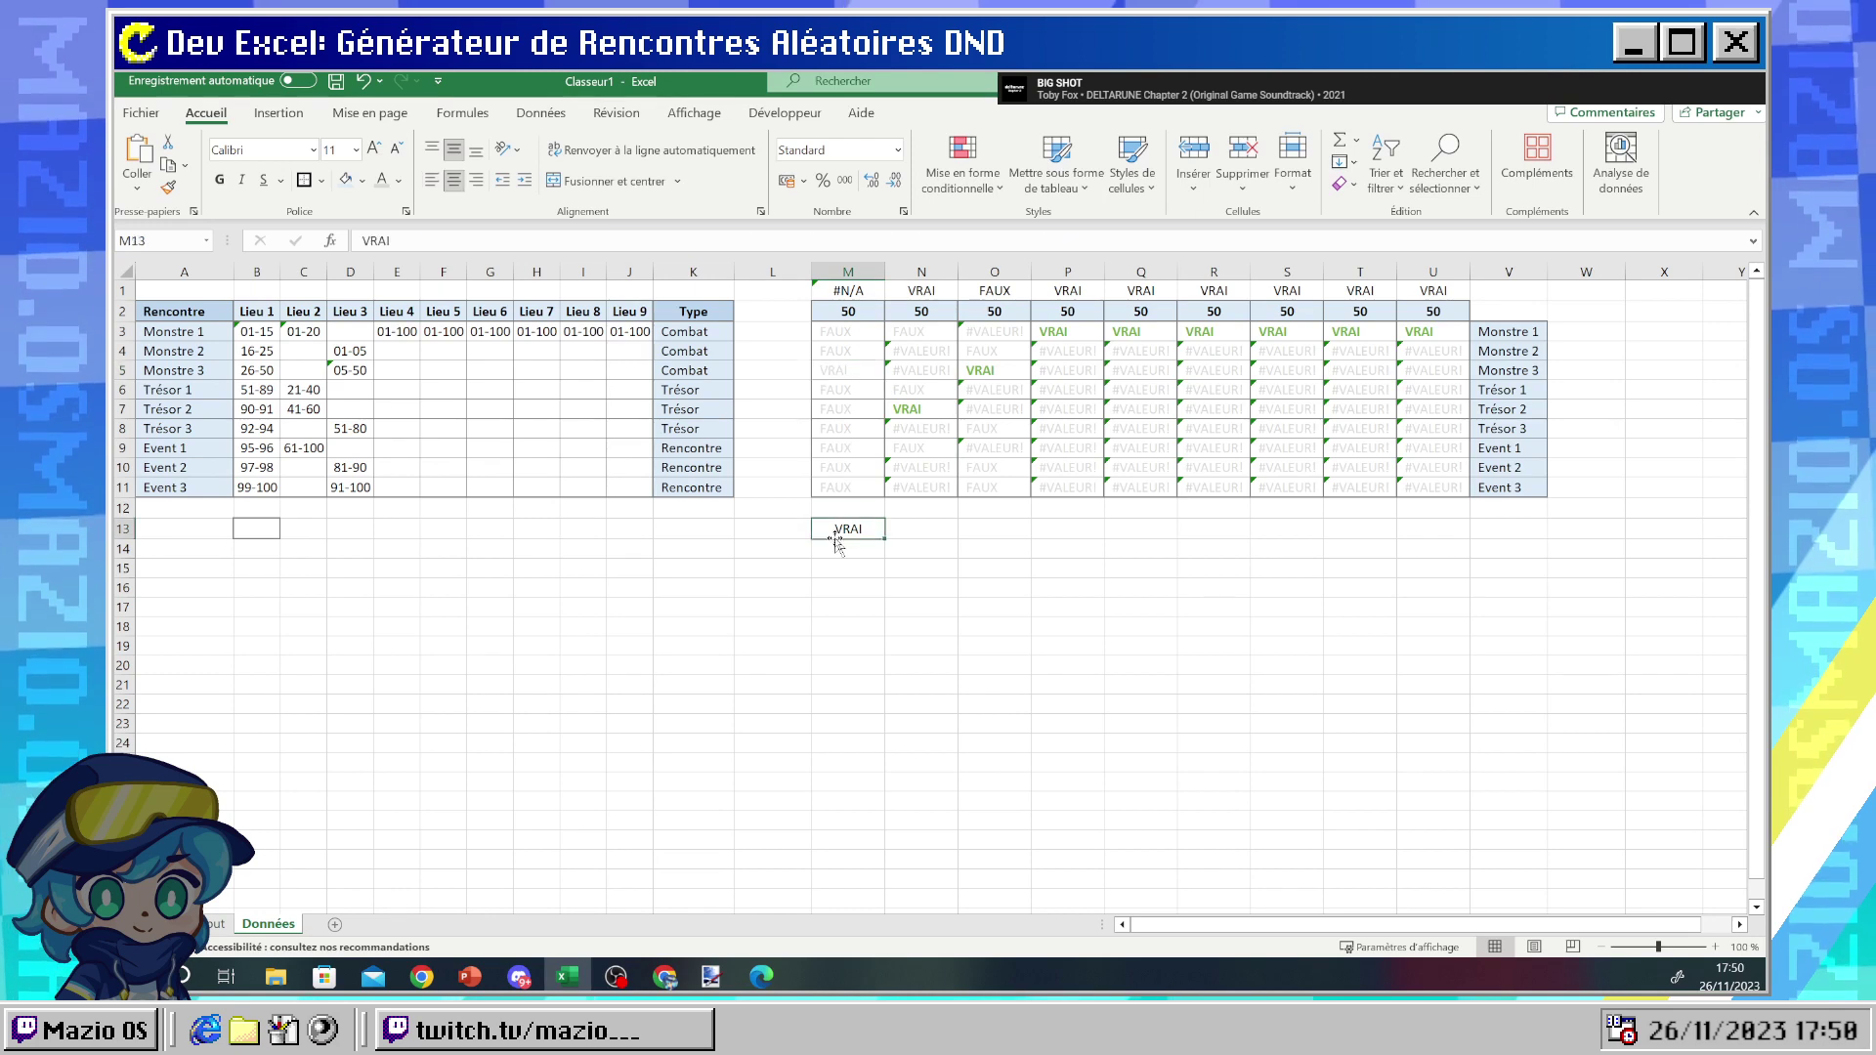
{"action": "left_click", "coordinate": [842, 339]}
{"action": "left_click_drag", "start_coordinate": [1026, 241], "coordinate": [1103, 241]}
{"action": "left_click", "coordinate": [846, 529]}
{"action": "left_click", "coordinate": [928, 533]}
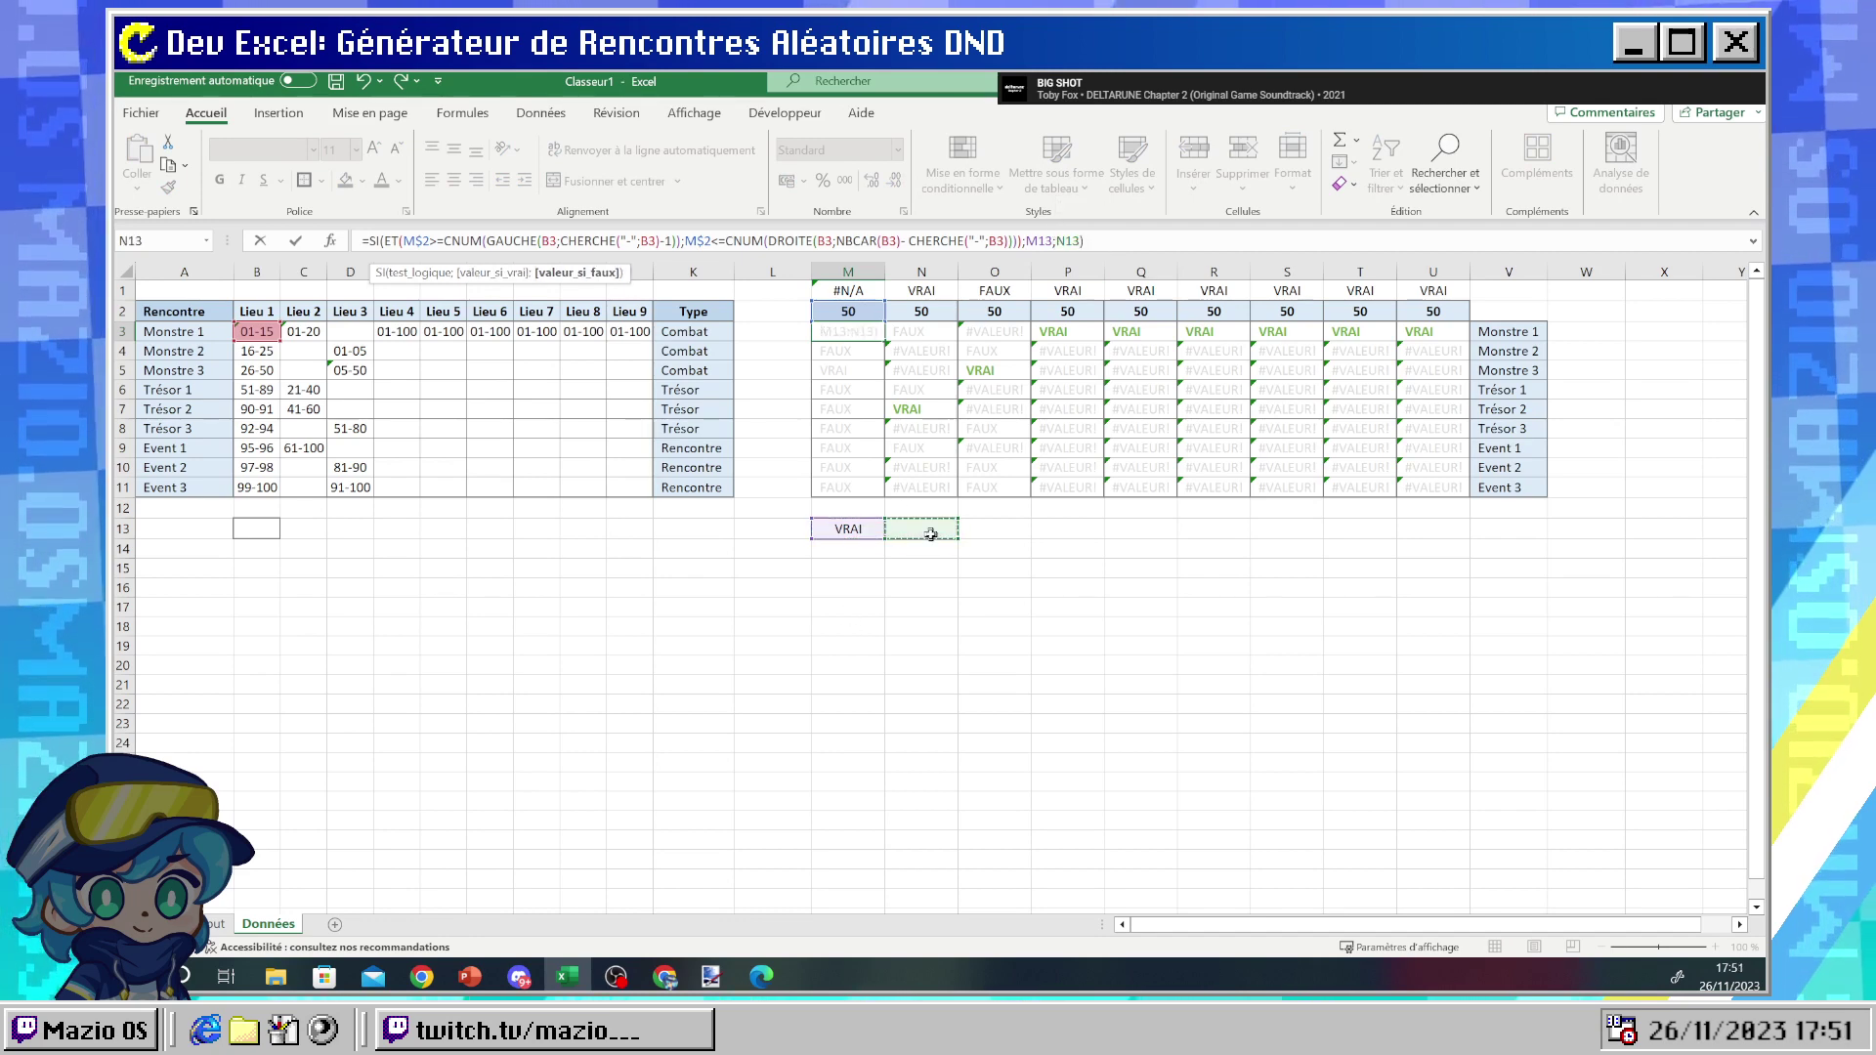
{"action": "key", "text": "Return"}
{"action": "left_click", "coordinate": [858, 333]}
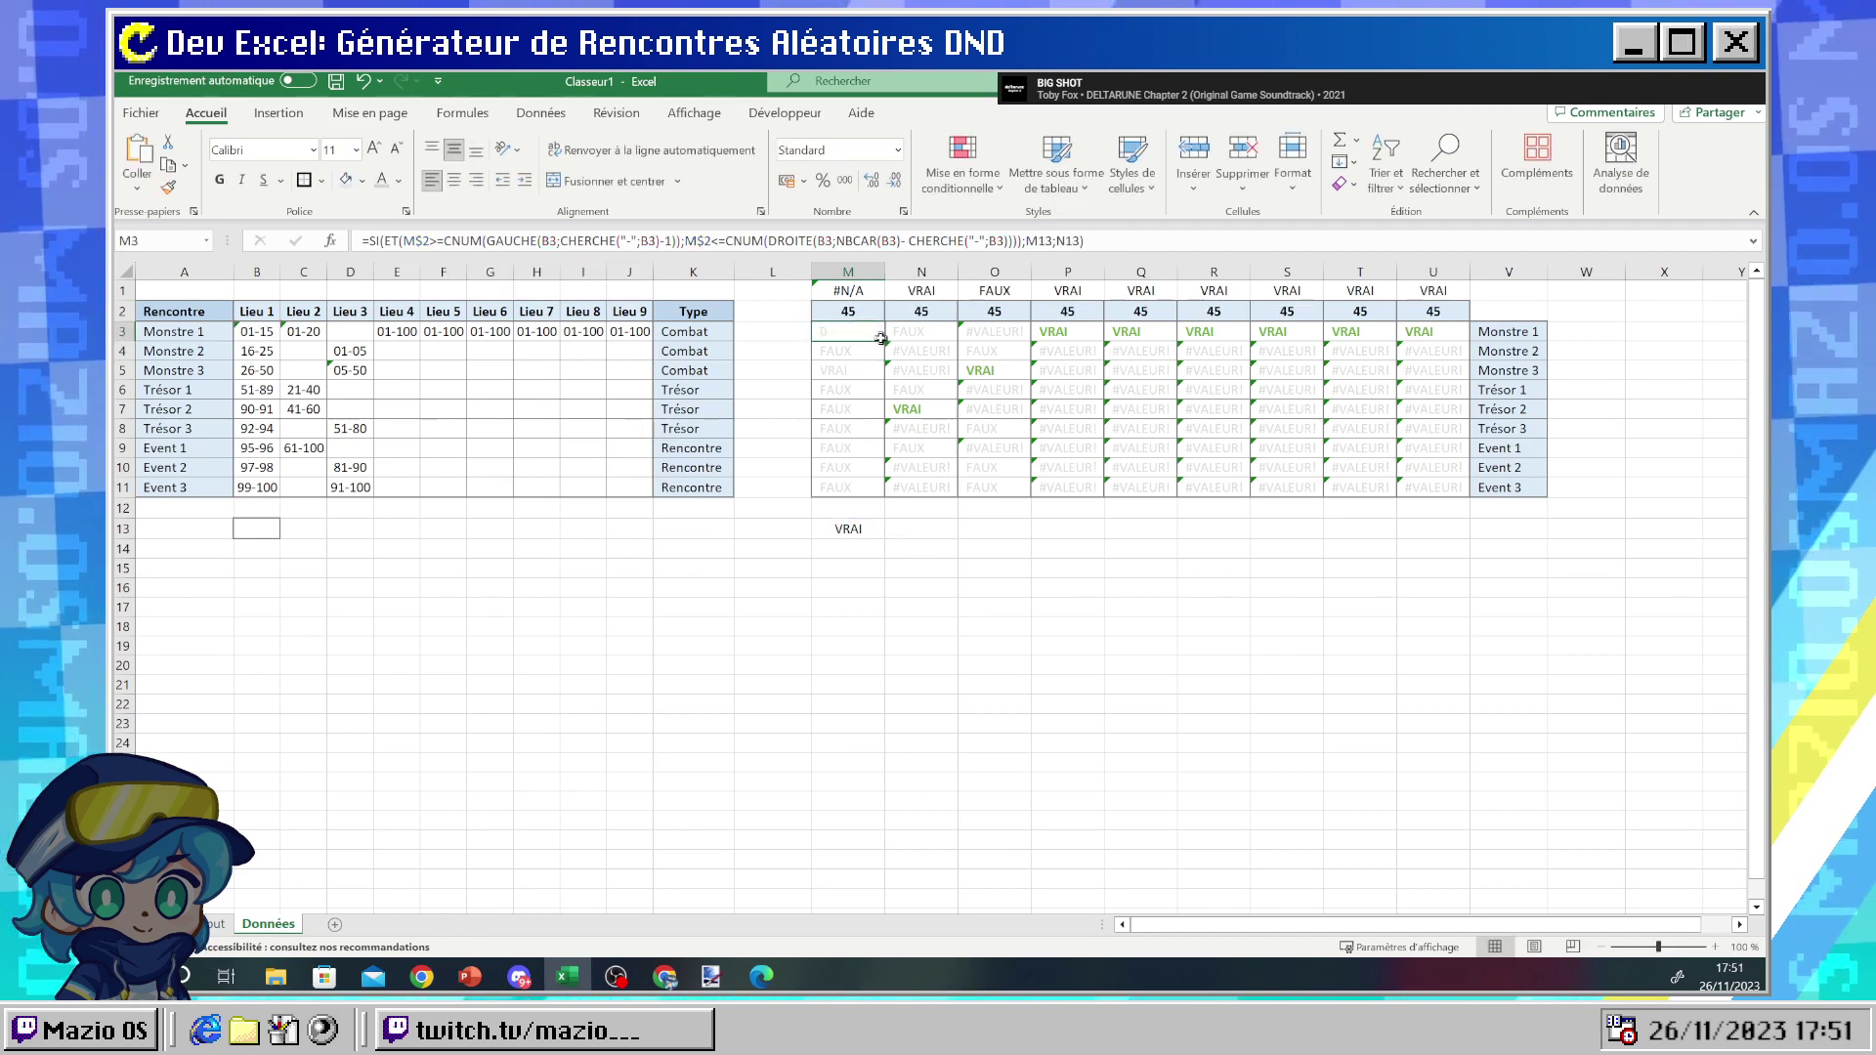
{"action": "left_click_drag", "start_coordinate": [886, 340], "coordinate": [868, 500]}
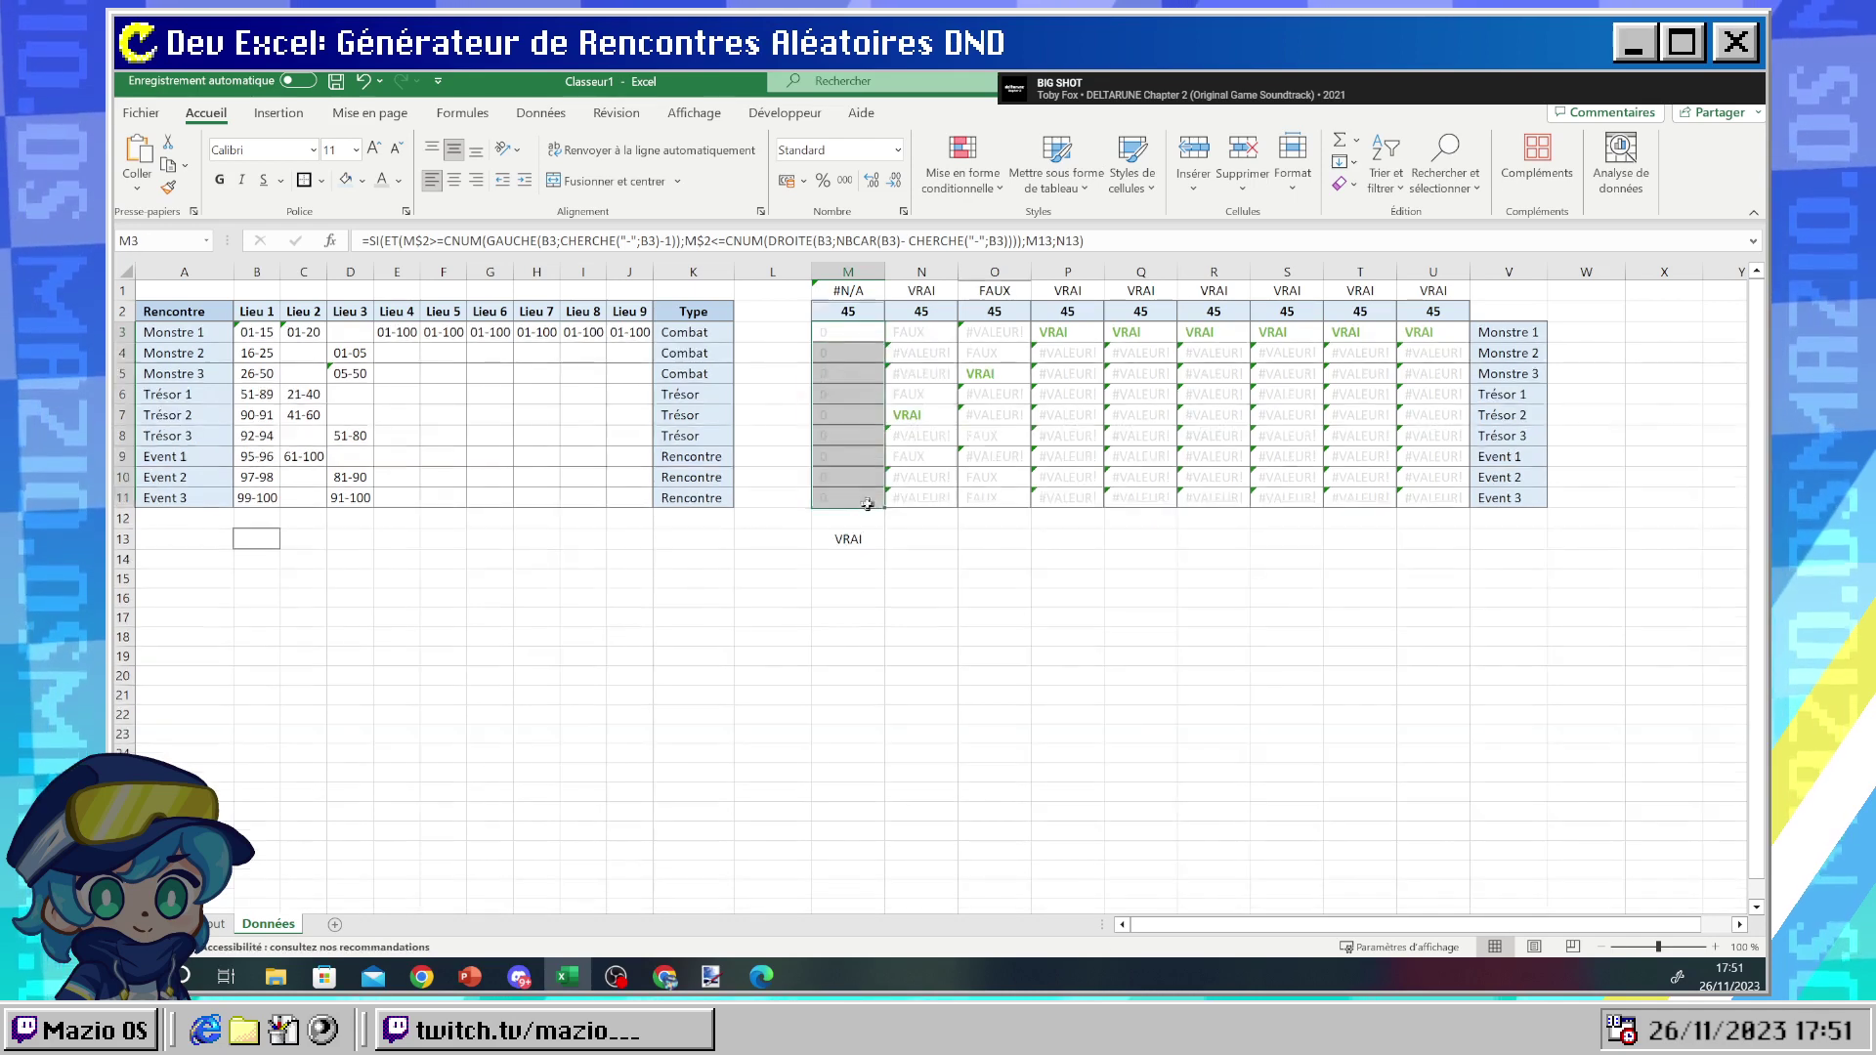
{"action": "left_click", "coordinate": [1007, 586]}
- Anchor the results as $M$13 and $N$13 in M3 and refill down to M11
{"action": "left_click", "coordinate": [848, 541]}
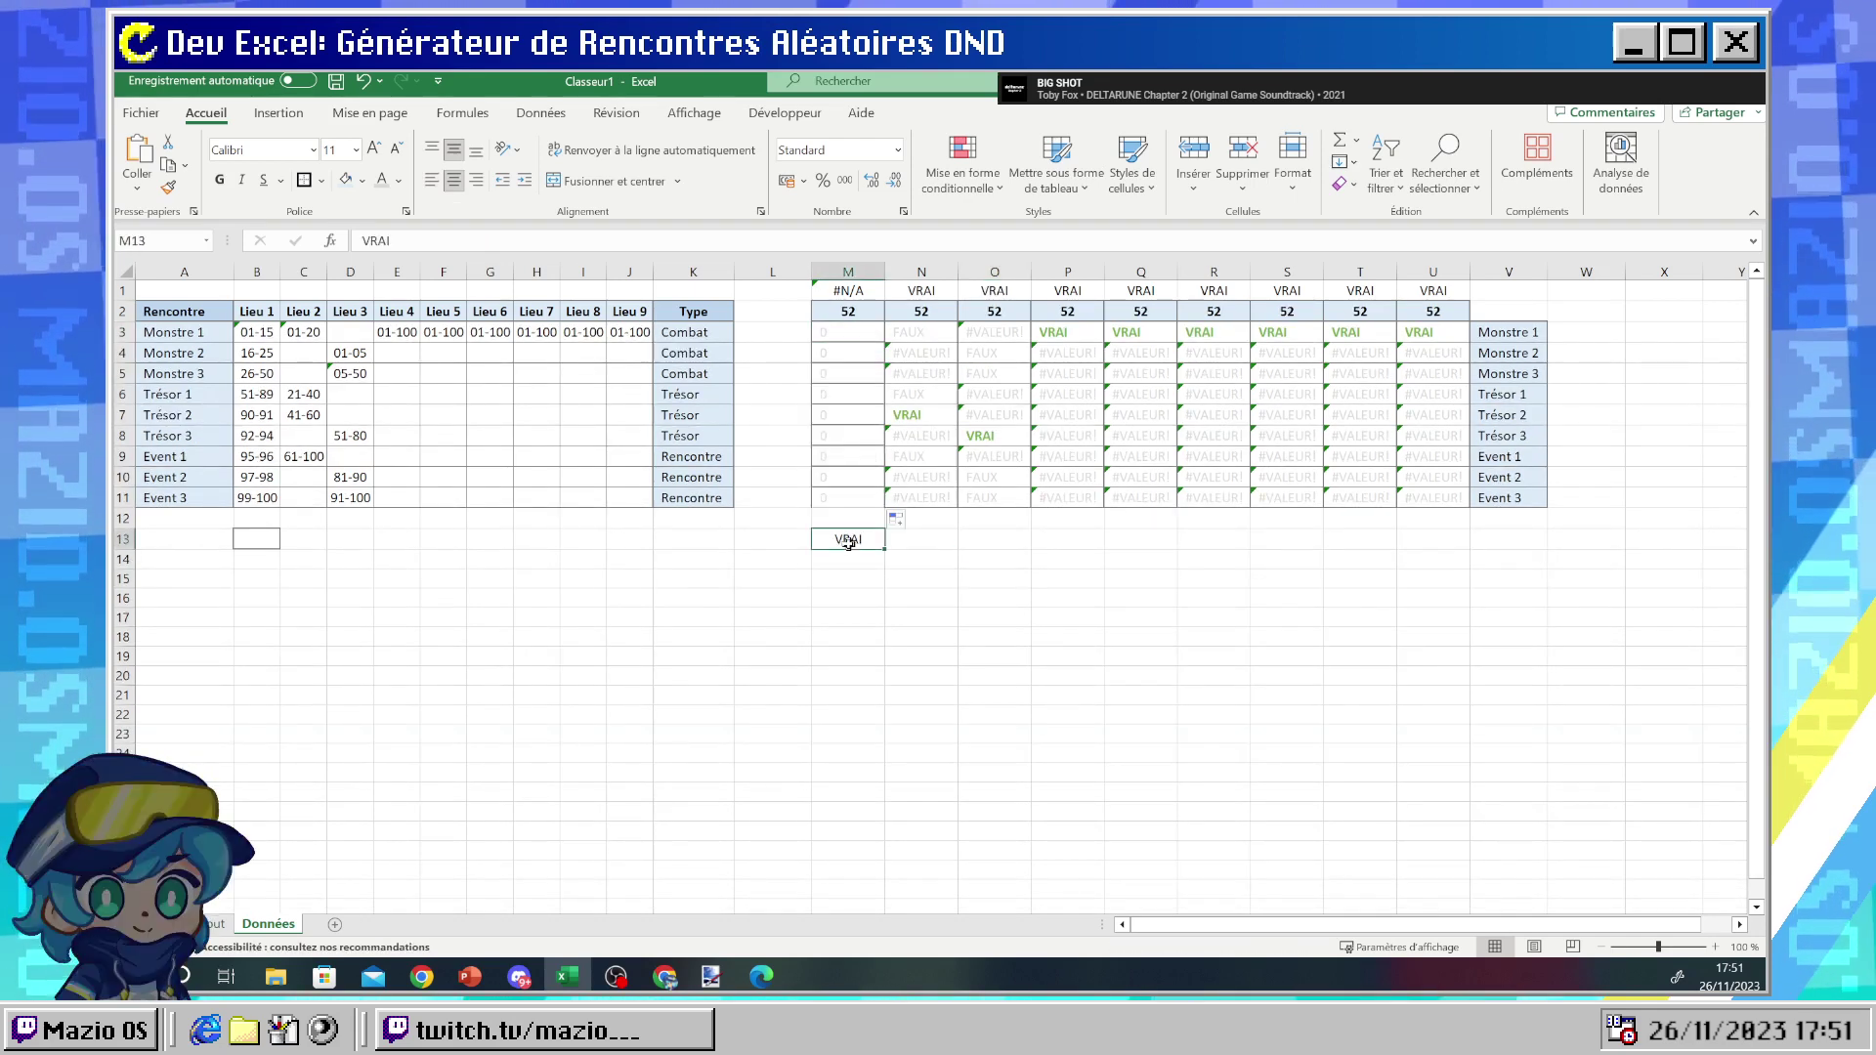
{"action": "left_click", "coordinate": [838, 498]}
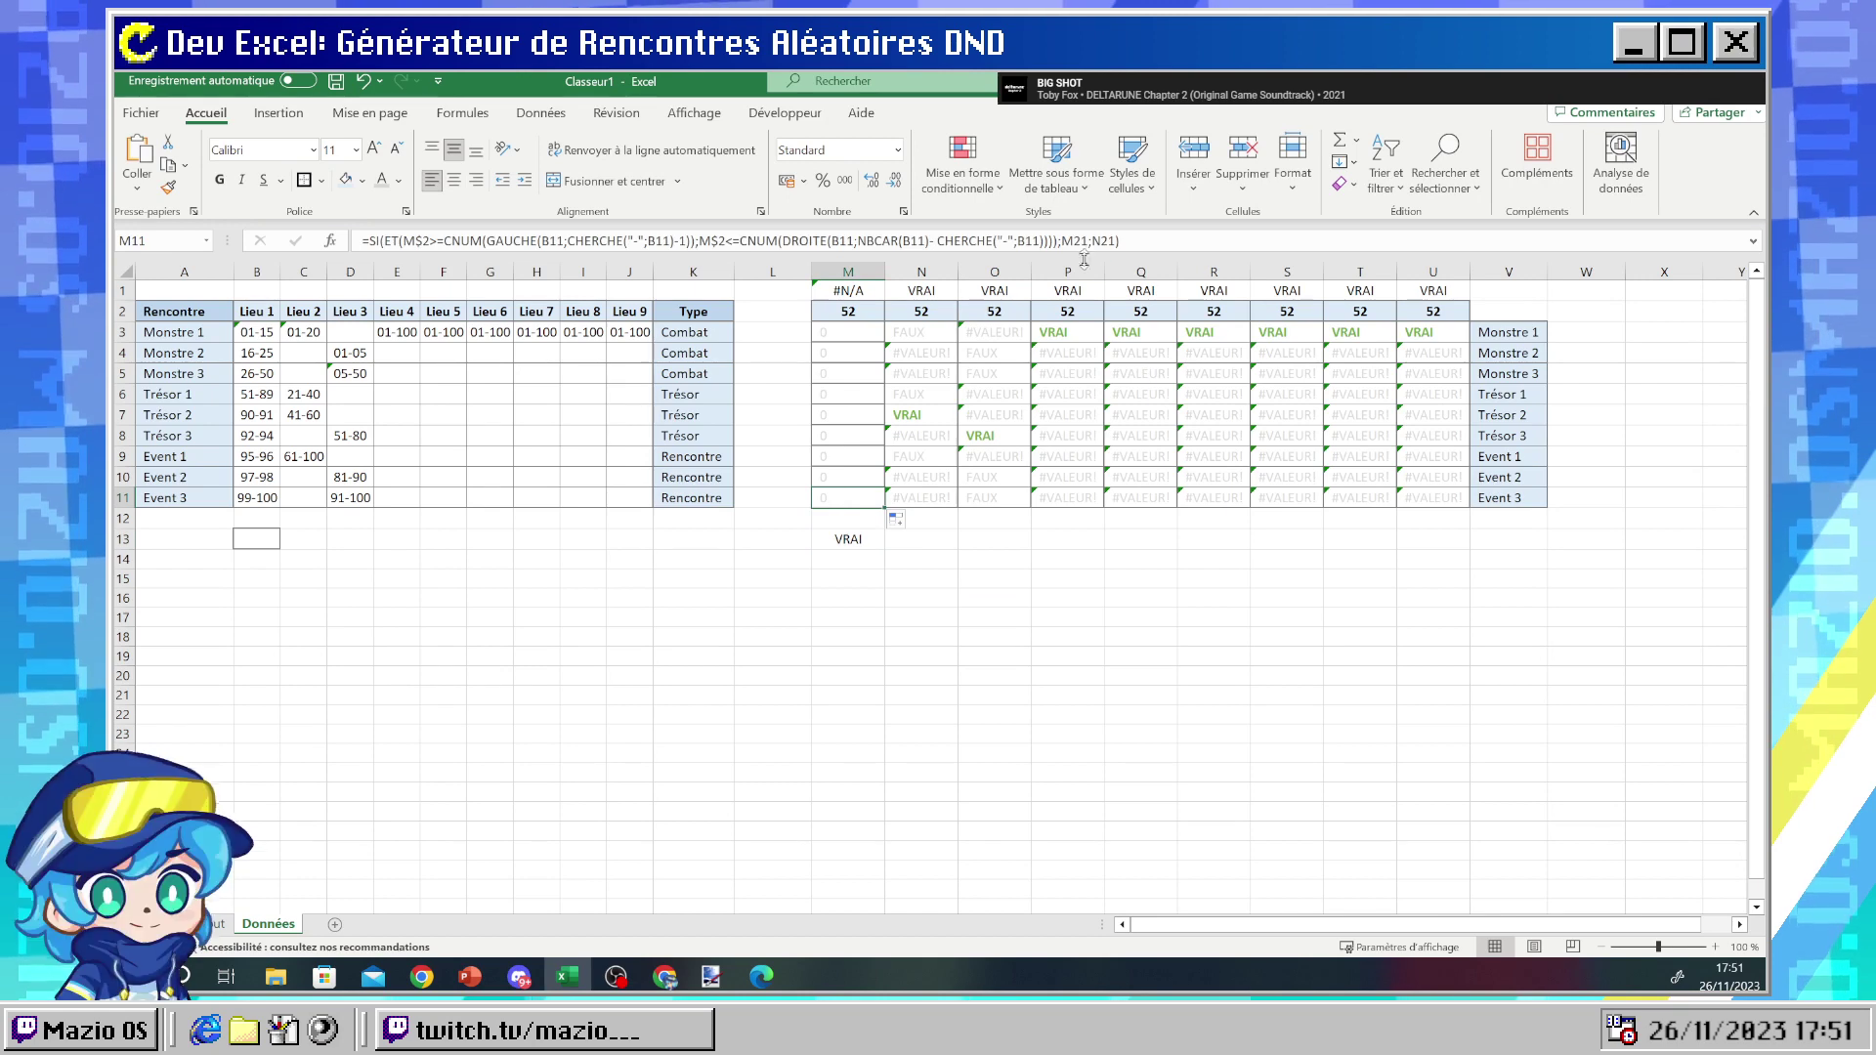
{"action": "left_click", "coordinate": [876, 332]}
{"action": "left_click", "coordinate": [1027, 242]}
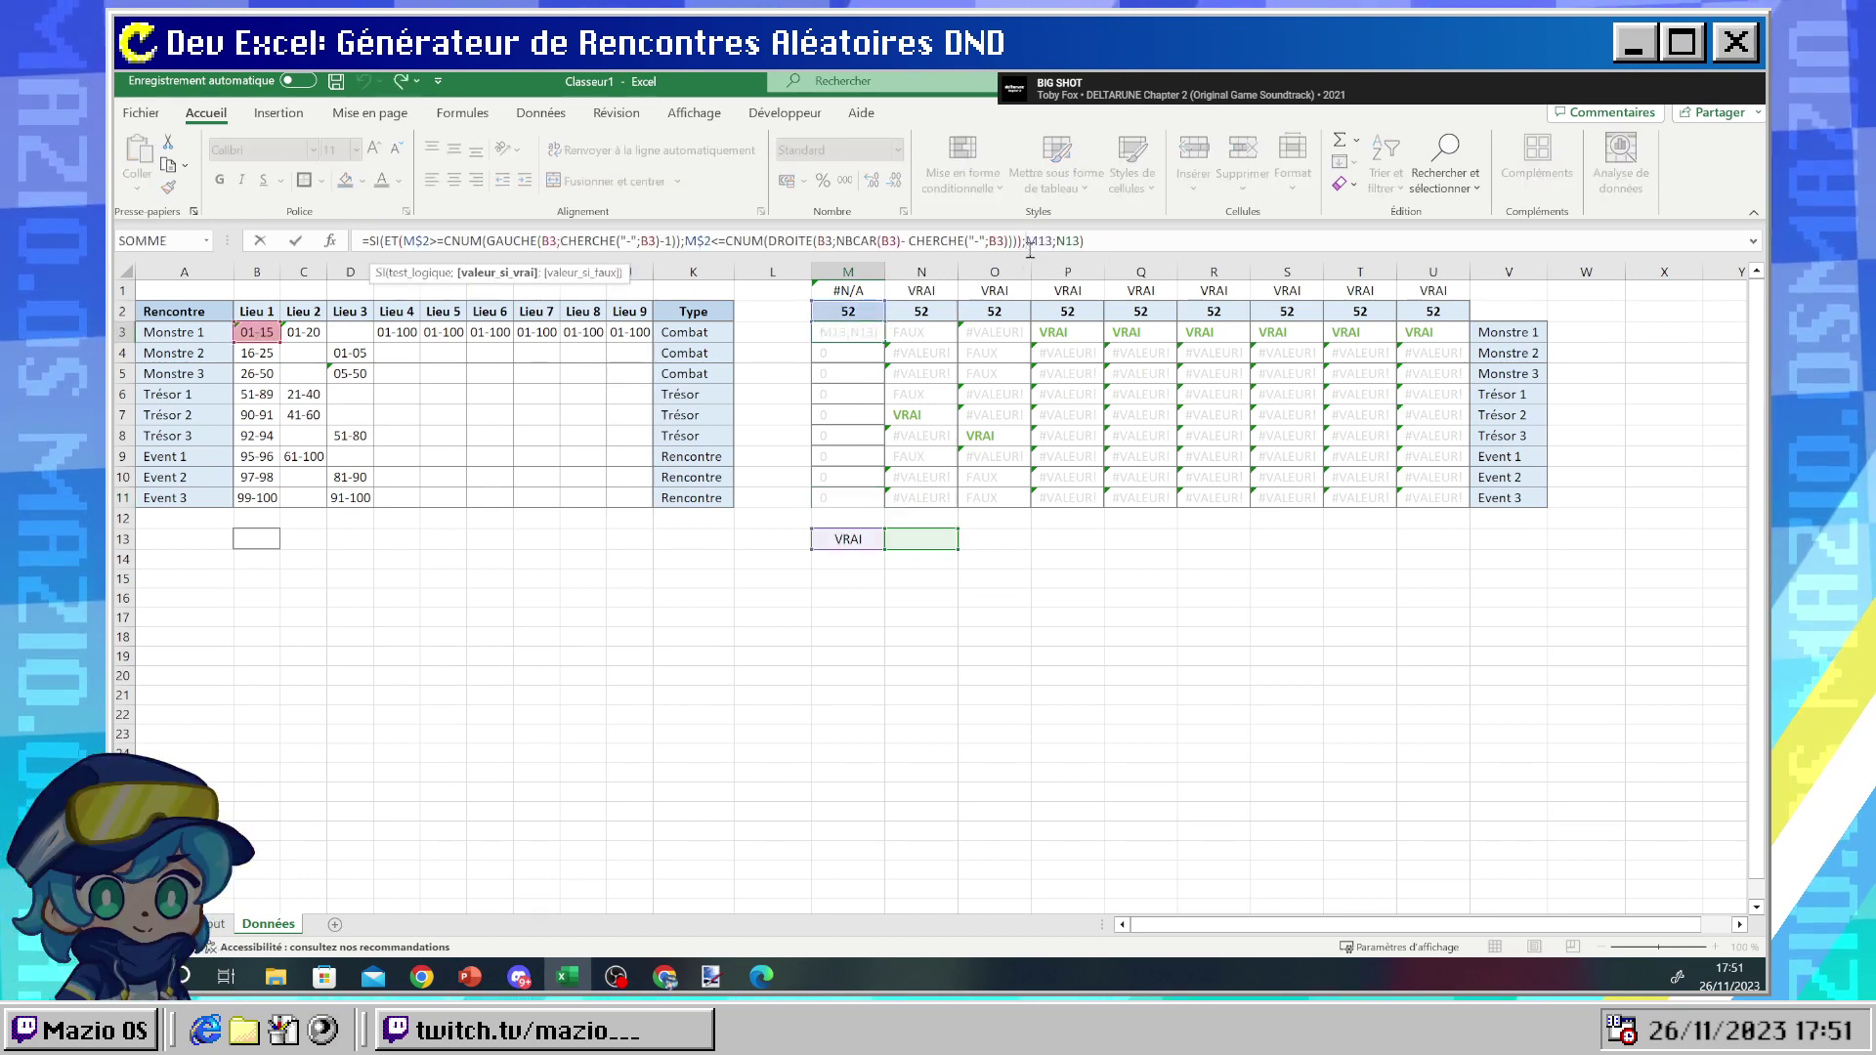
{"action": "left_click", "coordinate": [1026, 242]}
{"action": "type", "text": "$M$"}
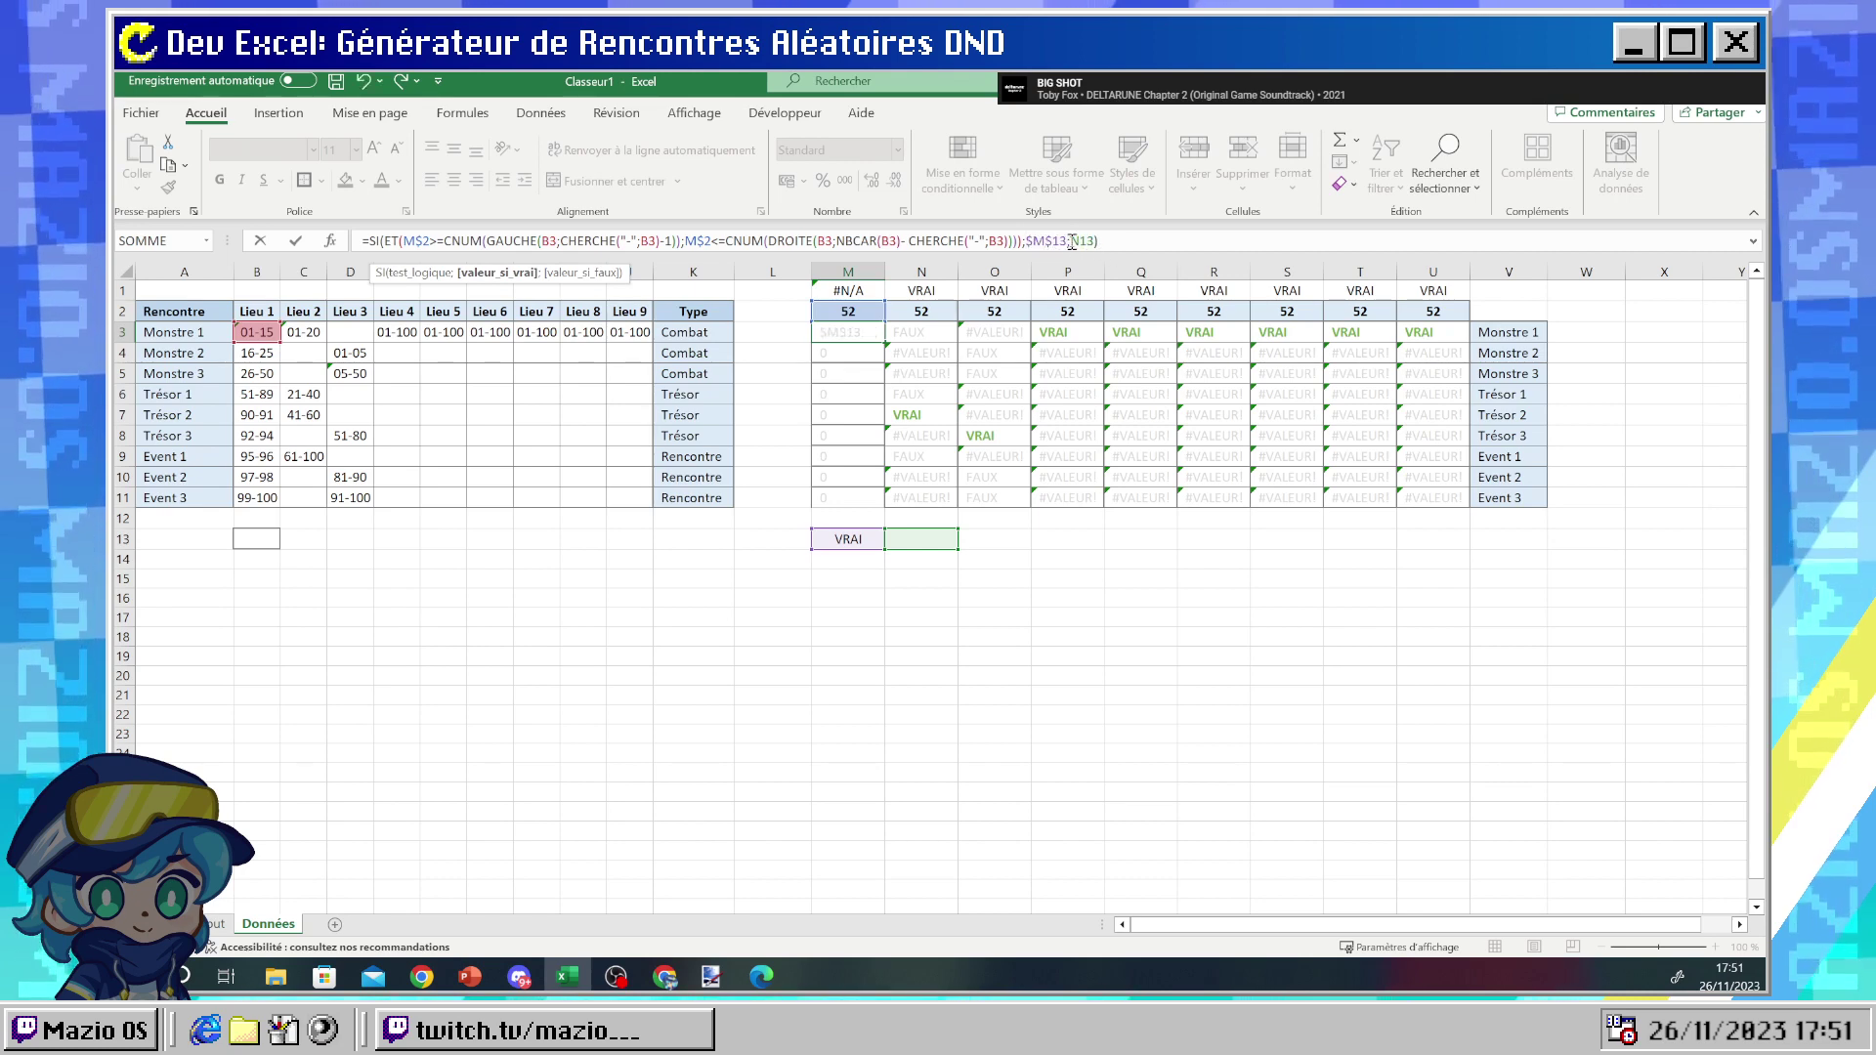
{"action": "left_click", "coordinate": [1071, 241]}
{"action": "type", "text": "$"}
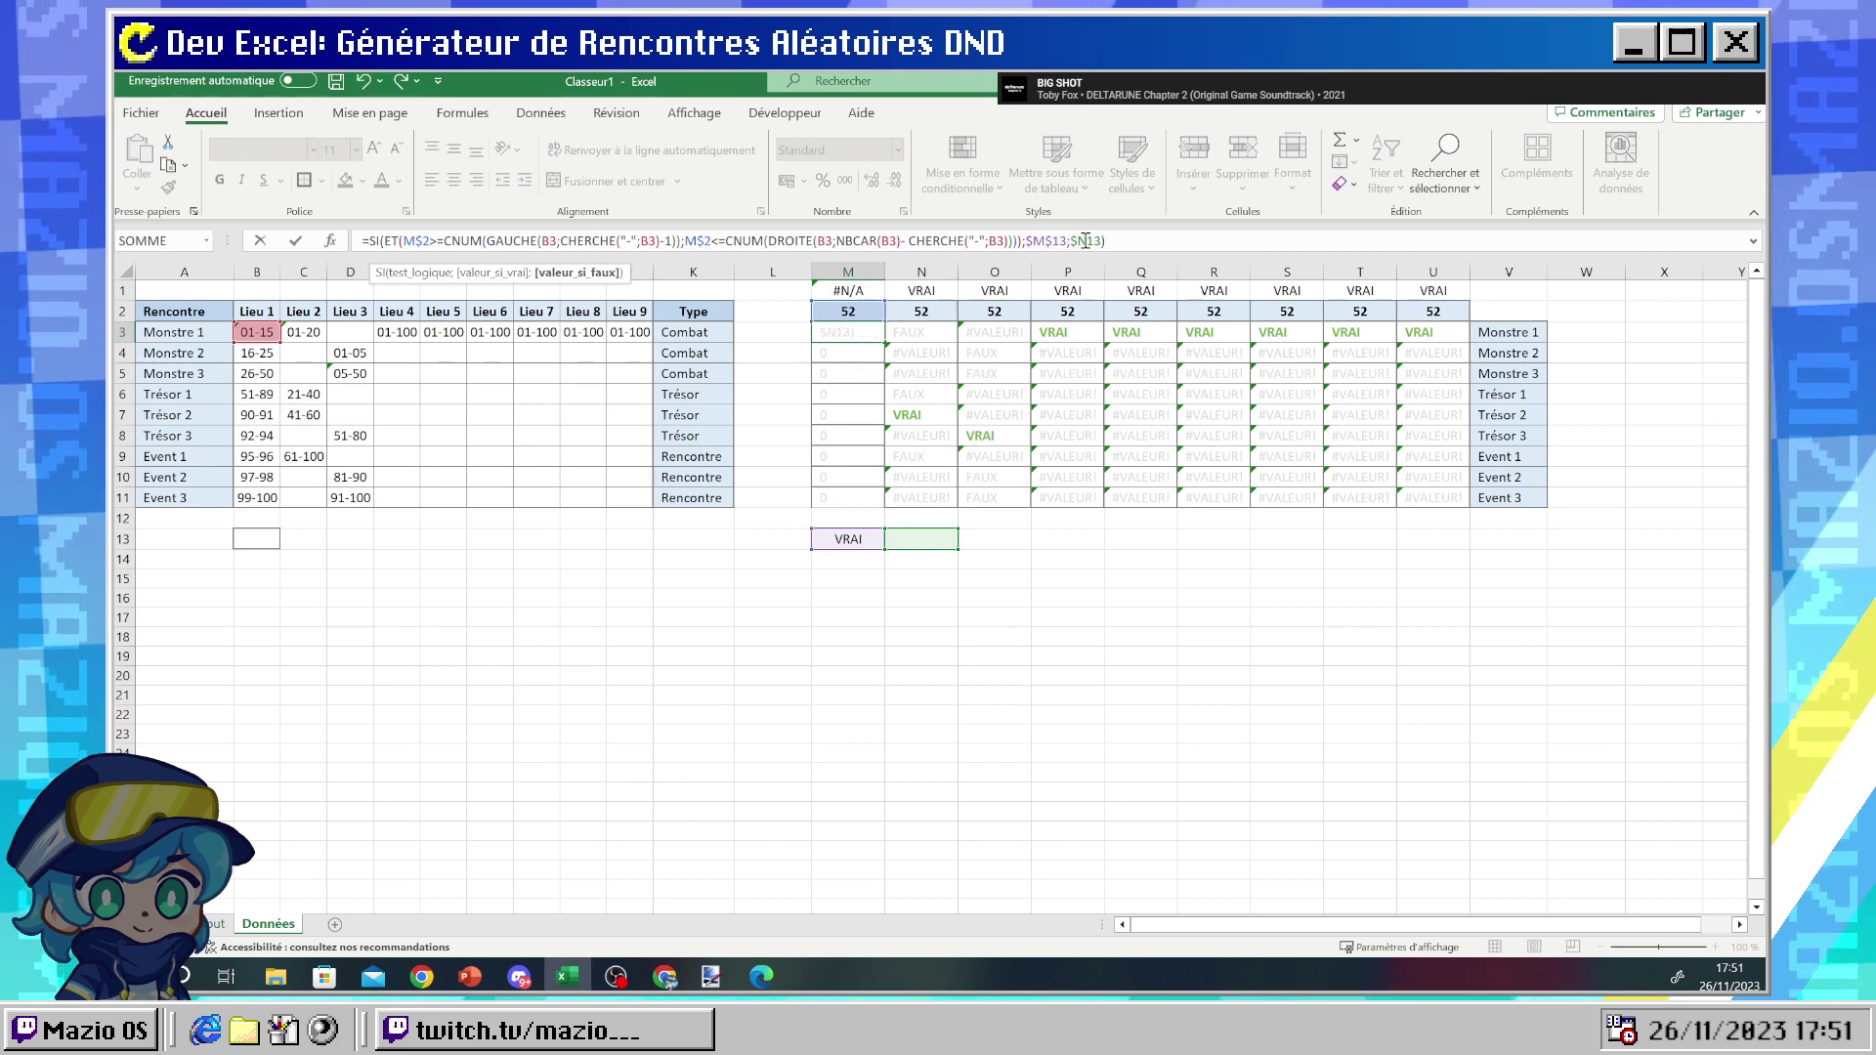
{"action": "key", "text": "Return"}
{"action": "left_click", "coordinate": [874, 333]}
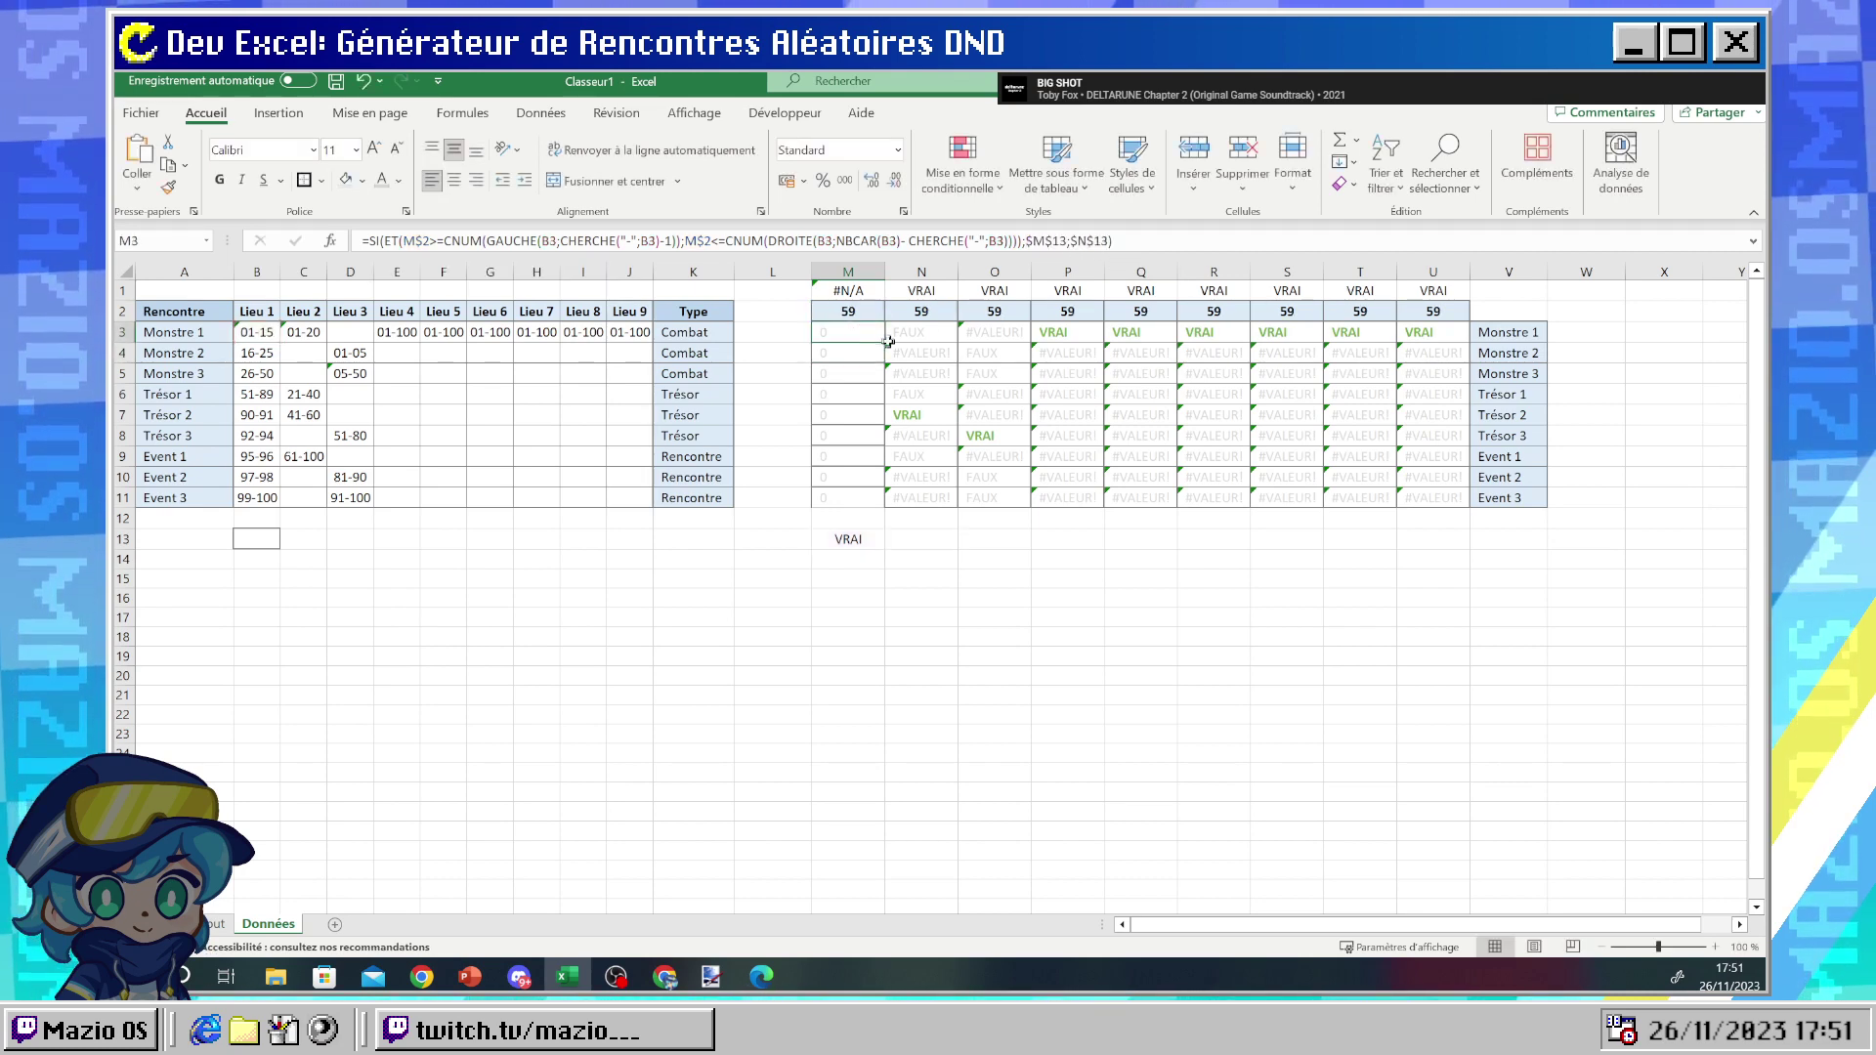
{"action": "left_click_drag", "start_coordinate": [885, 342], "coordinate": [885, 511]}
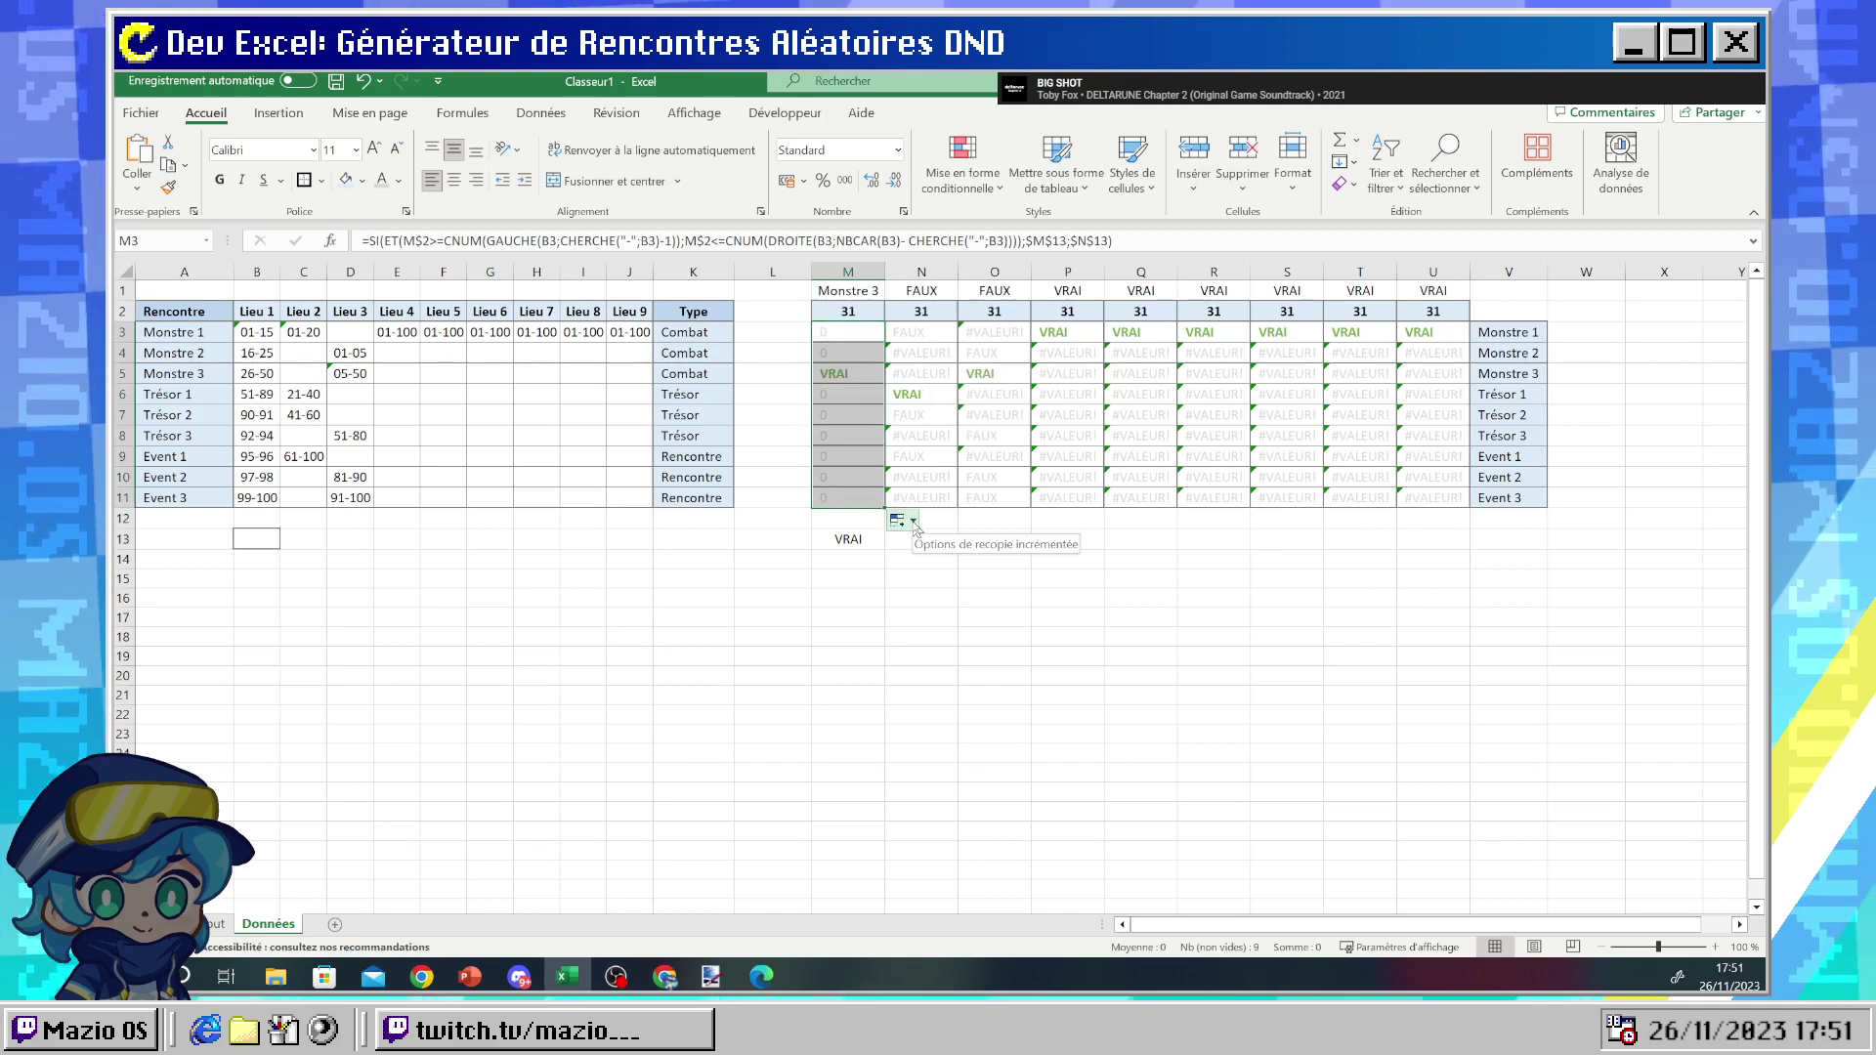
{"action": "left_click", "coordinate": [970, 532]}
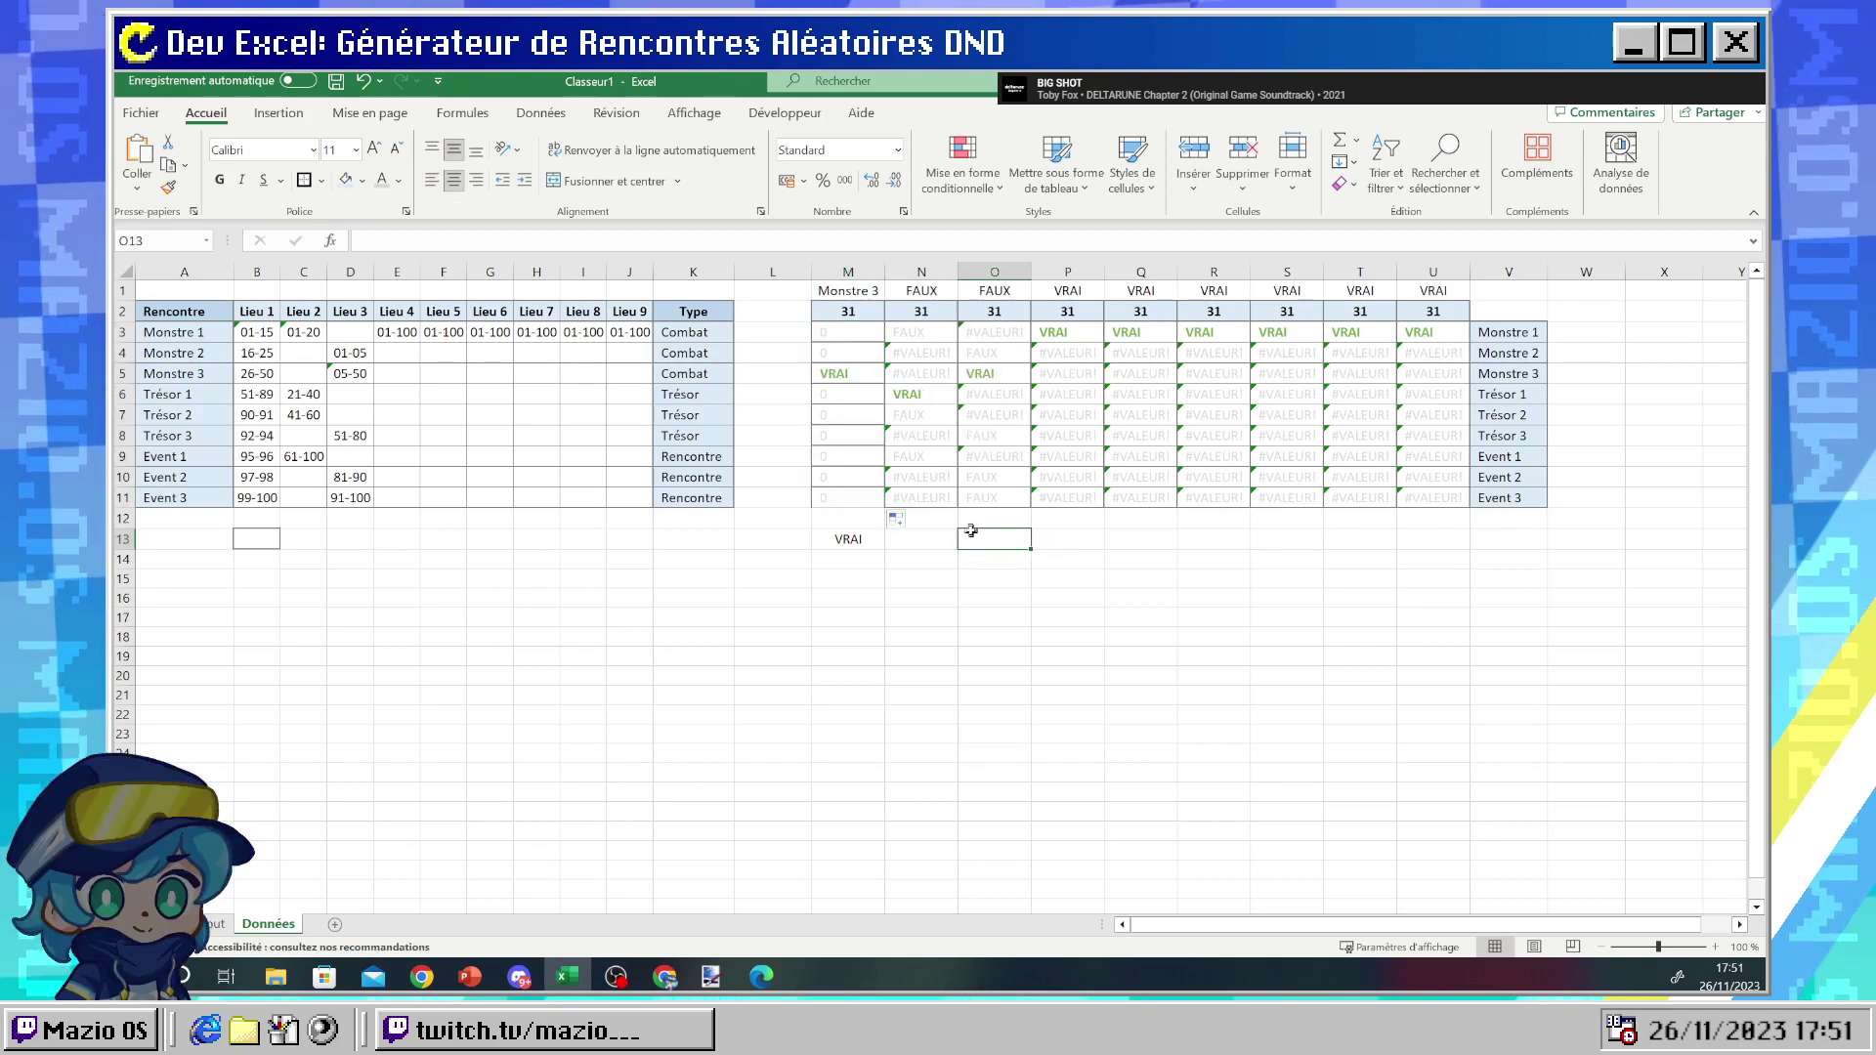
- Undo the last change, clear VRAI from M13, and review M3's formula
{"action": "key", "text": "ctrl+z"}
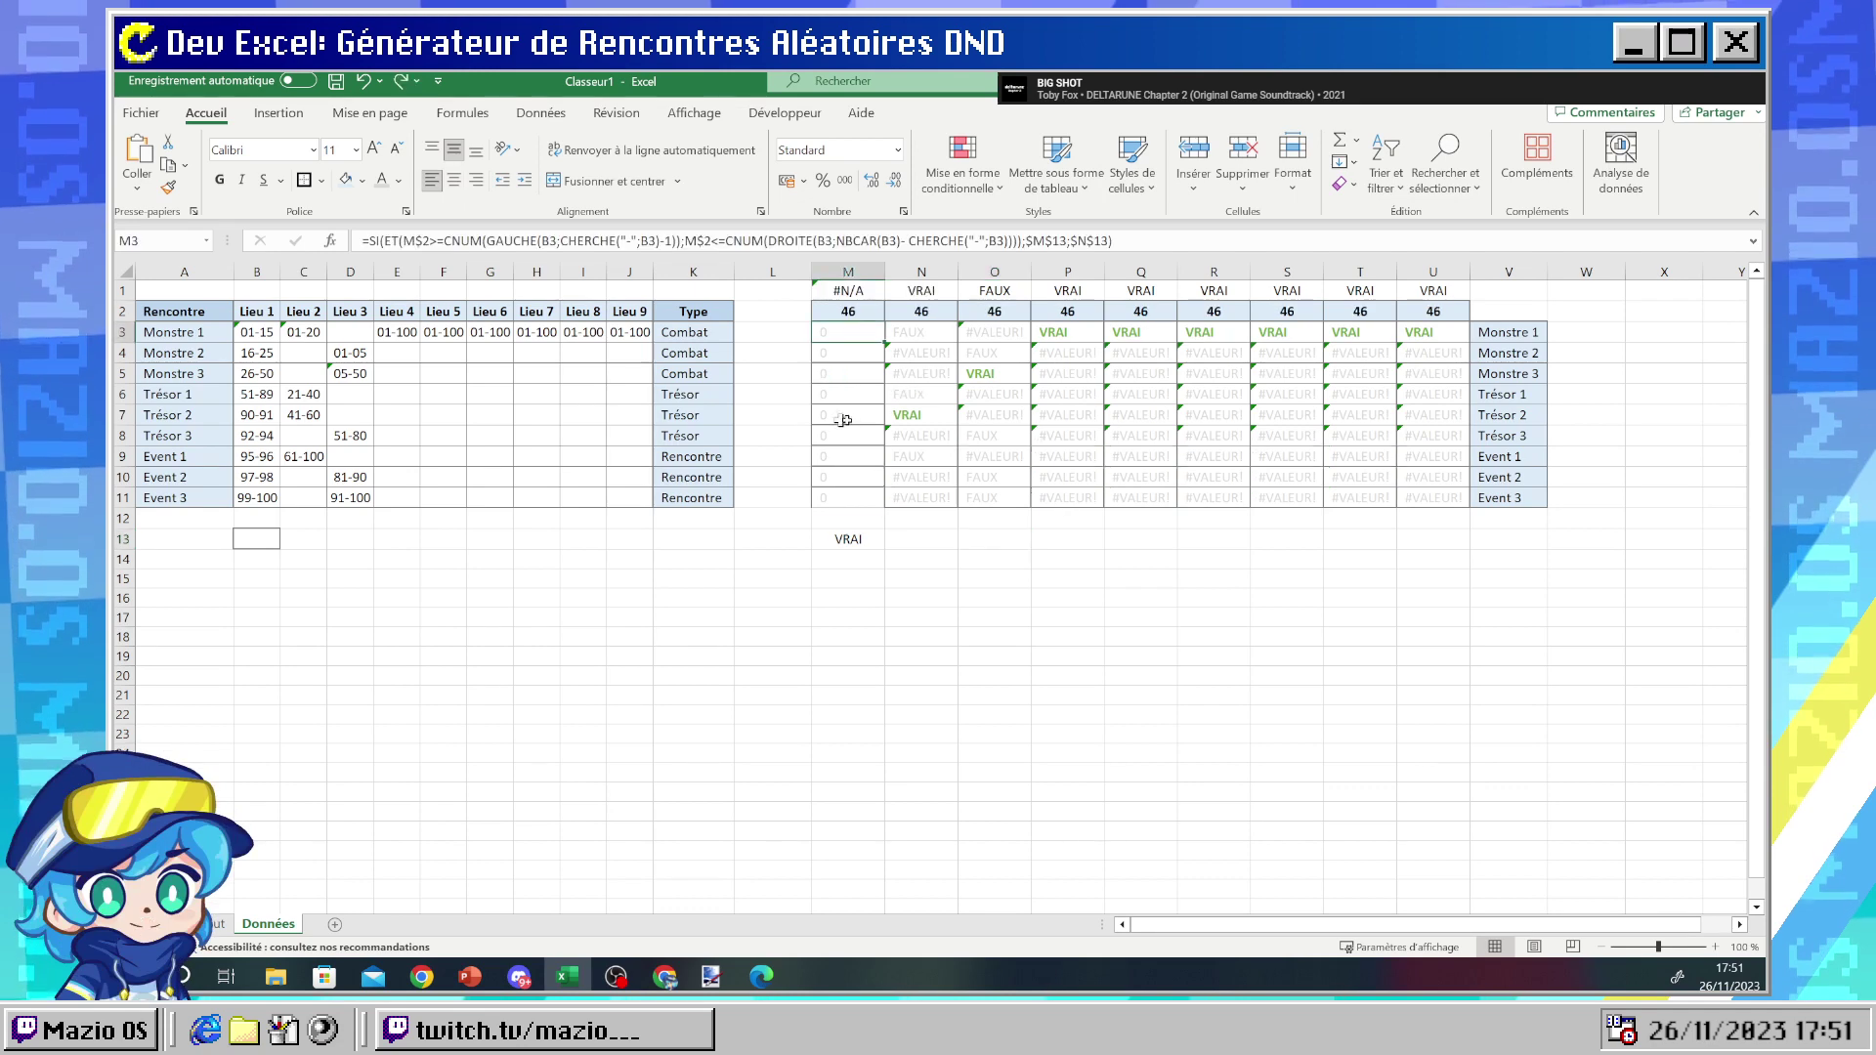
{"action": "left_click", "coordinate": [848, 539]}
{"action": "key", "text": "Delete"}
{"action": "left_click", "coordinate": [961, 563]}
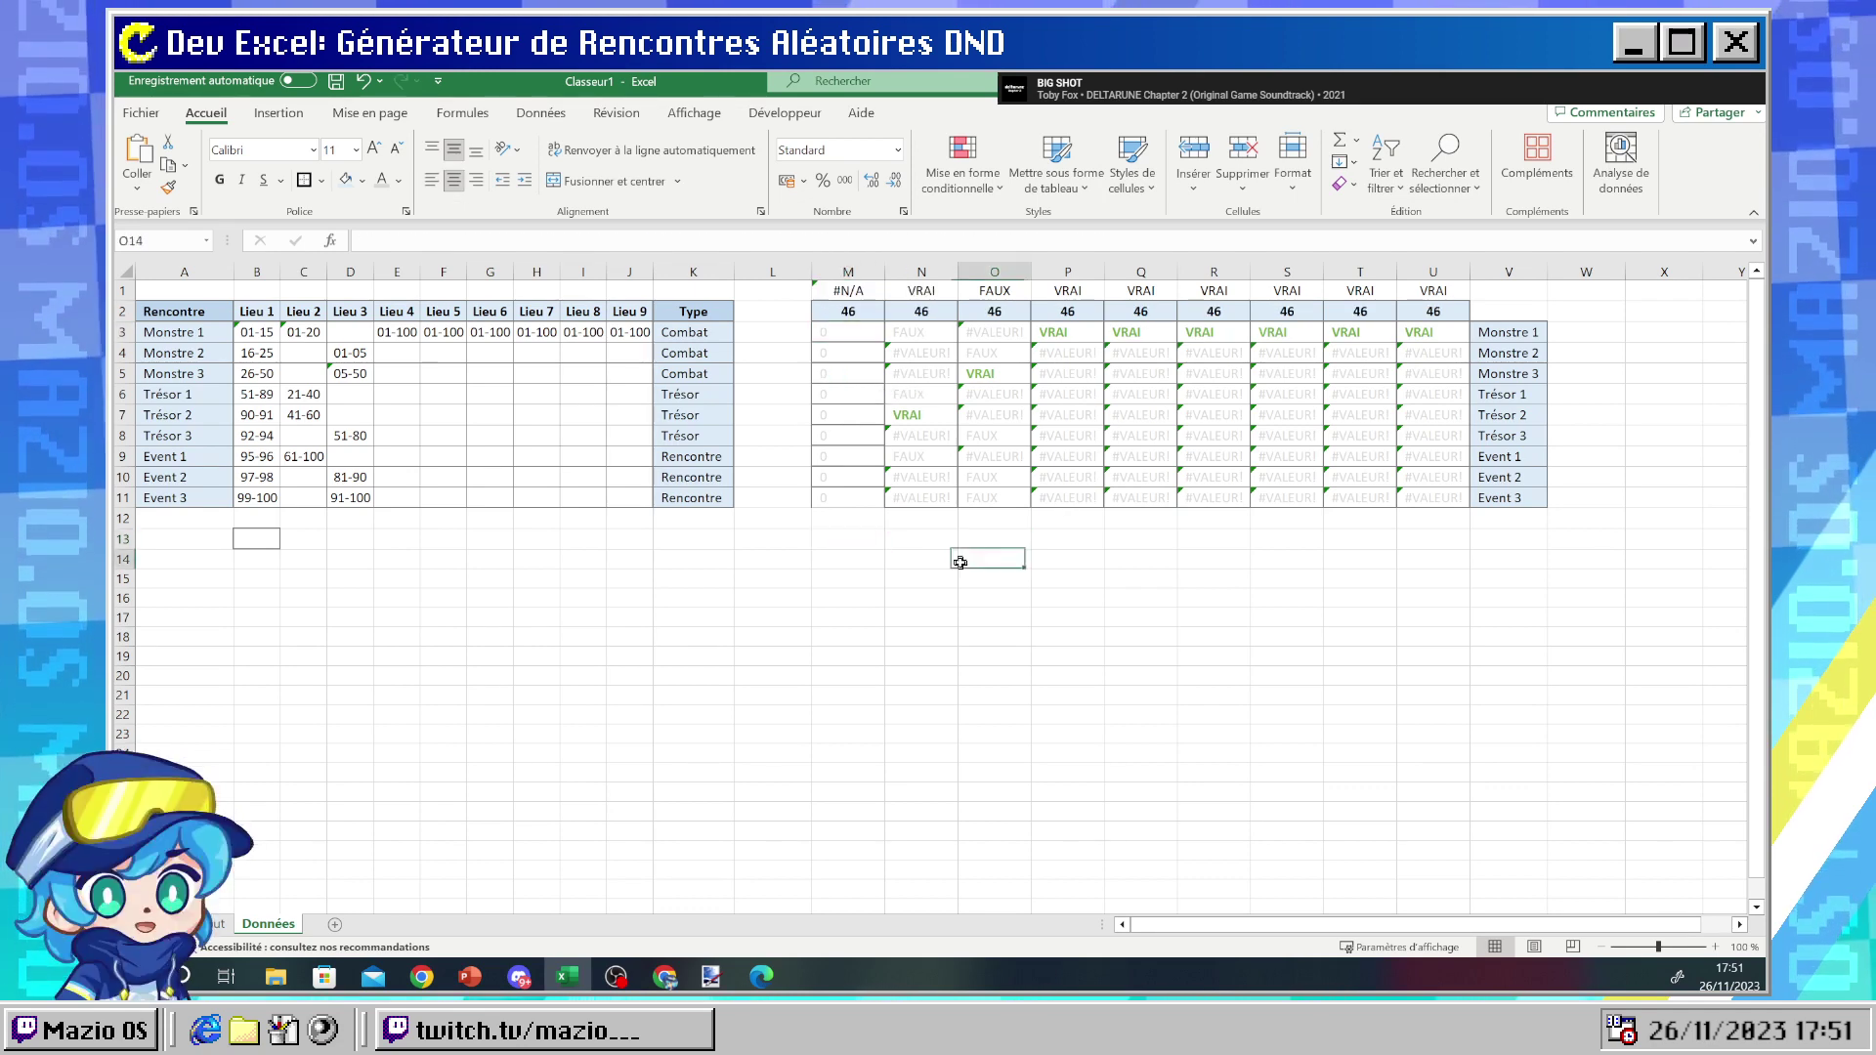
{"action": "left_click", "coordinate": [840, 335]}
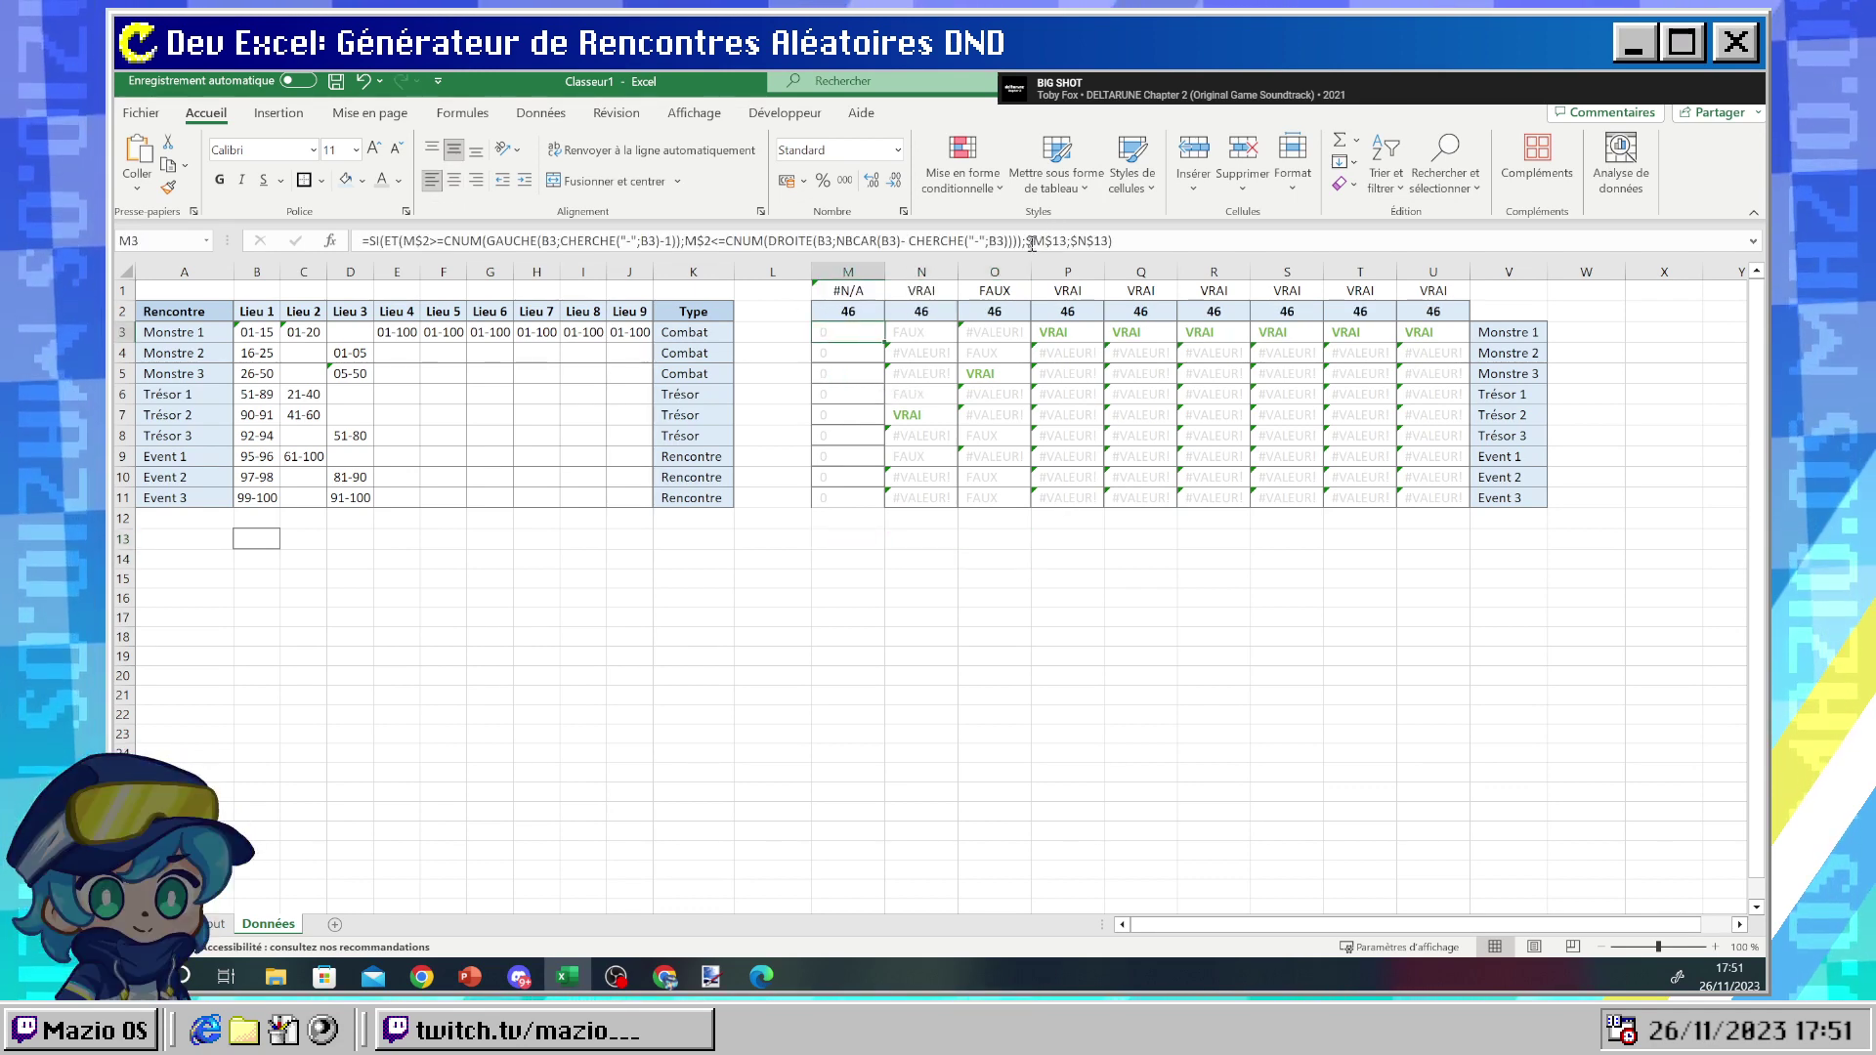
- Replace $M$13;$N$13 with "VRAI";"FALSE" in M3 and fill down to M11
{"action": "left_click_drag", "start_coordinate": [1028, 241], "coordinate": [1067, 241]}
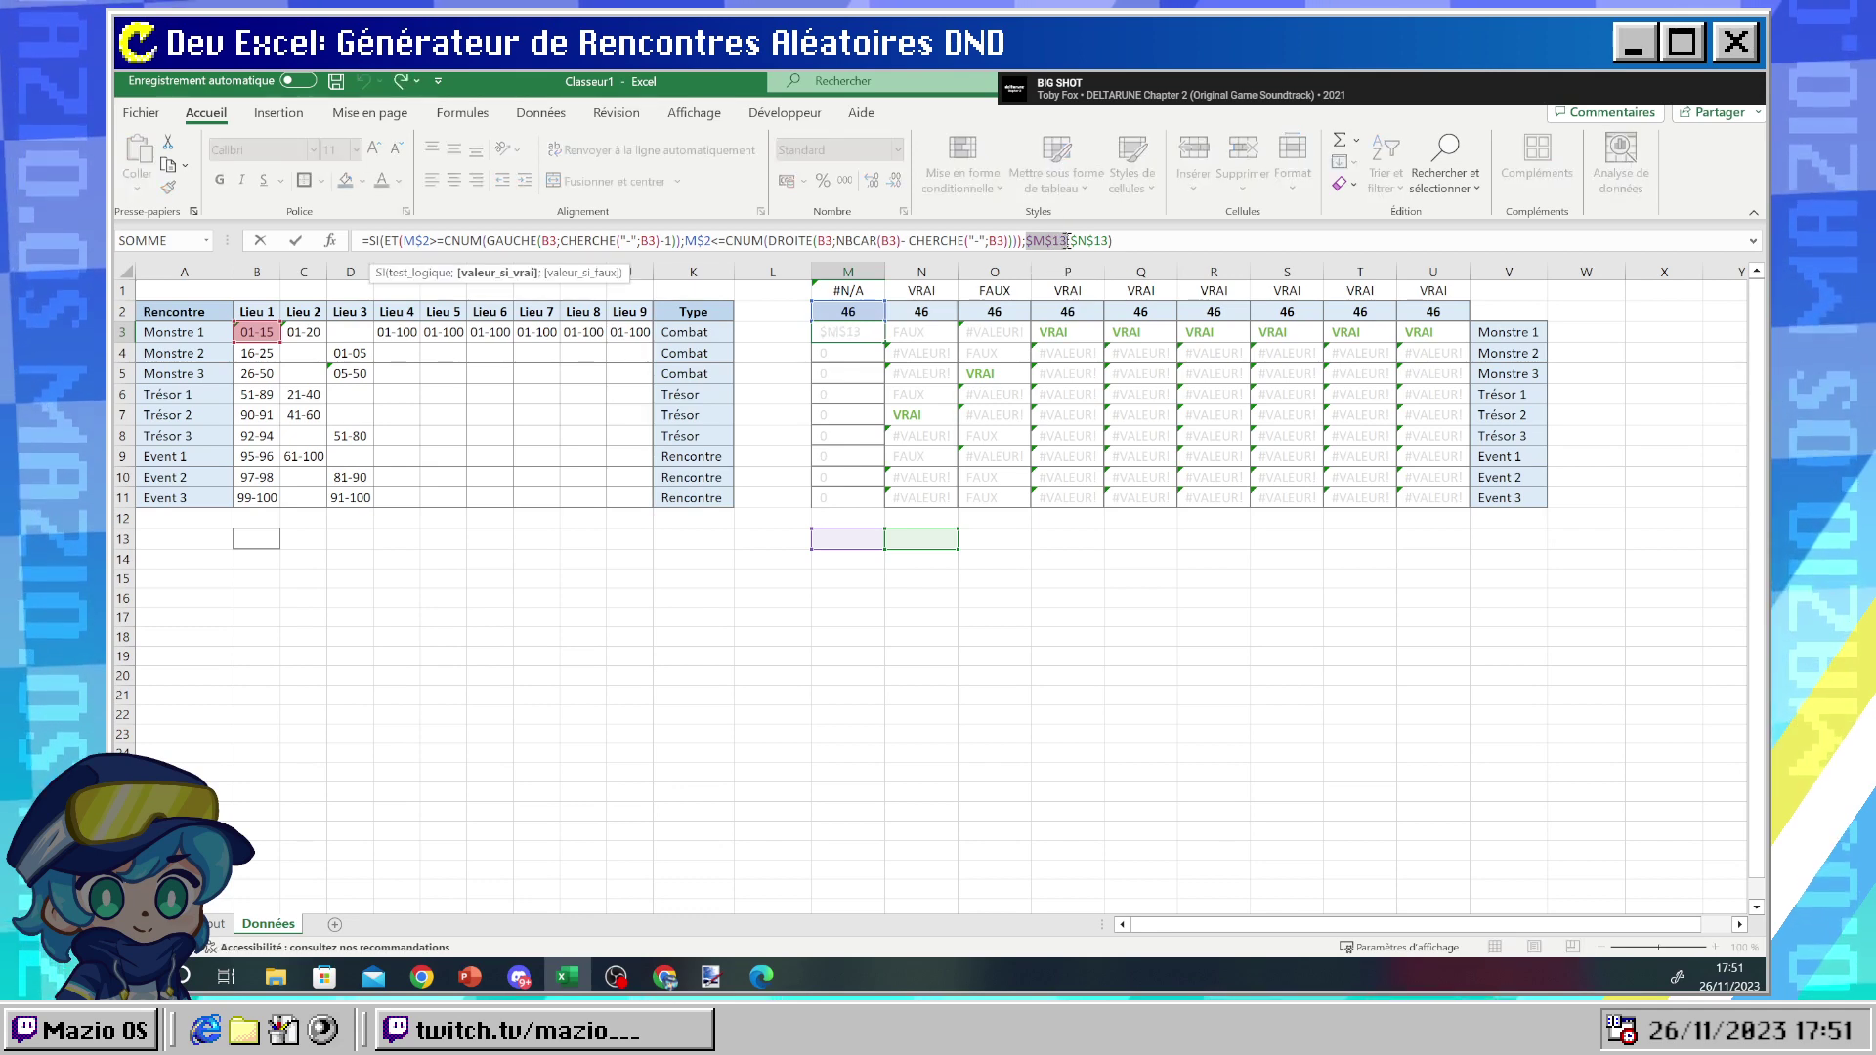
{"action": "type", "text": "\"VRA"}
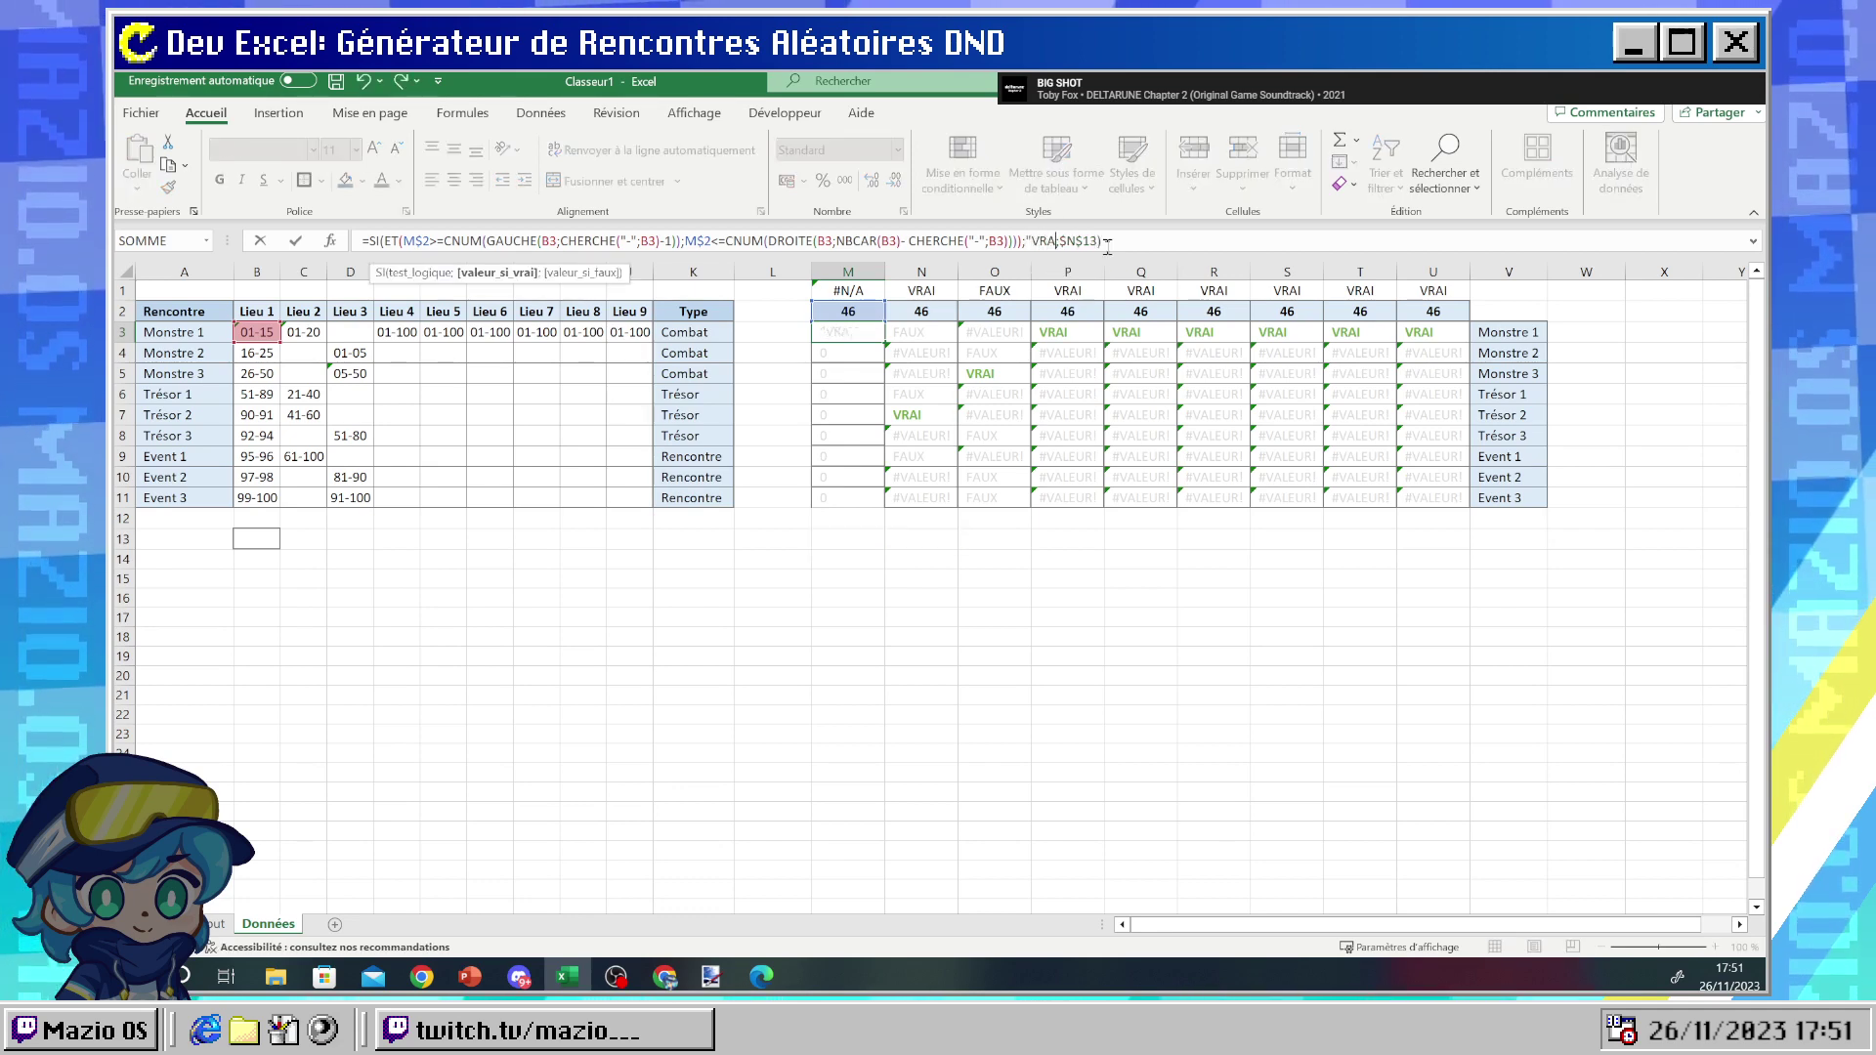
{"action": "type", "text": "I\";"}
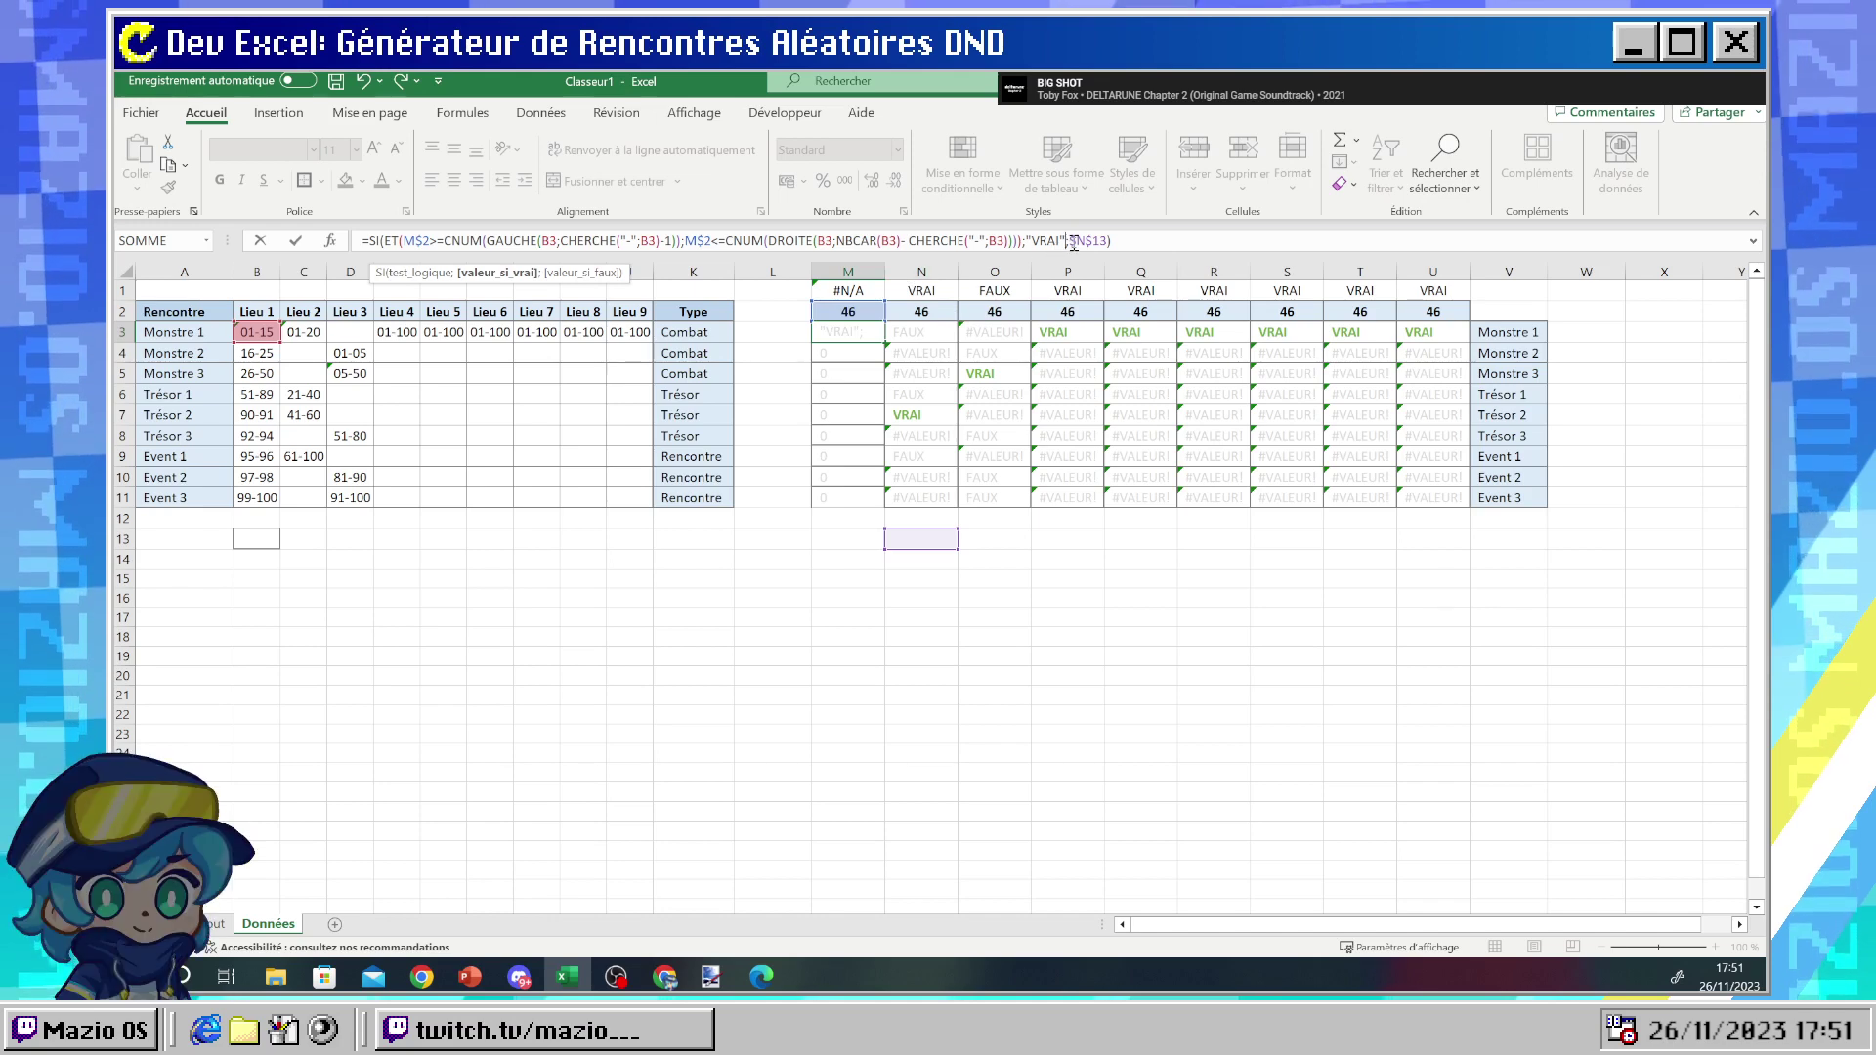
{"action": "left_click_drag", "start_coordinate": [1068, 242], "coordinate": [1096, 243]}
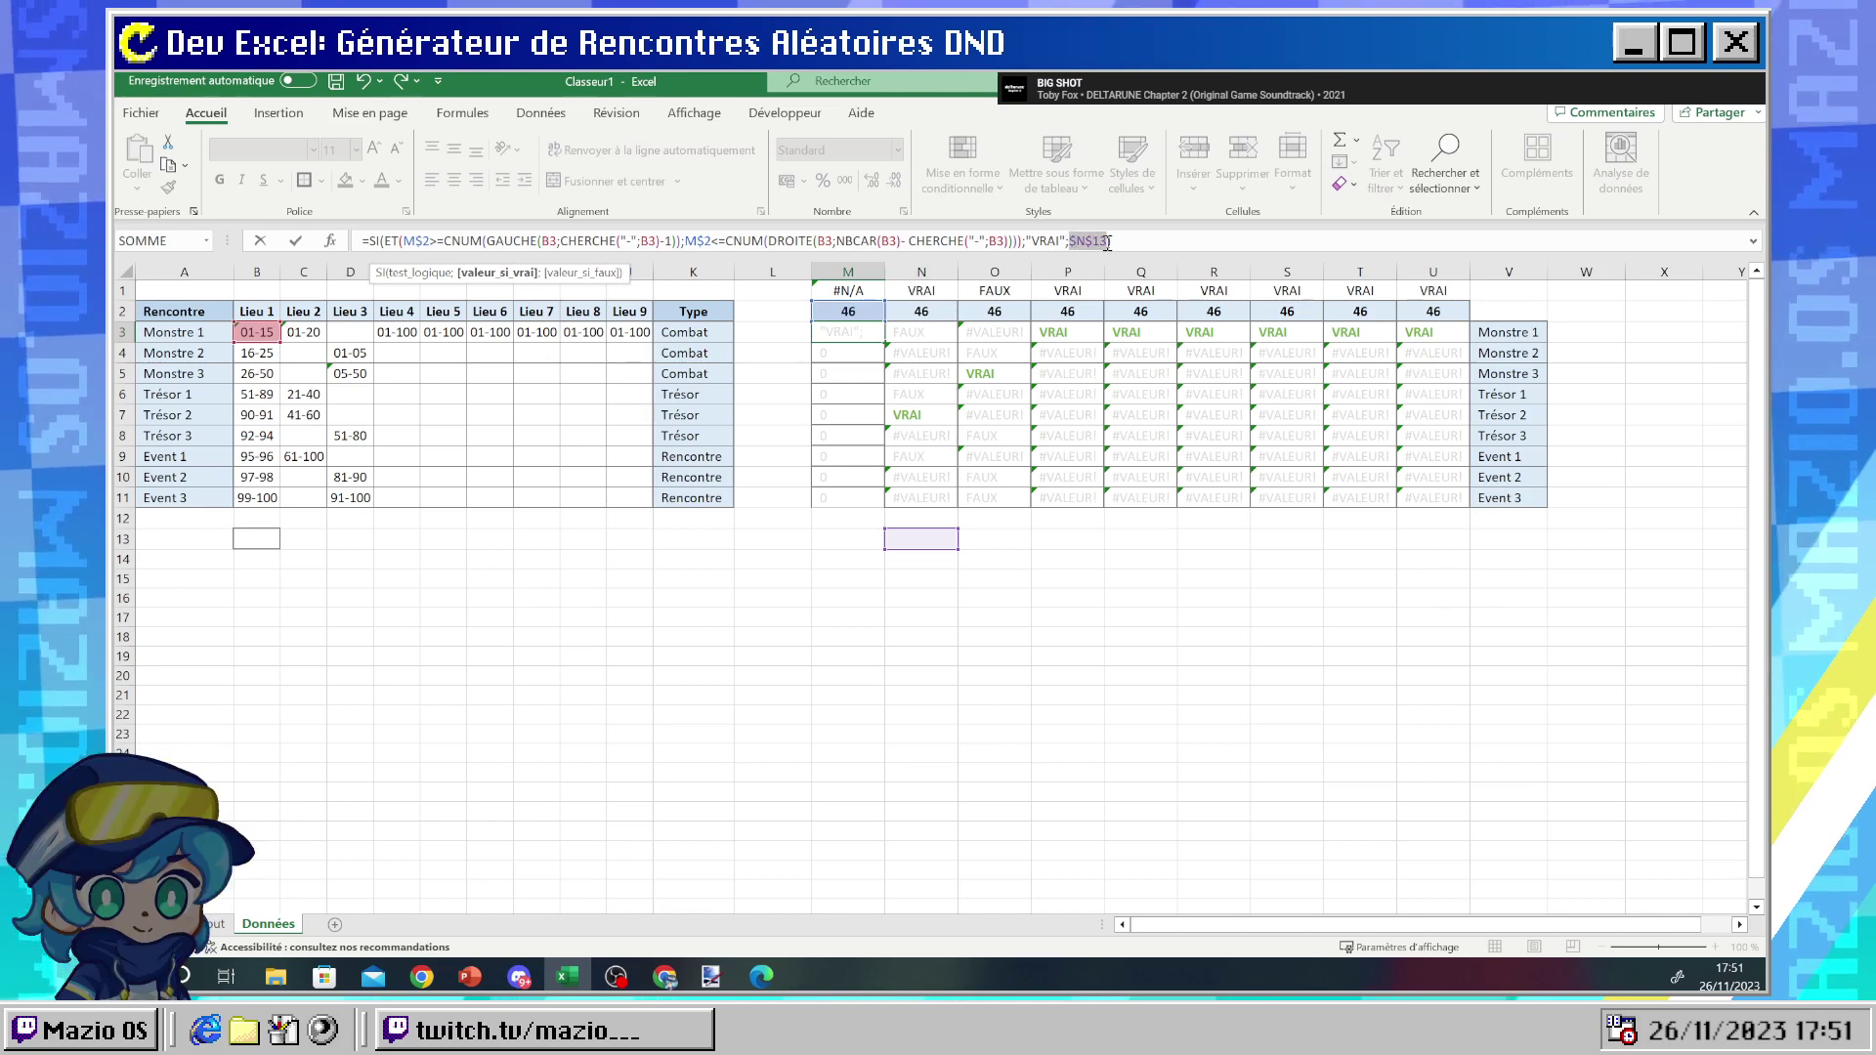
{"action": "type", "text": "\"FALSE"}
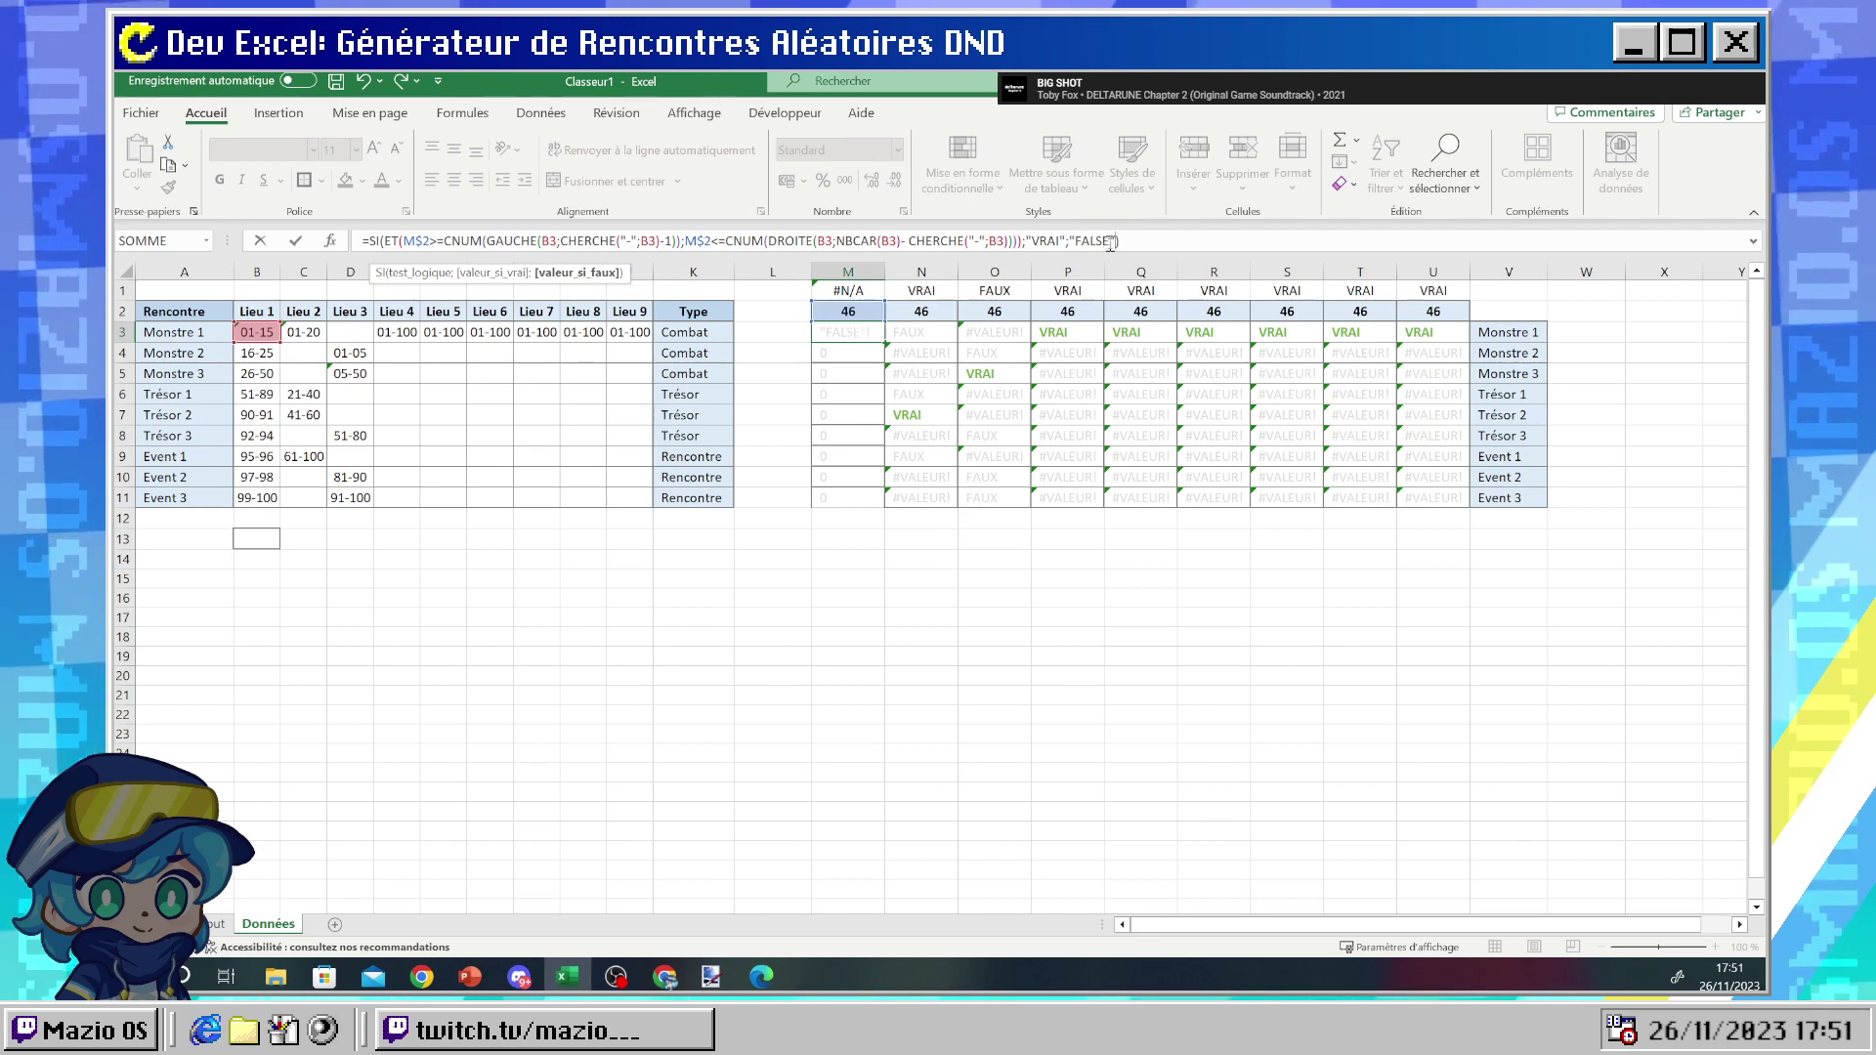
{"action": "key", "text": "Return"}
{"action": "left_click", "coordinate": [874, 336]}
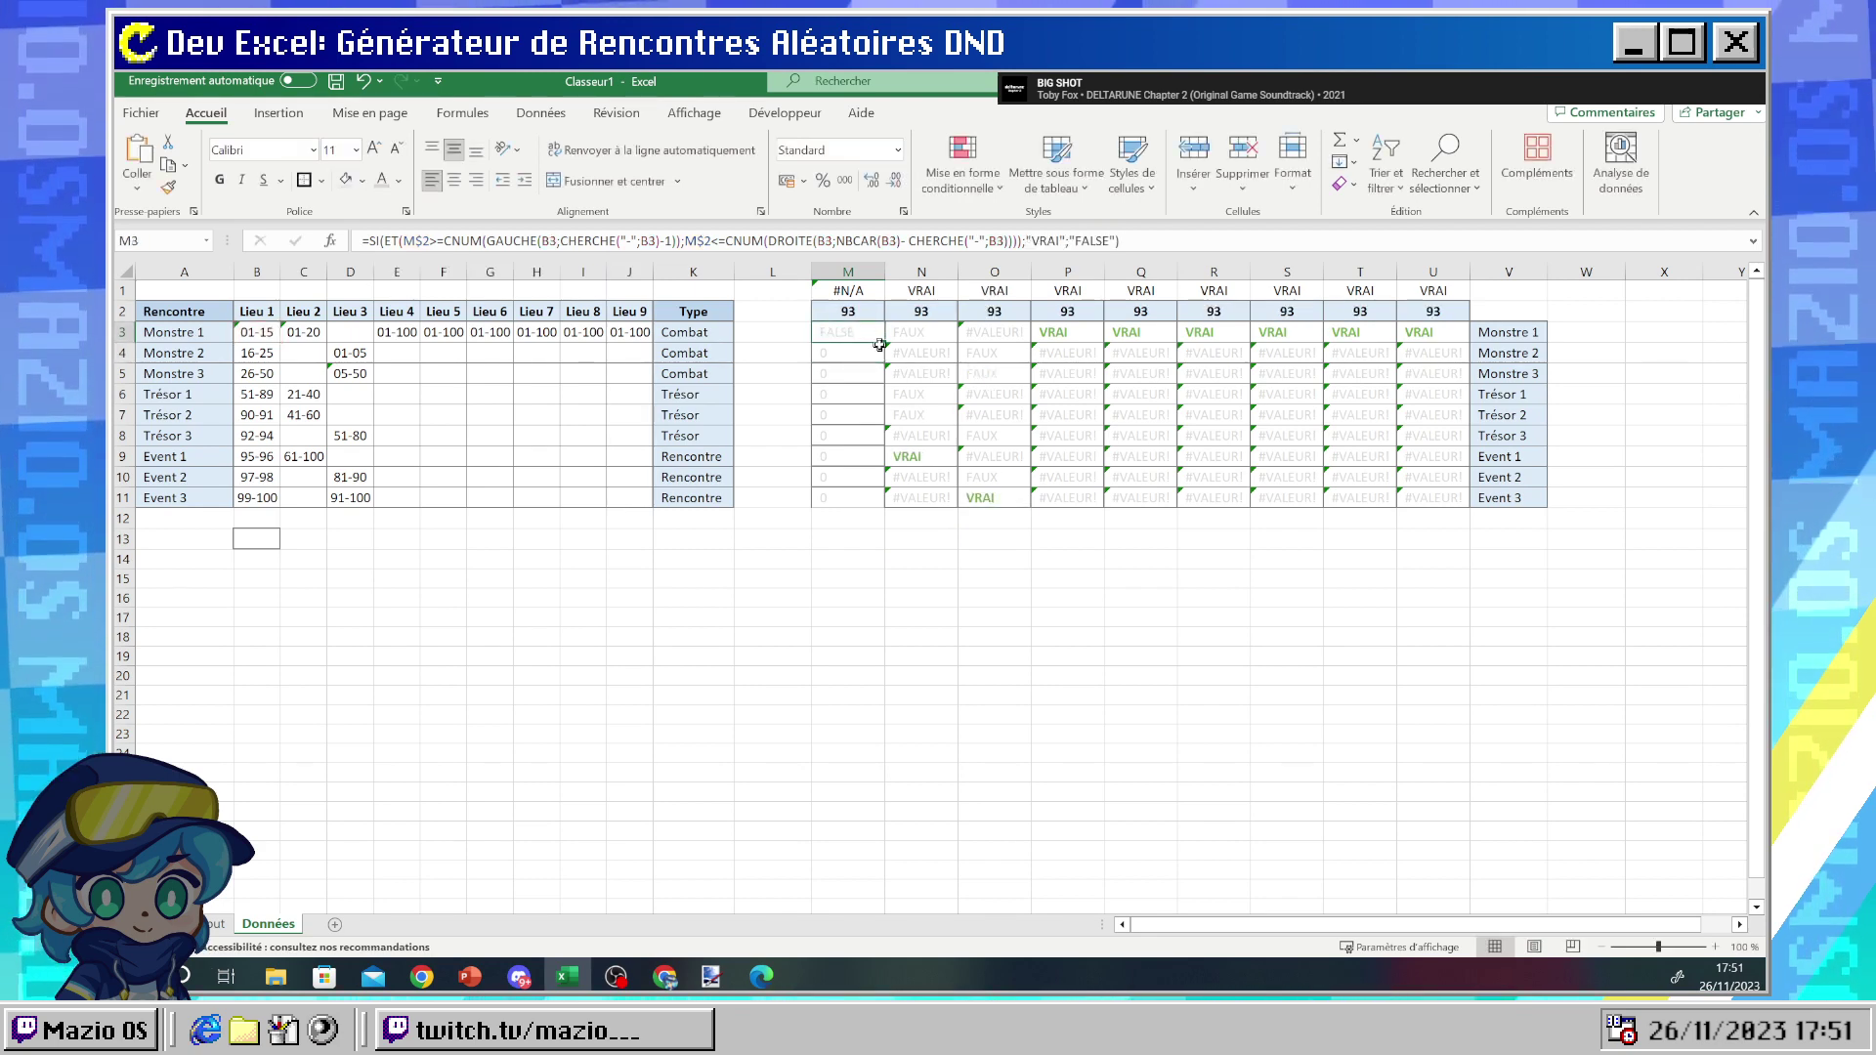
{"action": "left_click_drag", "start_coordinate": [883, 342], "coordinate": [883, 522]}
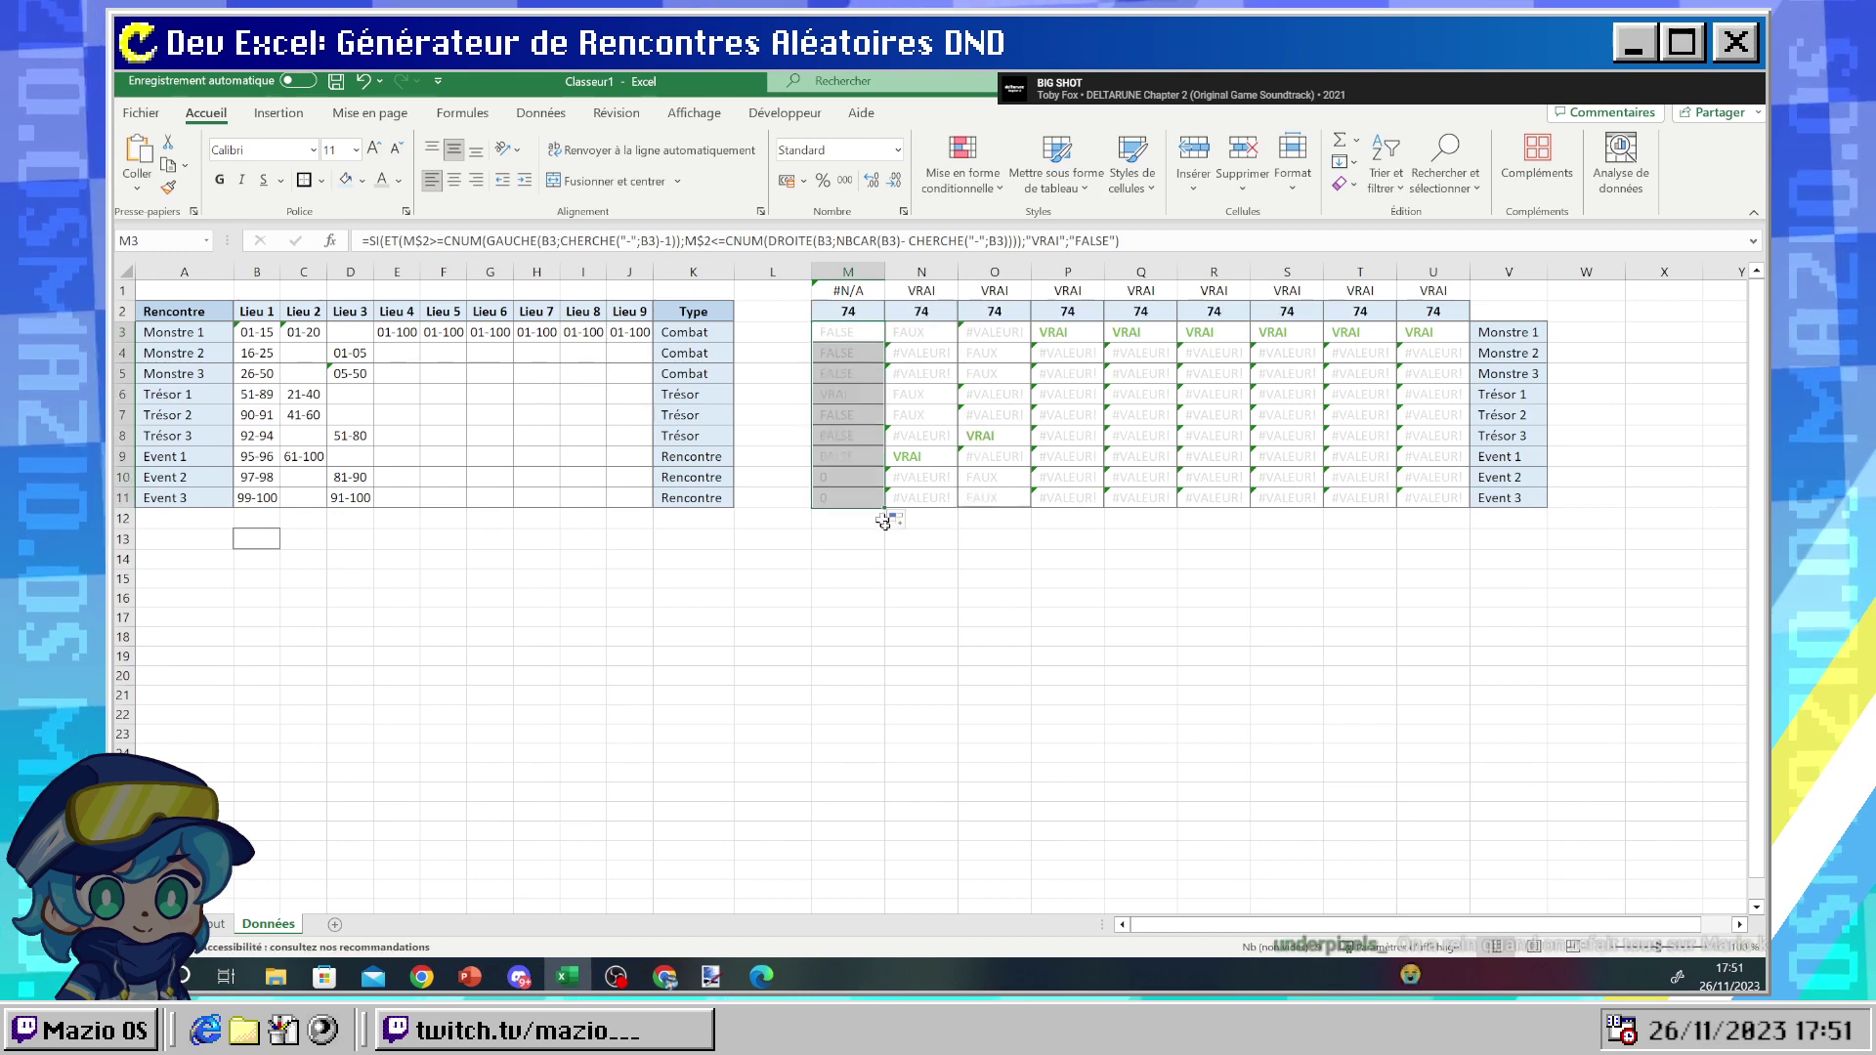
{"action": "left_click", "coordinate": [846, 499]}
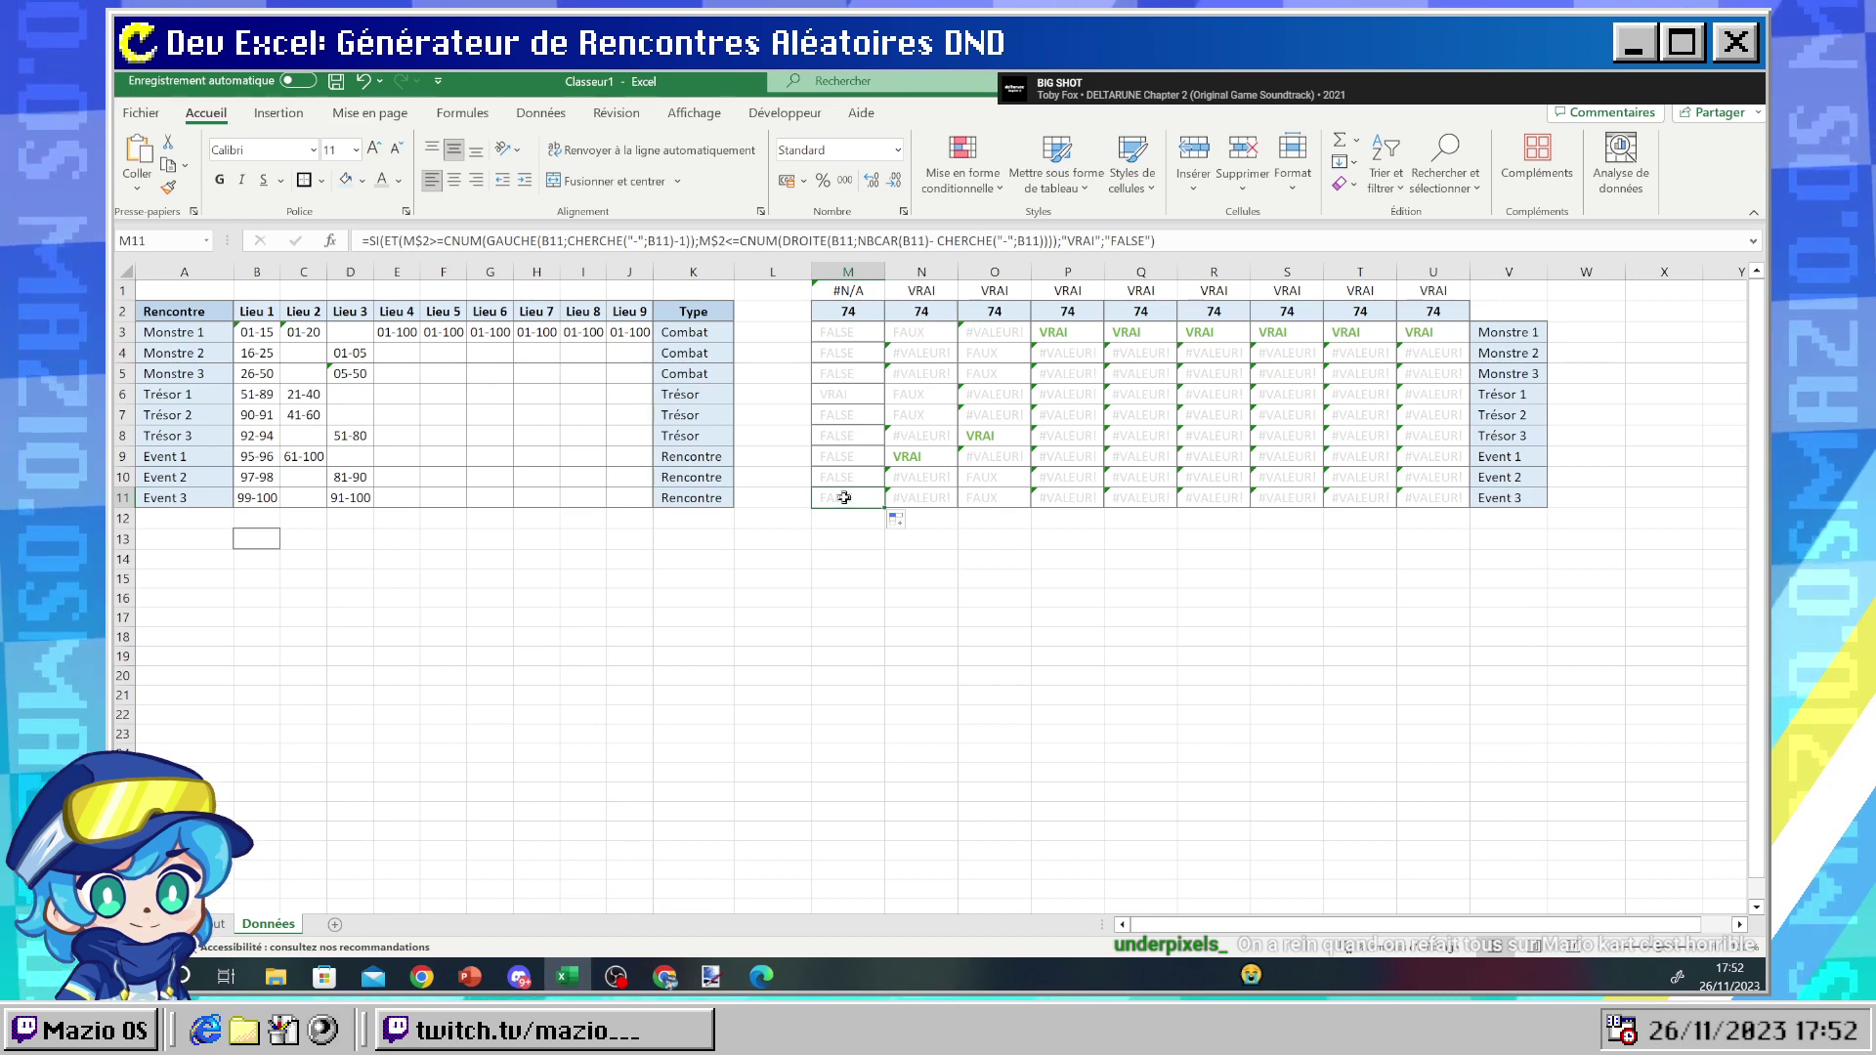
- Apply Toutes les bordures to M3:M11 and inspect M6's formula
{"action": "left_click_drag", "start_coordinate": [891, 495], "coordinate": [842, 334]}
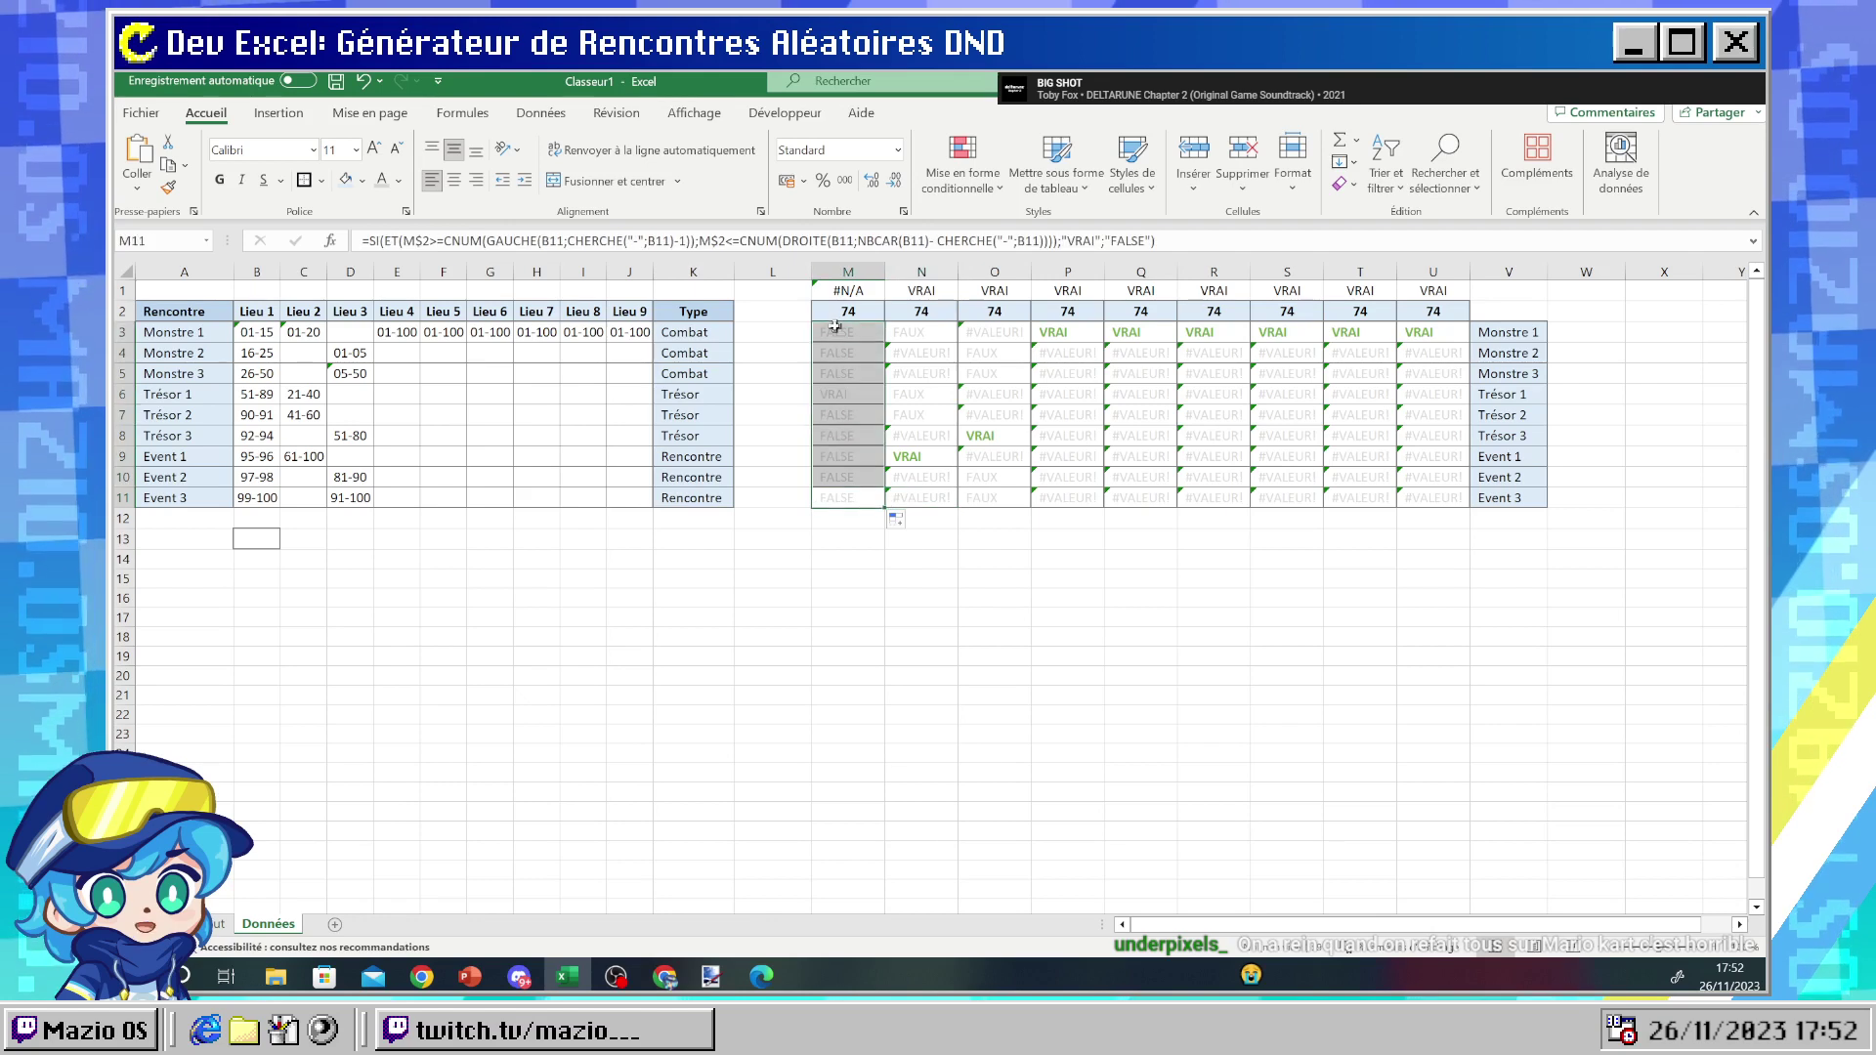
{"action": "left_click", "coordinate": [321, 181]}
{"action": "left_click", "coordinate": [353, 383]}
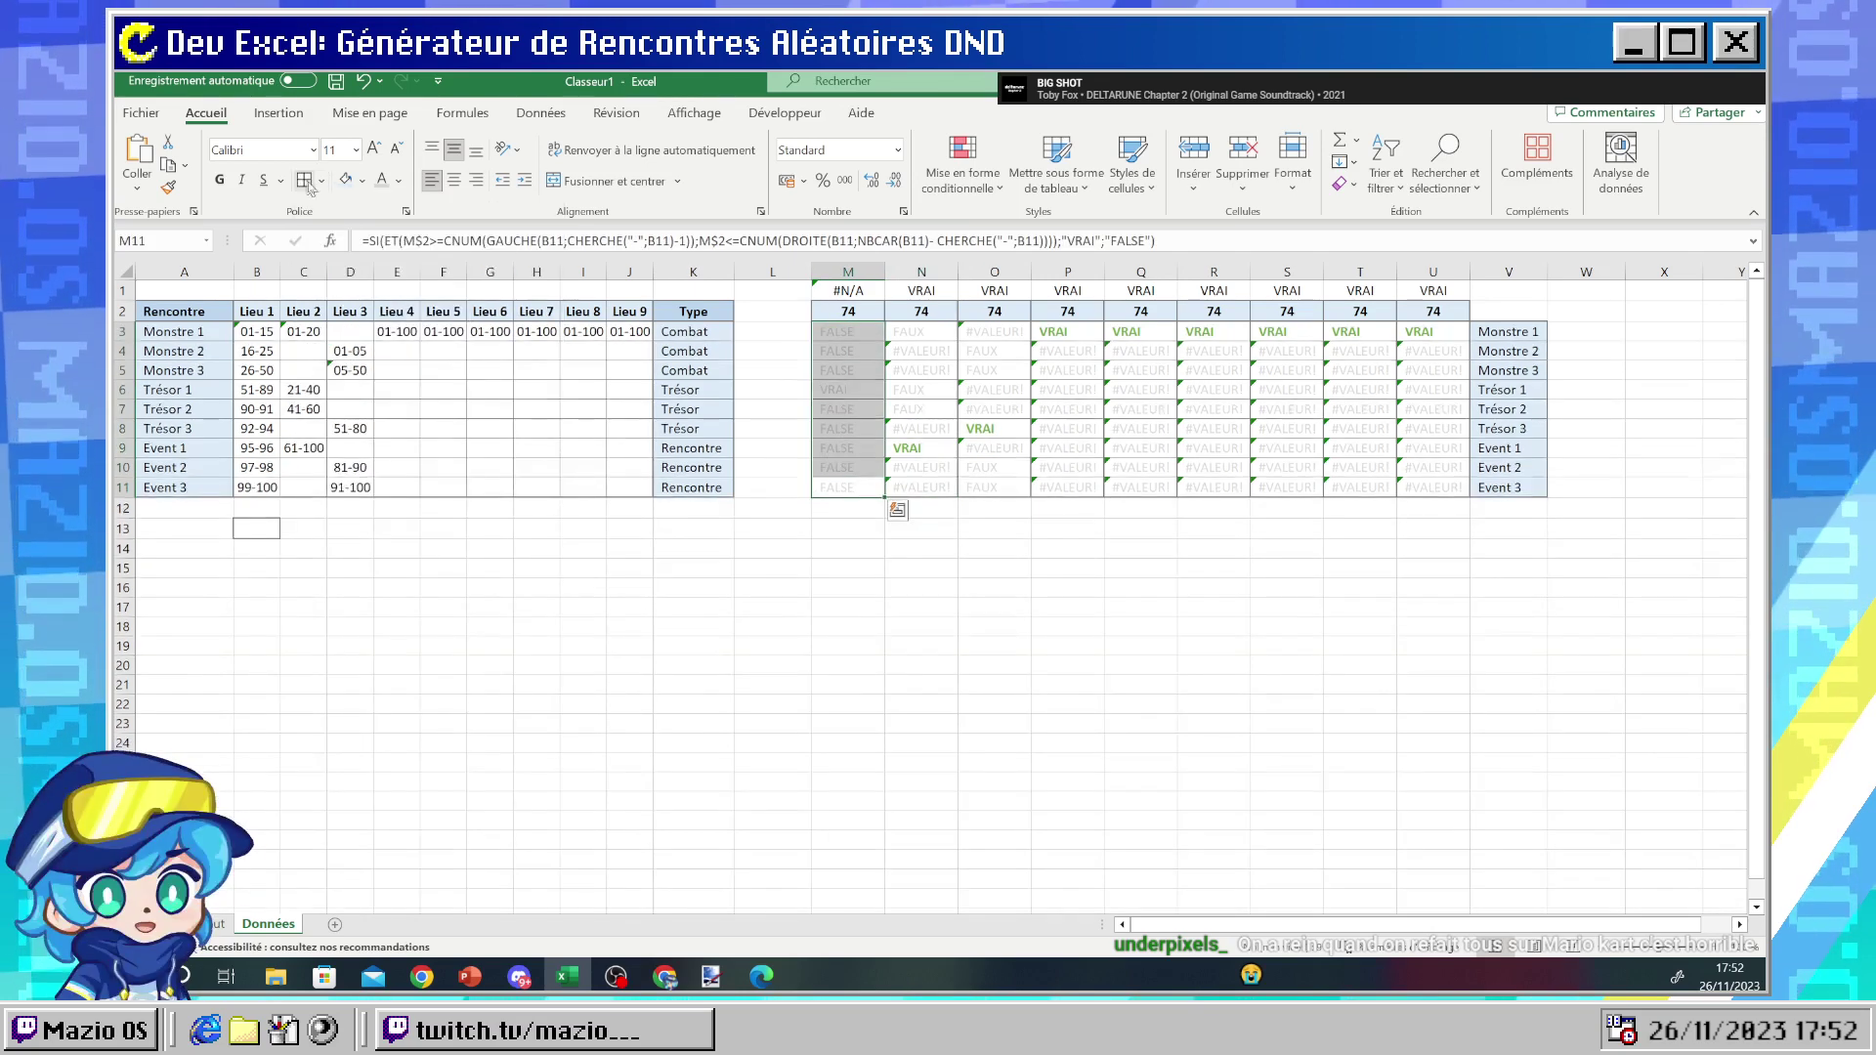
{"action": "left_click", "coordinate": [322, 181]}
{"action": "left_click", "coordinate": [390, 439]}
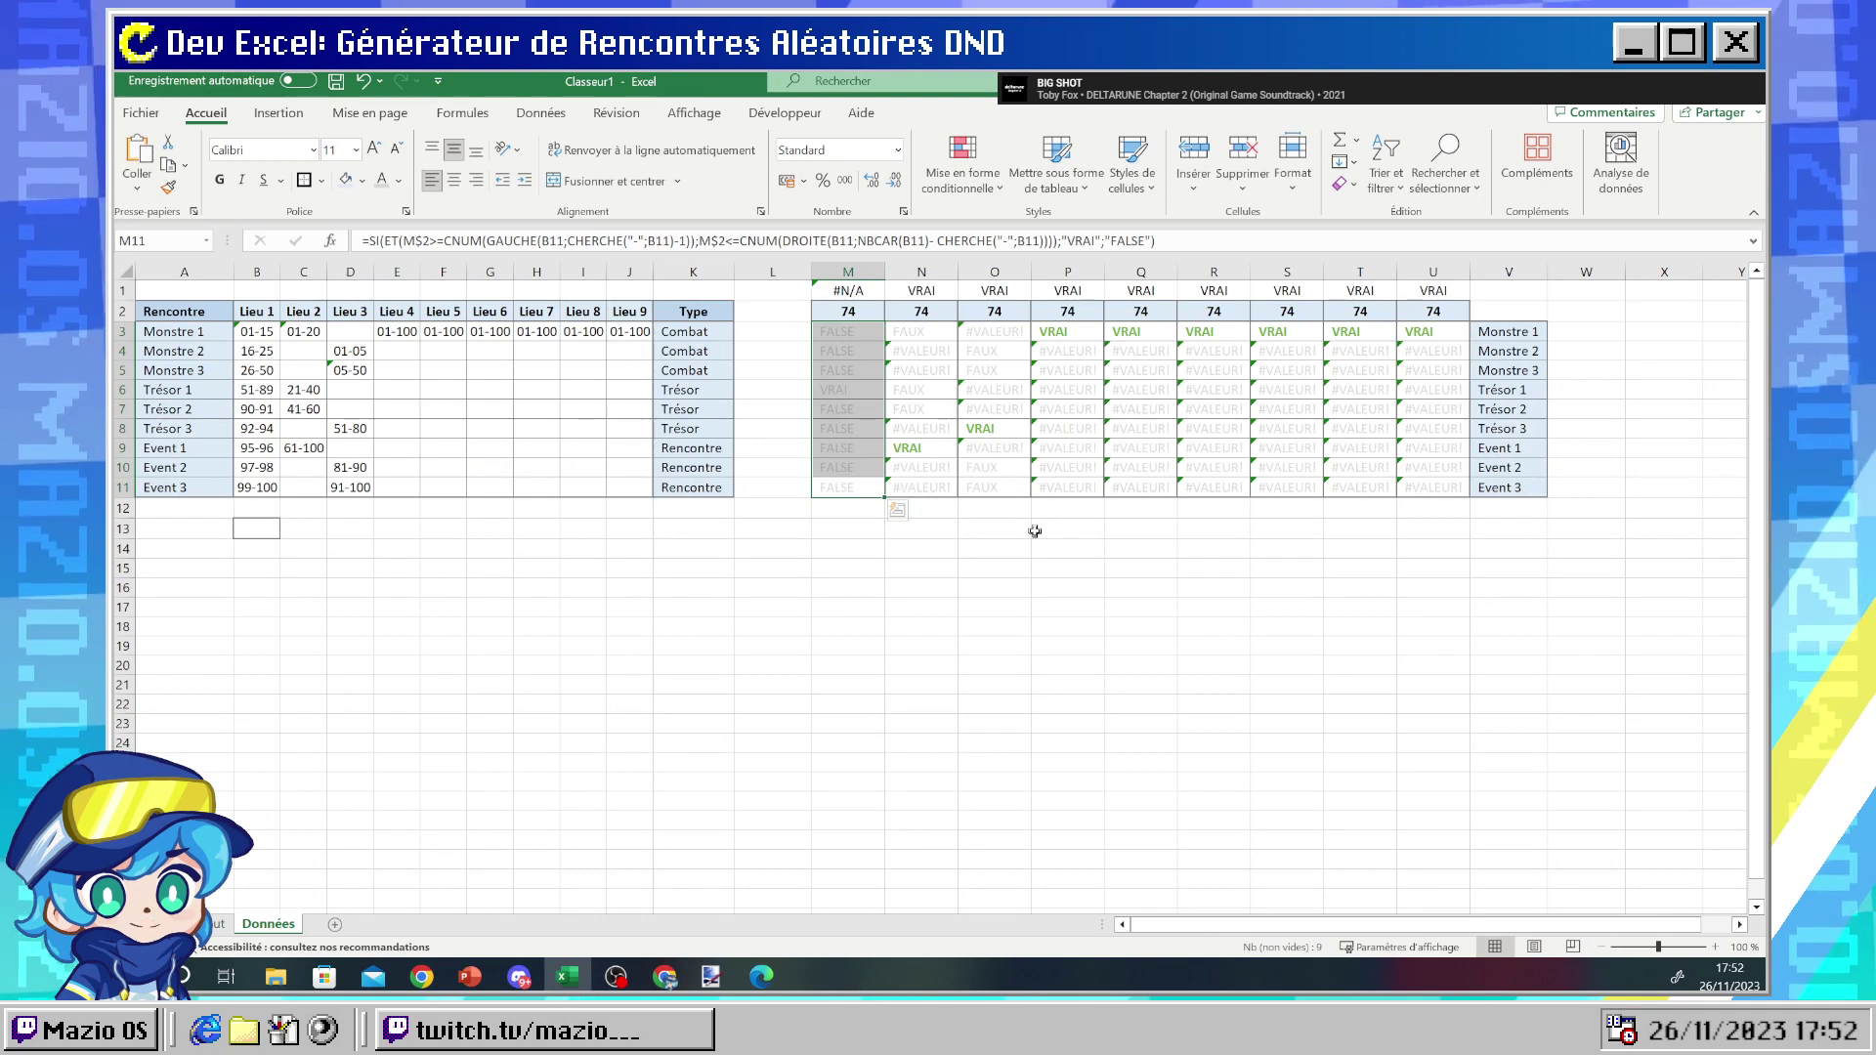
{"action": "left_click", "coordinate": [1035, 531]}
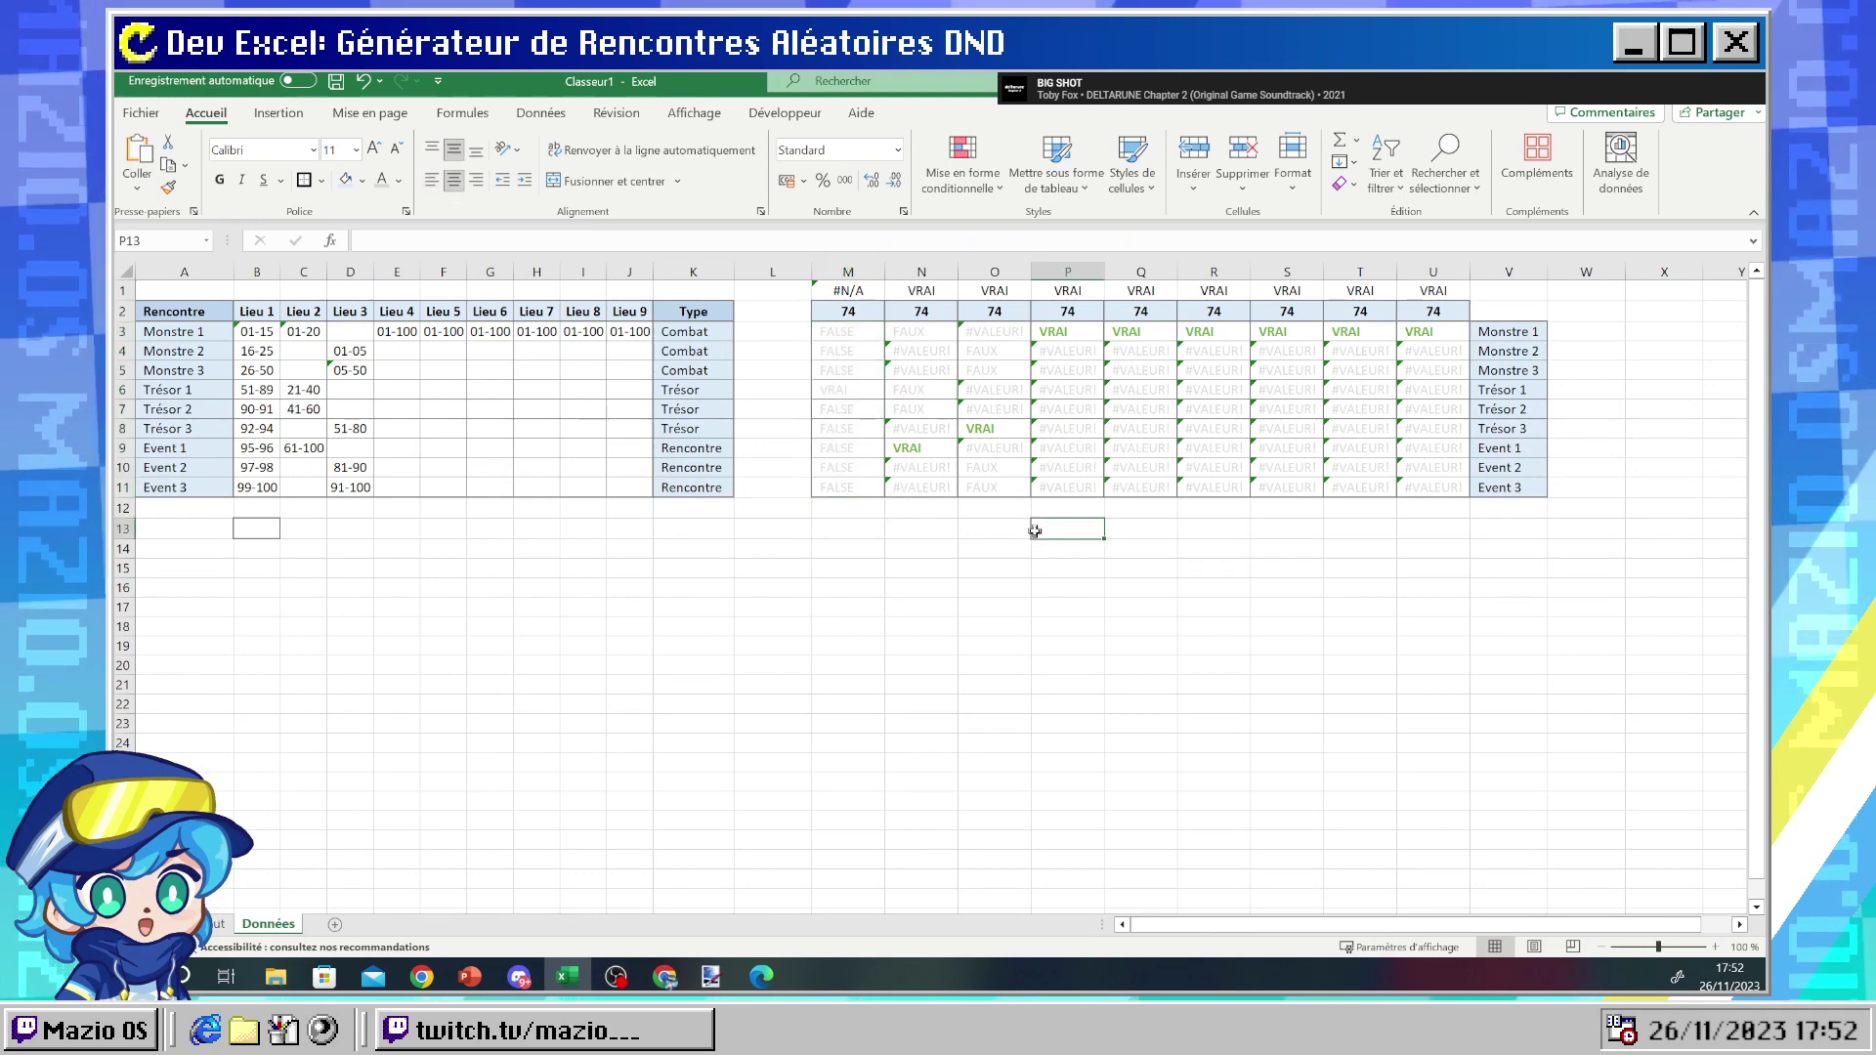
{"action": "left_click", "coordinate": [841, 391]}
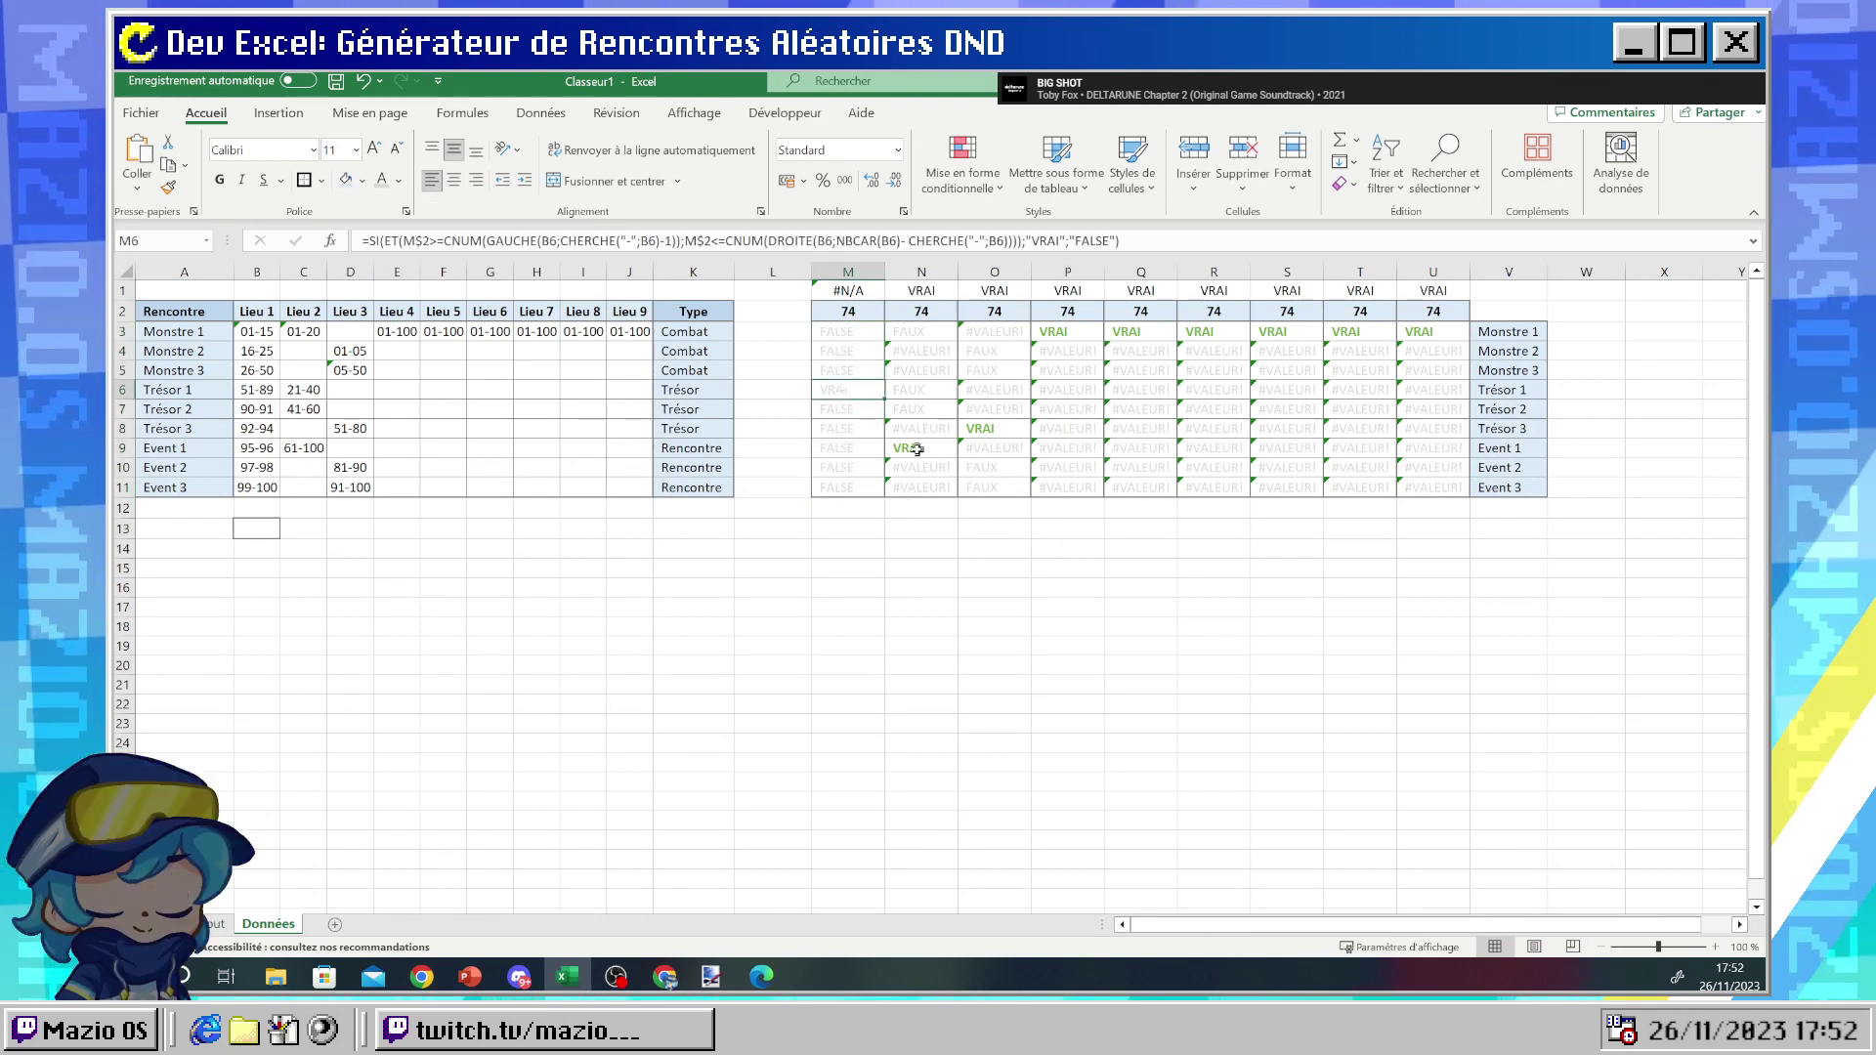
{"action": "left_click", "coordinate": [852, 291]}
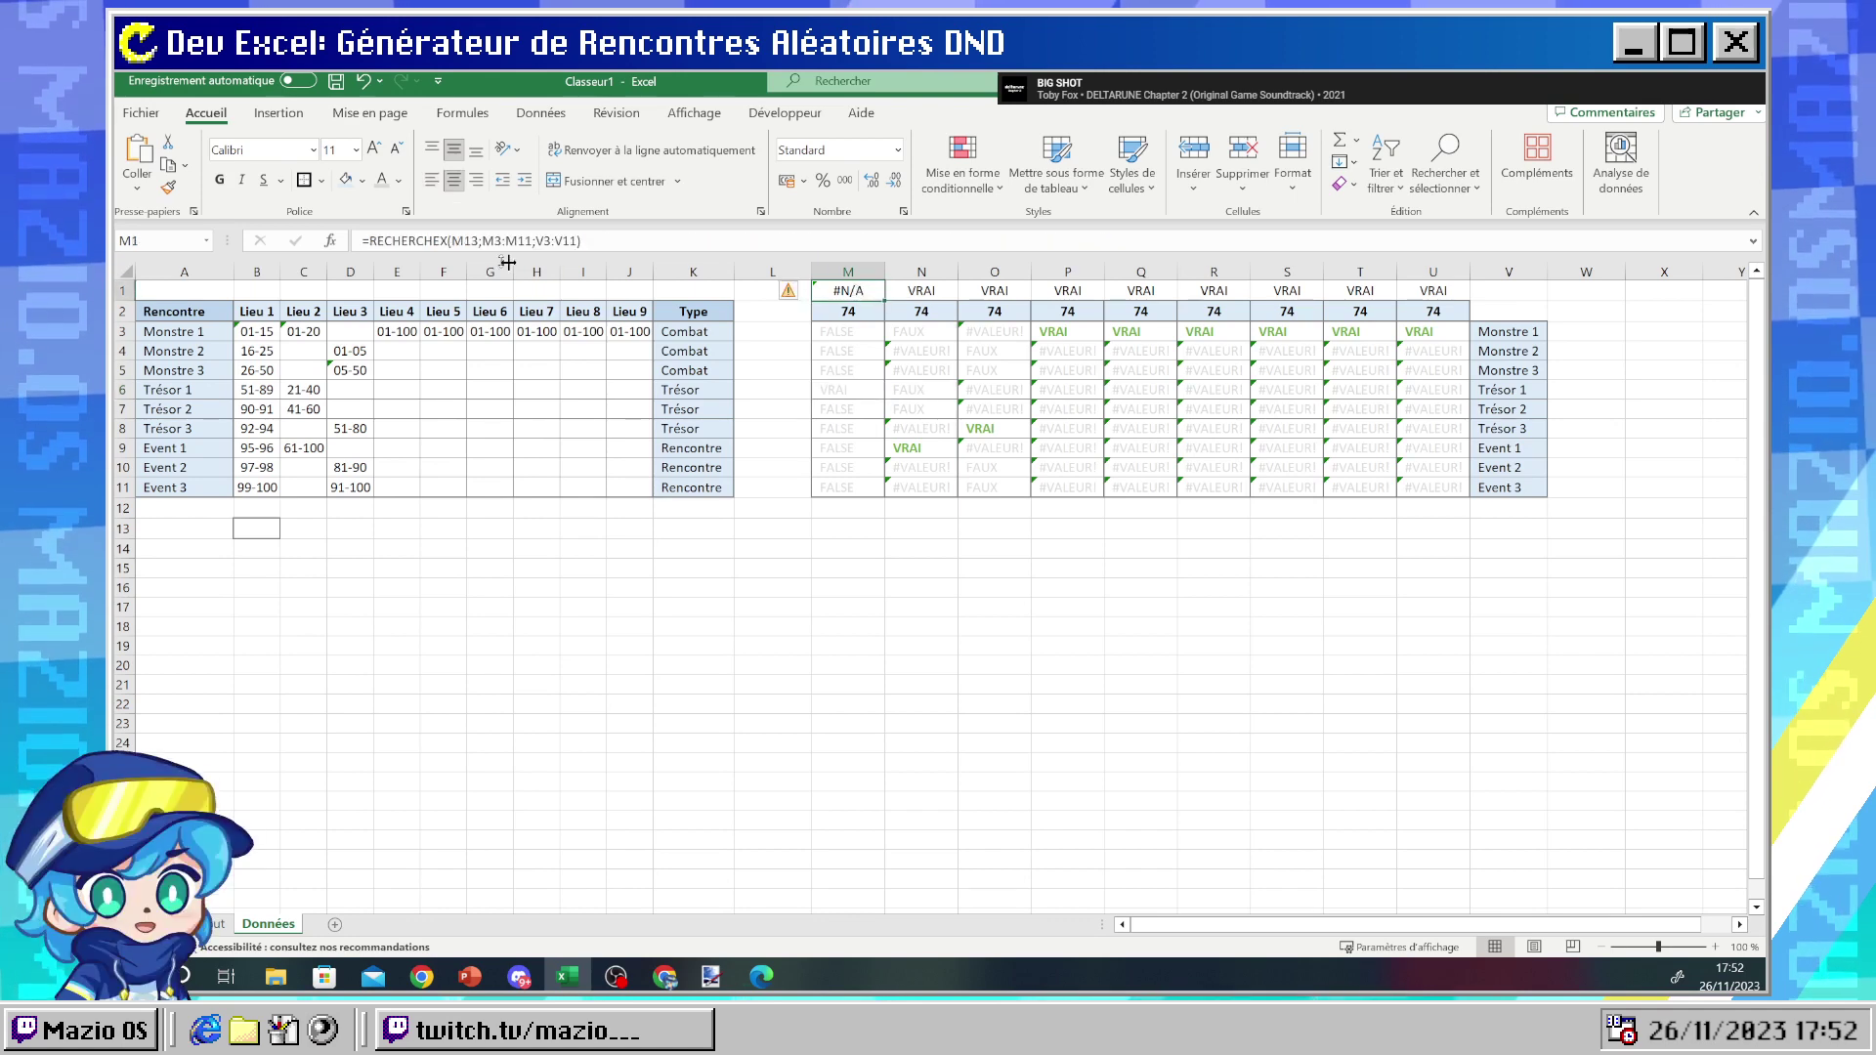
- Replace M13 with "VRAI" in M1's RECHERCHEX so it returns Trésor 1
{"action": "left_click", "coordinate": [458, 241]}
{"action": "double_click", "coordinate": [458, 242]}
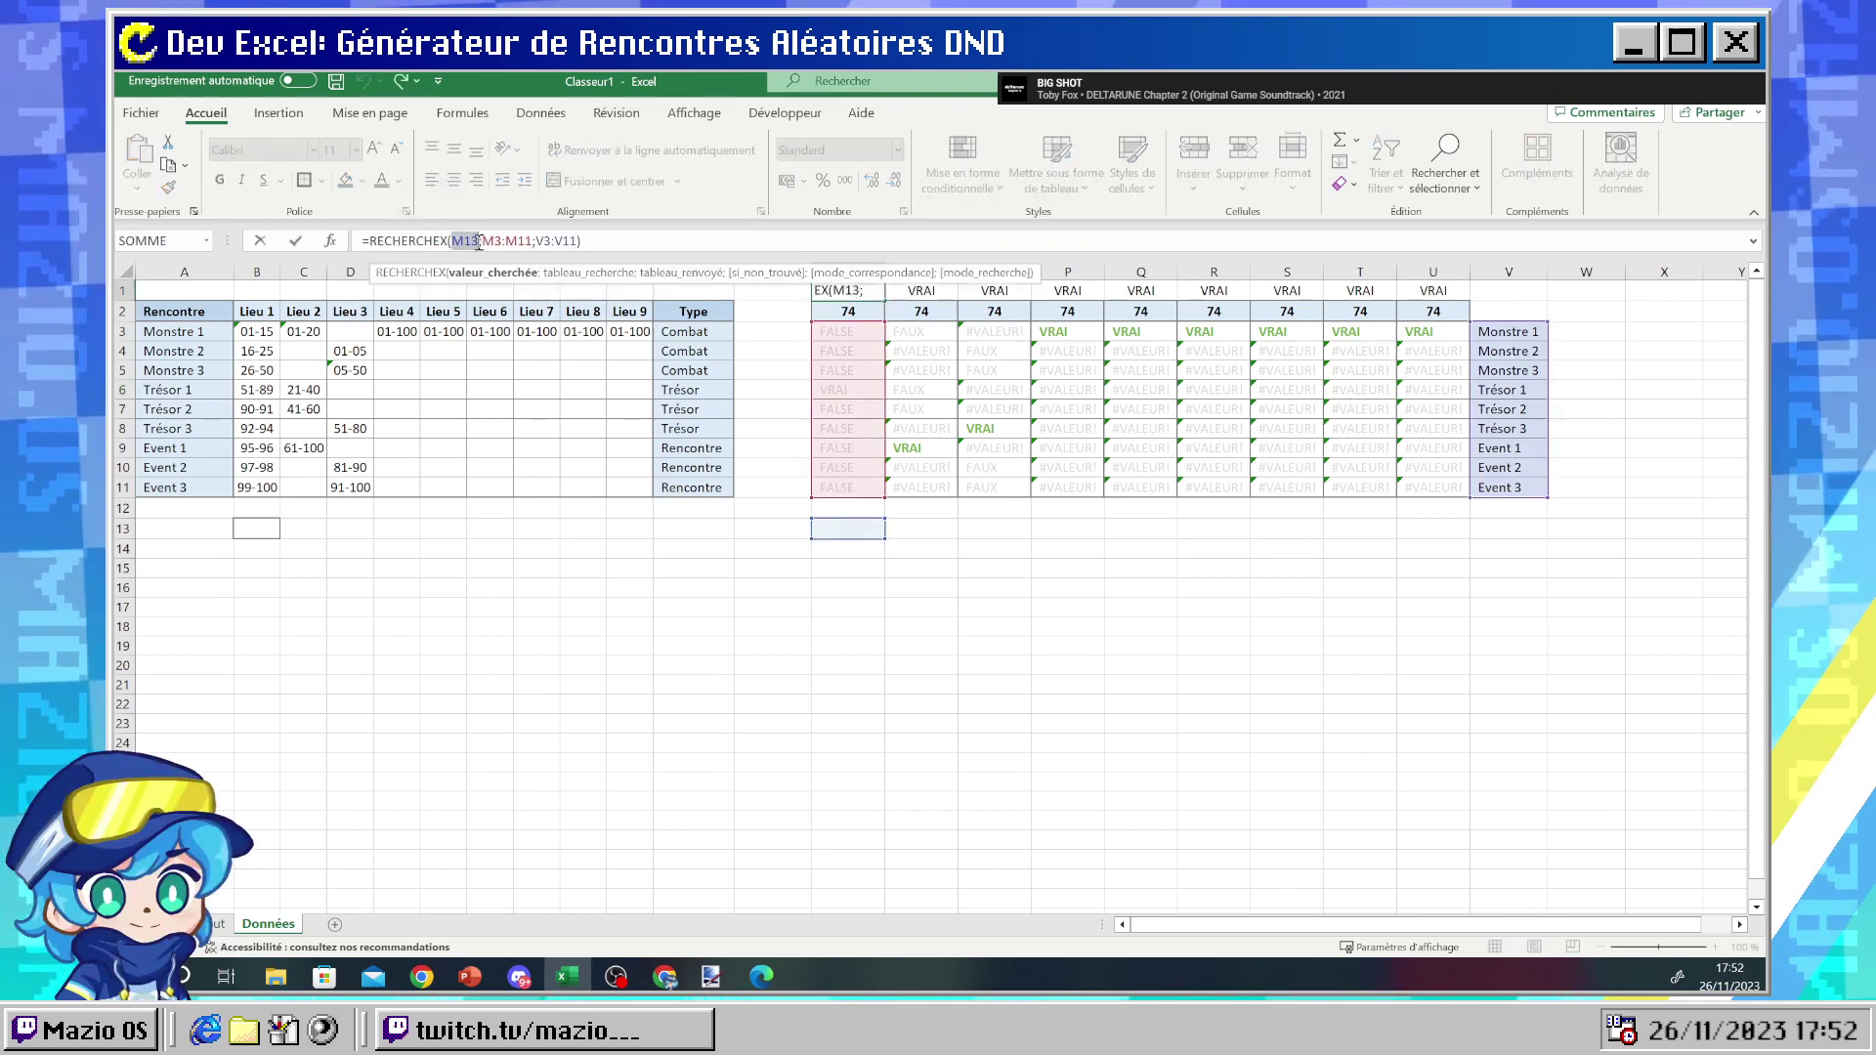
{"action": "type", "text": "\""}
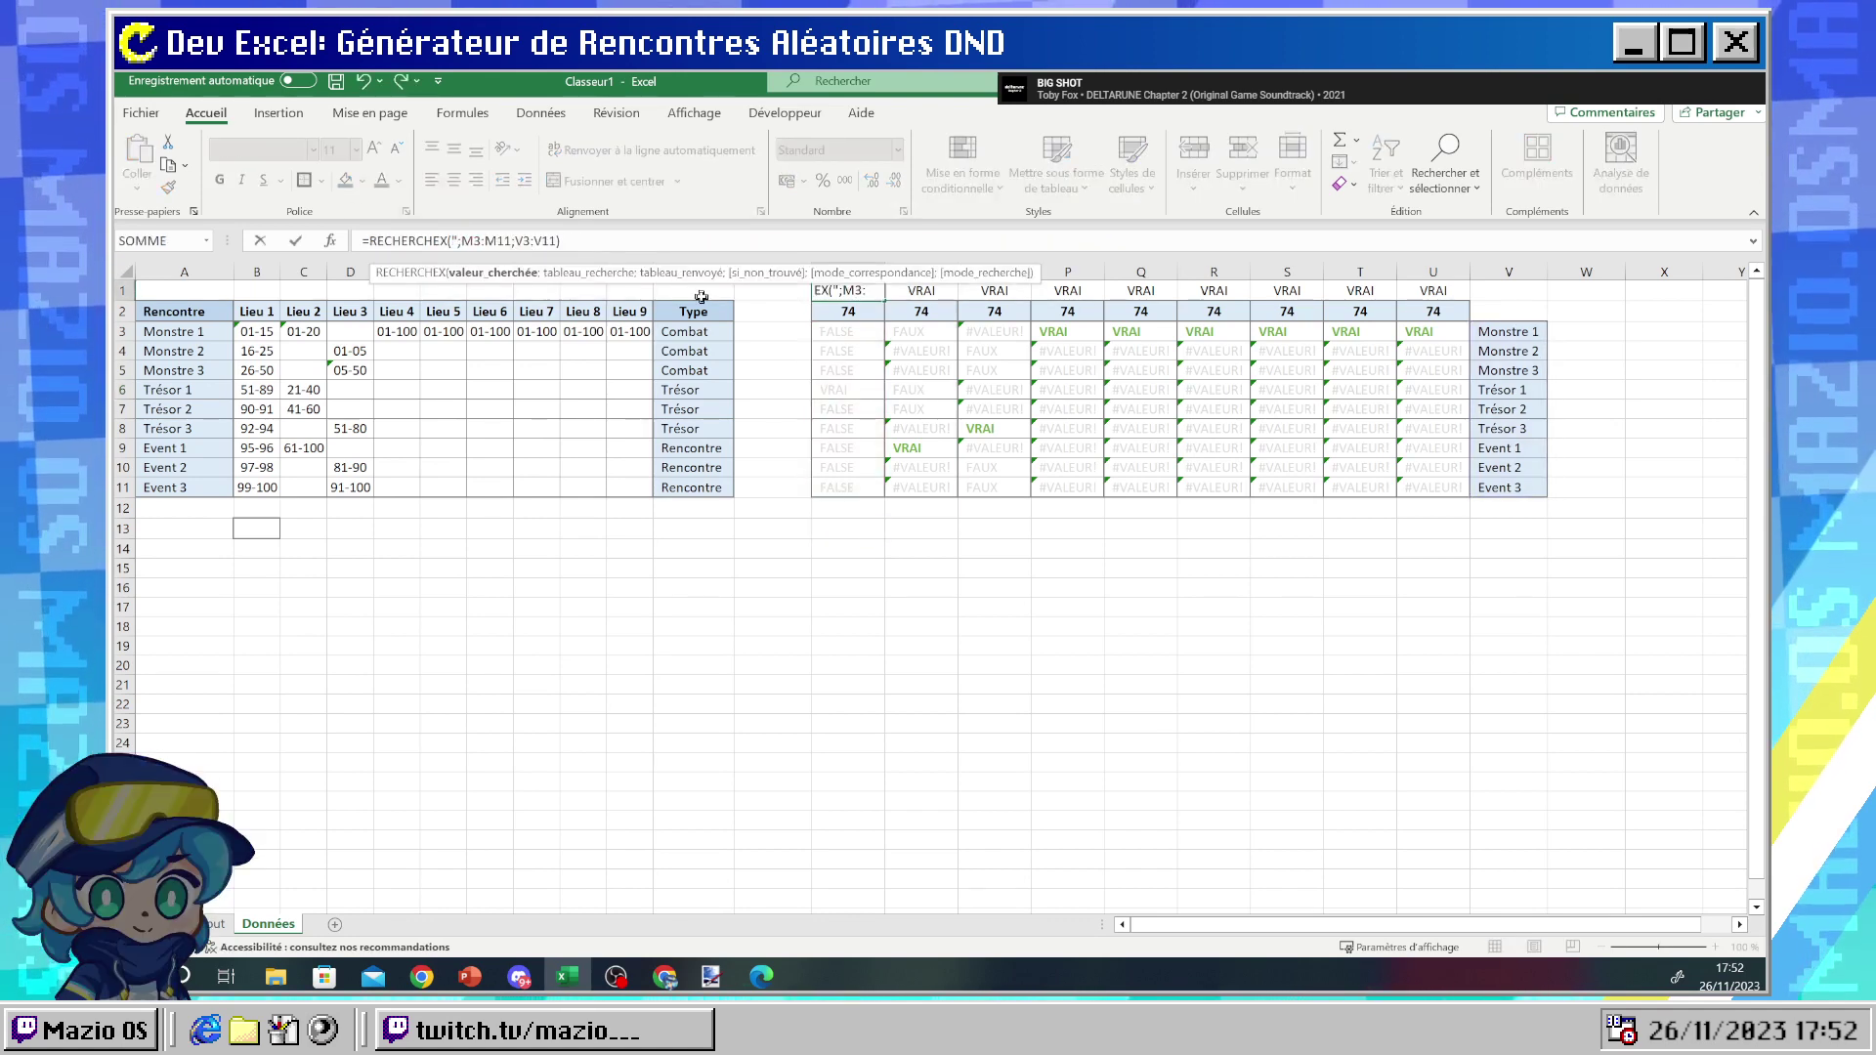
{"action": "type", "text": "VRAI\""}
{"action": "key", "text": "Return"}
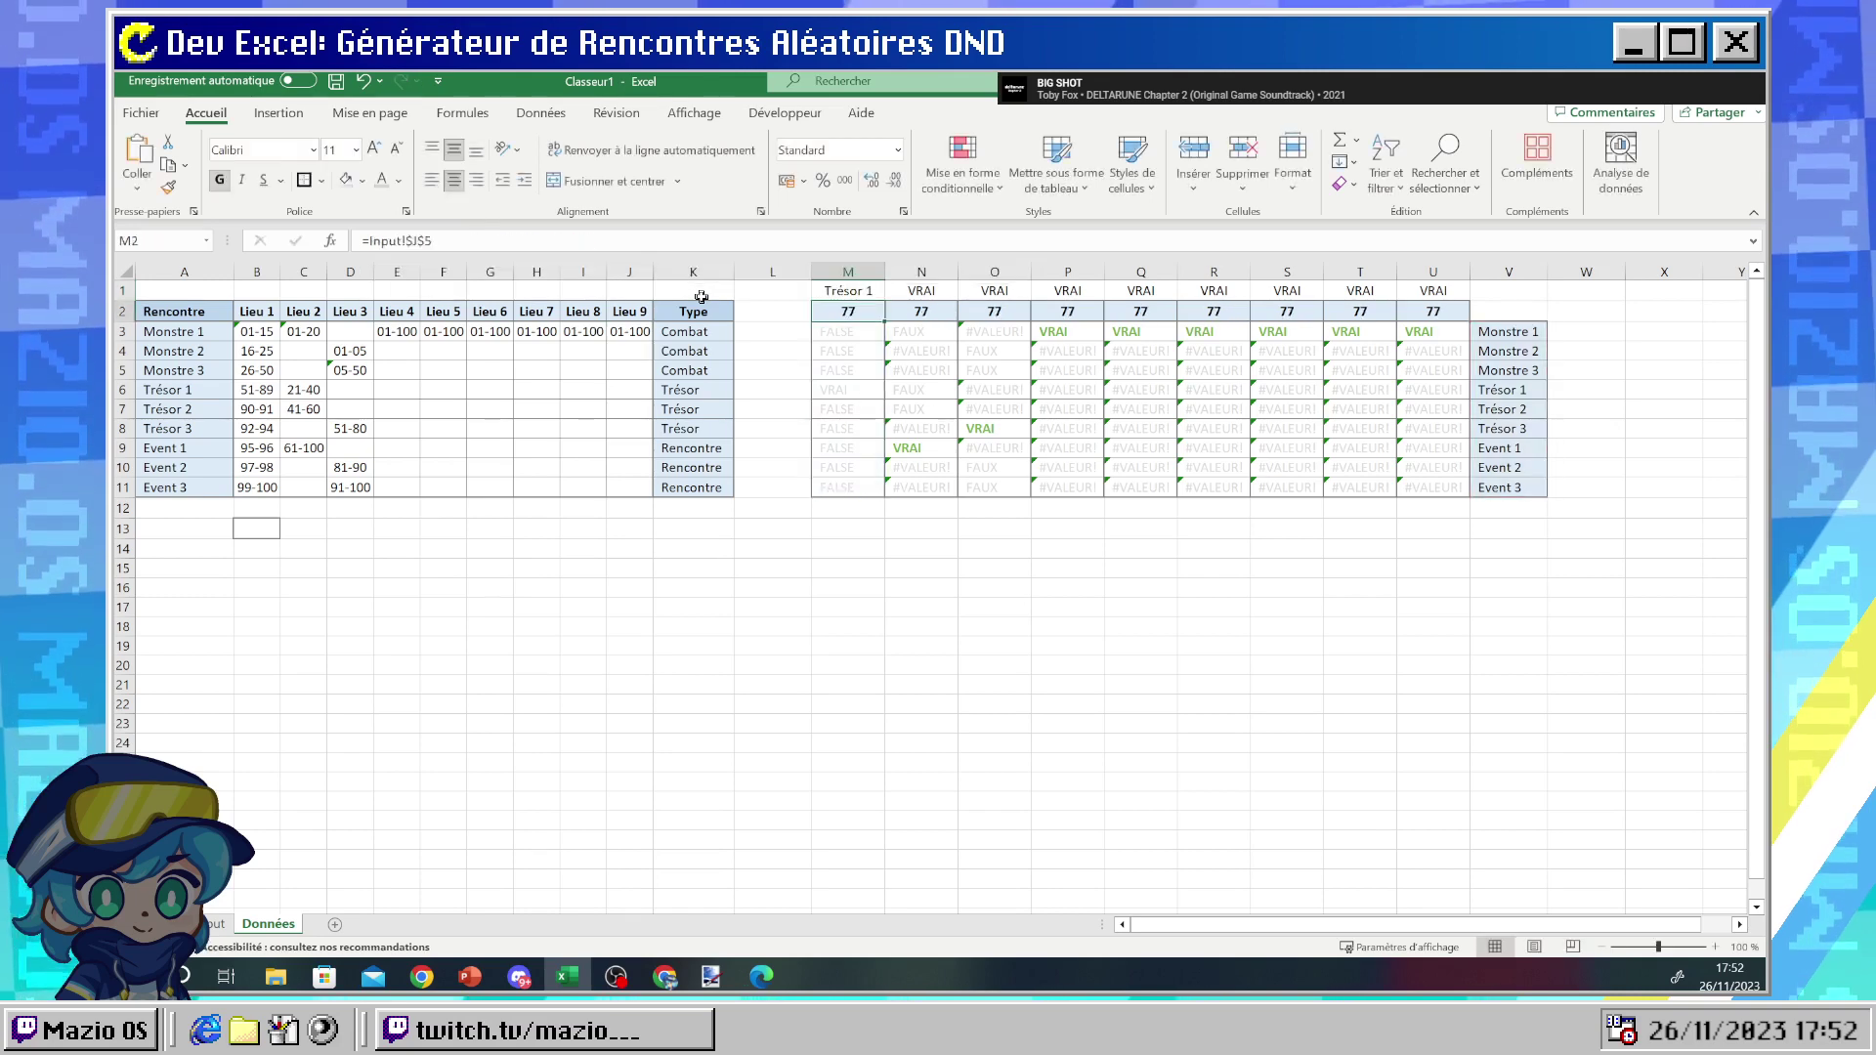
{"action": "left_click", "coordinate": [862, 391]}
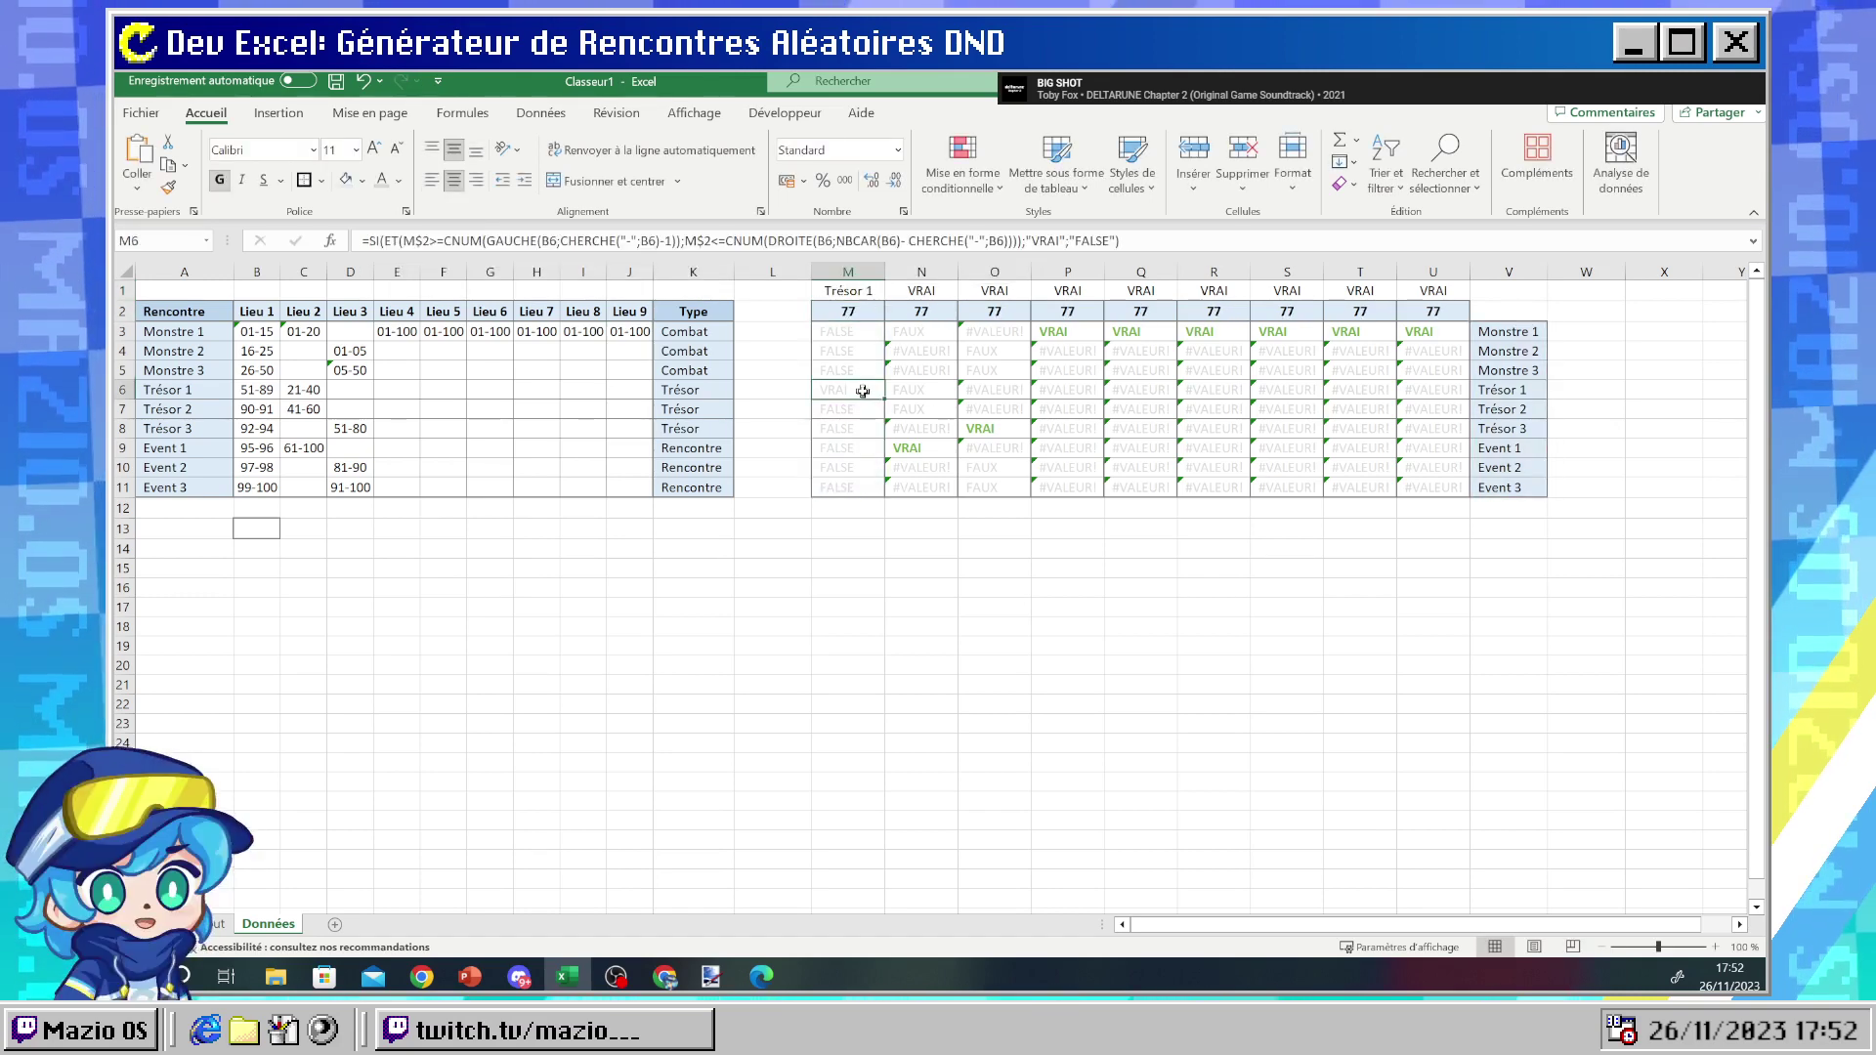
- Change the M3:U11 conditional-formatting rule's value to ="VRAI" and apply it
{"action": "left_click", "coordinate": [962, 161]}
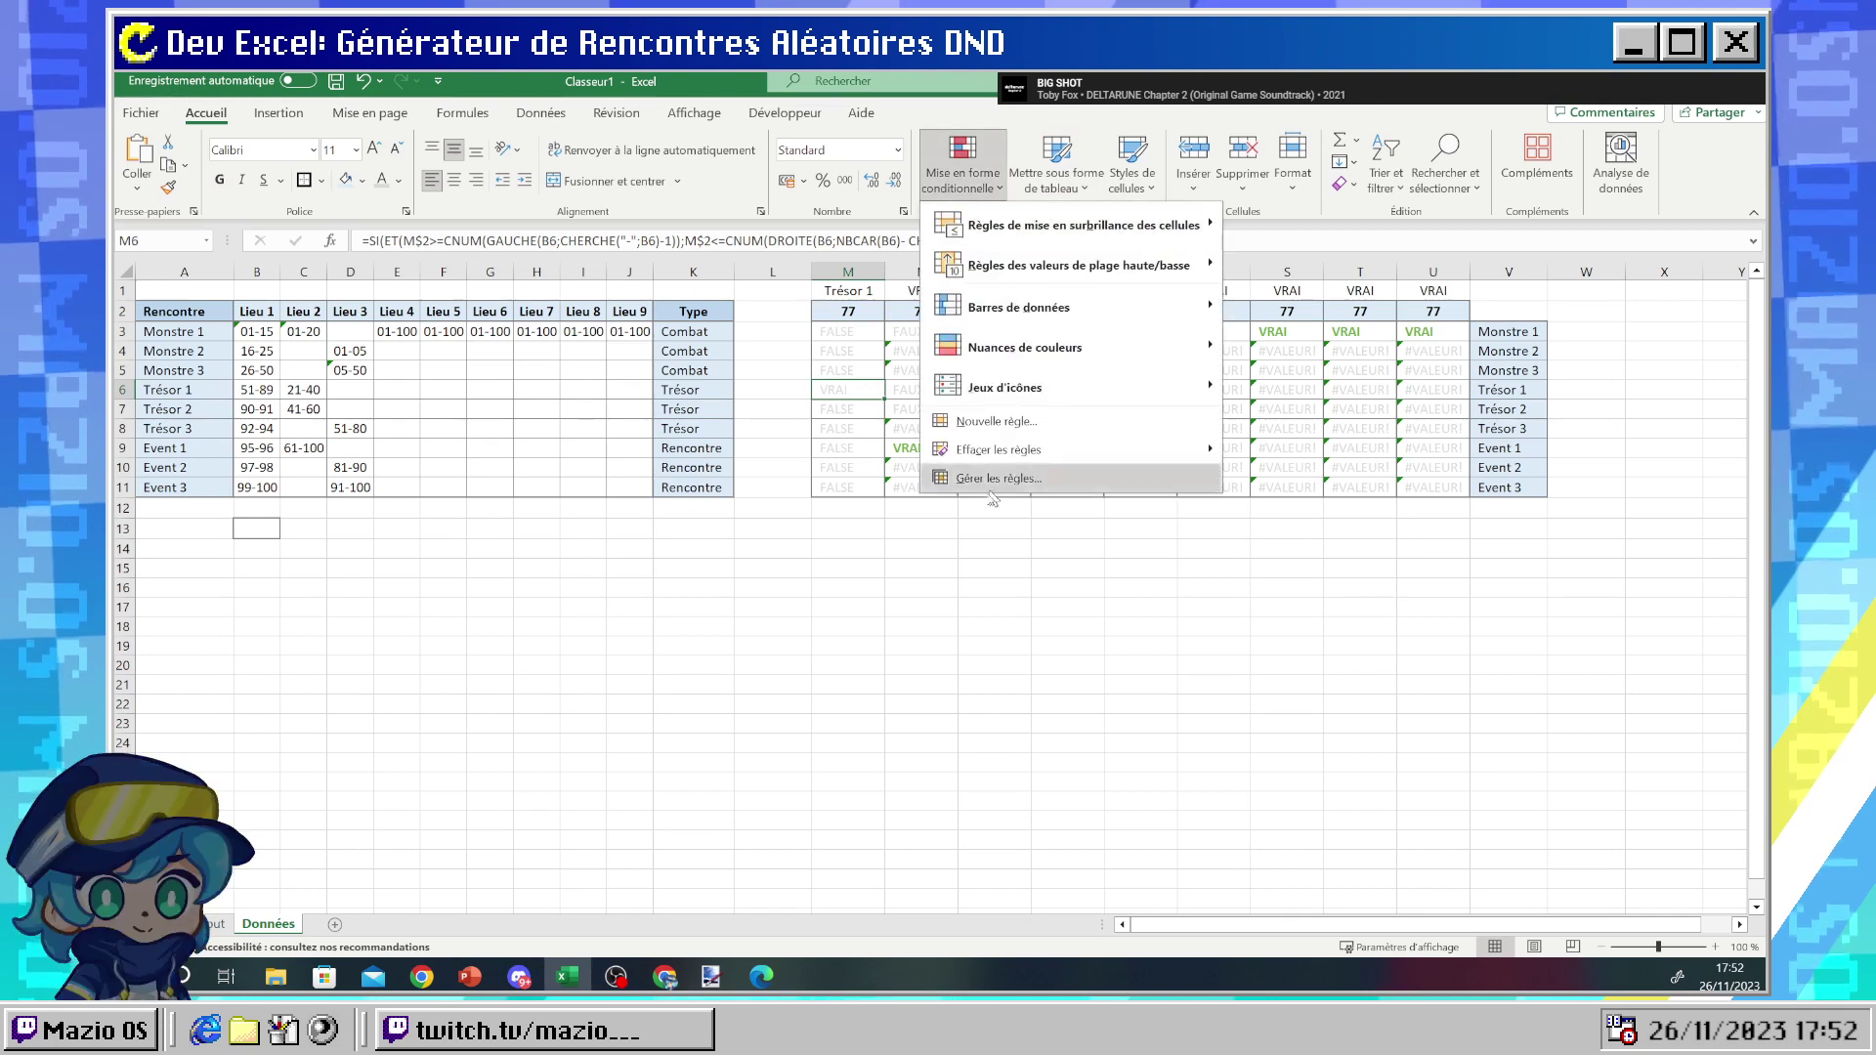
{"action": "left_click", "coordinate": [987, 478]}
{"action": "double_click", "coordinate": [917, 726]}
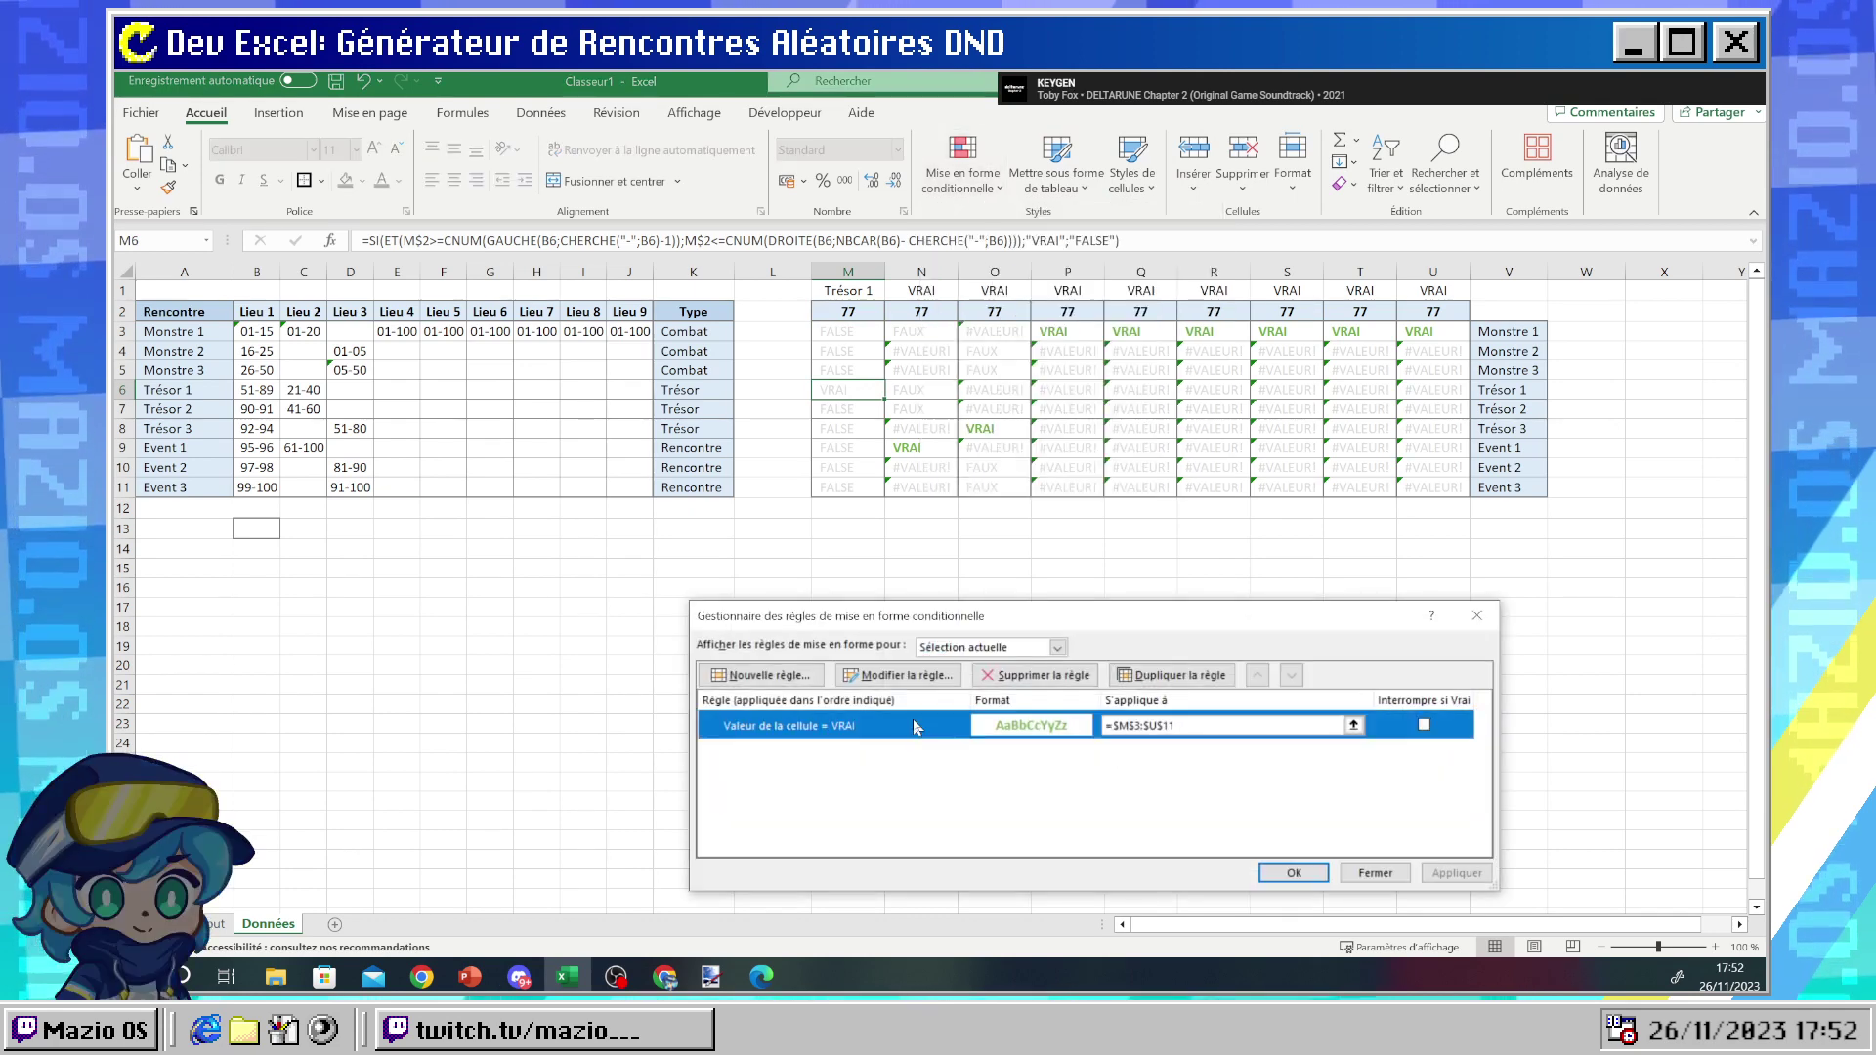
{"action": "left_click", "coordinate": [1101, 801]}
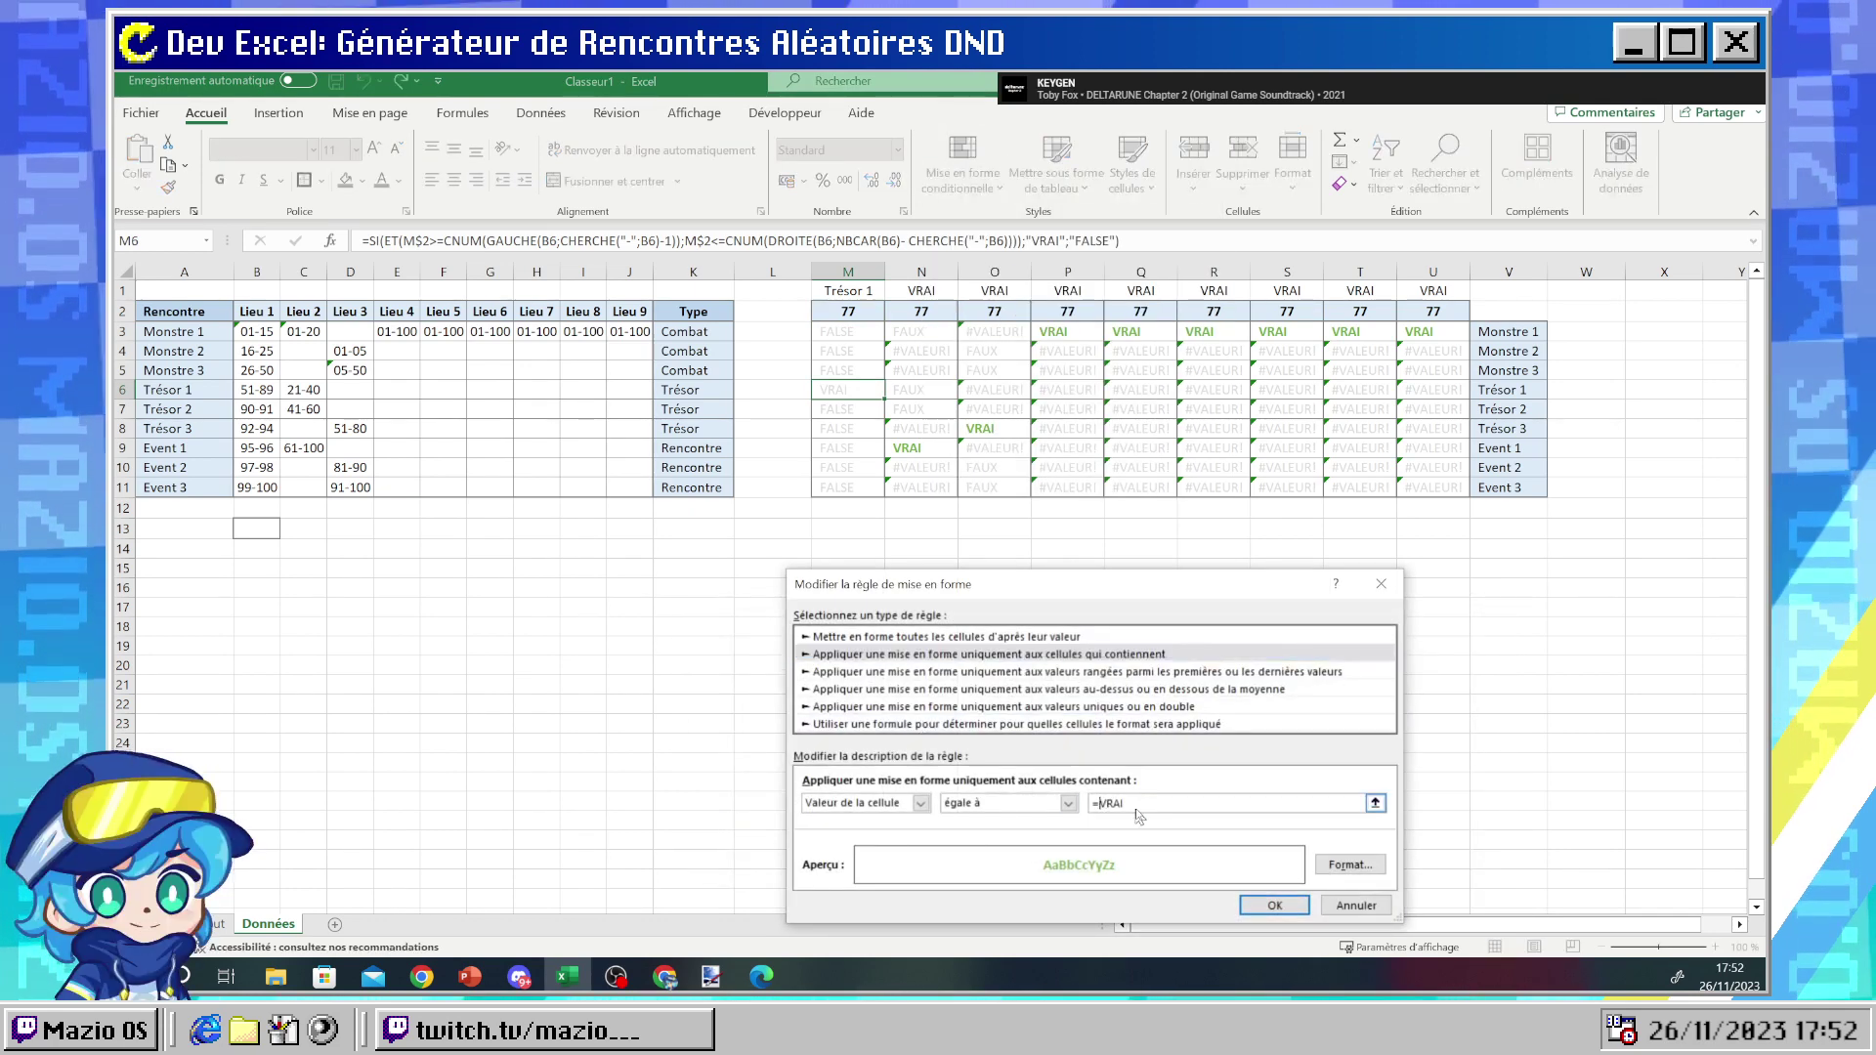
{"action": "left_click", "coordinate": [1270, 905]}
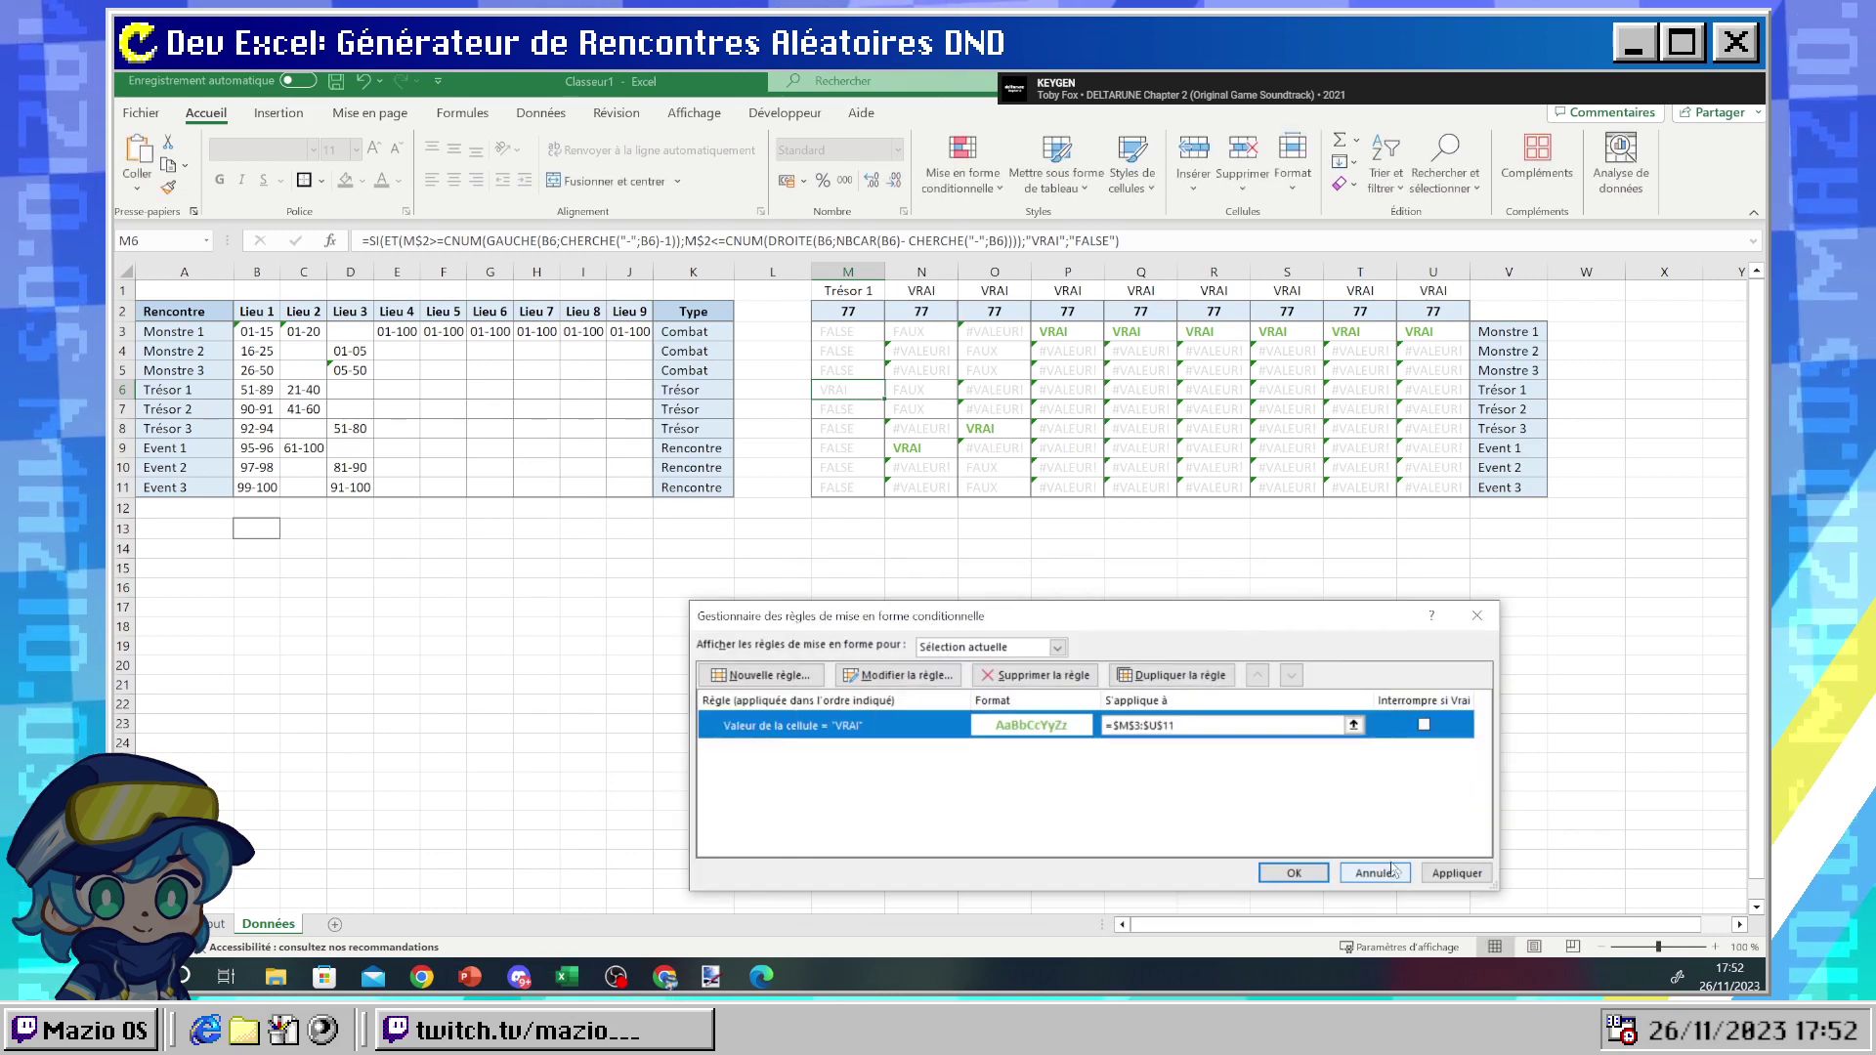
{"action": "left_click", "coordinate": [1270, 879]}
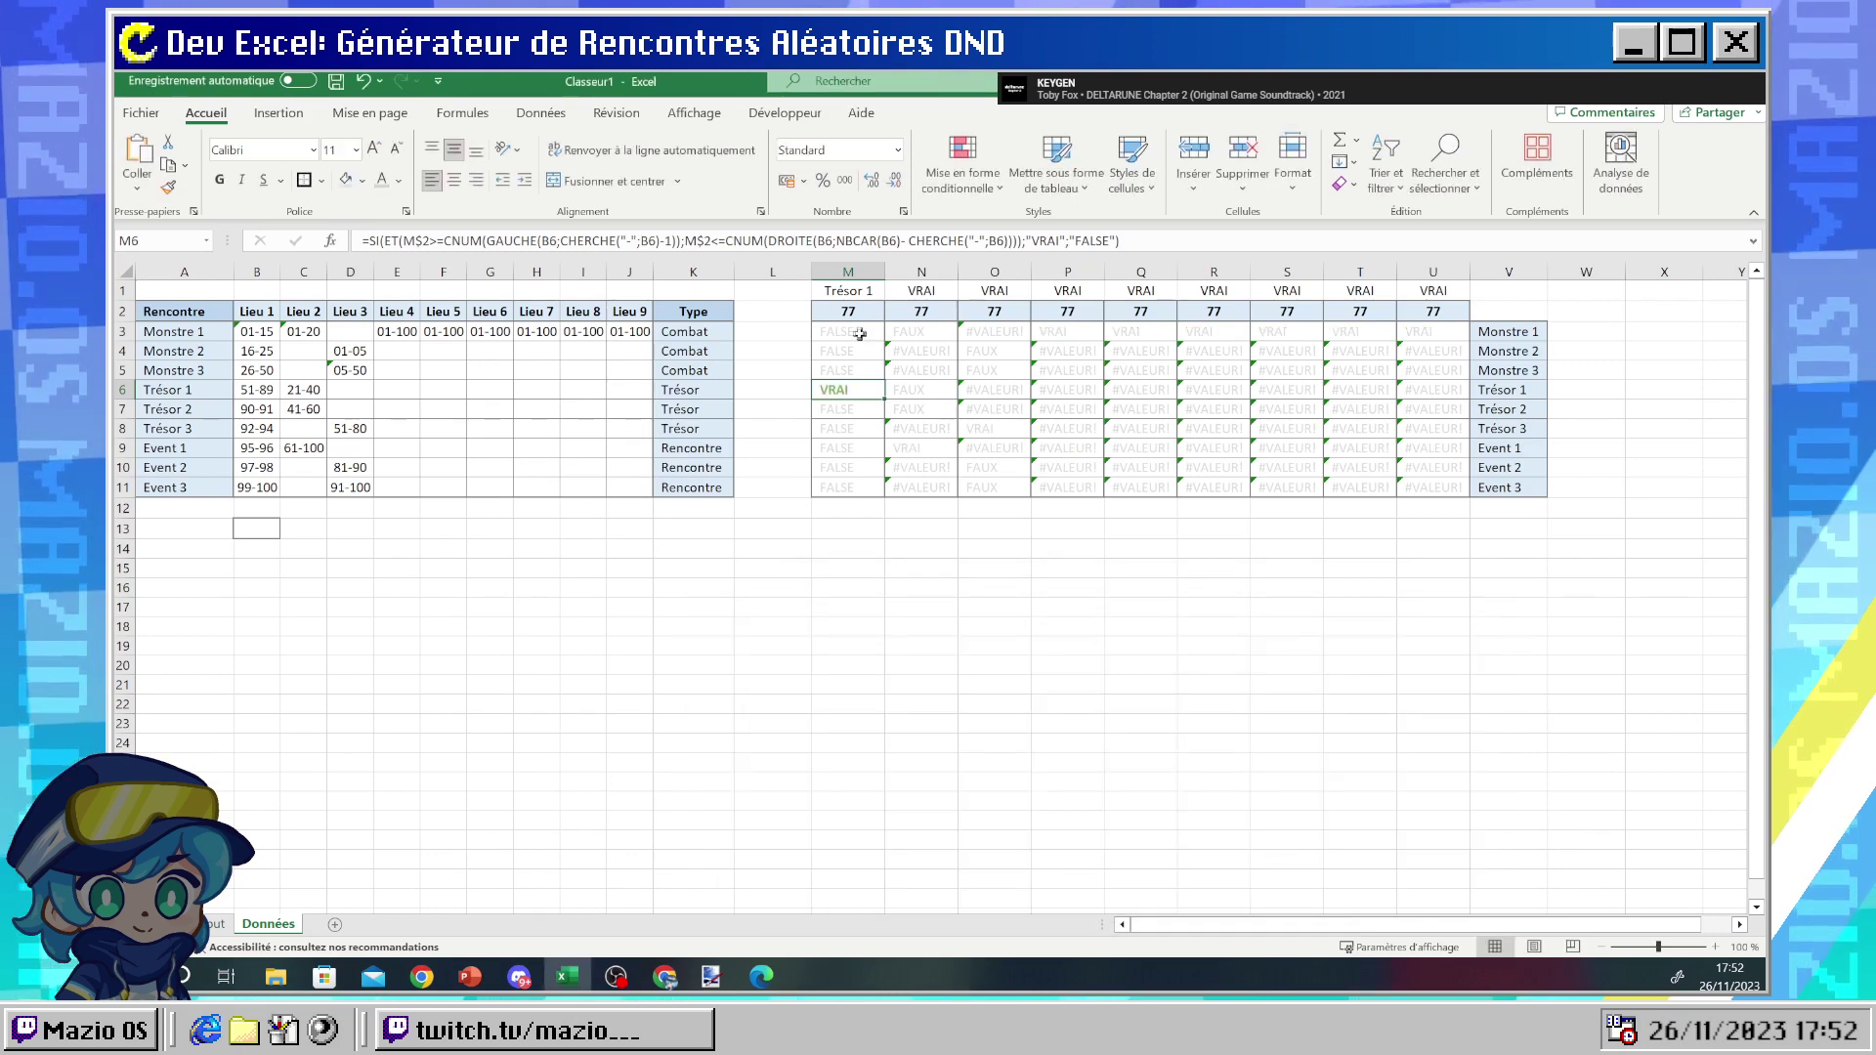
{"action": "left_click_drag", "start_coordinate": [850, 333], "coordinate": [856, 489]}
- Anchor M1's return range as $V3:$V11 and fill M1:M2 across to column U
{"action": "left_click_drag", "start_coordinate": [847, 290], "coordinate": [869, 489]}
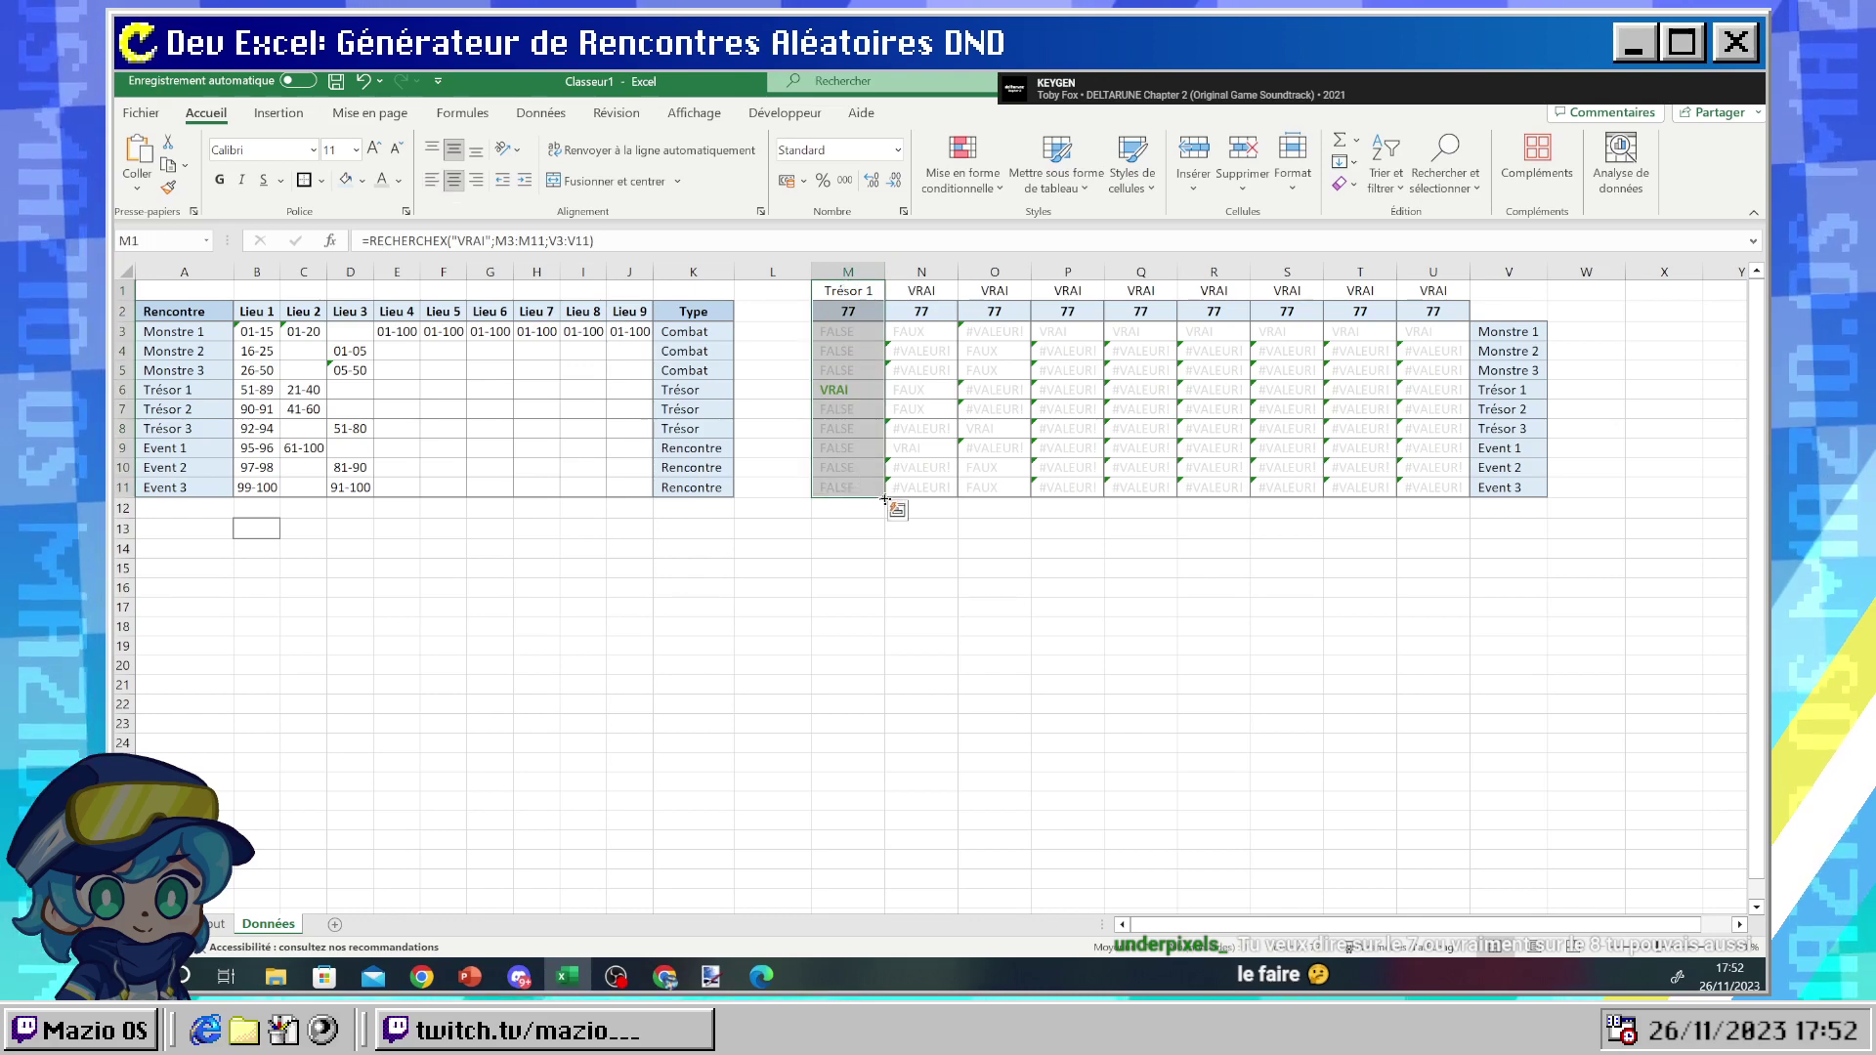
{"action": "left_click", "coordinate": [842, 293]}
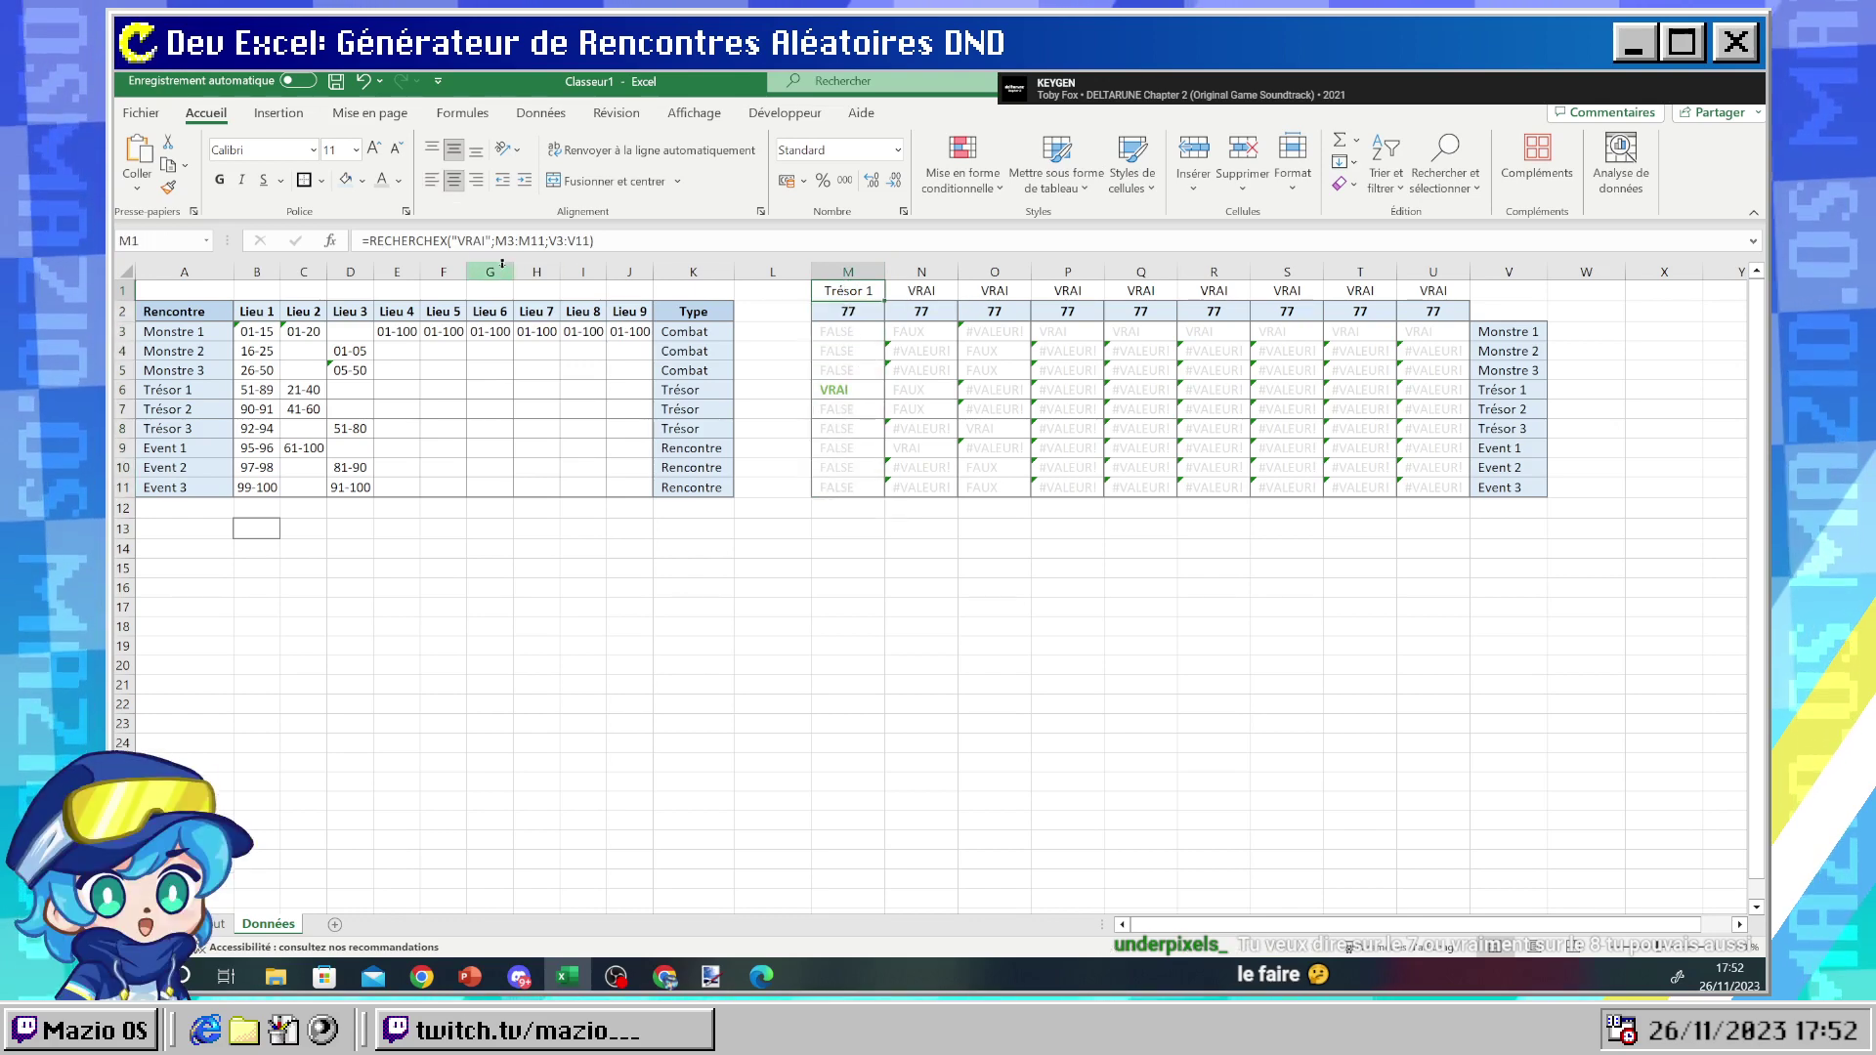
{"action": "left_click", "coordinate": [552, 240]}
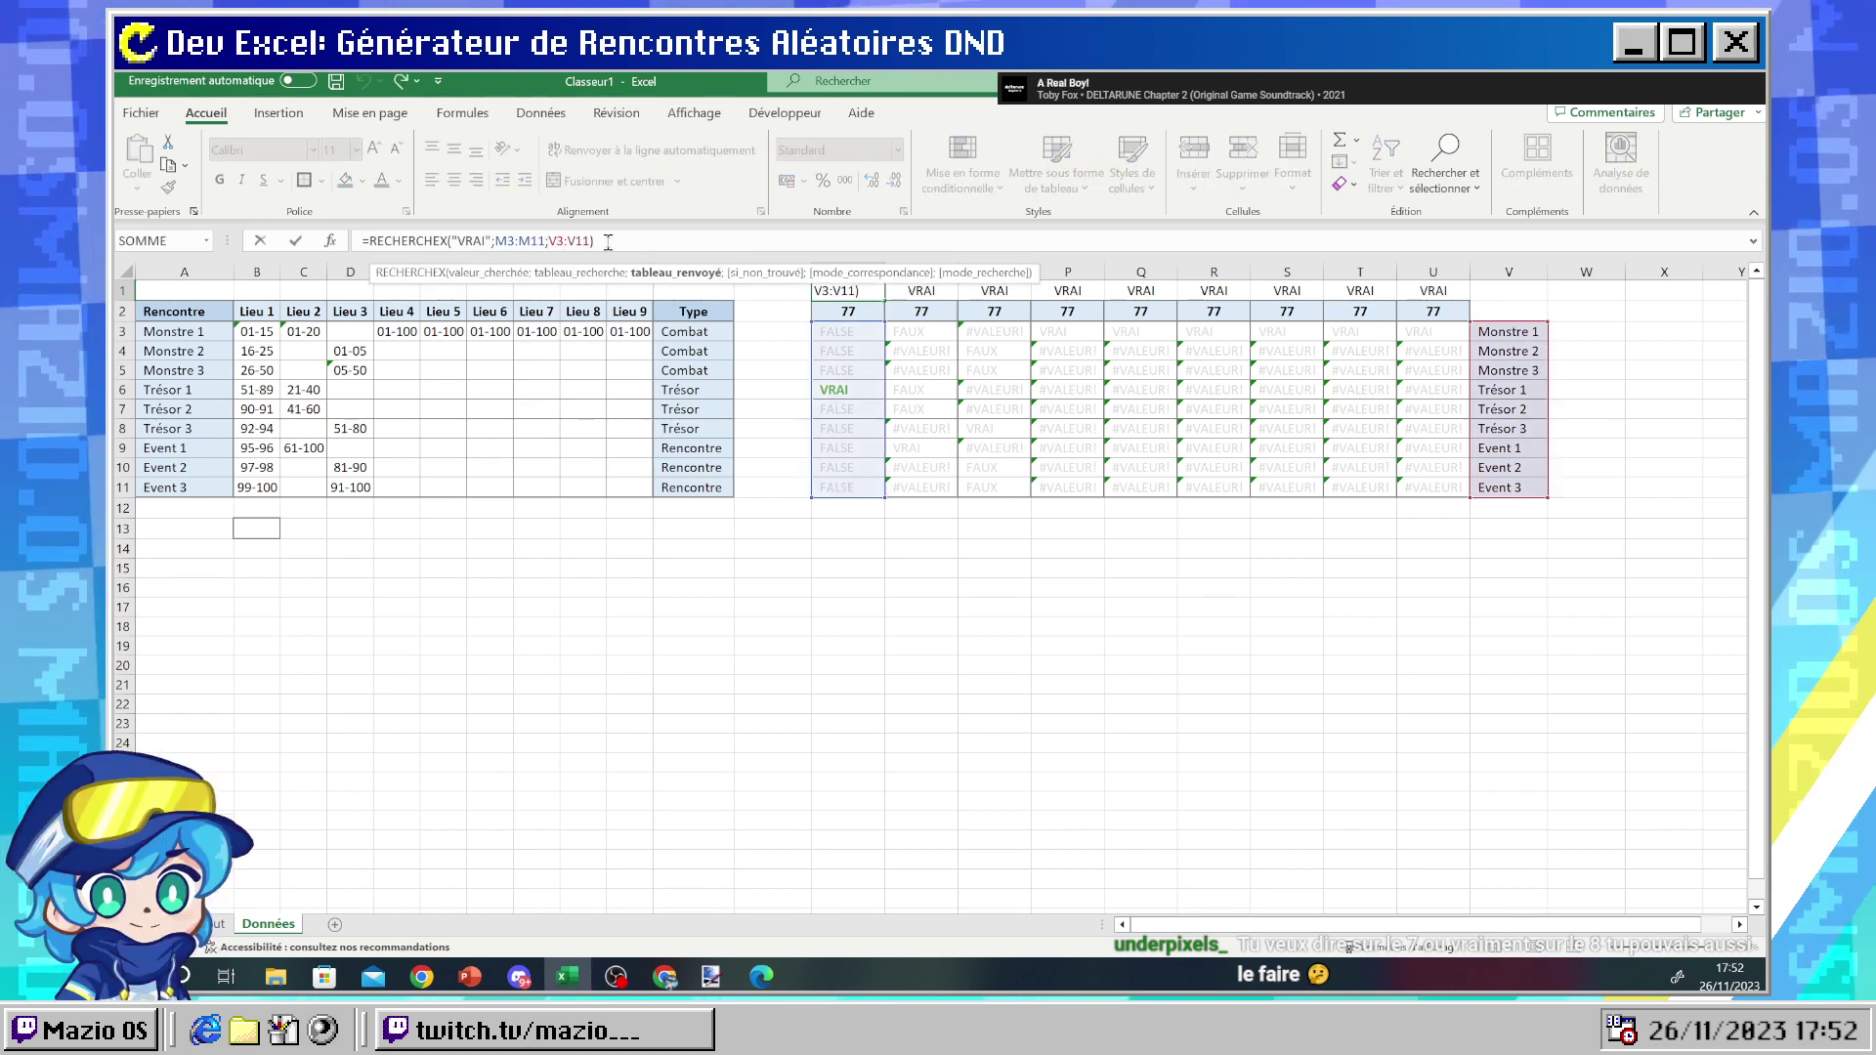
{"action": "type", "text": "$"}
{"action": "left_click", "coordinate": [577, 240]}
{"action": "type", "text": "$"}
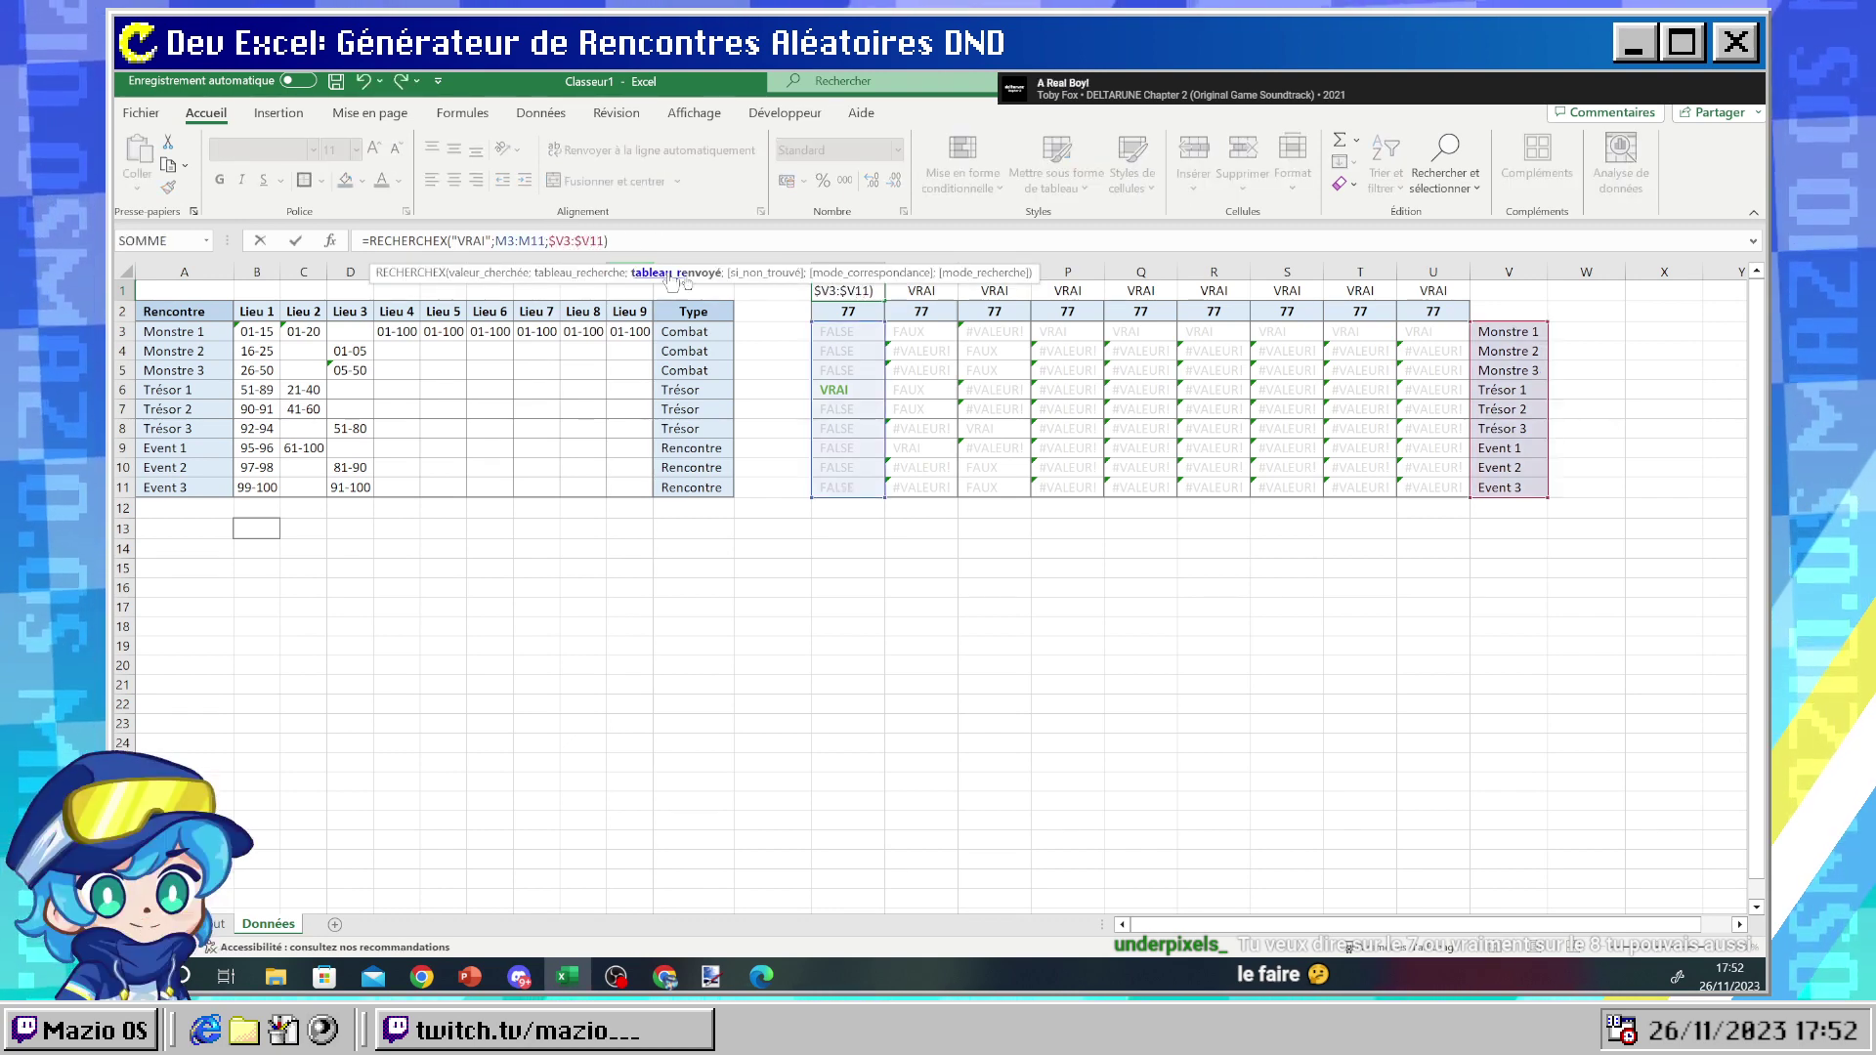
{"action": "key", "text": "Return"}
{"action": "left_click_drag", "start_coordinate": [838, 290], "coordinate": [1472, 509]}
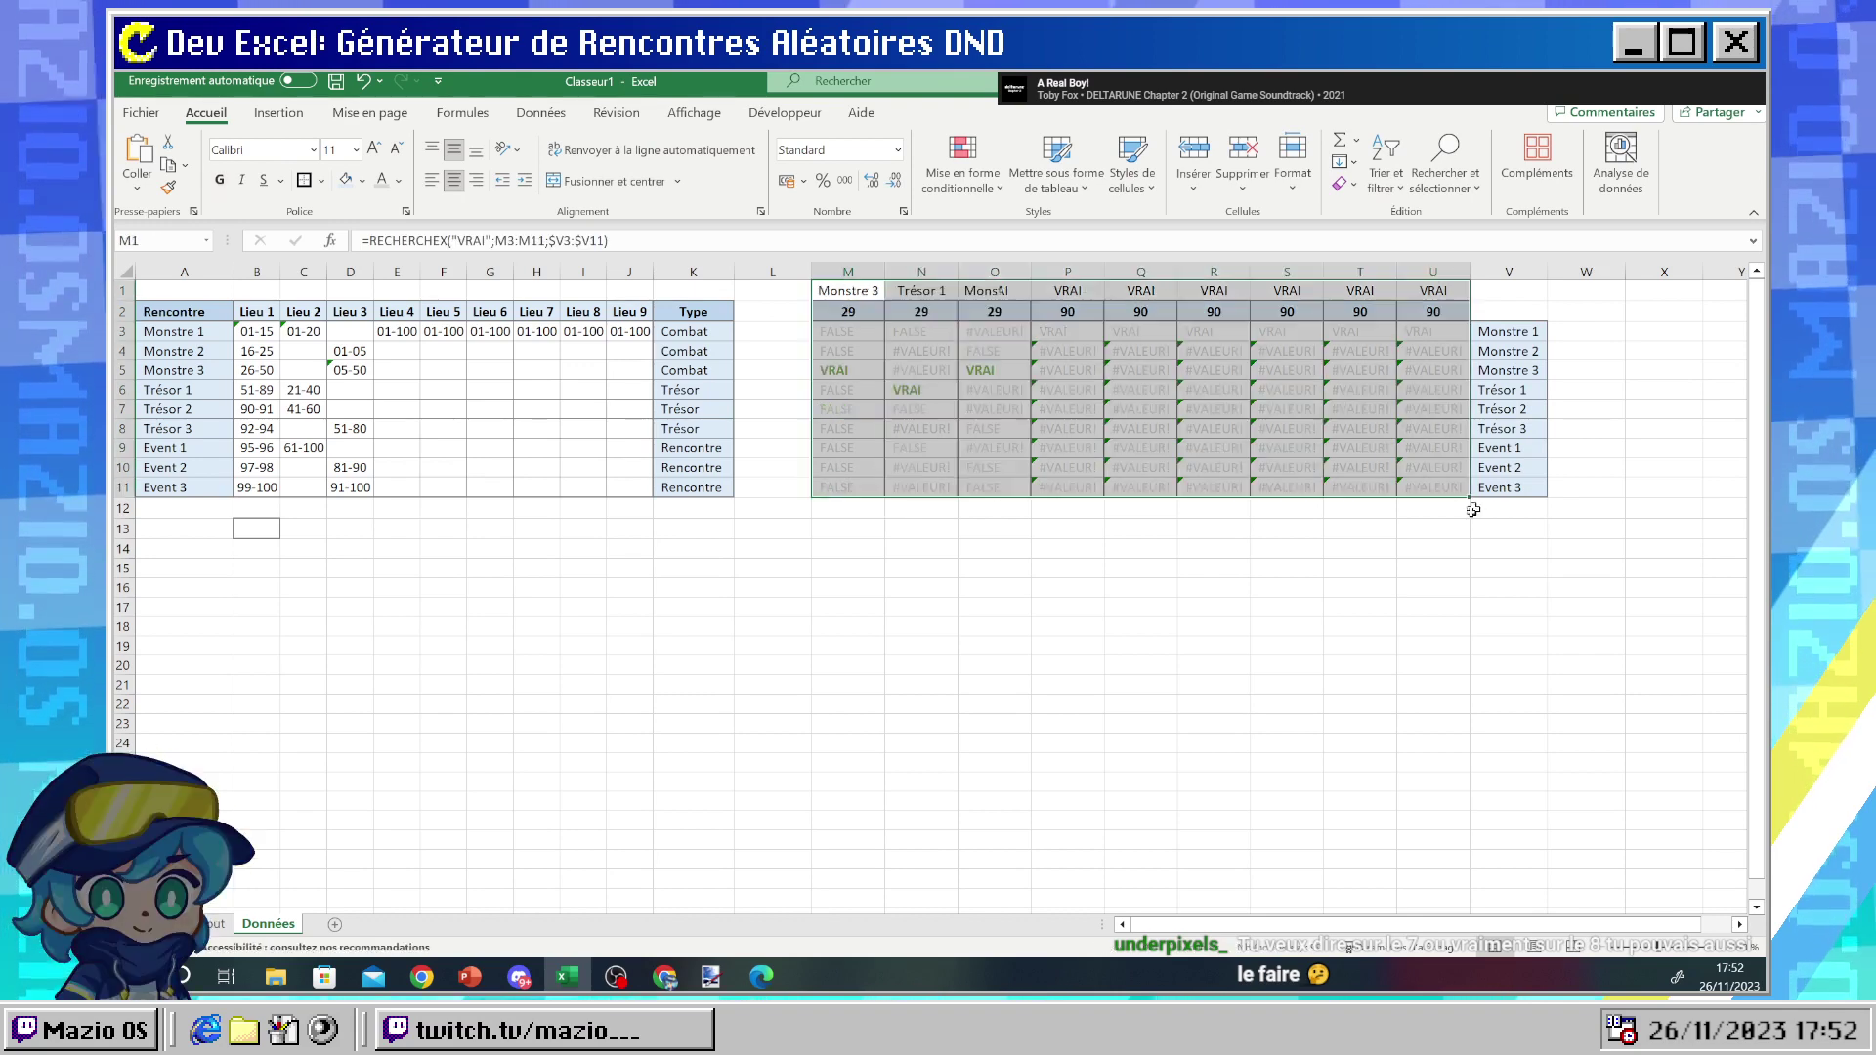
{"action": "left_click", "coordinate": [1431, 584]}
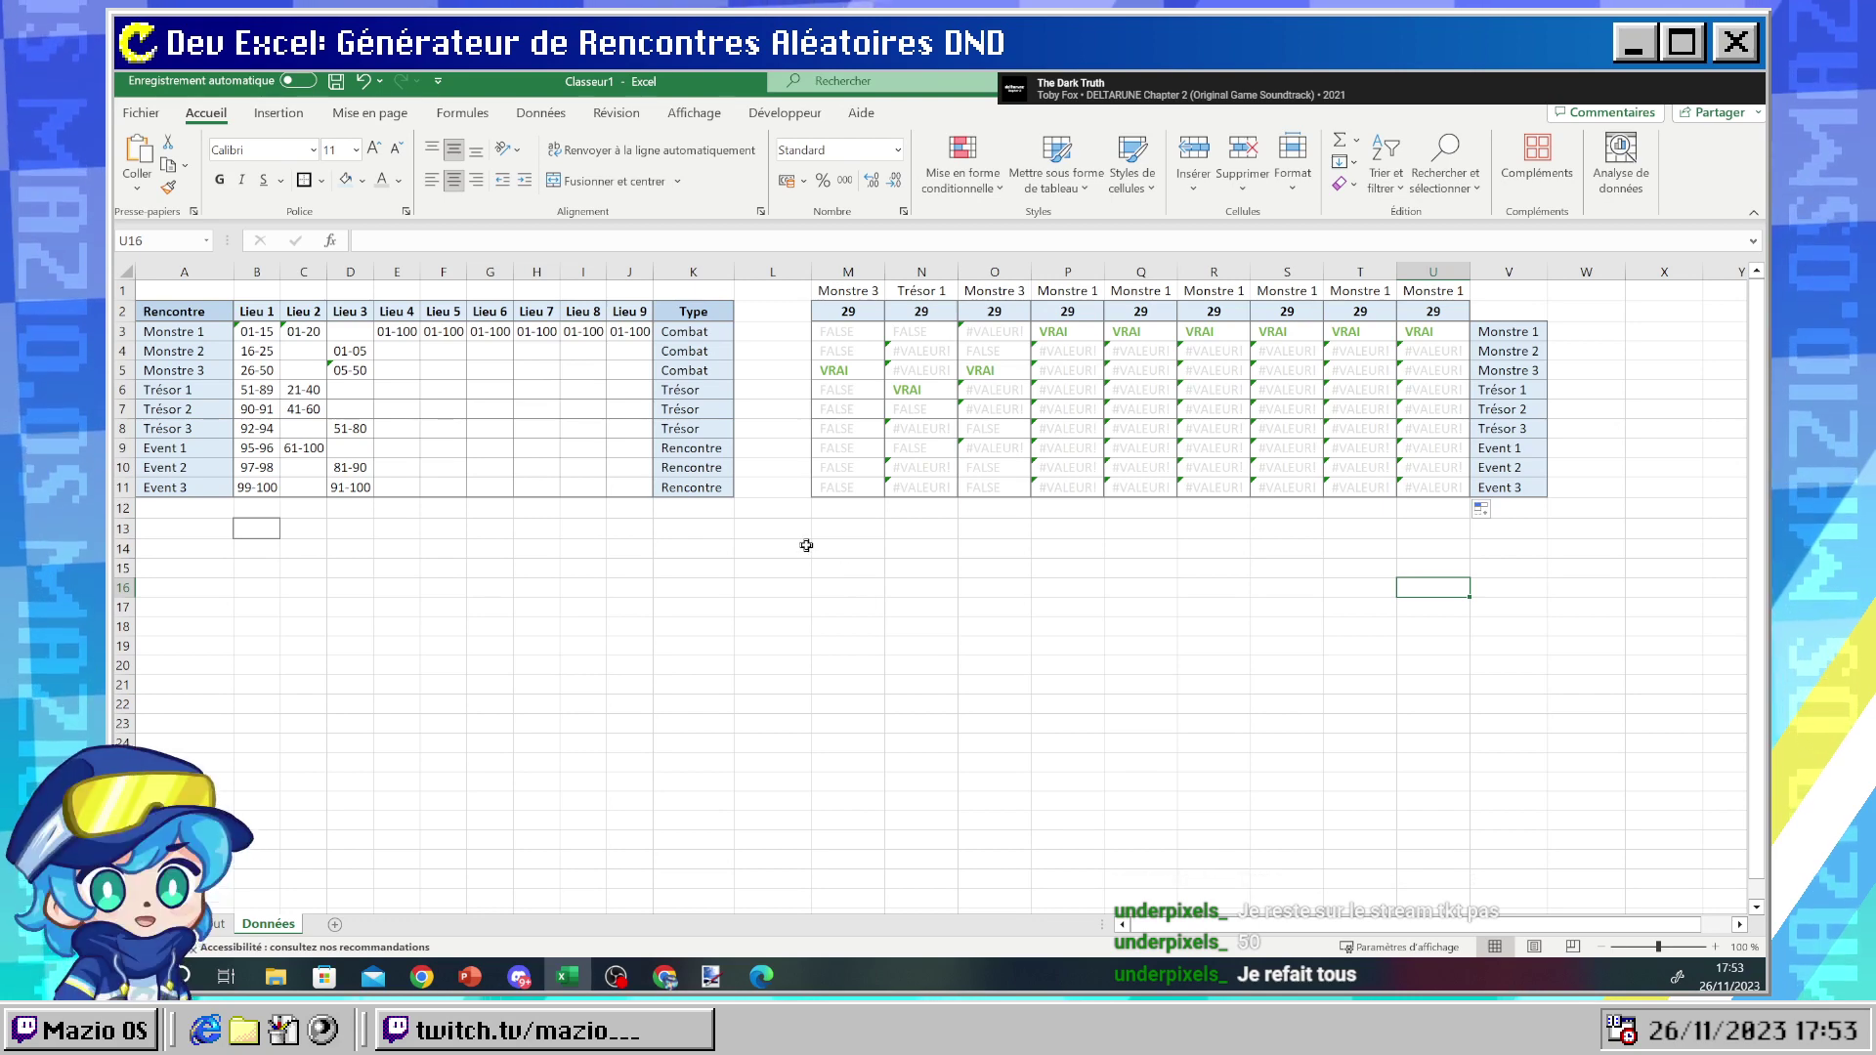
- Narrow column L so the lookup grid sits beside the Type column
{"action": "left_click", "coordinate": [818, 272]}
{"action": "left_click_drag", "start_coordinate": [812, 271], "coordinate": [752, 278]}
{"action": "left_click", "coordinate": [747, 273]}
{"action": "left_click", "coordinate": [879, 621]}
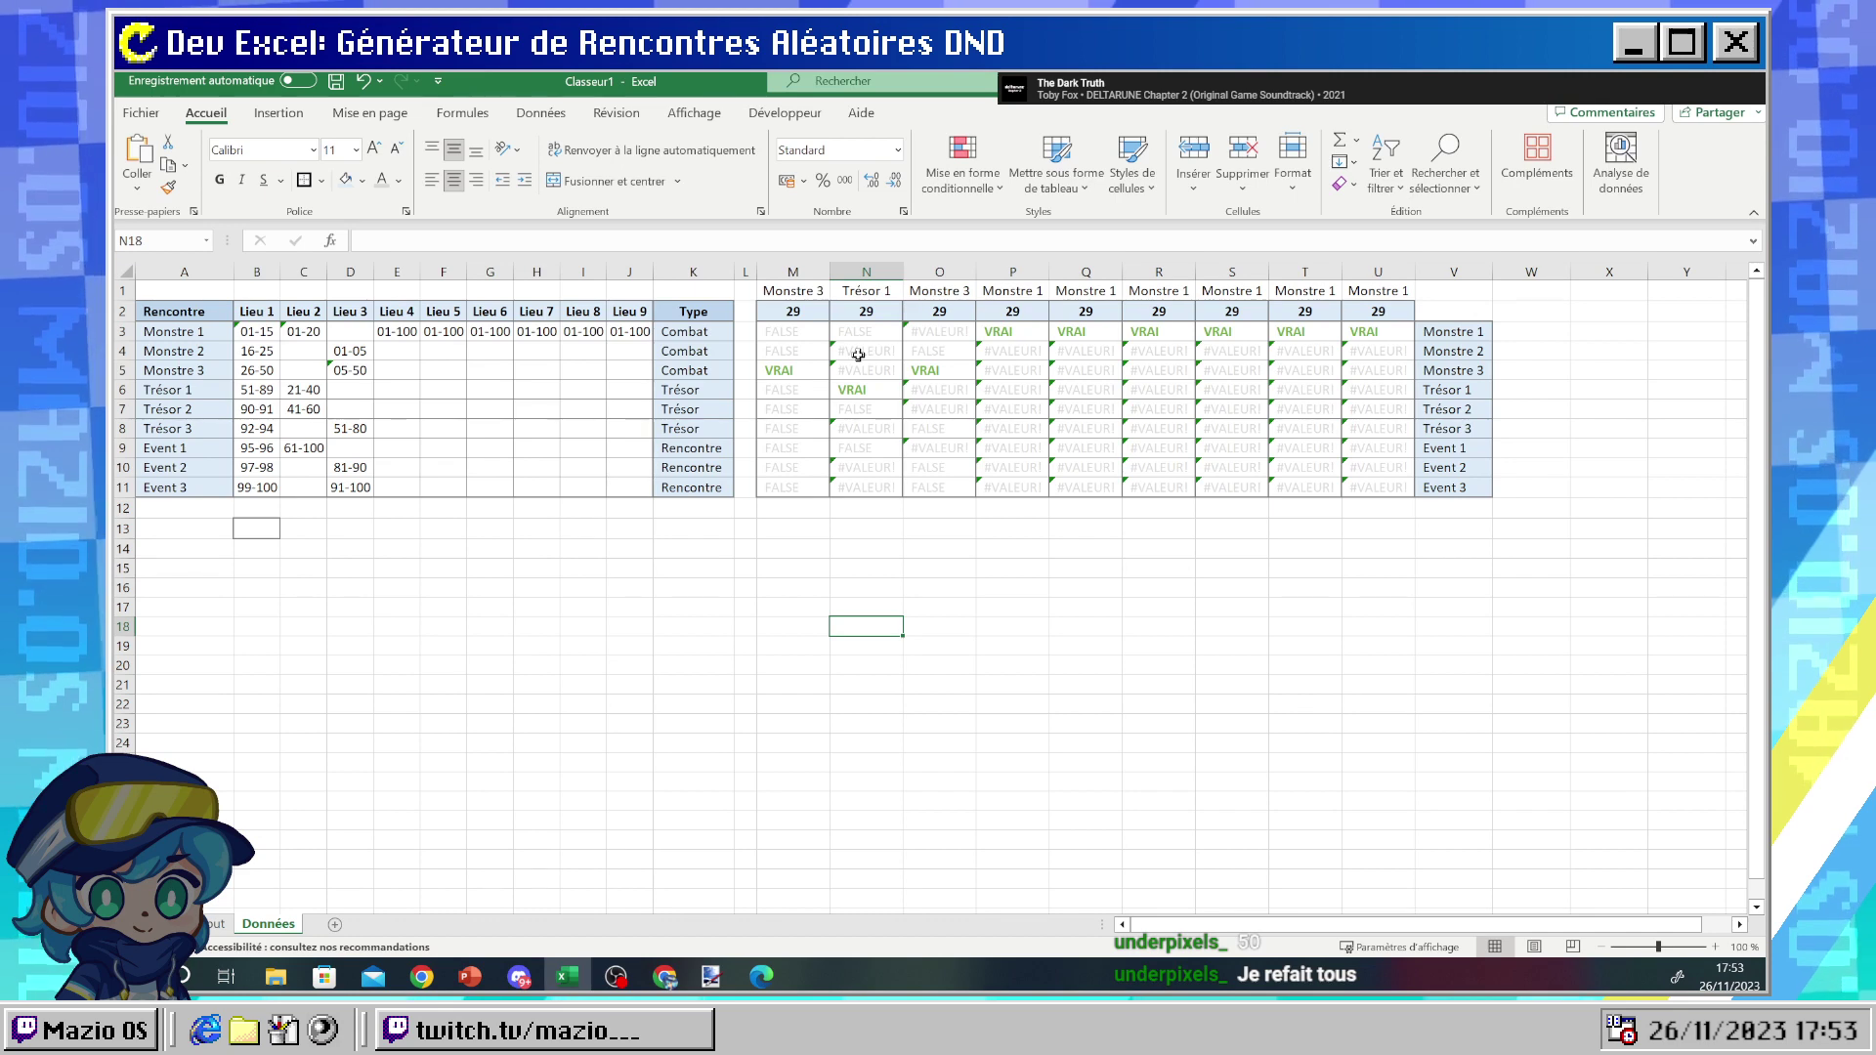
- Check the first sheet and column K's Type values, then bring up column V's context menu
{"action": "left_click", "coordinate": [217, 925]}
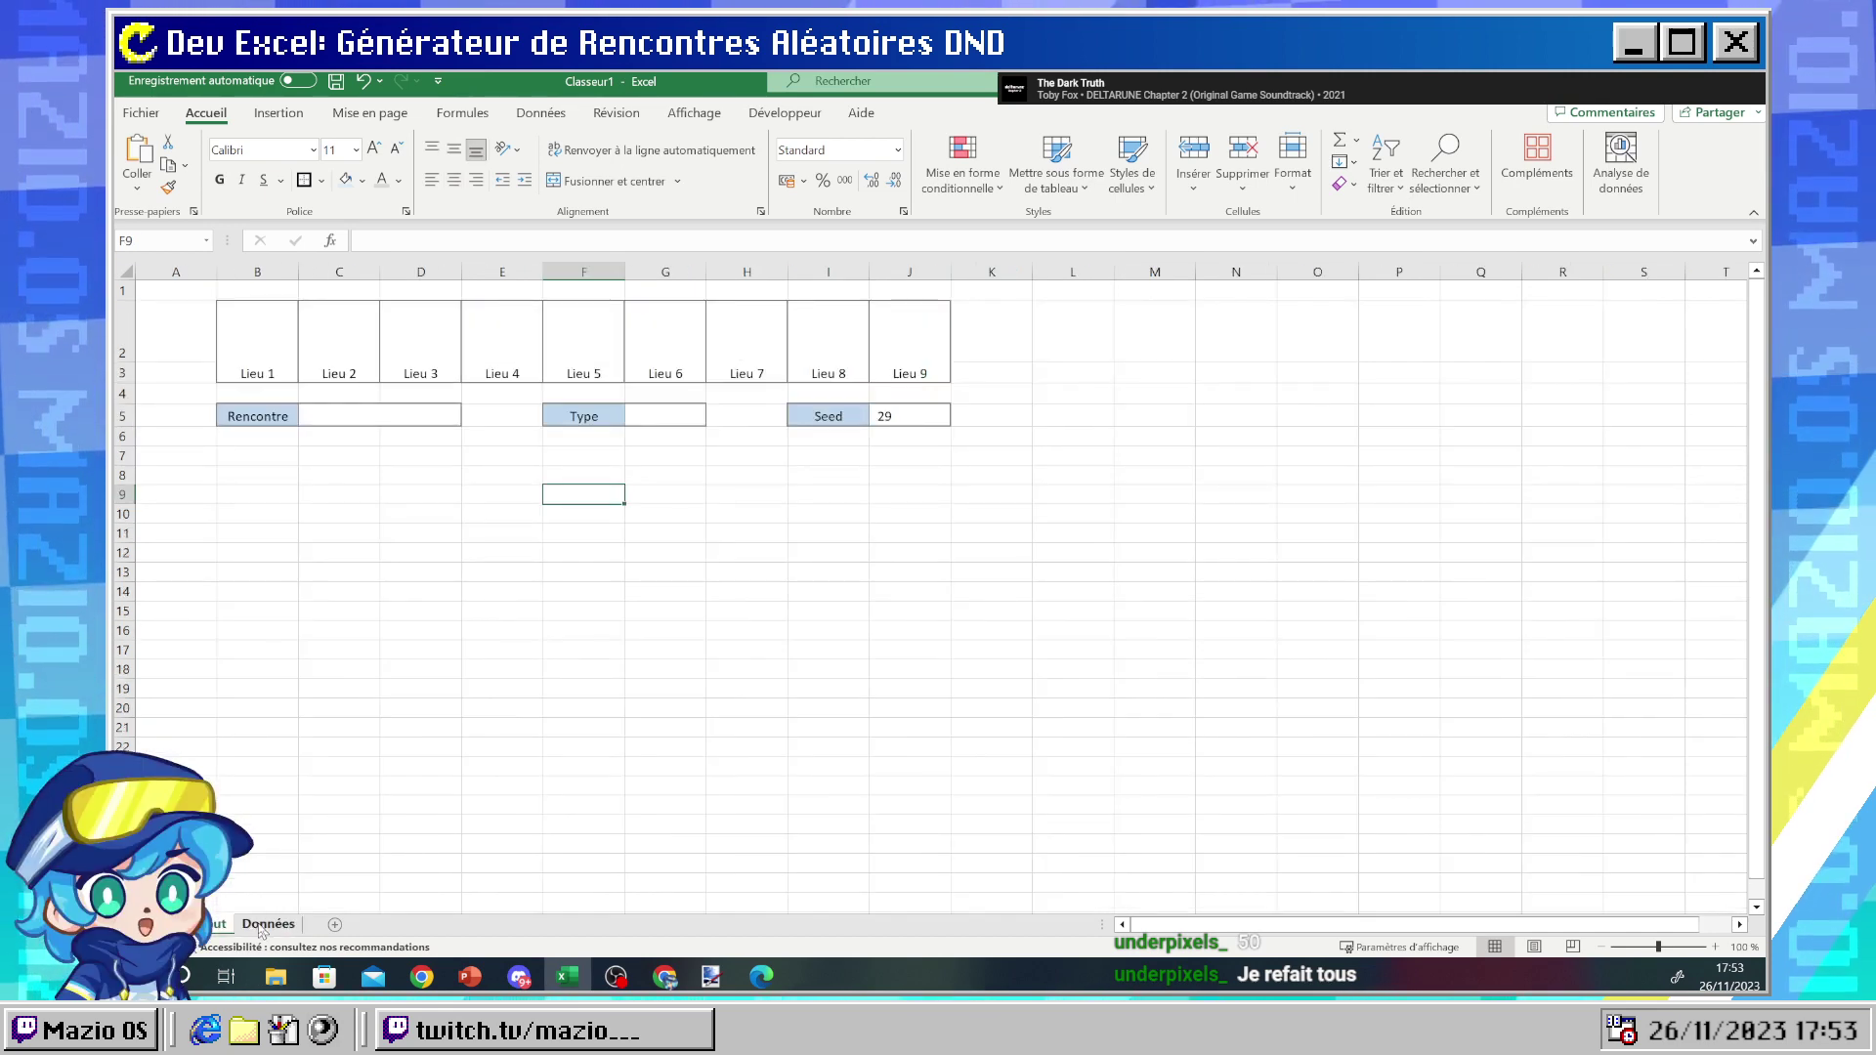
{"action": "left_click", "coordinate": [268, 925]}
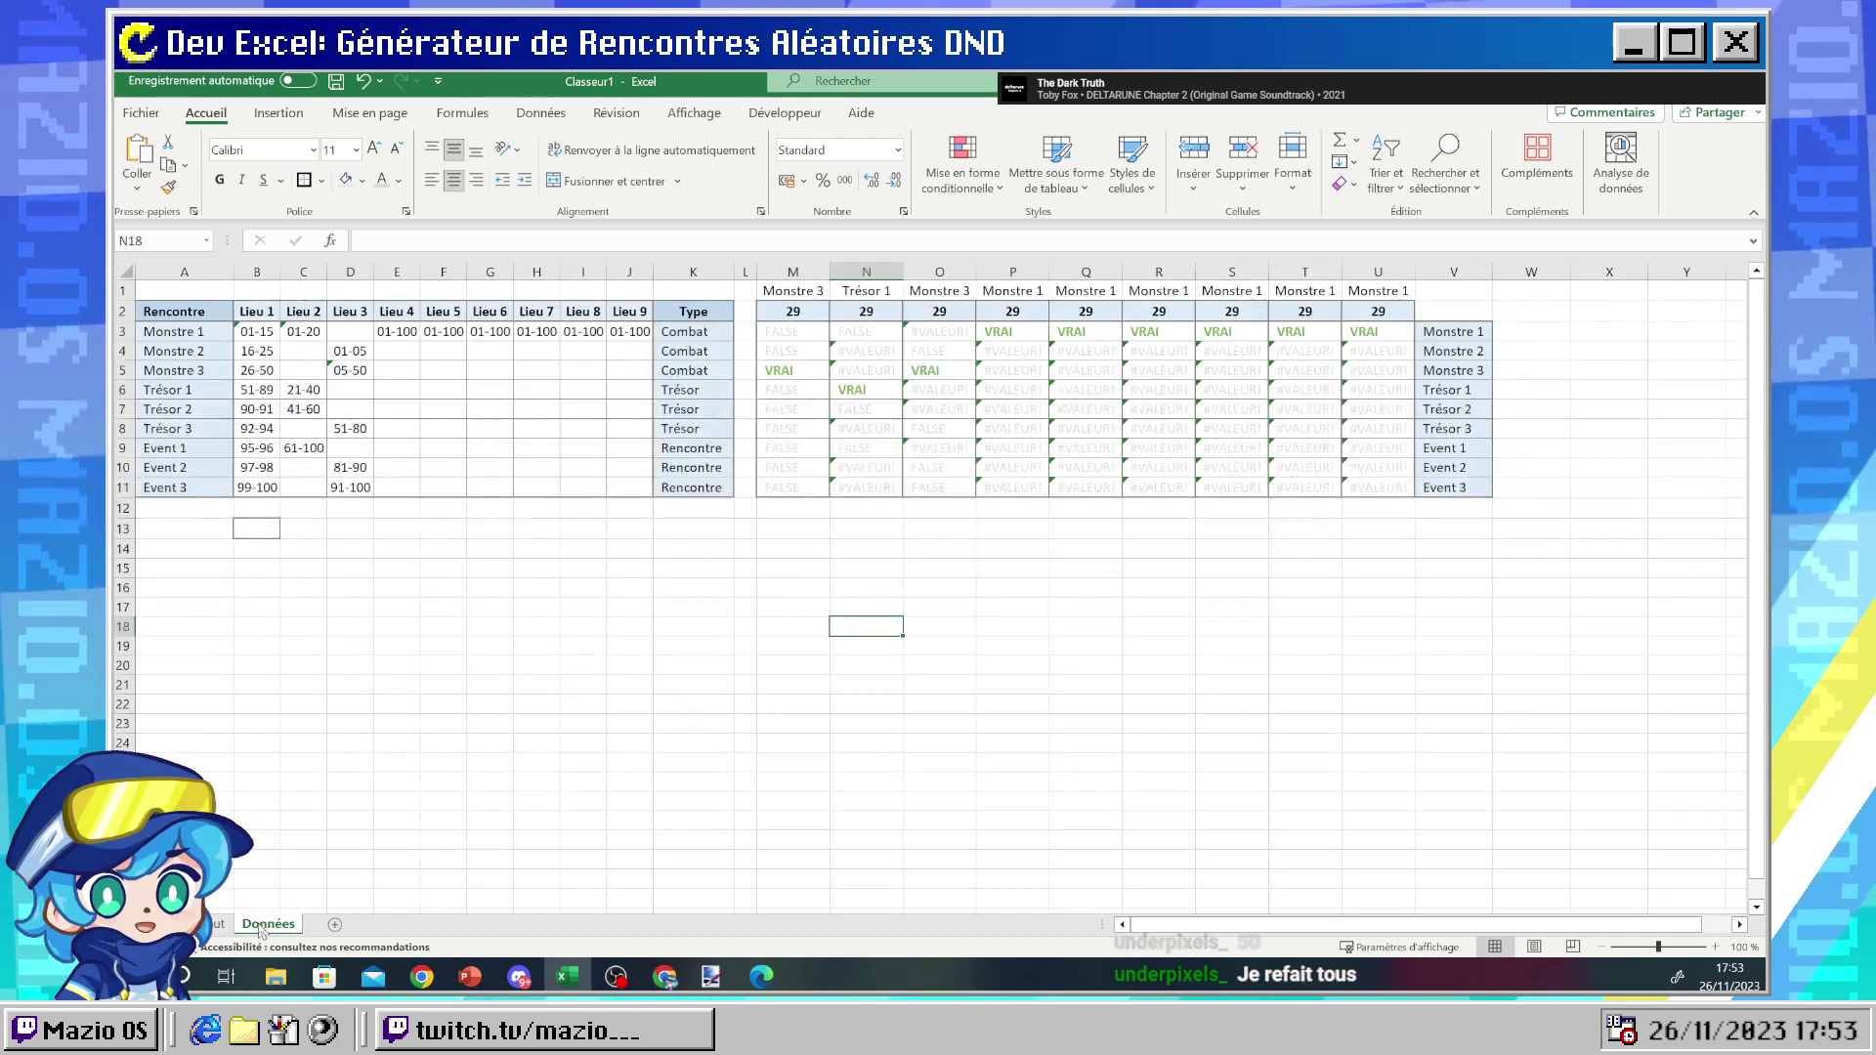
{"action": "left_click", "coordinate": [660, 331]}
{"action": "left_click", "coordinate": [688, 430]}
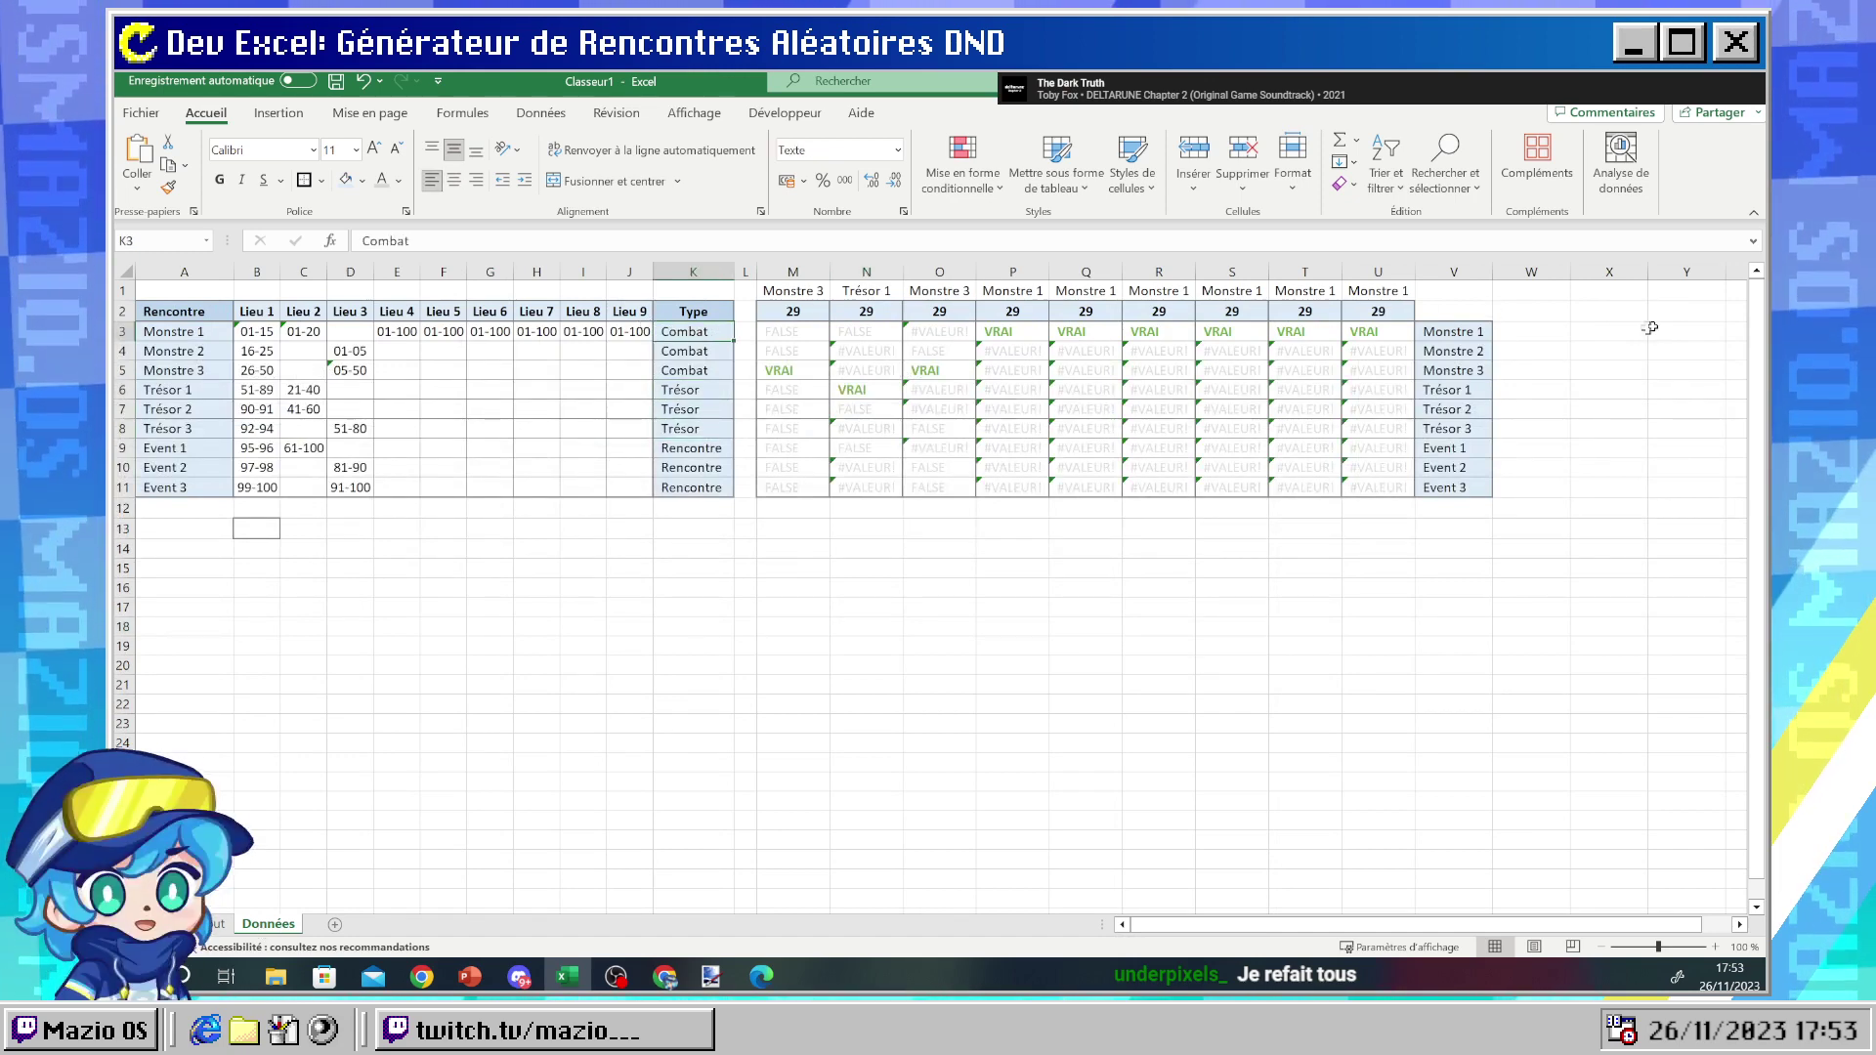
{"action": "right_click", "coordinate": [1444, 275]}
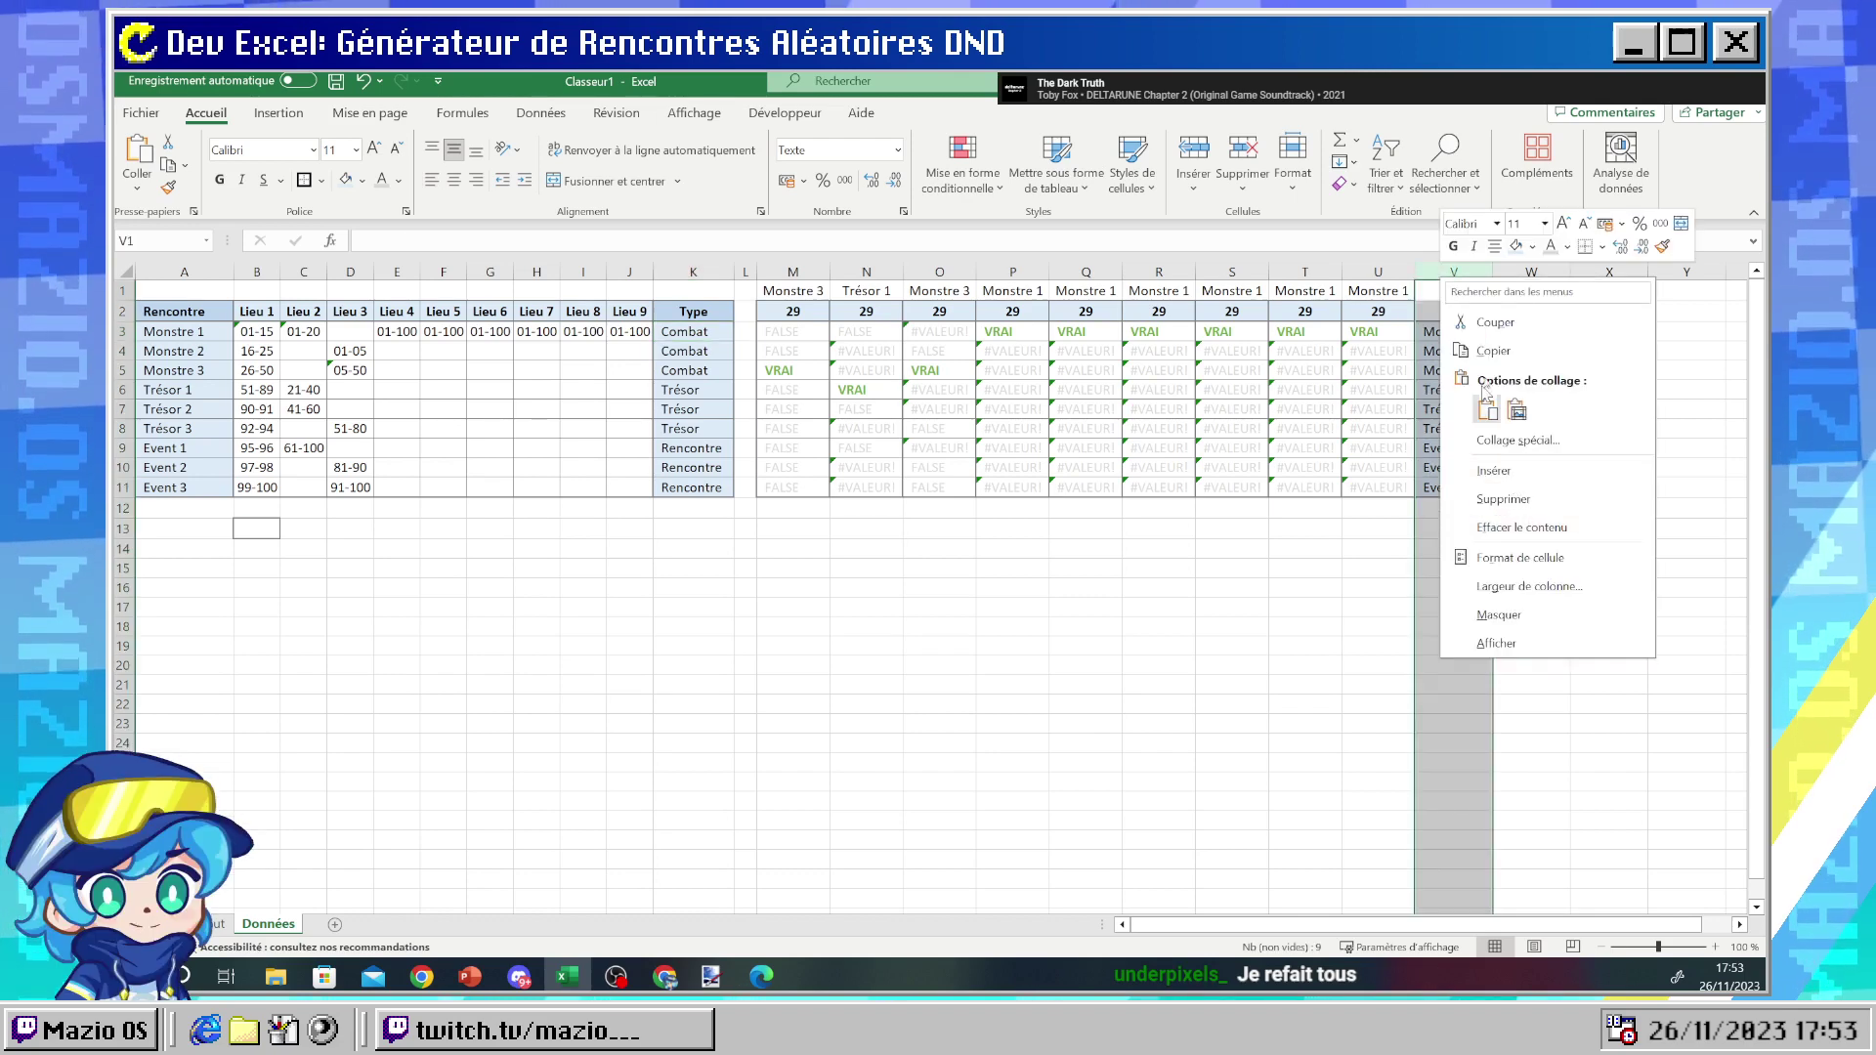
- Delete column V and repoint M1's RECHERCHEX to return names from $A3:$A11
{"action": "left_click", "coordinate": [1529, 500]}
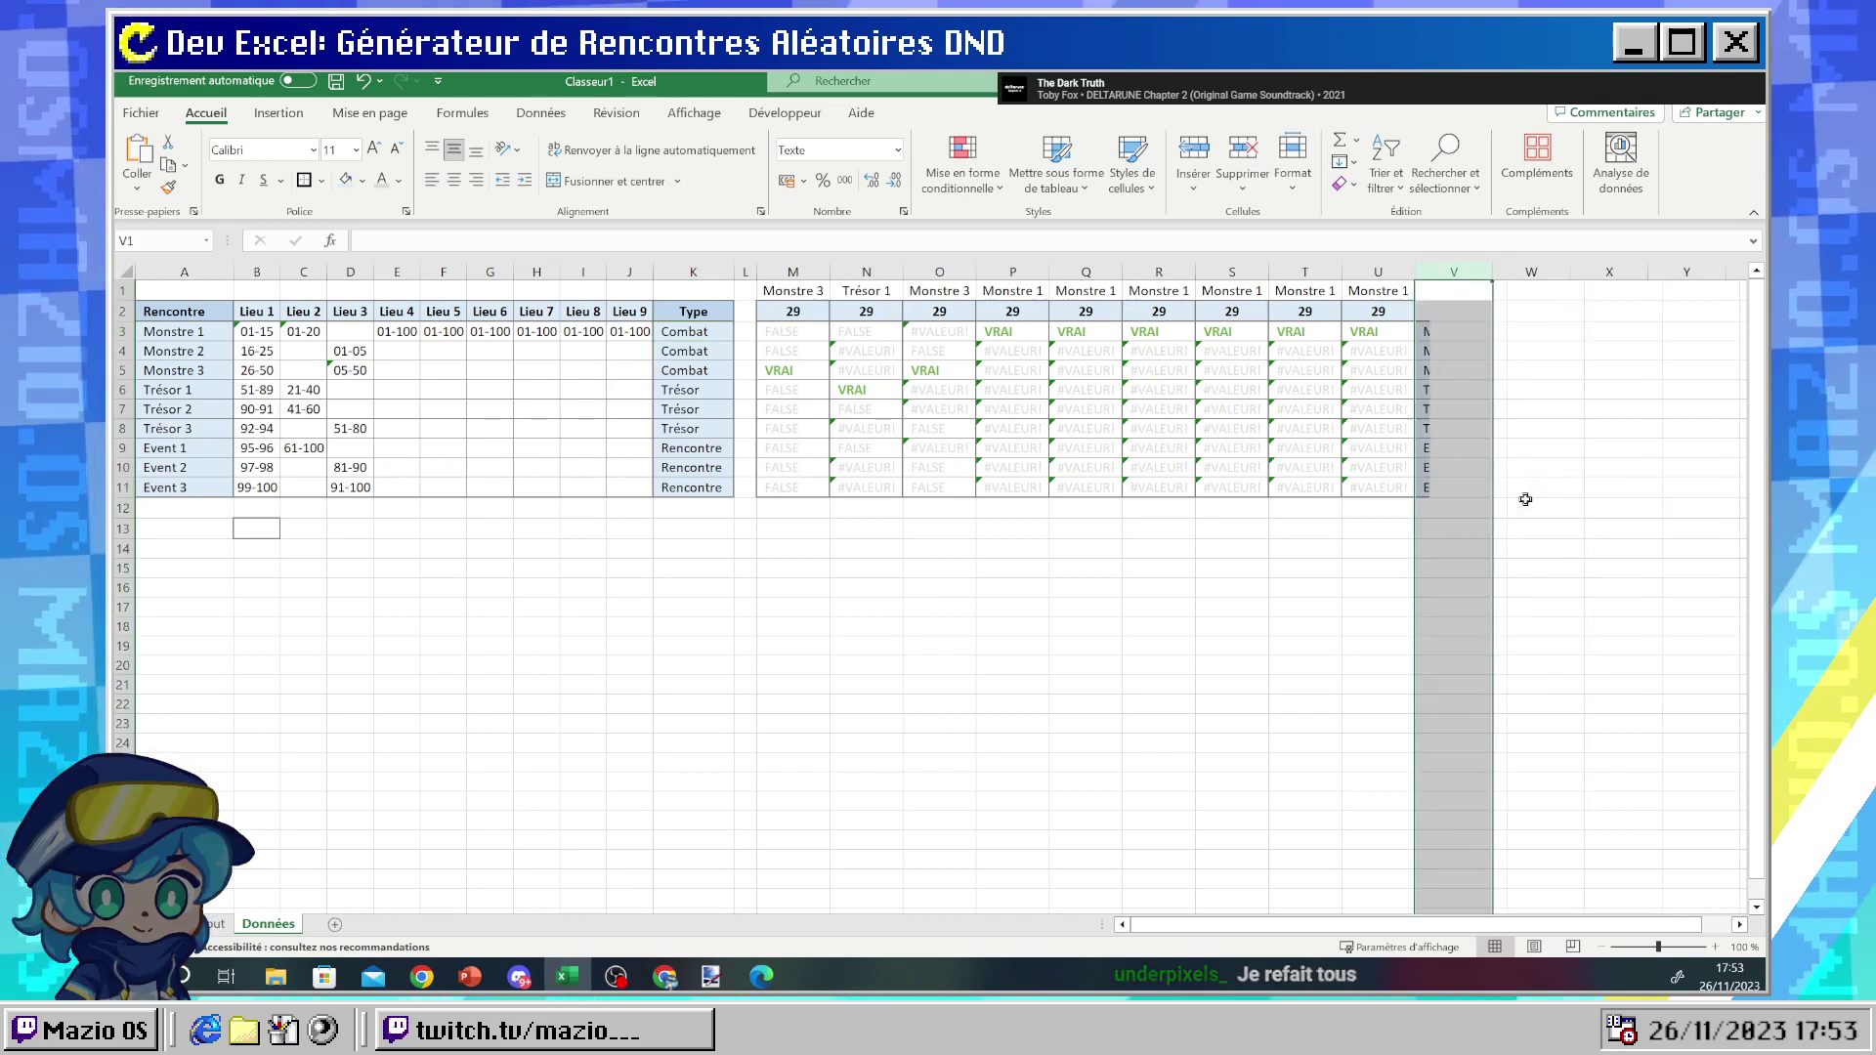
{"action": "left_click", "coordinate": [1246, 525]}
{"action": "left_click", "coordinate": [792, 290]}
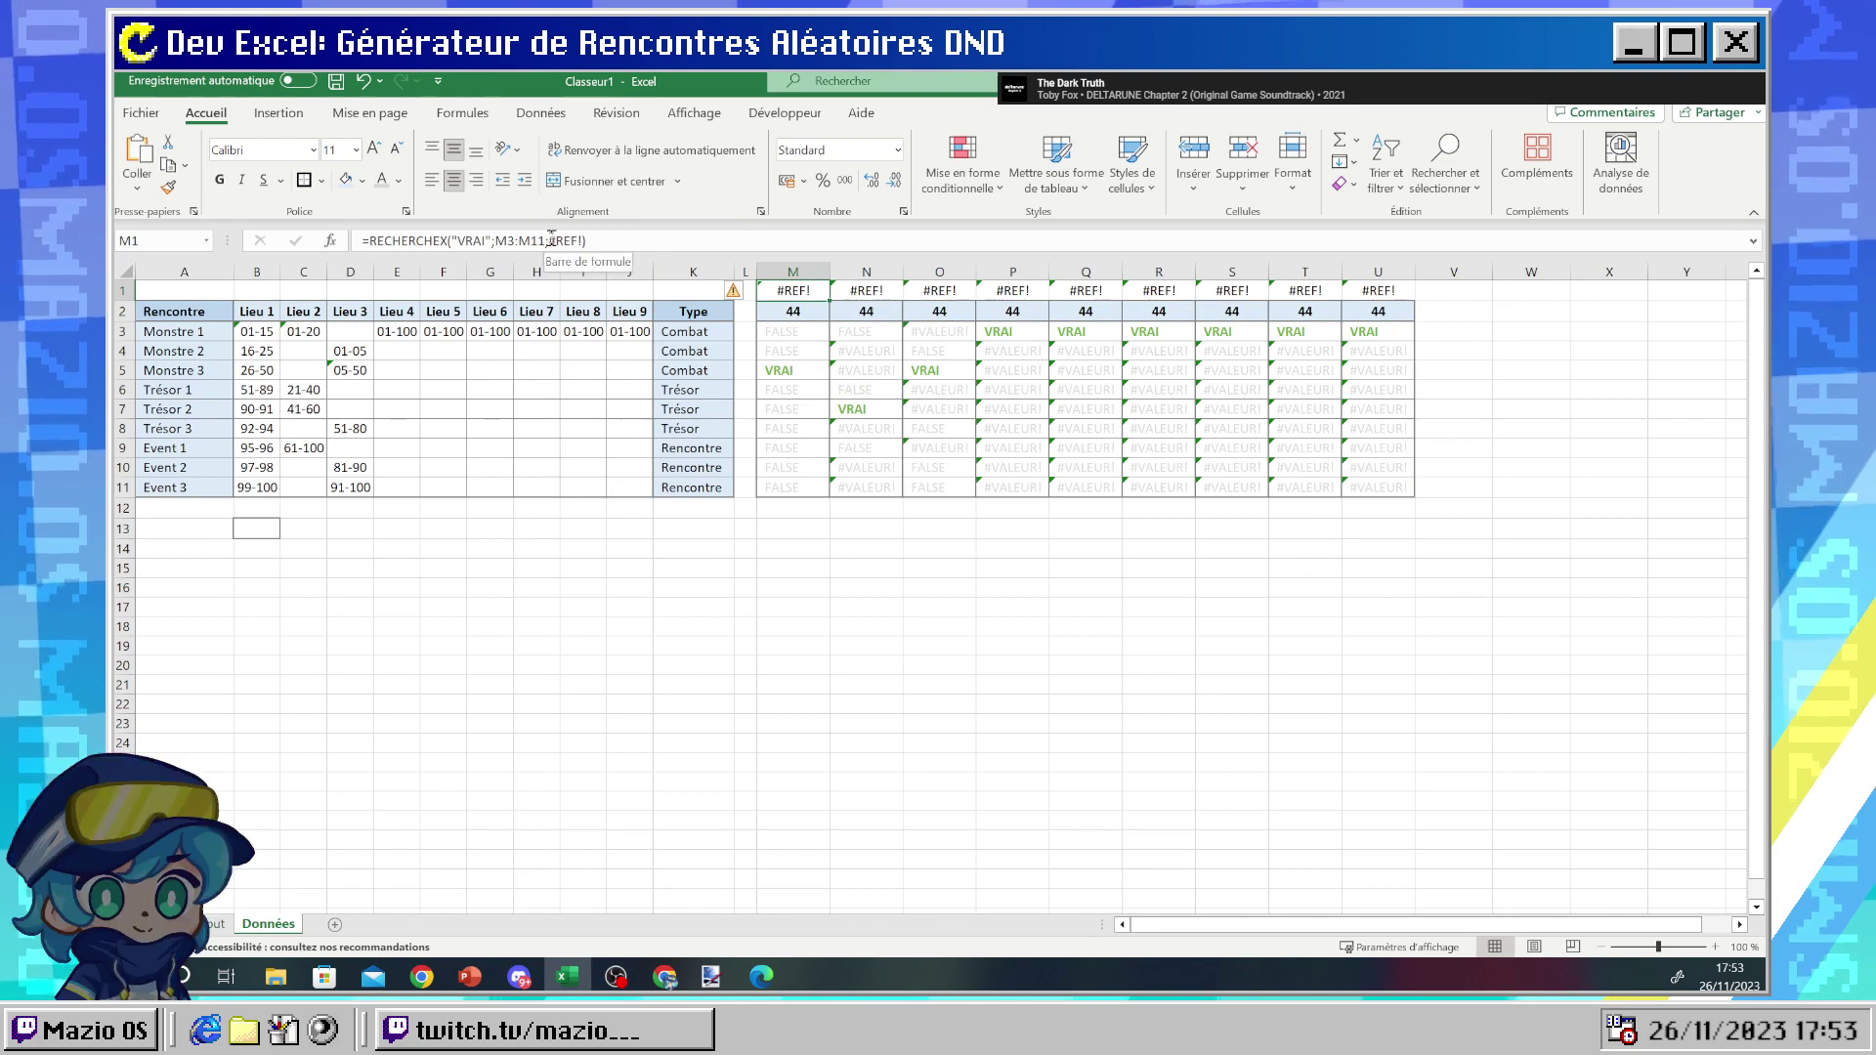
{"action": "left_click_drag", "start_coordinate": [548, 241], "coordinate": [570, 240]}
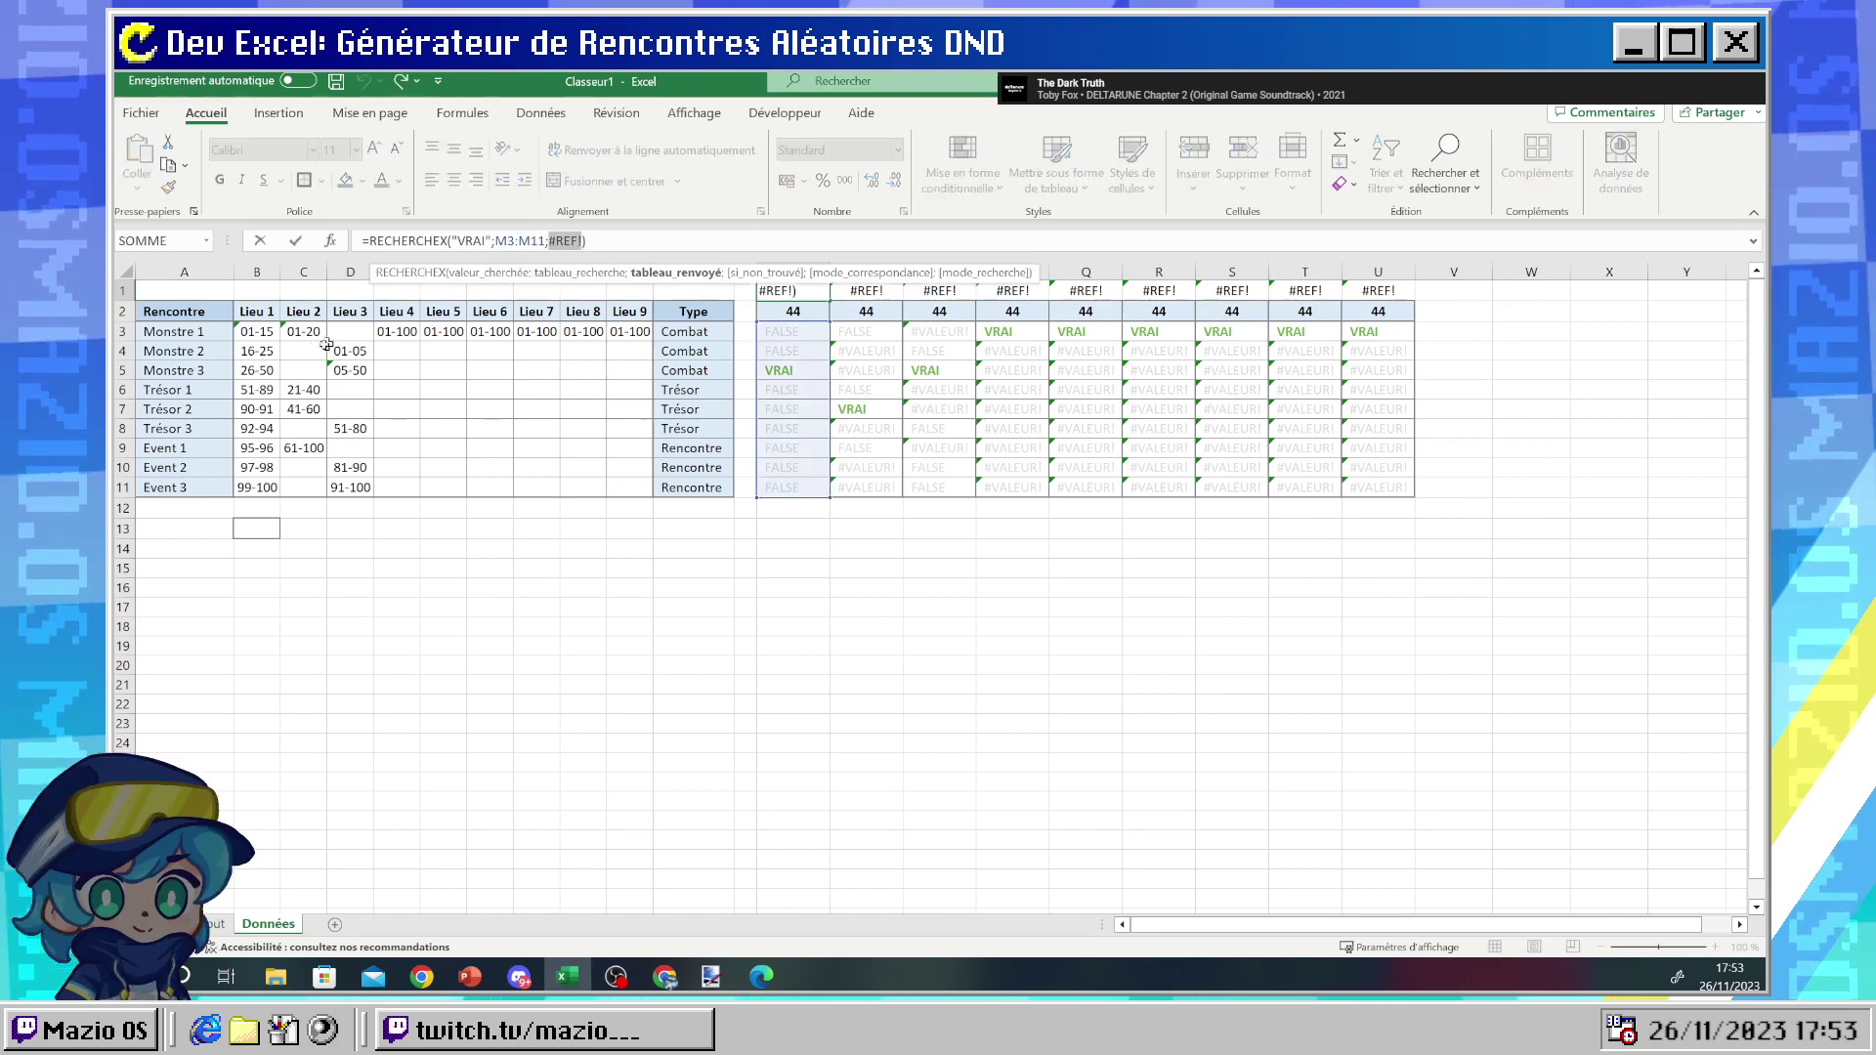
{"action": "left_click_drag", "start_coordinate": [210, 333], "coordinate": [195, 488]}
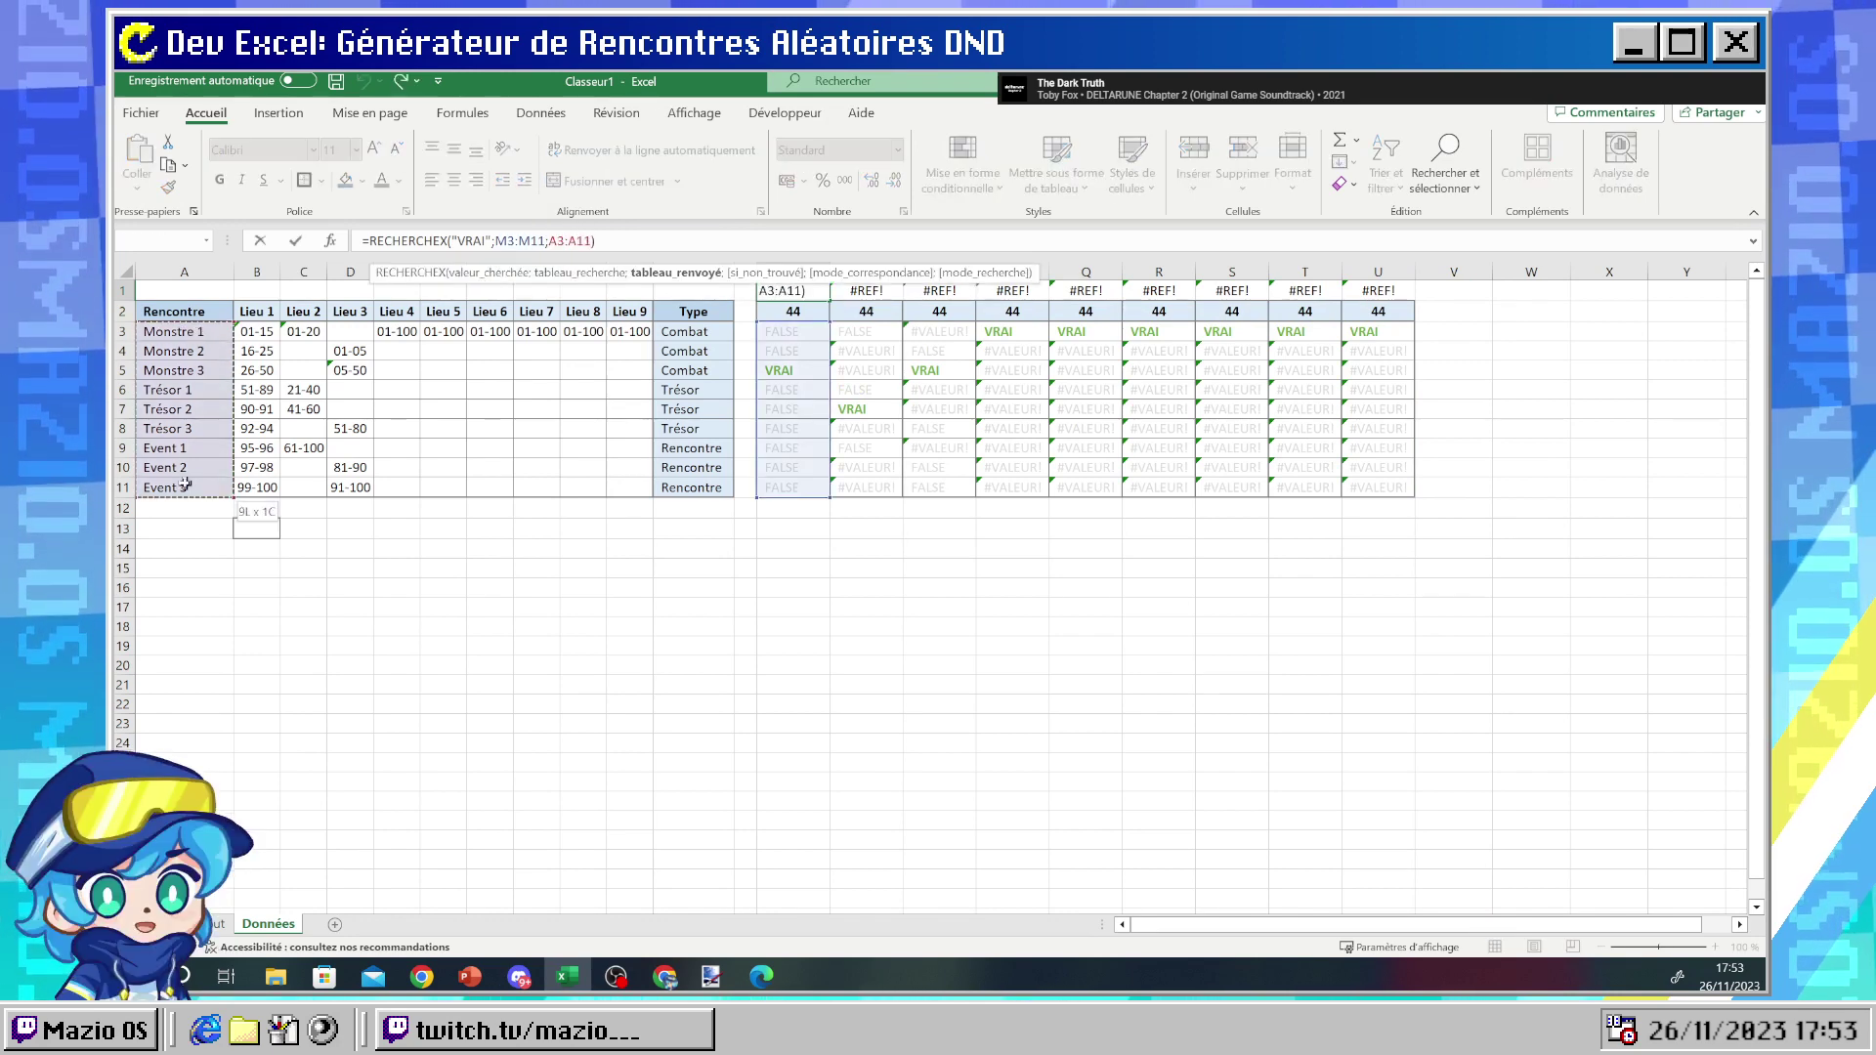
{"action": "left_click", "coordinate": [550, 240]}
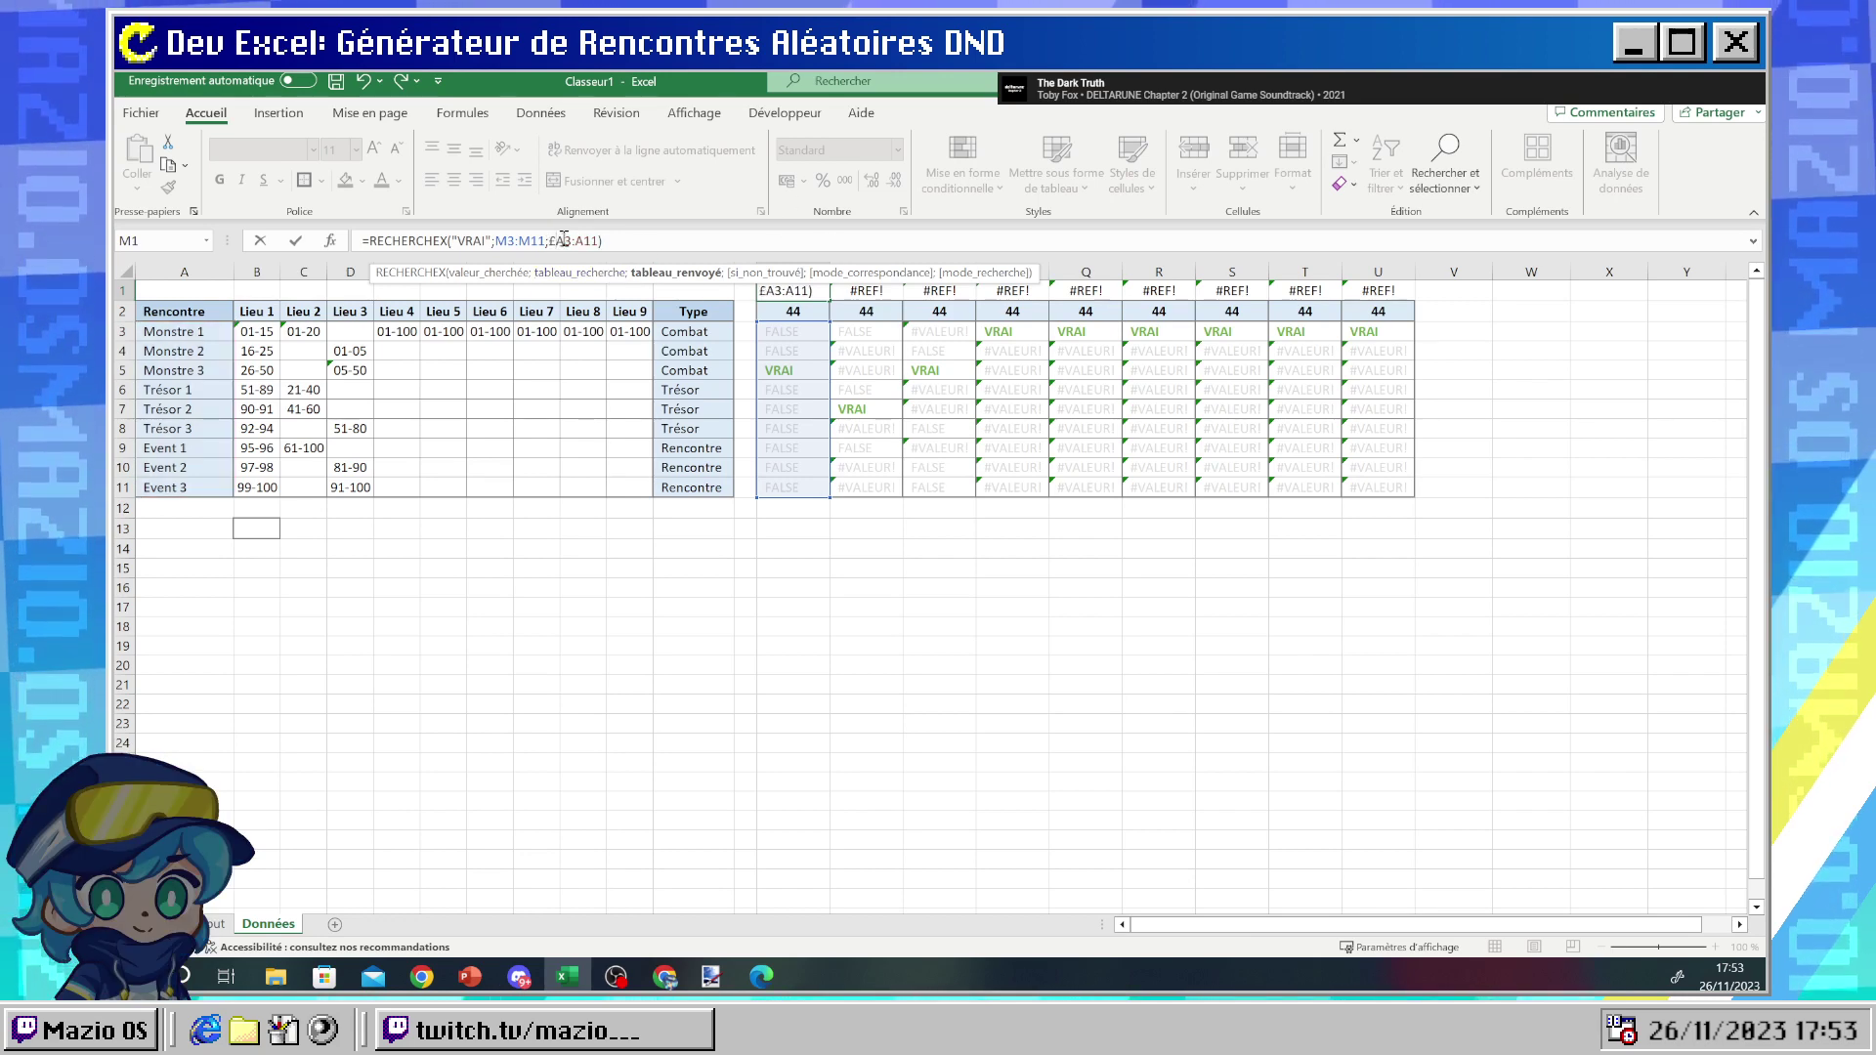
{"action": "type", "text": "$"}
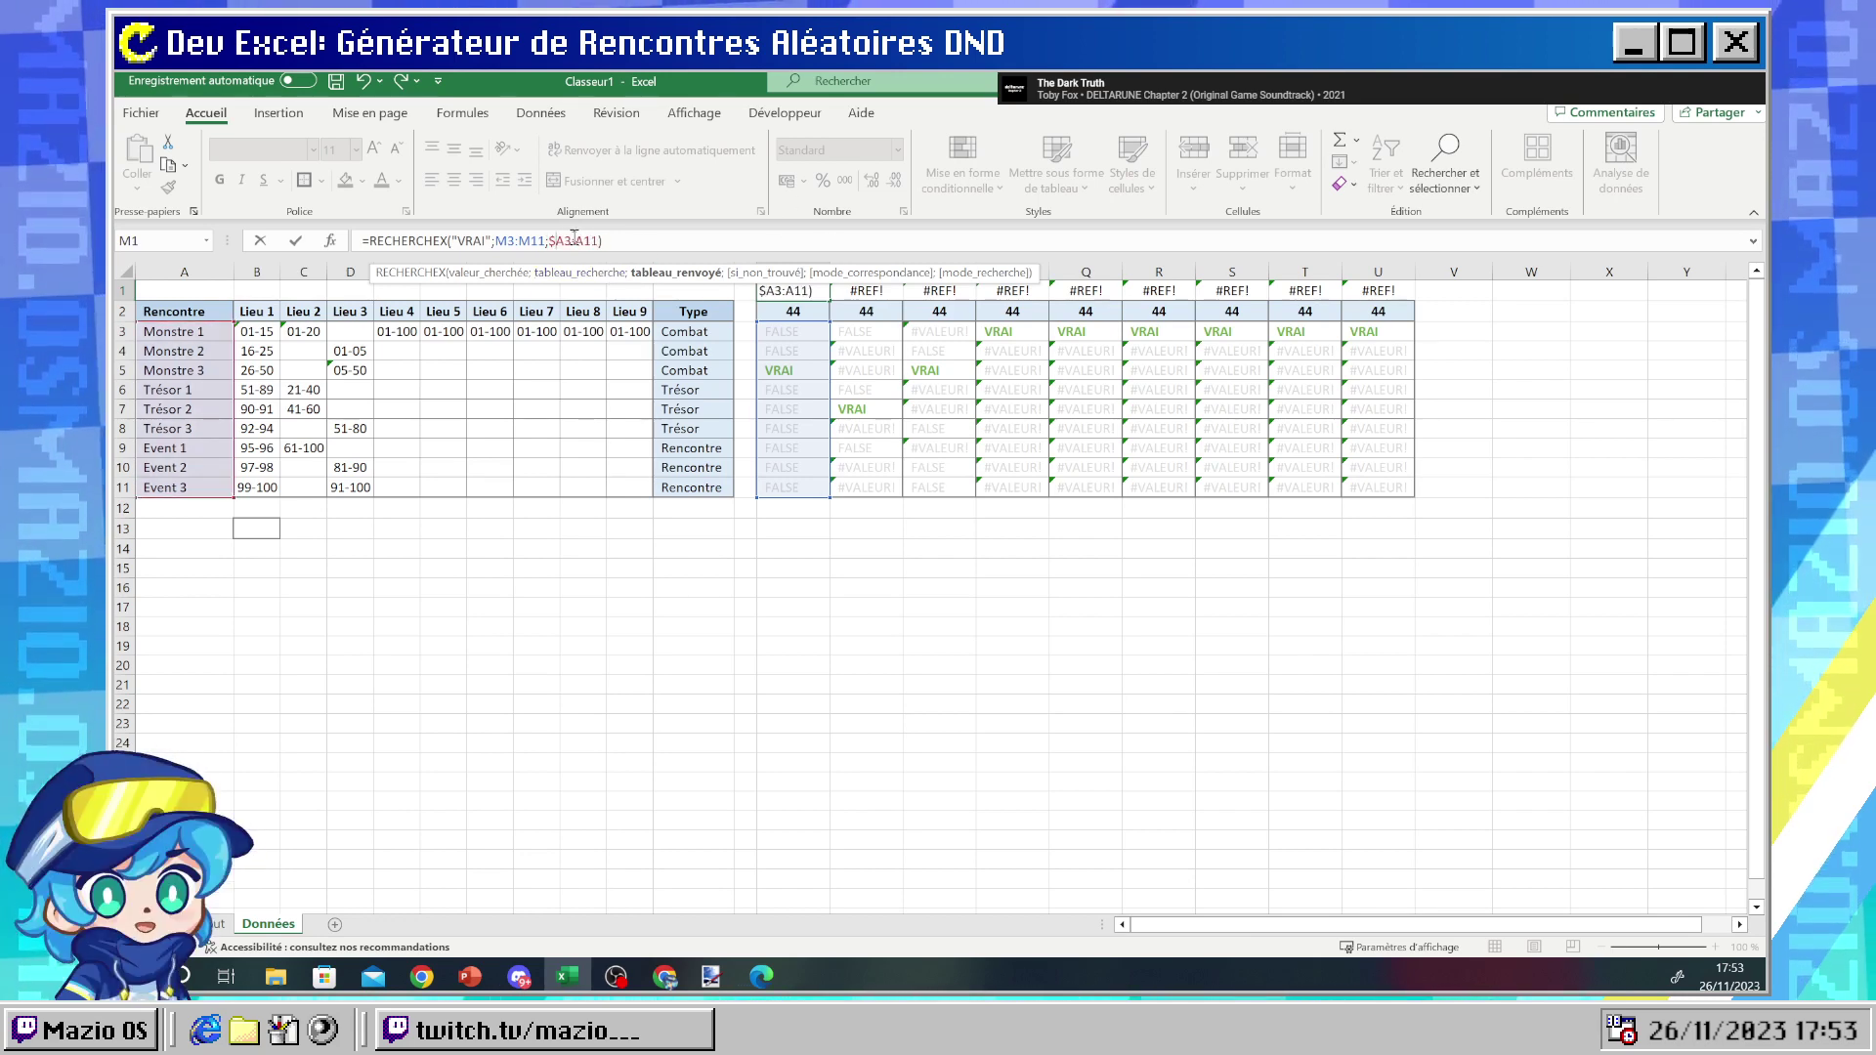
{"action": "left_click", "coordinate": [577, 241]}
{"action": "type", "text": "$"}
{"action": "key", "text": "Return"}
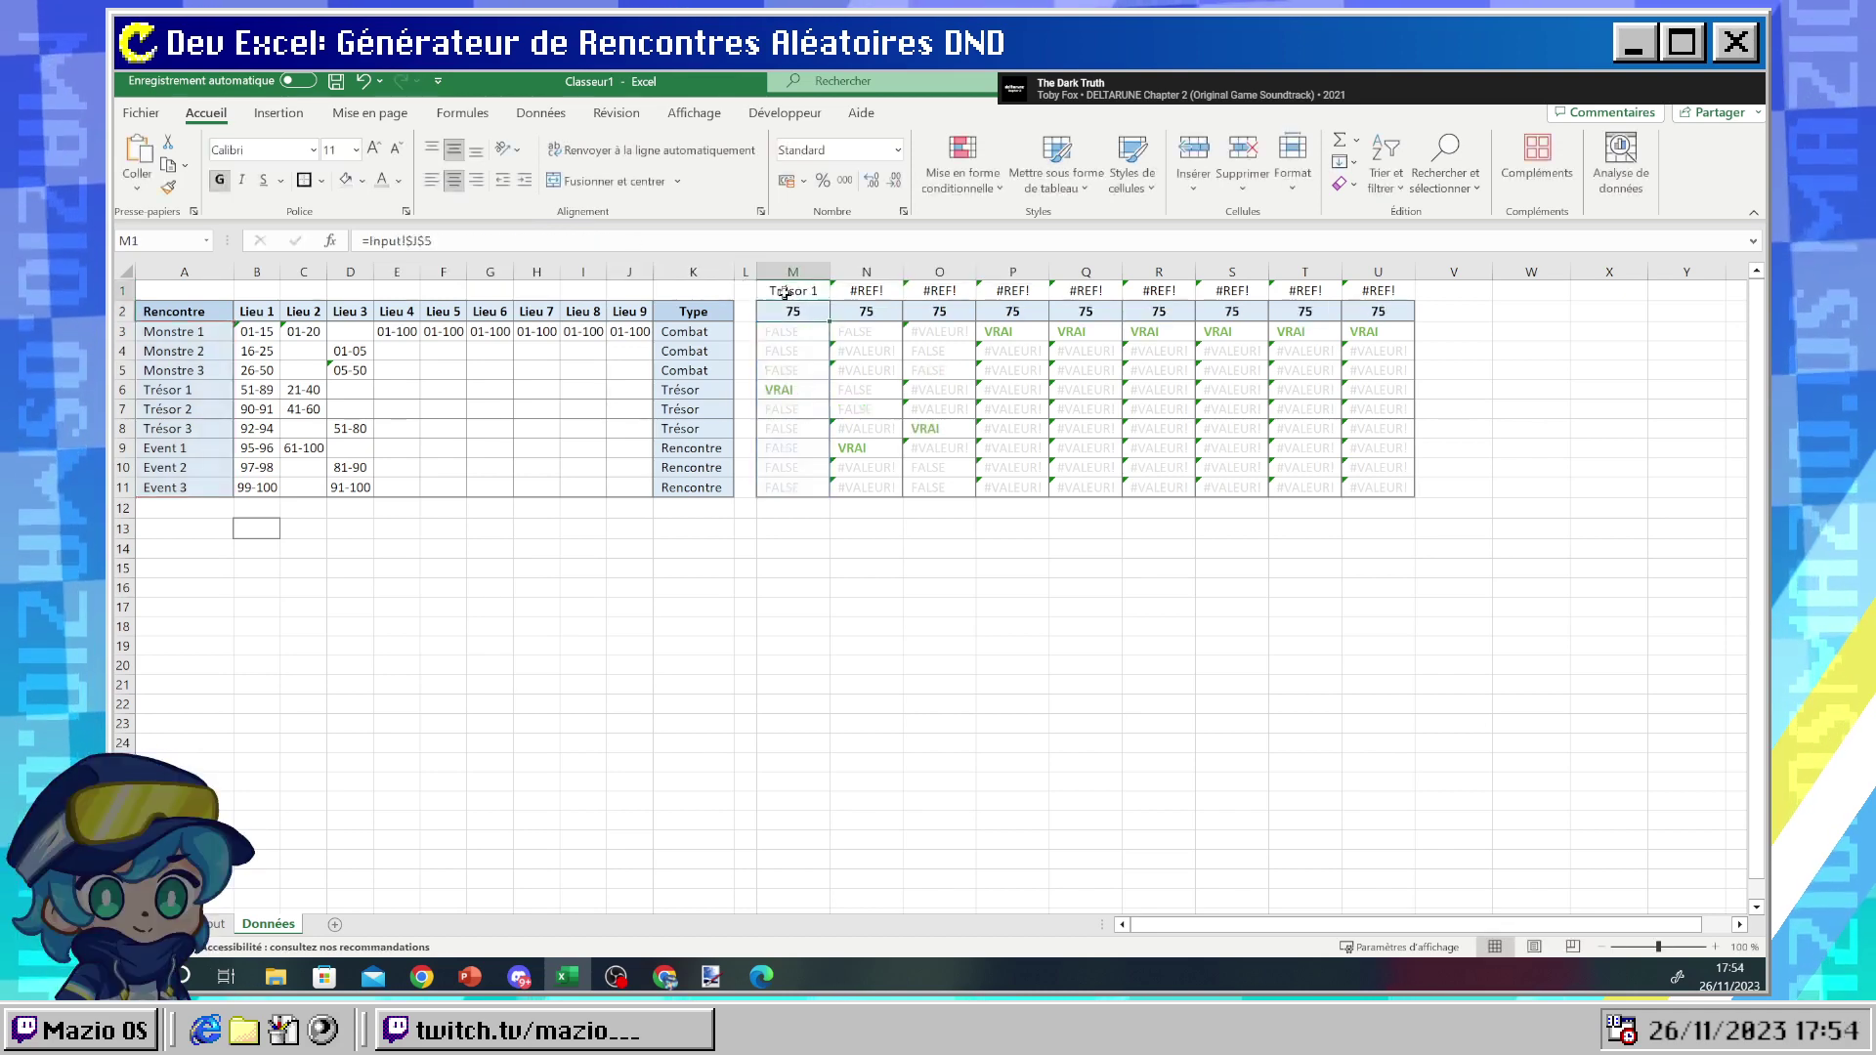
- Fill M1's lookup formula across to U1
{"action": "left_click", "coordinate": [821, 294]}
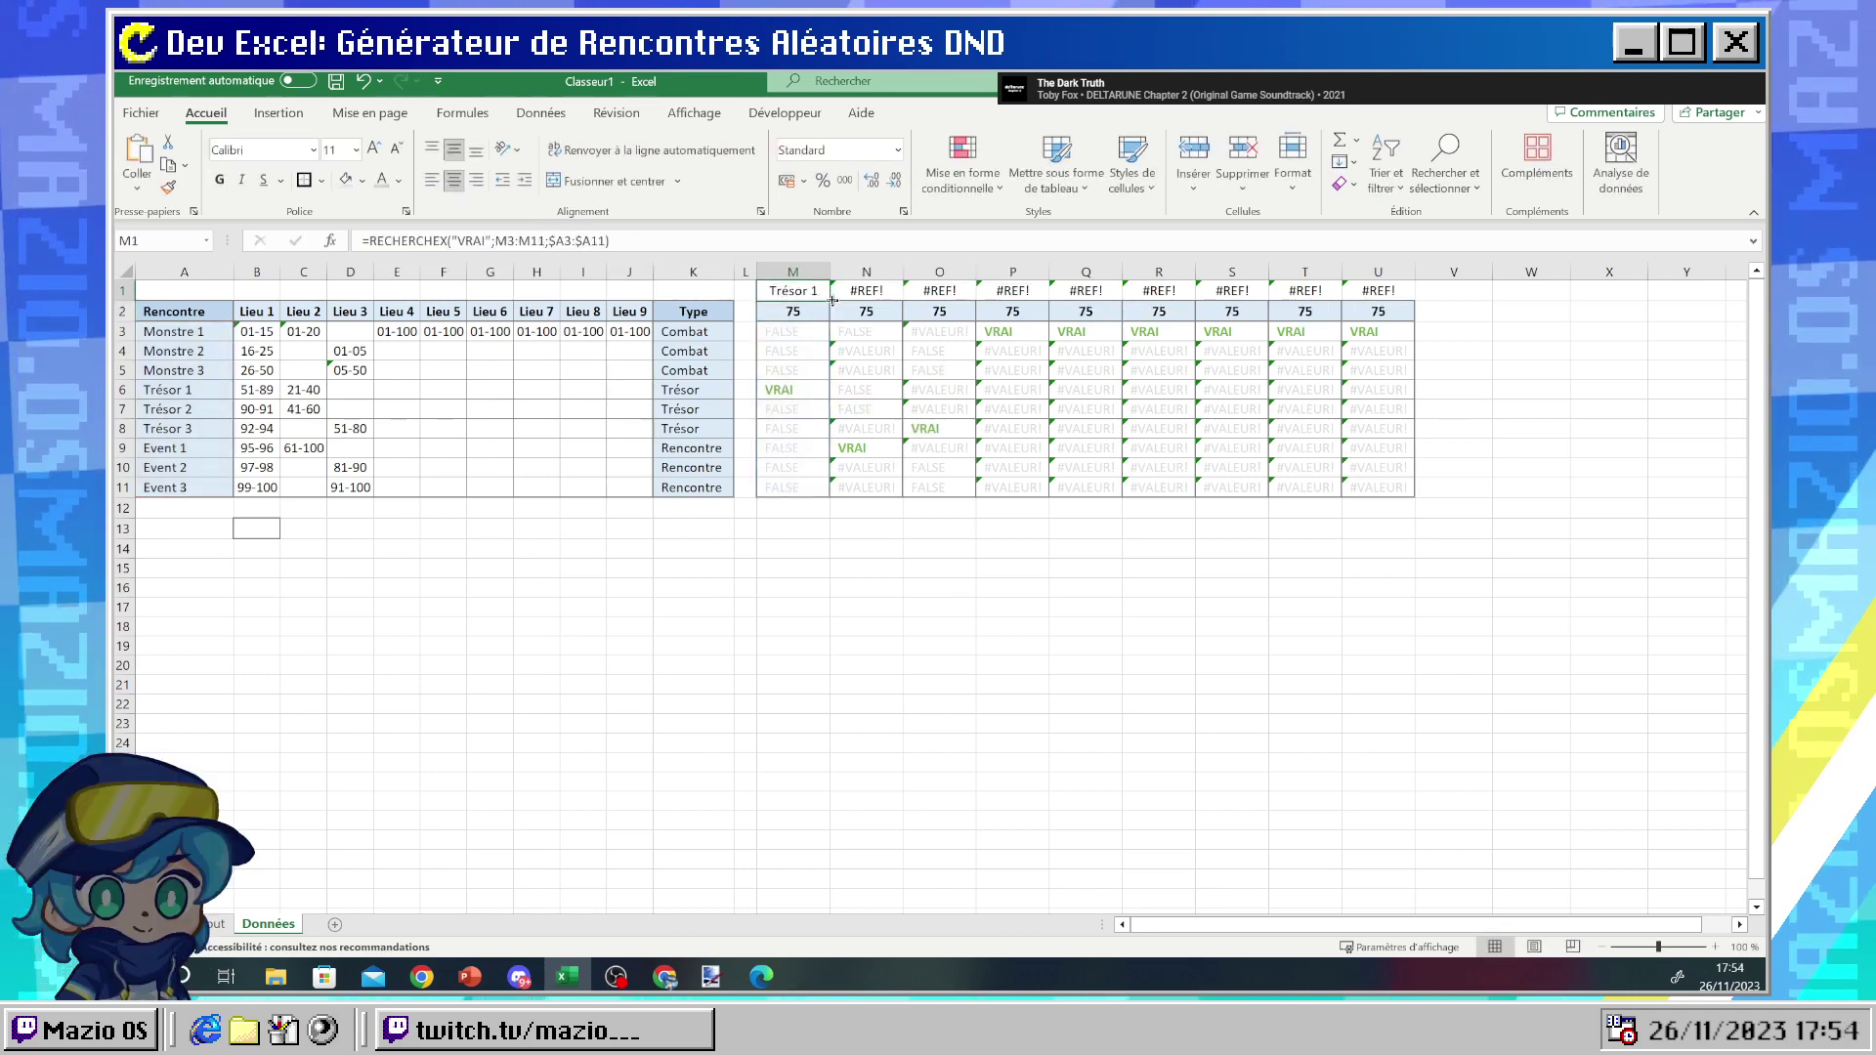
{"action": "left_click_drag", "start_coordinate": [832, 299], "coordinate": [1414, 300]}
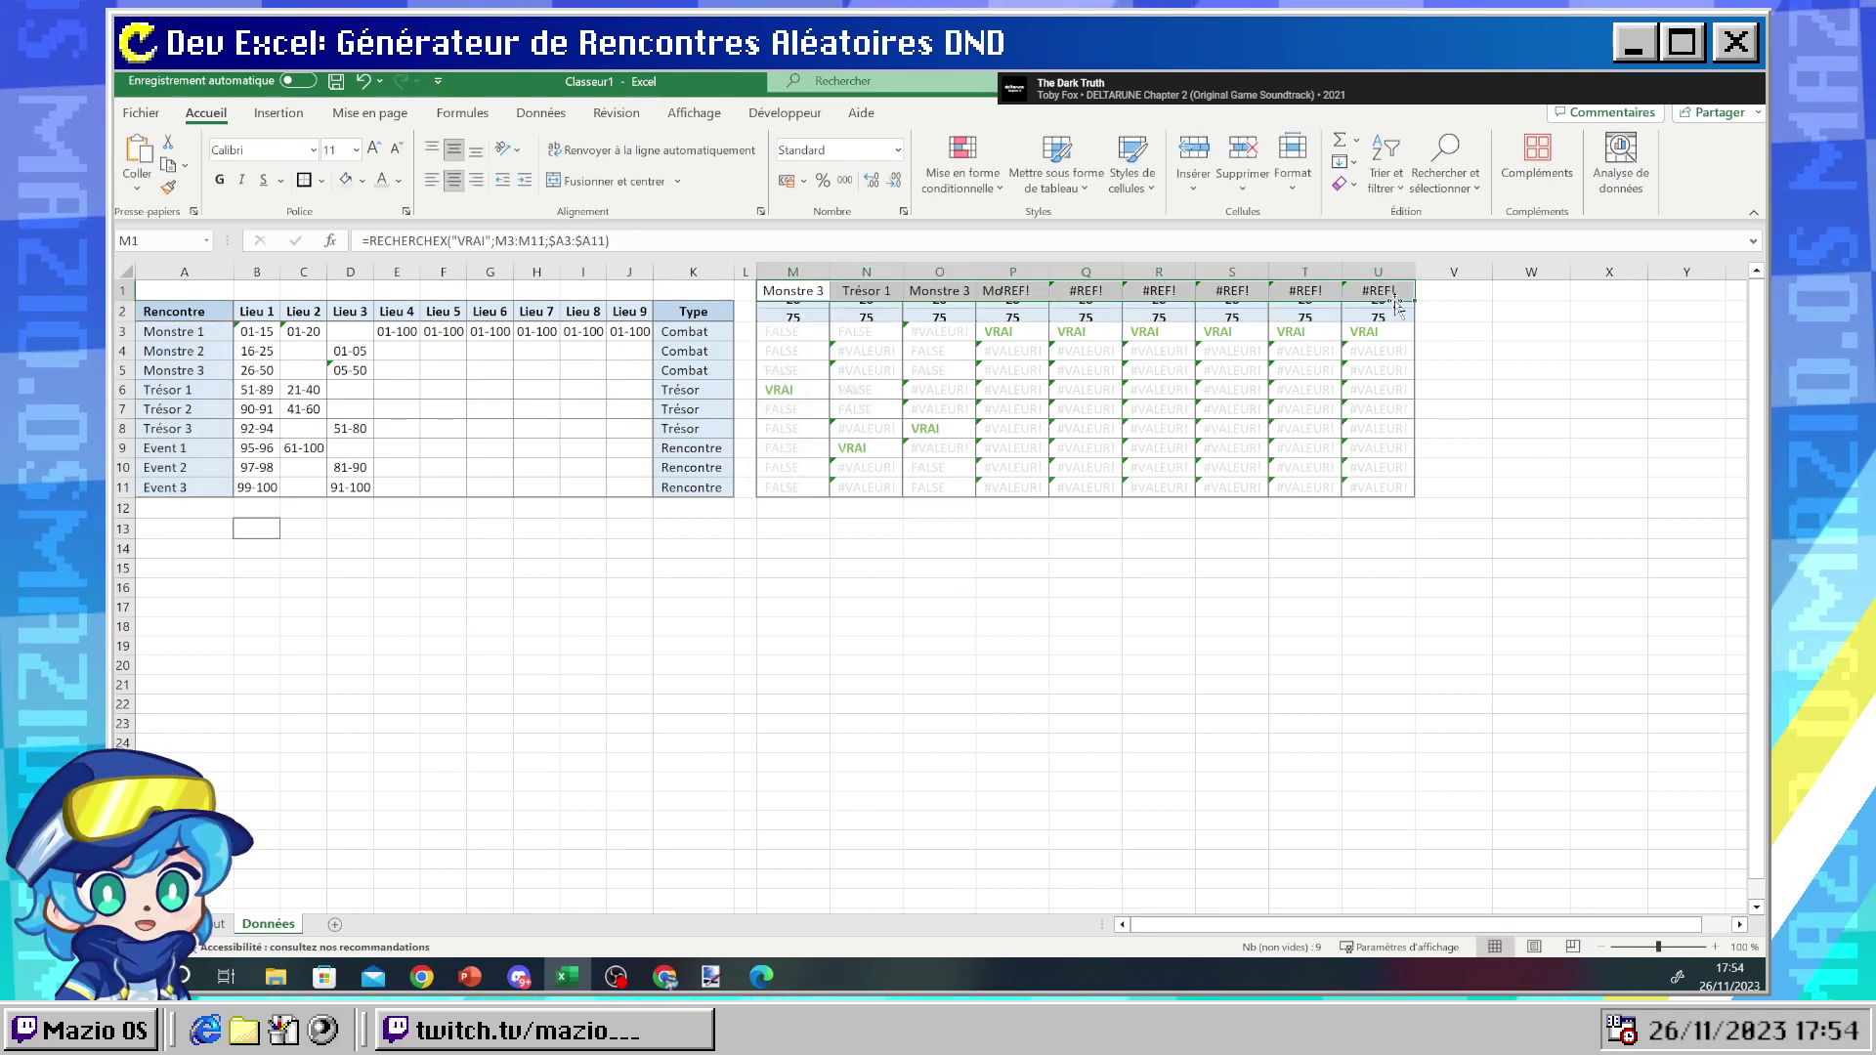
{"action": "right_click", "coordinate": [122, 311]}
- Insert a blank row 2 and give M1:U2 an outside border and light-blue fill
{"action": "left_click", "coordinate": [195, 513]}
{"action": "left_click", "coordinate": [939, 568]}
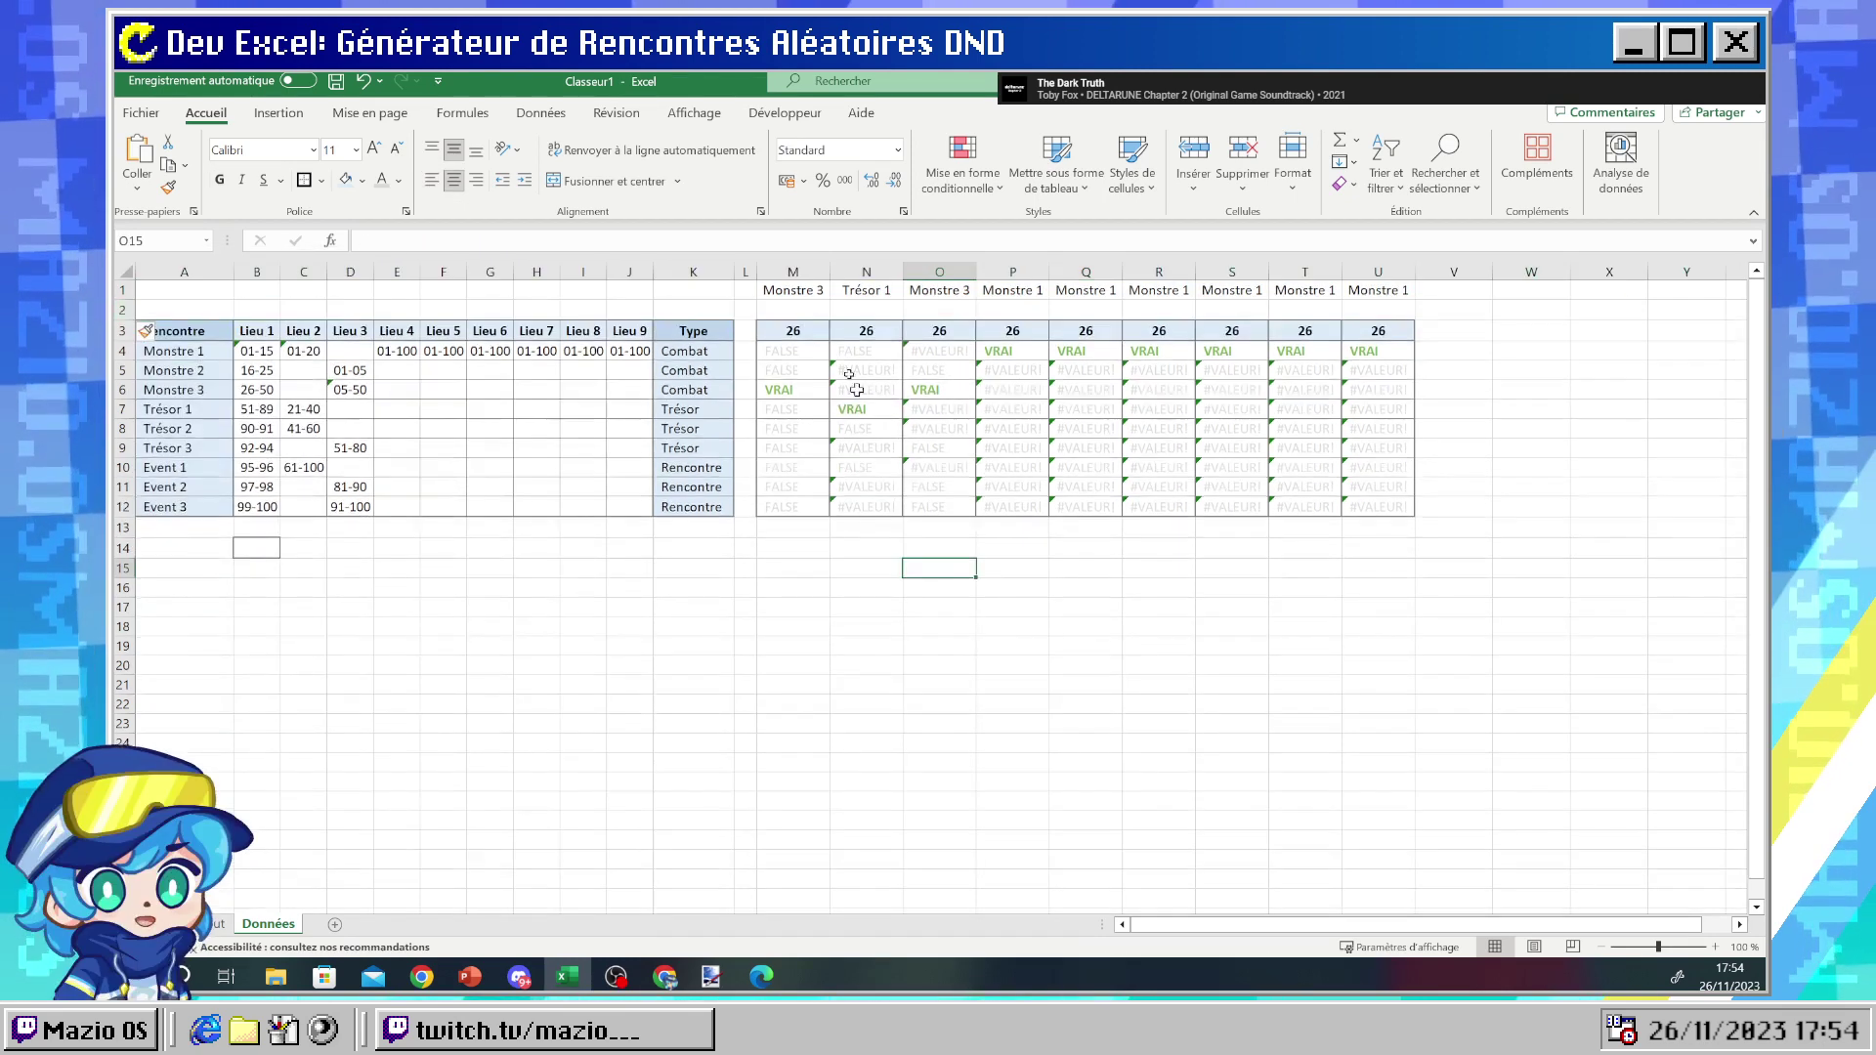
{"action": "left_click_drag", "start_coordinate": [774, 308], "coordinate": [1362, 261]}
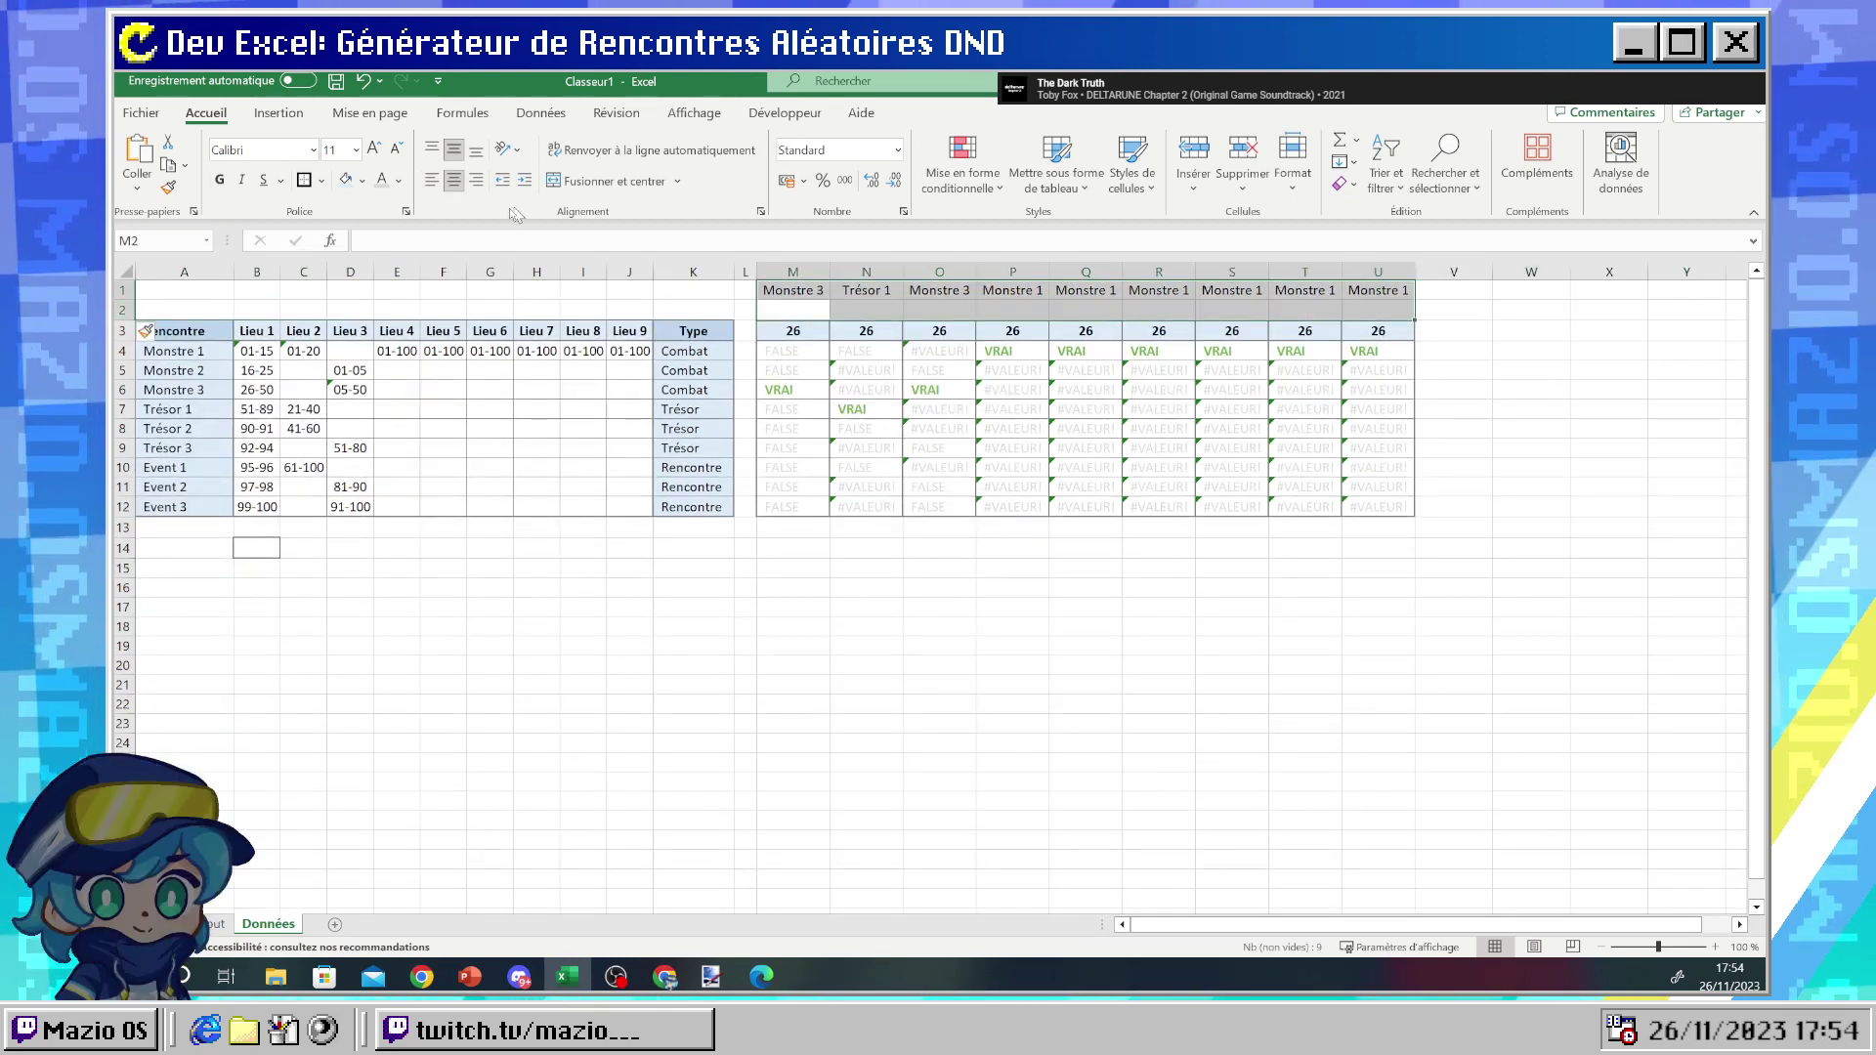
{"action": "left_click", "coordinate": [321, 182]}
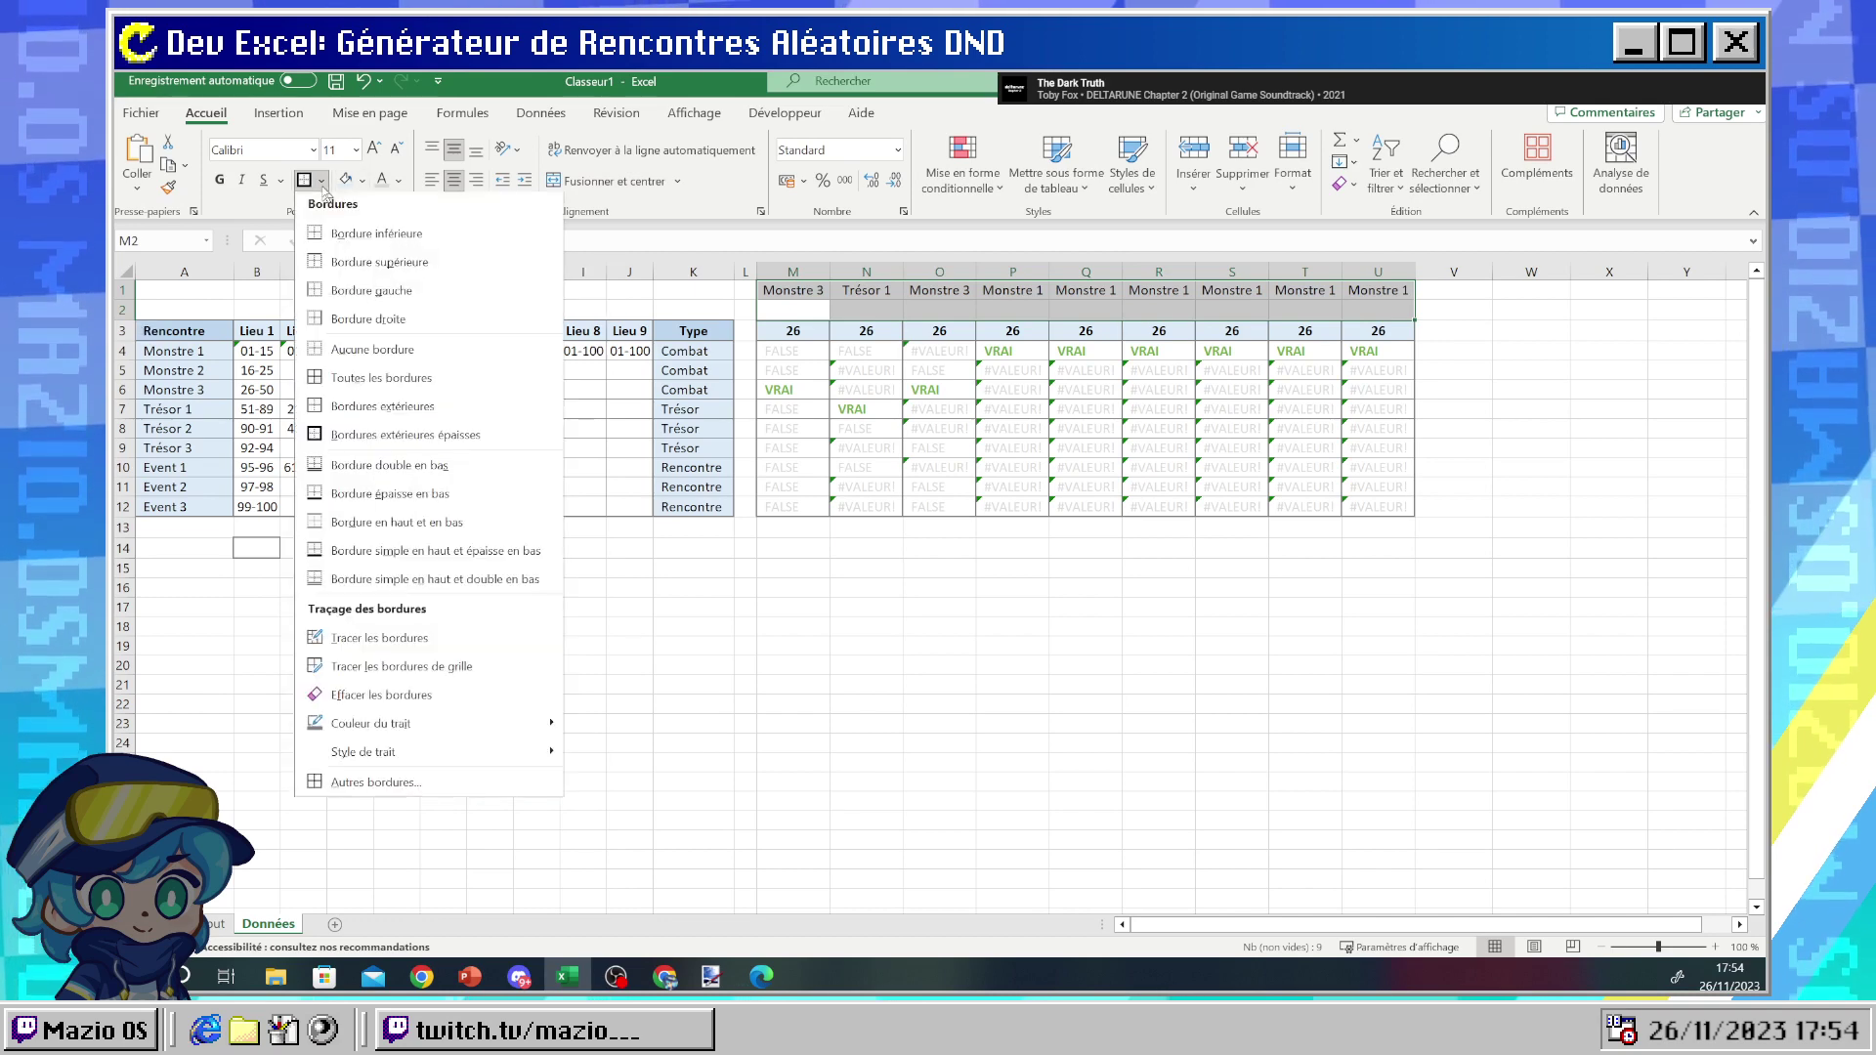
{"action": "left_click", "coordinate": [348, 406]}
{"action": "left_click", "coordinate": [322, 182]}
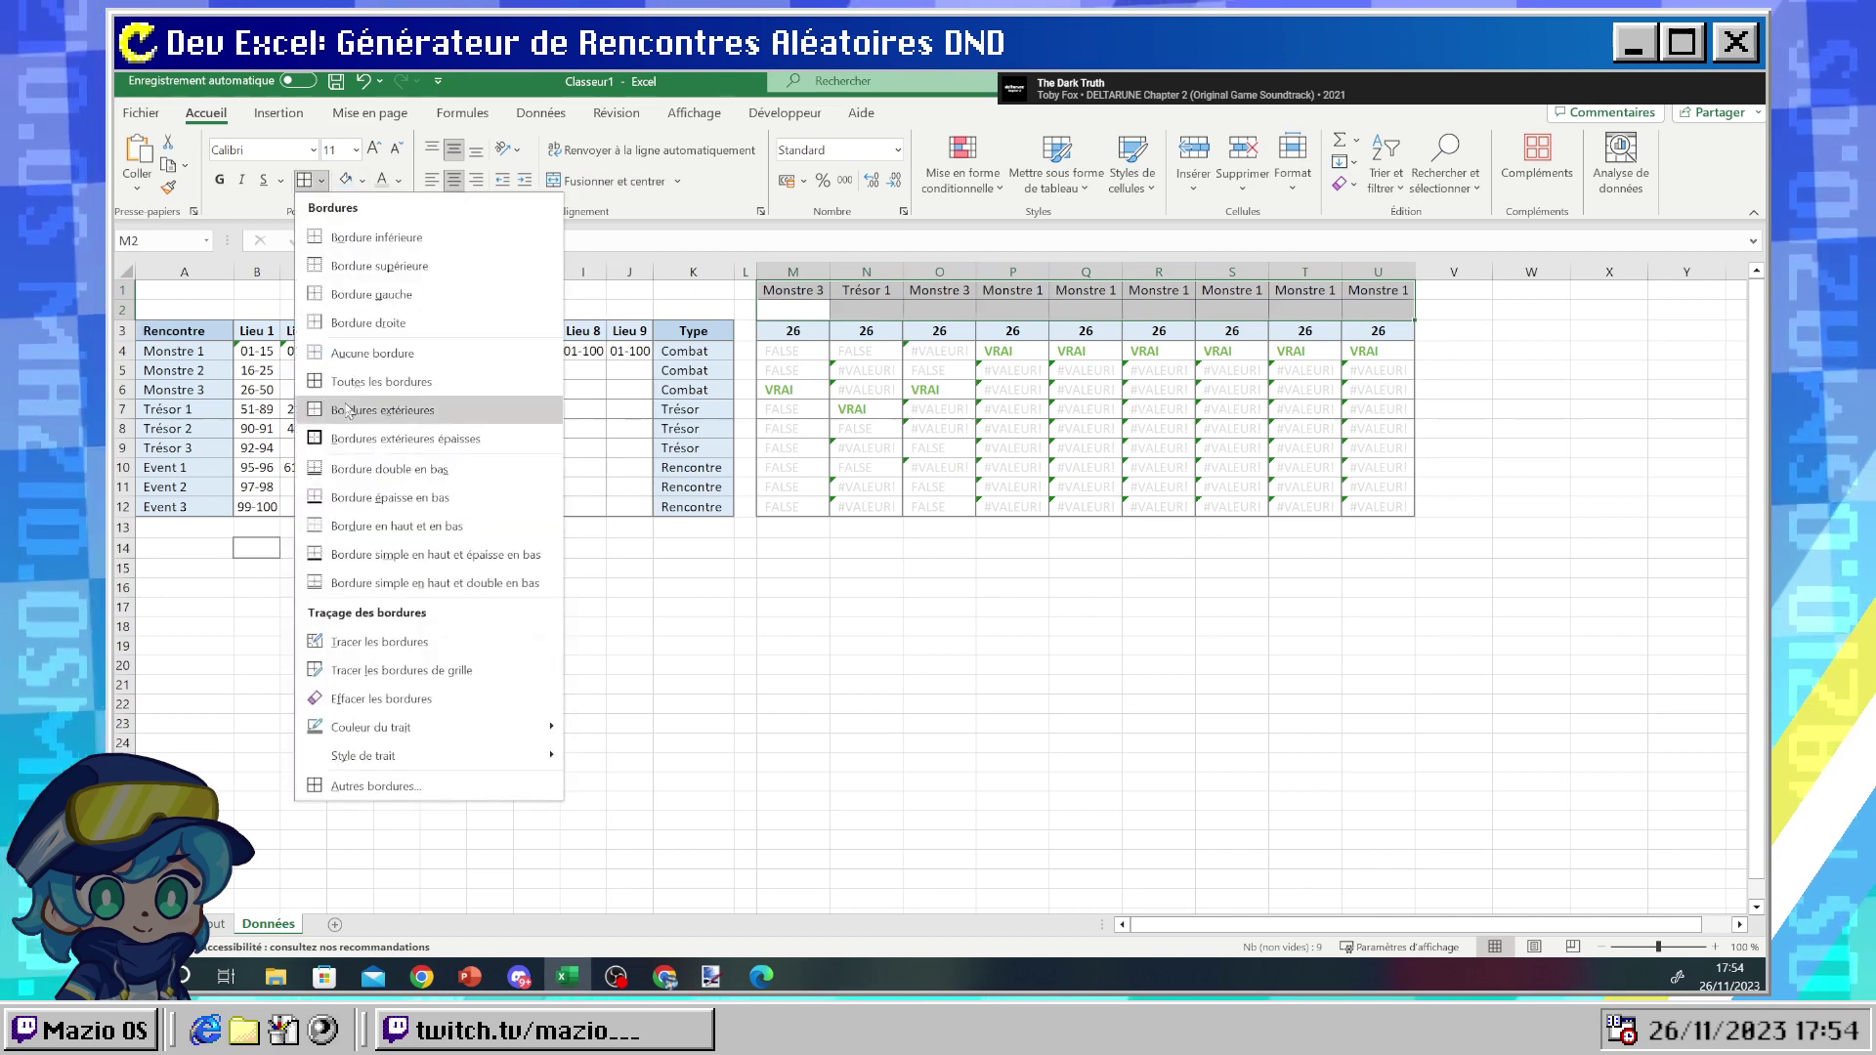
{"action": "left_click", "coordinate": [348, 409]}
{"action": "left_click_drag", "start_coordinate": [775, 309], "coordinate": [1367, 229]}
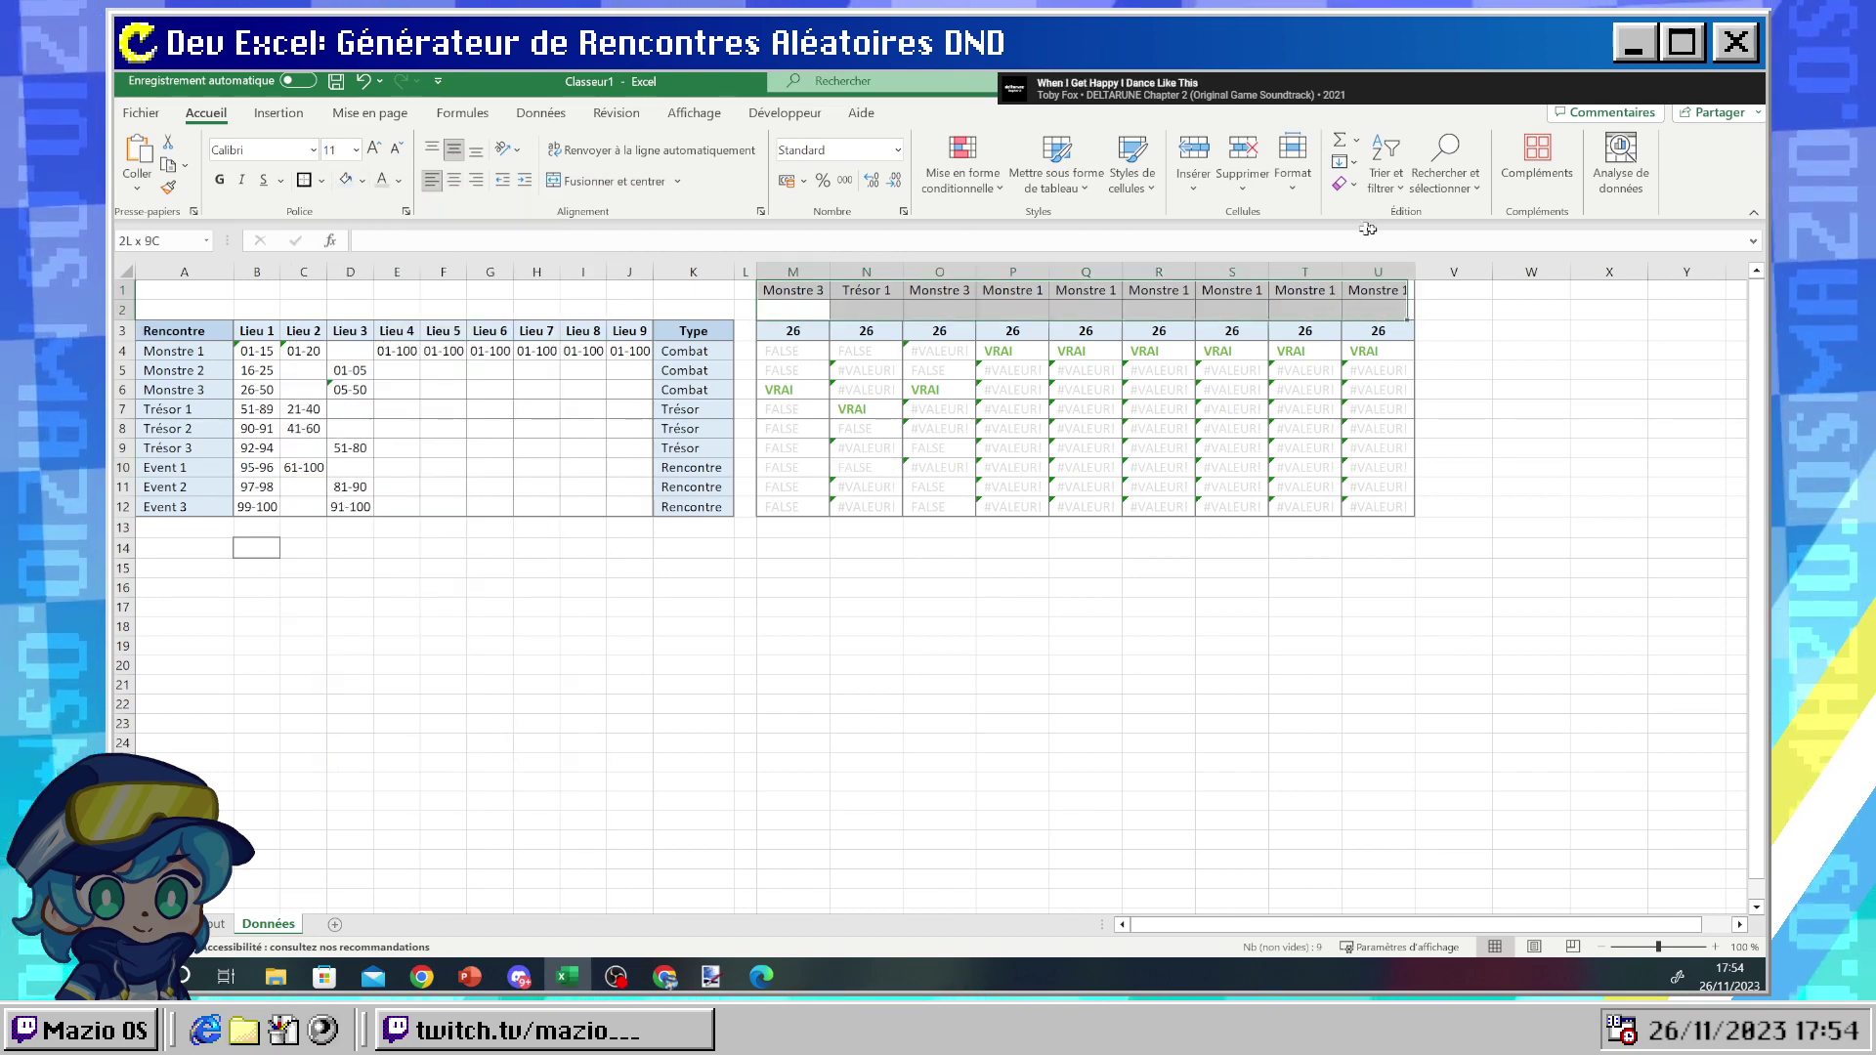
{"action": "left_click", "coordinate": [362, 180]}
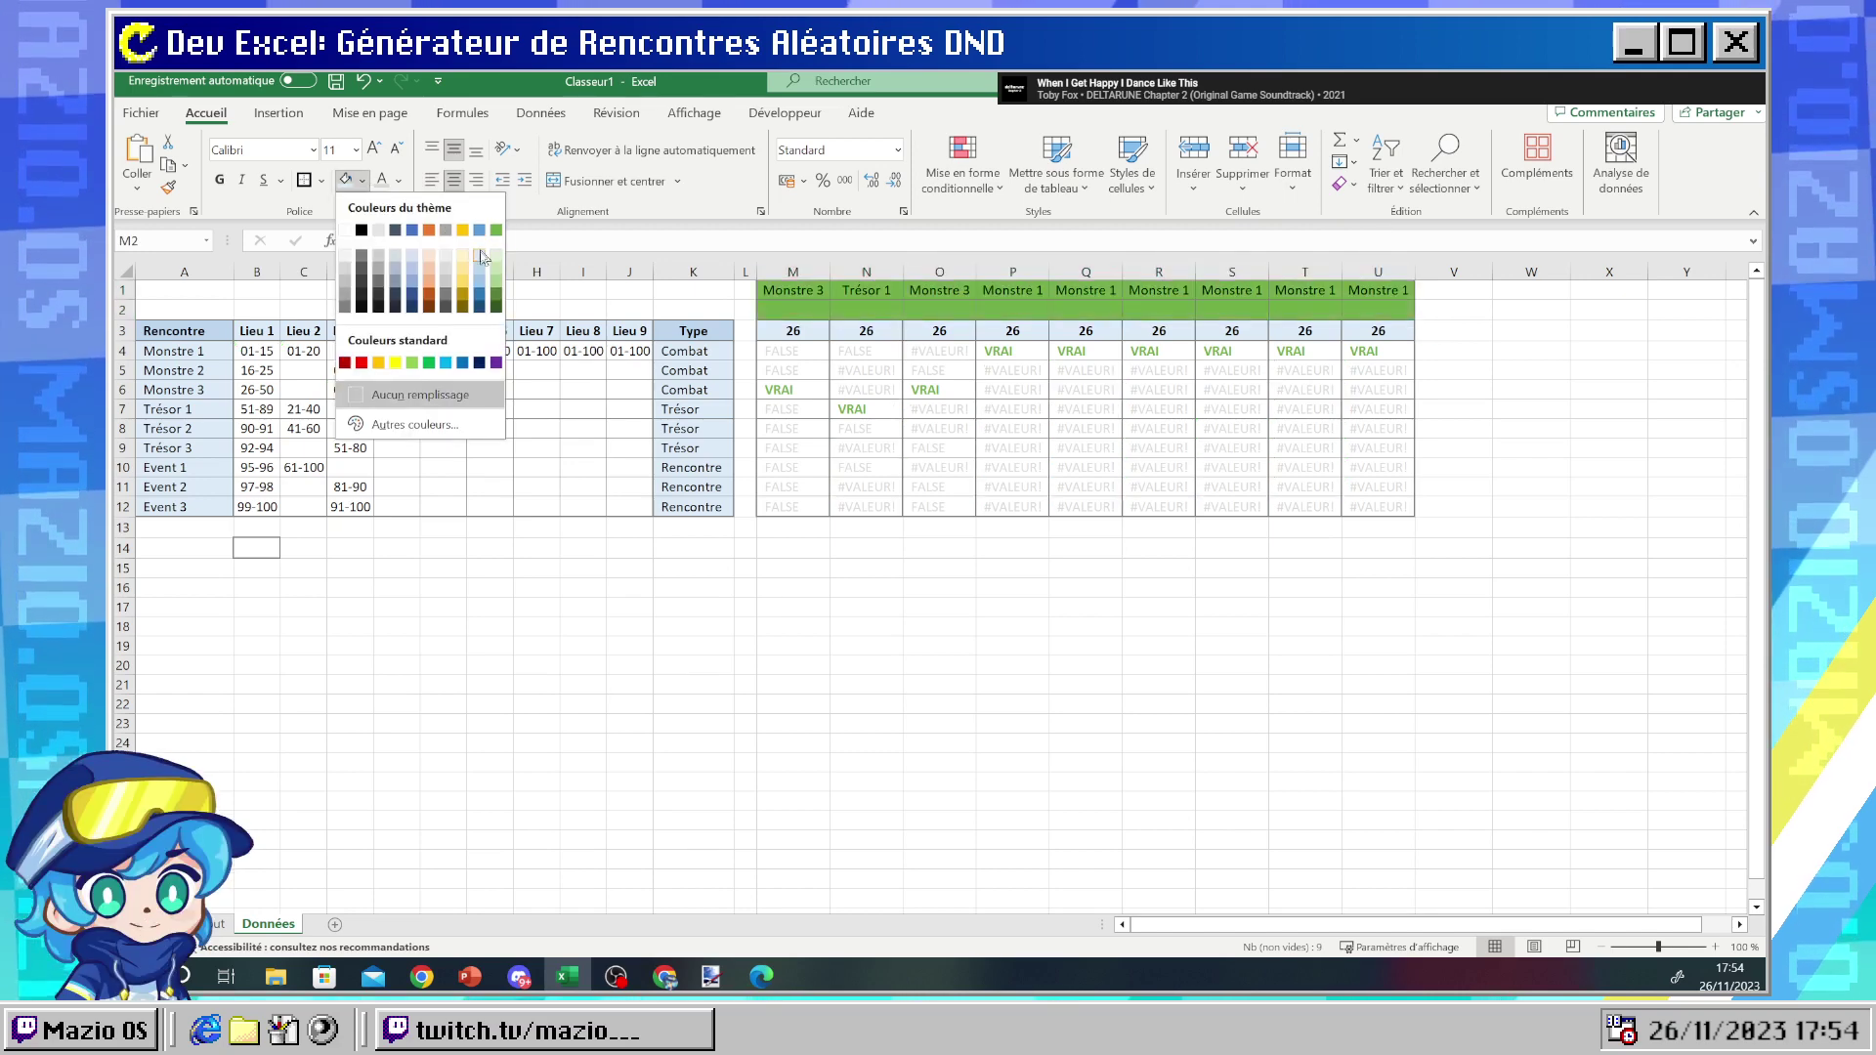
{"action": "left_click", "coordinate": [479, 256]}
- Apply all borders to the M1:U12 results grid
{"action": "left_click", "coordinate": [1023, 463]}
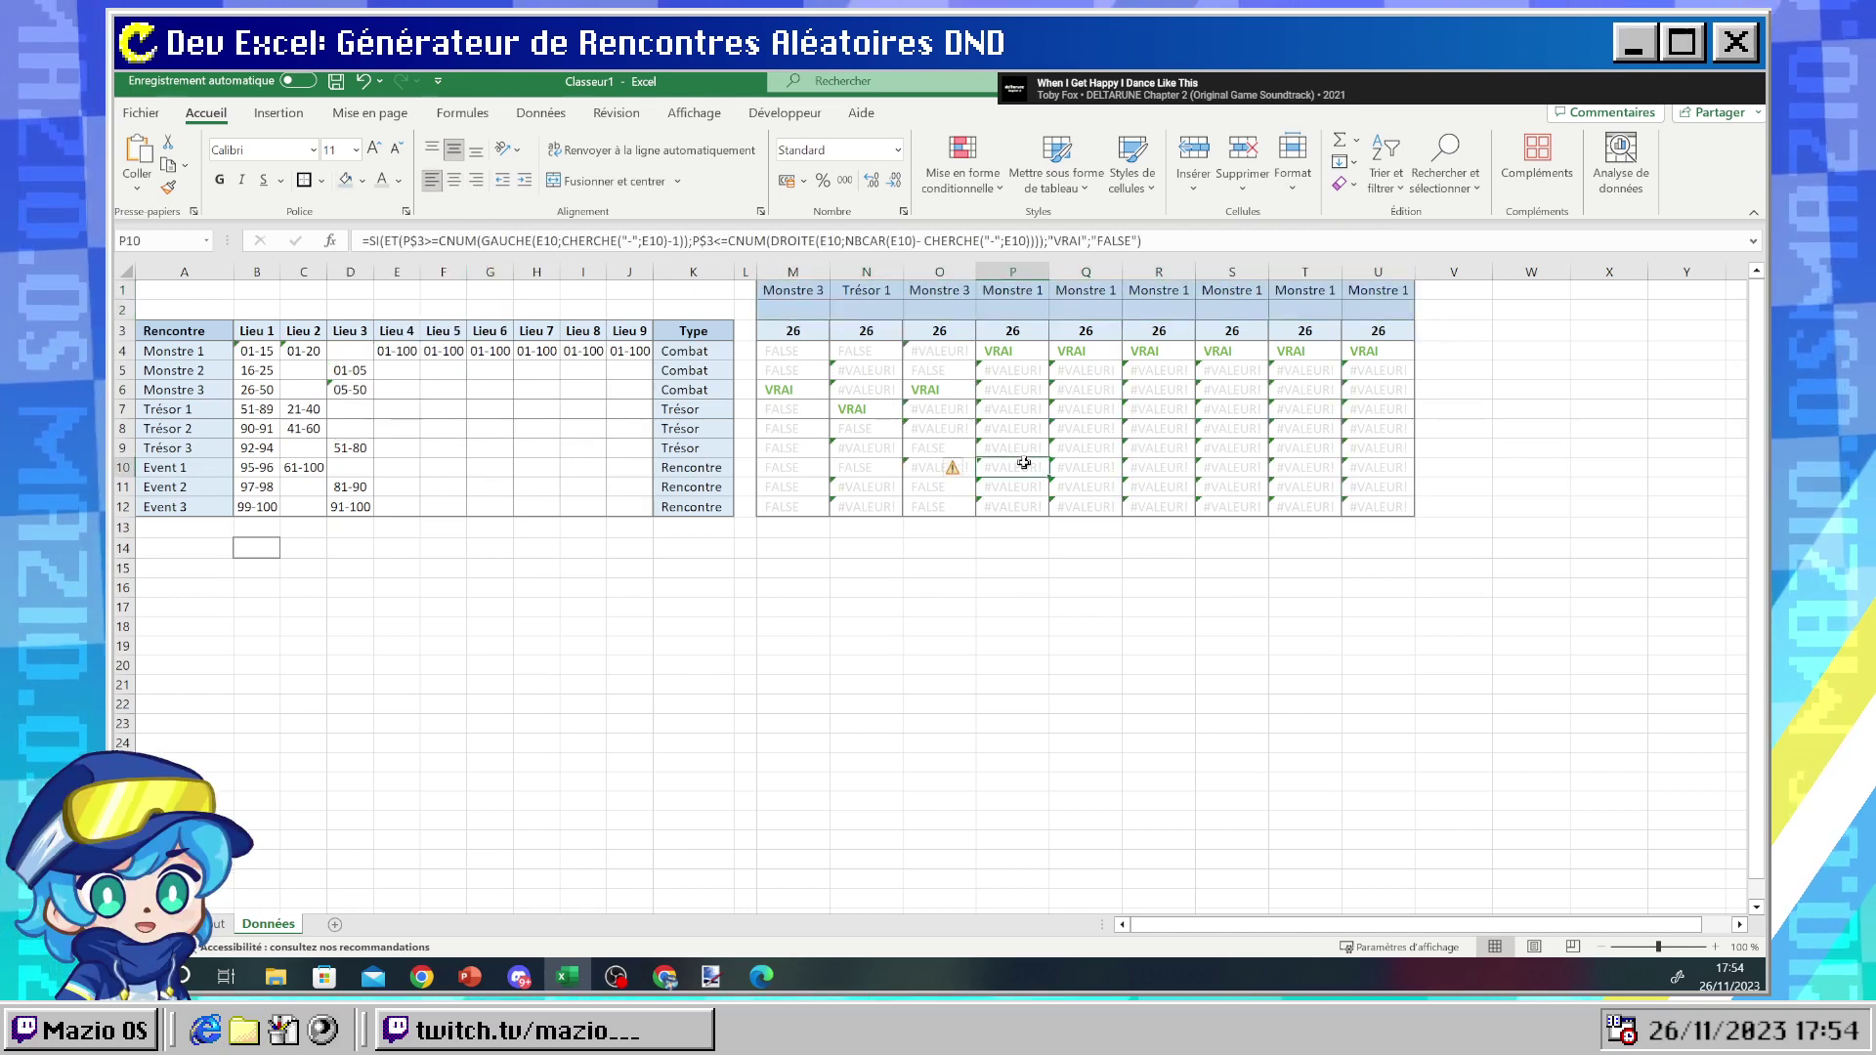
{"action": "left_click", "coordinate": [812, 293]}
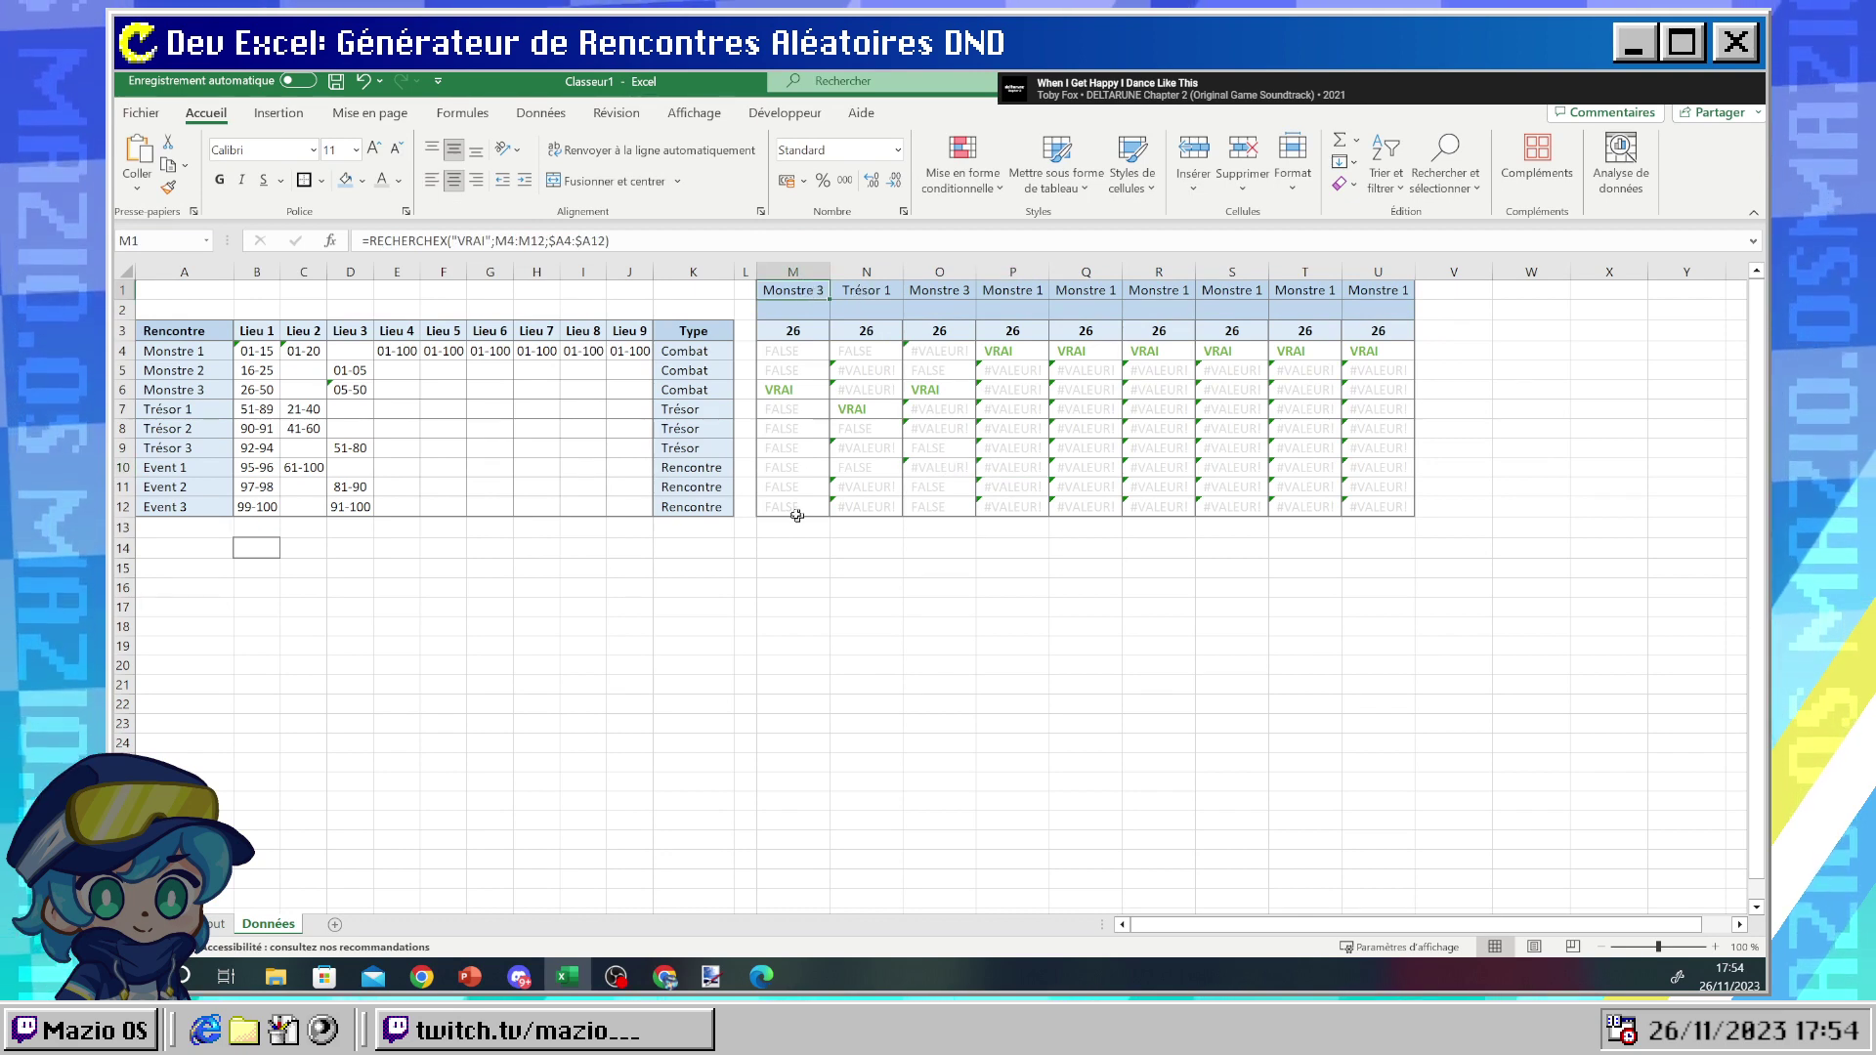
{"action": "left_click_drag", "start_coordinate": [796, 510], "coordinate": [1358, 290]}
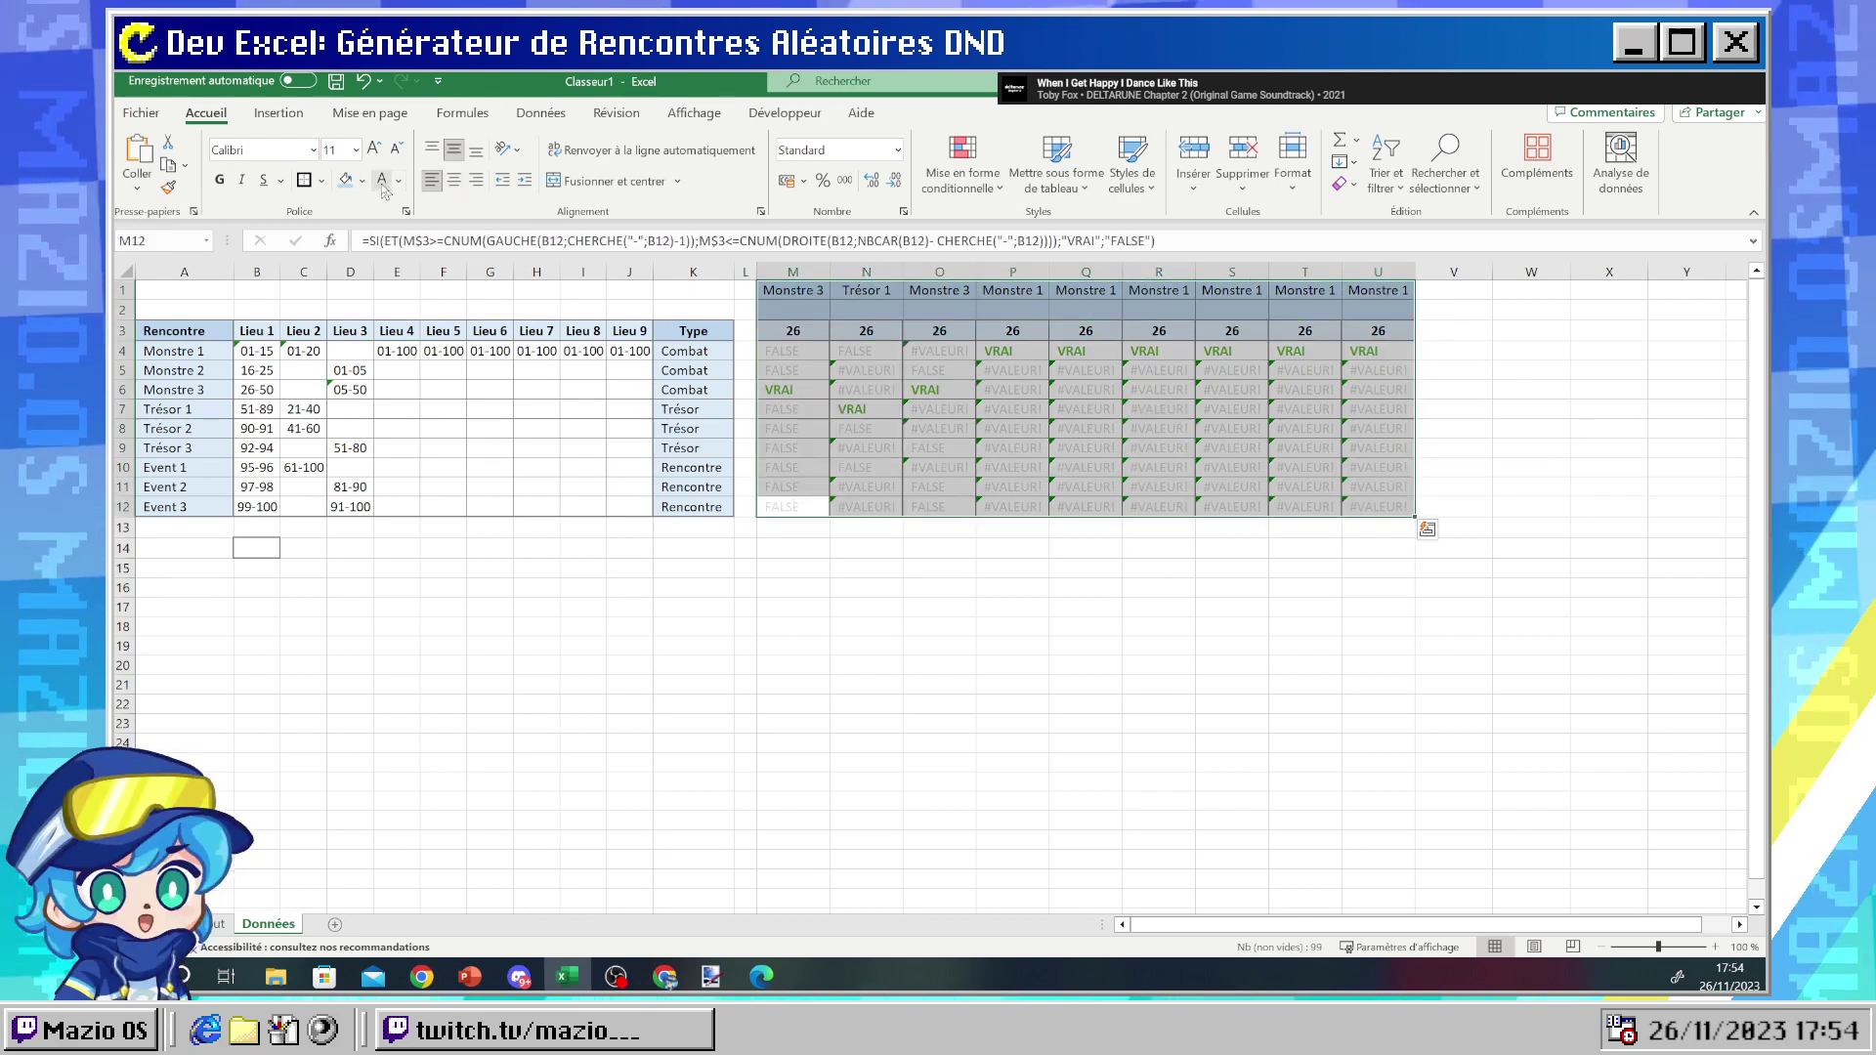
{"action": "left_click", "coordinate": [321, 180]}
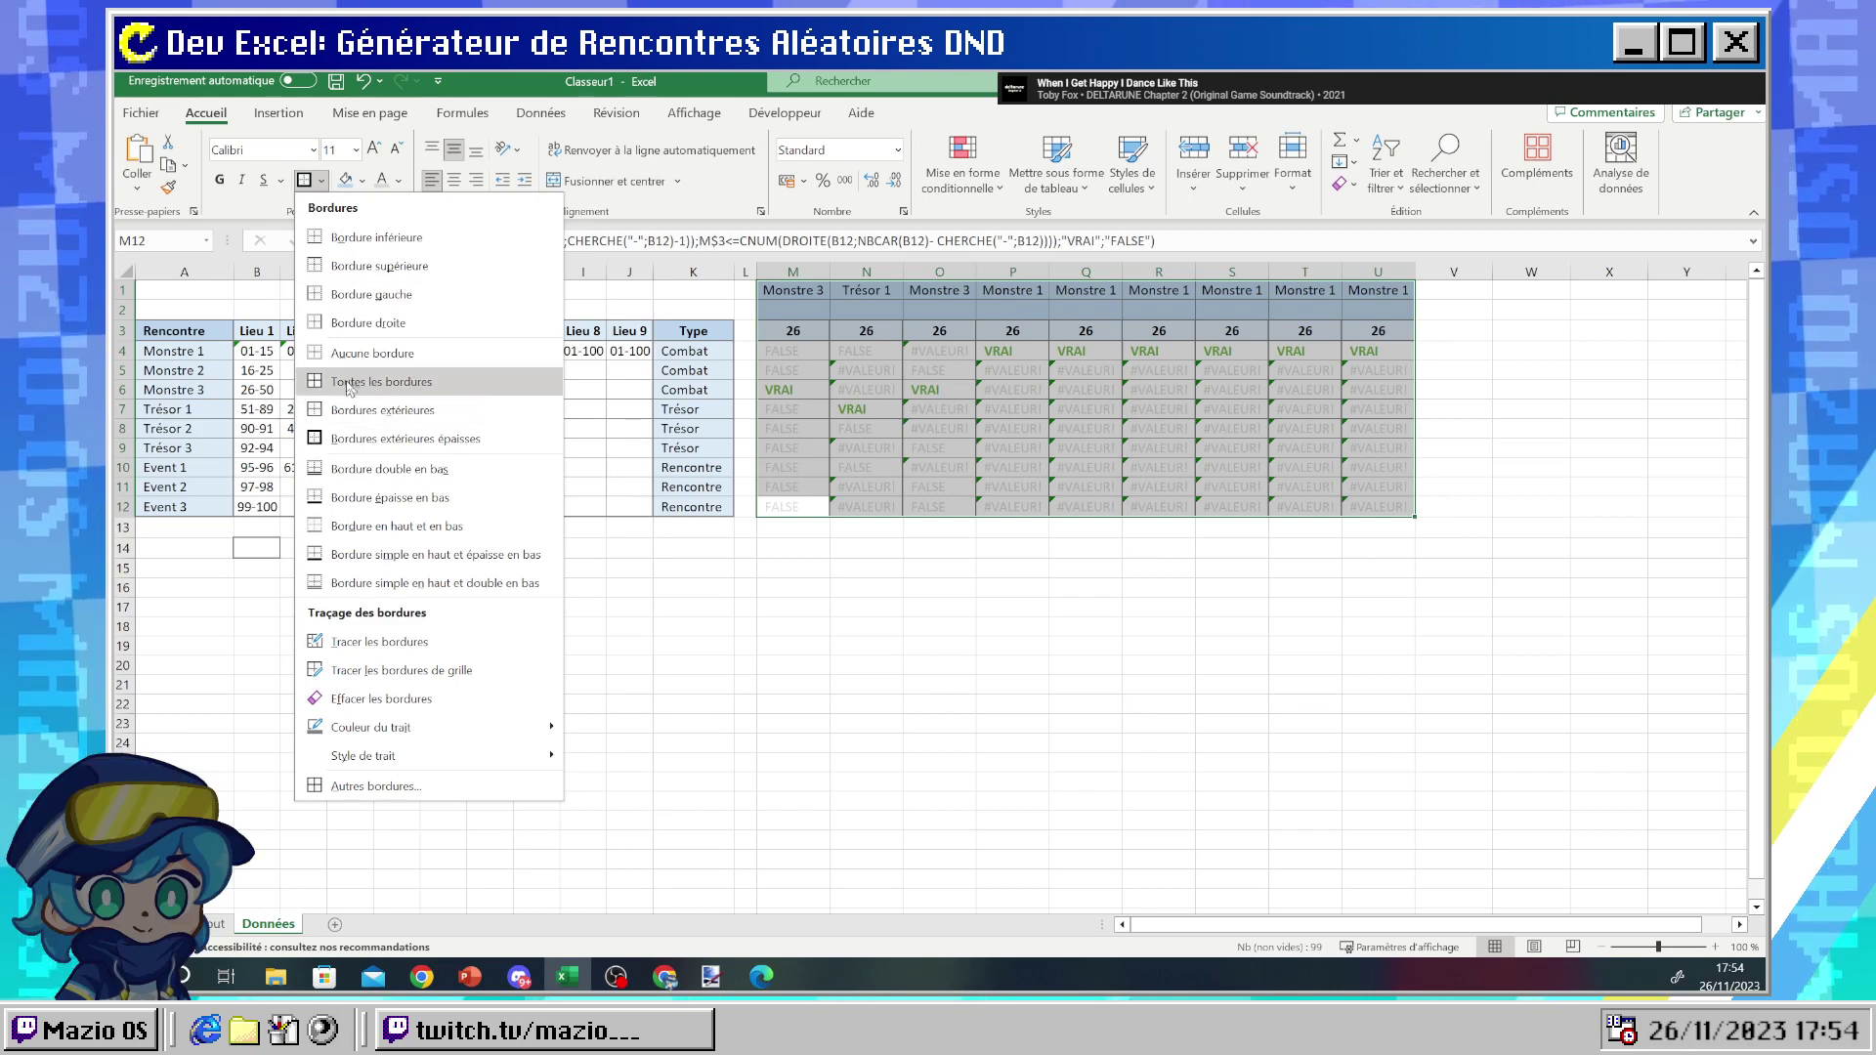
{"action": "left_click", "coordinate": [371, 381]}
{"action": "left_click", "coordinate": [850, 545]}
{"action": "left_click_drag", "start_coordinate": [781, 509], "coordinate": [1377, 290]}
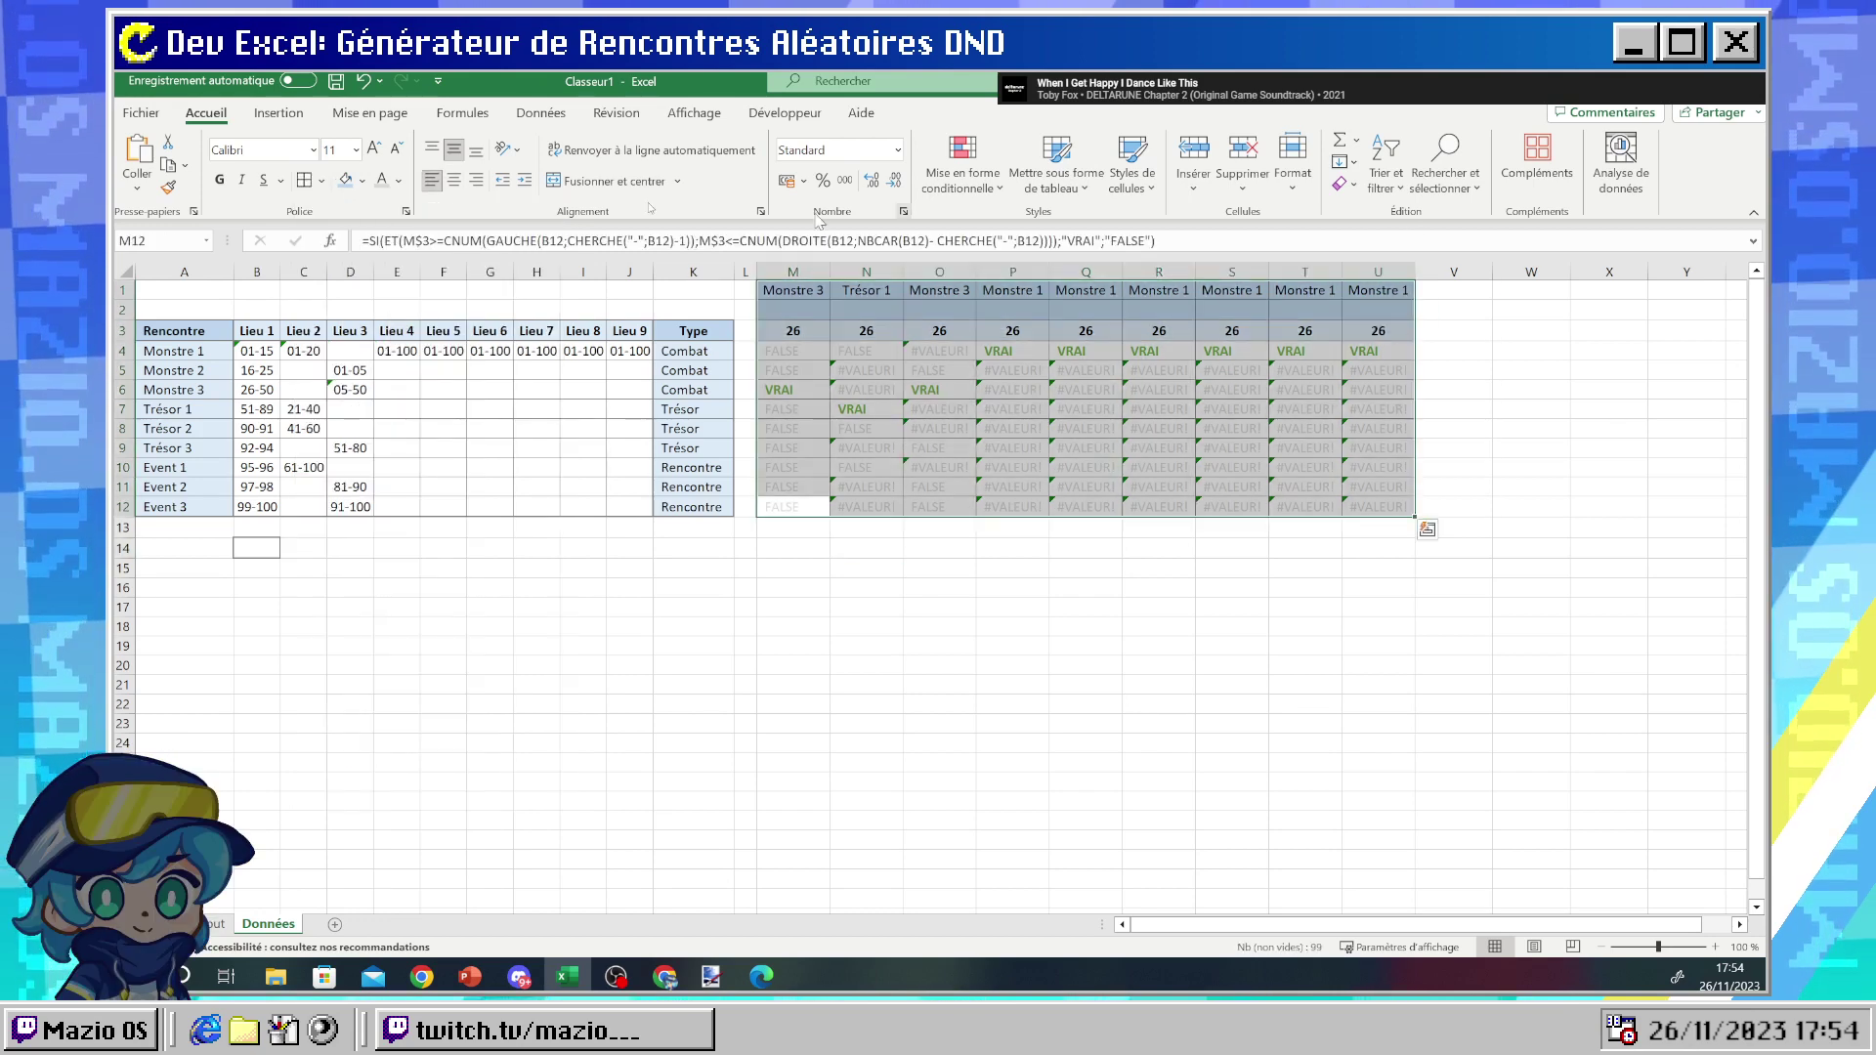
{"action": "left_click", "coordinate": [321, 180]}
{"action": "left_click", "coordinate": [390, 438]}
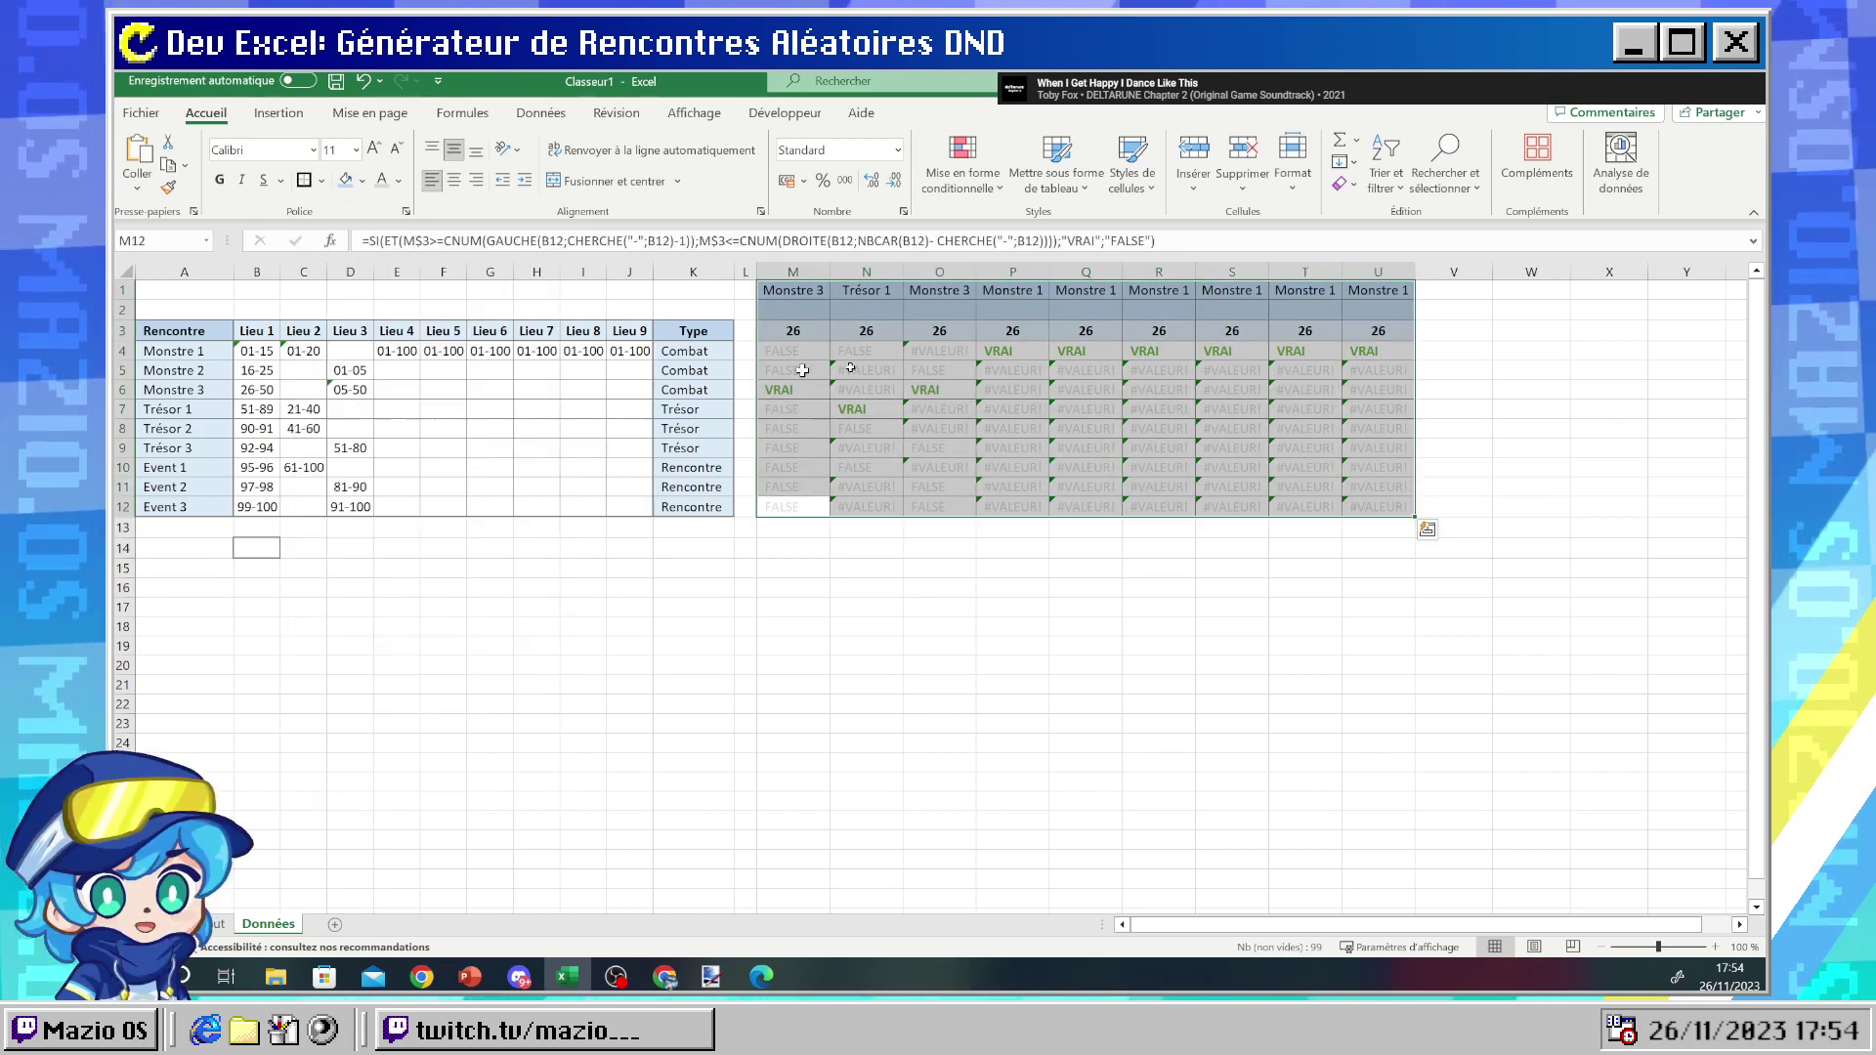
{"action": "left_click_drag", "start_coordinate": [793, 332], "coordinate": [1351, 344]}
{"action": "left_click", "coordinate": [304, 179]}
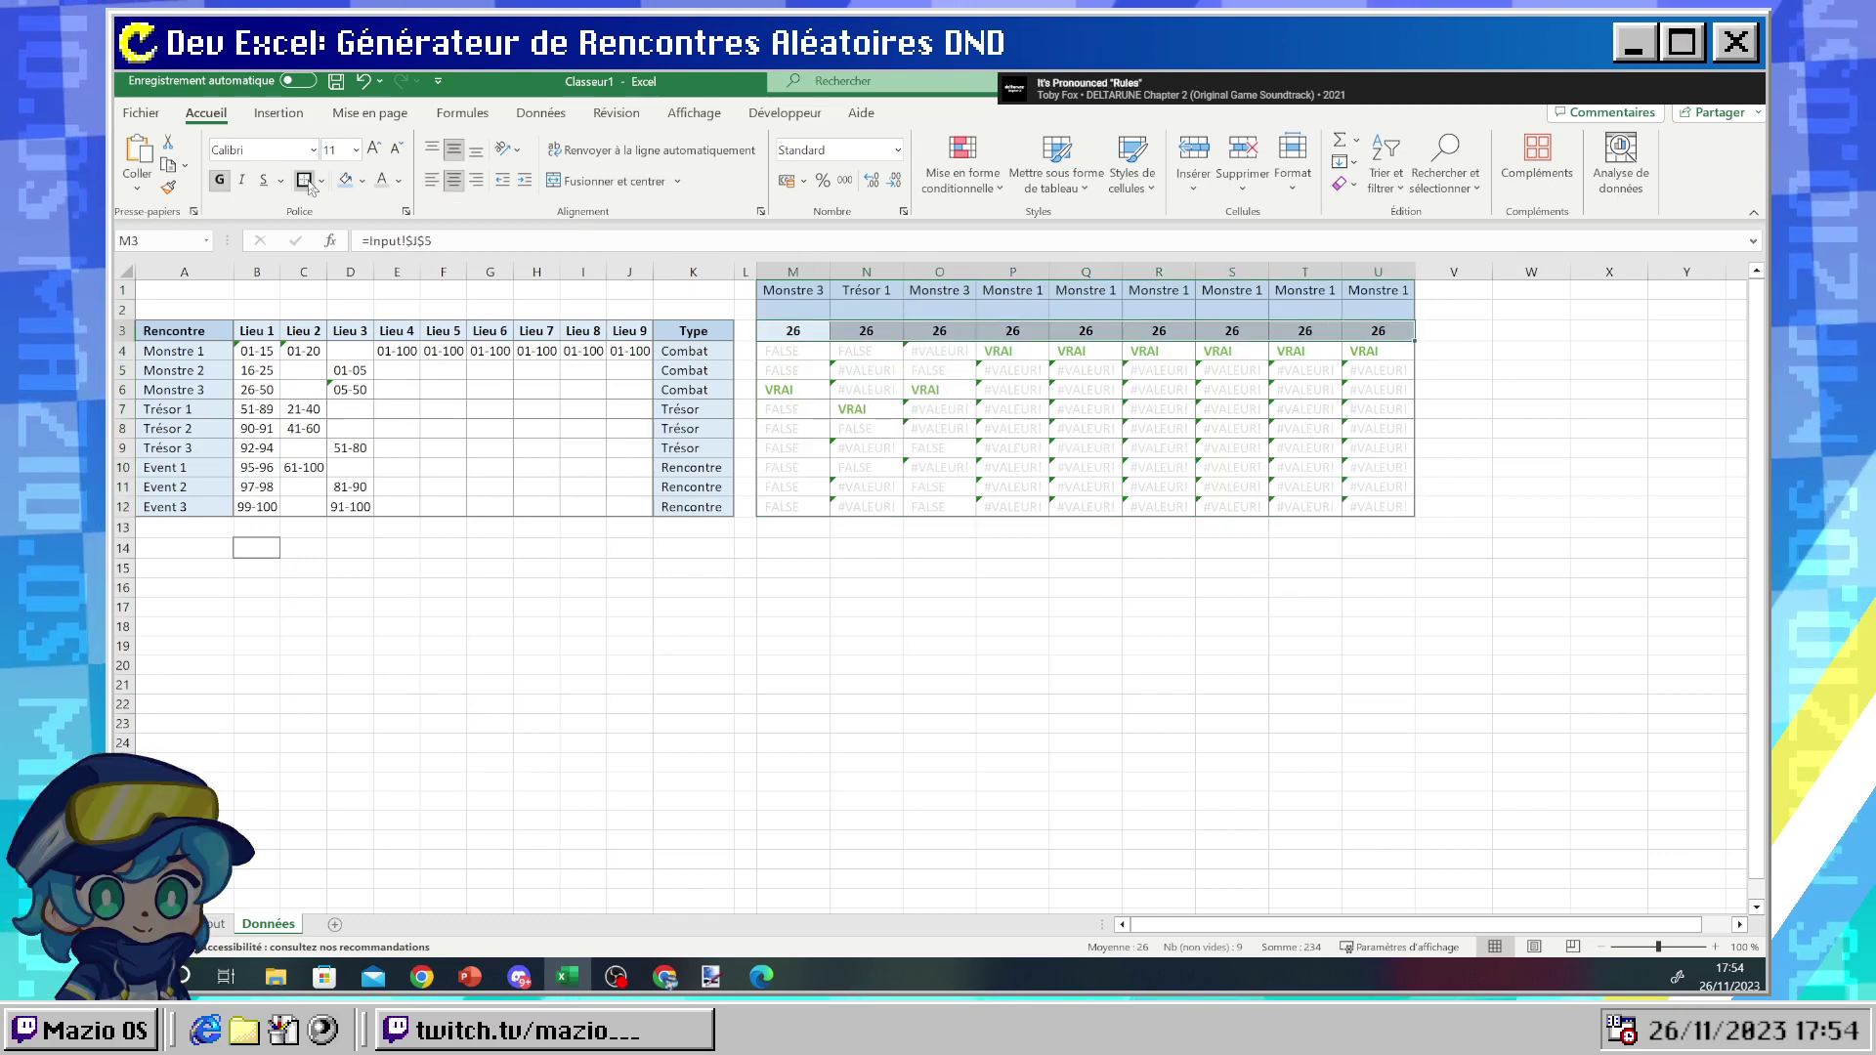
{"action": "left_click", "coordinate": [1012, 567]}
{"action": "left_click_drag", "start_coordinate": [778, 295], "coordinate": [1378, 291]}
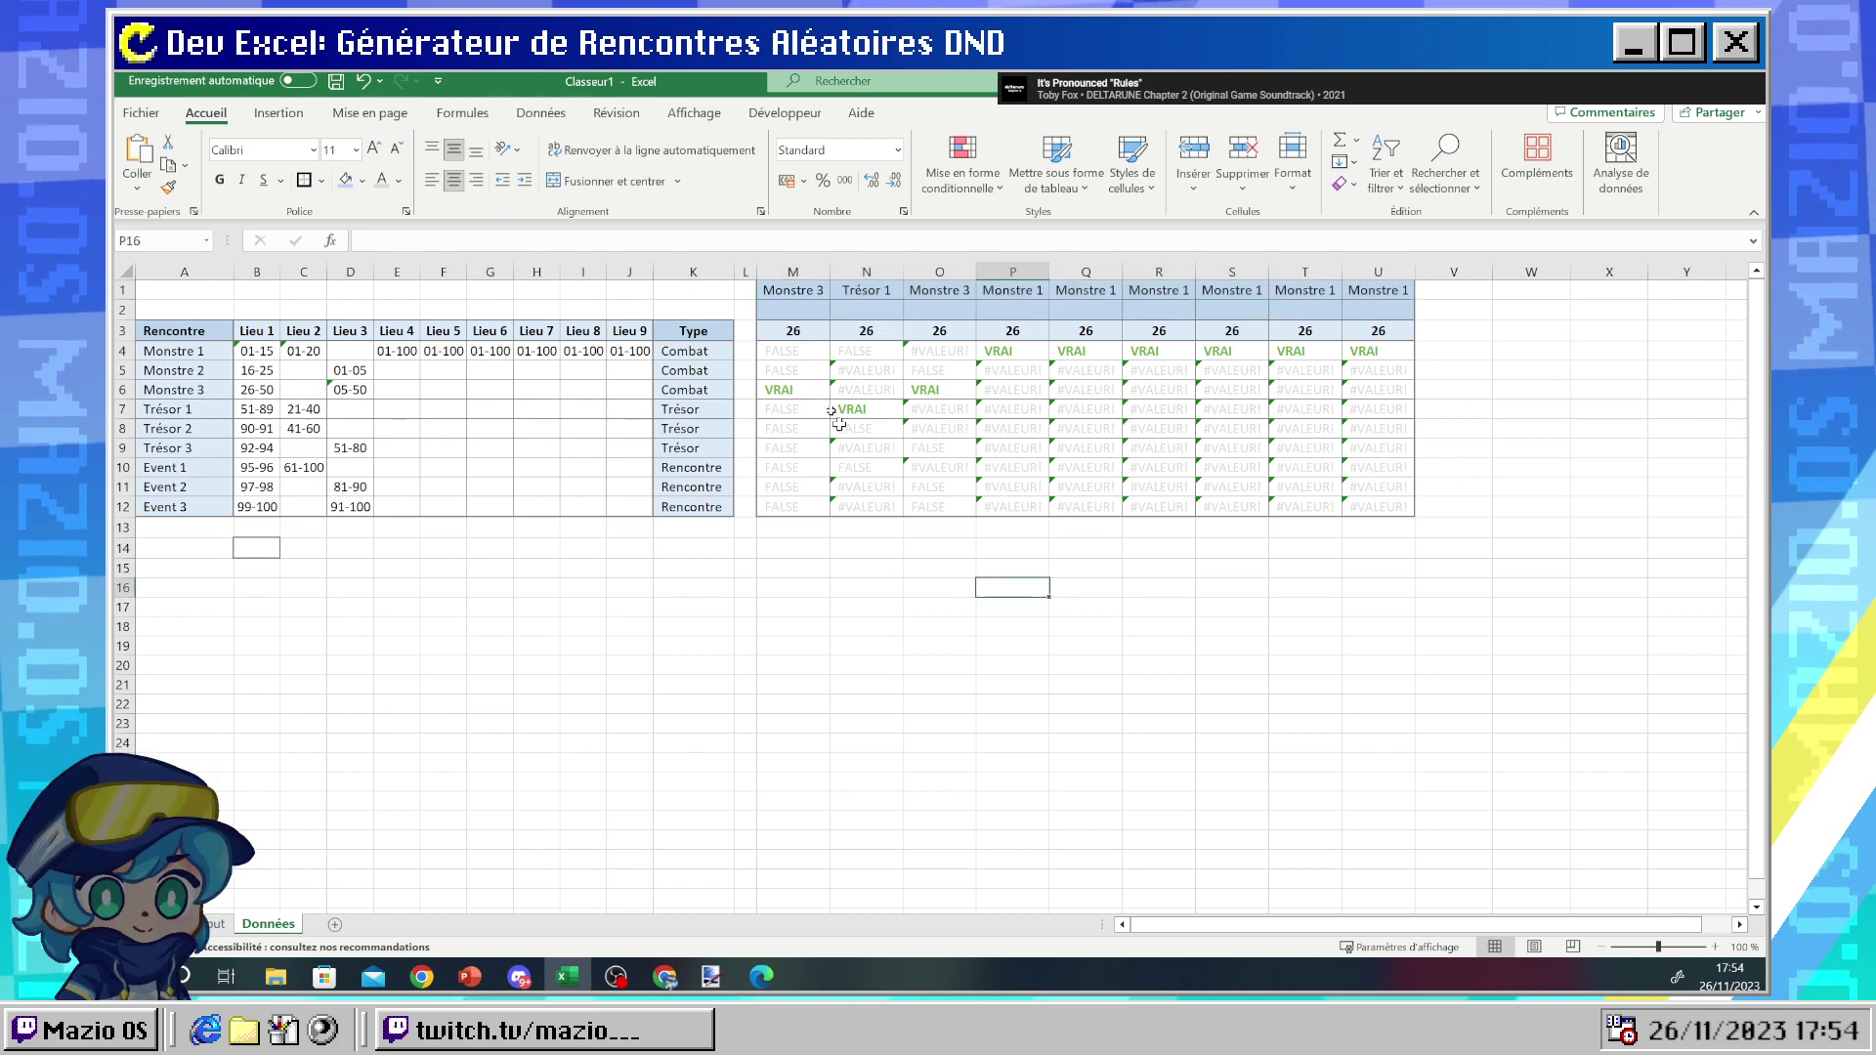
- Replace the borders on M1:M2 with a single outside border
{"action": "left_click_drag", "start_coordinate": [792, 309], "coordinate": [793, 290]}
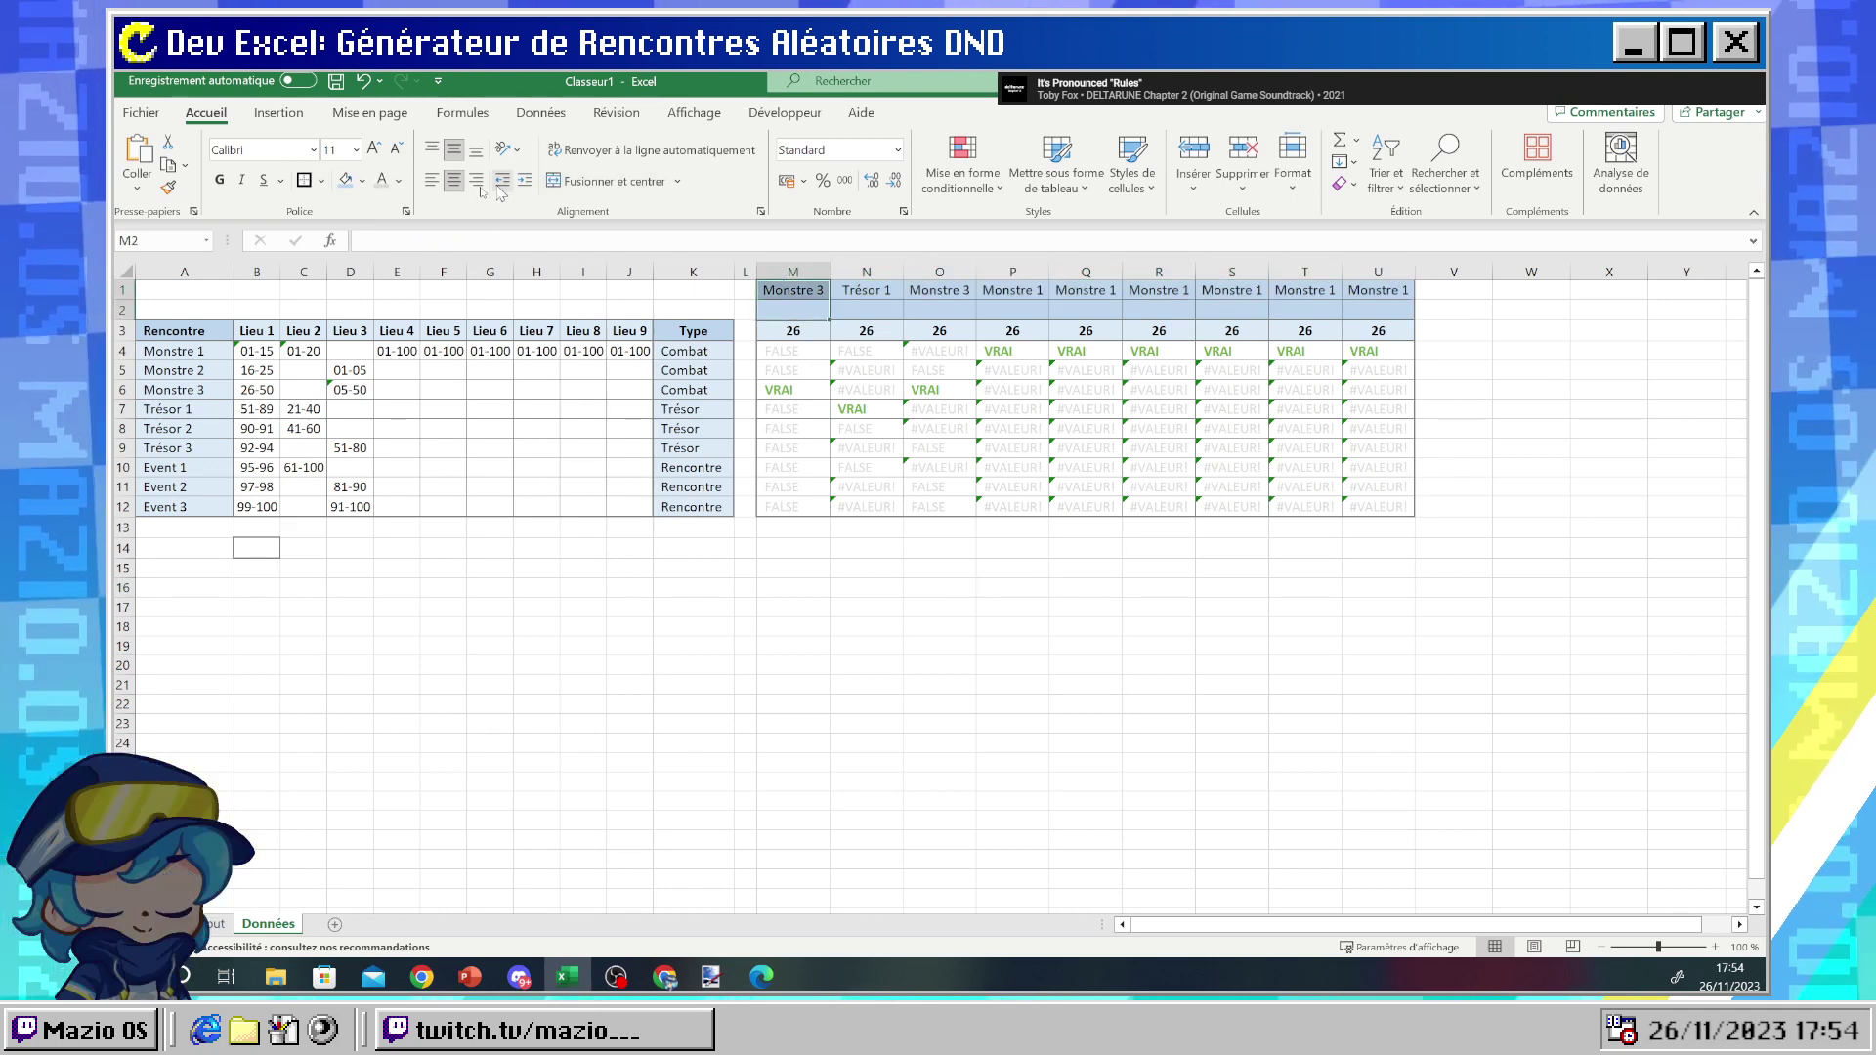
{"action": "left_click", "coordinate": [321, 179]}
{"action": "left_click", "coordinate": [359, 347]}
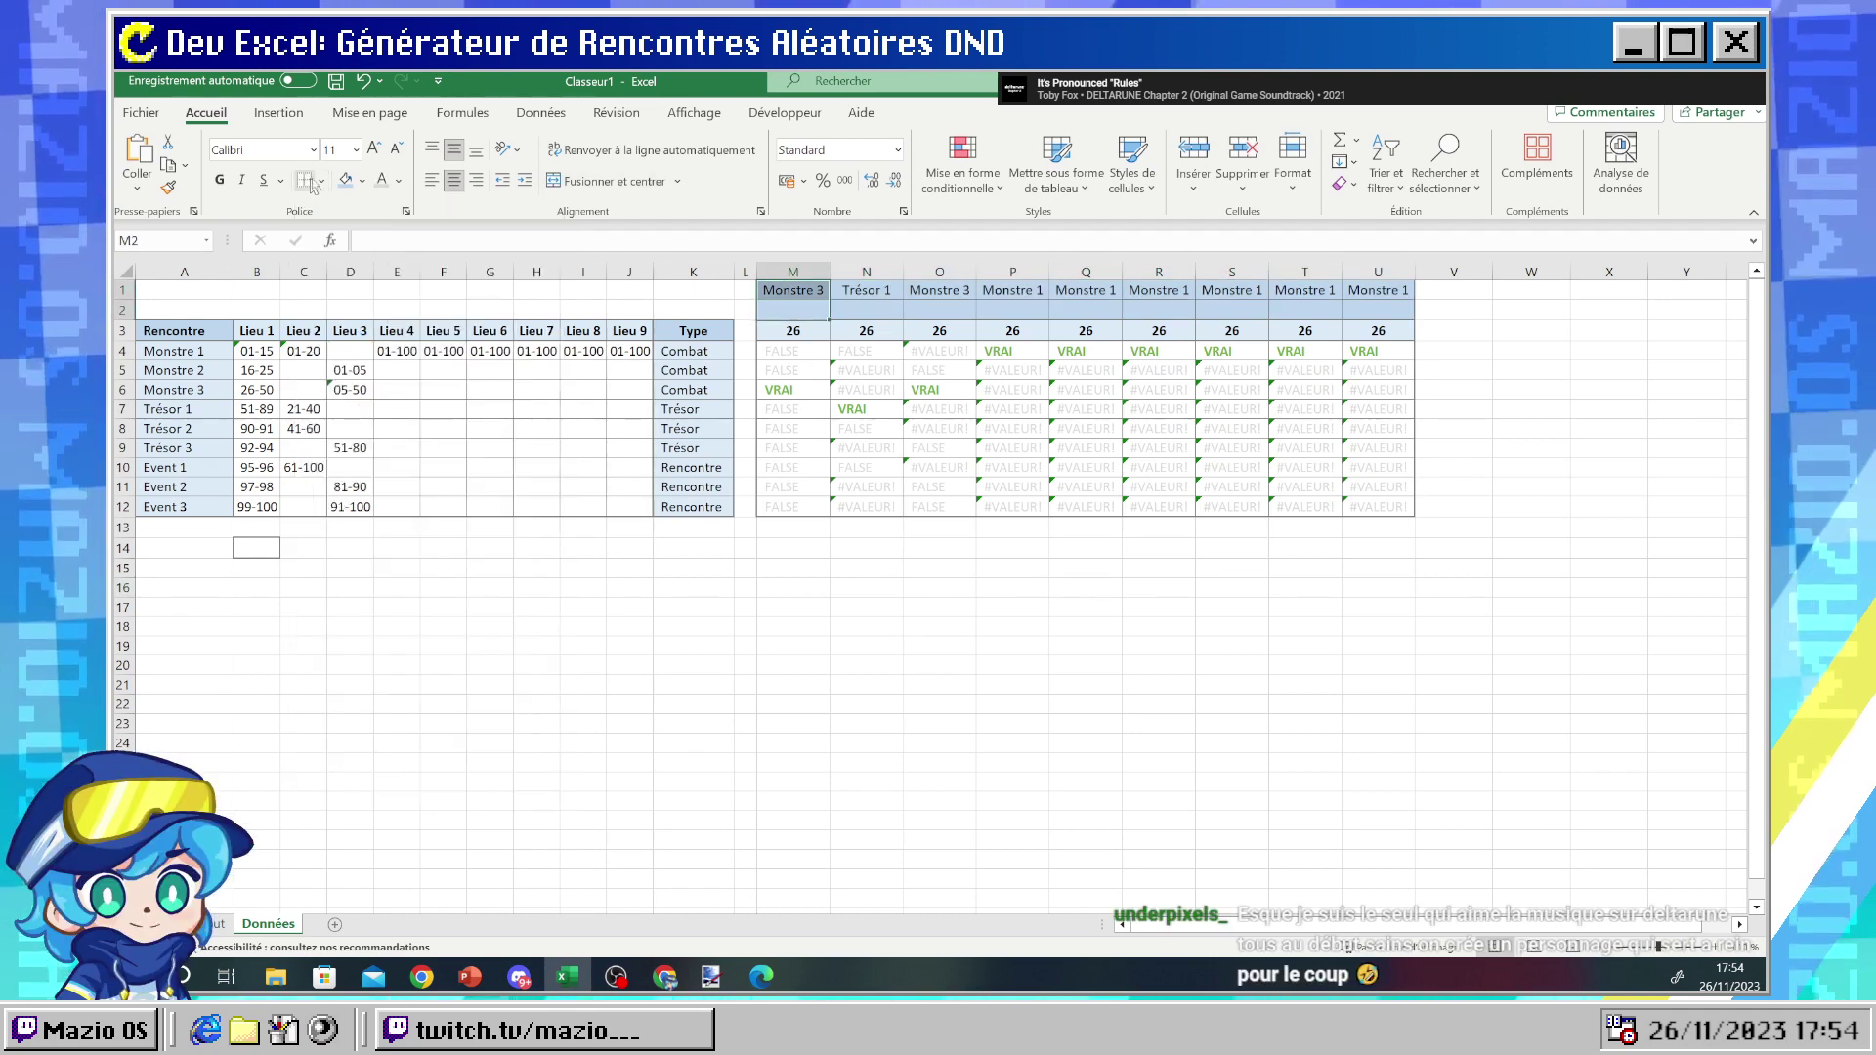
{"action": "left_click", "coordinate": [321, 180]}
{"action": "left_click", "coordinate": [349, 410]}
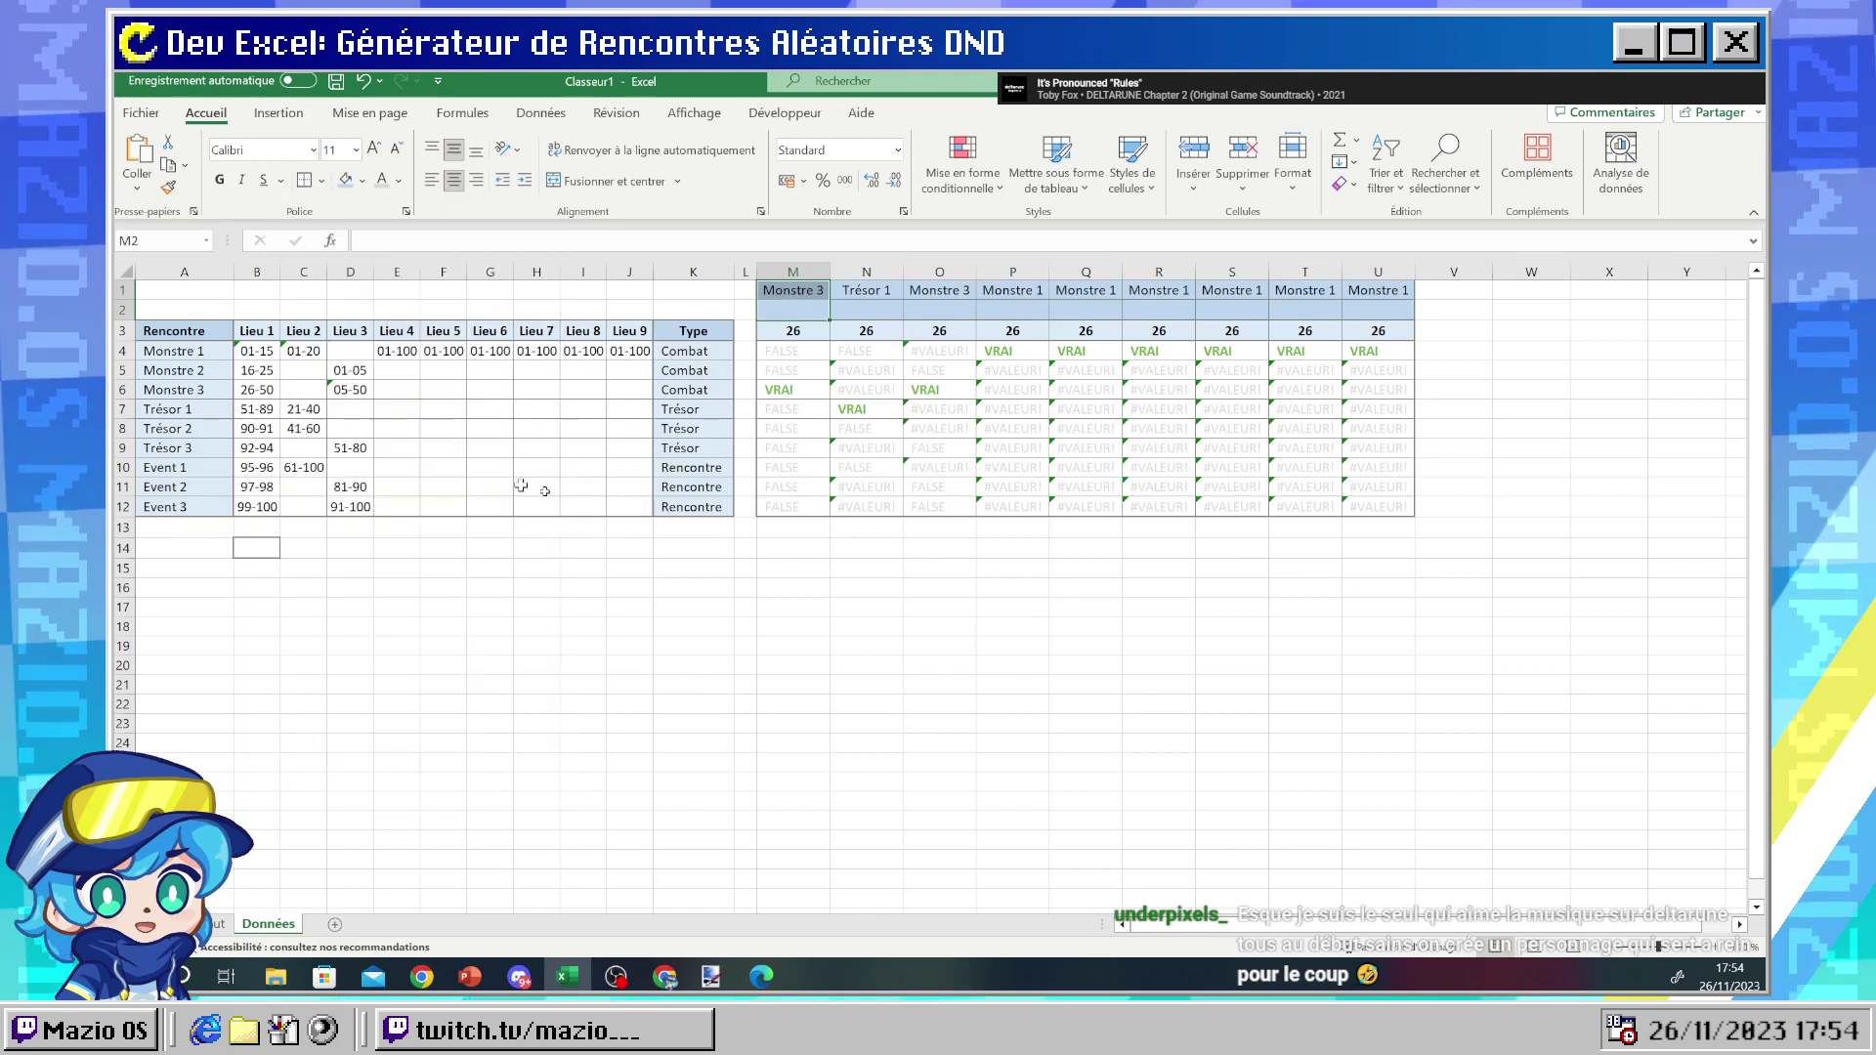
{"action": "left_click", "coordinate": [1087, 600]}
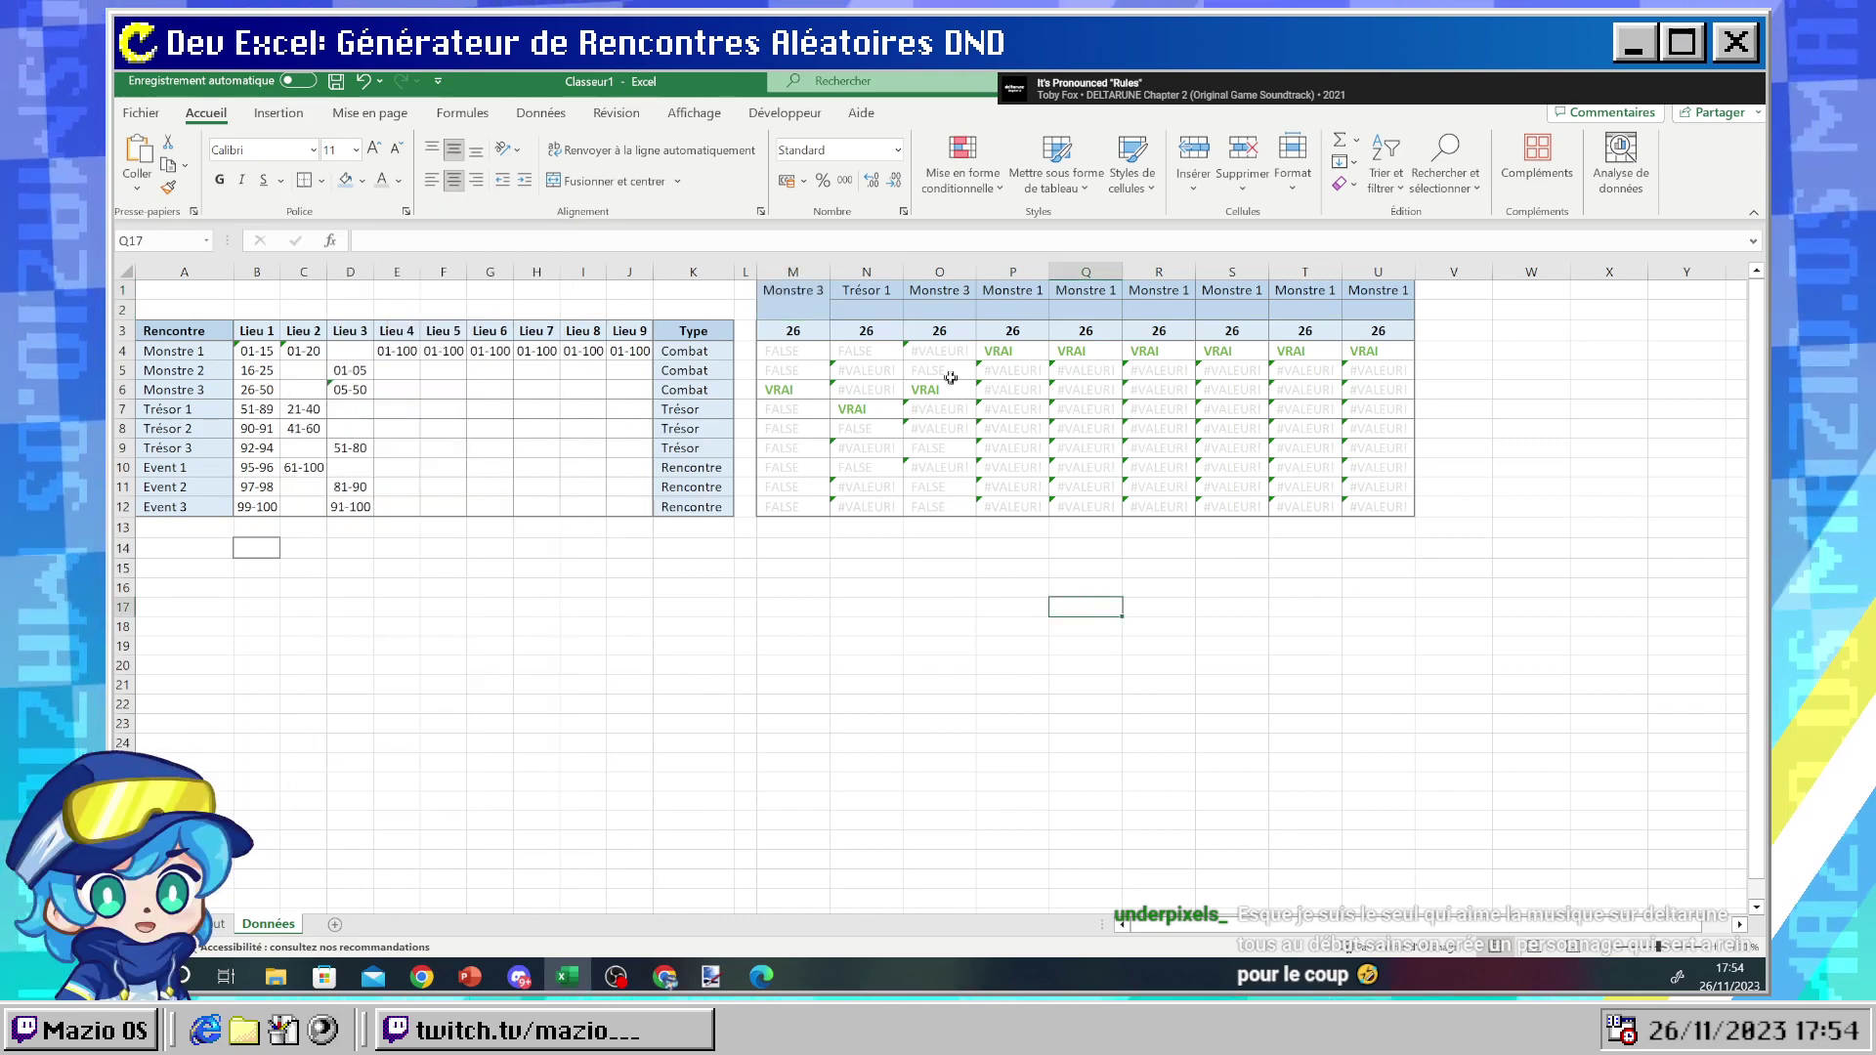
- Copy M1's lookup into M2 and change its return range to the Type column K4:K12
{"action": "left_click", "coordinate": [806, 304]}
{"action": "left_click_drag", "start_coordinate": [806, 304], "coordinate": [806, 290]}
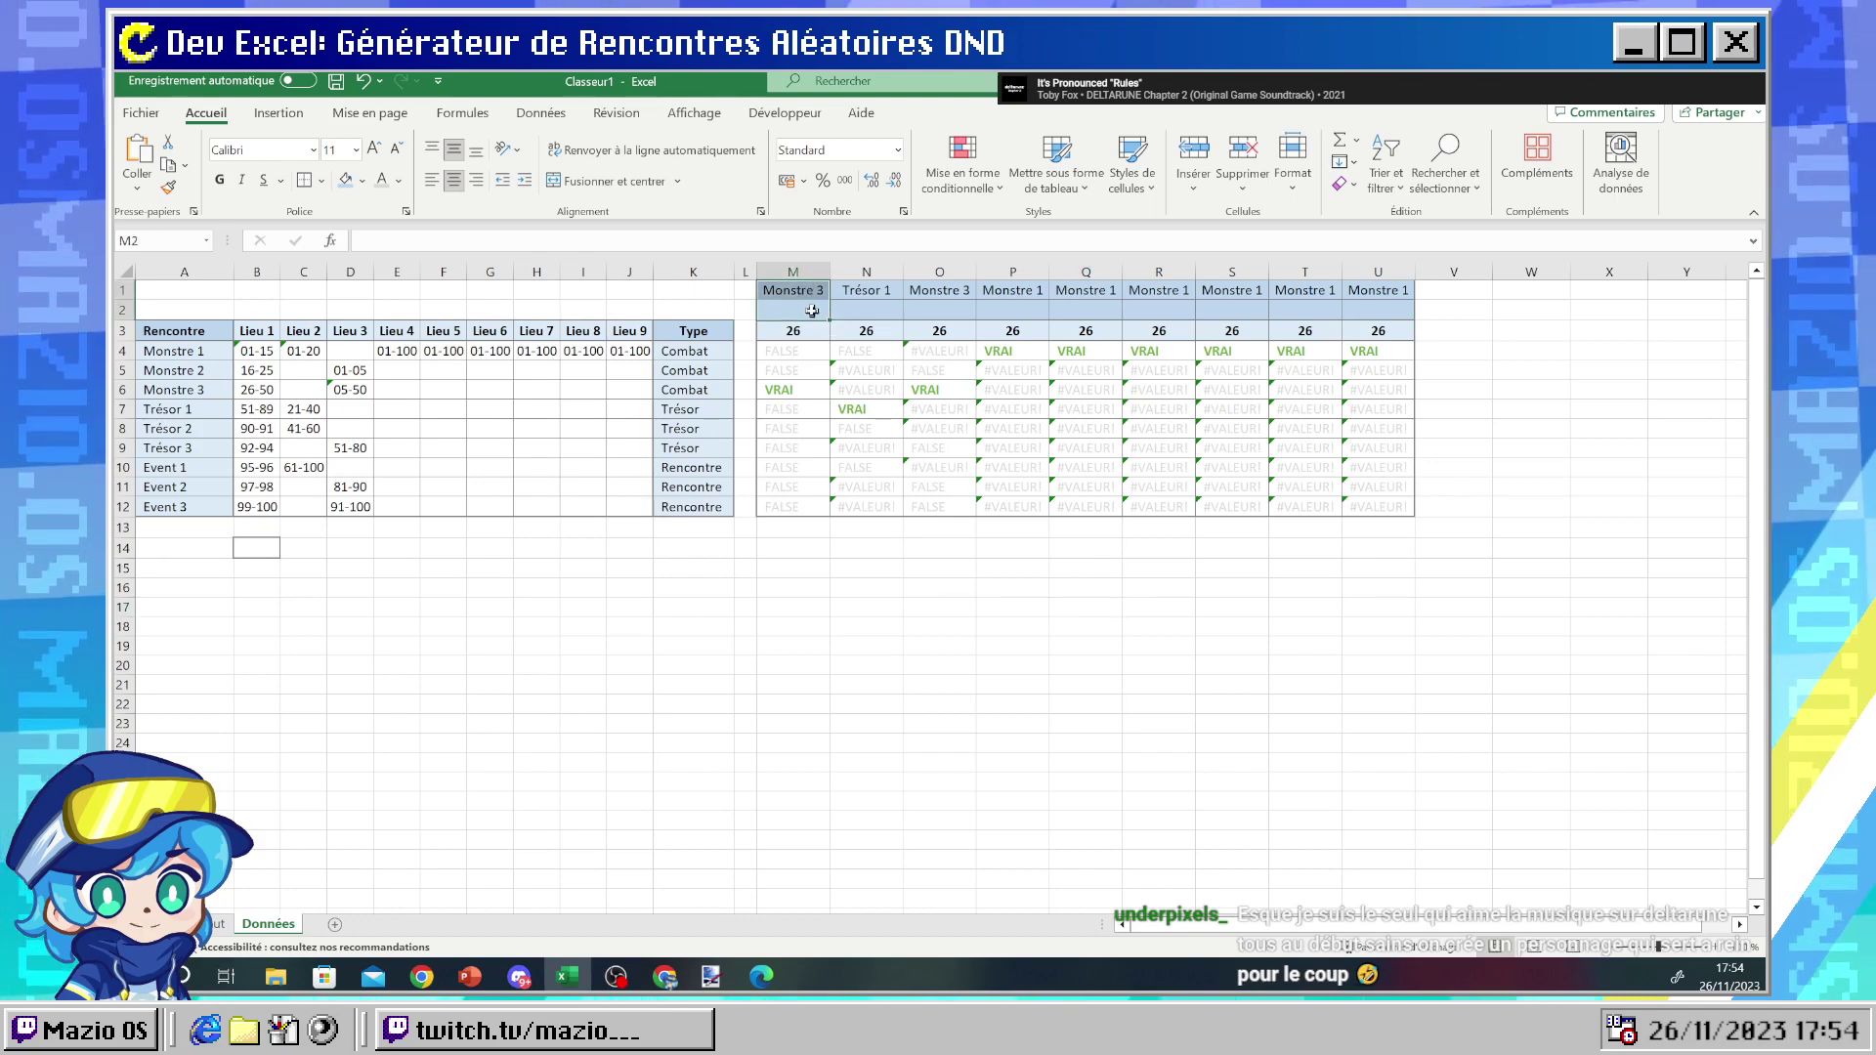
{"action": "left_click", "coordinate": [794, 293]}
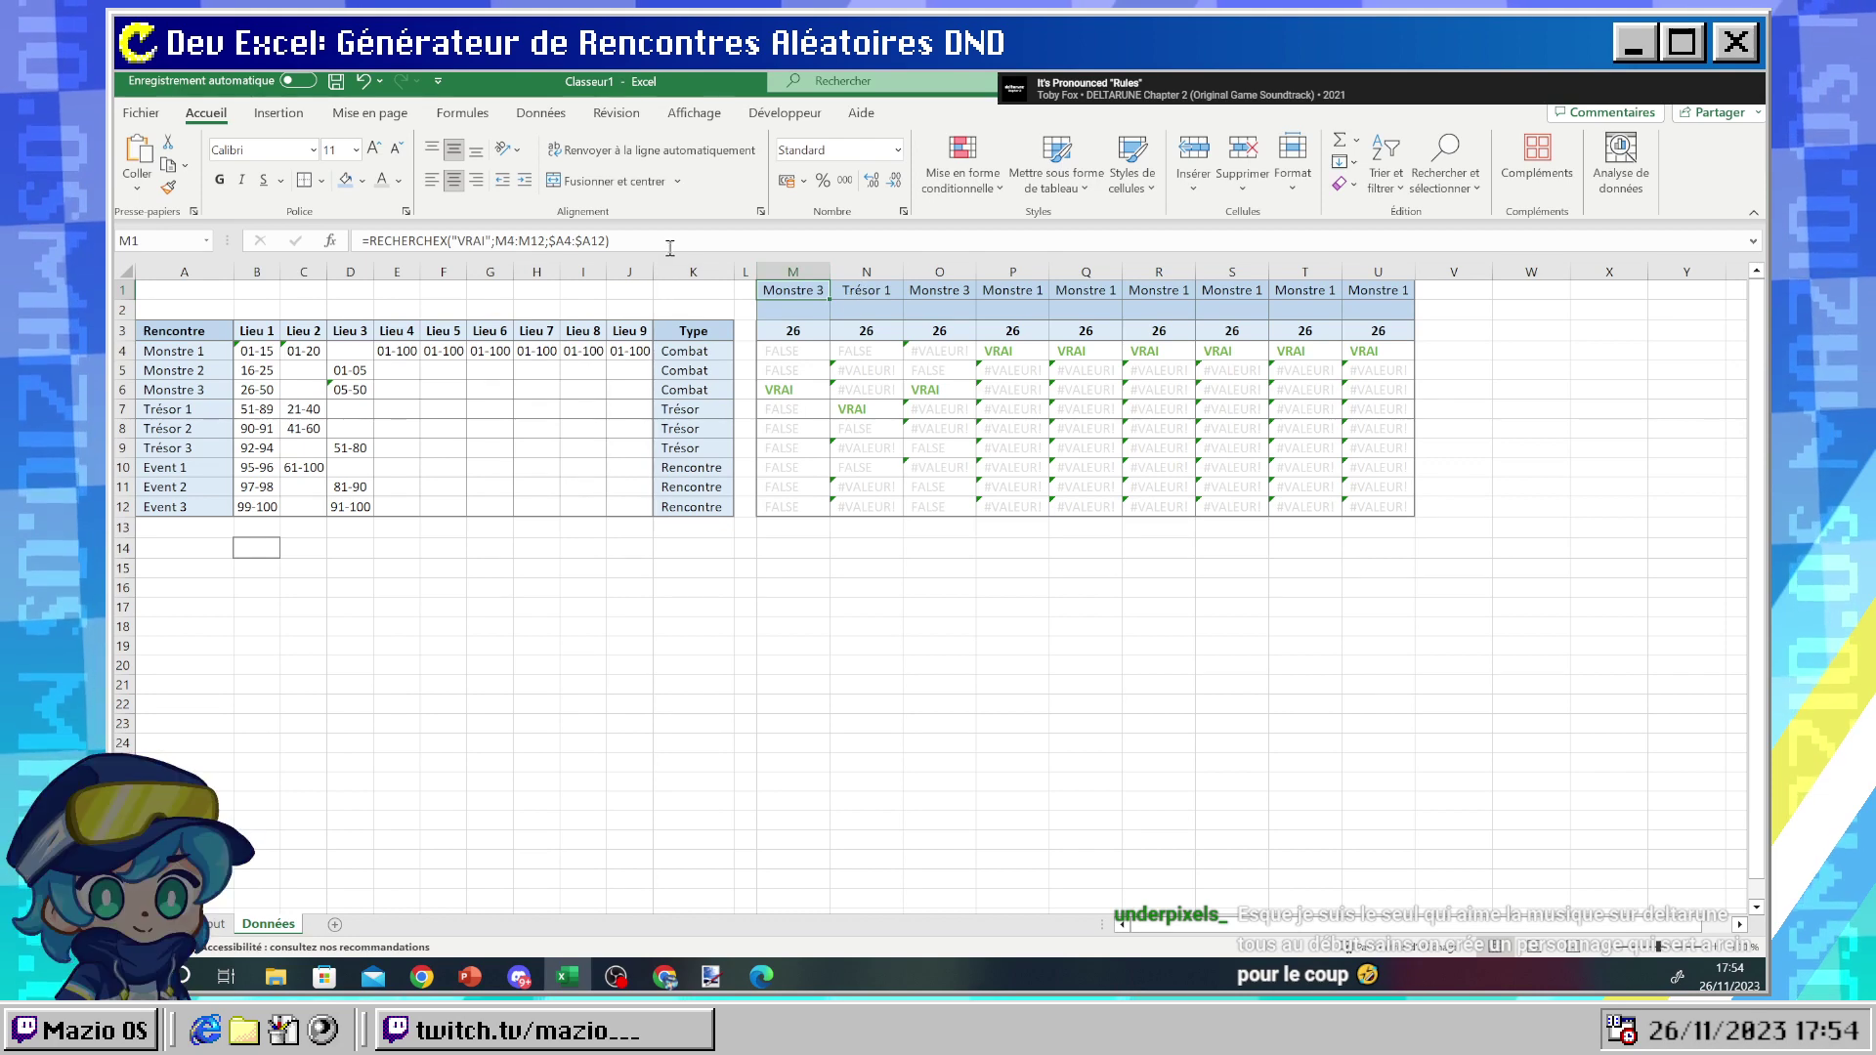
{"action": "left_click_drag", "start_coordinate": [610, 240], "coordinate": [352, 258]}
{"action": "key", "text": "Return"}
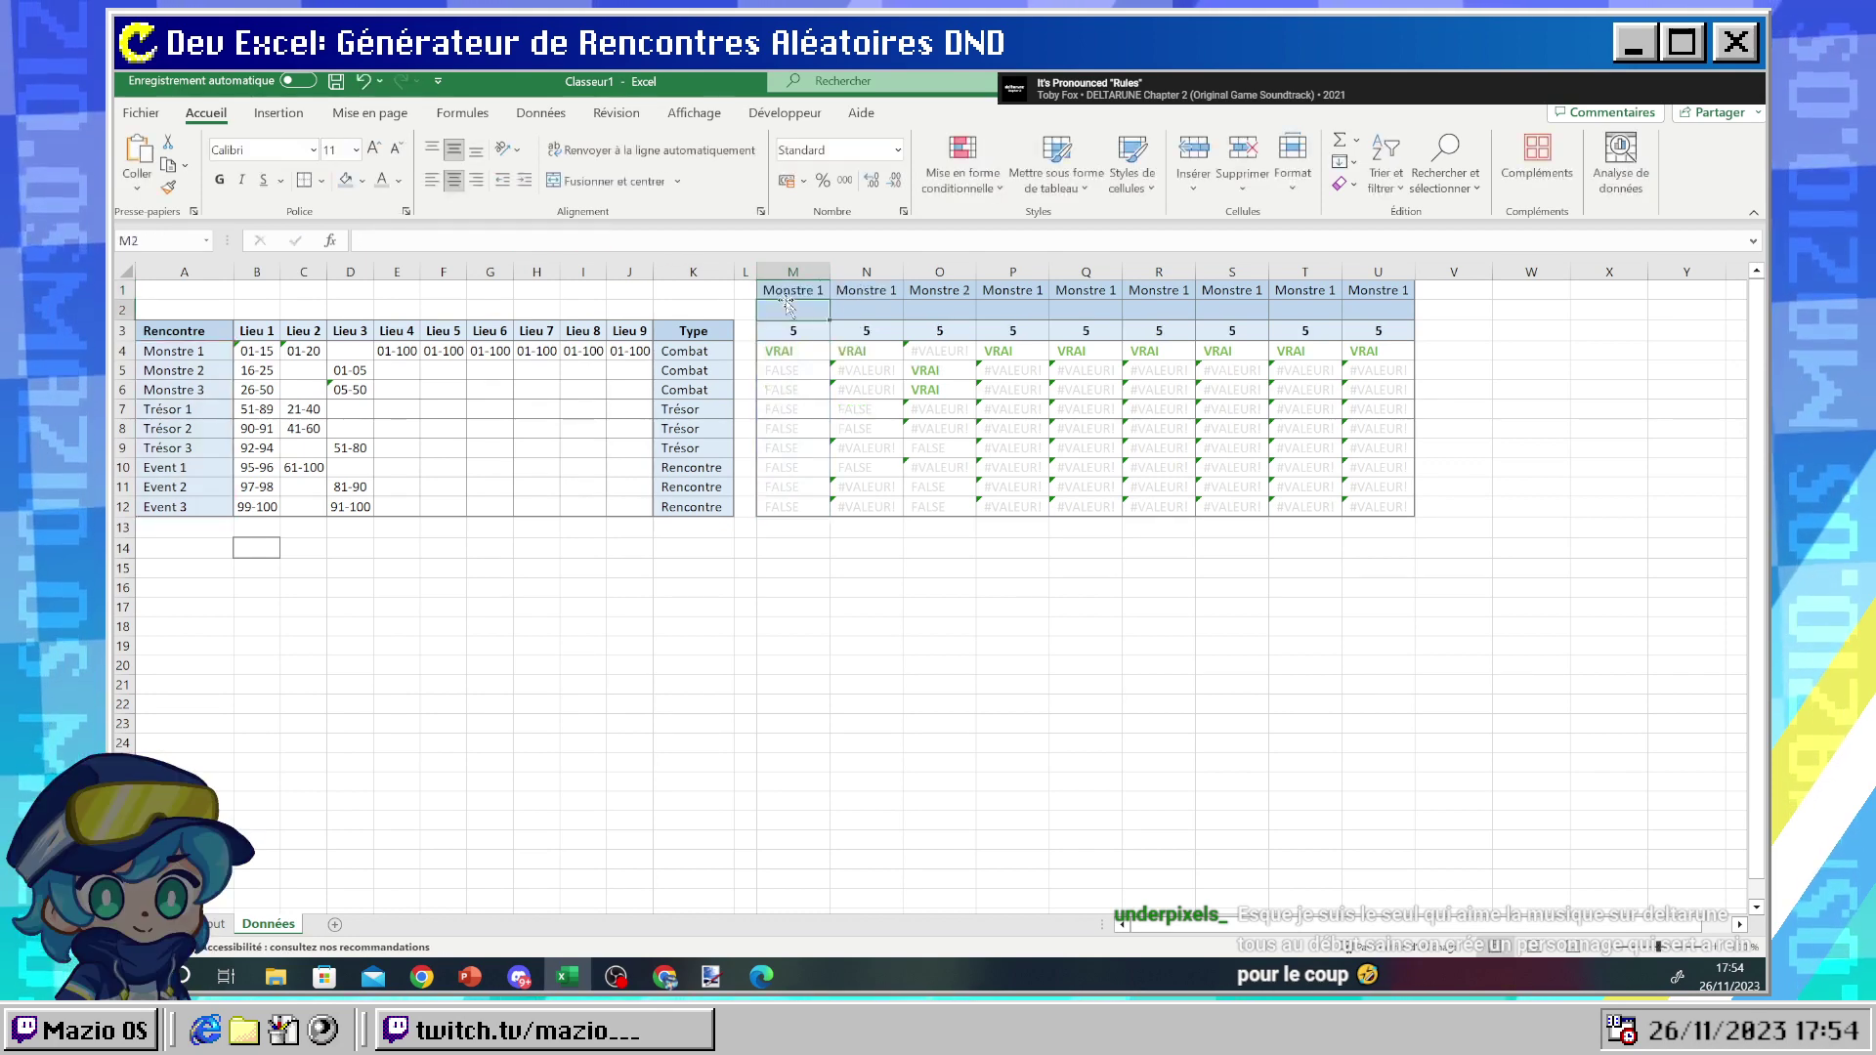
{"action": "key", "text": "ctrl+d"}
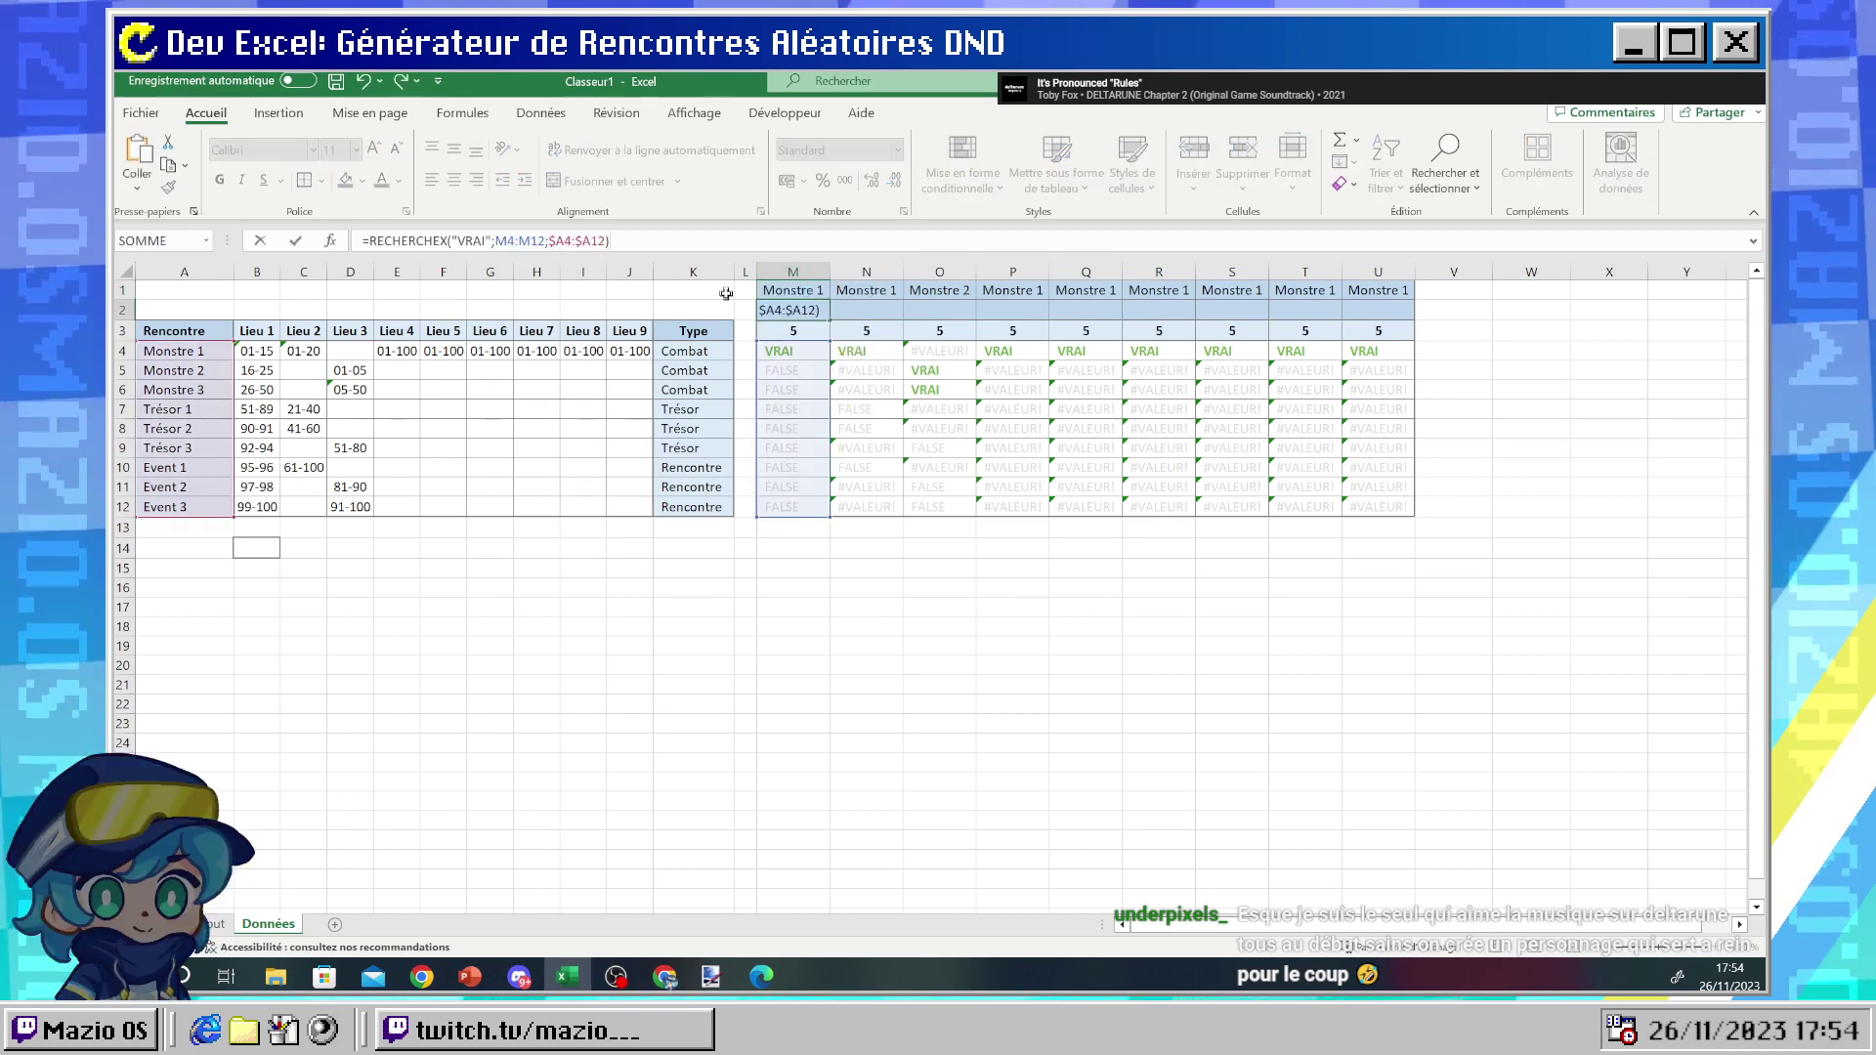
{"action": "key", "text": "Return"}
{"action": "left_click", "coordinate": [800, 303]}
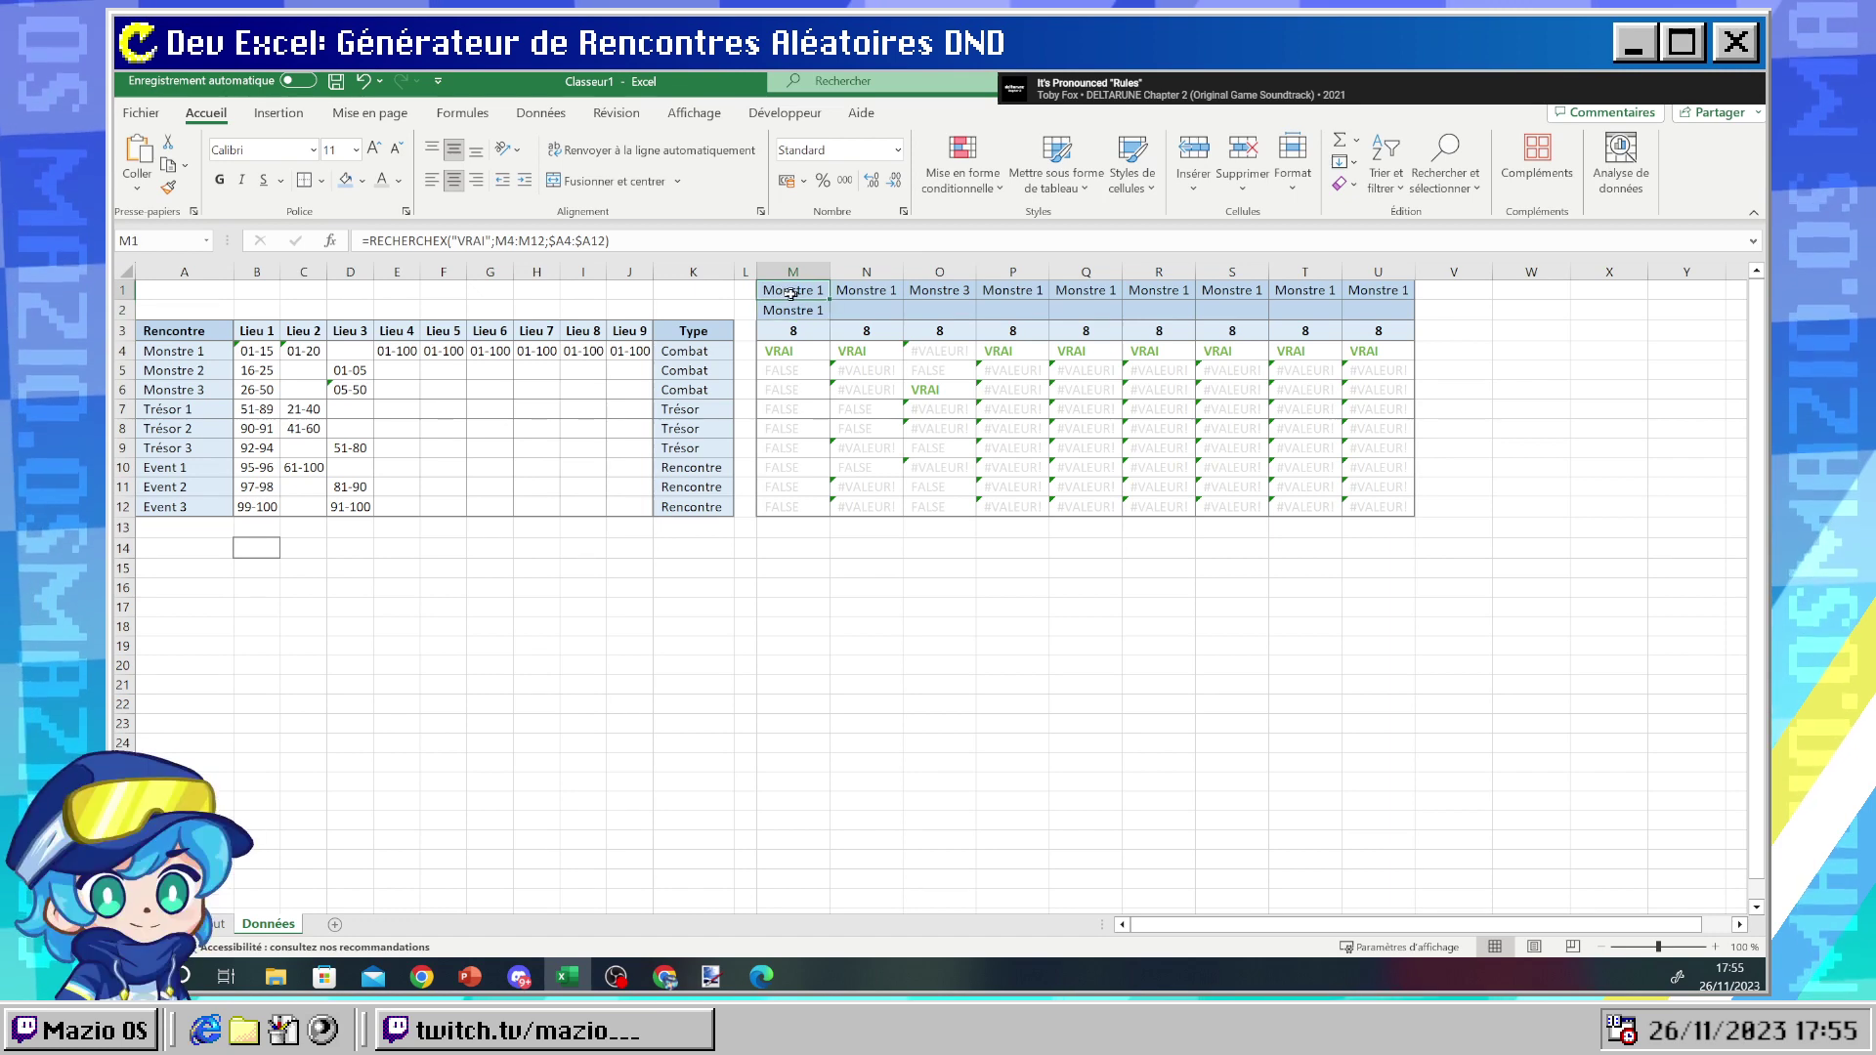
{"action": "left_click", "coordinate": [774, 289]}
{"action": "left_click", "coordinate": [799, 308]}
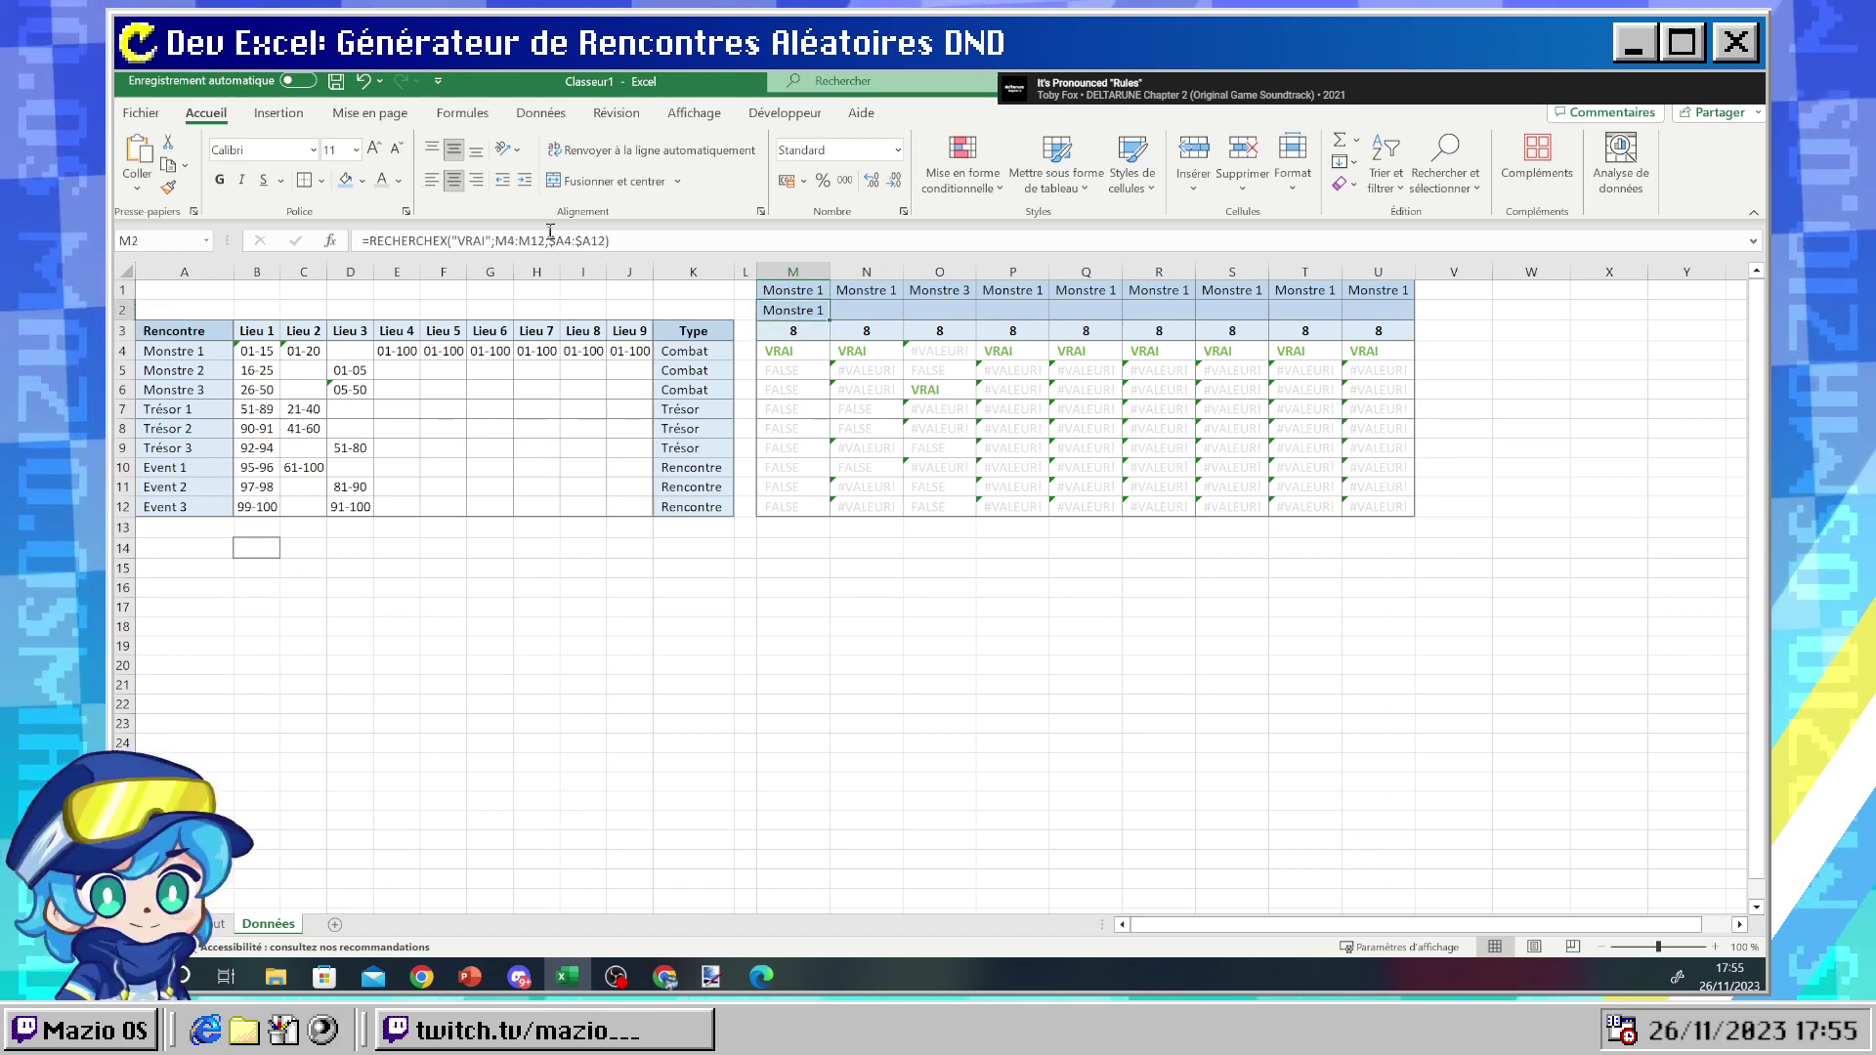
{"action": "double_click", "coordinate": [586, 240]}
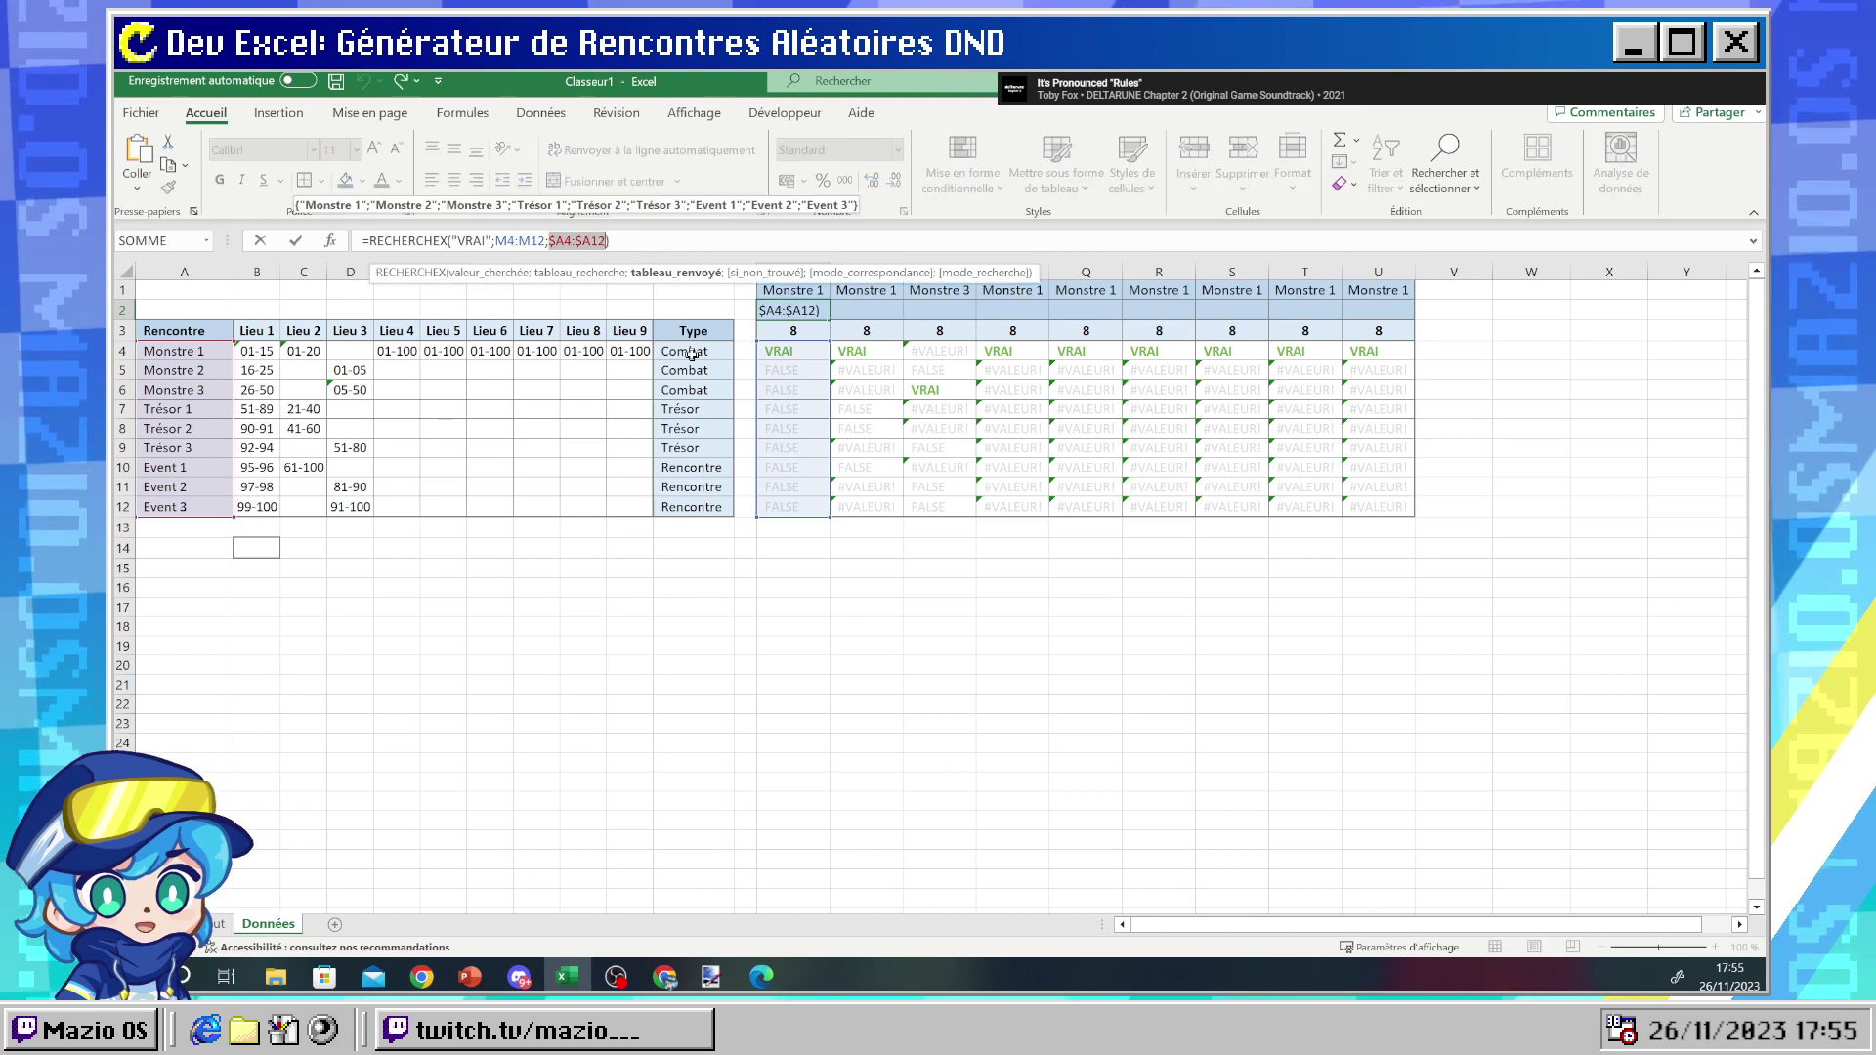
{"action": "left_click_drag", "start_coordinate": [684, 352], "coordinate": [705, 496]}
{"action": "key", "text": "Return"}
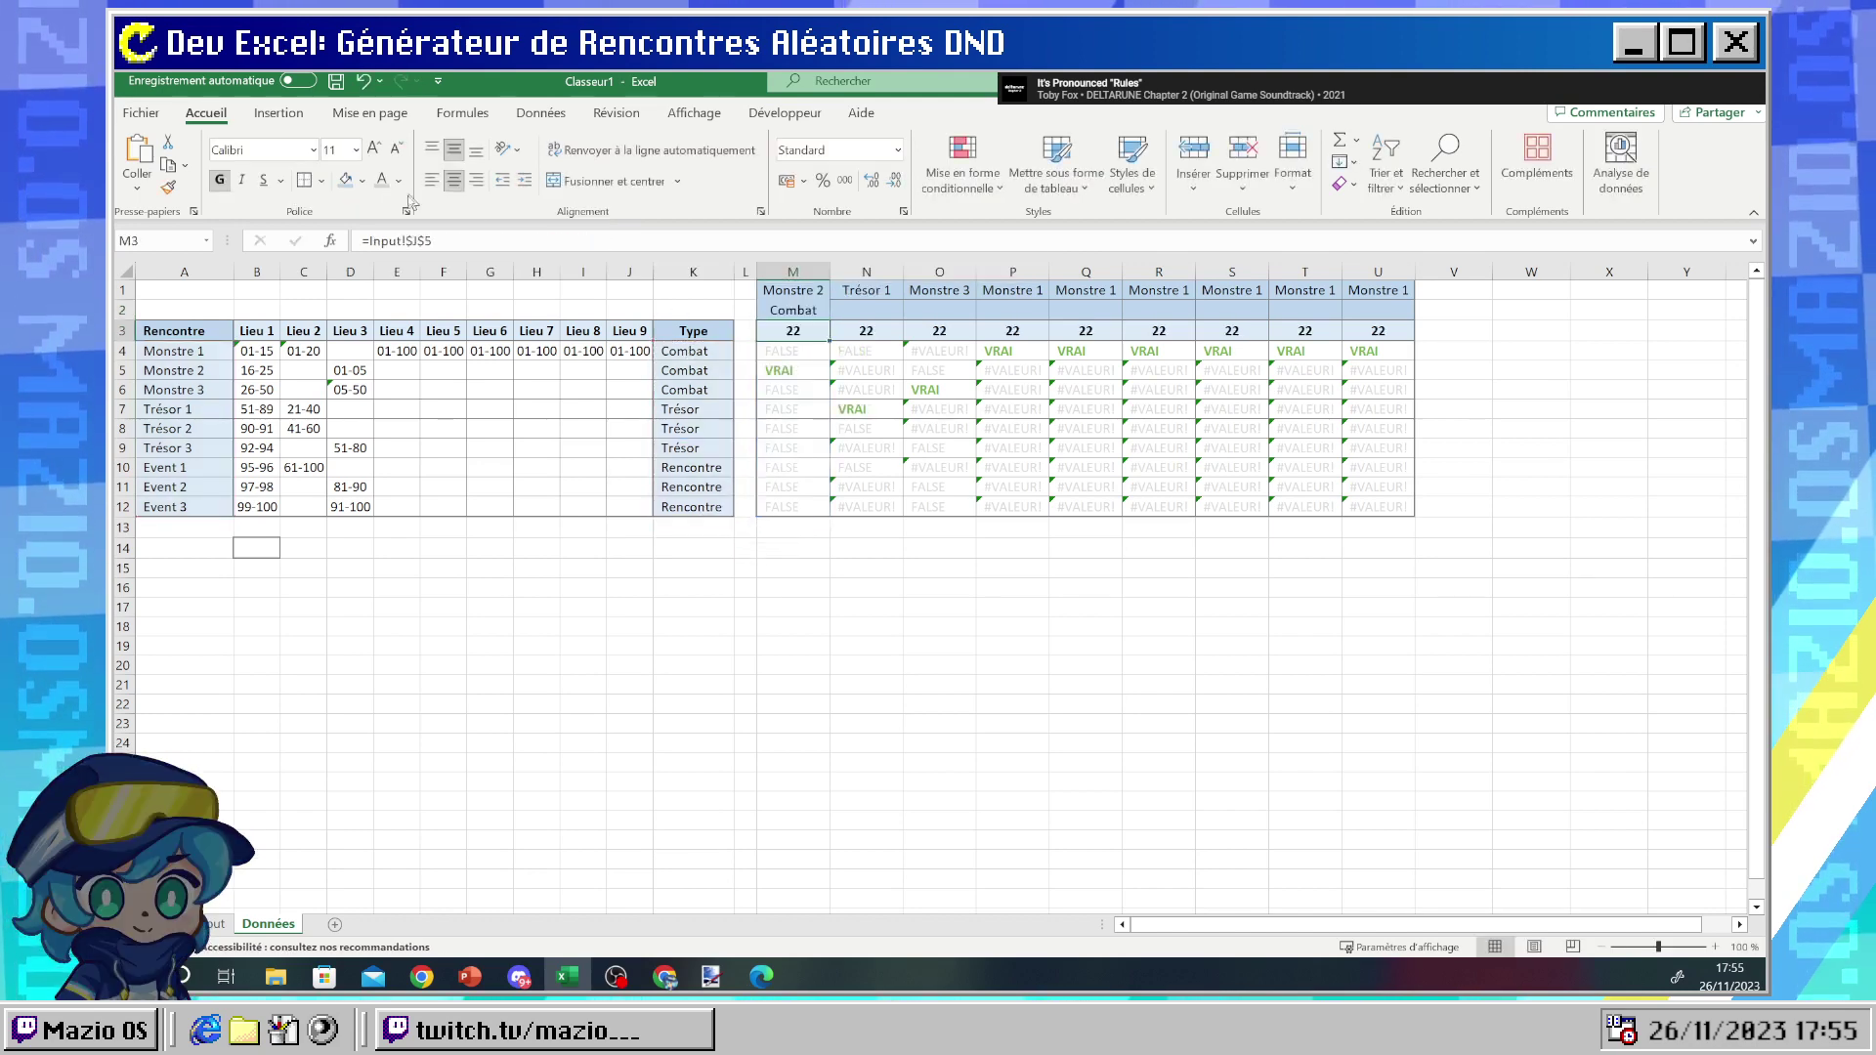
- Anchor M2's return range as $K4:$K12 and fill M1:M2 across to column U
{"action": "left_click", "coordinate": [772, 311]}
{"action": "left_click", "coordinate": [558, 240]}
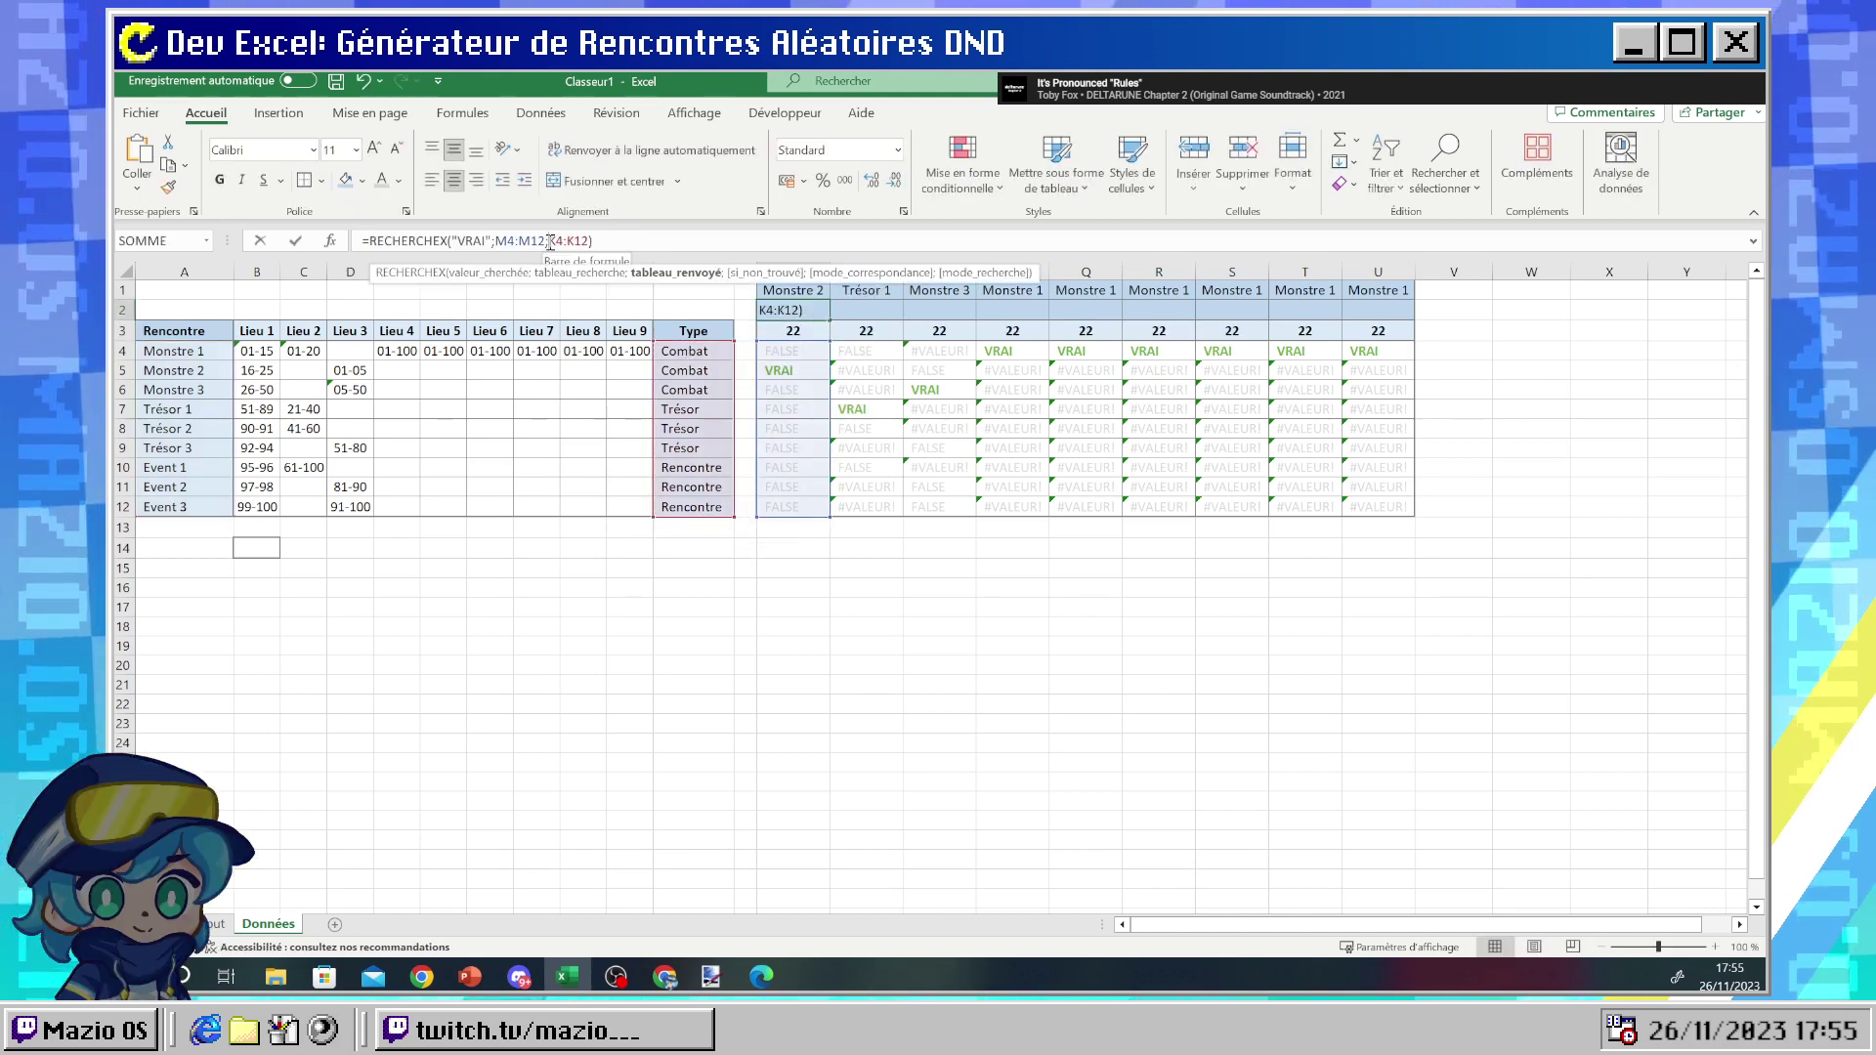
{"action": "type", "text": "$K4:"}
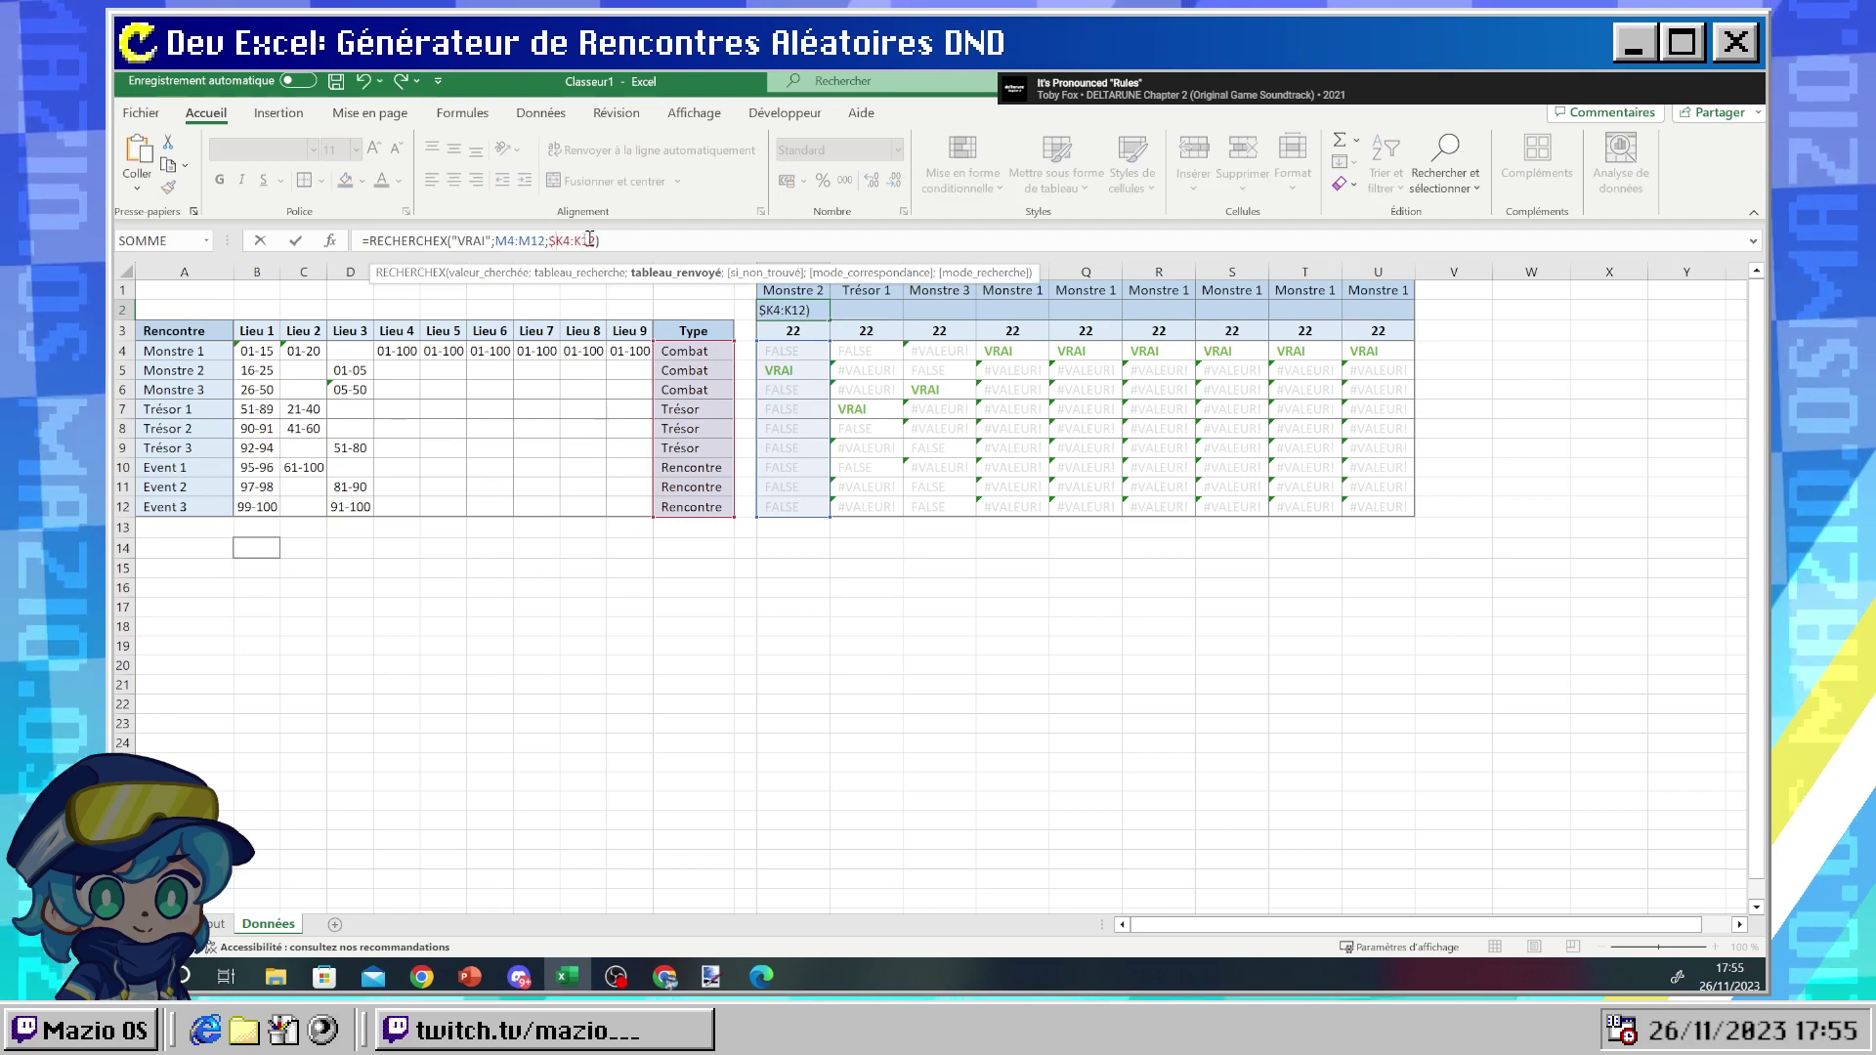
{"action": "type", "text": "$"}
{"action": "key", "text": "Return"}
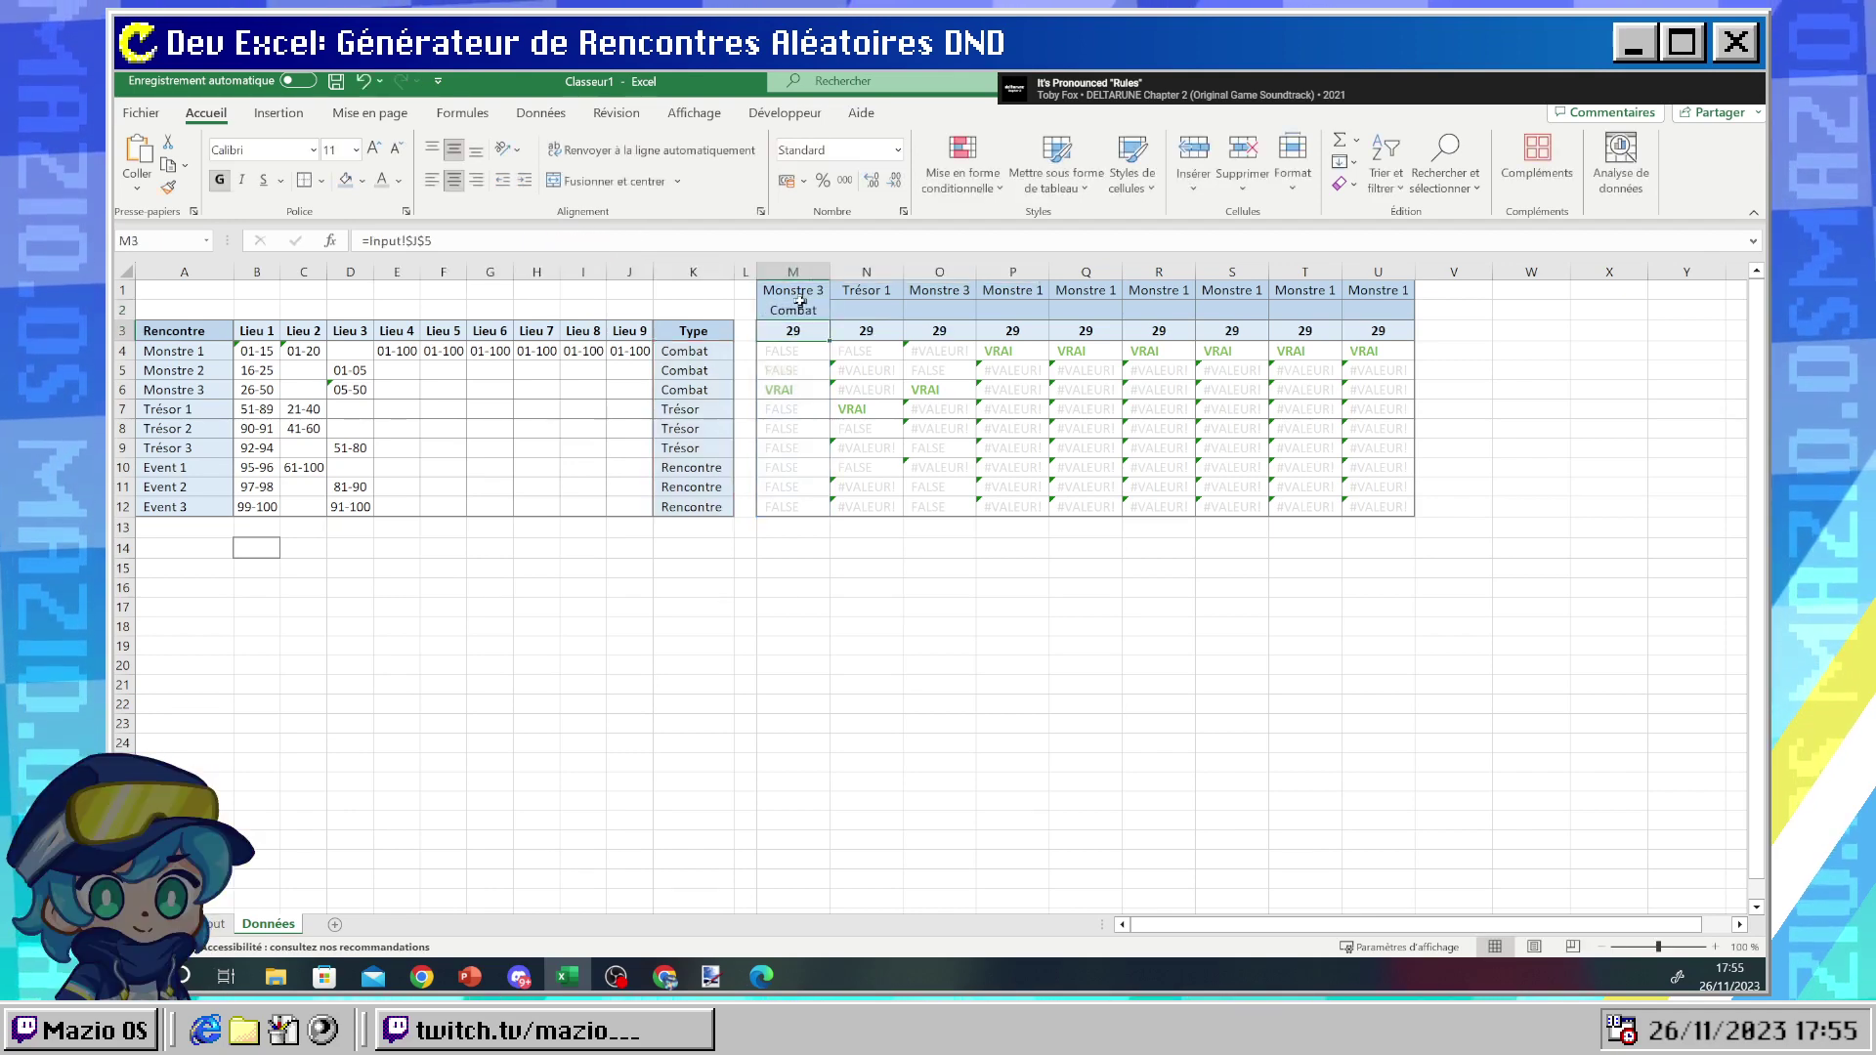
{"action": "left_click", "coordinate": [804, 312]}
{"action": "left_click_drag", "start_coordinate": [829, 322], "coordinate": [1387, 312]}
{"action": "left_click", "coordinate": [1531, 369]}
{"action": "left_click_drag", "start_coordinate": [790, 290], "coordinate": [1379, 342]}
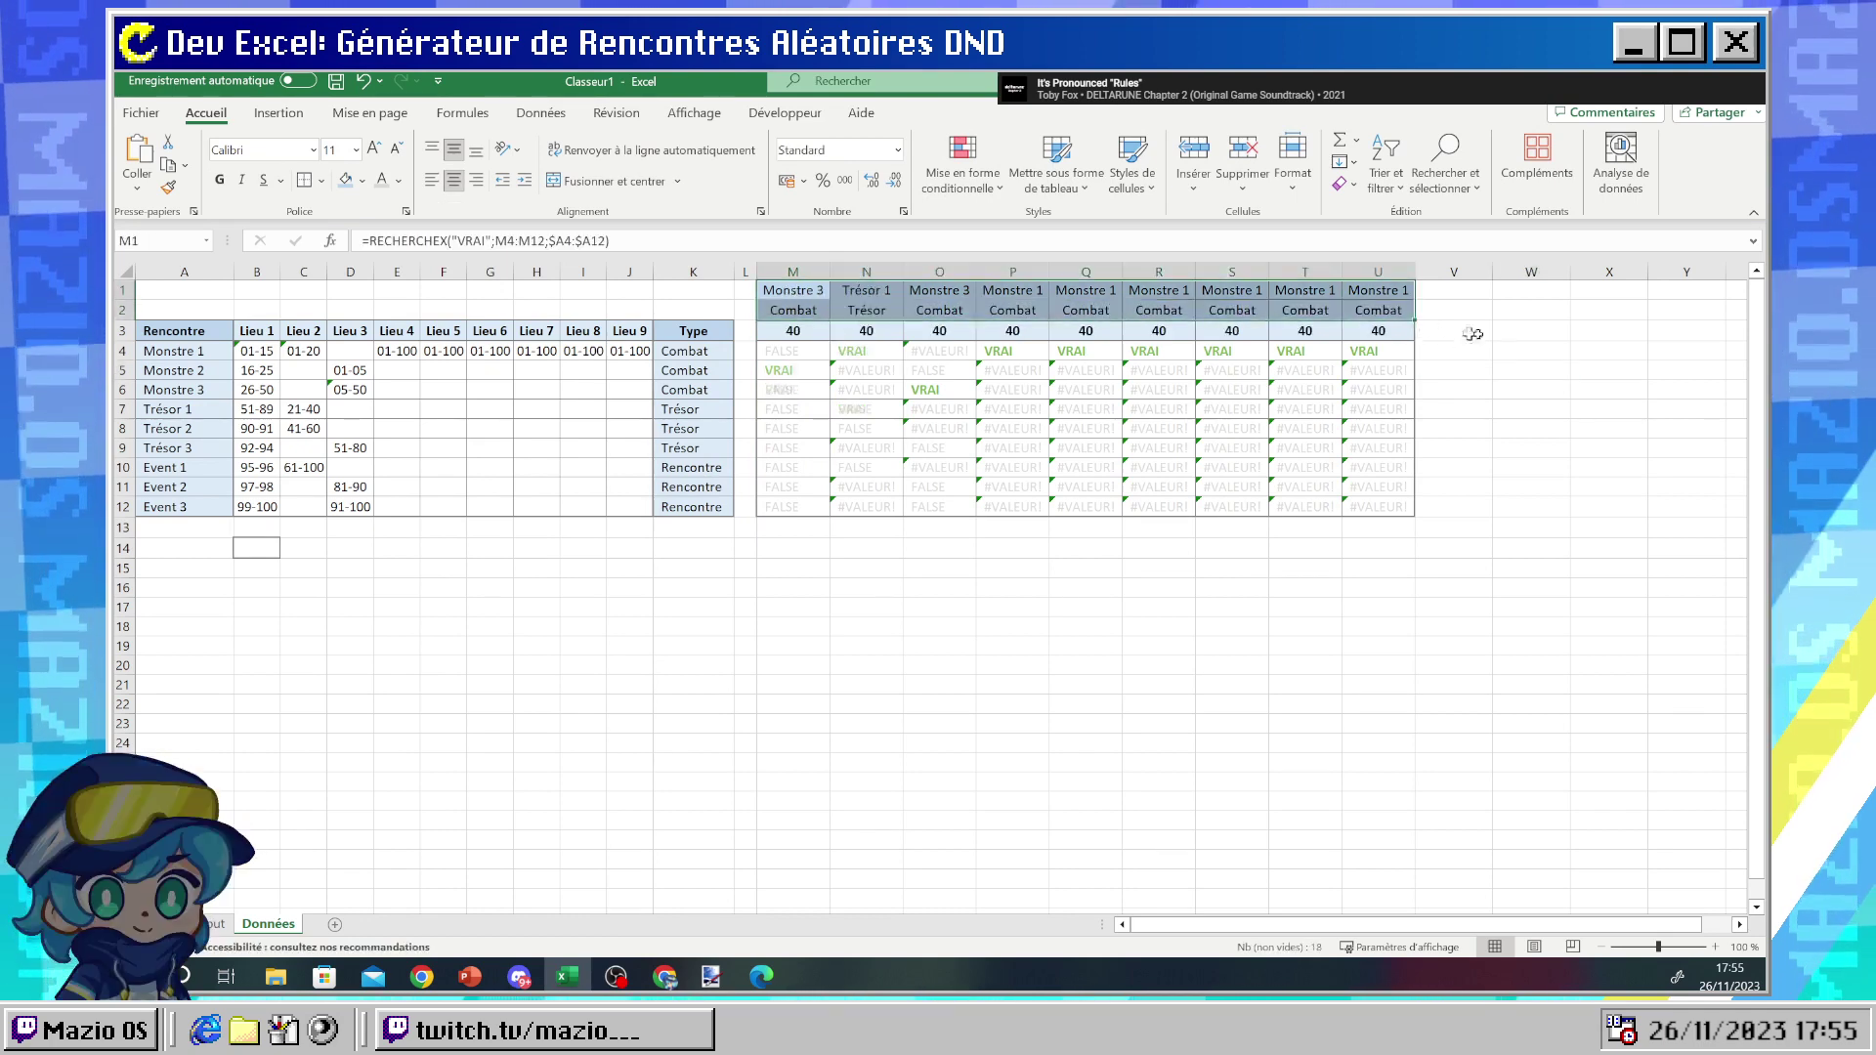
{"action": "left_click", "coordinate": [1540, 410]}
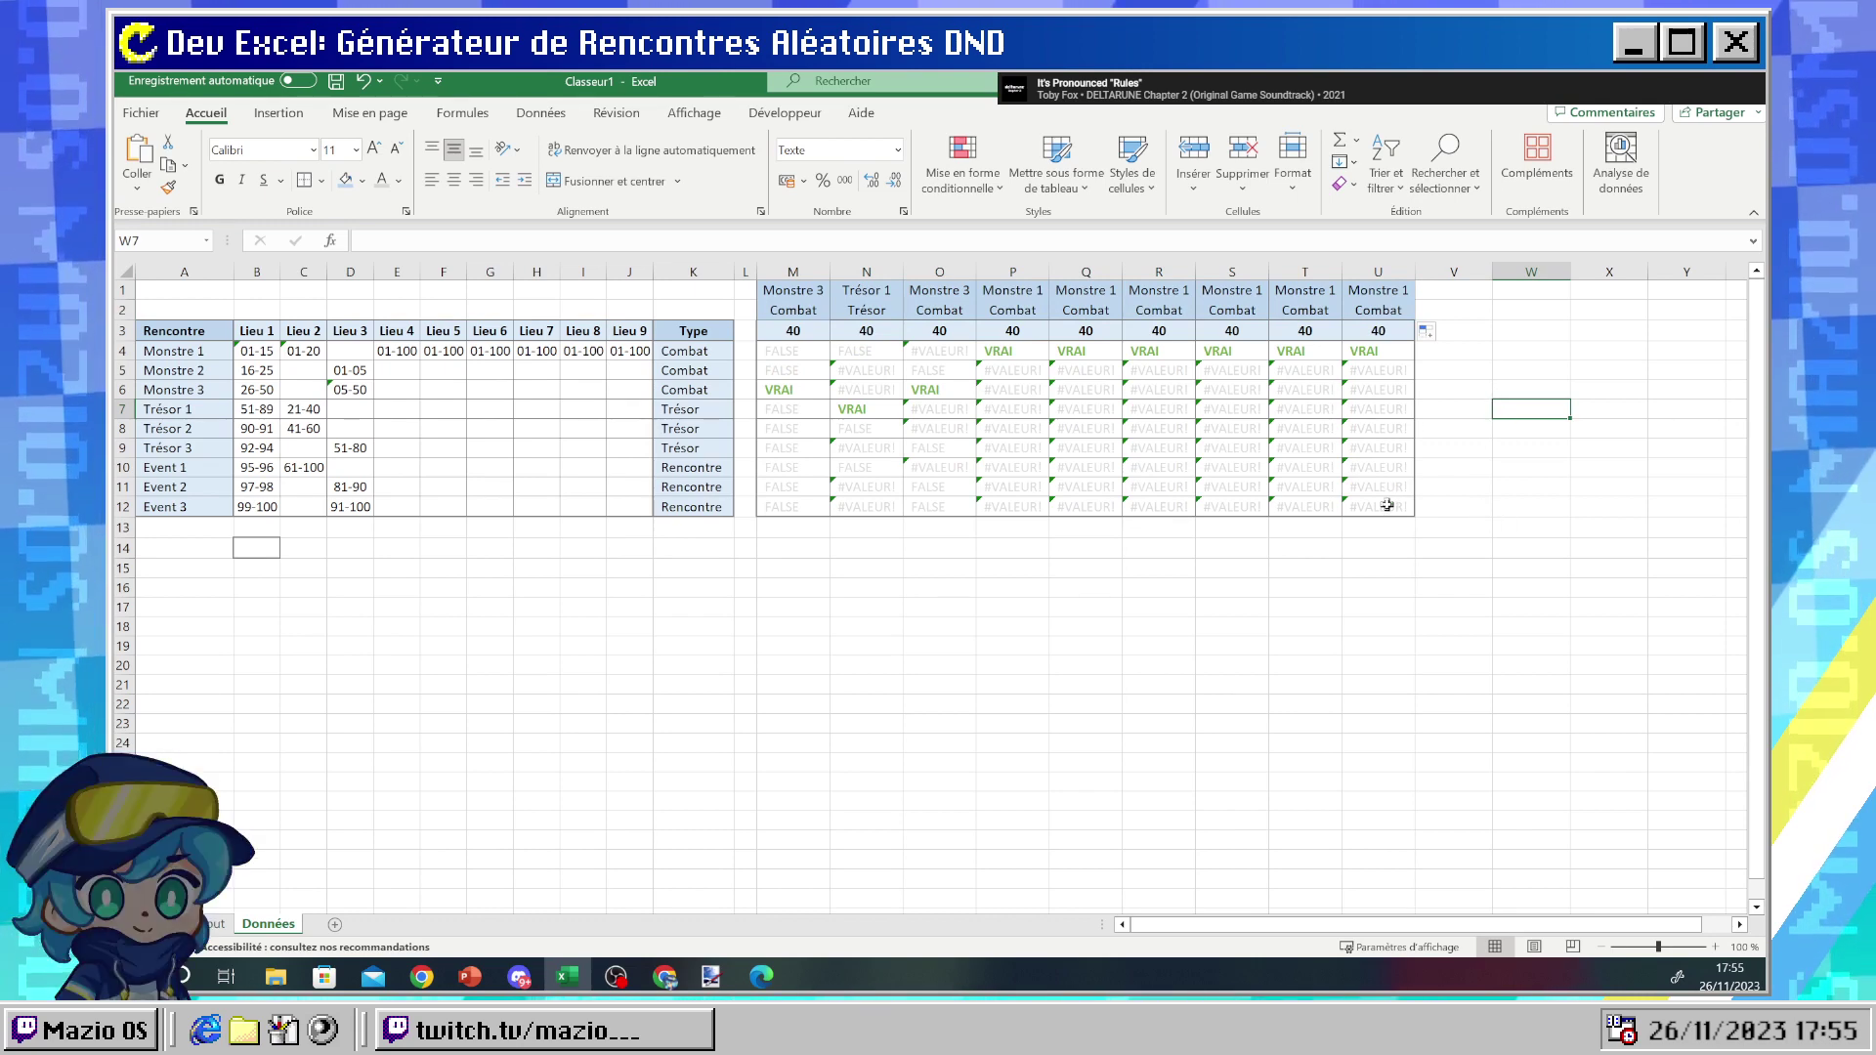
- Give the M1:U12 results block a thick outside border
{"action": "left_click_drag", "start_coordinate": [1387, 505], "coordinate": [1389, 319]}
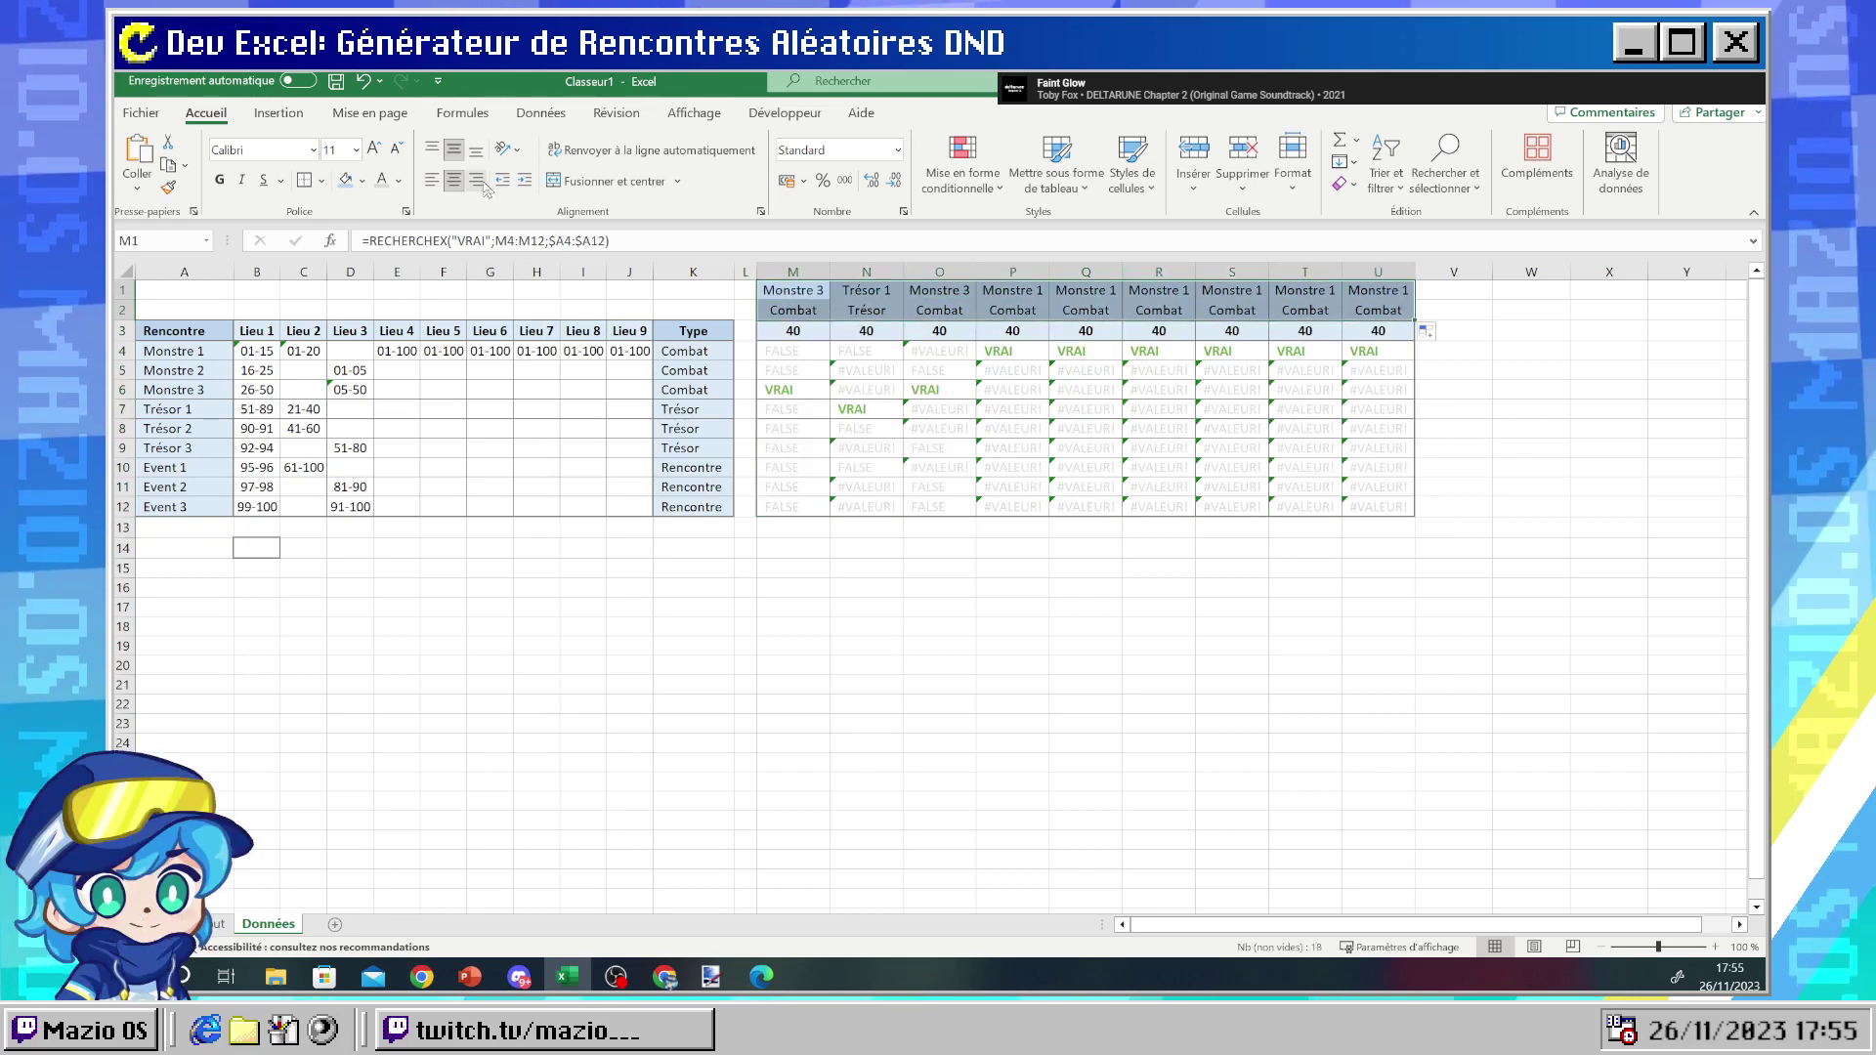
{"action": "left_click", "coordinate": [320, 181]}
{"action": "left_click", "coordinate": [356, 436]}
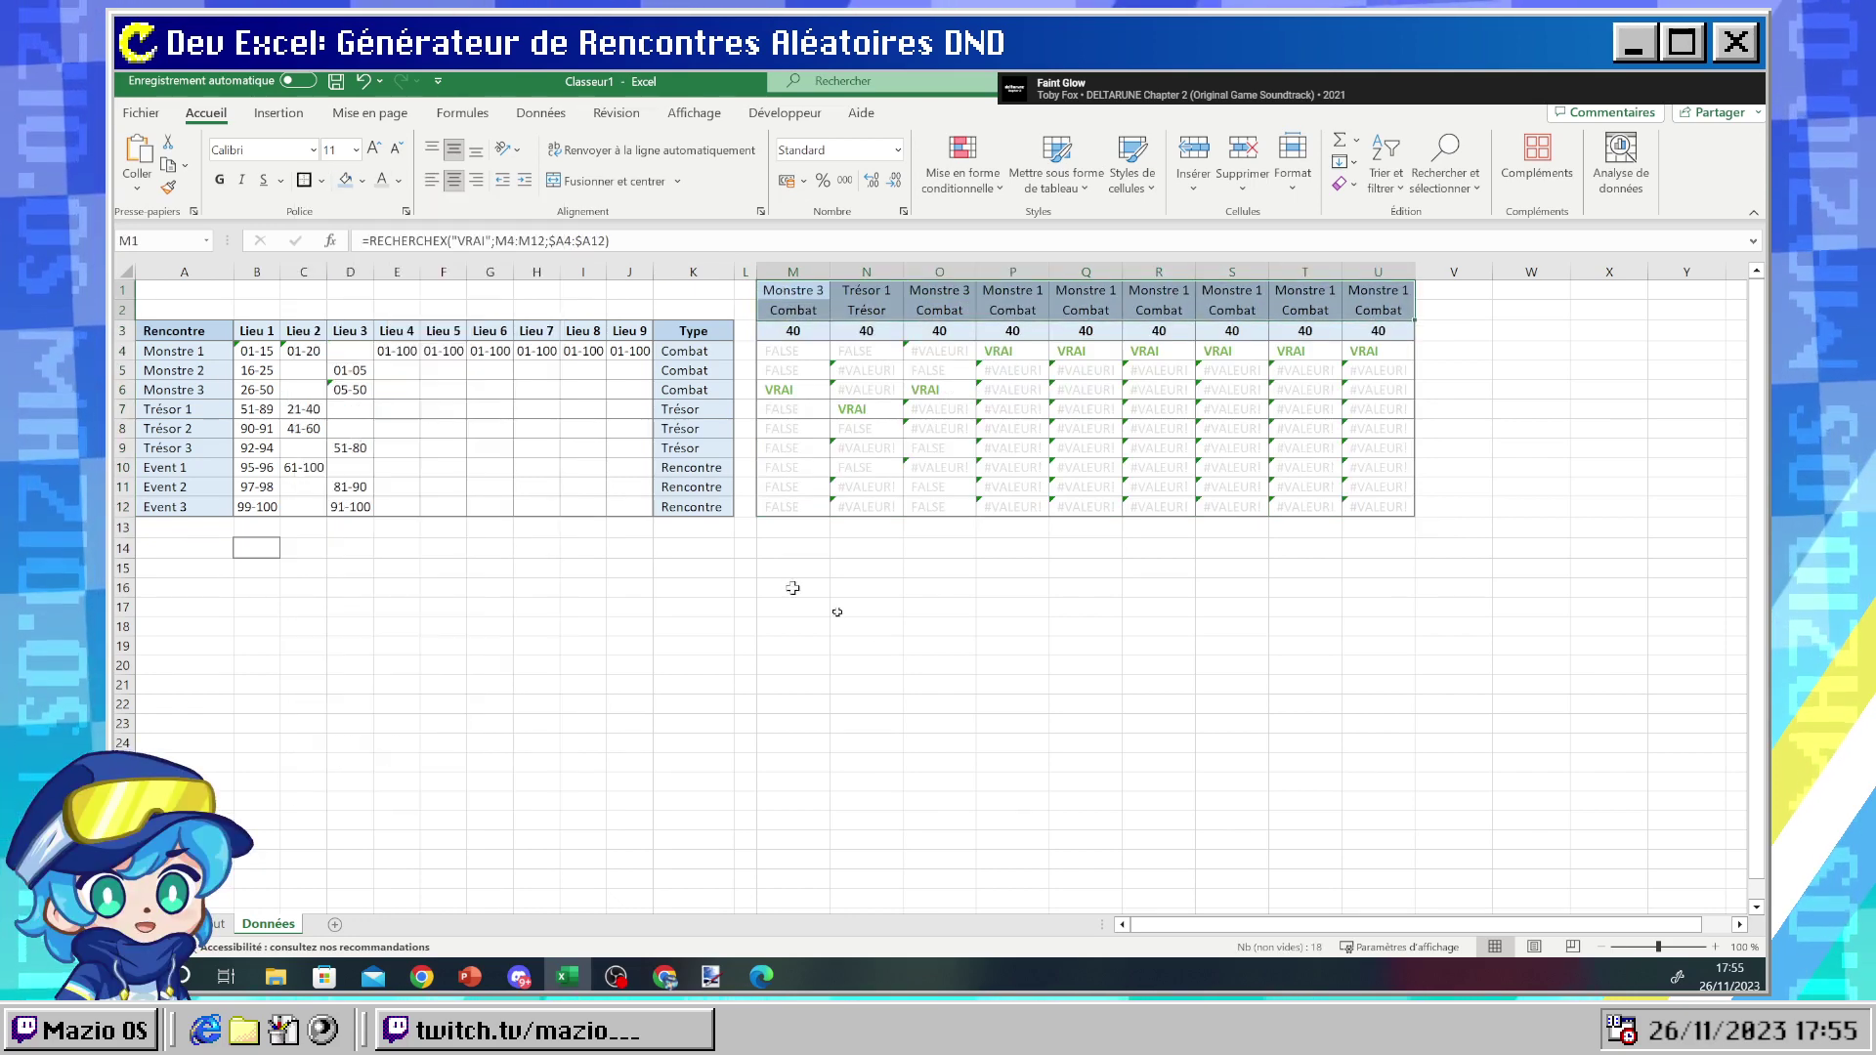
{"action": "left_click", "coordinate": [864, 621]}
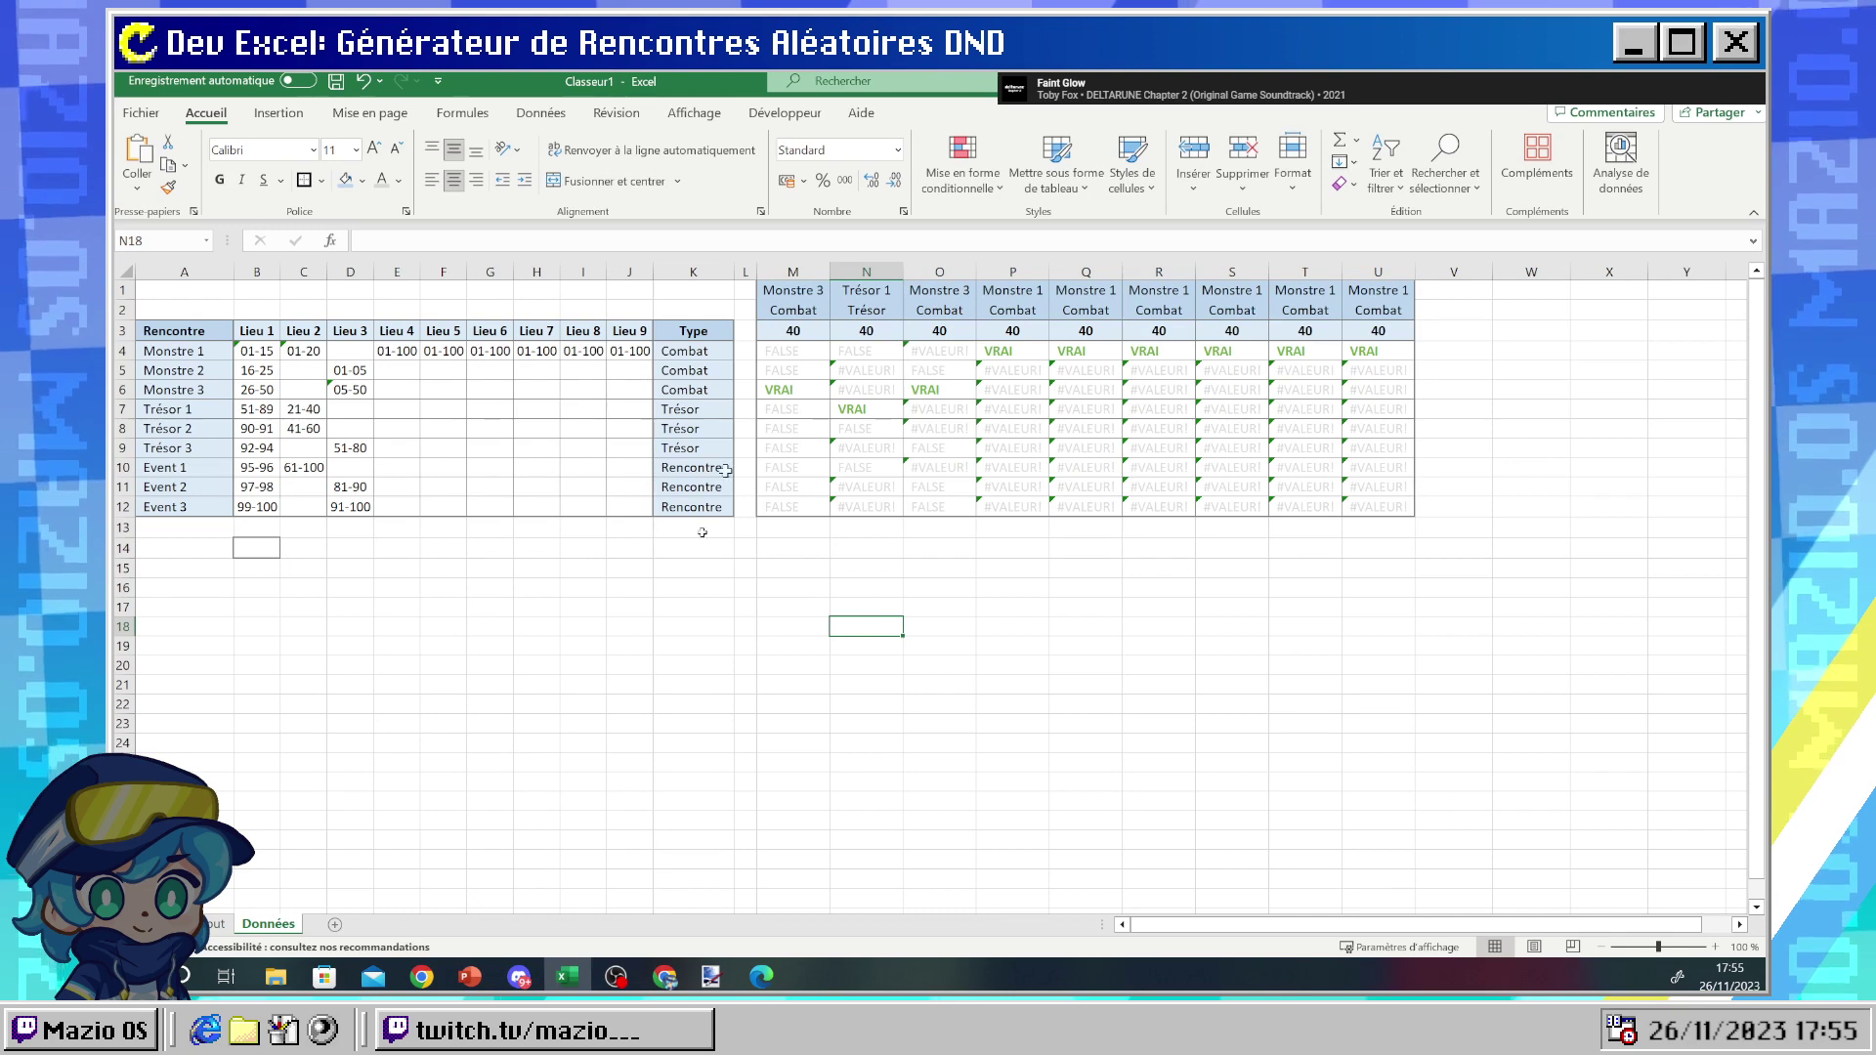
- Enter 2 in B7 on the Input sheet so Seed reads 2, then return to Données
{"action": "left_click", "coordinate": [219, 924]}
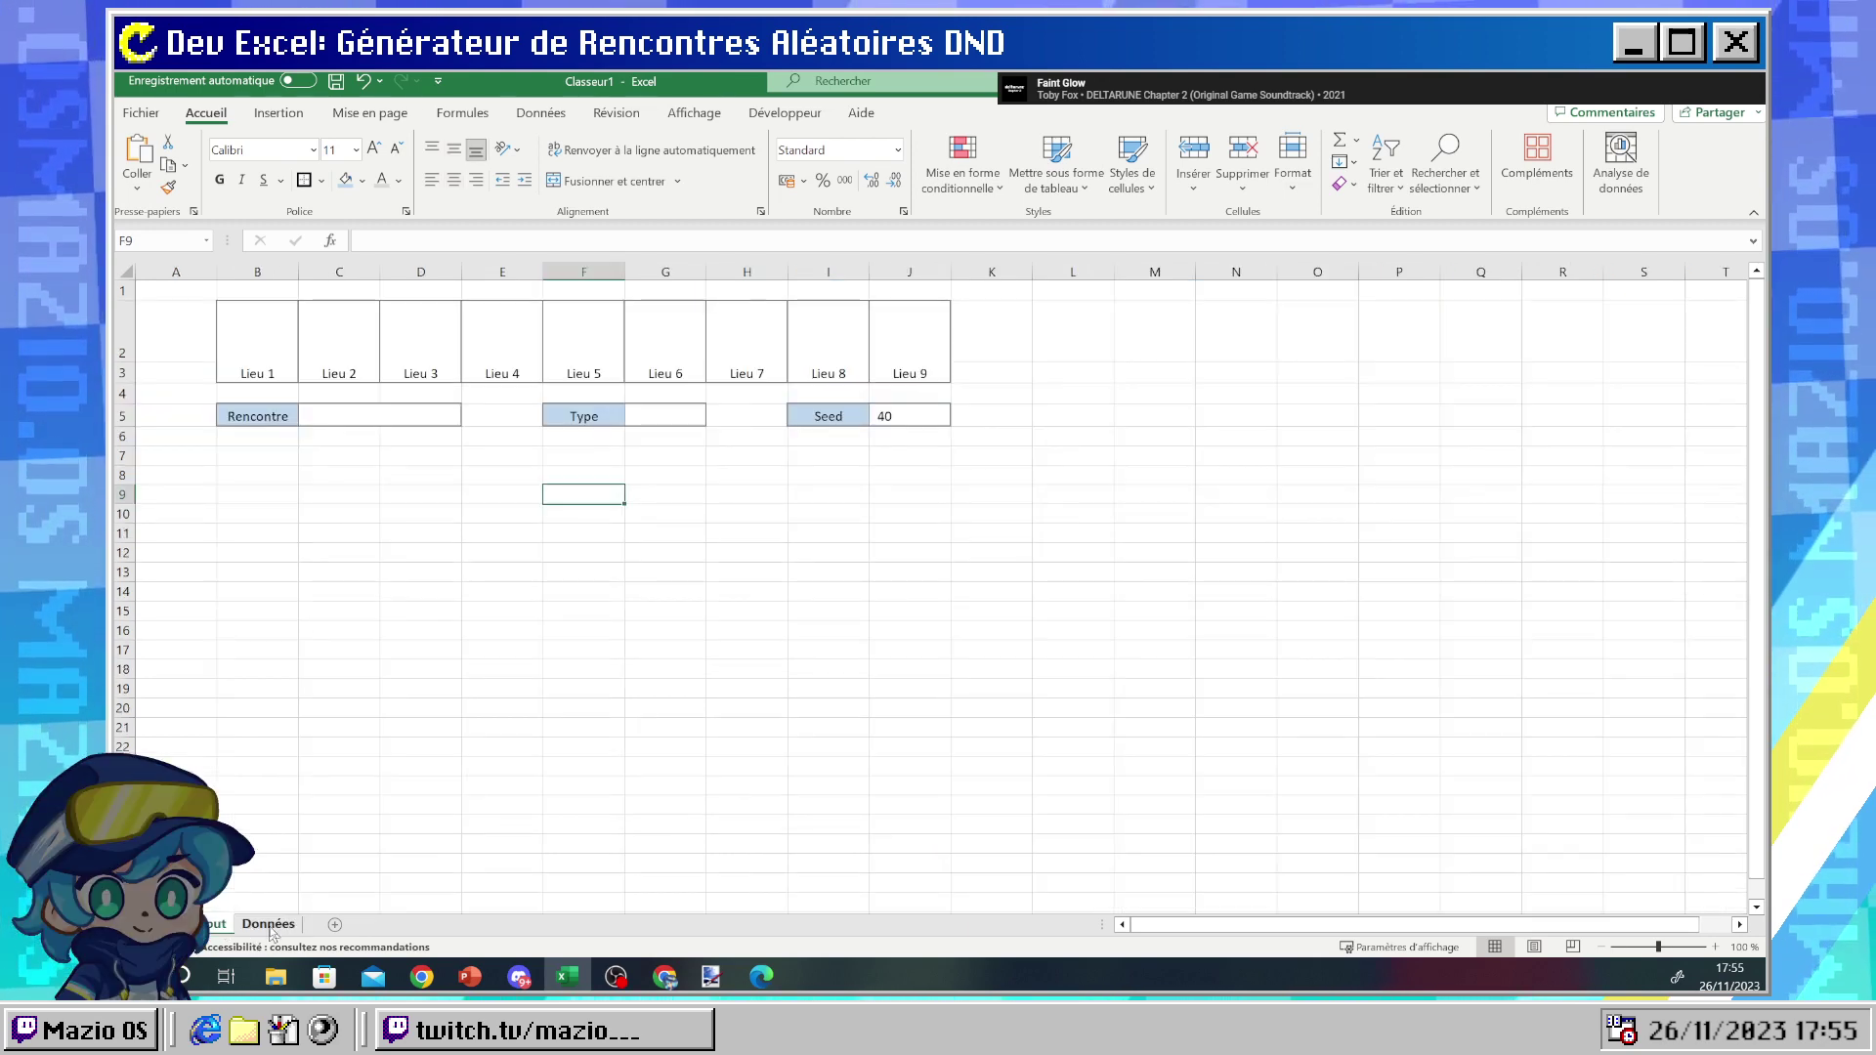
{"action": "left_click", "coordinate": [256, 458]}
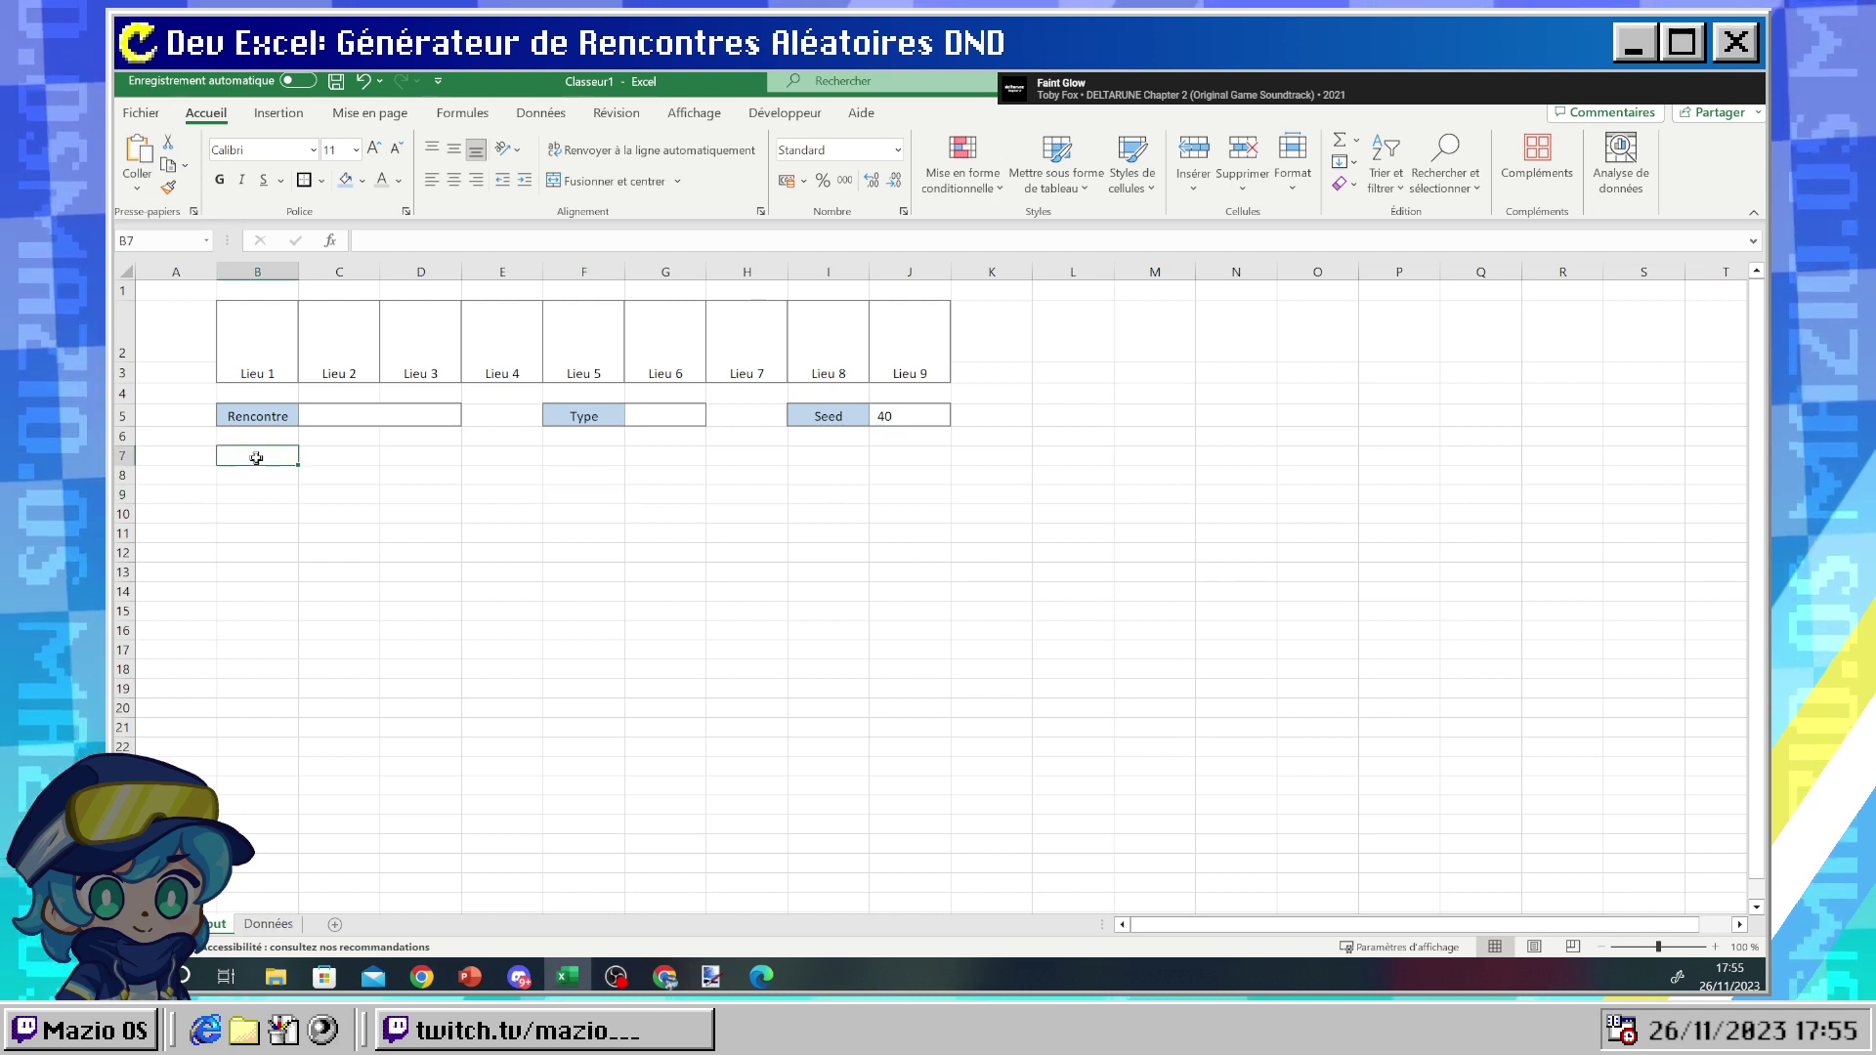
{"action": "type", "text": "1"}
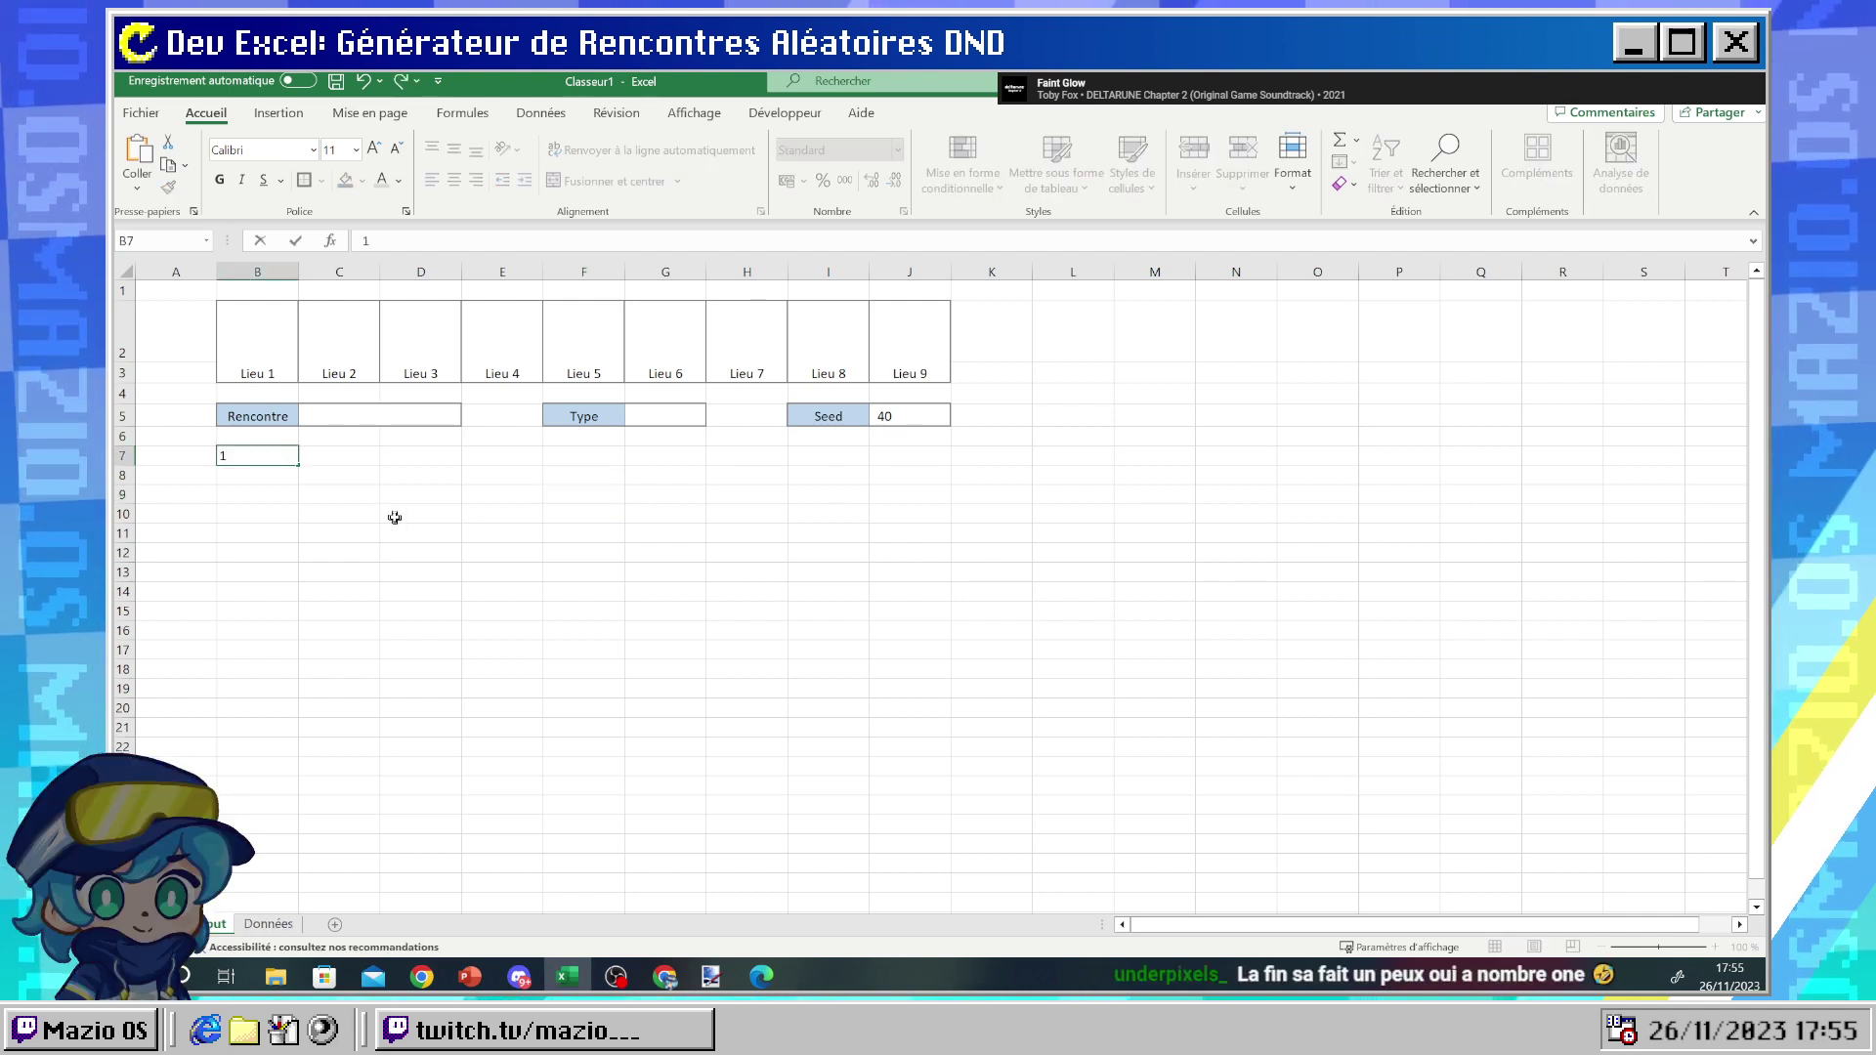
{"action": "type", "text": "2"}
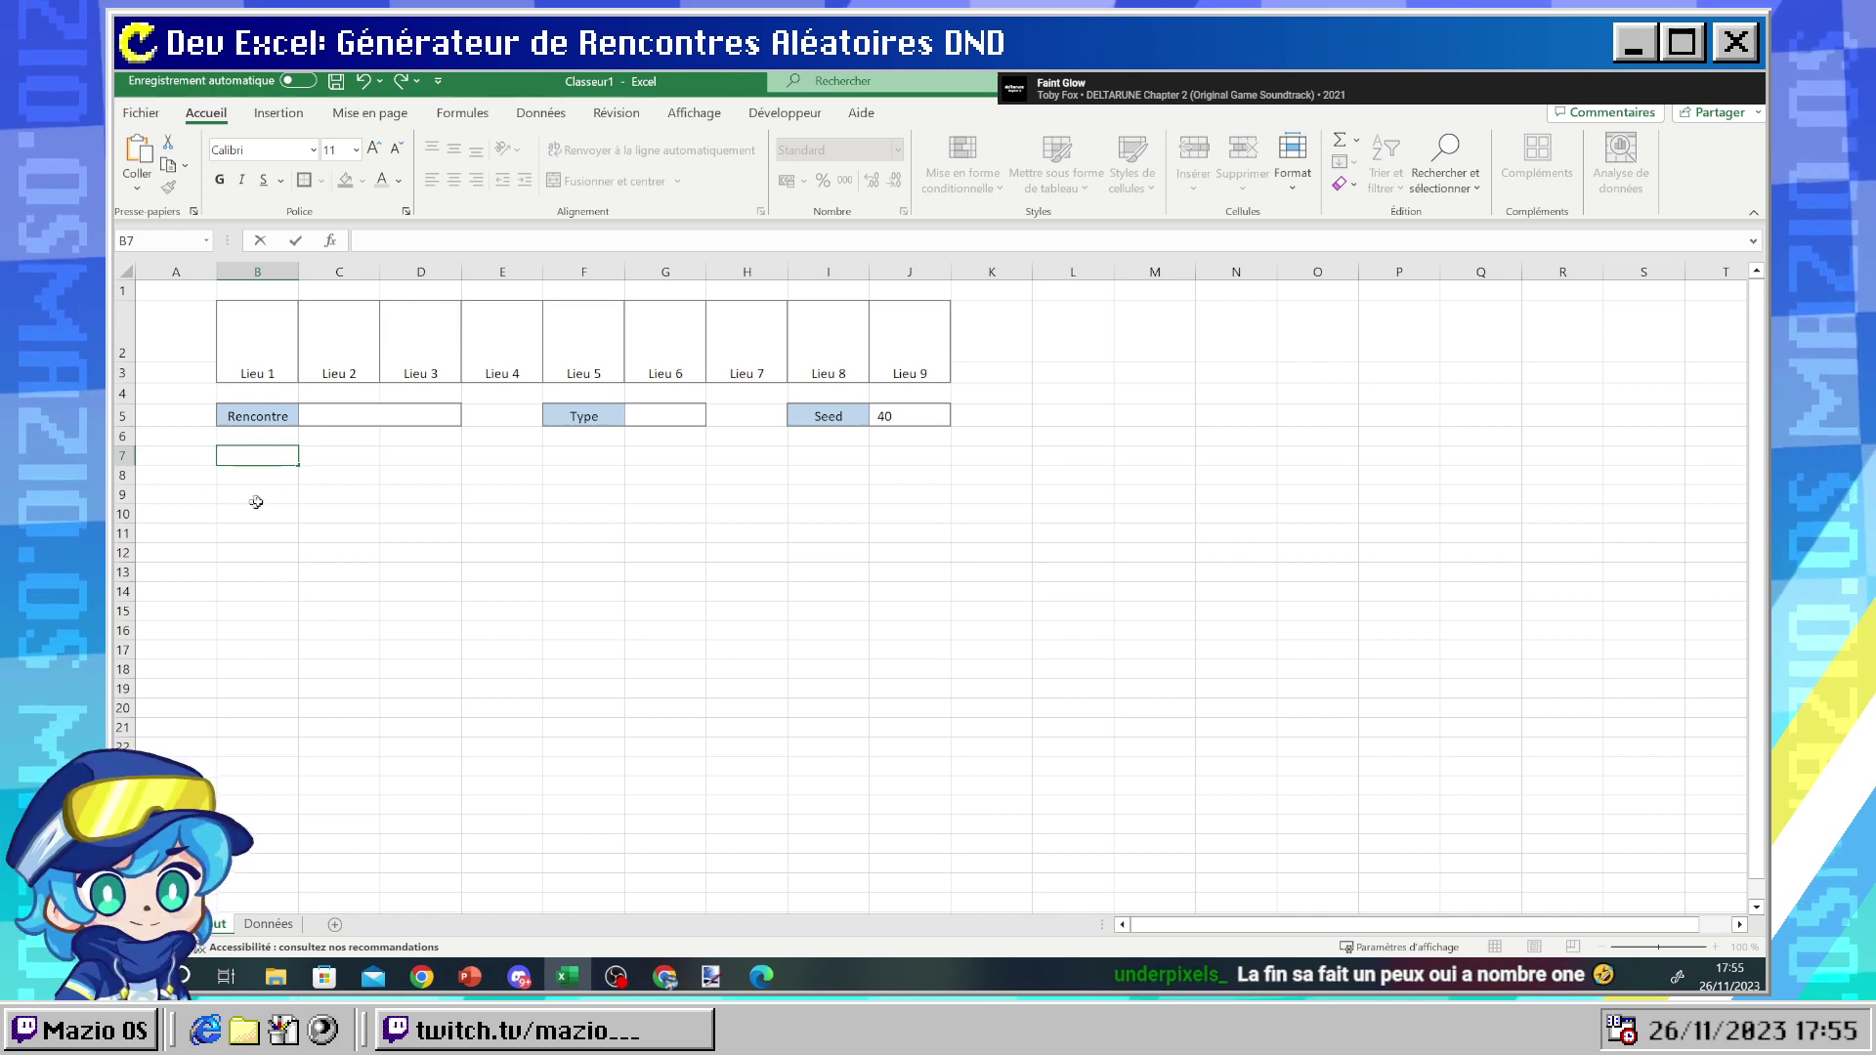
{"action": "left_click", "coordinate": [309, 472]}
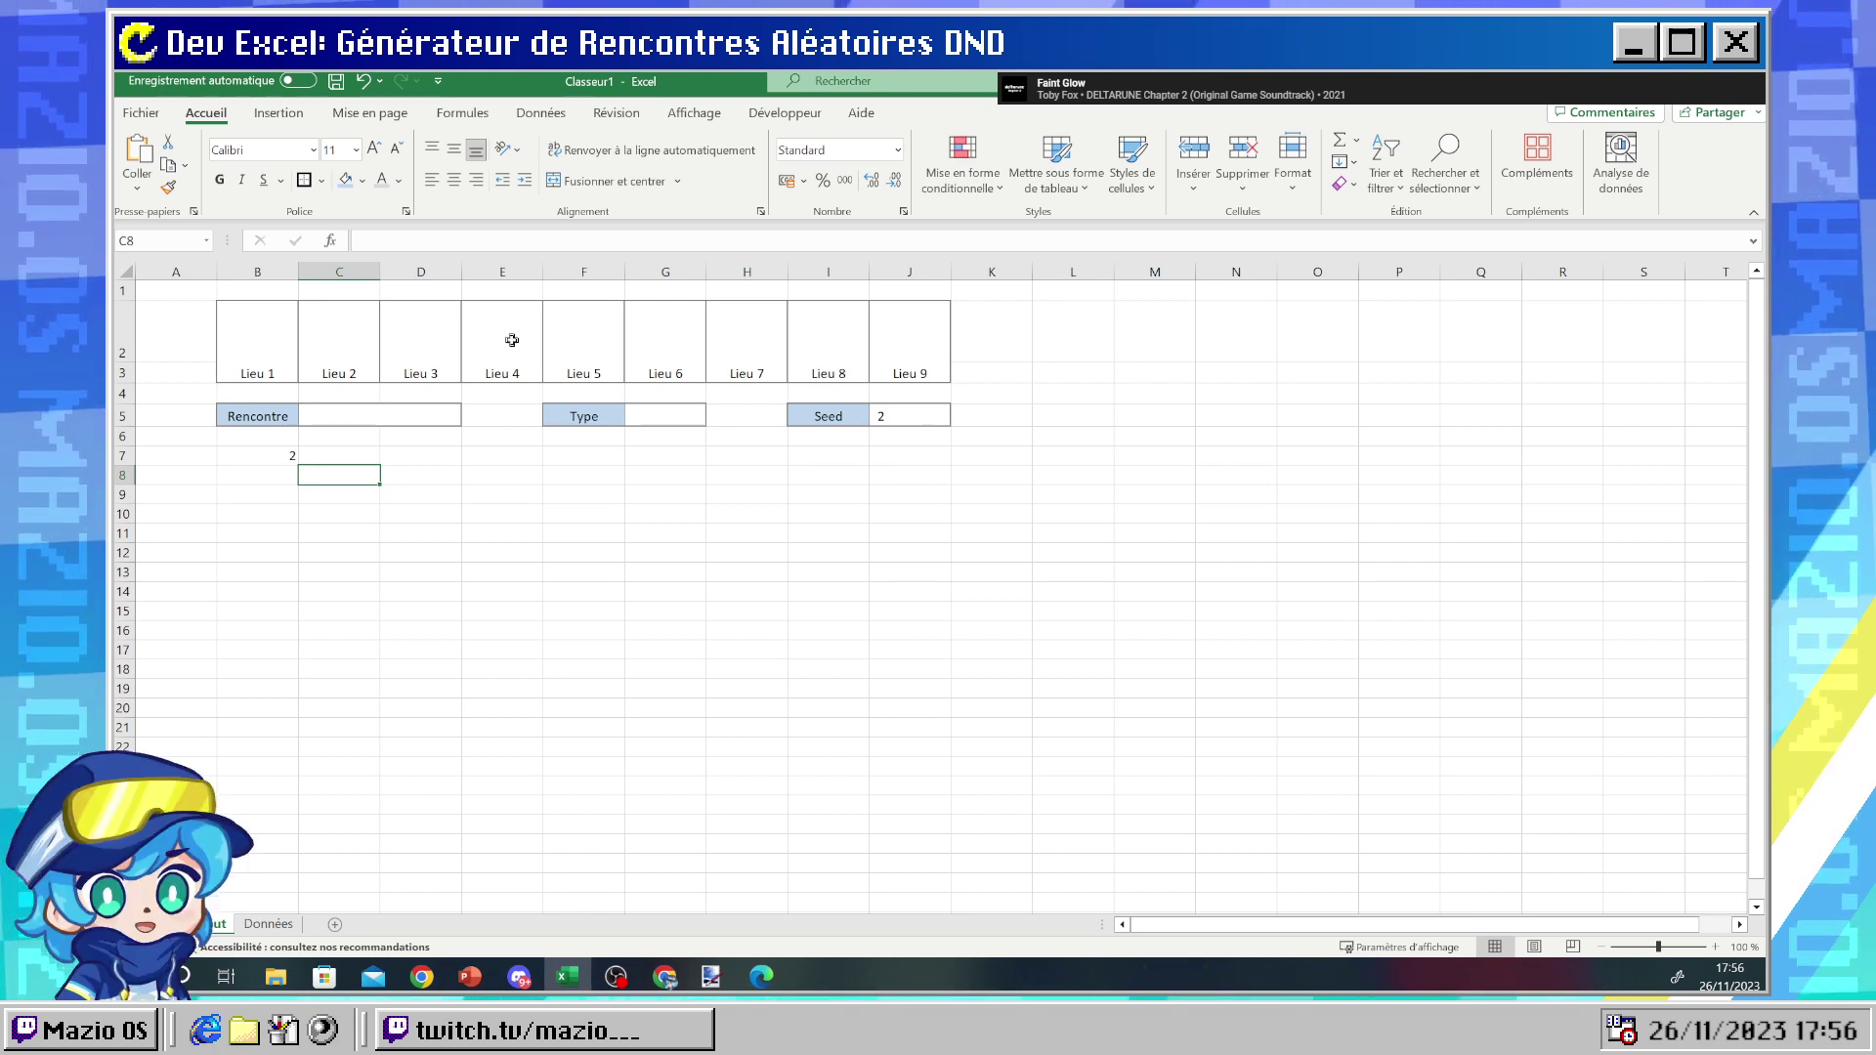
{"action": "left_click", "coordinate": [264, 461]}
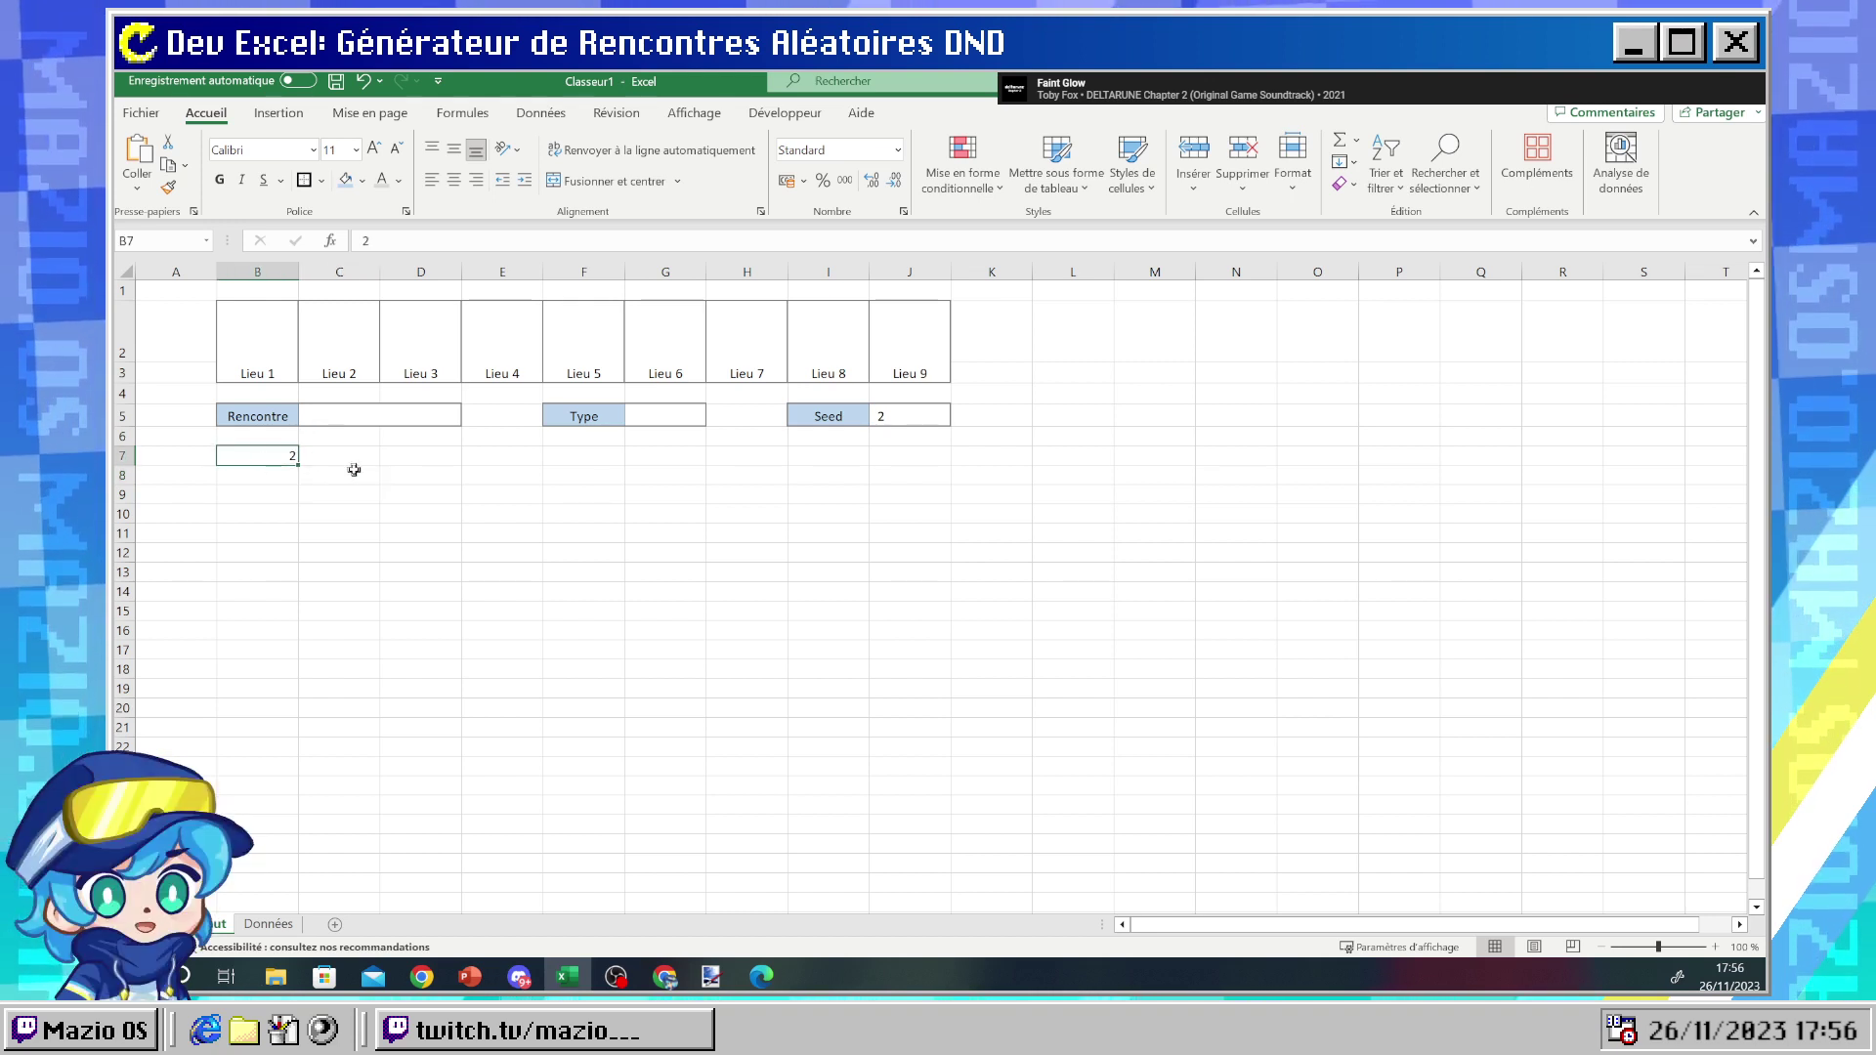
{"action": "left_click", "coordinate": [329, 423]}
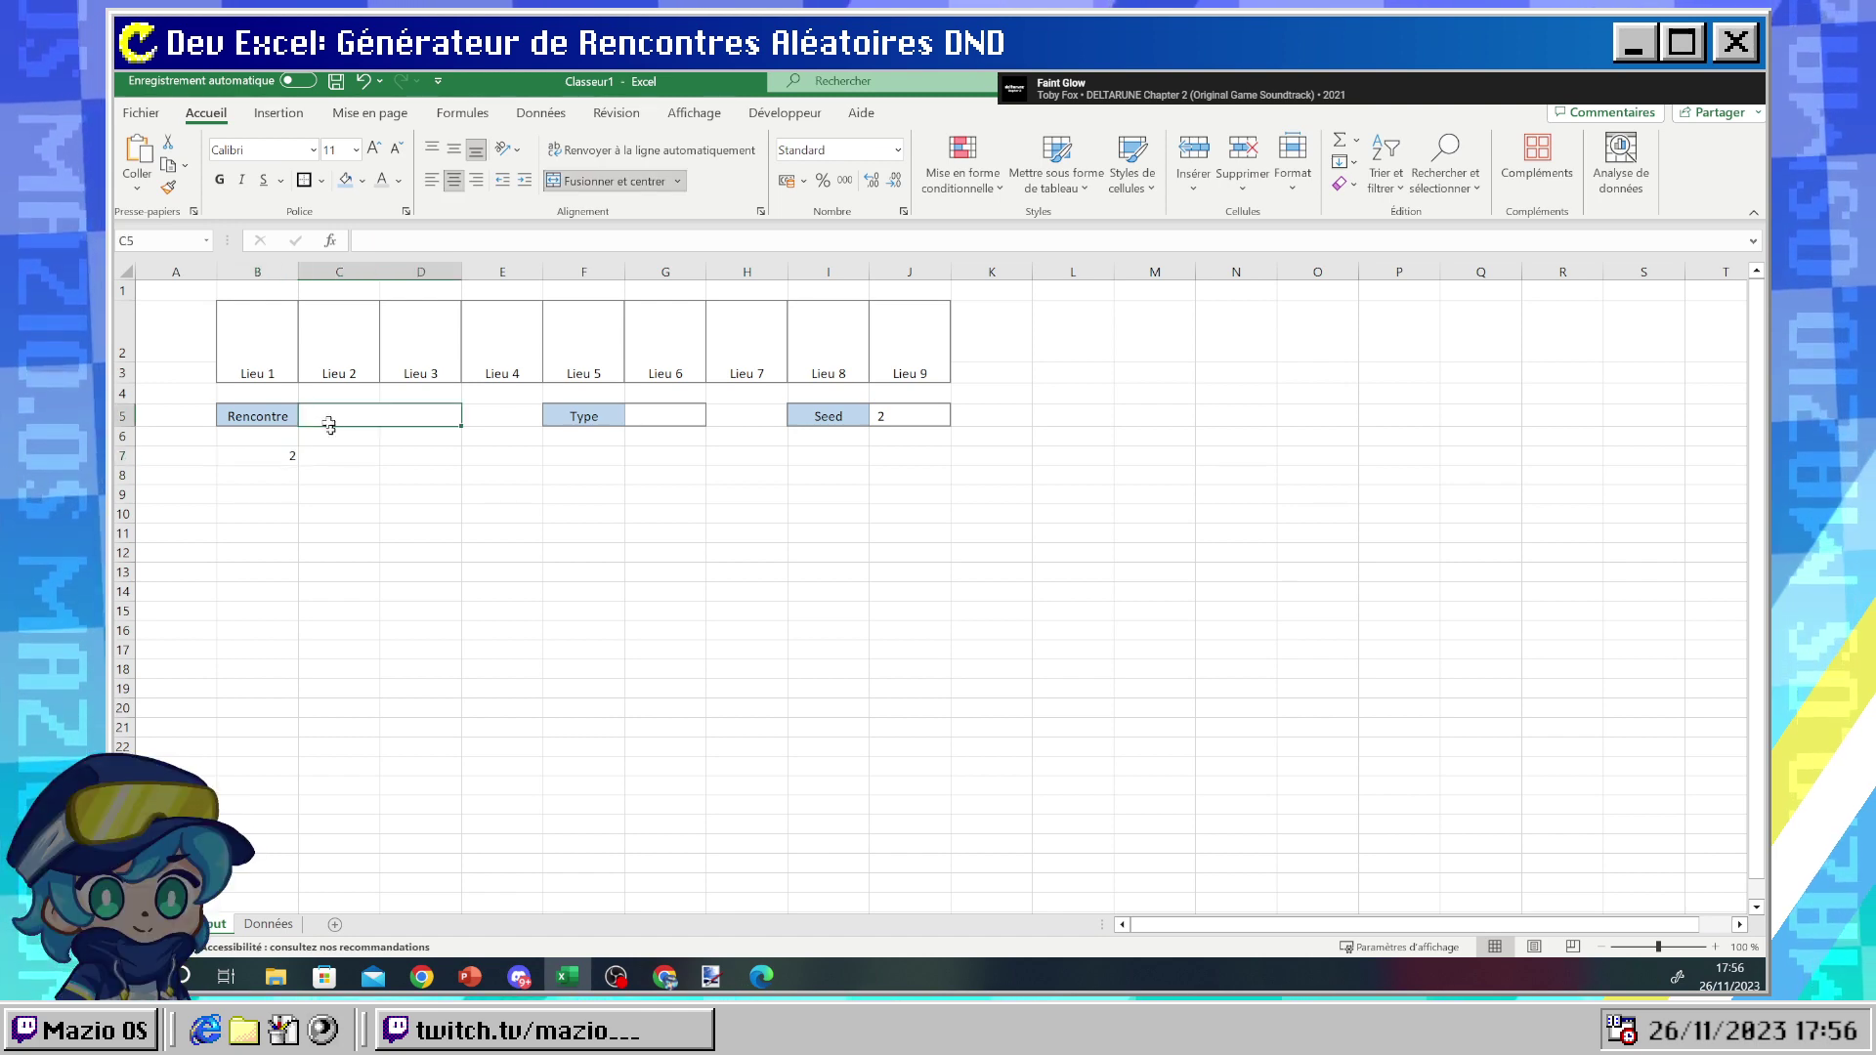
{"action": "left_click", "coordinate": [268, 923]}
{"action": "left_click", "coordinate": [216, 923]}
- Compare the Input and Données sheets and check Monstre 1's Type in row 2
{"action": "left_click", "coordinate": [267, 923]}
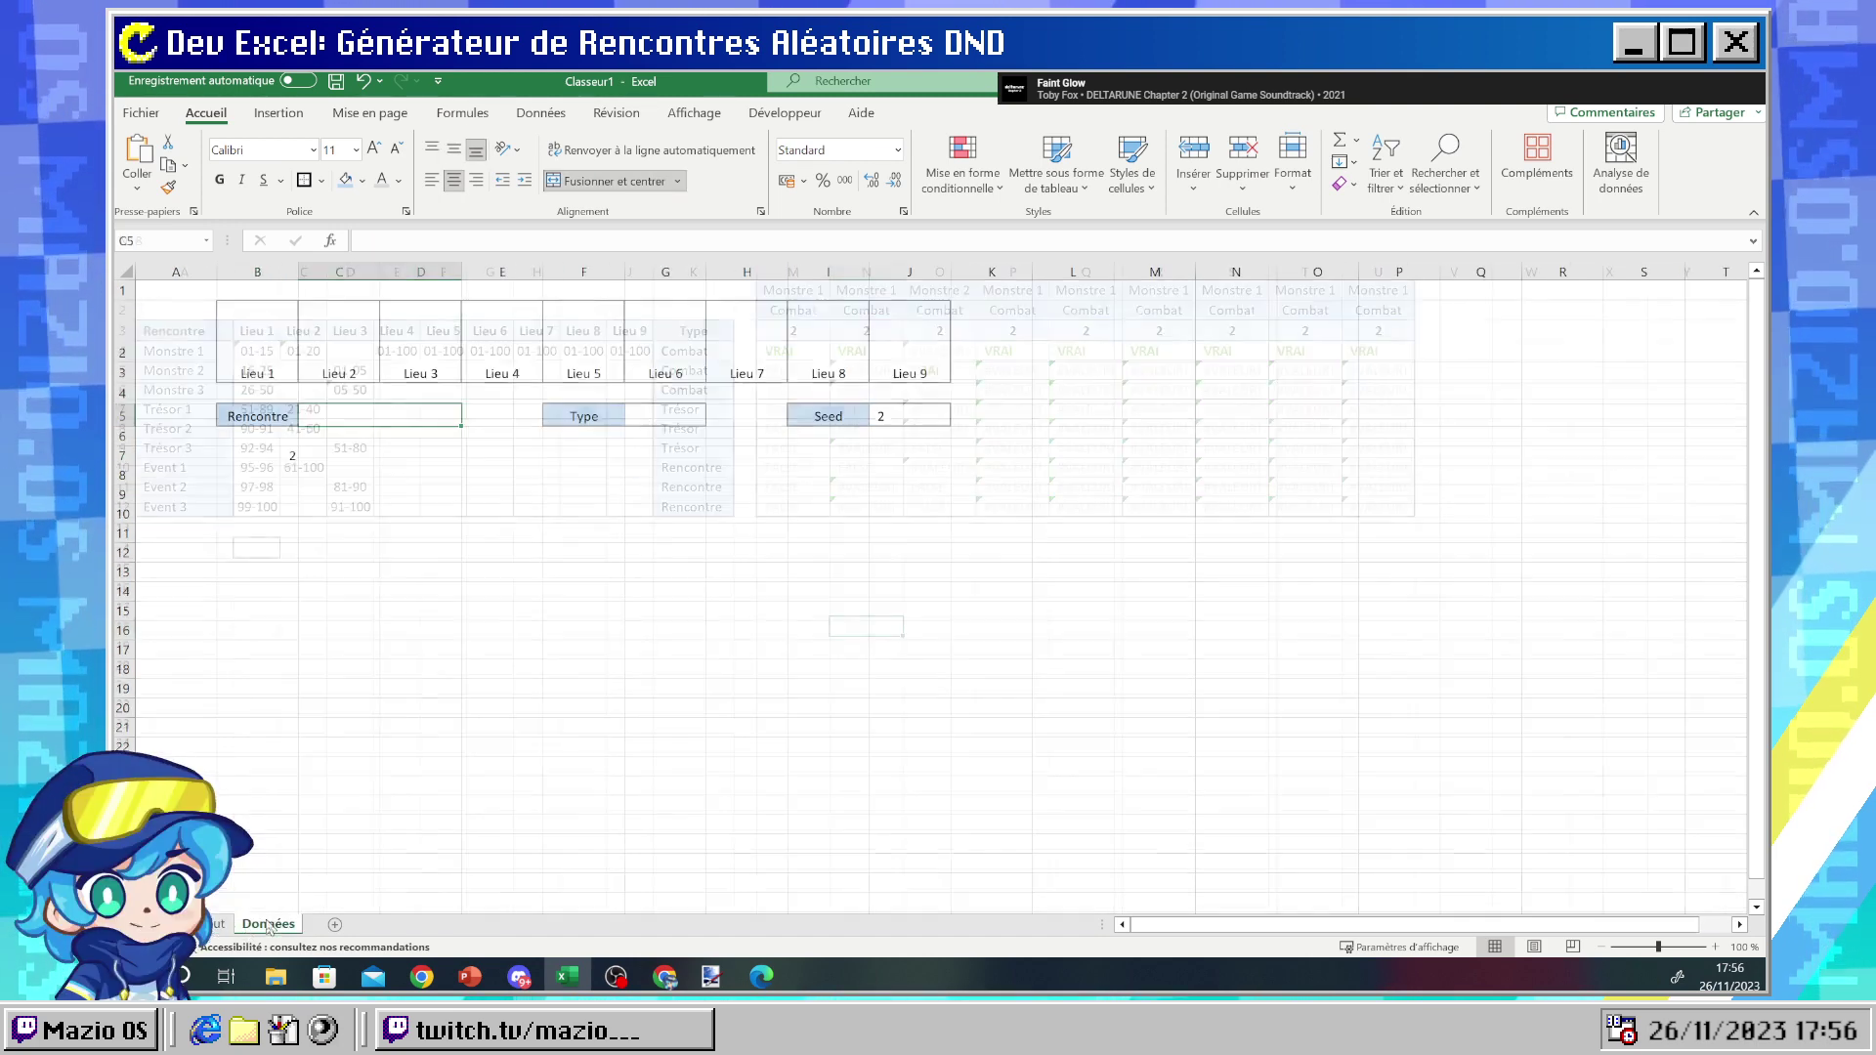
{"action": "left_click", "coordinate": [217, 923]}
{"action": "left_click", "coordinate": [268, 923]}
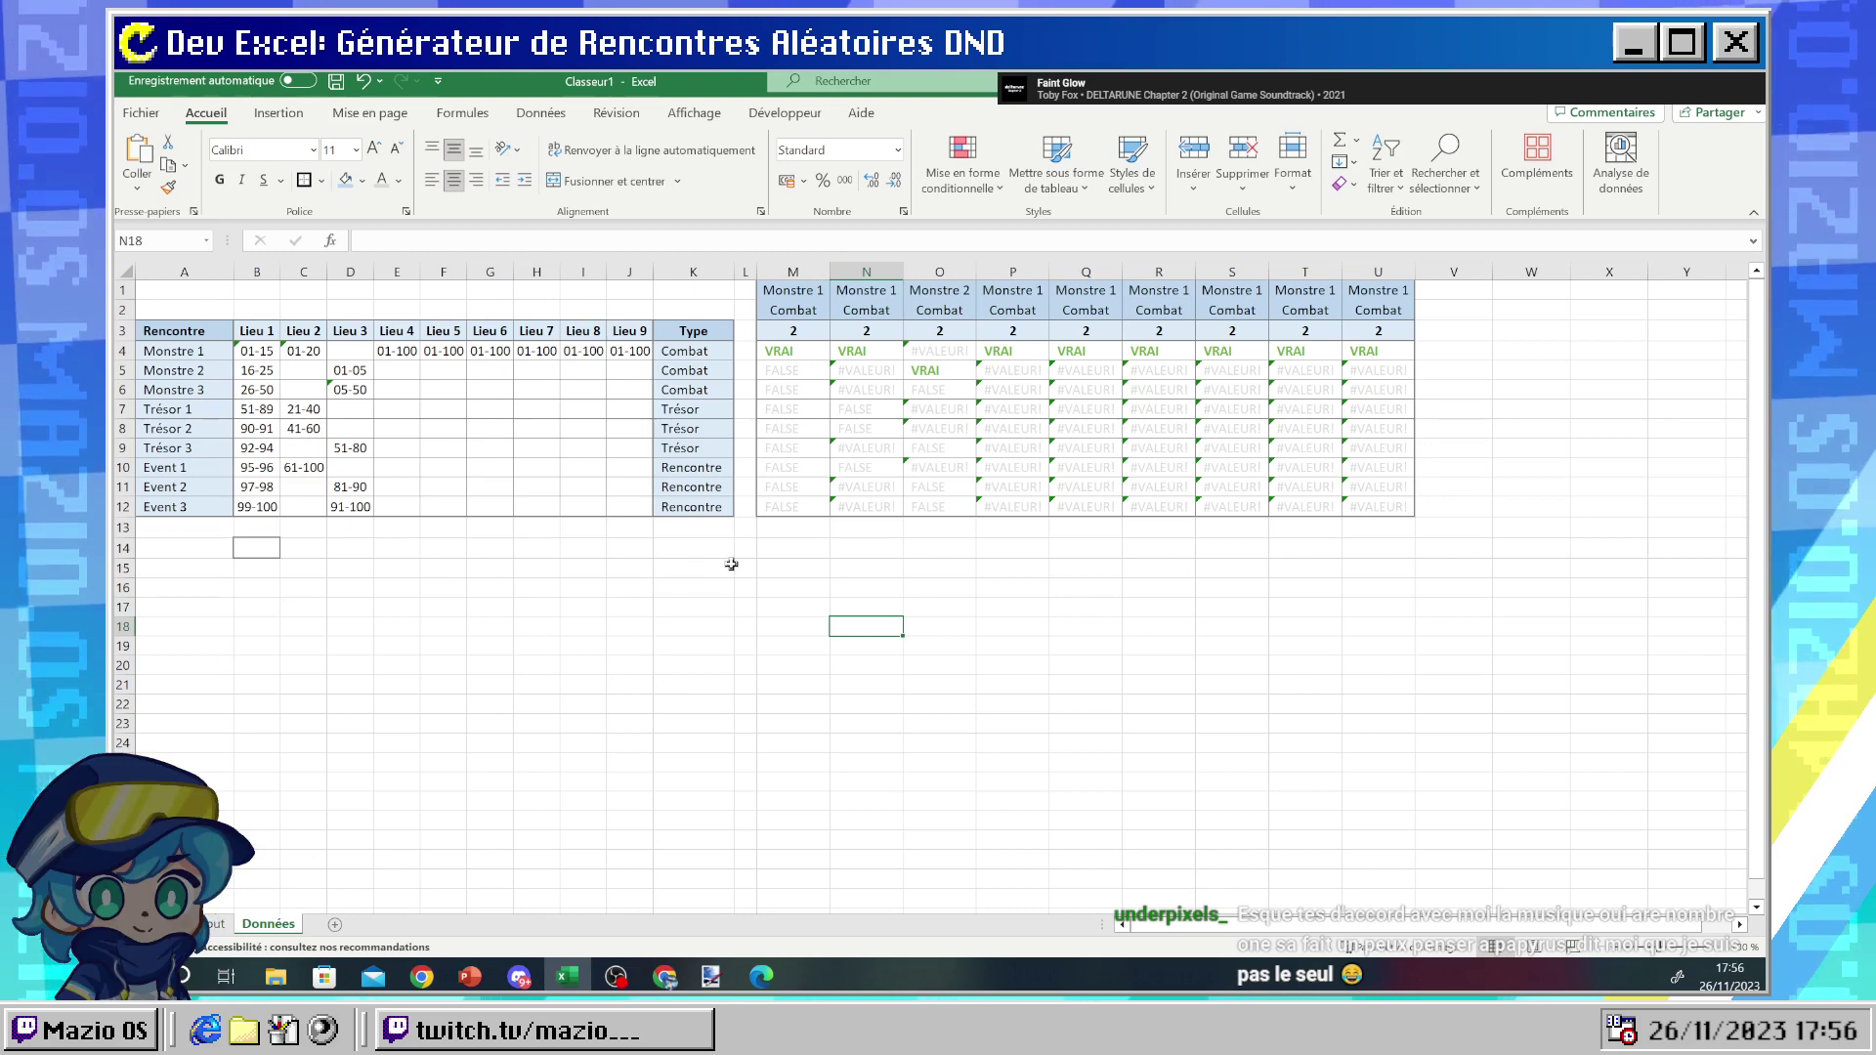
{"action": "left_click", "coordinate": [657, 570]}
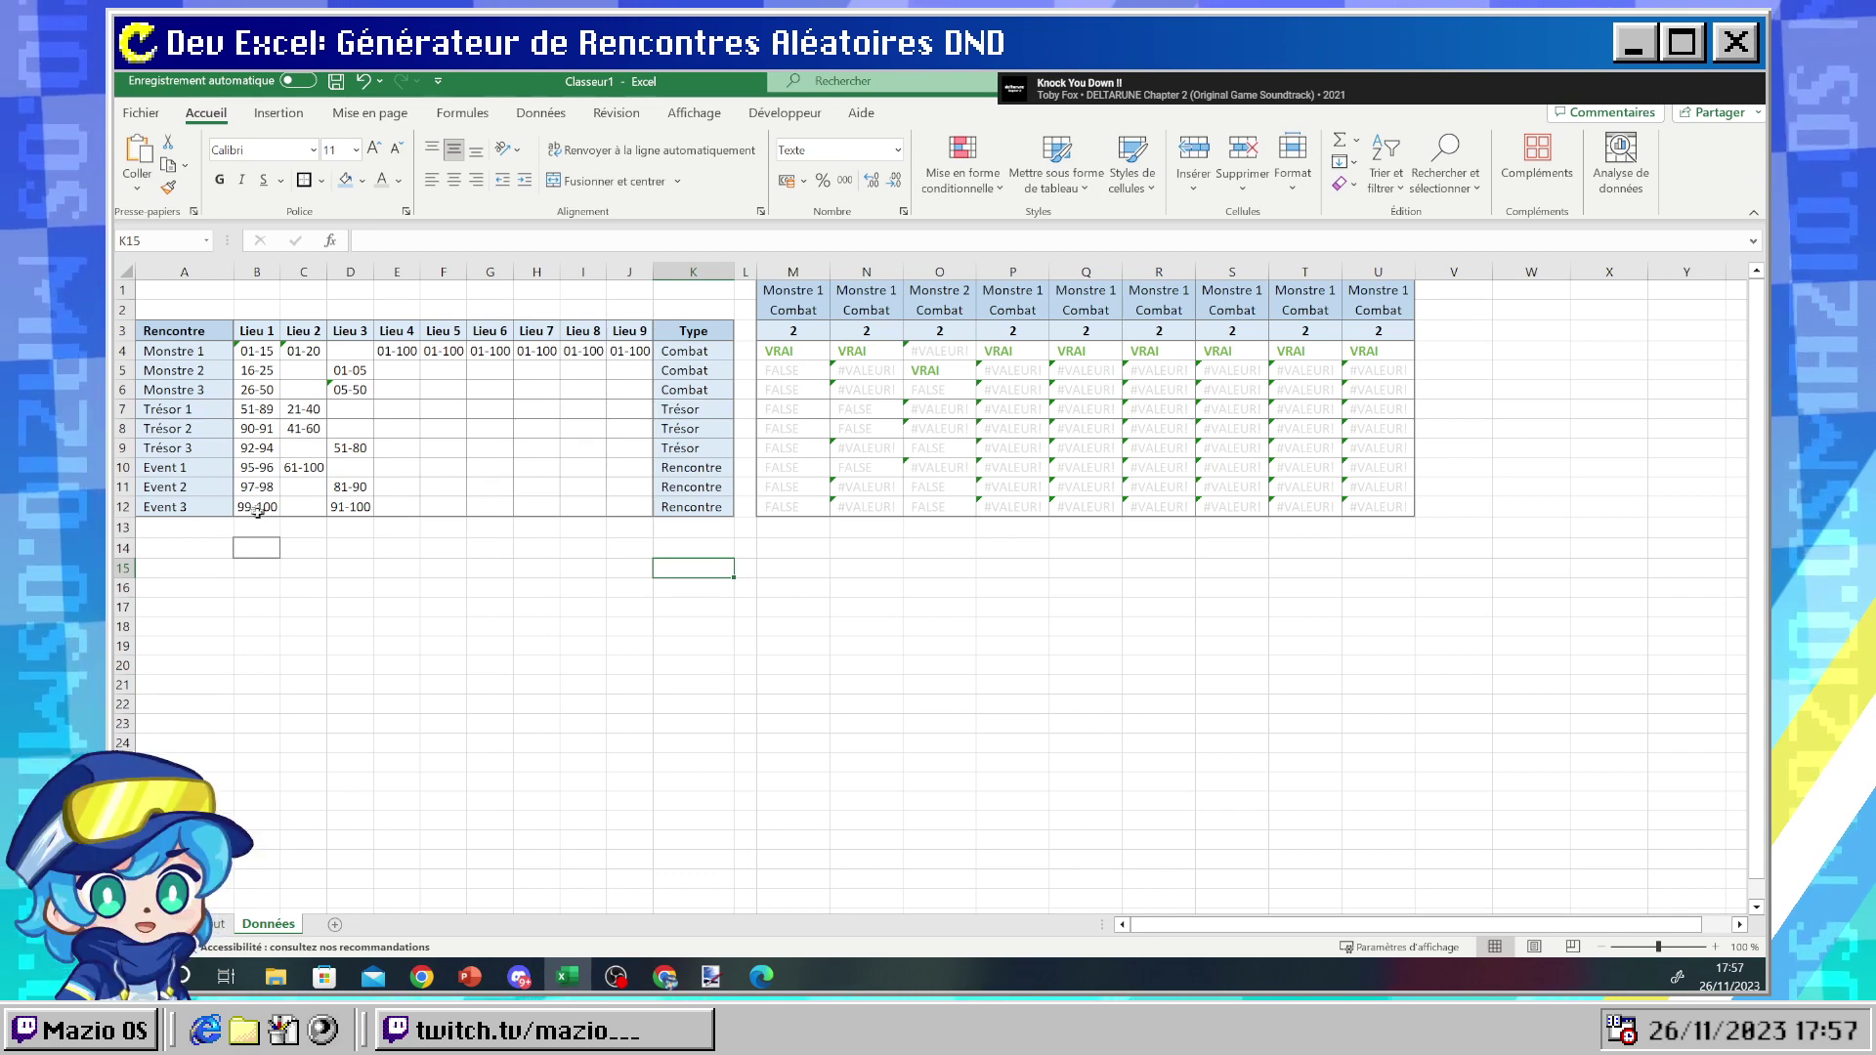
{"action": "left_click", "coordinate": [306, 761]}
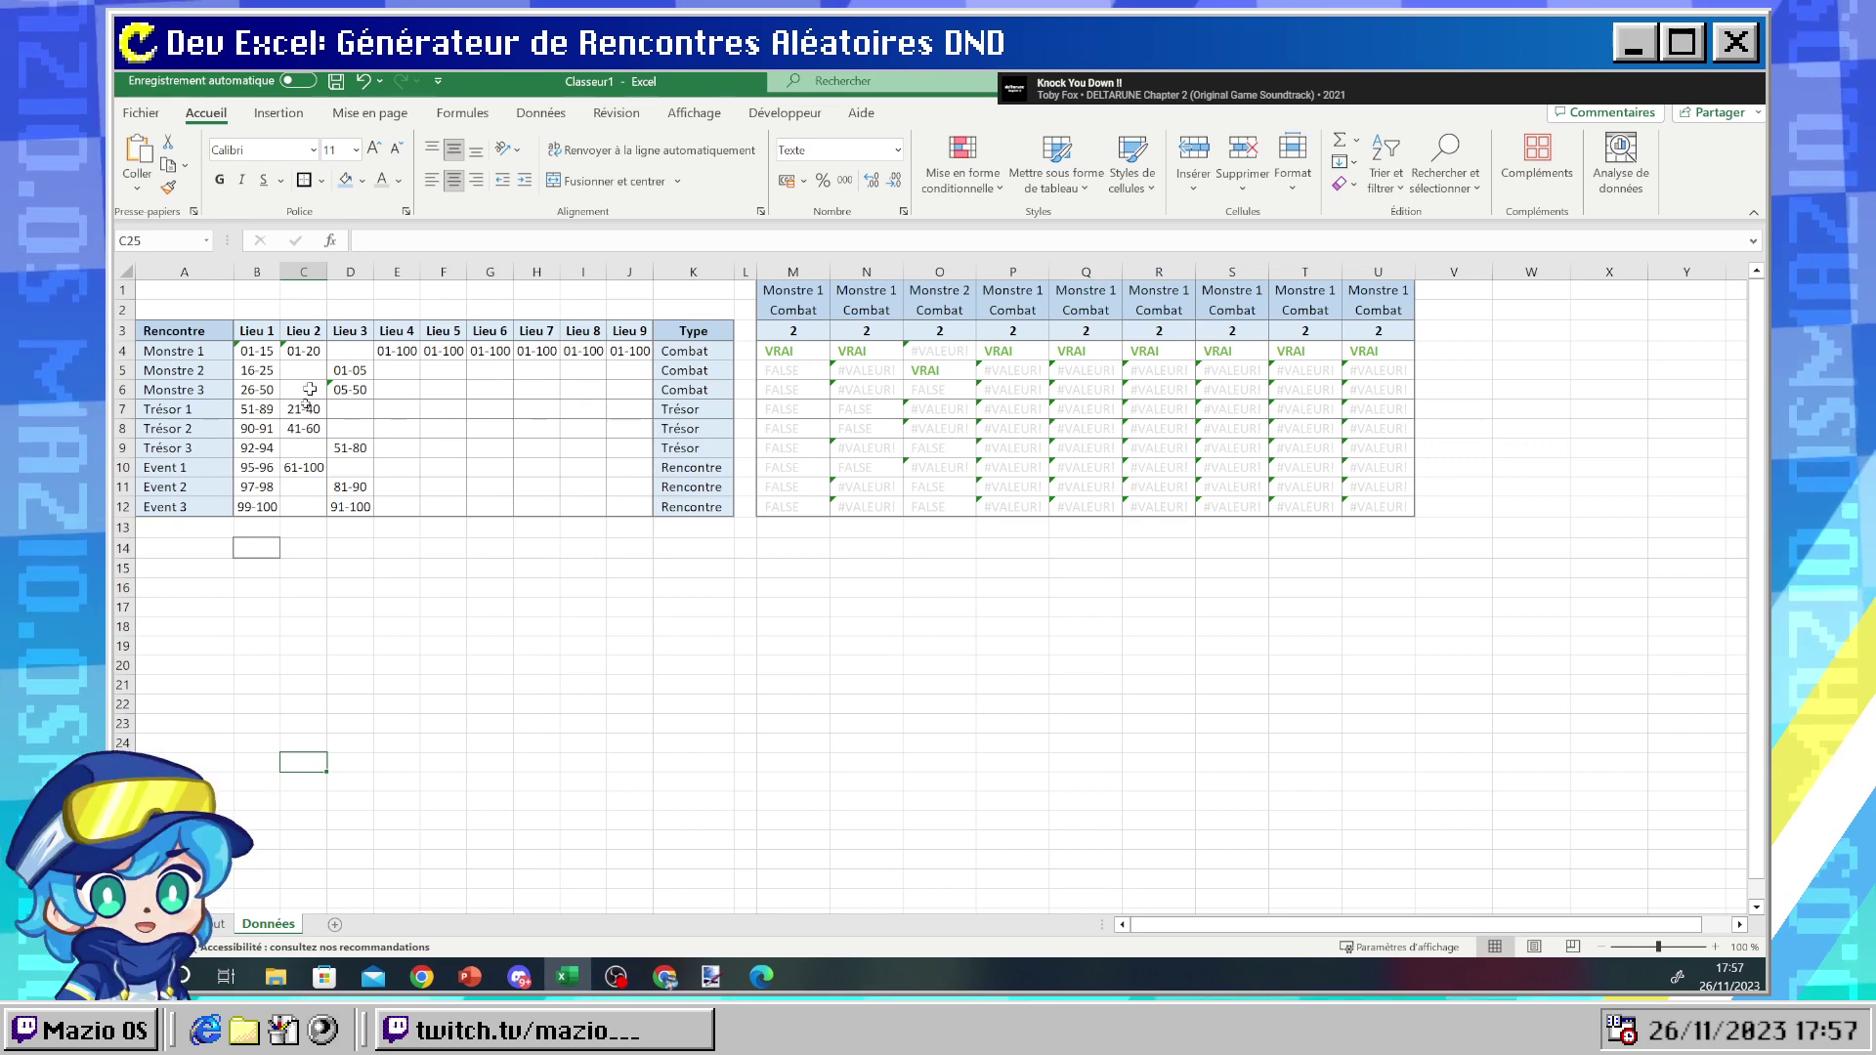
{"action": "left_click_drag", "start_coordinate": [201, 311], "coordinate": [699, 302]}
{"action": "left_click", "coordinate": [694, 350]}
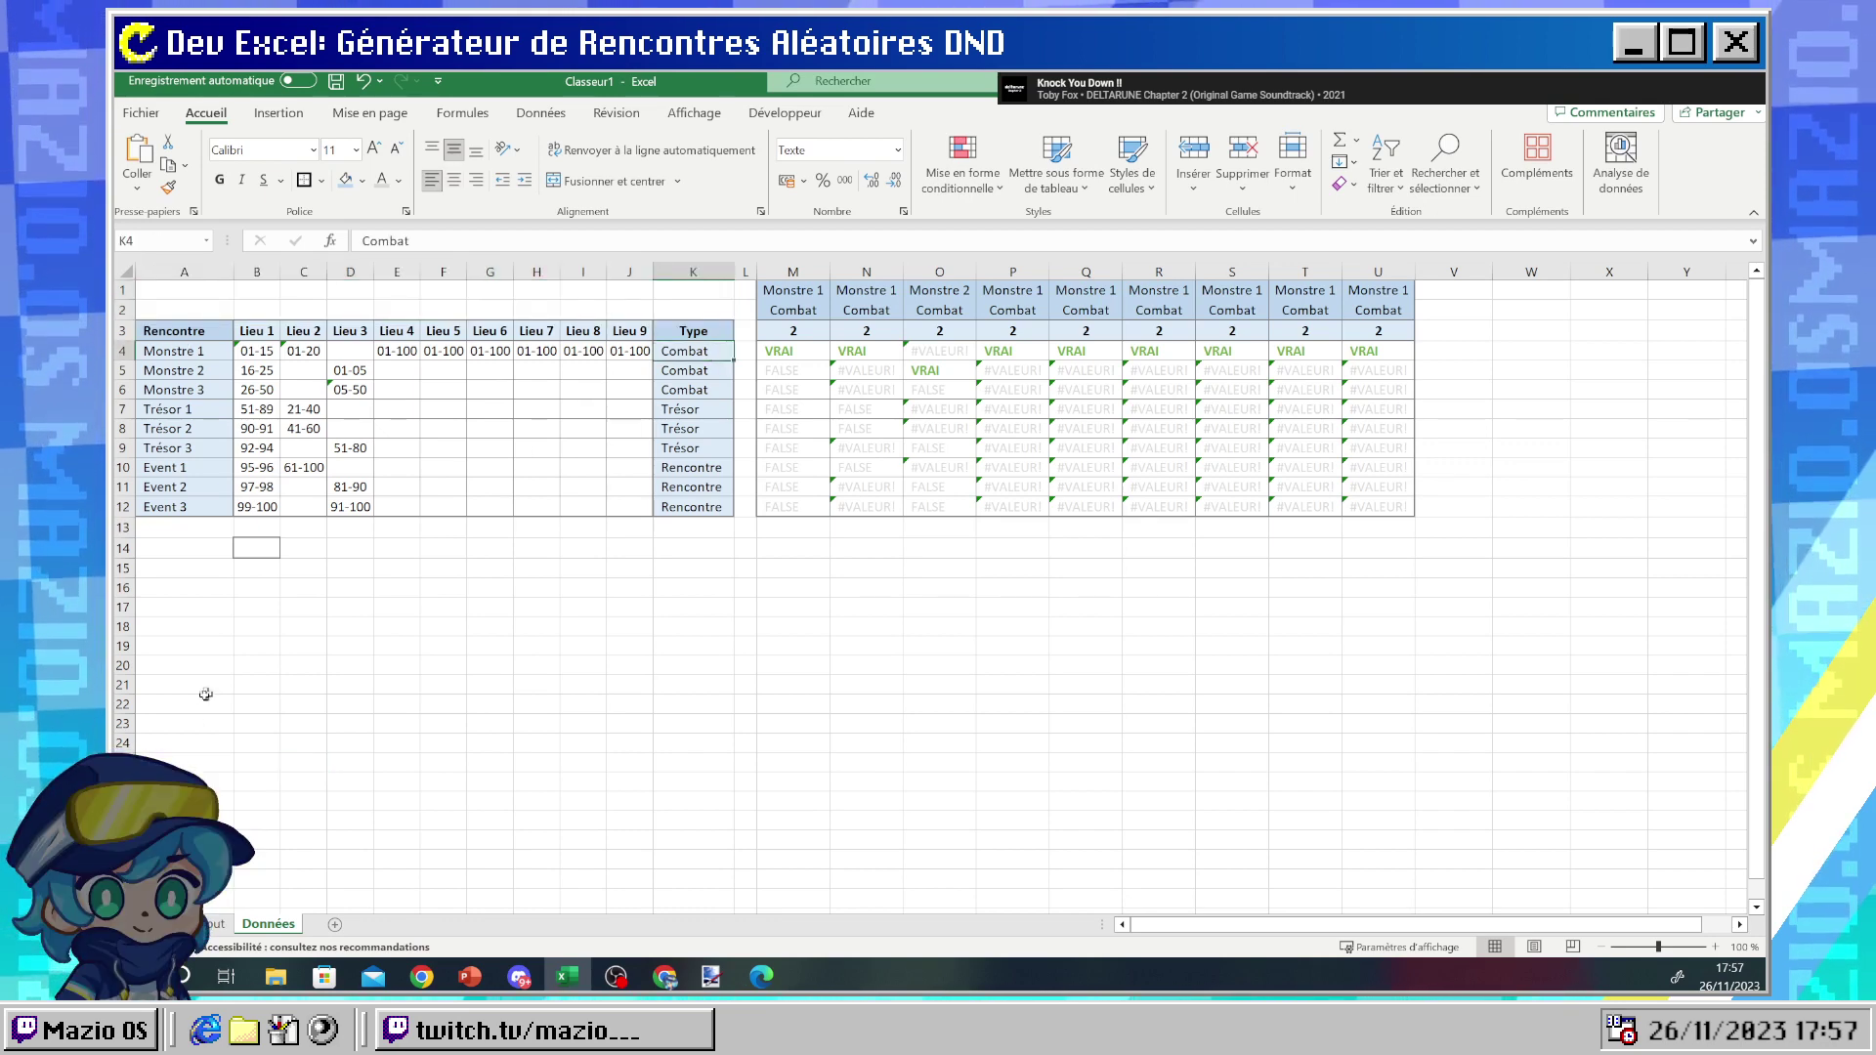
- Review M1's RECHERCHEX formula, then switch to the RECHERCHEV tutorial in the browser
{"action": "left_click", "coordinate": [215, 924]}
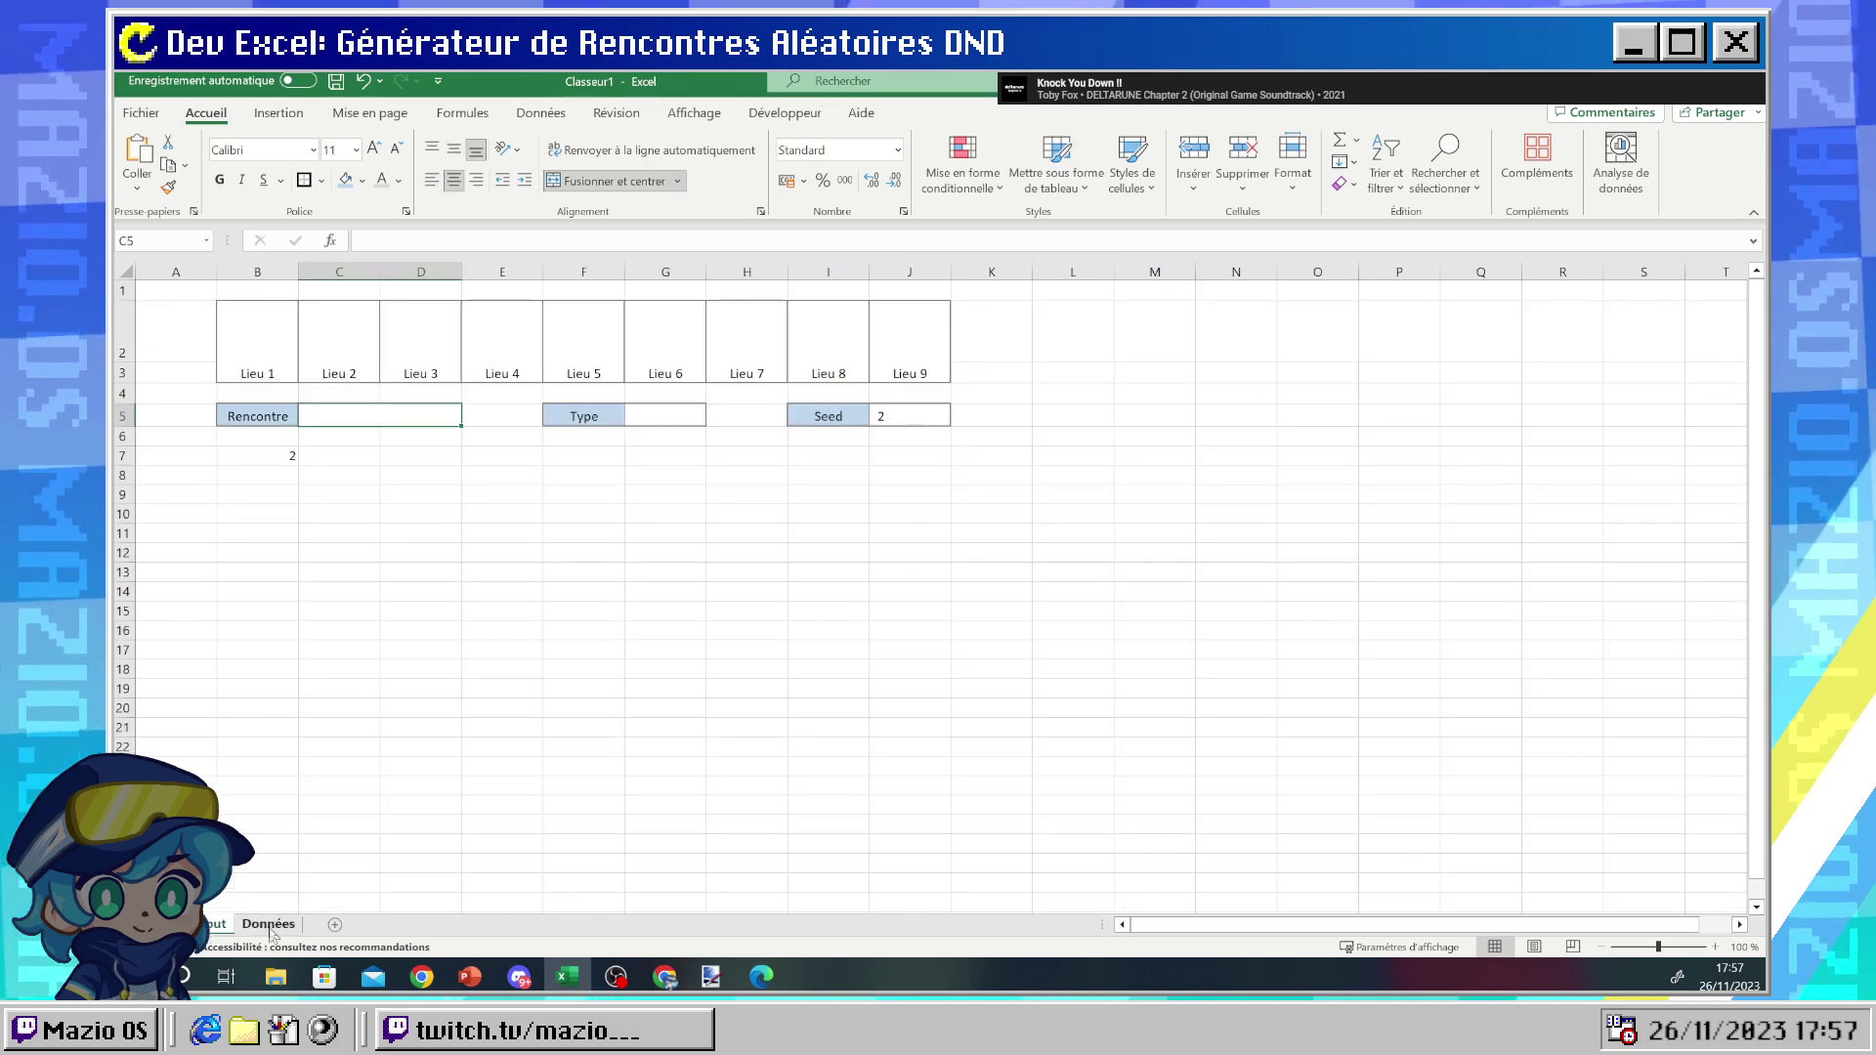
{"action": "left_click", "coordinate": [270, 925]}
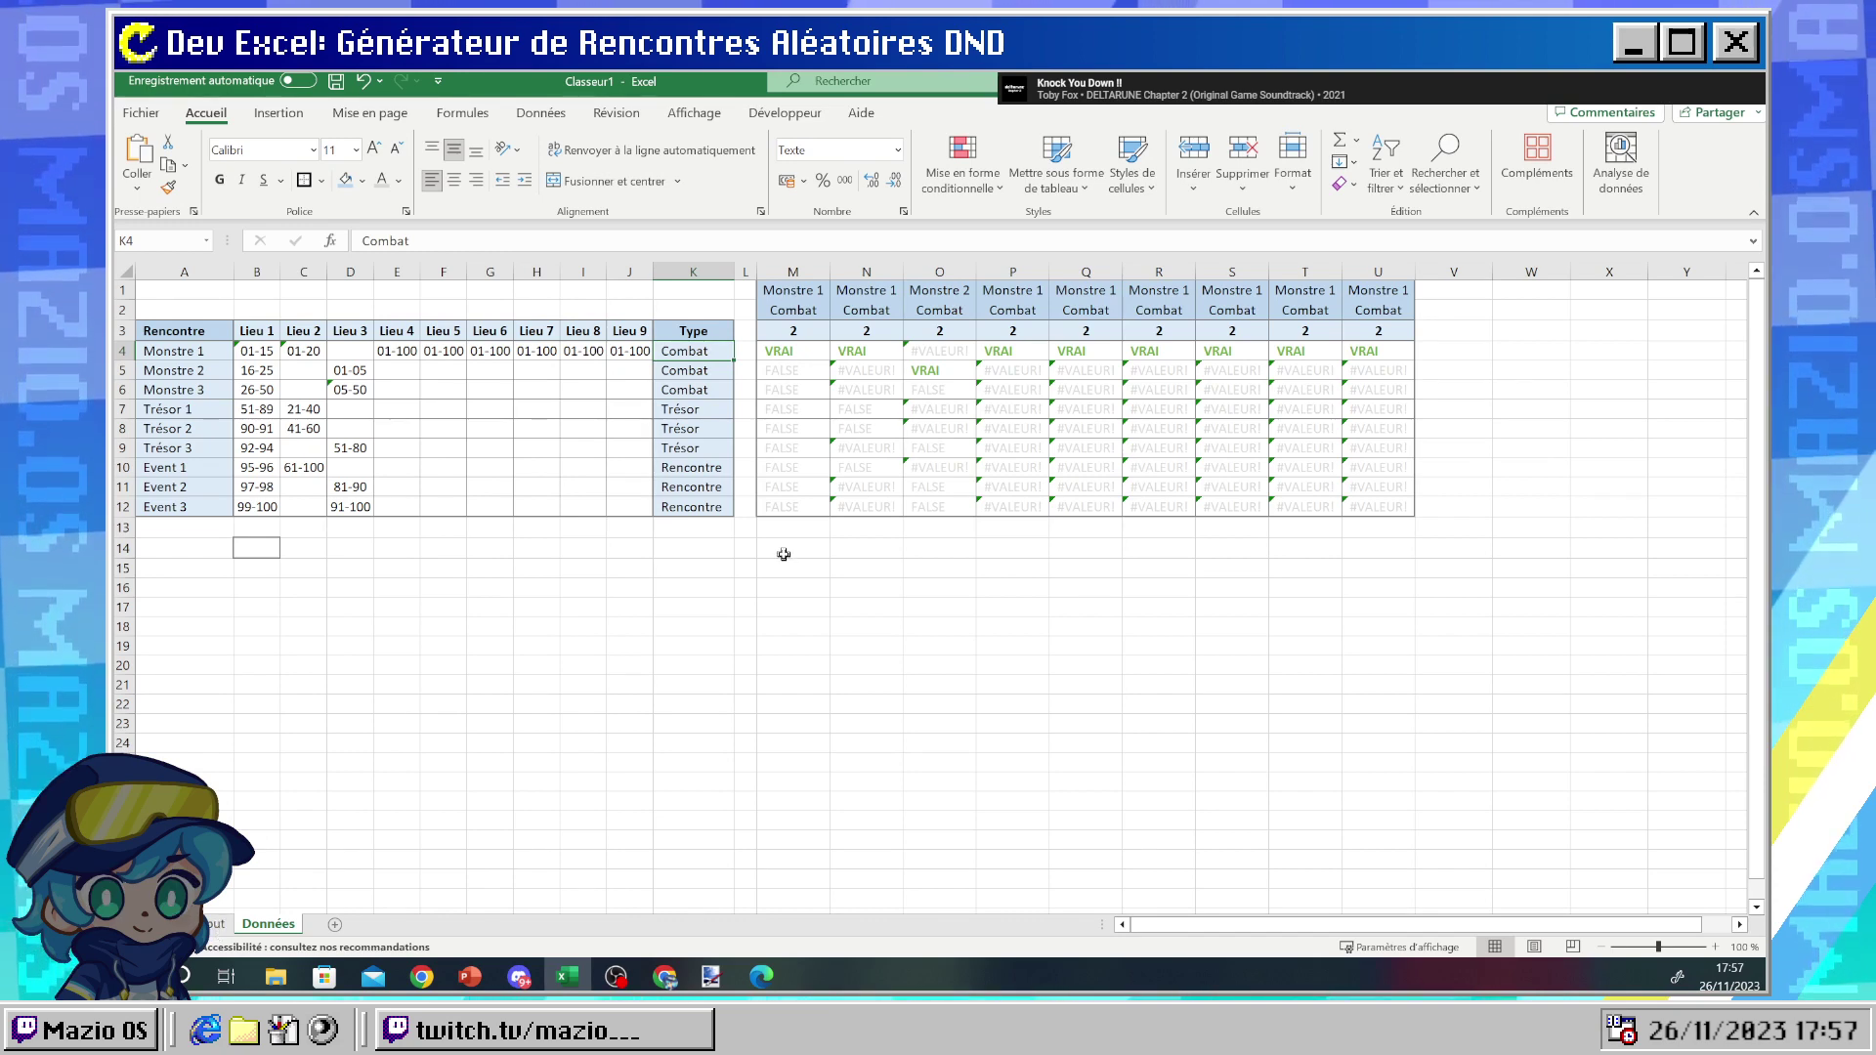
{"action": "left_click", "coordinate": [801, 295]}
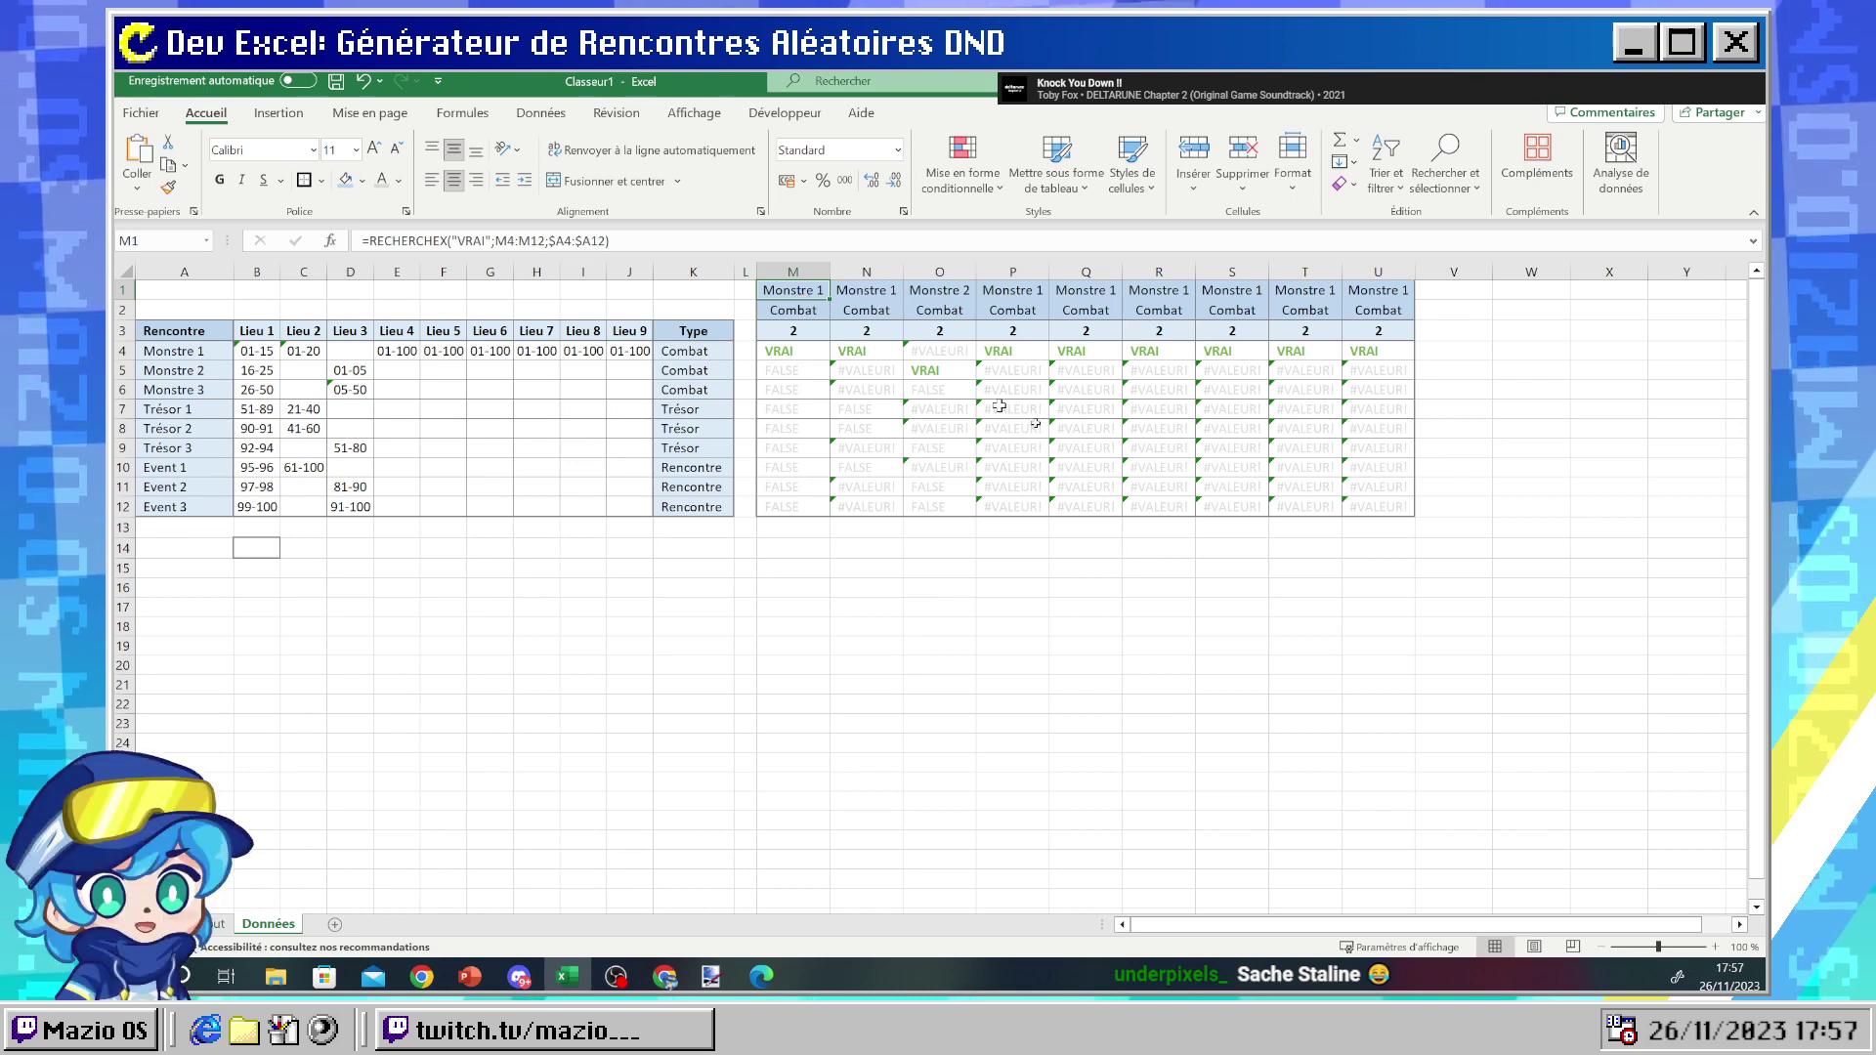
{"action": "left_click", "coordinate": [1514, 503]}
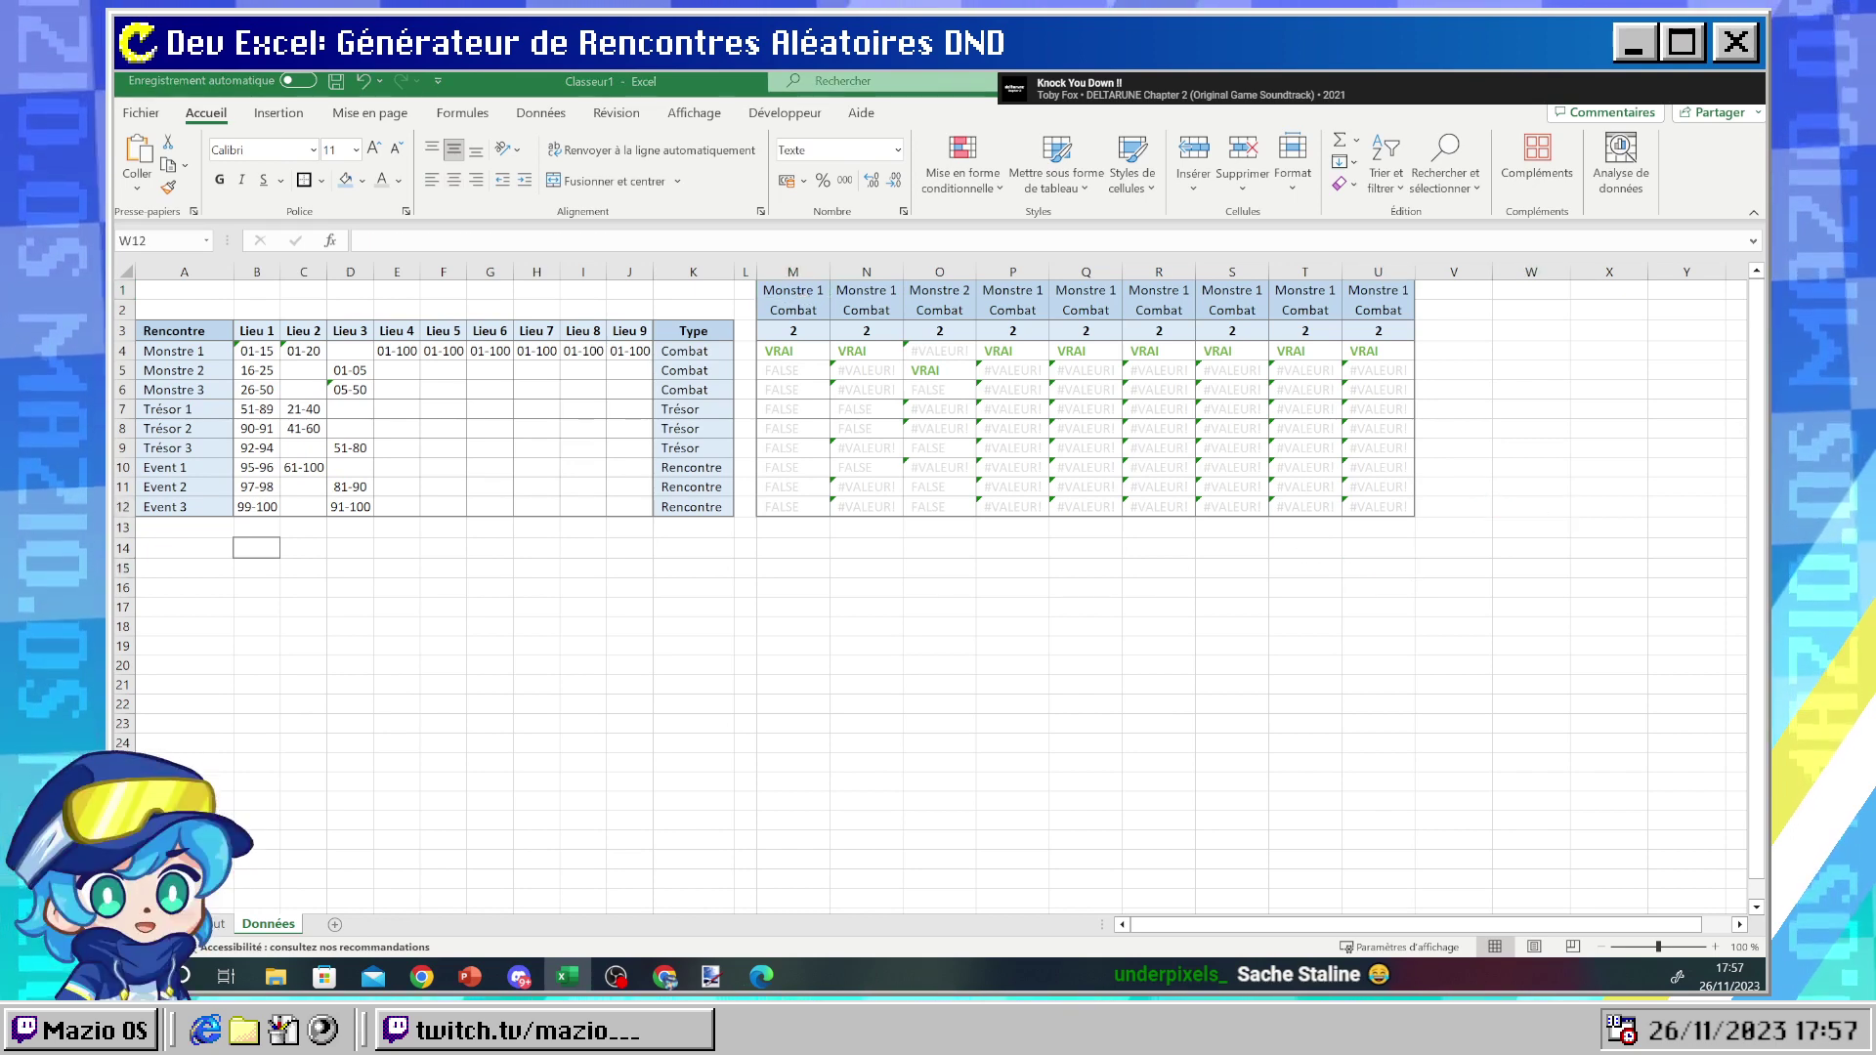
{"action": "key", "text": "alt+Tab"}
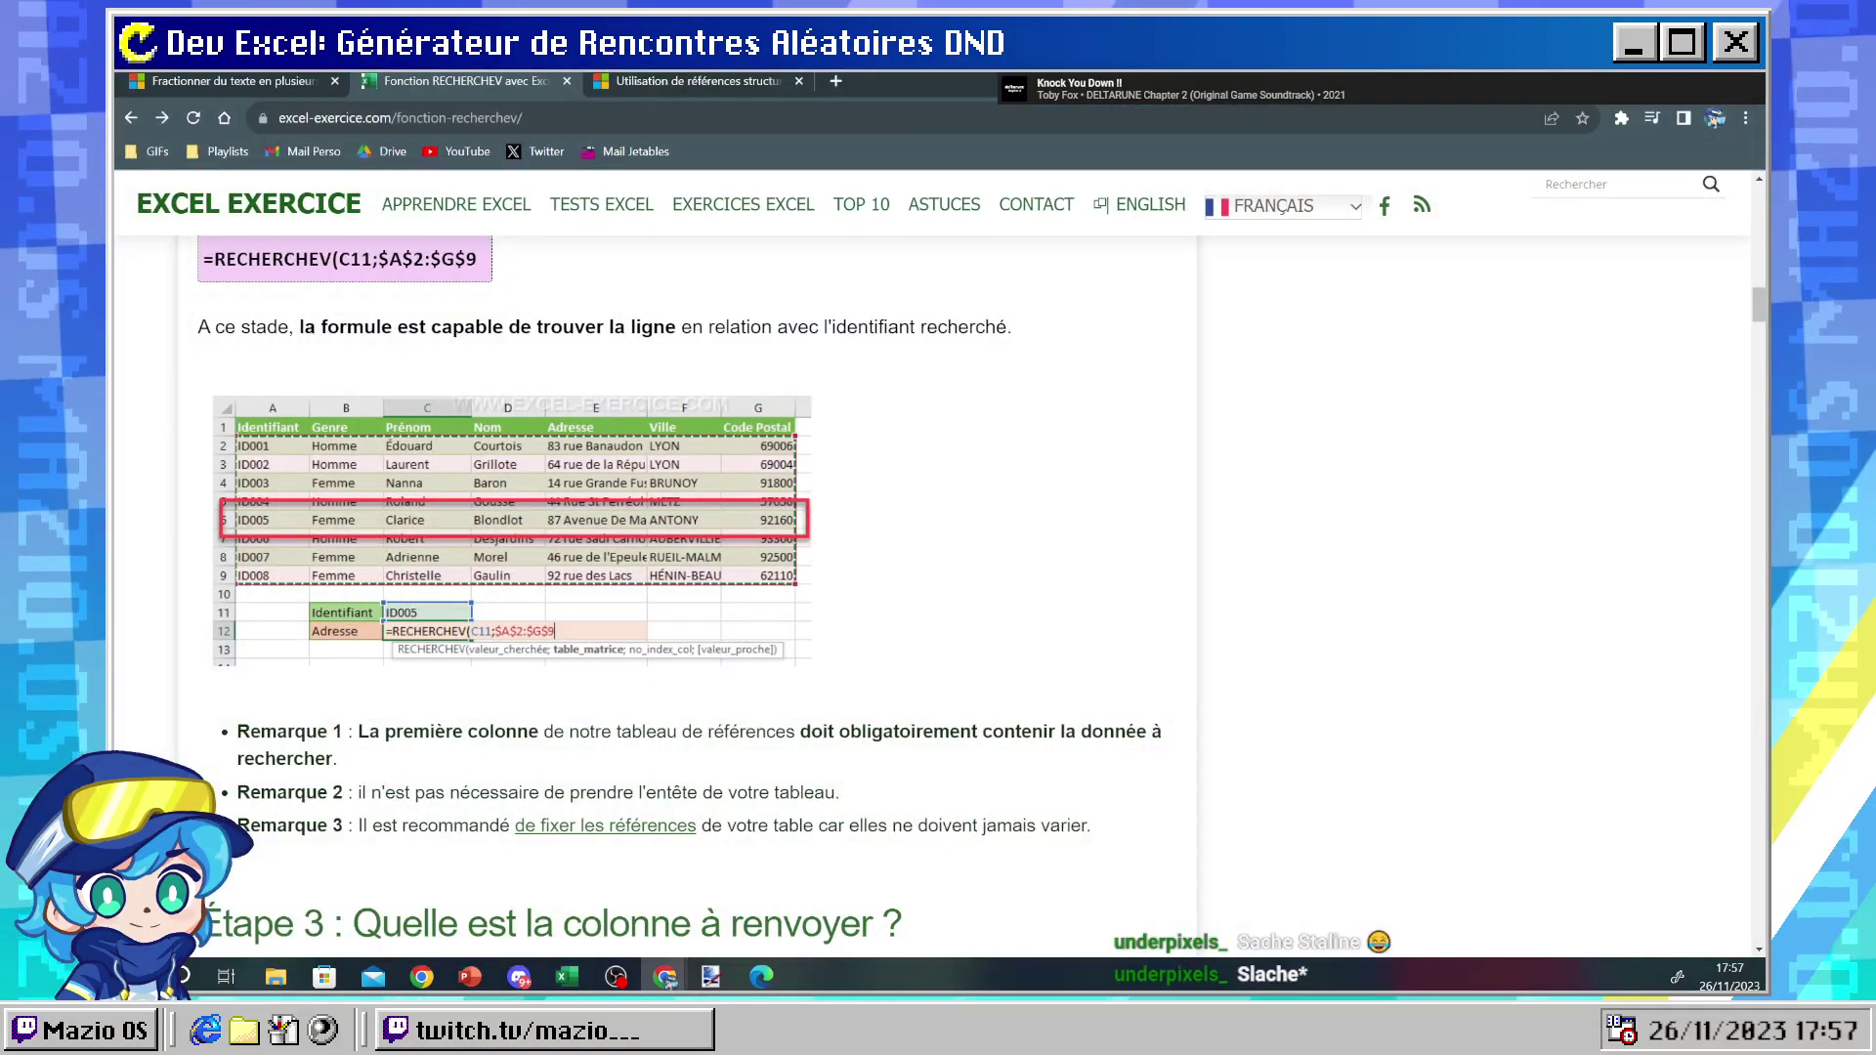
- Read the Russian squat dance article, then switch back through the RECHERCHEV page to Excel
{"action": "left_click", "coordinate": [837, 82]}
{"action": "key", "text": "ctrl+w"}
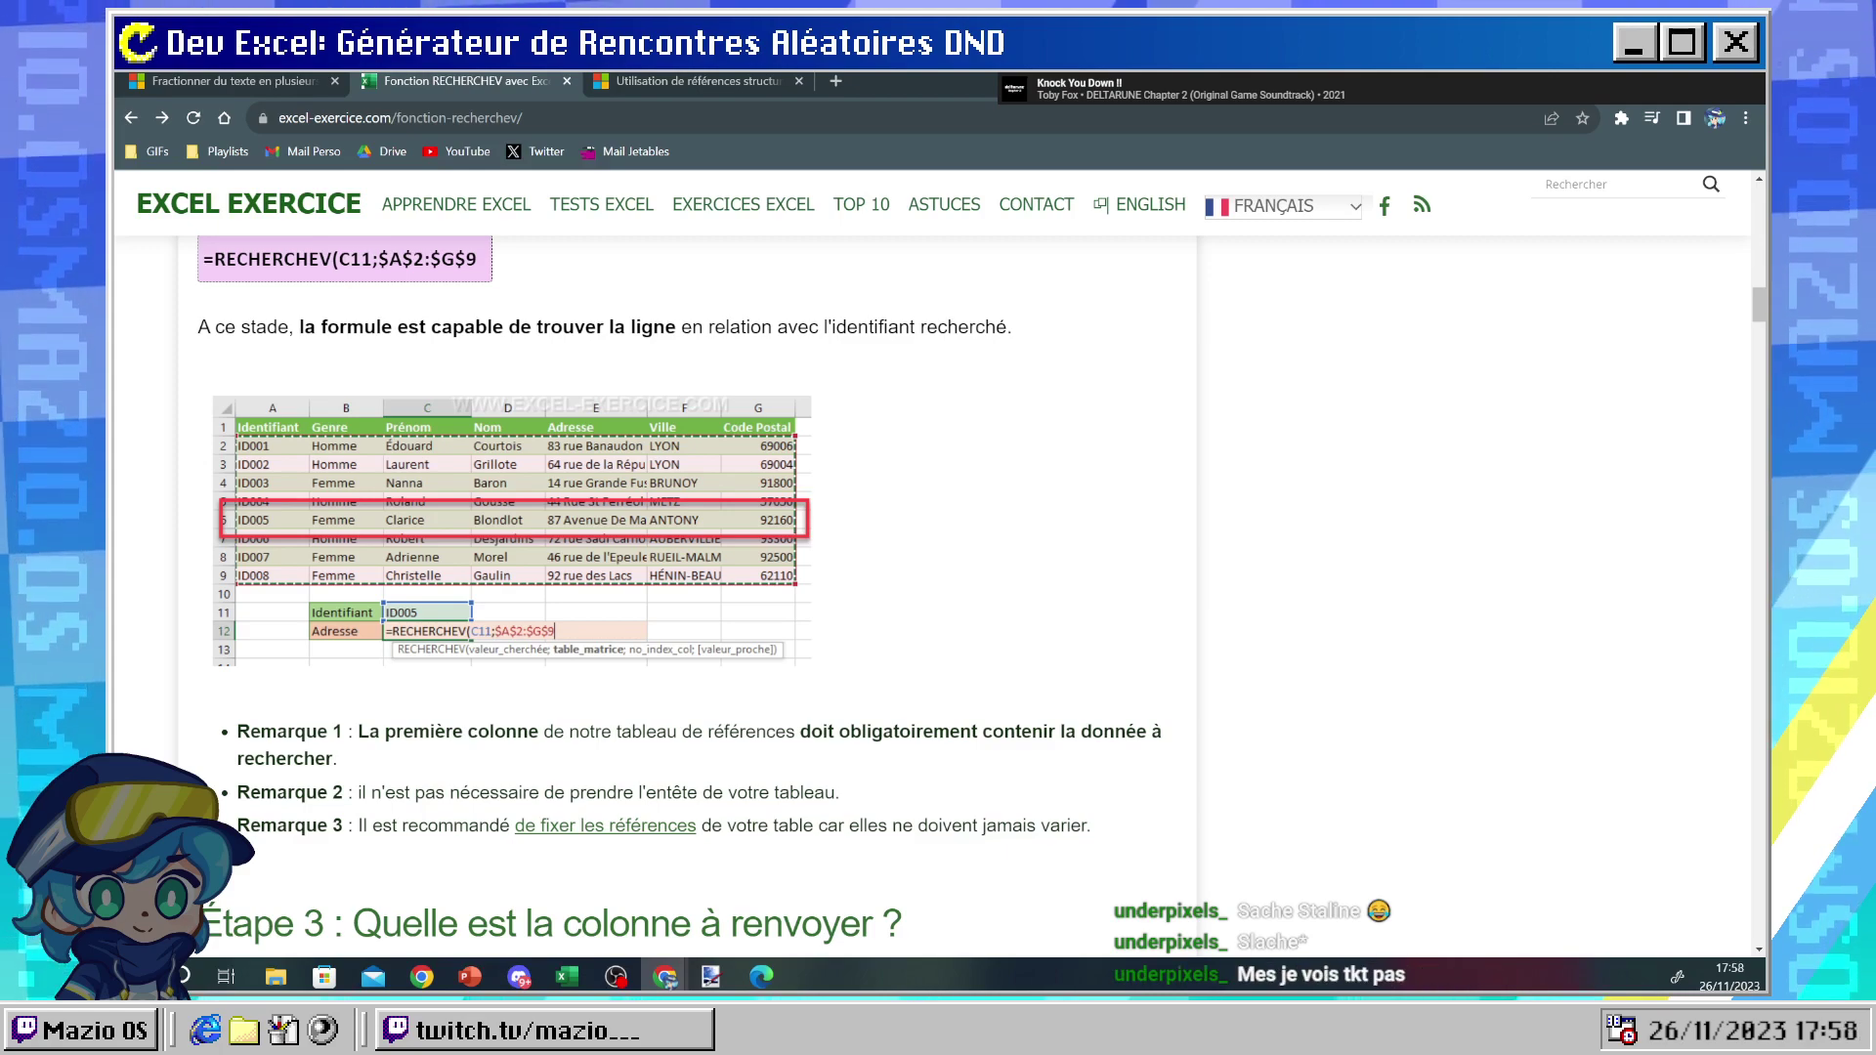
{"action": "left_click_drag", "start_coordinate": [1749, 73], "coordinate": [811, 72]}
{"action": "left_click", "coordinate": [1416, 684]}
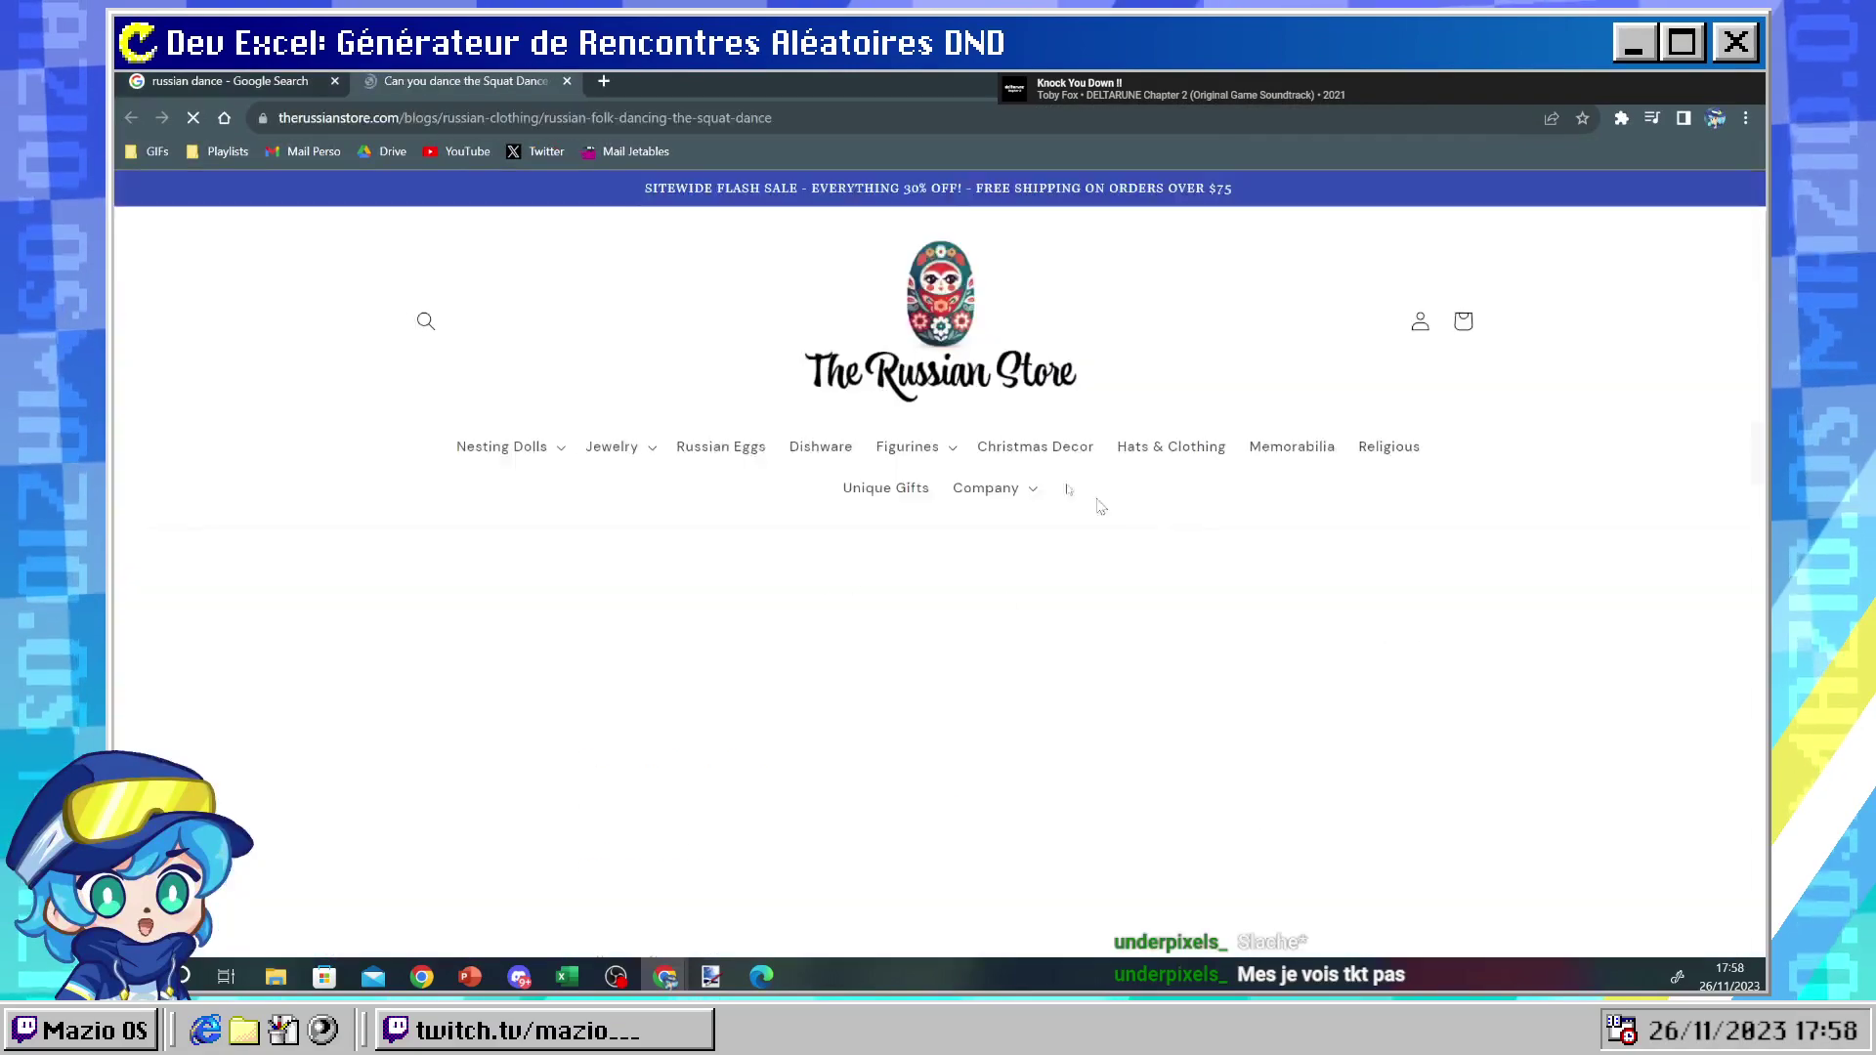
{"action": "scroll", "coordinate": [1076, 540], "scroll_direction": "down", "scroll_amount": 8}
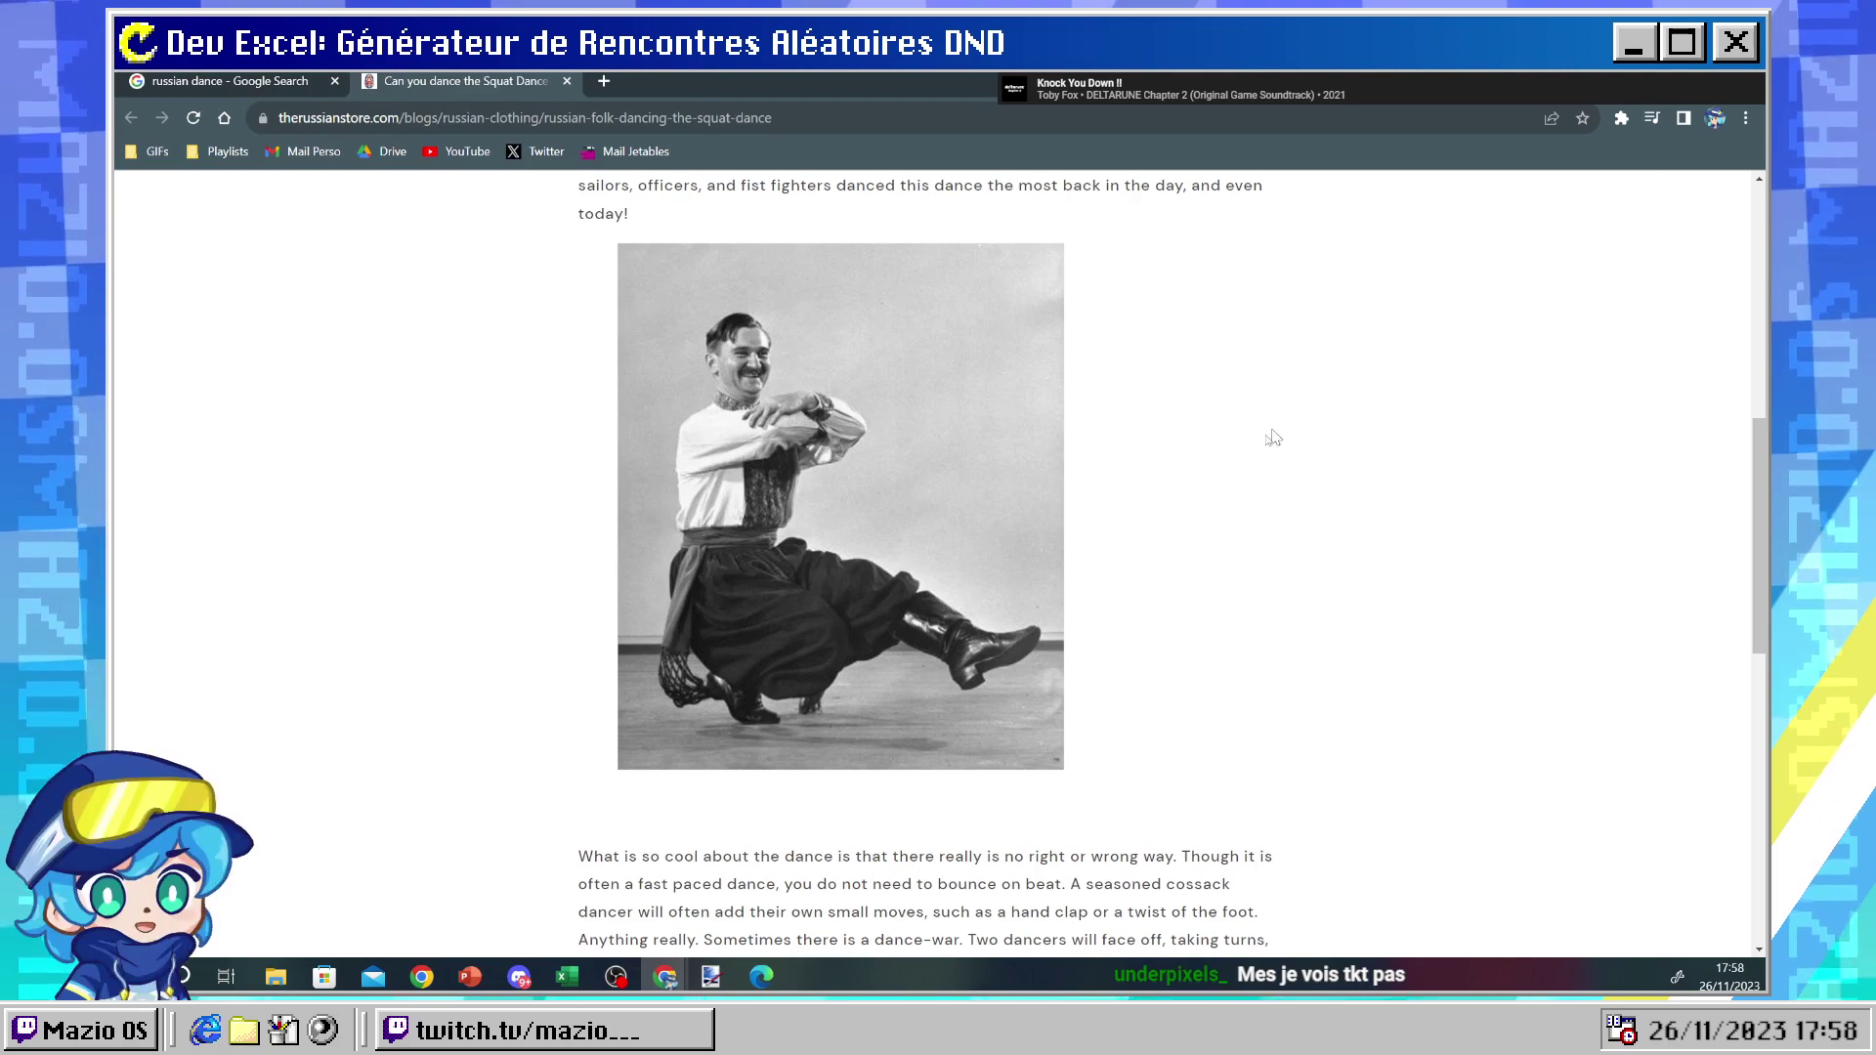
{"action": "scroll", "coordinate": [1273, 436], "scroll_direction": "down", "scroll_amount": 2}
{"action": "scroll", "coordinate": [1273, 437], "scroll_direction": "up", "scroll_amount": 3}
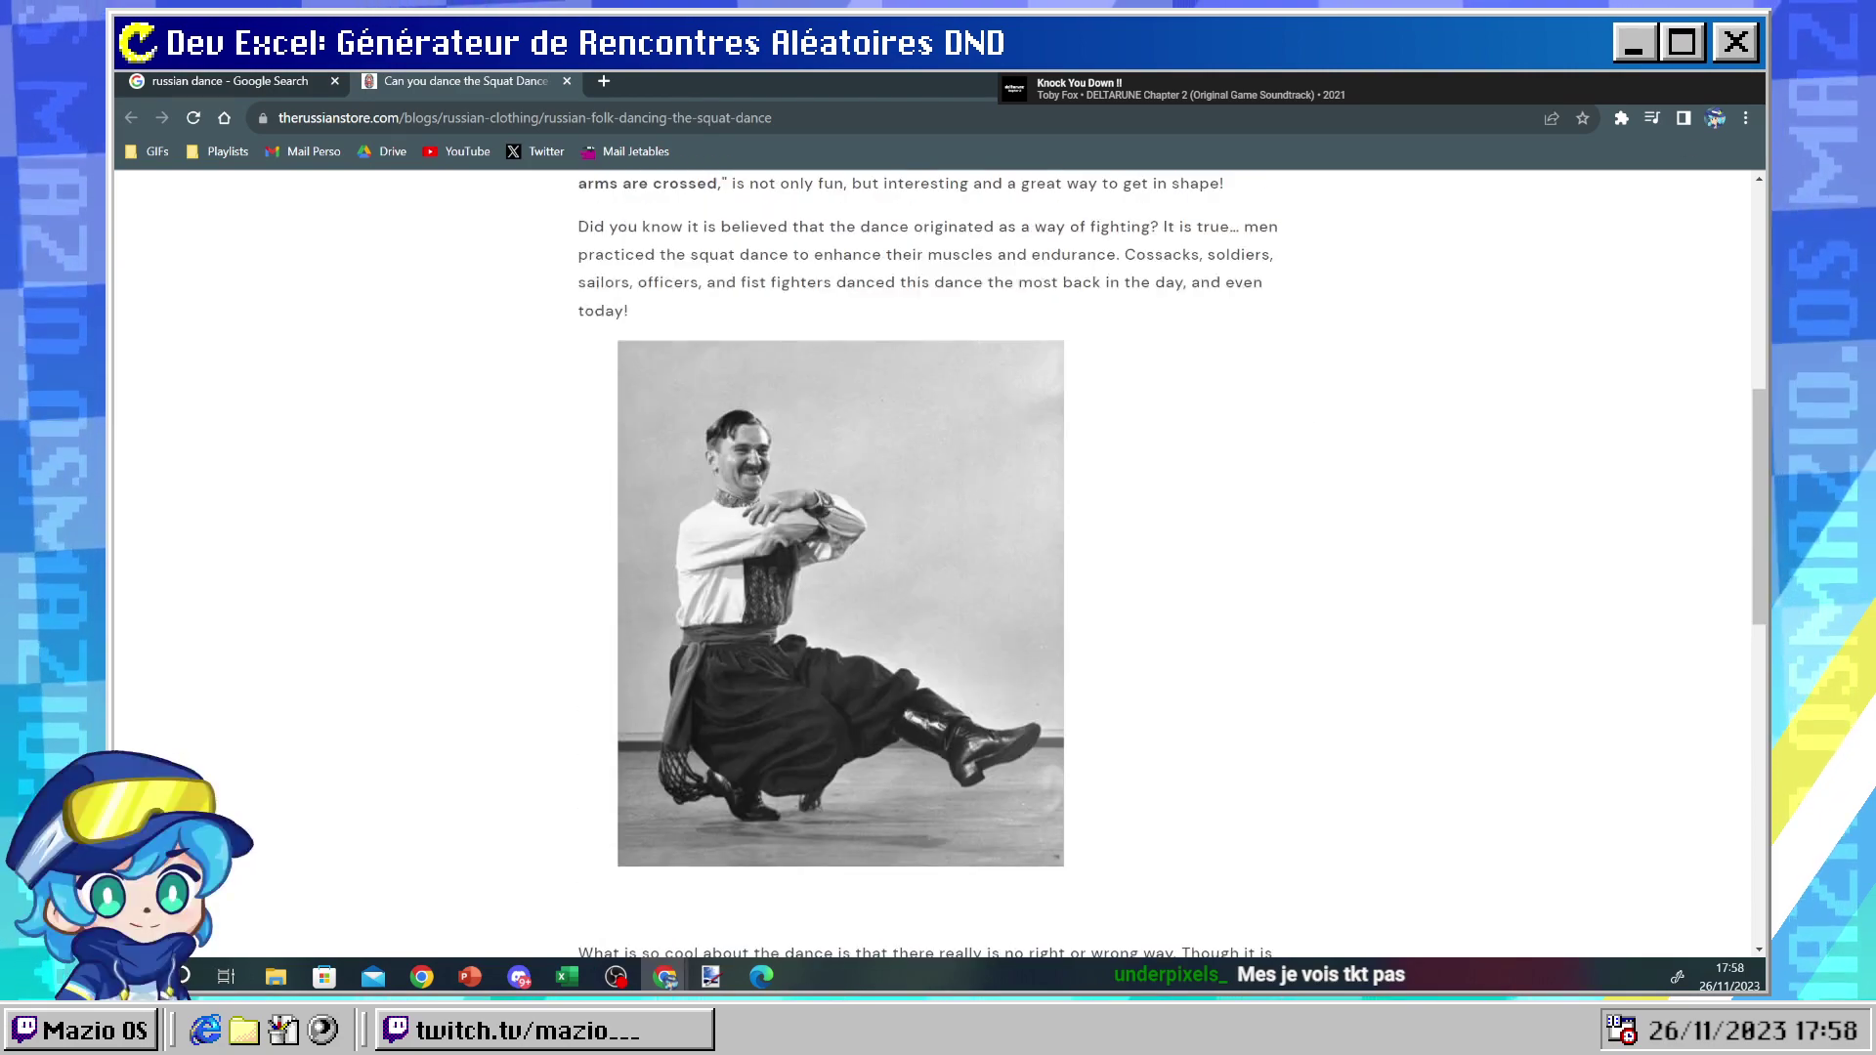
{"action": "key", "text": "alt+Tab"}
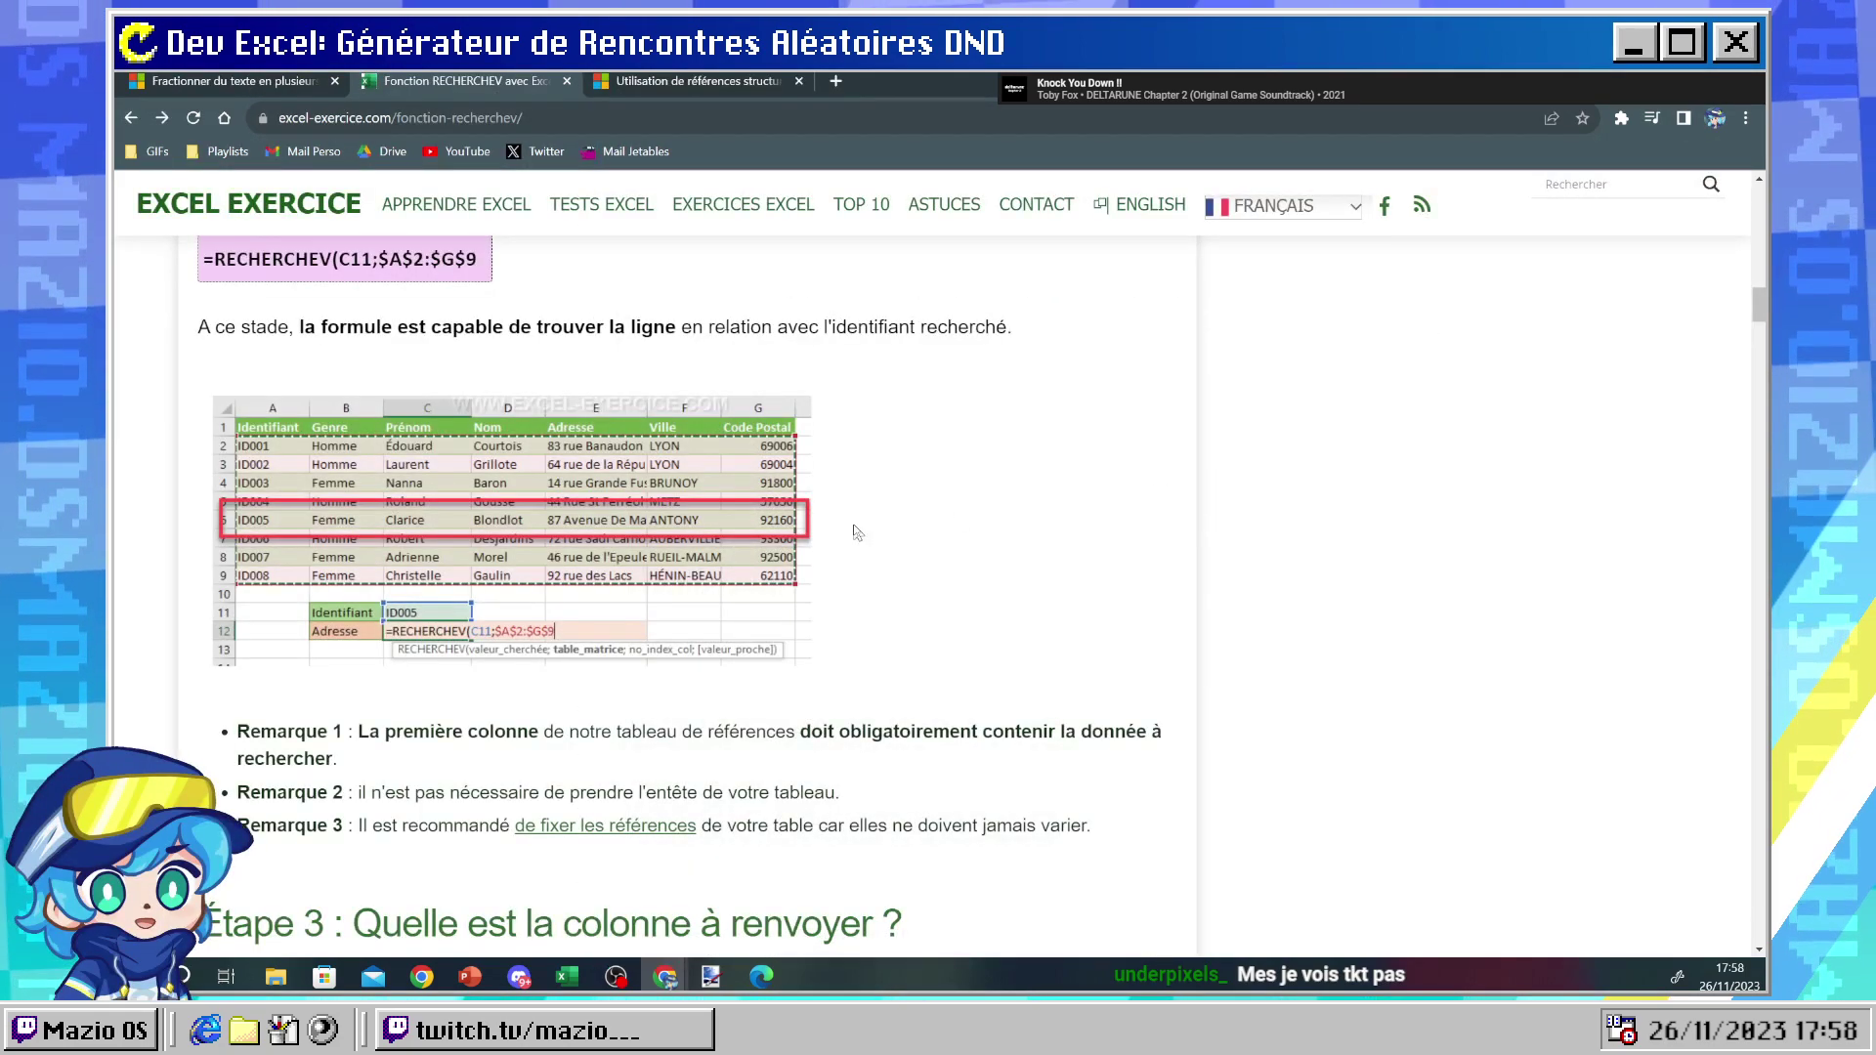
{"action": "key", "text": "alt+Tab"}
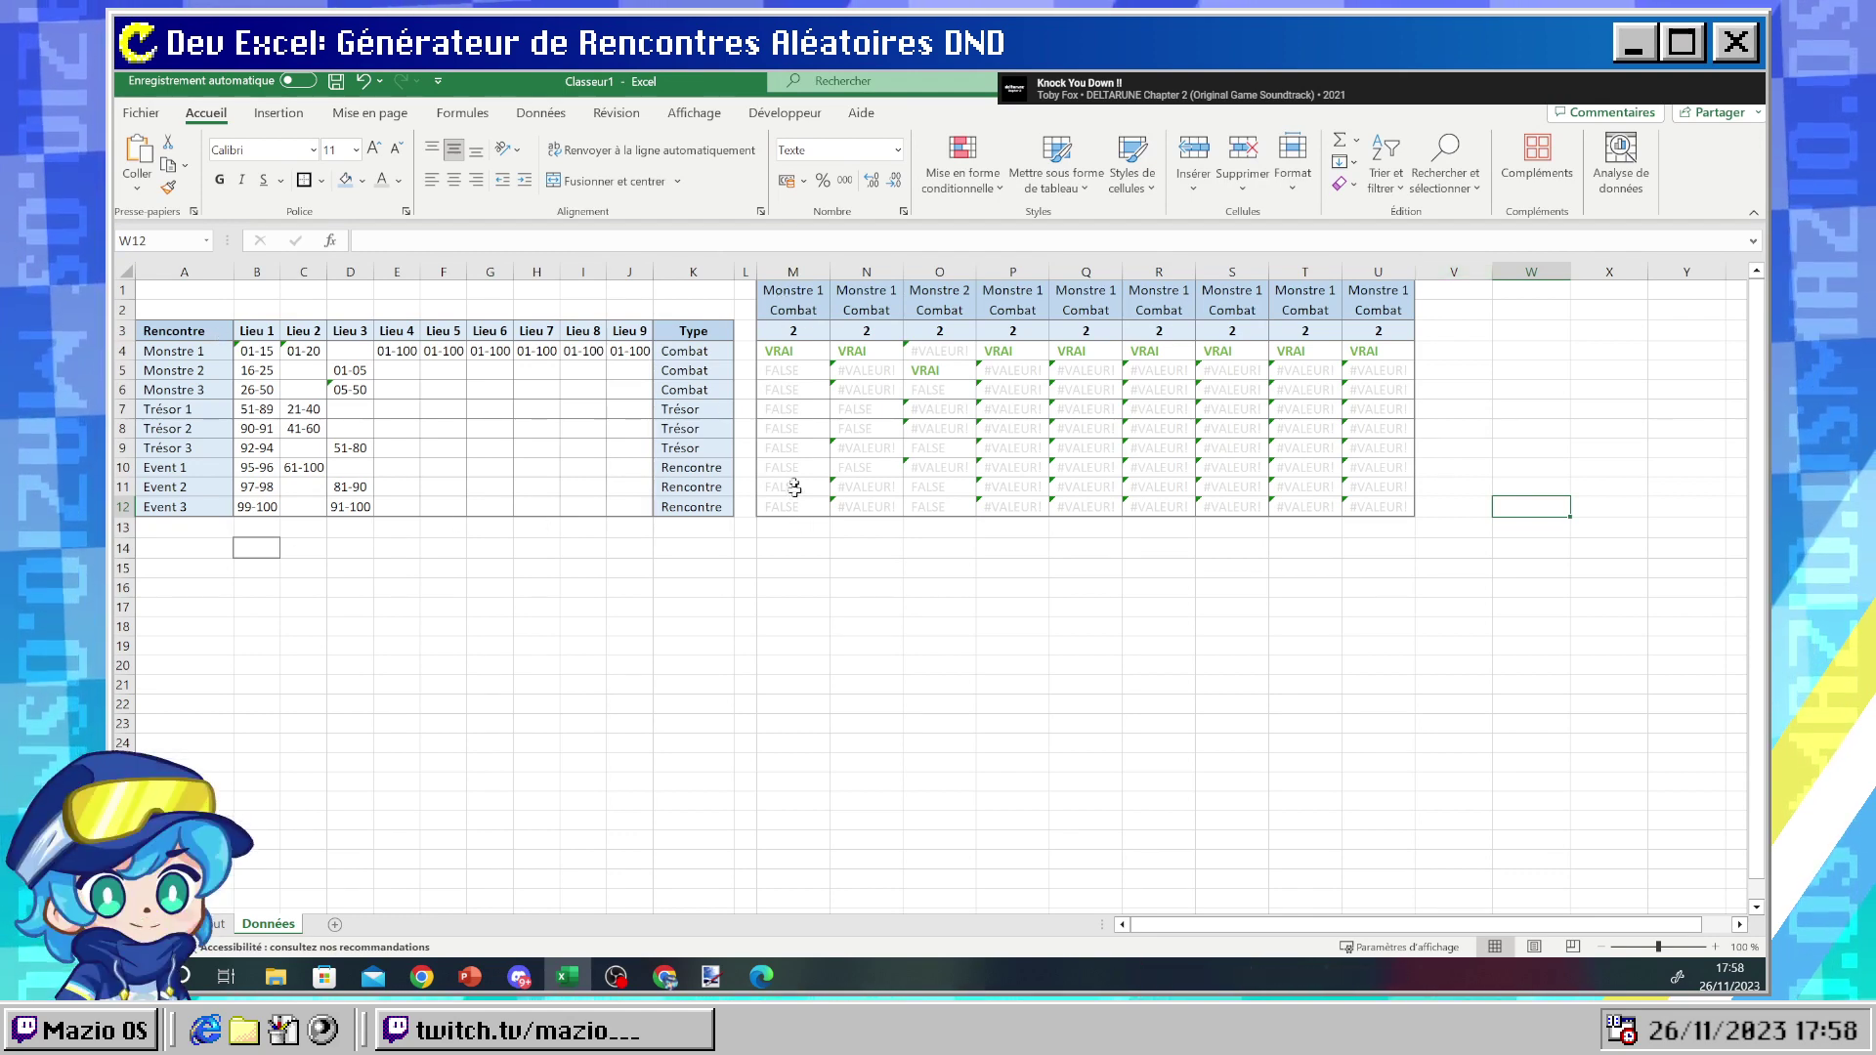
- Insert a blank row 1 above the Données table
{"action": "left_click", "coordinate": [124, 290]}
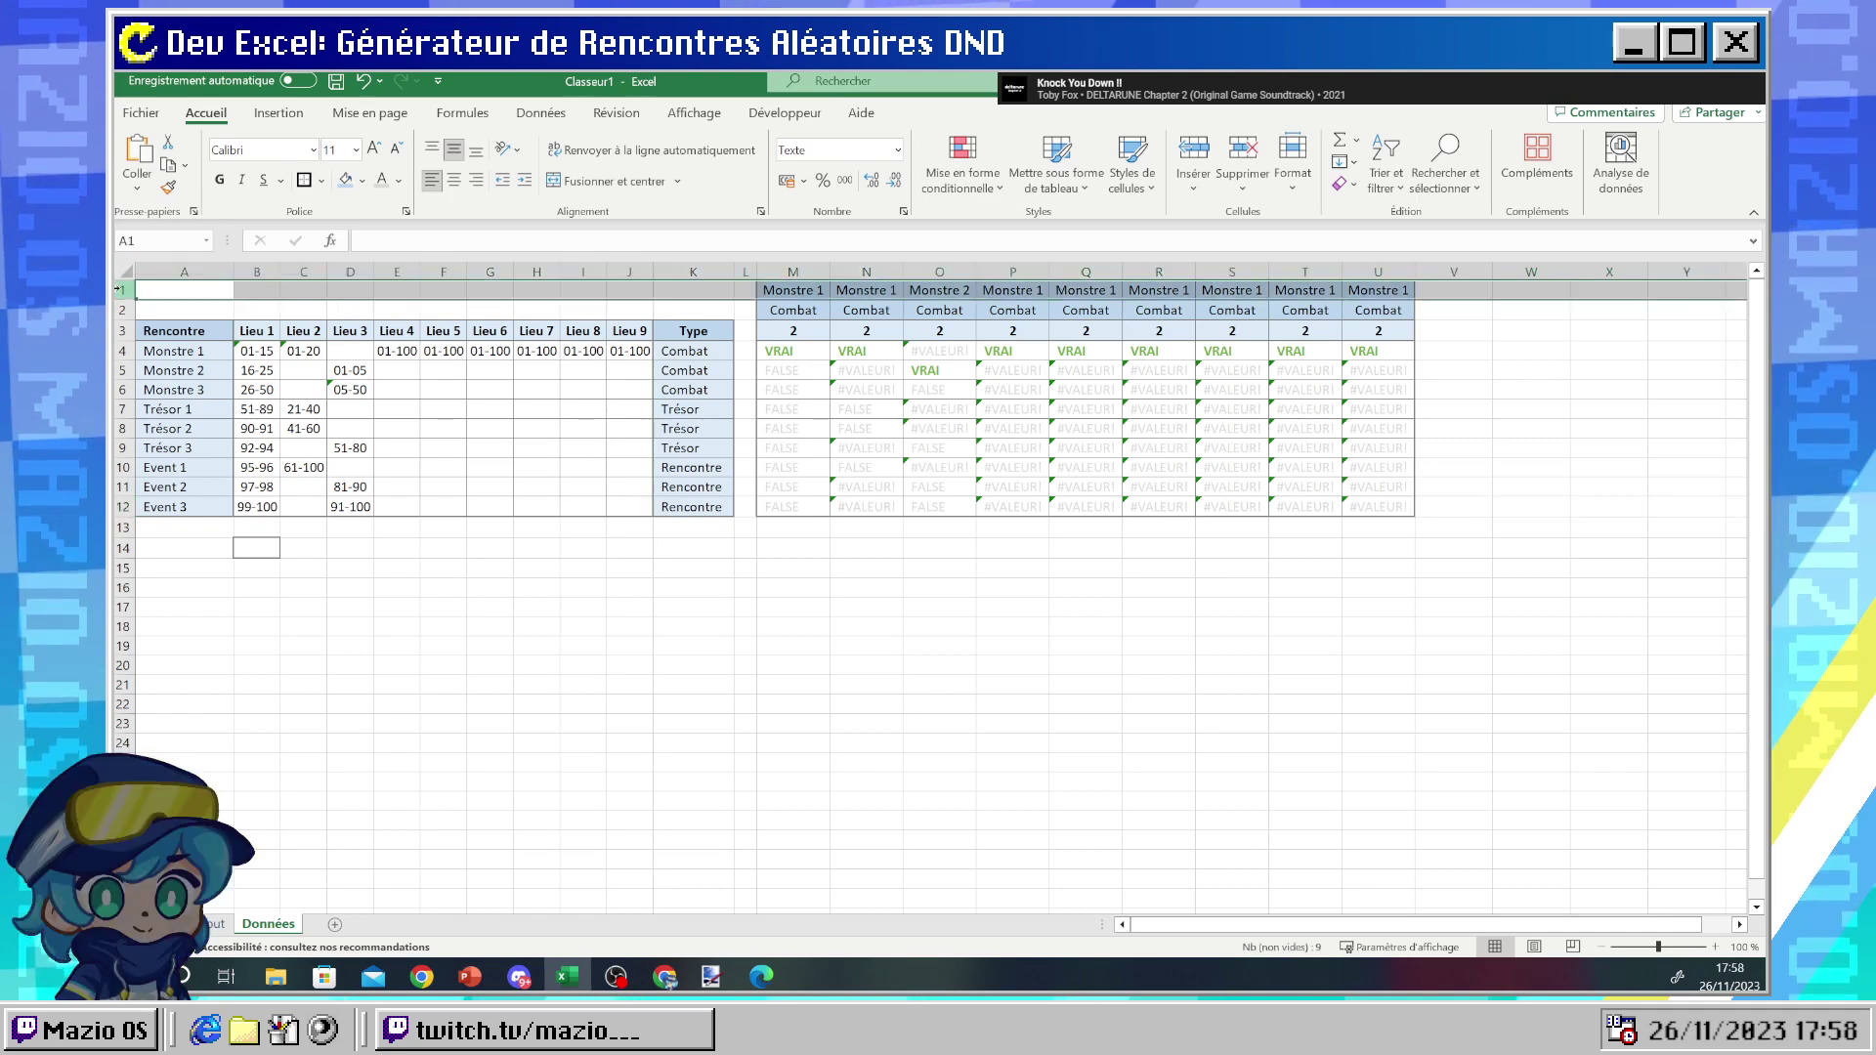
{"action": "right_click", "coordinate": [125, 290]}
{"action": "left_click", "coordinate": [171, 483]}
- Number cells M1 through U1 from 1 to 9
{"action": "left_click", "coordinate": [837, 310]}
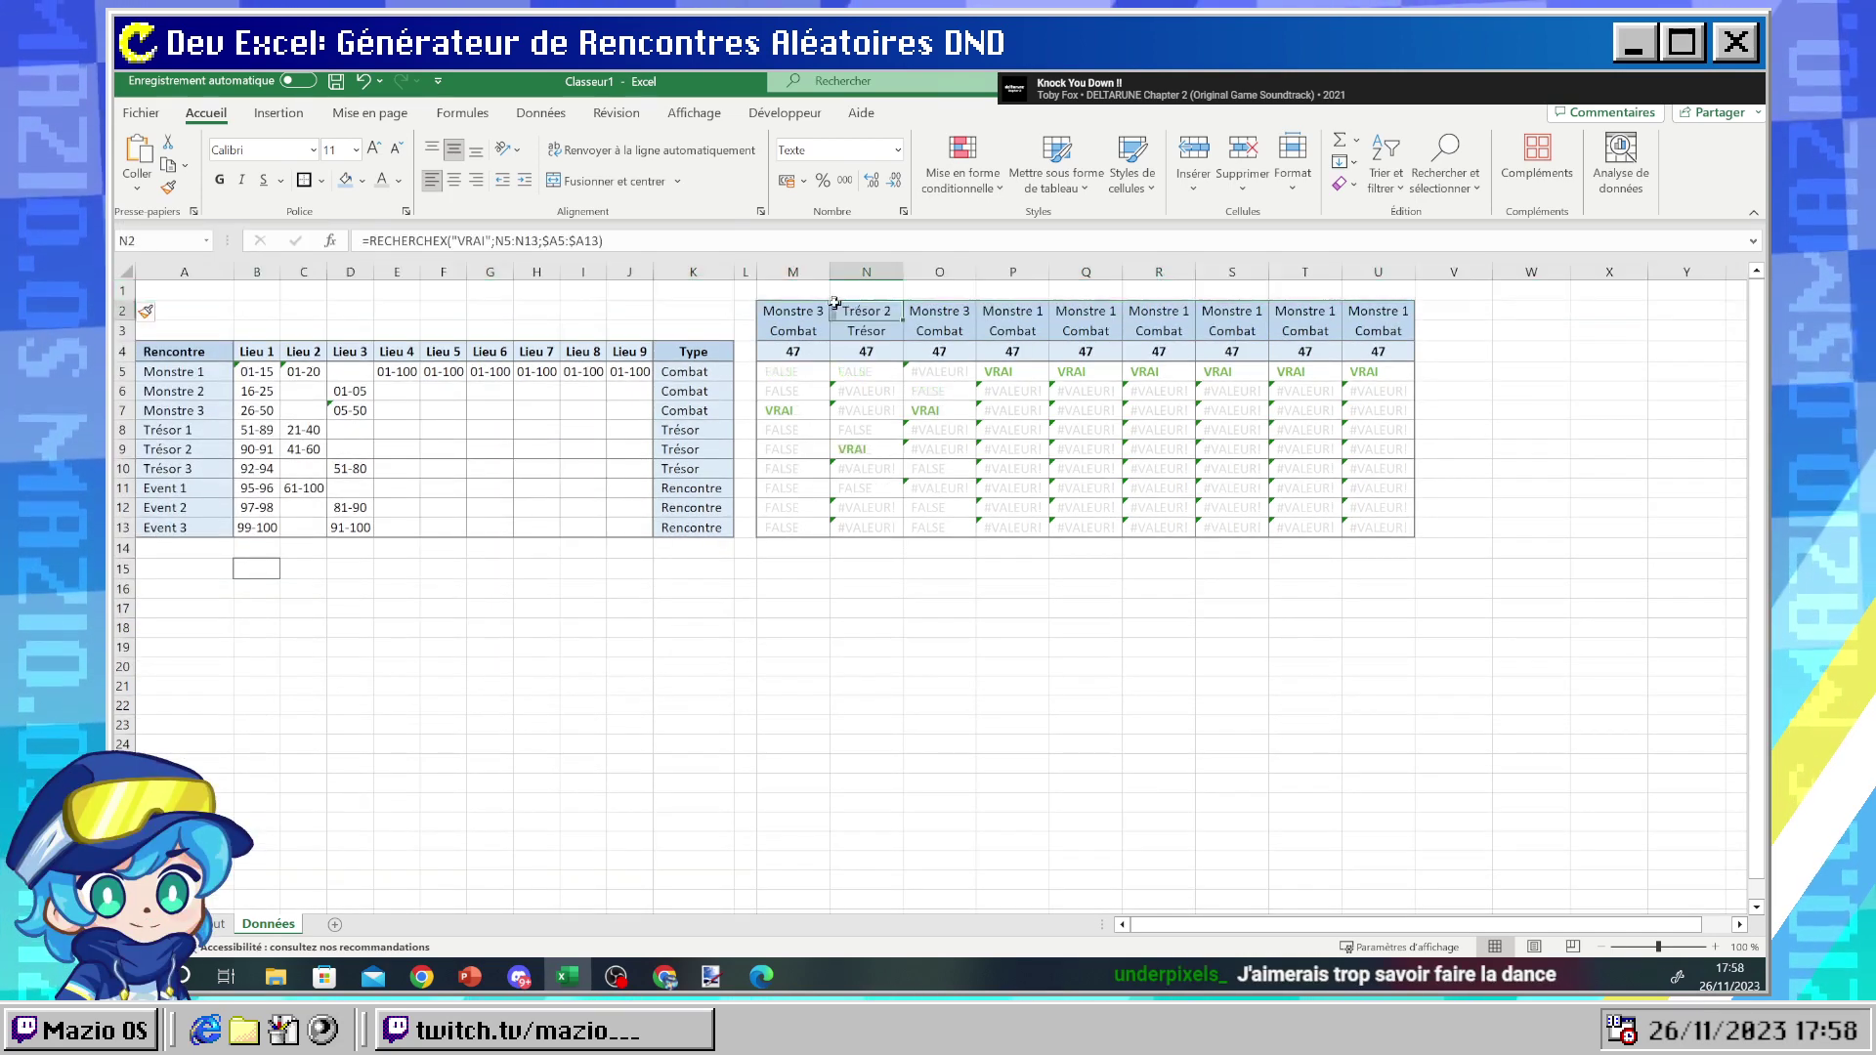
{"action": "left_click_drag", "start_coordinate": [782, 290], "coordinate": [1392, 275]}
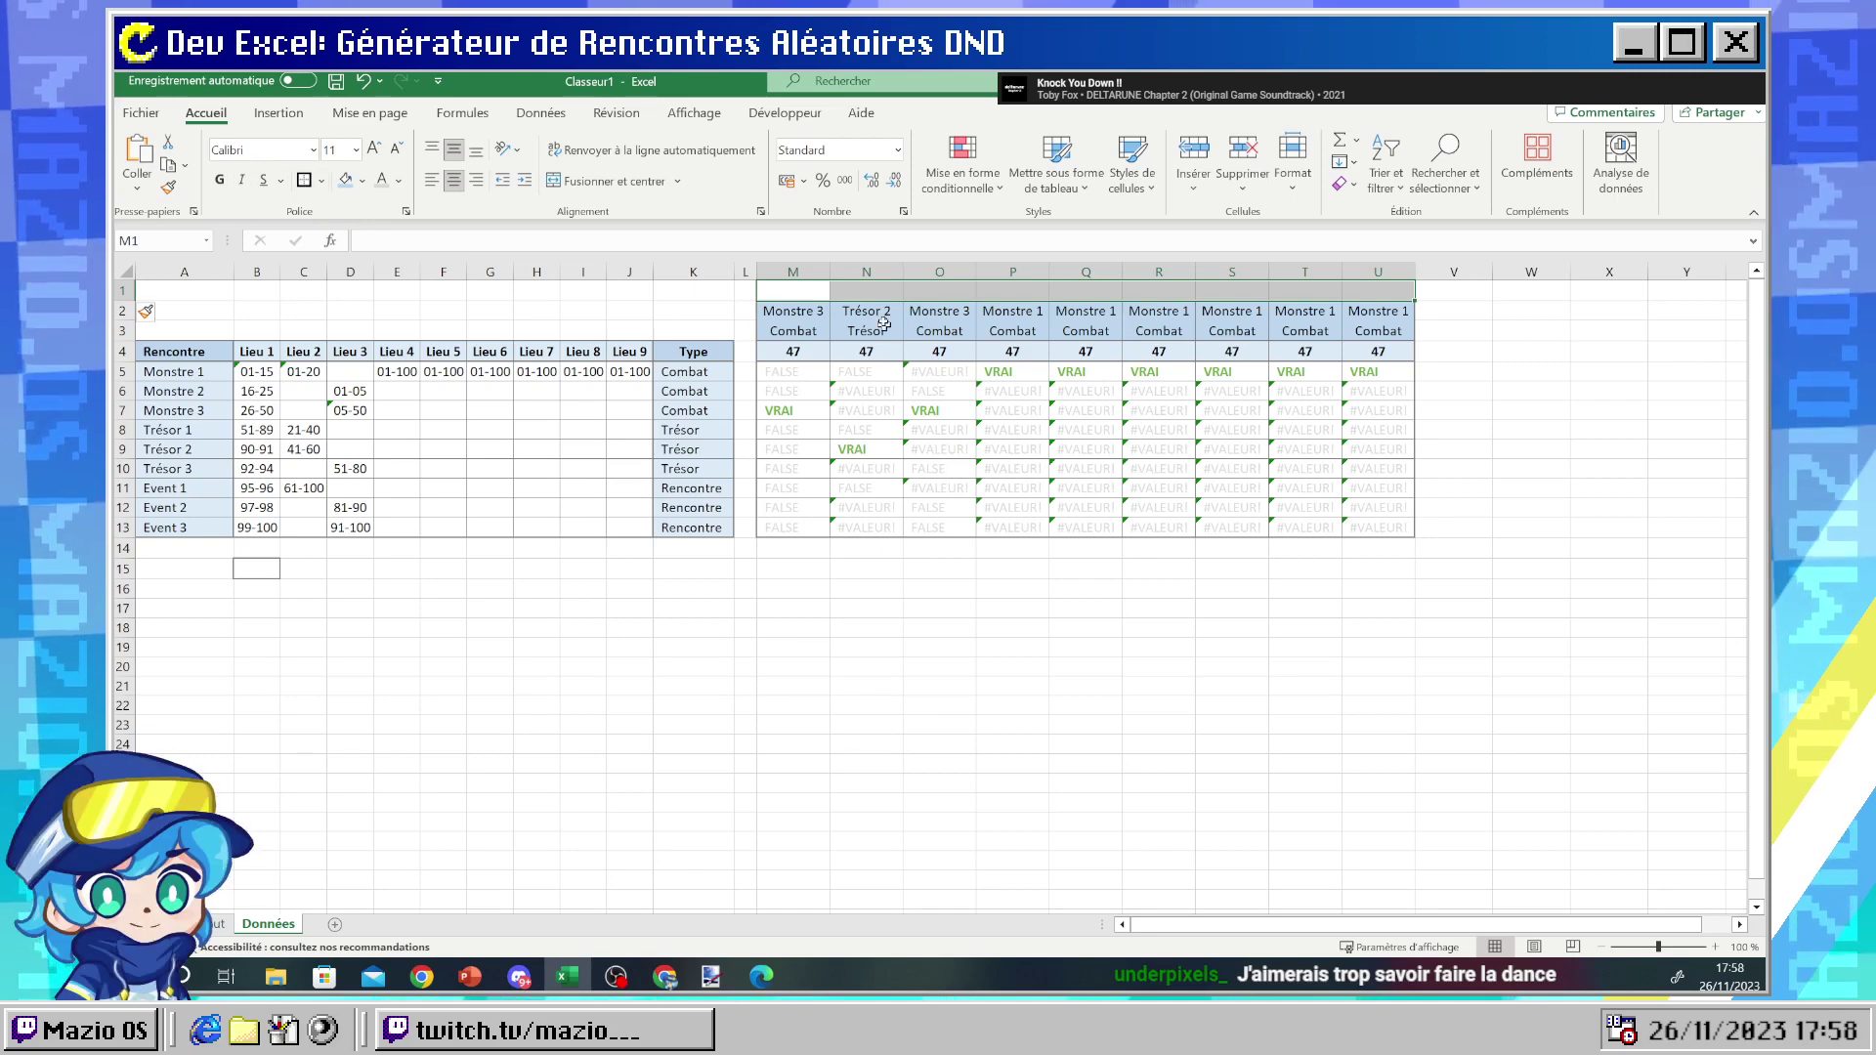
{"action": "type", "text": "1"}
{"action": "key", "text": "Tab"}
{"action": "type", "text": "2"}
{"action": "key", "text": "Tab"}
{"action": "type", "text": "3"}
{"action": "key", "text": "Tab"}
{"action": "type", "text": "4"}
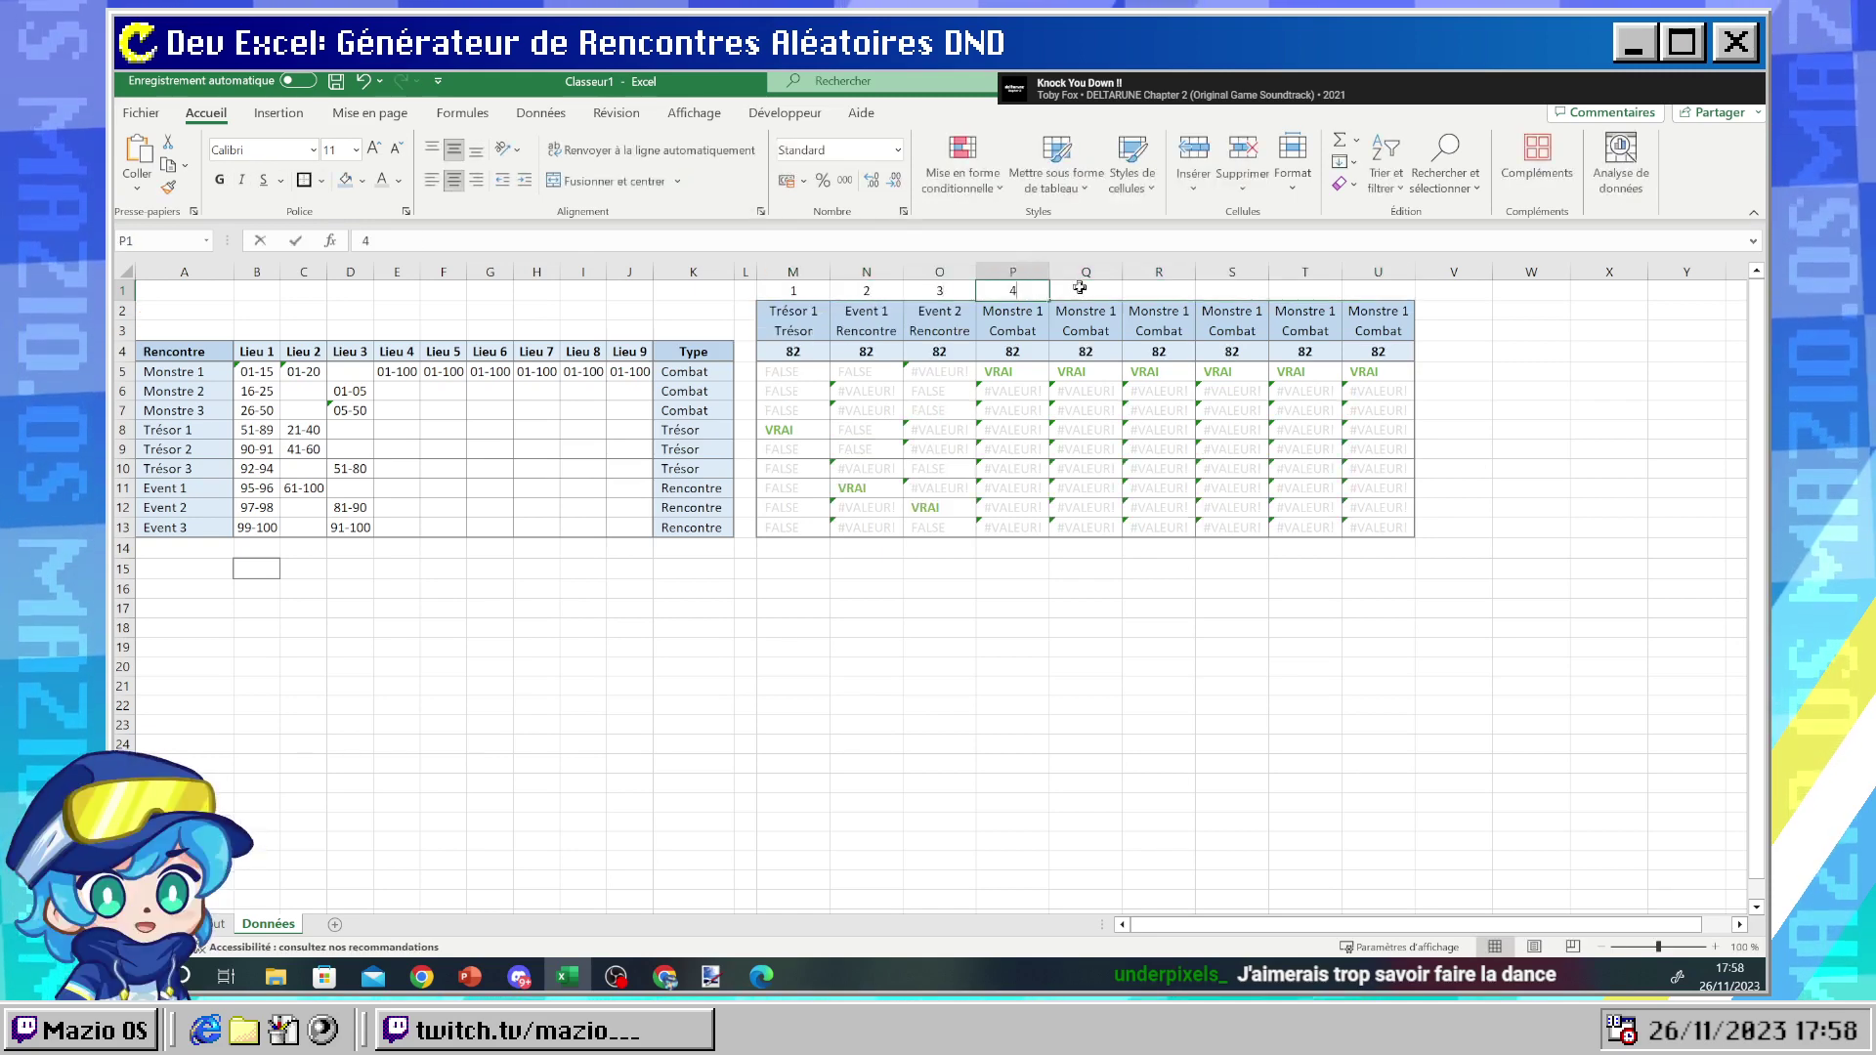
{"action": "key", "text": "Tab"}
{"action": "type", "text": "8"}
{"action": "key", "text": "Return"}
{"action": "left_click", "coordinate": [1100, 293]}
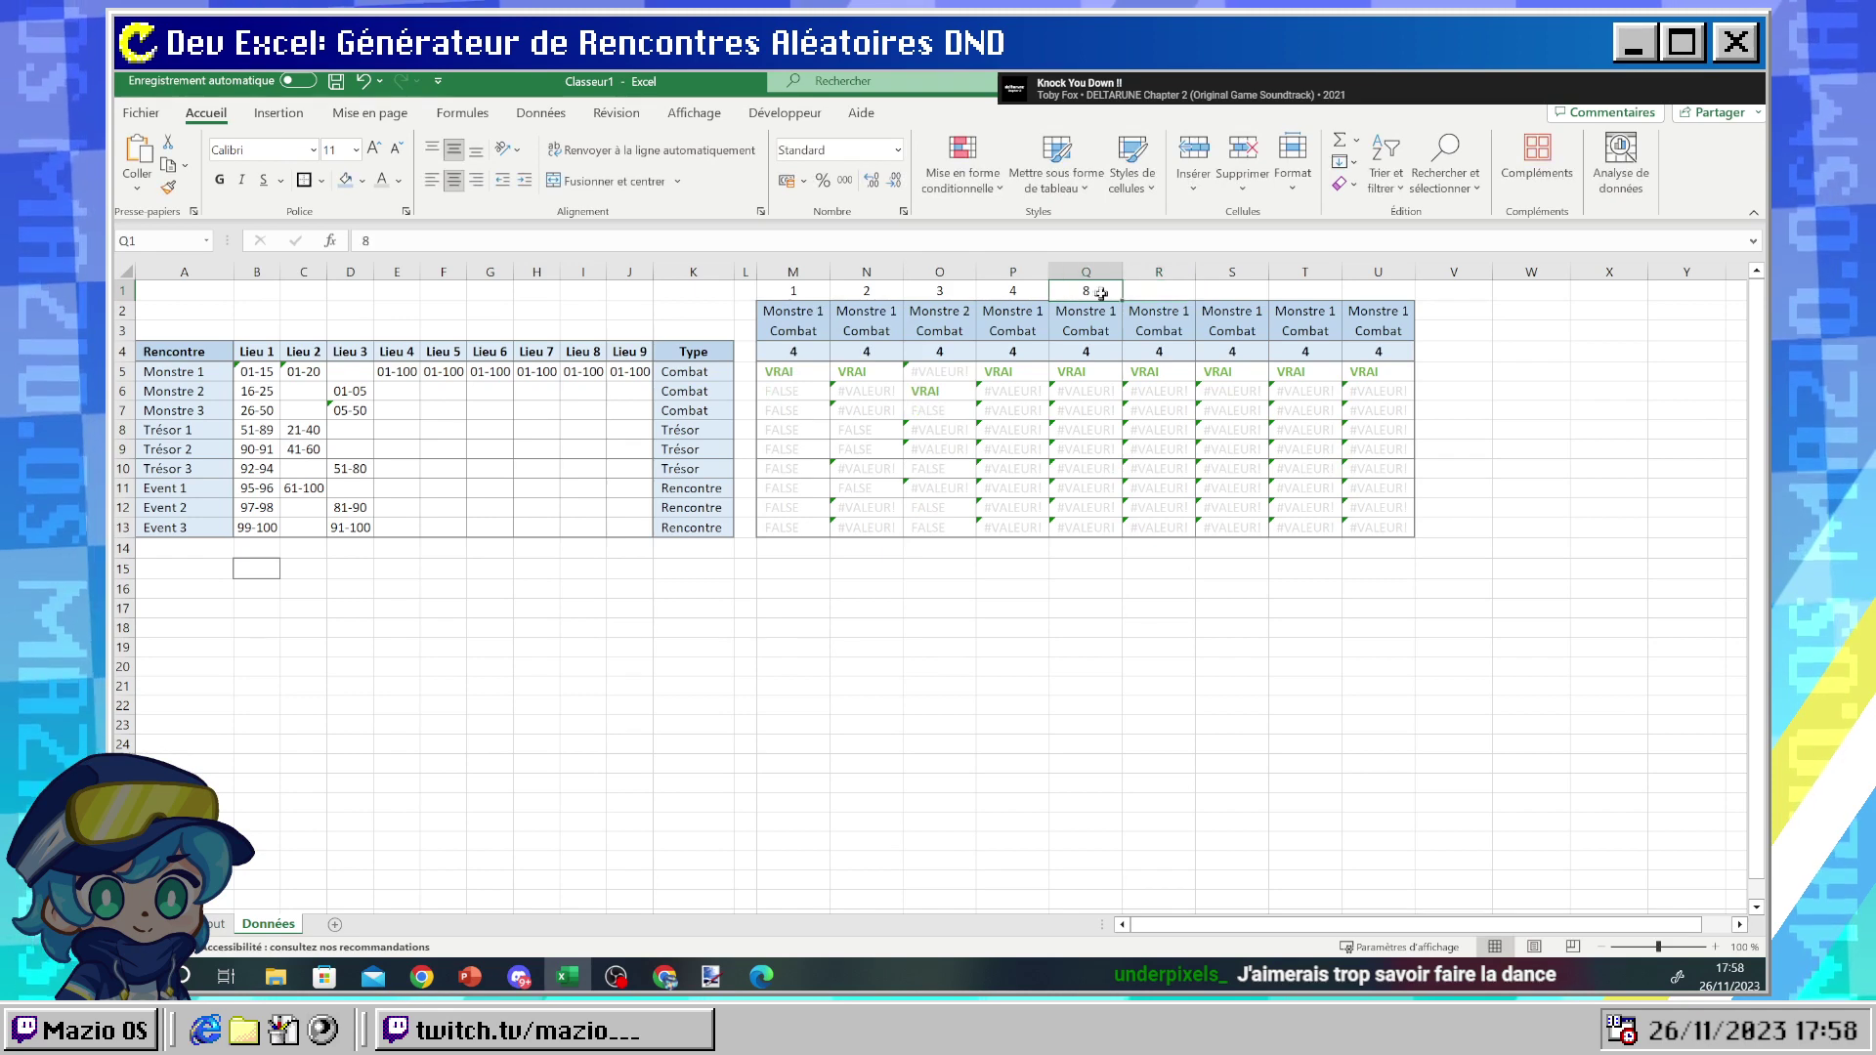
{"action": "type", "text": "5"}
{"action": "key", "text": "Tab"}
{"action": "type", "text": "6"}
{"action": "key", "text": "Tab"}
{"action": "type", "text": "7"}
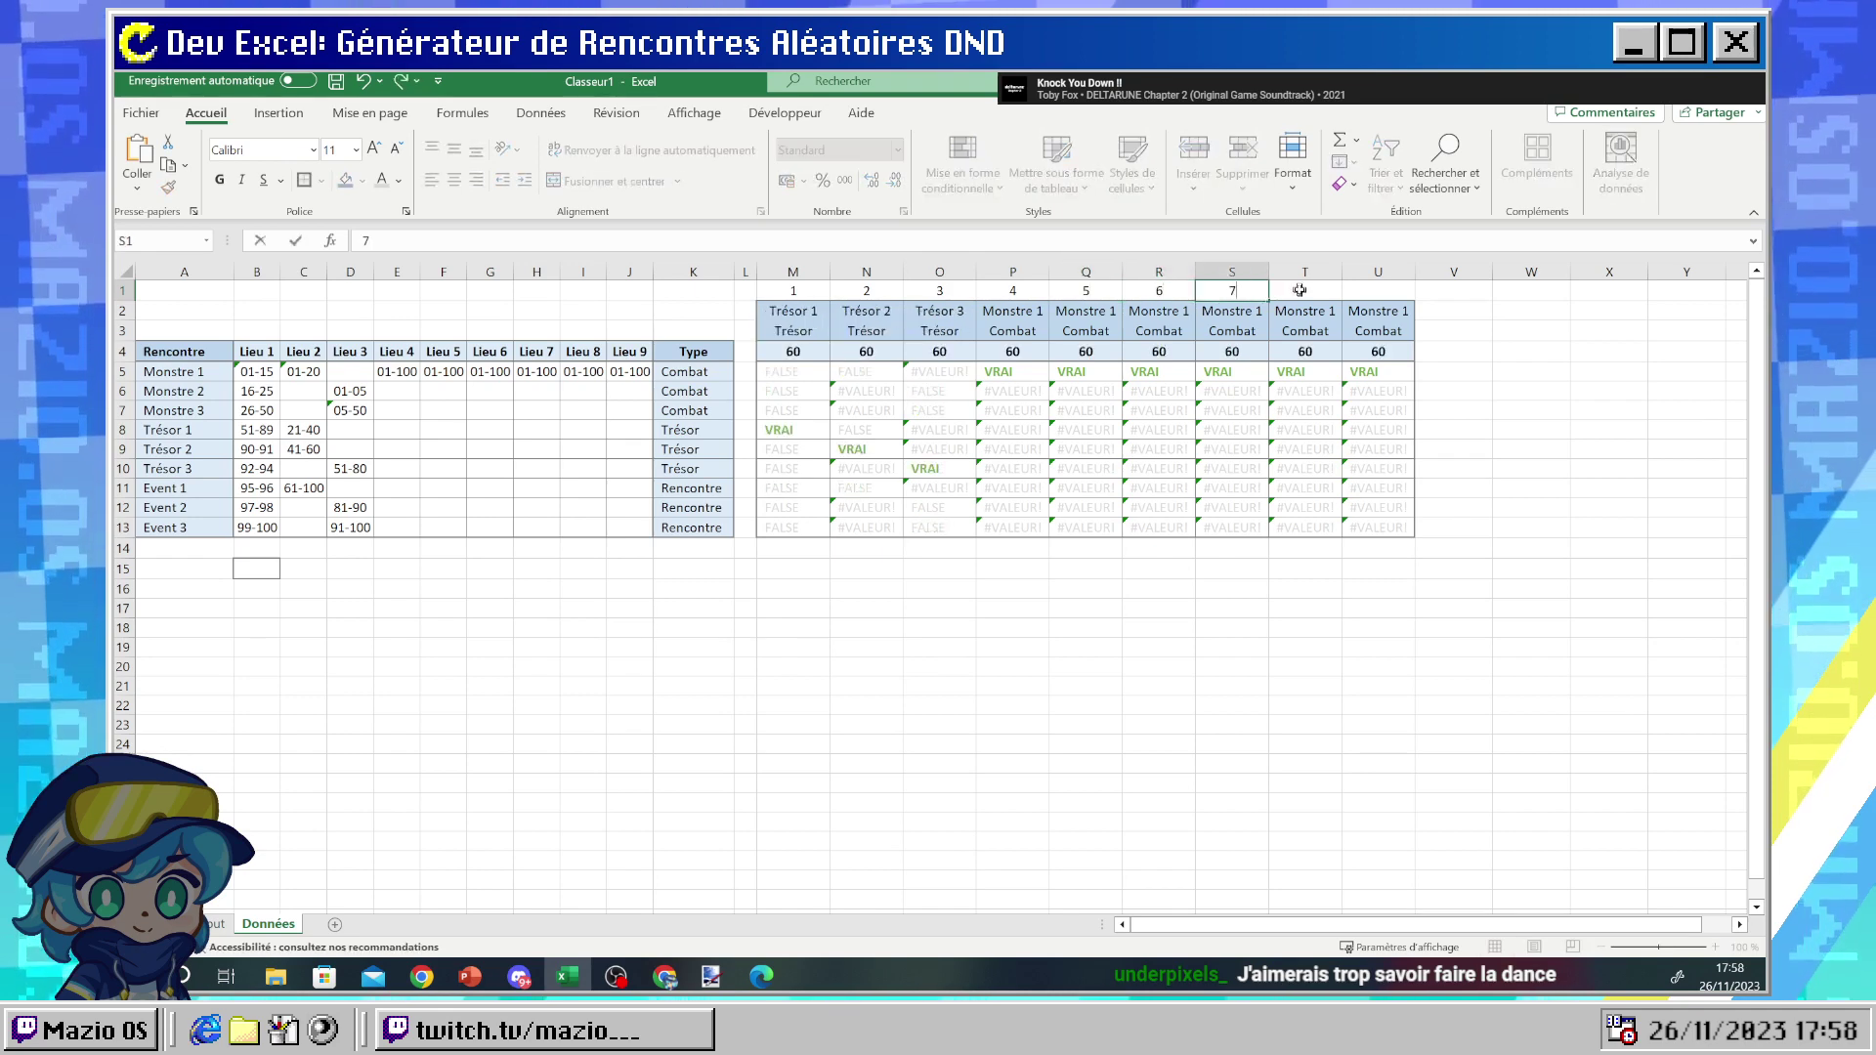
{"action": "key", "text": "Tab"}
{"action": "type", "text": "8"}
{"action": "key", "text": "Tab"}
{"action": "type", "text": "9"}
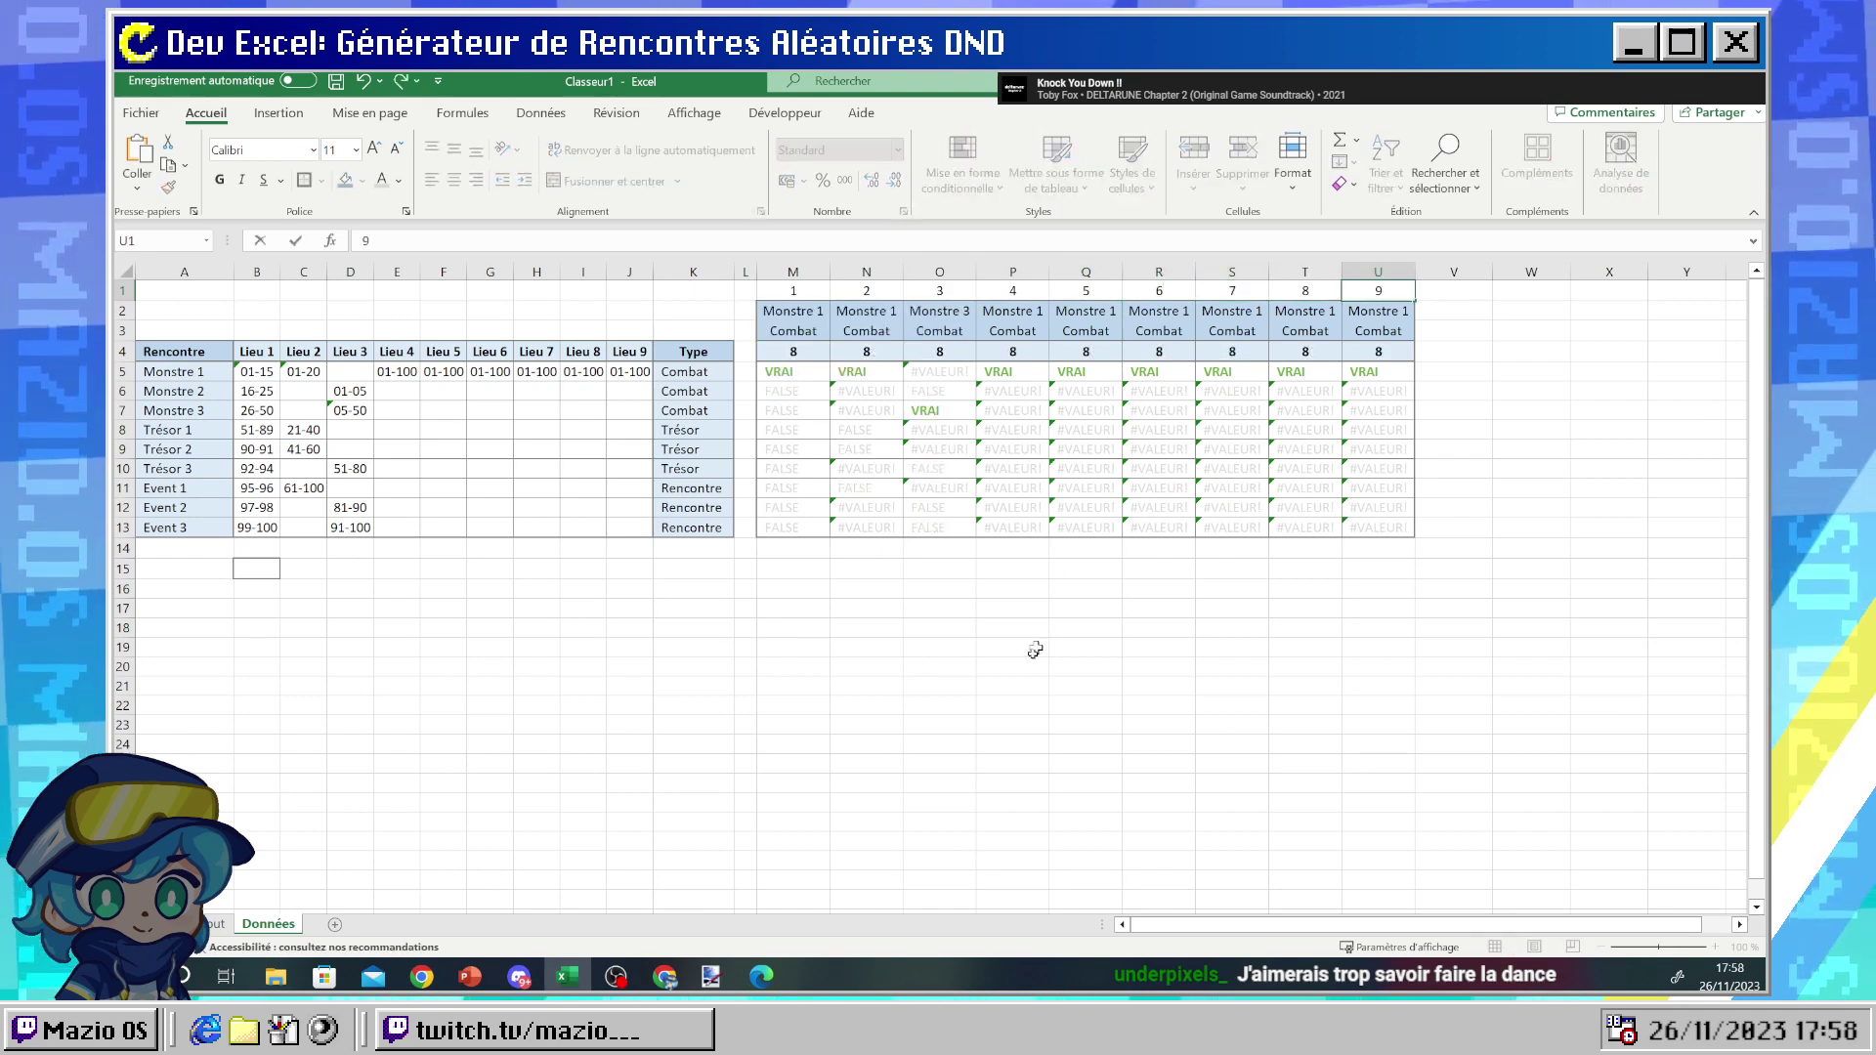
{"action": "left_click", "coordinate": [1034, 664]}
{"action": "left_click", "coordinate": [213, 923]}
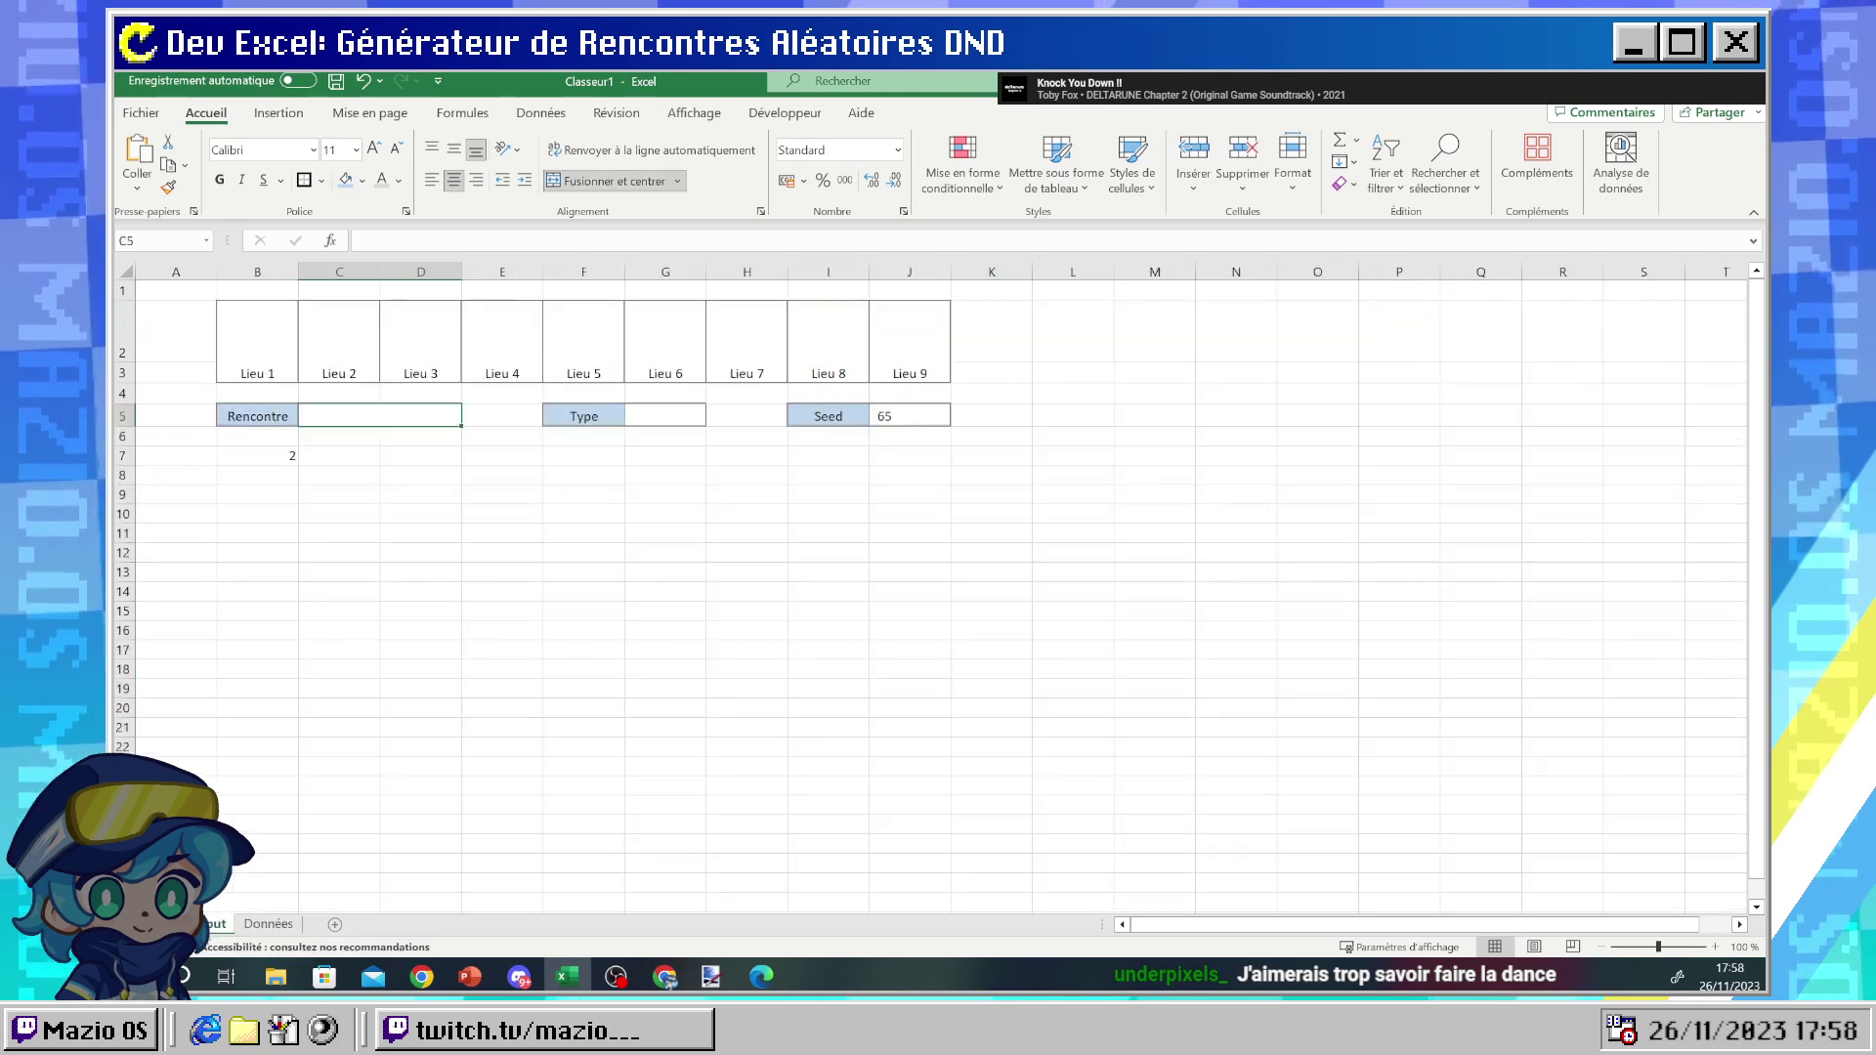
- Put borders around the 1–9 column numbers in M1:U1
{"action": "left_click", "coordinate": [269, 924]}
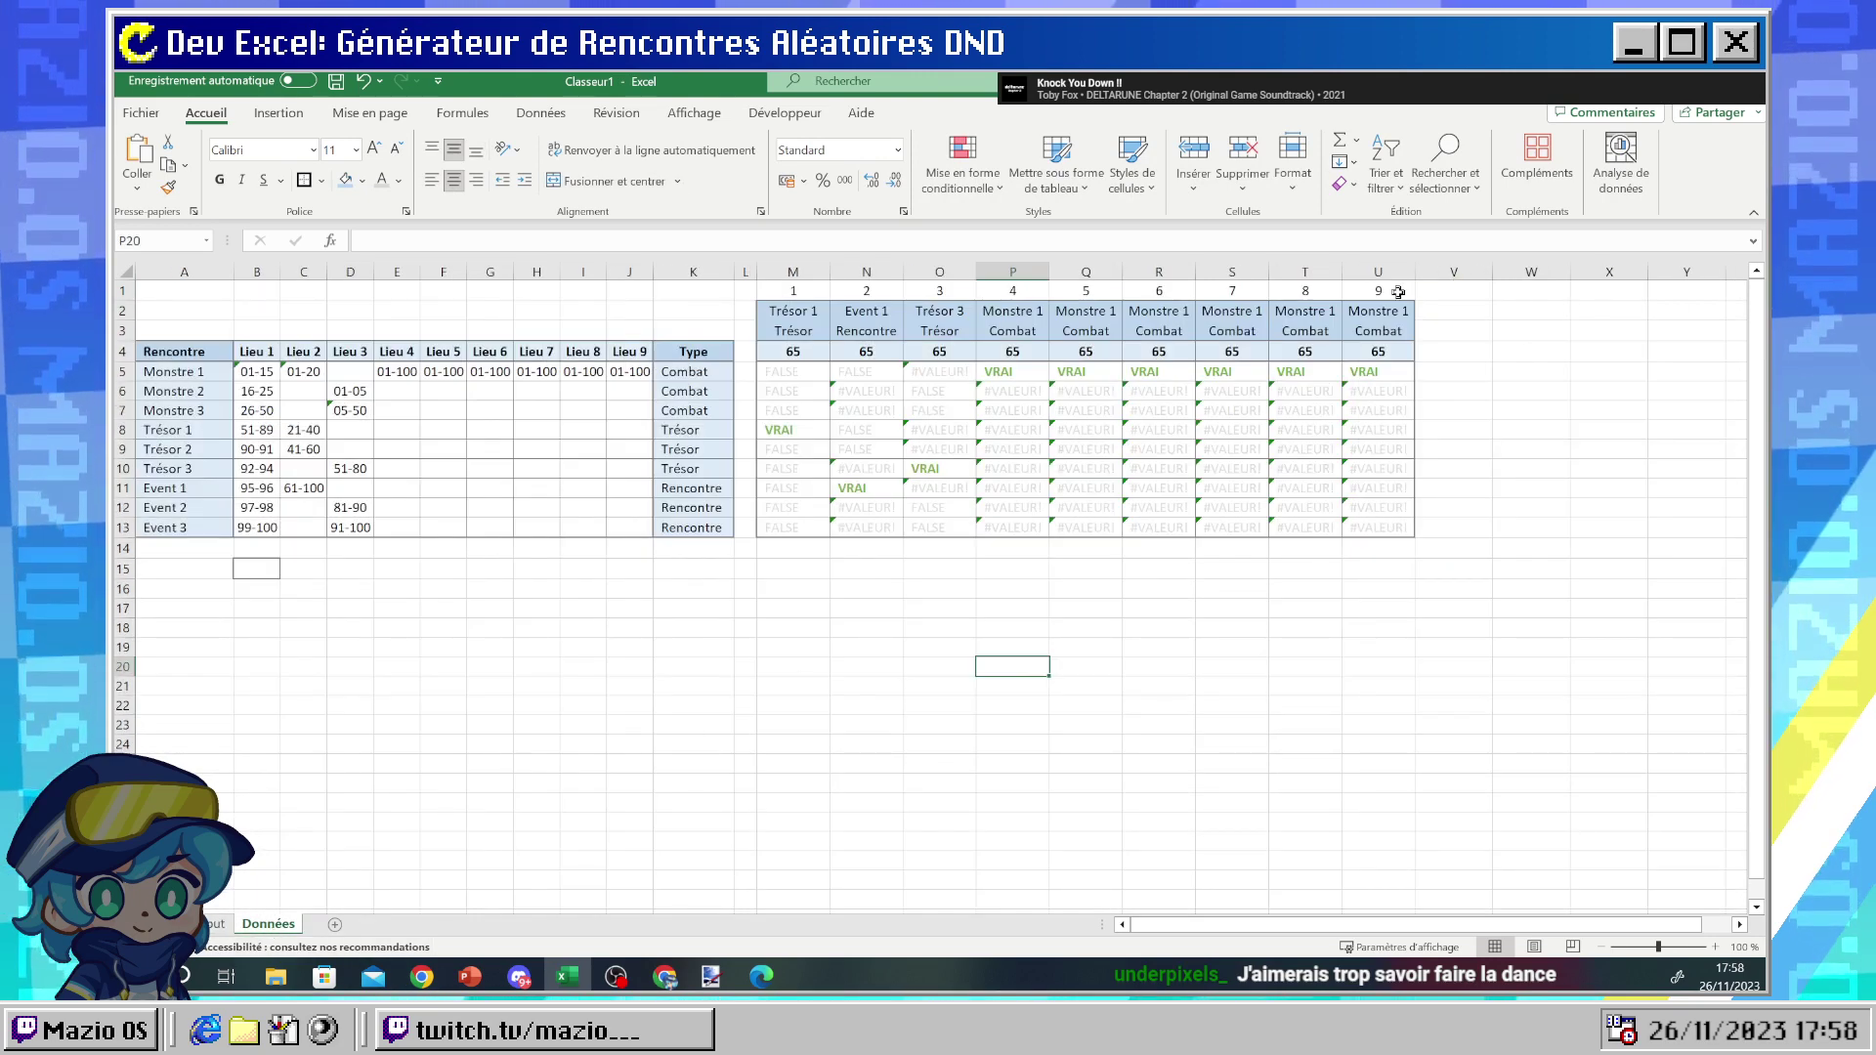
{"action": "left_click_drag", "start_coordinate": [1398, 292], "coordinate": [774, 290]}
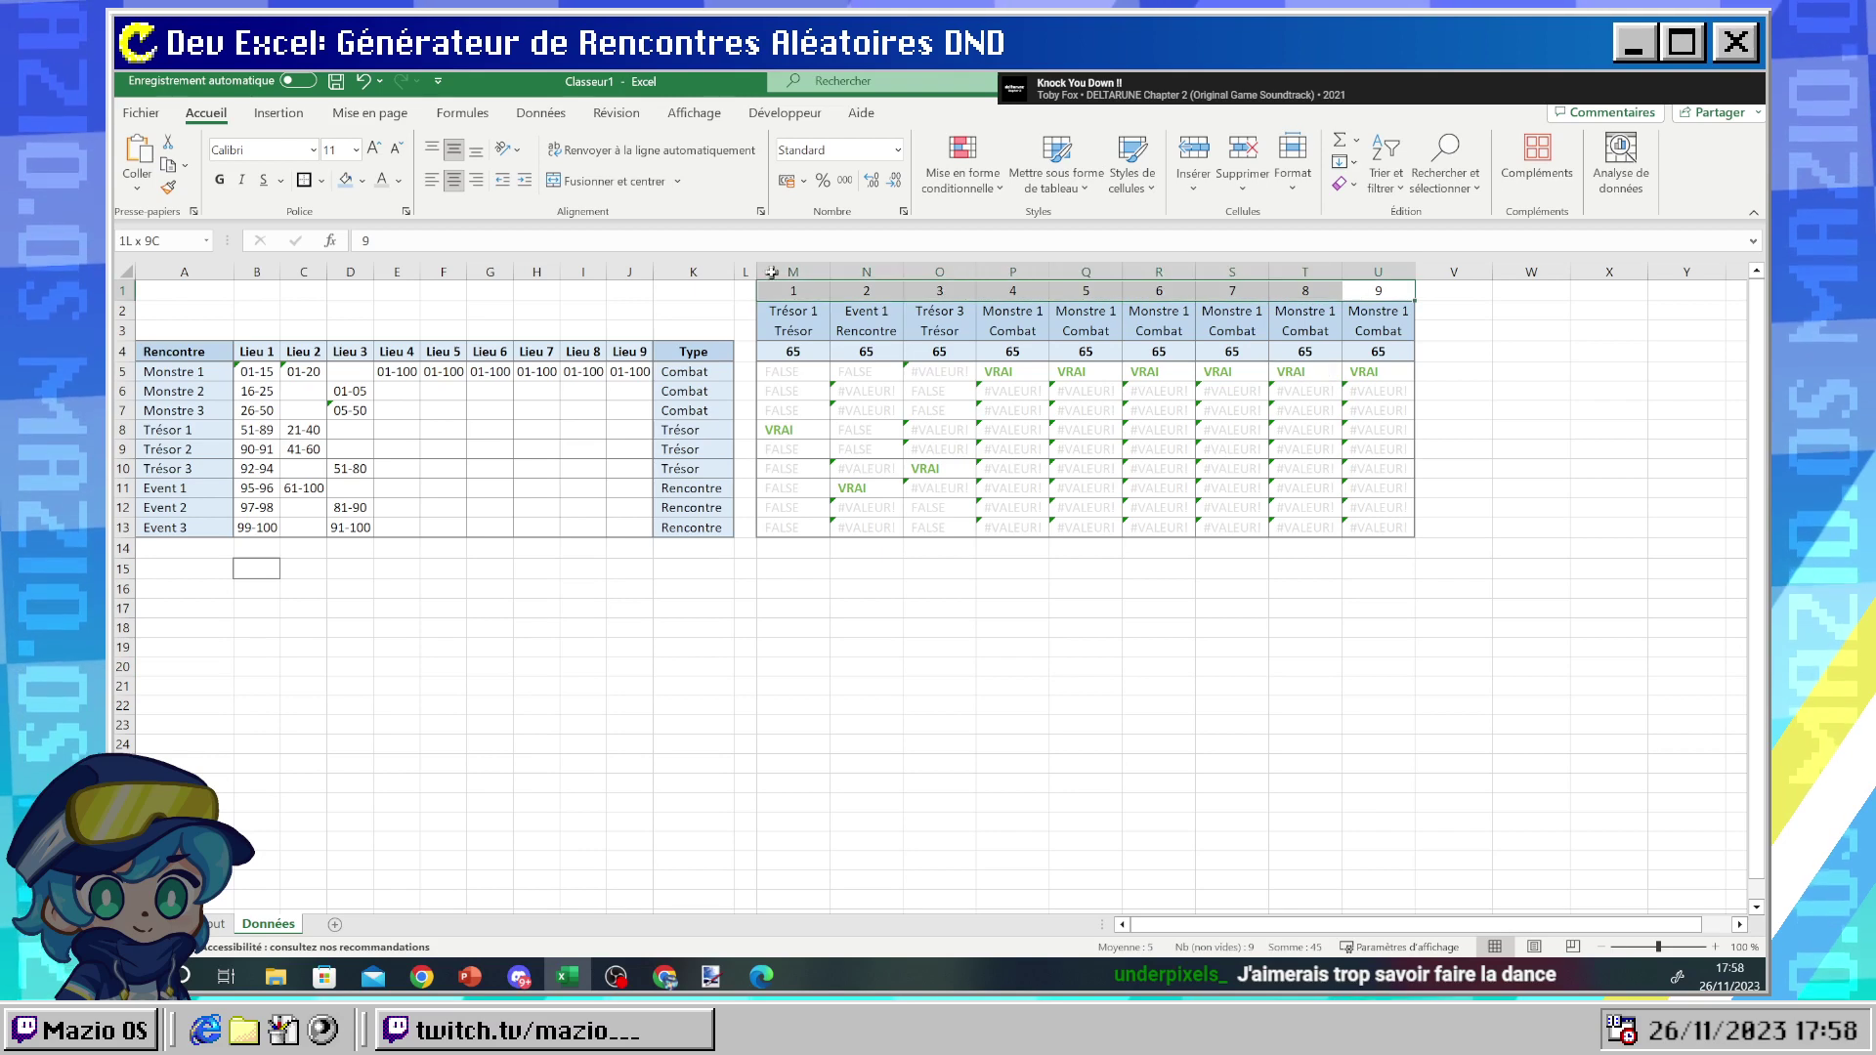
{"action": "left_click", "coordinate": [321, 181]}
{"action": "left_click", "coordinate": [351, 377]}
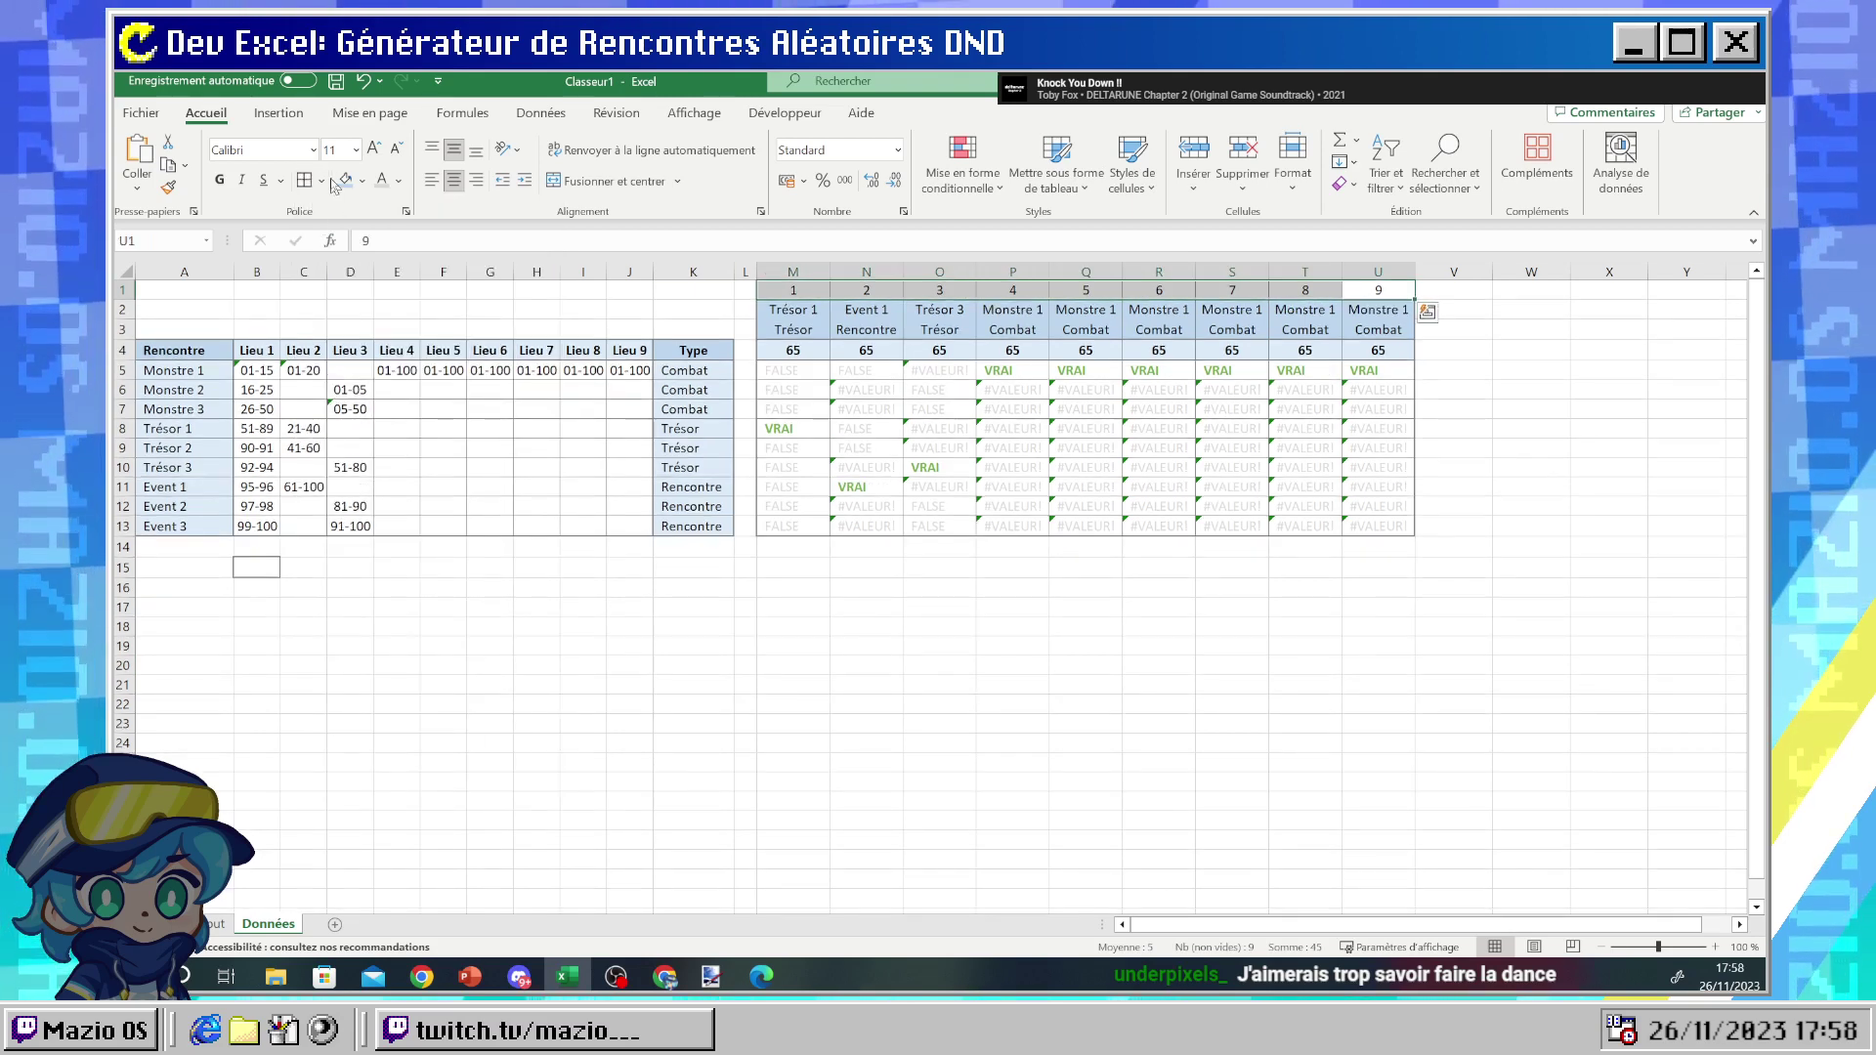
{"action": "left_click", "coordinate": [323, 182]}
{"action": "left_click", "coordinate": [420, 436]}
{"action": "left_click", "coordinate": [793, 411]}
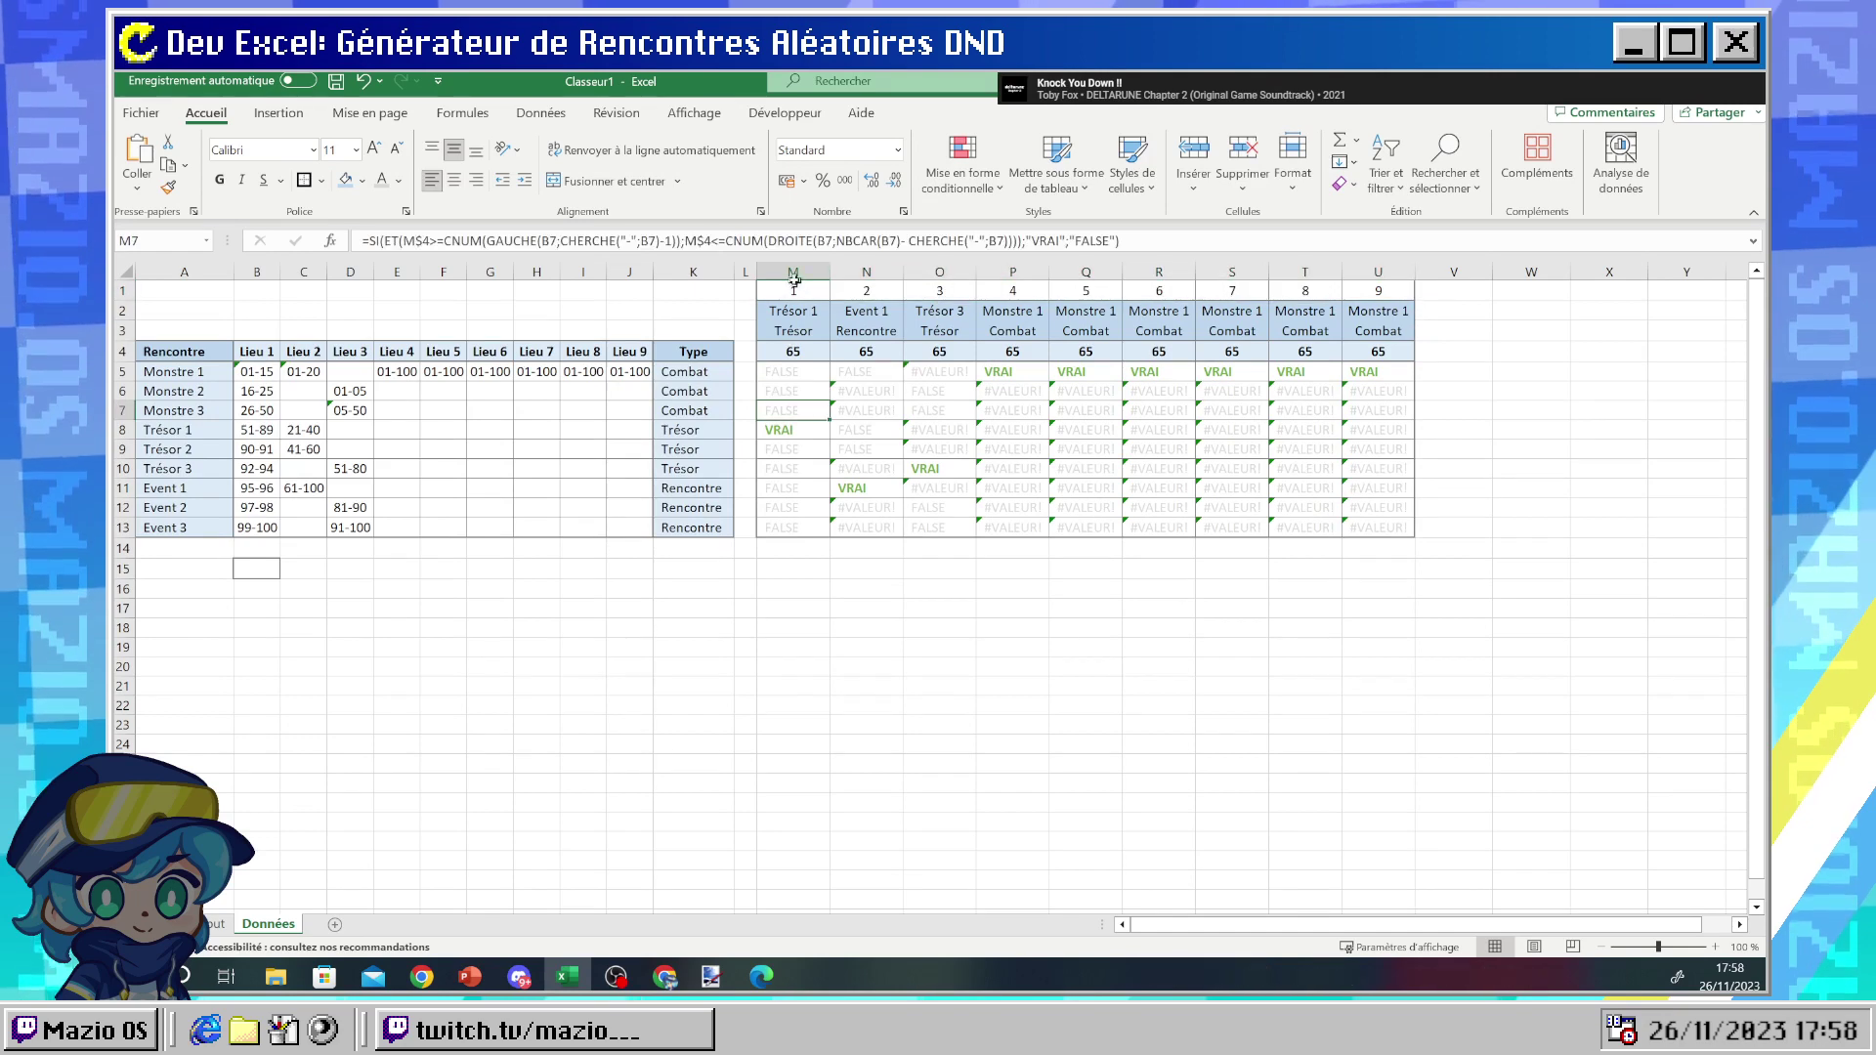
- Check the Rencontre cell C5 against Données' M2 lookup, ending on the Input sheet
{"action": "left_click", "coordinate": [213, 923]}
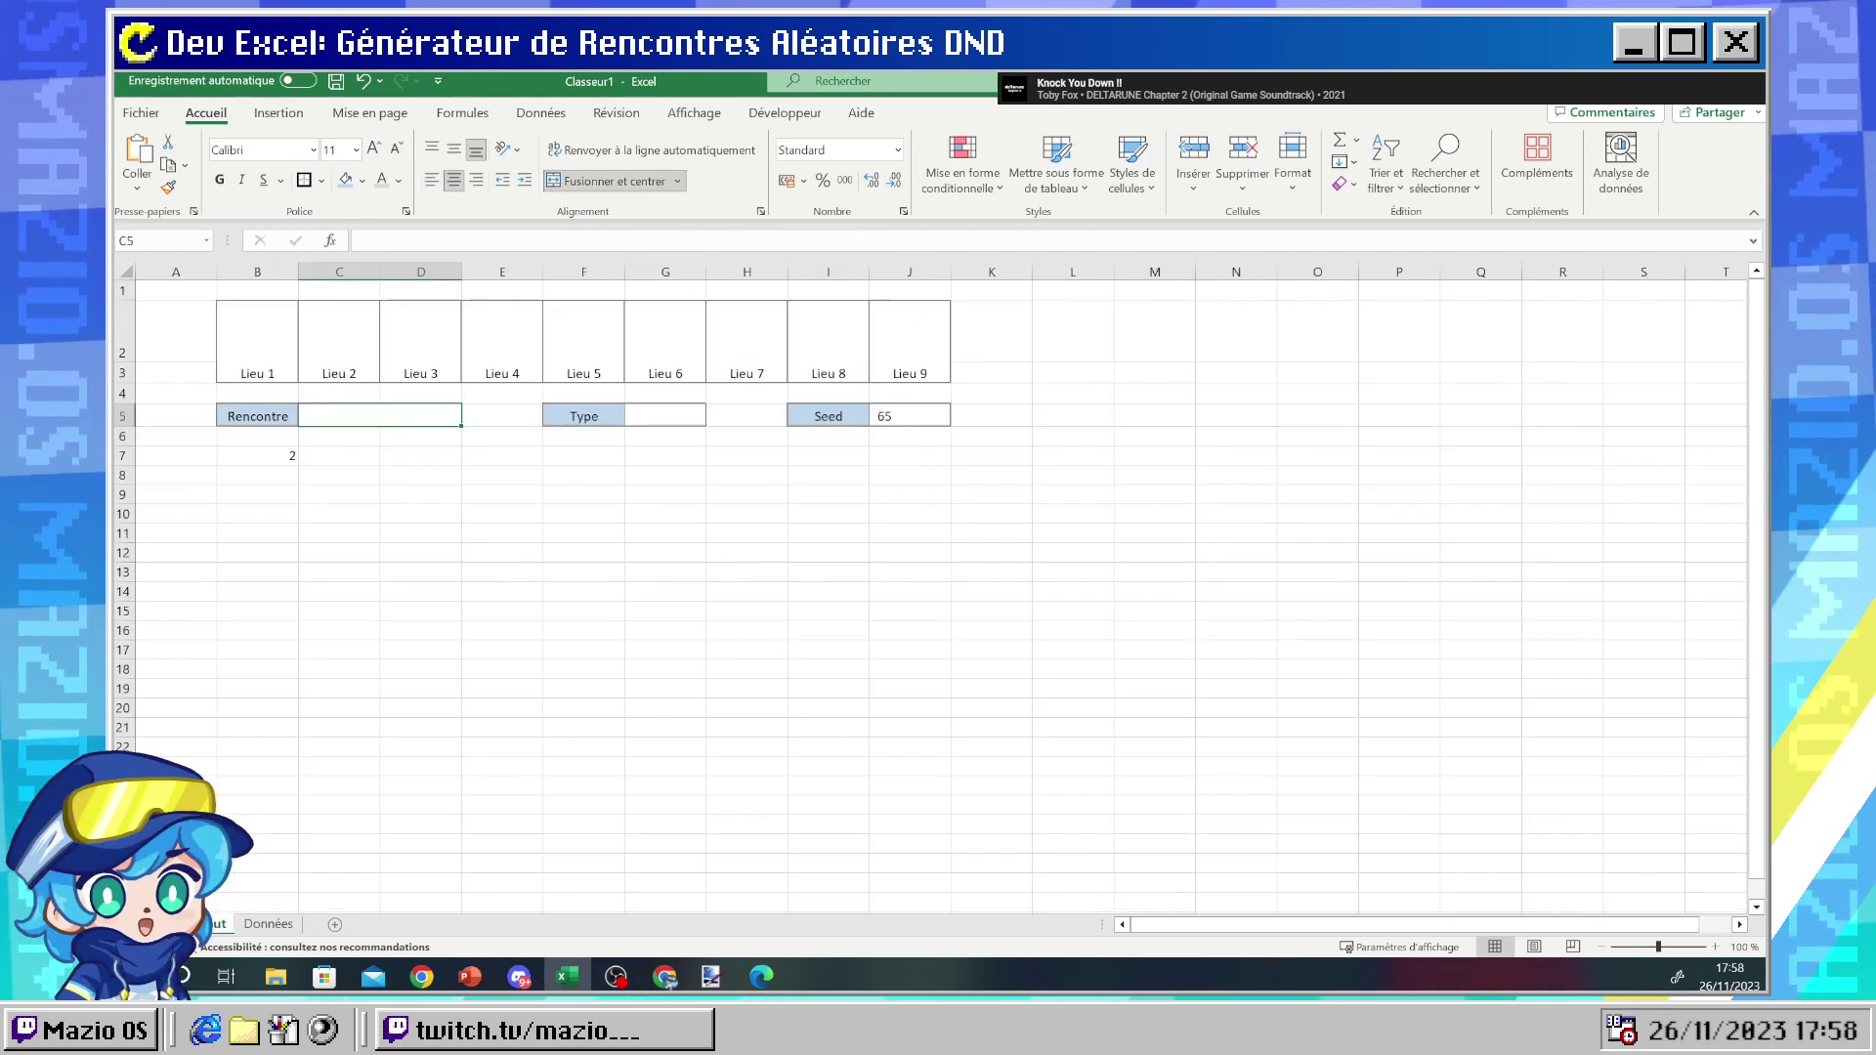
{"action": "double_click", "coordinate": [324, 416]}
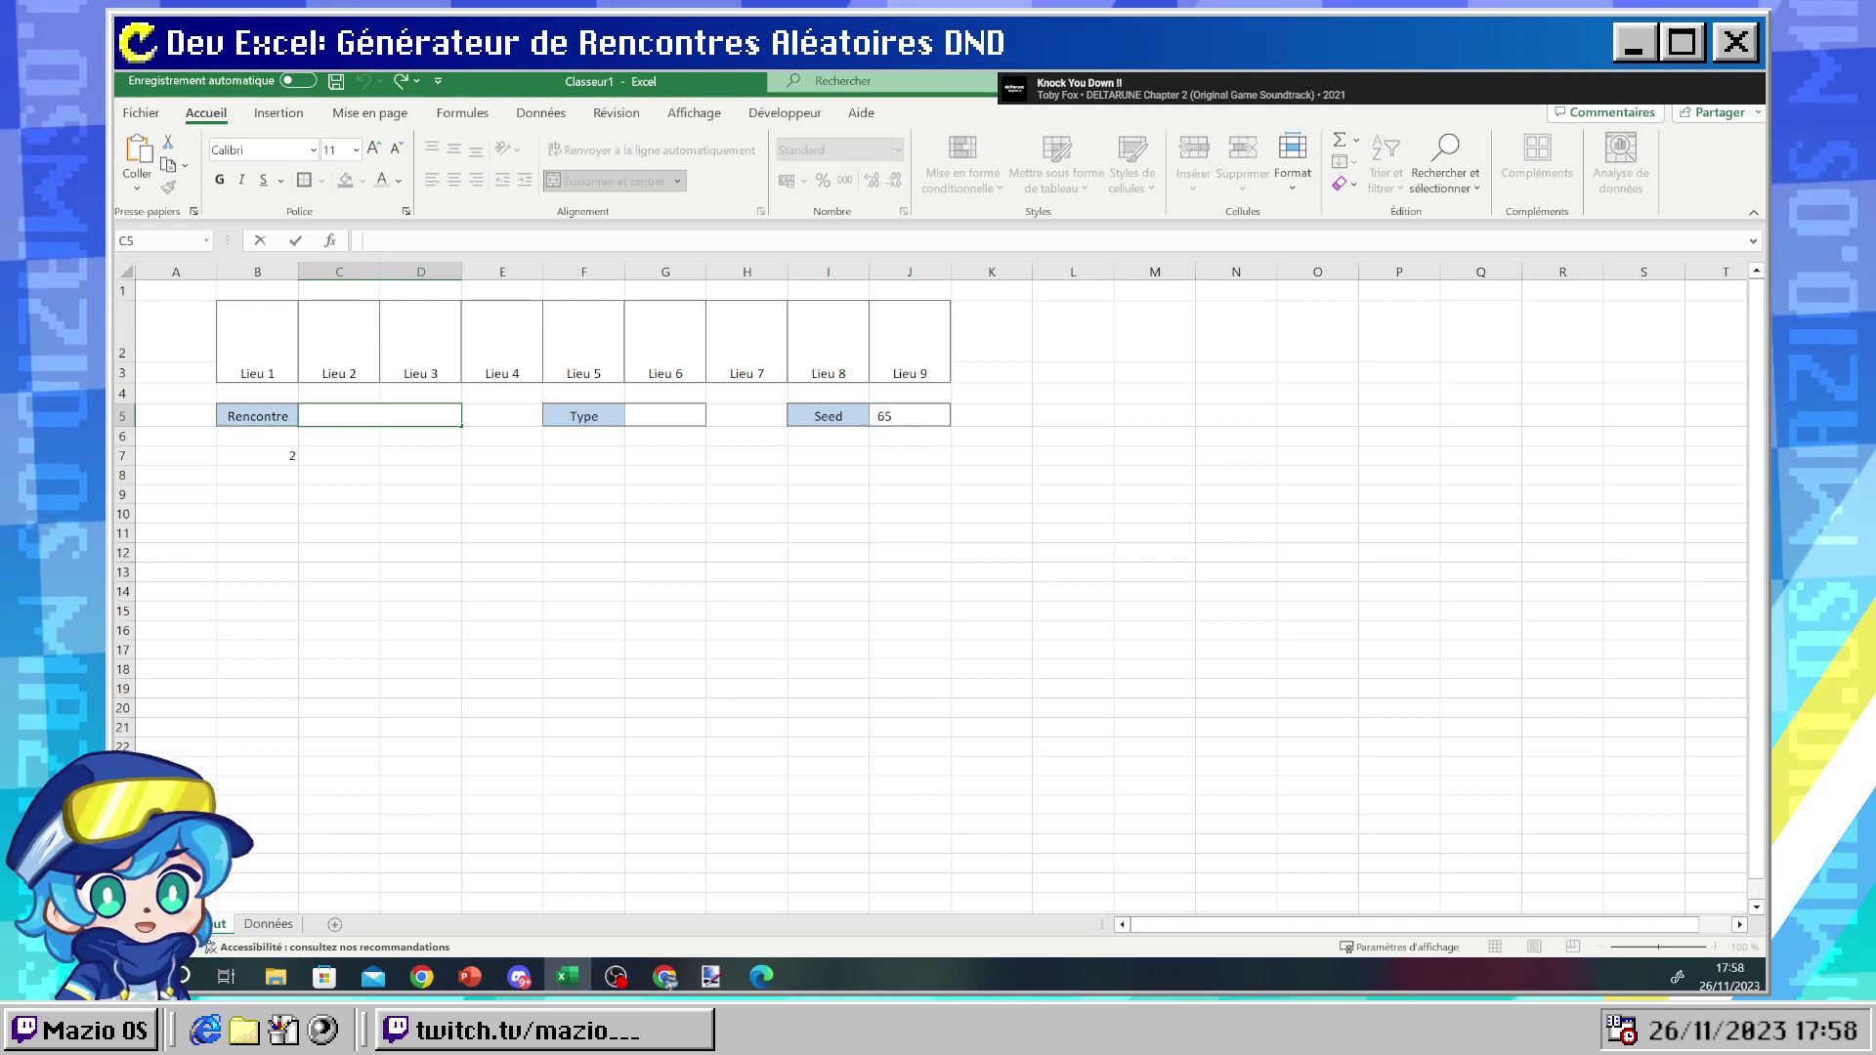
{"action": "left_click", "coordinate": [260, 924]}
{"action": "left_click", "coordinate": [781, 316]}
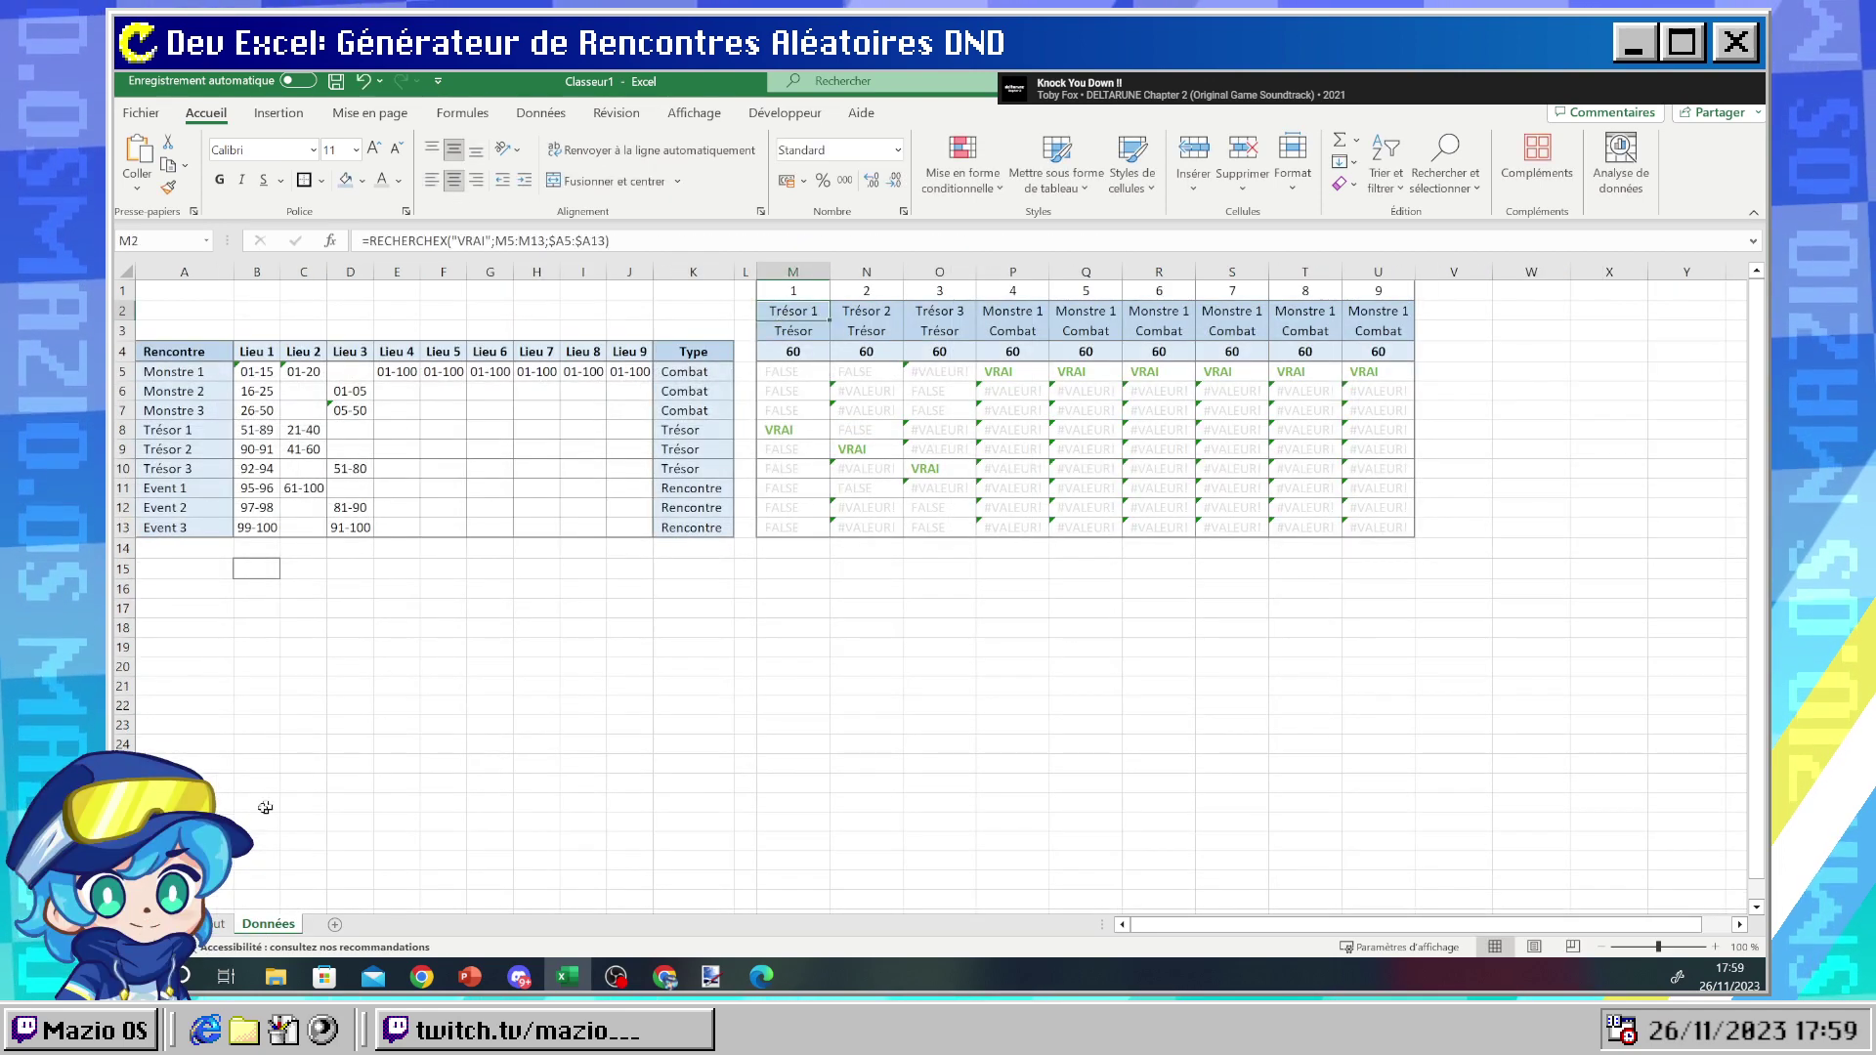
{"action": "left_click", "coordinate": [216, 924]}
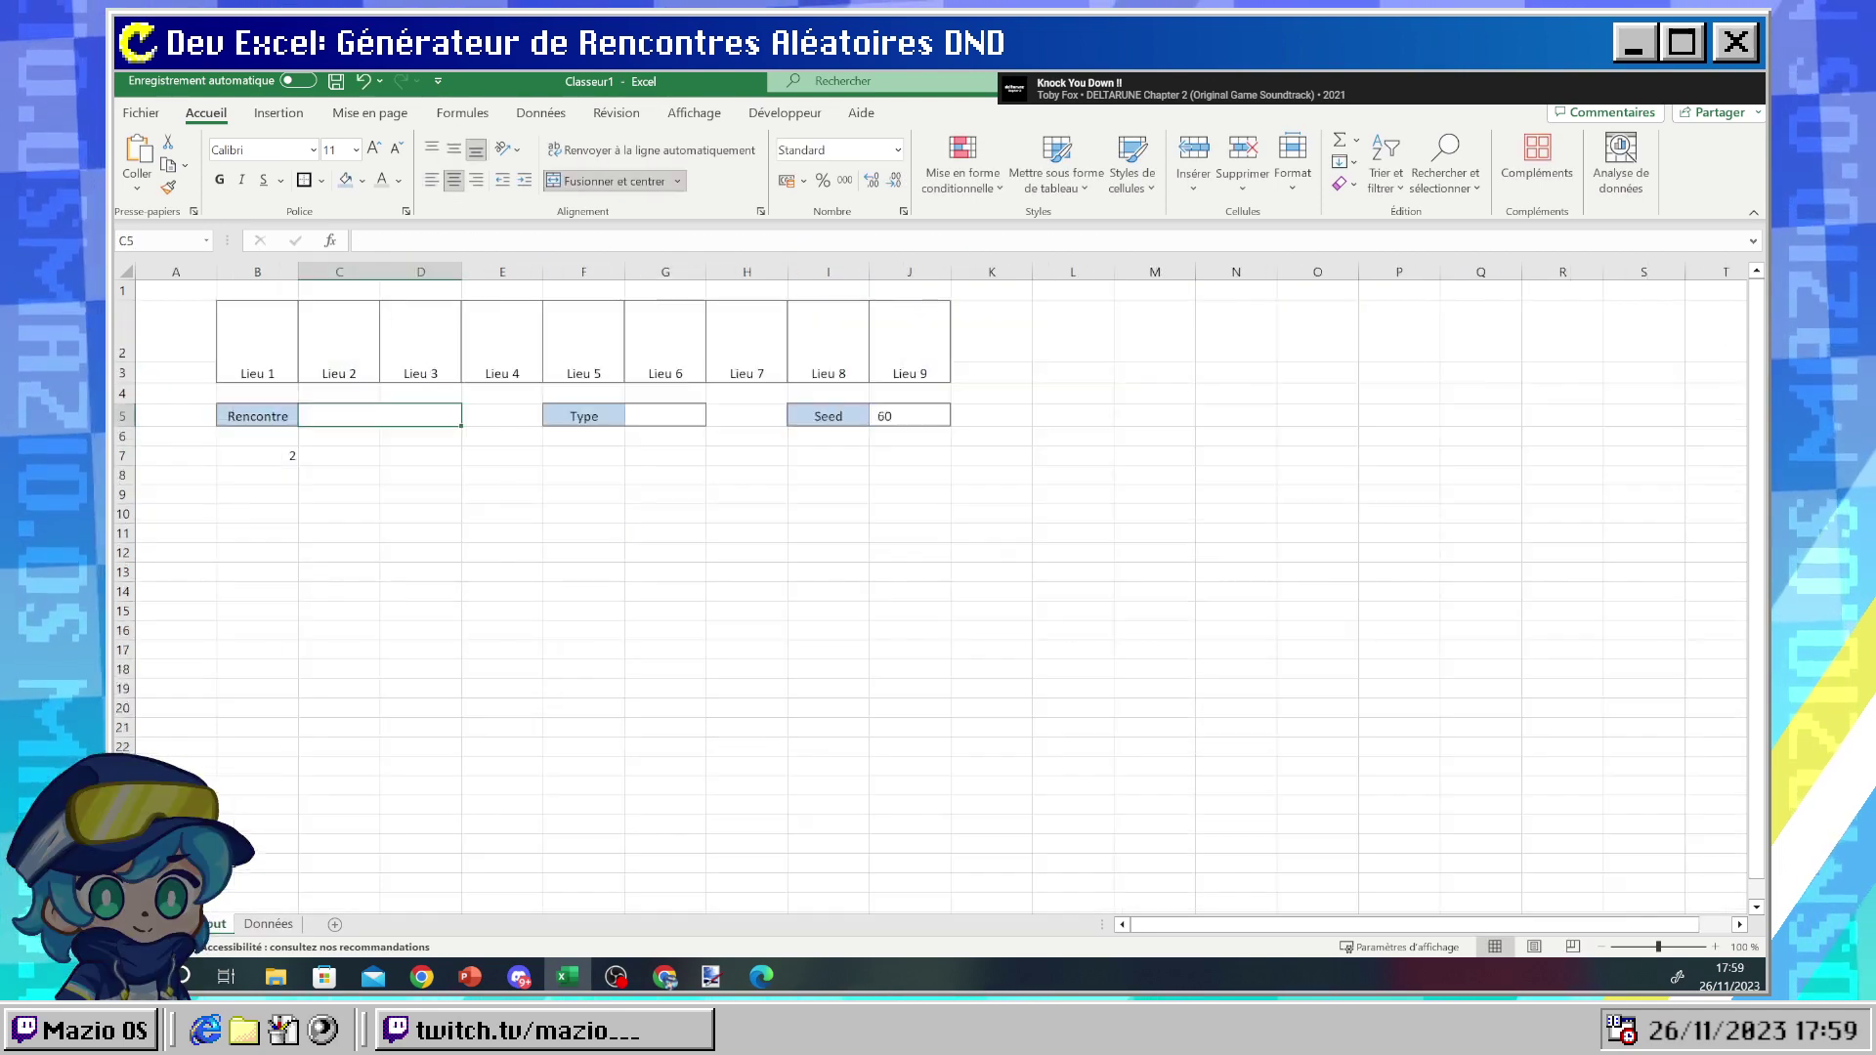
- Enter =RECHERCHEX(B7;Données!M1:U1;Données!M2:U2) in C5 for the Rencontre field
{"action": "left_click", "coordinate": [361, 242]}
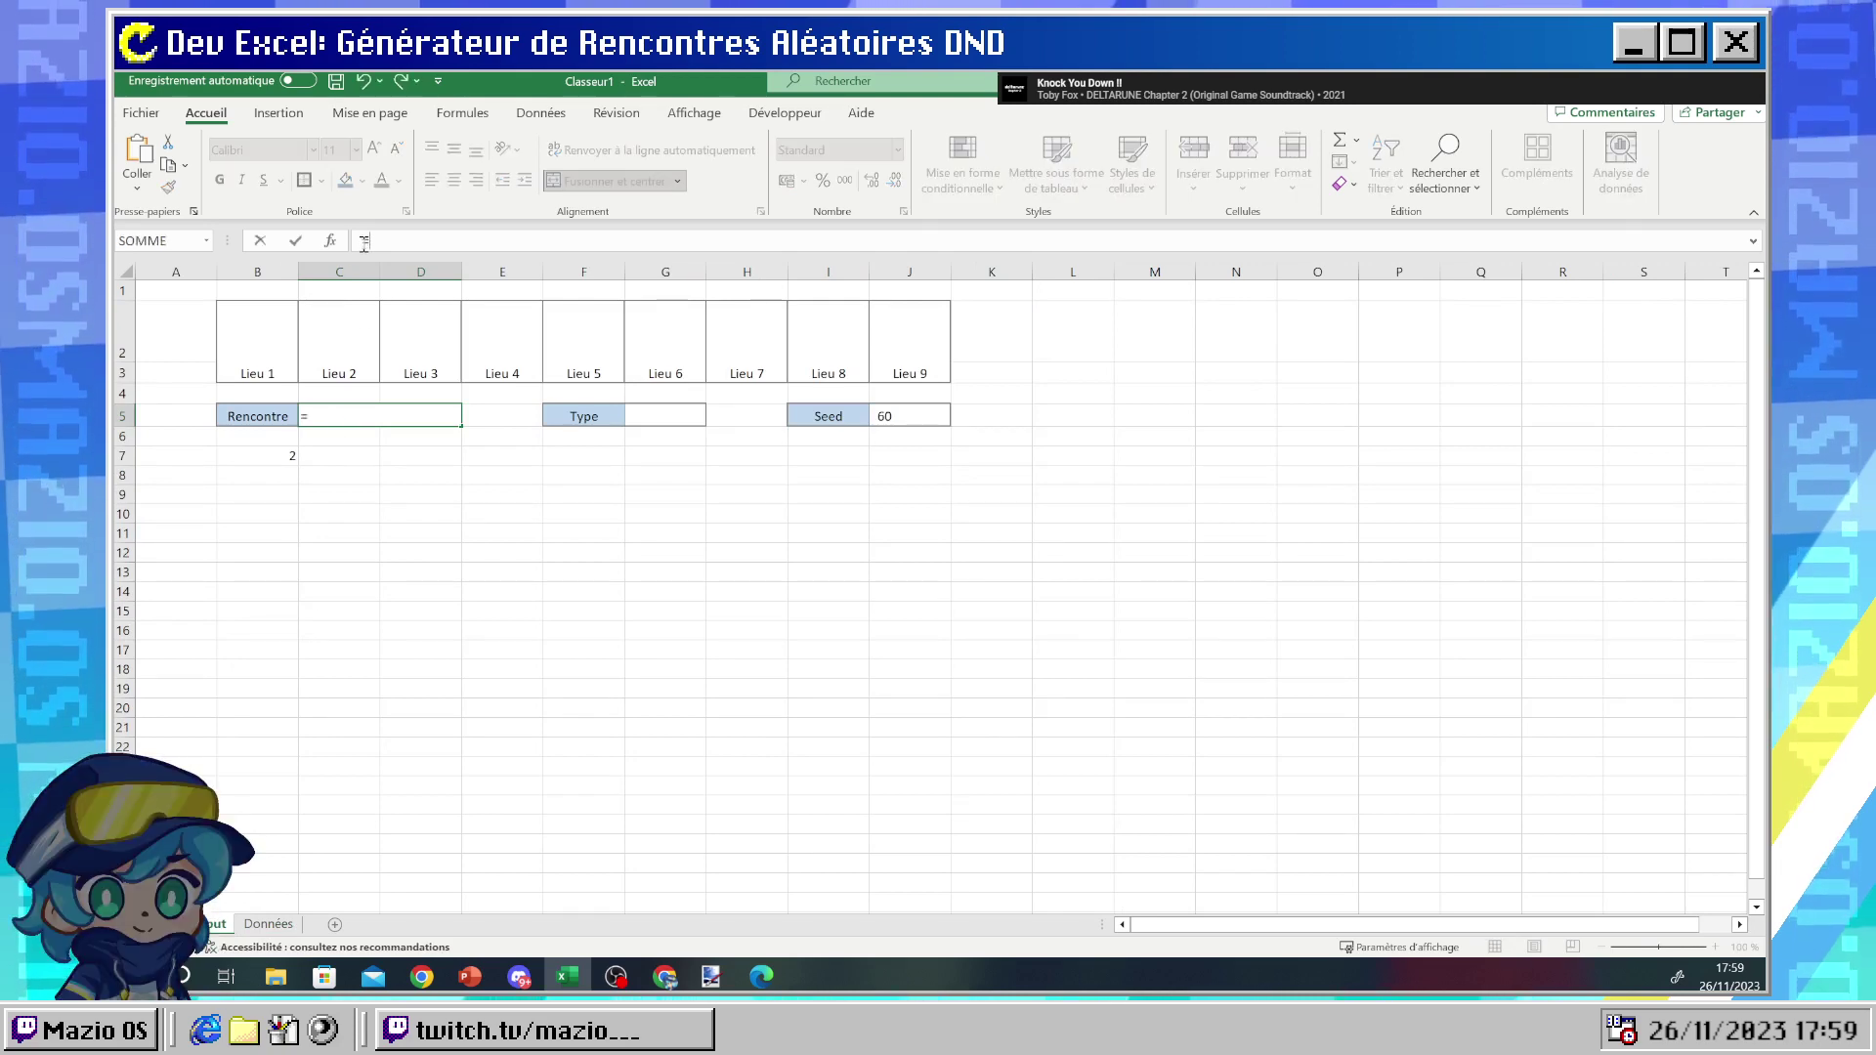
{"action": "type", "text": "=RE"}
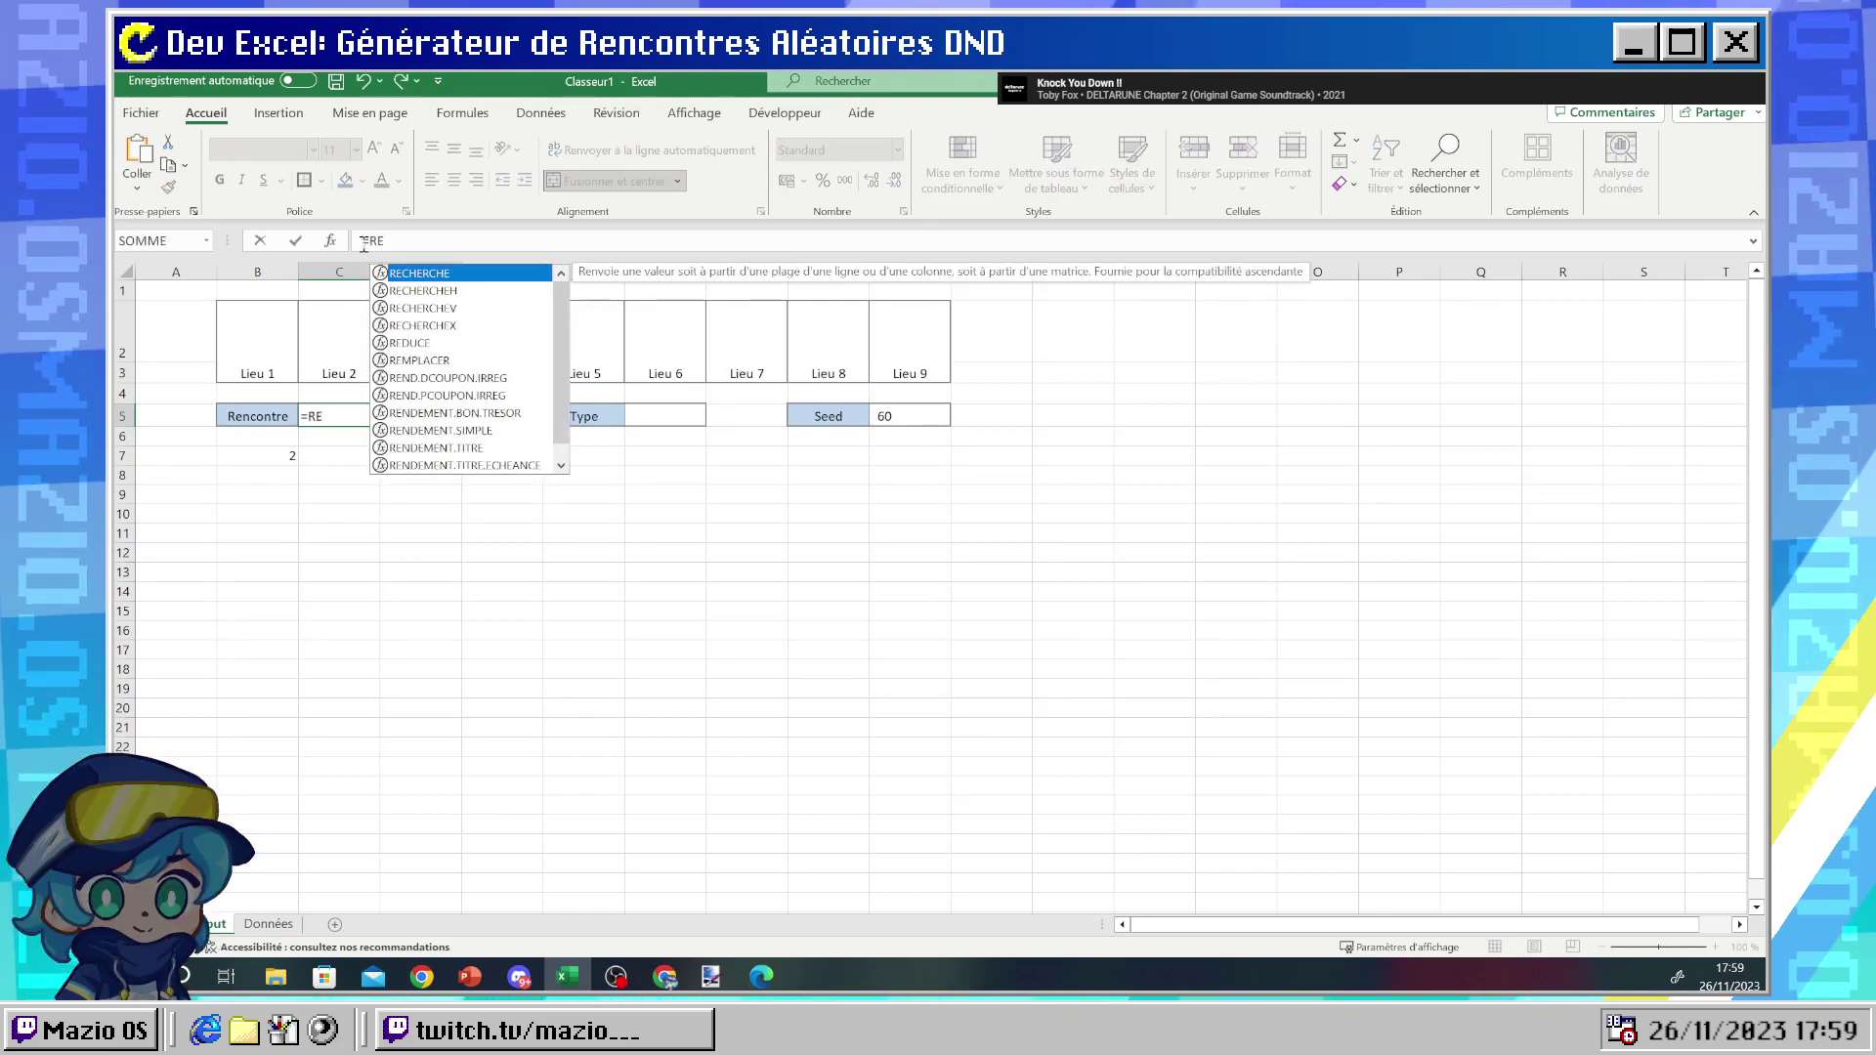
{"action": "double_click", "coordinate": [414, 326]}
{"action": "left_click", "coordinate": [285, 455]}
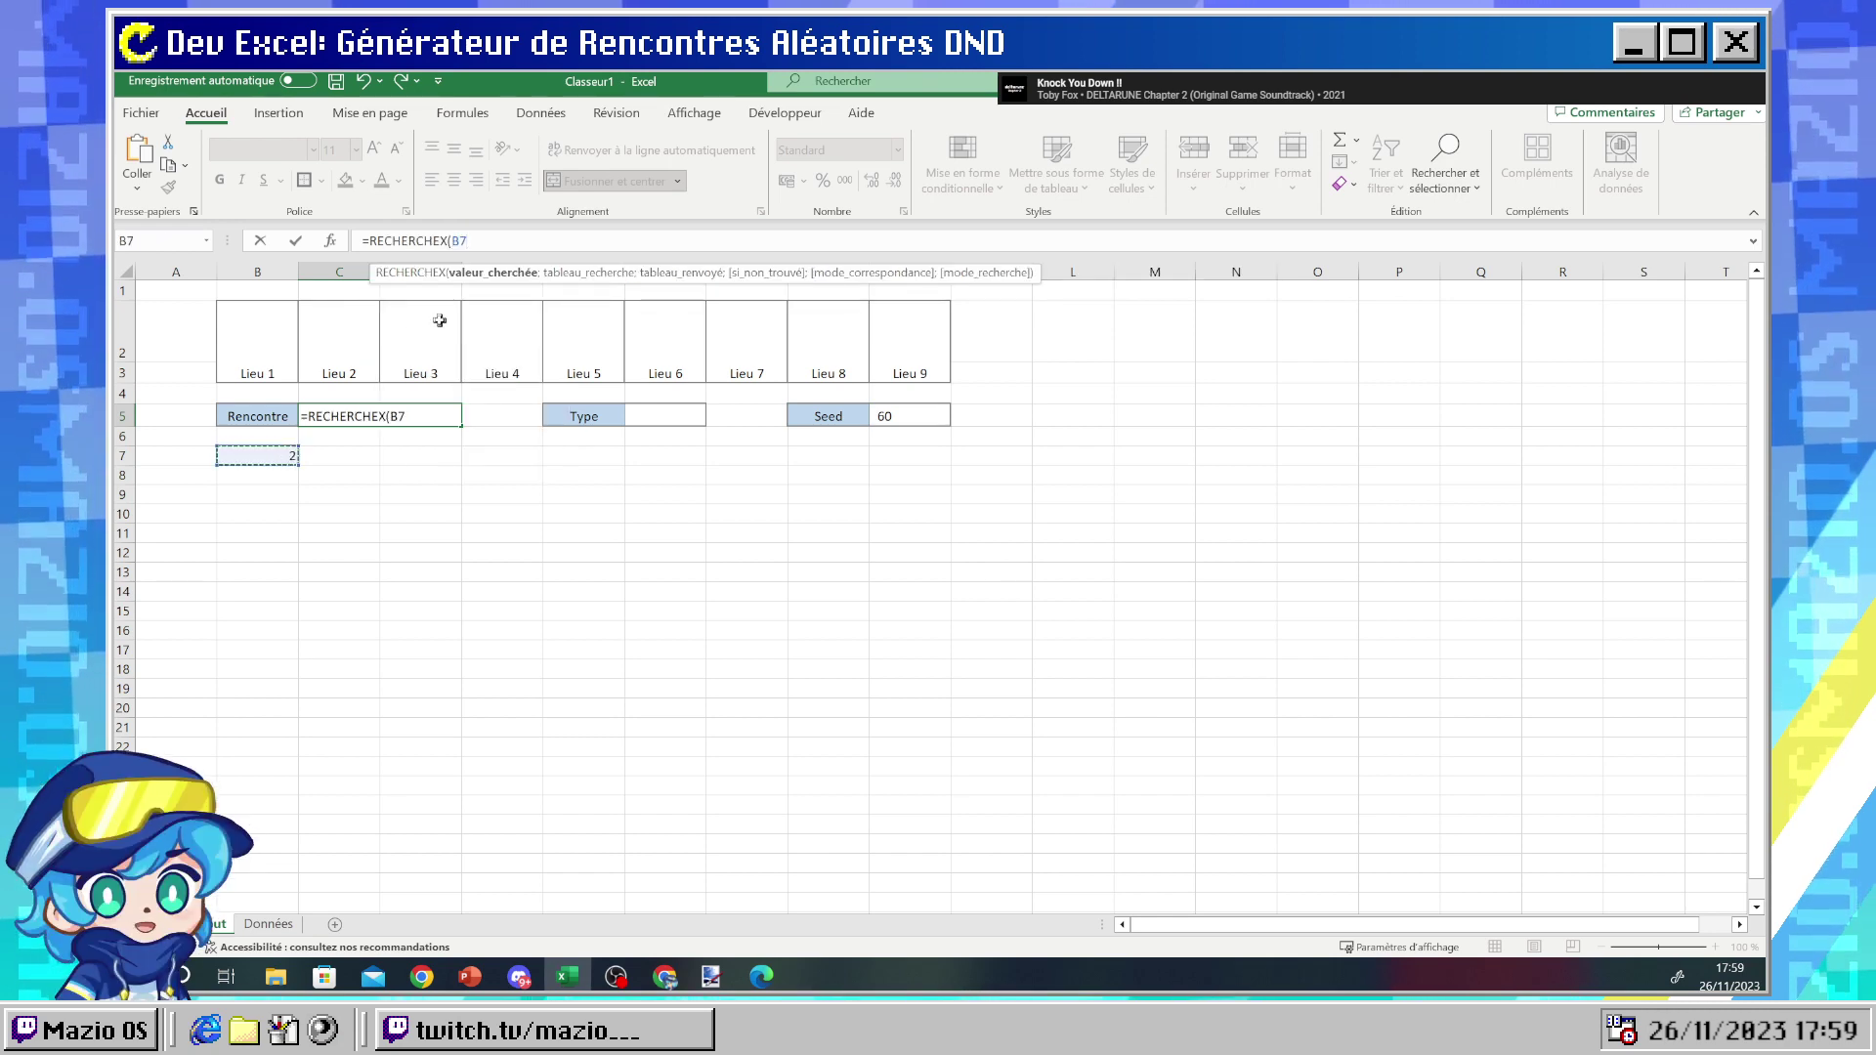
{"action": "type", "text": ";"}
{"action": "left_click", "coordinate": [268, 923]}
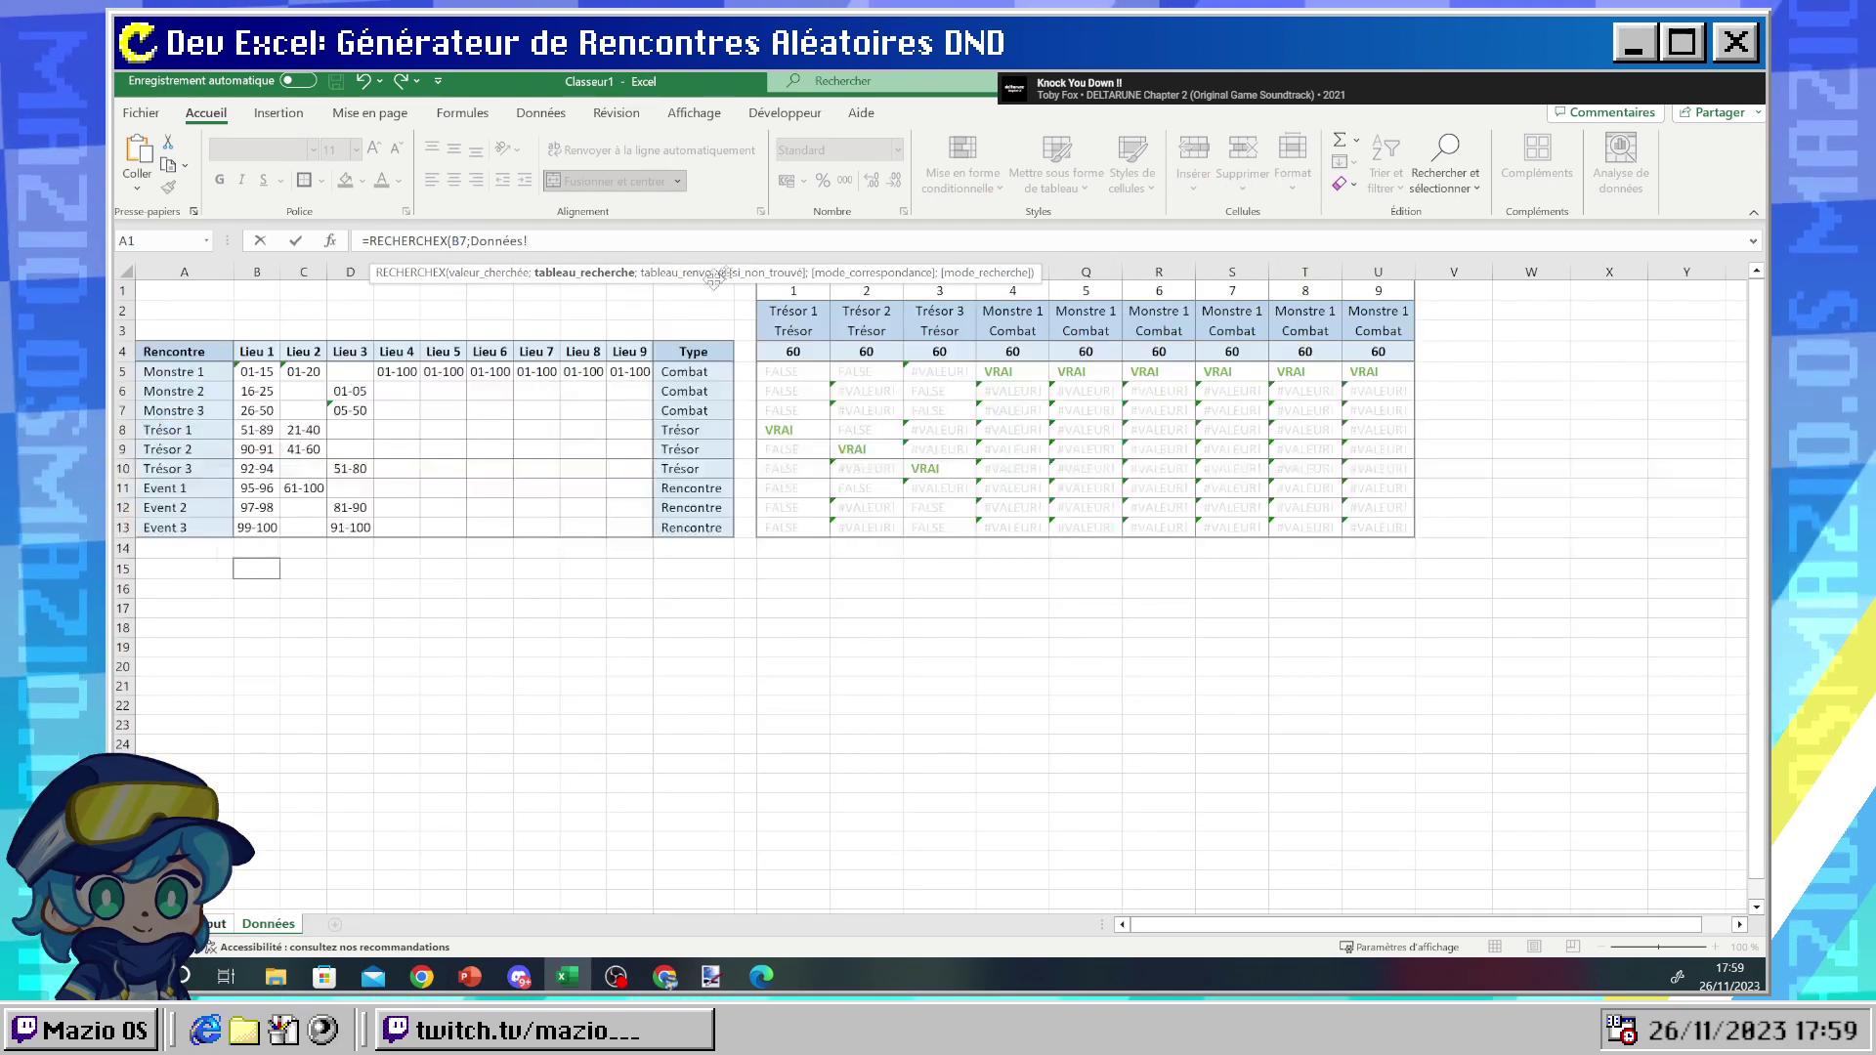
{"action": "left_click_drag", "start_coordinate": [793, 290], "coordinate": [1385, 291]}
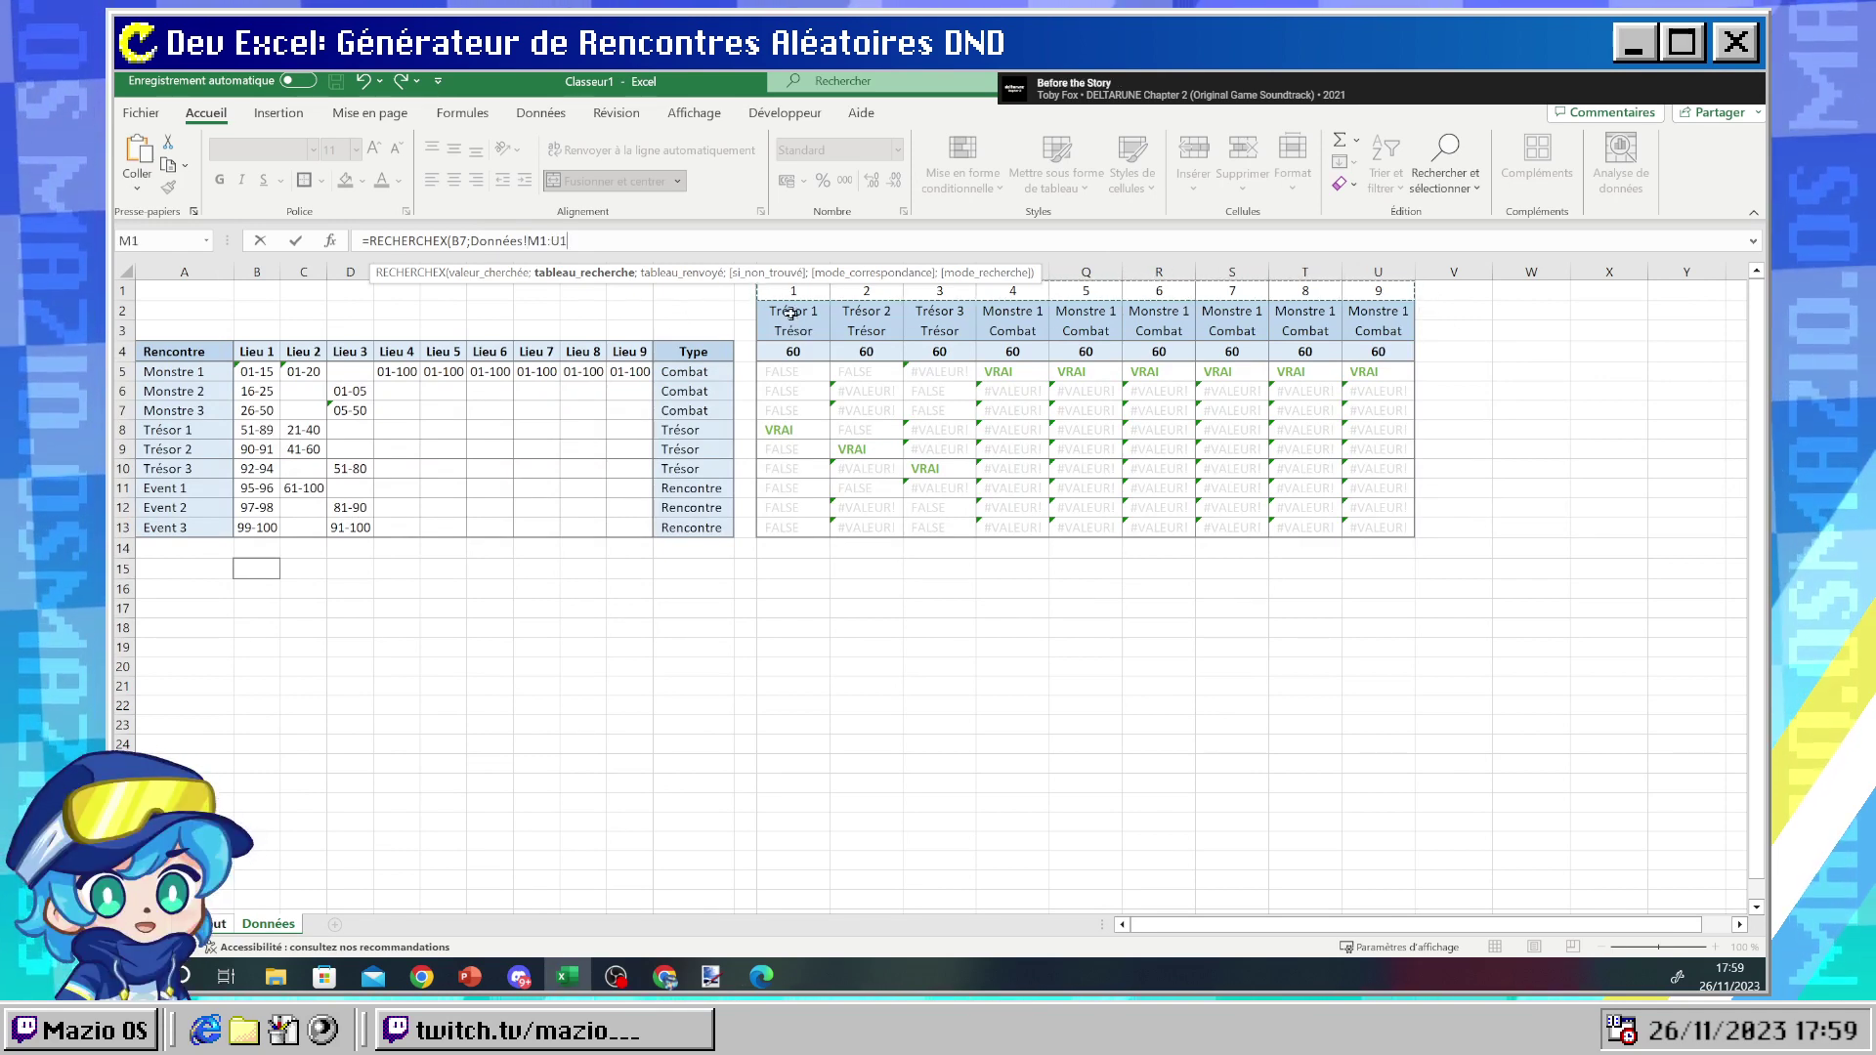
{"action": "left_click_drag", "start_coordinate": [791, 313], "coordinate": [1365, 309]}
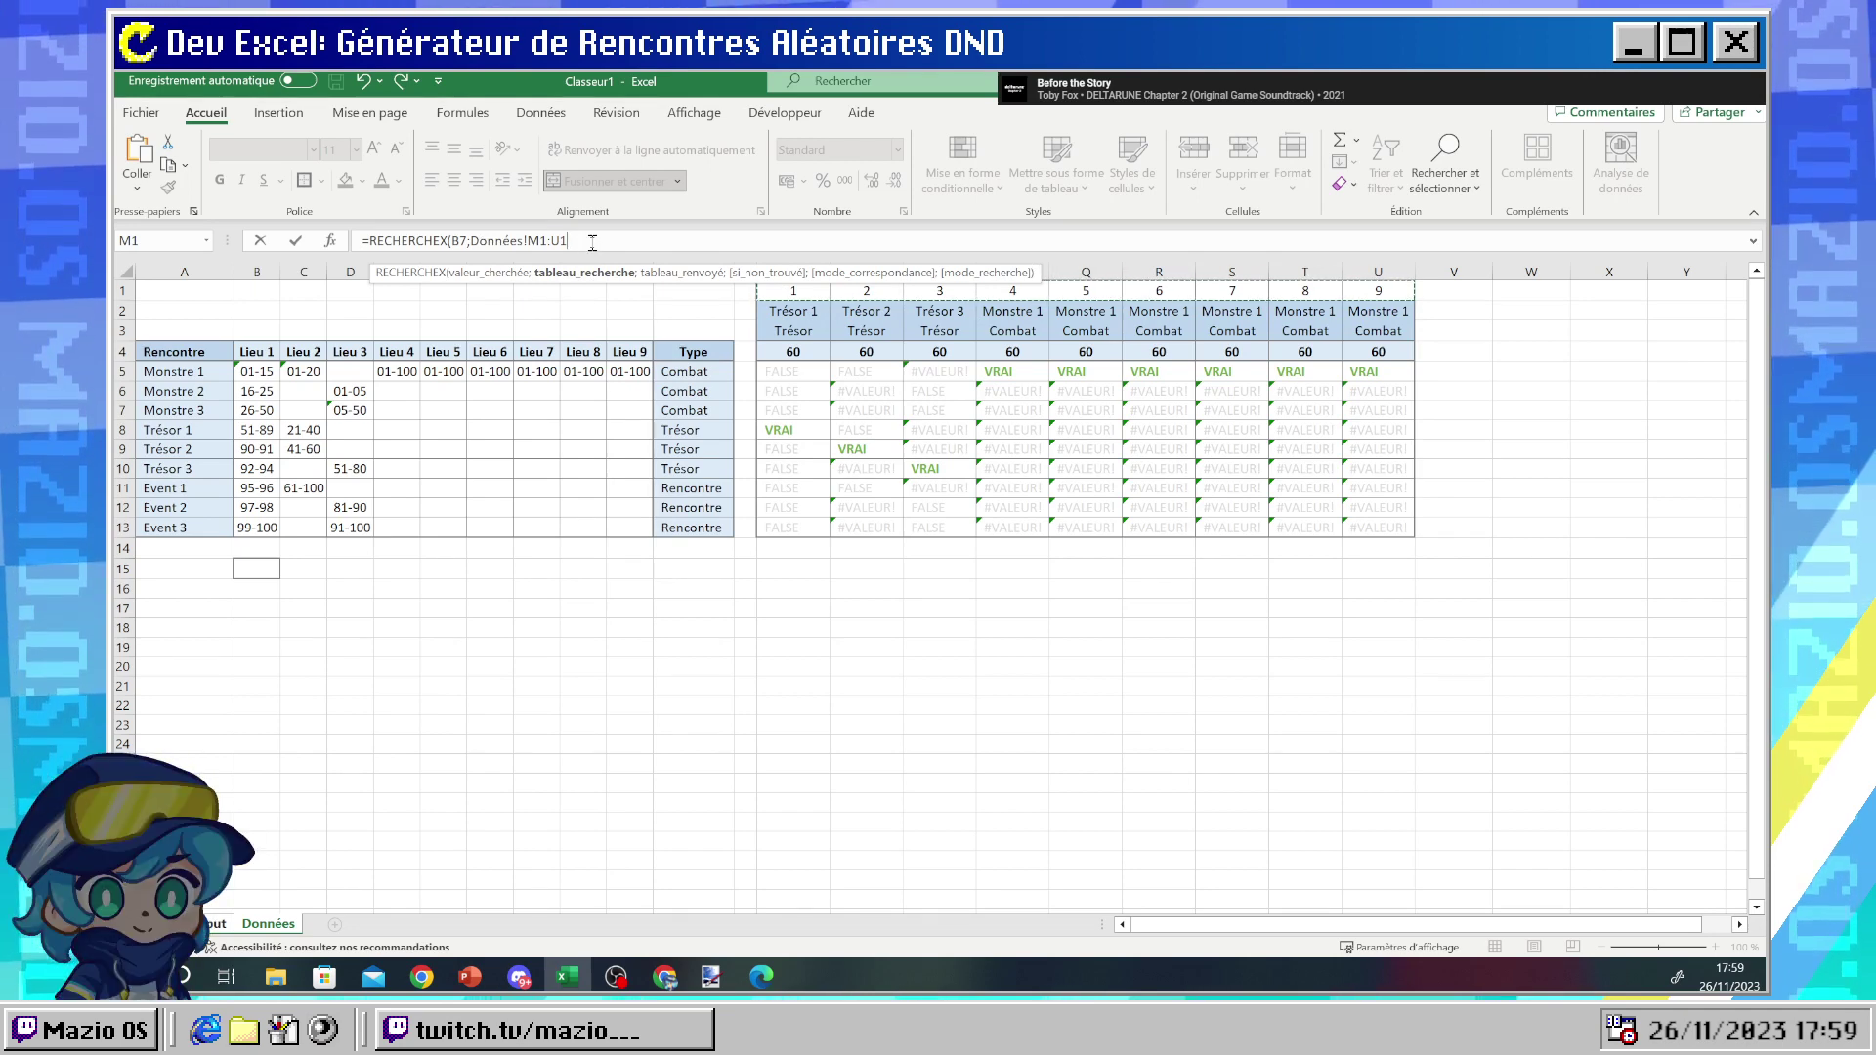
{"action": "type", "text": ";"}
{"action": "left_click_drag", "start_coordinate": [785, 314], "coordinate": [1357, 305]}
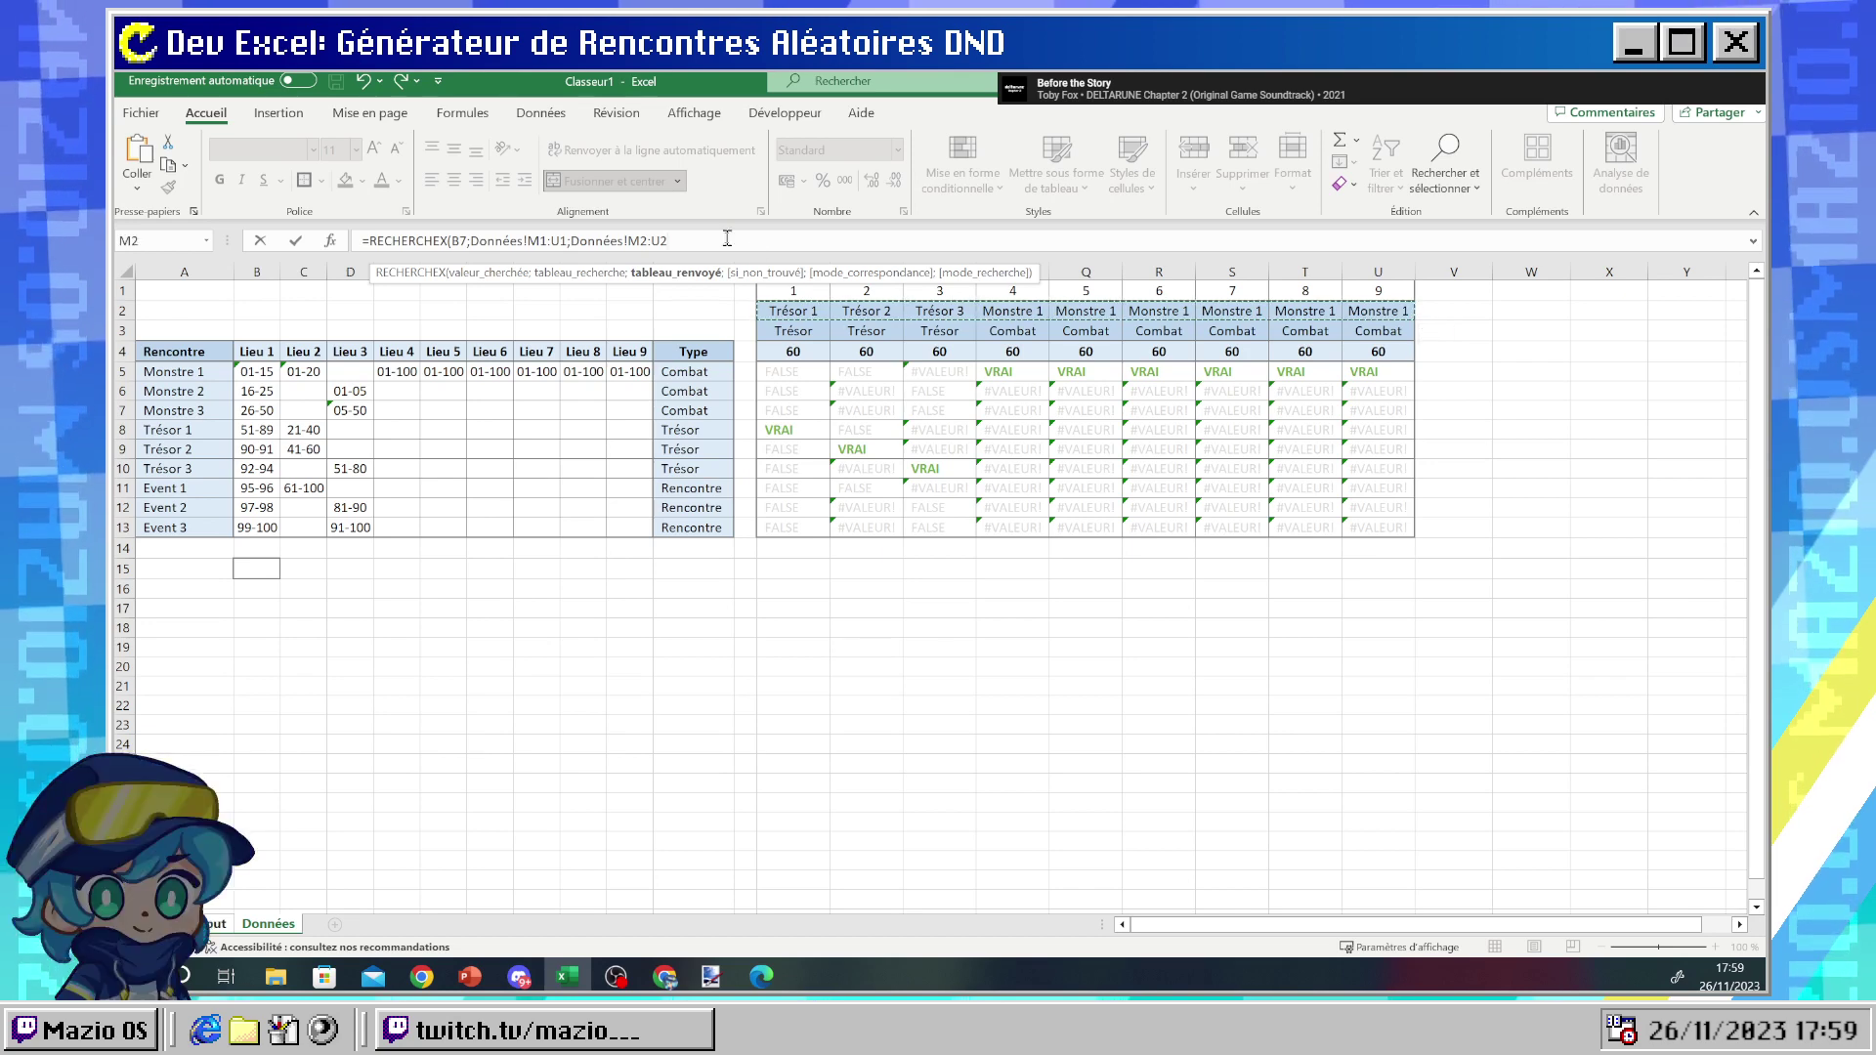
{"action": "type", "text": ")"}
{"action": "key", "text": "Return"}
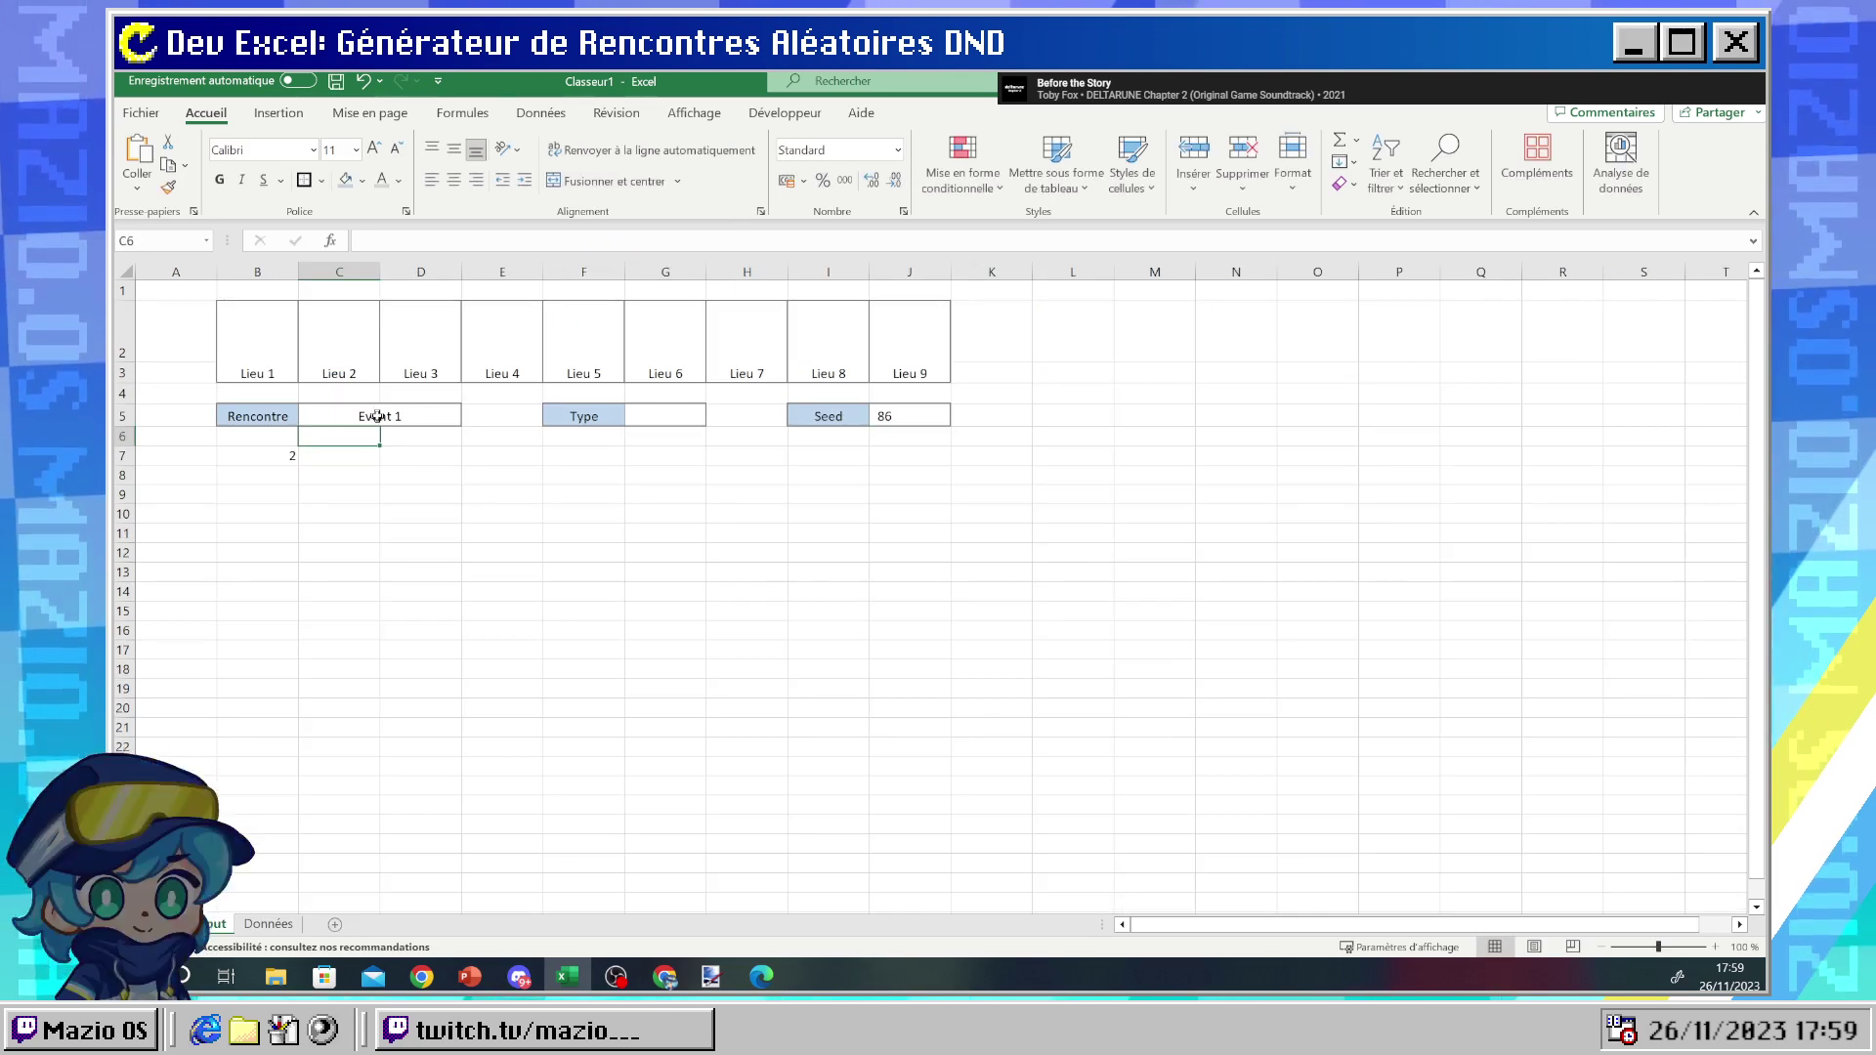
- Check the new Rencontre formula in C5, then switch to the Données sheet
{"action": "left_click", "coordinate": [377, 416]}
{"action": "left_click", "coordinate": [681, 477]}
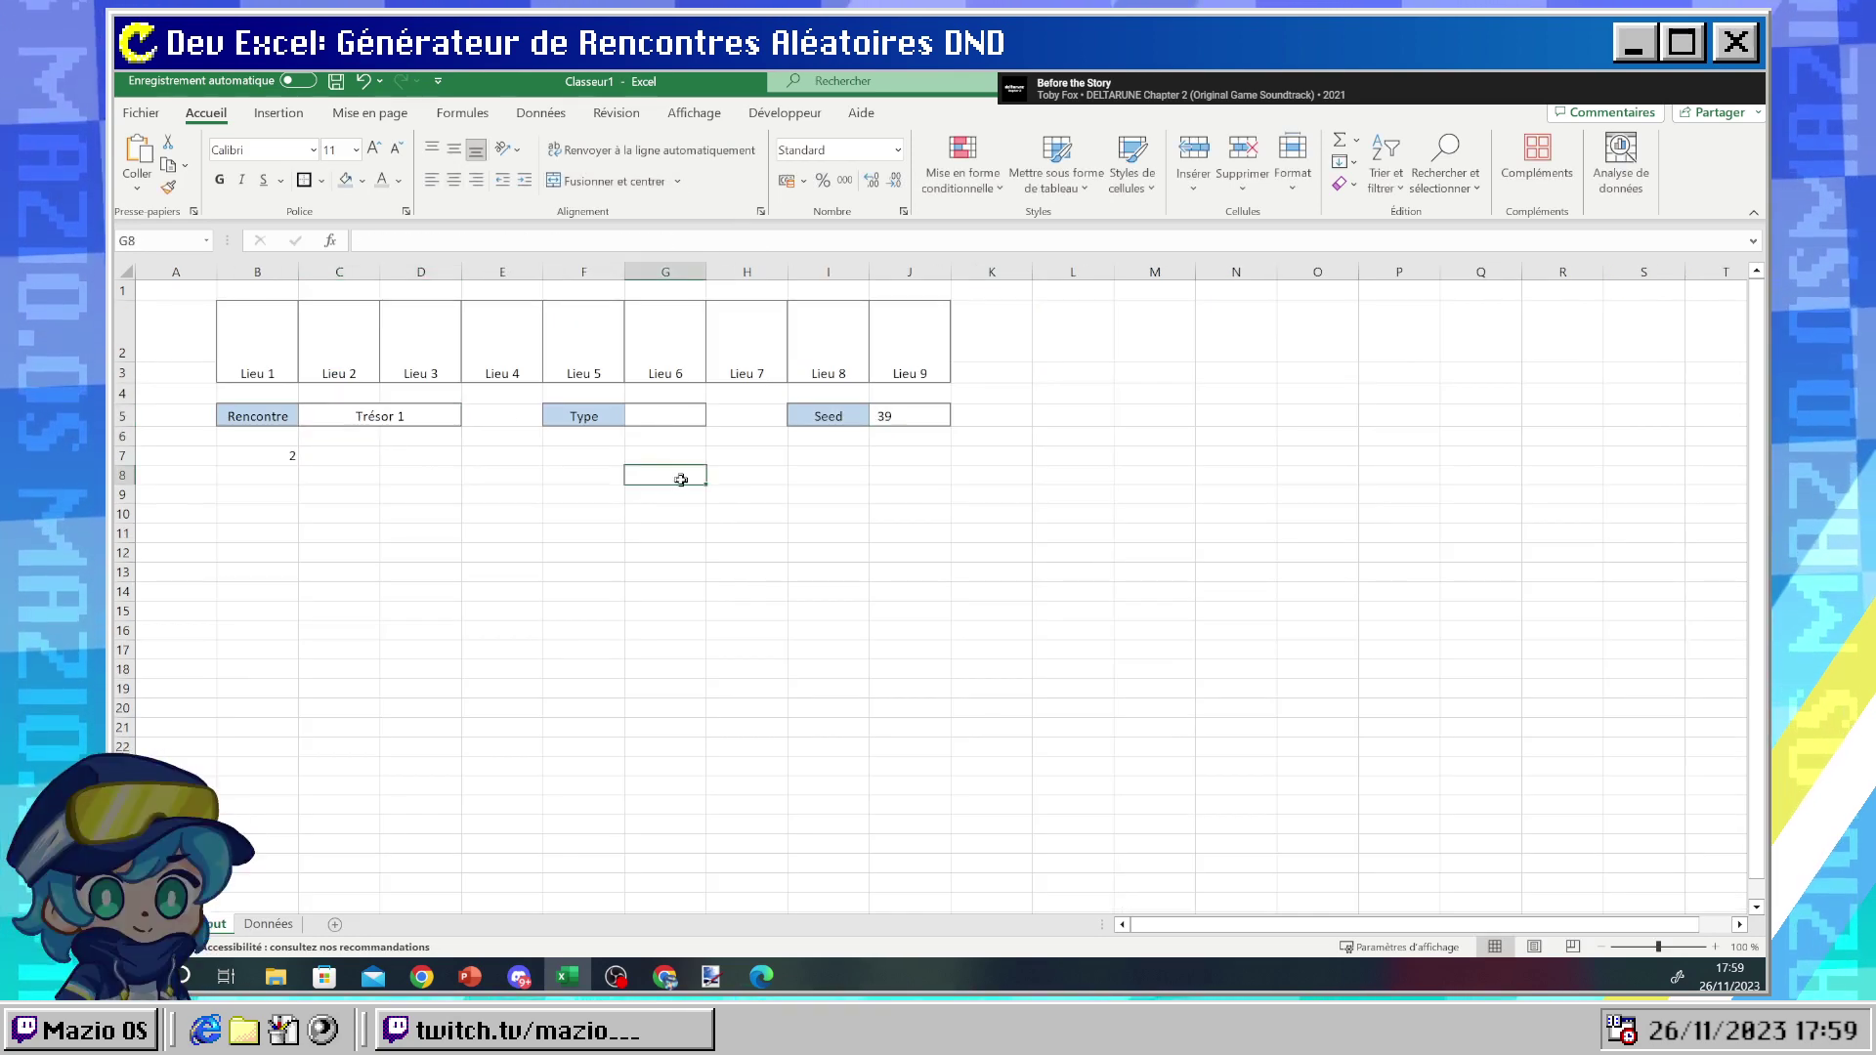
{"action": "left_click", "coordinate": [268, 923]}
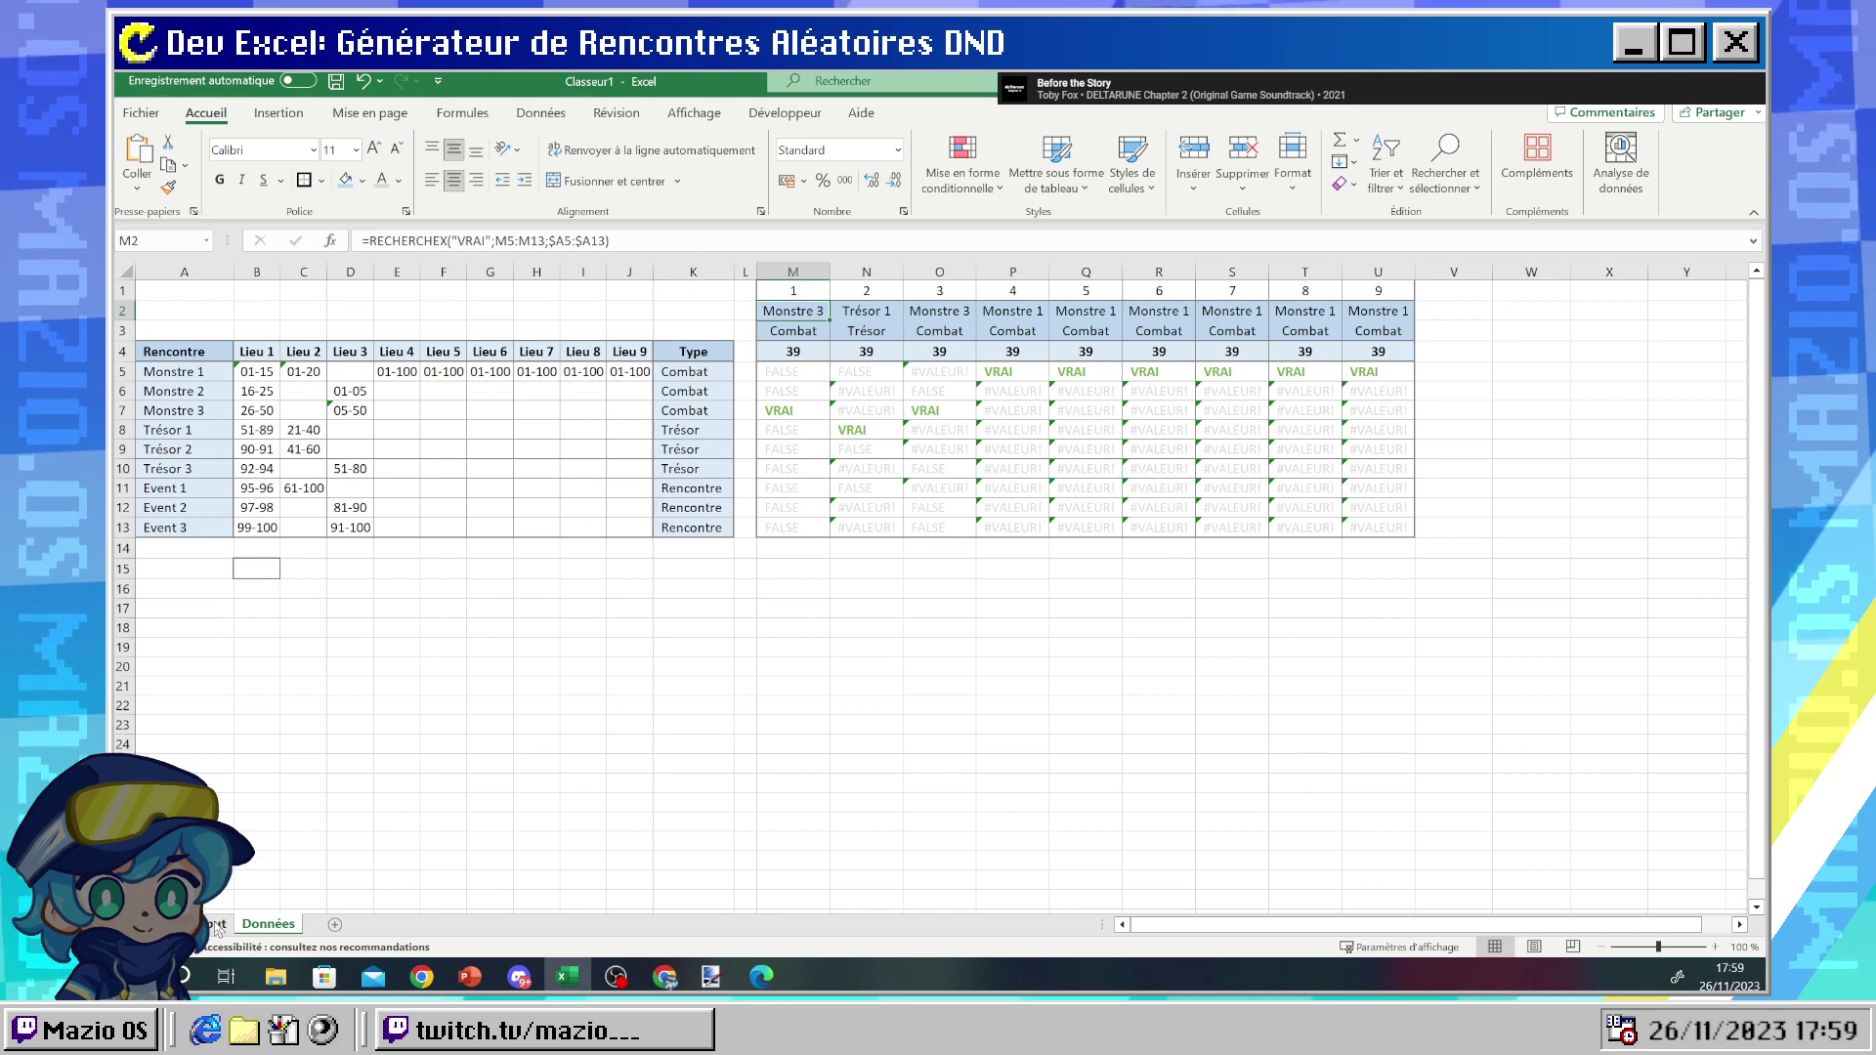
- Inspect the range-test formula in M7 on Données, comparing it with the Input sheet
{"action": "left_click", "coordinate": [779, 413]}
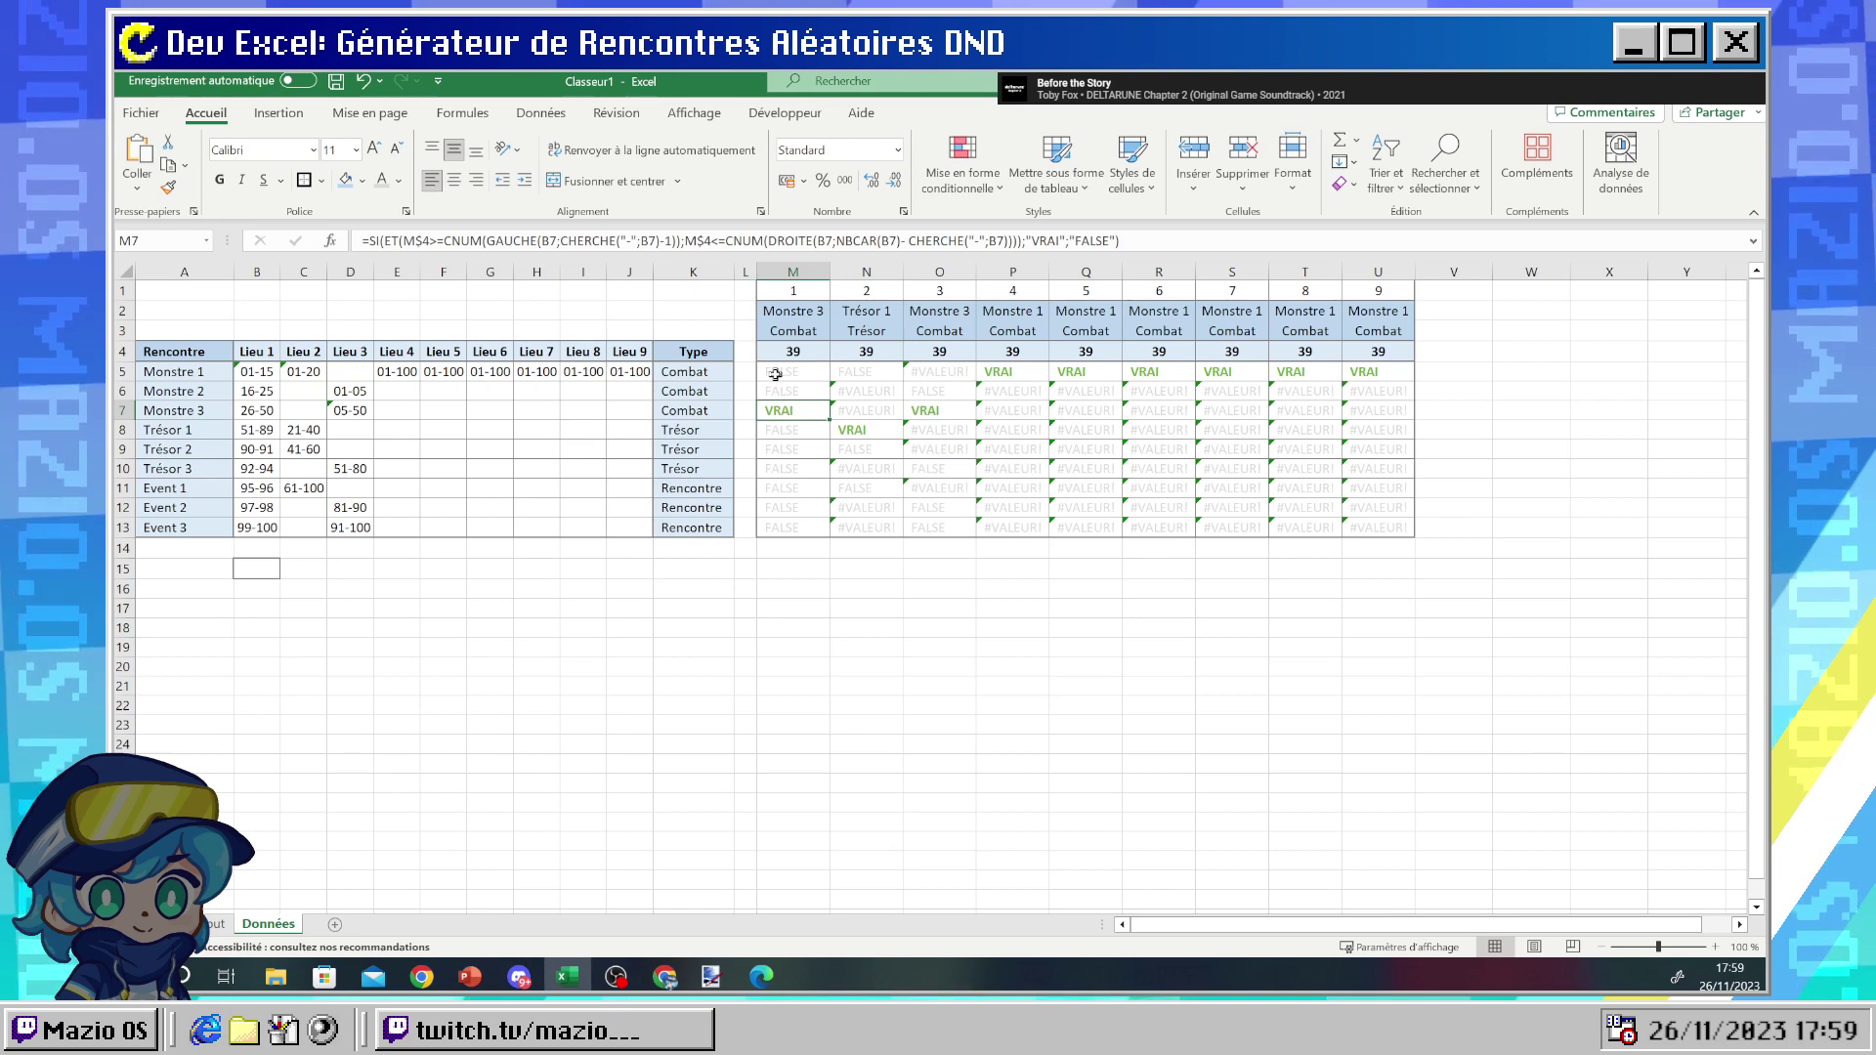
{"action": "left_click", "coordinate": [216, 925]}
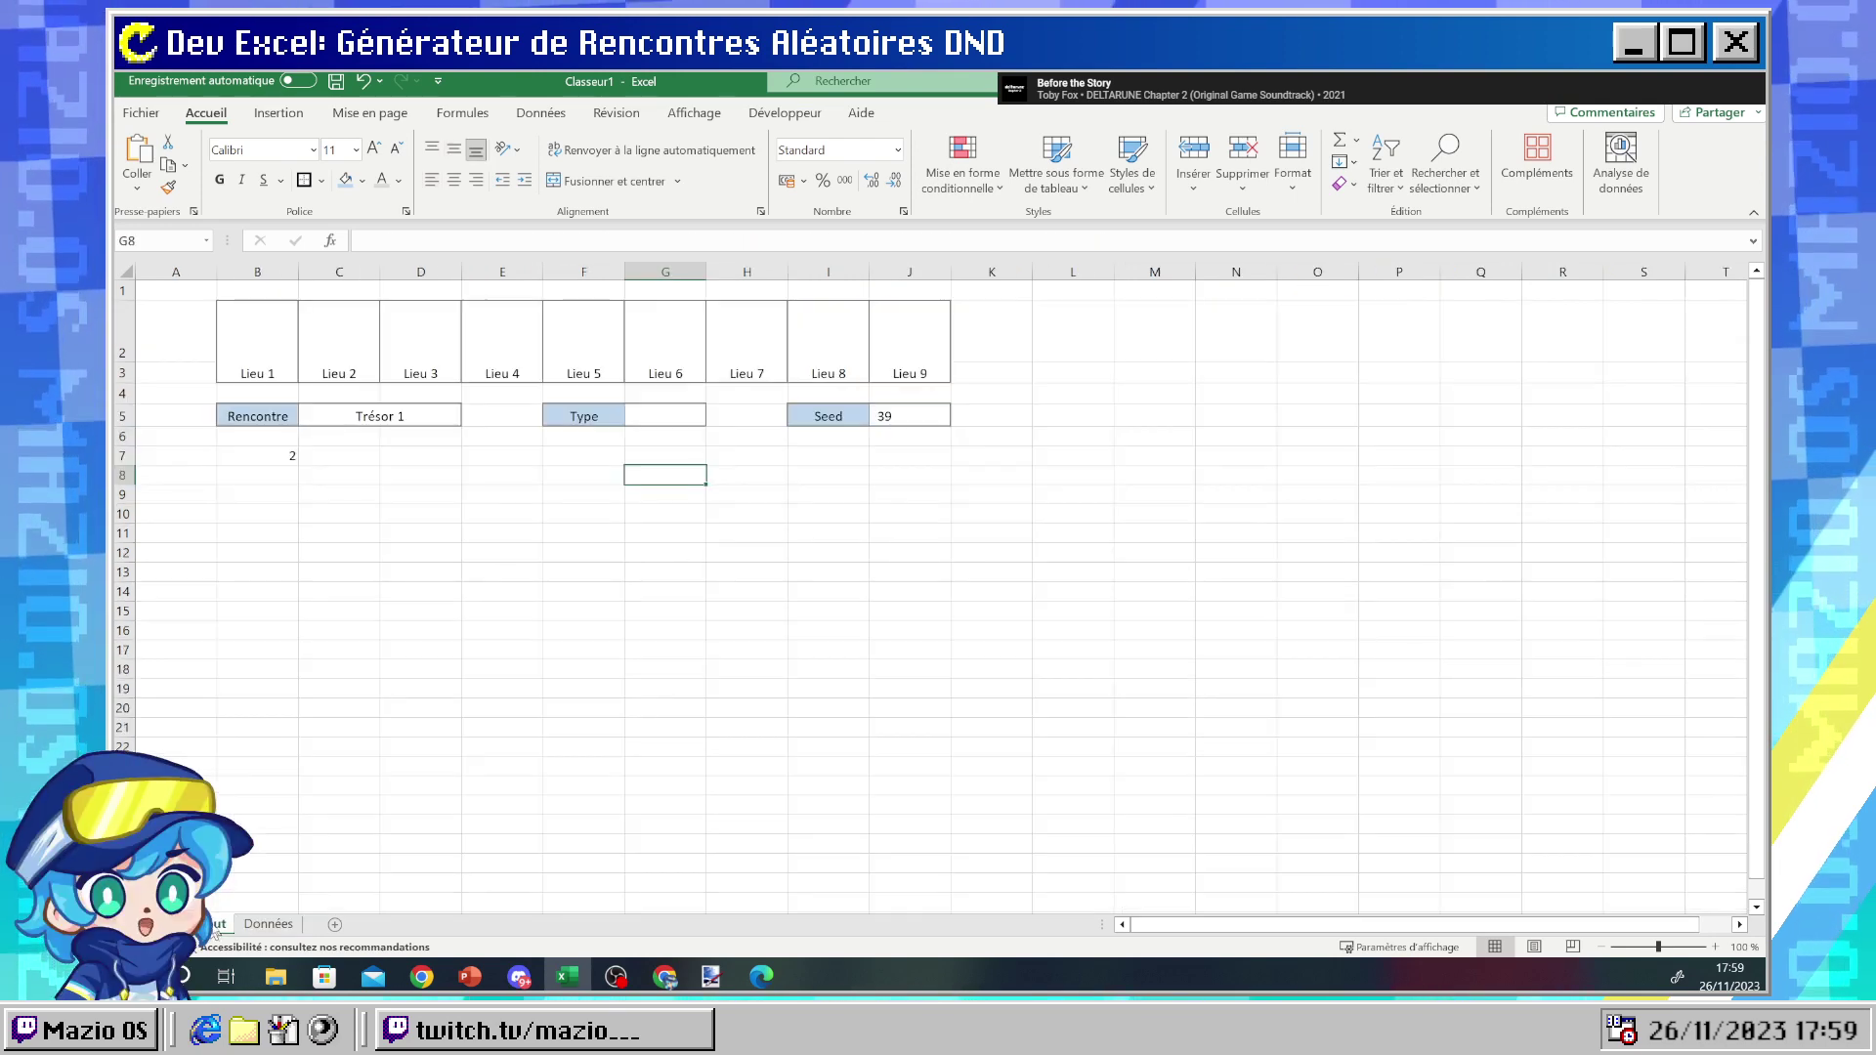
{"action": "left_click", "coordinate": [266, 925]}
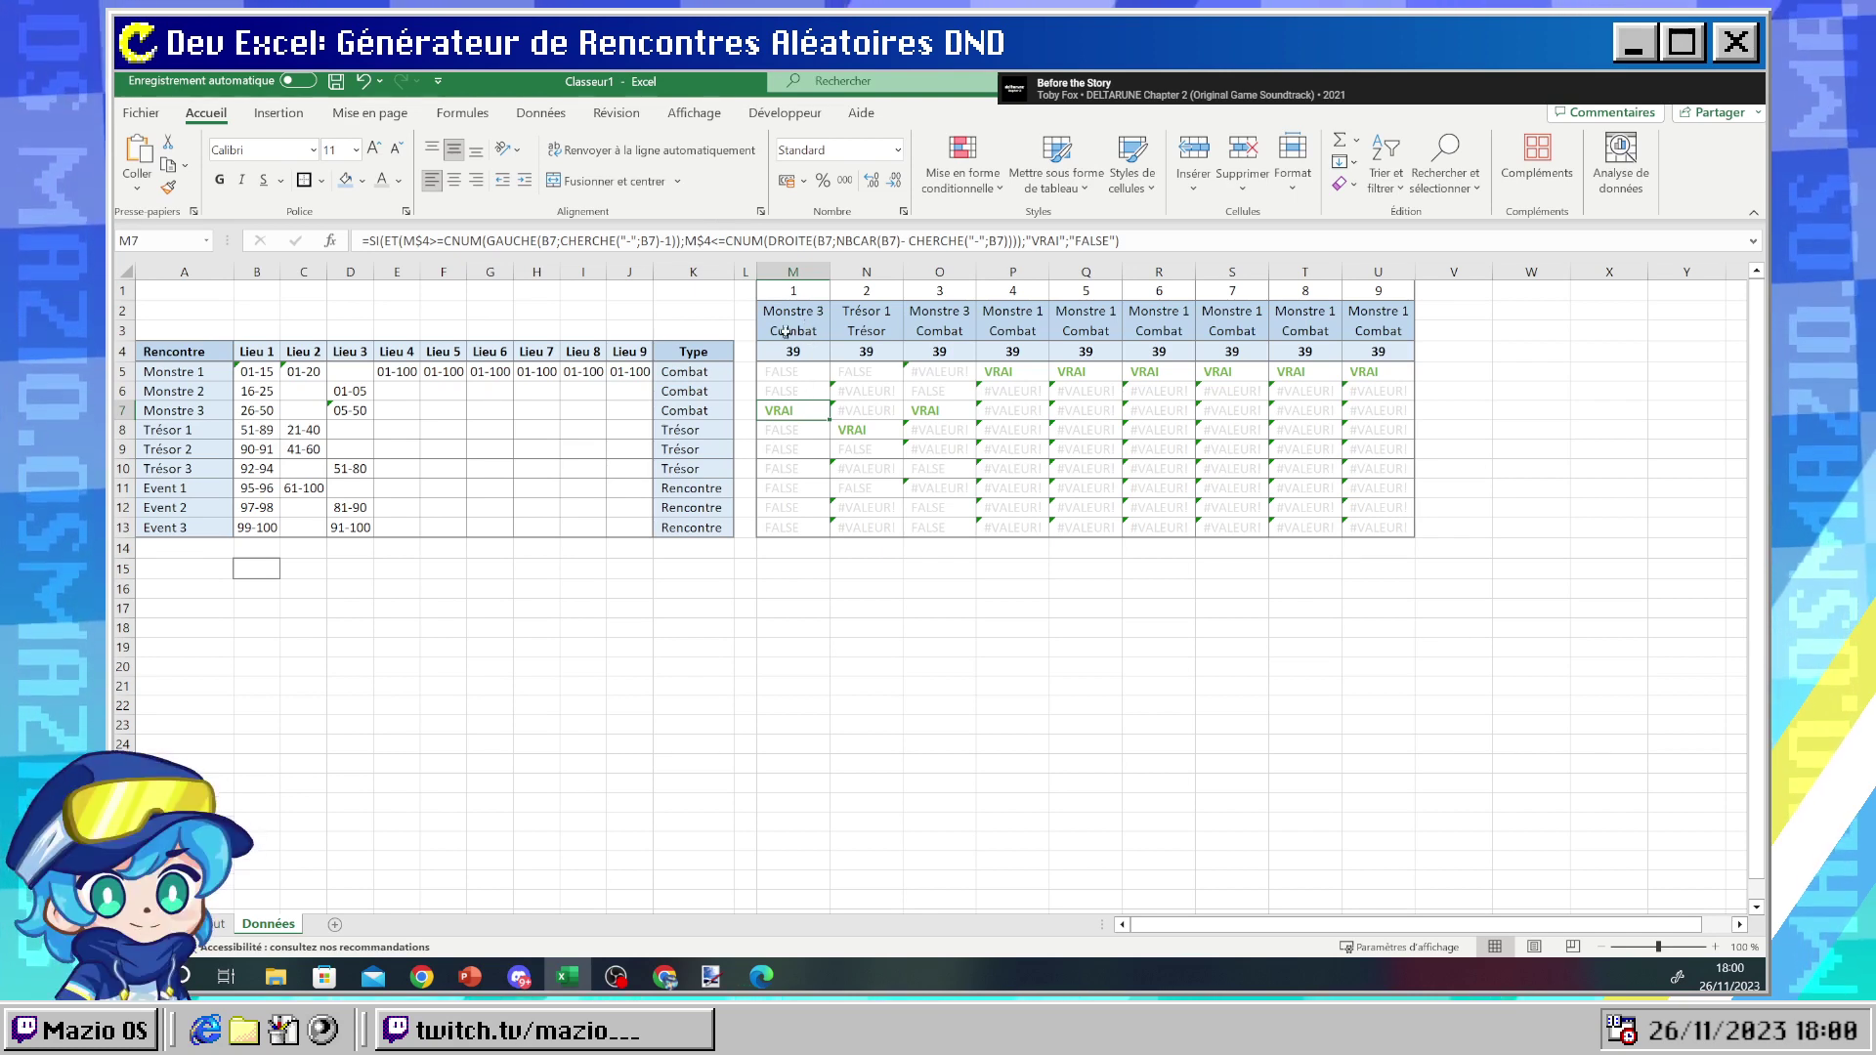
{"action": "left_click", "coordinate": [219, 924]}
{"action": "left_click", "coordinate": [268, 924]}
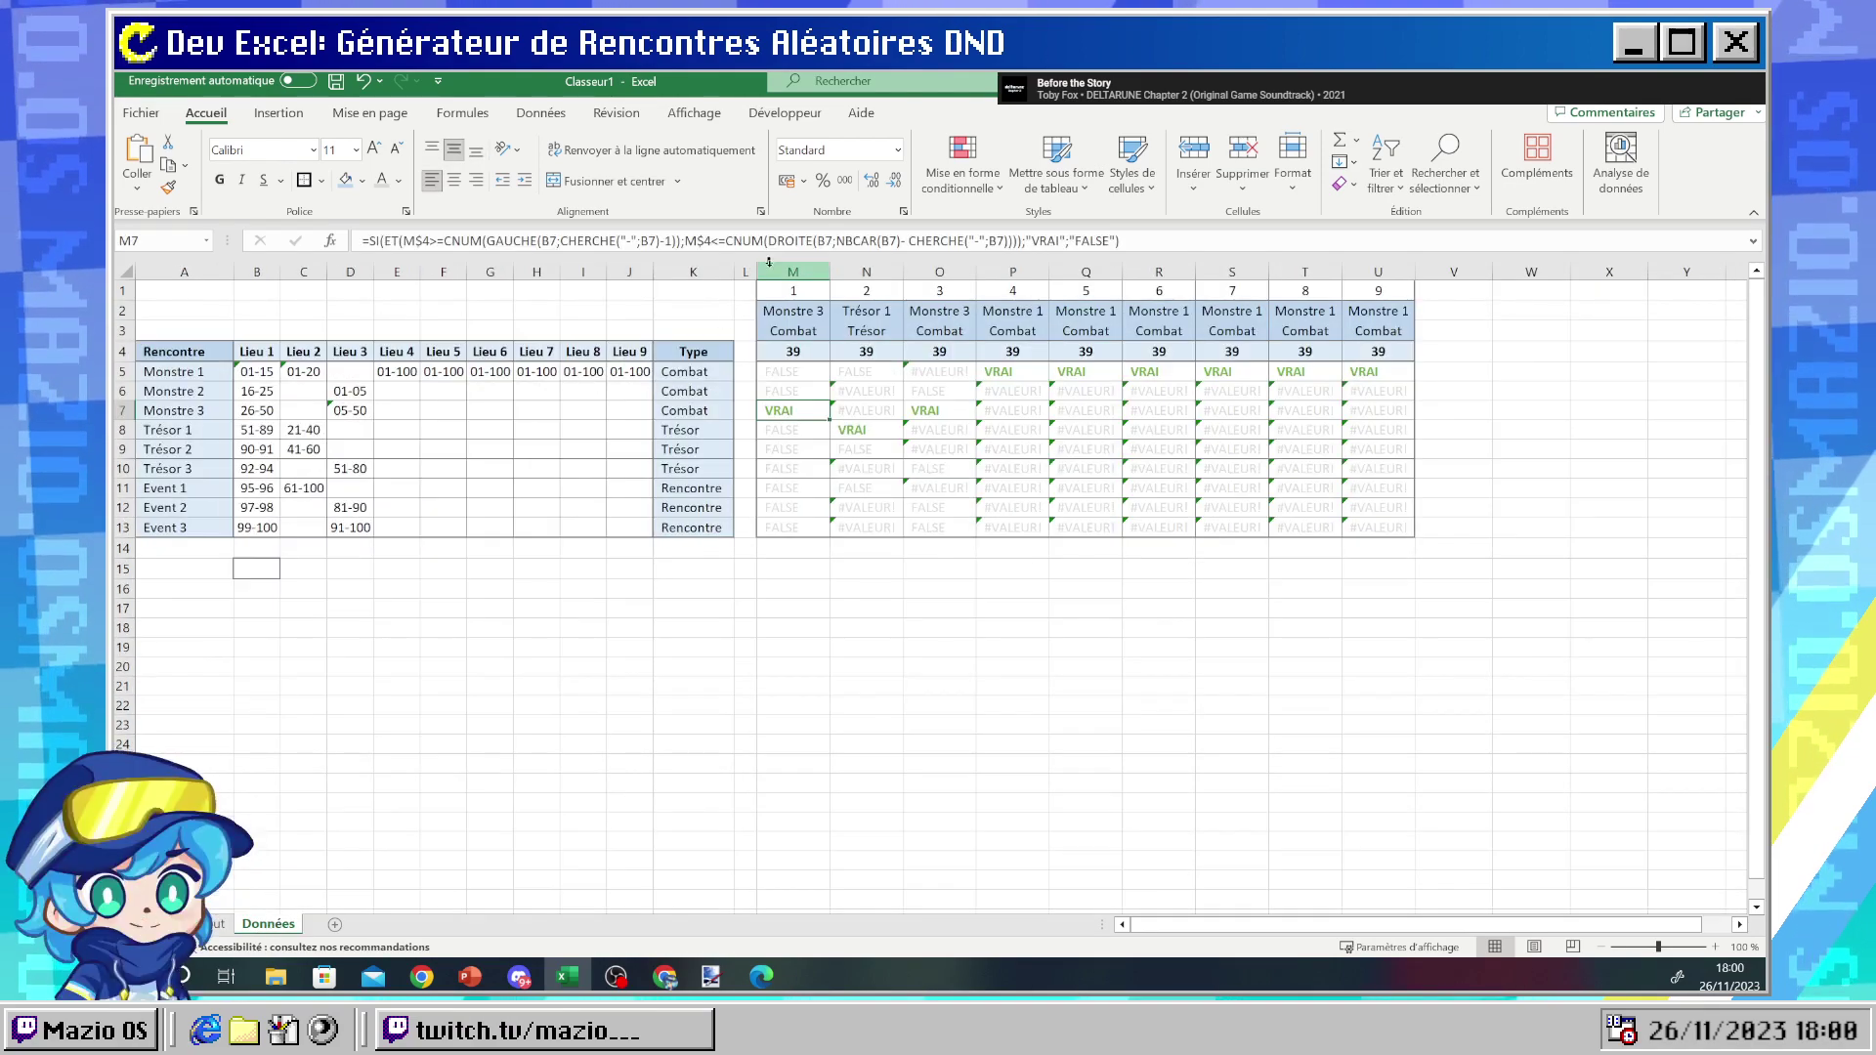
- Check the N8 and C8 formulas, then return to the Input sheet's Rencontre cell C5
{"action": "left_click", "coordinate": [859, 430]}
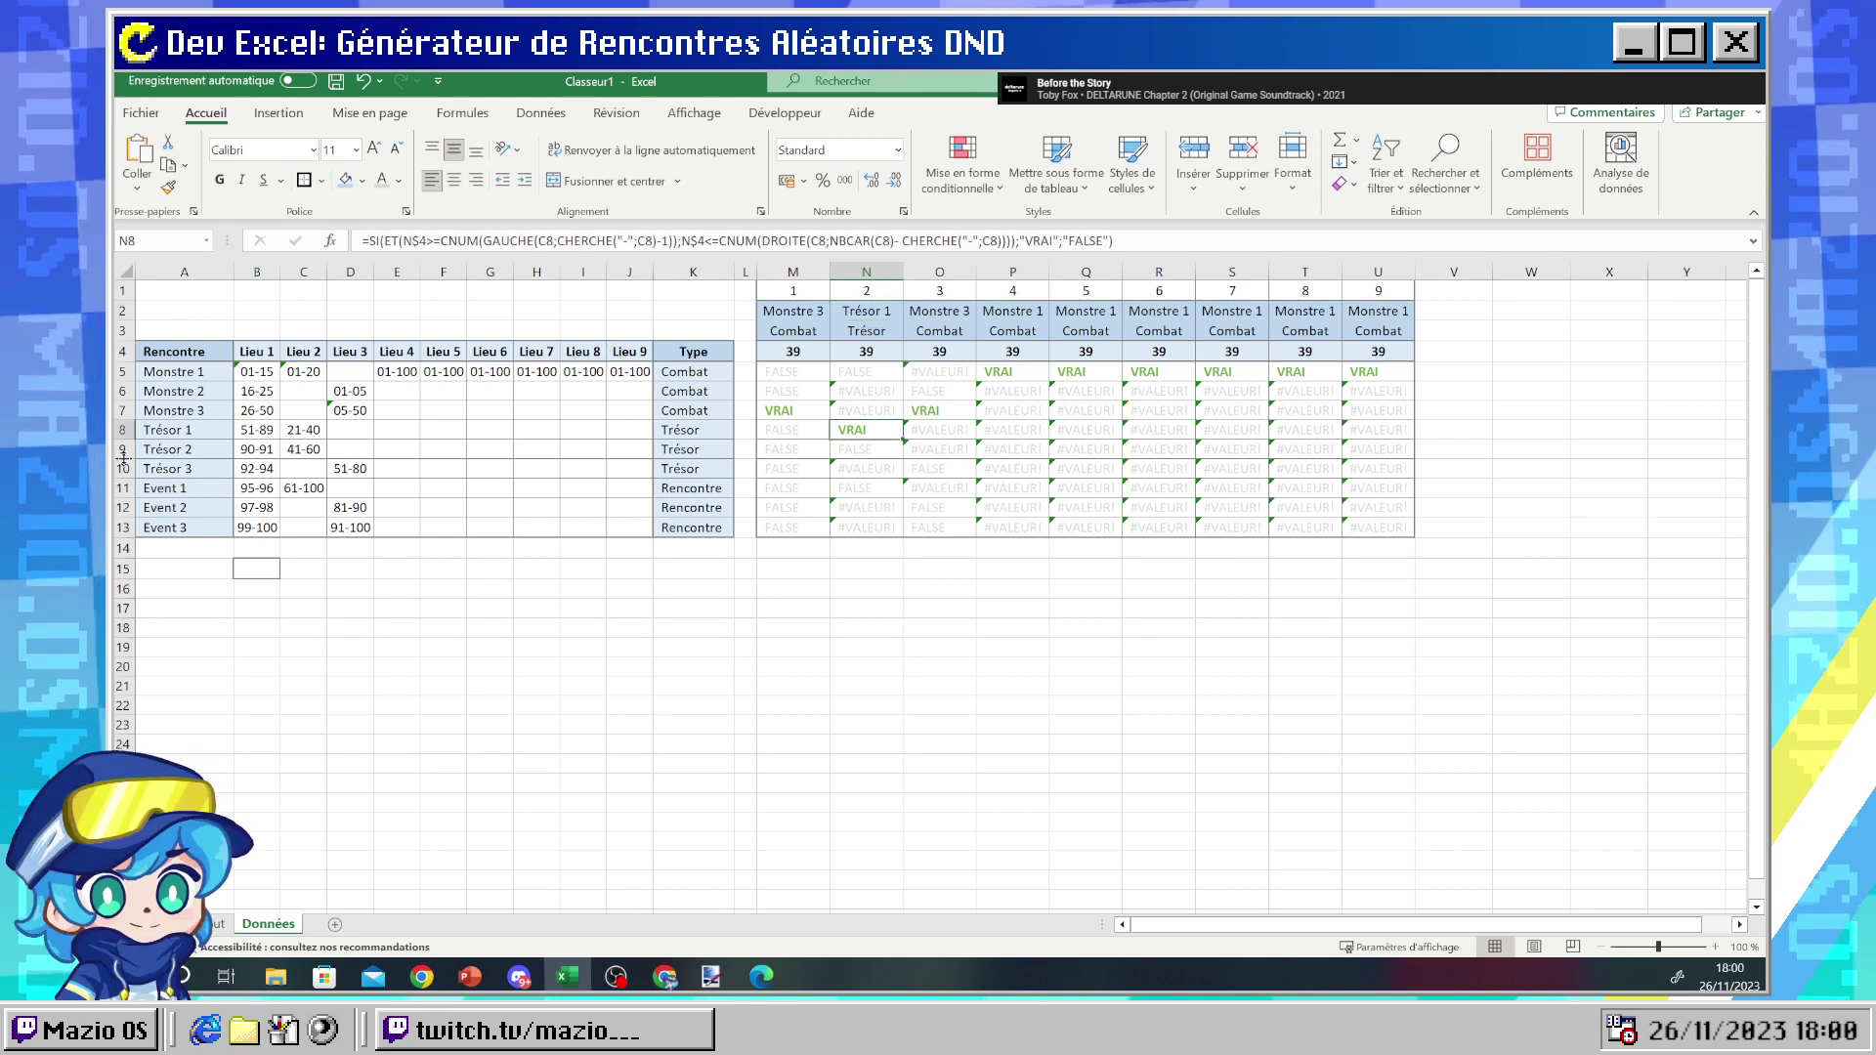
{"action": "left_click", "coordinate": [301, 430]}
{"action": "left_click", "coordinate": [215, 925]}
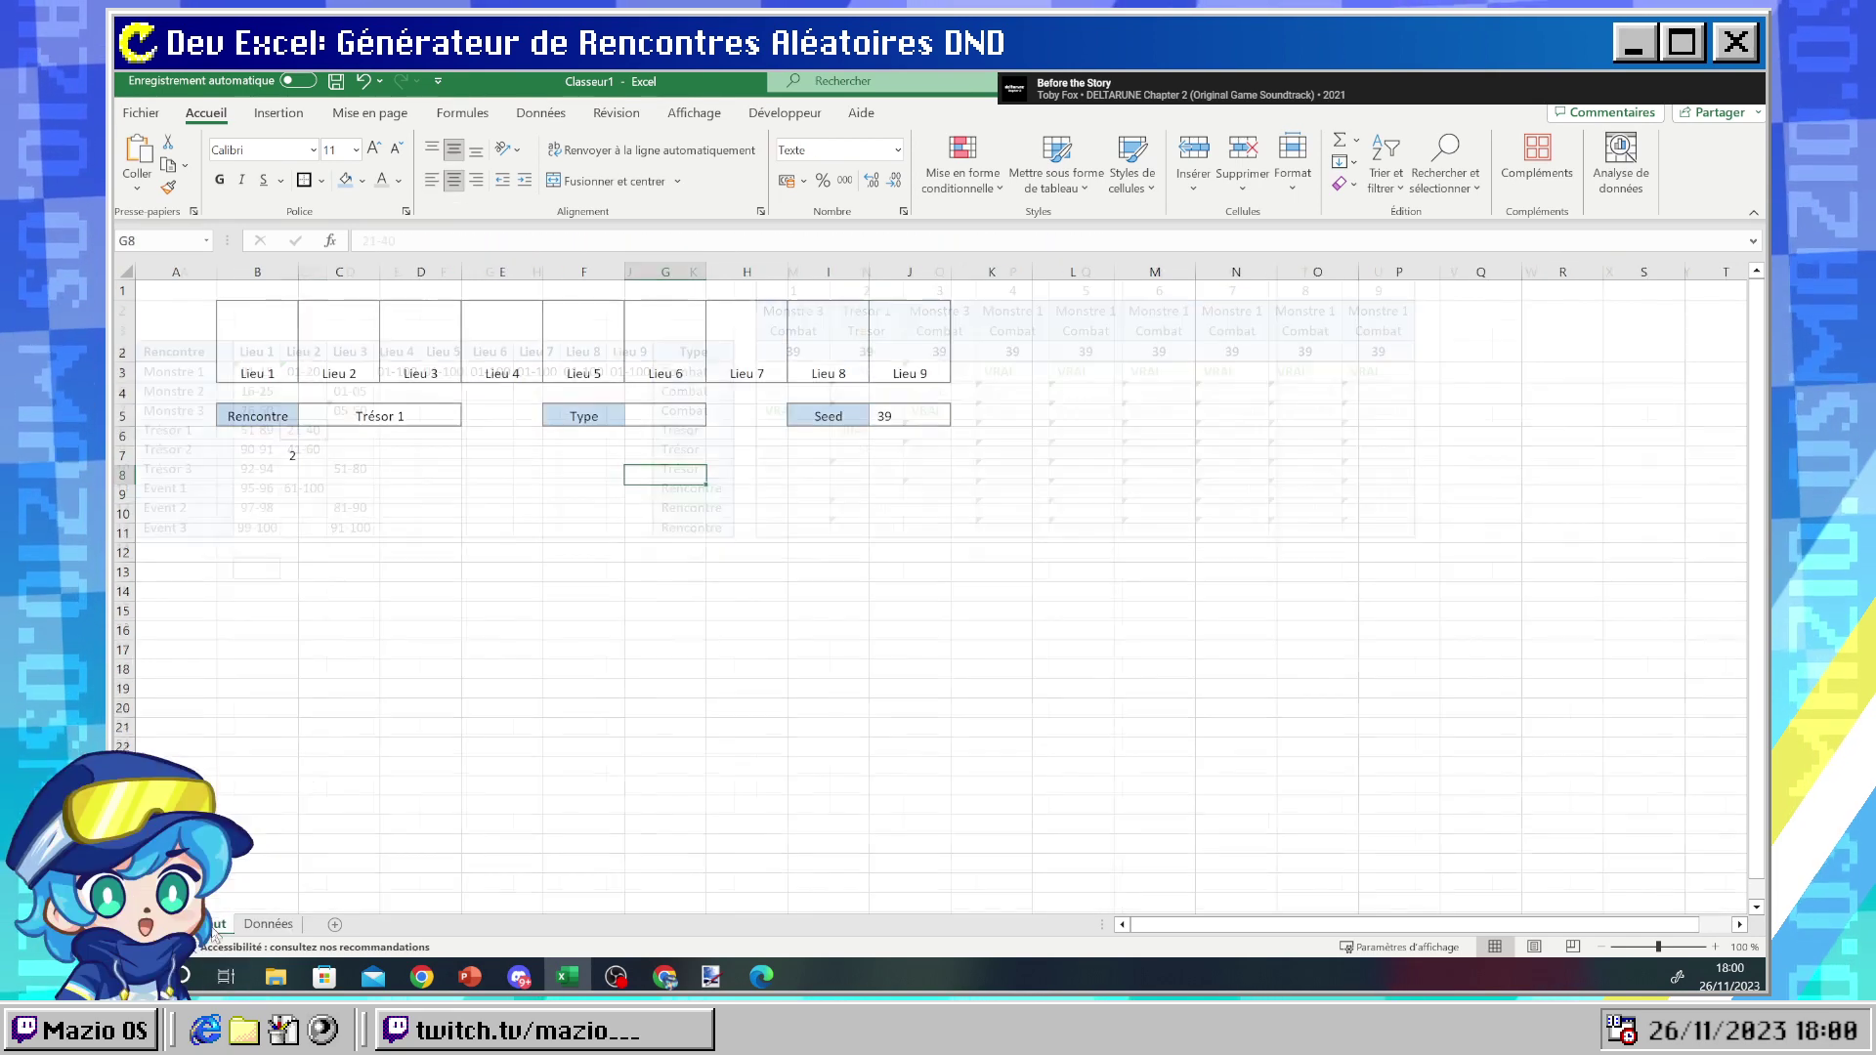
{"action": "left_click", "coordinate": [391, 414]}
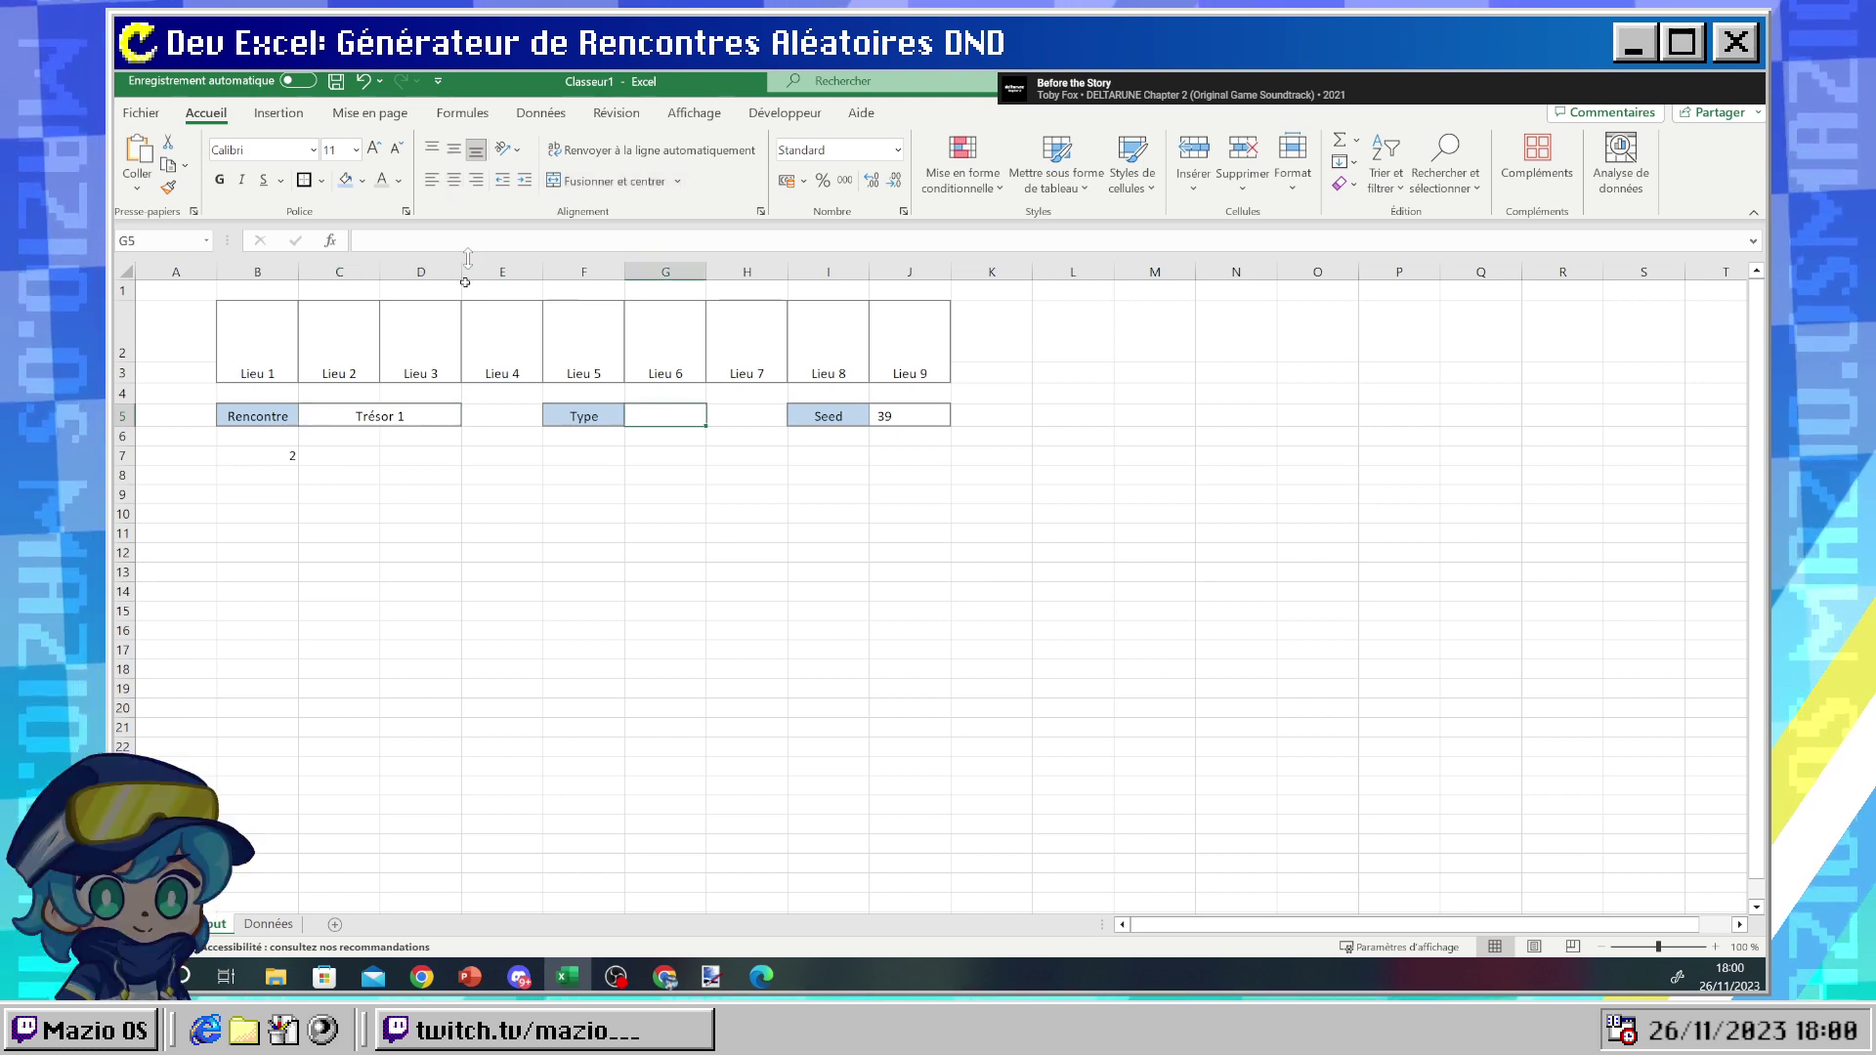
- Recommit the Rencontre formula and paste the lookup formula into the Type cell G5
{"action": "left_click", "coordinate": [647, 254]}
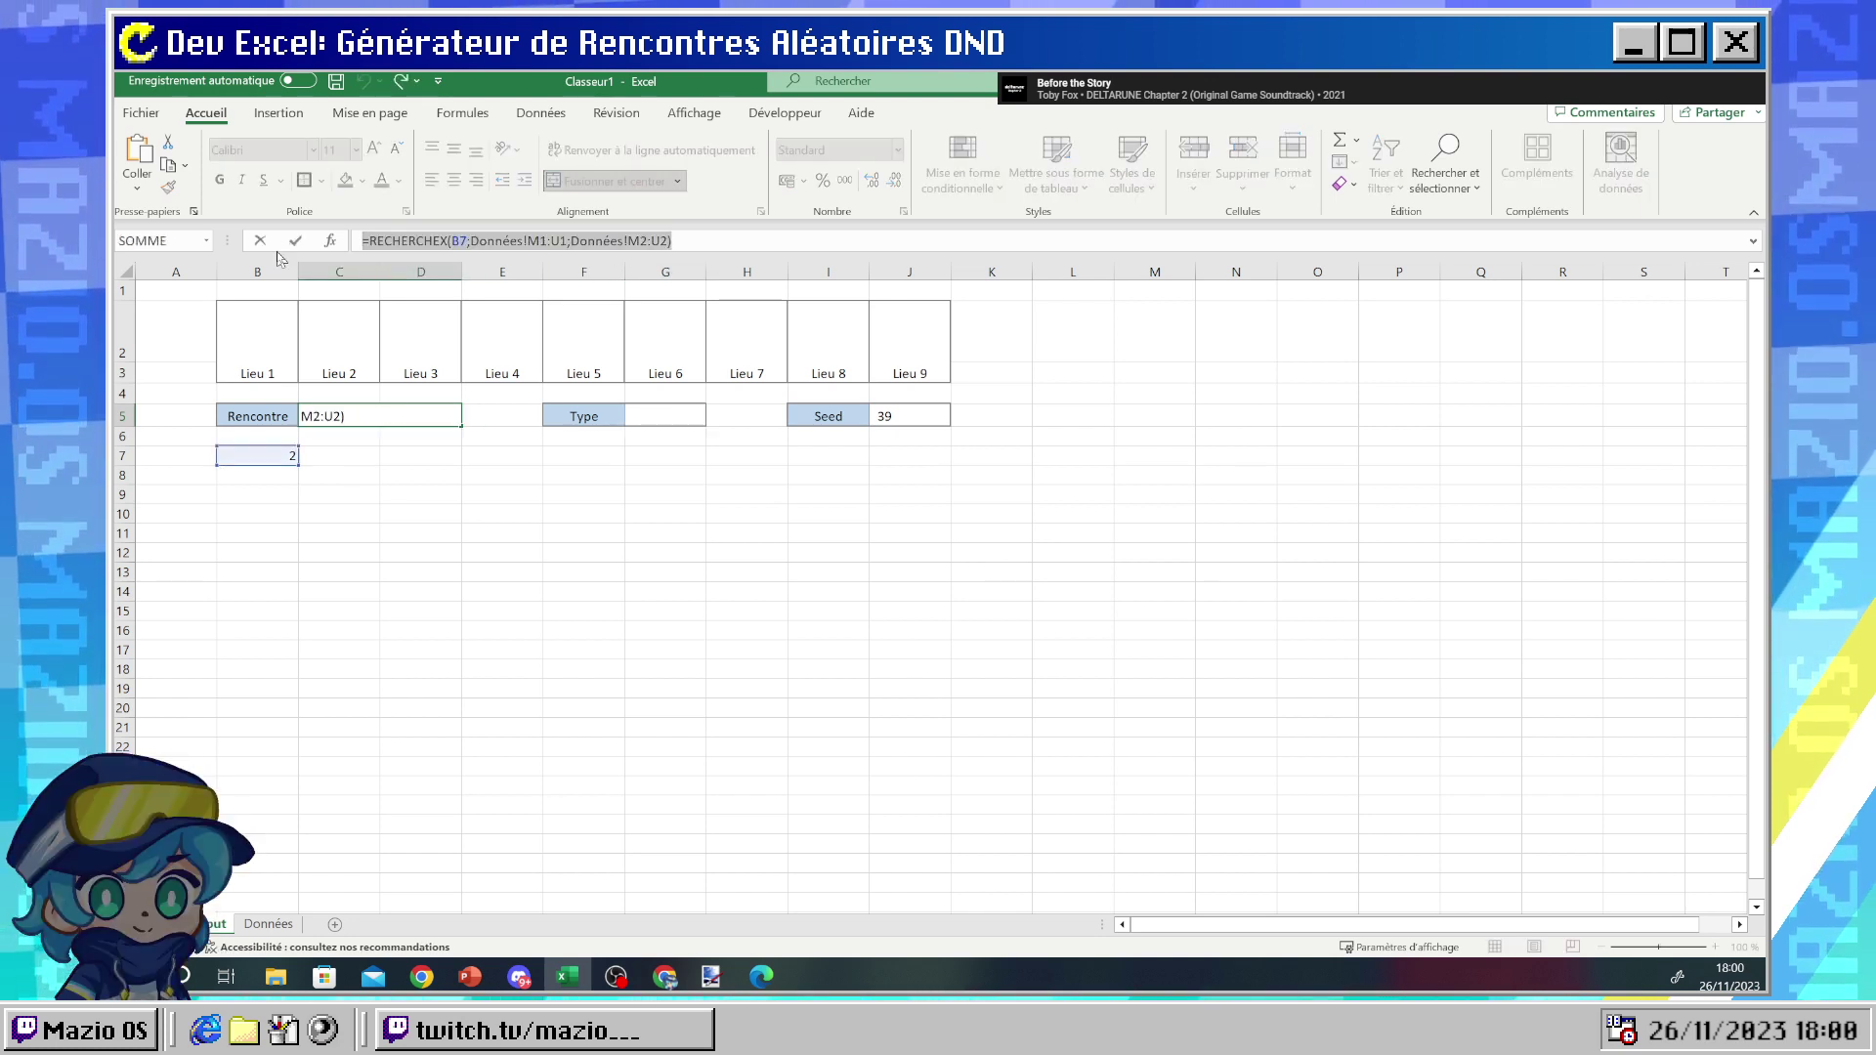
{"action": "key", "text": "Return"}
{"action": "left_click", "coordinate": [630, 413]}
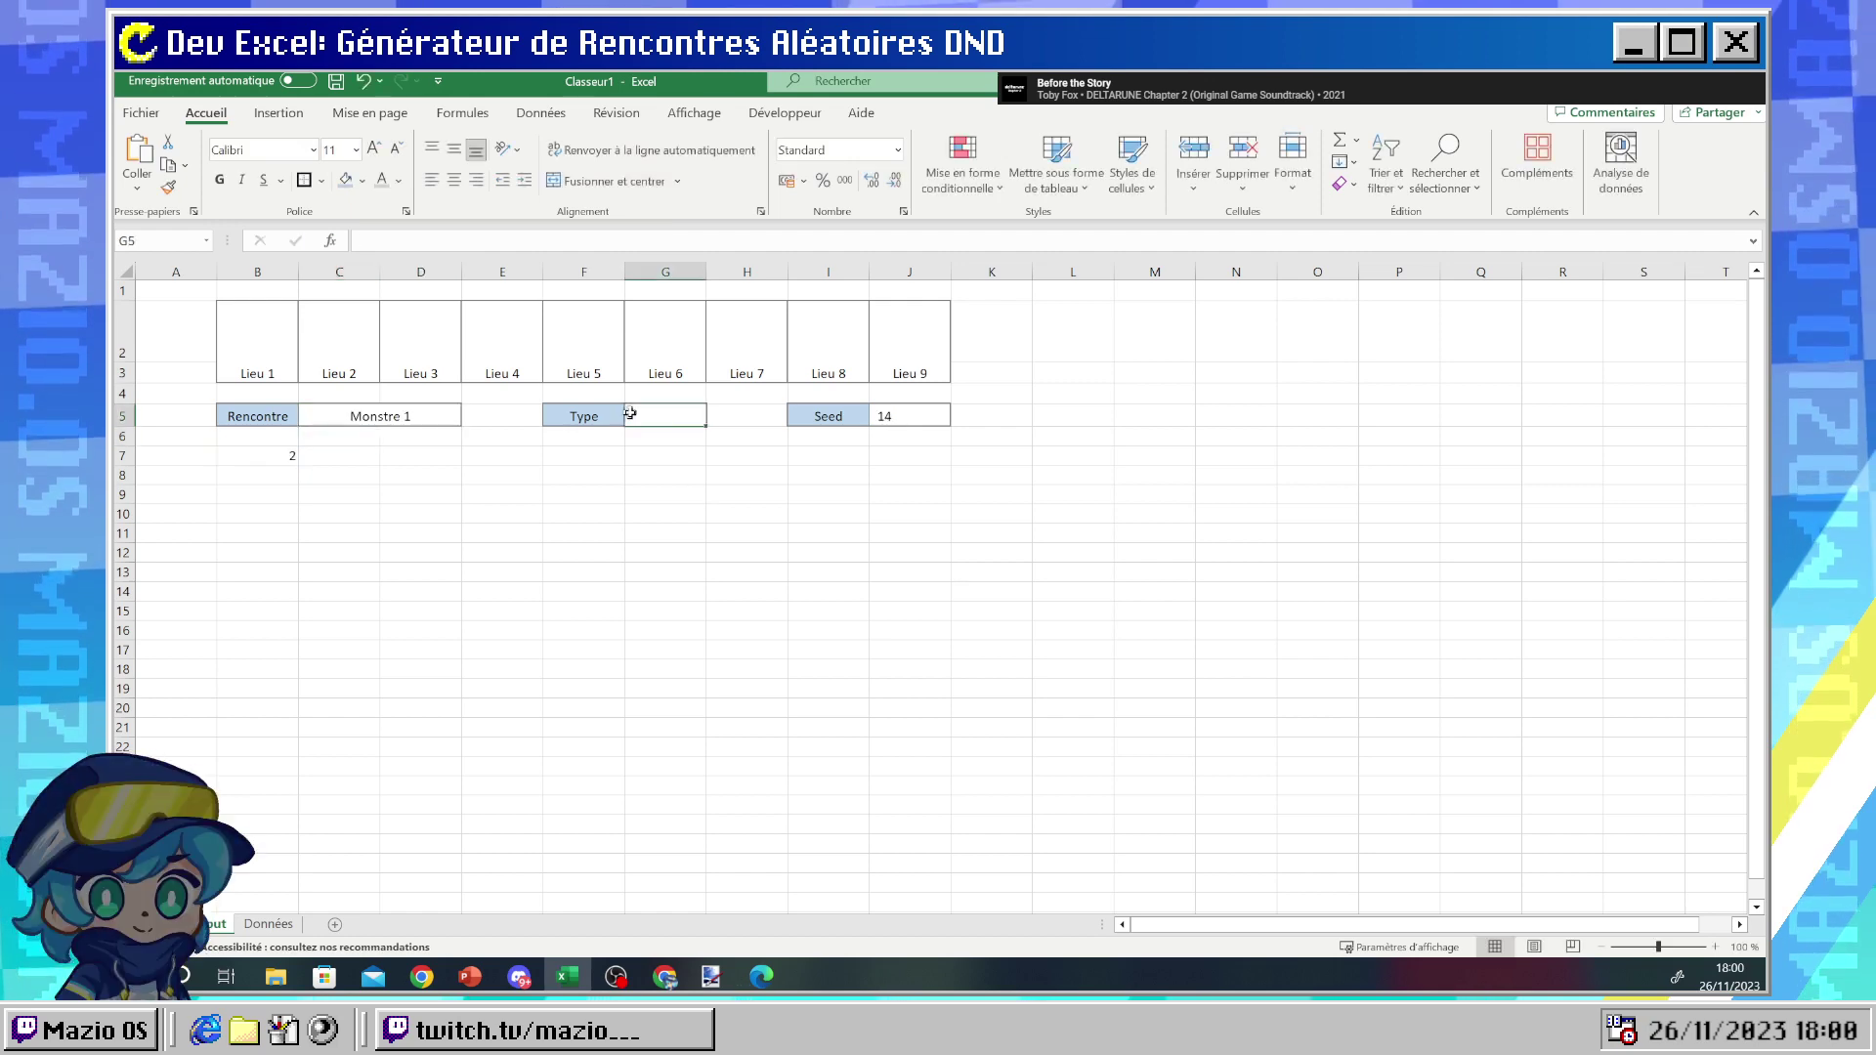
{"action": "left_click", "coordinate": [431, 243]}
{"action": "type", "text": "=RECHERCHEX(B7;Données!M1:U1;Données!M2:U2)"}
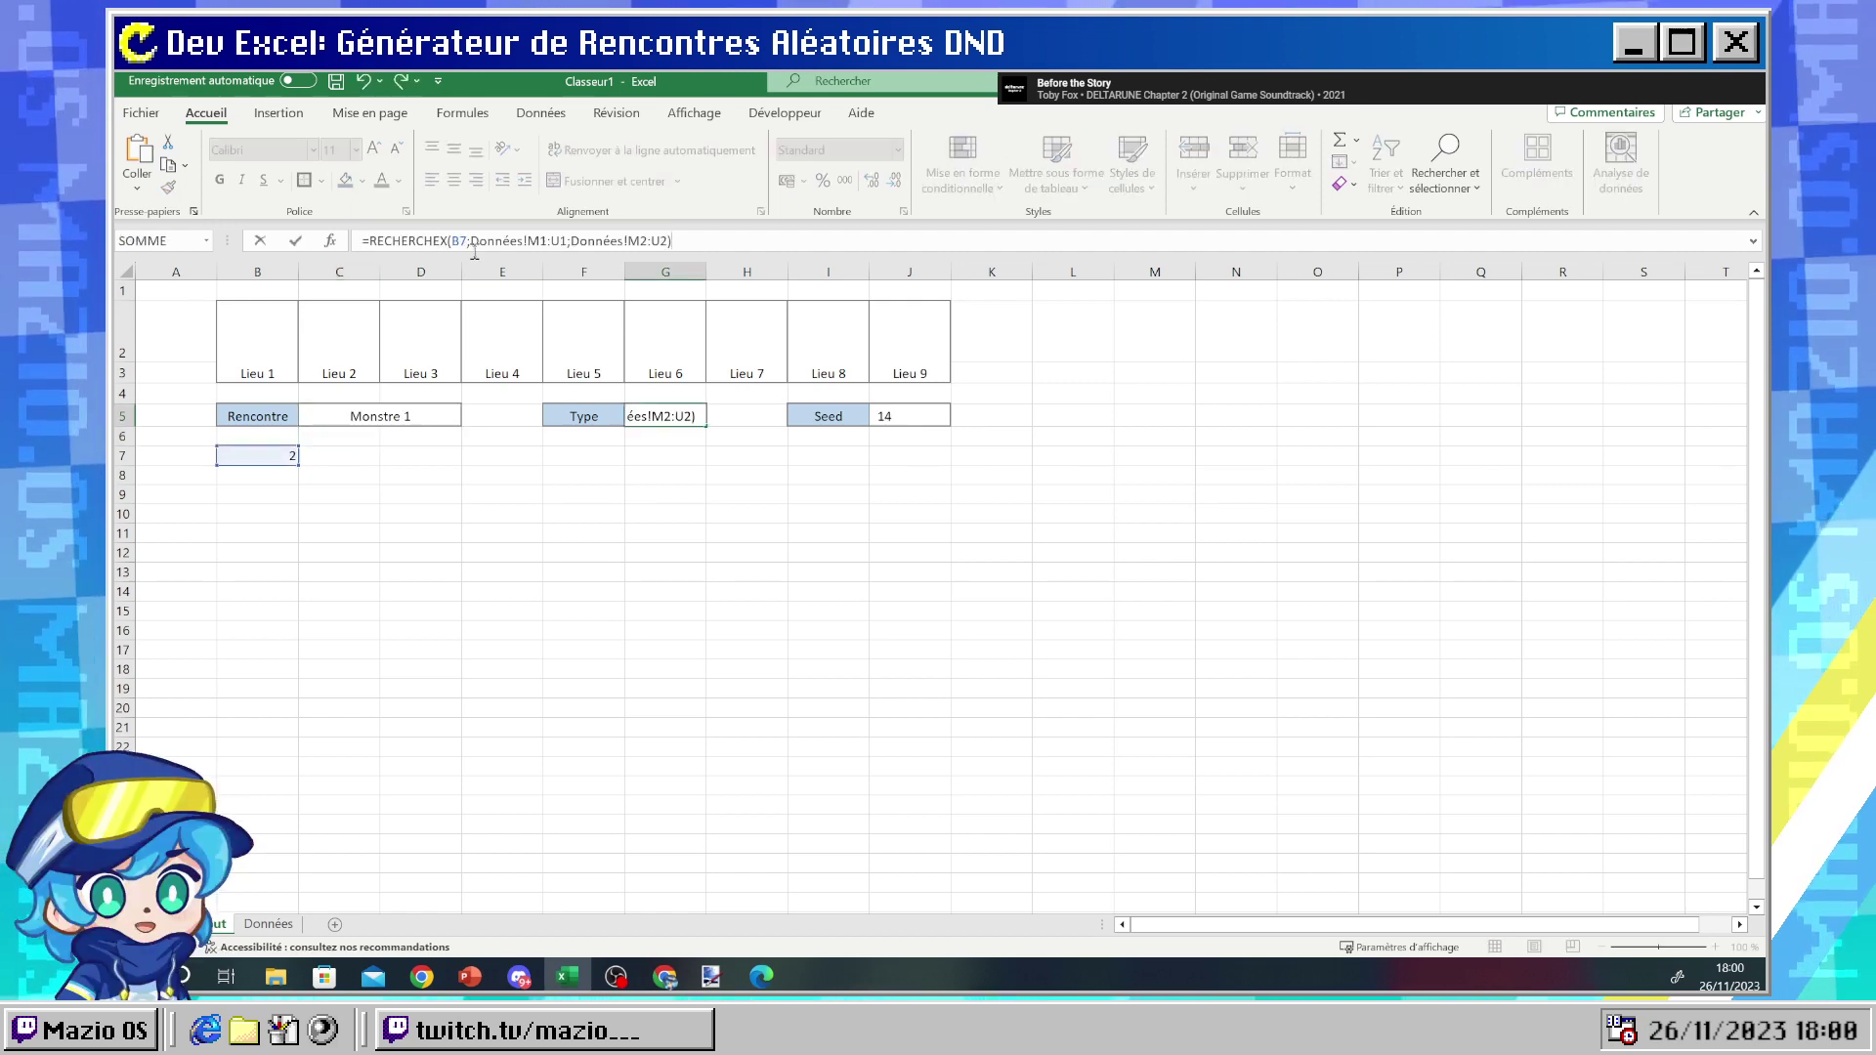
{"action": "left_click", "coordinate": [670, 413]}
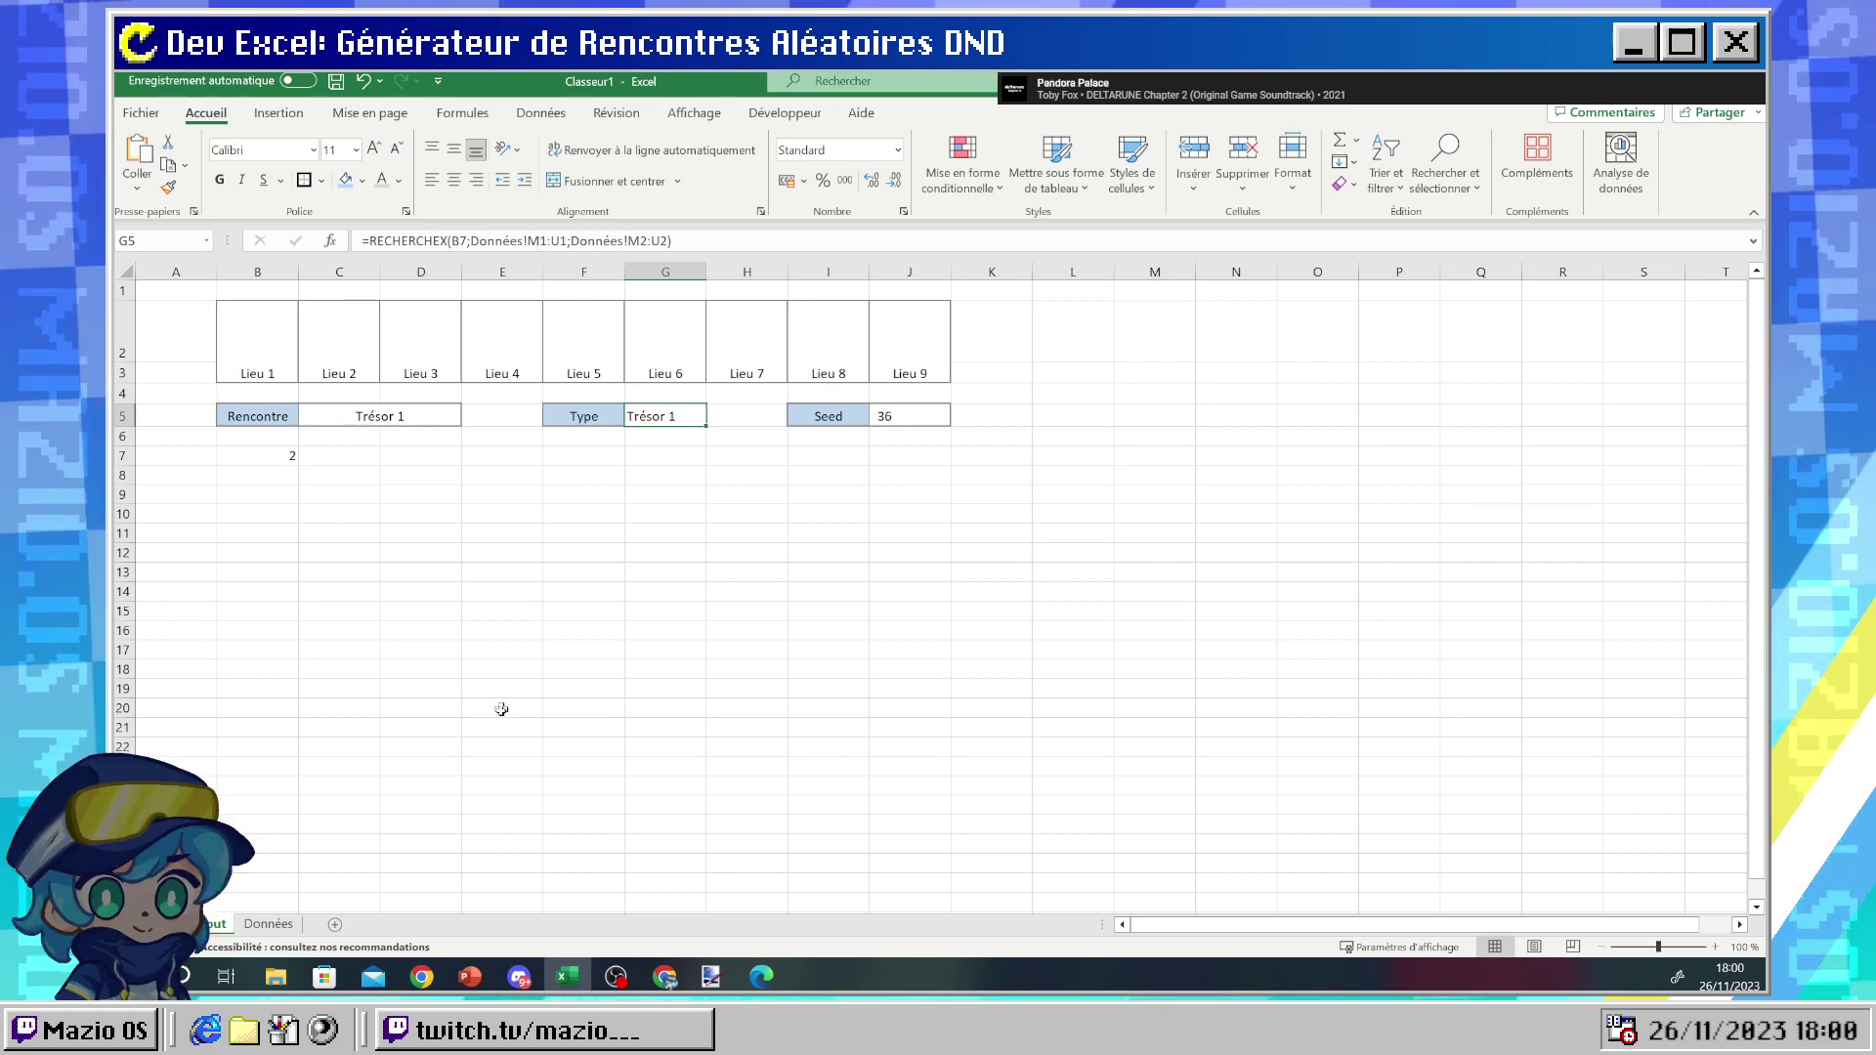
- Change the Type formula's return range to Données!M3:U3 so it shows Trésor
{"action": "left_click", "coordinate": [268, 923]}
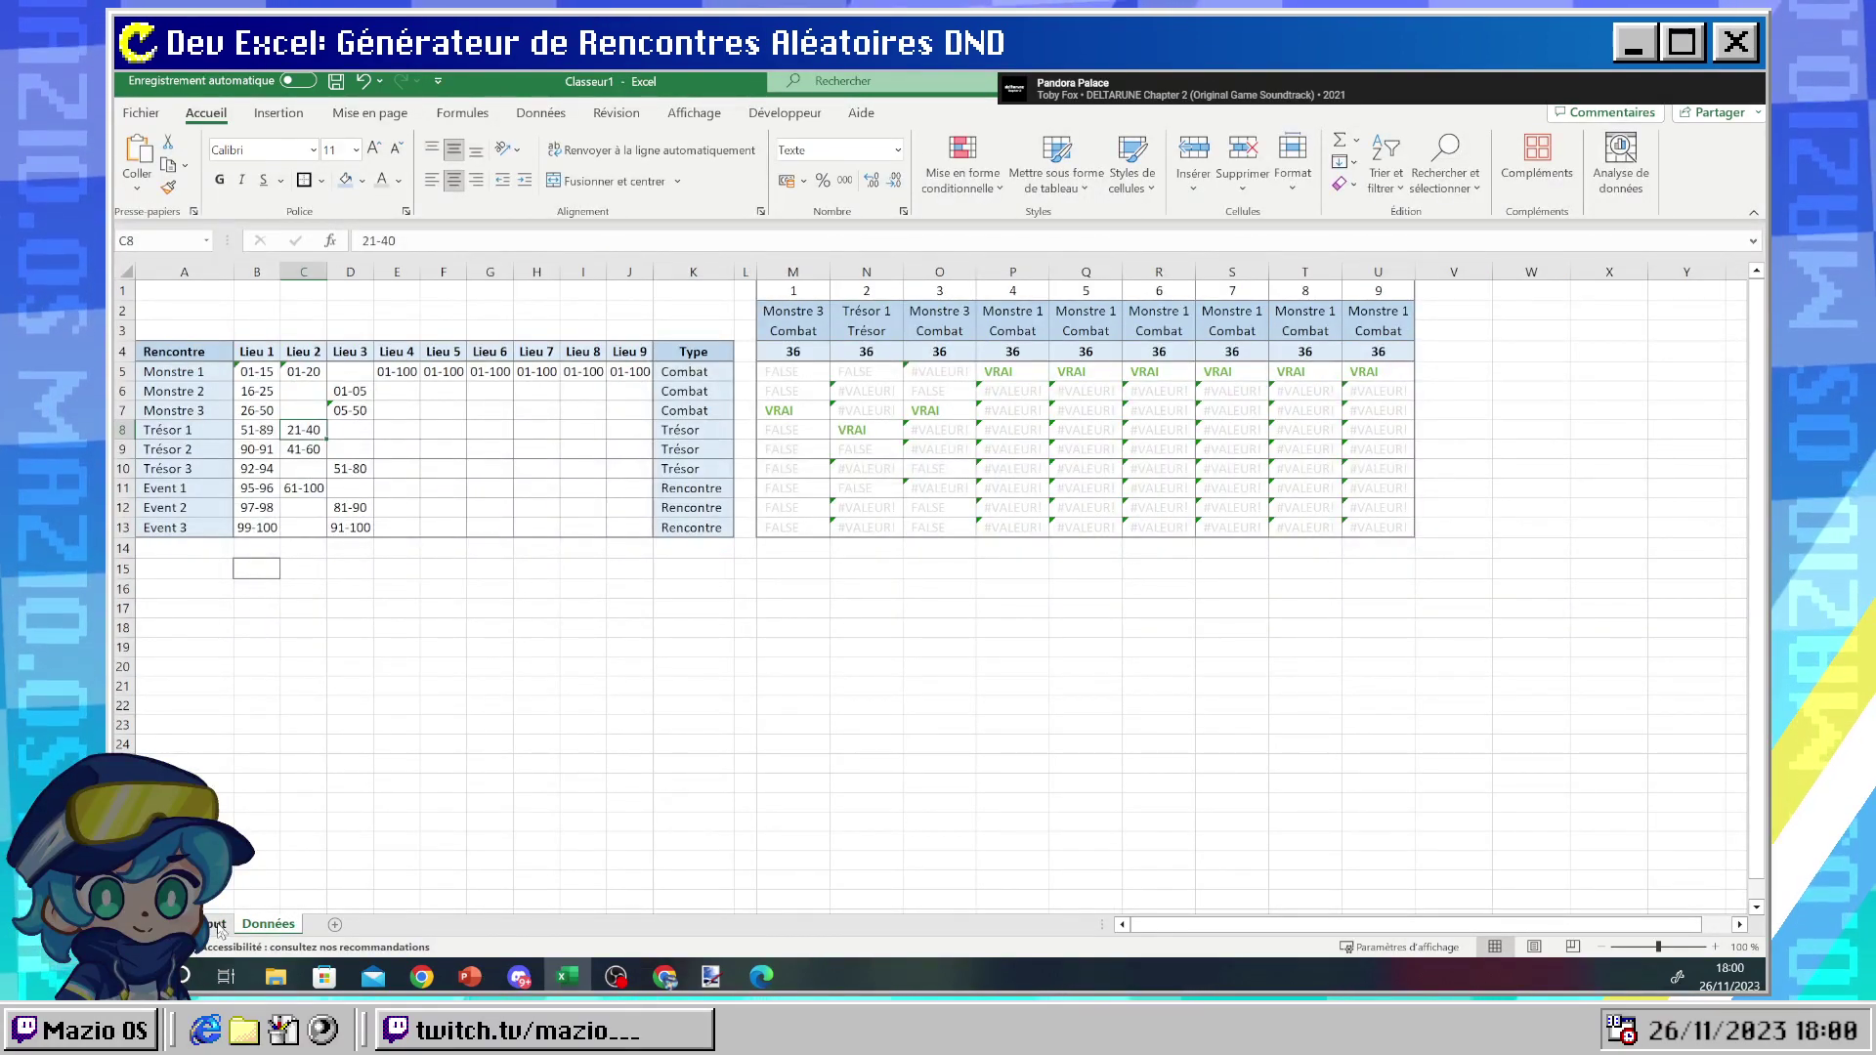
{"action": "left_click", "coordinate": [219, 926]}
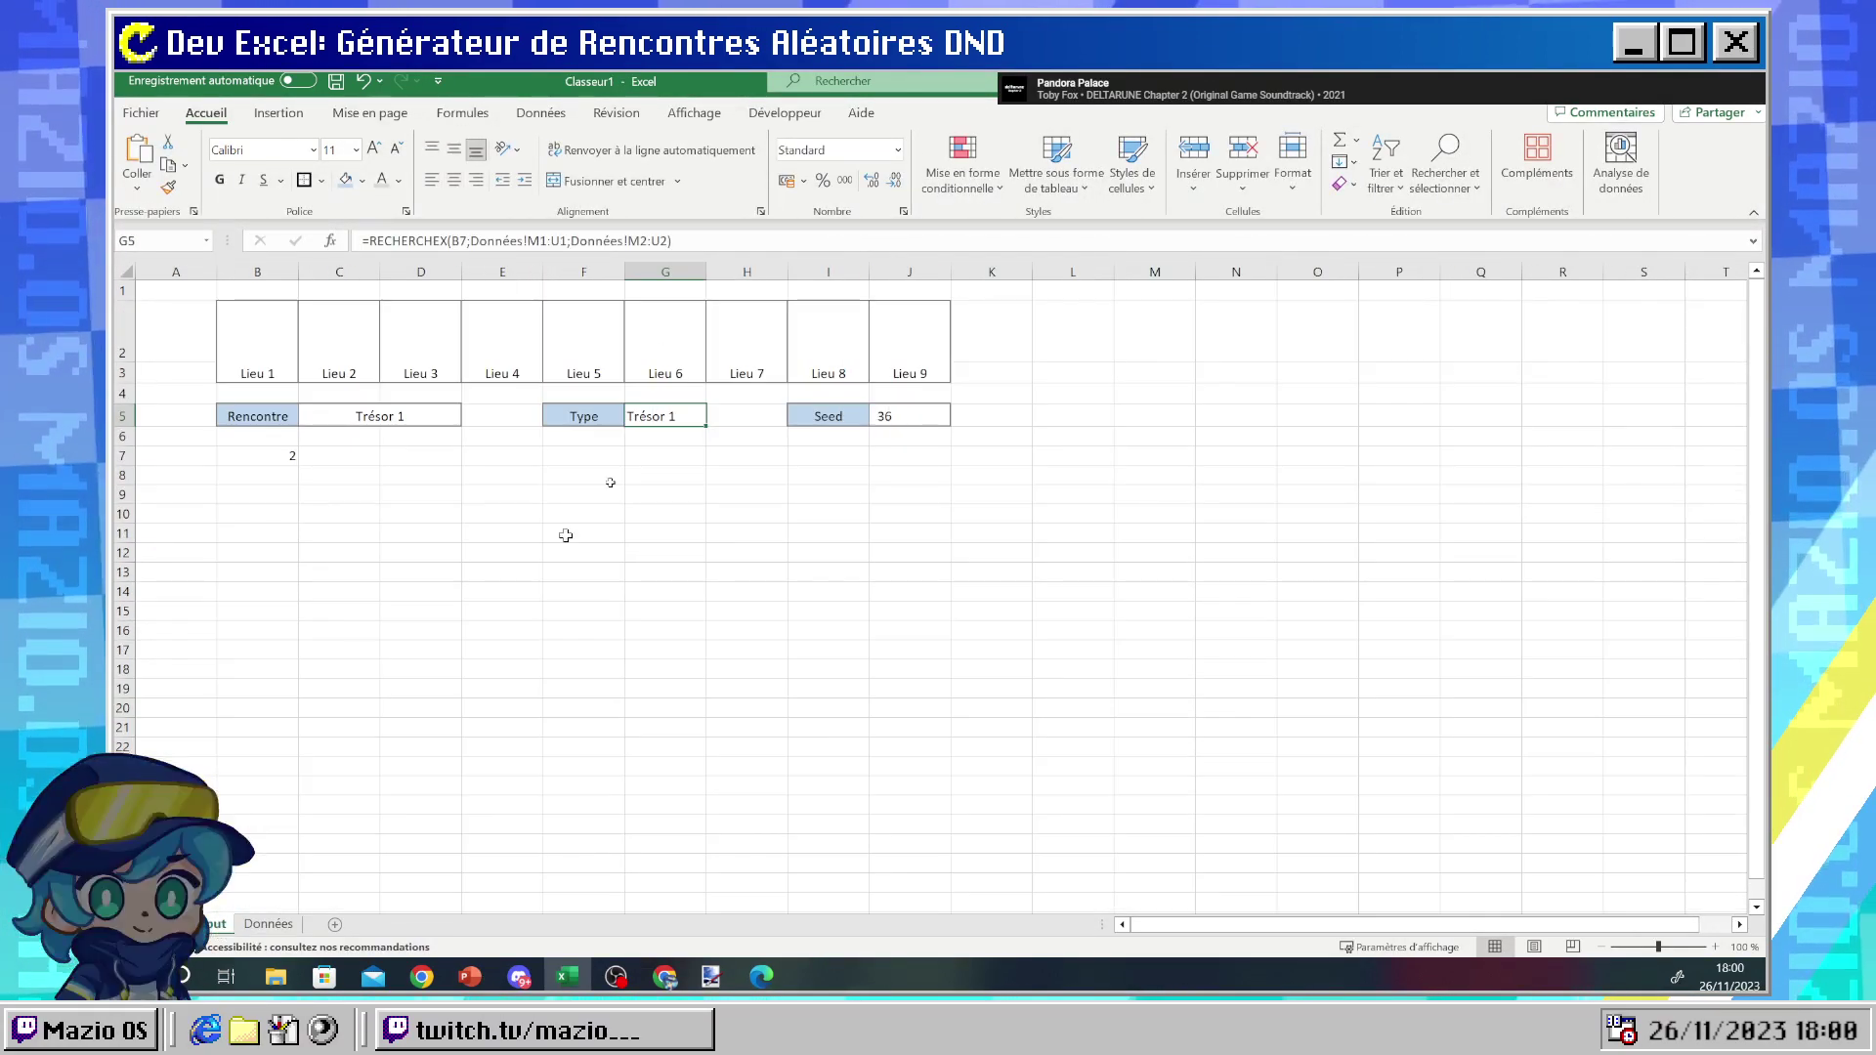
{"action": "left_click", "coordinate": [648, 240]}
{"action": "key", "text": "BackSpace"}
{"action": "type", "text": "3"}
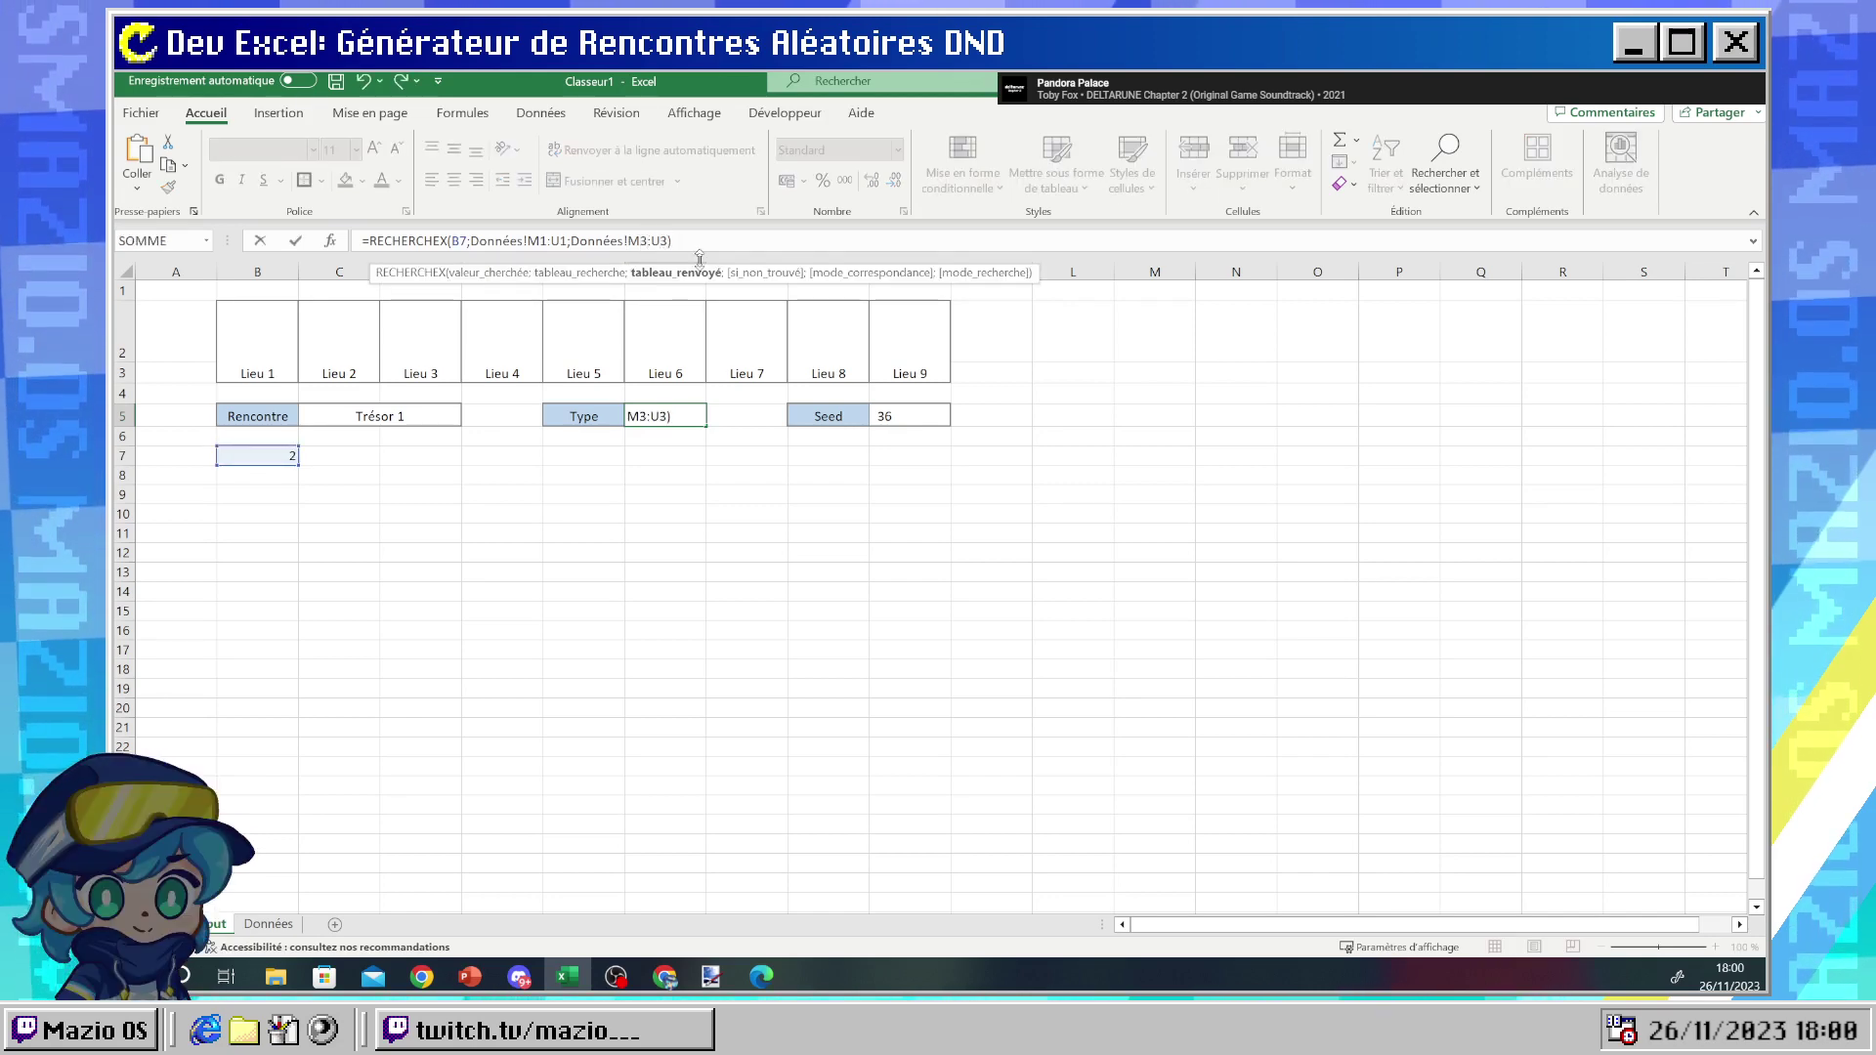
{"action": "key", "text": "Return"}
{"action": "left_click", "coordinate": [649, 415]}
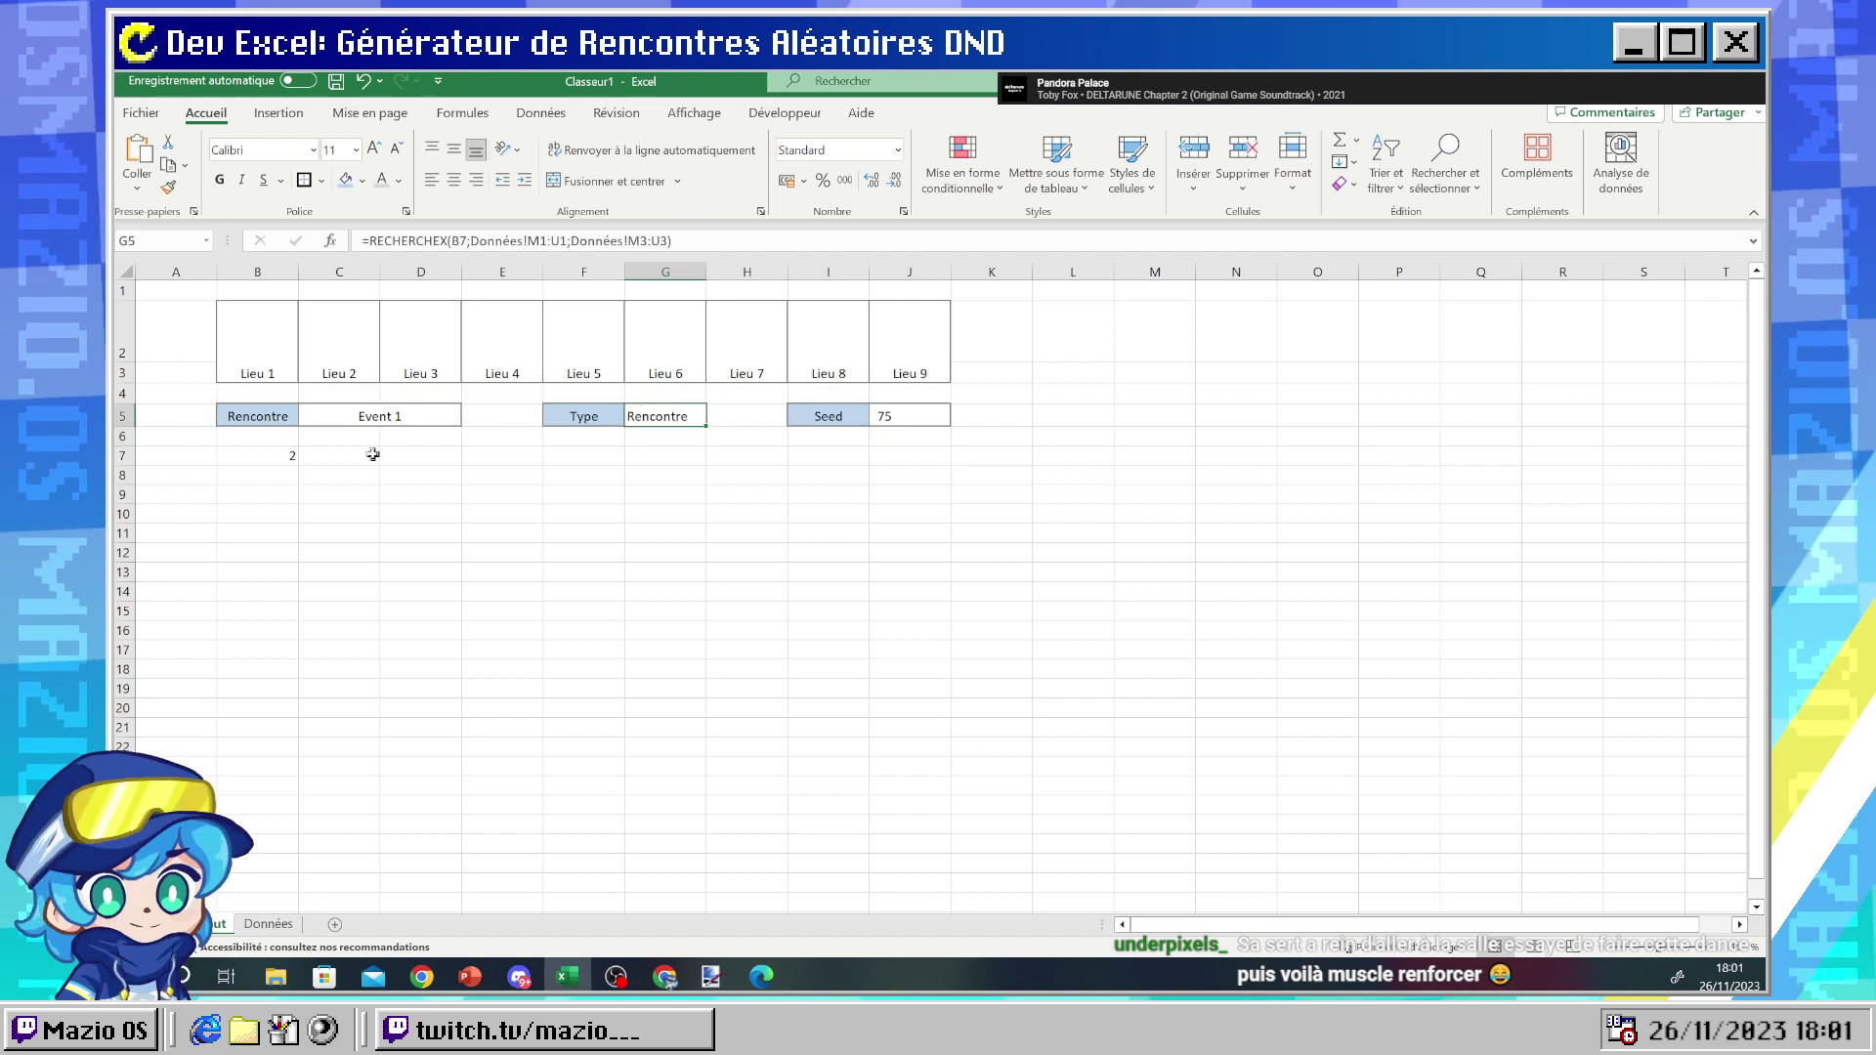
{"action": "left_click", "coordinate": [452, 442]}
- Recalculate twice with F9, then check B7 and the row-2 Lieu cells' =Données! links
{"action": "key", "text": "F9"}
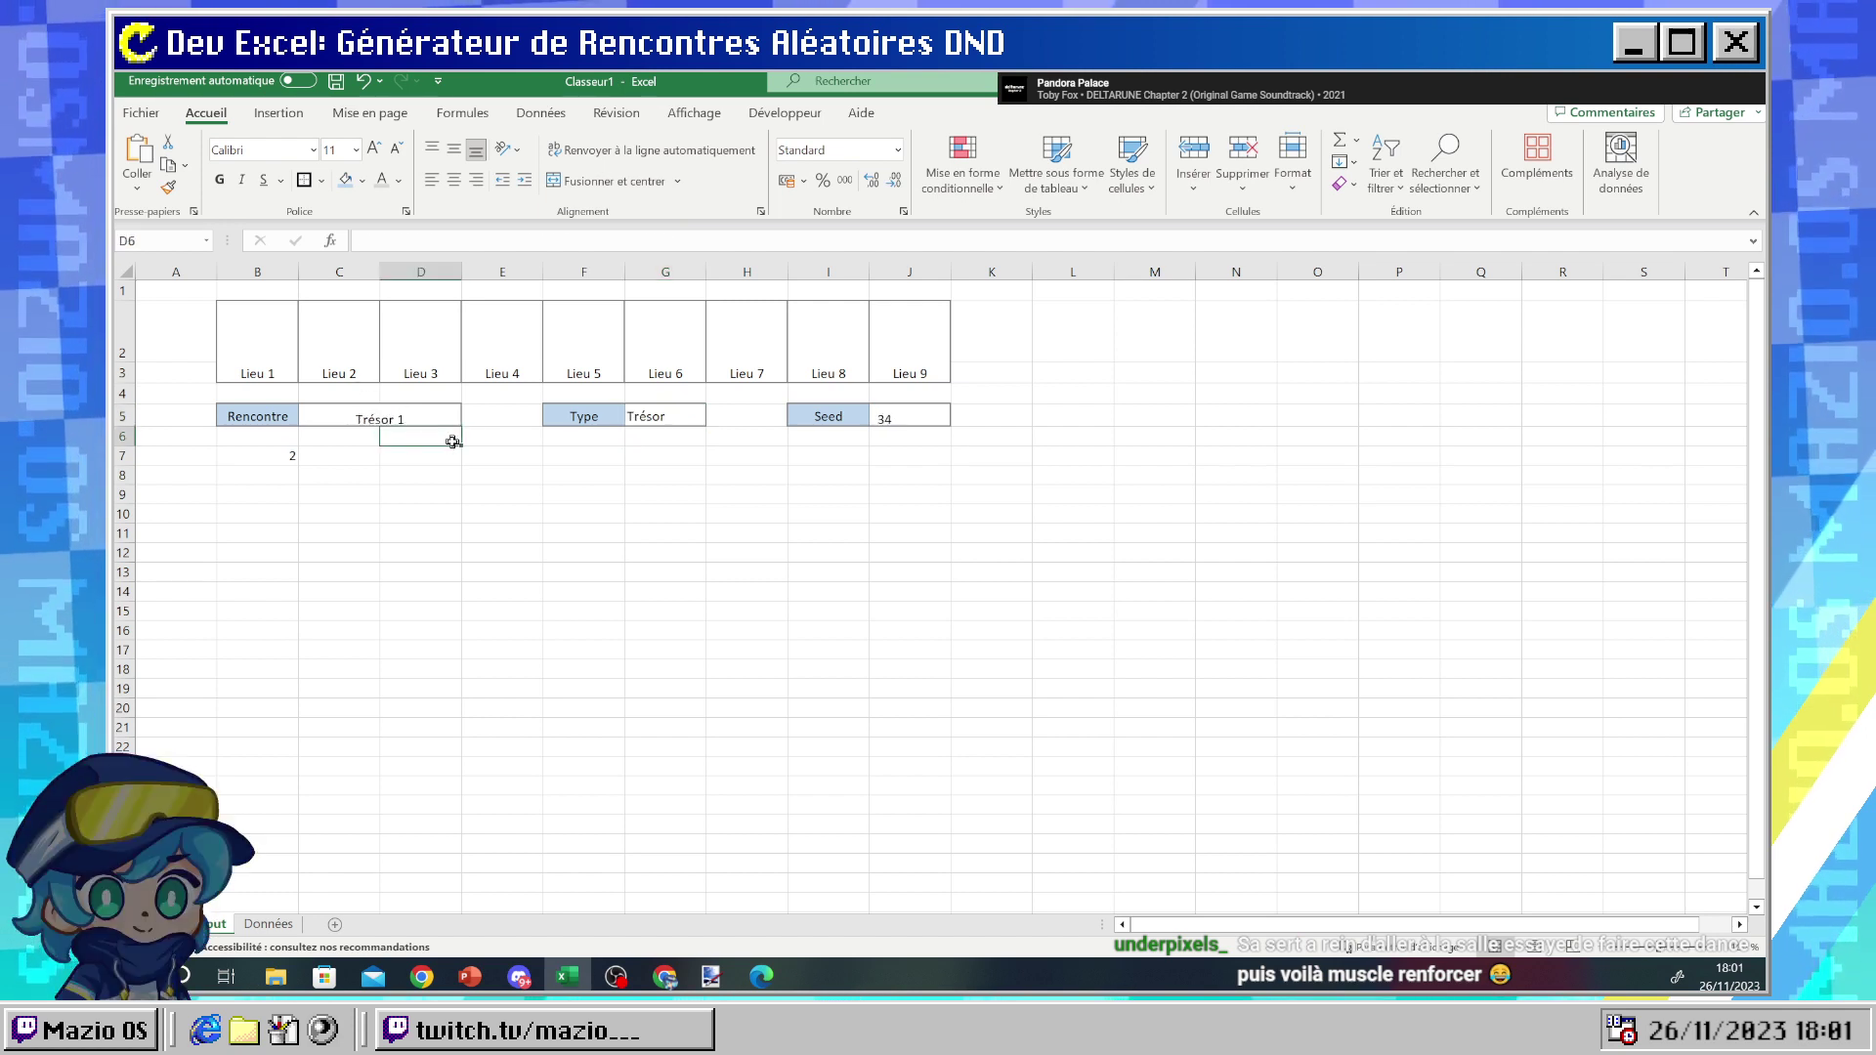
{"action": "key", "text": "F9"}
{"action": "key", "text": "F9"}
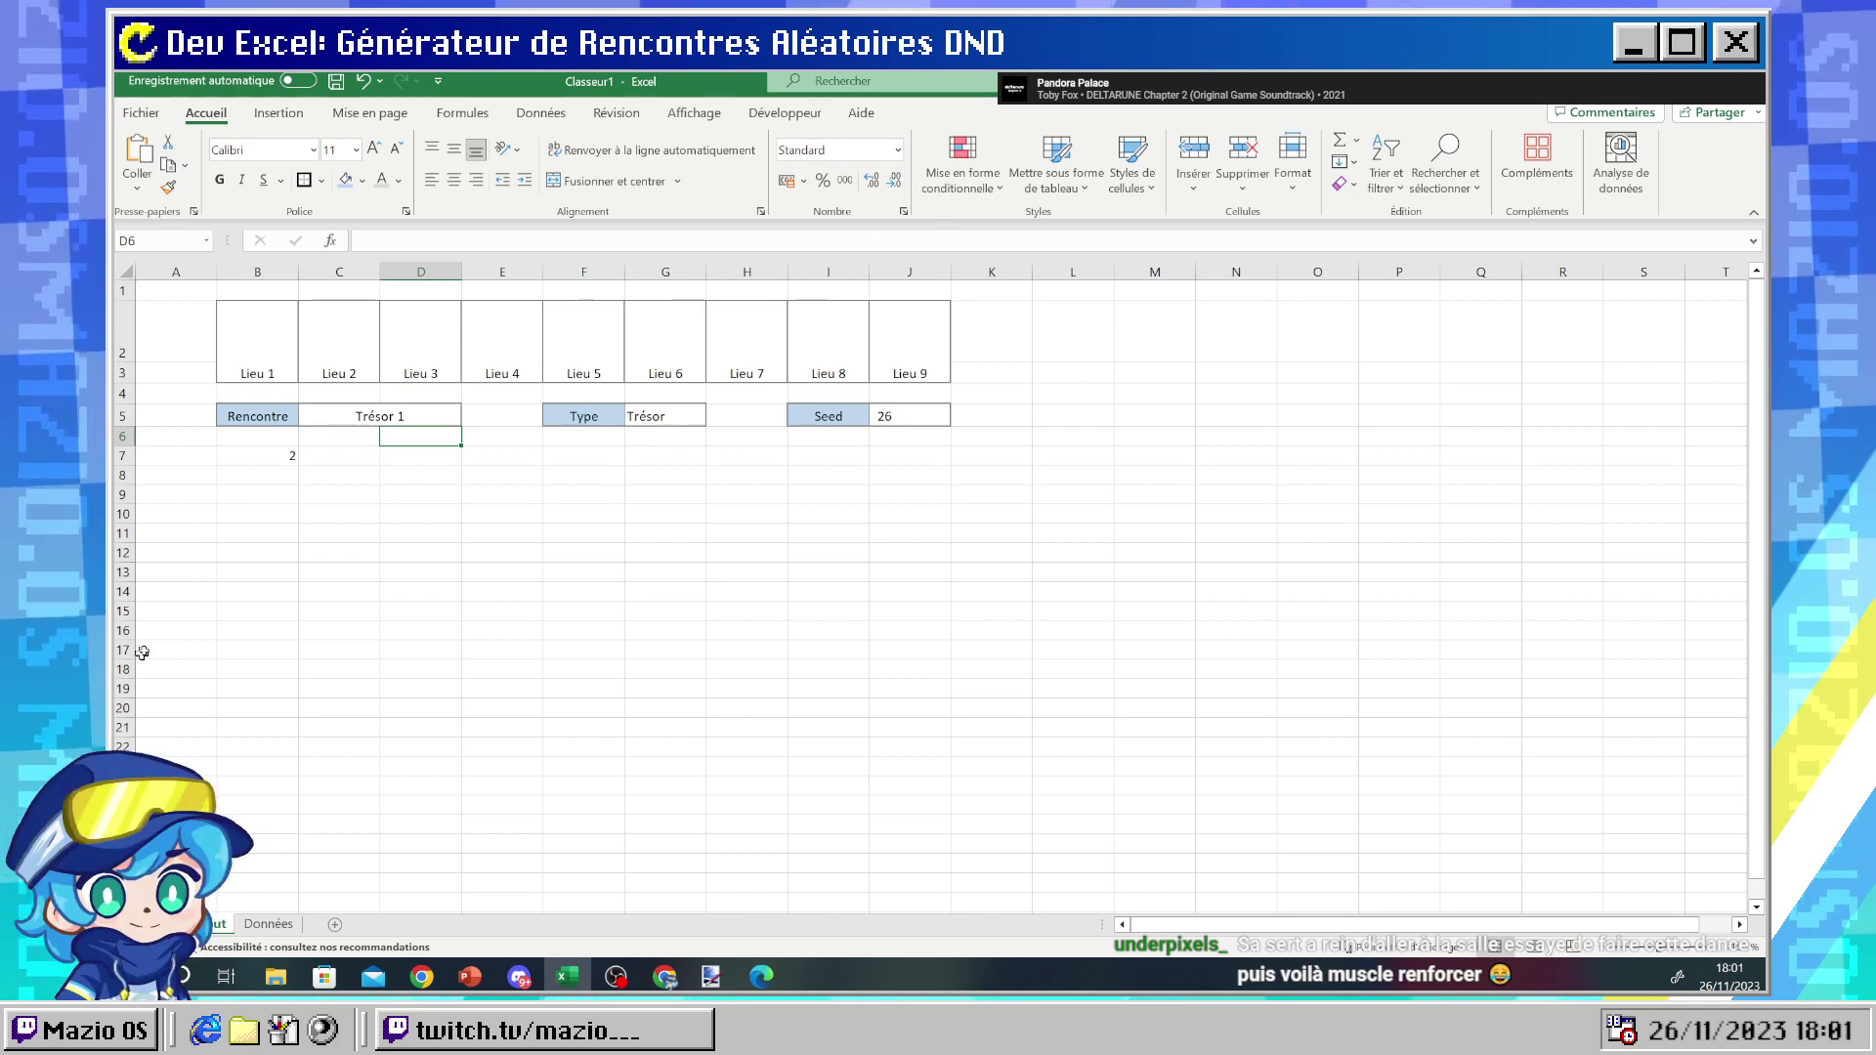
{"action": "left_click", "coordinate": [262, 454]}
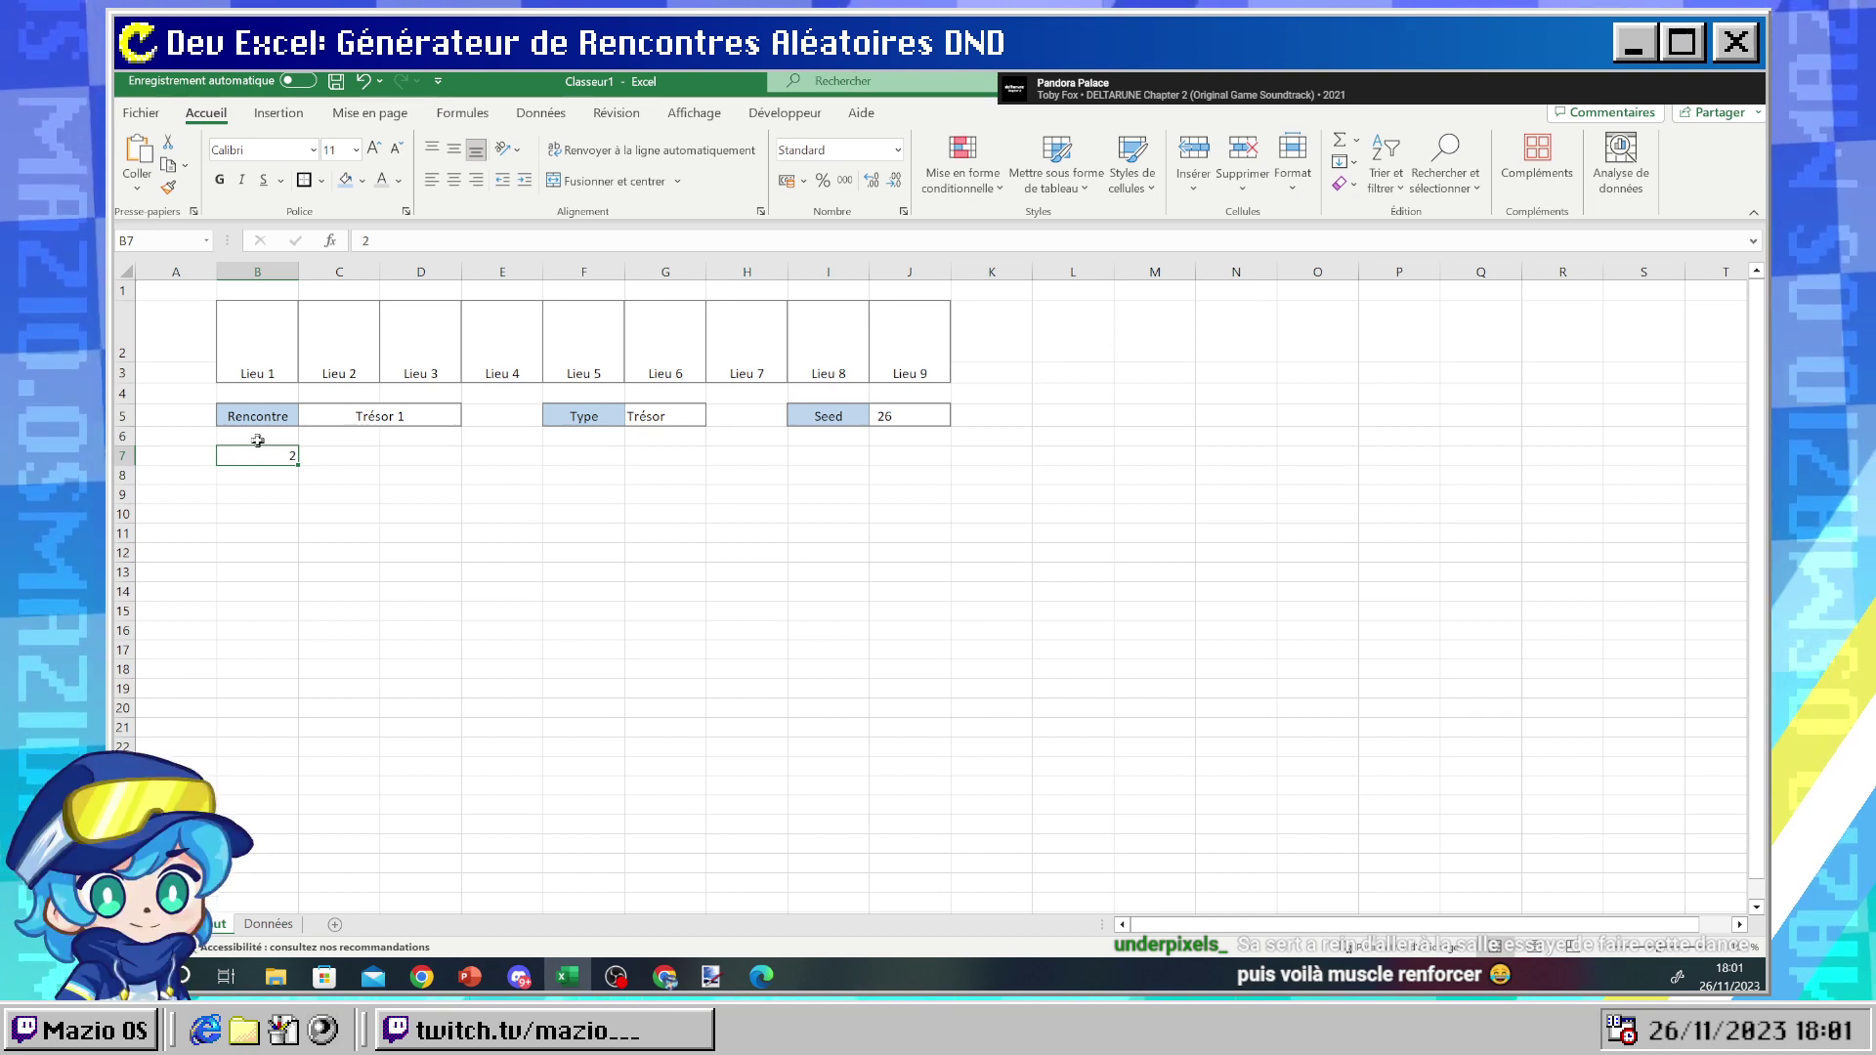
{"action": "left_click", "coordinate": [266, 319]}
{"action": "key", "text": "Right"}
{"action": "key", "text": "Right"}
{"action": "key", "text": "Right"}
{"action": "key", "text": "Right"}
{"action": "key", "text": "Right"}
{"action": "key", "text": "Right"}
{"action": "key", "text": "Right"}
{"action": "key", "text": "Right"}
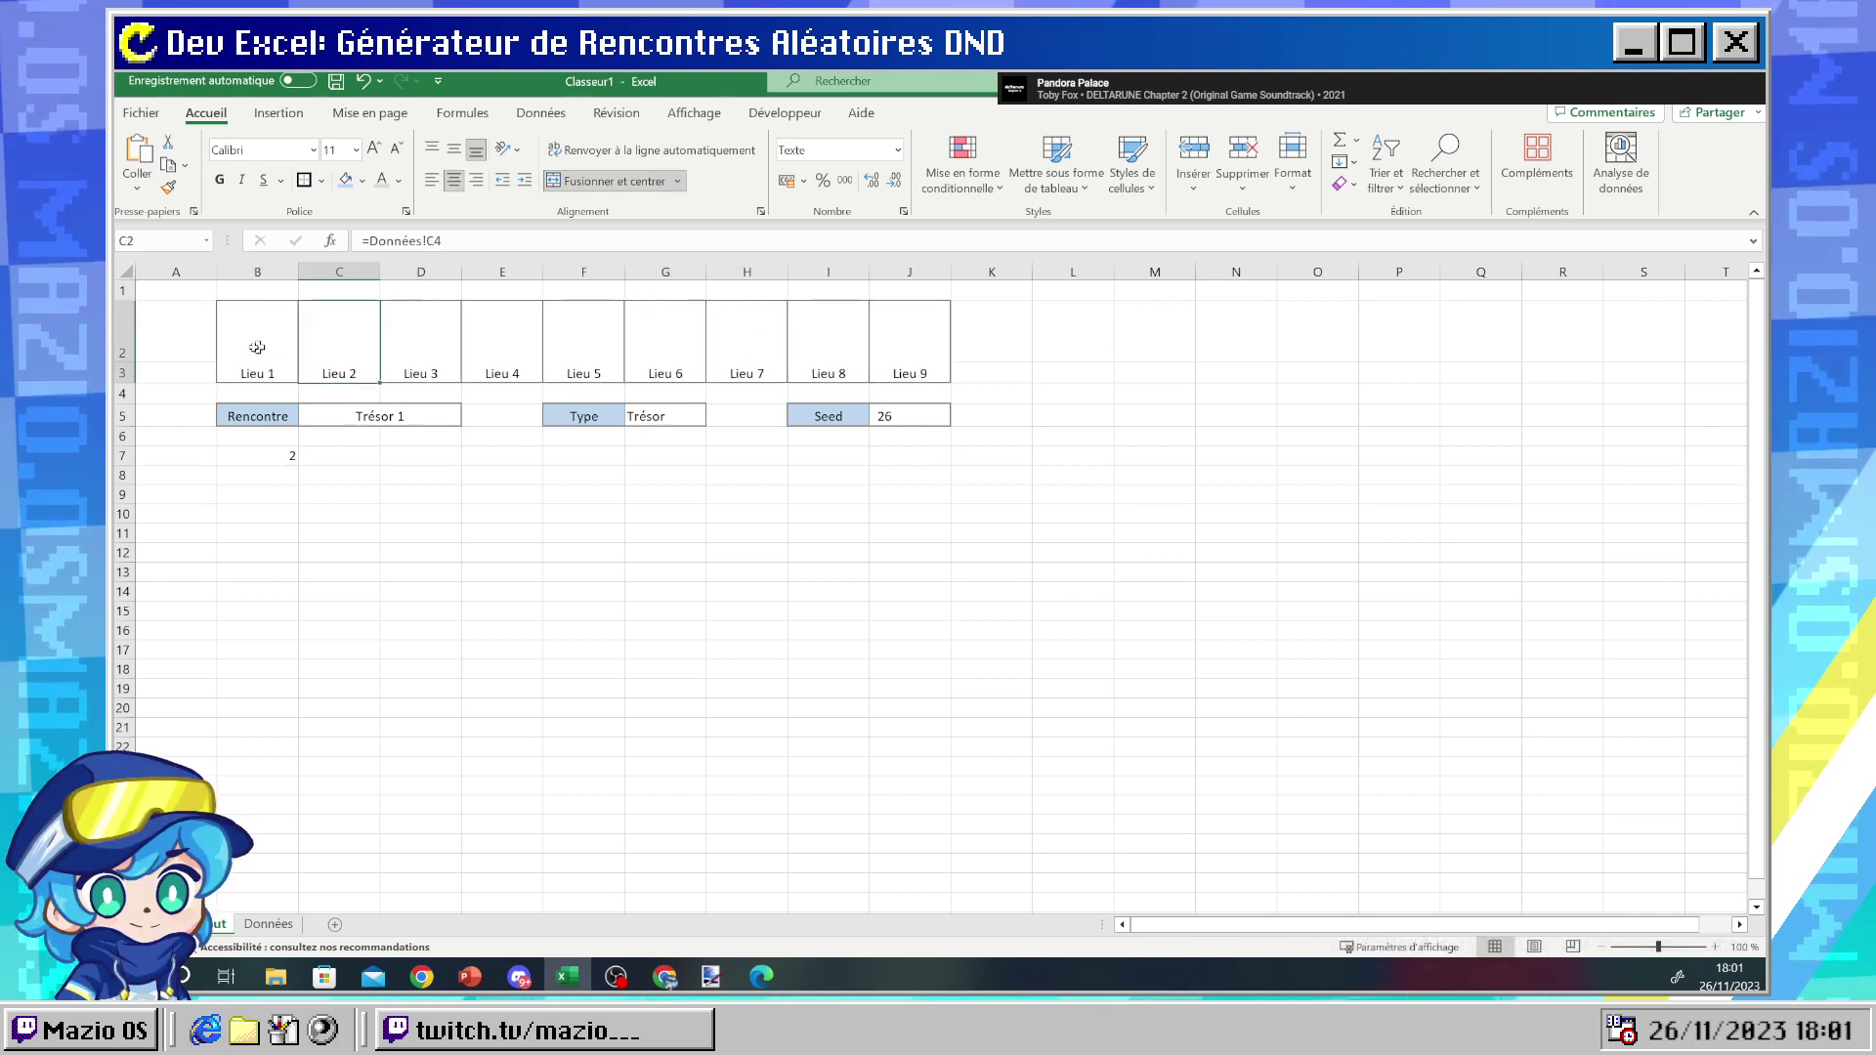
{"action": "left_click", "coordinate": [747, 342]}
{"action": "left_click", "coordinate": [932, 349]}
{"action": "left_click", "coordinate": [600, 352]}
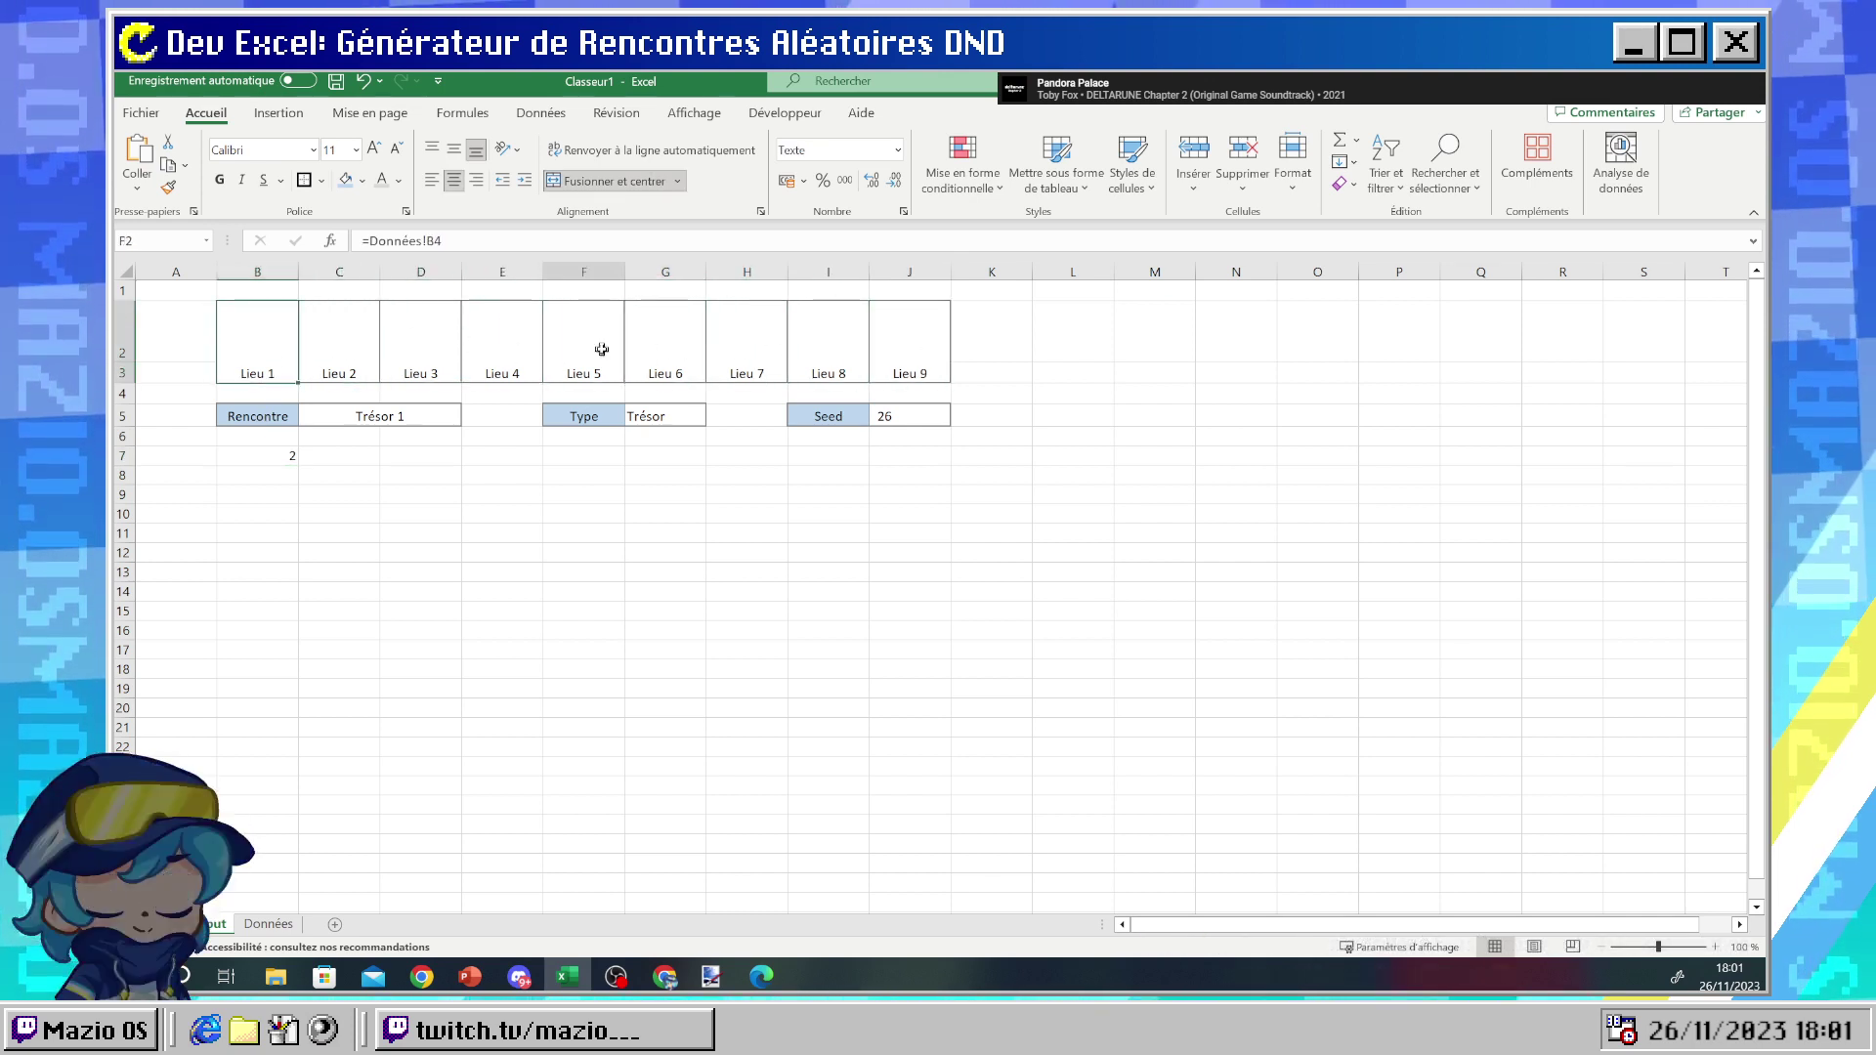
{"action": "left_click", "coordinate": [914, 344]}
{"action": "left_click", "coordinate": [262, 458]}
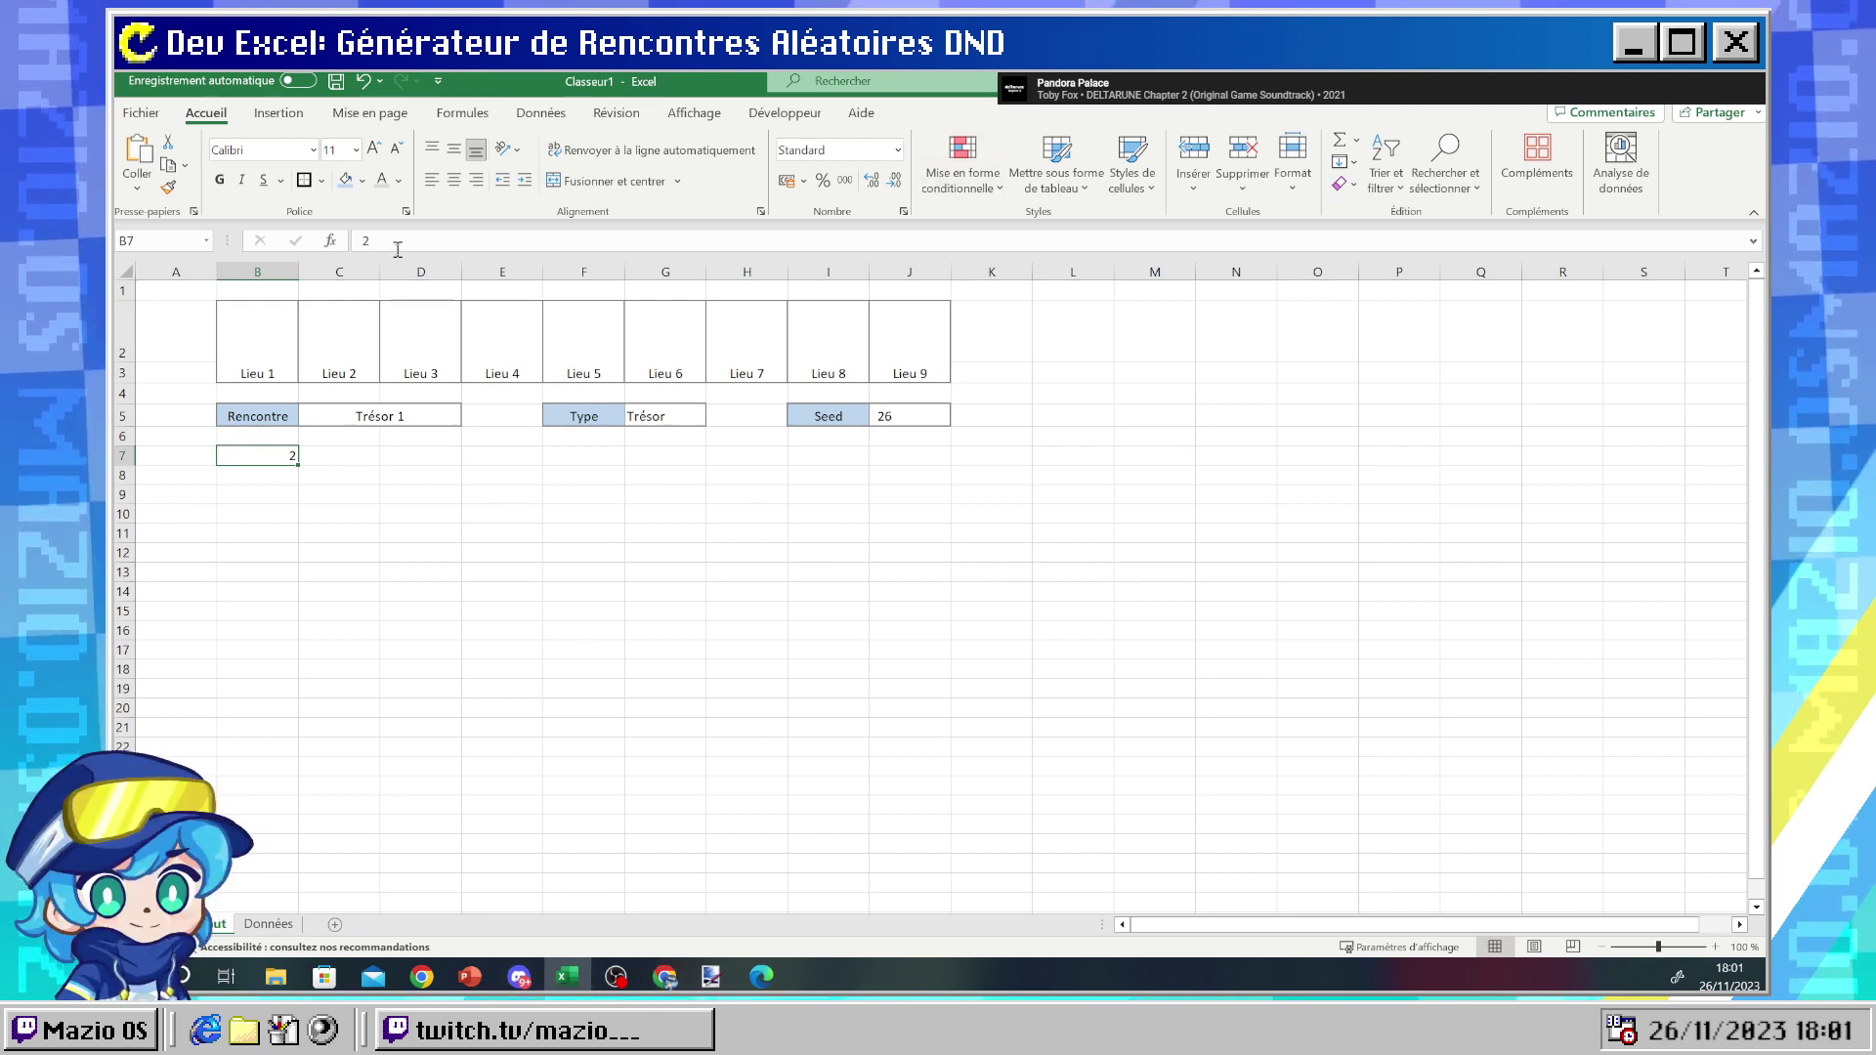
- Select the Lieu cells B2:J3 and bring up the Développeur tab
{"action": "left_click", "coordinate": [275, 354]}
{"action": "mouse_move", "coordinate": [275, 354]}
{"action": "left_mouse_down"}
{"action": "mouse_move", "coordinate": [875, 326]}
{"action": "mouse_move", "coordinate": [259, 347]}
{"action": "left_mouse_up"}
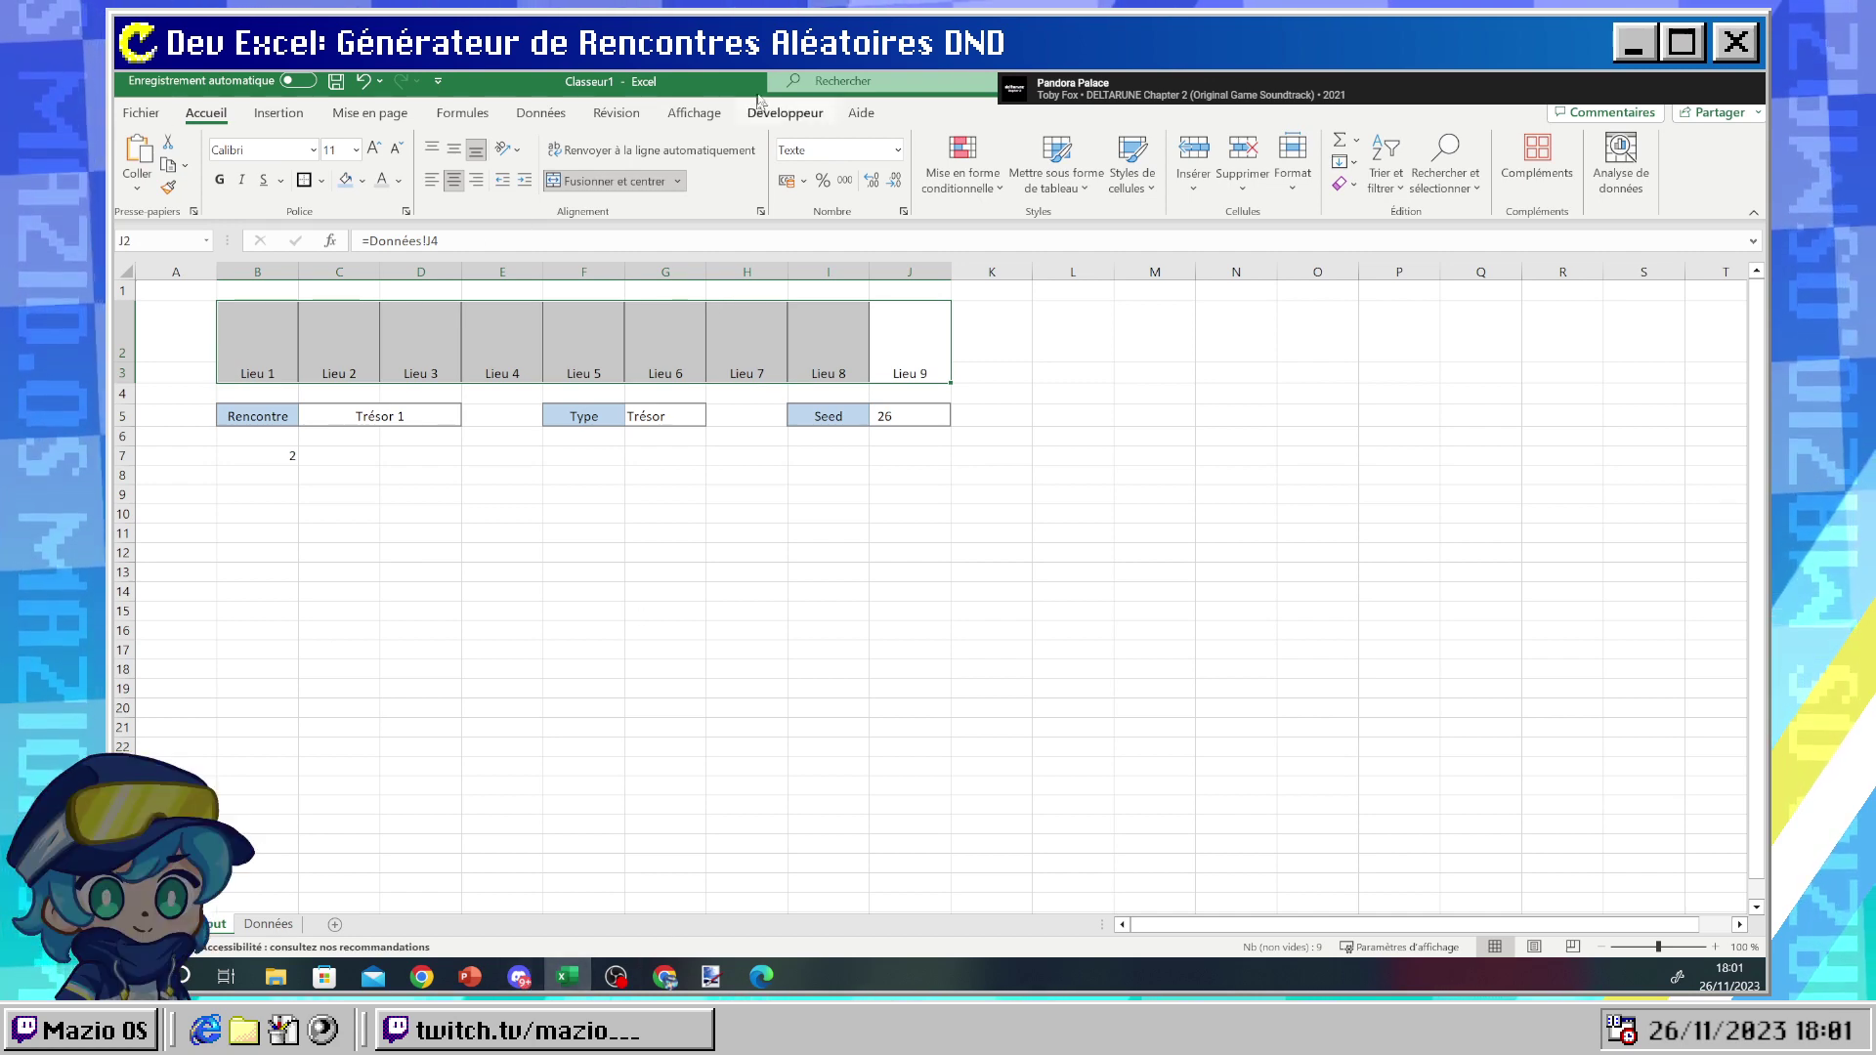
{"action": "left_click", "coordinate": [788, 113]}
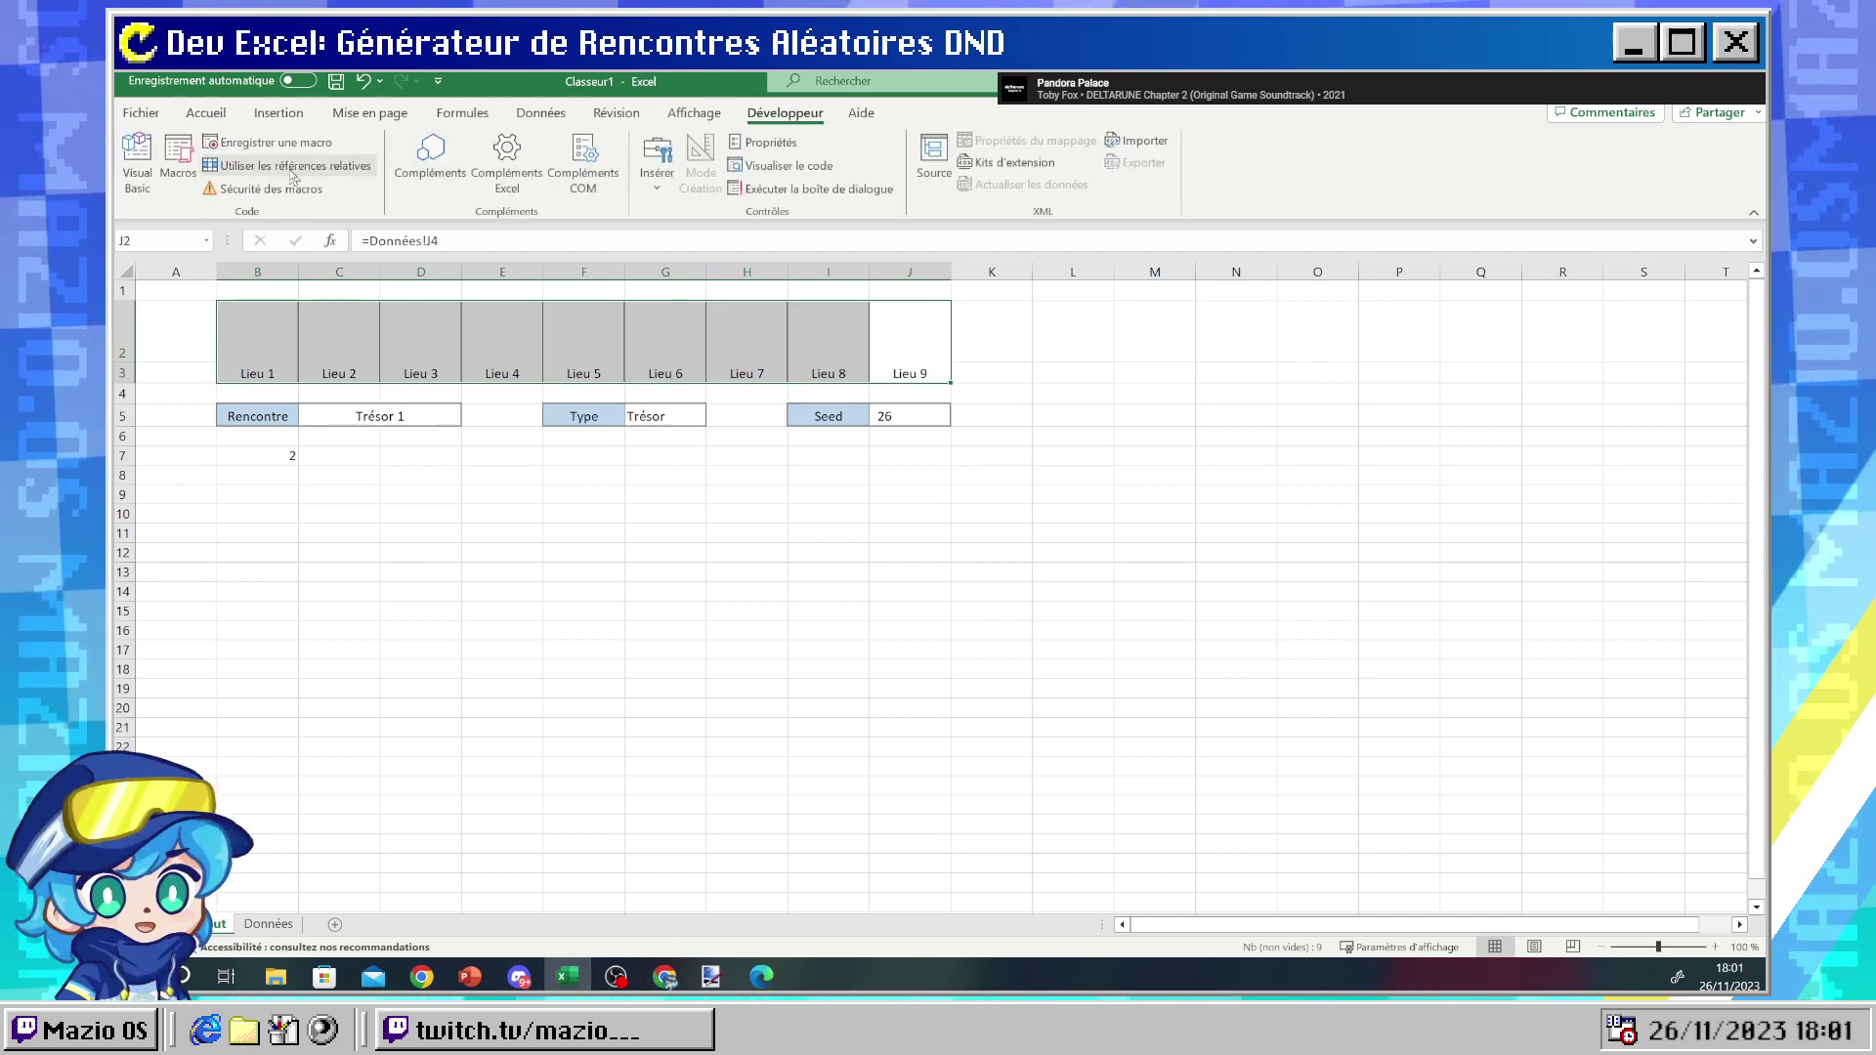
- Return to the Visual Basic editor and add Module1 via Insertion > Module
{"action": "left_click", "coordinate": [136, 171]}
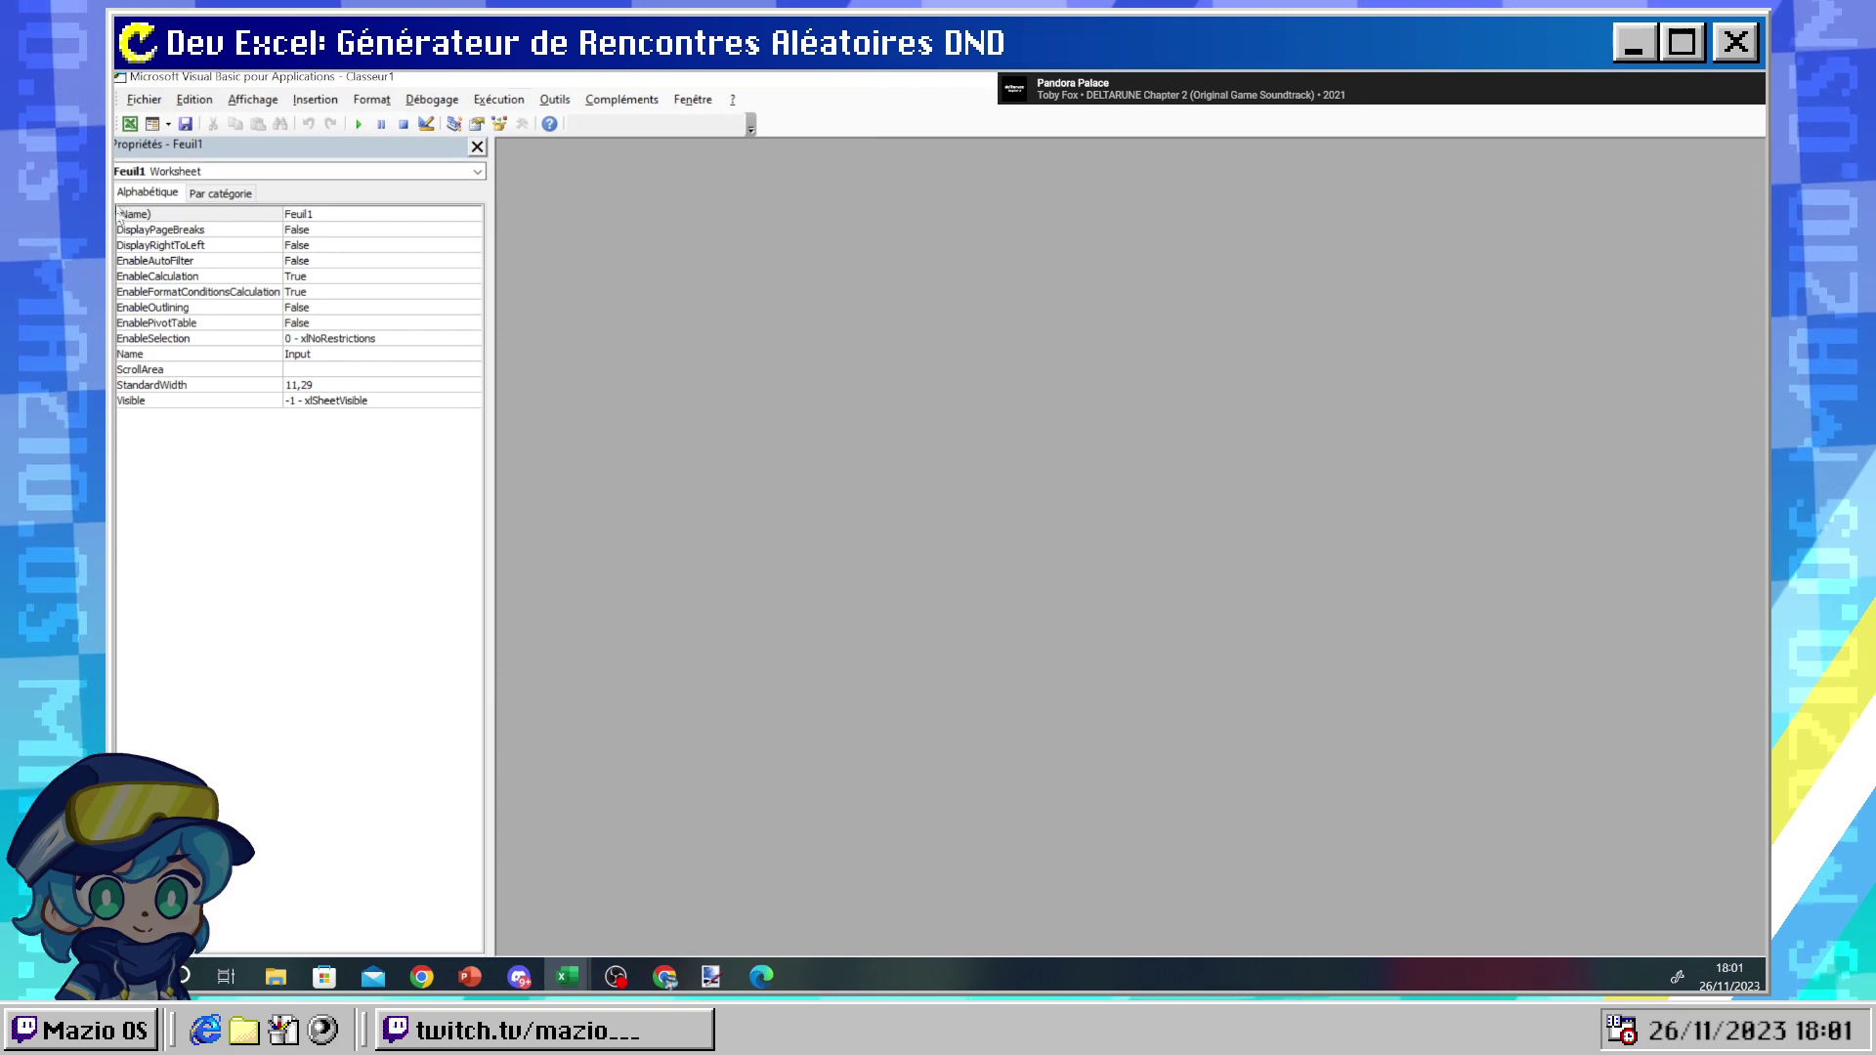
{"action": "left_click", "coordinate": [130, 124]}
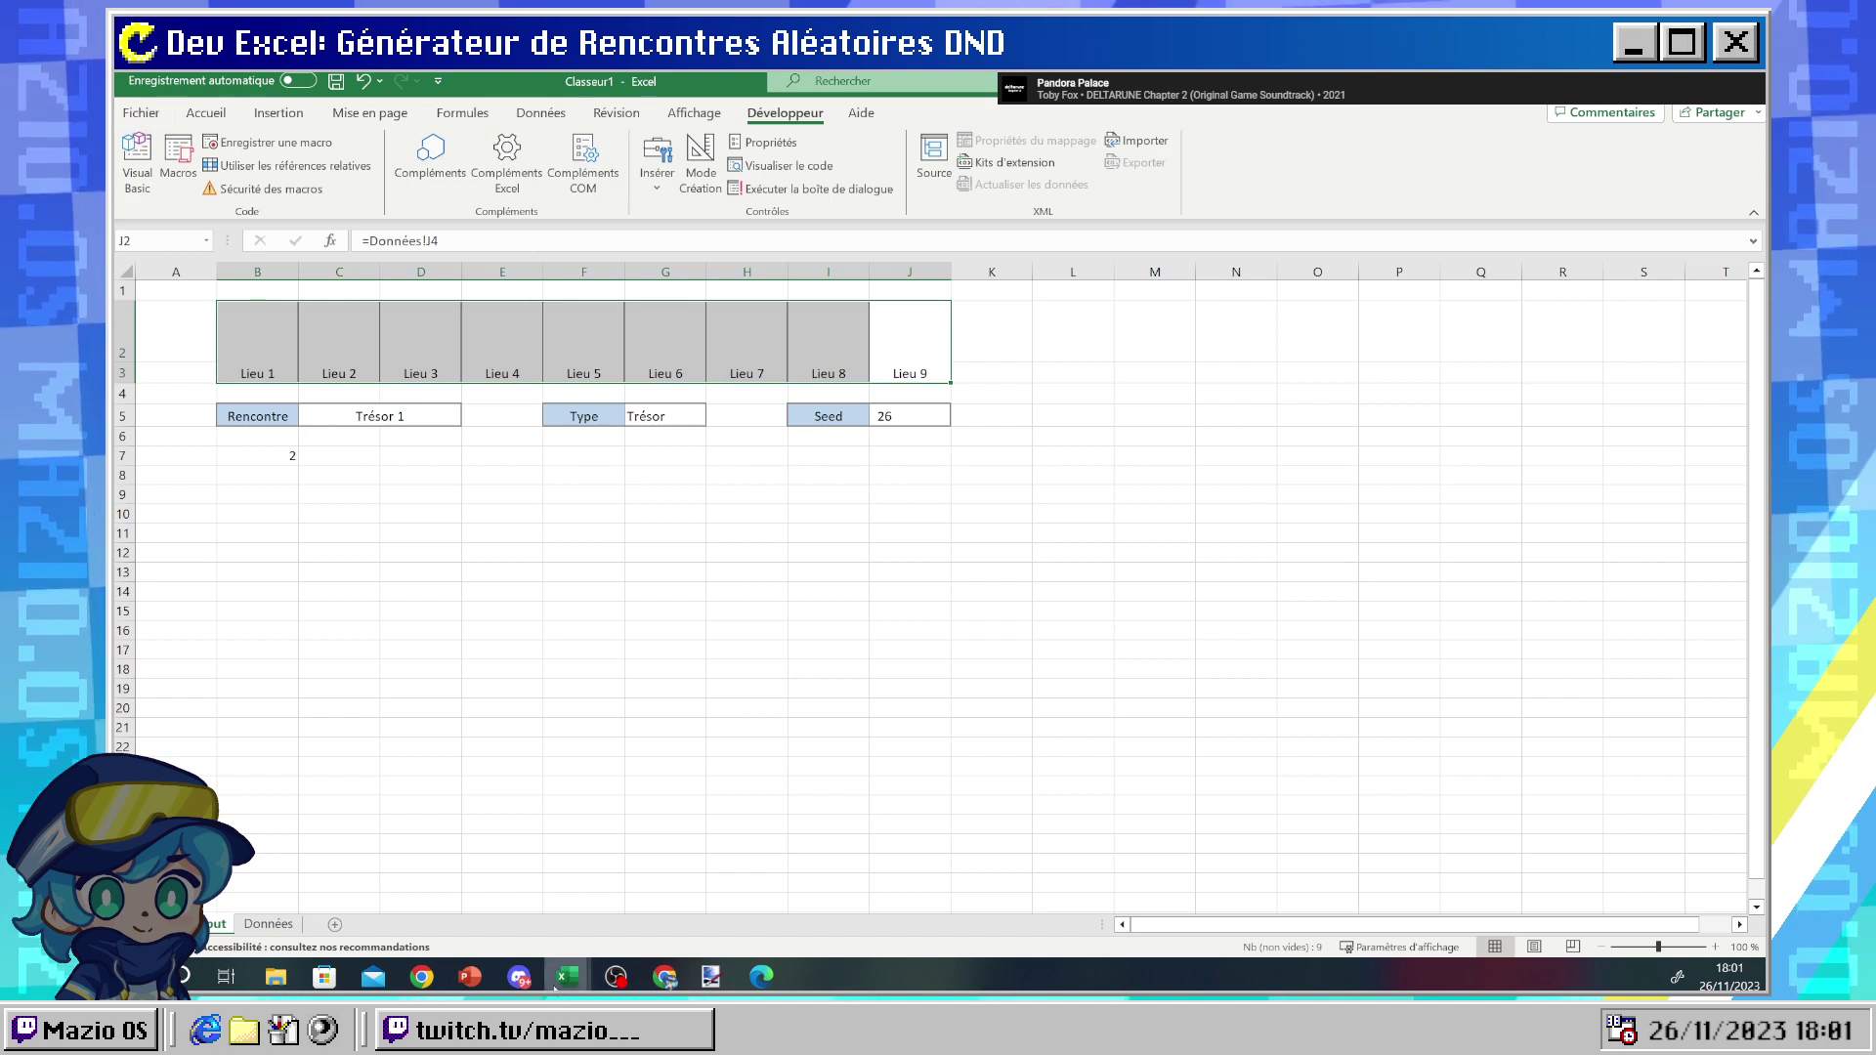
{"action": "key", "text": "alt+F11"}
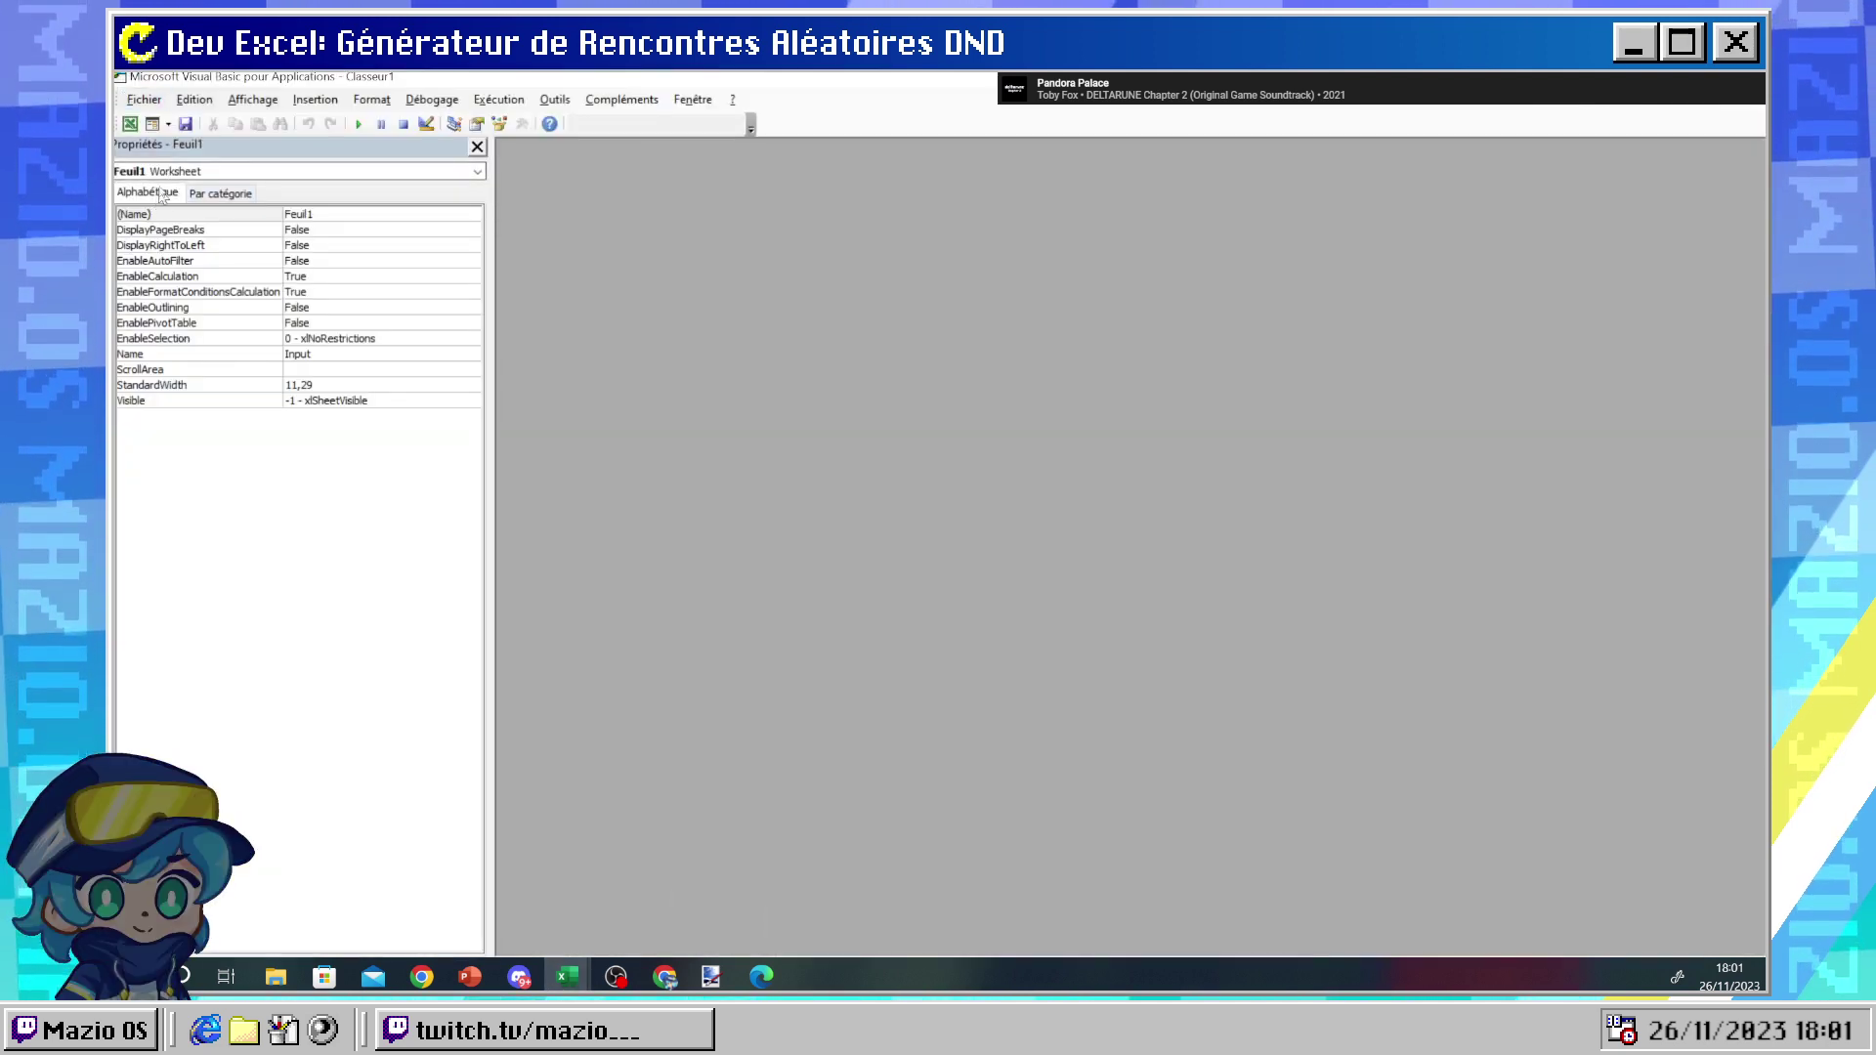
{"action": "left_click", "coordinate": [316, 100]}
{"action": "left_click", "coordinate": [612, 240]}
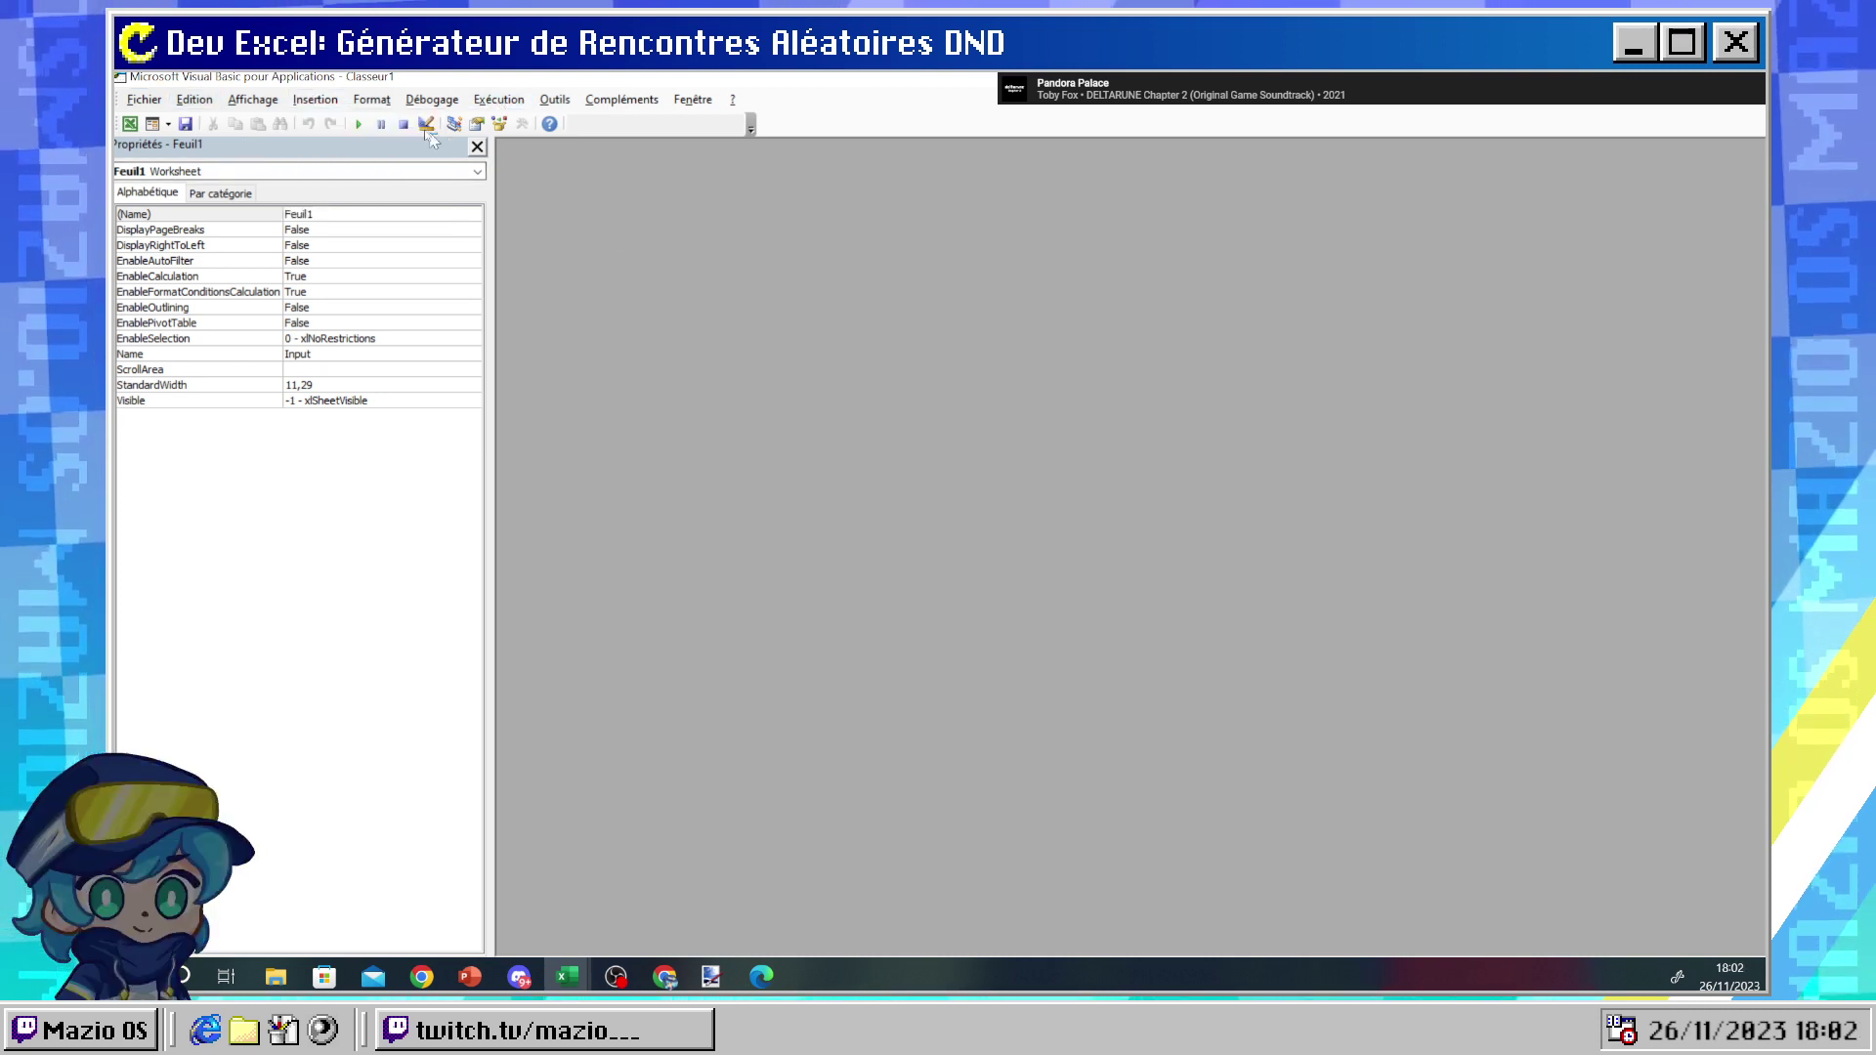
{"action": "left_click", "coordinate": [316, 100]}
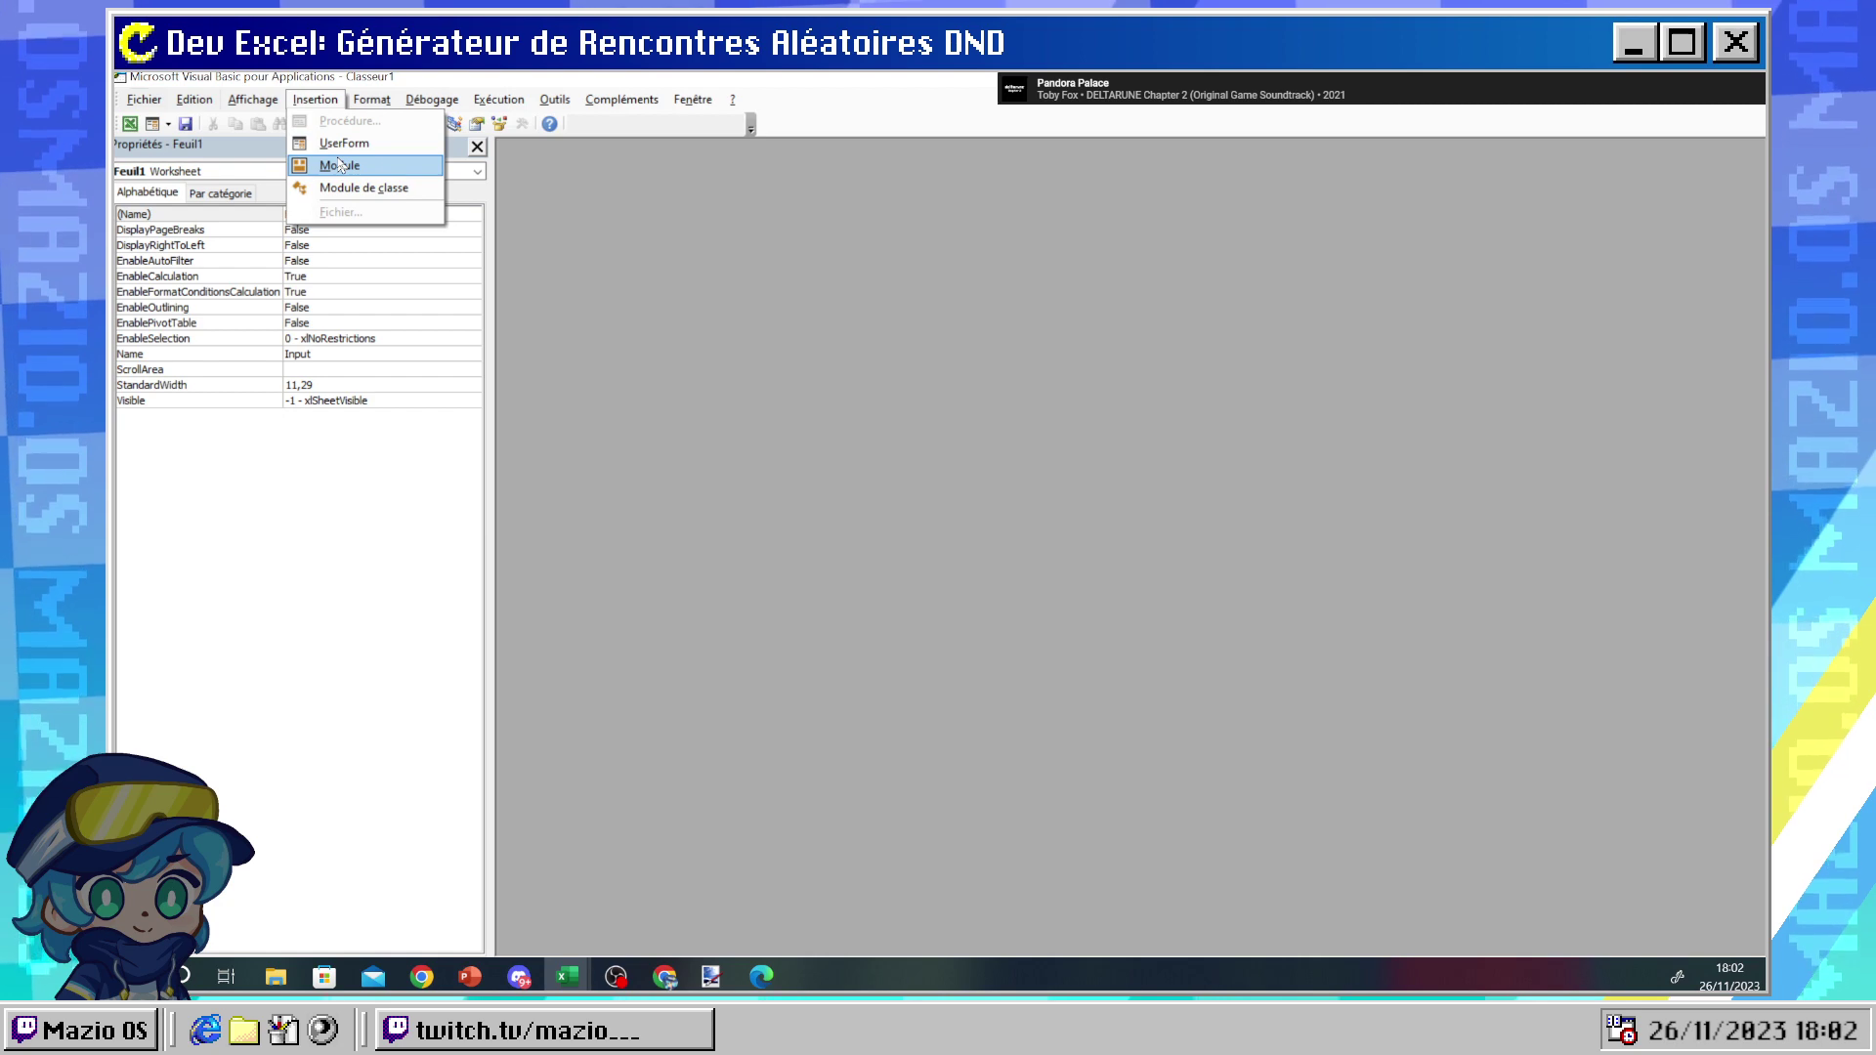
{"action": "left_click", "coordinate": [340, 165]}
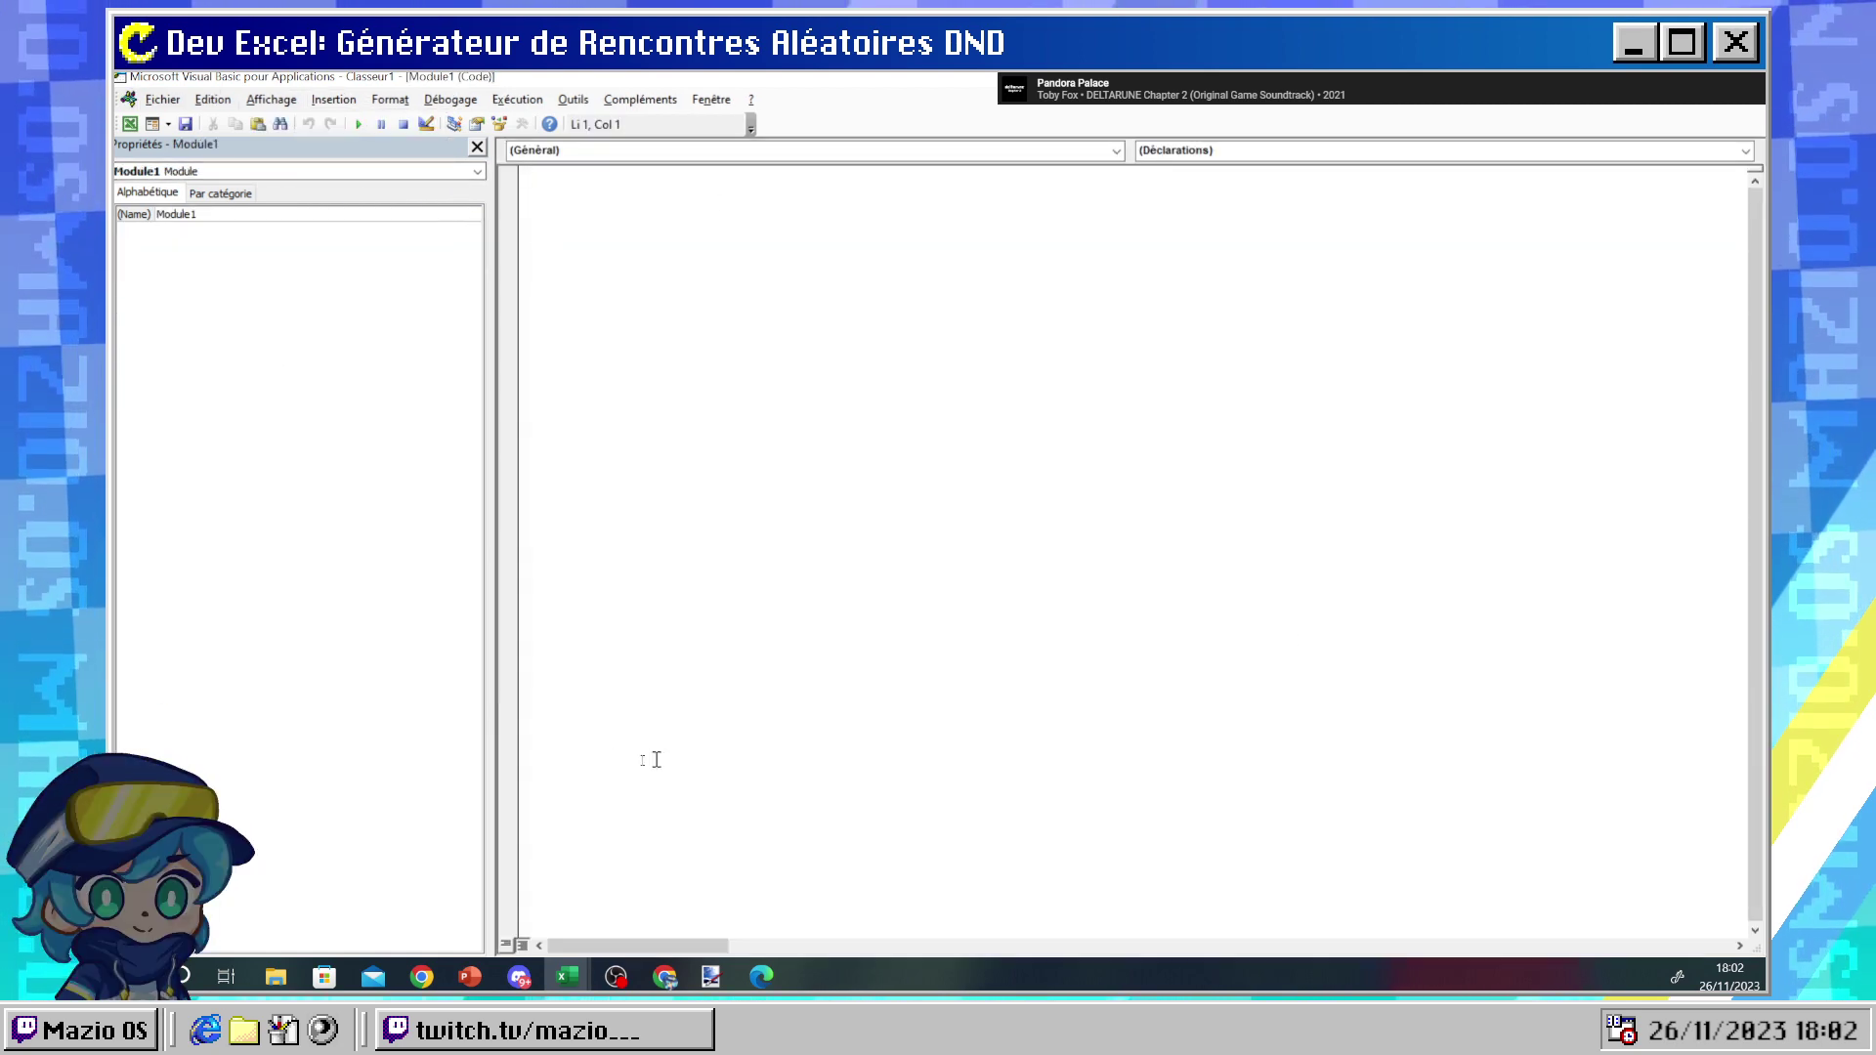
- Search Google in Chrome for 'excel vba click cellule'
{"action": "mouse_move", "coordinate": [665, 976]}
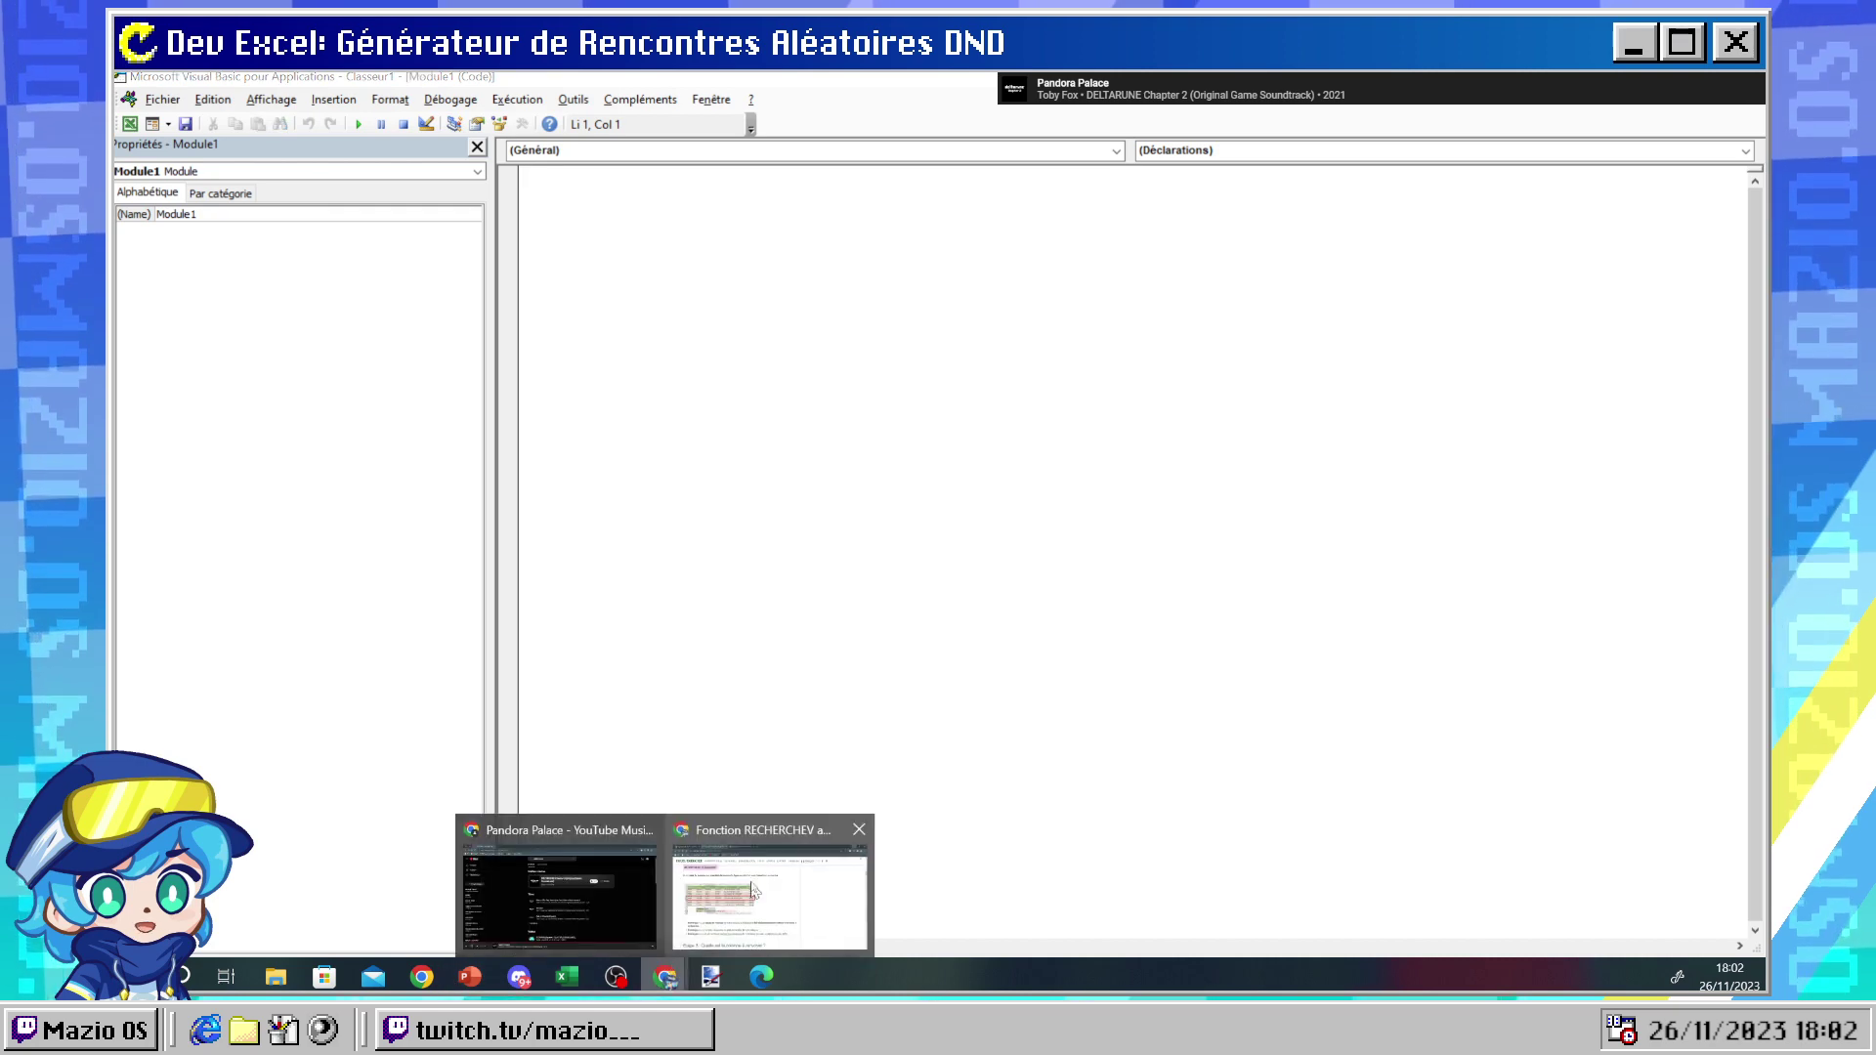
{"action": "left_click", "coordinate": [752, 891]}
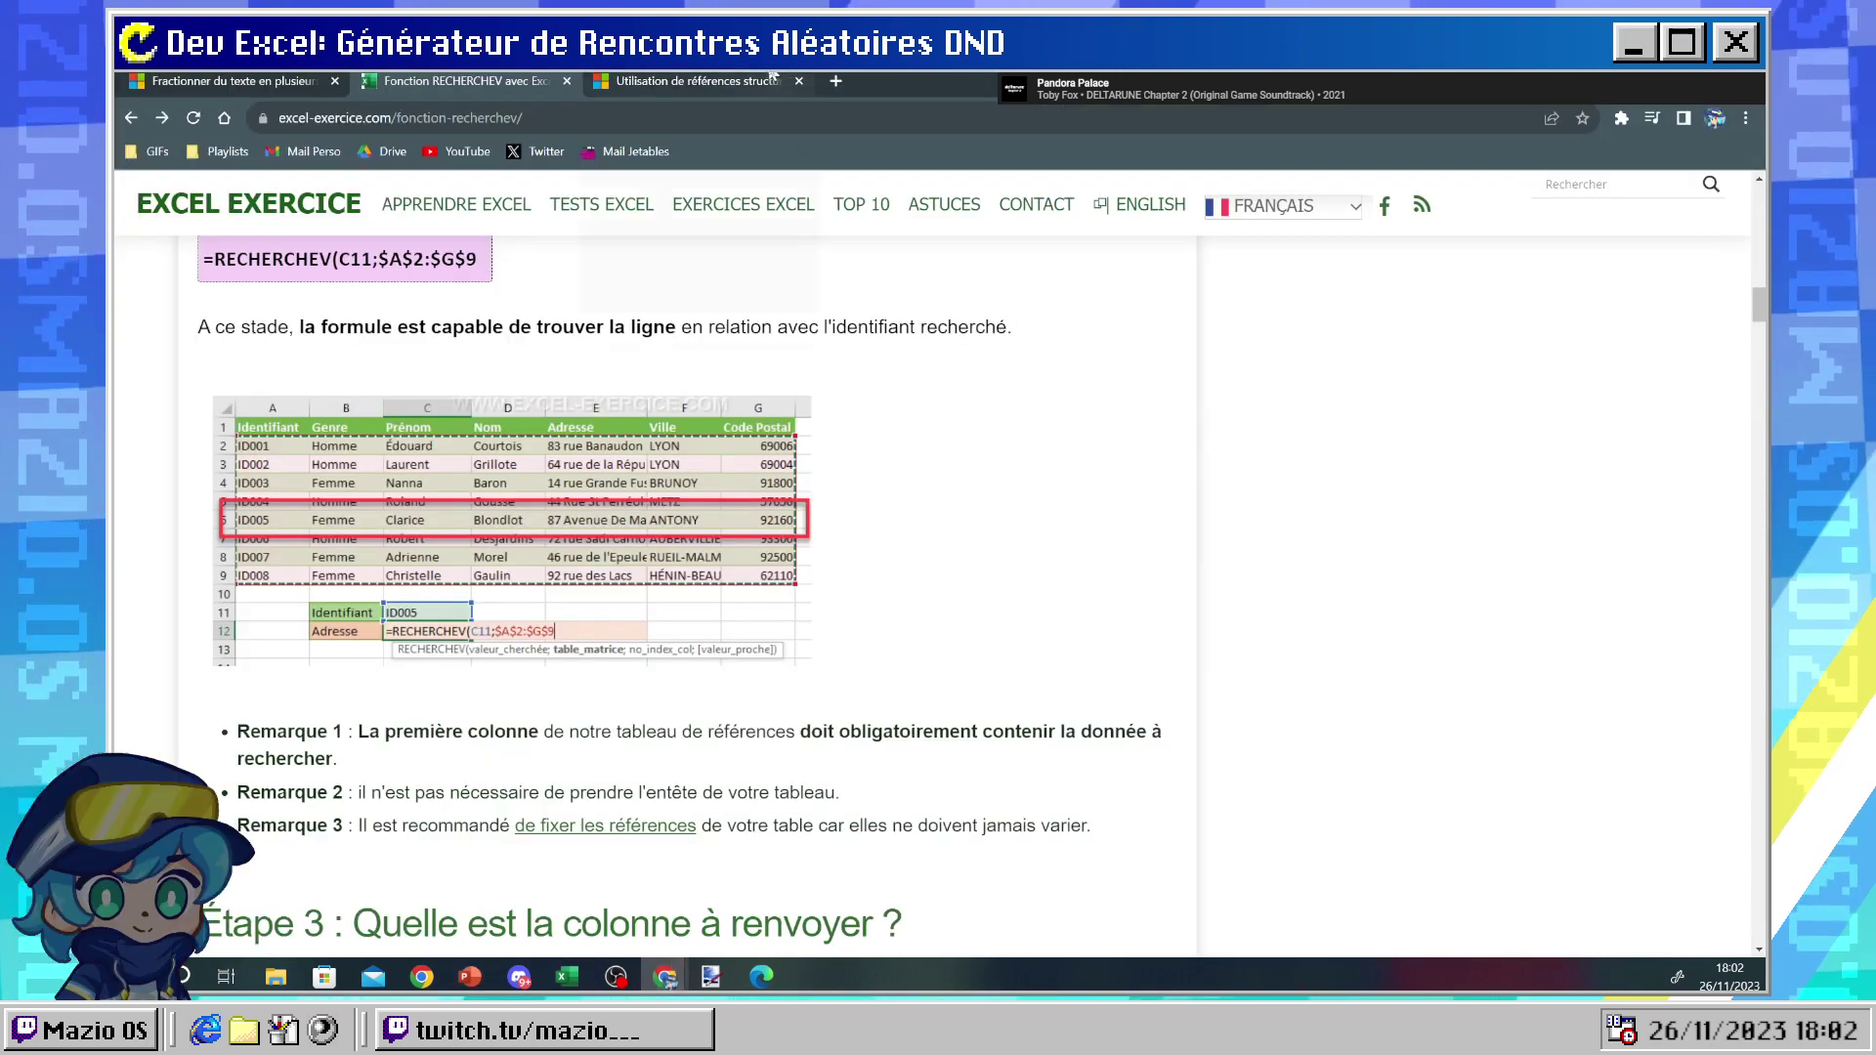
{"action": "left_click", "coordinate": [739, 78]}
{"action": "left_click", "coordinate": [718, 117]}
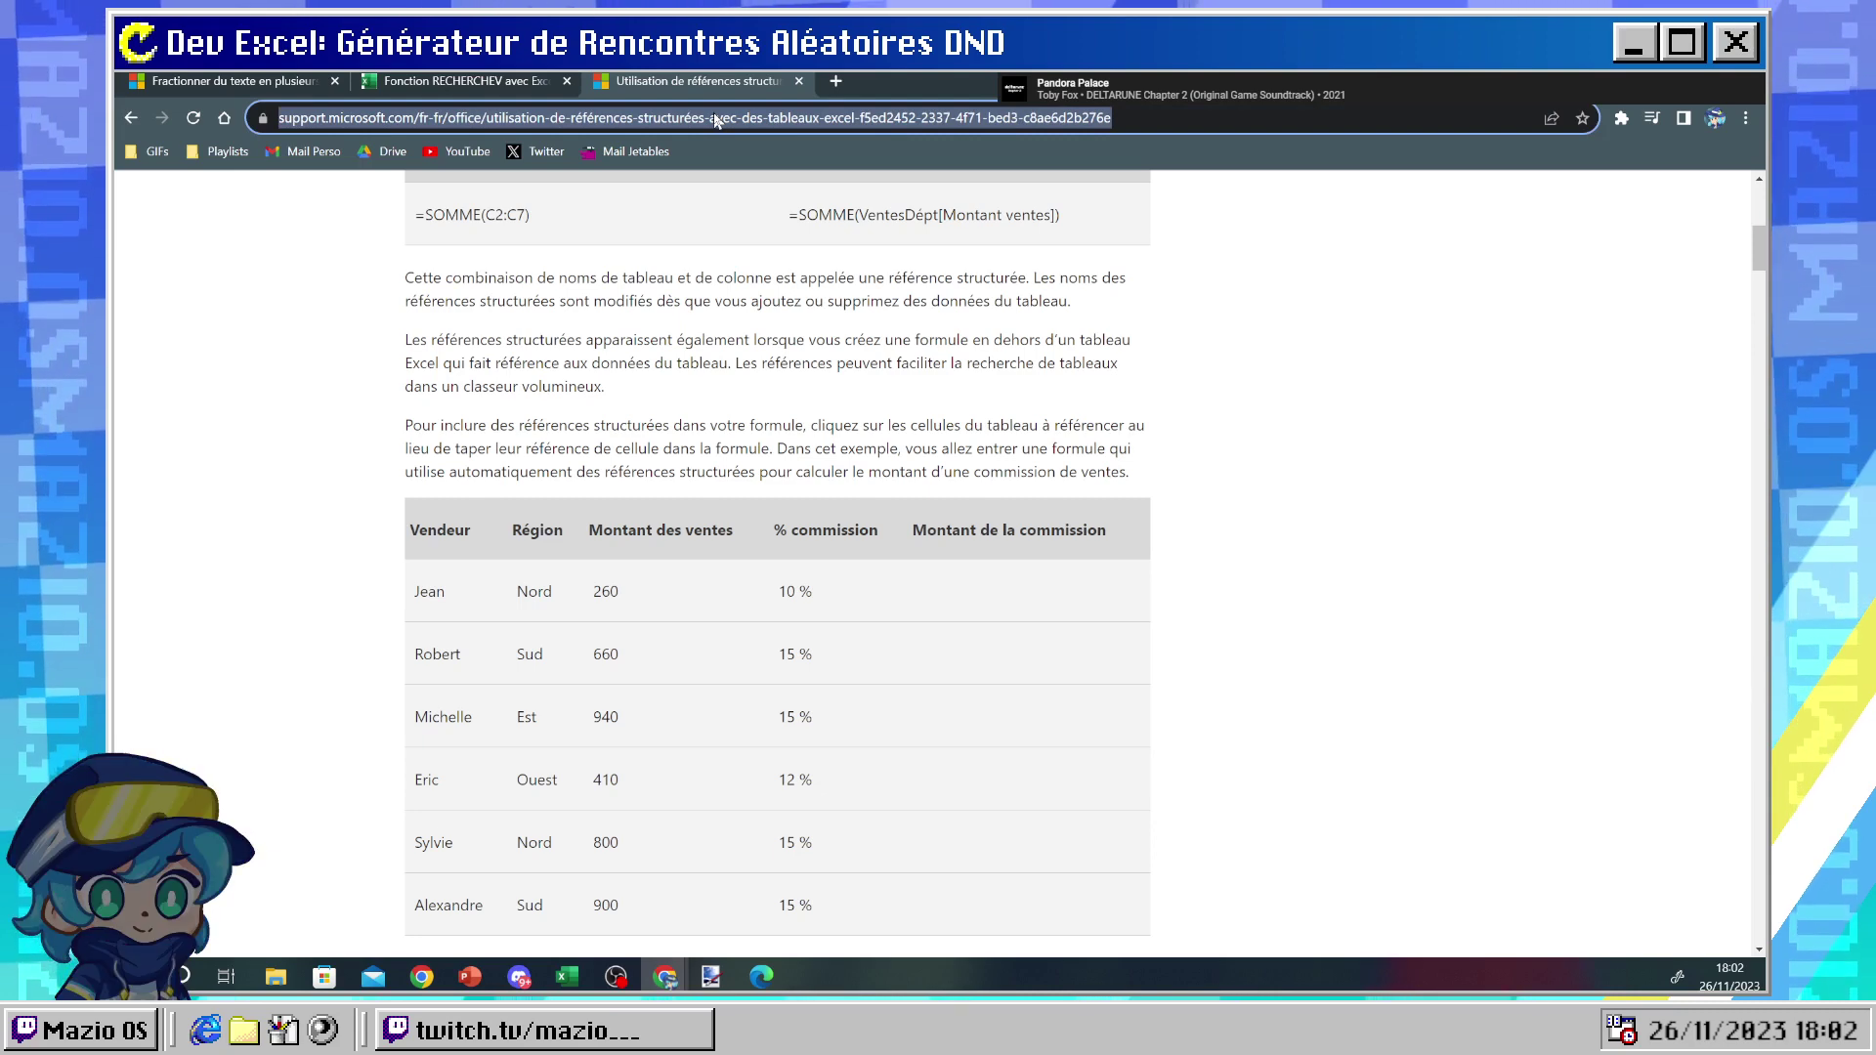
{"action": "type", "text": "excel "}
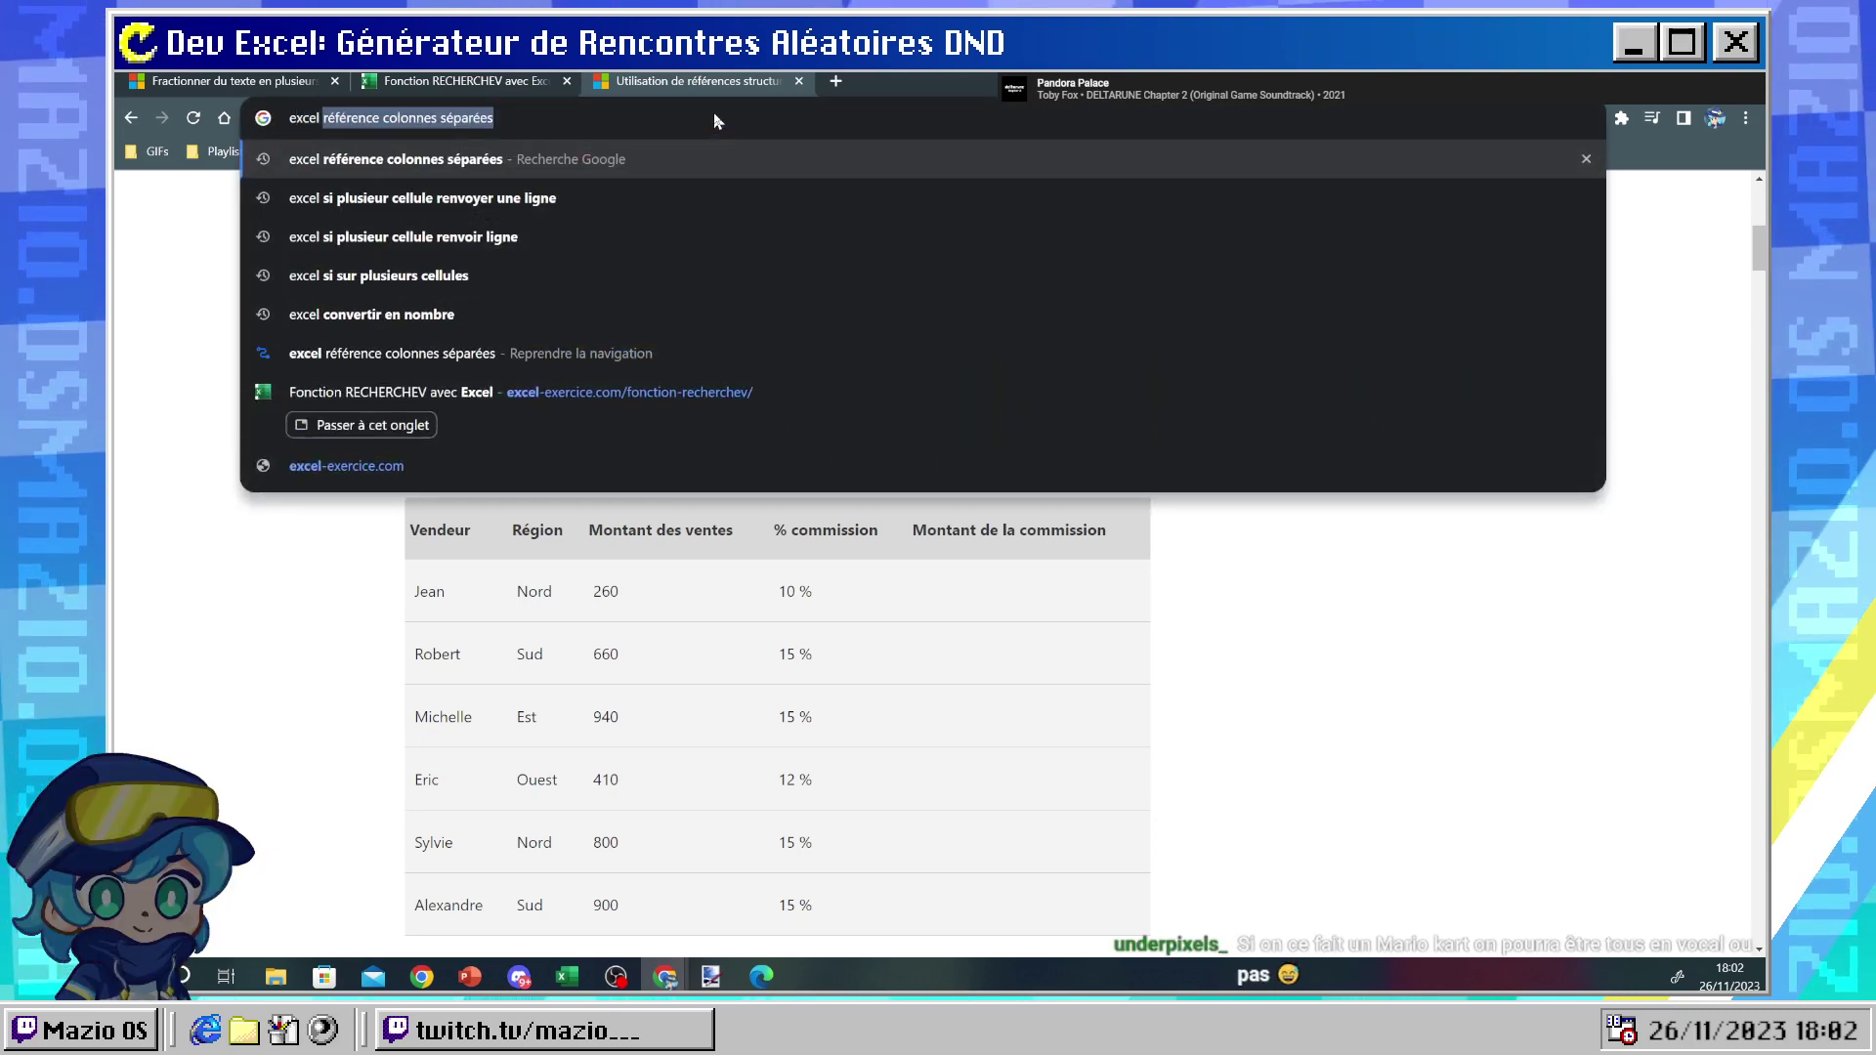
{"action": "type", "text": "vba"}
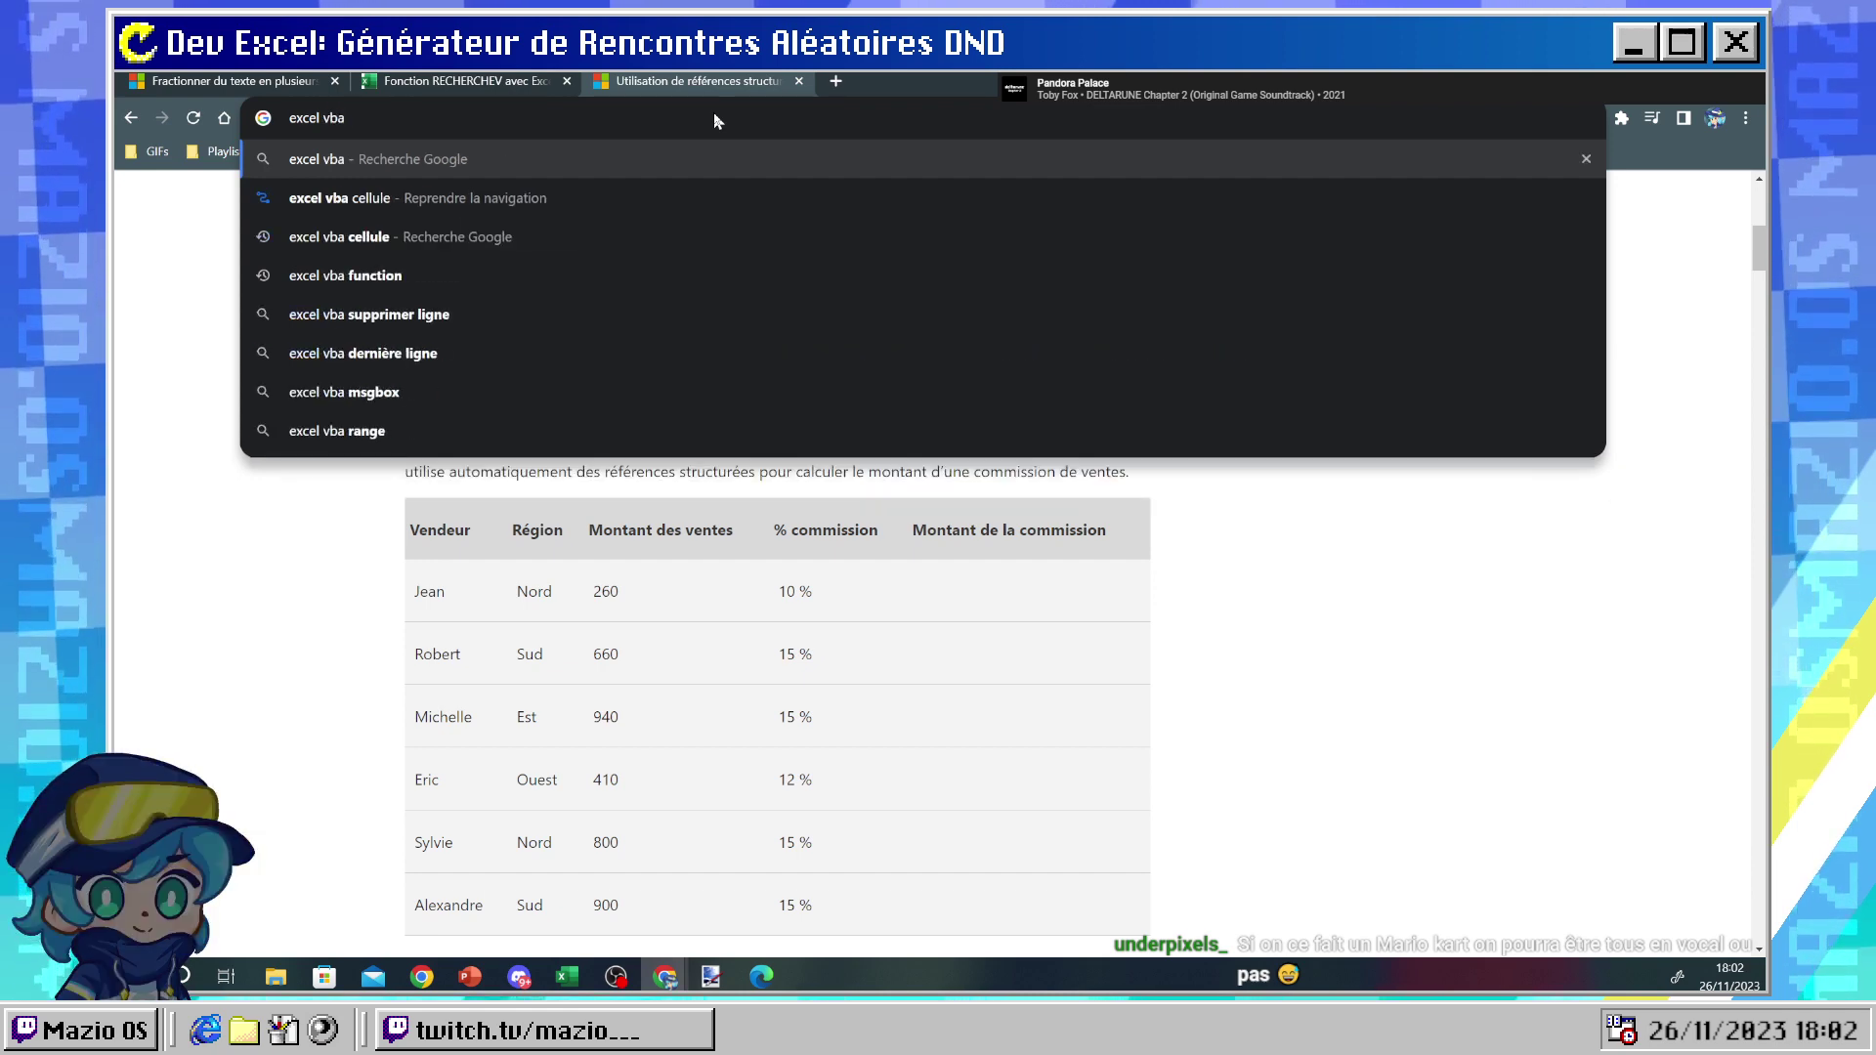
{"action": "type", "text": " click cellule"}
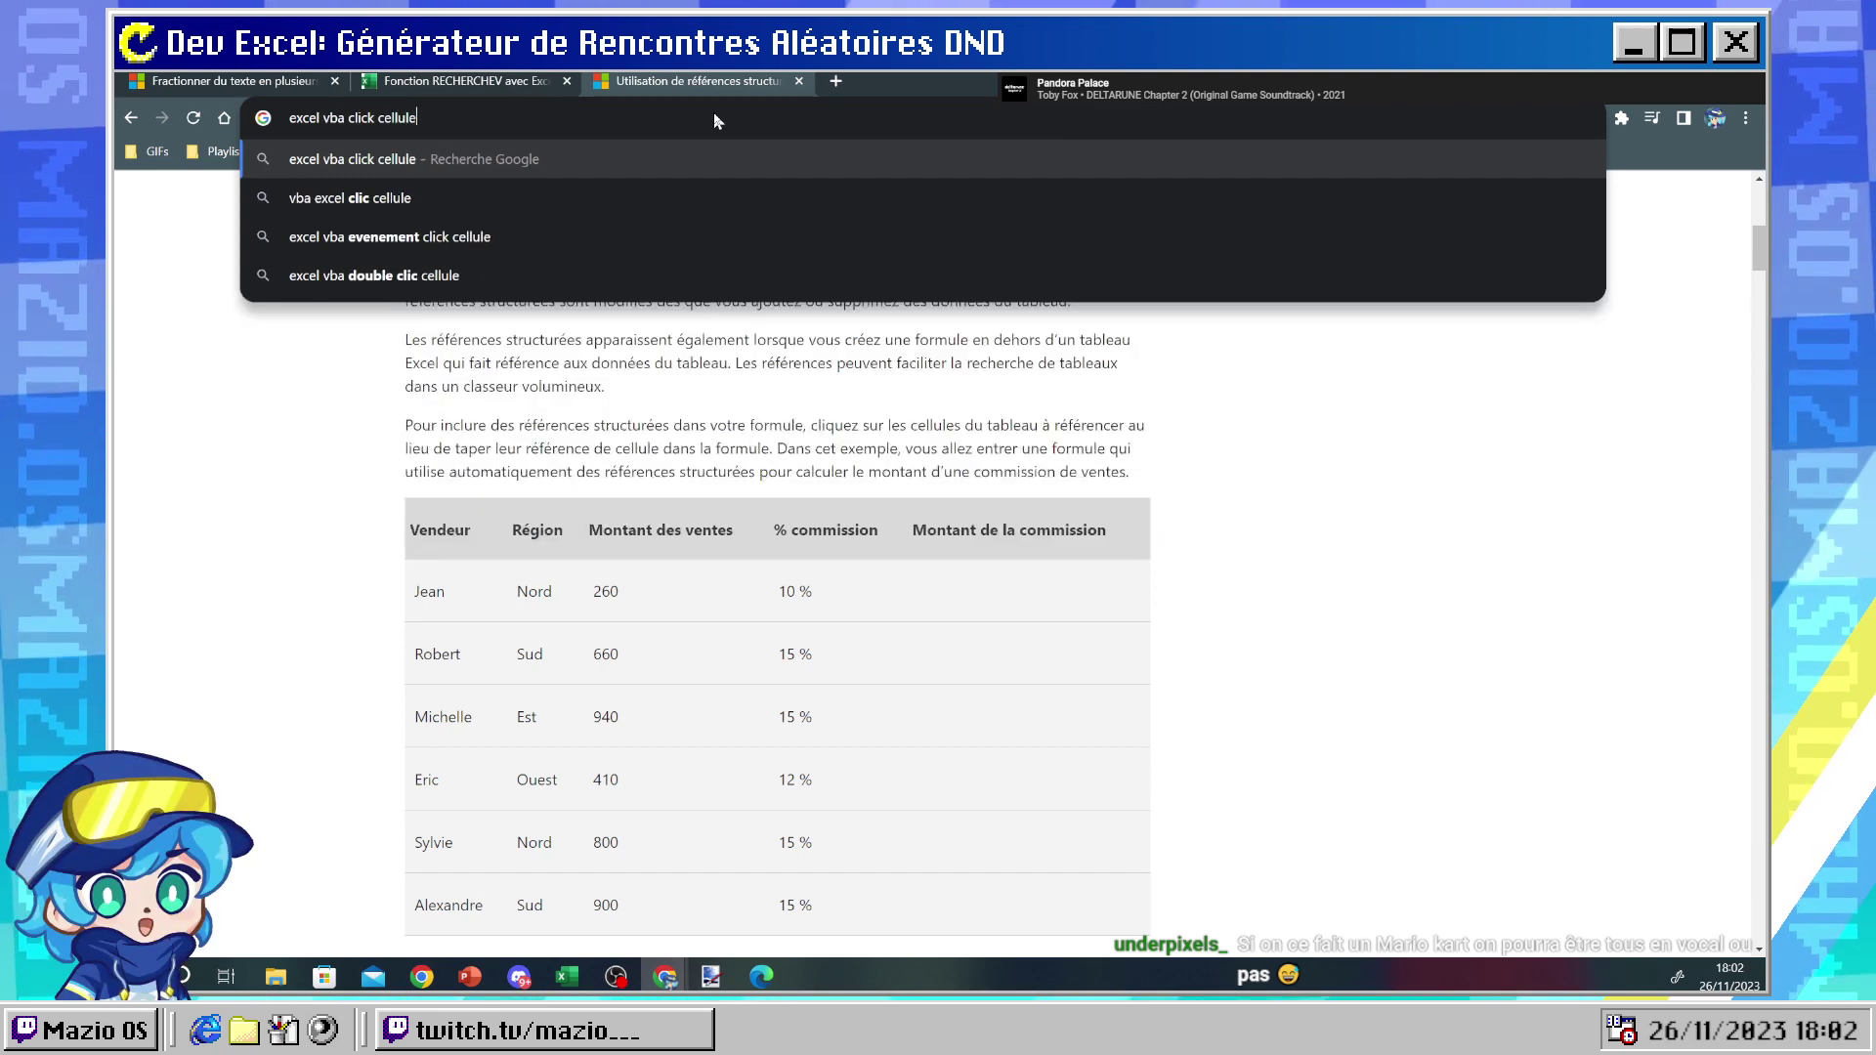
{"action": "key", "text": "Return"}
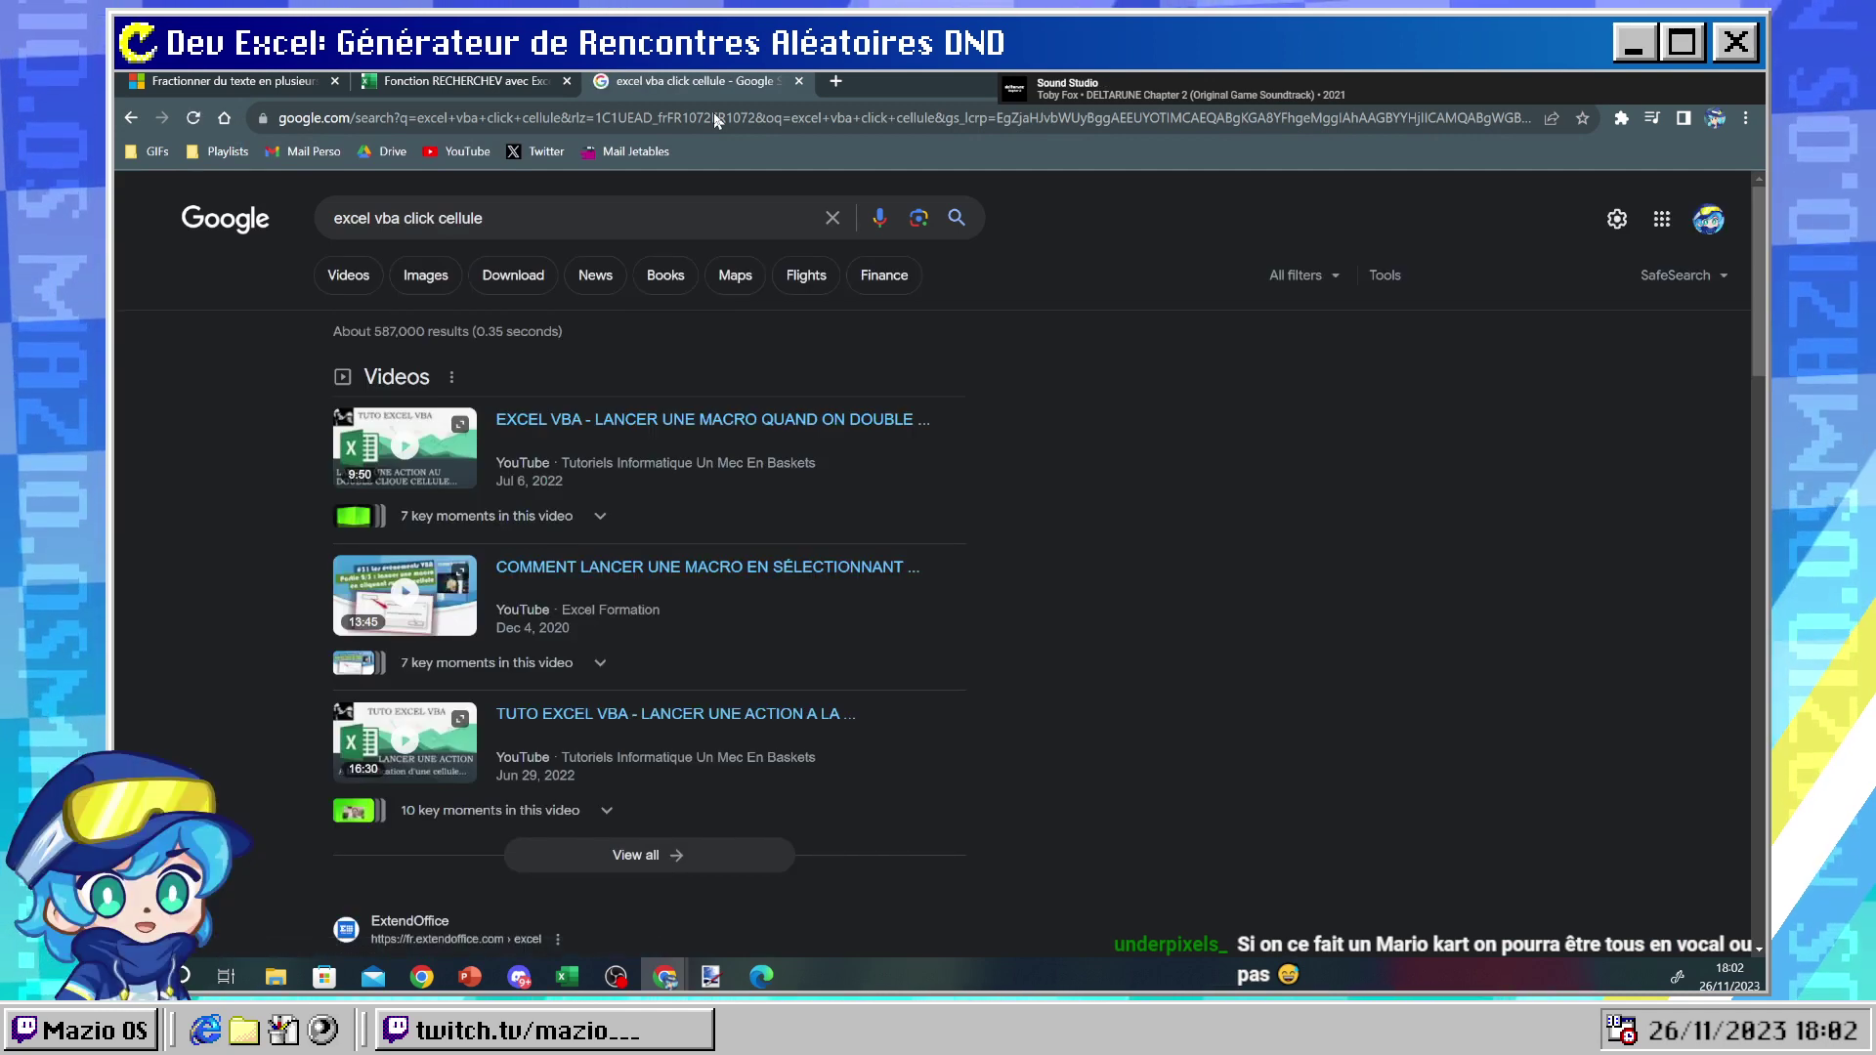
- Read the ExtendOffice cell-click code, then go back to the VBA editor
{"action": "scroll", "coordinate": [360, 720], "scroll_direction": "down", "scroll_amount": 3}
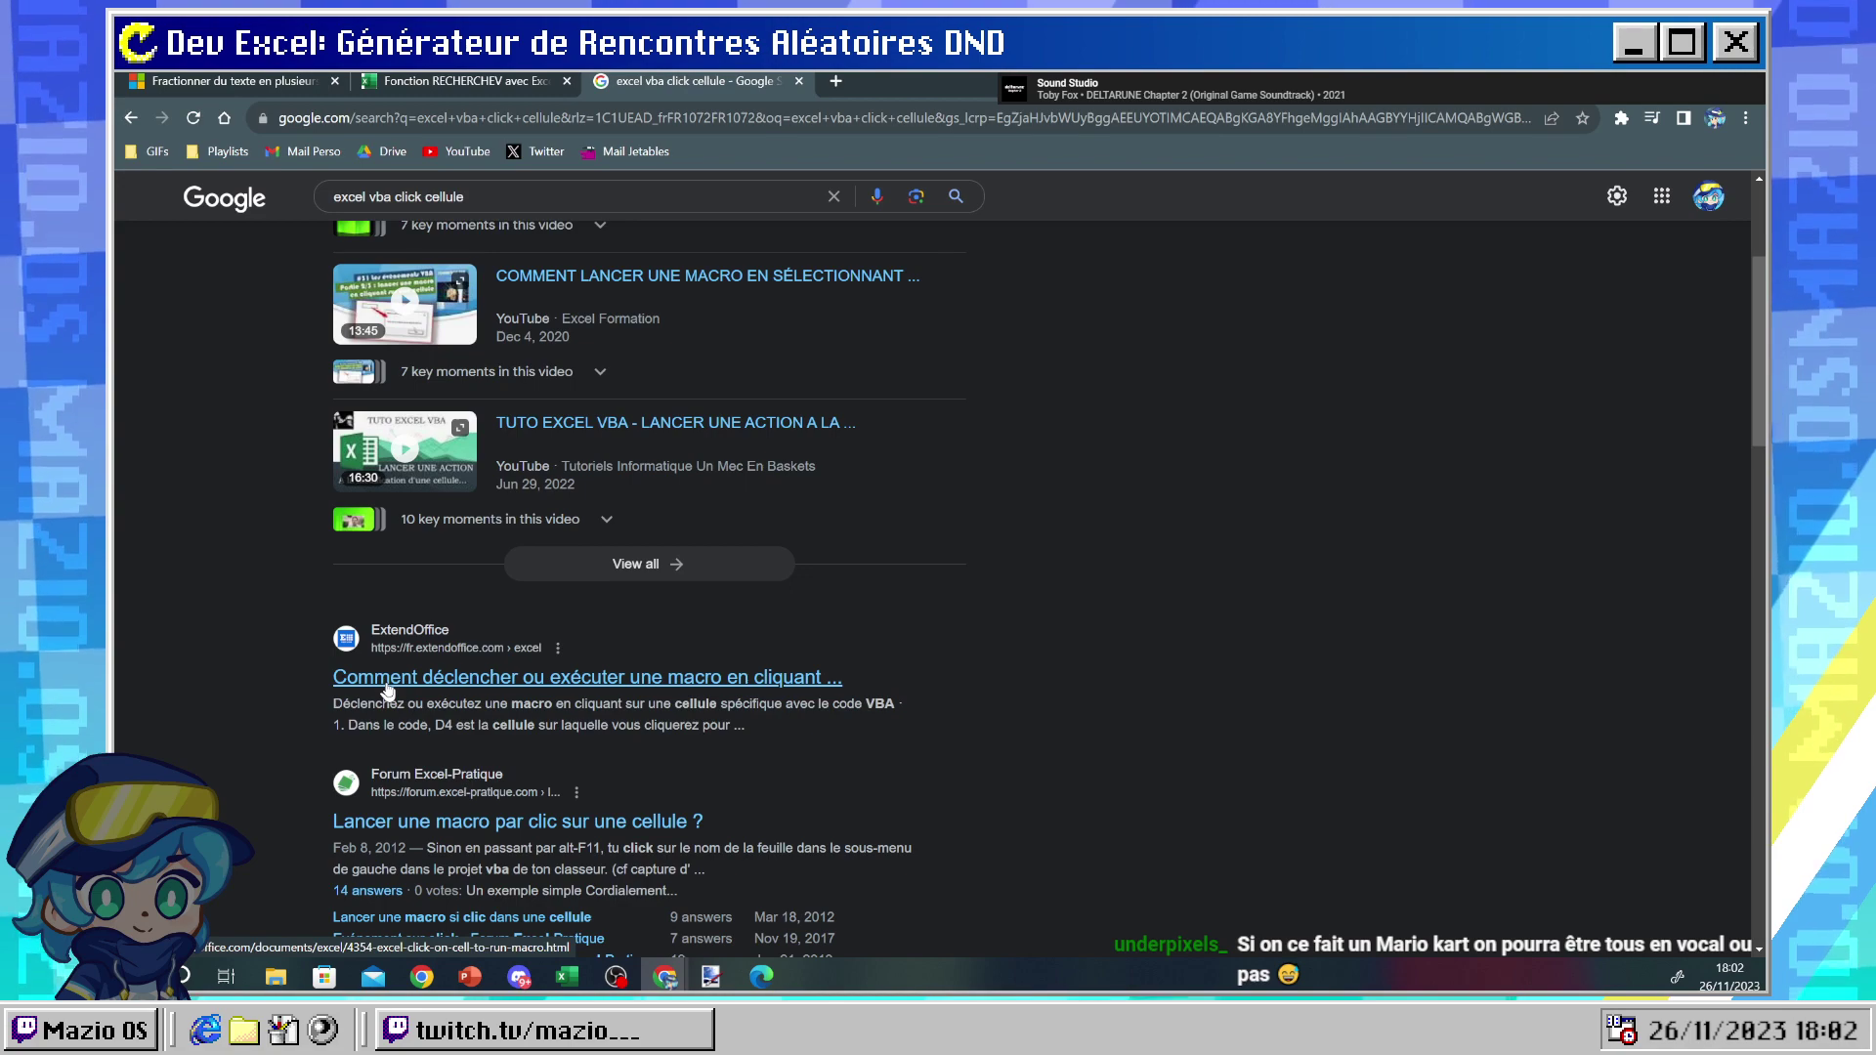
{"action": "scroll", "coordinate": [425, 607], "scroll_direction": "down", "scroll_amount": 4}
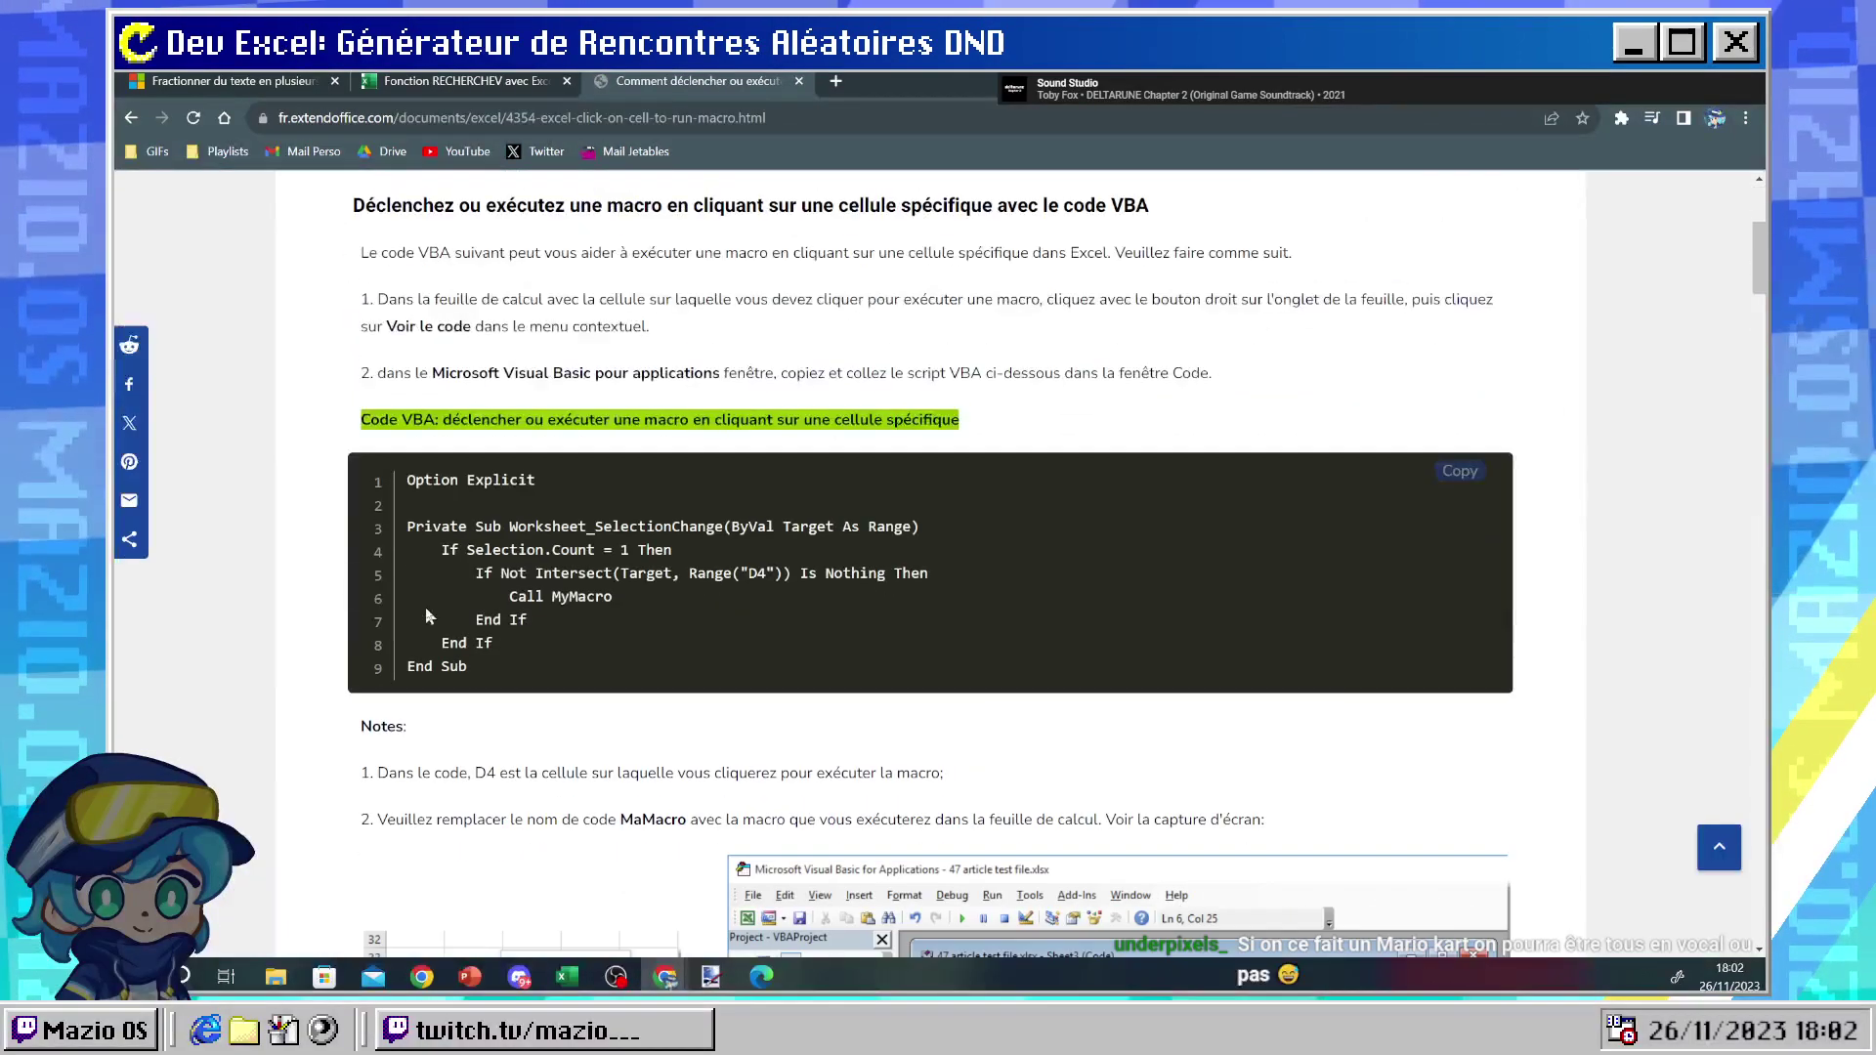
{"action": "scroll", "coordinate": [425, 606], "scroll_direction": "down", "scroll_amount": 4}
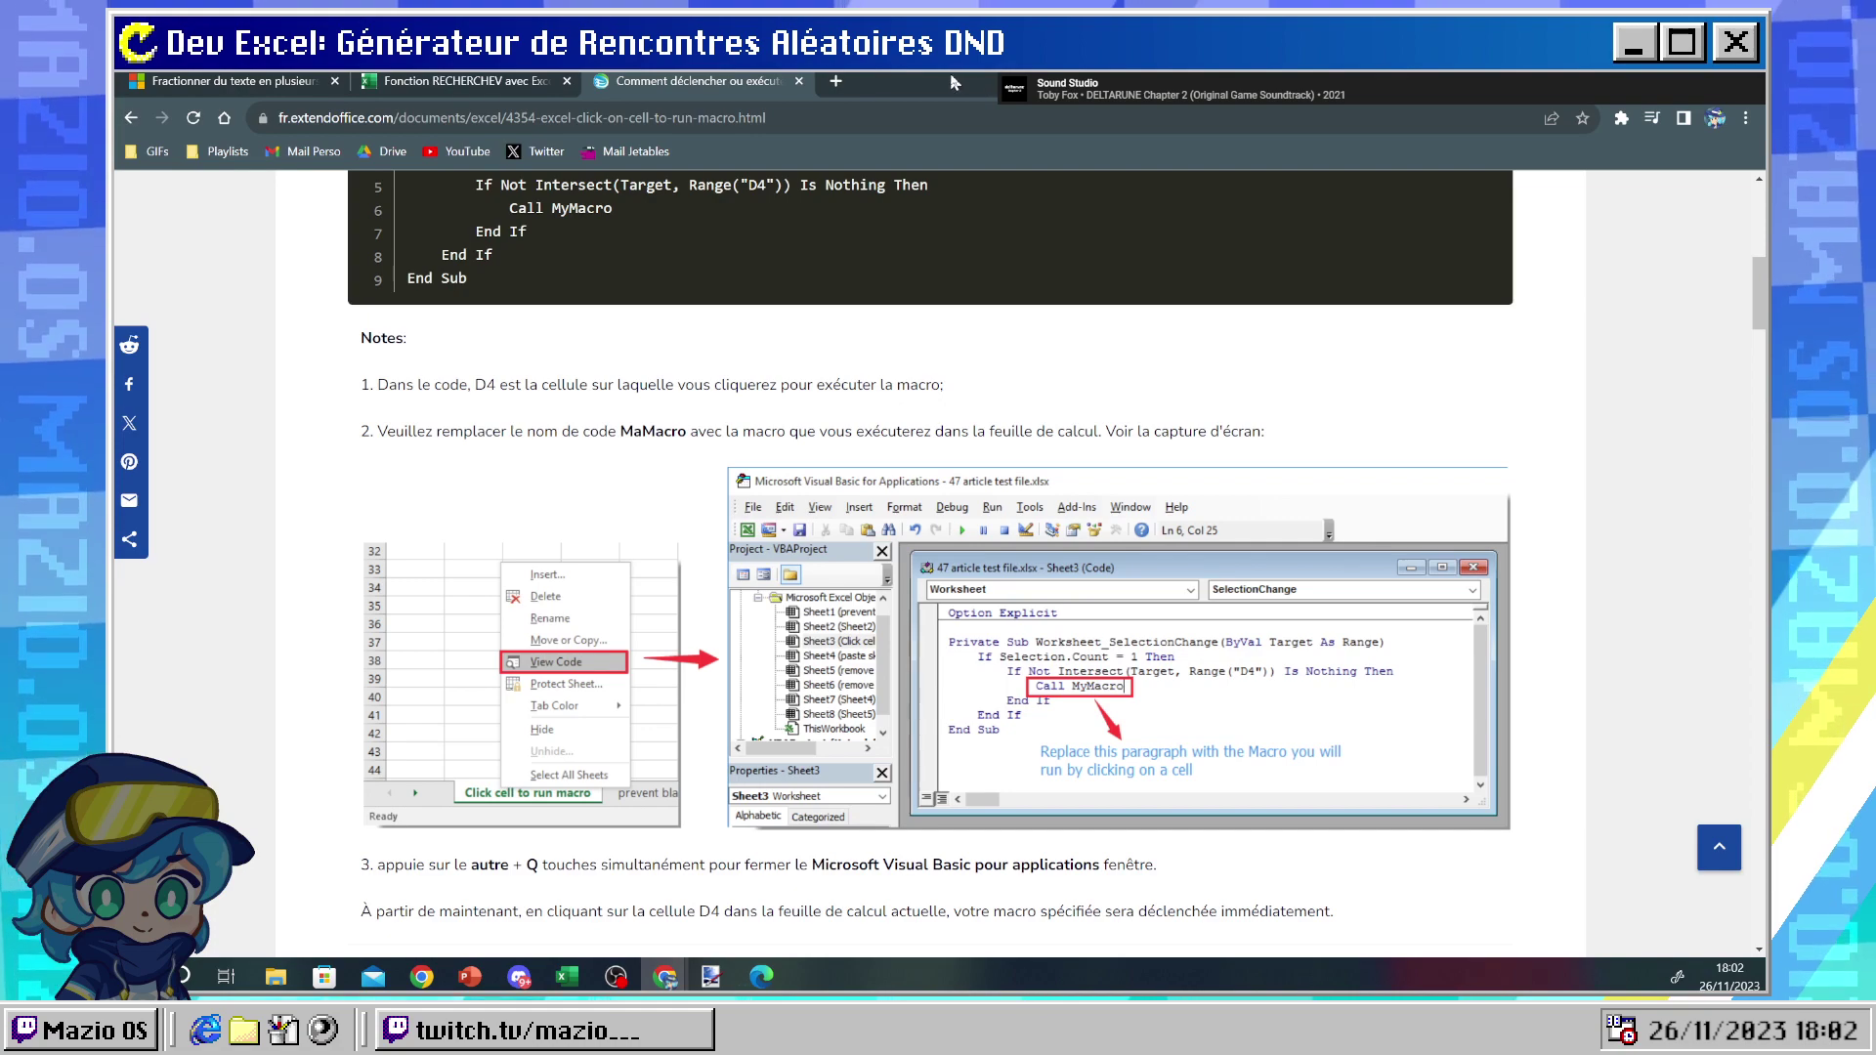
{"action": "key", "text": "alt+Tab"}
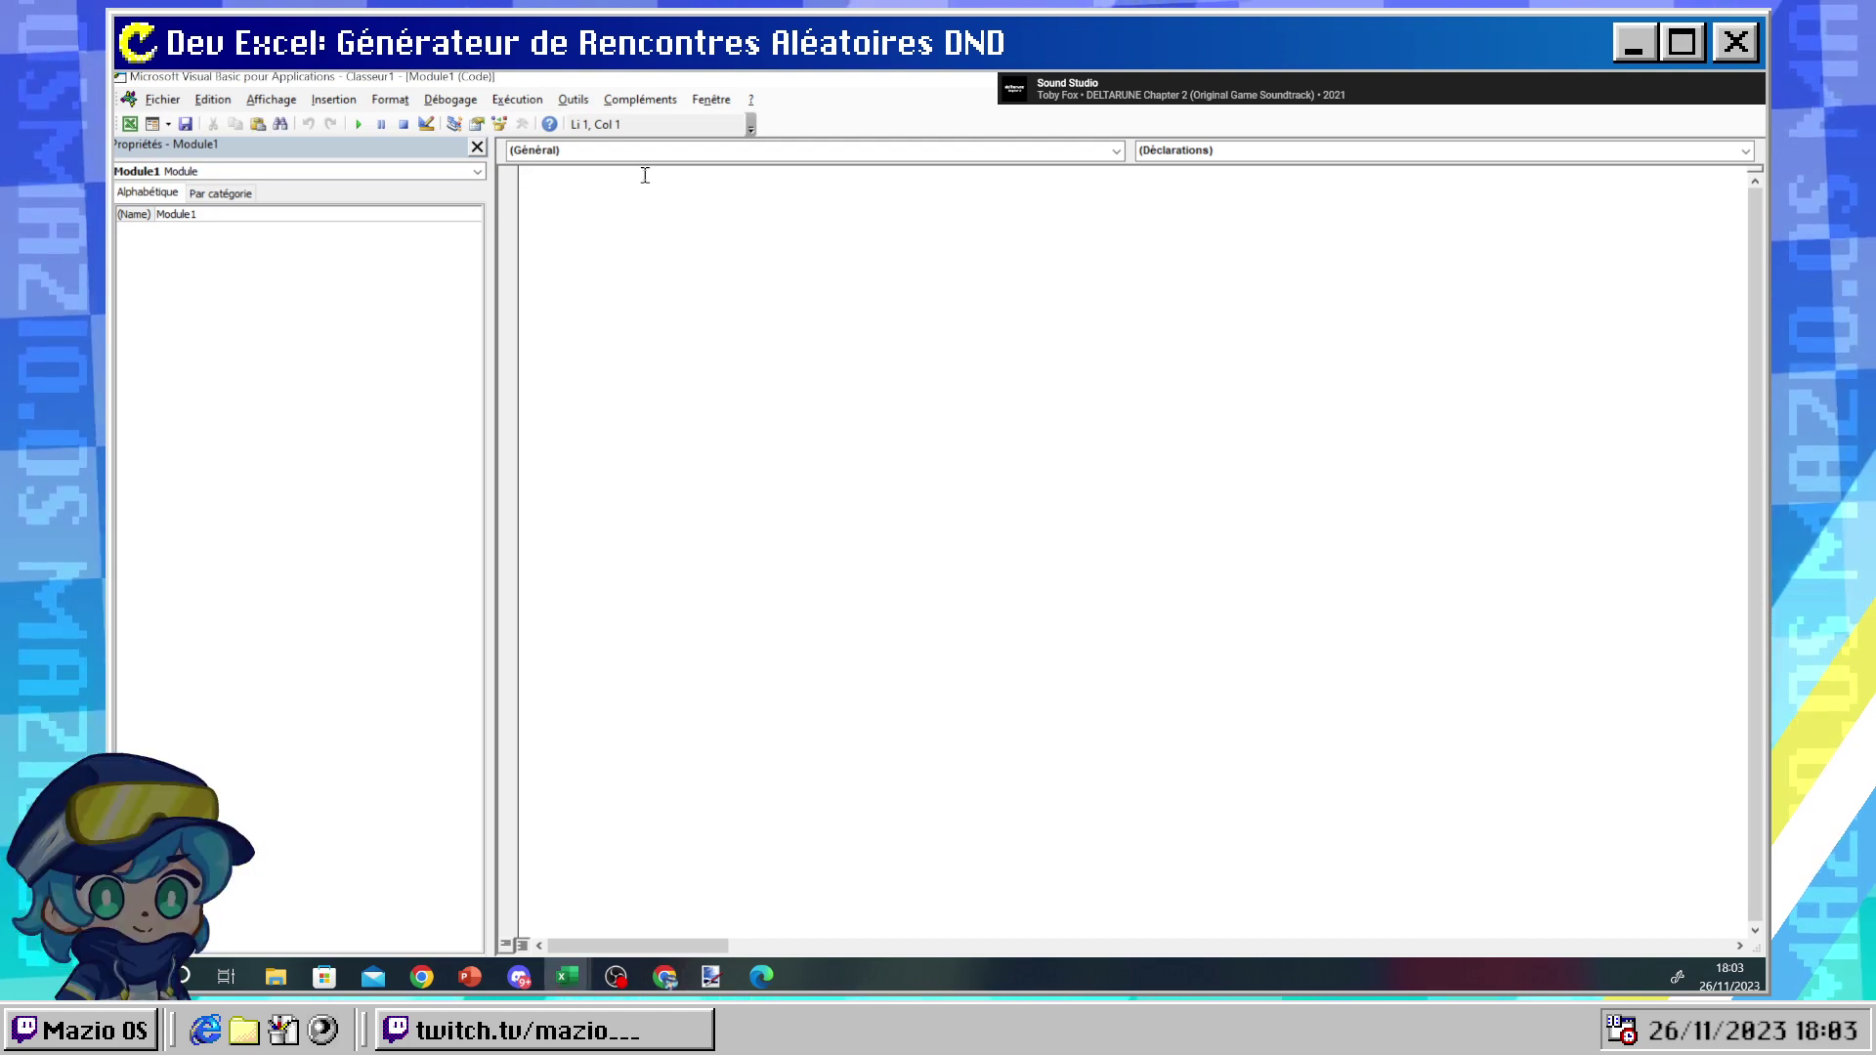
- Paste the Worksheet_SelectionChange macro calling MyMacro for D4 into Module1, leaving the workbook unsaved
{"action": "type", "text": "Pri"}
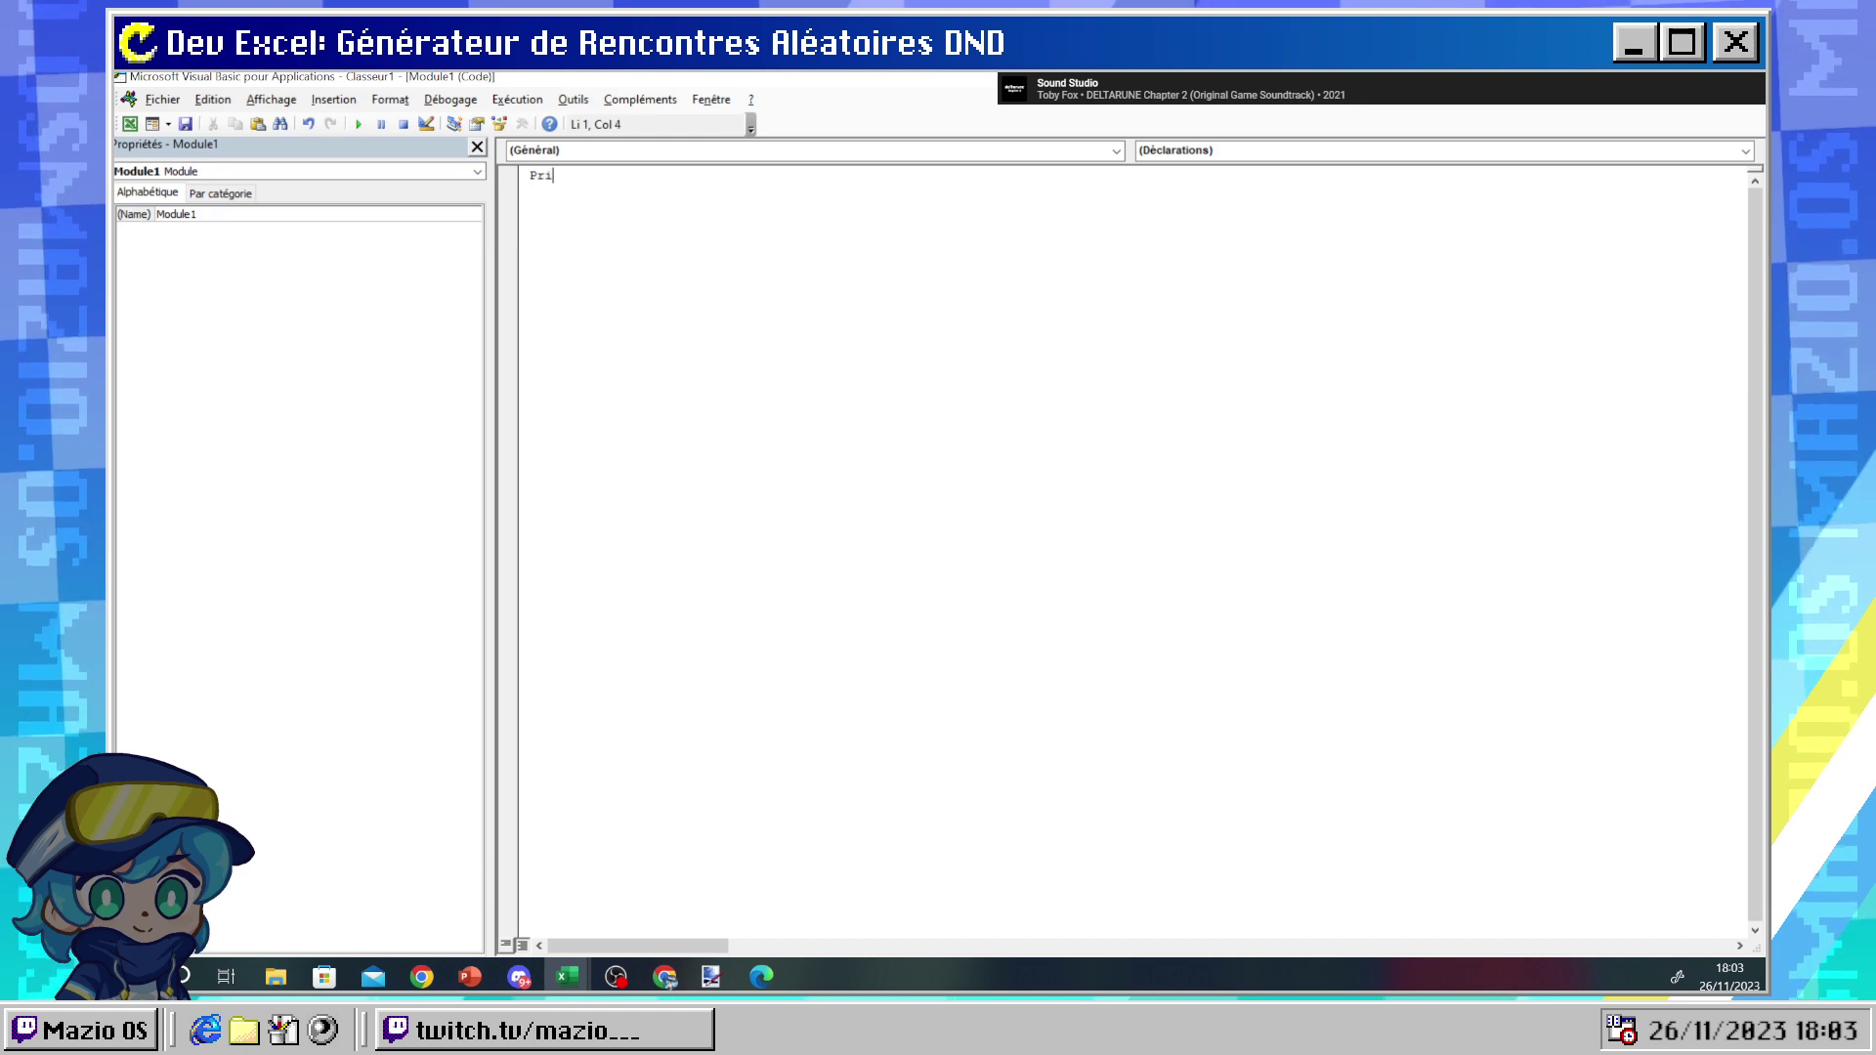
{"action": "type", "text": "vate Sub"}
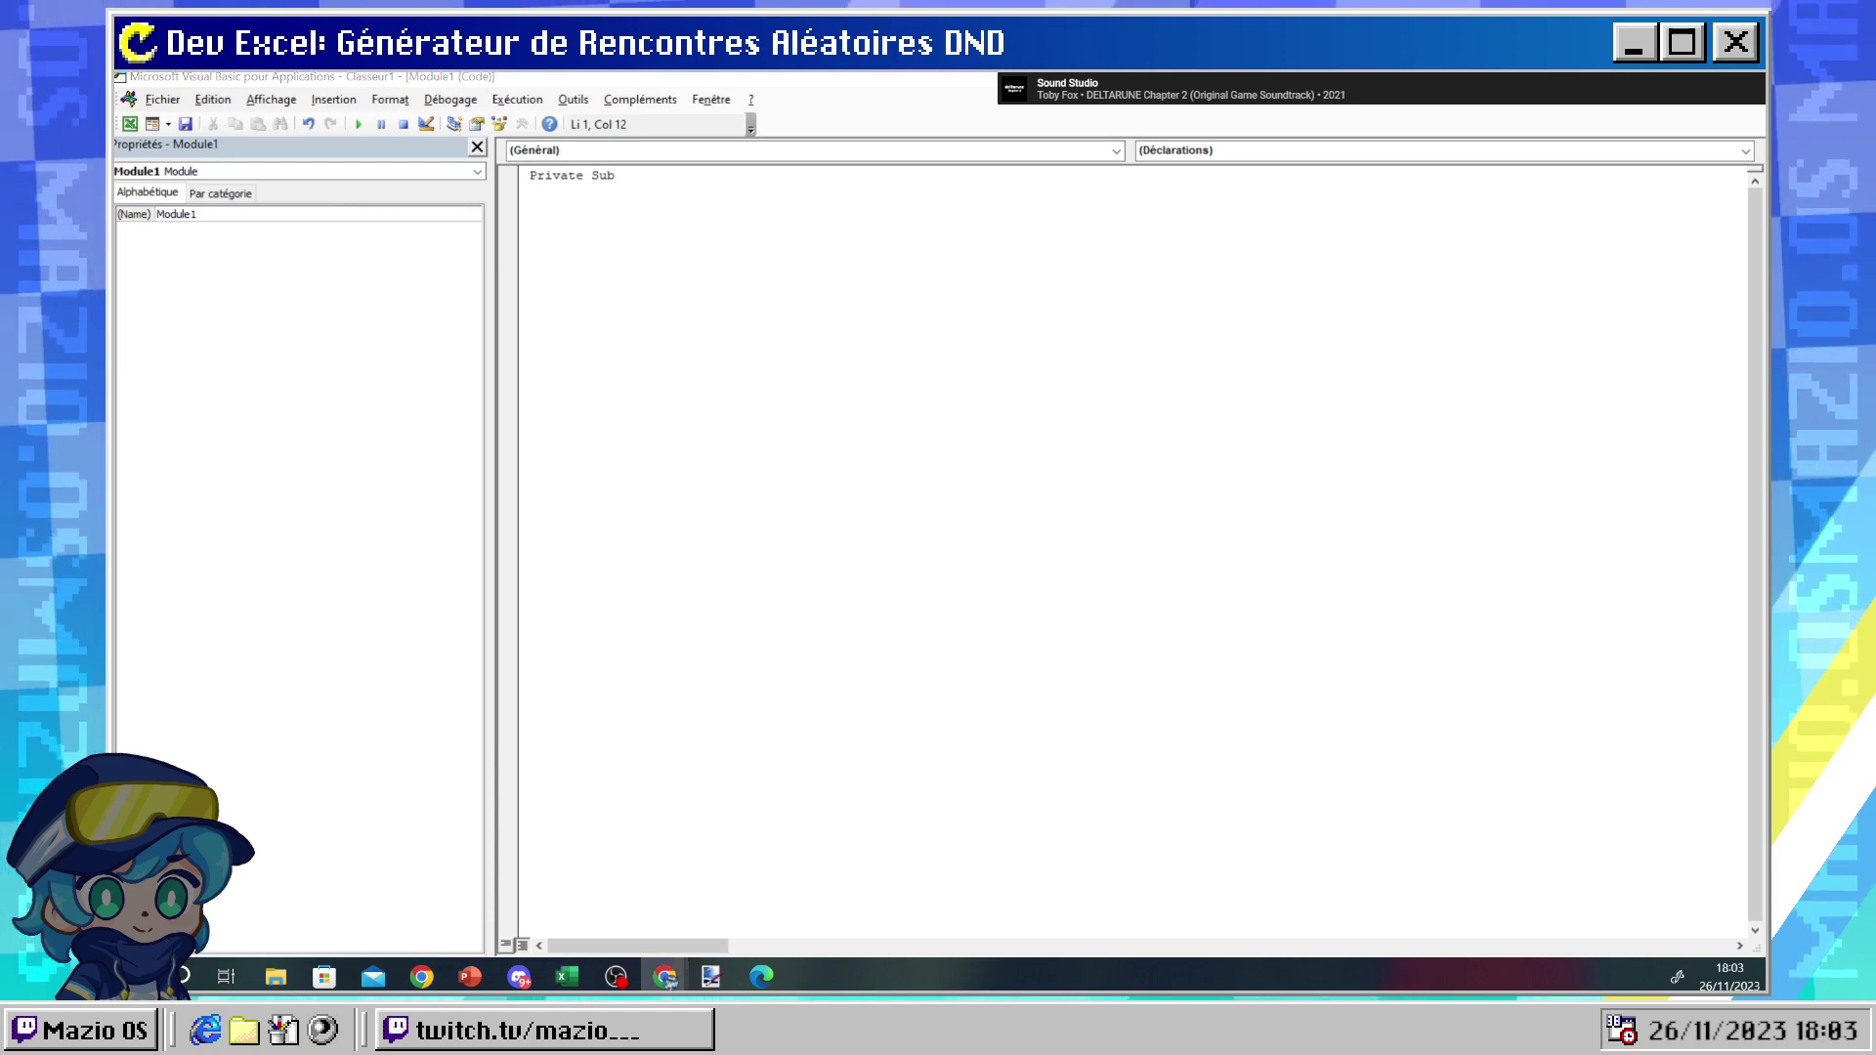
{"action": "left_click_drag", "start_coordinate": [641, 175], "coordinate": [480, 173]}
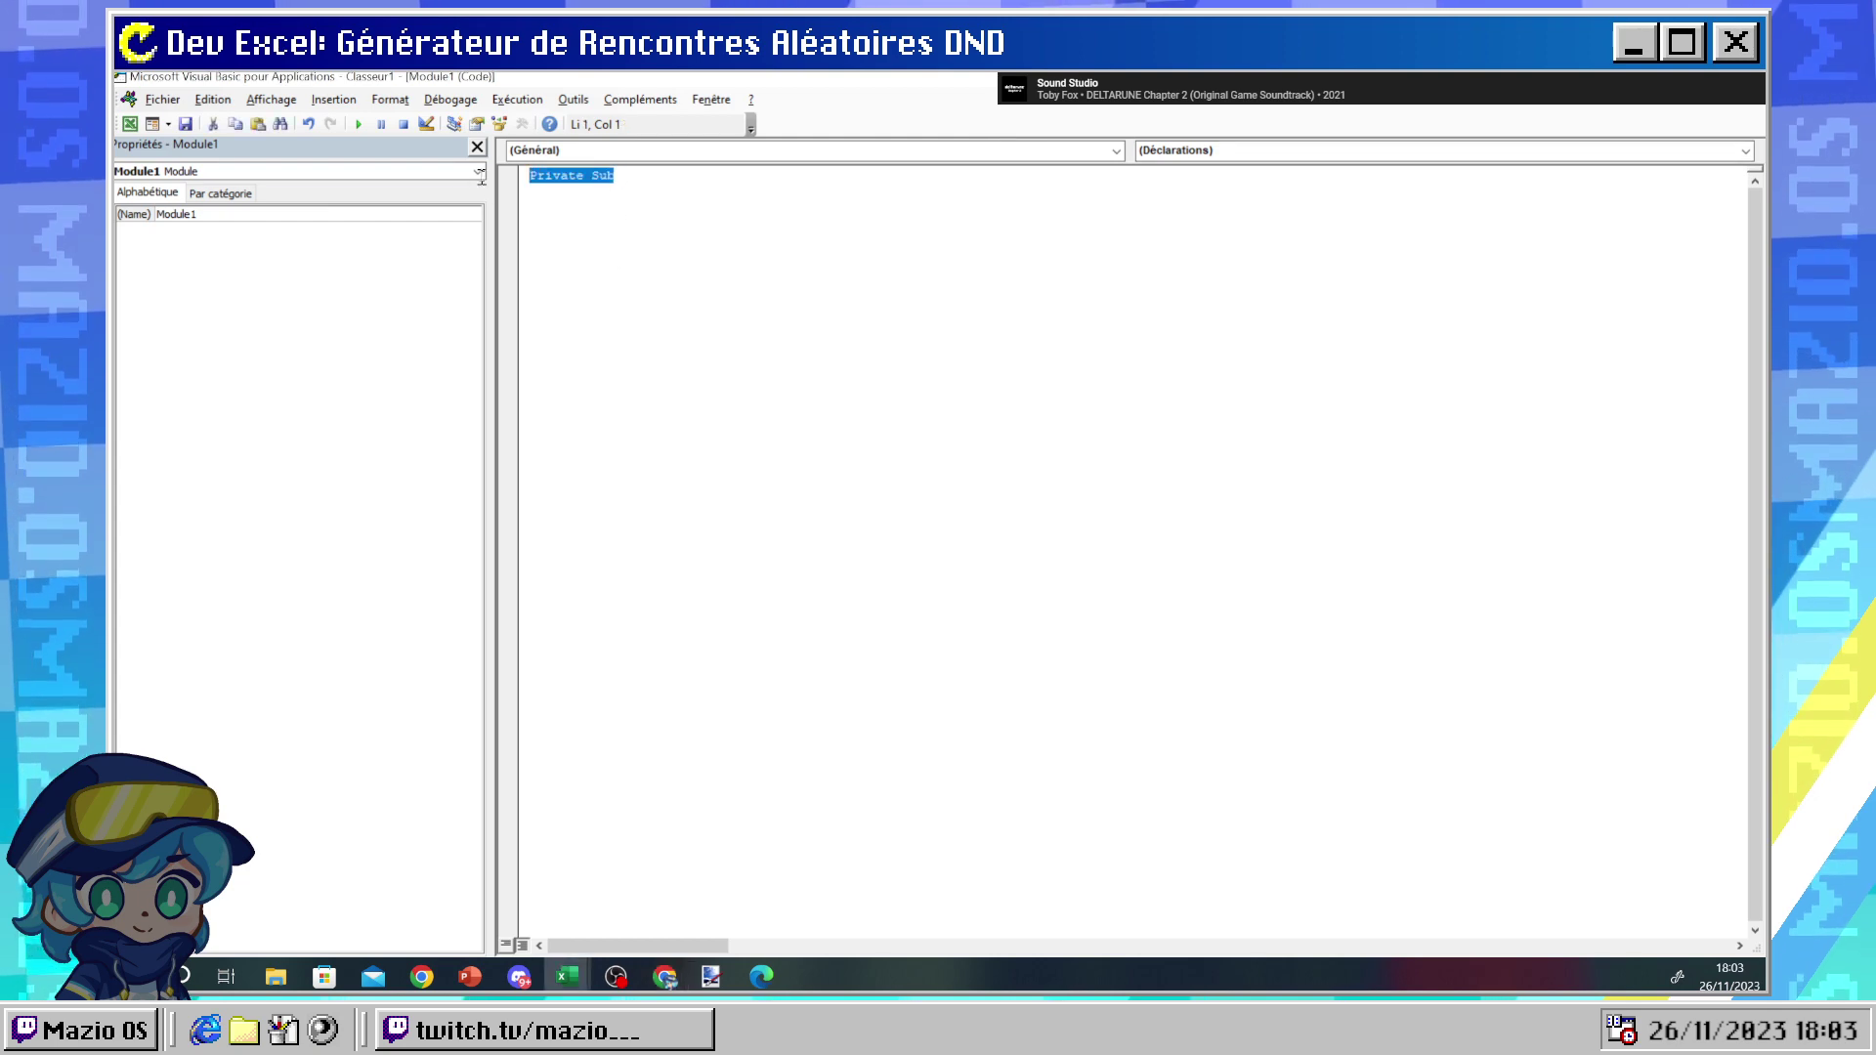
{"action": "type", "text": "Private Sub Worksheet_SelectionChange(ByVal Target As Range)     If Selection.Count = 1 Then         If Not Intersect(Target, Range(\"D4\")) Is Nothing Then             Call MyMacro         End If     End If End Sub"}
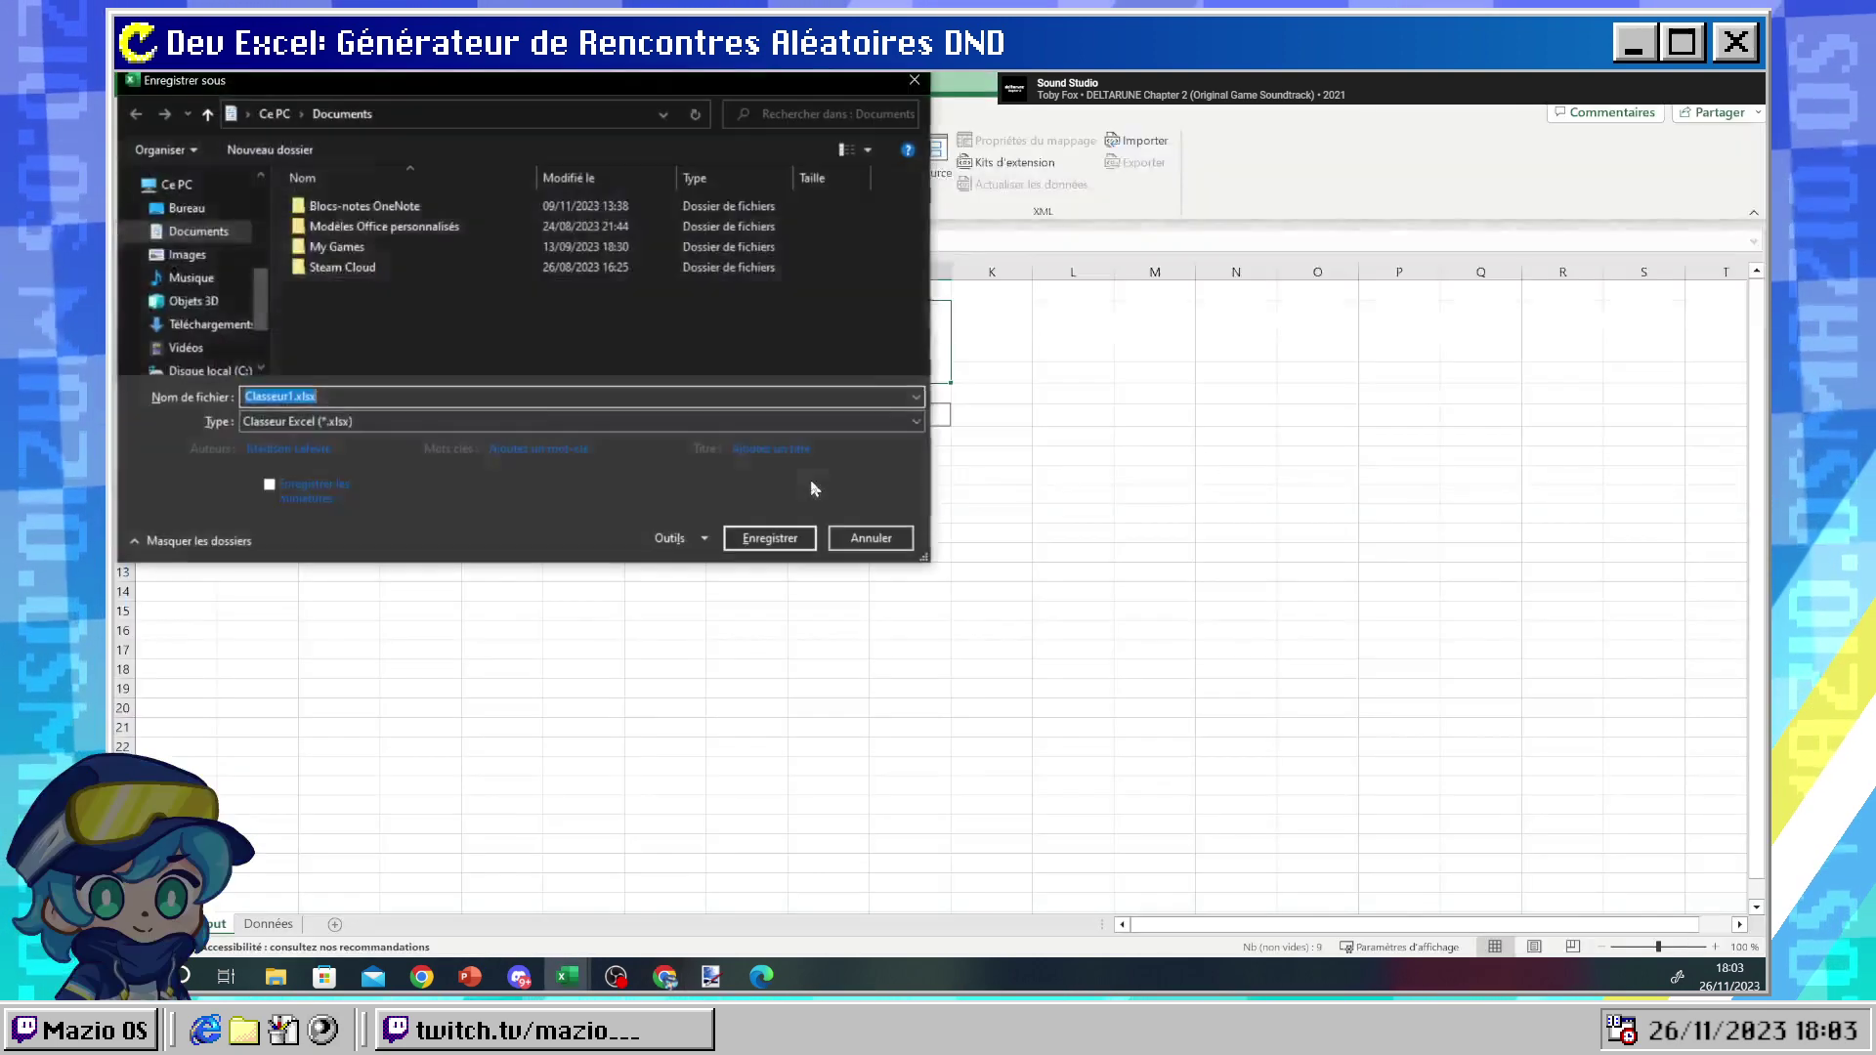
{"action": "key", "text": "Escape"}
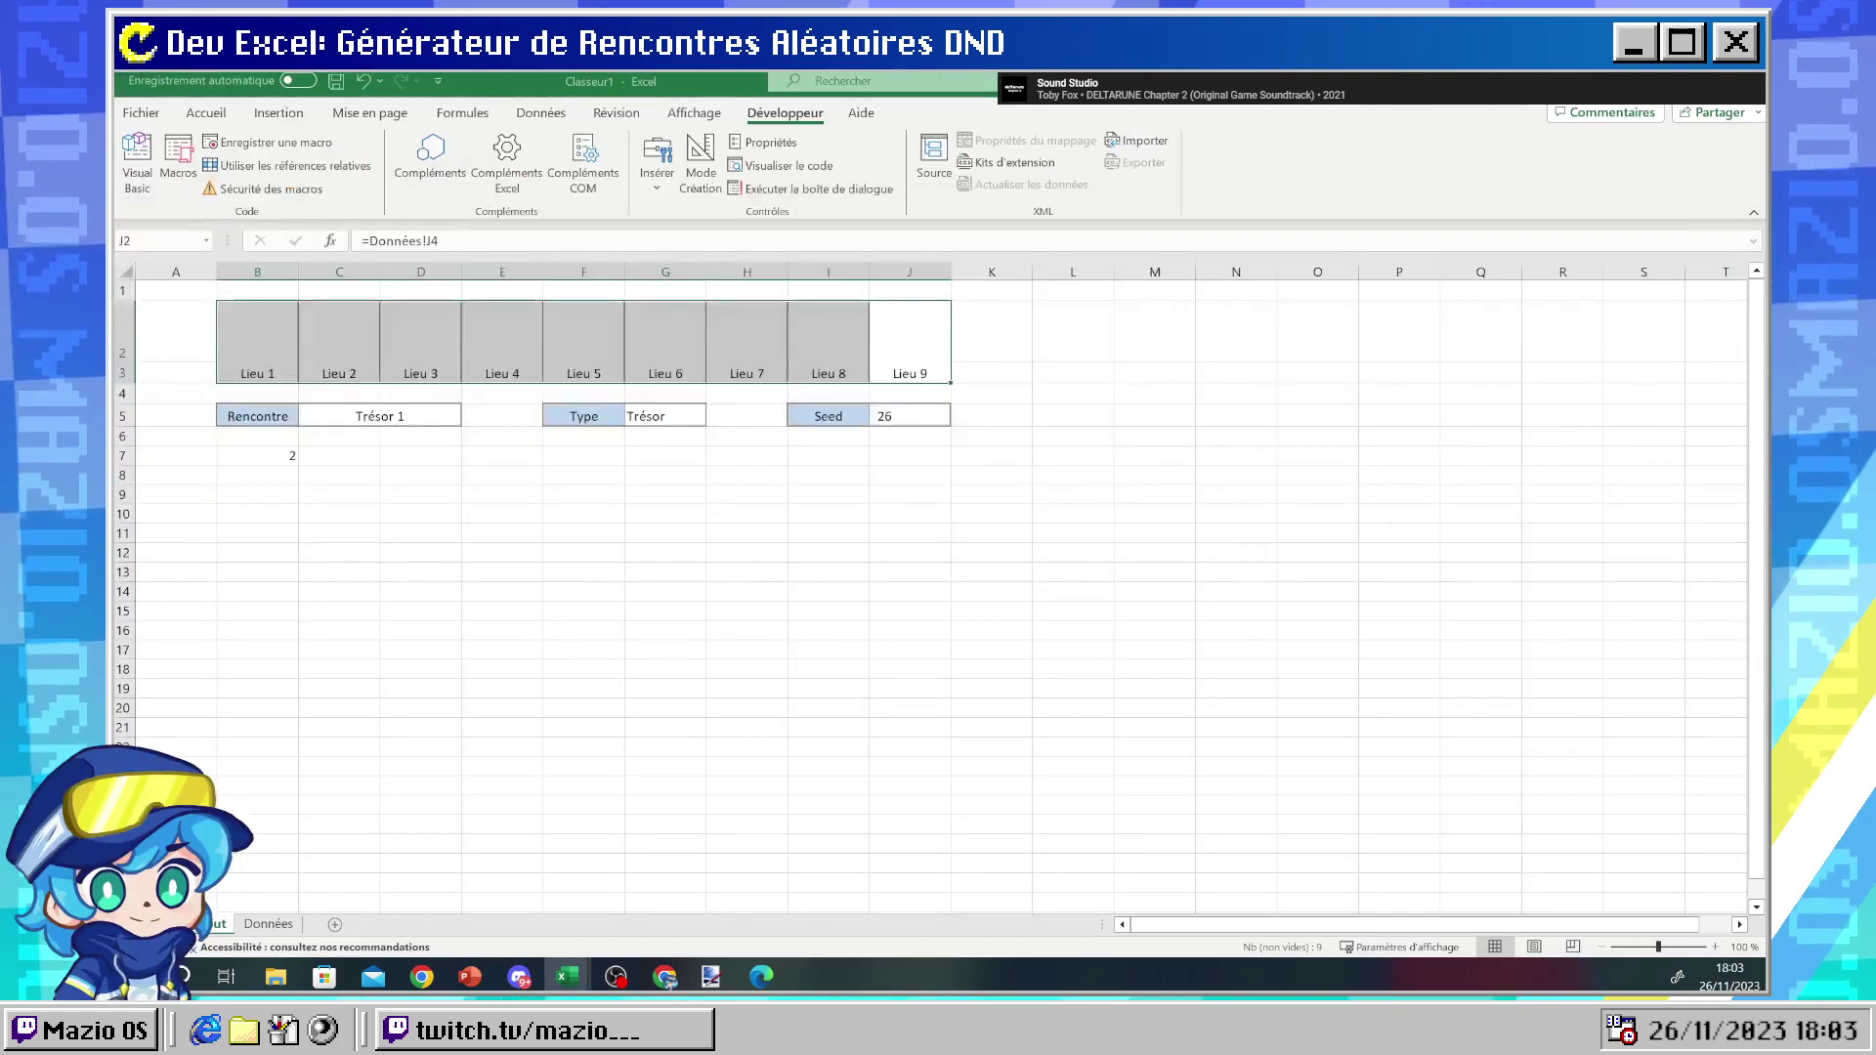
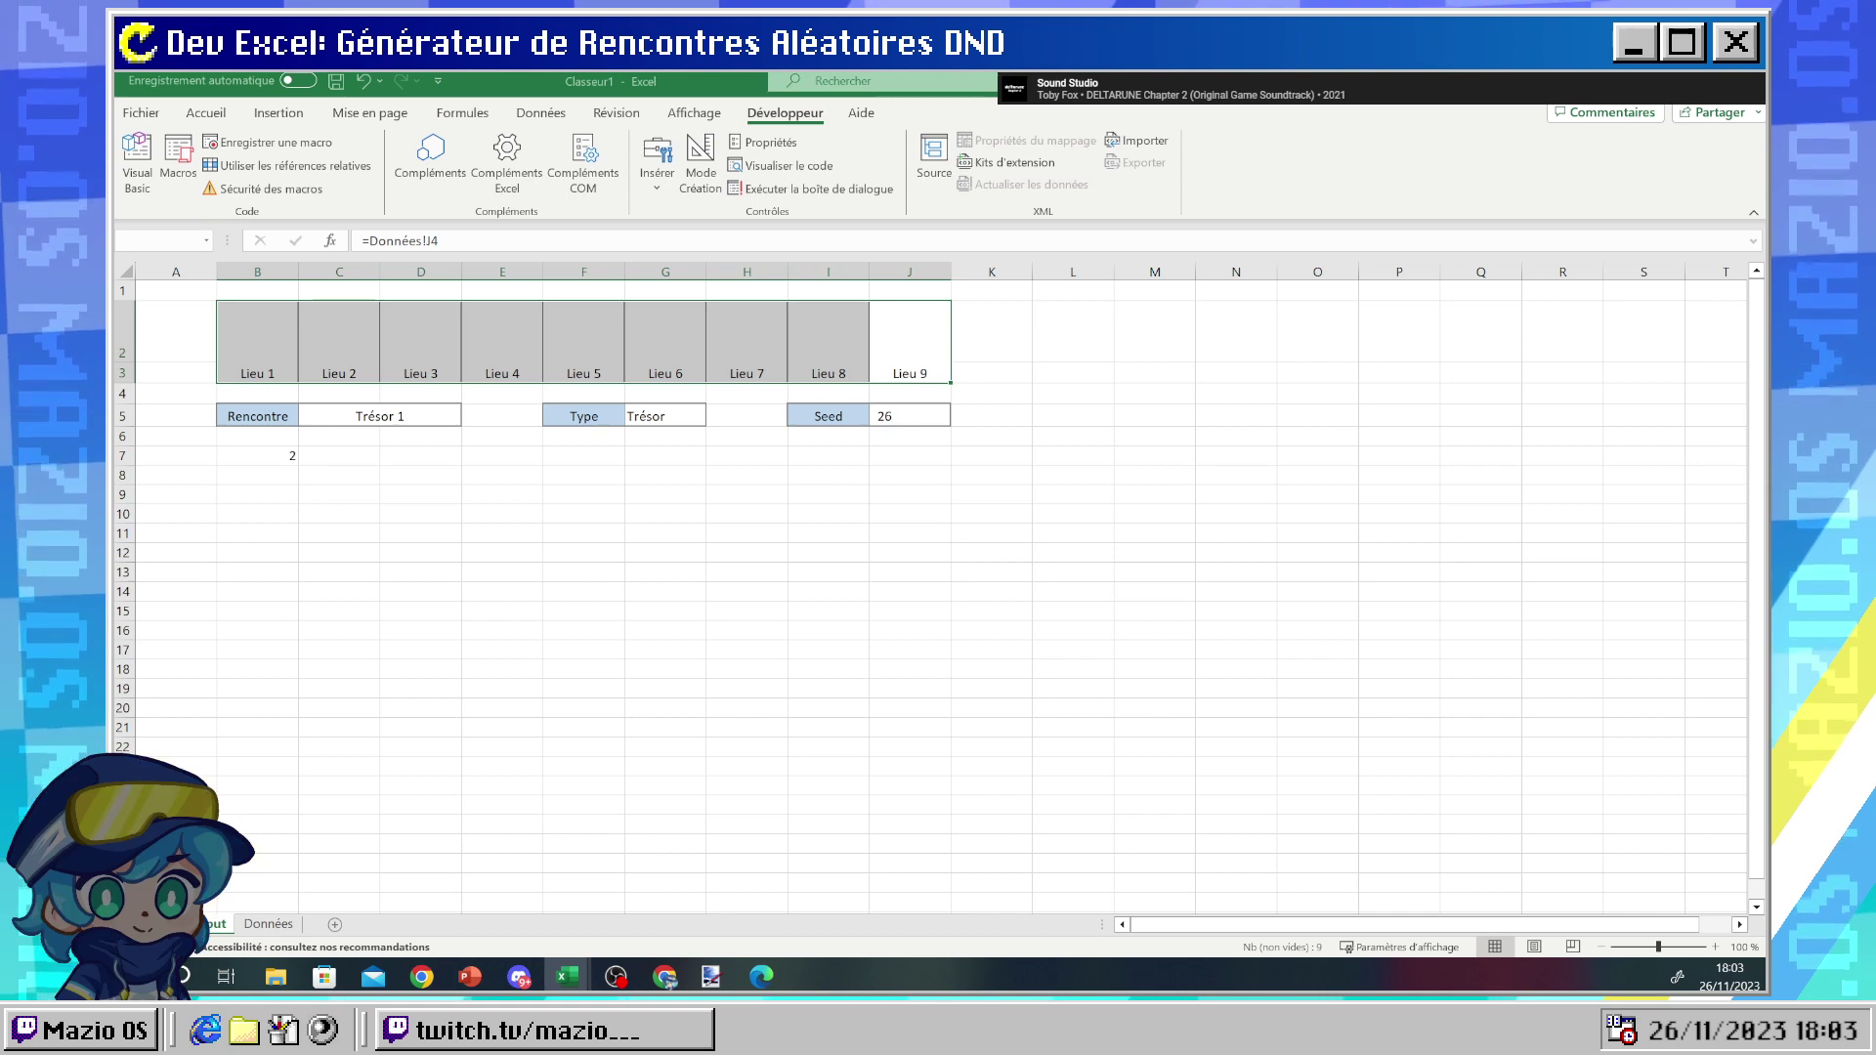
- Open the VBA editor, check cell D2, and add blank lines after End Sub
{"action": "key", "text": "alt+F11"}
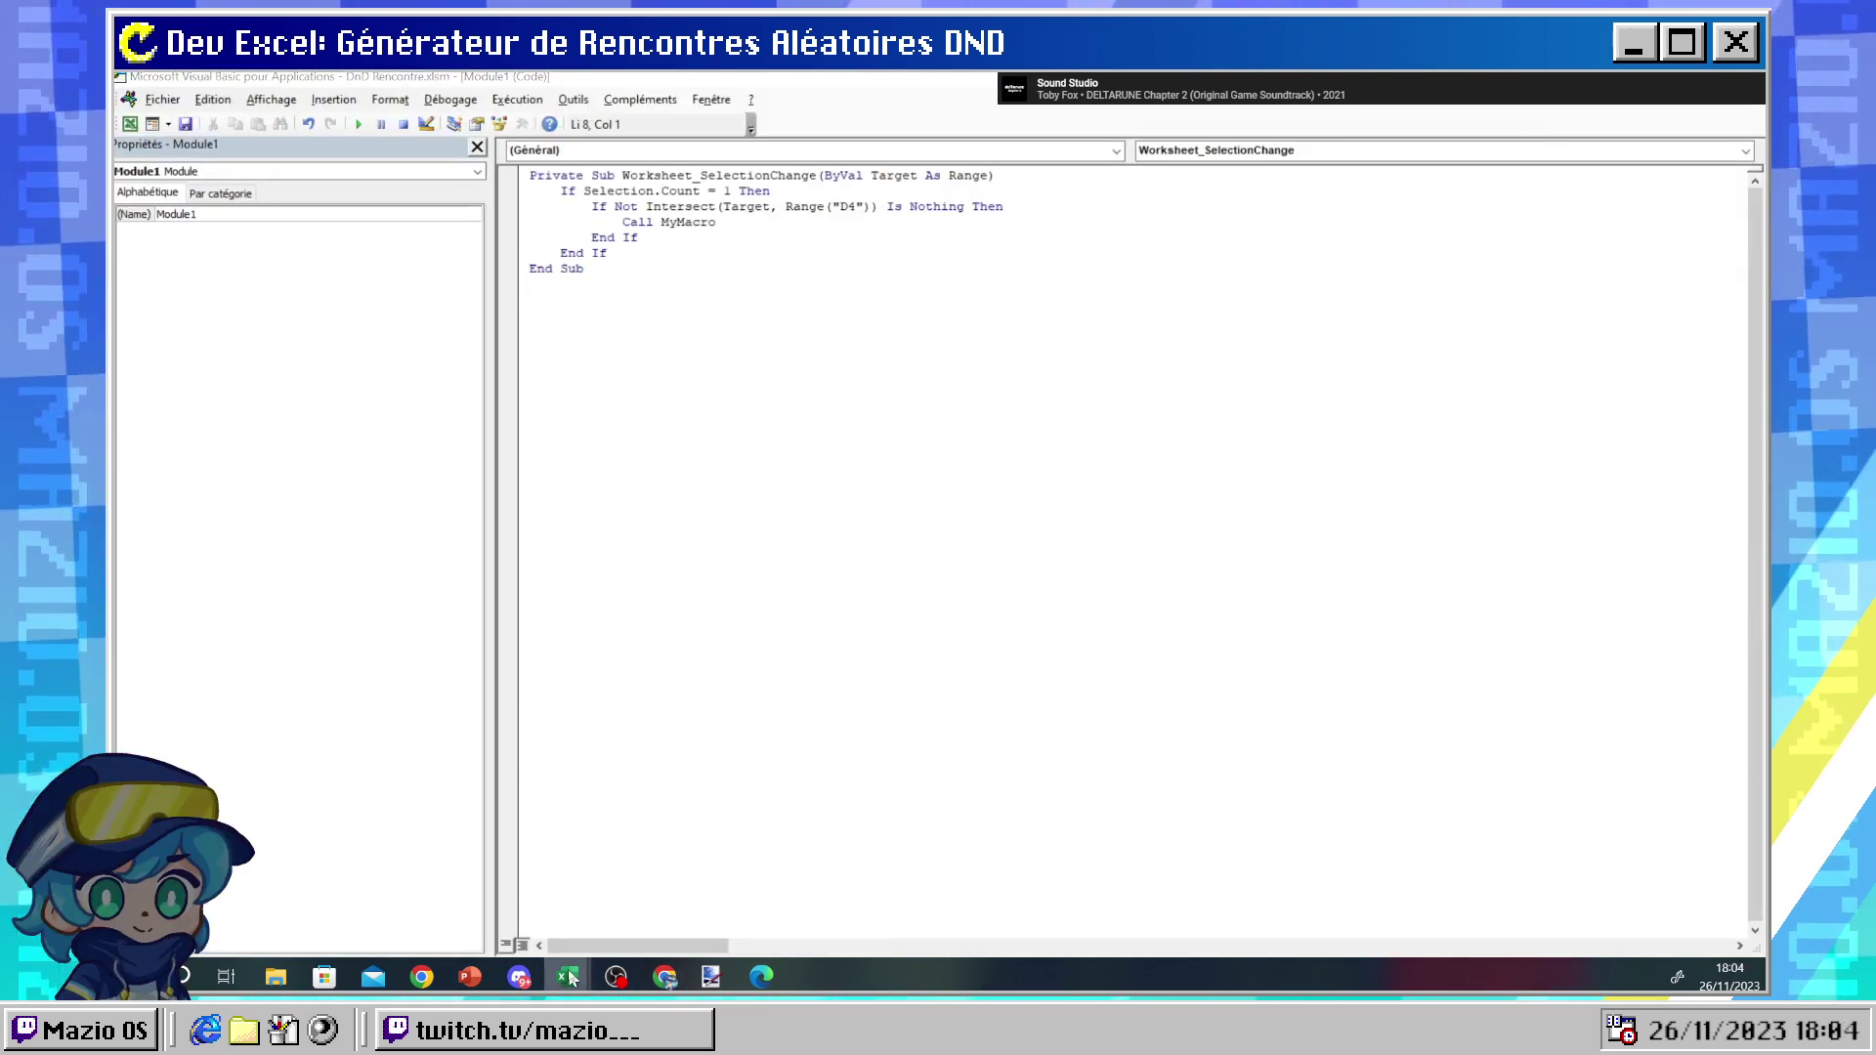
{"action": "left_click", "coordinate": [494, 875]}
{"action": "left_click", "coordinate": [420, 338]}
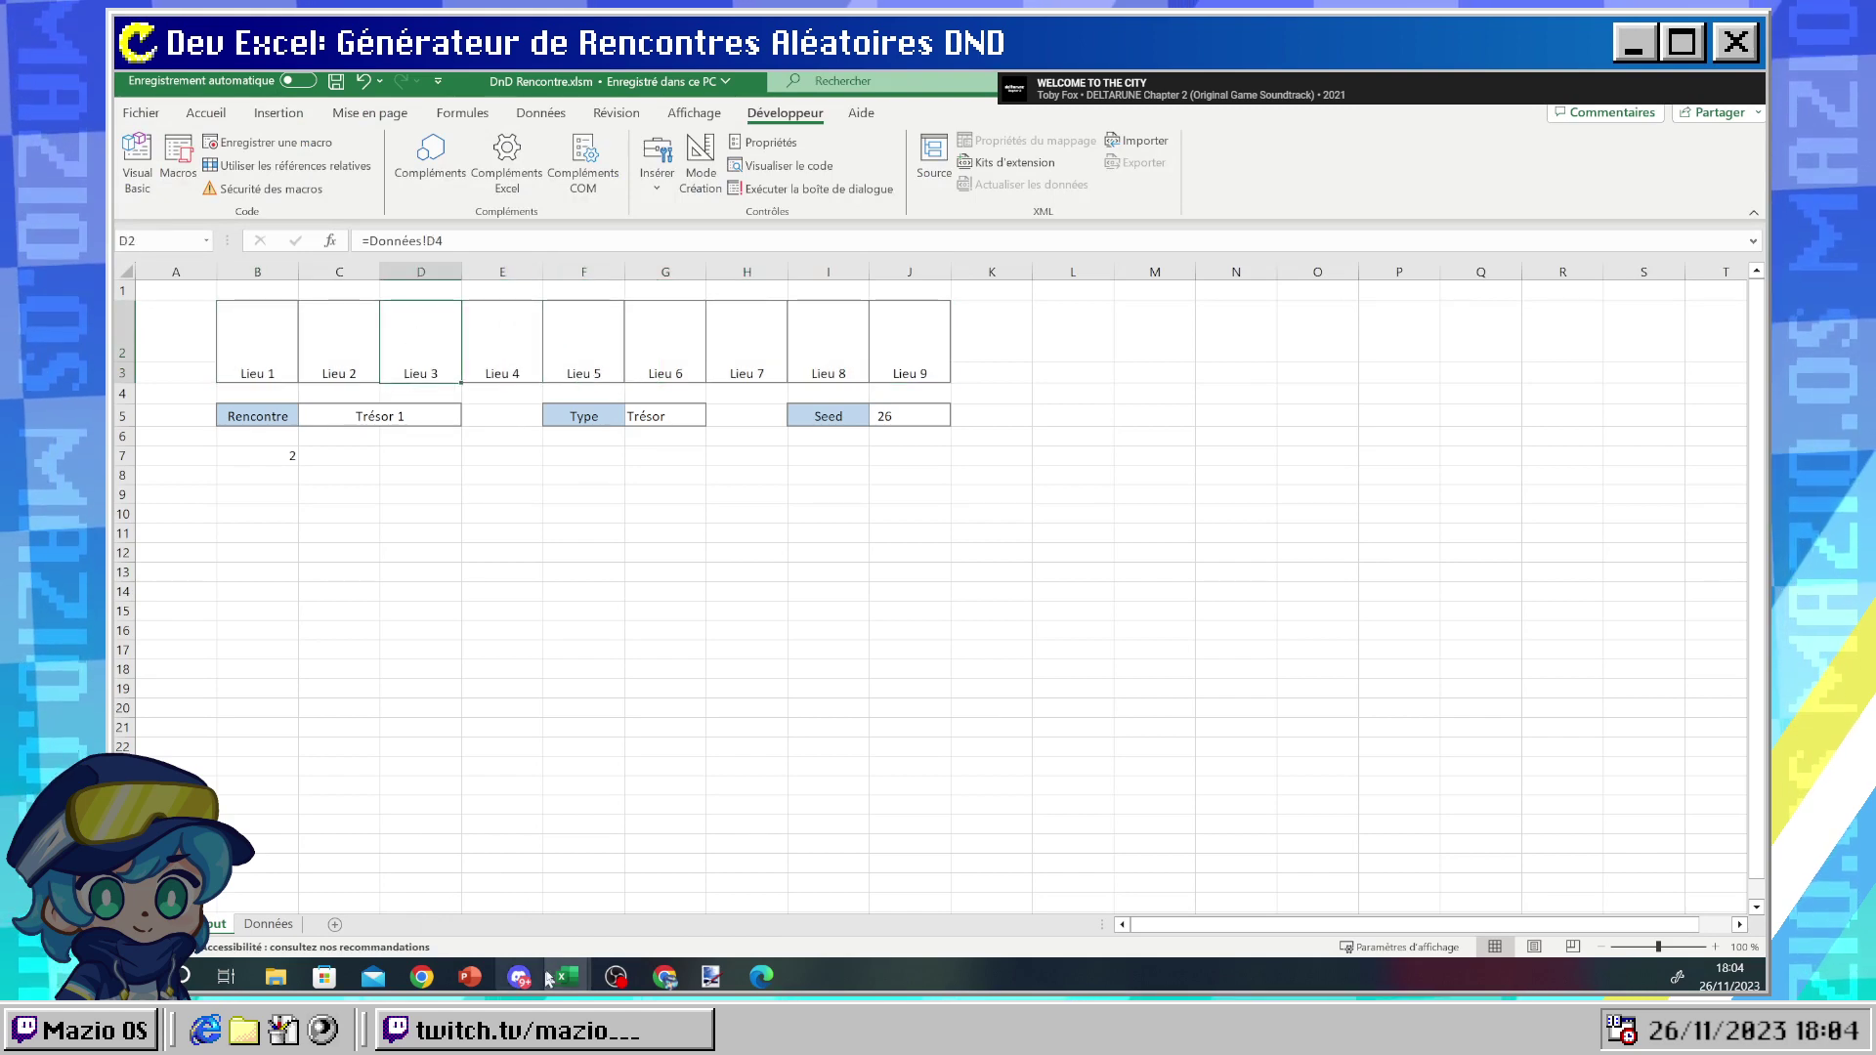
{"action": "mouse_move", "coordinate": [568, 975]}
{"action": "left_click", "coordinate": [674, 894]}
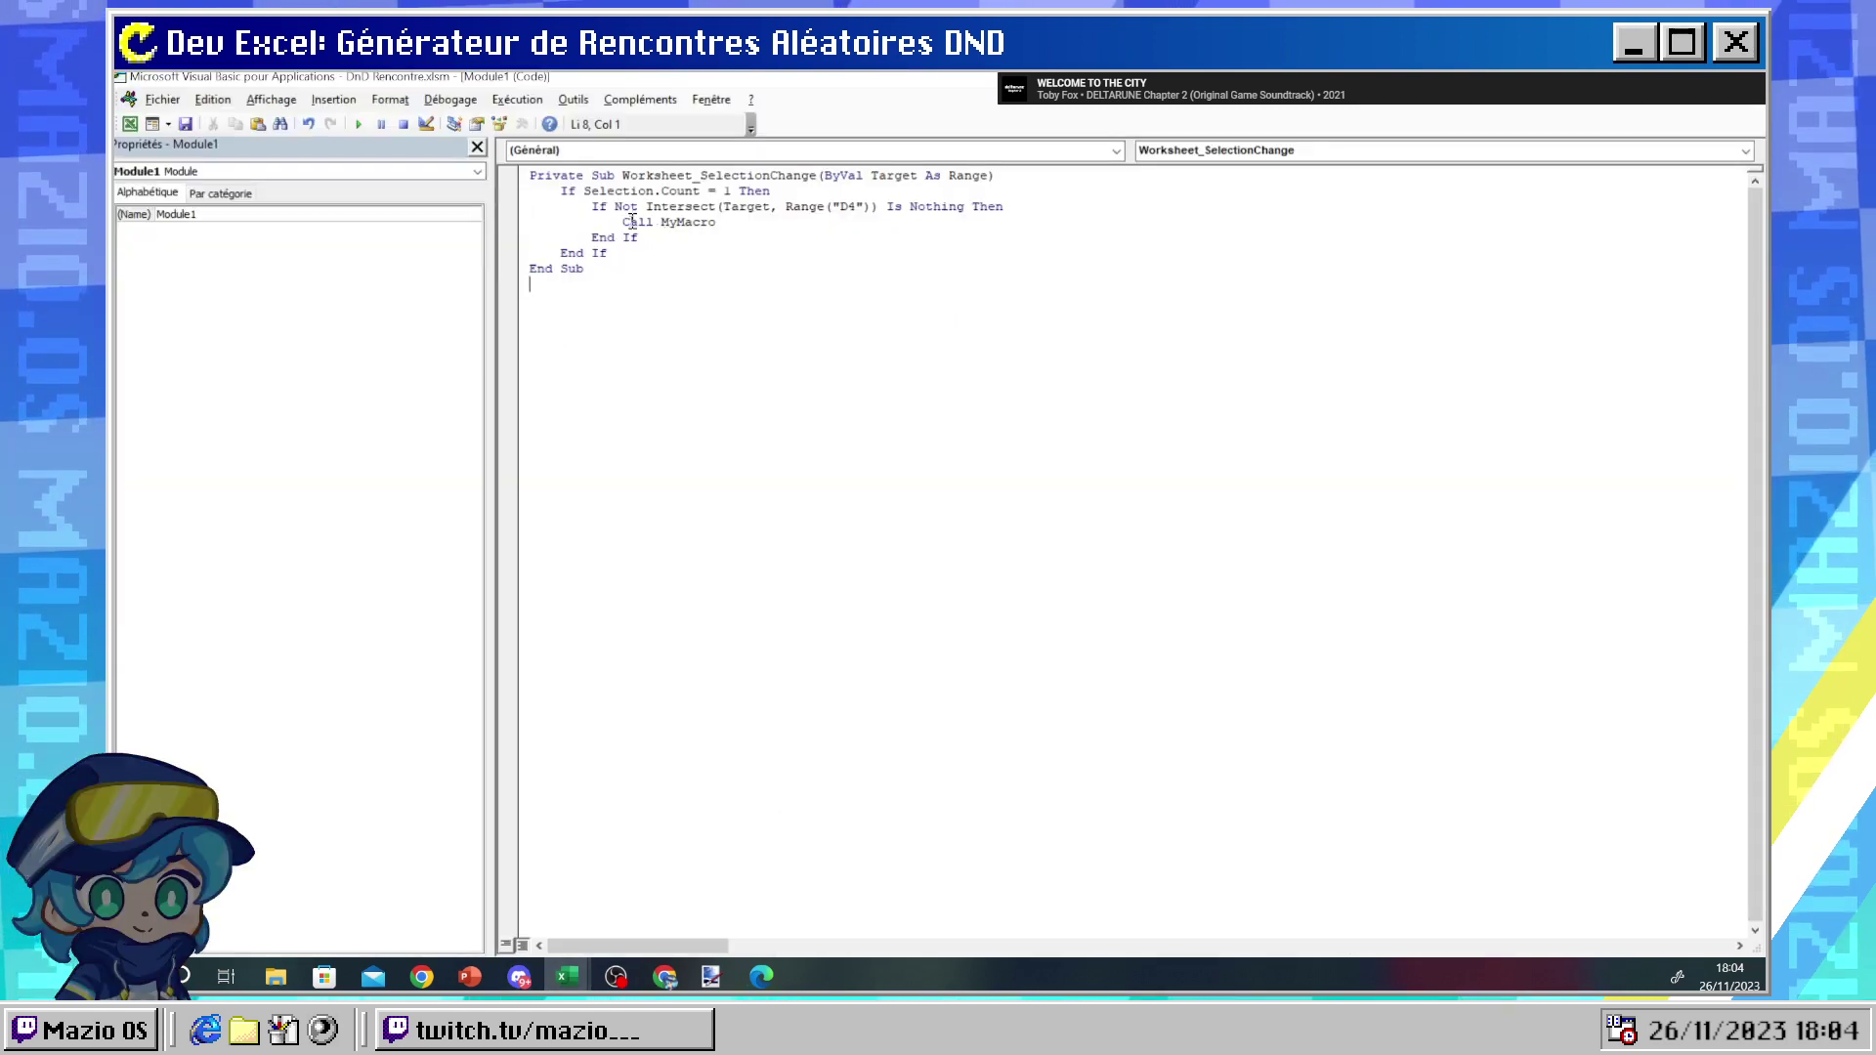
{"action": "left_click_drag", "start_coordinate": [622, 223], "coordinate": [717, 222]}
{"action": "left_click", "coordinate": [623, 295]}
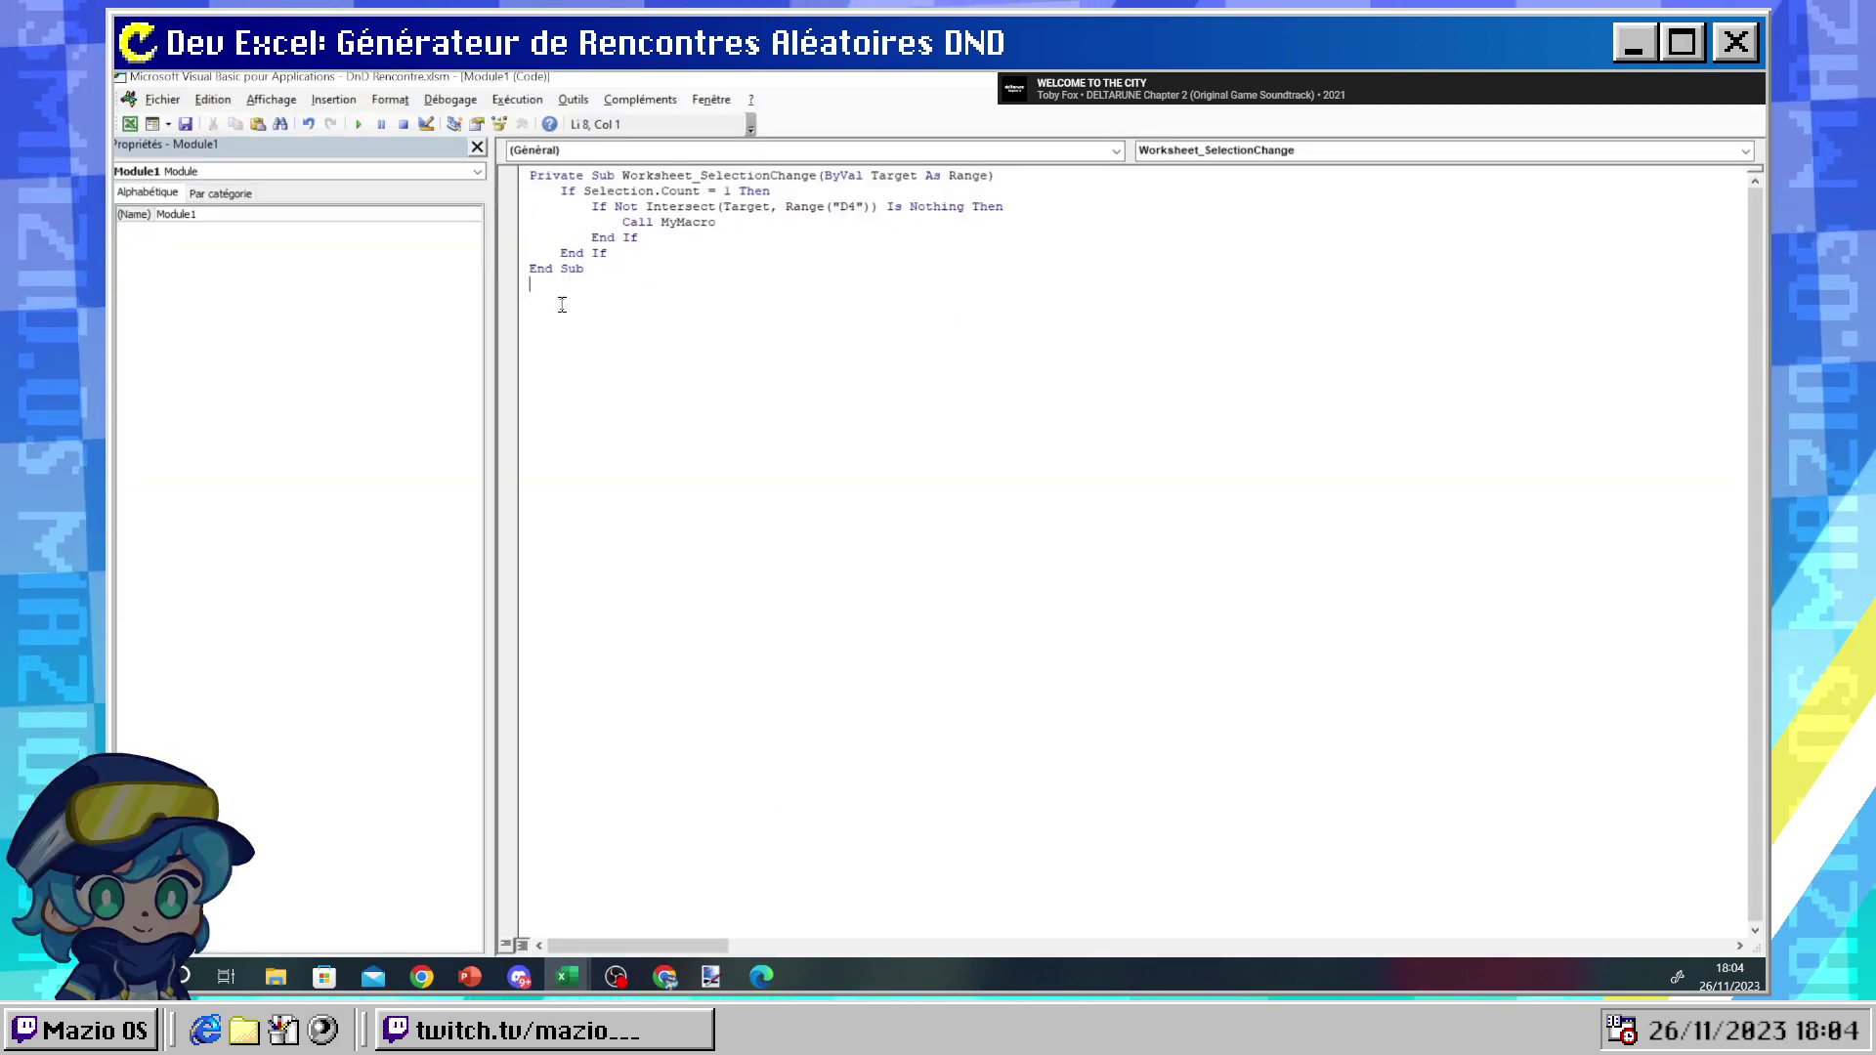
{"action": "key", "text": "Return"}
{"action": "key", "text": "Return"}
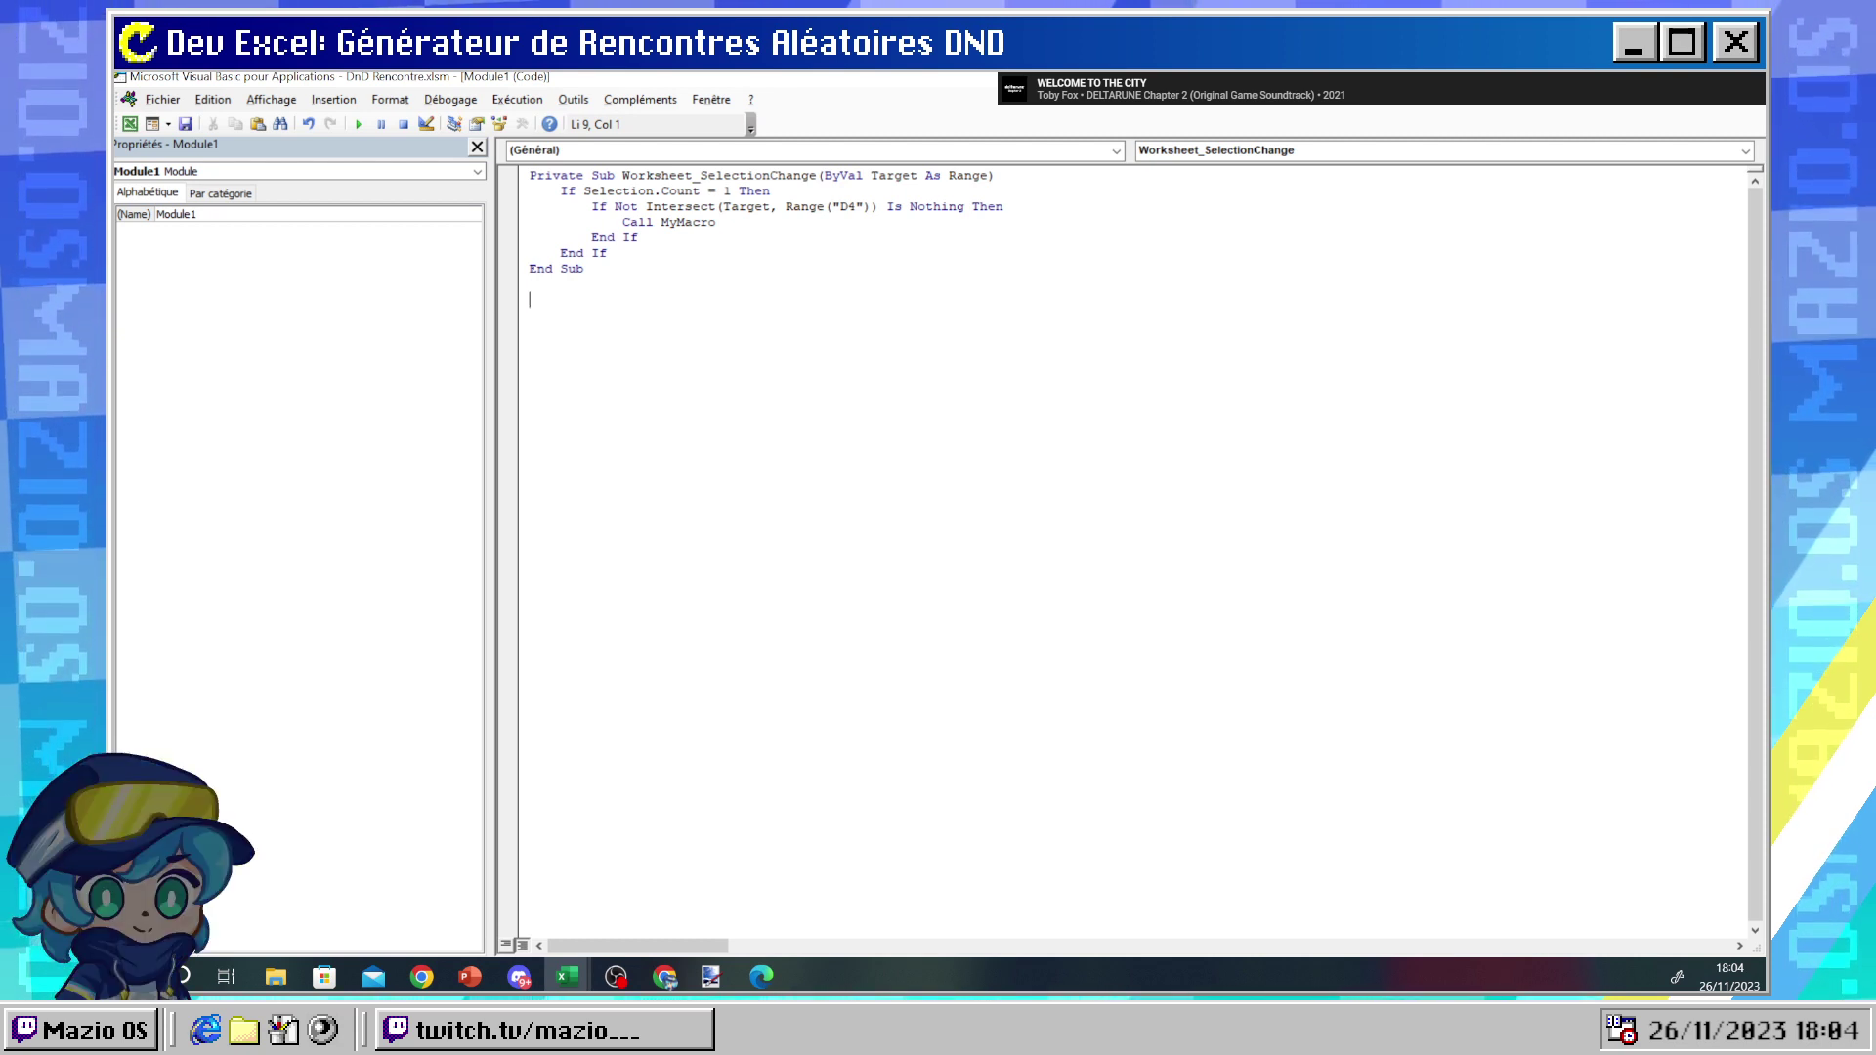
- Review the Intersect condition, then select cell B2 above Lieu 1 in the workbook
{"action": "key", "text": "alt+Tab"}
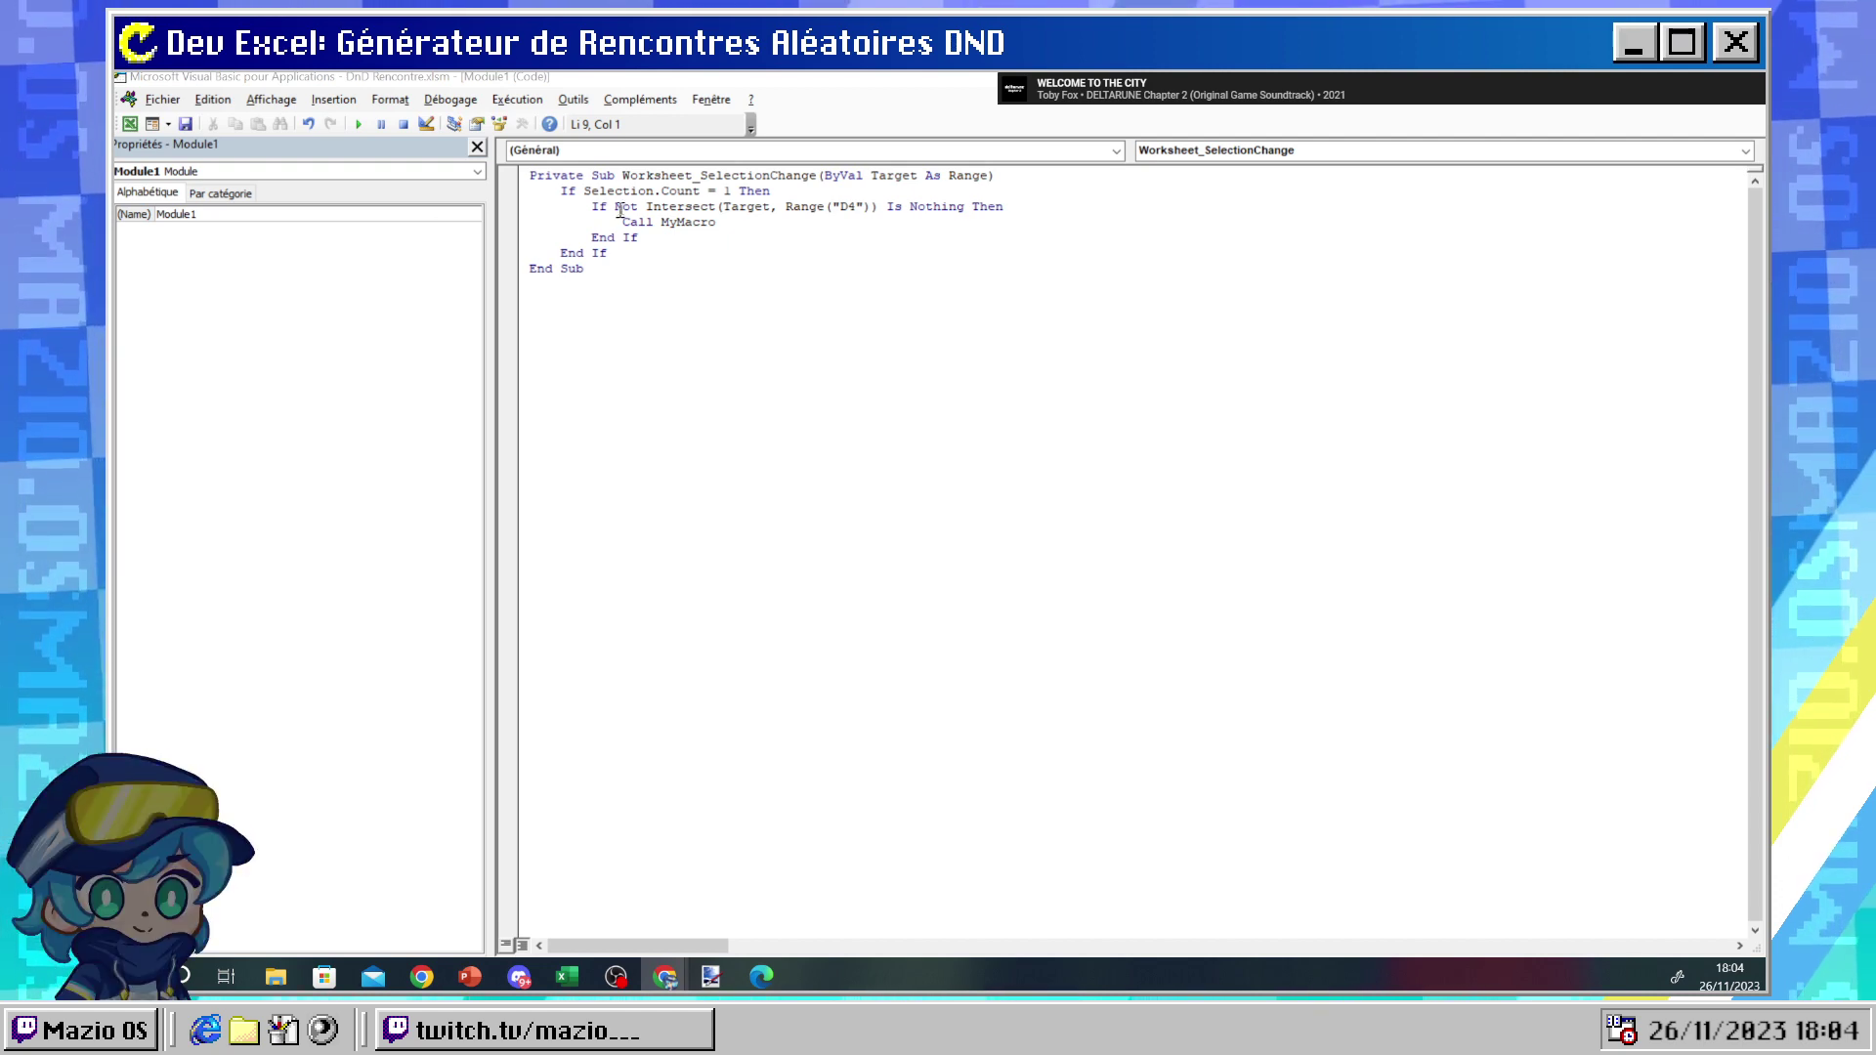
{"action": "left_click_drag", "start_coordinate": [661, 207], "coordinate": [749, 209]}
{"action": "left_click", "coordinate": [787, 213]}
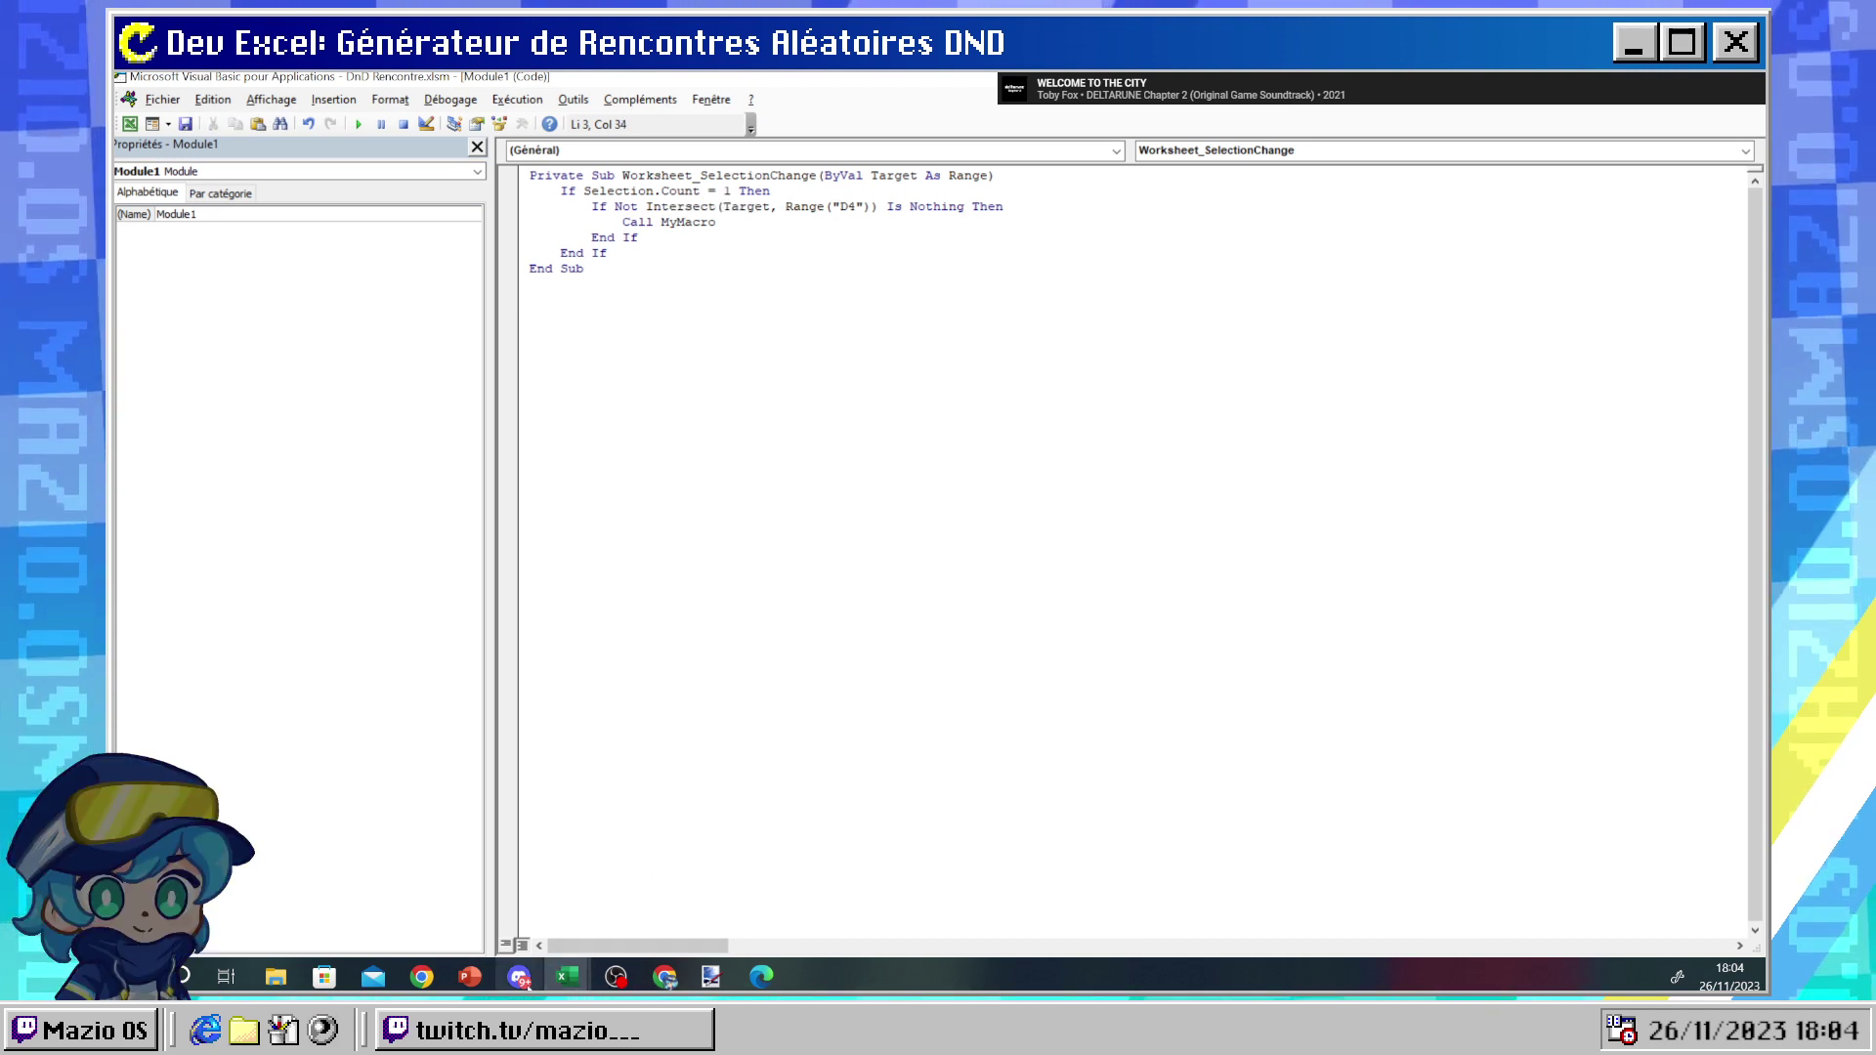
{"action": "mouse_move", "coordinate": [567, 976]}
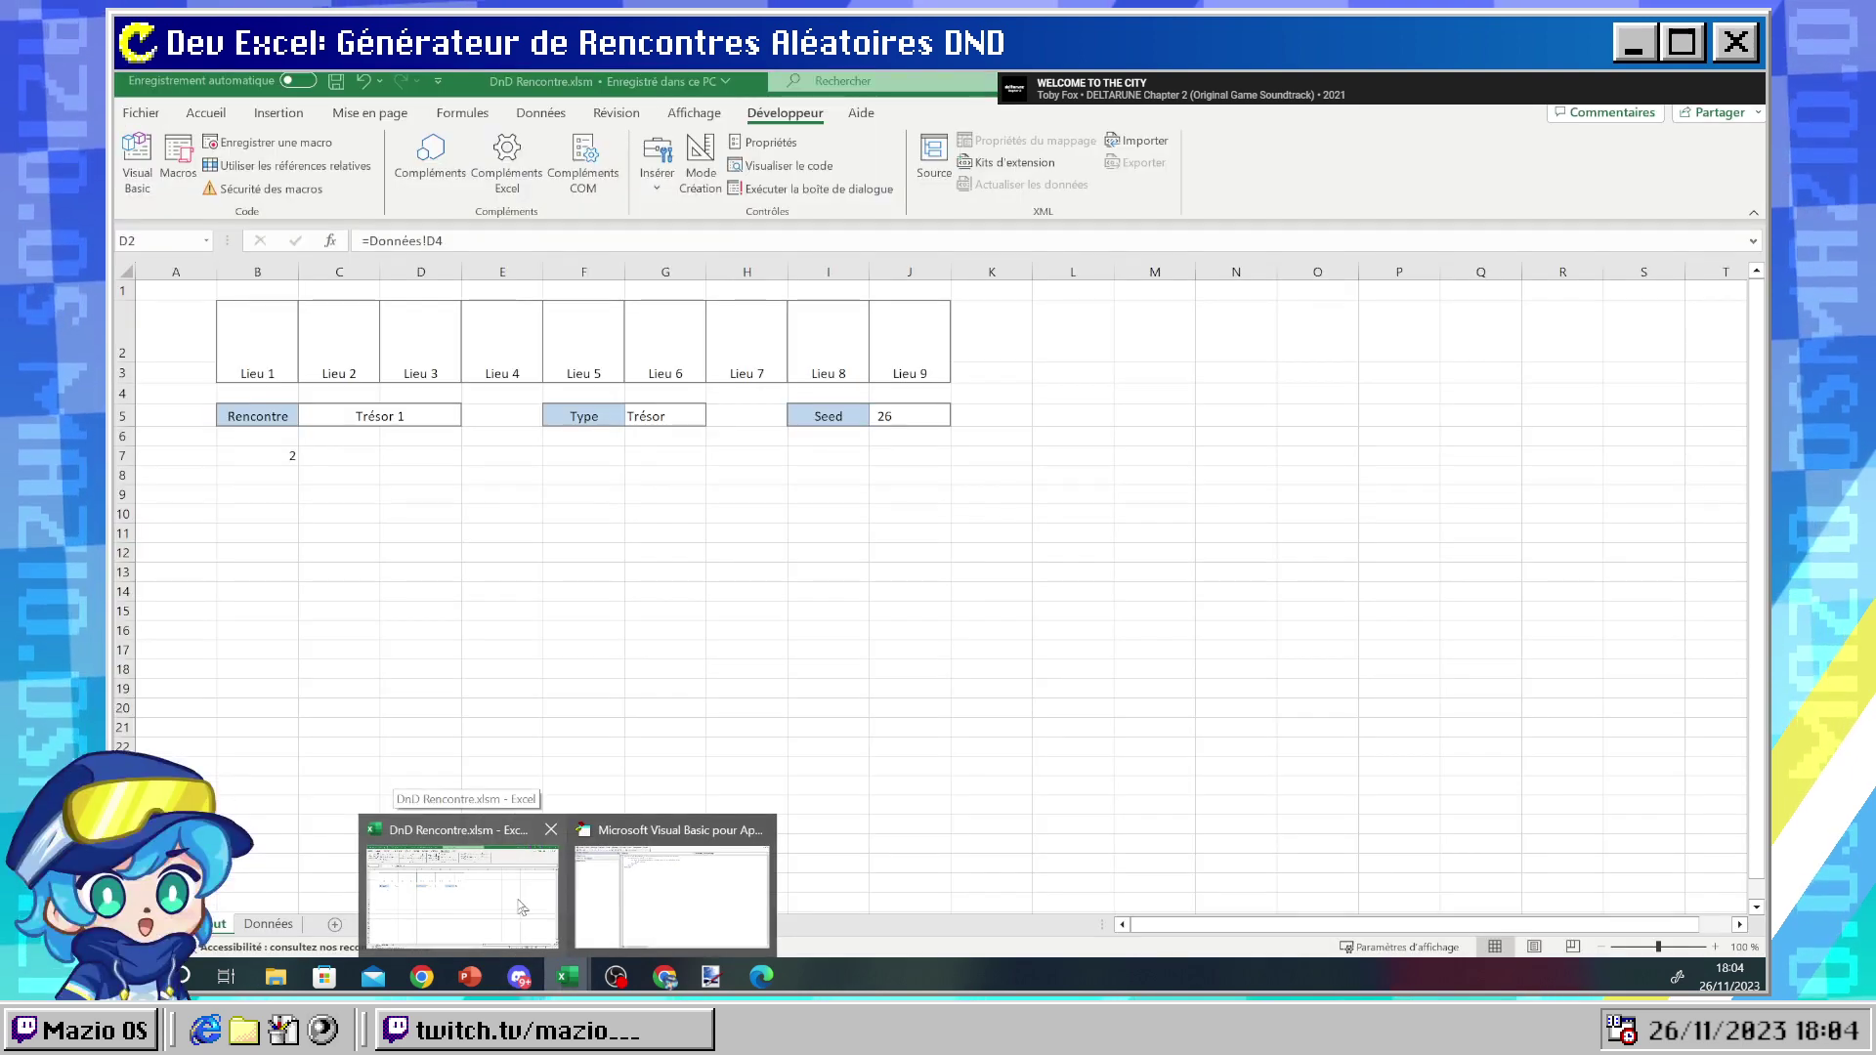
{"action": "left_click", "coordinate": [521, 907]}
{"action": "left_click", "coordinate": [259, 328]}
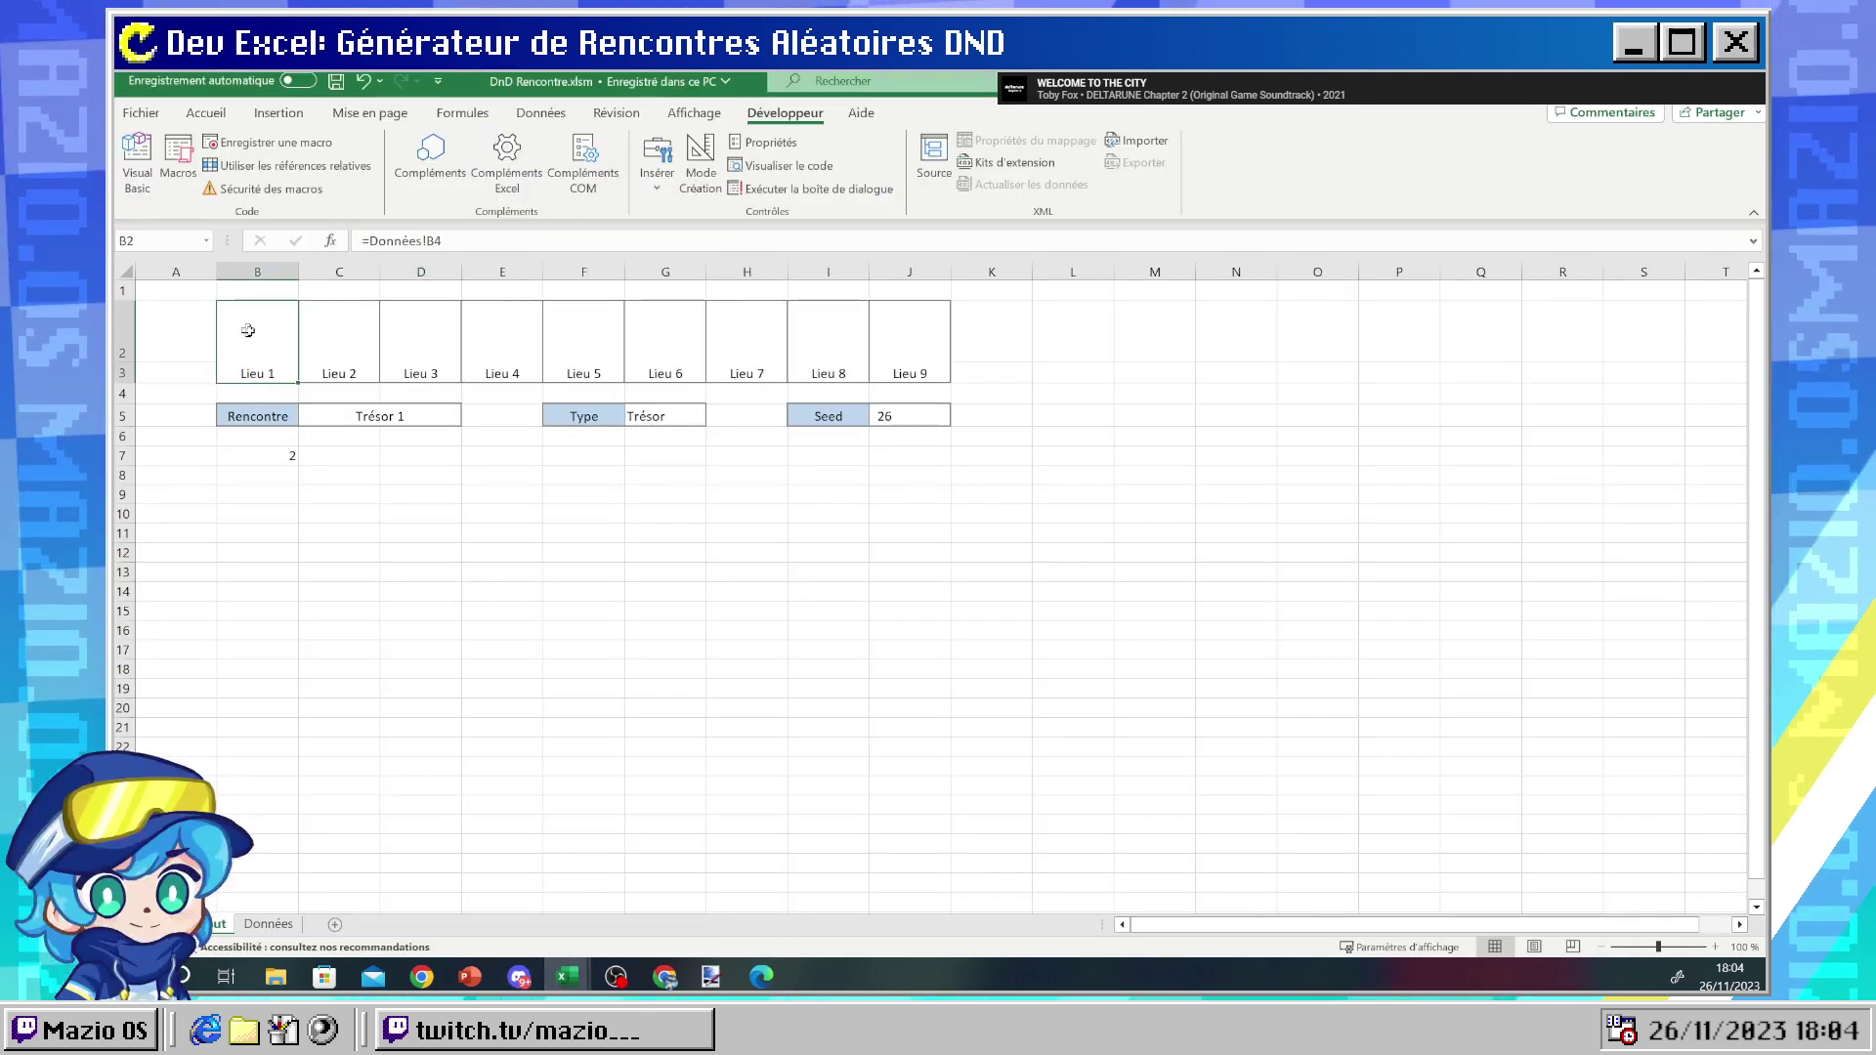
- Change the Intersect target from D4 to B5 and cut the Call MyMacro line
{"action": "mouse_move", "coordinate": [553, 977]}
{"action": "left_click", "coordinate": [676, 885]}
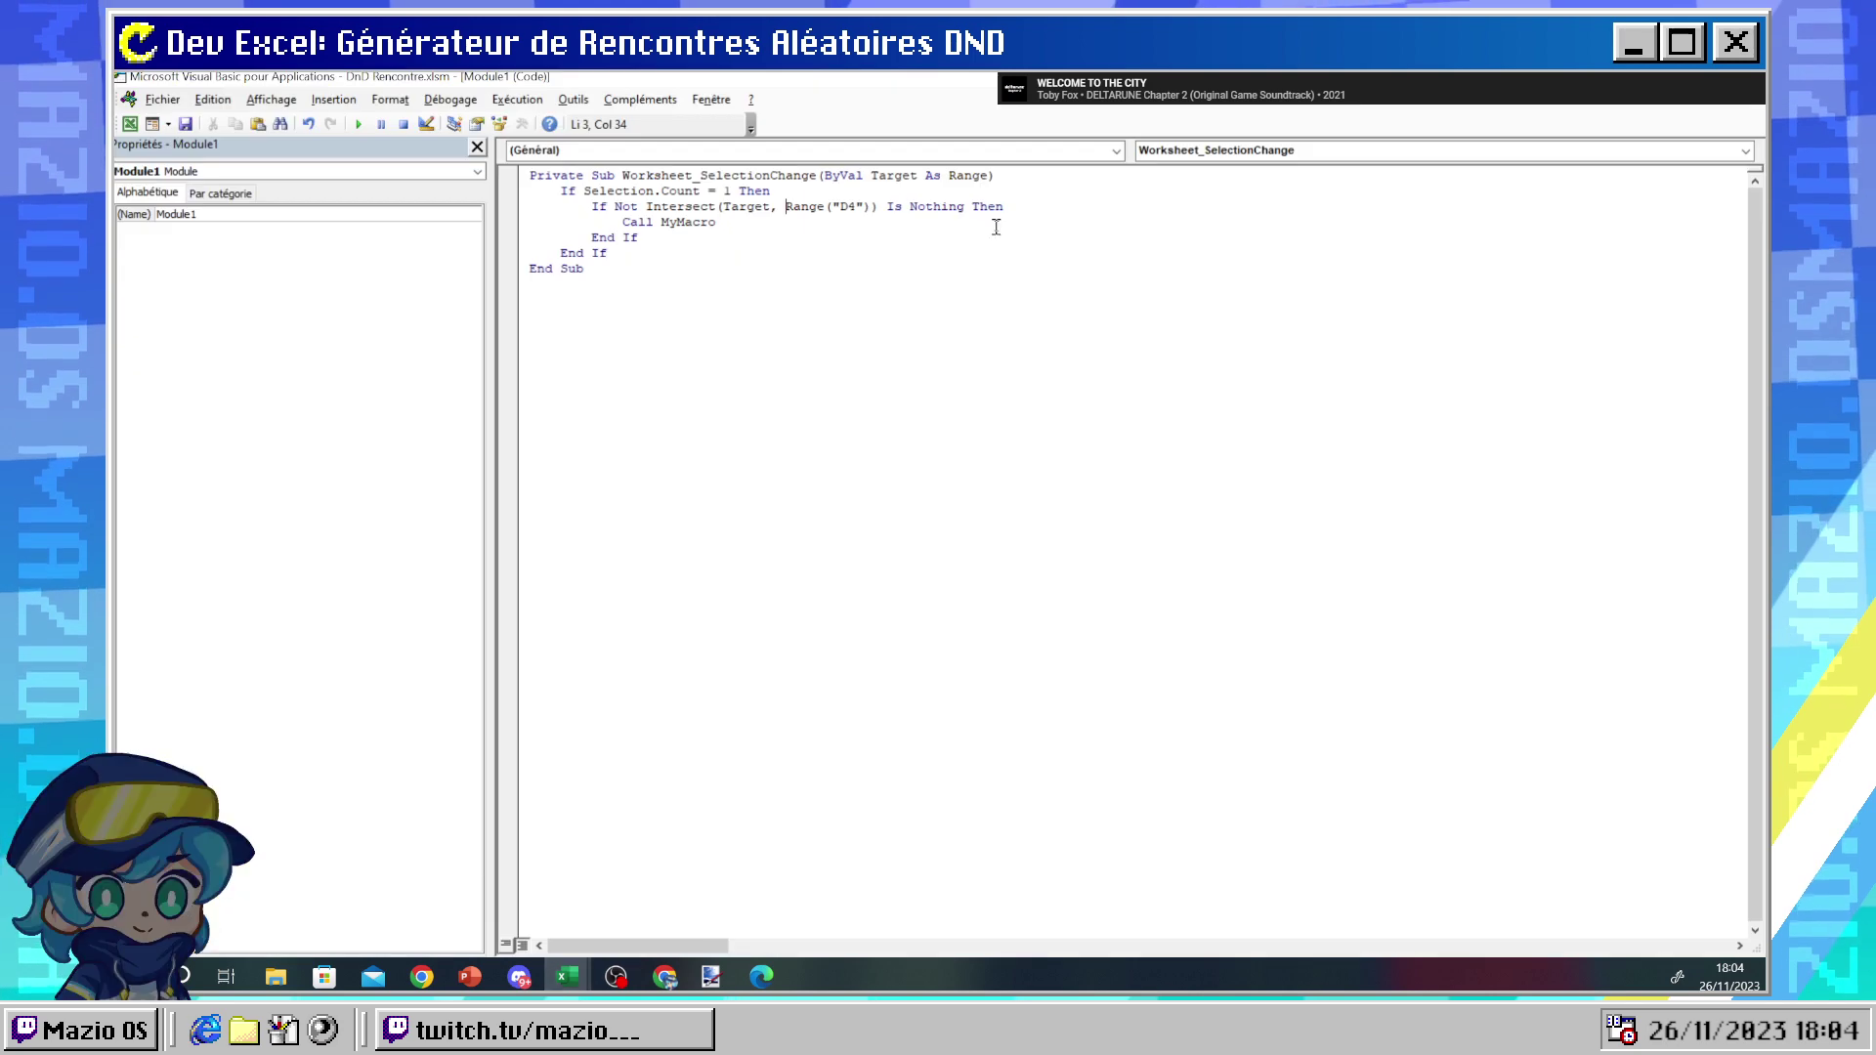
{"action": "double_click", "coordinate": [846, 206]}
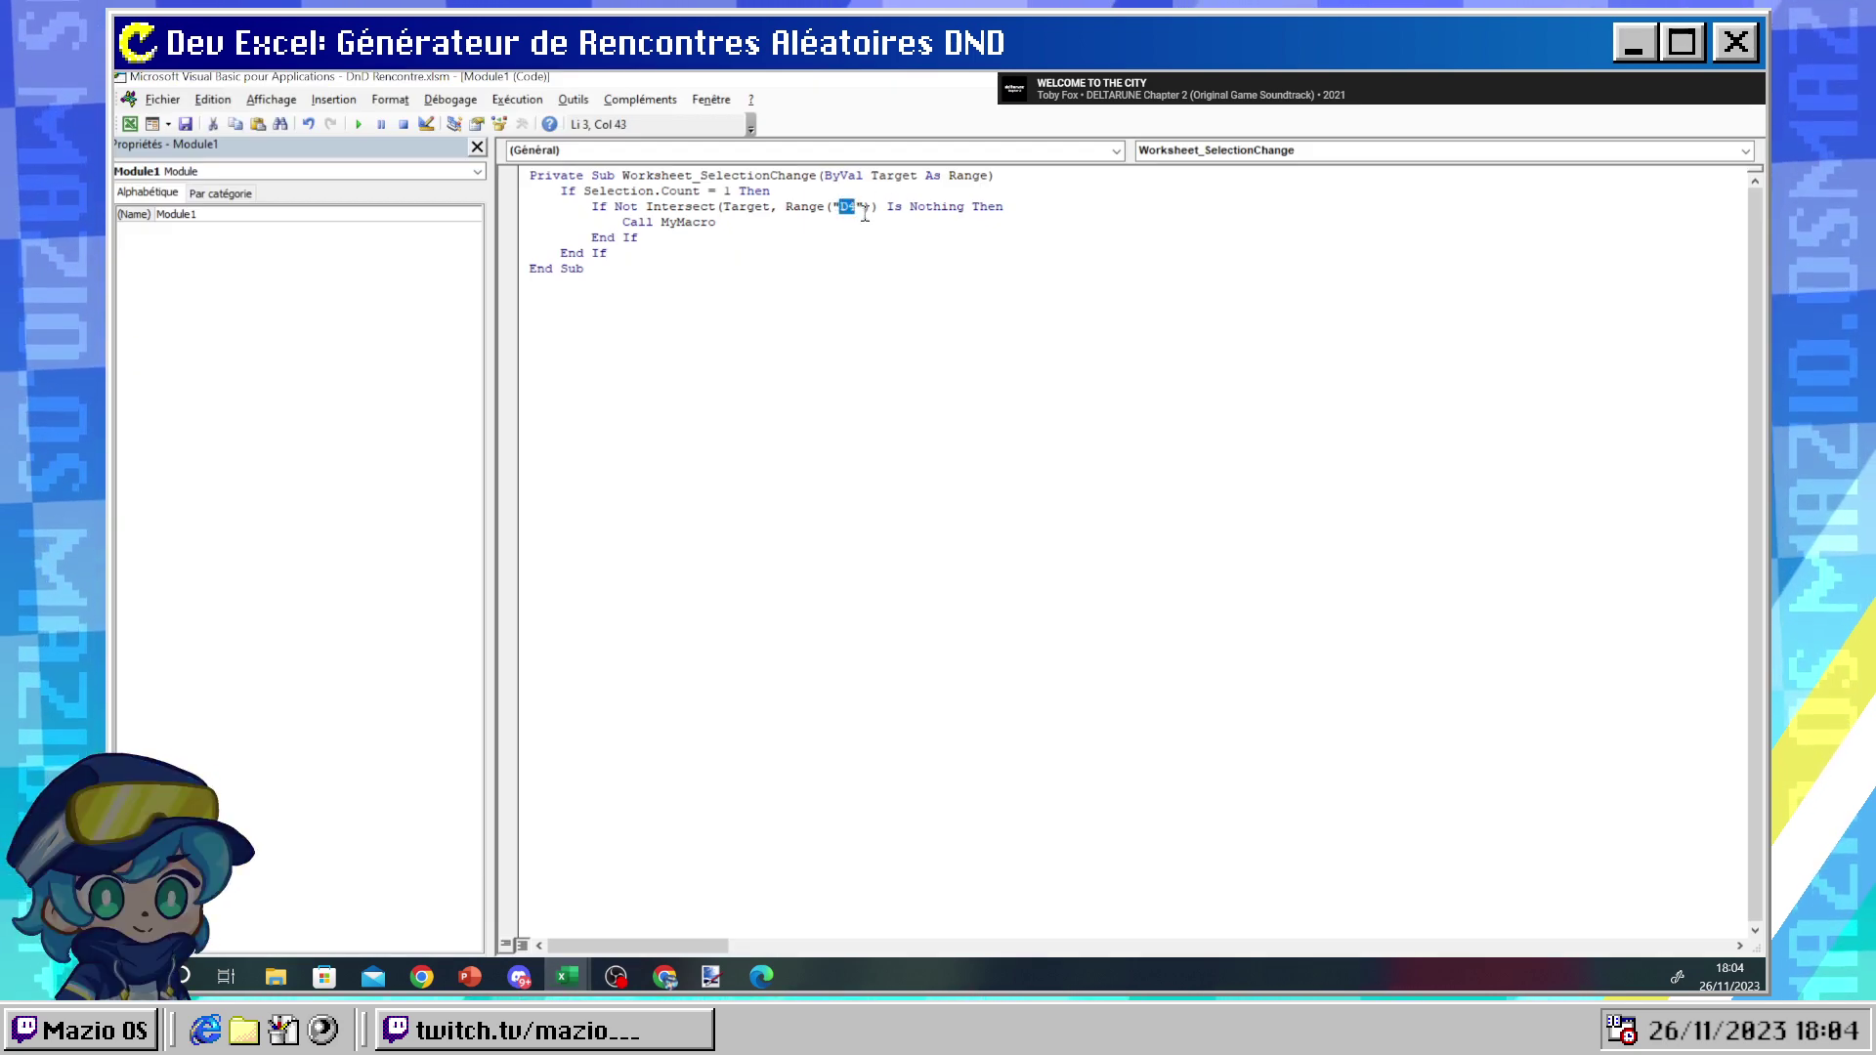
{"action": "type", "text": "B5"}
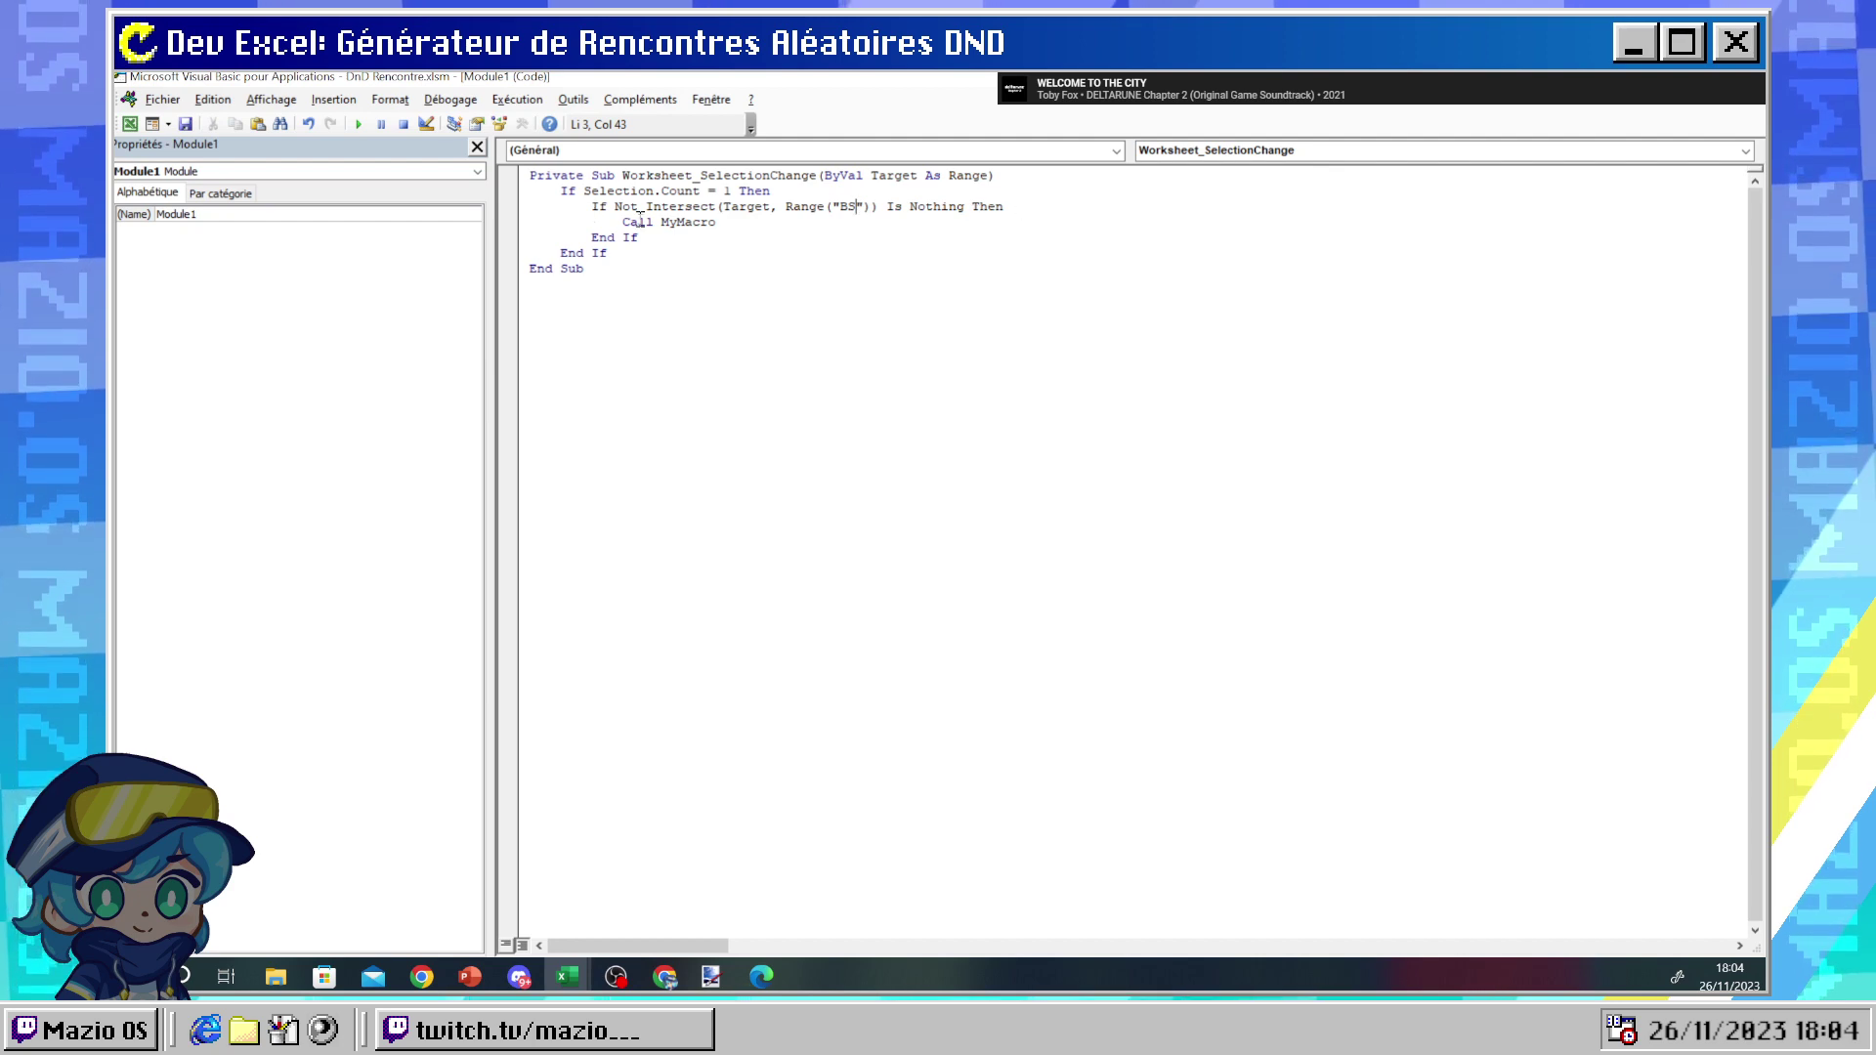
{"action": "left_click_drag", "start_coordinate": [622, 221], "coordinate": [722, 223]}
{"action": "key", "text": "ctrl+x"}
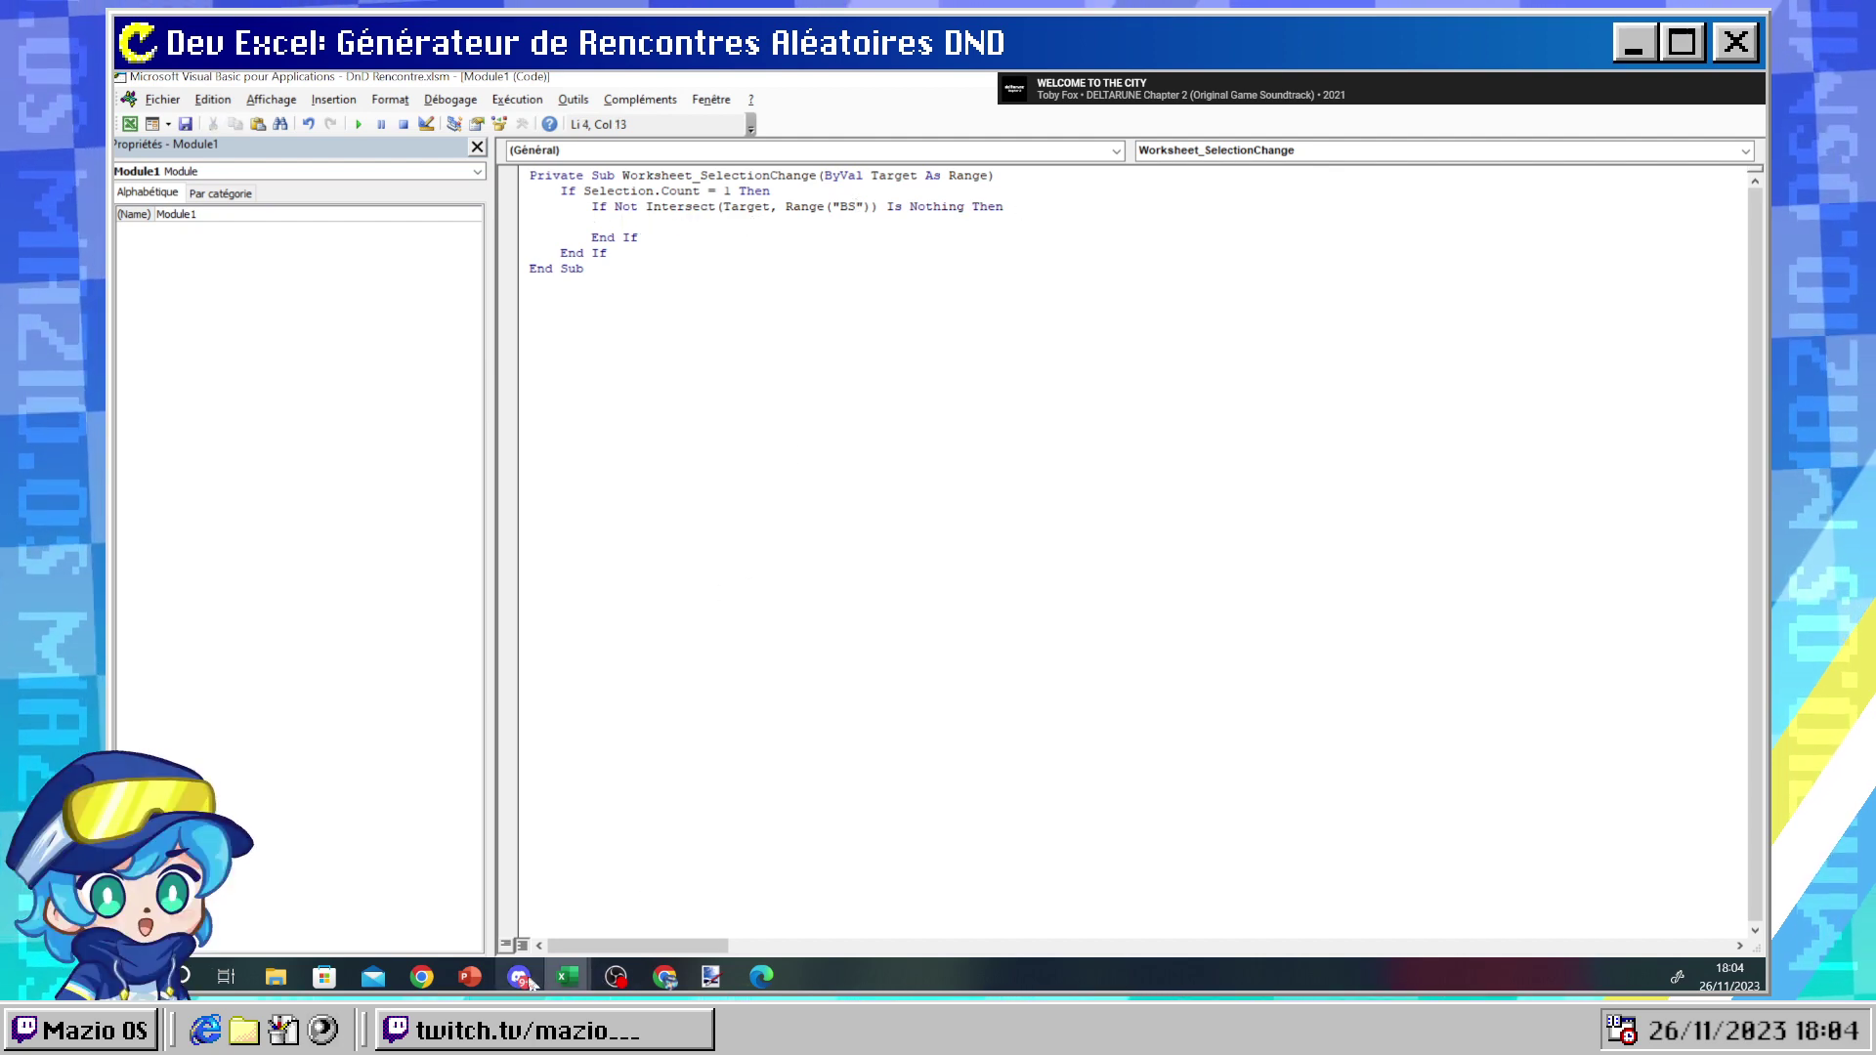
- Clear a stray bracket from the emptied line and begin typing 'Wor' inside the If block
{"action": "mouse_move", "coordinate": [567, 976]}
{"action": "mouse_move", "coordinate": [515, 937]}
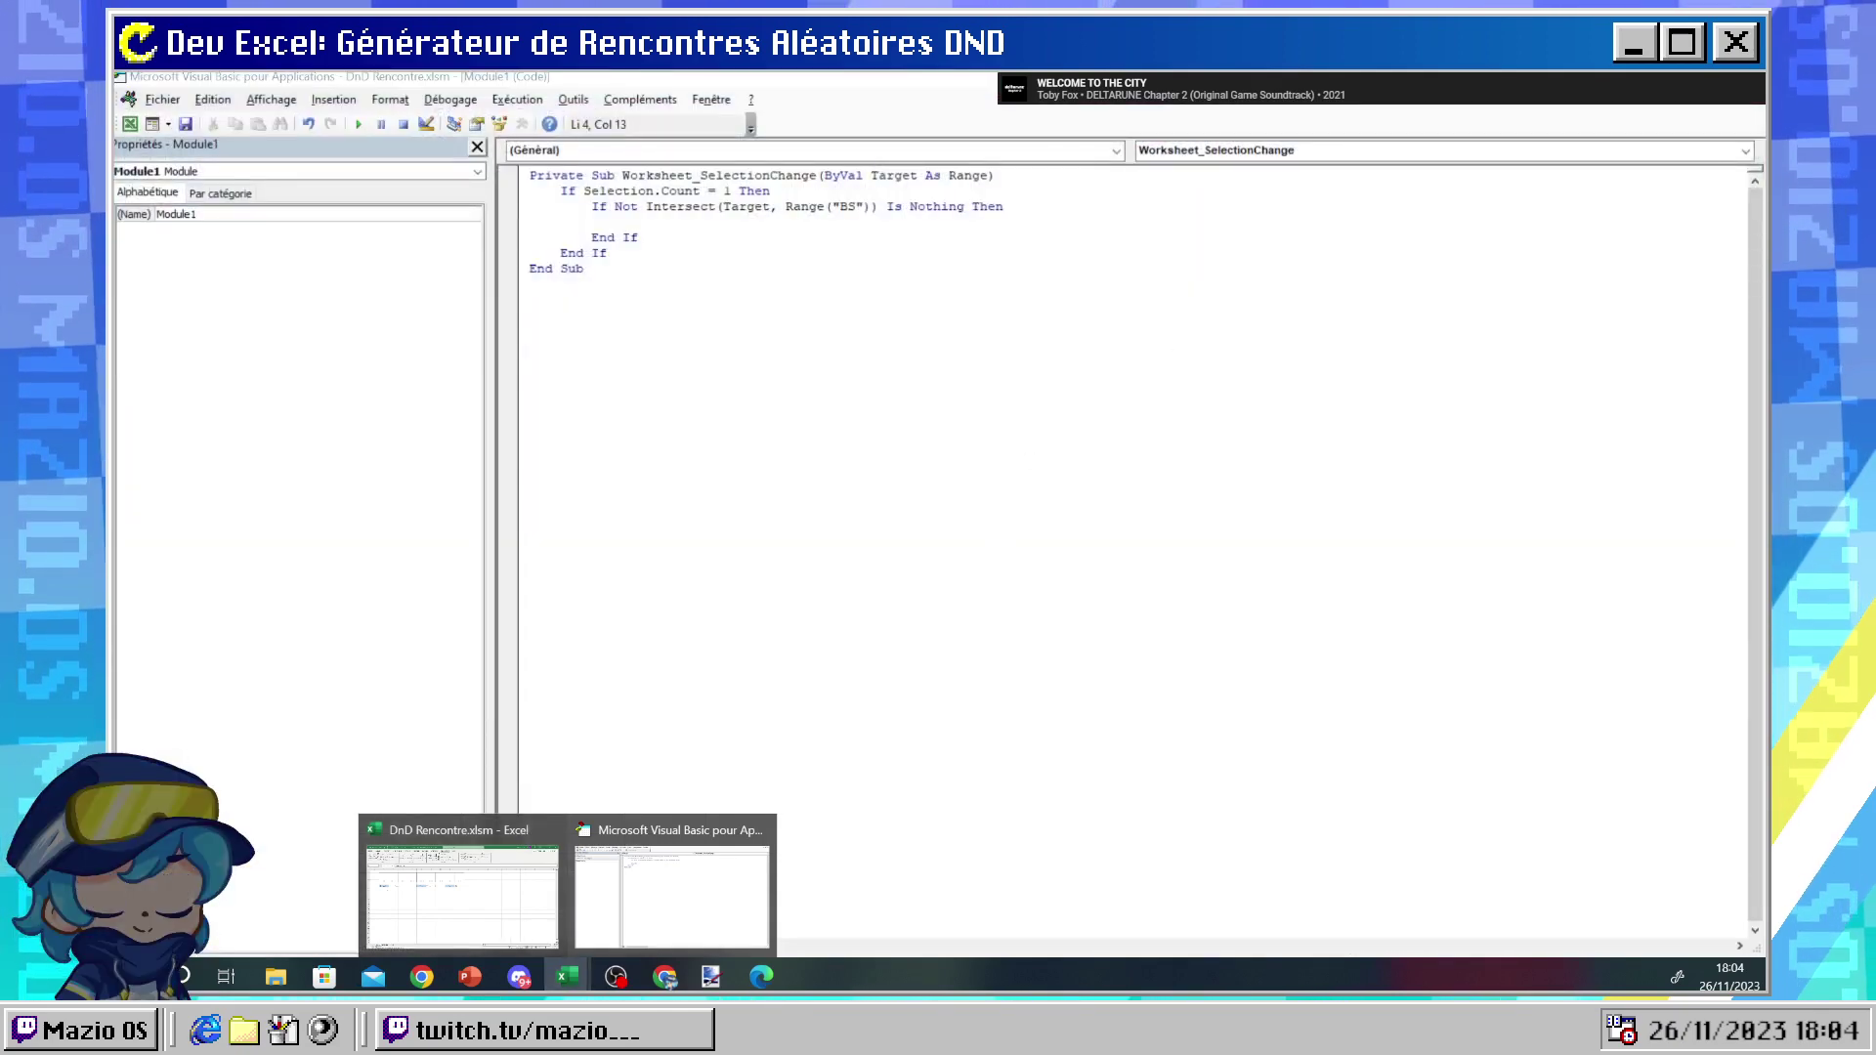
{"action": "left_click", "coordinate": [619, 221]}
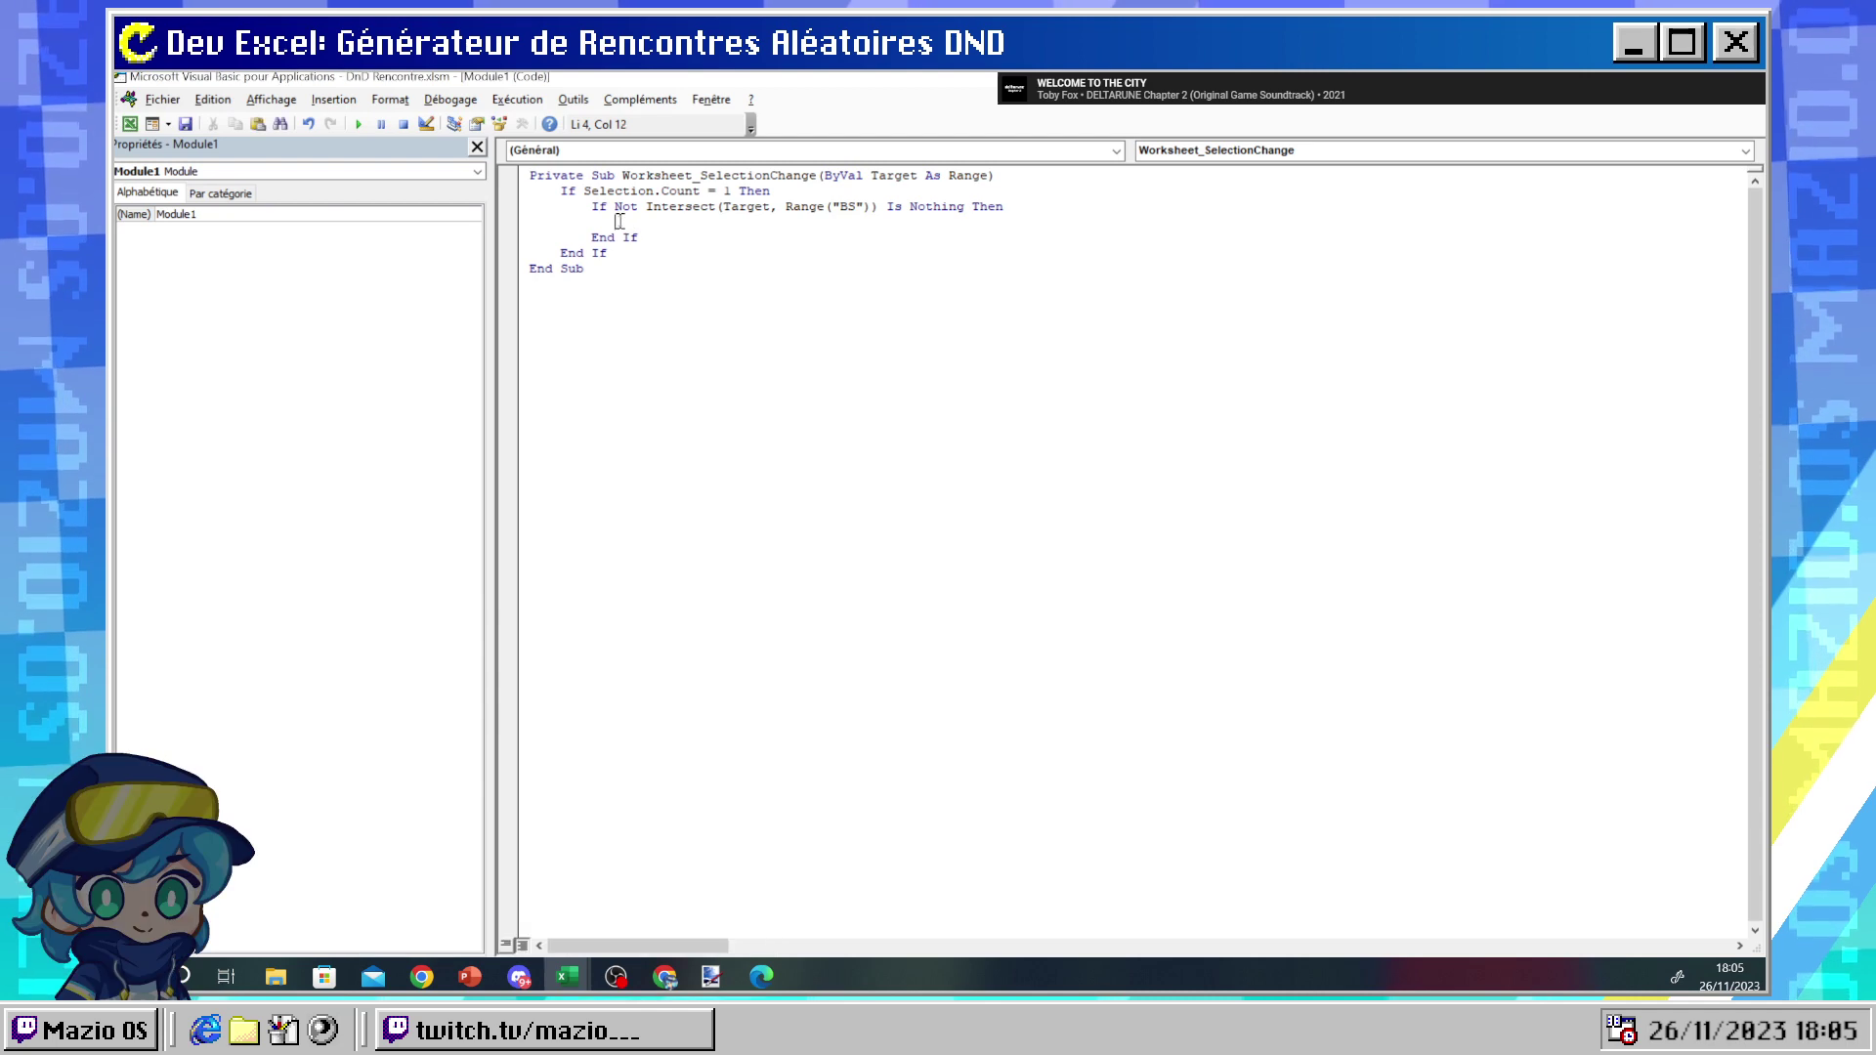
{"action": "type", "text": "["}
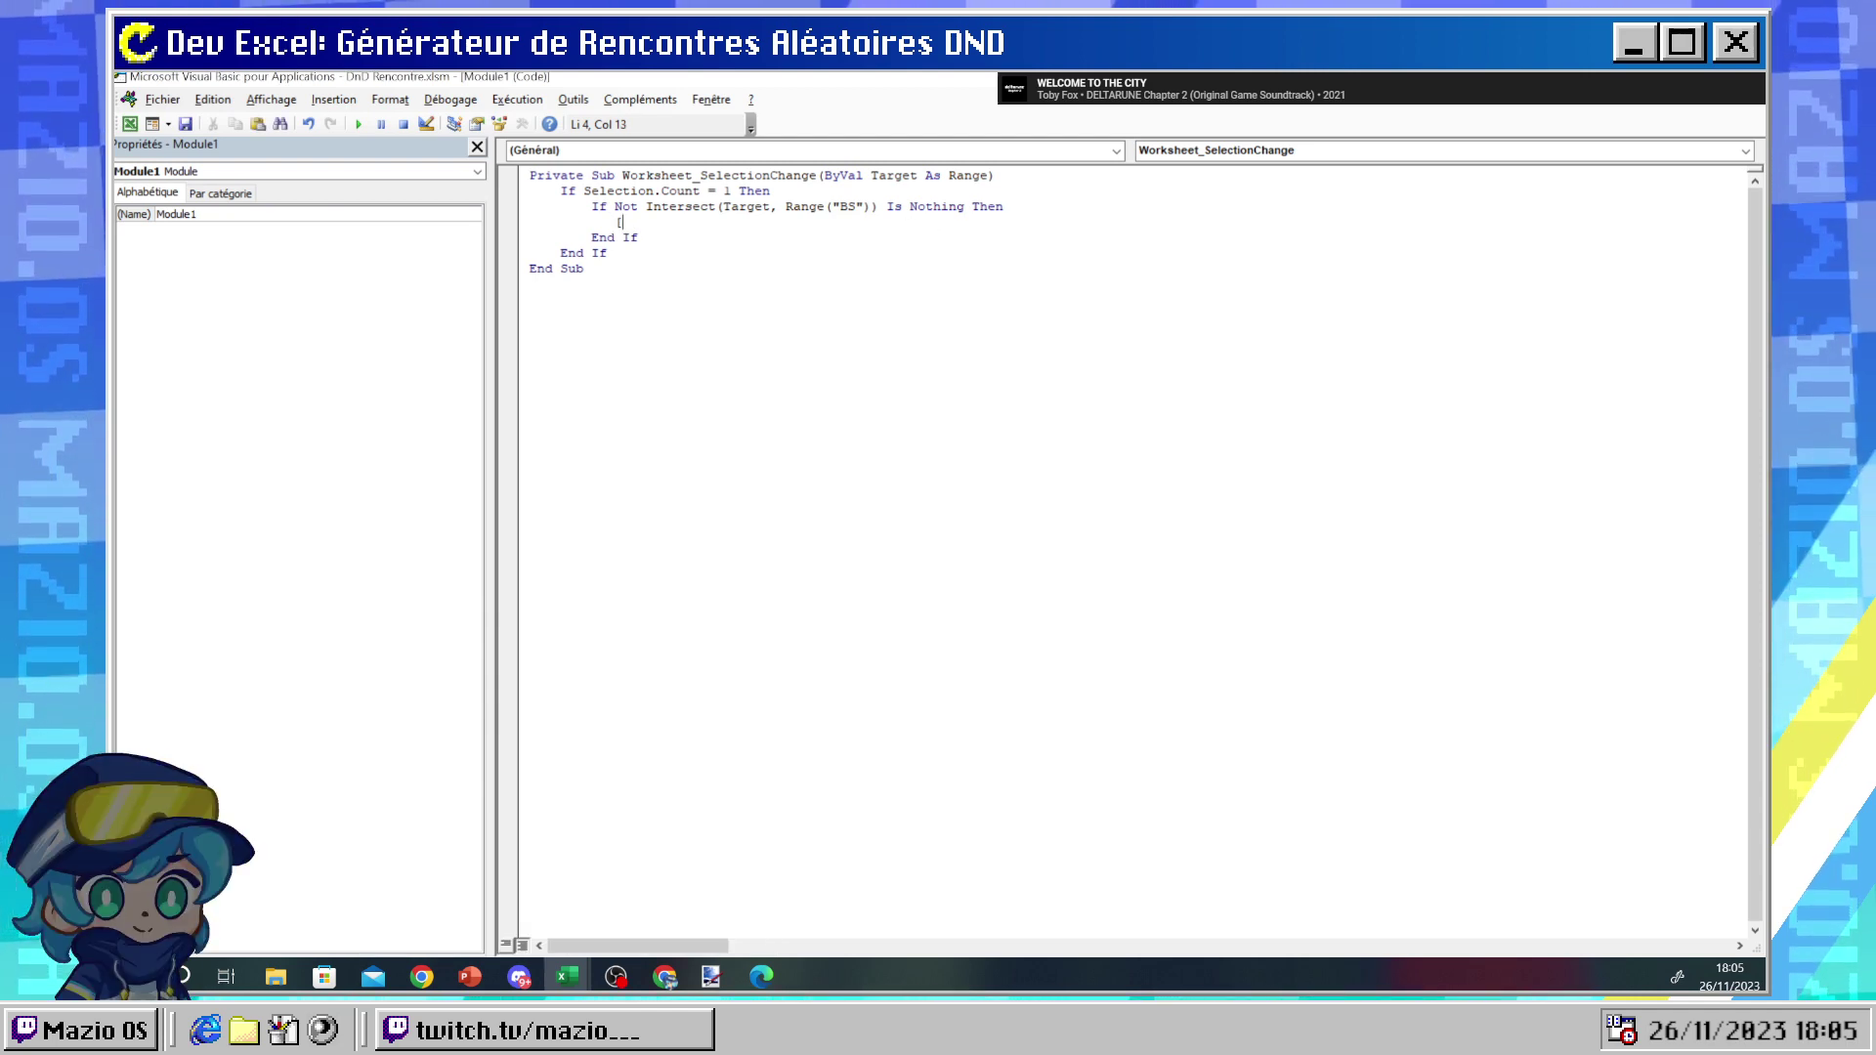
{"action": "key", "text": "BackSpace"}
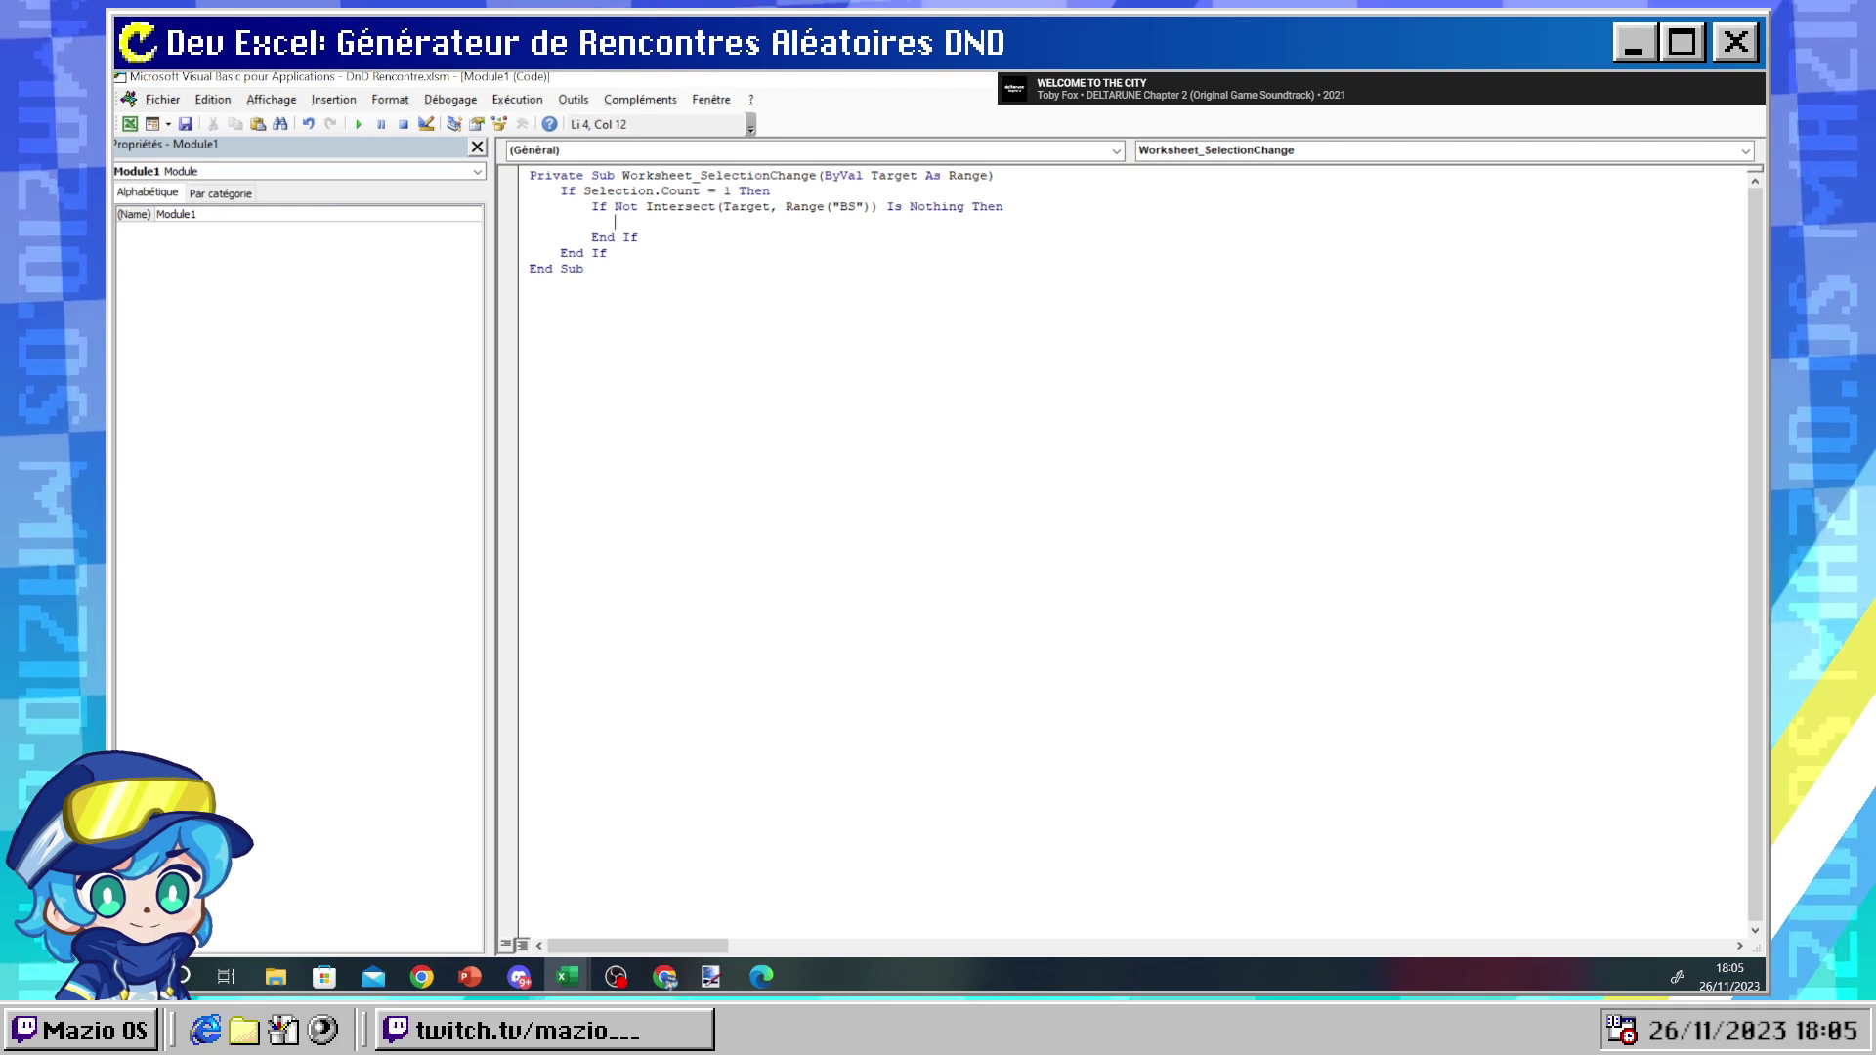
{"action": "left_click", "coordinate": [665, 976]}
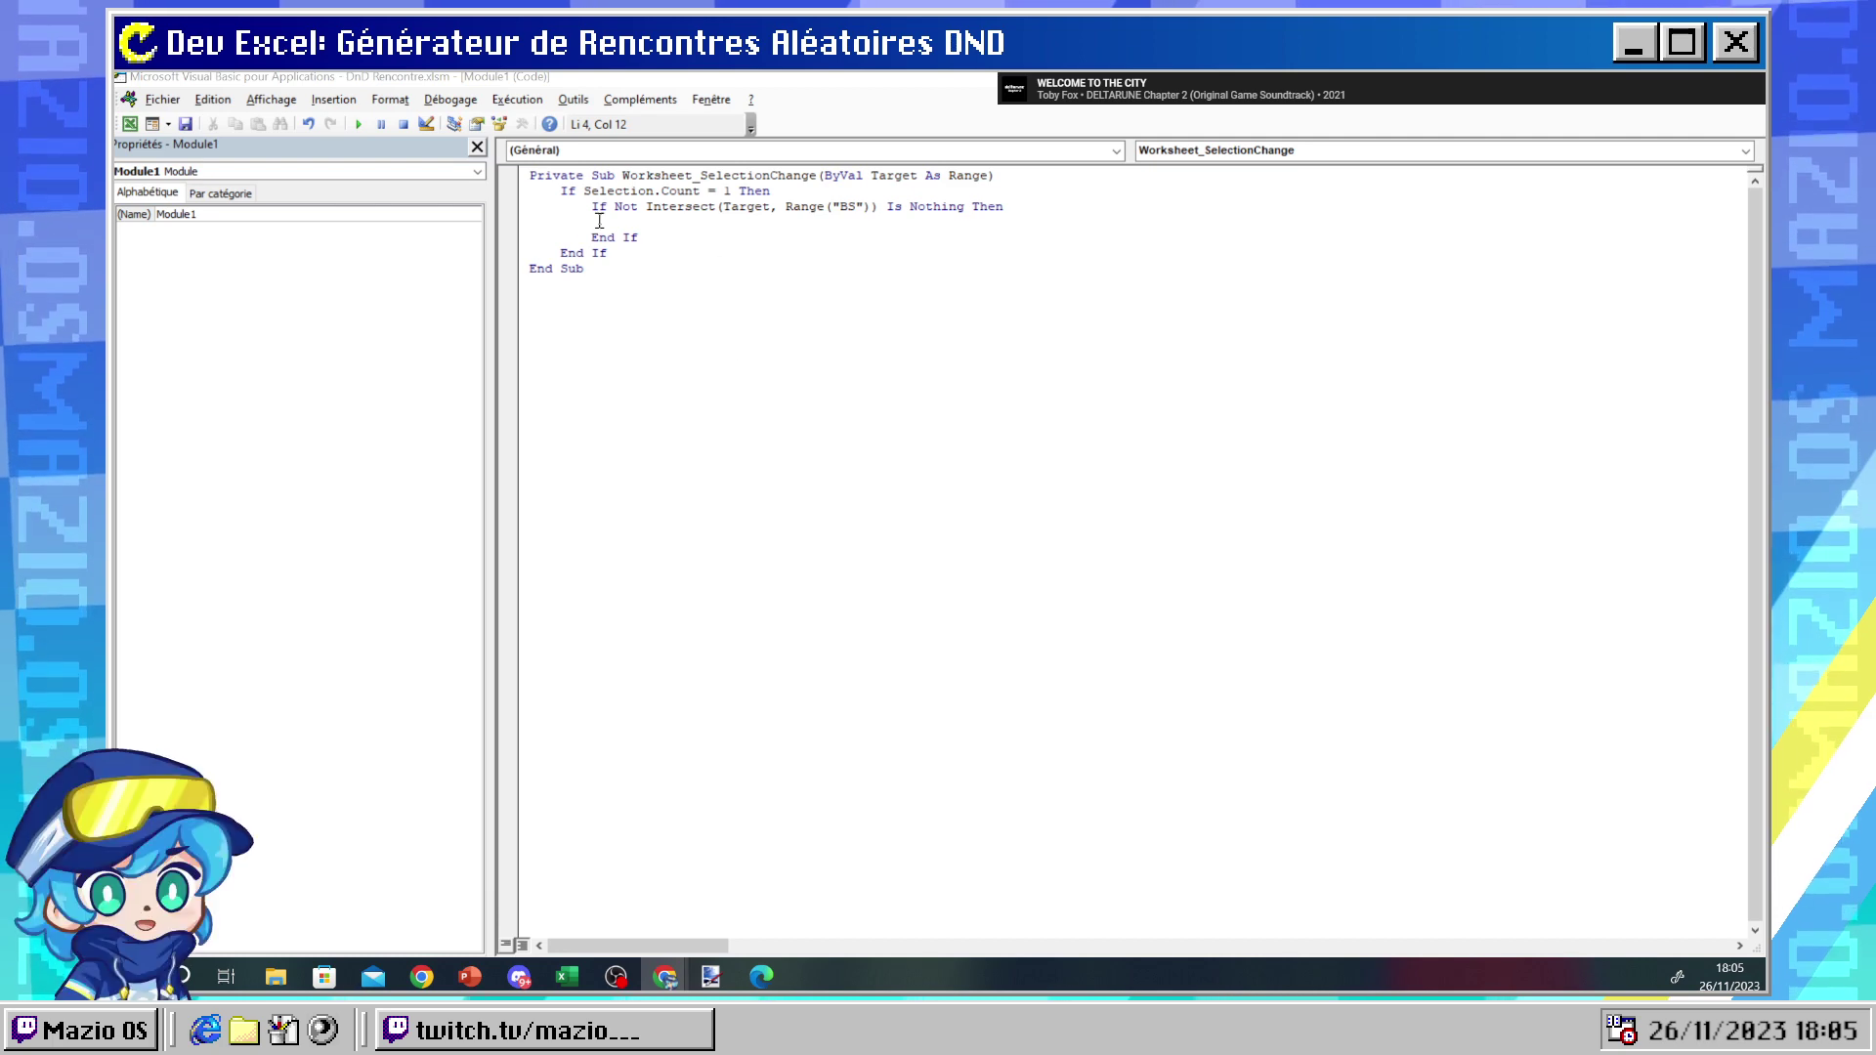
{"action": "left_click", "coordinate": [771, 240]}
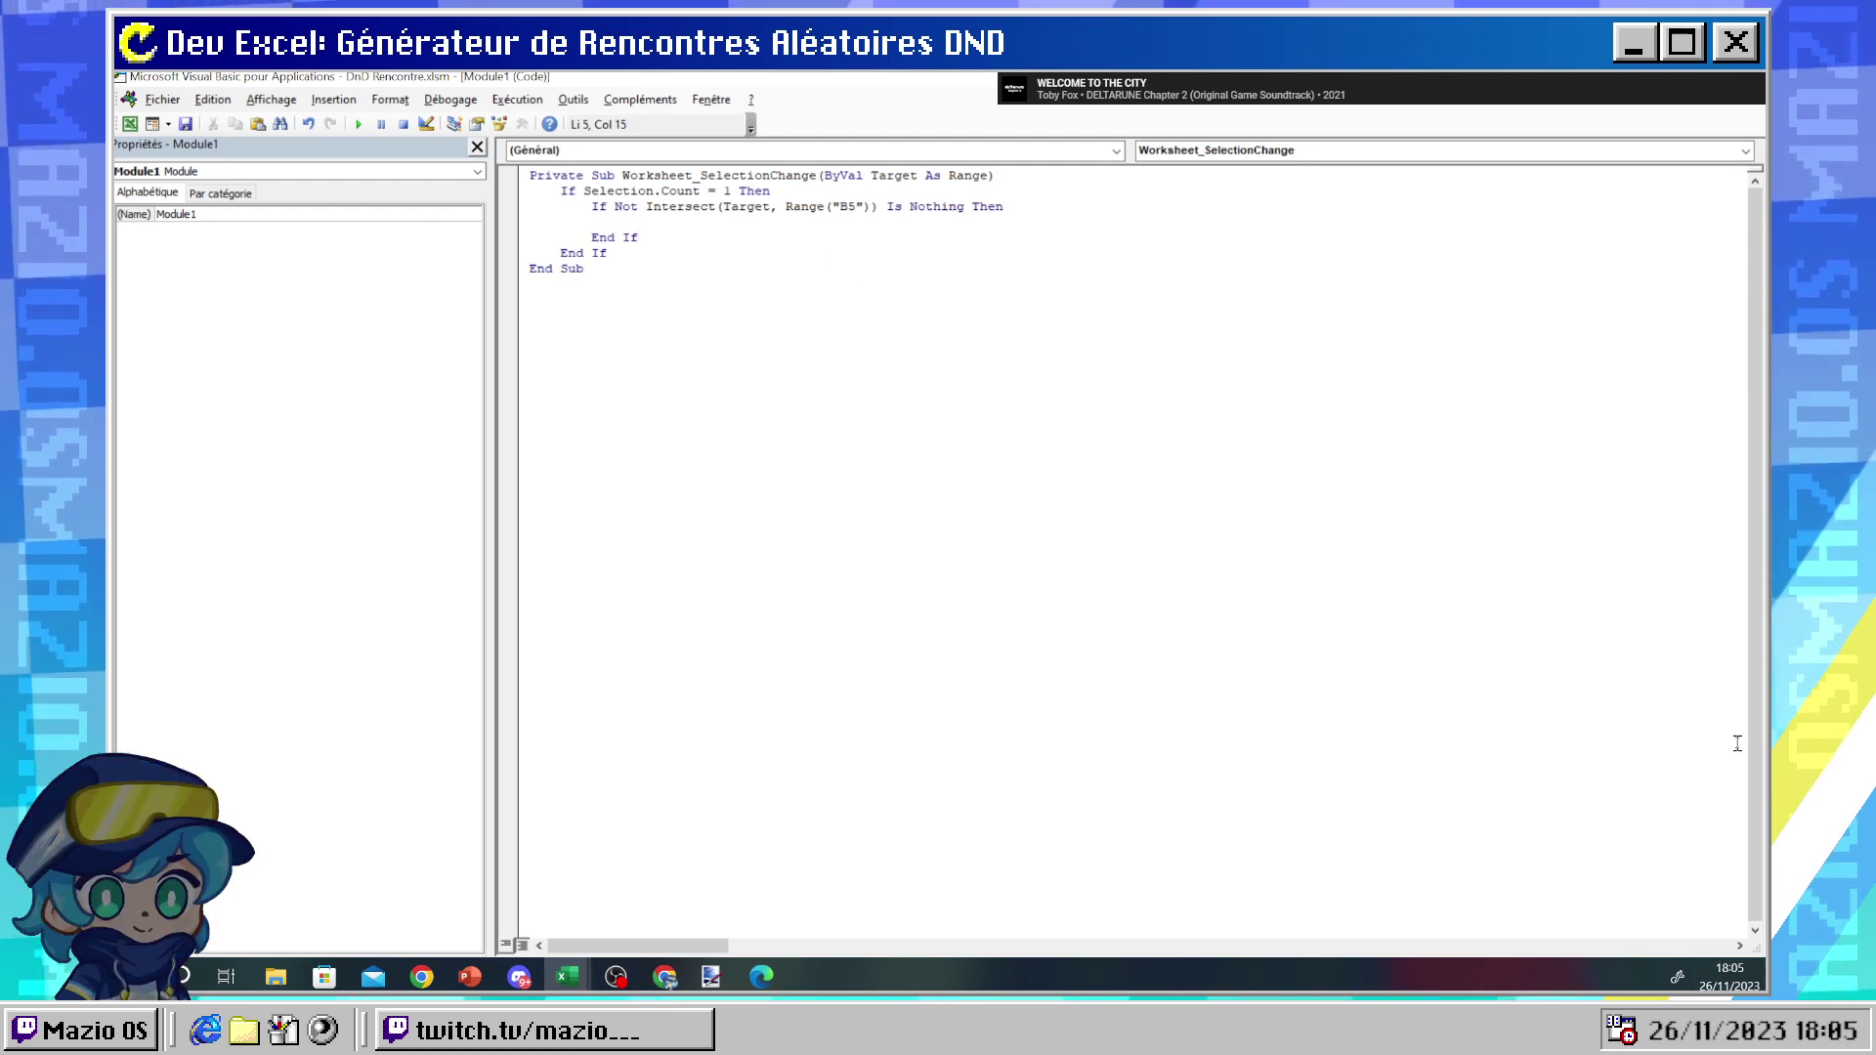
{"action": "left_click", "coordinate": [678, 225]}
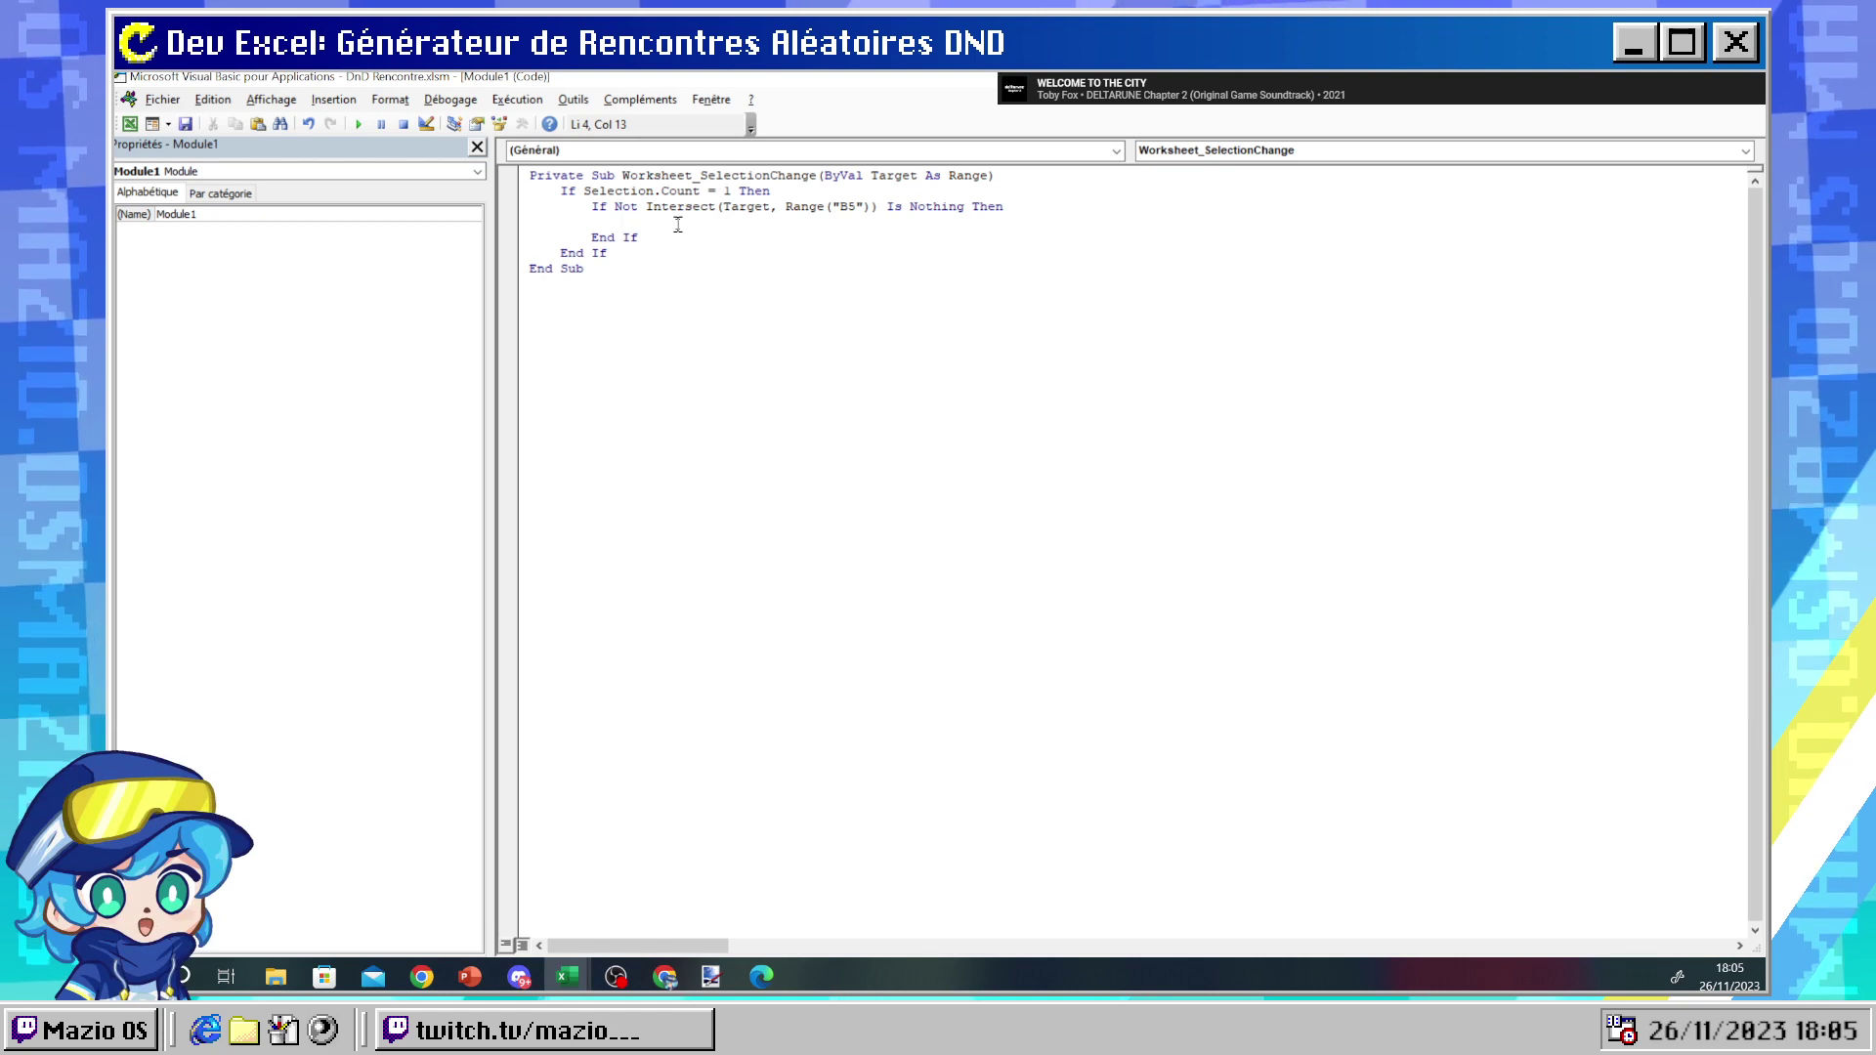
{"action": "type", "text": "Worsheets("}
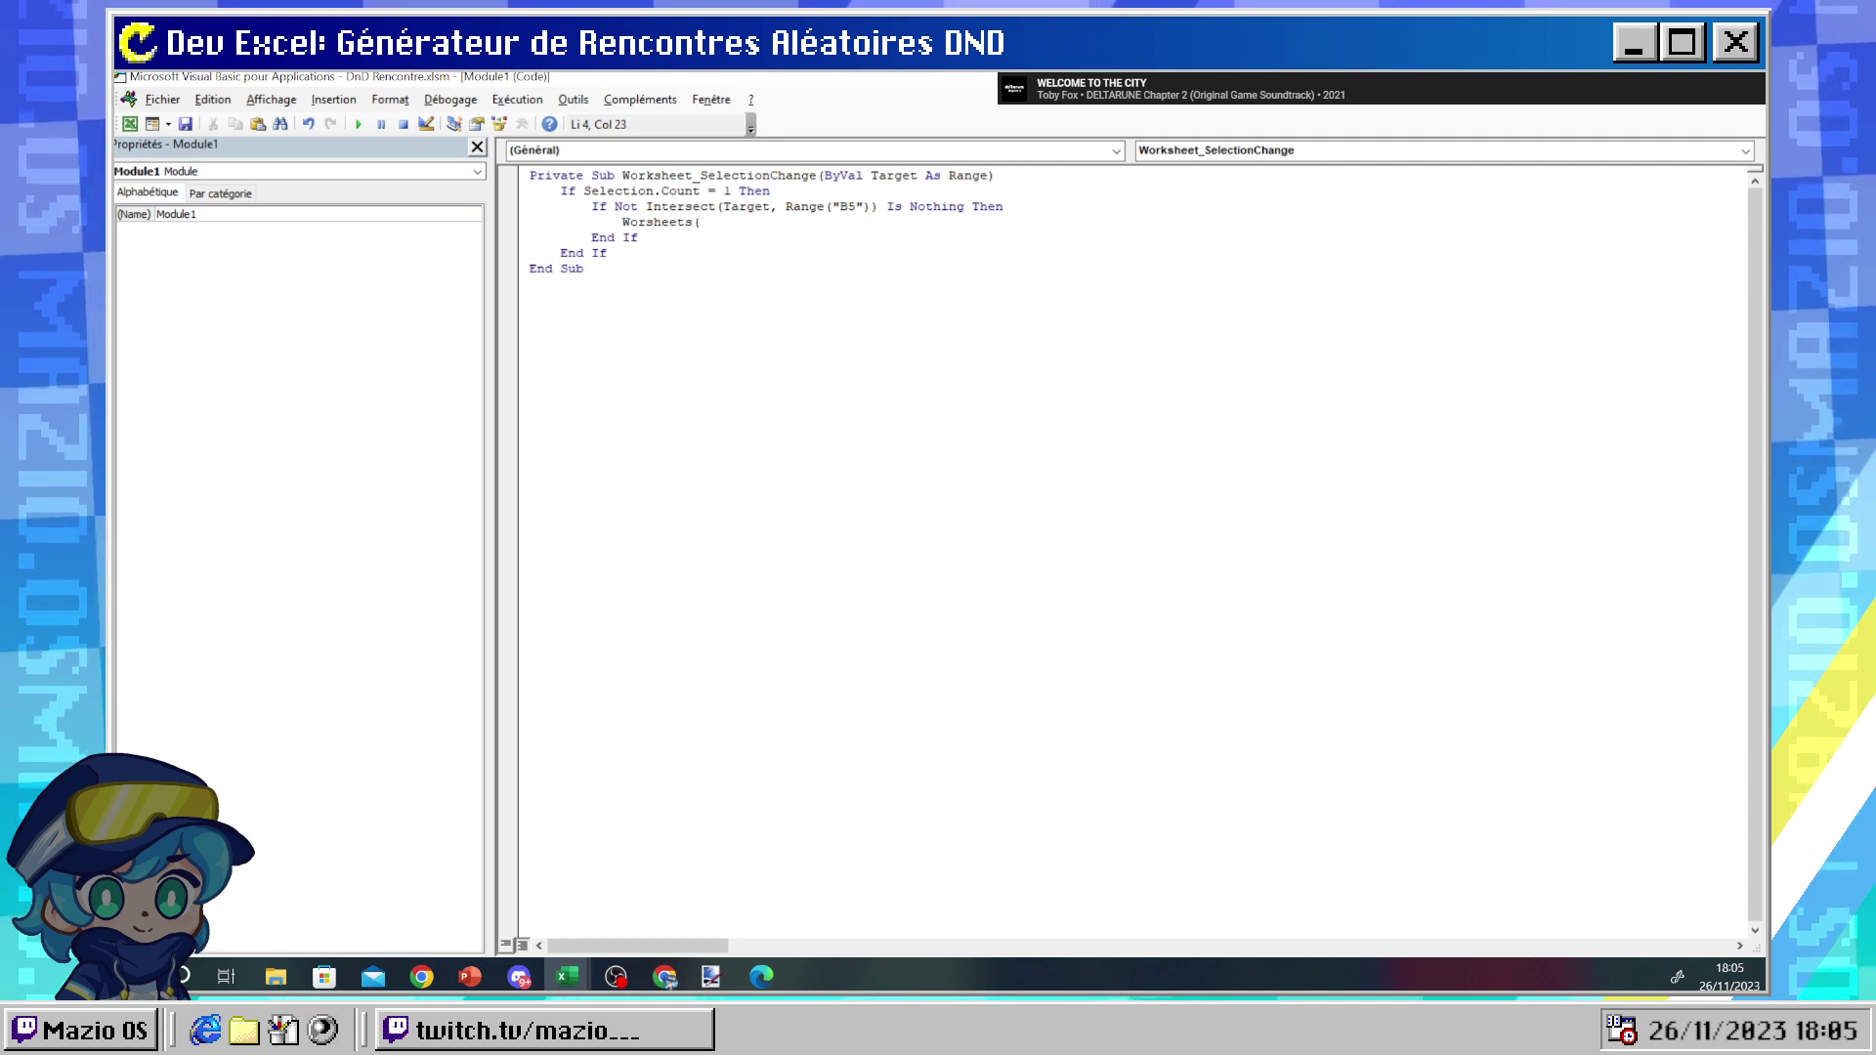
- Complete the line as Worsheets("Input").Cells(2,5) = 1; inside the If block
{"action": "type", "text": "\"Inp"}
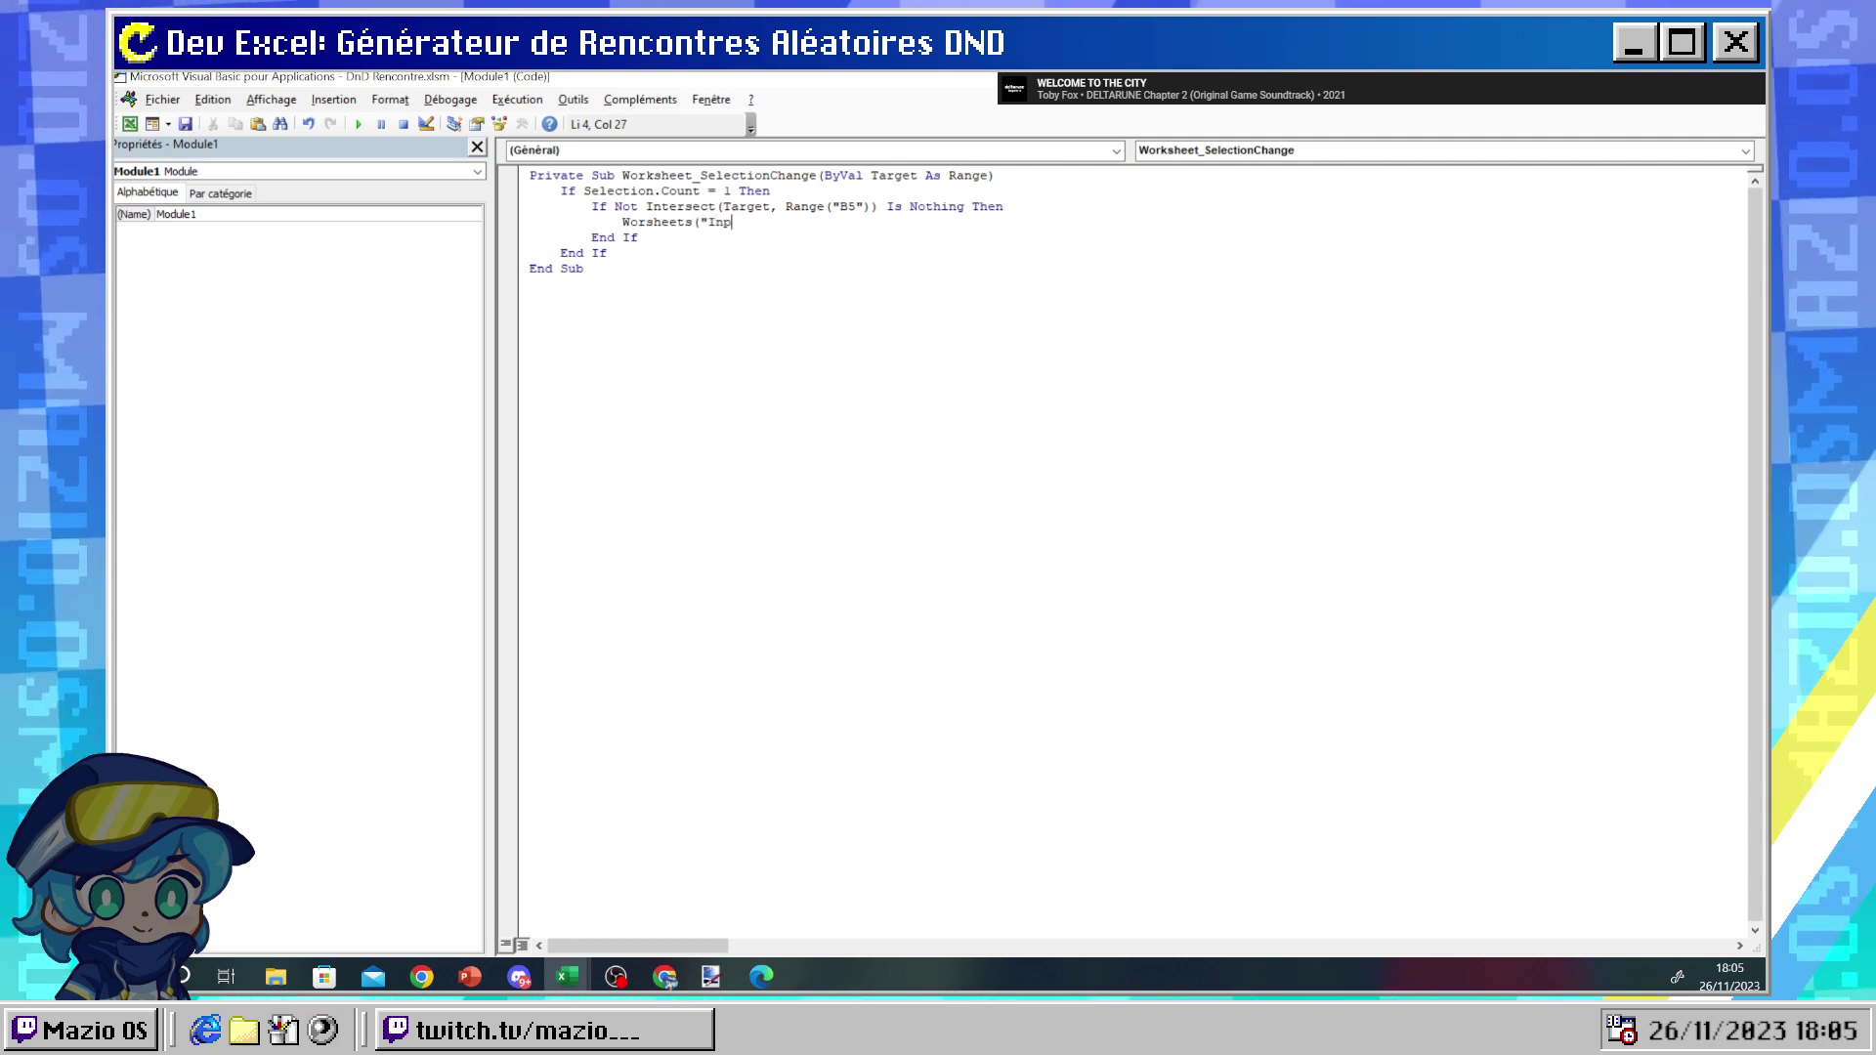
{"action": "type", "text": "ut\")"}
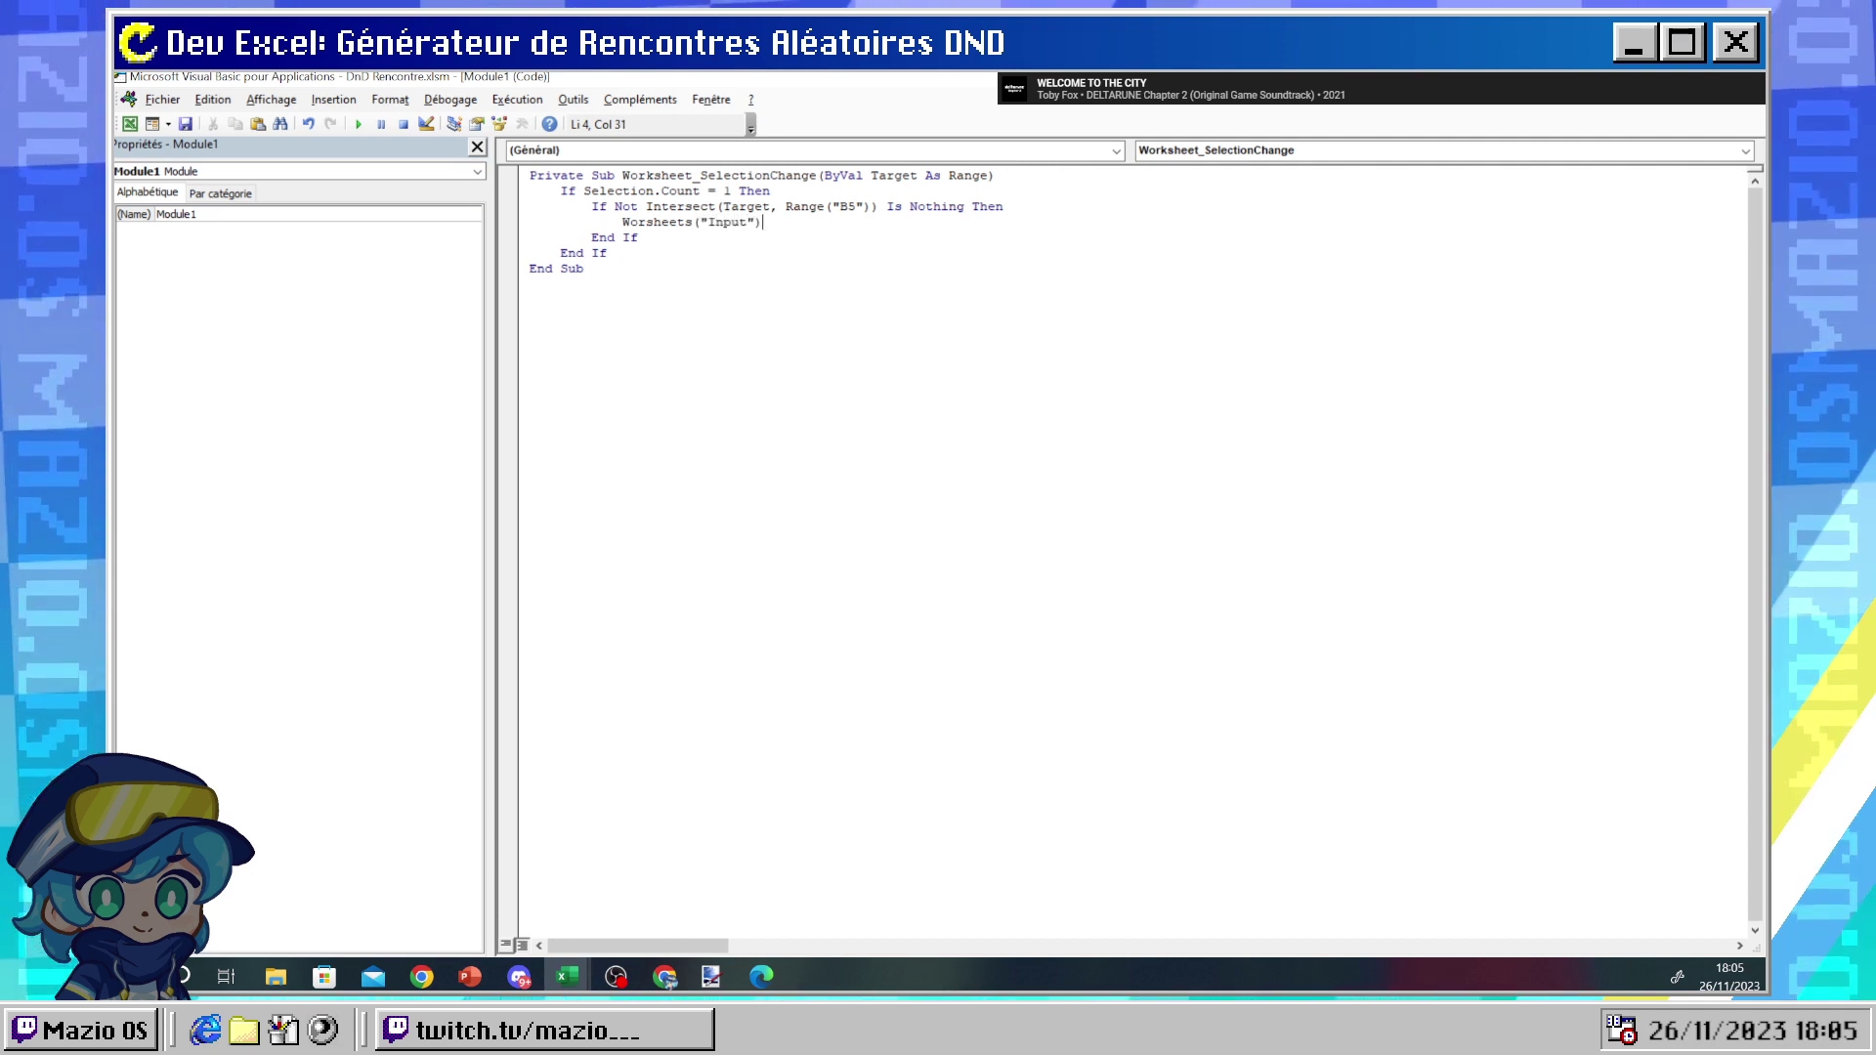
{"action": "type", "text": "."}
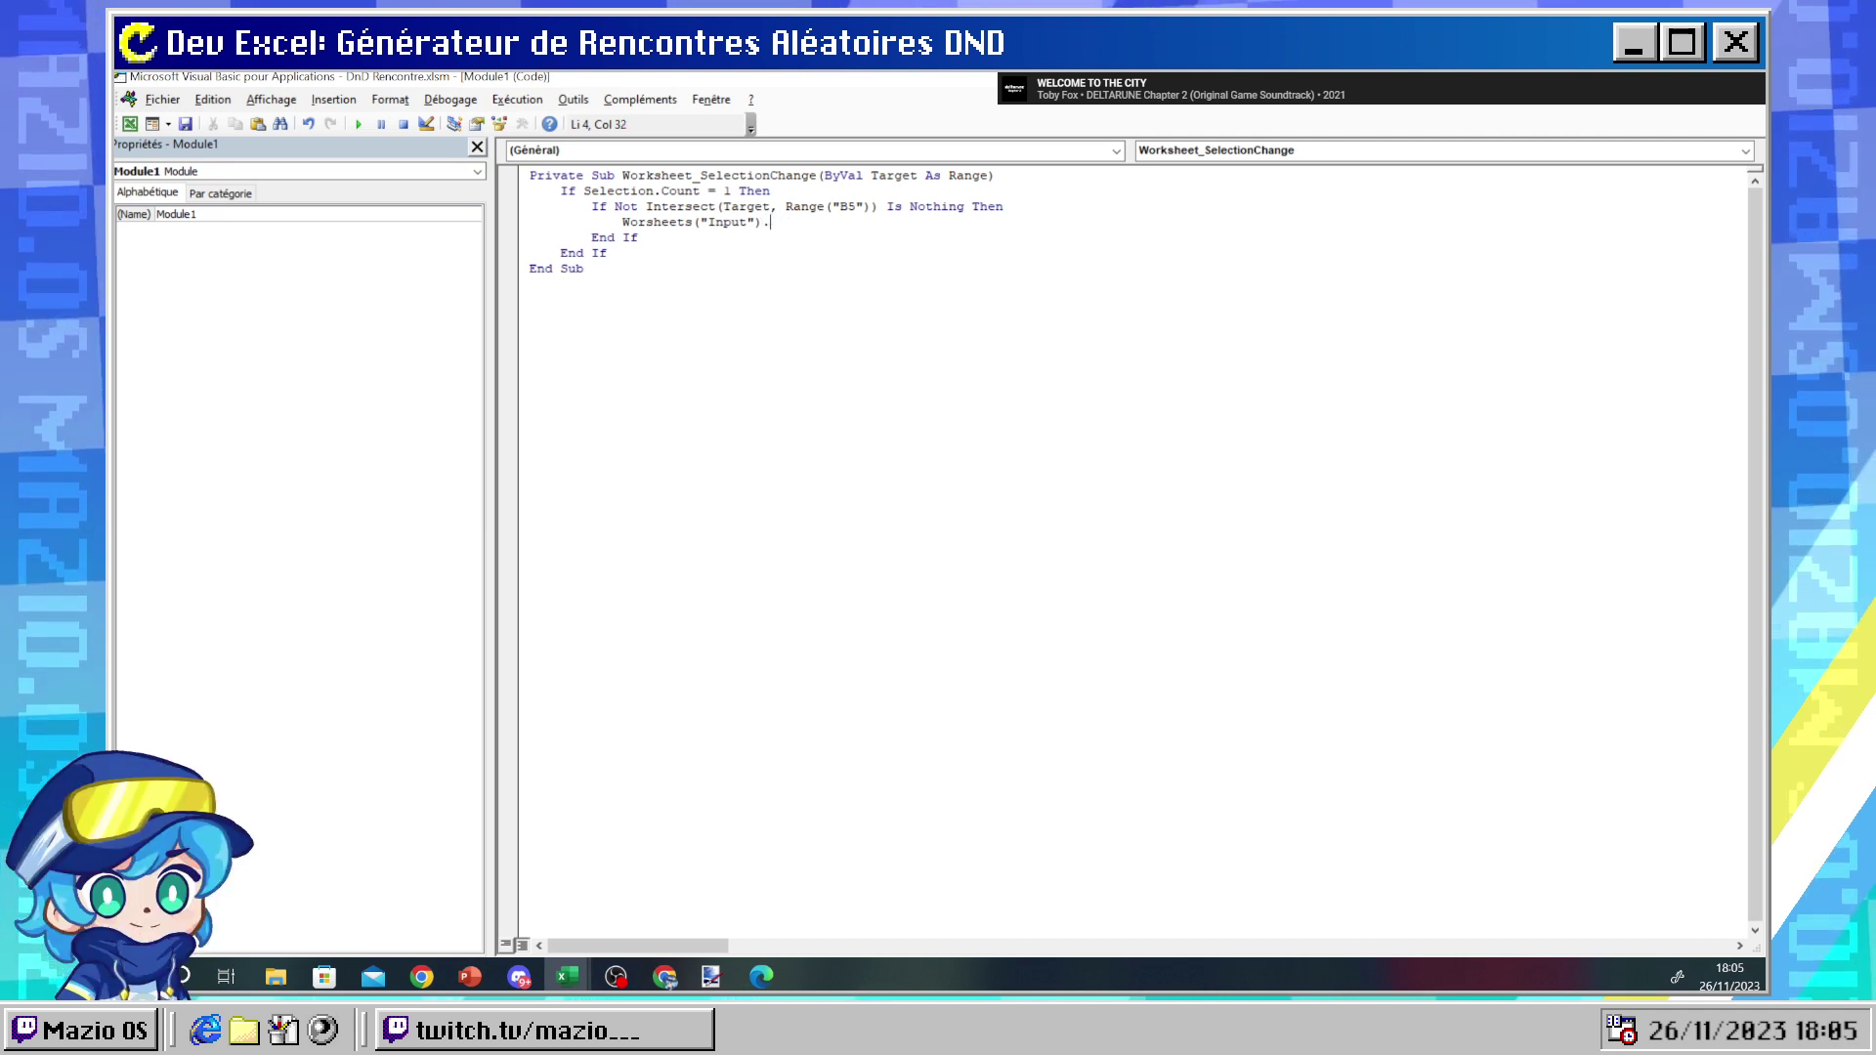
{"action": "type", "text": "Cells(2,"}
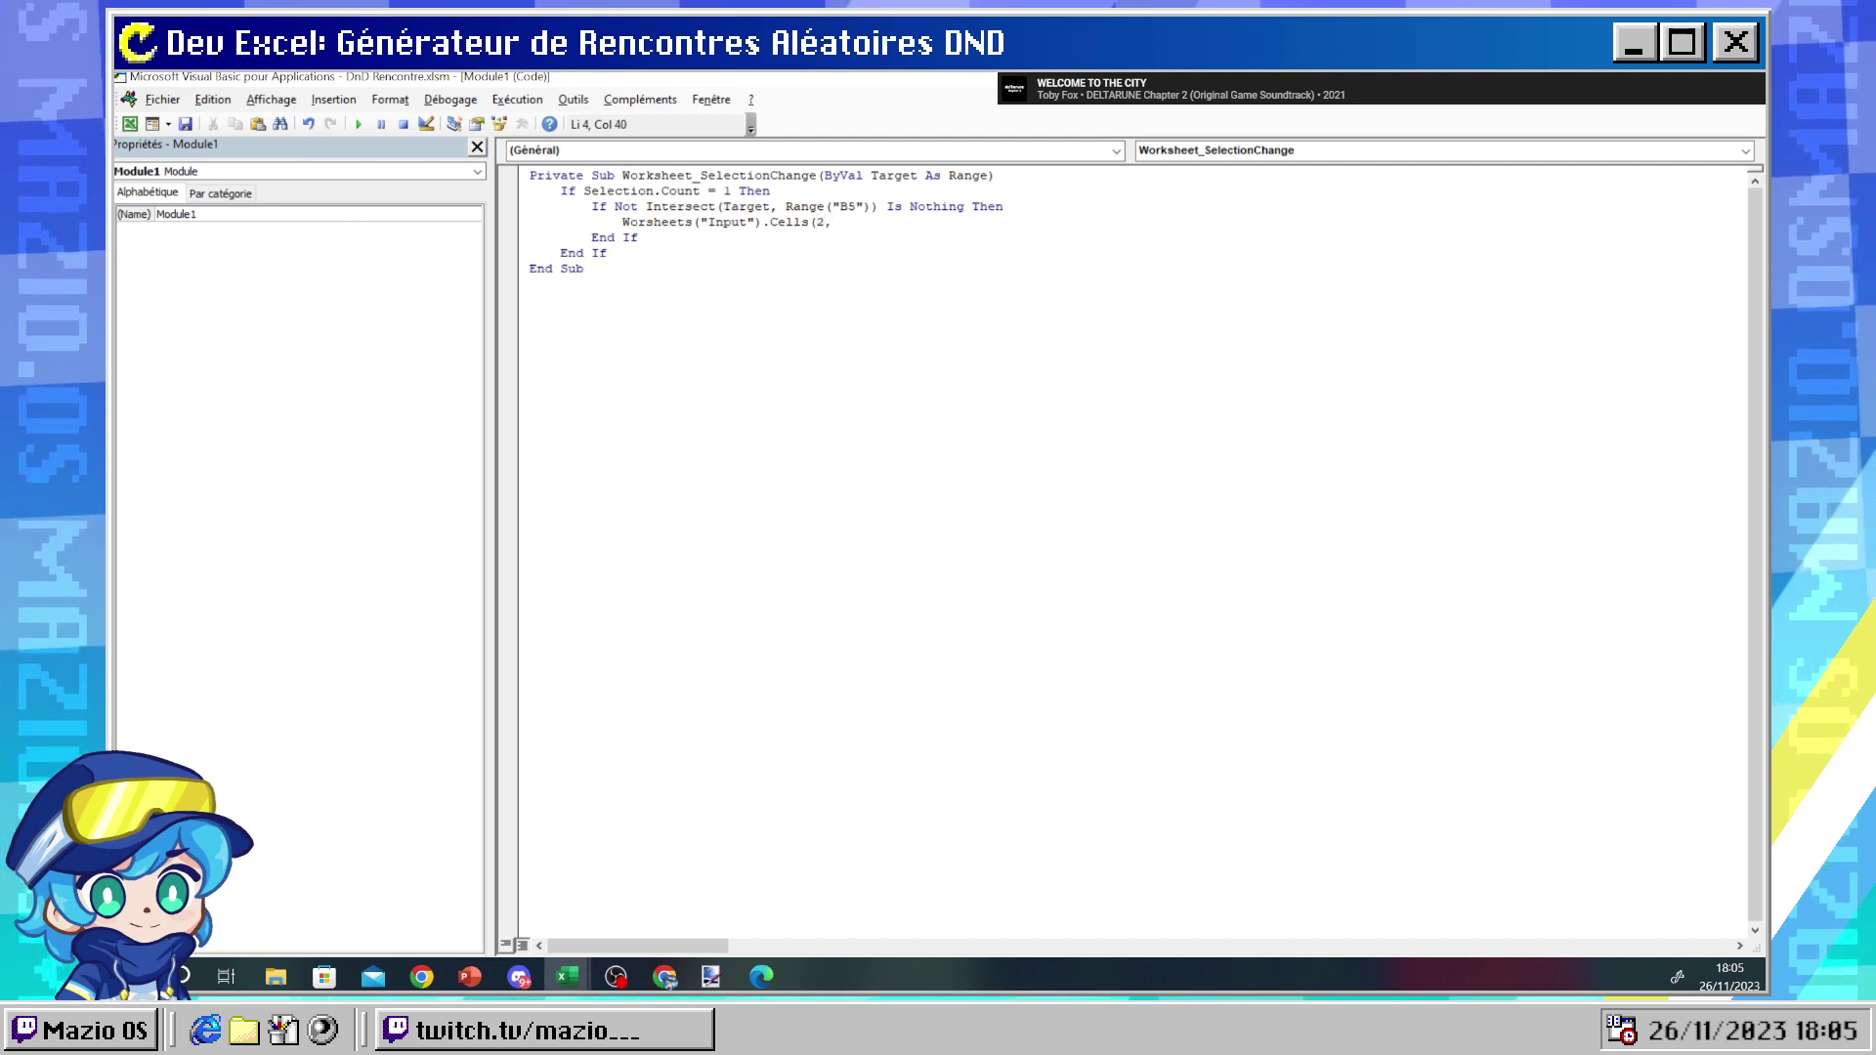
{"action": "type", "text": "5"}
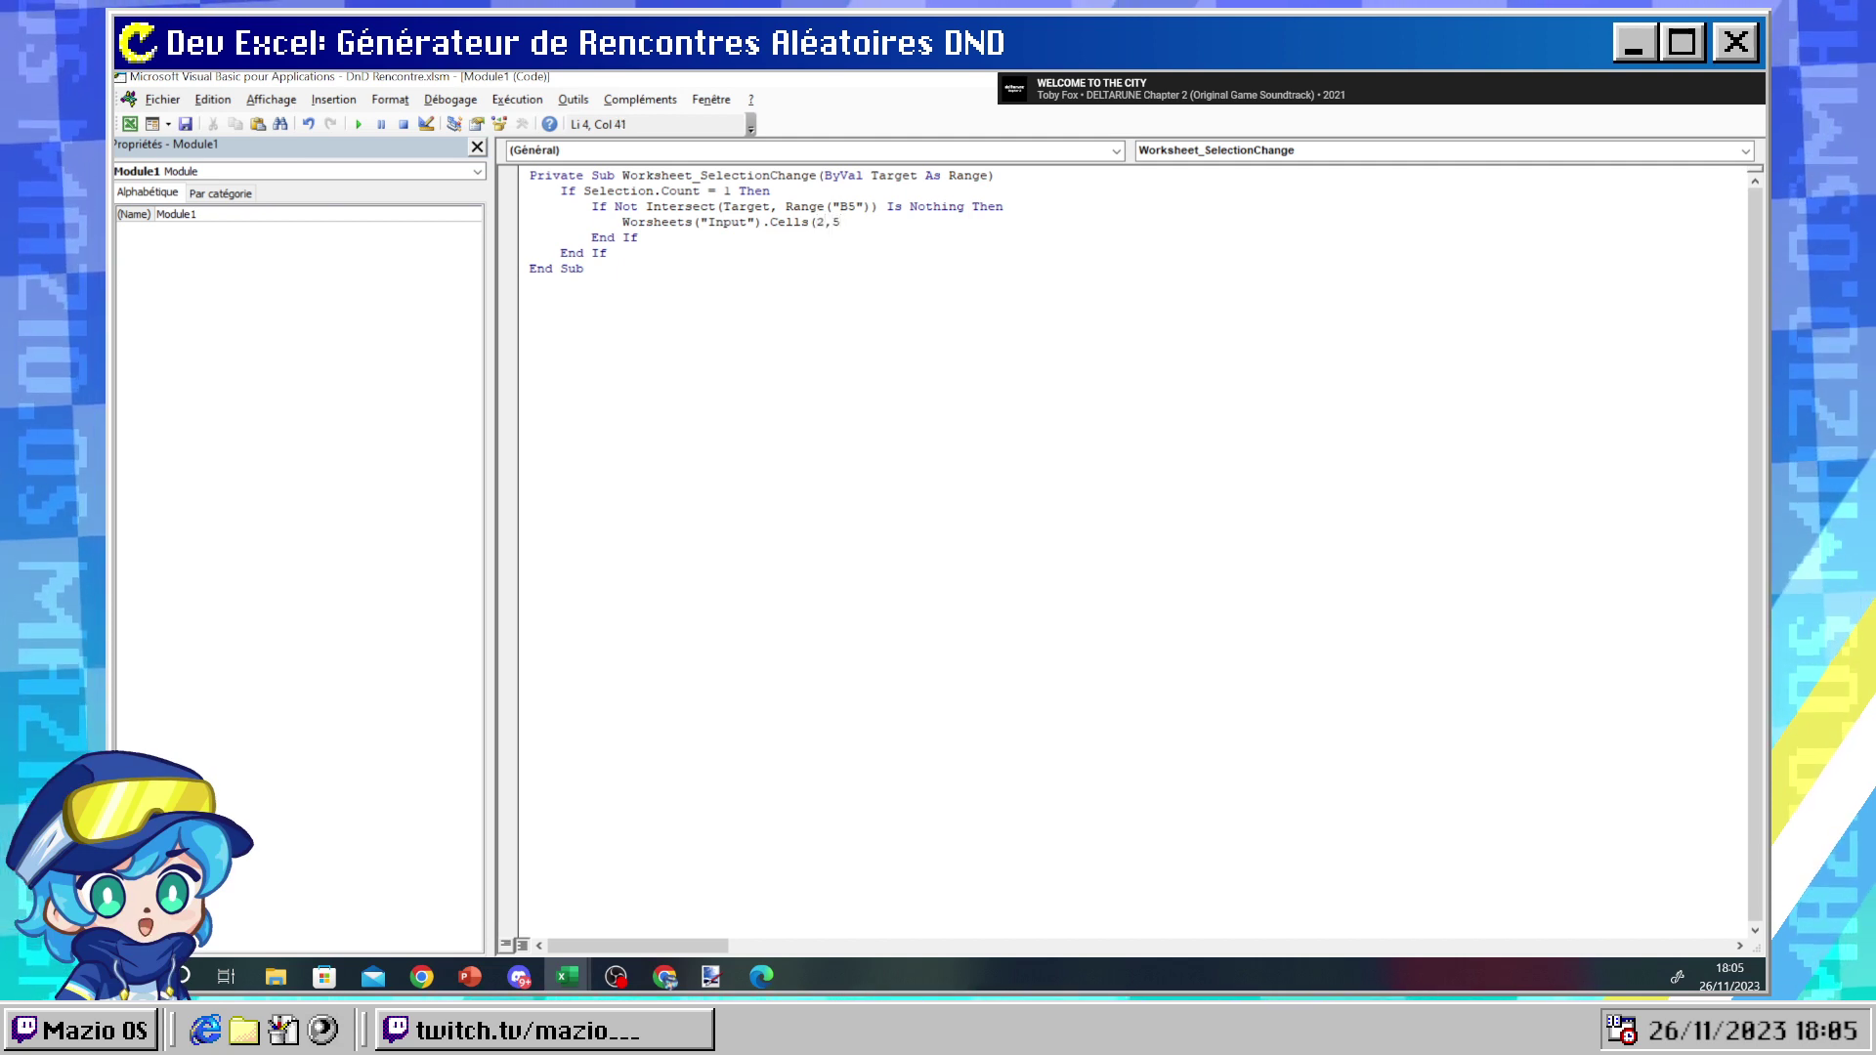
{"action": "type", "text": ")"}
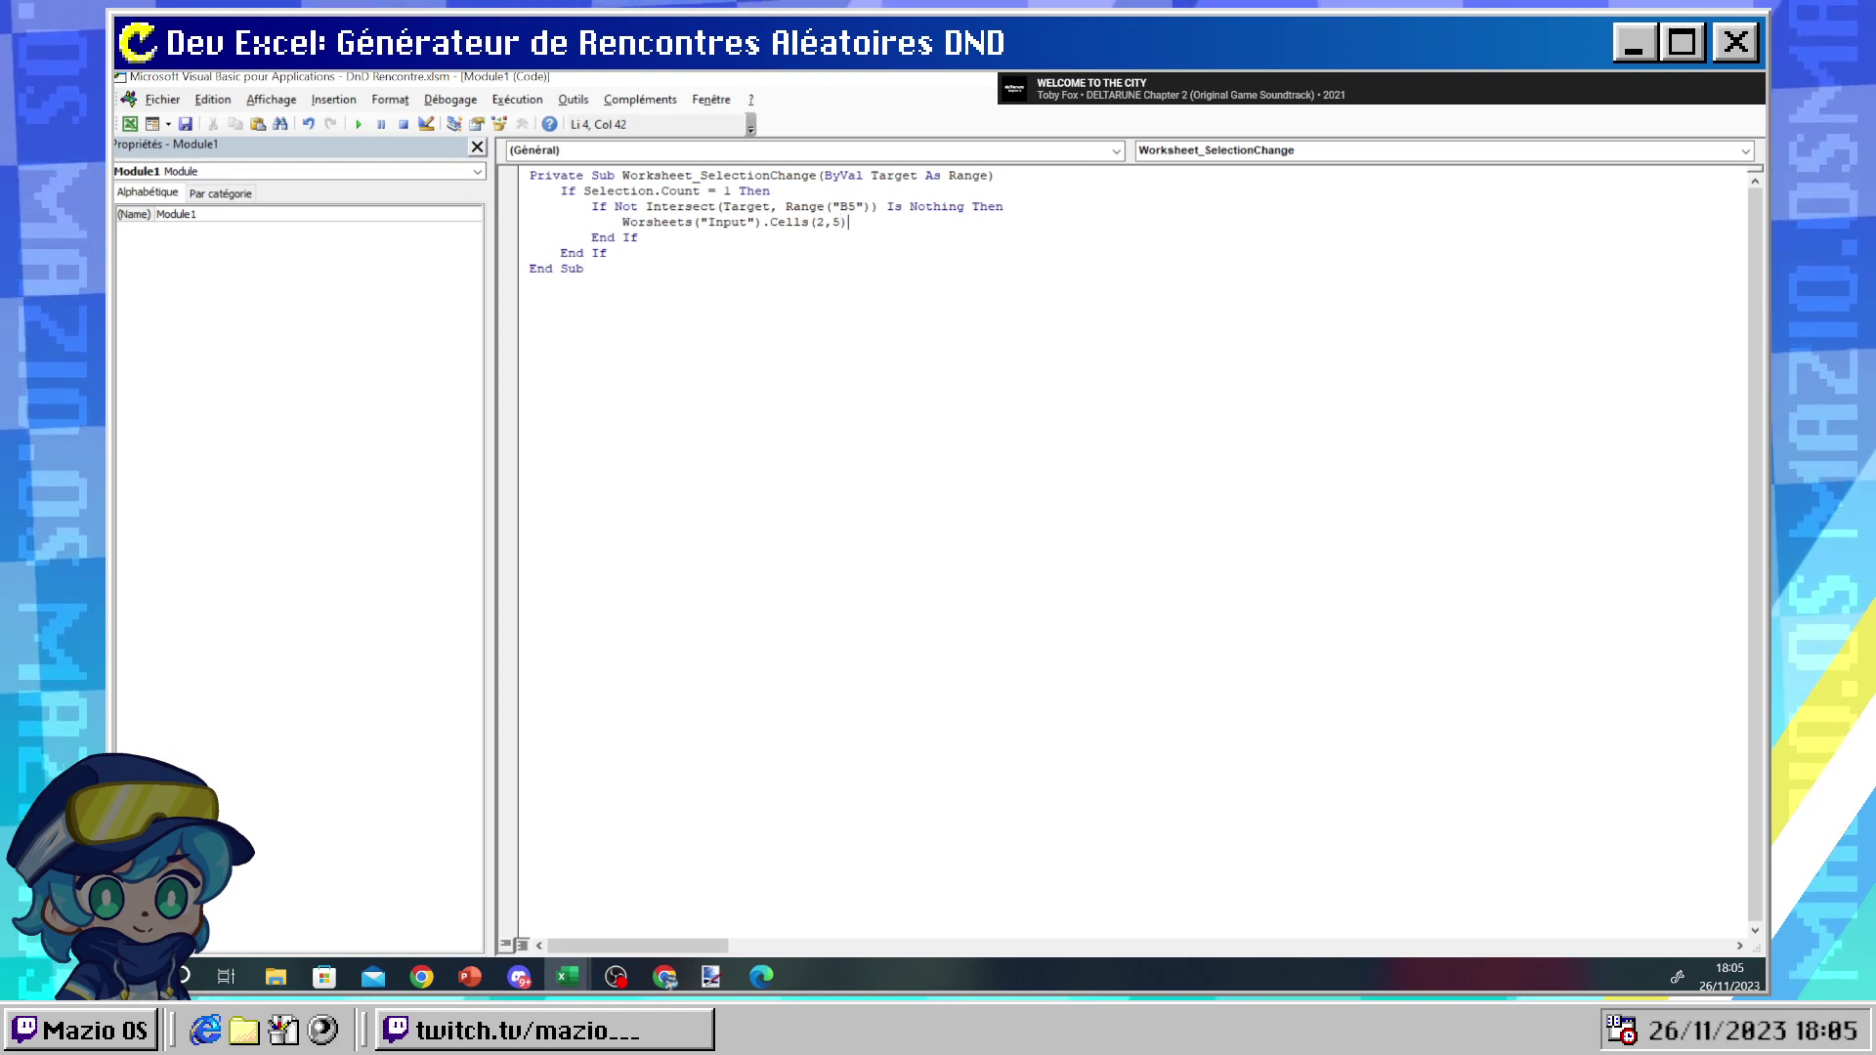
{"action": "type", "text": " = "}
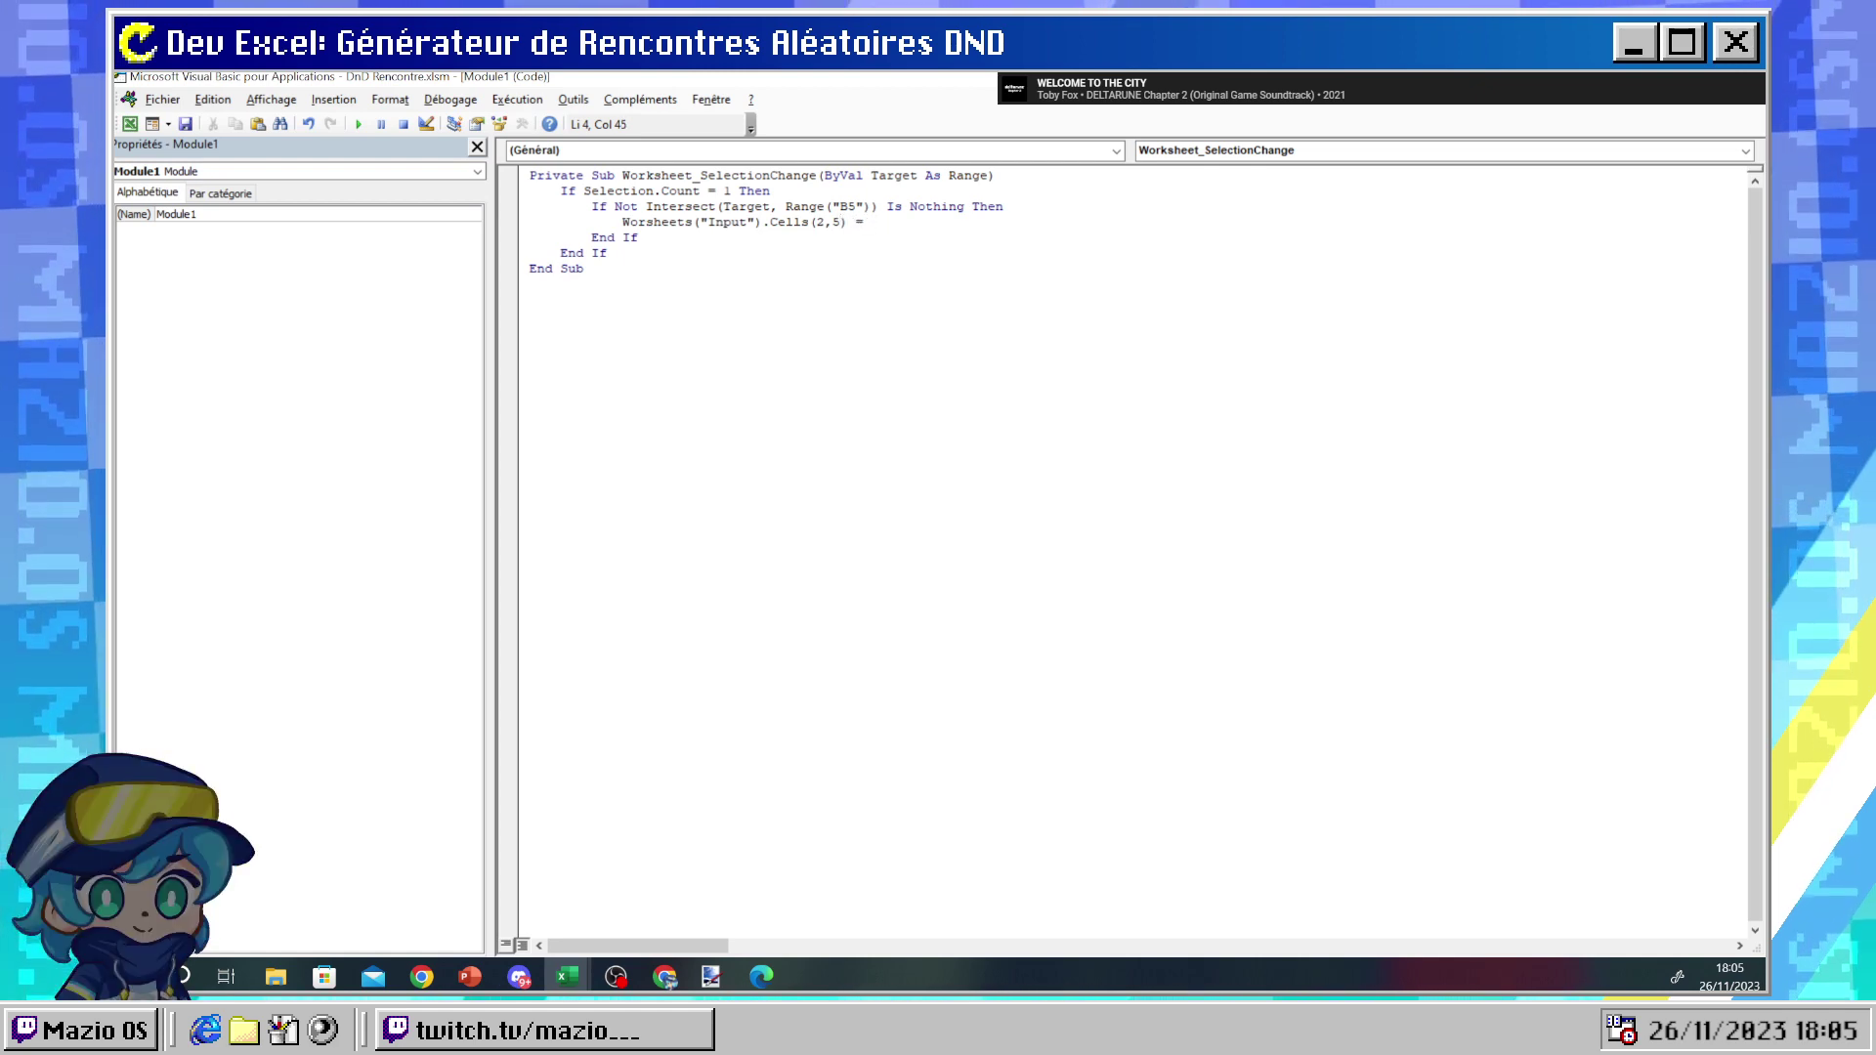
{"action": "type", "text": "1;"}
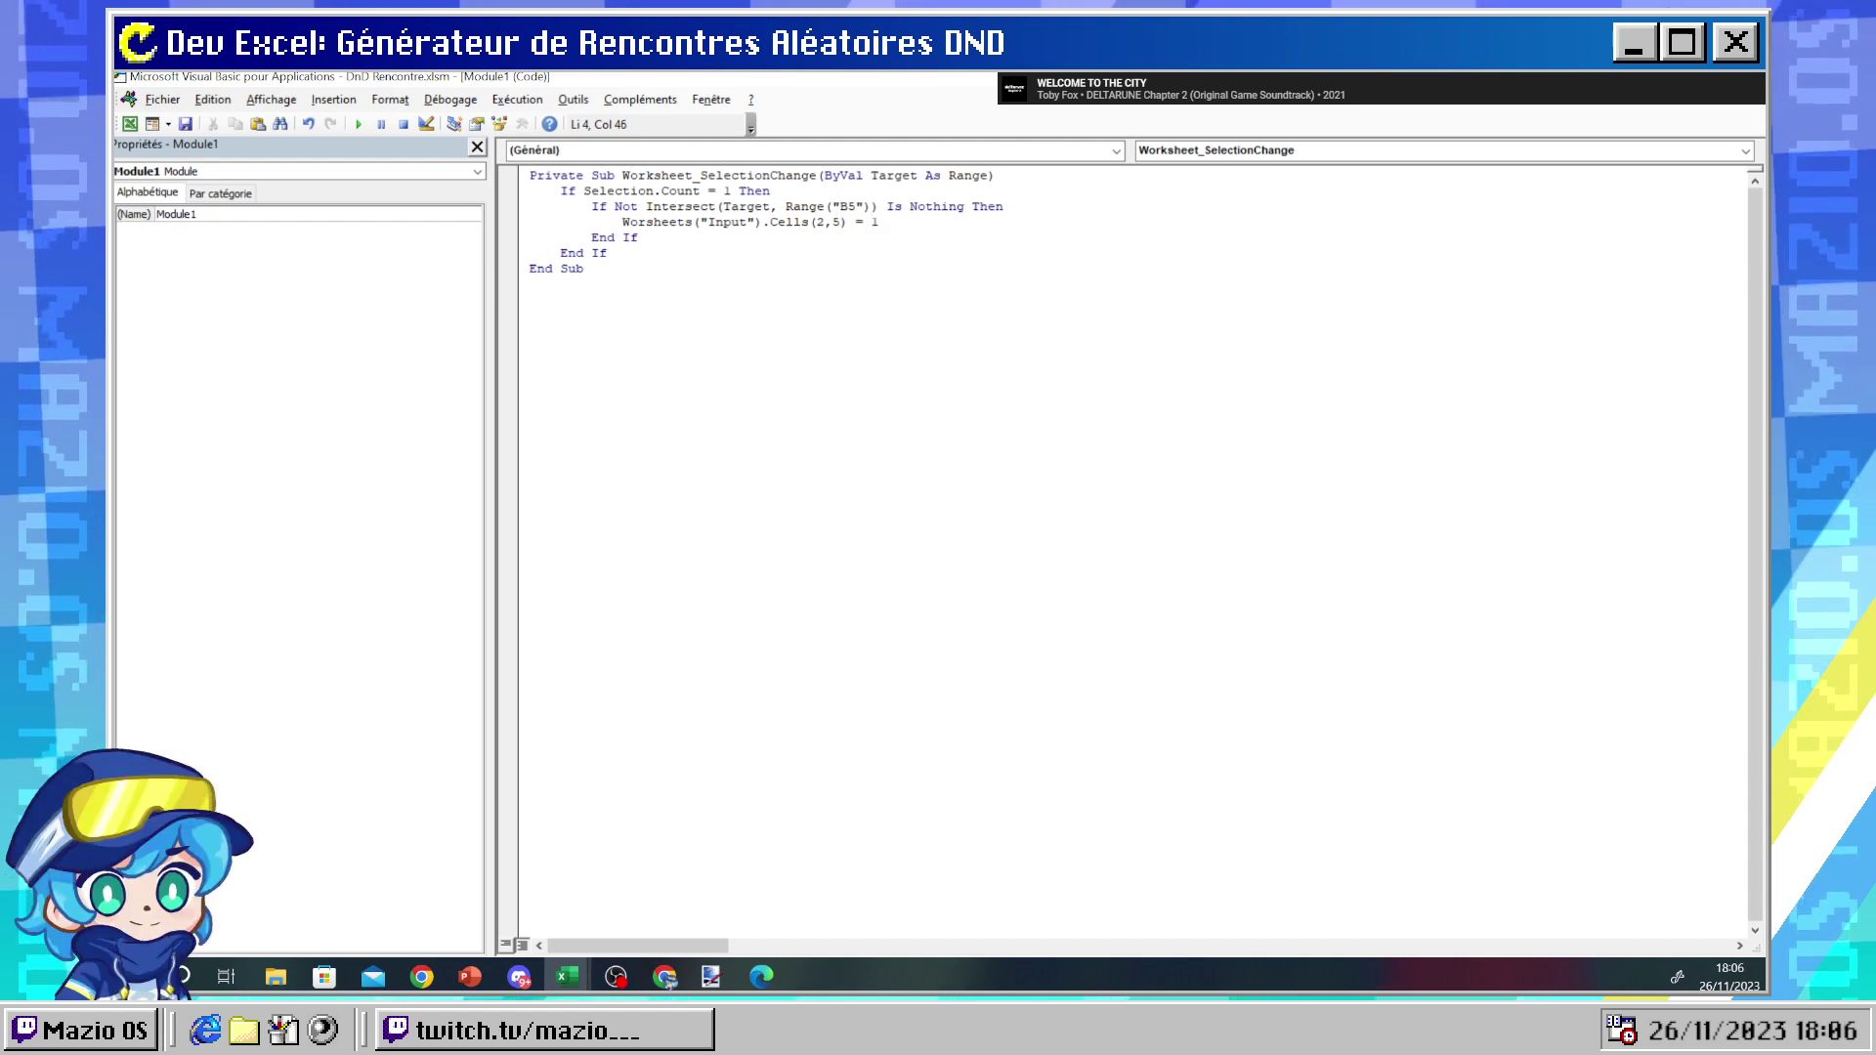
{"action": "left_click", "coordinate": [686, 297]}
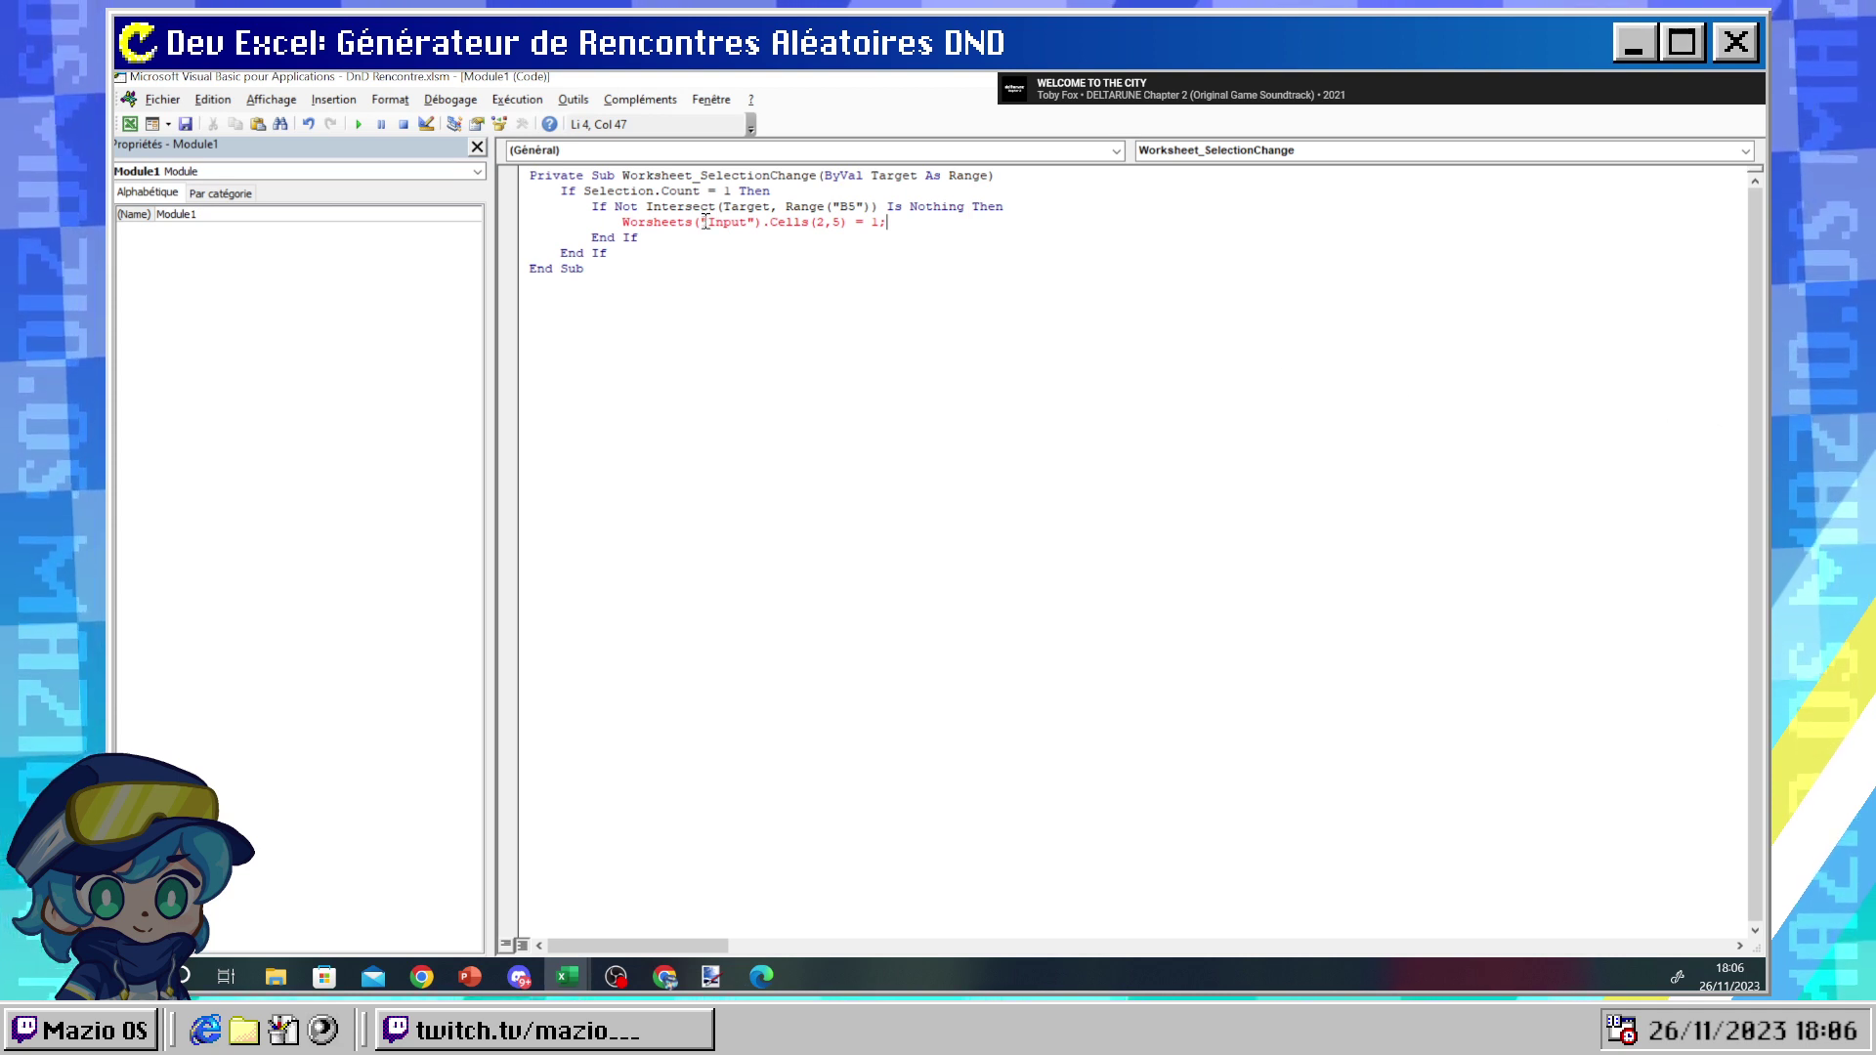
- Remove the trailing semicolon while keeping the Worsheets("Input"). prefix on line 4
{"action": "left_click_drag", "start_coordinate": [768, 224], "coordinate": [673, 226]}
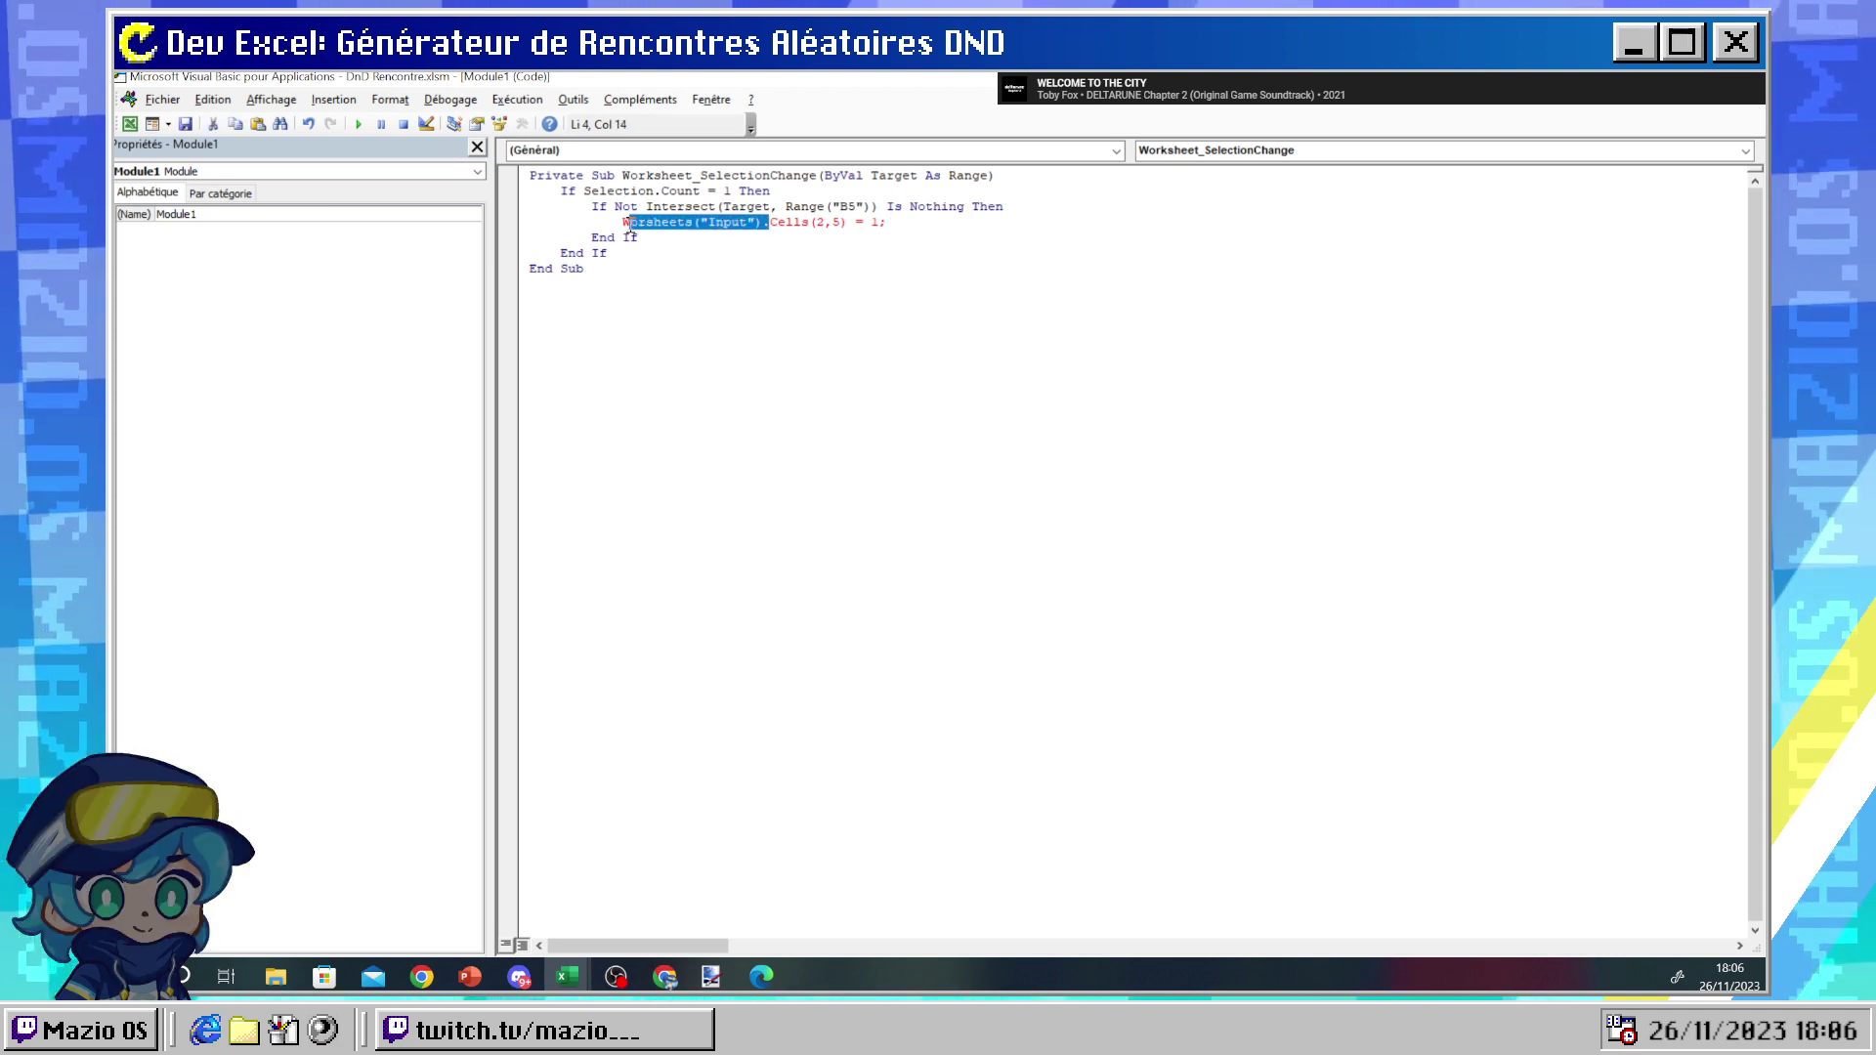
{"action": "key", "text": "Delete"}
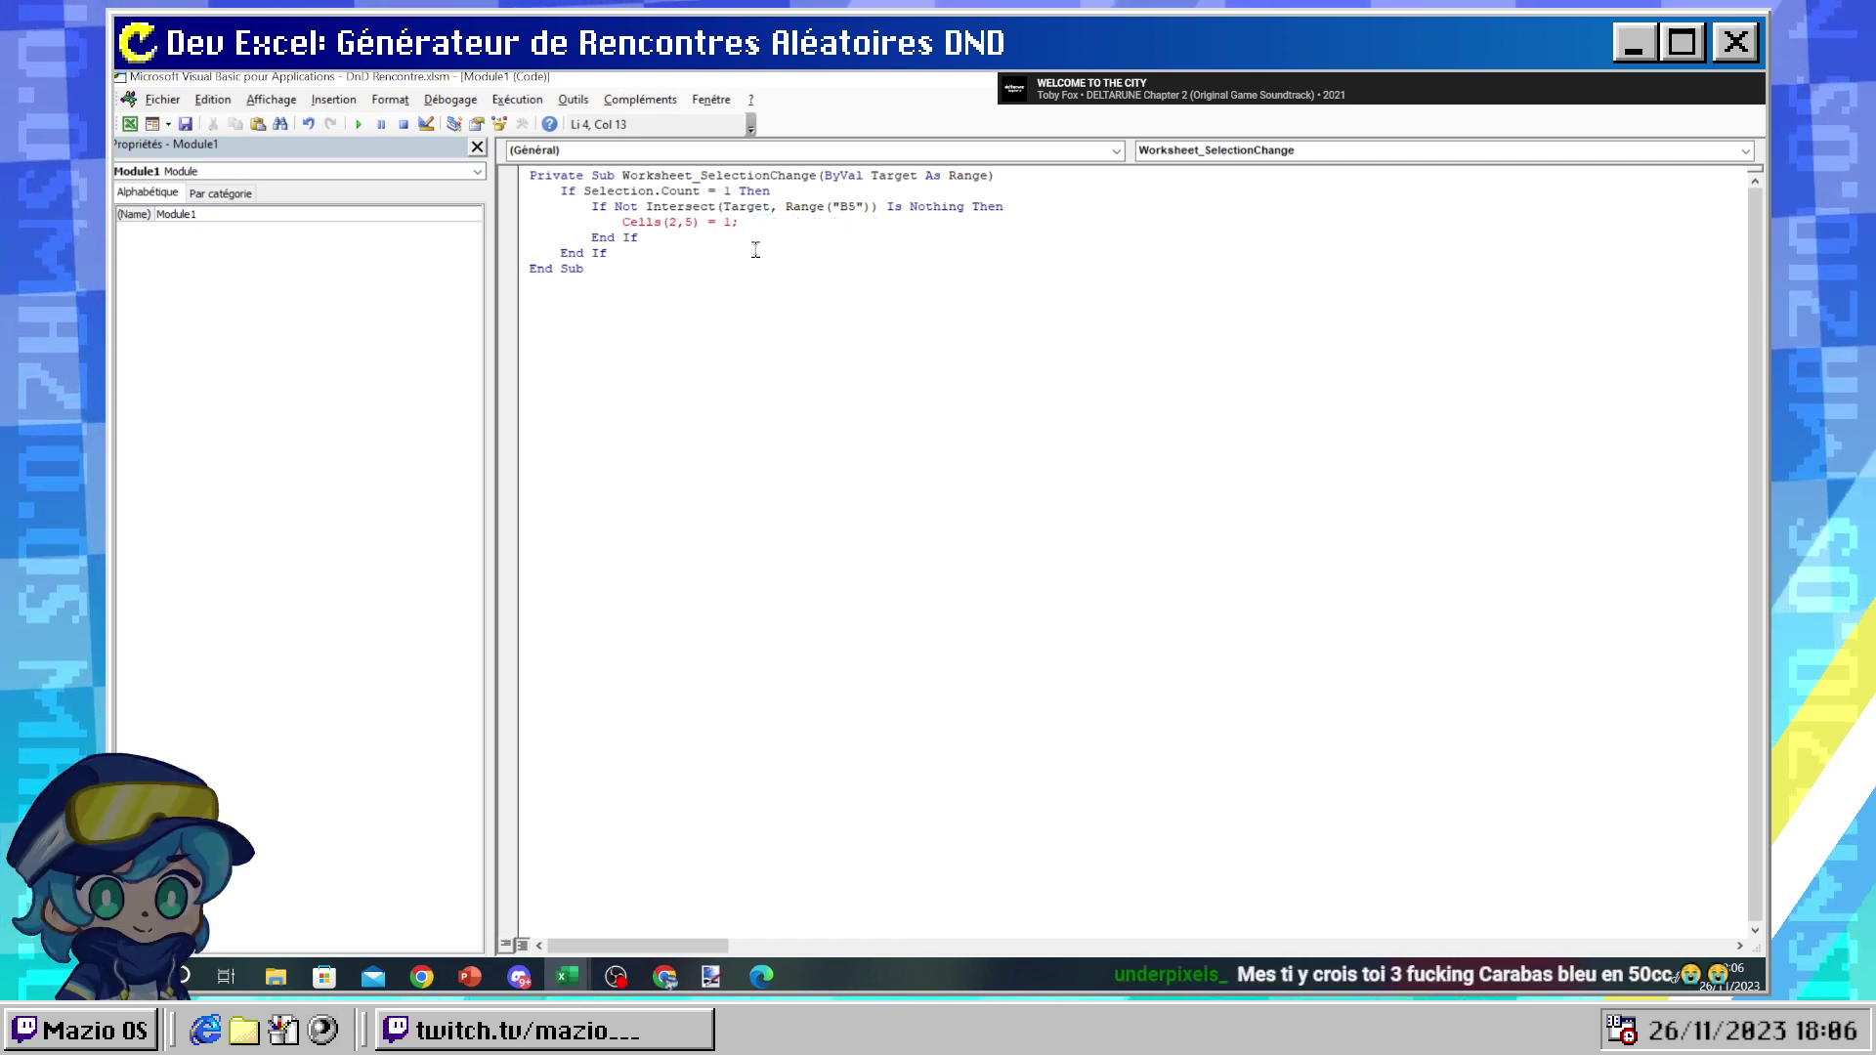
{"action": "key", "text": "End"}
{"action": "key", "text": "BackSpace"}
{"action": "left_click", "coordinate": [644, 211]}
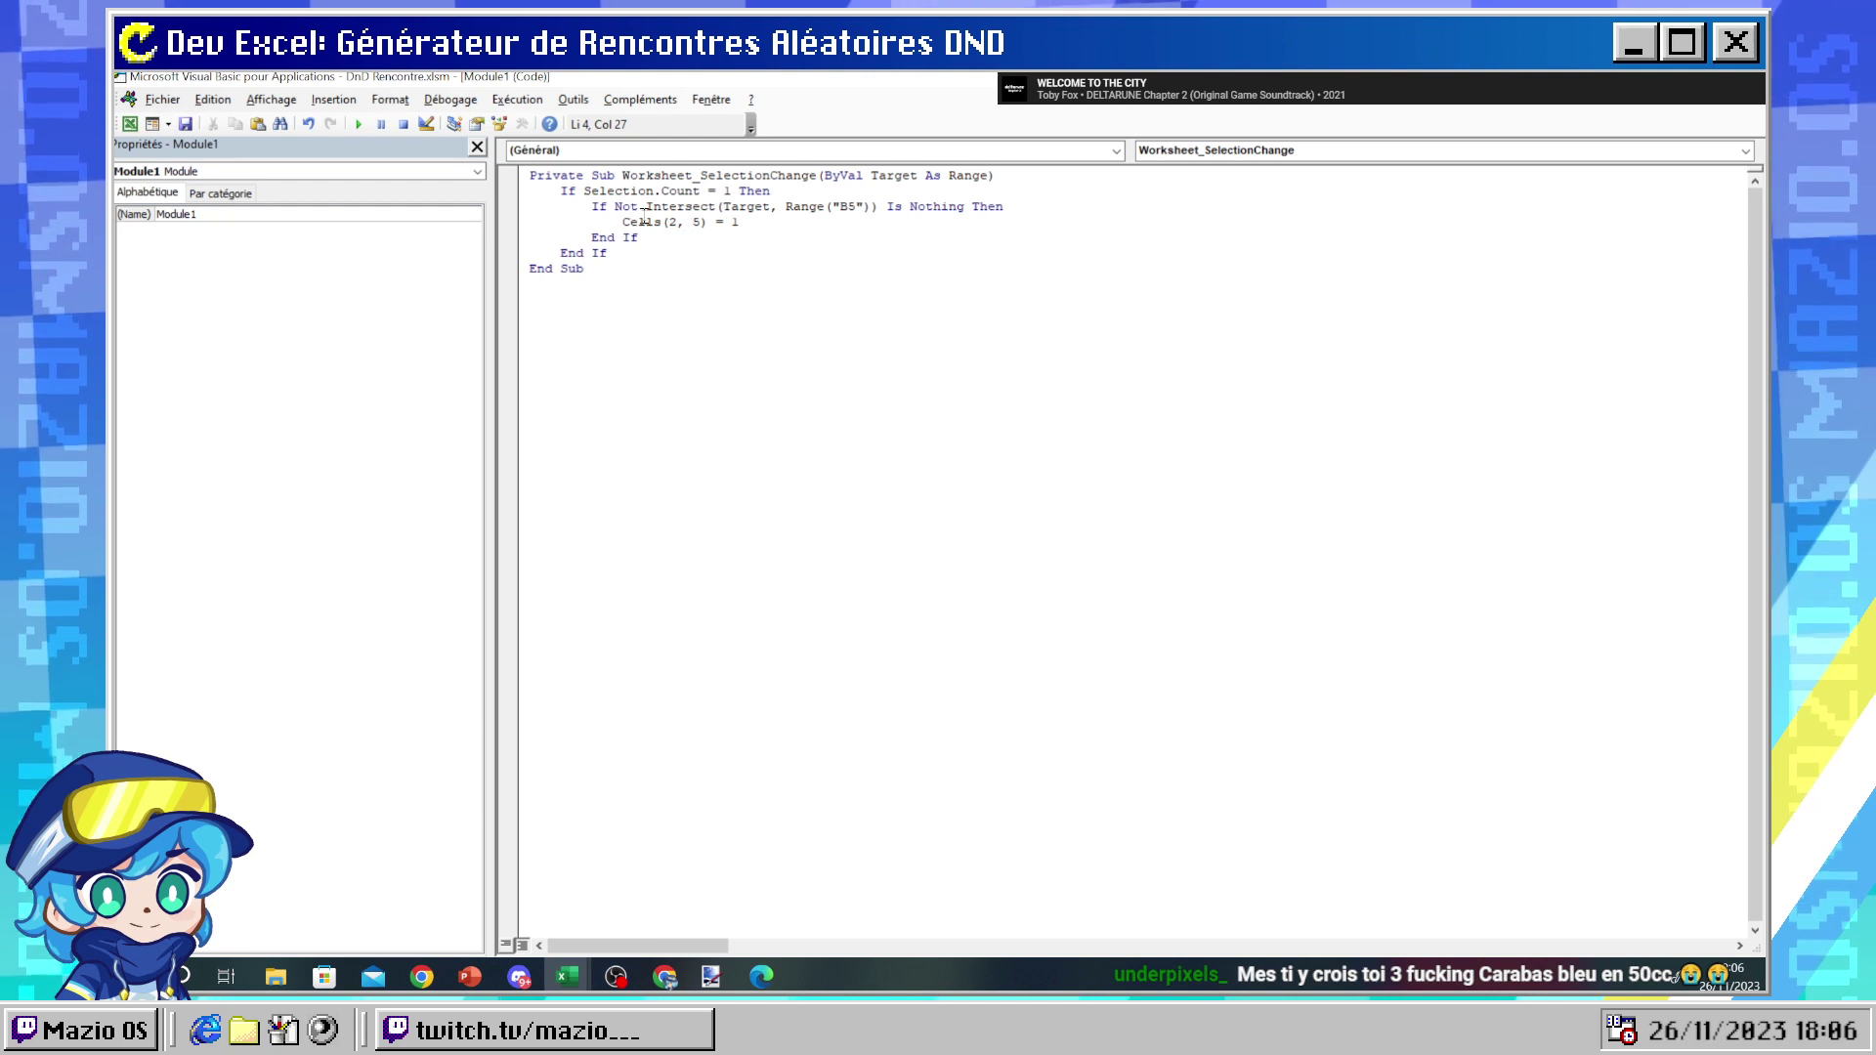
{"action": "key", "text": "ctrl+z"}
{"action": "key", "text": "ctrl+z"}
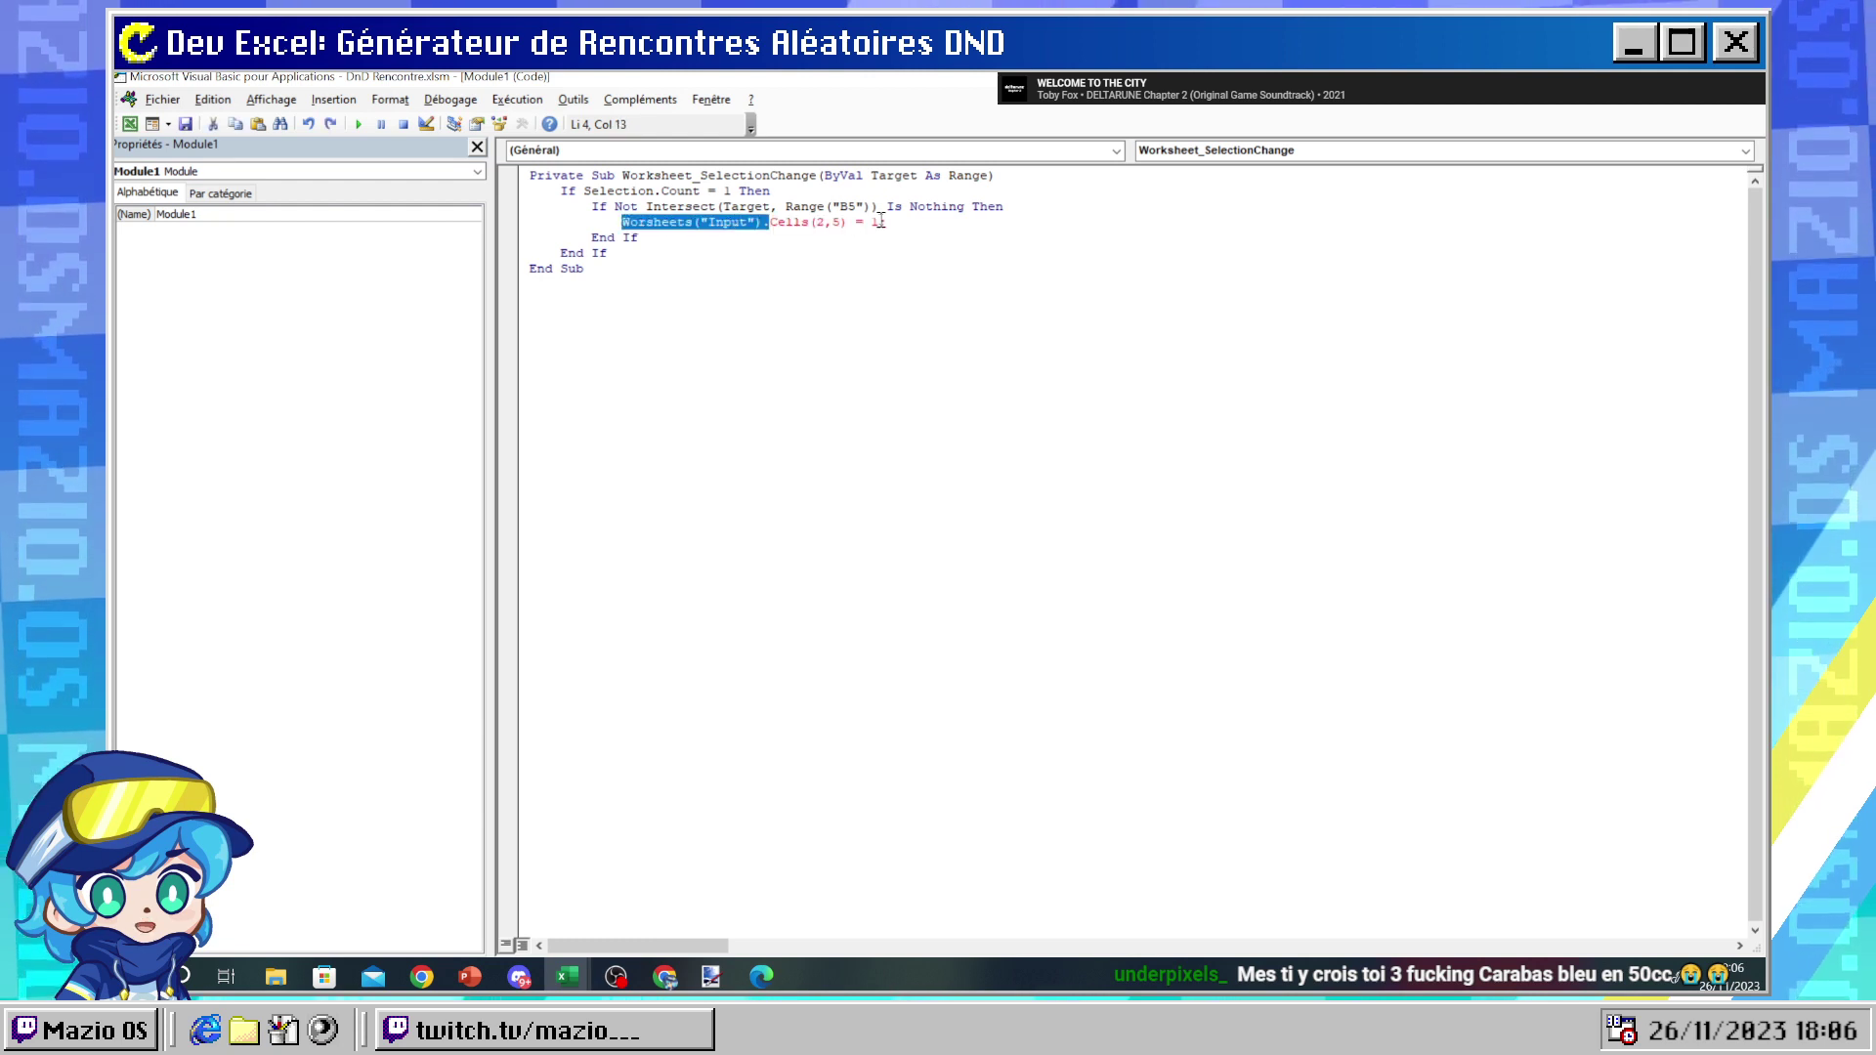
{"action": "left_click", "coordinate": [880, 220]}
{"action": "key", "text": "Delete"}
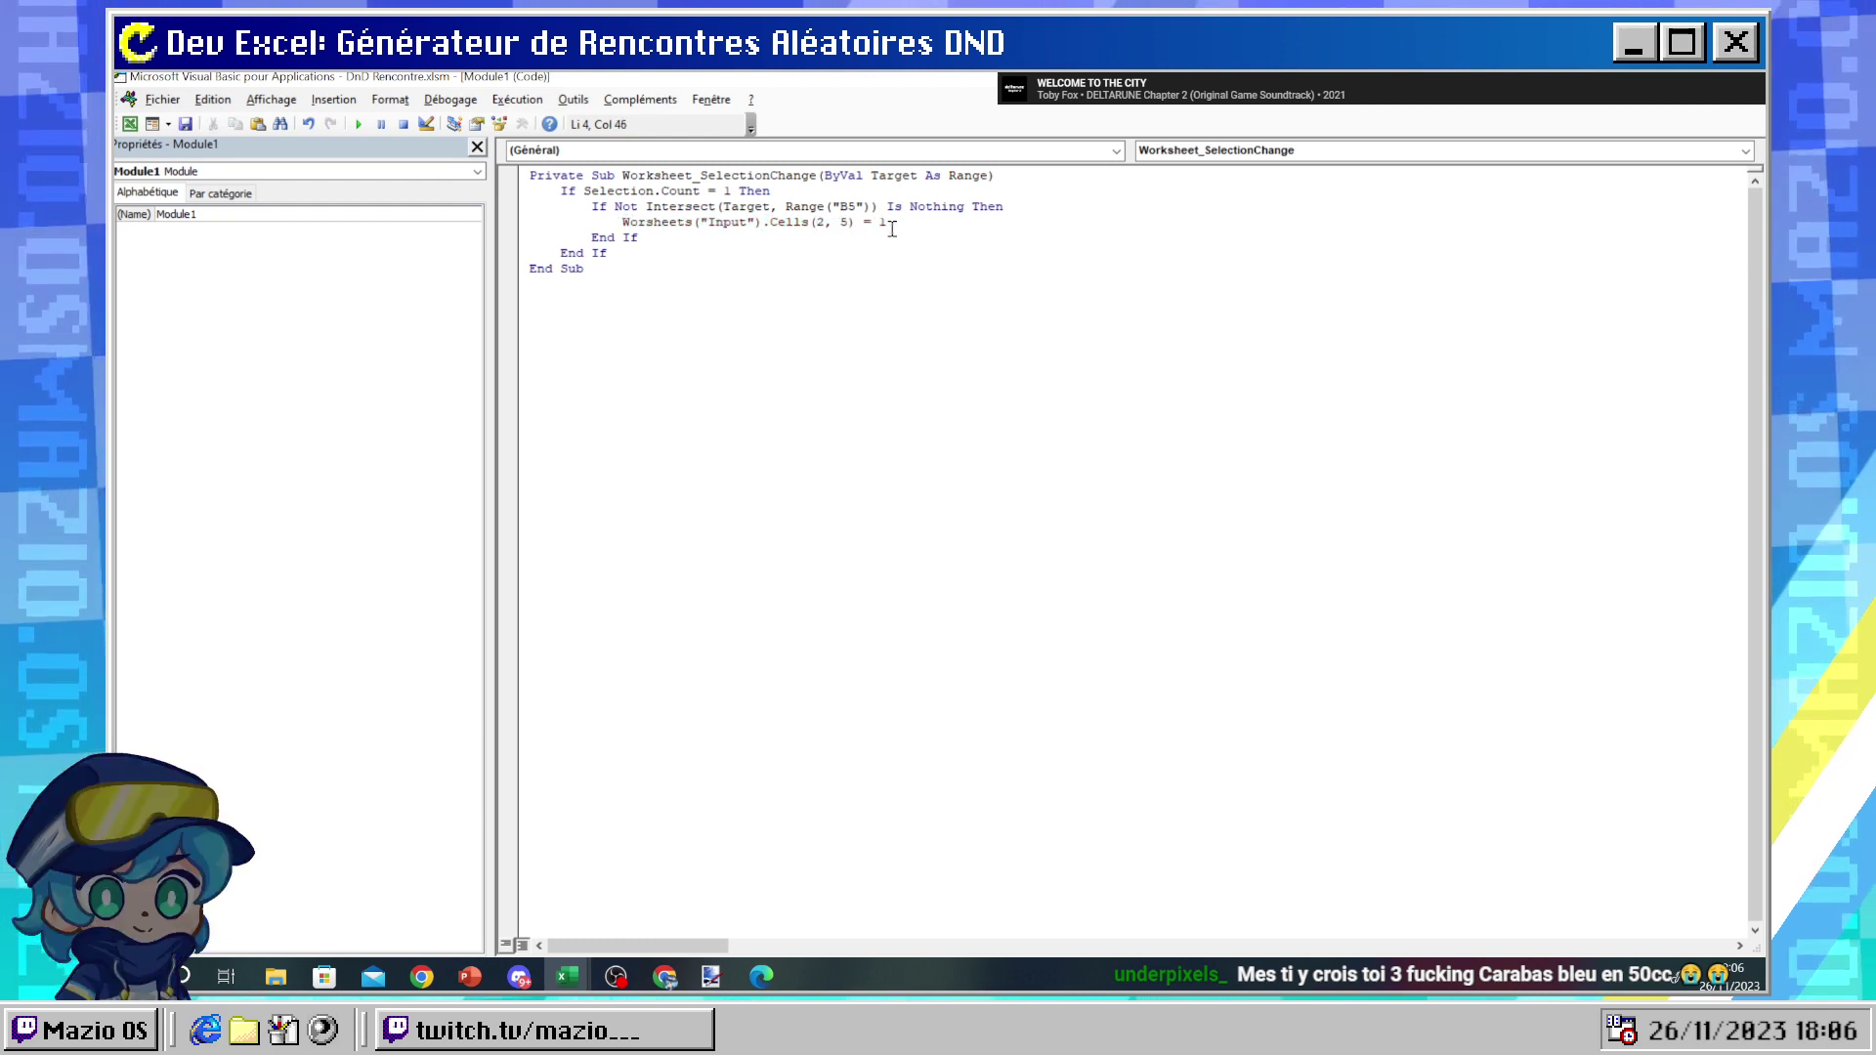
- Click B2 and C2 to re-roll the encounter, then maximize Chrome's 'vba excel cells' results
{"action": "mouse_move", "coordinate": [568, 975]}
{"action": "left_click", "coordinate": [447, 884]}
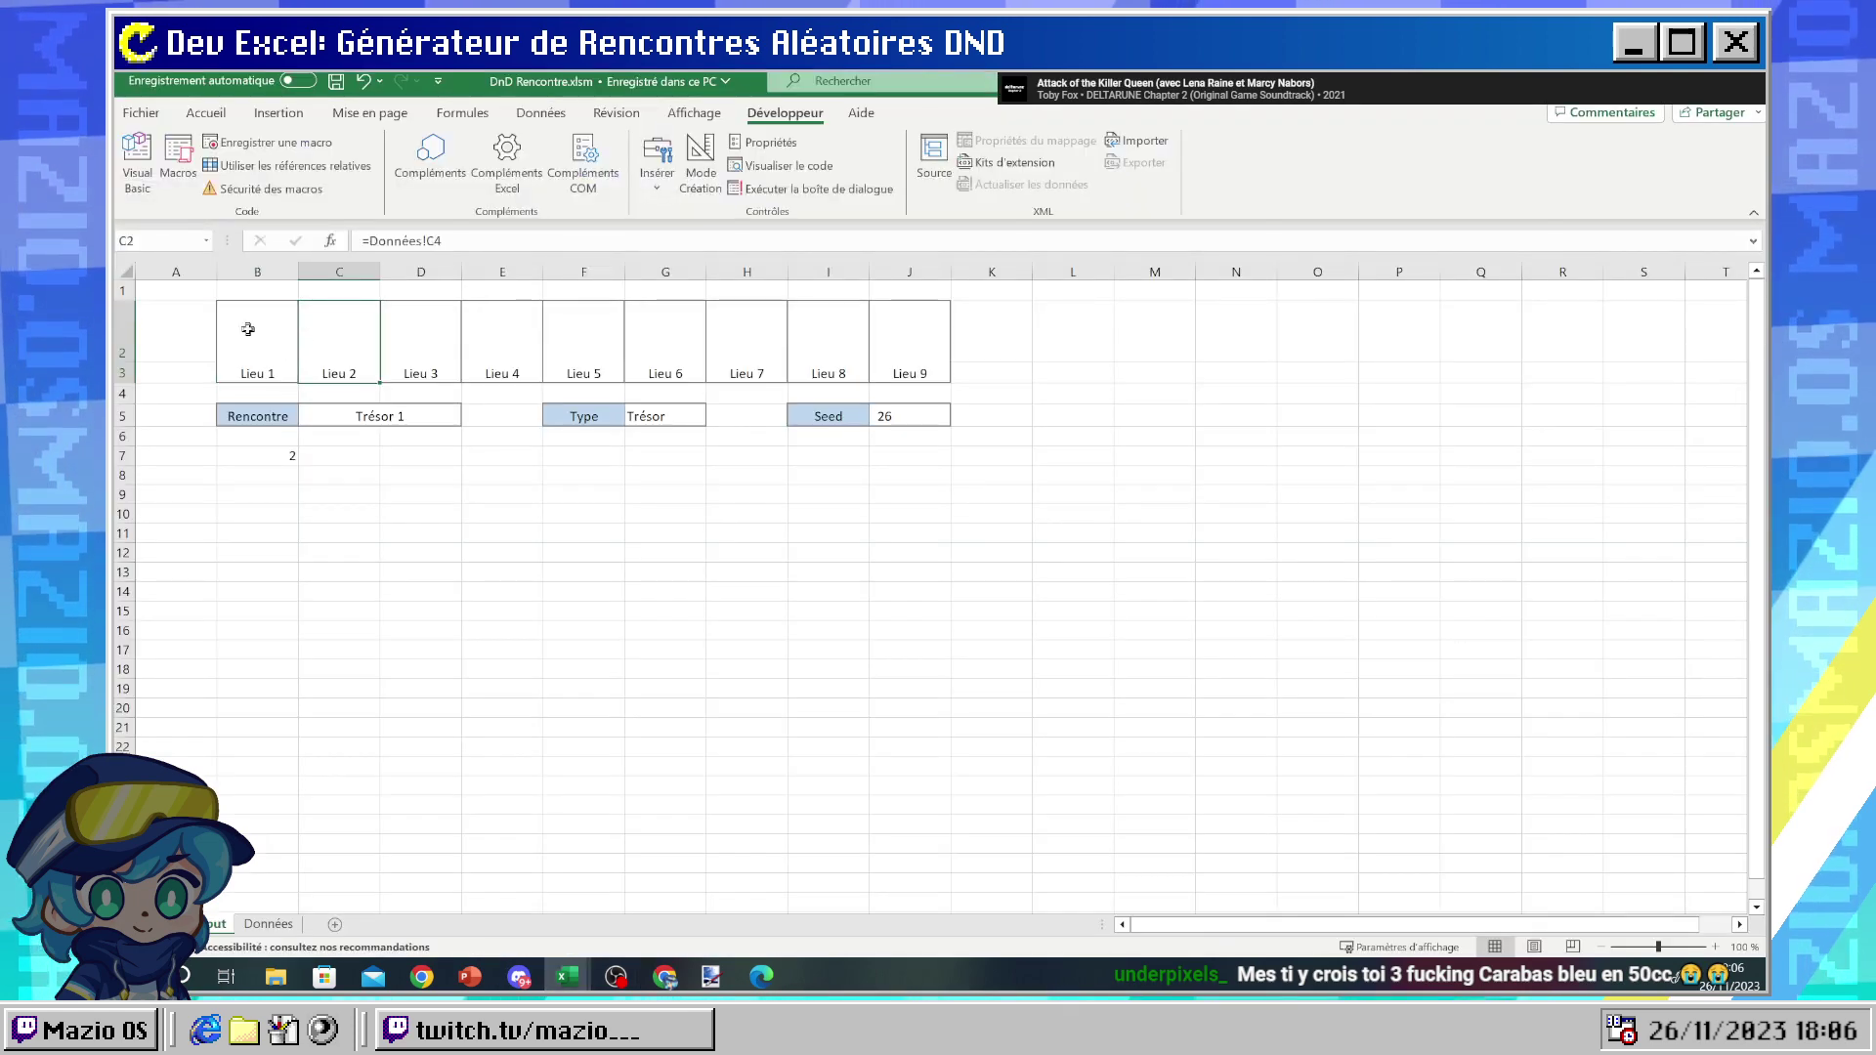
{"action": "double_click", "coordinate": [264, 329]}
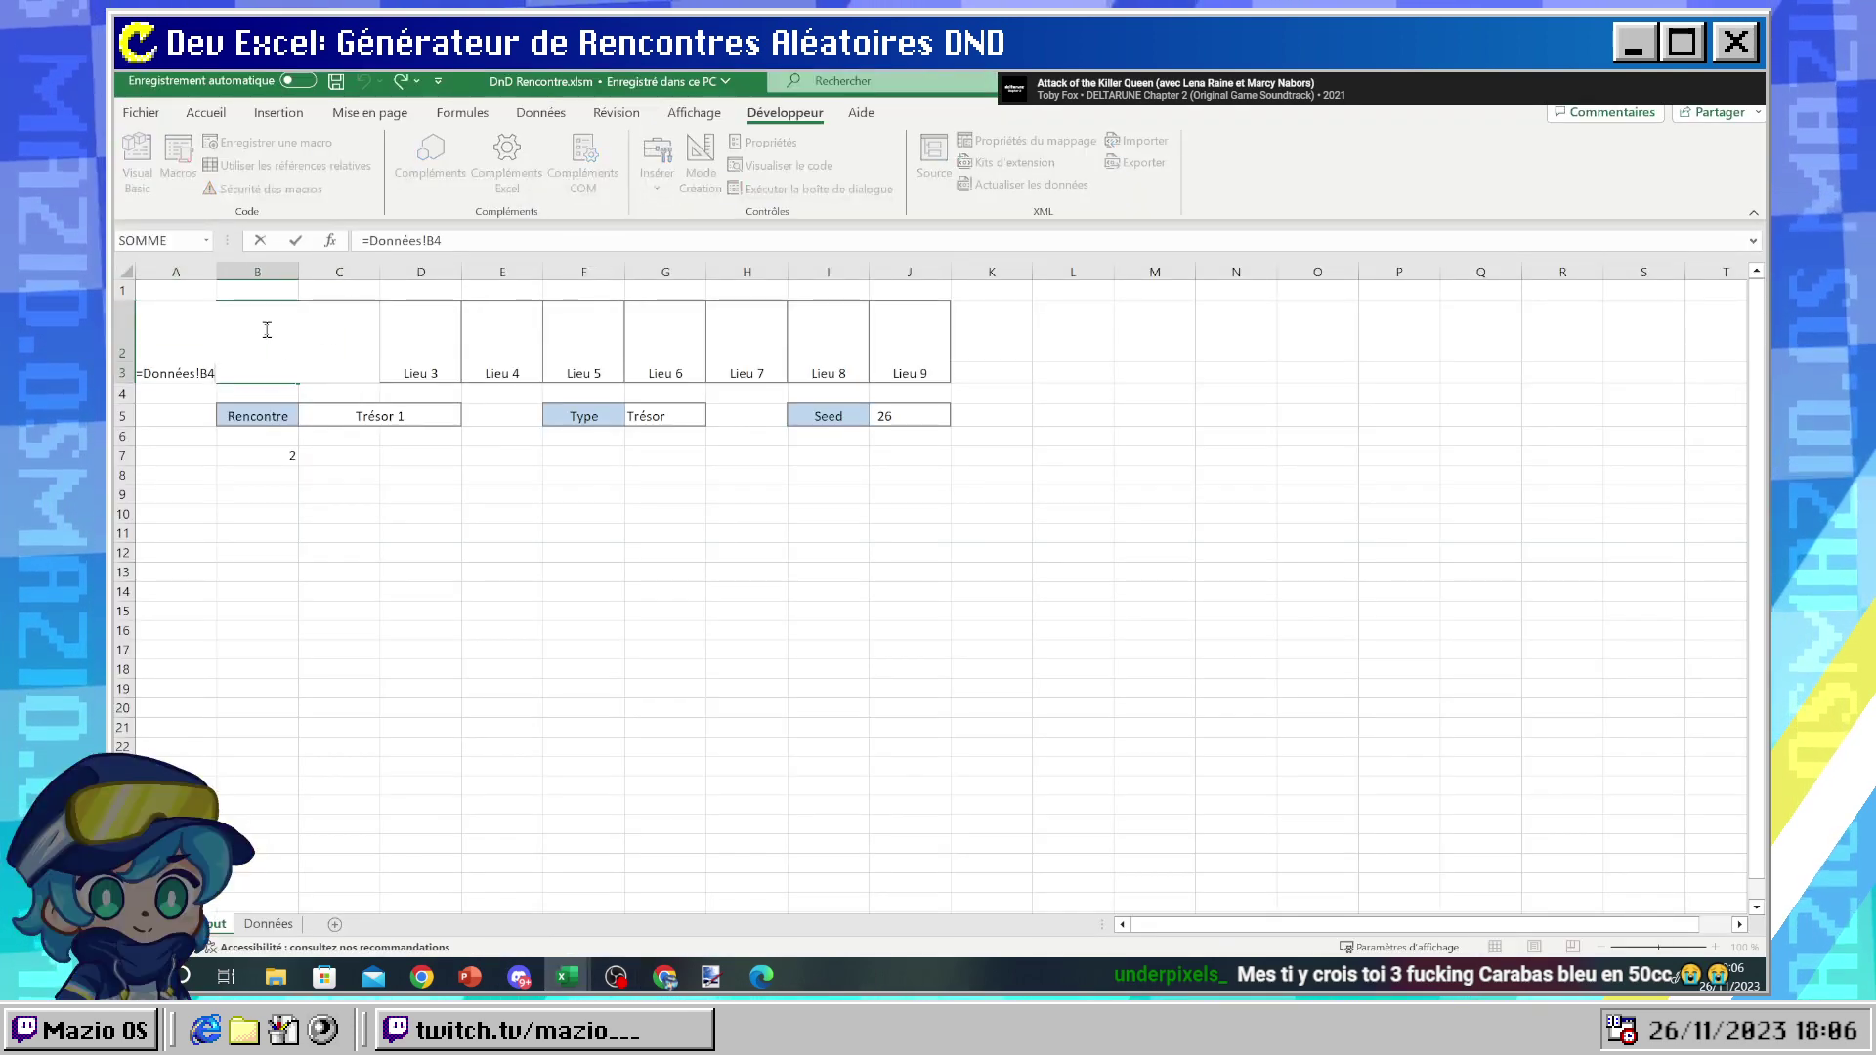
{"action": "left_click", "coordinate": [455, 528]}
{"action": "left_click", "coordinate": [280, 330]}
{"action": "left_click", "coordinate": [342, 335]}
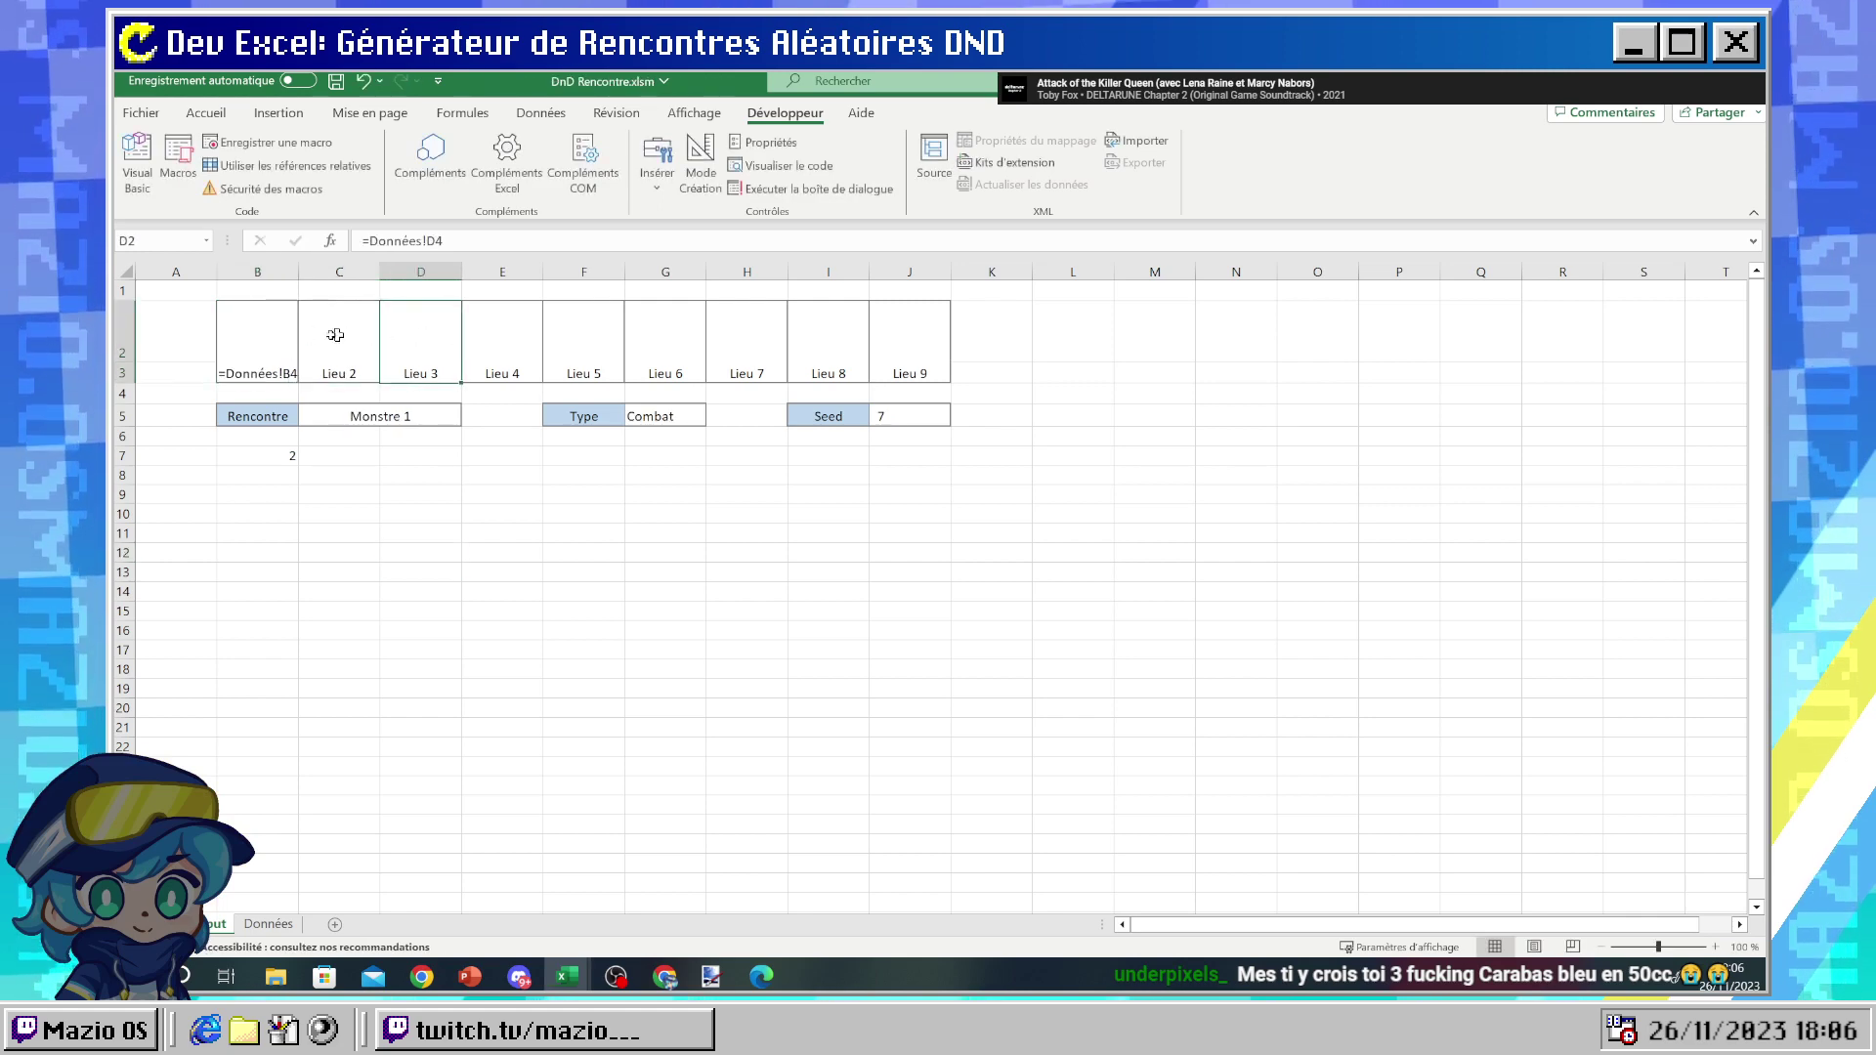
{"action": "left_click", "coordinate": [244, 339]}
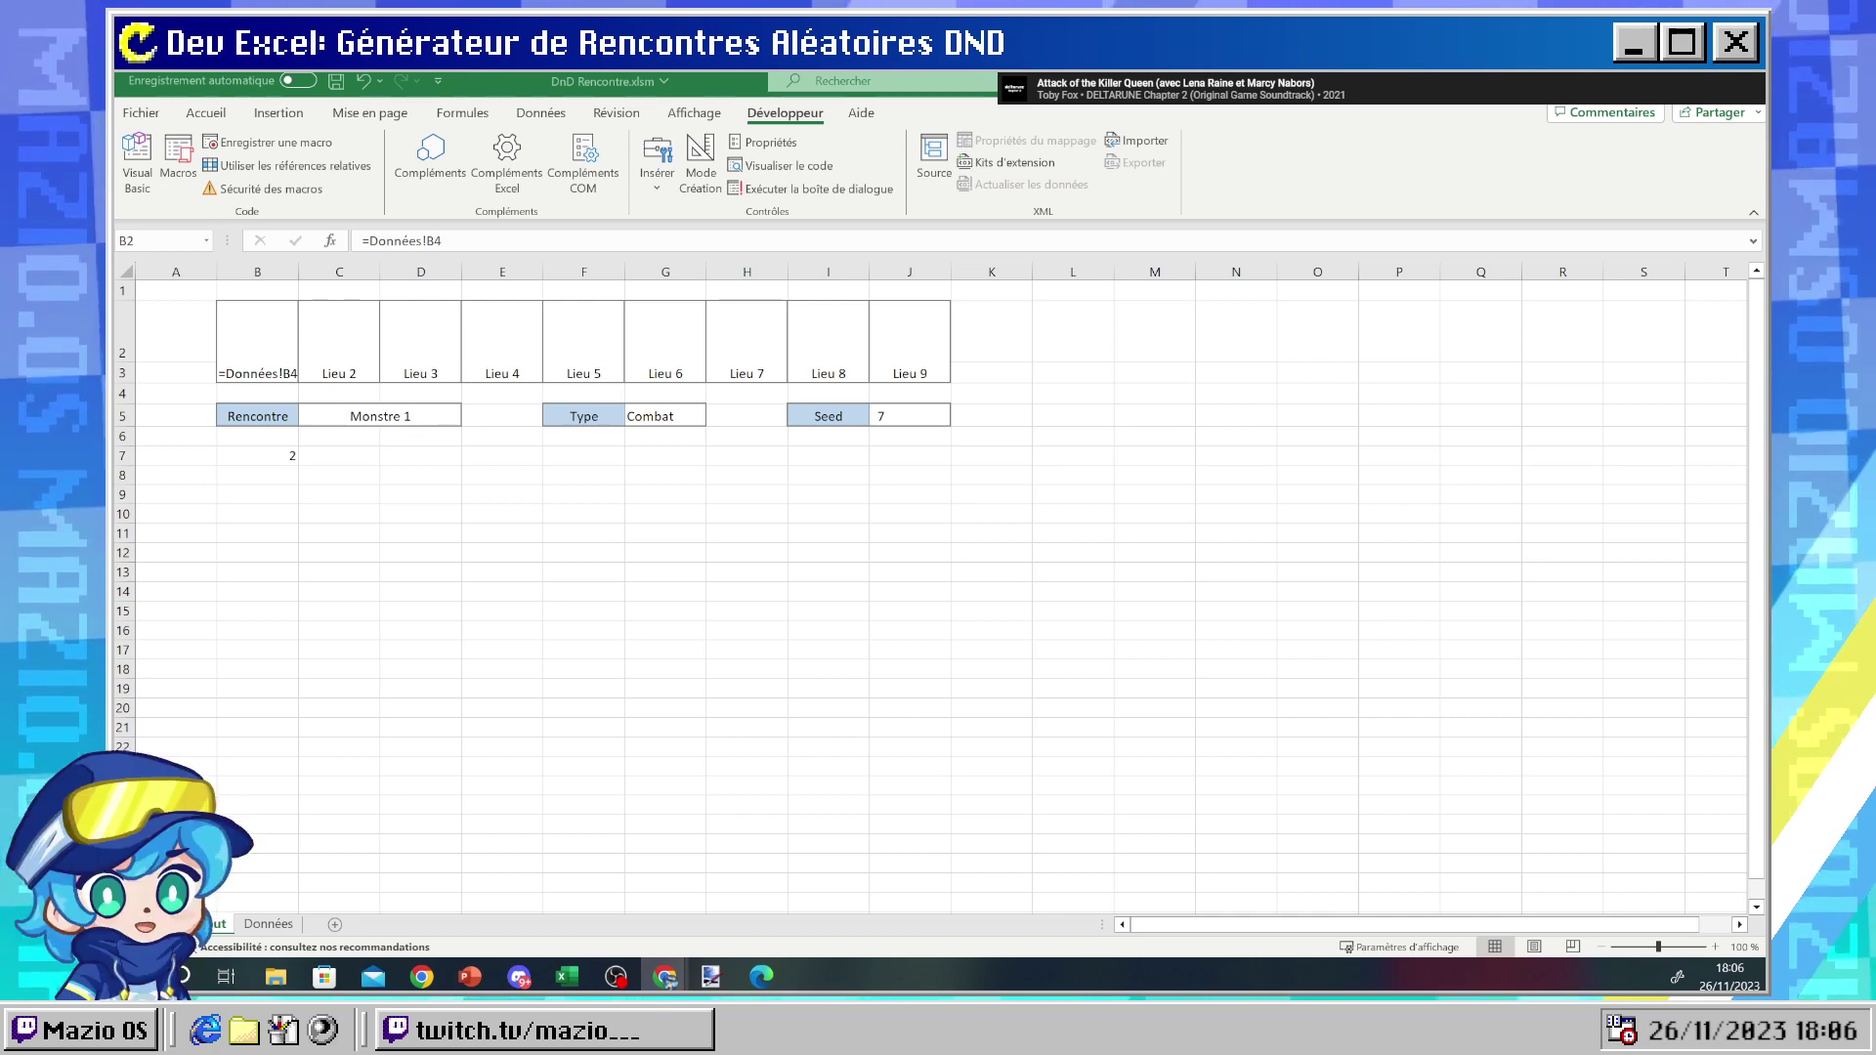
{"action": "key", "text": "alt+Tab"}
{"action": "double_click", "coordinate": [1496, 171]}
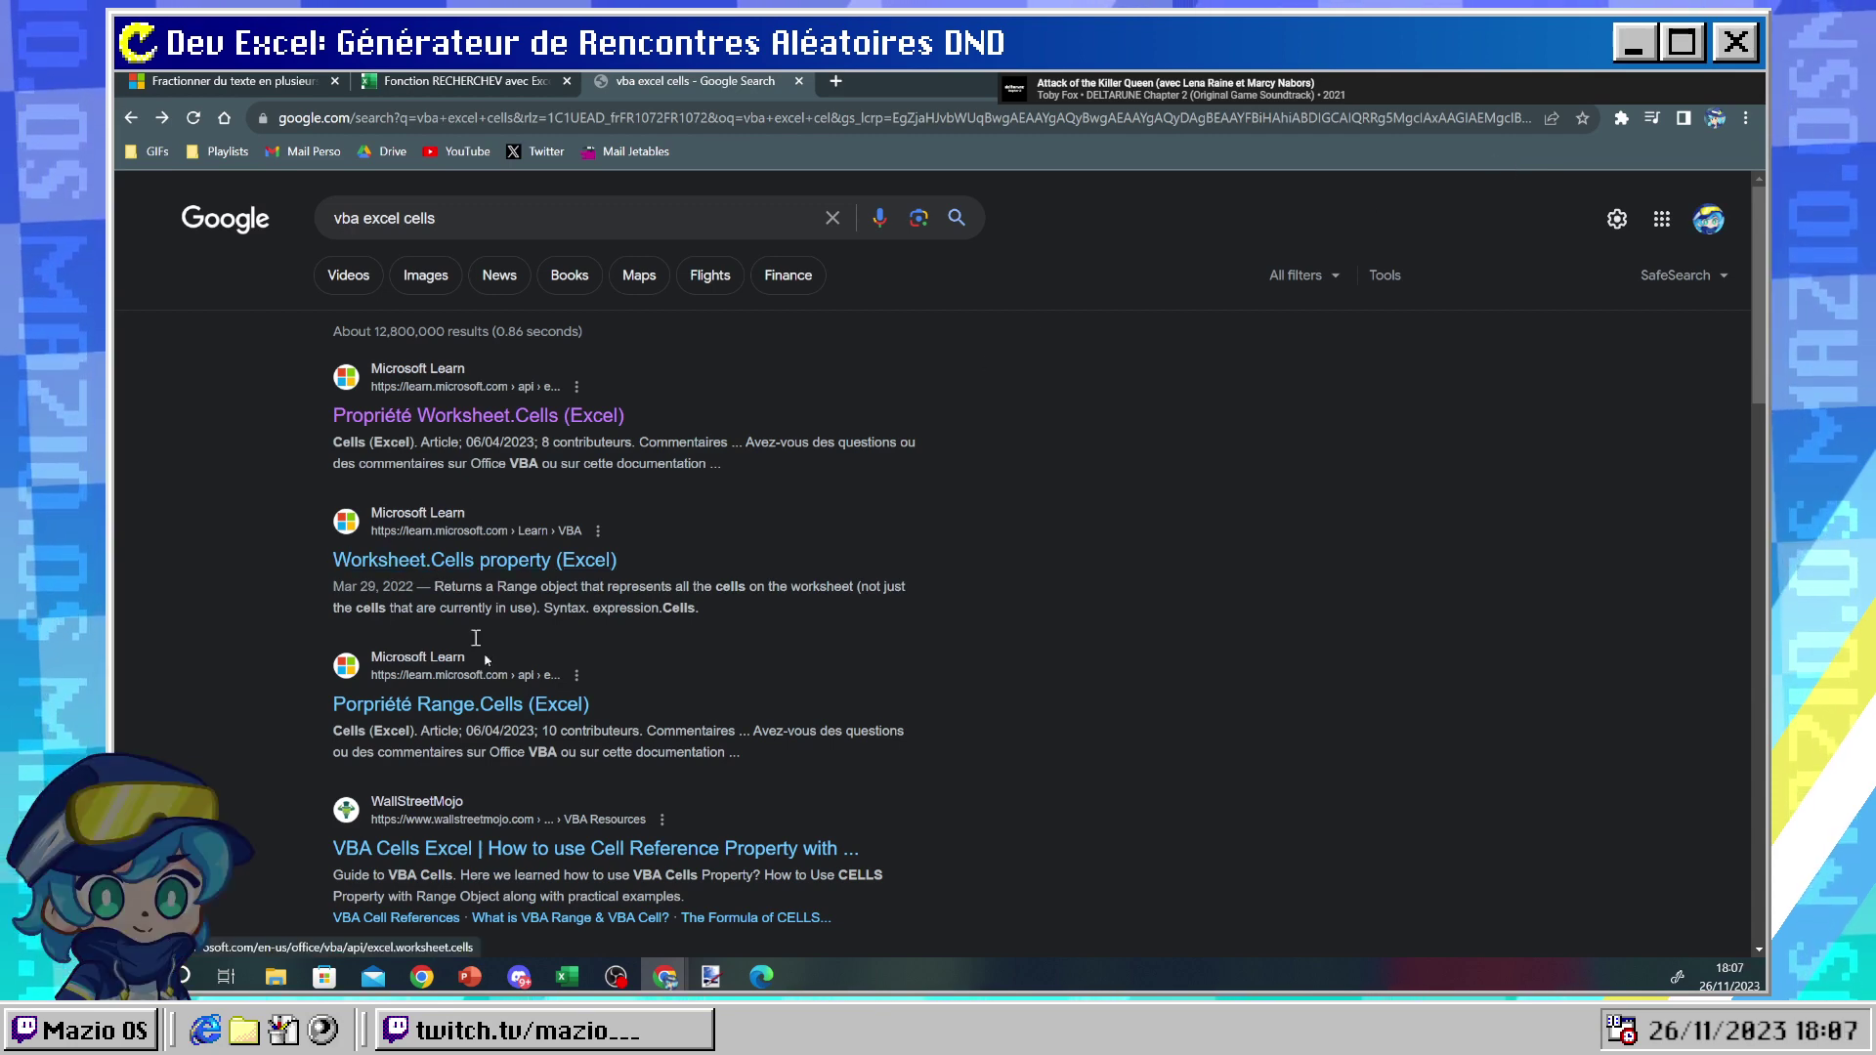
- Search Google for 'run vba when clicking cell' using the suggested query
{"action": "left_click_drag", "start_coordinate": [451, 220], "coordinate": [370, 228]}
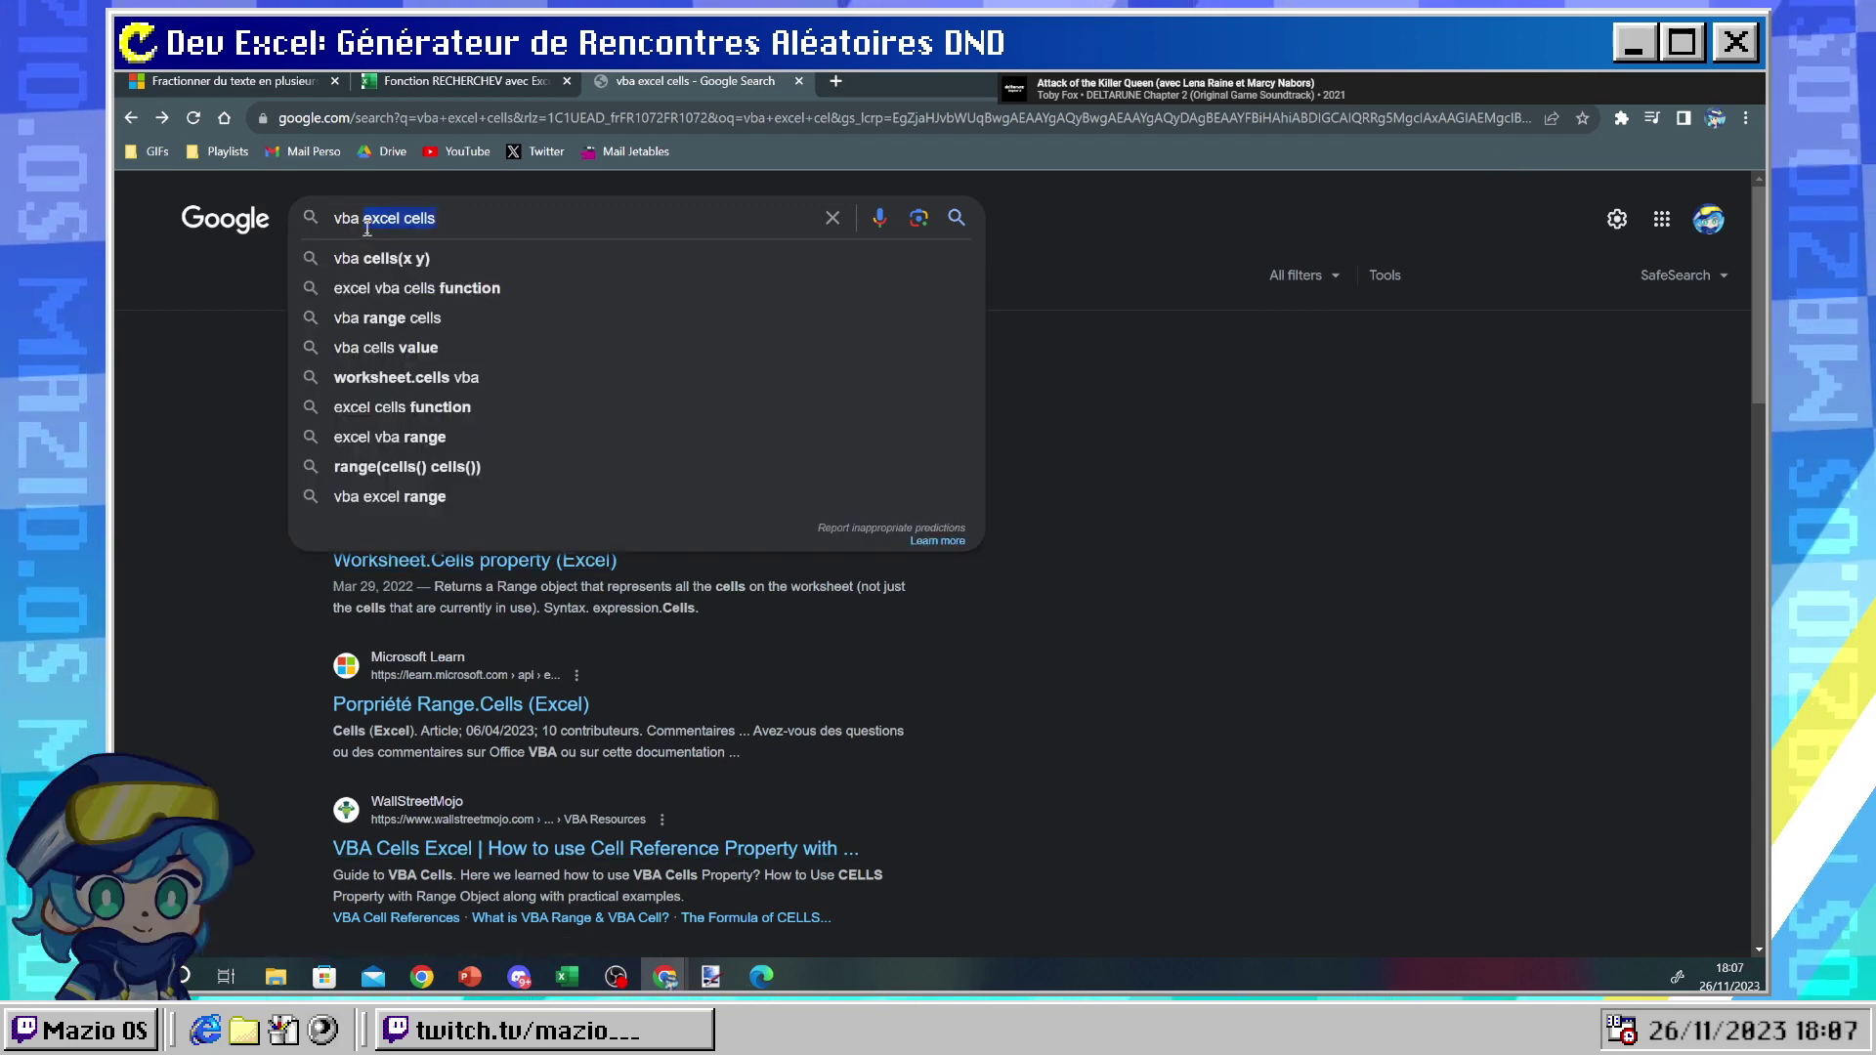
{"action": "type", "text": "whe"}
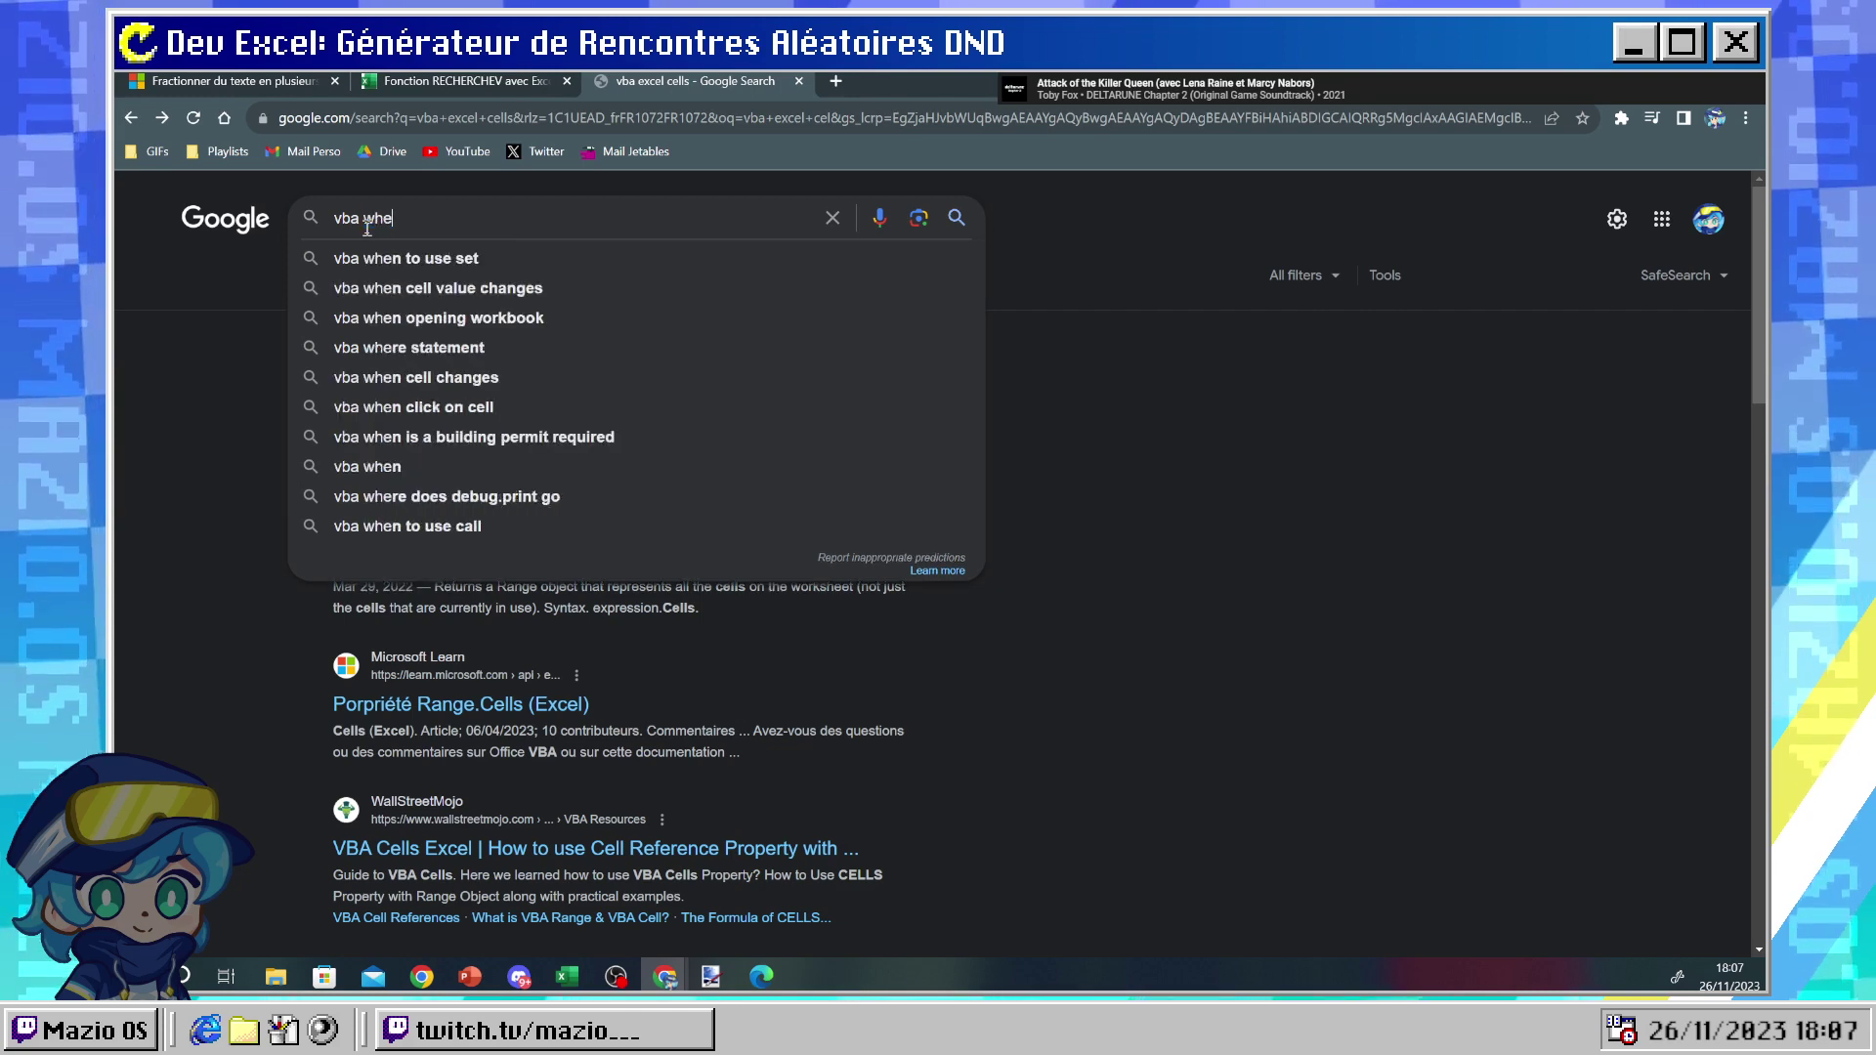
{"action": "type", "text": "n clicking"}
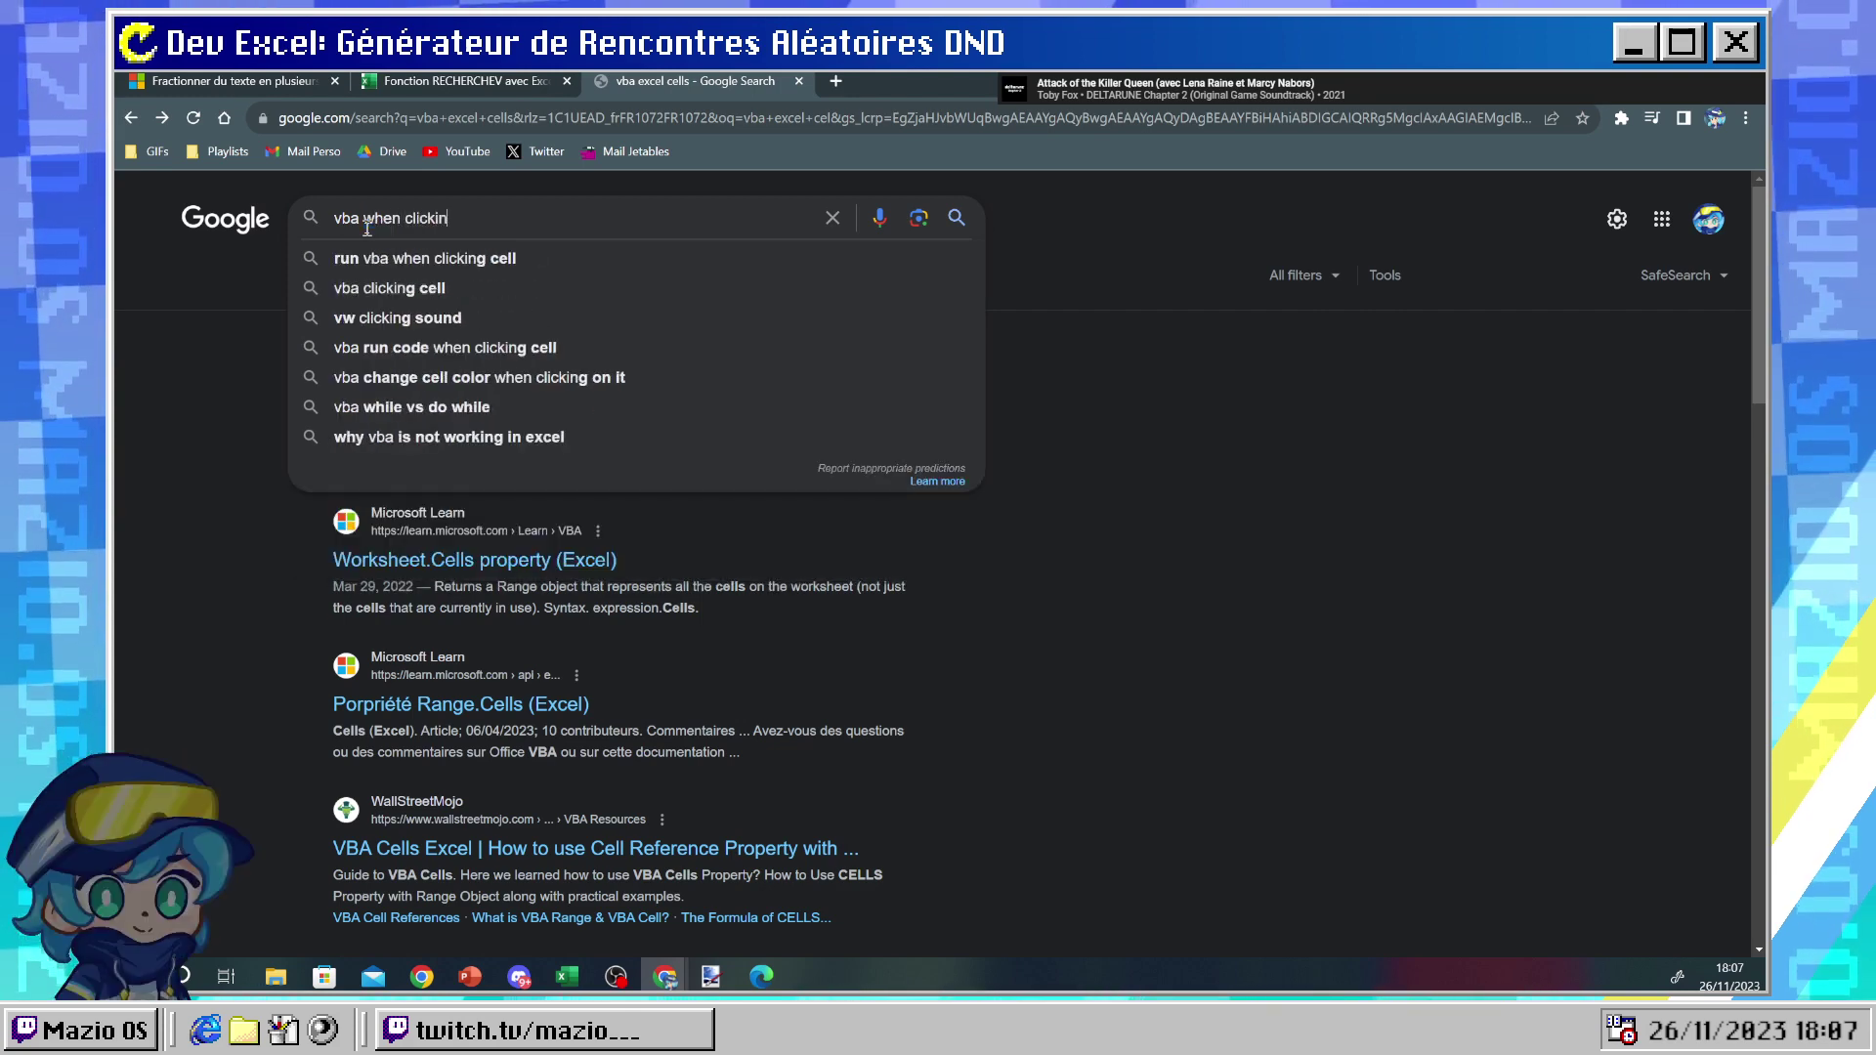
{"action": "key", "text": "Down"}
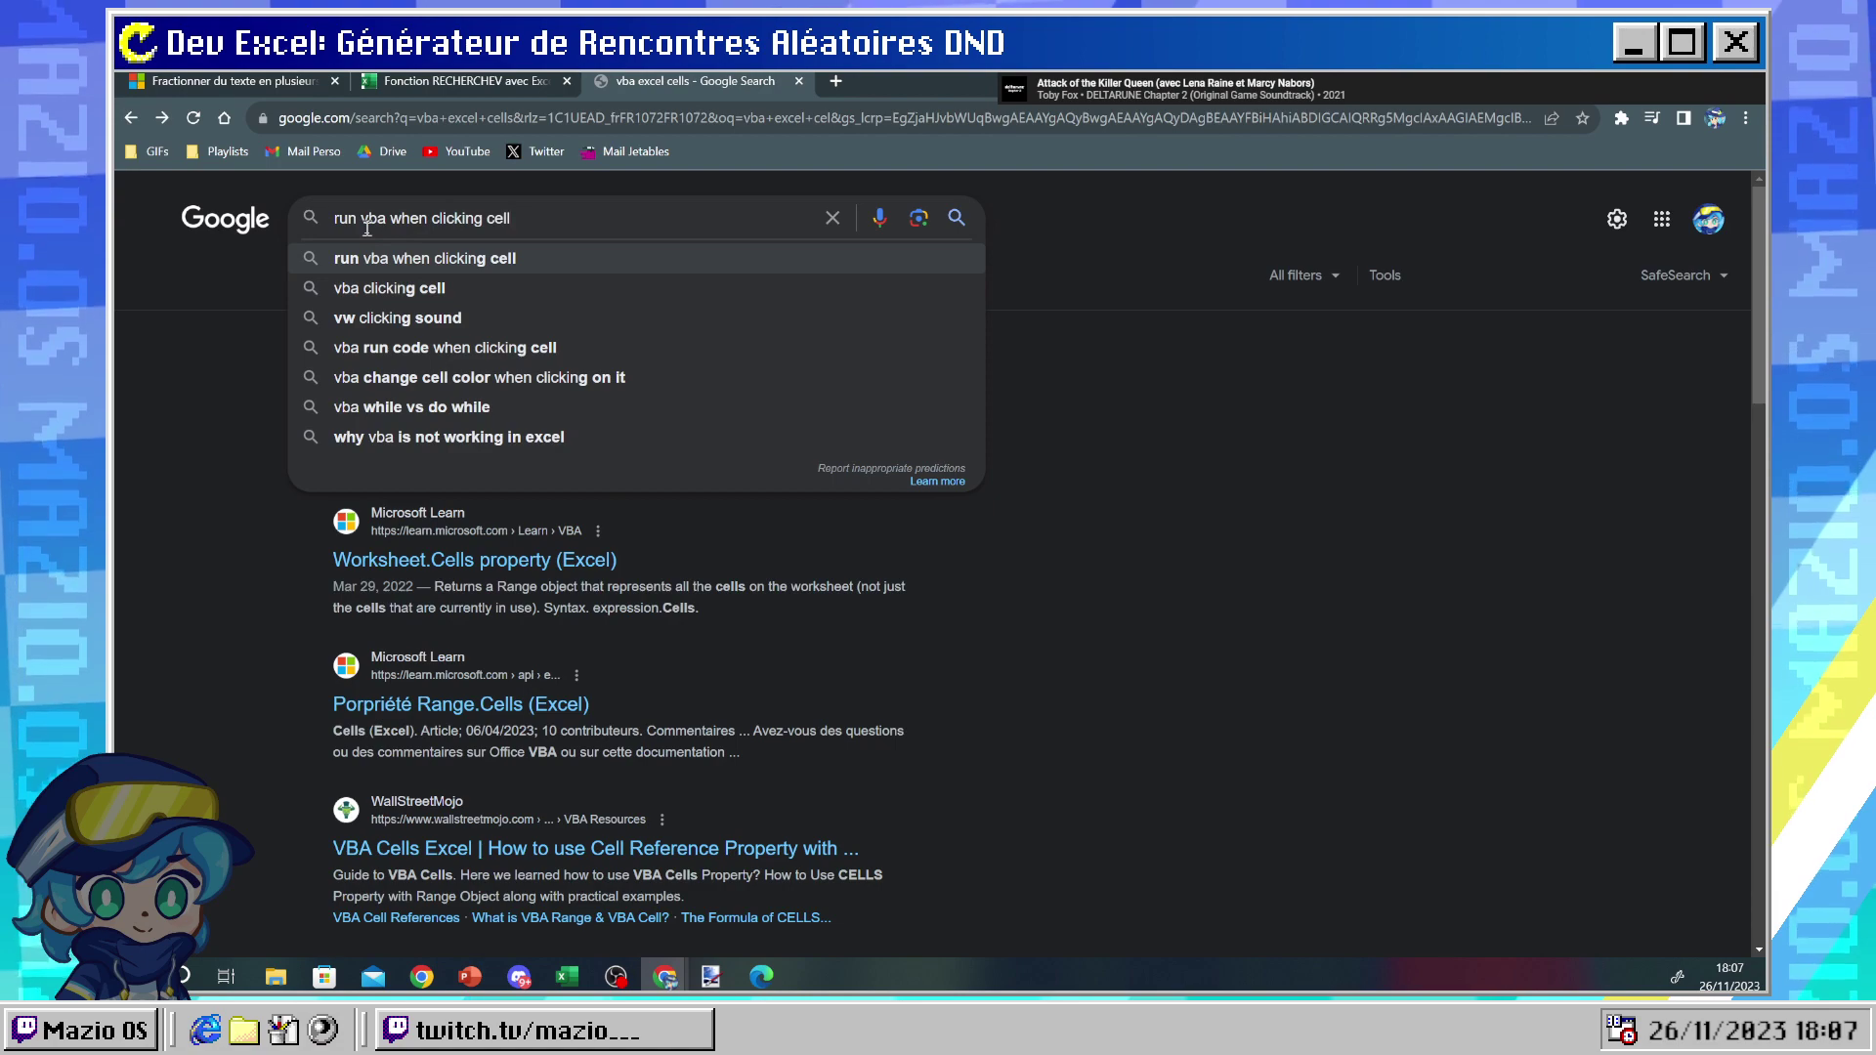
{"action": "key", "text": "Return"}
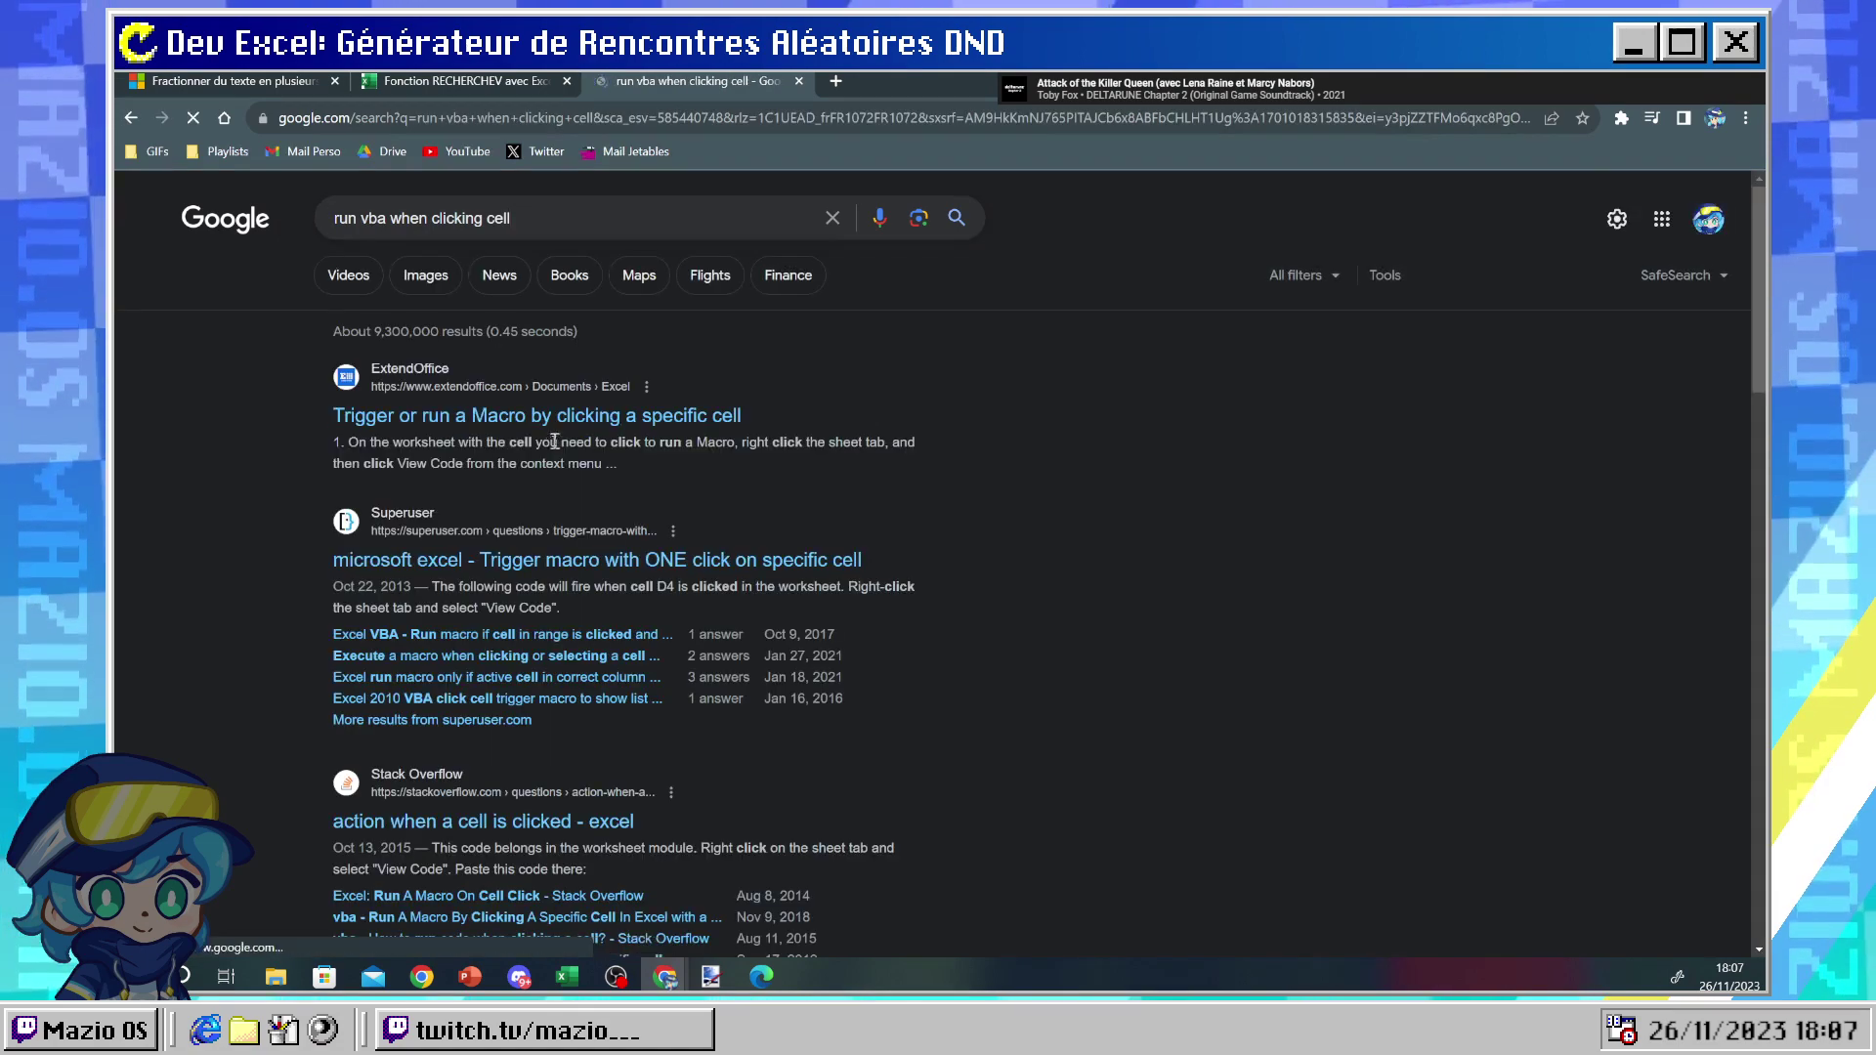
- Open the ExtendOffice article on running a macro by clicking a cell and reject all cookies
{"action": "left_click", "coordinate": [543, 418]}
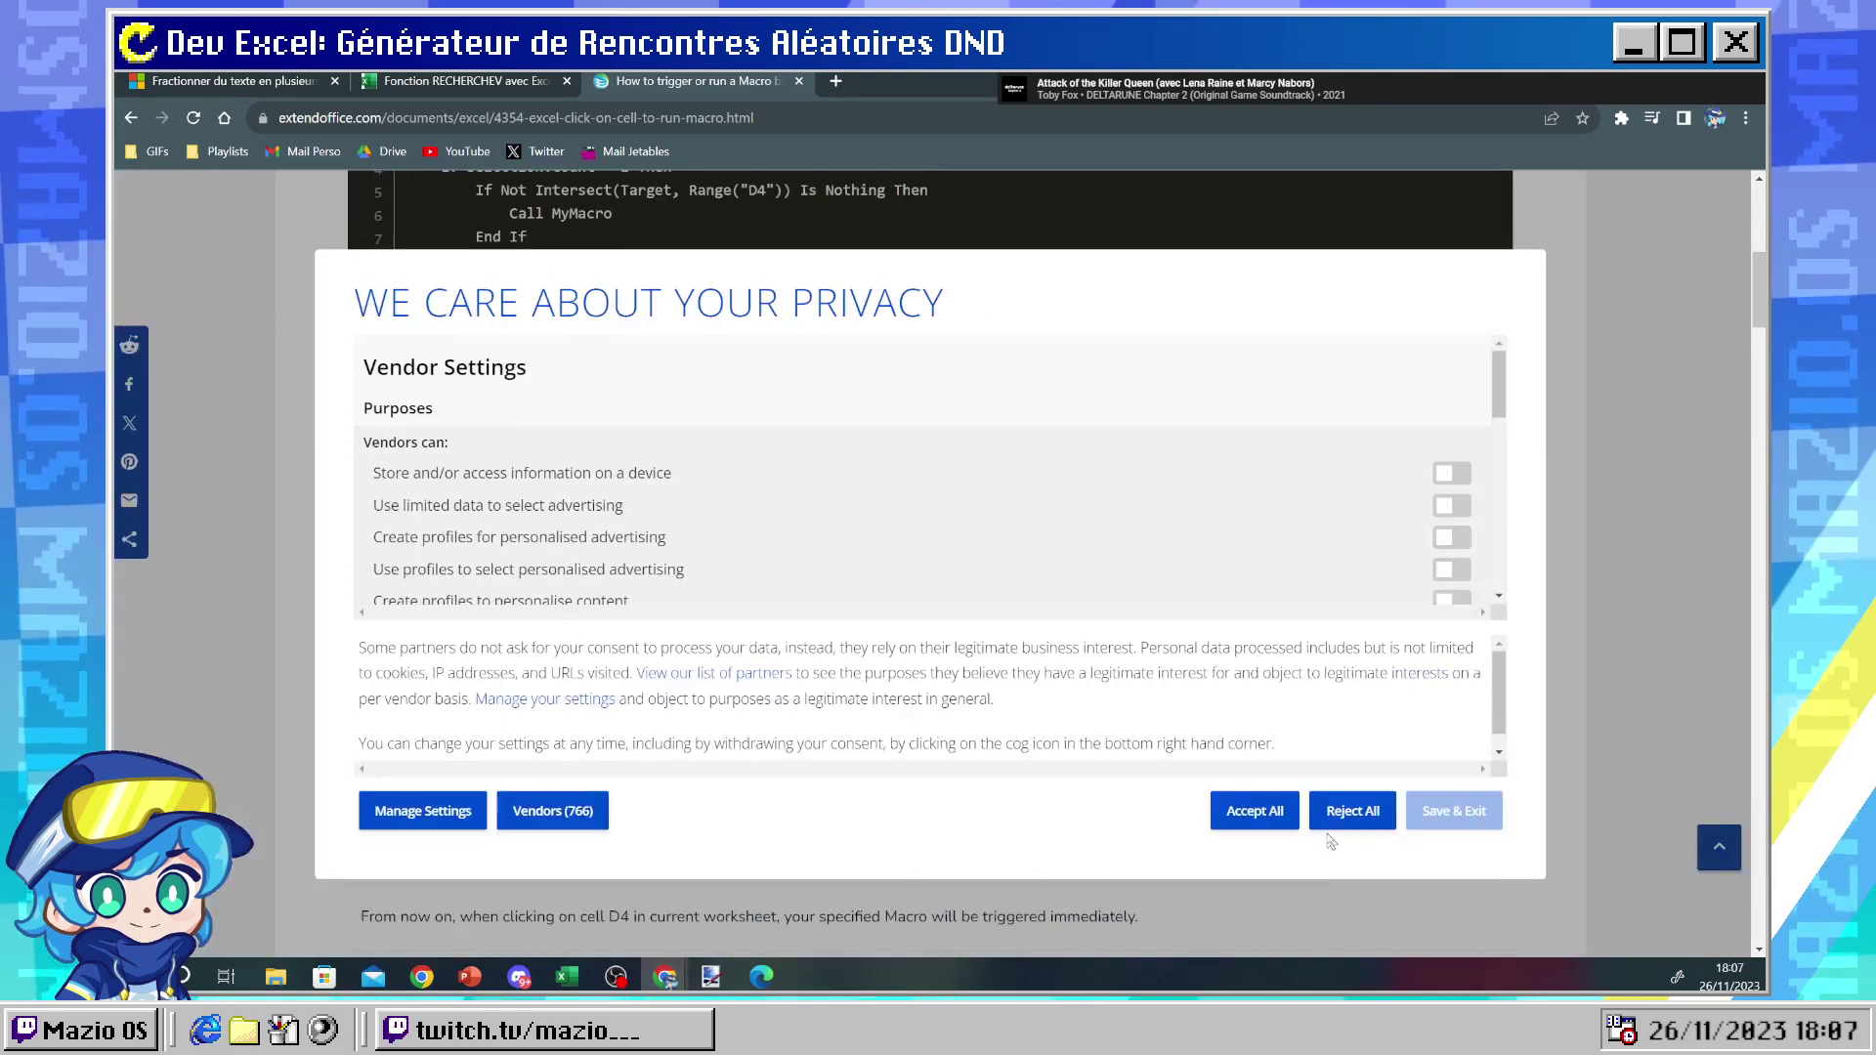
{"action": "left_click", "coordinate": [1349, 813]}
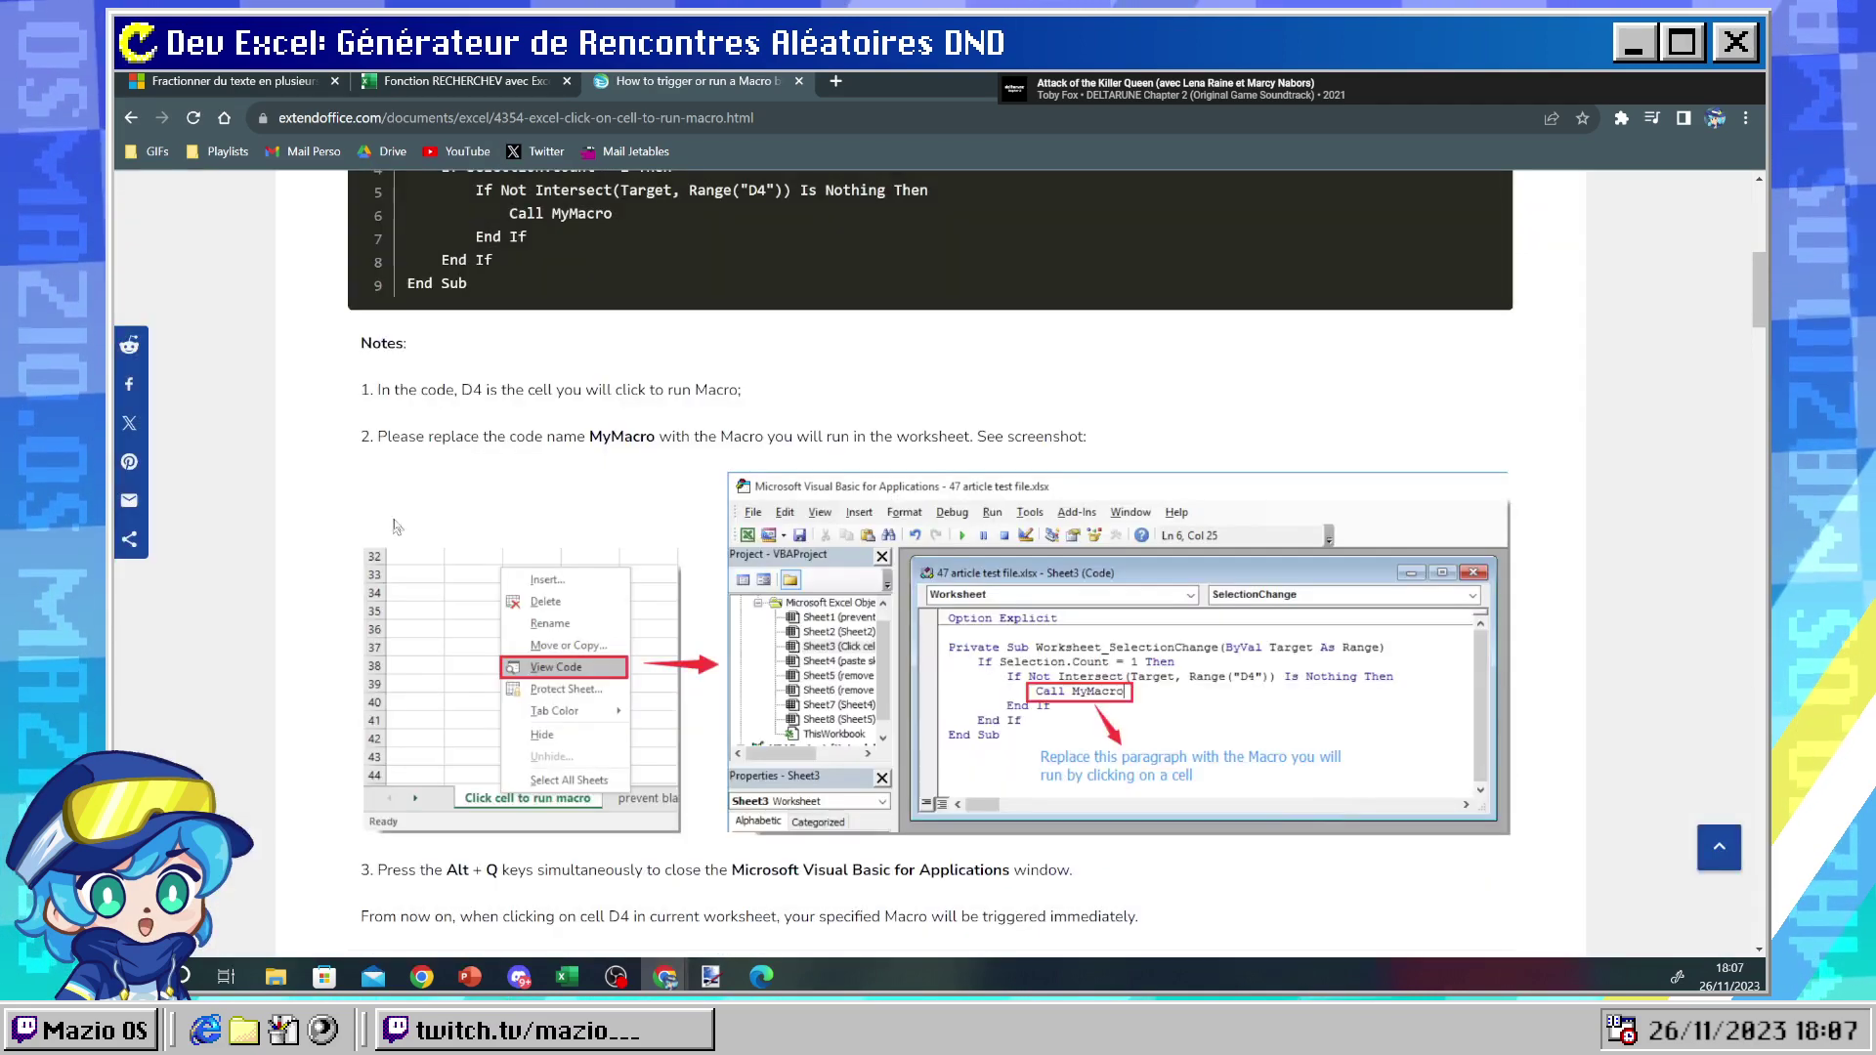
{"action": "scroll", "coordinate": [581, 518], "scroll_direction": "down", "scroll_amount": 1}
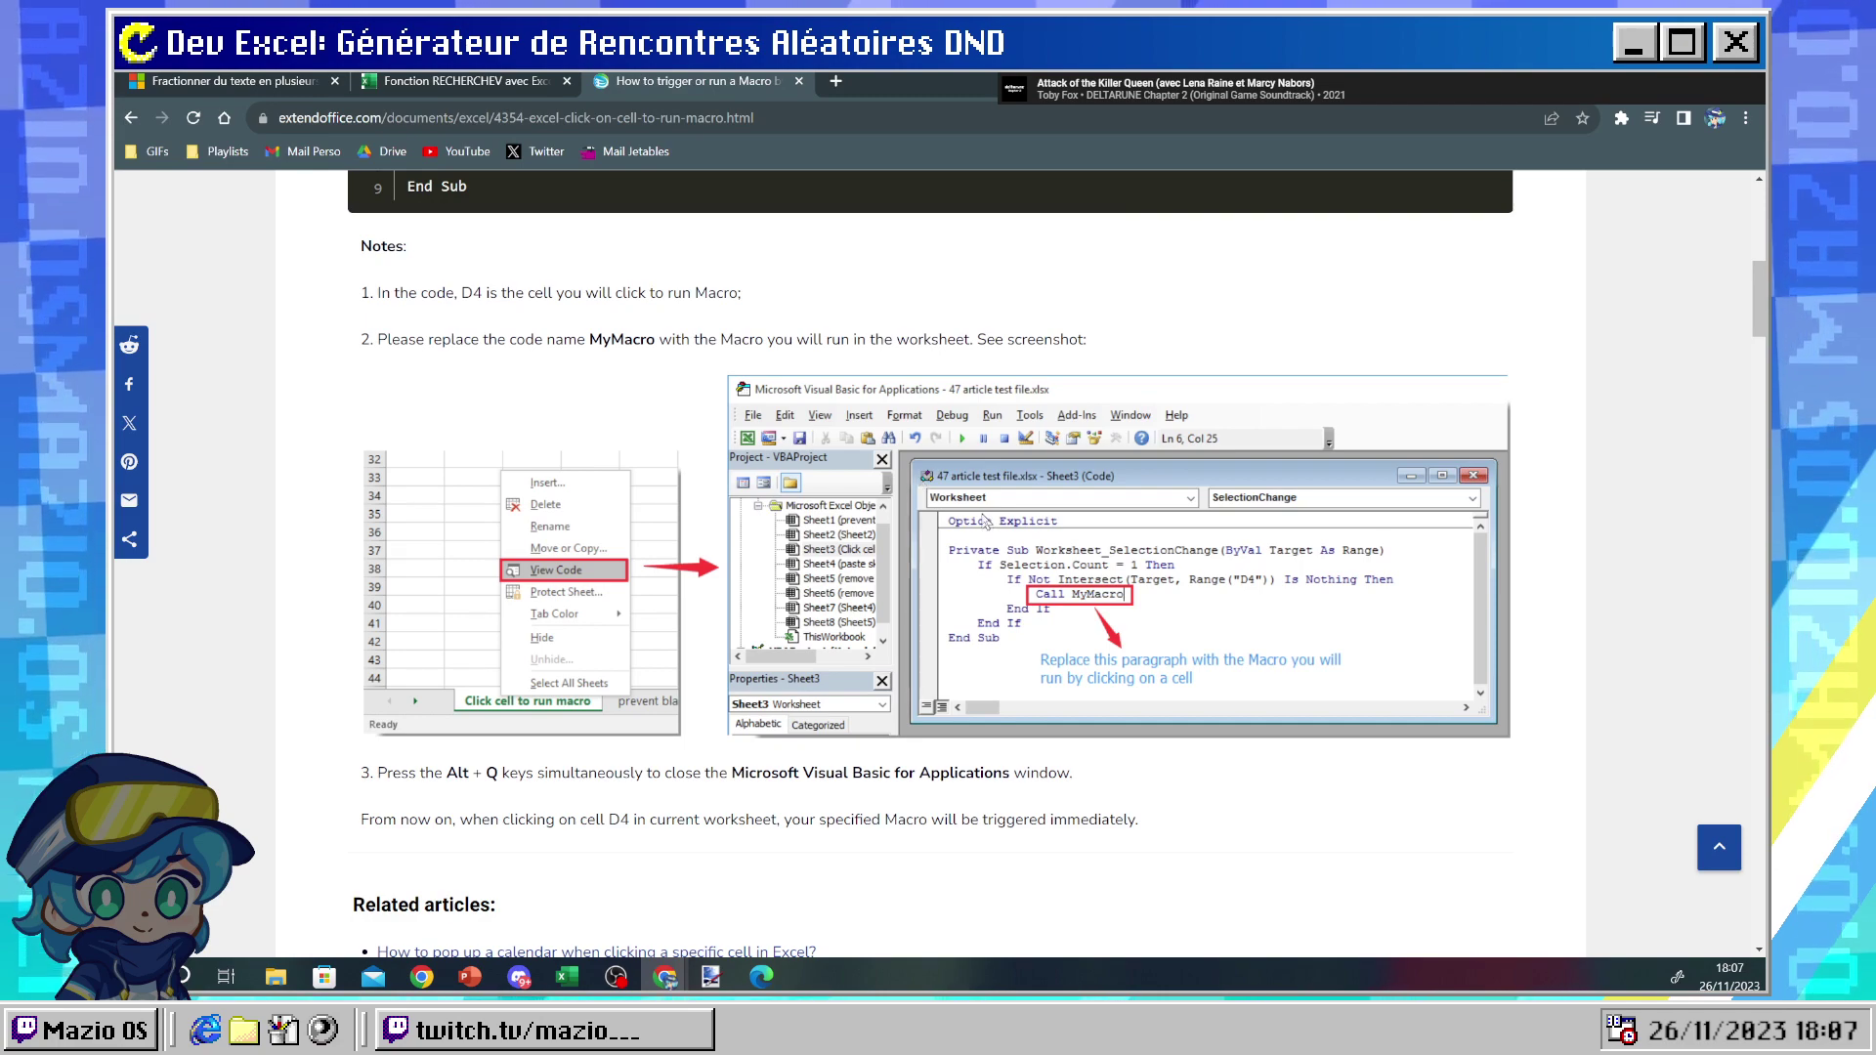
- Scroll through the ExtendOffice notes, then switch to the RECHERCHEV and Fractionner du texte tabs
{"action": "scroll", "coordinate": [980, 511], "scroll_direction": "up", "scroll_amount": 1}
{"action": "scroll", "coordinate": [980, 511], "scroll_direction": "down", "scroll_amount": 3}
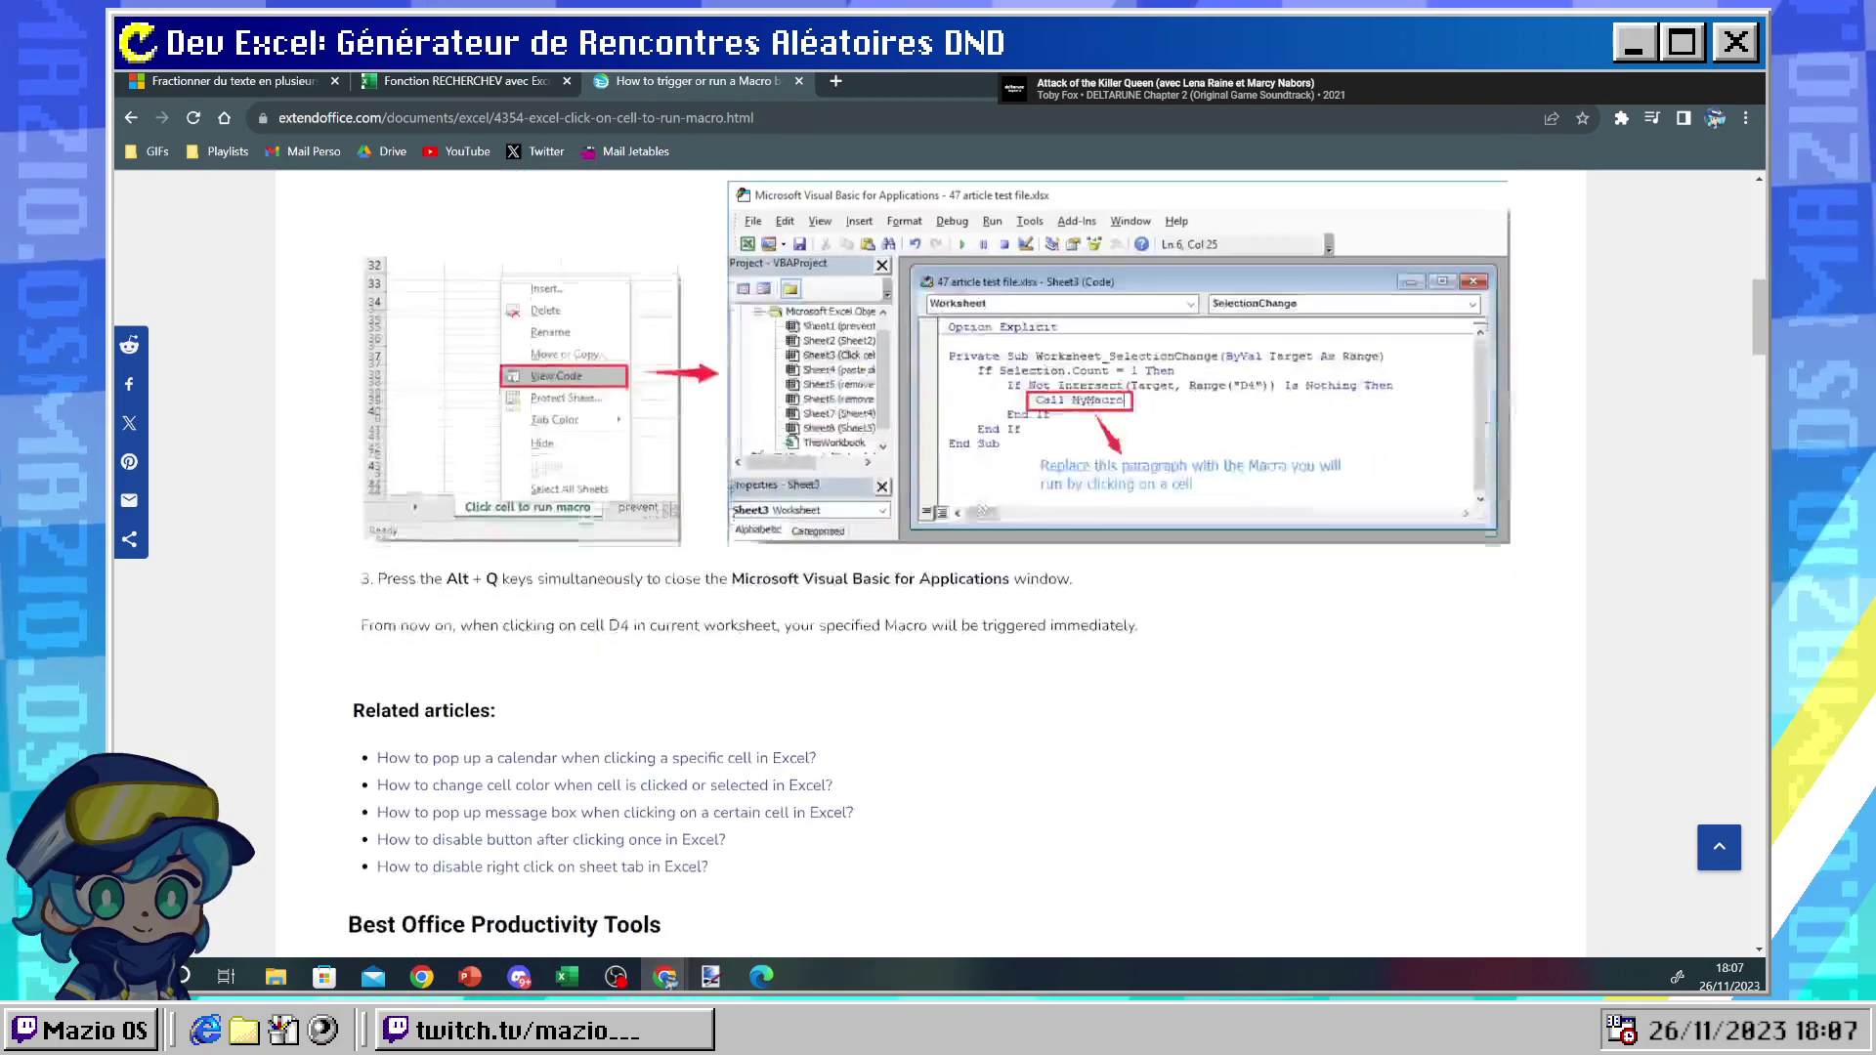
{"action": "scroll", "coordinate": [981, 513], "scroll_direction": "up", "scroll_amount": 6}
{"action": "scroll", "coordinate": [982, 512], "scroll_direction": "down", "scroll_amount": 10}
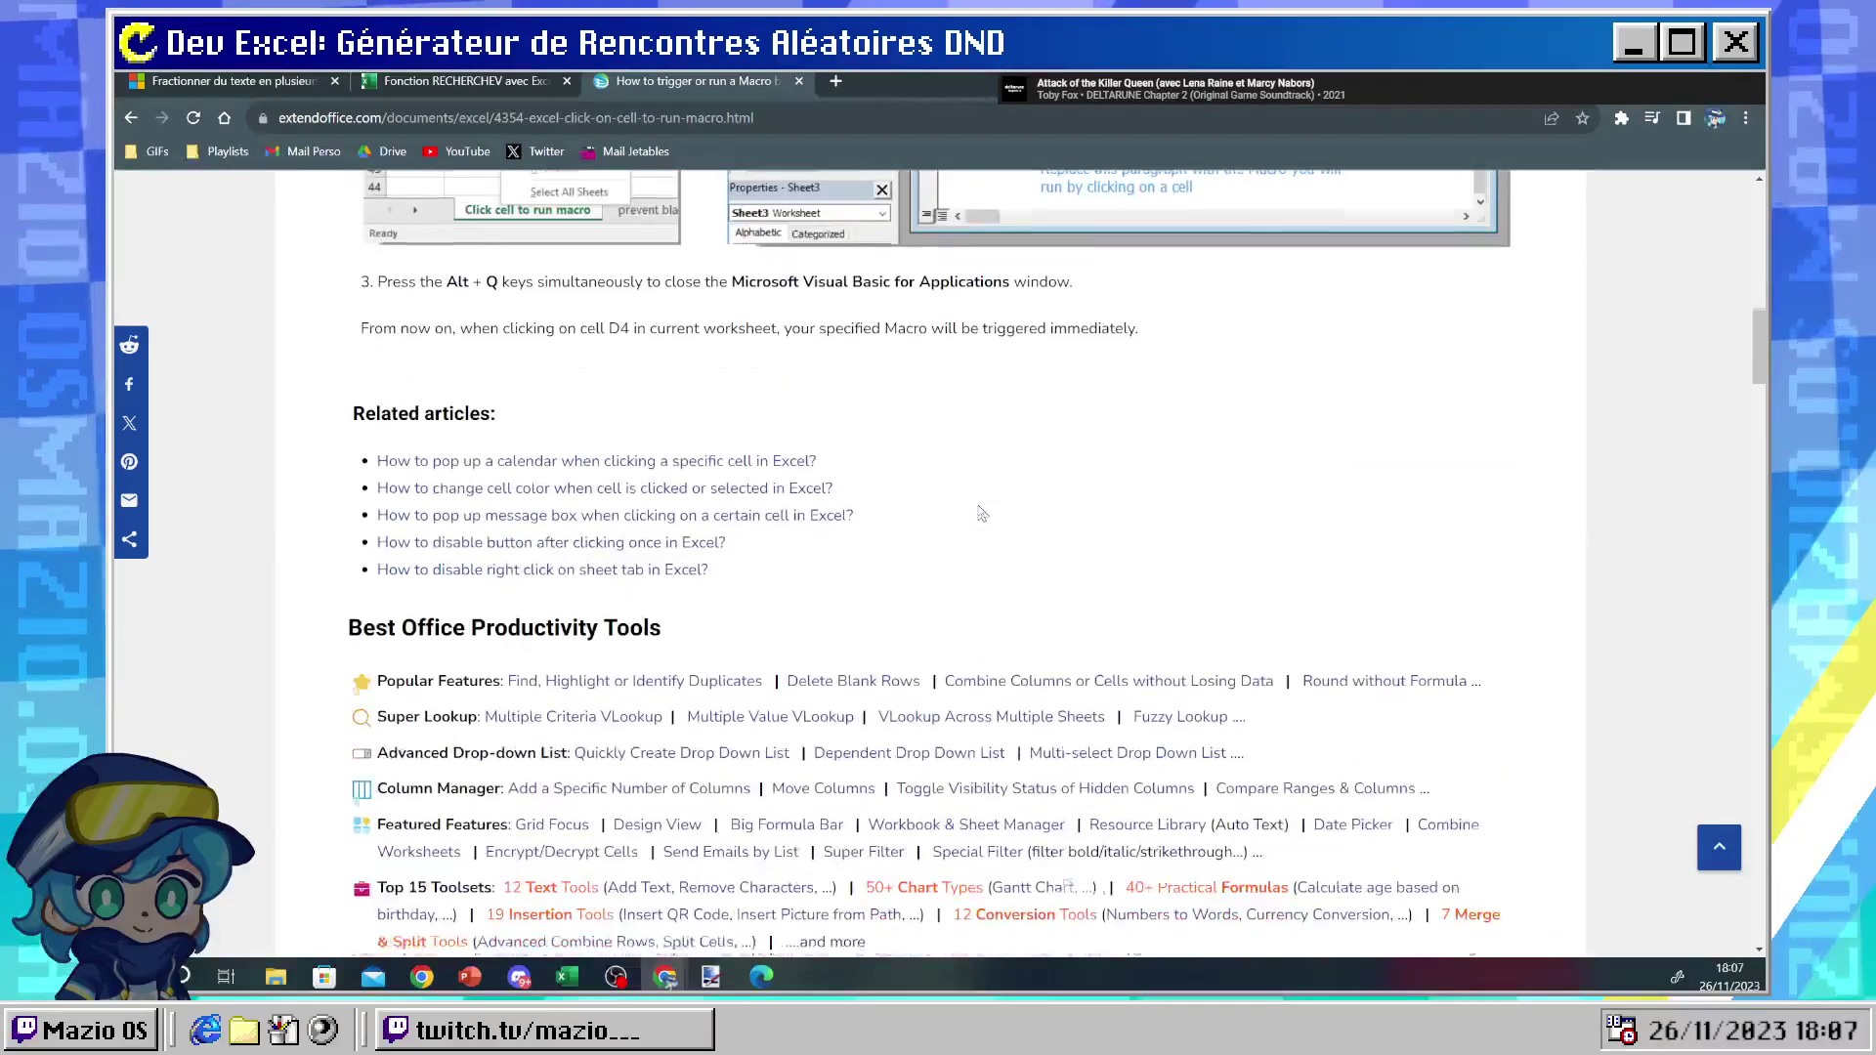
{"action": "scroll", "coordinate": [982, 513], "scroll_direction": "down", "scroll_amount": 5}
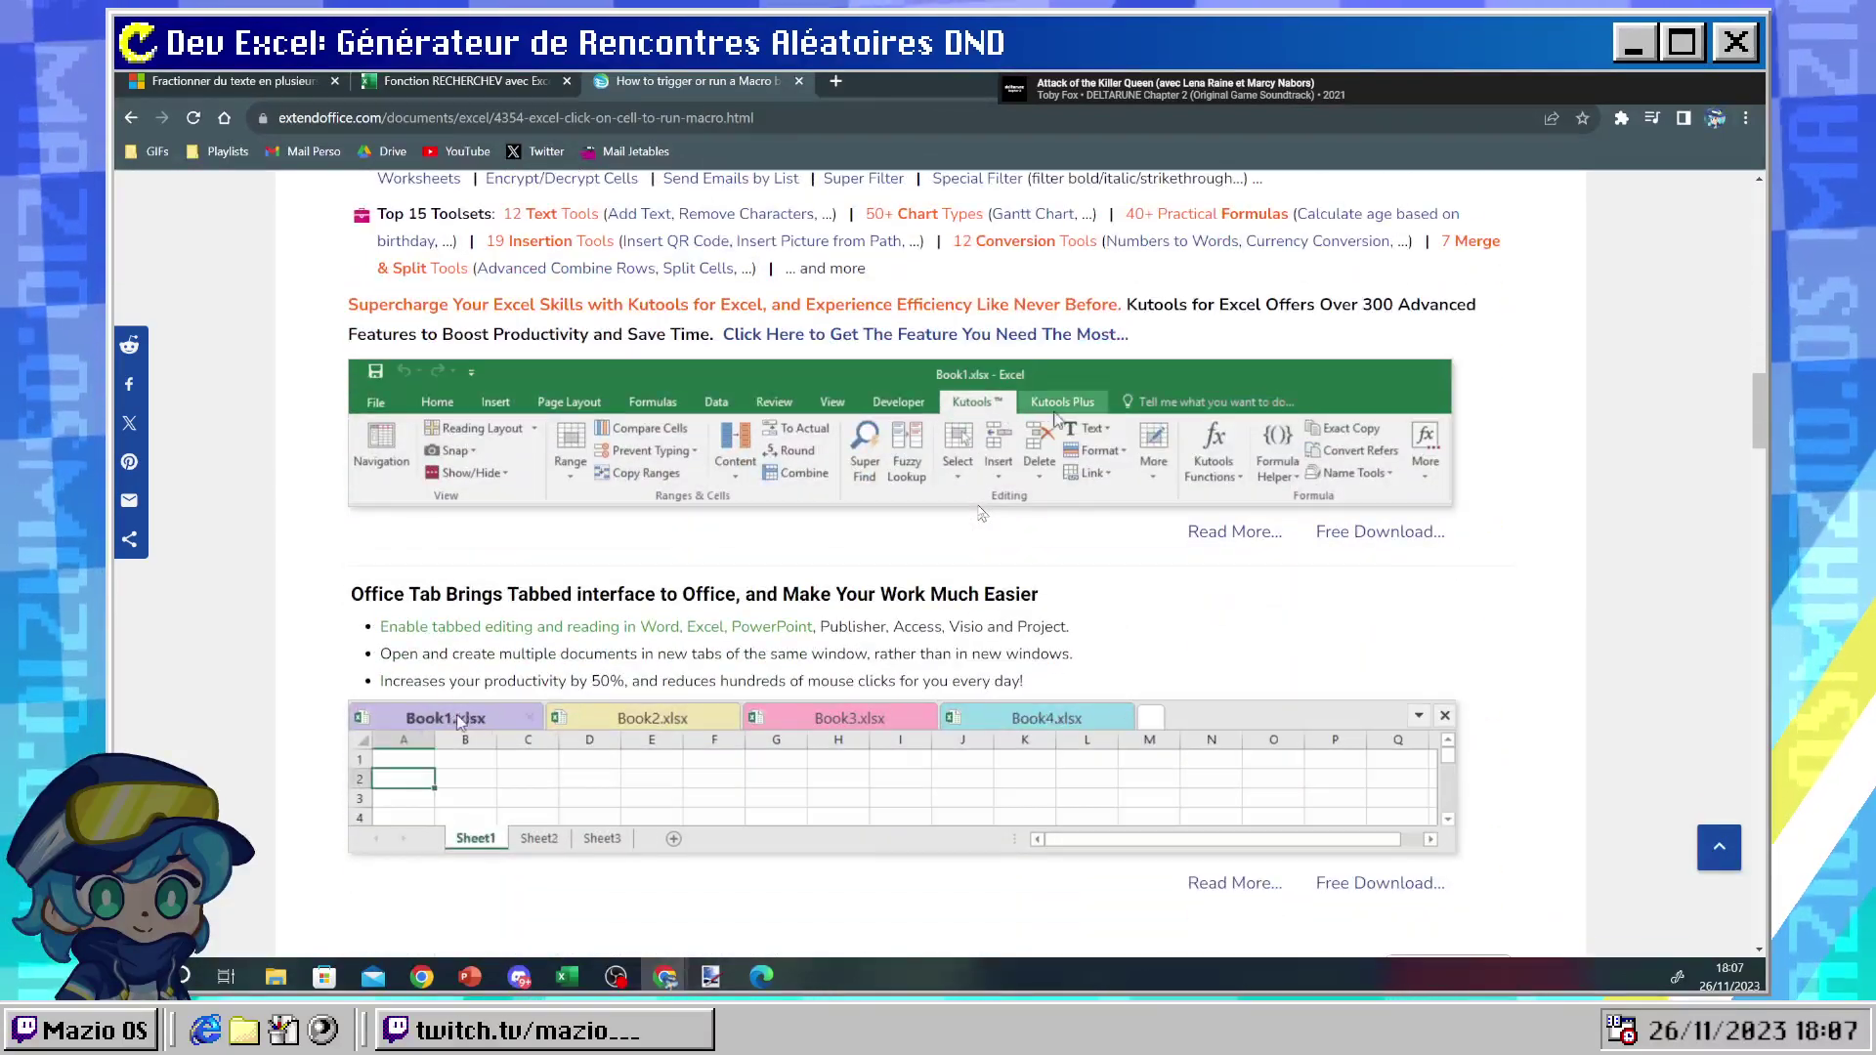
{"action": "scroll", "coordinate": [982, 513], "scroll_direction": "up", "scroll_amount": 10}
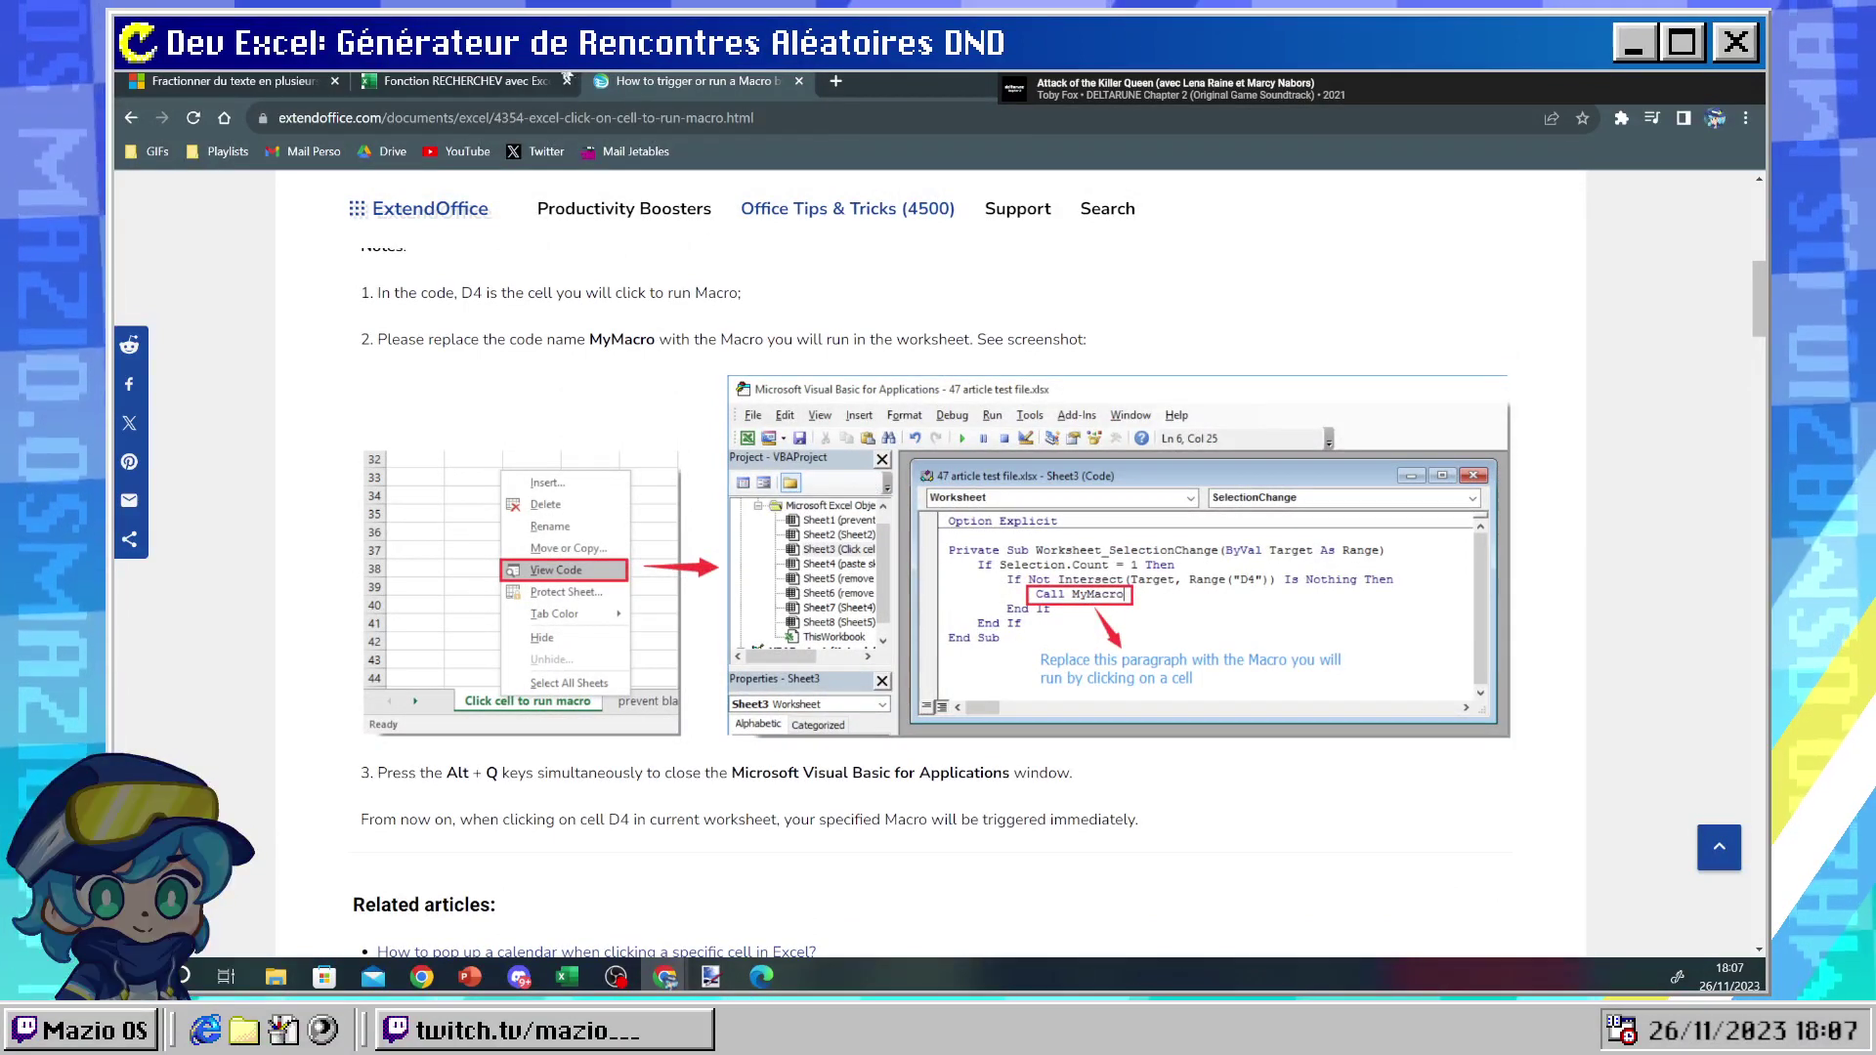
{"action": "left_click", "coordinate": [508, 81]}
{"action": "left_click", "coordinate": [268, 76]}
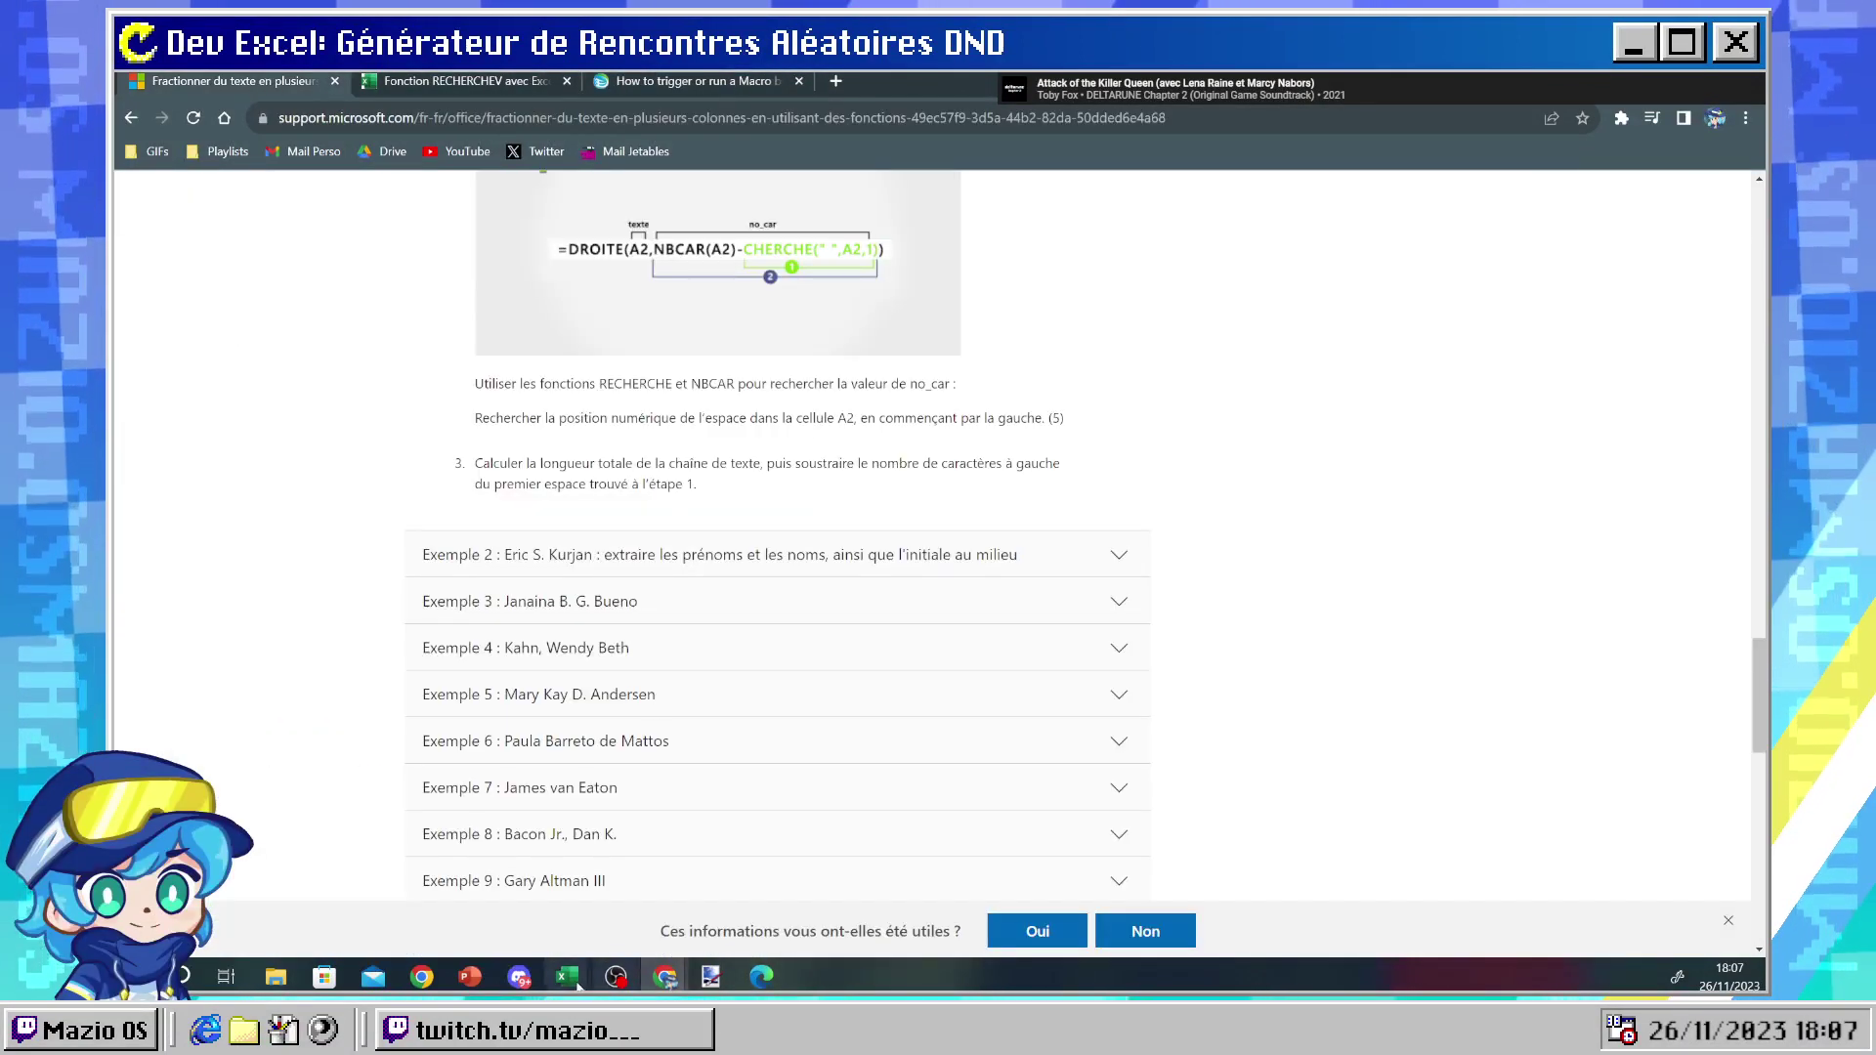
- Return to the workbook, glance at the SelectionChange code, and select D8 then B2
{"action": "mouse_move", "coordinate": [566, 976]}
{"action": "left_click", "coordinate": [500, 912]}
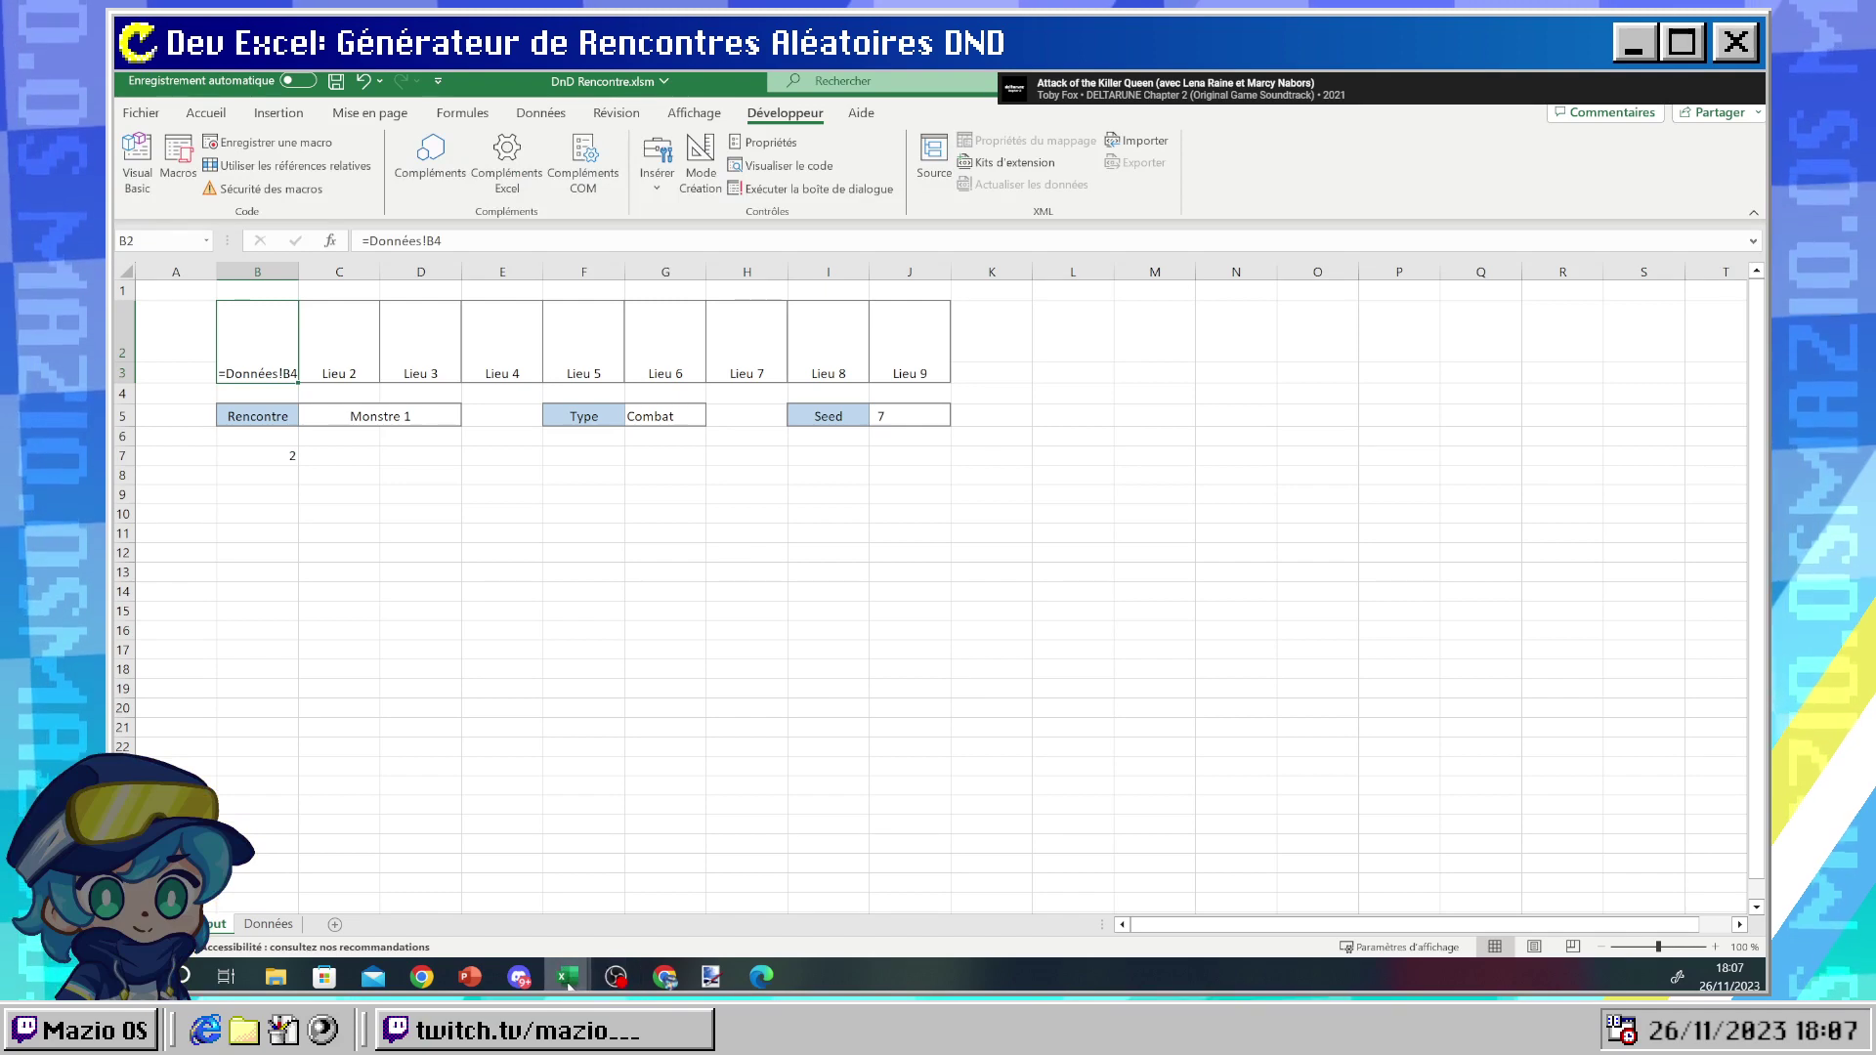
{"action": "left_click", "coordinate": [665, 884]}
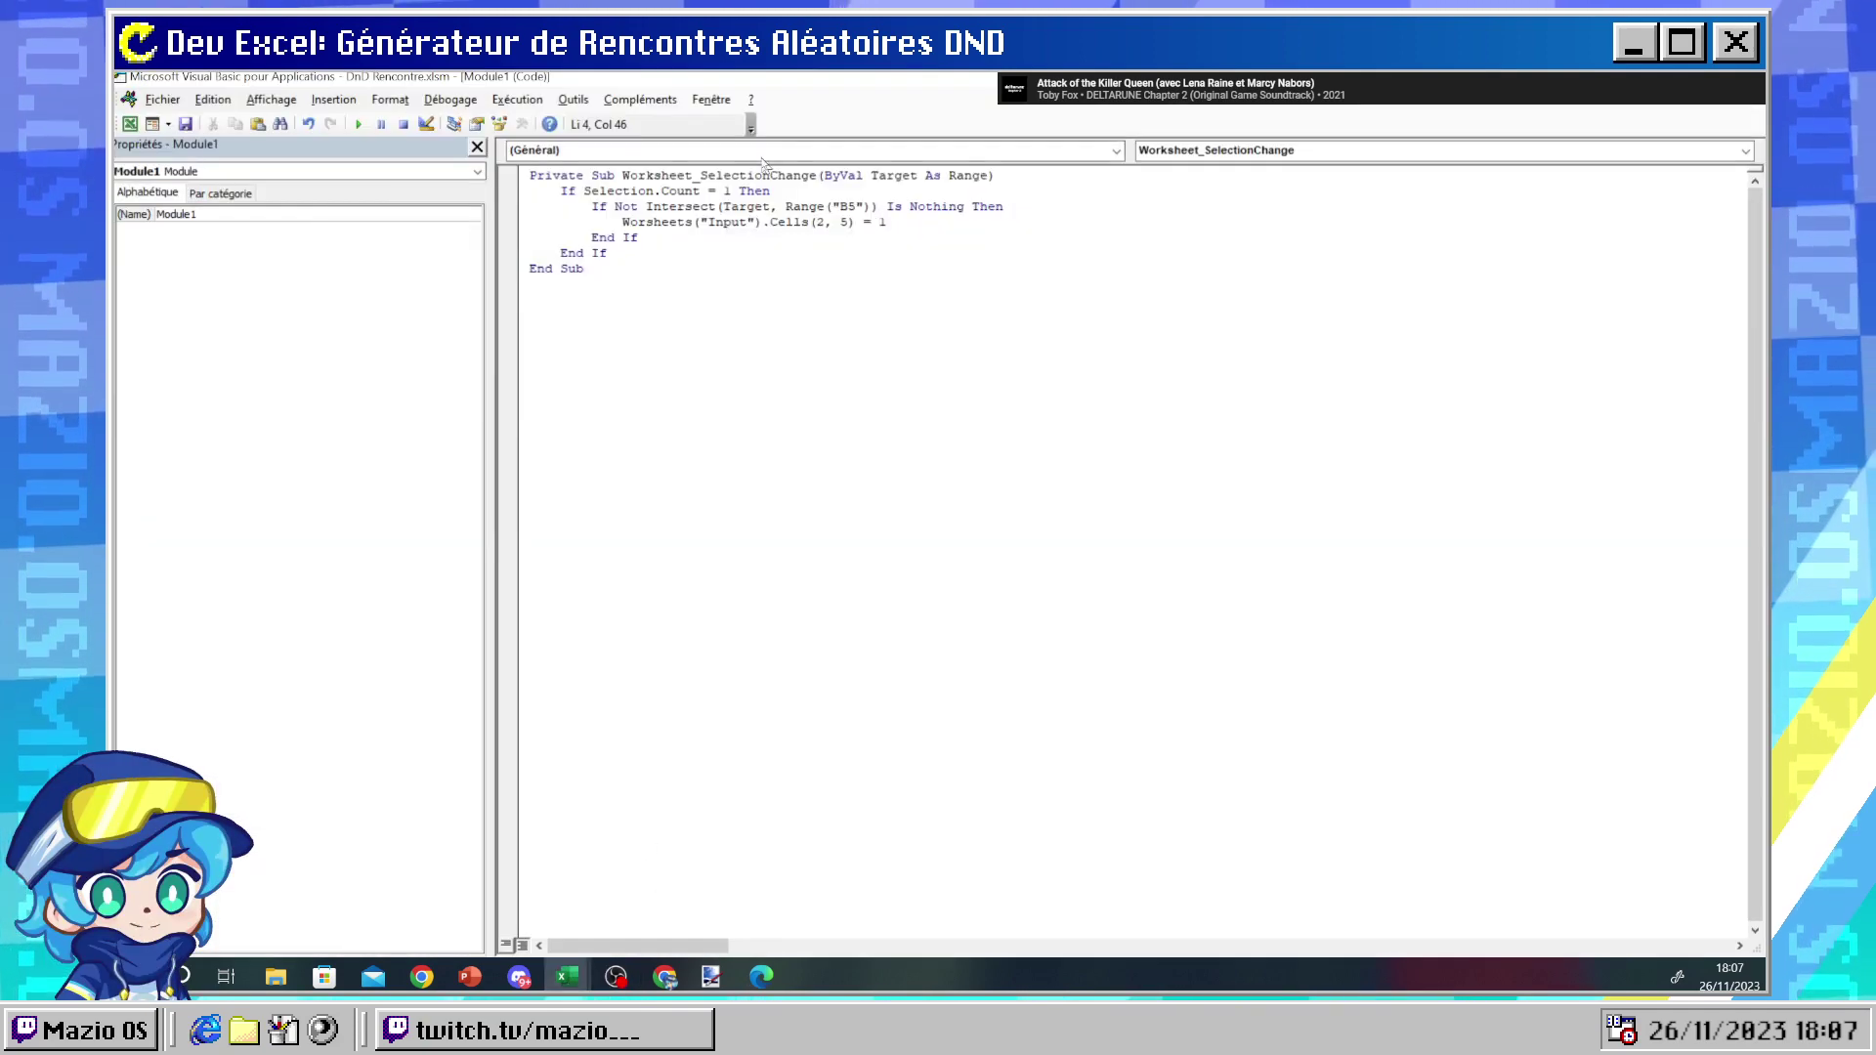
{"action": "mouse_move", "coordinate": [565, 976]}
{"action": "left_click", "coordinate": [479, 923]}
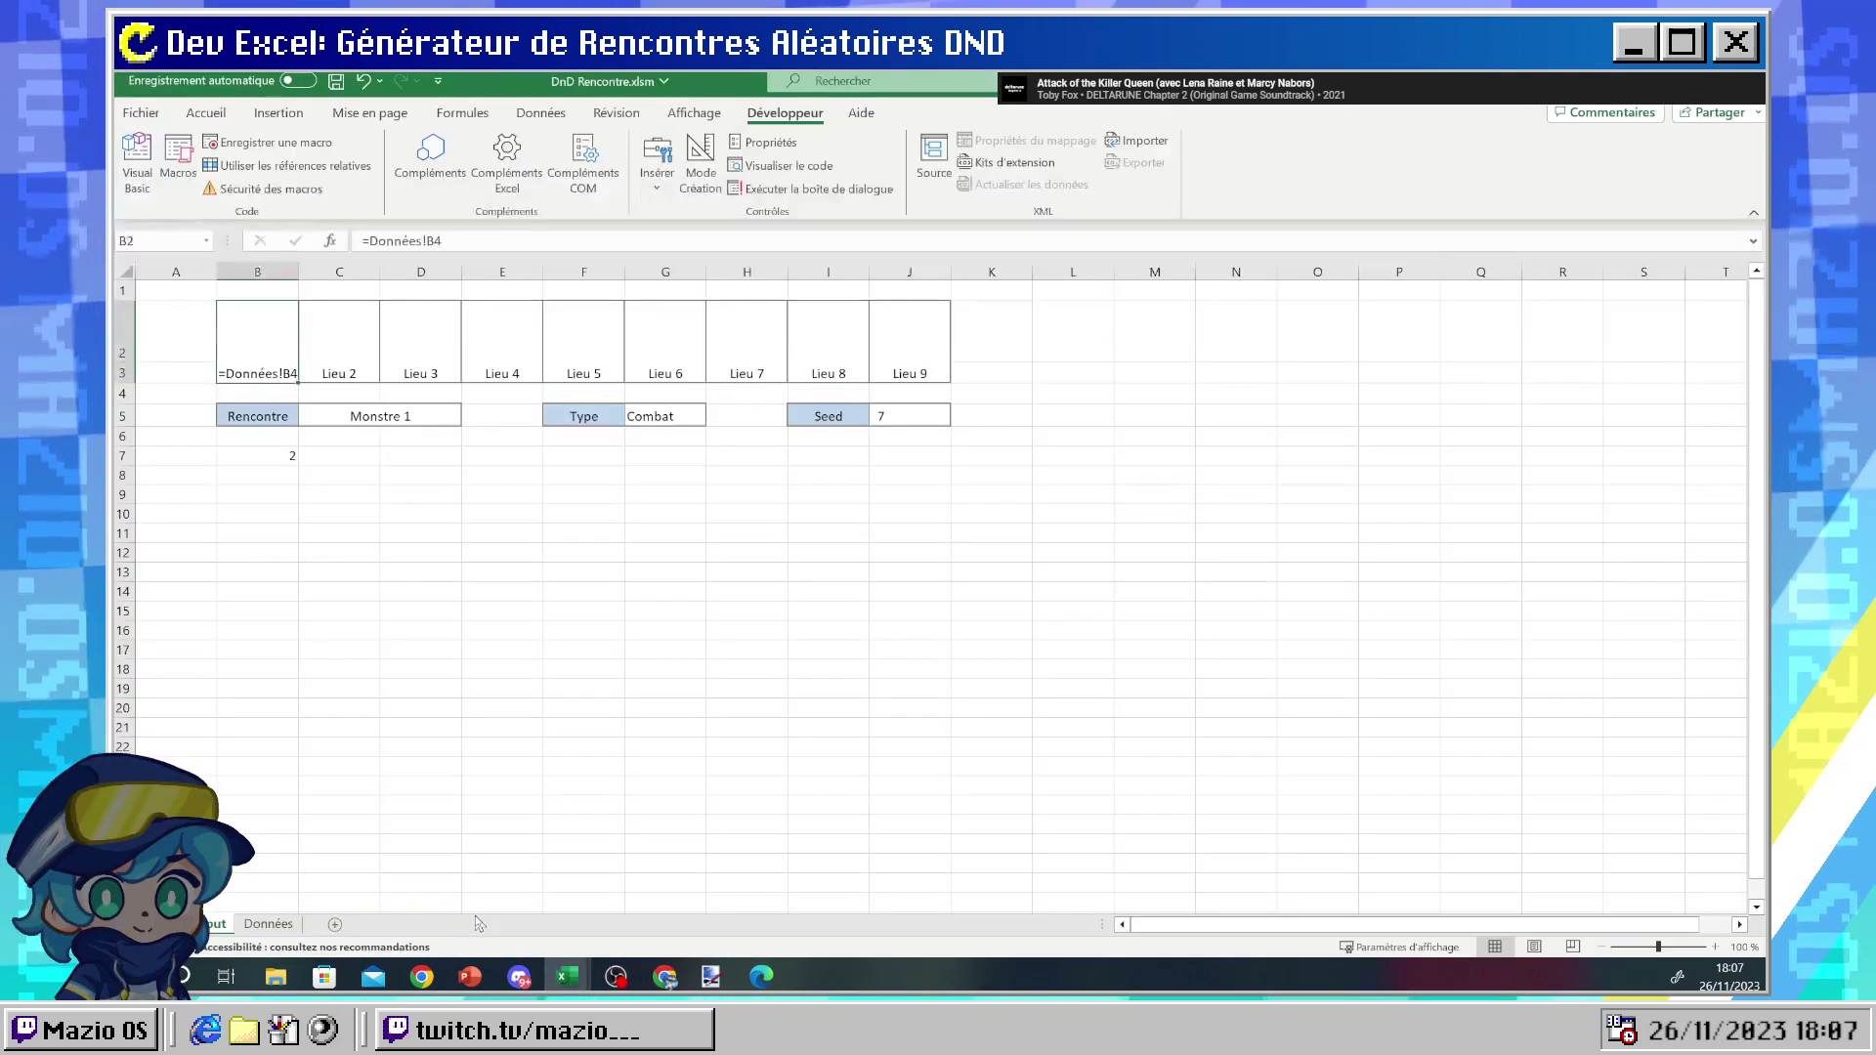
{"action": "left_click", "coordinate": [386, 476]}
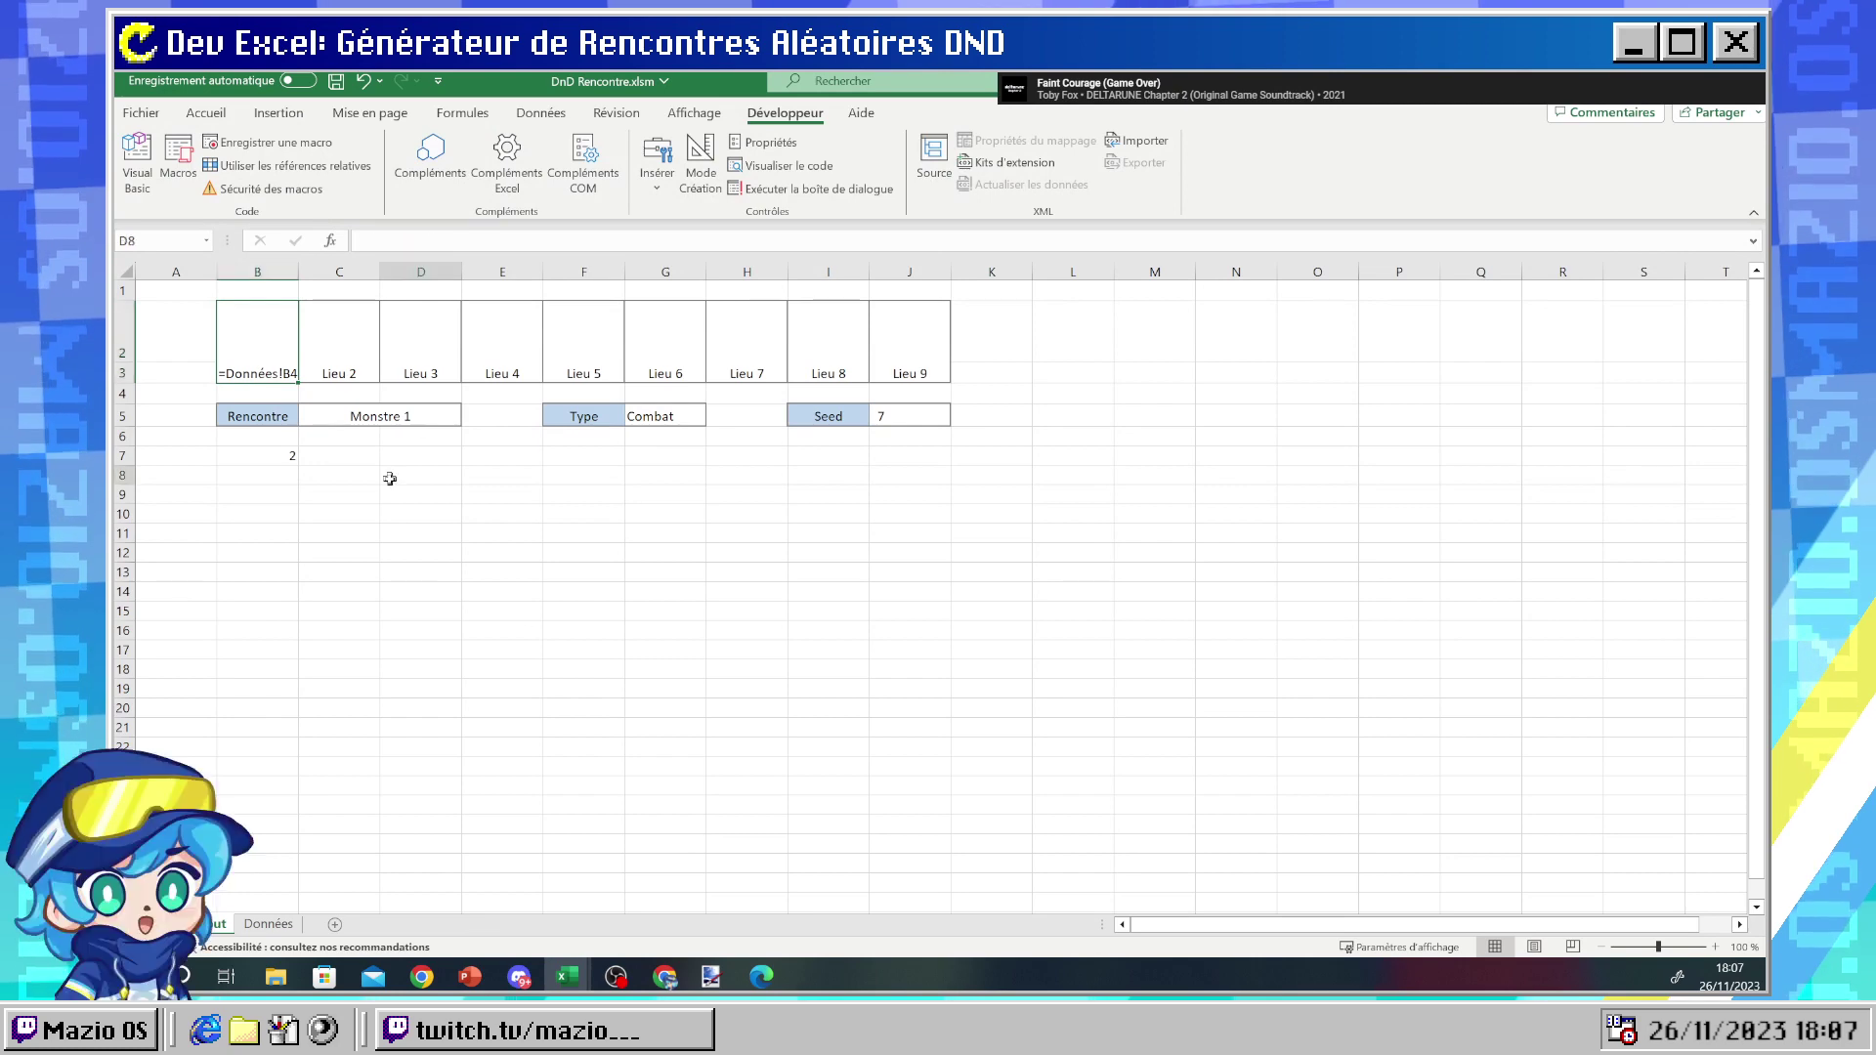
{"action": "left_click", "coordinate": [258, 353]}
- Recover B2 after an accidental '*' entry by undoing it to restore Lieu 1
{"action": "left_click", "coordinate": [399, 241]}
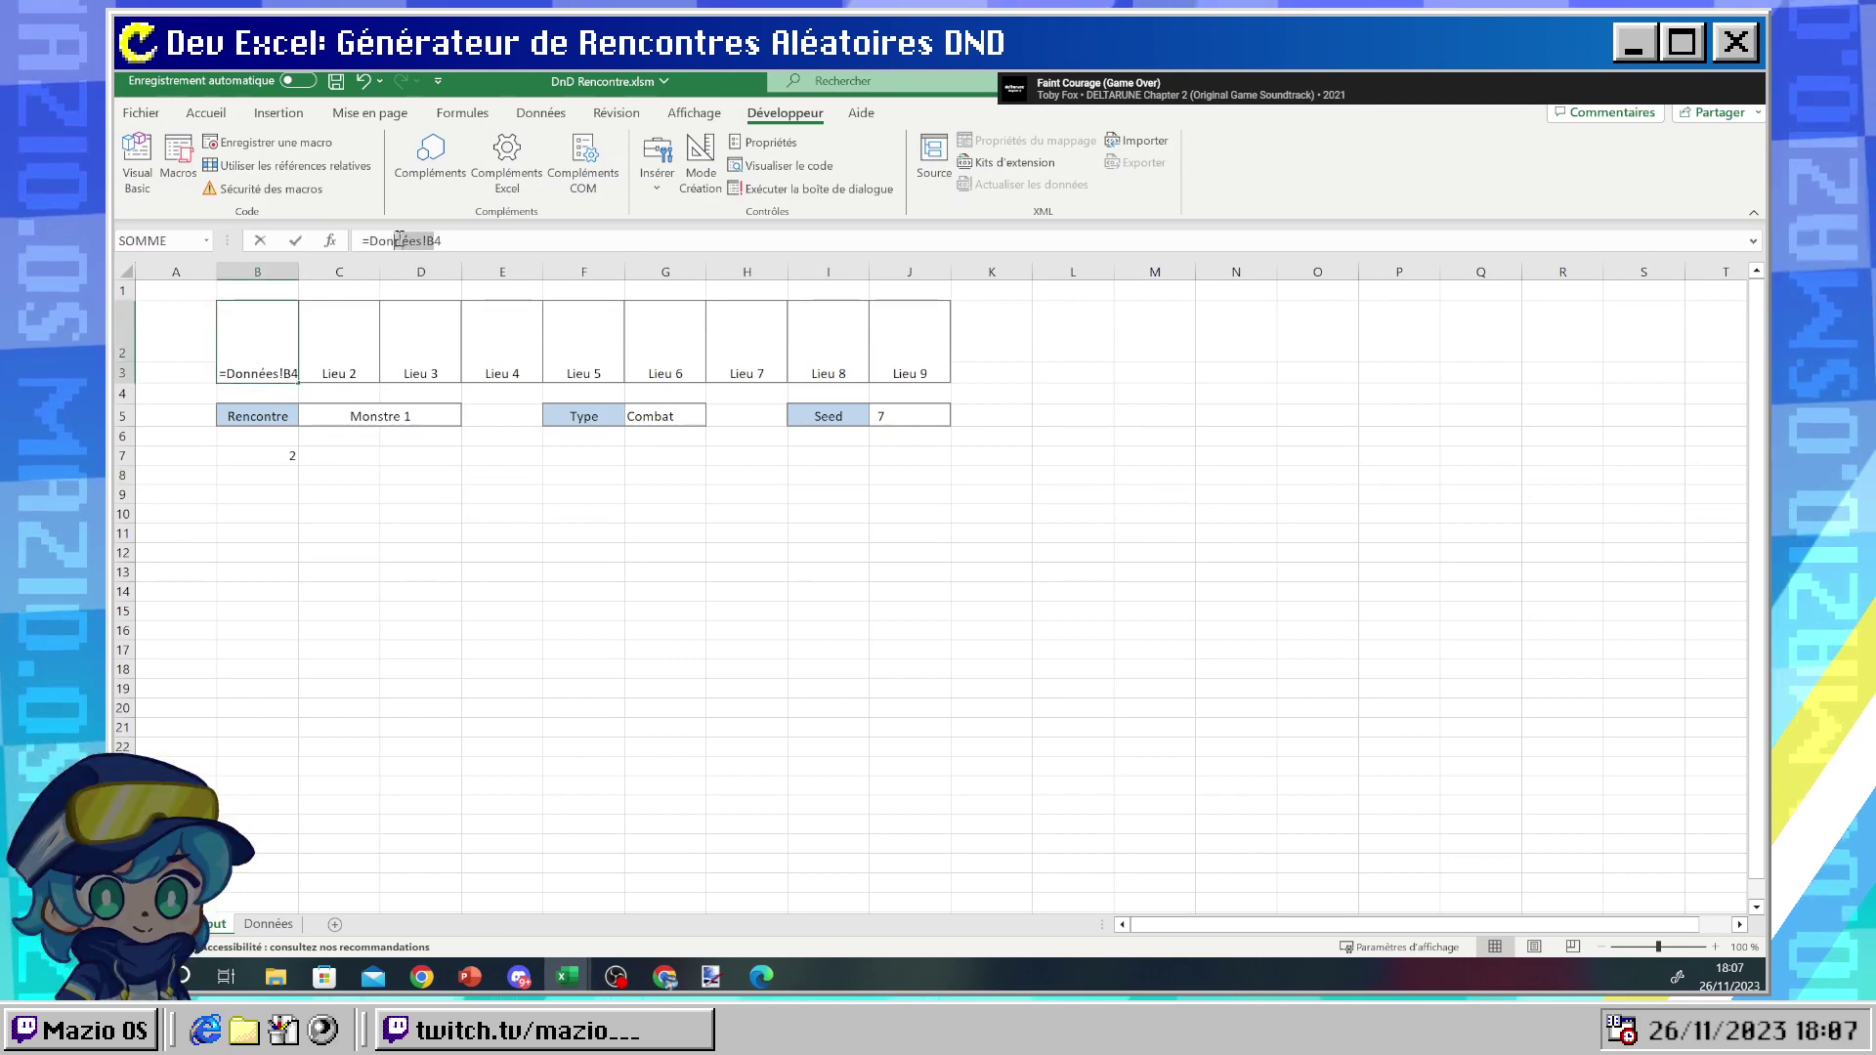
{"action": "key", "text": "Return"}
{"action": "left_click", "coordinate": [251, 362]}
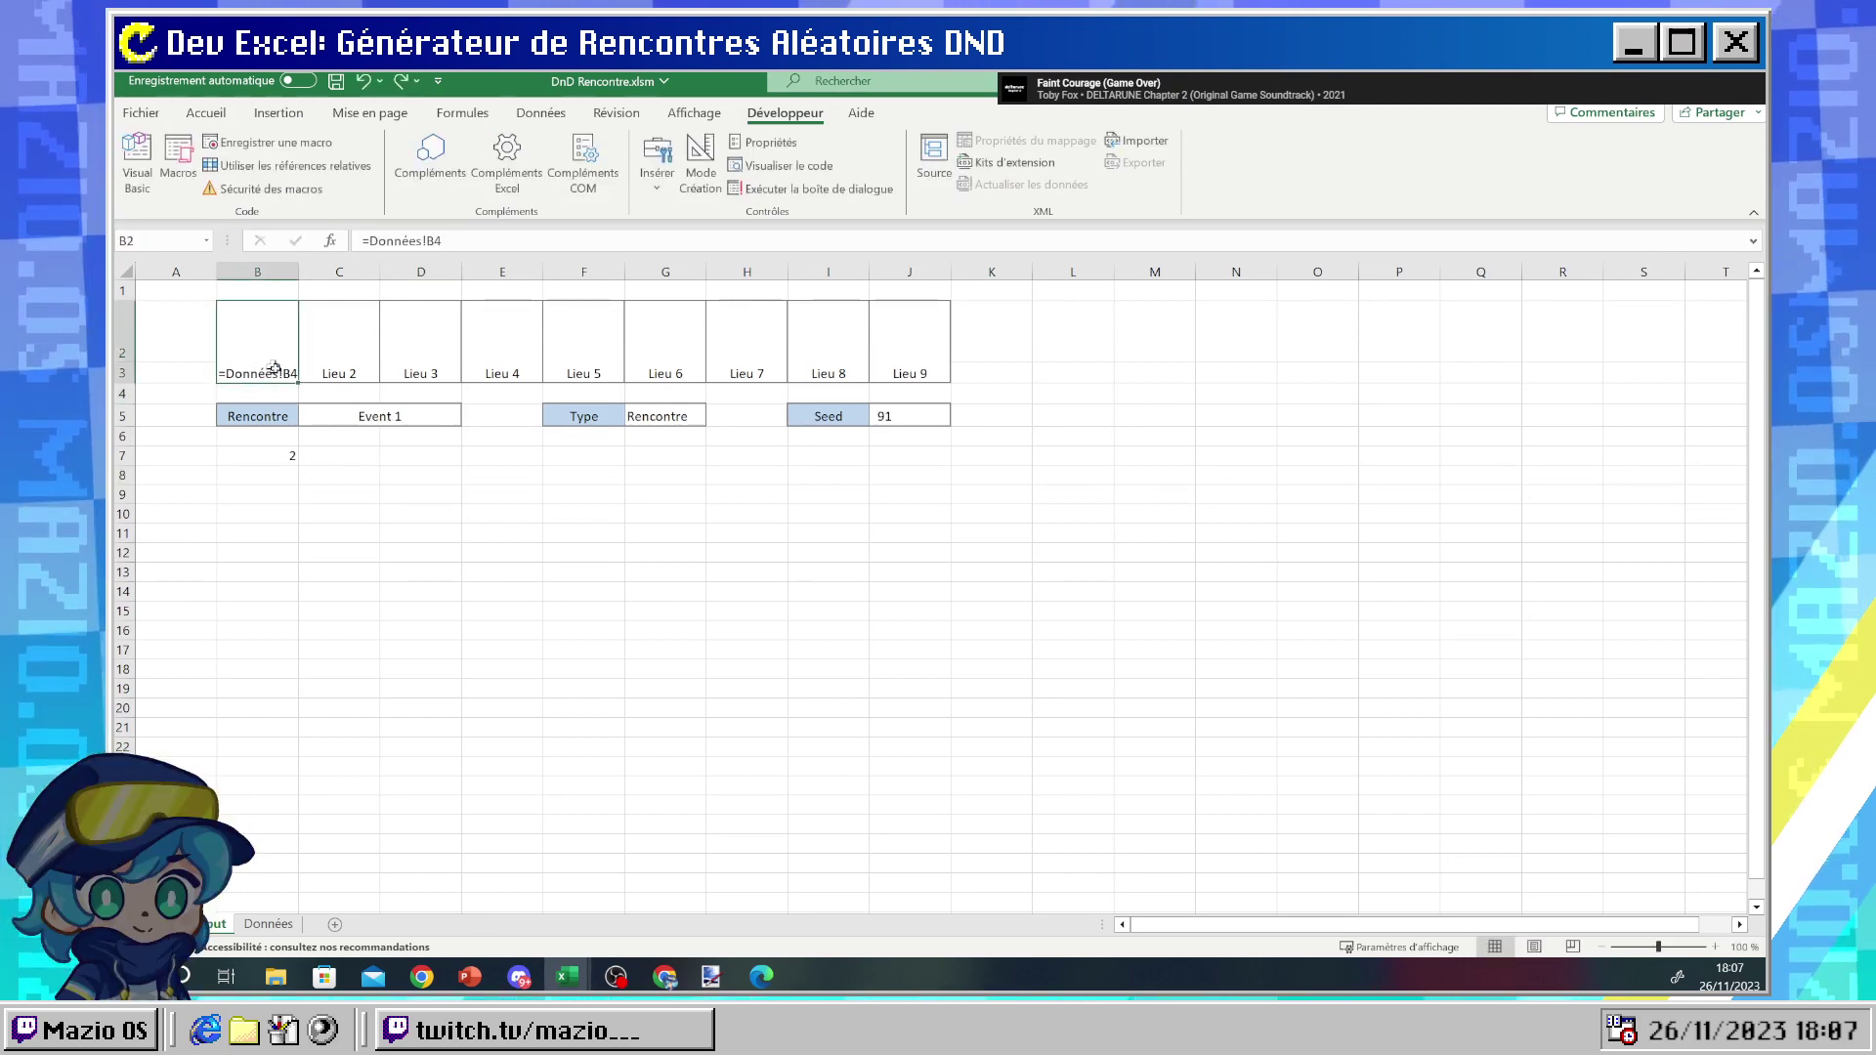
{"action": "left_click", "coordinate": [393, 511]}
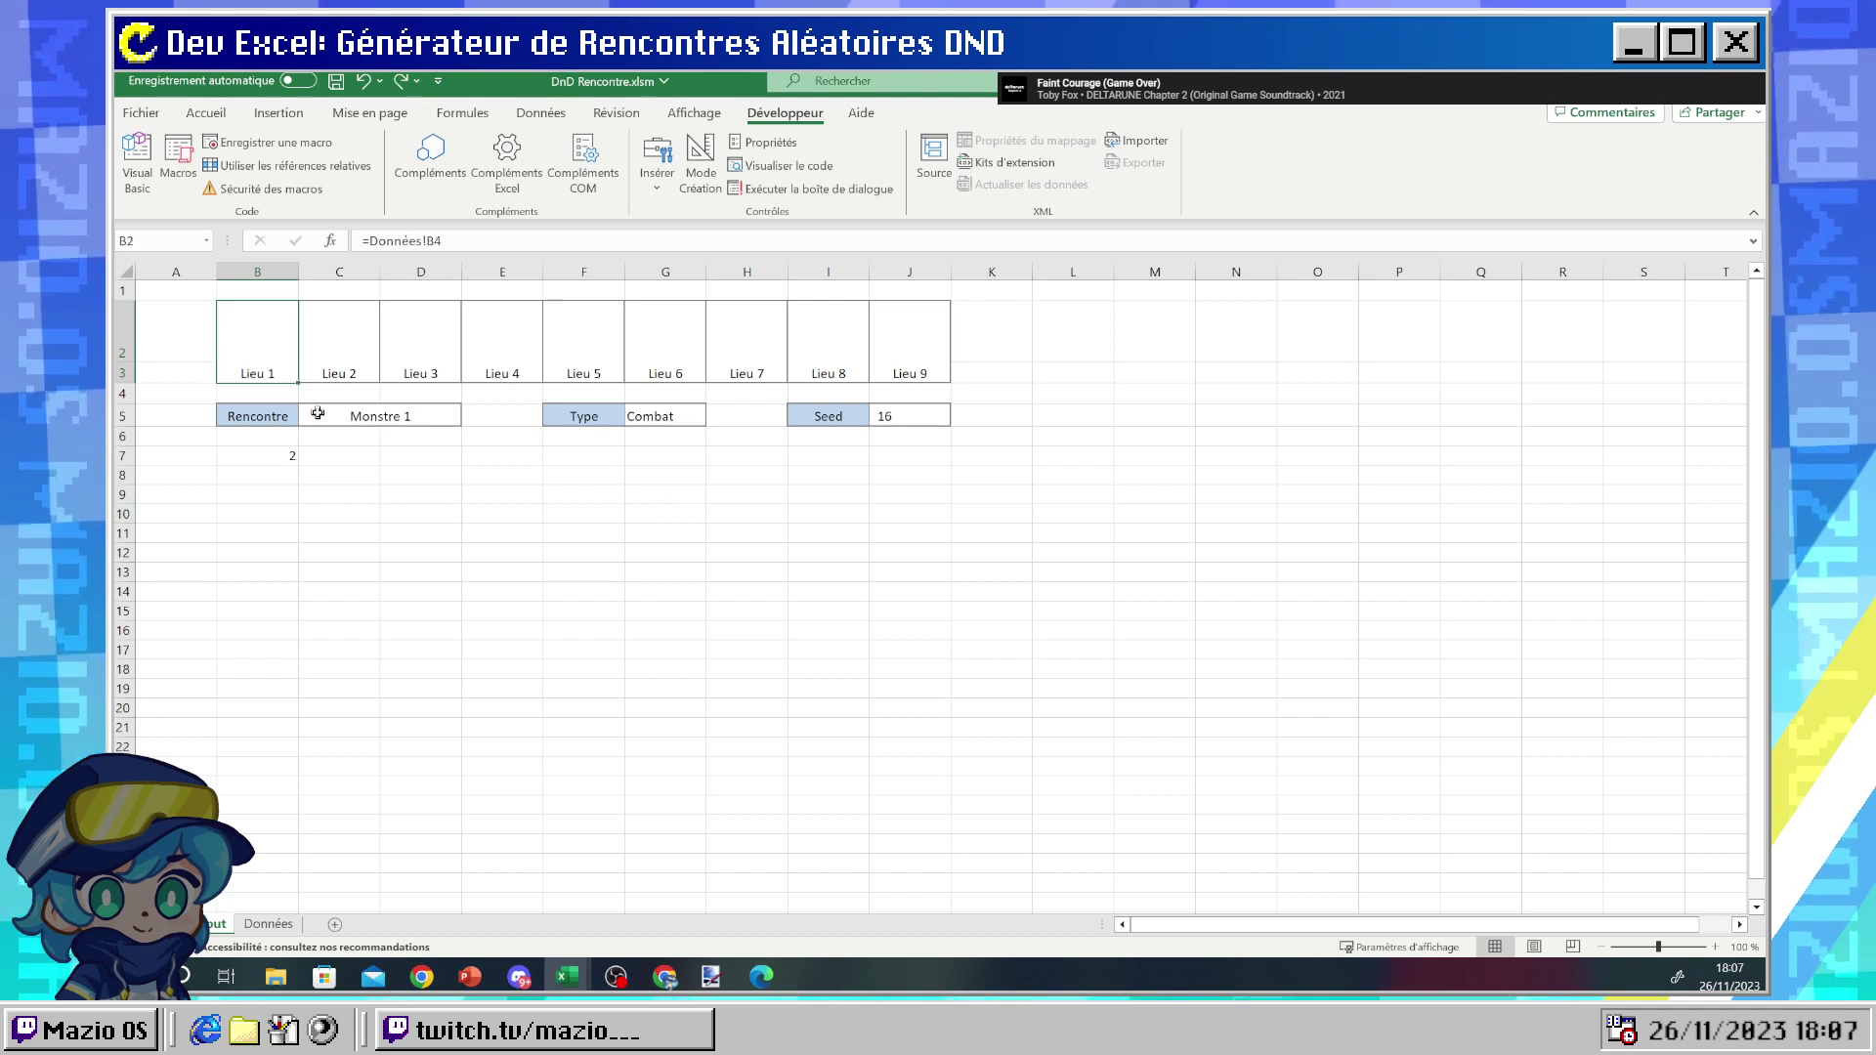
{"action": "type", "text": "*"}
{"action": "left_click", "coordinate": [400, 482]}
{"action": "key", "text": "ctrl+z"}
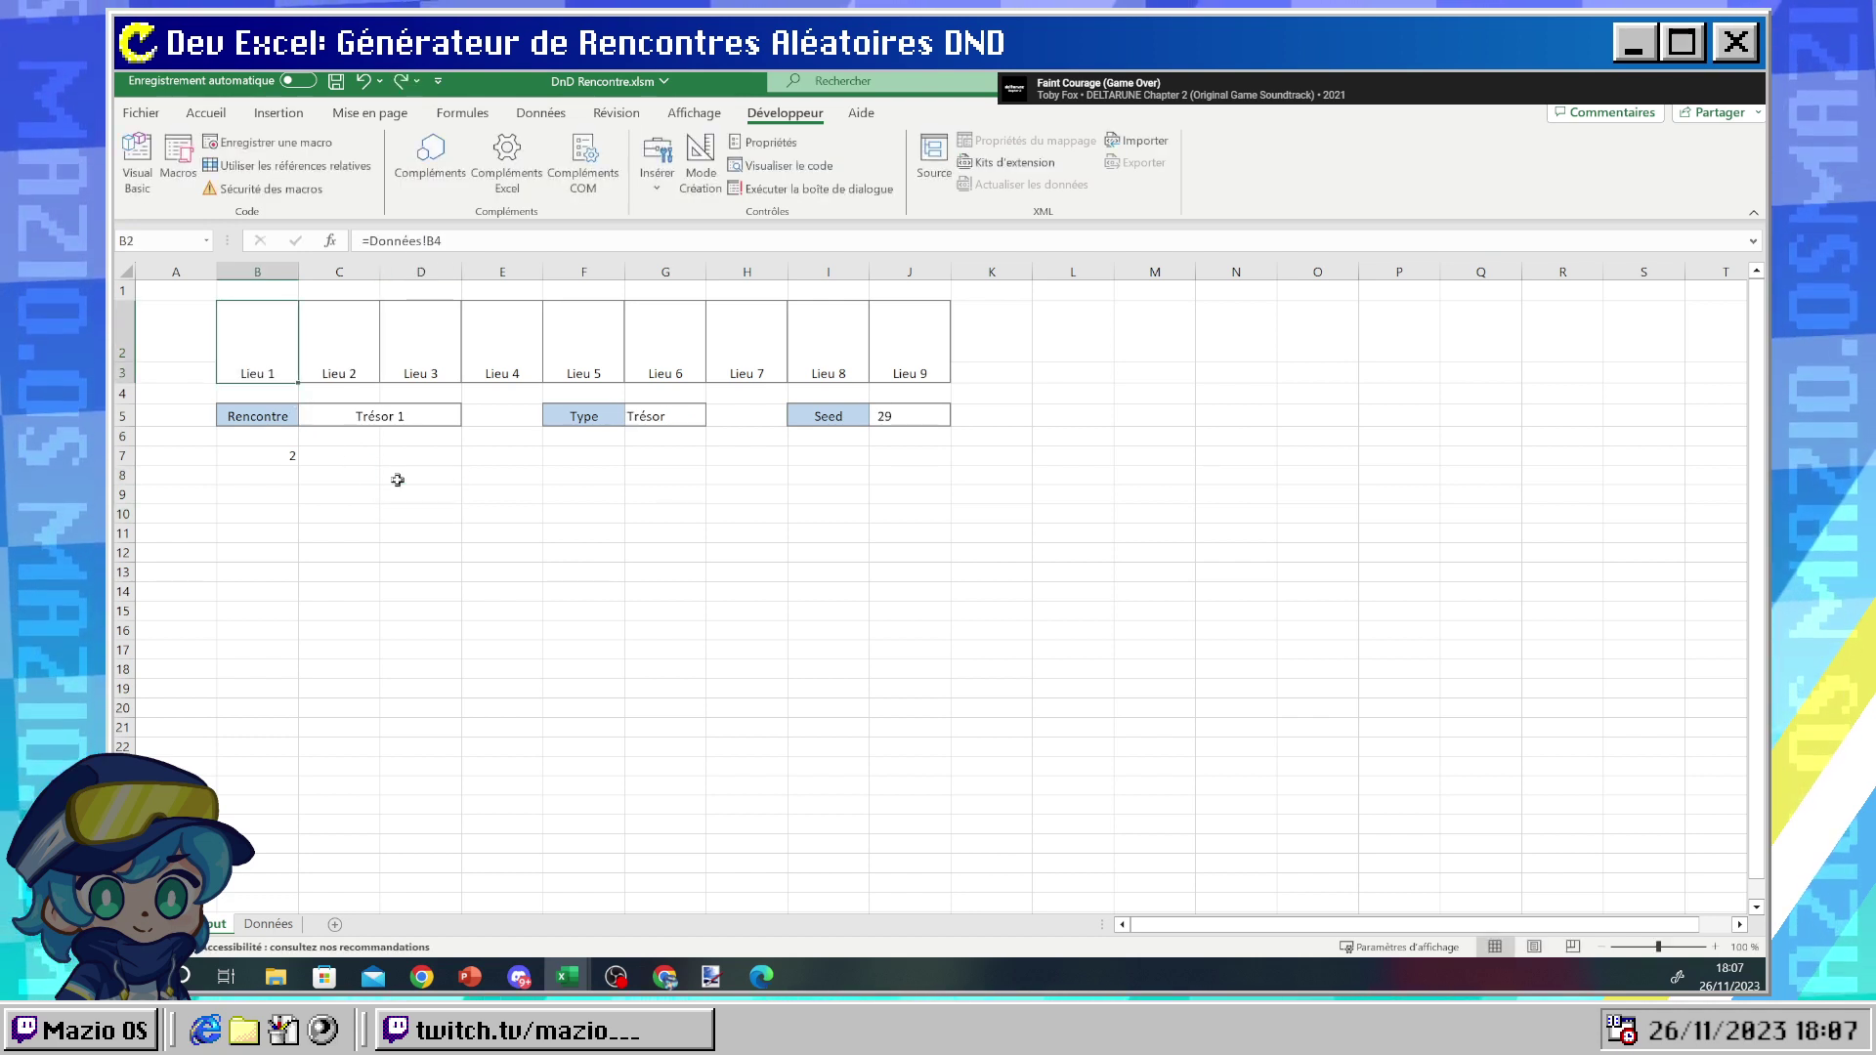
- Retest B2 and C2, check B7, and inspect B2's formula =Données!B4
{"action": "left_click", "coordinate": [401, 482]}
{"action": "left_click", "coordinate": [255, 343]}
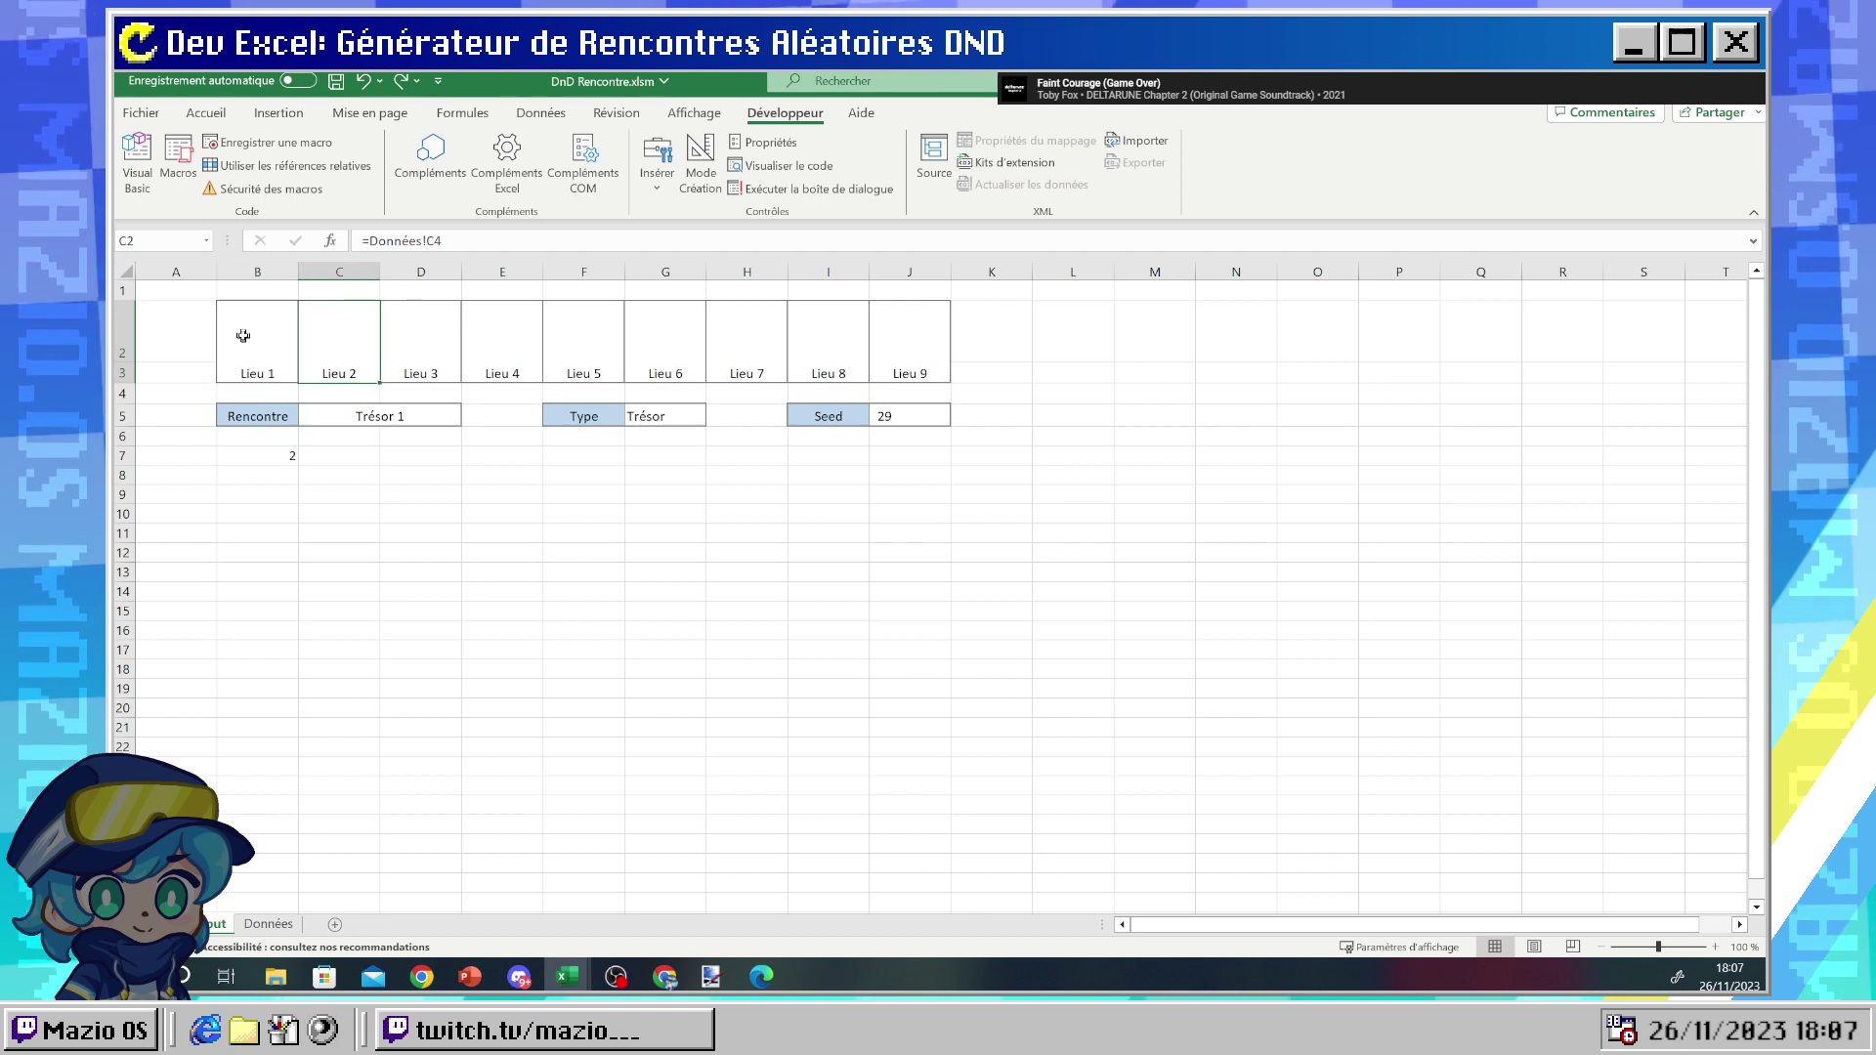
{"action": "left_click", "coordinate": [322, 335]}
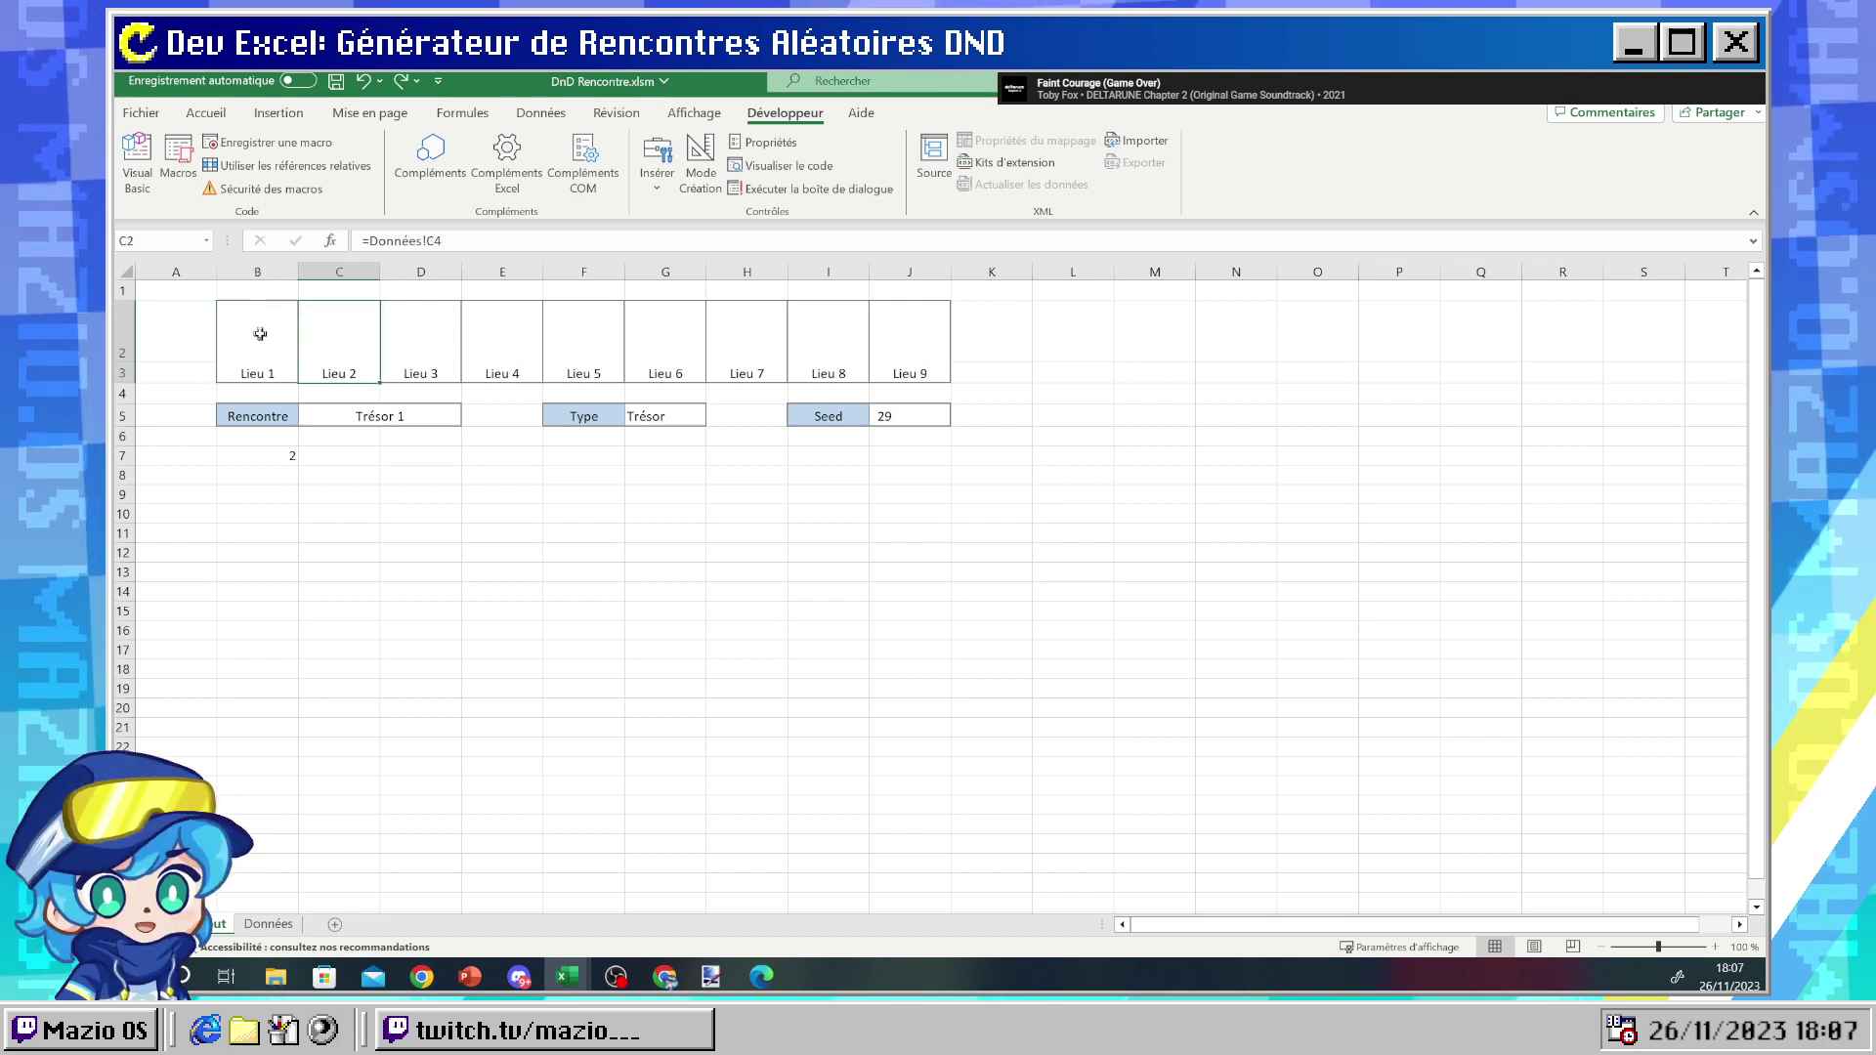
{"action": "left_click", "coordinate": [263, 454]}
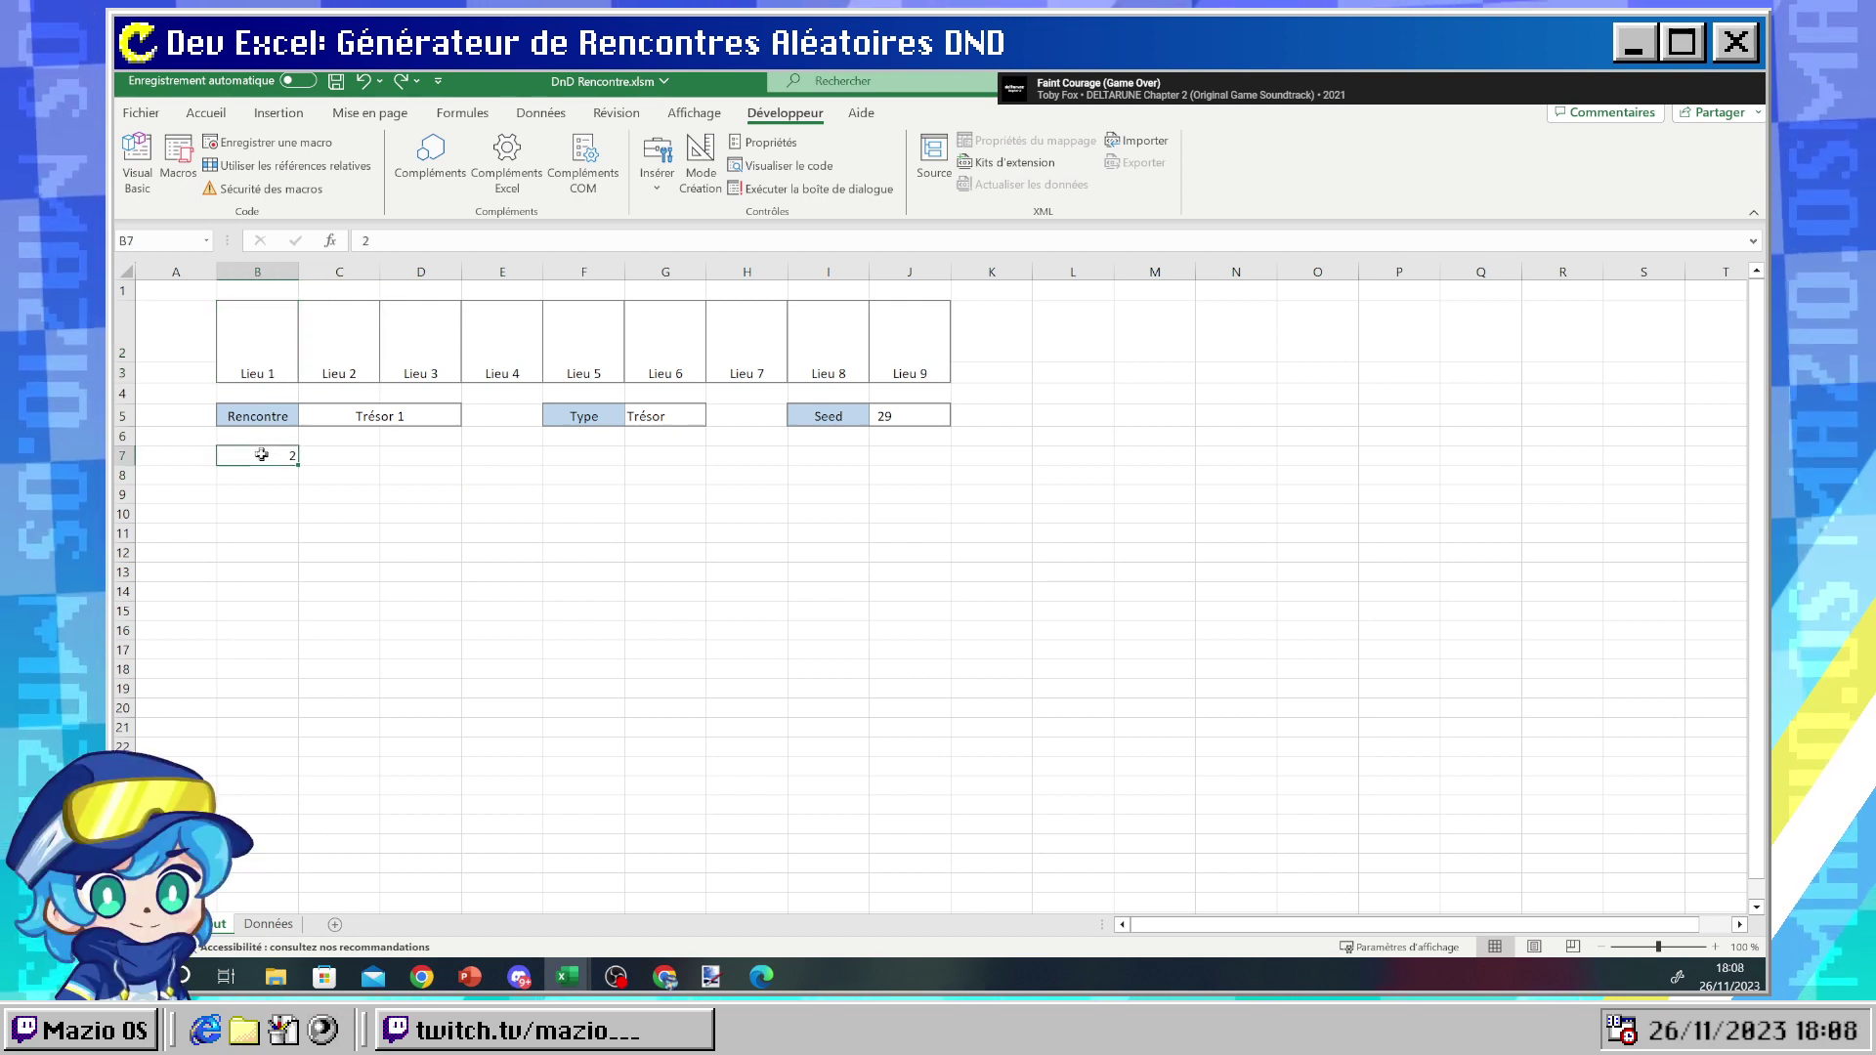
{"action": "left_click", "coordinate": [257, 344]}
- In the VBA editor, browse the insert-items and procedure lists for Module1
{"action": "mouse_move", "coordinate": [569, 973]}
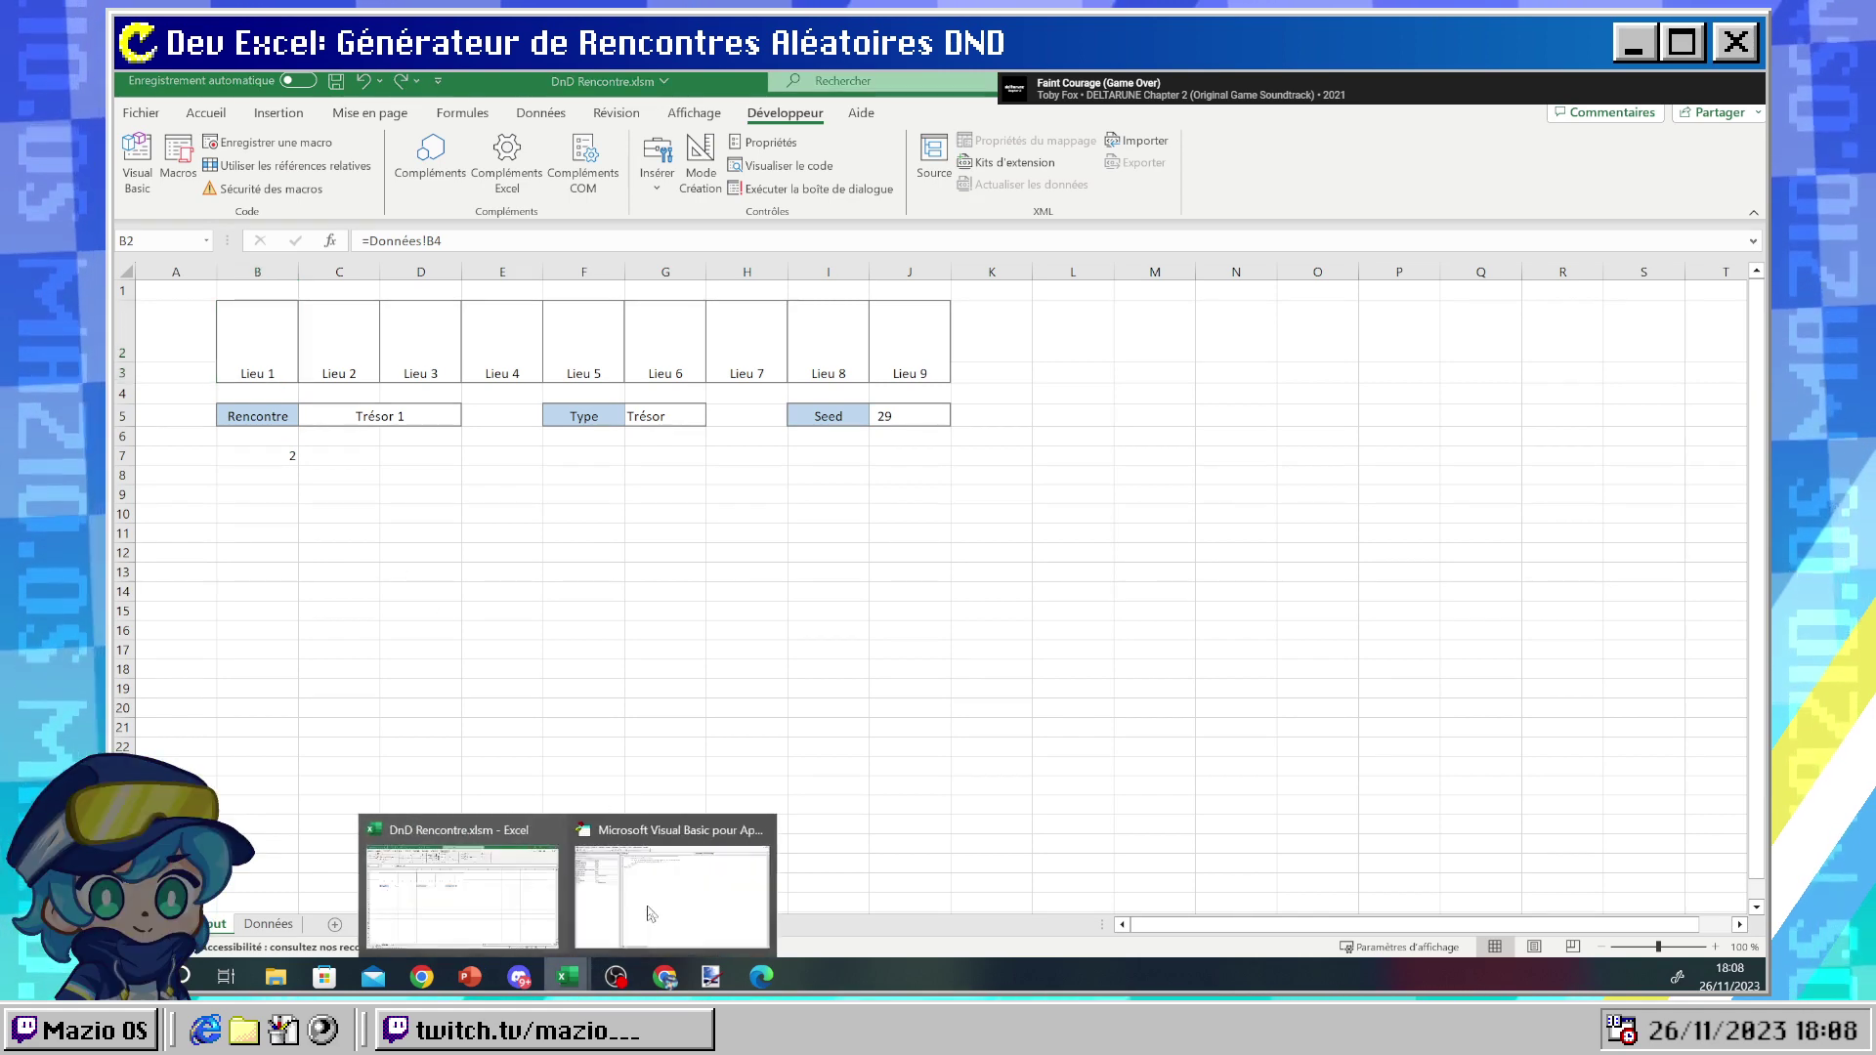
{"action": "left_click", "coordinate": [652, 913]}
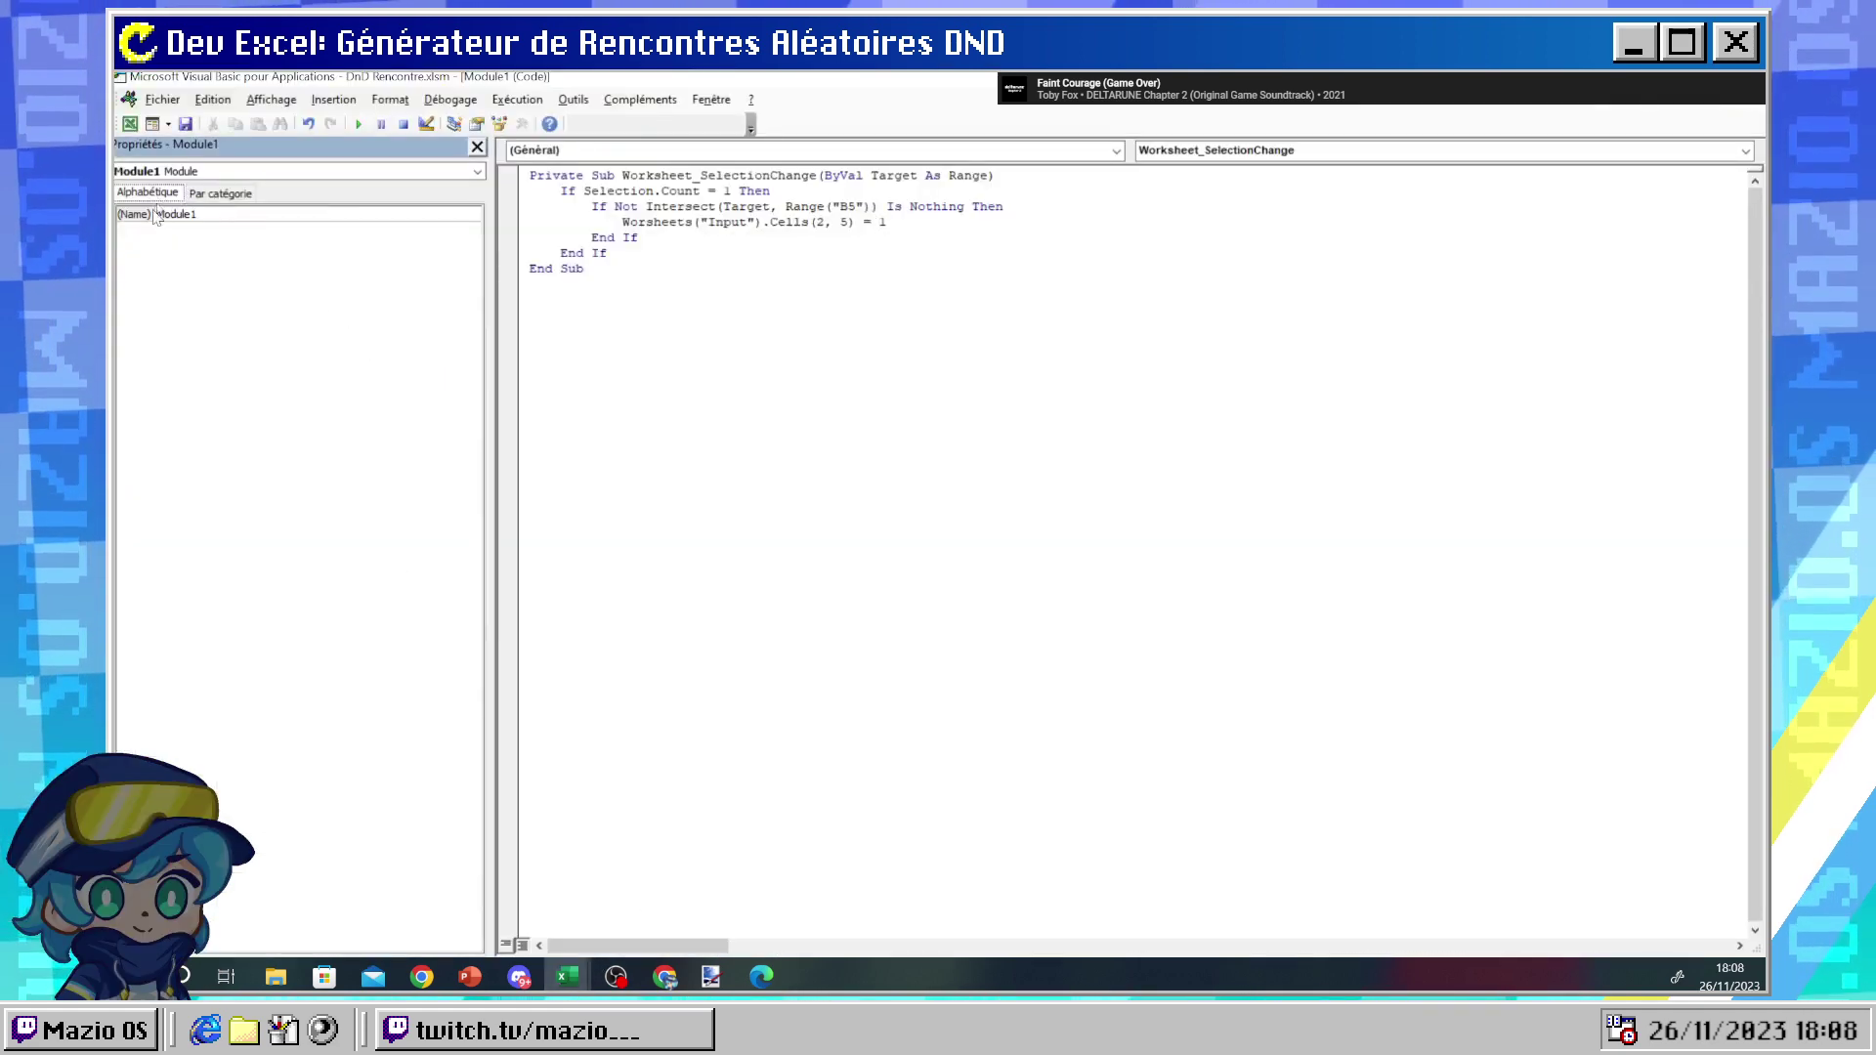
{"action": "left_click", "coordinate": [182, 176]}
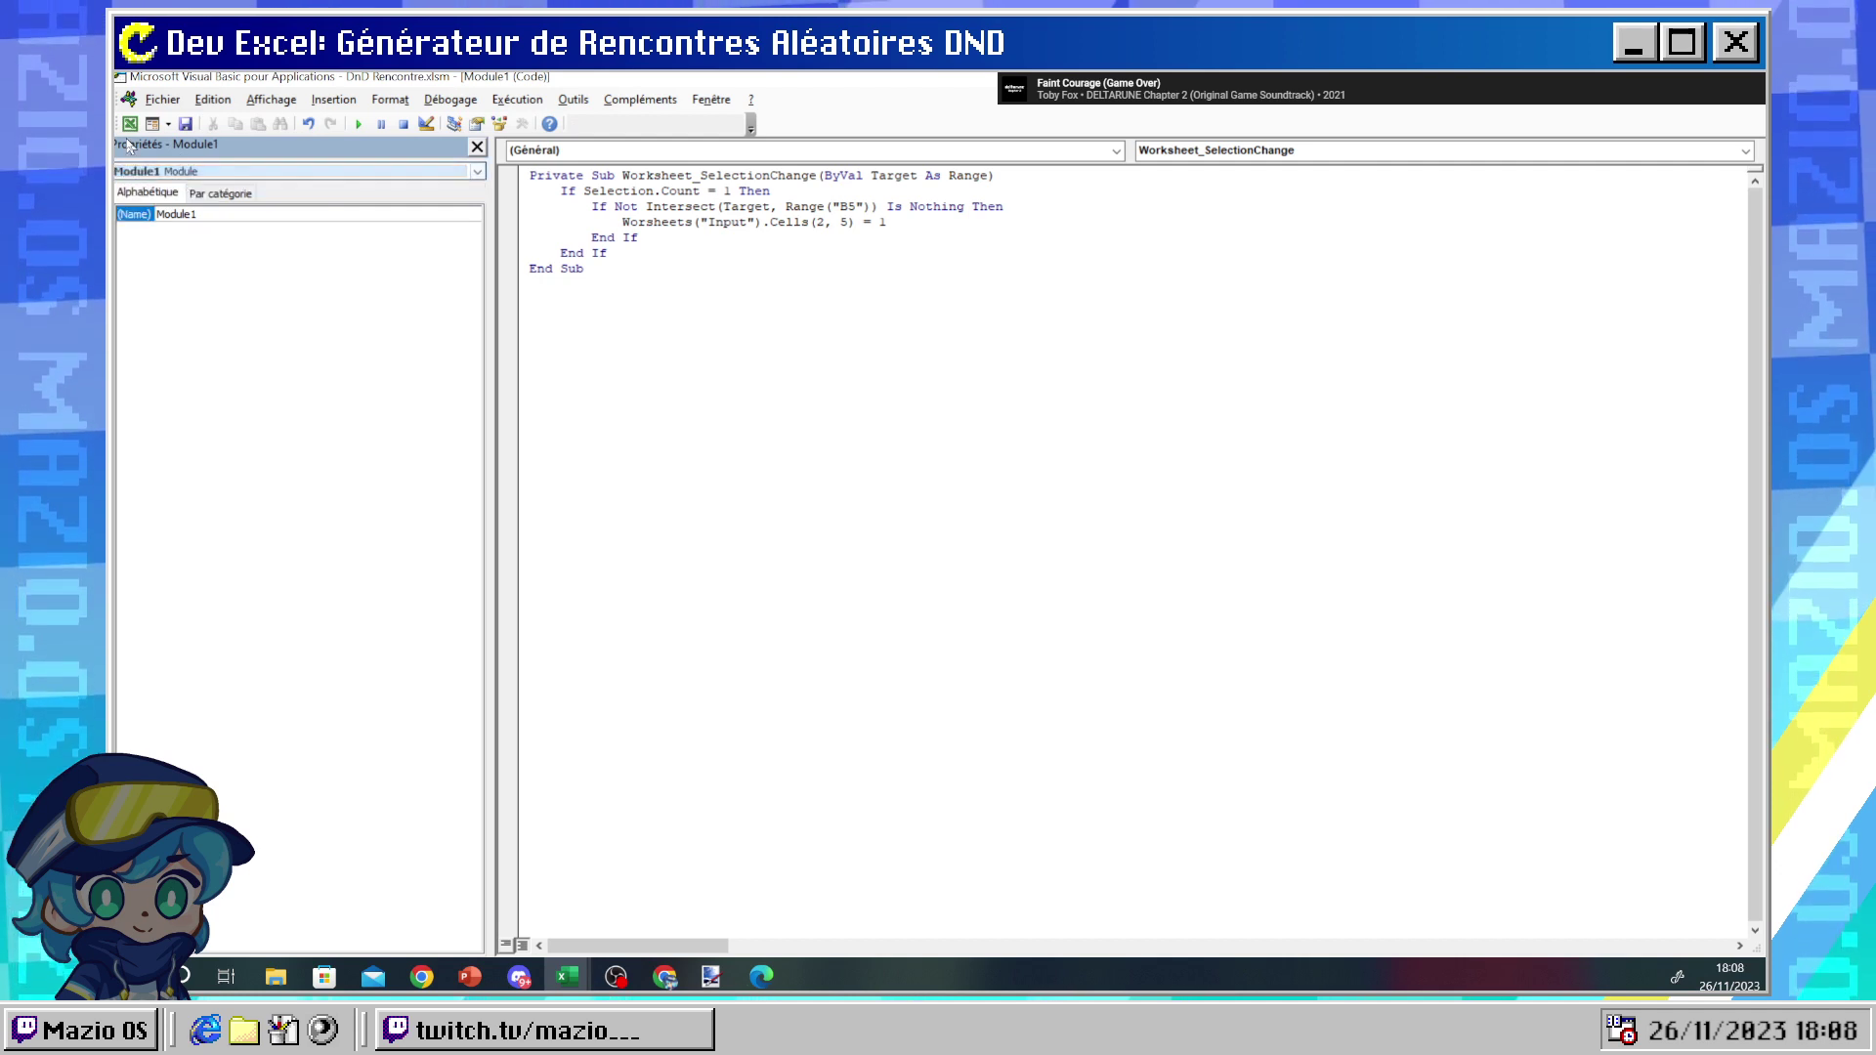
{"action": "left_click", "coordinate": [169, 125]}
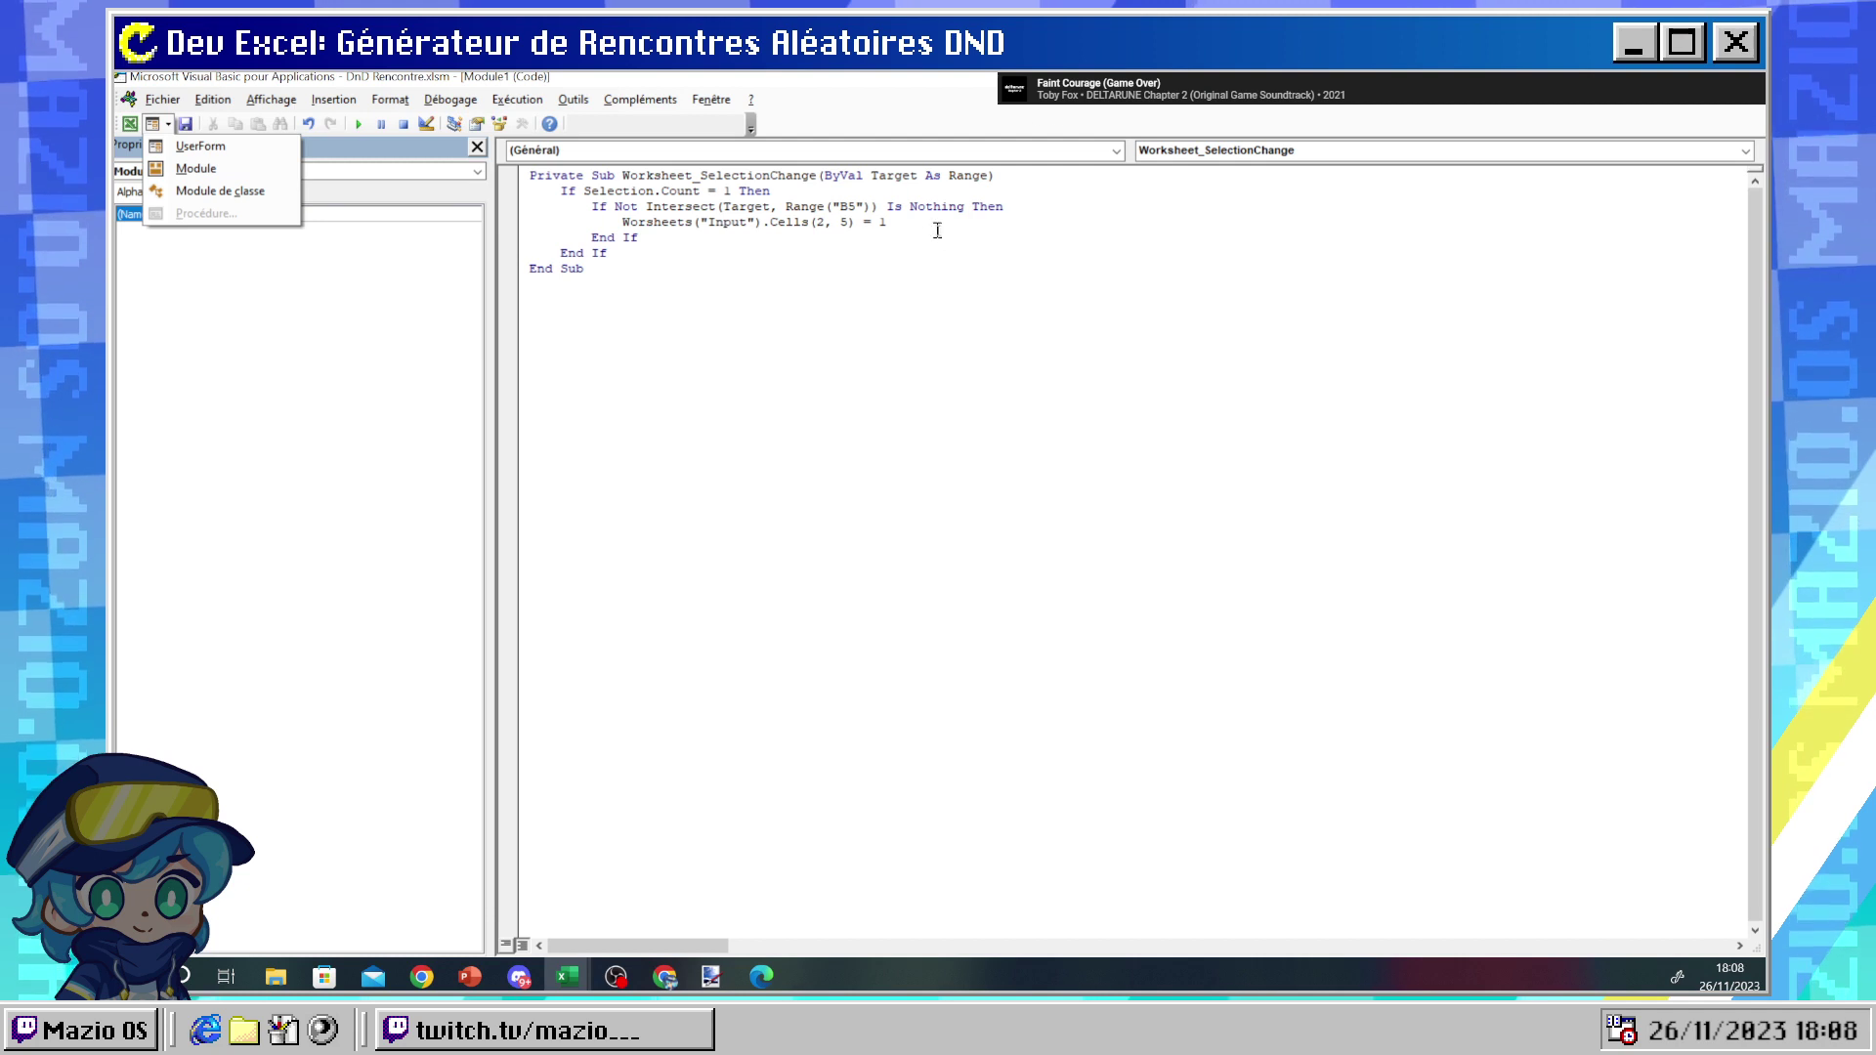
{"action": "left_click", "coordinate": [670, 158]}
{"action": "left_click", "coordinate": [1307, 156]}
{"action": "left_click", "coordinate": [1307, 156]}
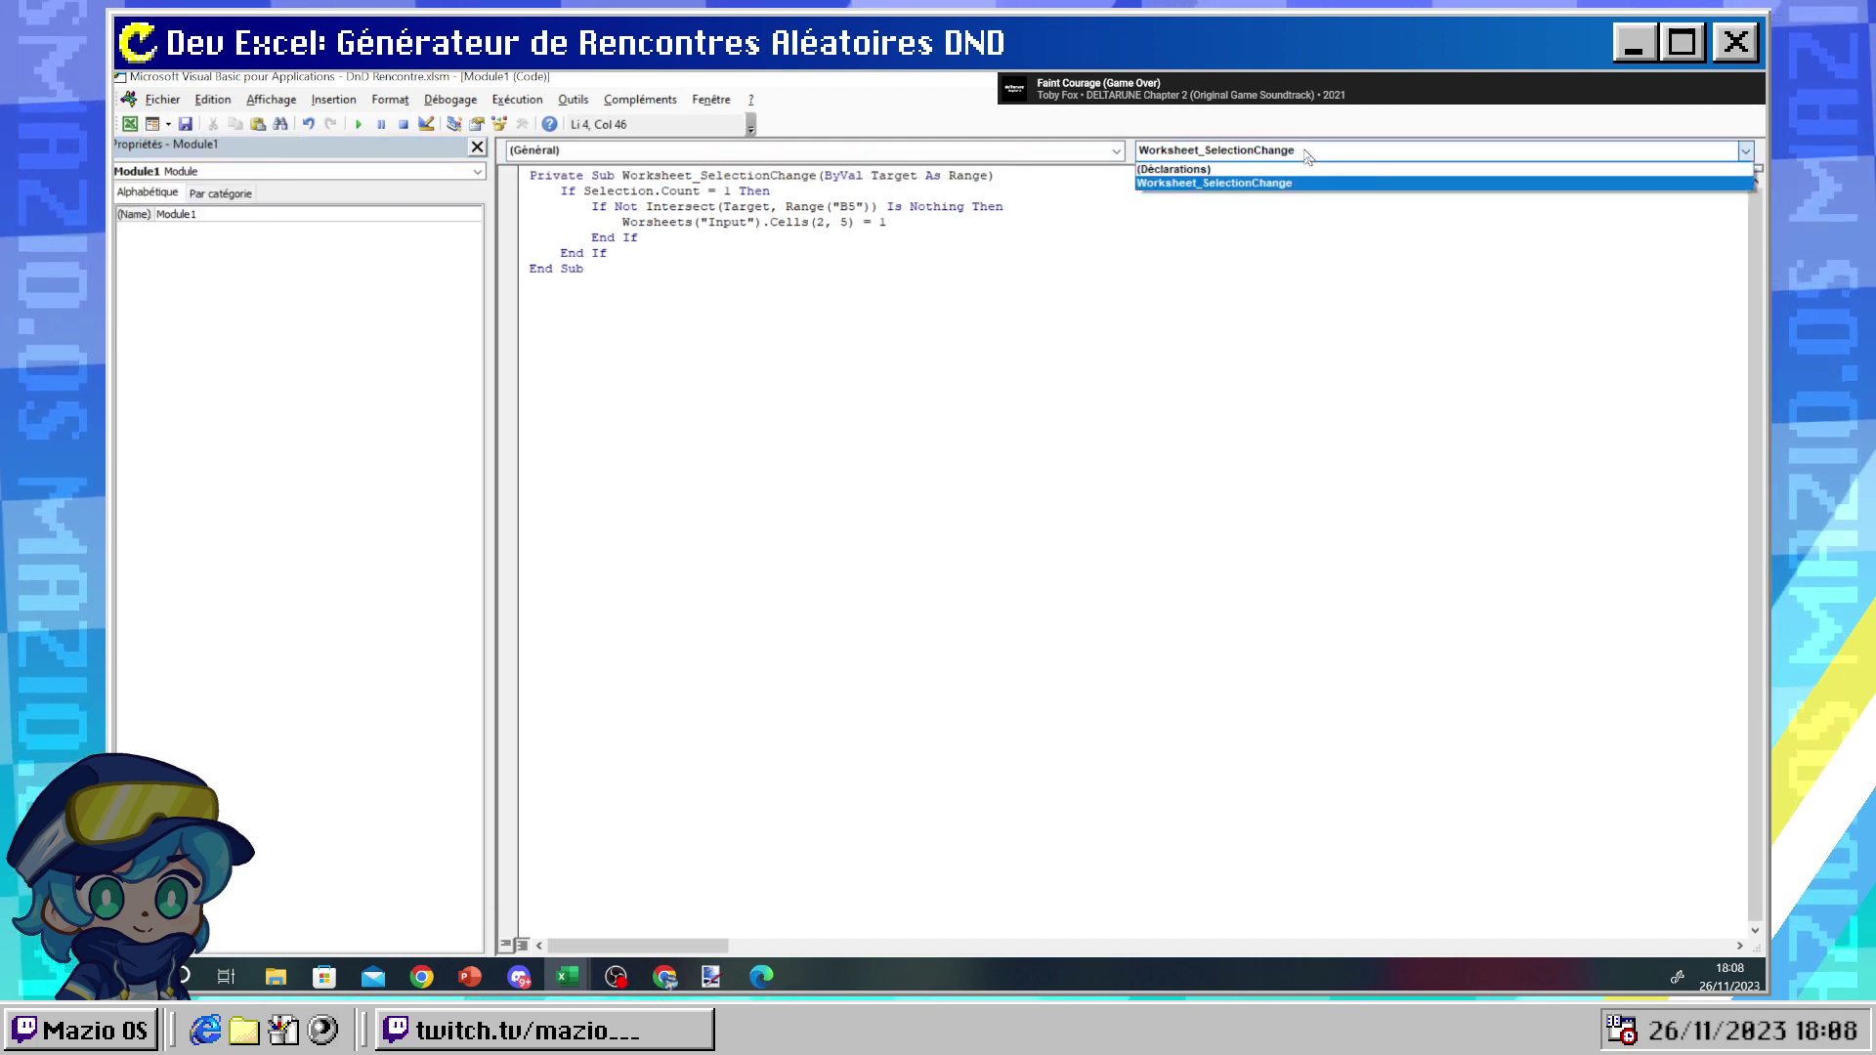
{"action": "left_click", "coordinate": [825, 247]}
- Select all the Module1 SelectionChange code for copying and return to the encounter worksheet
{"action": "left_click", "coordinate": [750, 274]}
{"action": "key", "text": "ctrl+a"}
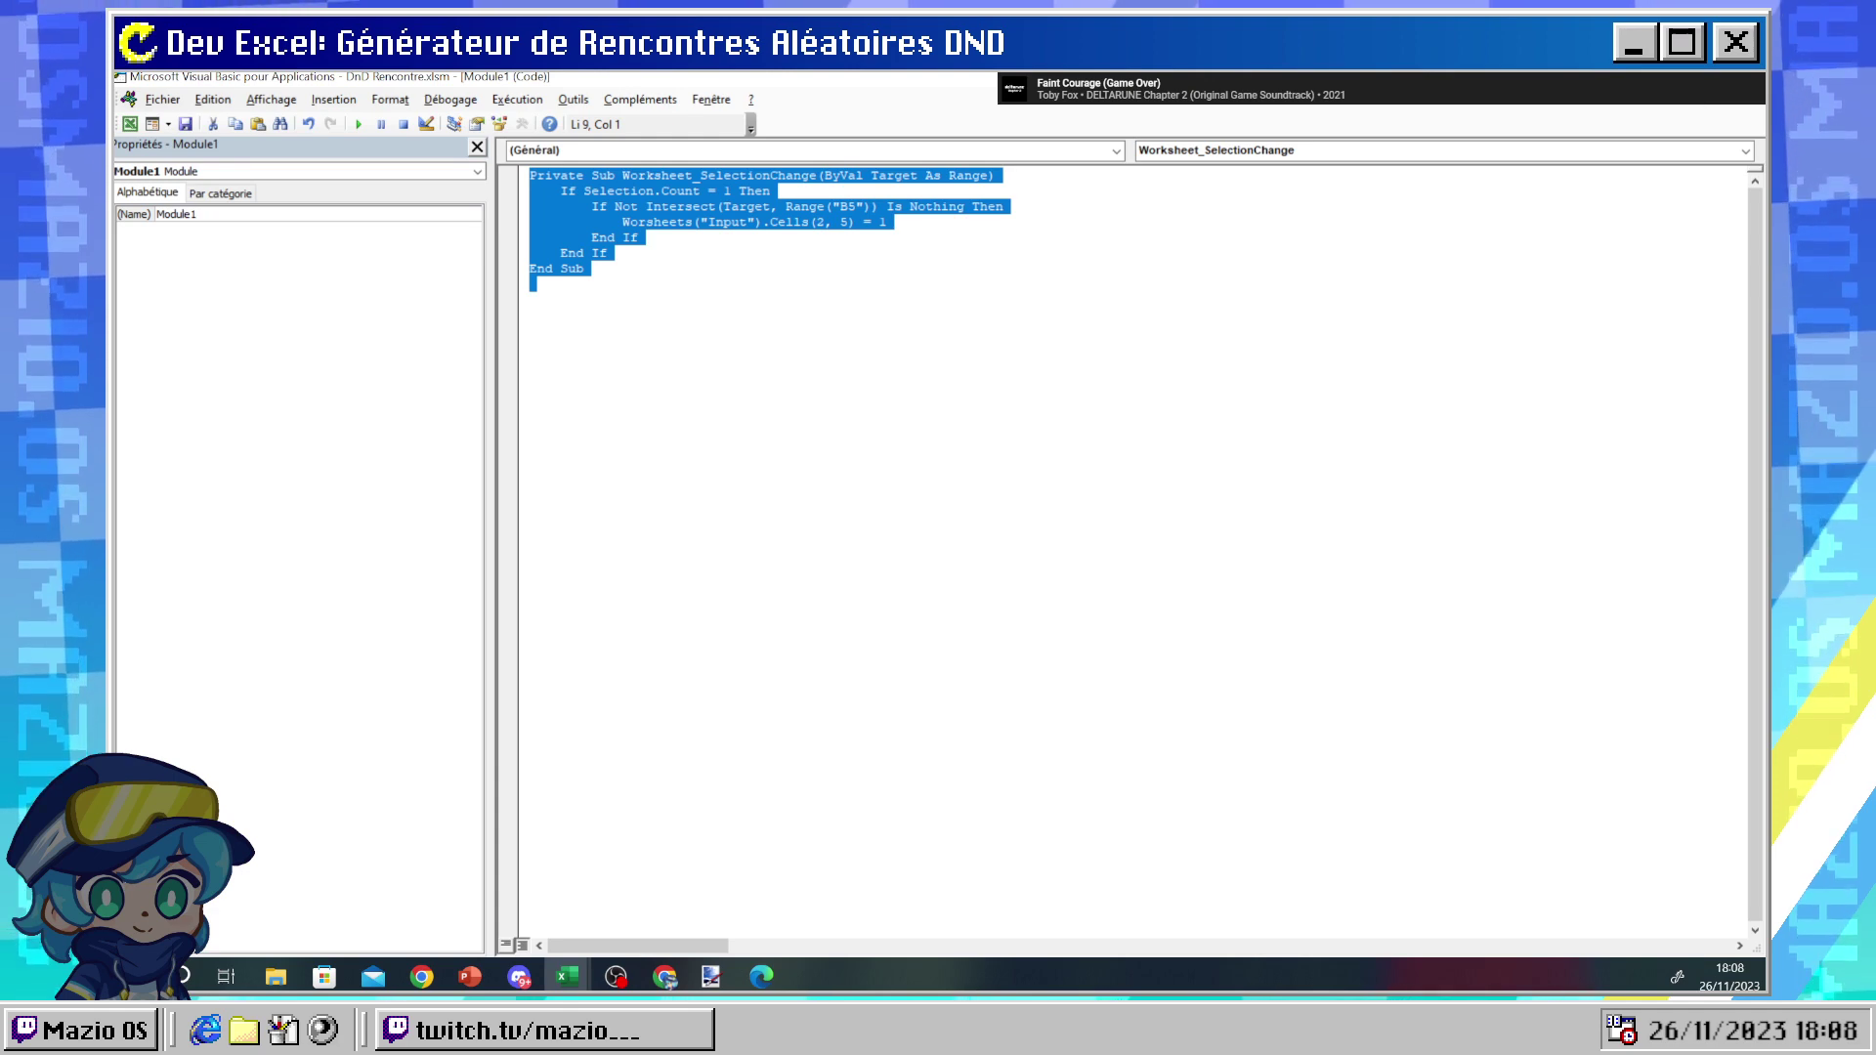
{"action": "key", "text": "alt+F11"}
{"action": "left_click", "coordinate": [420, 455]}
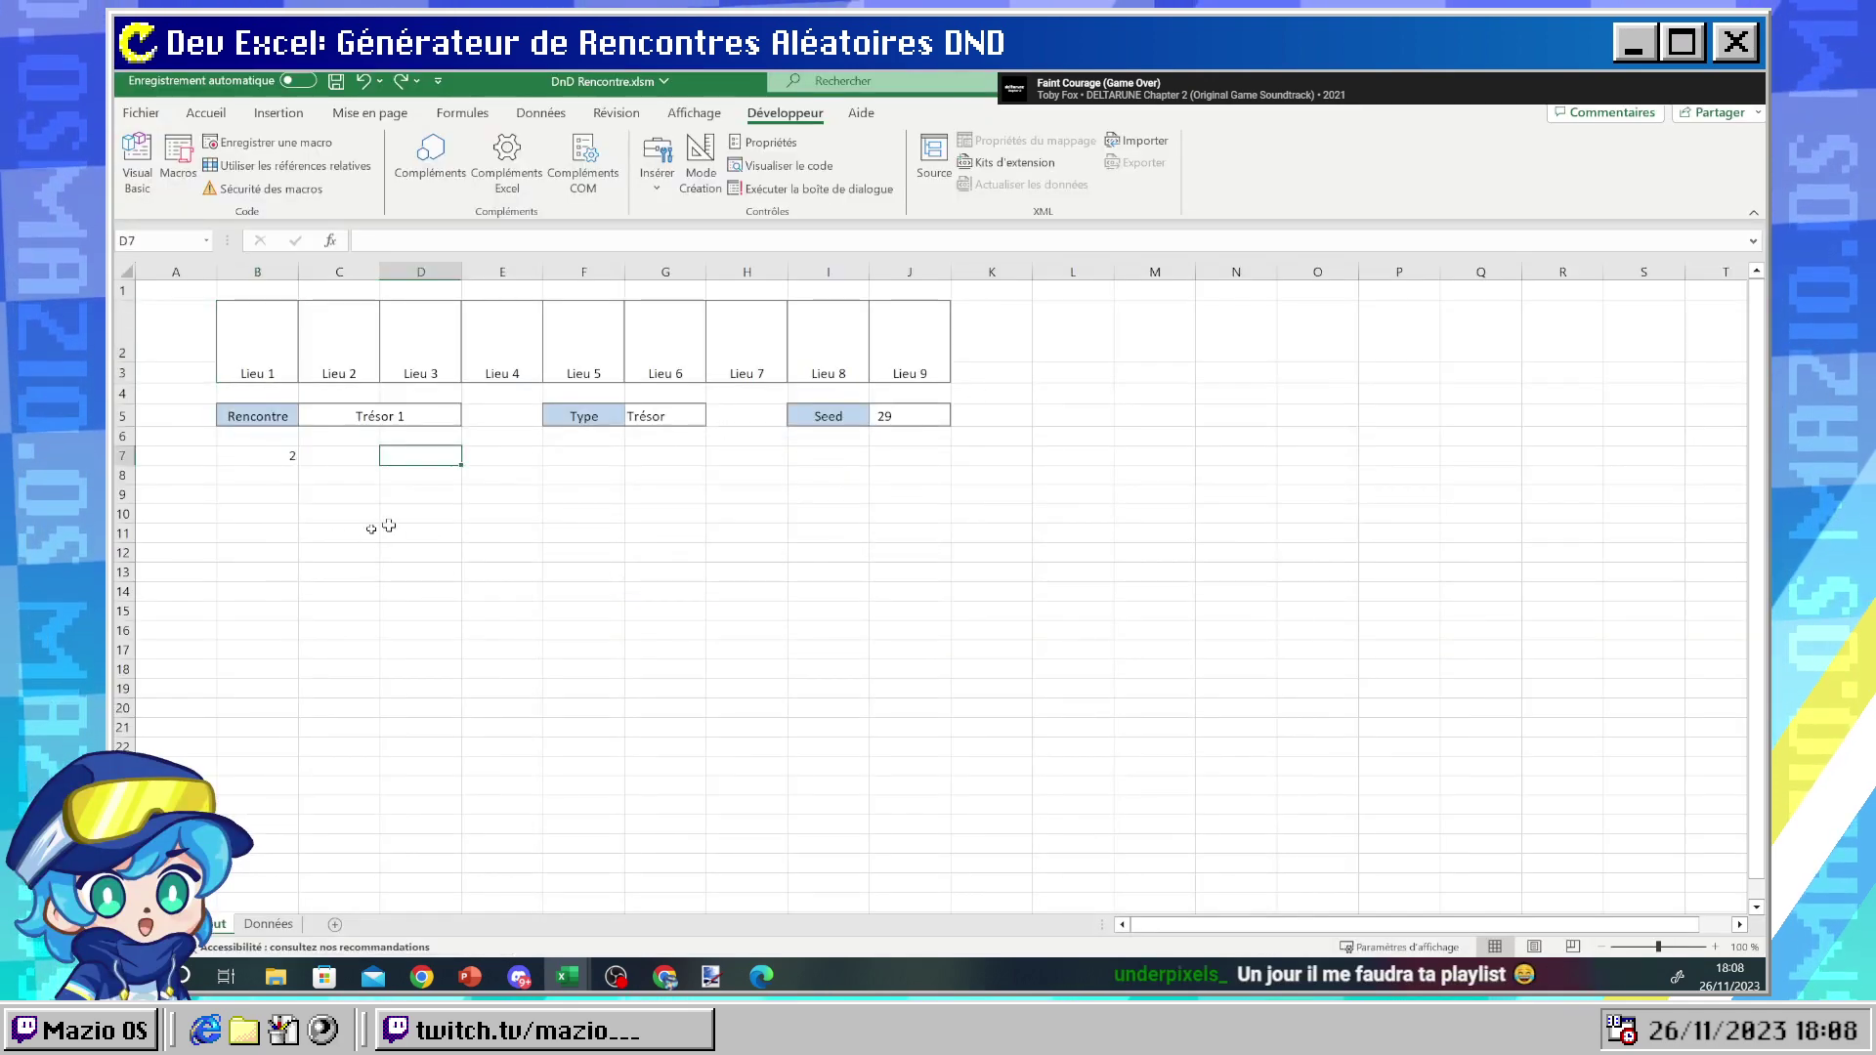
- Insert a form button, Bouton 1, drawn across D9:G10
{"action": "right_click", "coordinate": [468, 517]}
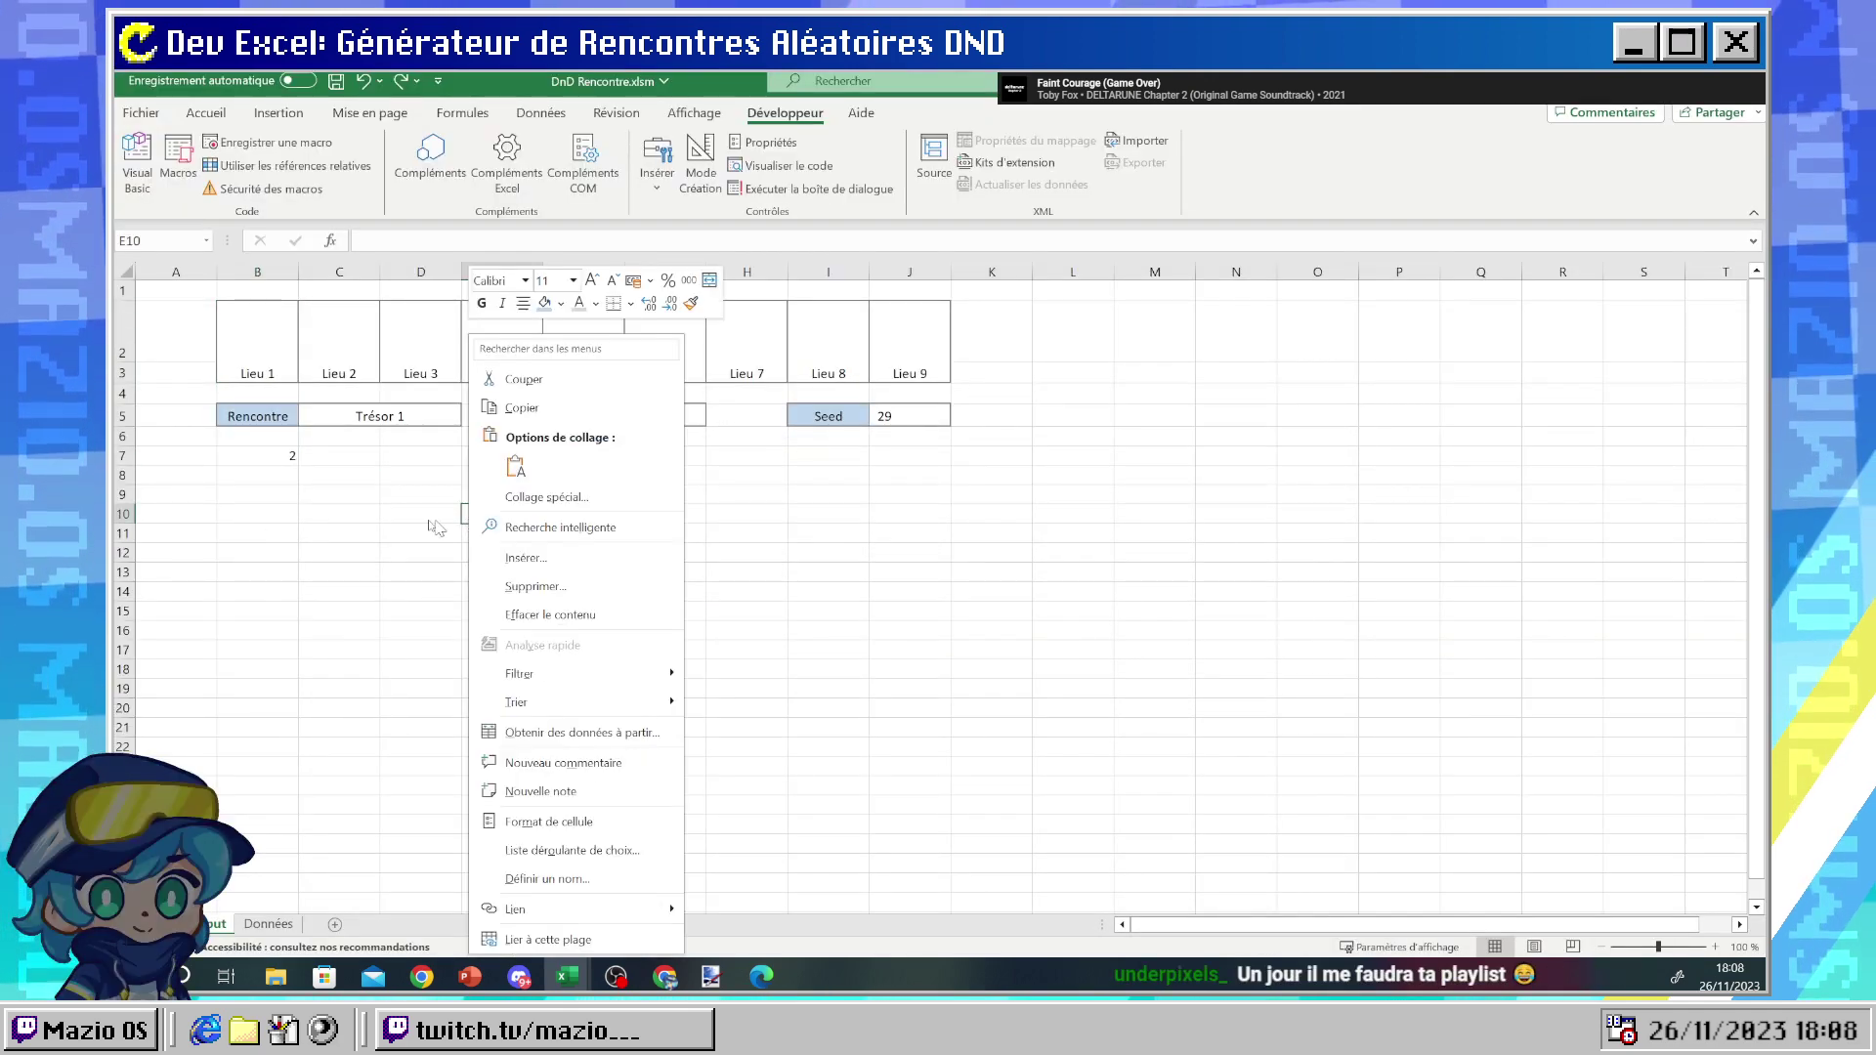
{"action": "key", "text": "Escape"}
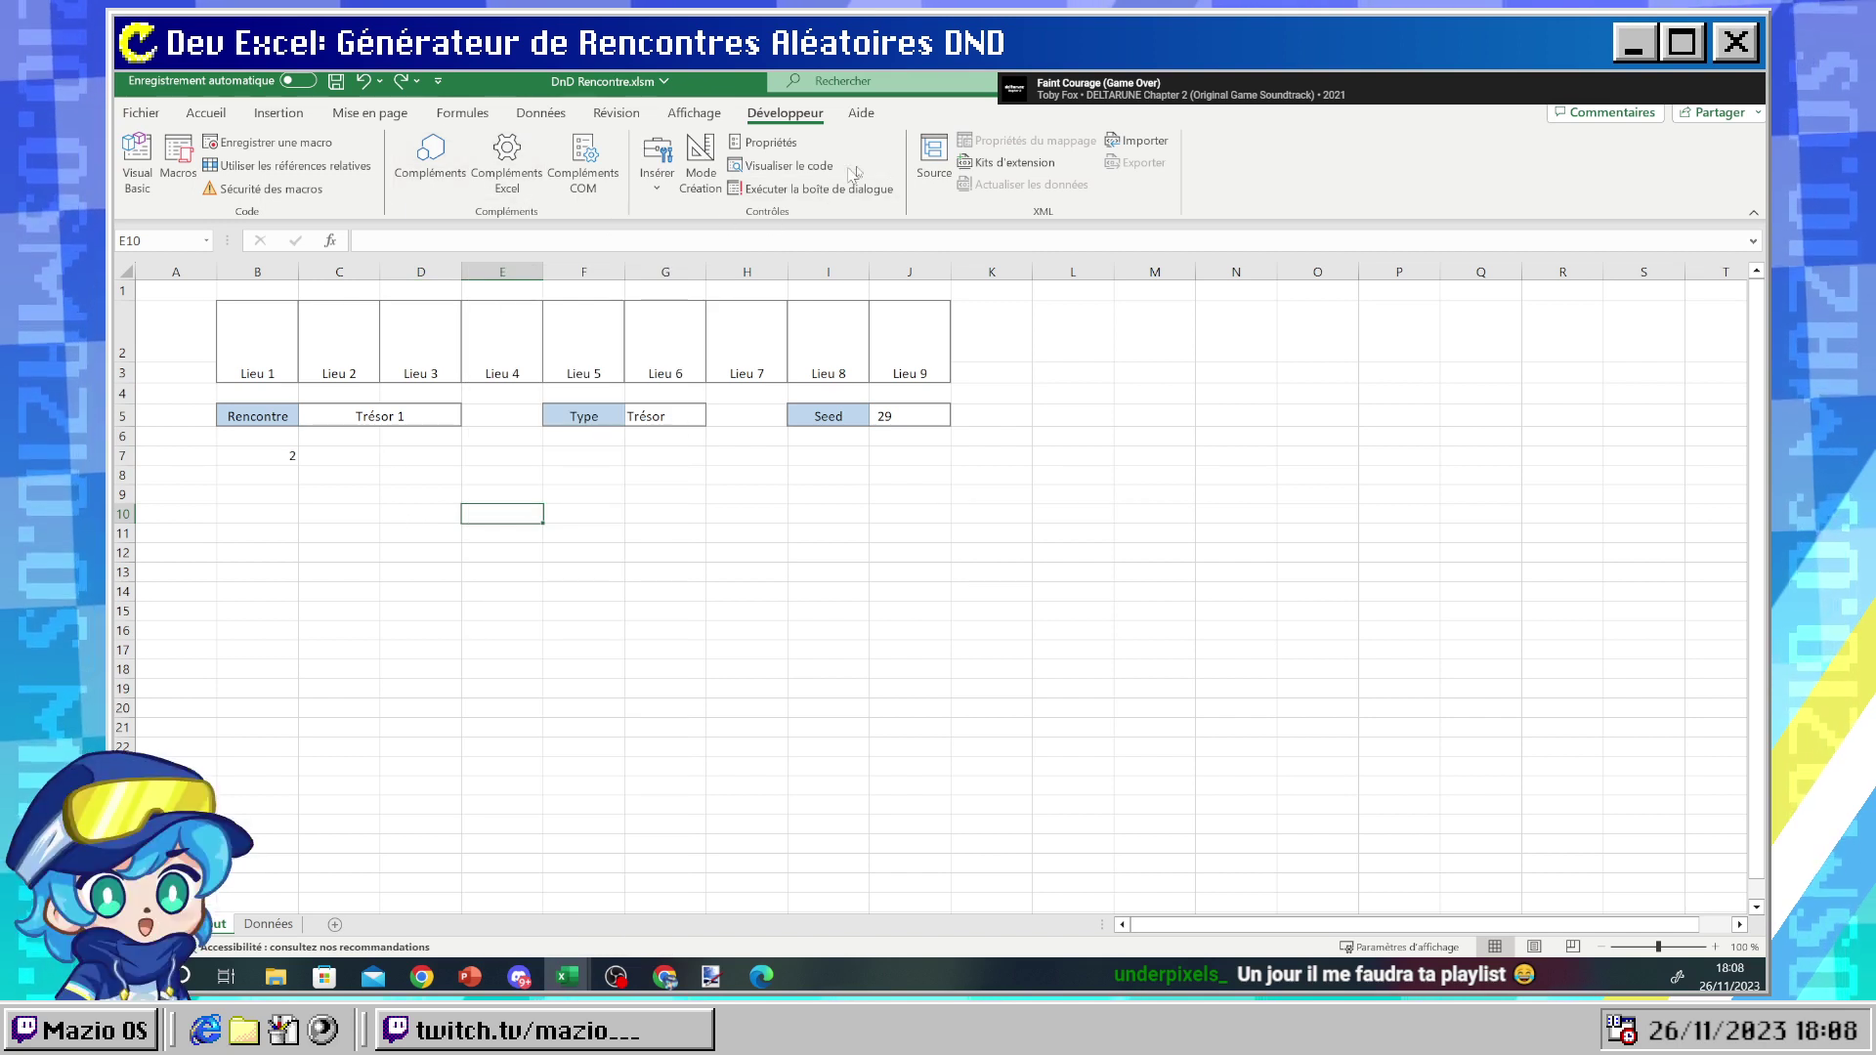
{"action": "left_click", "coordinate": [656, 156]}
{"action": "left_click", "coordinate": [649, 244]}
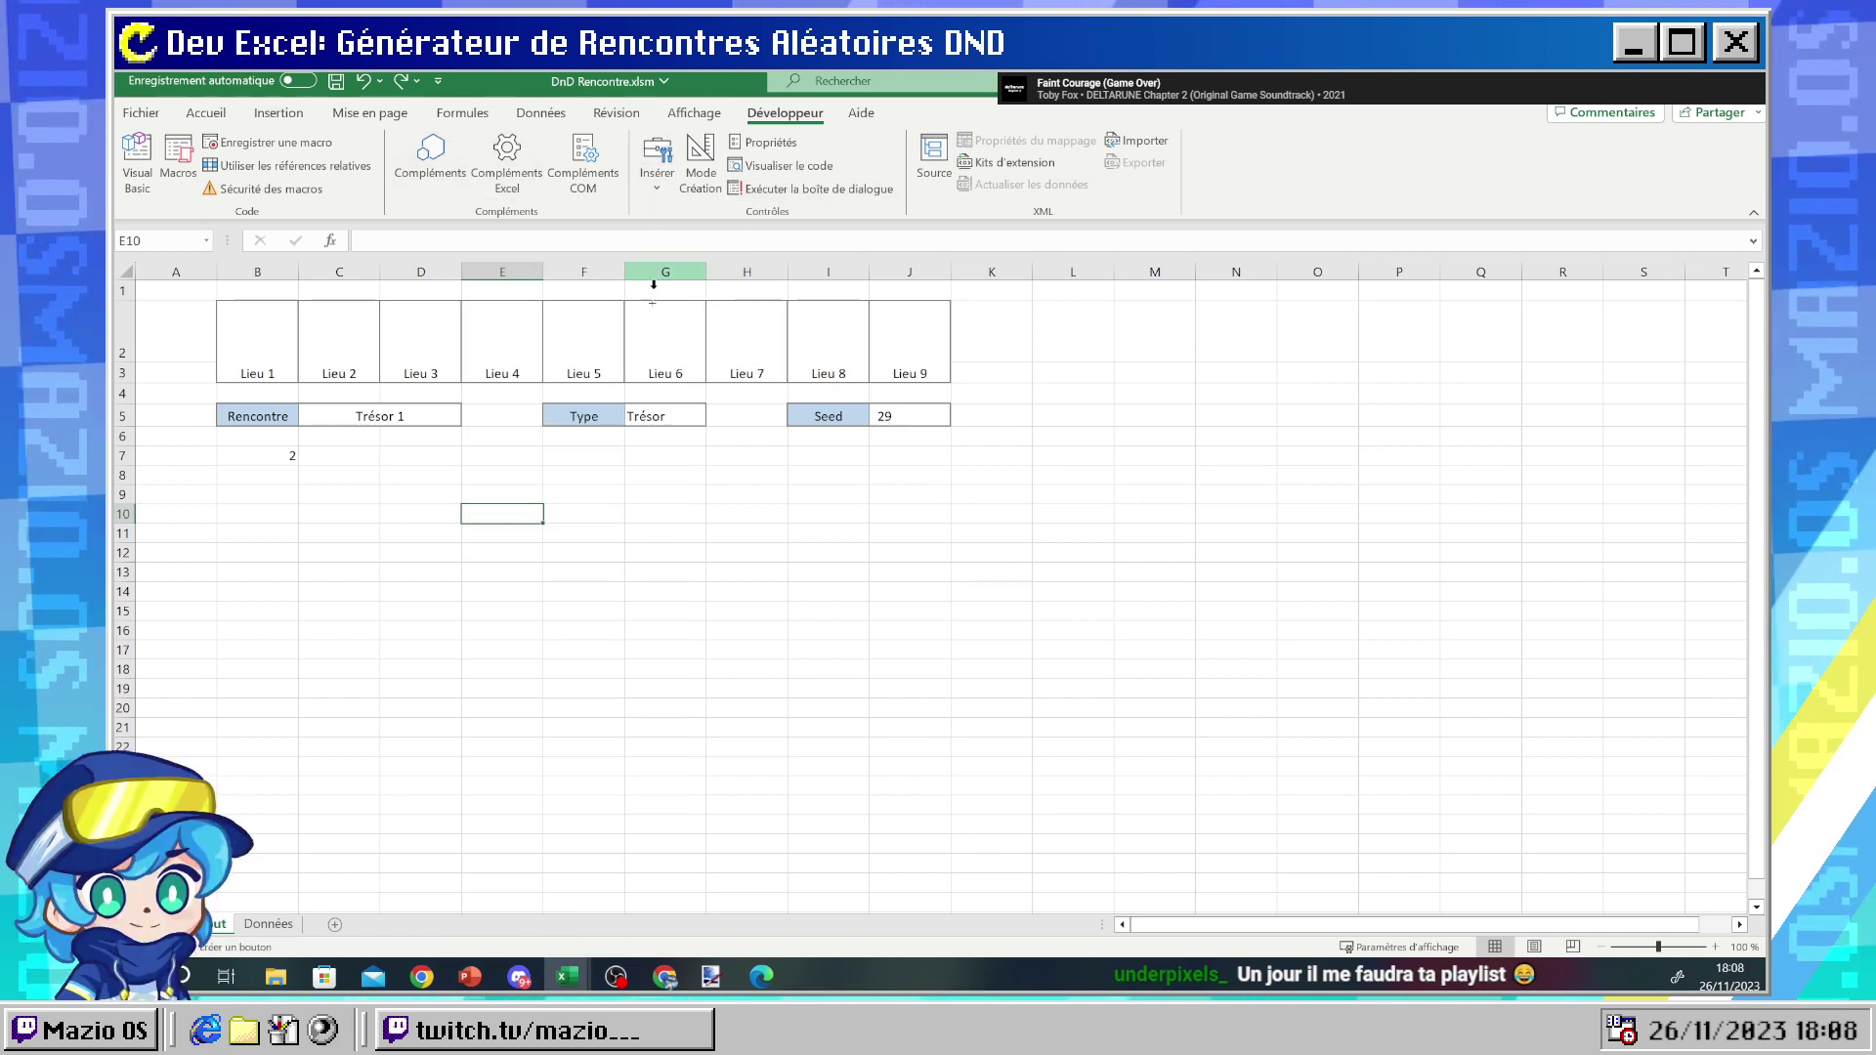
{"action": "left_click_drag", "start_coordinate": [435, 474], "coordinate": [653, 527]}
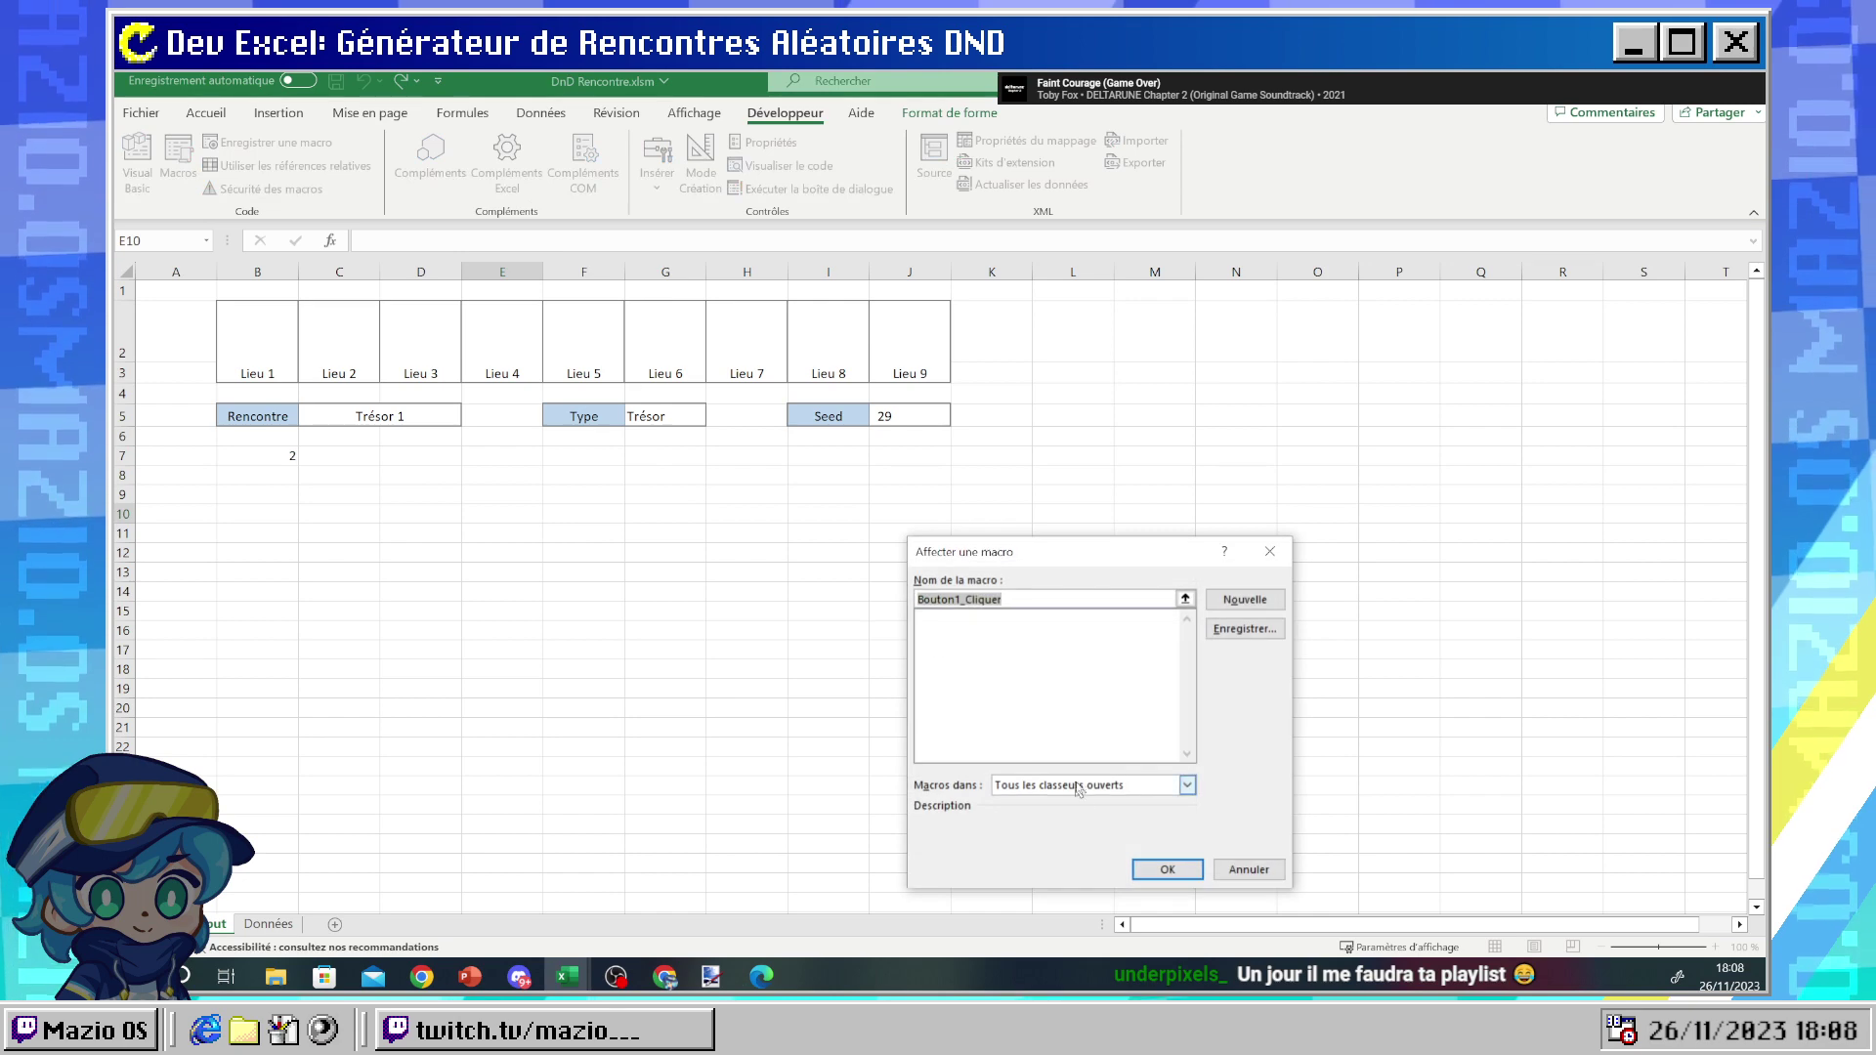
{"action": "left_click", "coordinate": [1162, 871]}
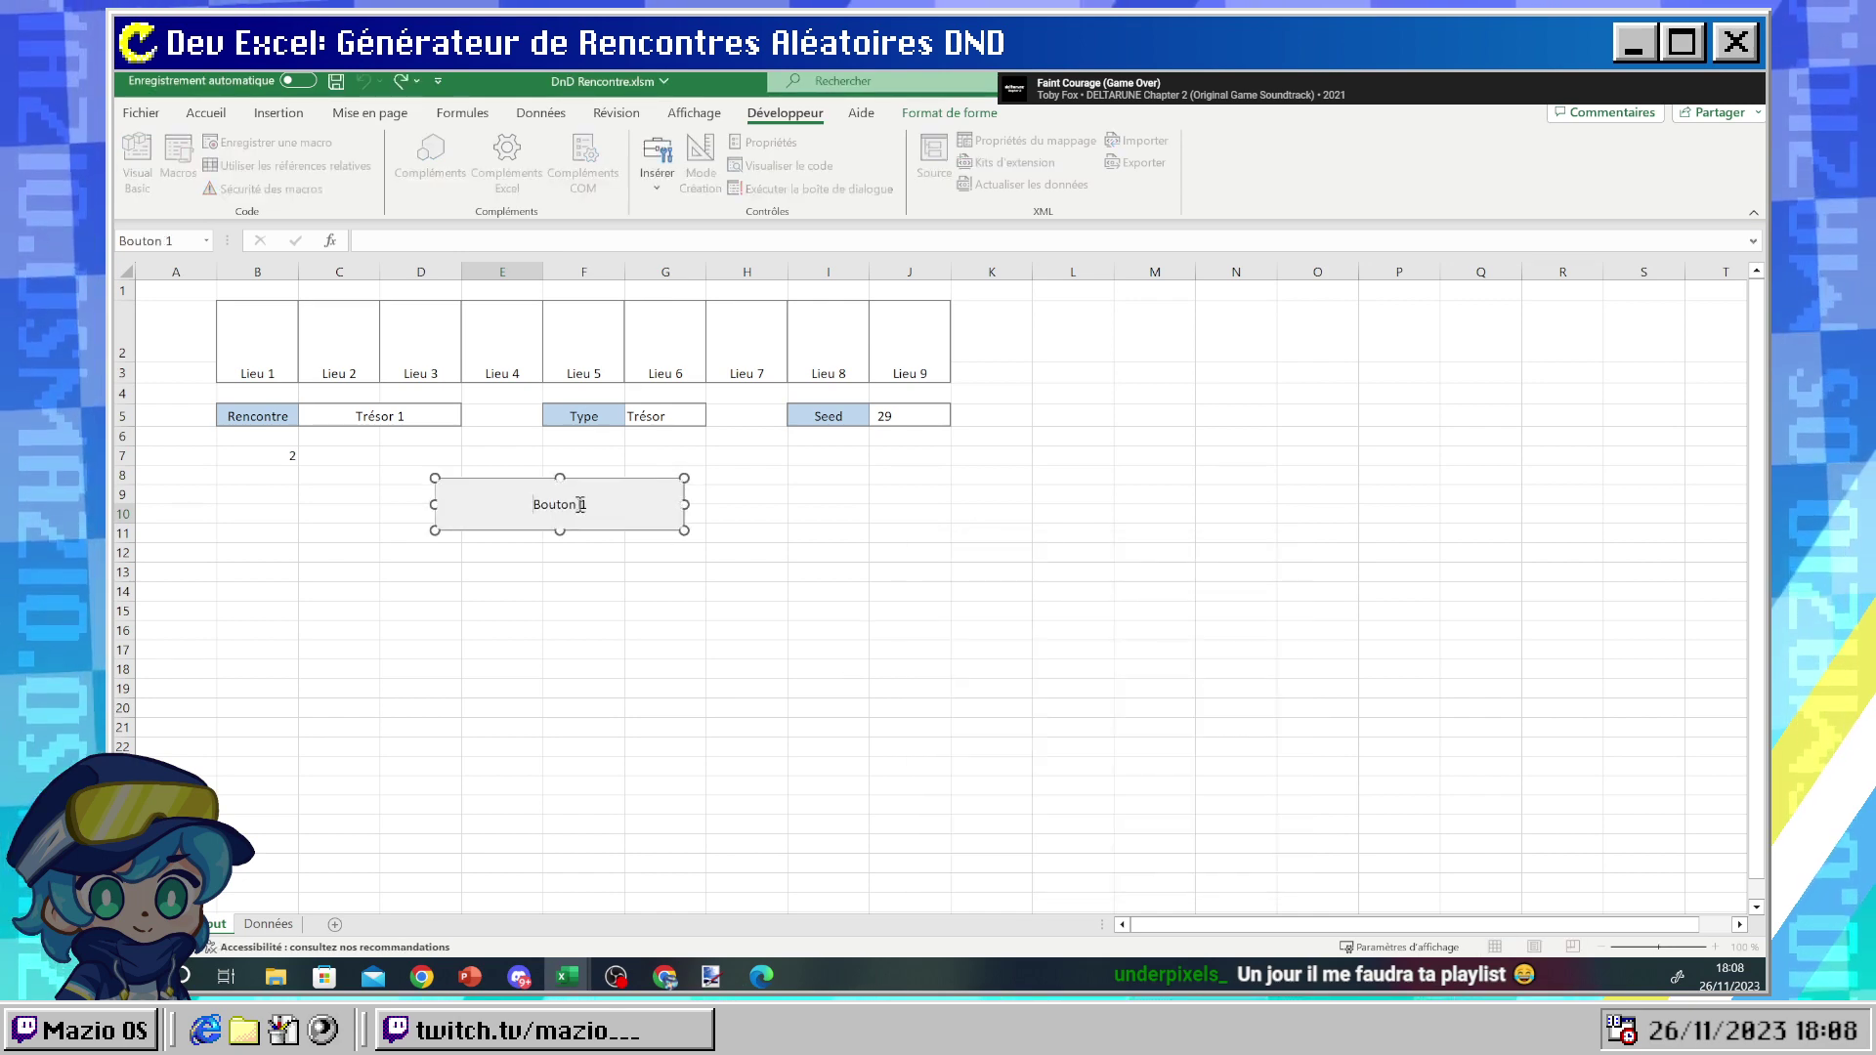
- Test Bouton 1, dismiss the macro error, and choose Affecter une macro for it
{"action": "left_click", "coordinate": [753, 531]}
{"action": "left_click", "coordinate": [586, 520]}
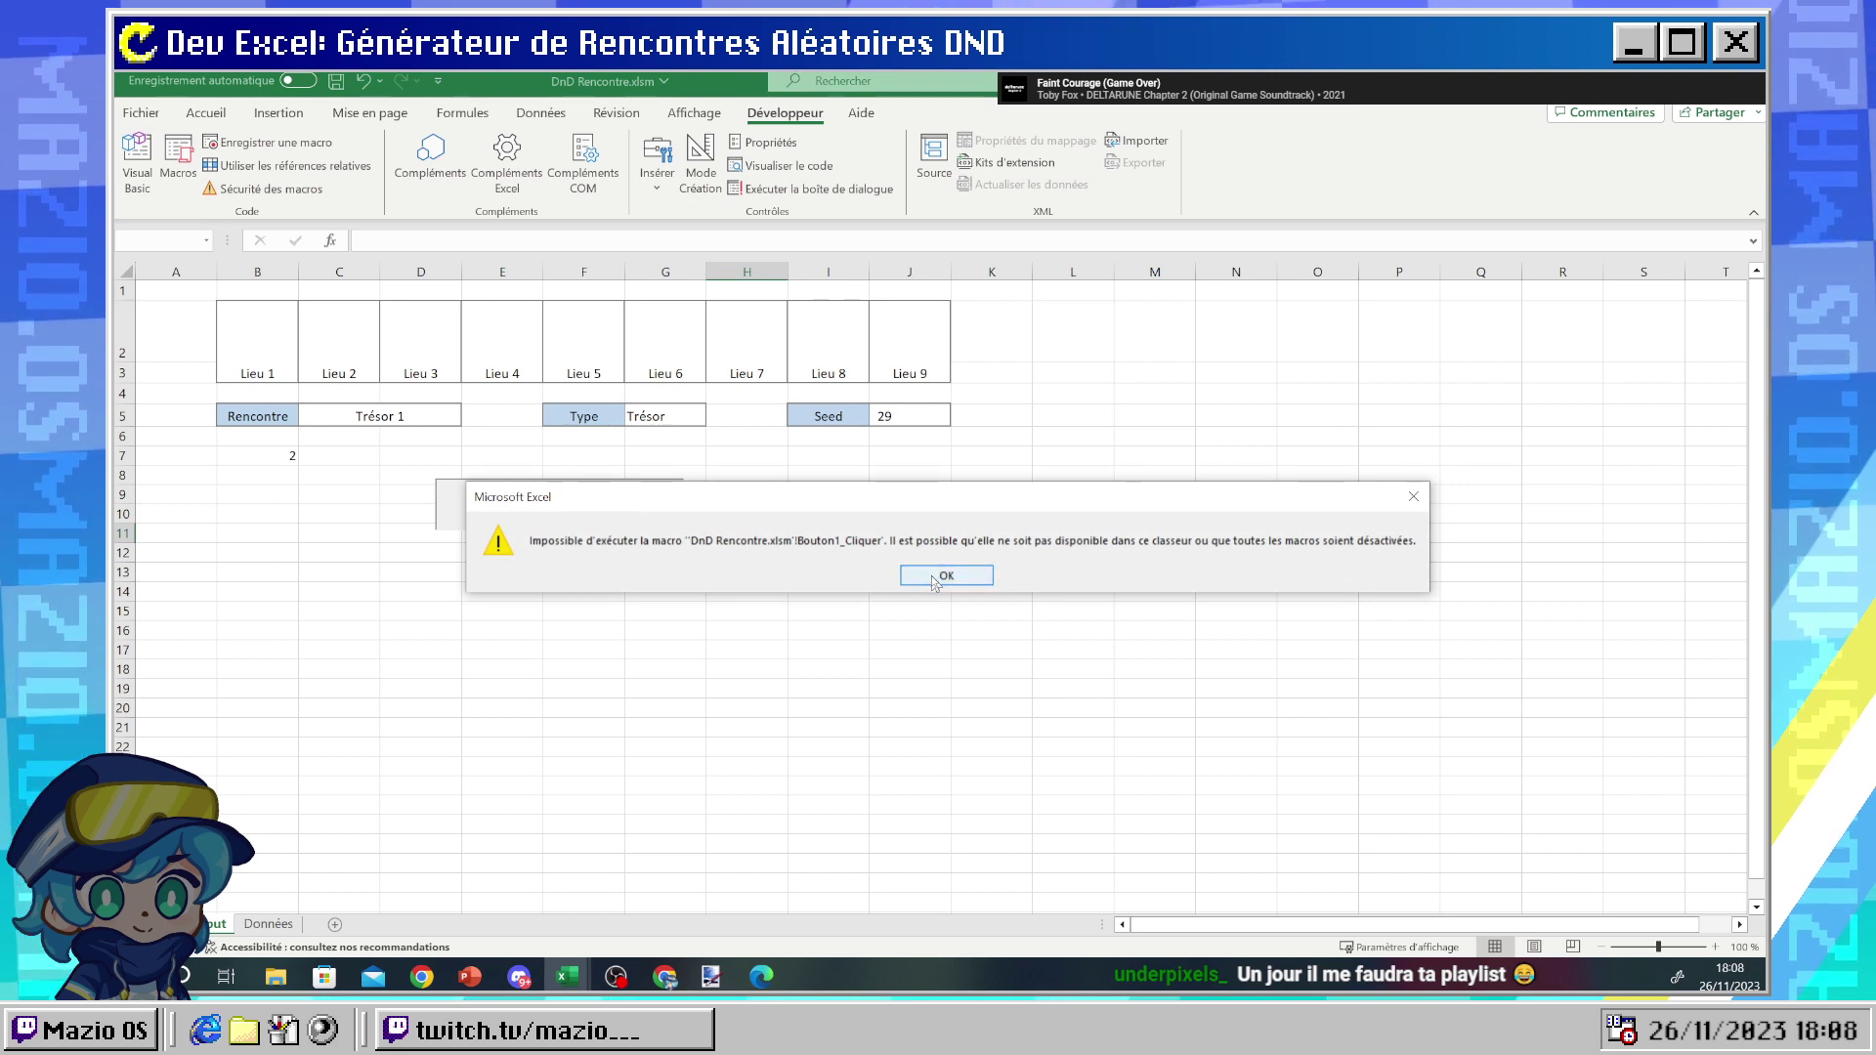
{"action": "left_click", "coordinate": [945, 575]}
{"action": "right_click", "coordinate": [613, 495]}
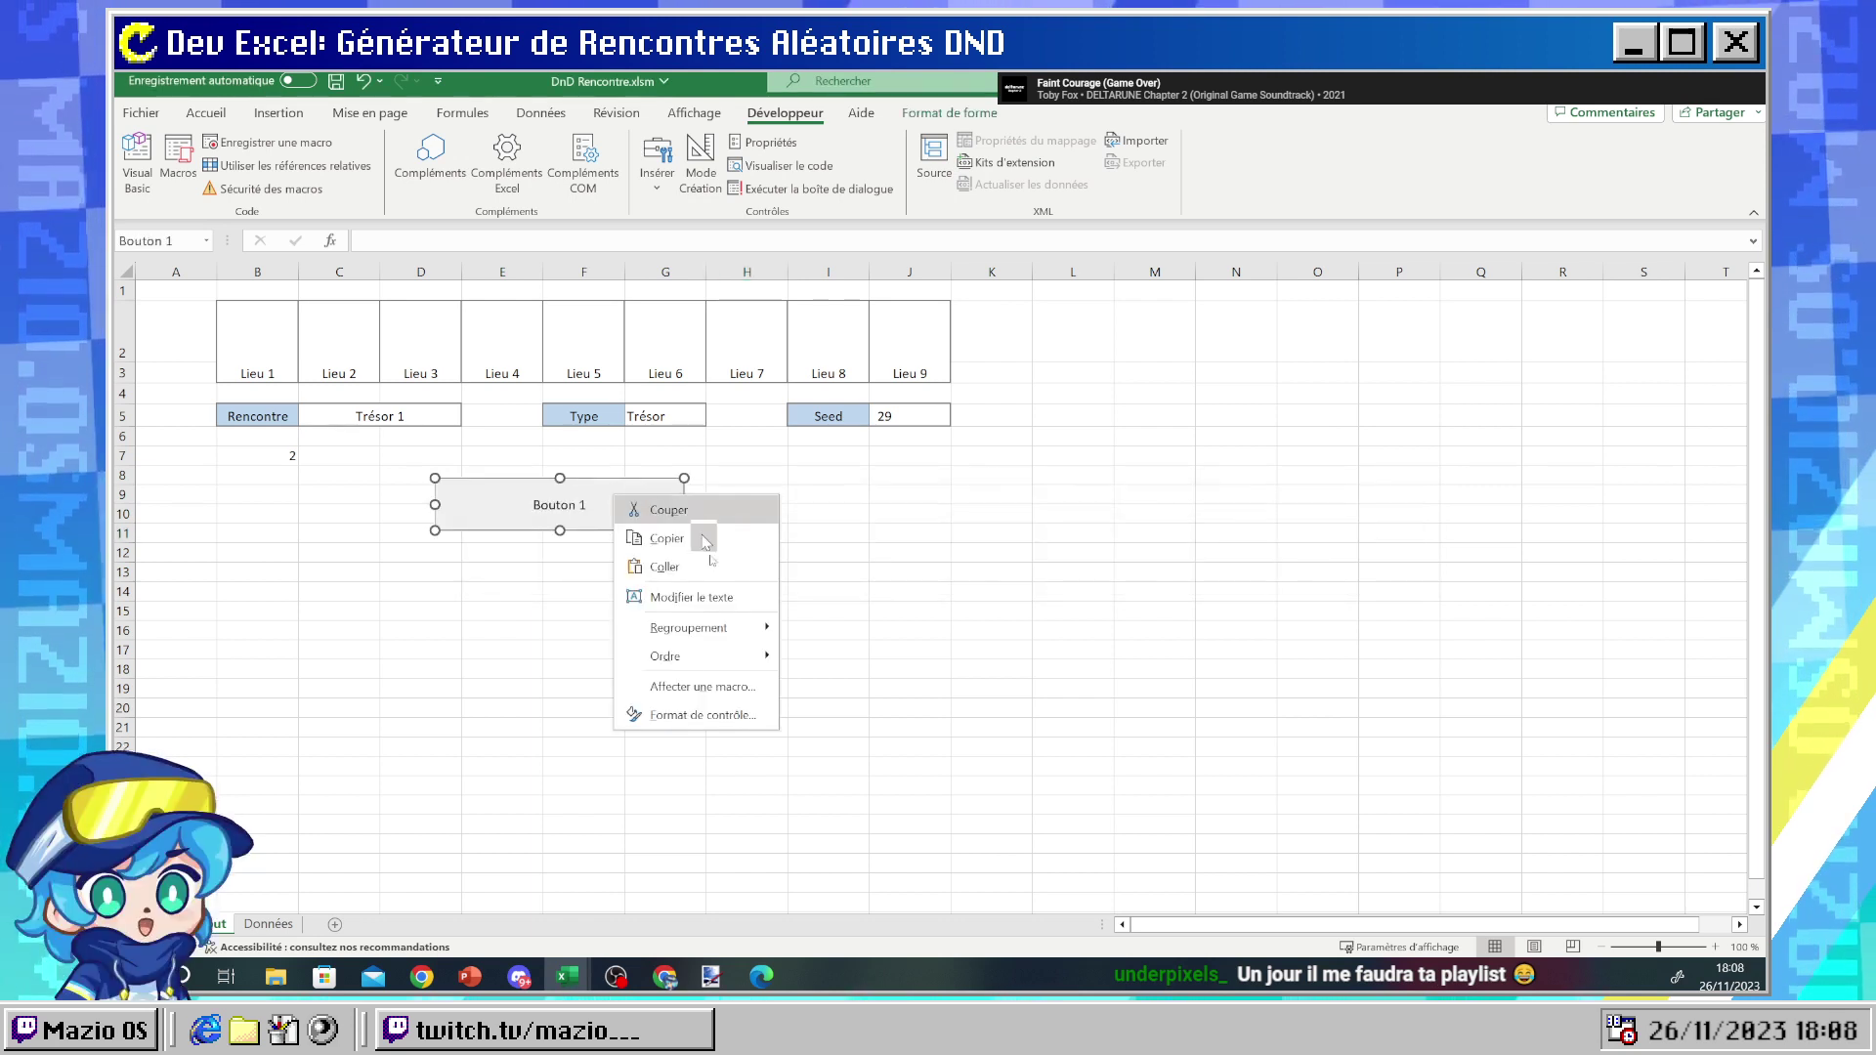
{"action": "left_click", "coordinate": [668, 688]}
- Create the Bouton1_Cliquer macro and paste the copied SelectionChange code inside it
{"action": "left_click", "coordinate": [1066, 663]}
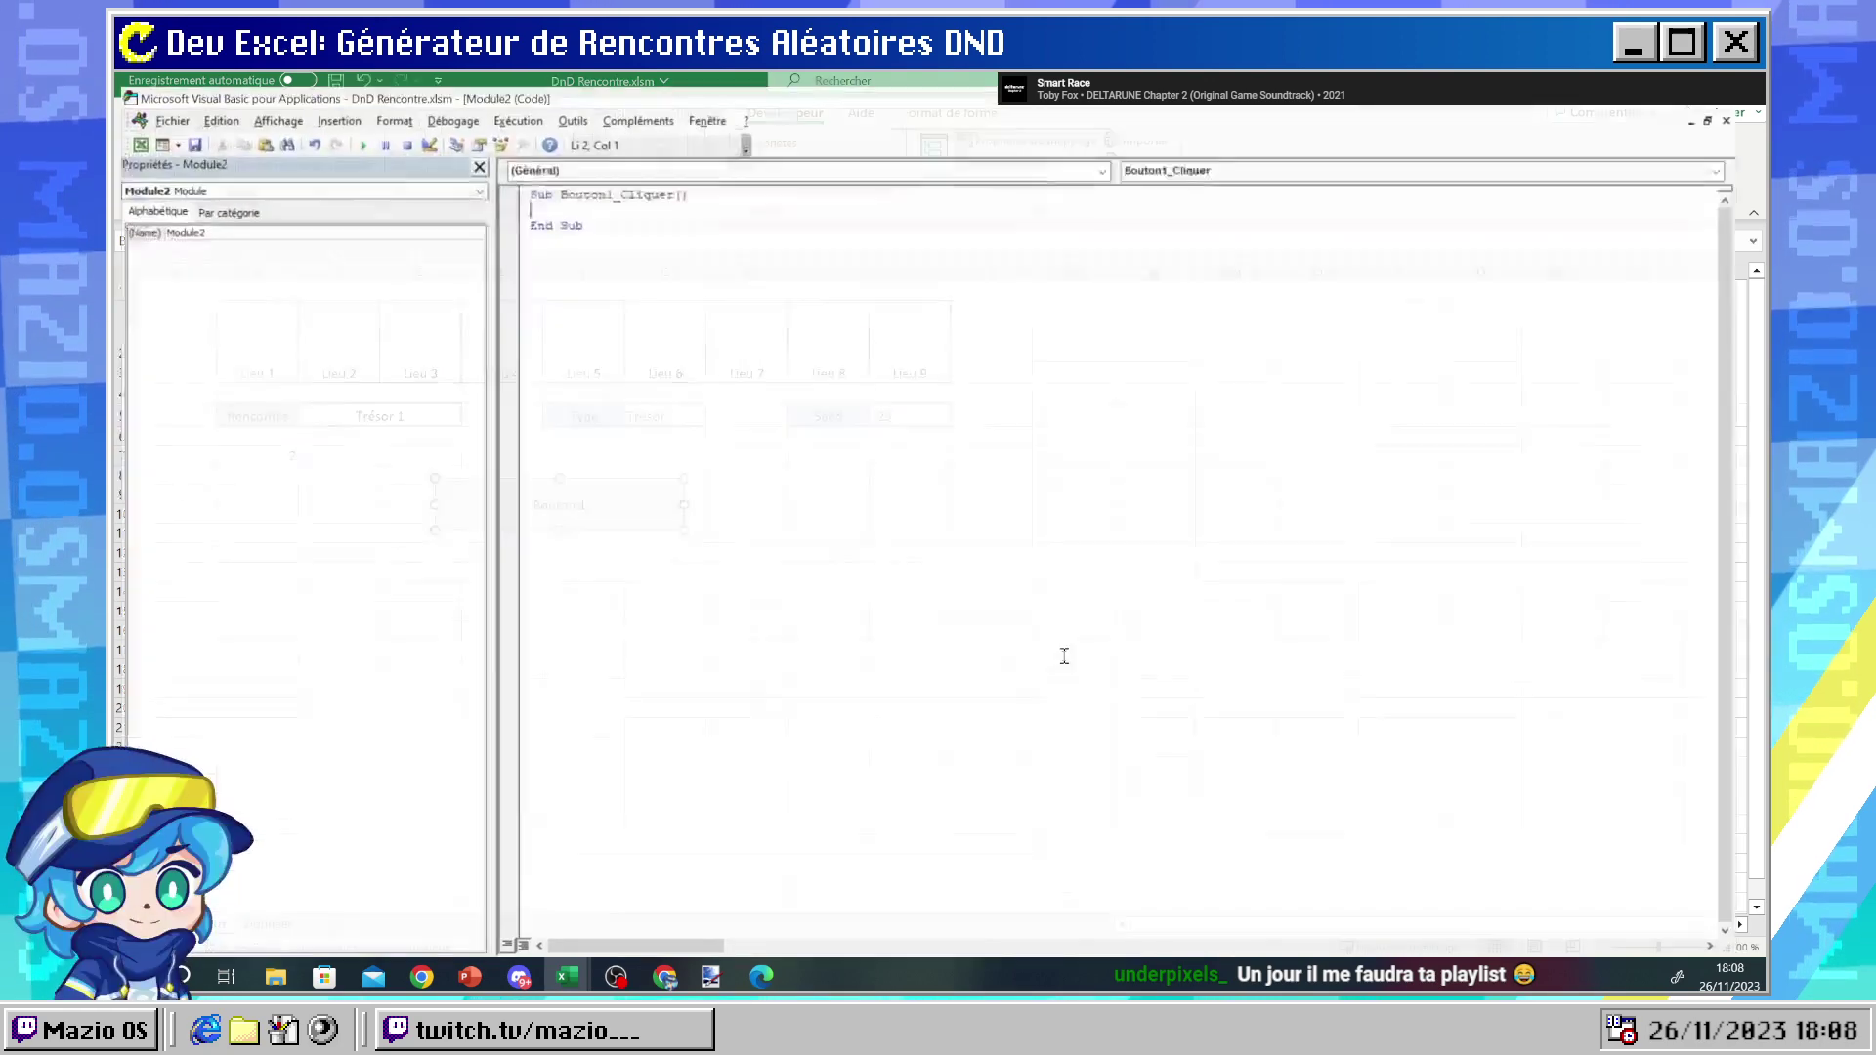
{"action": "key", "text": "ctrl+a"}
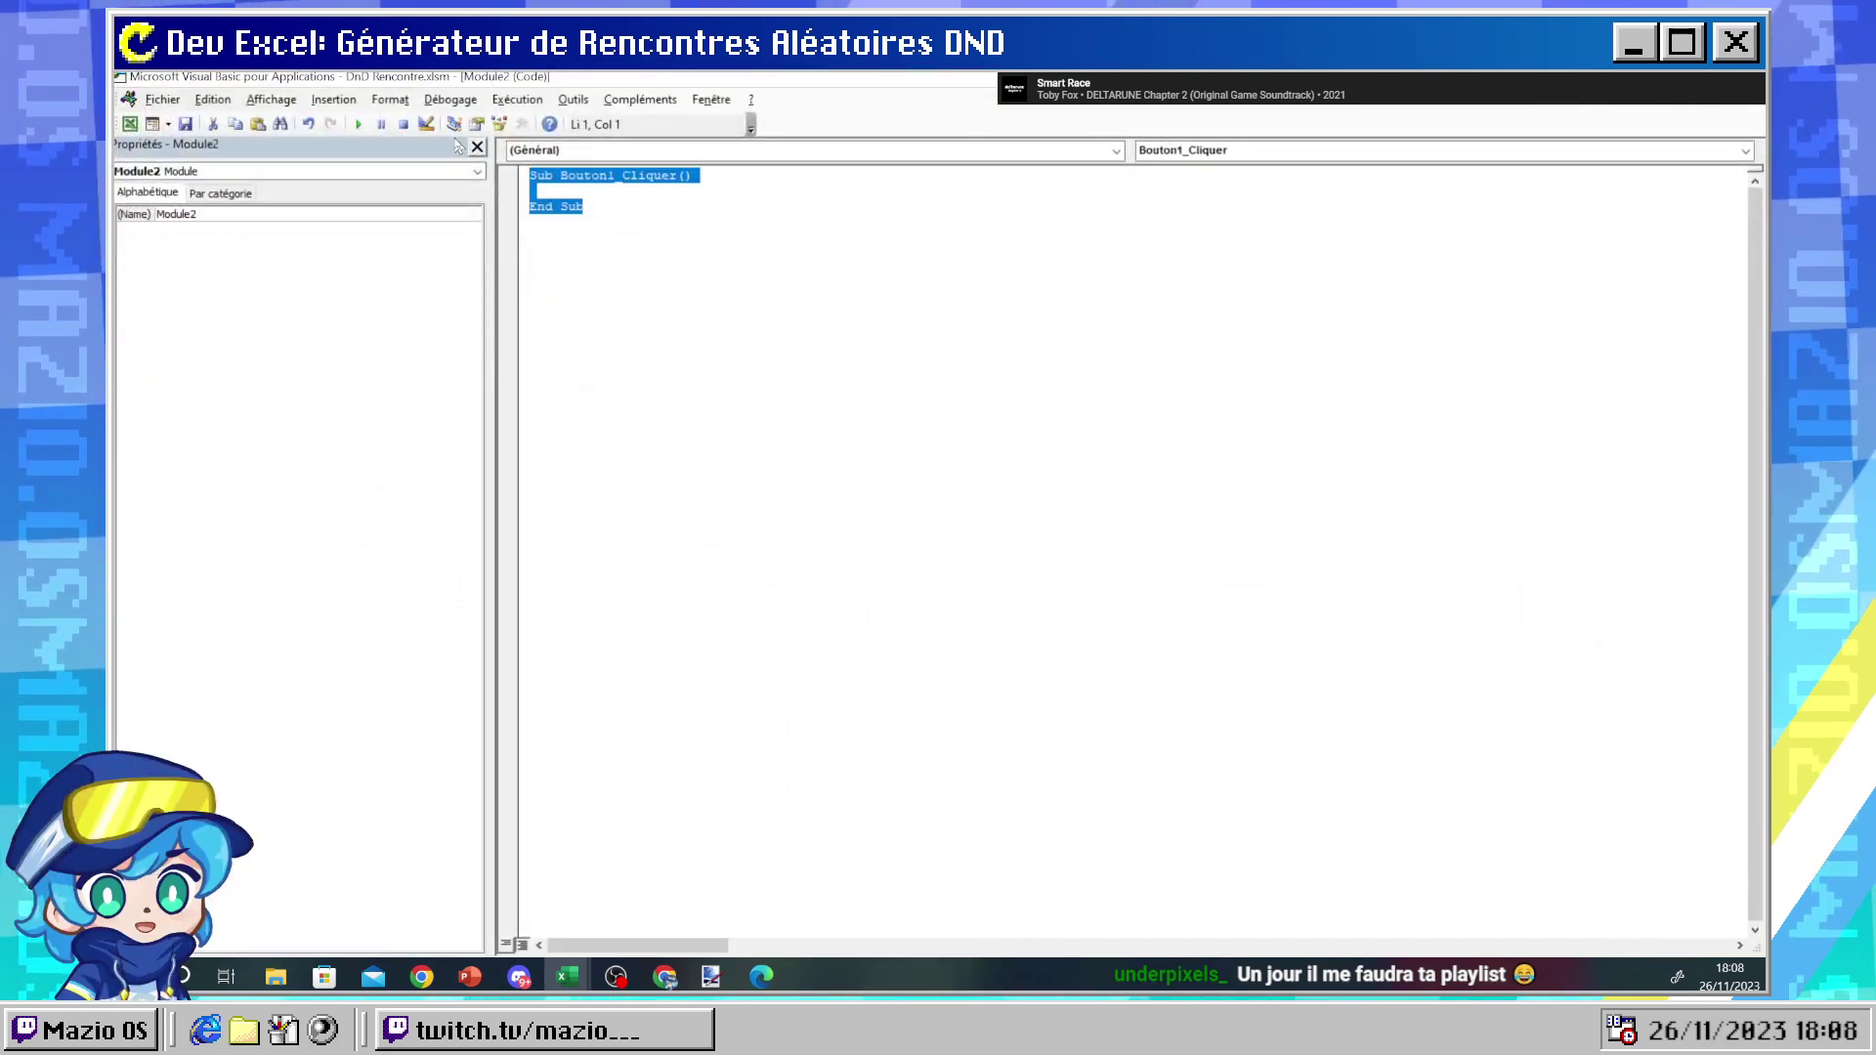
{"action": "type", "text": "Private Sub Worksheet_SelectionChange(ByVal Target As Range)     If Selection.Count = 1 Then         If Not Intersect(Target, Range(\"B5\")) Is Nothing Then             Worsheets(\"Input\").Cells(2, 5) = 1         End If     End If End Sub"}
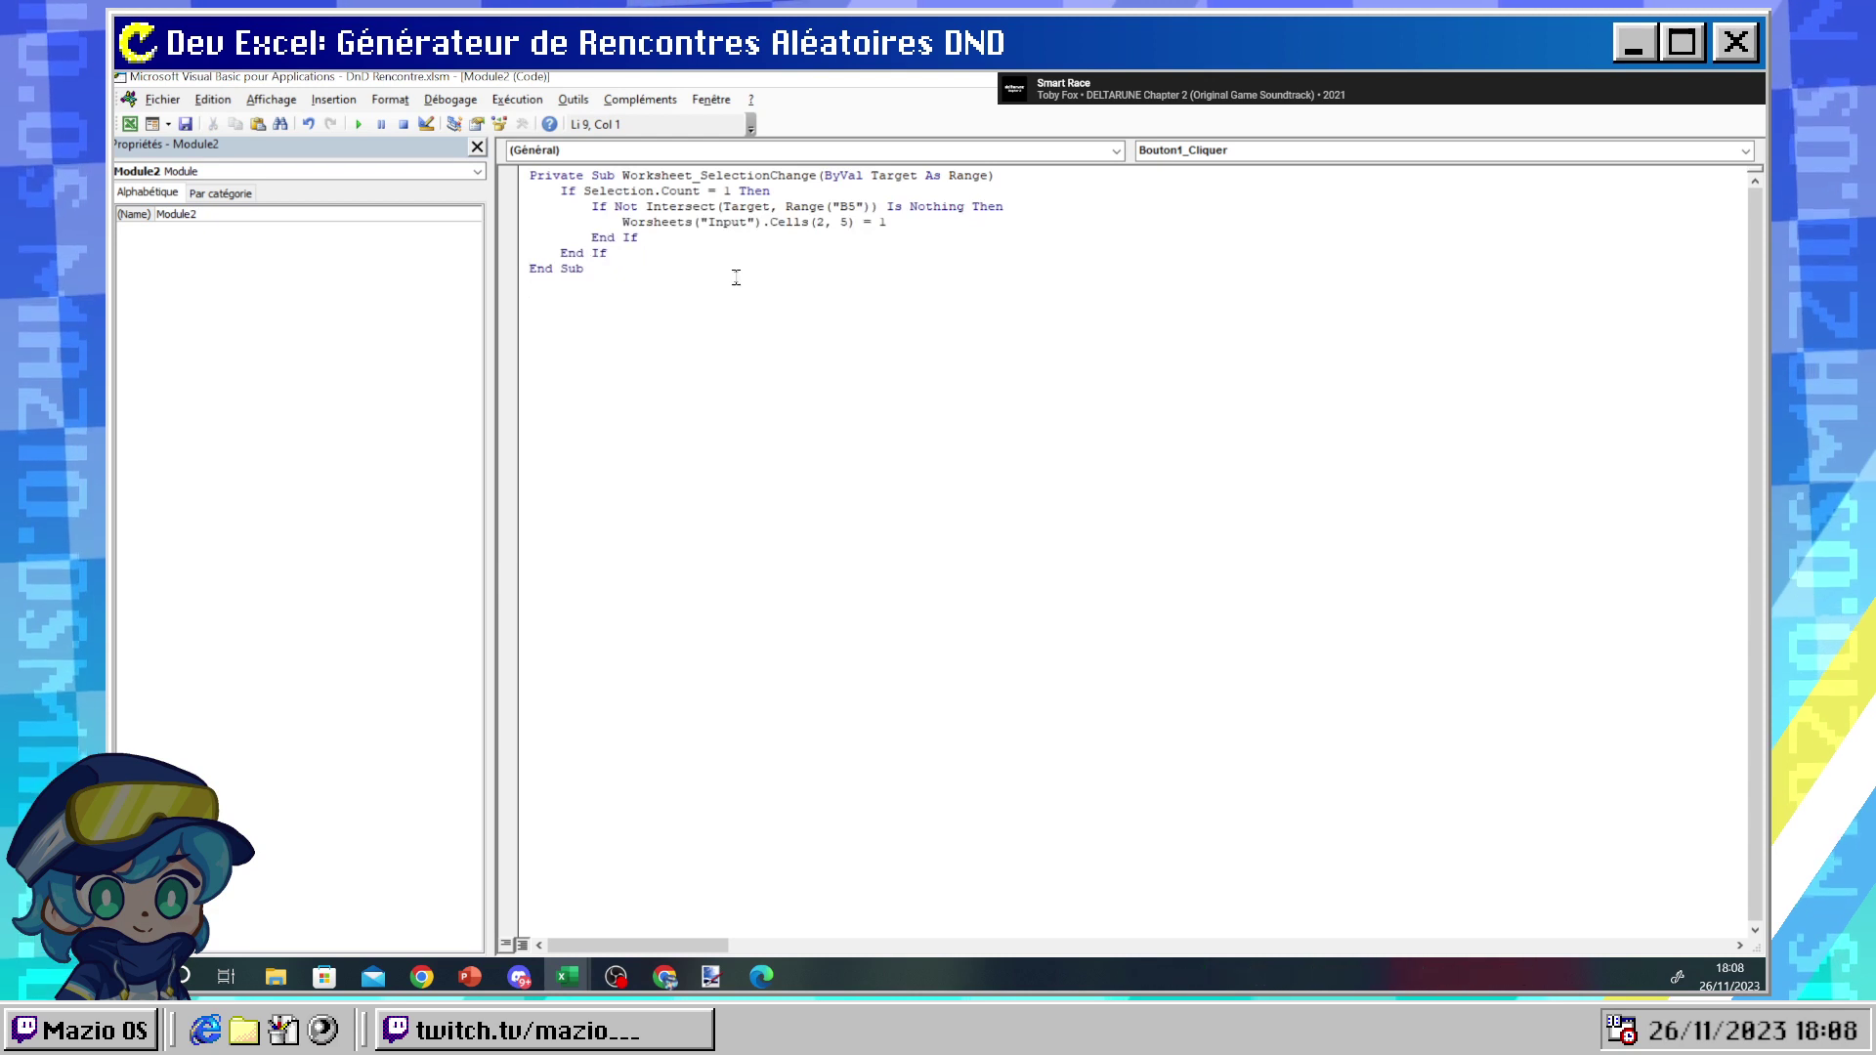
{"action": "key", "text": "ctrl+z"}
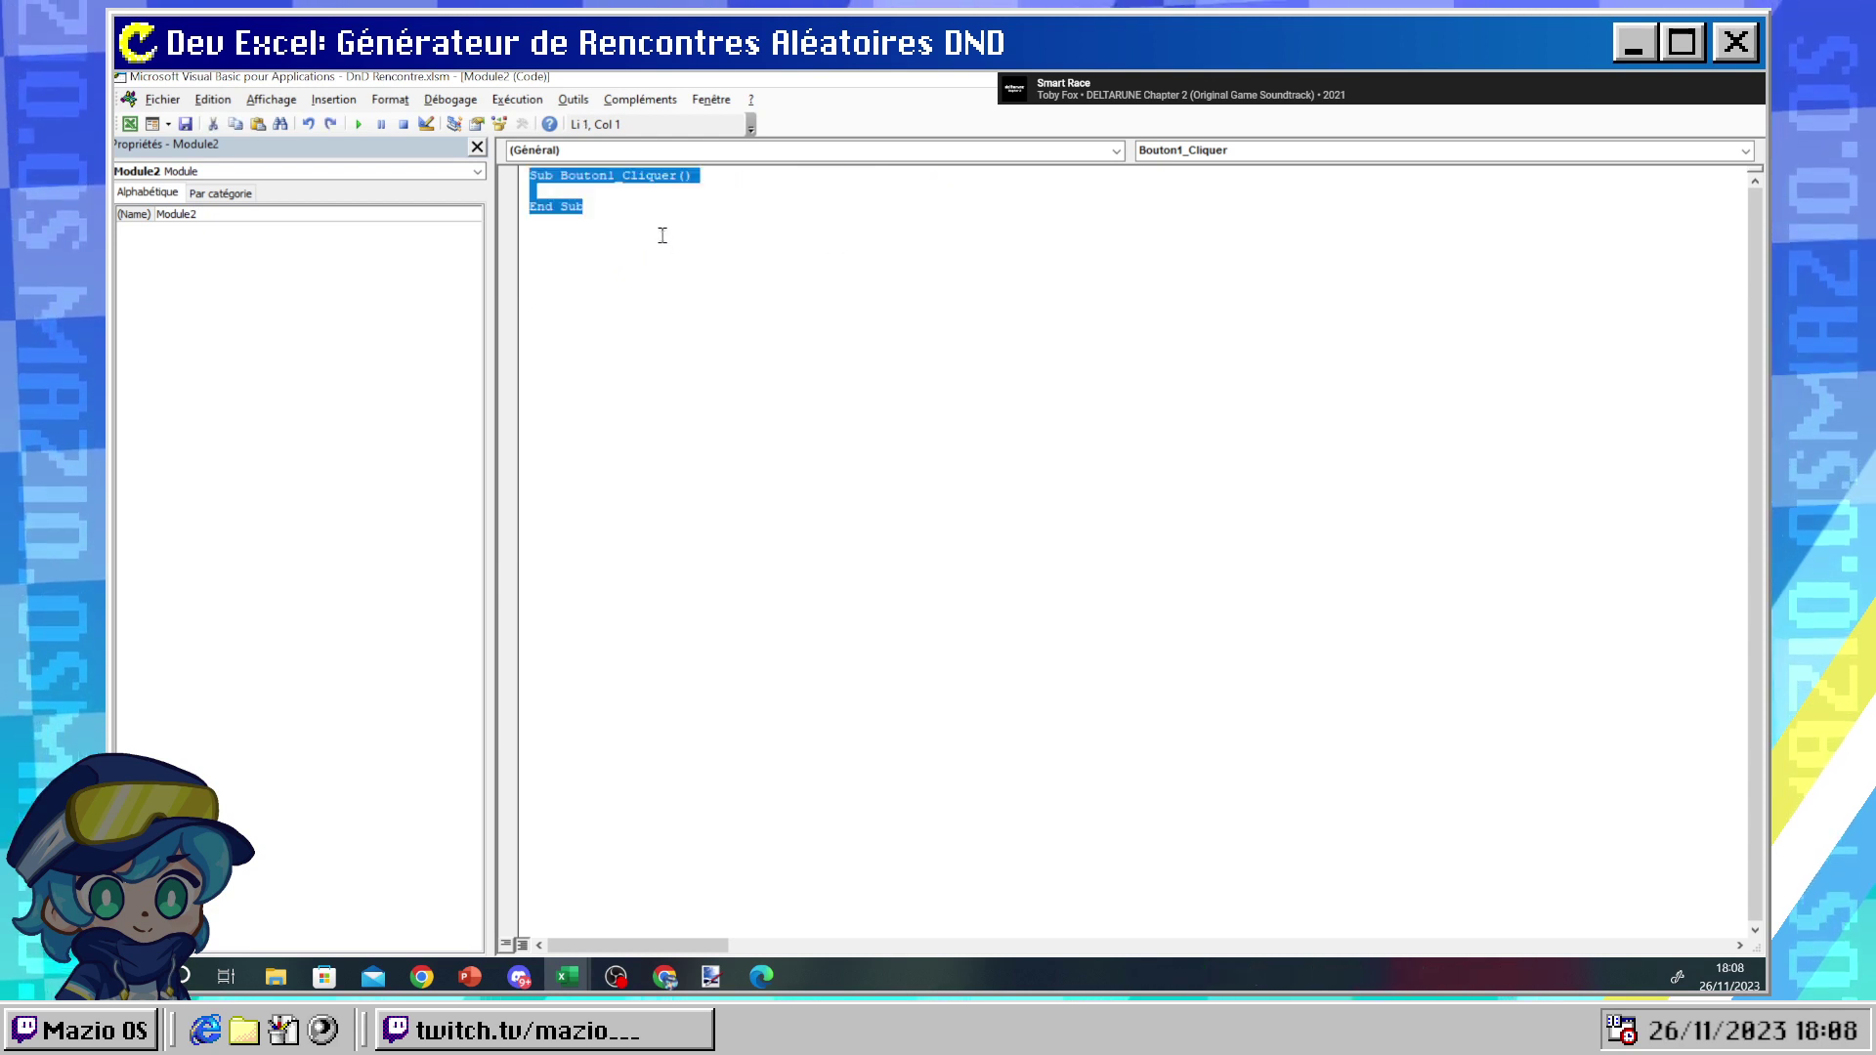
{"action": "key", "text": "Right"}
{"action": "type", "text": "Private Sub Worksheet_SelectionChange(ByVal Target As Range)     If Selection.Count = 1 Then         If Not Intersect(Target, Range(\"B5\")) Is Nothing Then             Worsheets(\"Input\").Cells(2, 5) = 1         End If     End If End Sub"}
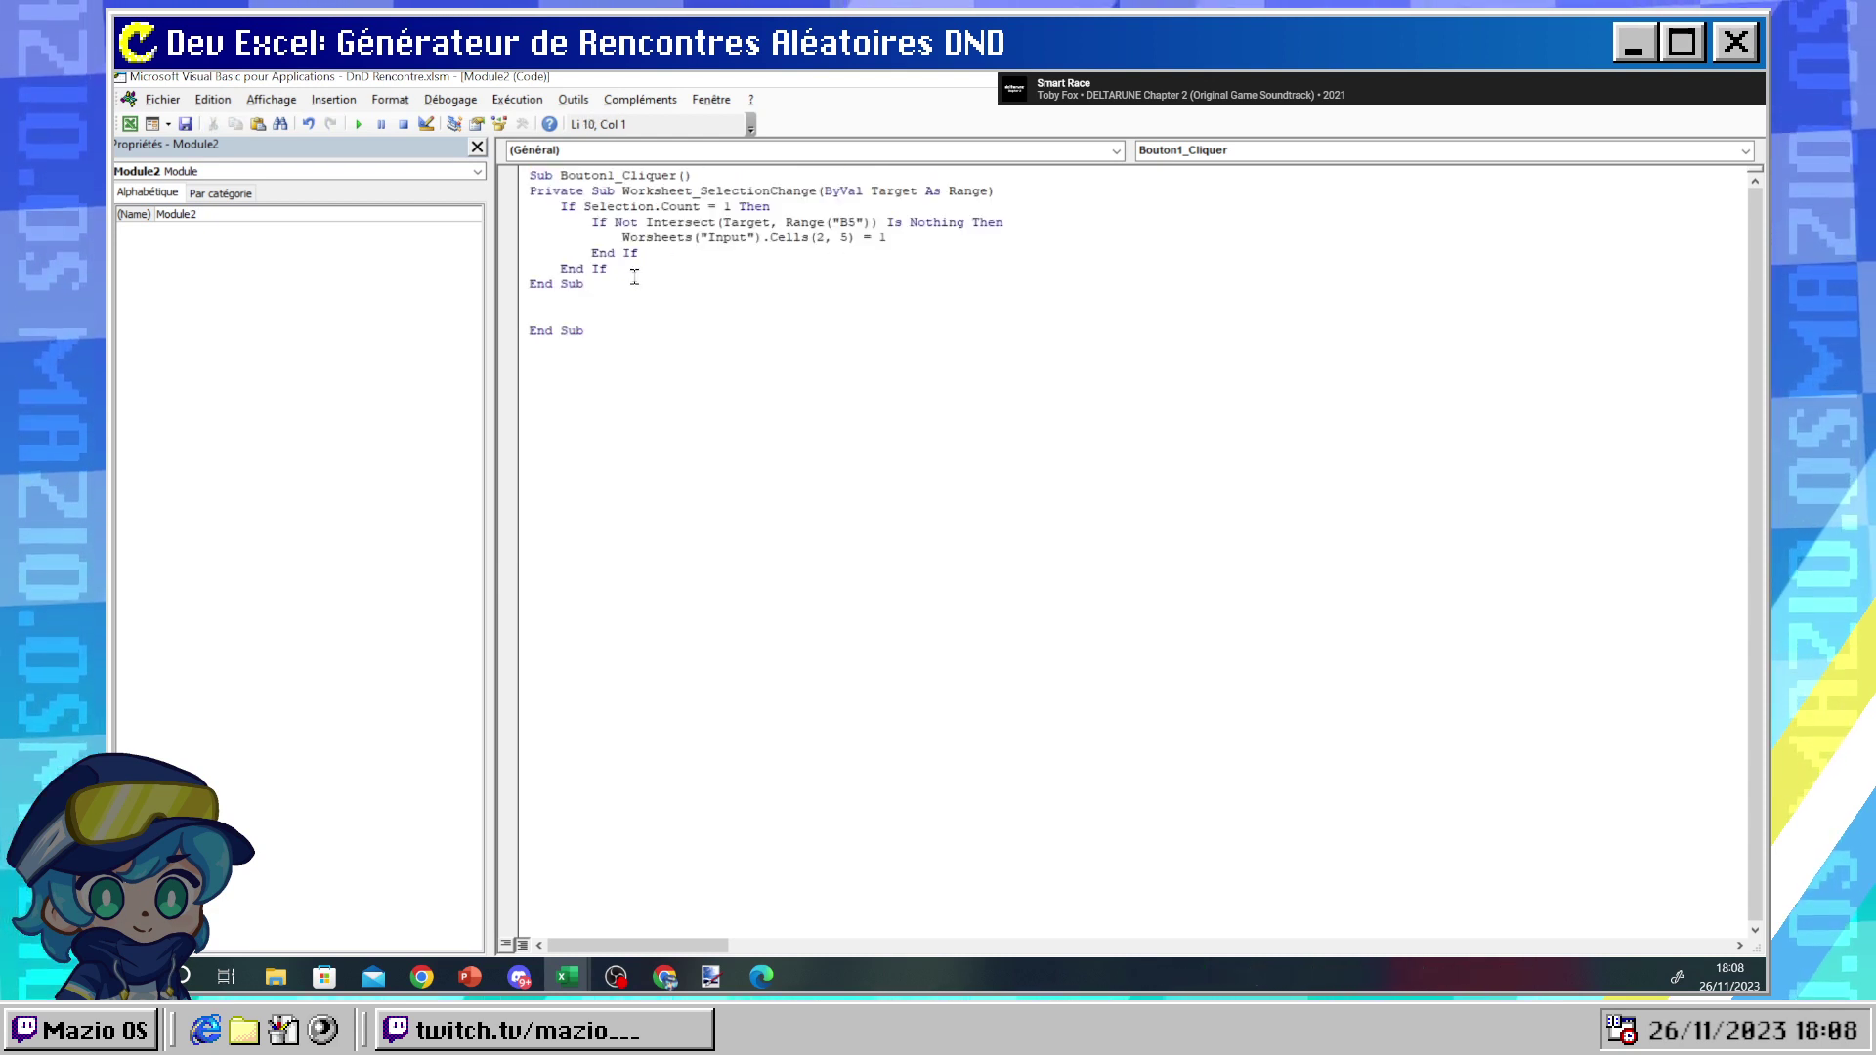
- Delete the duplicate End Sub, the Private Sub header and blank lines from Bouton1_Cliquer
{"action": "left_click_drag", "start_coordinate": [568, 276], "coordinate": [600, 273]}
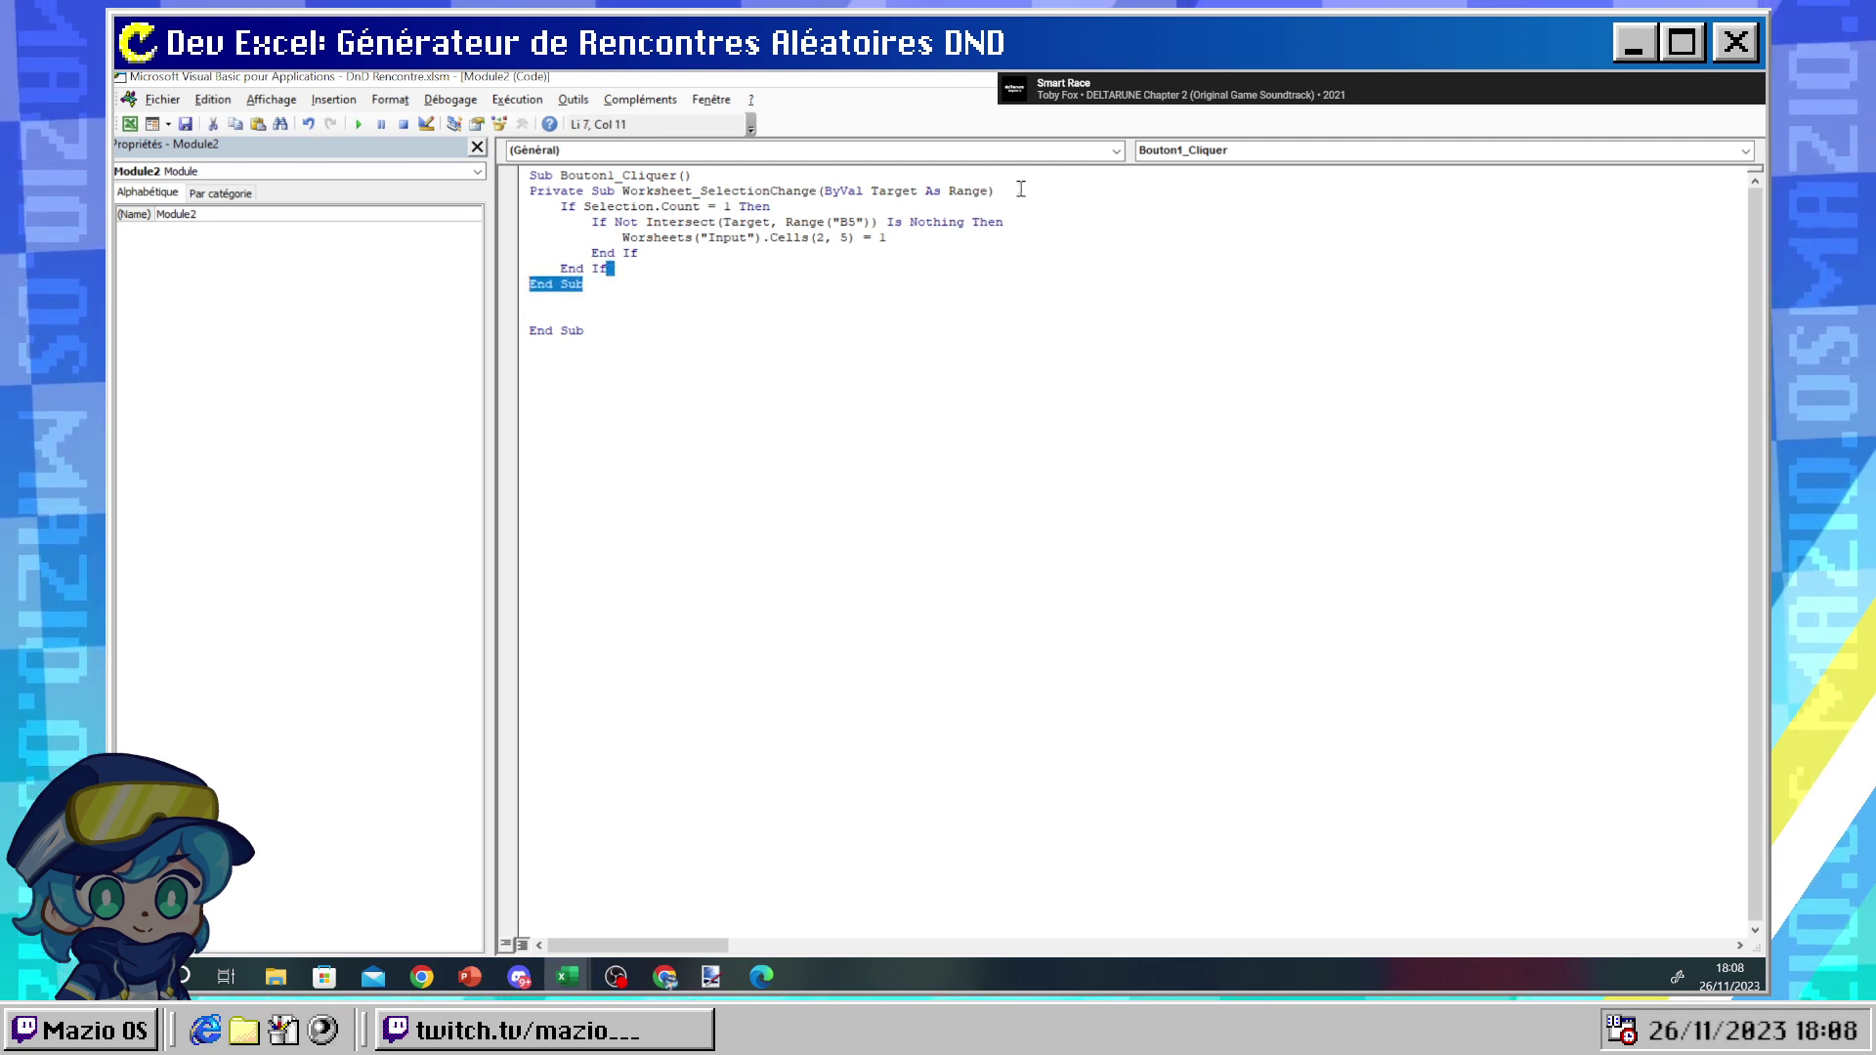
{"action": "key", "text": "Delete"}
{"action": "key", "text": "shift+Up"}
{"action": "key", "text": "Delete"}
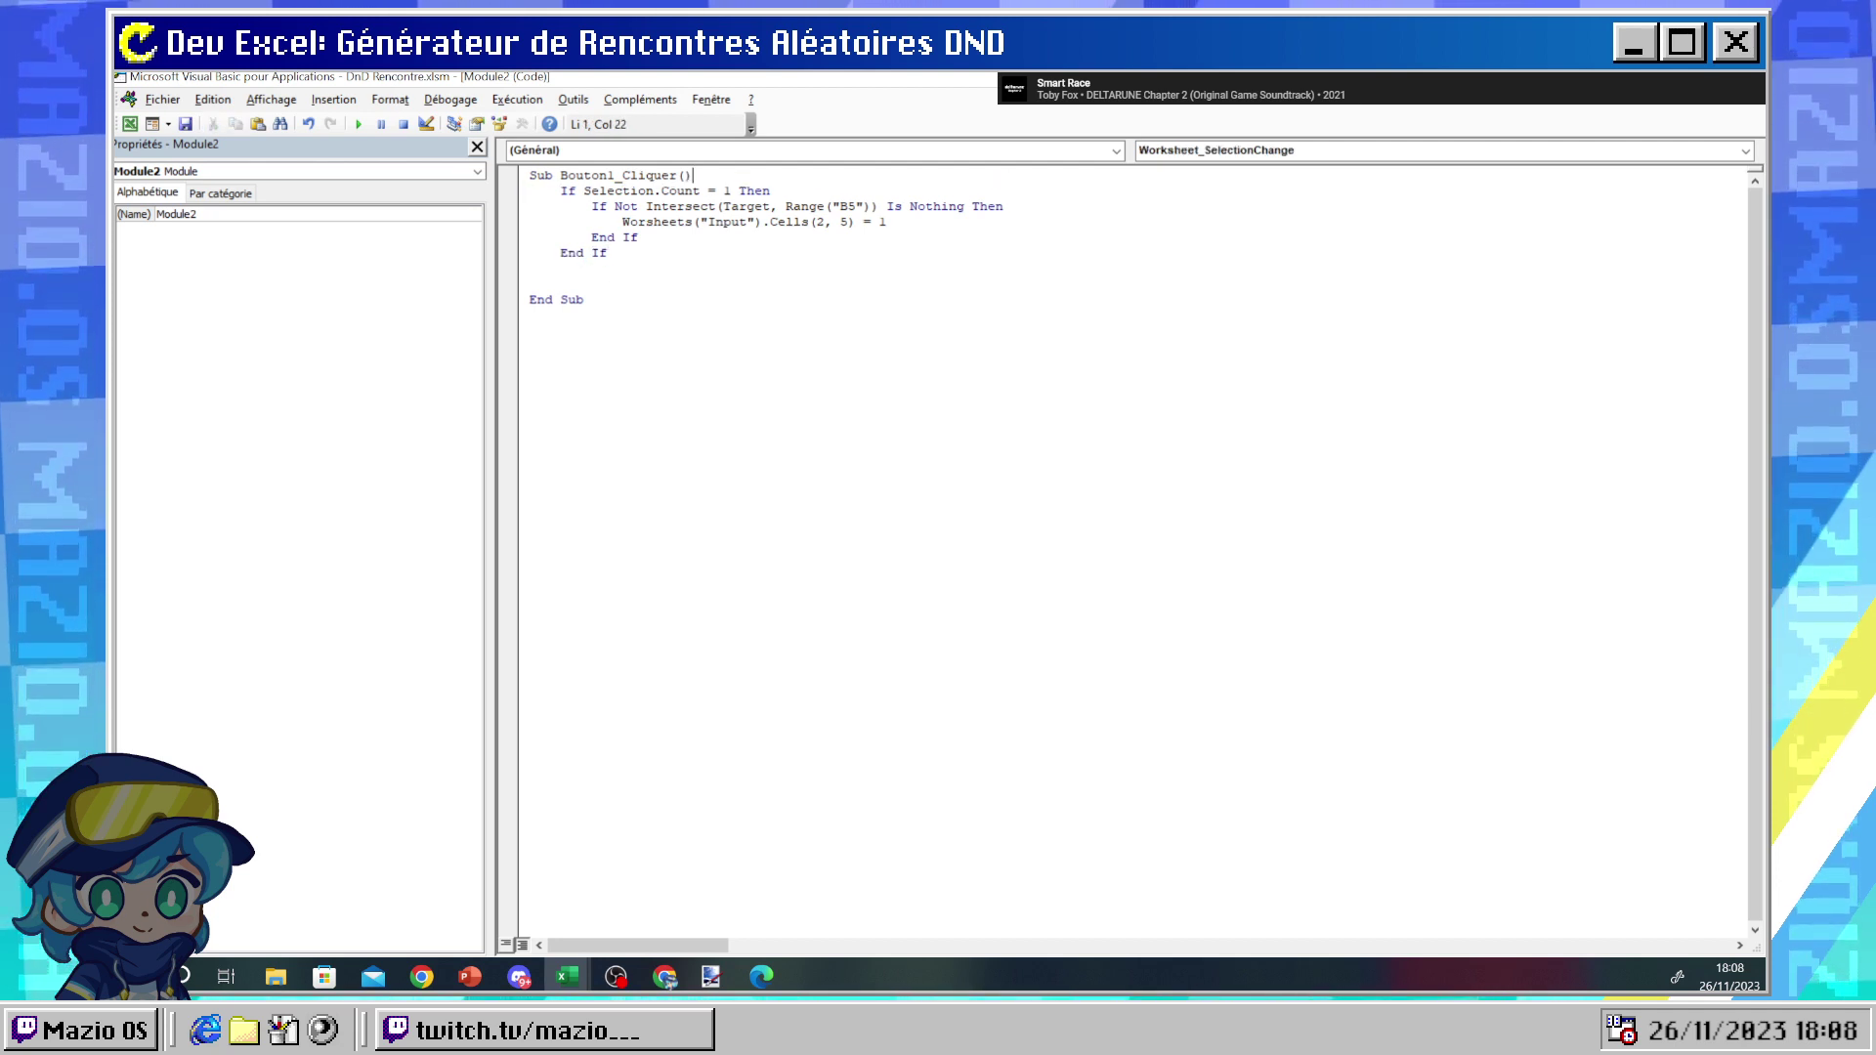
{"action": "left_click", "coordinate": [582, 277]}
{"action": "key", "text": "BackSpace"}
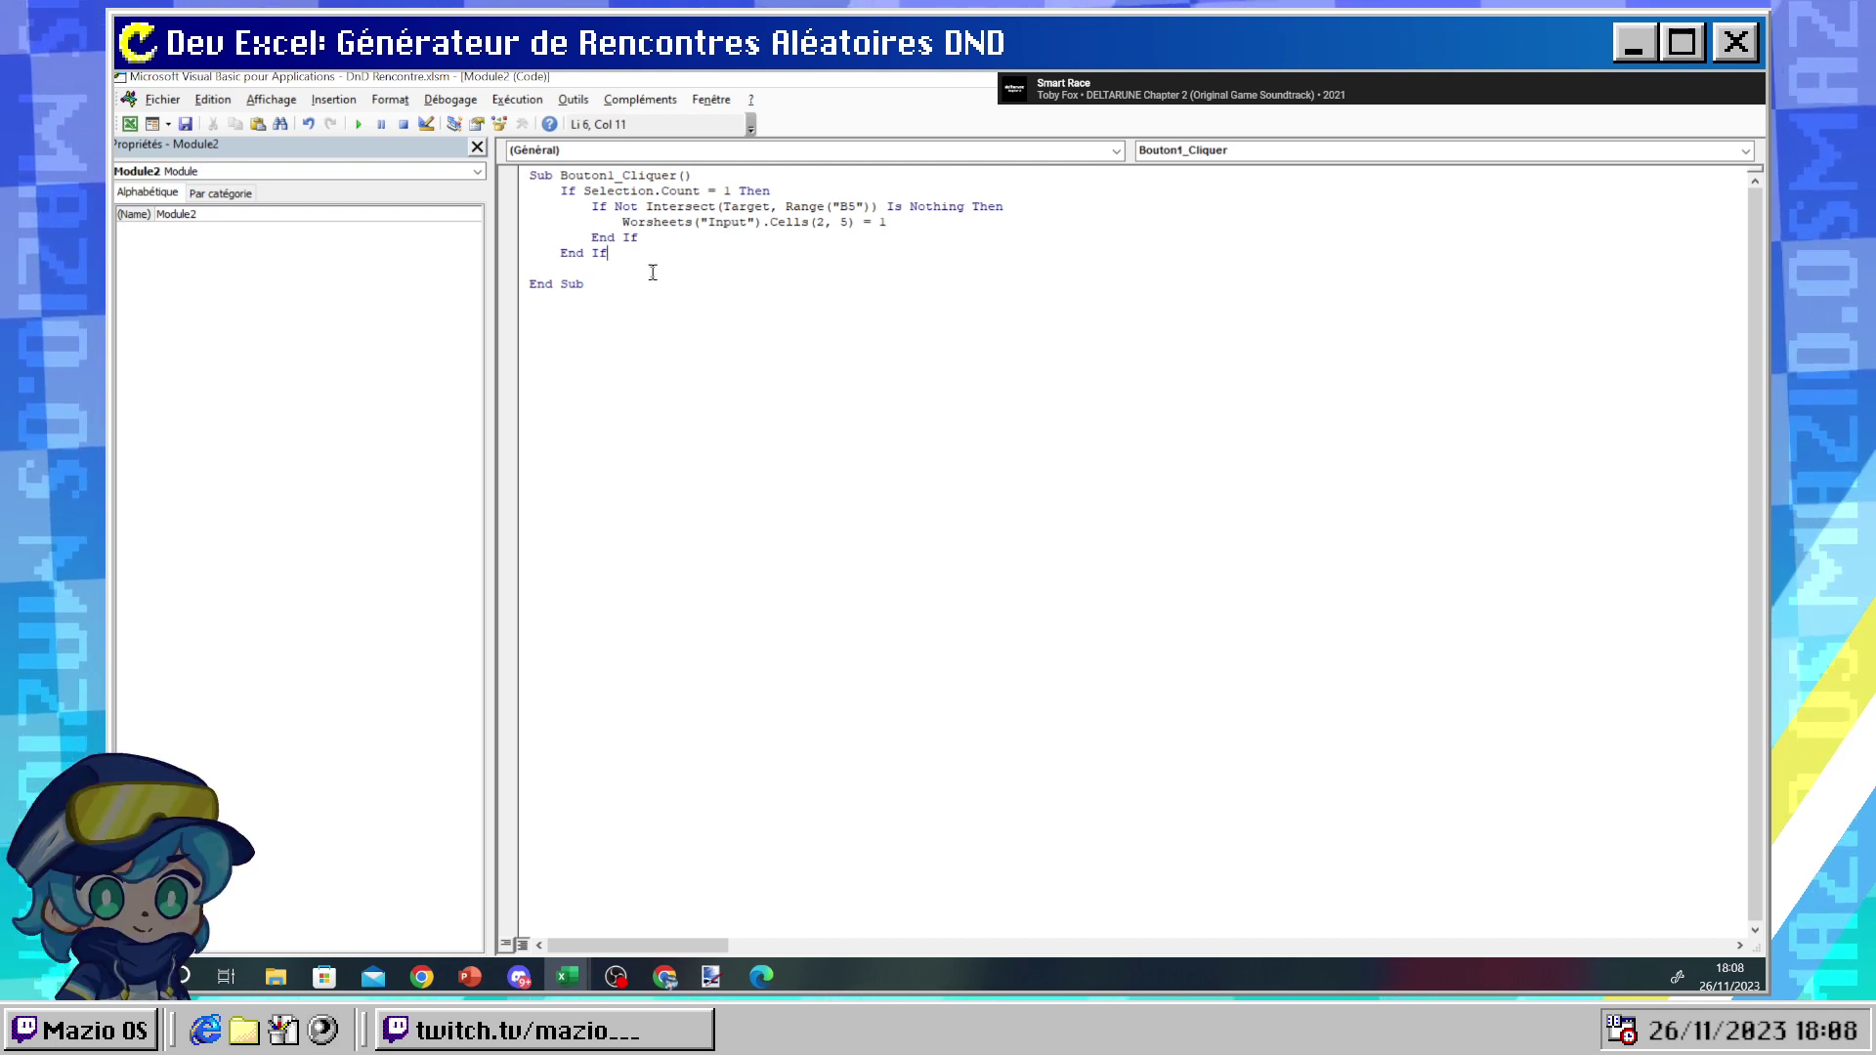
{"action": "key", "text": "Delete"}
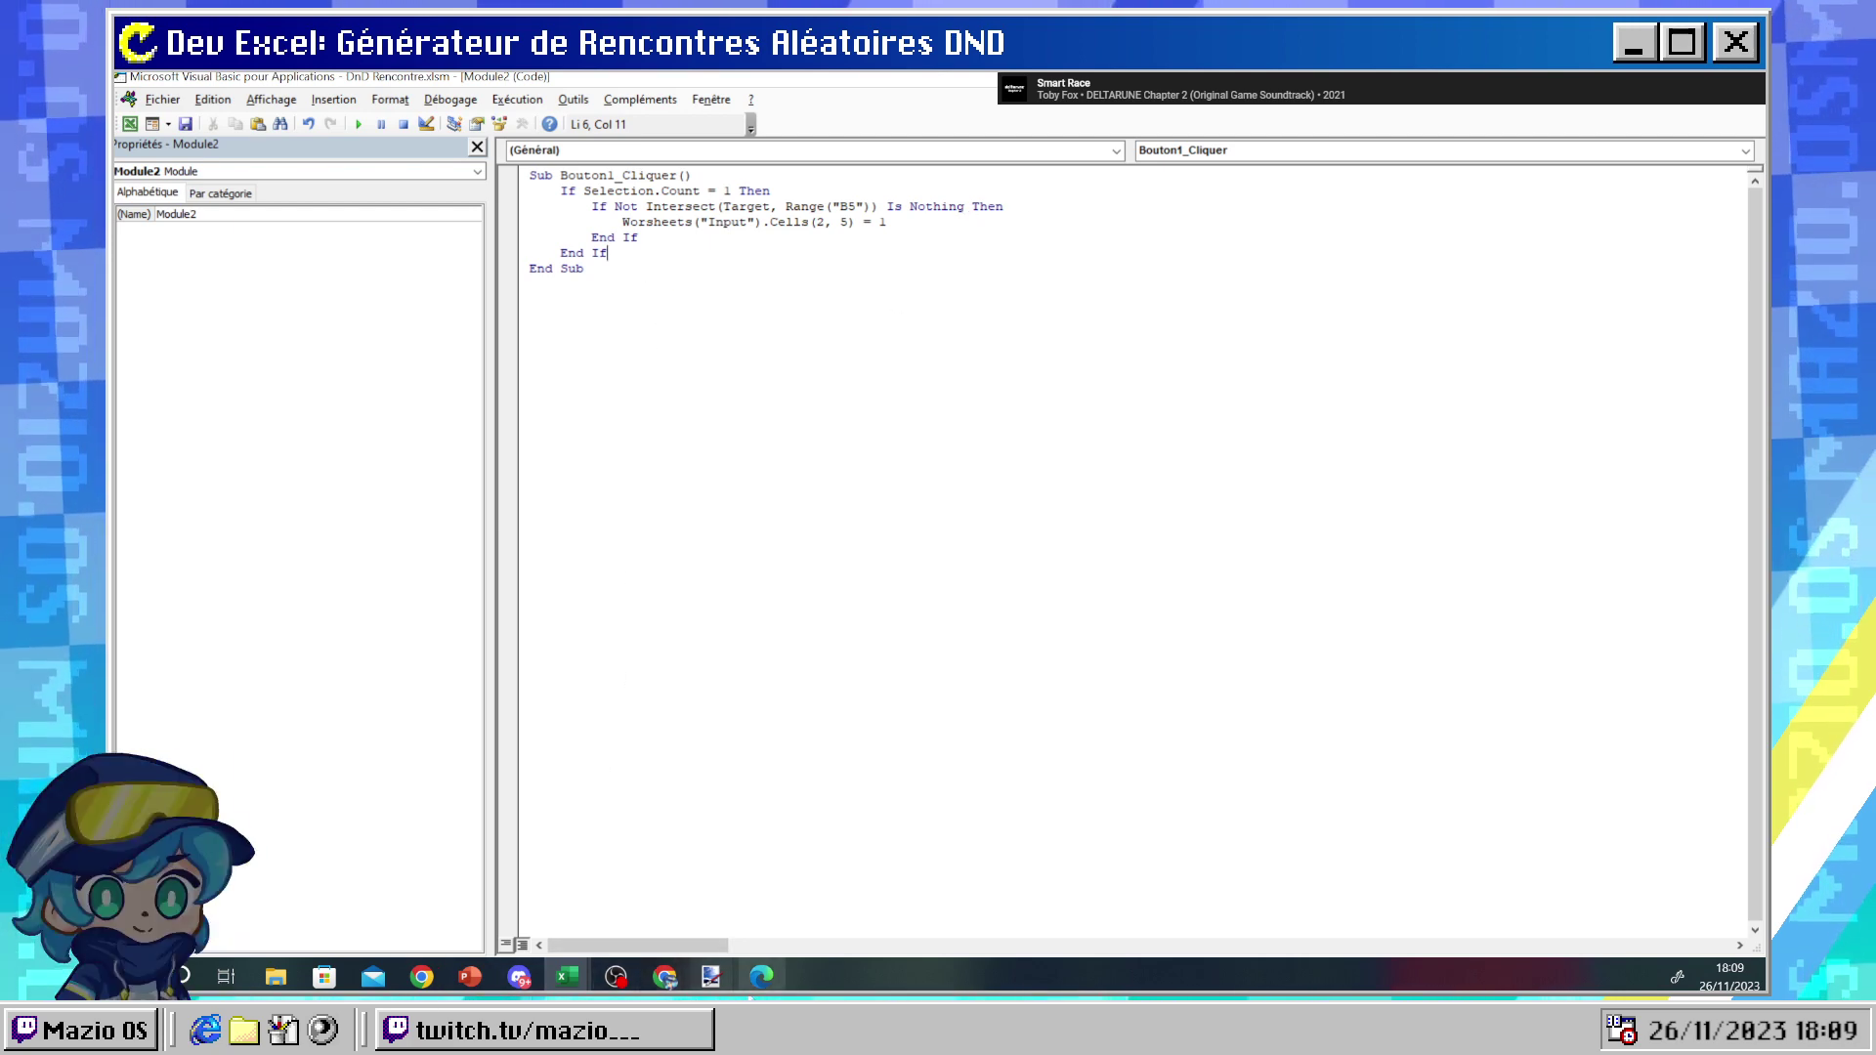
{"action": "mouse_move", "coordinate": [754, 993]}
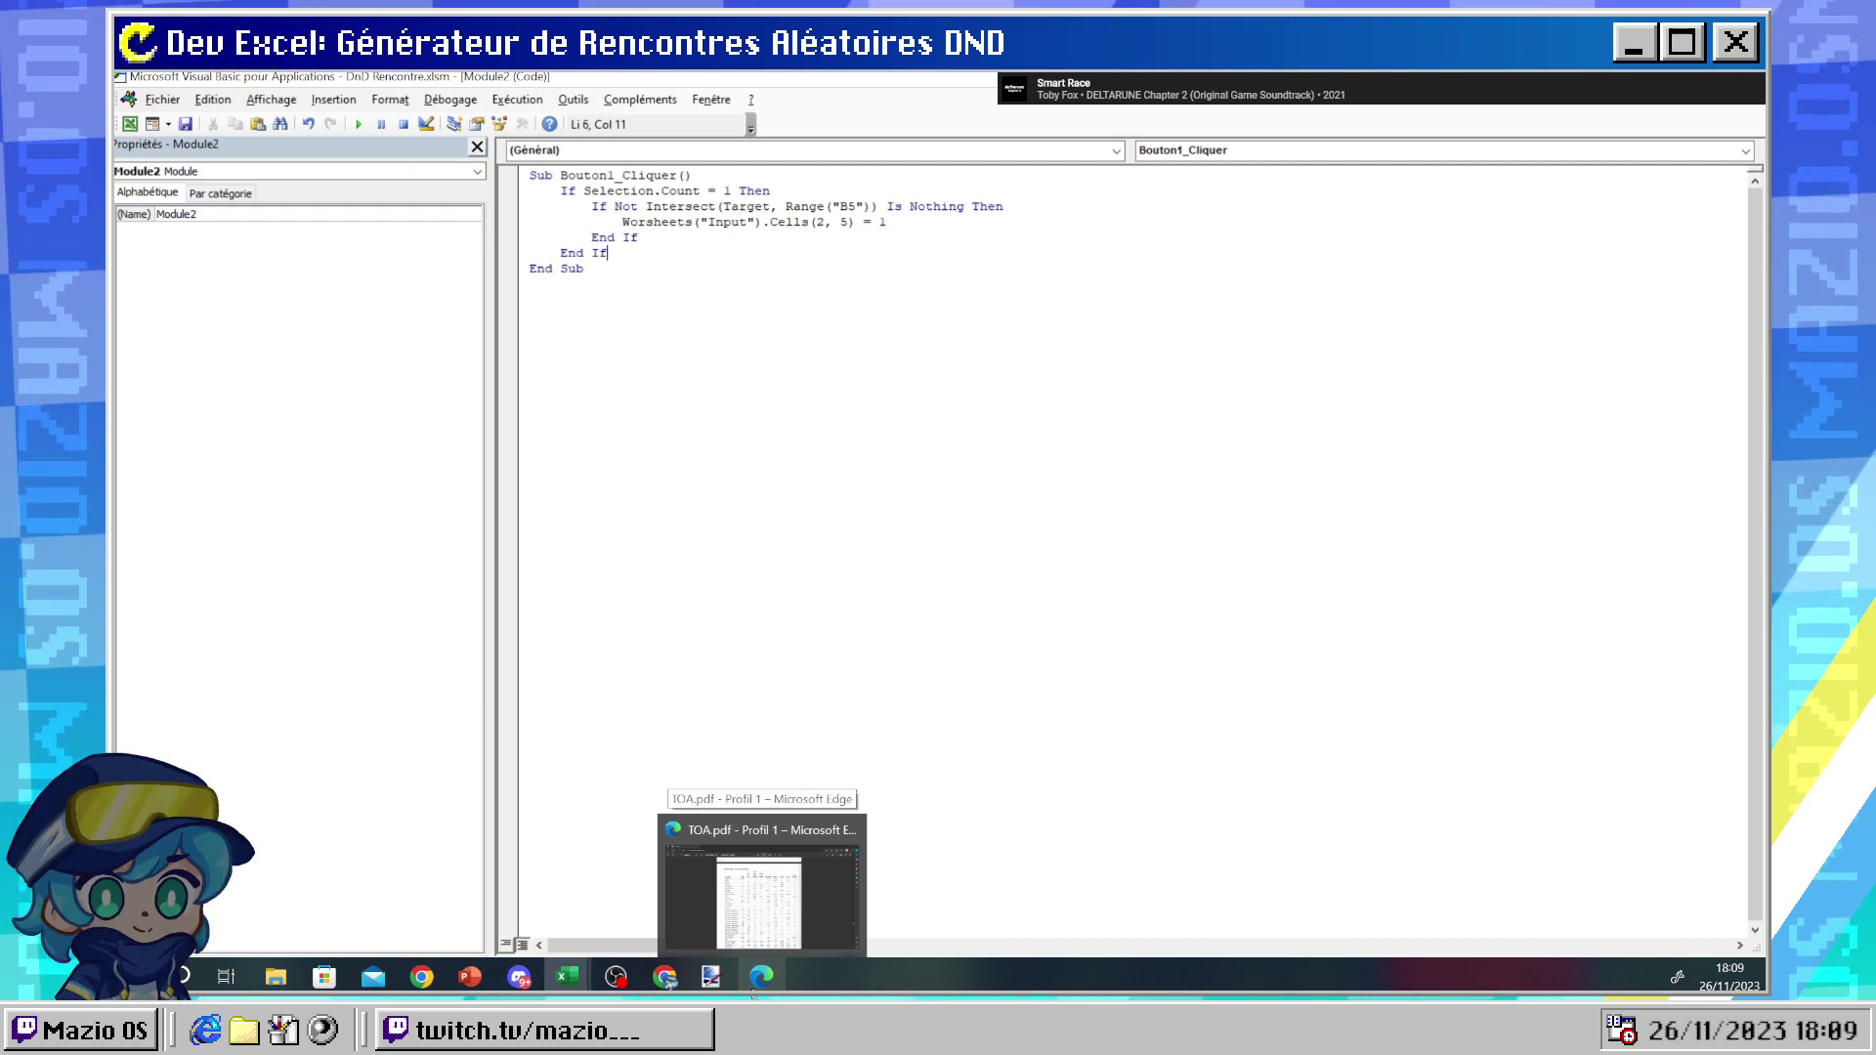
{"action": "mouse_move", "coordinate": [567, 976]}
{"action": "left_click", "coordinate": [456, 879]}
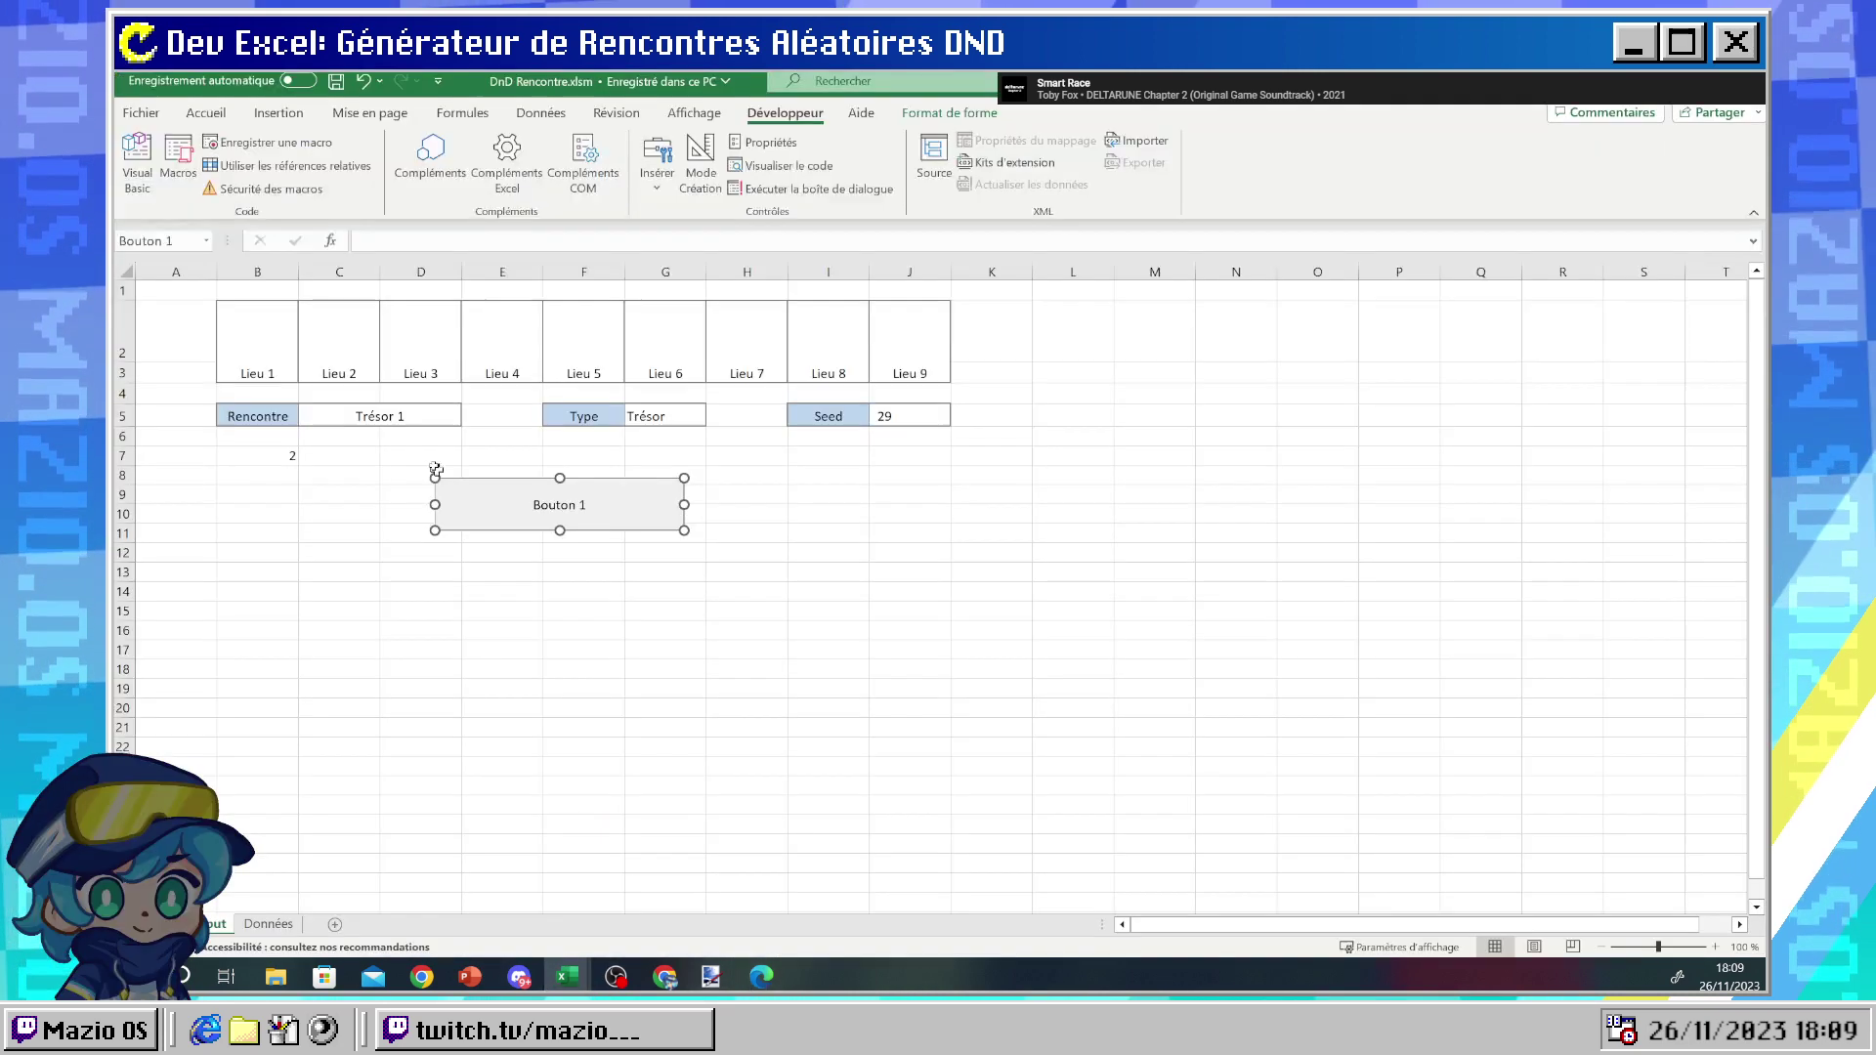
{"action": "left_click", "coordinate": [259, 347]}
{"action": "left_click", "coordinate": [549, 501]}
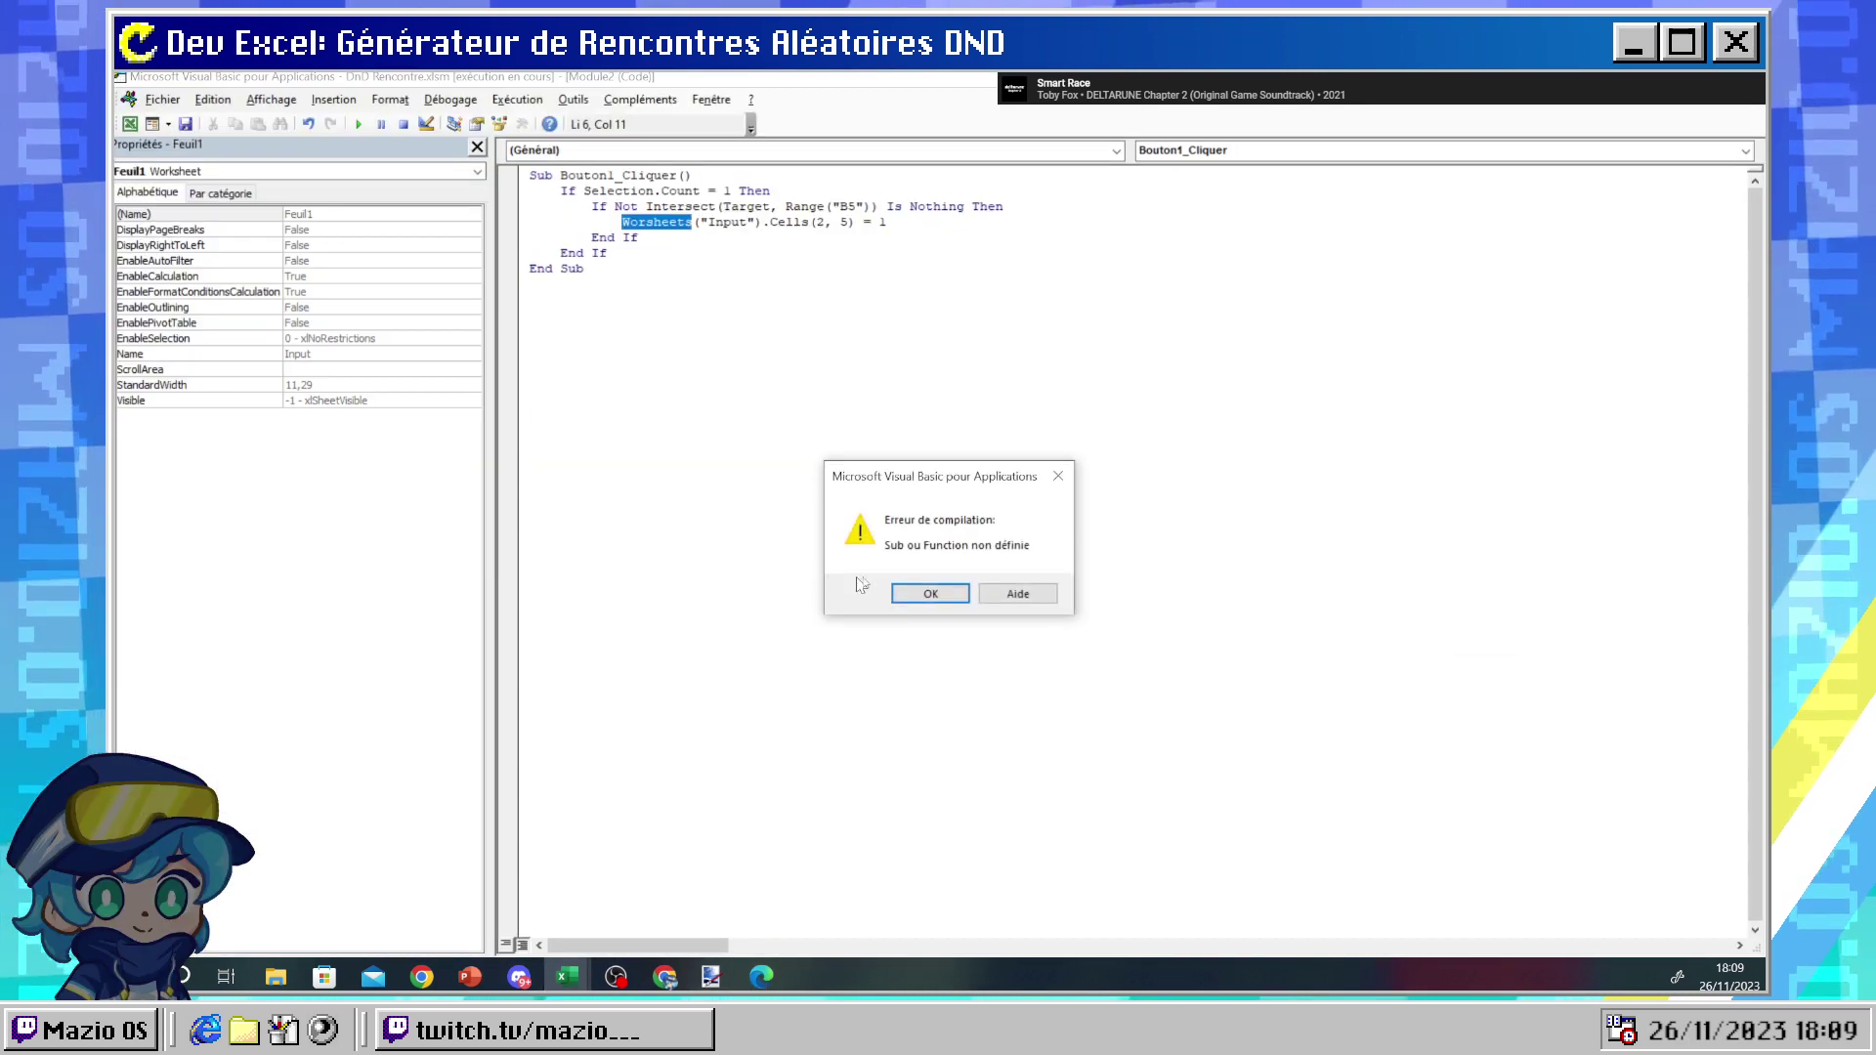
{"action": "left_click", "coordinate": [919, 595]}
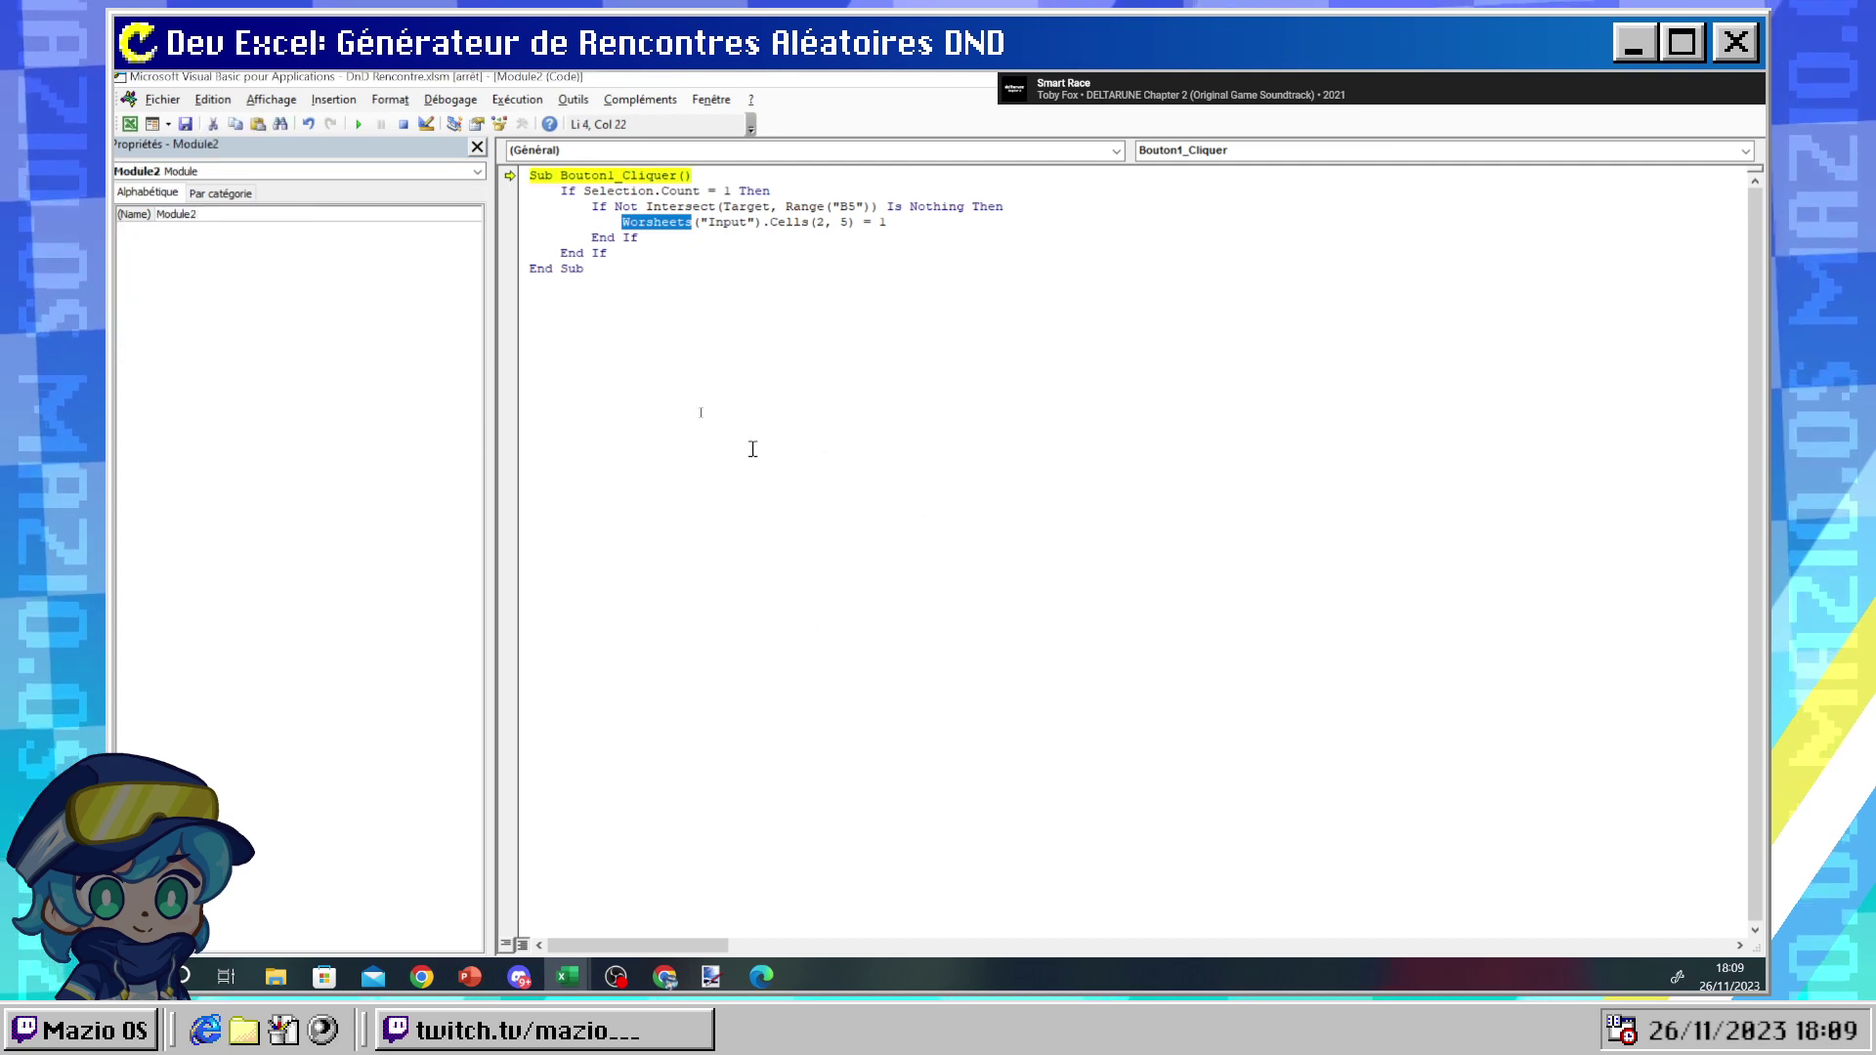
{"action": "left_click", "coordinate": [647, 224]}
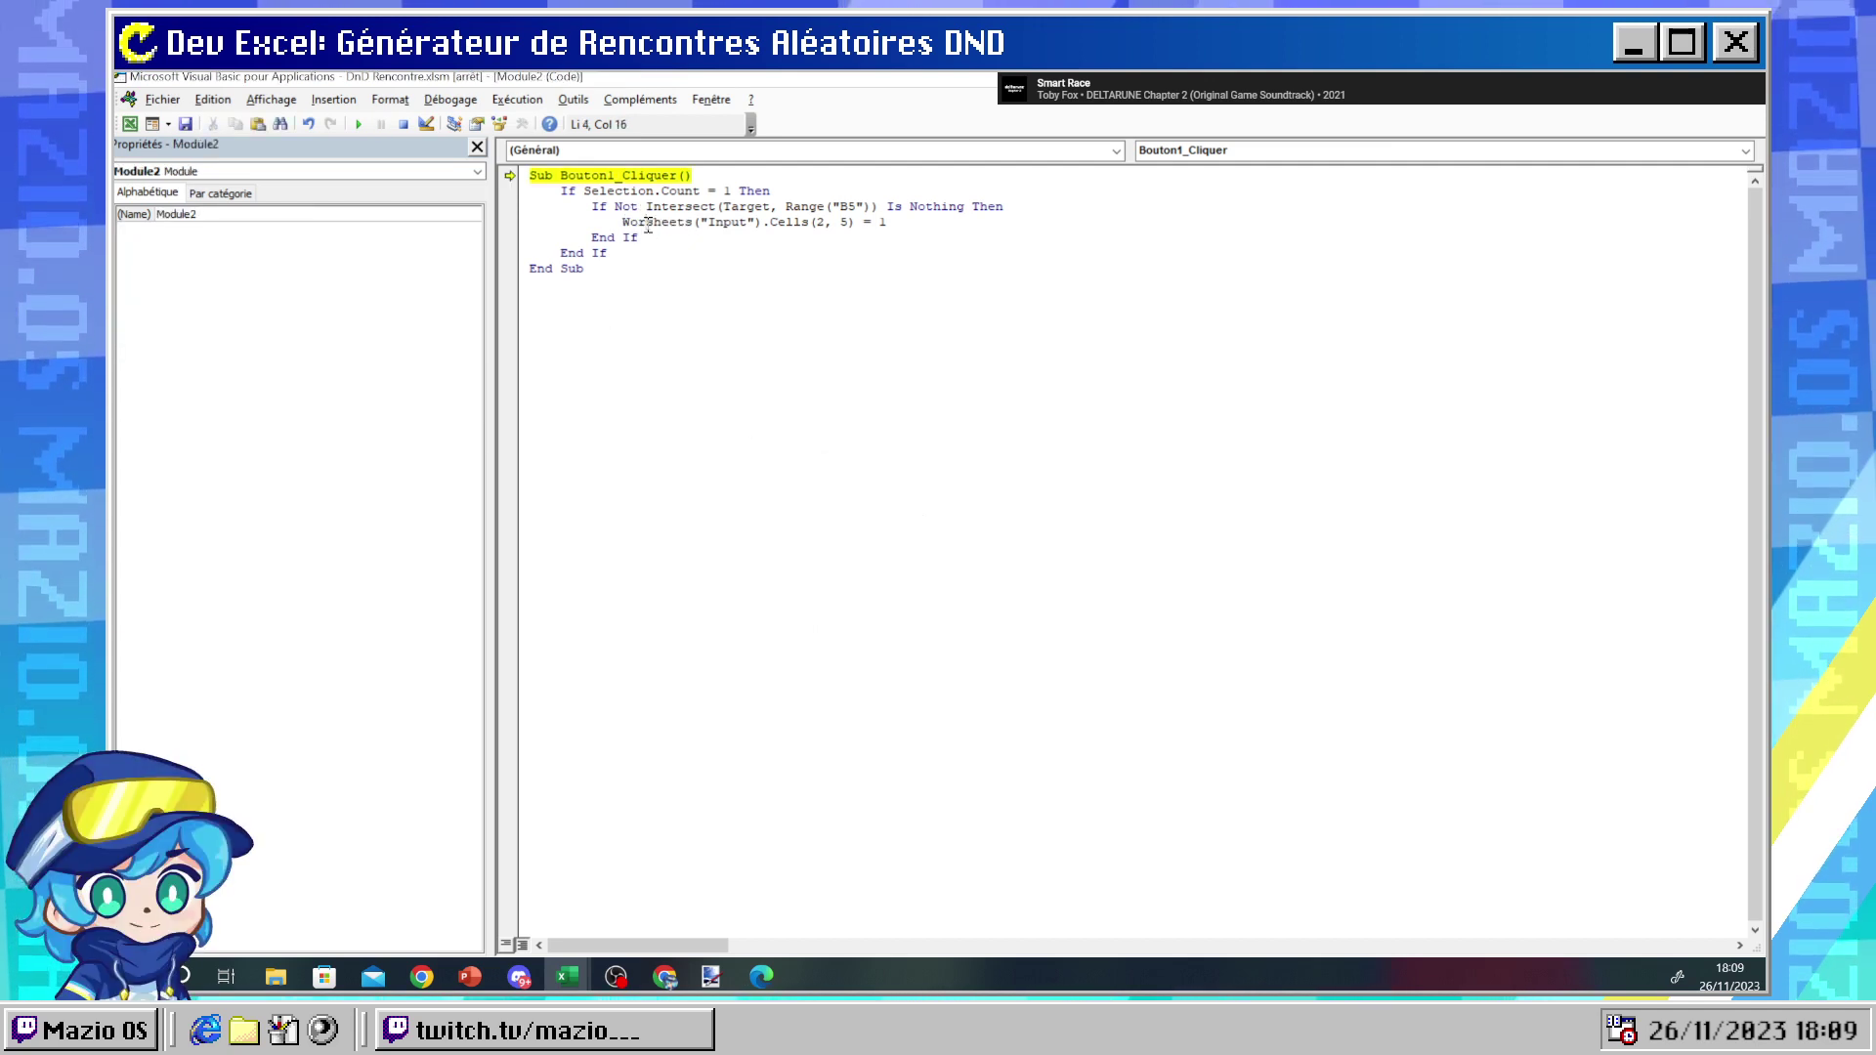
{"action": "type", "text": "k"}
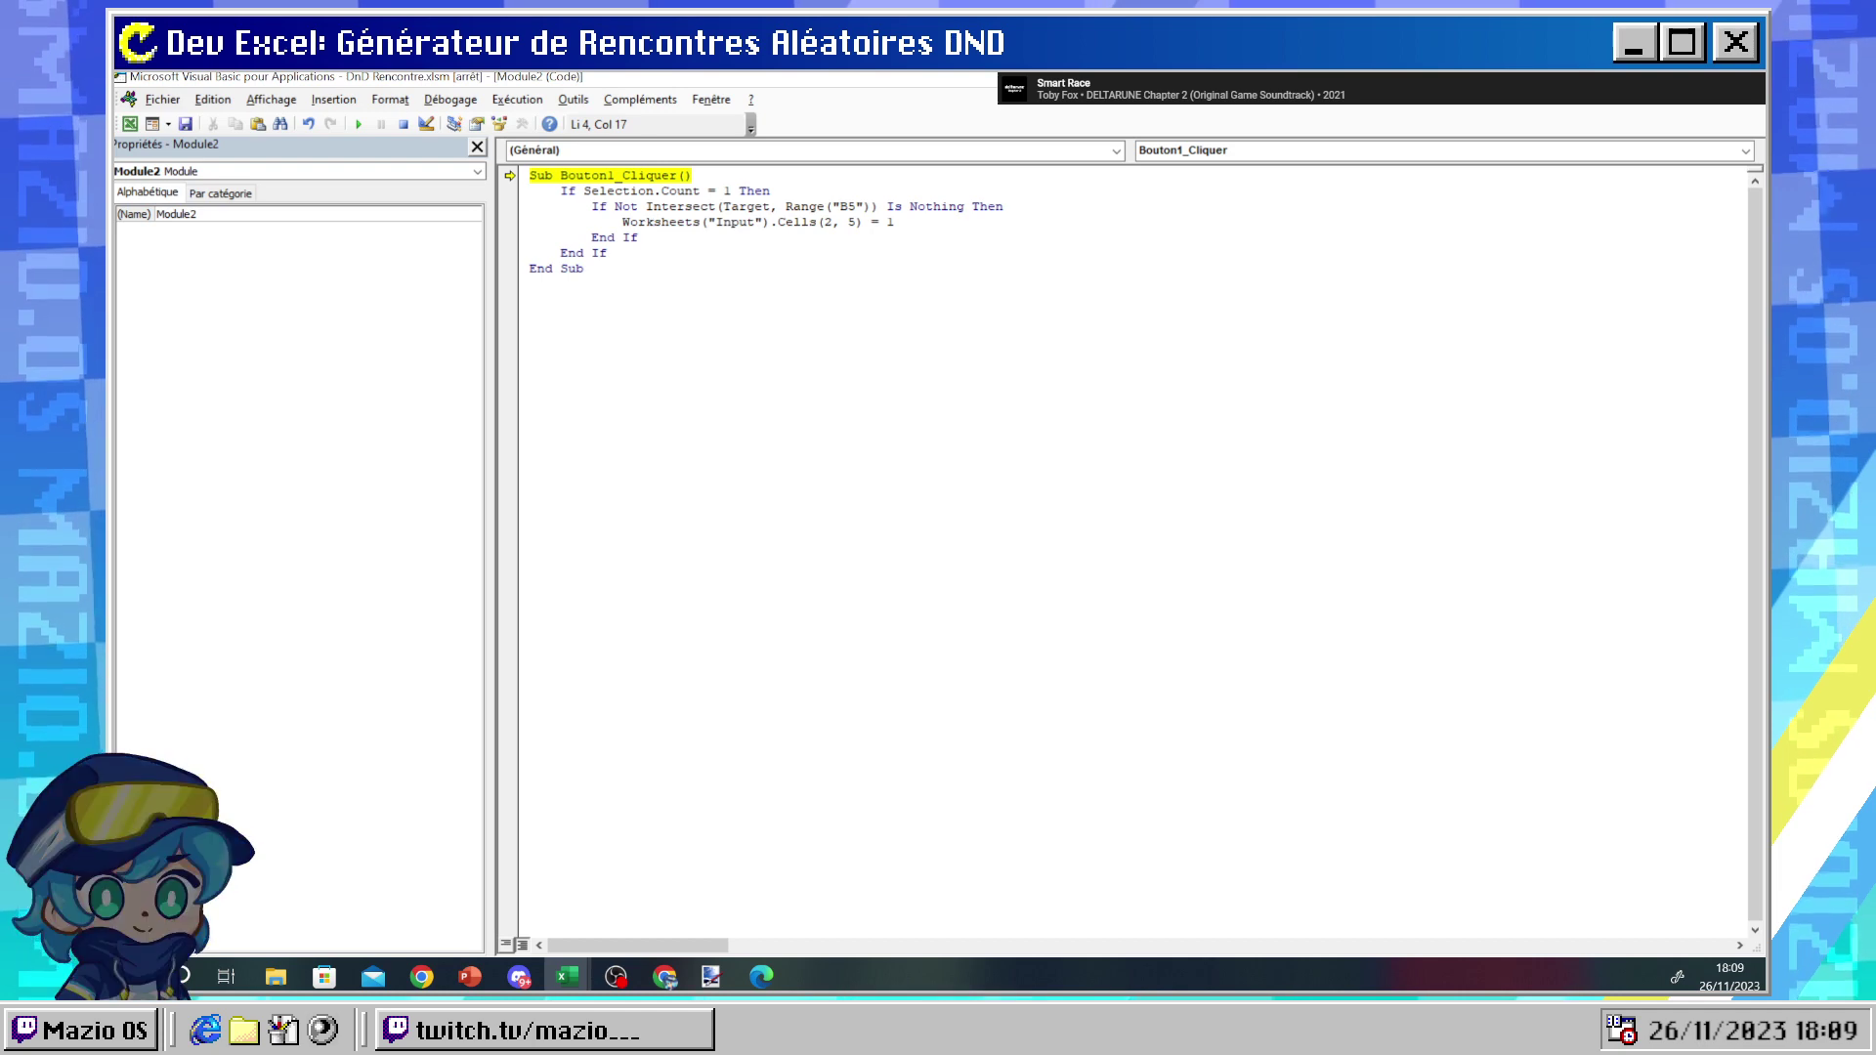
{"action": "mouse_move", "coordinate": [566, 976]}
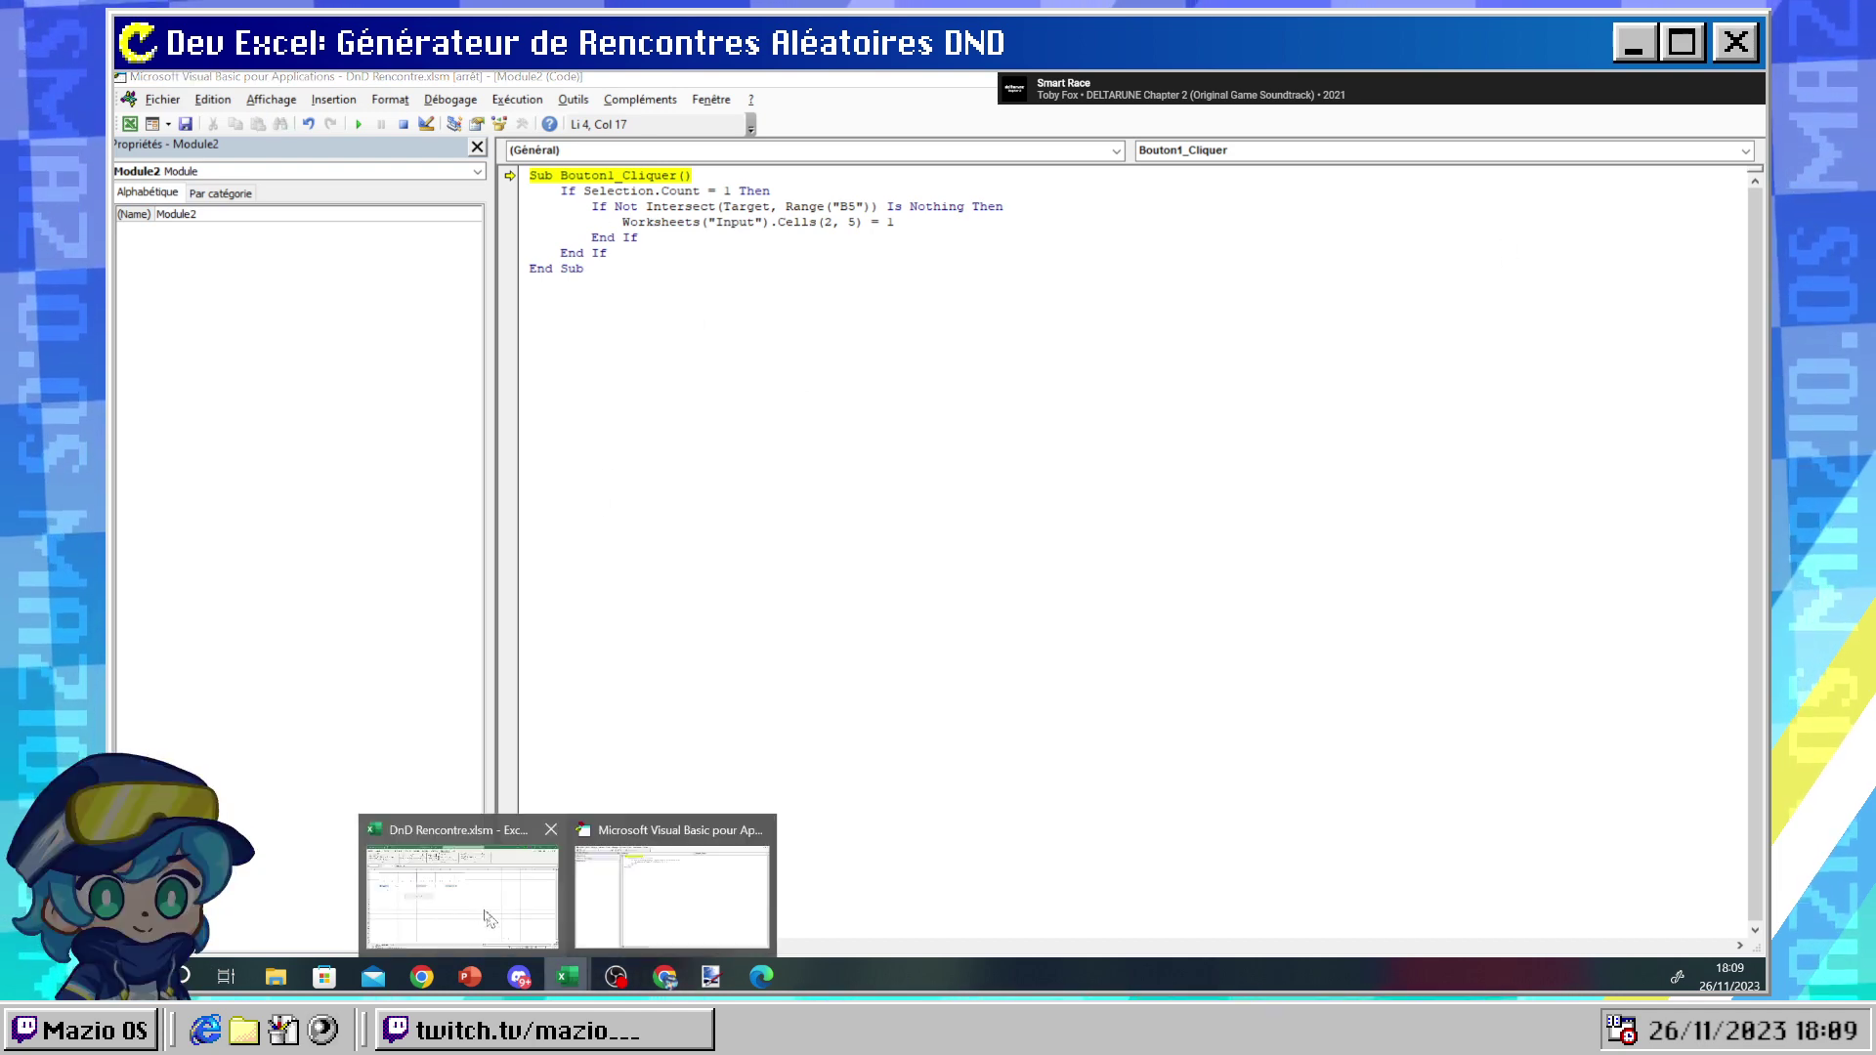
{"action": "left_click", "coordinate": [449, 884]}
{"action": "left_click", "coordinate": [527, 515]}
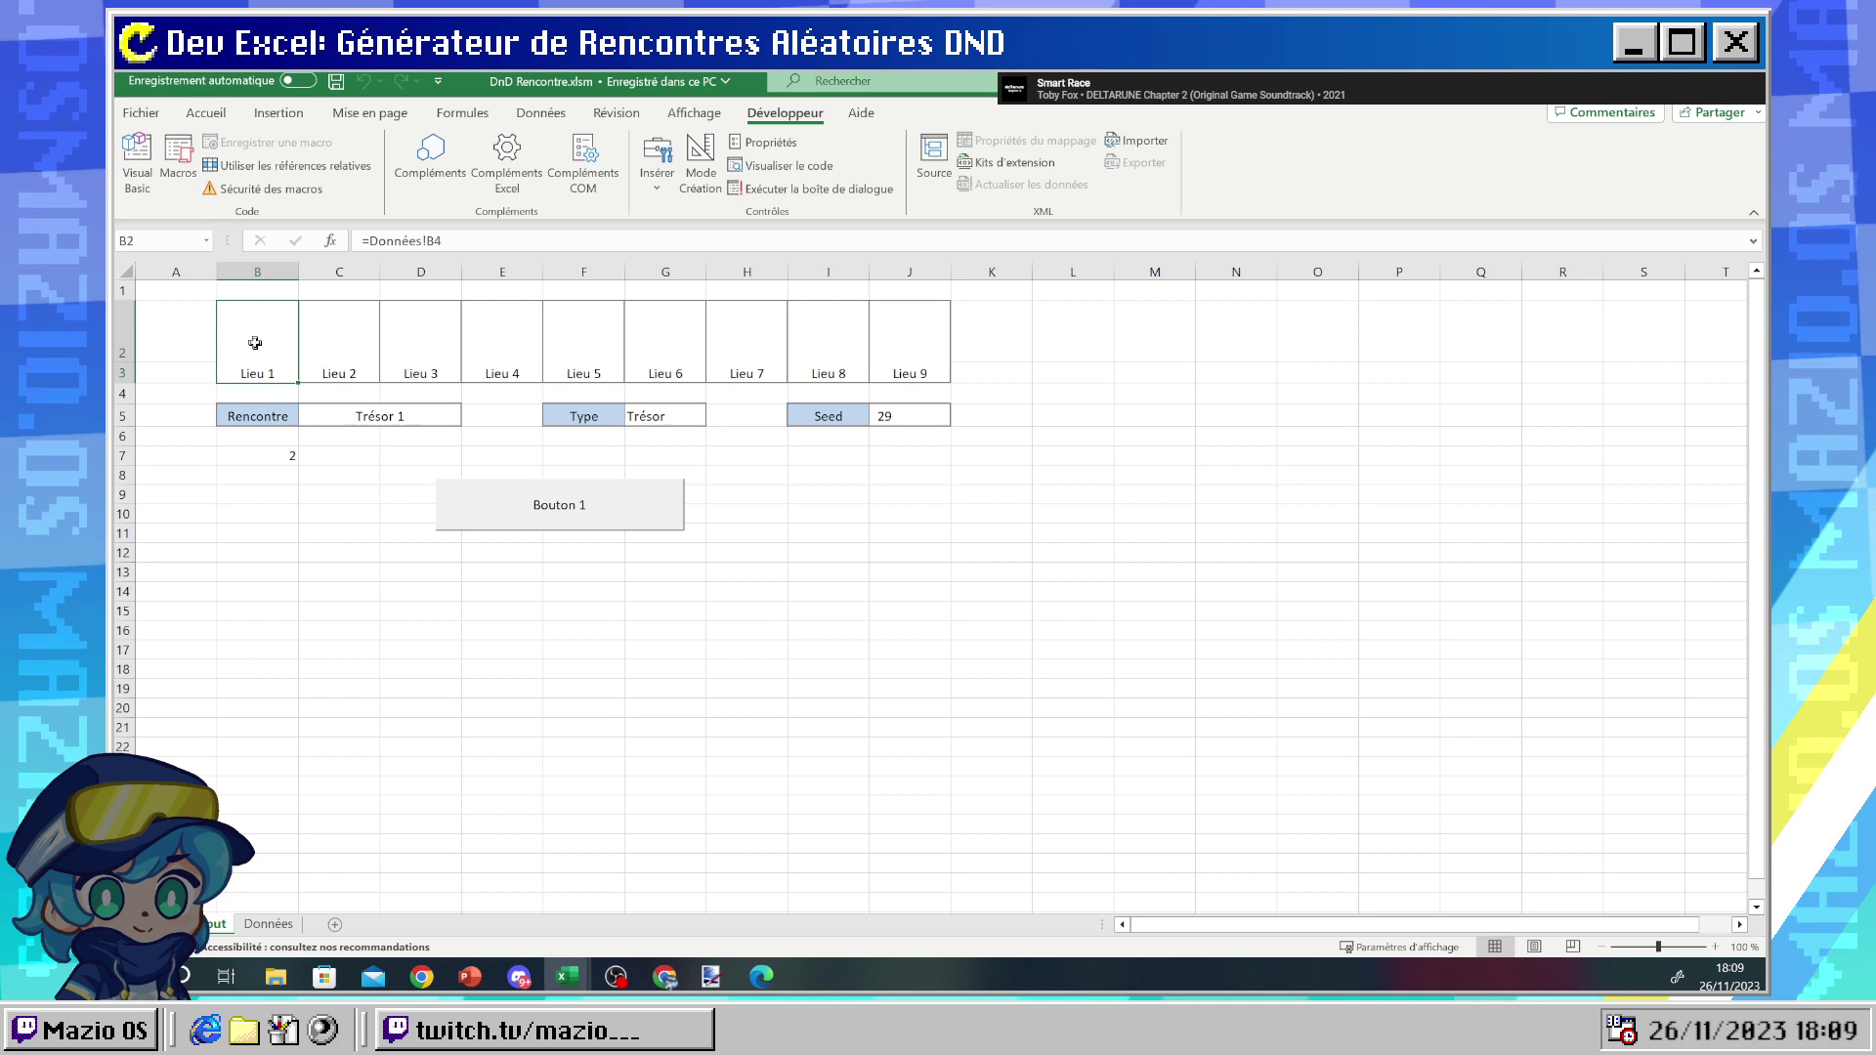
{"action": "left_click", "coordinate": [549, 507]}
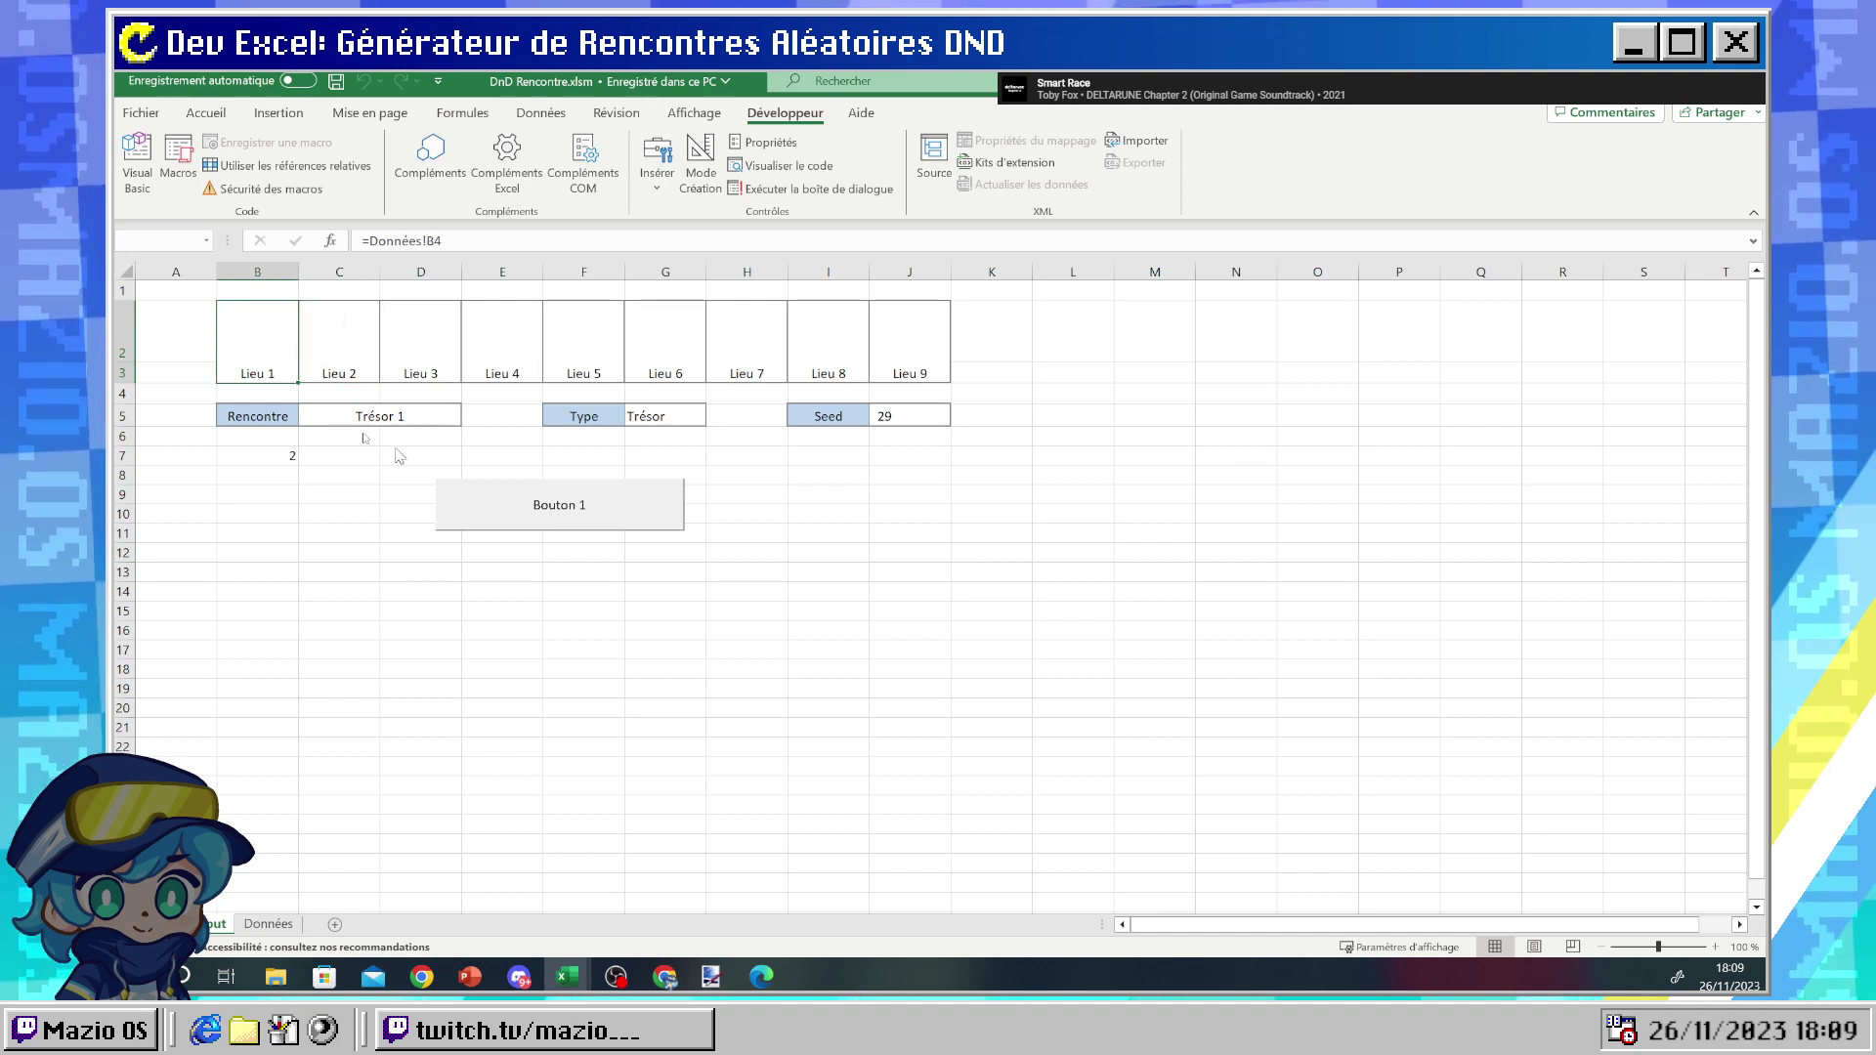
{"action": "left_click", "coordinate": [265, 344]}
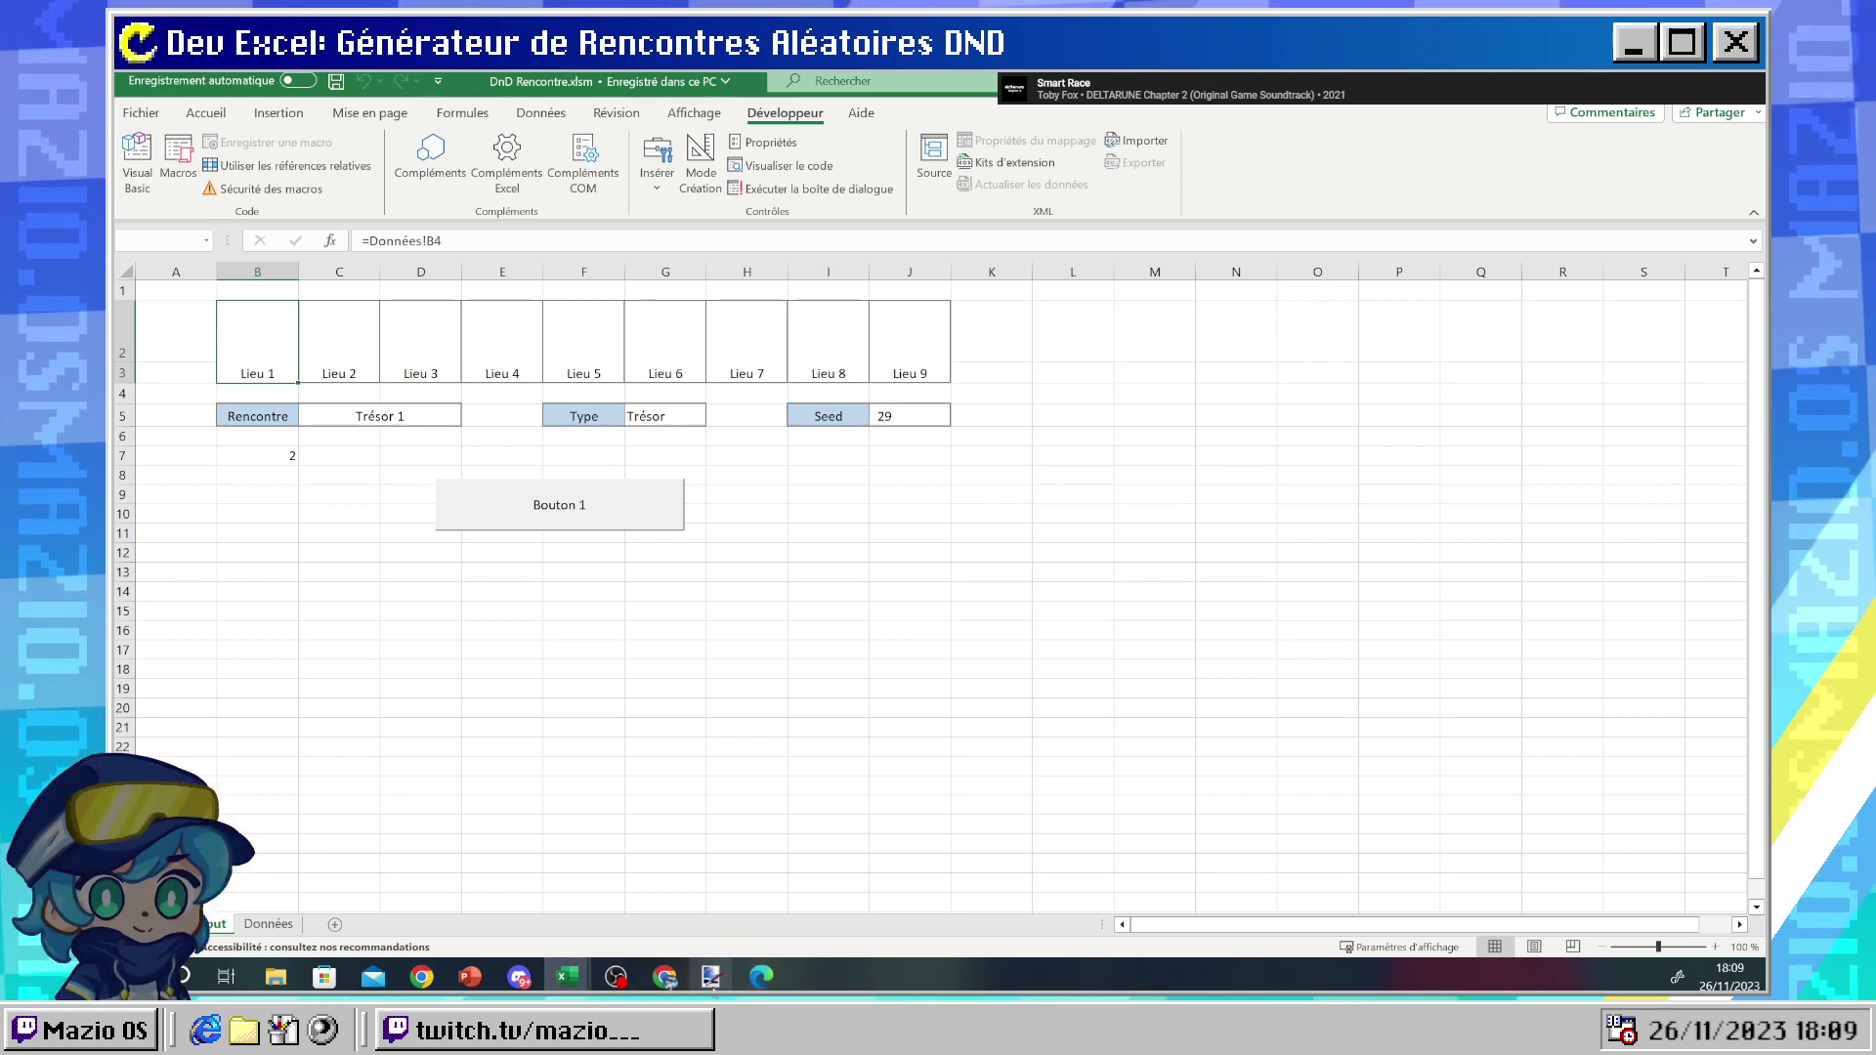
{"action": "mouse_move", "coordinate": [568, 976]}
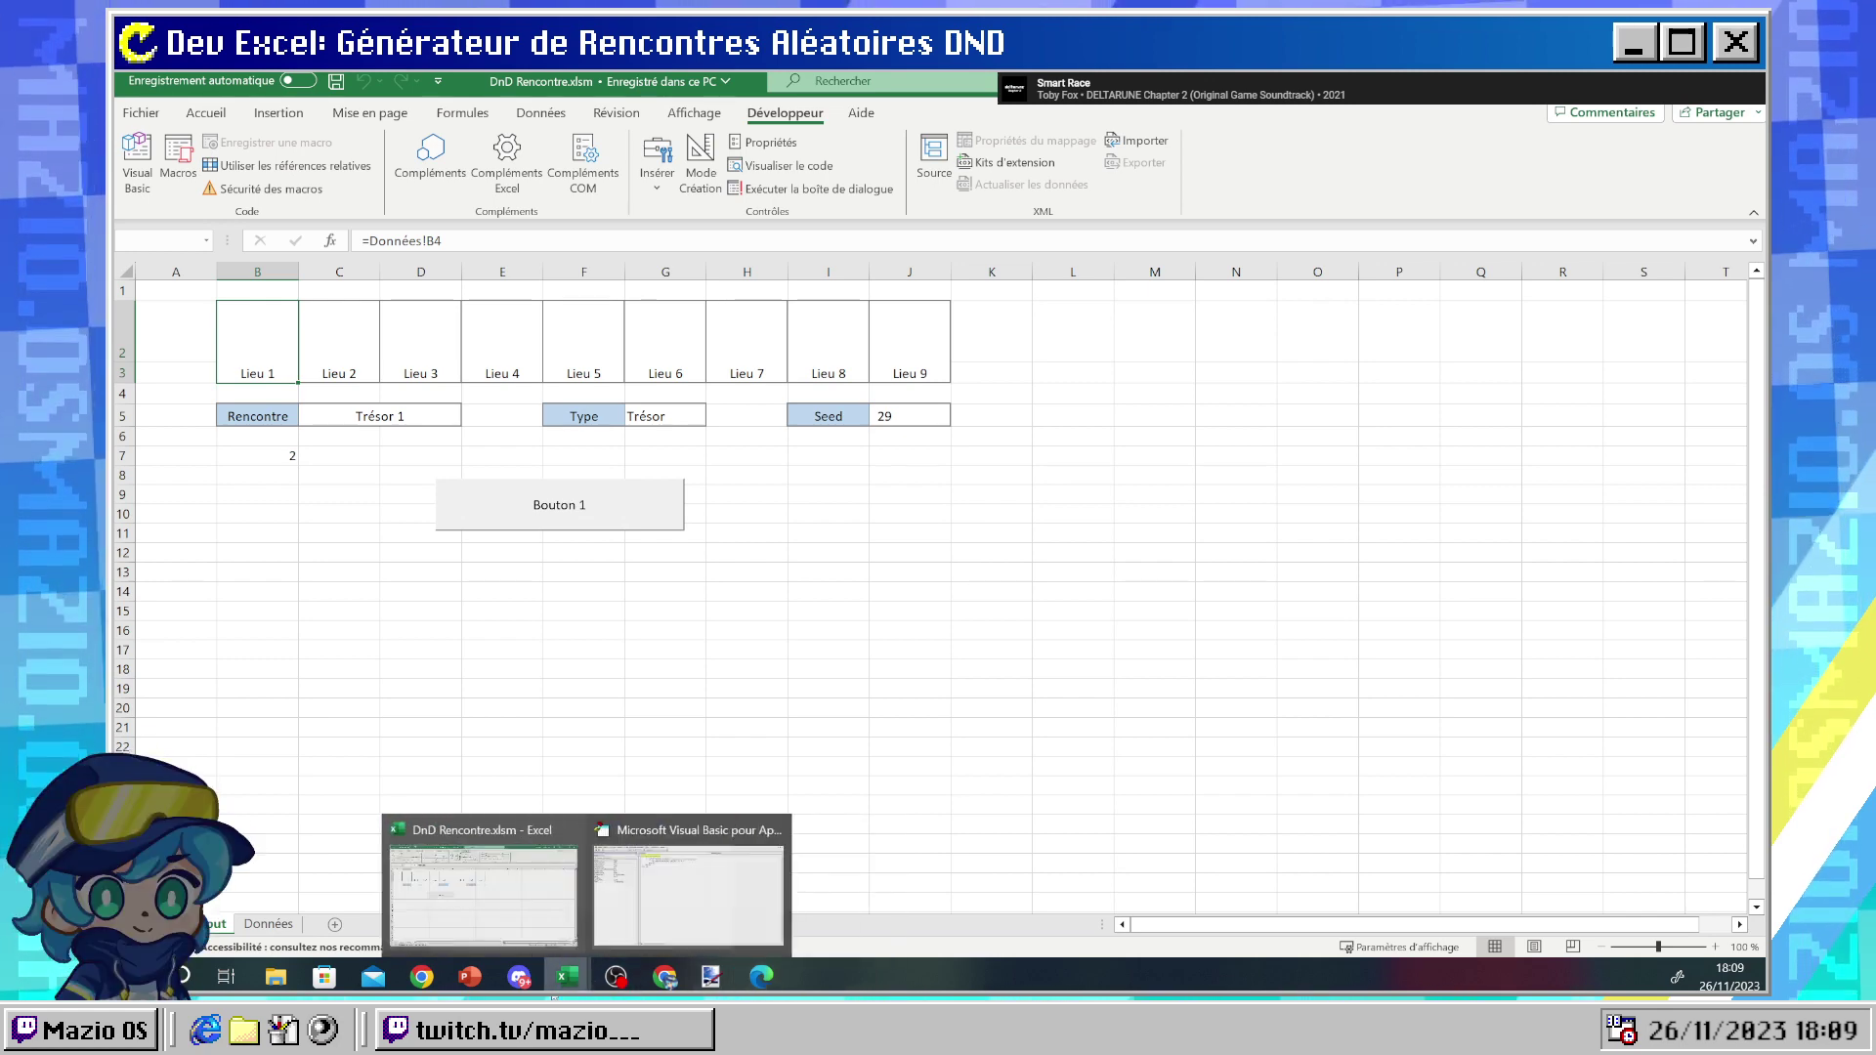
- Overwrite Module2's Bouton1_Cliquer macro with Worksheet_SelectionChange code, accepting the project reset, then return to Excel
{"action": "left_click", "coordinate": [605, 908]}
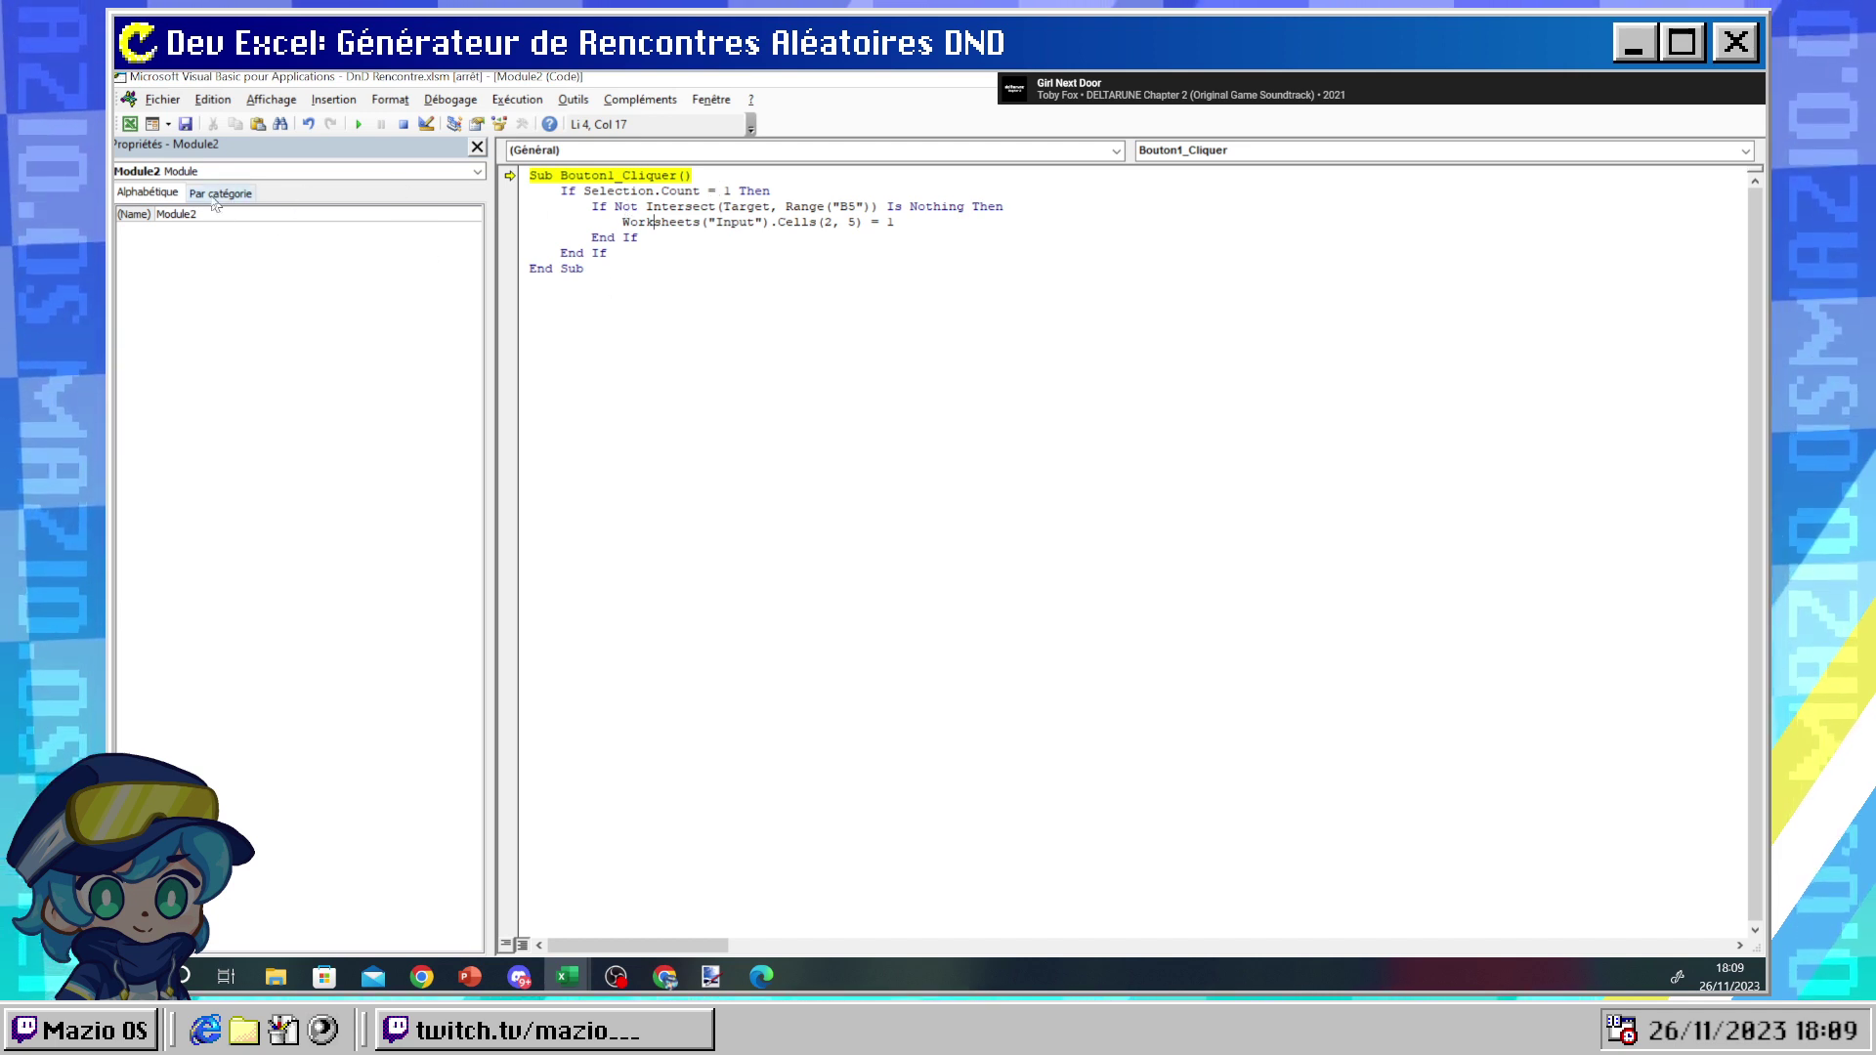
{"action": "left_click", "coordinate": [195, 172]}
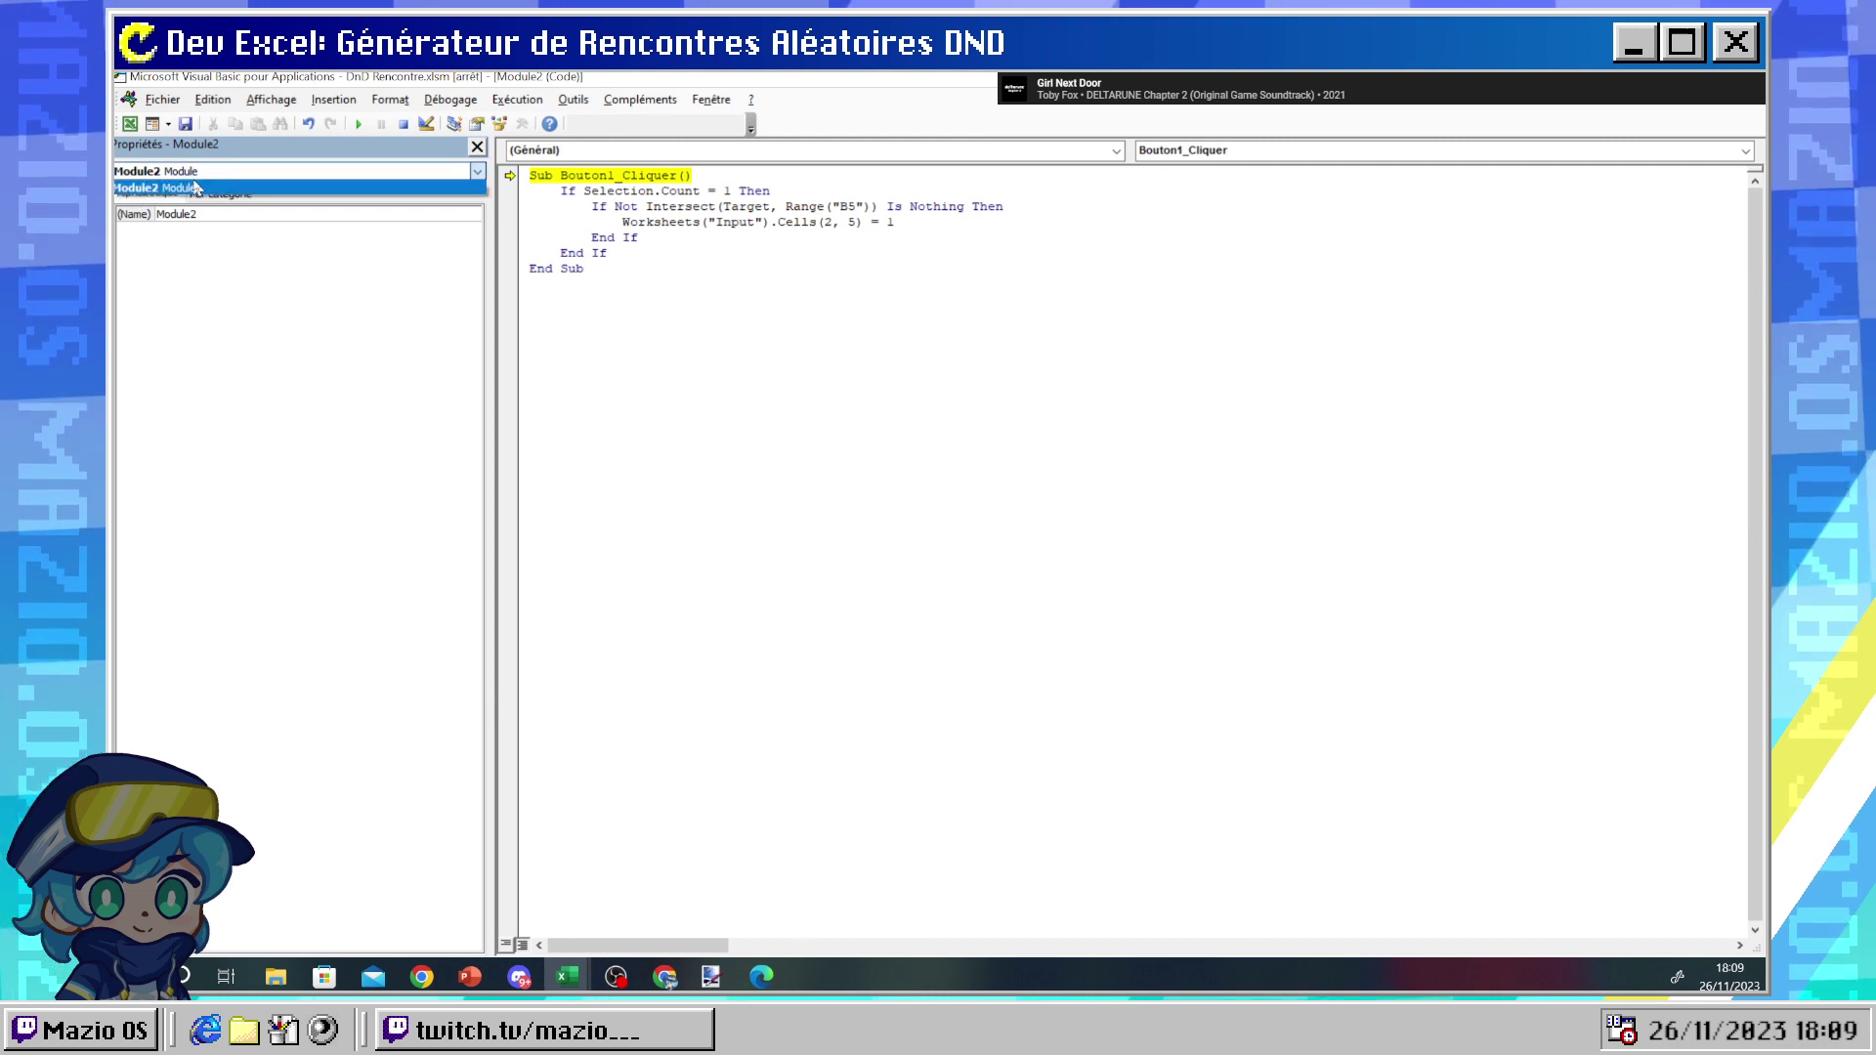
{"action": "left_click", "coordinate": [1158, 152]}
{"action": "left_click", "coordinate": [1158, 151]}
{"action": "left_click", "coordinate": [1172, 182]}
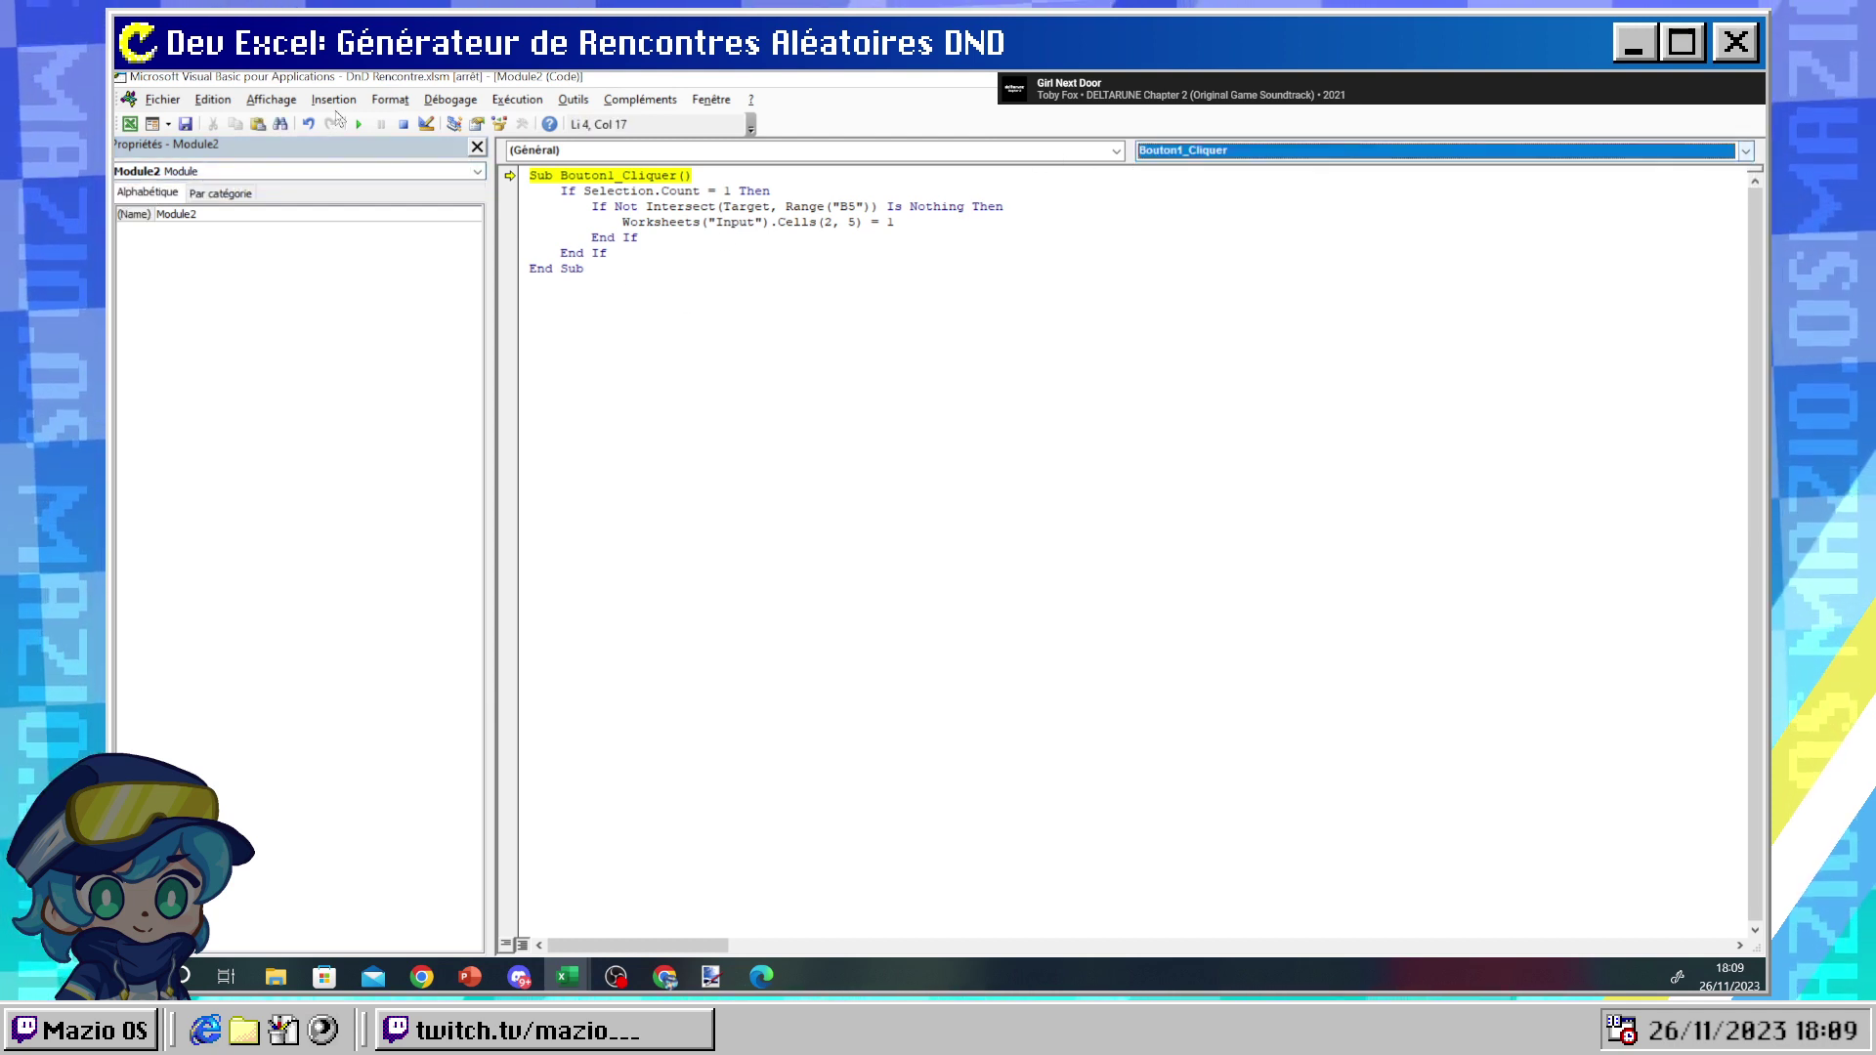
{"action": "left_click_drag", "start_coordinate": [633, 284], "coordinate": [529, 175]}
{"action": "key", "text": "Delete"}
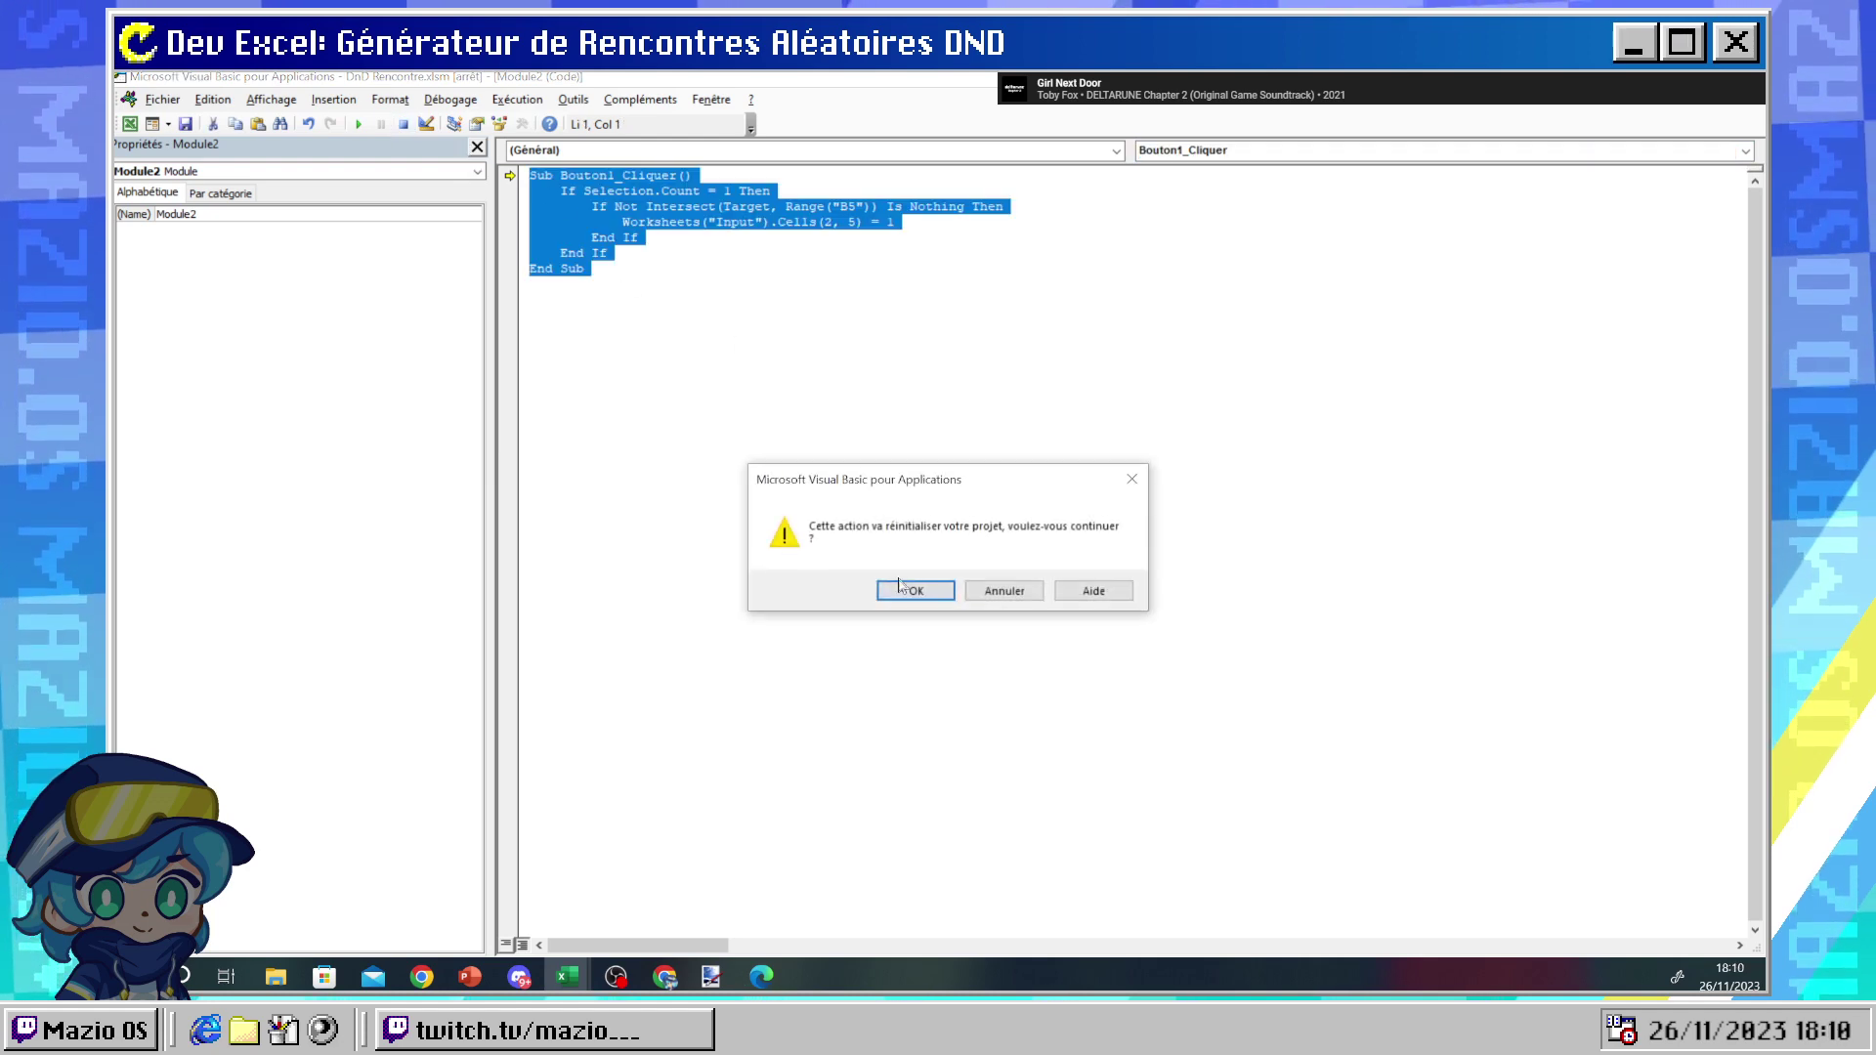
{"action": "left_click", "coordinate": [908, 592]}
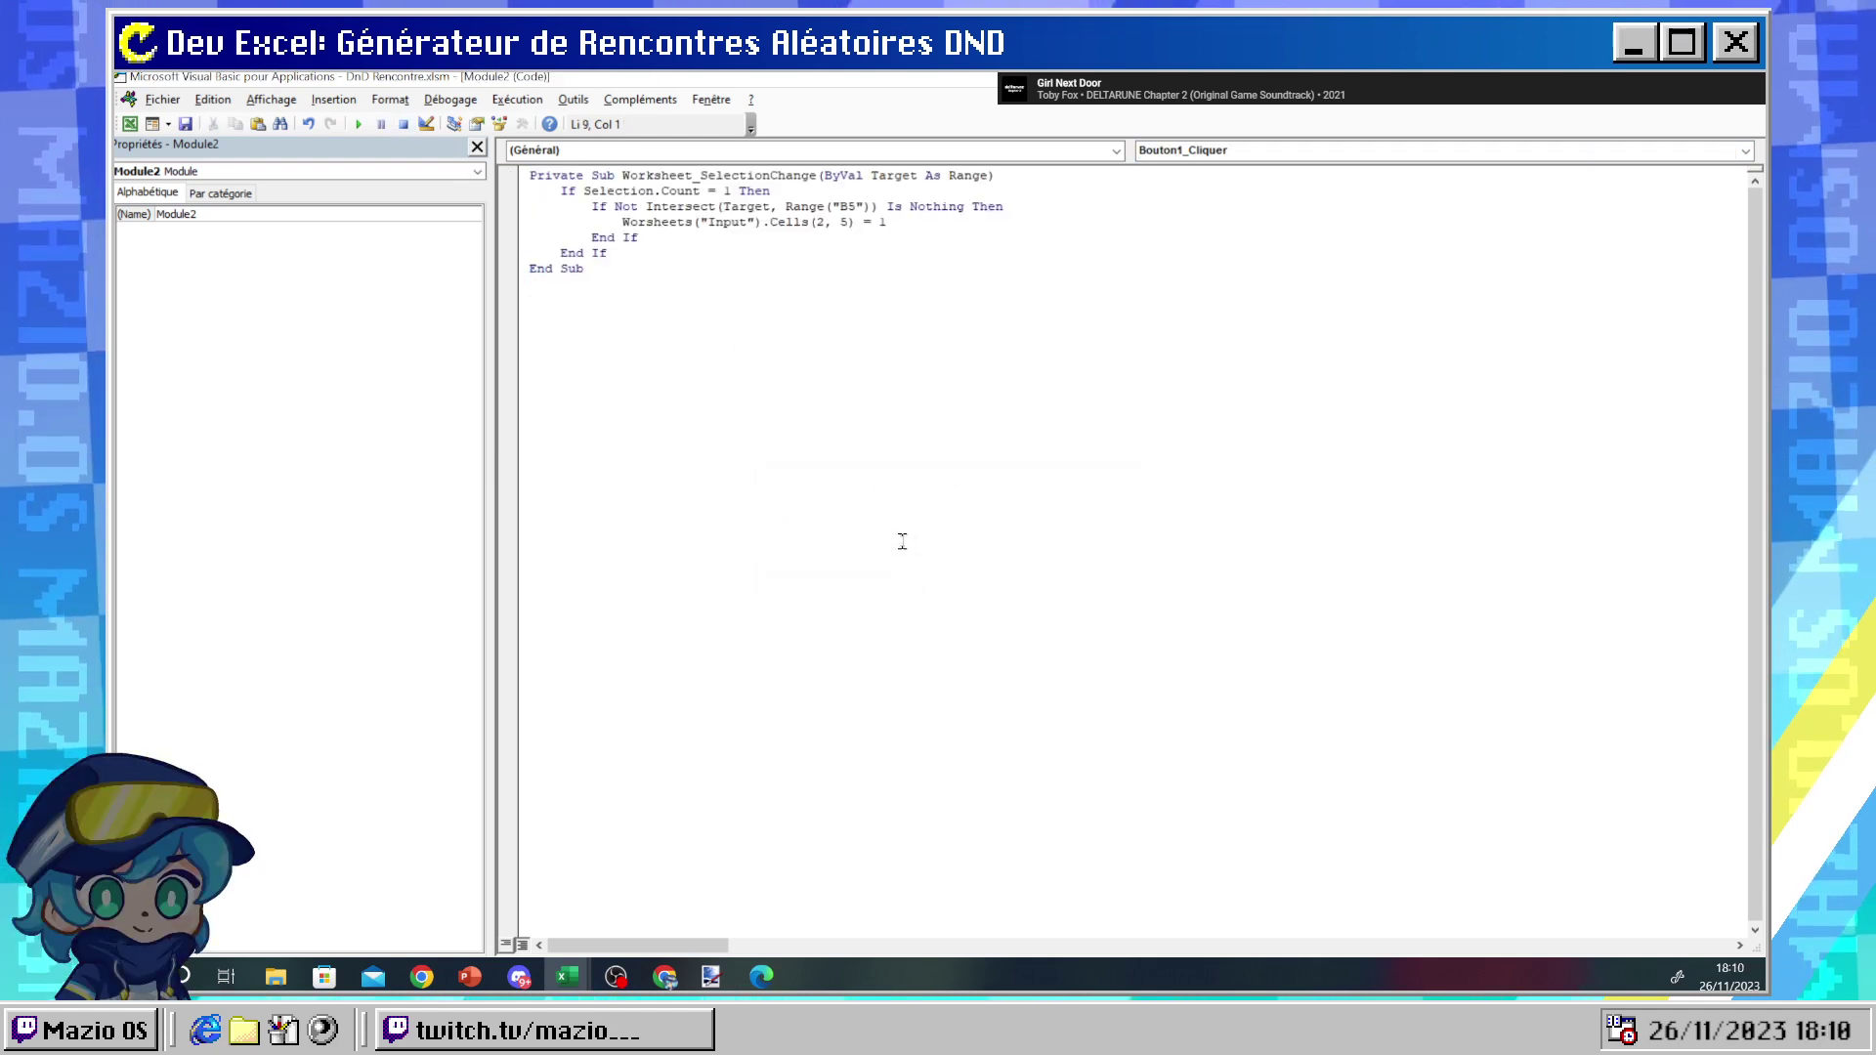
{"action": "mouse_move", "coordinate": [567, 976]}
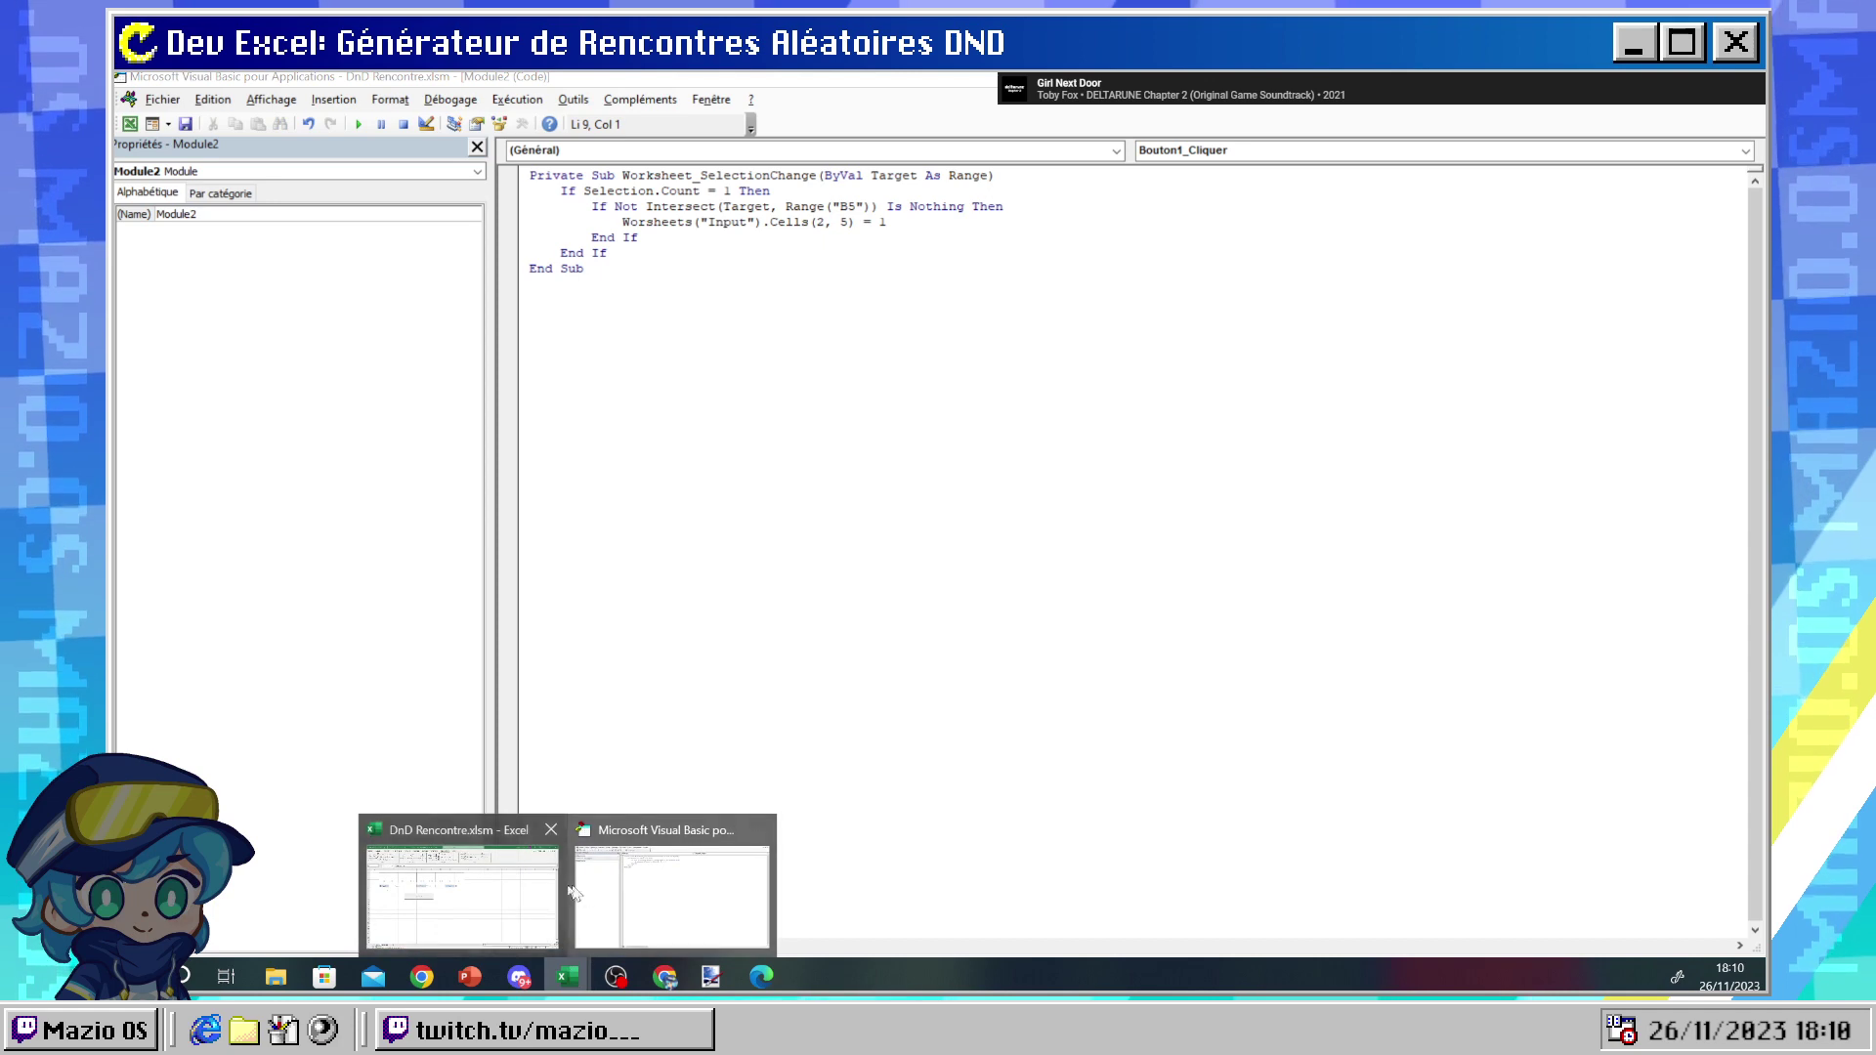
{"action": "left_click", "coordinate": [537, 911]}
- Copy and delete Bouton 1 from the sheet, then select the Lieu 1 cell B2
{"action": "right_click", "coordinate": [578, 551]}
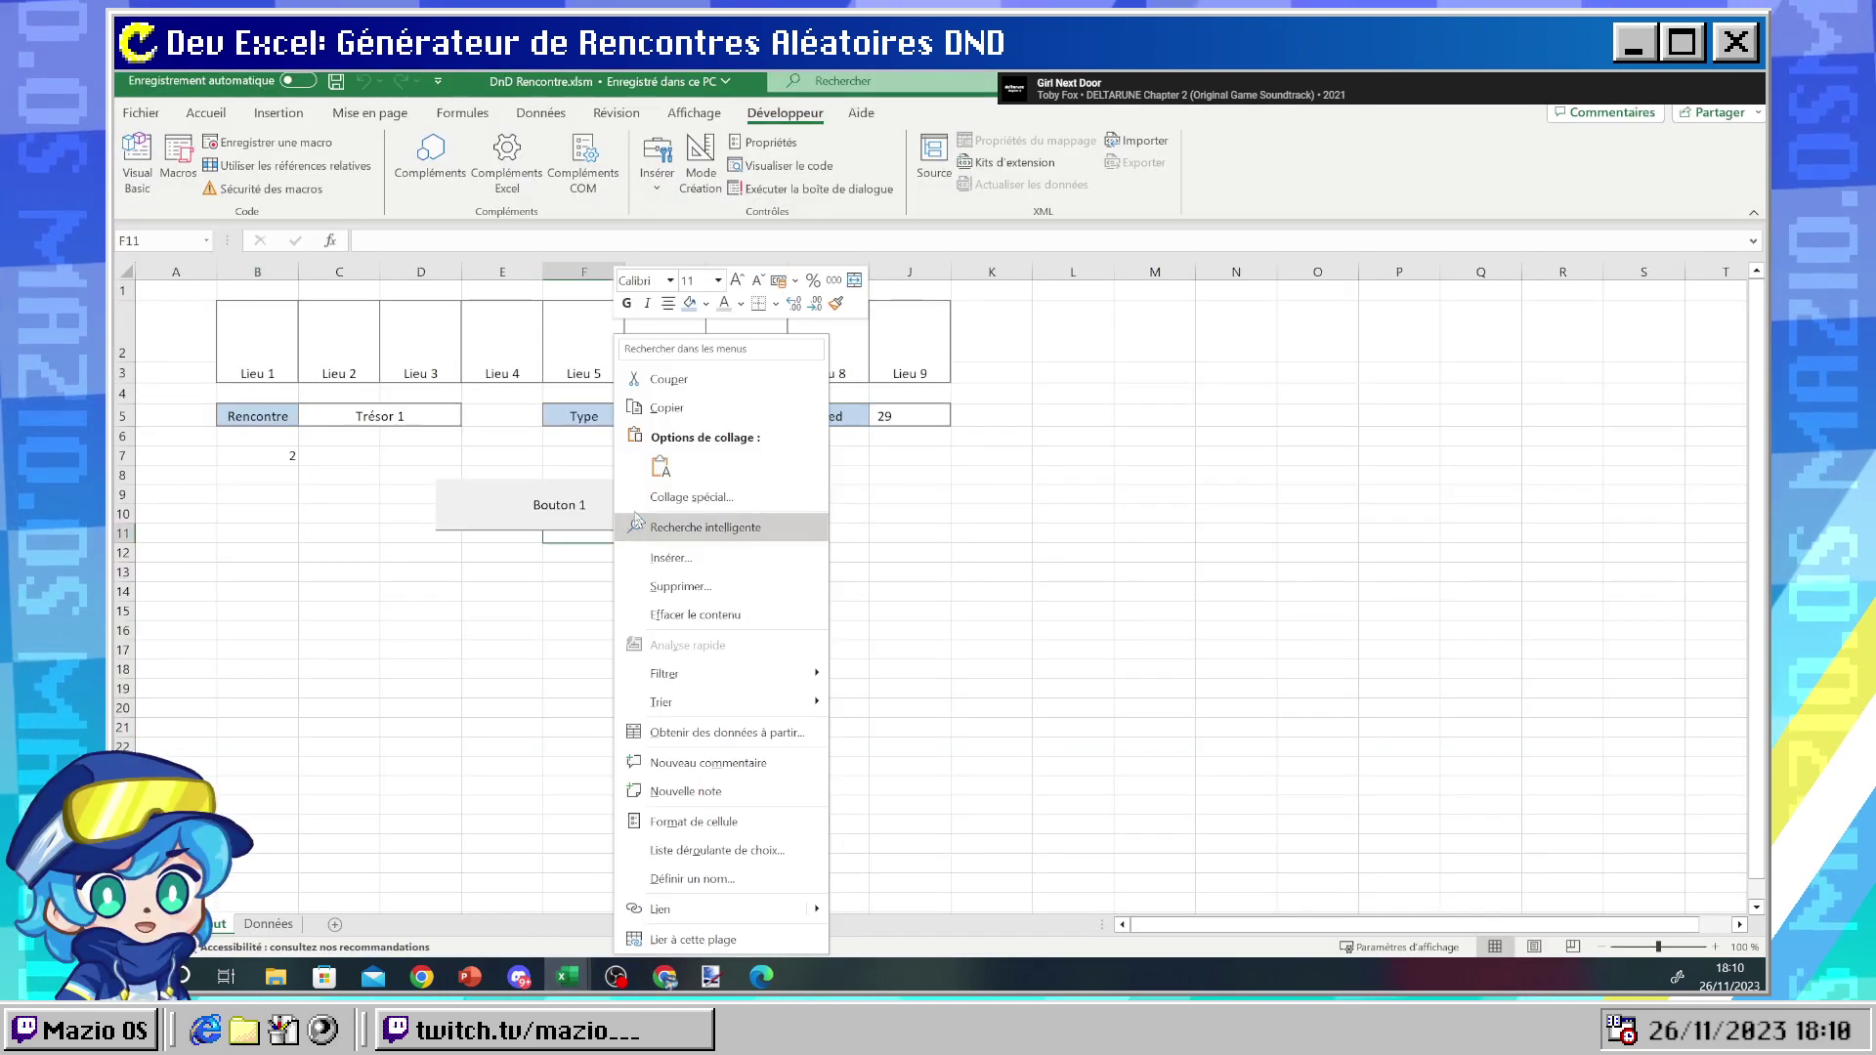
{"action": "right_click", "coordinate": [581, 508]}
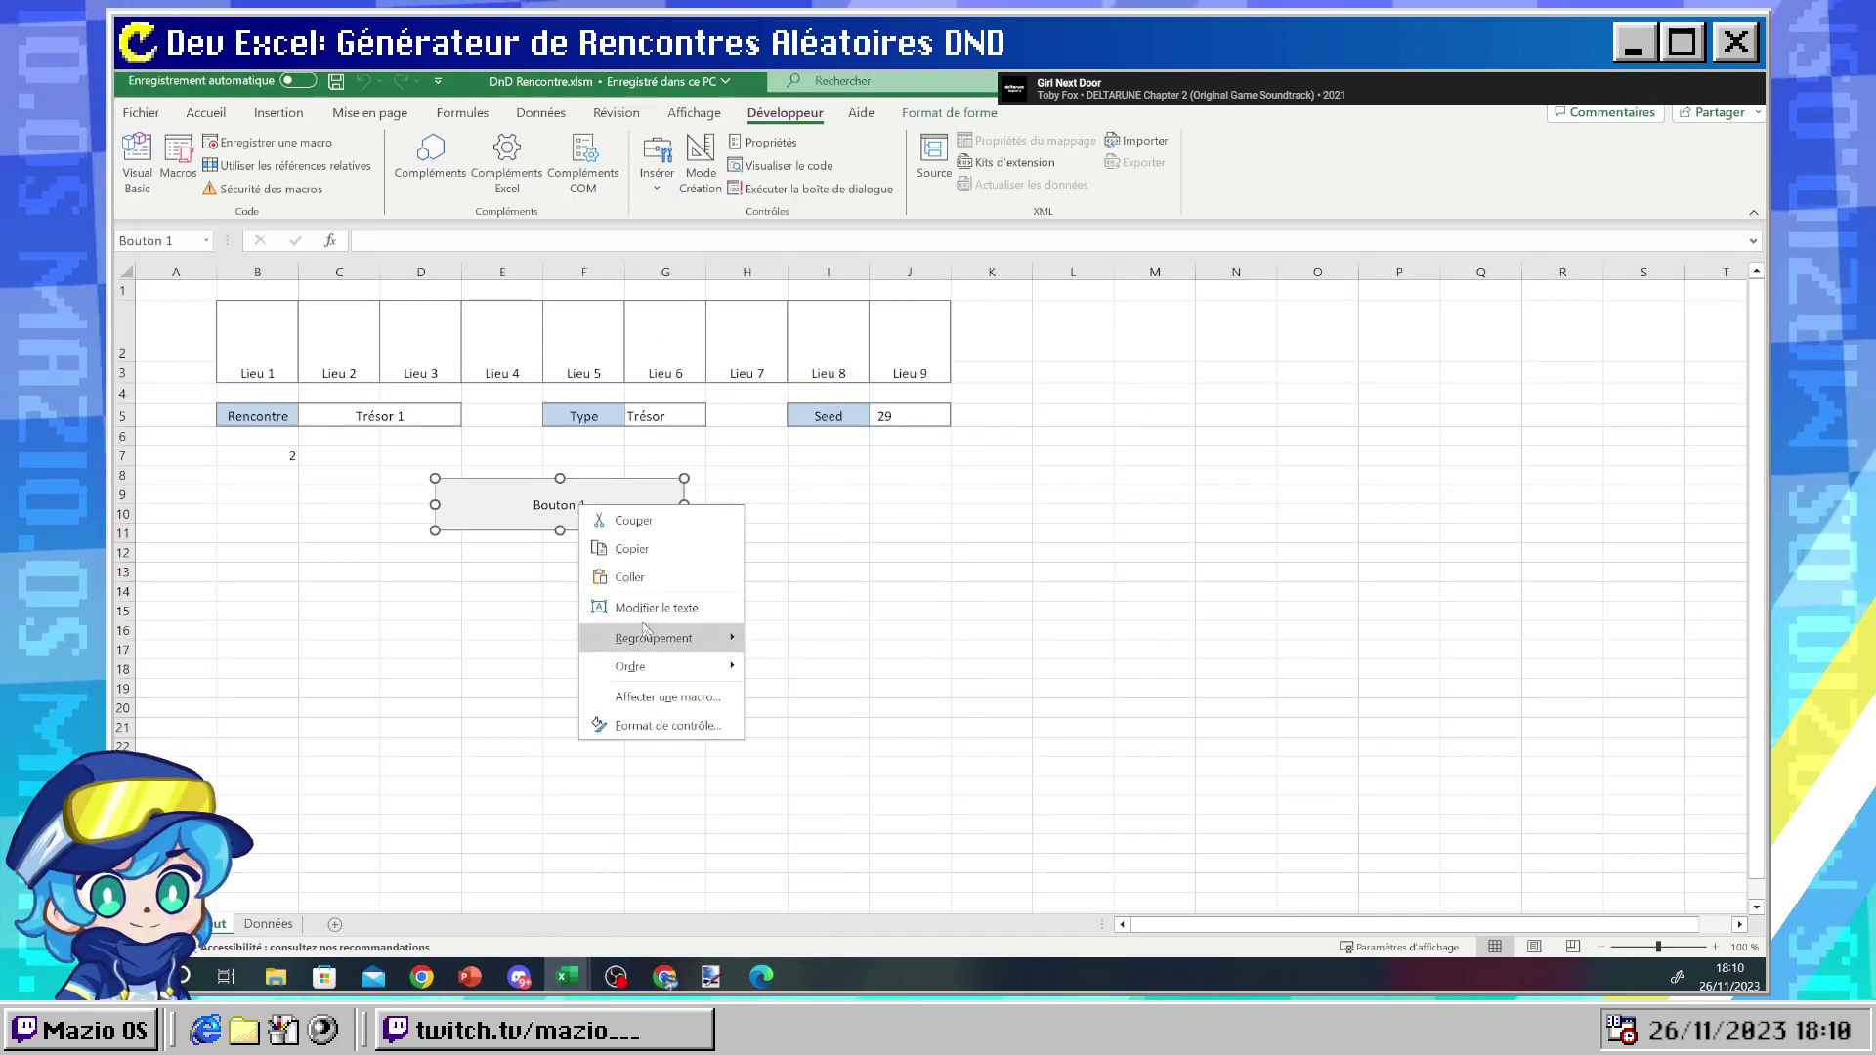
{"action": "left_click", "coordinate": [582, 543]}
{"action": "key", "text": "Delete"}
{"action": "left_click", "coordinate": [265, 340]}
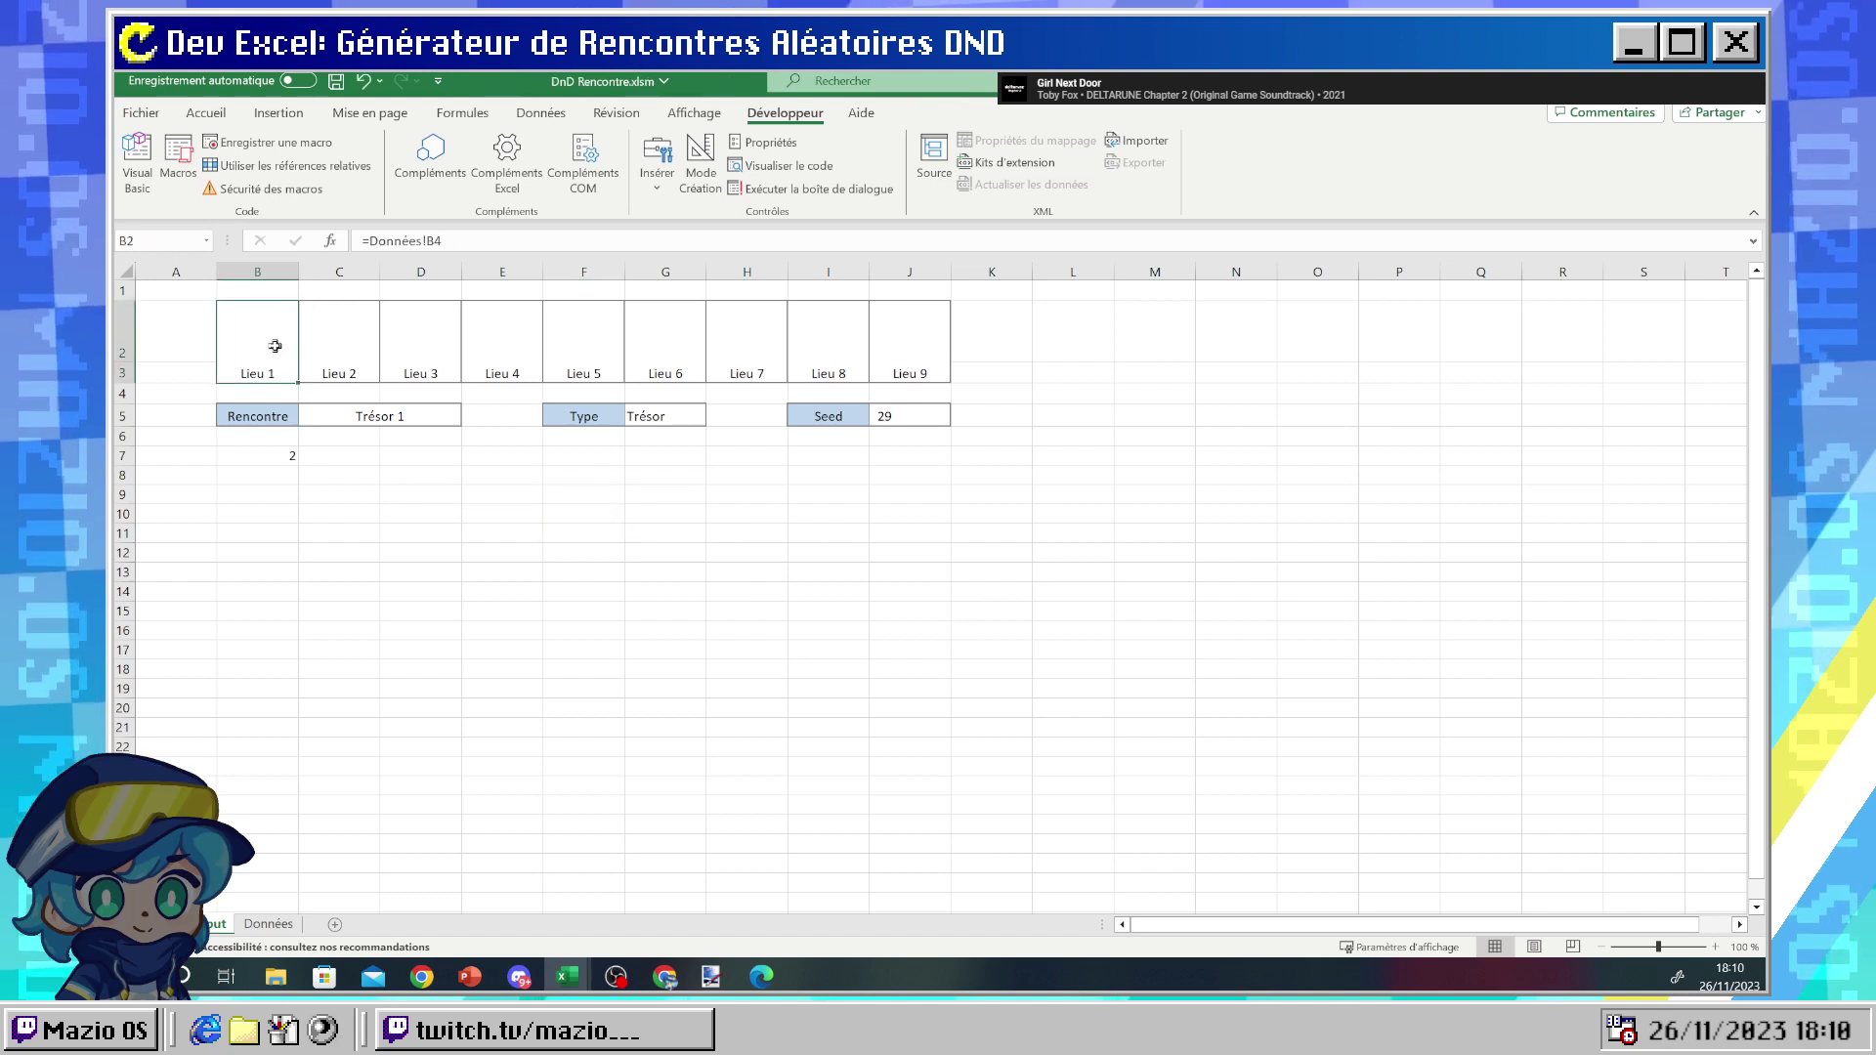
{"action": "key", "text": "Right"}
{"action": "key", "text": "Left"}
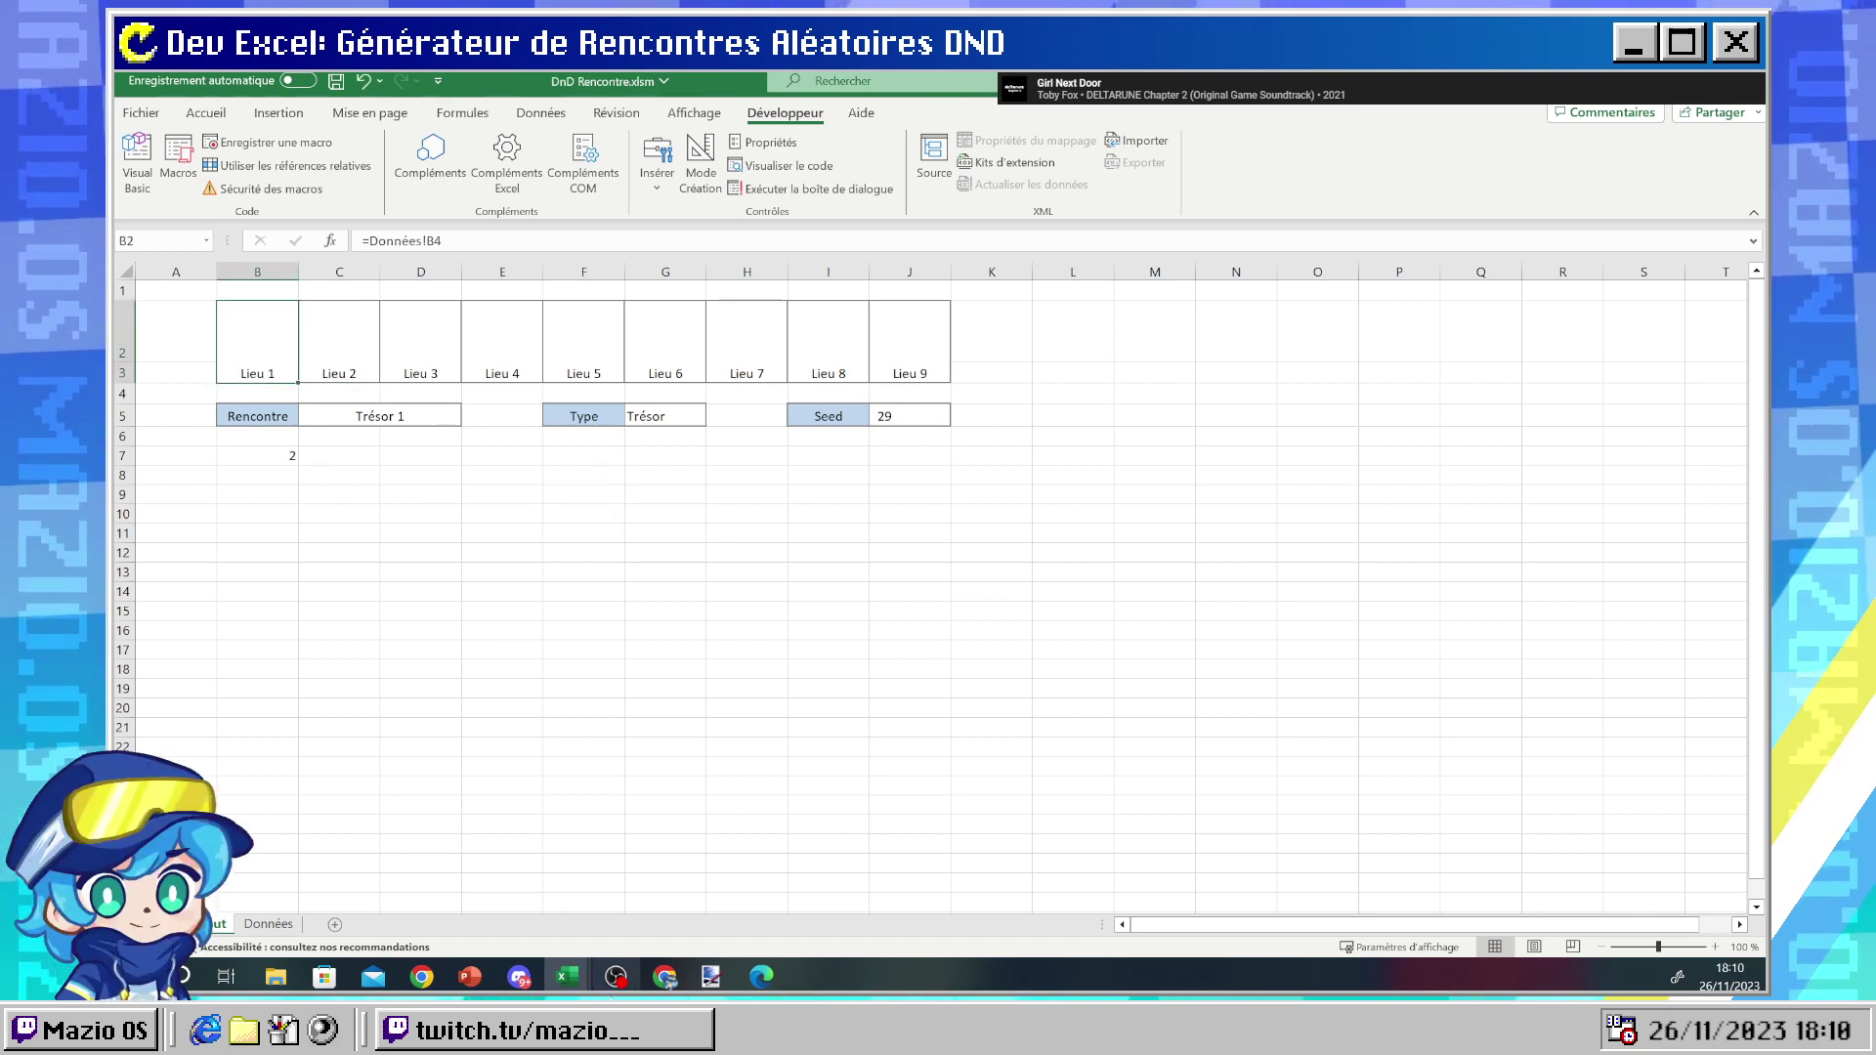
- In the VBA handler, change Range("B5") to Range("B2") and return to the workbook
{"action": "mouse_move", "coordinate": [568, 976]}
{"action": "left_click", "coordinate": [594, 893]}
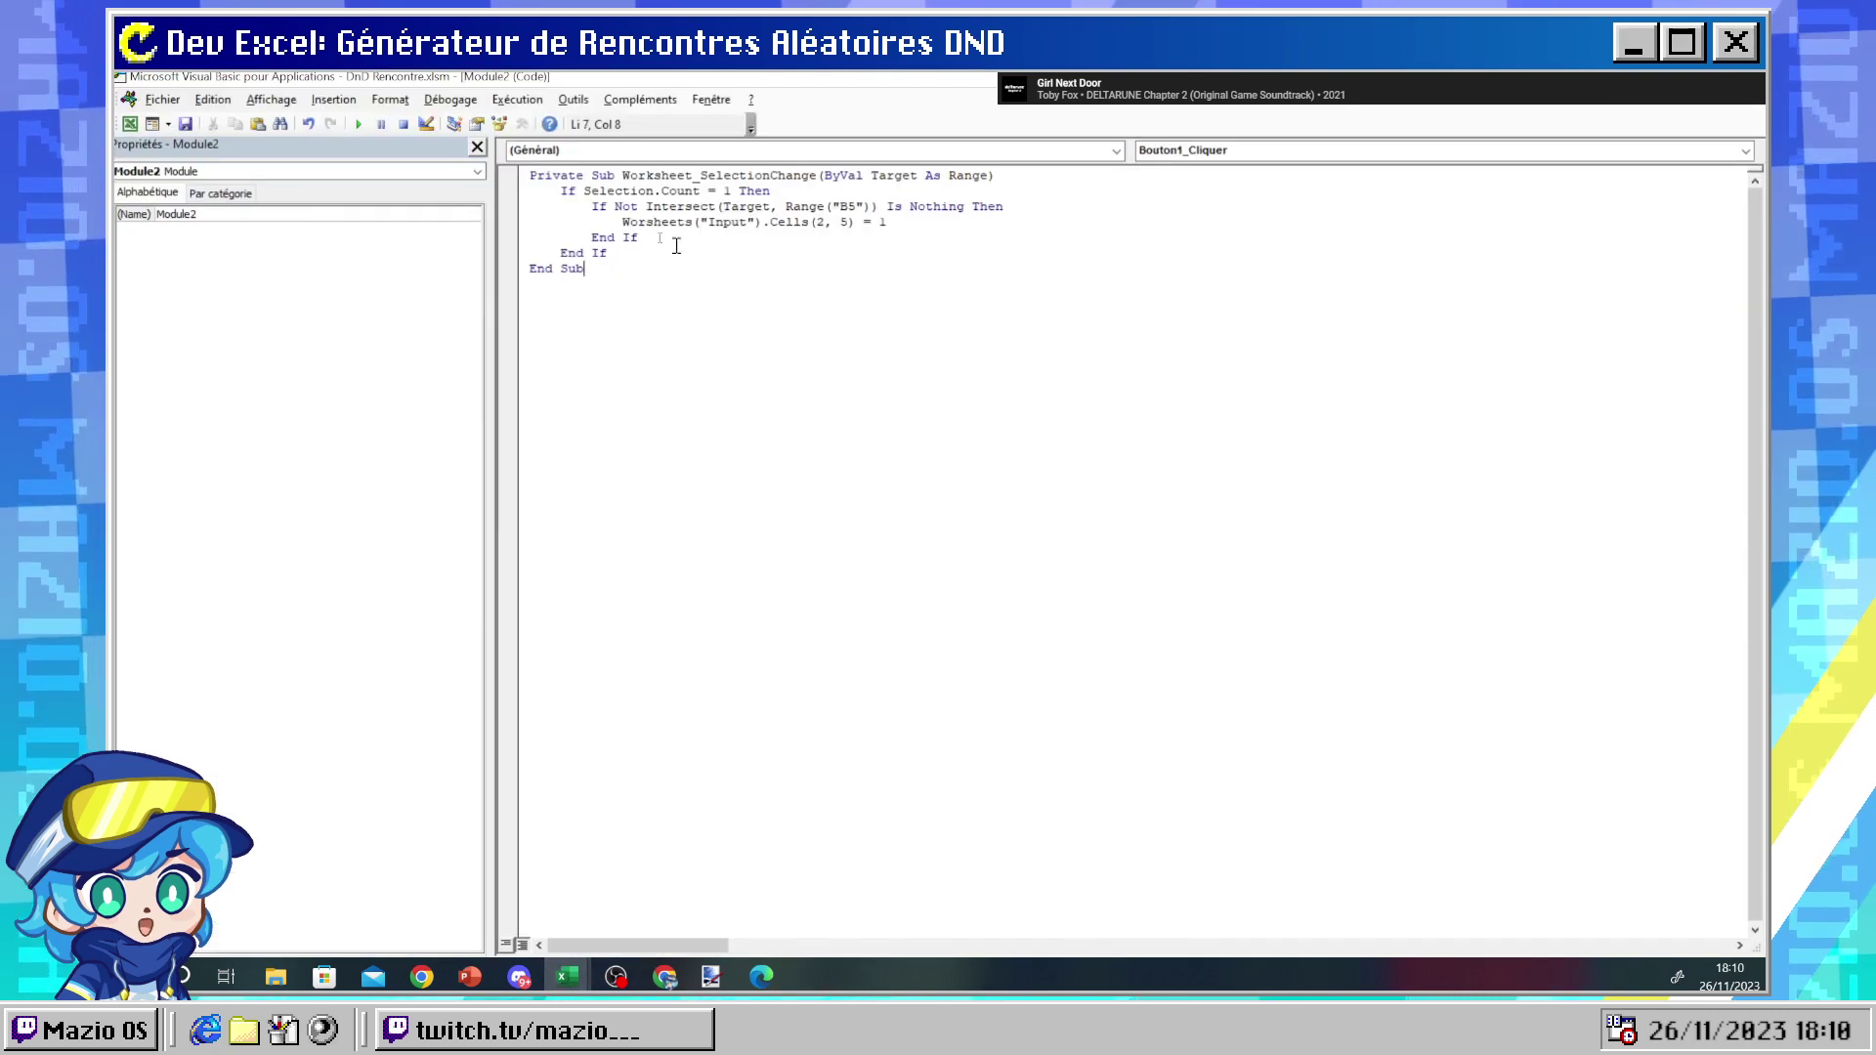
{"action": "left_click", "coordinate": [857, 204]}
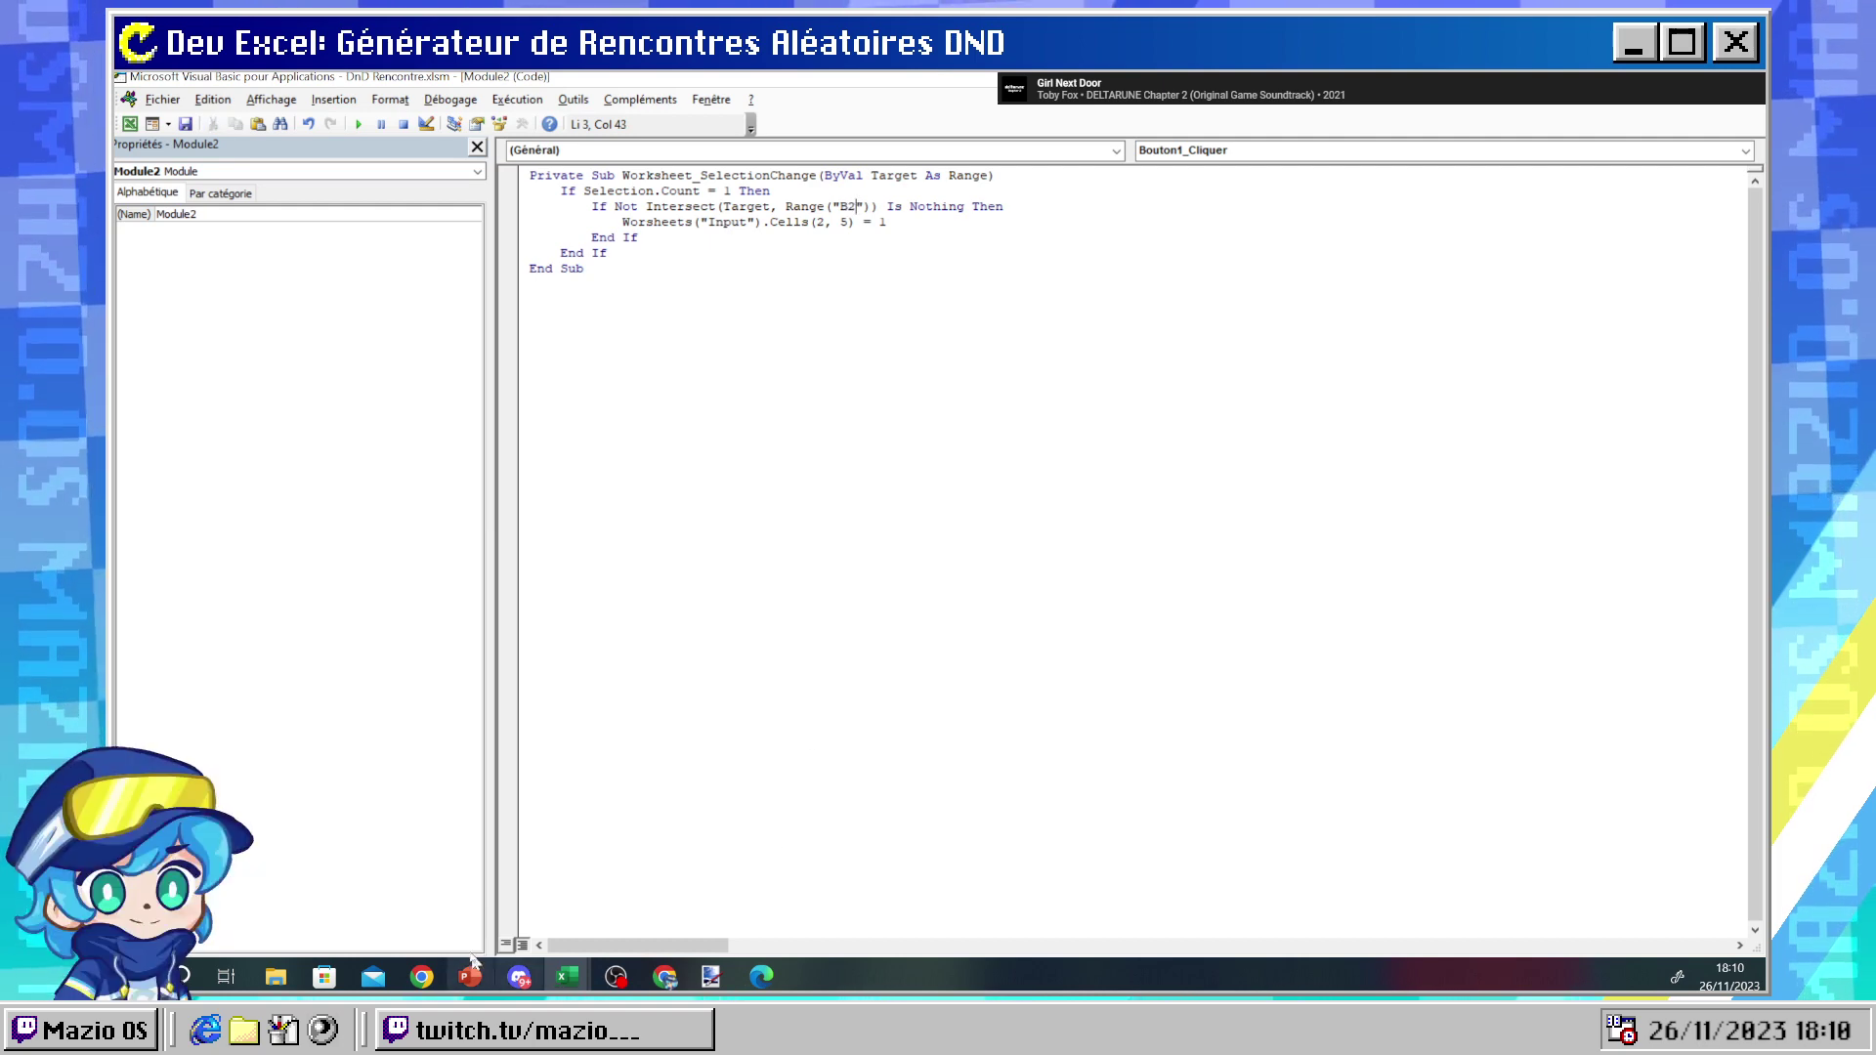
{"action": "mouse_move", "coordinate": [568, 976]}
{"action": "left_click", "coordinate": [545, 878]}
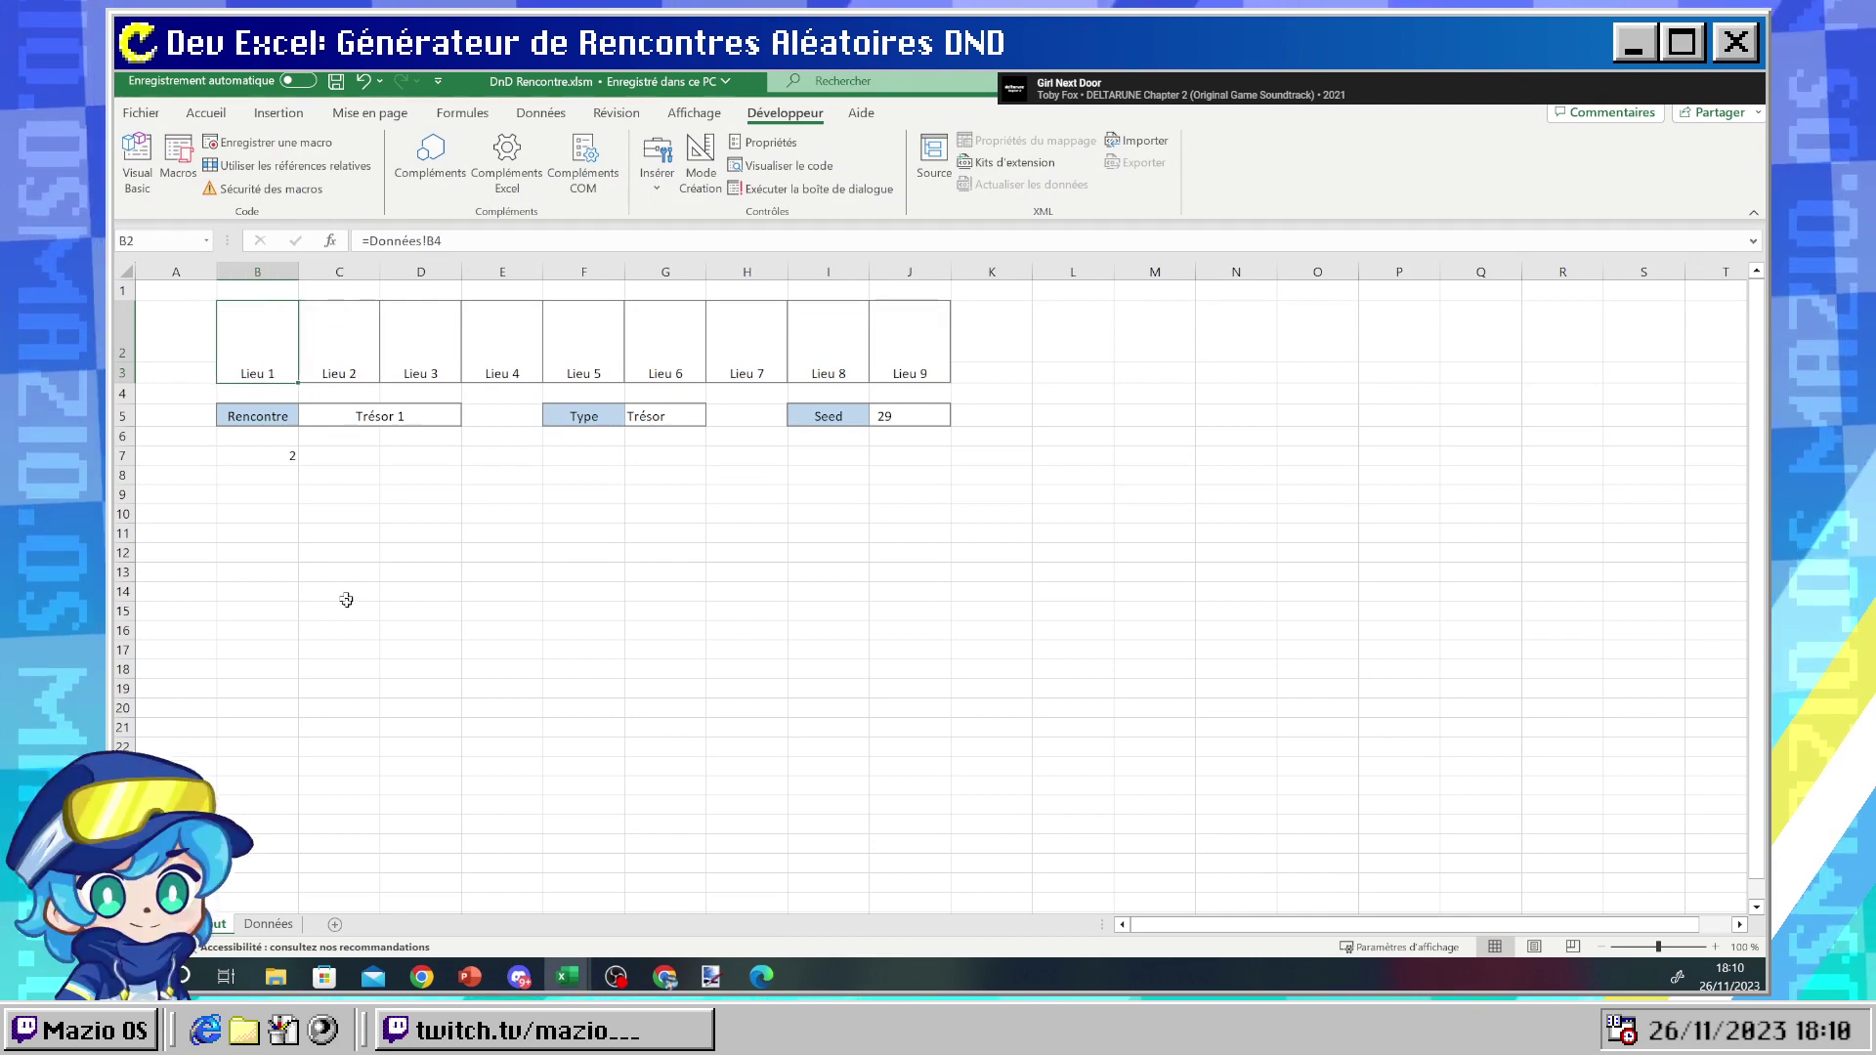
- Test the trigger by alternately selecting C2 and the Lieu 1 cell B2 several times
{"action": "mouse_move", "coordinate": [568, 976]}
{"action": "left_click", "coordinate": [599, 904]}
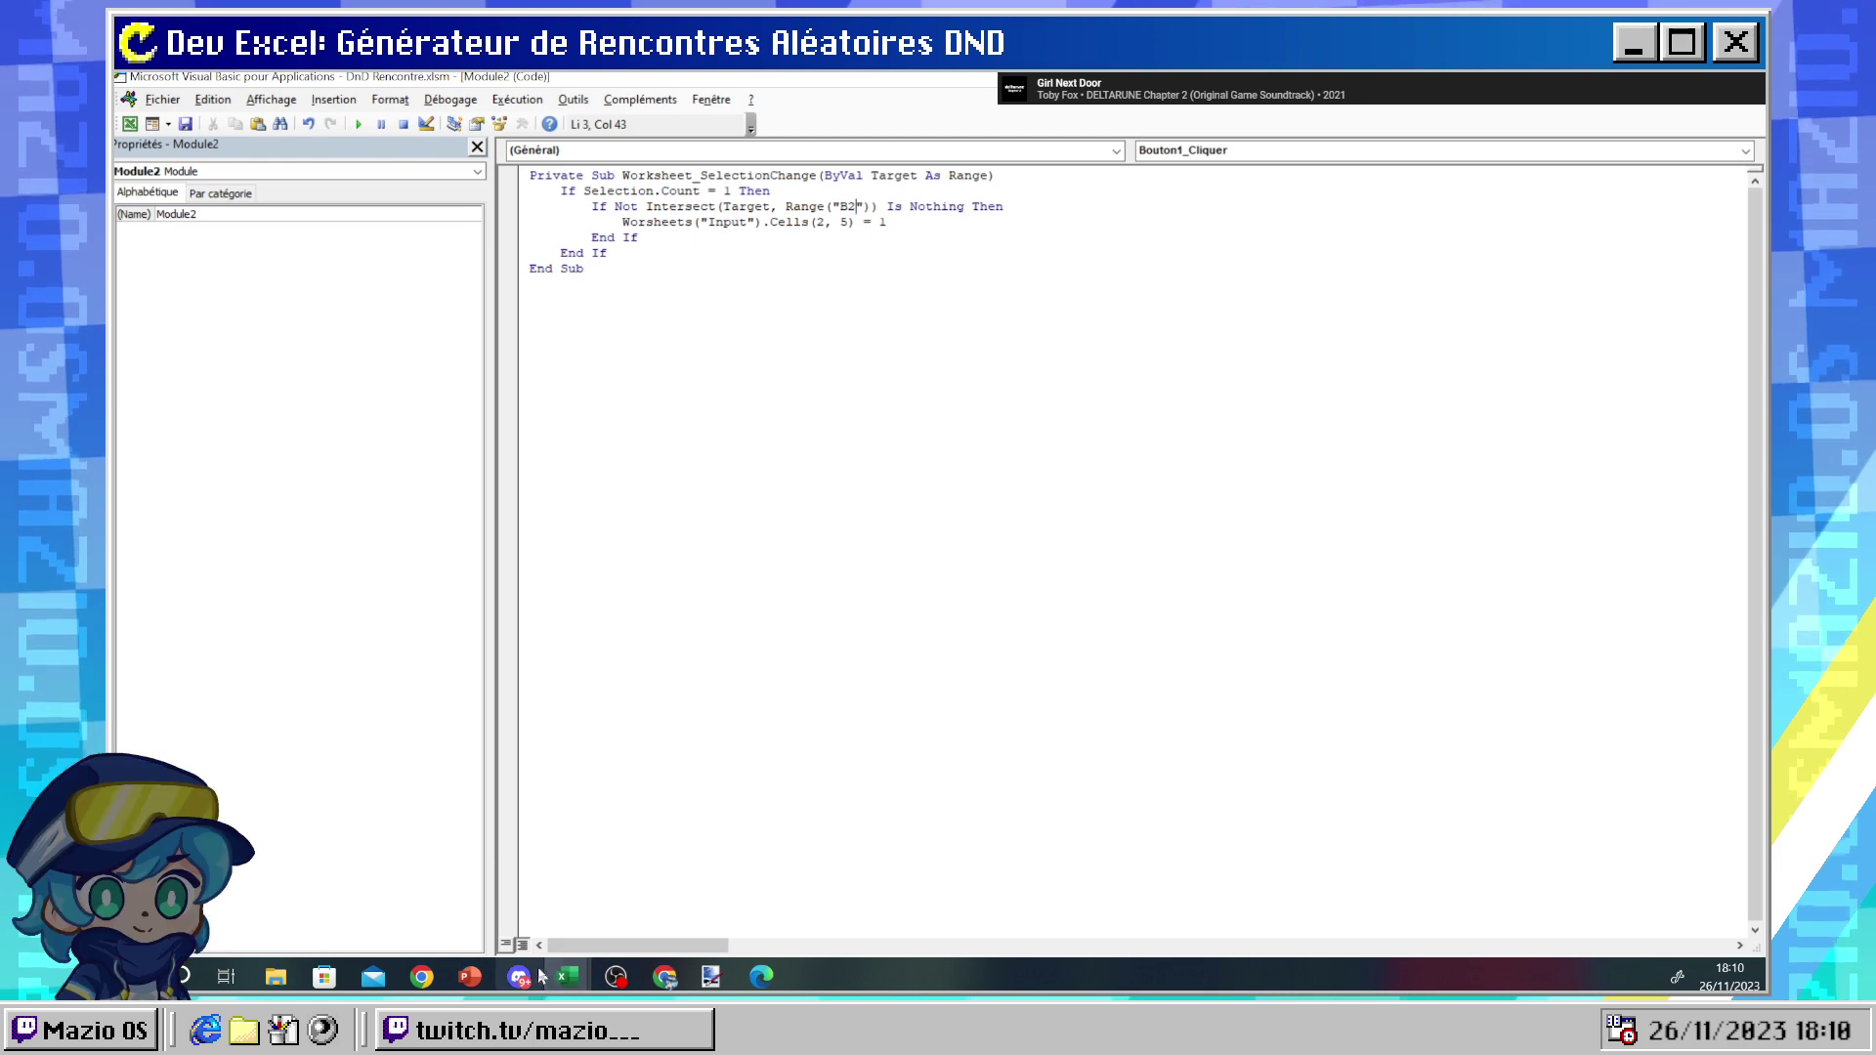
{"action": "mouse_move", "coordinate": [567, 976]}
{"action": "left_click", "coordinate": [473, 874]}
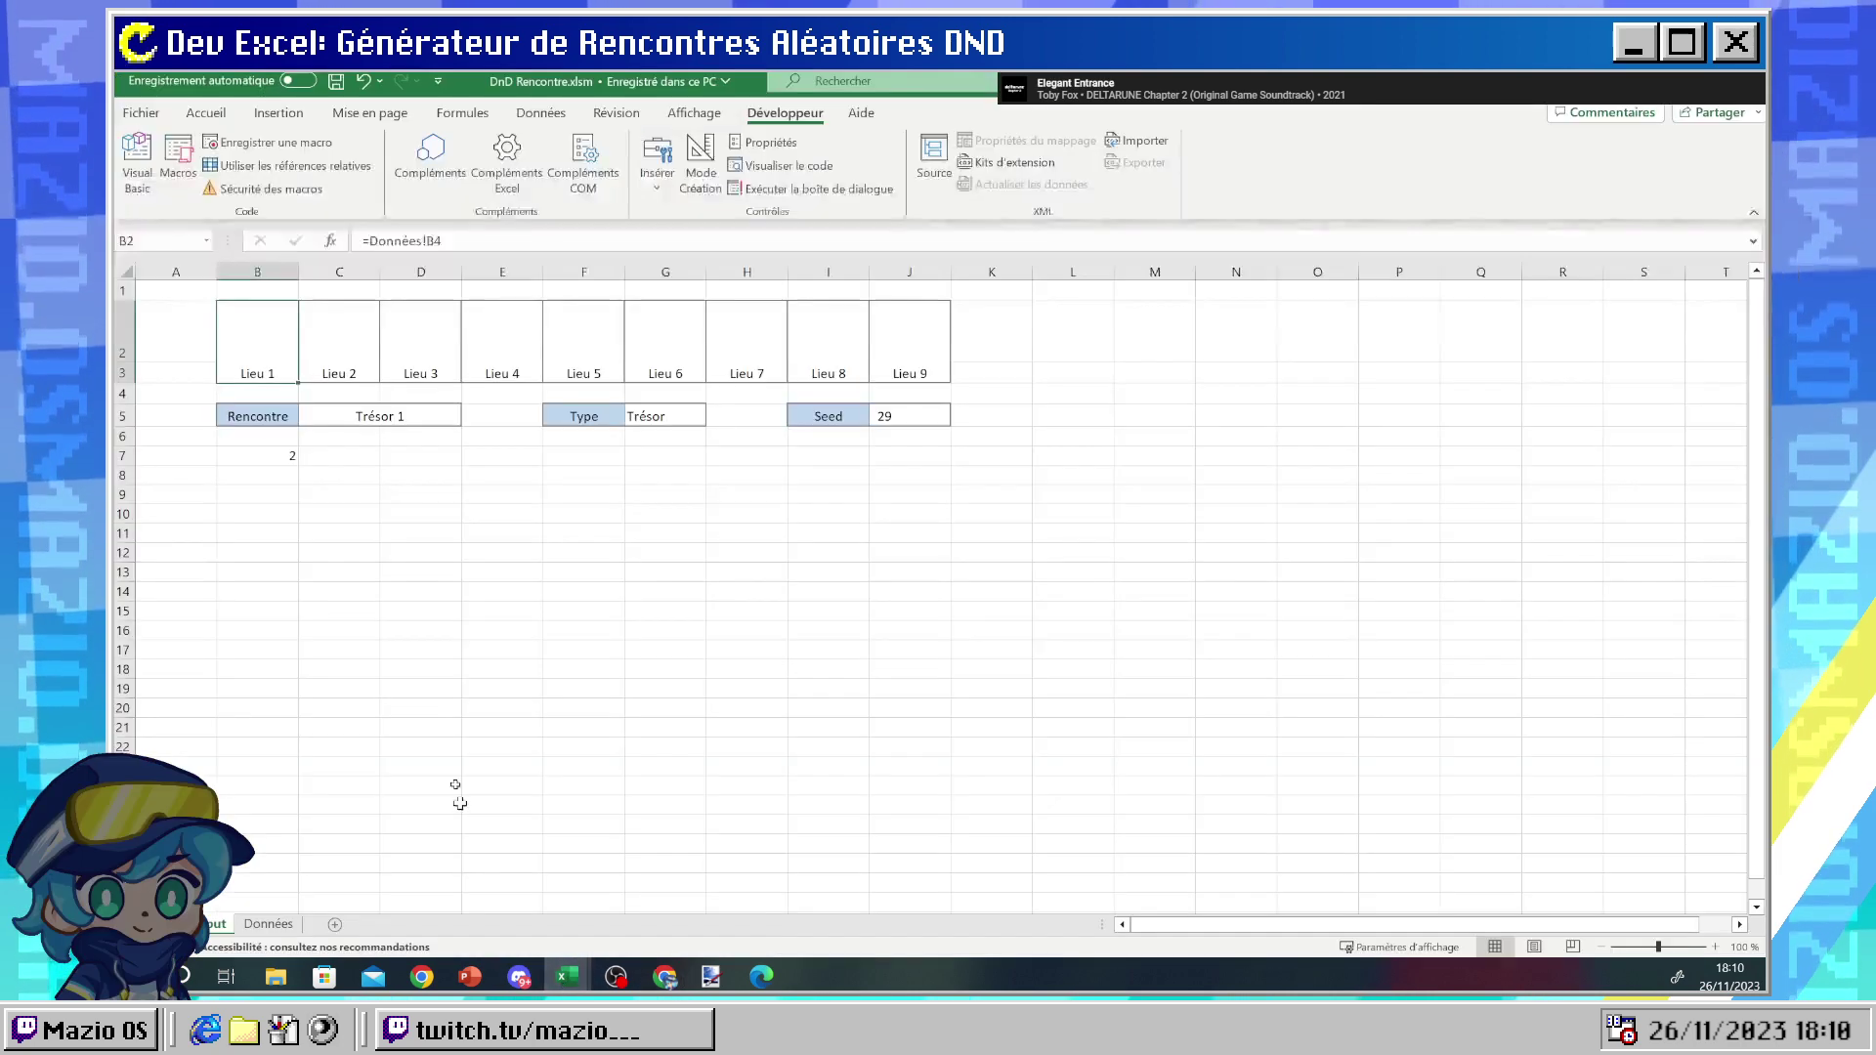
{"action": "left_click", "coordinate": [326, 348]}
{"action": "left_click", "coordinate": [268, 347]}
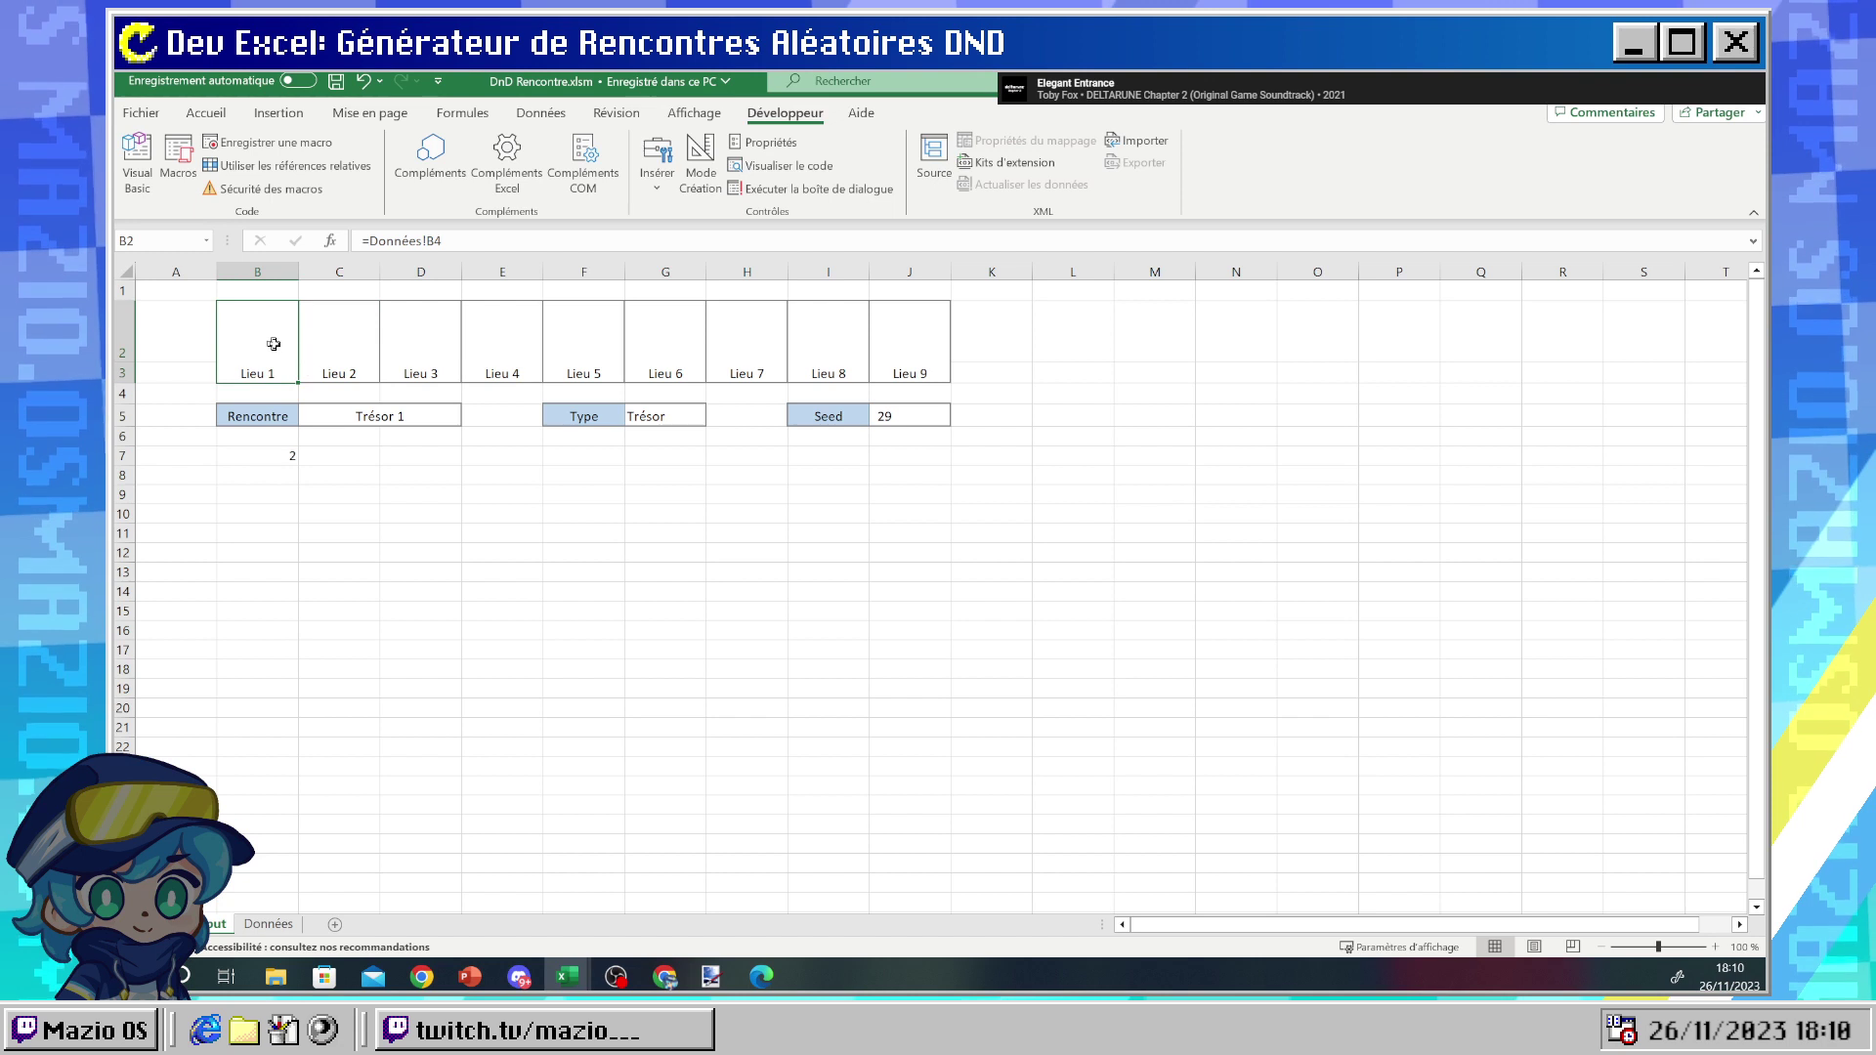
{"action": "left_click", "coordinate": [330, 360]}
{"action": "left_click", "coordinate": [269, 346]}
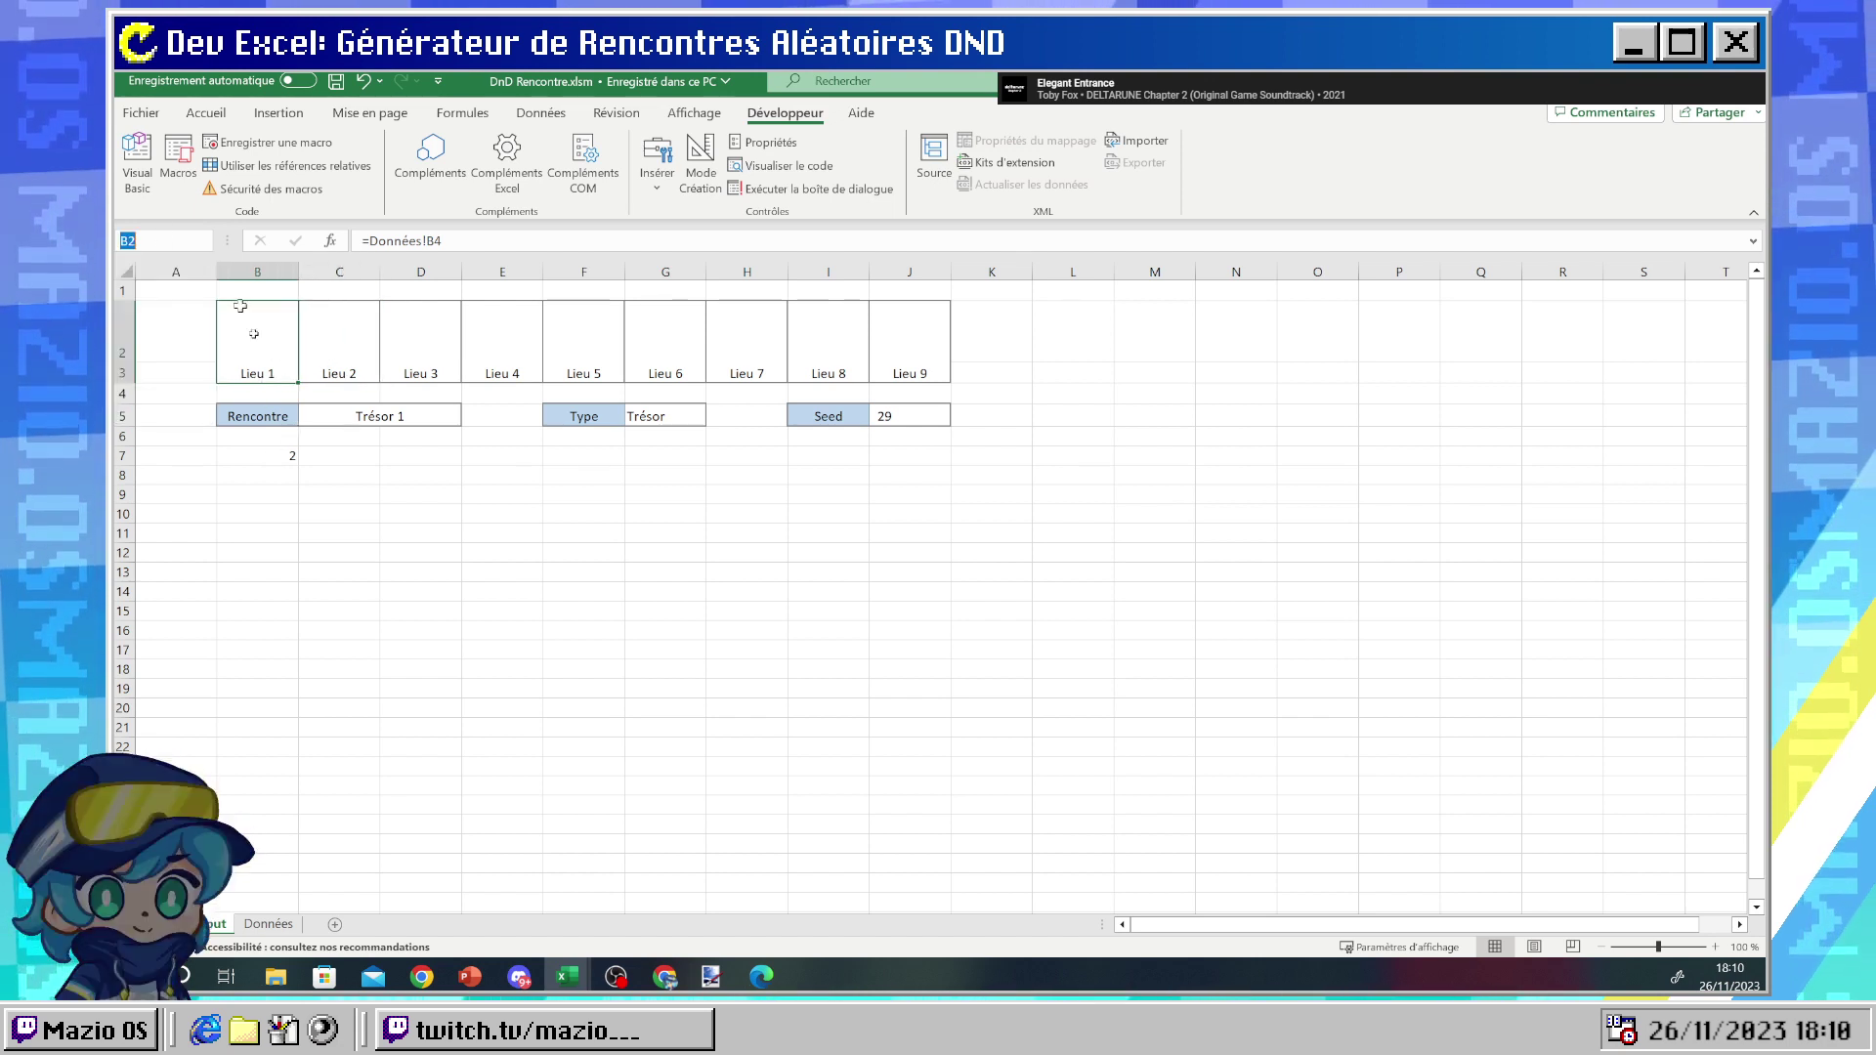
{"action": "left_click", "coordinate": [326, 356]}
{"action": "left_click", "coordinate": [283, 346]}
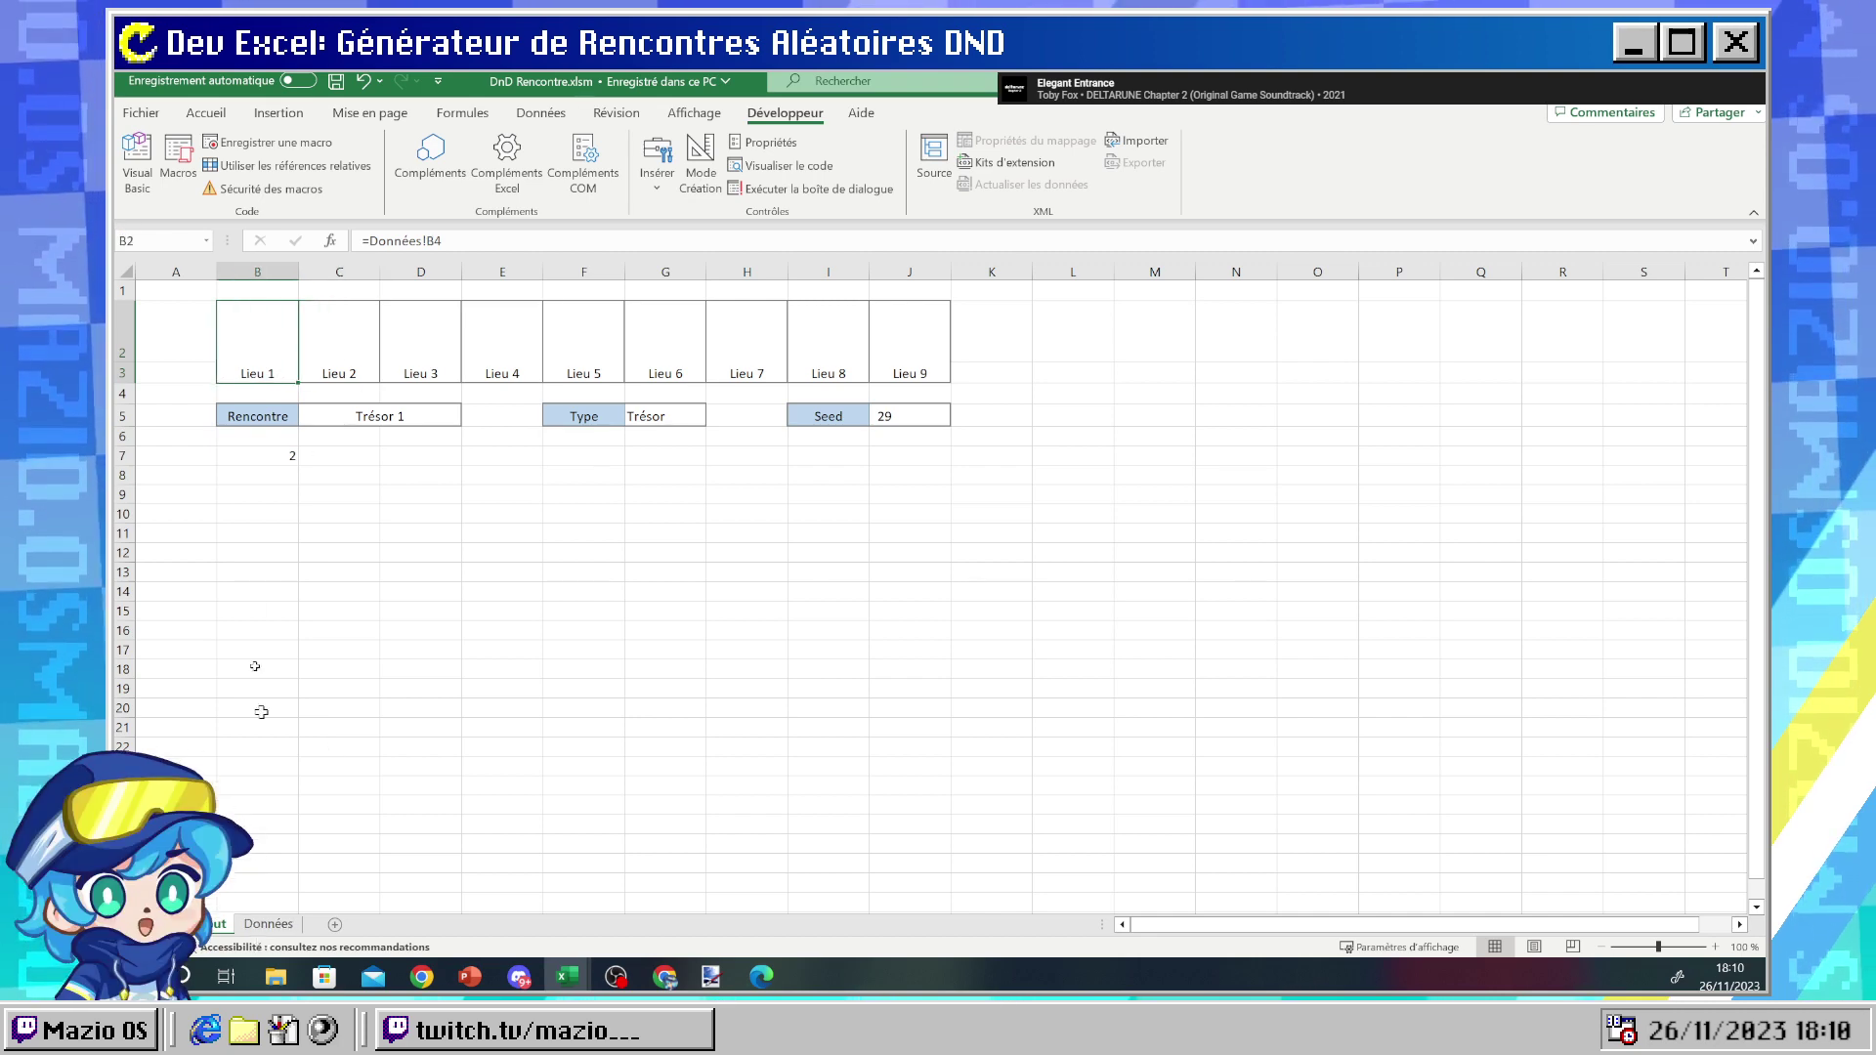
- Inspect the formula behind B2 by entering and leaving its edit mode twice
{"action": "left_click", "coordinate": [249, 453]}
{"action": "left_click", "coordinate": [251, 347]}
{"action": "double_click", "coordinate": [251, 347]}
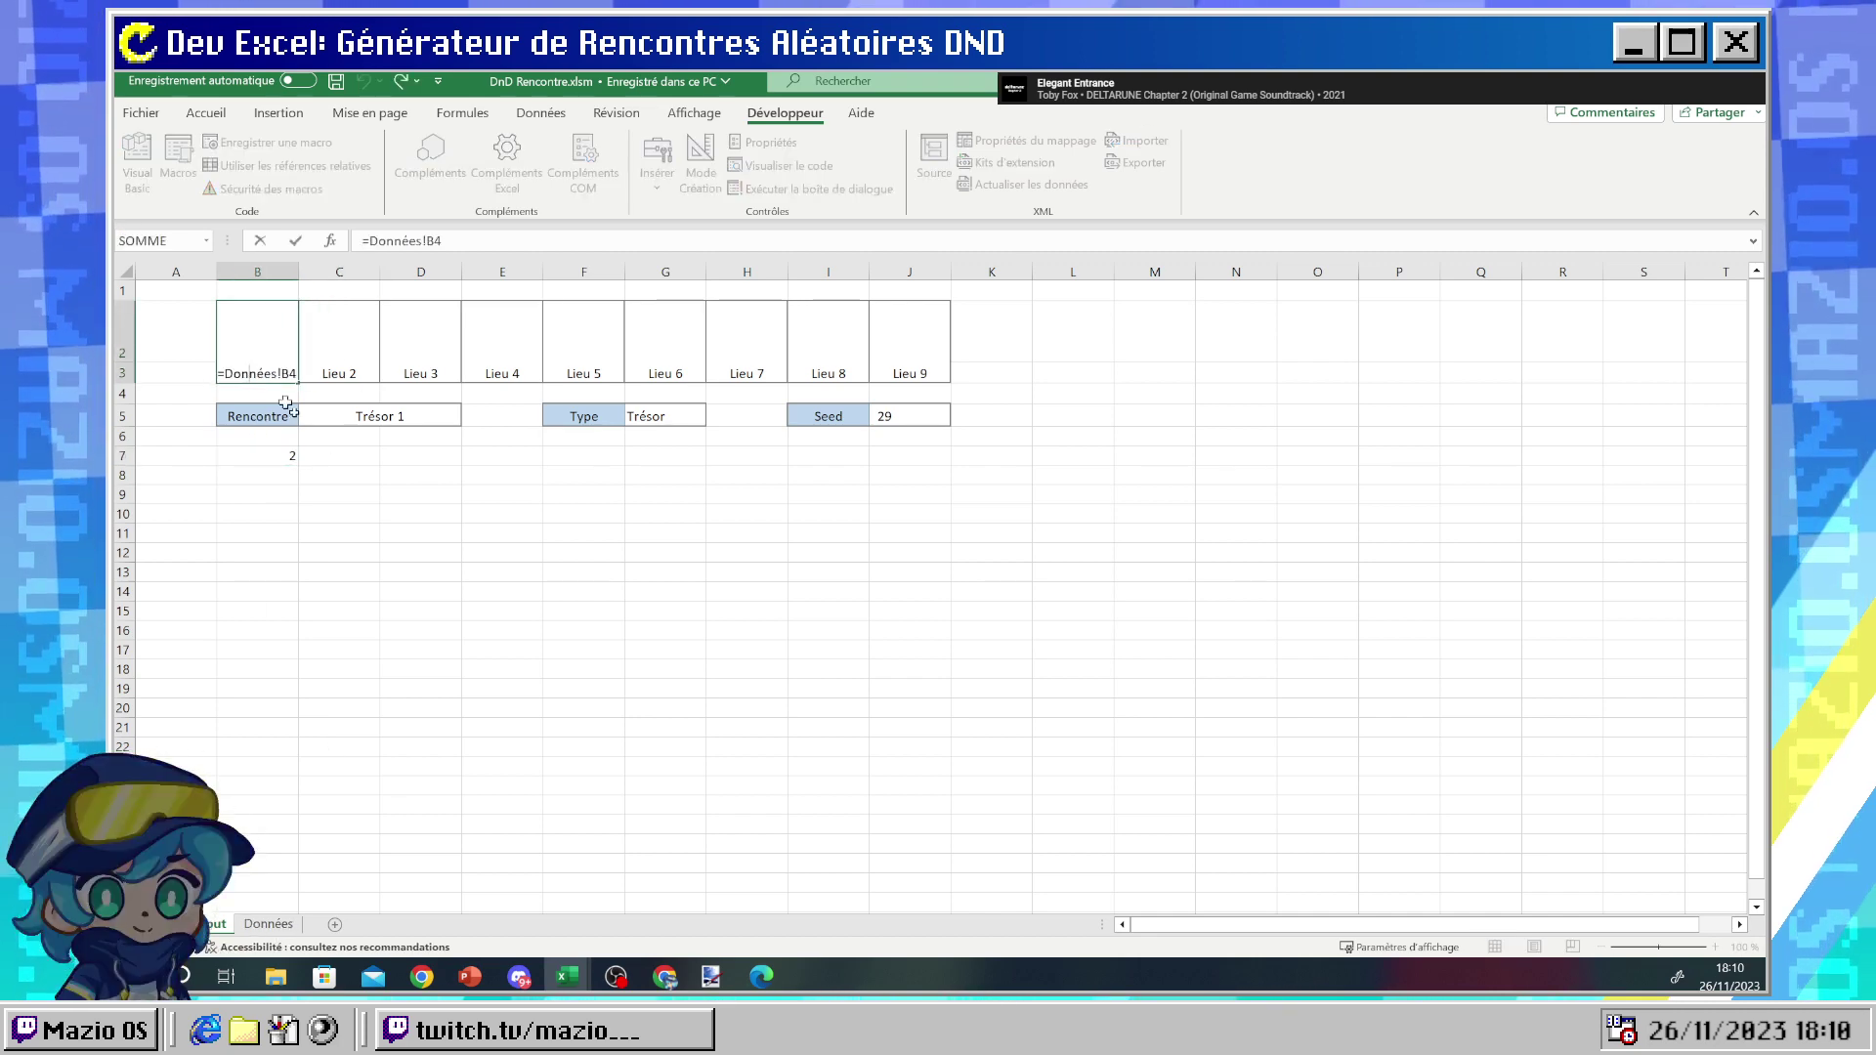
{"action": "key", "text": "Return"}
{"action": "left_click", "coordinate": [332, 493]}
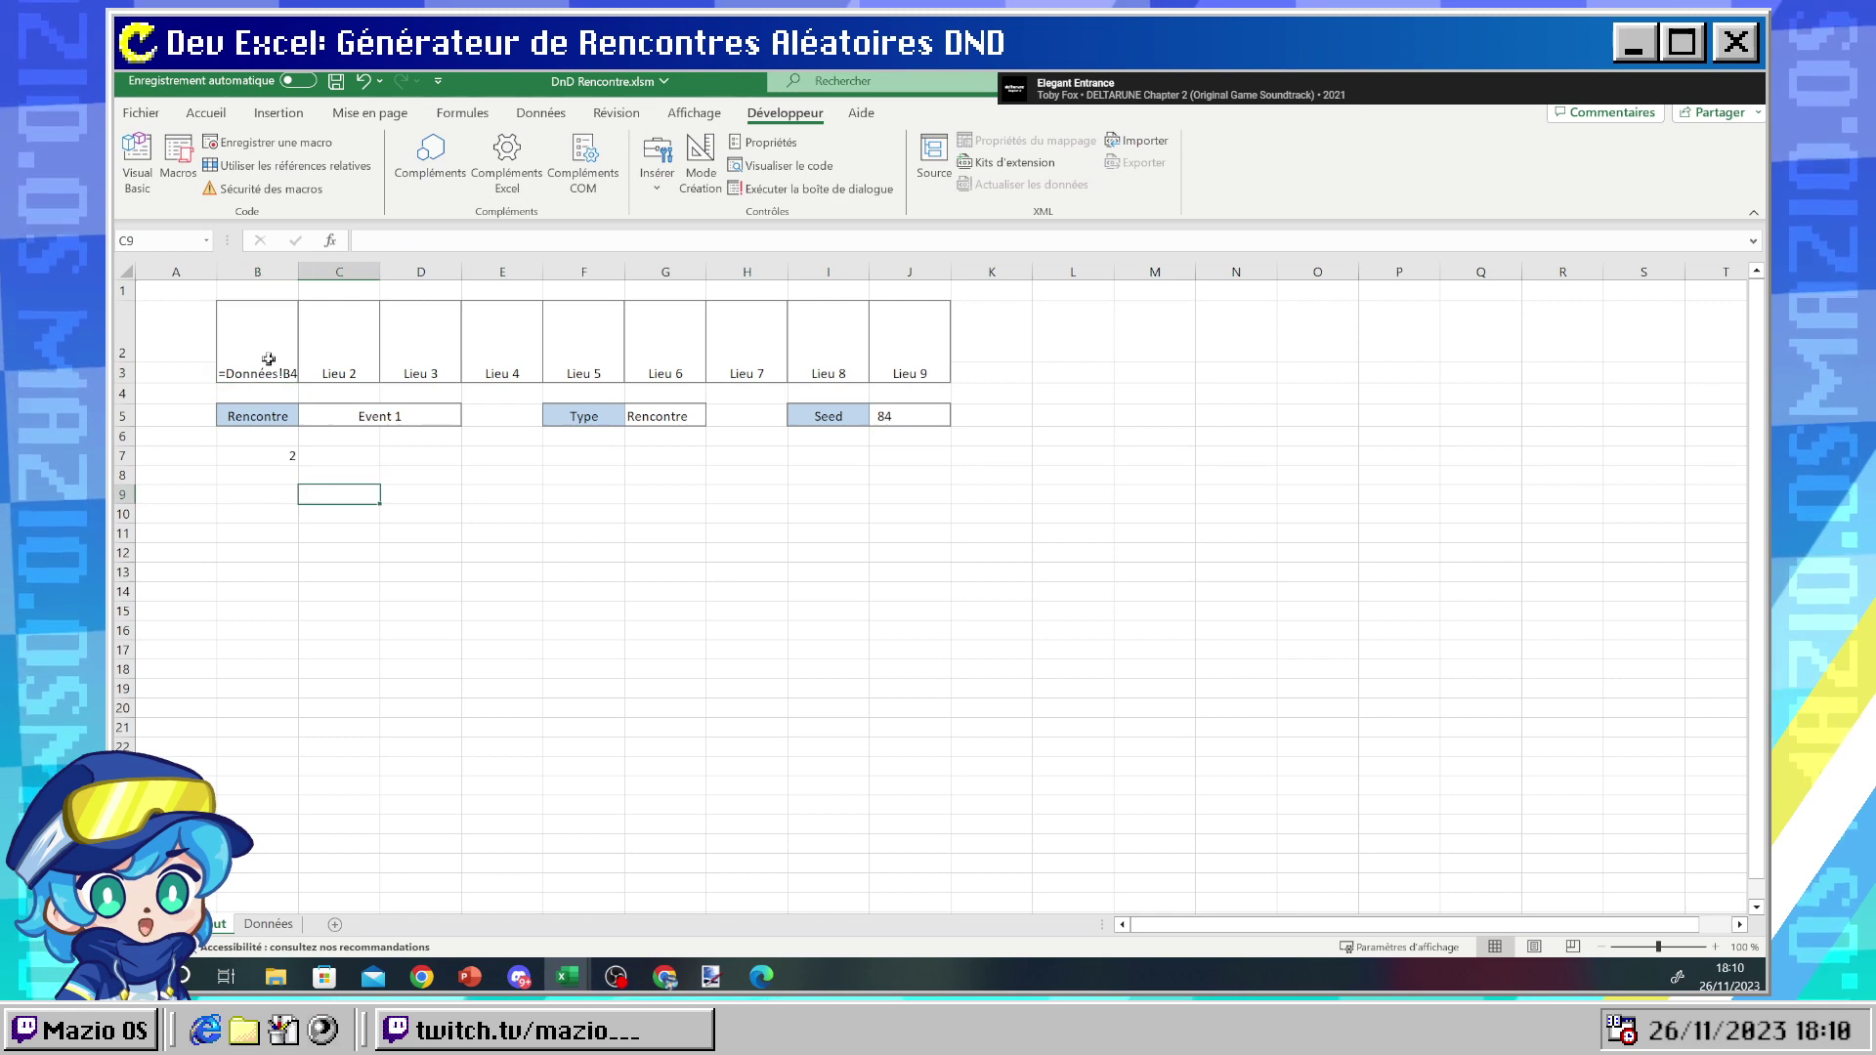
{"action": "double_click", "coordinate": [283, 366]}
{"action": "left_click_drag", "start_coordinate": [293, 371], "coordinate": [253, 369]}
{"action": "key", "text": "Return"}
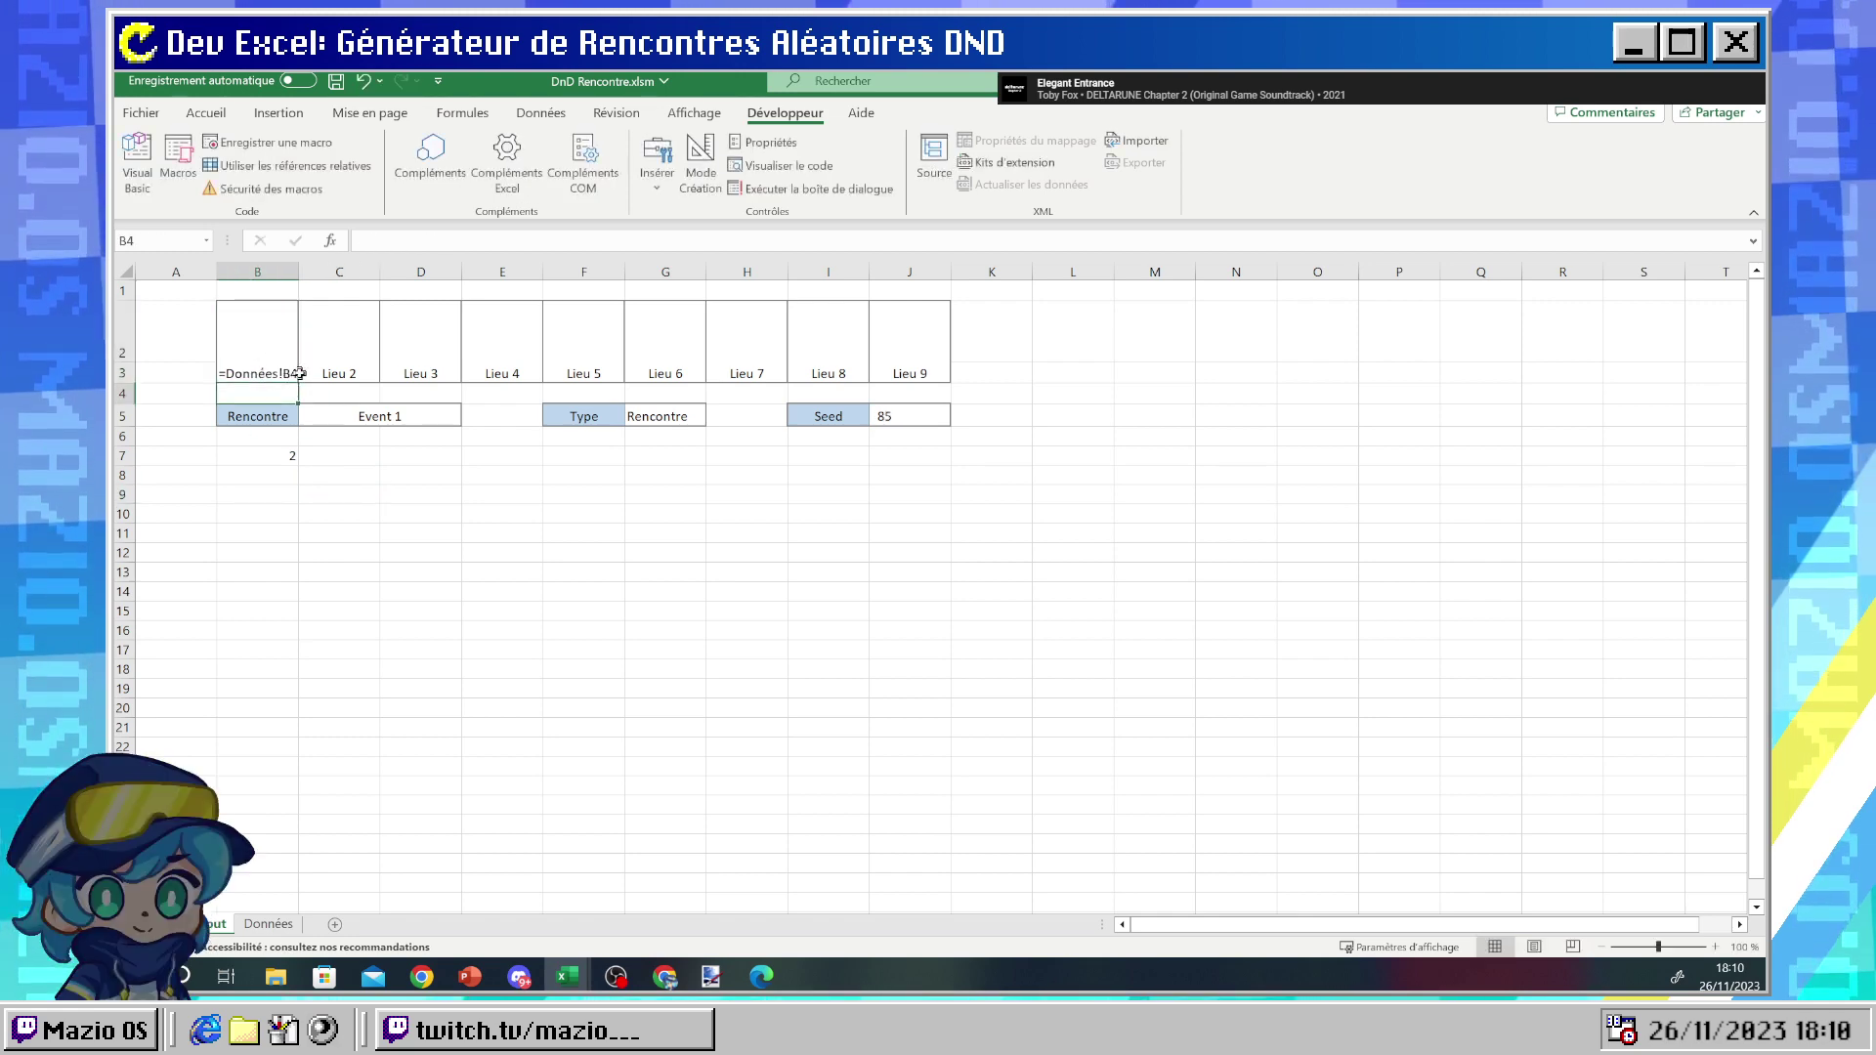
- Undo the last change so B2 shows Lieu 1 and the encounter reads Event 1, Rencontre, seed 82
{"action": "left_click", "coordinate": [141, 113]}
{"action": "scroll", "coordinate": [938, 586], "scroll_direction": "down", "scroll_amount": 3}
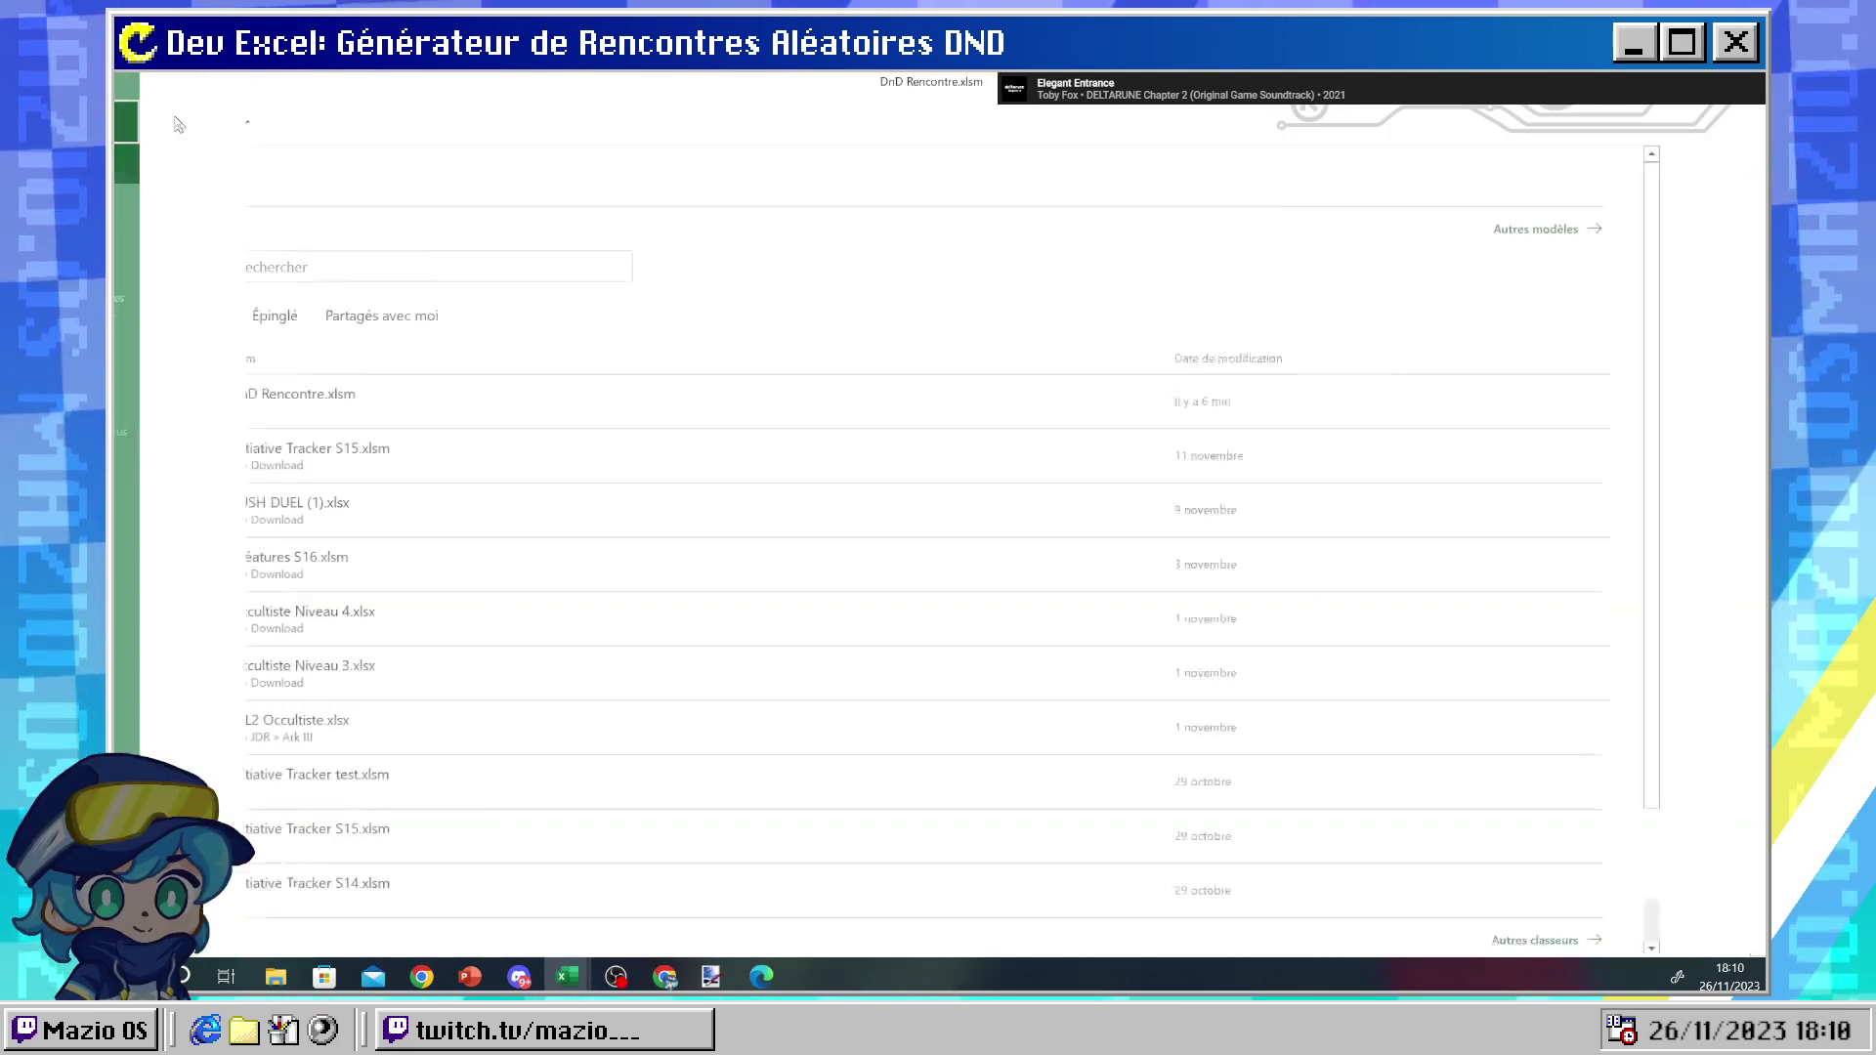
{"action": "key", "text": "Escape"}
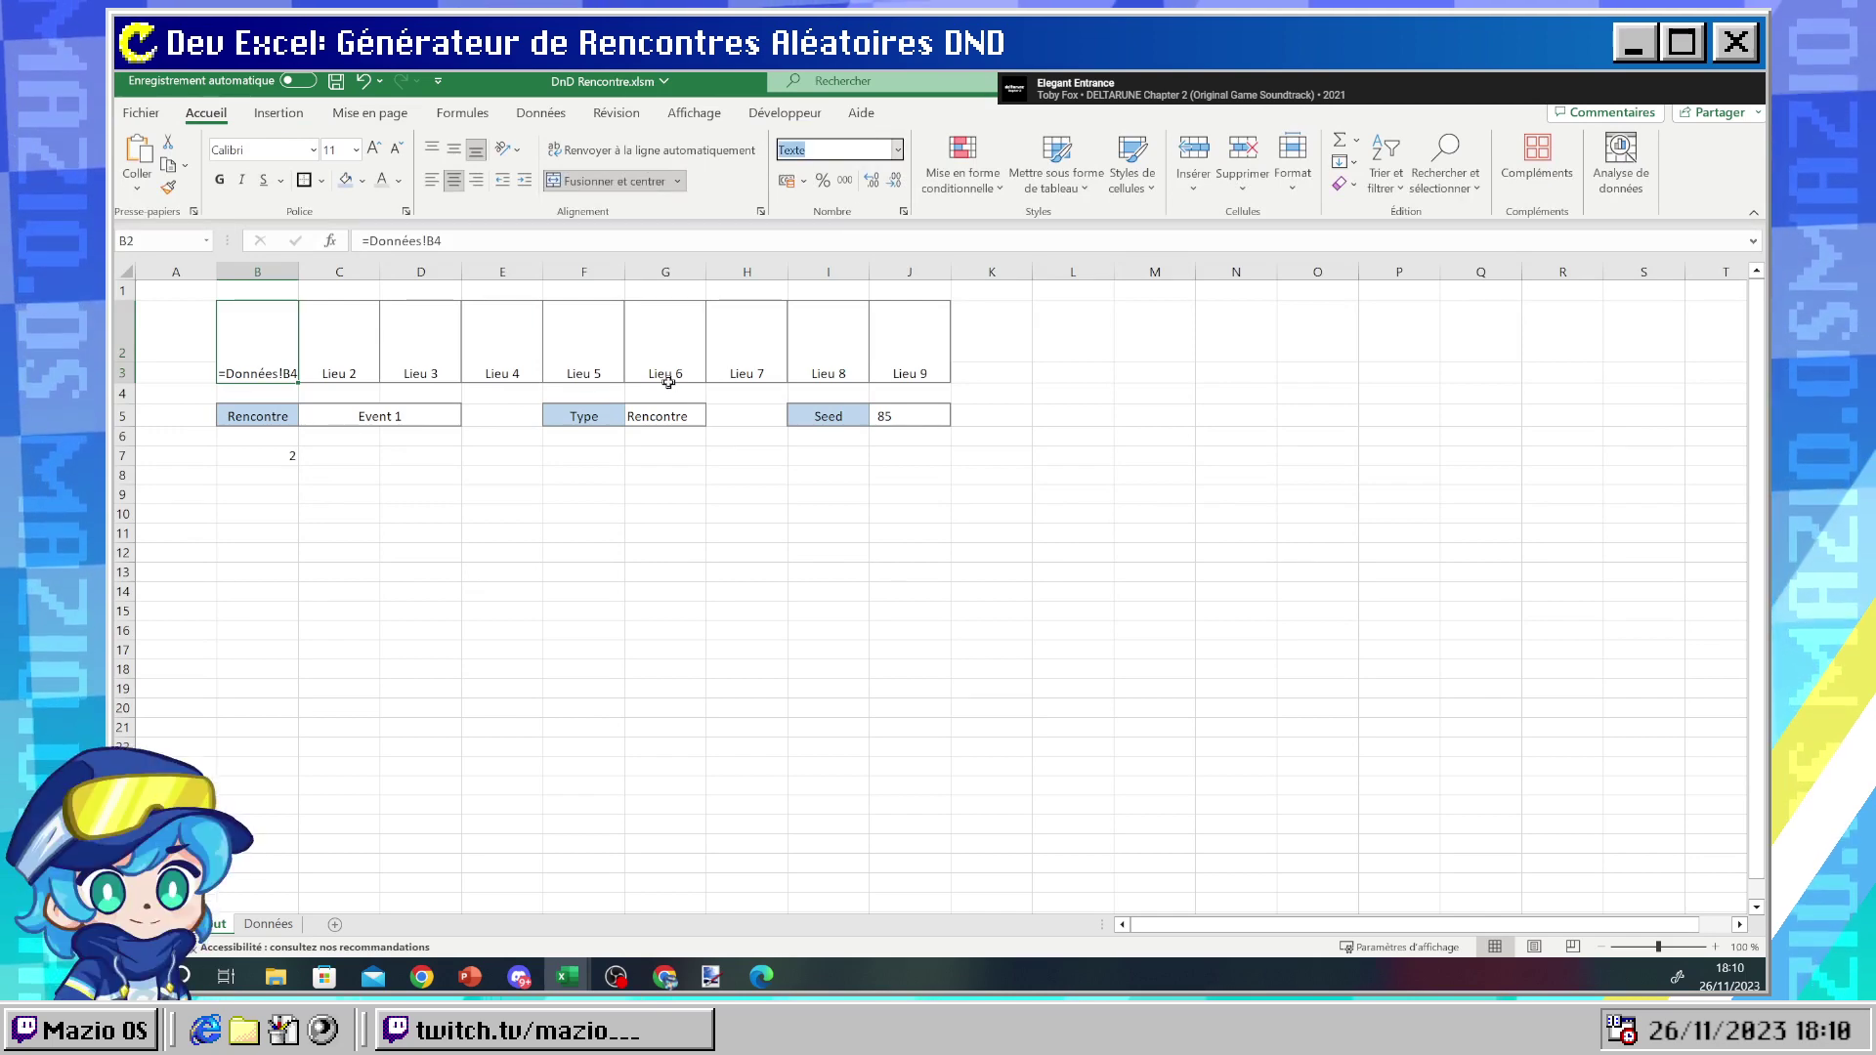
{"action": "left_click", "coordinate": [661, 376]}
{"action": "key", "text": "ctrl+z"}
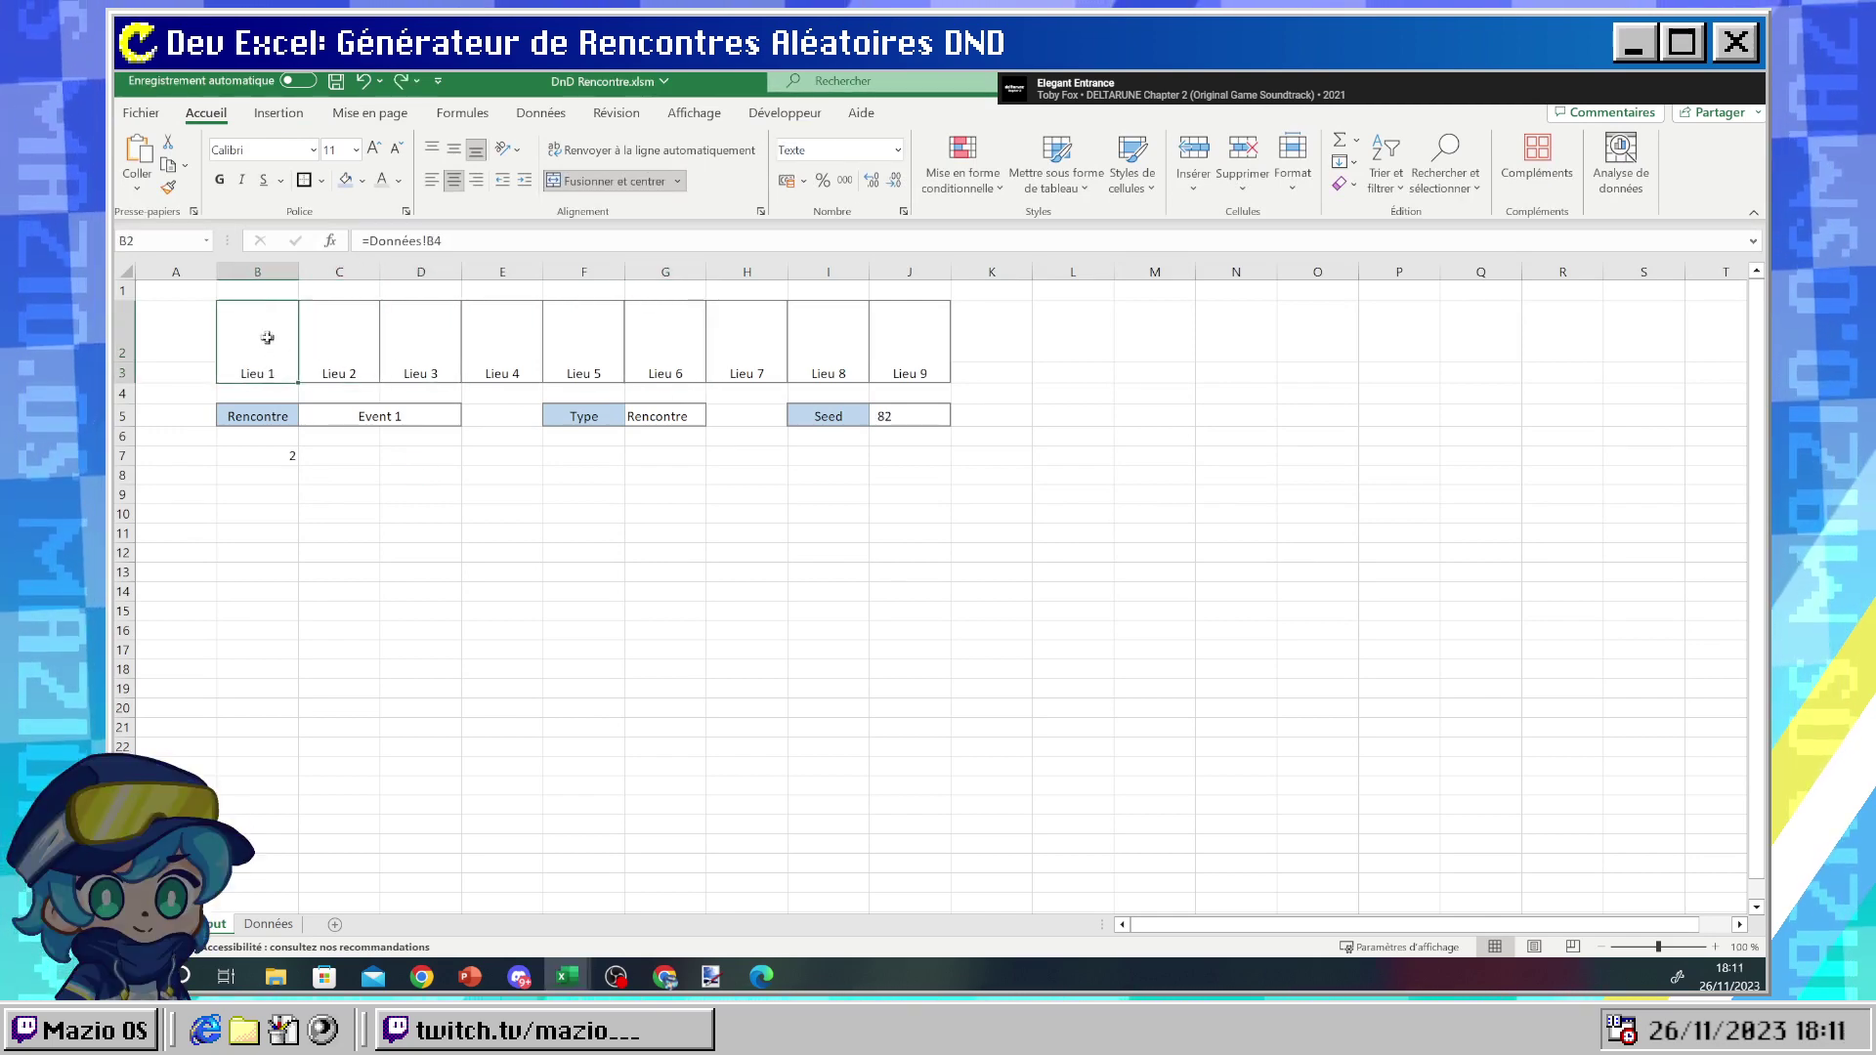
{"action": "left_click", "coordinate": [568, 980]}
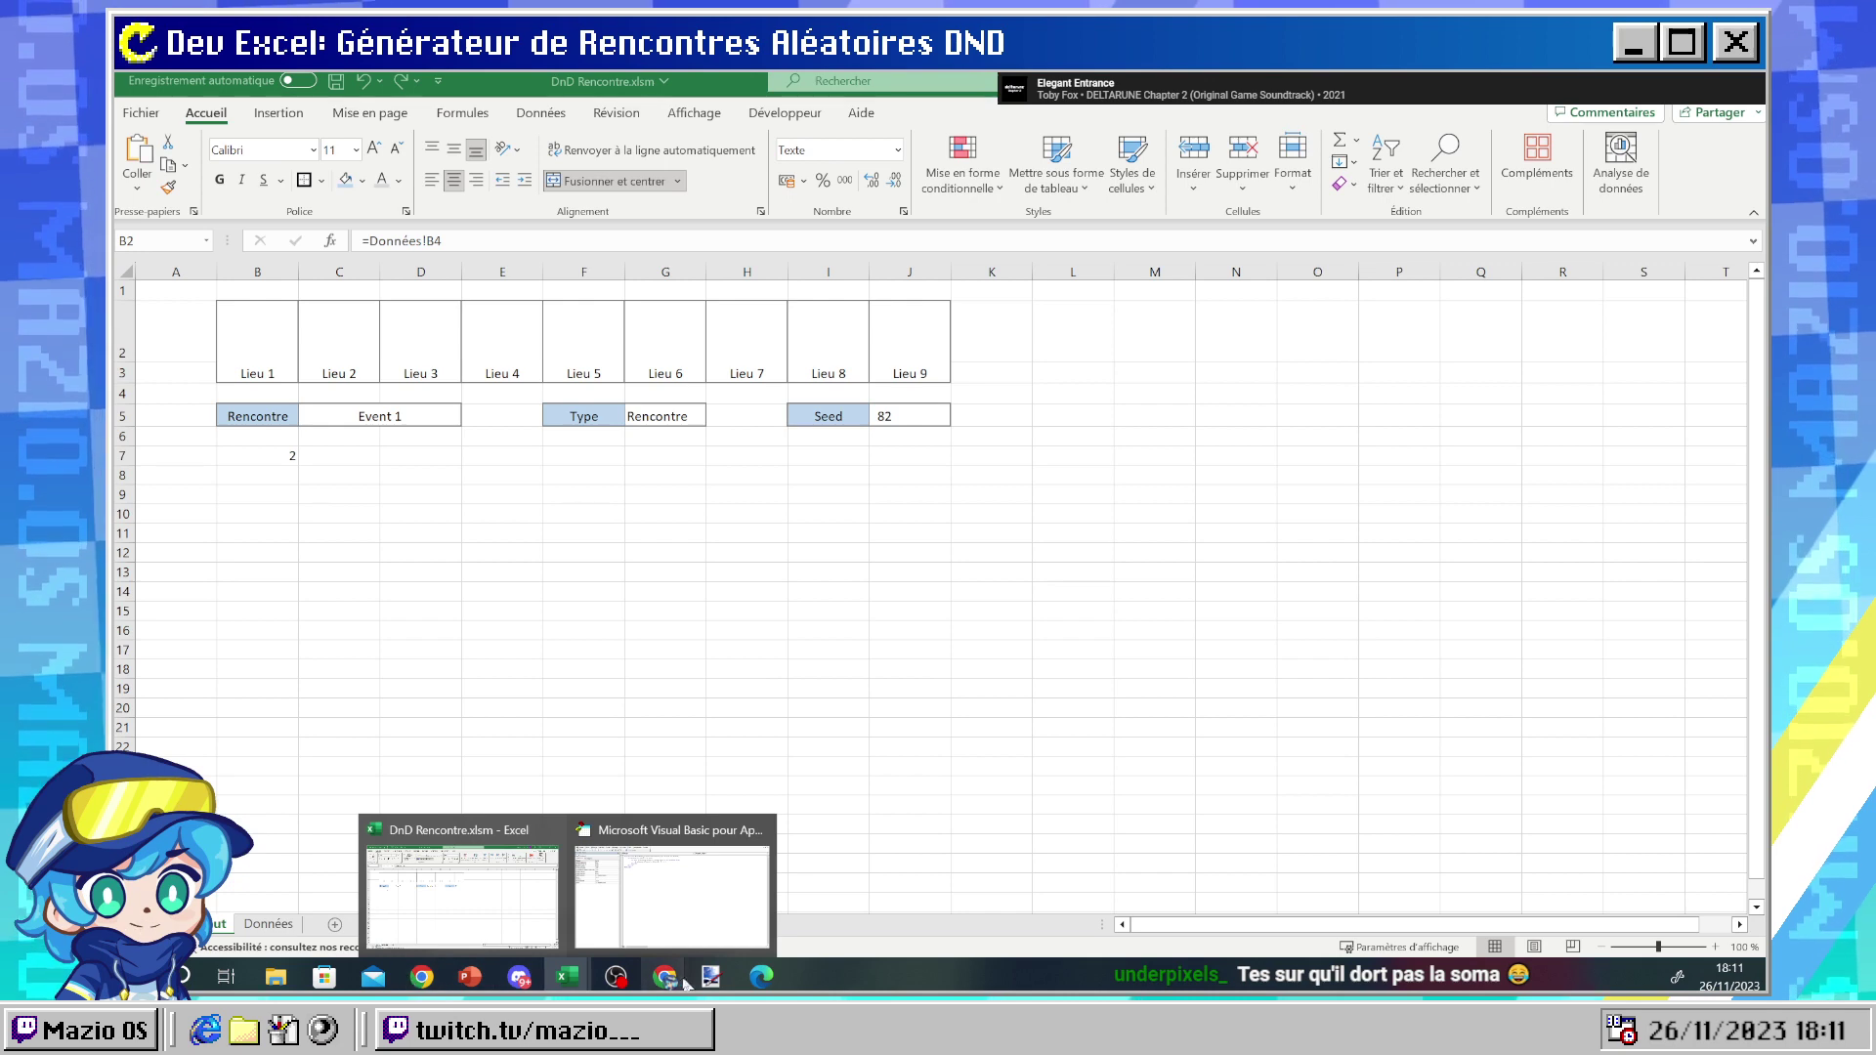
- Read the ExtendOffice example of running a macro on a cell click, then return to the VBA editor
{"action": "mouse_move", "coordinate": [664, 977]}
{"action": "left_click", "coordinate": [727, 885]}
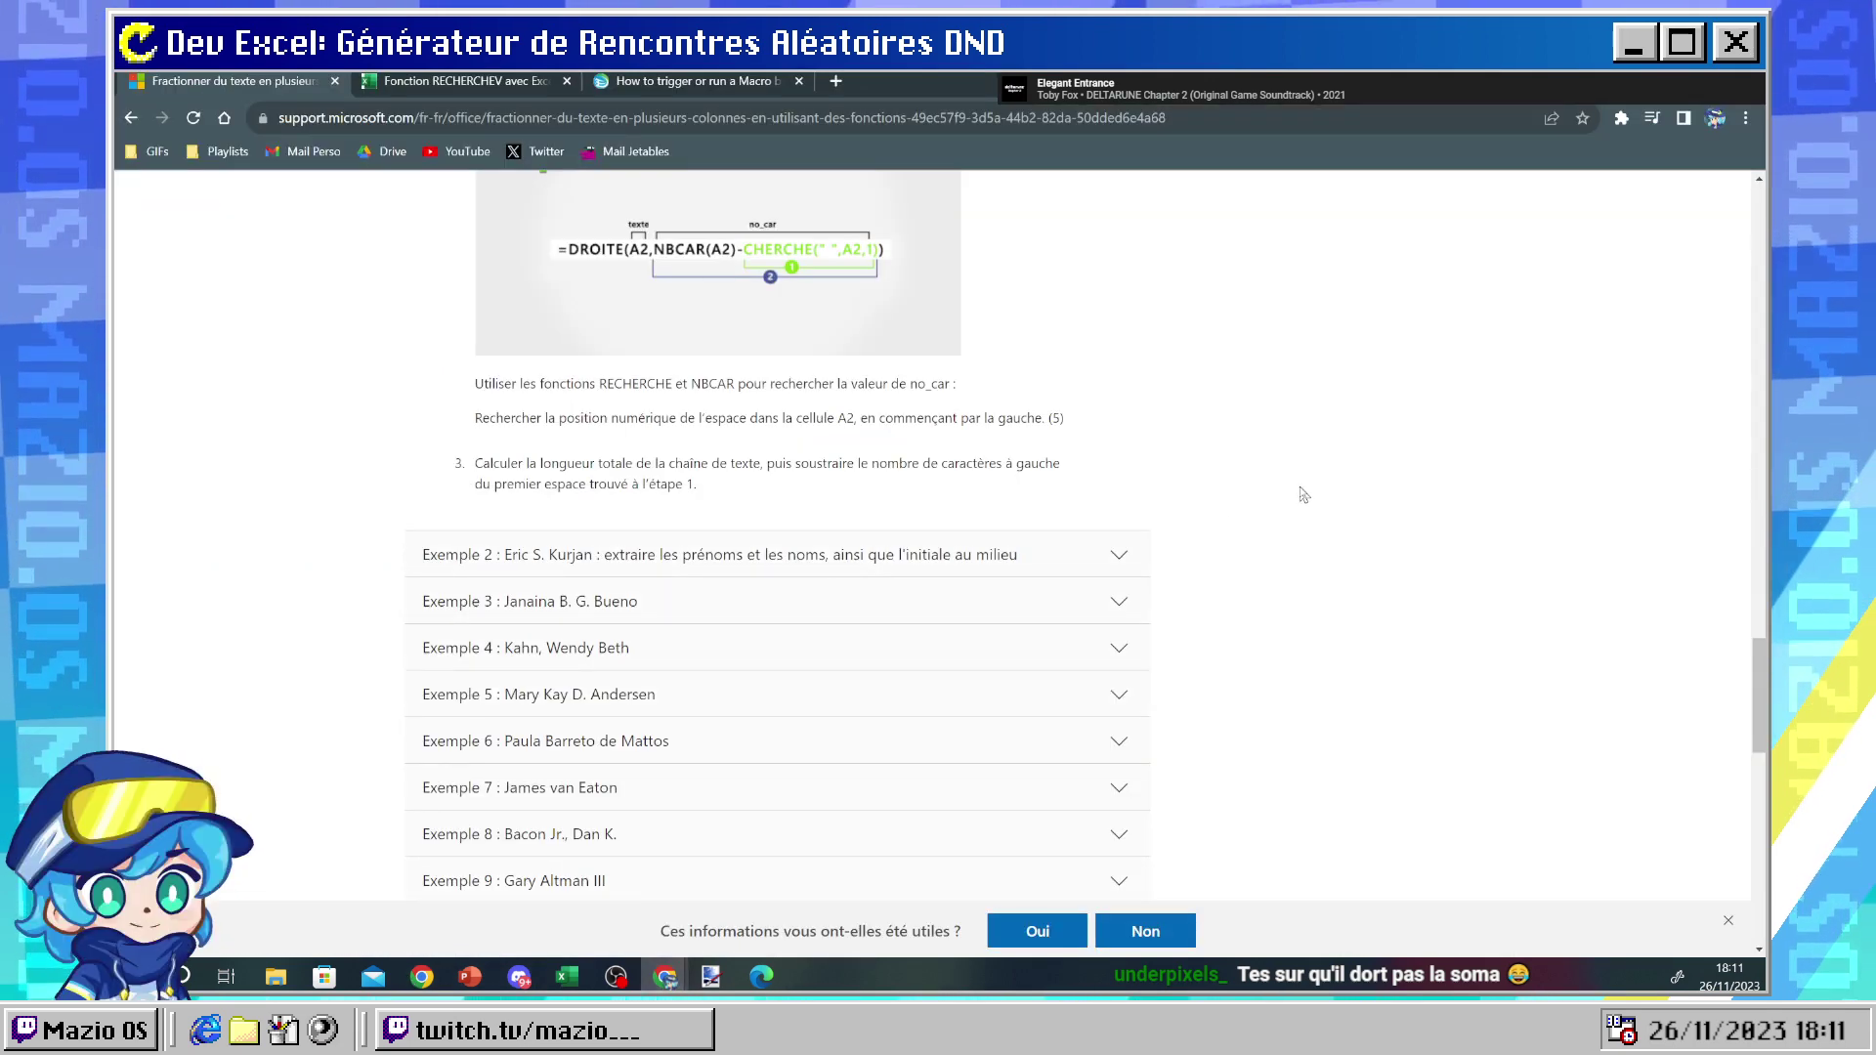
{"action": "left_click", "coordinate": [709, 78]}
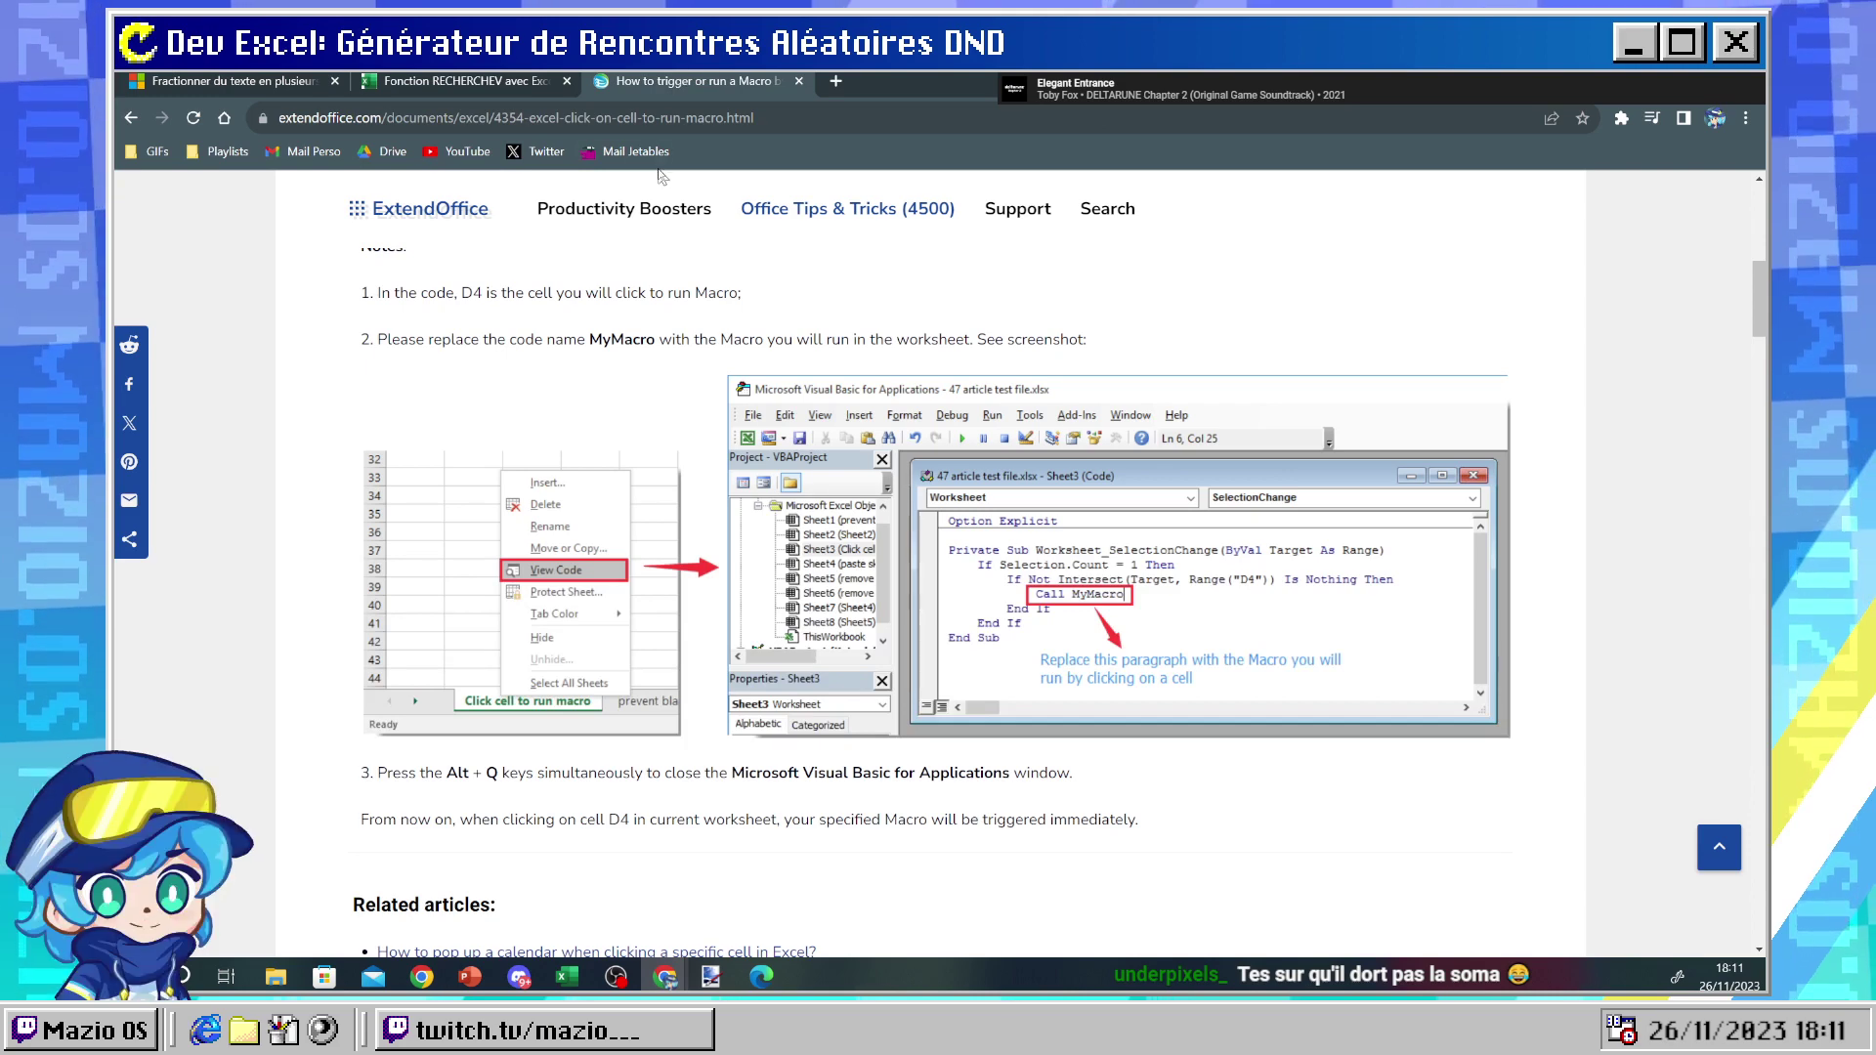
{"action": "mouse_move", "coordinate": [661, 211]}
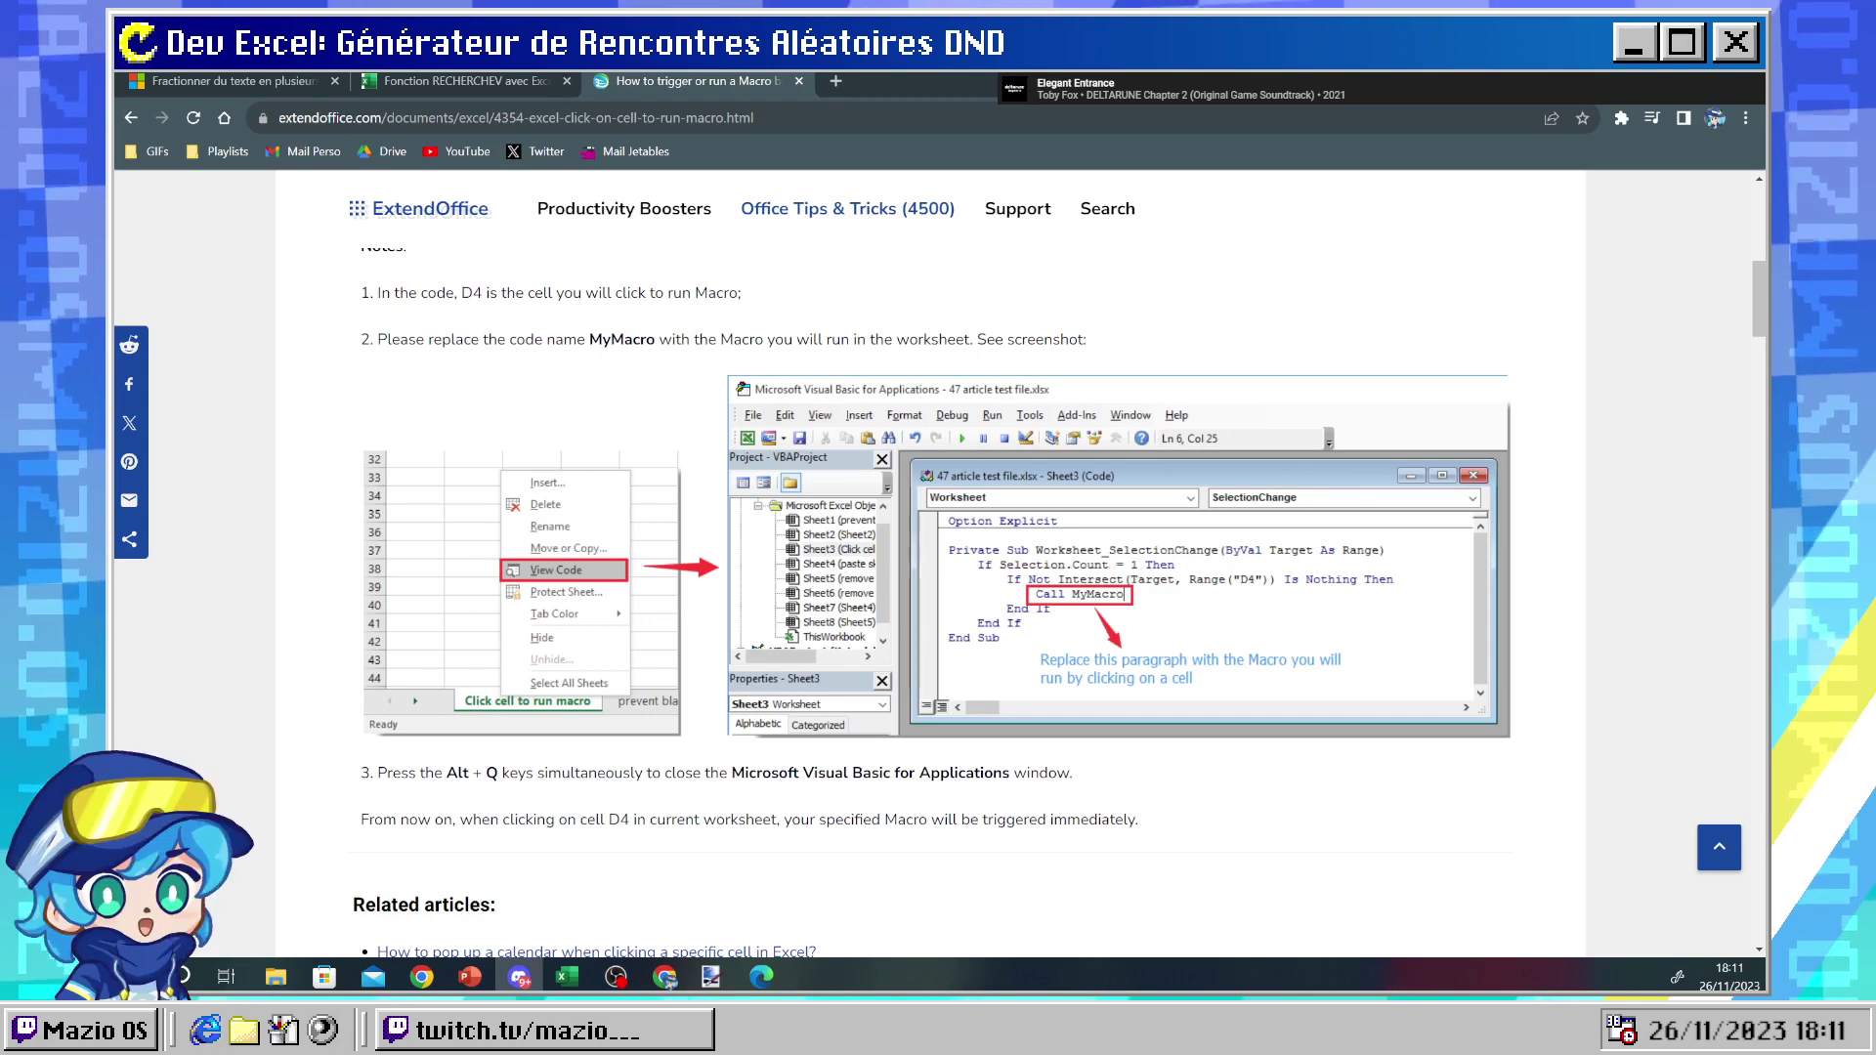
{"action": "left_click", "coordinate": [417, 330]}
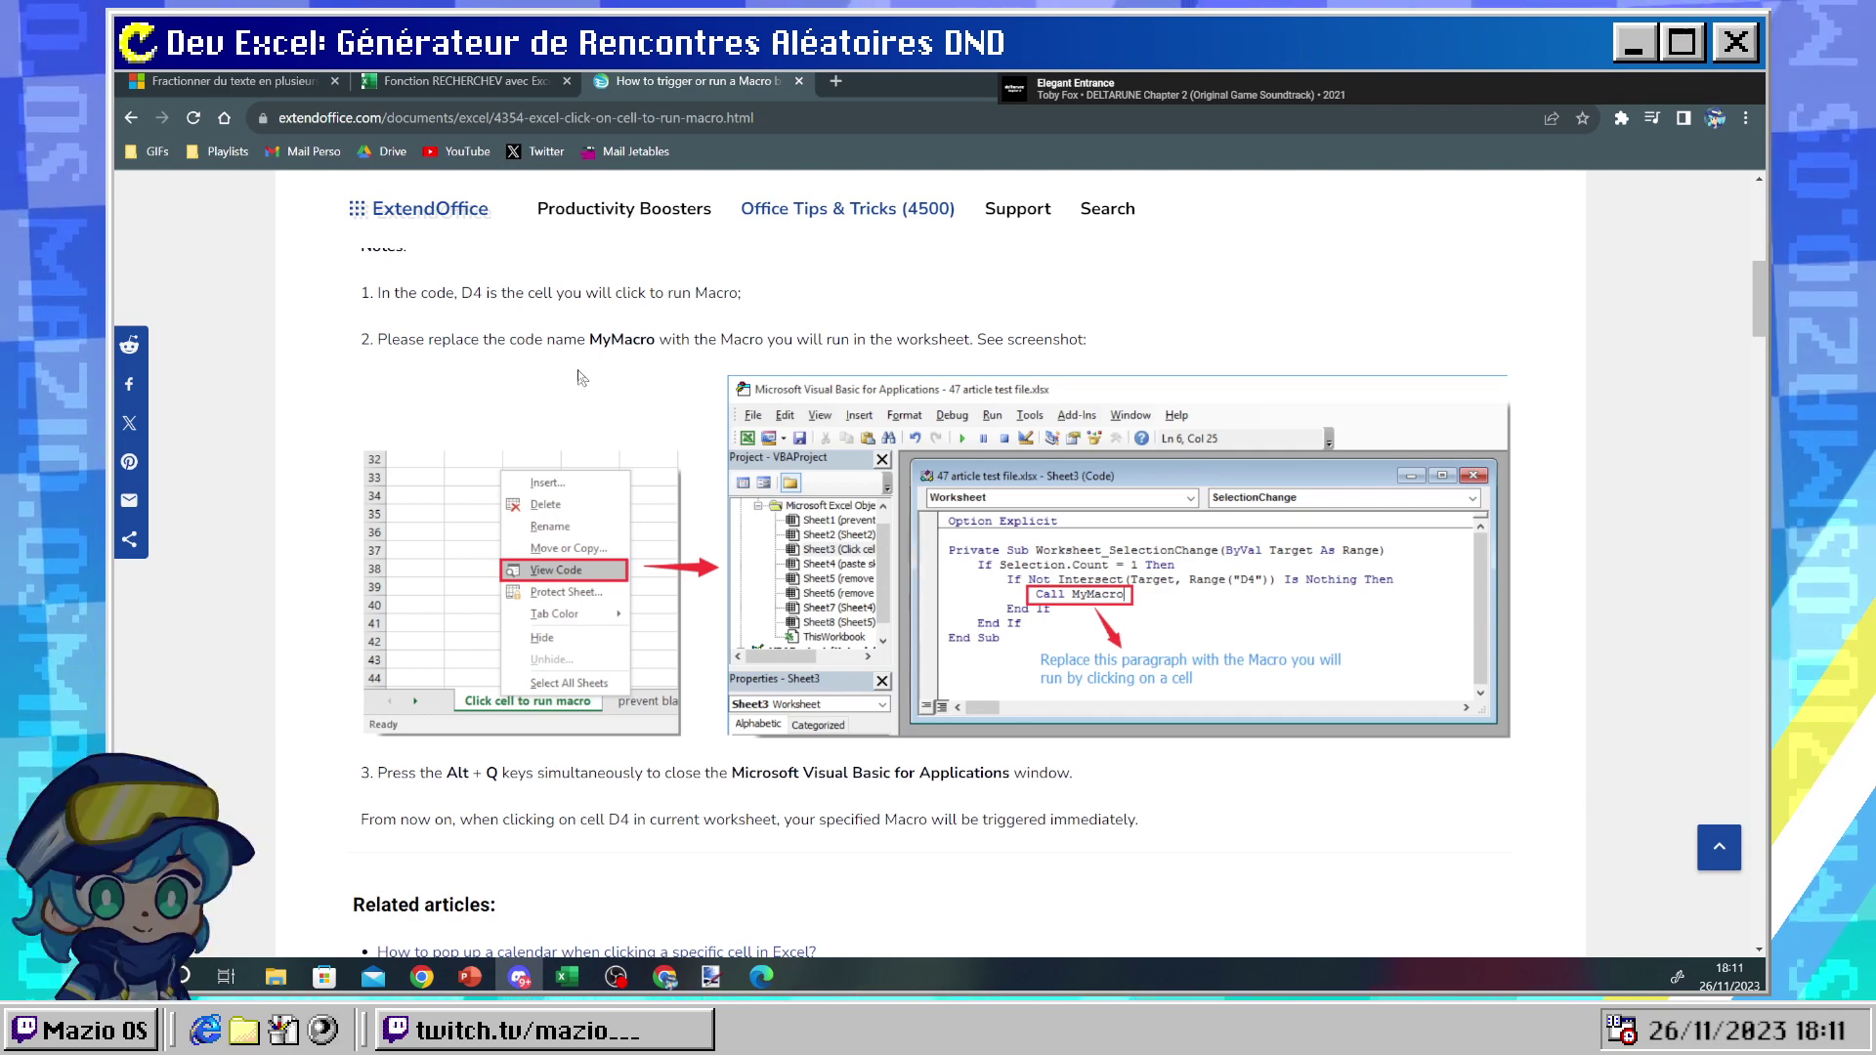
{"action": "scroll", "coordinate": [528, 924], "scroll_direction": "down", "scroll_amount": 2}
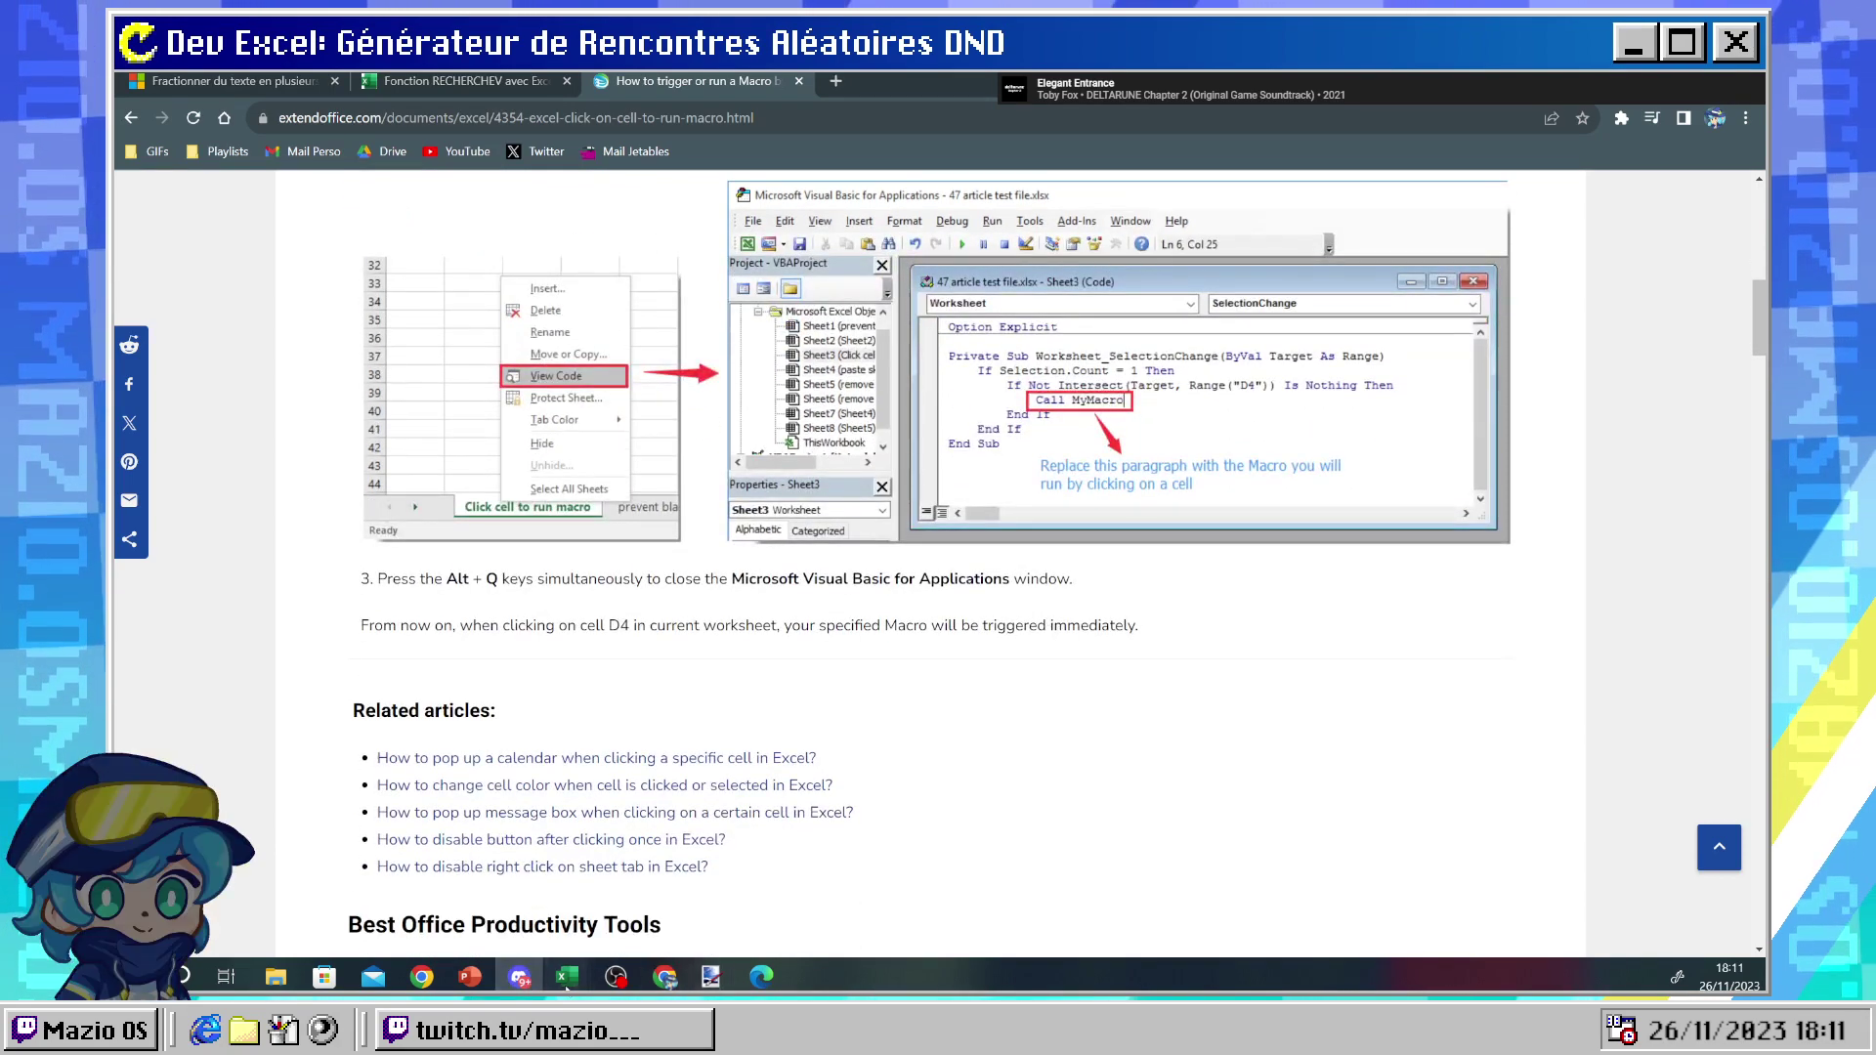
{"action": "mouse_move", "coordinate": [567, 977]}
{"action": "left_click", "coordinate": [652, 922]}
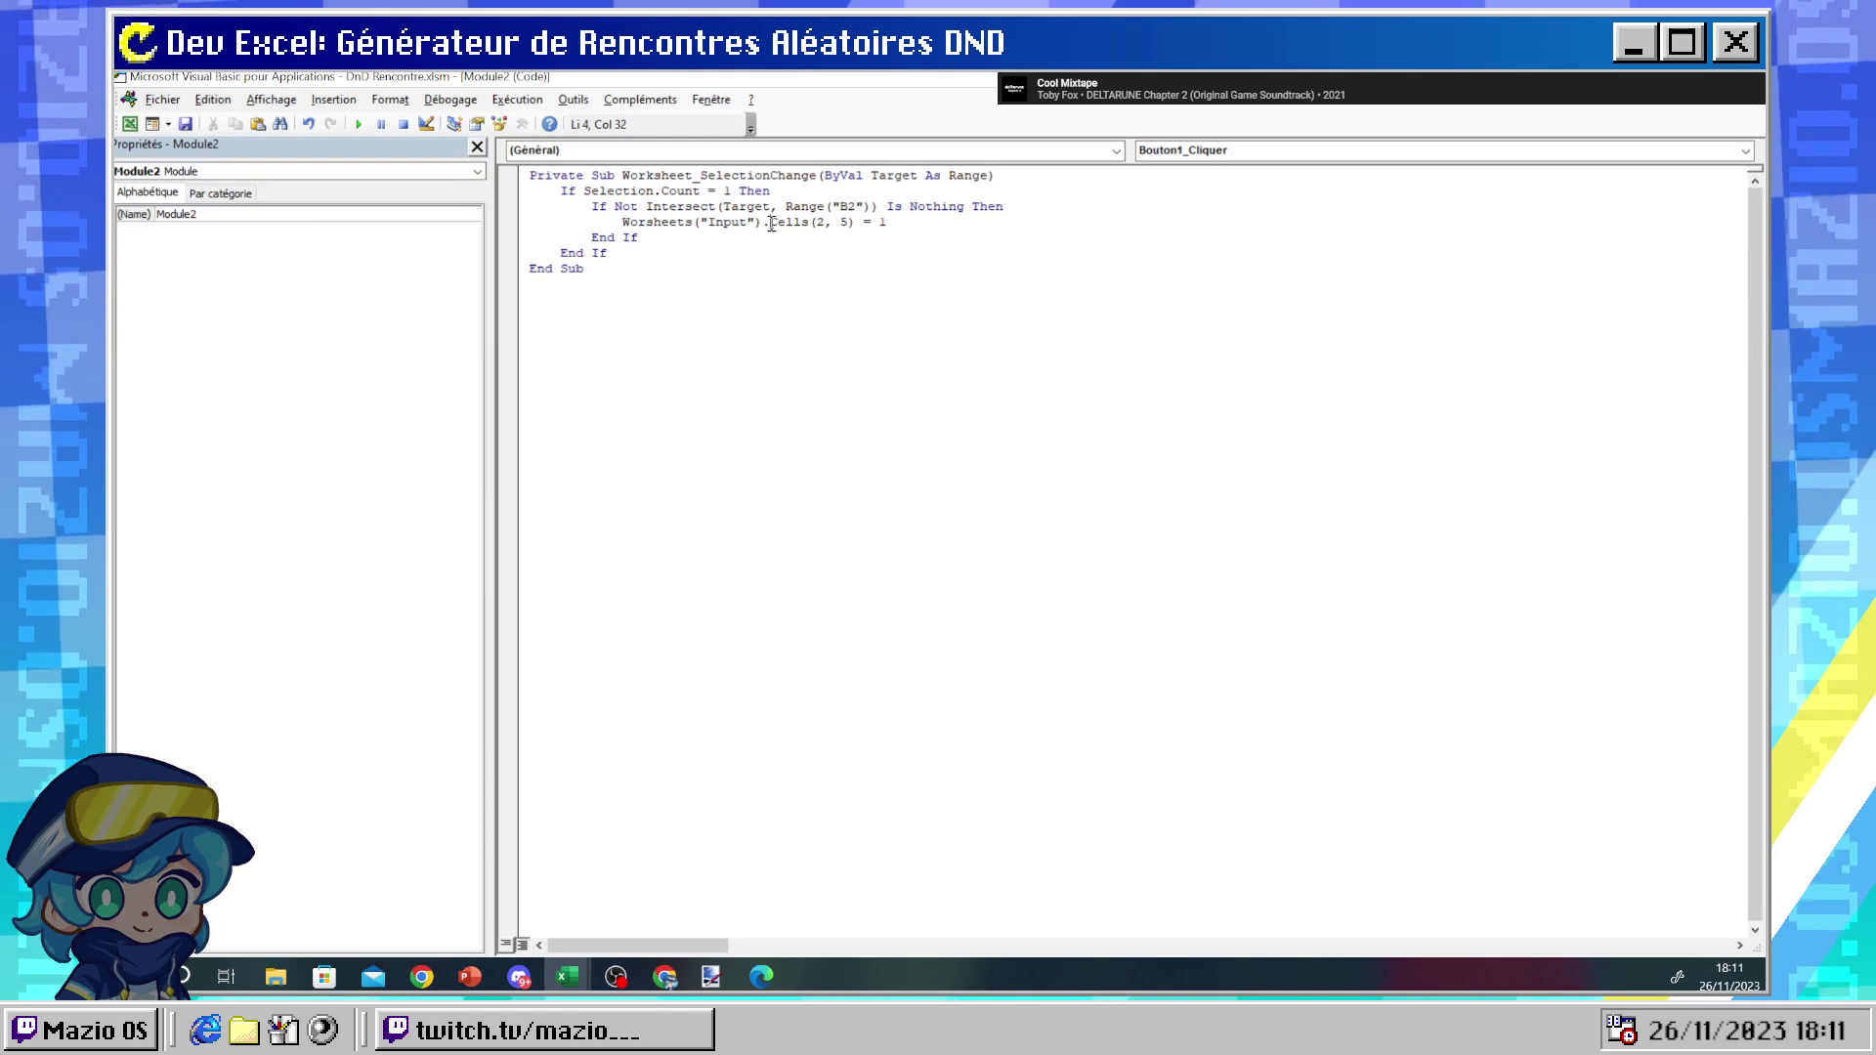
- Remove the Worksheets("Input"). prefix so the B2 handler sets Cells(1, 1) = 1, then return to Excel
{"action": "left_click_drag", "start_coordinate": [772, 224], "coordinate": [669, 222]}
{"action": "key", "text": "Delete"}
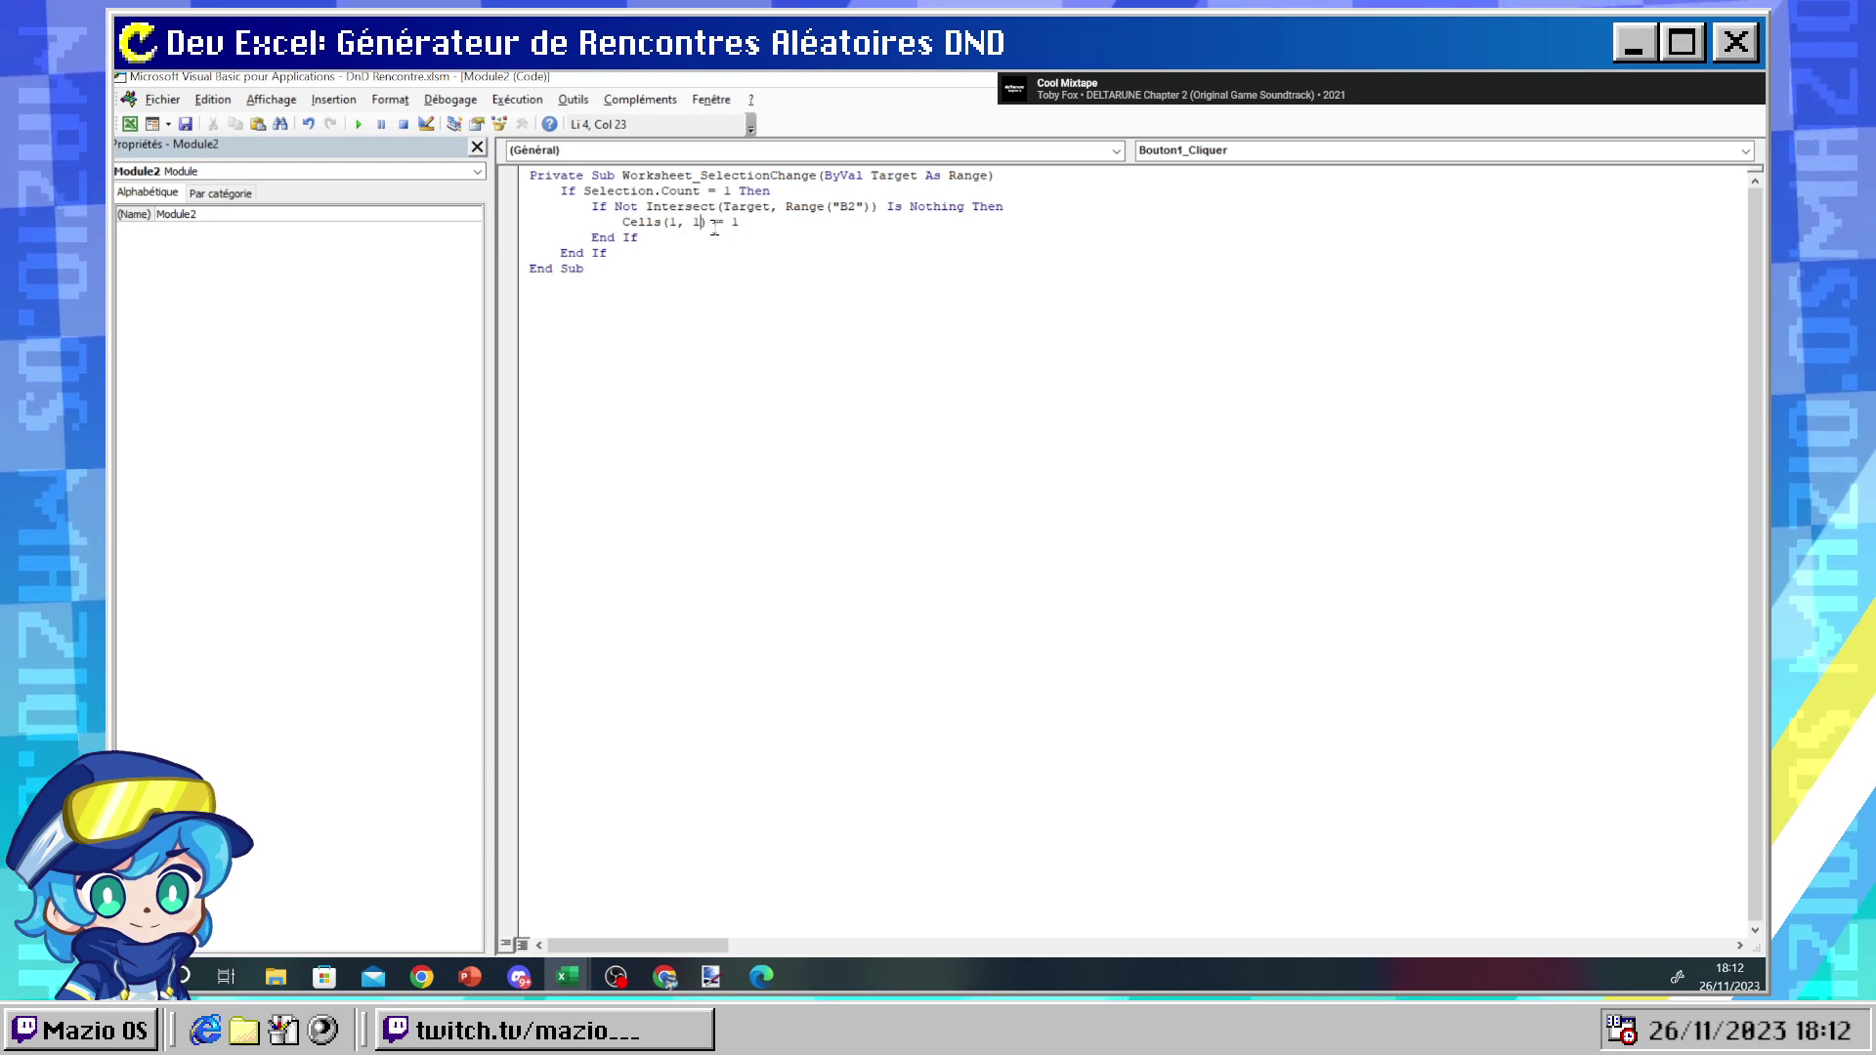
{"action": "mouse_move", "coordinate": [710, 976]}
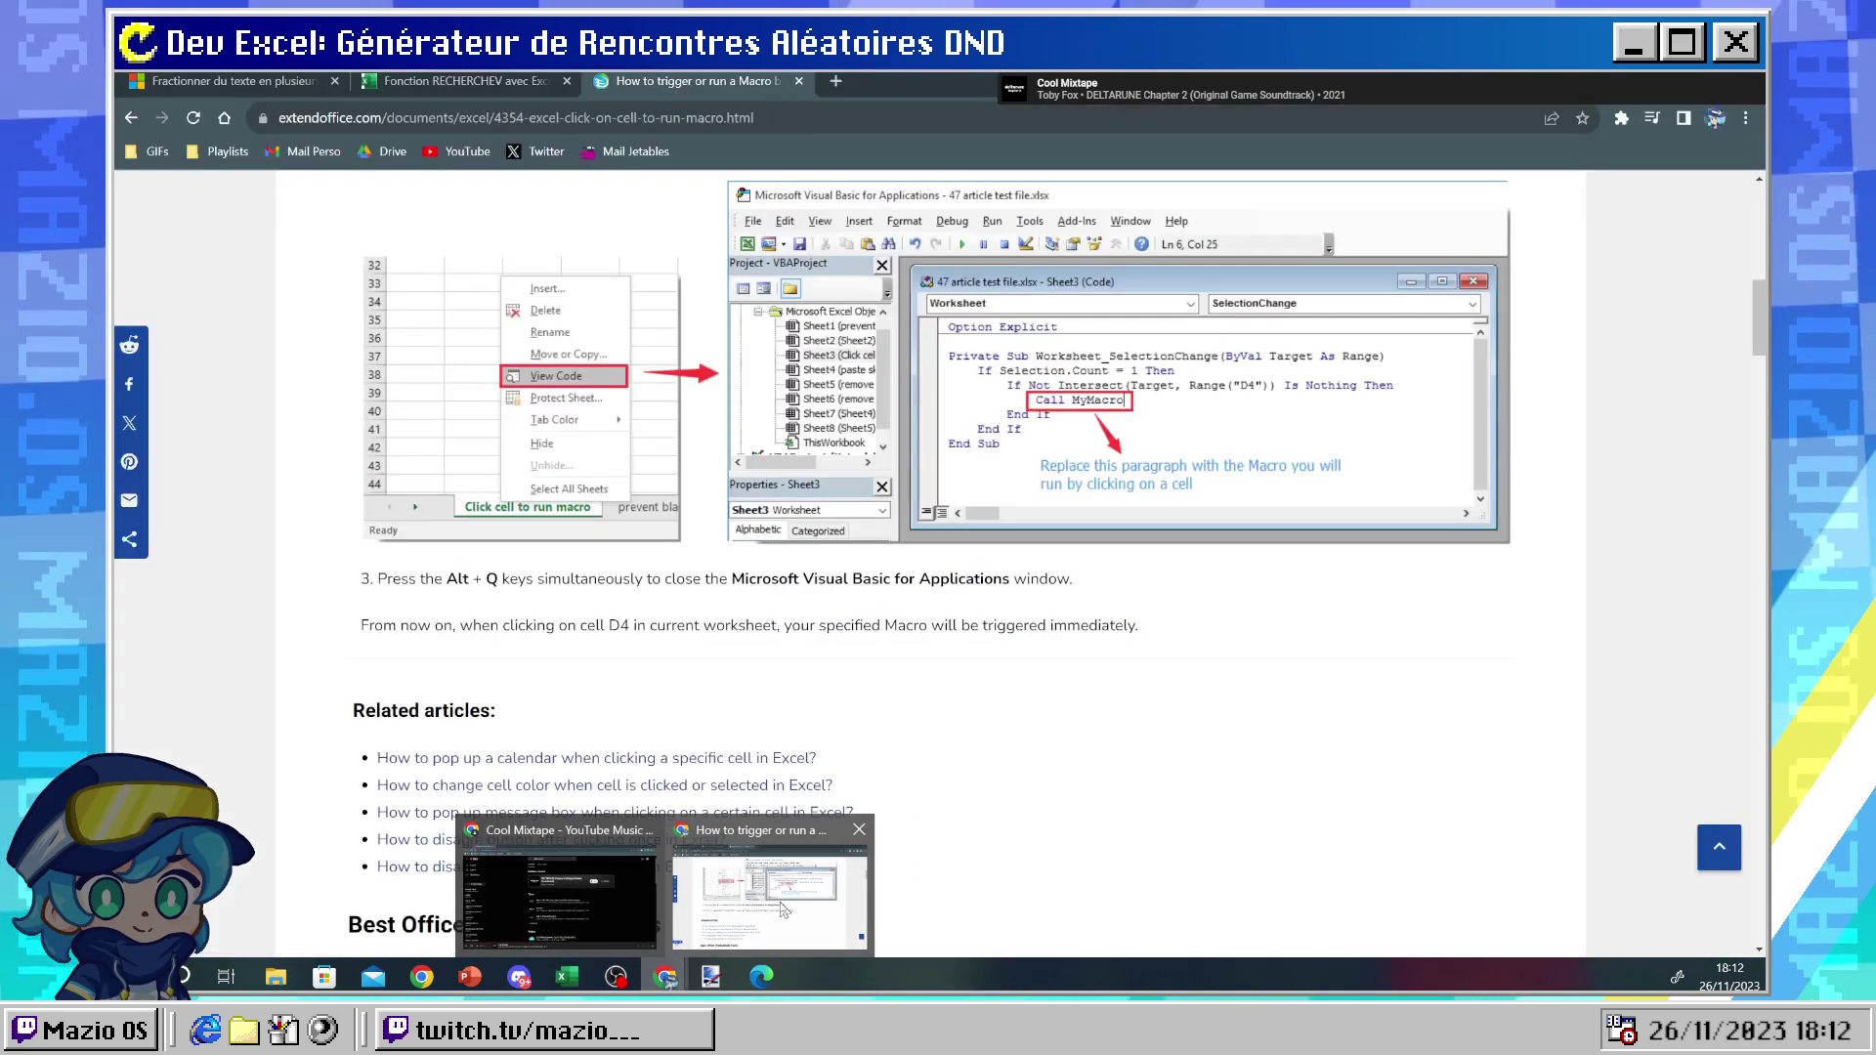
{"action": "left_click", "coordinate": [782, 908]}
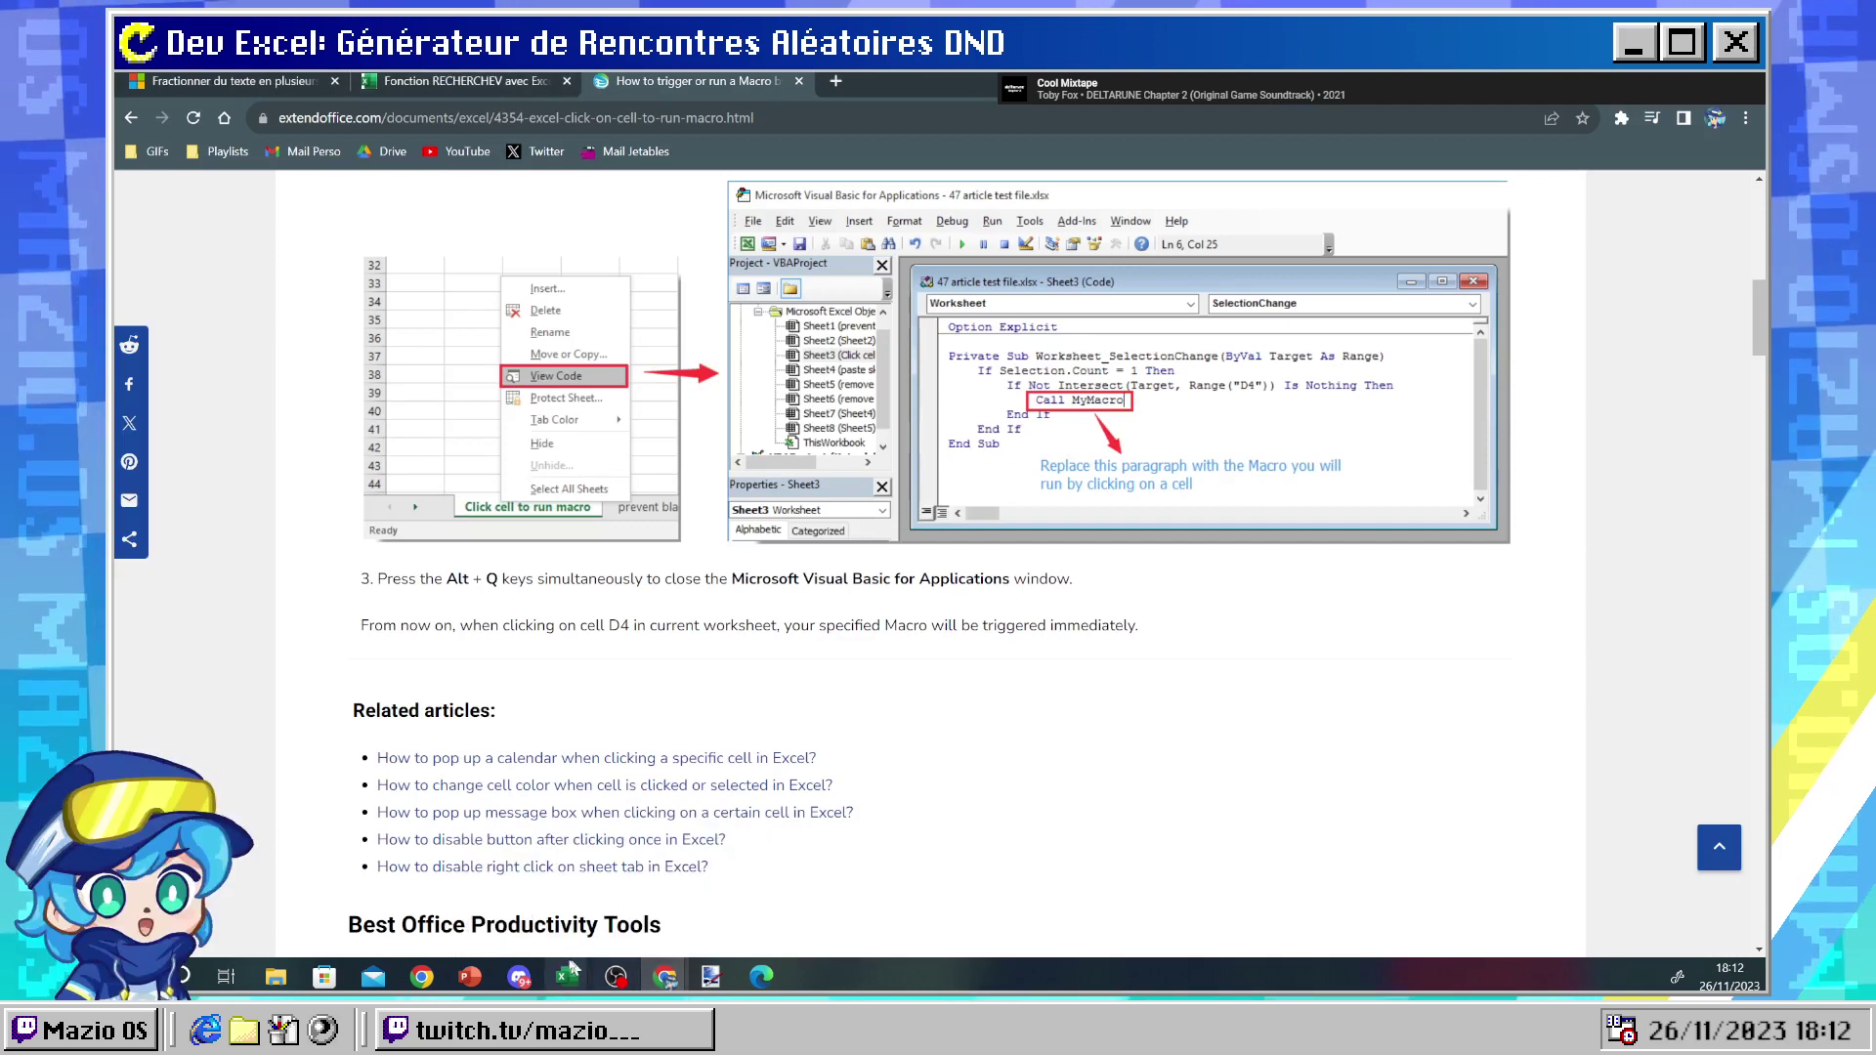
{"action": "mouse_move", "coordinate": [566, 976]}
{"action": "left_click", "coordinate": [473, 909]}
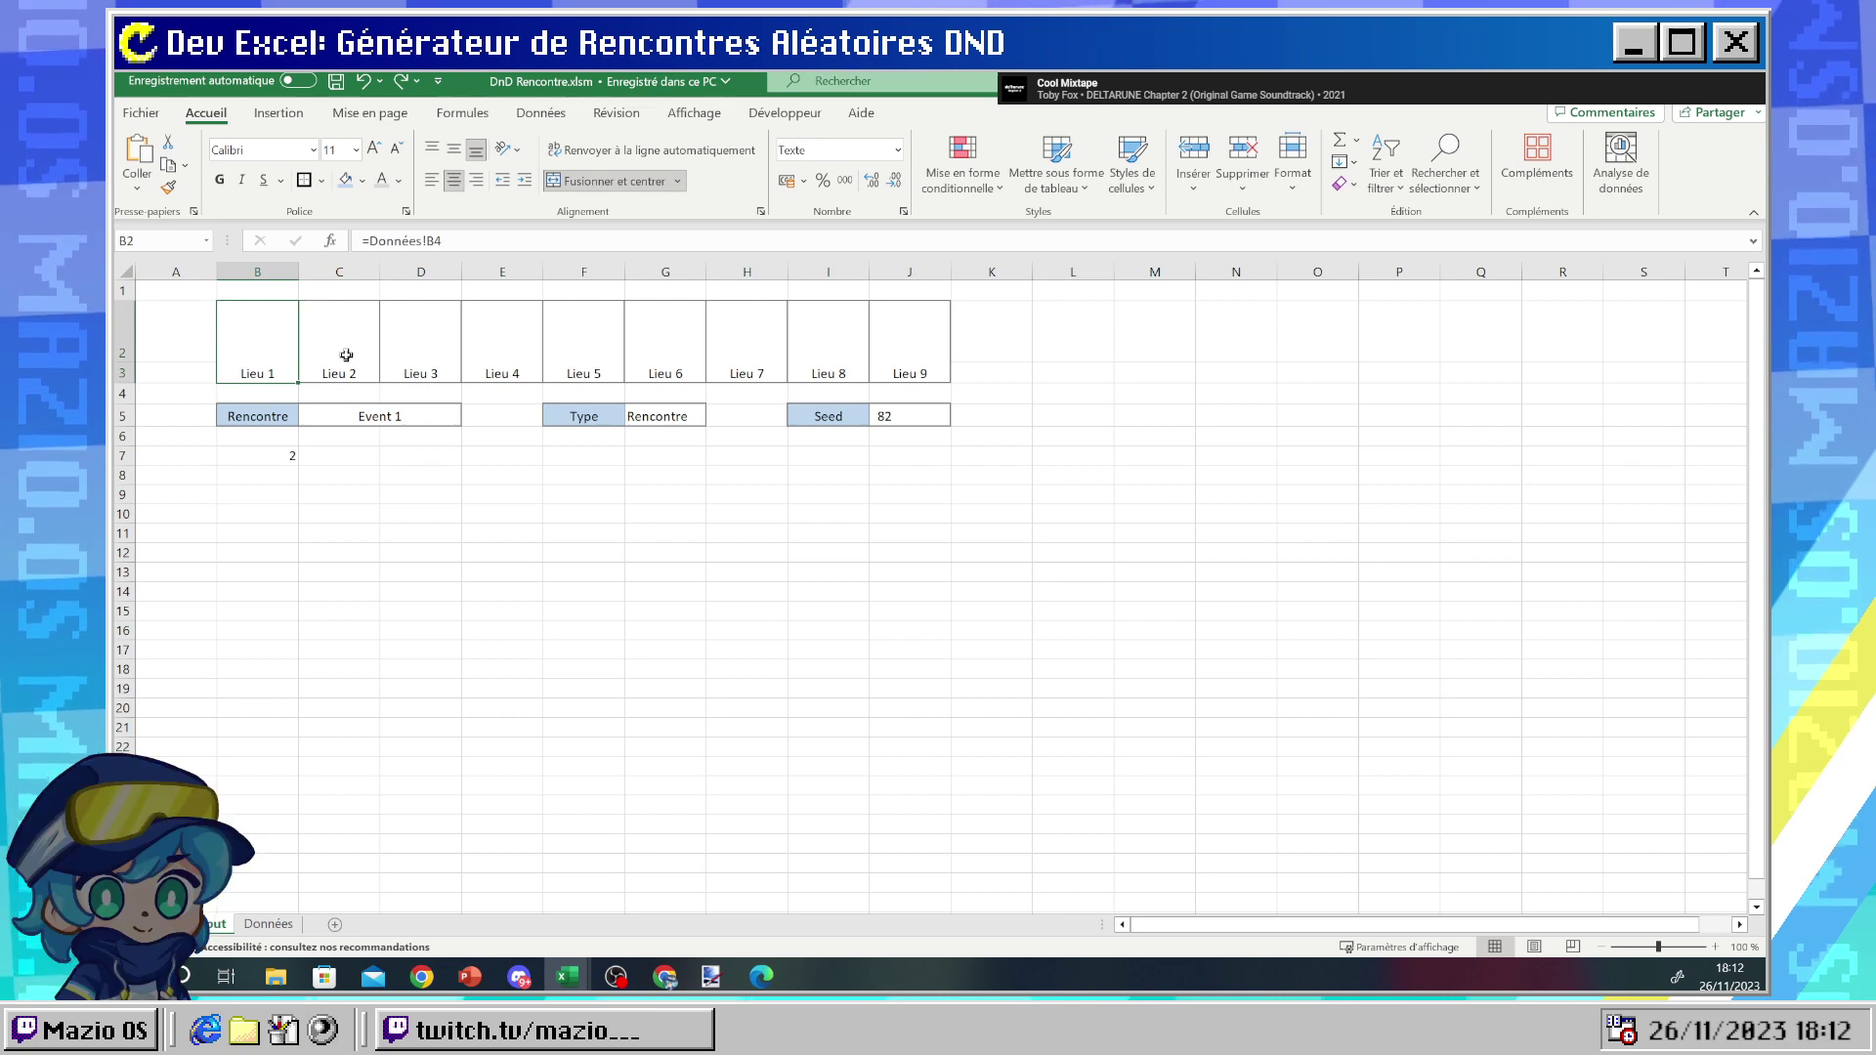
- Insert a form-control button, Bouton 2, on the sheet and create a new macro for it
{"action": "left_click", "coordinate": [192, 335]}
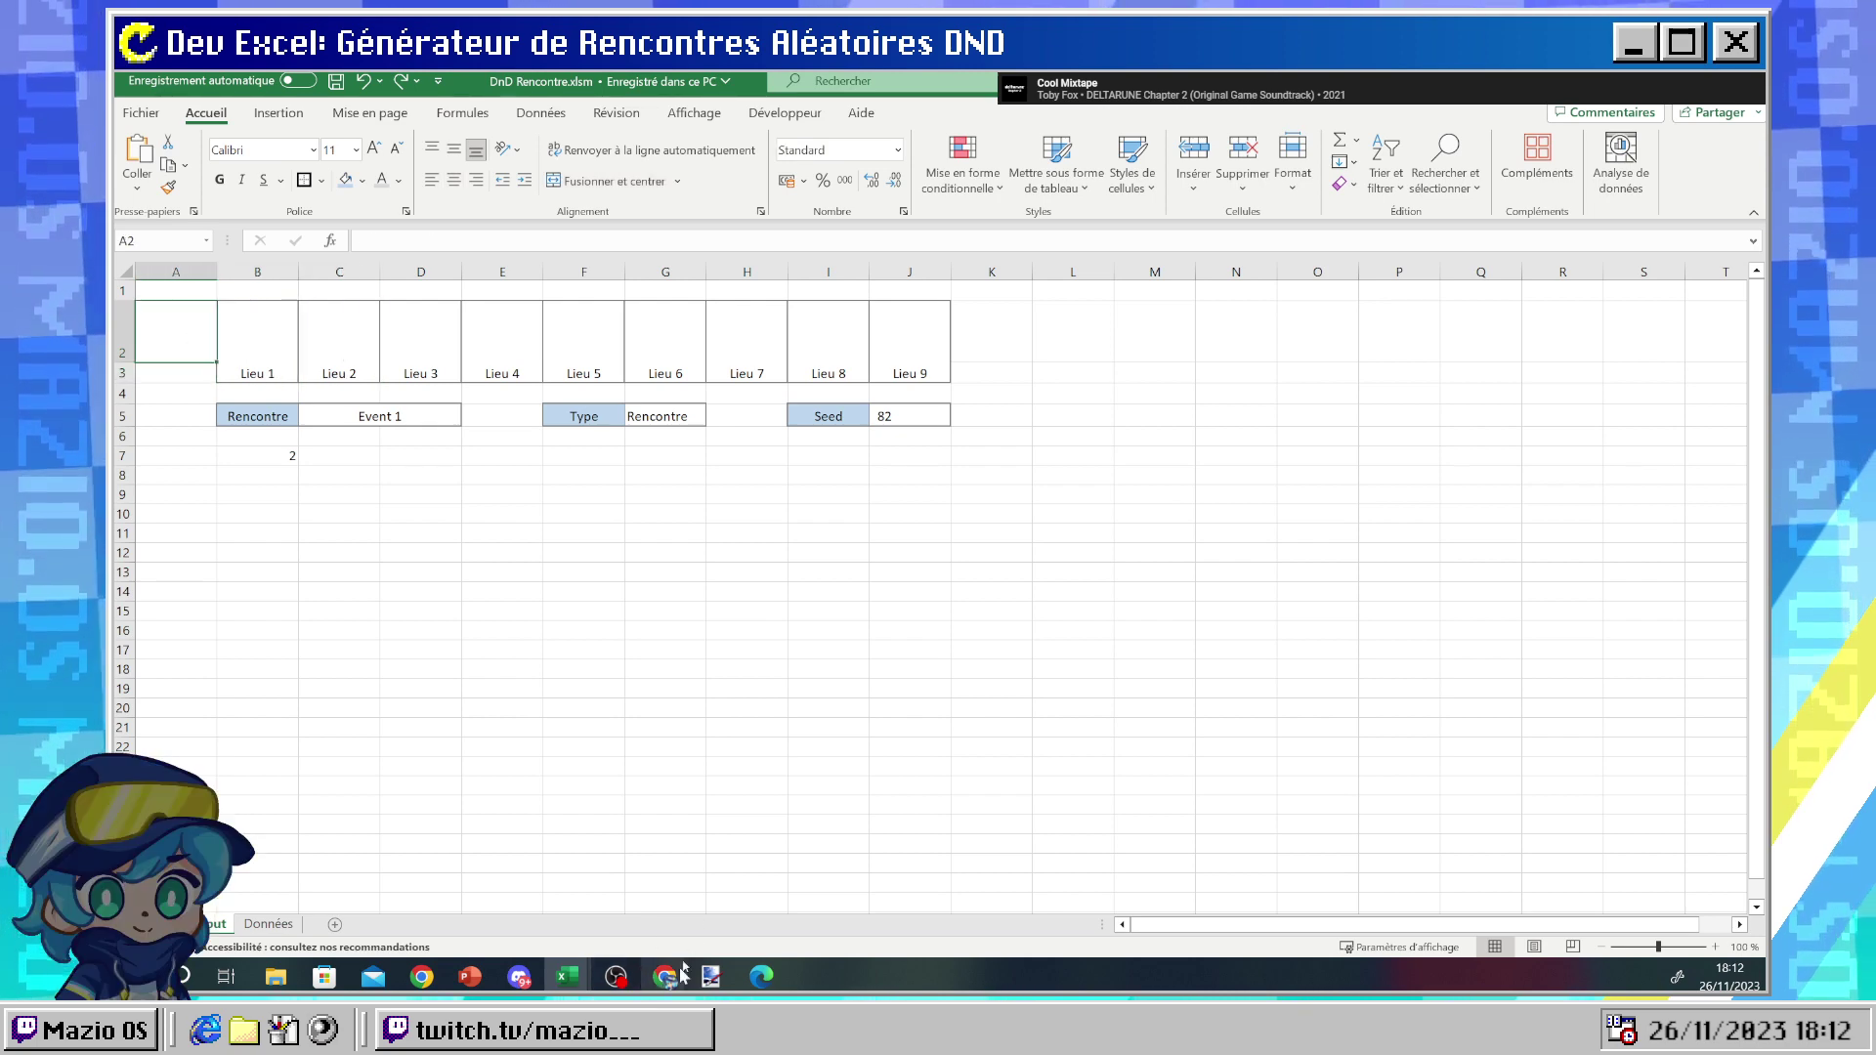
{"action": "right_click", "coordinate": [510, 493]}
{"action": "left_click", "coordinate": [784, 112]}
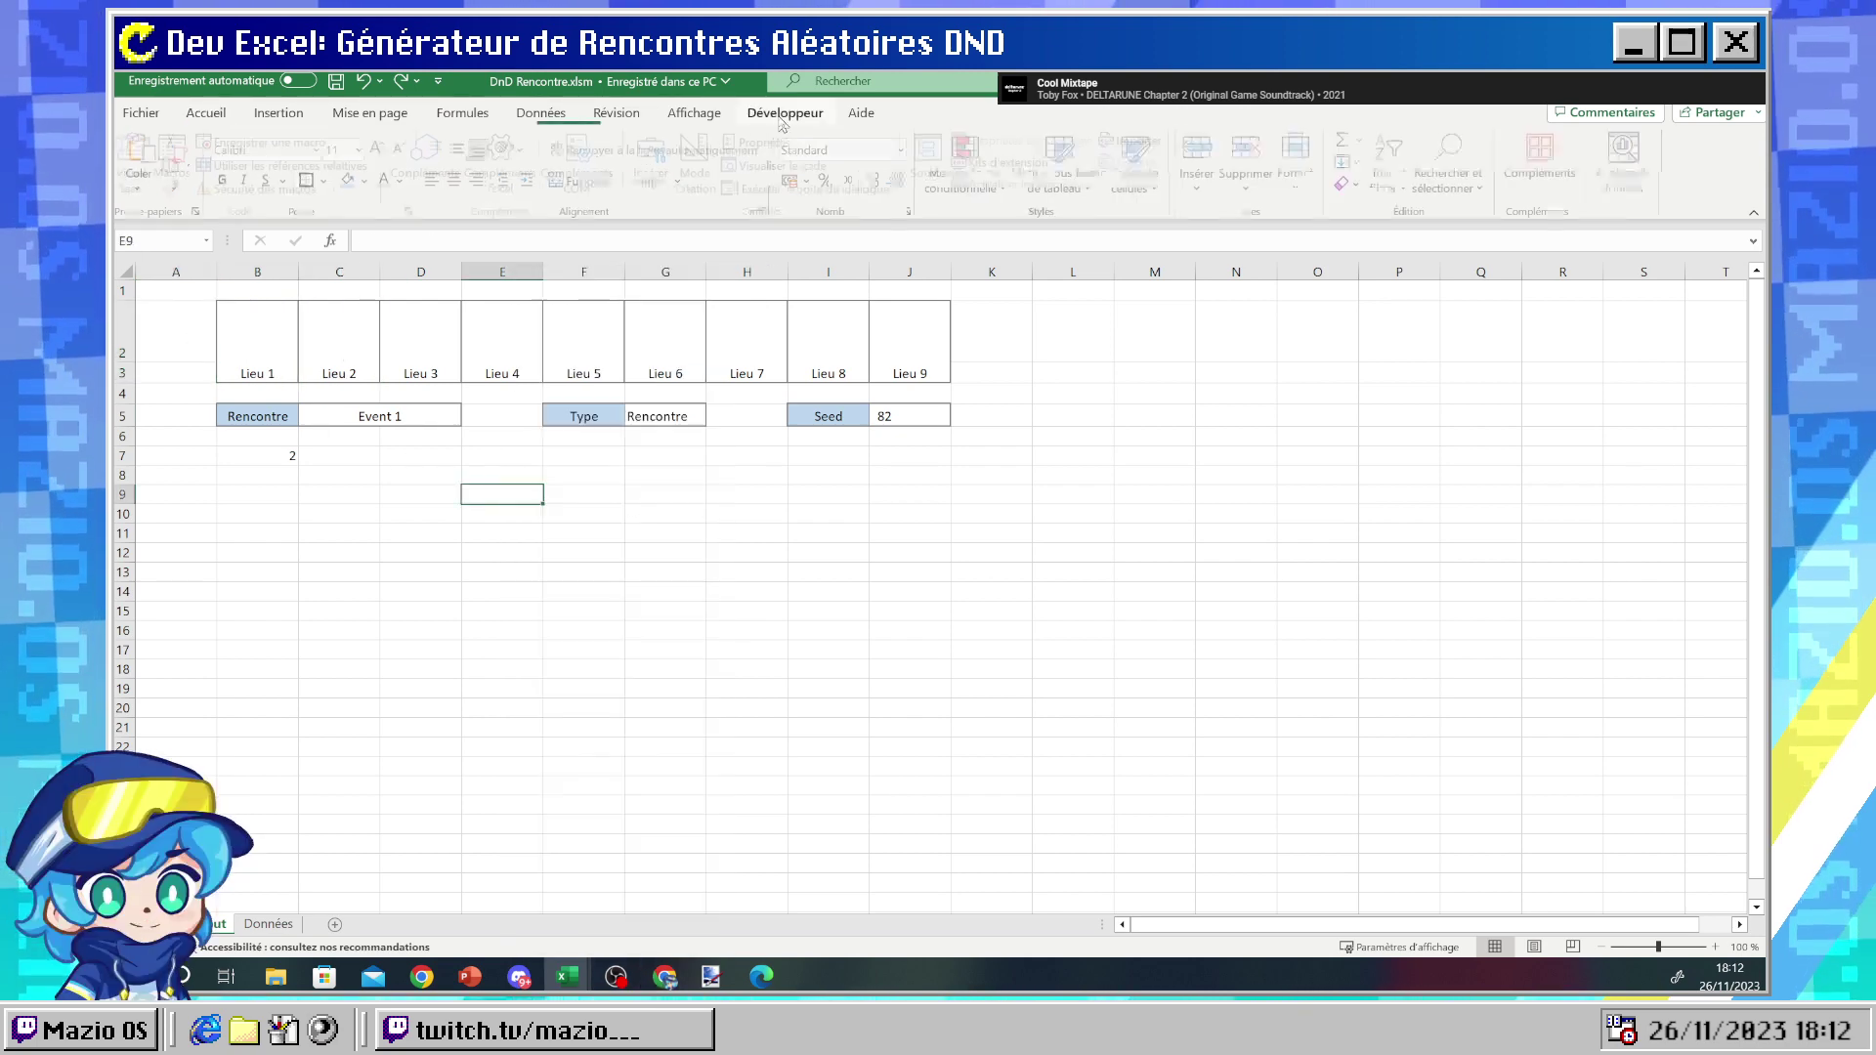
{"action": "left_click", "coordinate": [656, 161]}
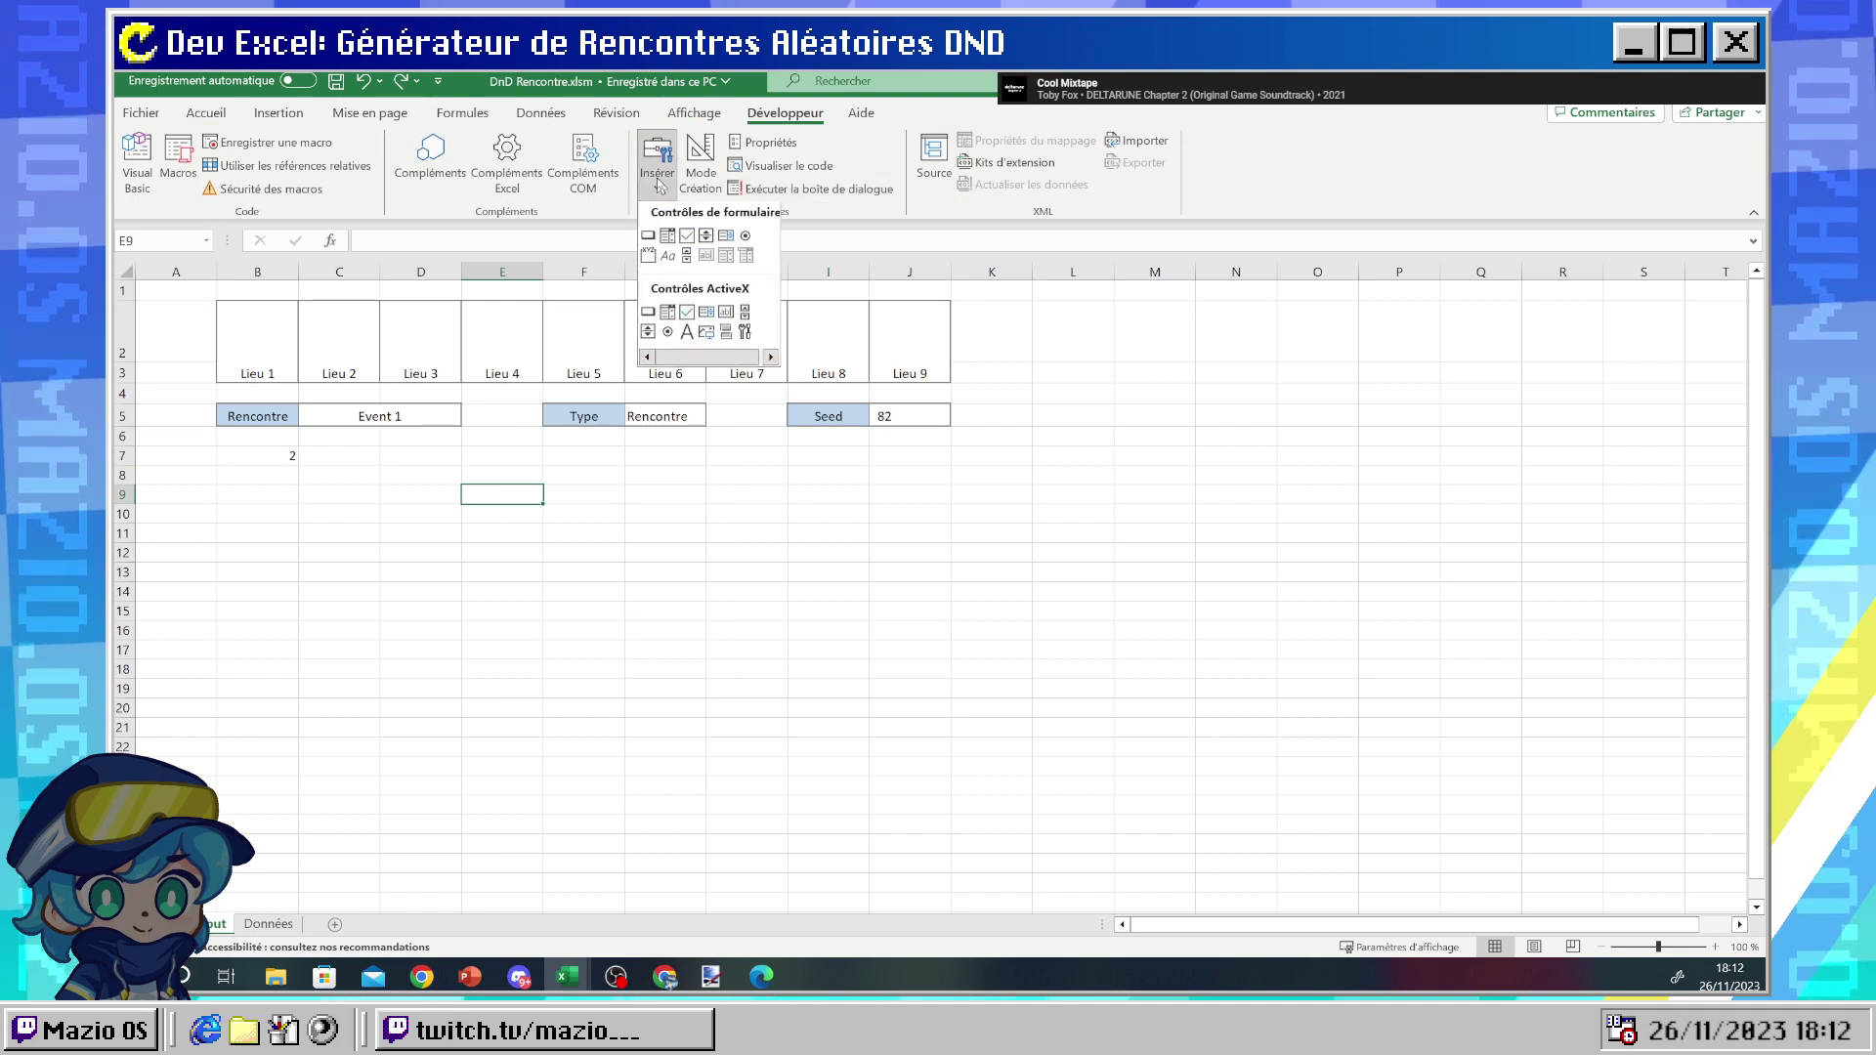
{"action": "left_click", "coordinate": [650, 258]}
{"action": "left_click", "coordinate": [912, 679]}
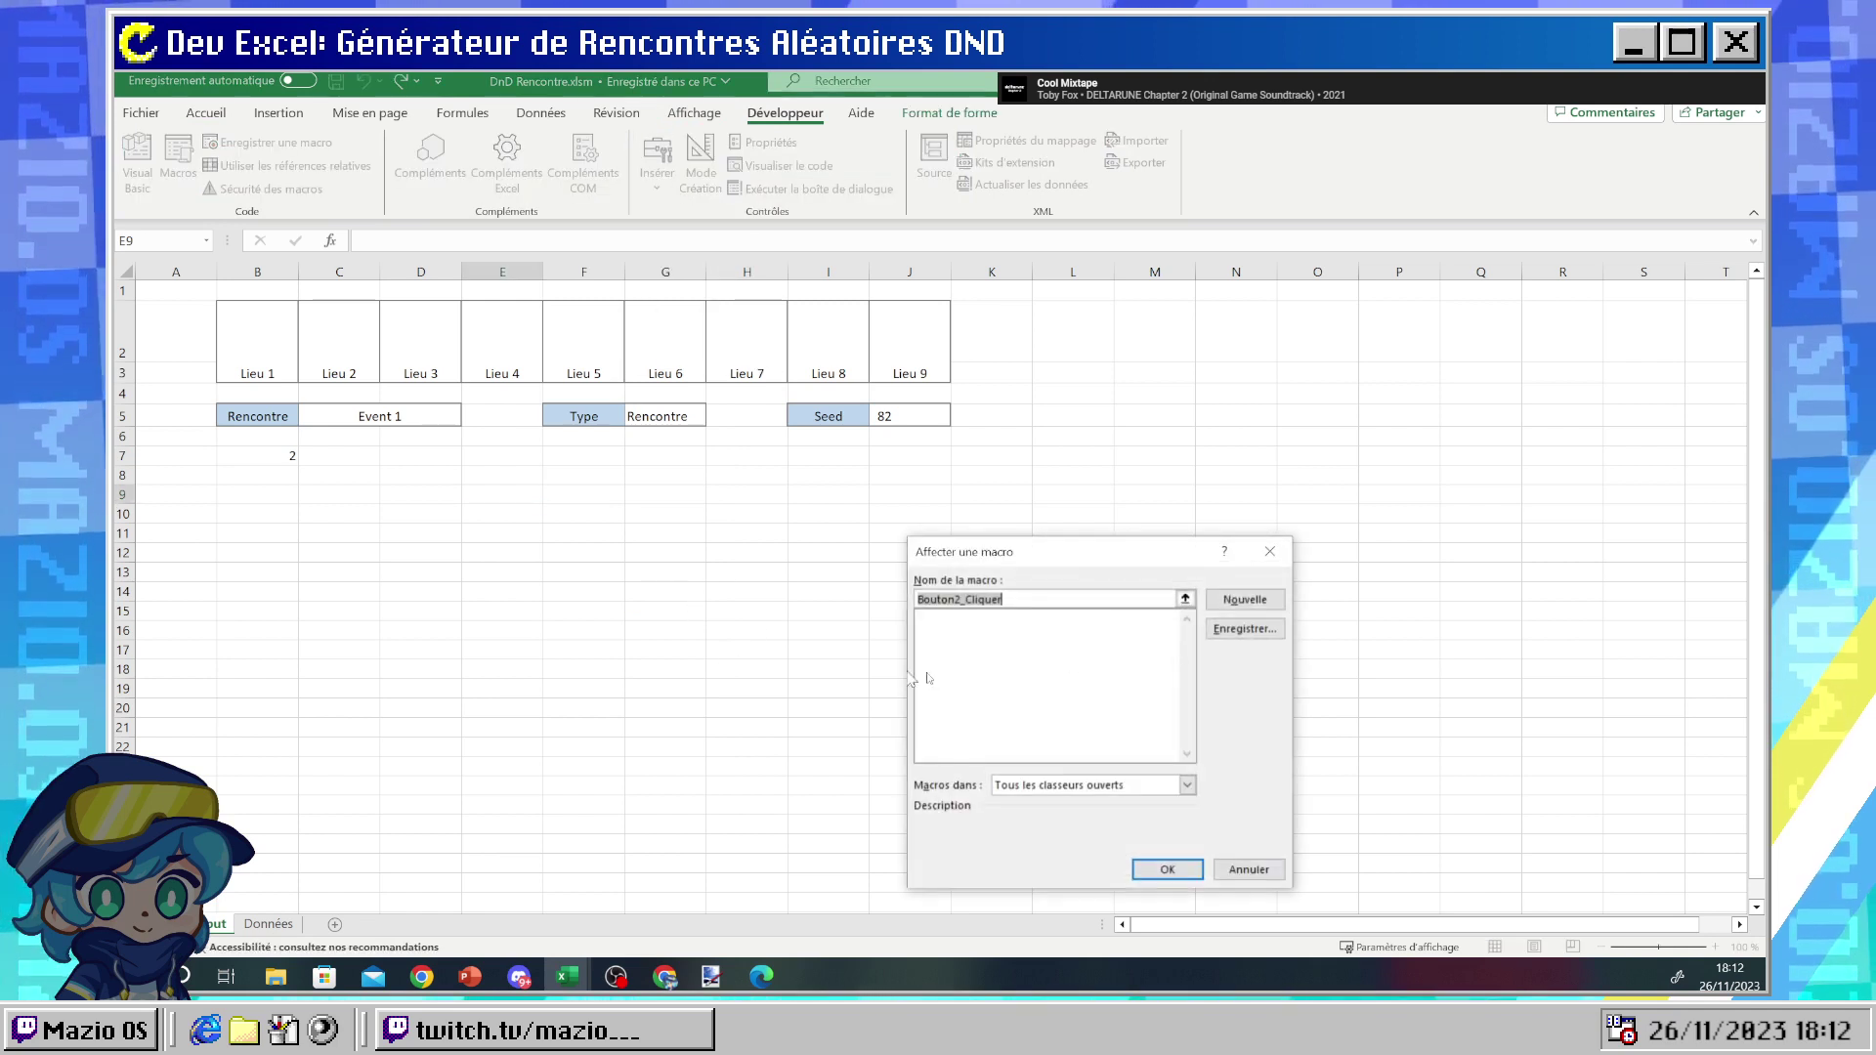
{"action": "left_click", "coordinate": [1241, 600]}
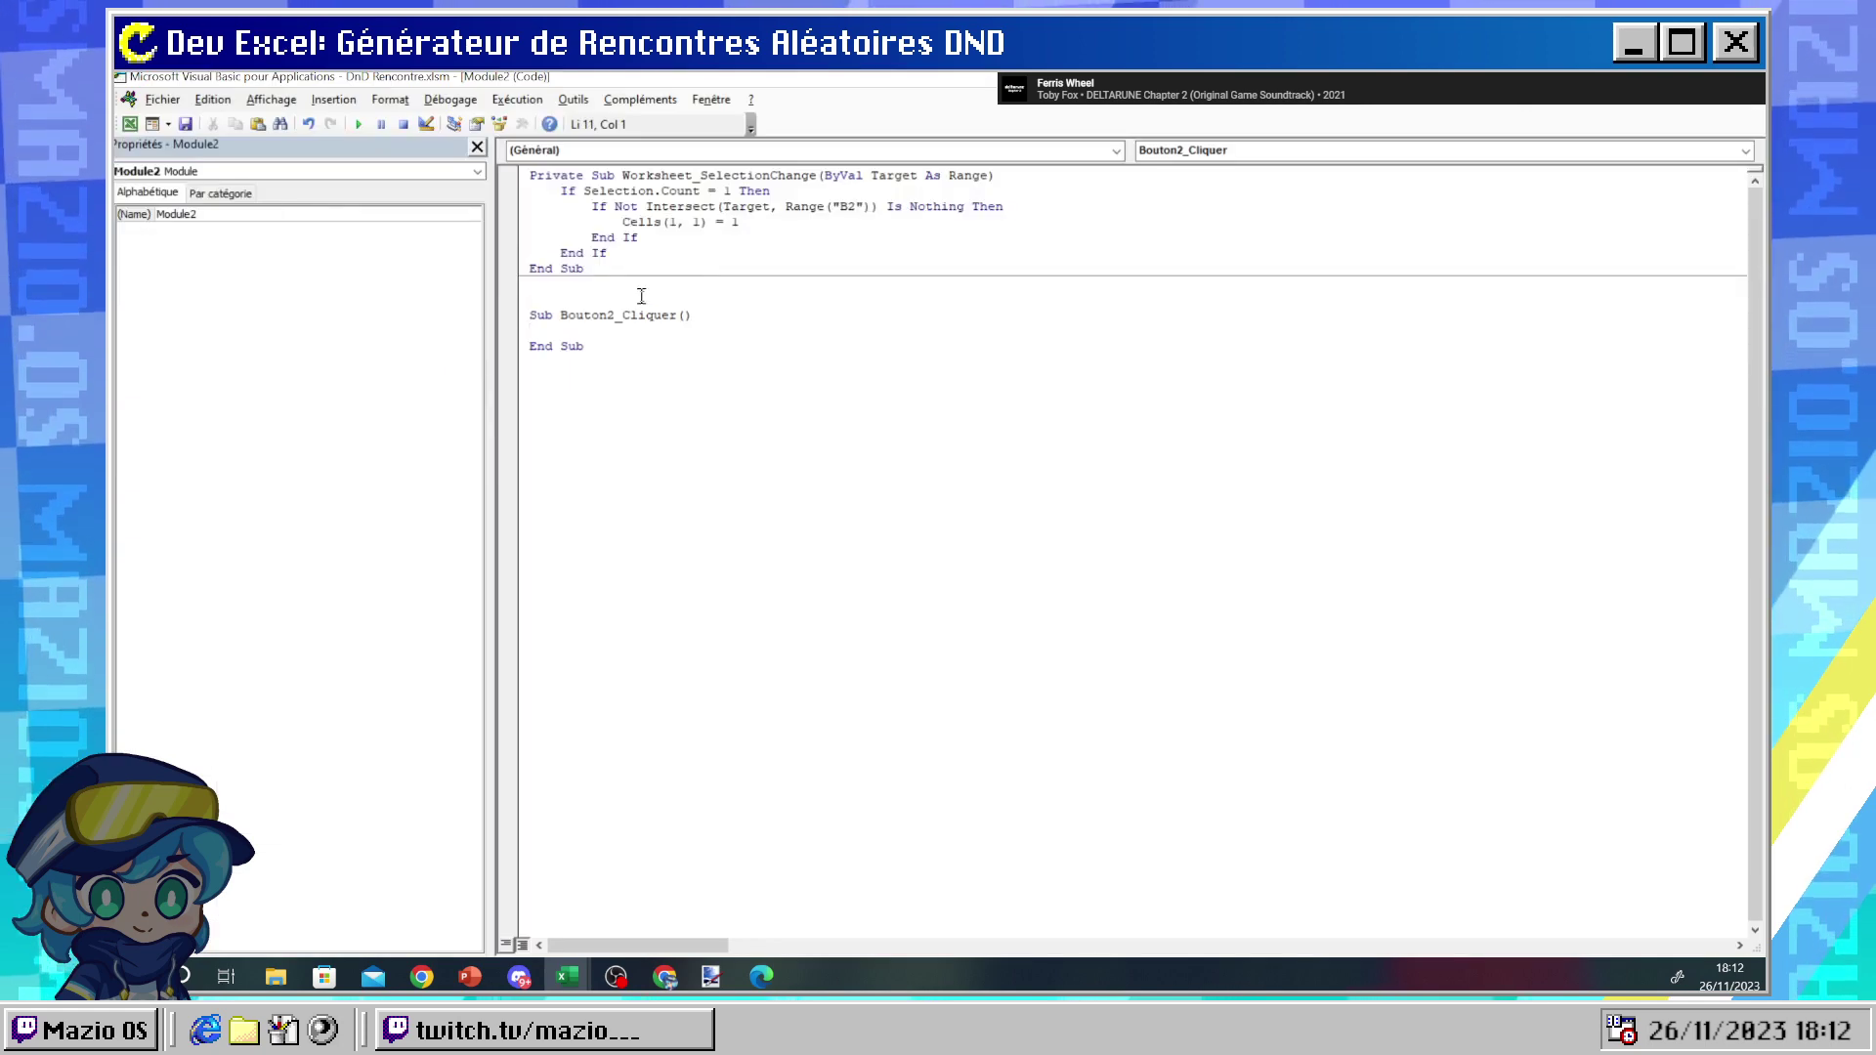
- Put the line Cells(1, 1) = 1 into the Bouton2_Cliquer macro body
{"action": "left_click_drag", "start_coordinate": [622, 222], "coordinate": [739, 222]}
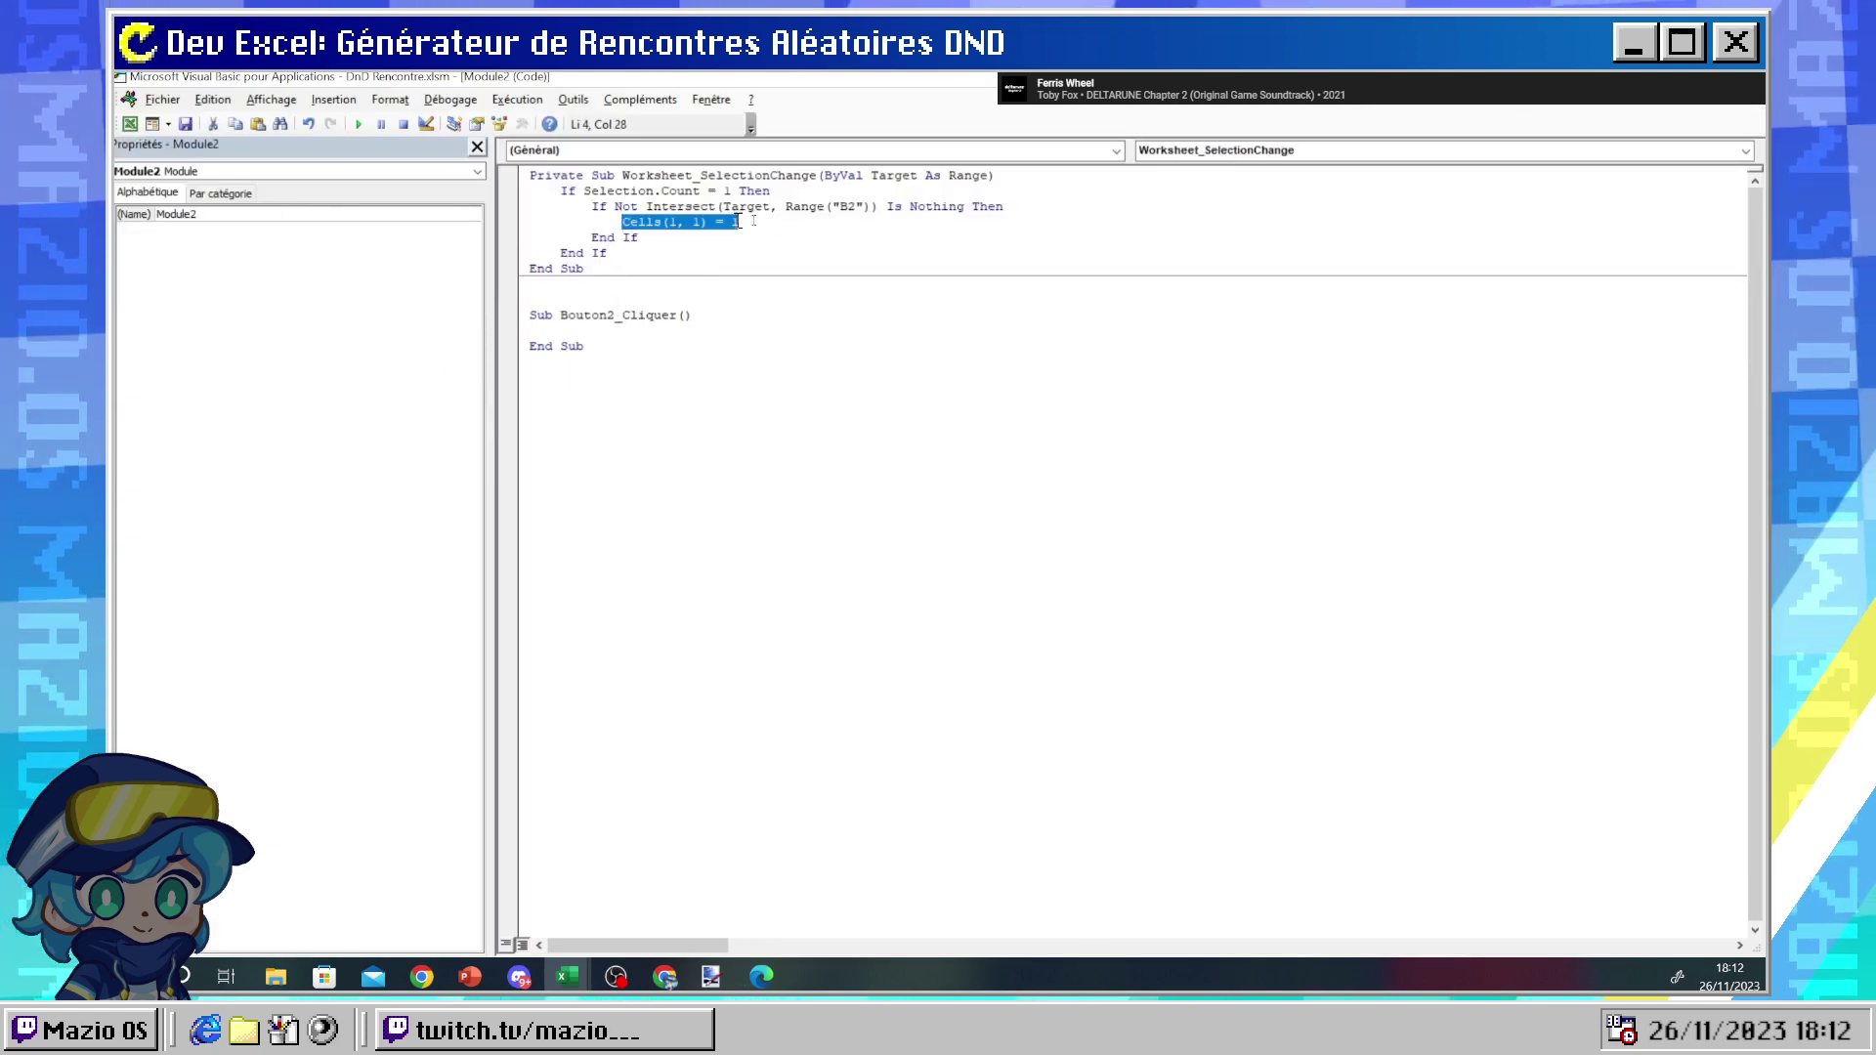
{"action": "left_click", "coordinate": [566, 333]}
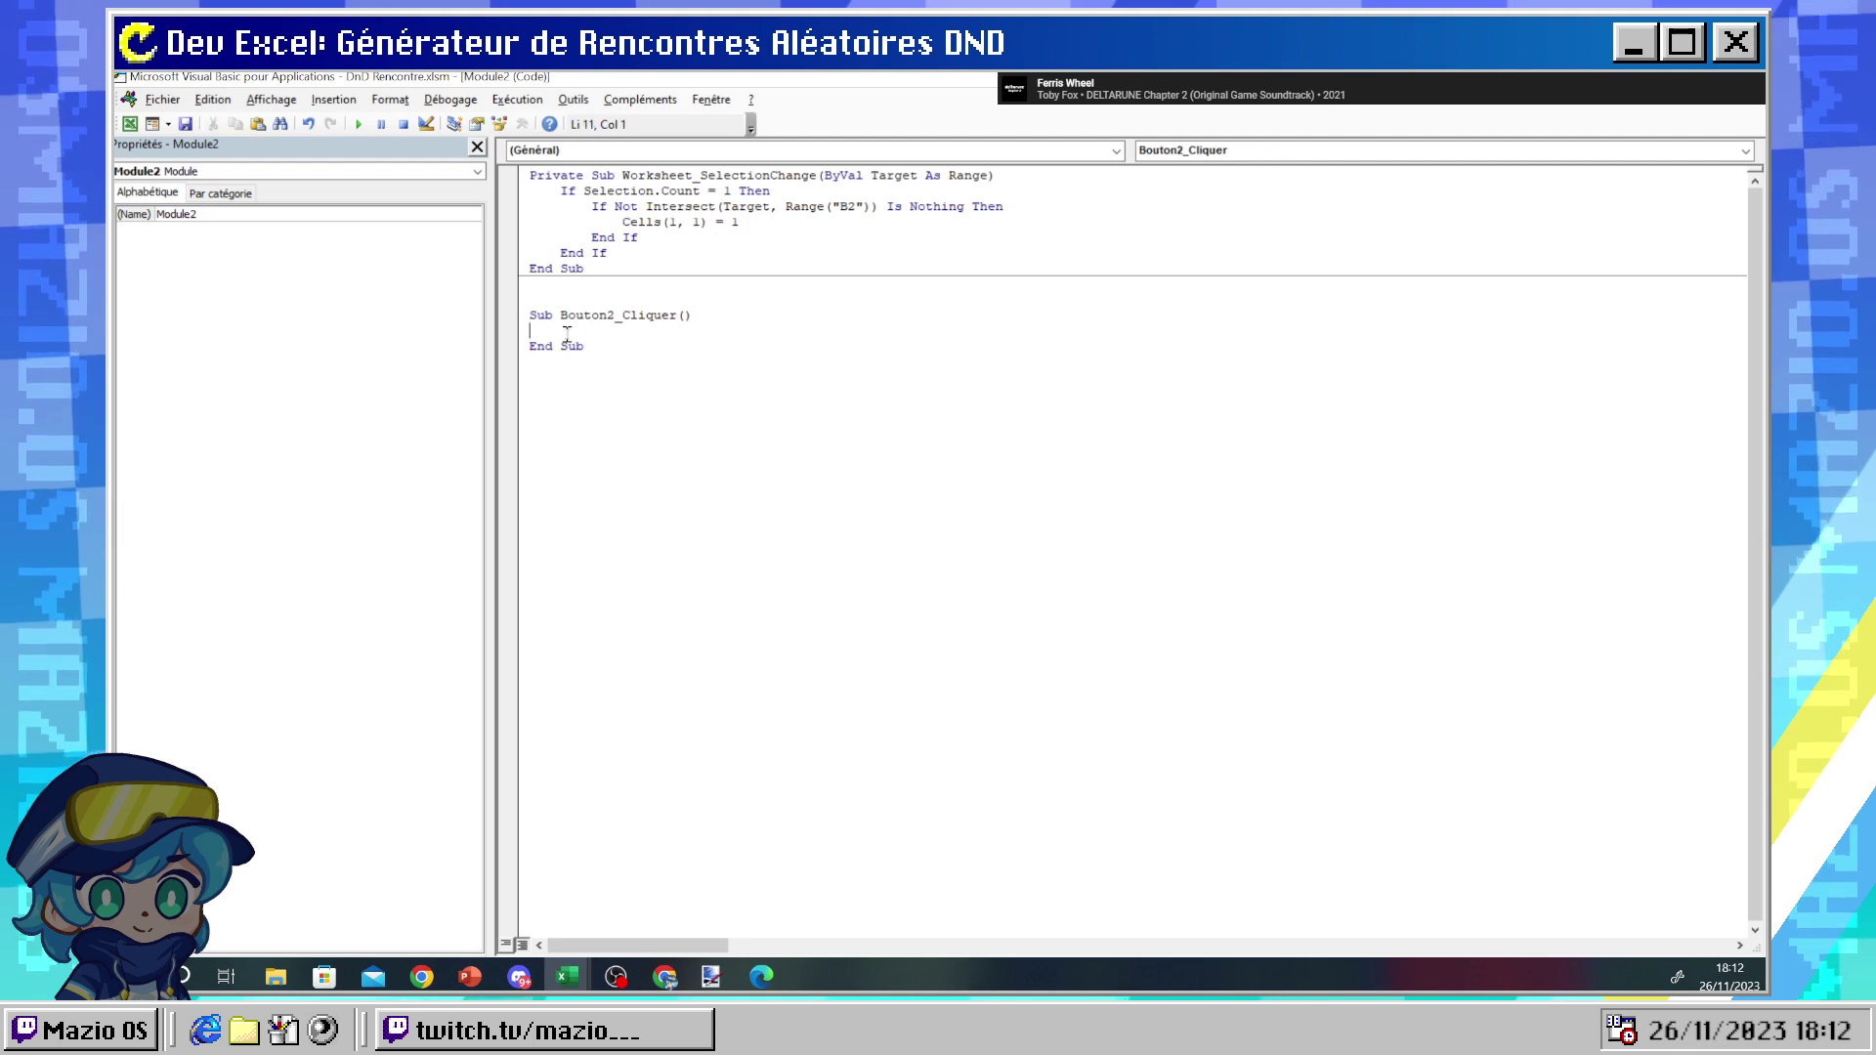
{"action": "left_click", "coordinate": [521, 333]}
{"action": "double_click", "coordinate": [533, 332]}
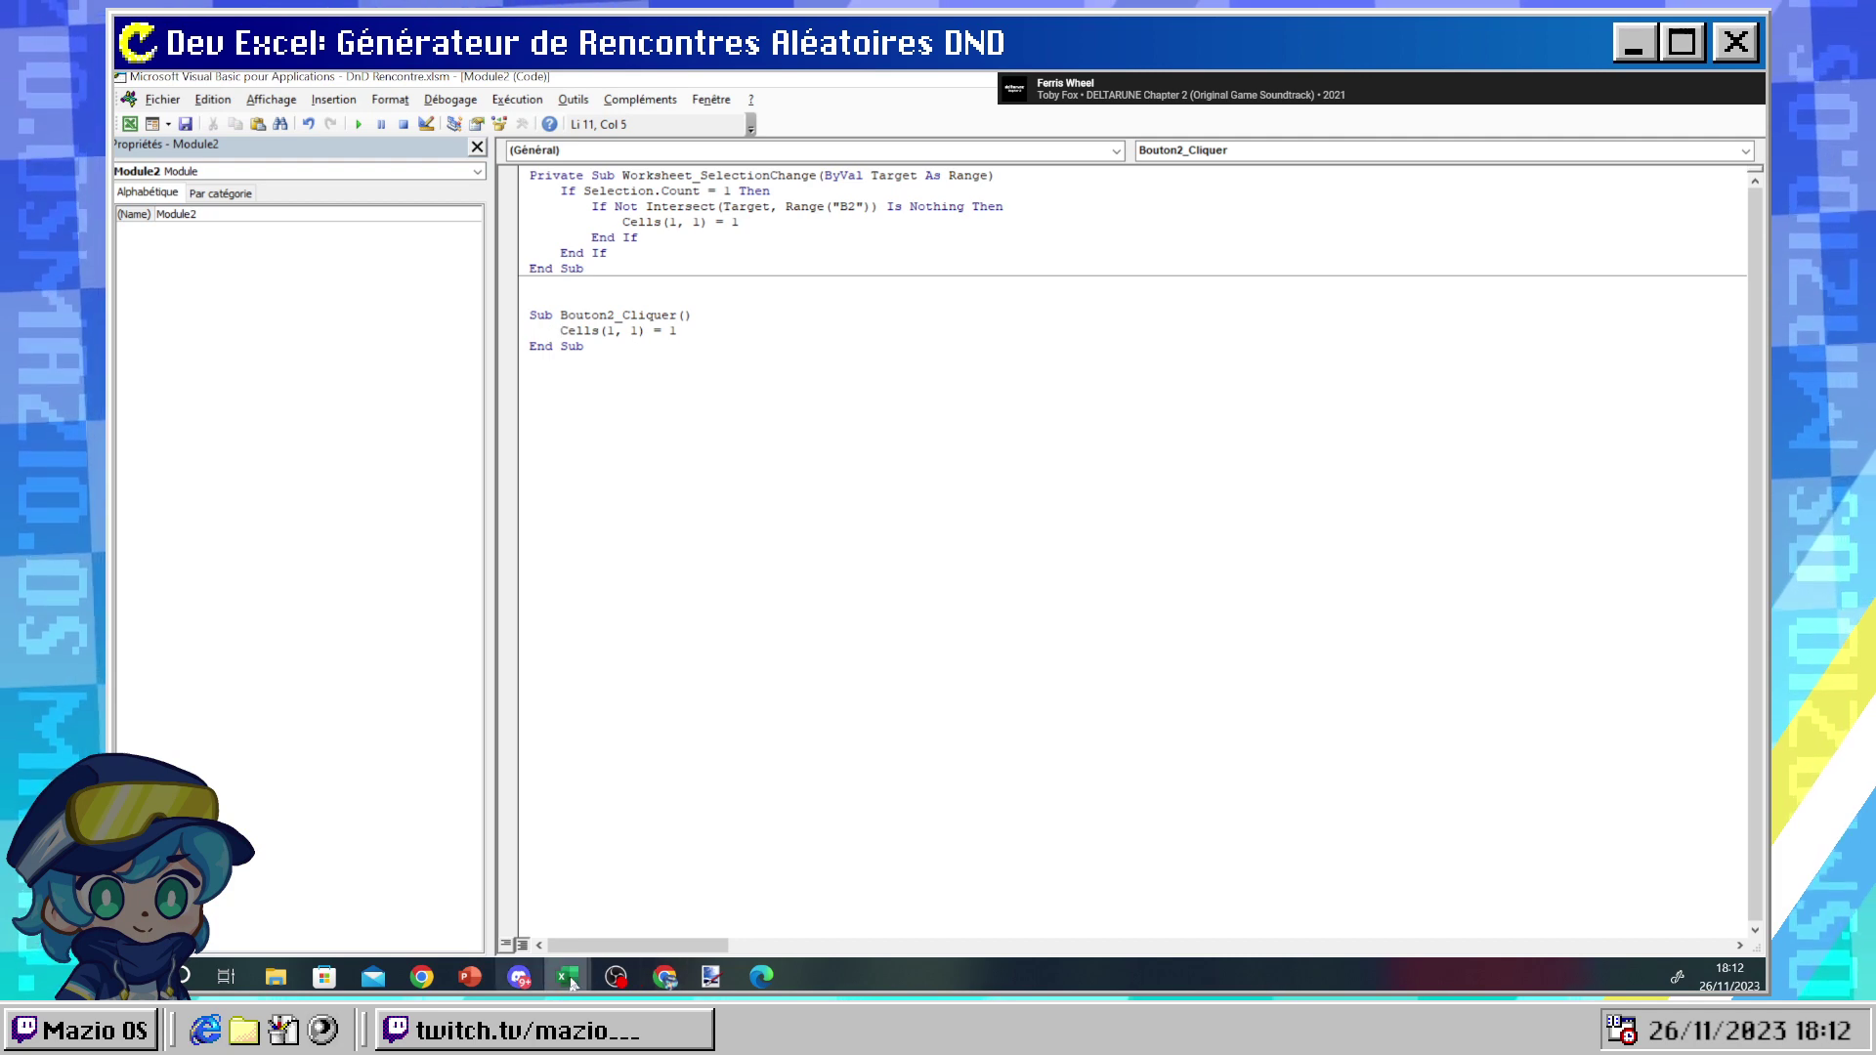
{"action": "mouse_move", "coordinate": [567, 976]}
{"action": "left_click", "coordinate": [459, 884]}
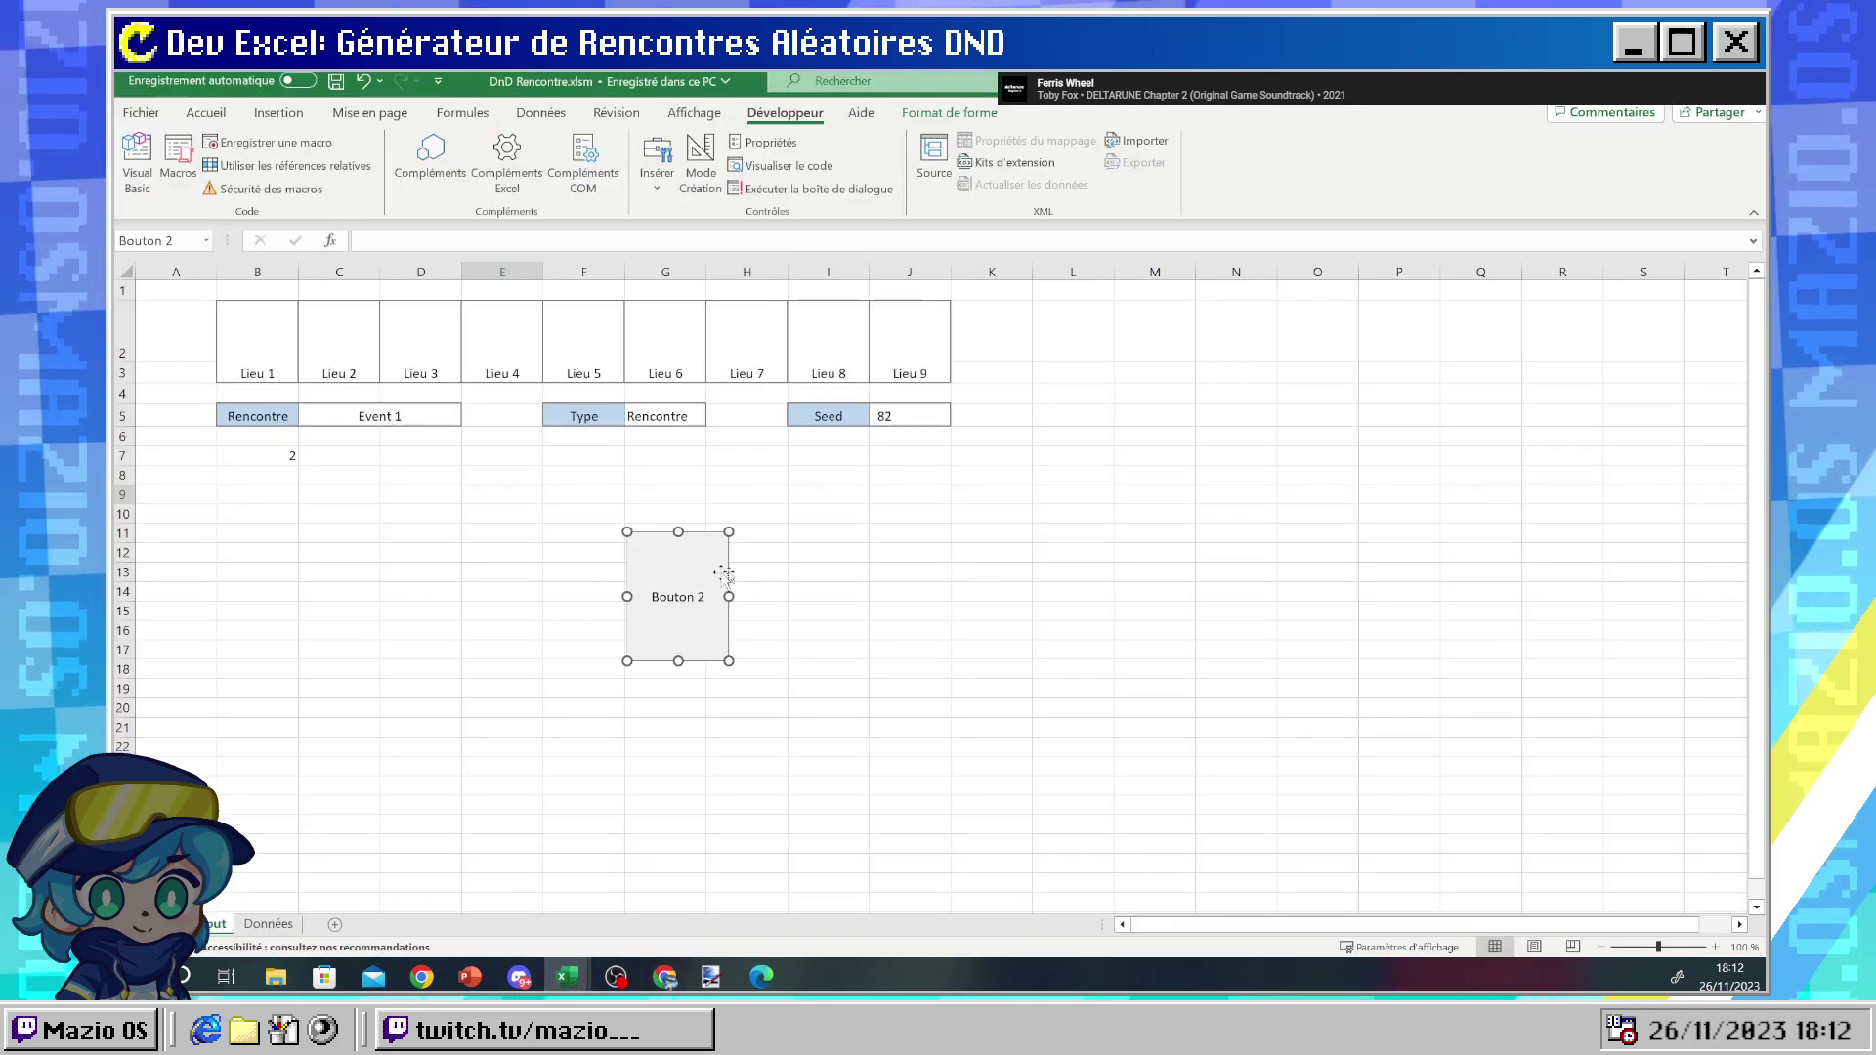
- Click Bouton 2 repeatedly to reroll the encounter until it lands on Trésor 2, seed 44
{"action": "left_click", "coordinate": [828, 571]}
{"action": "left_click", "coordinate": [655, 582]}
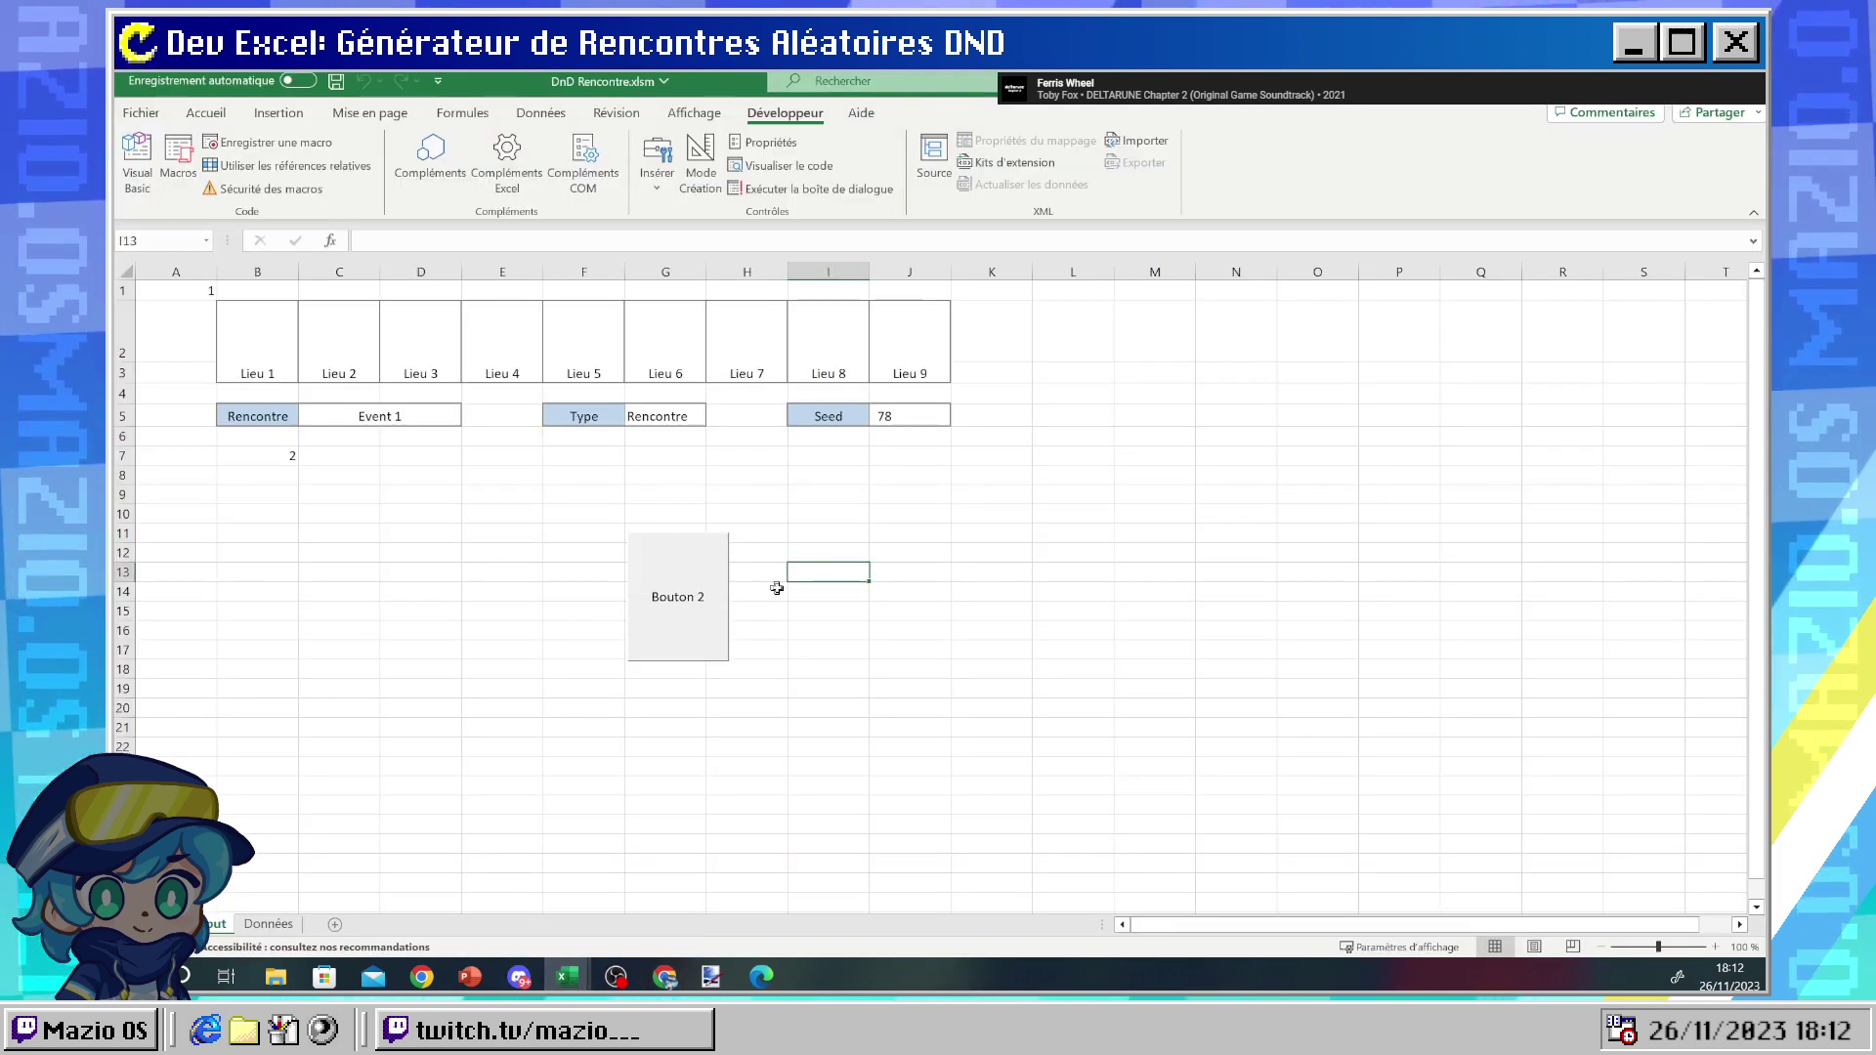
{"action": "mouse_move", "coordinate": [710, 976]}
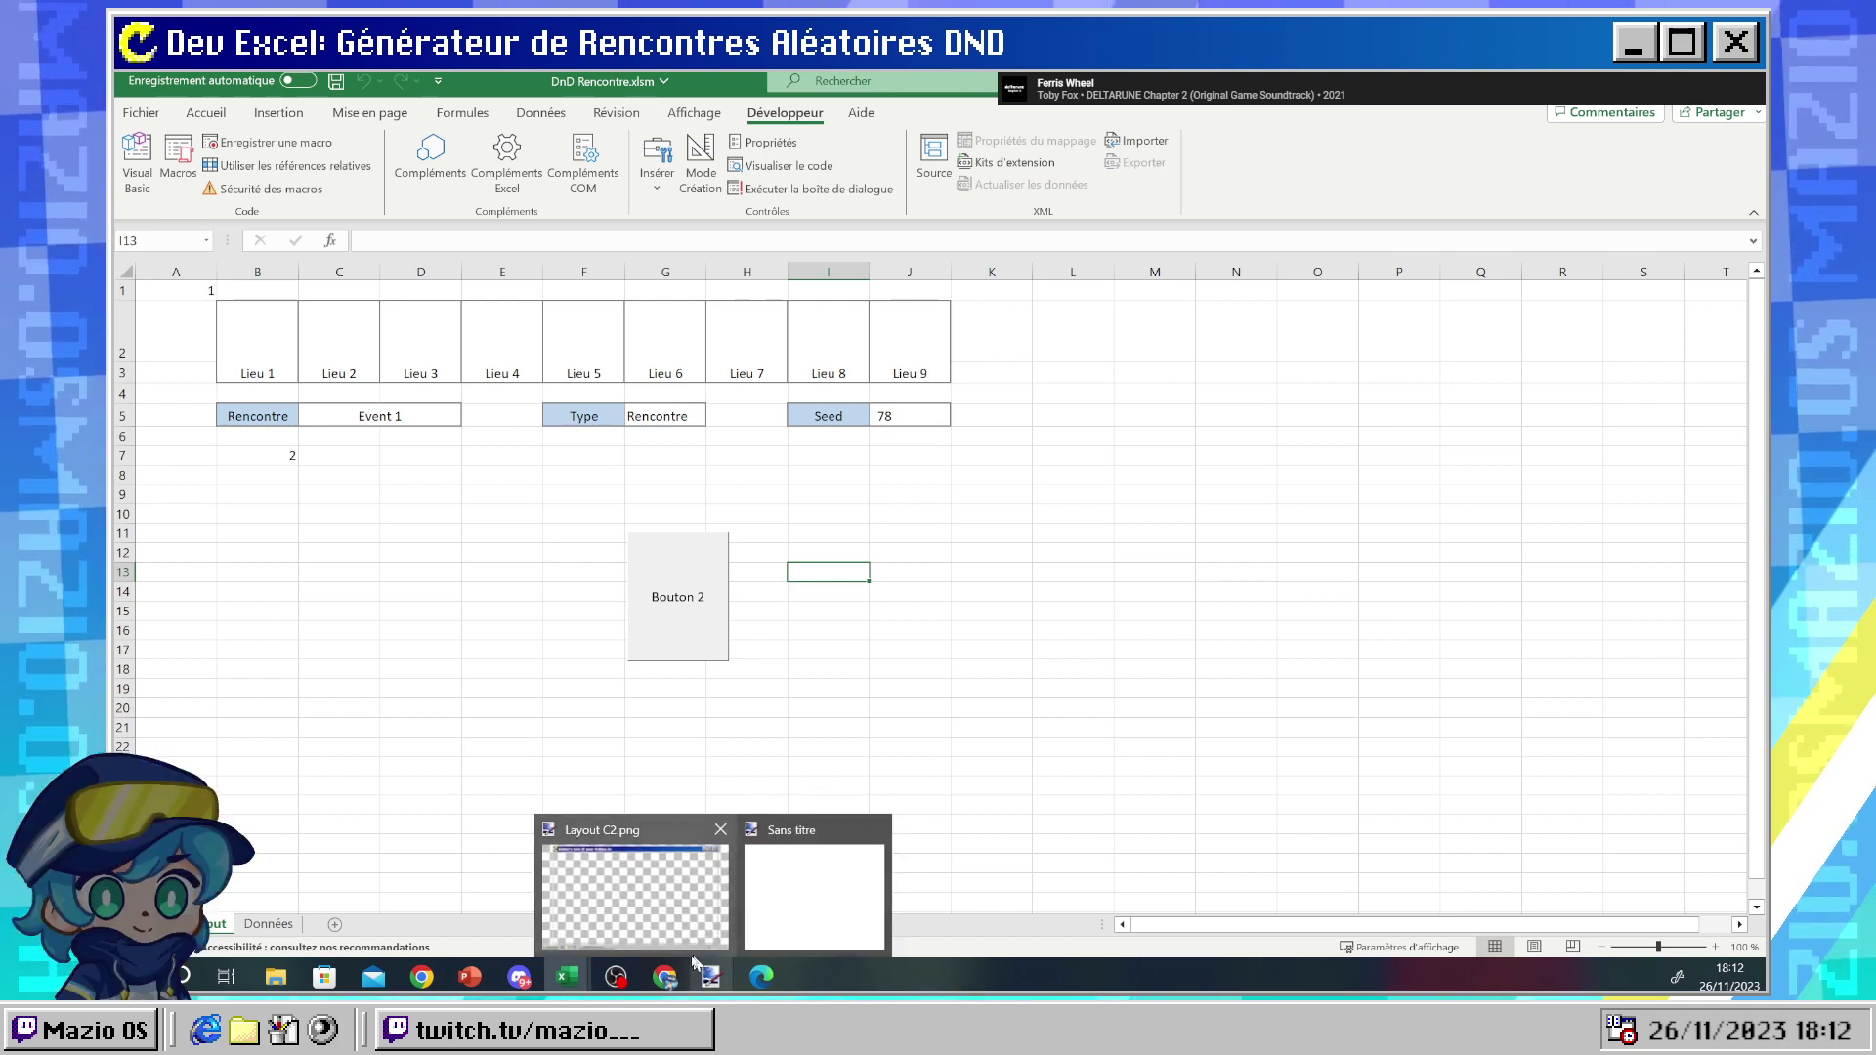
{"action": "left_click", "coordinate": [640, 571]}
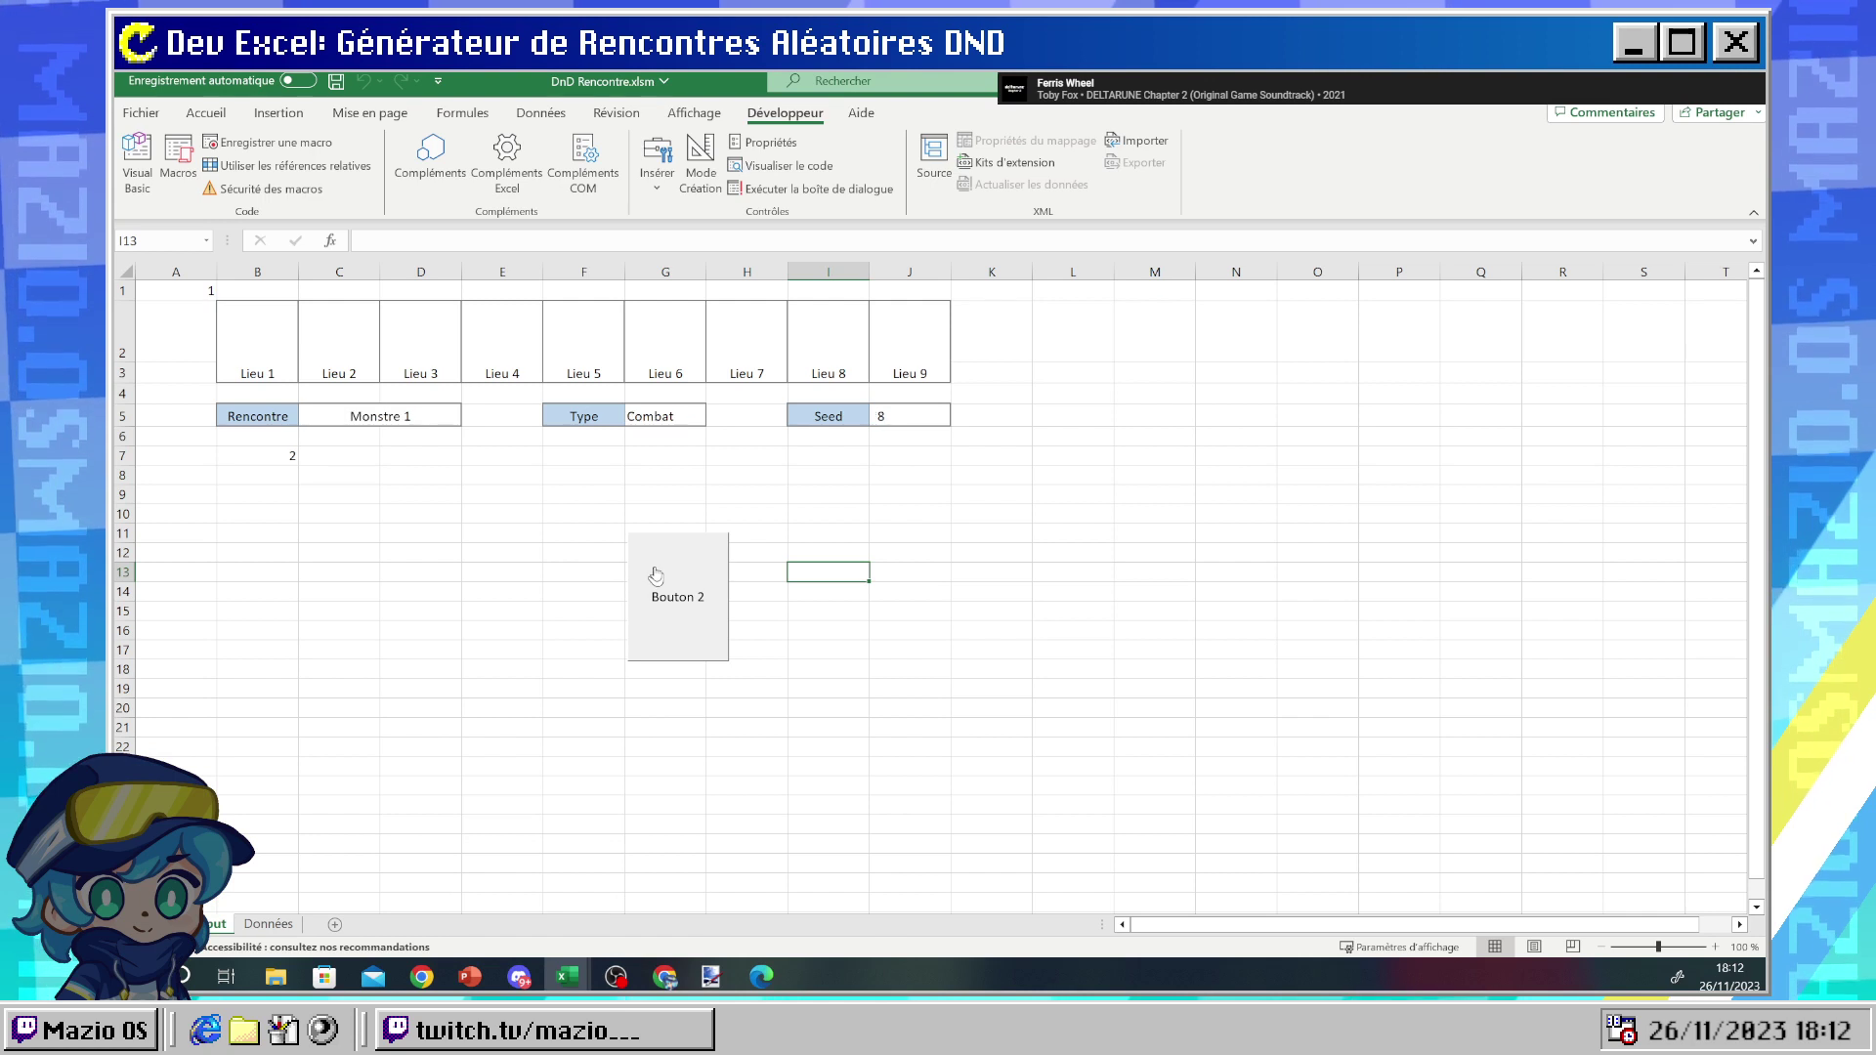
{"action": "left_click", "coordinate": [669, 578]}
{"action": "left_click", "coordinate": [670, 578]}
{"action": "left_click", "coordinate": [669, 578]}
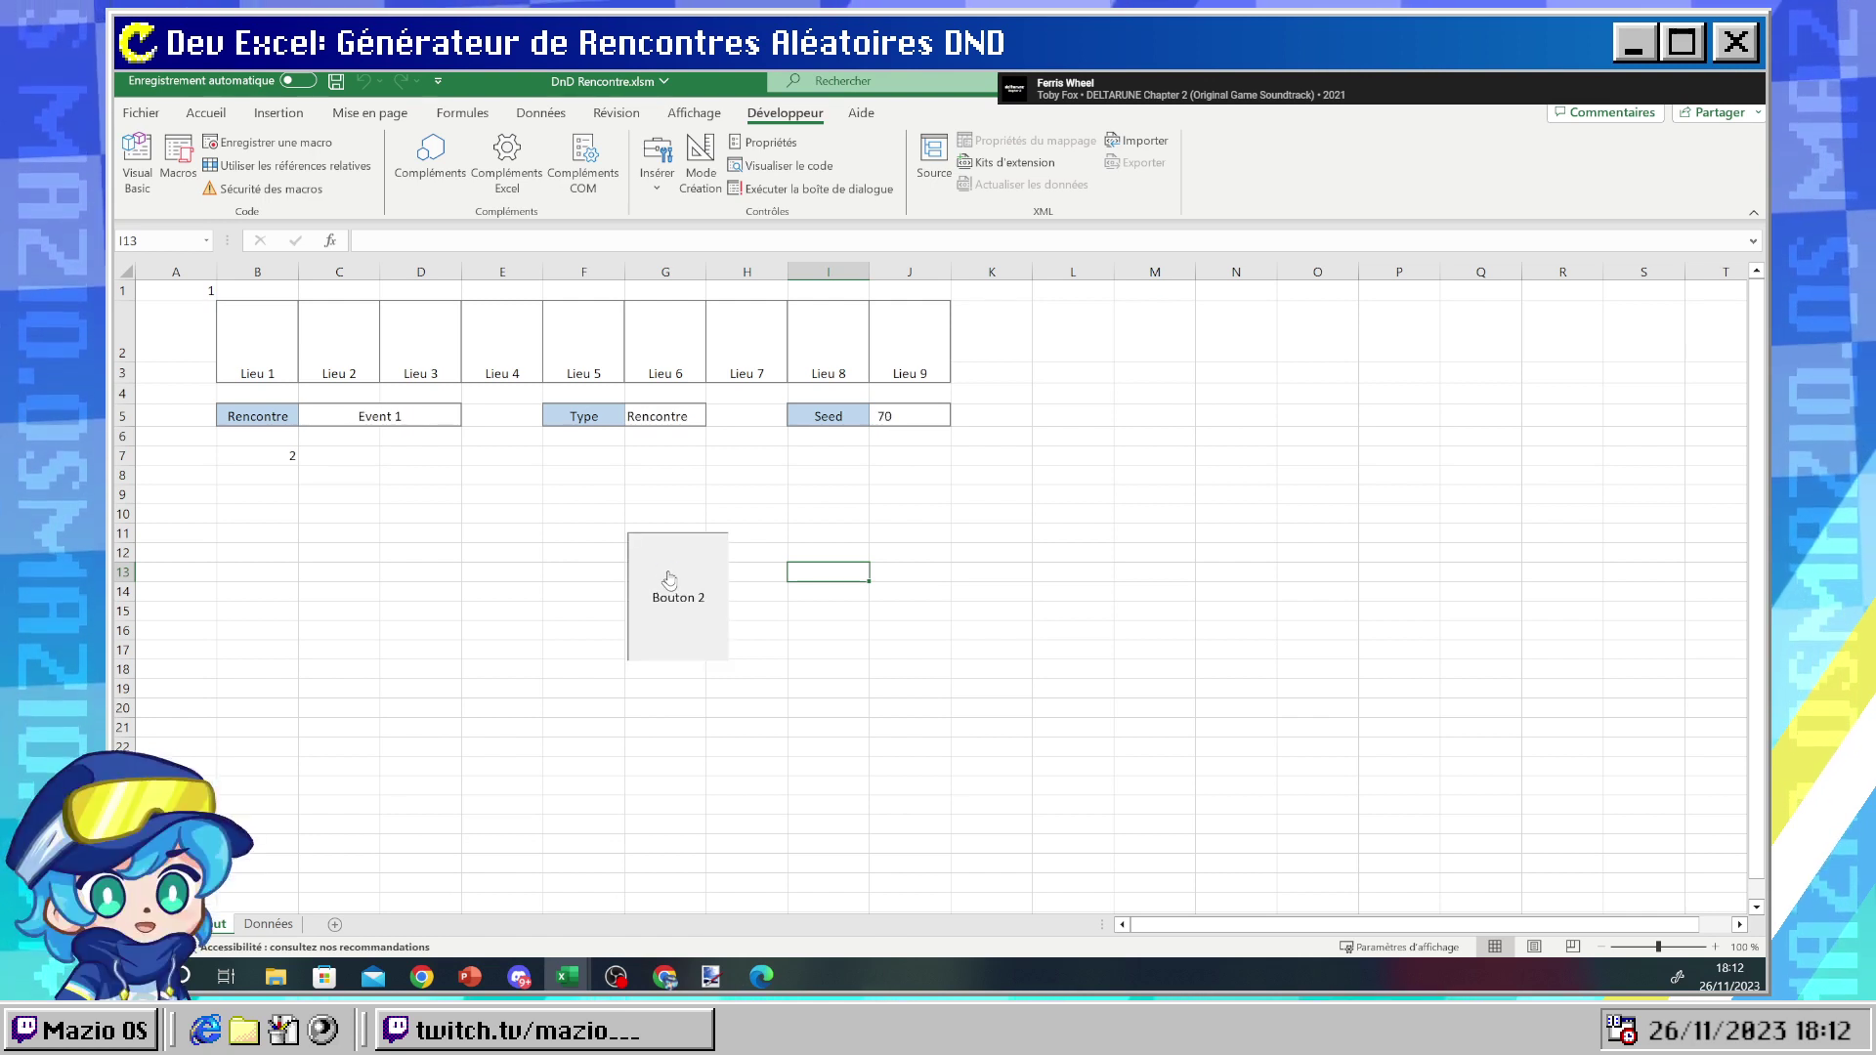
{"action": "left_click", "coordinate": [669, 578]}
{"action": "left_click", "coordinate": [670, 579]}
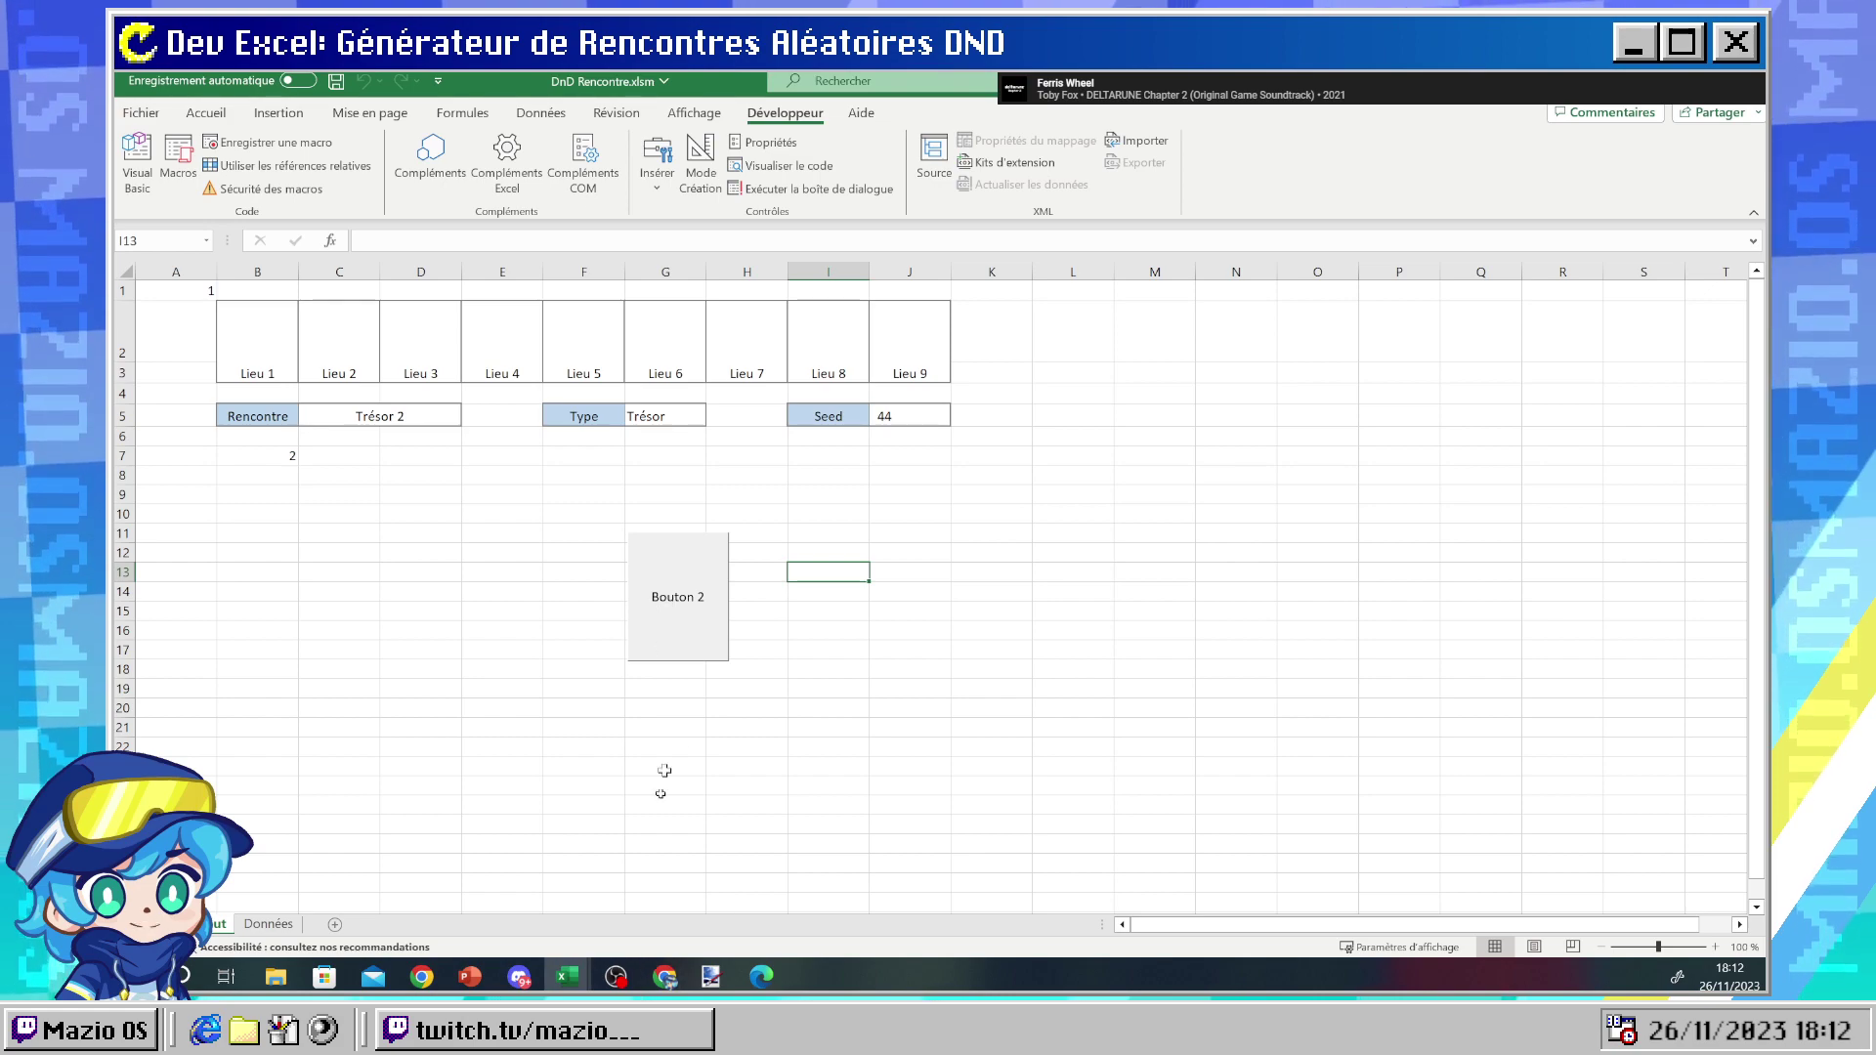
{"action": "mouse_move", "coordinate": [566, 977]}
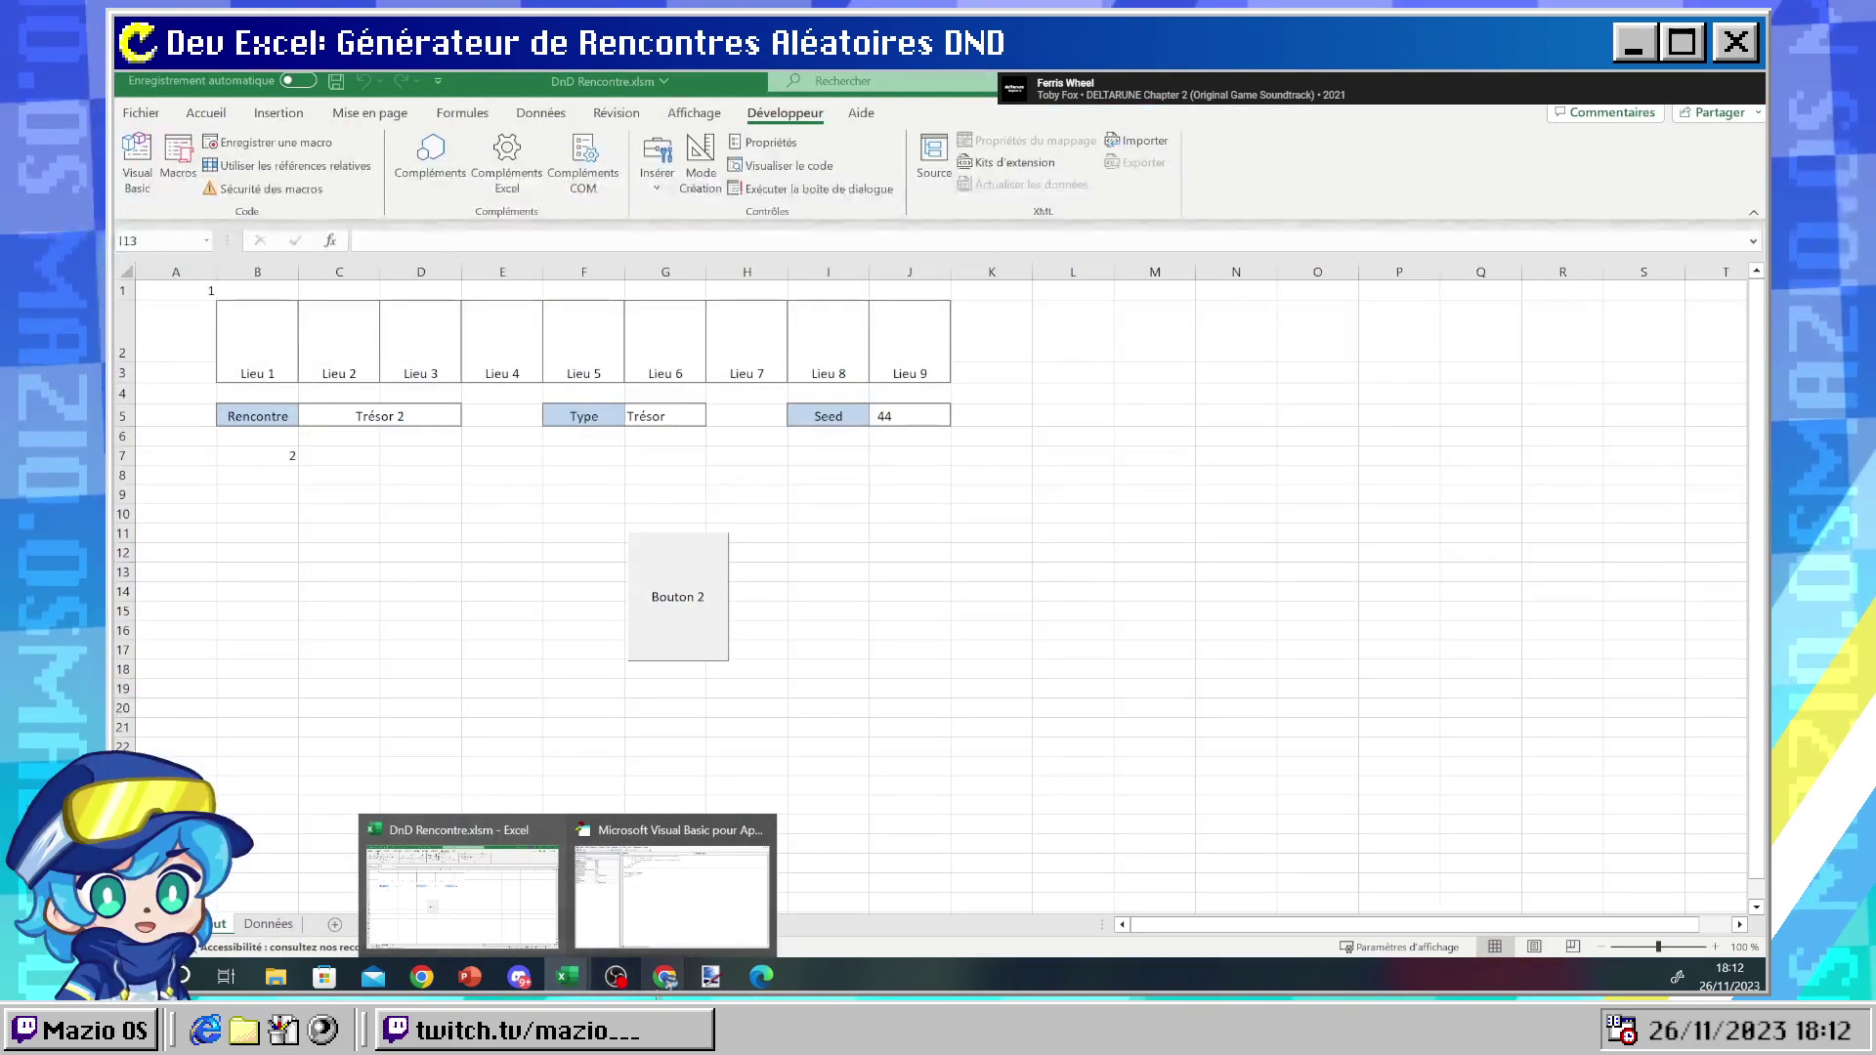
{"action": "mouse_move", "coordinate": [664, 977]}
{"action": "mouse_move", "coordinate": [716, 900]}
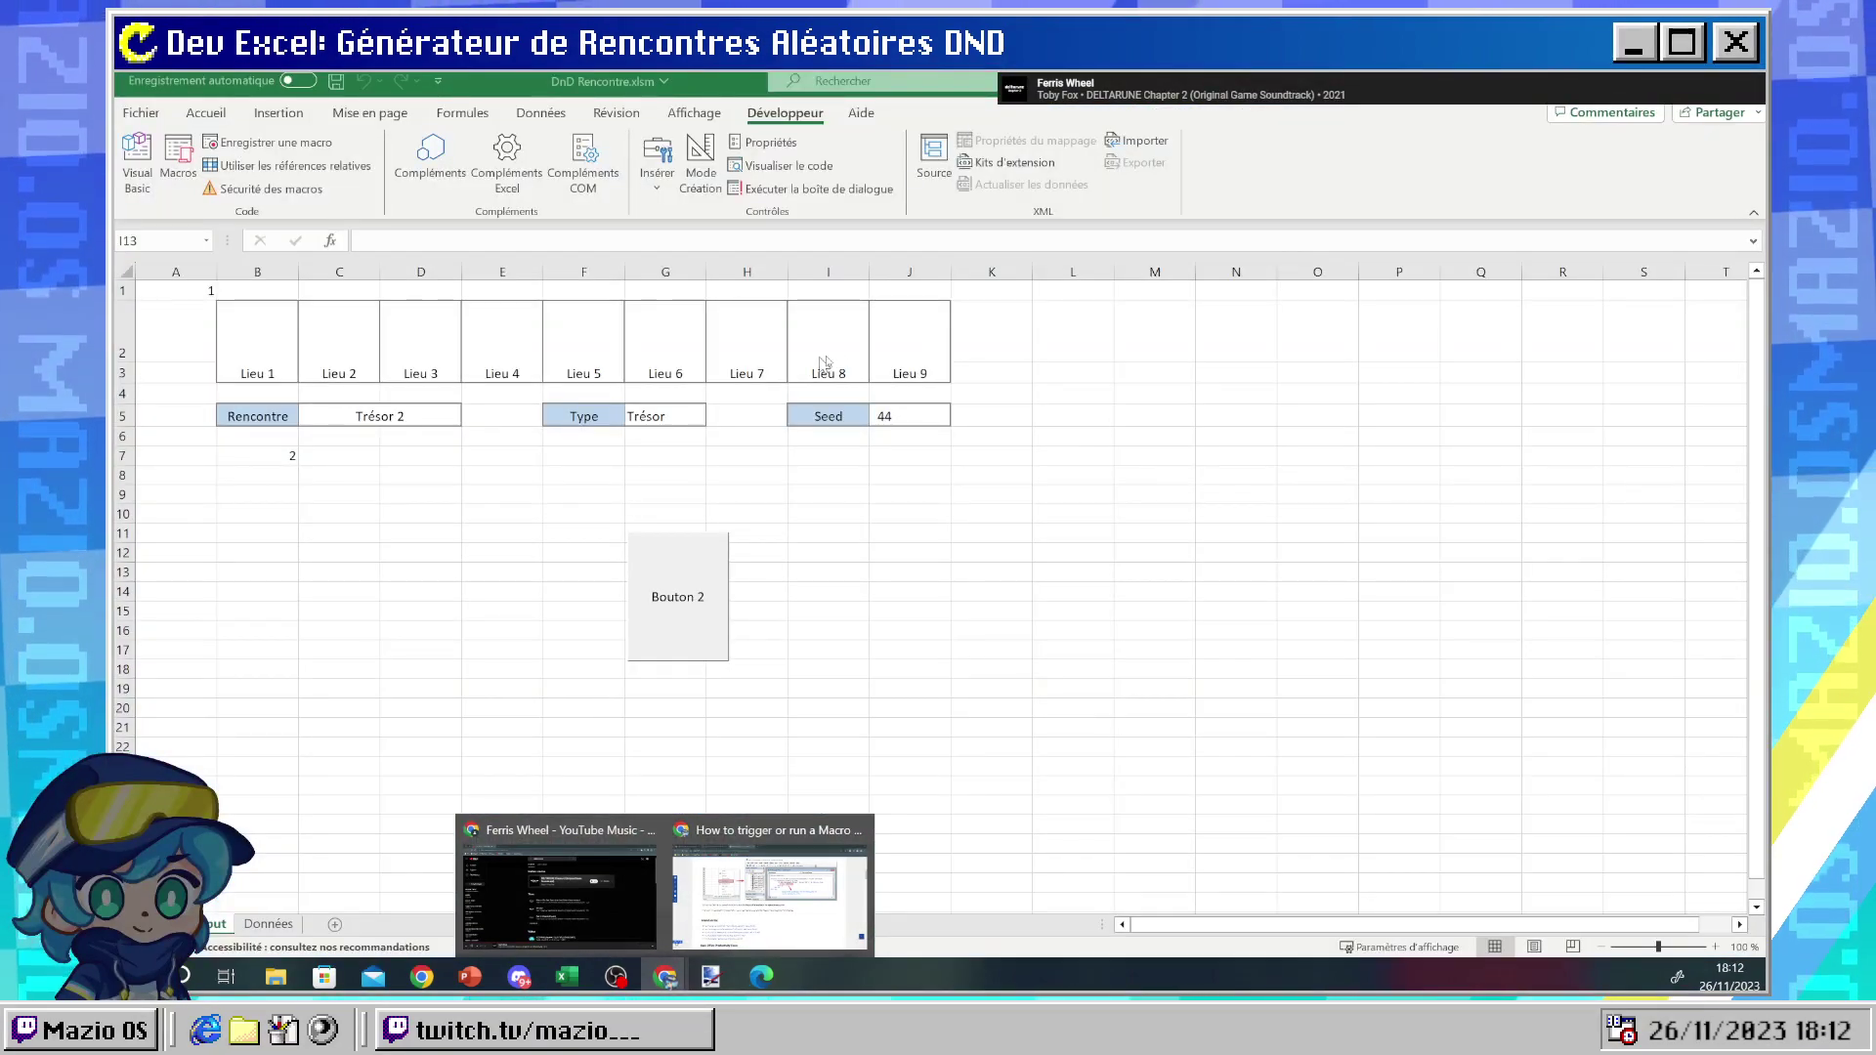
- Go back to the Google results and open the Stack Overflow answer on acting when a cell is clicked
{"action": "key", "text": "alt+Tab"}
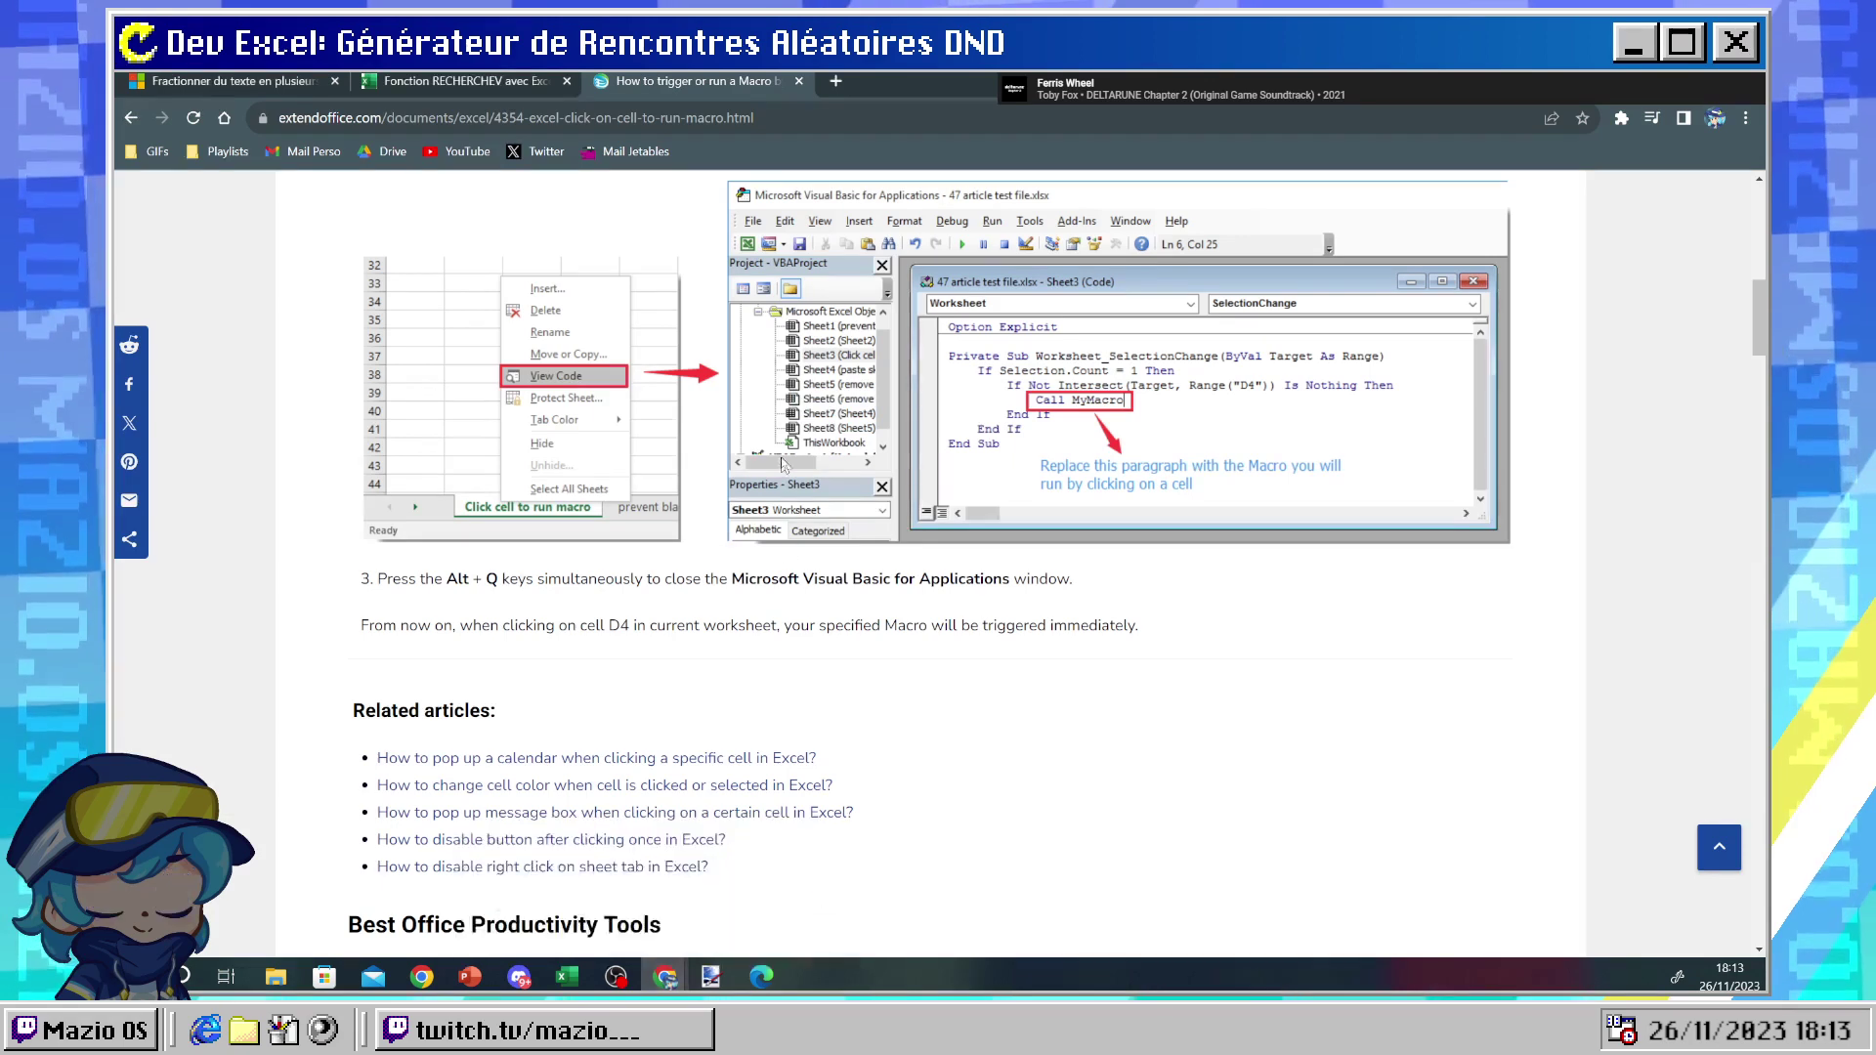
{"action": "left_click", "coordinate": [127, 117]}
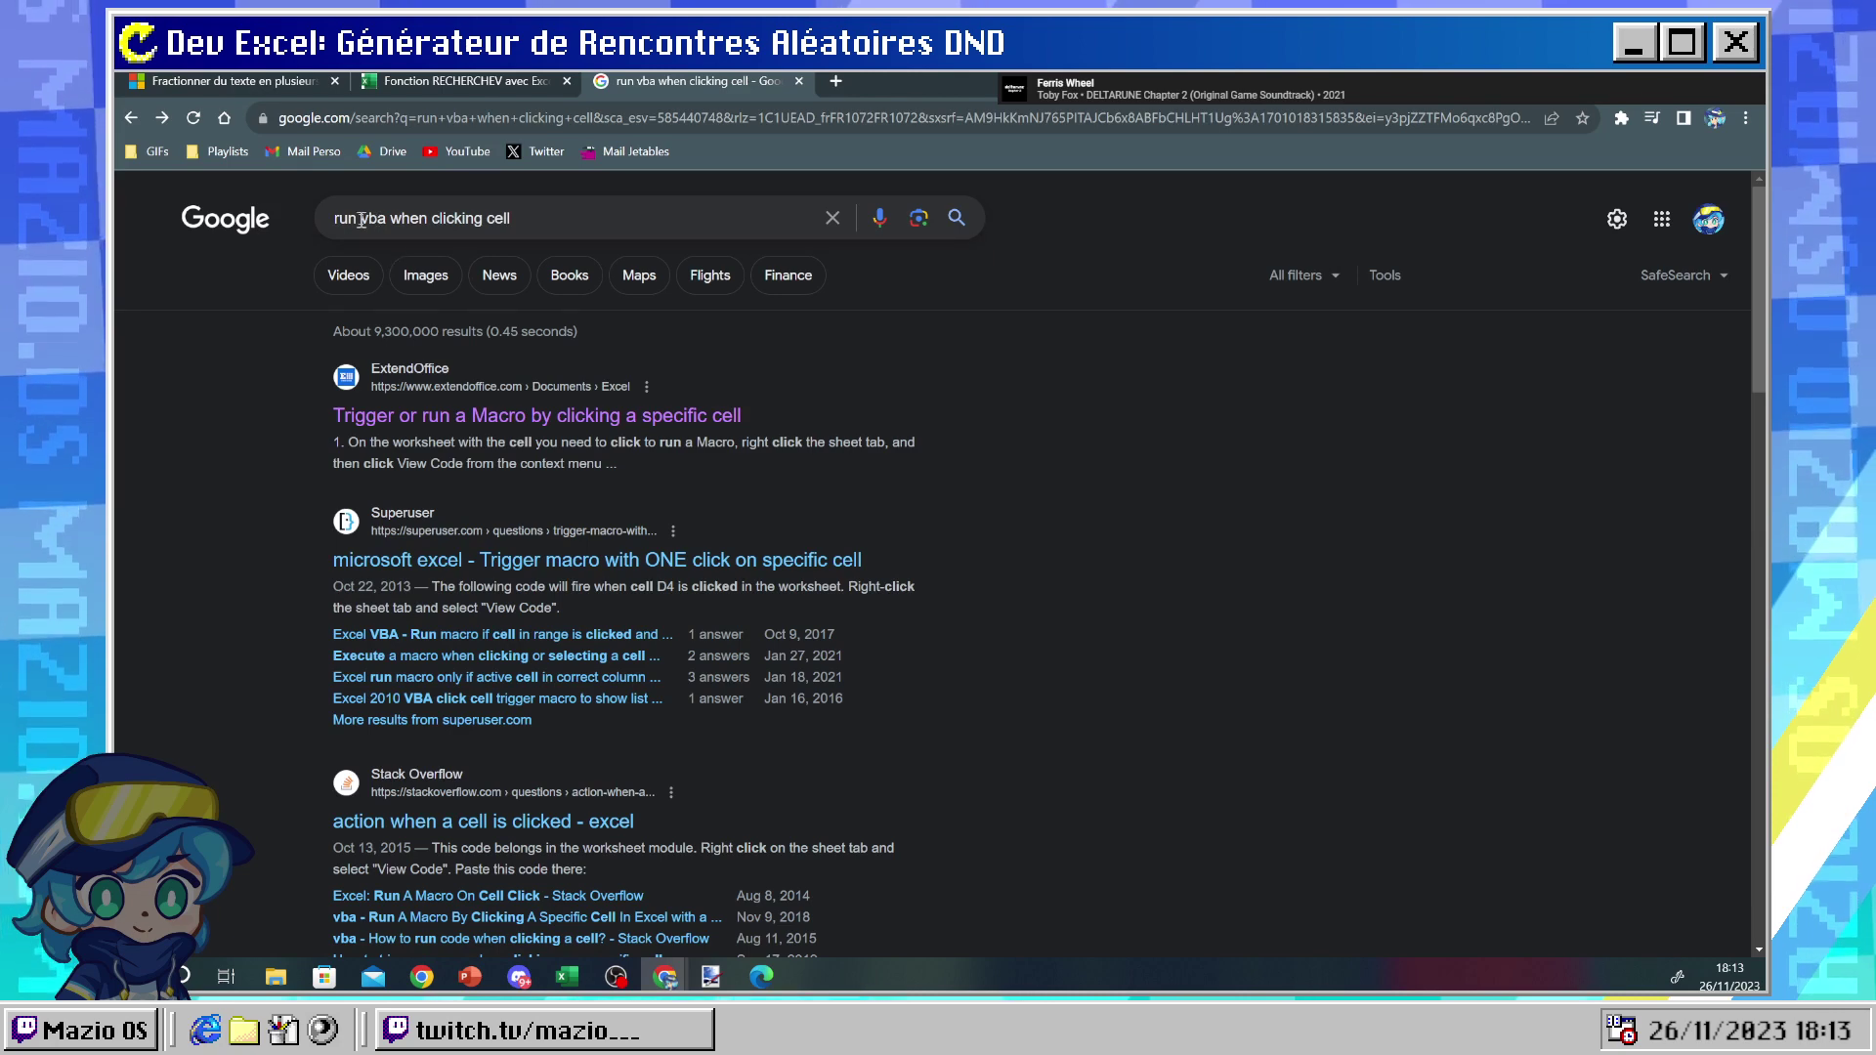
{"action": "scroll", "coordinate": [420, 567], "scroll_direction": "down", "scroll_amount": 1}
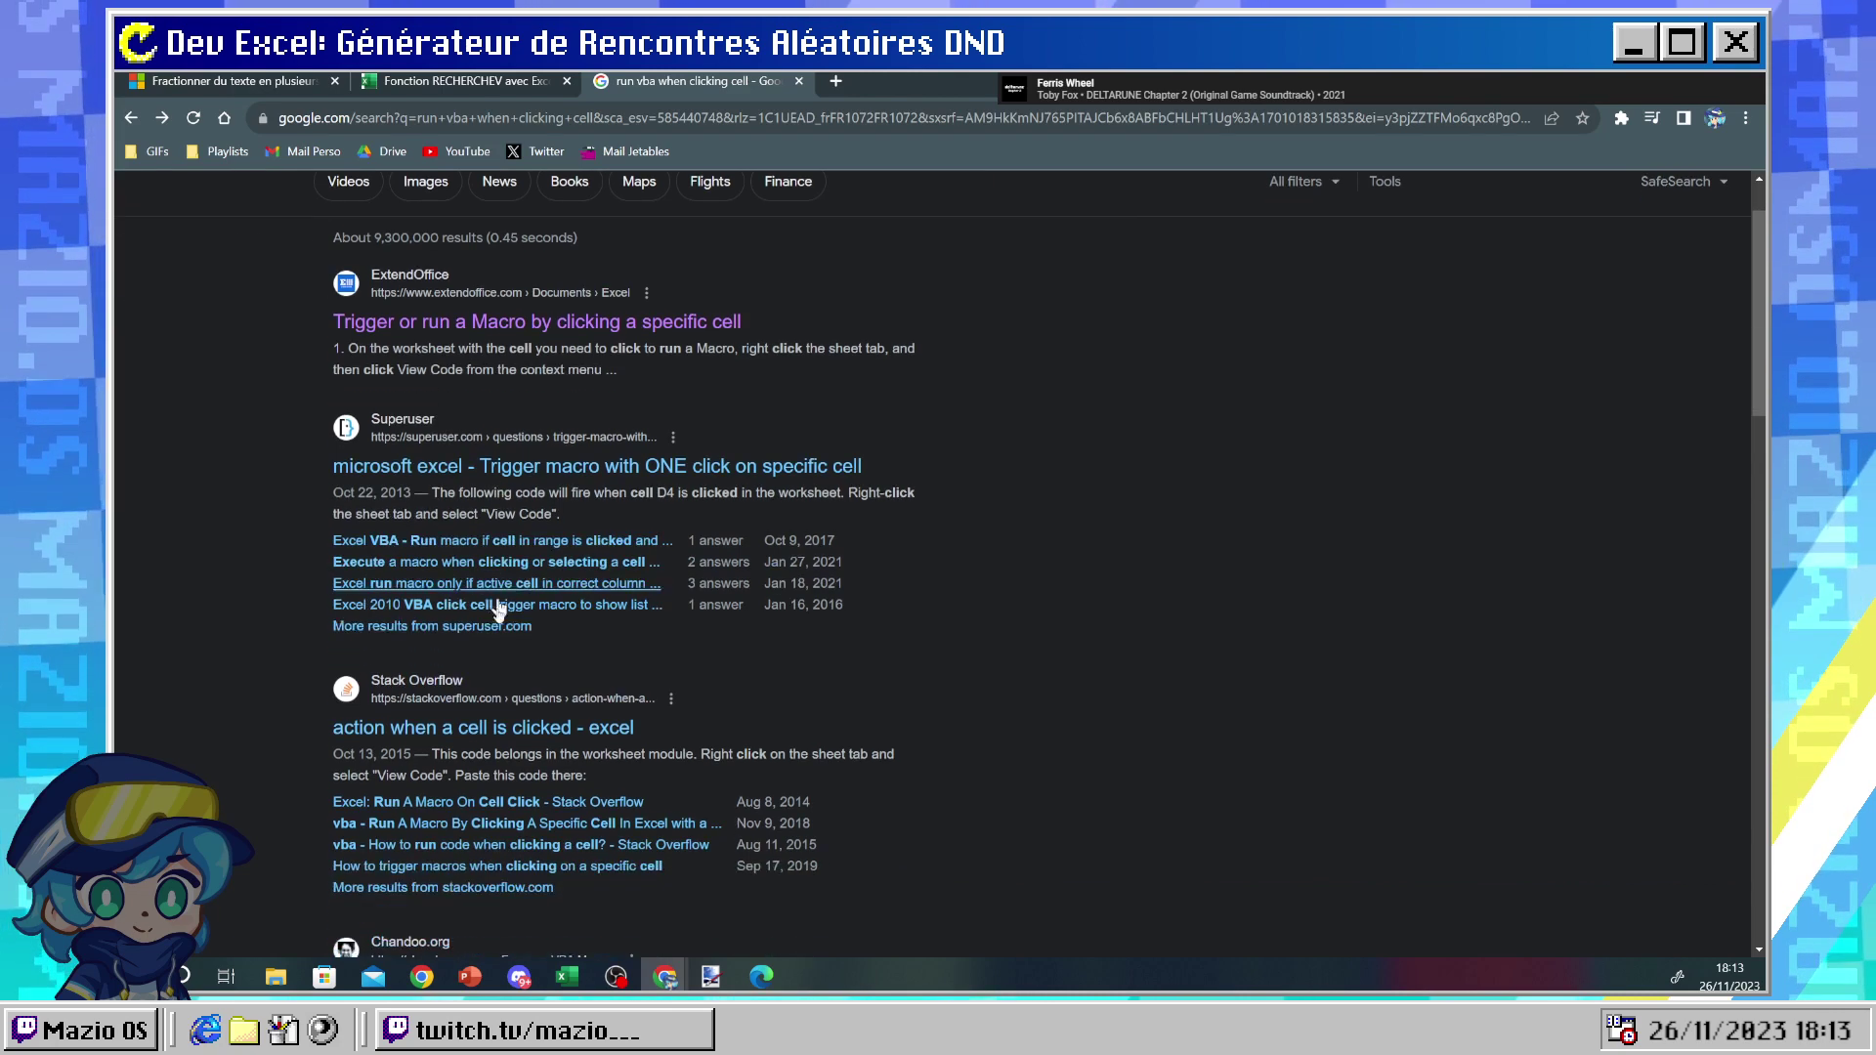
{"action": "left_click", "coordinate": [452, 728]}
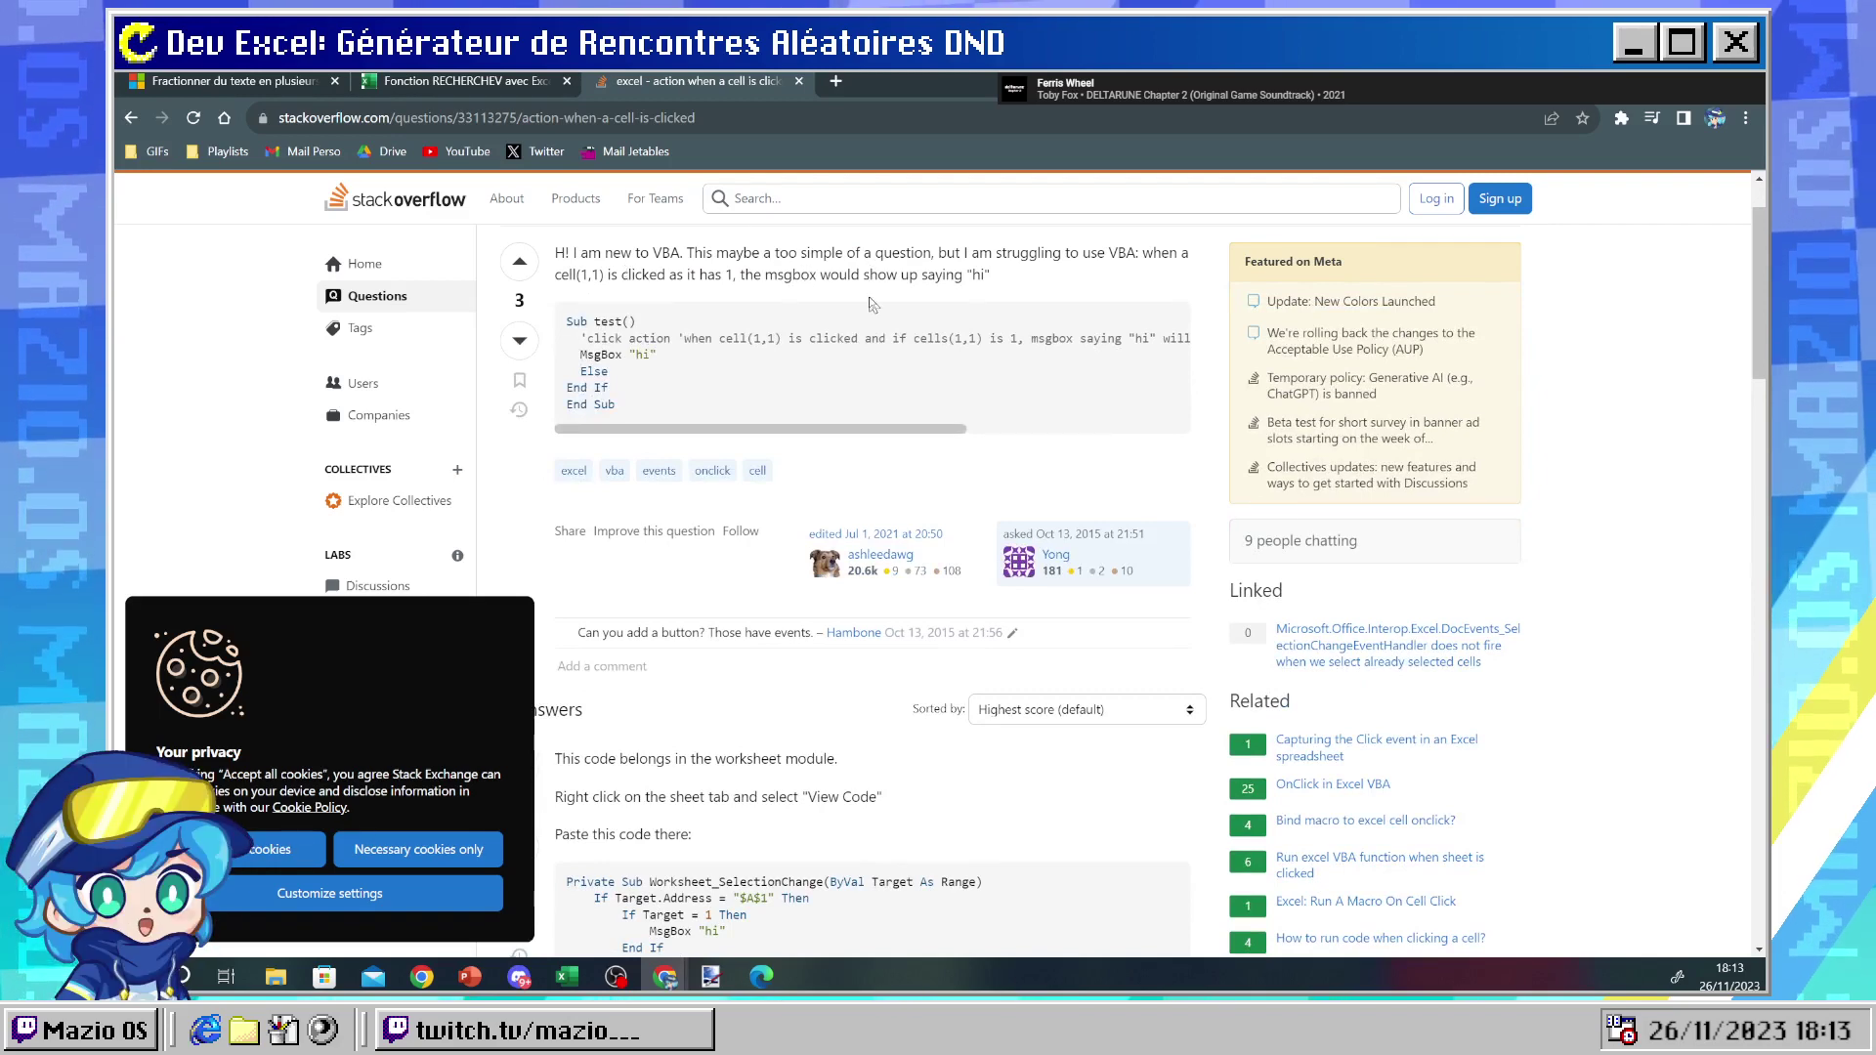
{"action": "scroll", "coordinate": [872, 304], "scroll_direction": "down", "scroll_amount": 3}
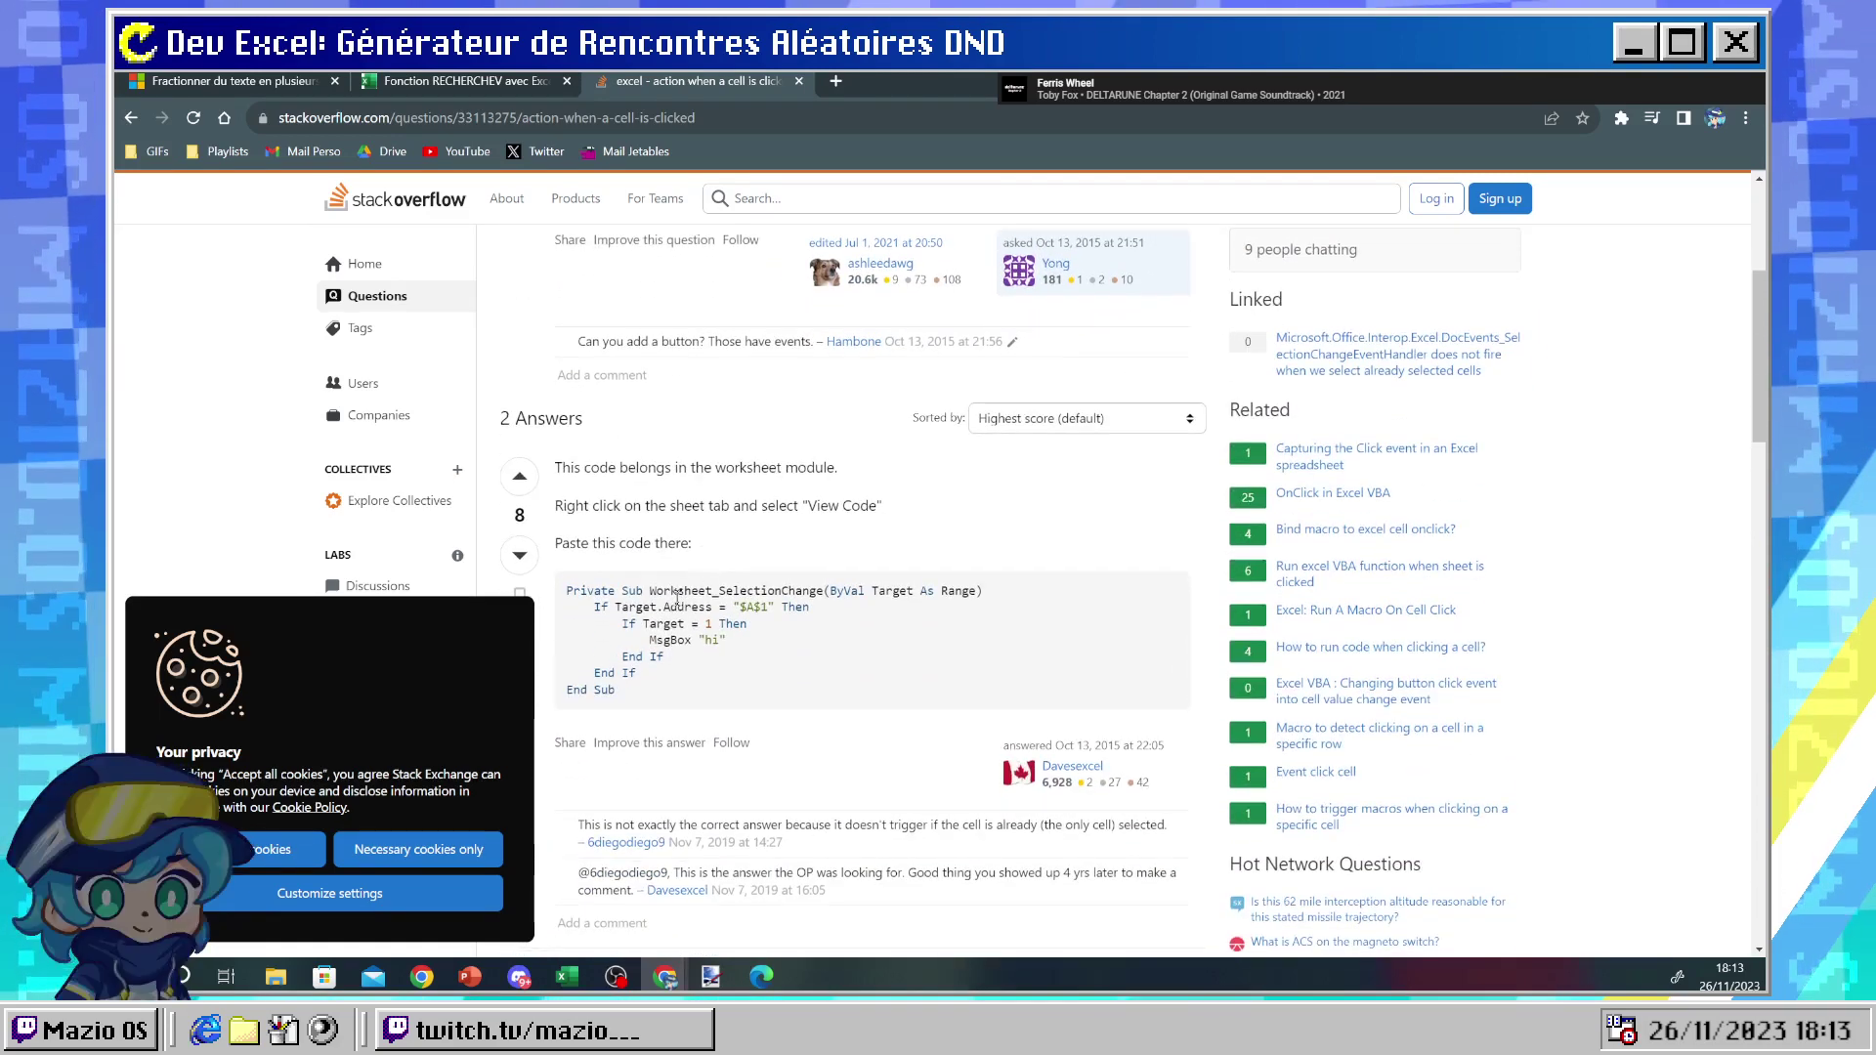
- Read the answer's Target.Address check and worksheet-module instructions, then return to the VBA editor
{"action": "left_click_drag", "start_coordinate": [616, 608], "coordinate": [769, 610]}
{"action": "left_click", "coordinate": [809, 628]}
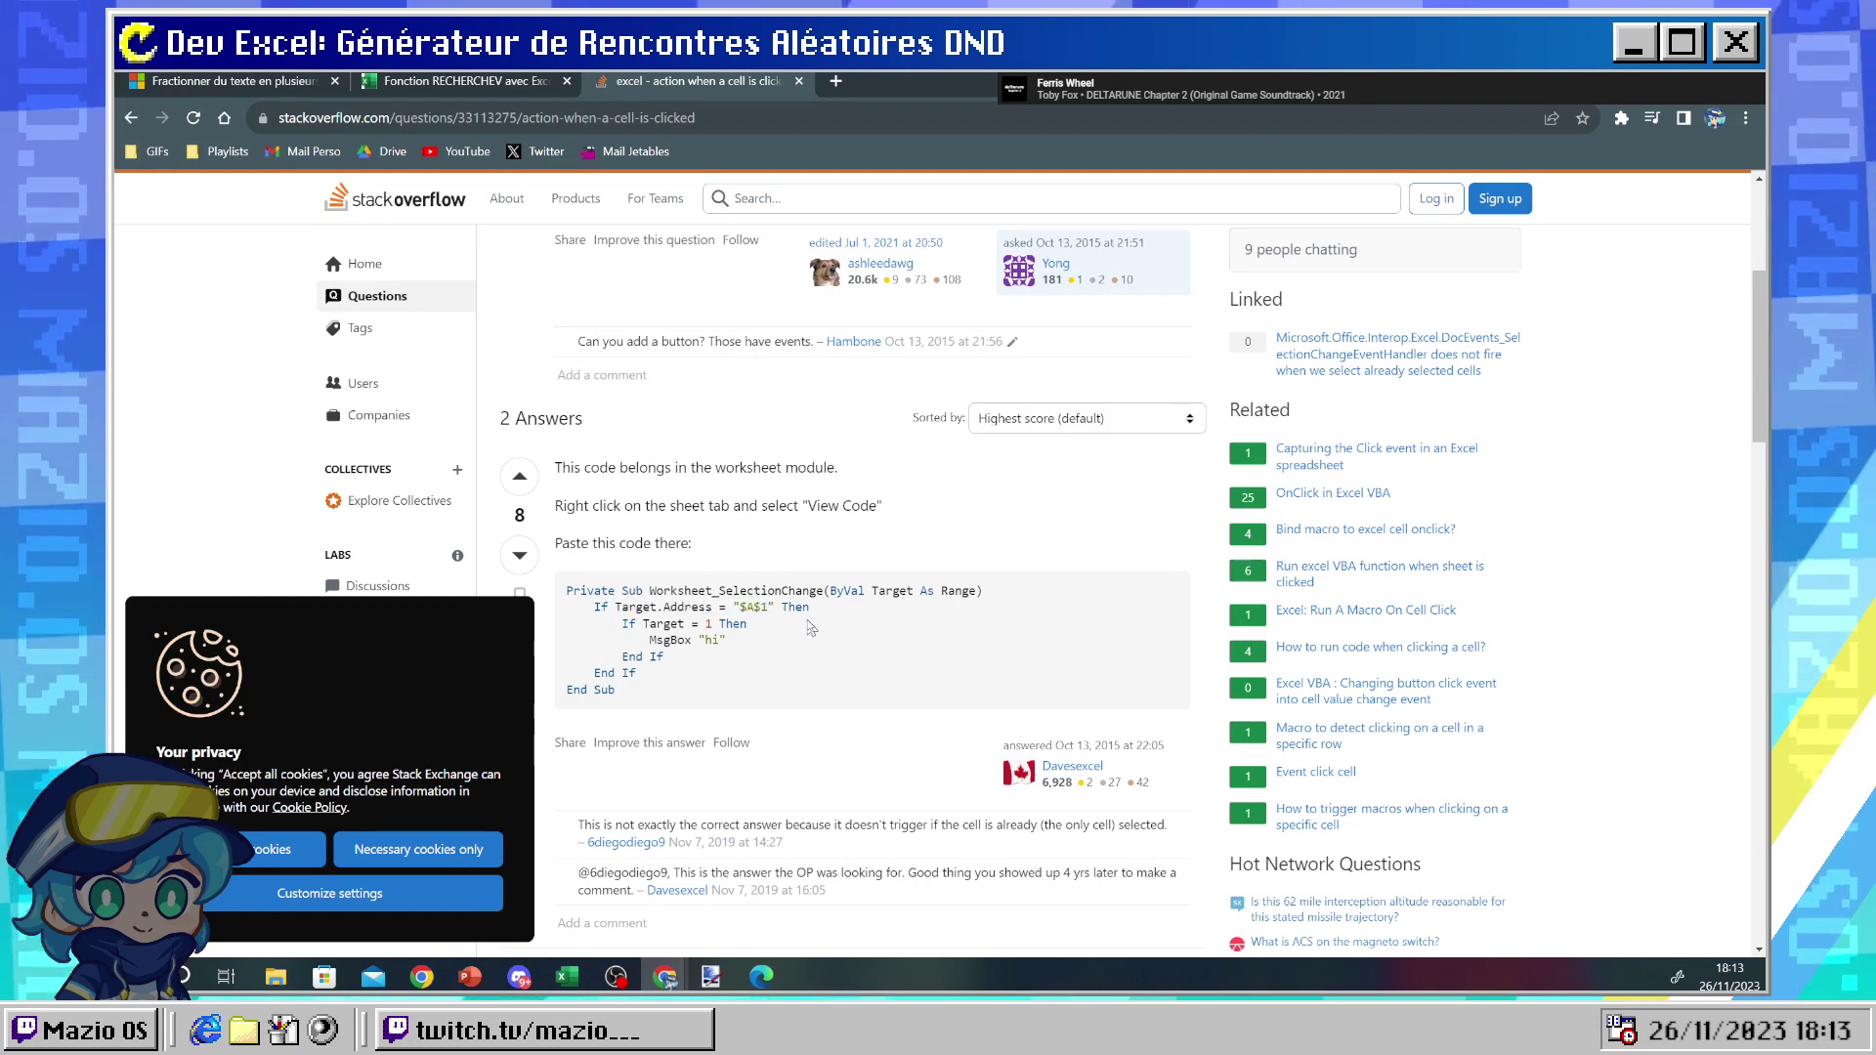
{"action": "left_click_drag", "start_coordinate": [577, 472], "coordinate": [824, 468]}
{"action": "left_click", "coordinate": [773, 500]}
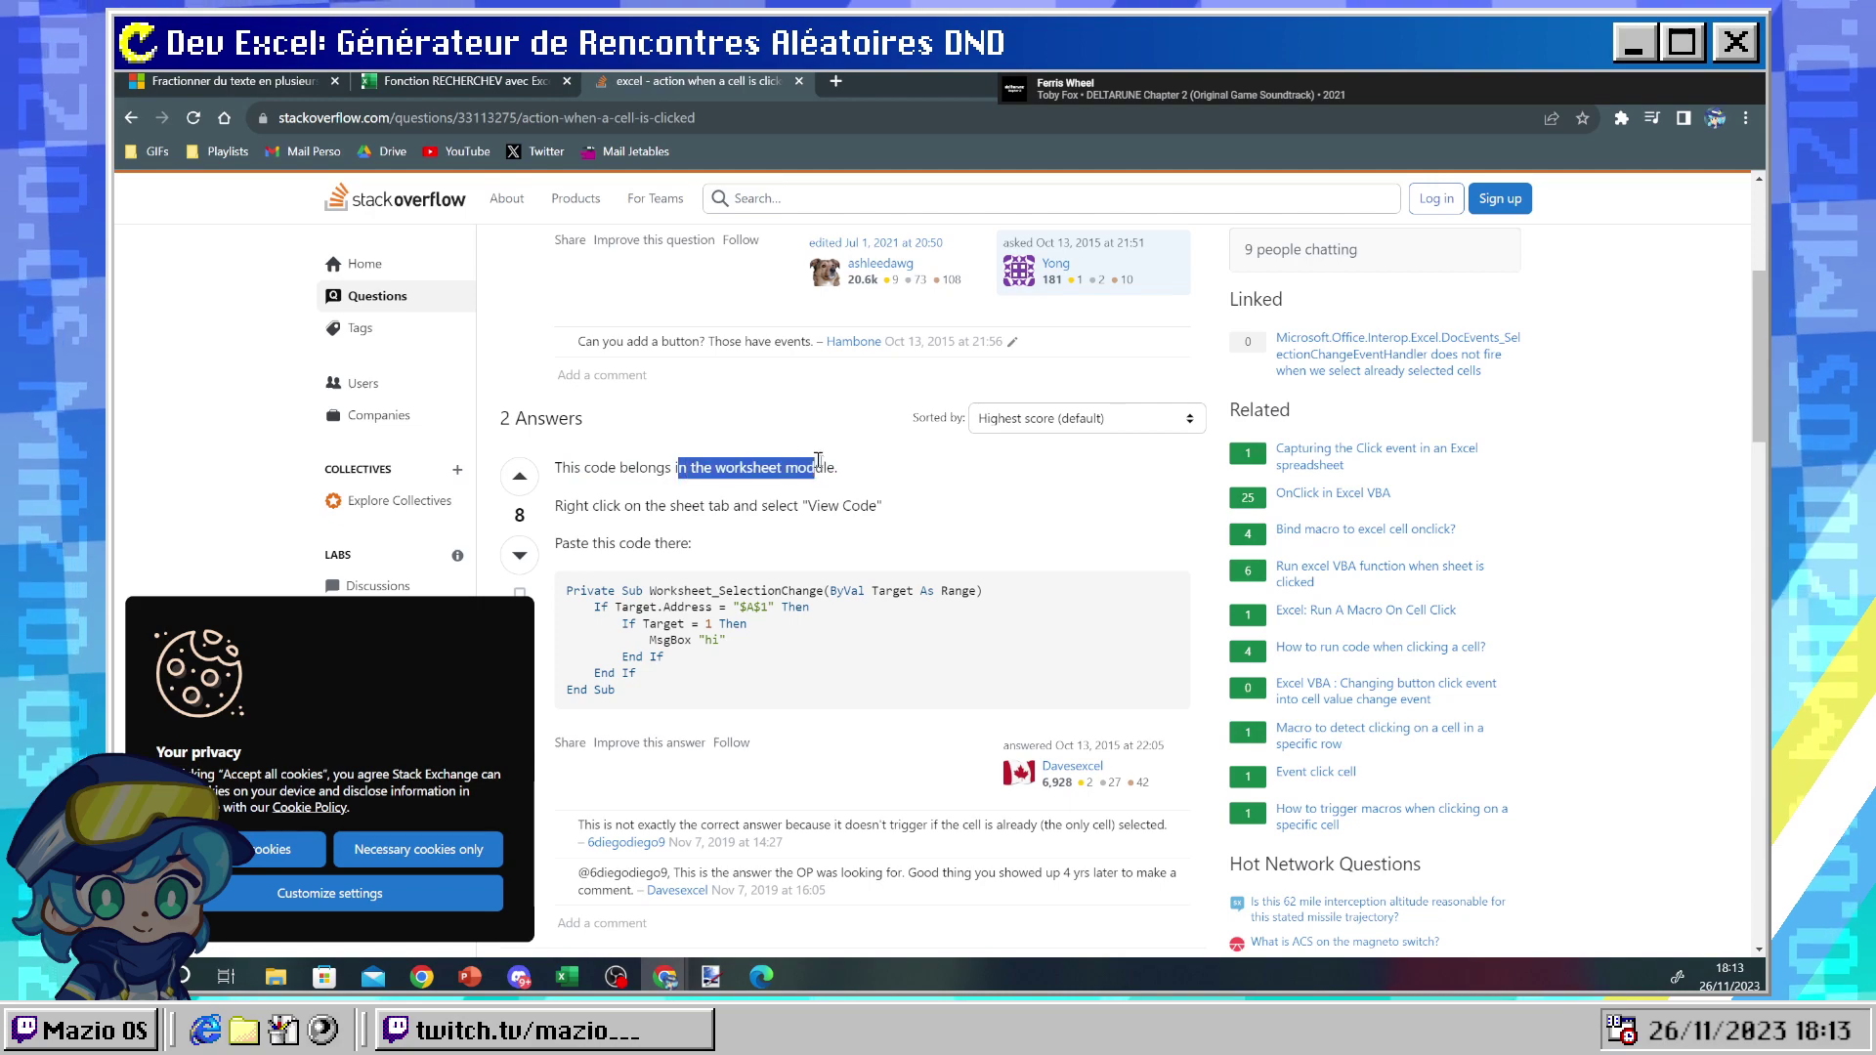
{"action": "left_click", "coordinate": [942, 511]}
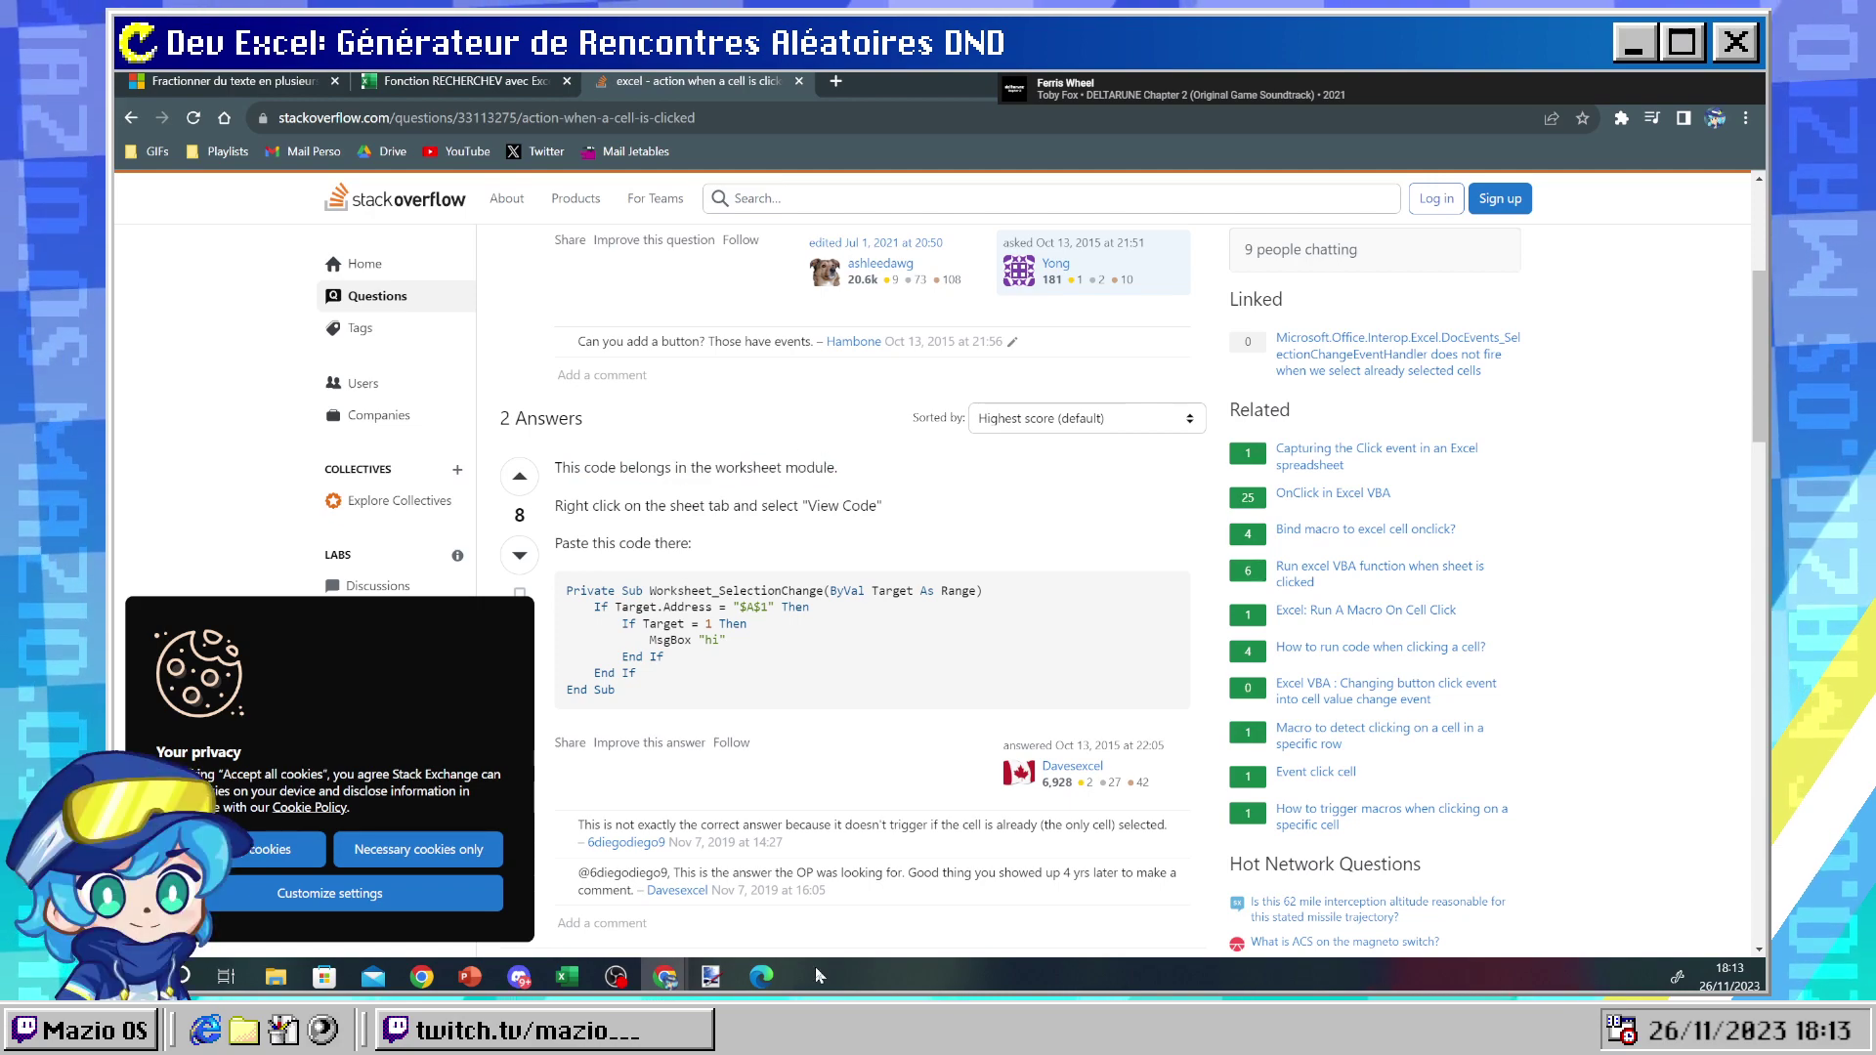
{"action": "left_click", "coordinate": [748, 976]}
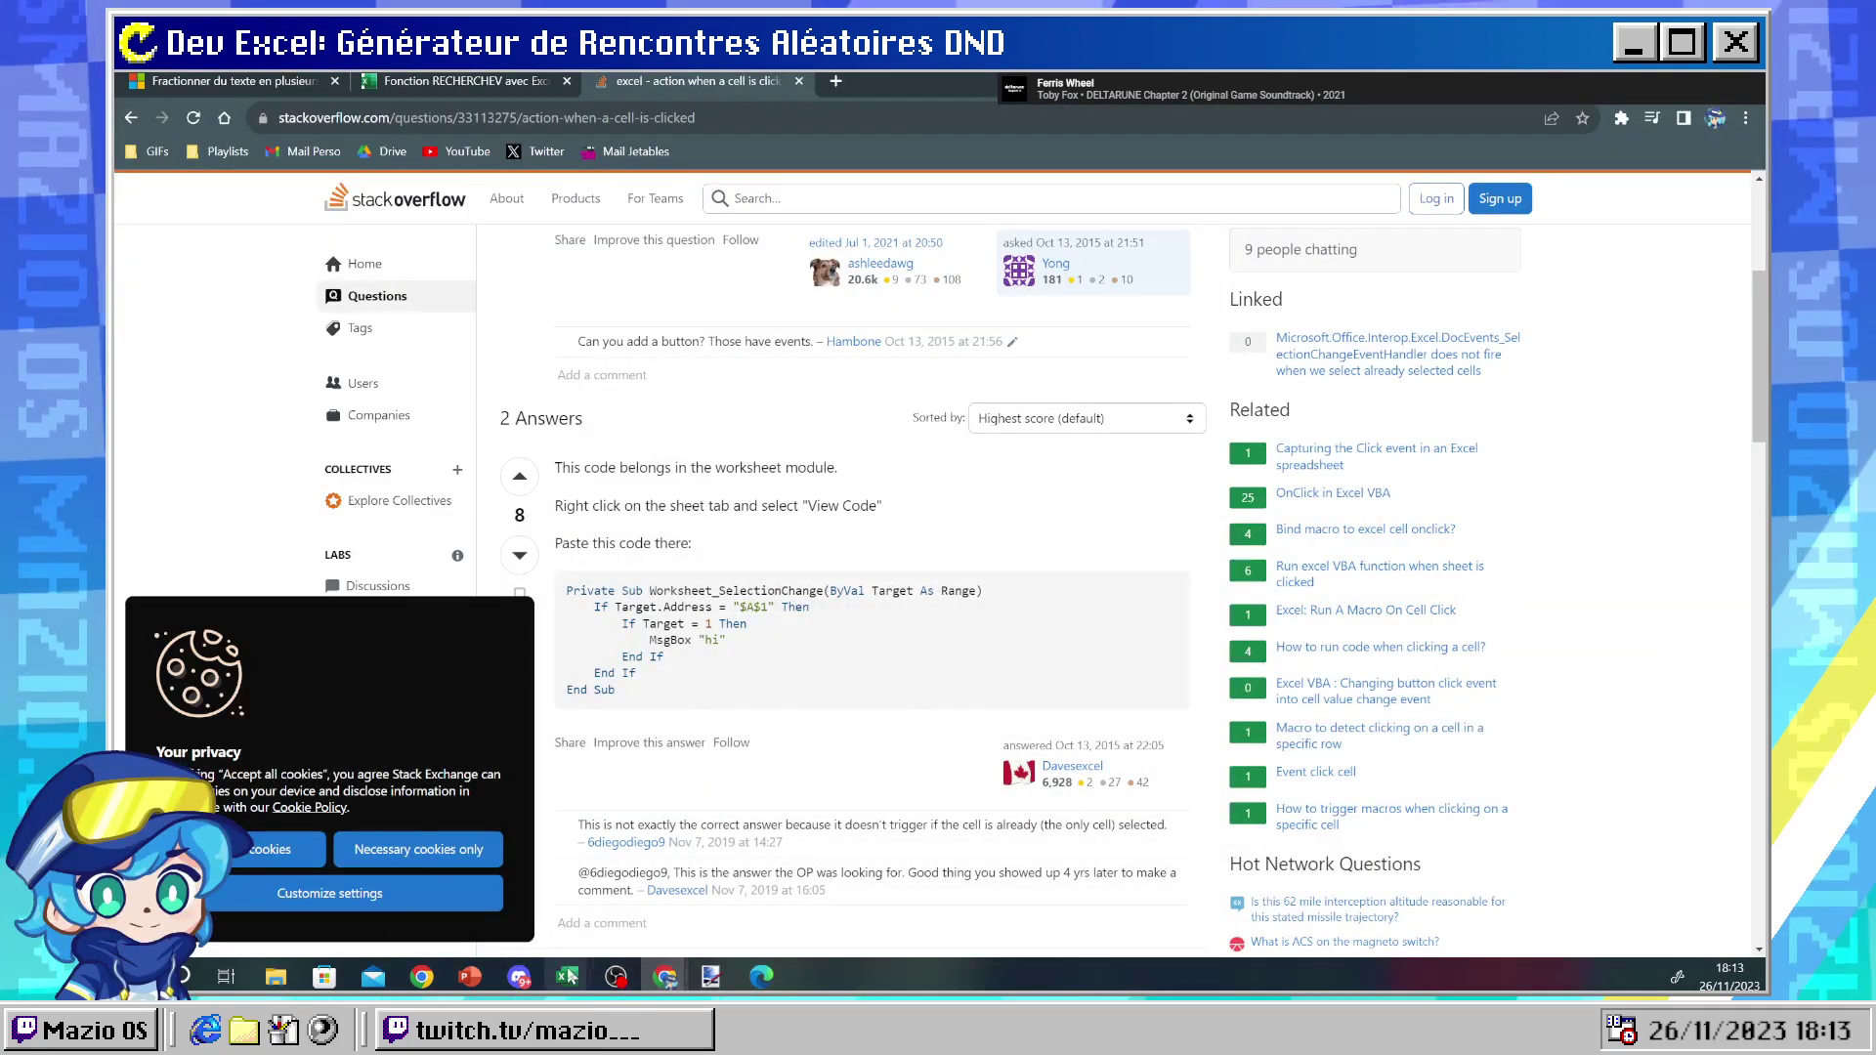
{"action": "left_click", "coordinate": [674, 907]}
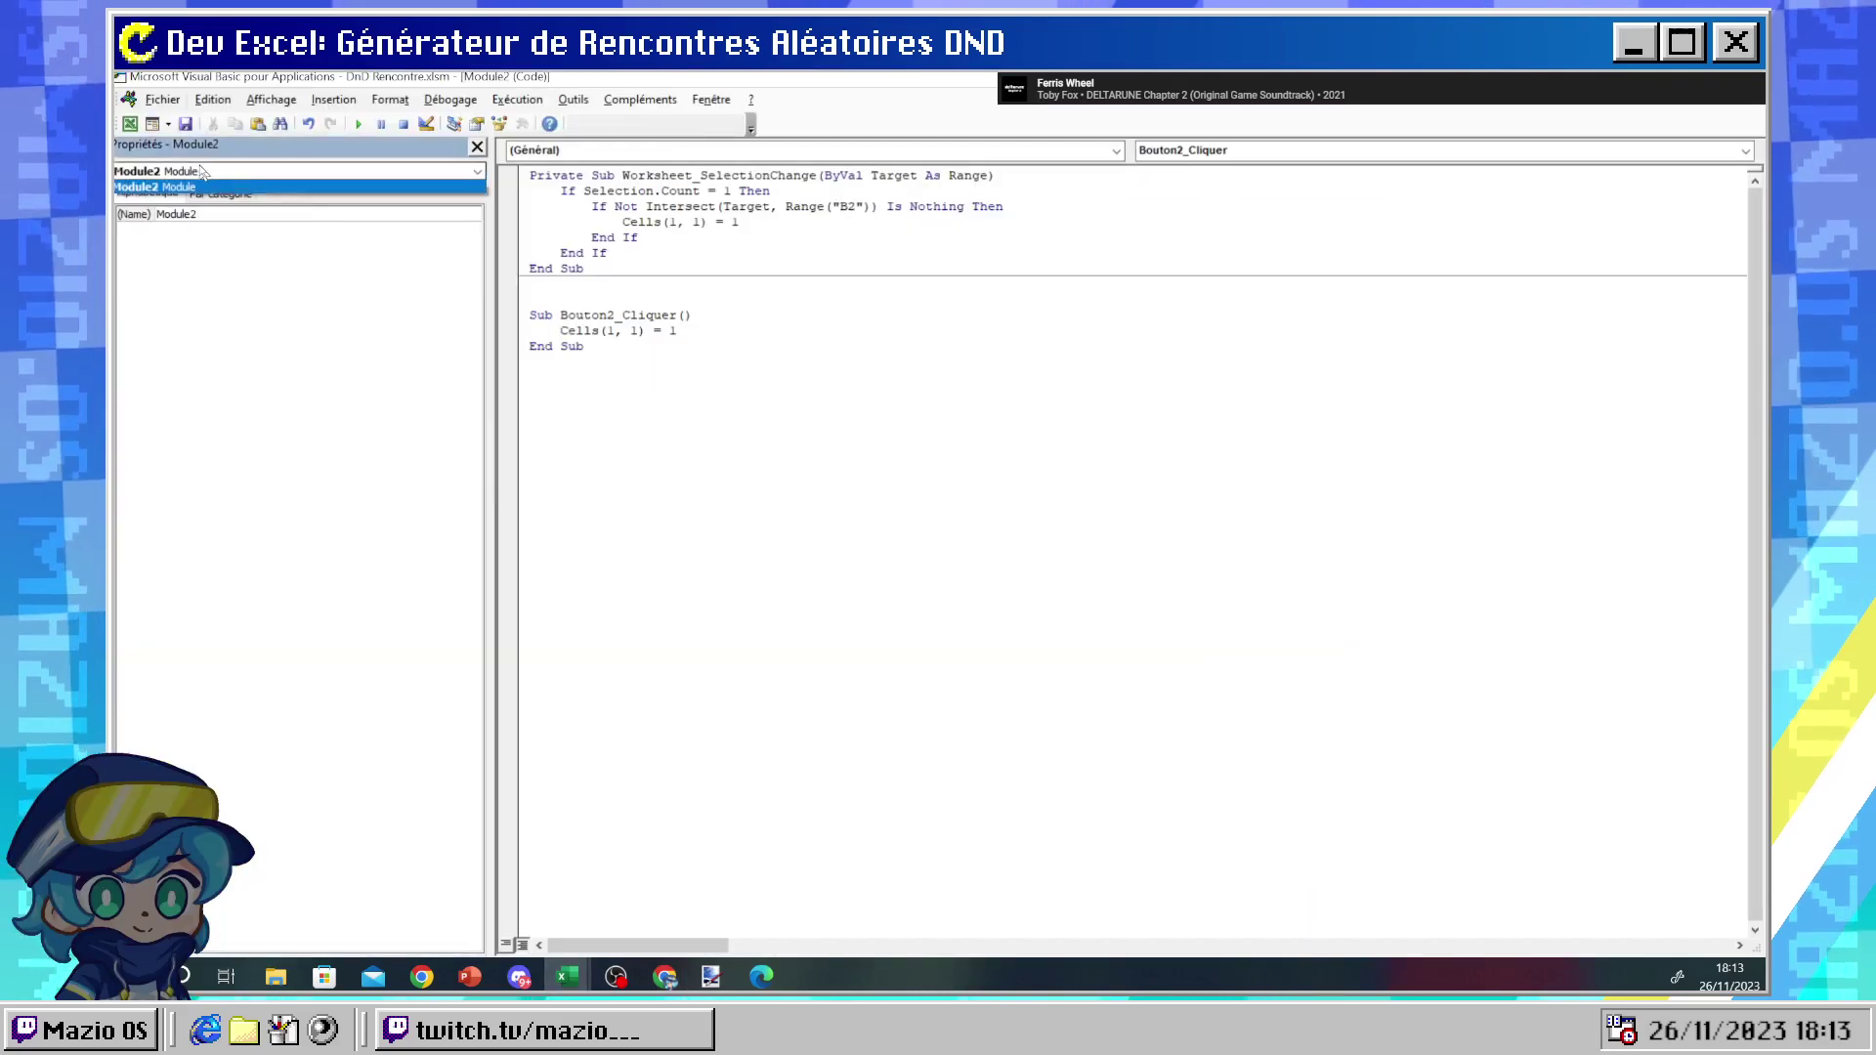
- Insert a new empty Module3 into the VBA project
{"action": "left_click", "coordinate": [220, 193]}
{"action": "left_click", "coordinate": [158, 194]}
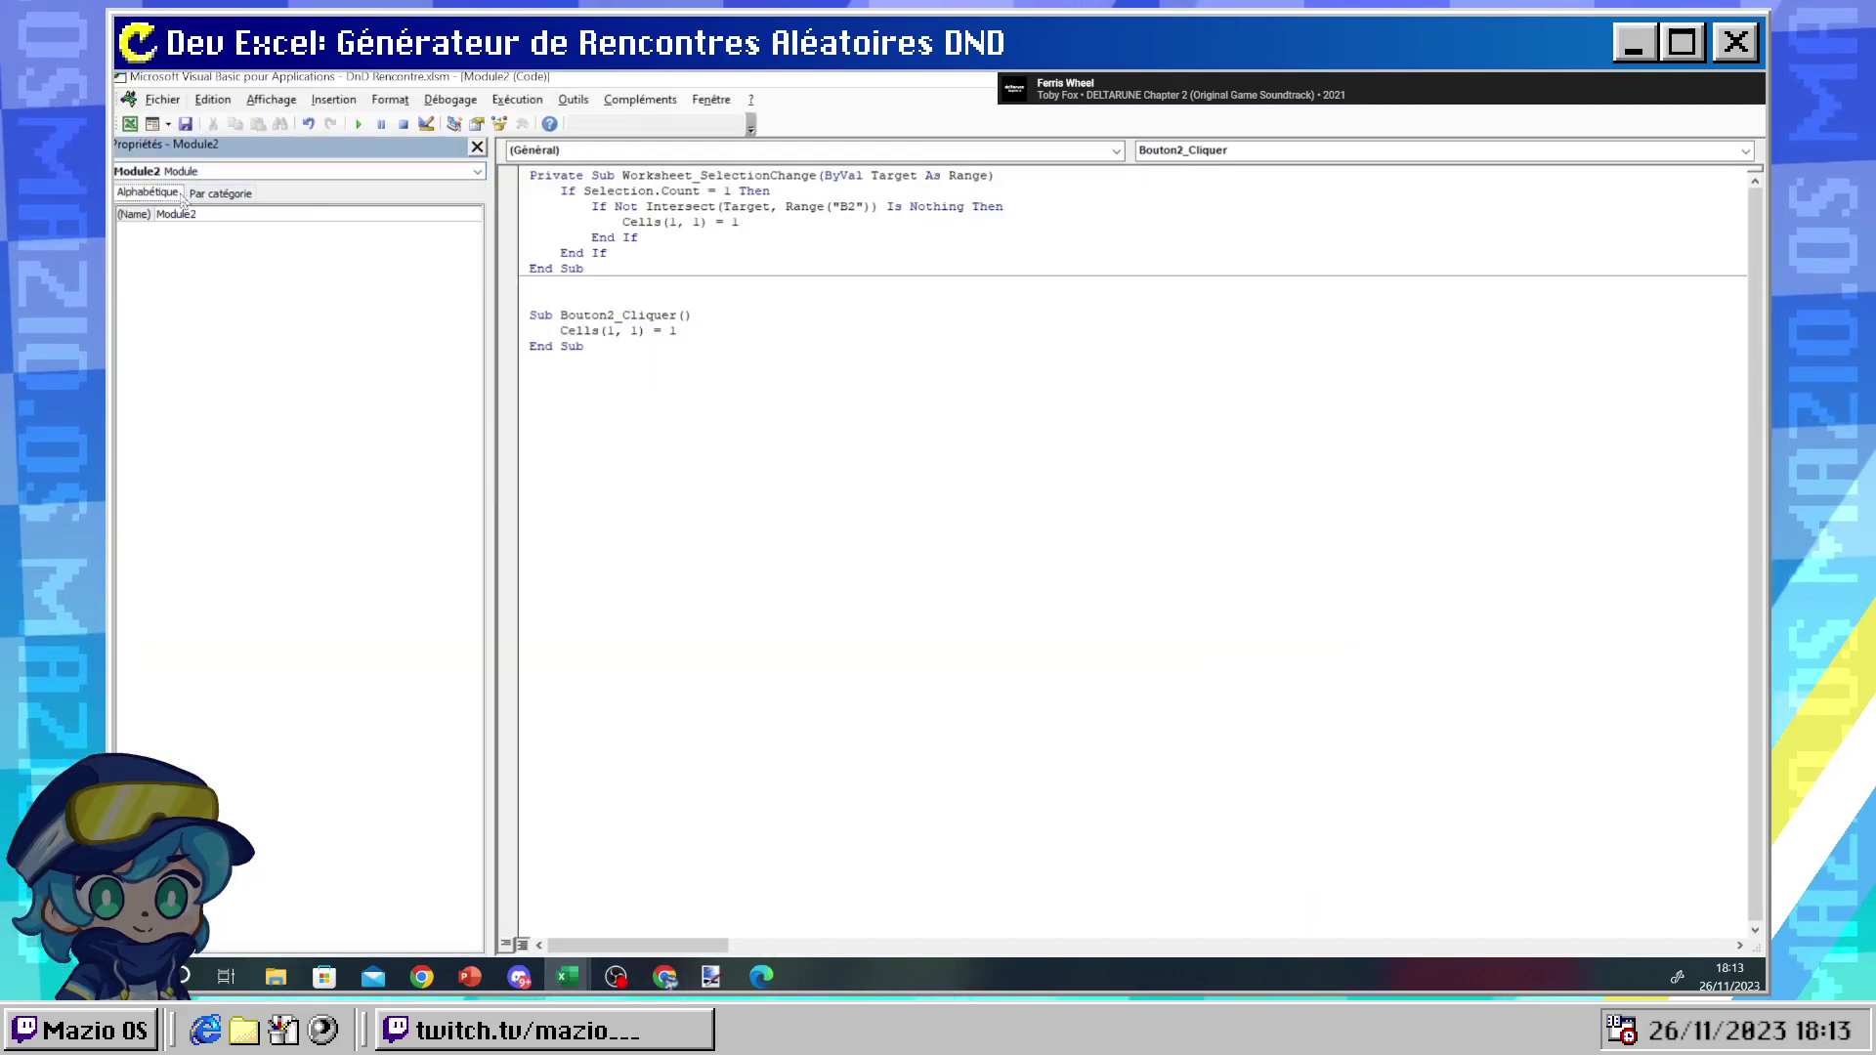
{"action": "left_click", "coordinate": [220, 192]}
{"action": "left_click", "coordinate": [161, 194]}
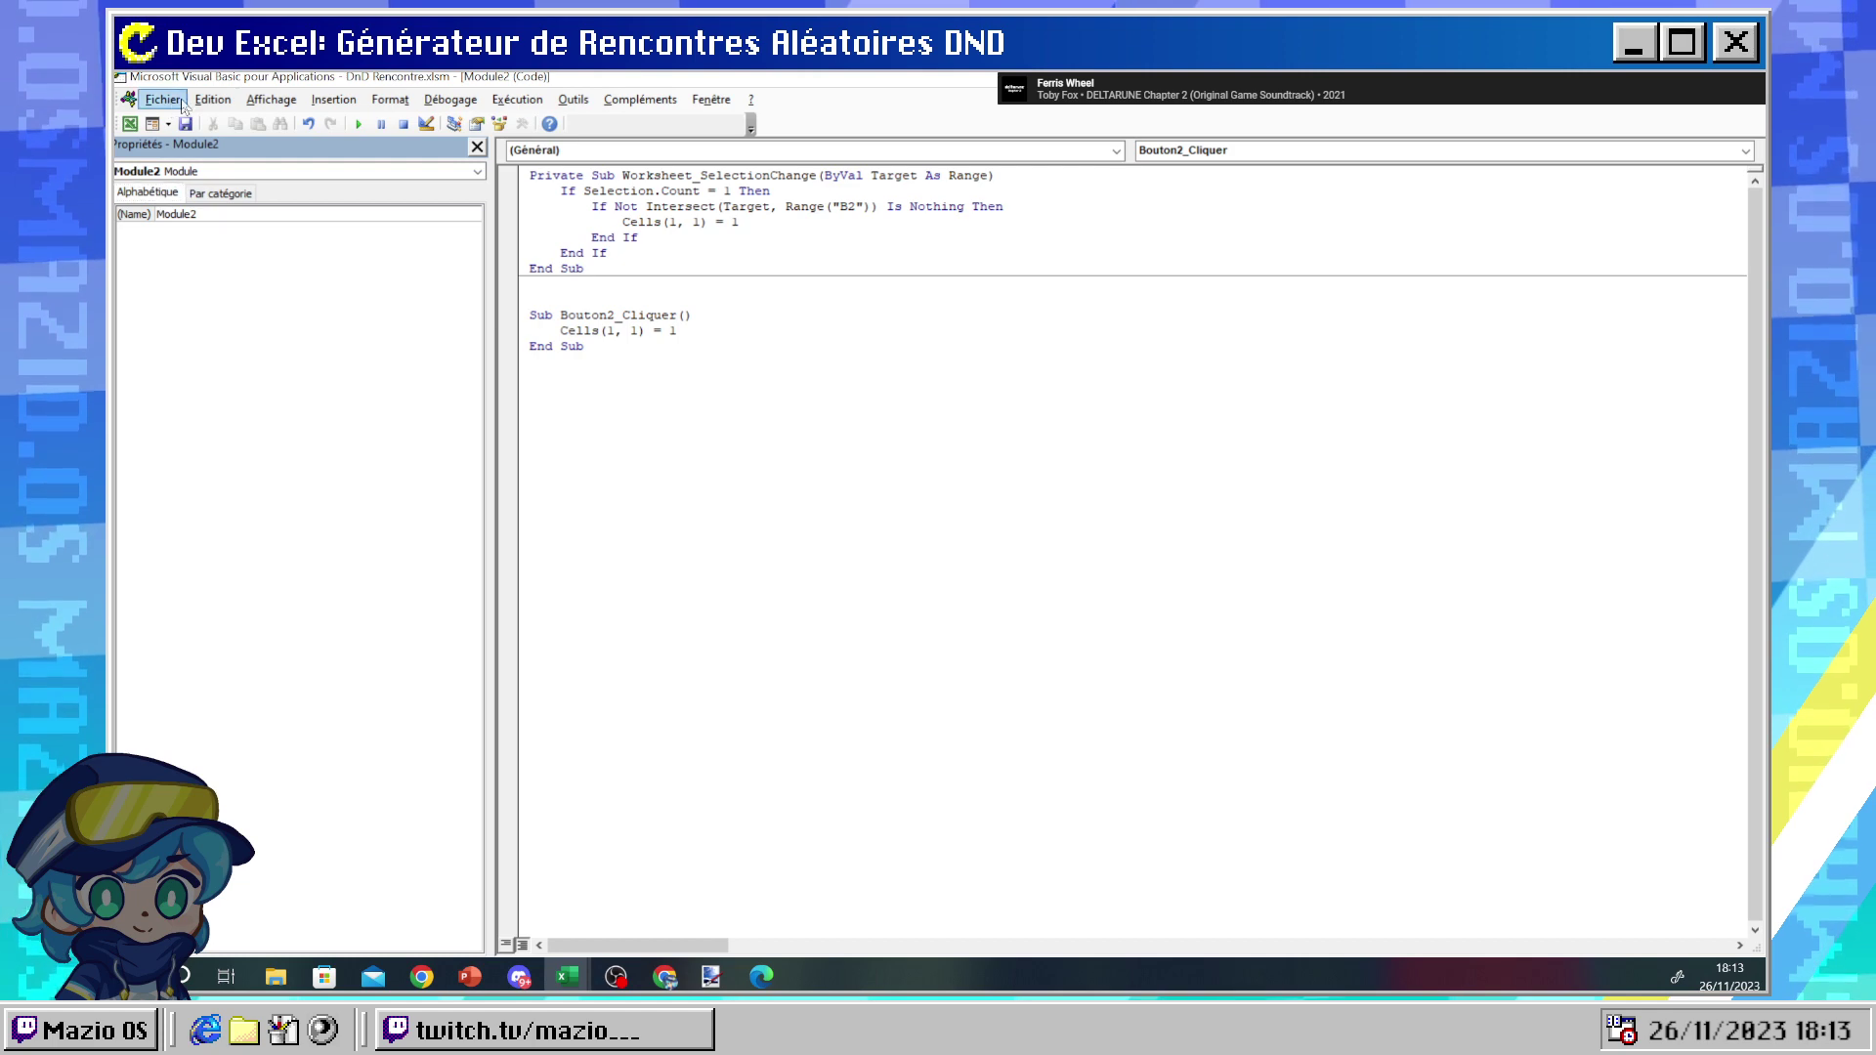
{"action": "left_click", "coordinate": [307, 100]}
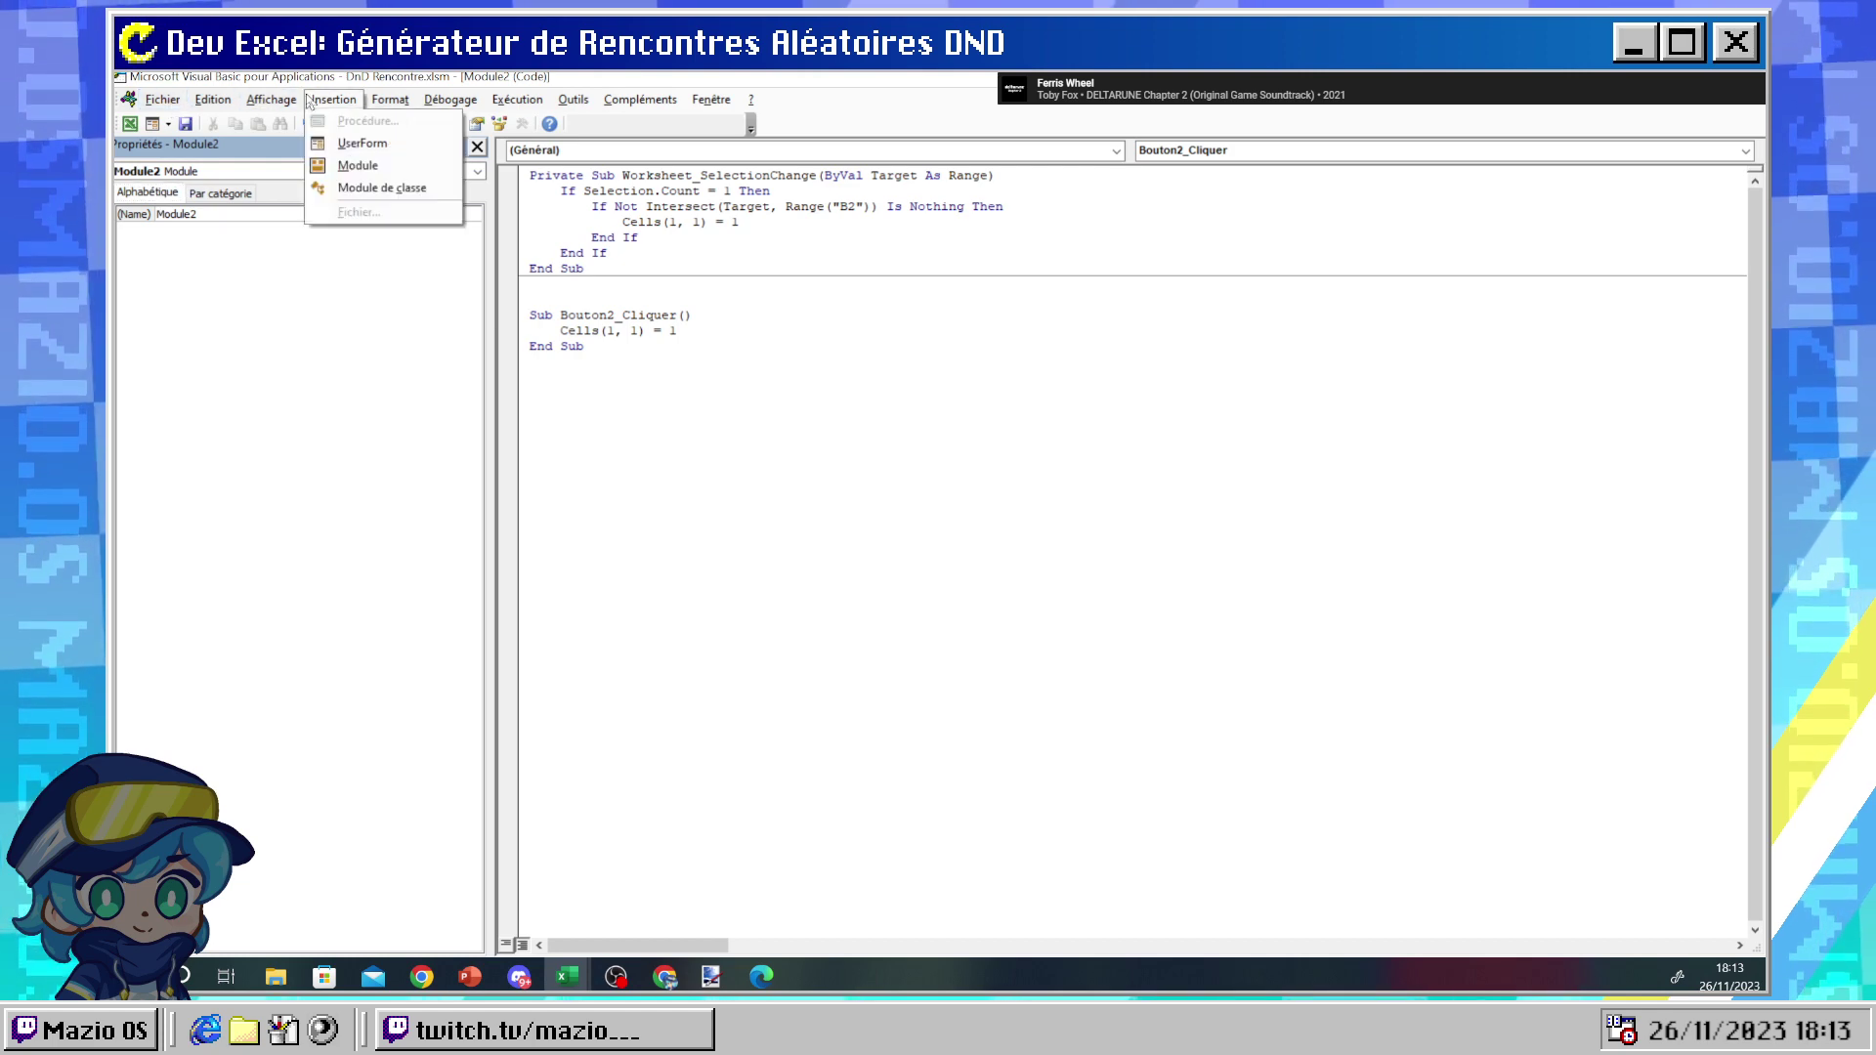
{"action": "left_click", "coordinate": [357, 168]}
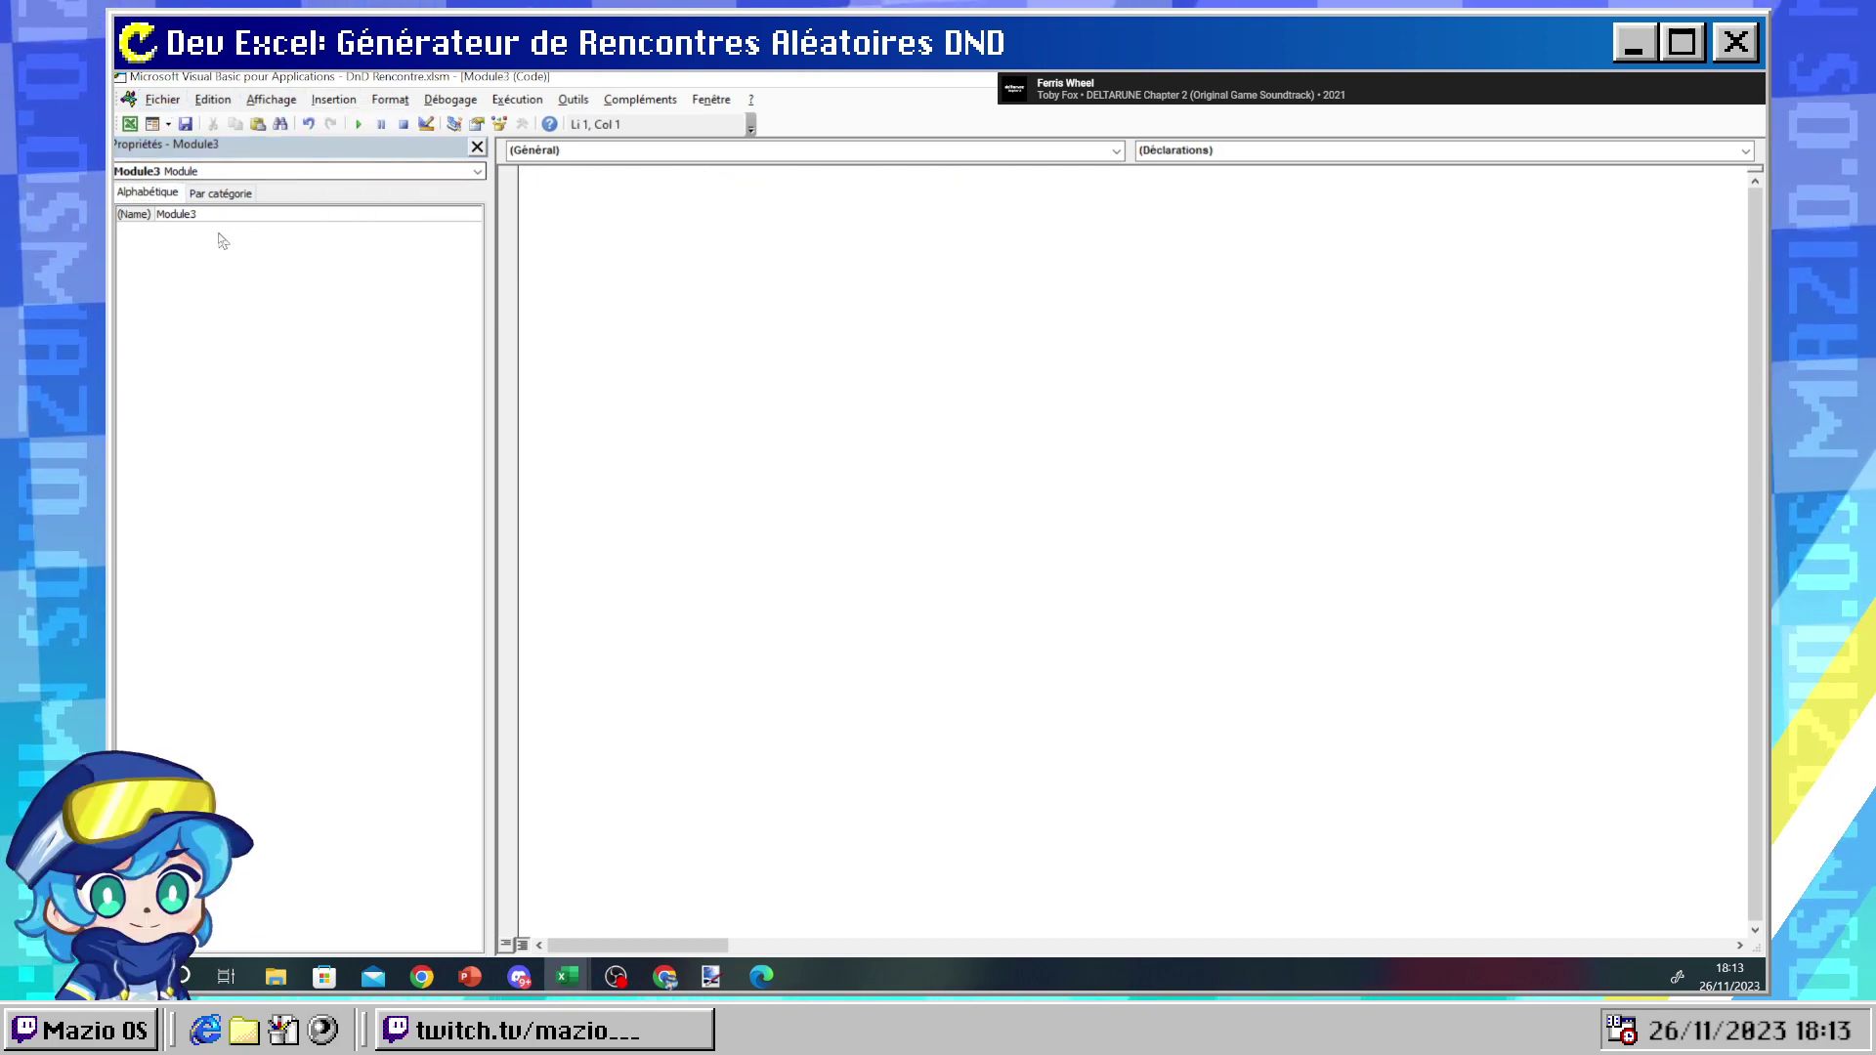
- Close the Properties pane and the Module3 and Module2 windows, then show Module1's Worksheet_SelectionChange
{"action": "left_click", "coordinate": [161, 196]}
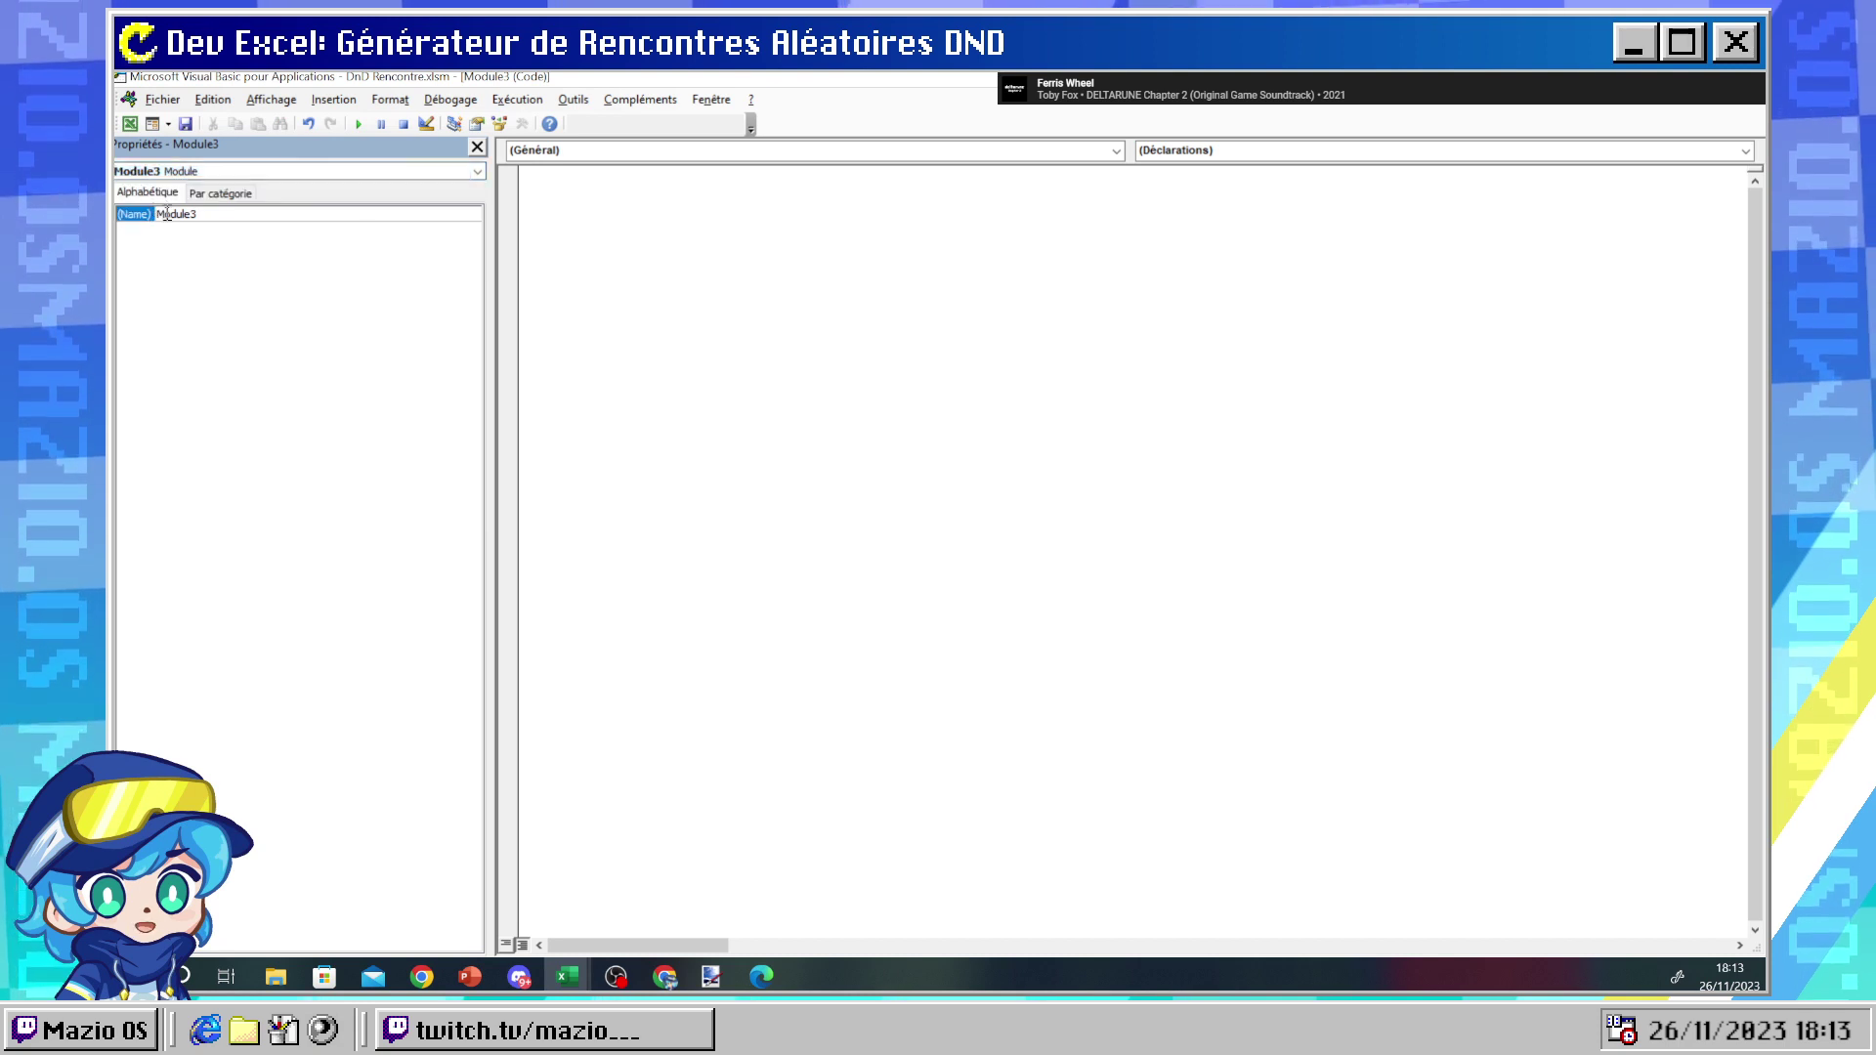
{"action": "left_click", "coordinate": [477, 147]}
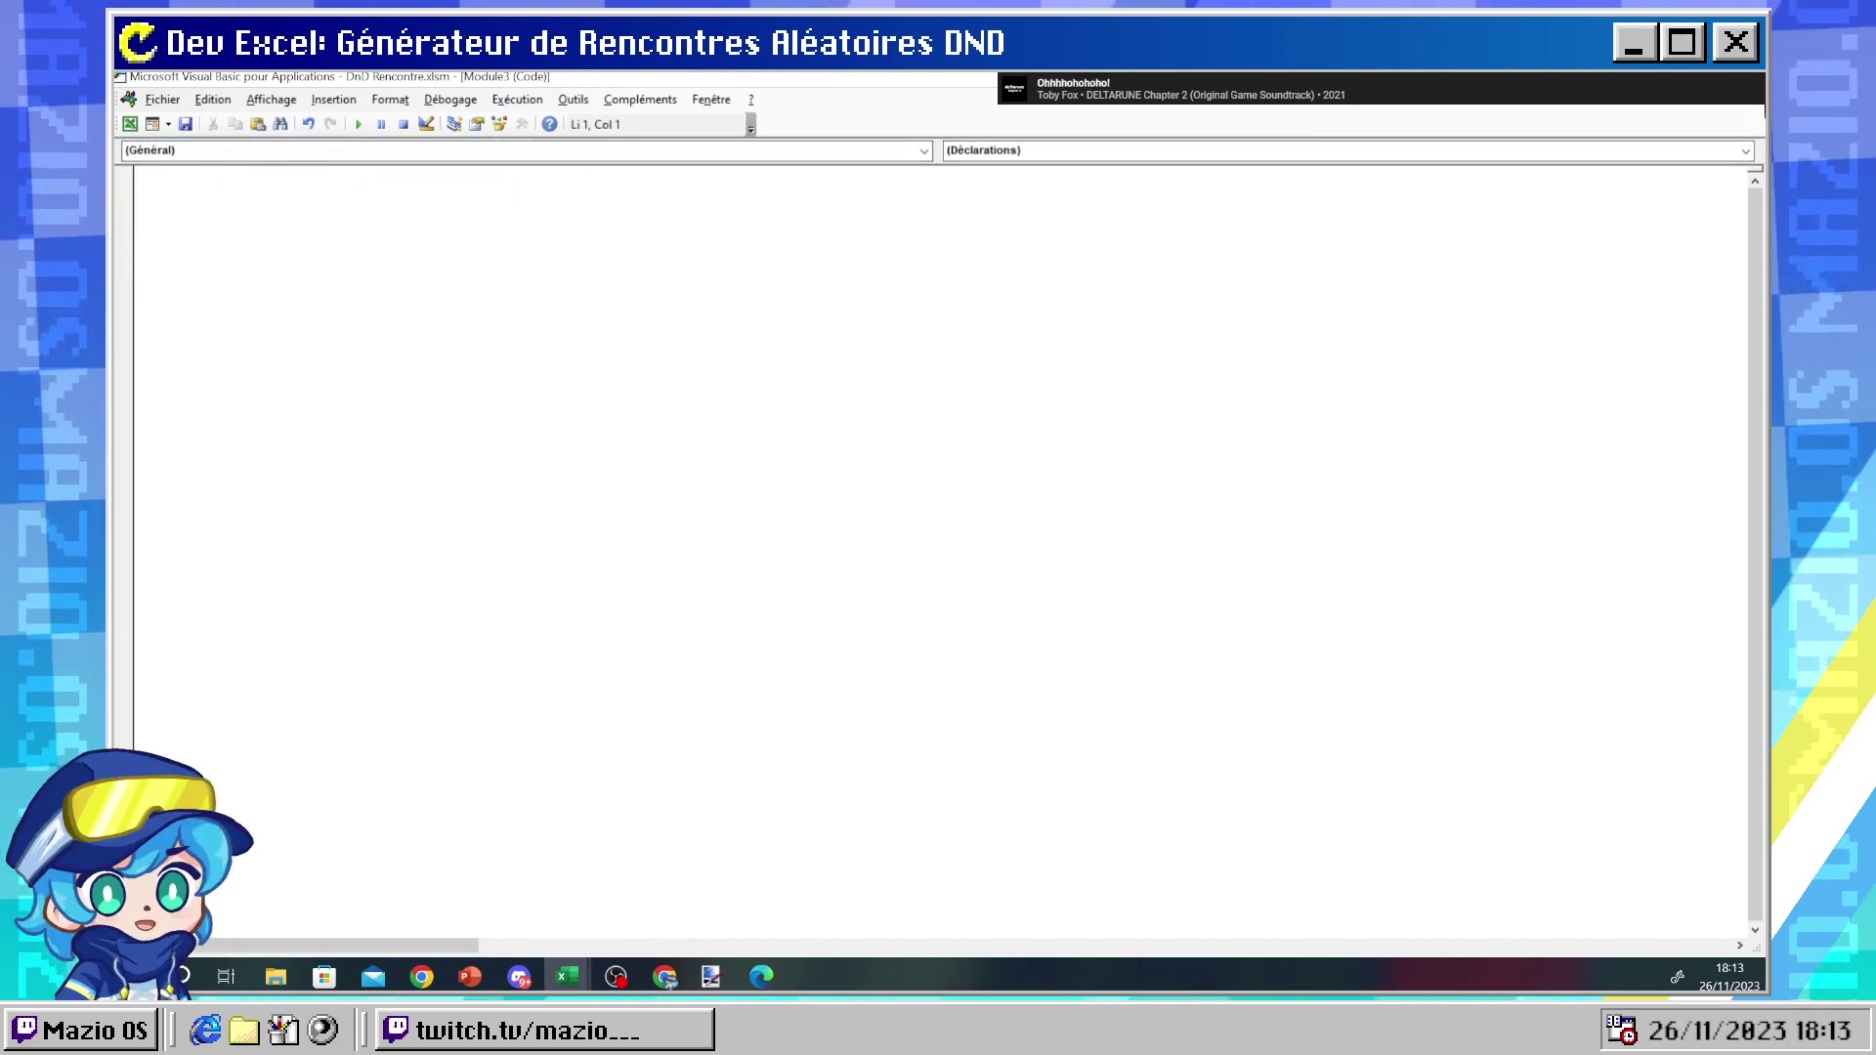
{"action": "left_click", "coordinate": [1759, 109]}
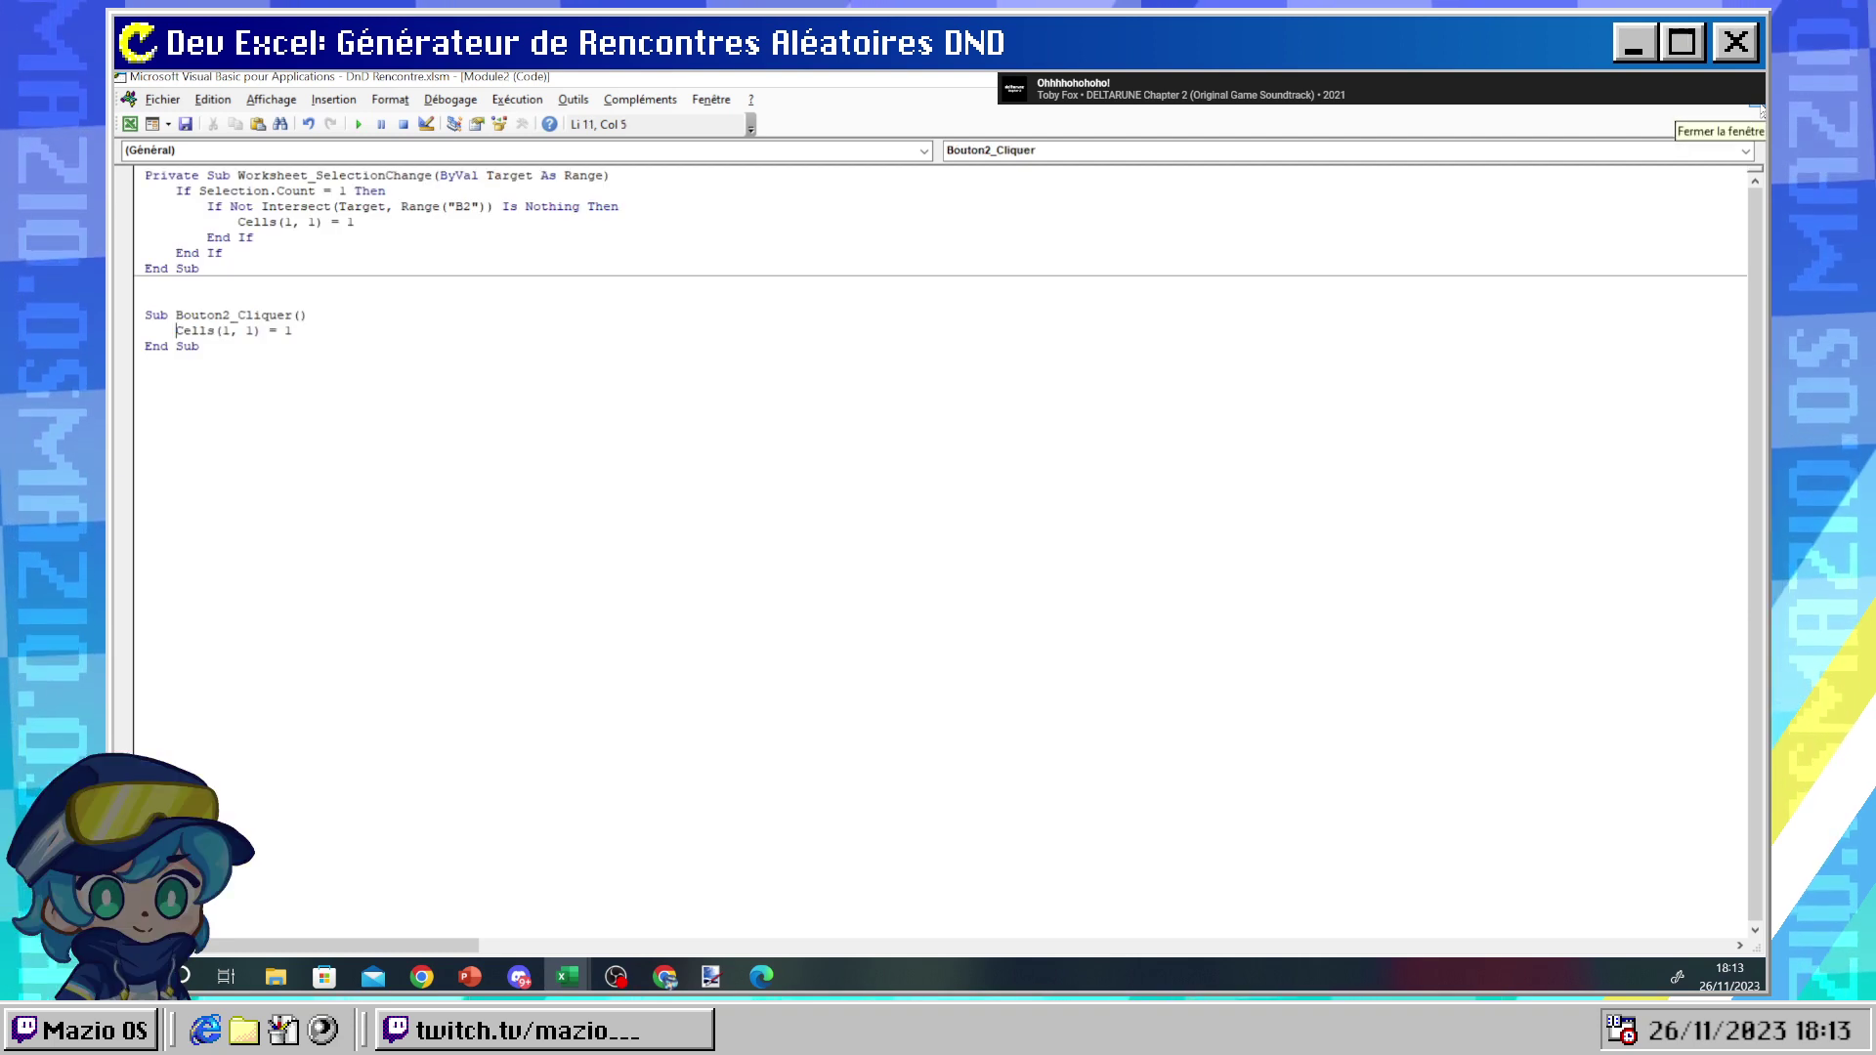
{"action": "left_click", "coordinate": [1758, 110]}
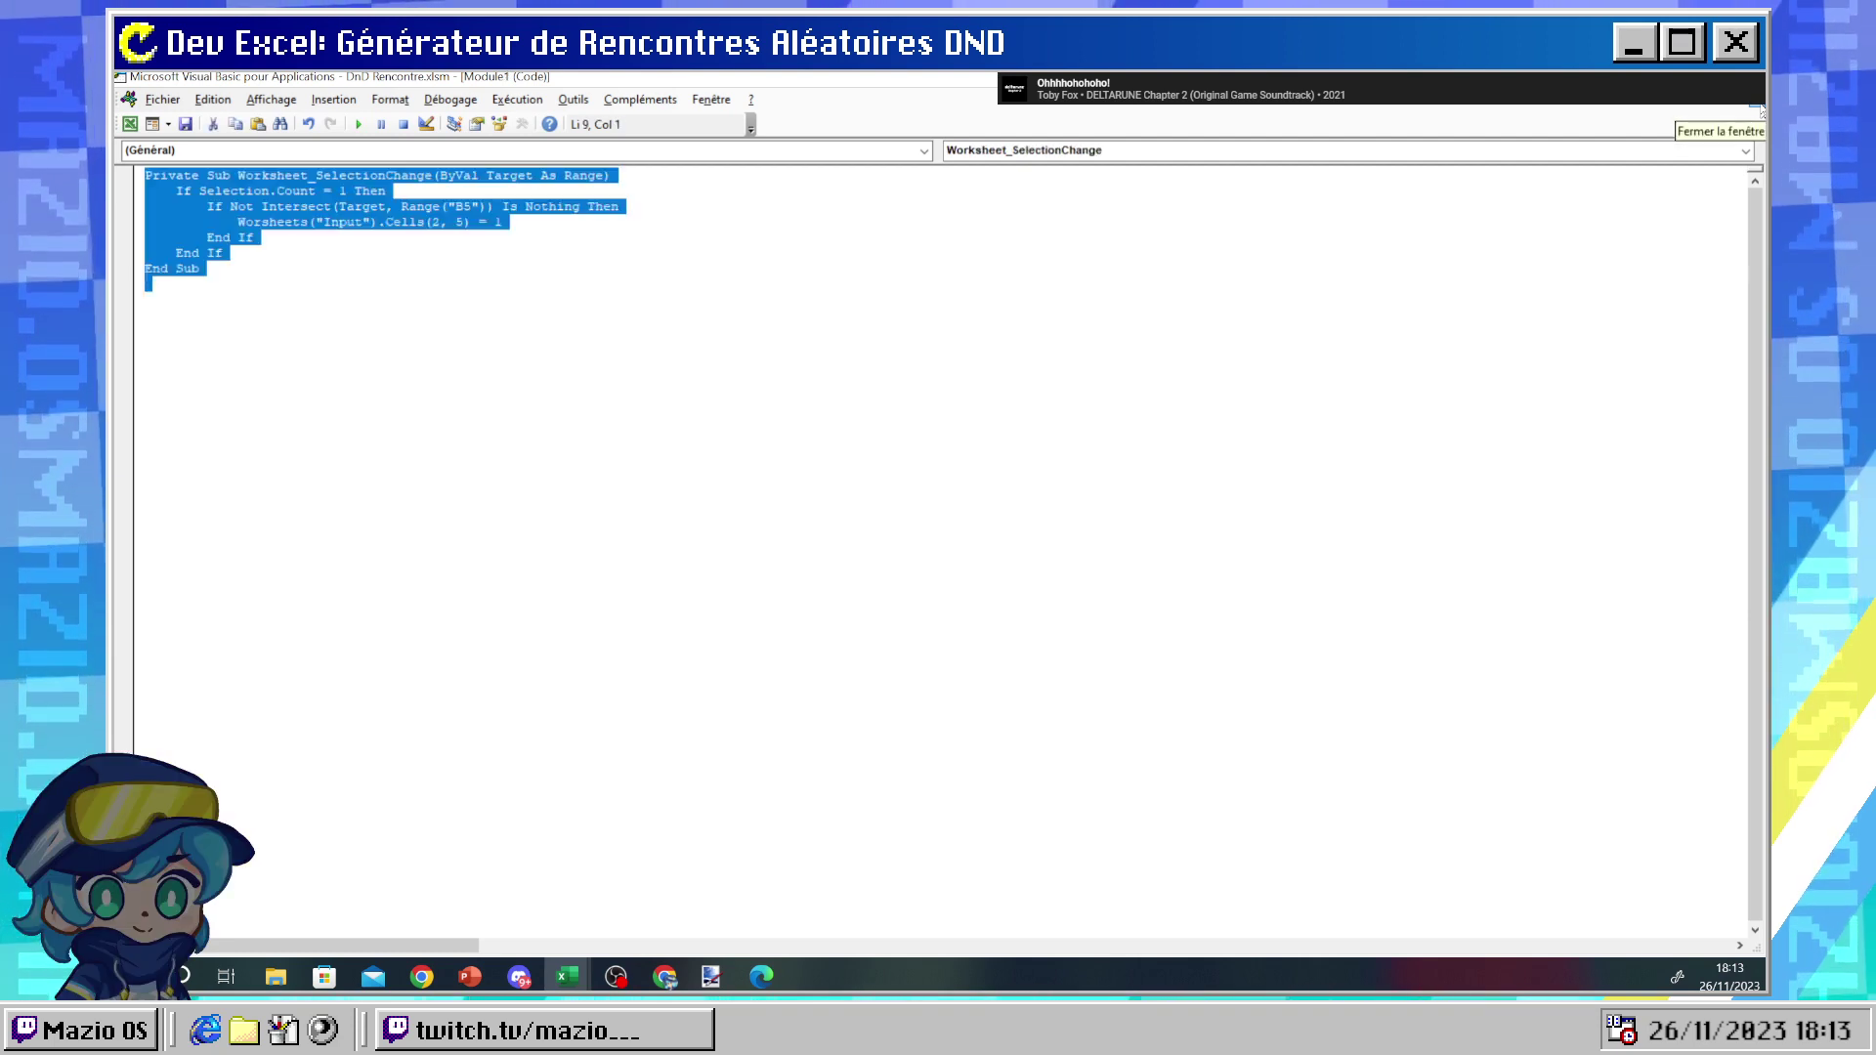
{"action": "left_click", "coordinate": [1019, 153]}
{"action": "left_click", "coordinate": [996, 183]}
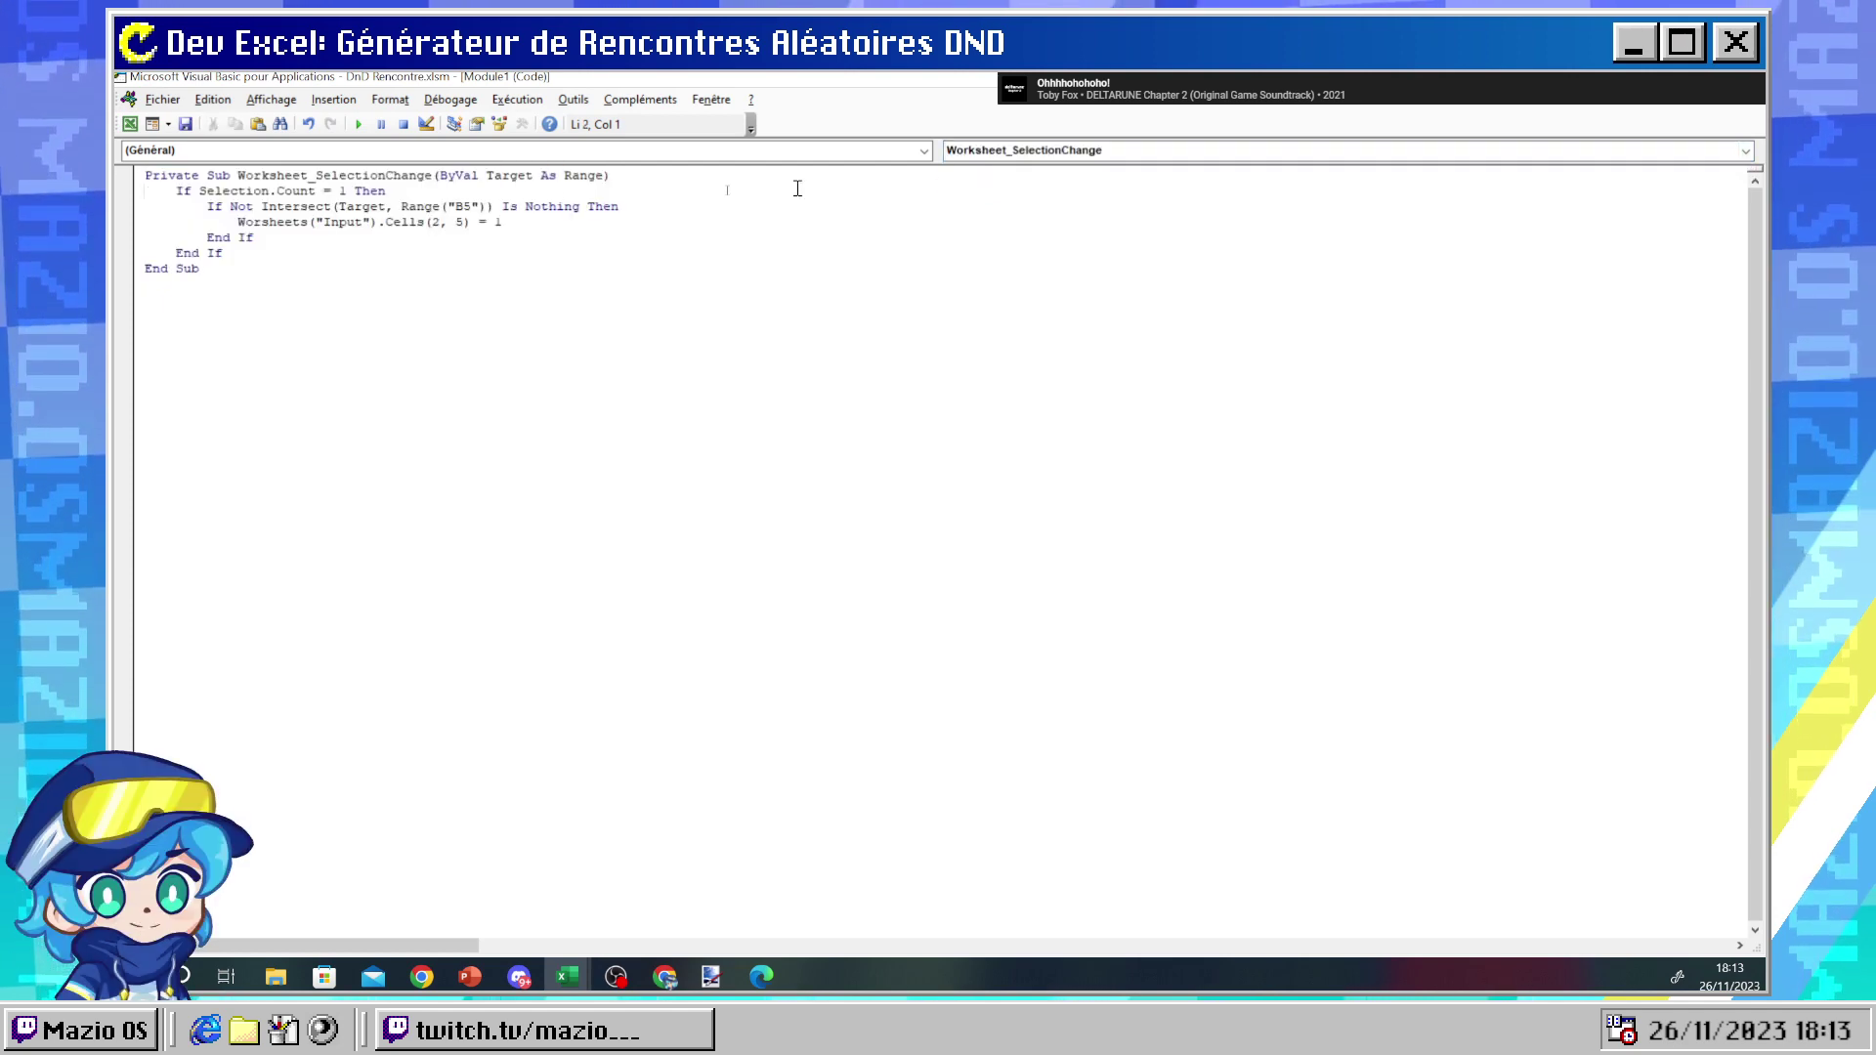
- Close the Module1 window and remove Module1 from the project without exporting it
{"action": "key", "text": "ctrl+F4"}
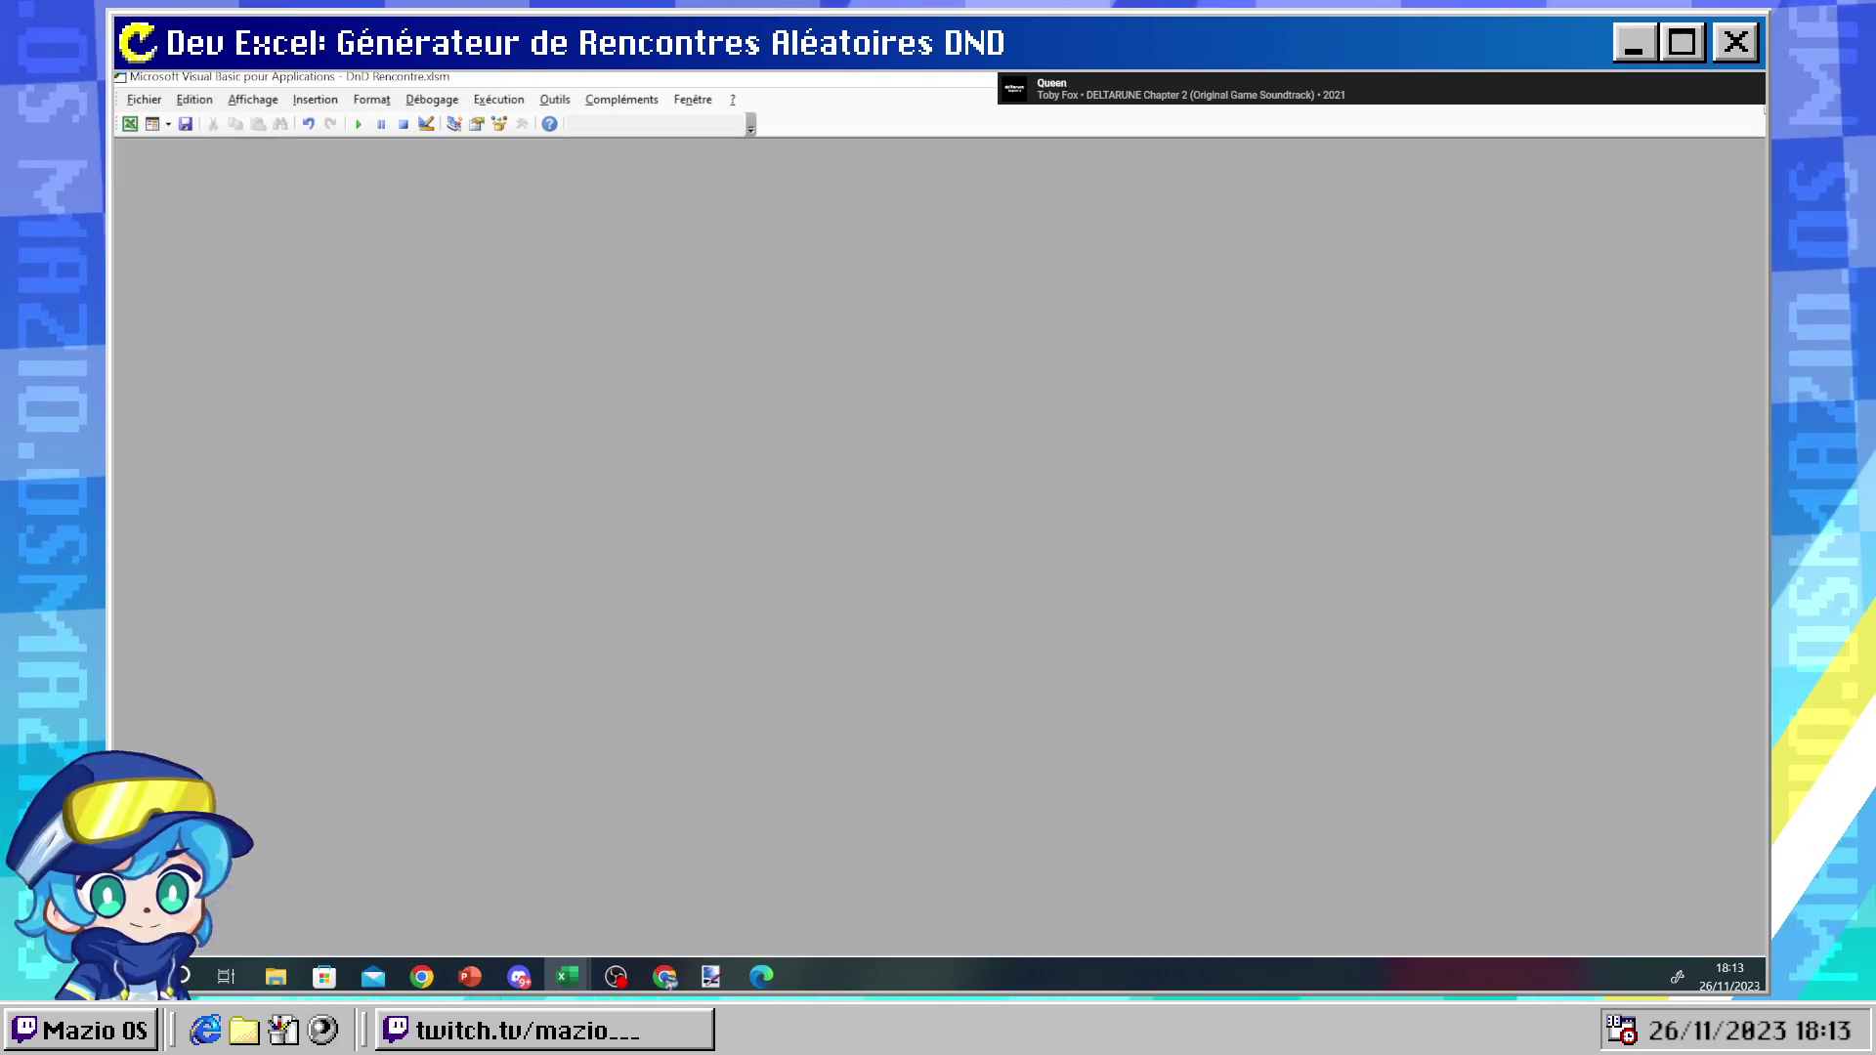
{"action": "left_click", "coordinate": [144, 99]}
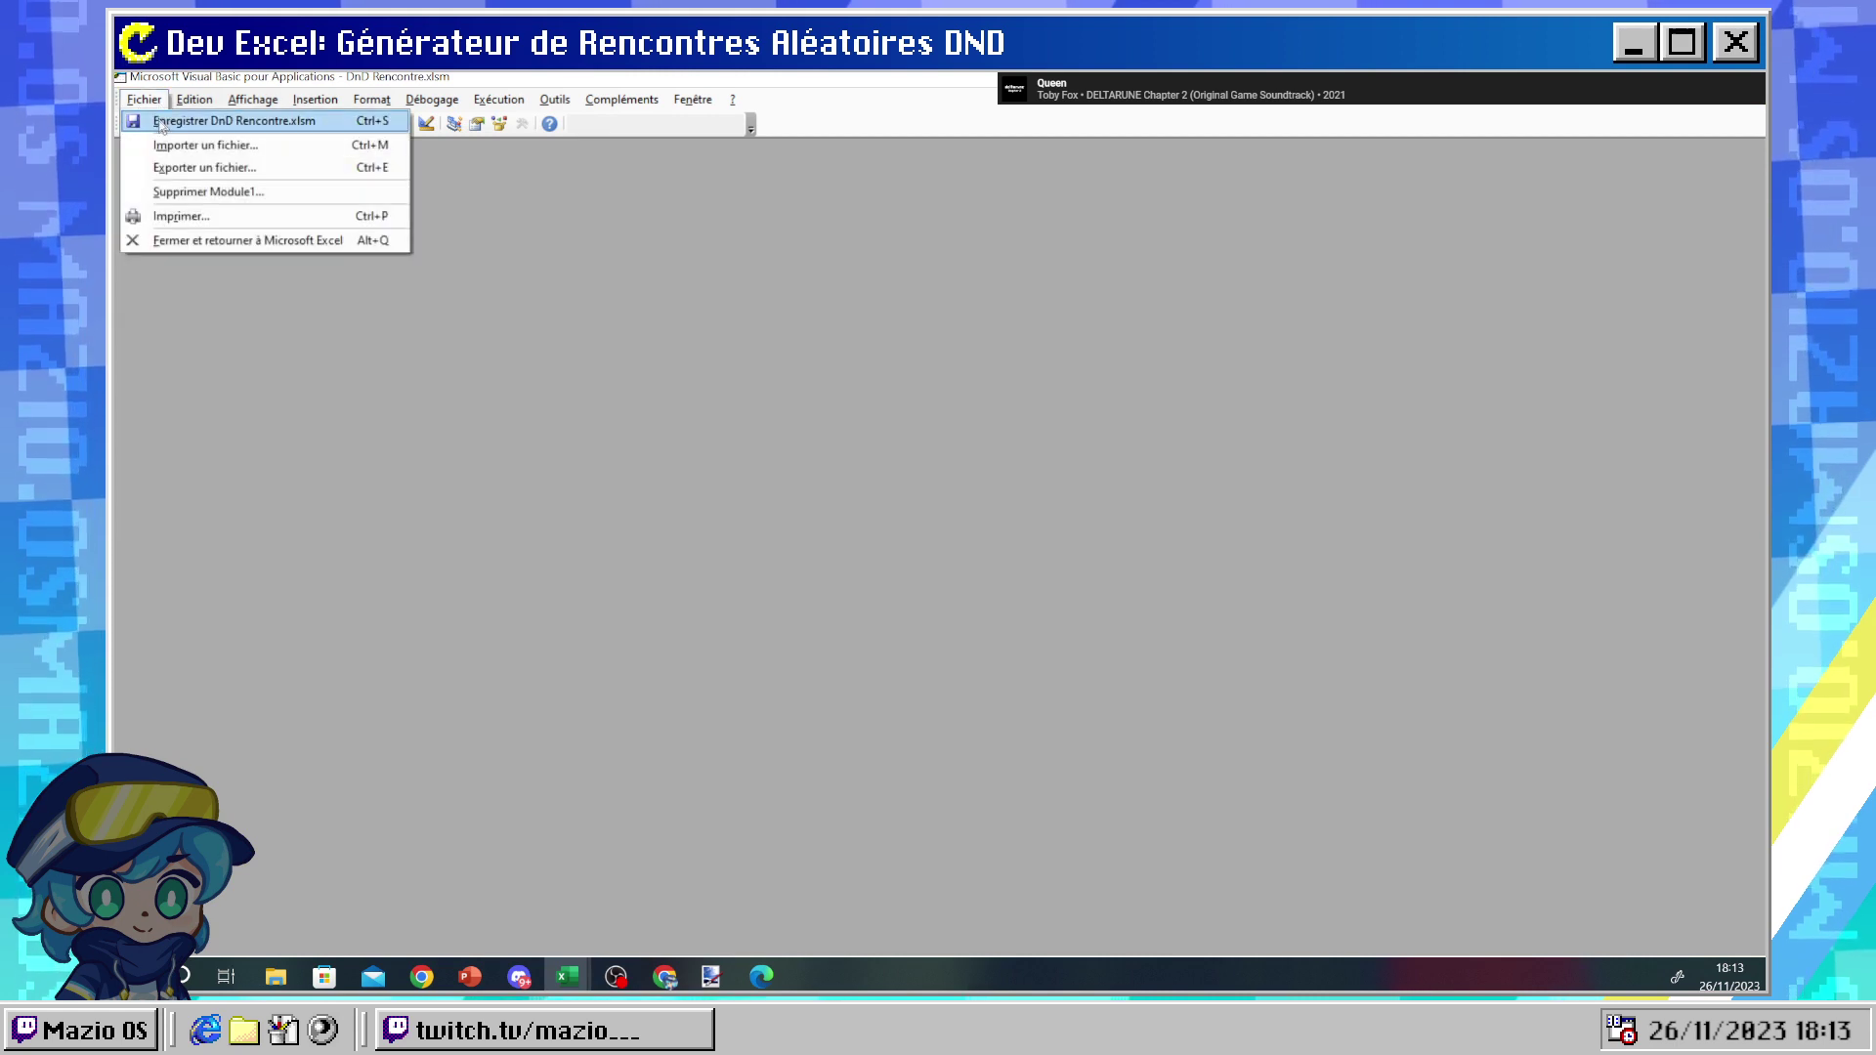
{"action": "left_click", "coordinate": [144, 99]}
{"action": "left_click", "coordinate": [144, 98]}
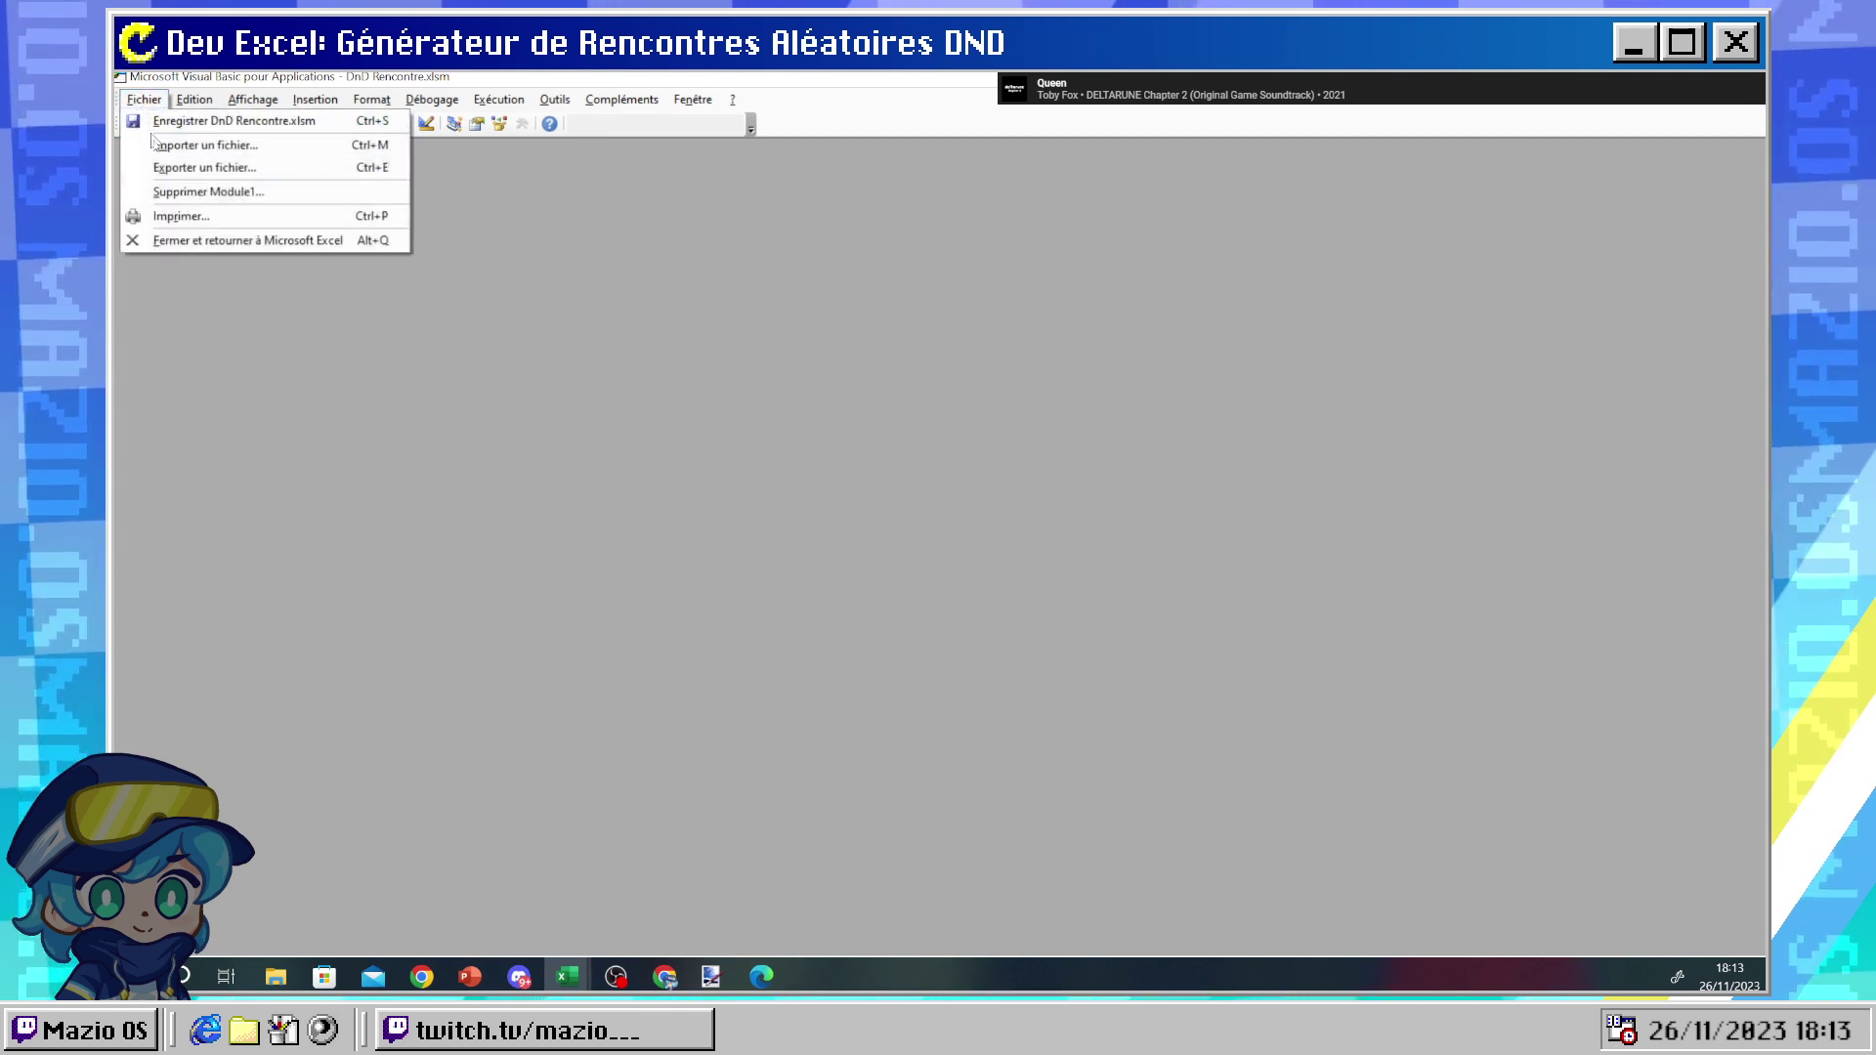
{"action": "left_click", "coordinate": [191, 192]}
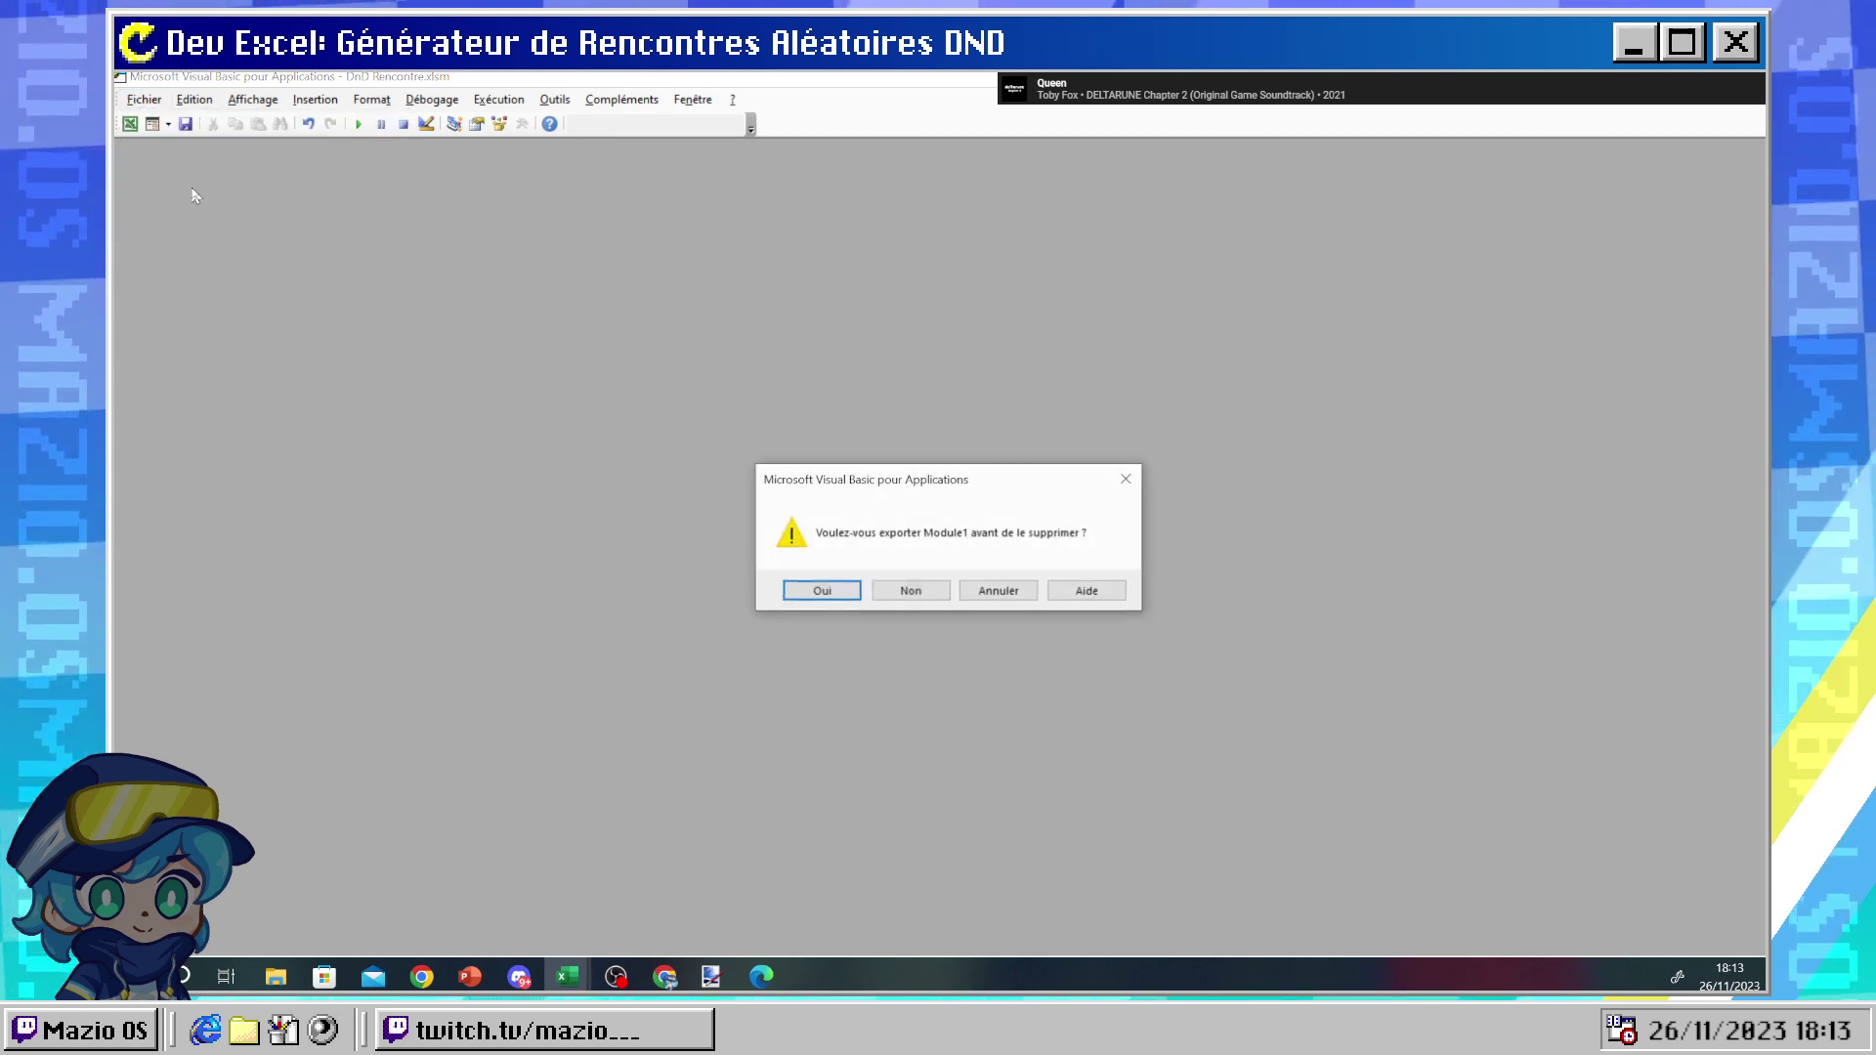
{"action": "left_click", "coordinate": [909, 591]}
{"action": "left_click", "coordinate": [142, 100]}
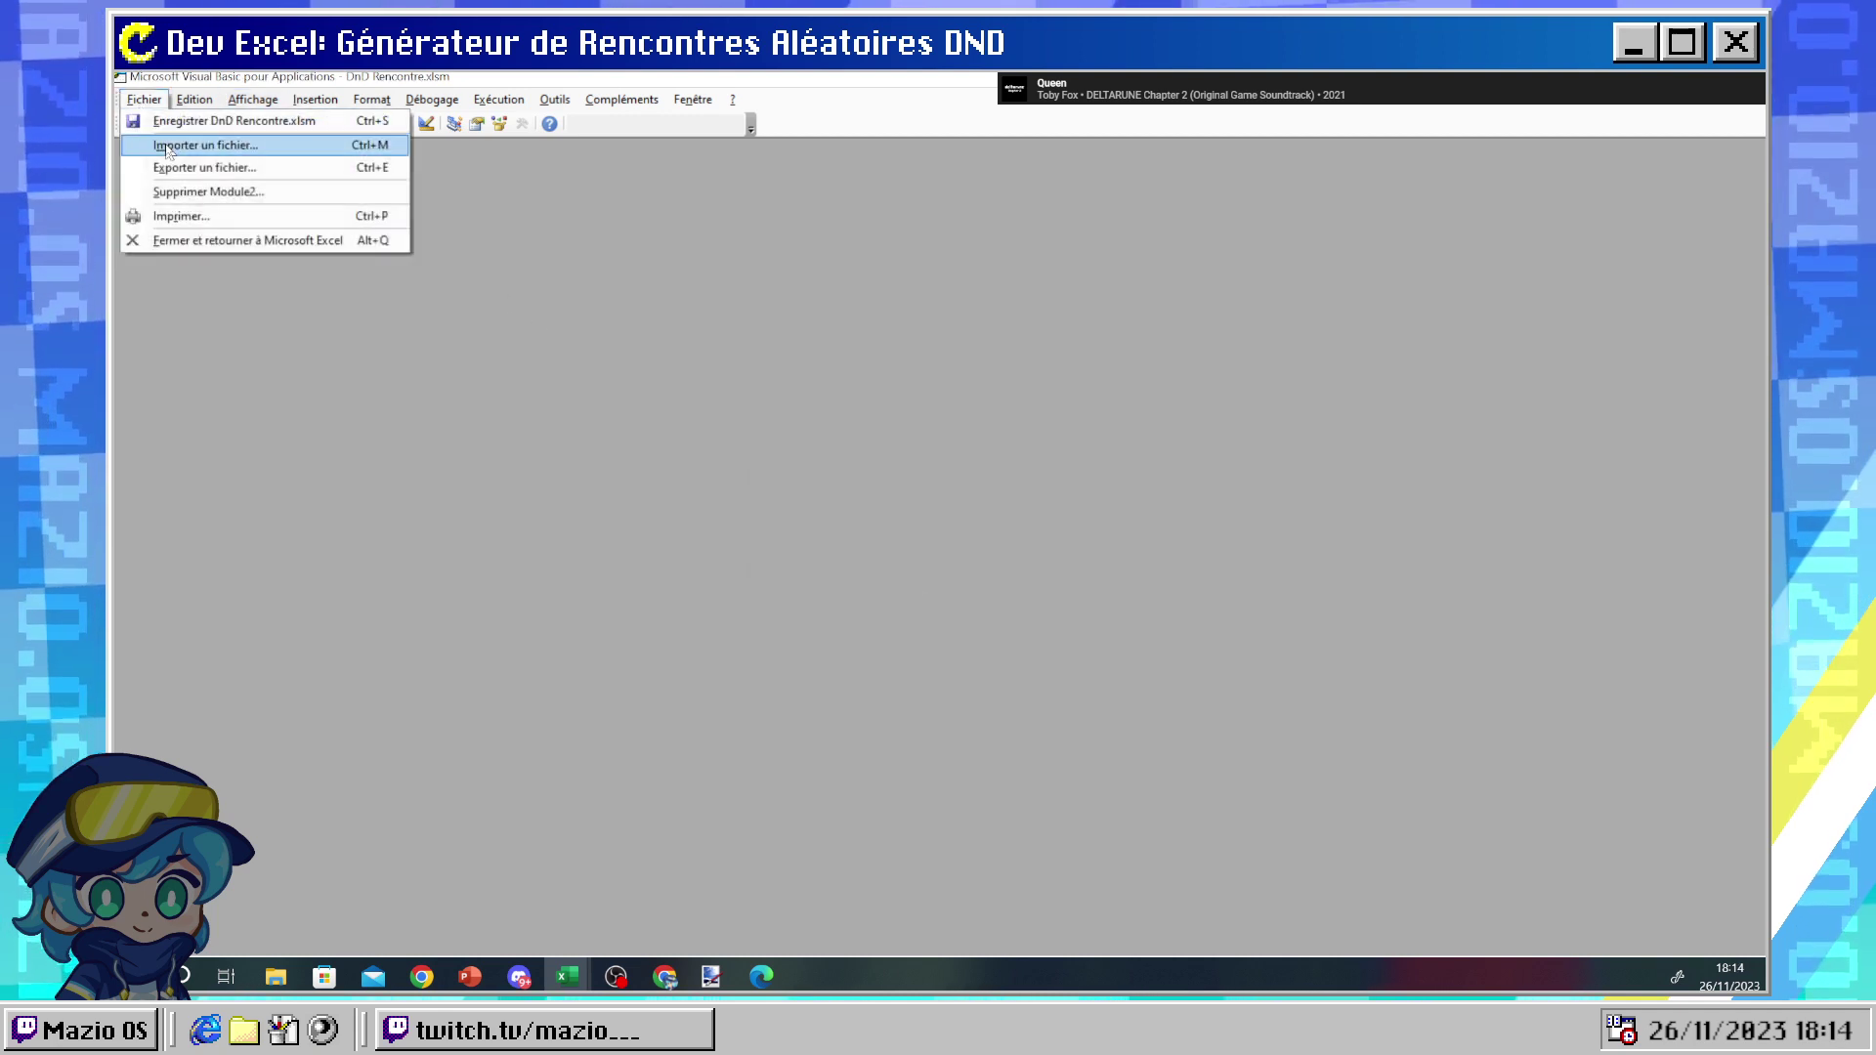
{"action": "left_click", "coordinate": [186, 101]}
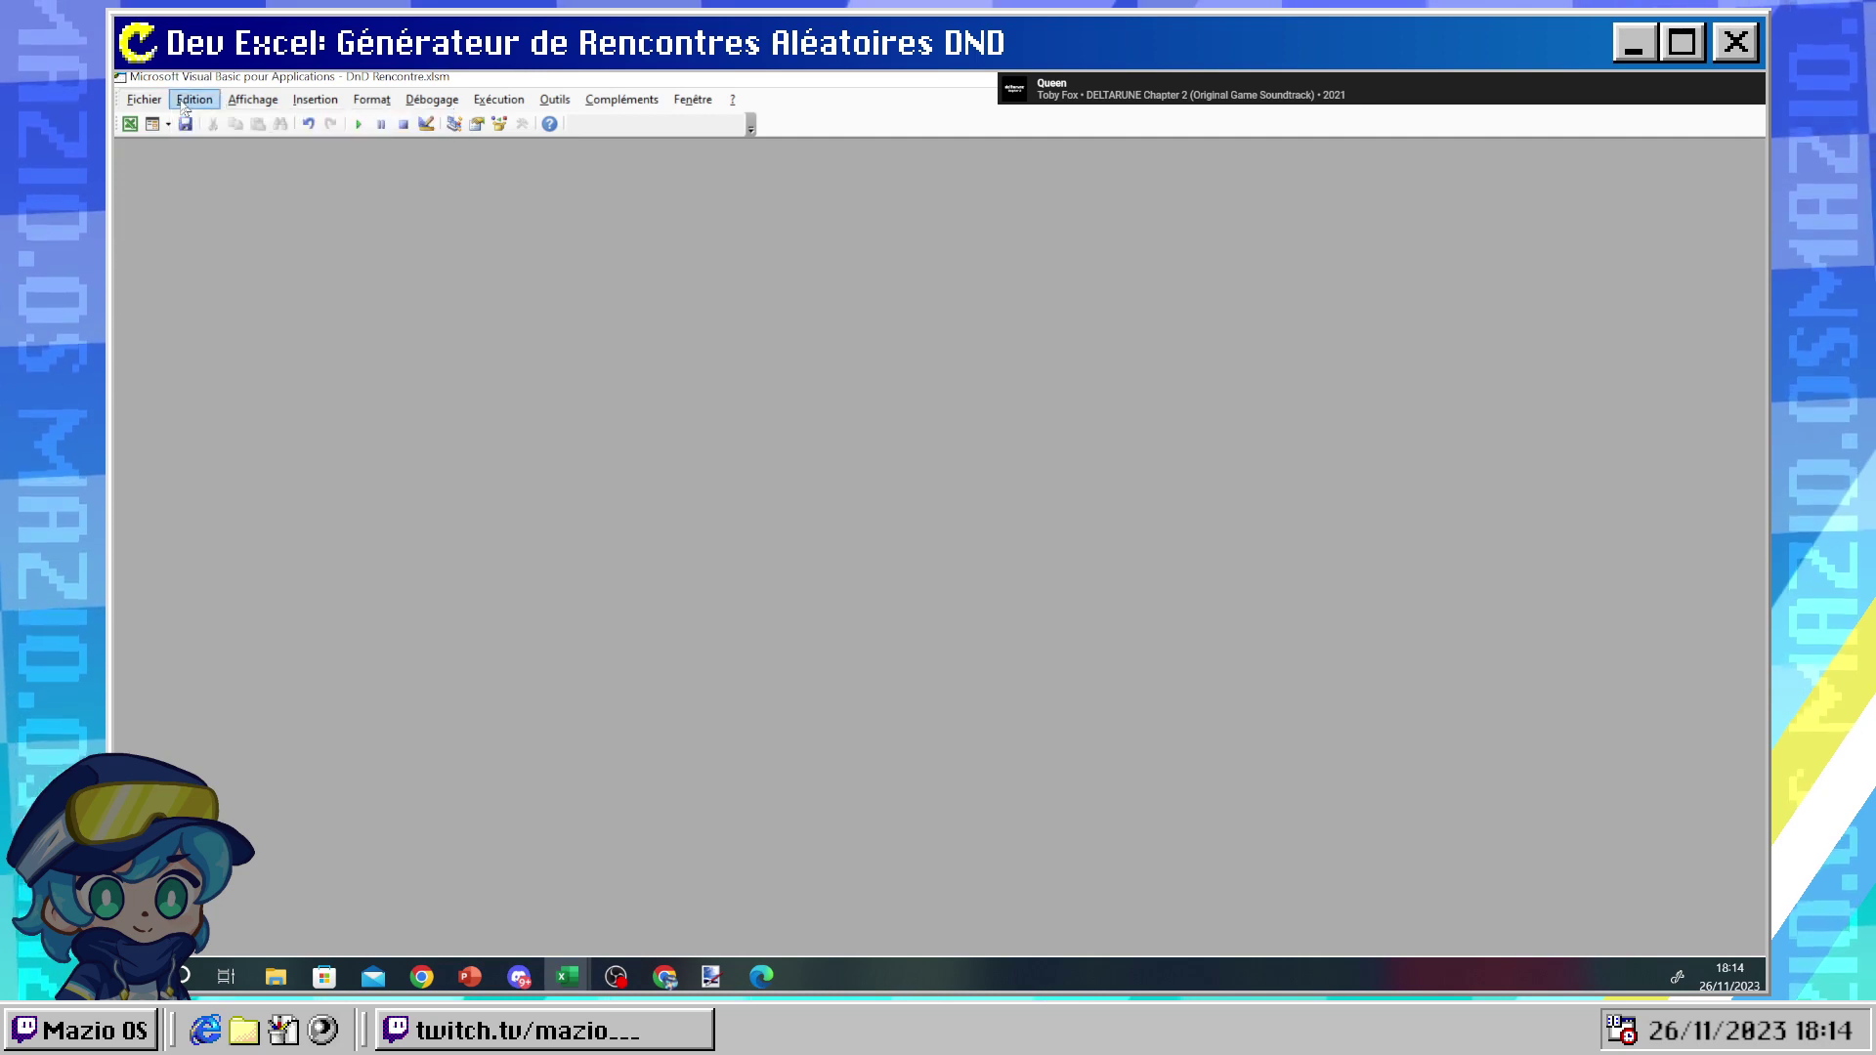
- Add a UserForm1 to the project and close its designer
{"action": "left_click", "coordinate": [168, 125]}
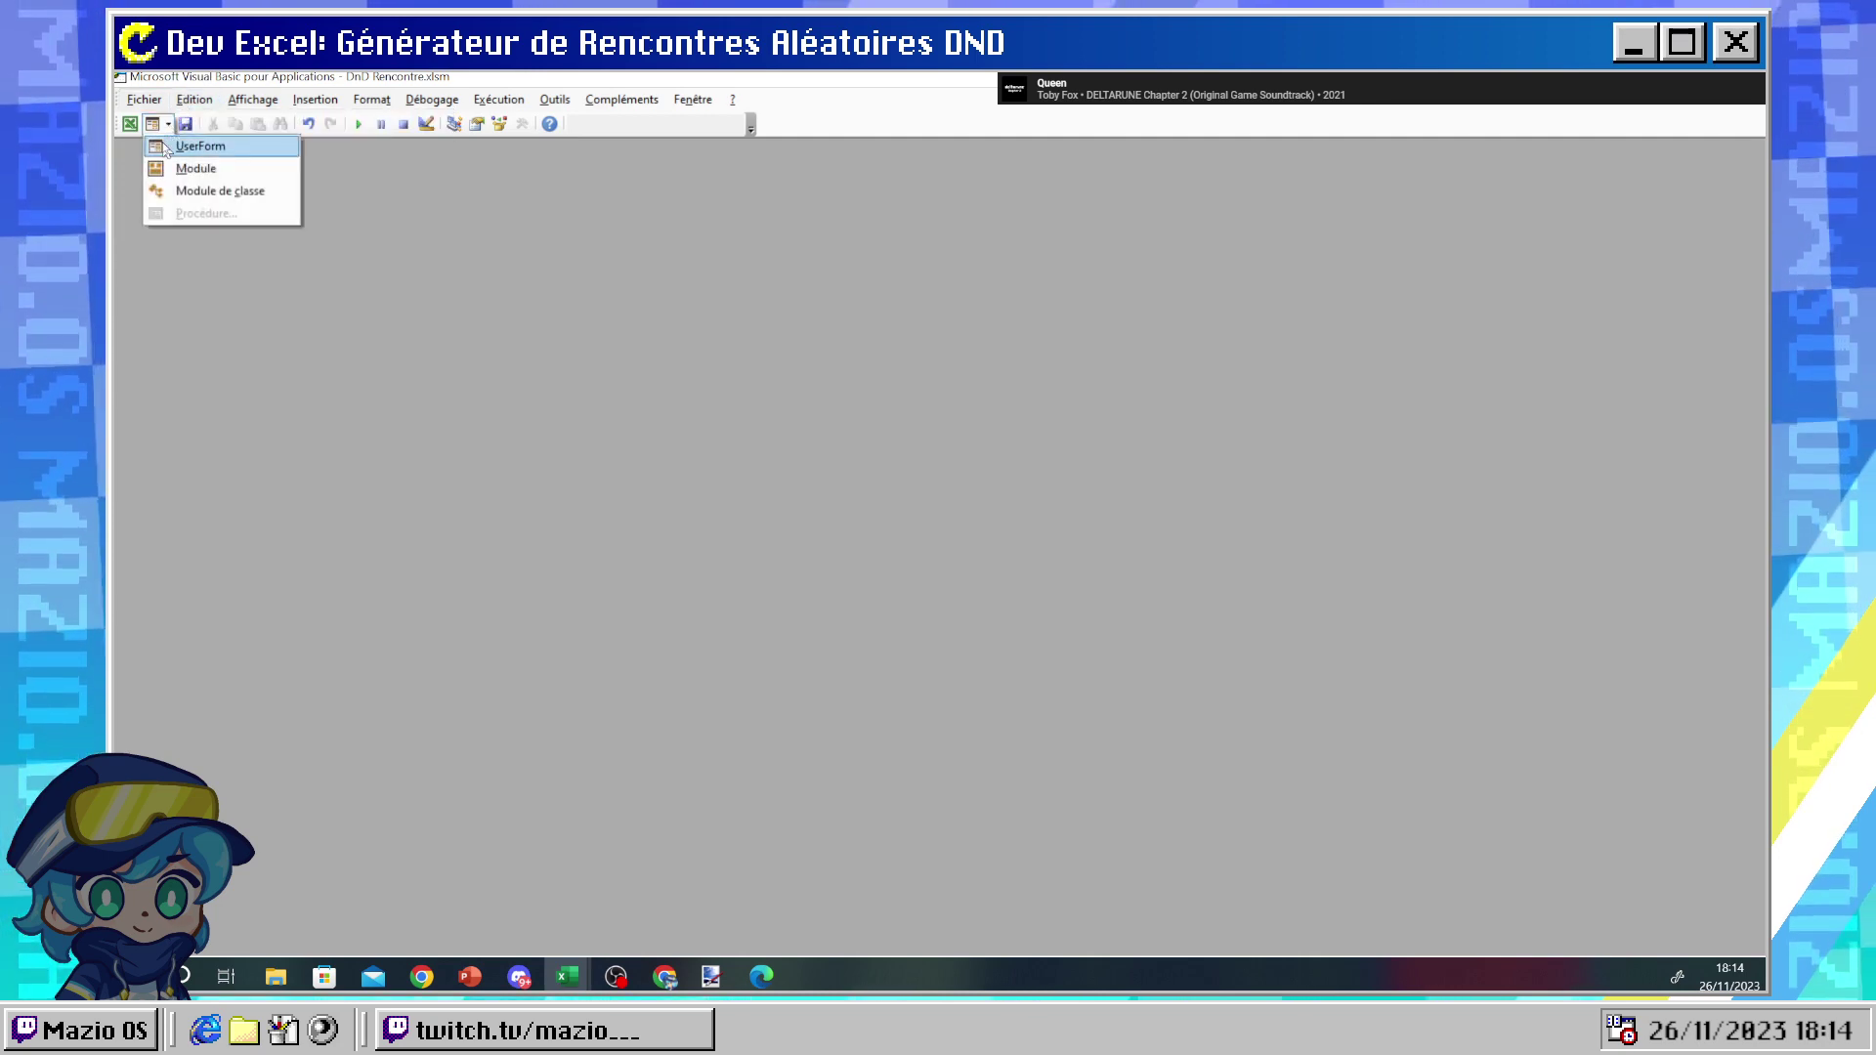
{"action": "left_click", "coordinate": [181, 145]}
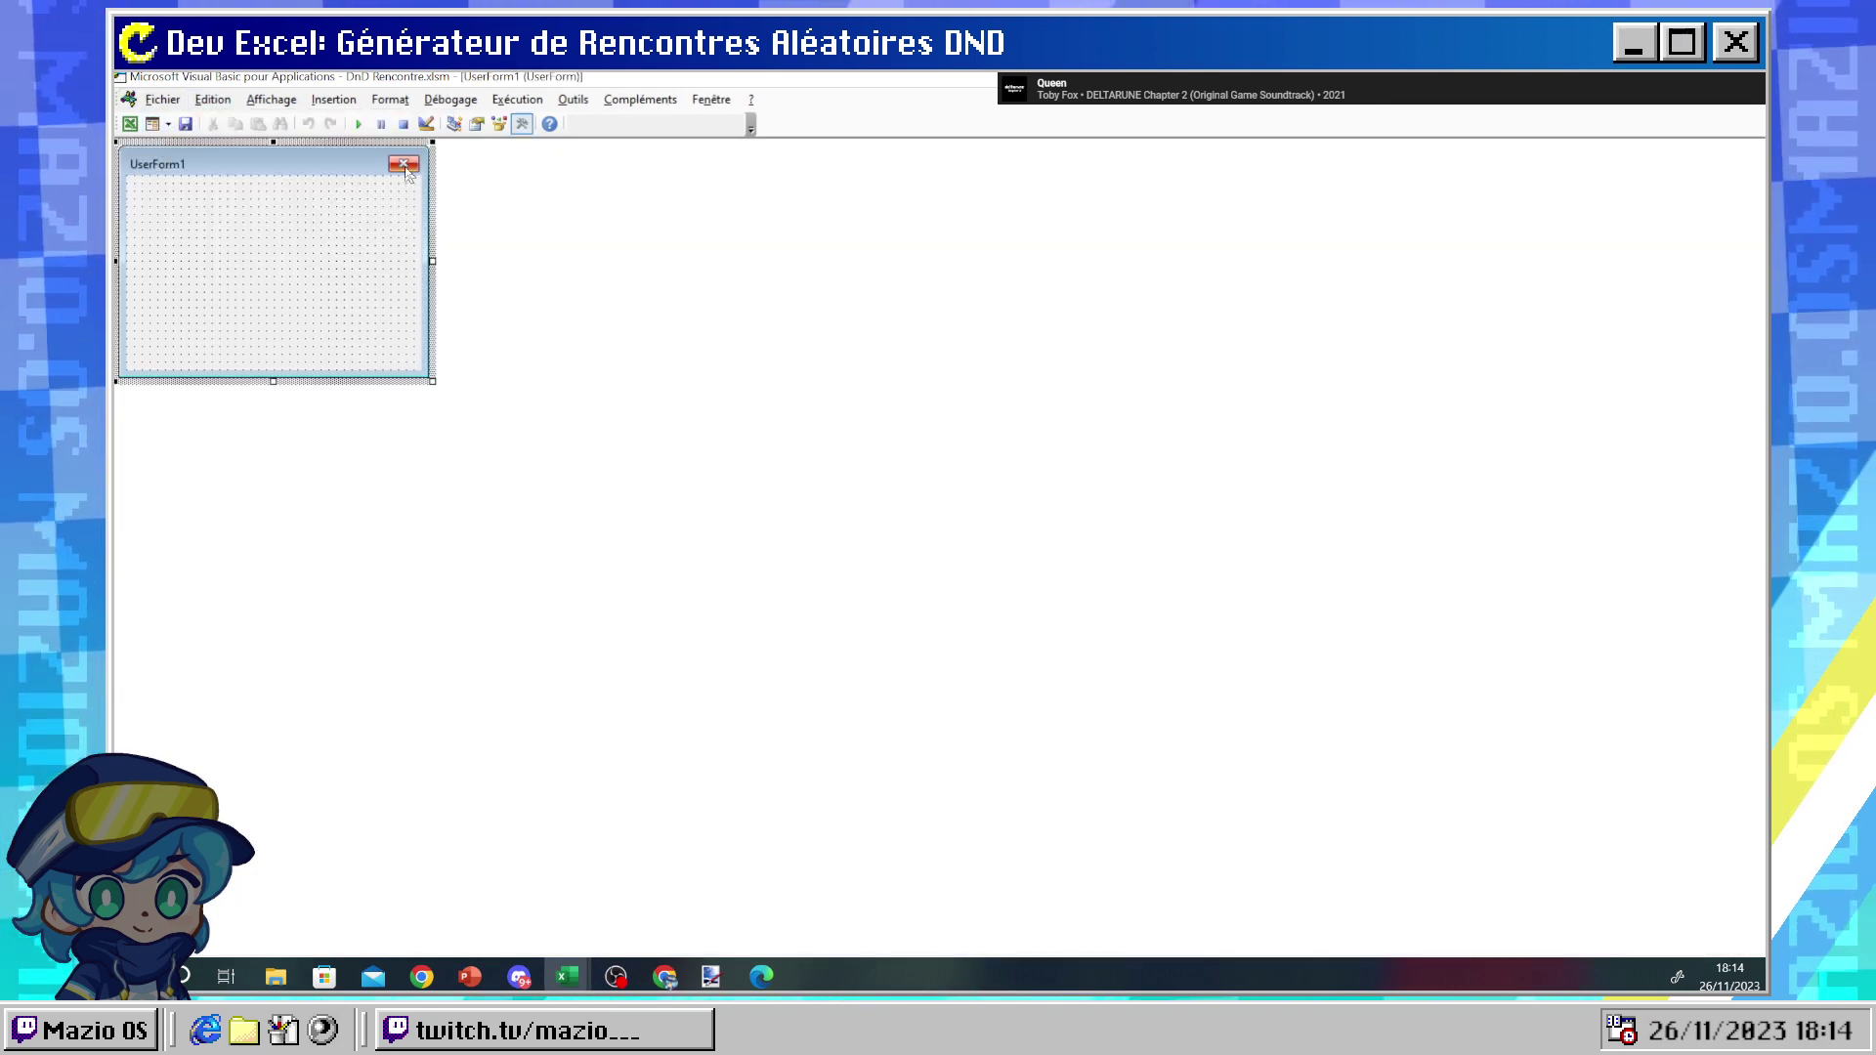
{"action": "left_click", "coordinate": [1755, 109]}
{"action": "left_click", "coordinate": [371, 100]}
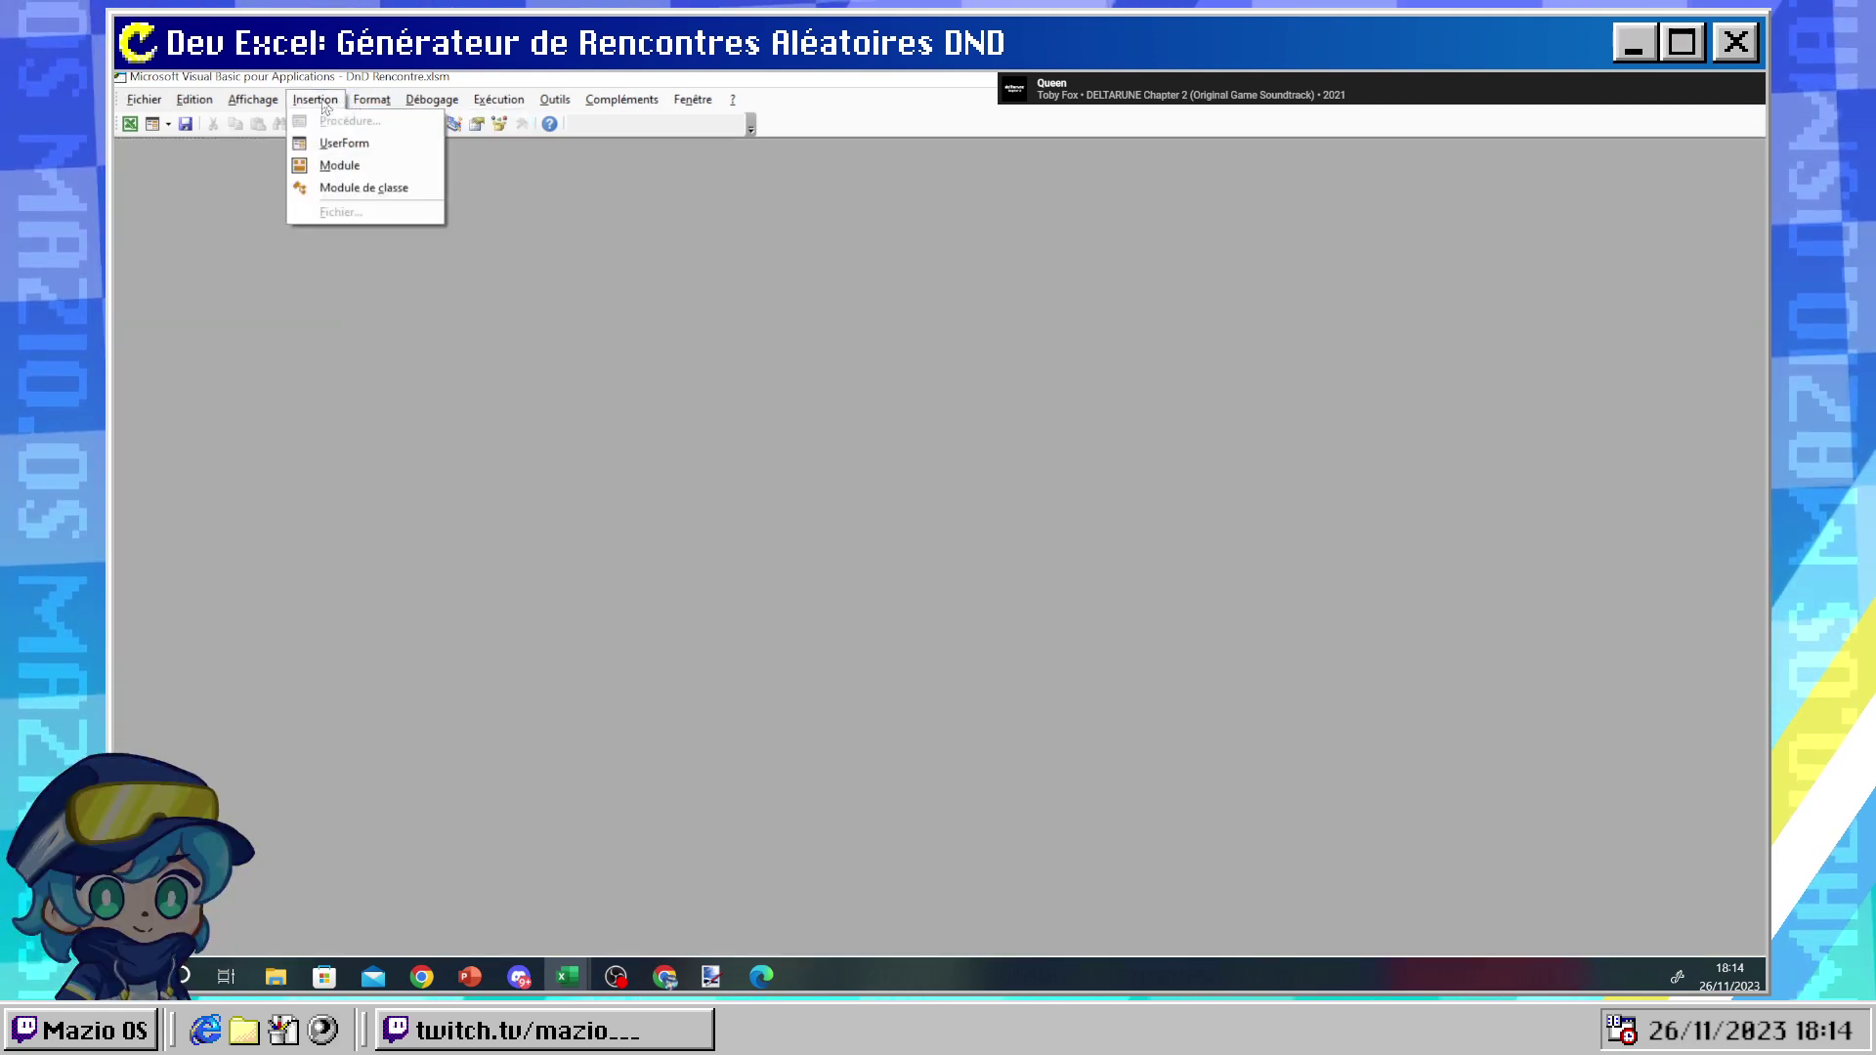
{"action": "mouse_move", "coordinate": [281, 104]}
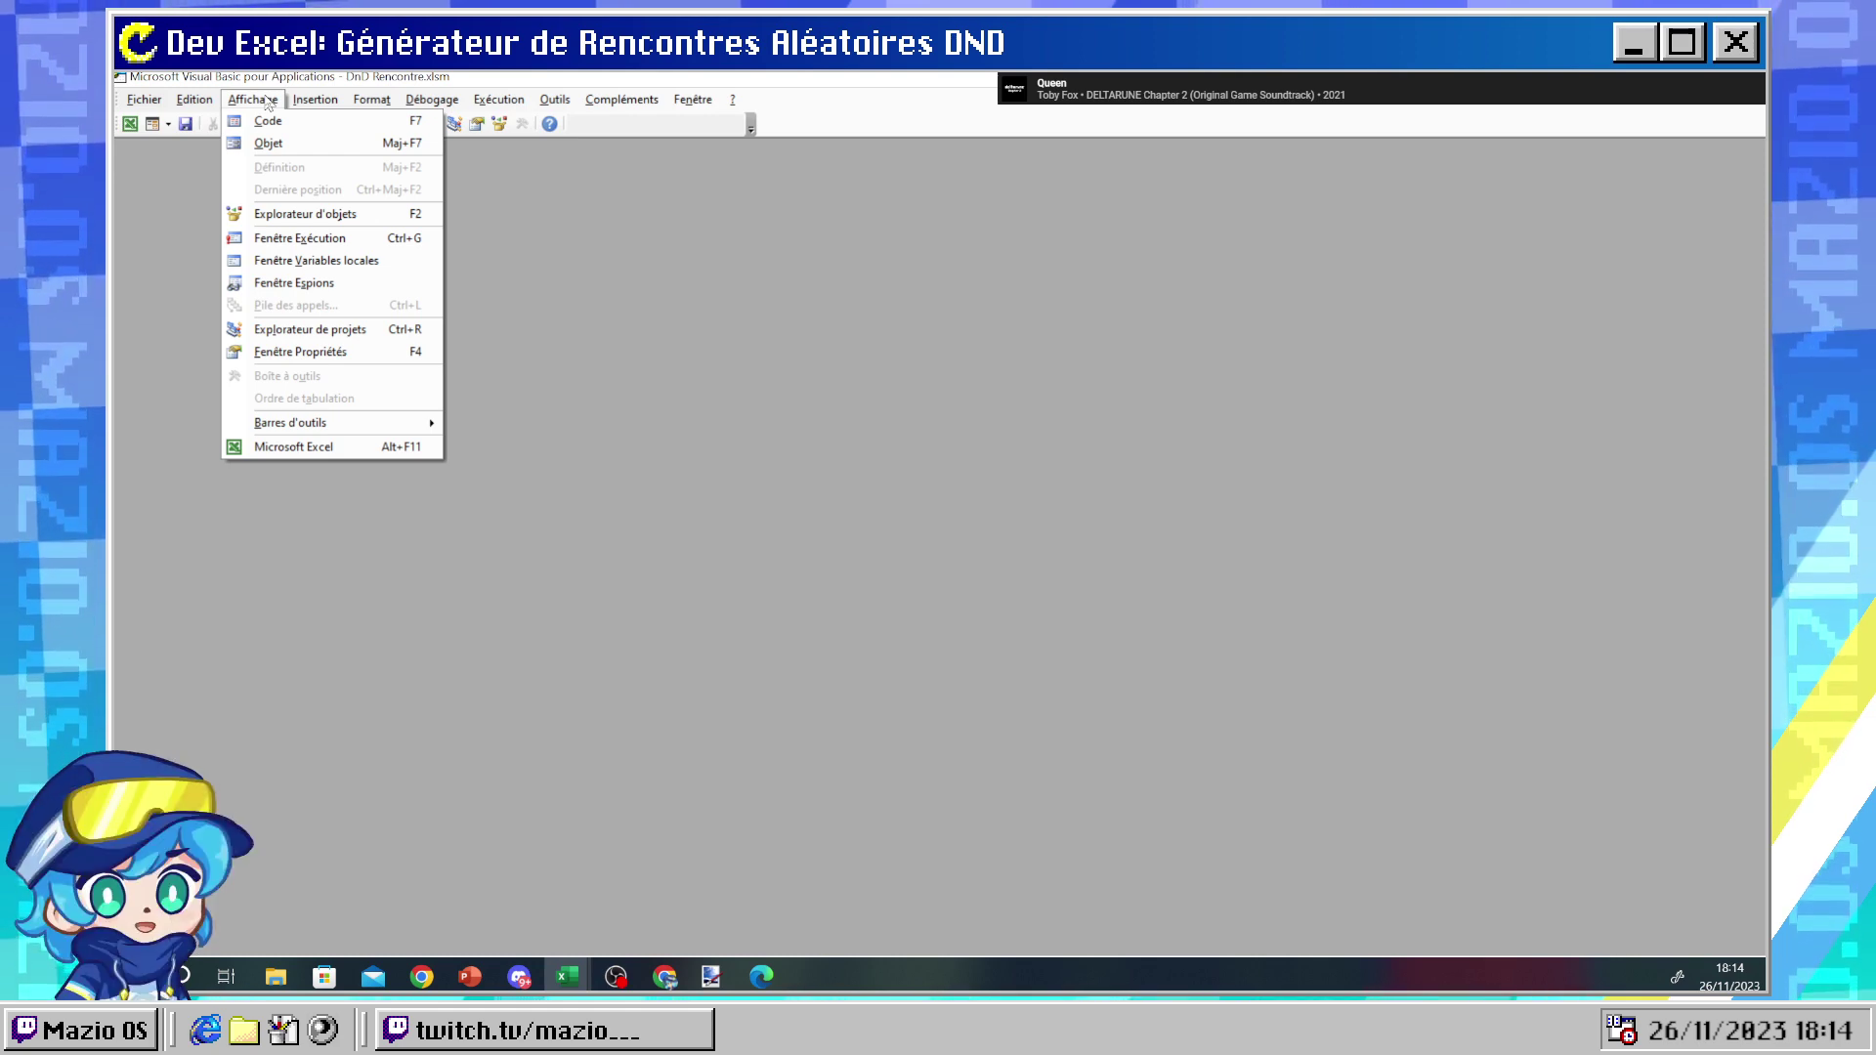
- Restore the editor to a smaller window and bring the Excel workbook to the front
{"action": "left_click_drag", "start_coordinate": [1065, 76], "coordinate": [1064, 178]}
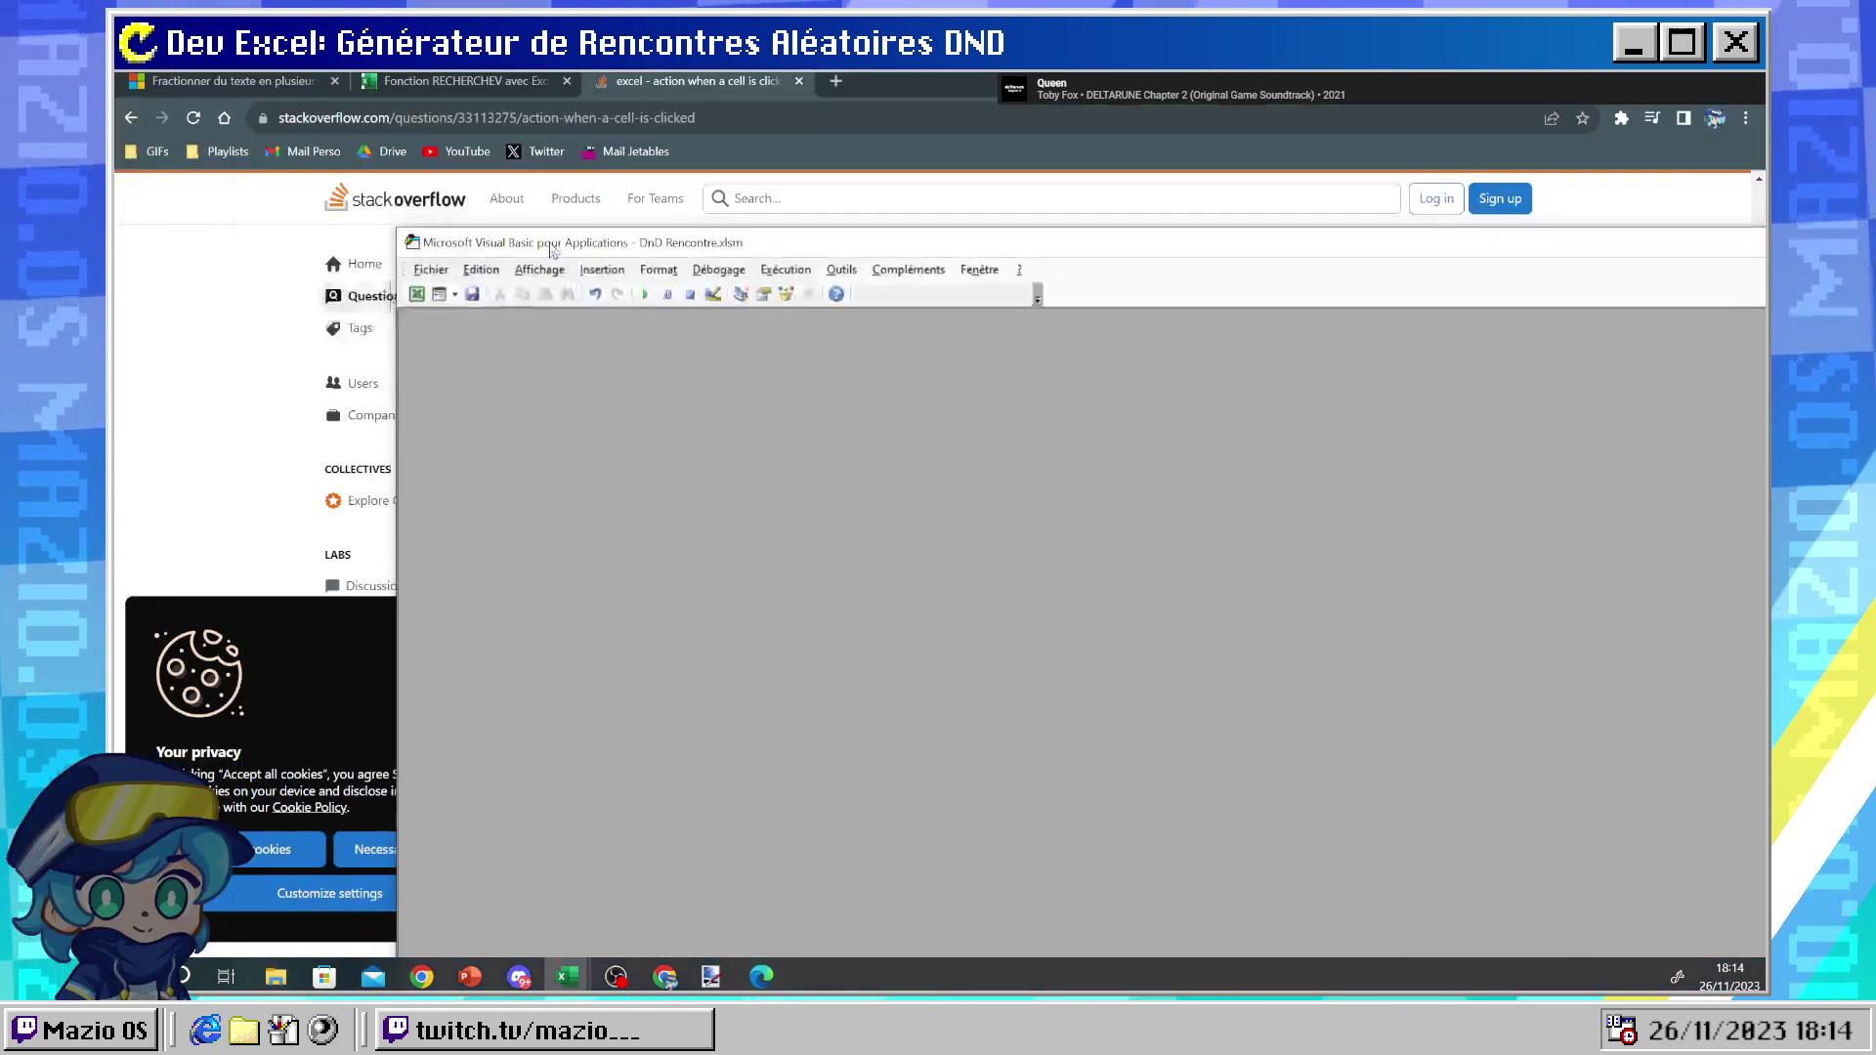
{"action": "left_click_drag", "start_coordinate": [913, 198], "coordinate": [747, 146]}
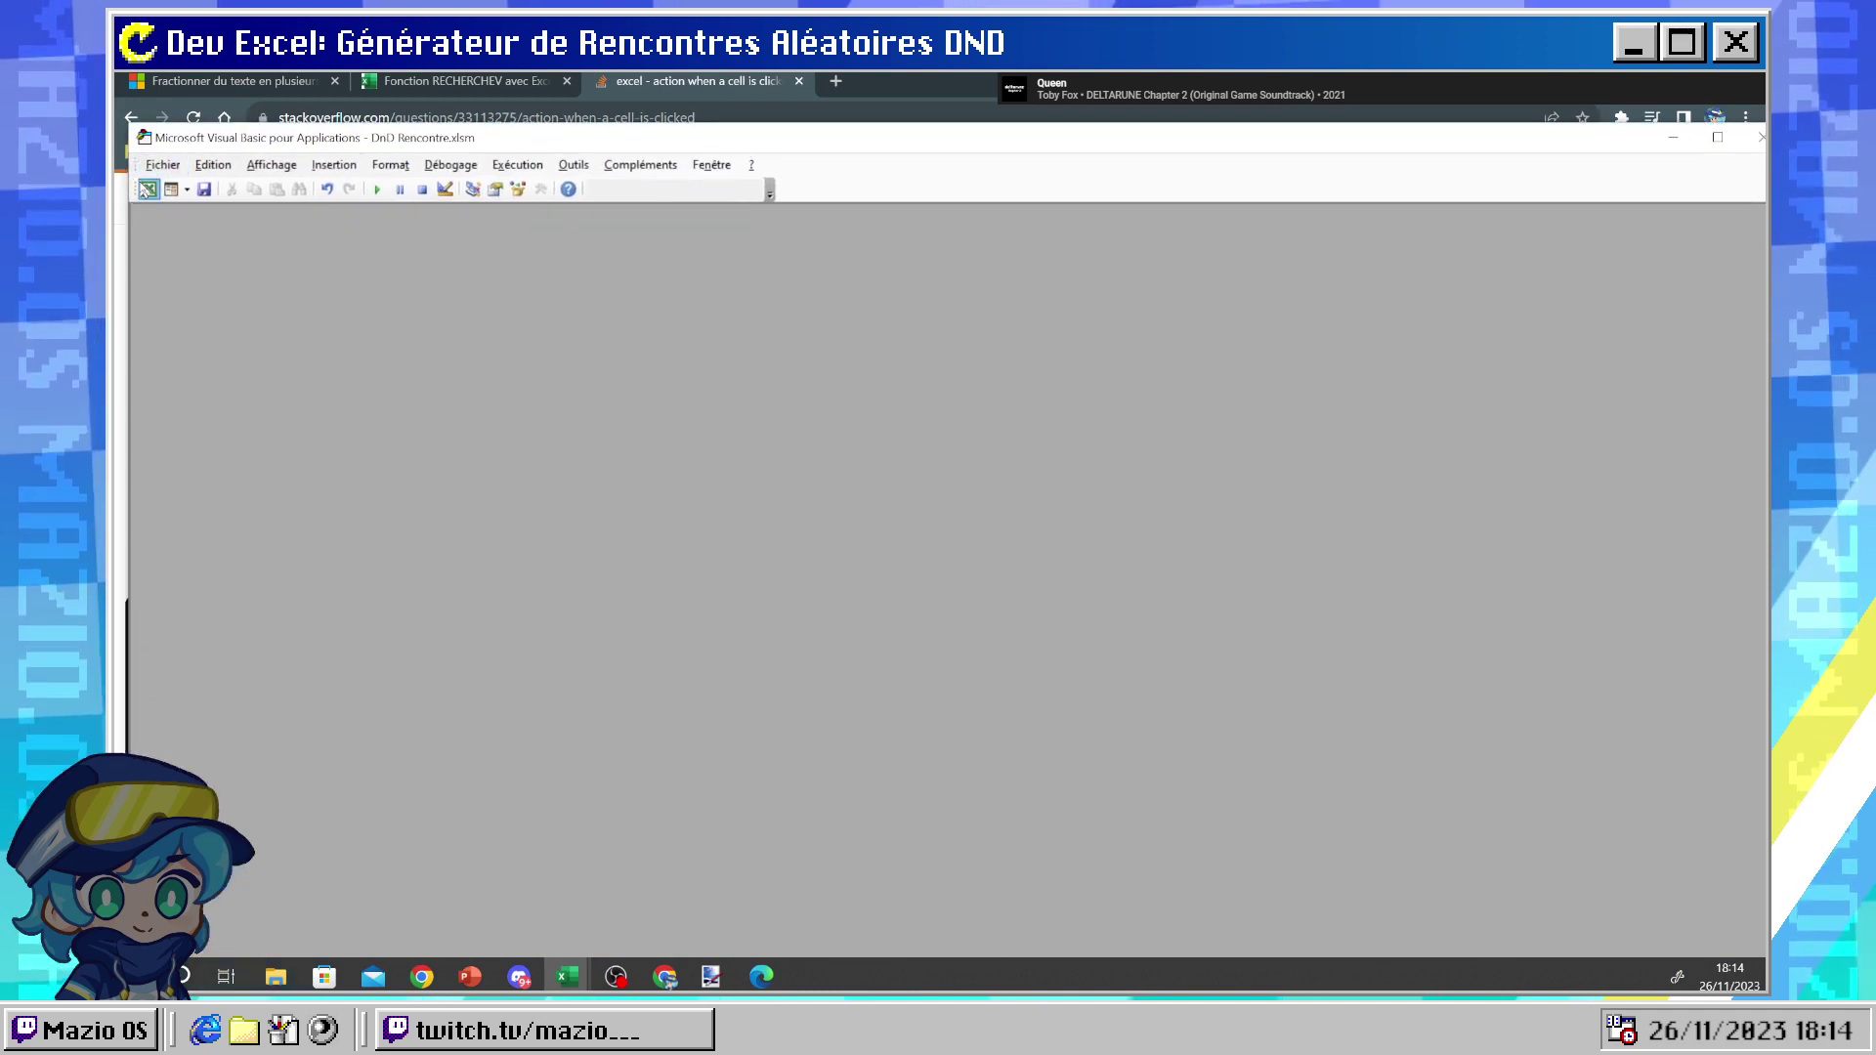
{"action": "left_click", "coordinate": [146, 189]}
{"action": "left_click", "coordinate": [332, 493]}
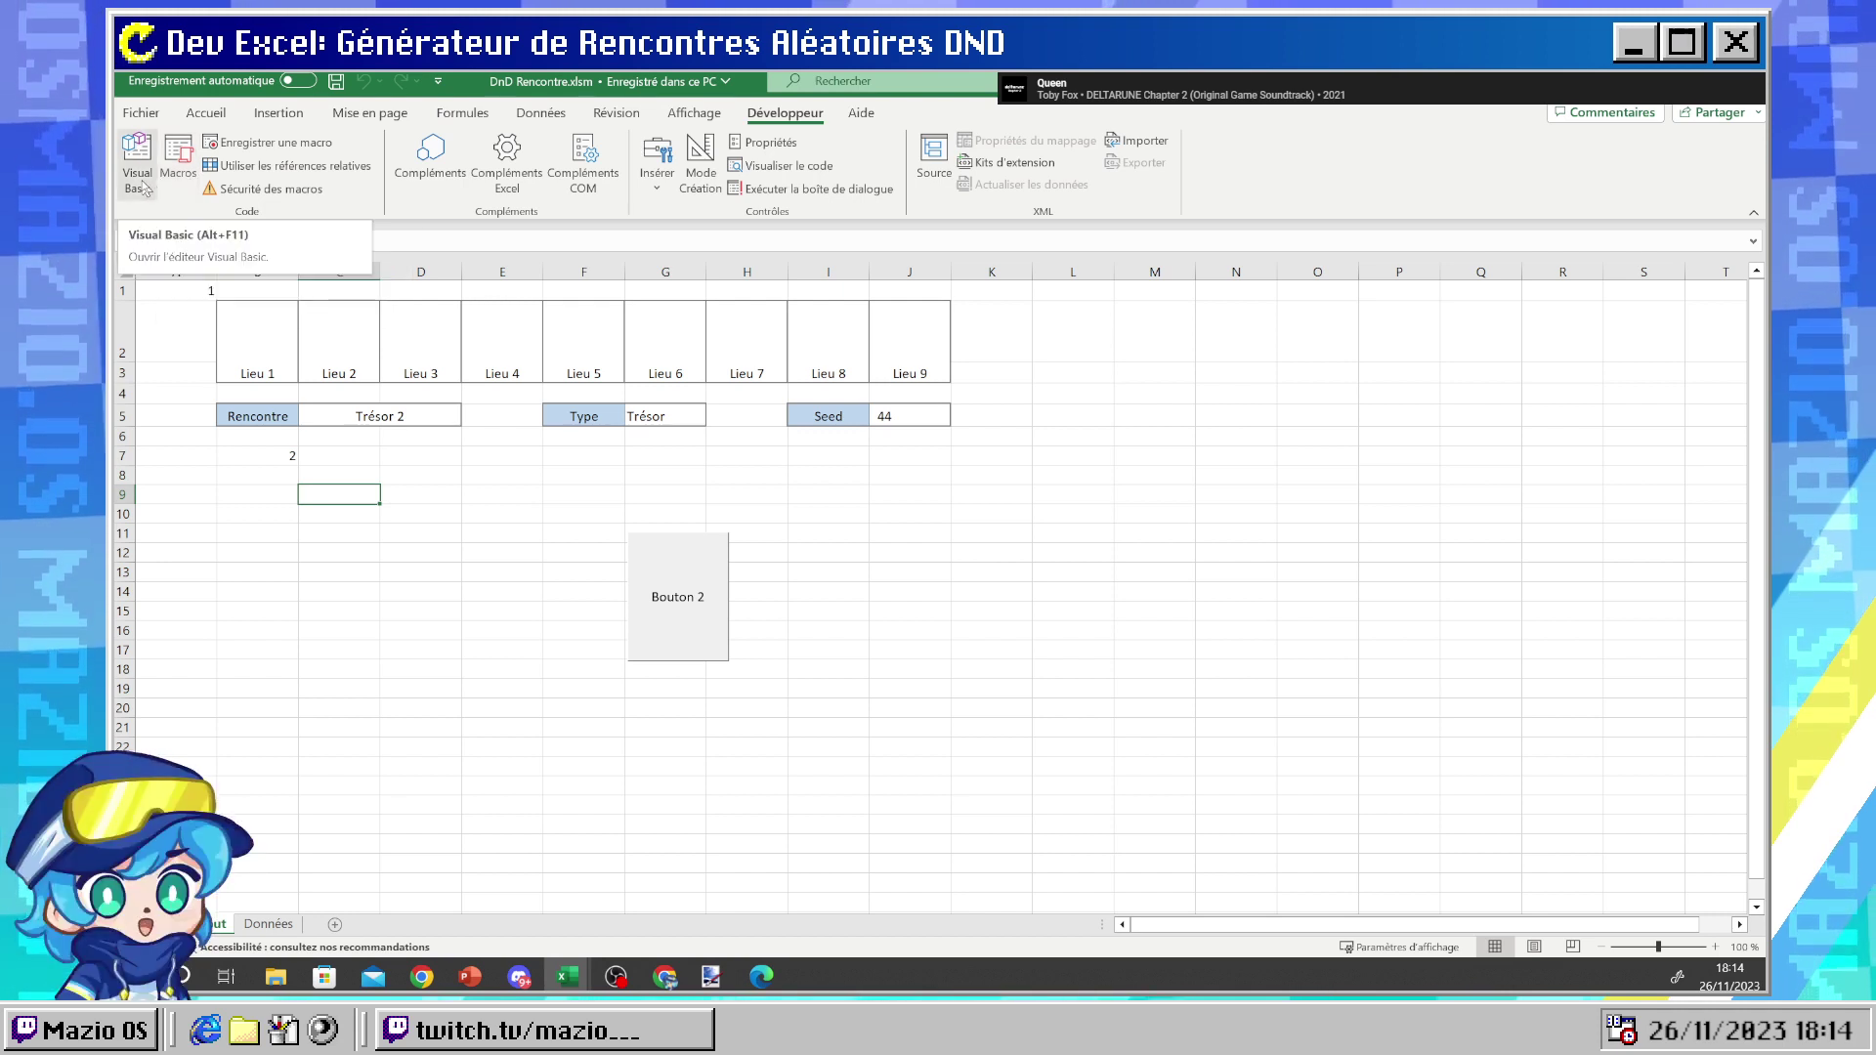
- Glance at the Développeur > Insérer controls list, then switch to the Stack Overflow answer in Chrome
{"action": "left_click", "coordinate": [661, 185]}
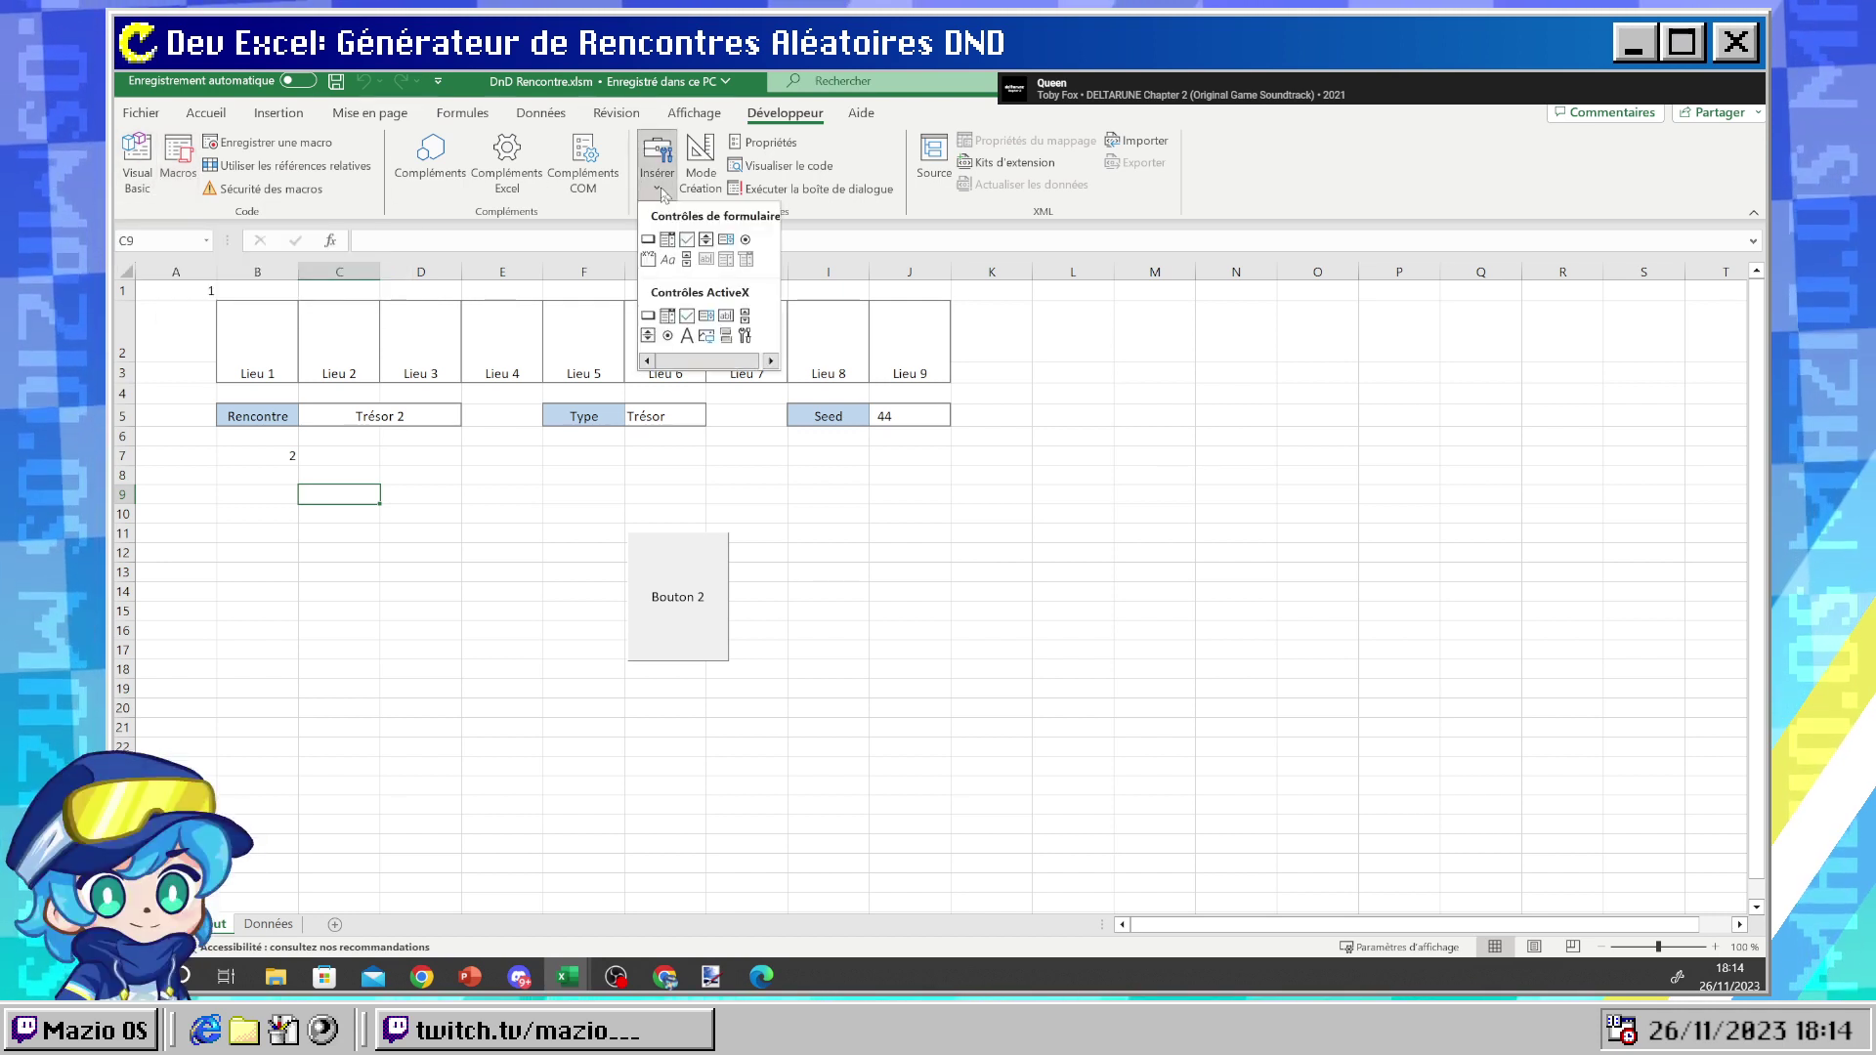
{"action": "key", "text": "Escape"}
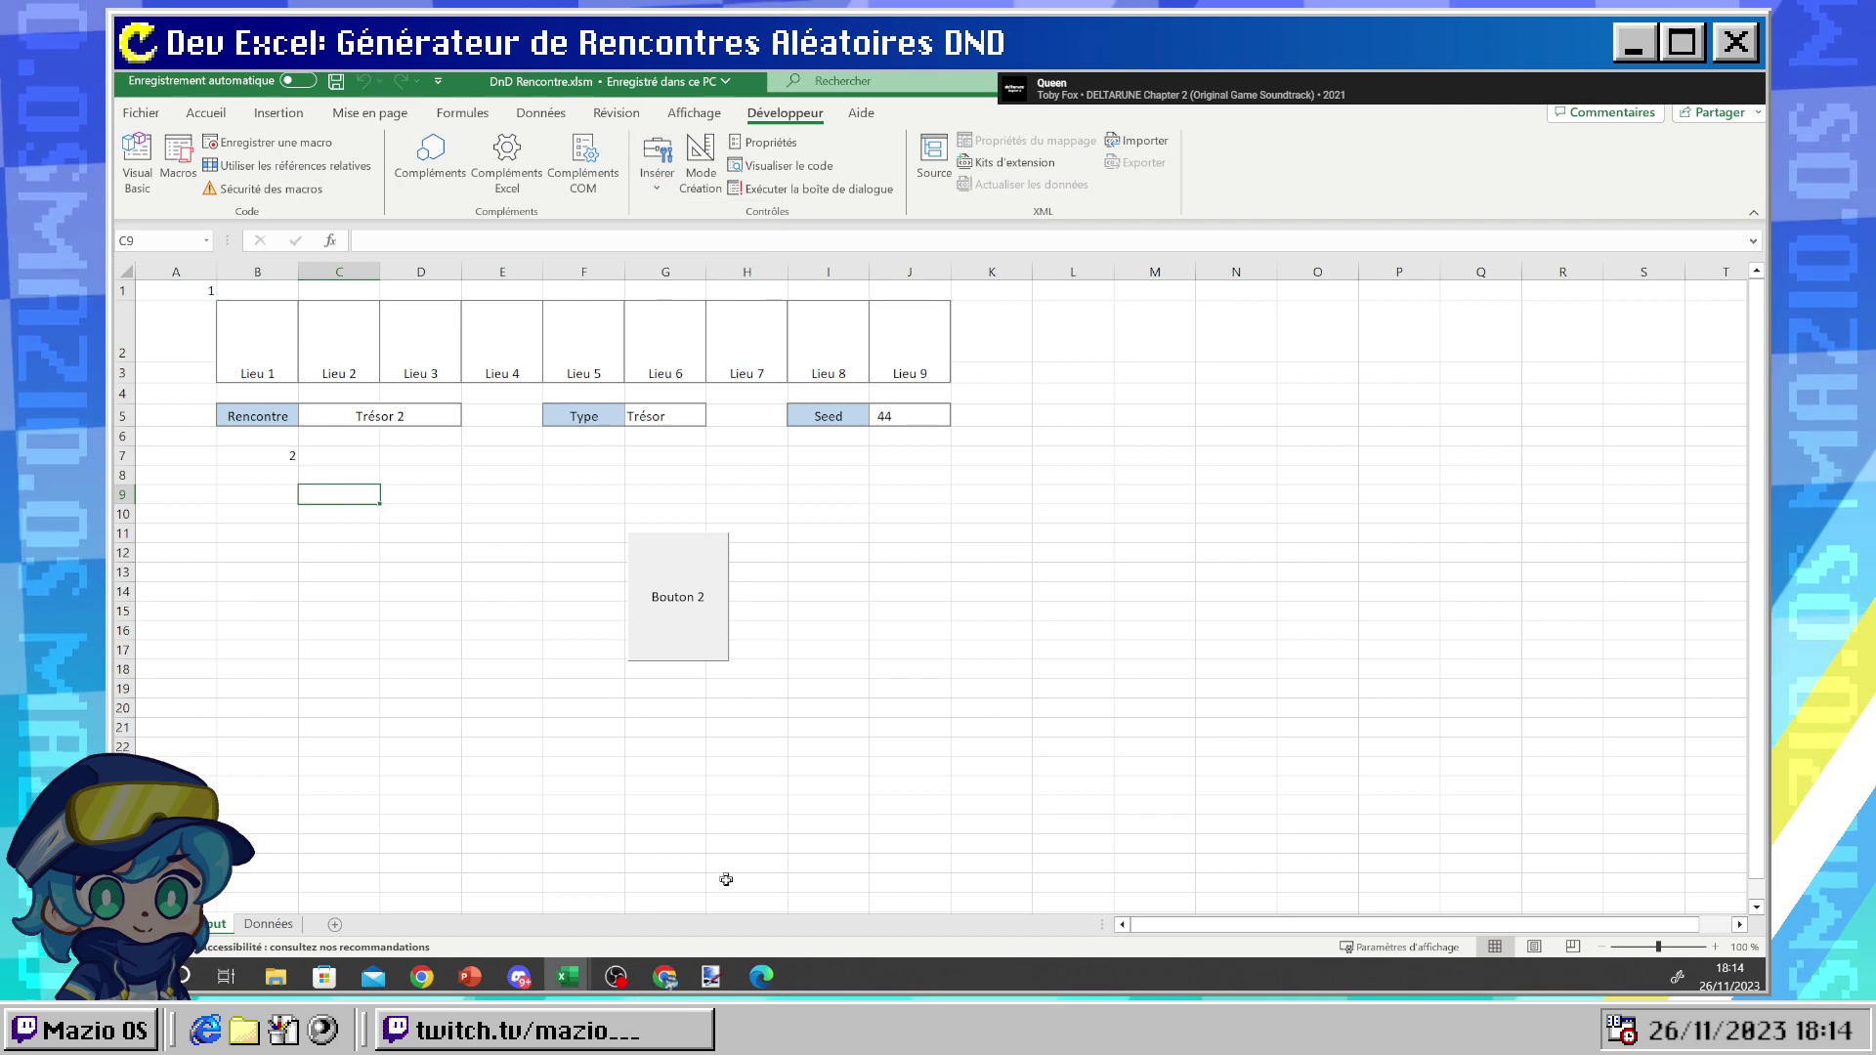
{"action": "left_click", "coordinate": [665, 977]}
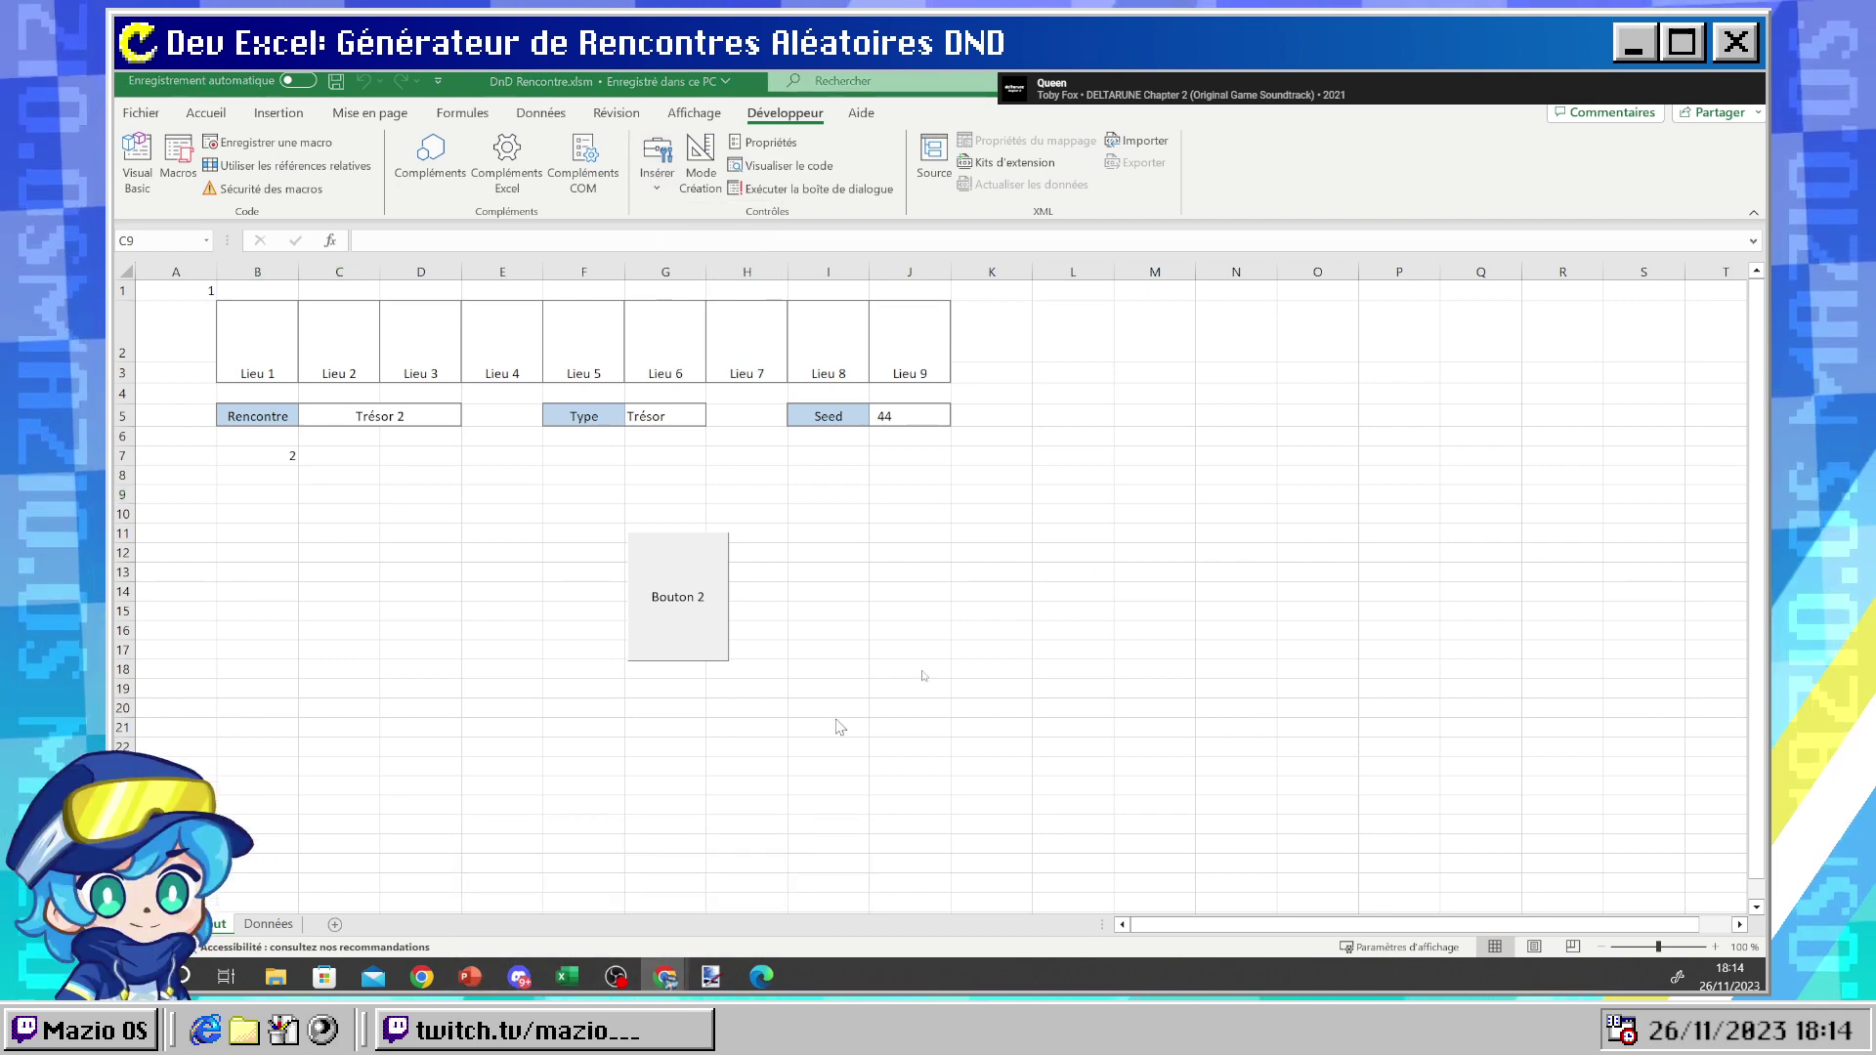
{"action": "mouse_move", "coordinate": [666, 977]}
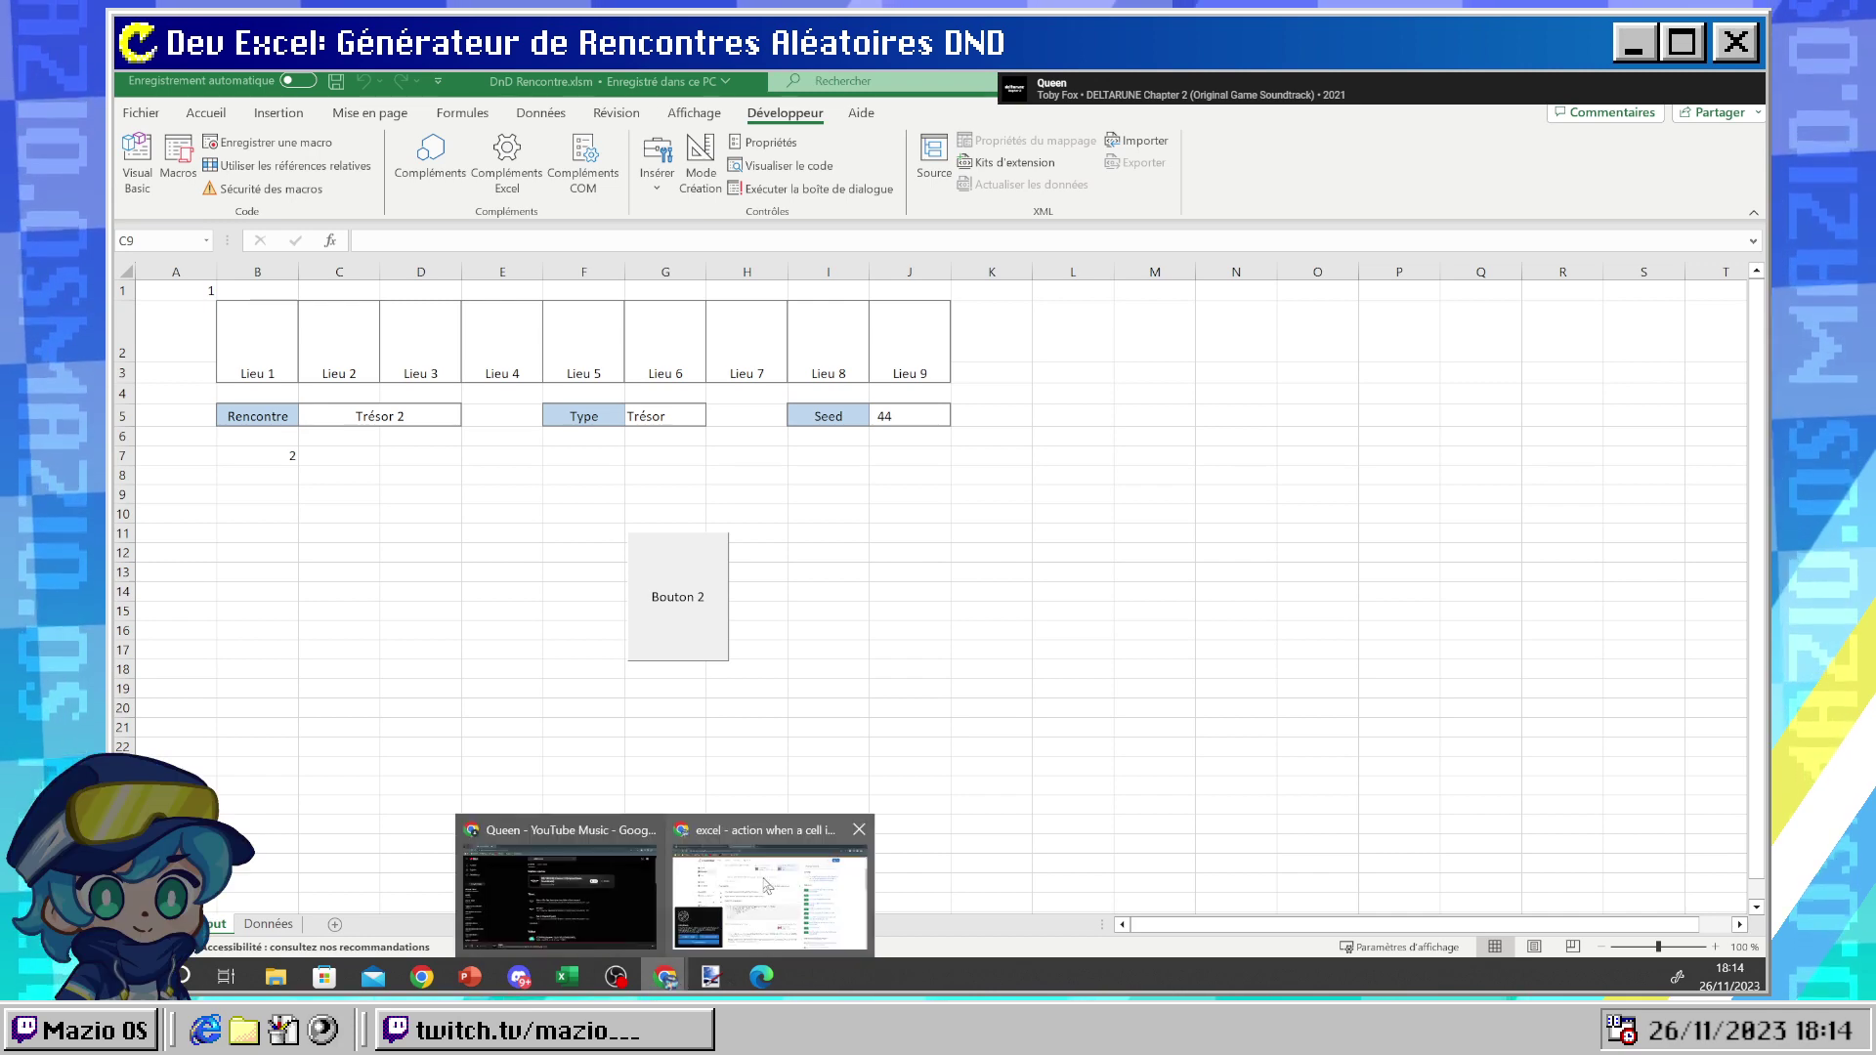
{"action": "left_click", "coordinate": [772, 909]}
- Copy the accepted answer's Worksheet_SelectionChange example code ($A$1 MsgBox "hi") from Stack Overflow
{"action": "scroll", "coordinate": [683, 447], "scroll_direction": "down", "scroll_amount": 1}
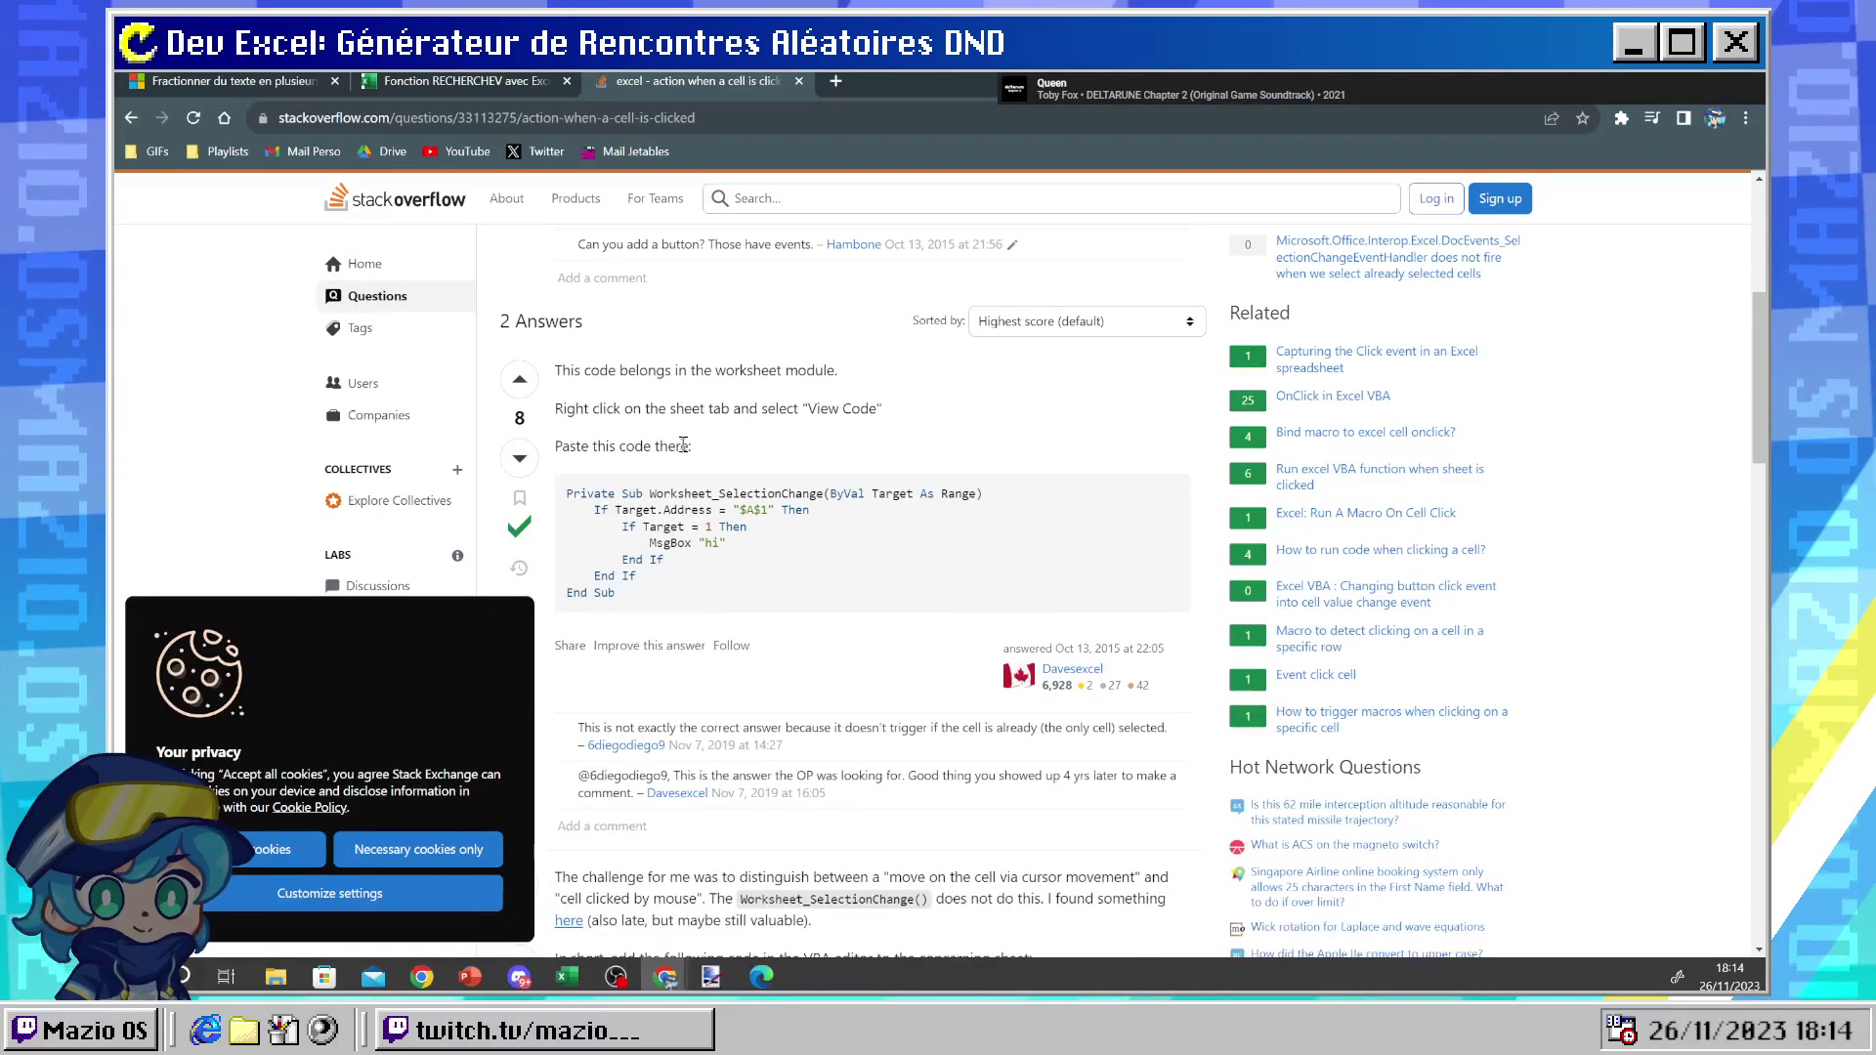
{"action": "left_click_drag", "start_coordinate": [633, 596], "coordinate": [560, 500]}
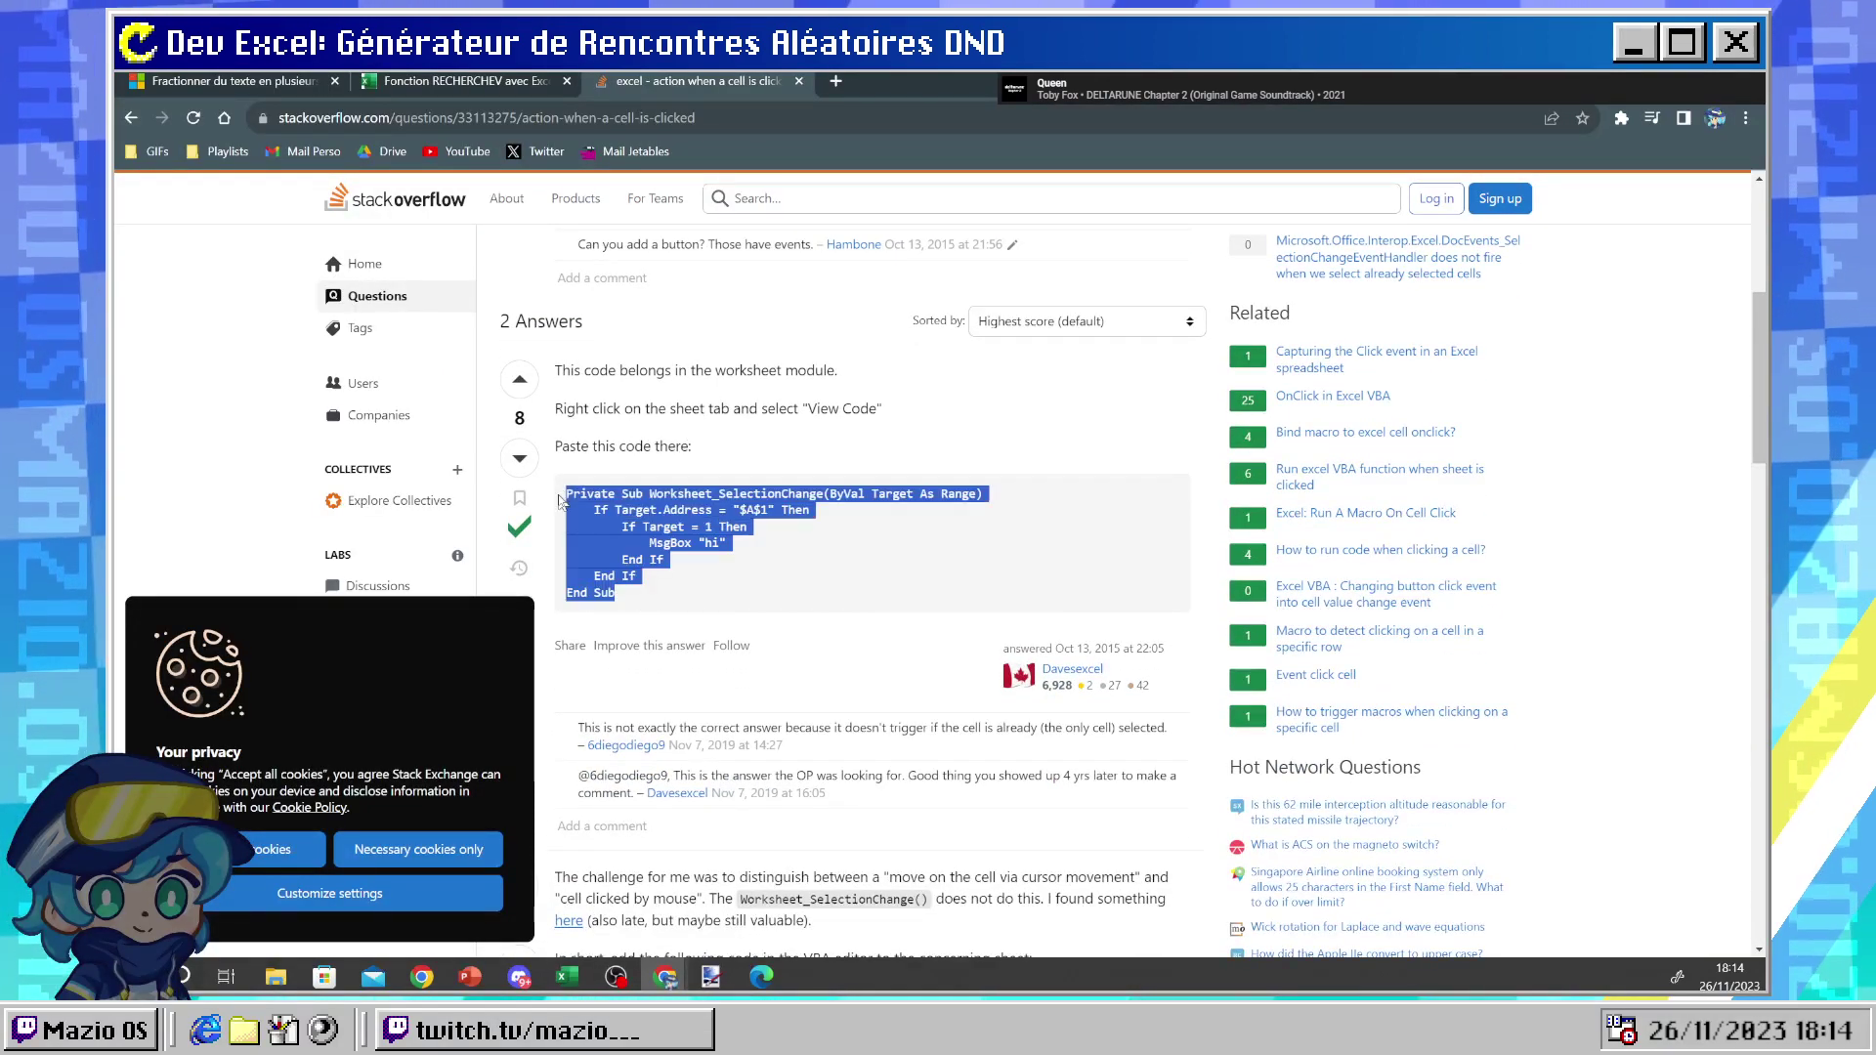
{"action": "right_click", "coordinate": [583, 496]}
{"action": "left_click", "coordinate": [615, 518]}
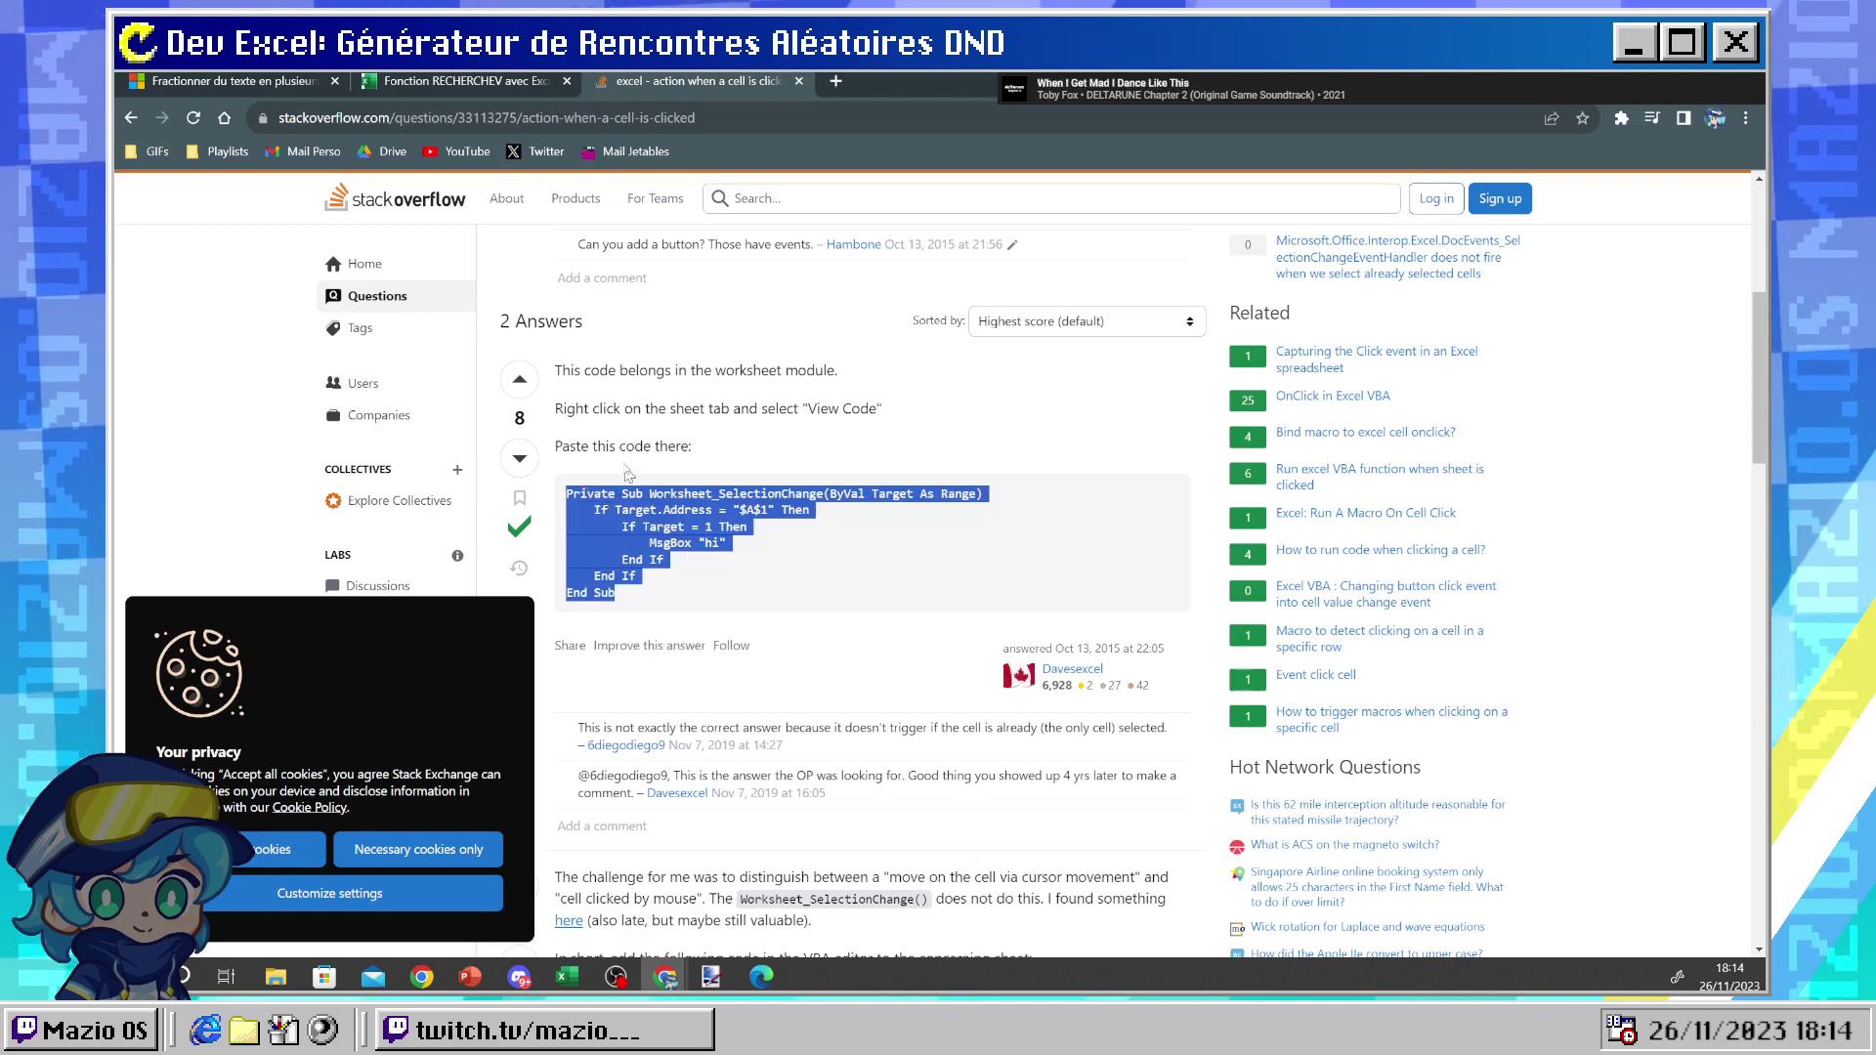
{"action": "scroll", "coordinate": [878, 605], "scroll_direction": "down", "scroll_amount": 2}
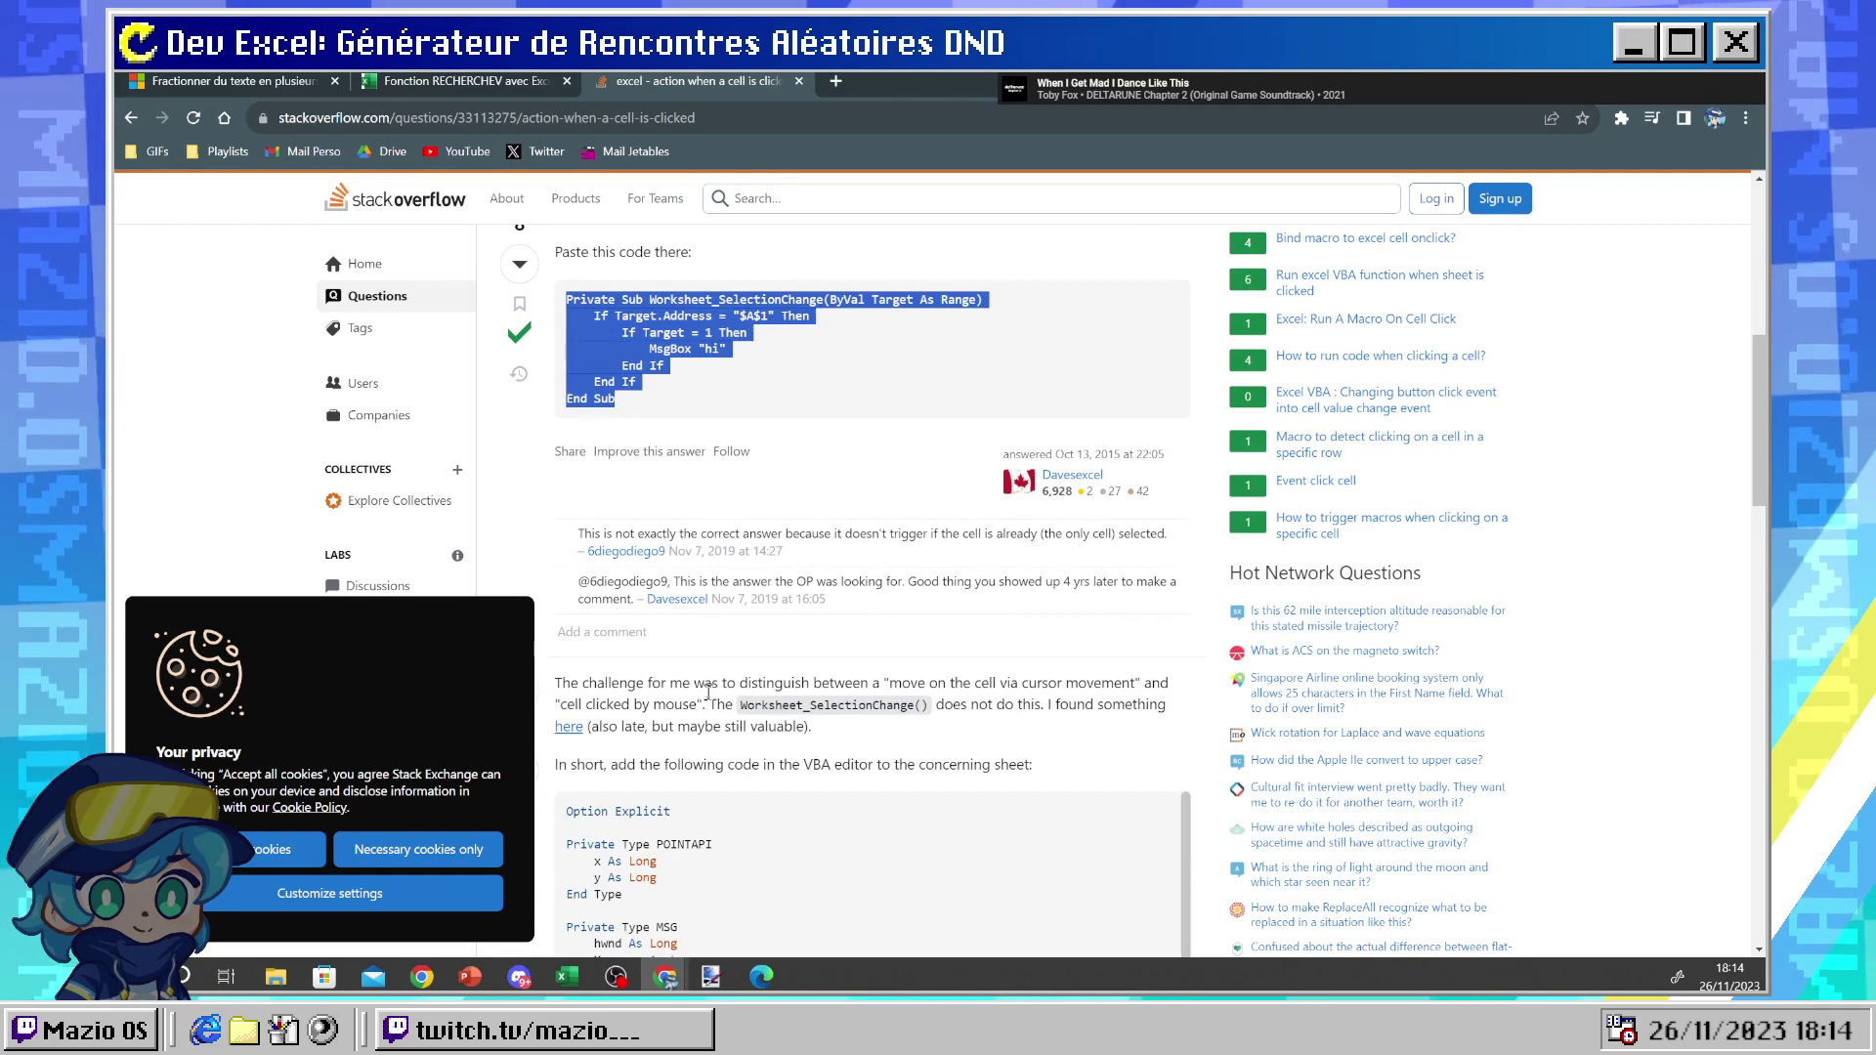
{"action": "scroll", "coordinate": [700, 449], "scroll_direction": "up", "scroll_amount": 1}
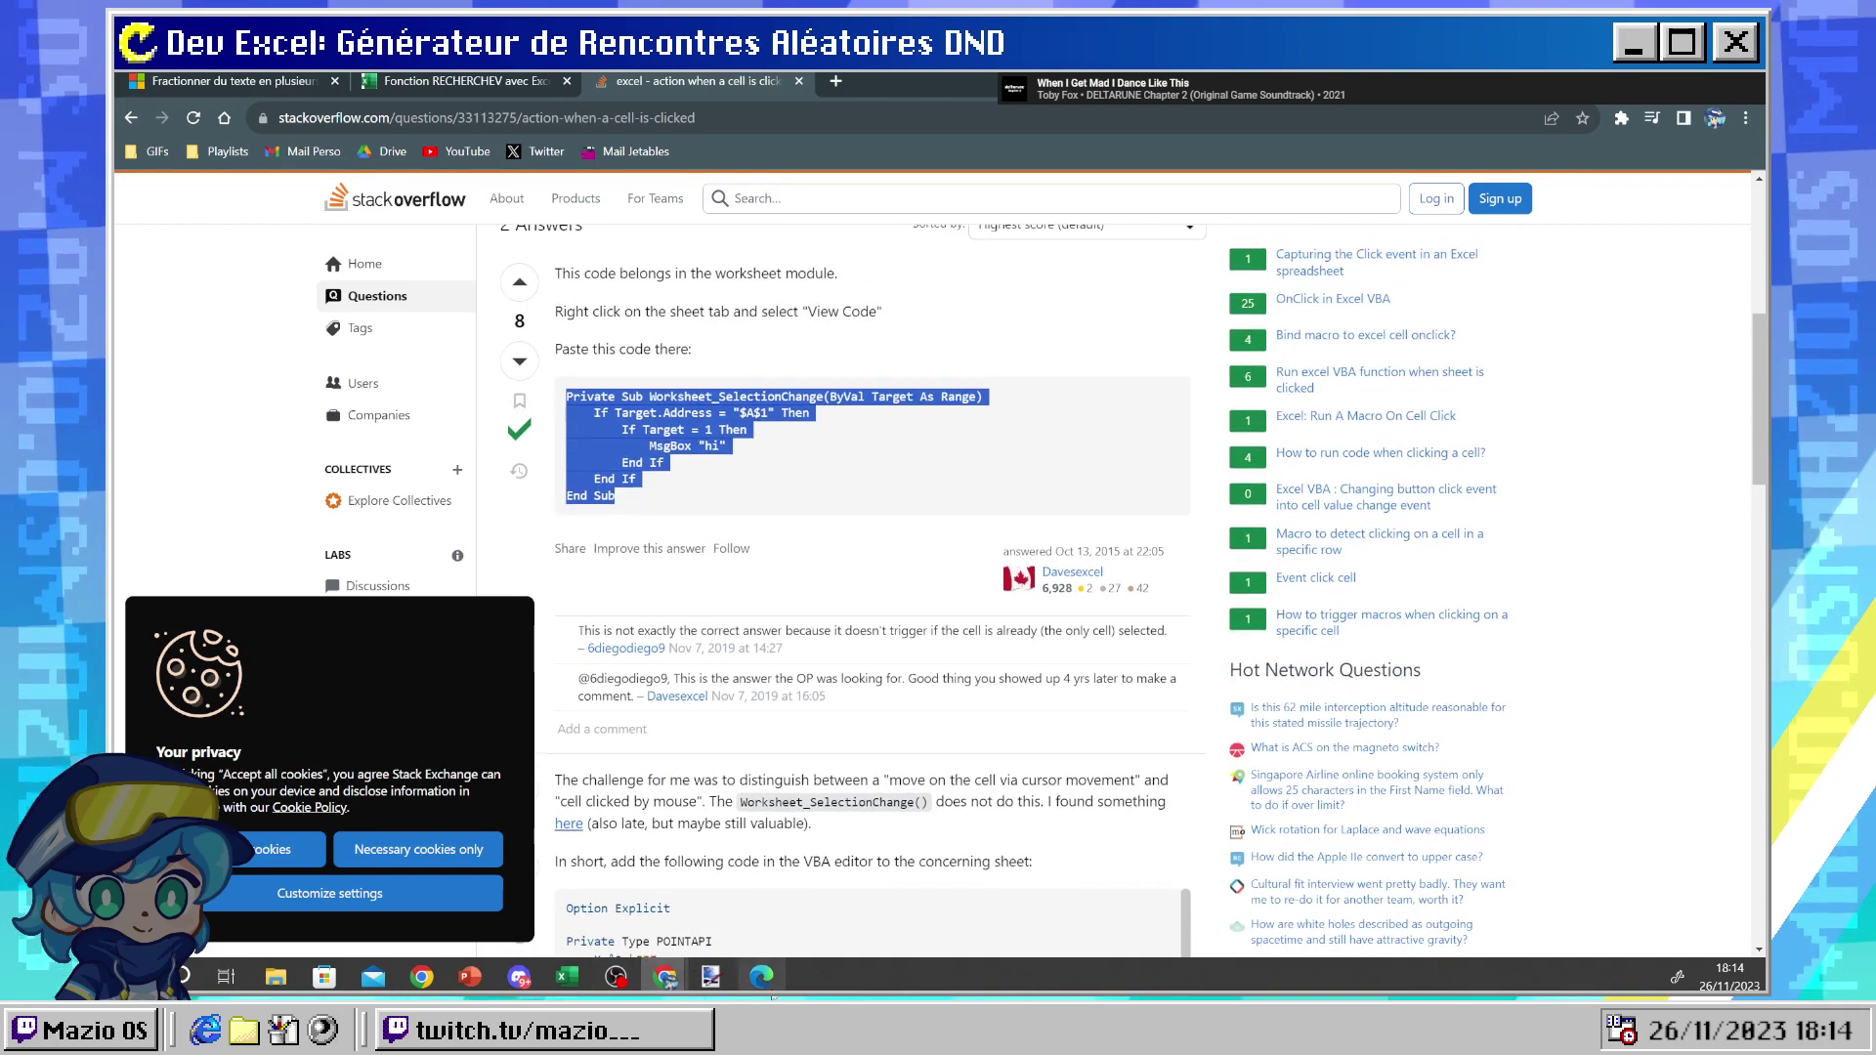
{"action": "mouse_move", "coordinate": [761, 976]}
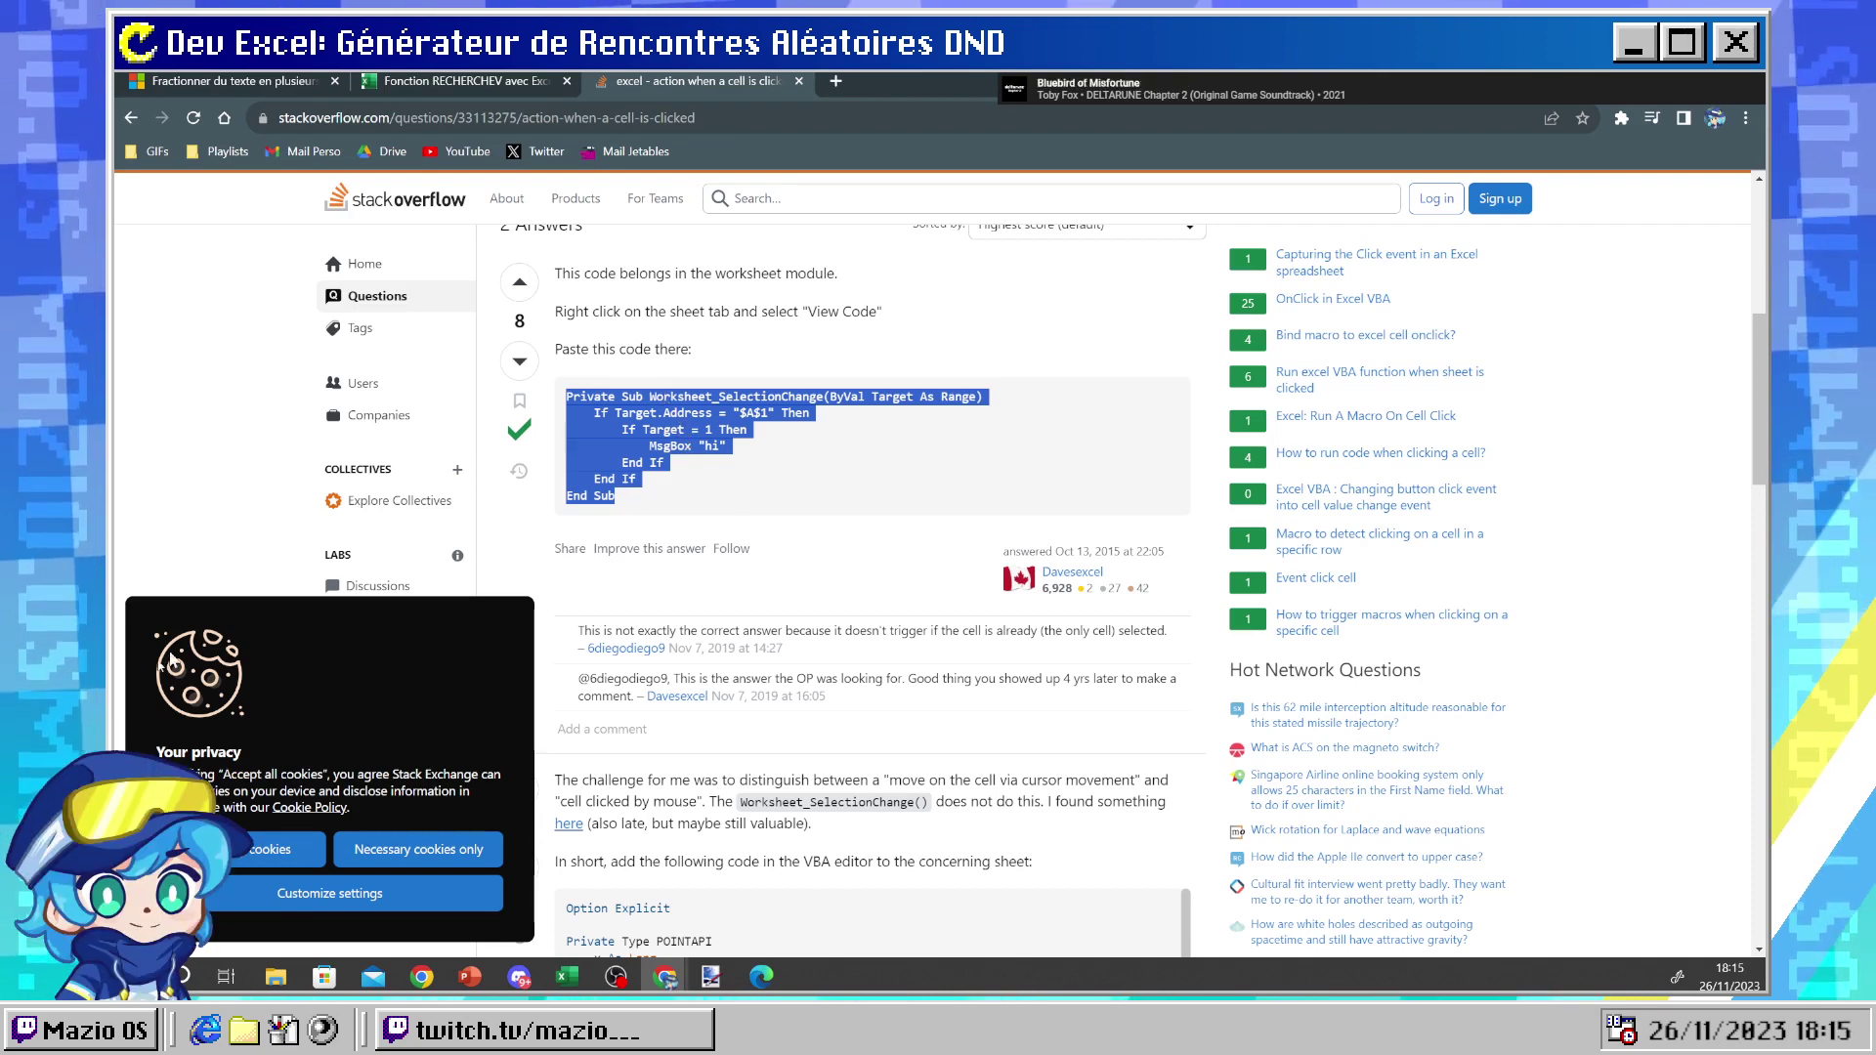
- Insert a new empty Module1 into the DnD Rencontre VBA project via Insertion > Module
{"action": "left_click", "coordinate": [710, 976]}
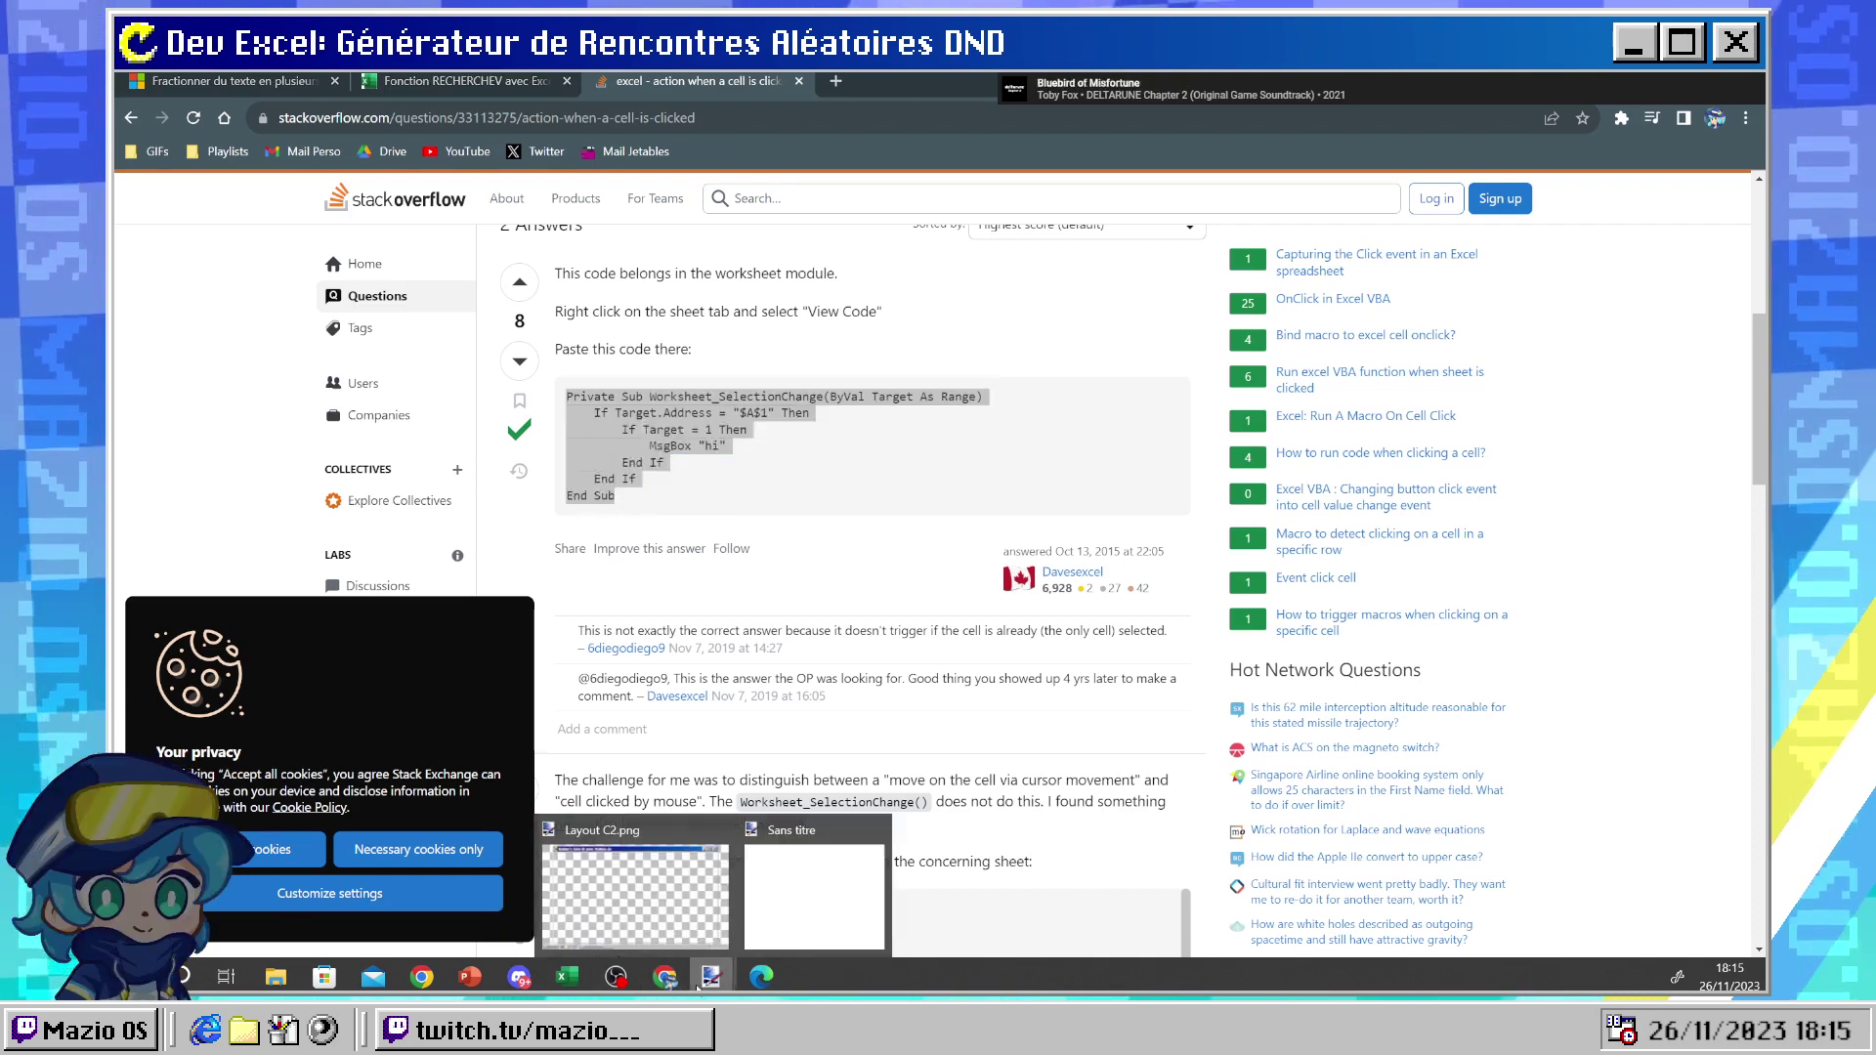
{"action": "mouse_move", "coordinate": [567, 976]}
{"action": "left_click", "coordinate": [670, 909]}
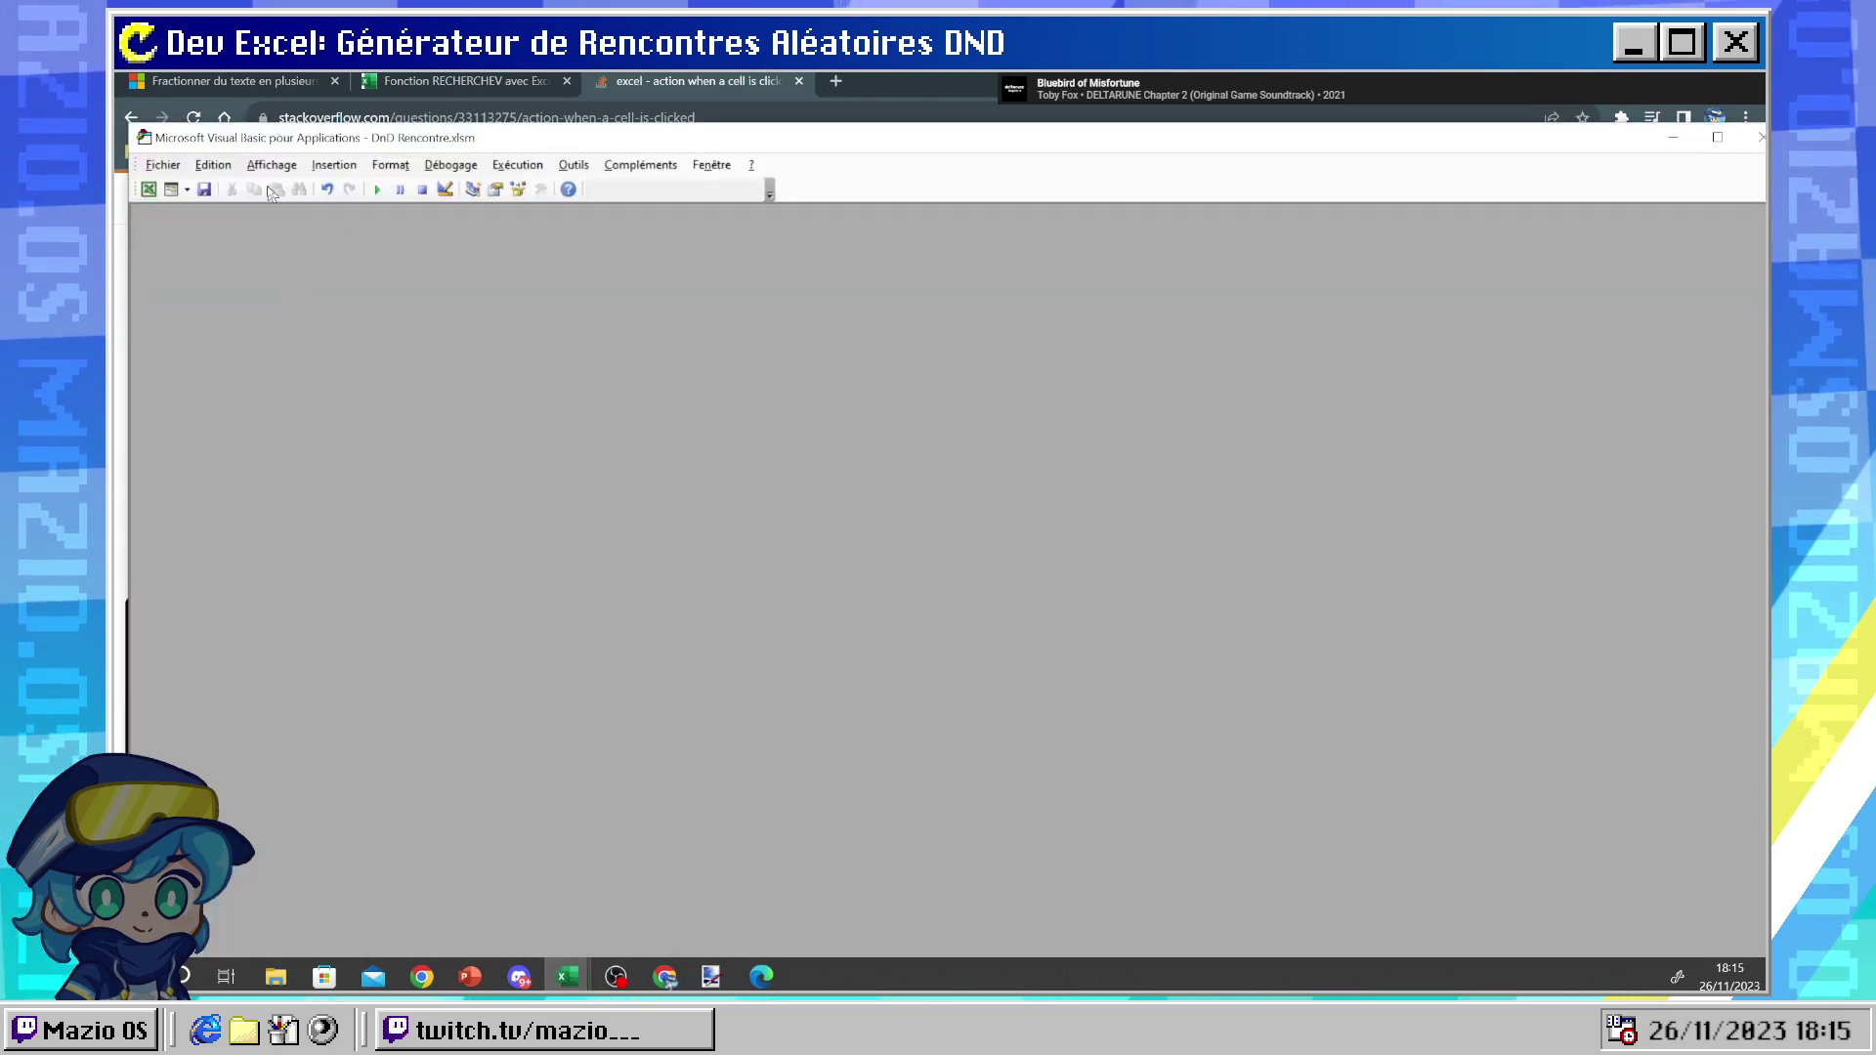
{"action": "left_click", "coordinate": [168, 168]}
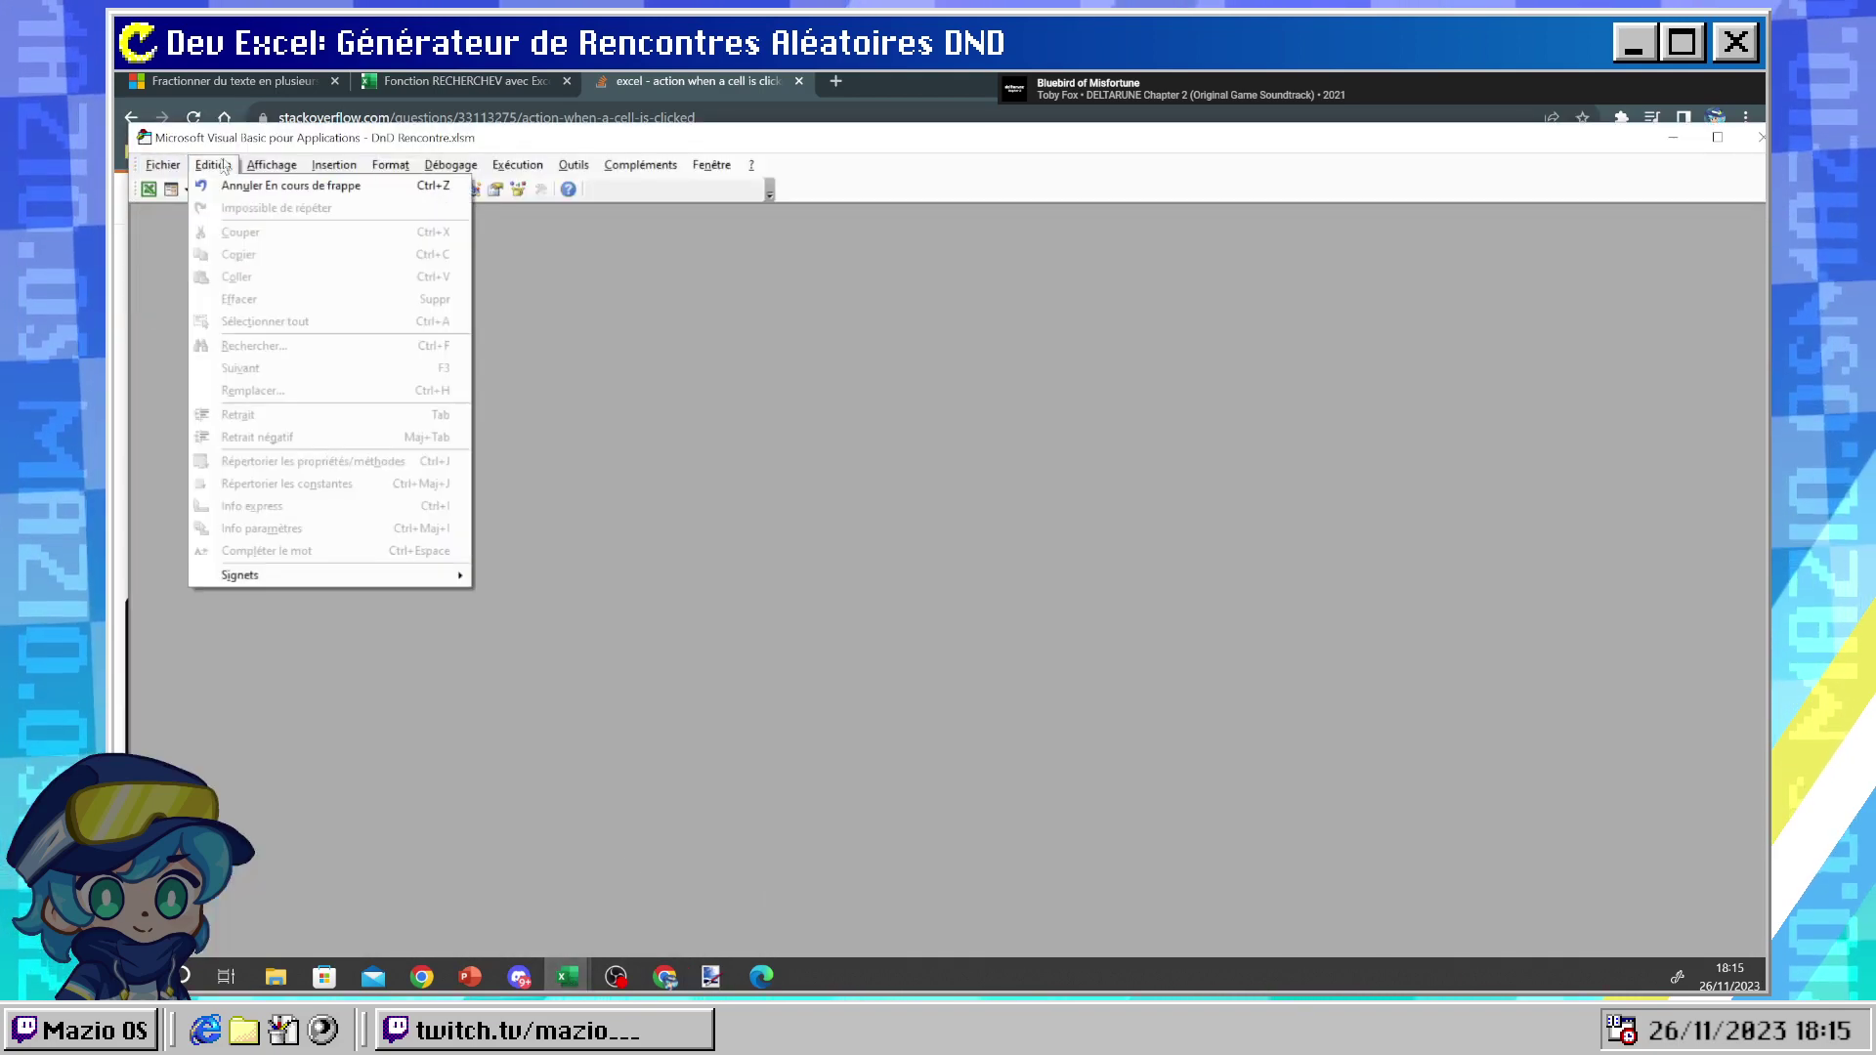
{"action": "left_click", "coordinate": [213, 164]}
{"action": "left_click", "coordinate": [334, 164]}
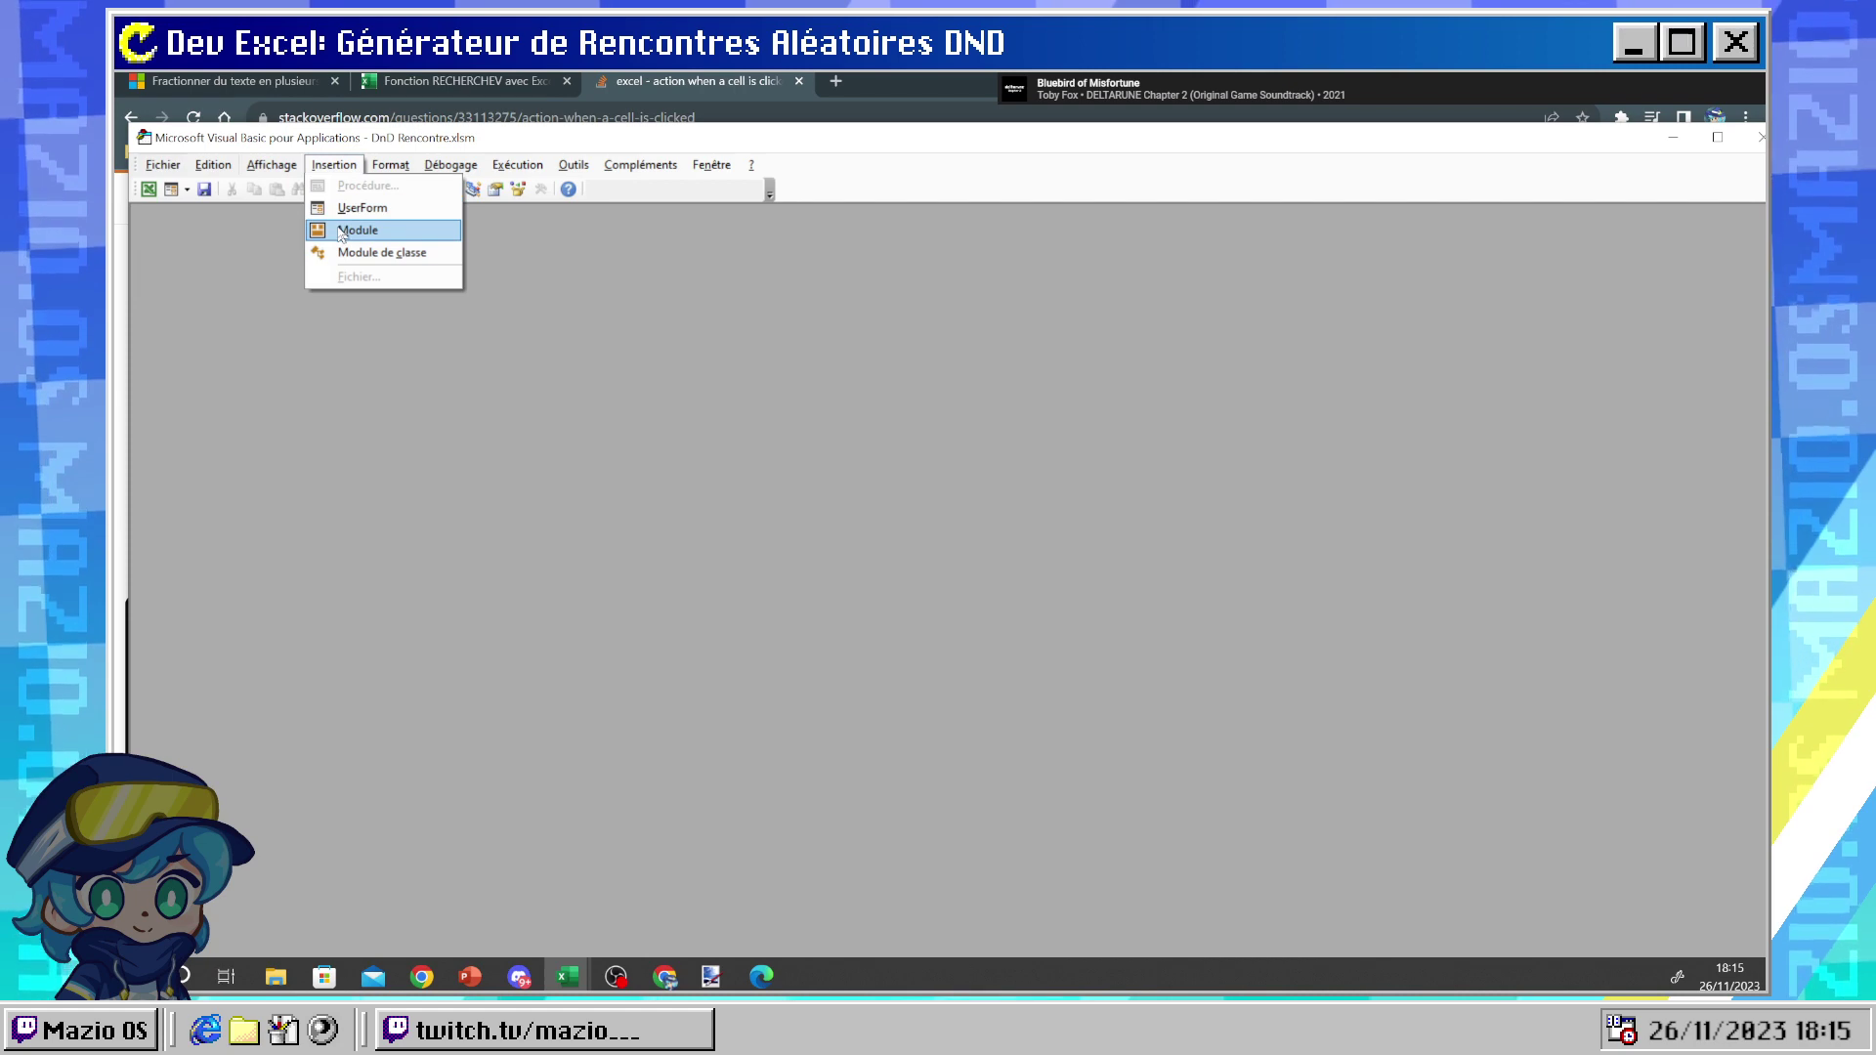
{"action": "left_click", "coordinate": [356, 231]}
{"action": "left_click", "coordinate": [195, 216]}
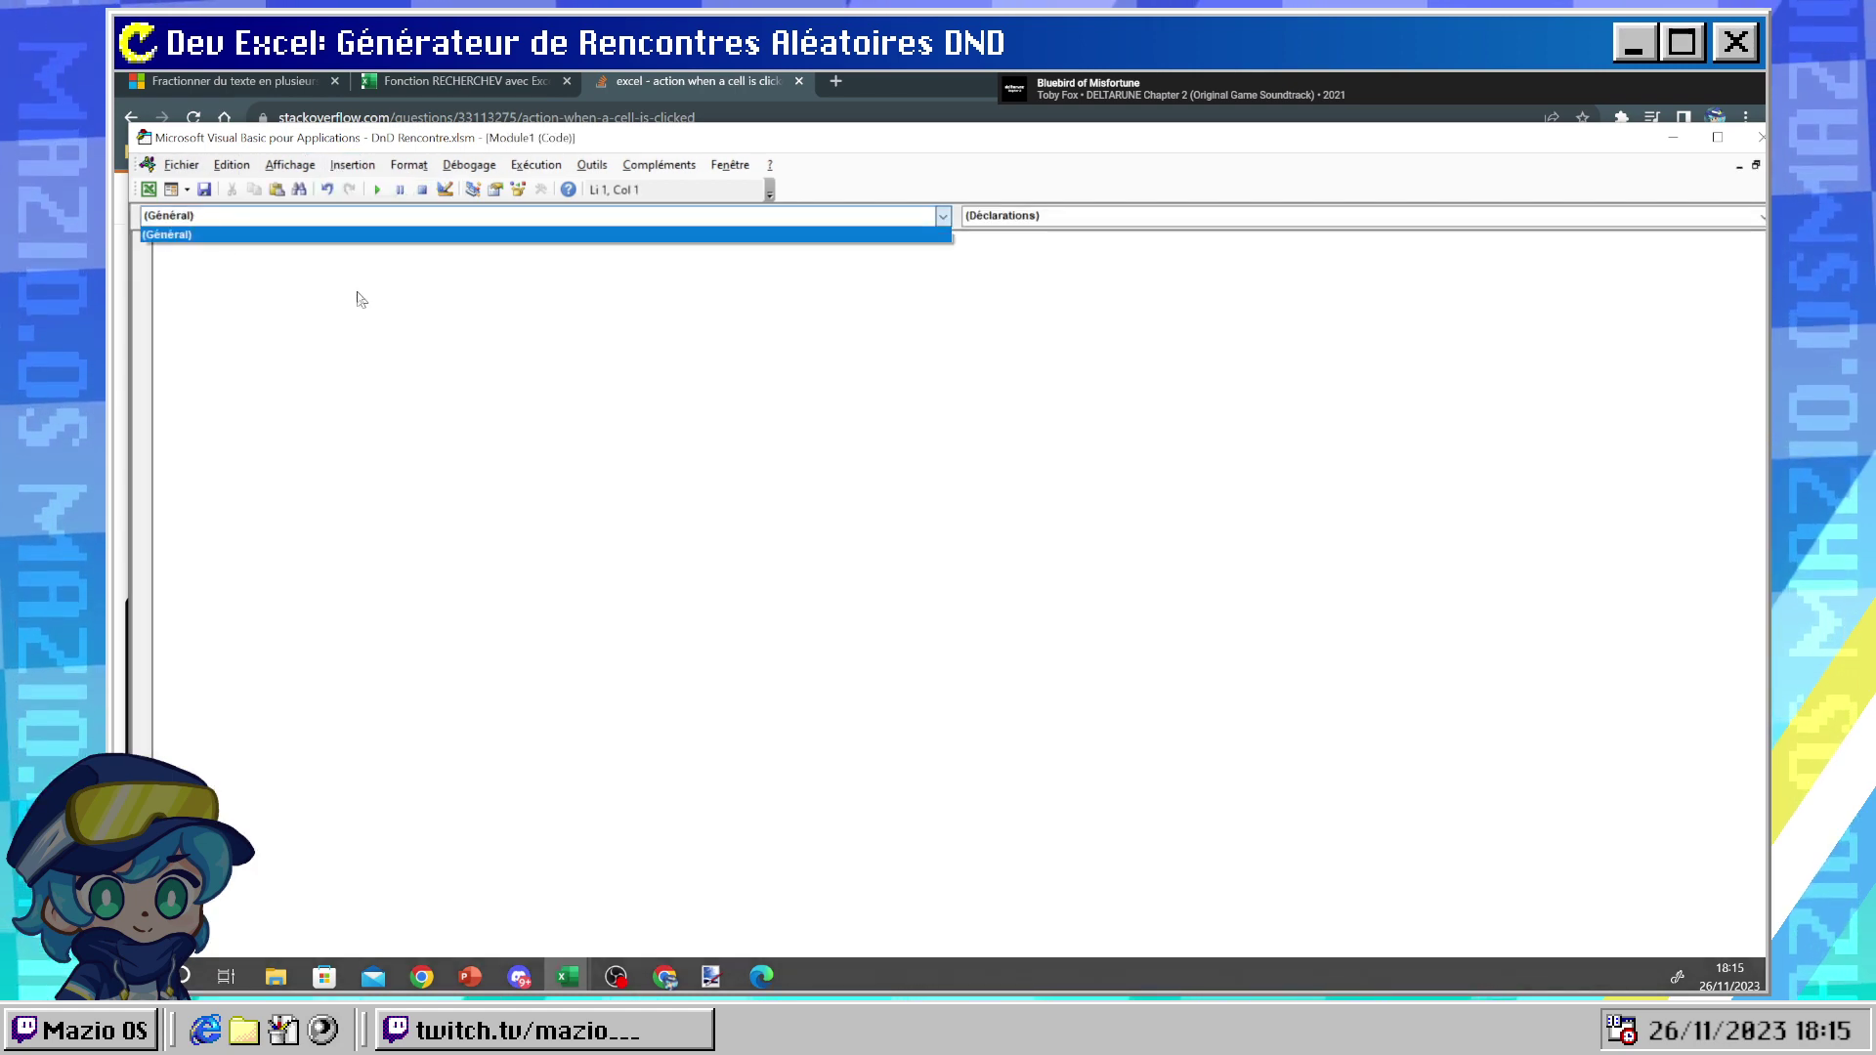
{"action": "left_click", "coordinate": [1755, 140]}
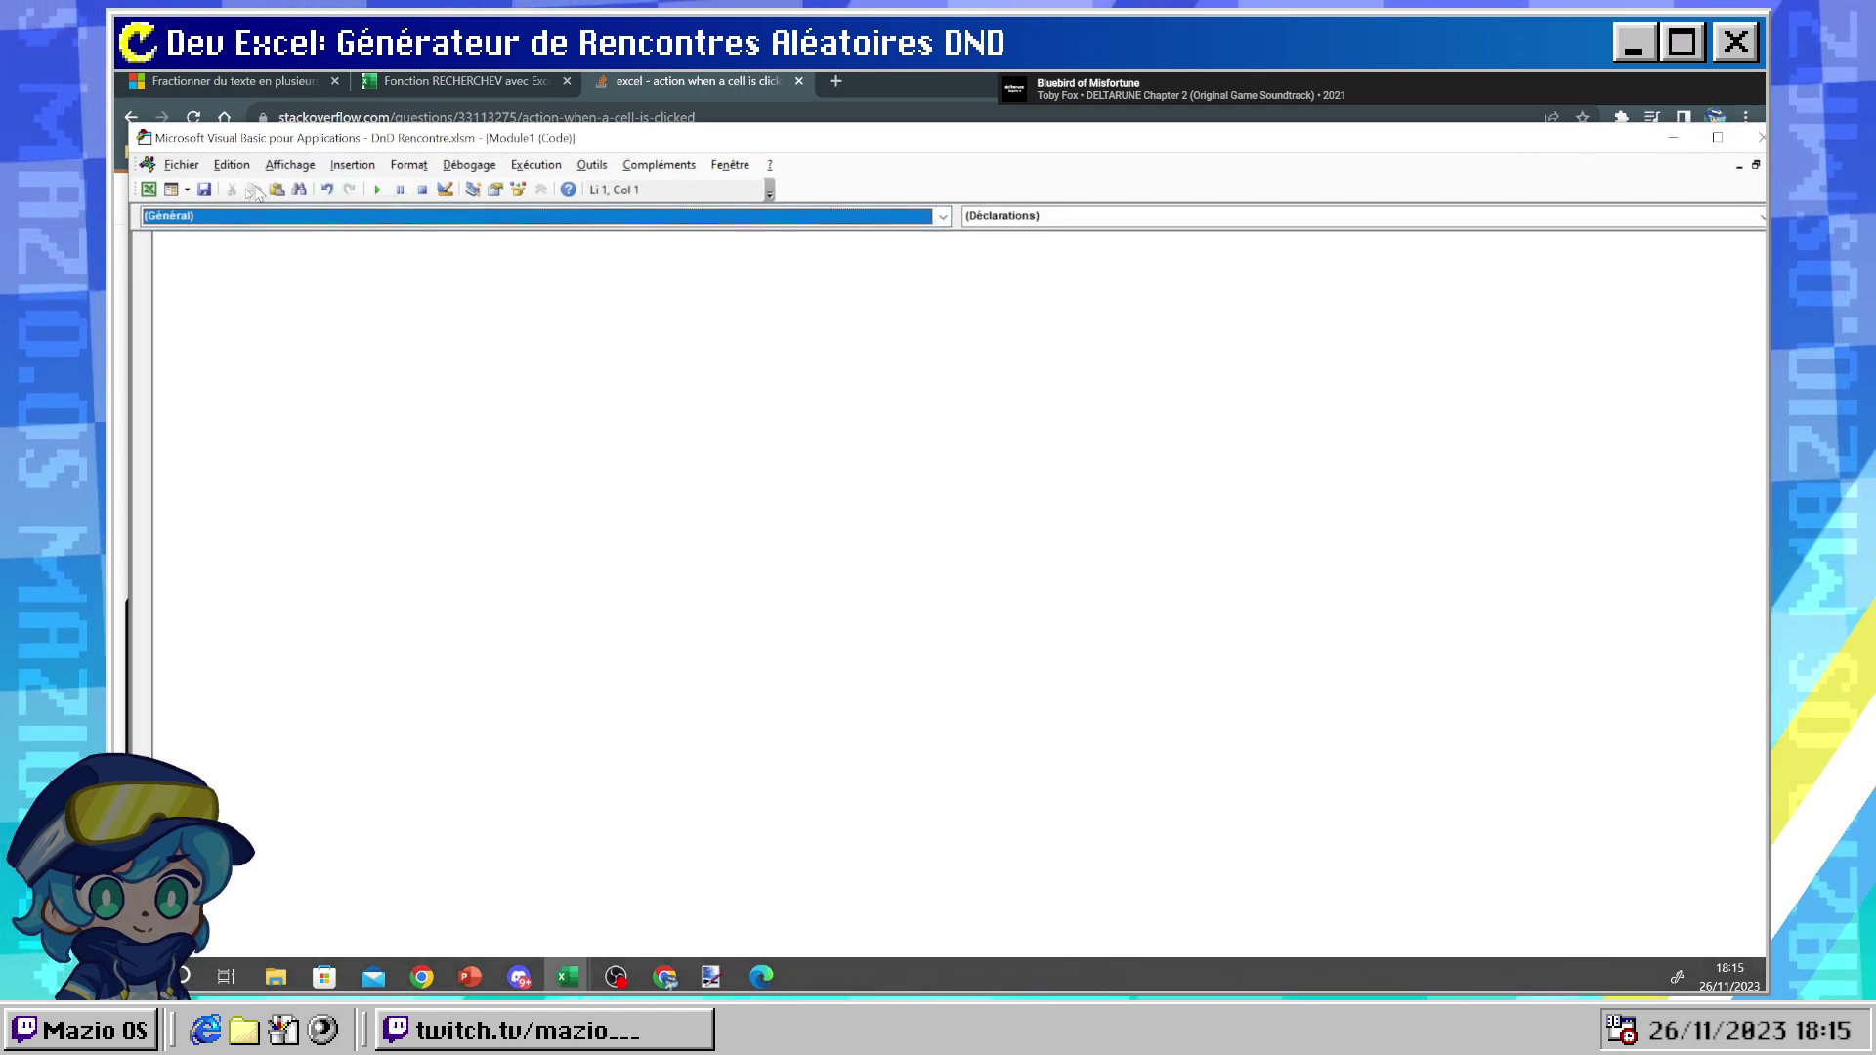
{"action": "left_click", "coordinate": [148, 189]}
- Open Bouton 2's Bouton2_Cliquer macro from DnD Rencontre.xlsm for editing via Affecter une macro
{"action": "right_click", "coordinate": [664, 580]}
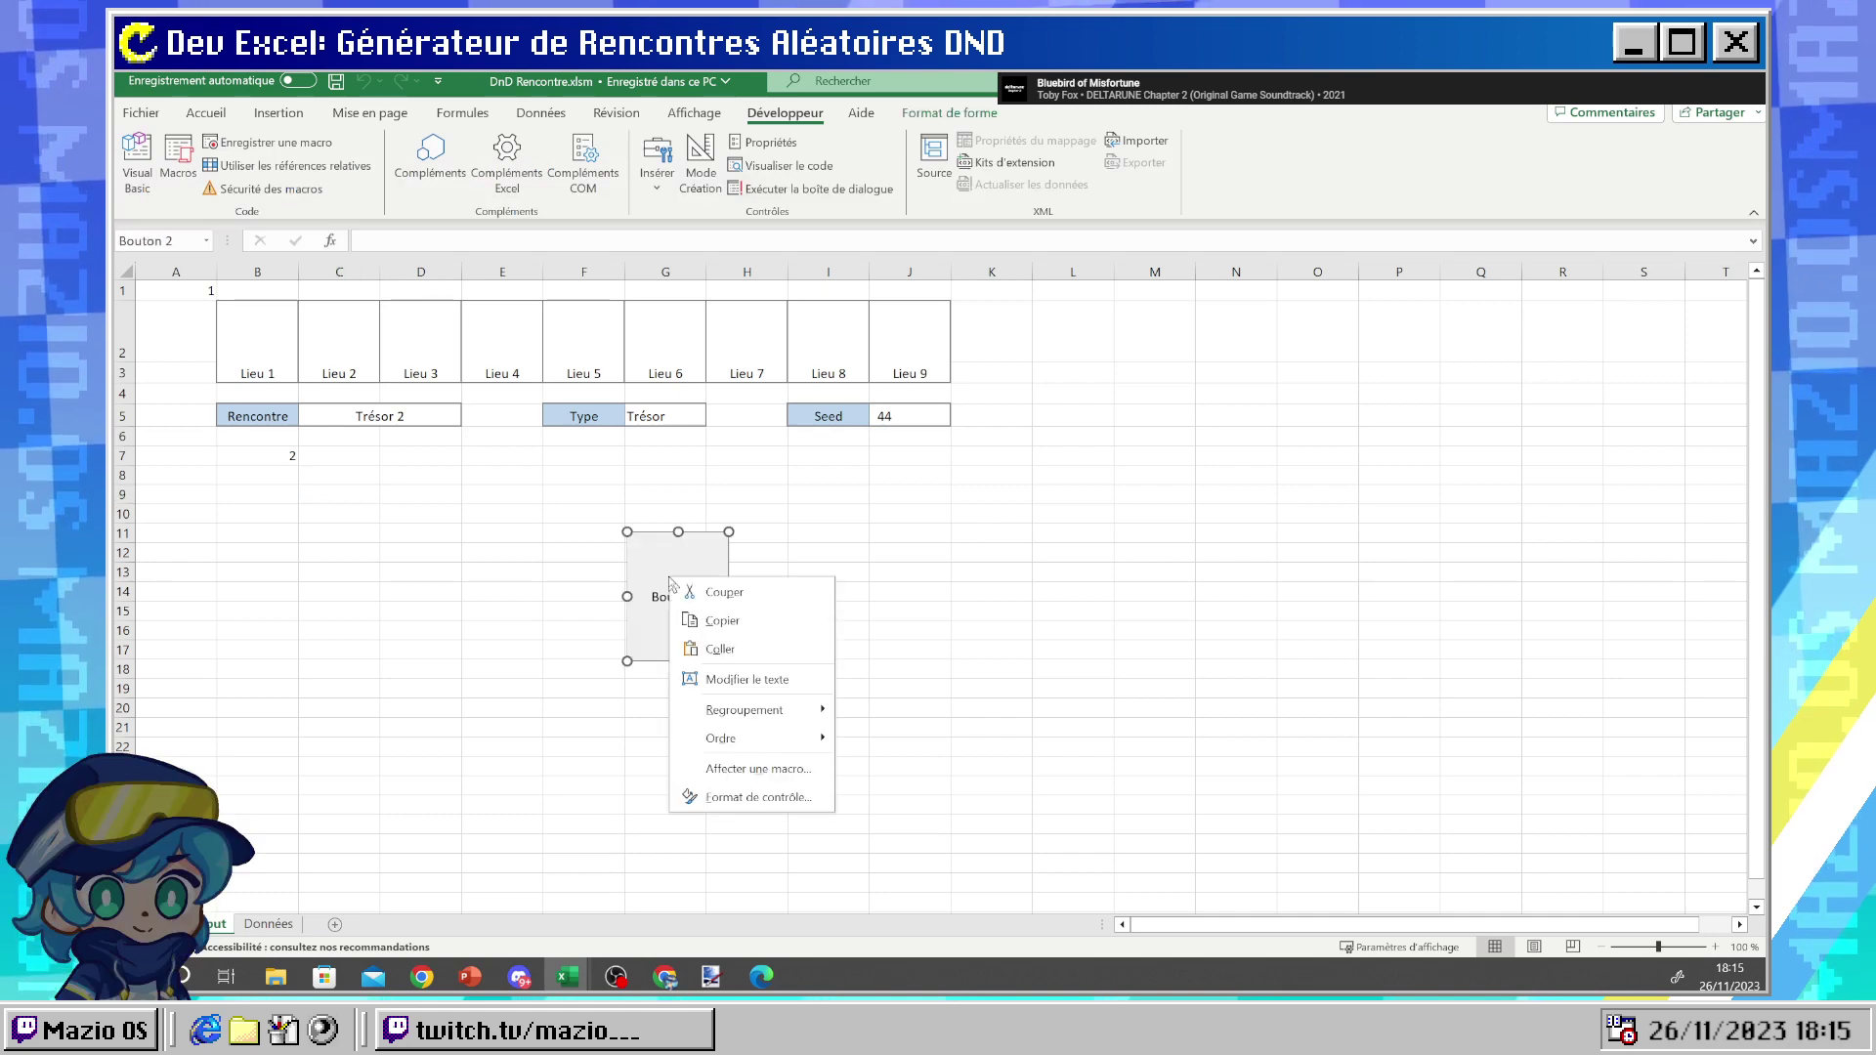
{"action": "left_click", "coordinate": [738, 796]}
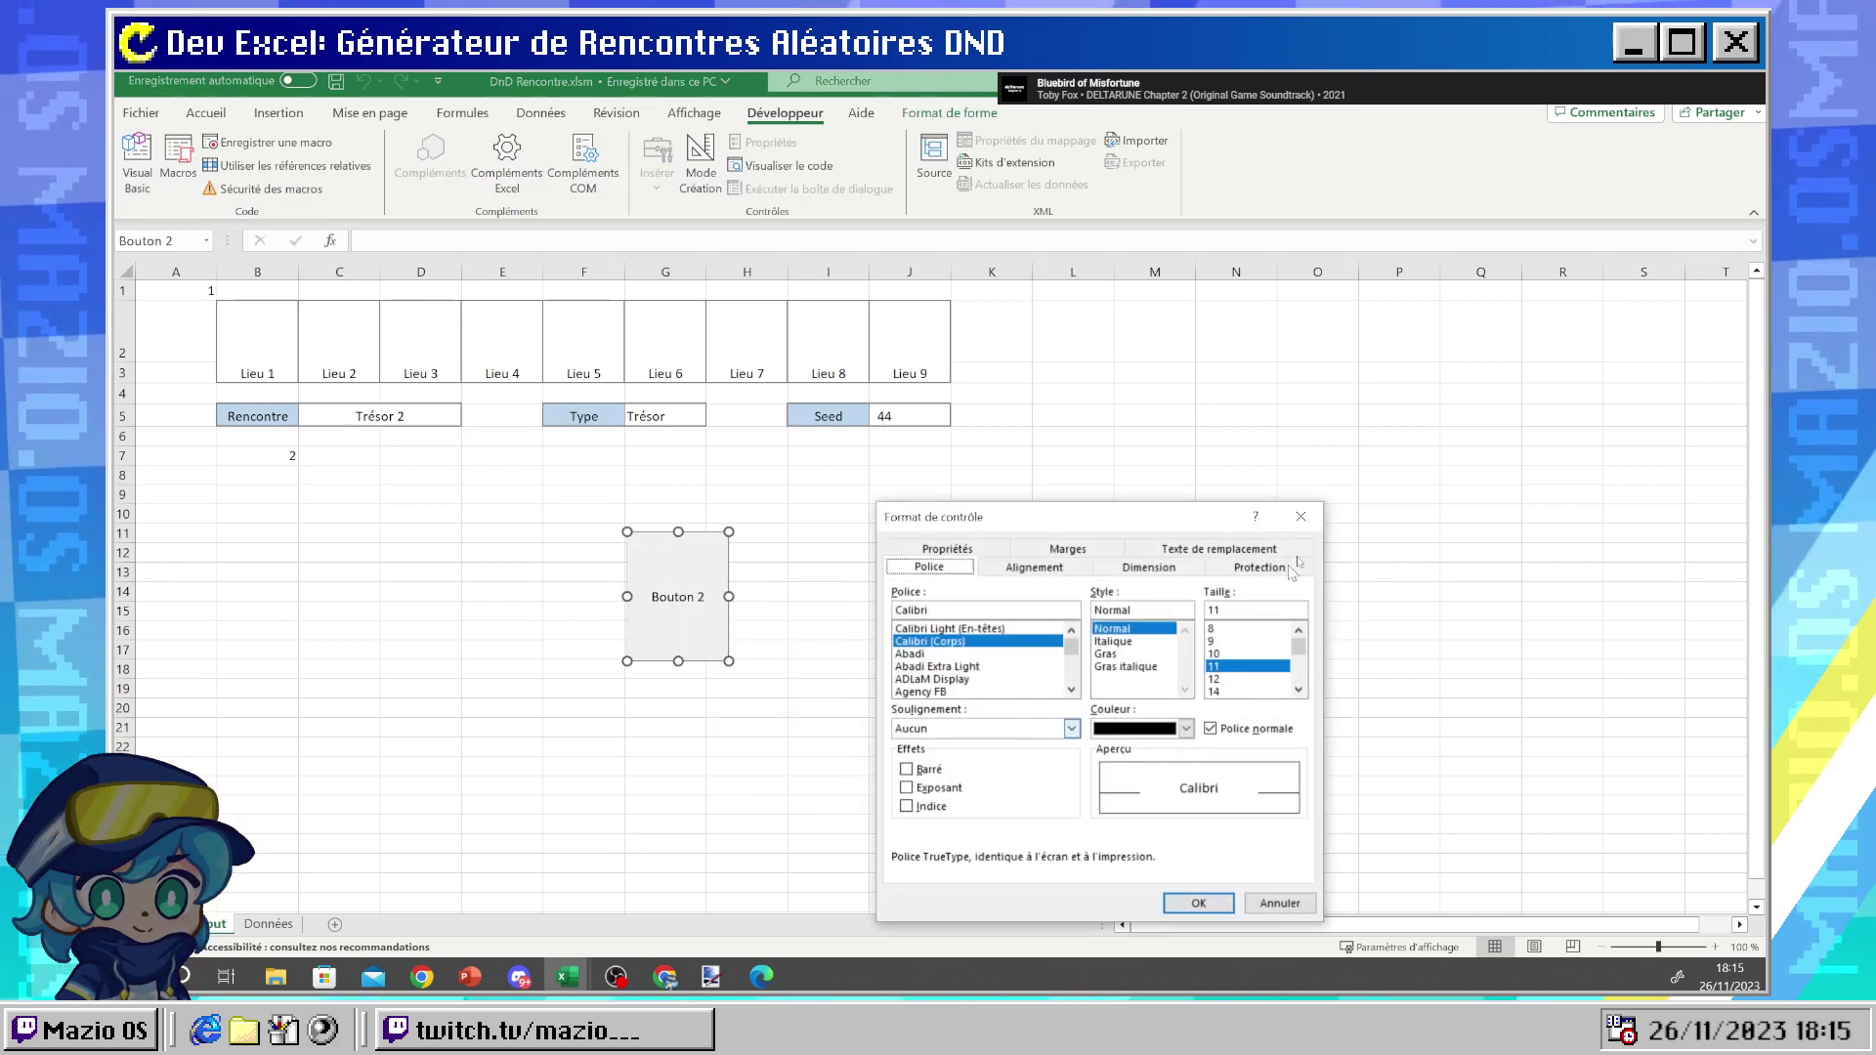
{"action": "left_click", "coordinate": [1314, 520]}
{"action": "right_click", "coordinate": [689, 593]}
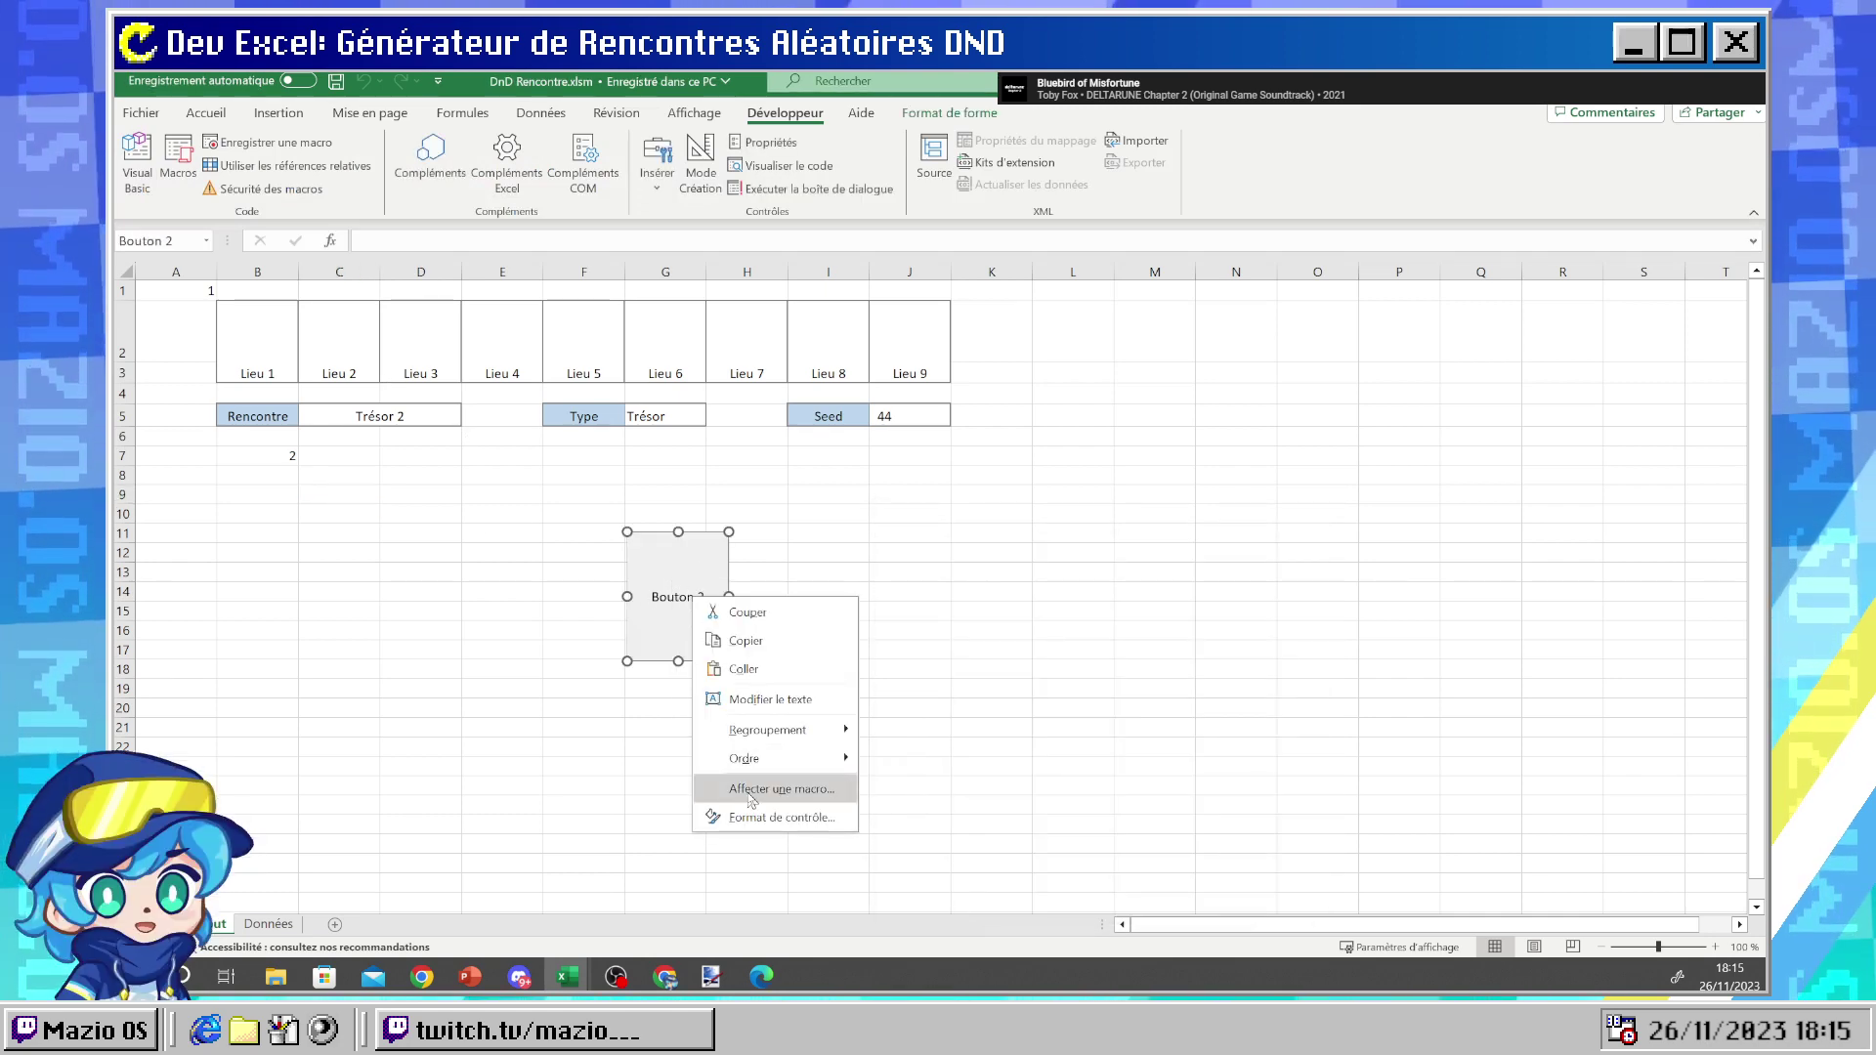
{"action": "left_click", "coordinate": [749, 786]}
{"action": "left_click", "coordinate": [1154, 847]}
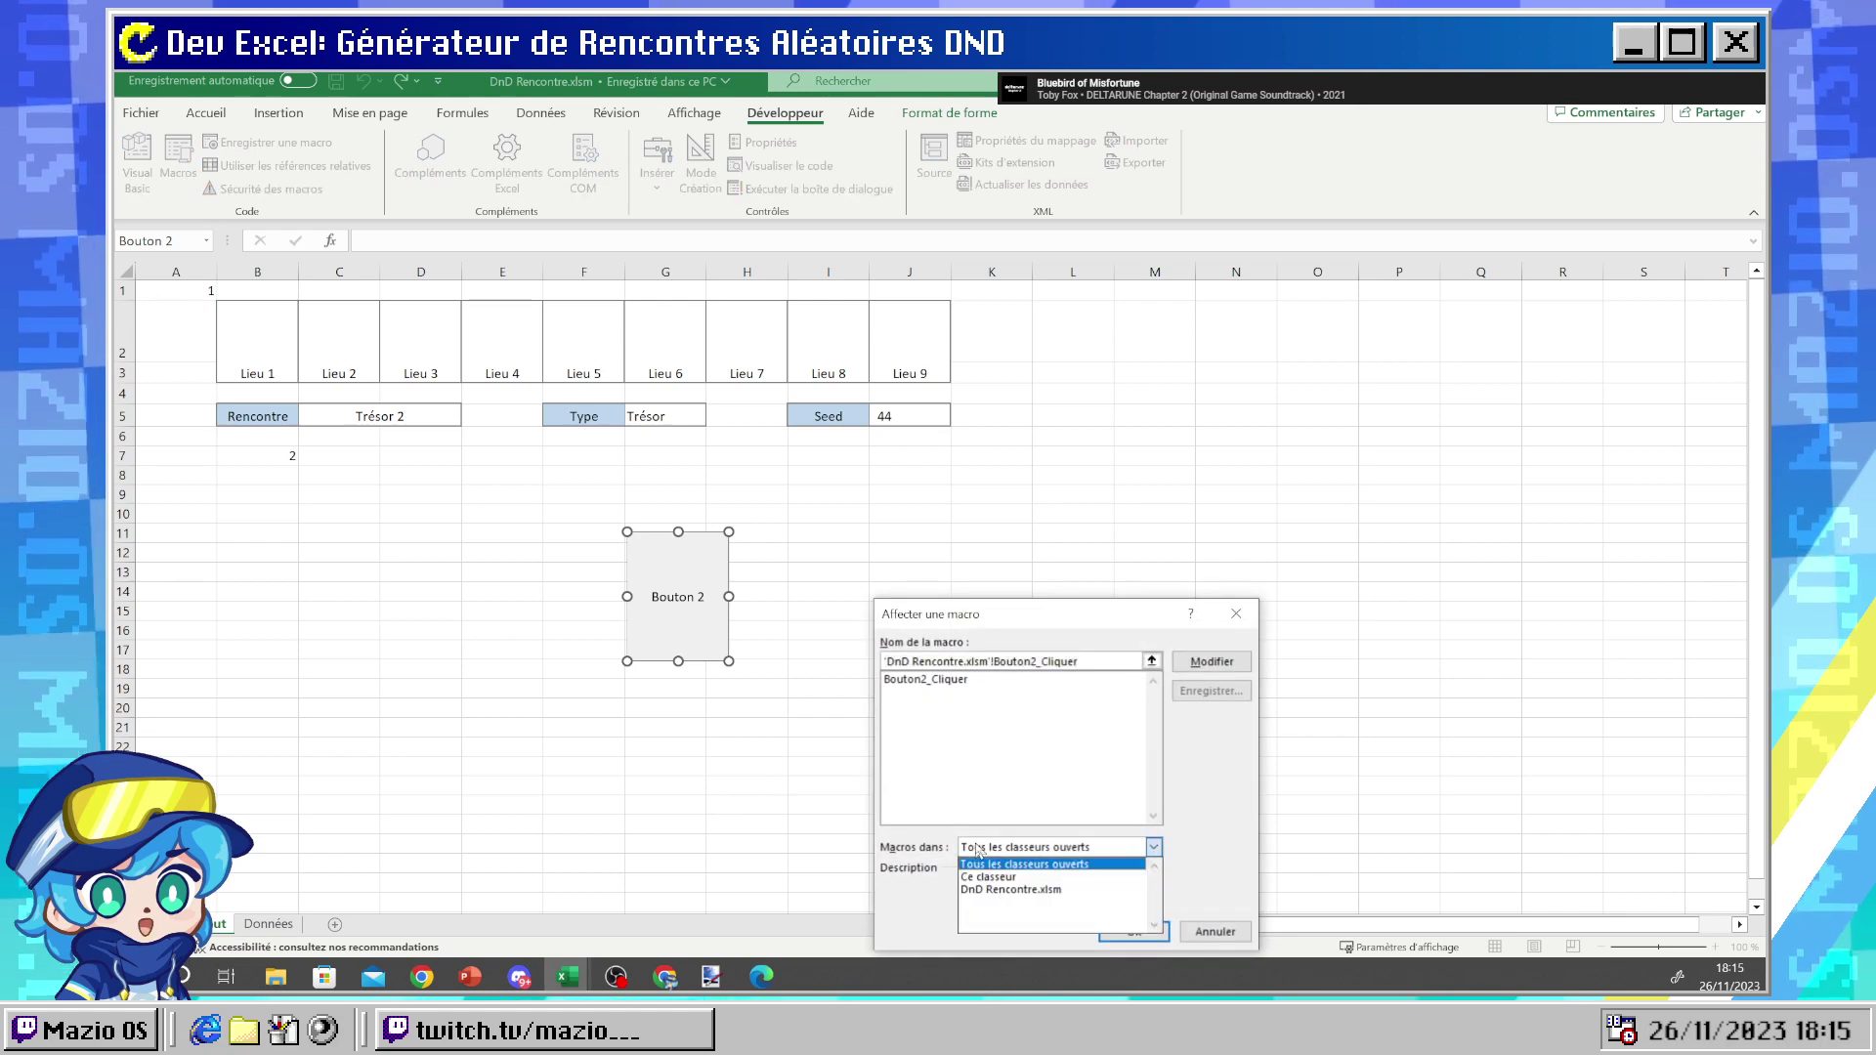
{"action": "left_click", "coordinate": [1050, 890]}
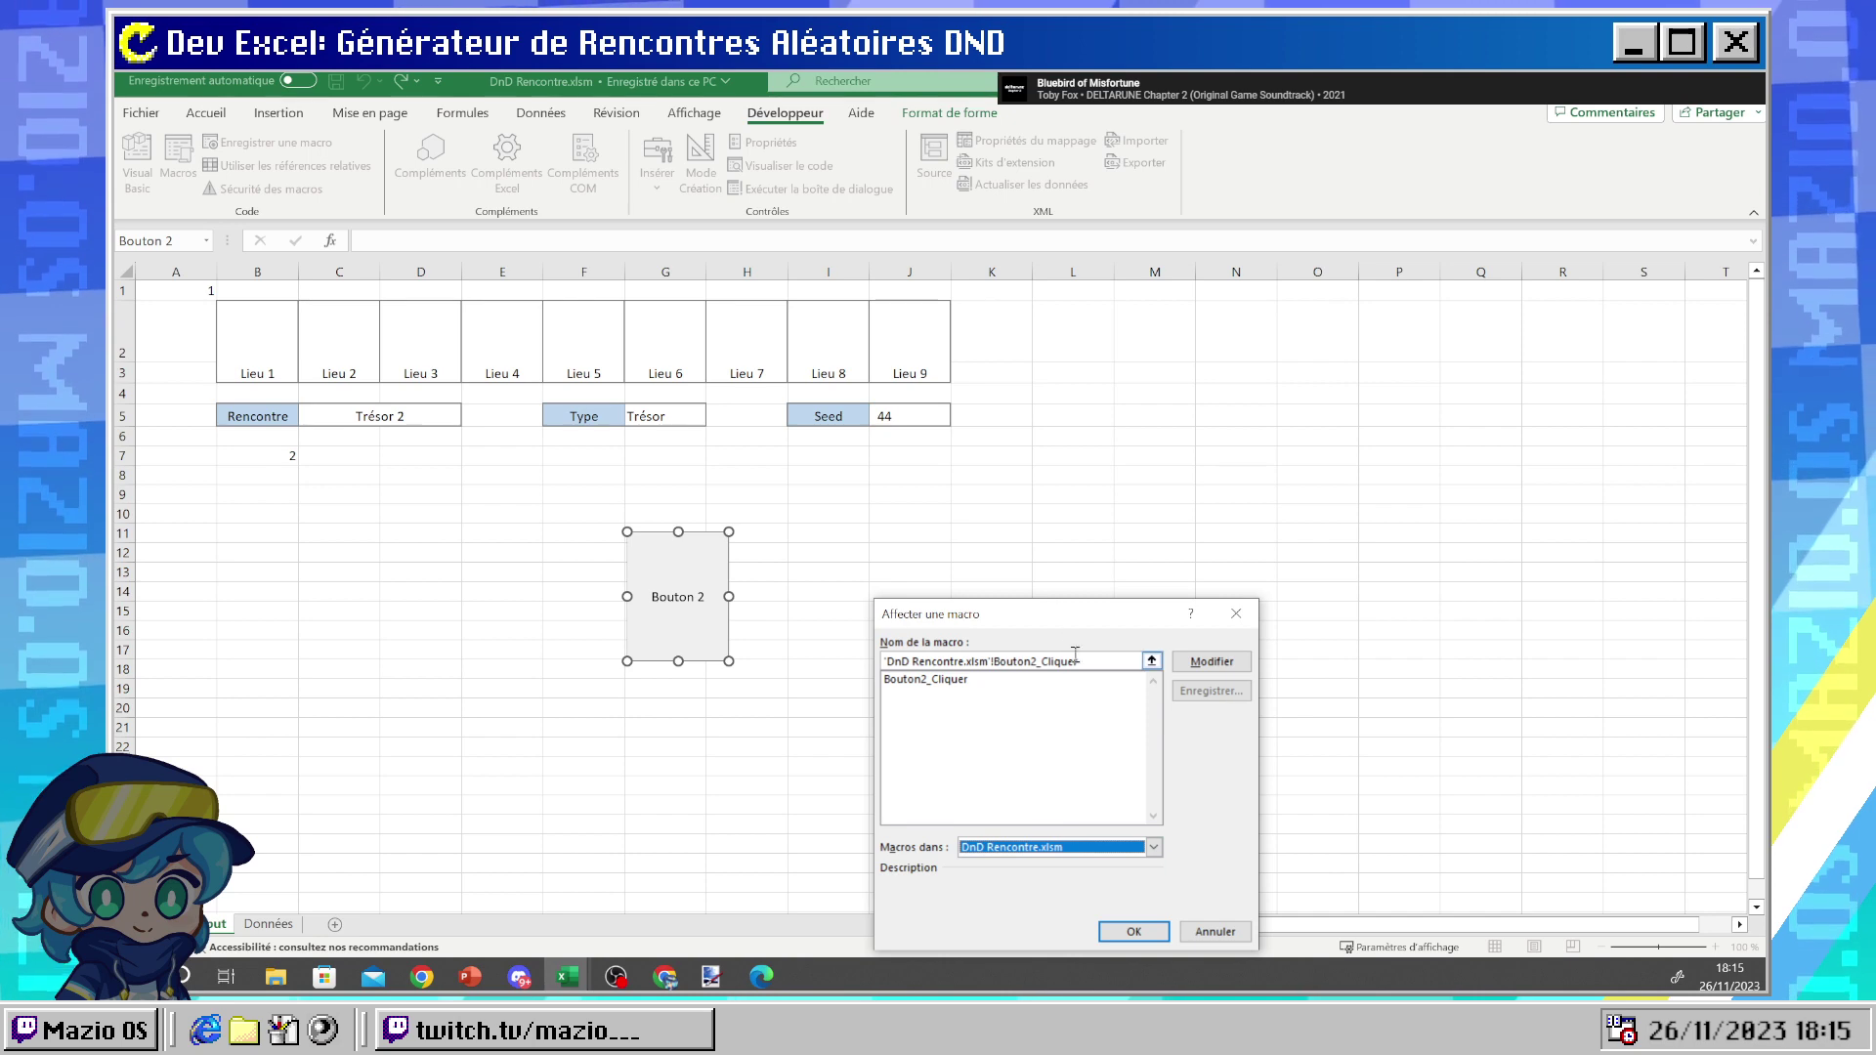
{"action": "left_click", "coordinate": [1193, 657]}
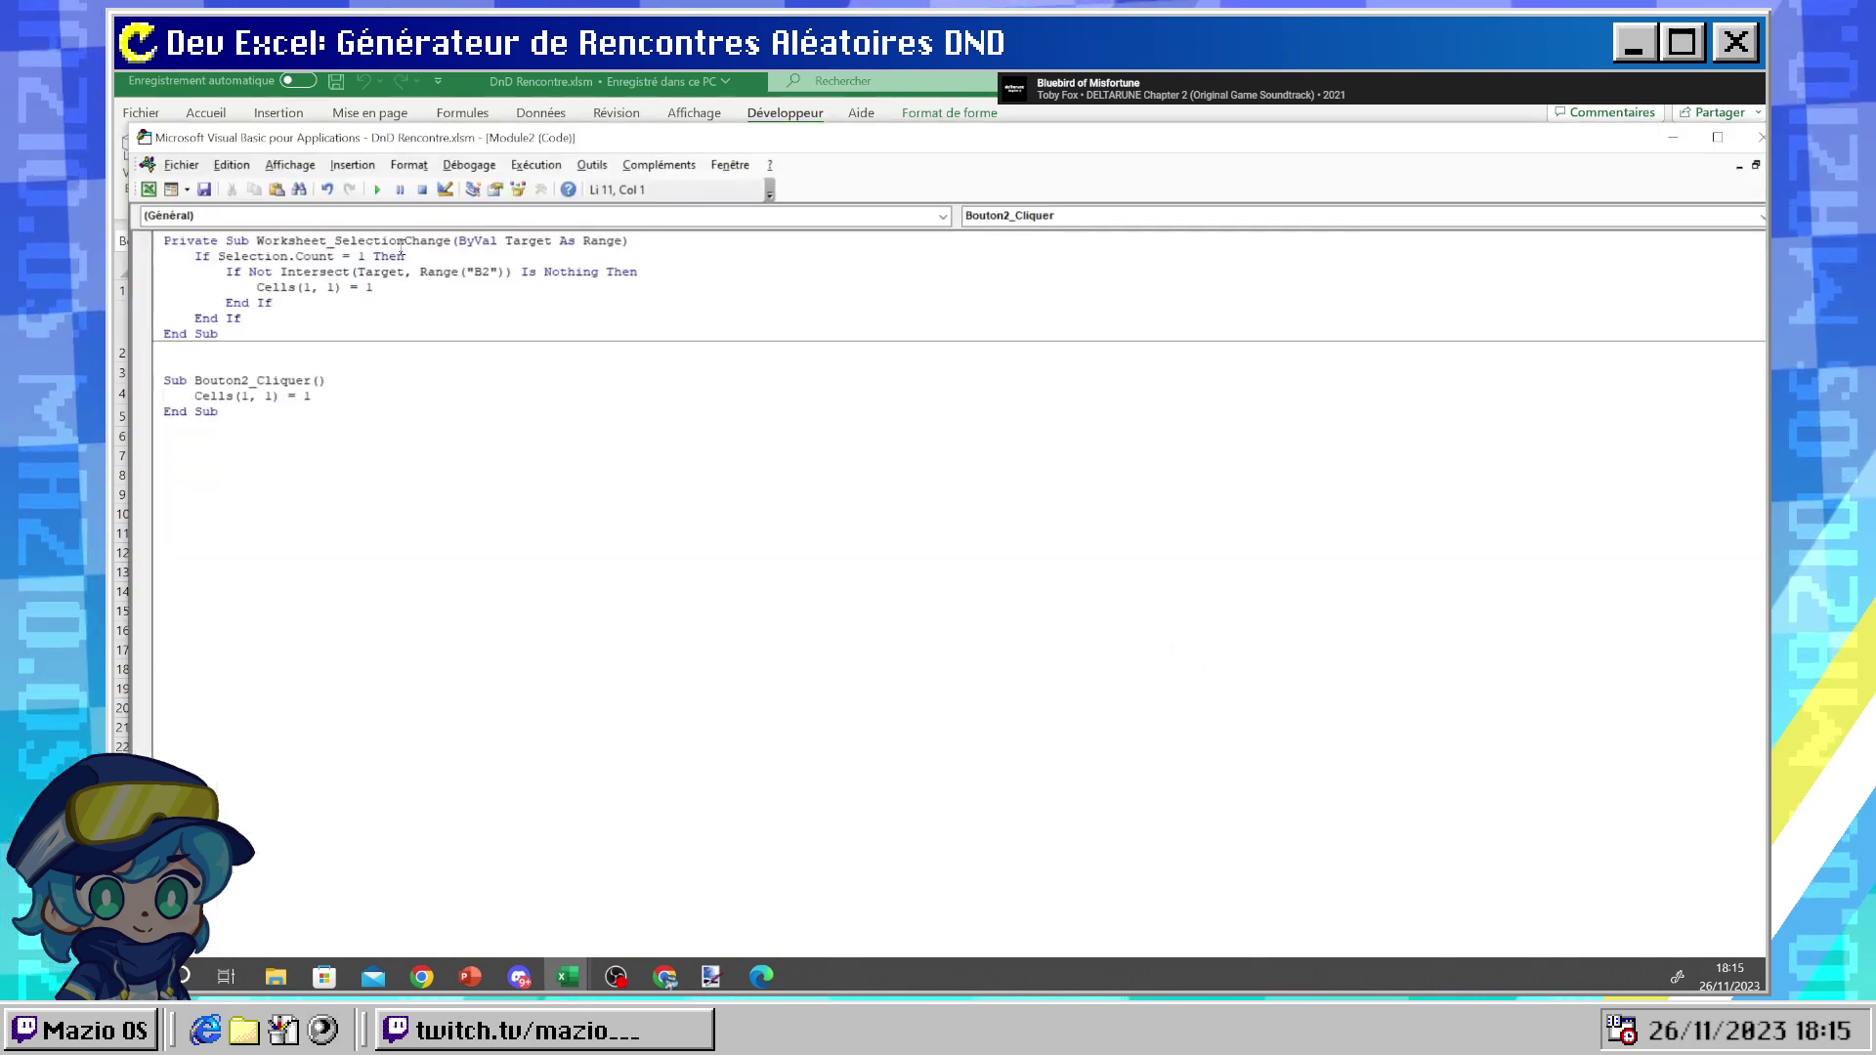
- Paste the Stack Overflow code over the Worksheet_SelectionChange sub, then select A1 in Excel to test it
{"action": "left_click_drag", "start_coordinate": [258, 334], "coordinate": [118, 223]}
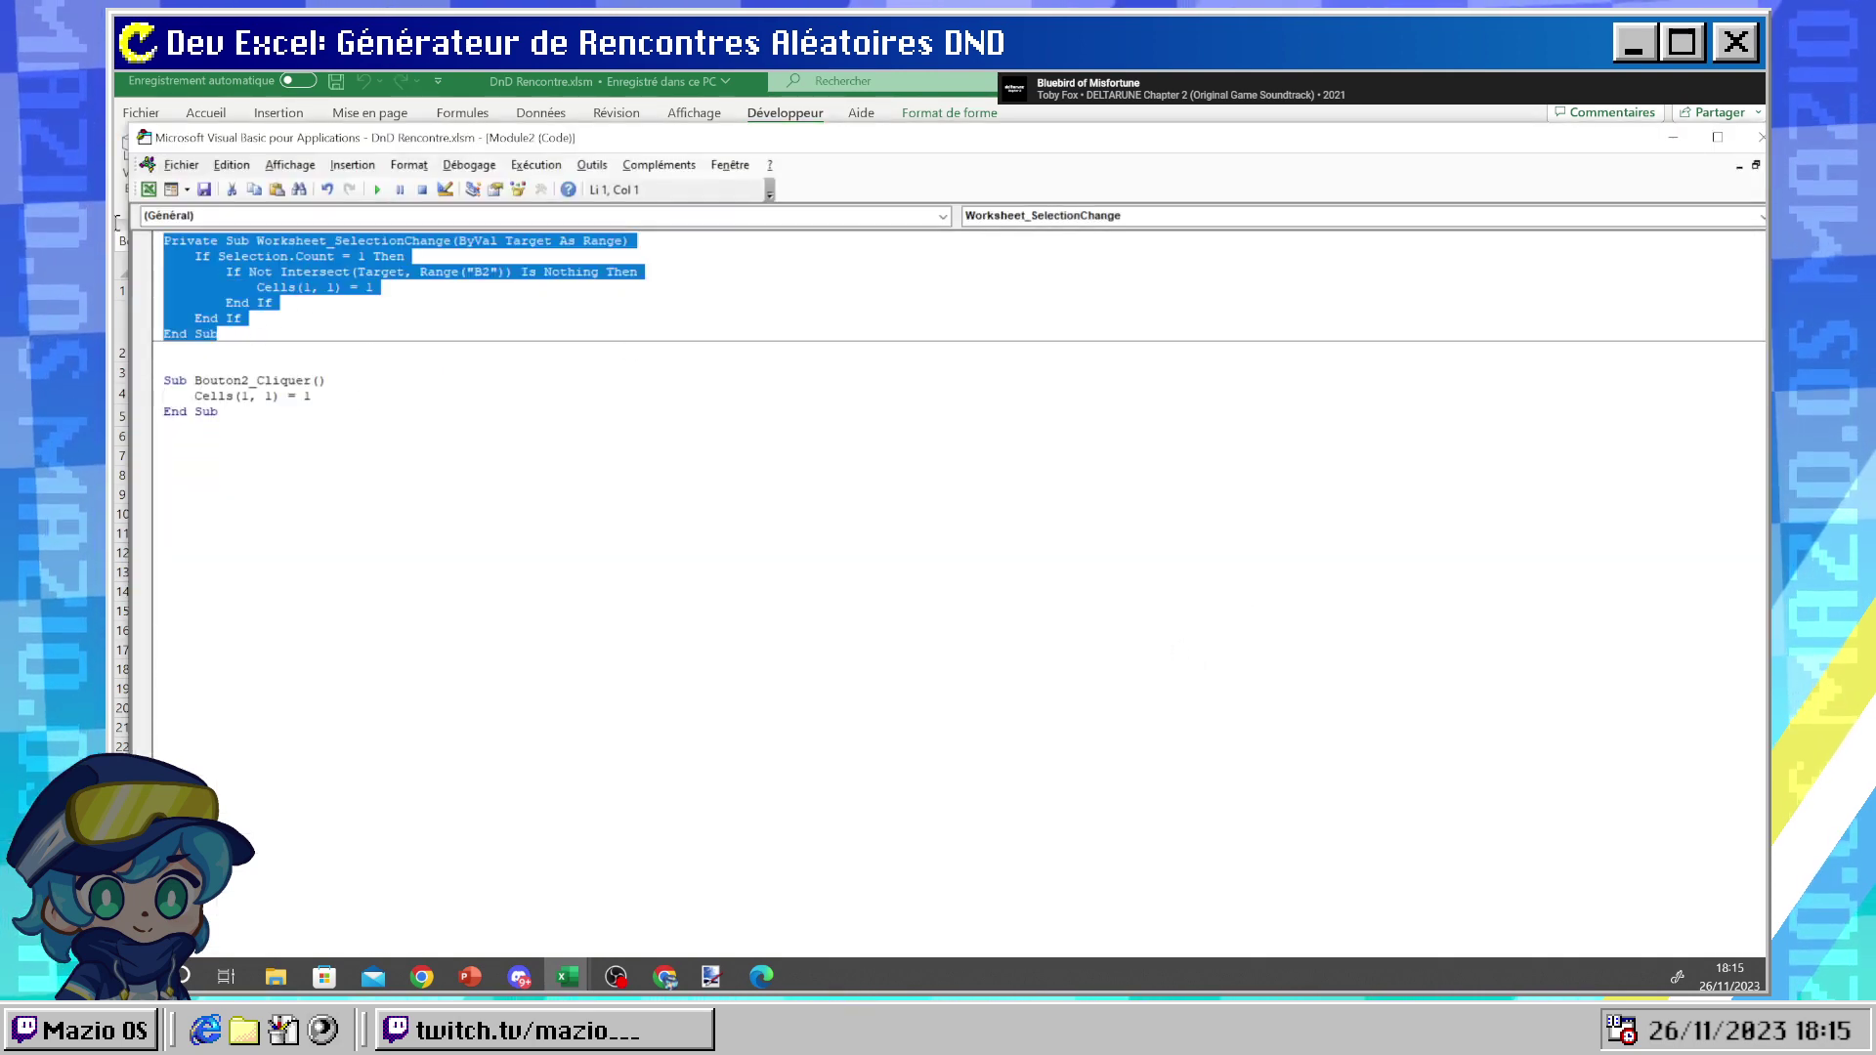
{"action": "type", "text": "Private Sub Worksheet_SelectionChange(ByVal Target As Range)     If Target.Address = \"$A$1\" Then         If Target = 1 Then             MsgBox \"hi\"         End If     End If End Sub"}
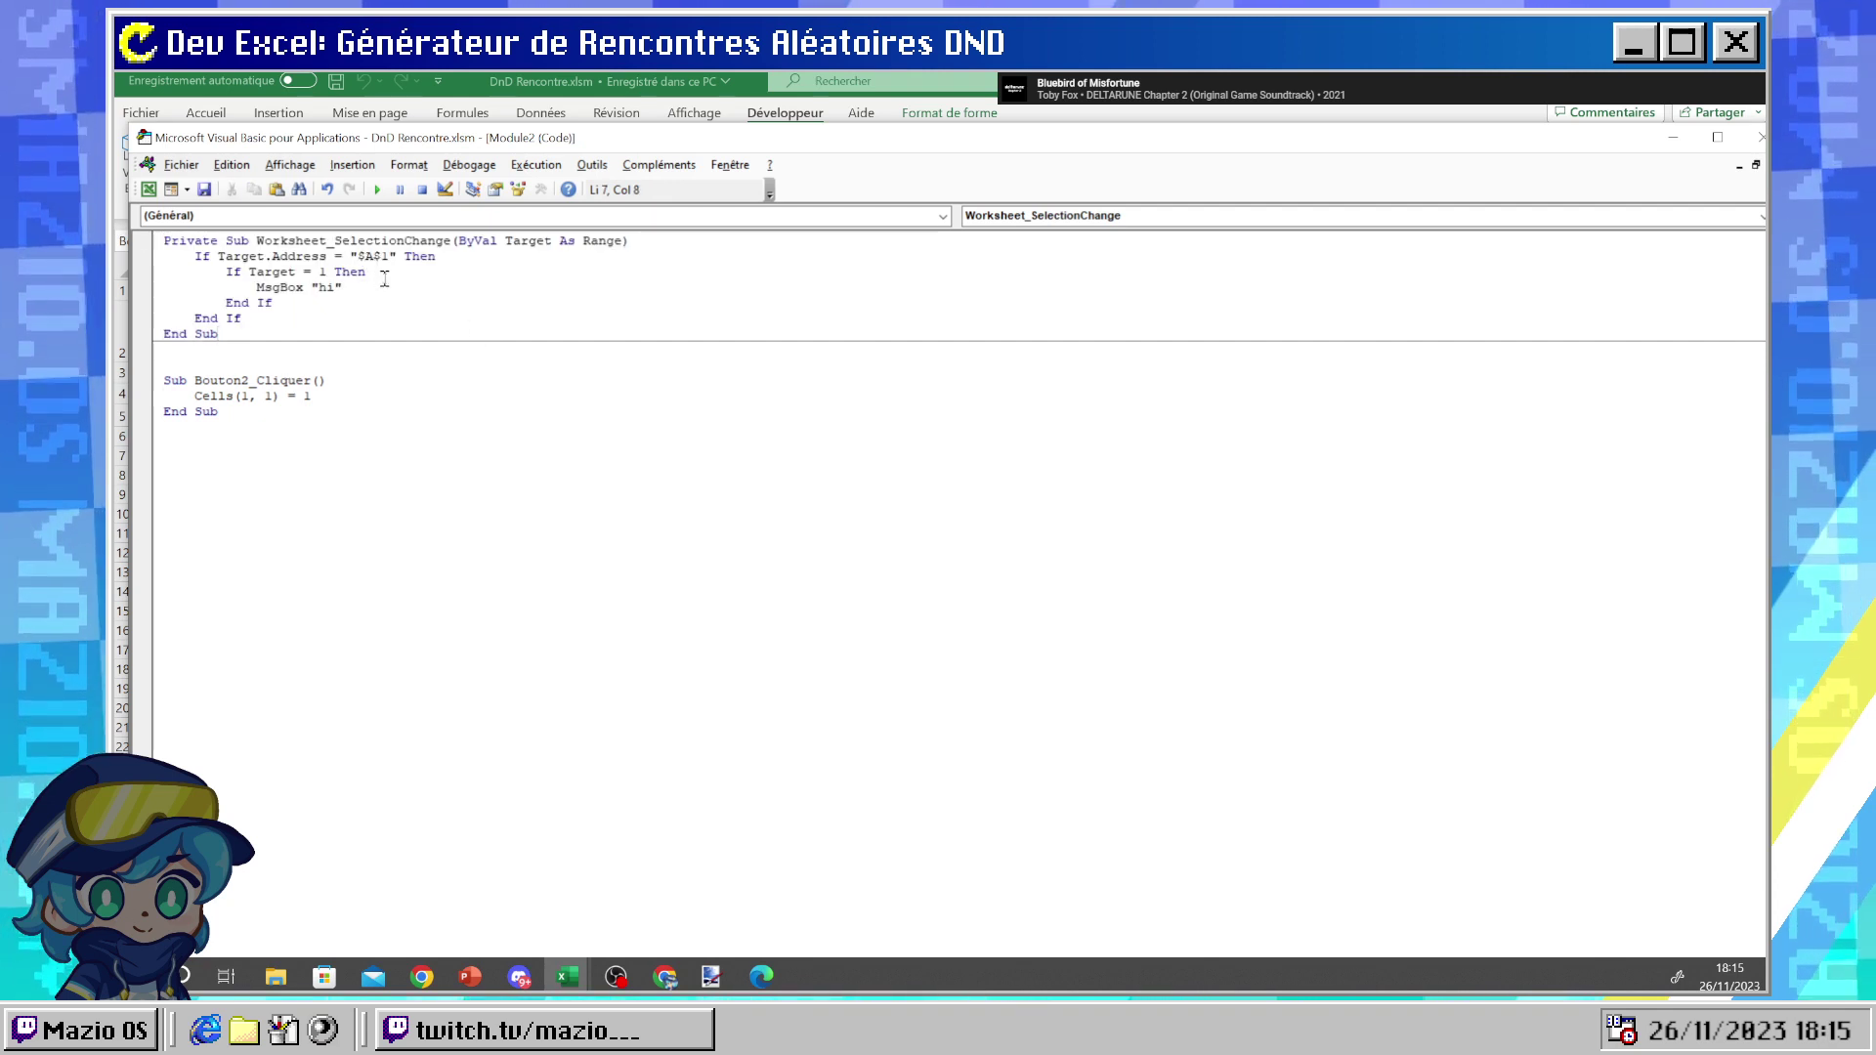
{"action": "mouse_move", "coordinate": [567, 976]}
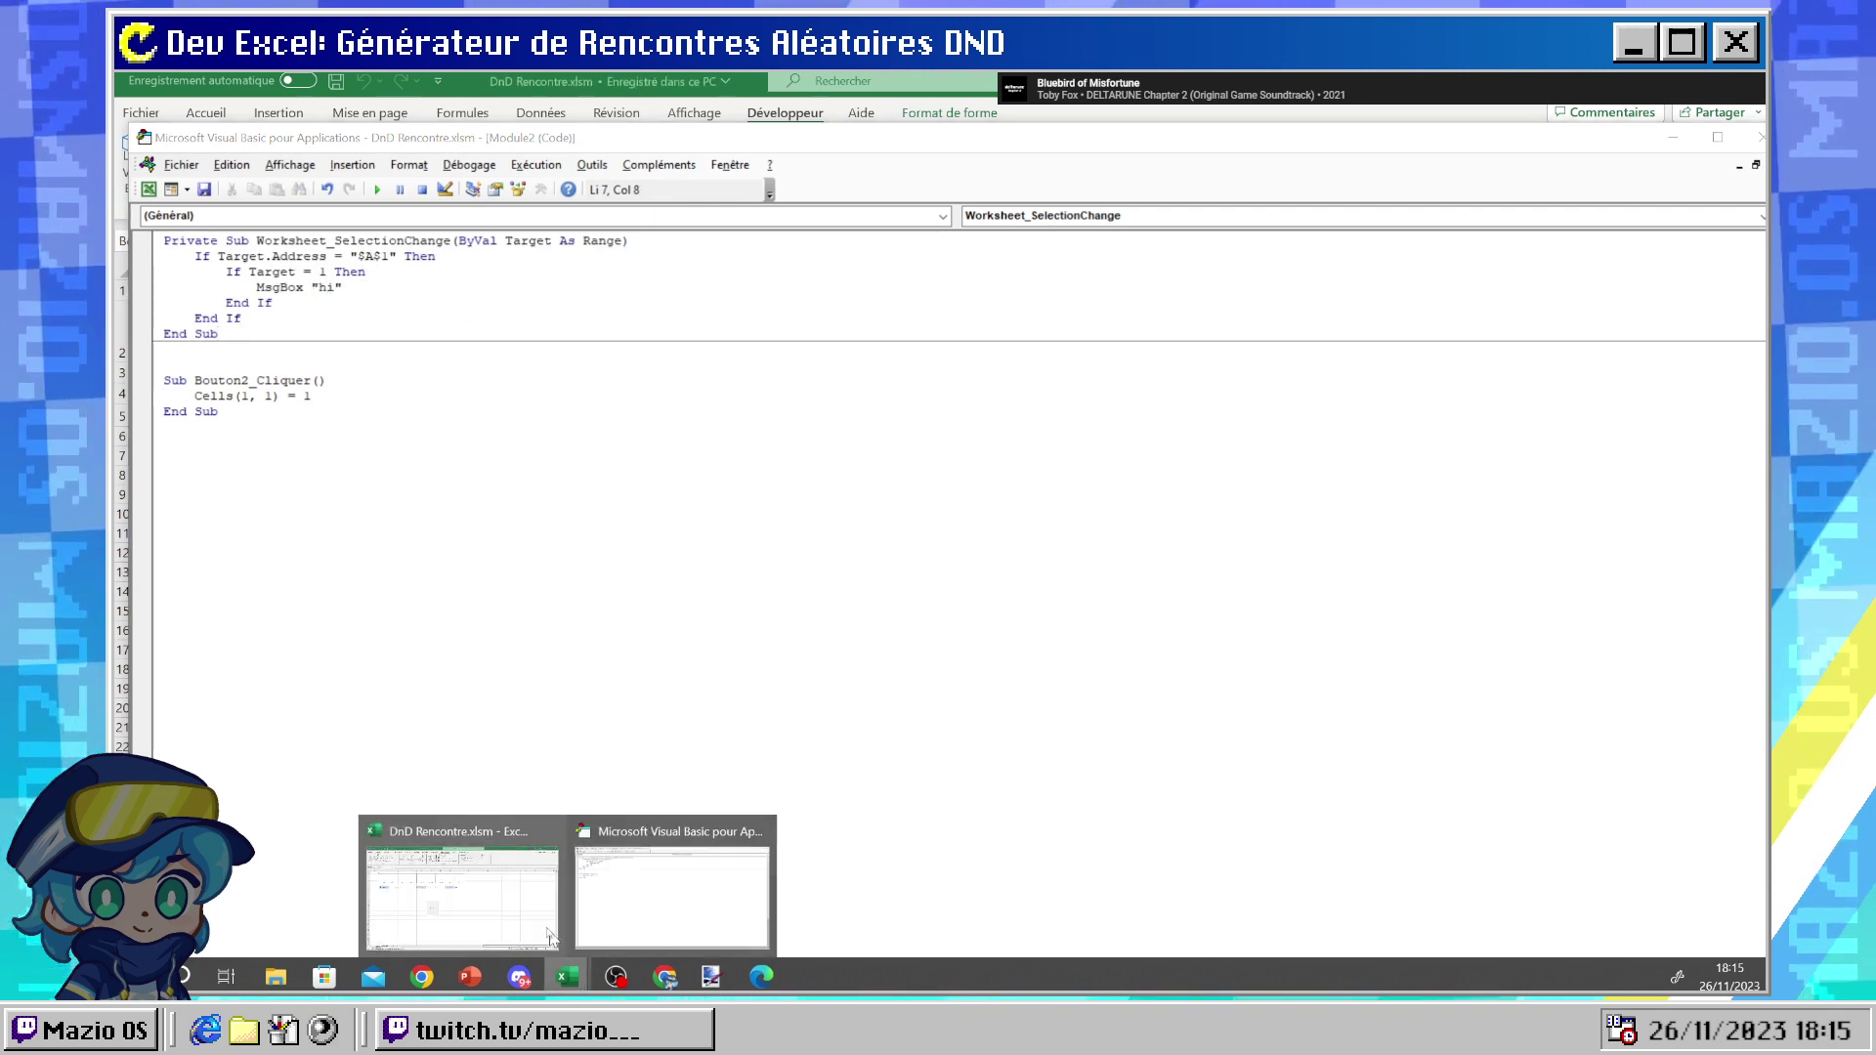
{"action": "left_click", "coordinate": [463, 840]}
{"action": "left_click", "coordinate": [177, 290]}
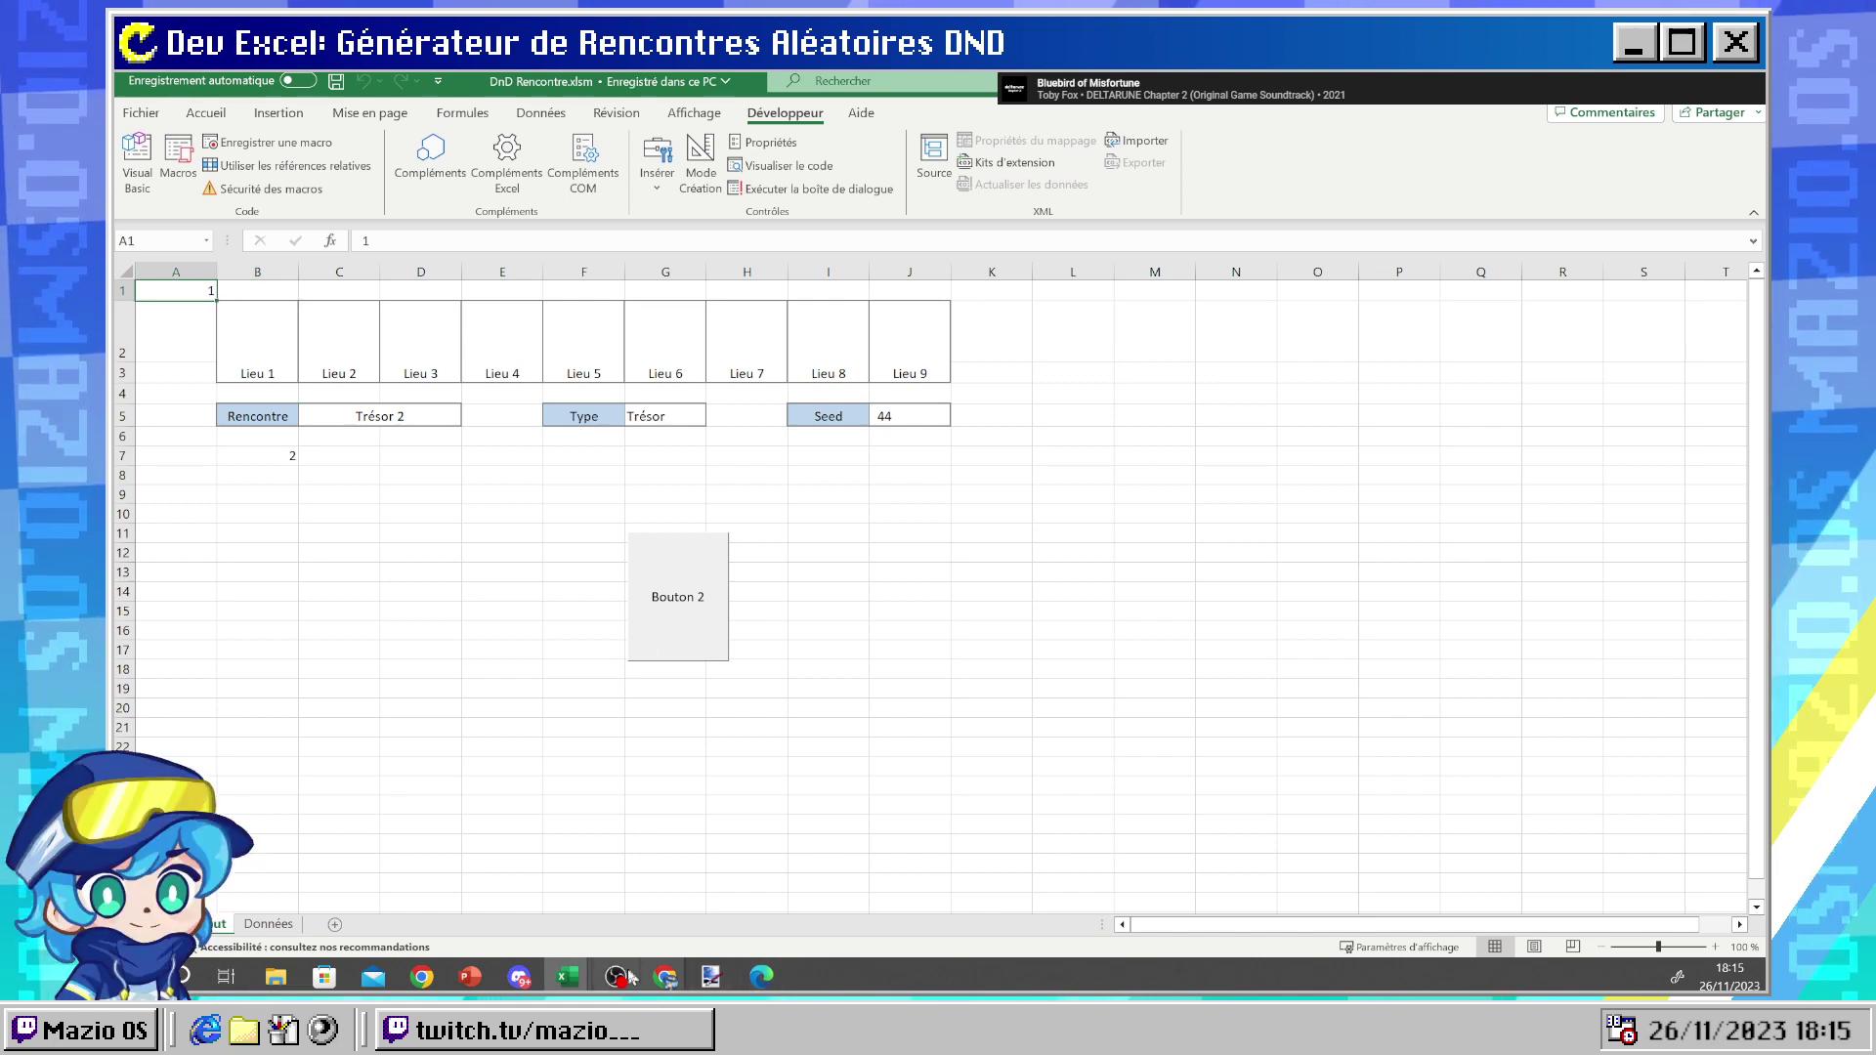
- Select the whole Worksheet_SelectionChange sub in the Visual Basic editor, then return to Excel
{"action": "mouse_move", "coordinate": [578, 972]}
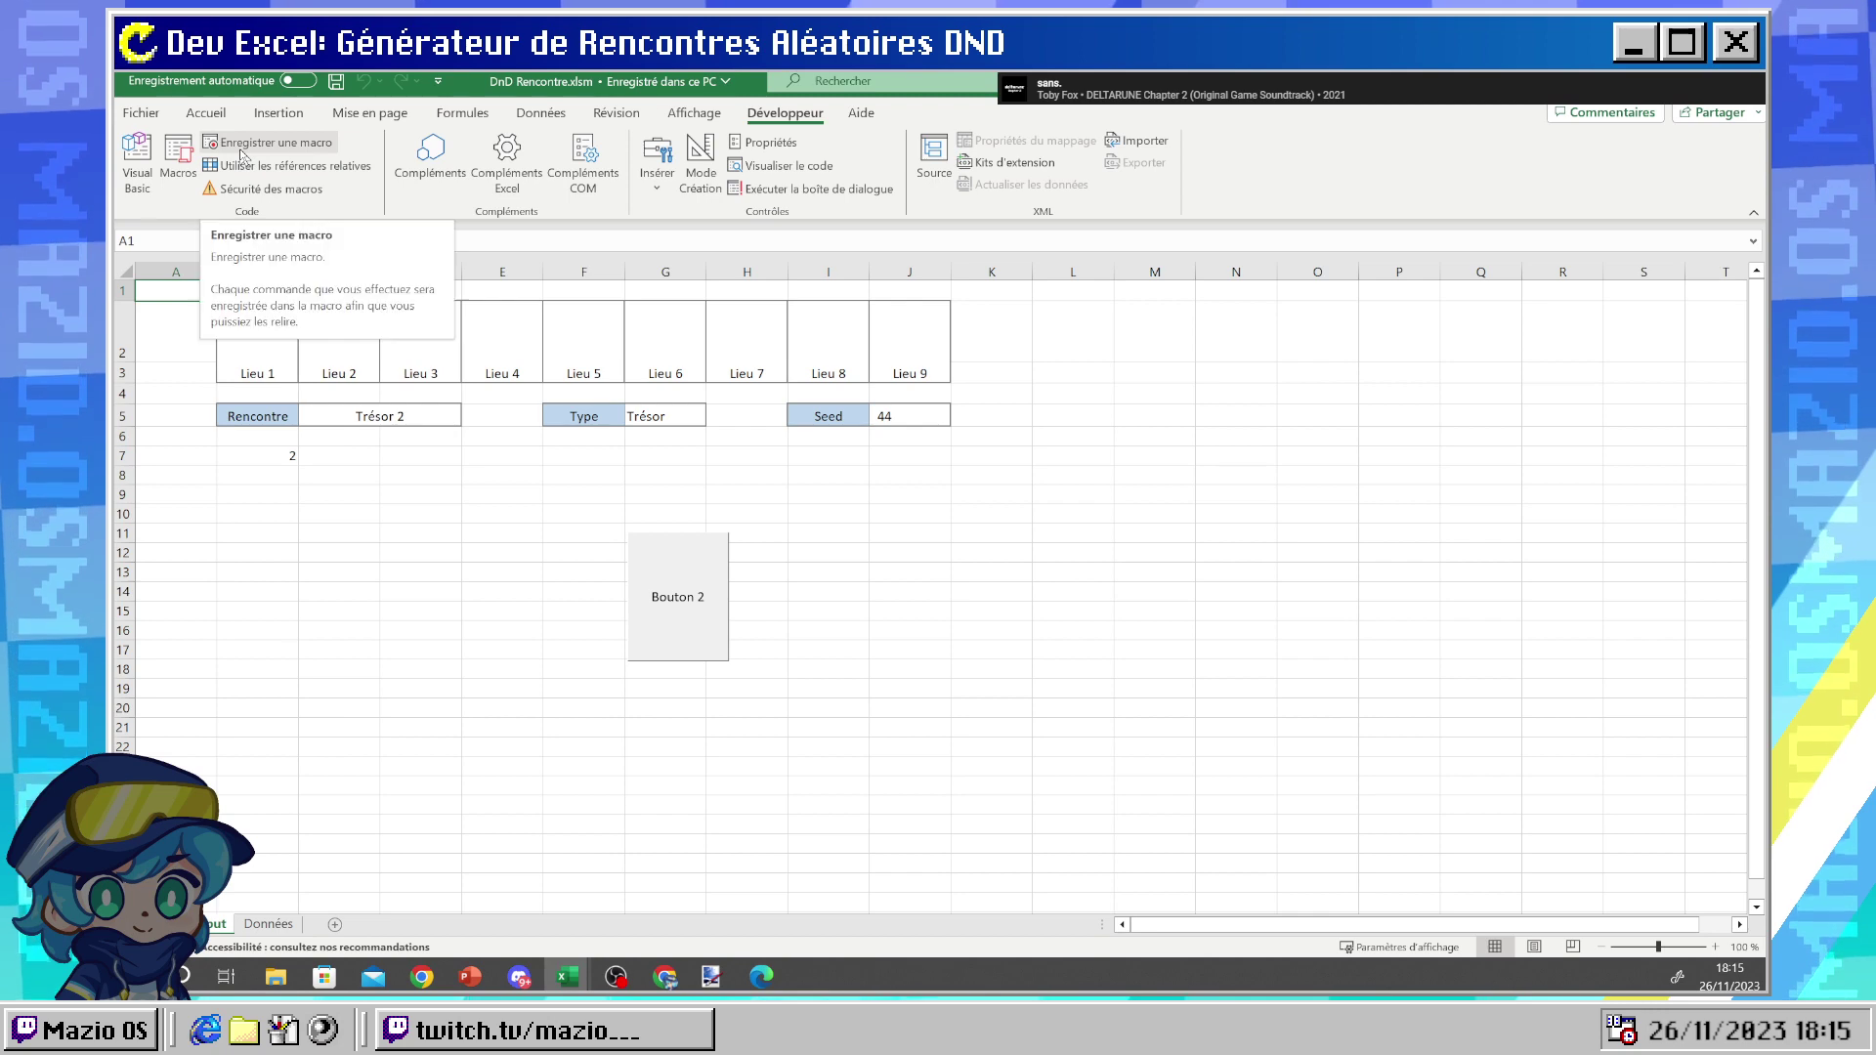
{"action": "left_click", "coordinate": [138, 156]}
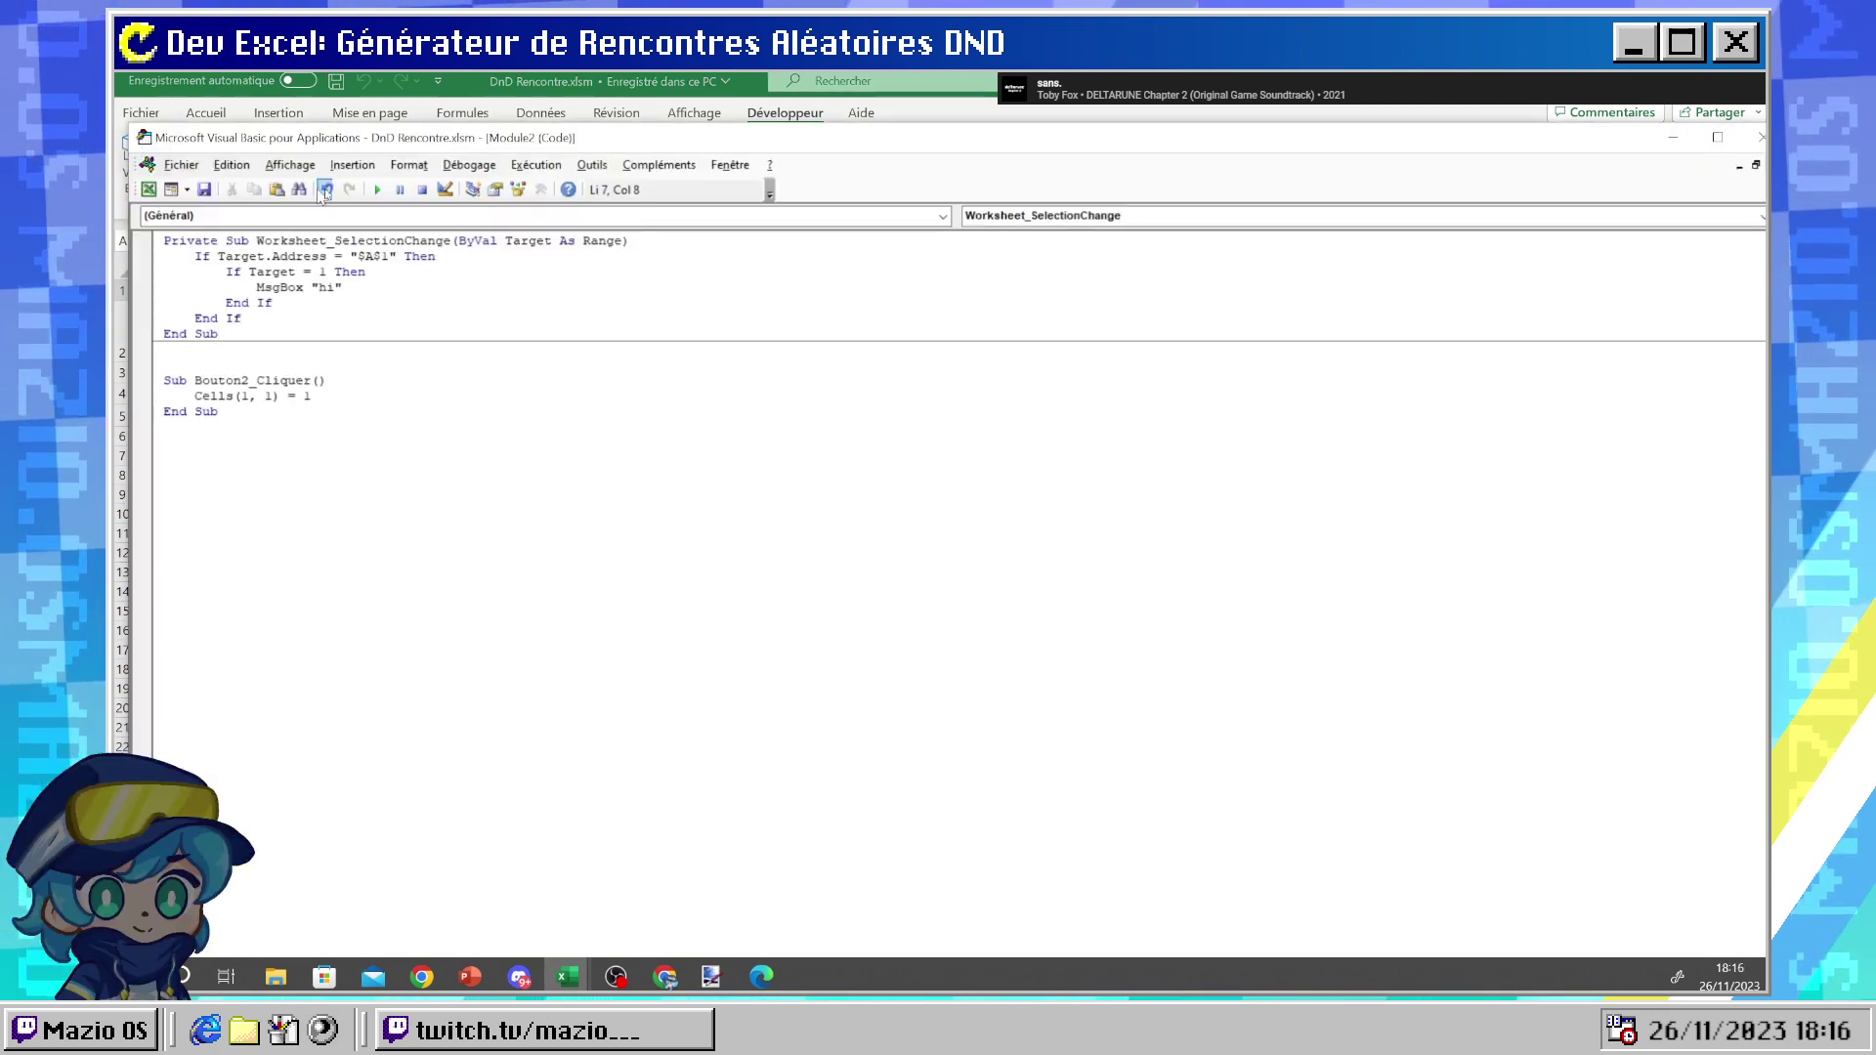
{"action": "left_click_drag", "start_coordinate": [250, 334], "coordinate": [189, 230]}
{"action": "key", "text": "alt+F11"}
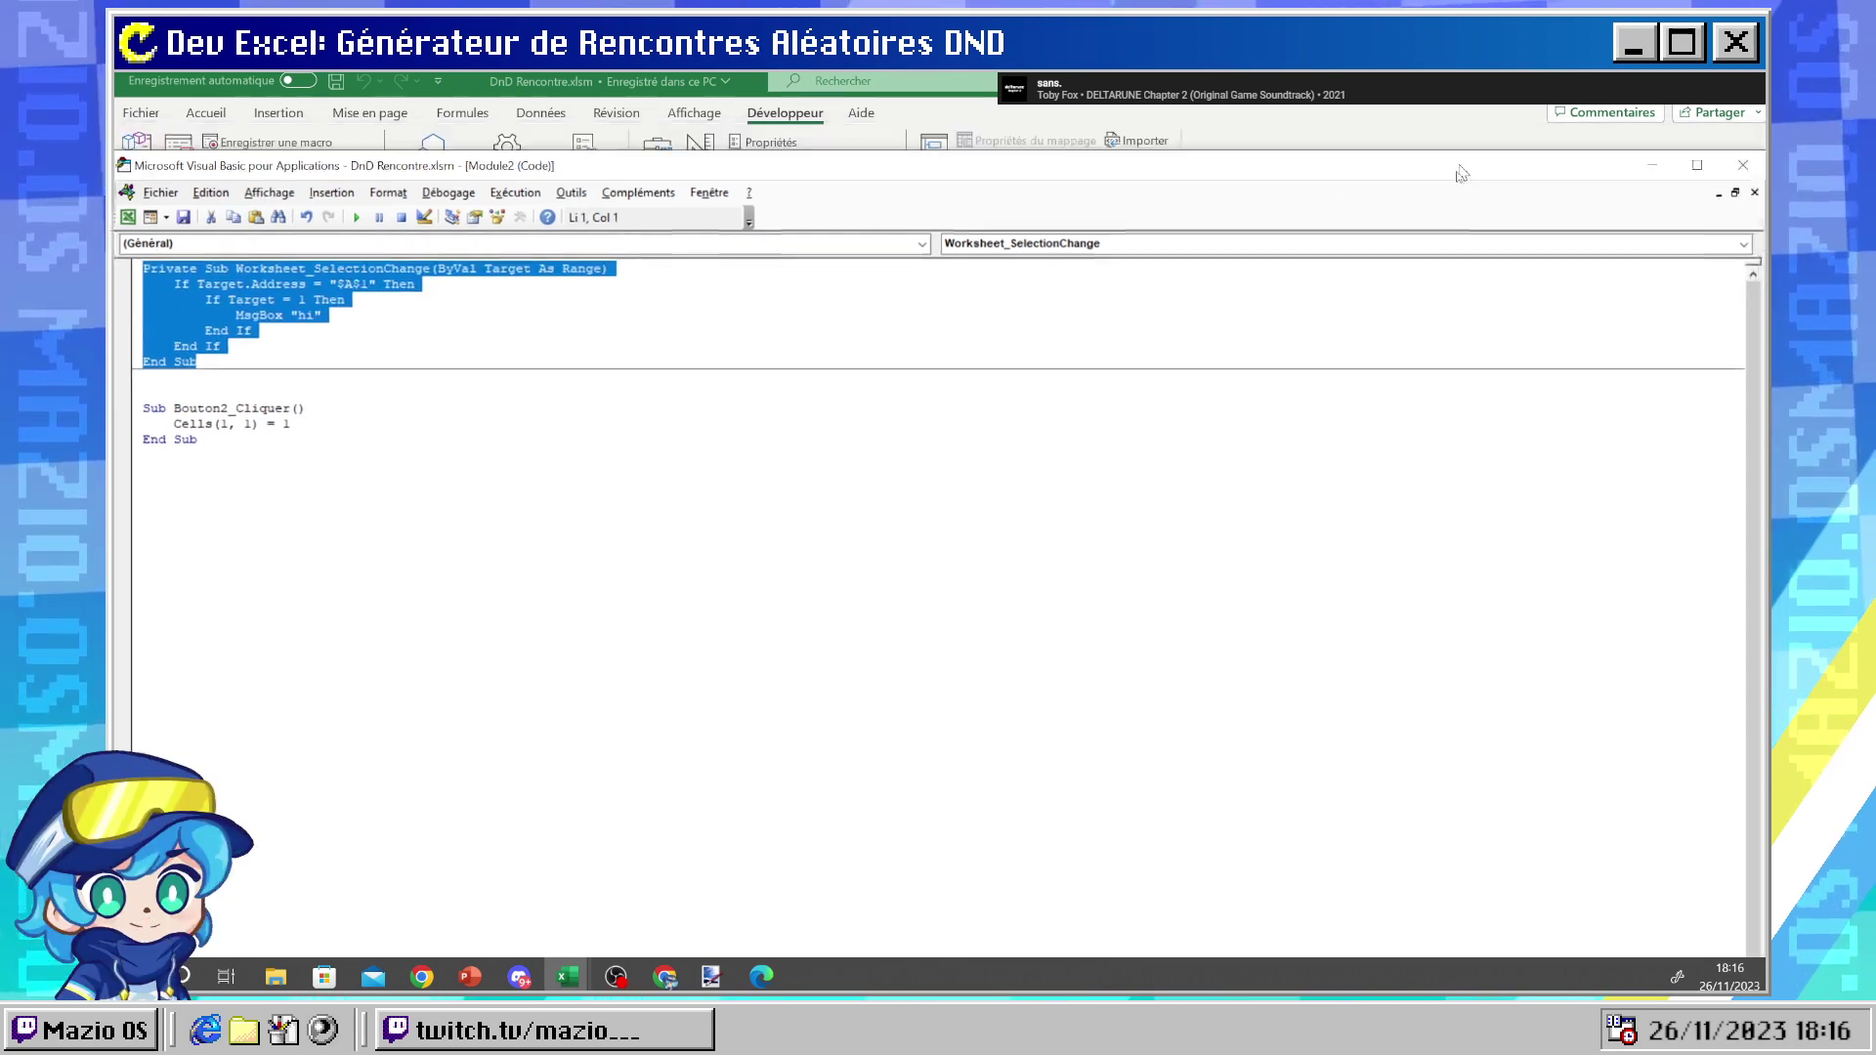
- Dismiss cell A1's context menu and bring the Stack Overflow answer back in Chrome
{"action": "right_click", "coordinate": [189, 285]}
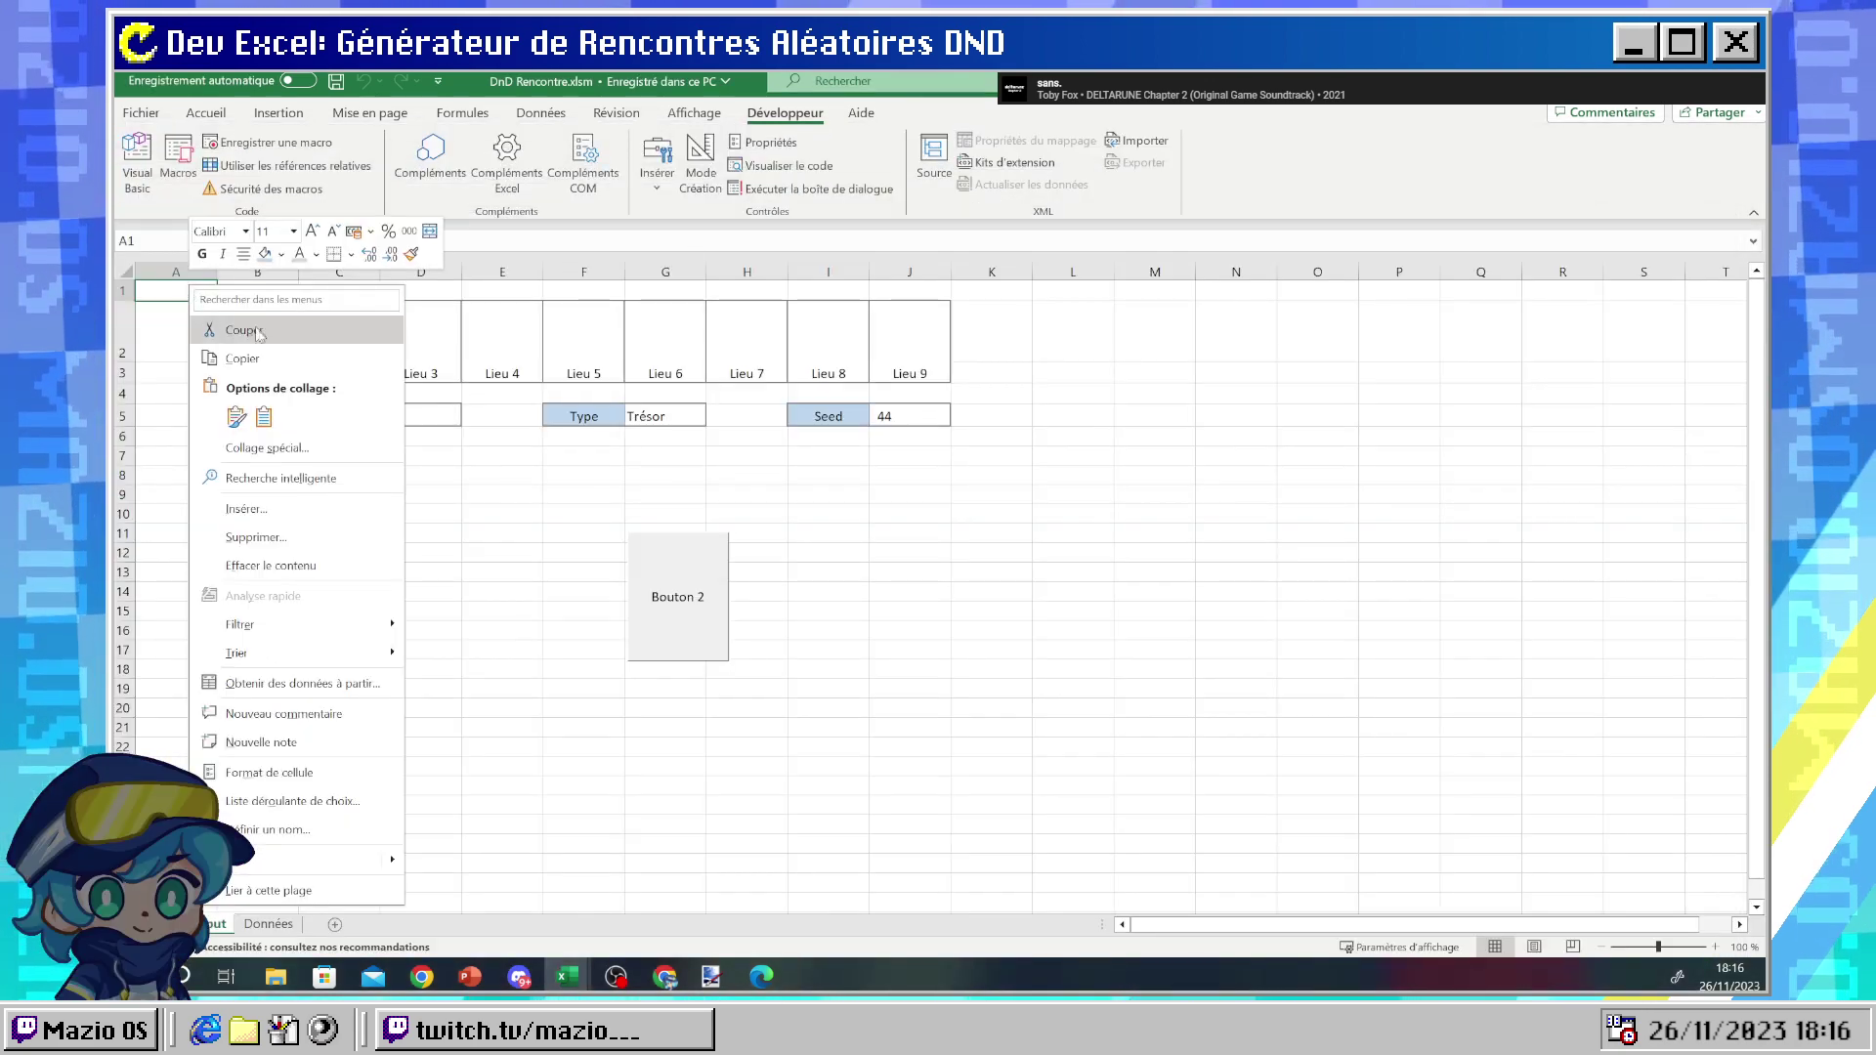
{"action": "mouse_move", "coordinate": [347, 658]}
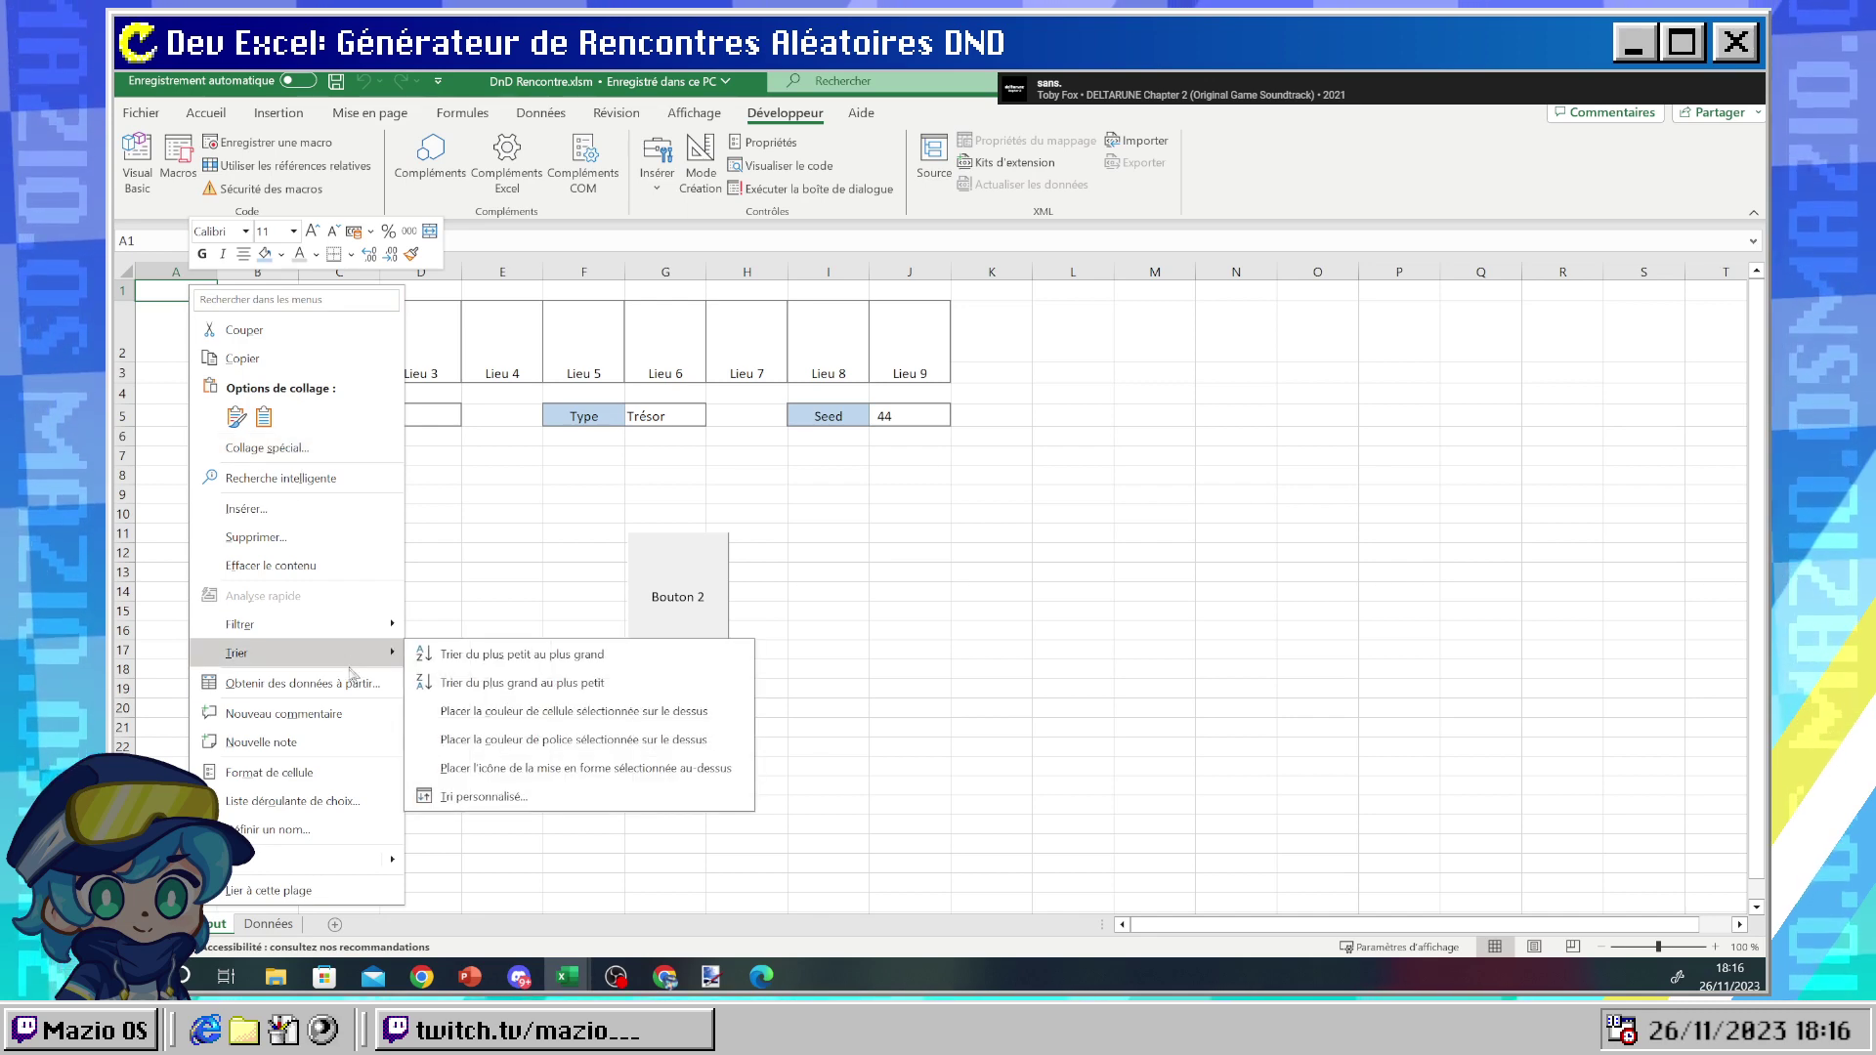
{"action": "key", "text": "Escape"}
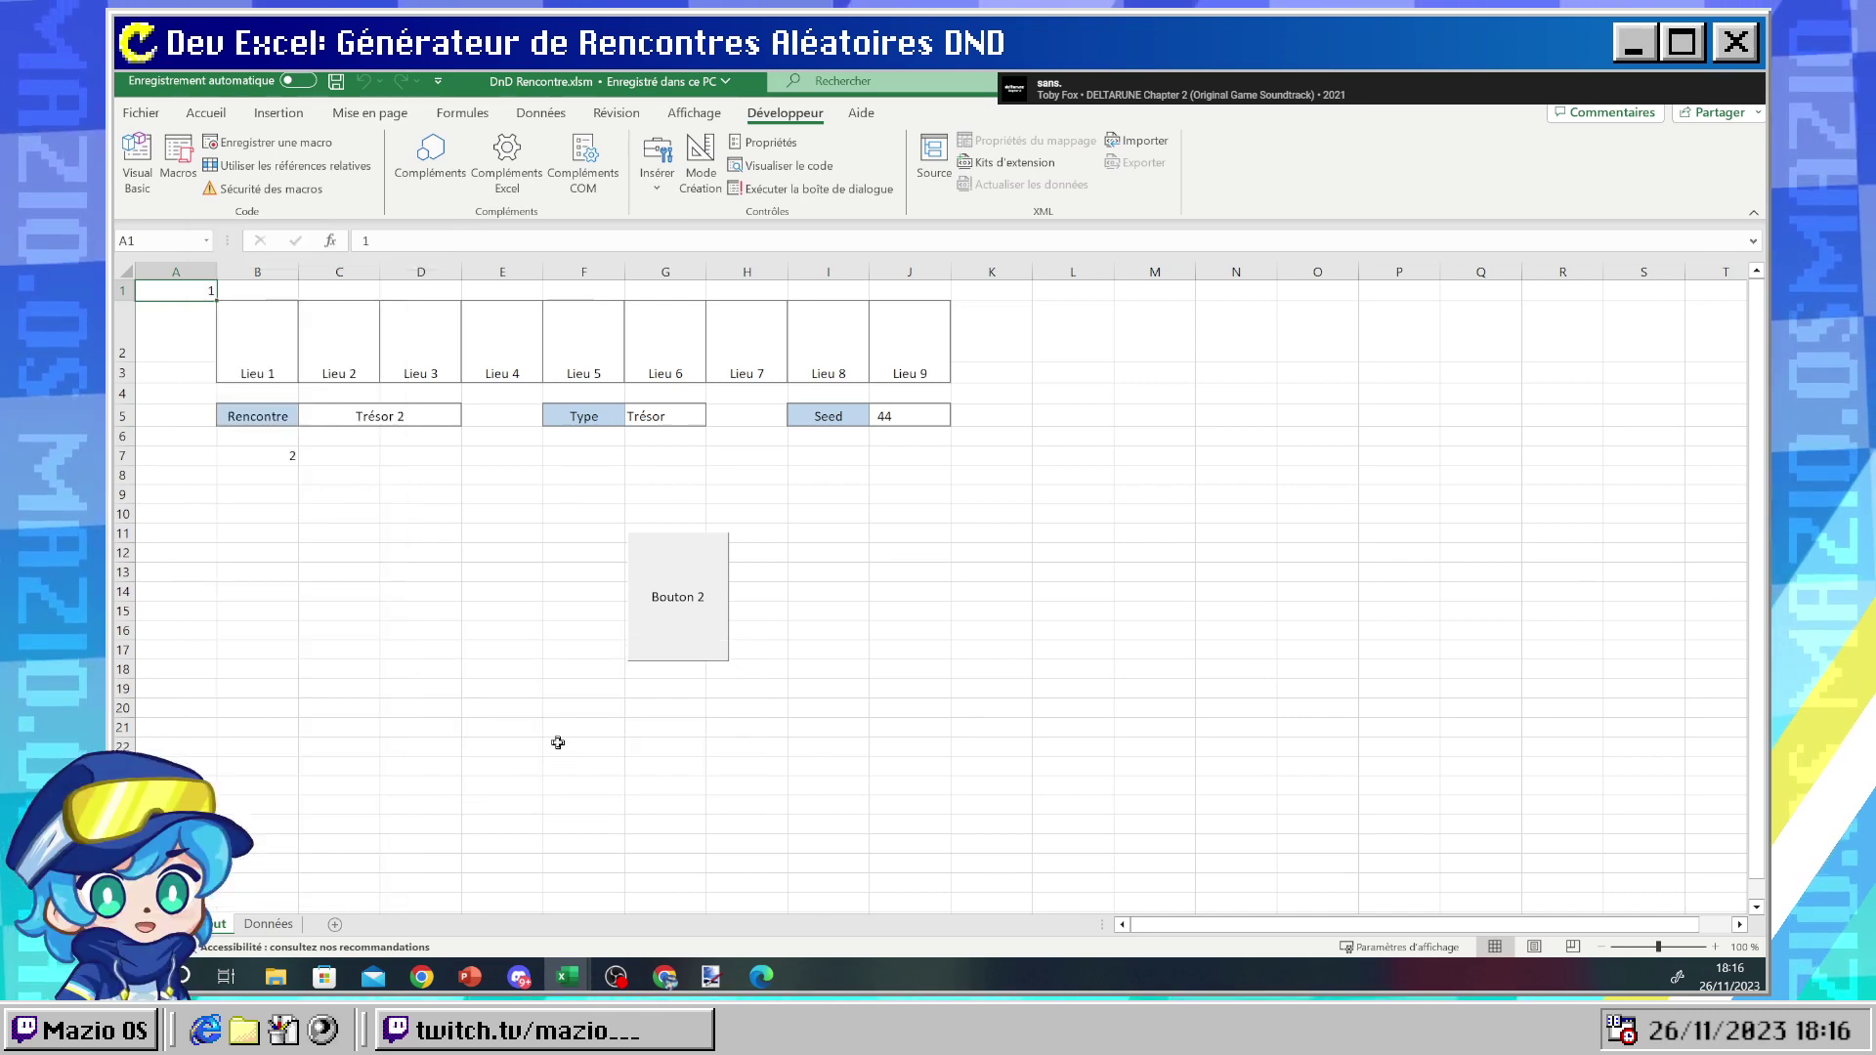
{"action": "left_click", "coordinate": [664, 977]}
{"action": "left_click", "coordinate": [740, 900]}
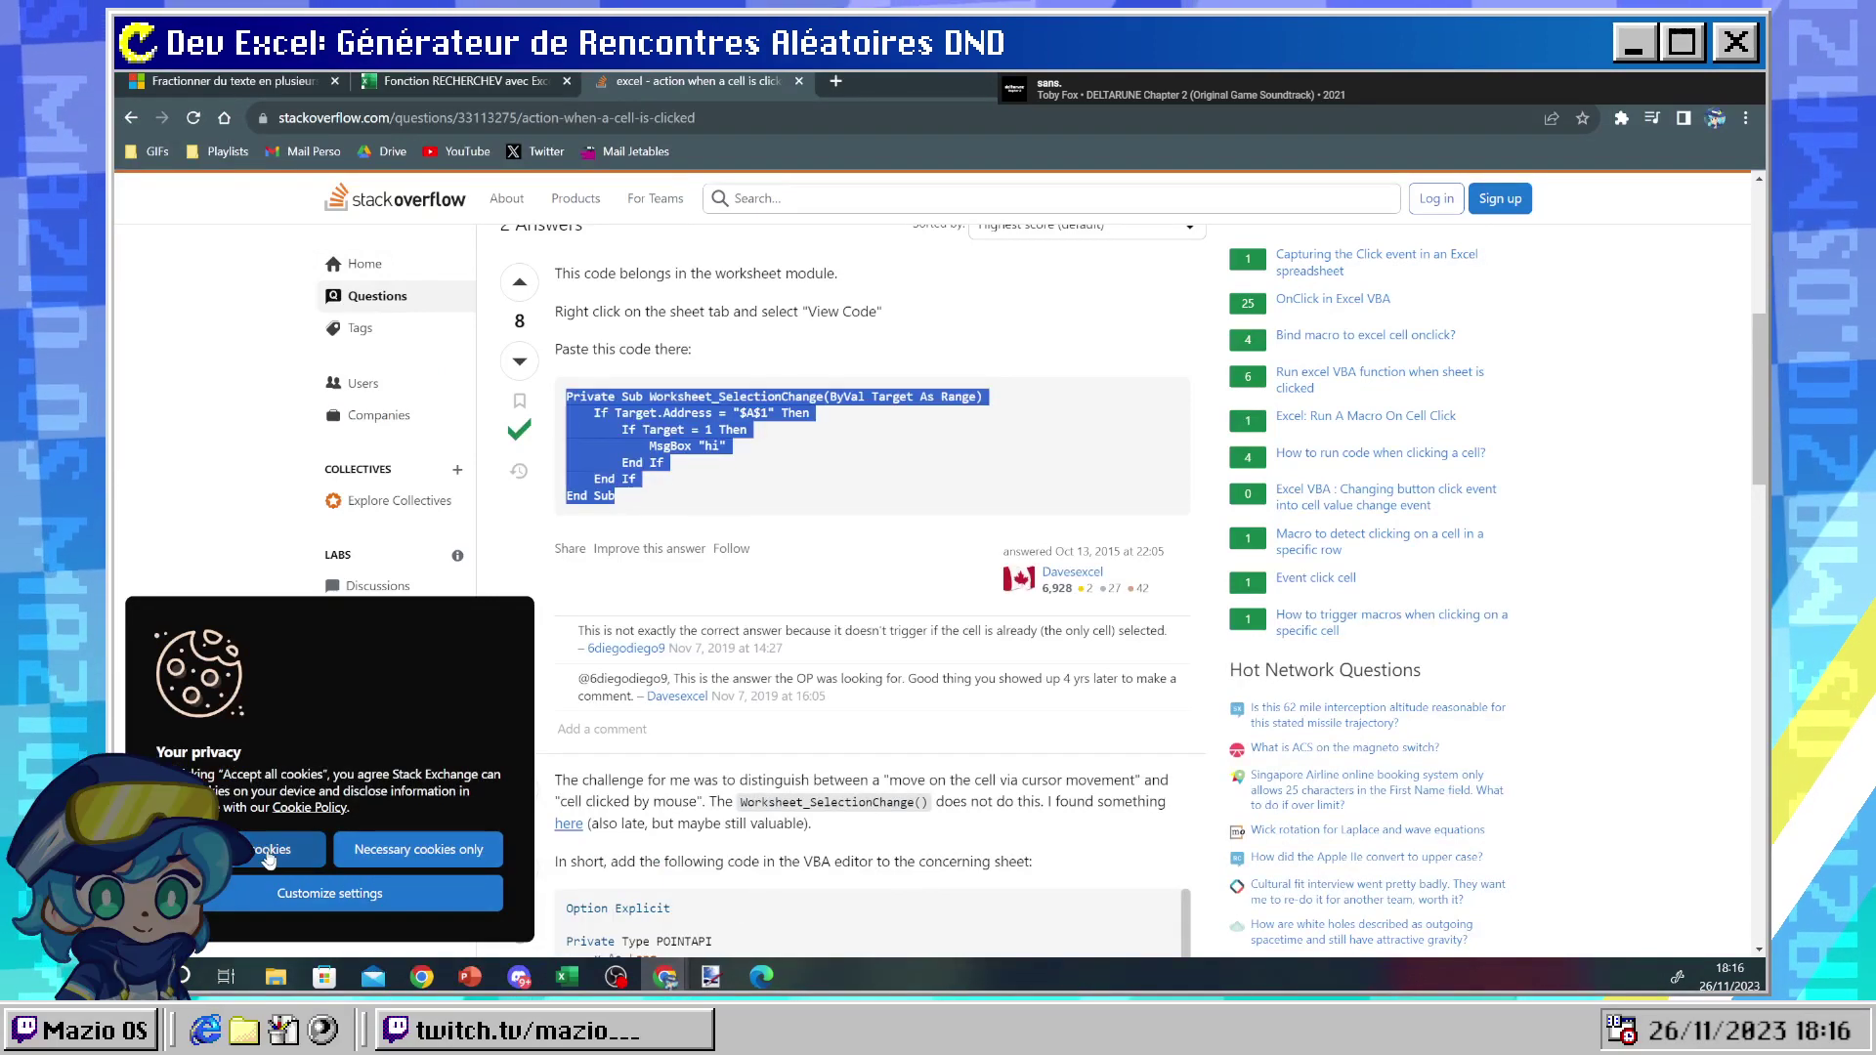
- Search Google for "excel add worksheet module"
{"action": "left_click_drag", "start_coordinate": [716, 274], "coordinate": [985, 264]}
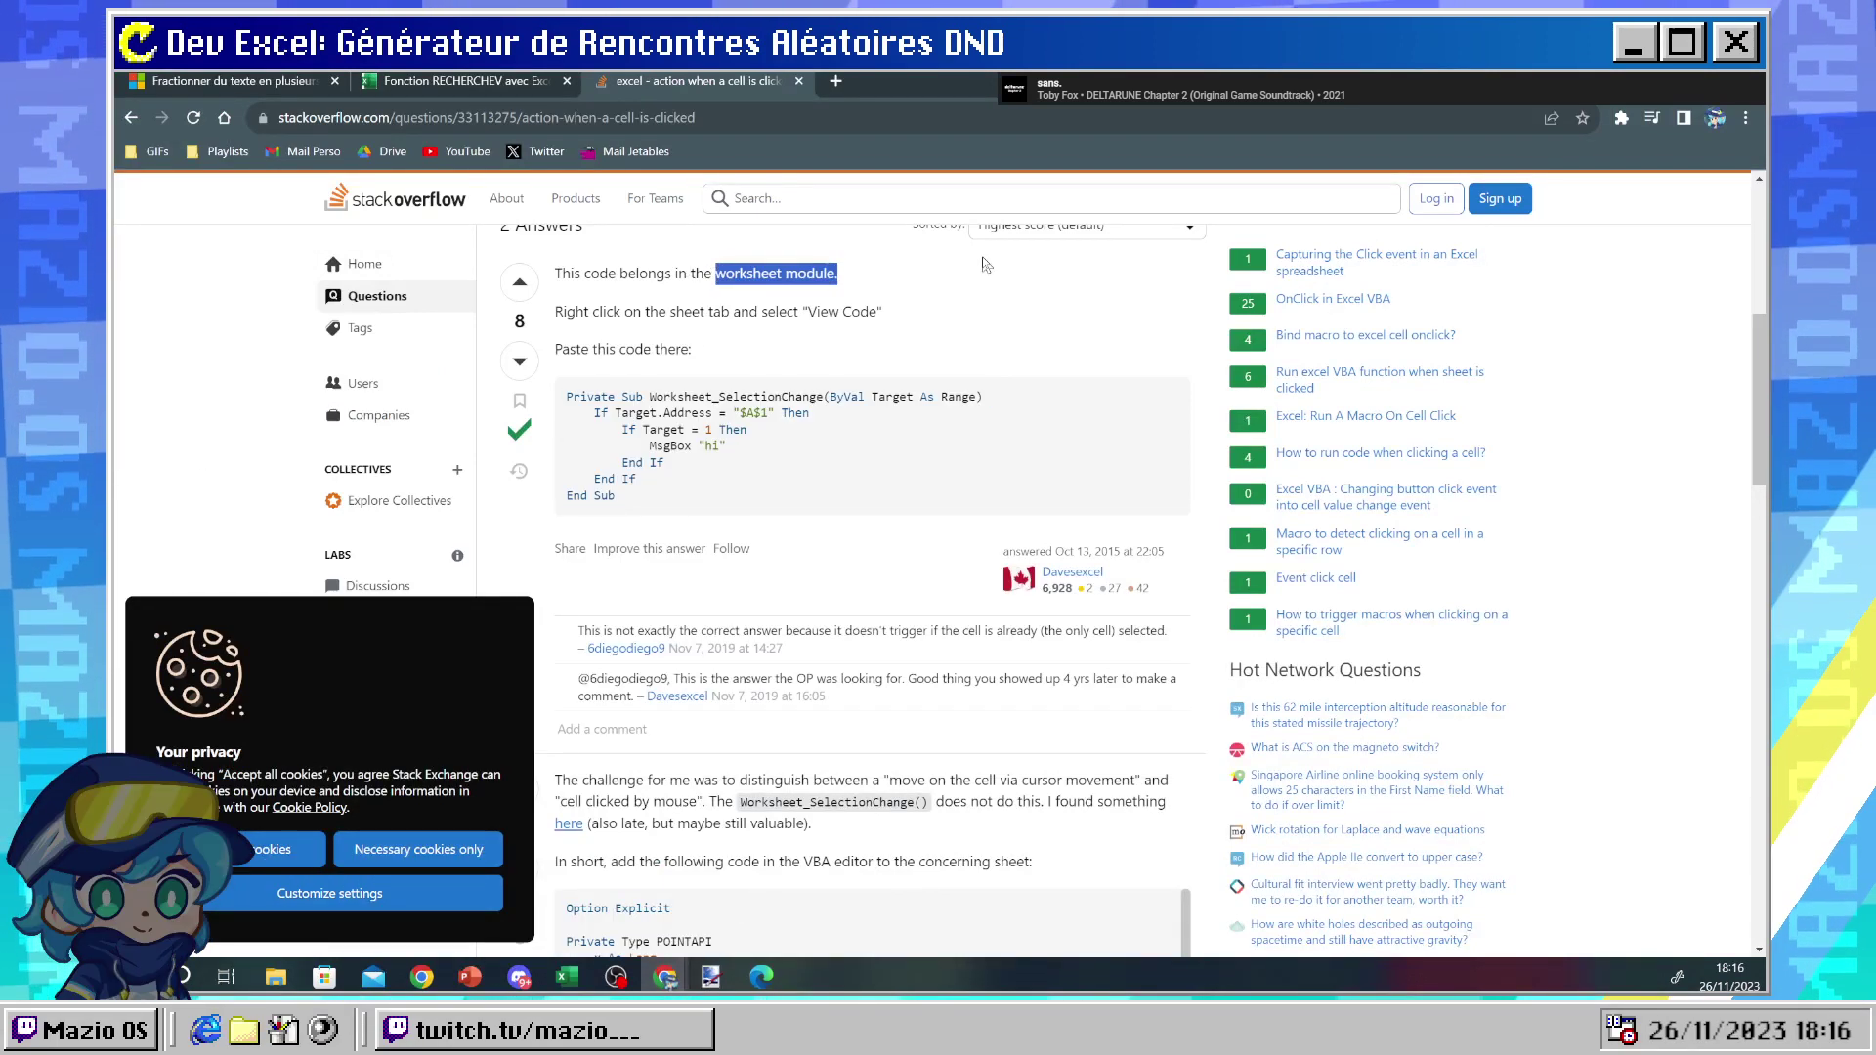
{"action": "left_click", "coordinate": [599, 118]}
{"action": "type", "text": "excel"}
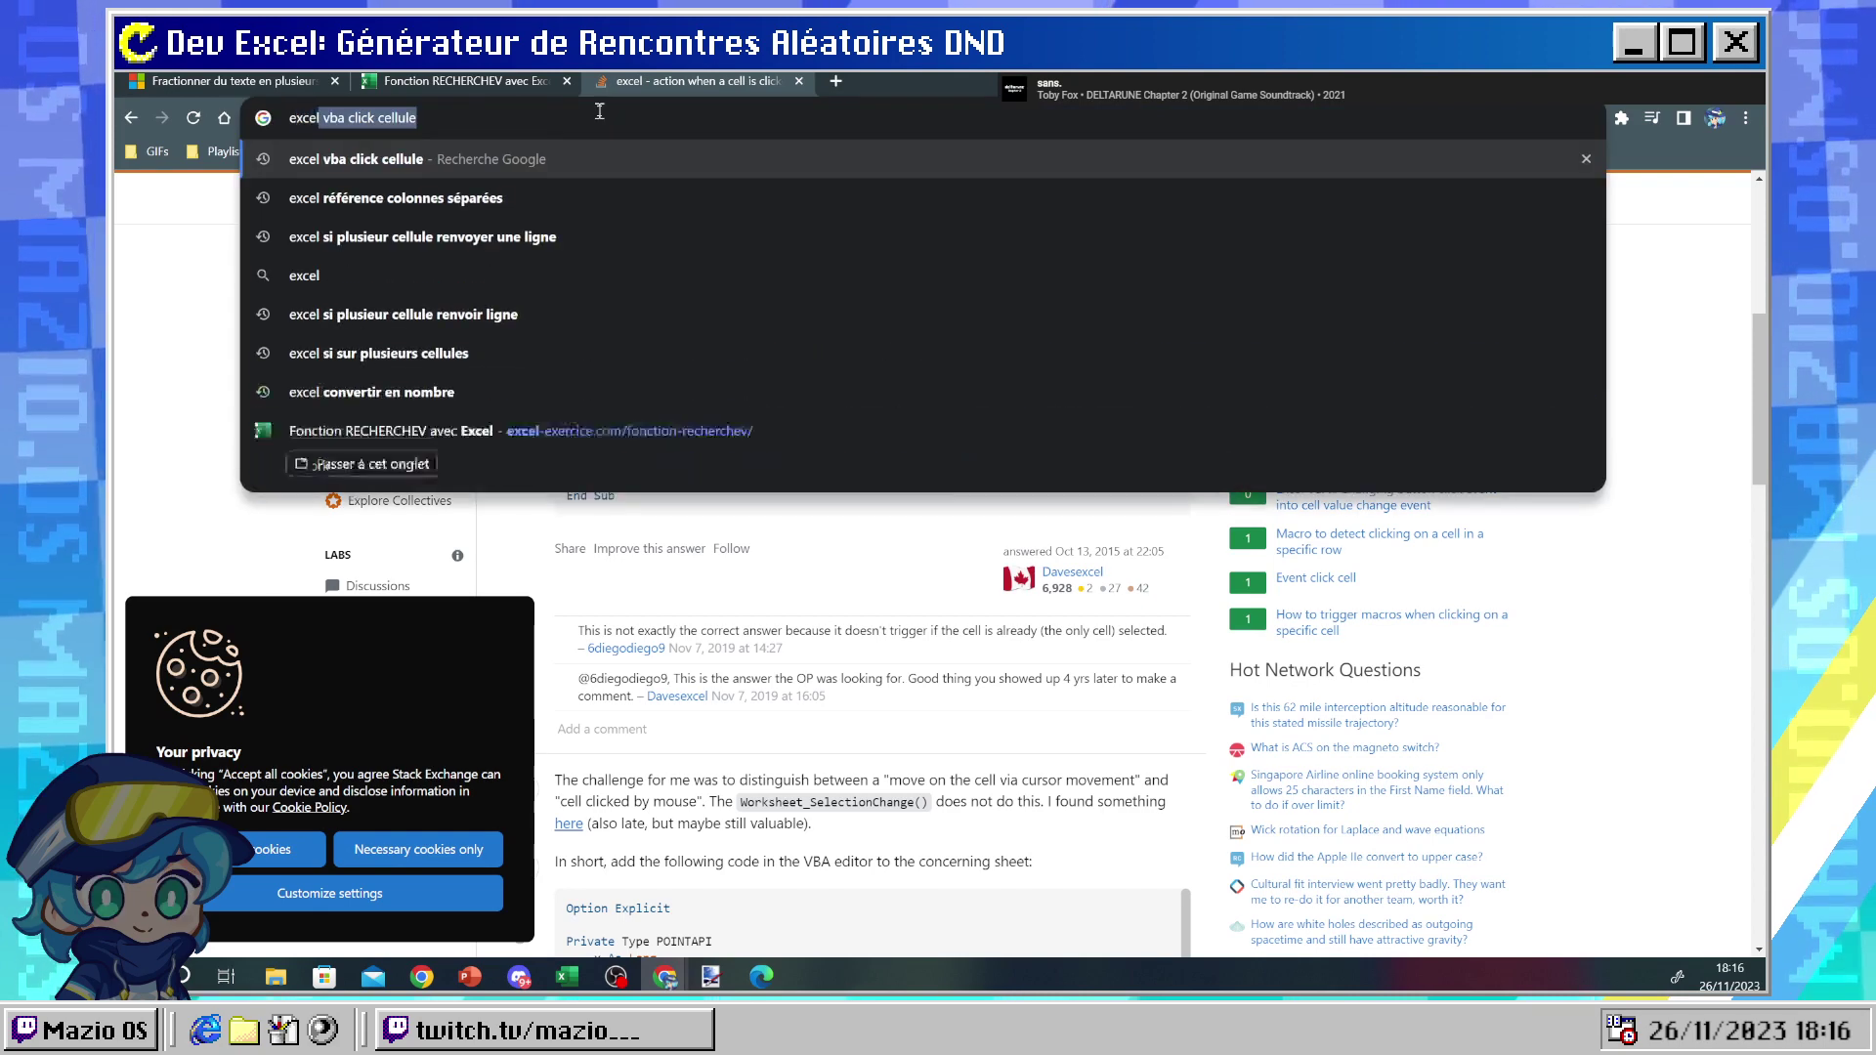
{"action": "type", "text": " add work"}
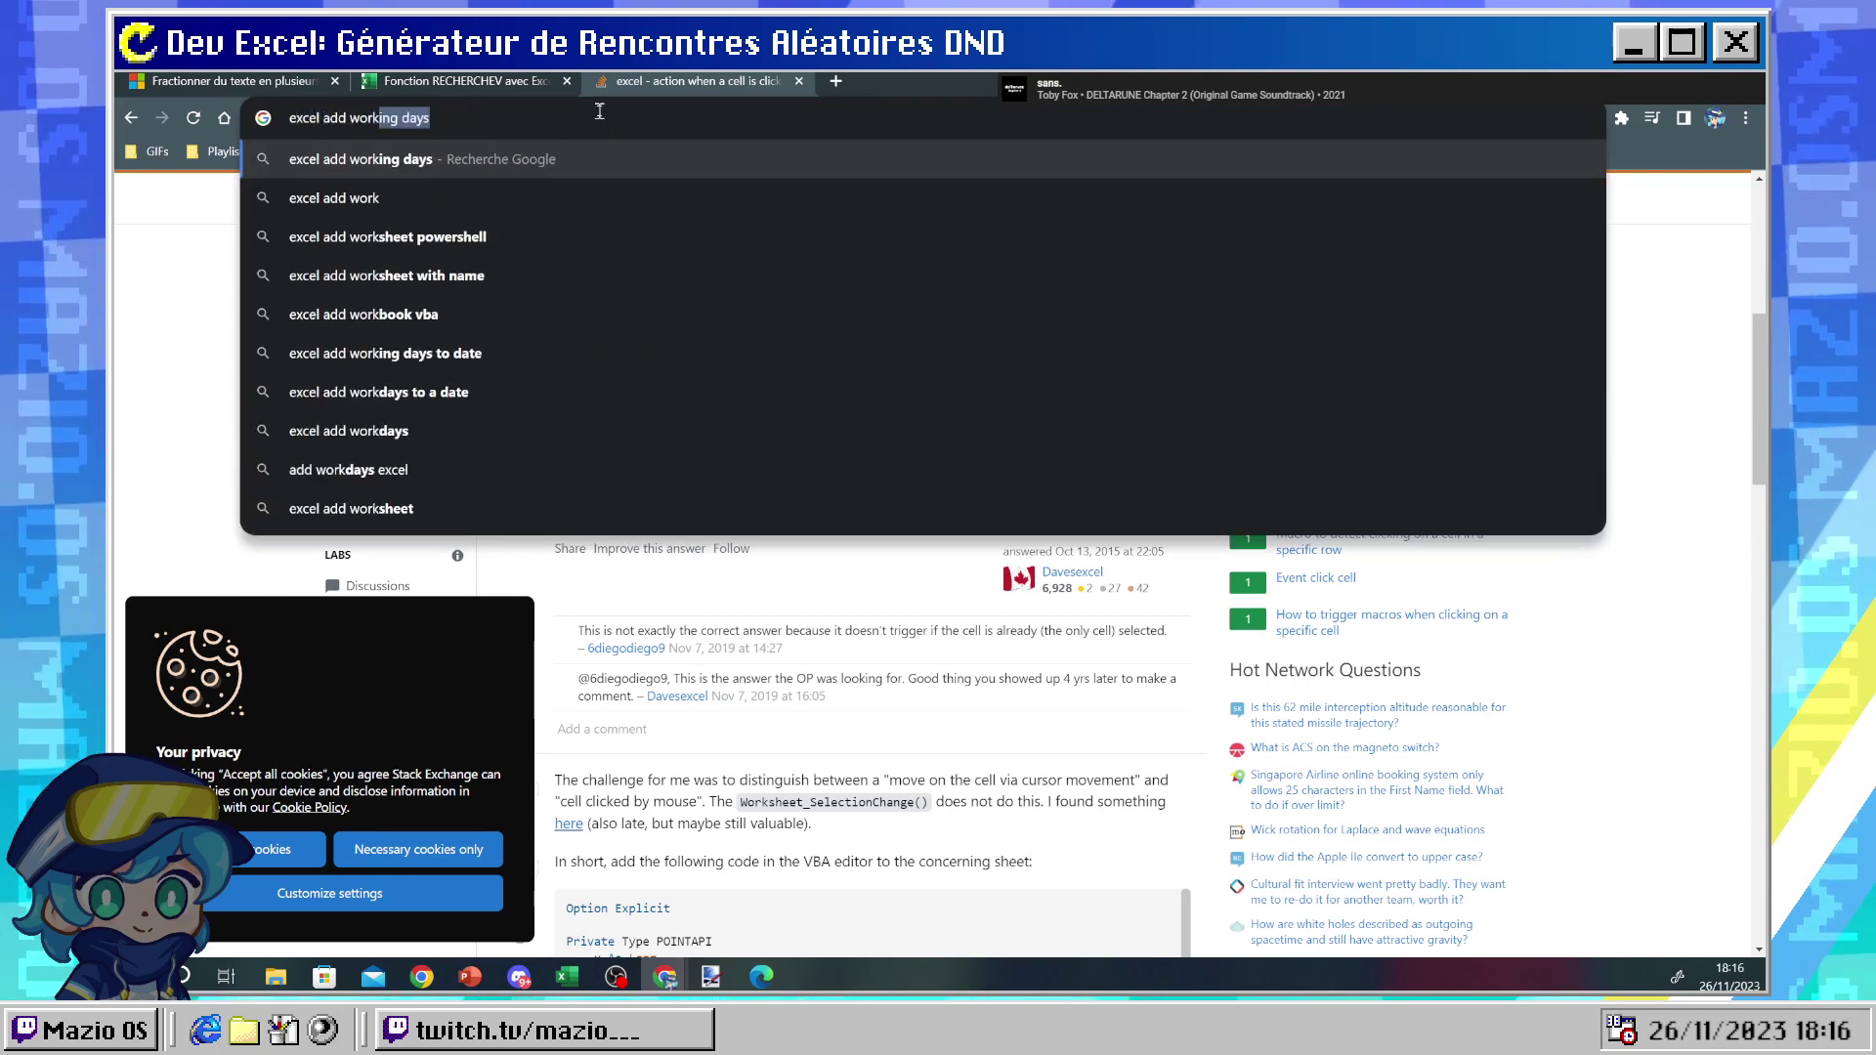
{"action": "type", "text": "in"}
{"action": "key", "text": "BackSpace"}
{"action": "key", "text": "BackSpace"}
{"action": "key", "text": "BackSpace"}
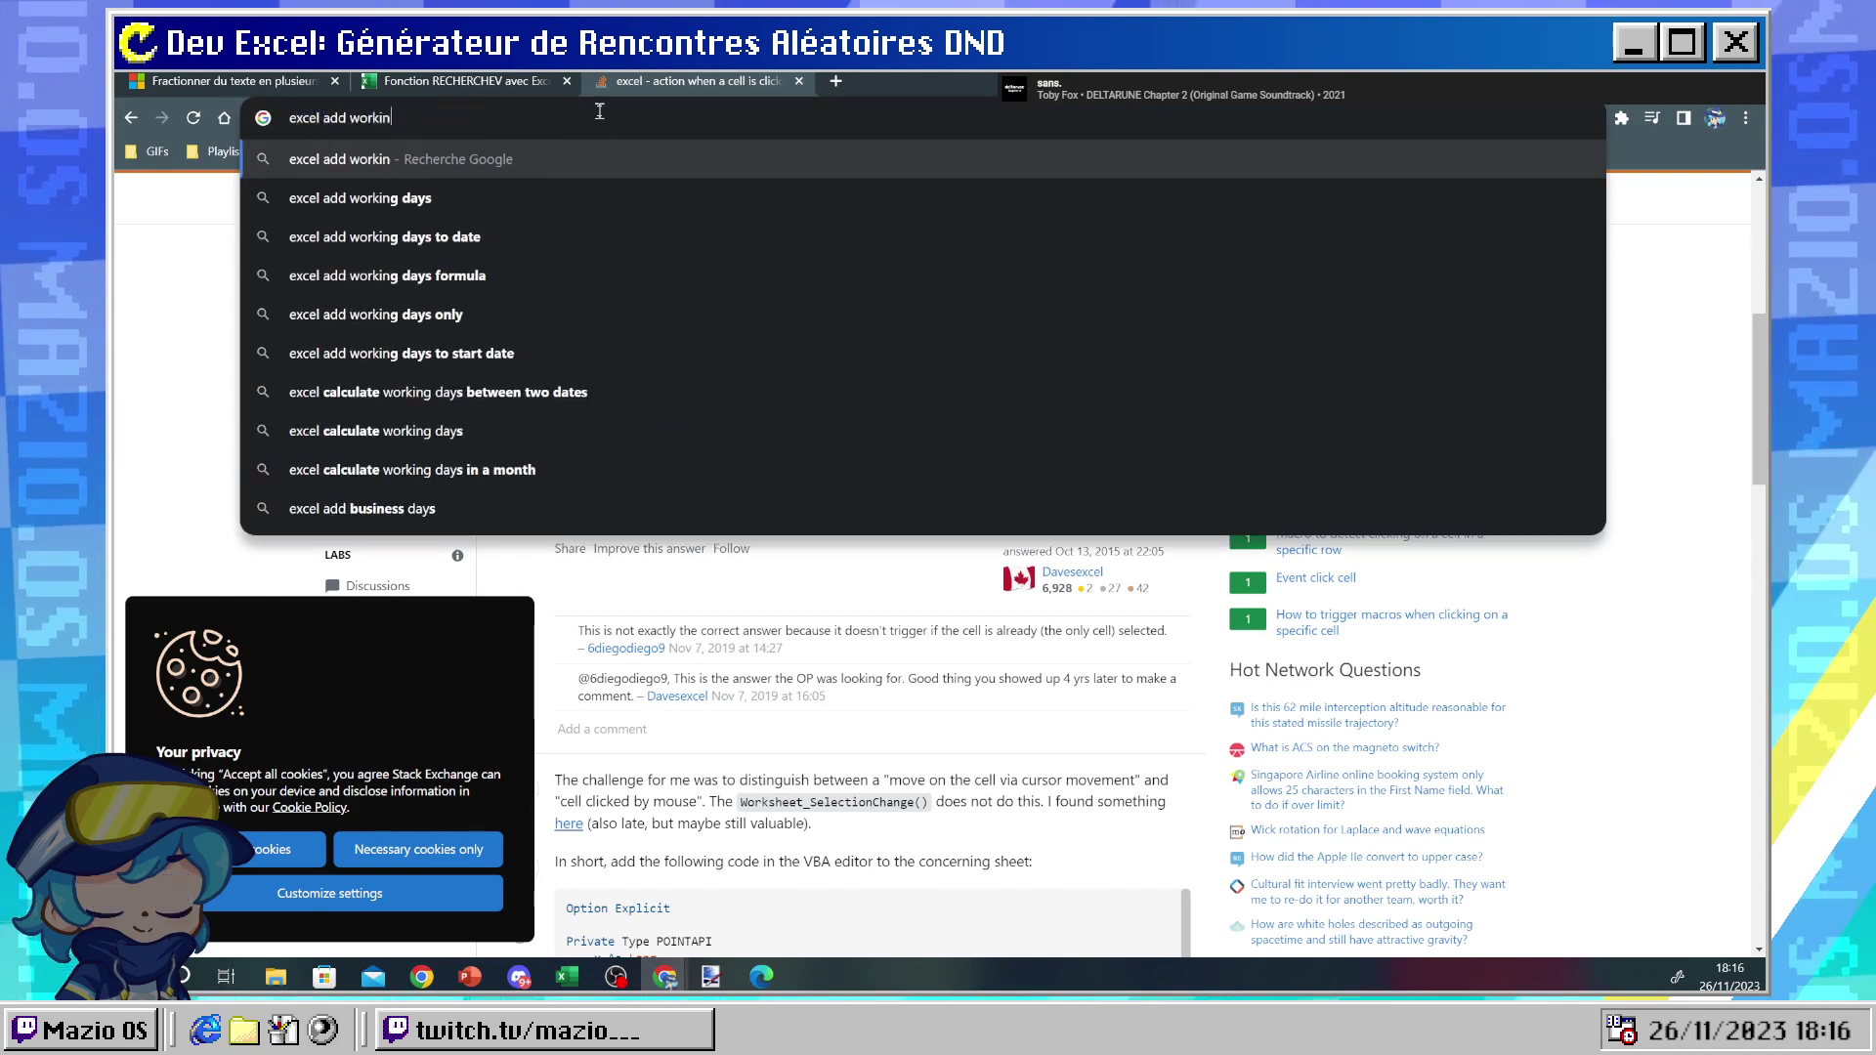
{"action": "type", "text": "sheet"}
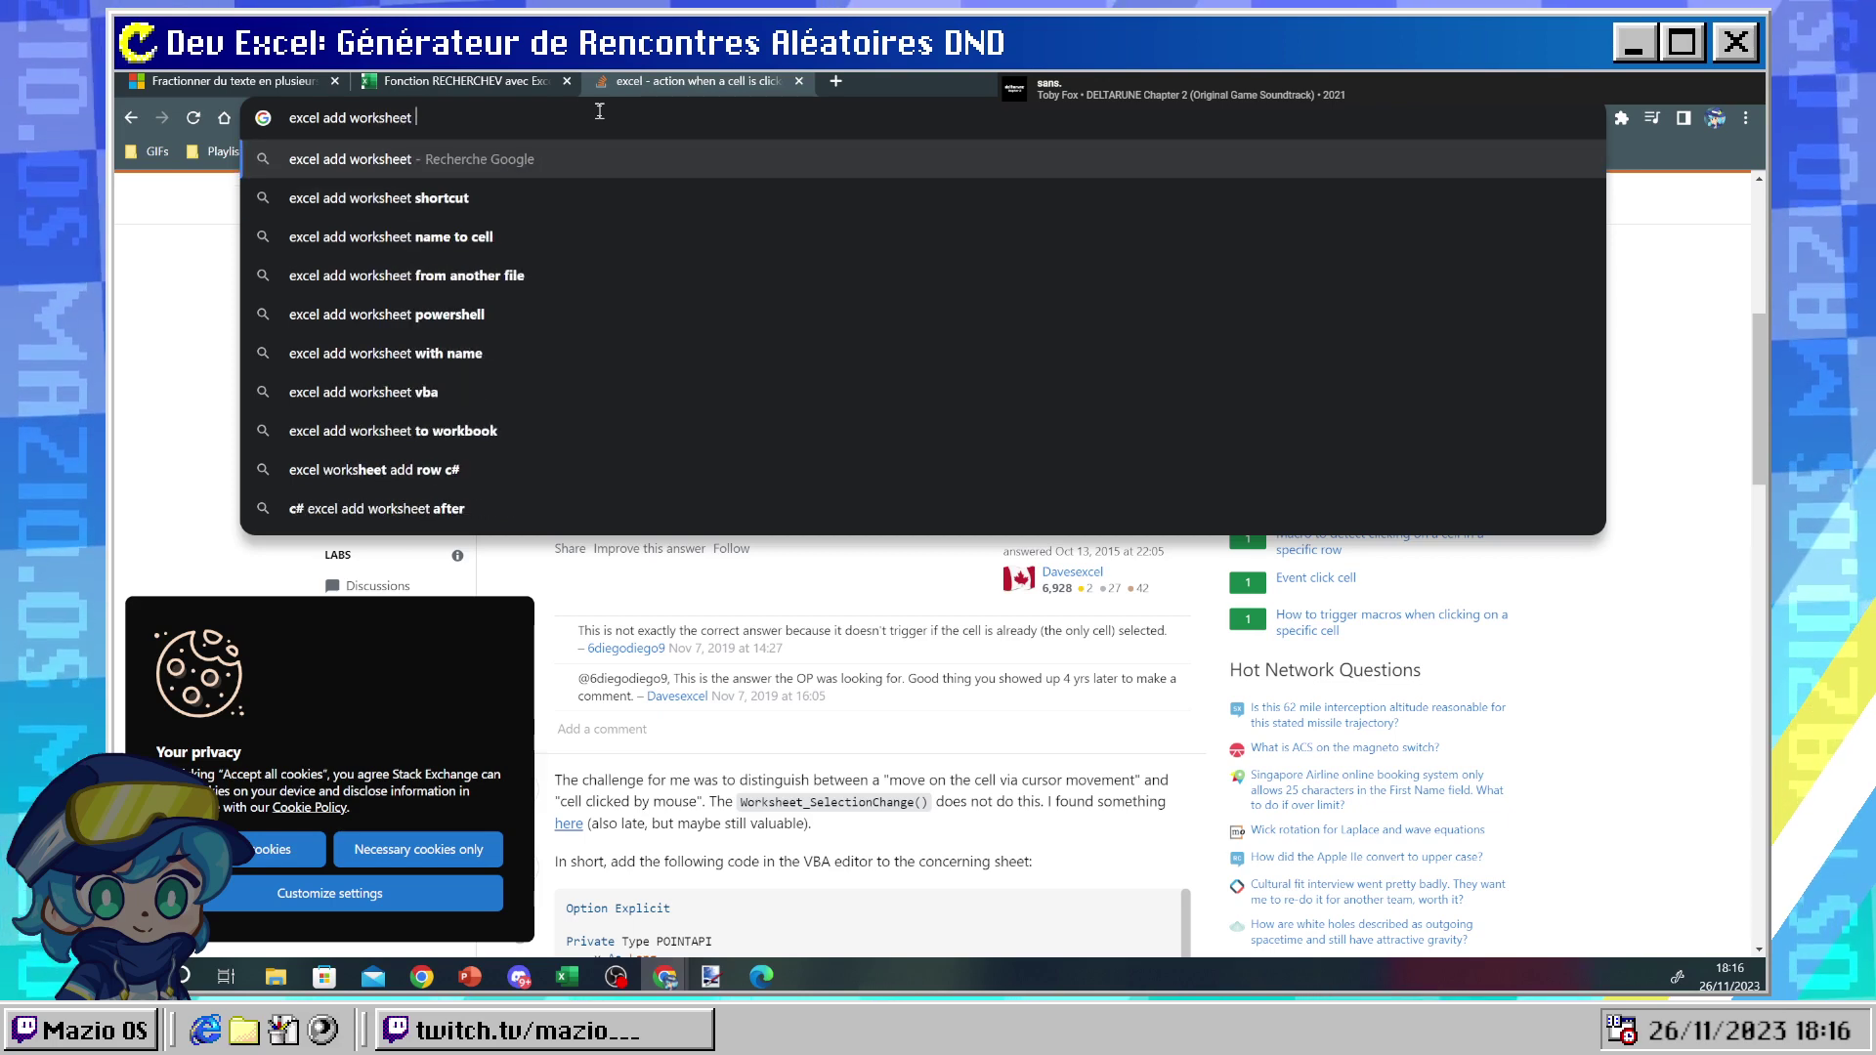
{"action": "type", "text": " module"}
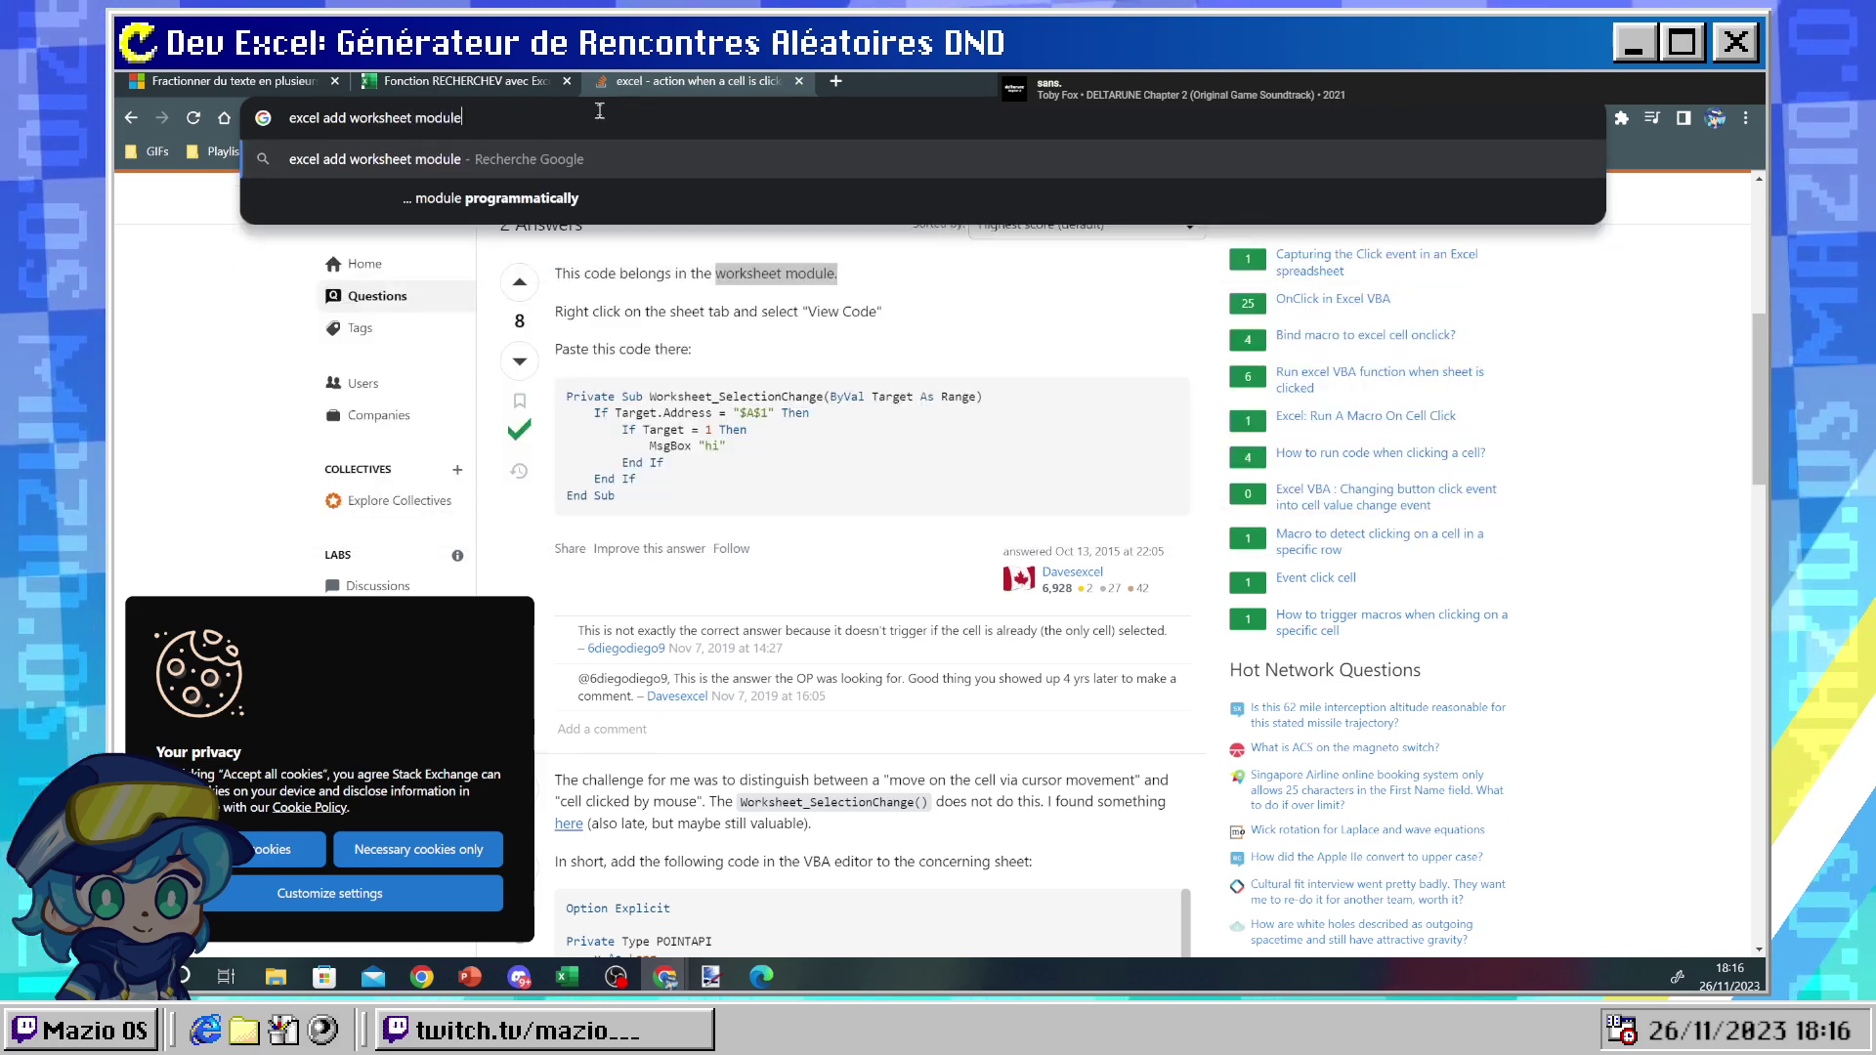
{"action": "key", "text": "Return"}
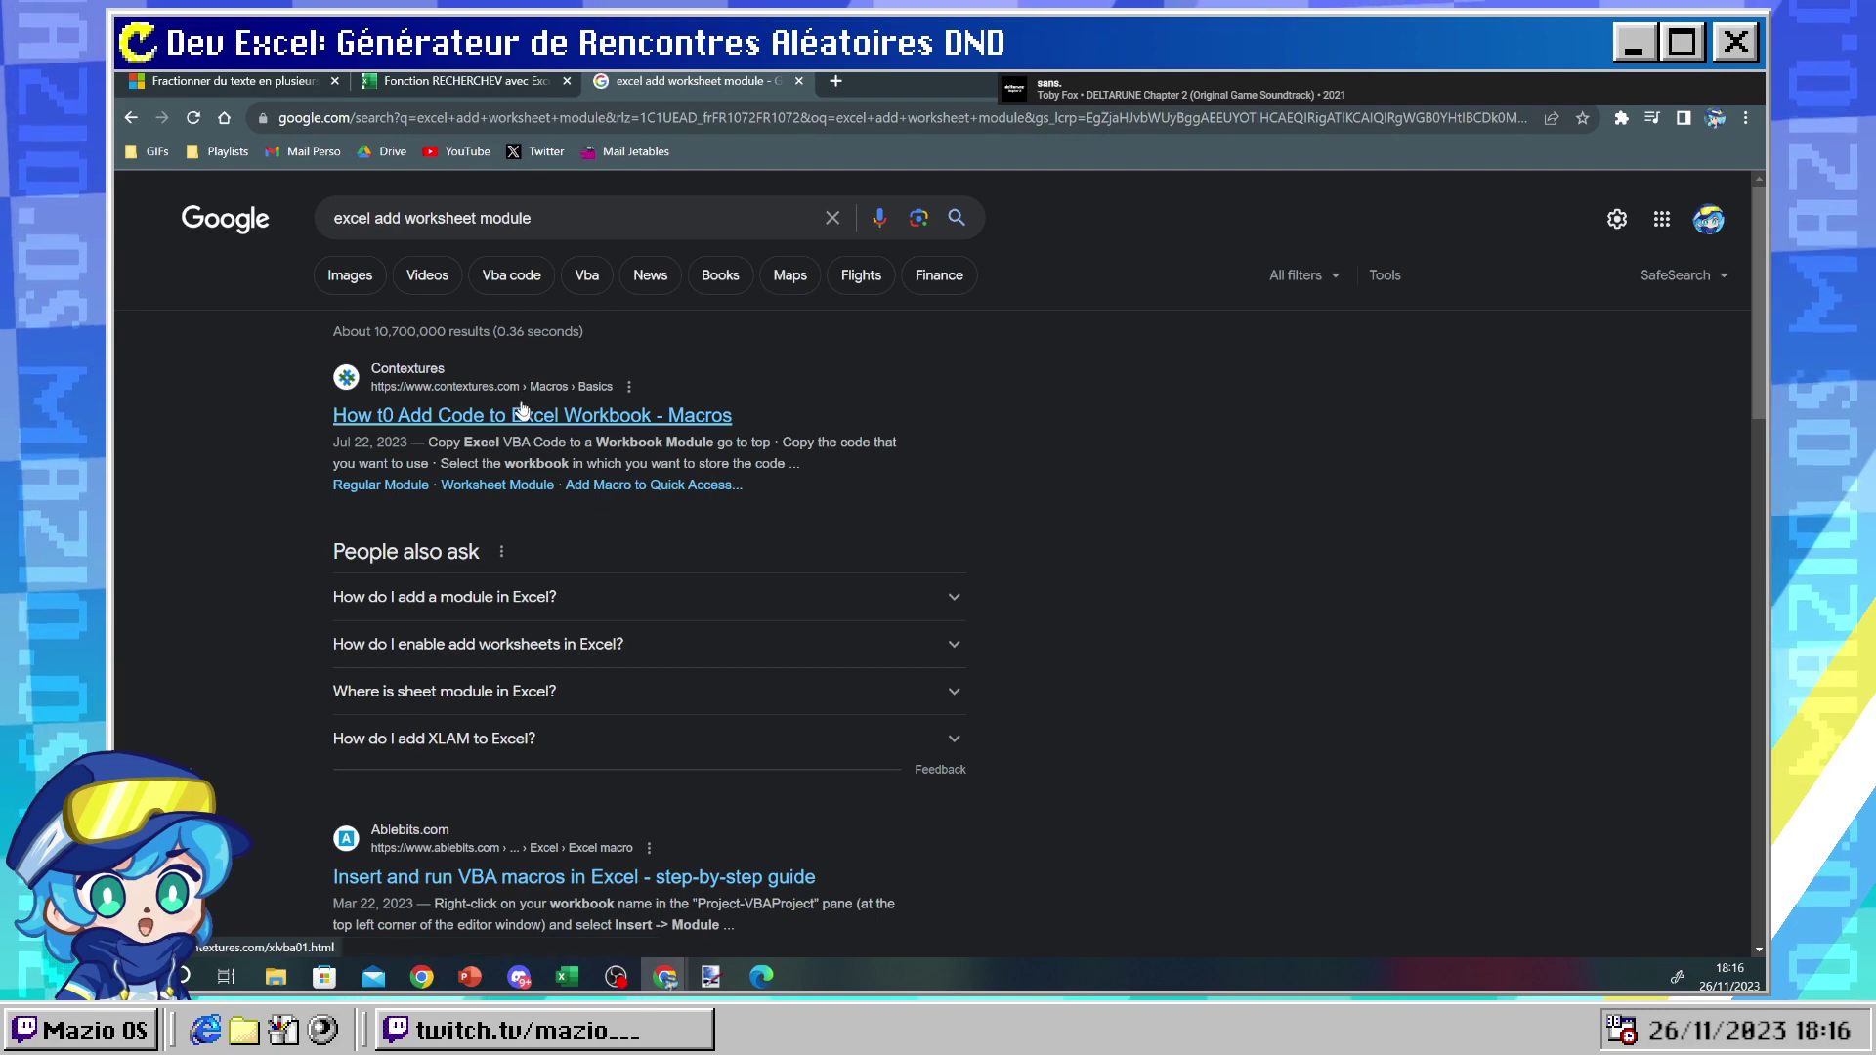
- Open the Contextures guide on adding code and refuse all its cookies
{"action": "left_click", "coordinate": [525, 414]}
{"action": "scroll", "coordinate": [525, 414], "scroll_direction": "down", "scroll_amount": 2}
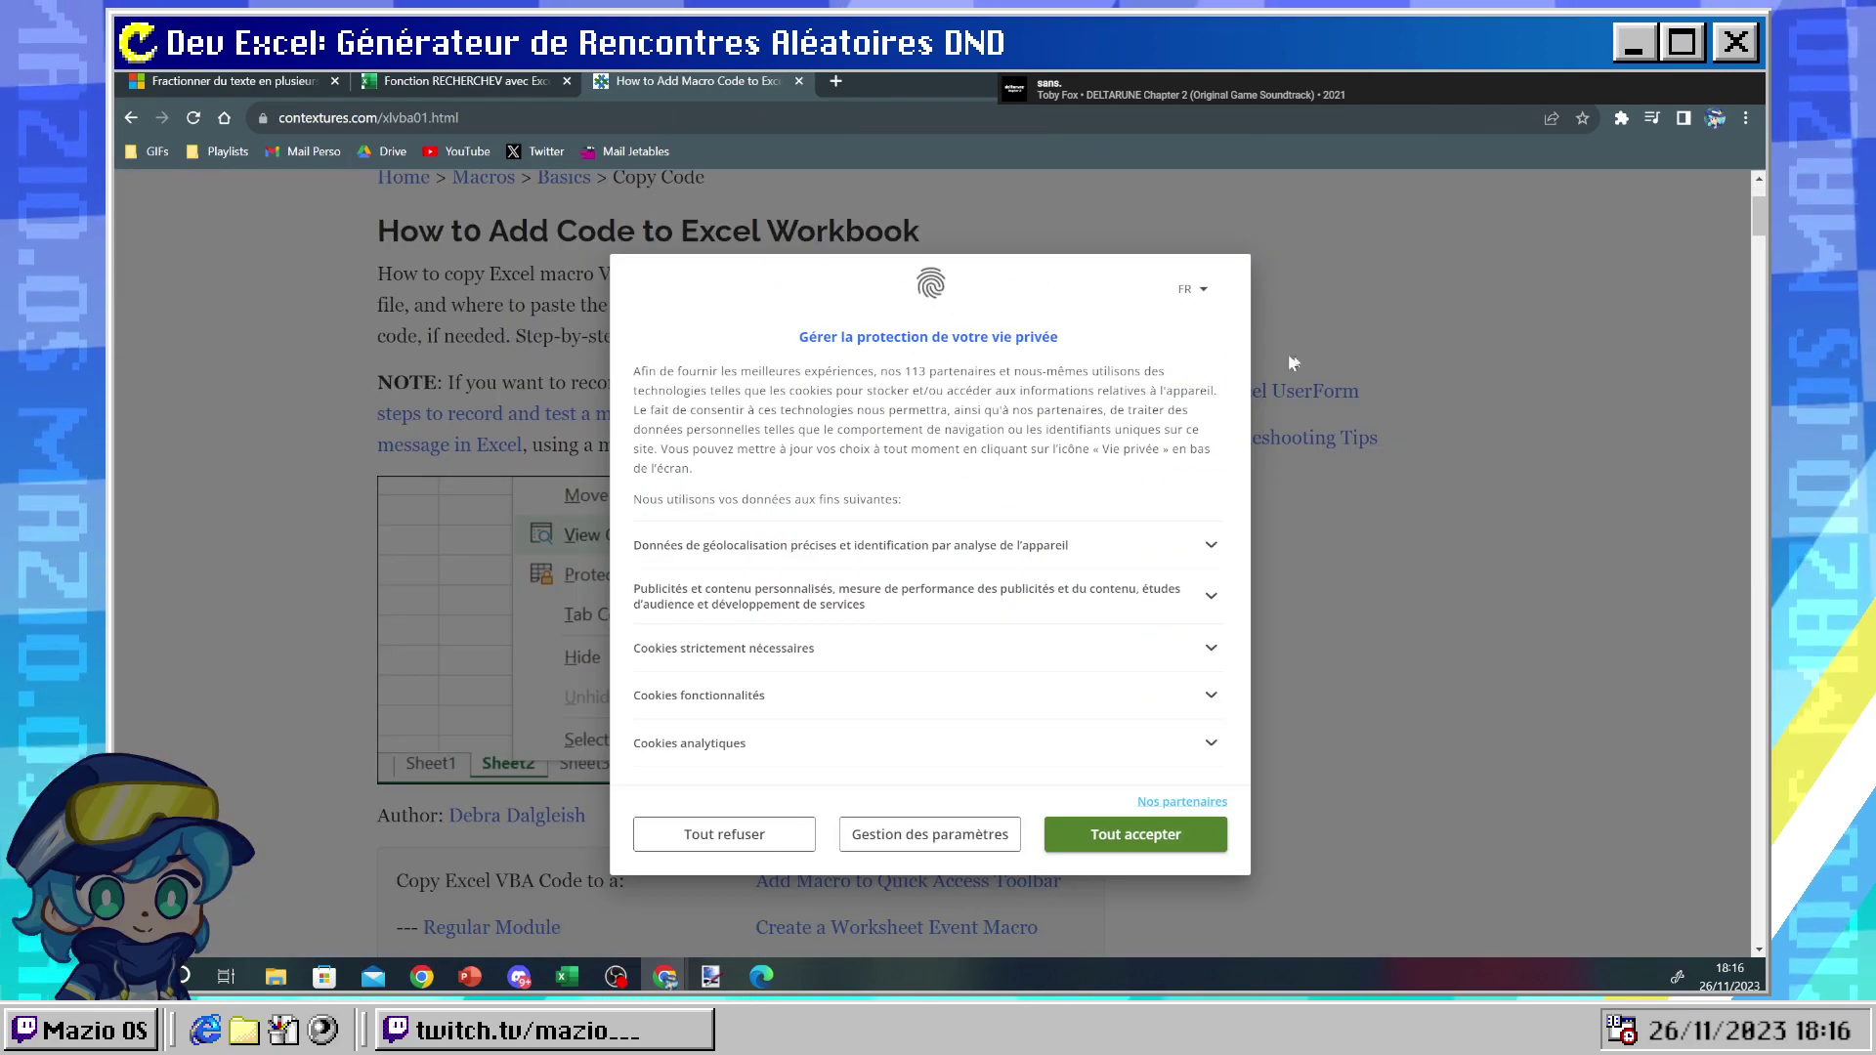
{"action": "left_click", "coordinate": [742, 836]}
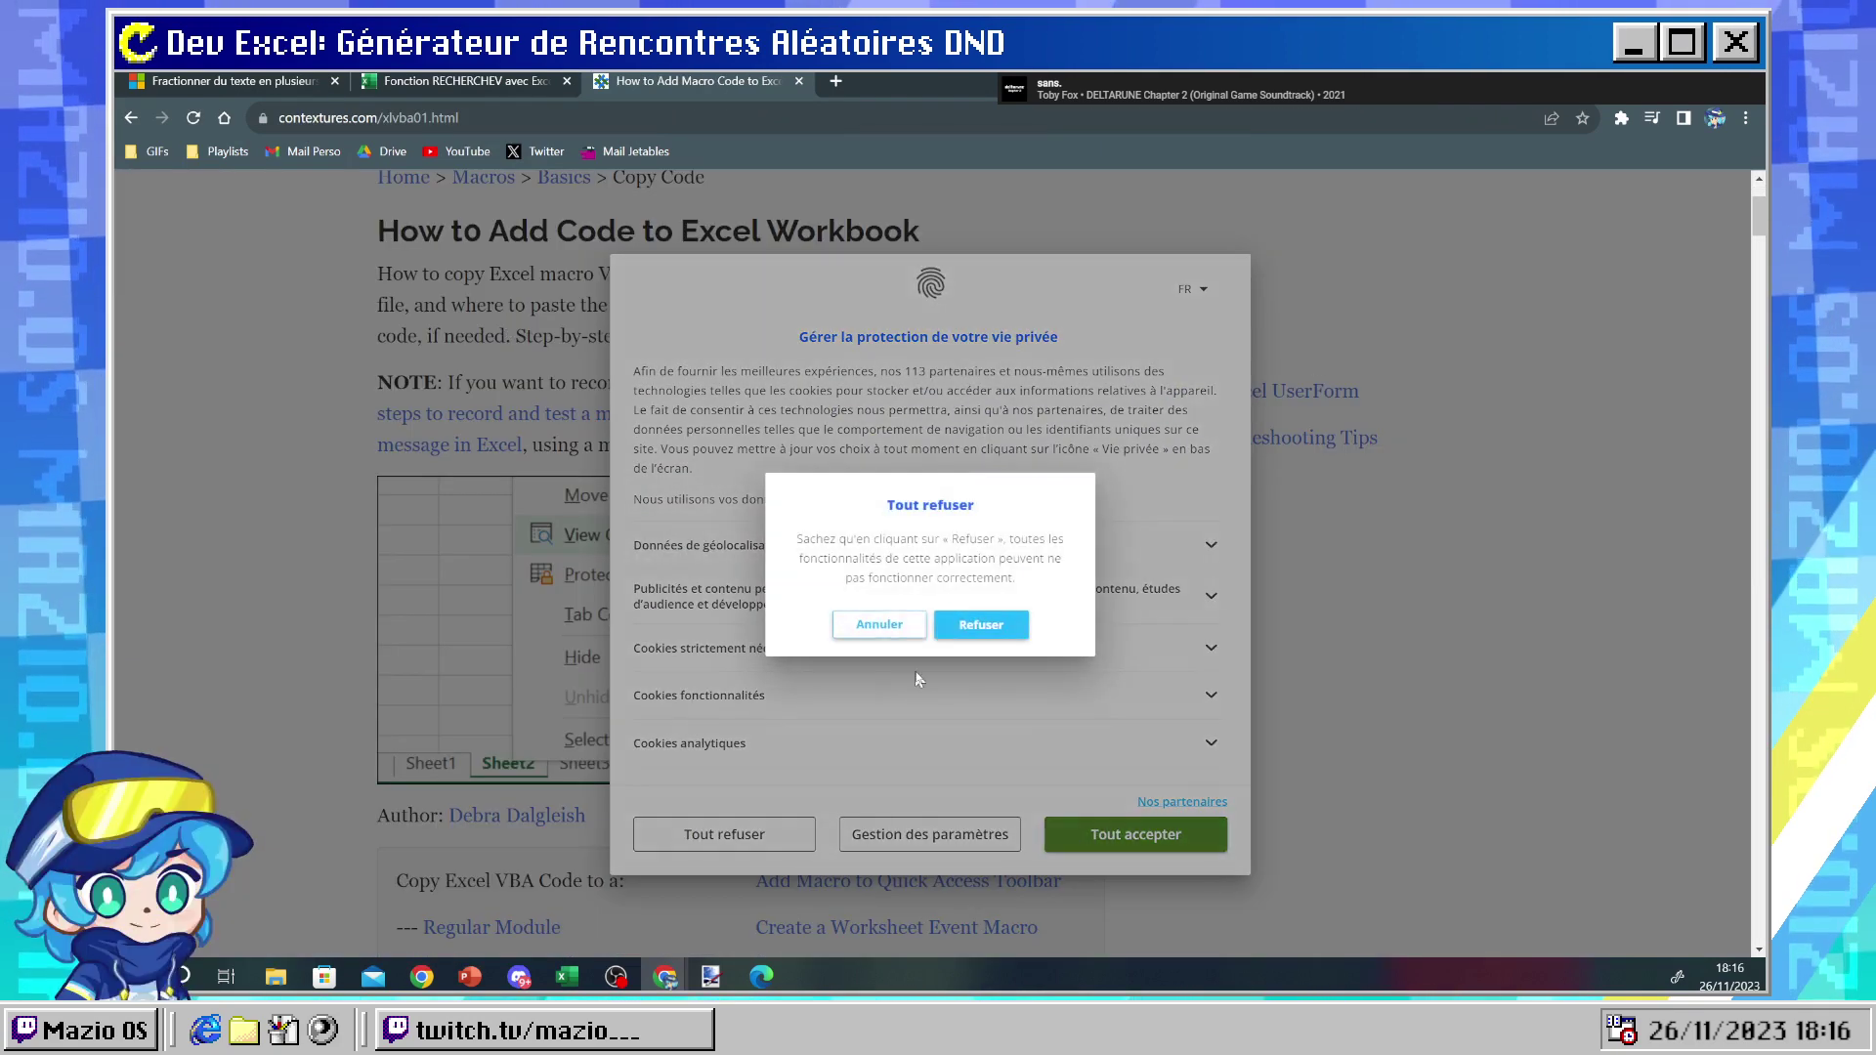
{"action": "left_click", "coordinate": [972, 625]}
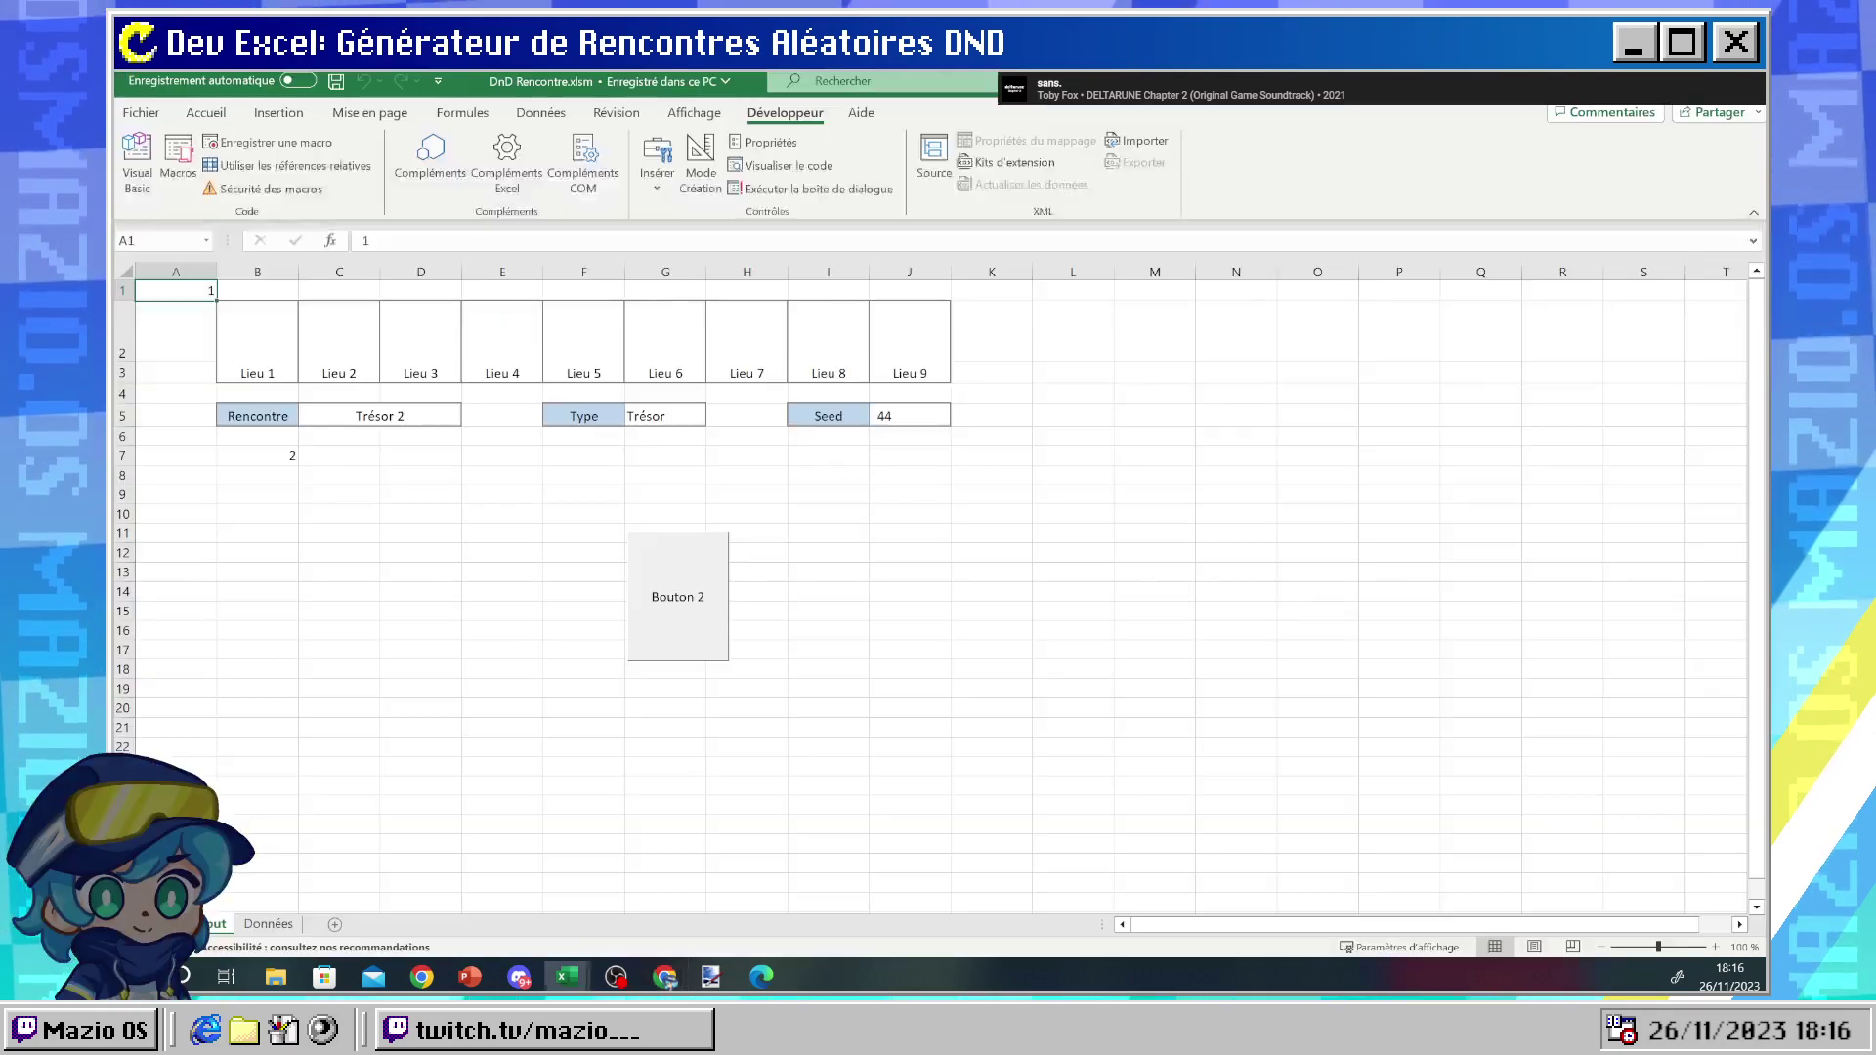
- Paste the SelectionChange macro into the first sheet's code via Visualiser le code
{"action": "key", "text": "alt+Tab"}
{"action": "right_click", "coordinate": [215, 923]}
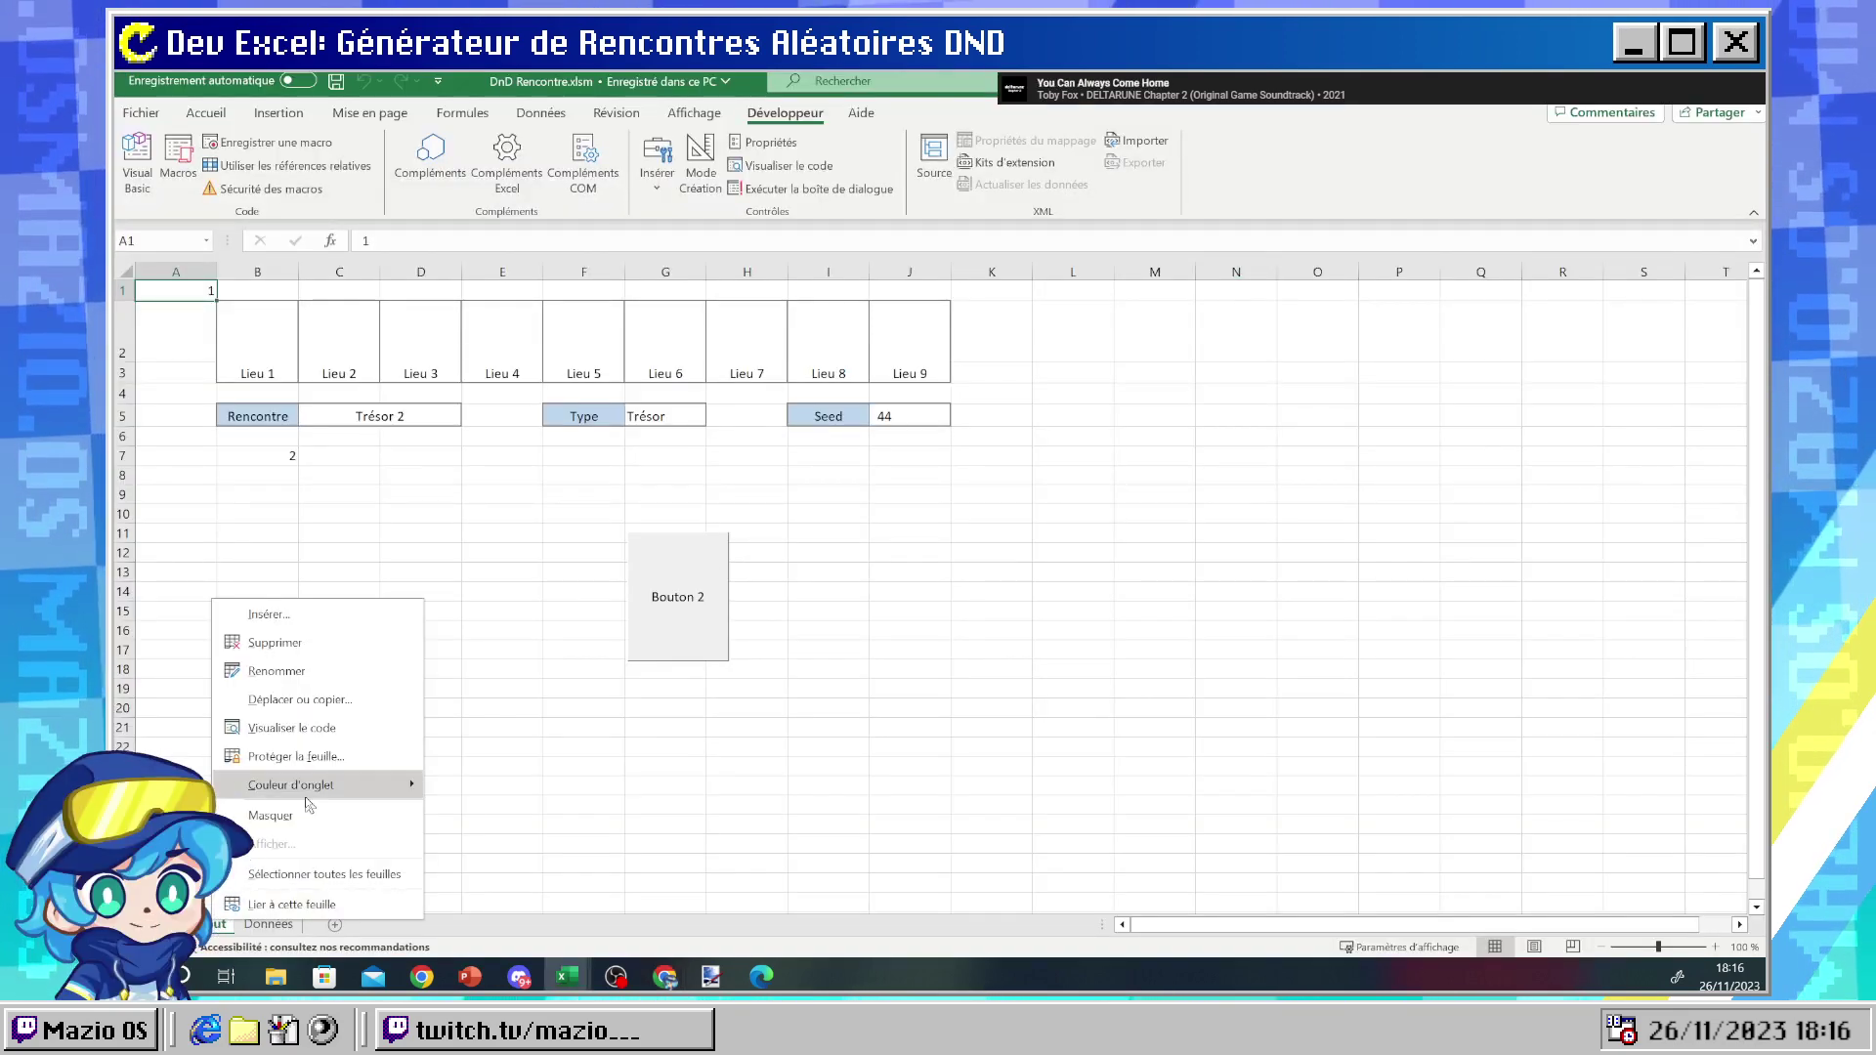
{"action": "mouse_move", "coordinate": [293, 785]}
{"action": "left_click", "coordinate": [291, 728]}
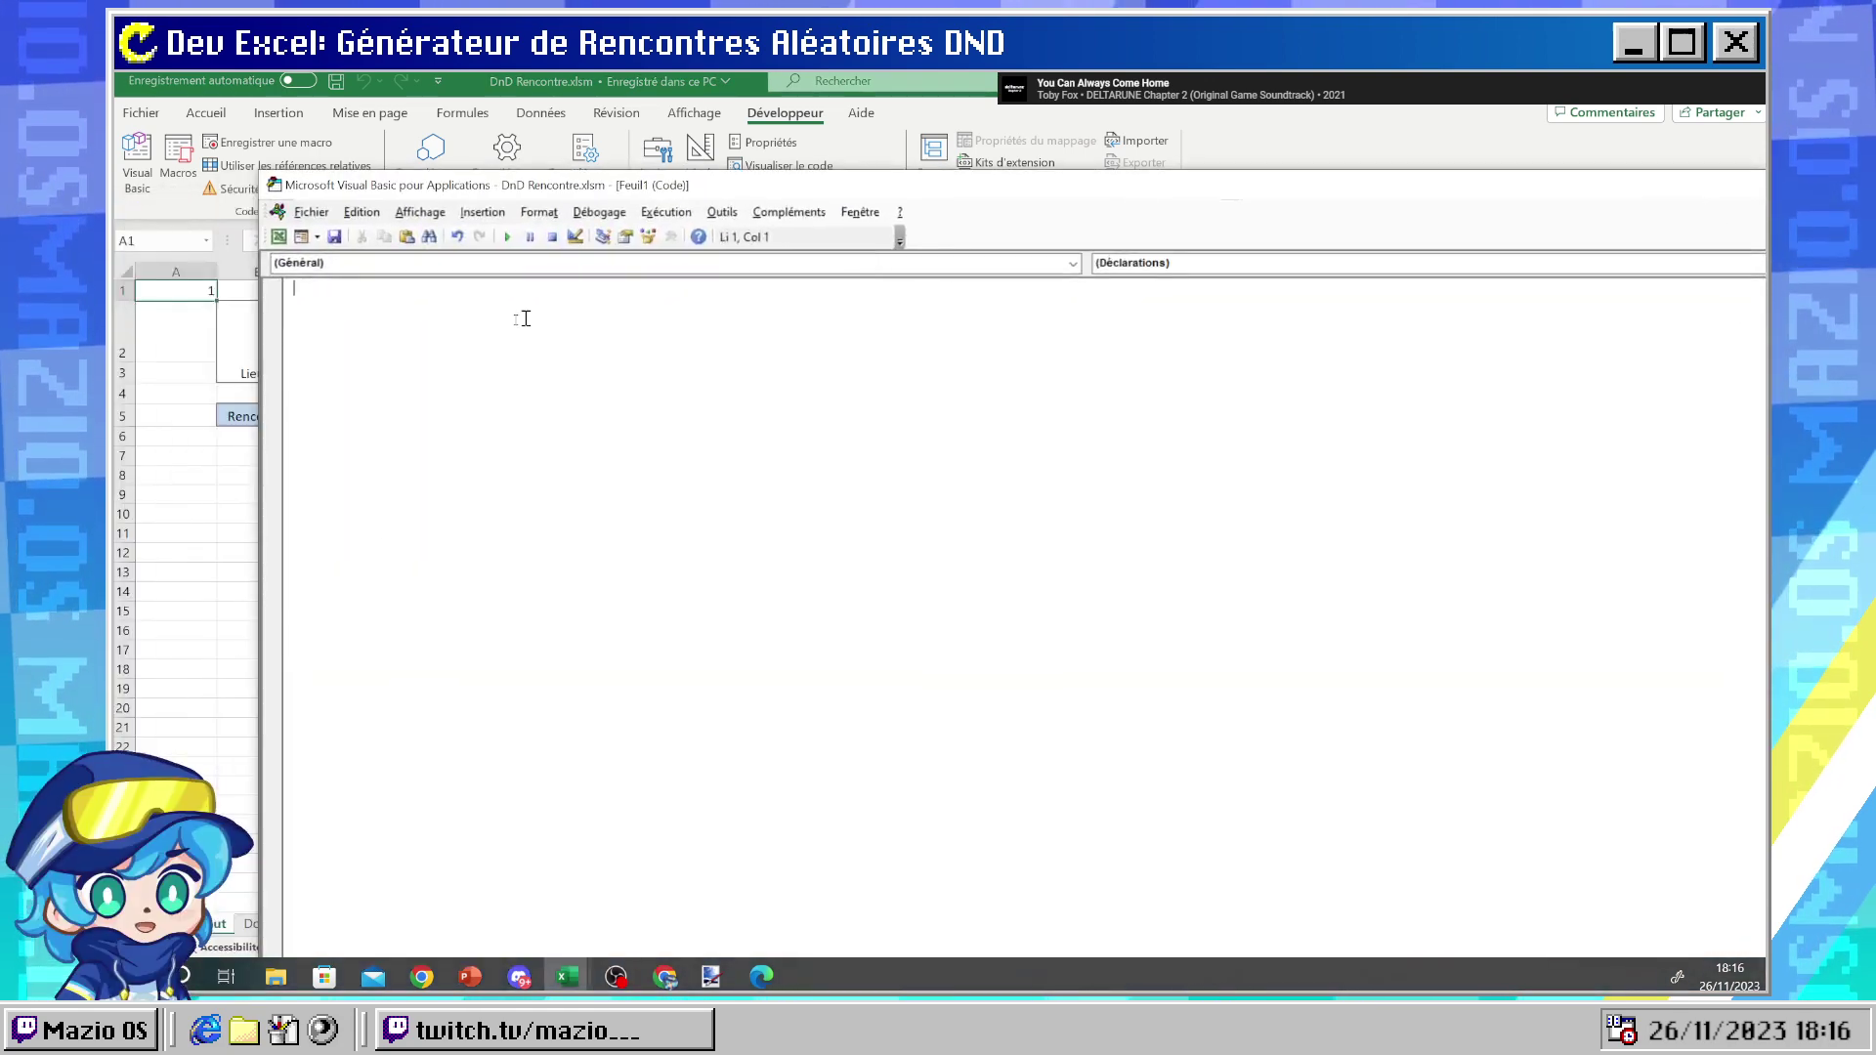
{"action": "type", "text": "Private Sub Worksheet_SelectionChange(ByVal Target As Range)     If Target.Address = \"$A$1\" Then         If Target = 1 Then             MsgBox \"hi\"         End If     End If End Sub"}
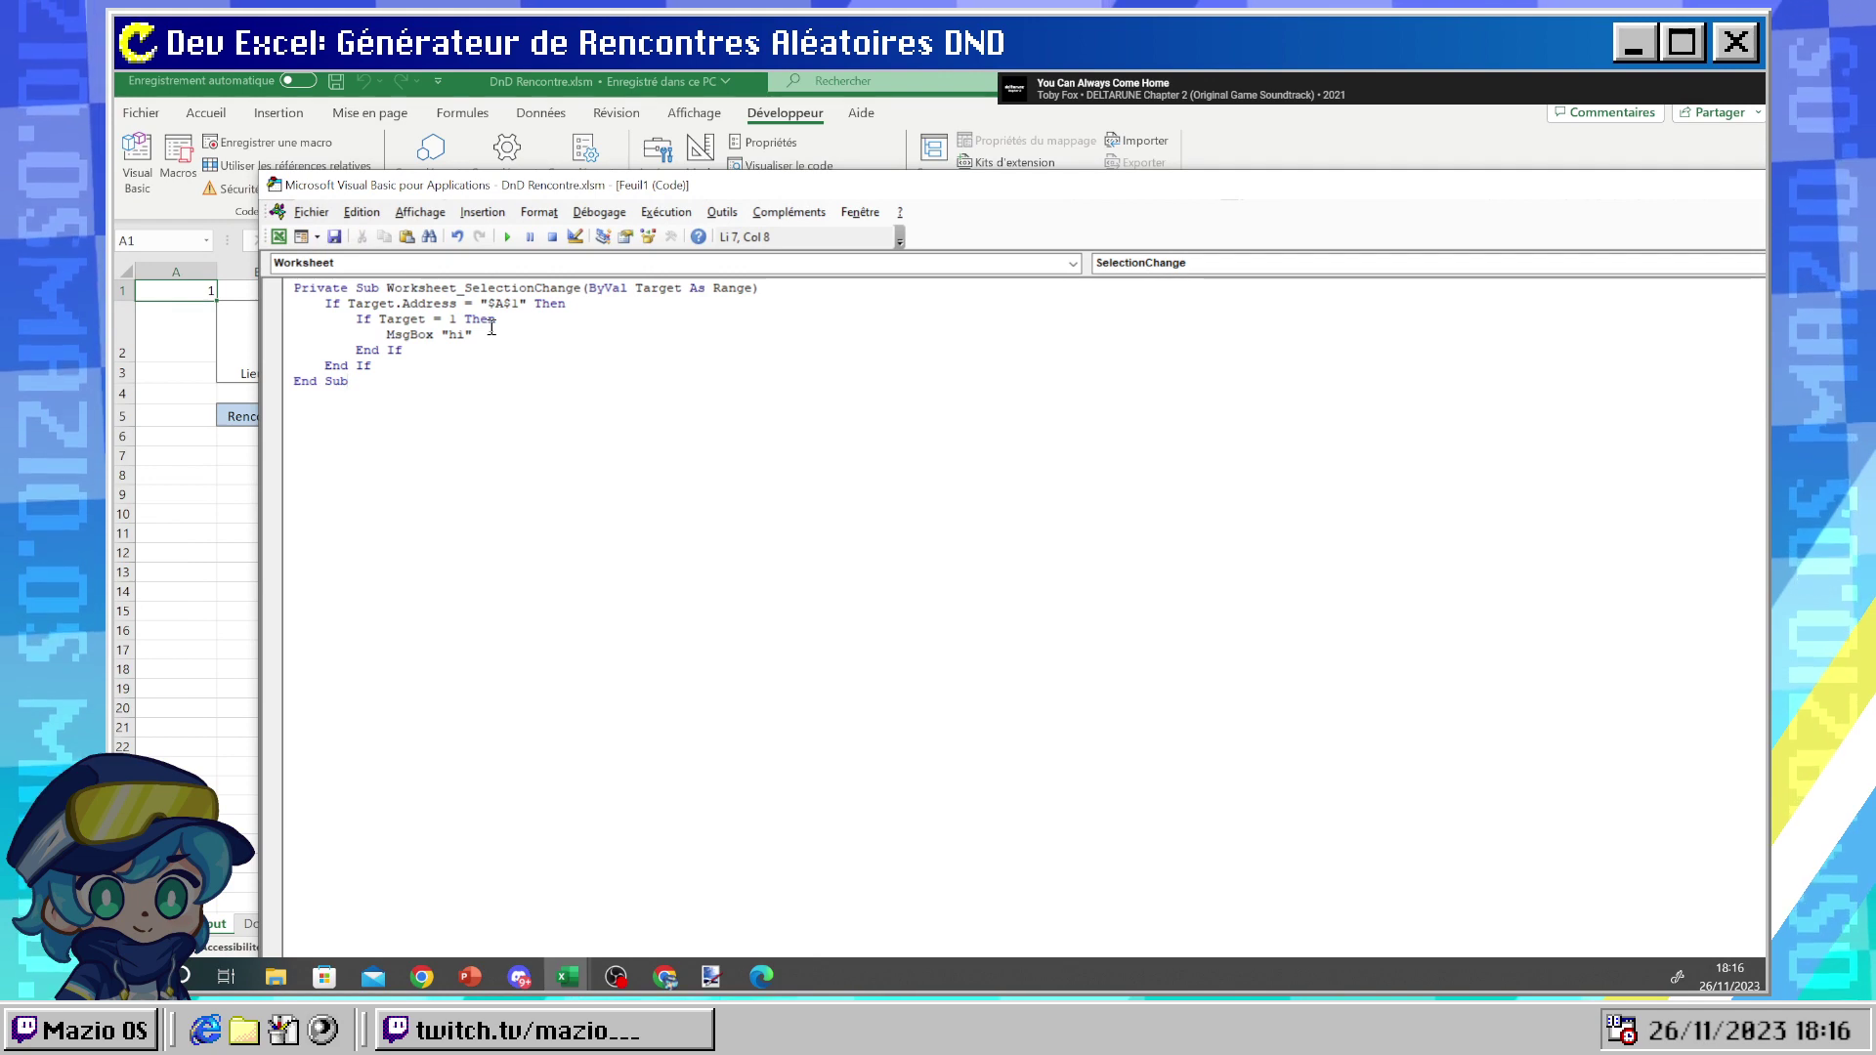
- Select A1 to trigger the macro and dismiss the "hi" message
{"action": "left_click", "coordinate": [174, 321]}
{"action": "left_click", "coordinate": [178, 291]}
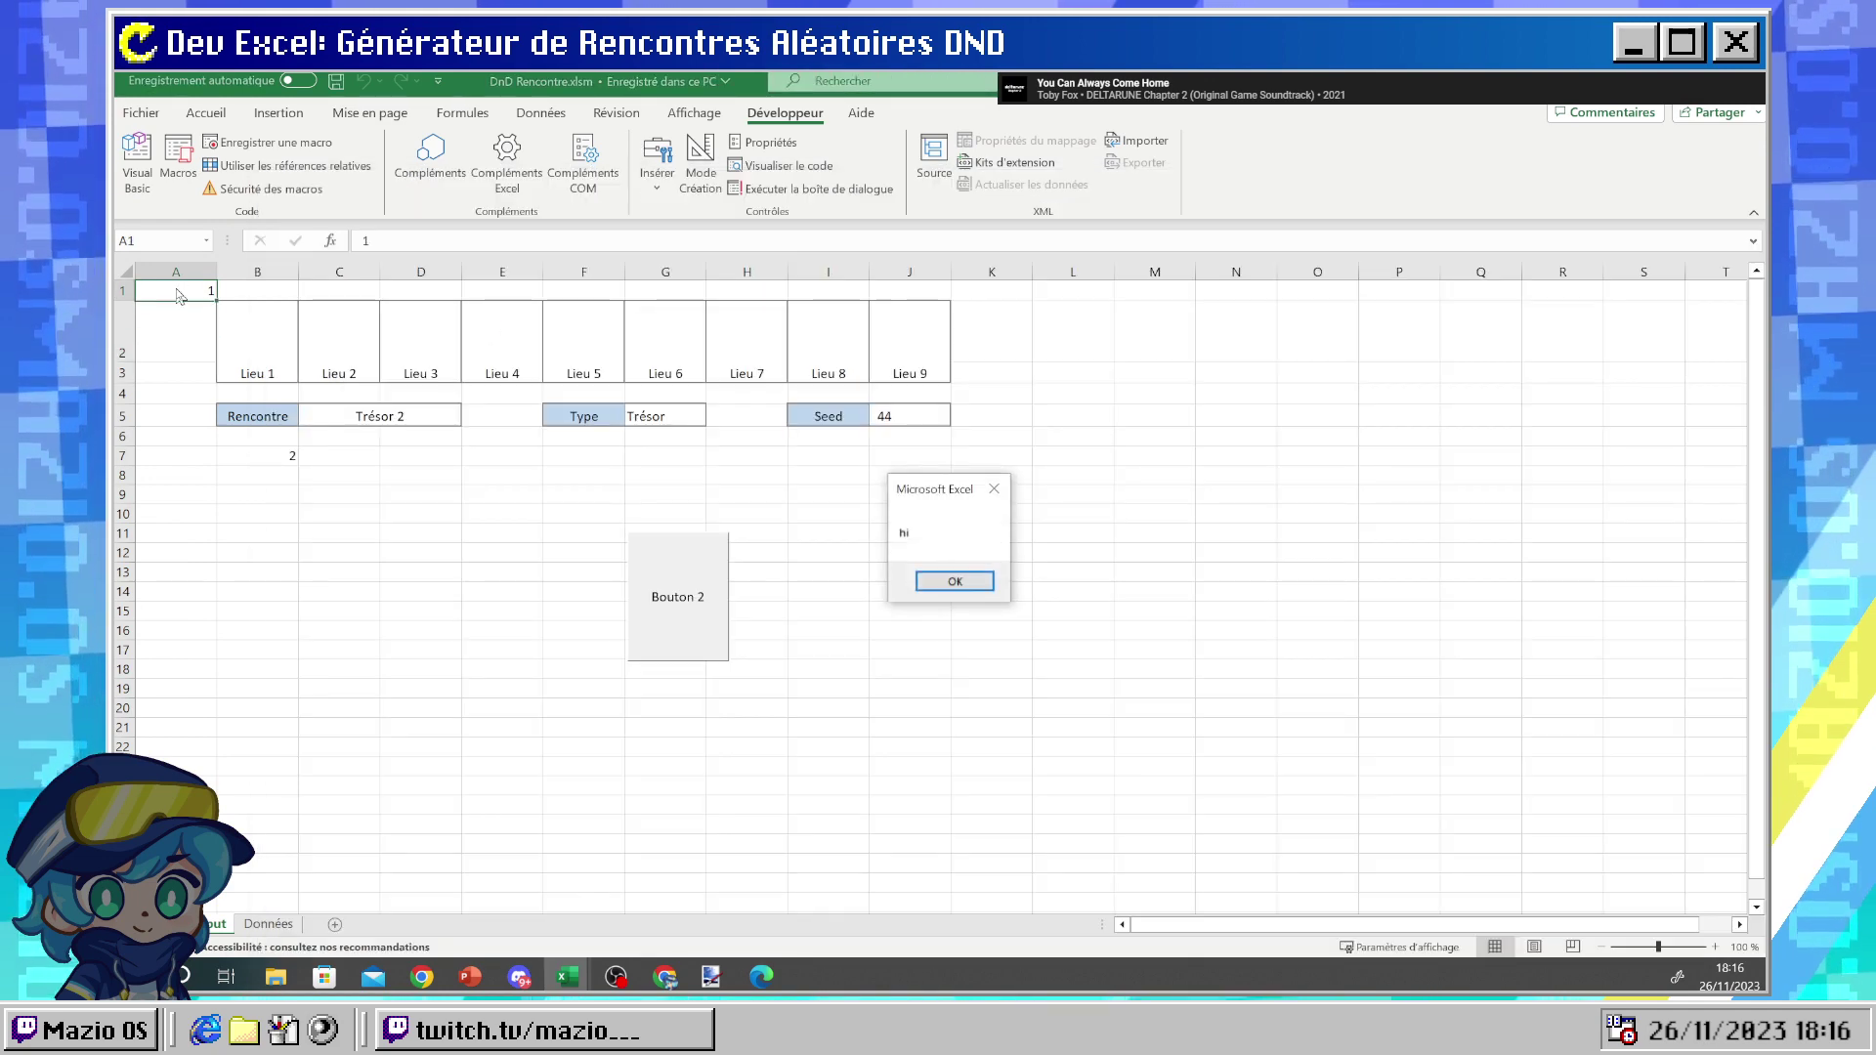
{"action": "left_click", "coordinate": [971, 584]}
{"action": "left_click", "coordinate": [761, 977]}
- Move the Feuil1 code window aside and select the column letter in "$A$1"
{"action": "left_click", "coordinate": [761, 977]}
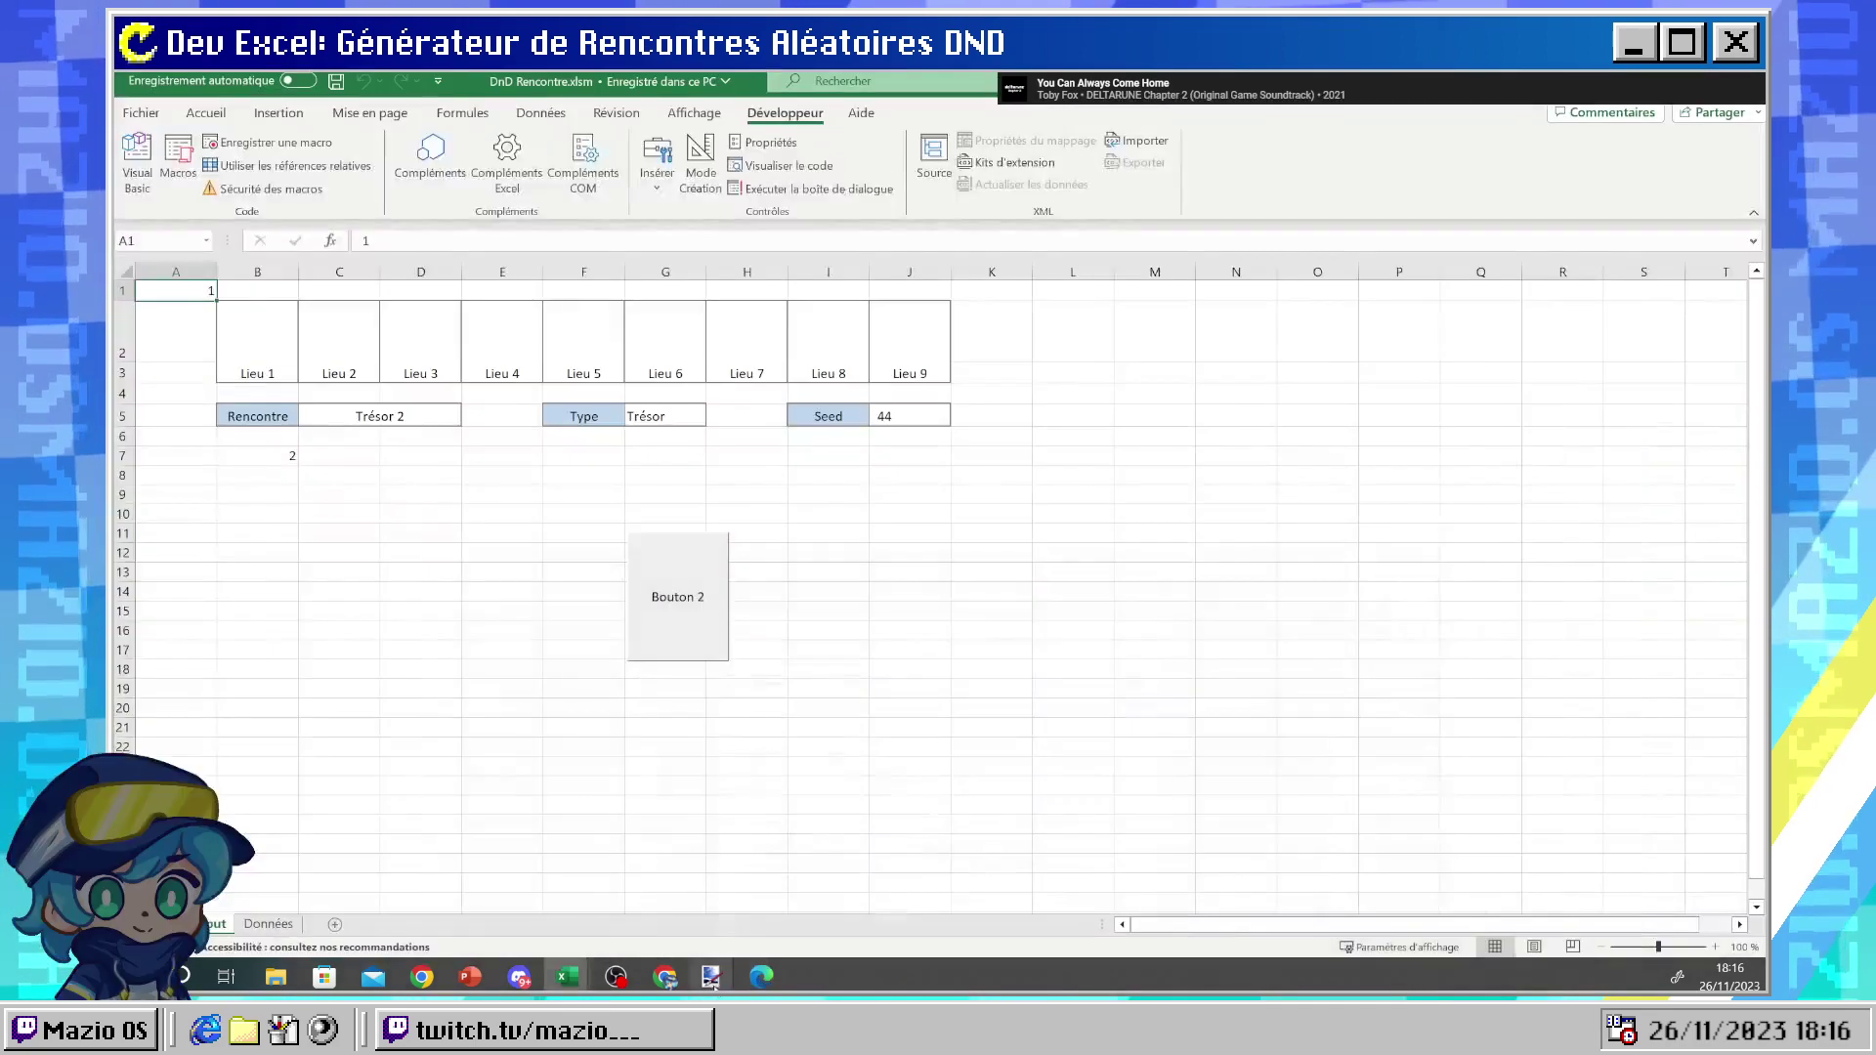
{"action": "mouse_move", "coordinate": [710, 977]}
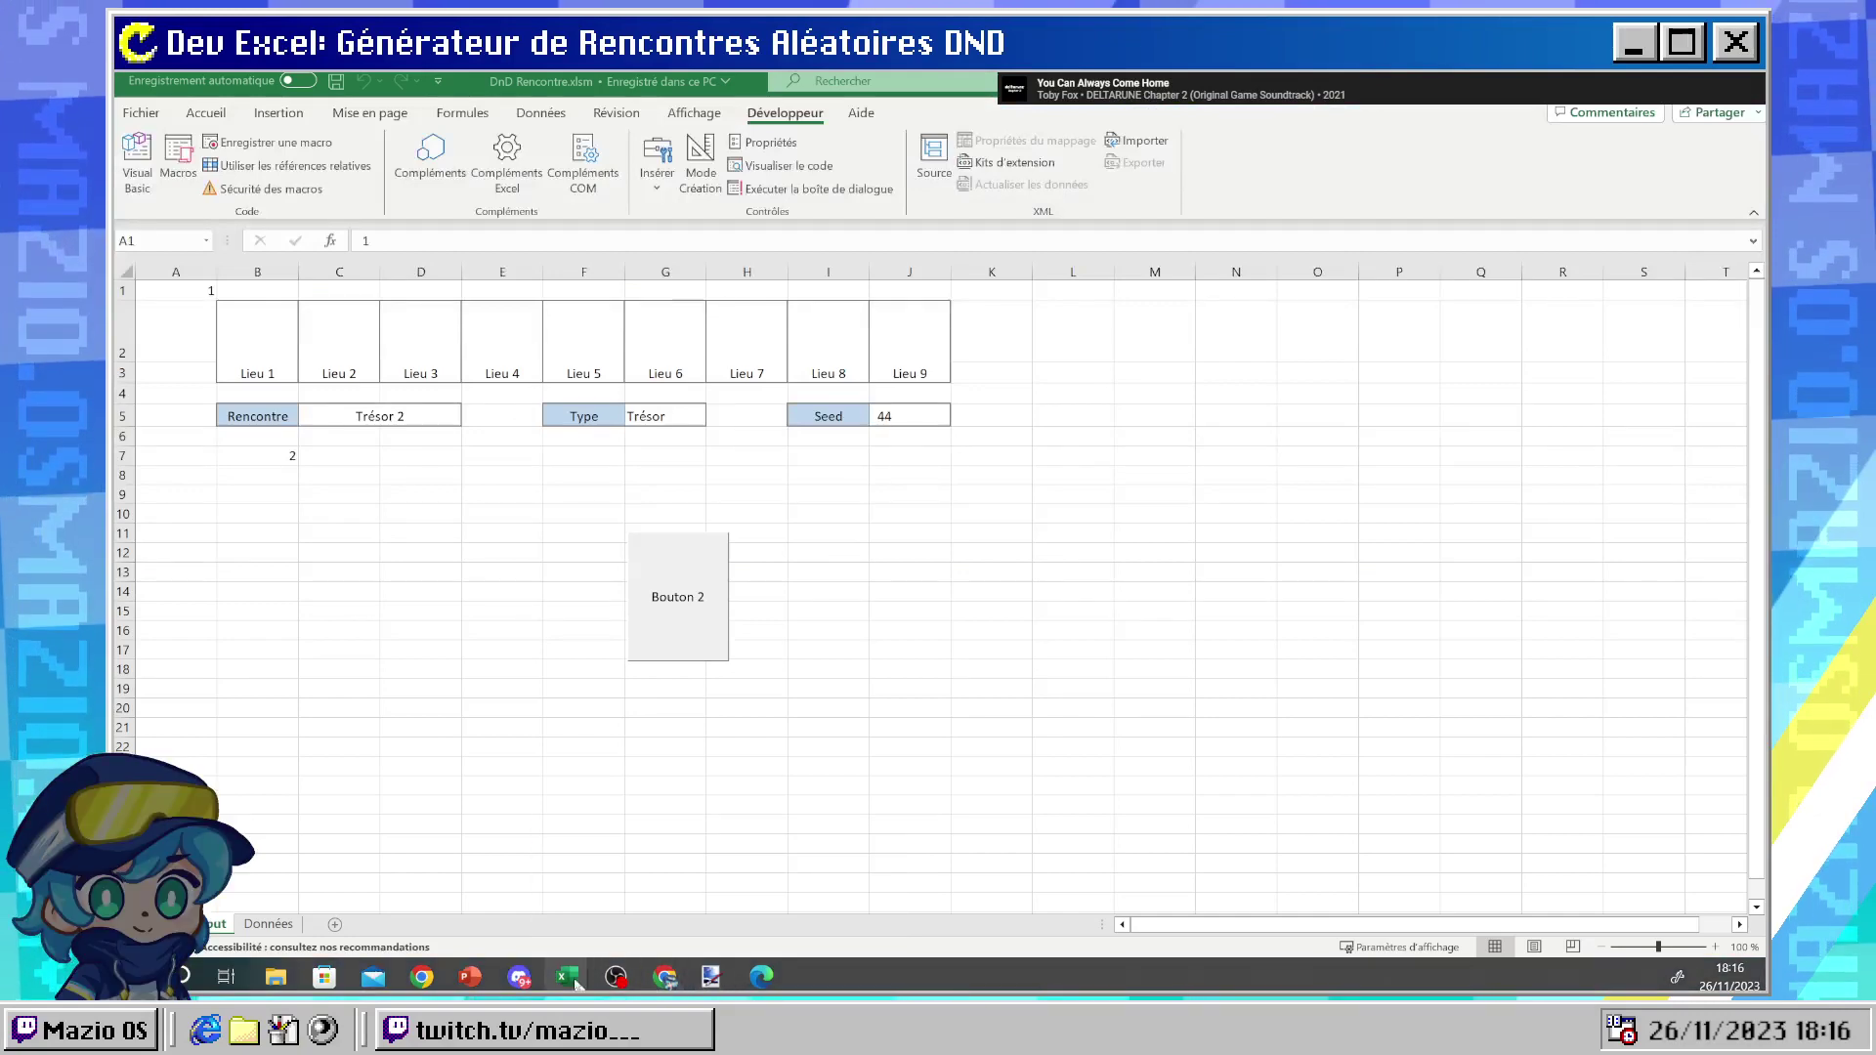
{"action": "mouse_move", "coordinate": [571, 977]}
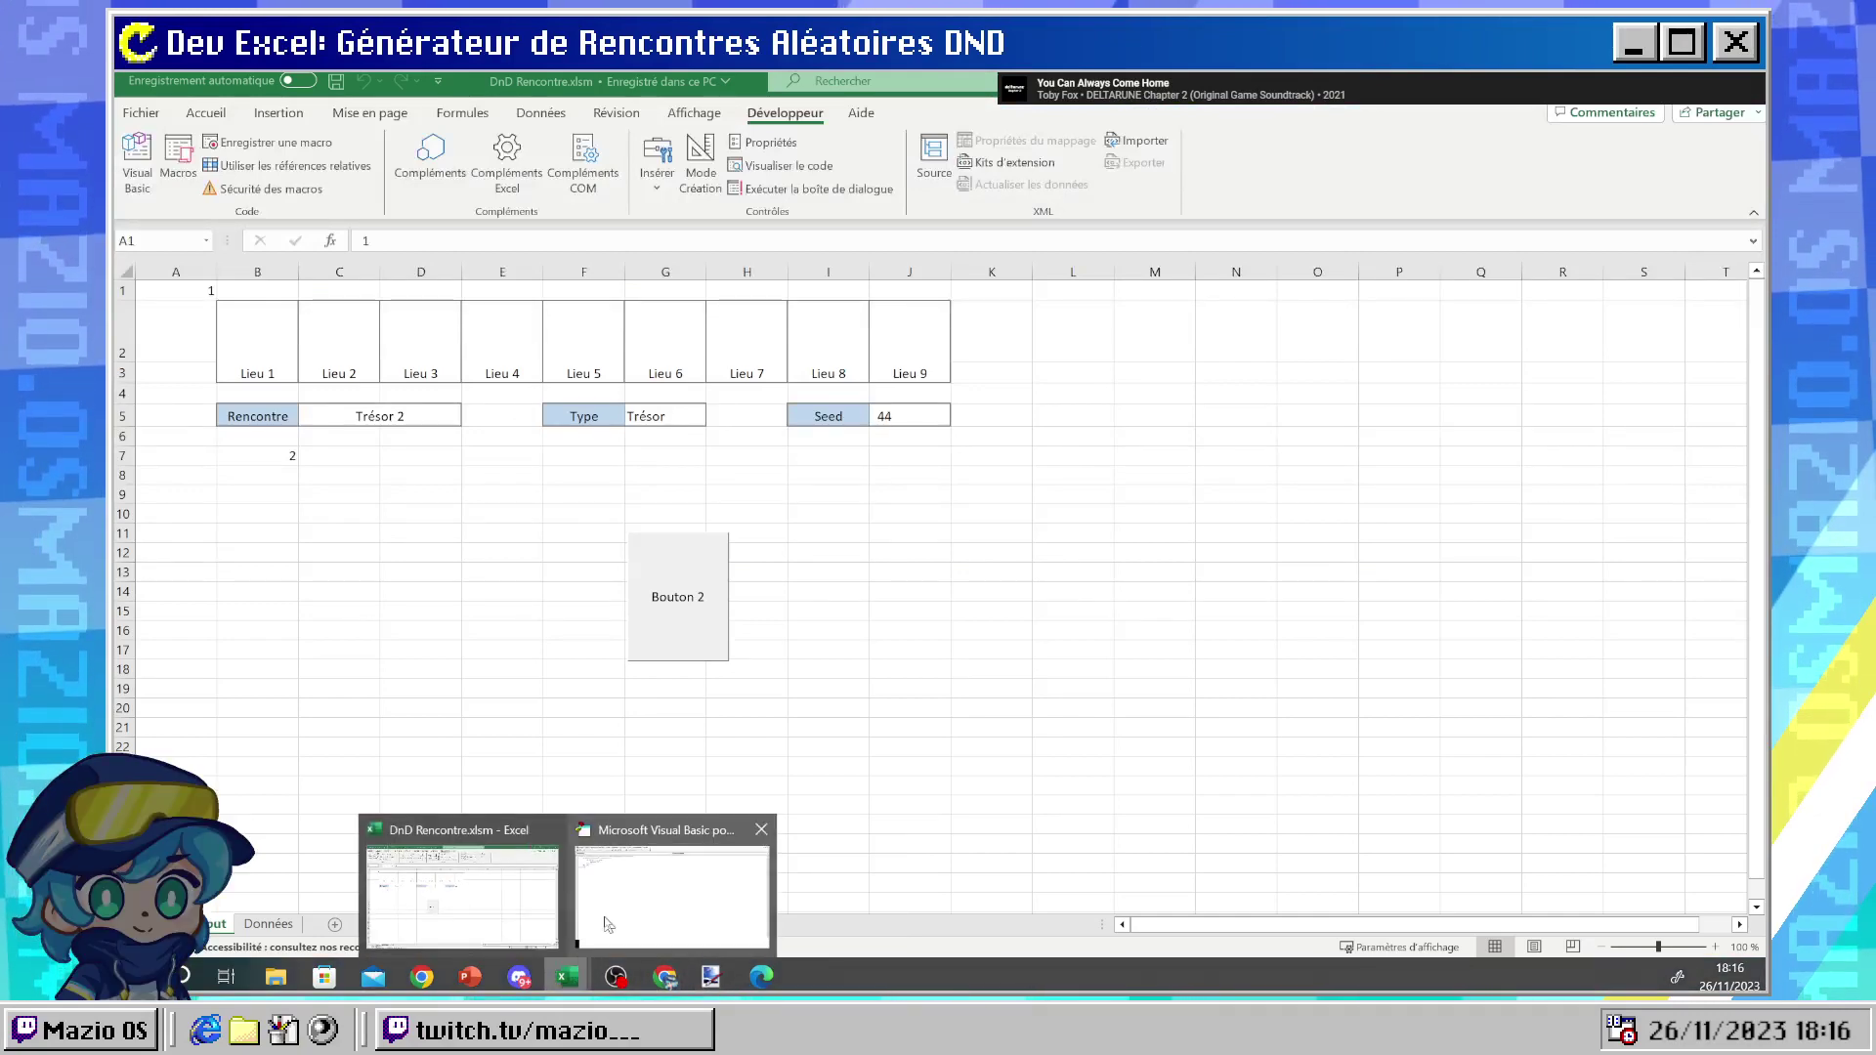
{"action": "left_click", "coordinate": [644, 904]}
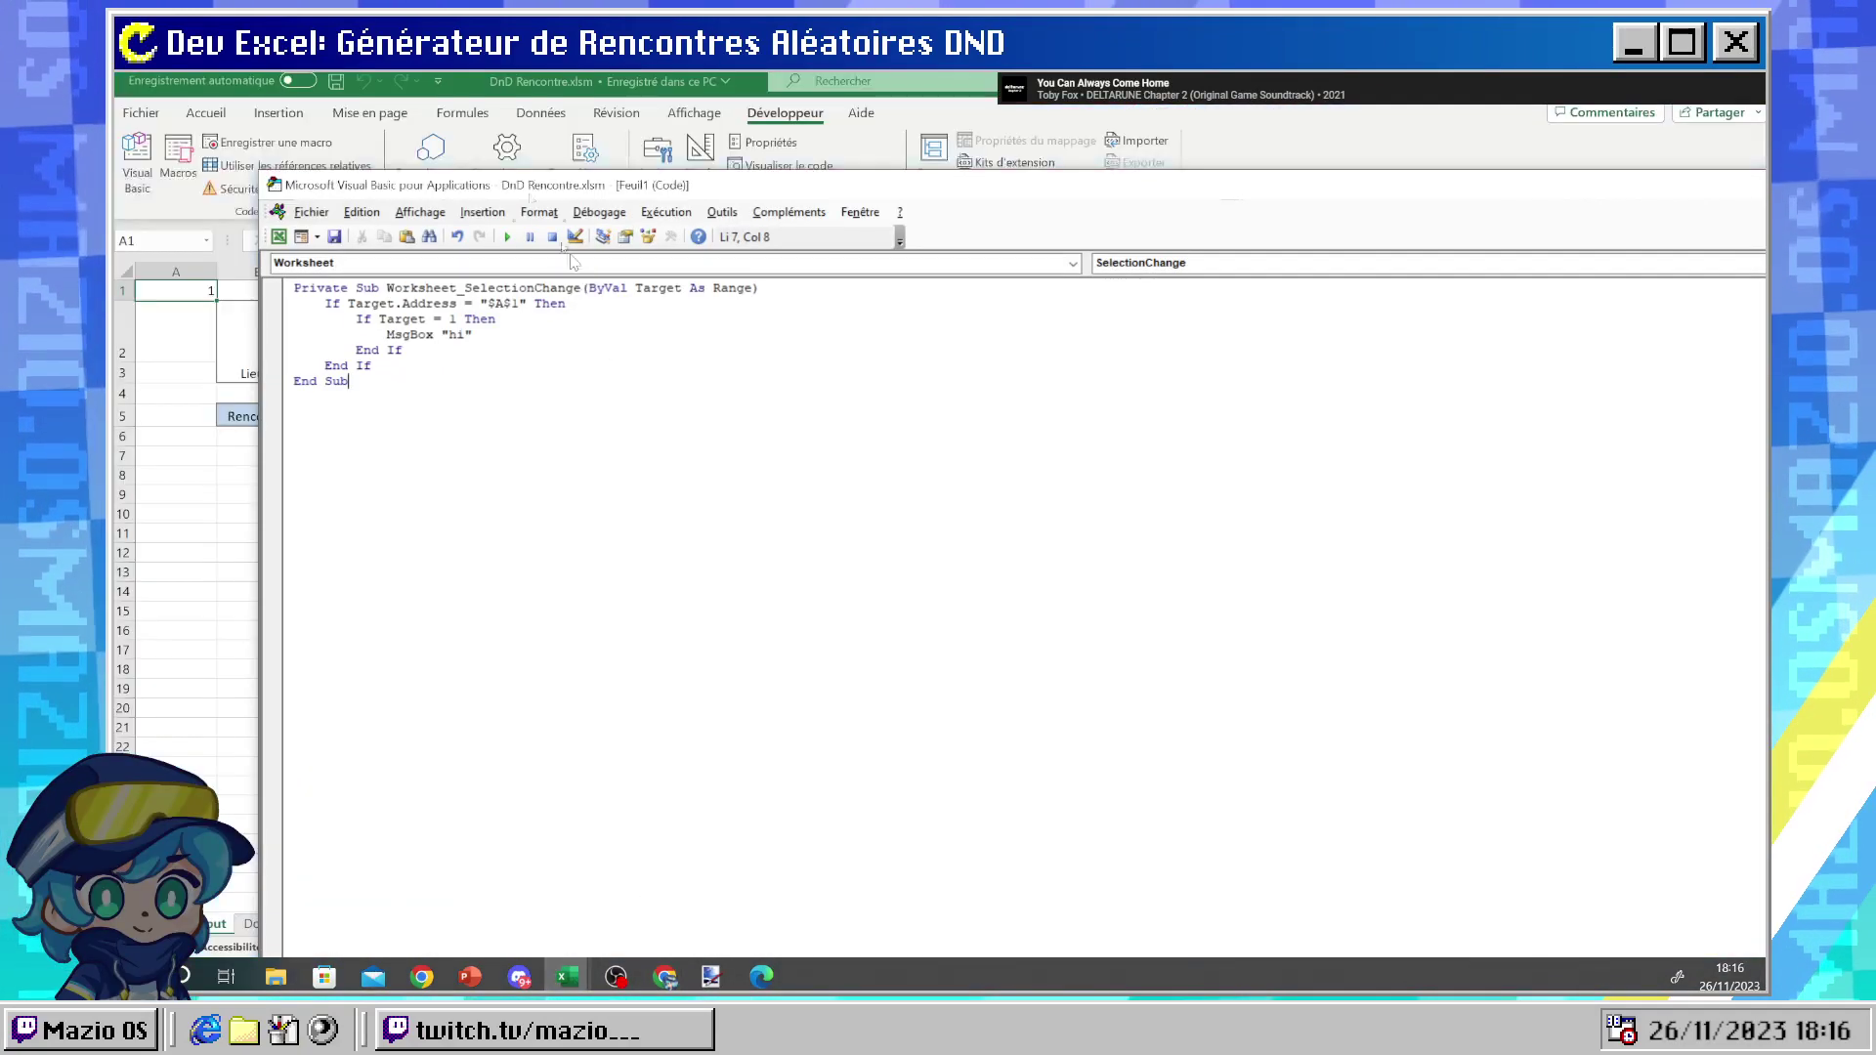
{"action": "left_click_drag", "start_coordinate": [512, 185], "coordinate": [419, 454]}
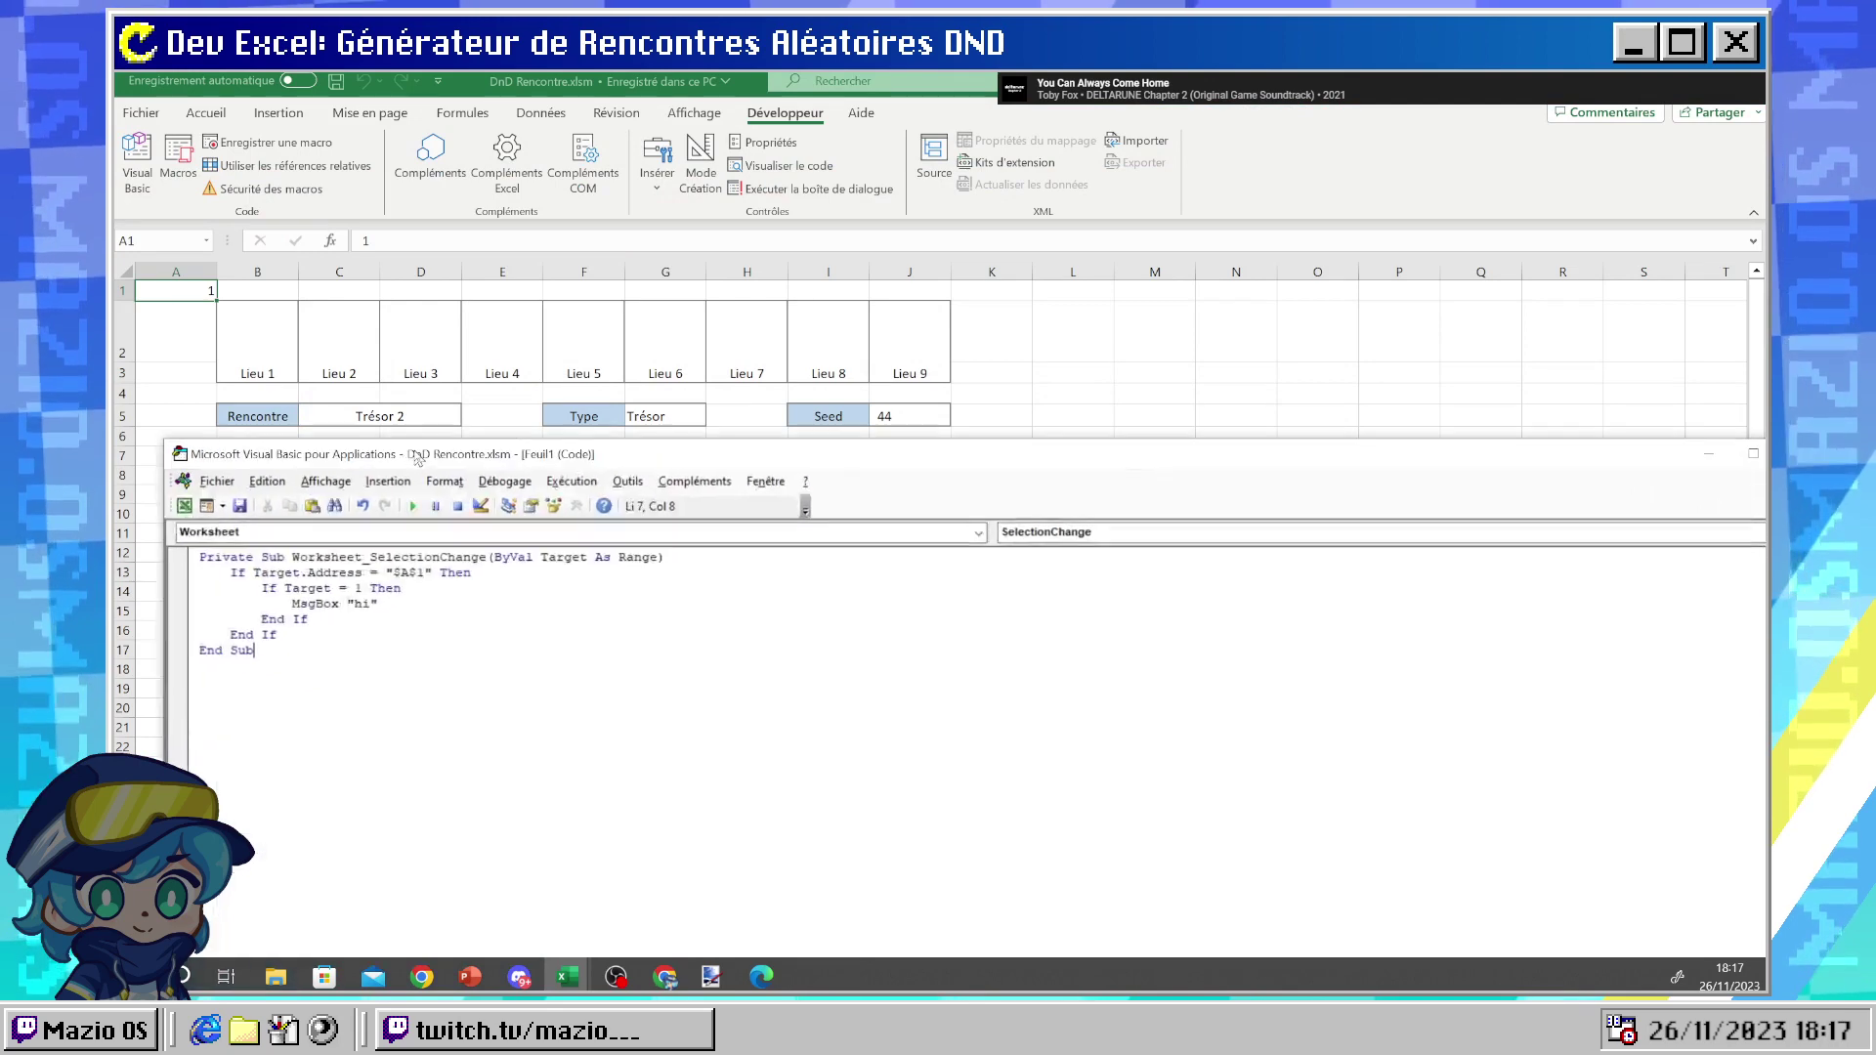
{"action": "left_click_drag", "start_coordinate": [409, 572], "coordinate": [402, 572]}
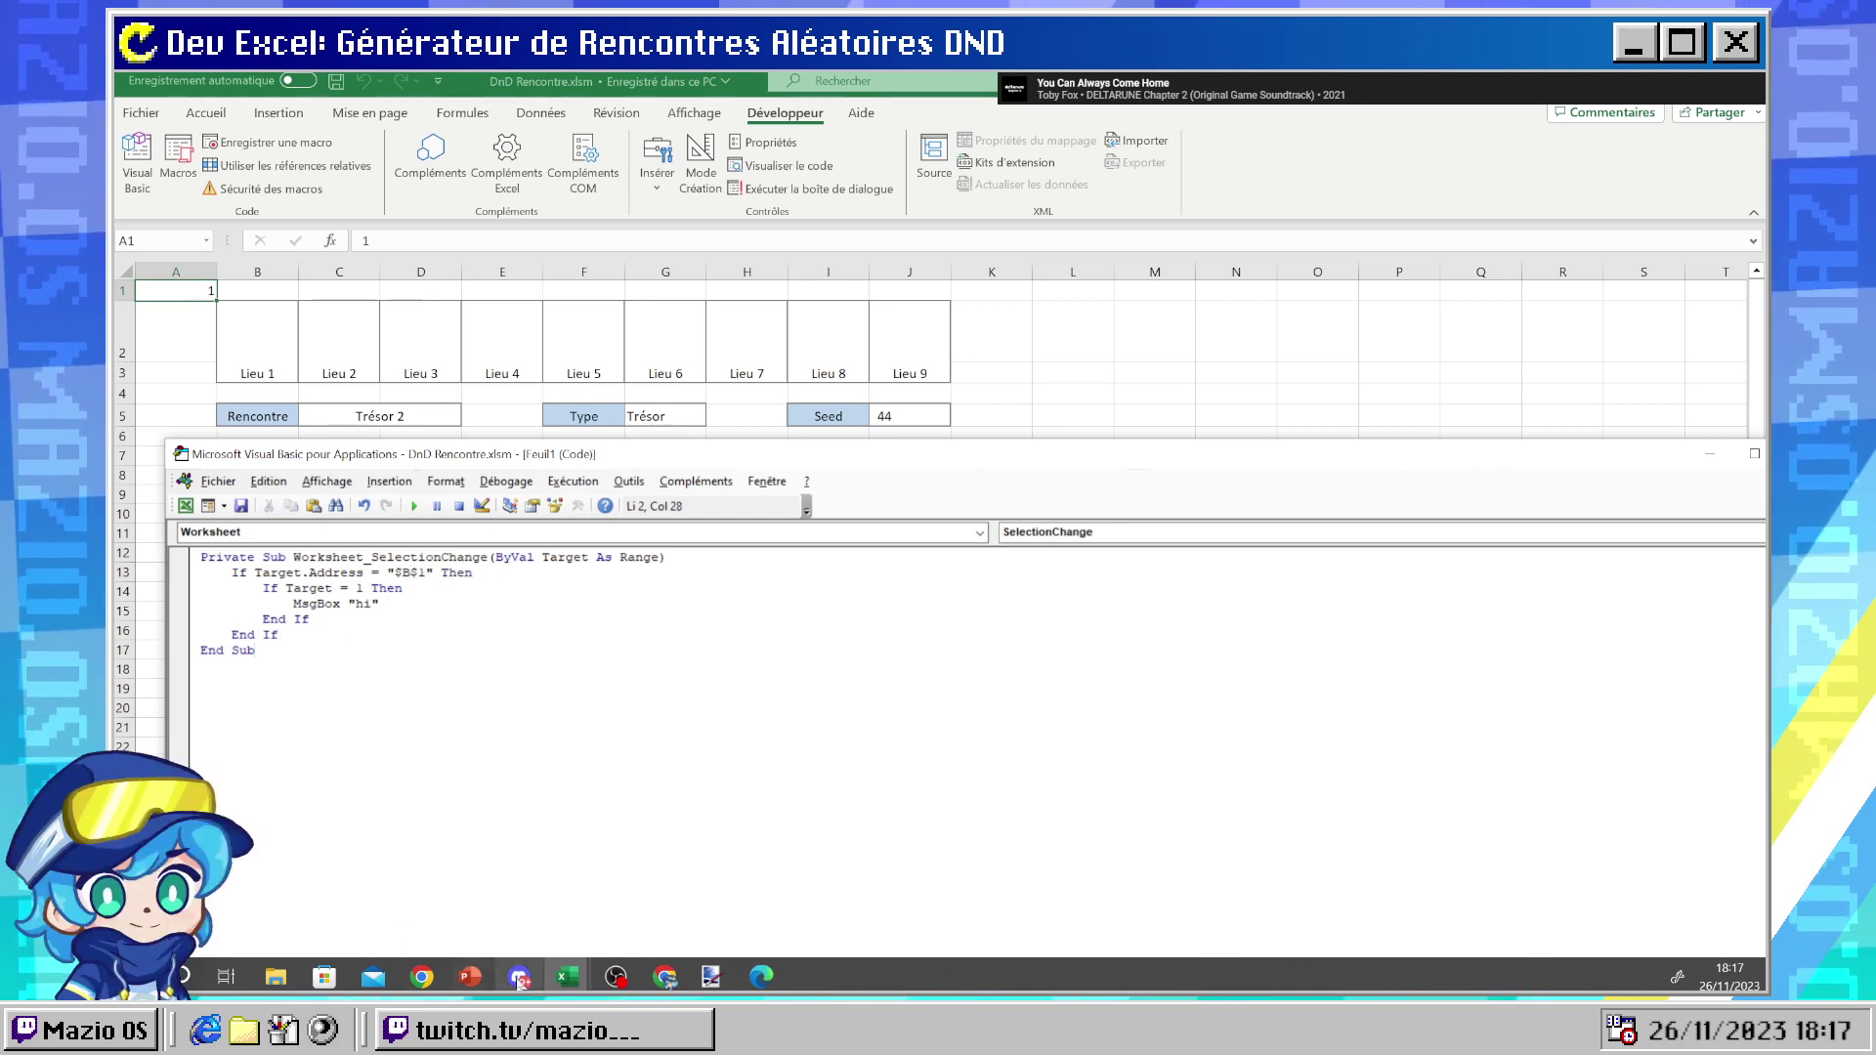
{"action": "left_click", "coordinate": [470, 977]}
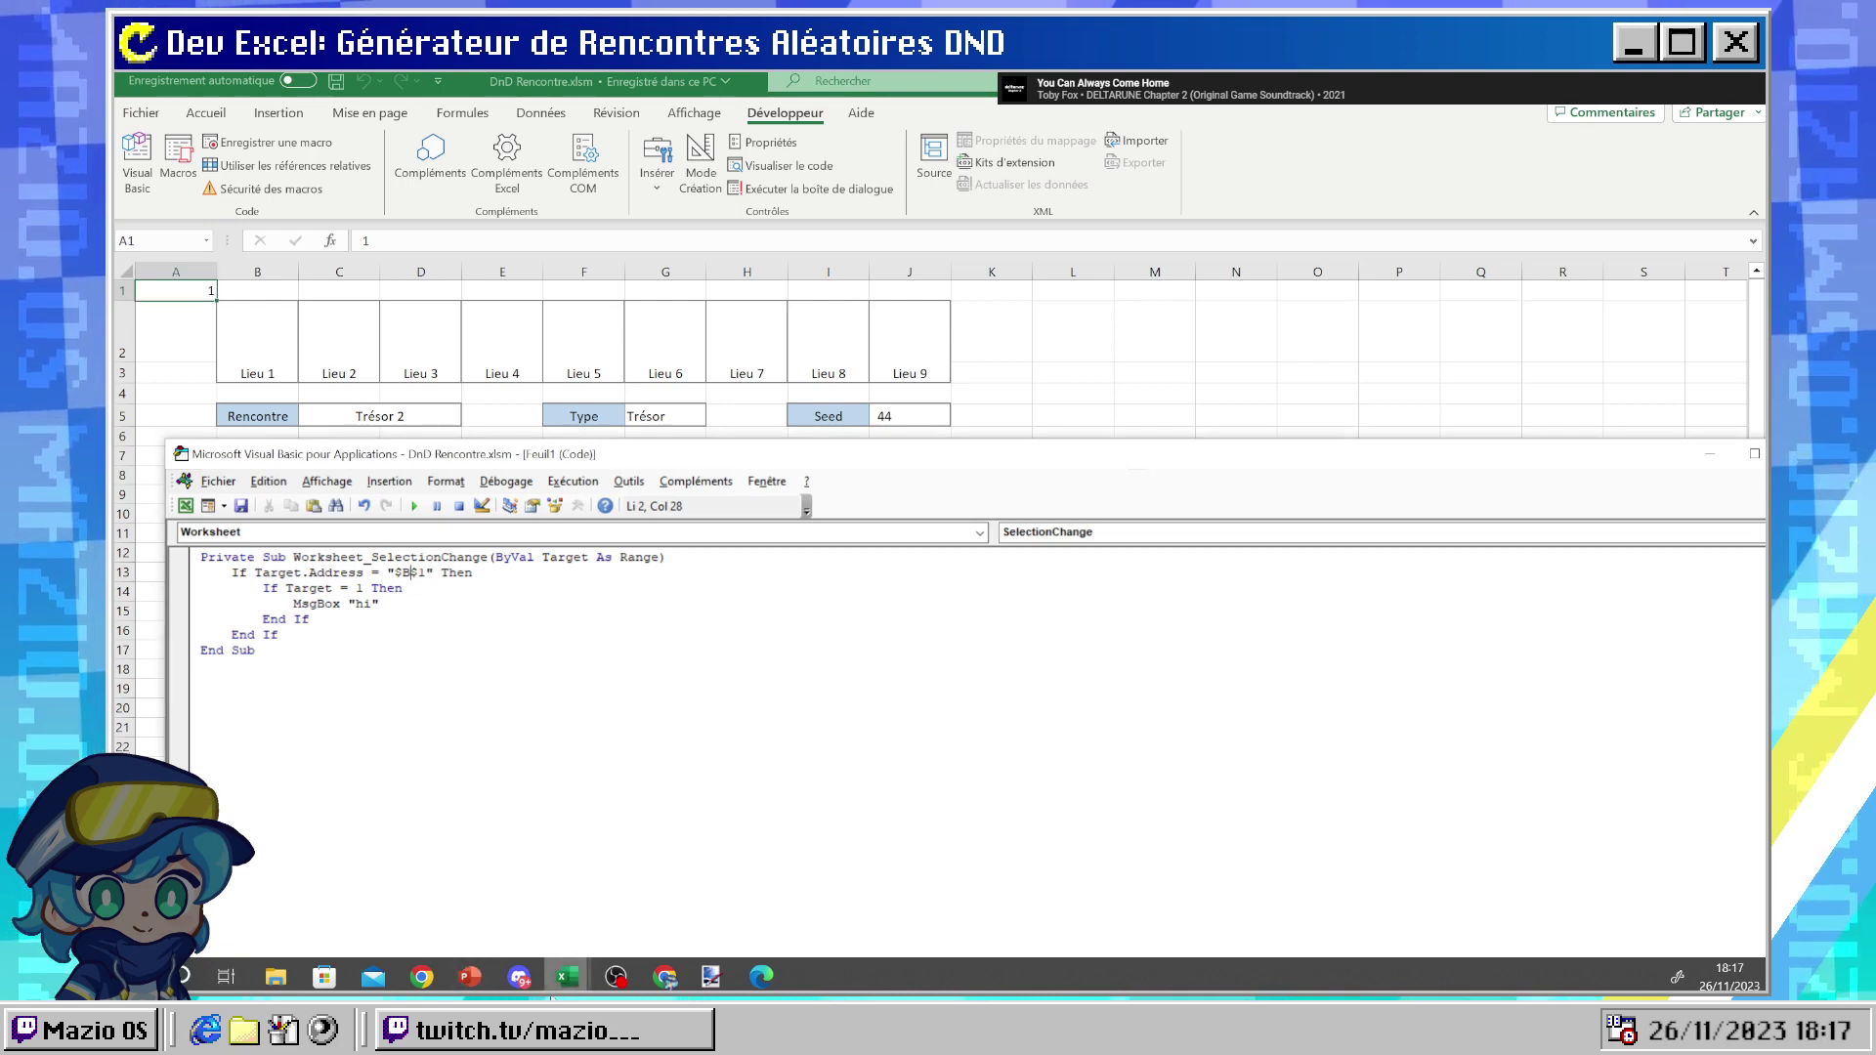
- Delete the blank line above the SelectionChange macro and maximize the code window
{"action": "mouse_move", "coordinate": [567, 984]}
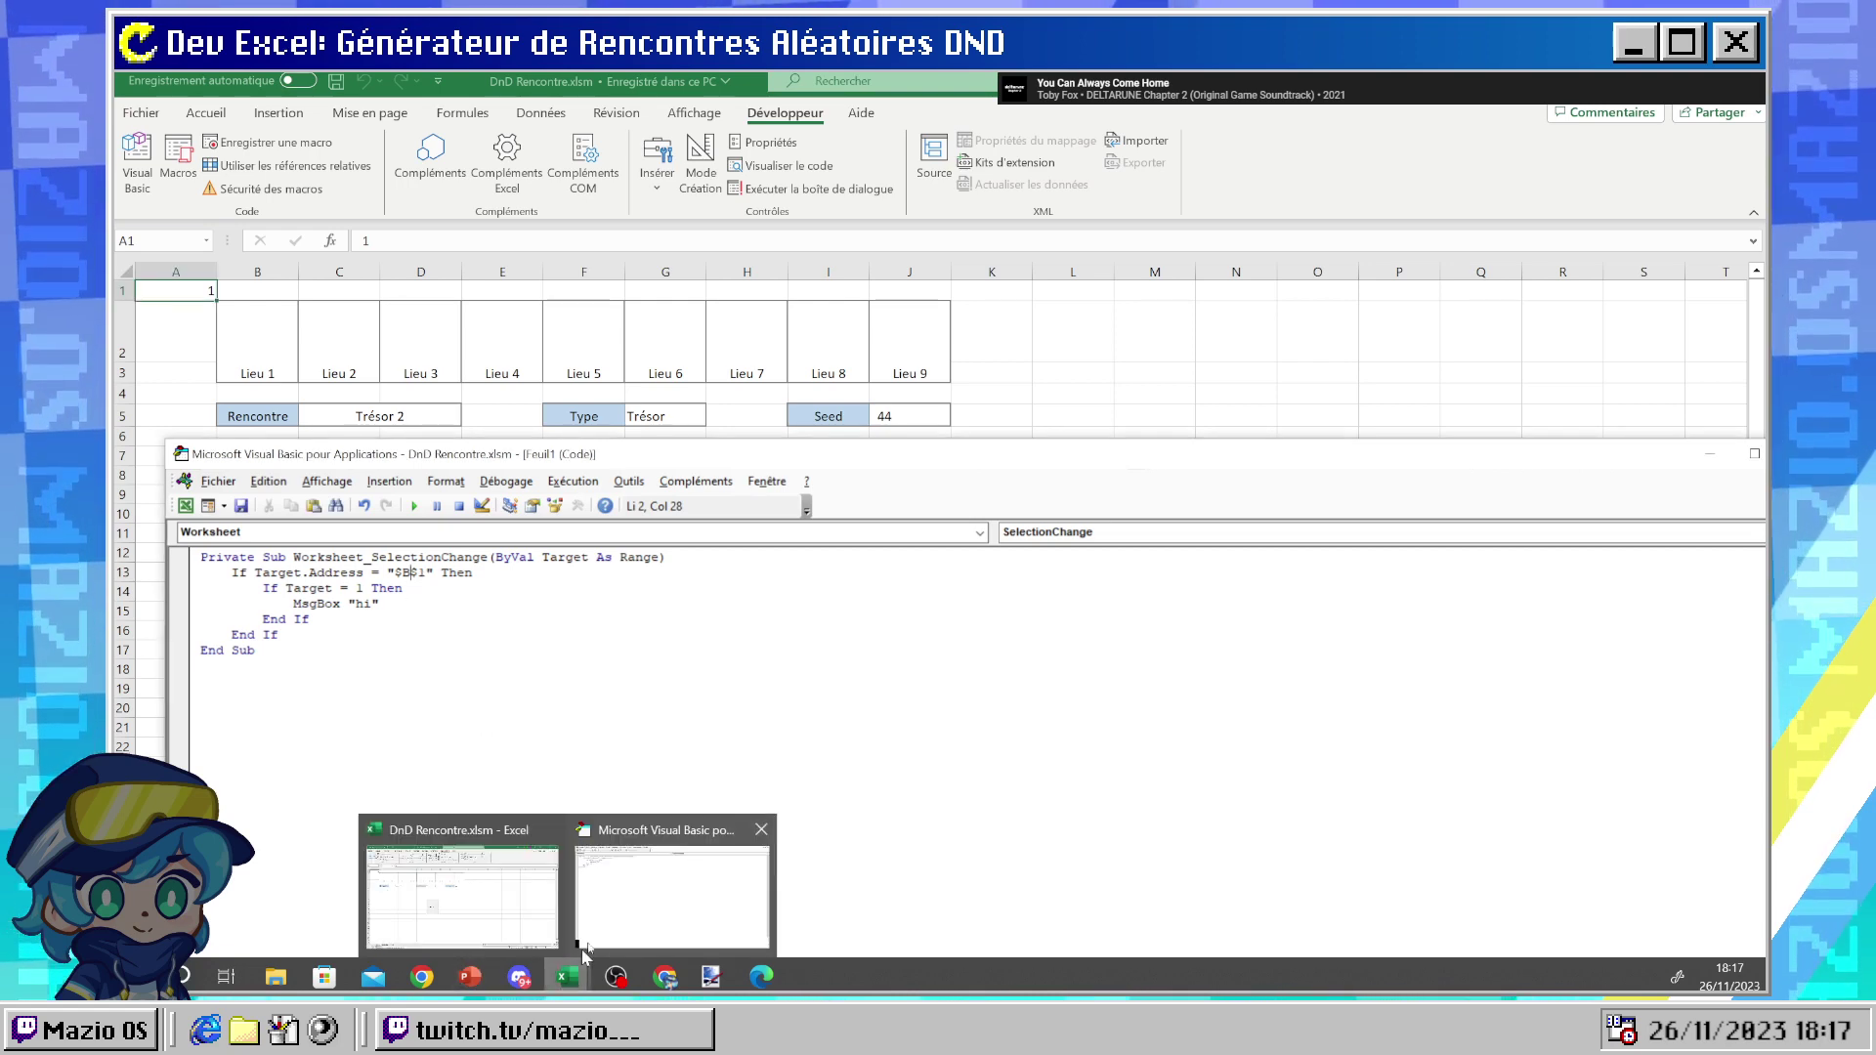
{"action": "left_click", "coordinate": [584, 943]}
{"action": "left_click", "coordinate": [454, 532]}
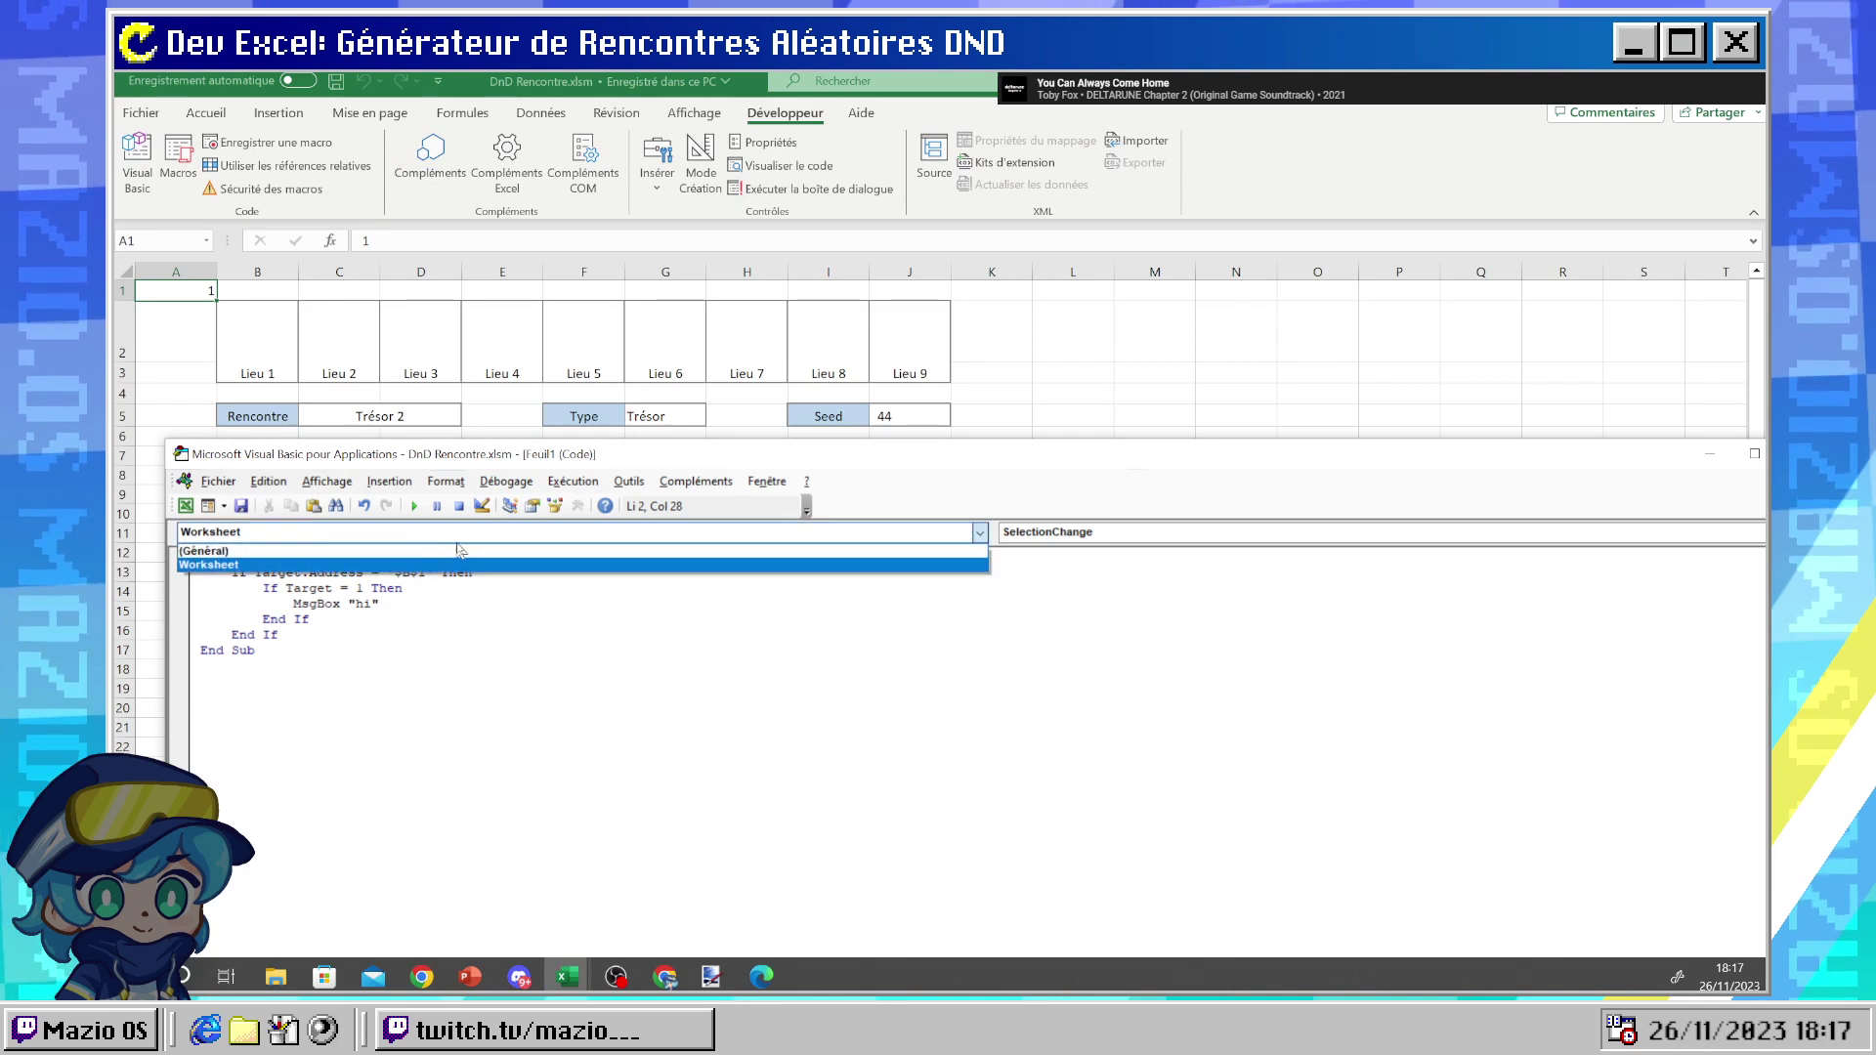
{"action": "left_click", "coordinate": [436, 551]}
{"action": "left_click", "coordinate": [366, 536]}
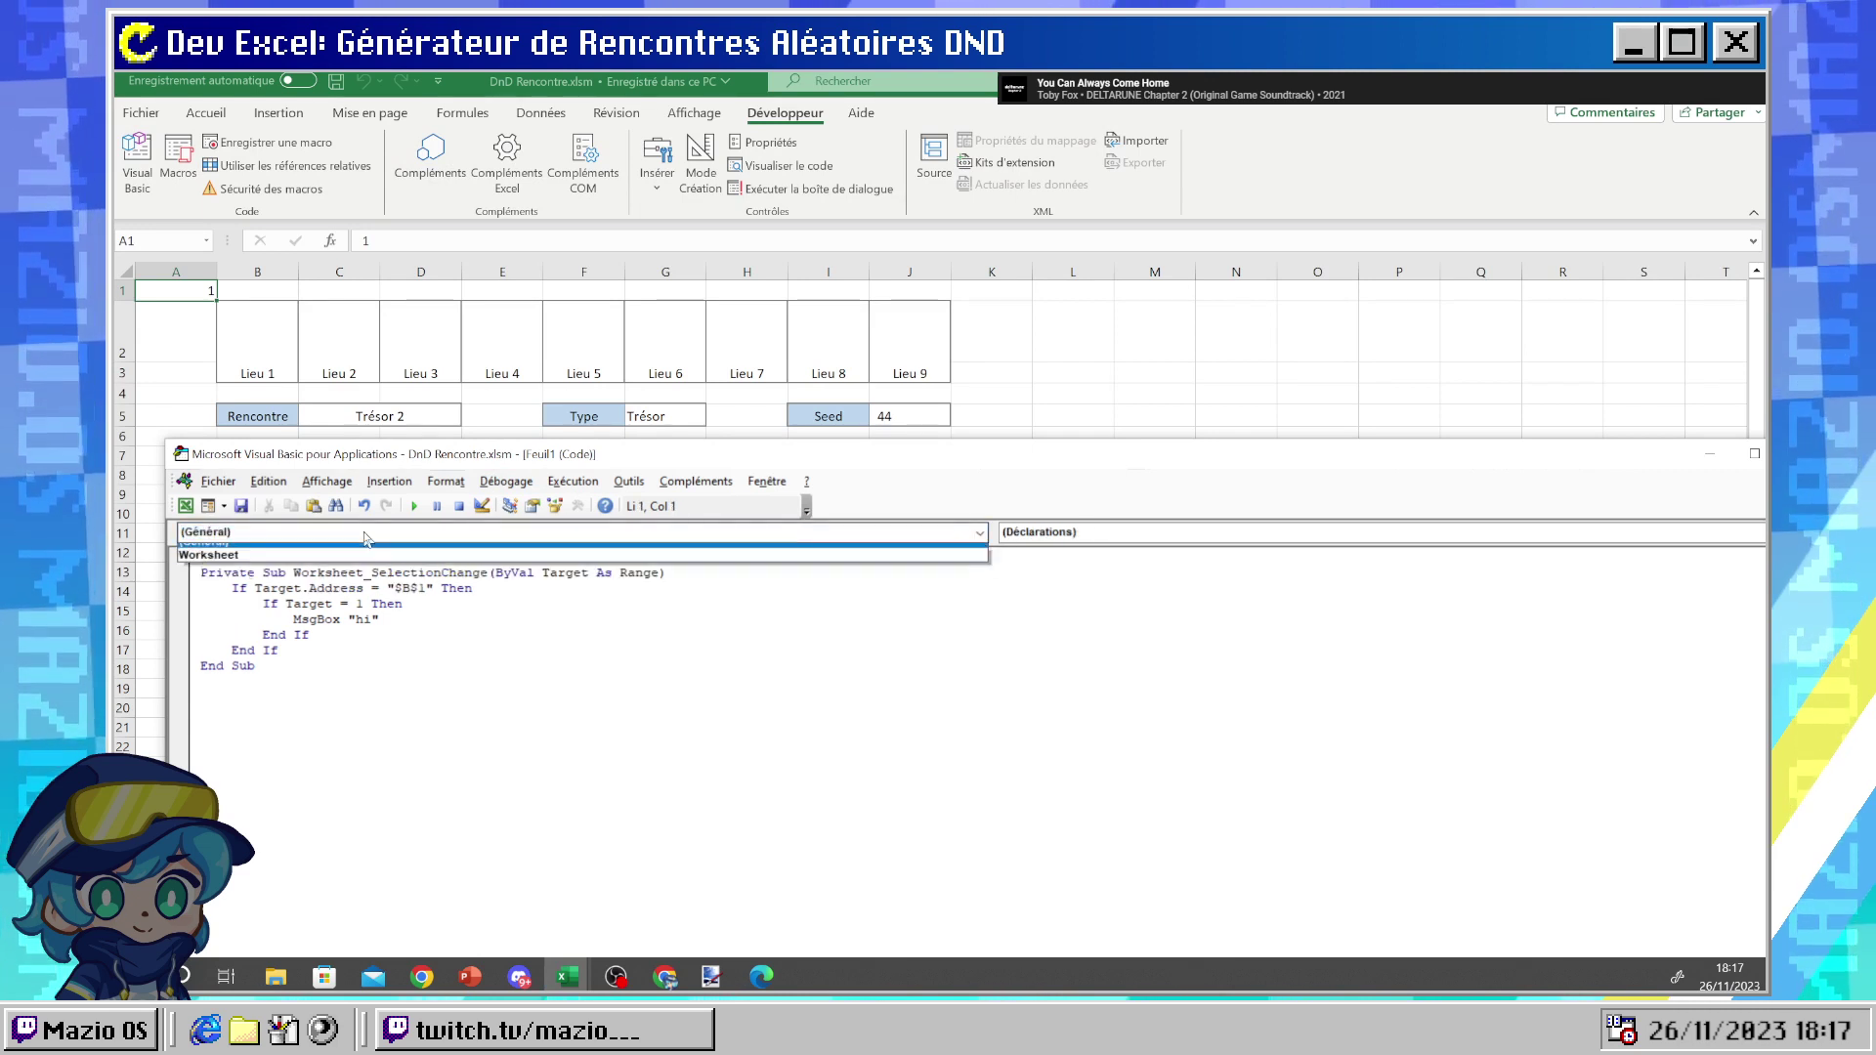
{"action": "left_click", "coordinate": [366, 567]}
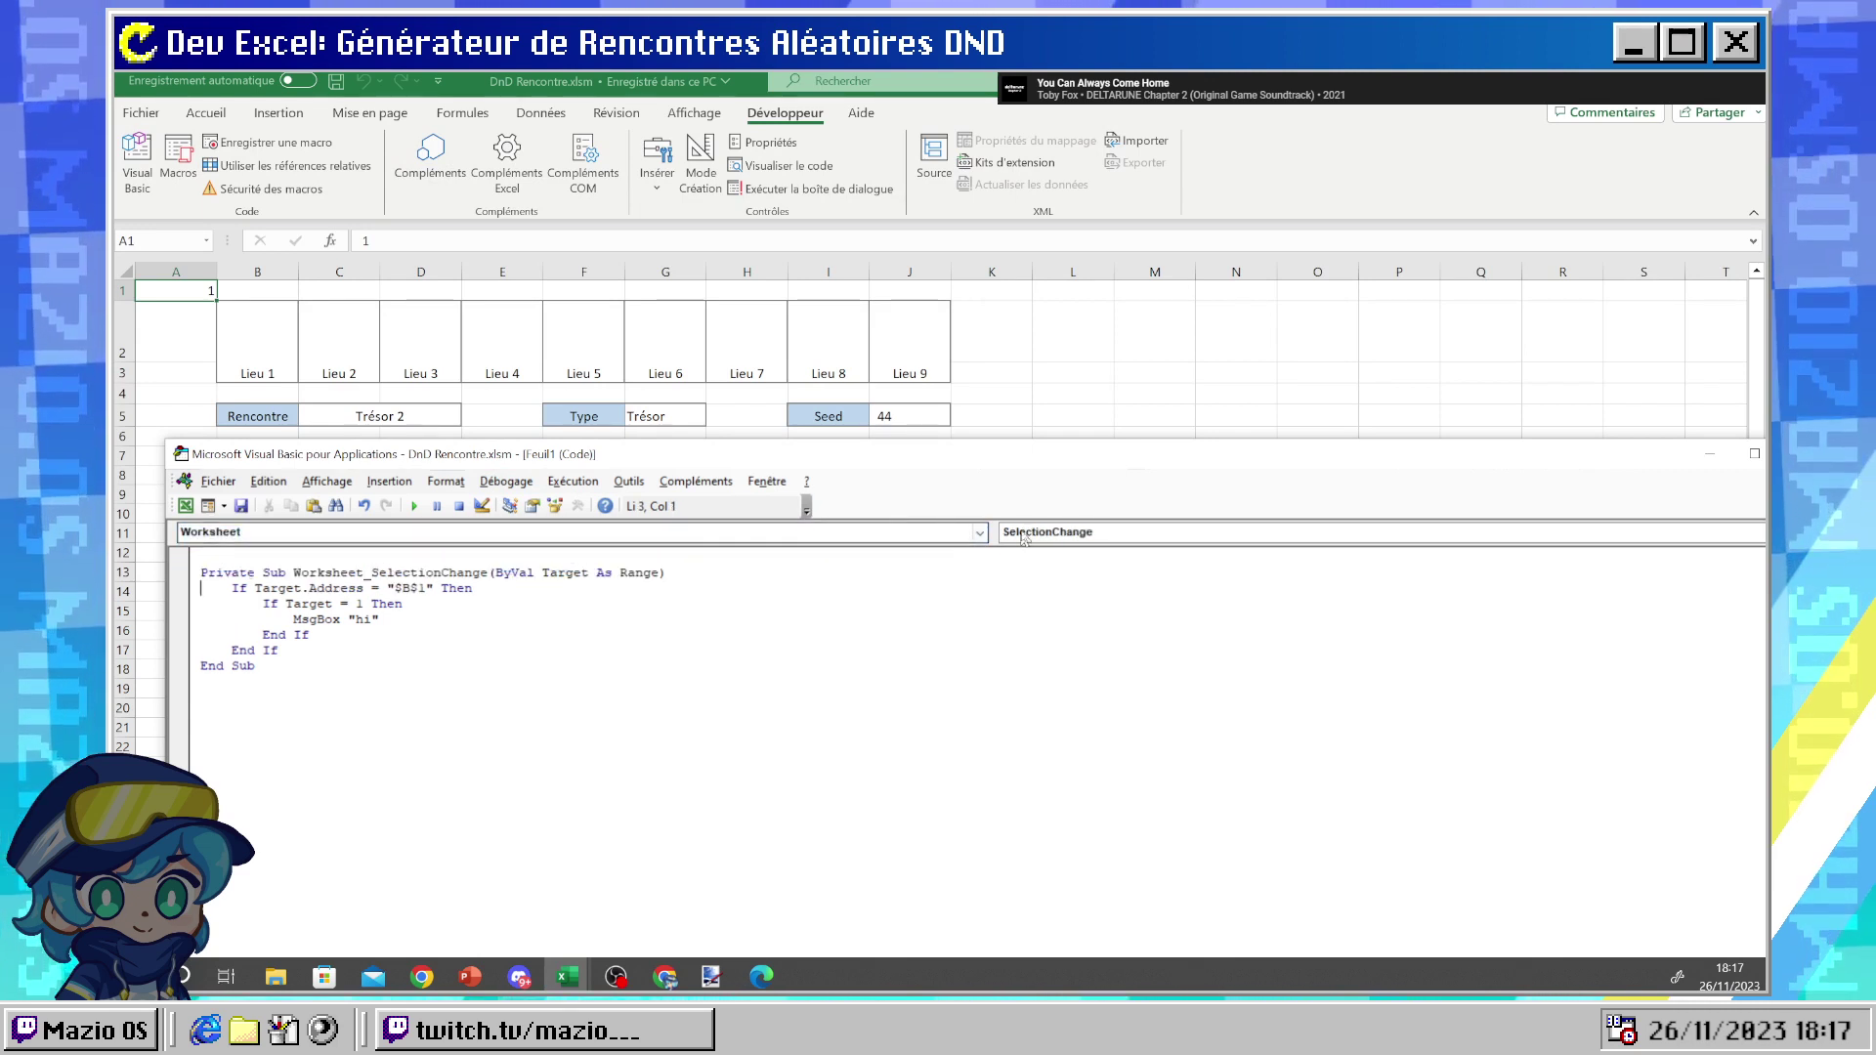
{"action": "left_click", "coordinate": [202, 573]}
{"action": "key", "text": "BackSpace"}
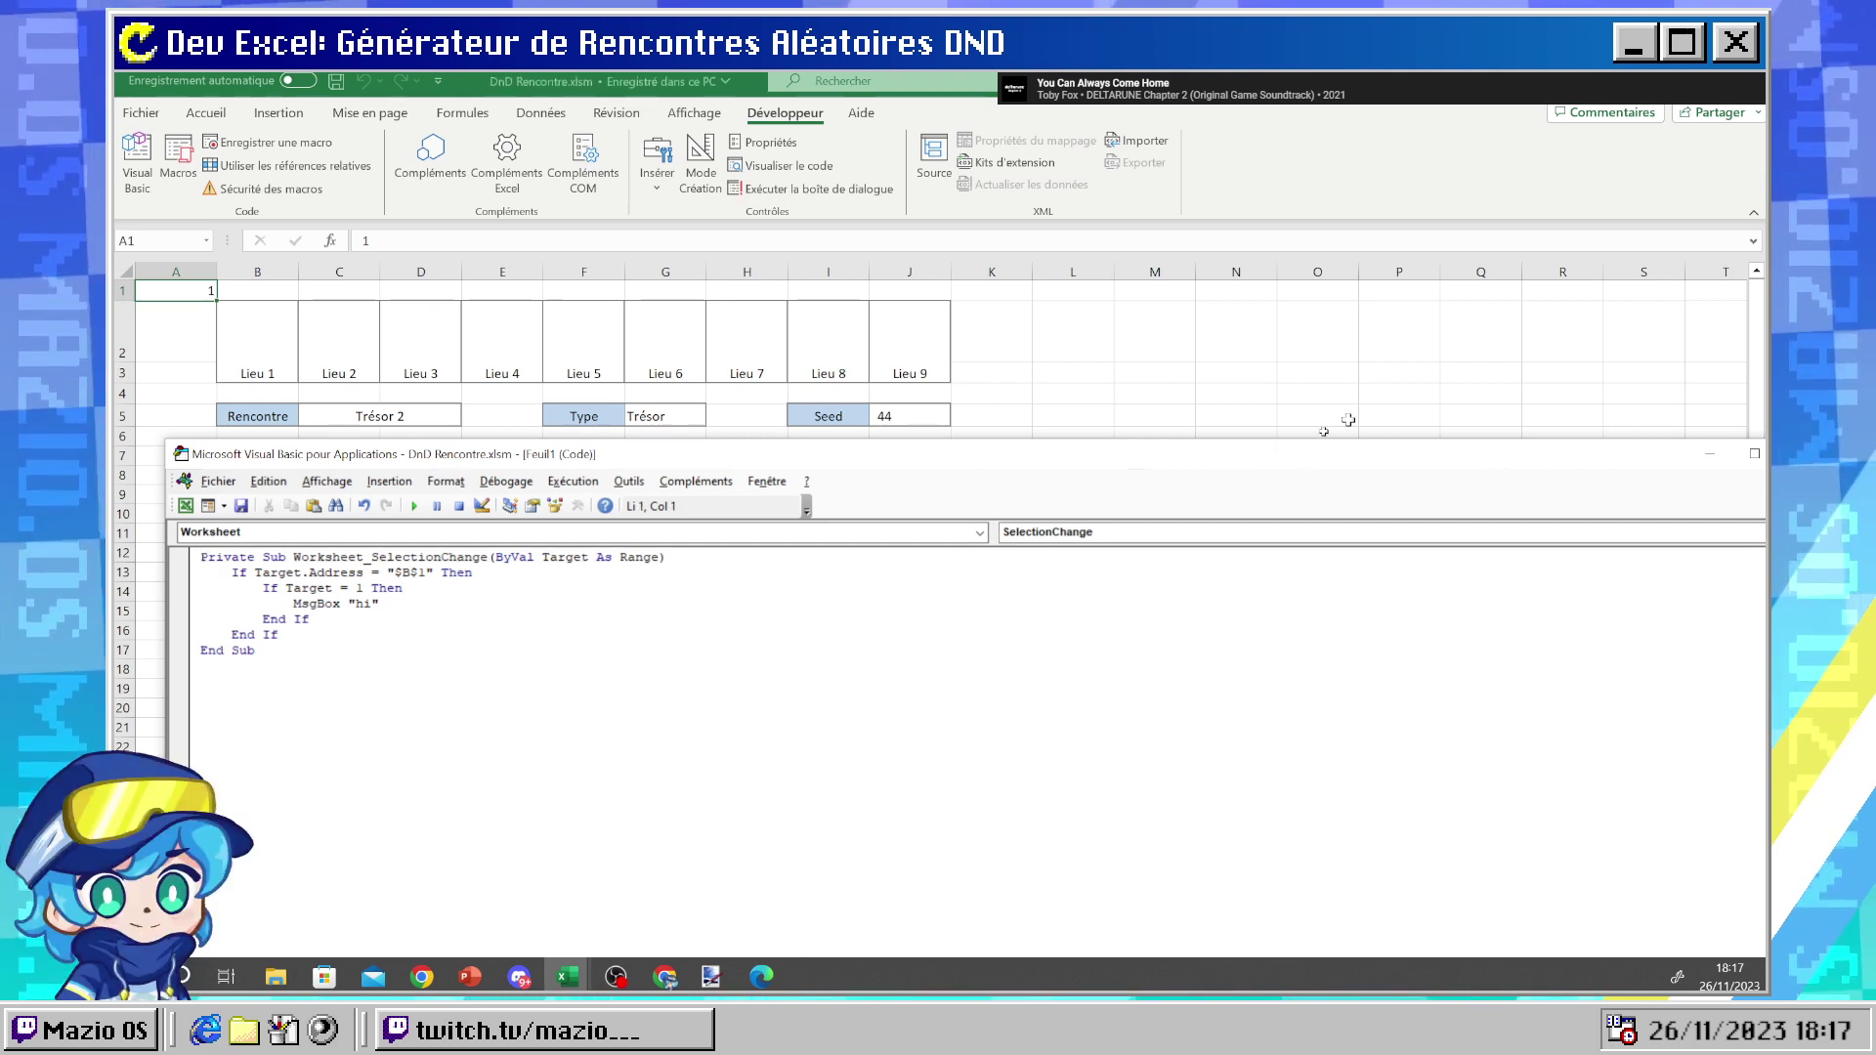
{"action": "double_click", "coordinate": [1044, 453]}
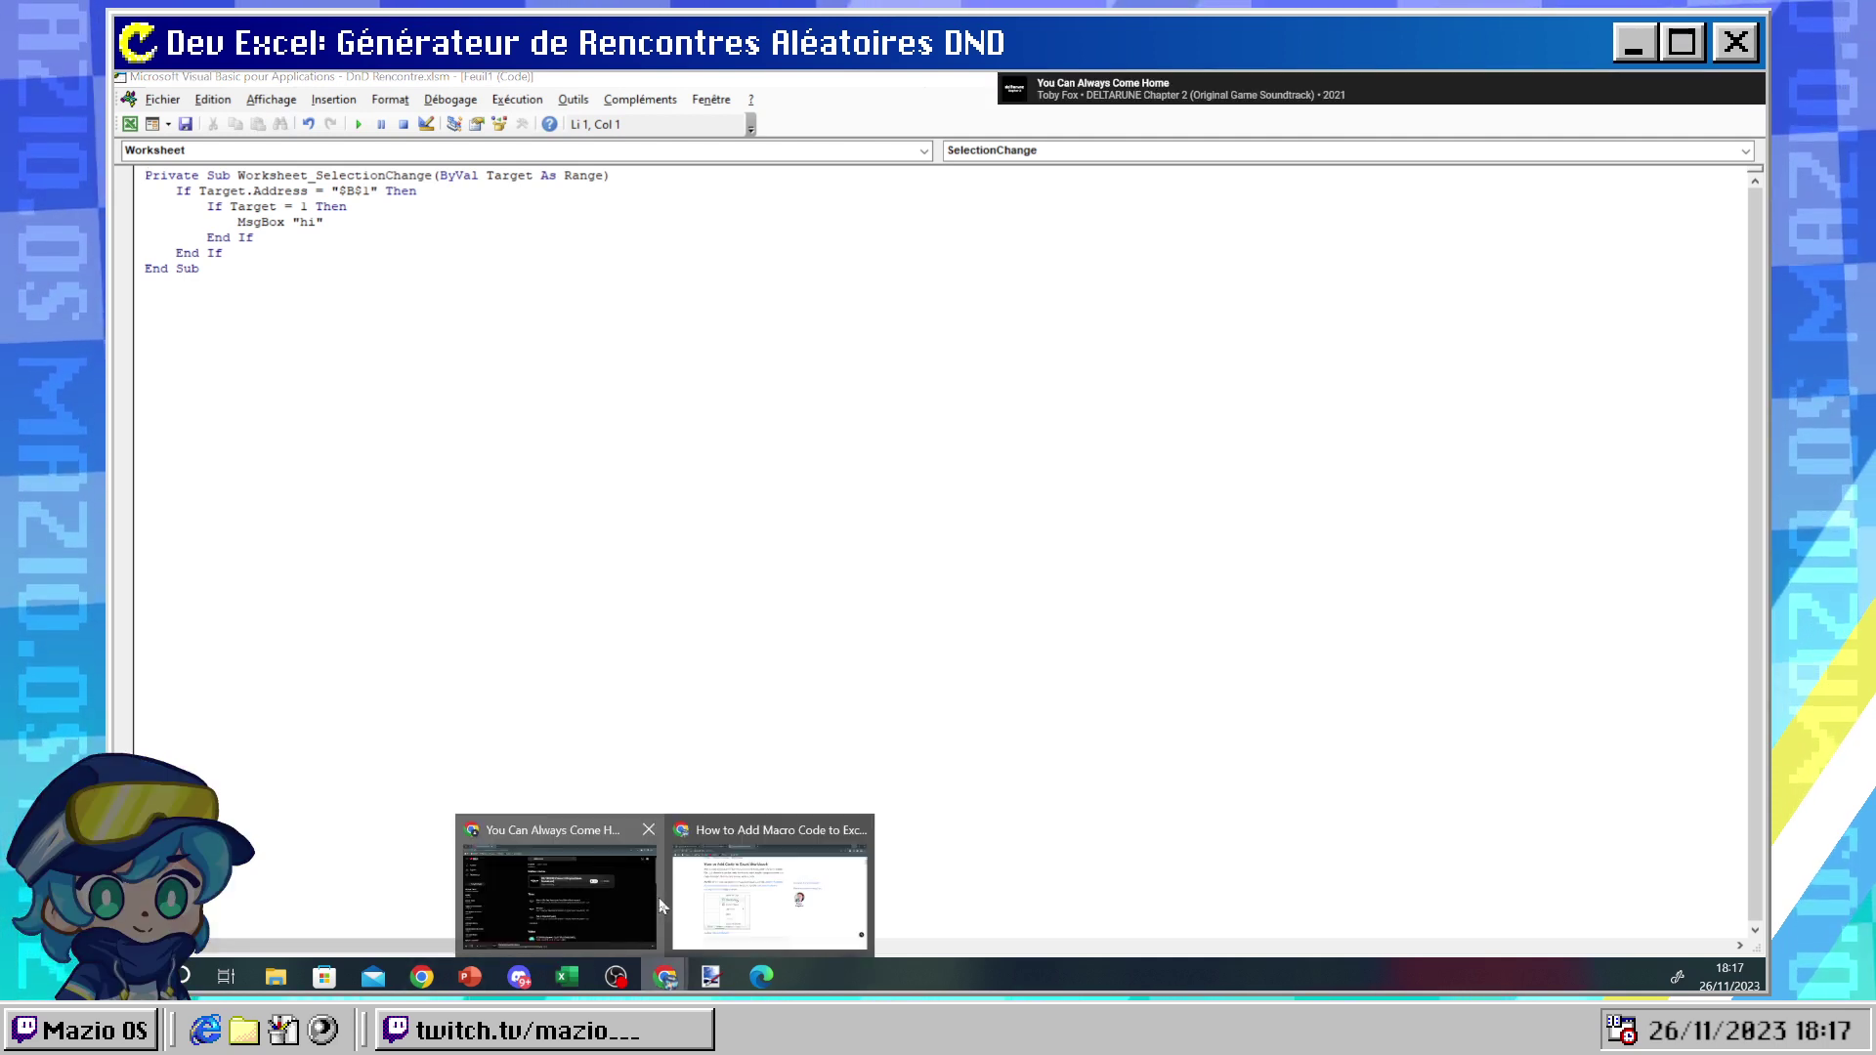
- Open the ExtendOffice click-a-cell macro article from the Google results and copy its If Not Intersect block
{"action": "left_click", "coordinate": [664, 980]}
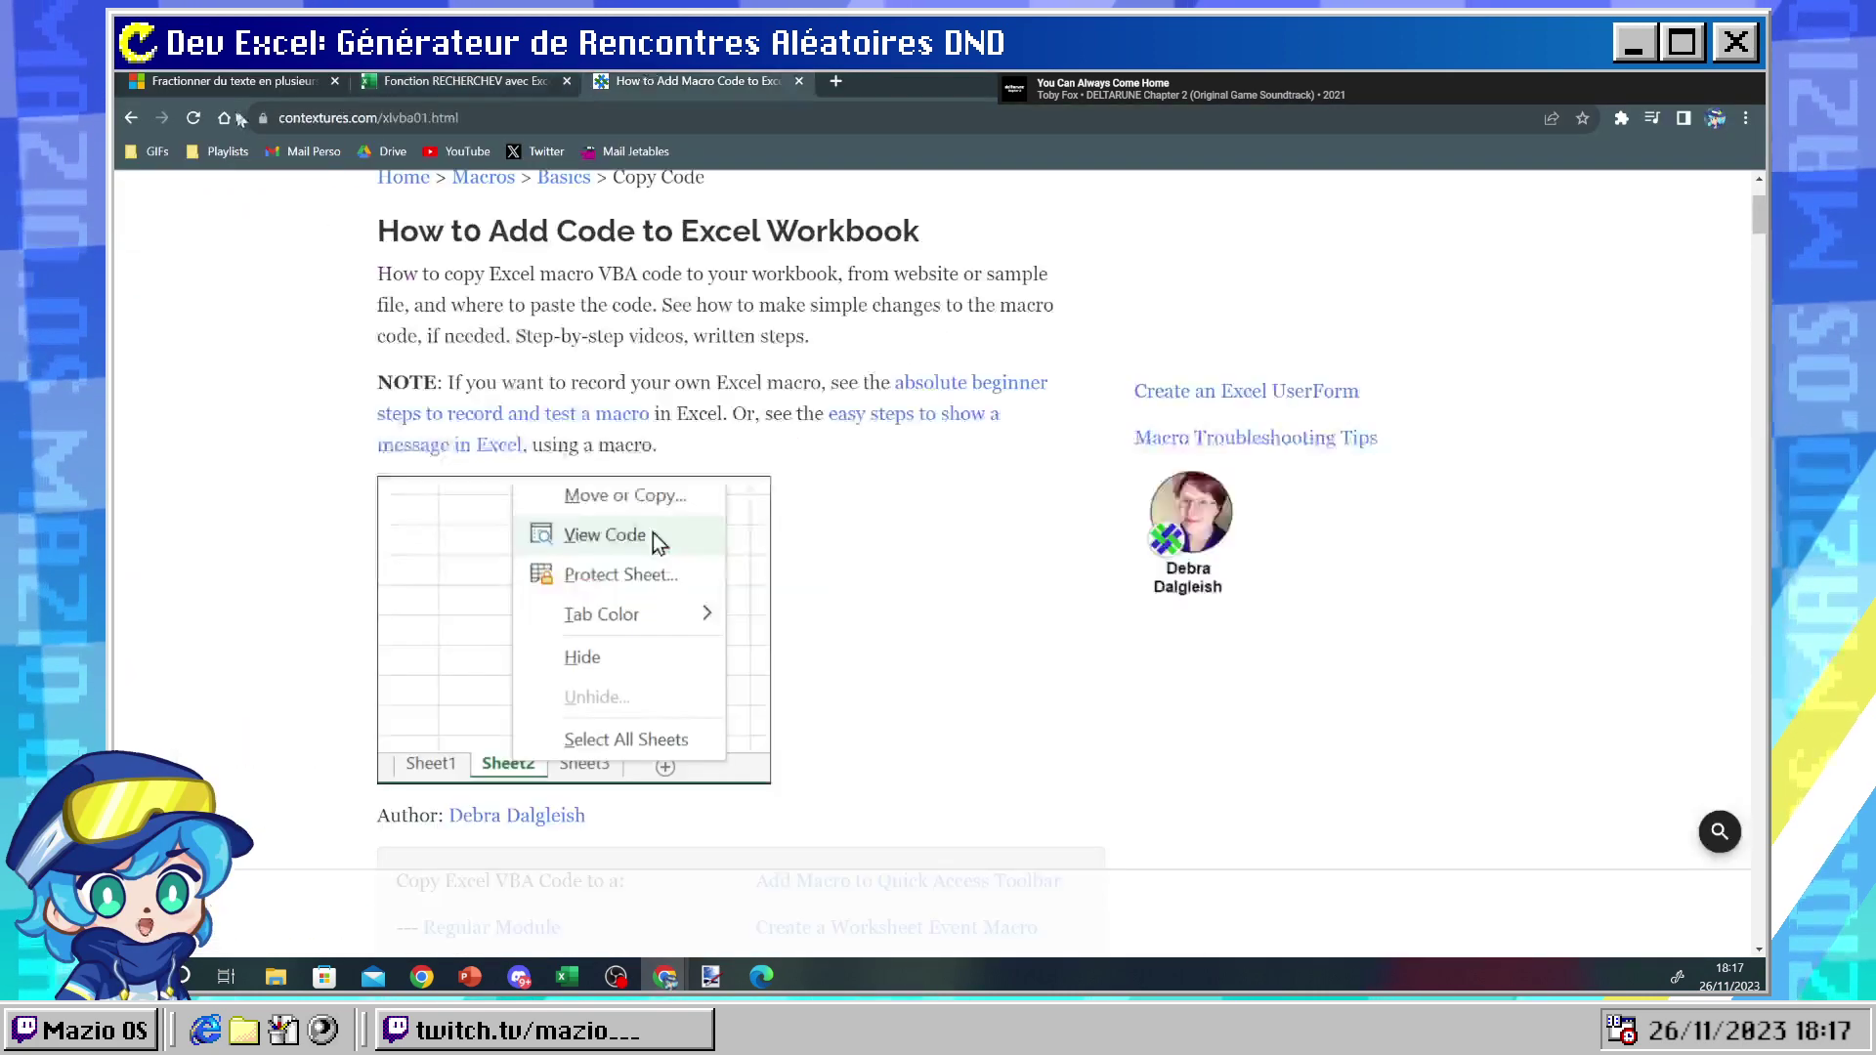
{"action": "left_click", "coordinate": [131, 118]}
{"action": "left_click", "coordinate": [131, 118]}
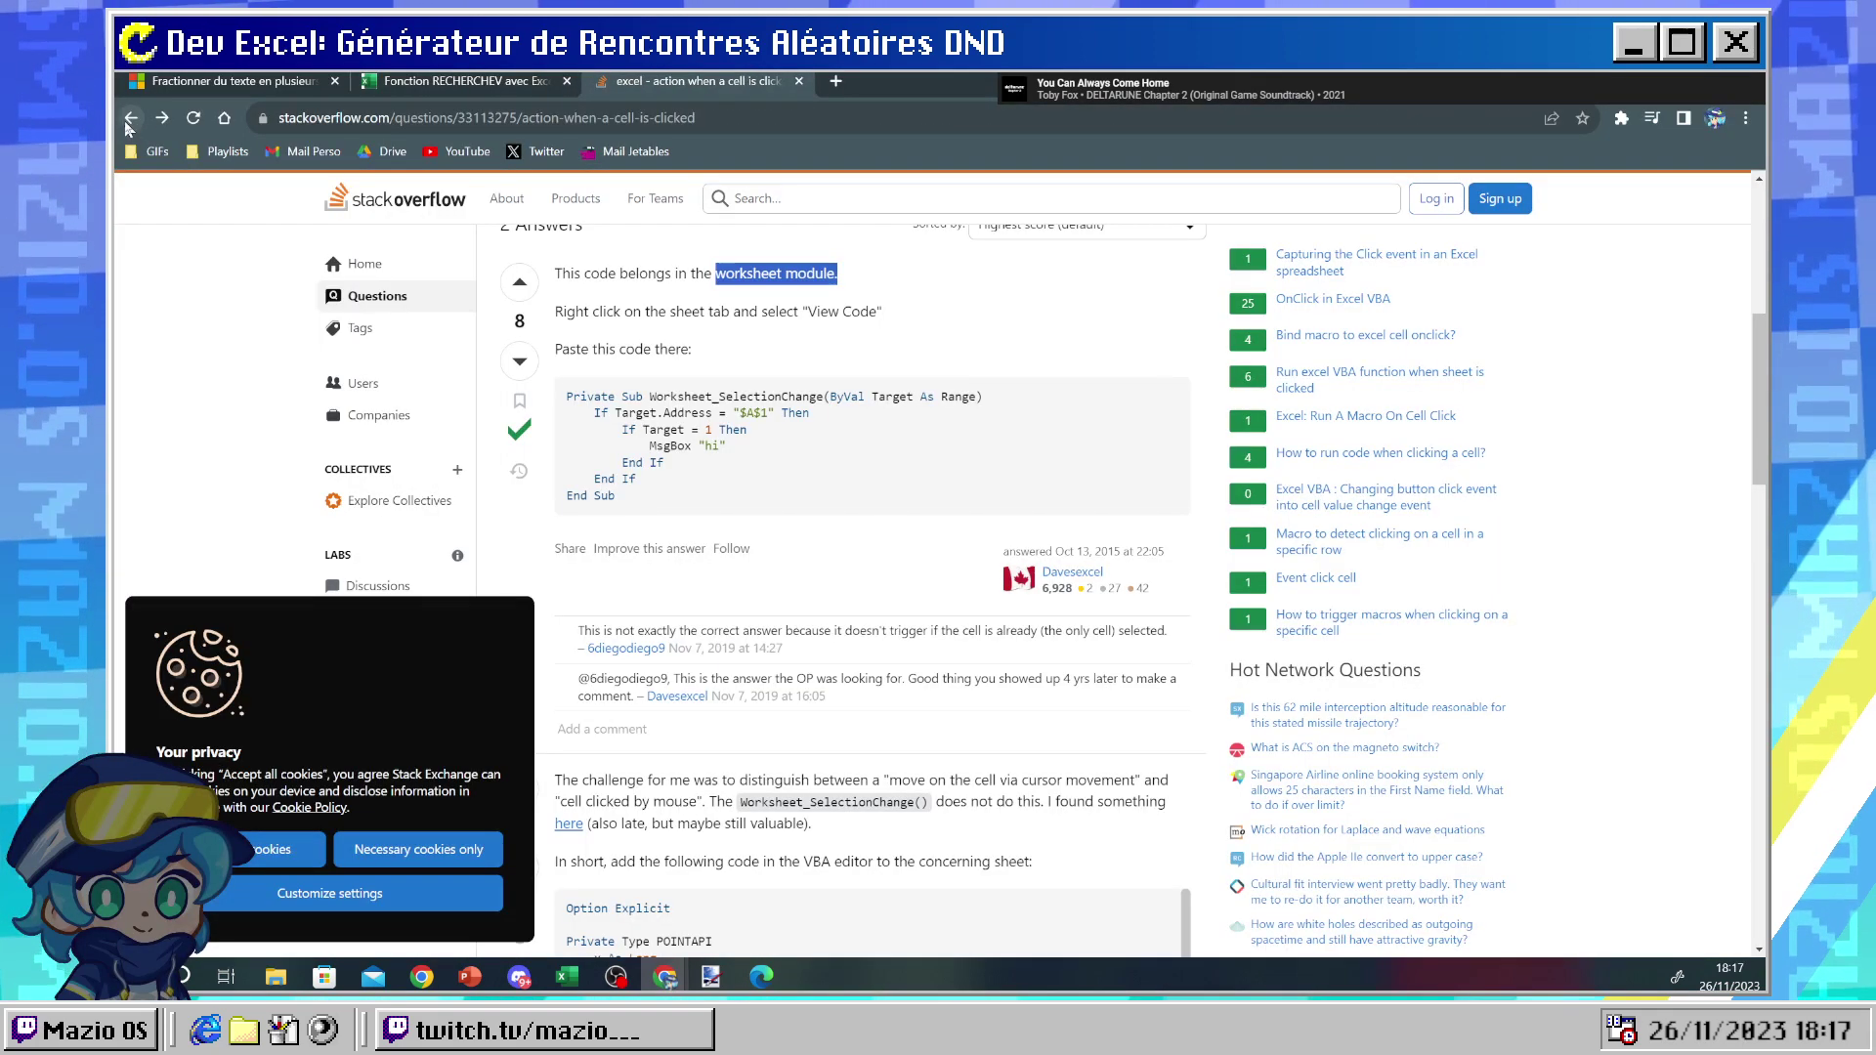
{"action": "left_click", "coordinate": [131, 118]}
{"action": "left_click", "coordinate": [393, 319]}
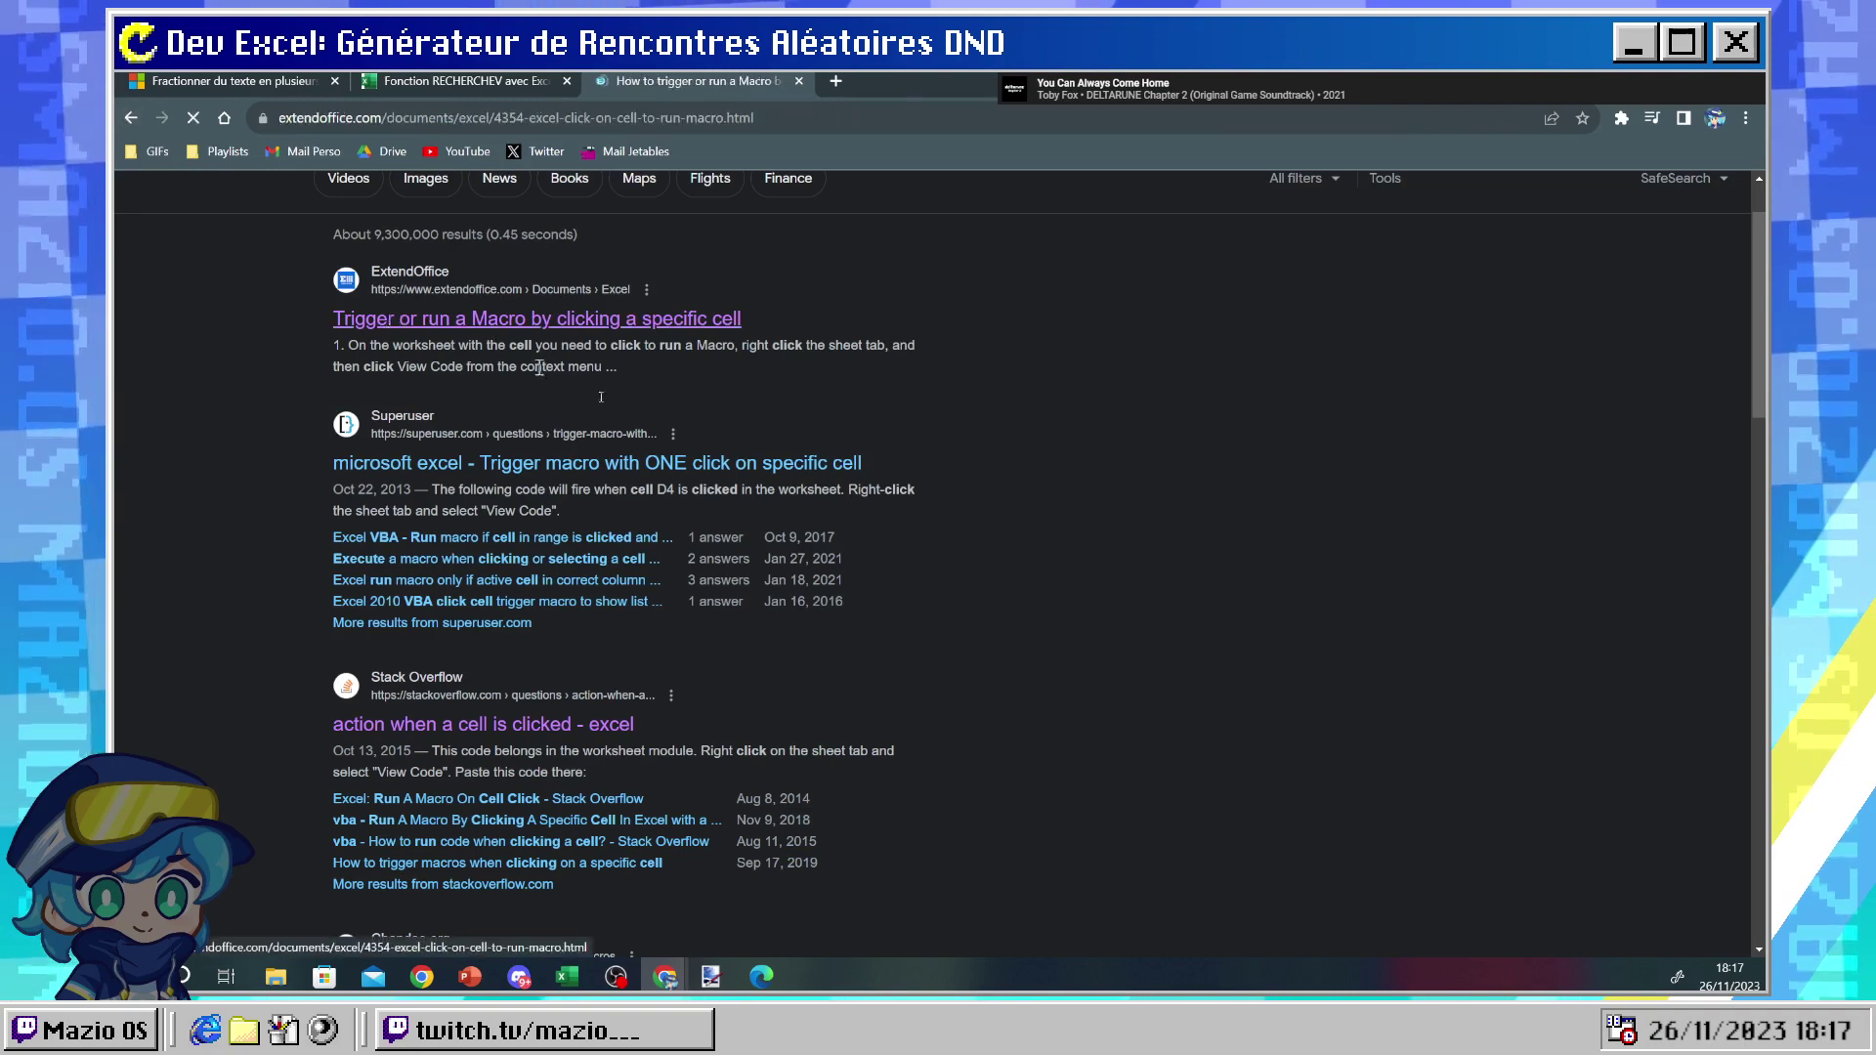
{"action": "scroll", "coordinate": [507, 378], "scroll_direction": "down", "scroll_amount": 3}
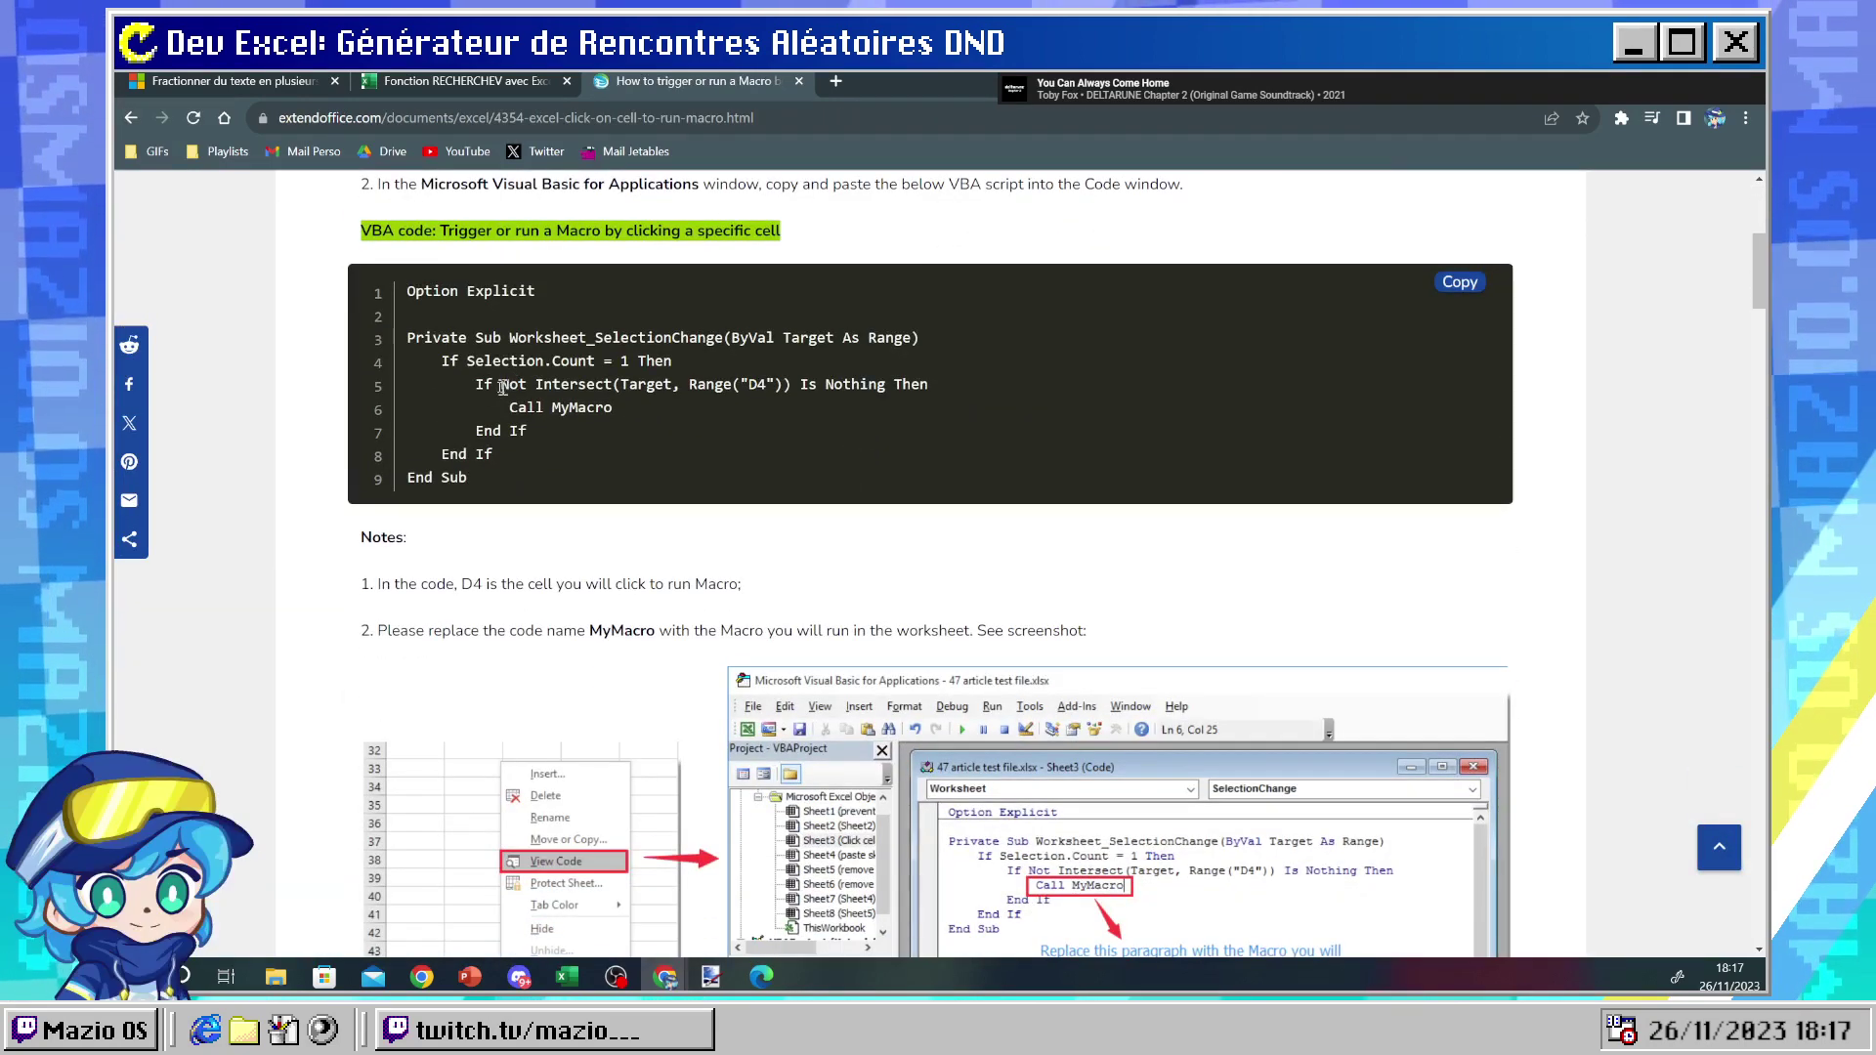
{"action": "left_click_drag", "start_coordinate": [476, 384], "coordinate": [537, 430]}
{"action": "key", "text": "ctrl+c"}
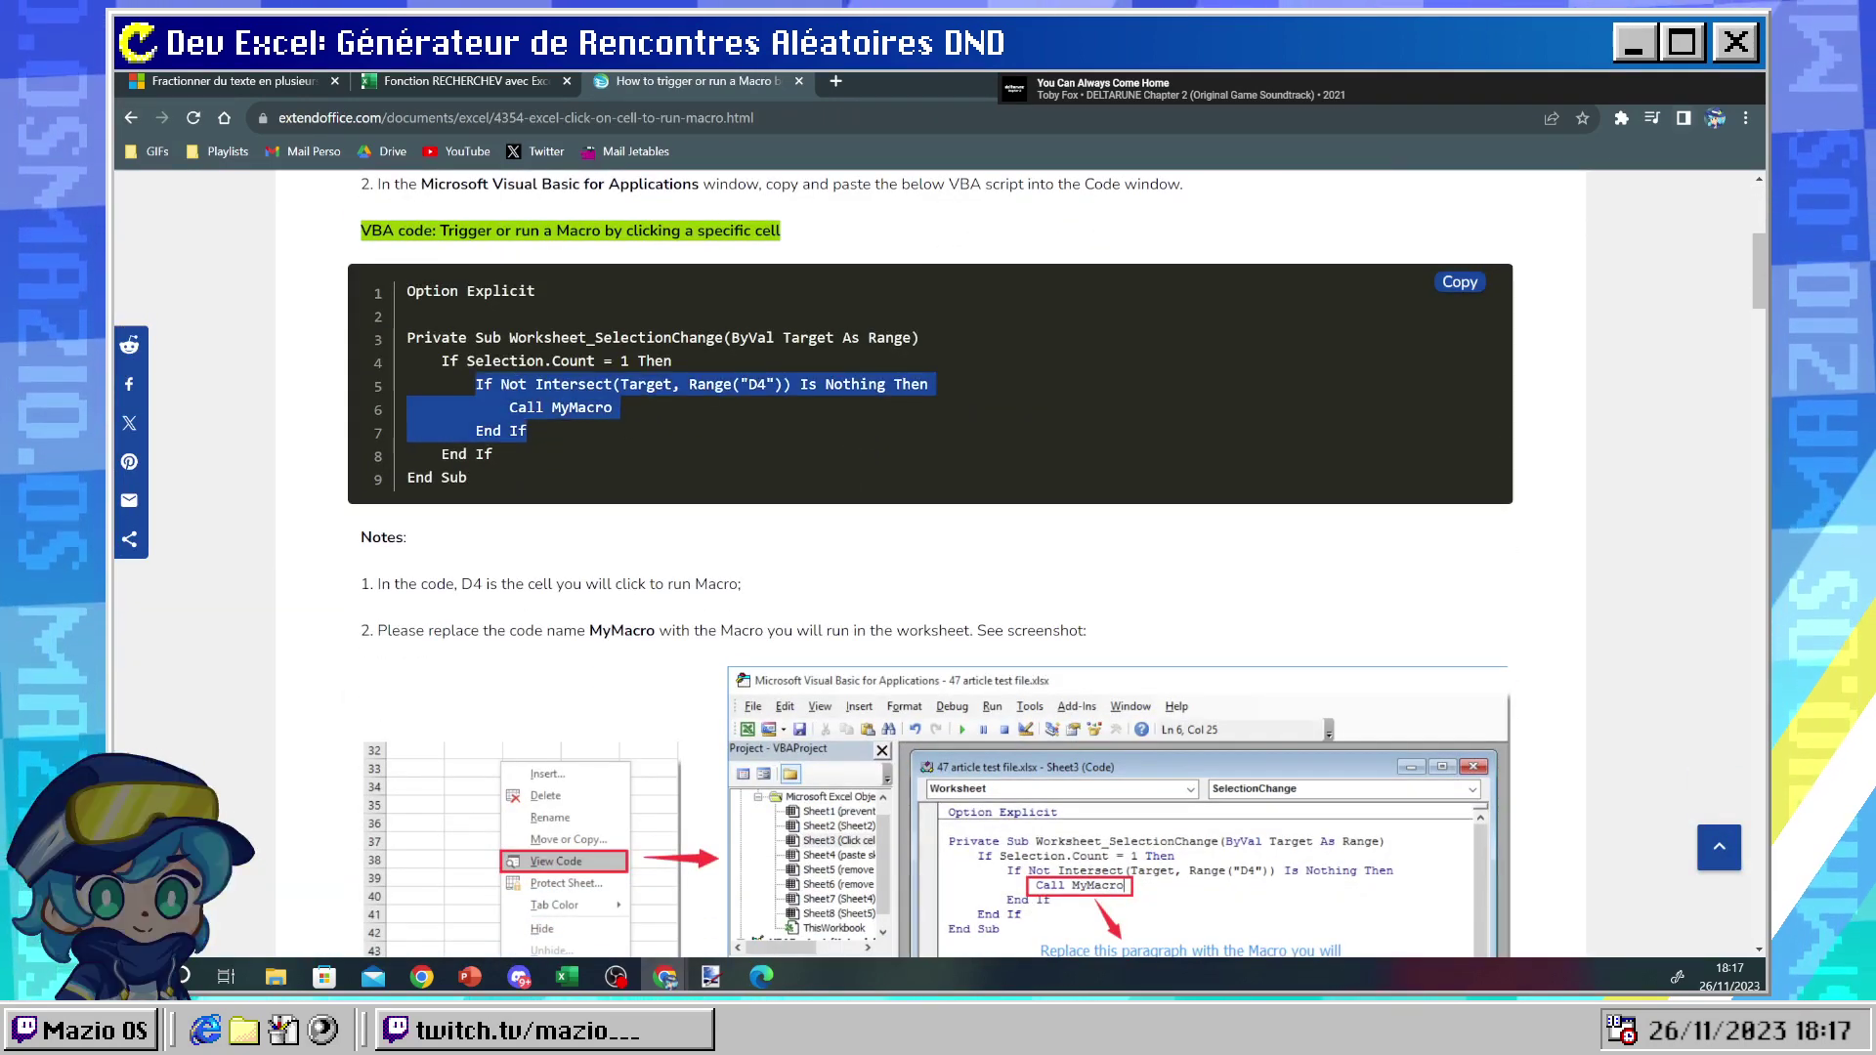
{"action": "key", "text": "alt+Tab"}
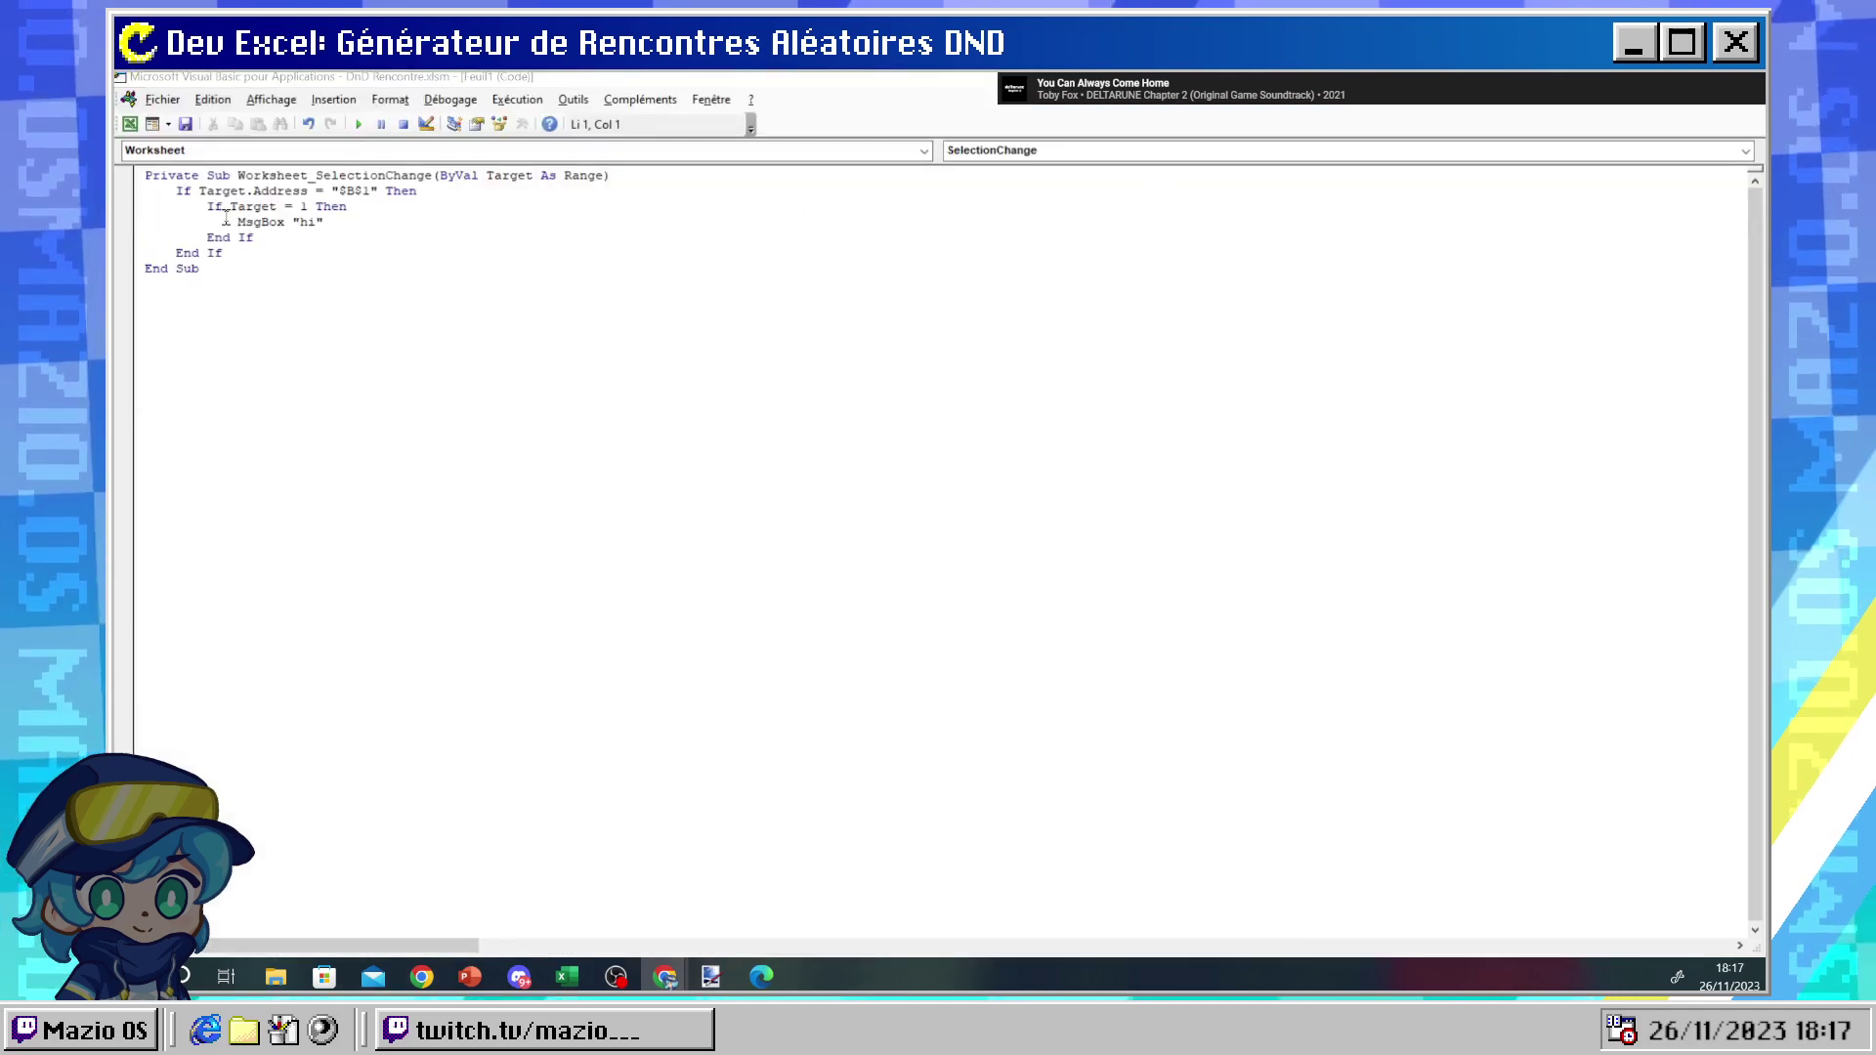
- Paste the If Not Intersect block, replacing the old If Target = 1 block with MsgBox "hi"
{"action": "left_click", "coordinate": [463, 193]}
{"action": "key", "text": "Return"}
{"action": "key", "text": "Return"}
{"action": "key", "text": "Up"}
{"action": "key", "text": "Tab"}
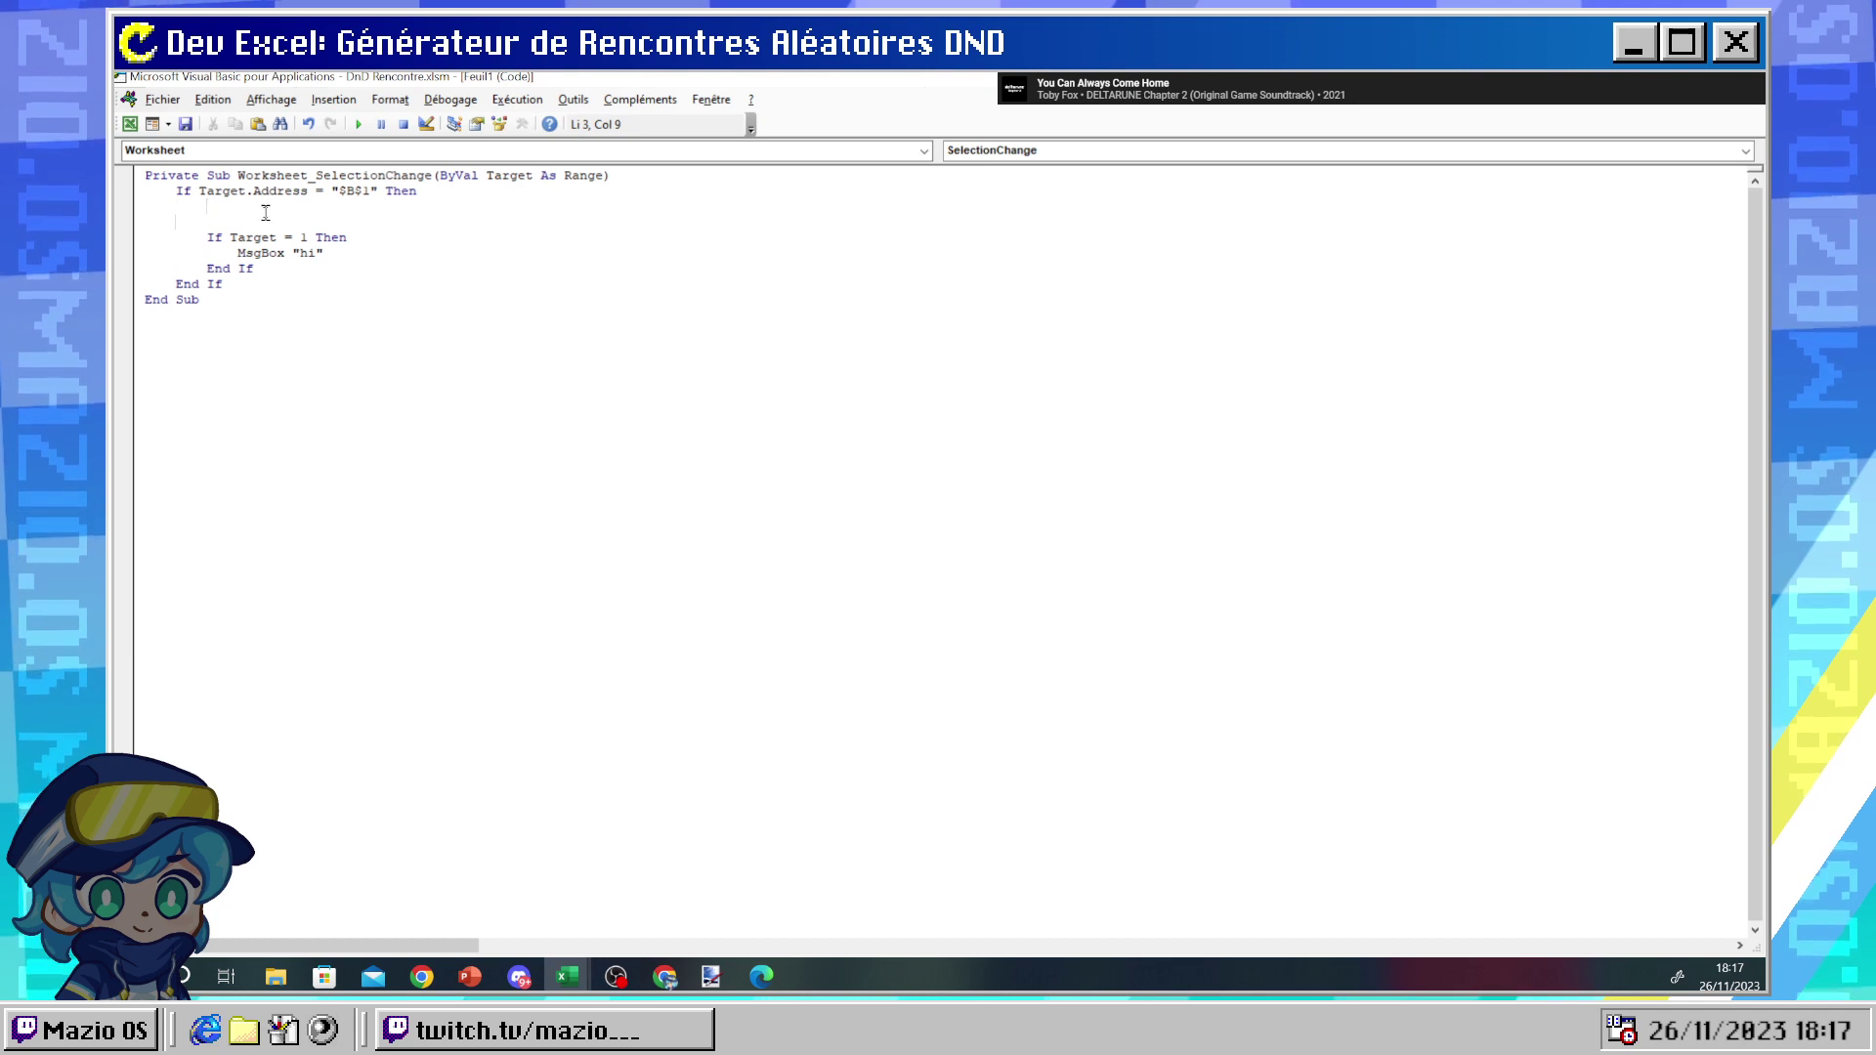
{"action": "key", "text": "ctrl+v"}
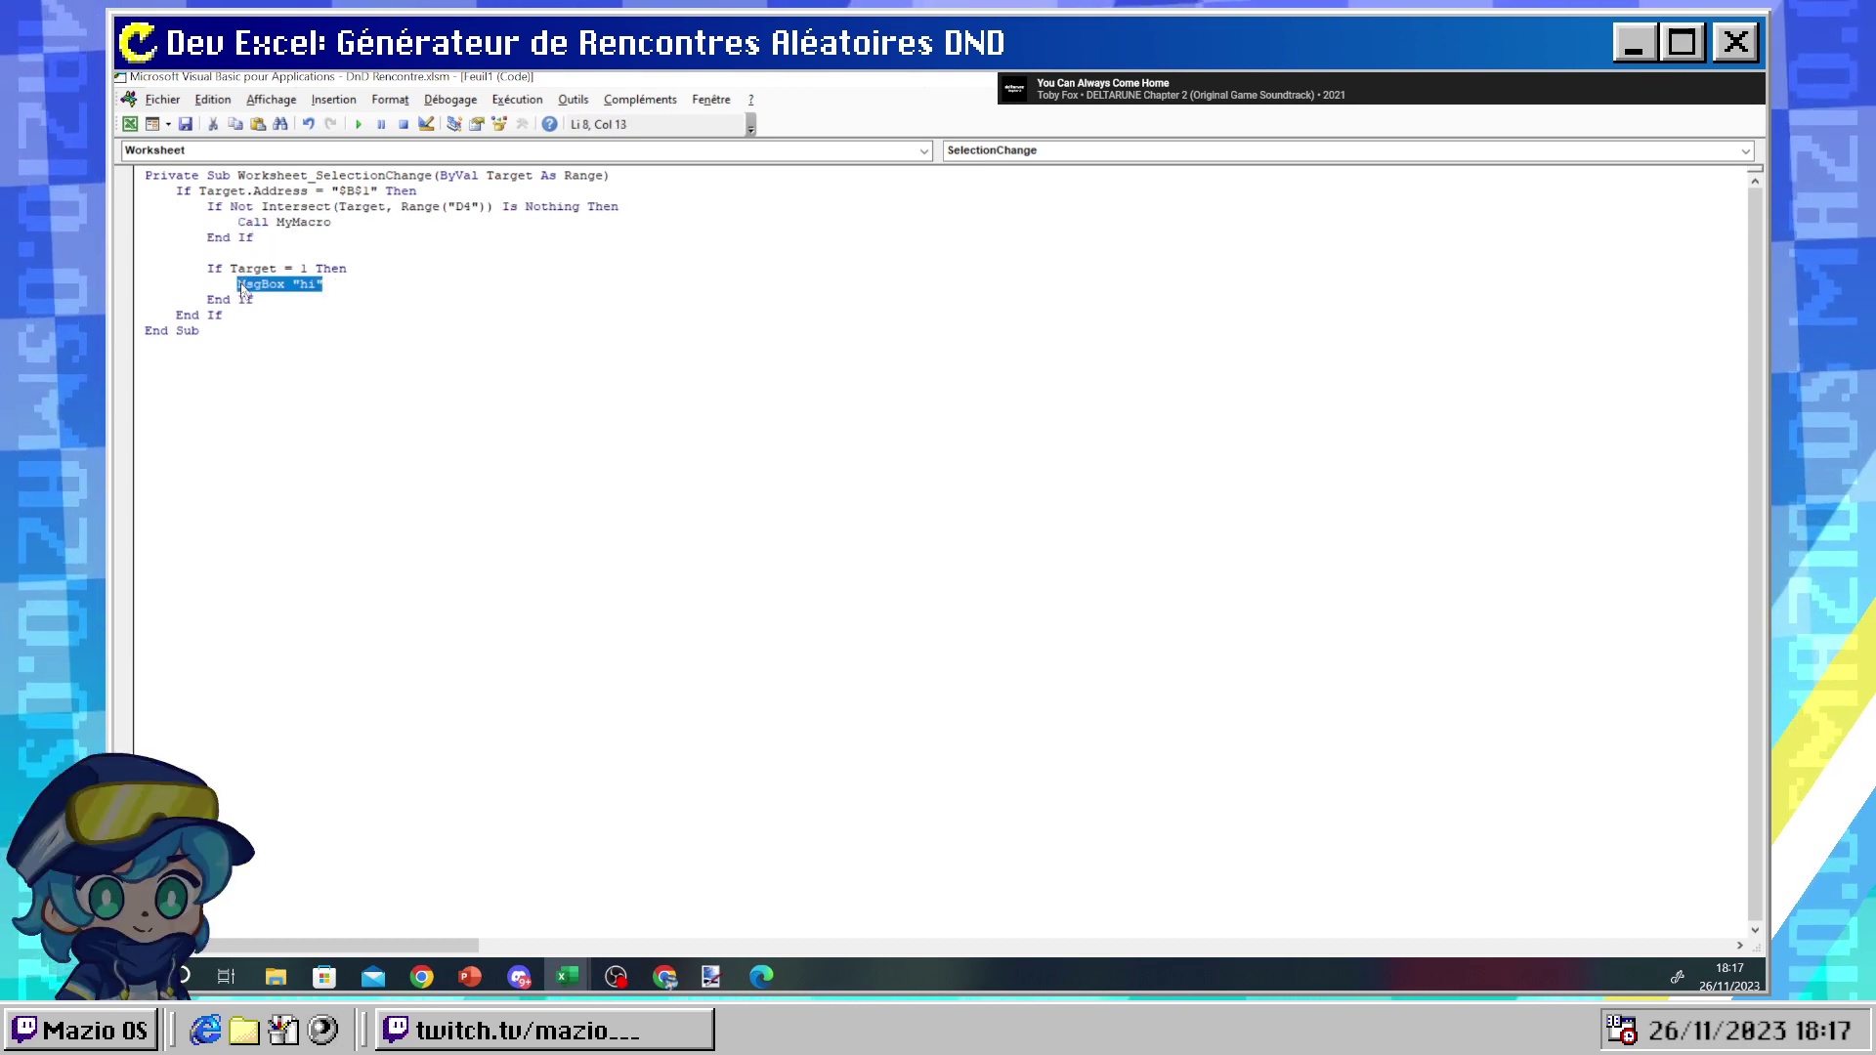
{"action": "left_click_drag", "start_coordinate": [272, 297], "coordinate": [240, 232]}
{"action": "key", "text": "Delete"}
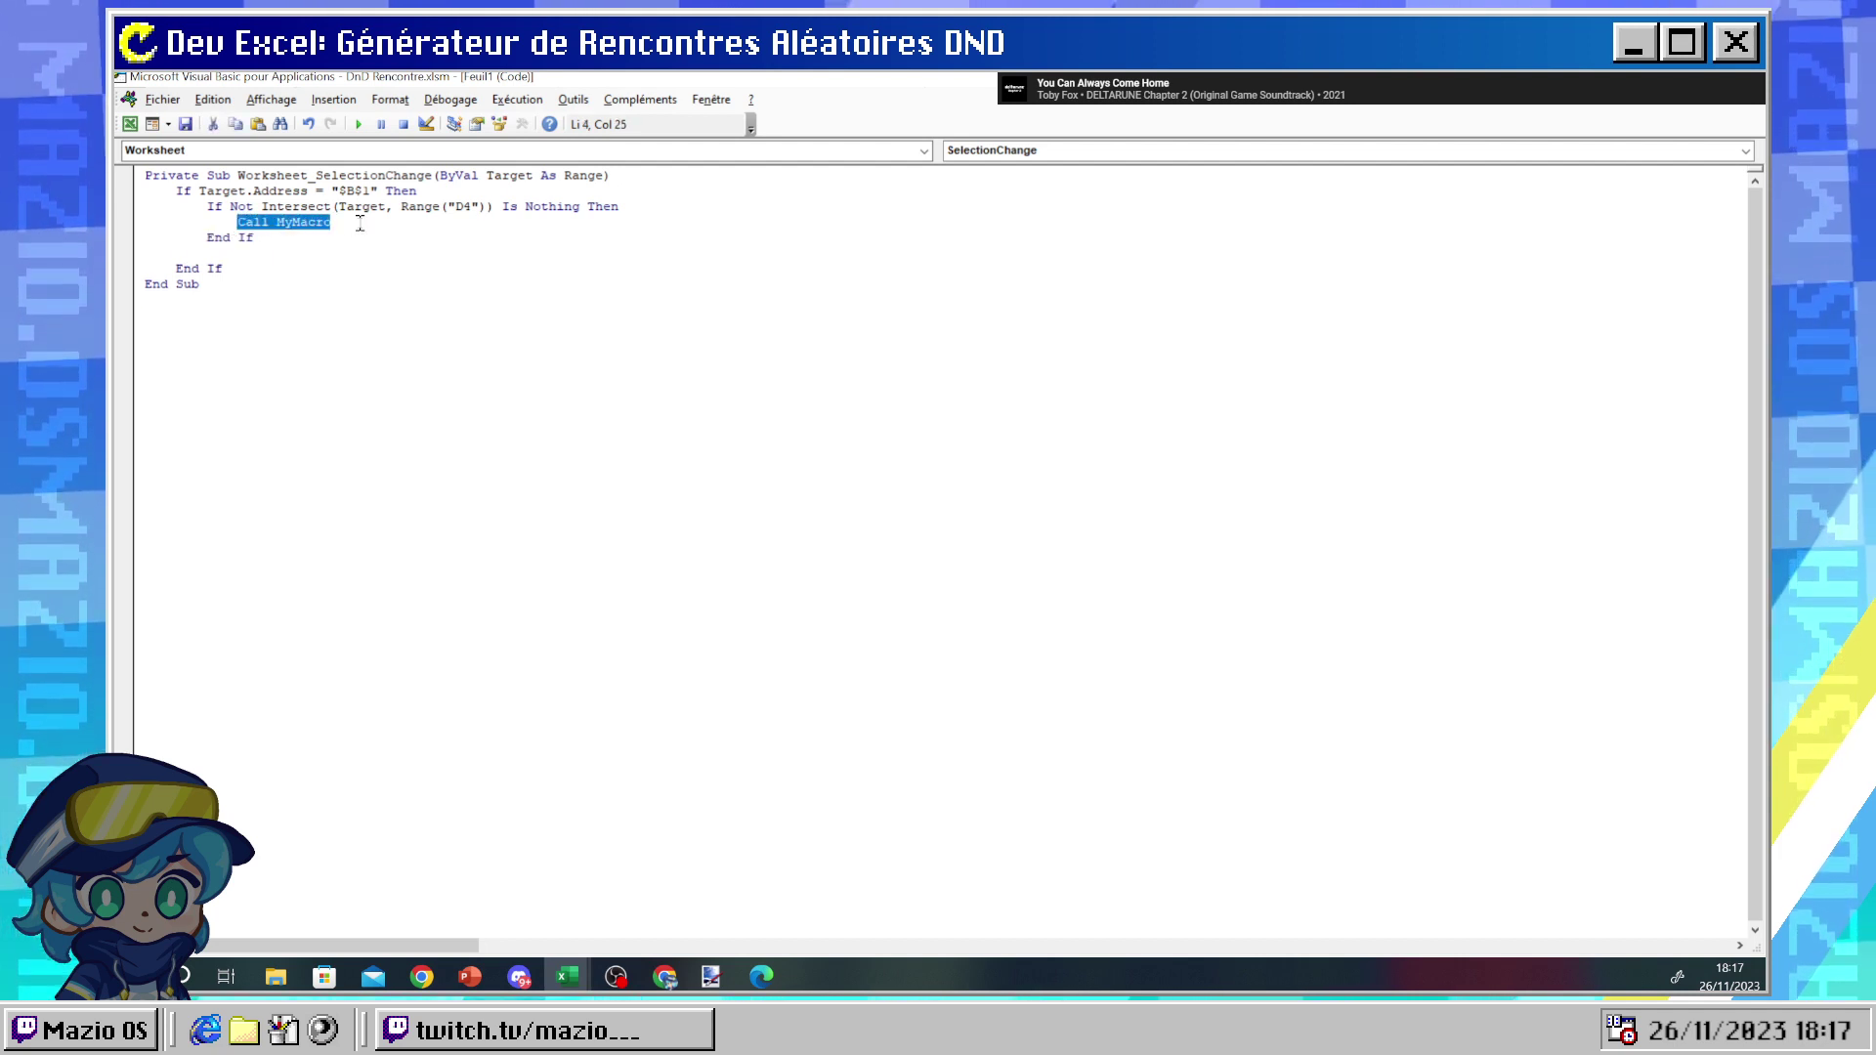
{"action": "type", "text": "MsgBox \"hi\""}
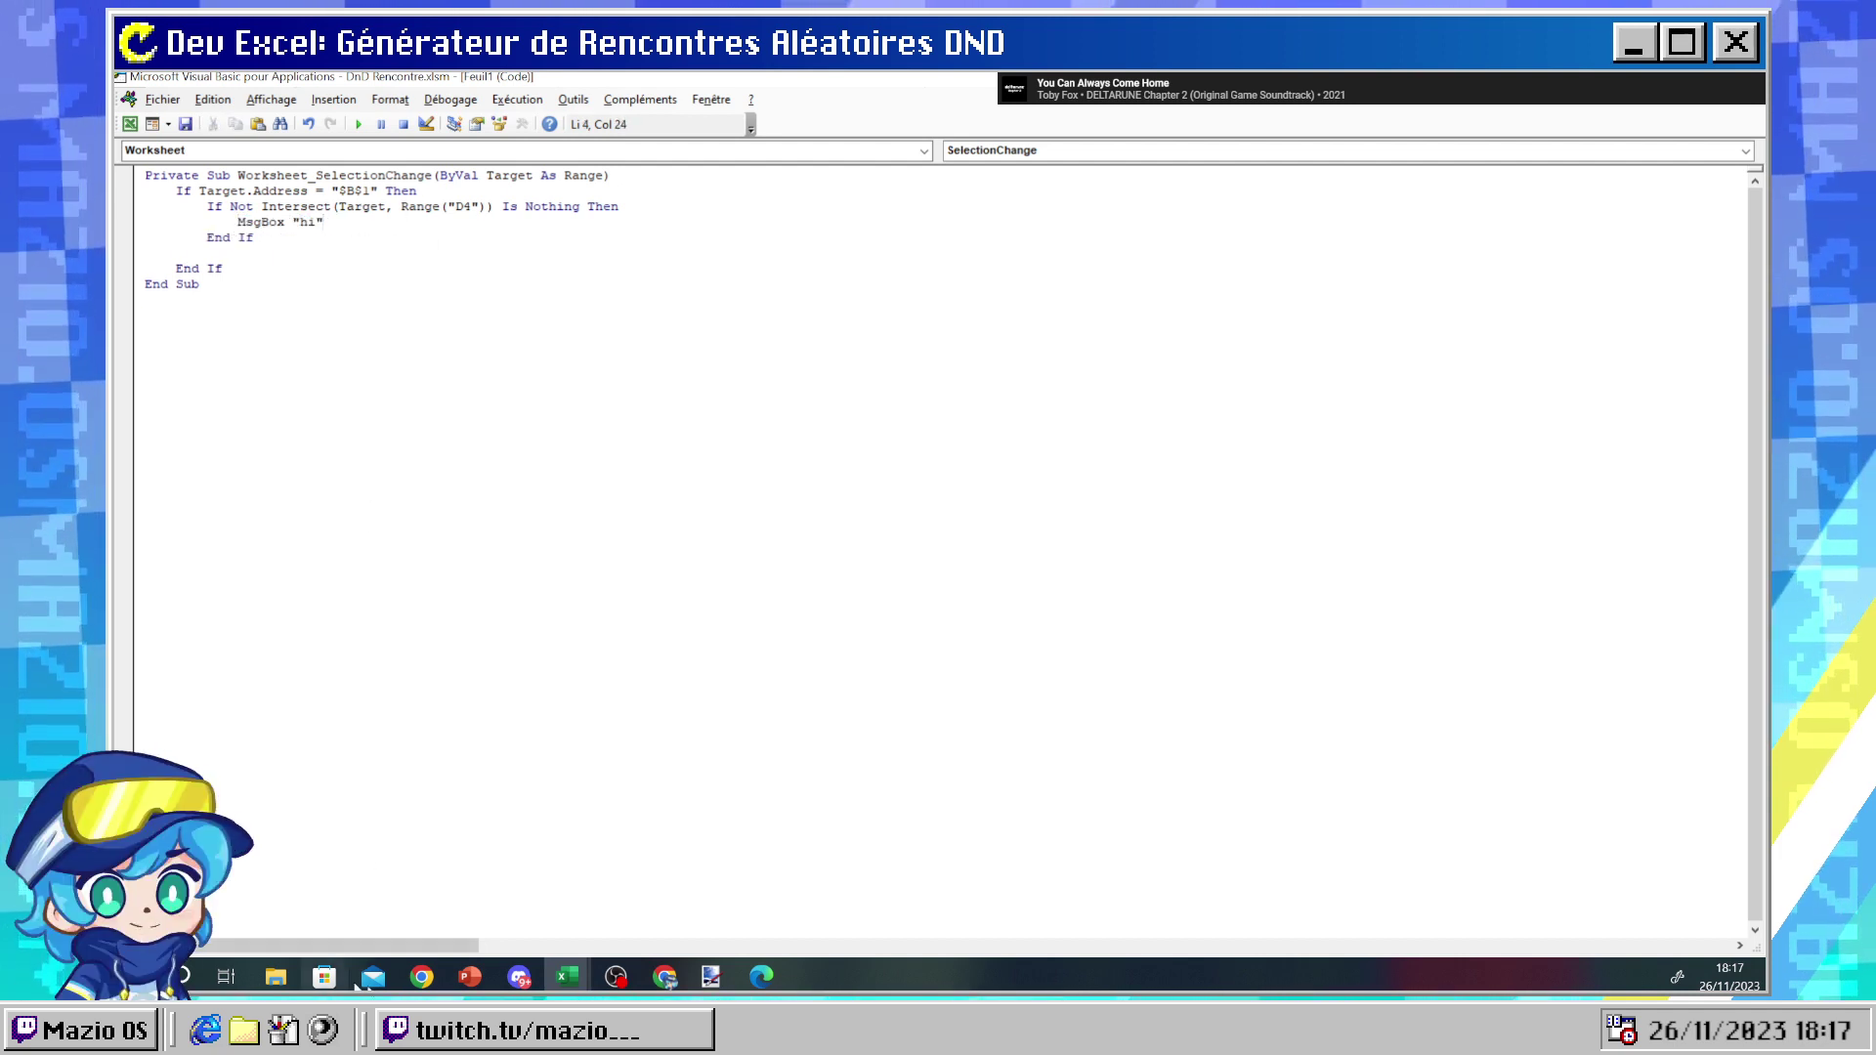
- Consult the ExtendOffice article, then switch back to the Excel workbook
{"action": "mouse_move", "coordinate": [664, 977]}
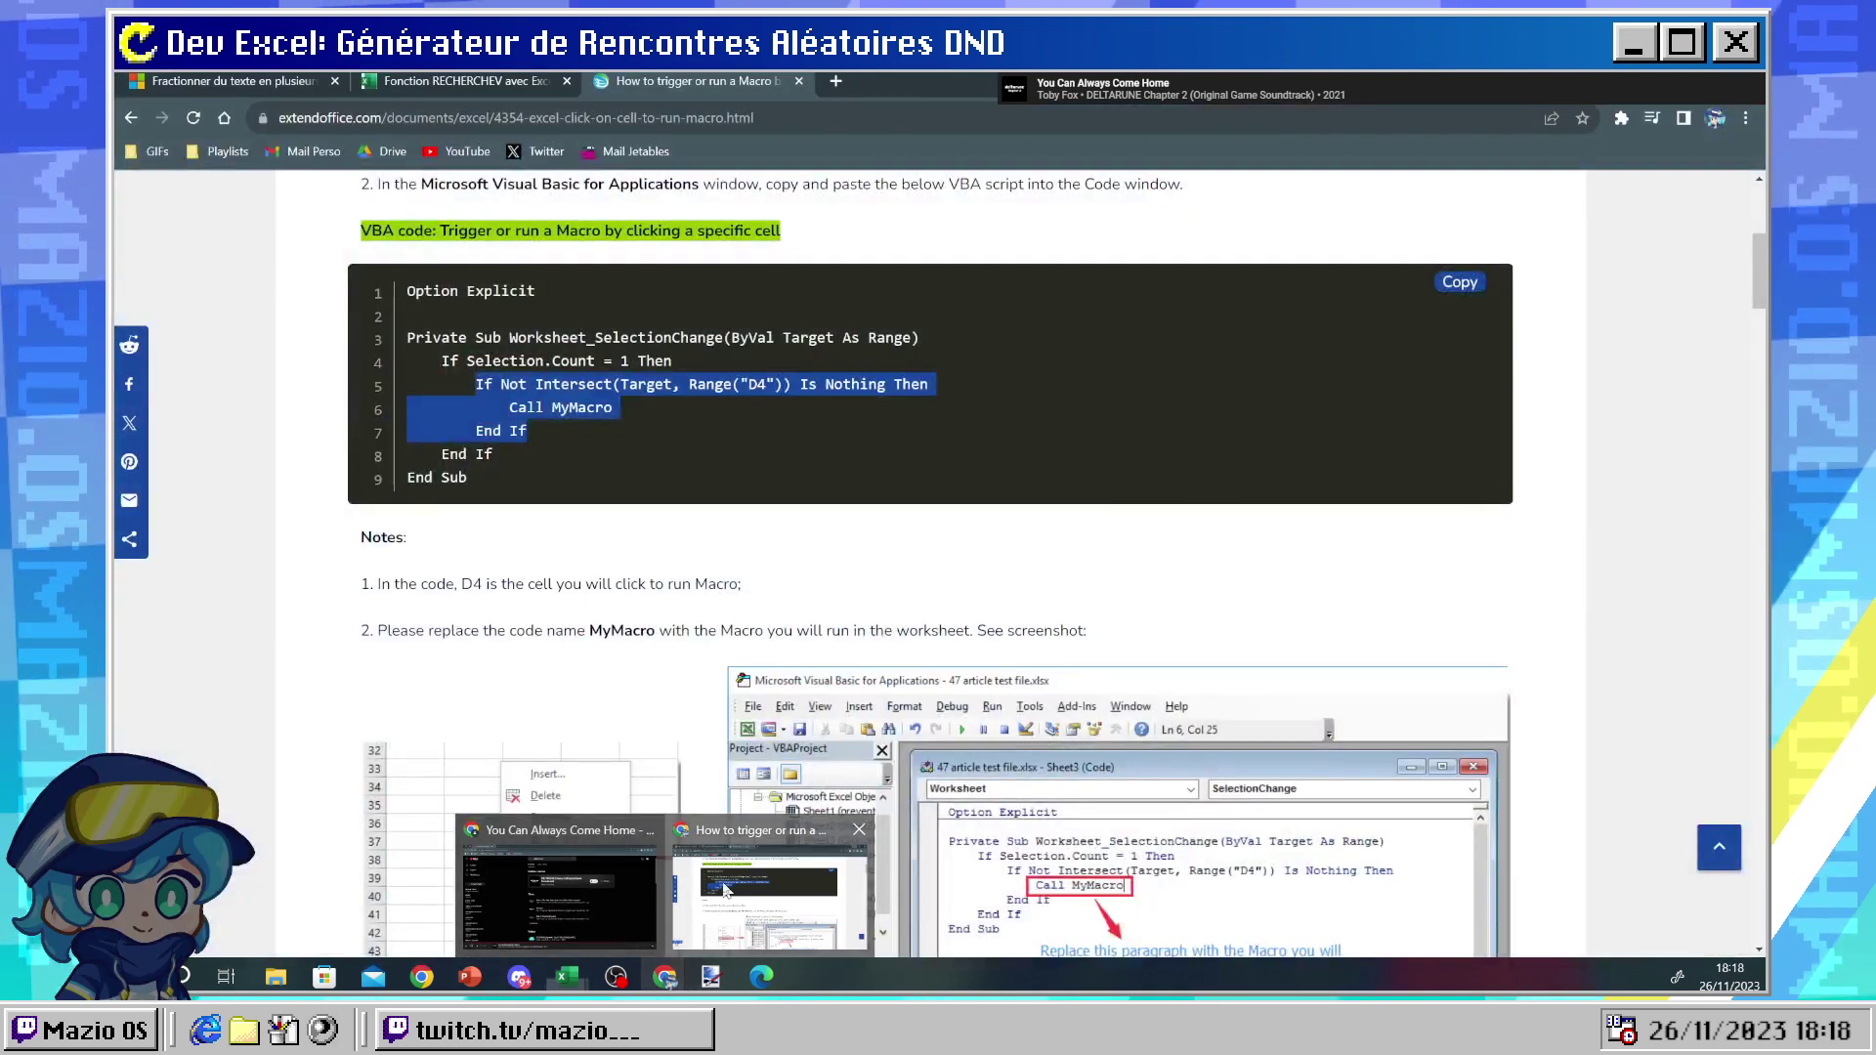
{"action": "left_click", "coordinate": [769, 893]}
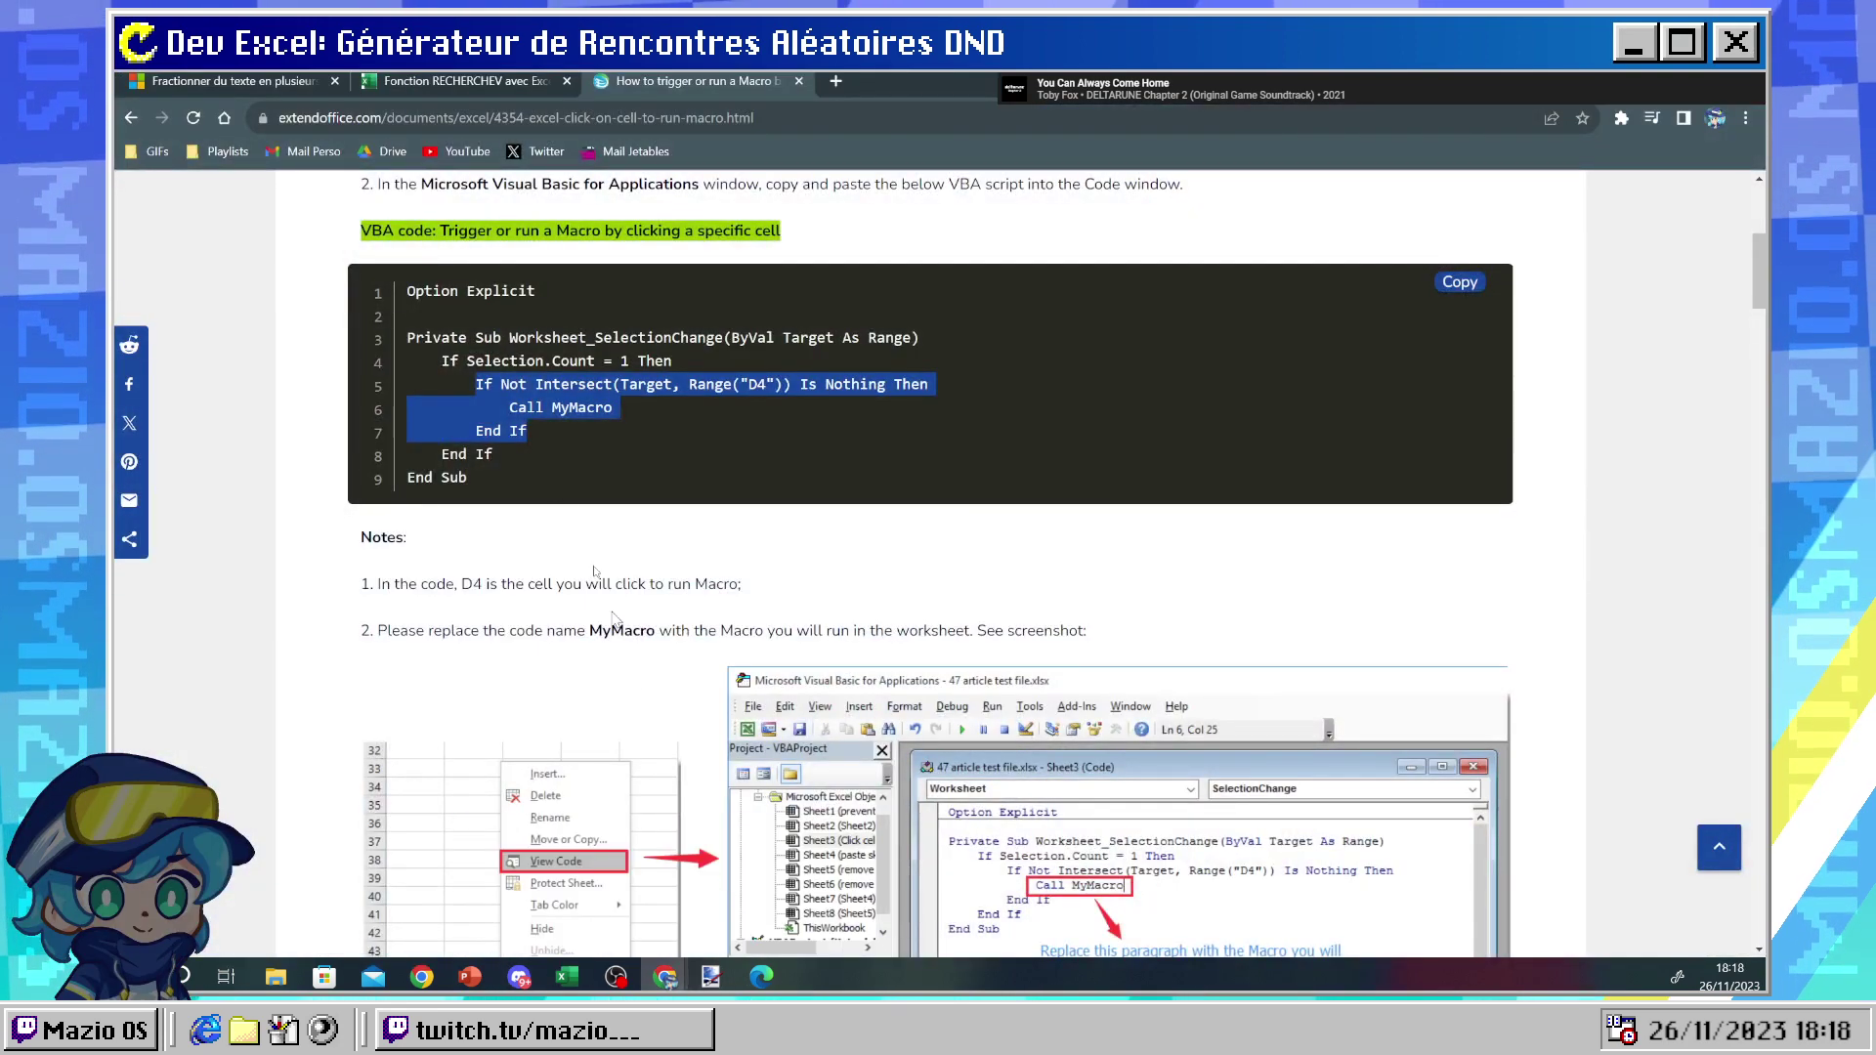
{"action": "mouse_move", "coordinate": [569, 977]}
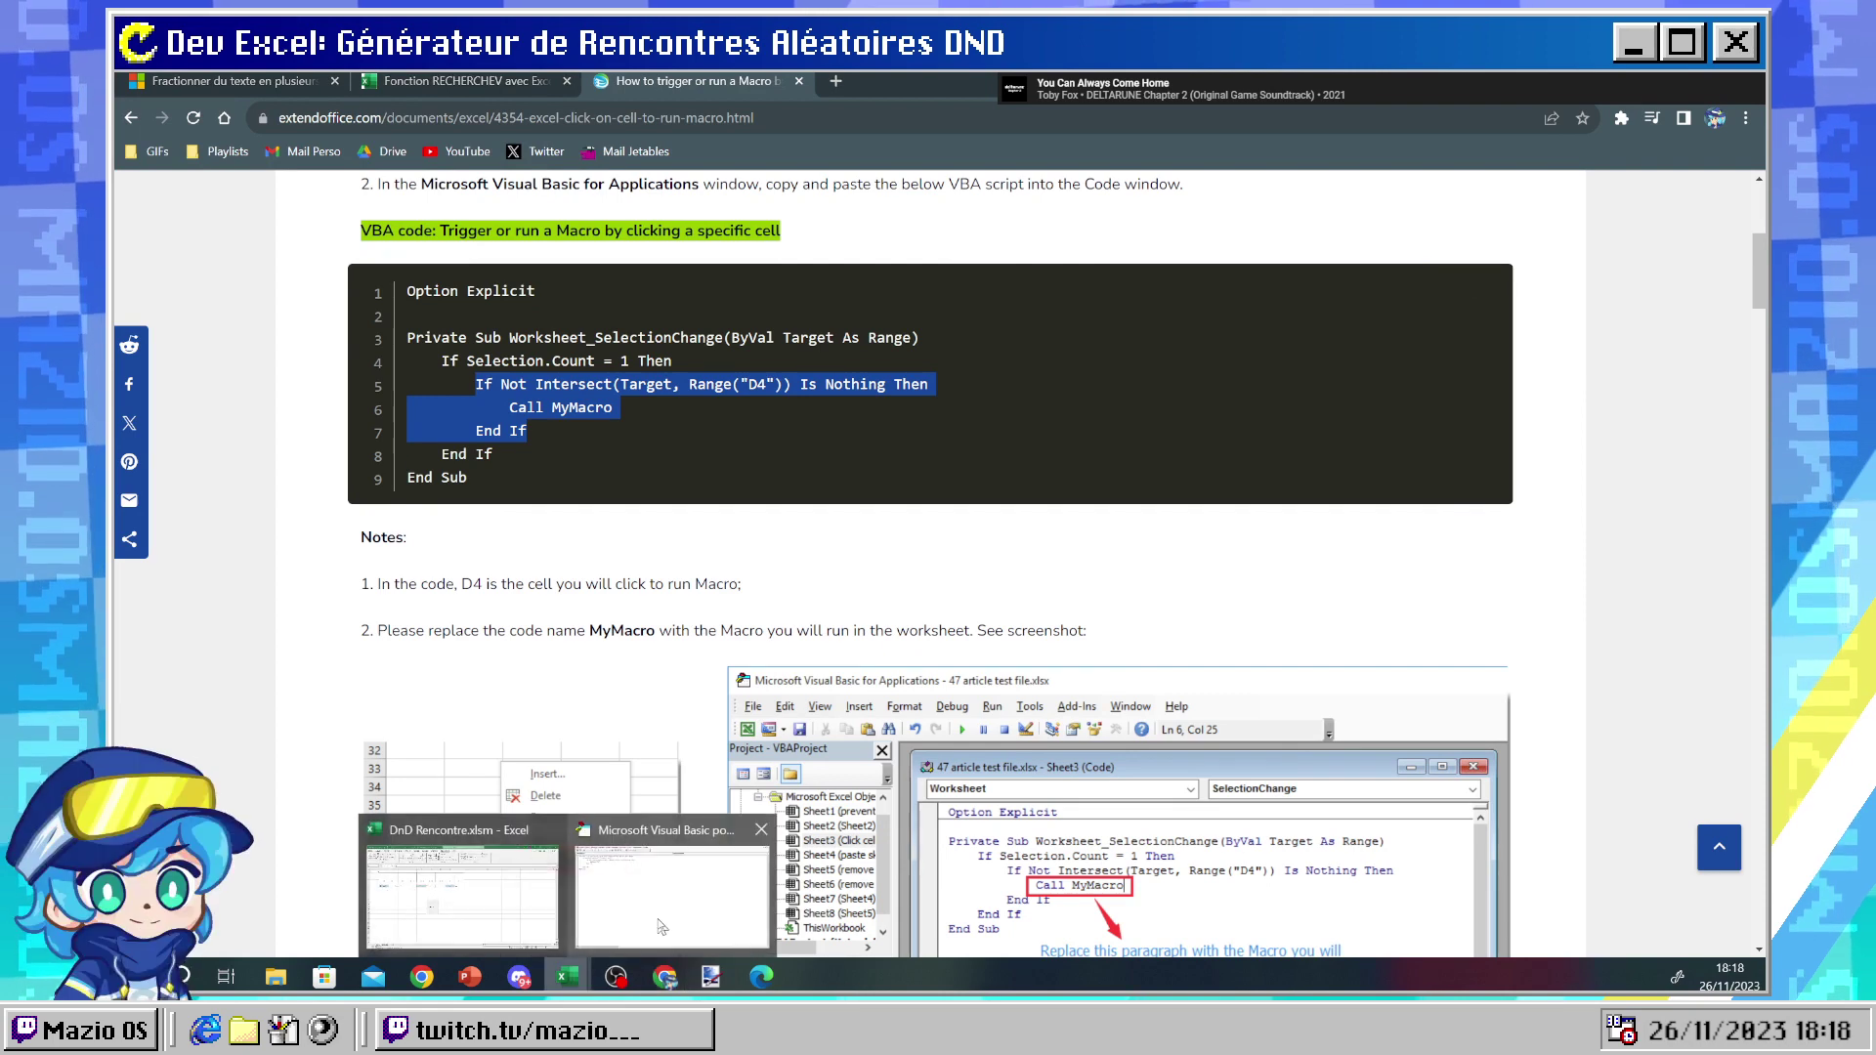
{"action": "mouse_move", "coordinate": [661, 919]}
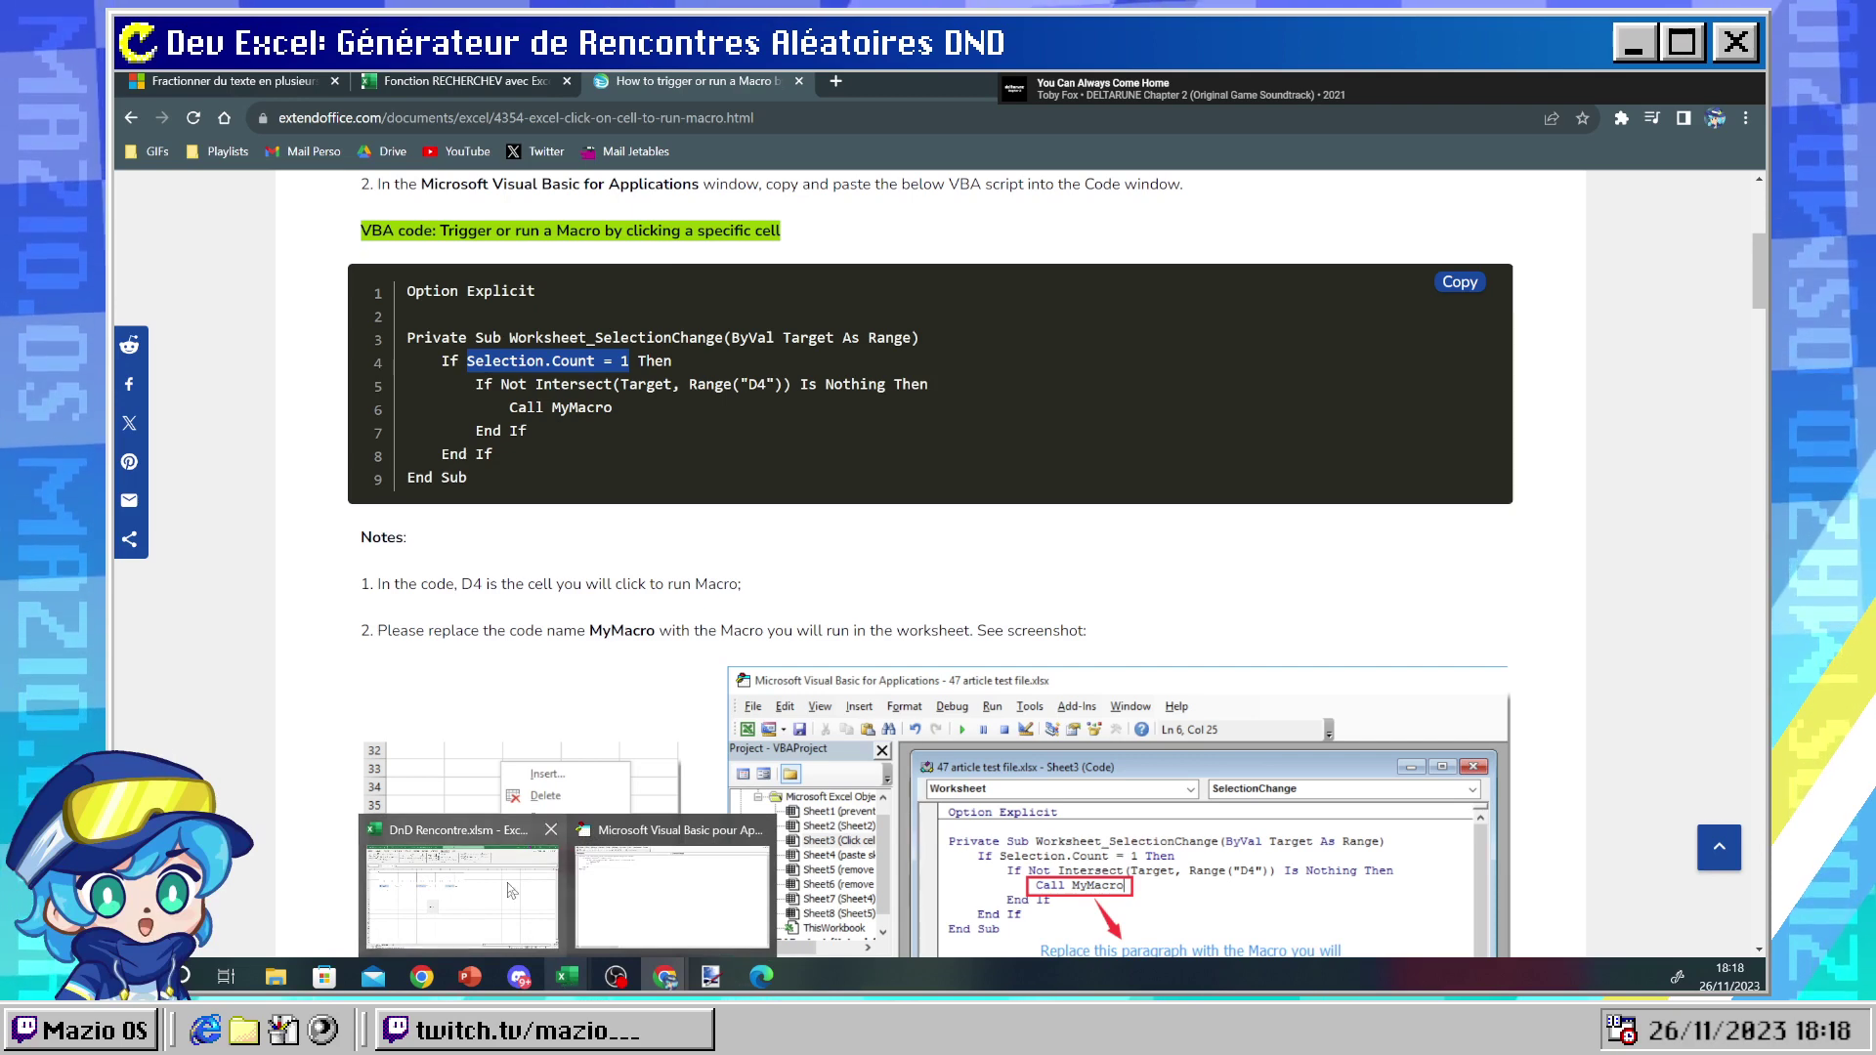
{"action": "left_click", "coordinate": [459, 884]}
- Replace the Target.Address condition with Selection.Count = 1 and return to the DnD Rencontre workbook
{"action": "mouse_move", "coordinate": [564, 975]}
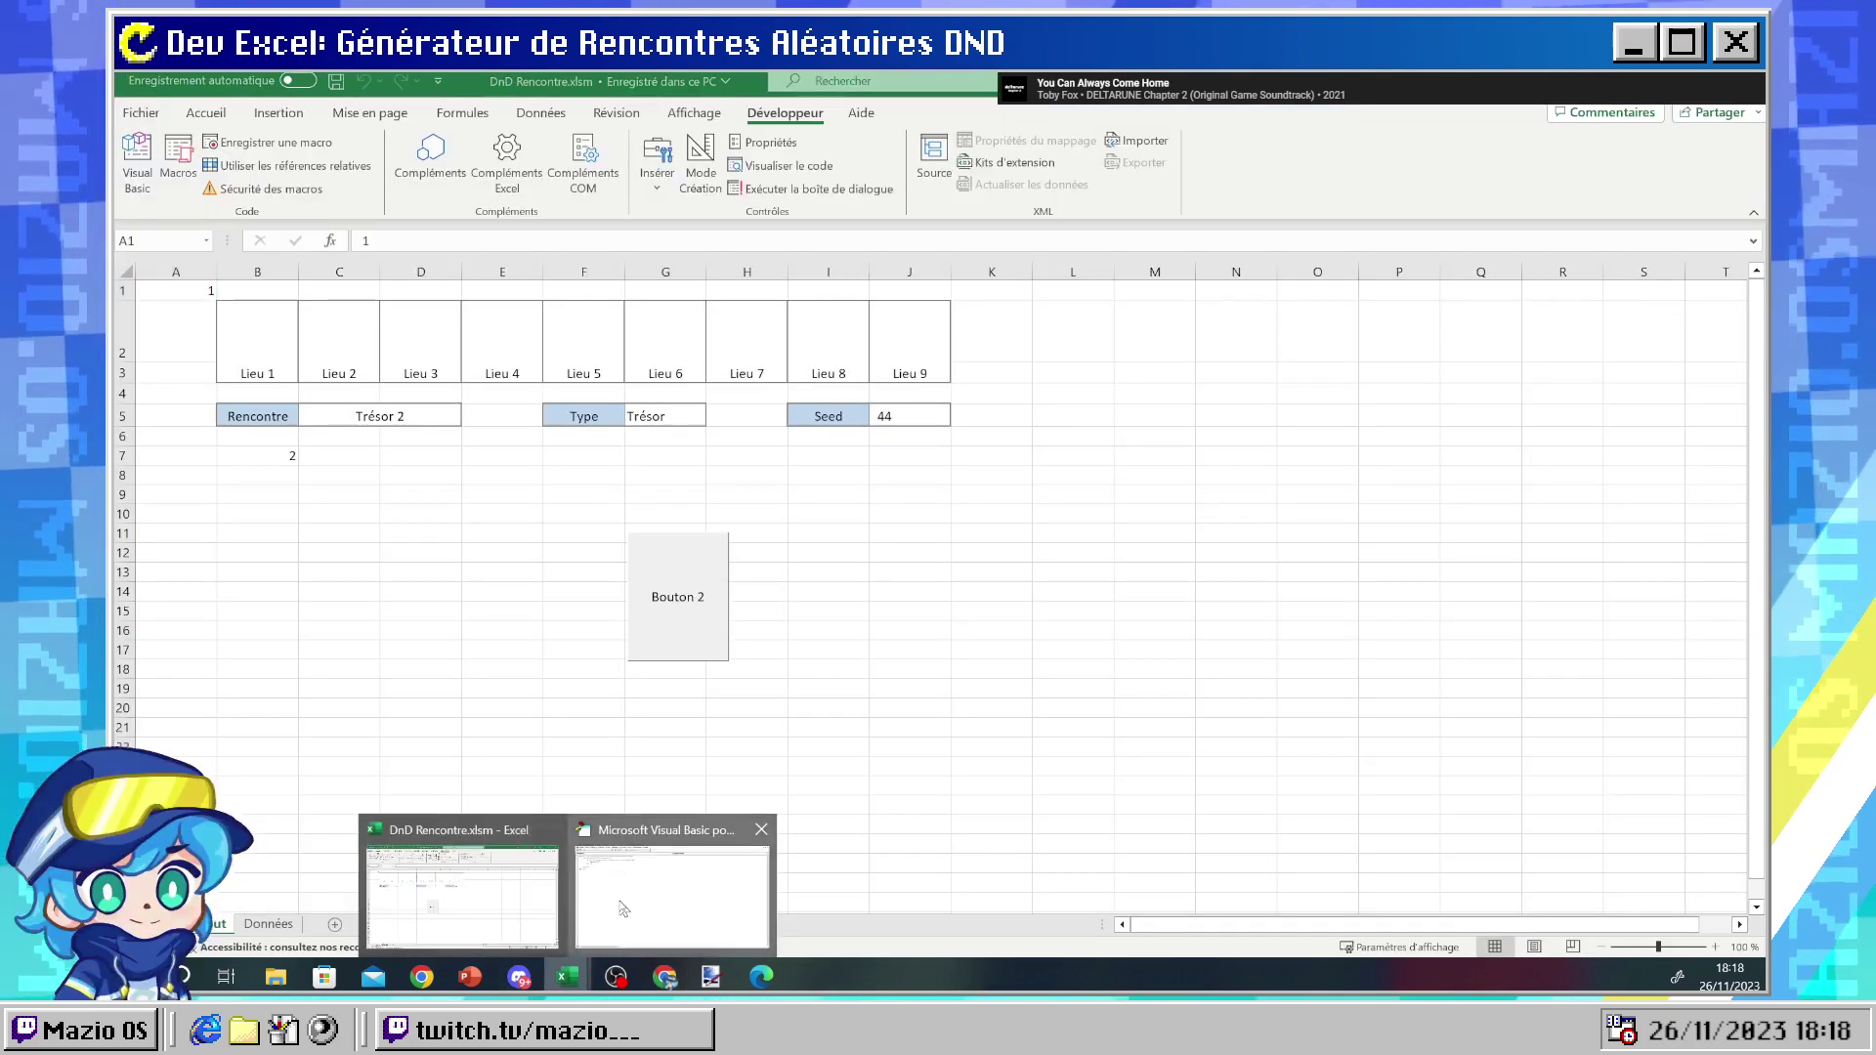
{"action": "left_click", "coordinate": [674, 884]}
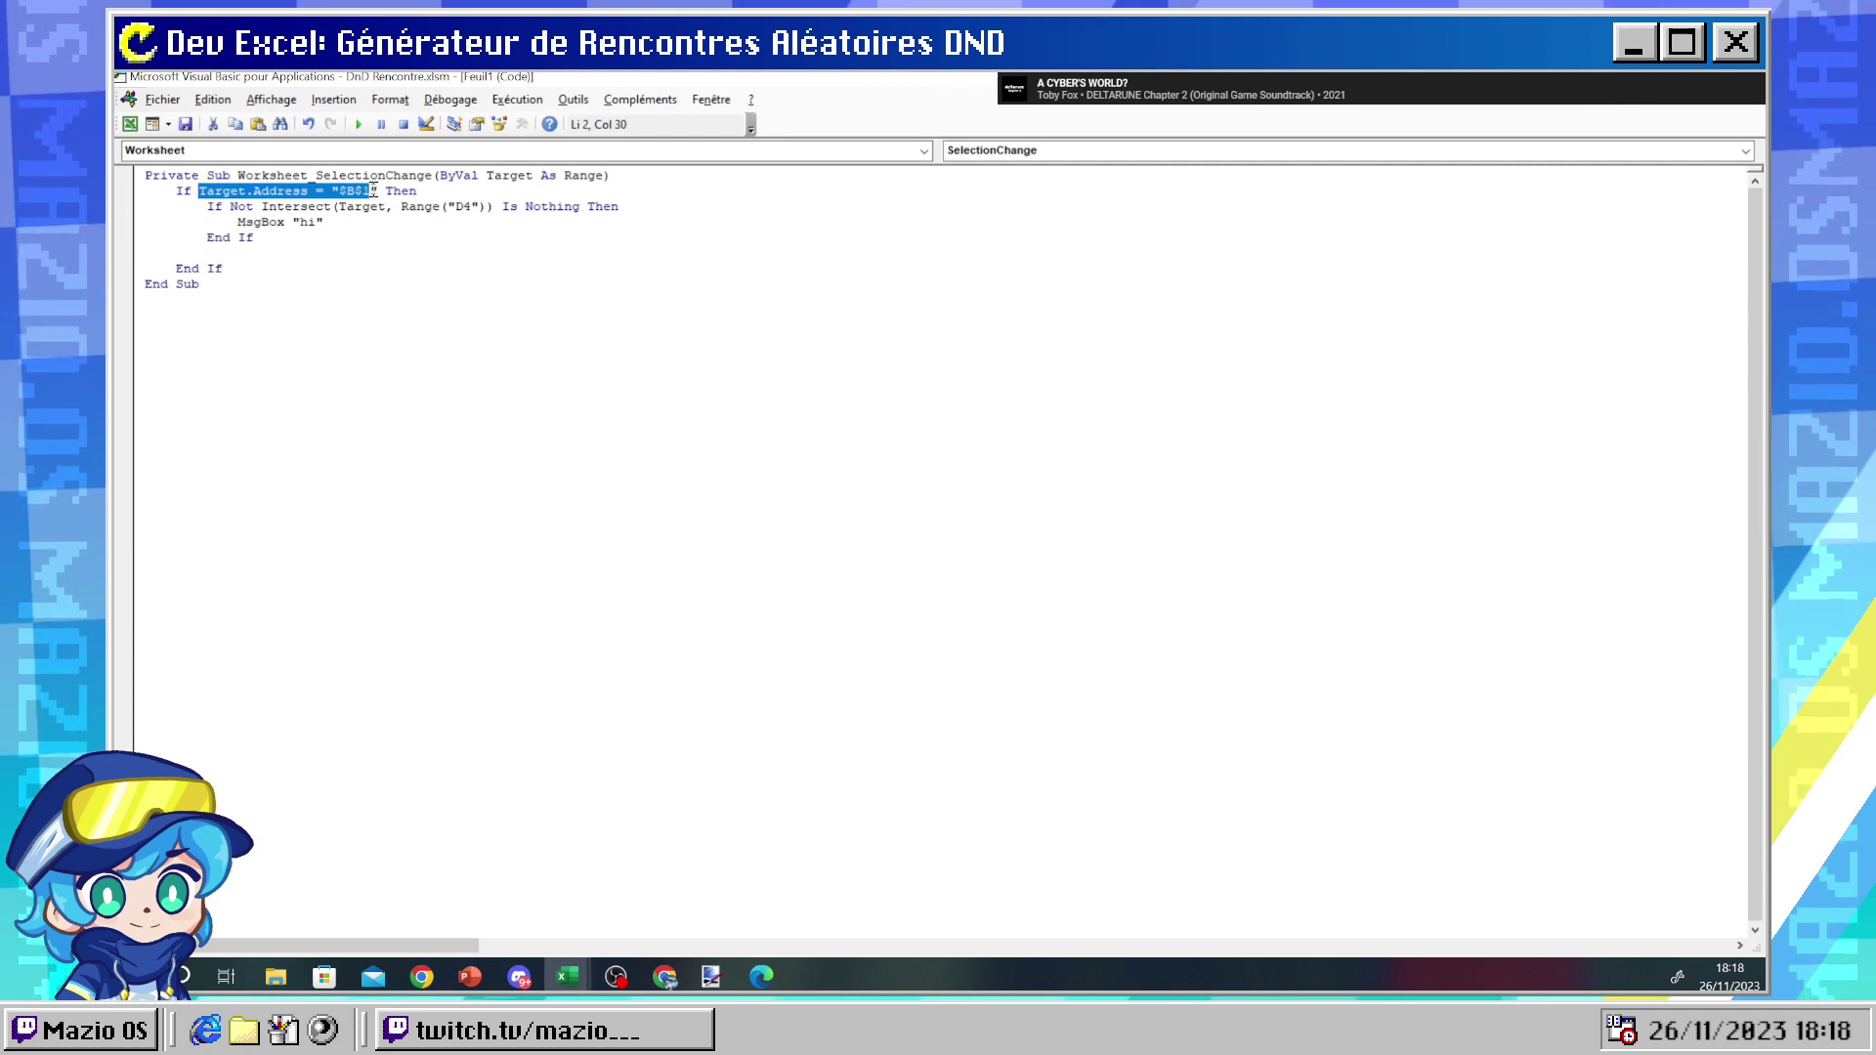
{"action": "left_click_drag", "start_coordinate": [373, 190], "coordinate": [384, 191]}
{"action": "type", "text": "Selection.Count = 1"}
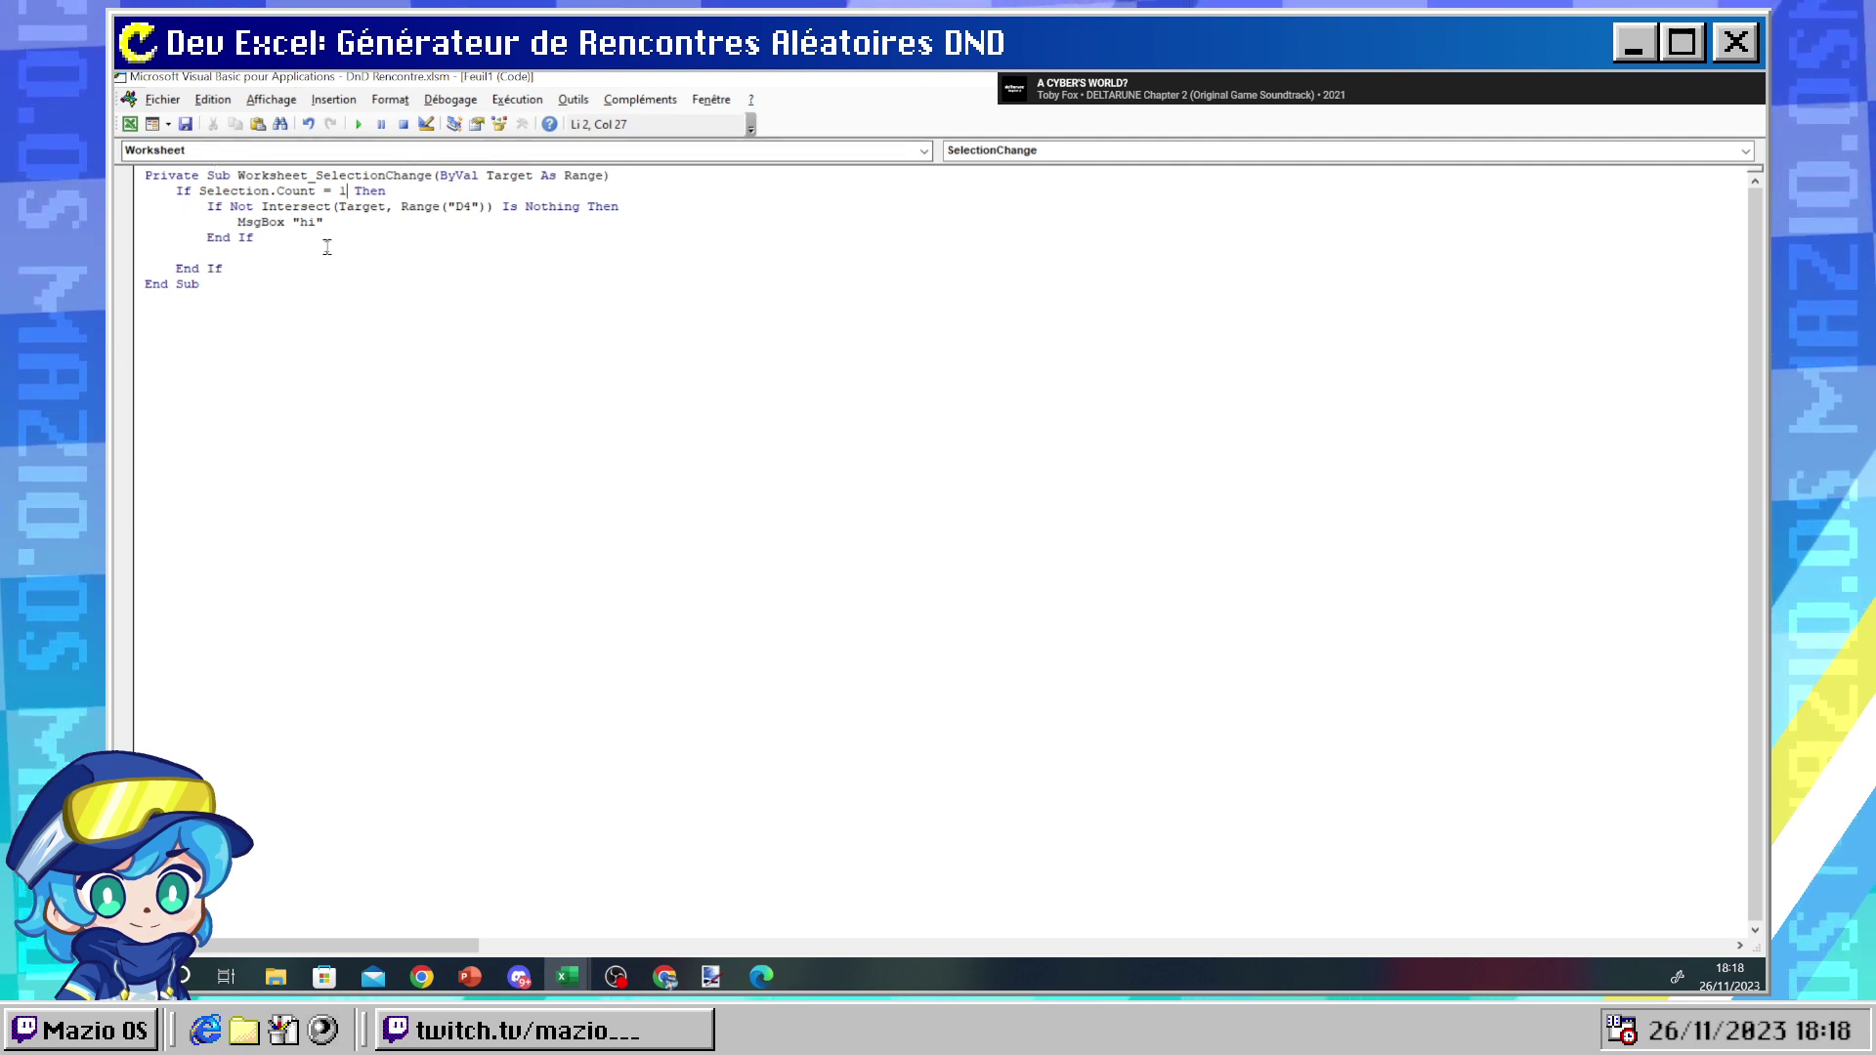
{"action": "mouse_move", "coordinate": [576, 972]}
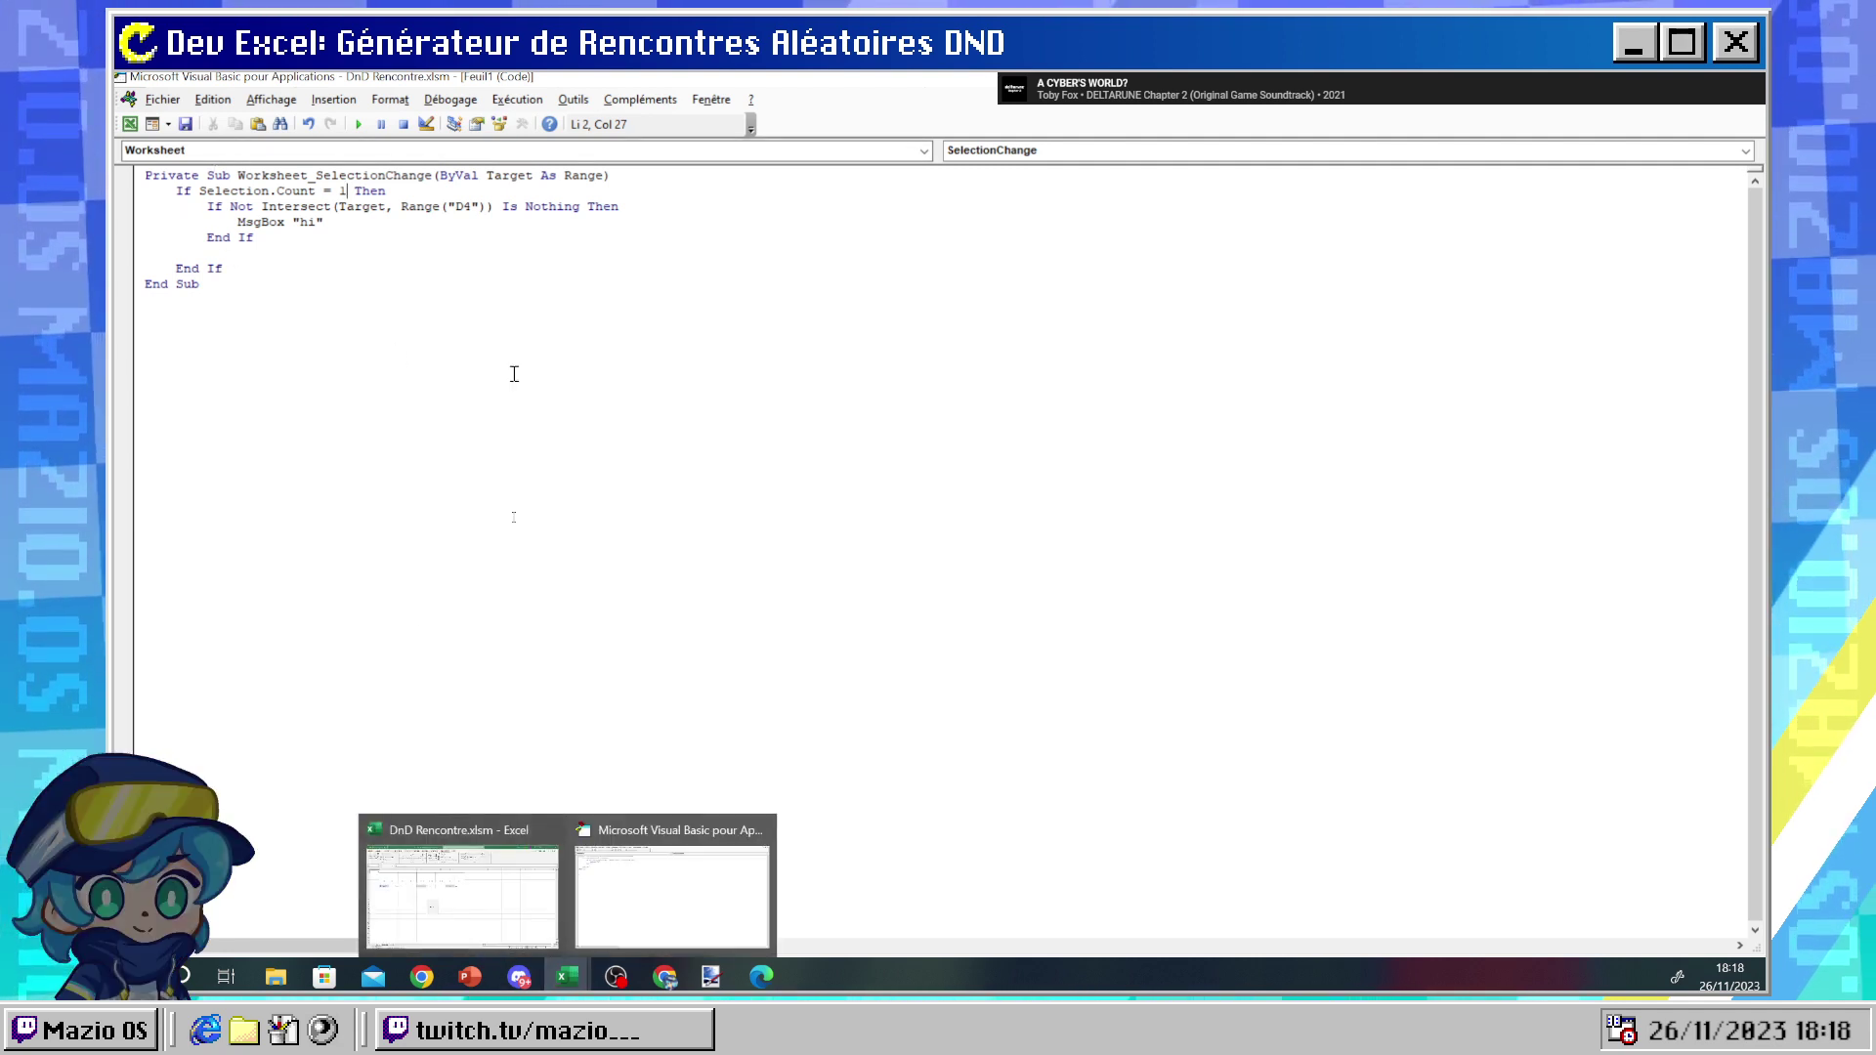
{"action": "left_click", "coordinate": [513, 889]}
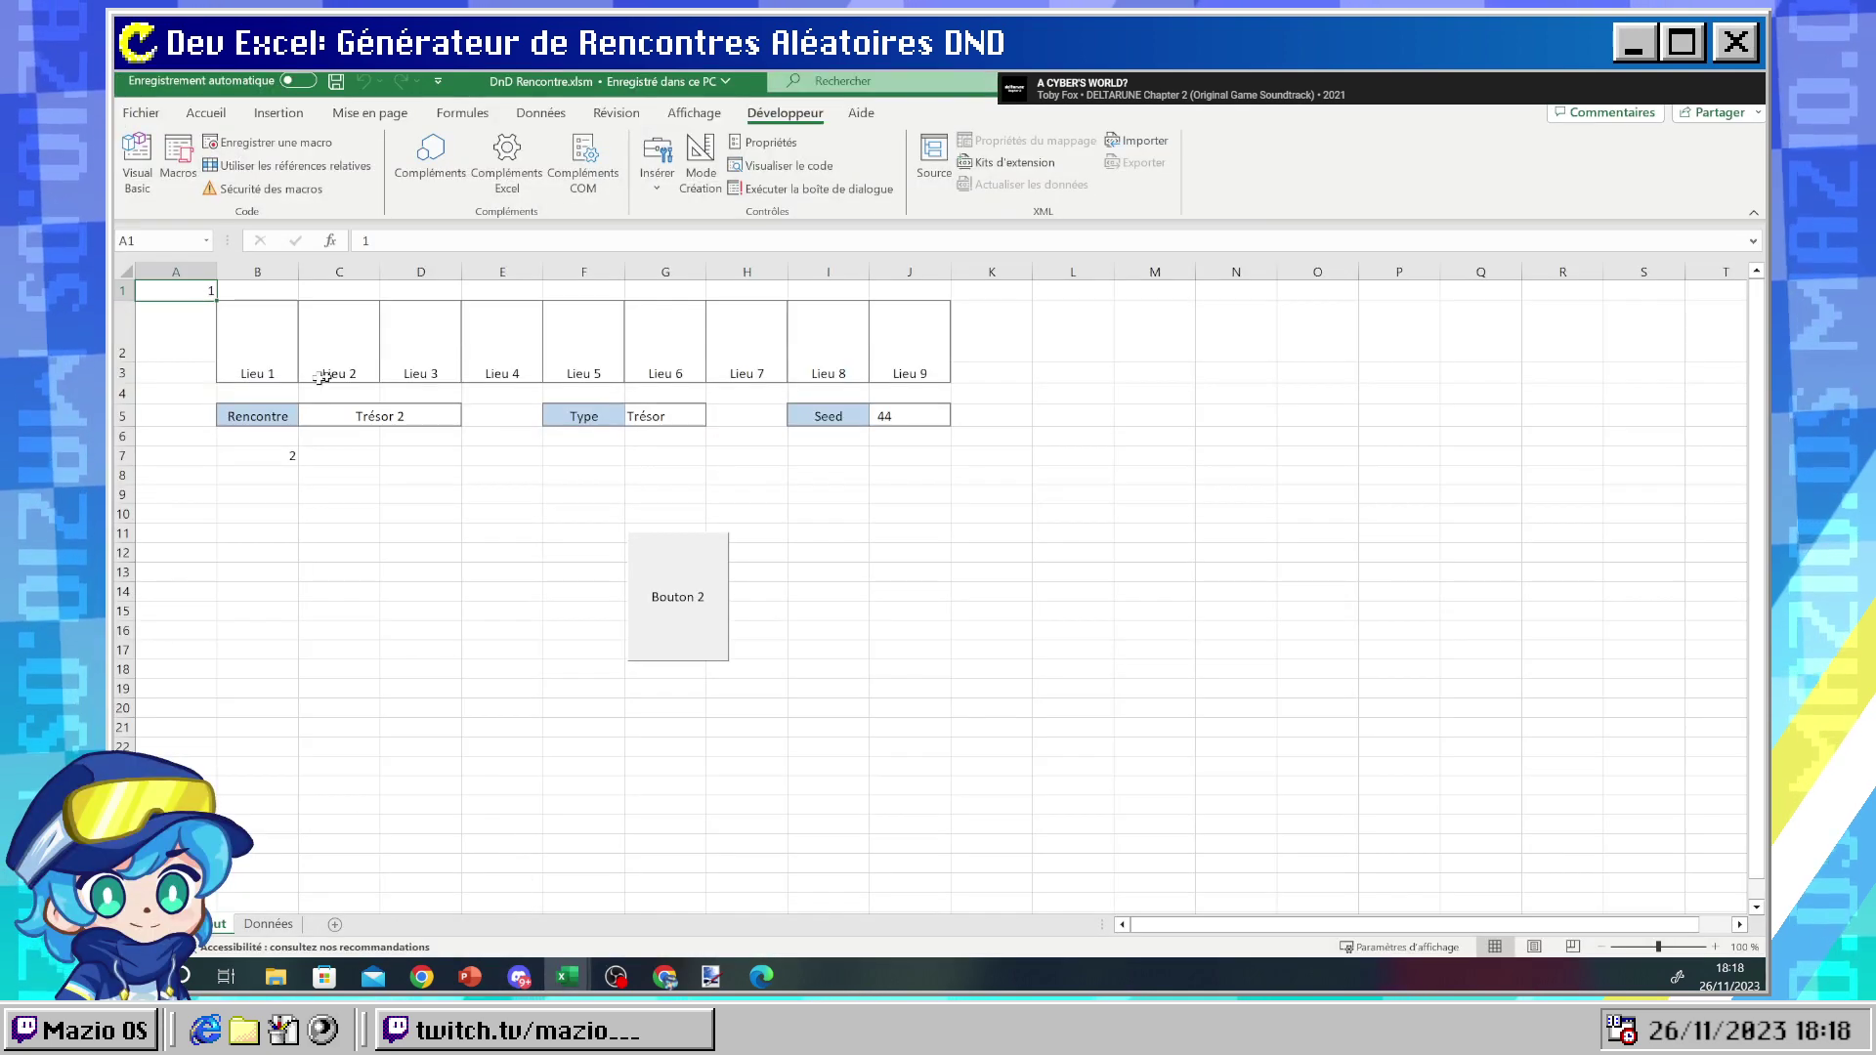
- Select D4 and confirm the macro pops up the 'hi' message
{"action": "left_click", "coordinate": [426, 391]}
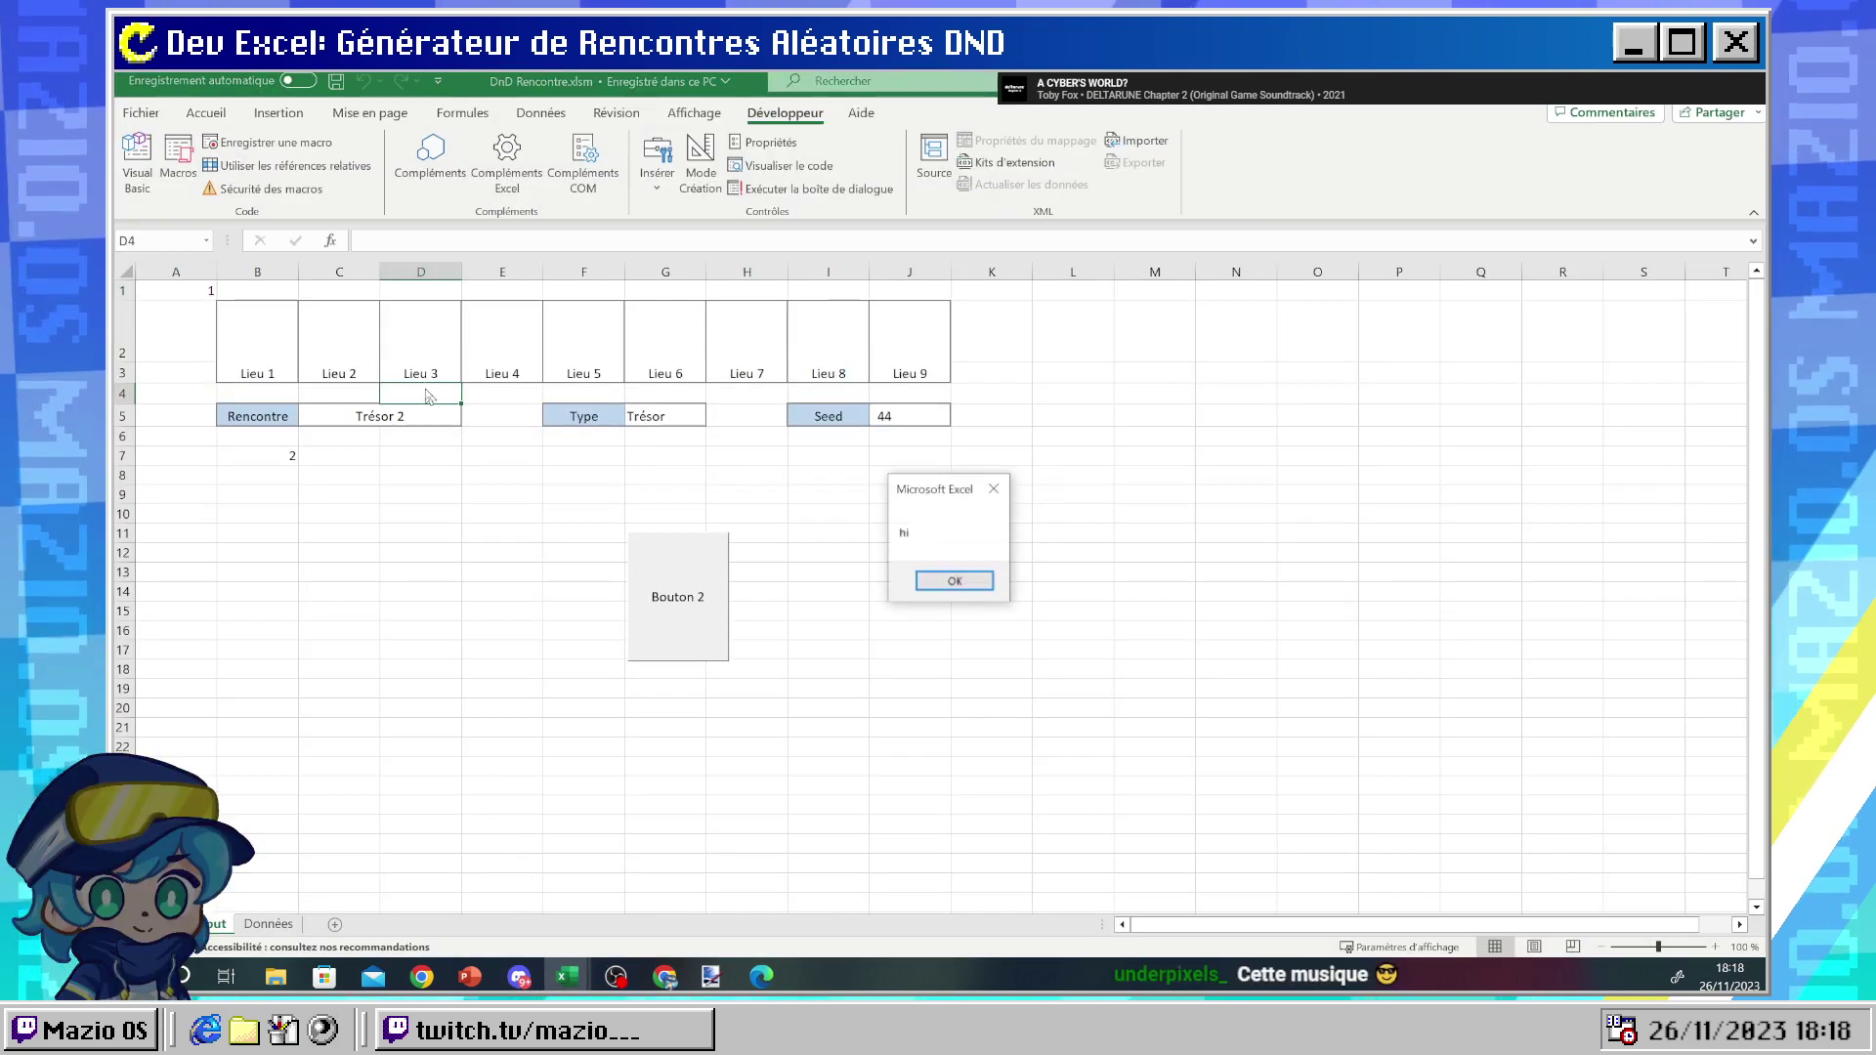
{"action": "left_click", "coordinate": [938, 579]}
{"action": "left_click", "coordinate": [568, 974]}
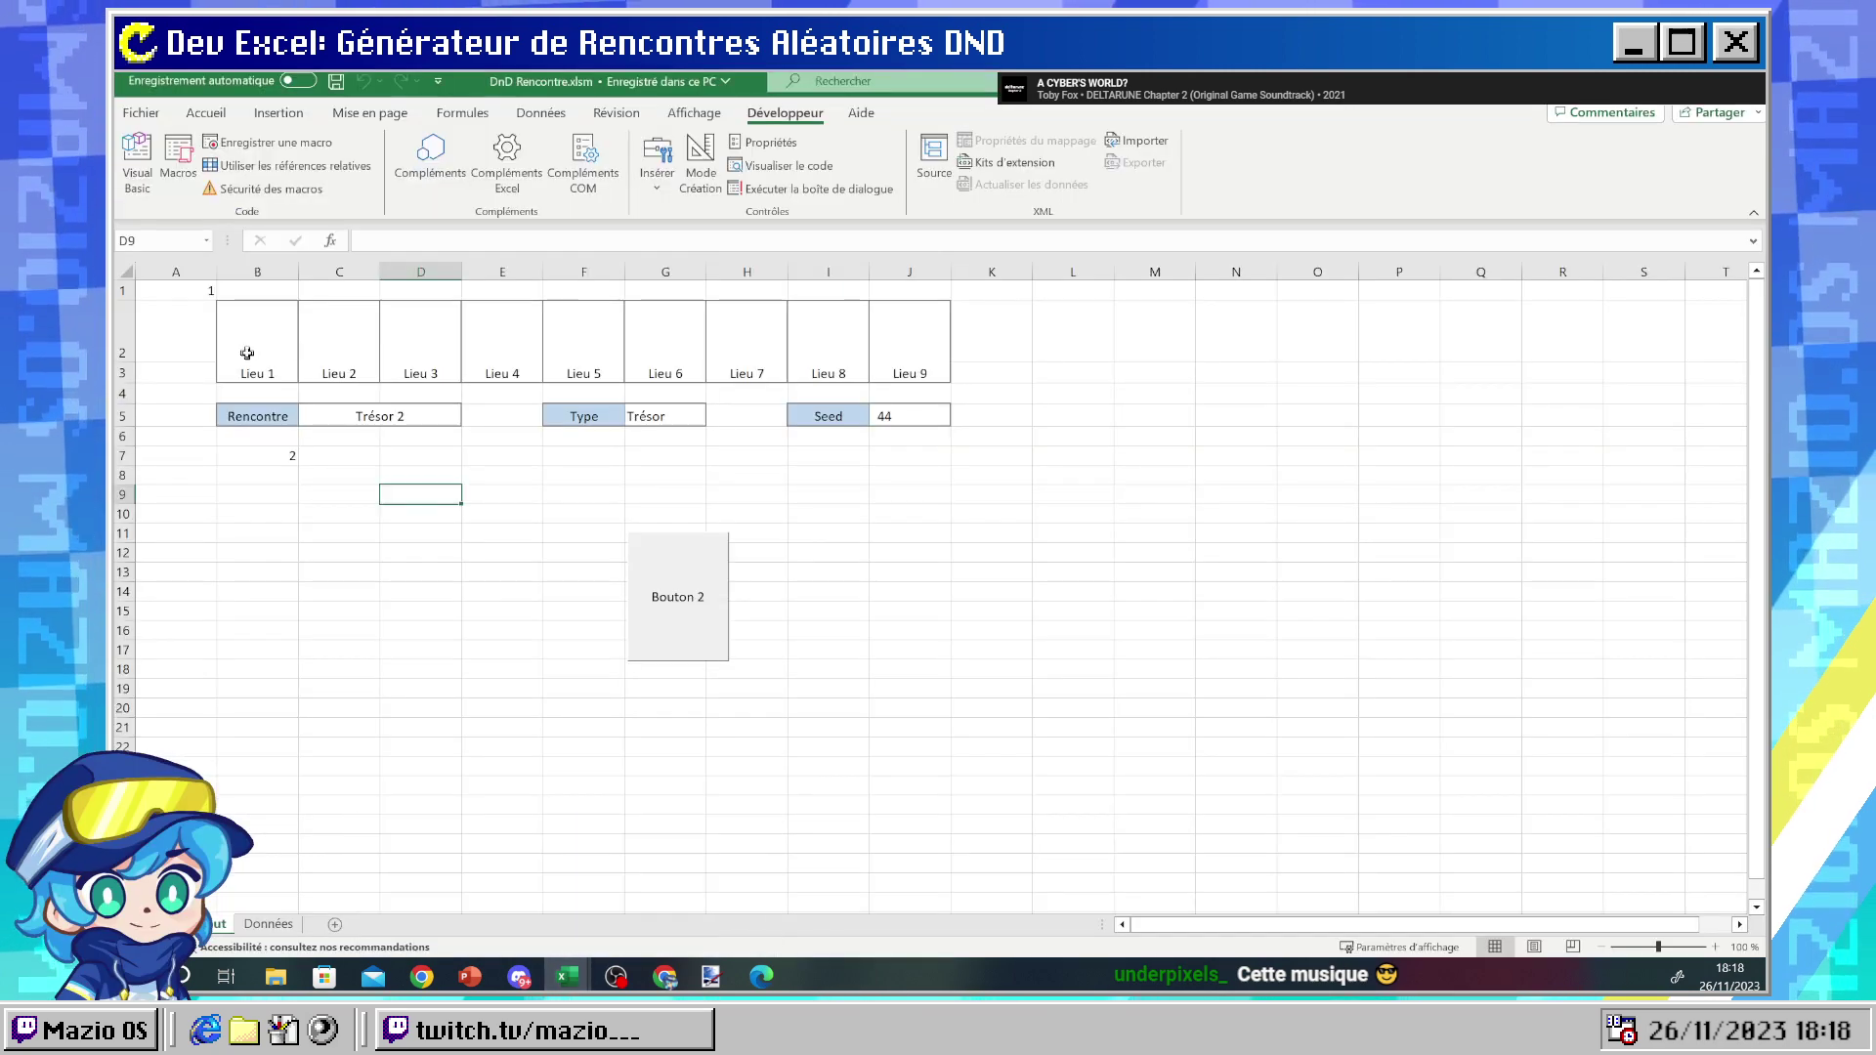
- Enter the test formula =B2:J3 in C10, then clear its spilled results C10:K11
{"action": "left_click_drag", "start_coordinate": [243, 356], "coordinate": [920, 341]}
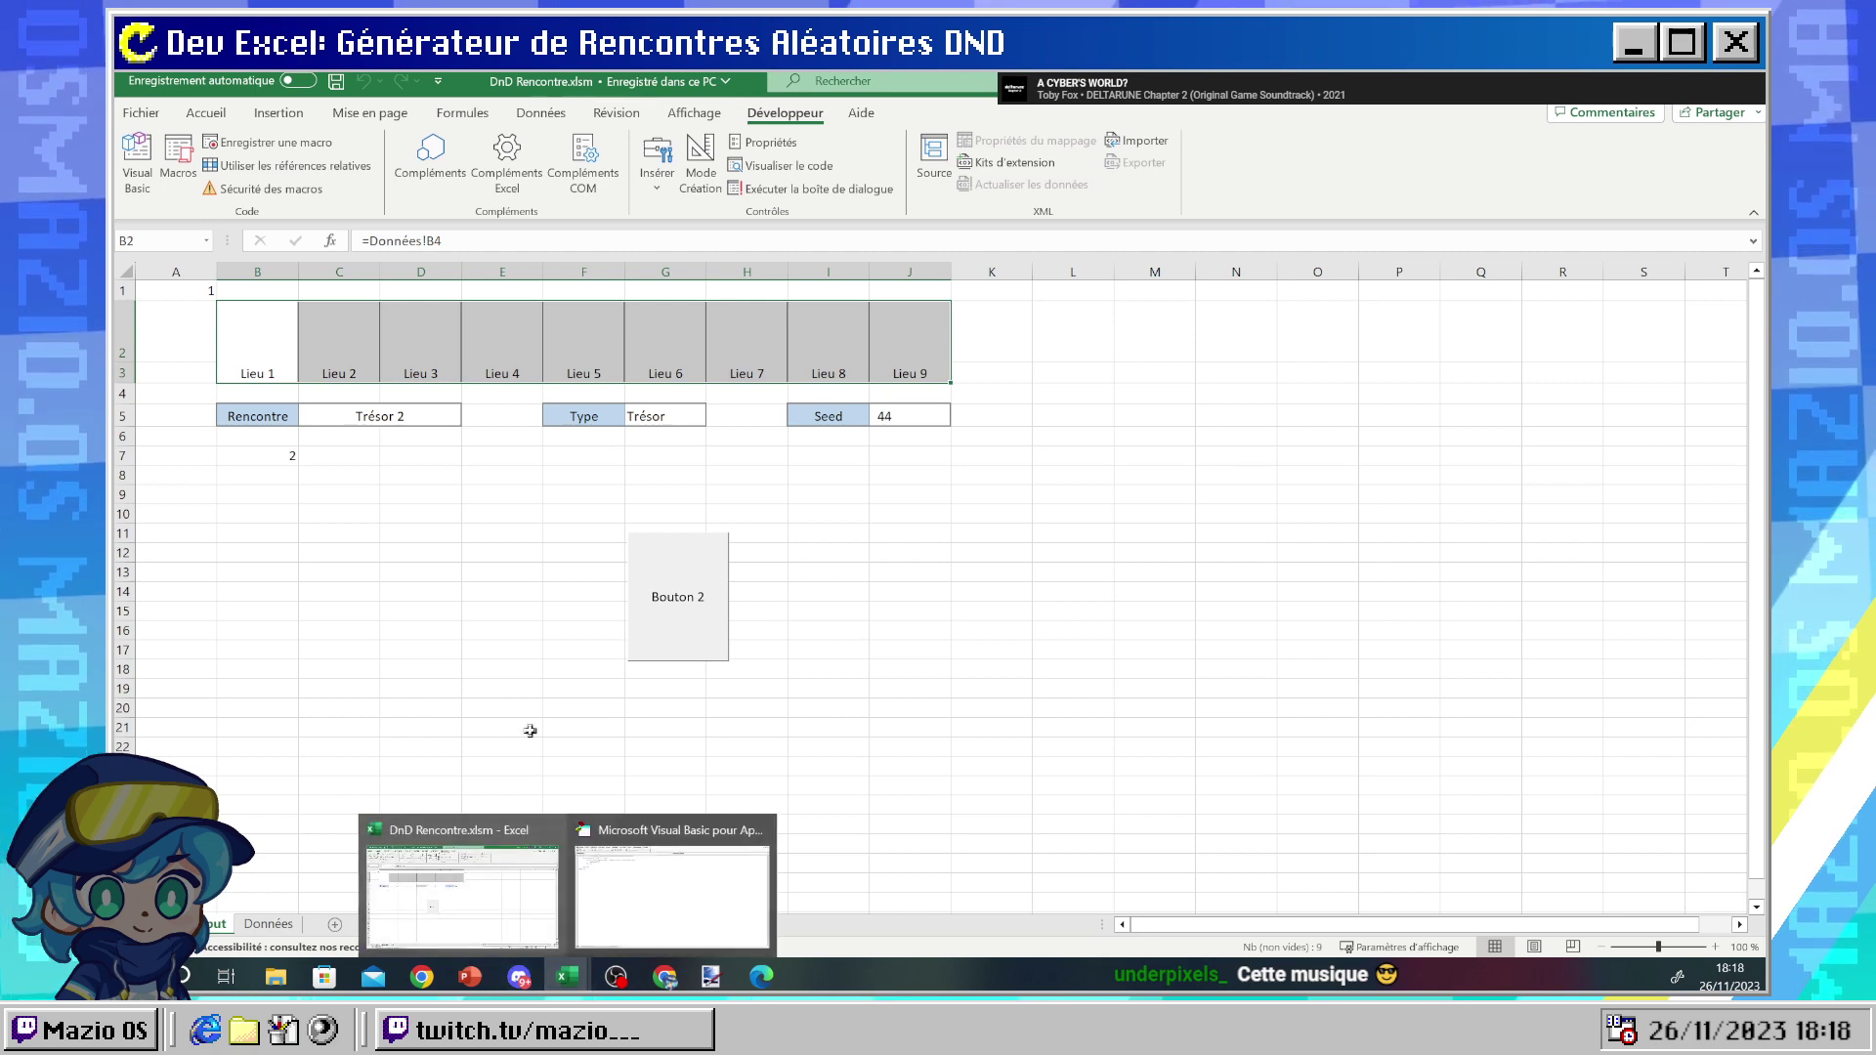
{"action": "left_click", "coordinate": [322, 510]}
{"action": "type", "text": "="}
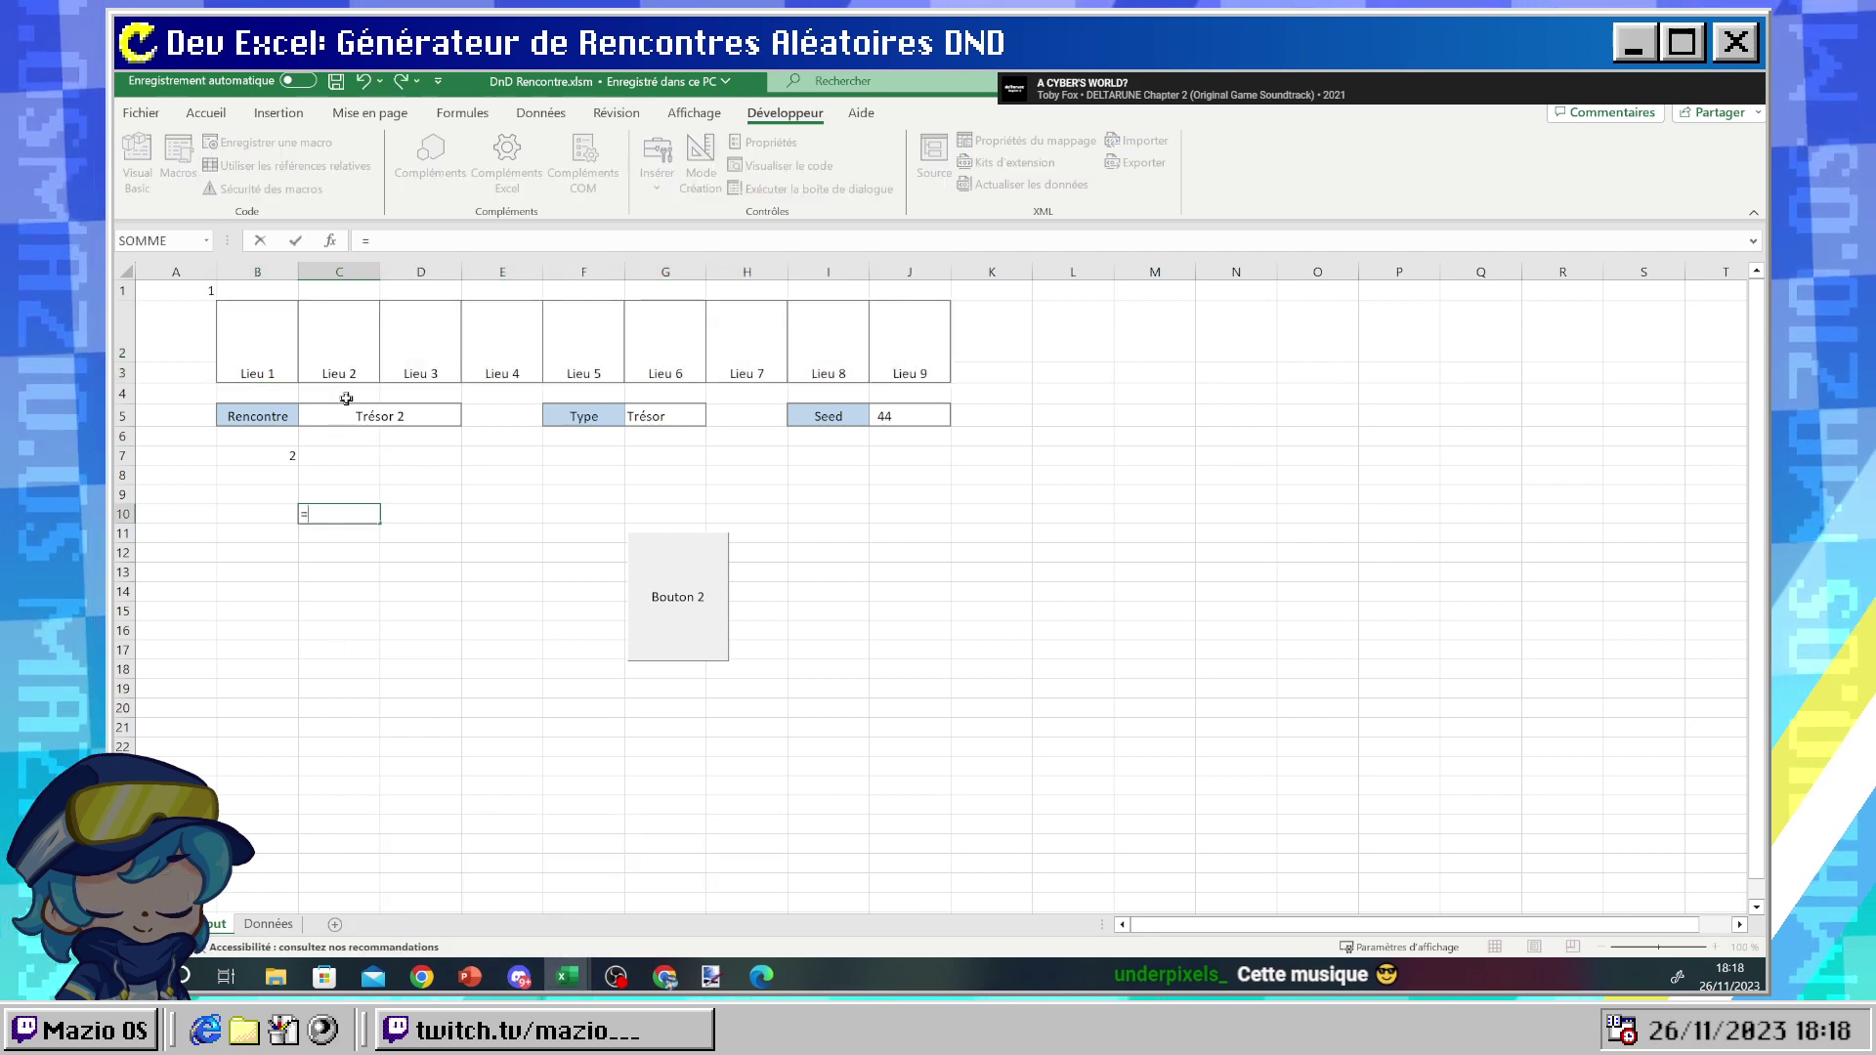
{"action": "left_click_drag", "start_coordinate": [250, 339], "coordinate": [909, 342]}
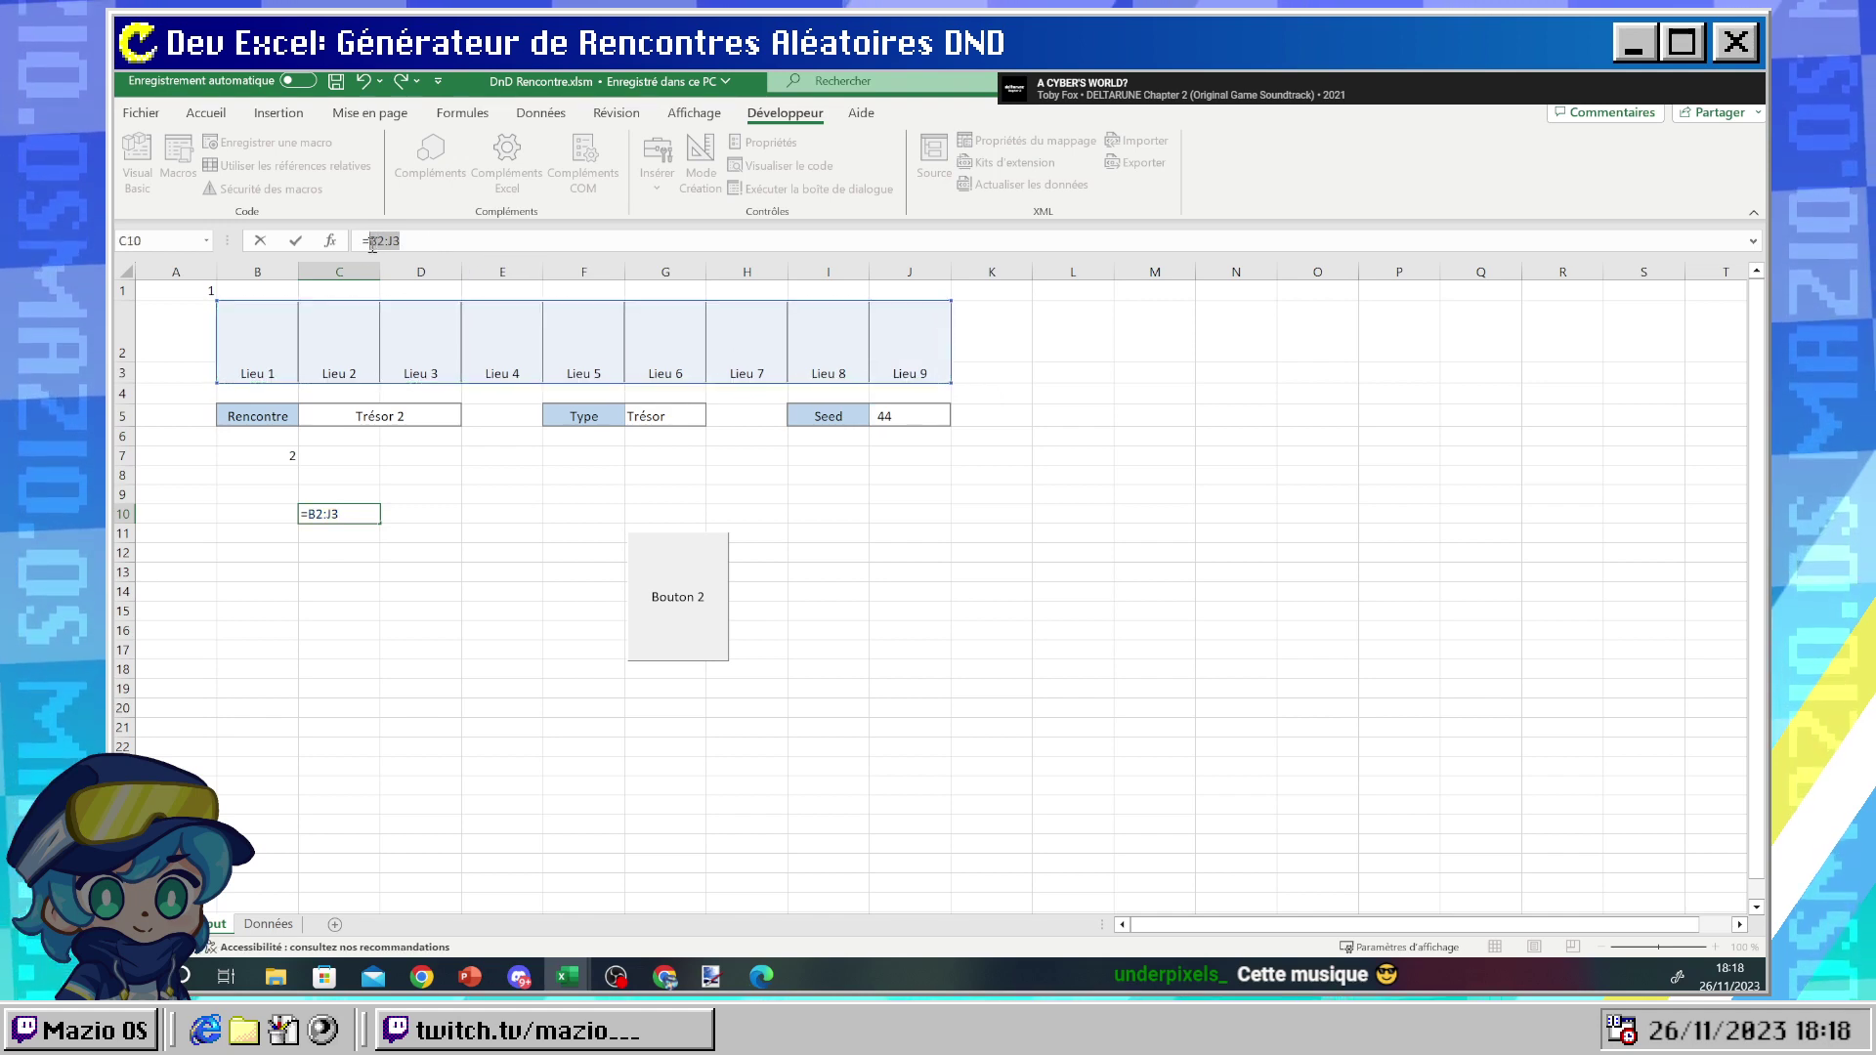
{"action": "left_click_drag", "start_coordinate": [425, 242], "coordinate": [369, 241]}
{"action": "key", "text": "Return"}
{"action": "left_click", "coordinate": [557, 557]}
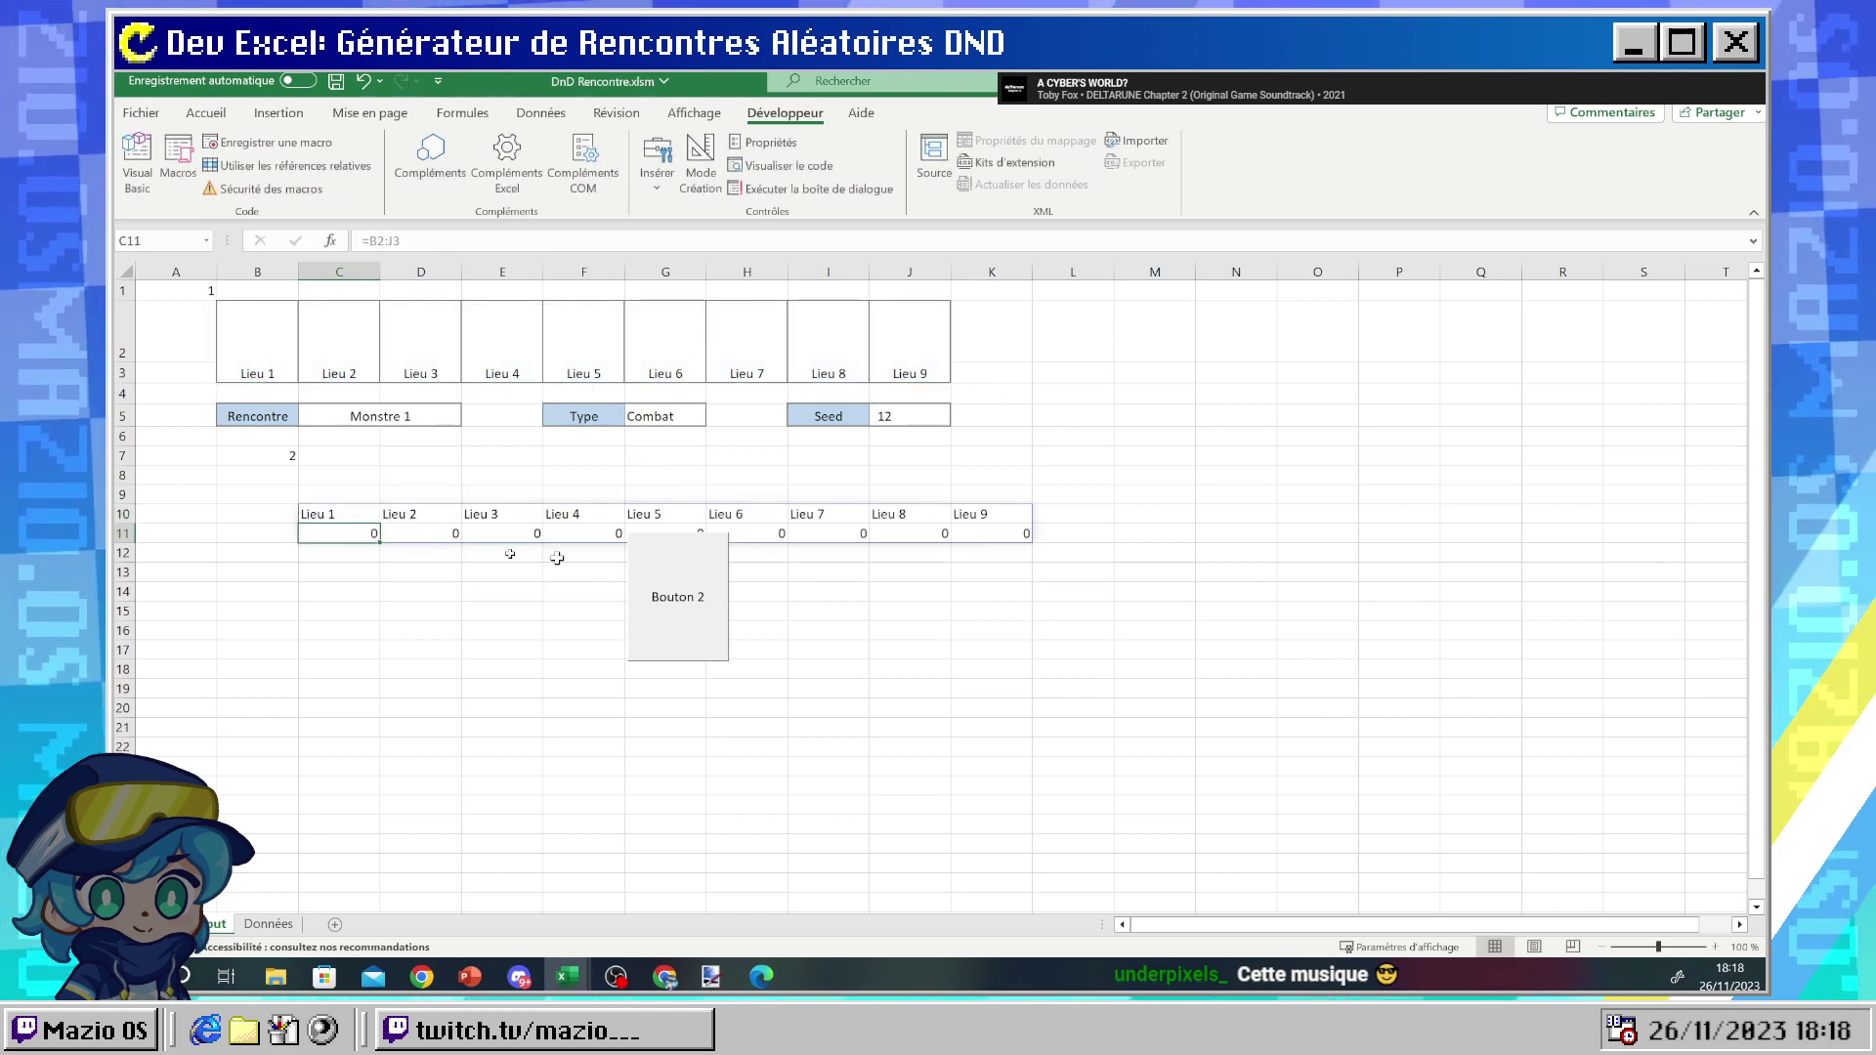
{"action": "left_click", "coordinate": [342, 572]}
{"action": "left_click_drag", "start_coordinate": [332, 508], "coordinate": [1017, 533]}
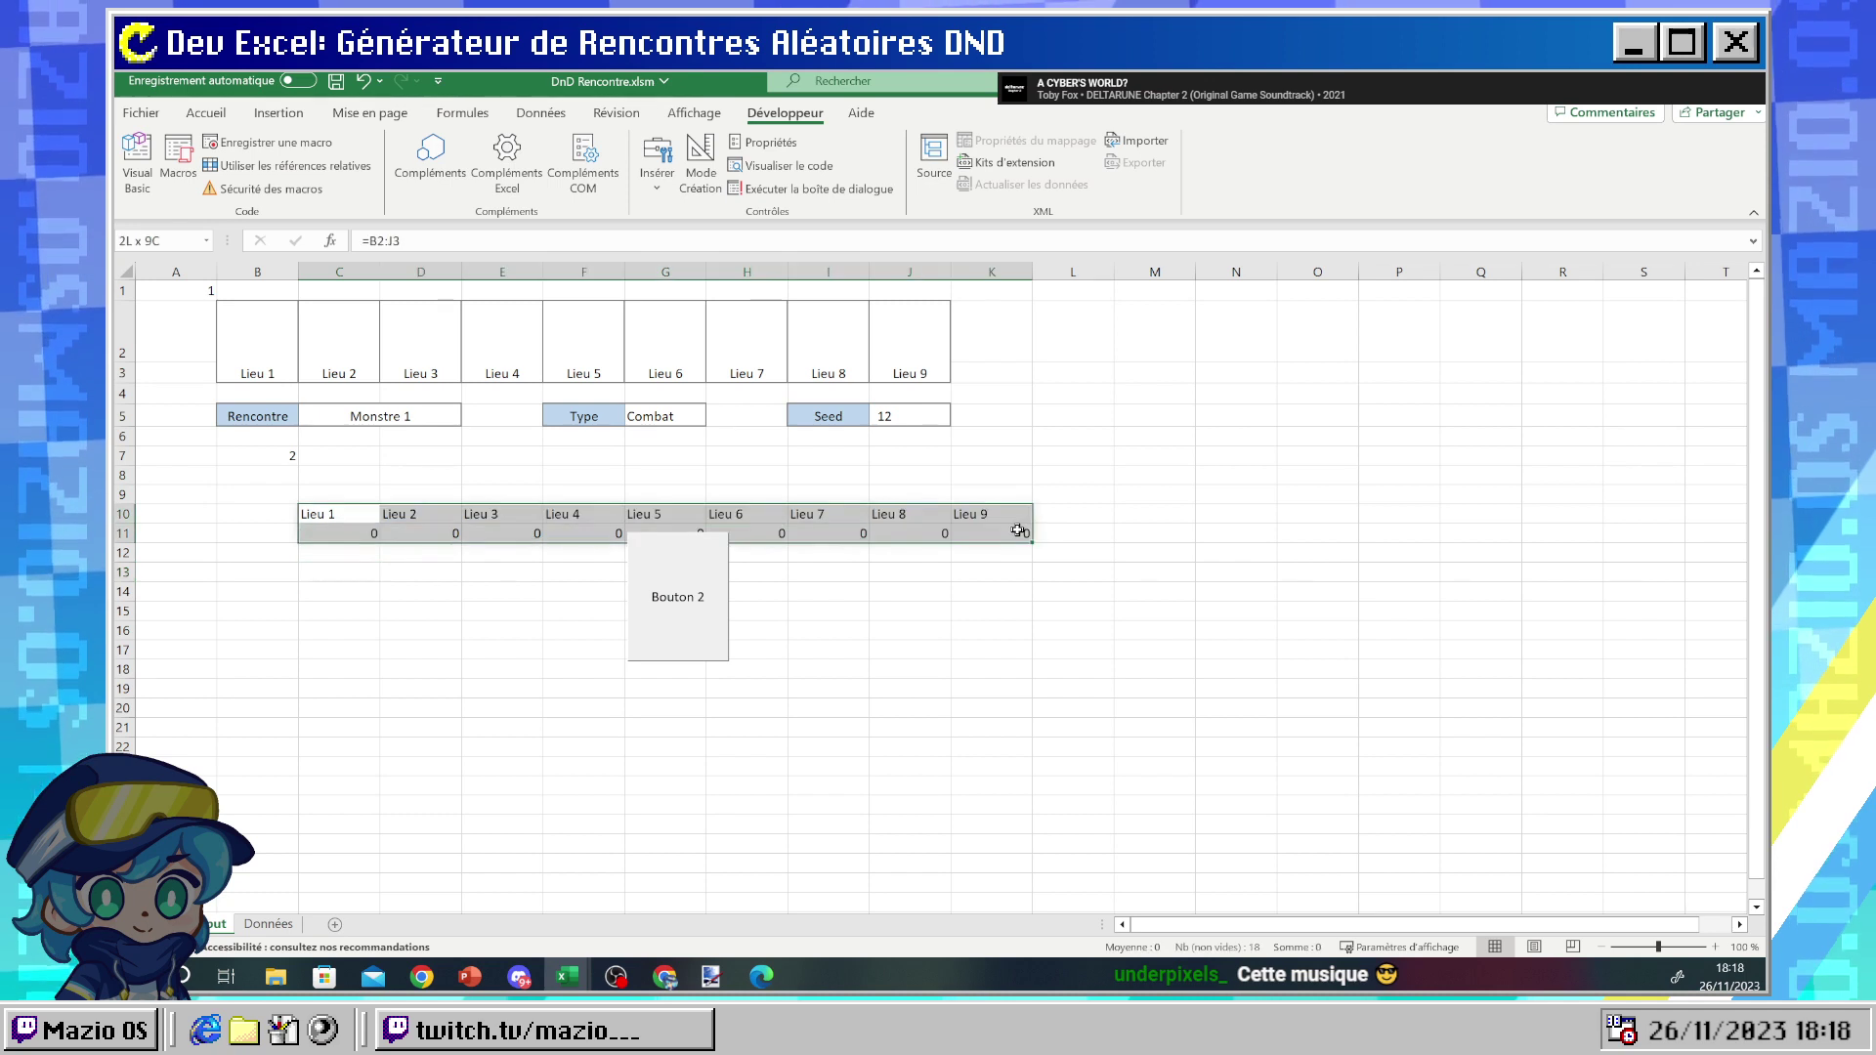
{"action": "key", "text": "Delete"}
- Delete Bouton 2 and reselect the Lieu cells B2:J3
{"action": "right_click", "coordinate": [655, 577]}
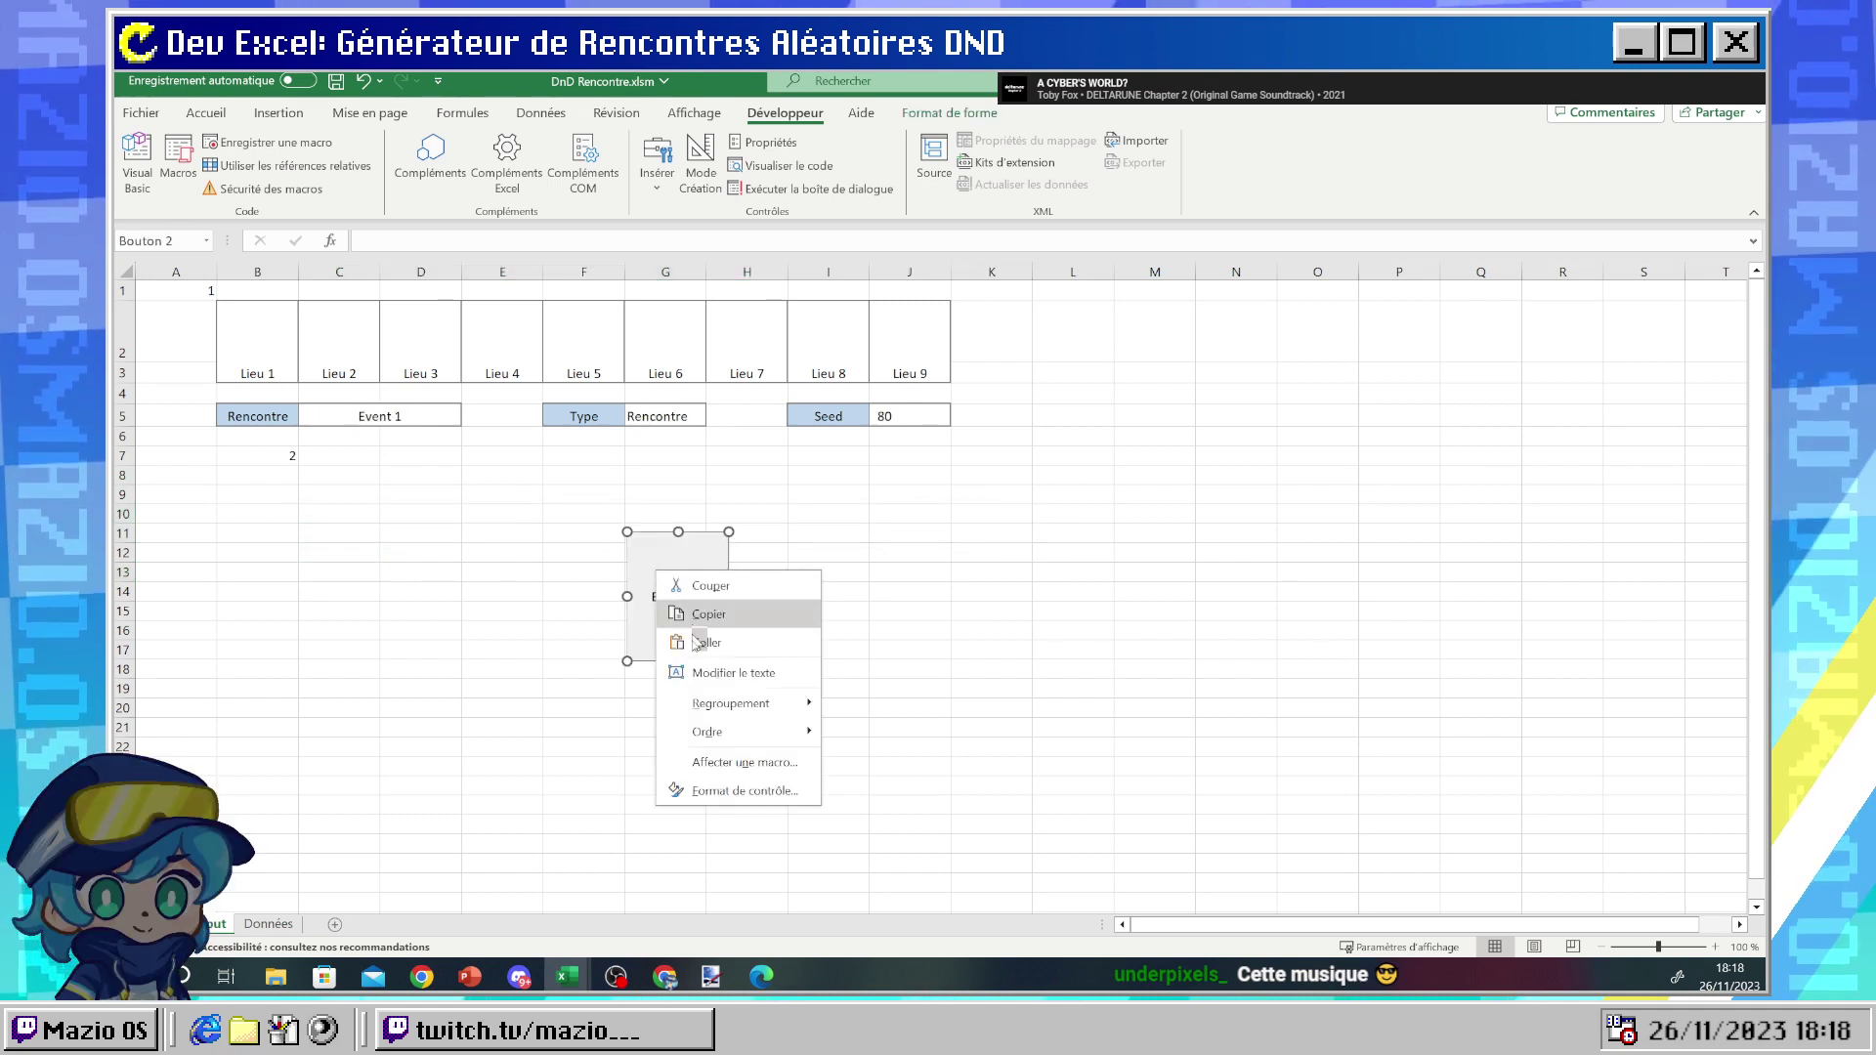
{"action": "key", "text": "Escape"}
{"action": "key", "text": "Delete"}
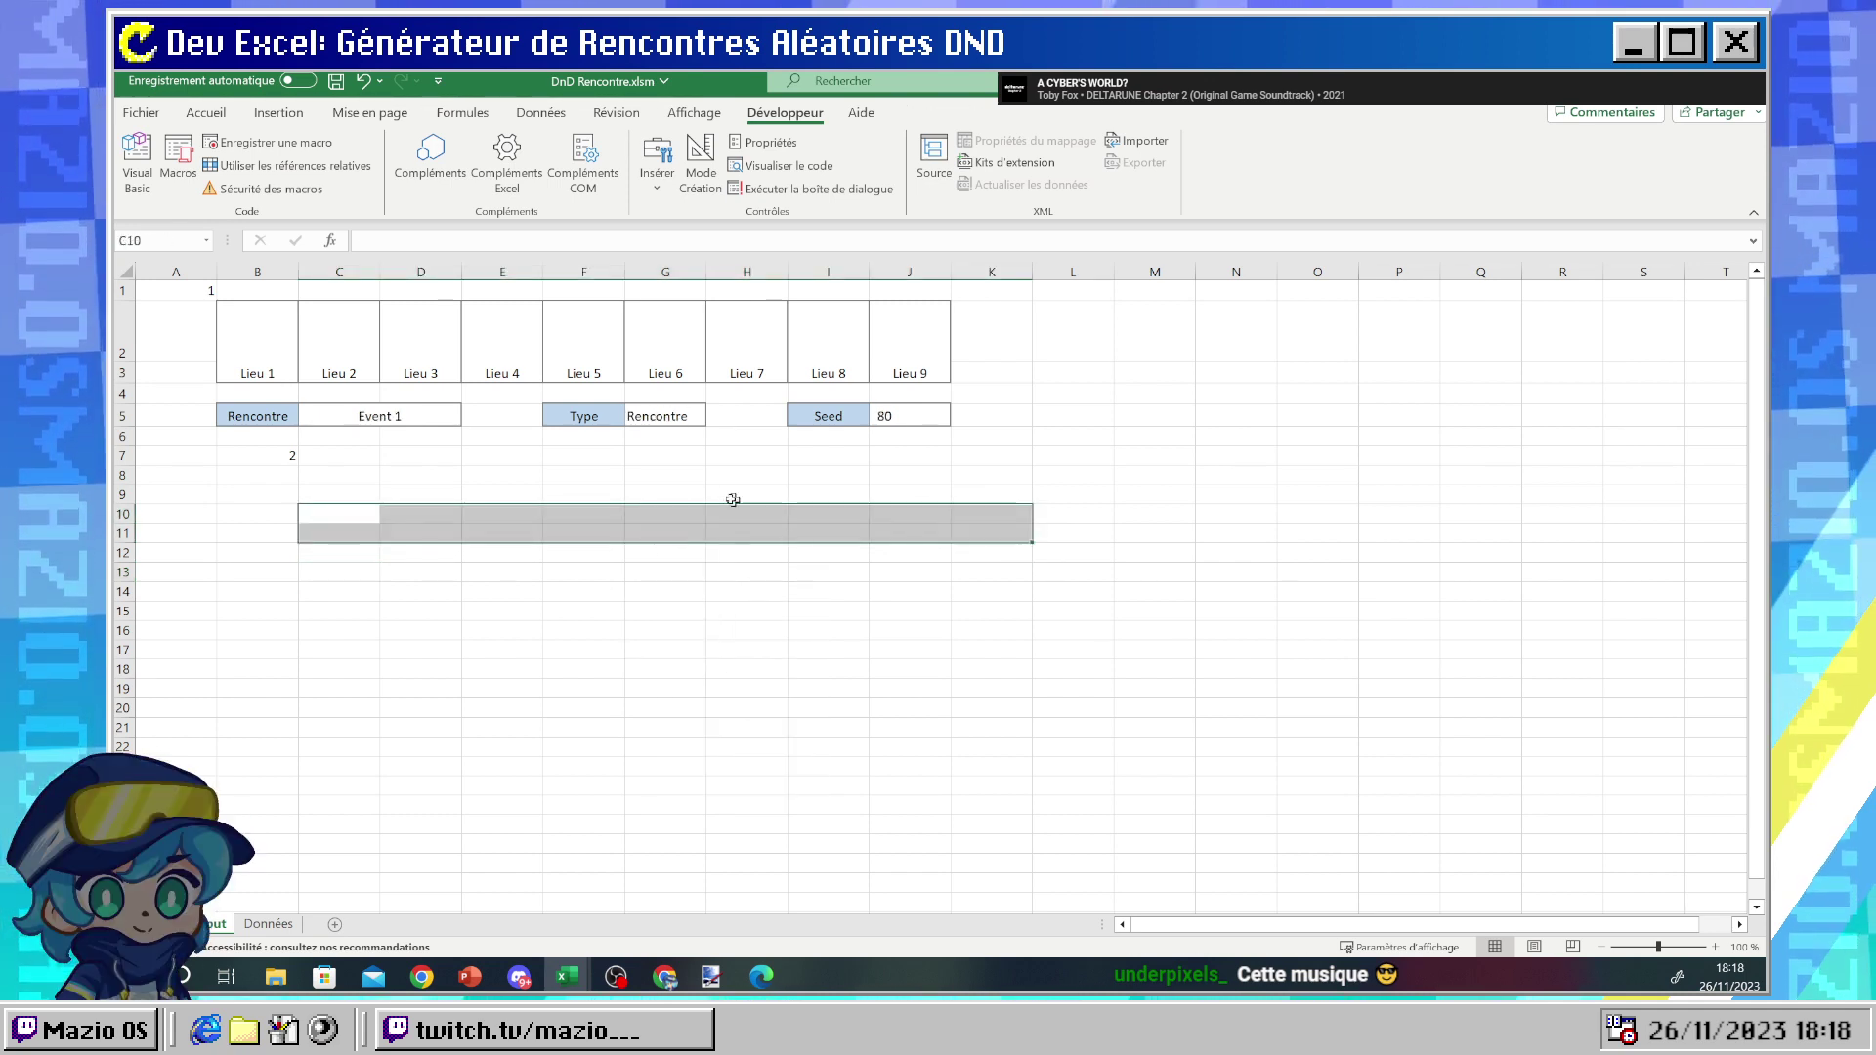
{"action": "left_click_drag", "start_coordinate": [239, 331], "coordinate": [828, 357]}
{"action": "left_click", "coordinate": [189, 293]}
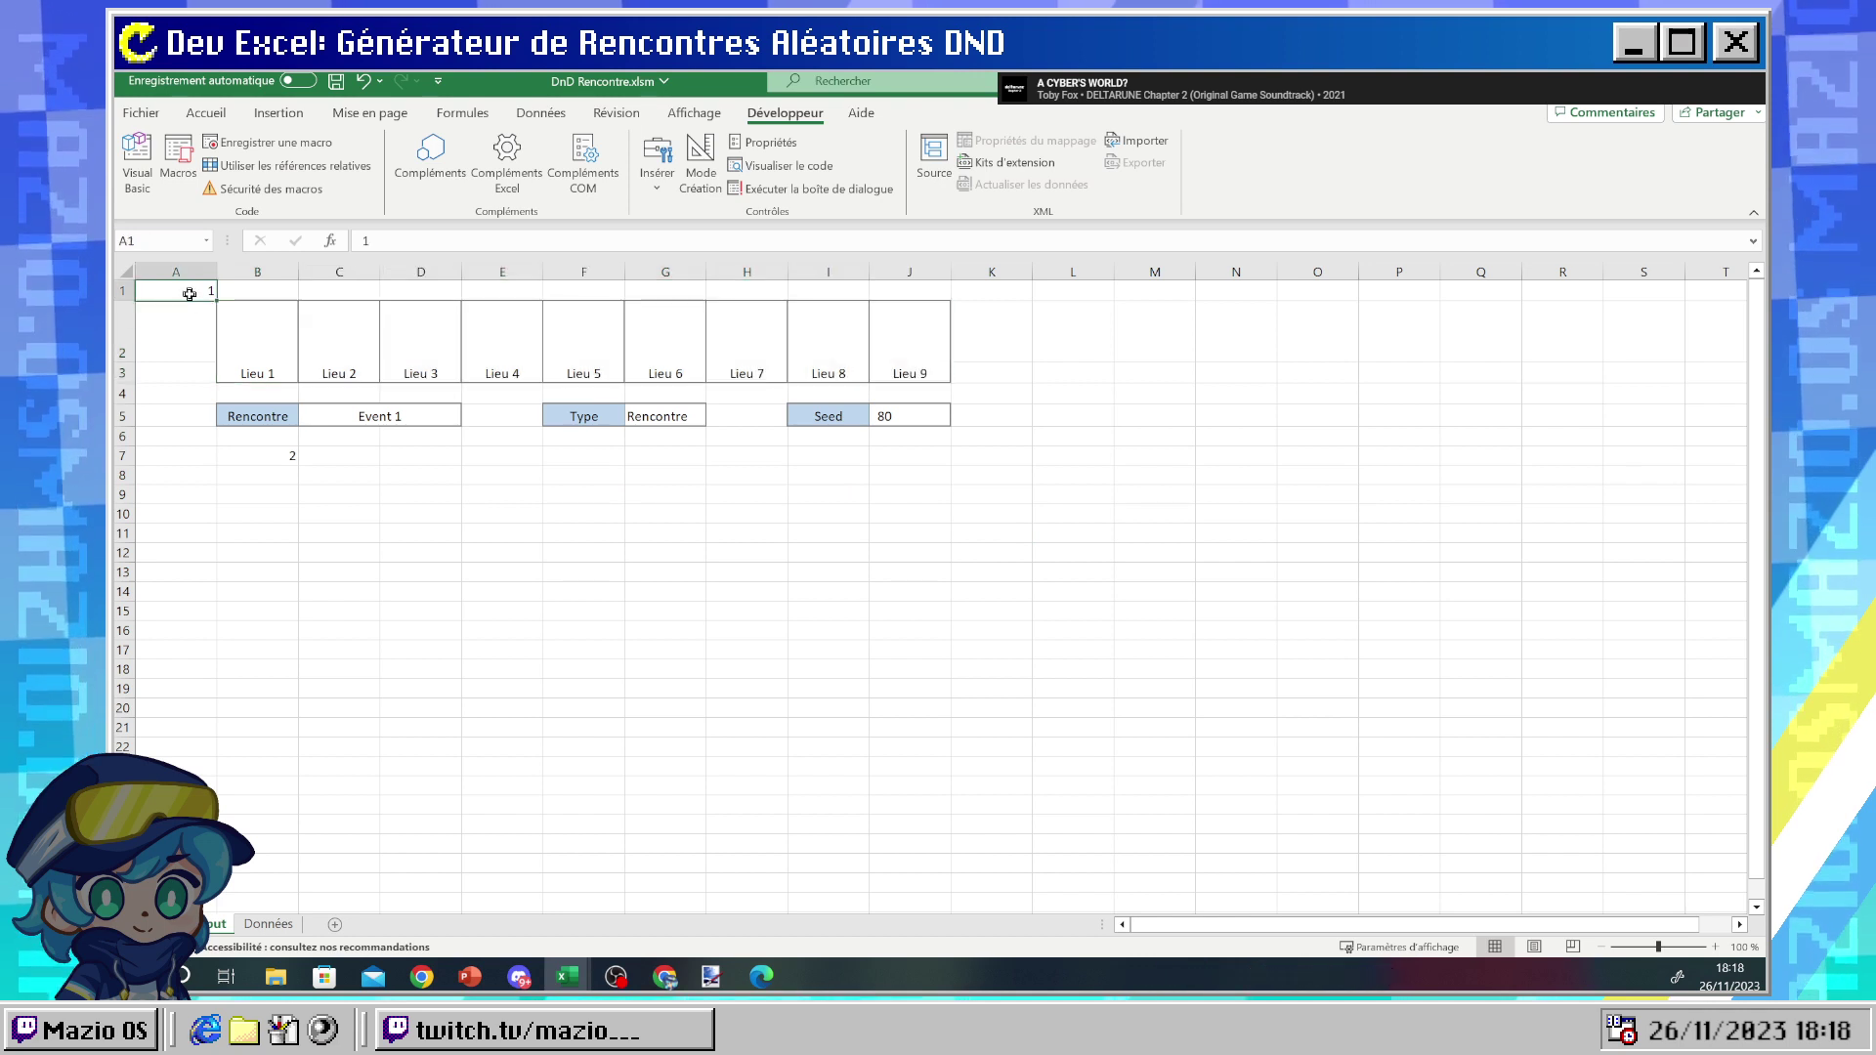
{"action": "left_click_drag", "start_coordinate": [244, 323], "coordinate": [879, 342]}
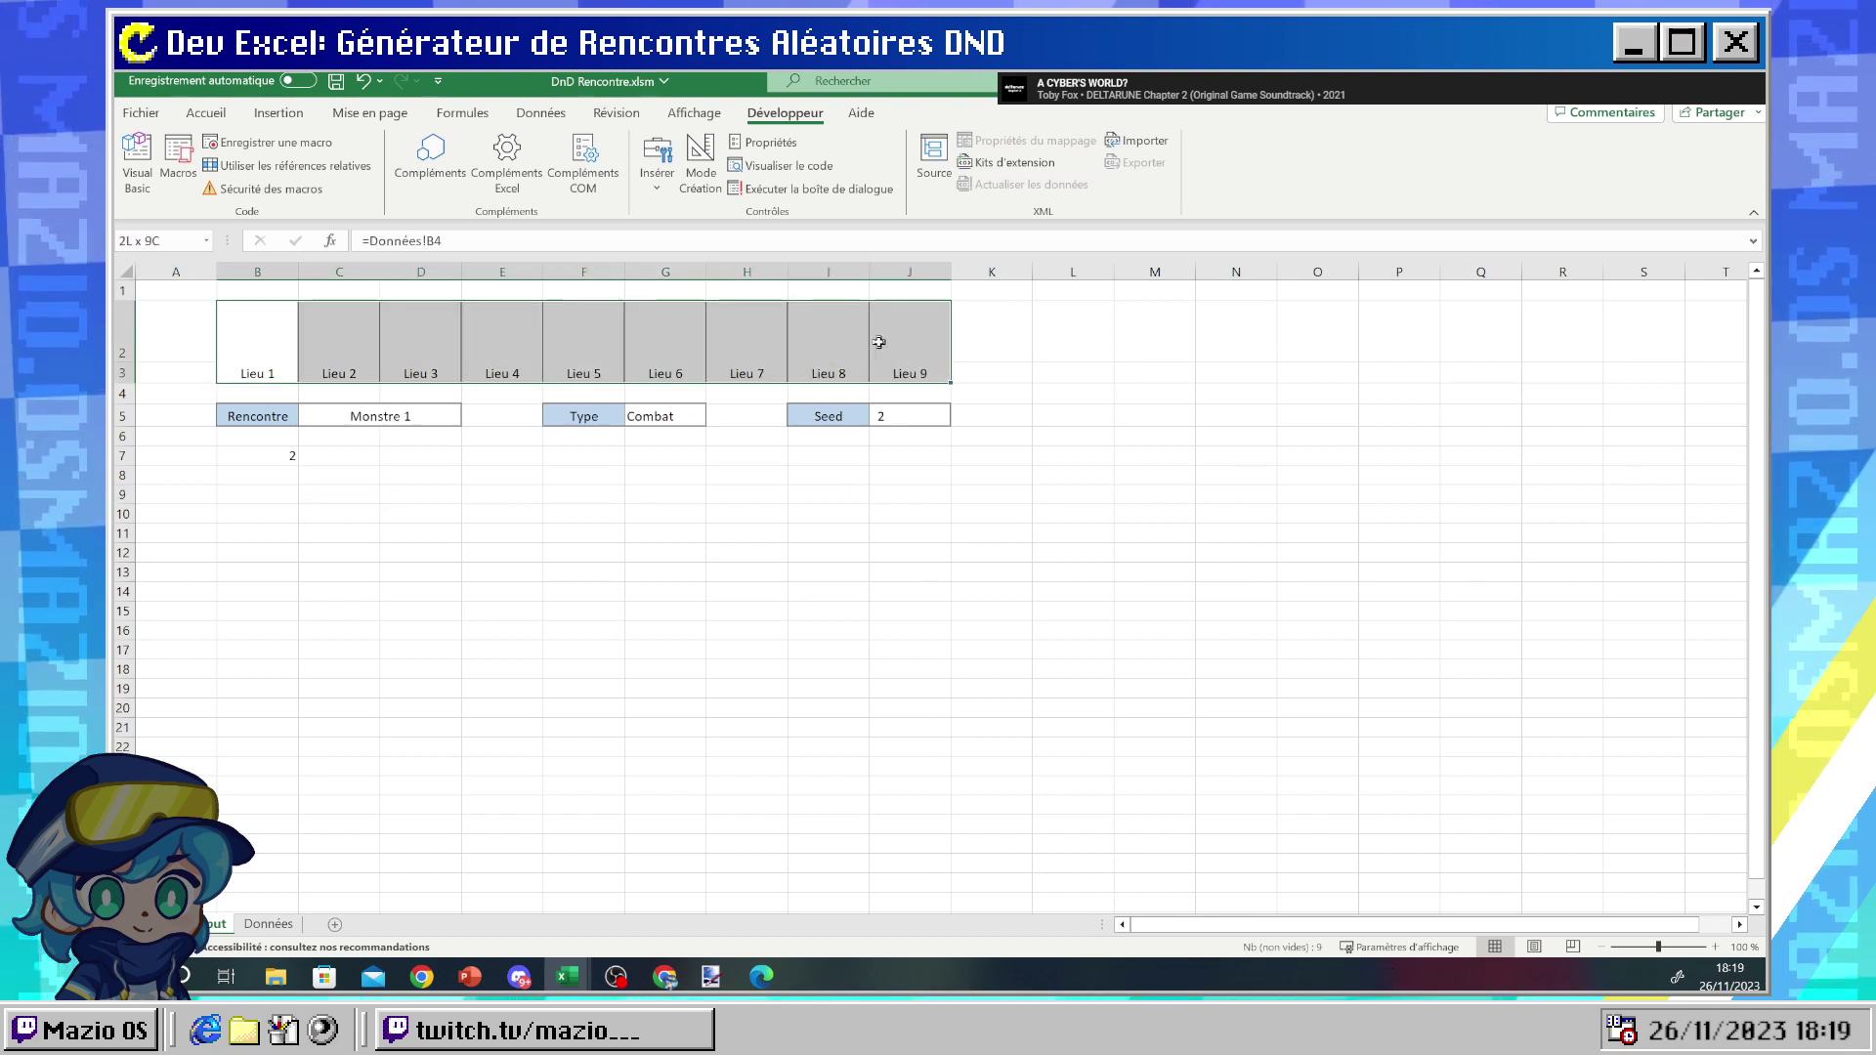
- Change the macro's Range("D4") address to B2:J3
{"action": "mouse_move", "coordinate": [568, 976]}
{"action": "left_click", "coordinate": [676, 887]}
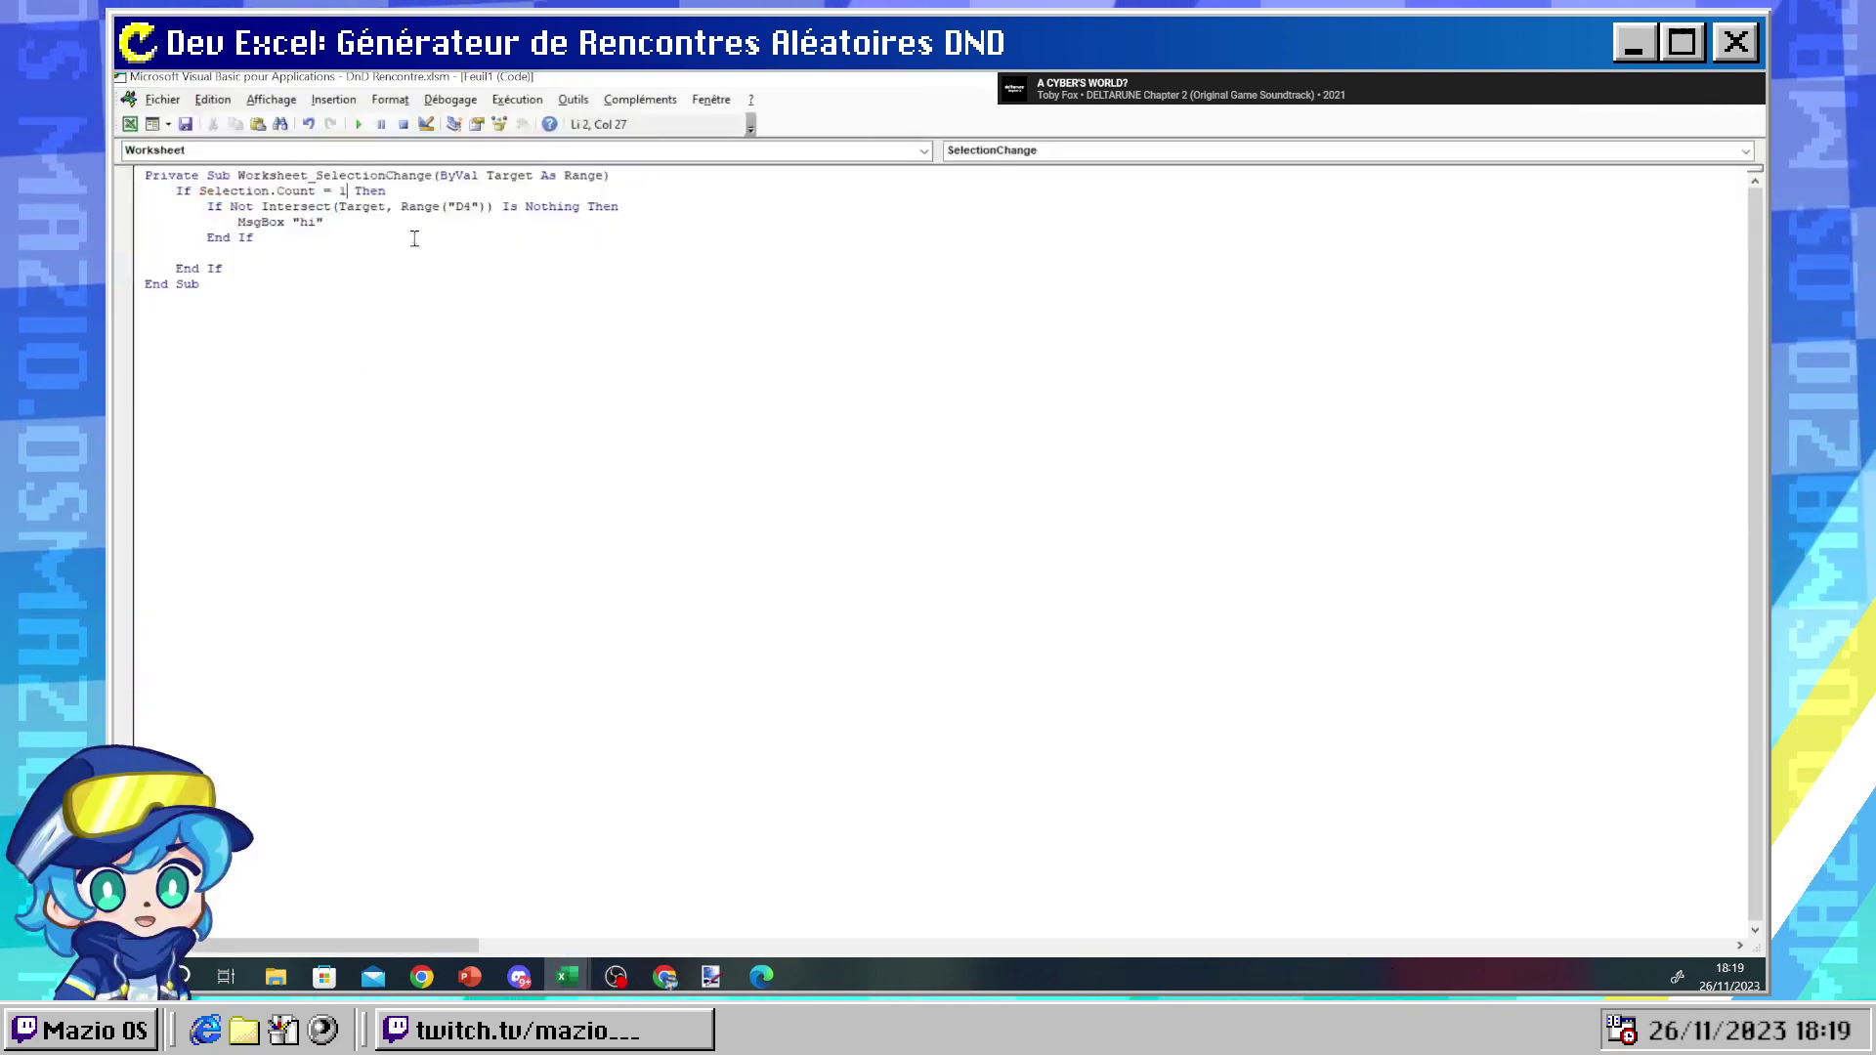
{"action": "double_click", "coordinate": [467, 206]}
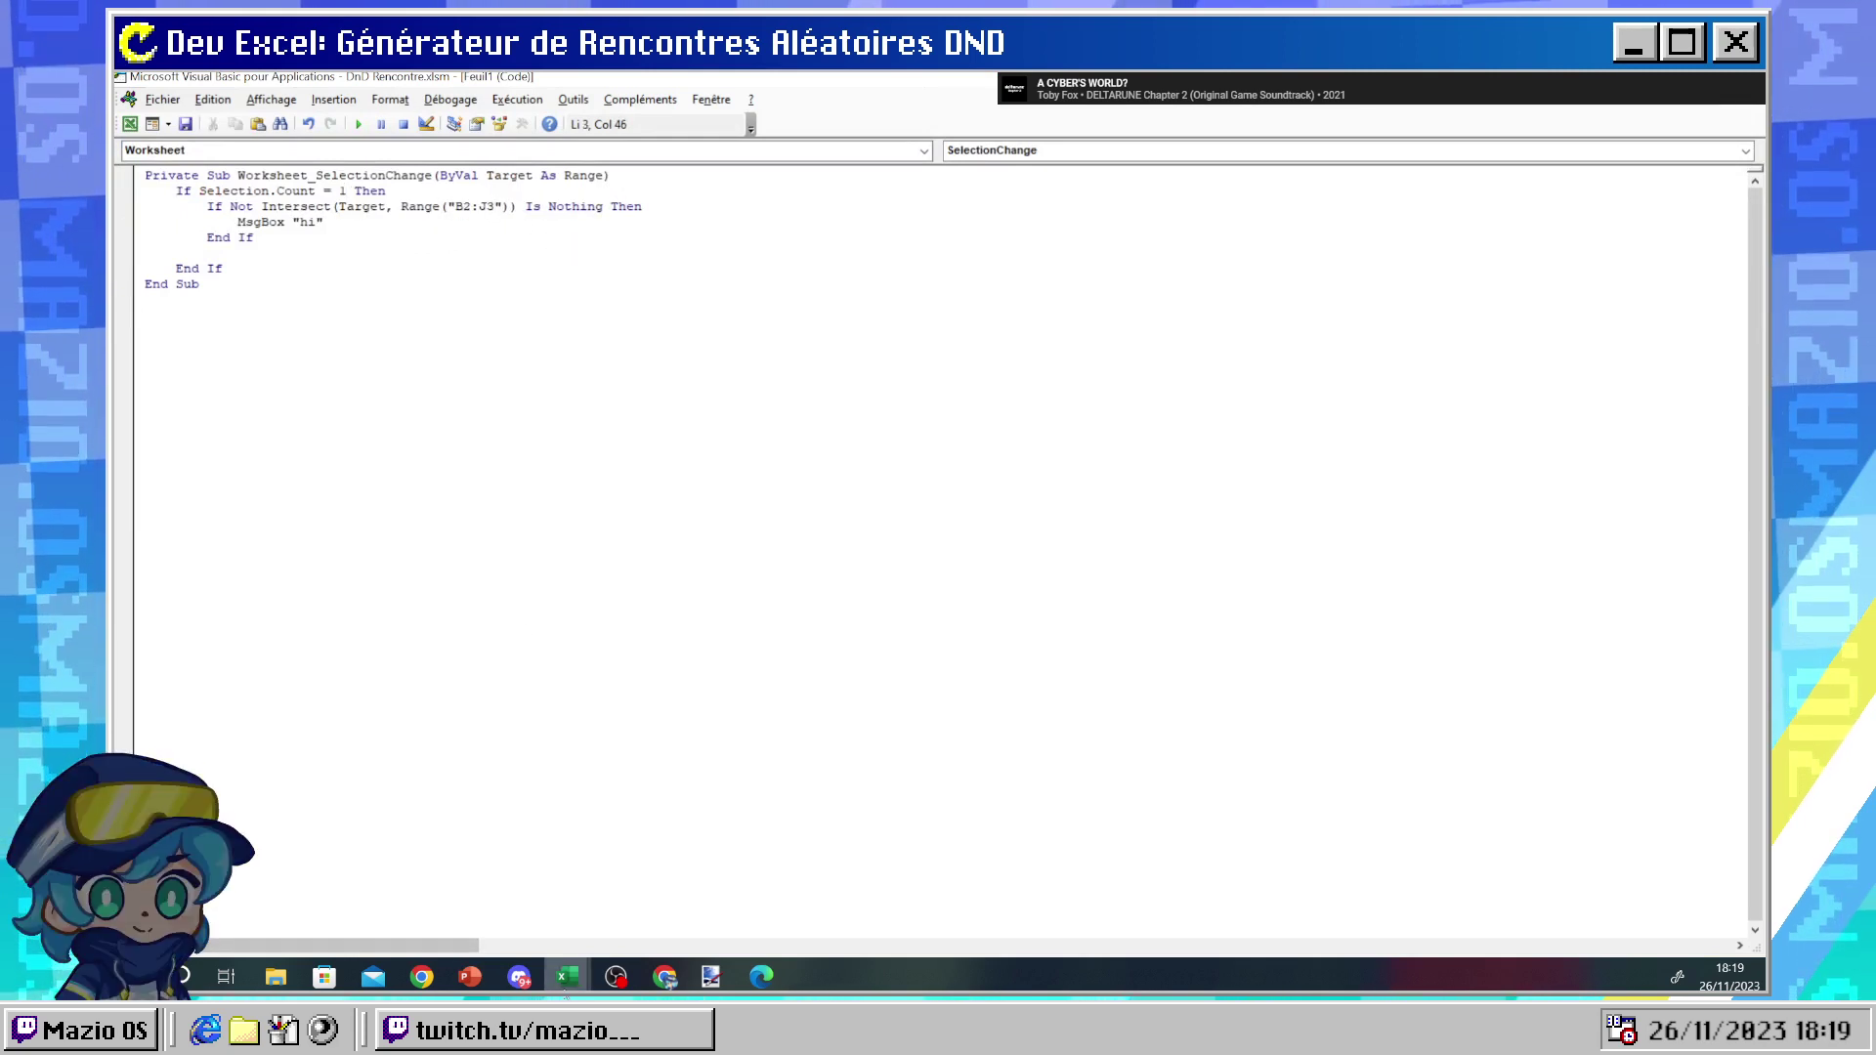
- Test the macro on several Lieu cells, including B2 and E2, then return to the code
{"action": "mouse_move", "coordinate": [567, 987]}
{"action": "left_click", "coordinate": [459, 899]}
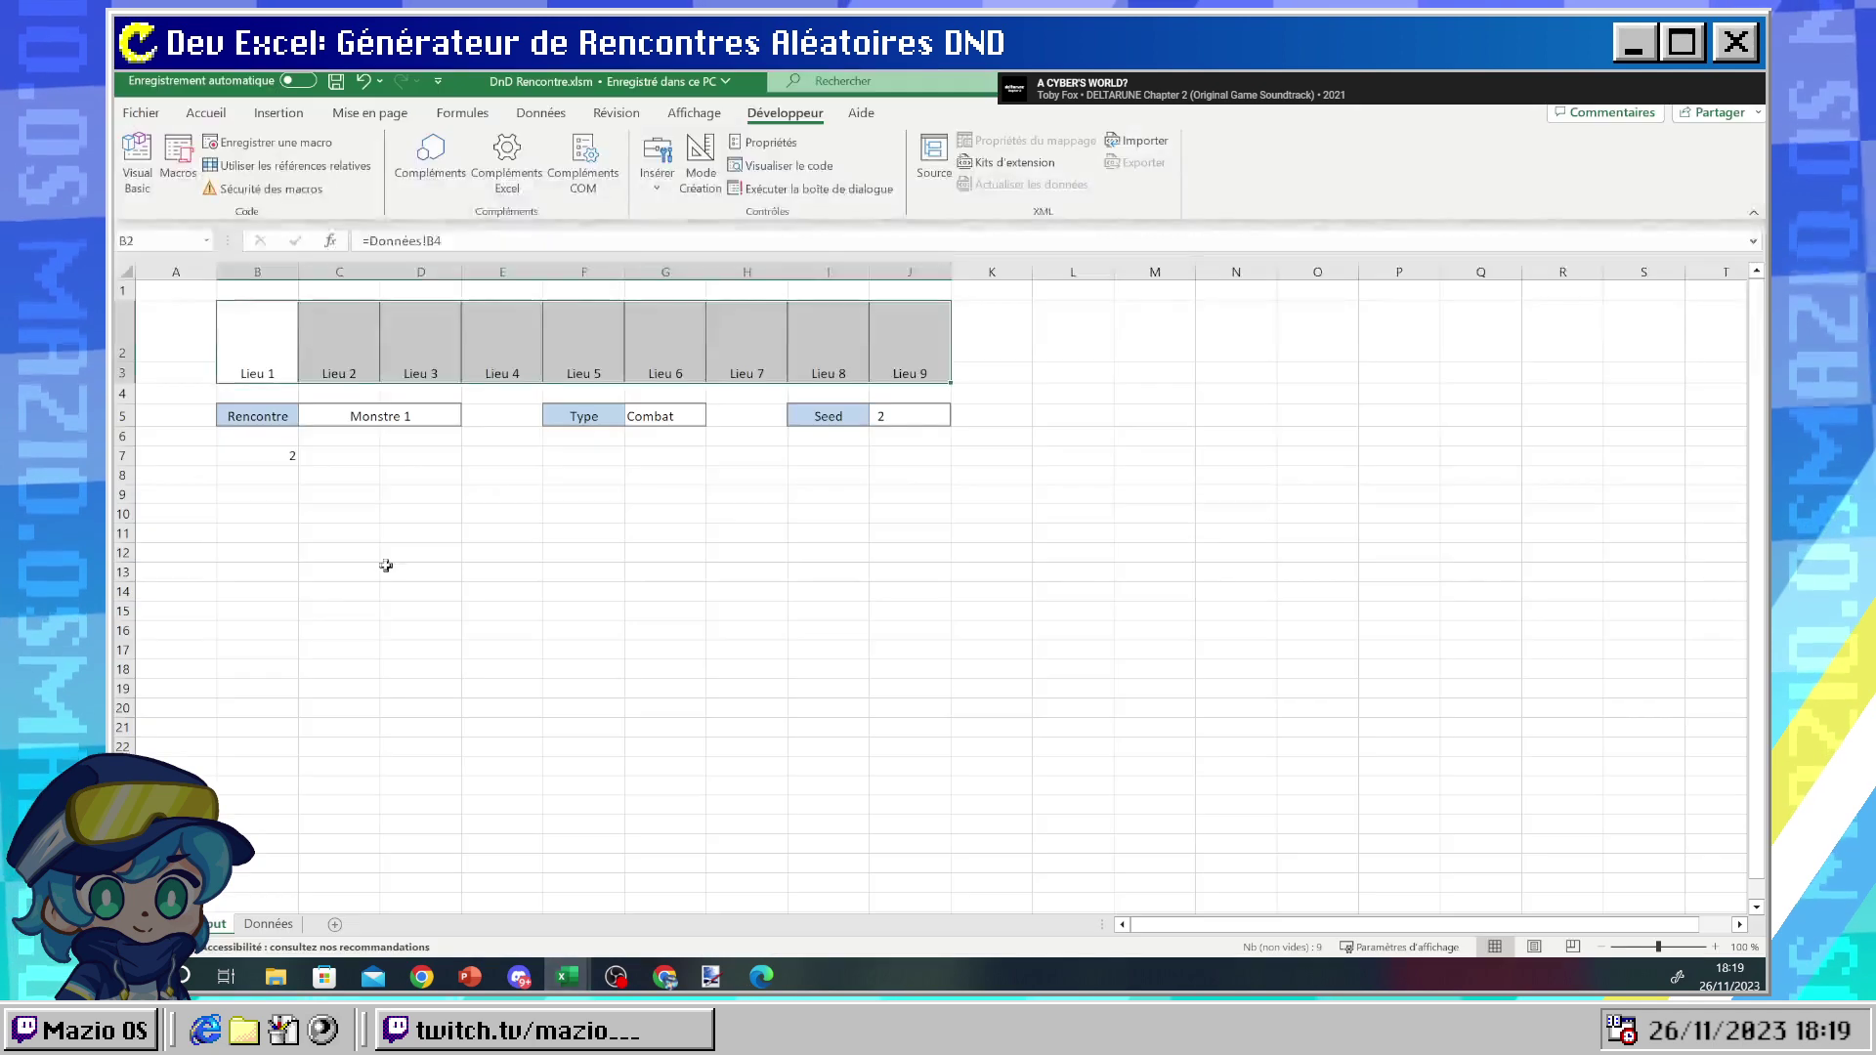
{"action": "left_click", "coordinate": [381, 557]}
{"action": "left_click", "coordinate": [293, 324]}
{"action": "left_click", "coordinate": [506, 335]}
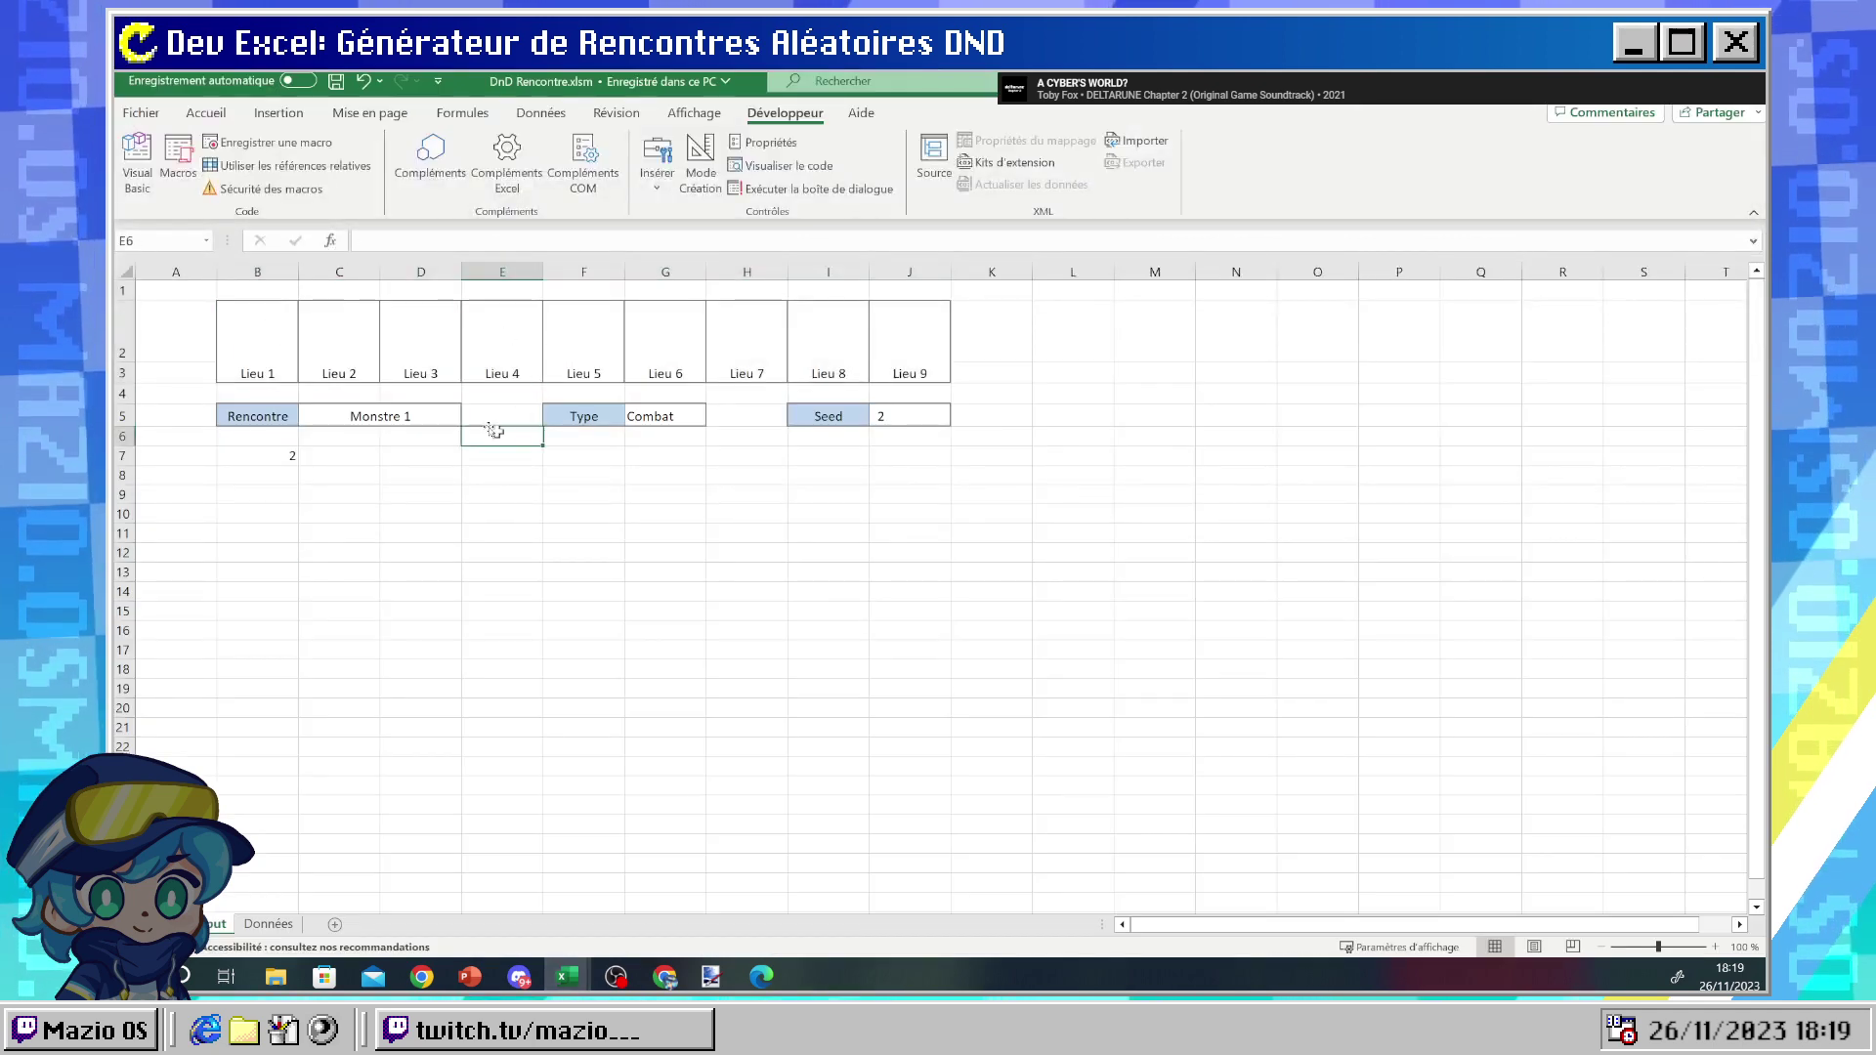
{"action": "left_click", "coordinate": [300, 335]}
{"action": "left_click", "coordinate": [282, 337]}
{"action": "left_click", "coordinate": [467, 335]}
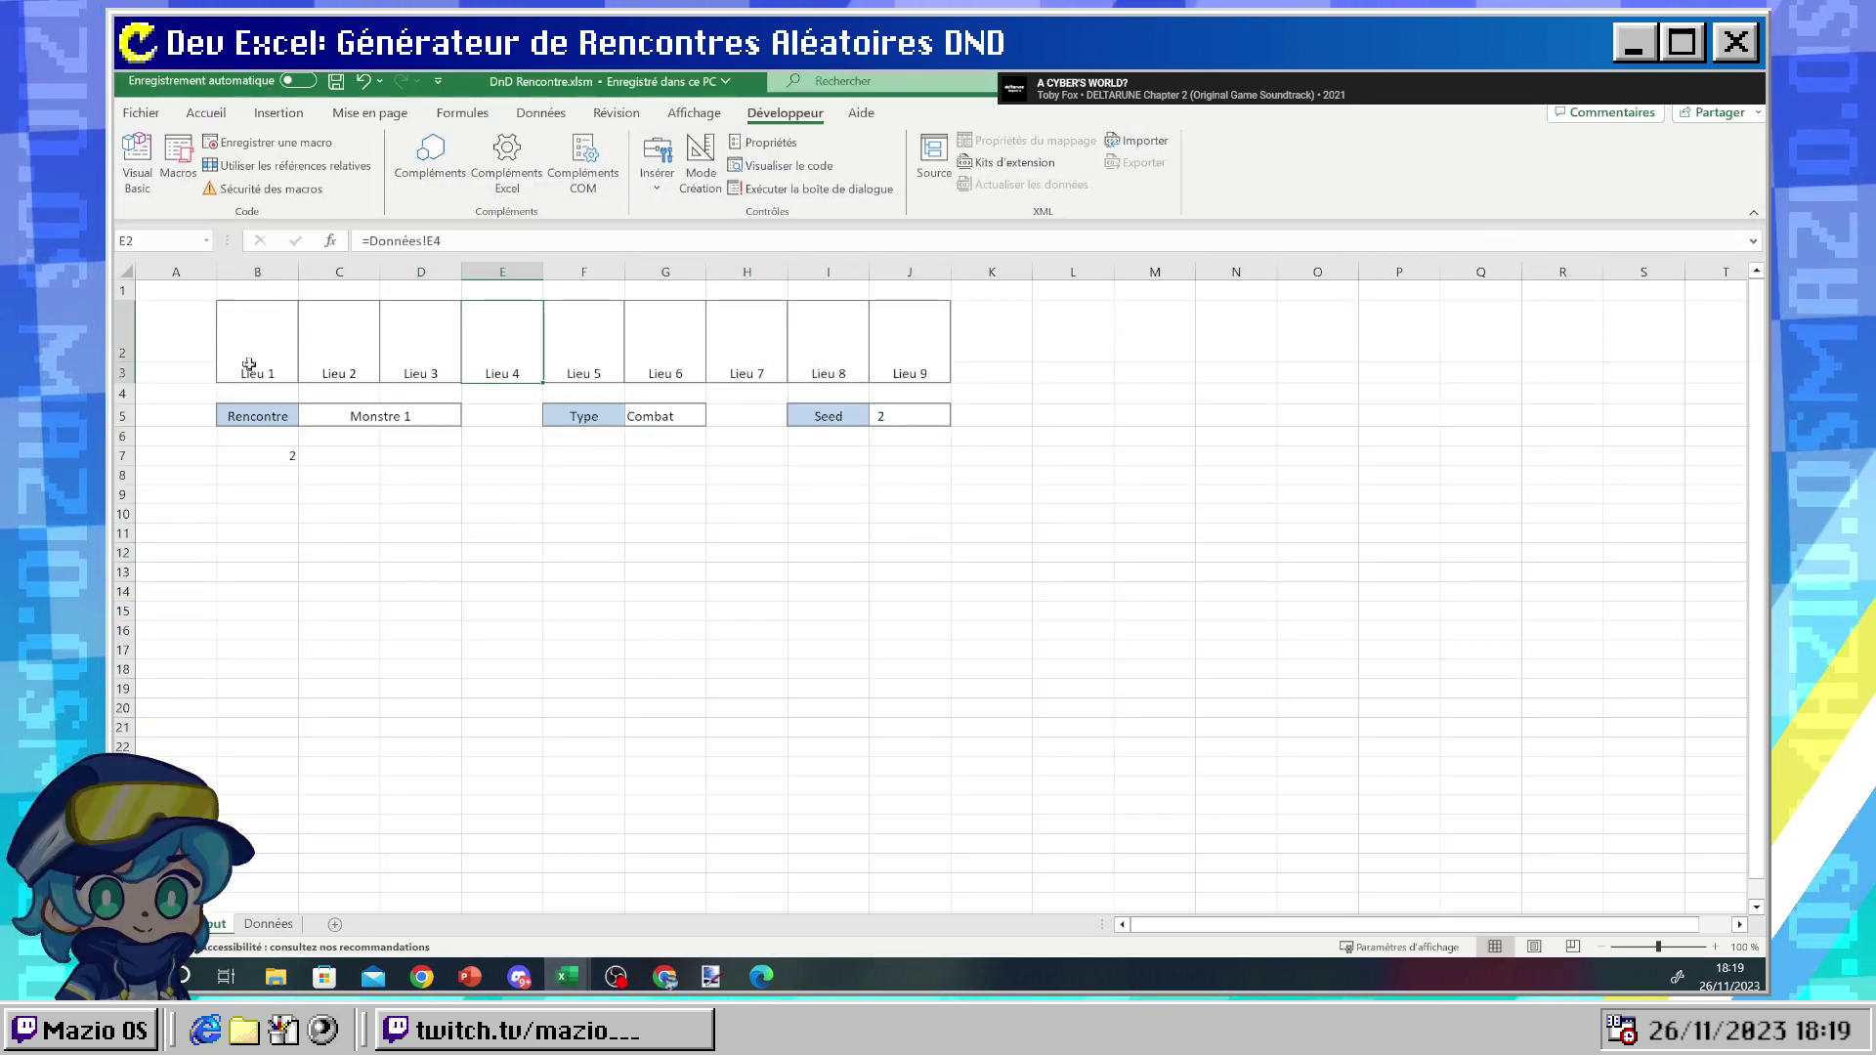
{"action": "mouse_move", "coordinate": [568, 976]}
{"action": "left_click", "coordinate": [669, 905]}
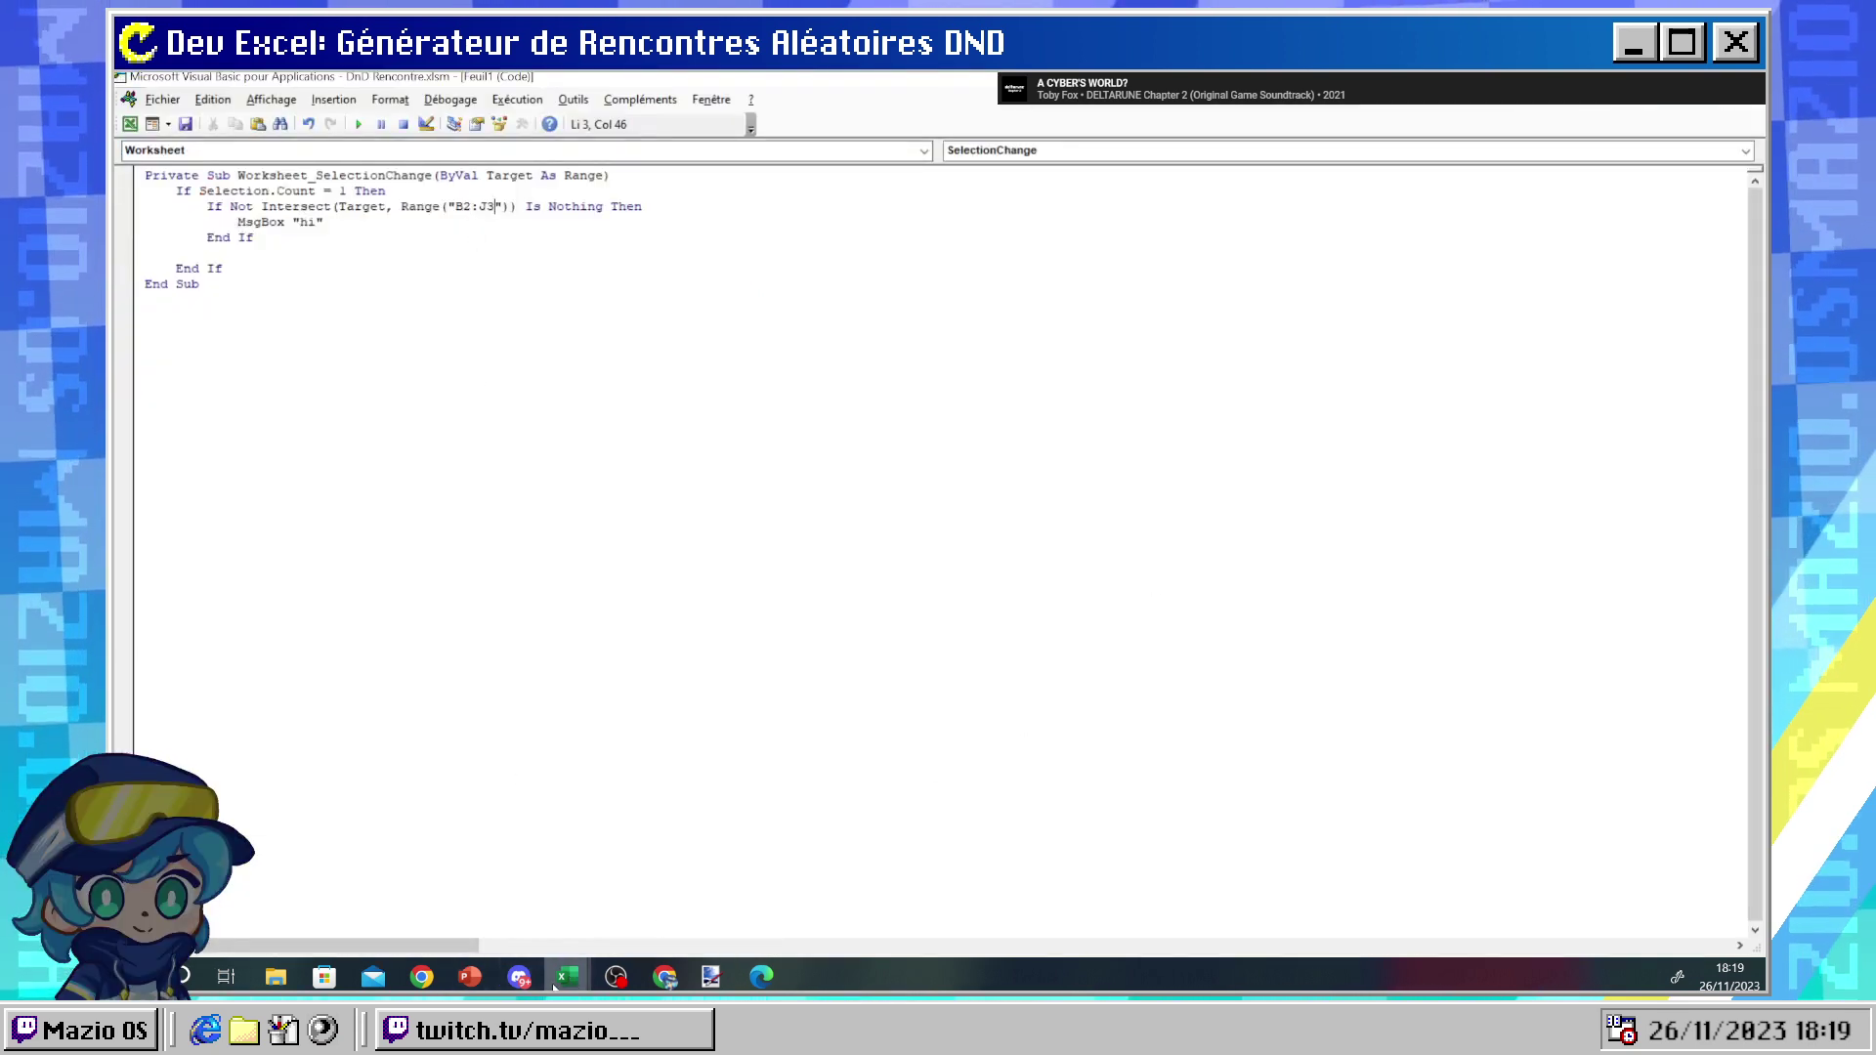
{"action": "mouse_move", "coordinate": [554, 986]}
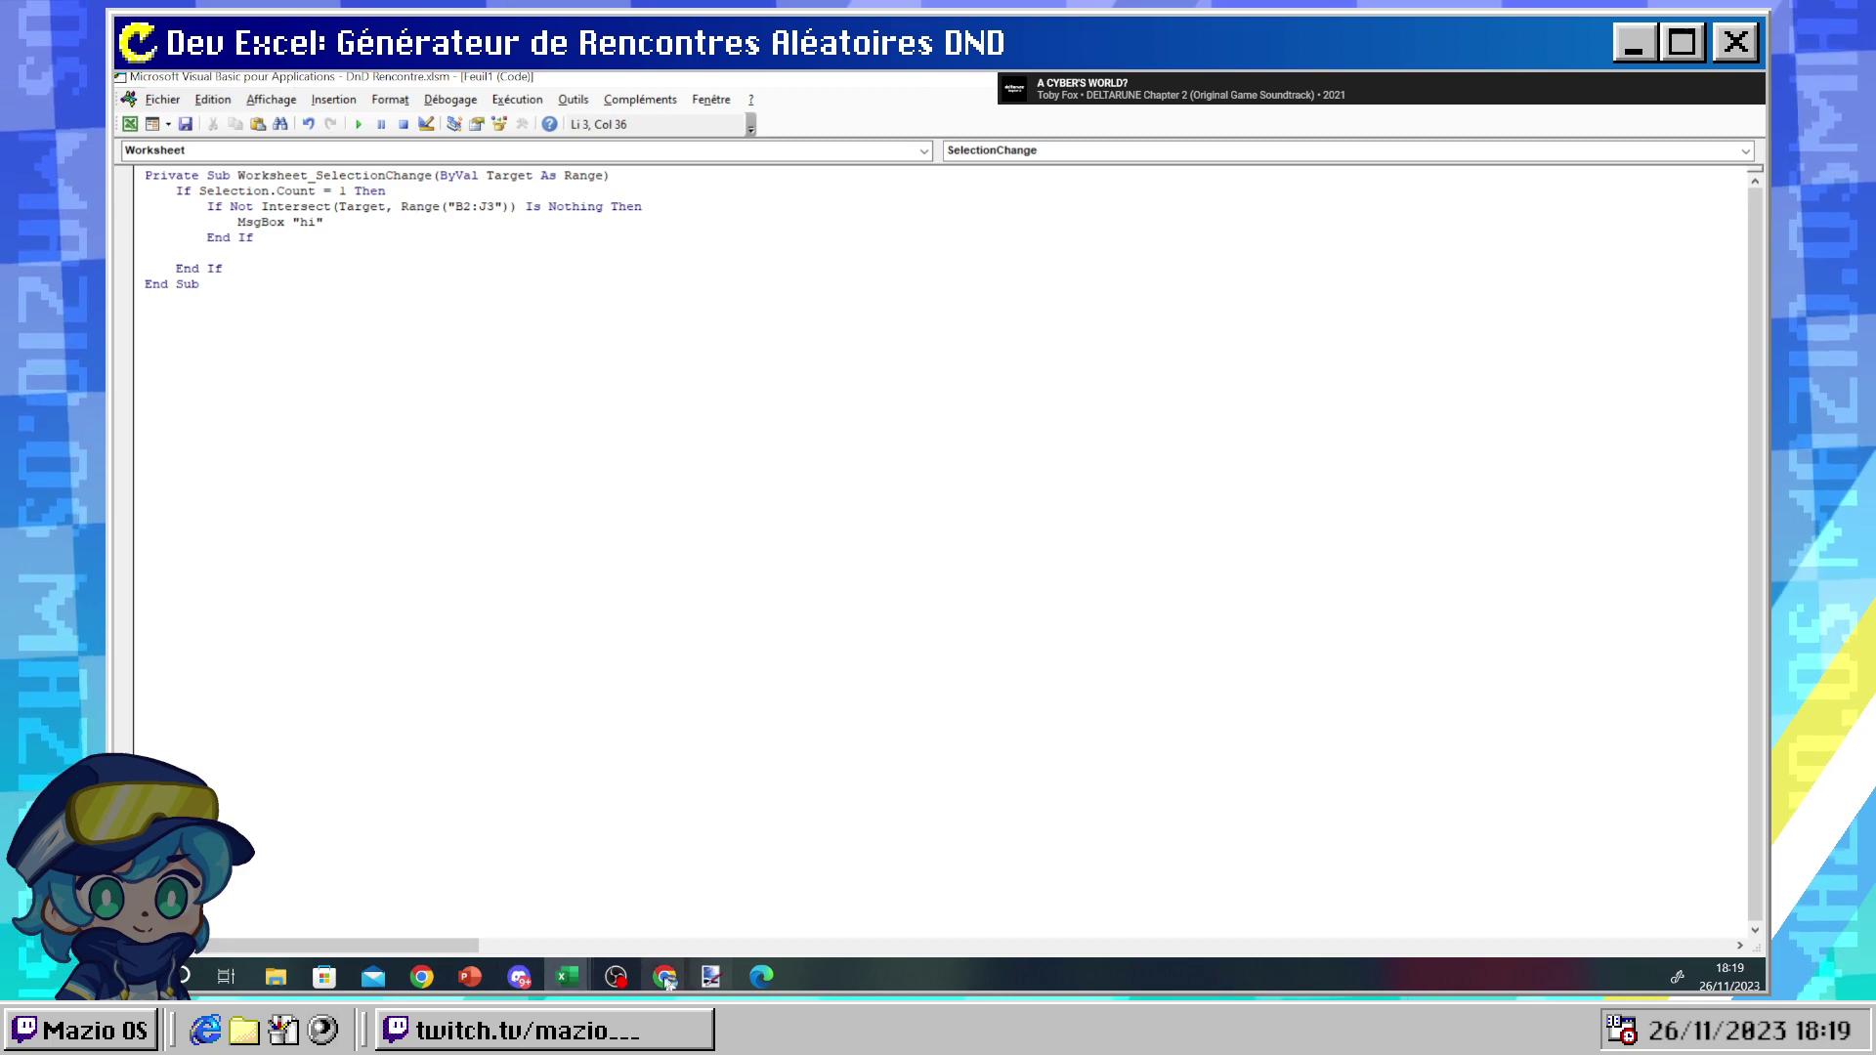
- Search 'vba range cells' and open Microsoft Learn's Range.Cells page, scrolling to its examples
{"action": "mouse_move", "coordinate": [664, 976]}
{"action": "left_click", "coordinate": [771, 894]}
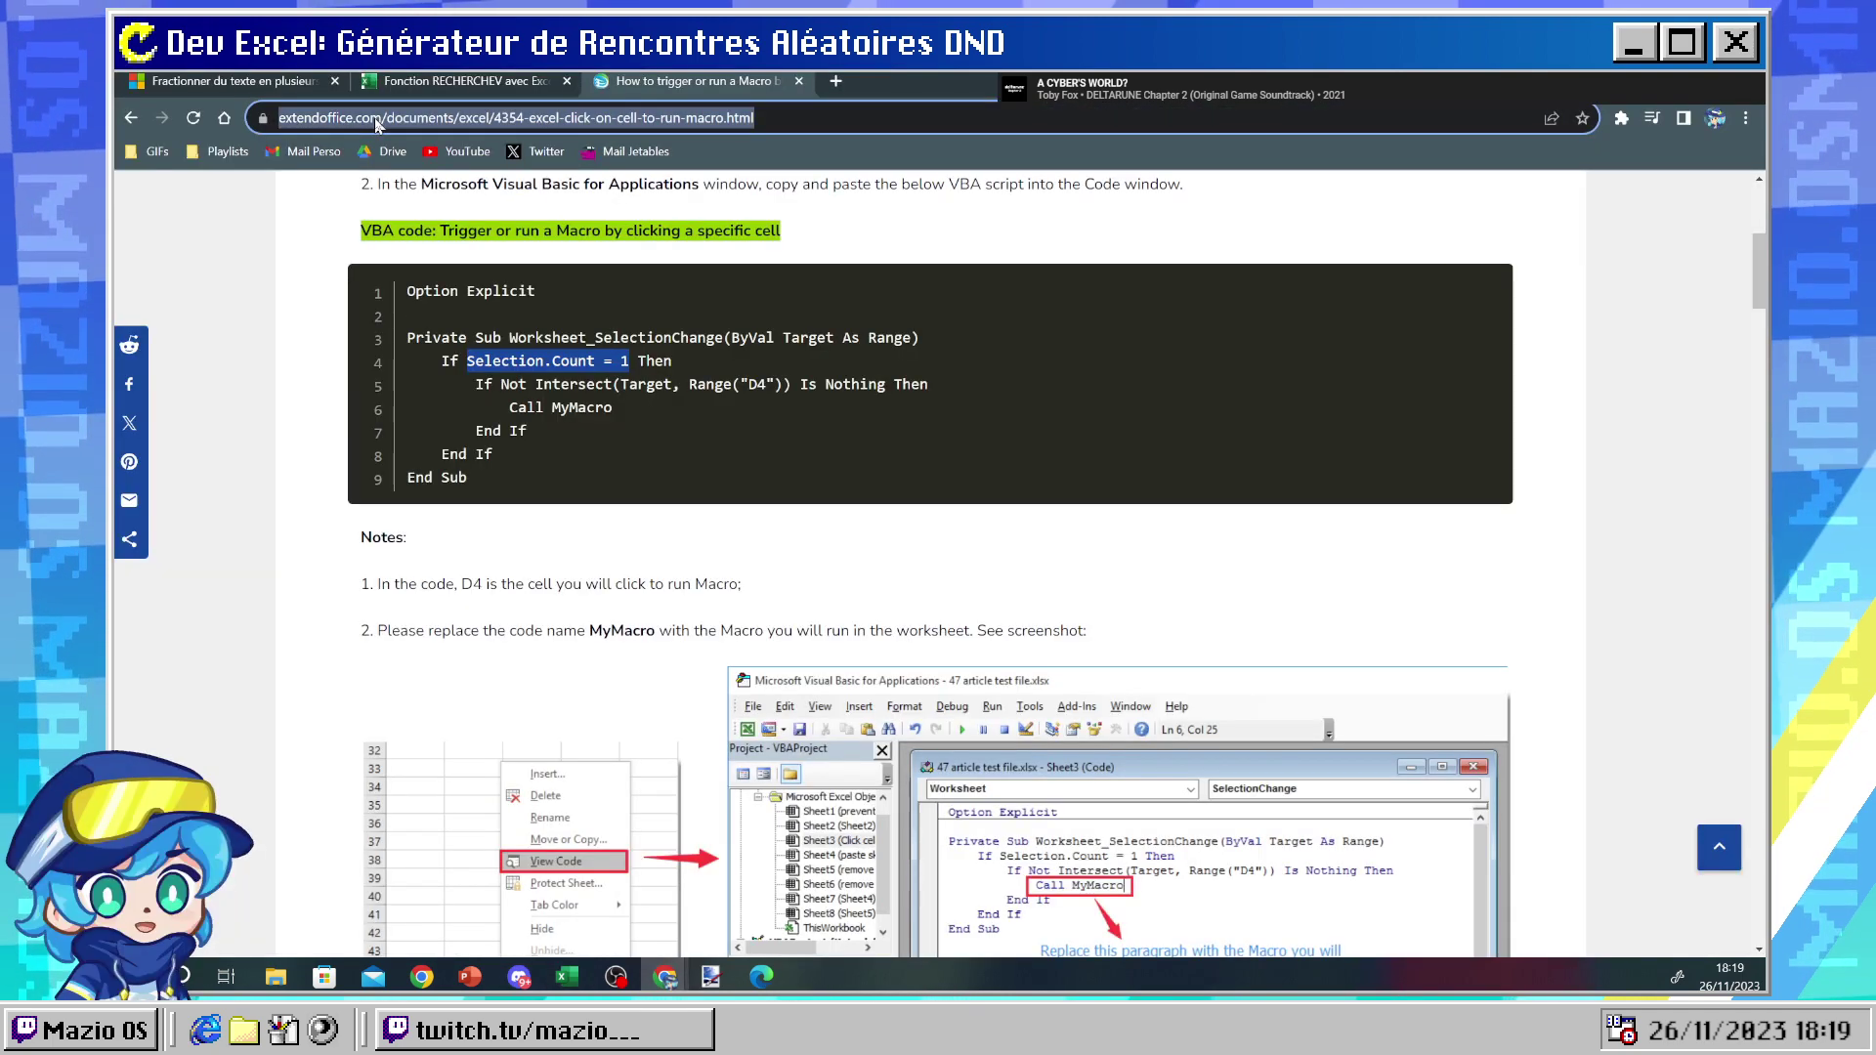
{"action": "type", "text": "vba rangee"}
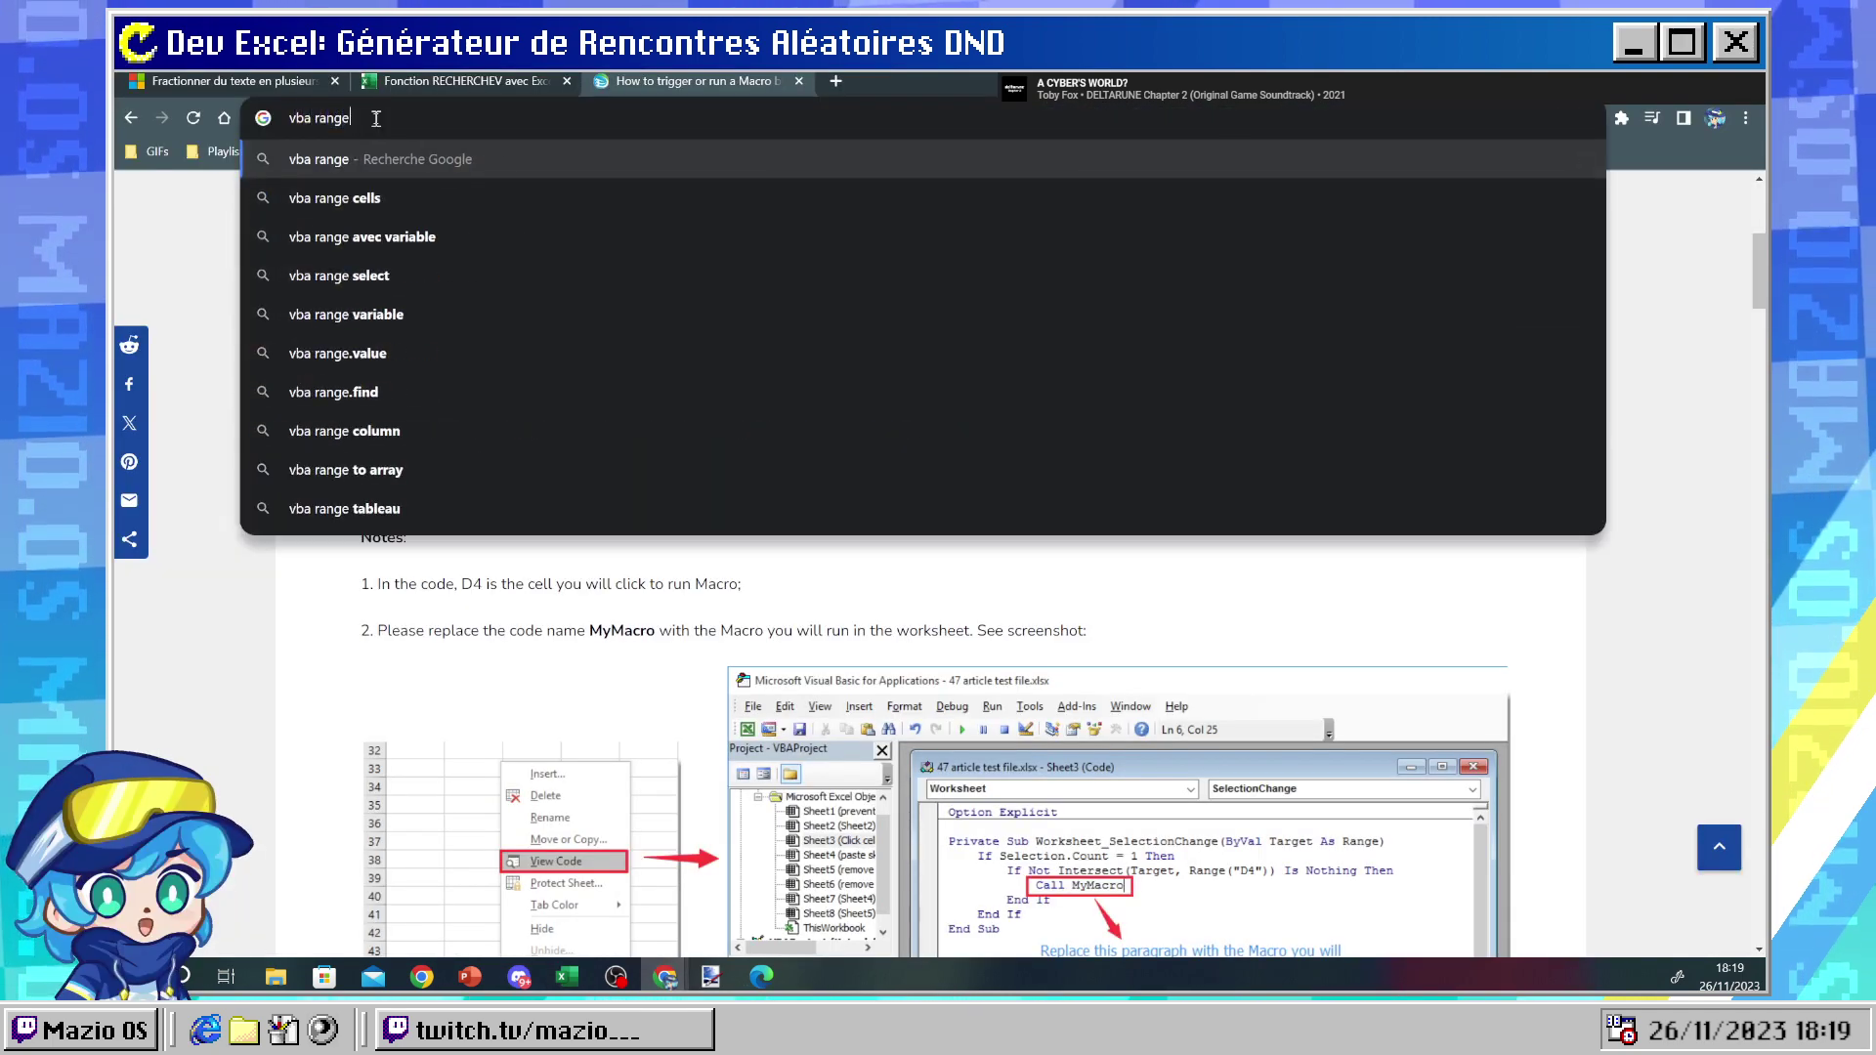
{"action": "key", "text": "Down"}
{"action": "key", "text": "Return"}
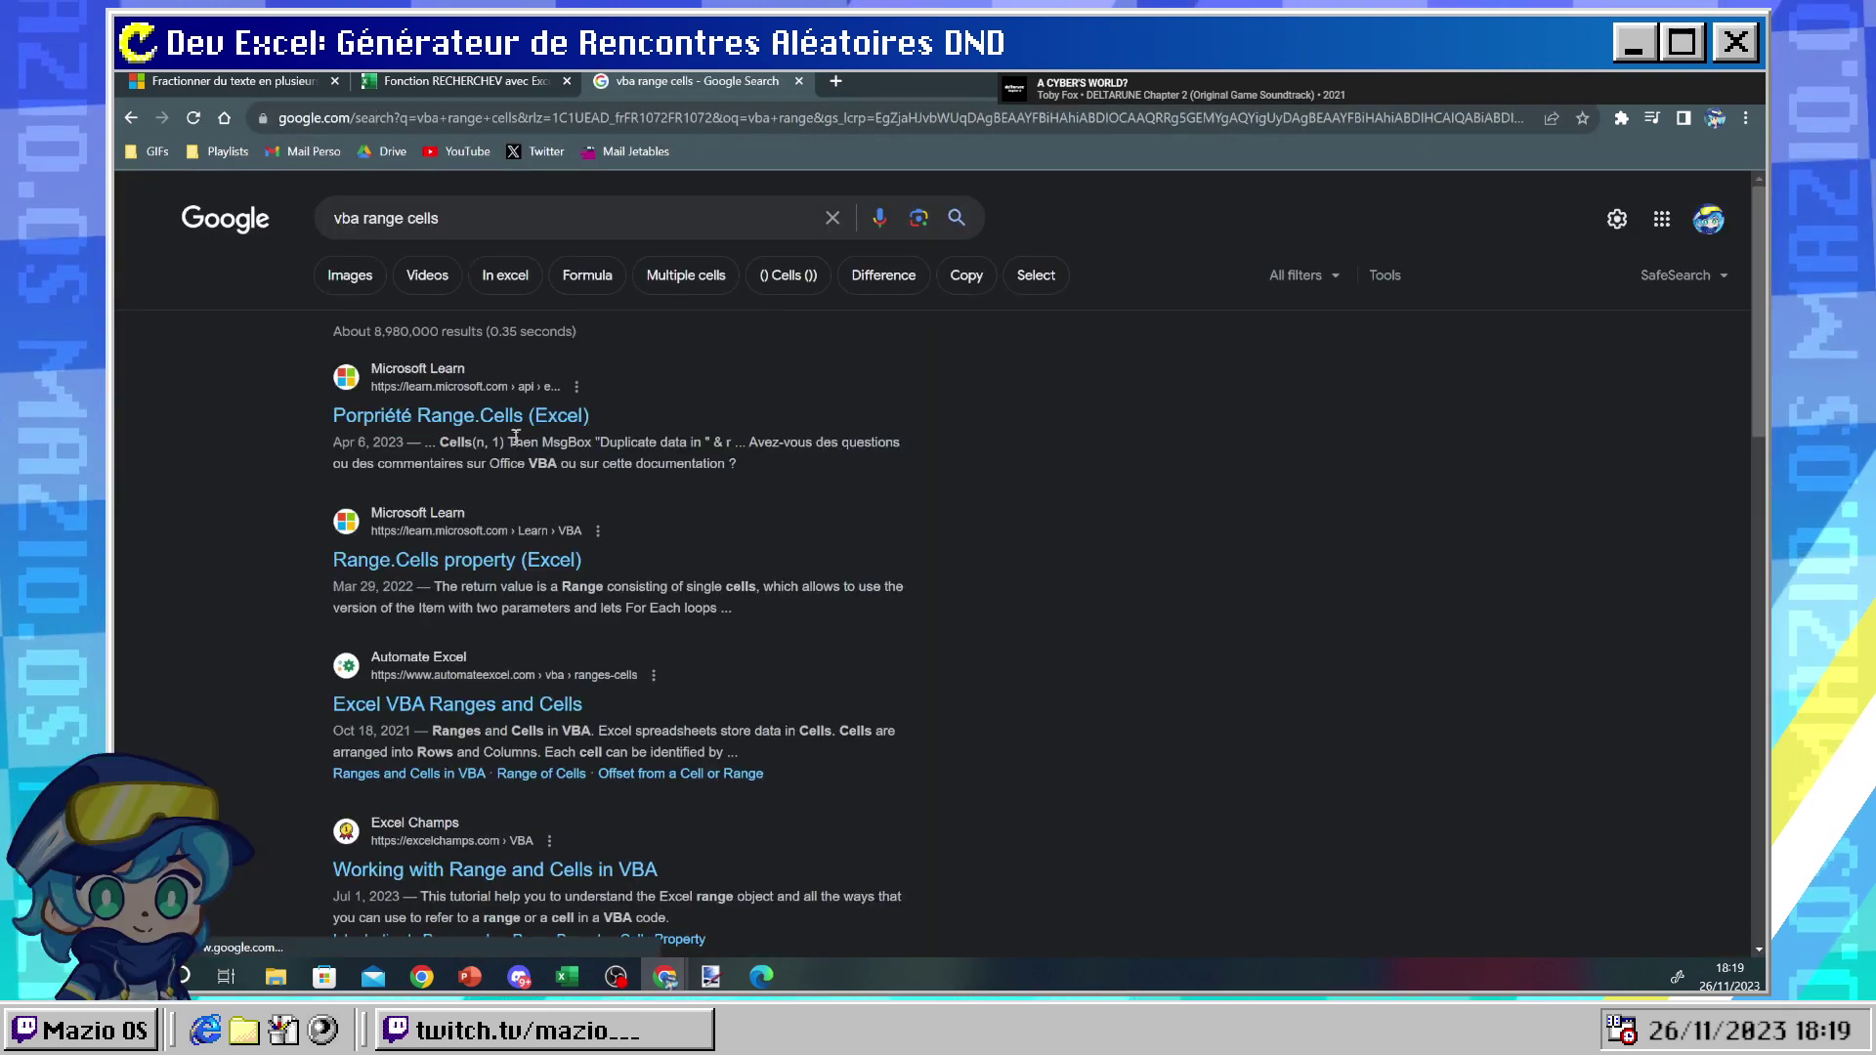
{"action": "left_click", "coordinate": [453, 412]}
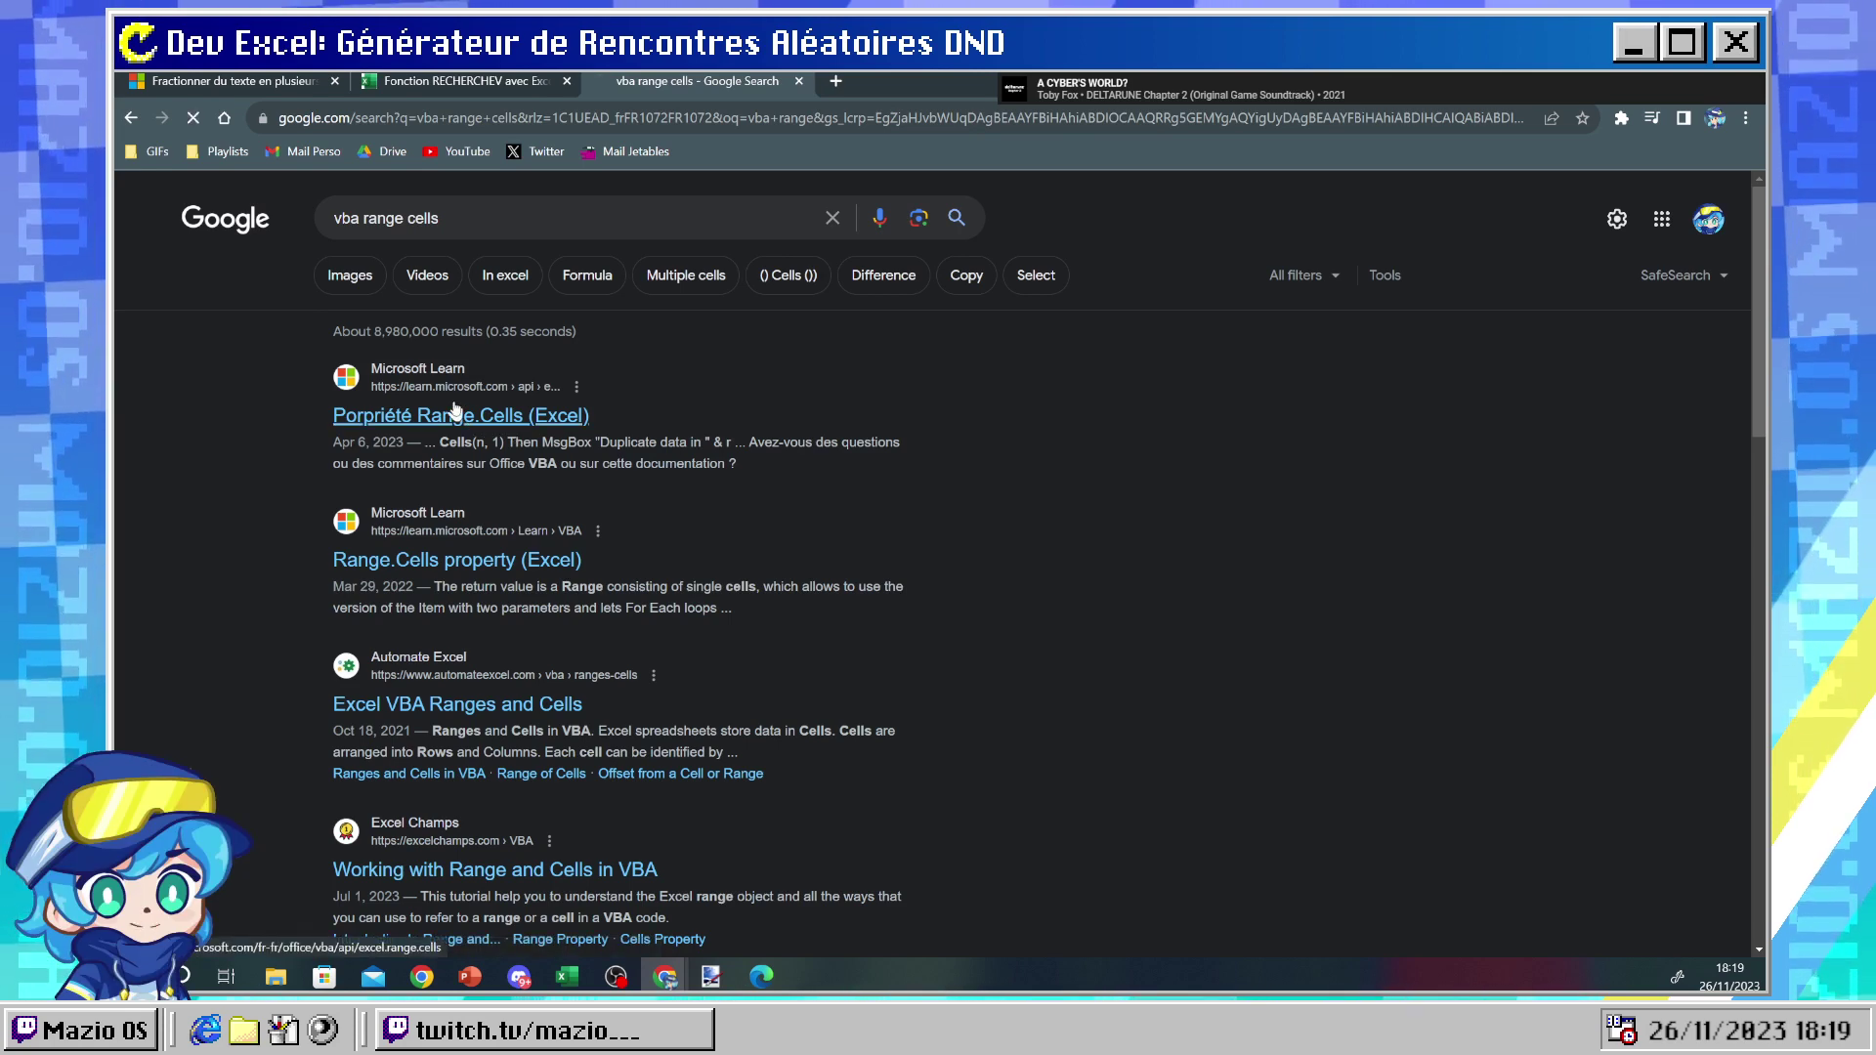
{"action": "scroll", "coordinate": [819, 630], "scroll_direction": "down", "scroll_amount": 3}
{"action": "scroll", "coordinate": [819, 630], "scroll_direction": "down", "scroll_amount": 8}
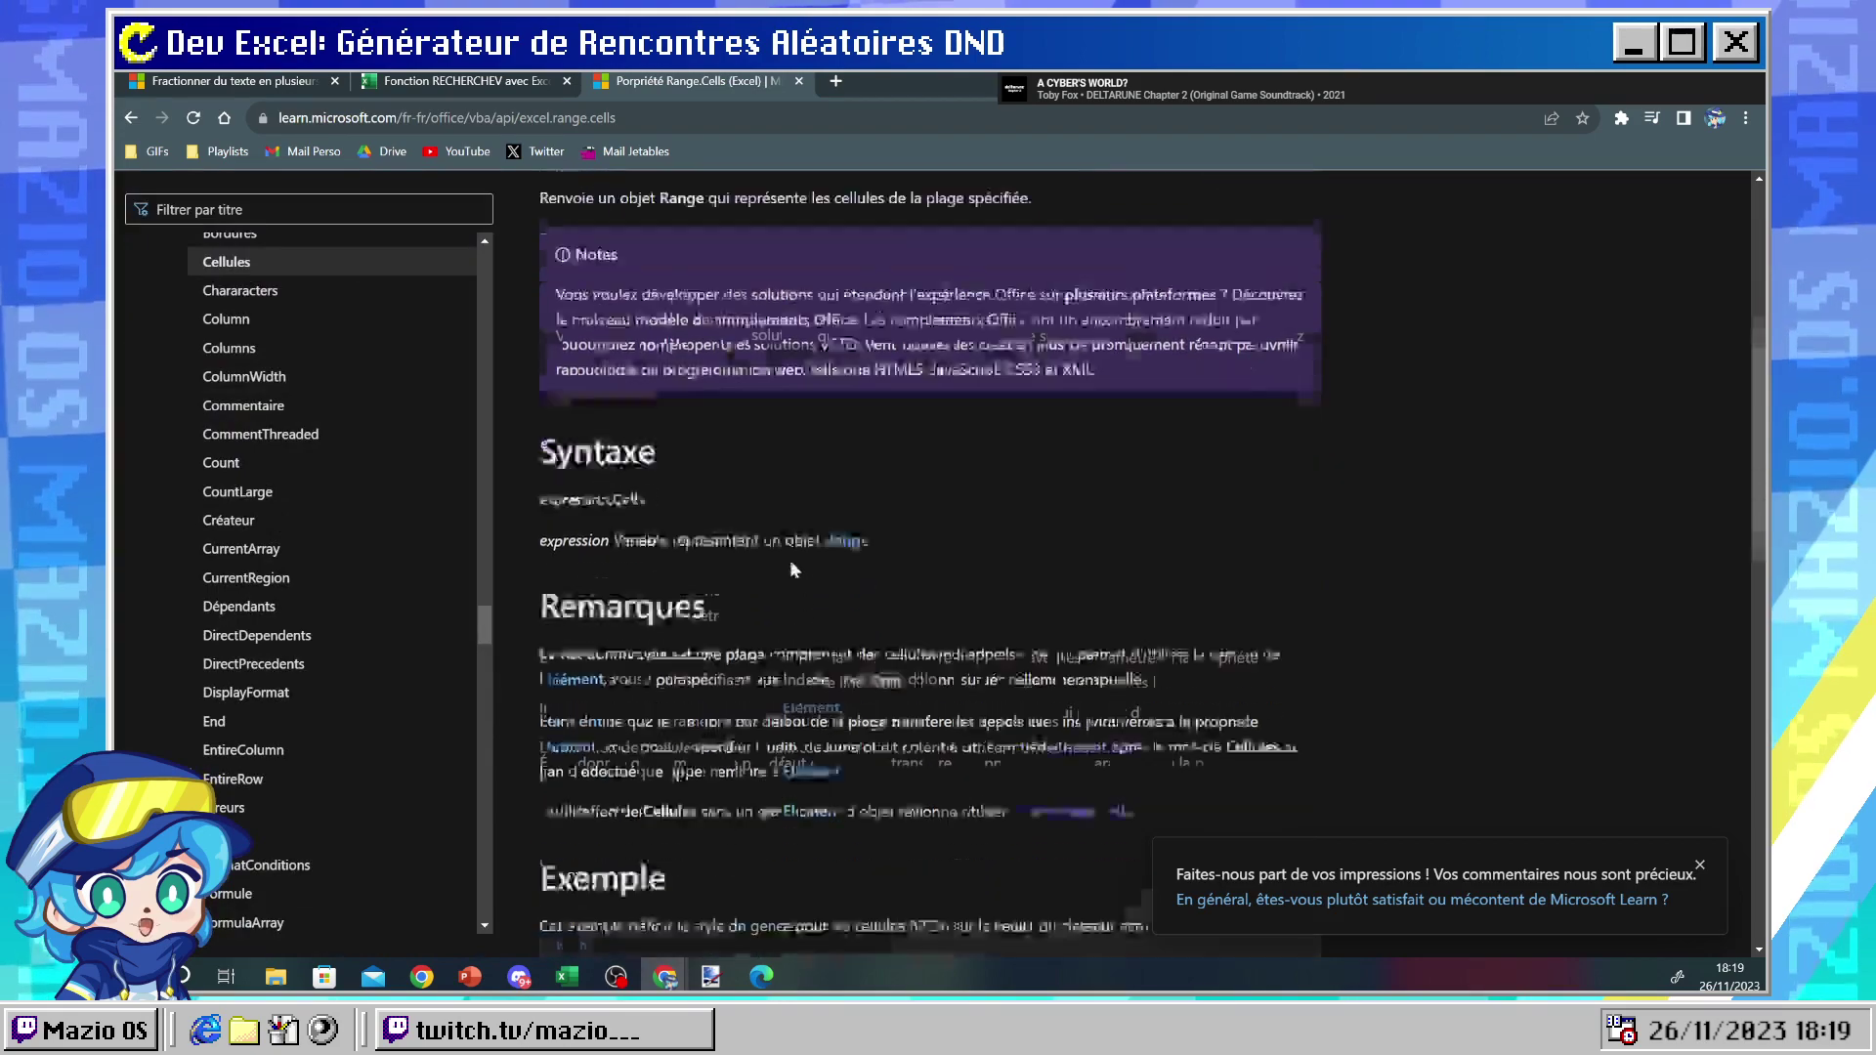
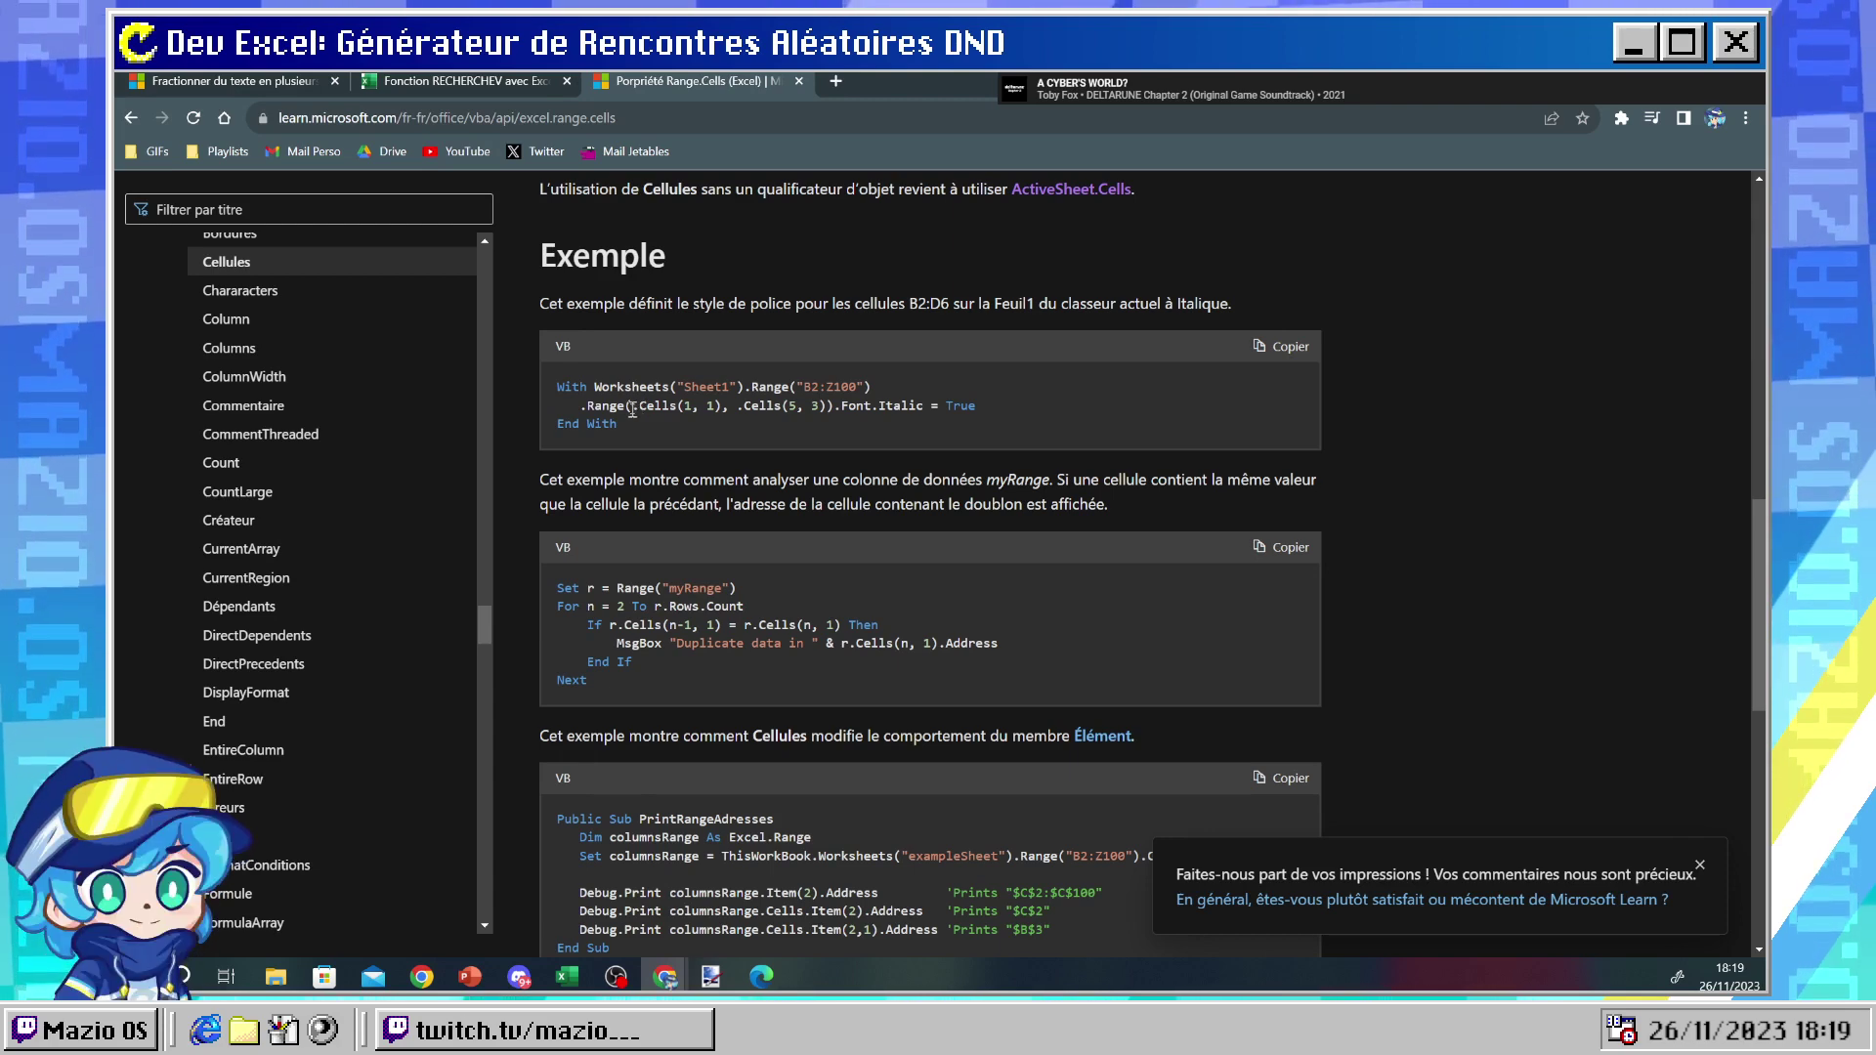
- Replace "B2:J3" in the macro with the .Cells(1, 1), .Cells(5, 3) range copied from the docs
{"action": "left_click_drag", "start_coordinate": [632, 410], "coordinate": [827, 405]}
{"action": "key", "text": "ctrl+c"}
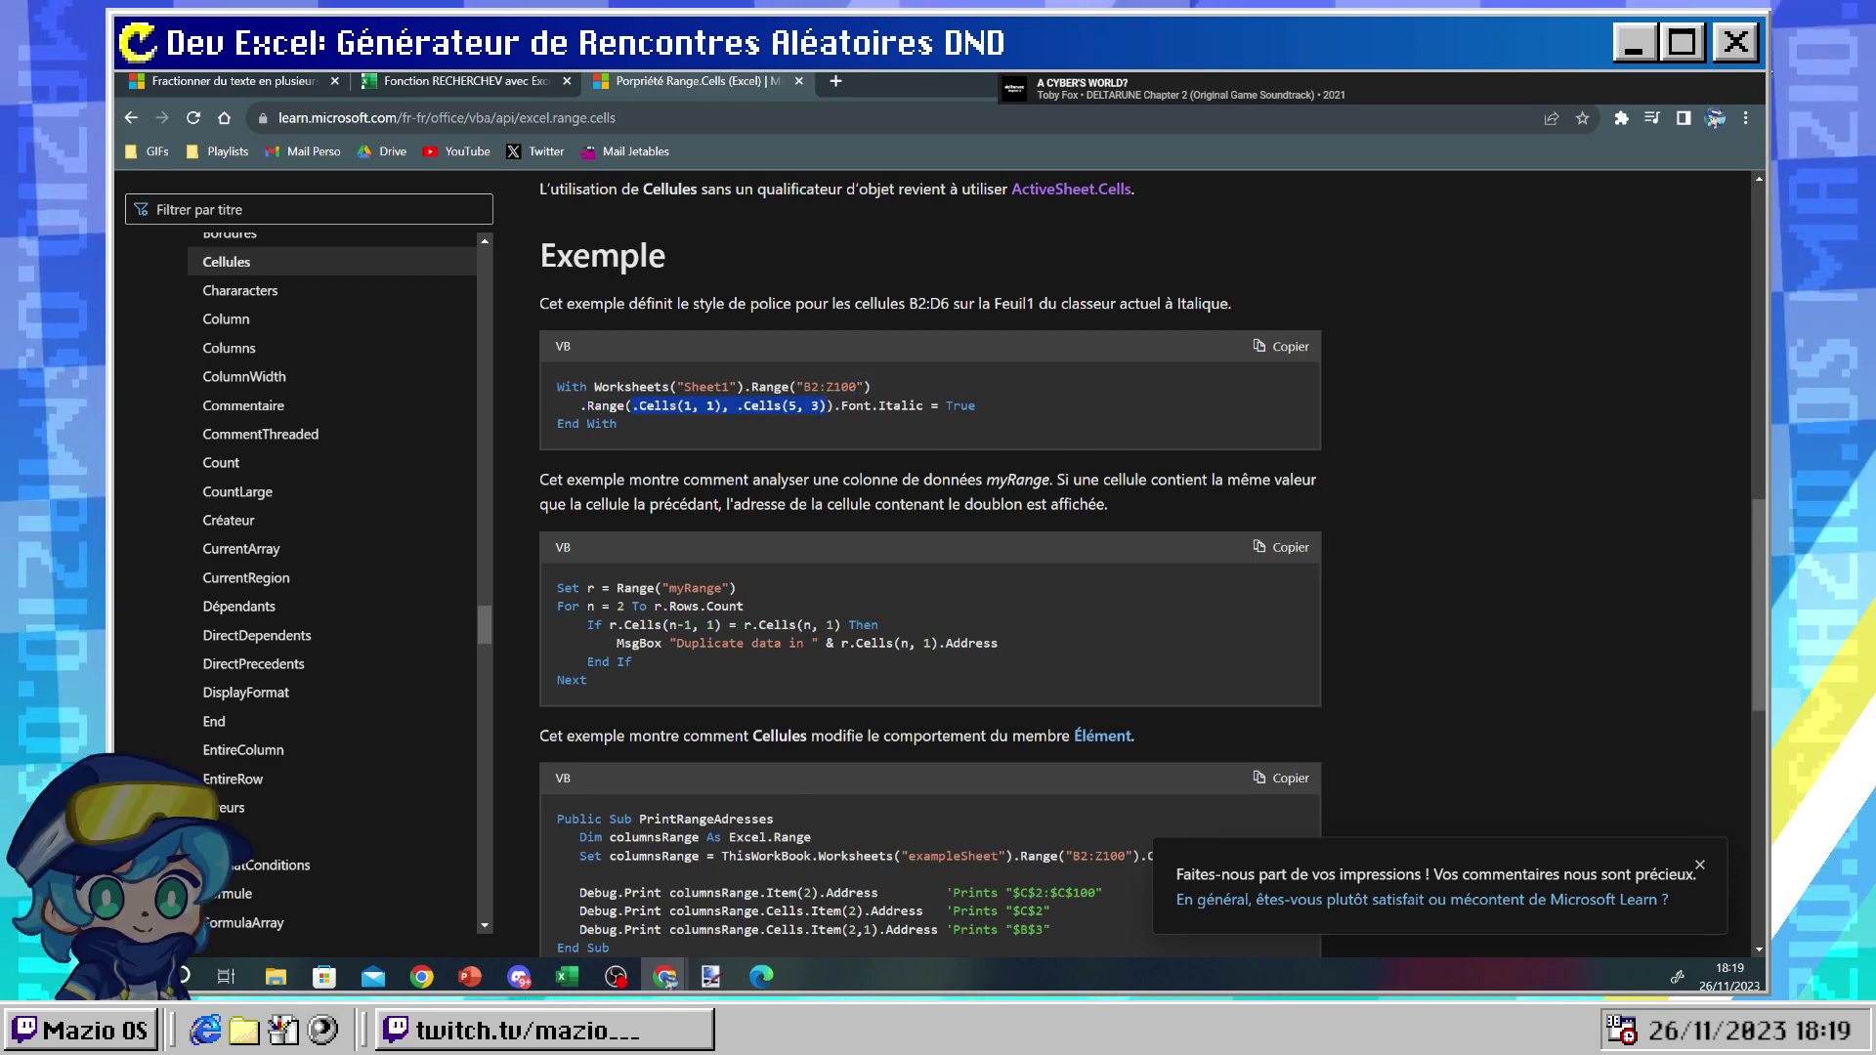
{"action": "key", "text": "alt+Tab"}
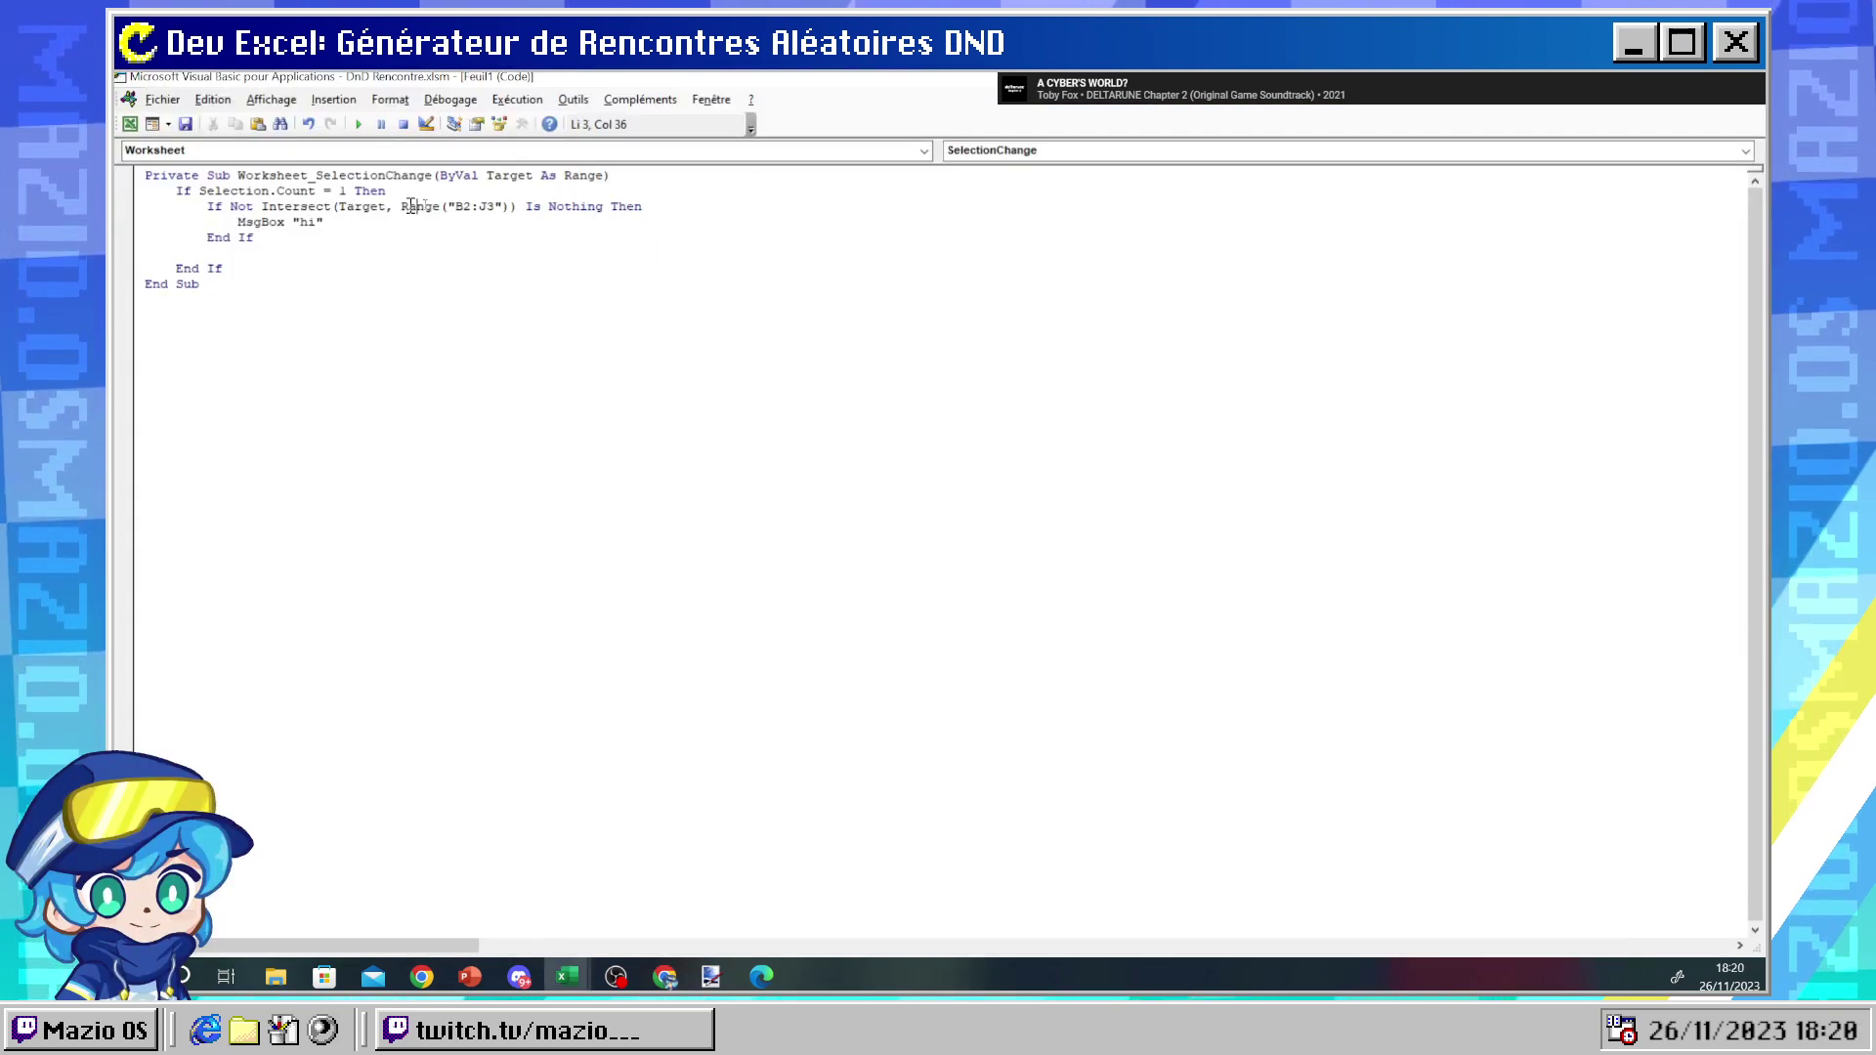
{"action": "left_click_drag", "start_coordinate": [449, 200], "coordinate": [510, 202]}
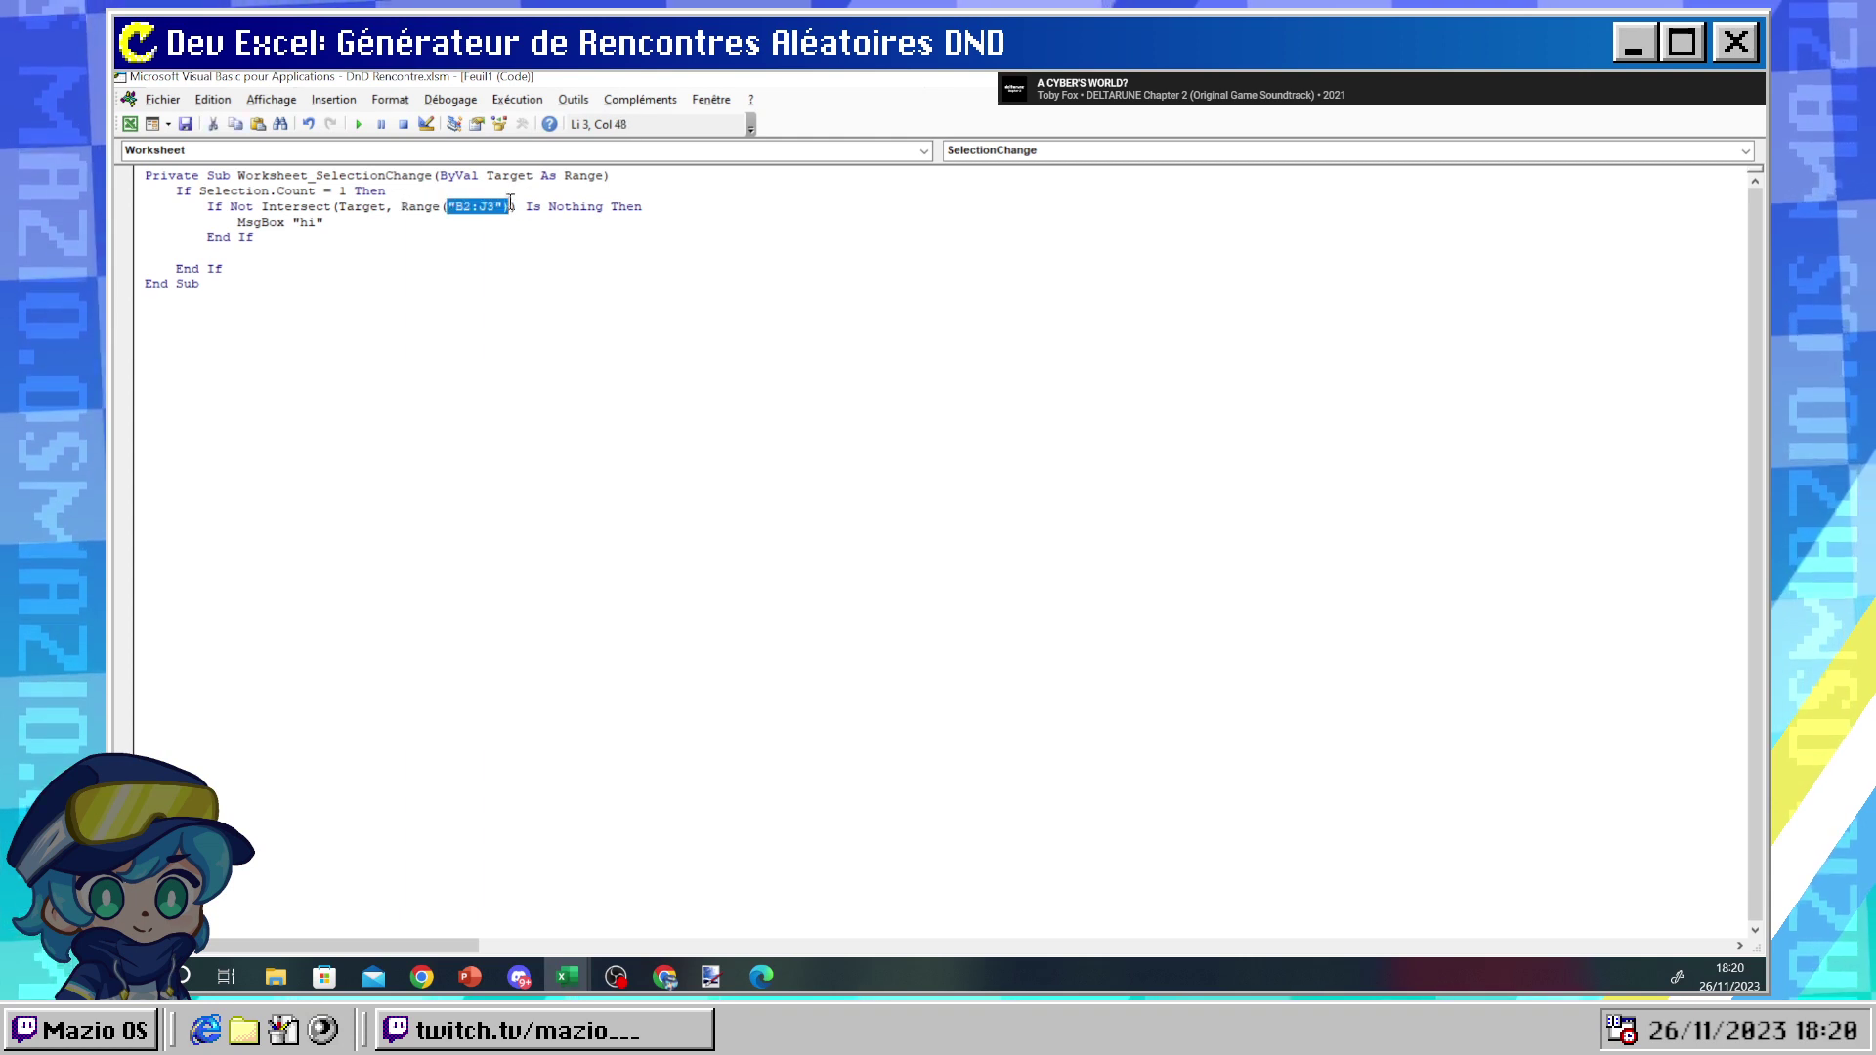
{"action": "key", "text": "ctrl+v"}
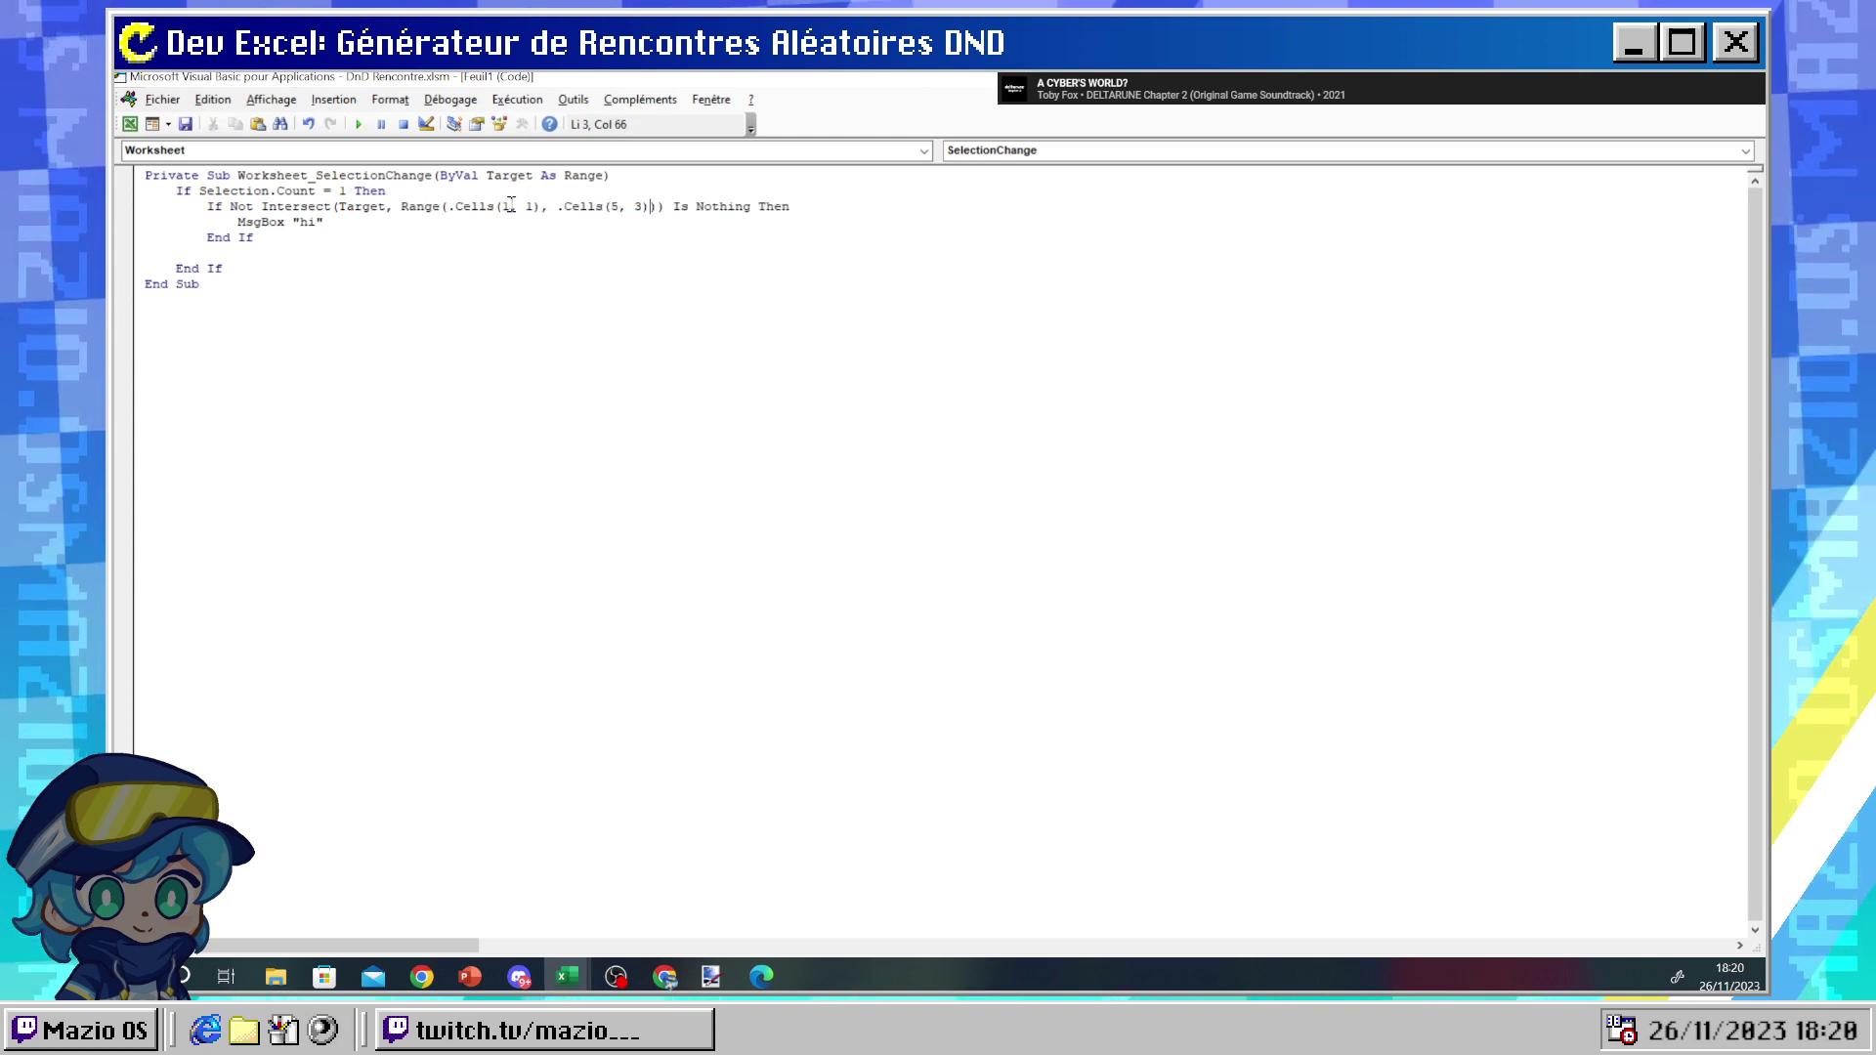
{"action": "mouse_move", "coordinate": [671, 980]}
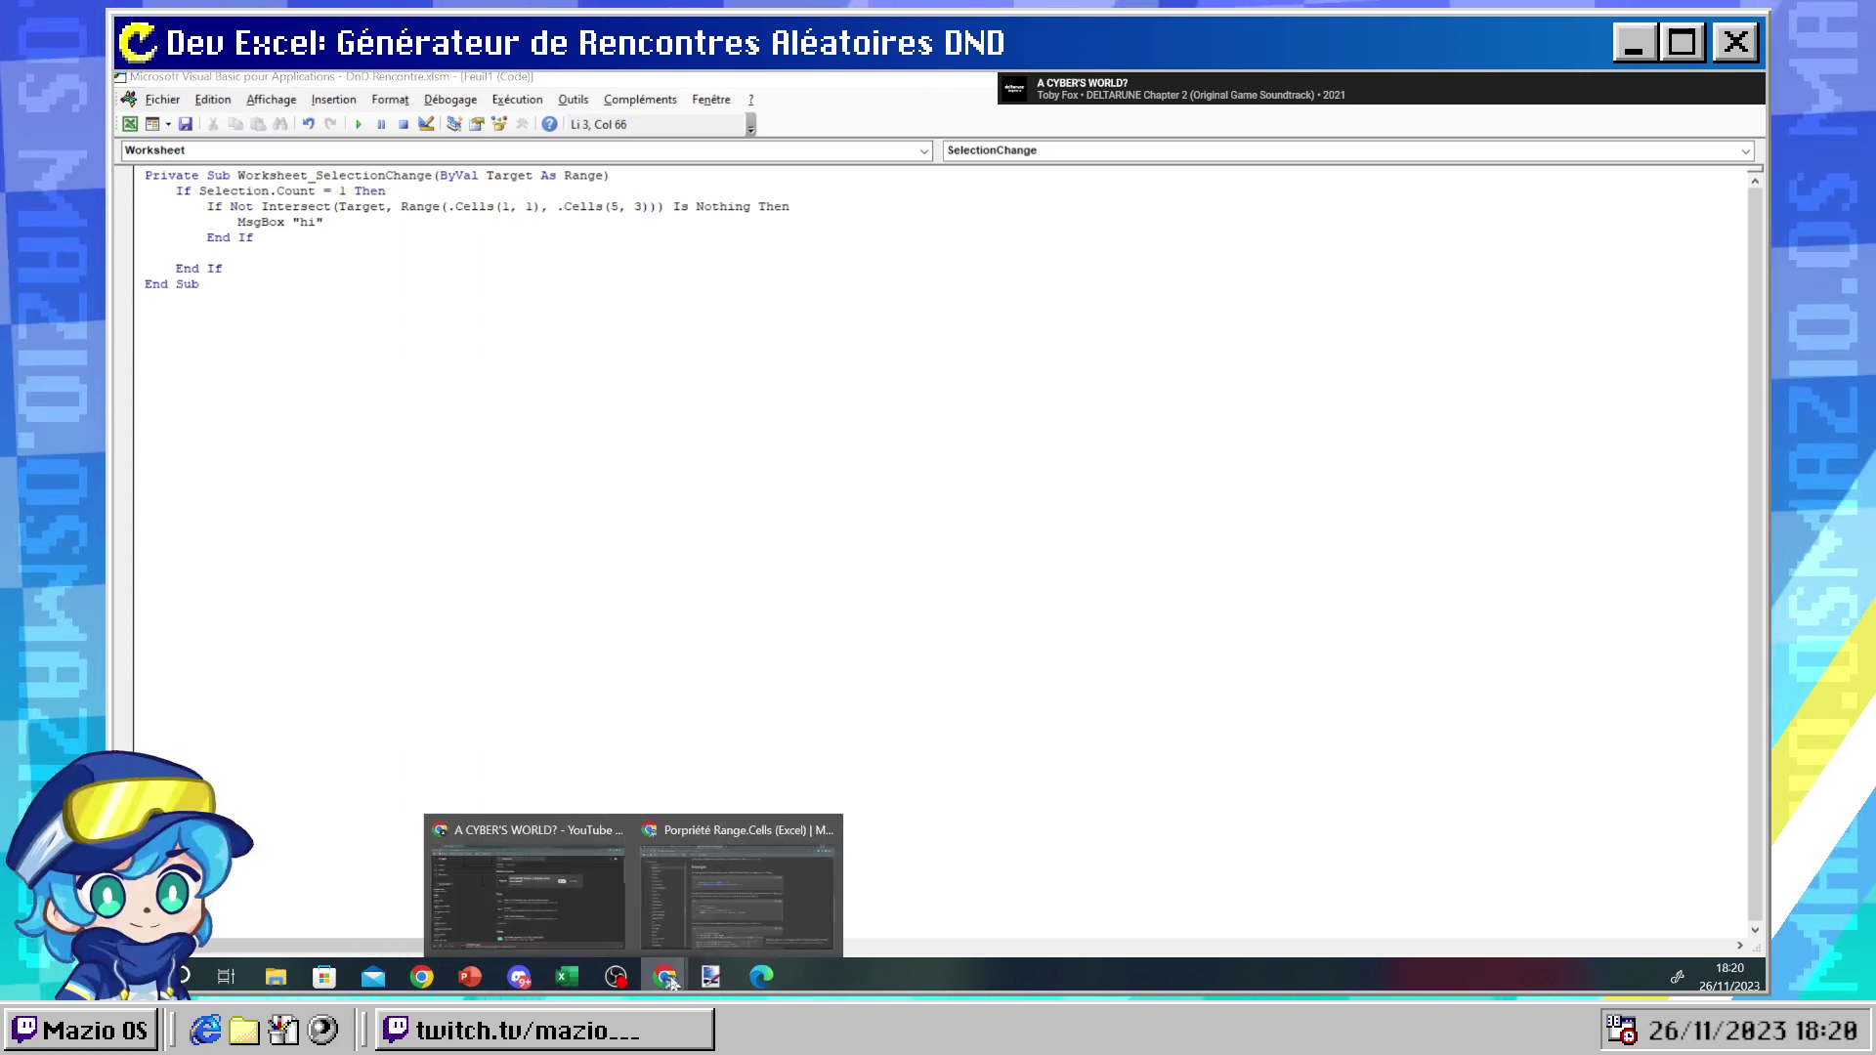
{"action": "left_click", "coordinate": [507, 899]}
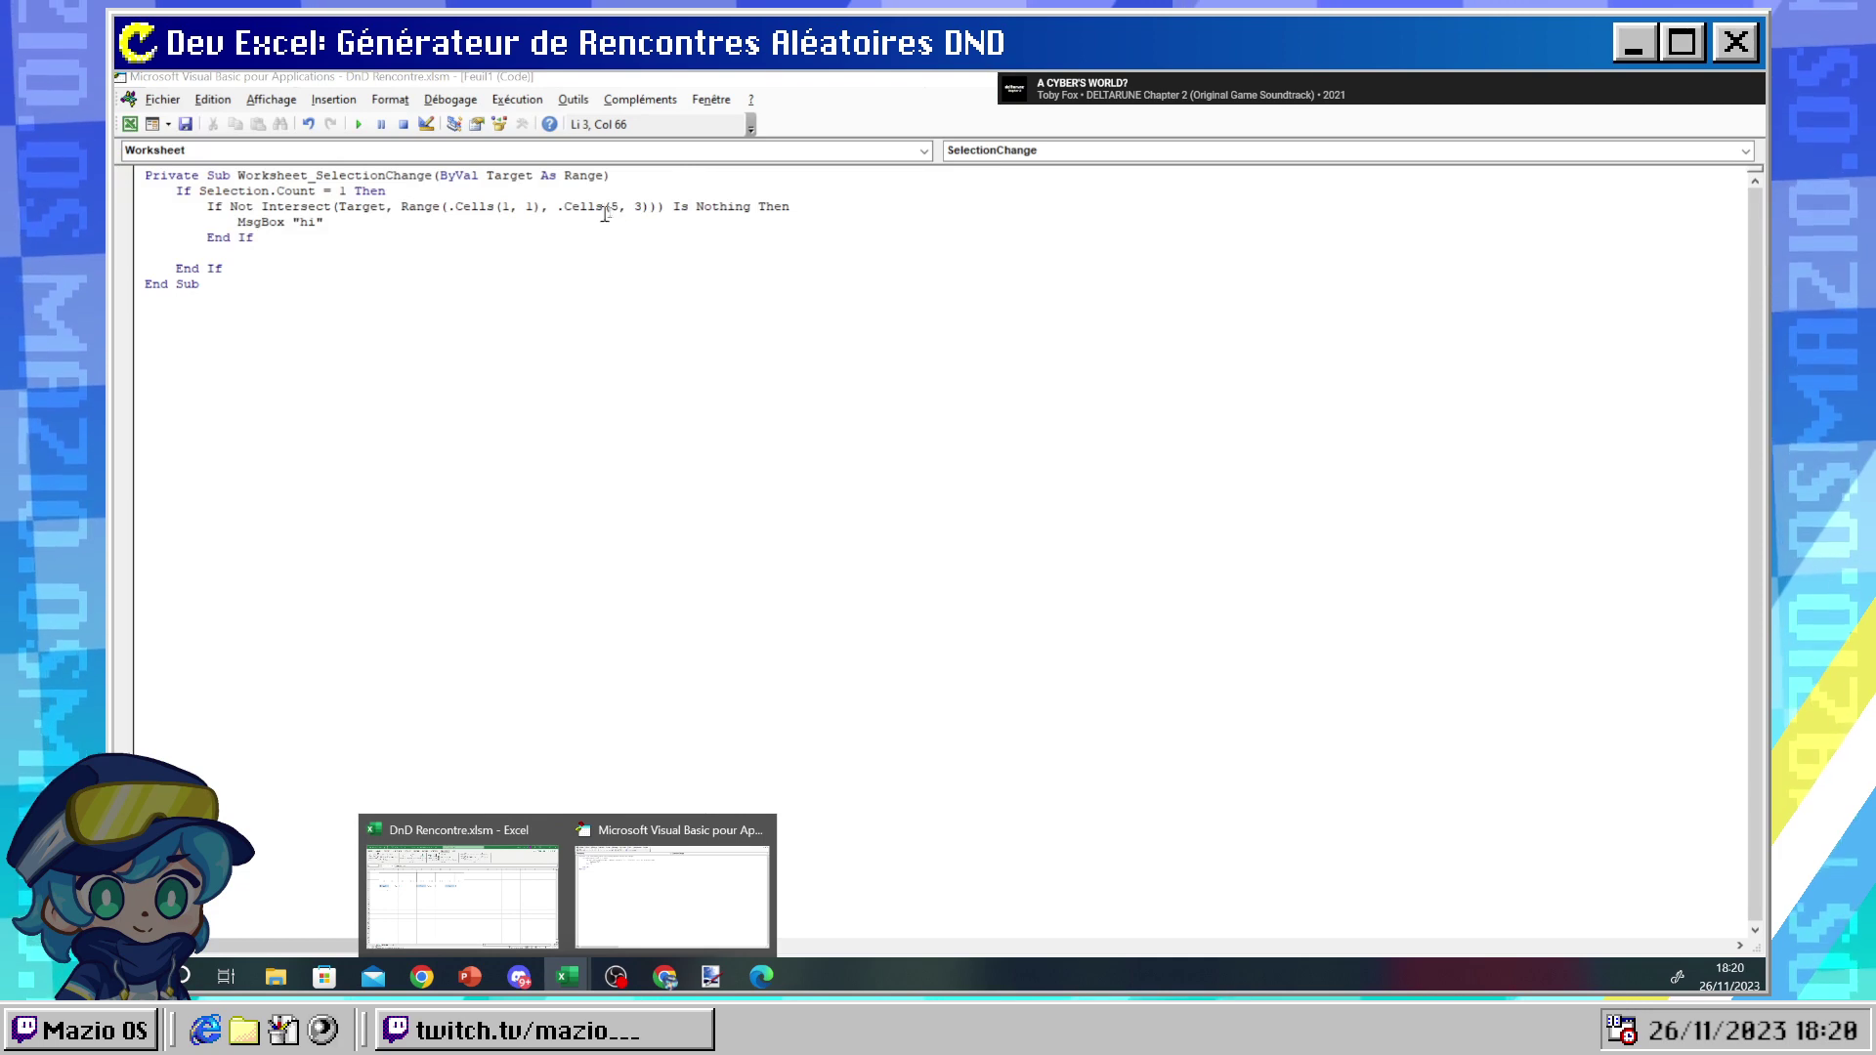
- Change the pasted range's second reference so it reads Cells(1, 1), Cells(1, 10)
{"action": "double_click", "coordinate": [615, 209]}
{"action": "type", "text": "1"}
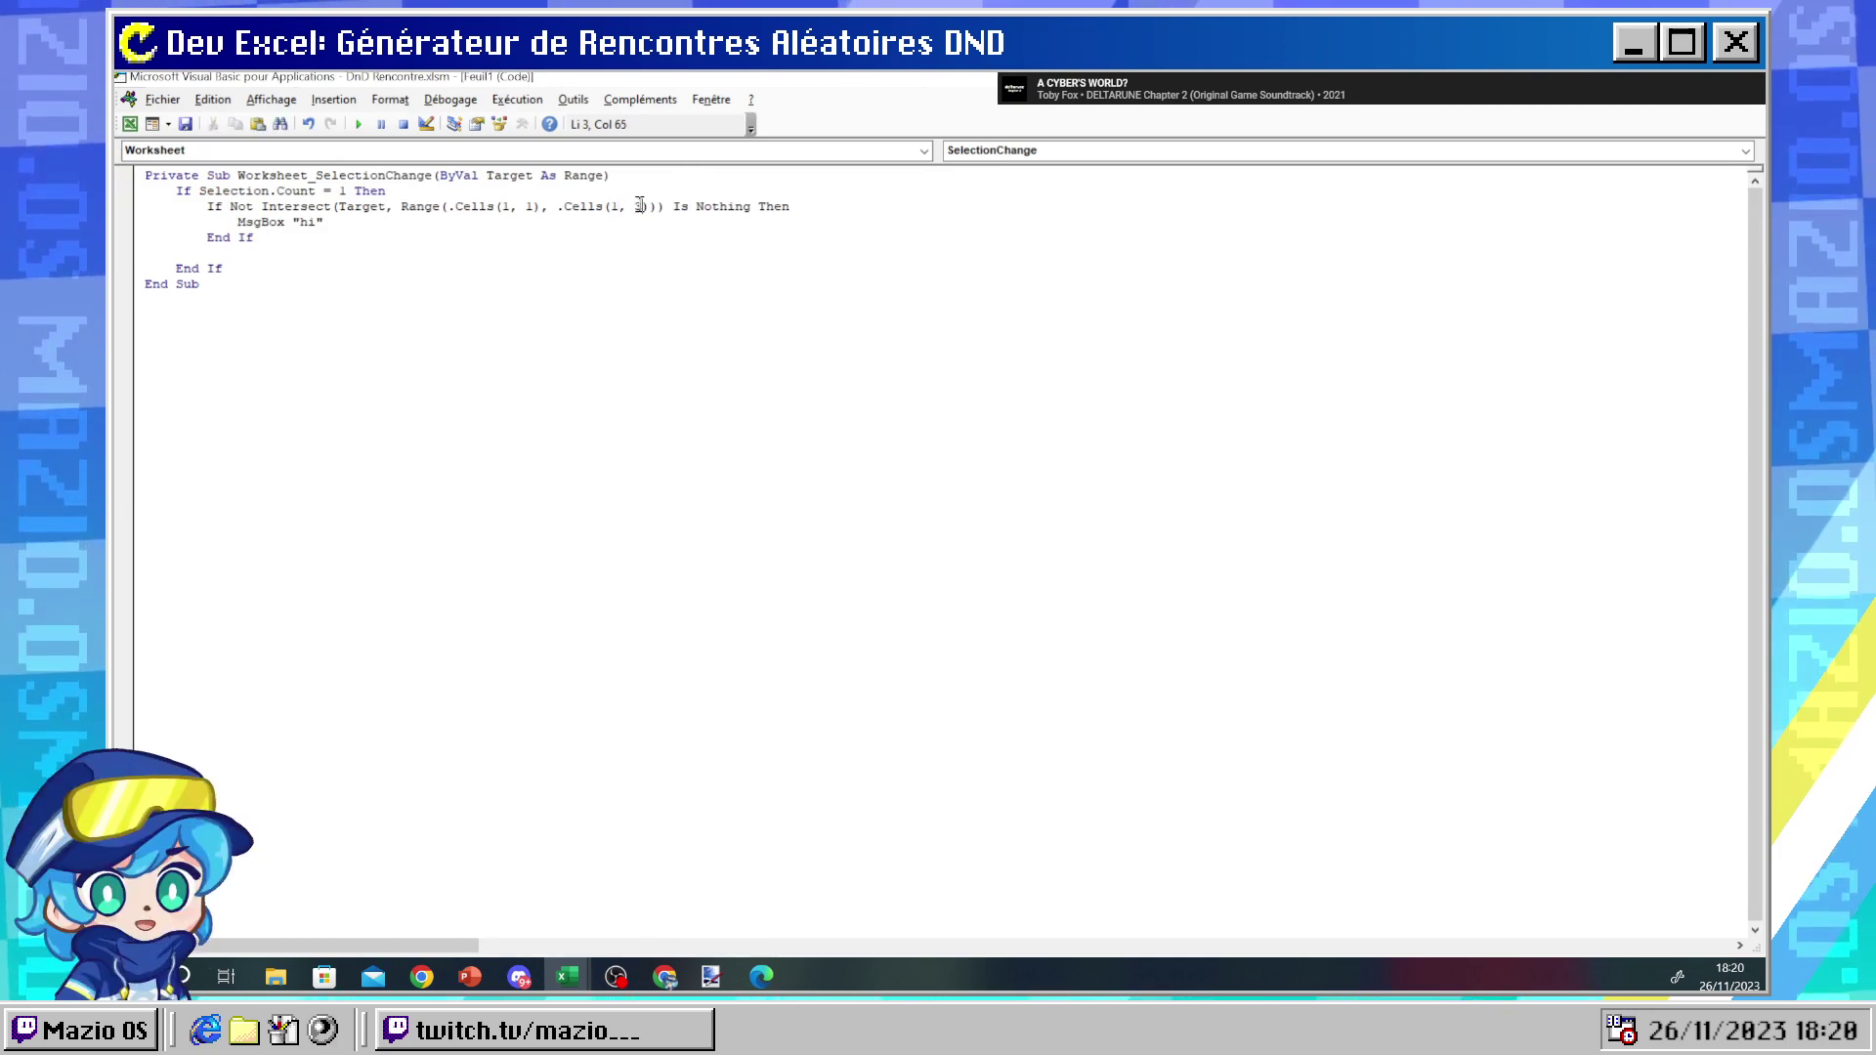
{"action": "key", "text": "Right"}
{"action": "key", "text": "Right"}
{"action": "key", "text": "Right"}
{"action": "key", "text": "shift+Left"}
{"action": "mouse_move", "coordinate": [567, 976]}
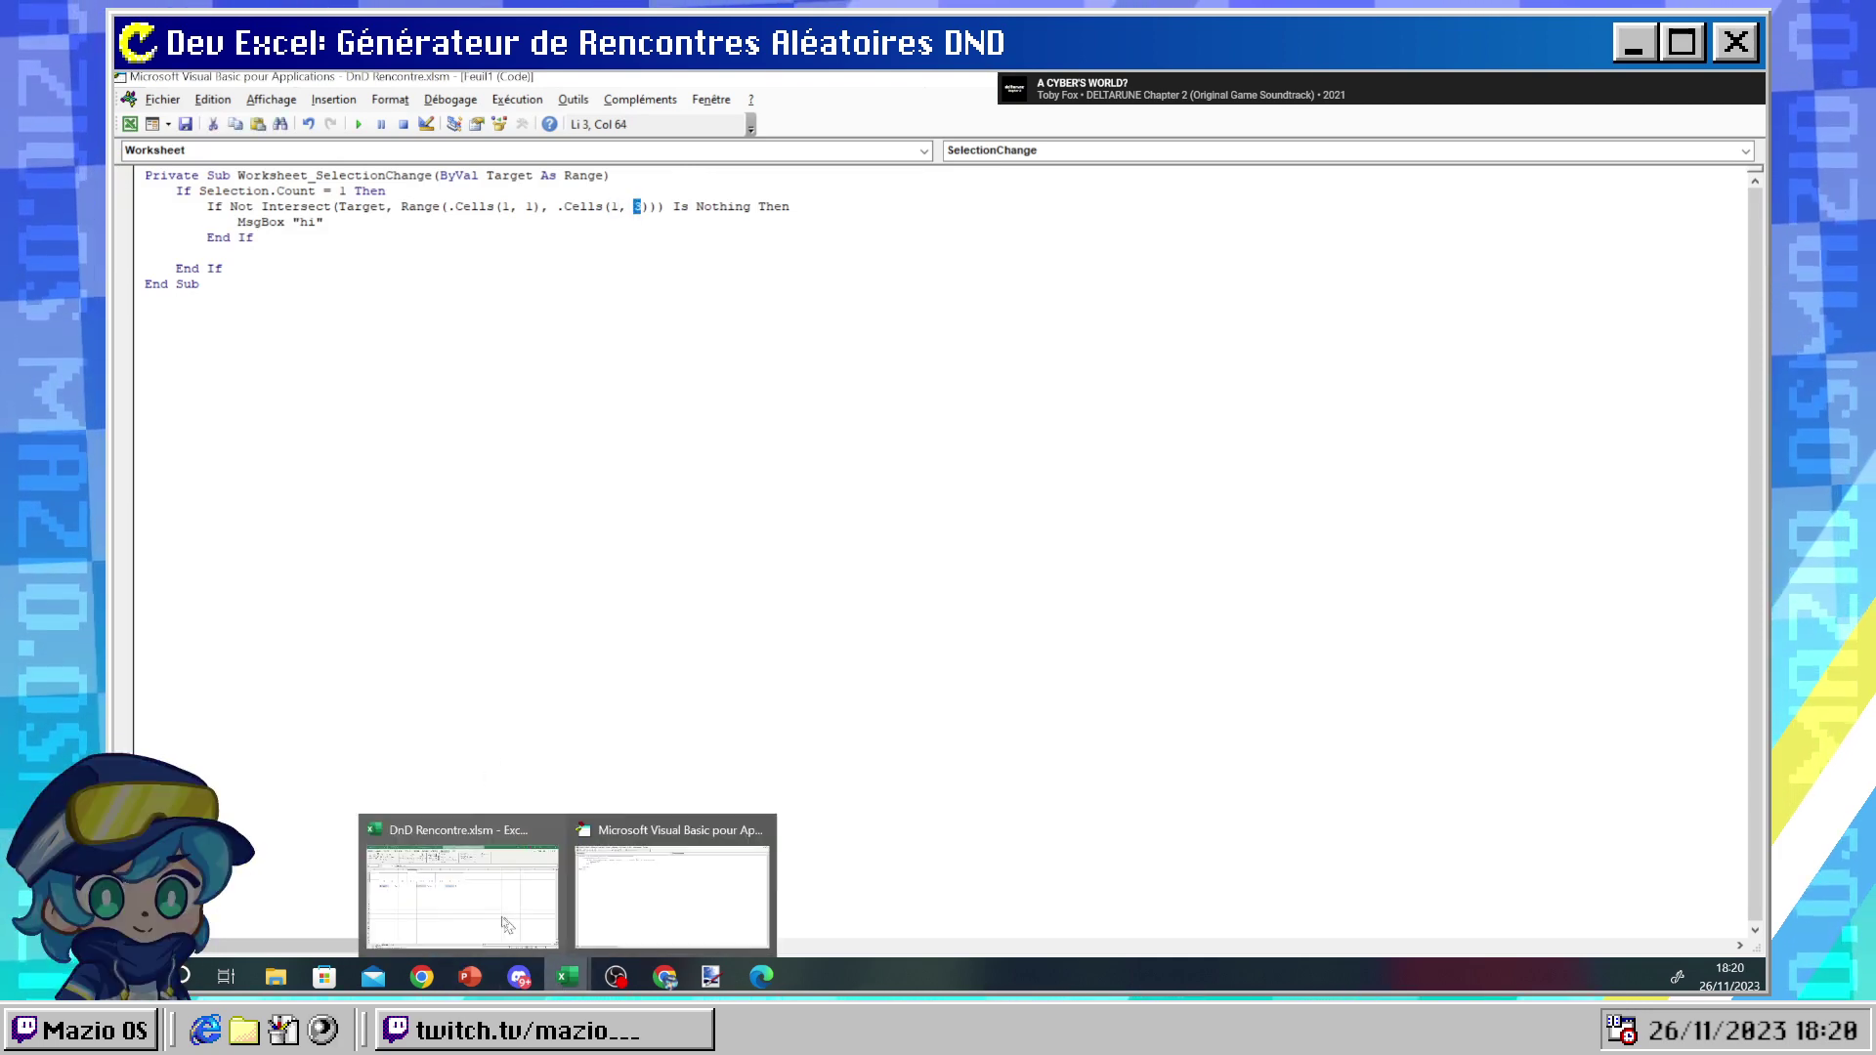
{"action": "left_click", "coordinate": [461, 889]}
{"action": "key", "text": "alt+F11"}
{"action": "type", "text": "10"}
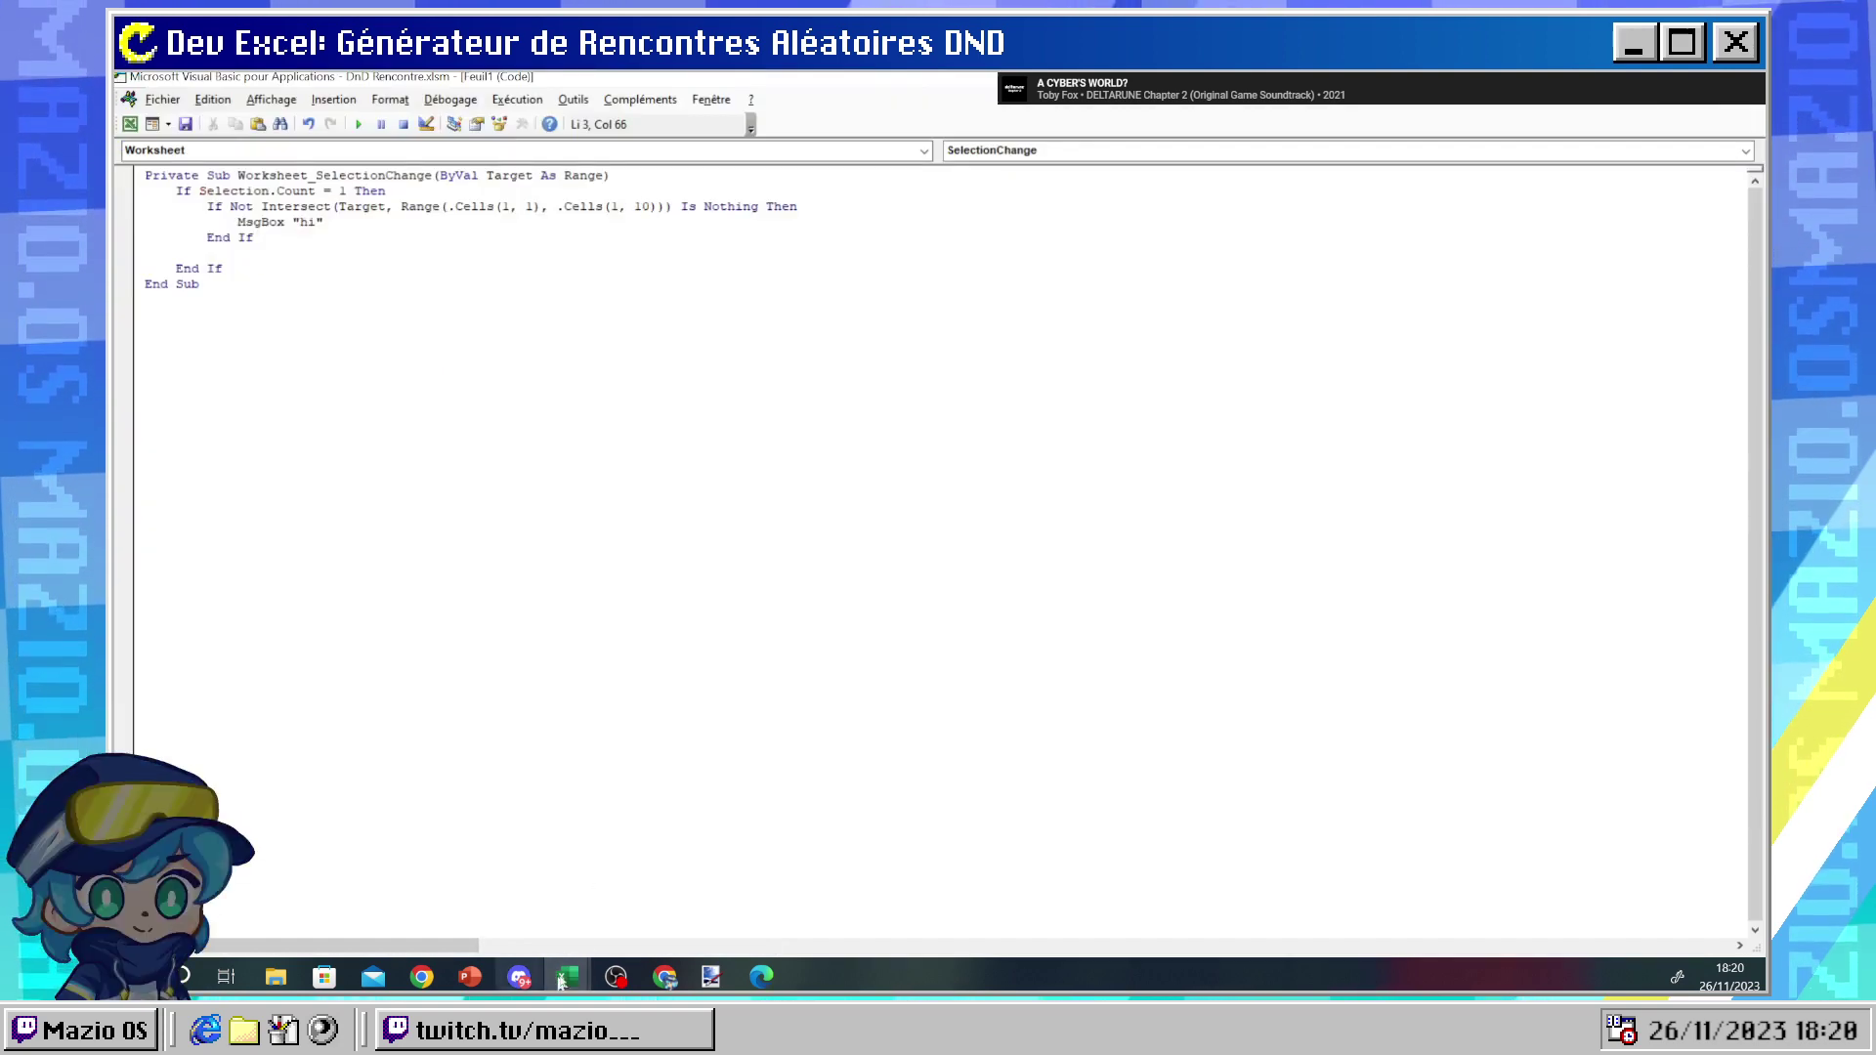
- Test the macro on the sheet and dismiss the resulting compile error
{"action": "mouse_move", "coordinate": [566, 976]}
{"action": "left_click", "coordinate": [466, 886]}
{"action": "left_click", "coordinate": [385, 515]}
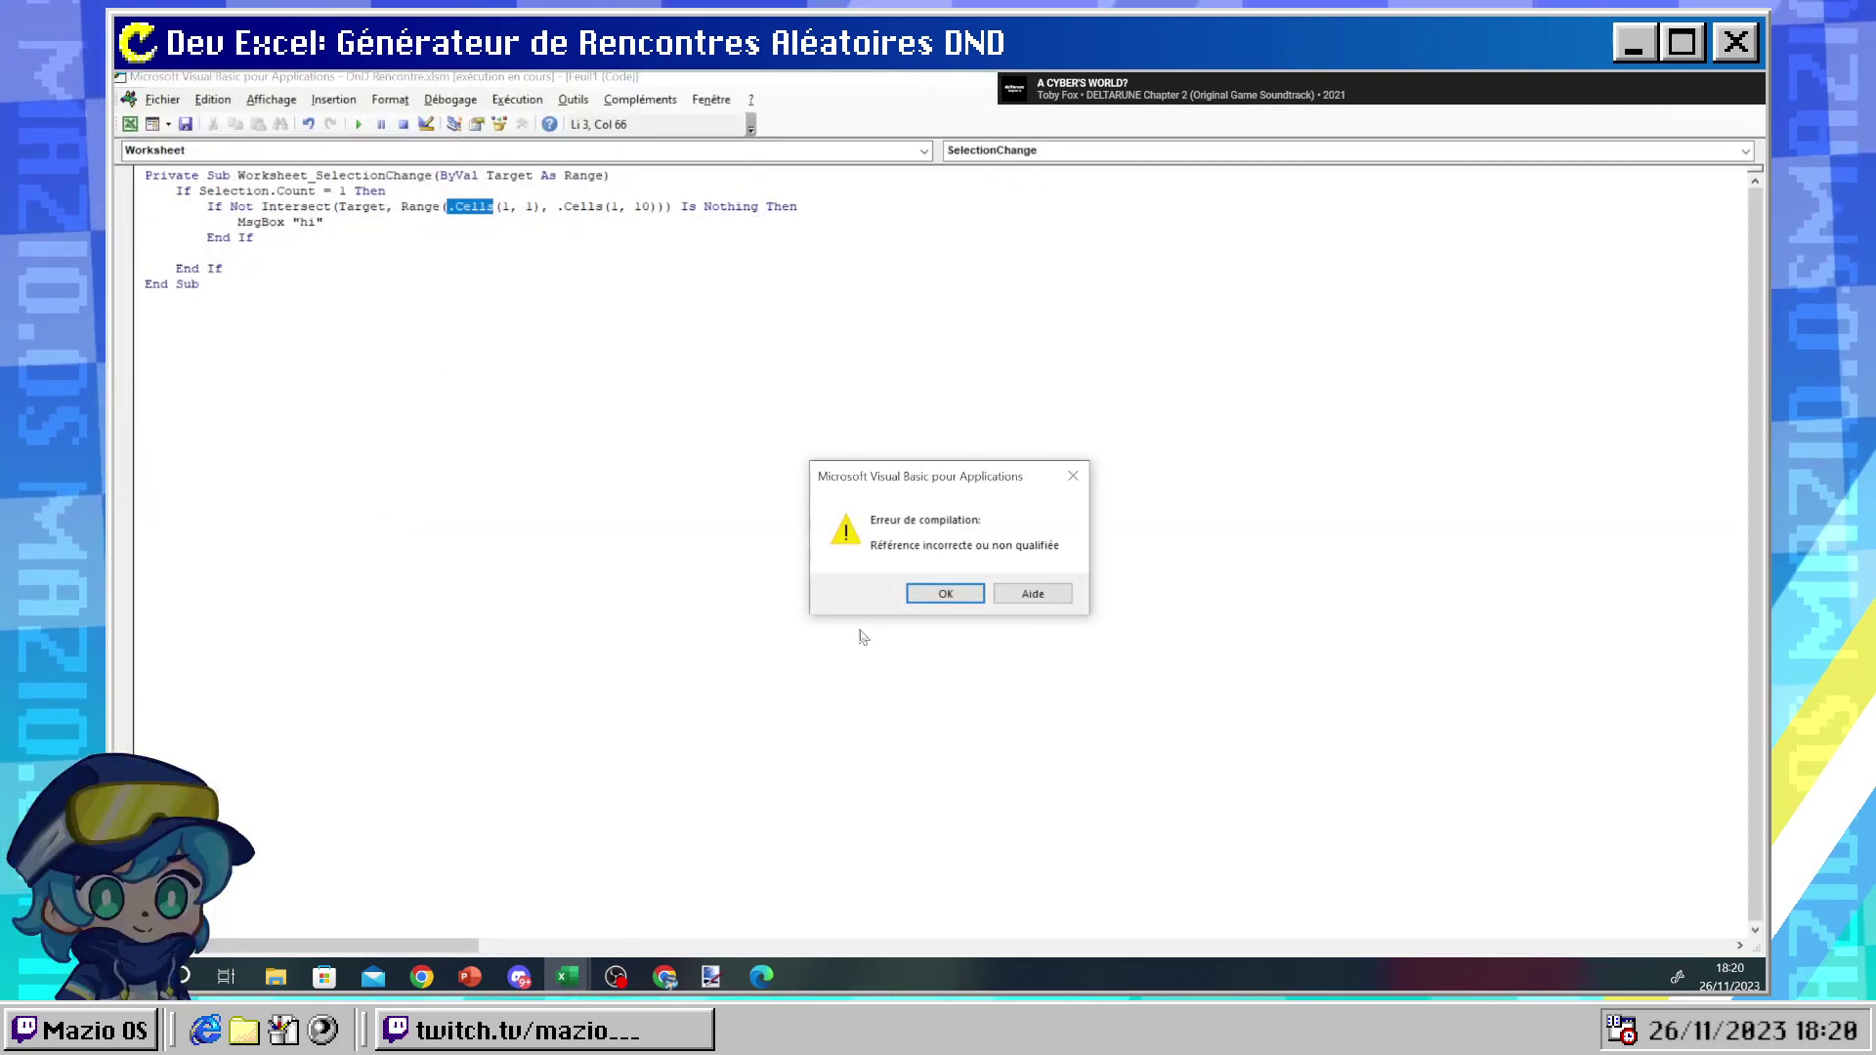
{"action": "left_click", "coordinate": [945, 594]}
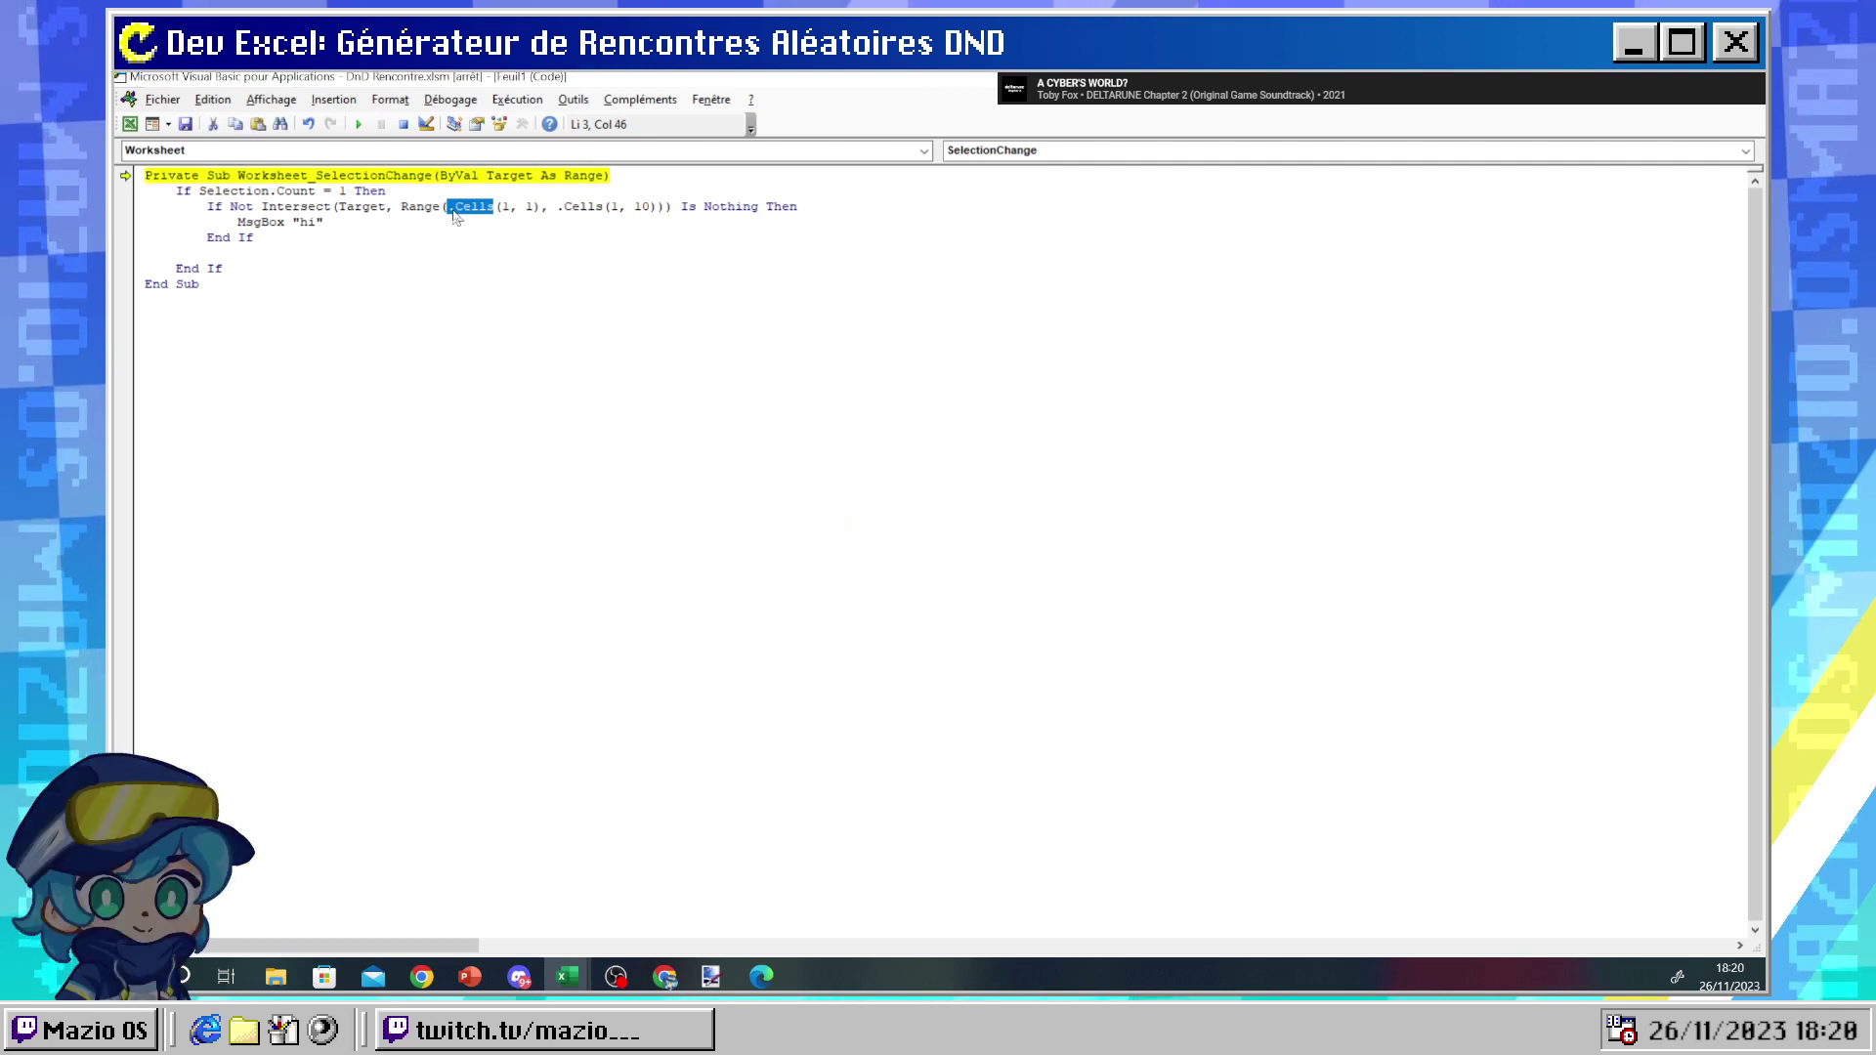
- Remove the leading dots from both Cells references and return to the workbook
{"action": "key", "text": "Down"}
{"action": "key", "text": "Down"}
{"action": "key", "text": "Down"}
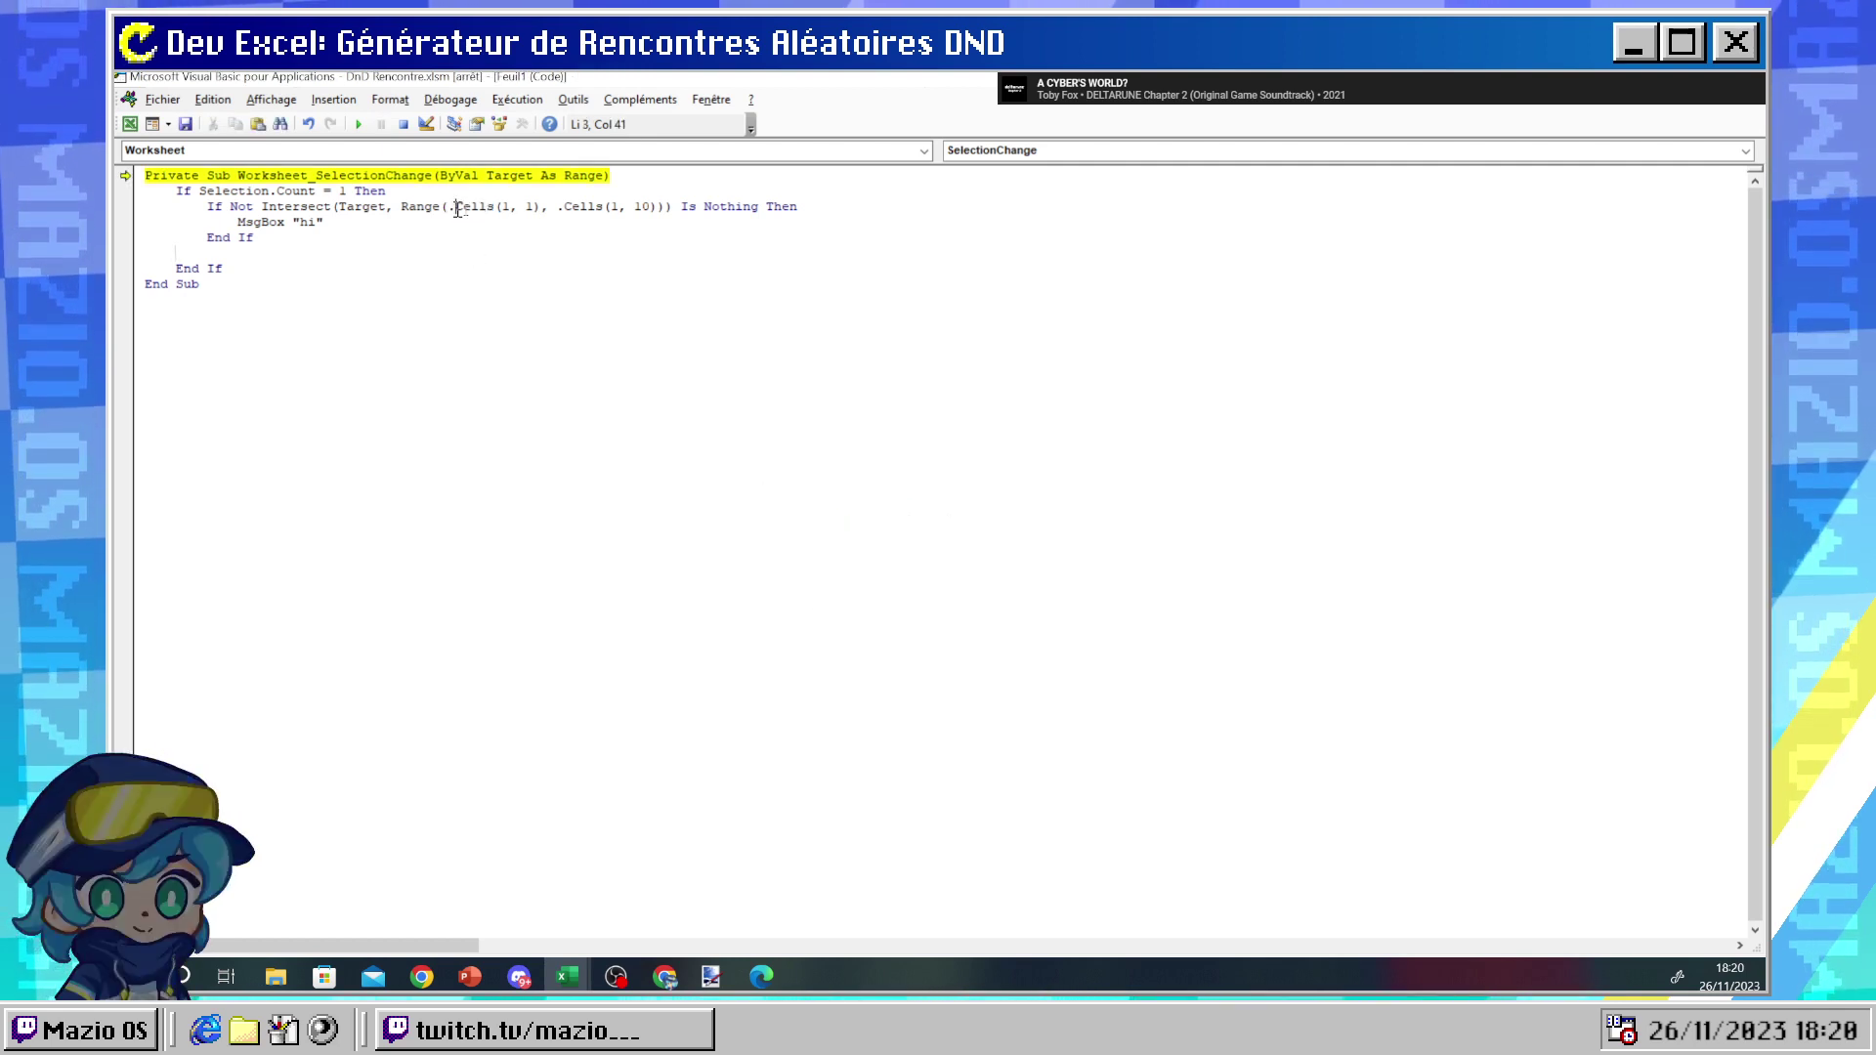
{"action": "key", "text": "BackSpace"}
{"action": "left_click", "coordinate": [557, 208]}
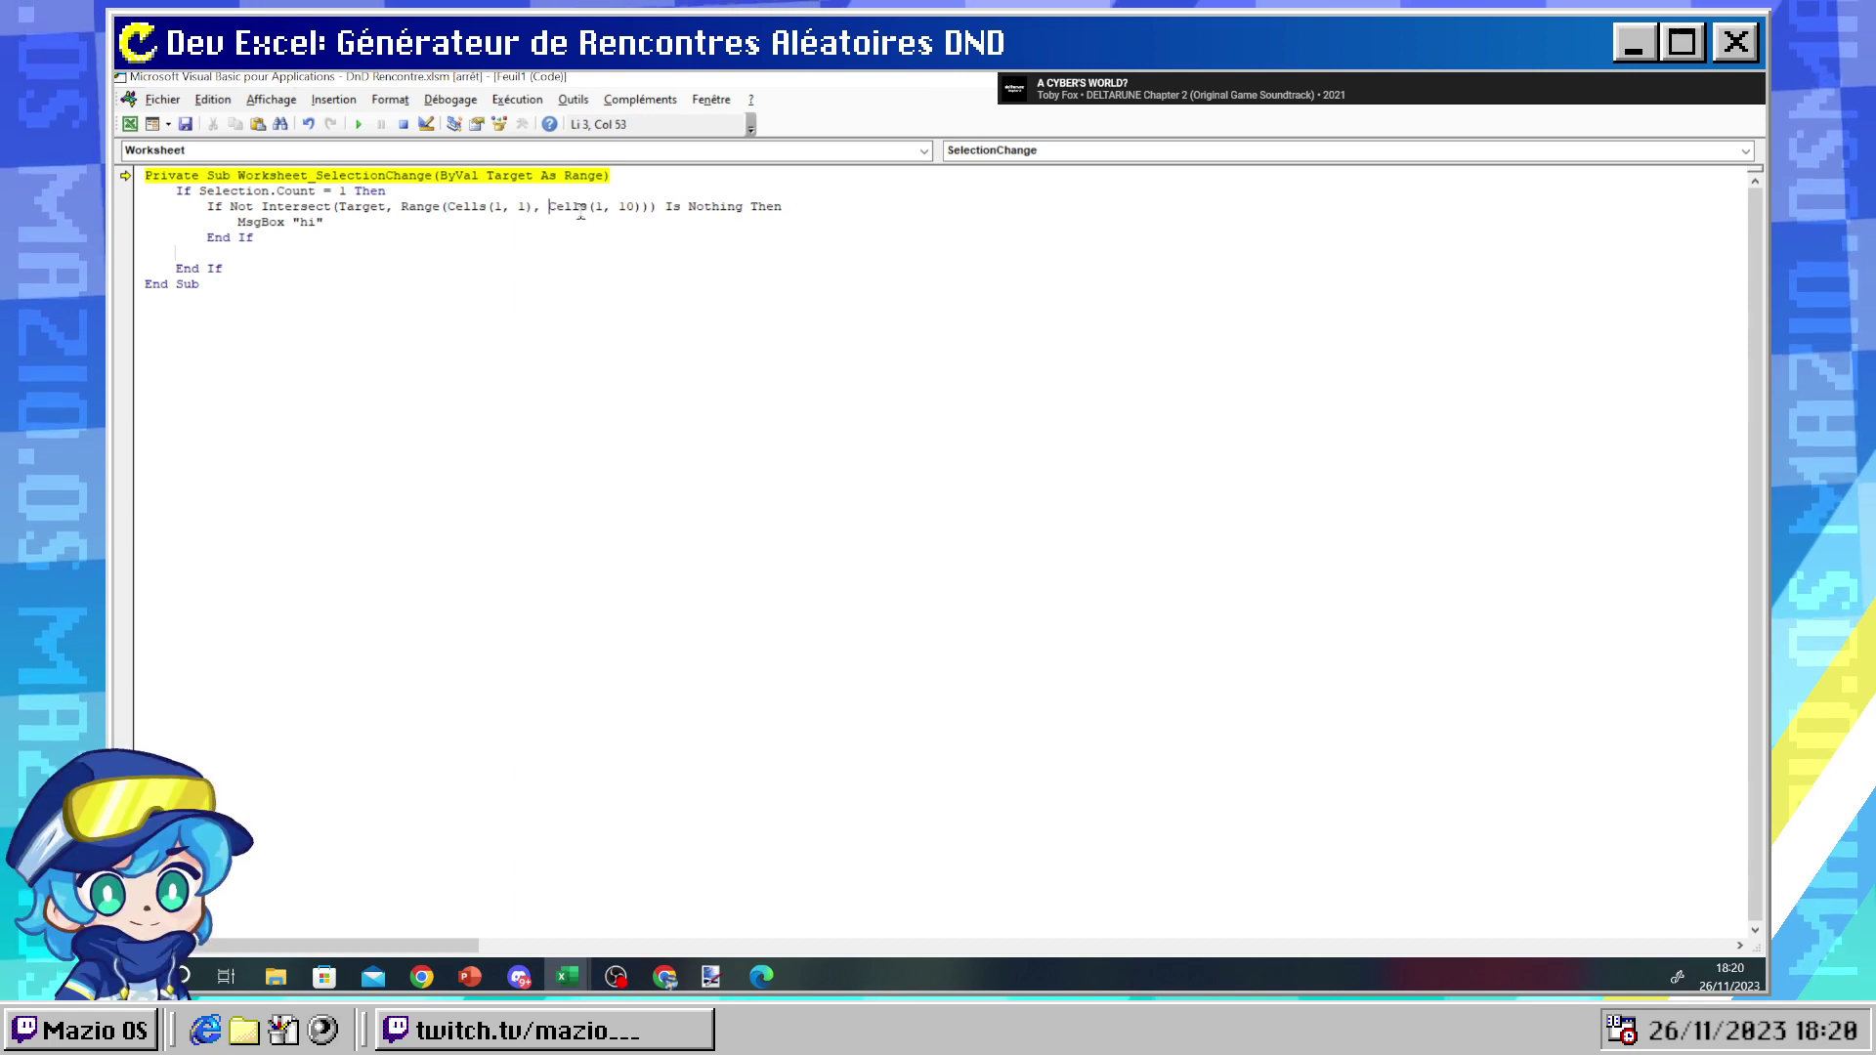
{"action": "key", "text": "BackSpace"}
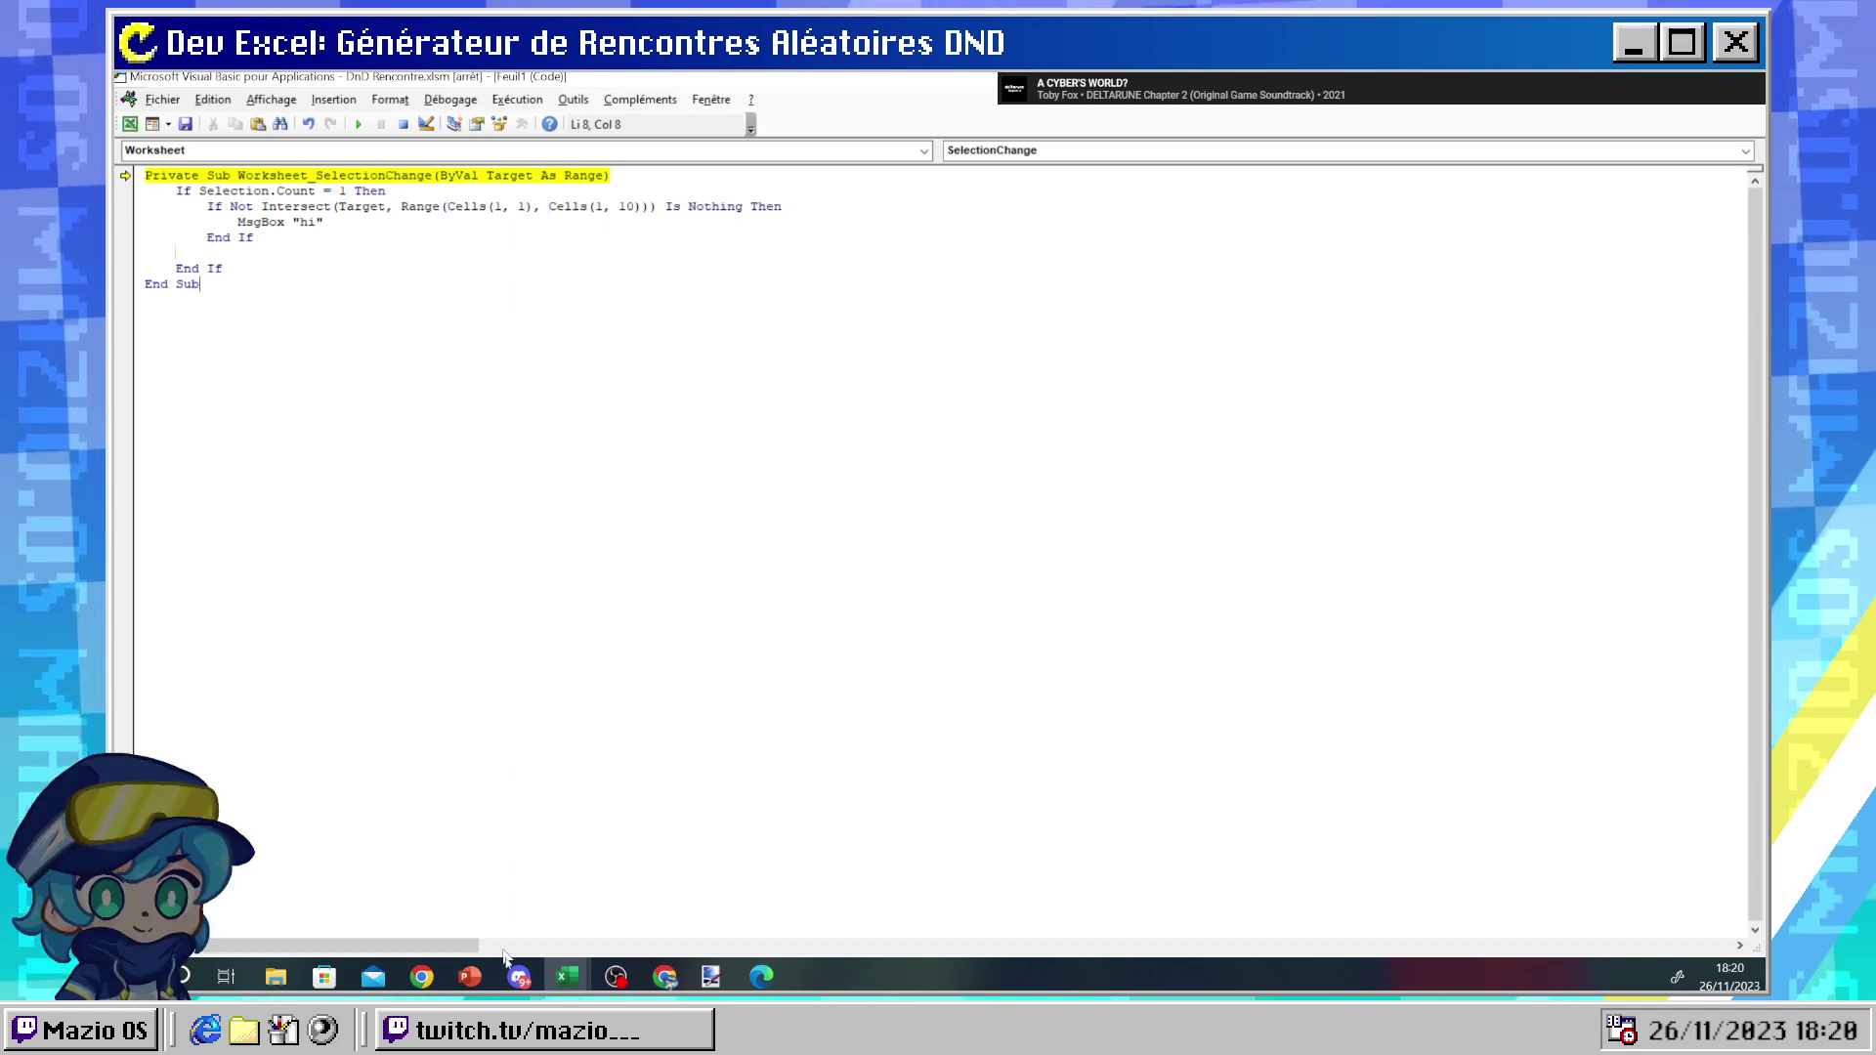
{"action": "mouse_move", "coordinate": [565, 975]}
{"action": "left_click", "coordinate": [450, 884]}
- Test the macro by clicking E10 and cells B2, C2, E2, H2 and I2
{"action": "left_click", "coordinate": [485, 518]}
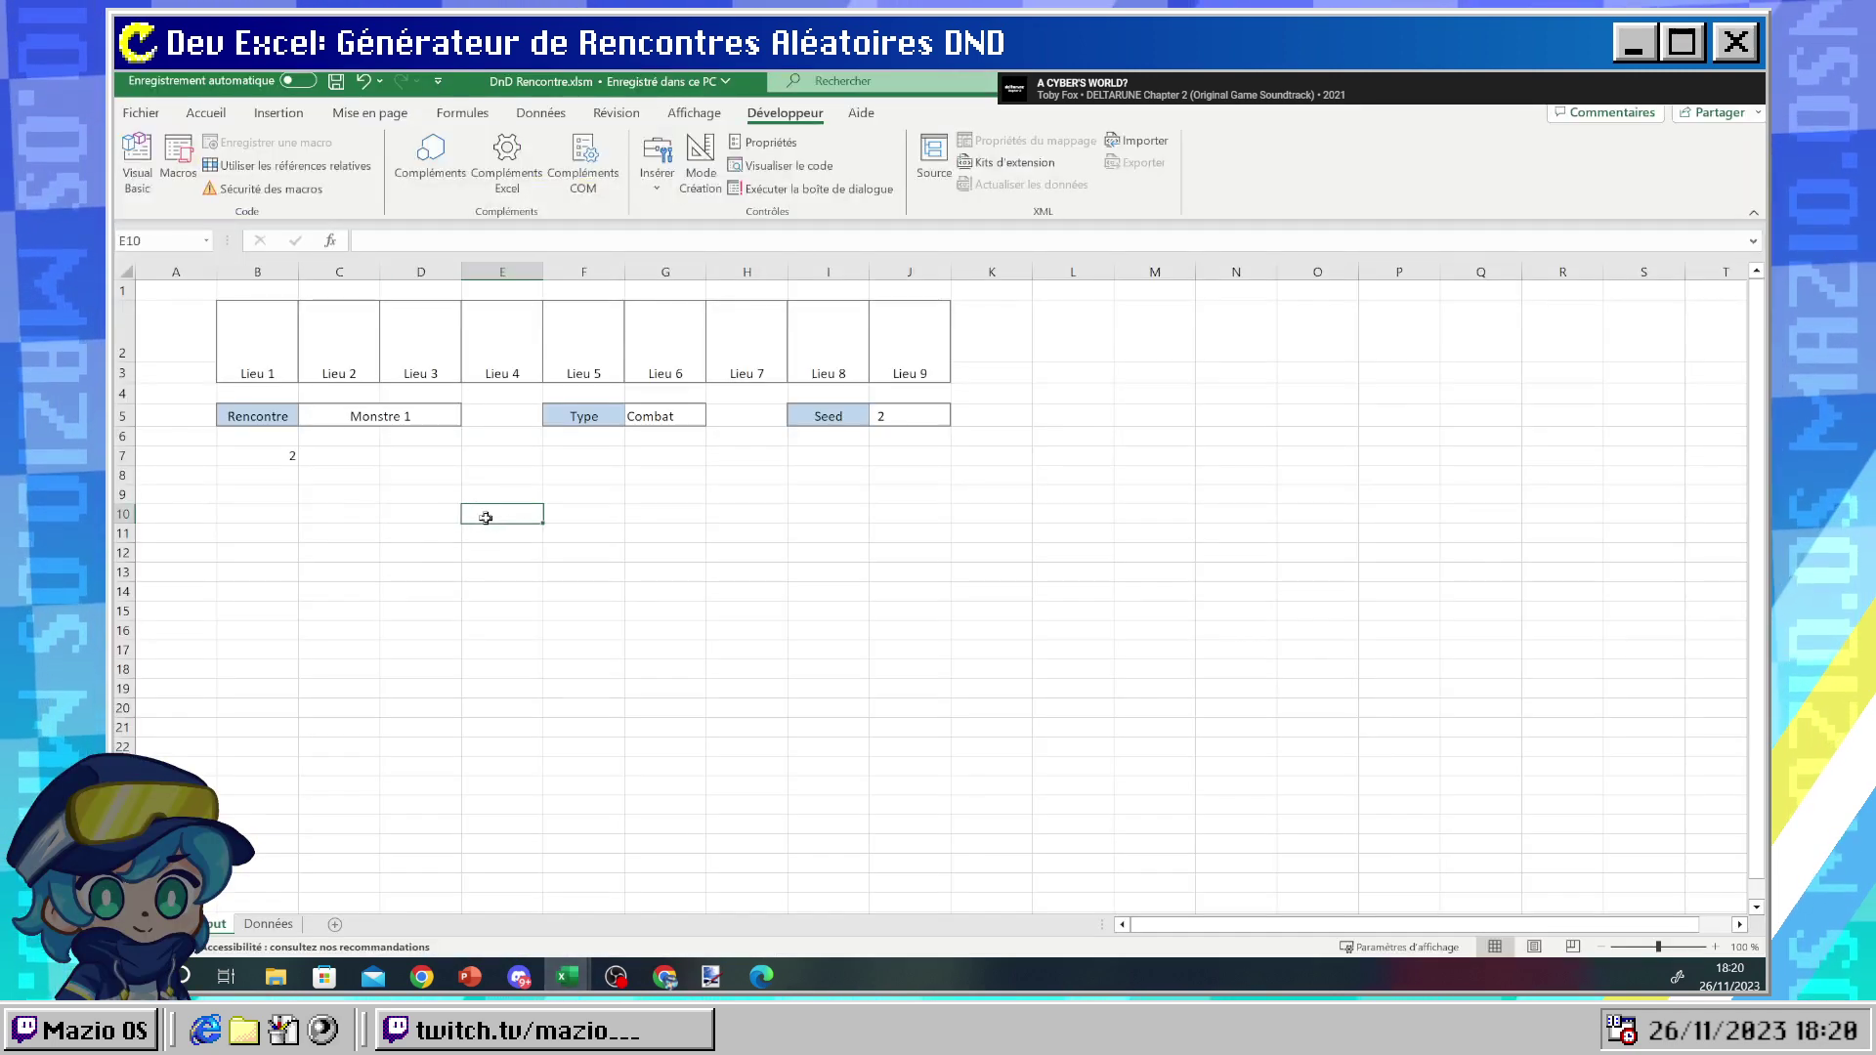
{"action": "left_click", "coordinate": [258, 346]}
{"action": "left_click", "coordinate": [348, 348]}
{"action": "left_click", "coordinate": [503, 342]}
{"action": "left_click", "coordinate": [747, 342]}
{"action": "left_click", "coordinate": [829, 342]}
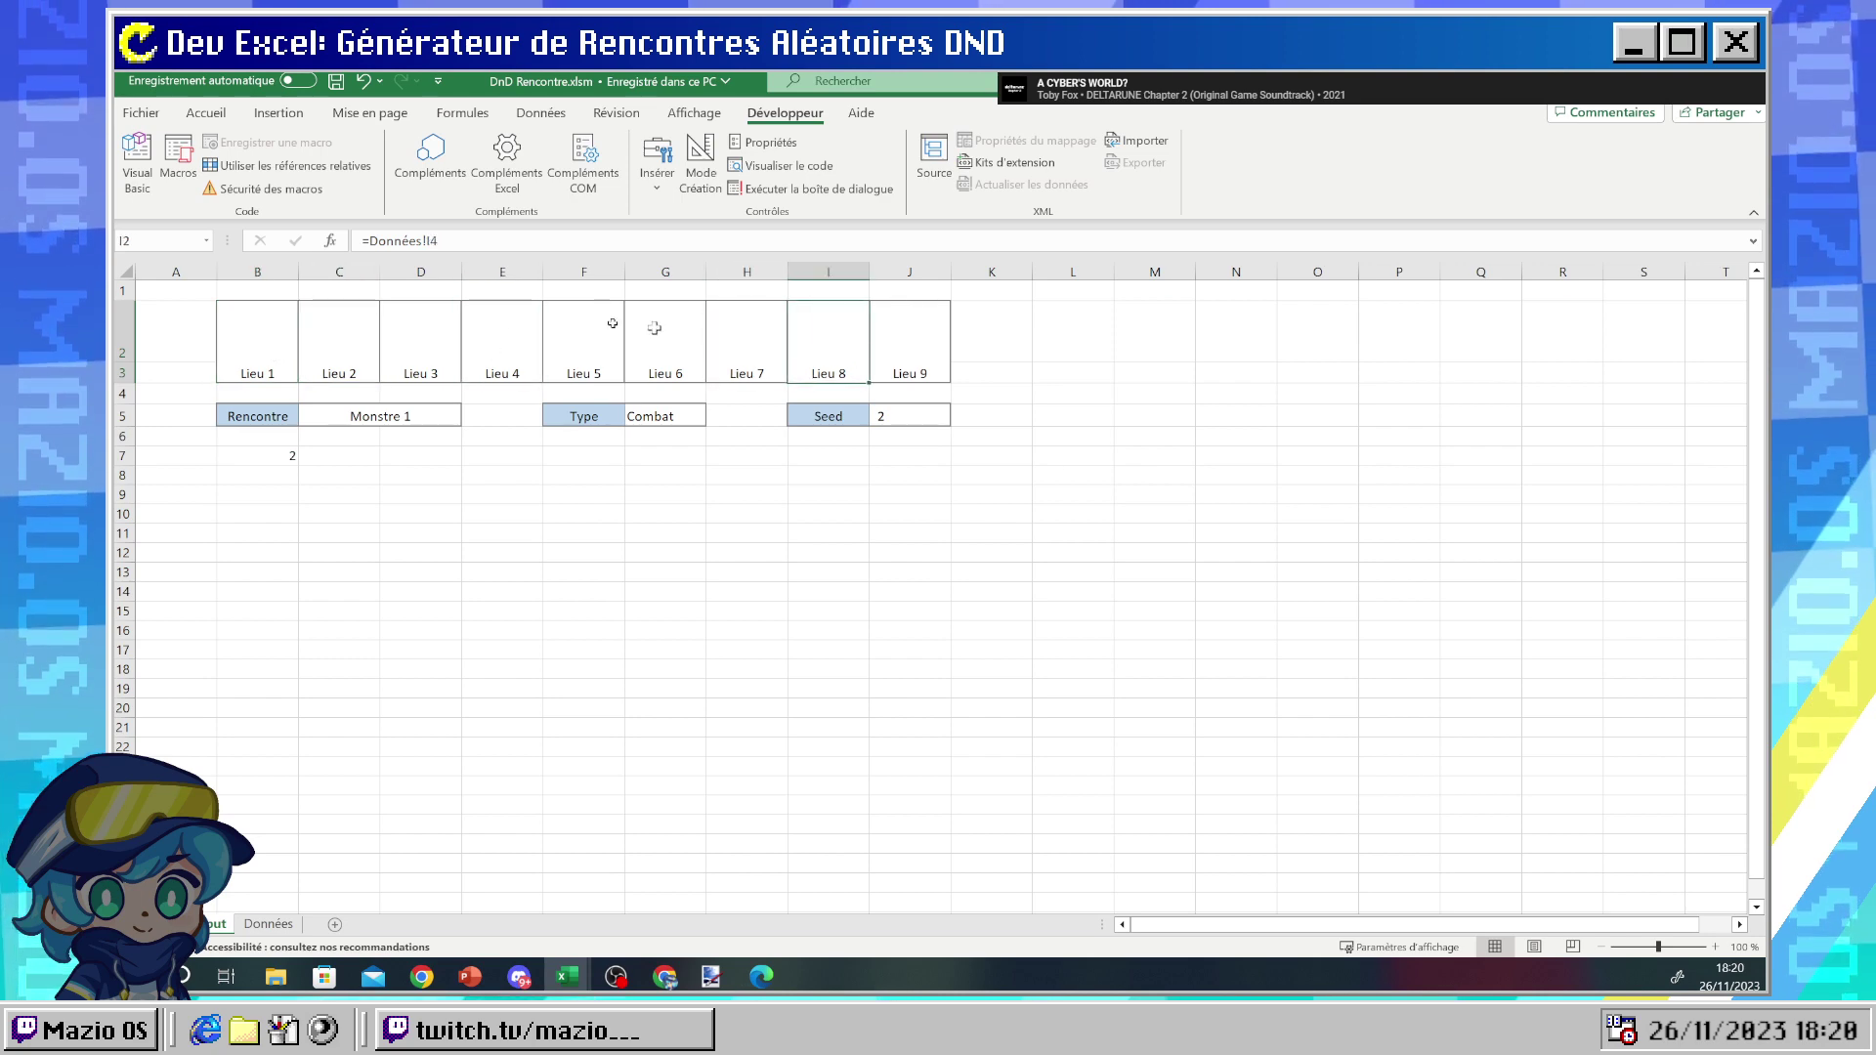
{"action": "left_click", "coordinate": [304, 322]}
{"action": "left_click", "coordinate": [205, 317]}
- Test B1, D1, G1 and I1, then undo the code back to Range("B2:J3")
{"action": "left_click", "coordinate": [243, 292]}
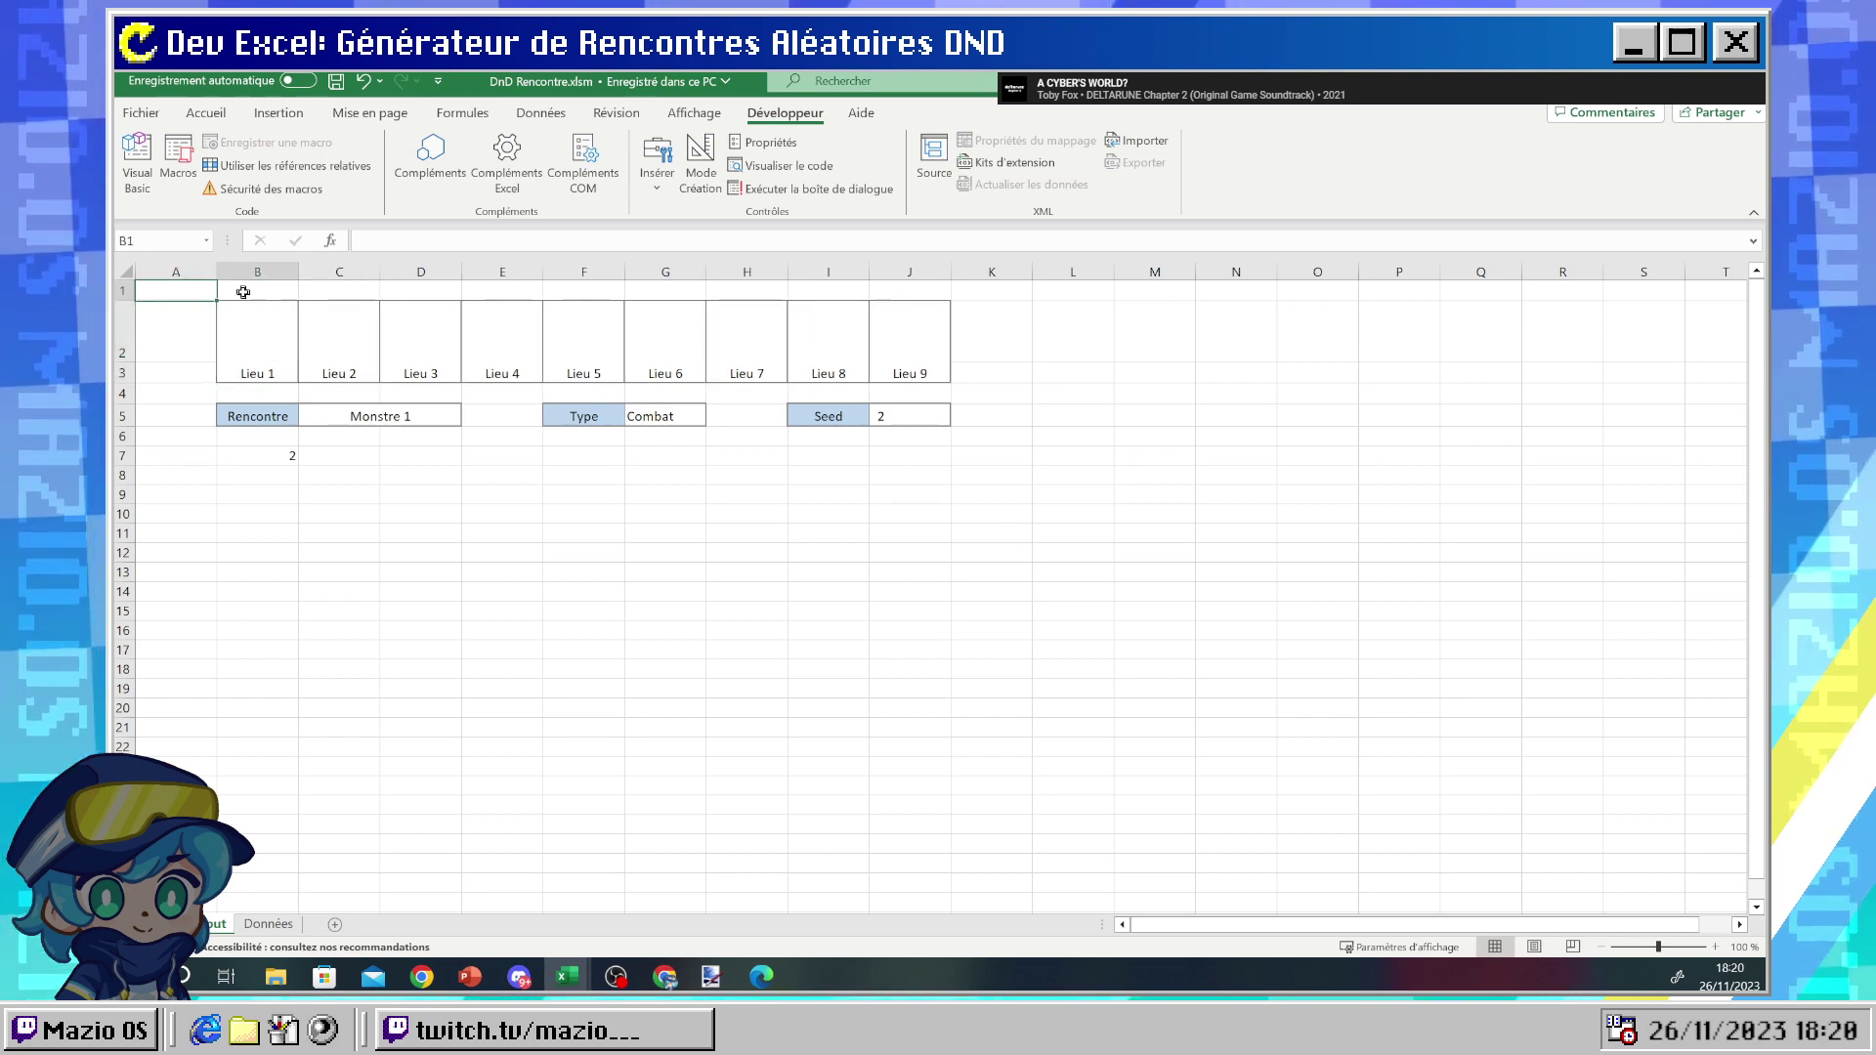
{"action": "left_click", "coordinate": [421, 291]}
{"action": "left_click", "coordinate": [665, 291]}
{"action": "left_click", "coordinate": [829, 292]}
{"action": "left_click", "coordinate": [665, 591]}
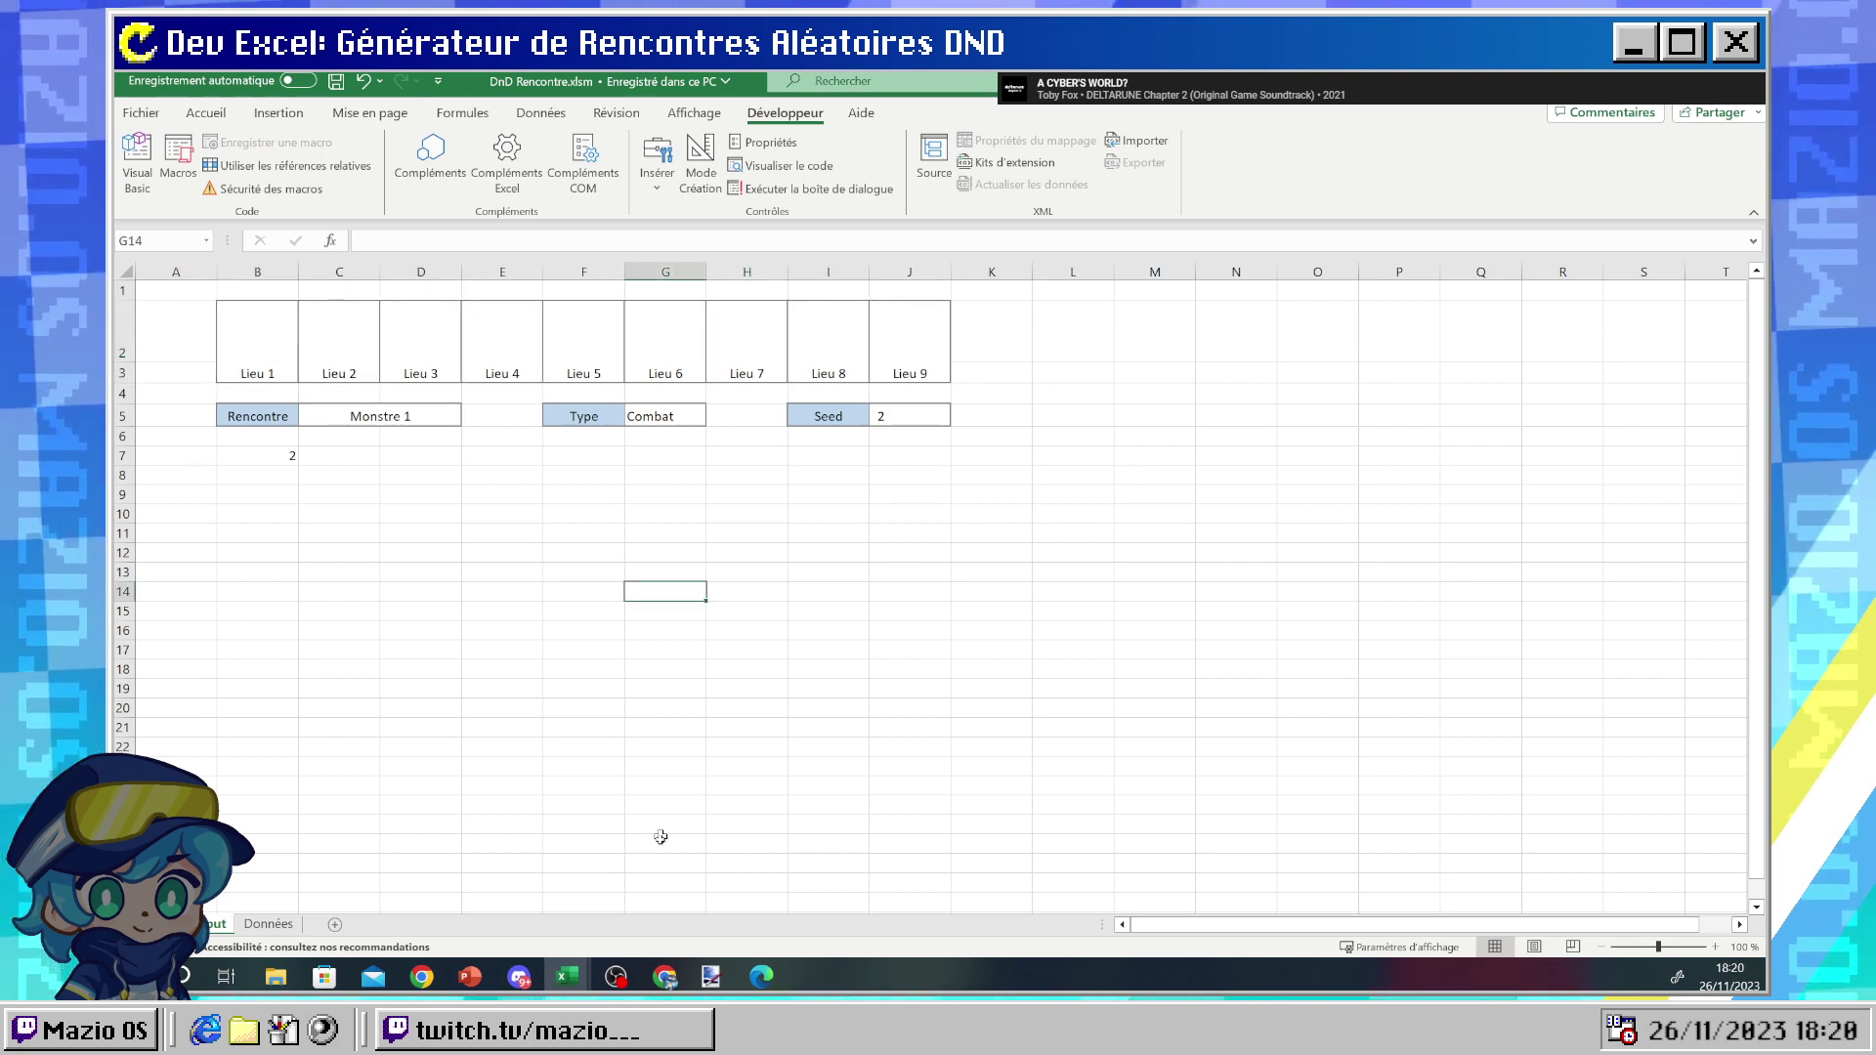
{"action": "left_click", "coordinate": [661, 837]}
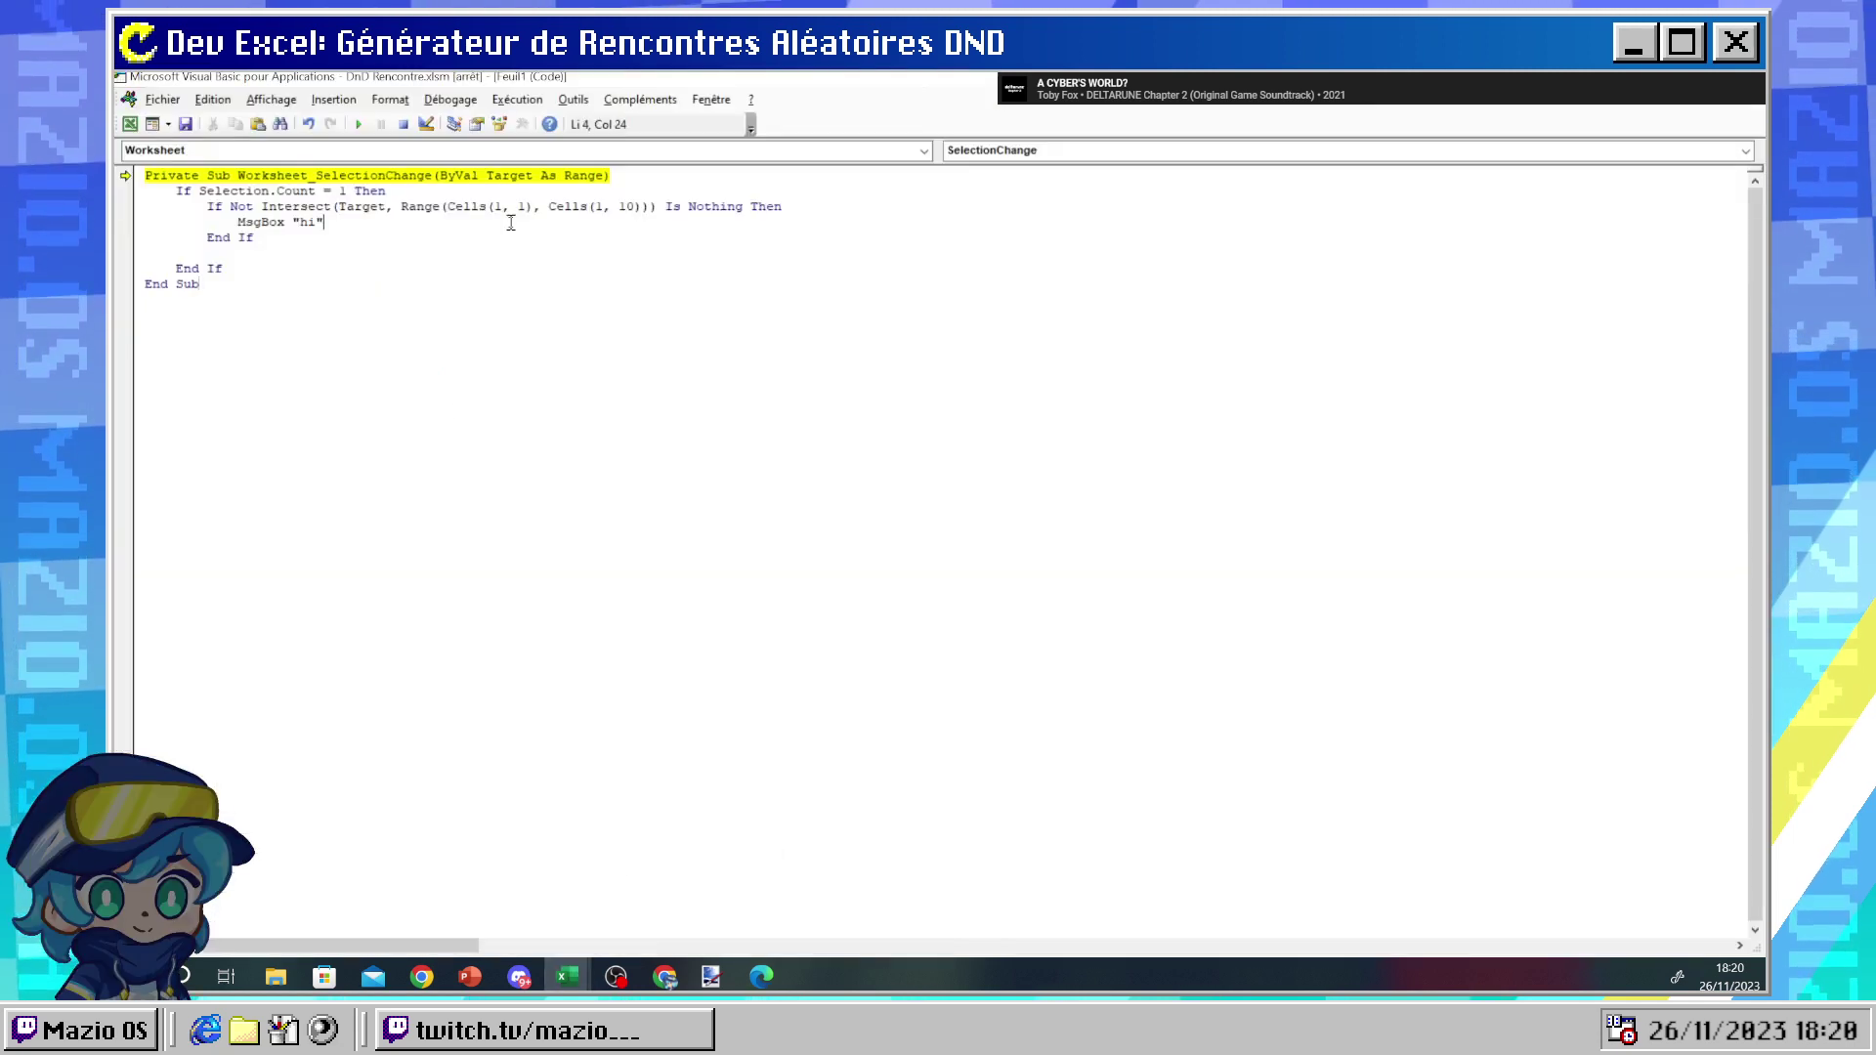
{"action": "key", "text": "ctrl+z"}
{"action": "key", "text": "ctrl+z"}
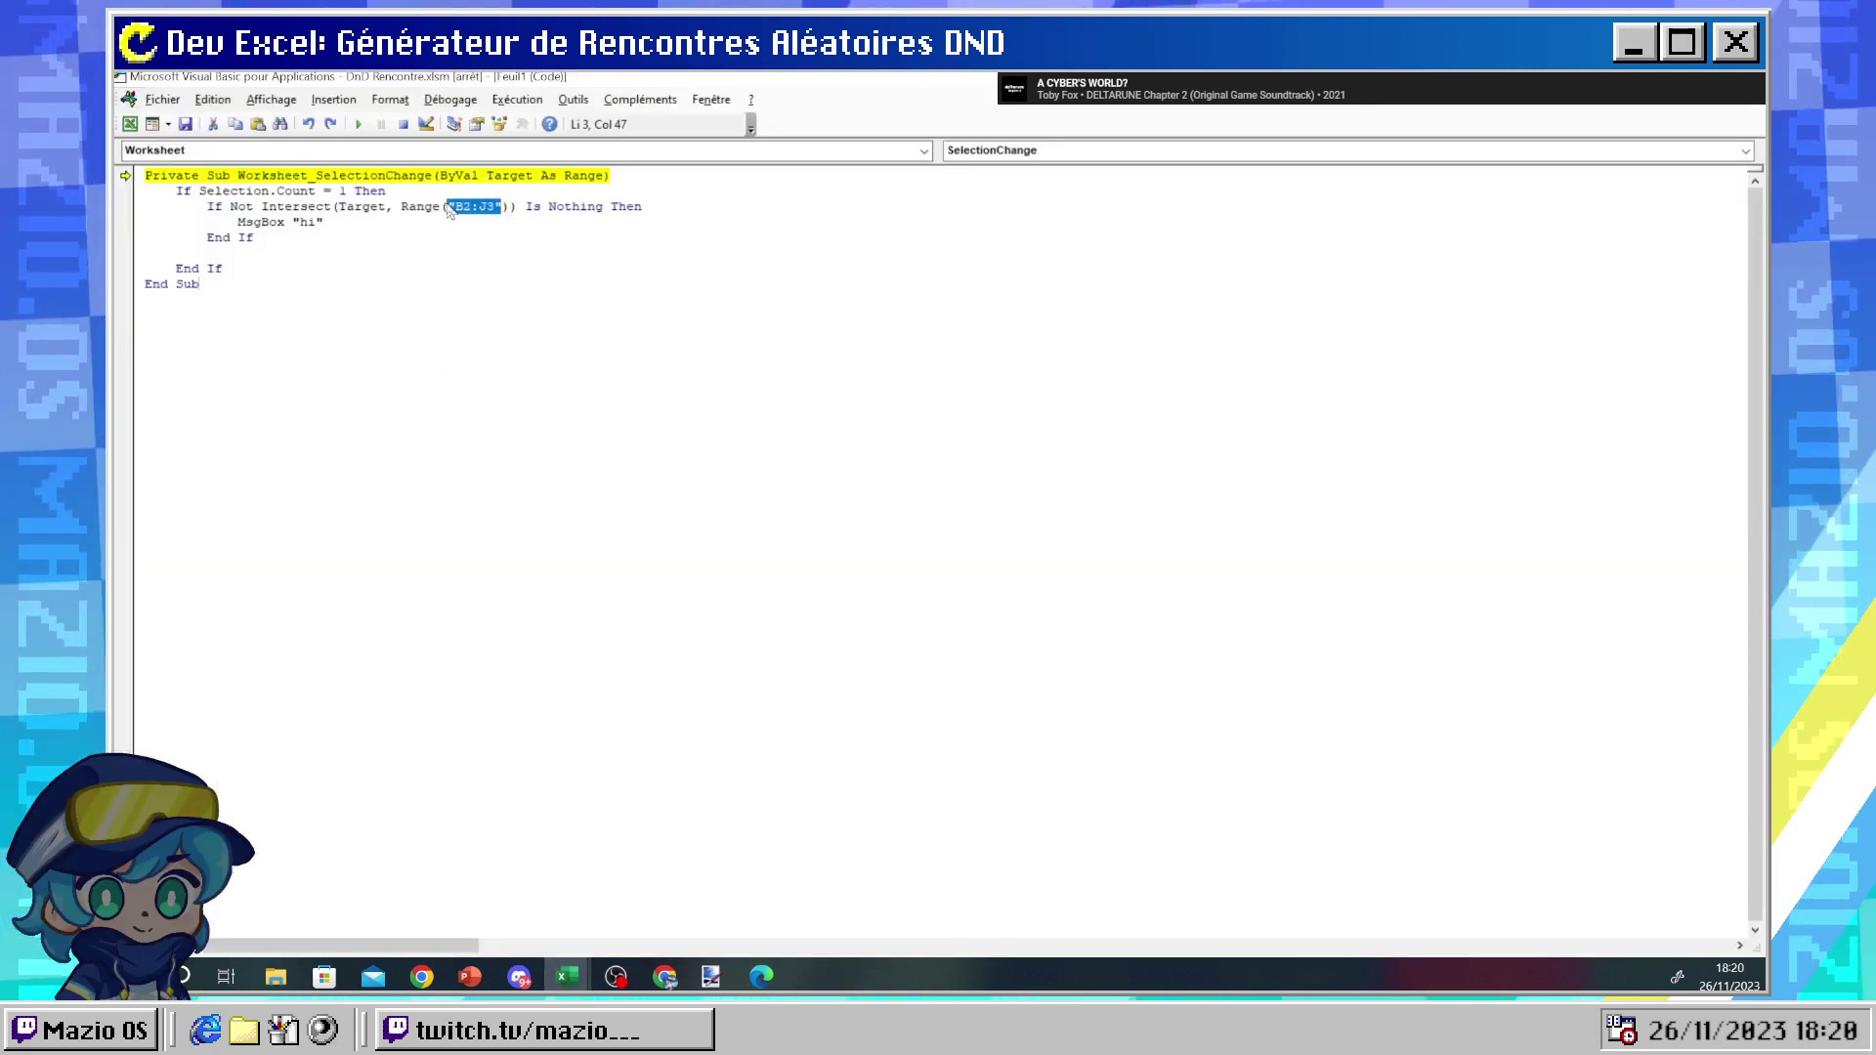
- Shorten the range to "B2" and replace MsgBox "hi" with Cell(0, 0) = 1
{"action": "left_click", "coordinate": [475, 207]}
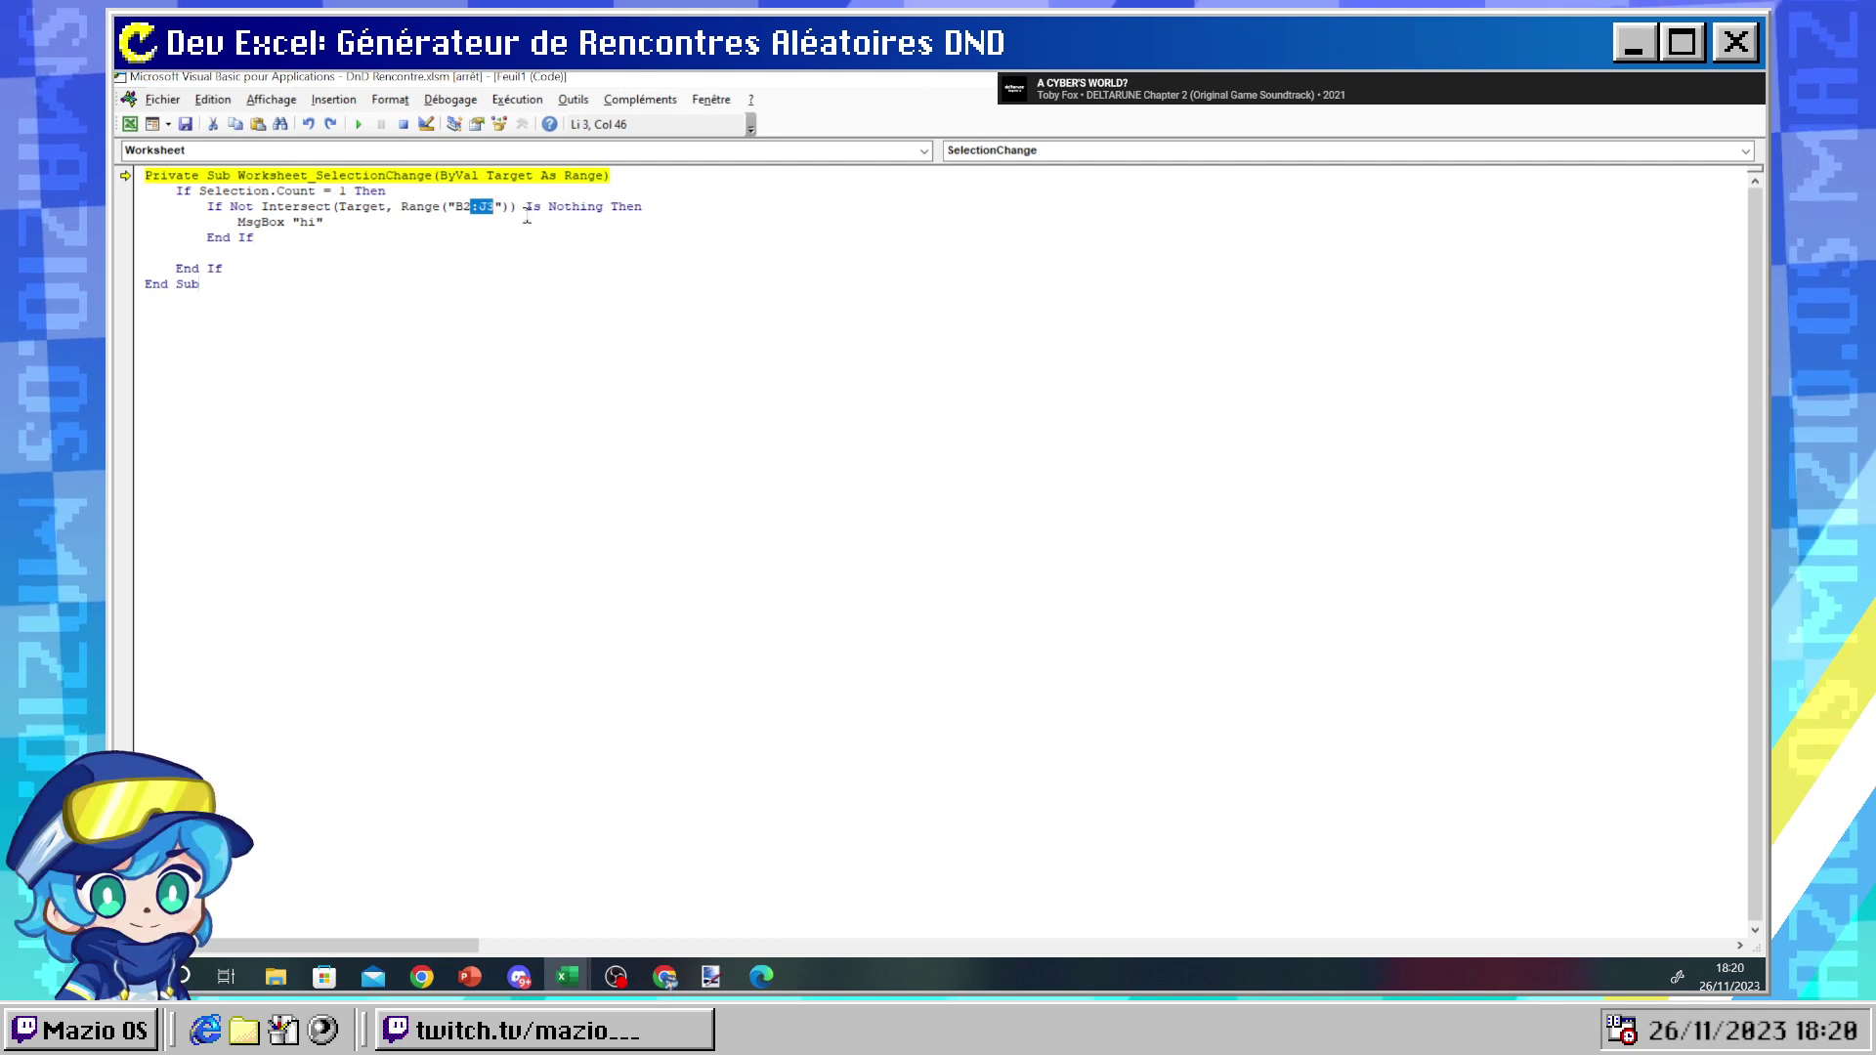
{"action": "key", "text": "BackSpace"}
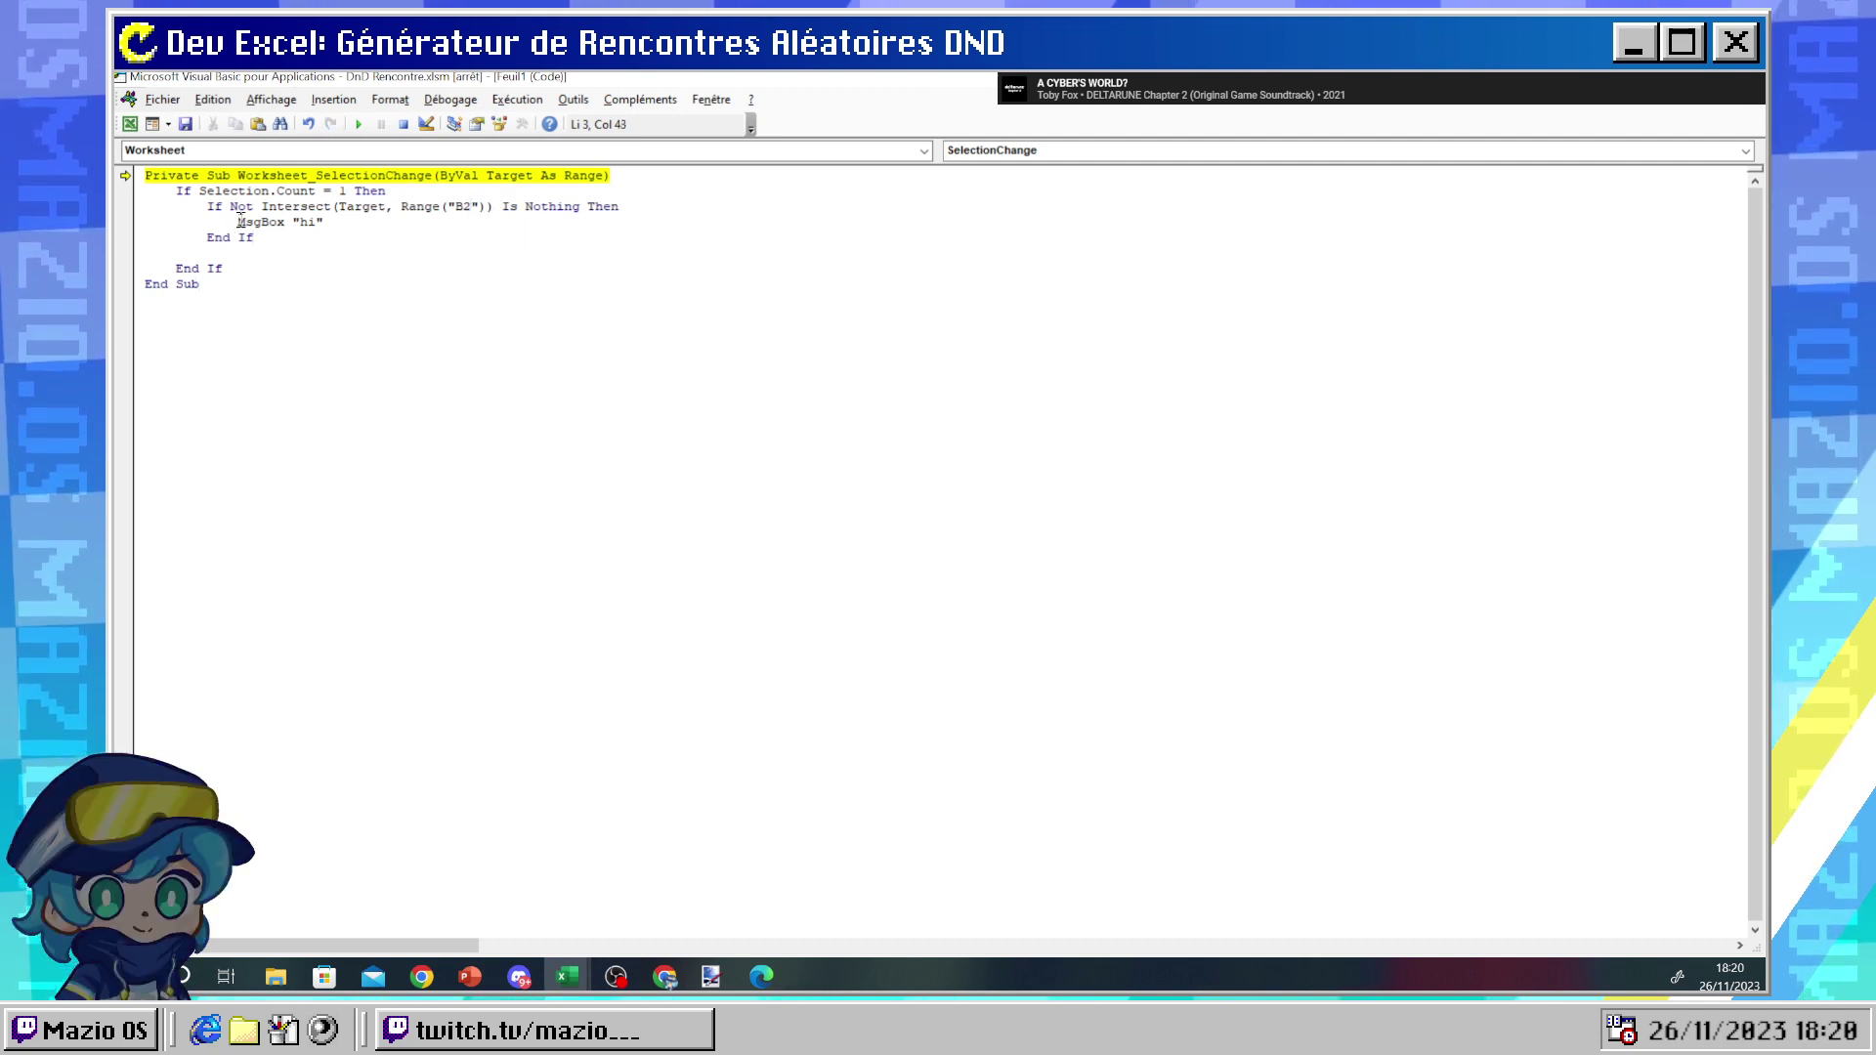
{"action": "left_click_drag", "start_coordinate": [237, 222], "coordinate": [322, 221]}
{"action": "type", "text": "Cell(0, 0) = 1"}
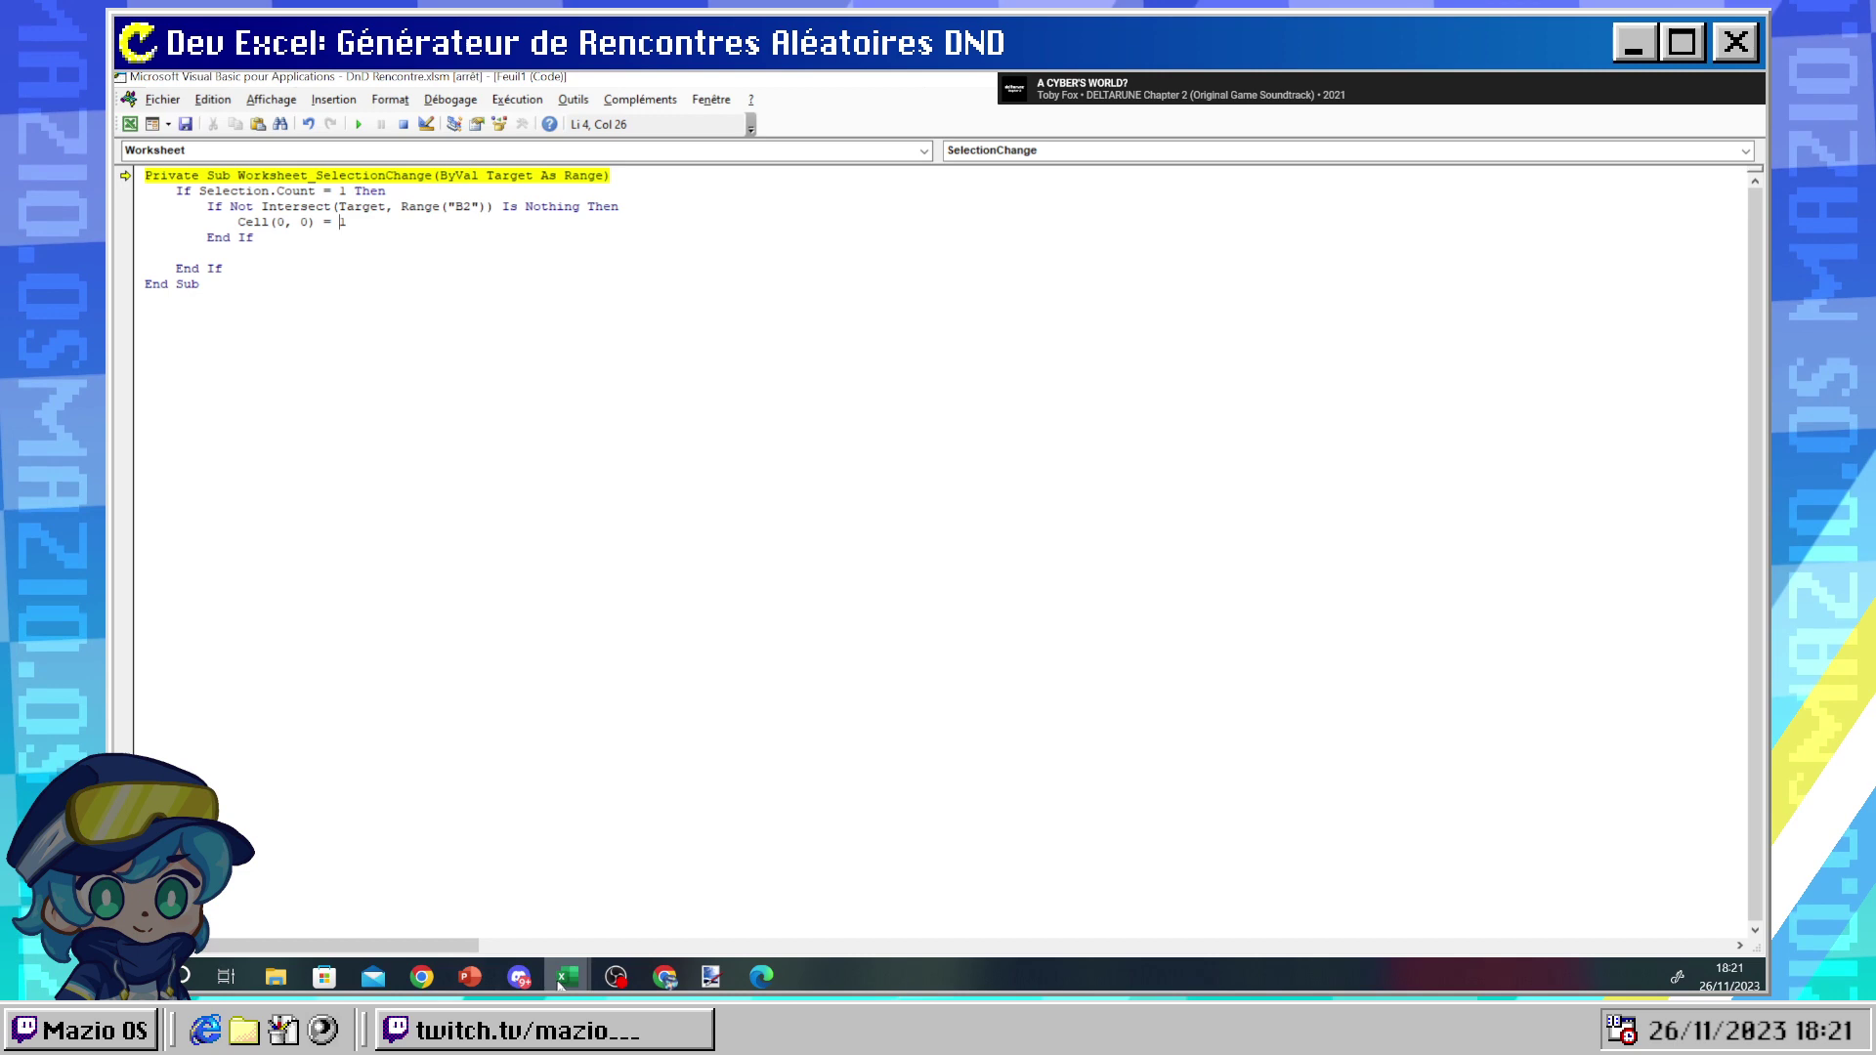
- Test by selecting B2 and dismiss the compile error flagging the Cell statement
{"action": "mouse_move", "coordinate": [567, 976]}
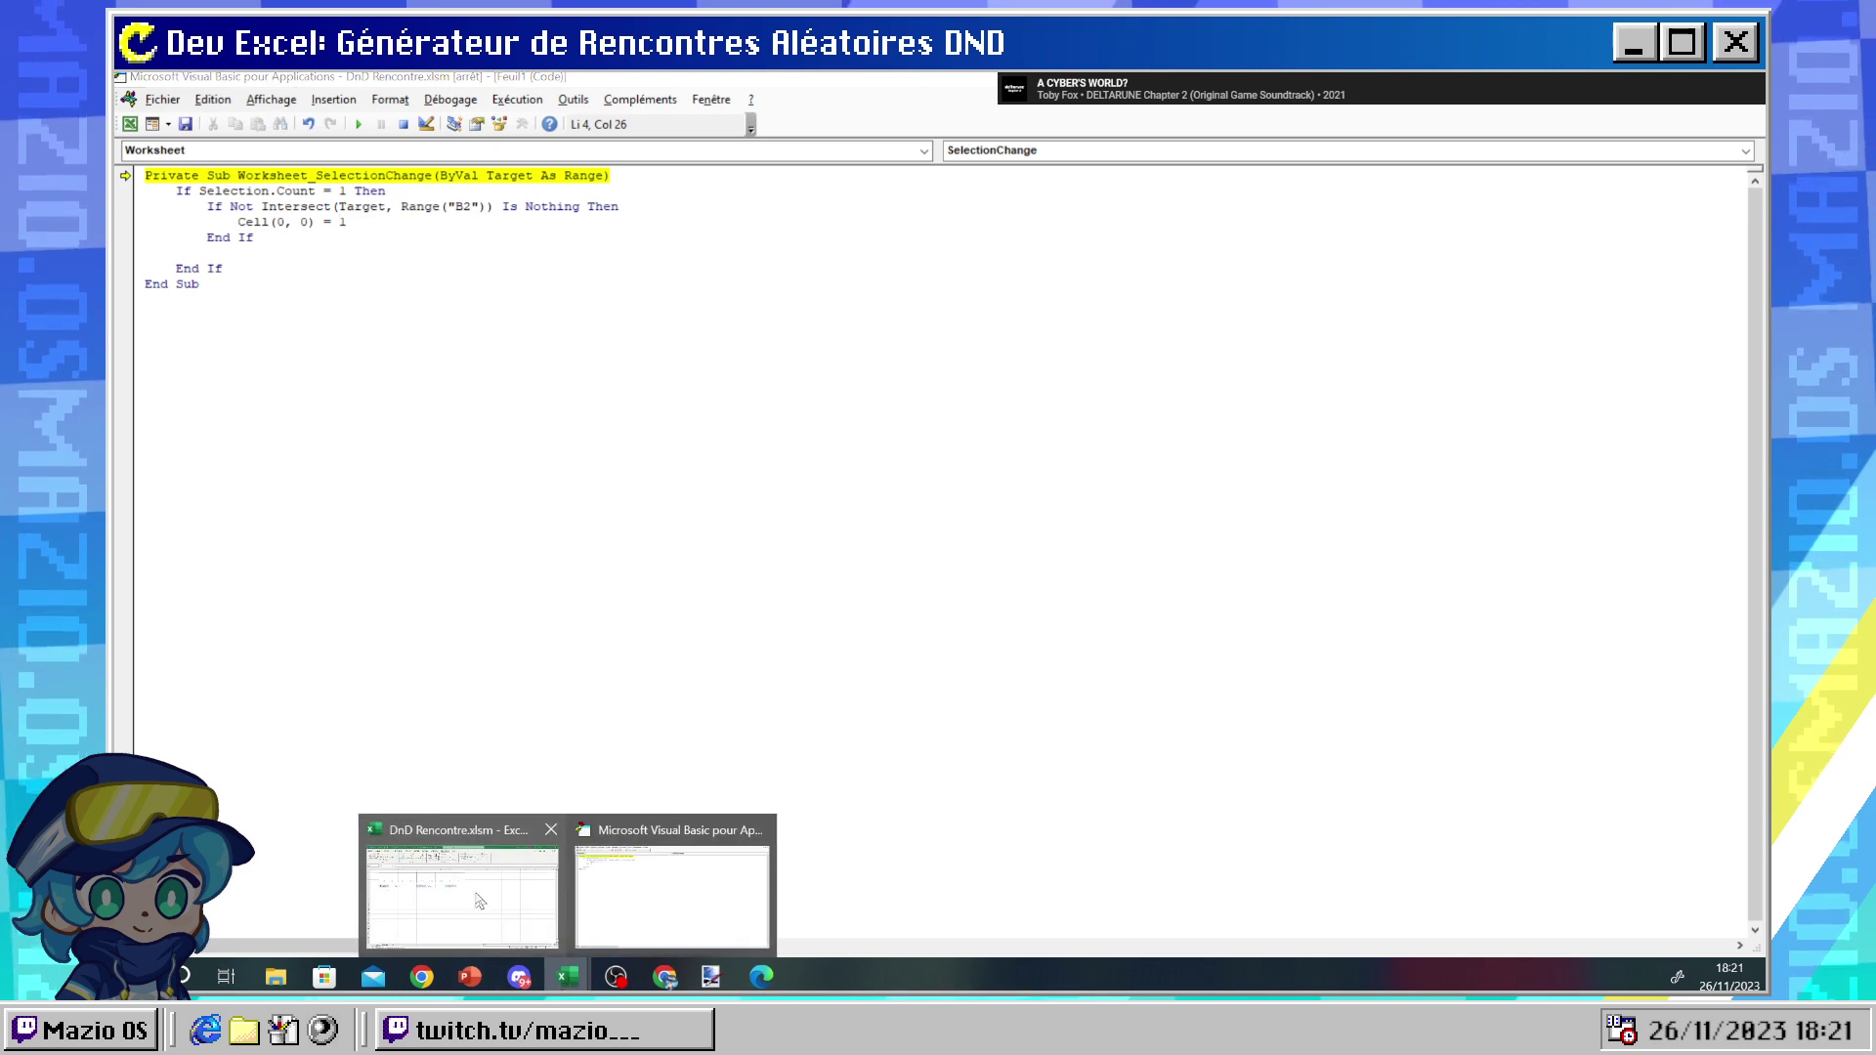
{"action": "left_click", "coordinate": [478, 894]}
{"action": "left_click", "coordinate": [266, 340]}
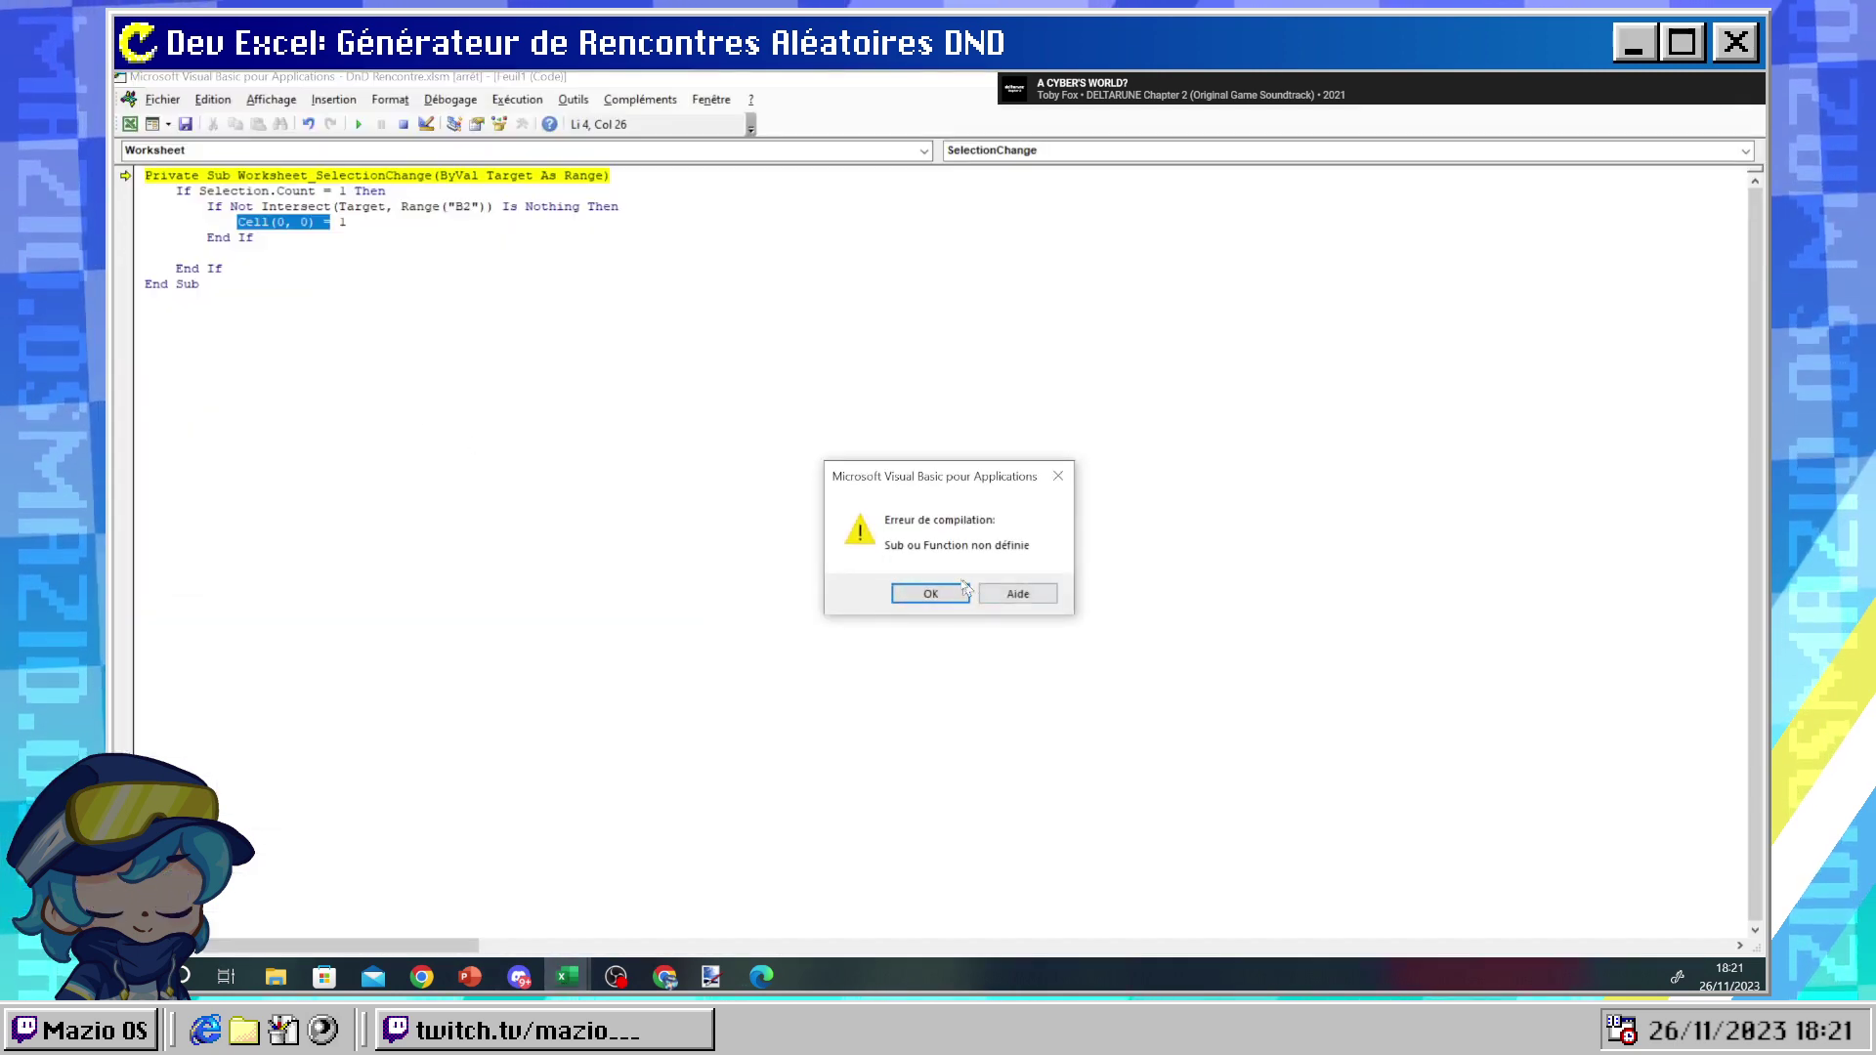
{"action": "left_click", "coordinate": [926, 596]}
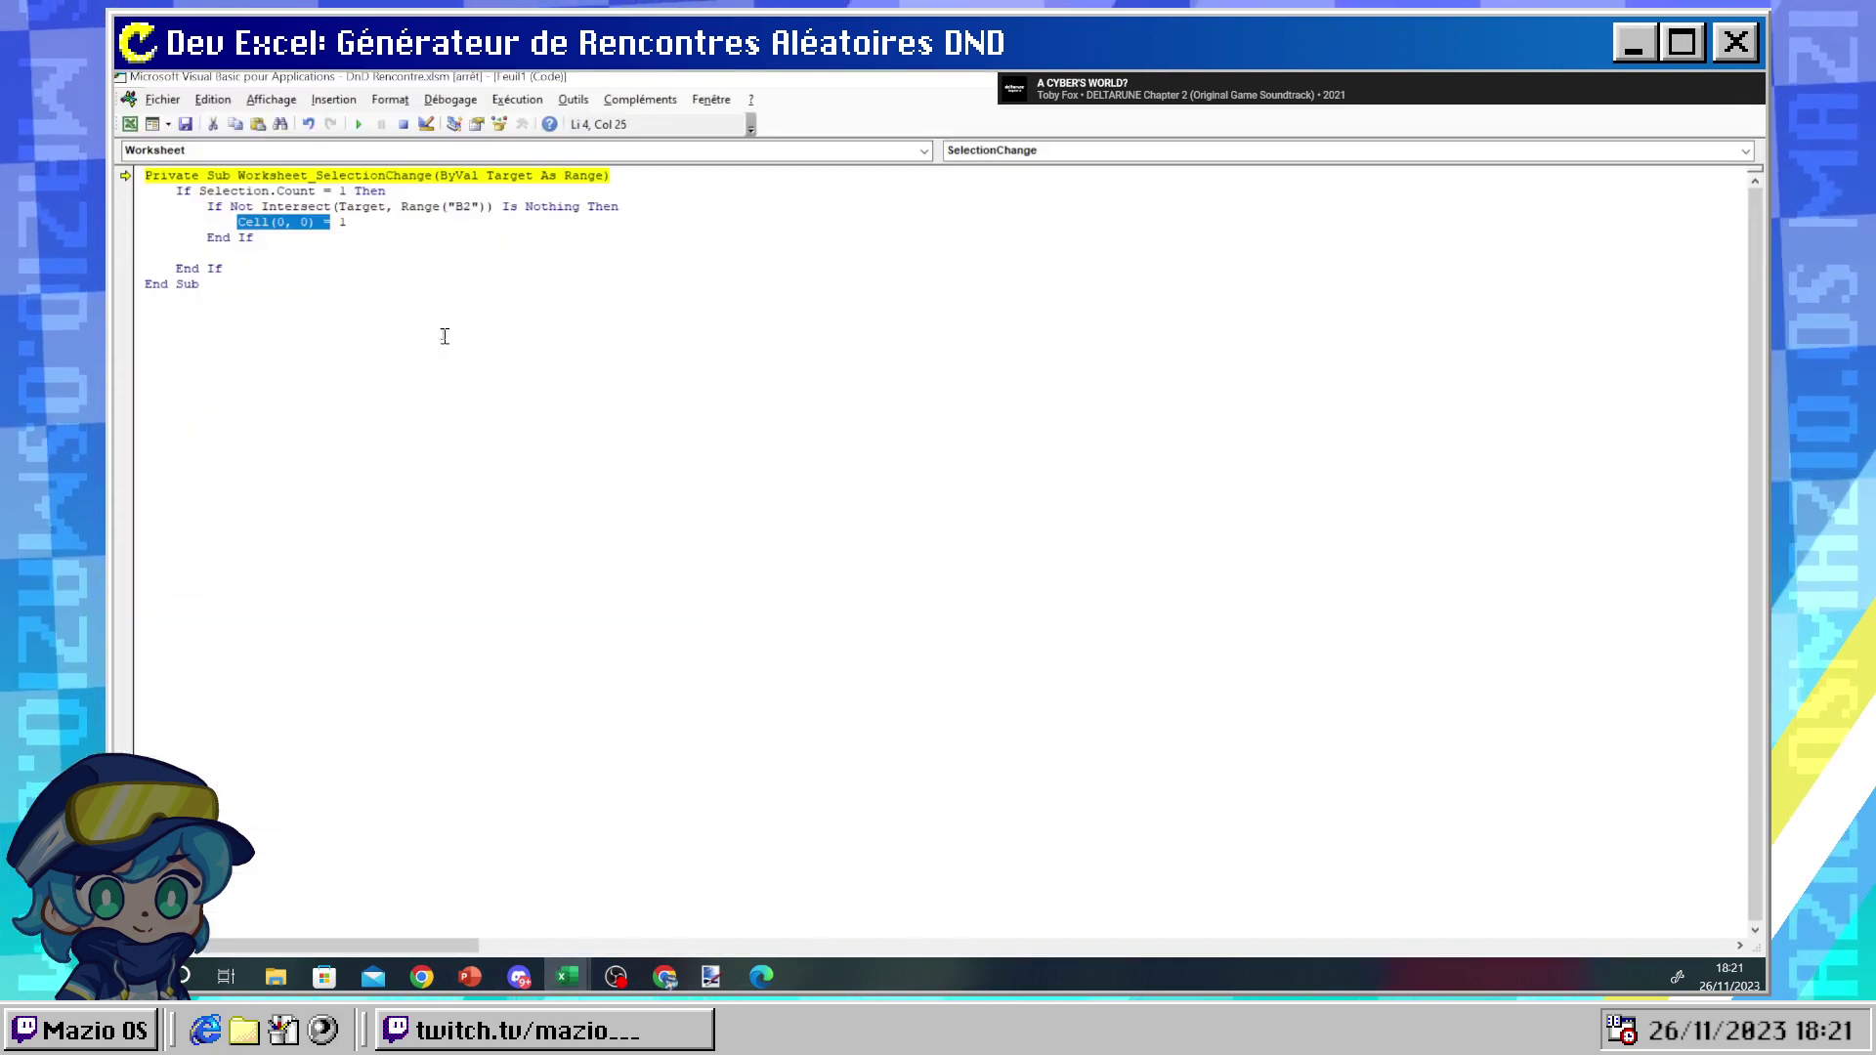
{"action": "left_click", "coordinate": [392, 225]}
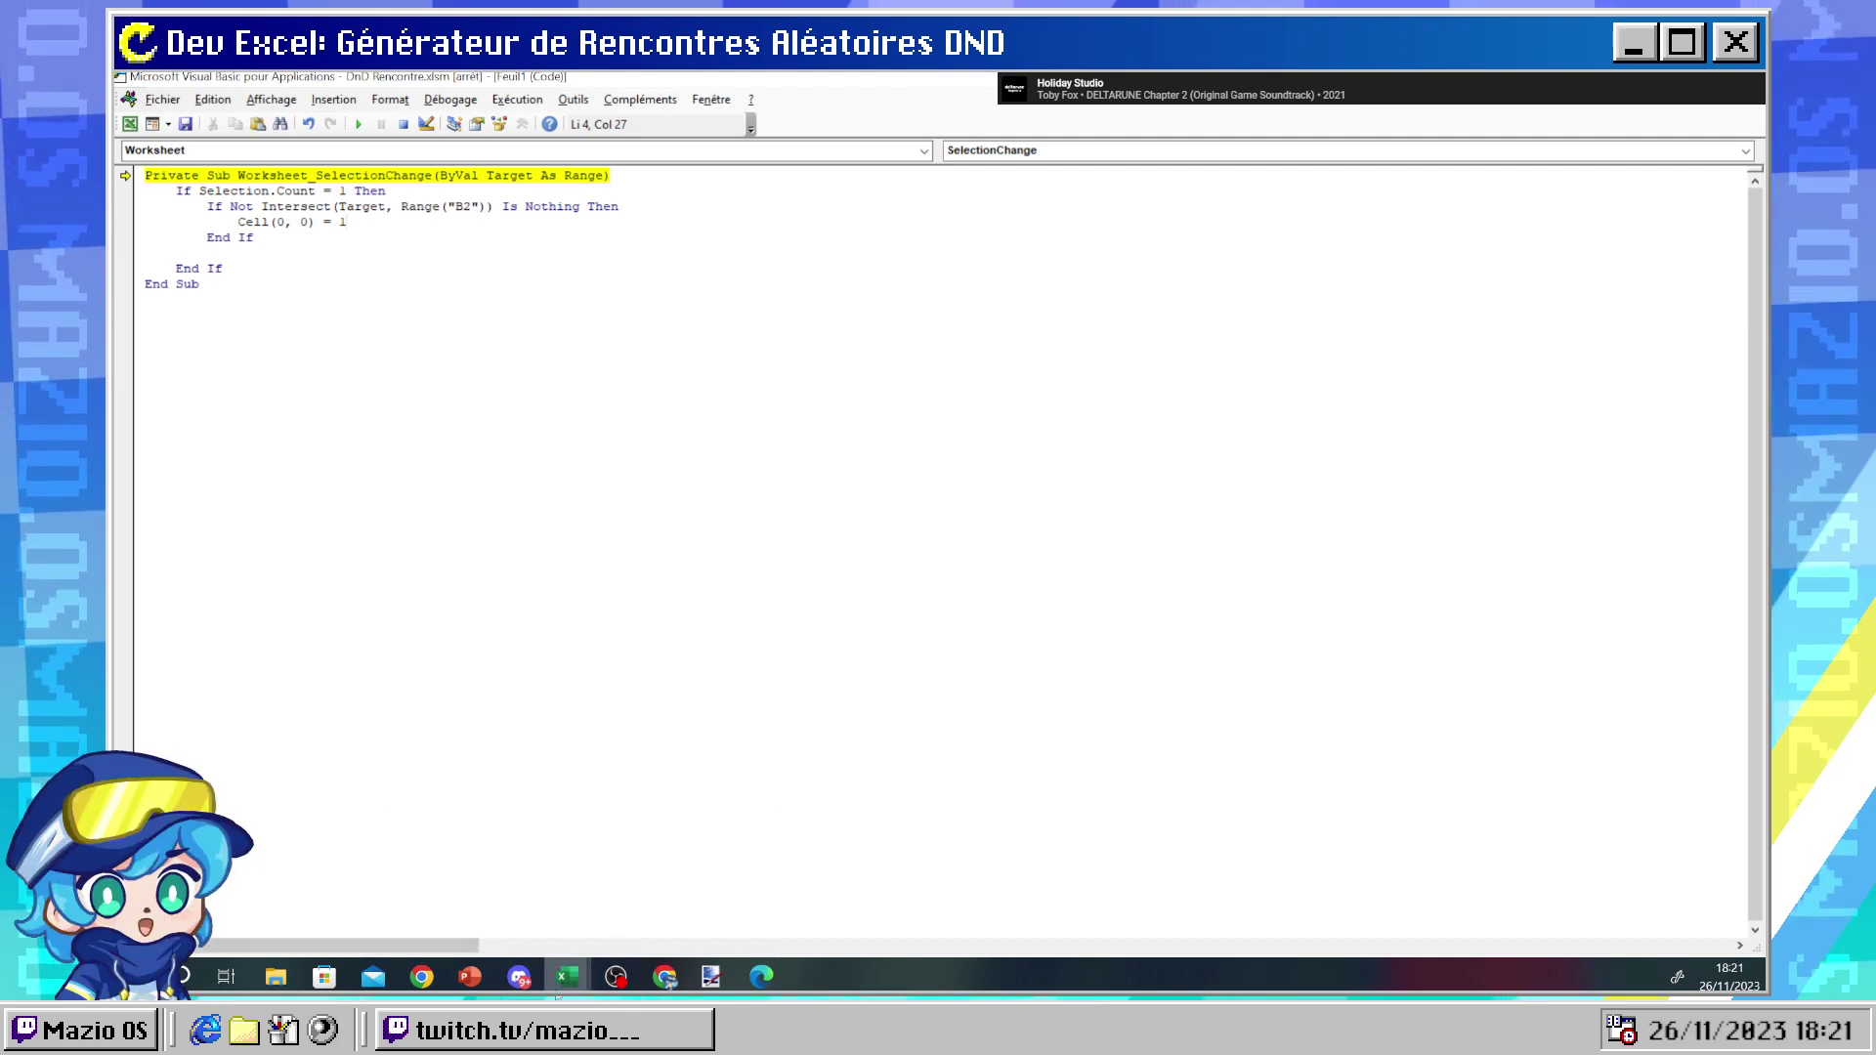
{"action": "mouse_move", "coordinate": [582, 979]}
{"action": "mouse_move", "coordinate": [664, 976]}
{"action": "left_click", "coordinate": [724, 882]}
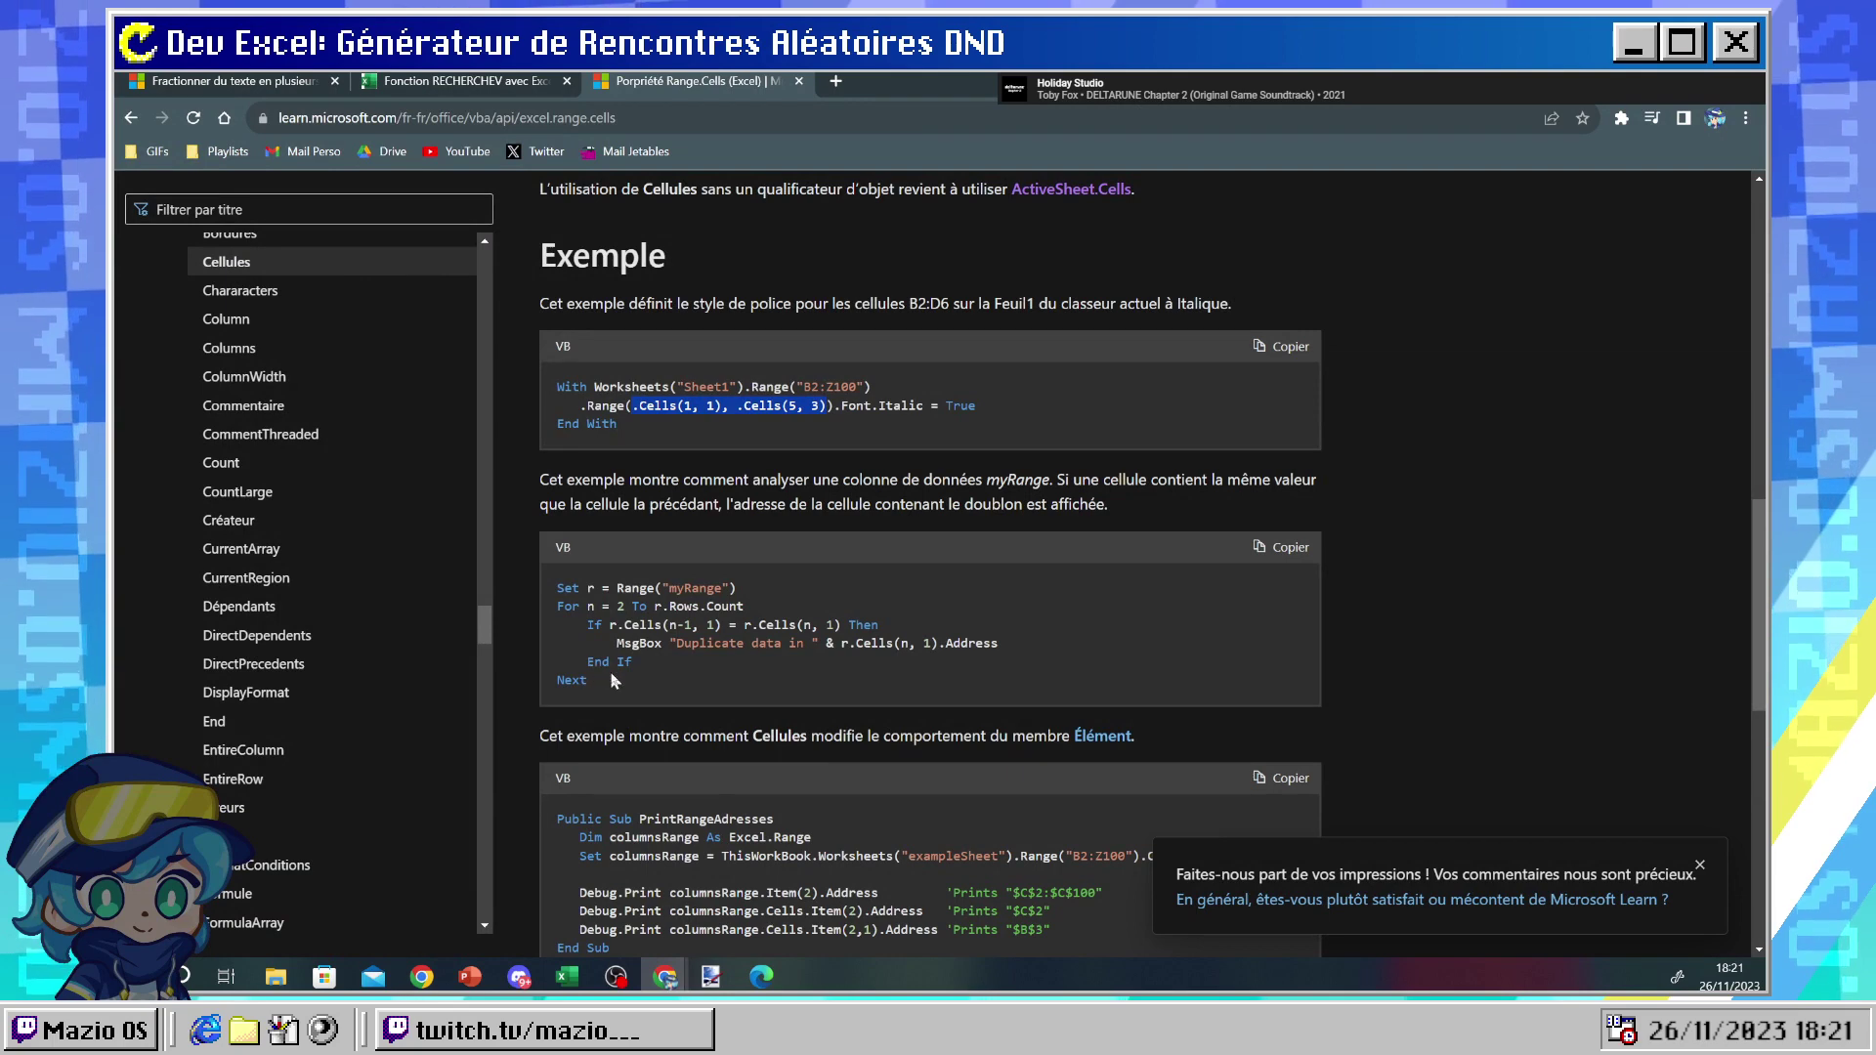
{"action": "scroll", "coordinate": [611, 674], "scroll_direction": "down", "scroll_amount": 2}
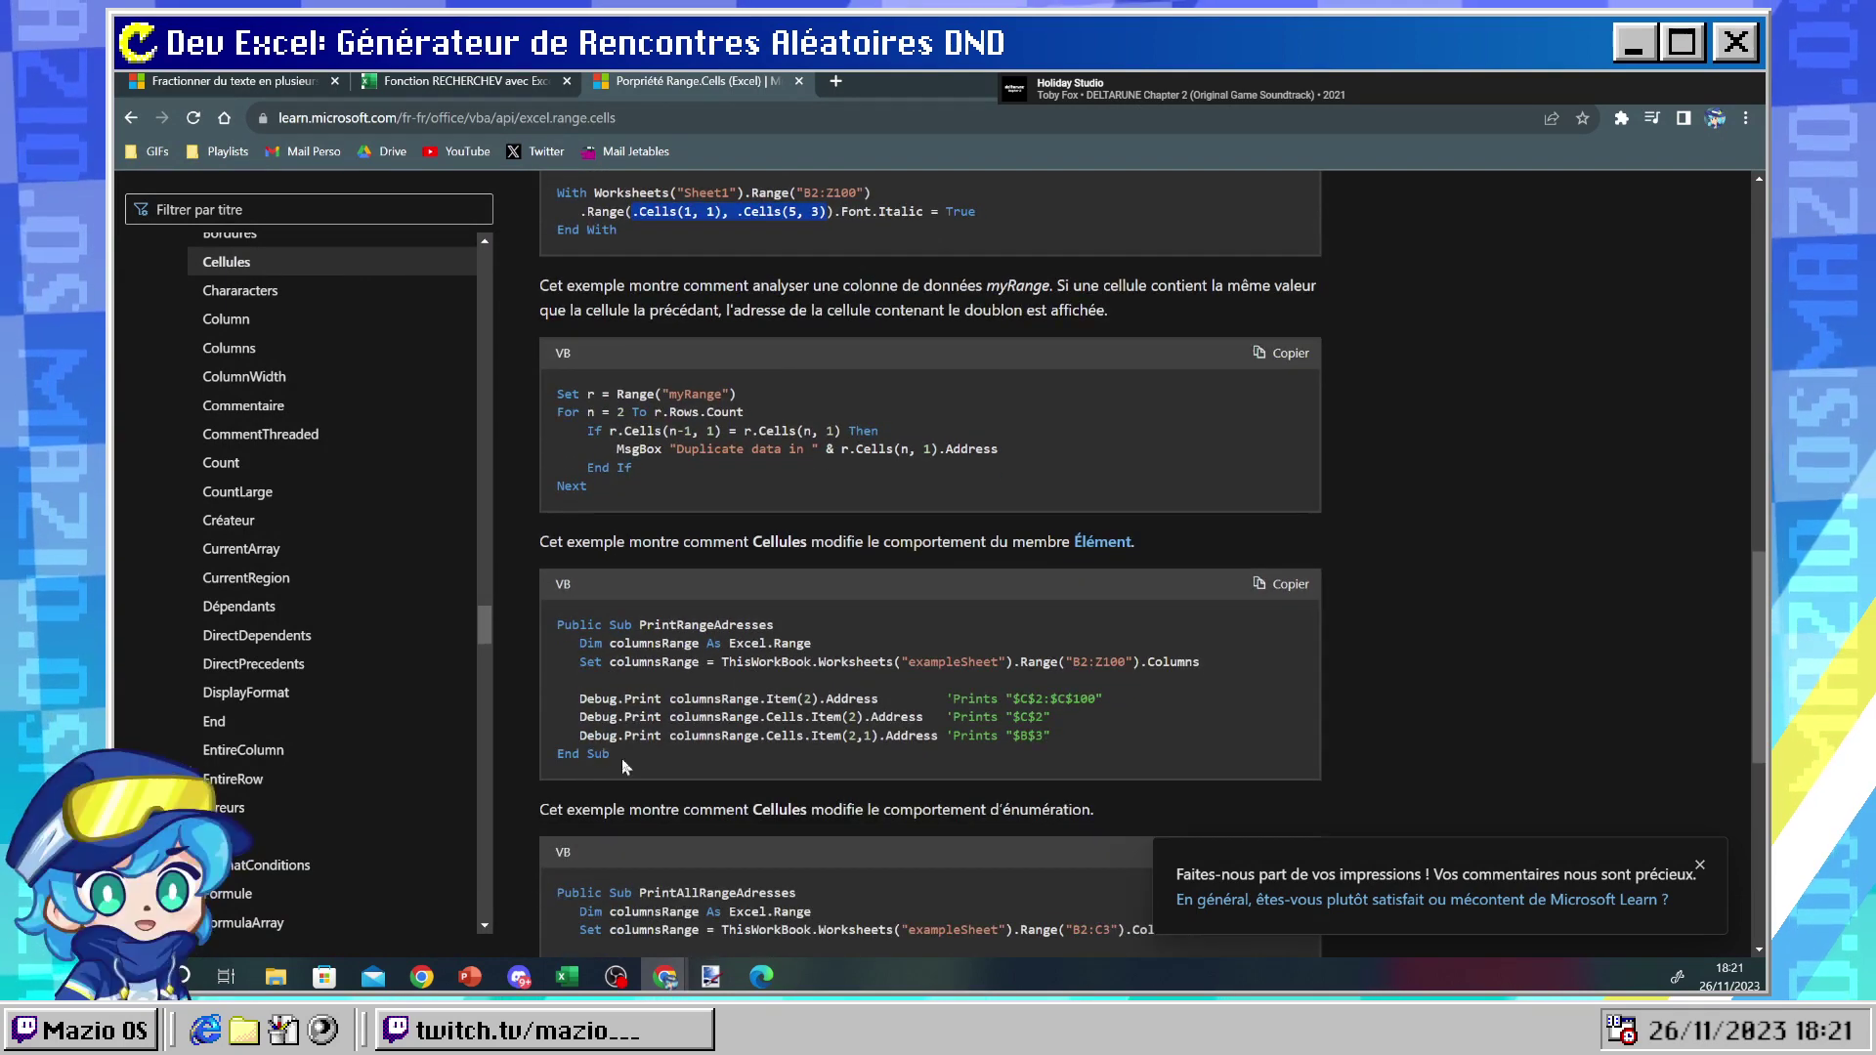
{"action": "left_click_drag", "start_coordinate": [610, 754], "coordinate": [553, 754]}
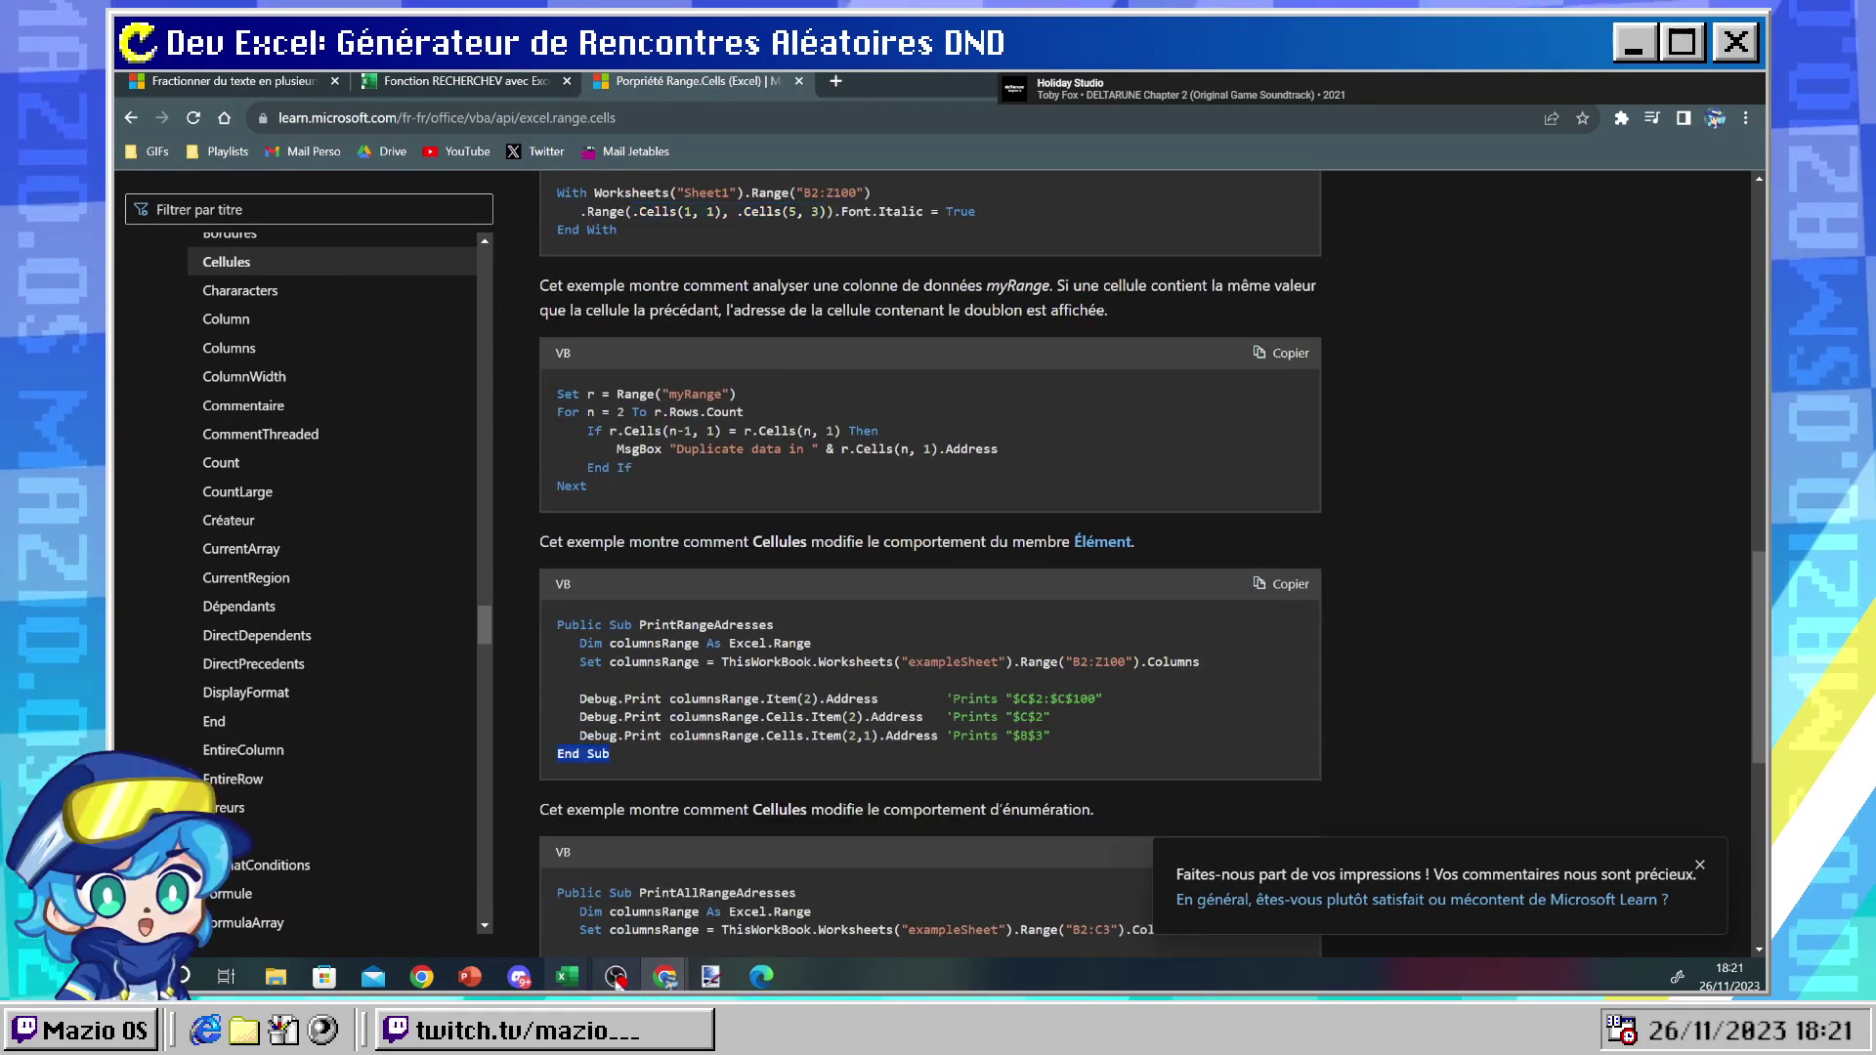
{"action": "mouse_move", "coordinate": [566, 976]}
{"action": "left_click", "coordinate": [629, 918]}
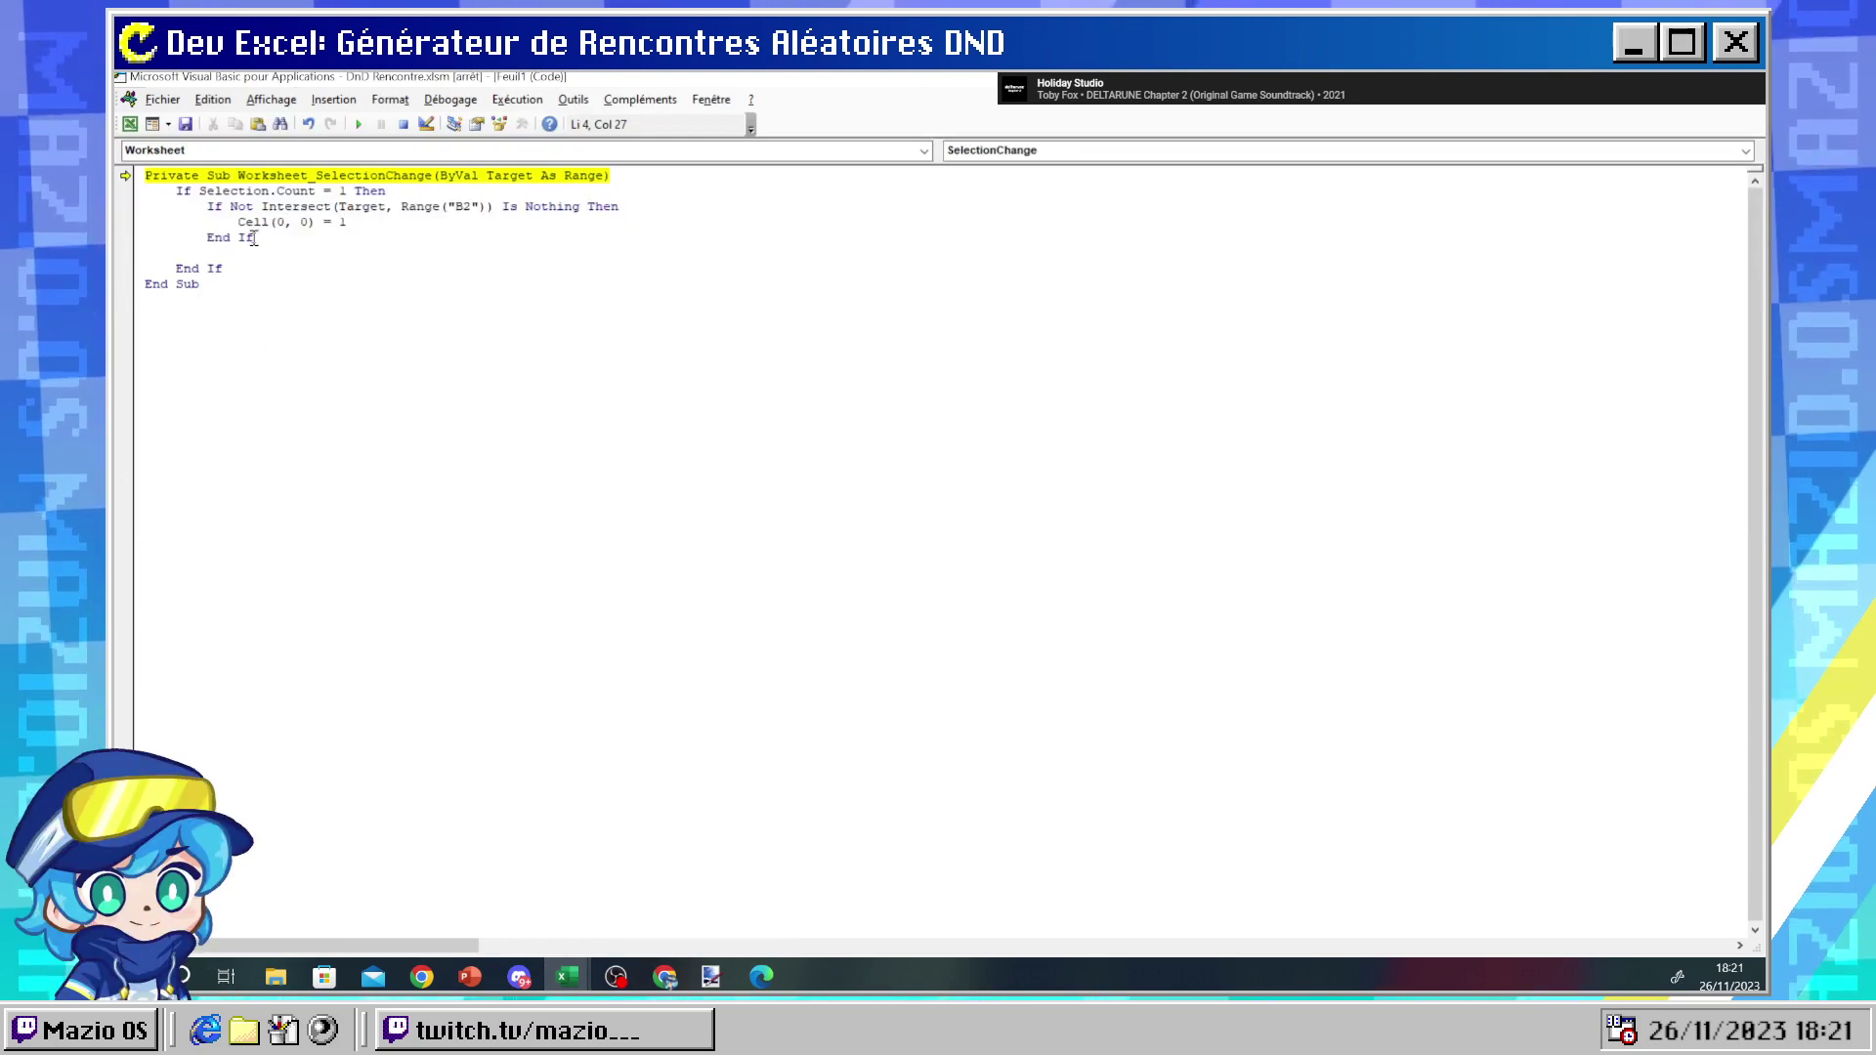
- Undo twice to restore MsgBox "hi" inside the B2 Intersect block
{"action": "left_click_drag", "start_coordinate": [503, 211], "coordinate": [650, 204]}
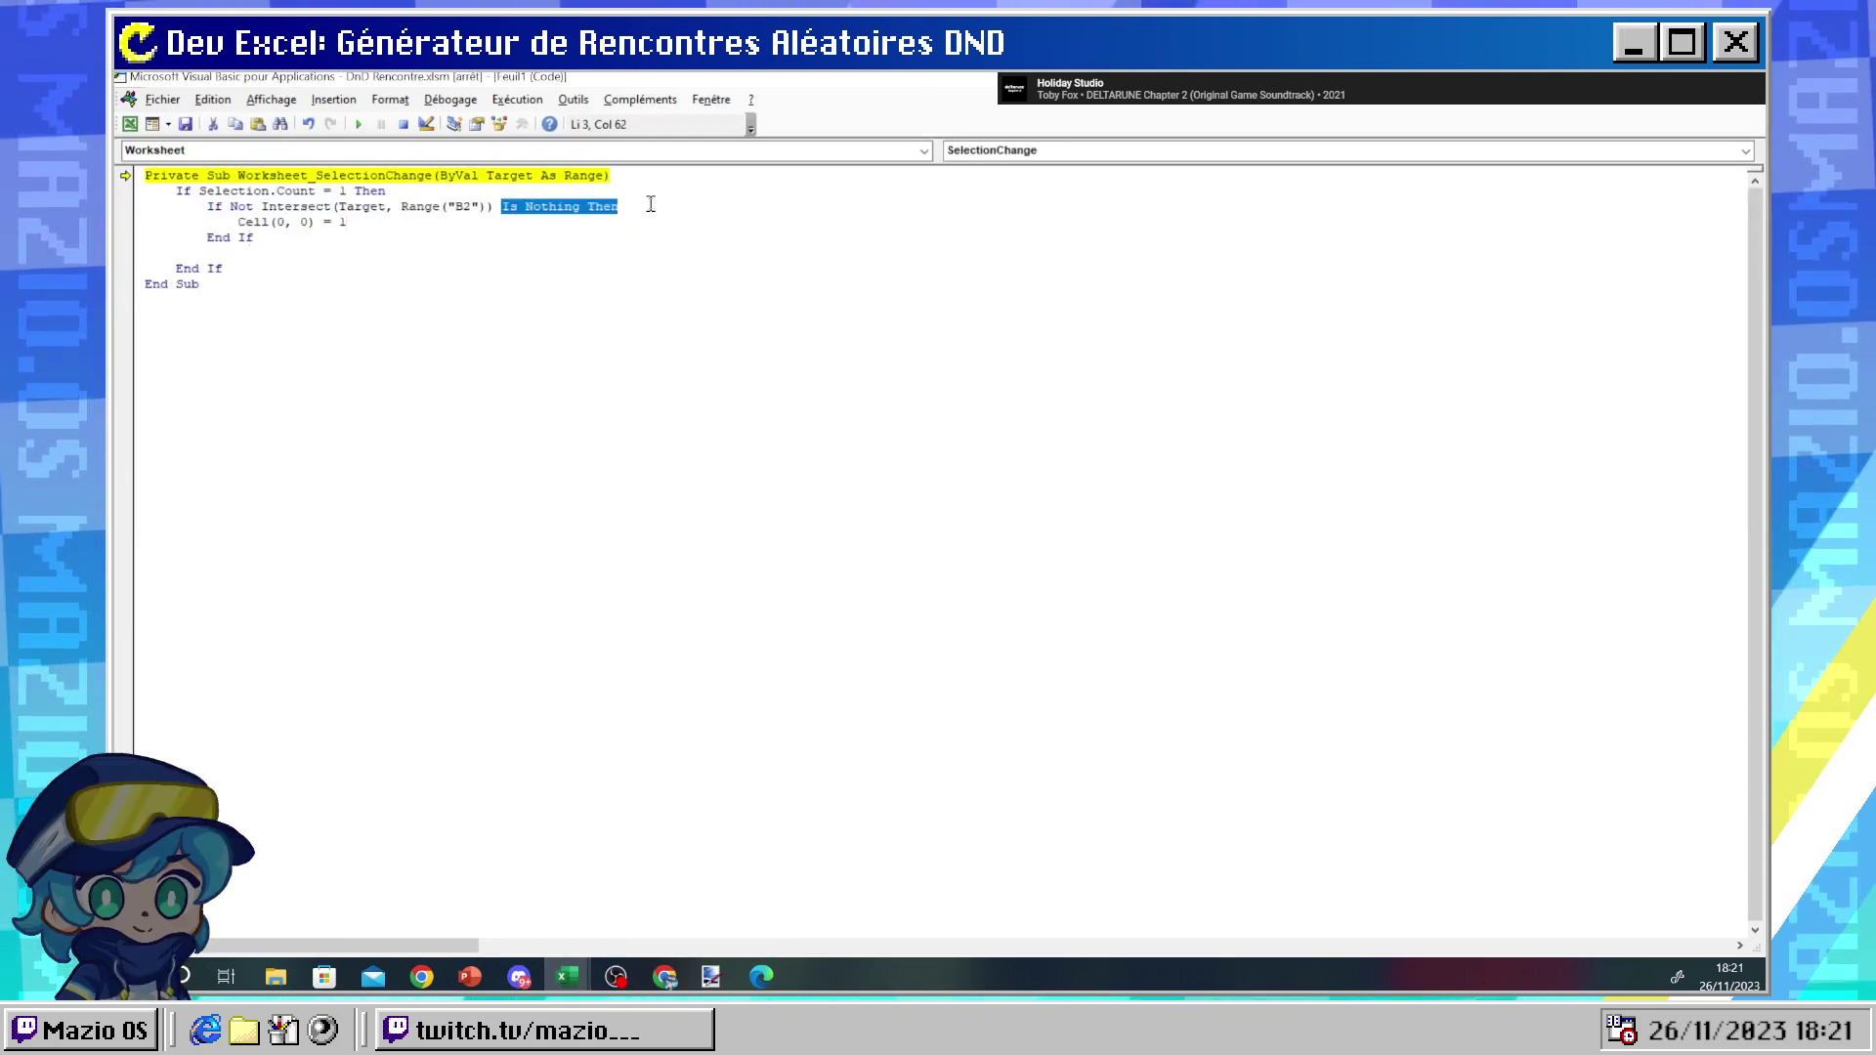
{"action": "left_click", "coordinate": [248, 251]}
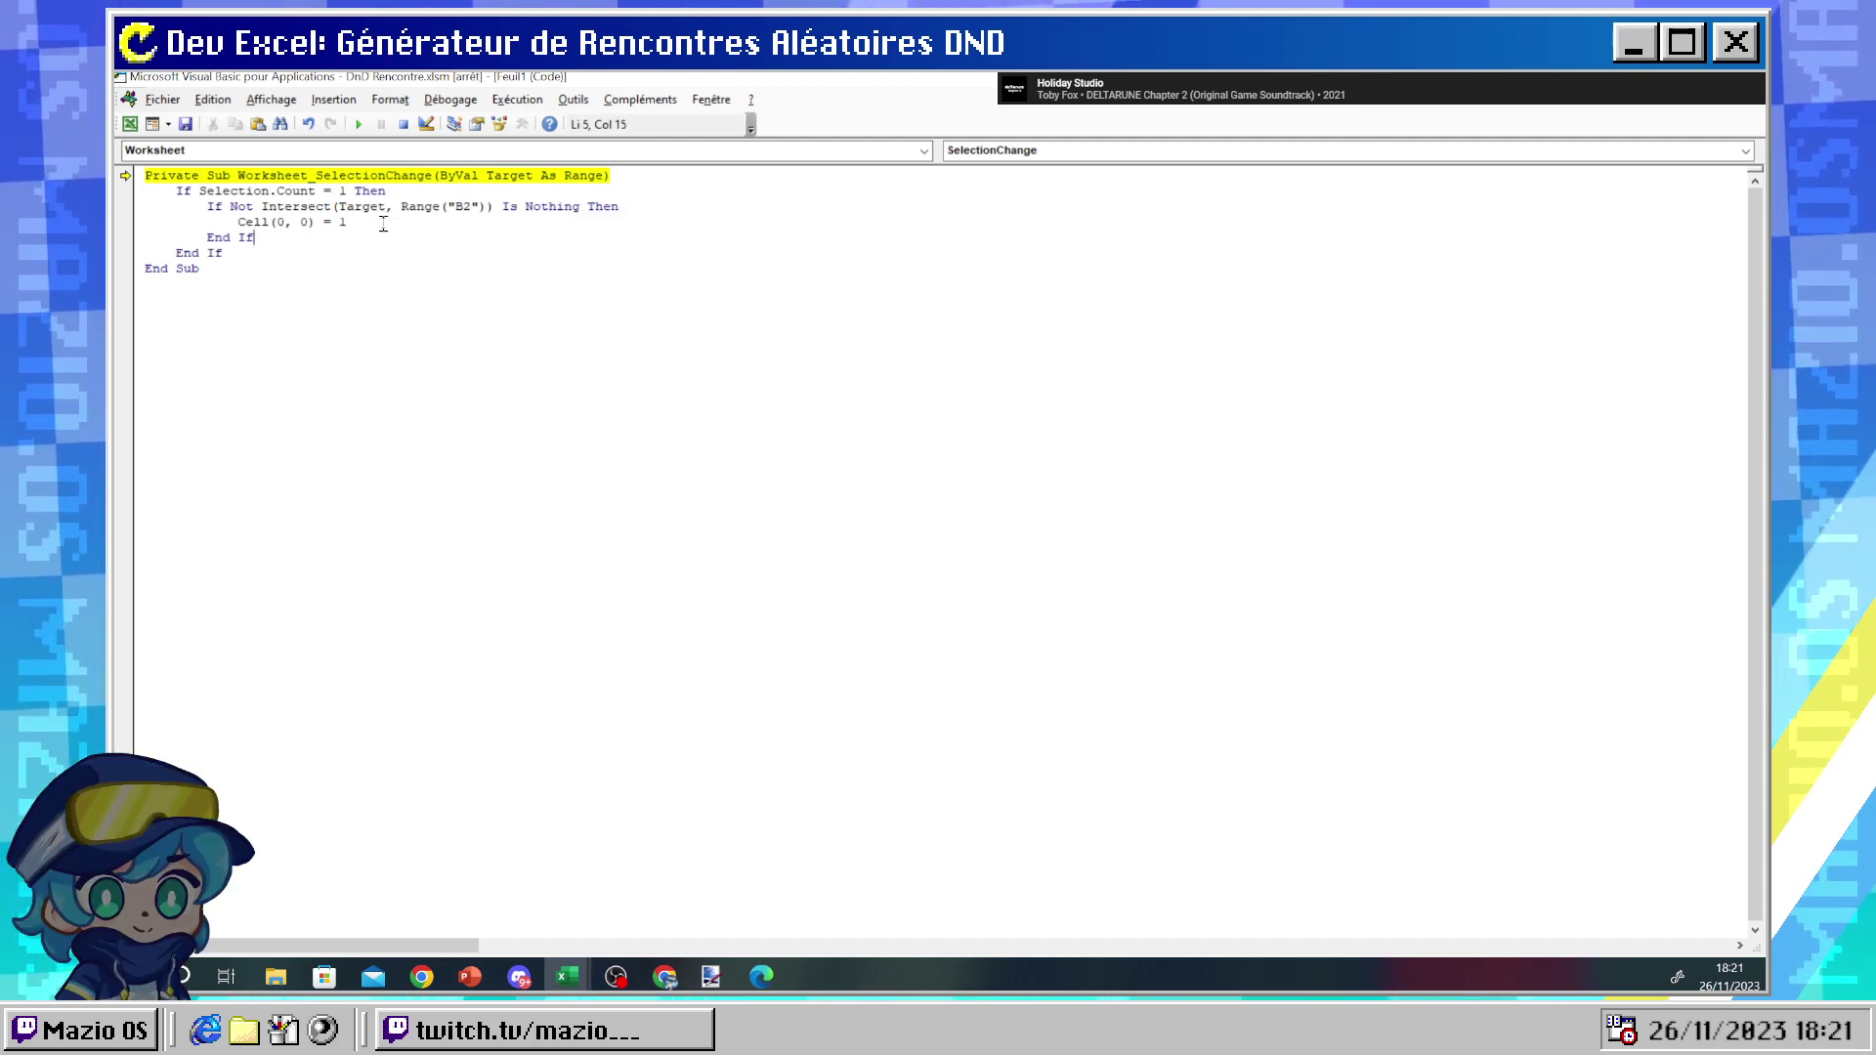
{"action": "key", "text": "ctrl+z"}
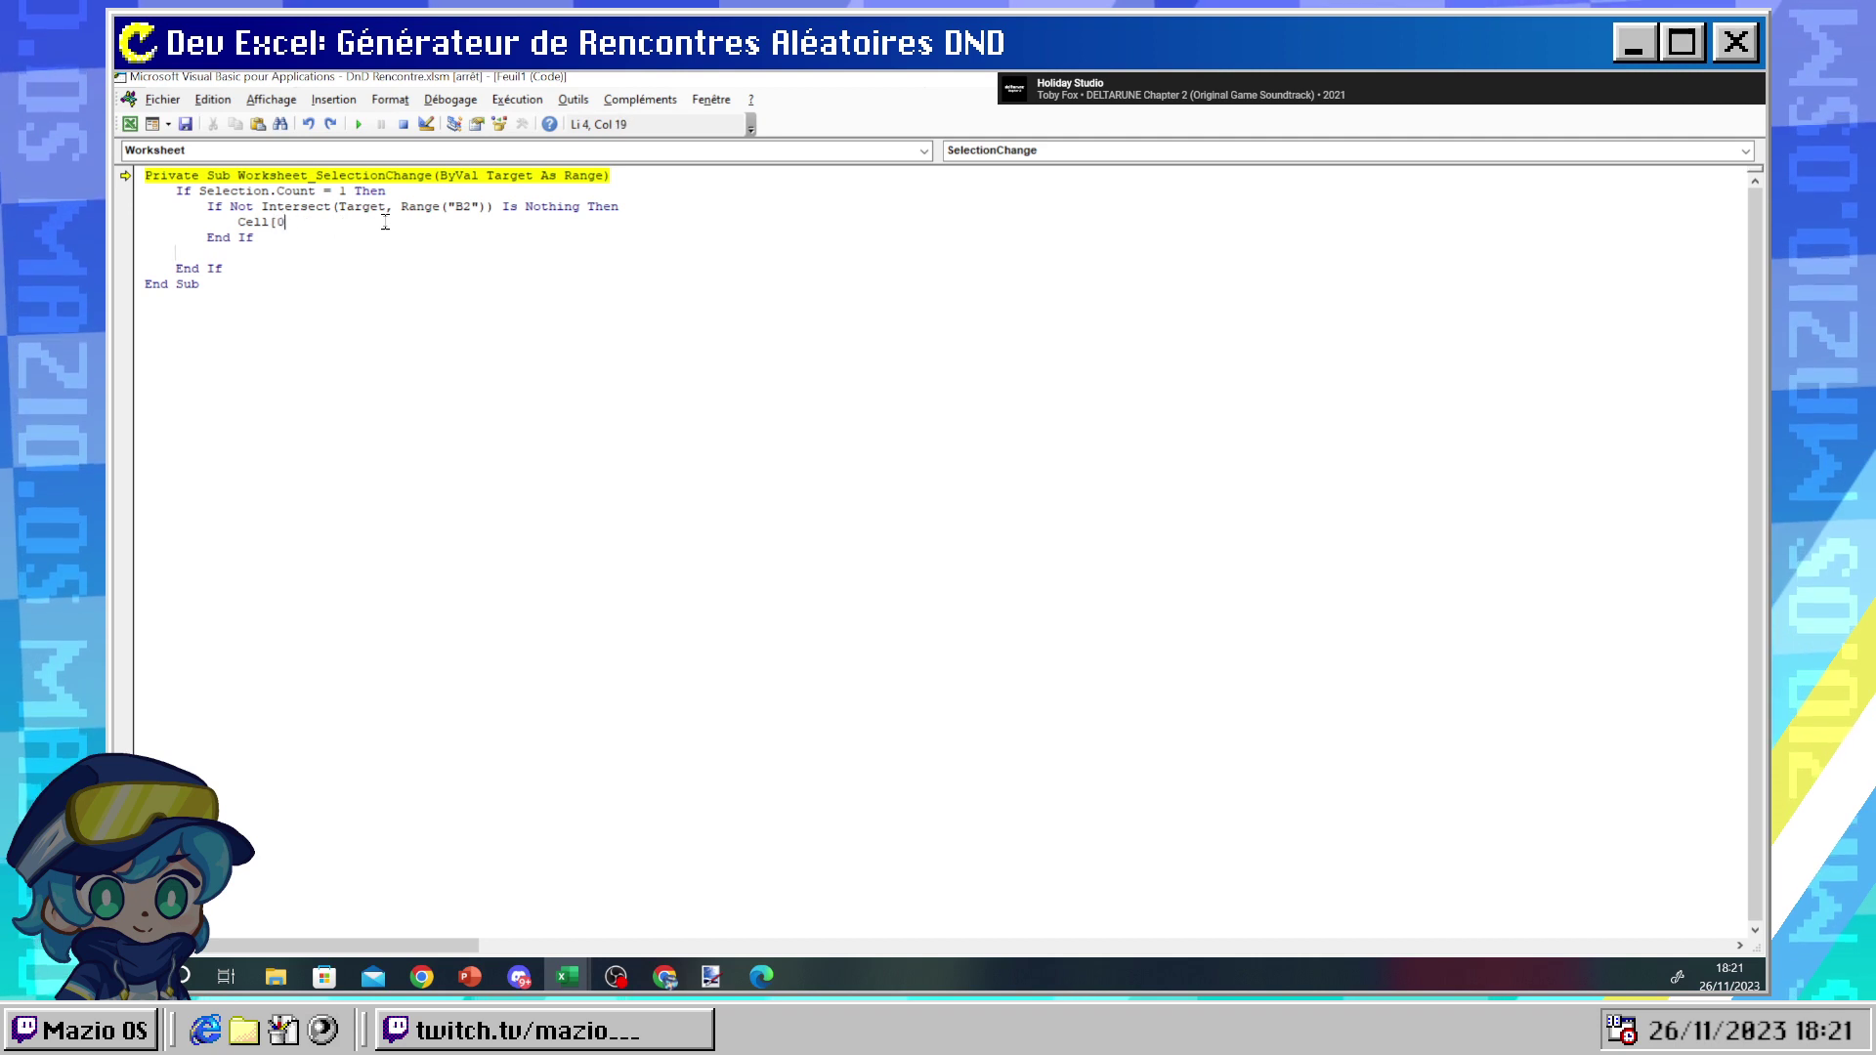
{"action": "key", "text": "ctrl+z"}
{"action": "left_click", "coordinate": [286, 247]}
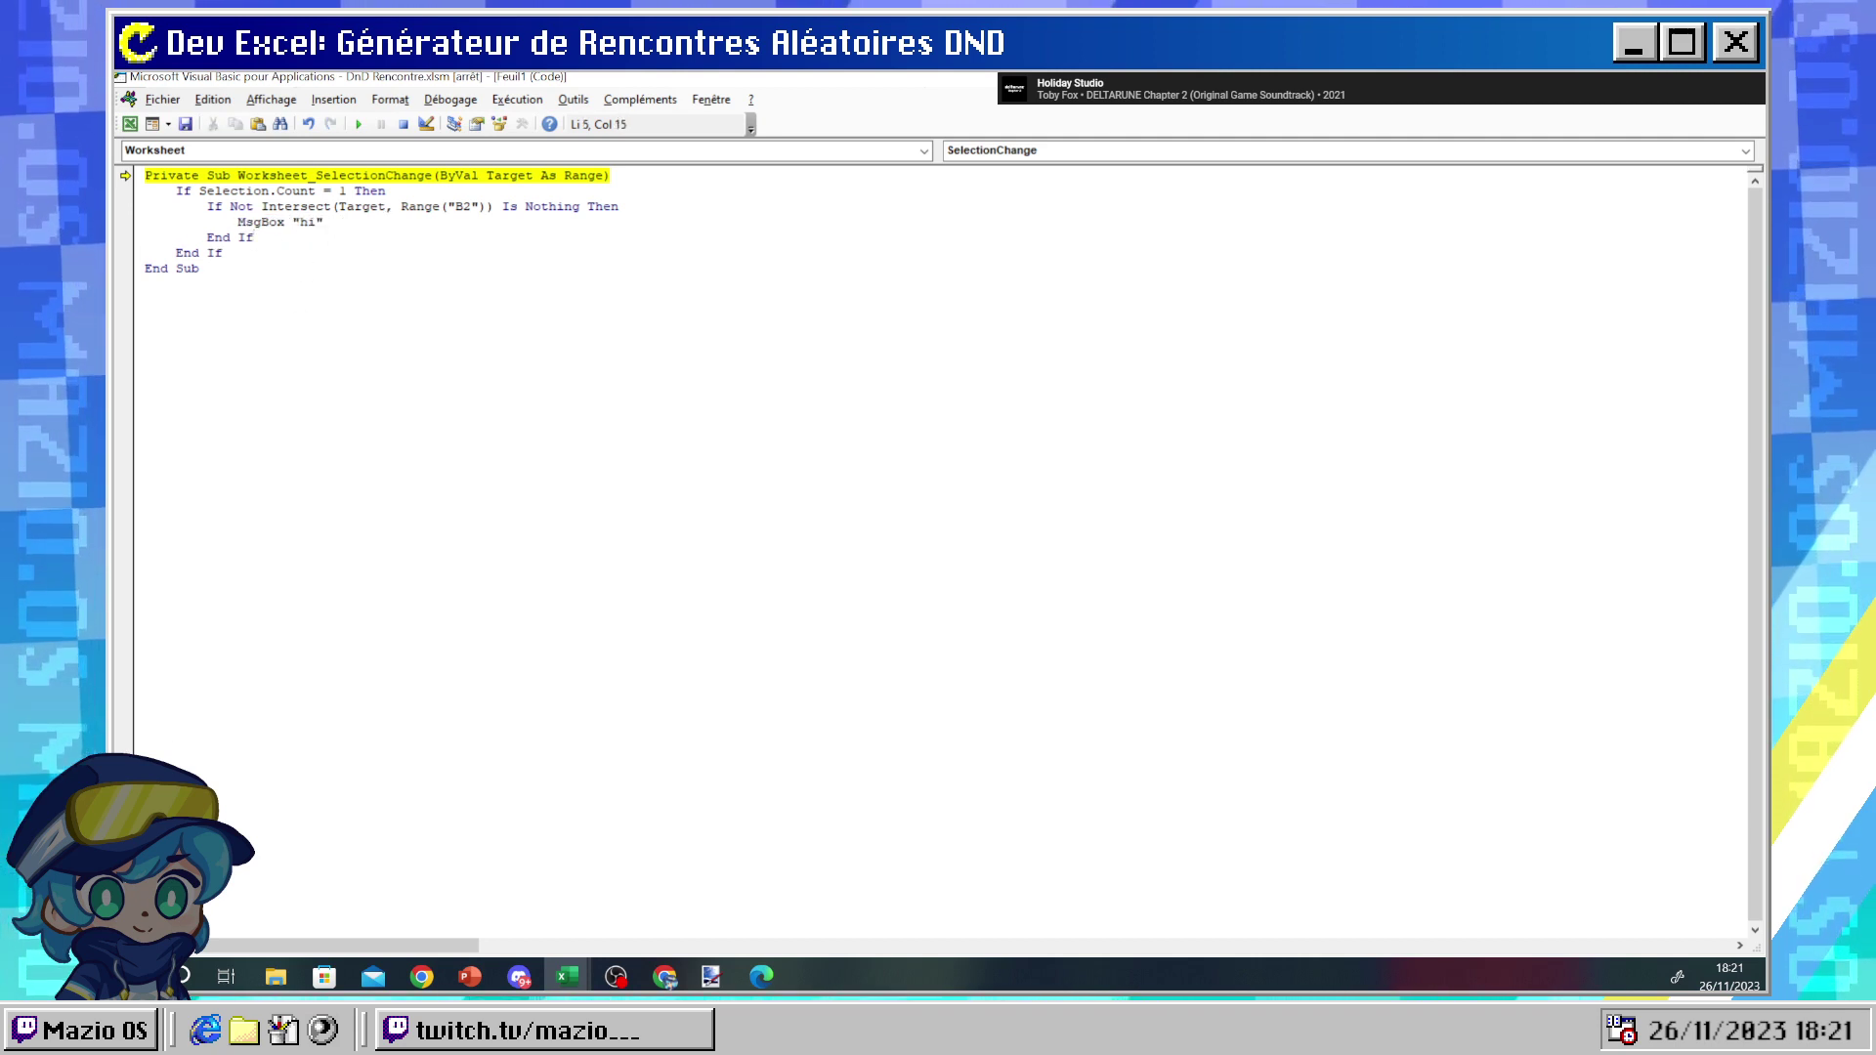
- Select B2 on the sheet, then resume the paused macro in the editor
{"action": "mouse_move", "coordinate": [566, 976]}
{"action": "left_click", "coordinate": [508, 909]}
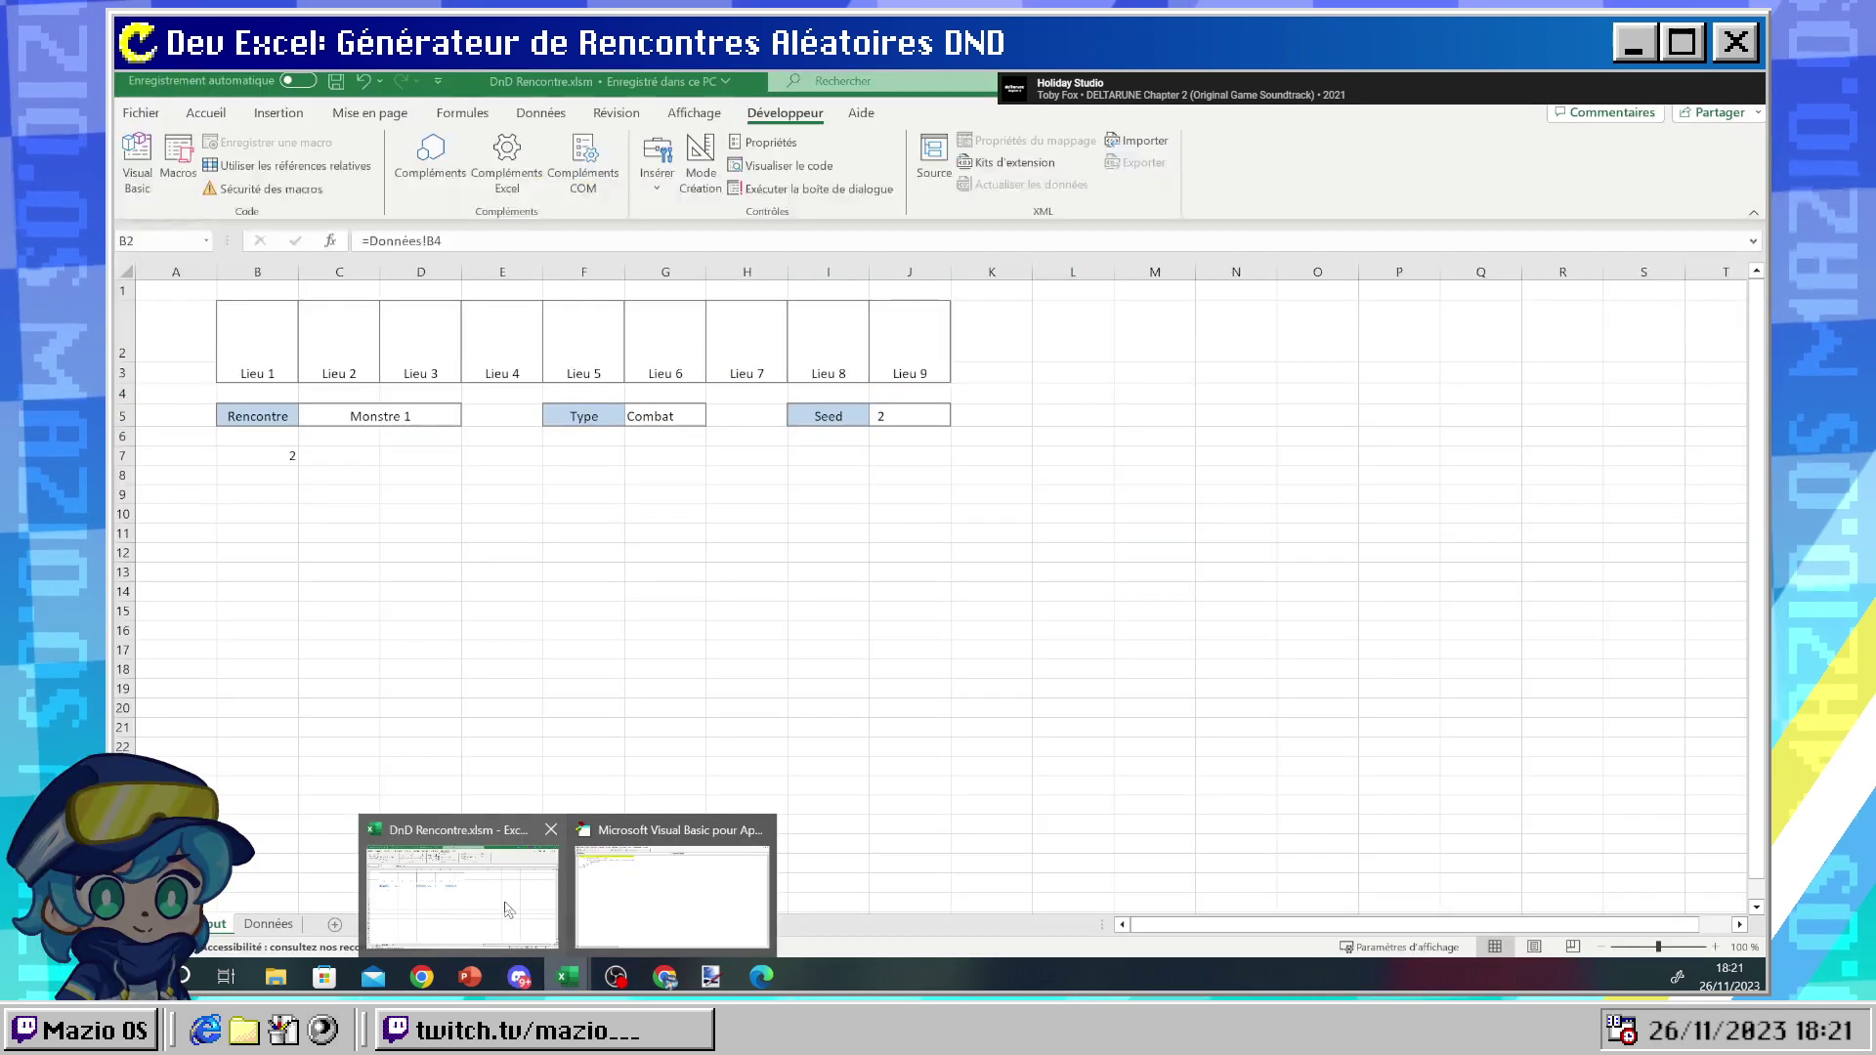
{"action": "left_click", "coordinate": [174, 293]}
{"action": "mouse_move", "coordinate": [244, 332]}
{"action": "left_mouse_down"}
{"action": "mouse_move", "coordinate": [314, 306]}
{"action": "mouse_move", "coordinate": [293, 293]}
{"action": "mouse_move", "coordinate": [273, 345]}
{"action": "left_mouse_up"}
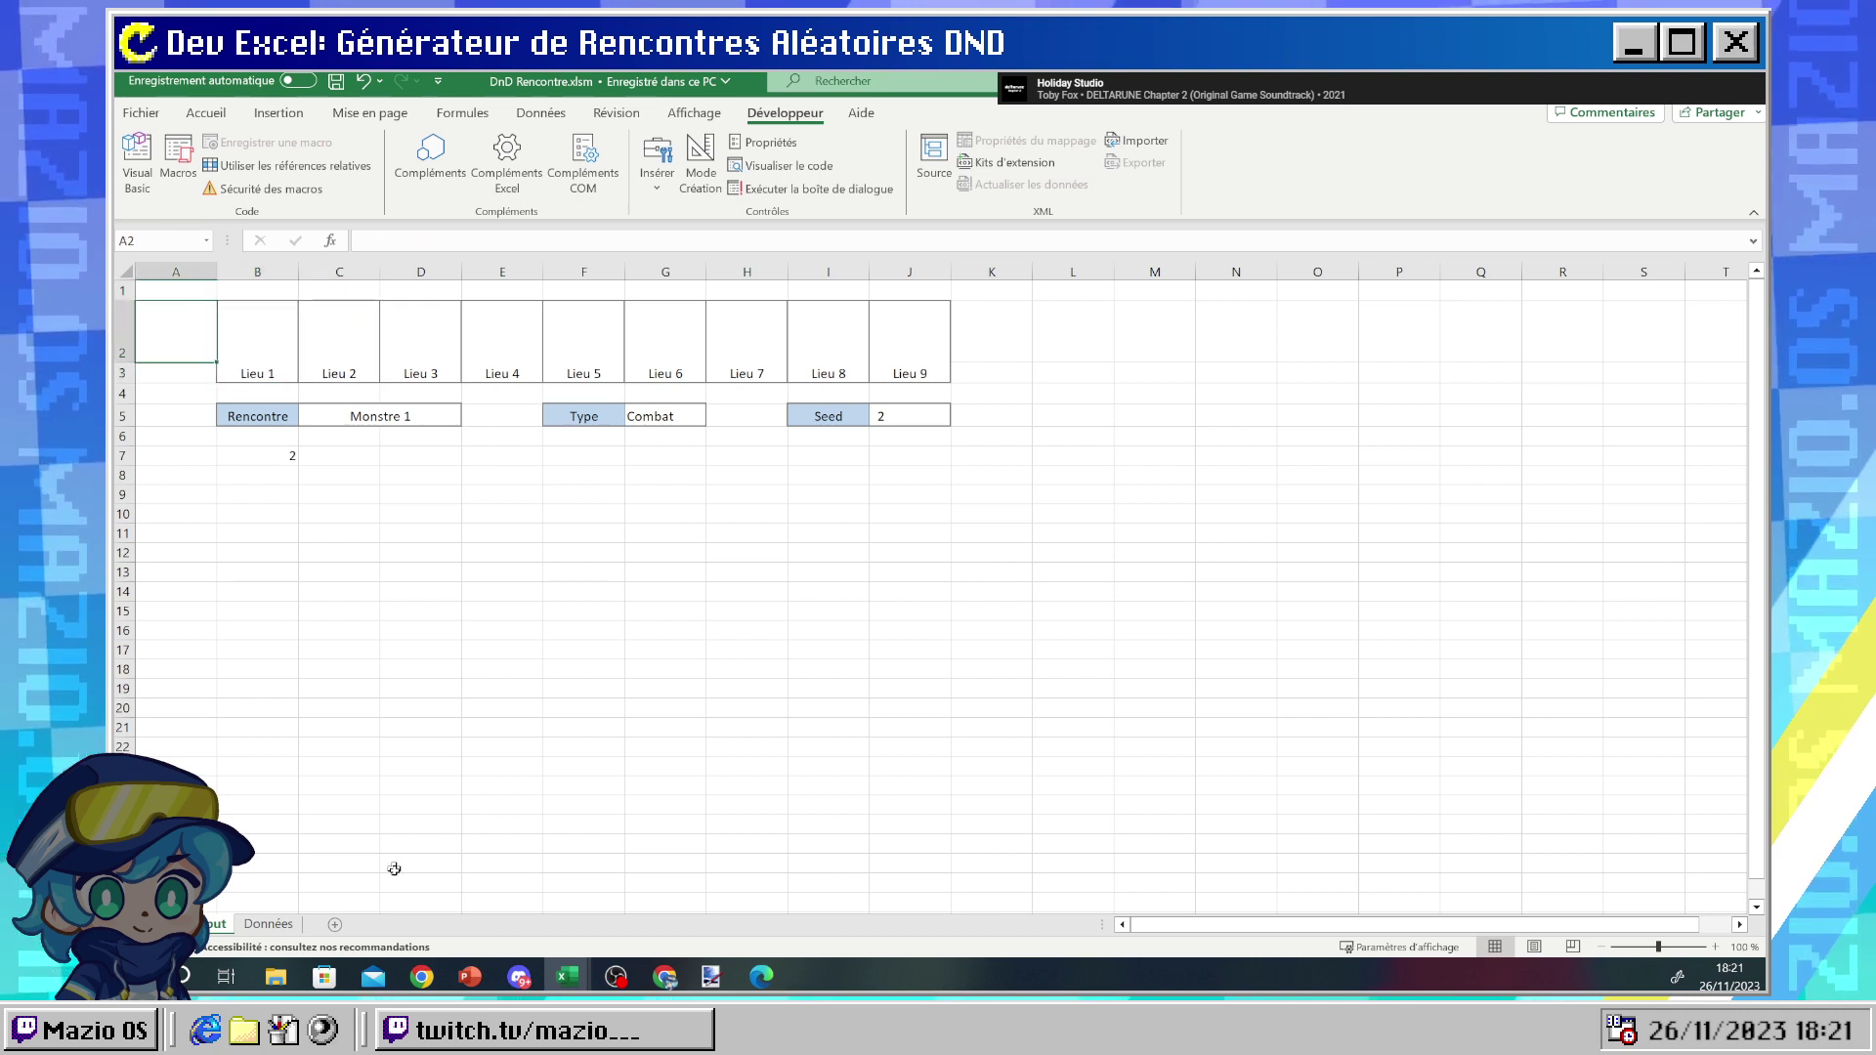
{"action": "left_click", "coordinate": [593, 919]}
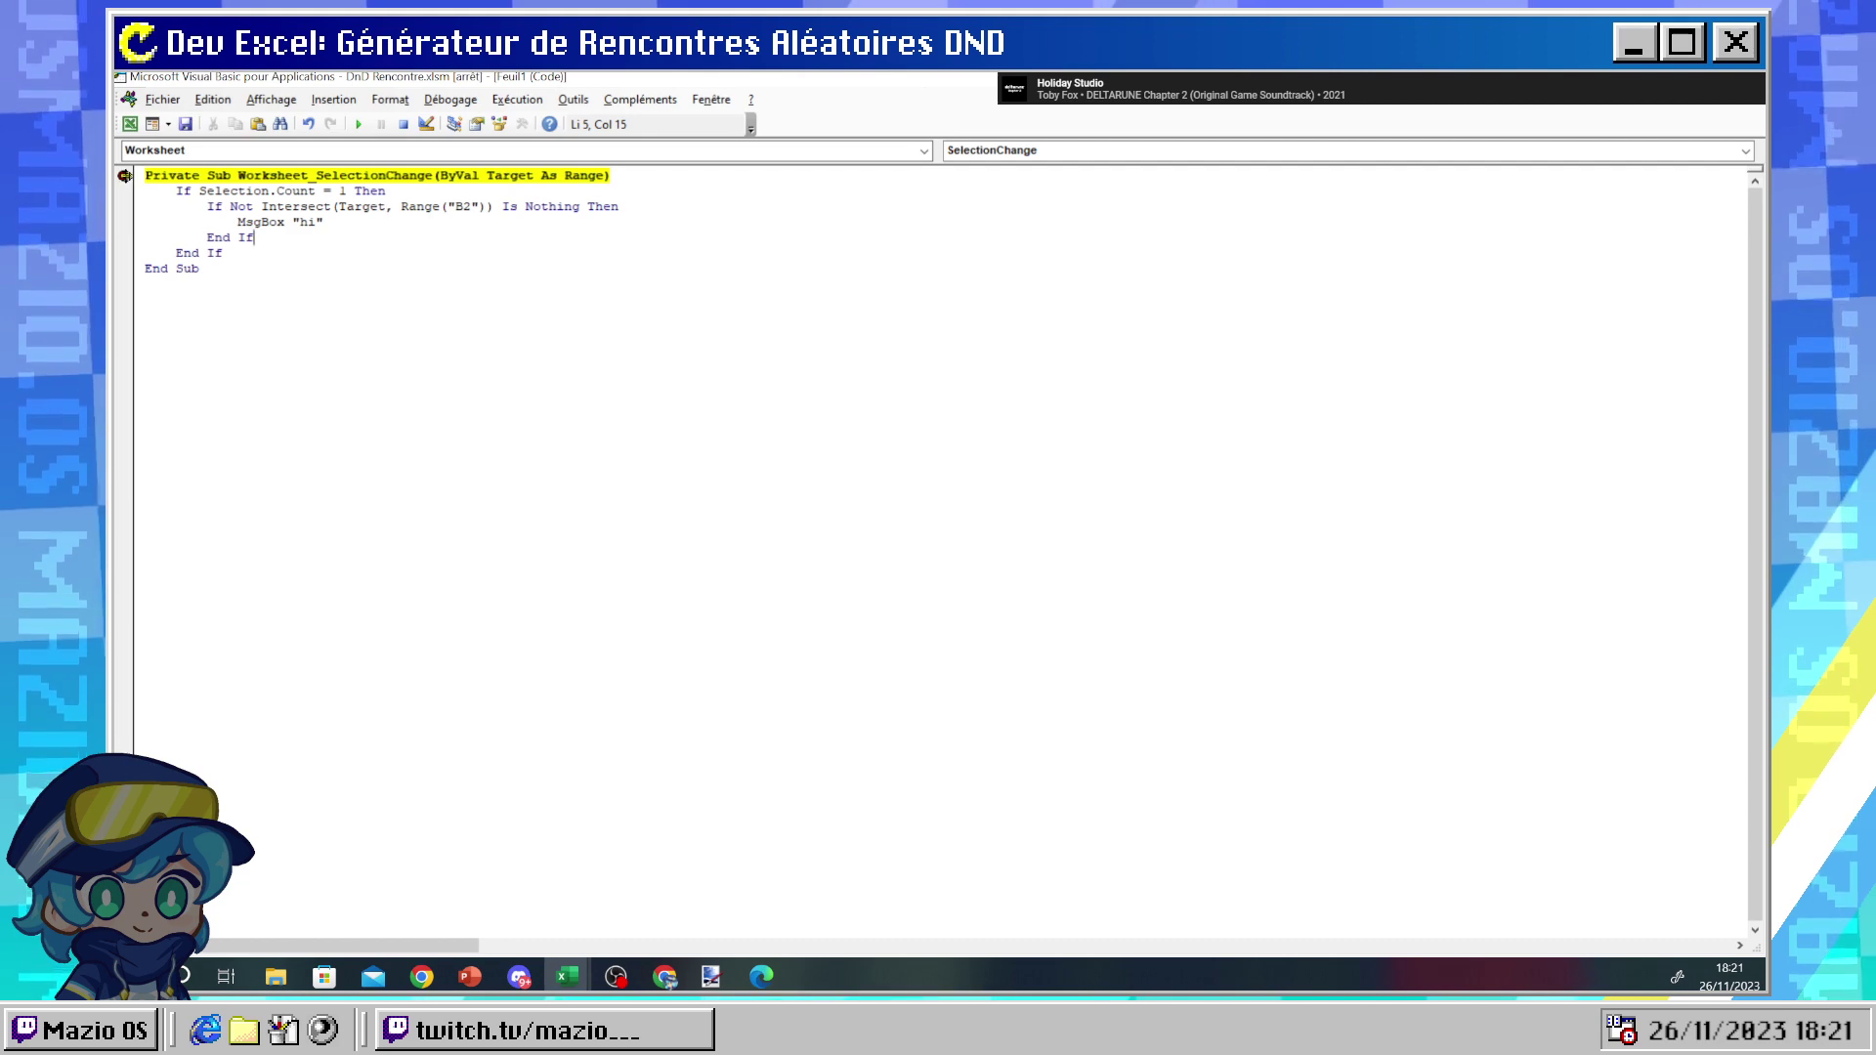
{"action": "left_click", "coordinate": [322, 323]}
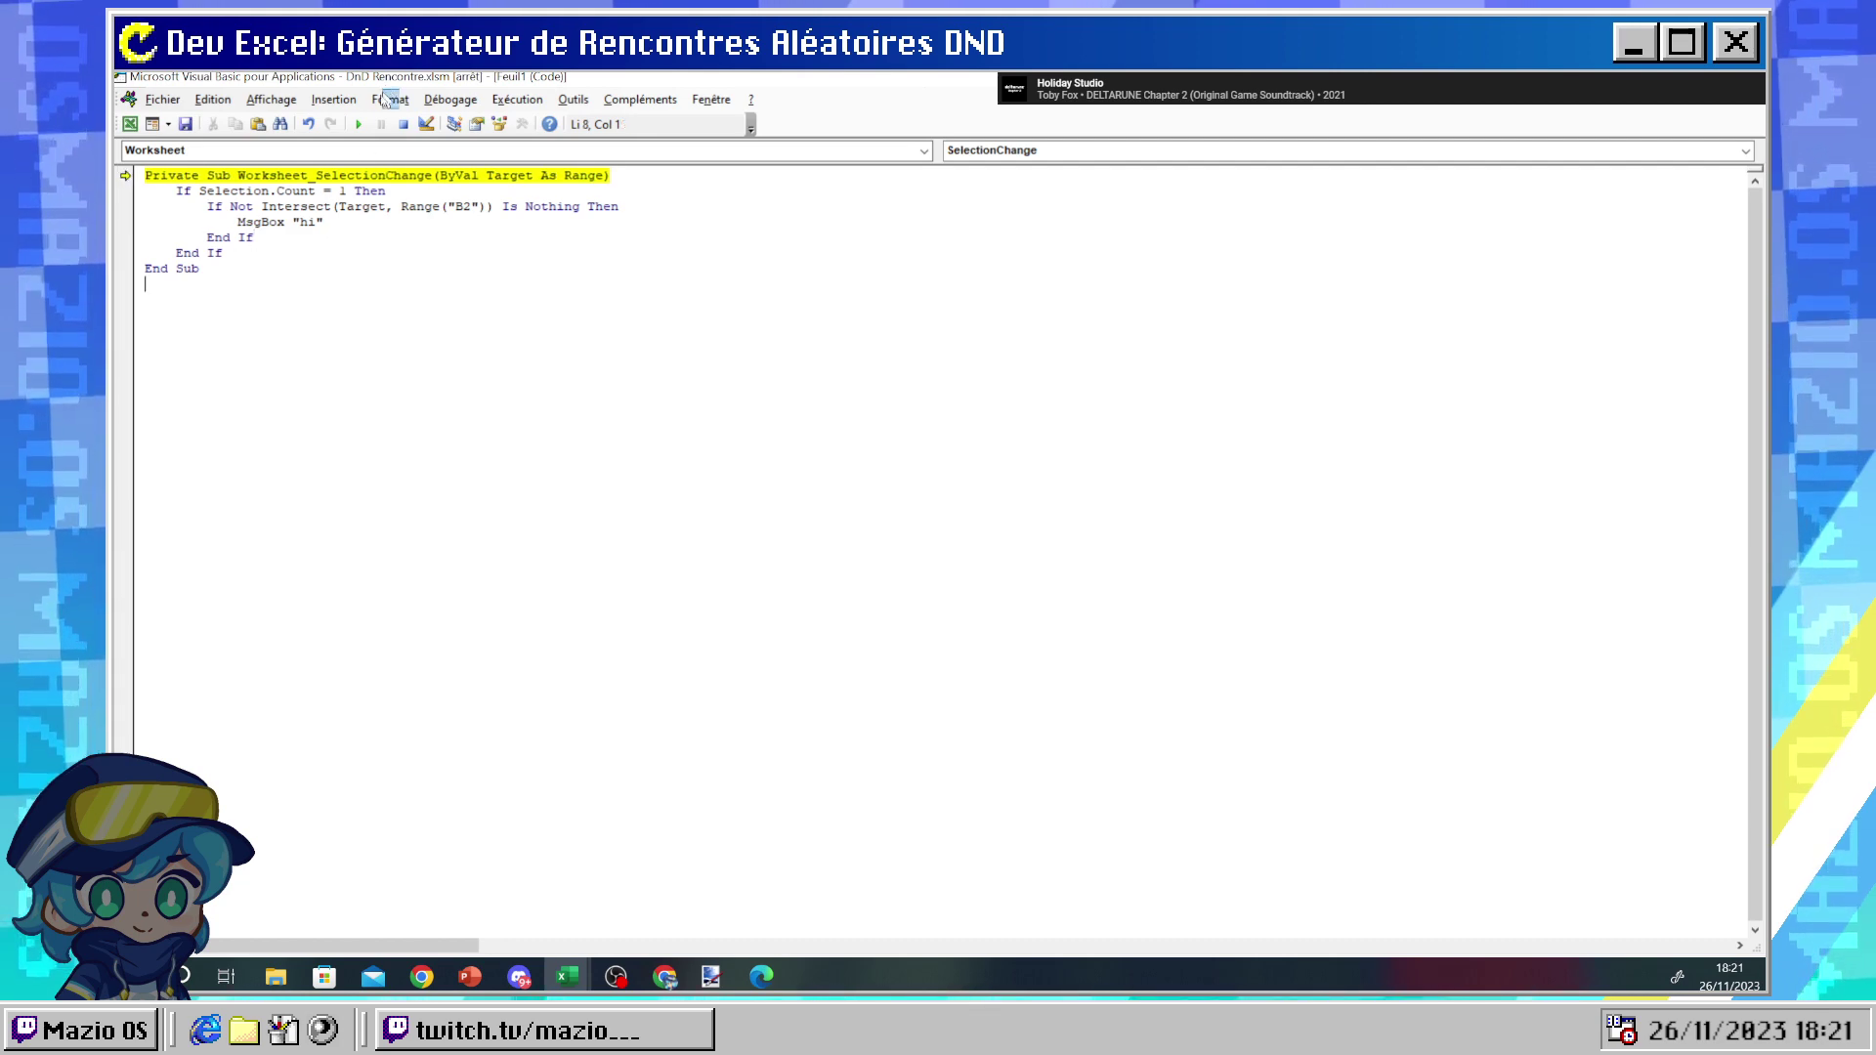
{"action": "left_click", "coordinate": [358, 125]}
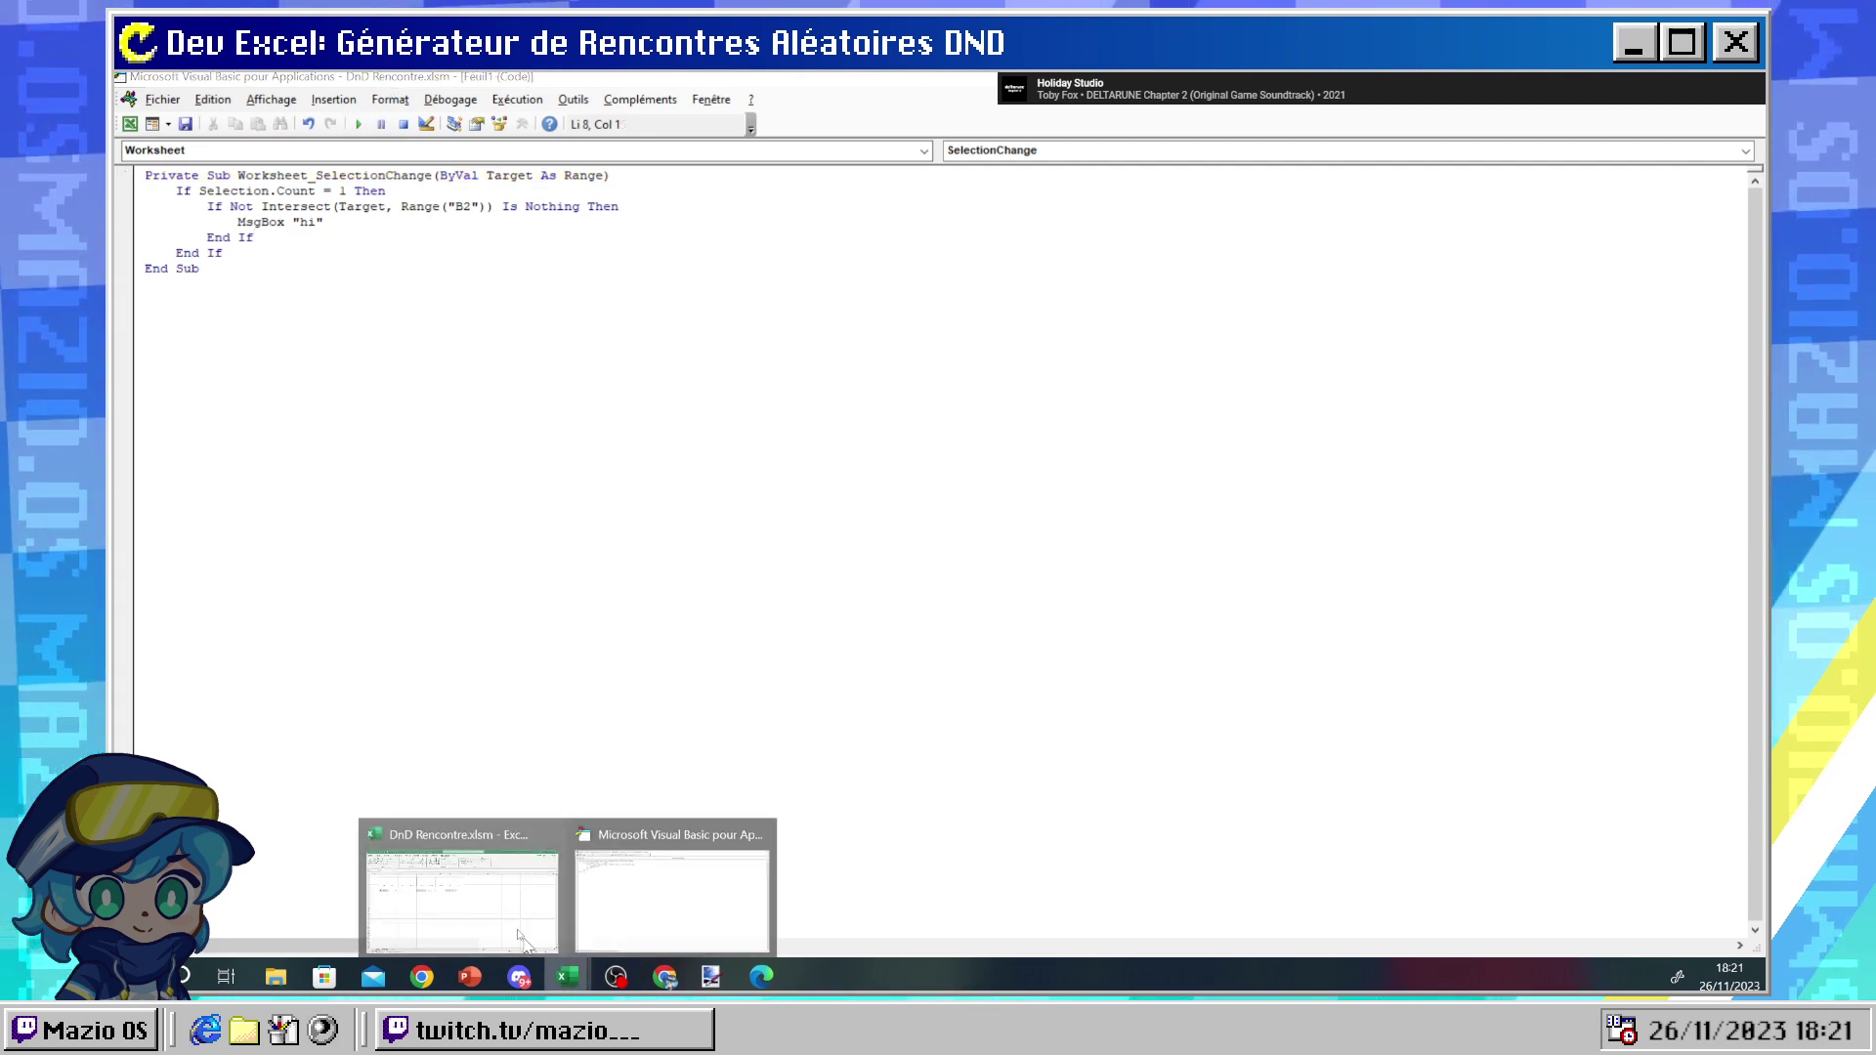
- Test cells B2 and C2 on the sheet, checking the code in between
{"action": "left_click", "coordinate": [466, 889]}
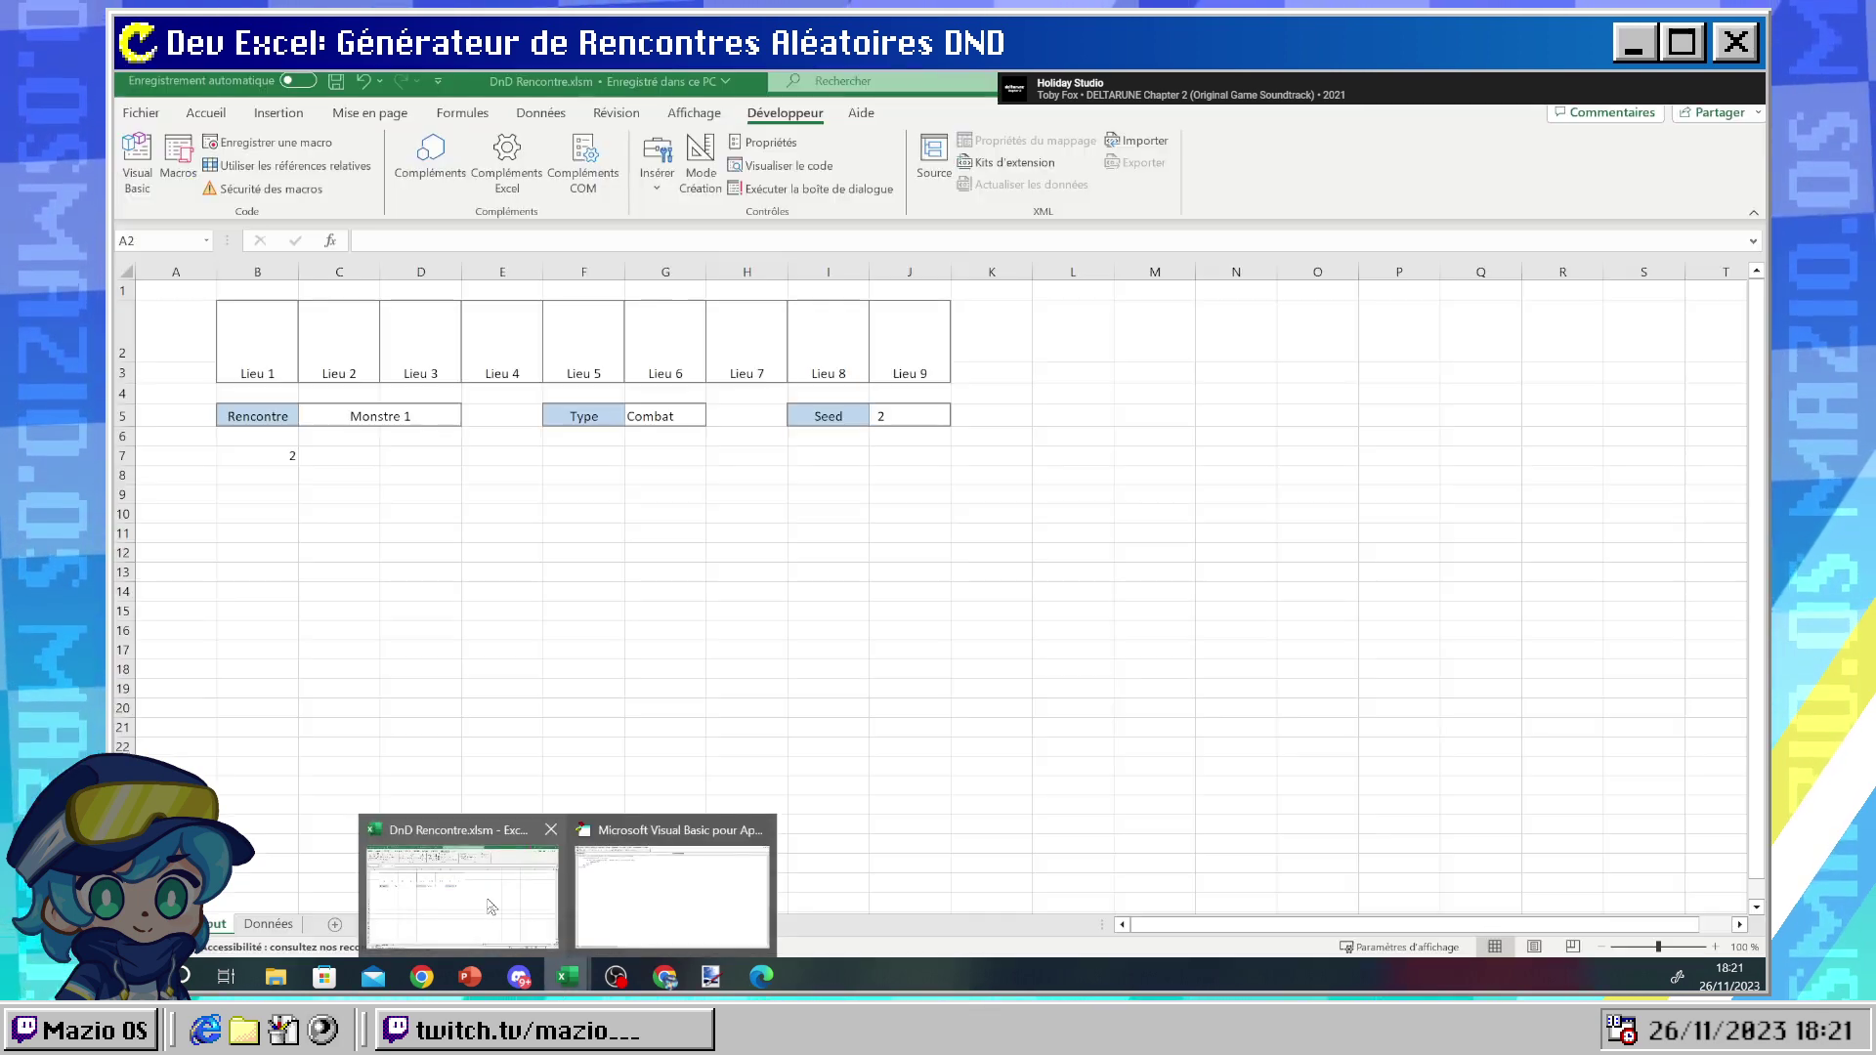
{"action": "left_click", "coordinate": [238, 322]}
{"action": "left_click", "coordinate": [305, 330]}
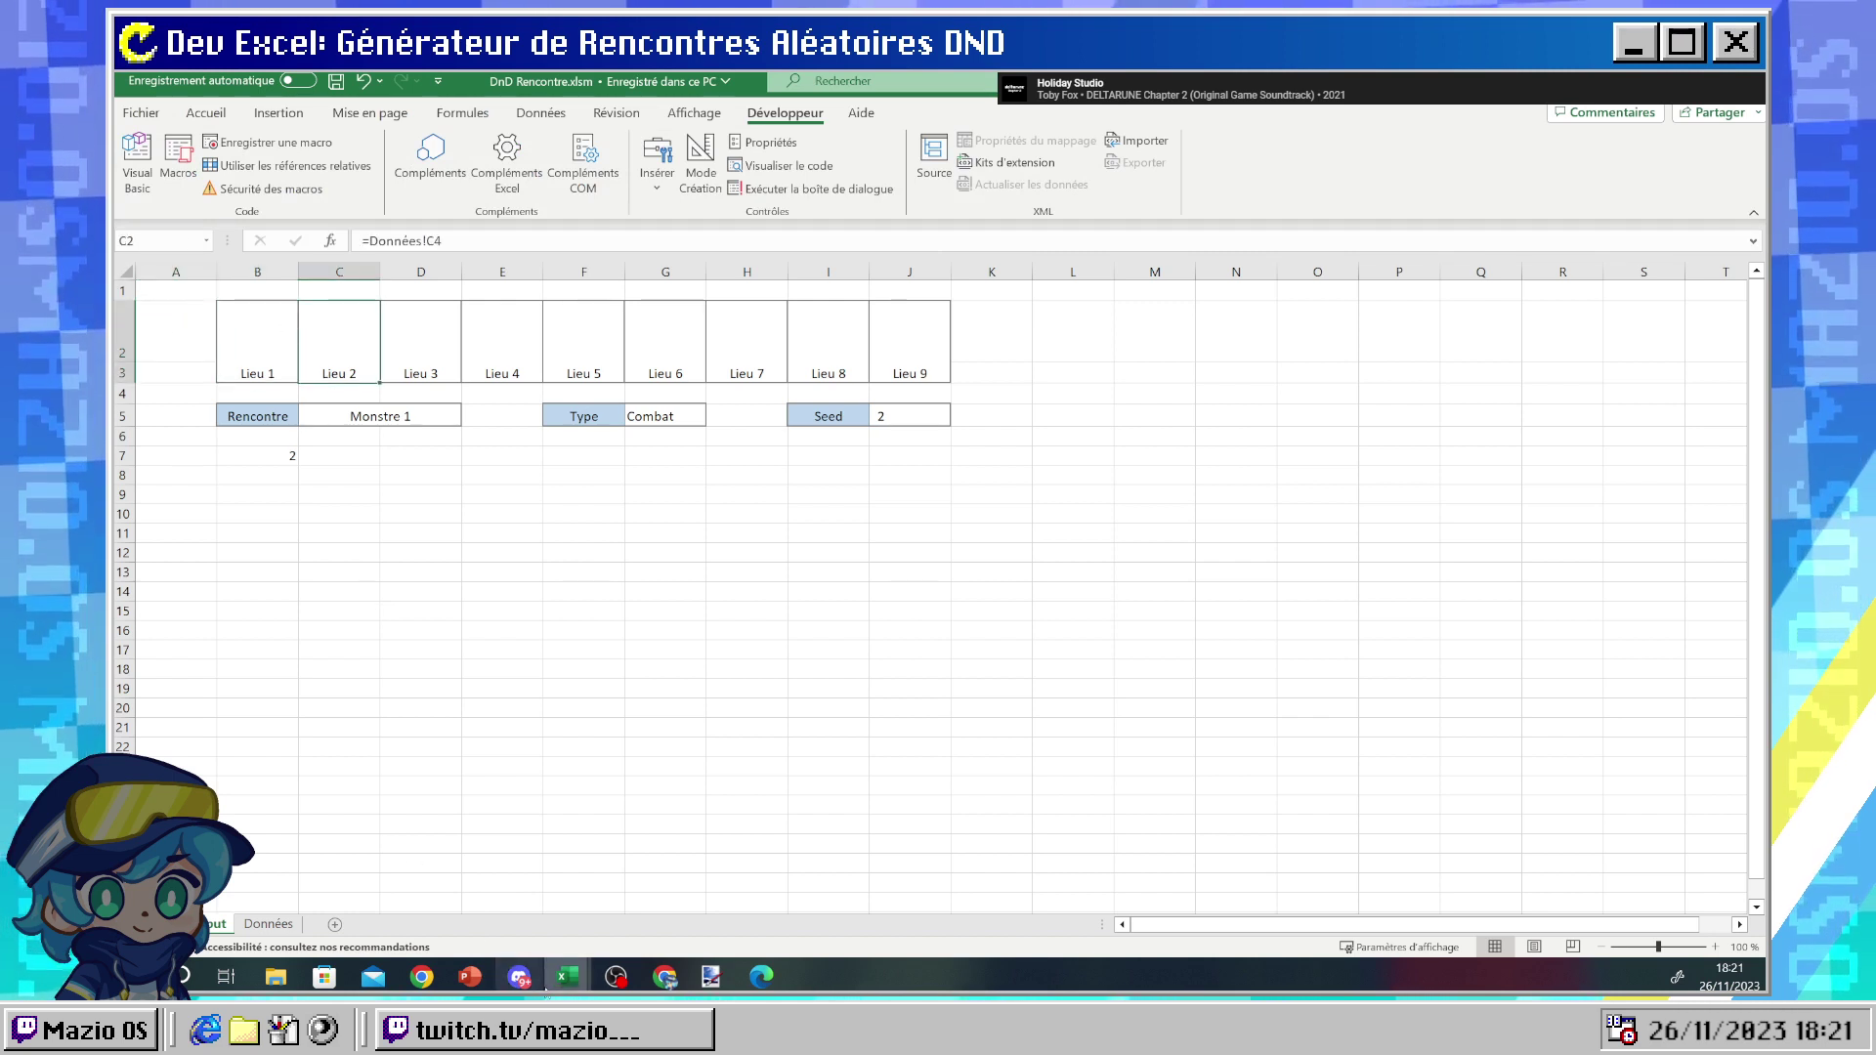
{"action": "mouse_move", "coordinate": [567, 976]}
{"action": "left_click", "coordinate": [628, 880]}
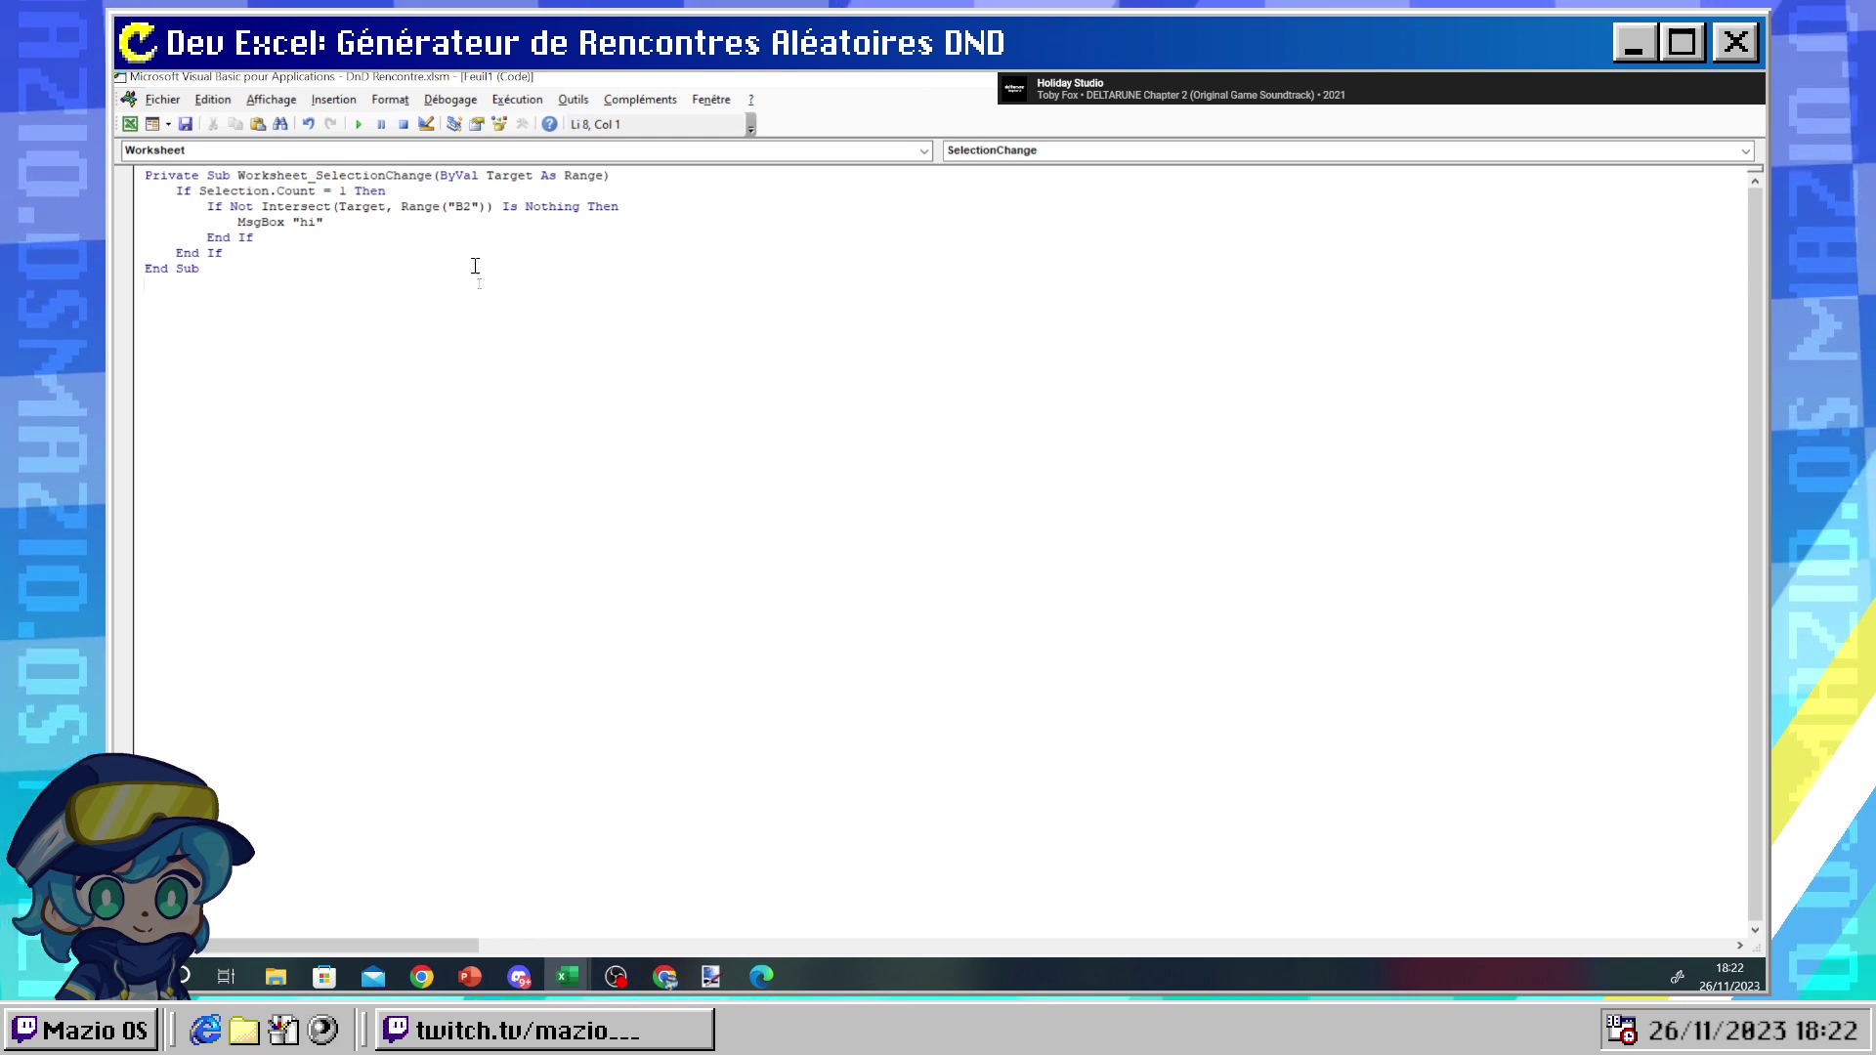
{"action": "mouse_move", "coordinate": [567, 976]}
{"action": "left_click", "coordinate": [482, 896]}
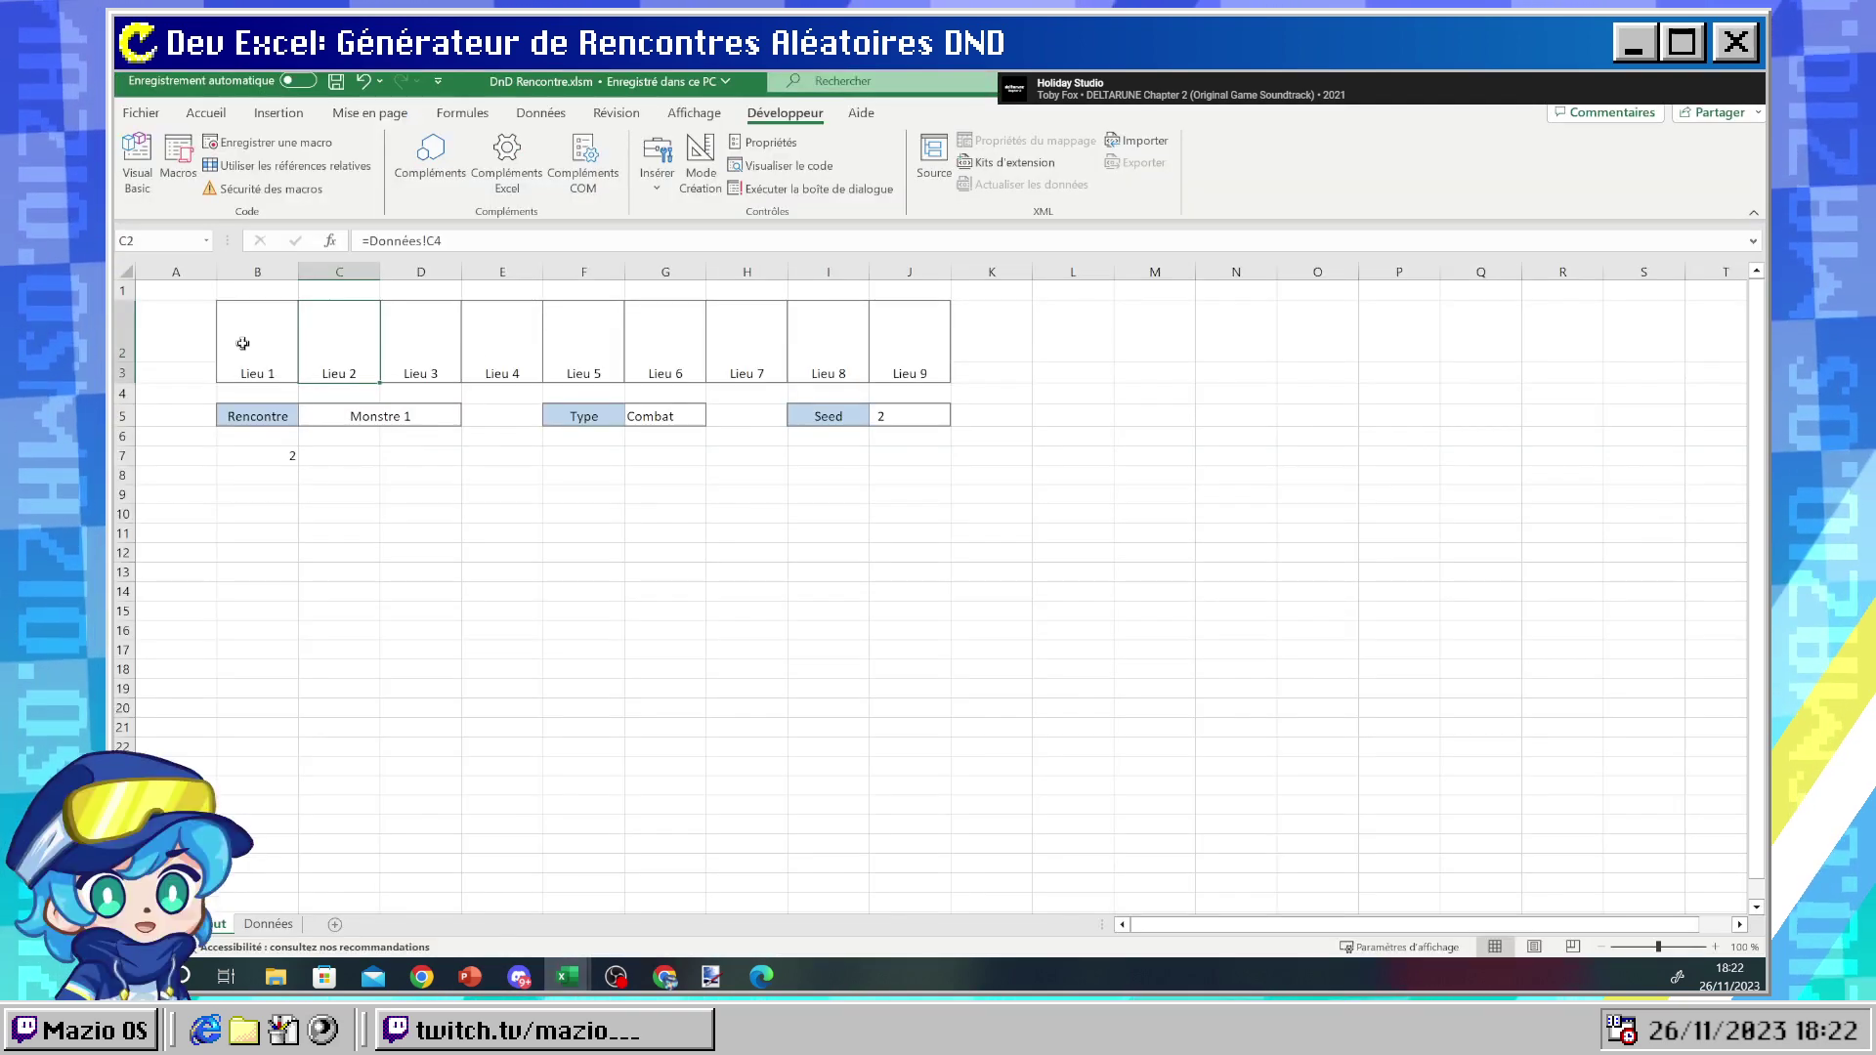
{"action": "left_click", "coordinate": [243, 343]}
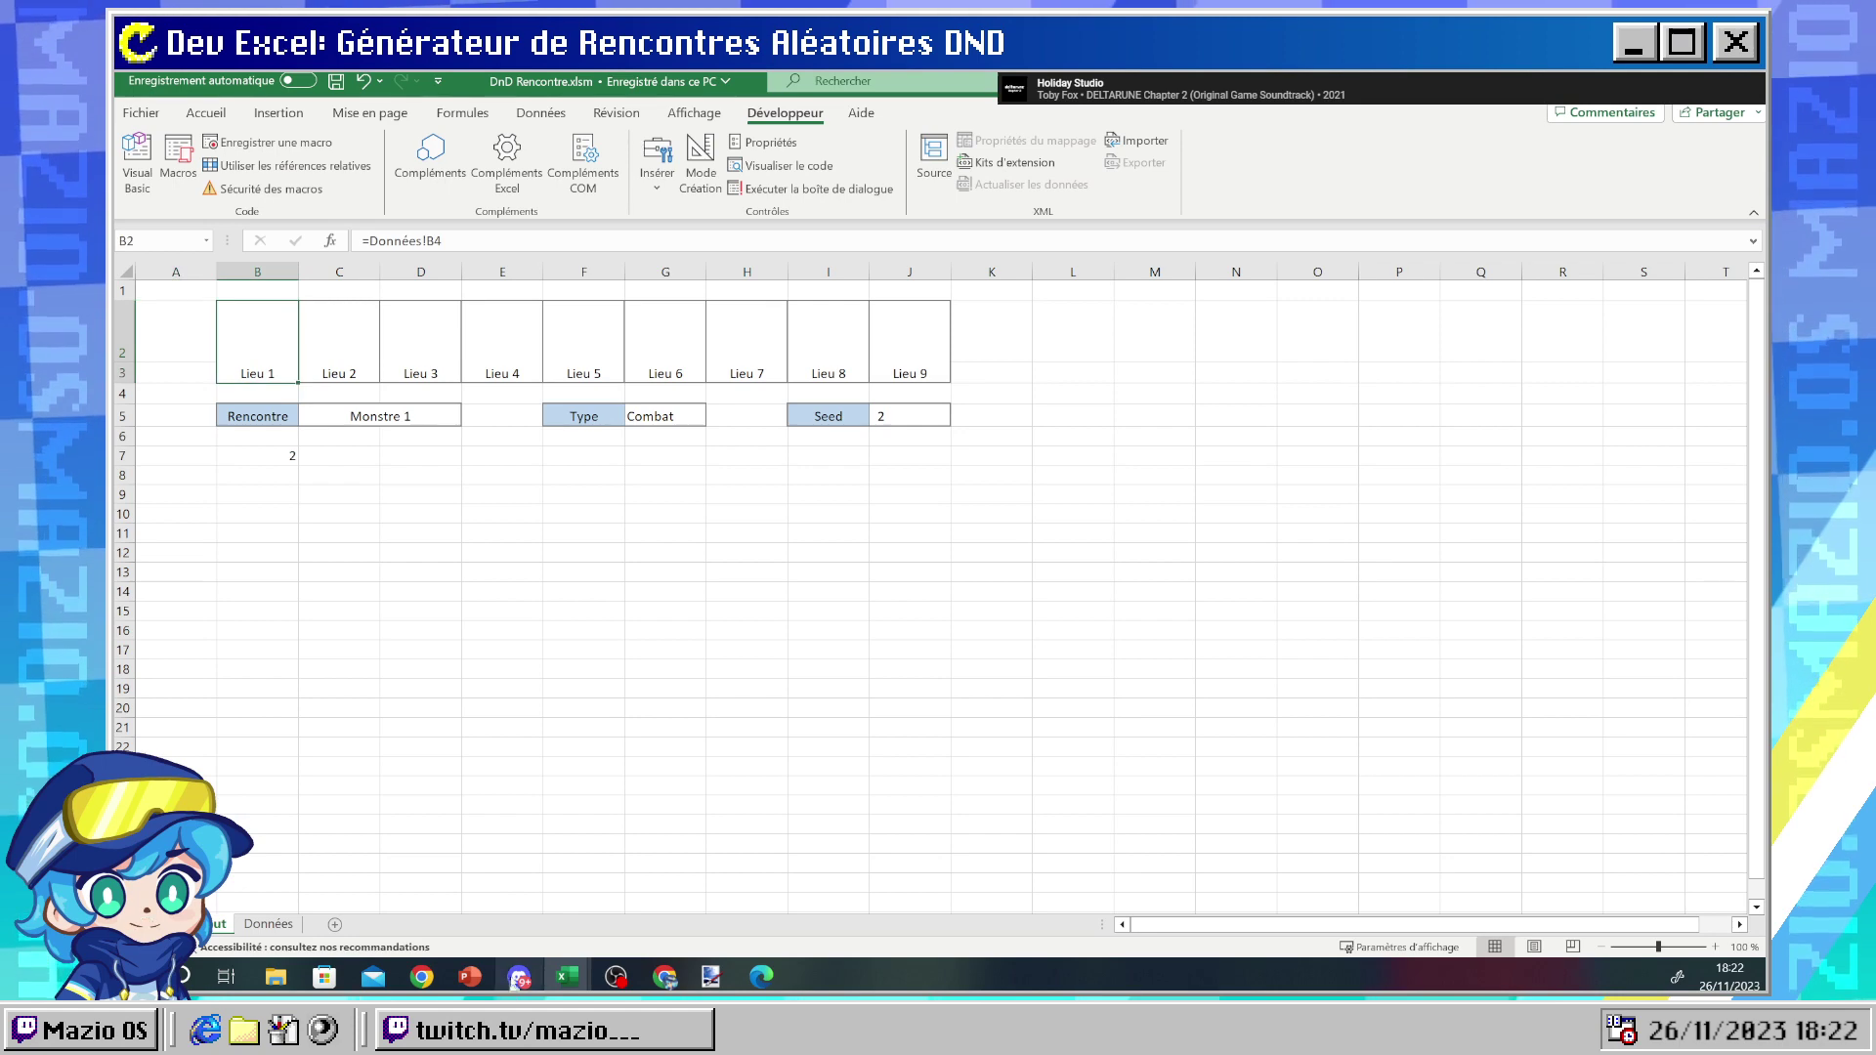
{"action": "mouse_move", "coordinate": [566, 976]}
{"action": "left_click", "coordinate": [674, 889]}
- Retest B2, move the selection to B7, and return to the code editor
{"action": "left_click", "coordinate": [341, 239]}
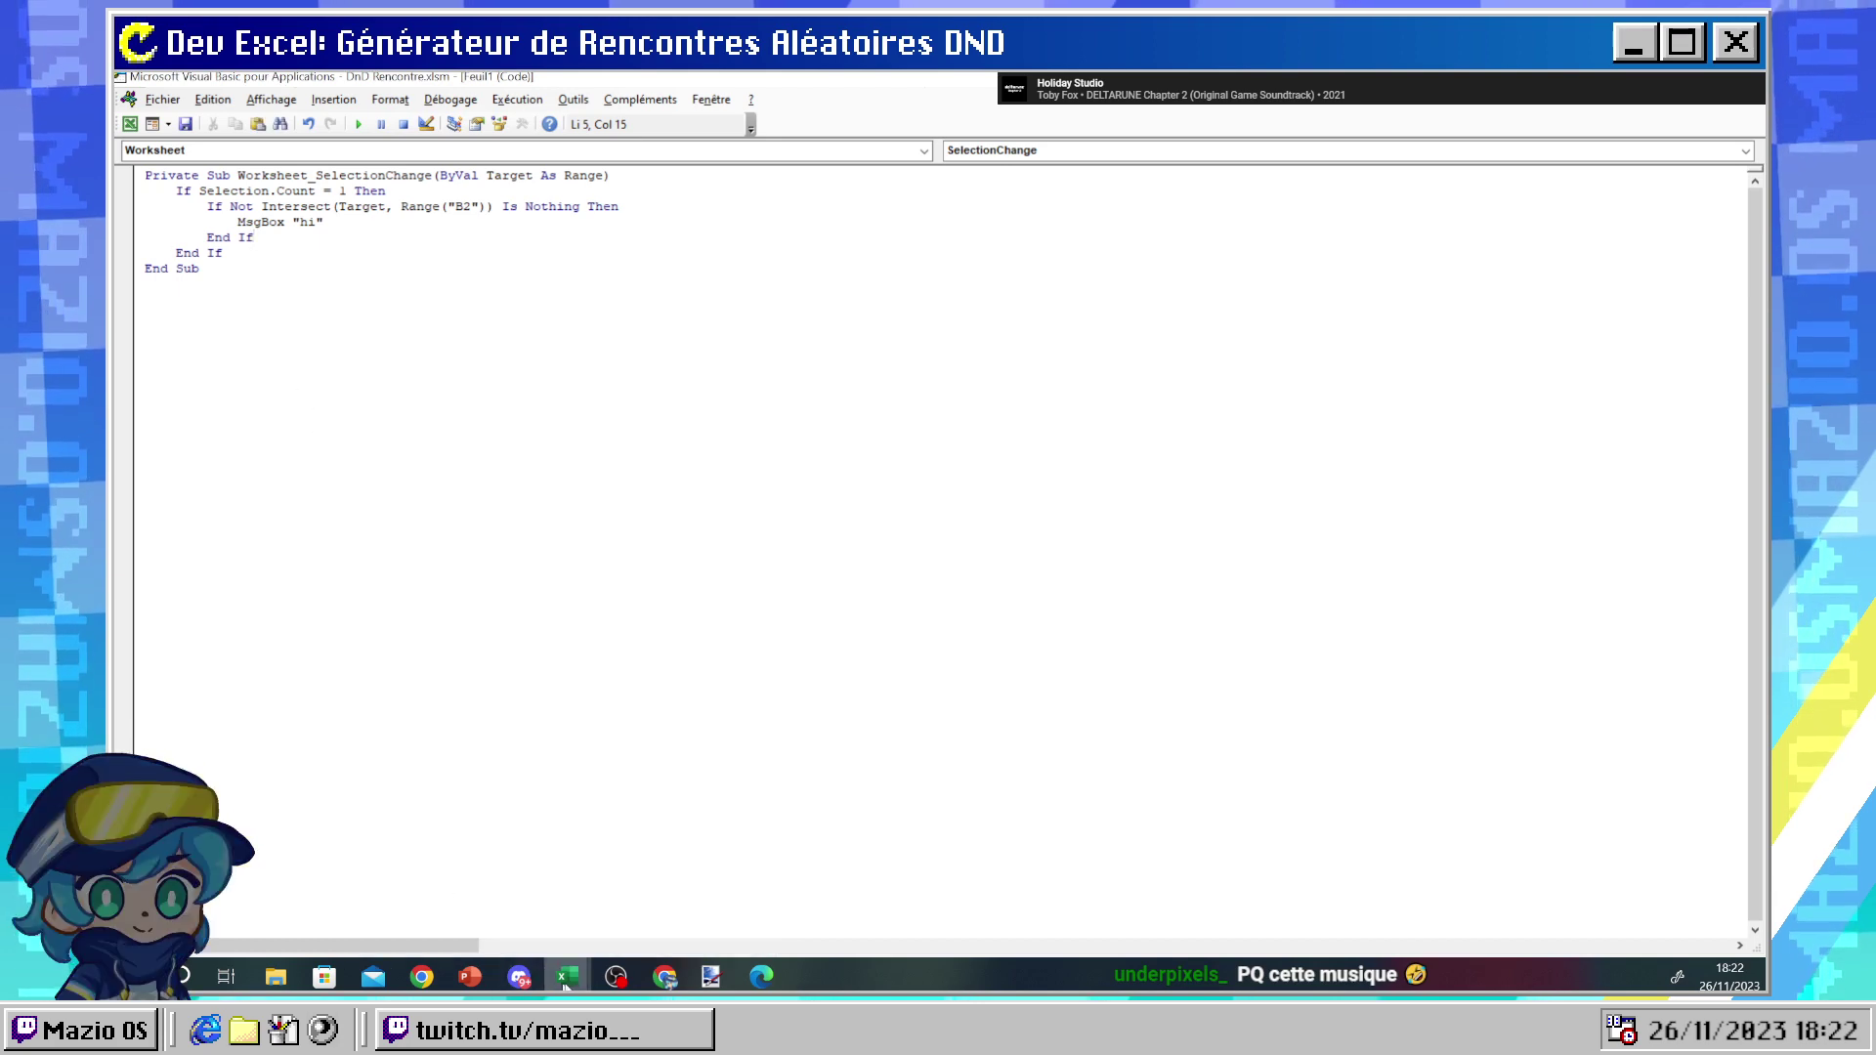
{"action": "mouse_move", "coordinate": [566, 976]}
{"action": "left_click", "coordinate": [452, 885]}
{"action": "left_click", "coordinate": [192, 337]}
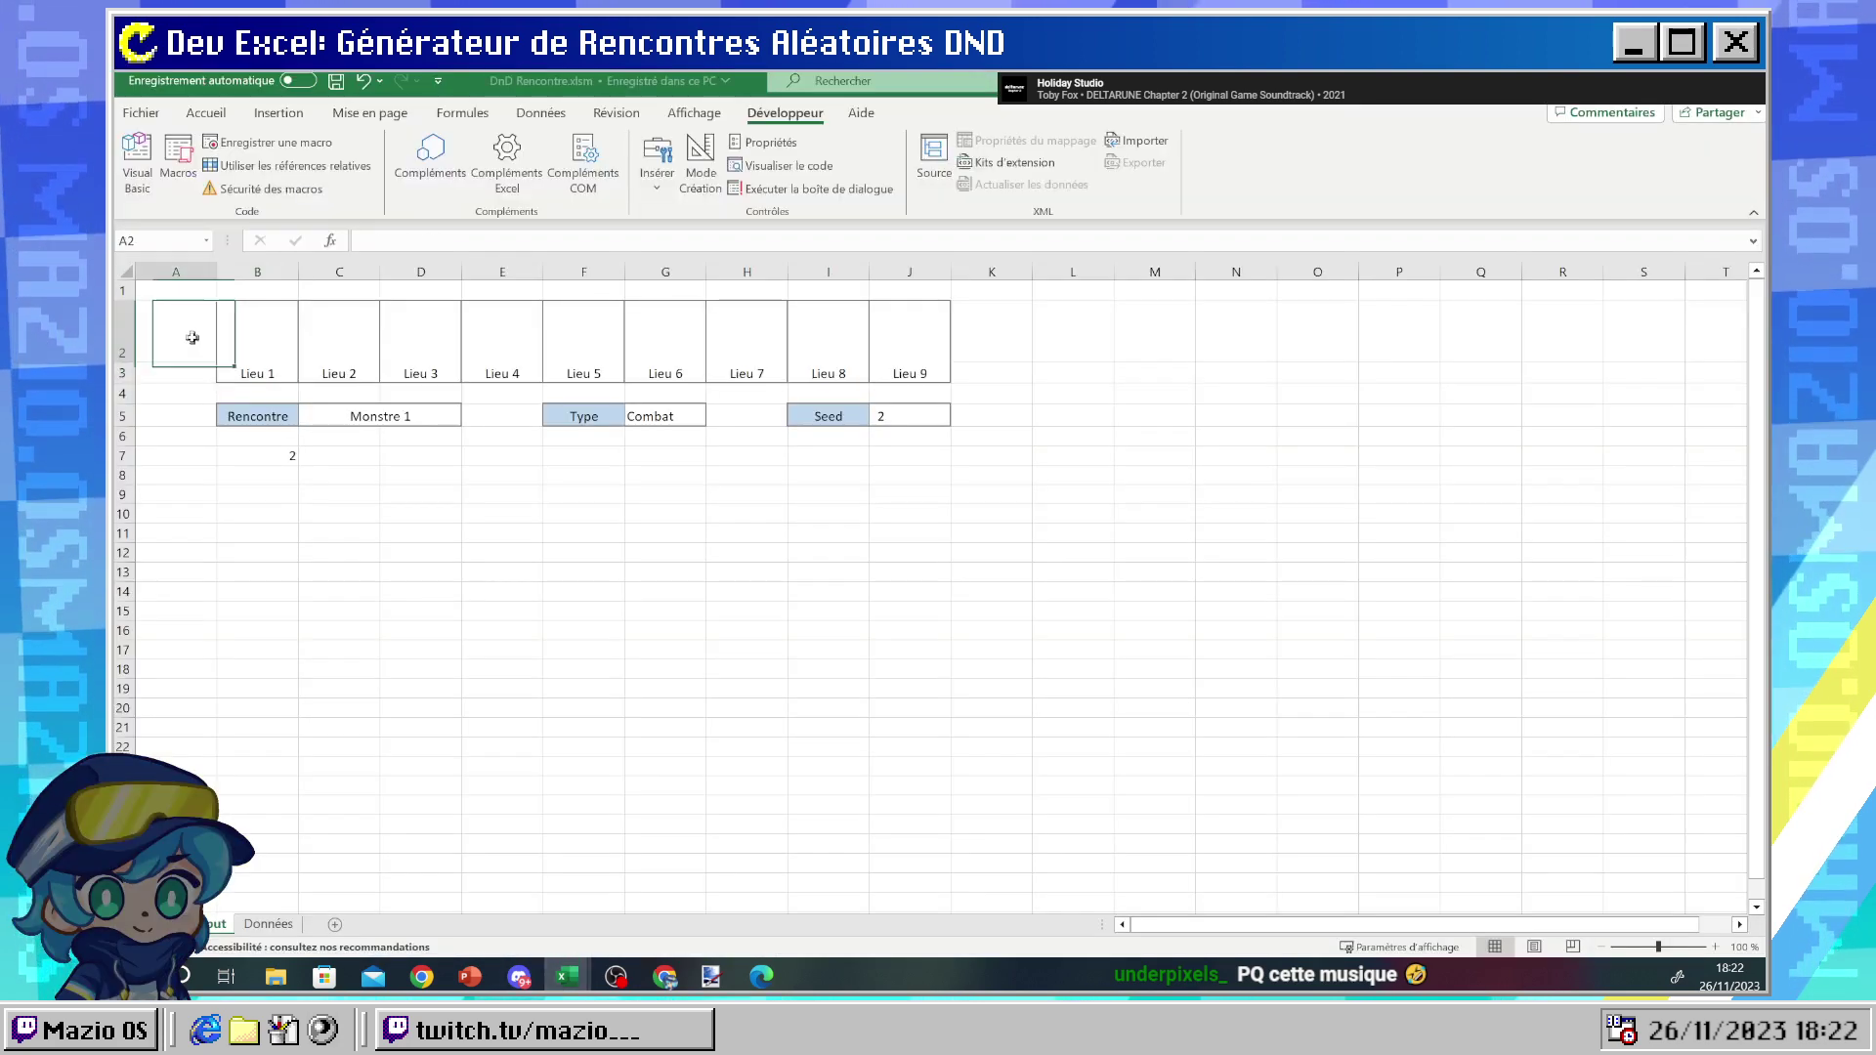
{"action": "left_click", "coordinate": [249, 329]}
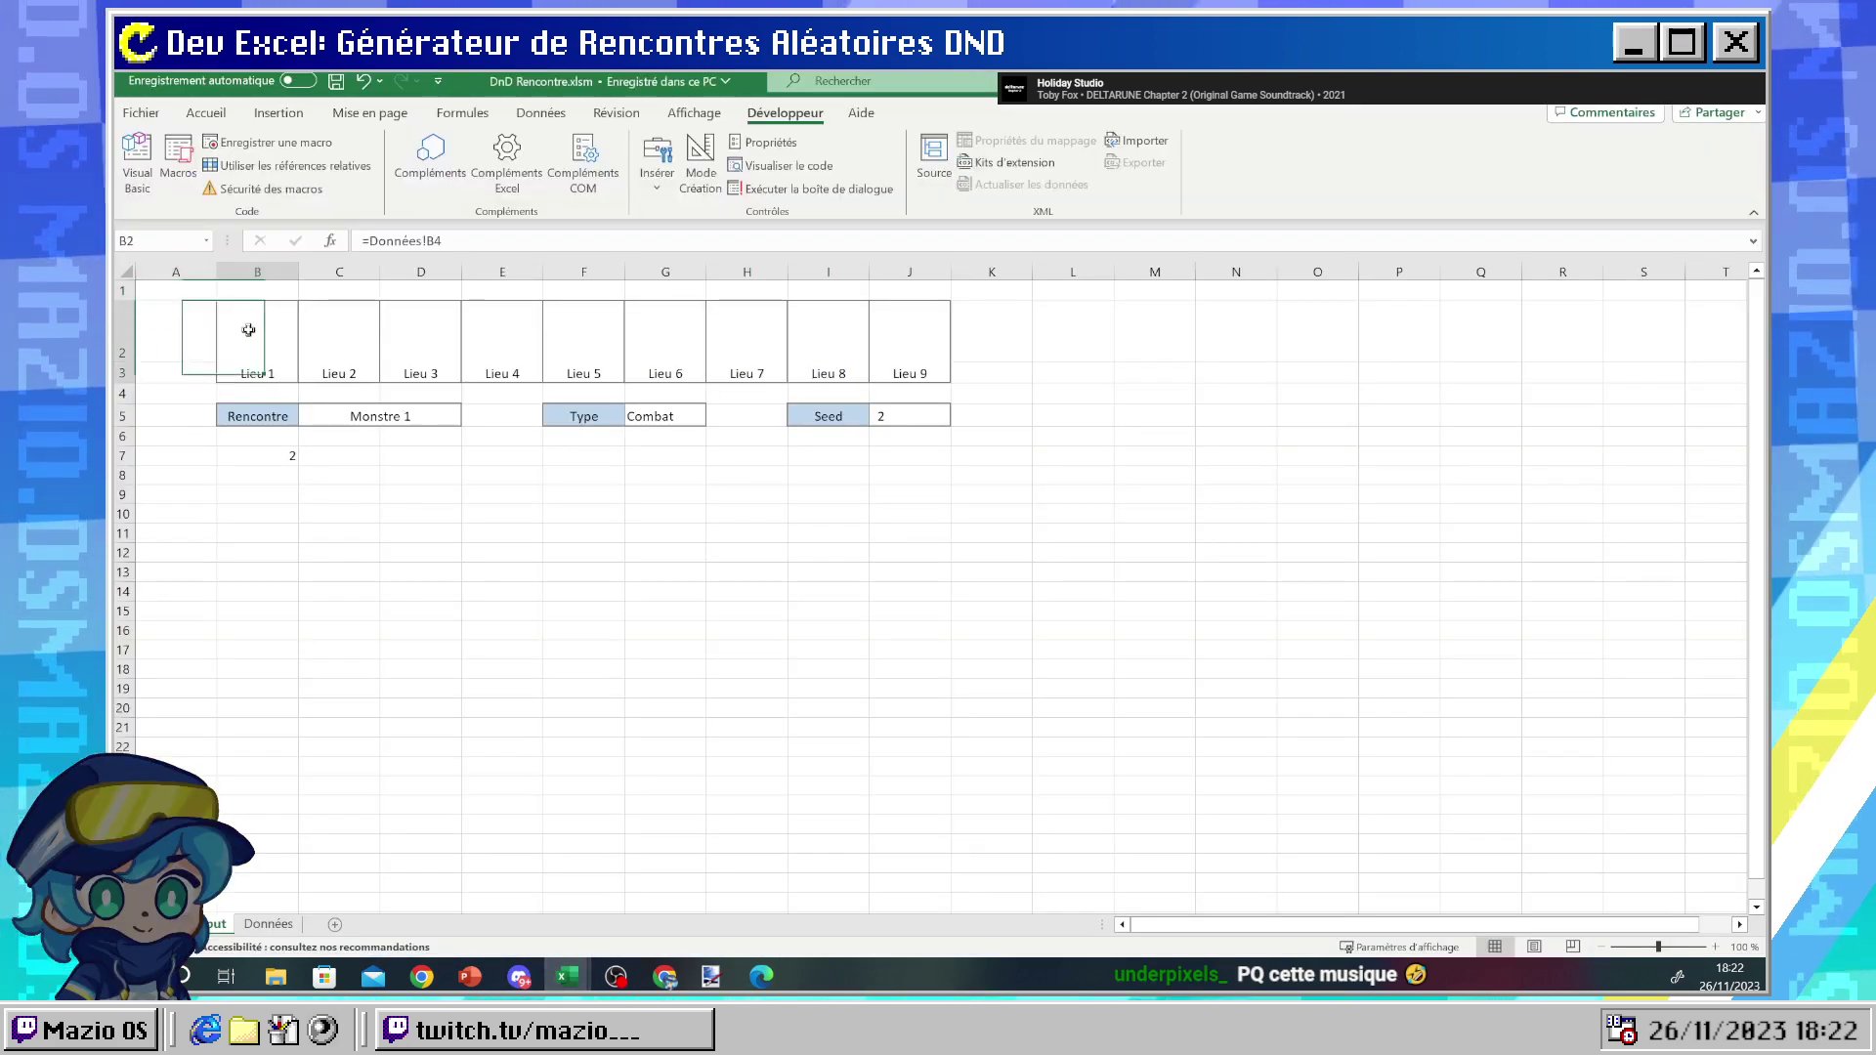
{"action": "left_click", "coordinate": [262, 455]}
{"action": "mouse_move", "coordinate": [567, 976]}
{"action": "left_click", "coordinate": [639, 887]}
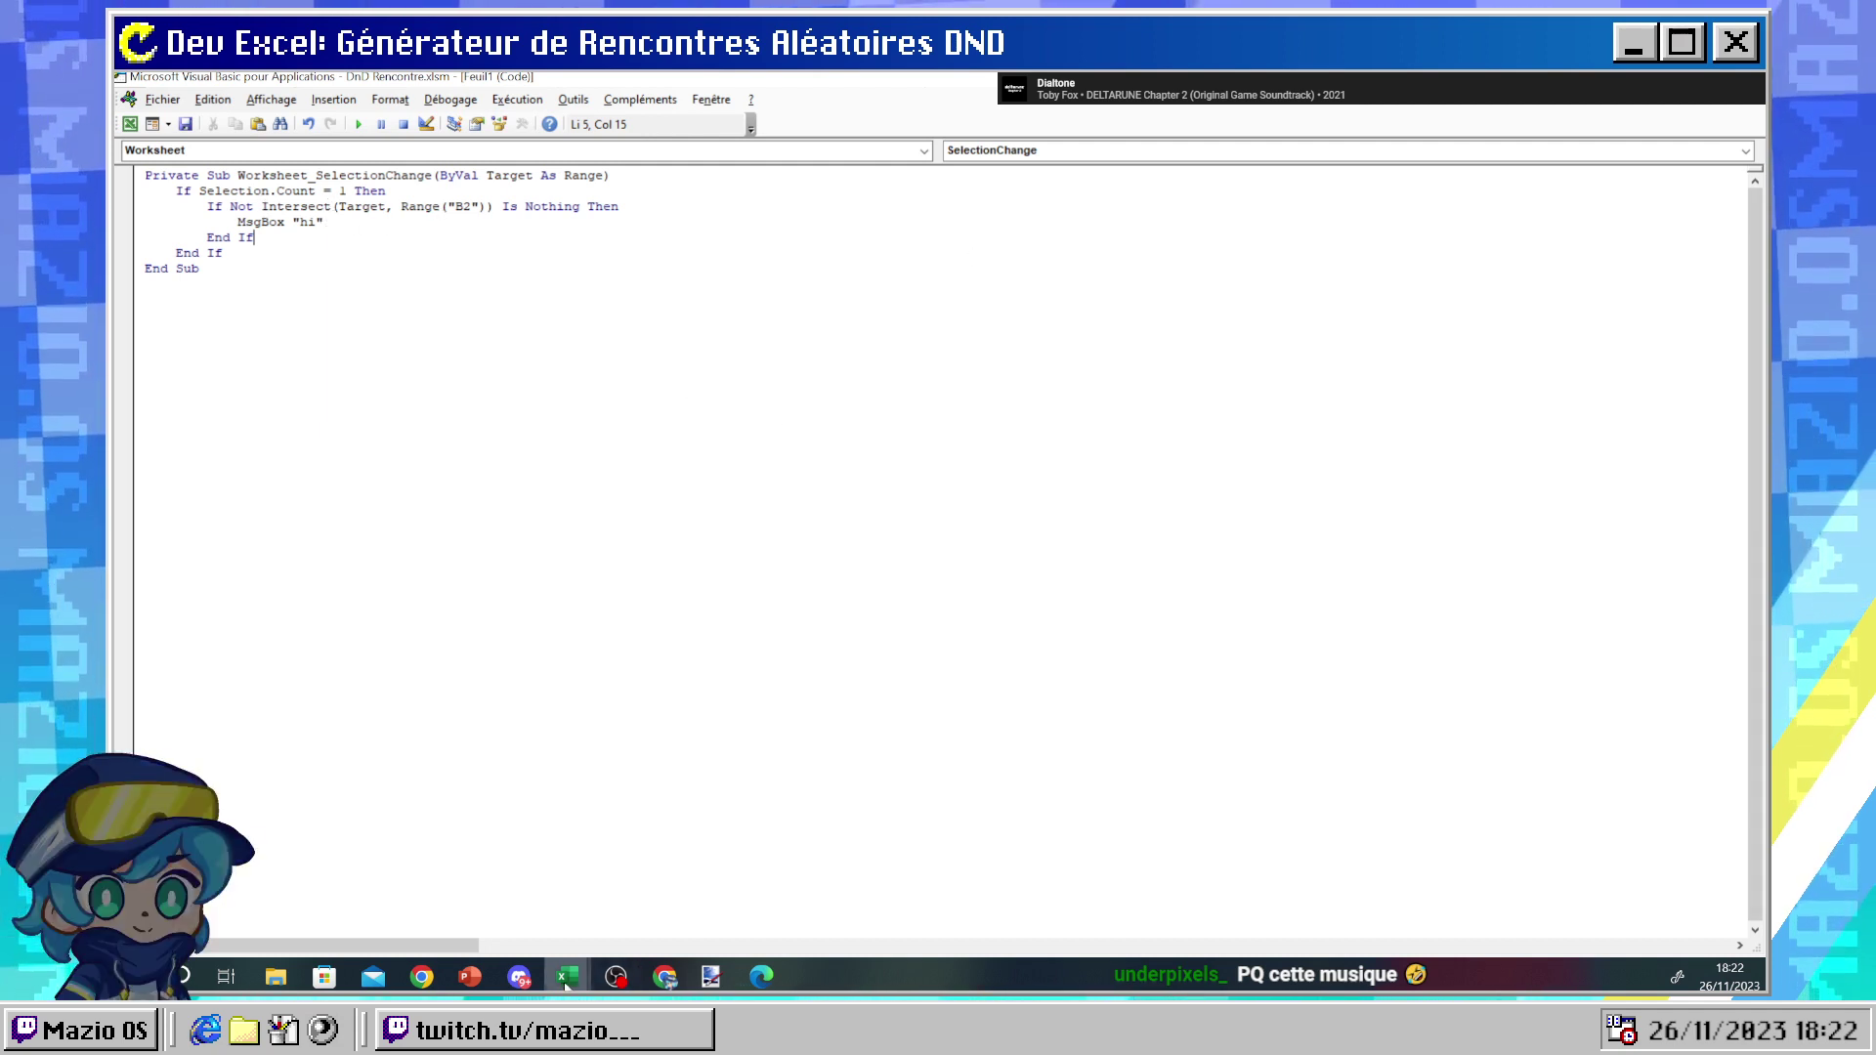
{"action": "mouse_move", "coordinate": [567, 975]}
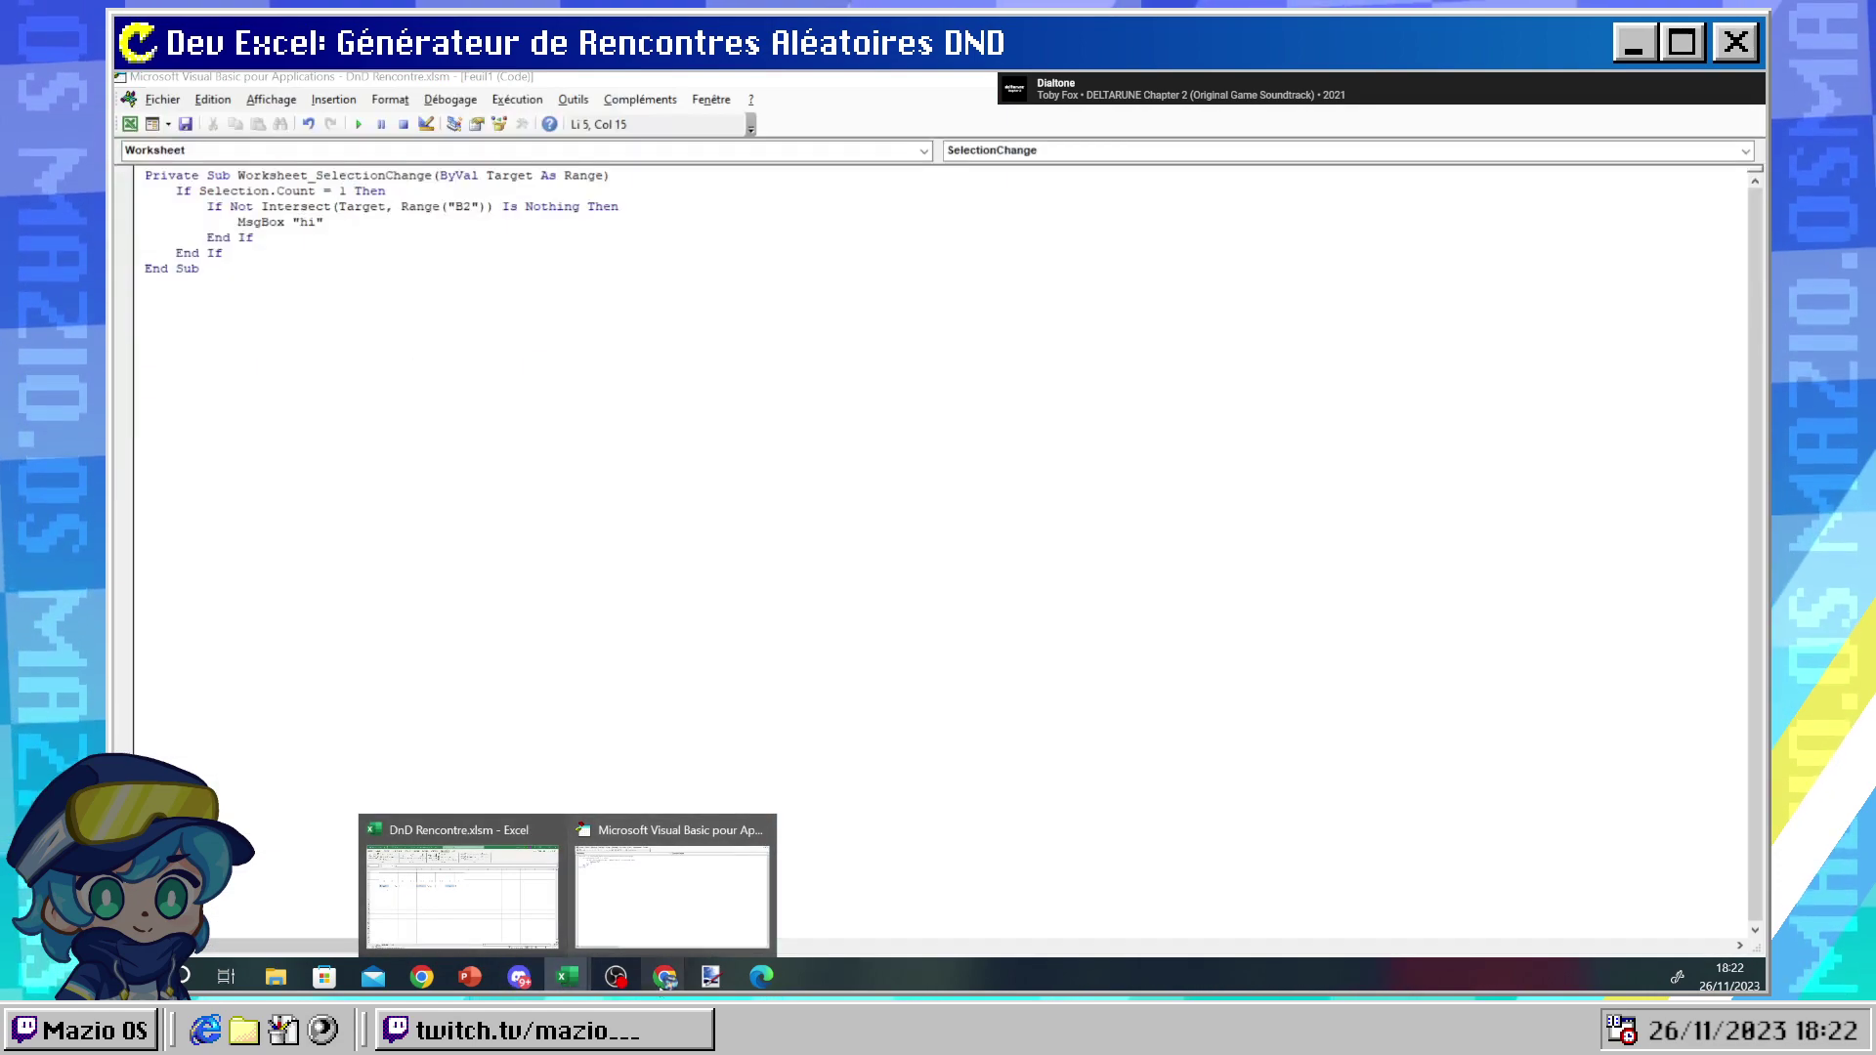
{"action": "mouse_move", "coordinate": [664, 976]}
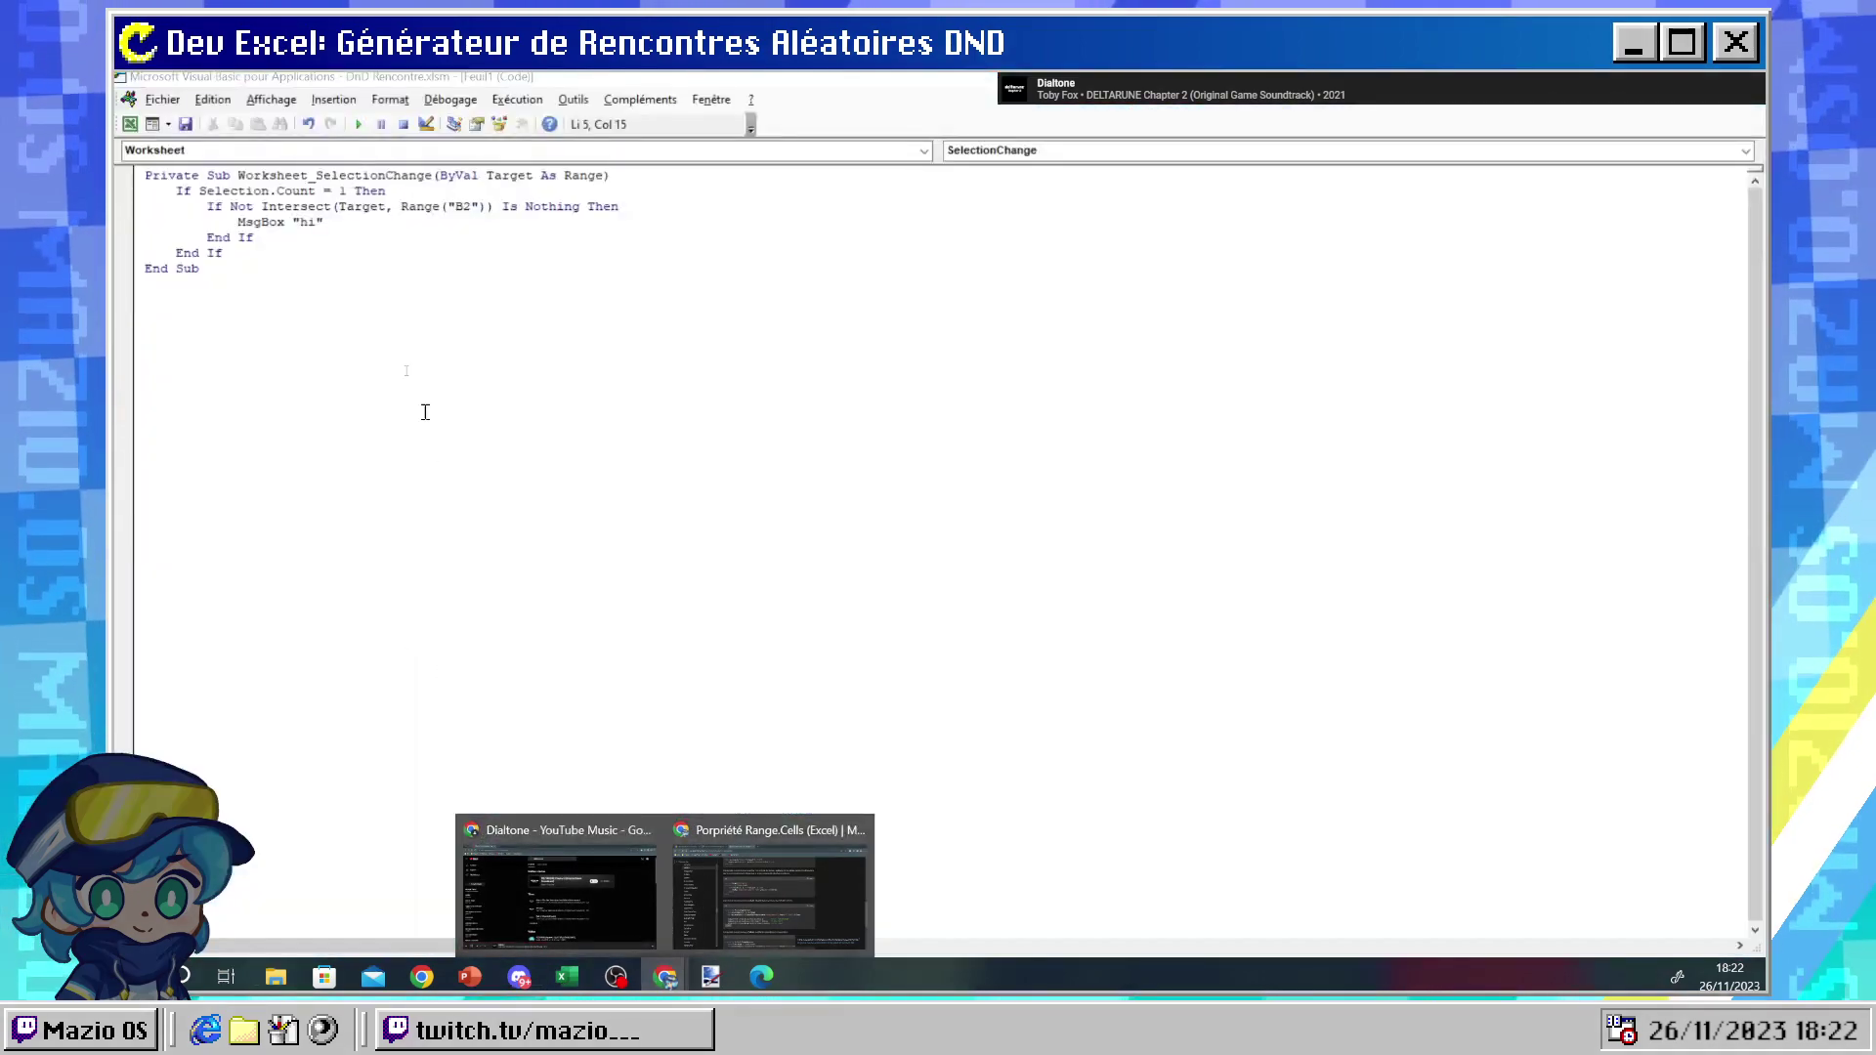
- Review the Intersect condition and Selection.Count line, adding a blank line after End If
{"action": "left_click", "coordinate": [334, 347]}
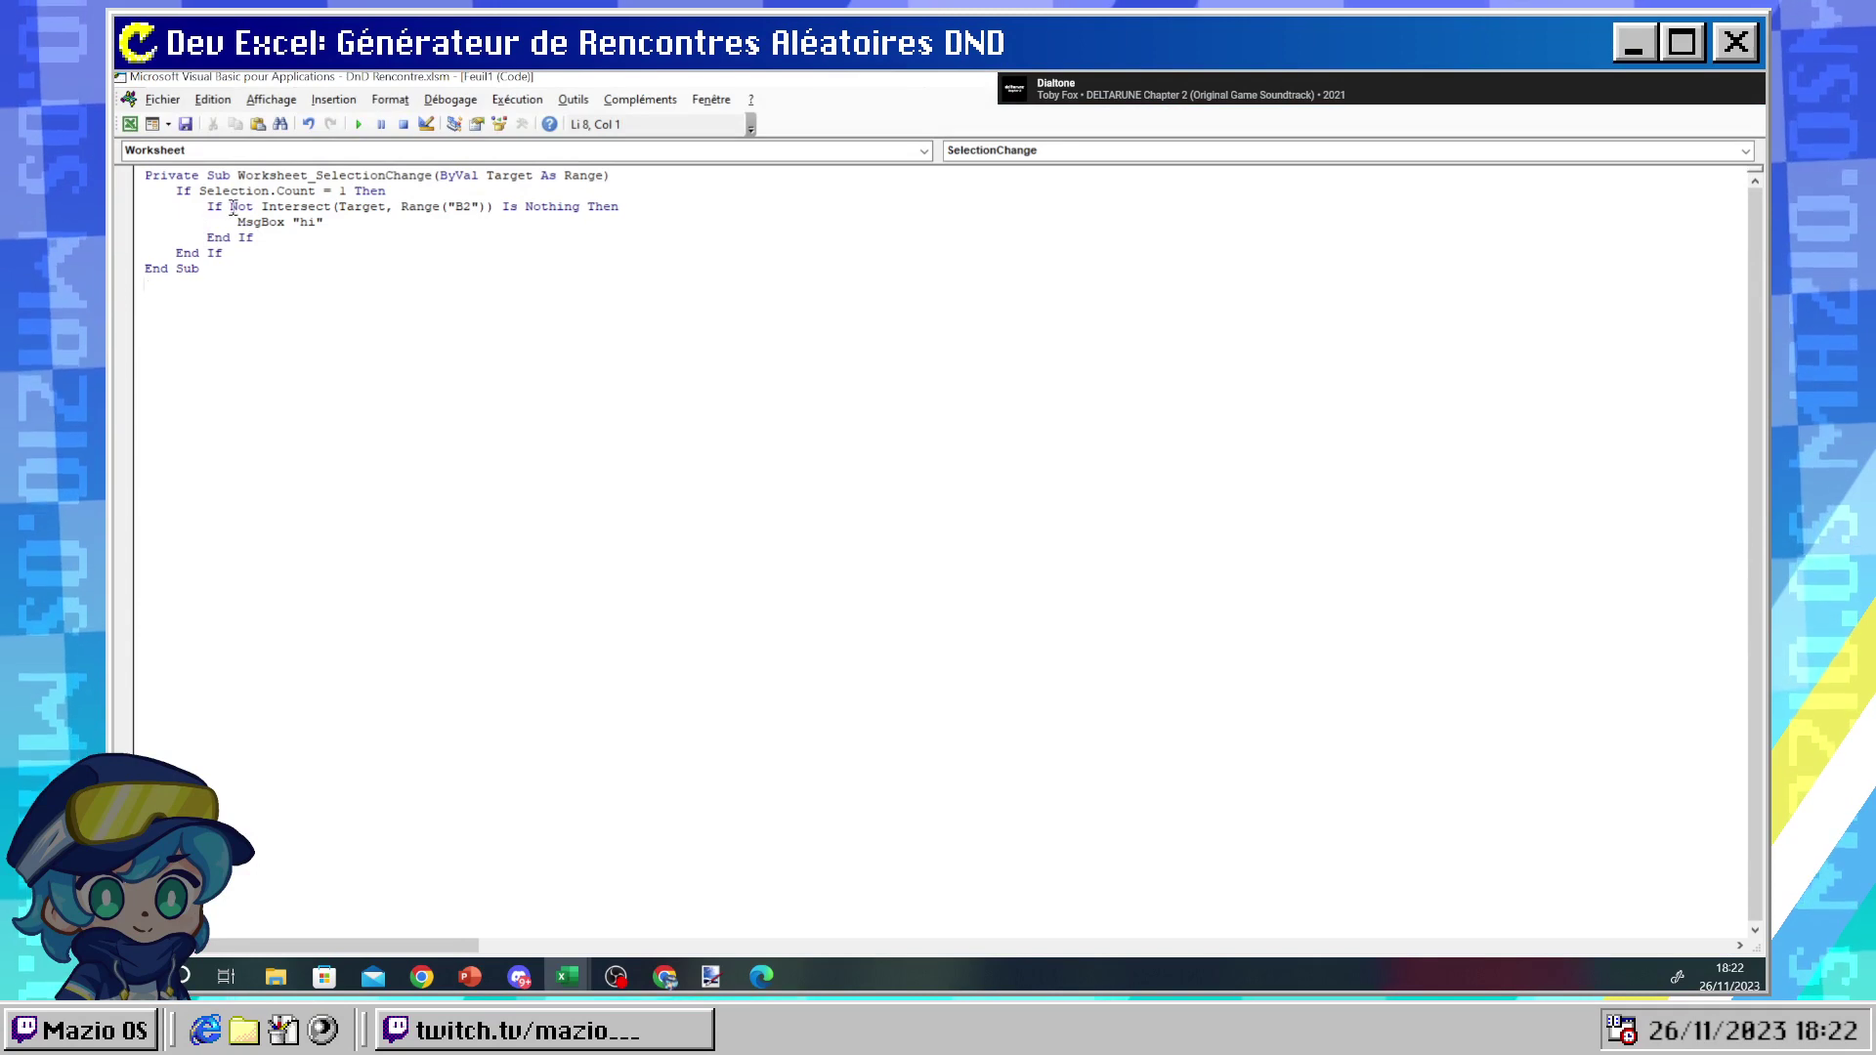
{"action": "left_click_drag", "start_coordinate": [232, 207], "coordinate": [527, 206]}
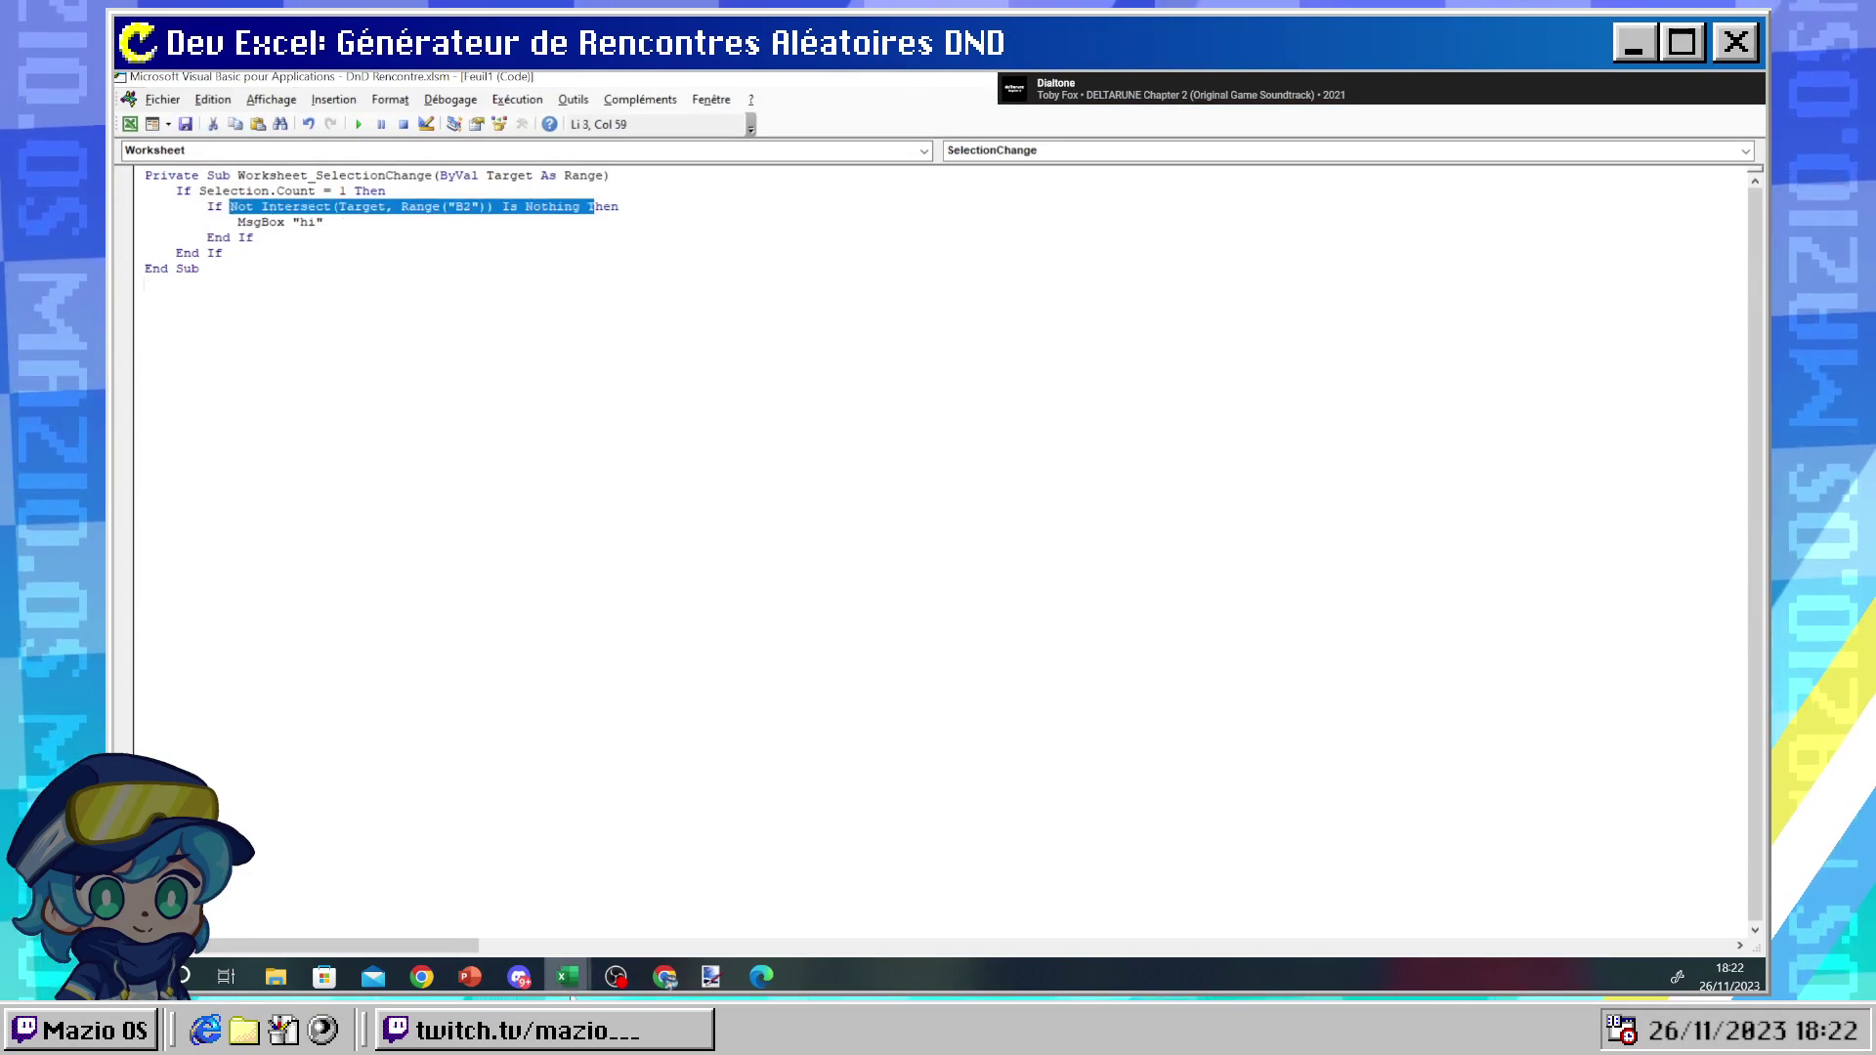
{"action": "left_click", "coordinate": [351, 348]}
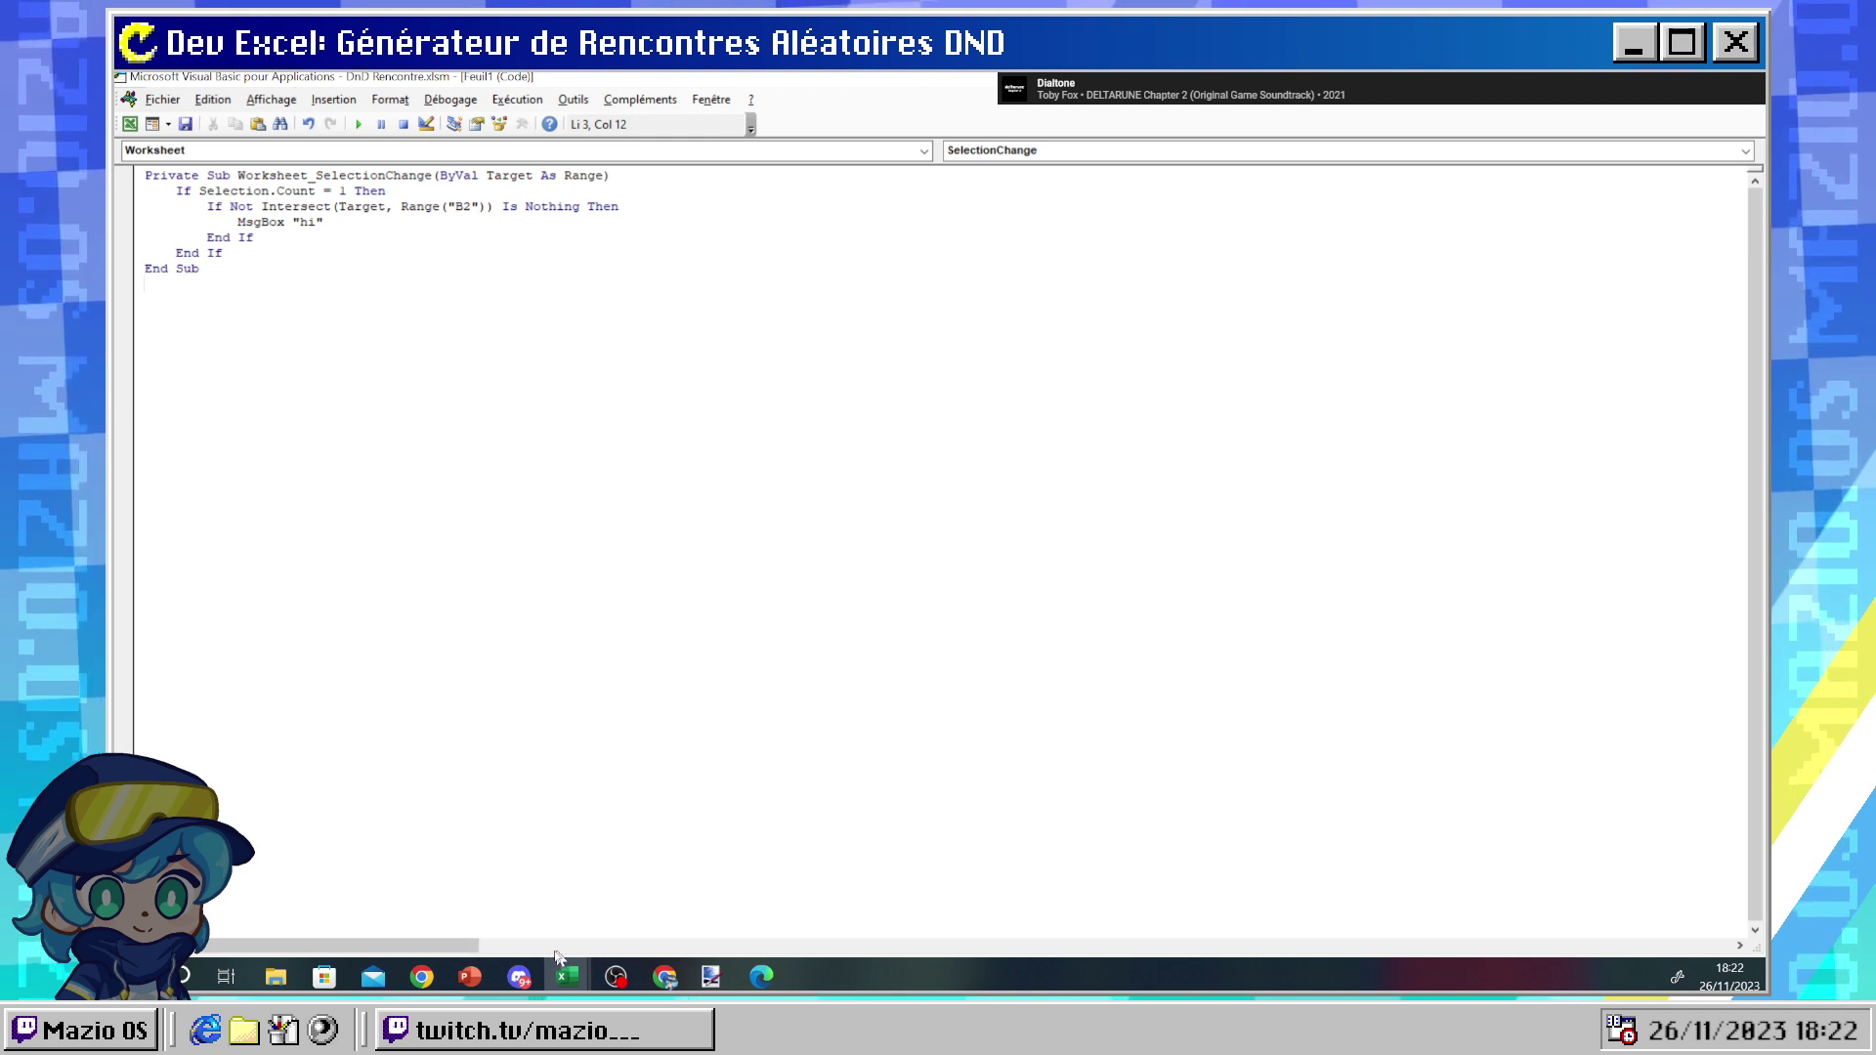
{"action": "mouse_move", "coordinate": [564, 993]}
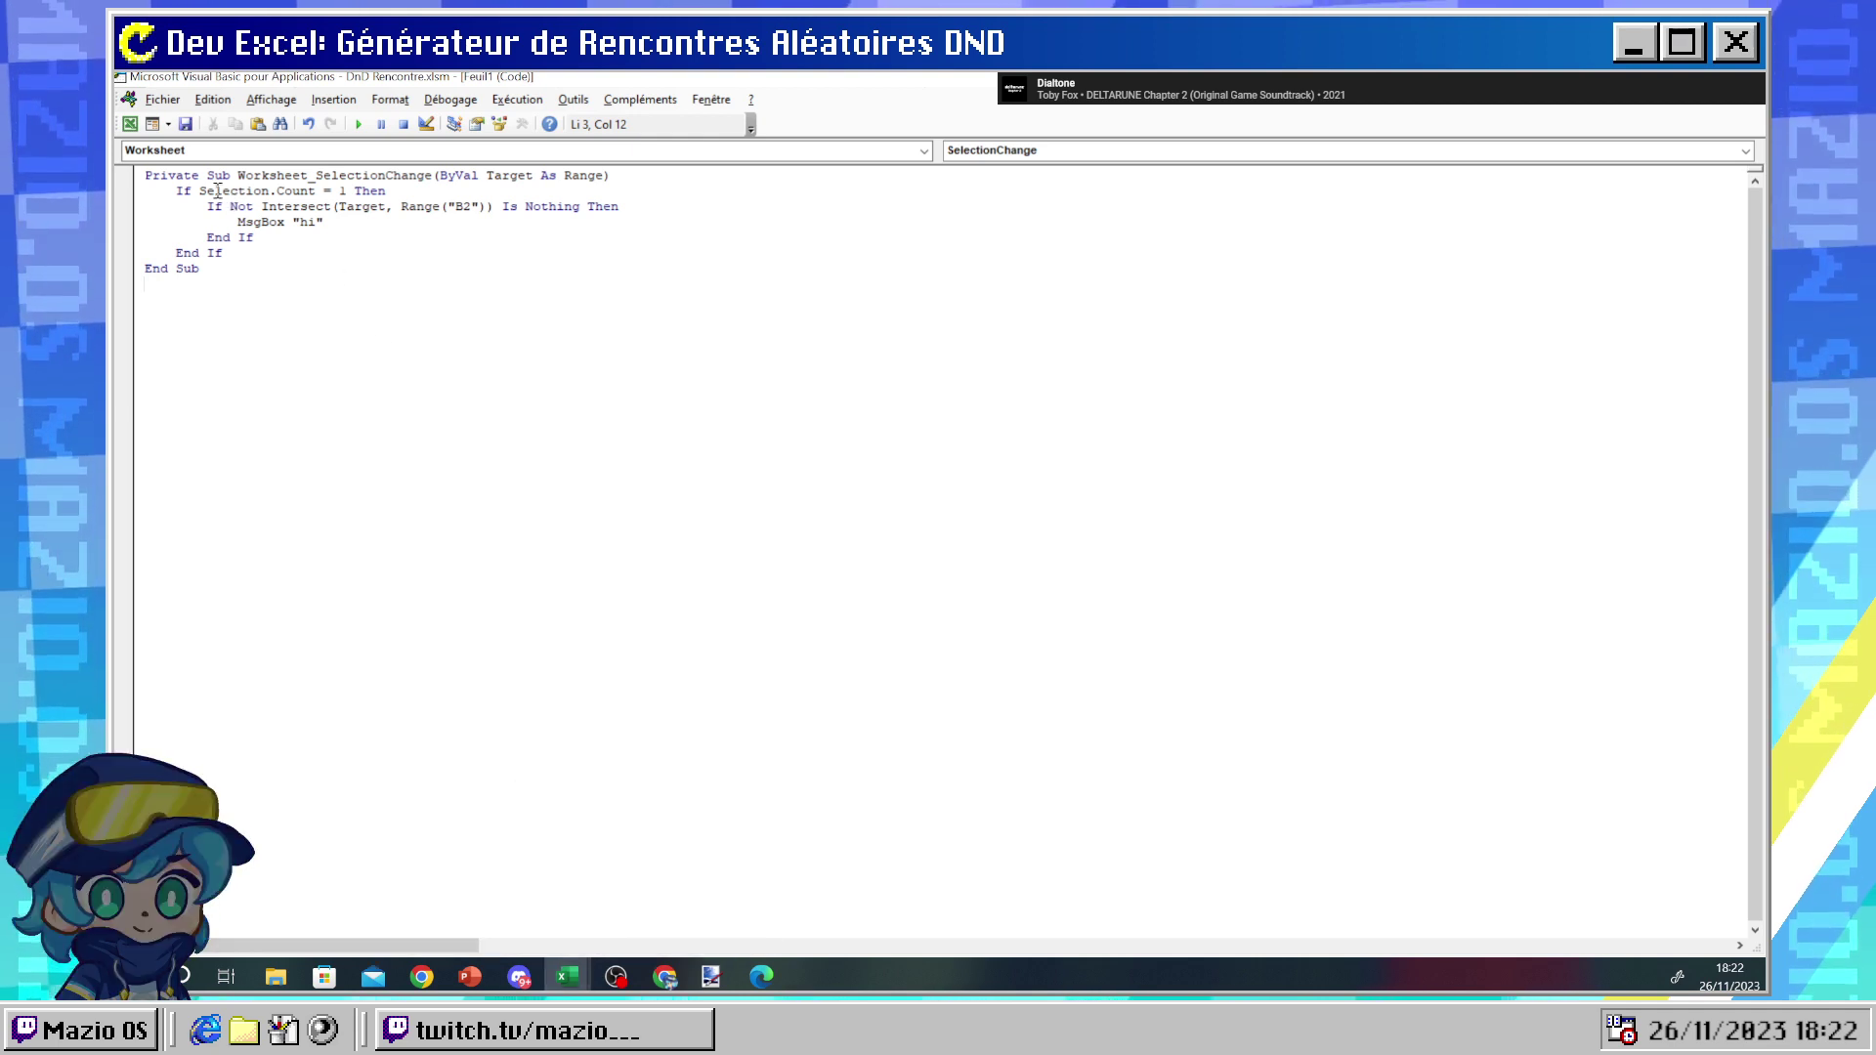
{"action": "left_click_drag", "start_coordinate": [264, 176], "coordinate": [373, 176]}
{"action": "key", "text": "Down"}
{"action": "key", "text": "Down"}
{"action": "key", "text": "Down"}
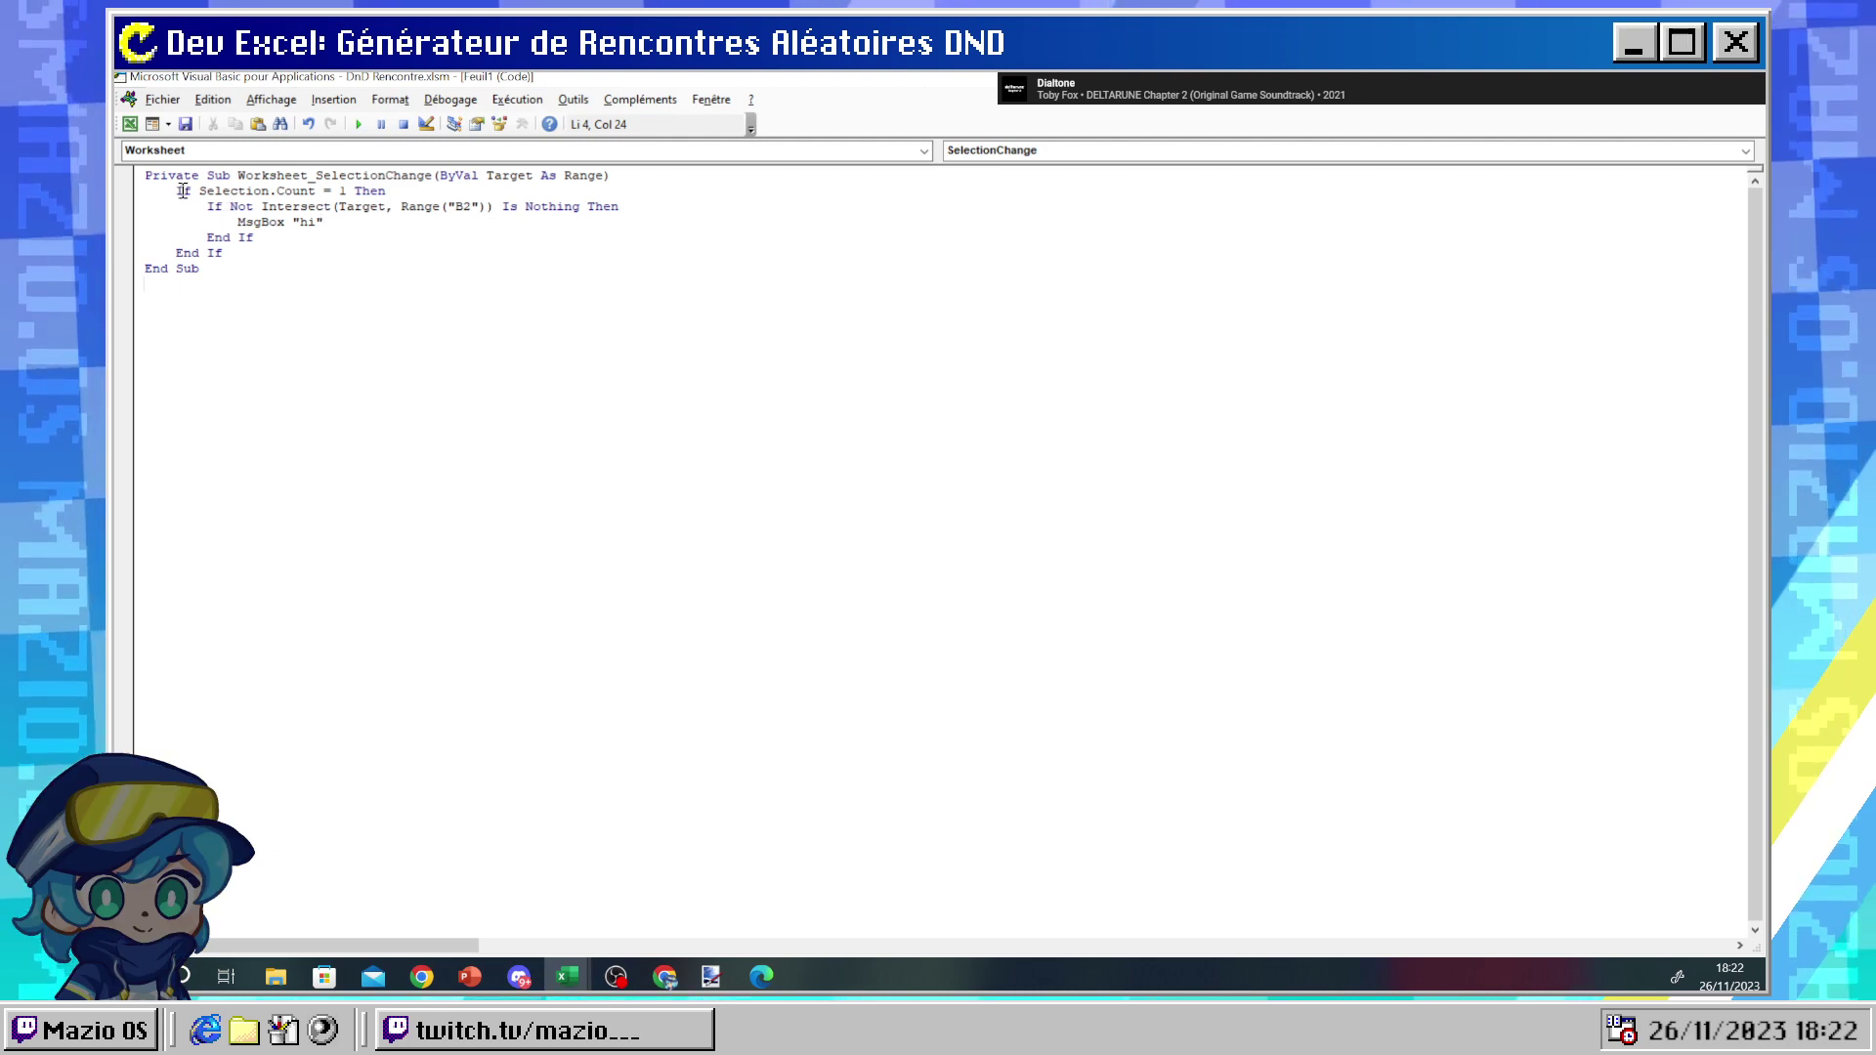
{"action": "left_click_drag", "start_coordinate": [178, 190], "coordinate": [396, 192]}
{"action": "left_click", "coordinate": [411, 206]}
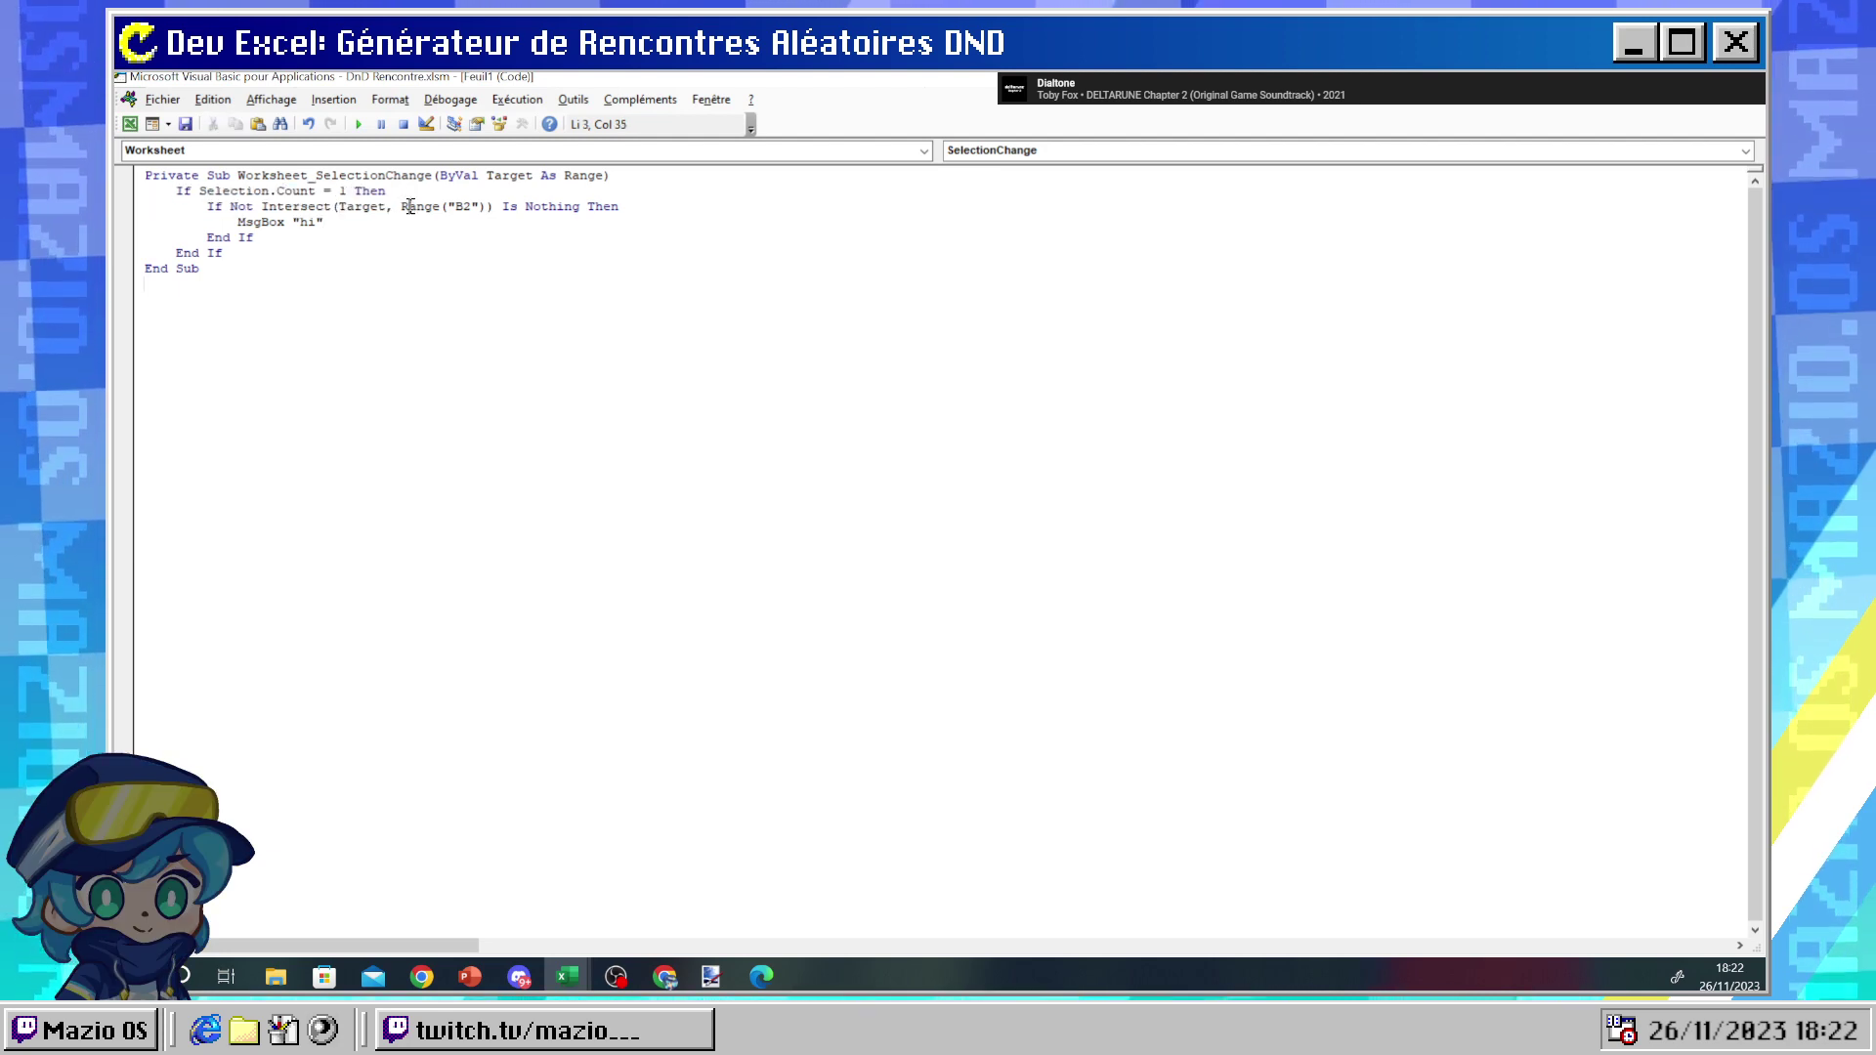
{"action": "key", "text": "Down"}
{"action": "key", "text": "Down"}
{"action": "key", "text": "Return"}
- Undo back to the If Target.Address = "$B$1" / Target = 1 MsgBox "hi" version
{"action": "key", "text": "ctrl+z"}
{"action": "key", "text": "ctrl+z"}
{"action": "key", "text": "ctrl+z"}
{"action": "key", "text": "ctrl+z"}
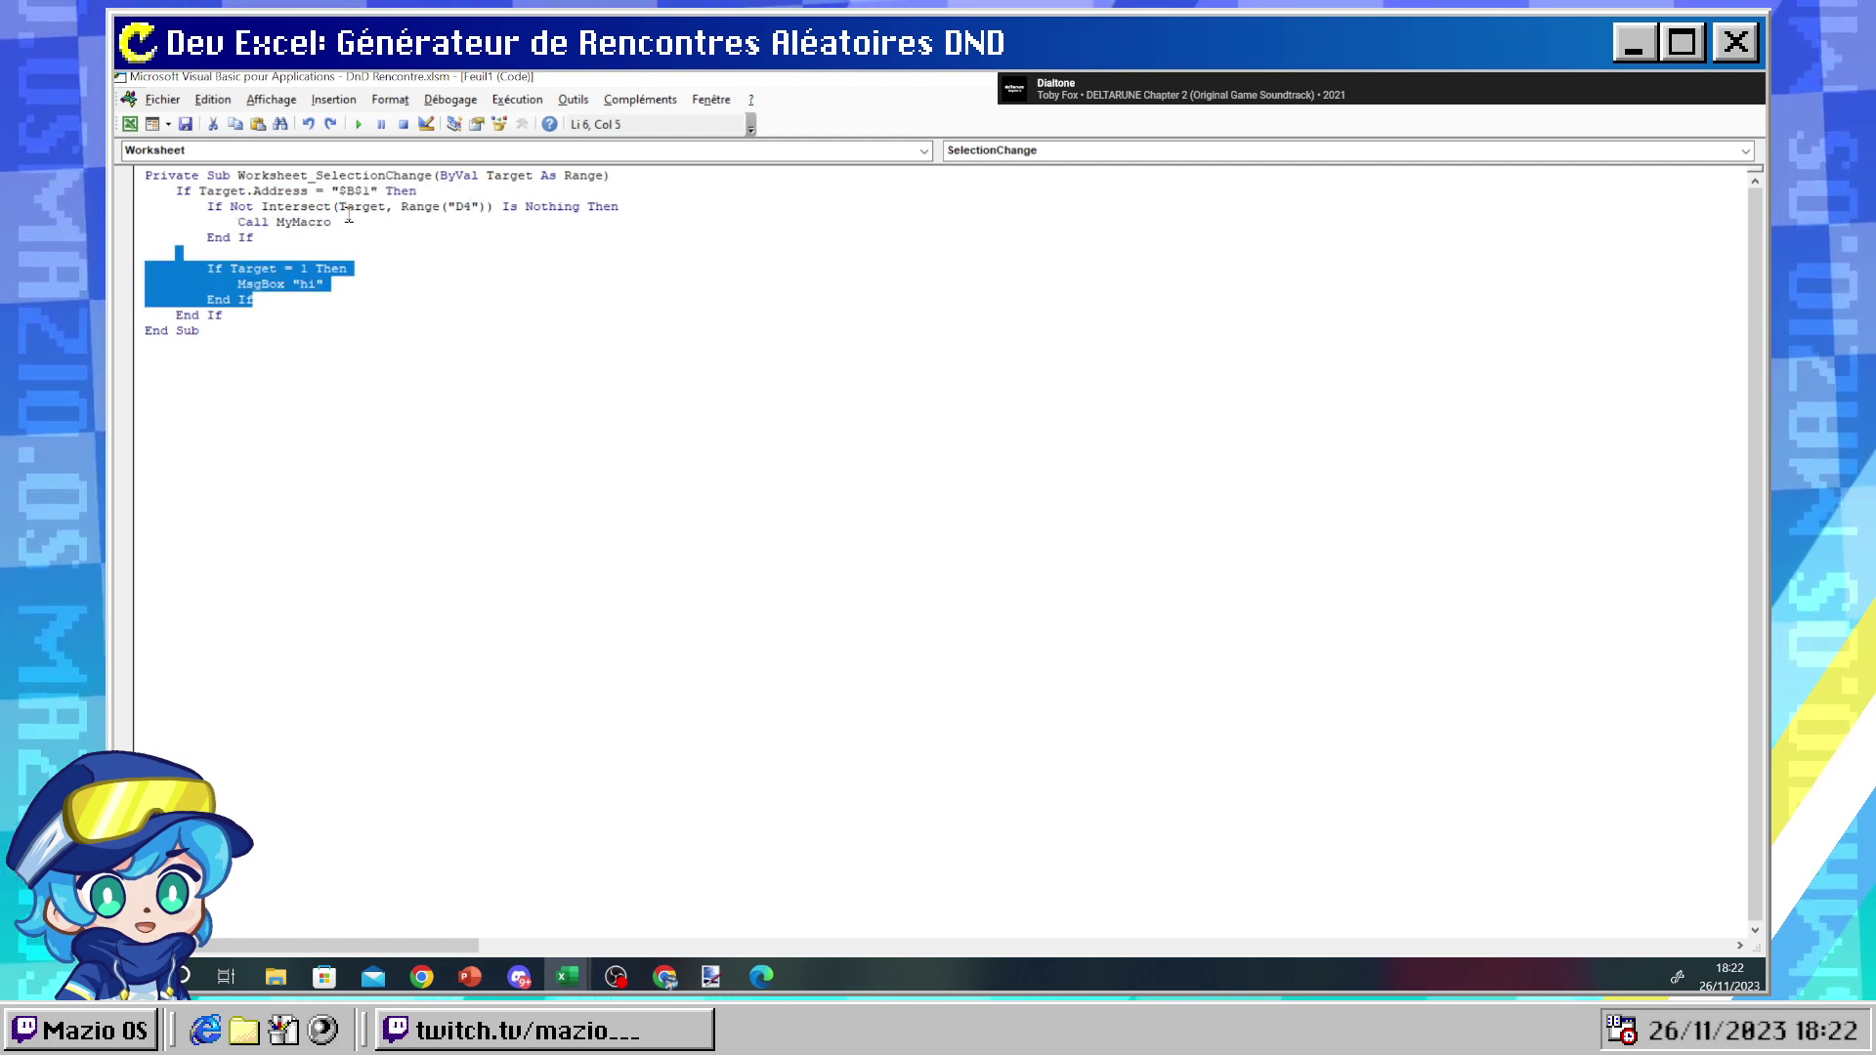
{"action": "key", "text": "ctrl+z"}
{"action": "key", "text": "ctrl+z"}
{"action": "key", "text": "ctrl+z"}
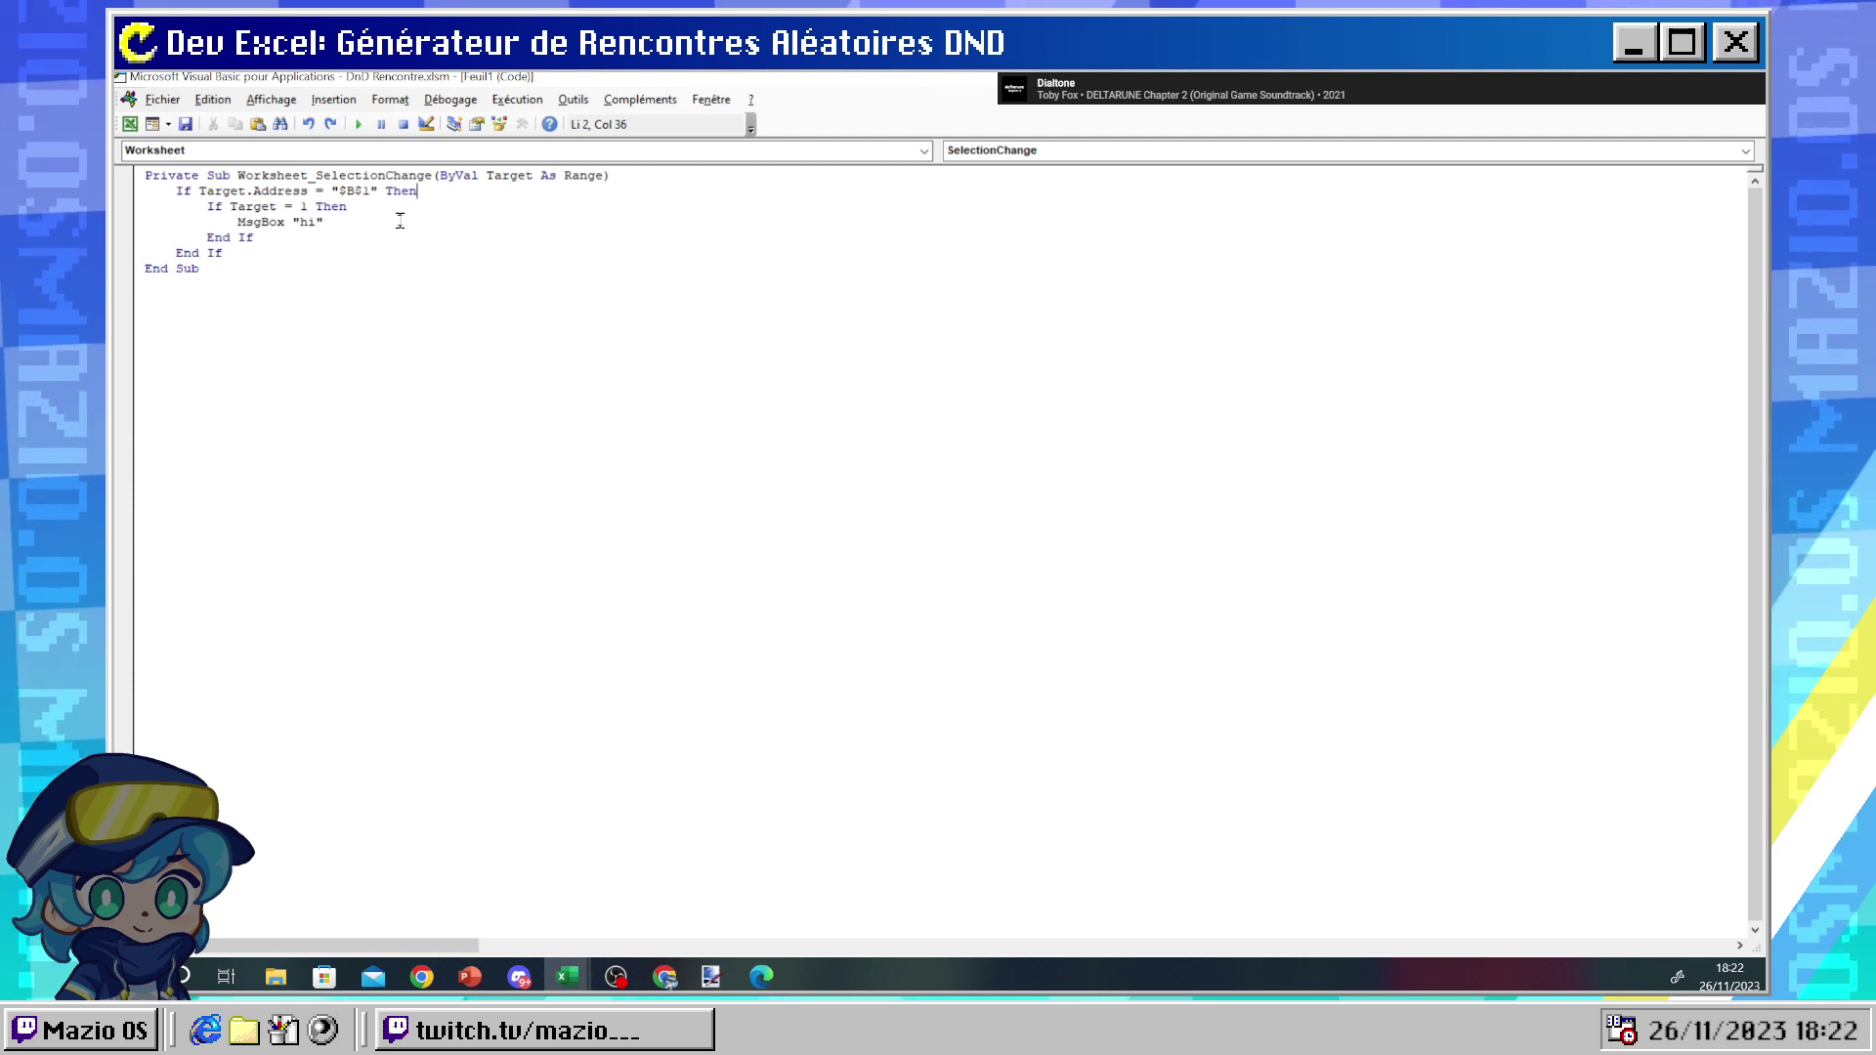
{"action": "key", "text": "ctrl+z"}
{"action": "key", "text": "ctrl+y"}
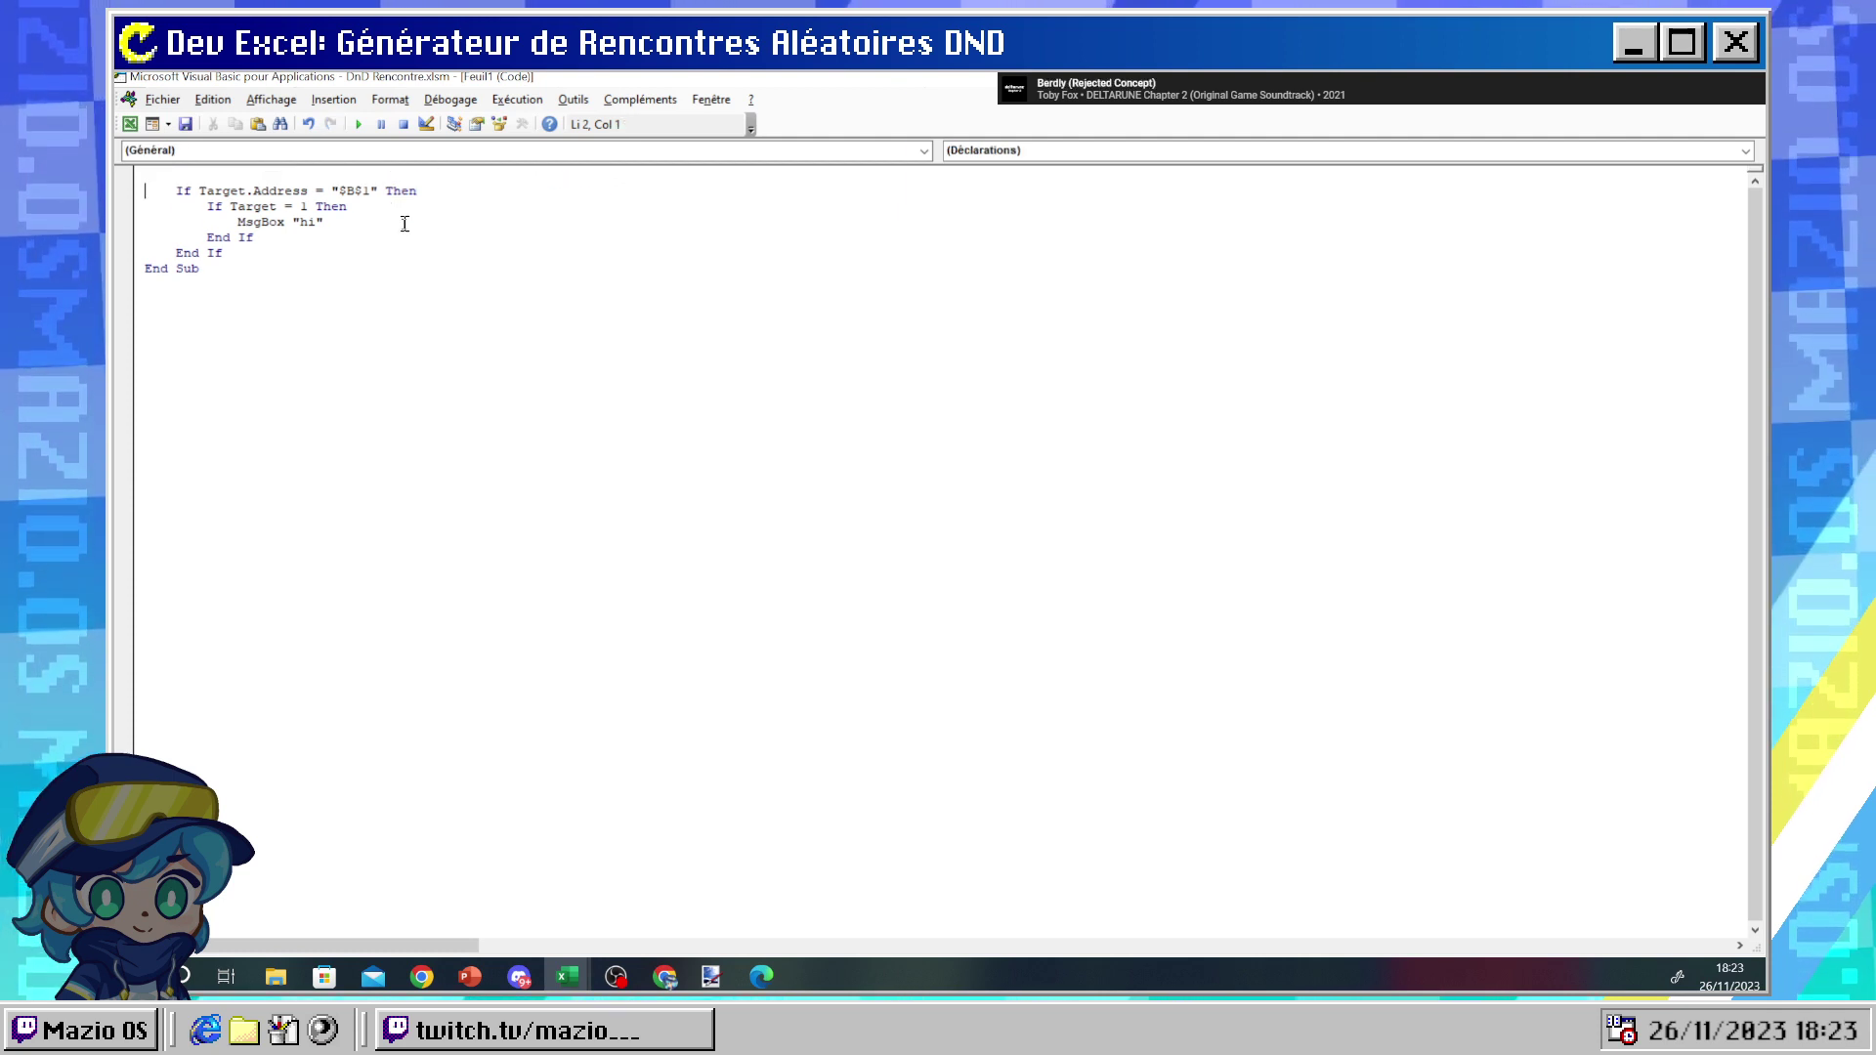
{"action": "key", "text": "ctrl+z"}
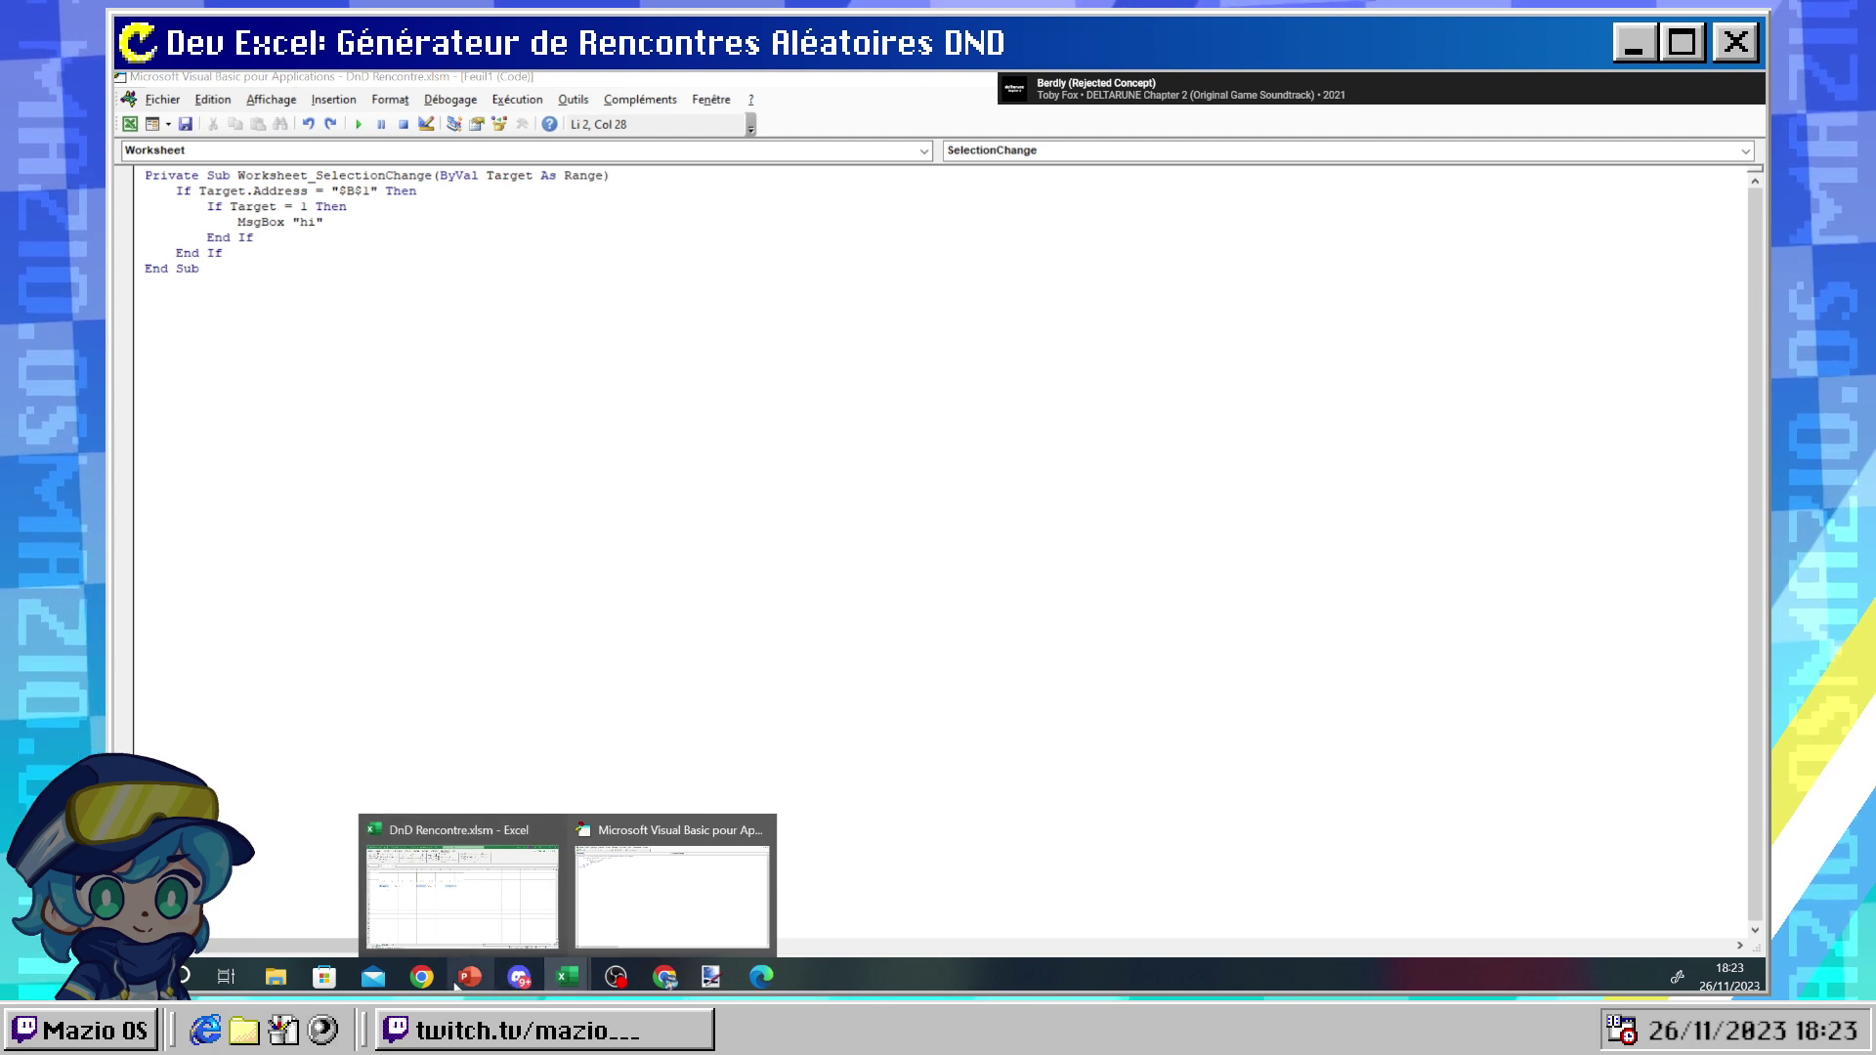
{"action": "left_click", "coordinate": [590, 694]}
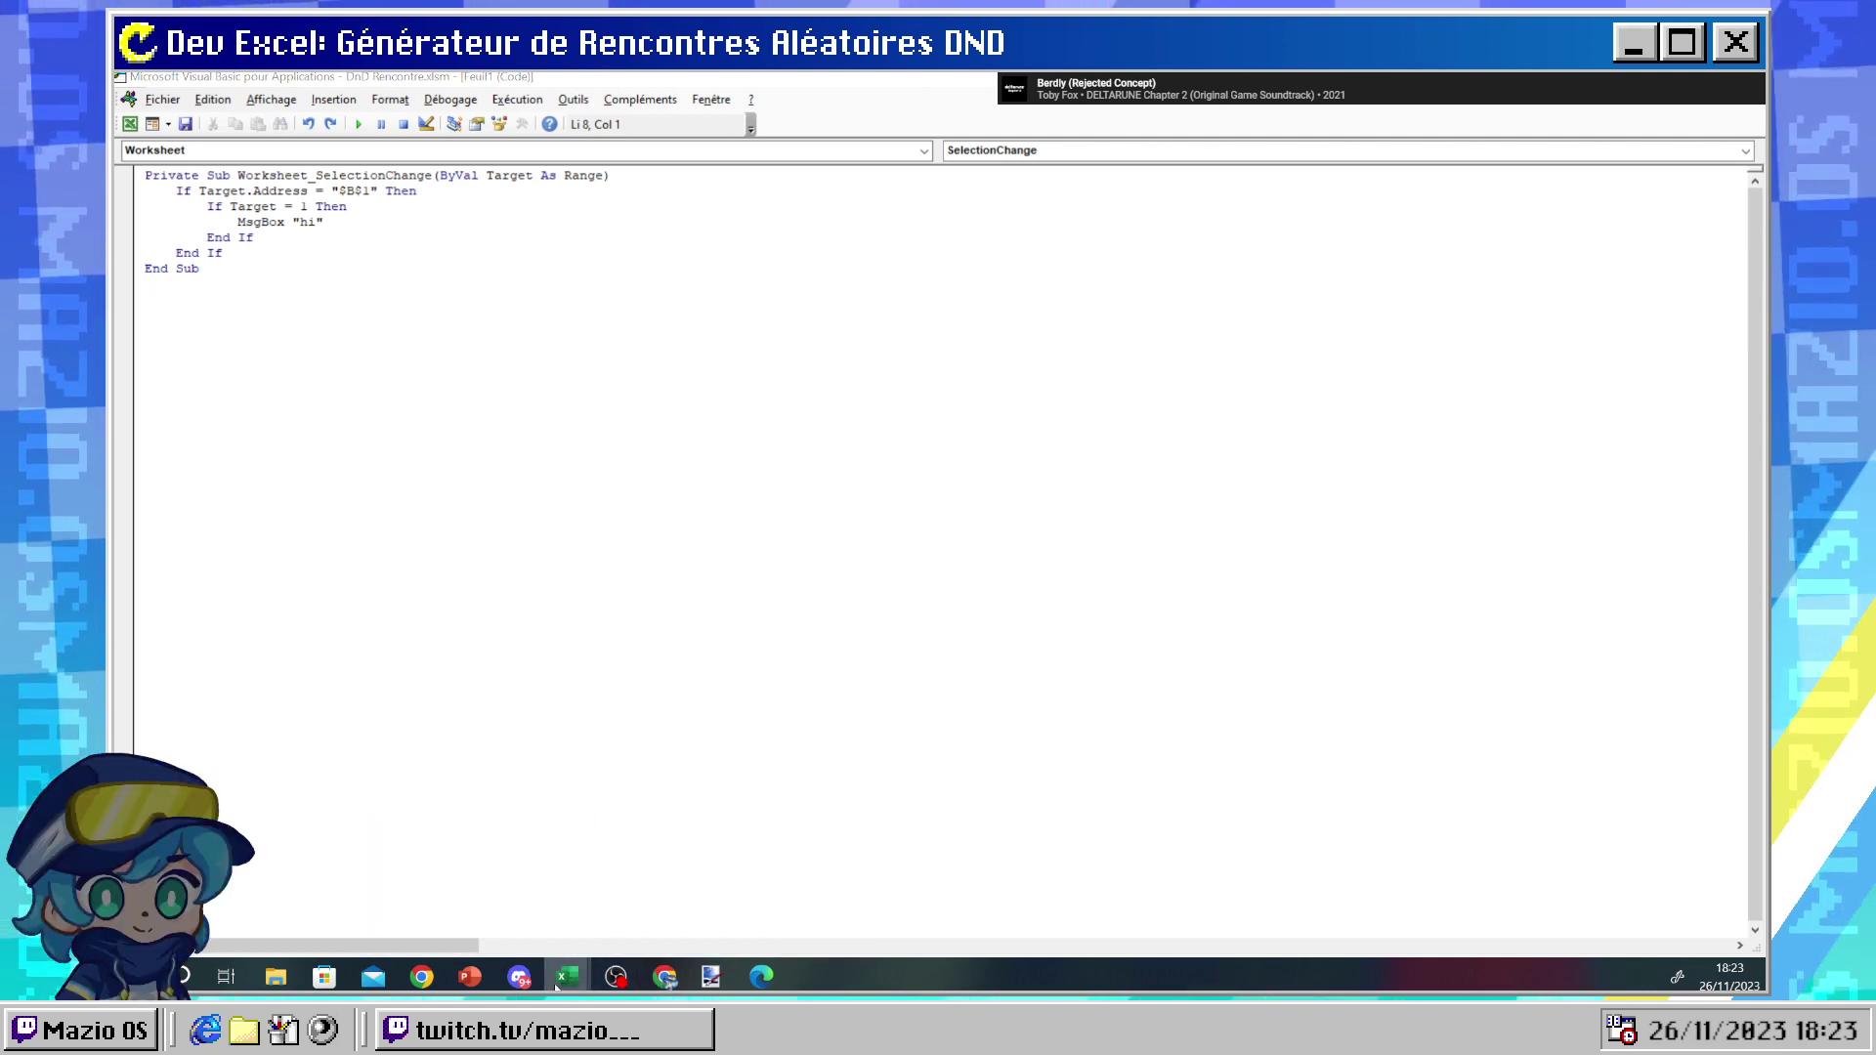
- Test the macro by selecting B1 and B2, then moving to C7
{"action": "left_click", "coordinate": [452, 885]}
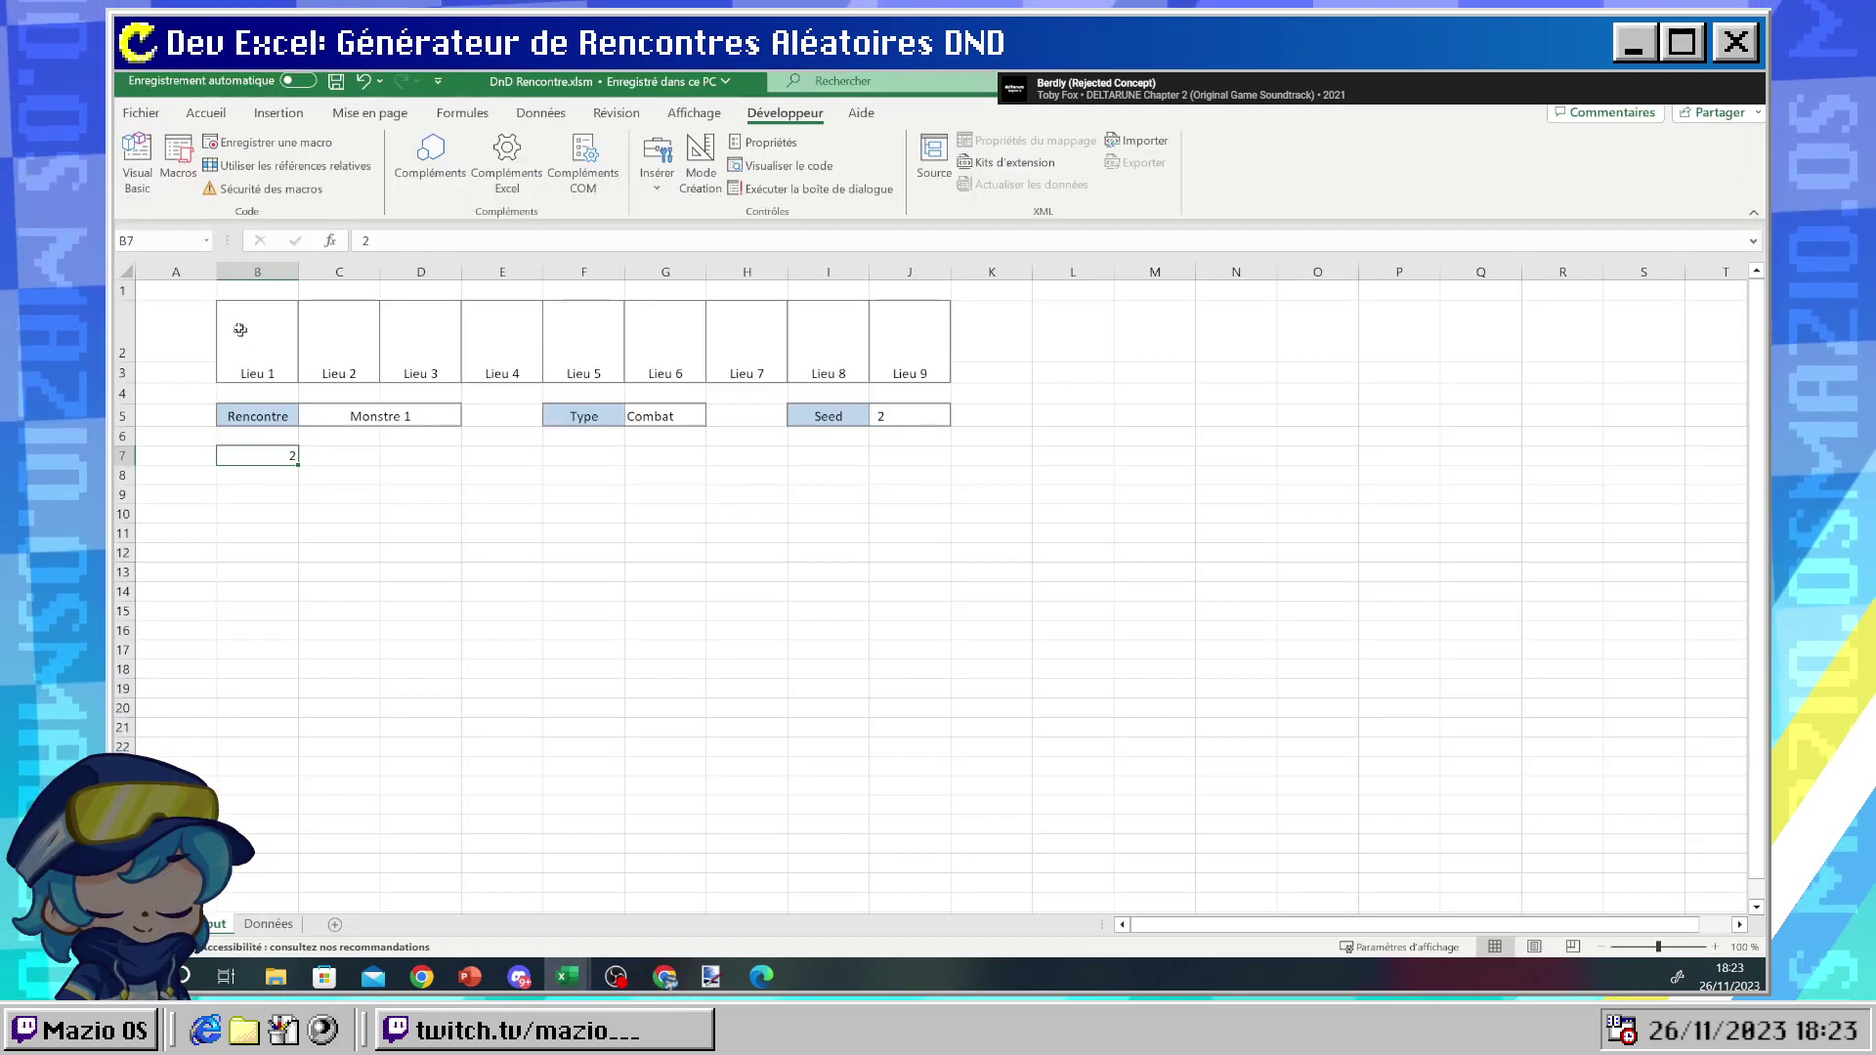
{"action": "left_click", "coordinate": [189, 323]}
{"action": "left_click", "coordinate": [232, 293]}
{"action": "left_click", "coordinate": [193, 335]}
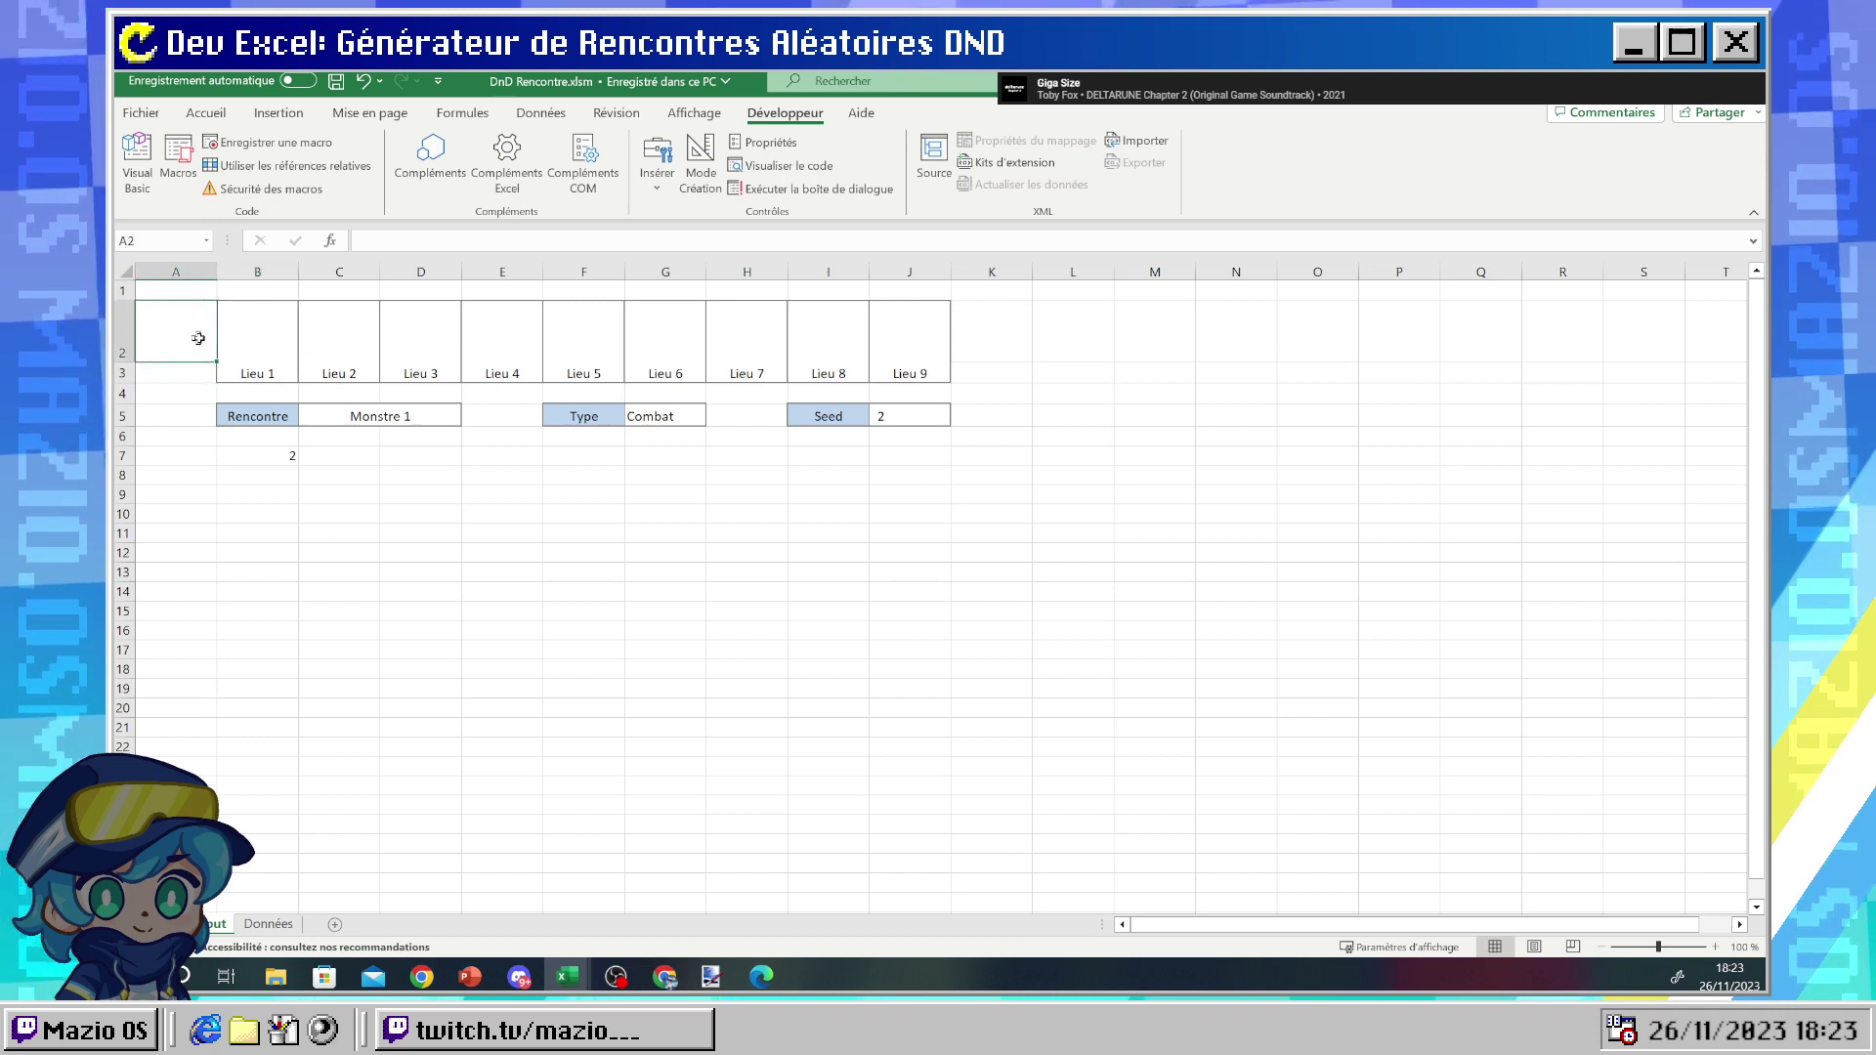
{"action": "left_click", "coordinate": [322, 323]}
{"action": "left_click", "coordinate": [227, 304]}
{"action": "left_click", "coordinate": [324, 455]}
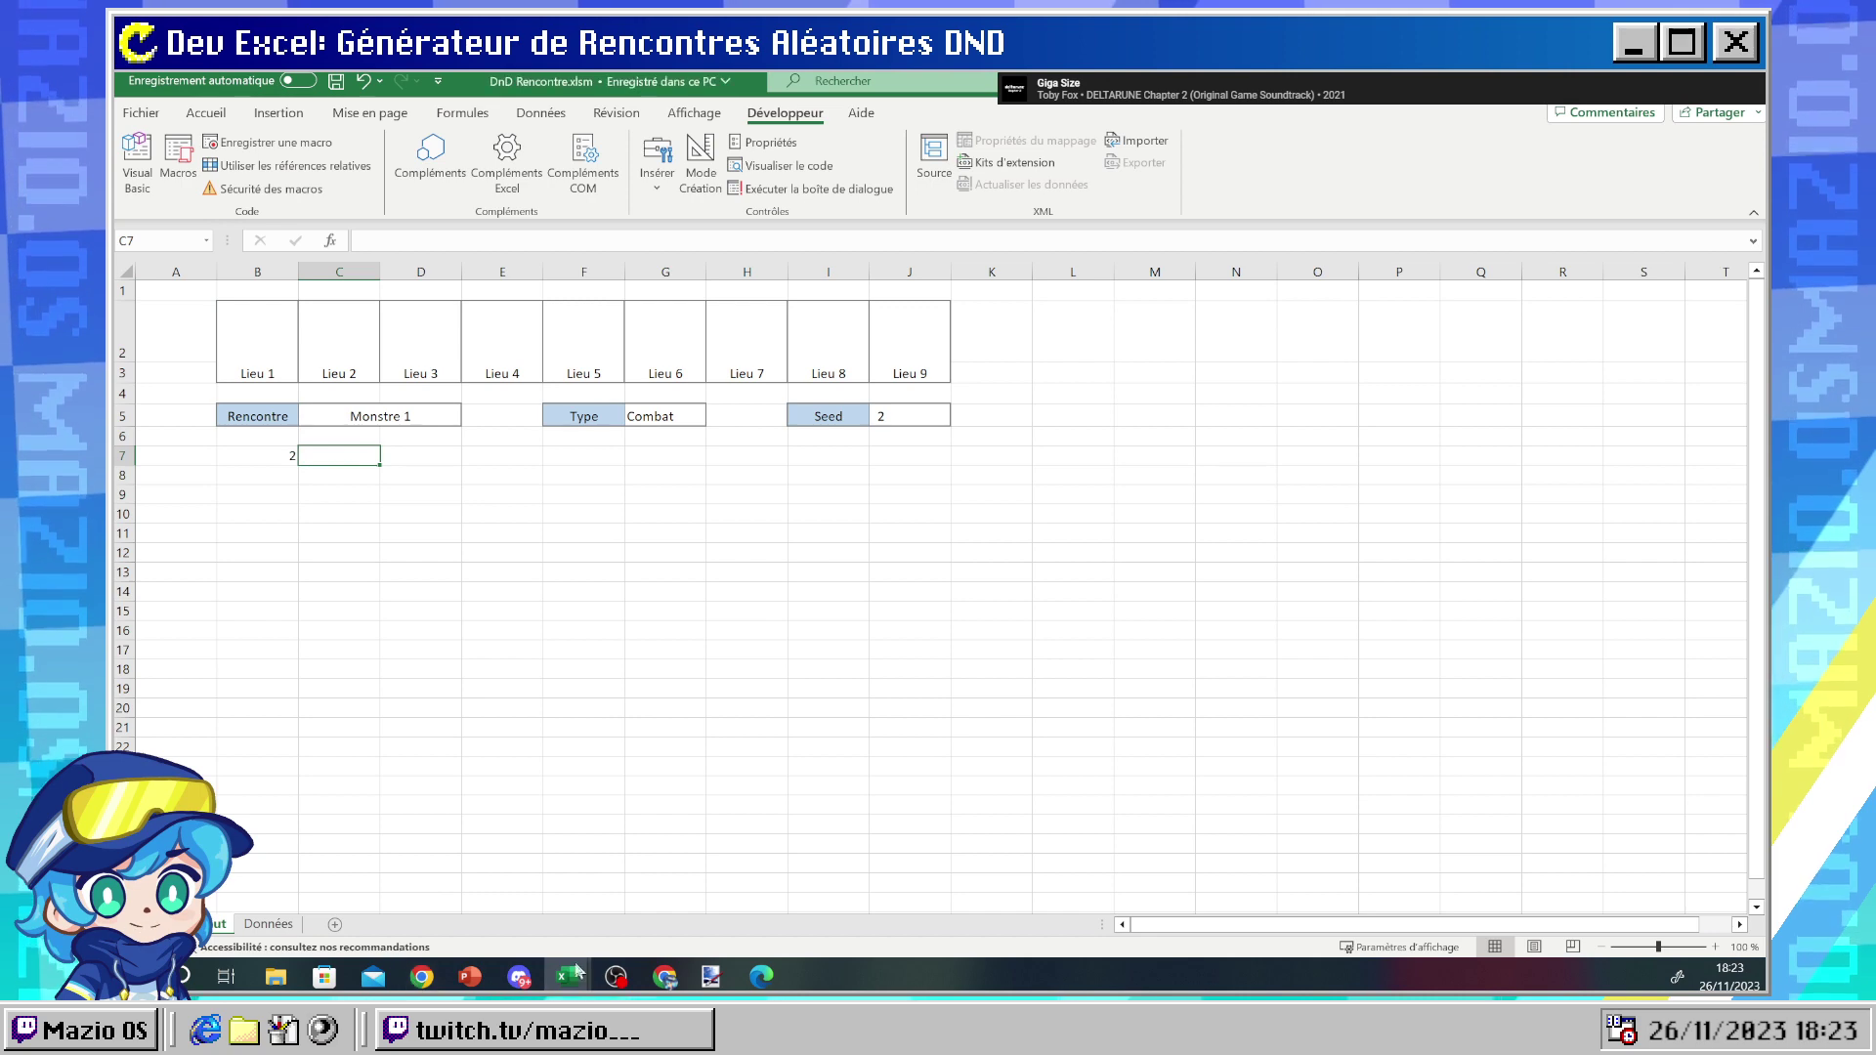
- Glance at the code, then retest cells B2 and B1 on the sheet
{"action": "mouse_move", "coordinate": [566, 976]}
{"action": "left_click", "coordinate": [642, 931]}
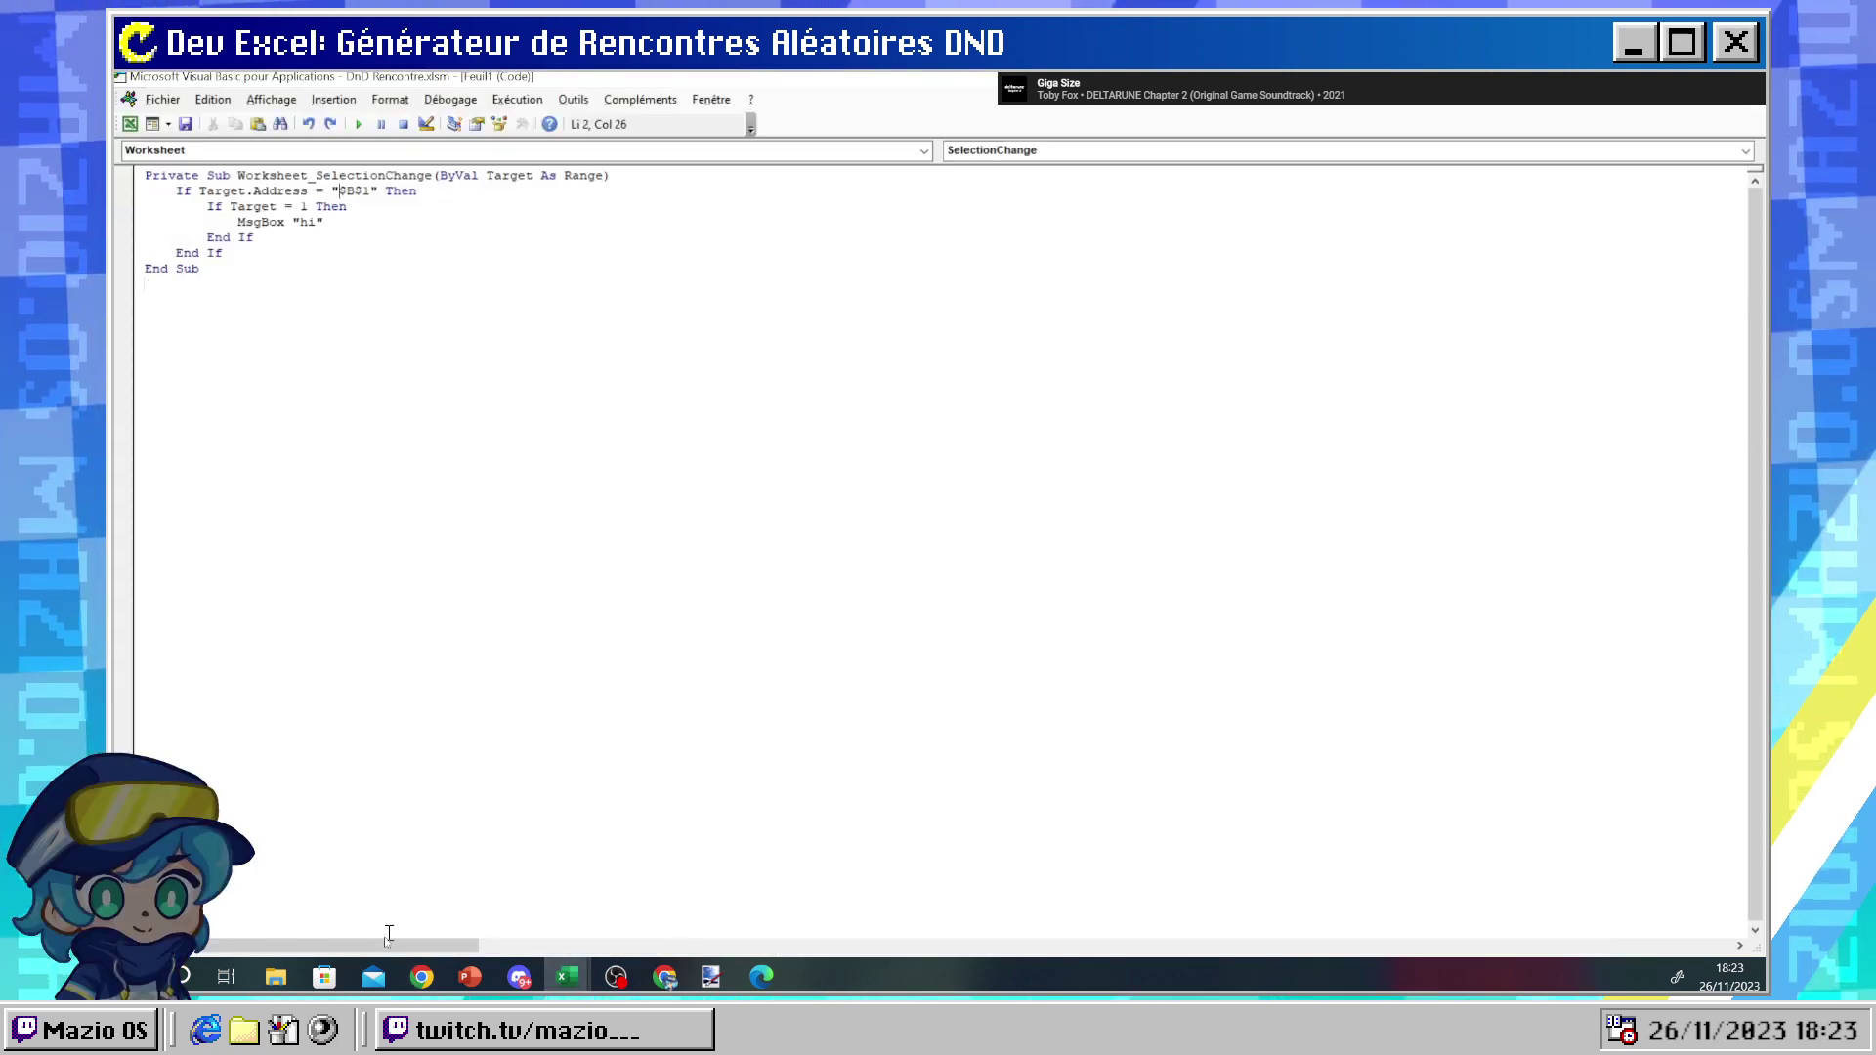
{"action": "mouse_move", "coordinate": [567, 976]}
{"action": "left_click", "coordinate": [459, 879]}
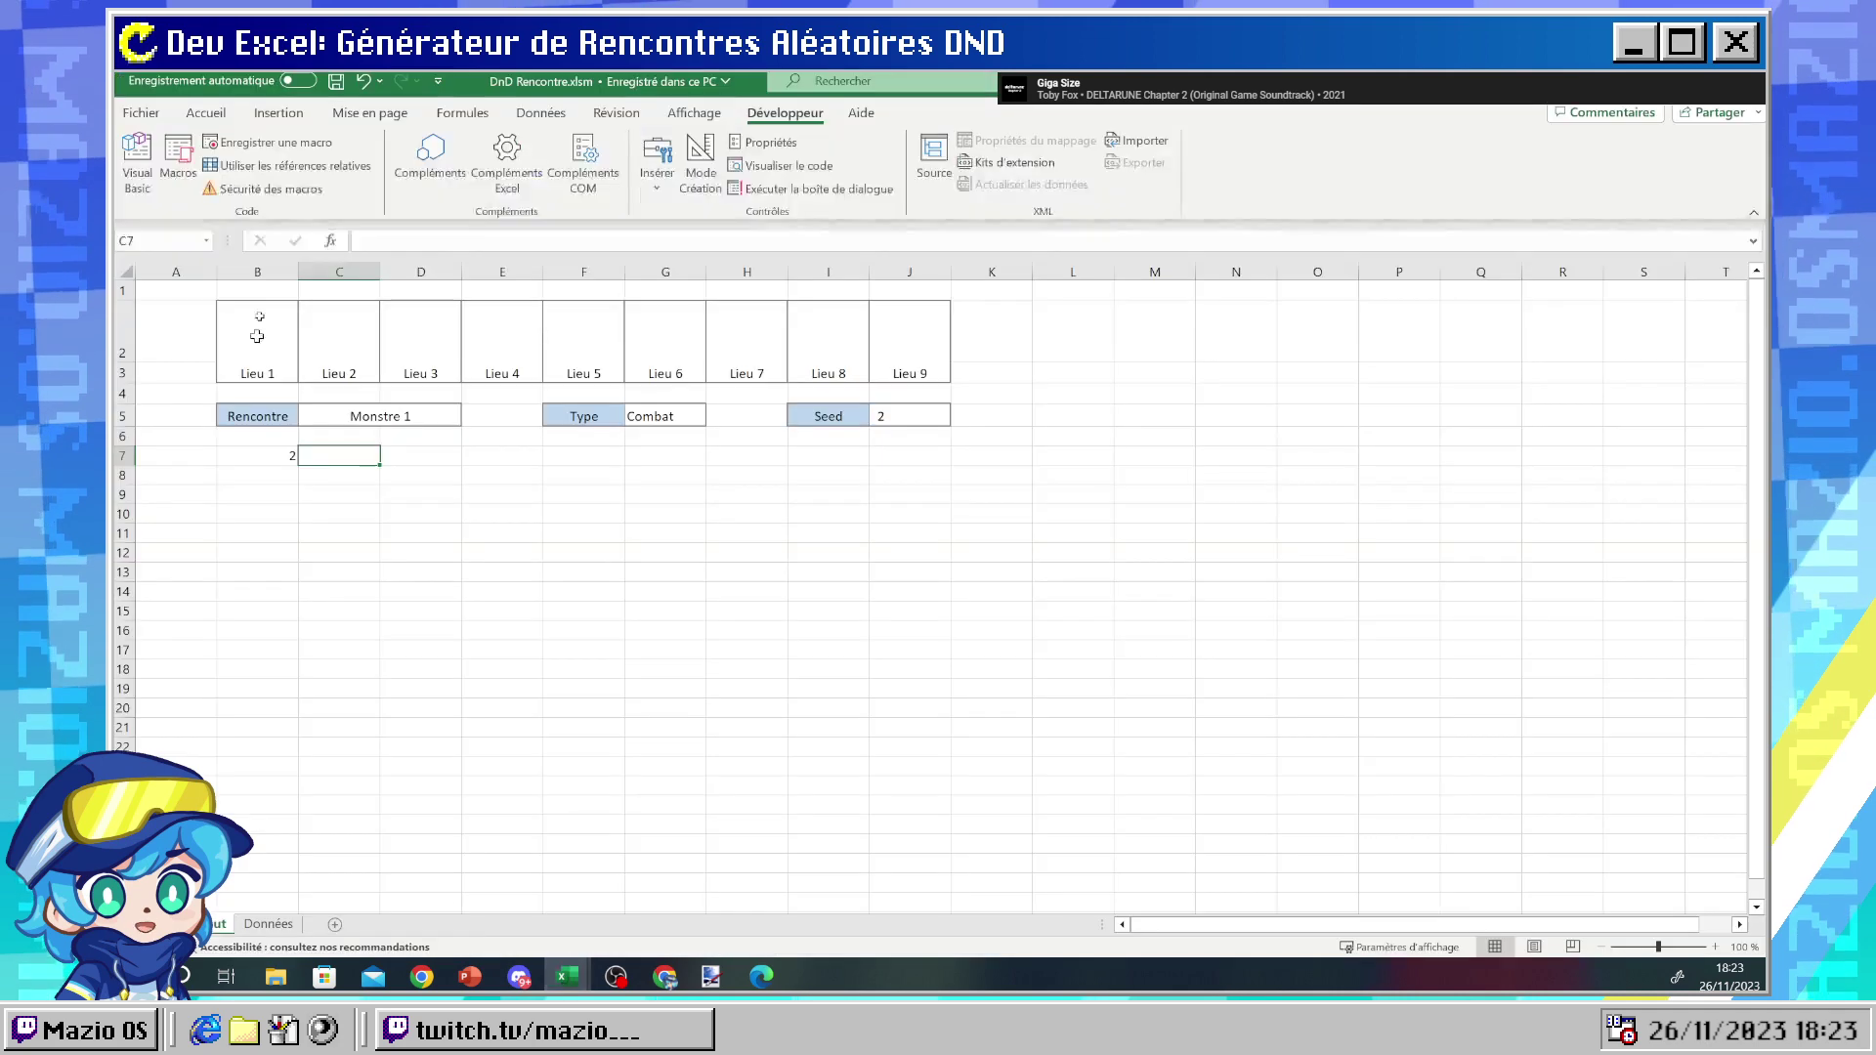
{"action": "left_click", "coordinate": [234, 288]}
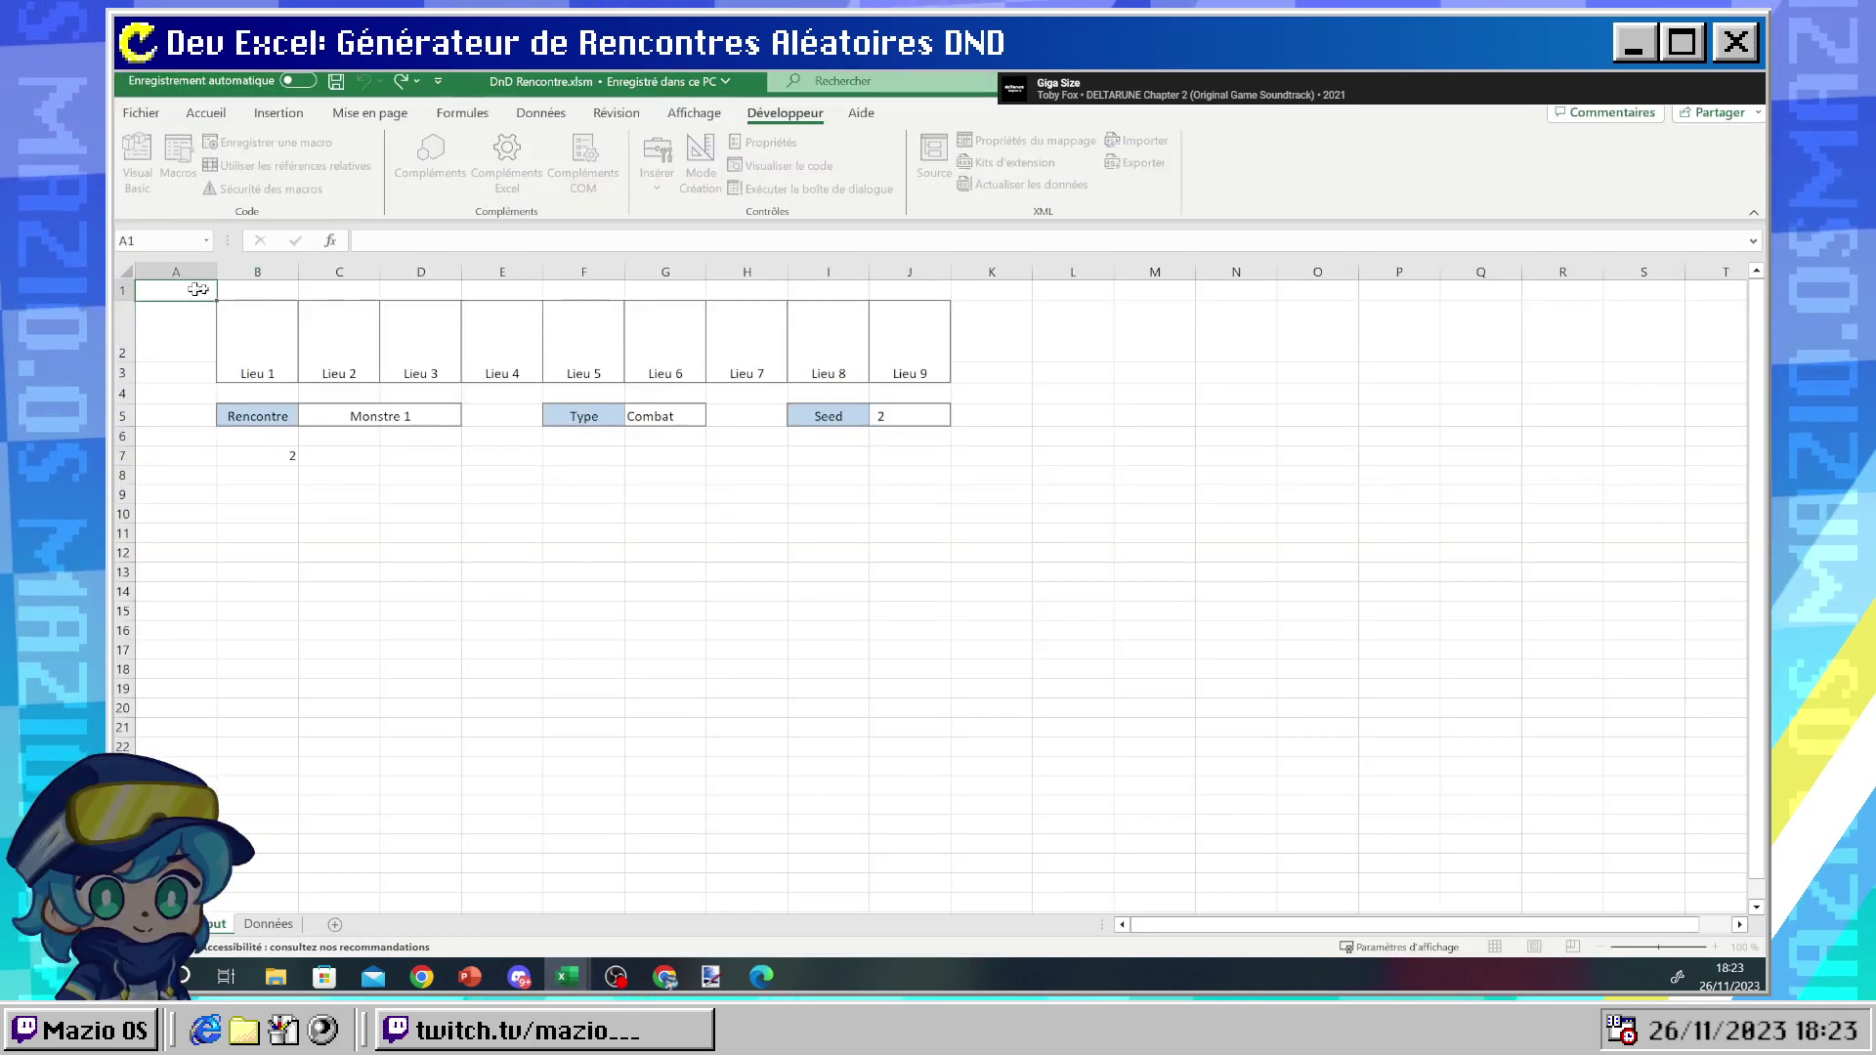
{"action": "left_click", "coordinate": [248, 291]}
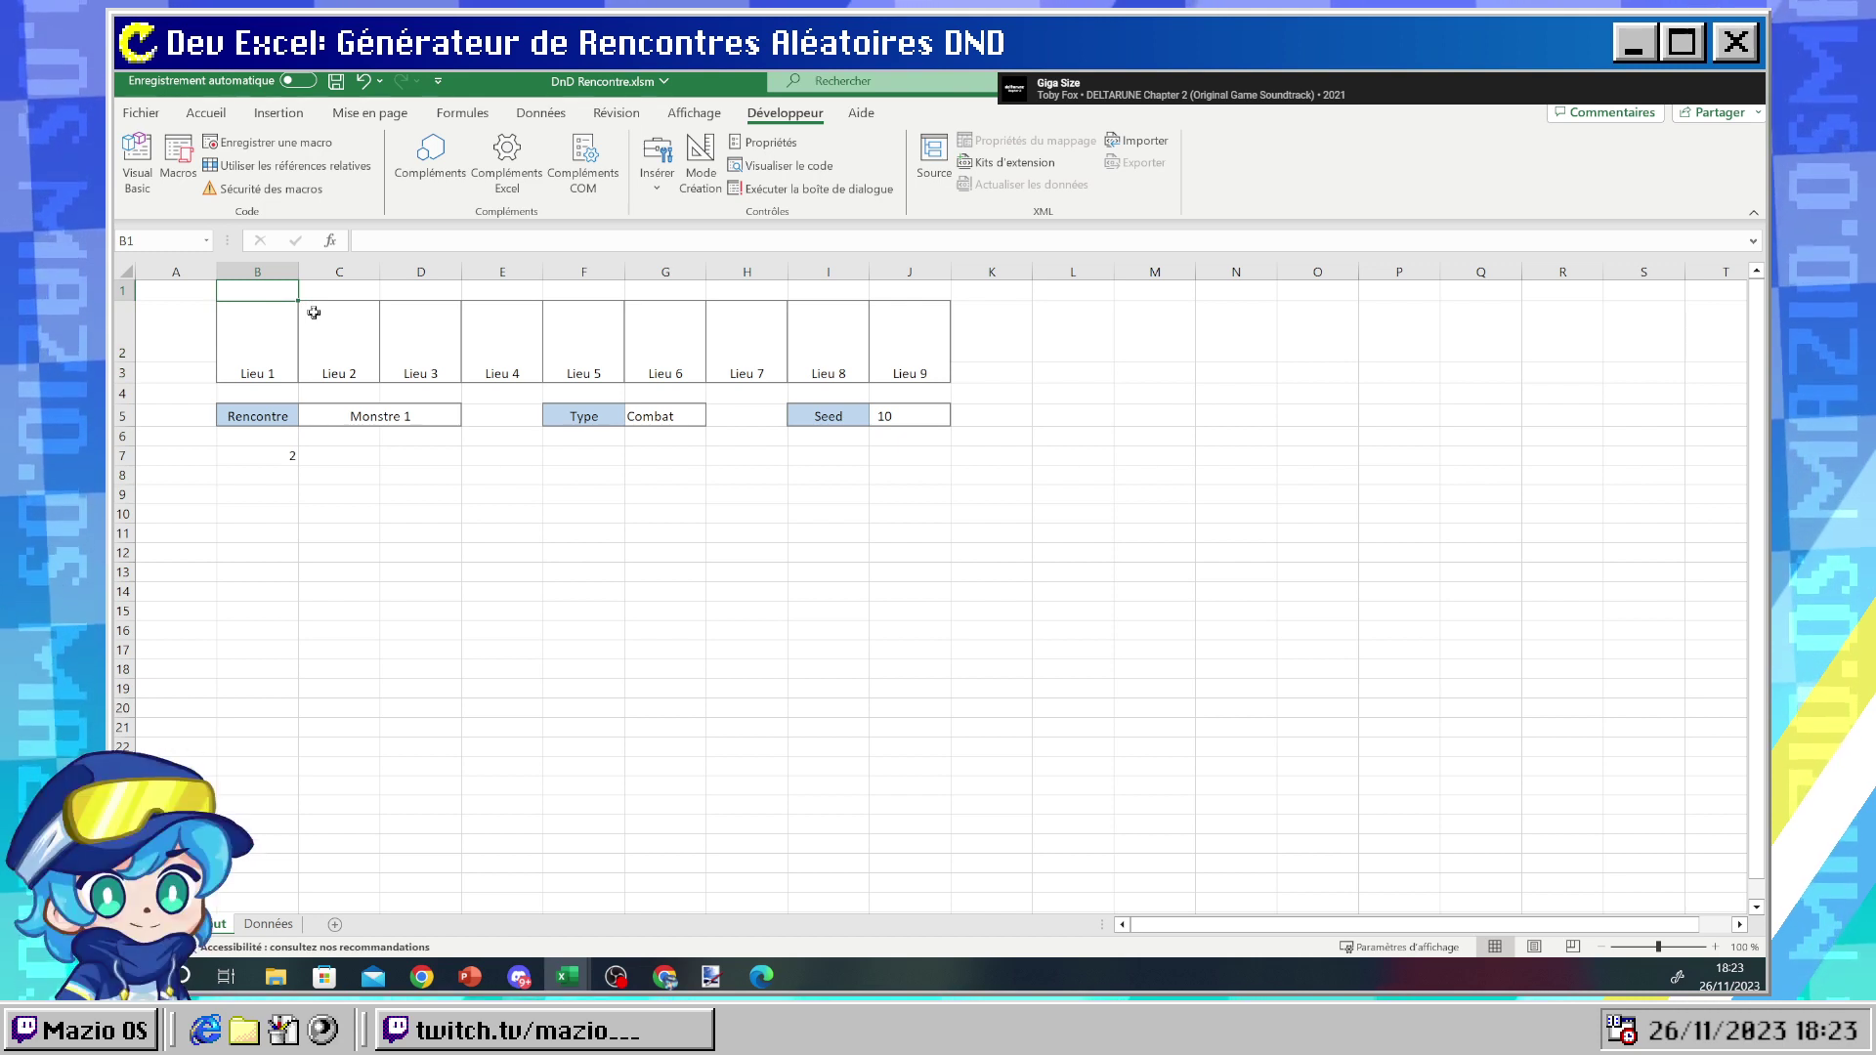
- Open the sheet's code through the tab's Visualiser le code command
{"action": "right_click", "coordinate": [215, 924]}
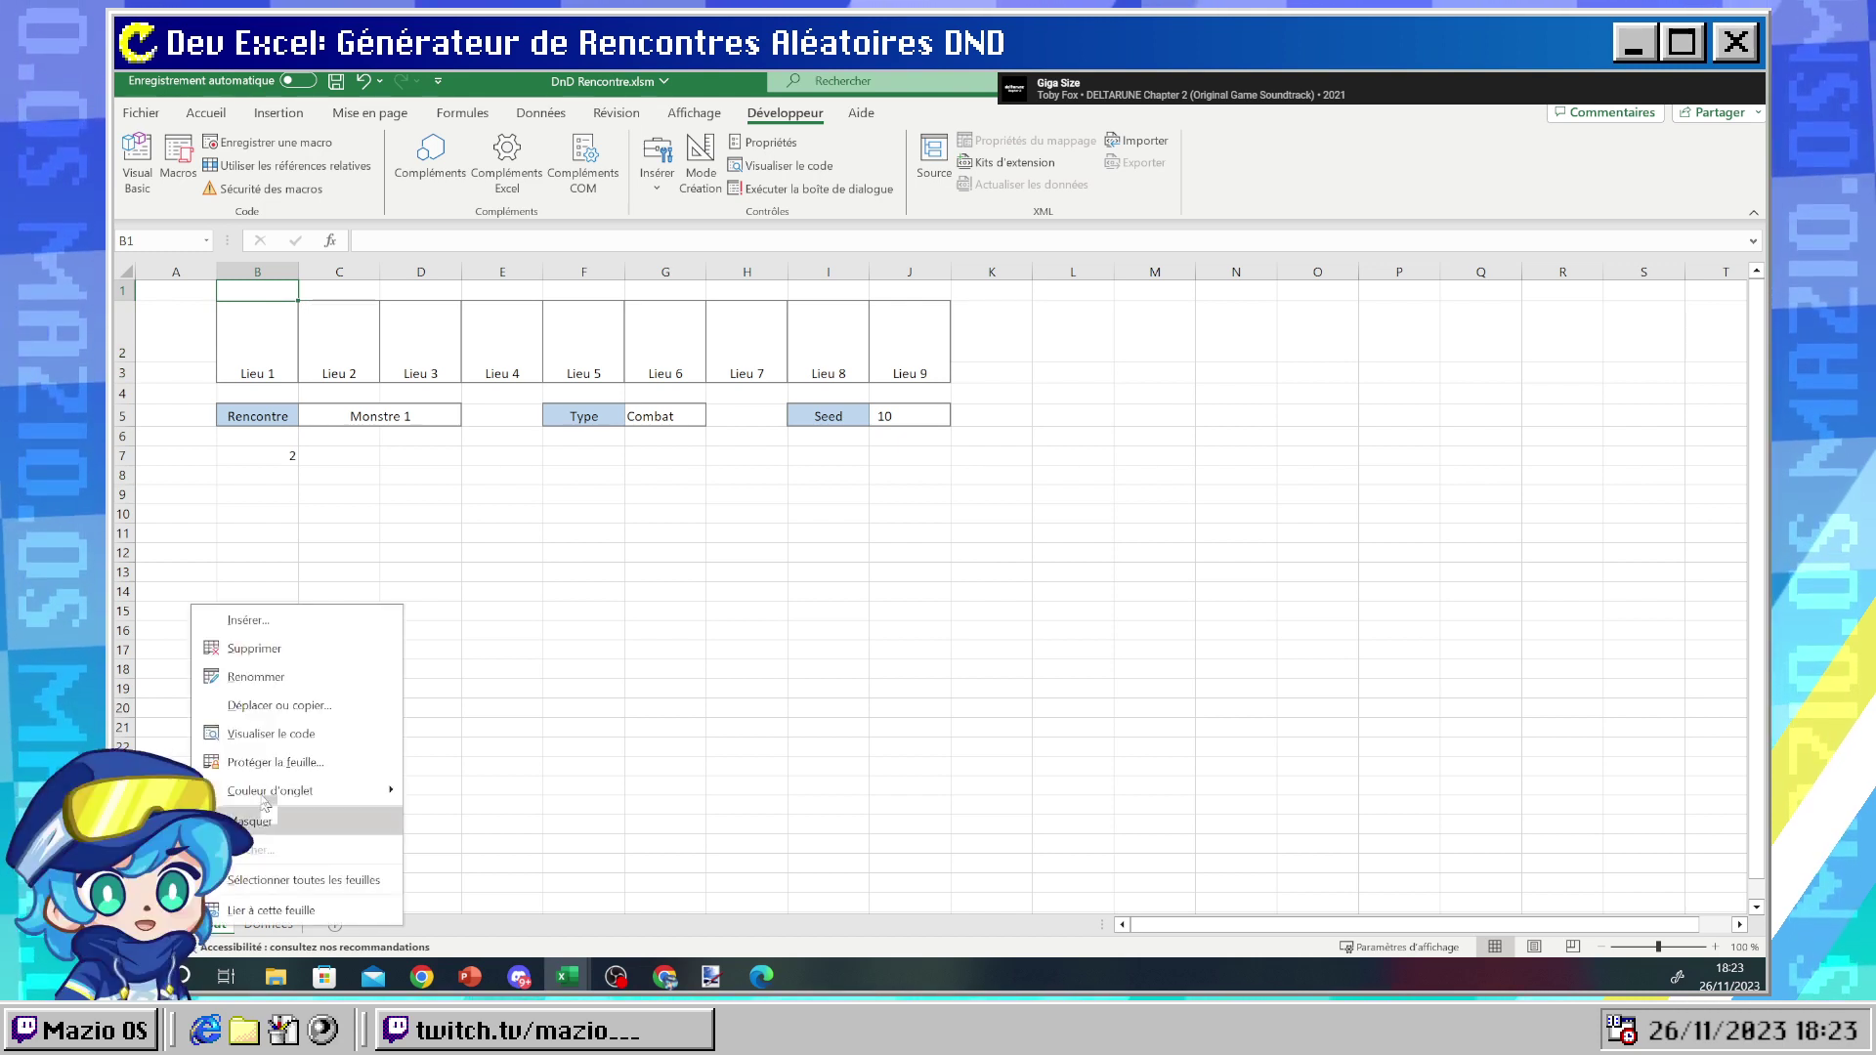
{"action": "left_click", "coordinate": [254, 733]}
{"action": "key", "text": "ctrl+a"}
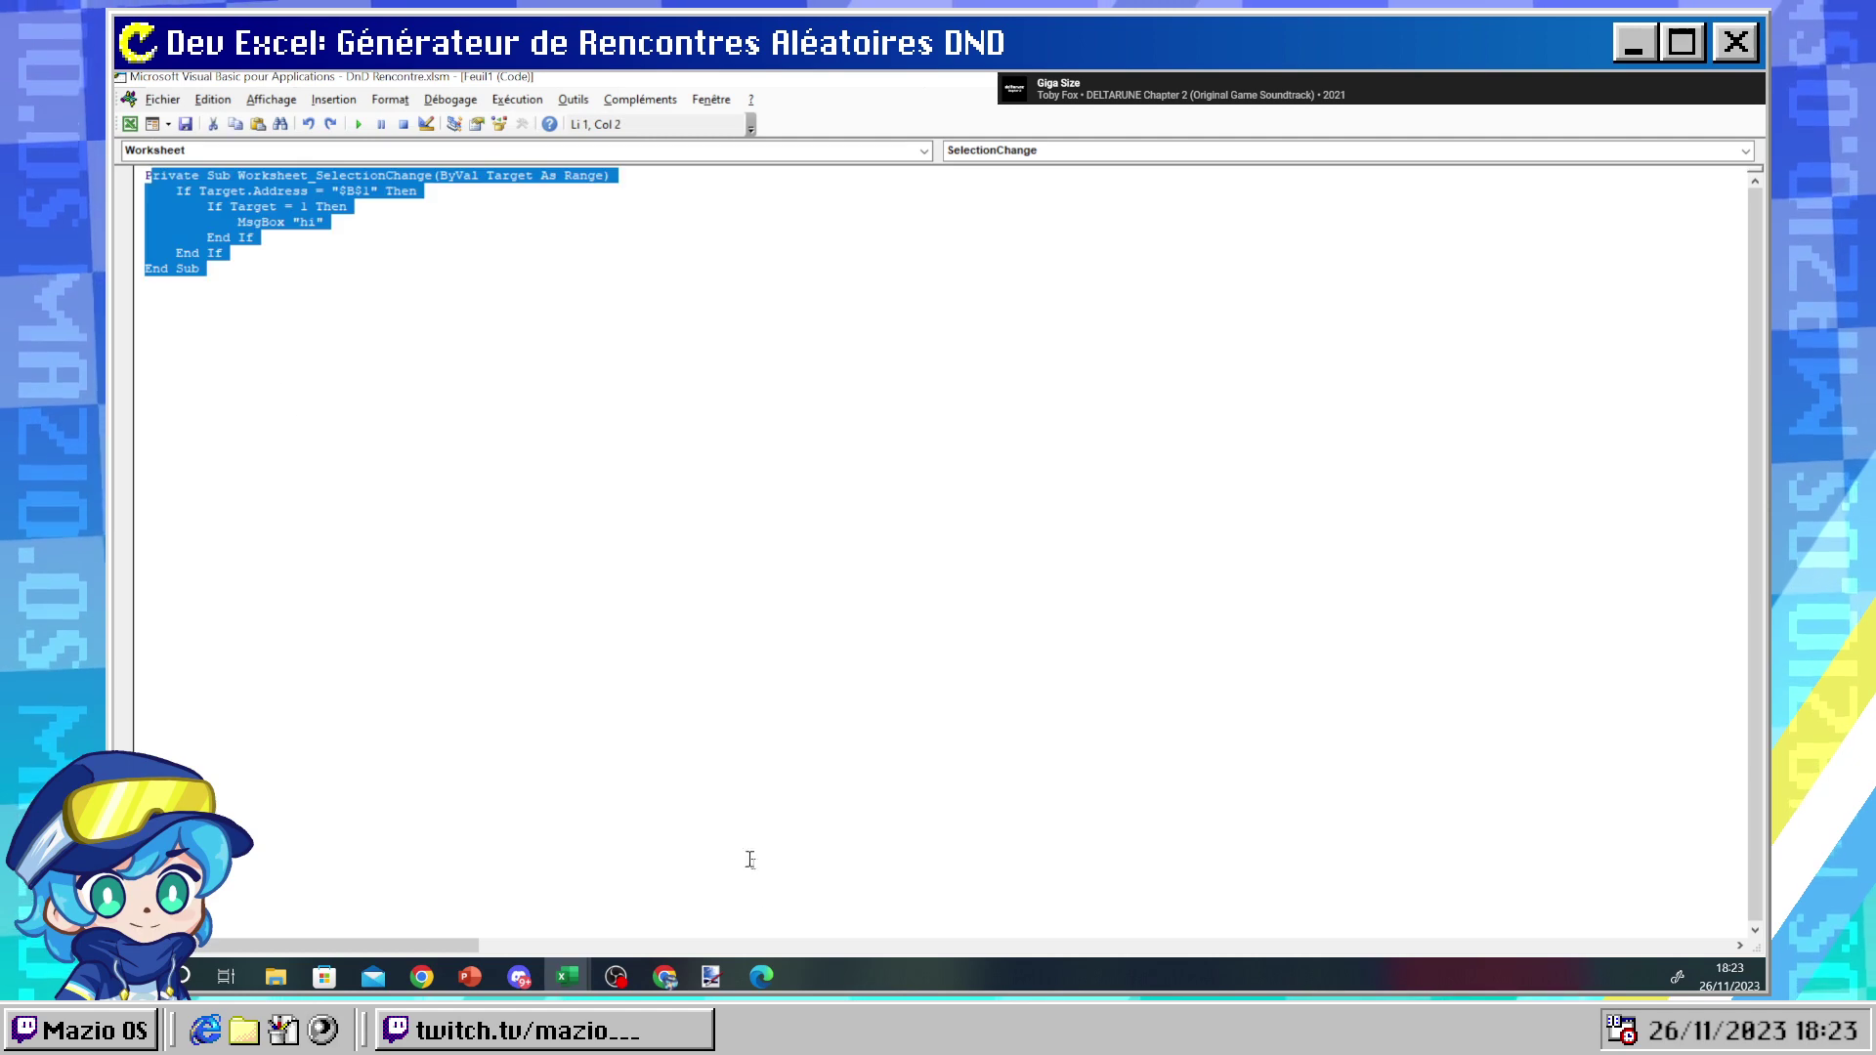
{"action": "left_click", "coordinate": [674, 778]}
{"action": "mouse_move", "coordinate": [681, 982]}
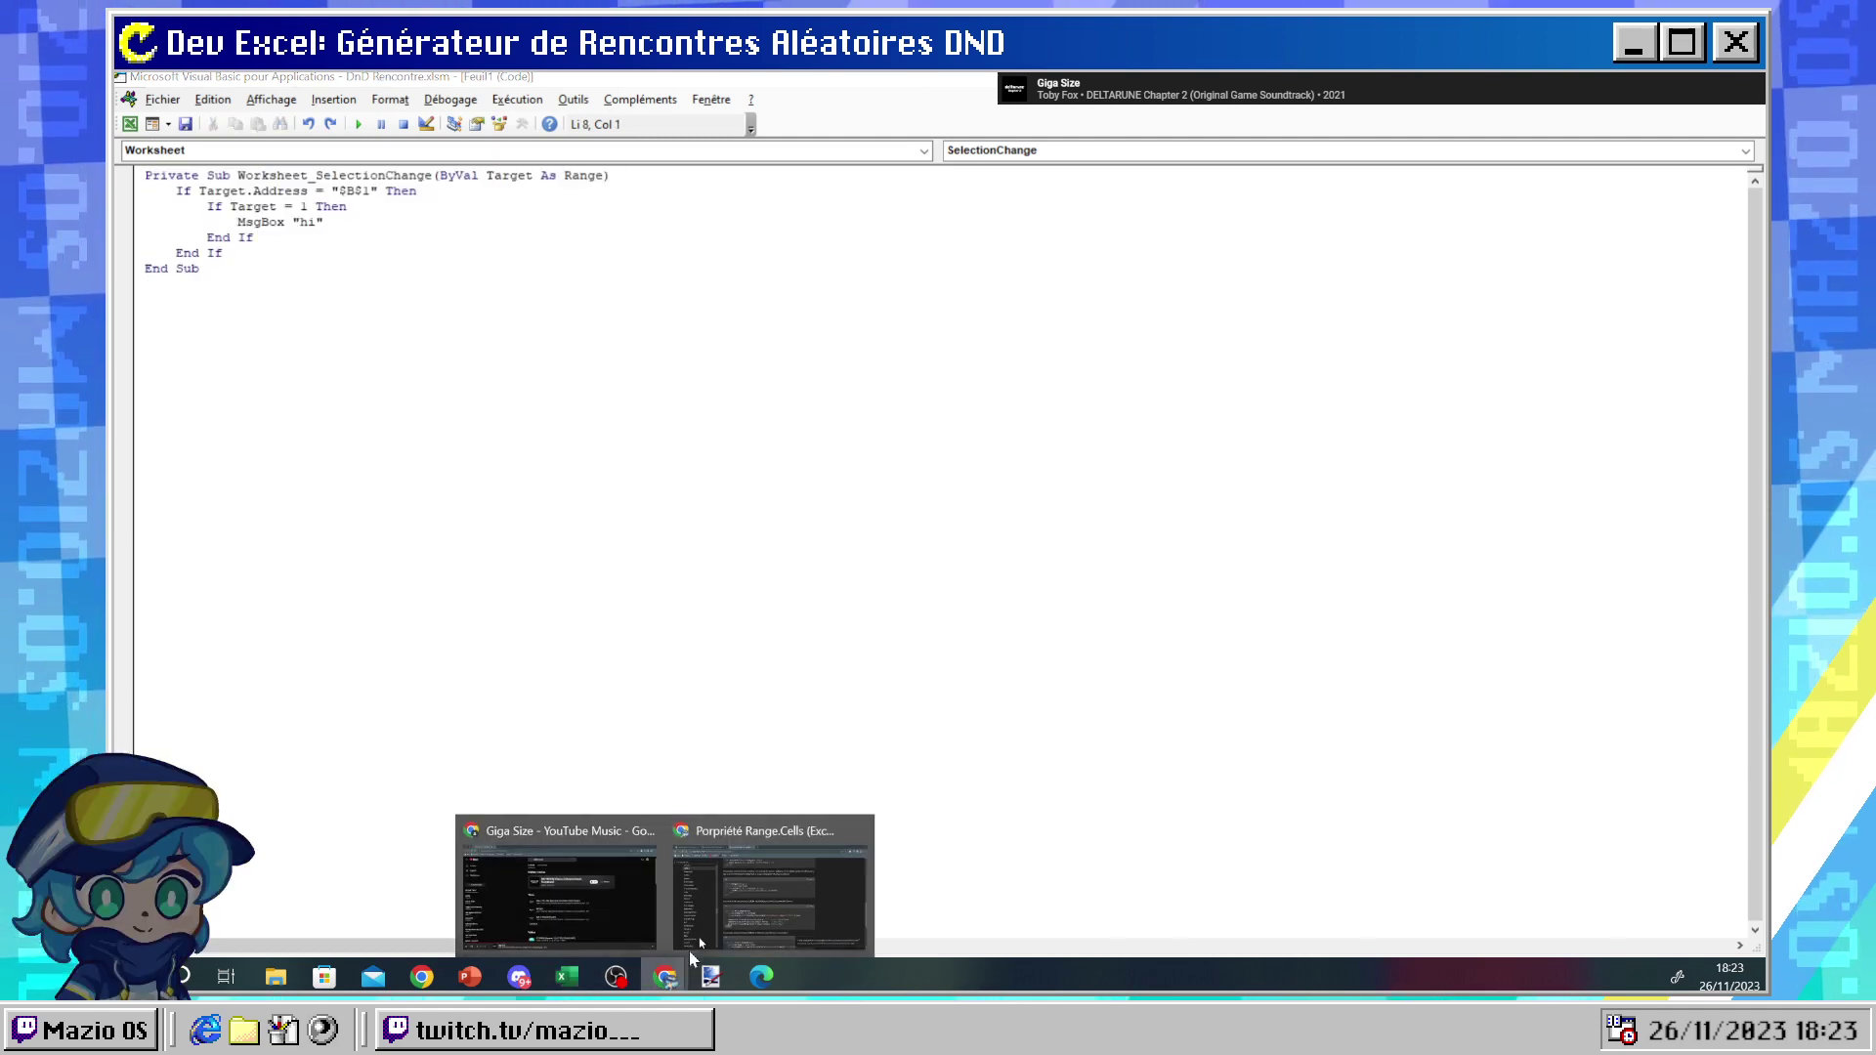
{"action": "left_click", "coordinate": [699, 936]}
{"action": "scroll", "coordinate": [746, 750], "scroll_direction": "up", "scroll_amount": 1}
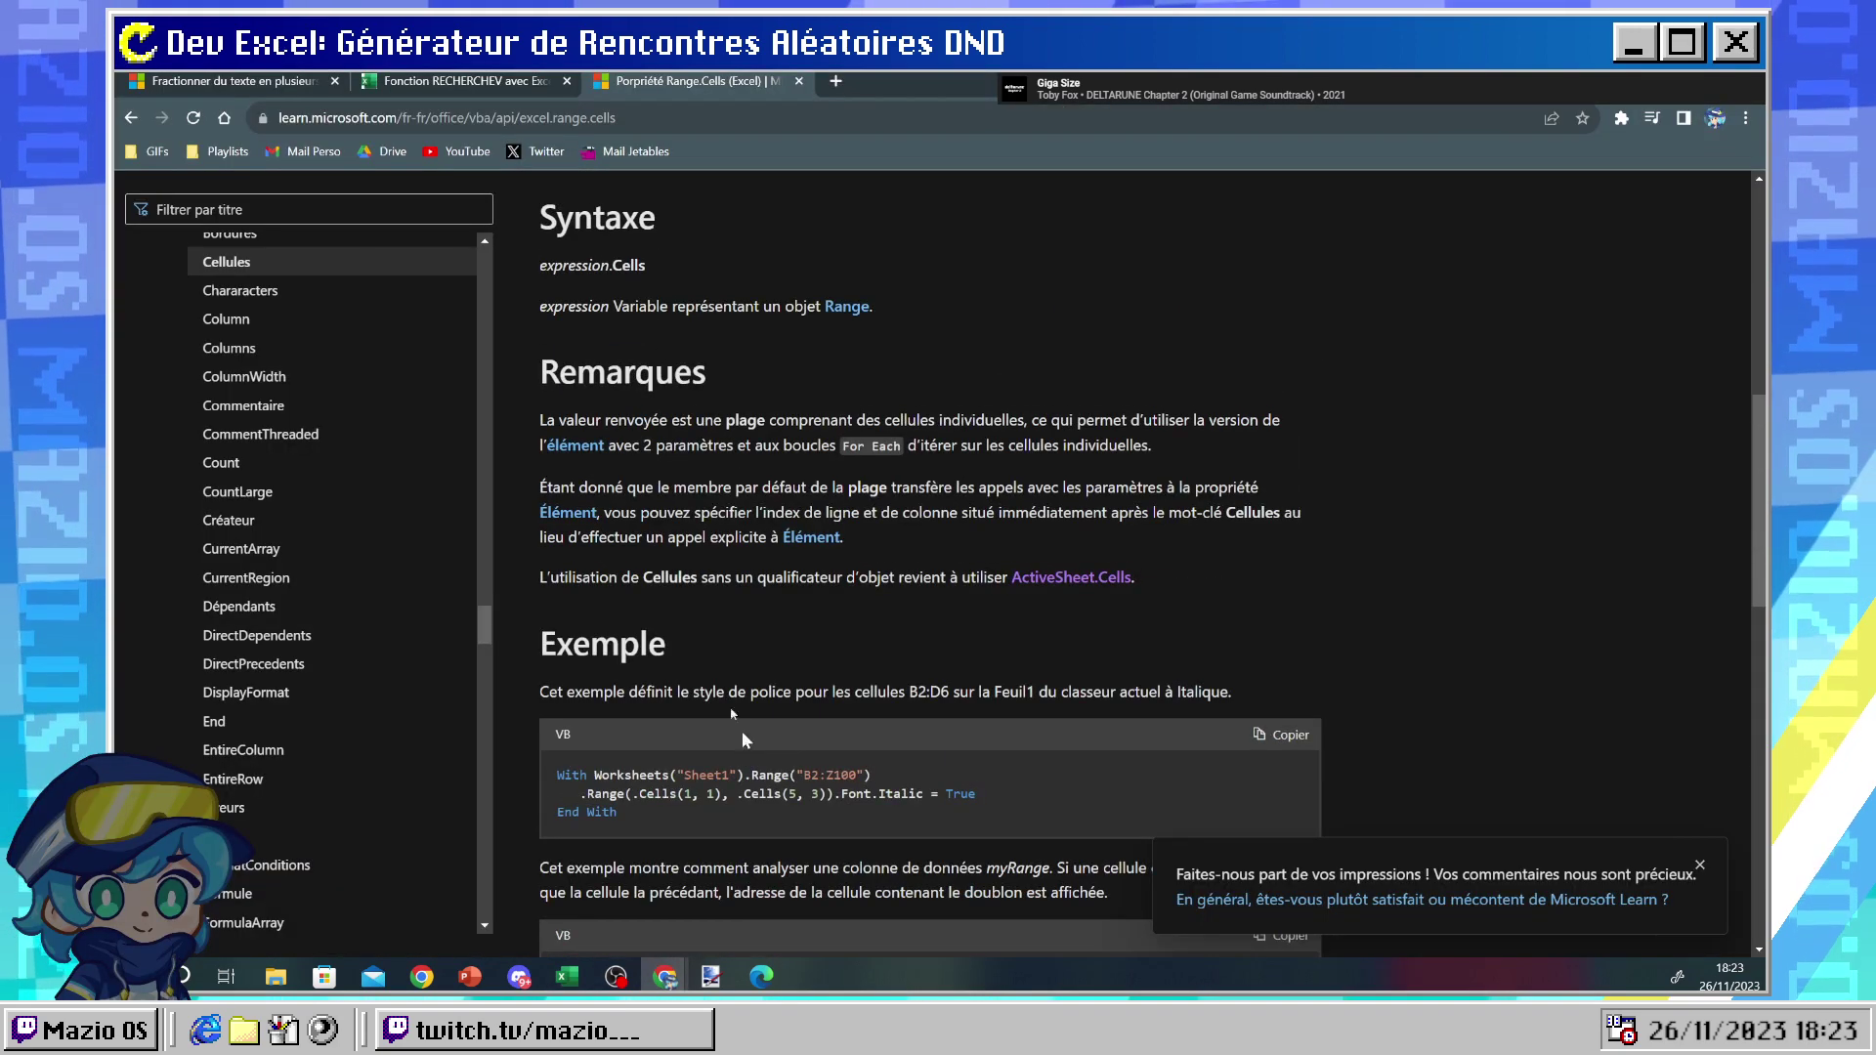
{"action": "left_click", "coordinate": [135, 122]}
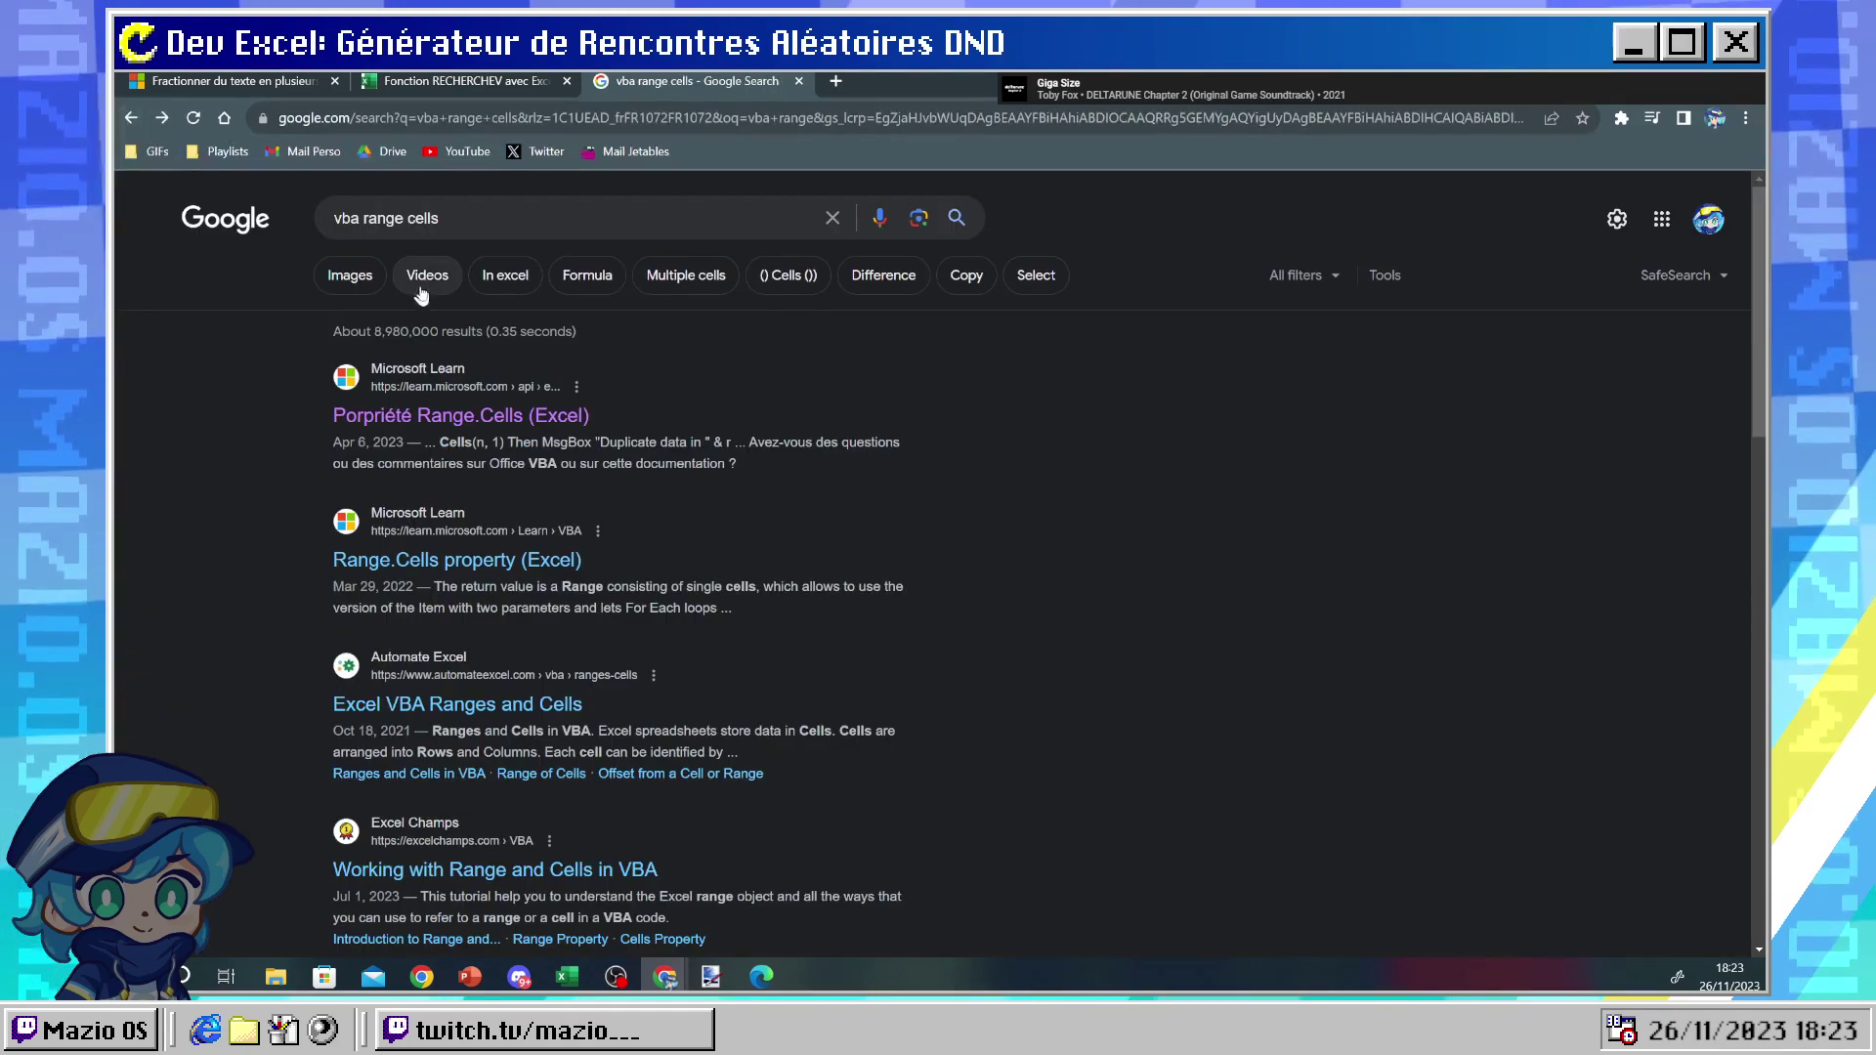
{"action": "left_click", "coordinate": [452, 219]}
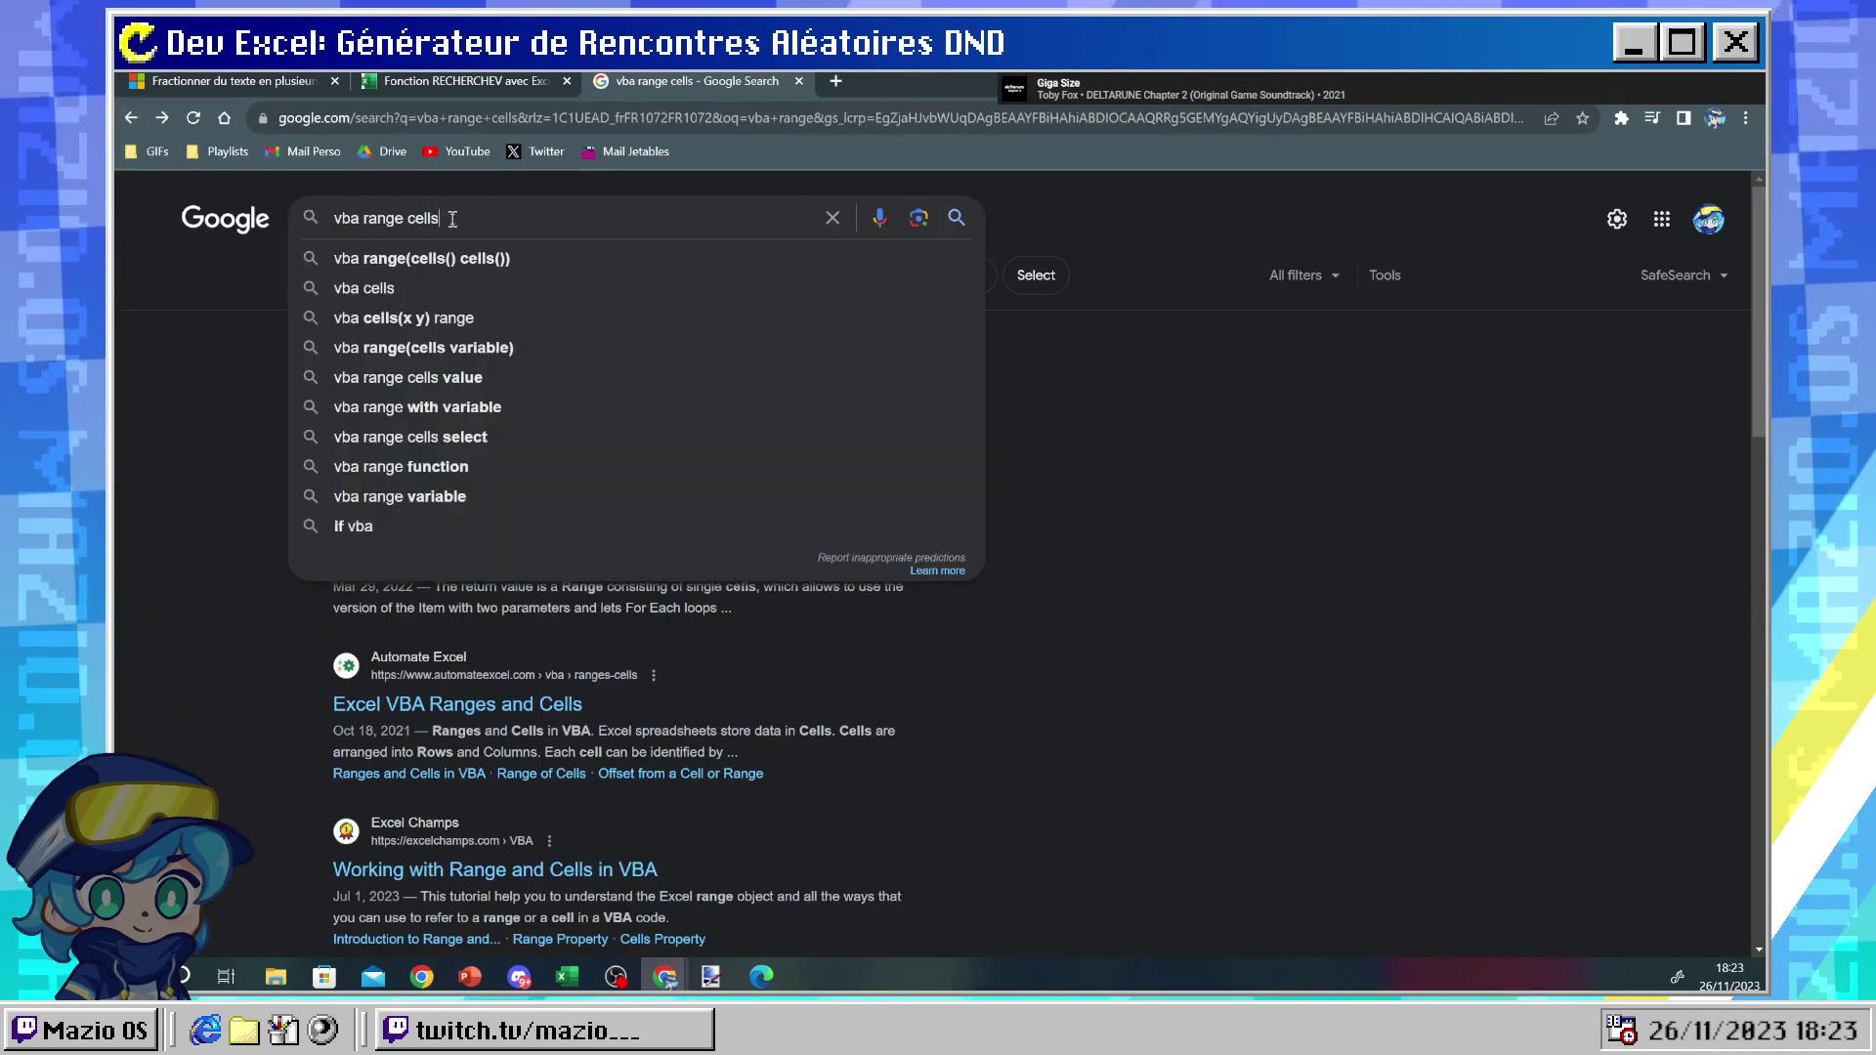
{"action": "left_click", "coordinate": [197, 482]}
{"action": "left_click_drag", "start_coordinate": [366, 218], "coordinate": [486, 220]}
{"action": "type", "text": "quand "}
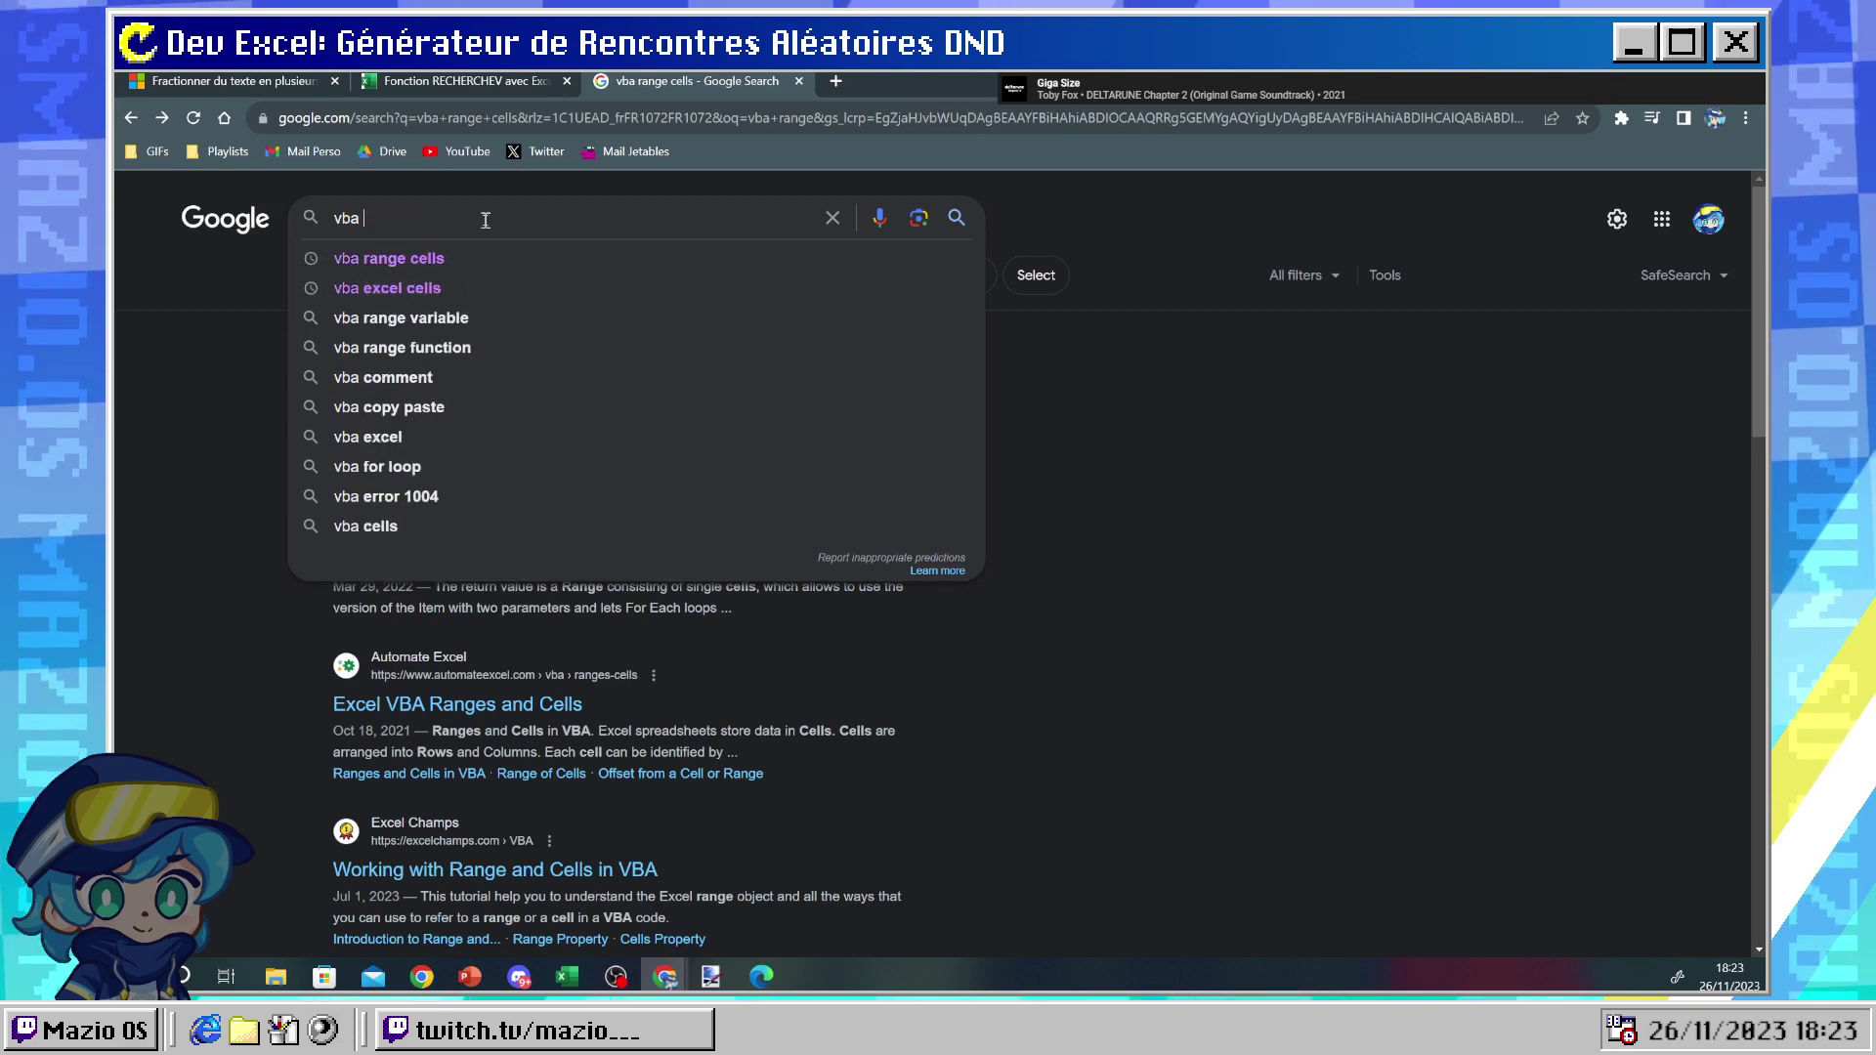
{"action": "type", "text": "cli"}
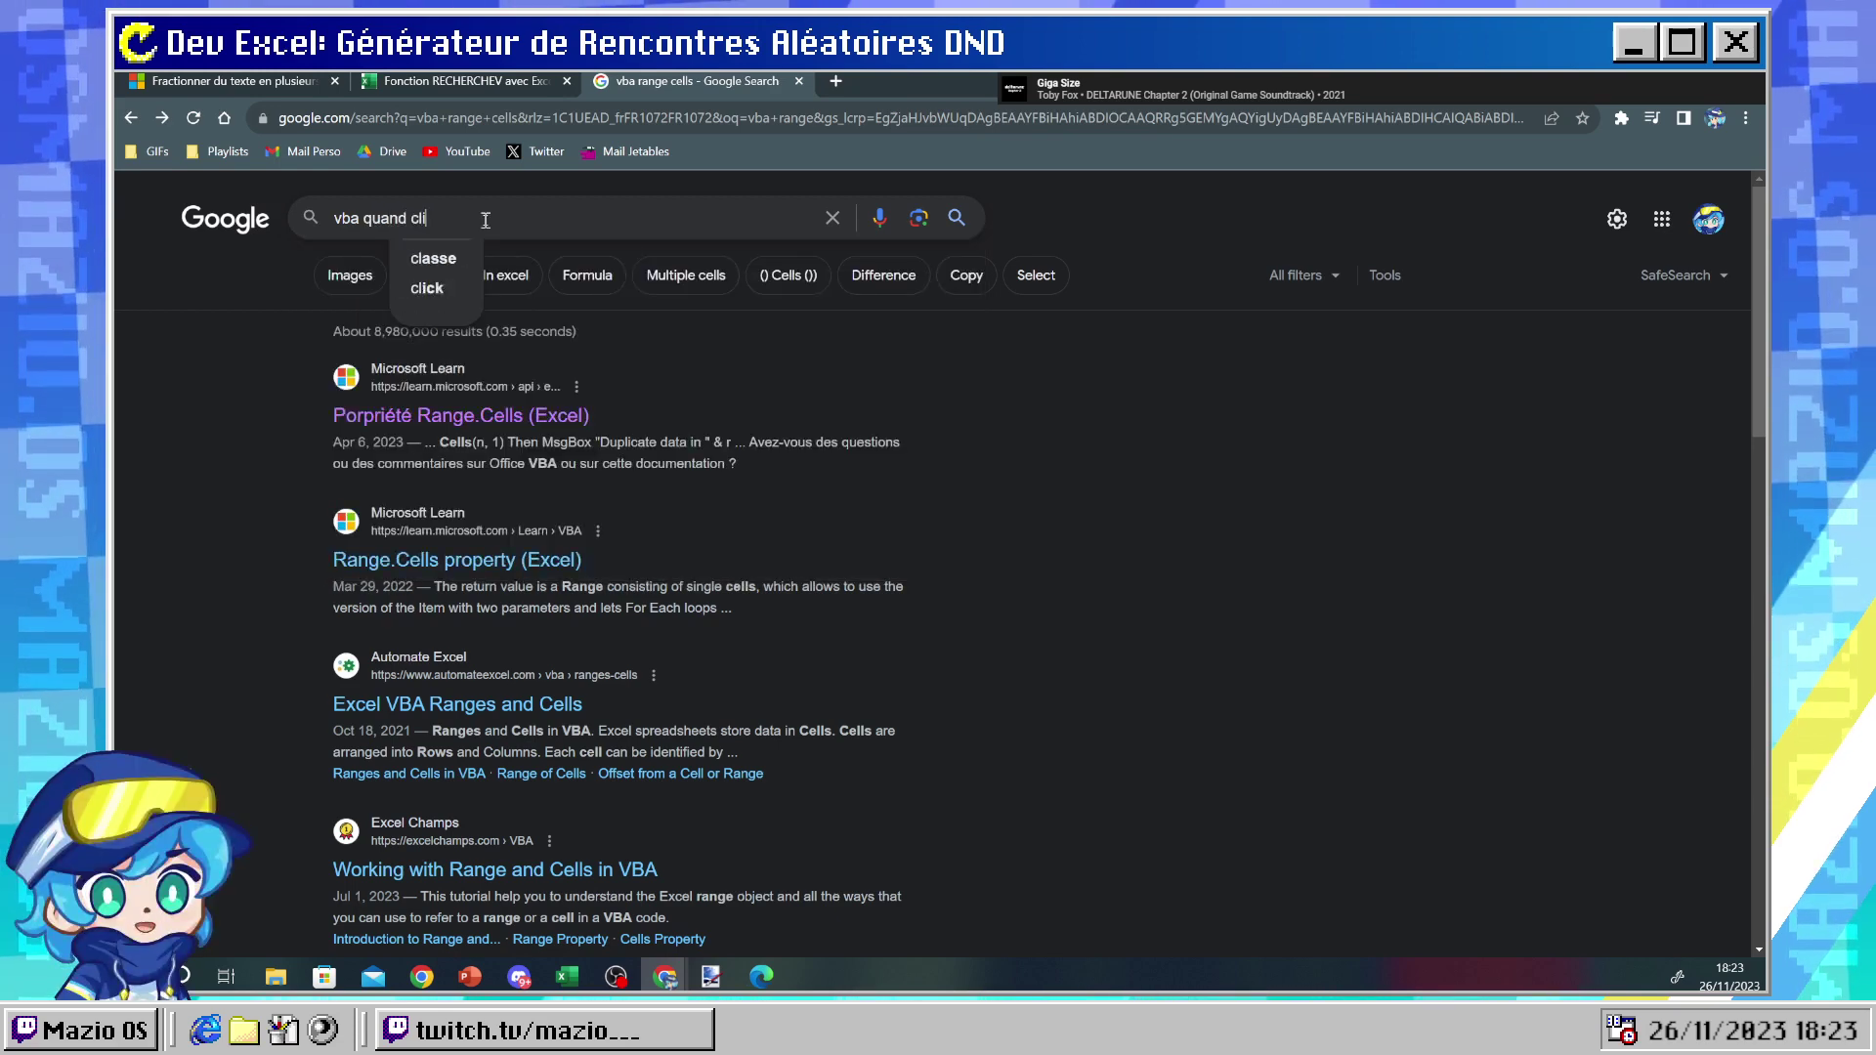
{"action": "type", "text": "q"}
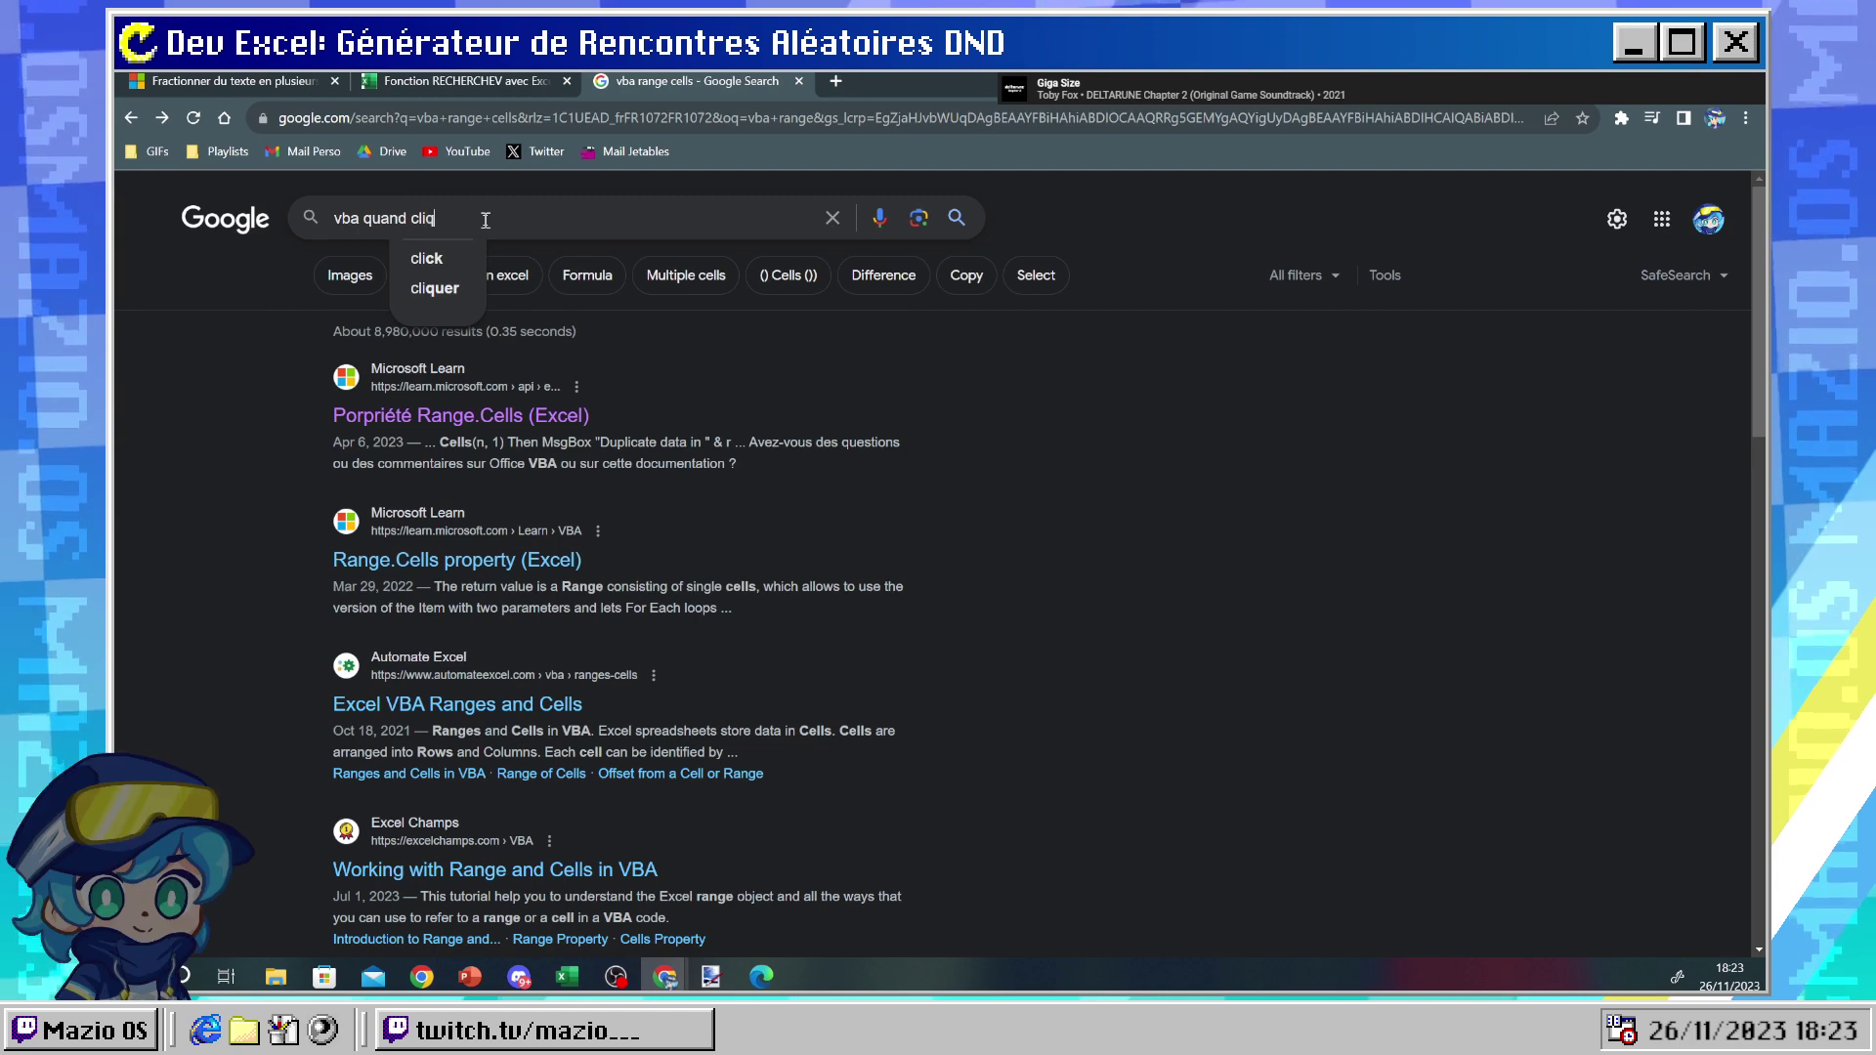
{"action": "type", "text": "ue une cellule"}
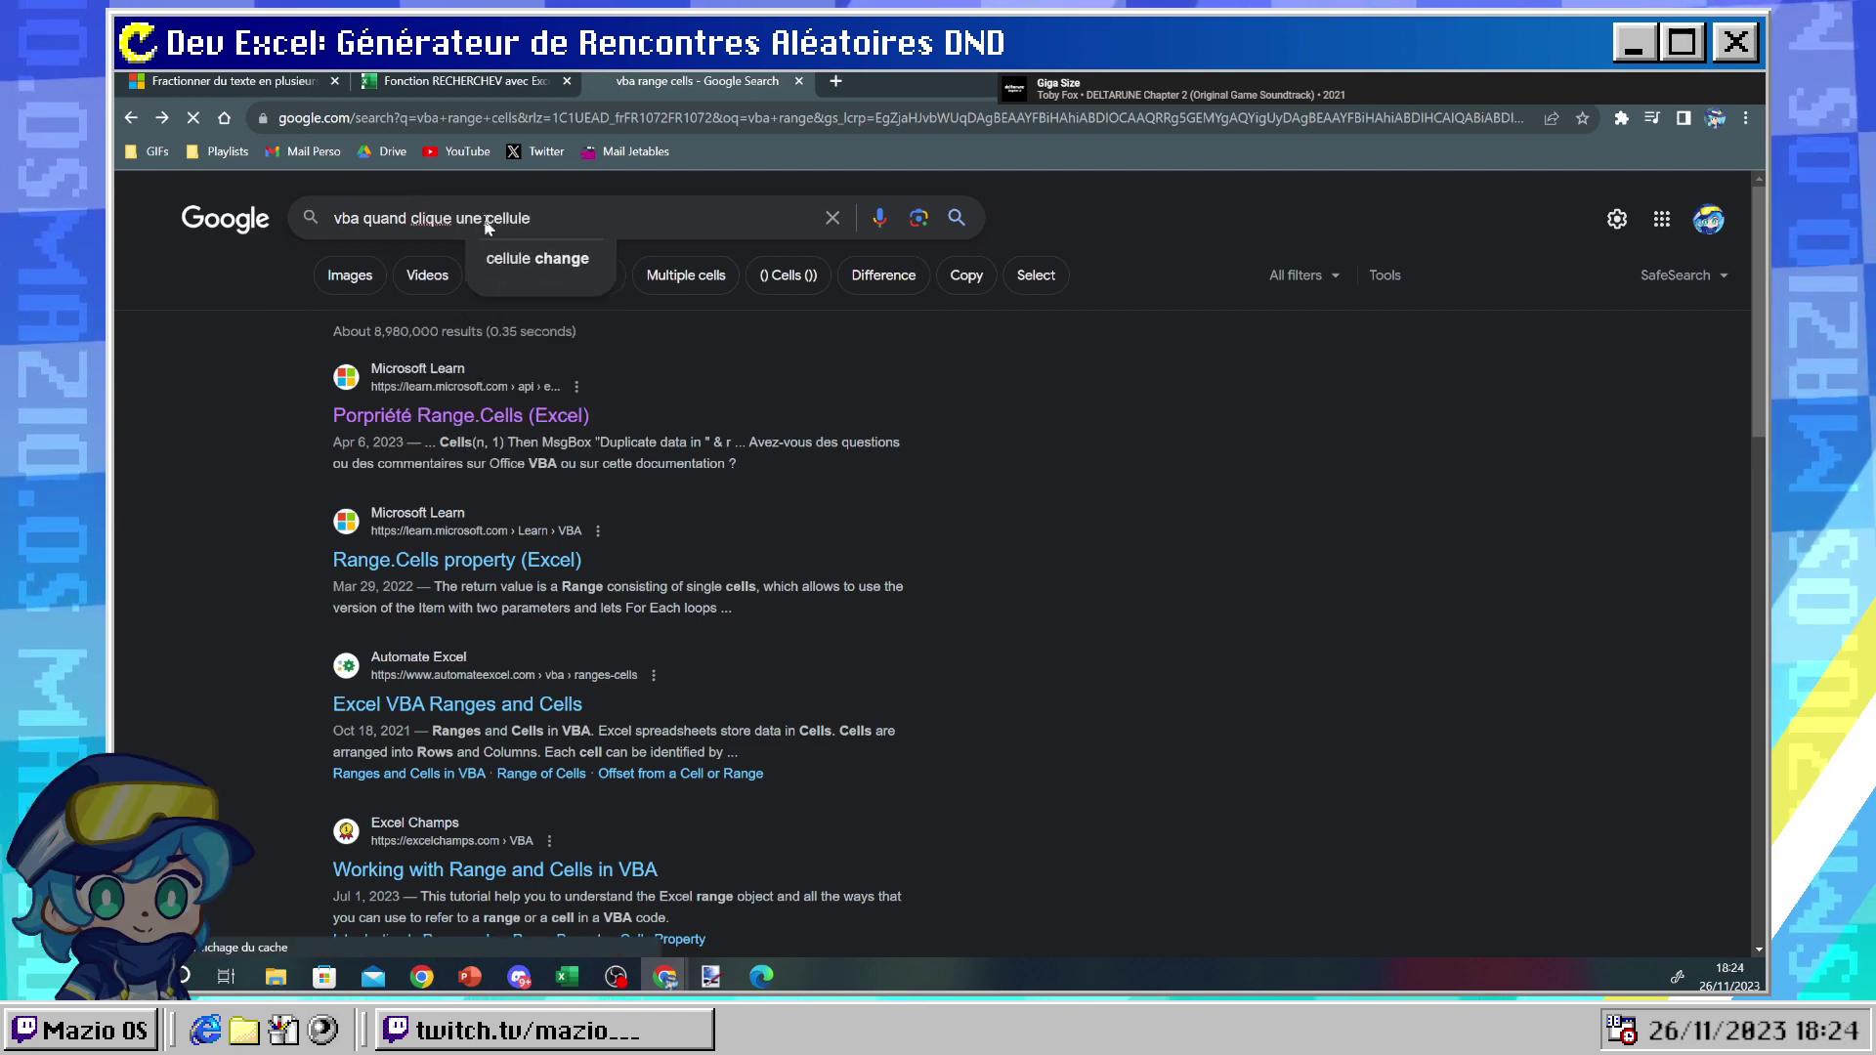
{"action": "key", "text": "Return"}
{"action": "scroll", "coordinate": [566, 494], "scroll_direction": "down", "scroll_amount": 5}
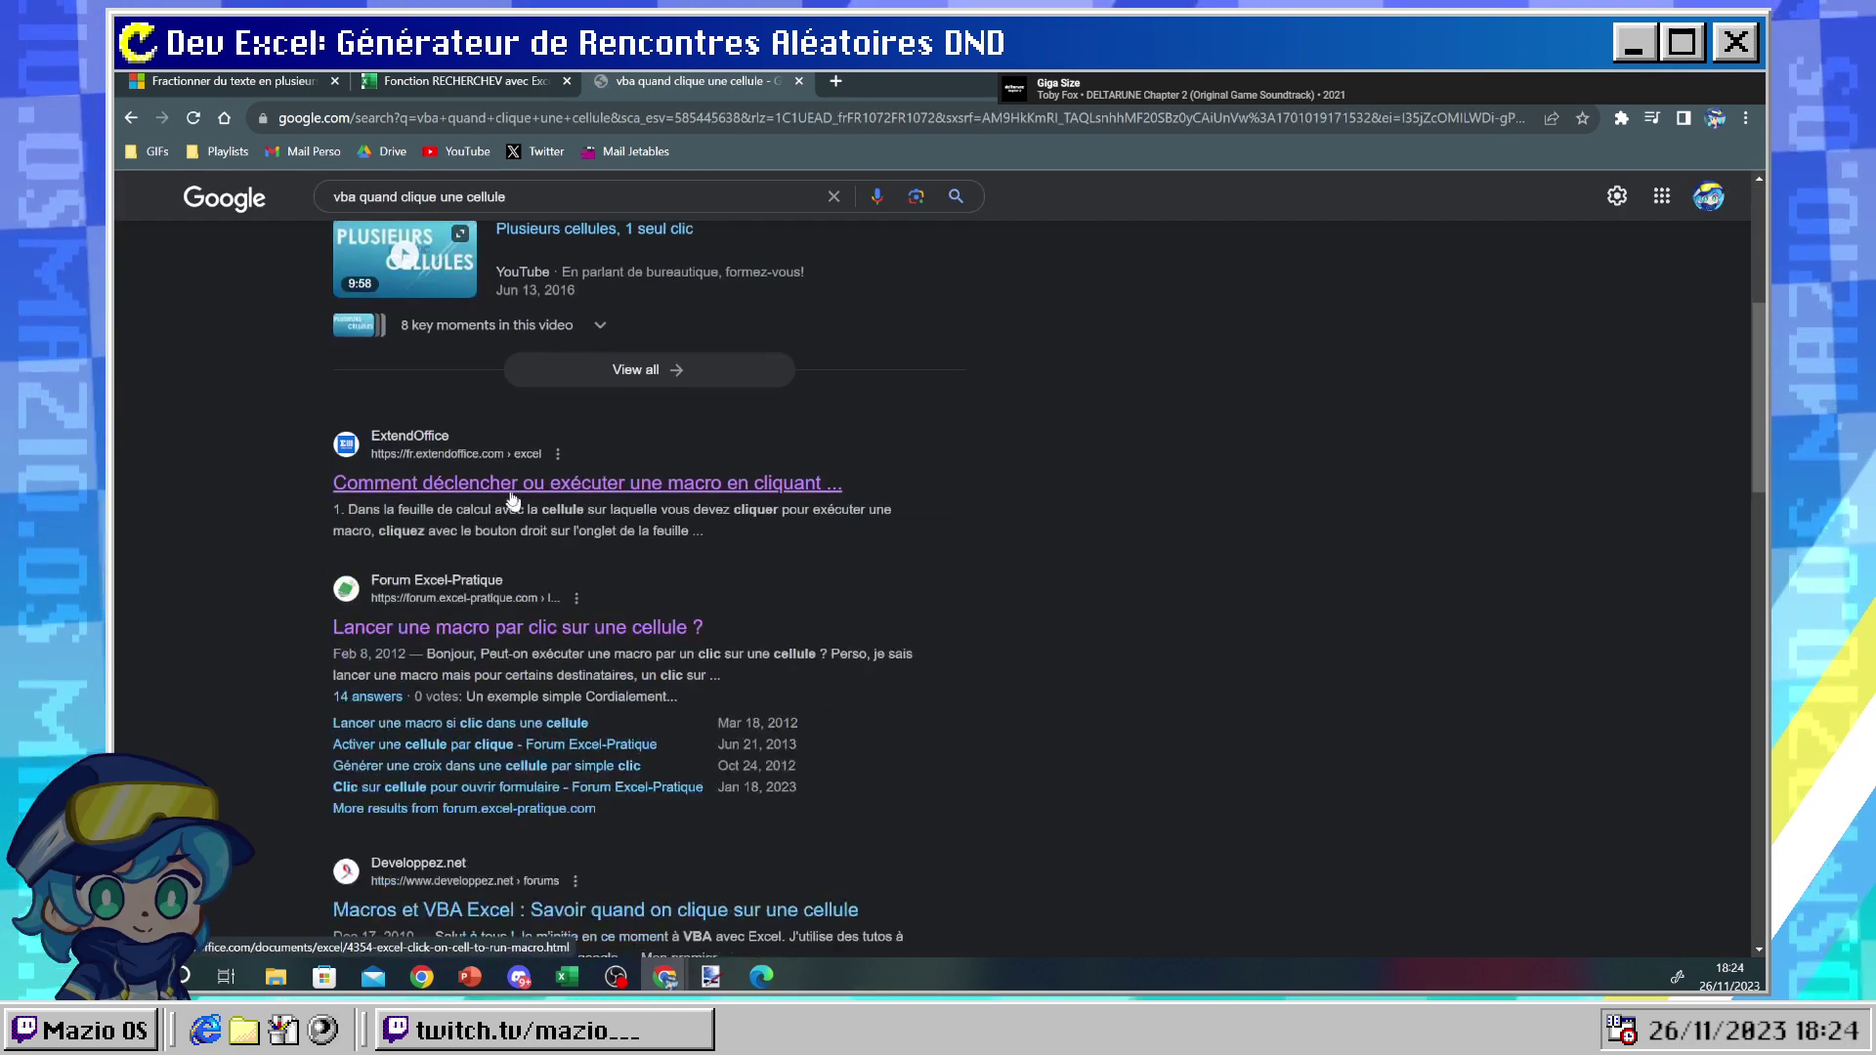
{"action": "left_click", "coordinate": [508, 498]}
{"action": "scroll", "coordinate": [522, 557], "scroll_direction": "down", "scroll_amount": 5}
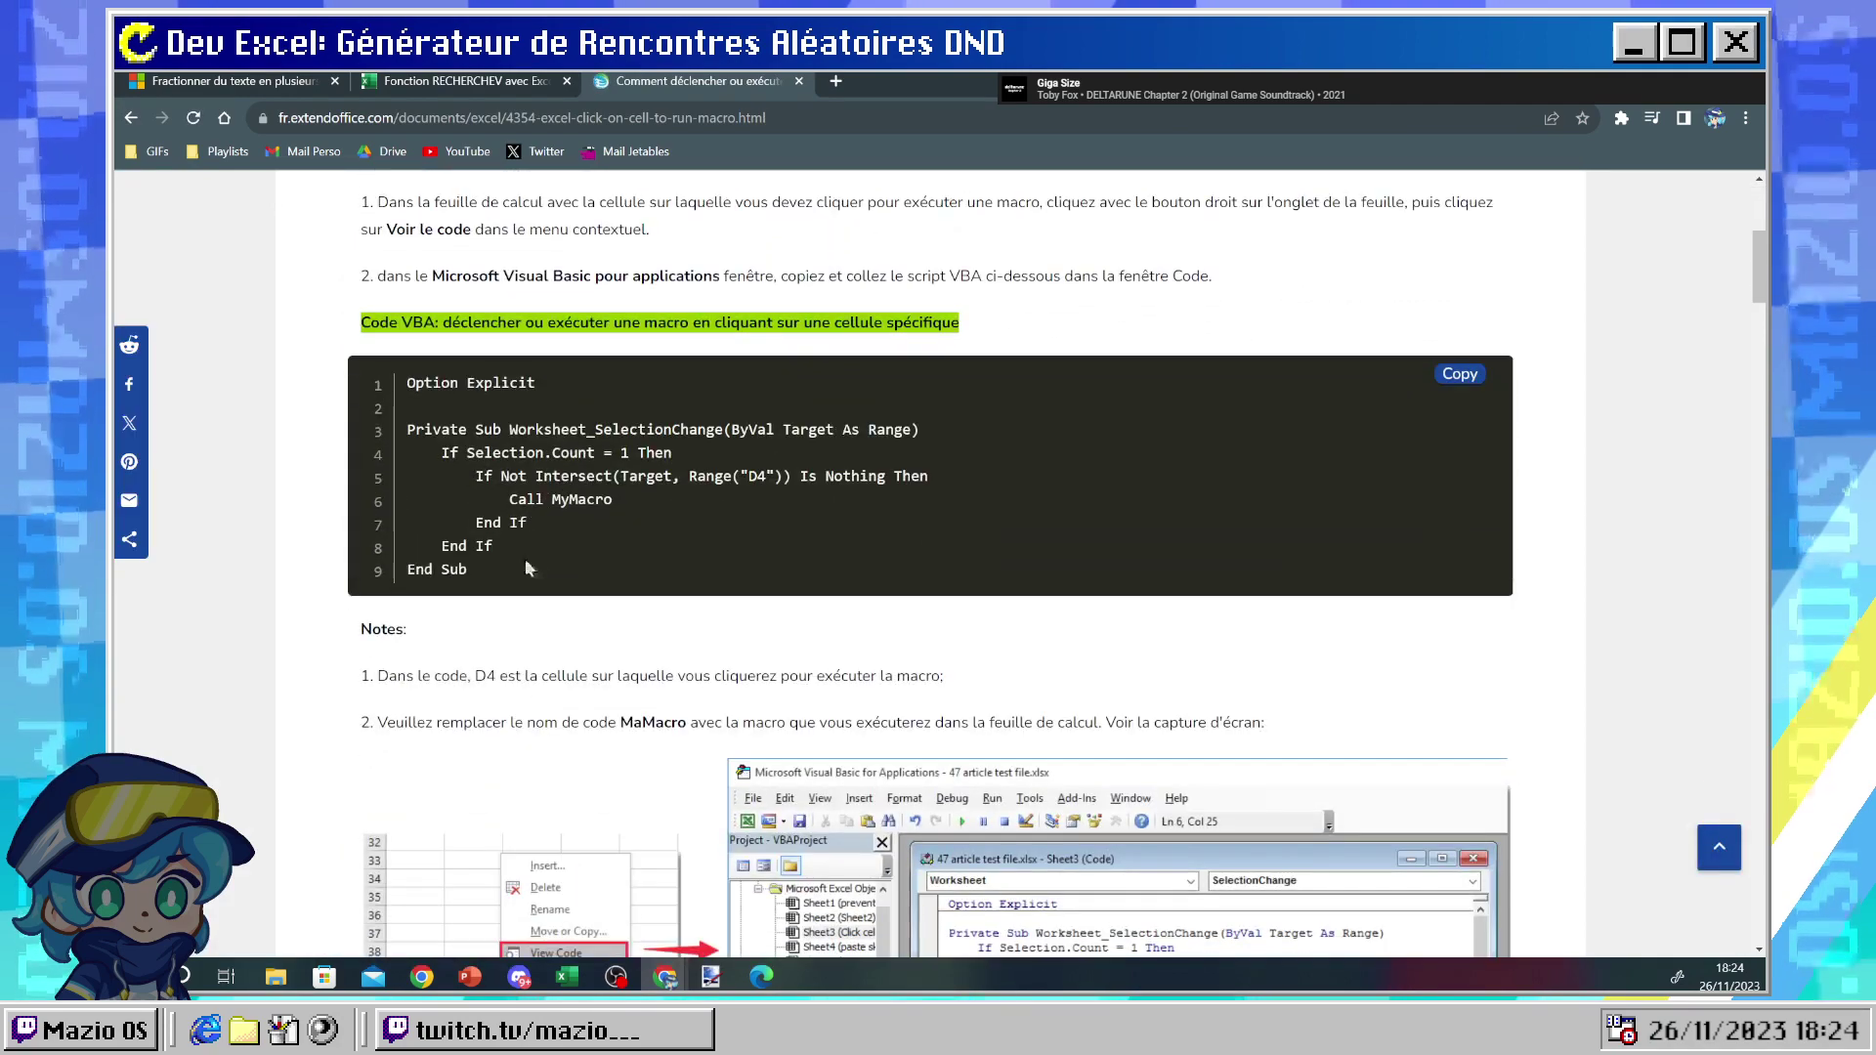
{"action": "left_click_drag", "start_coordinate": [526, 562], "coordinate": [409, 436]}
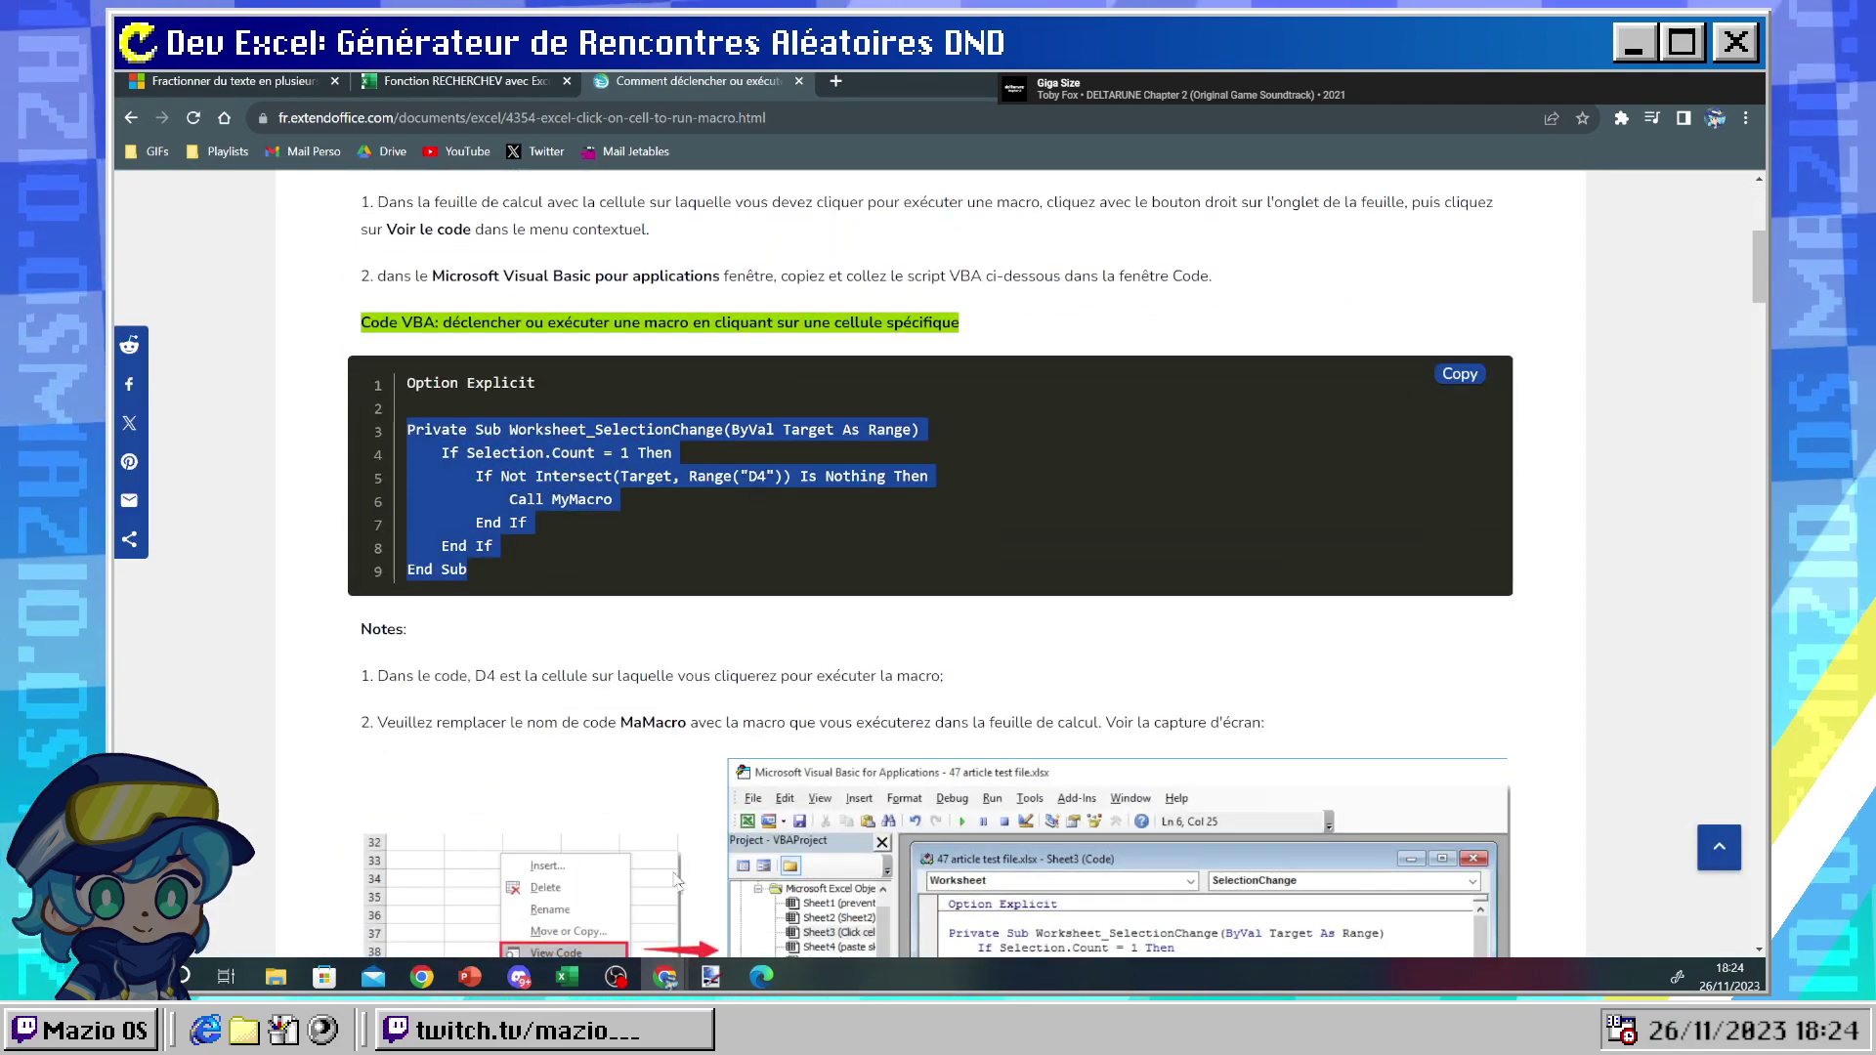
{"action": "scroll", "coordinate": [575, 633], "scroll_direction": "down", "scroll_amount": 1}
{"action": "left_click", "coordinate": [472, 344]}
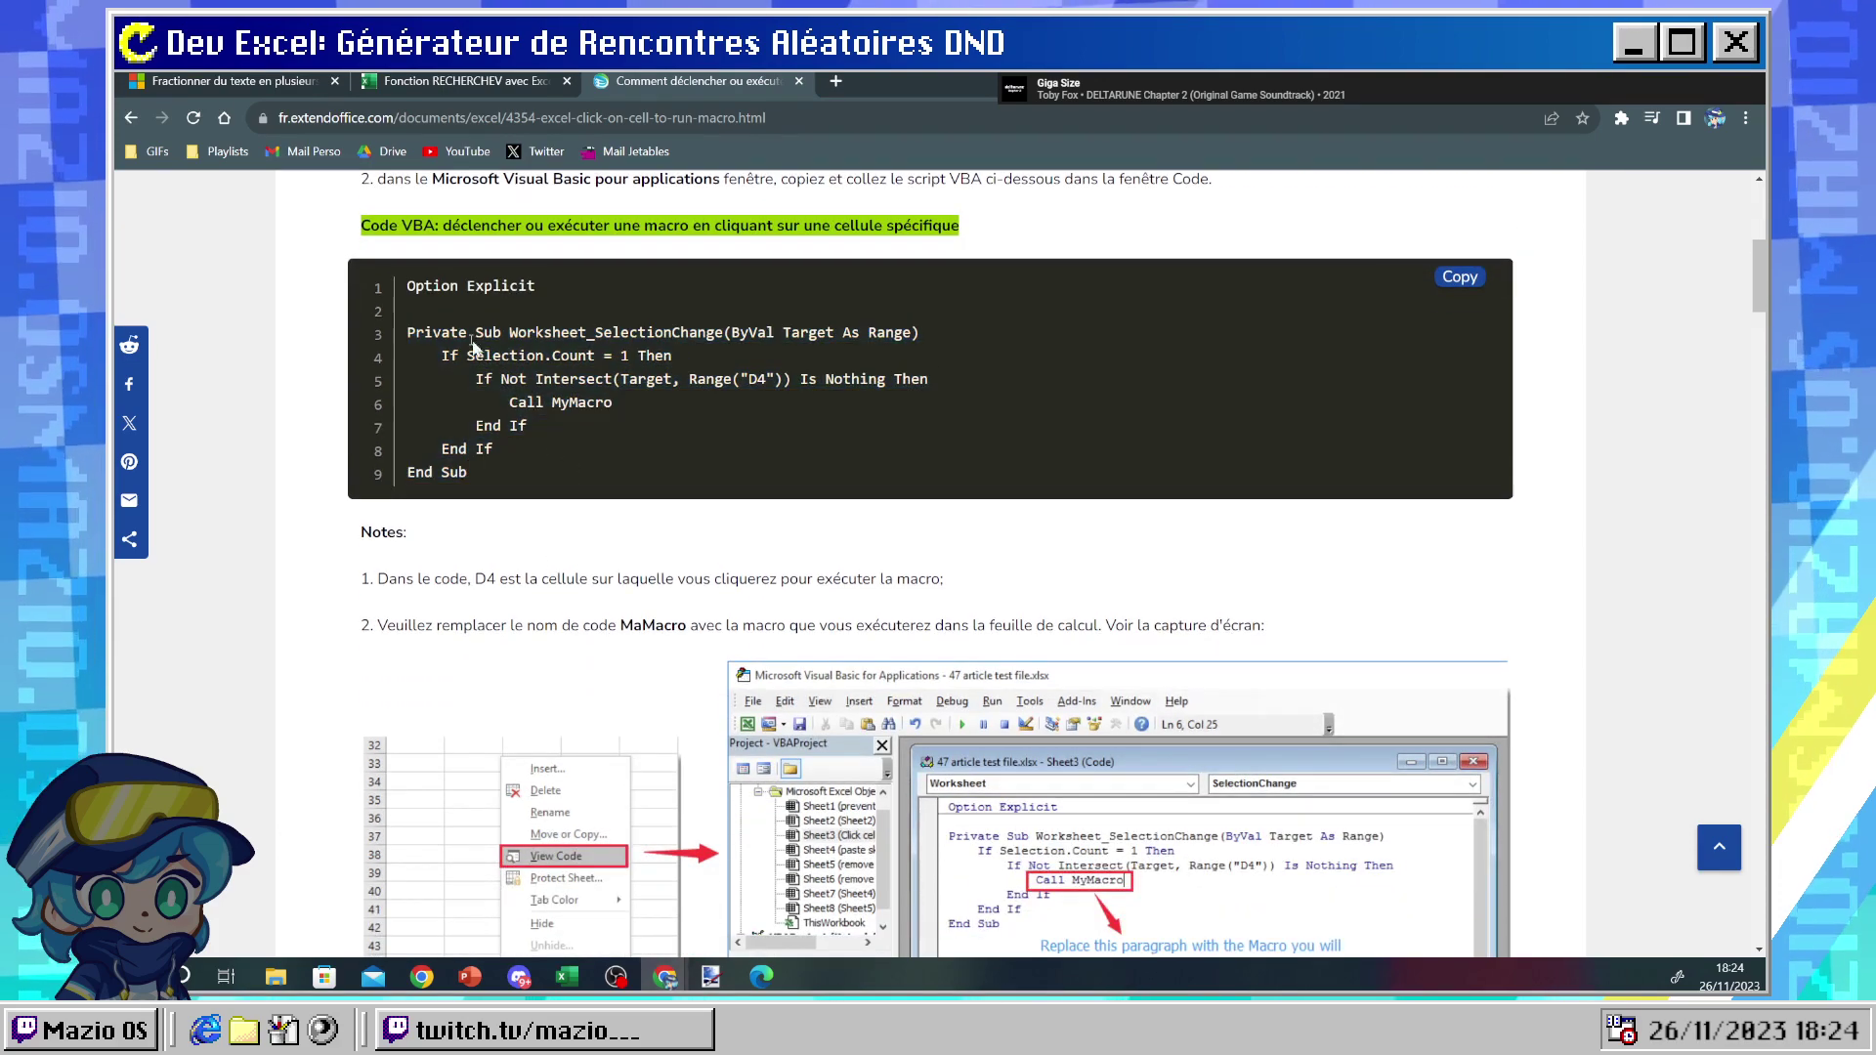
{"action": "double_click", "coordinate": [903, 374]}
{"action": "left_click_drag", "start_coordinate": [902, 374], "coordinate": [408, 332]}
{"action": "scroll", "coordinate": [616, 442], "scroll_direction": "down", "scroll_amount": 3}
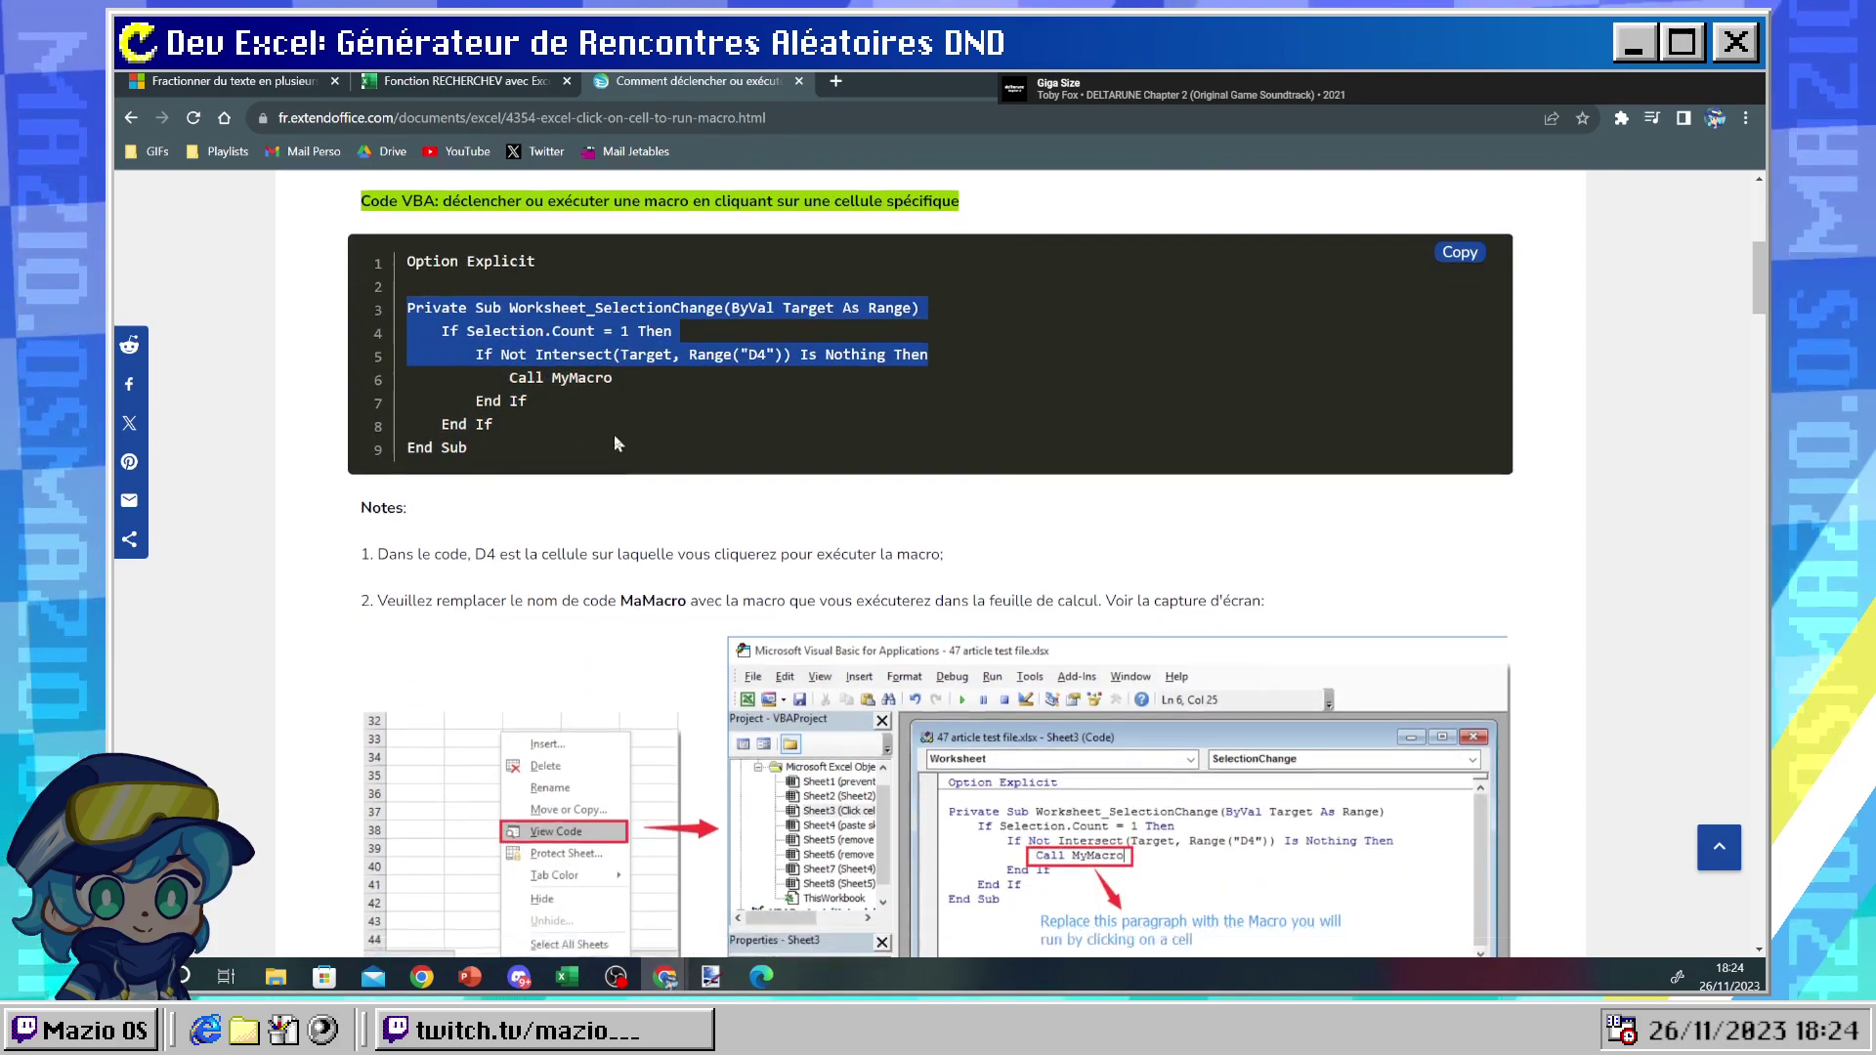
{"action": "scroll", "coordinate": [615, 442], "scroll_direction": "down", "scroll_amount": 6}
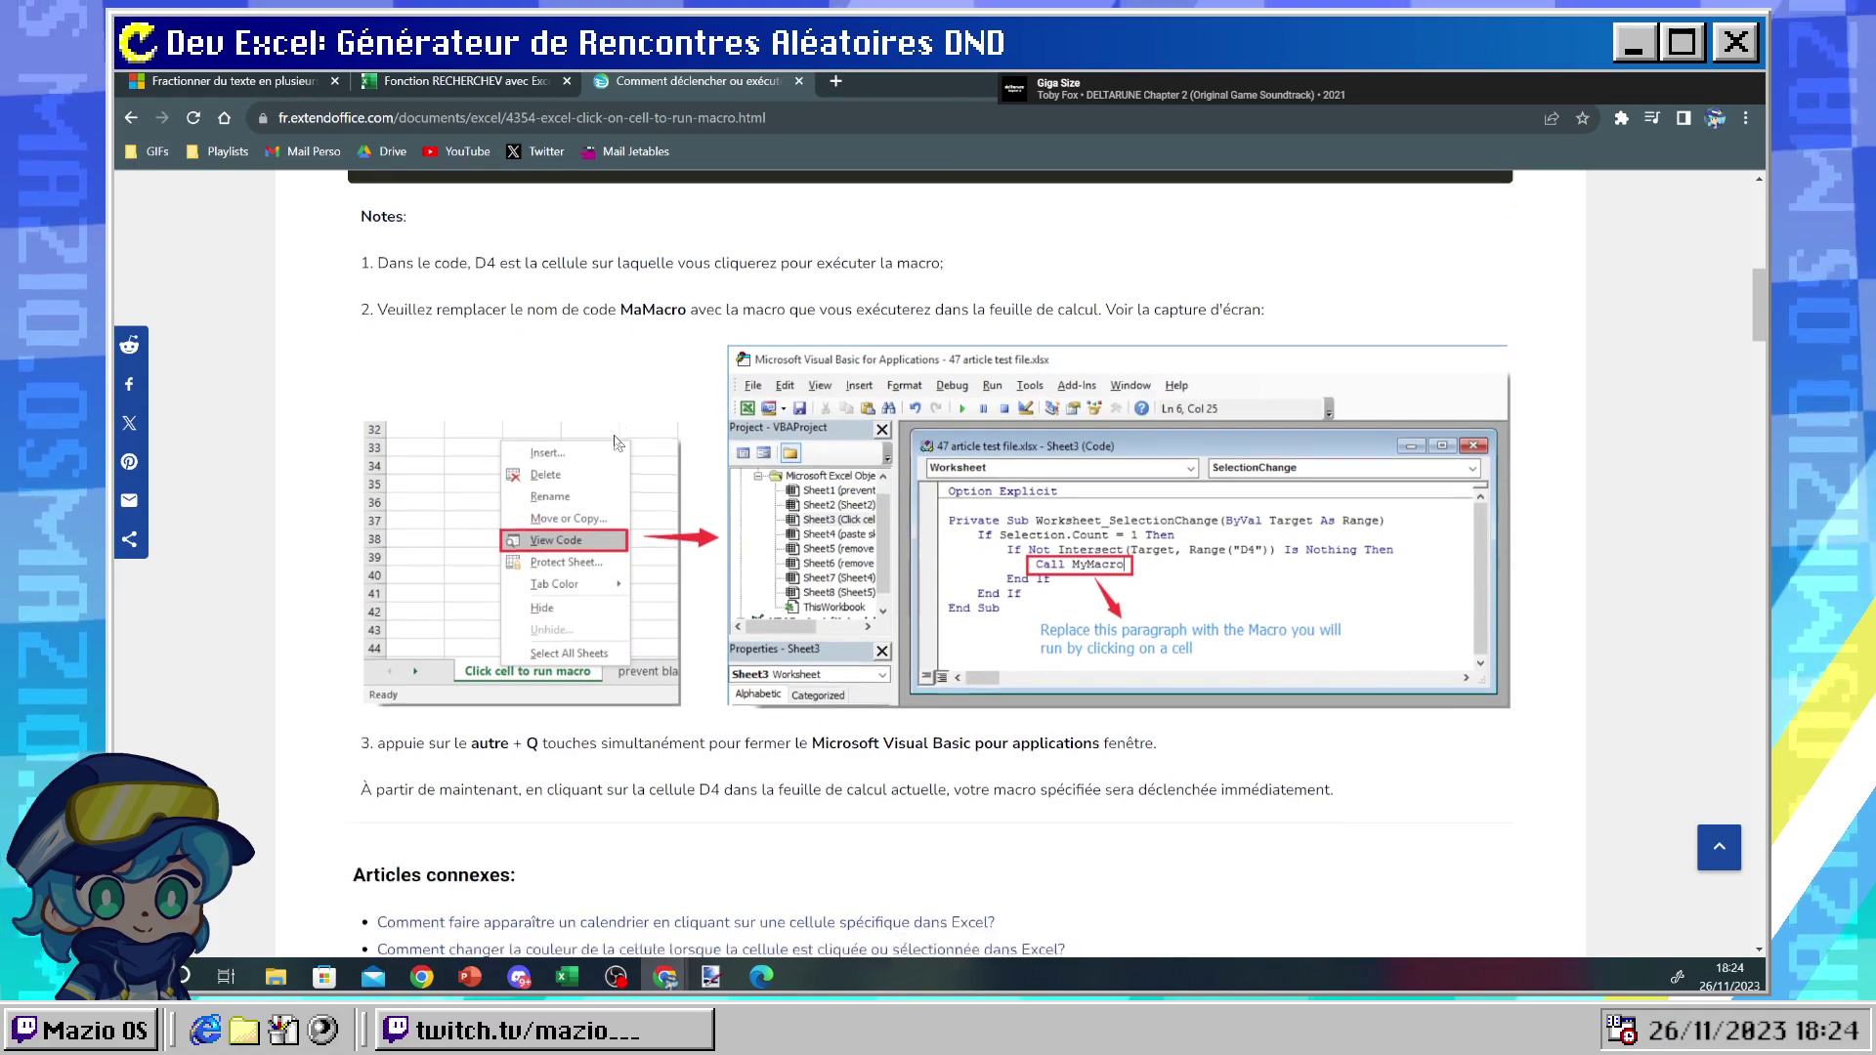
{"action": "left_click", "coordinate": [133, 118]}
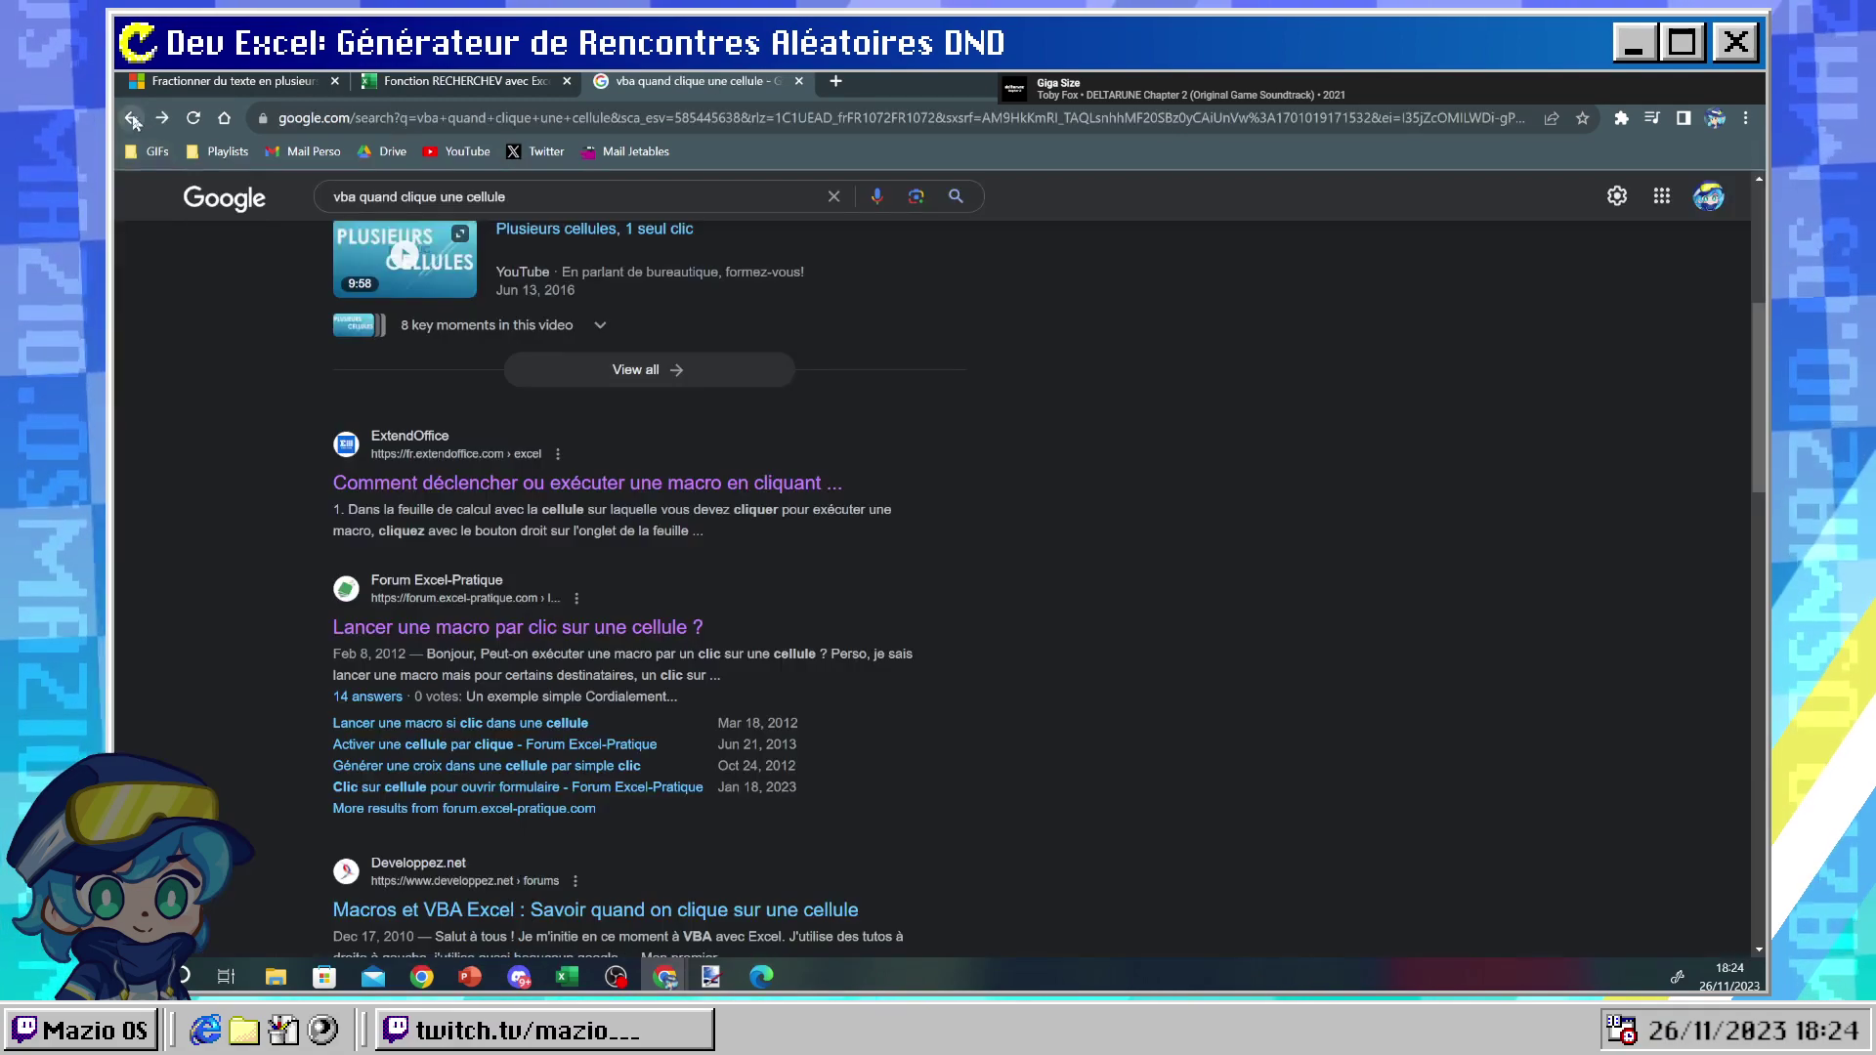
{"action": "left_click", "coordinate": [392, 633]}
{"action": "scroll", "coordinate": [657, 638], "scroll_direction": "down", "scroll_amount": 4}
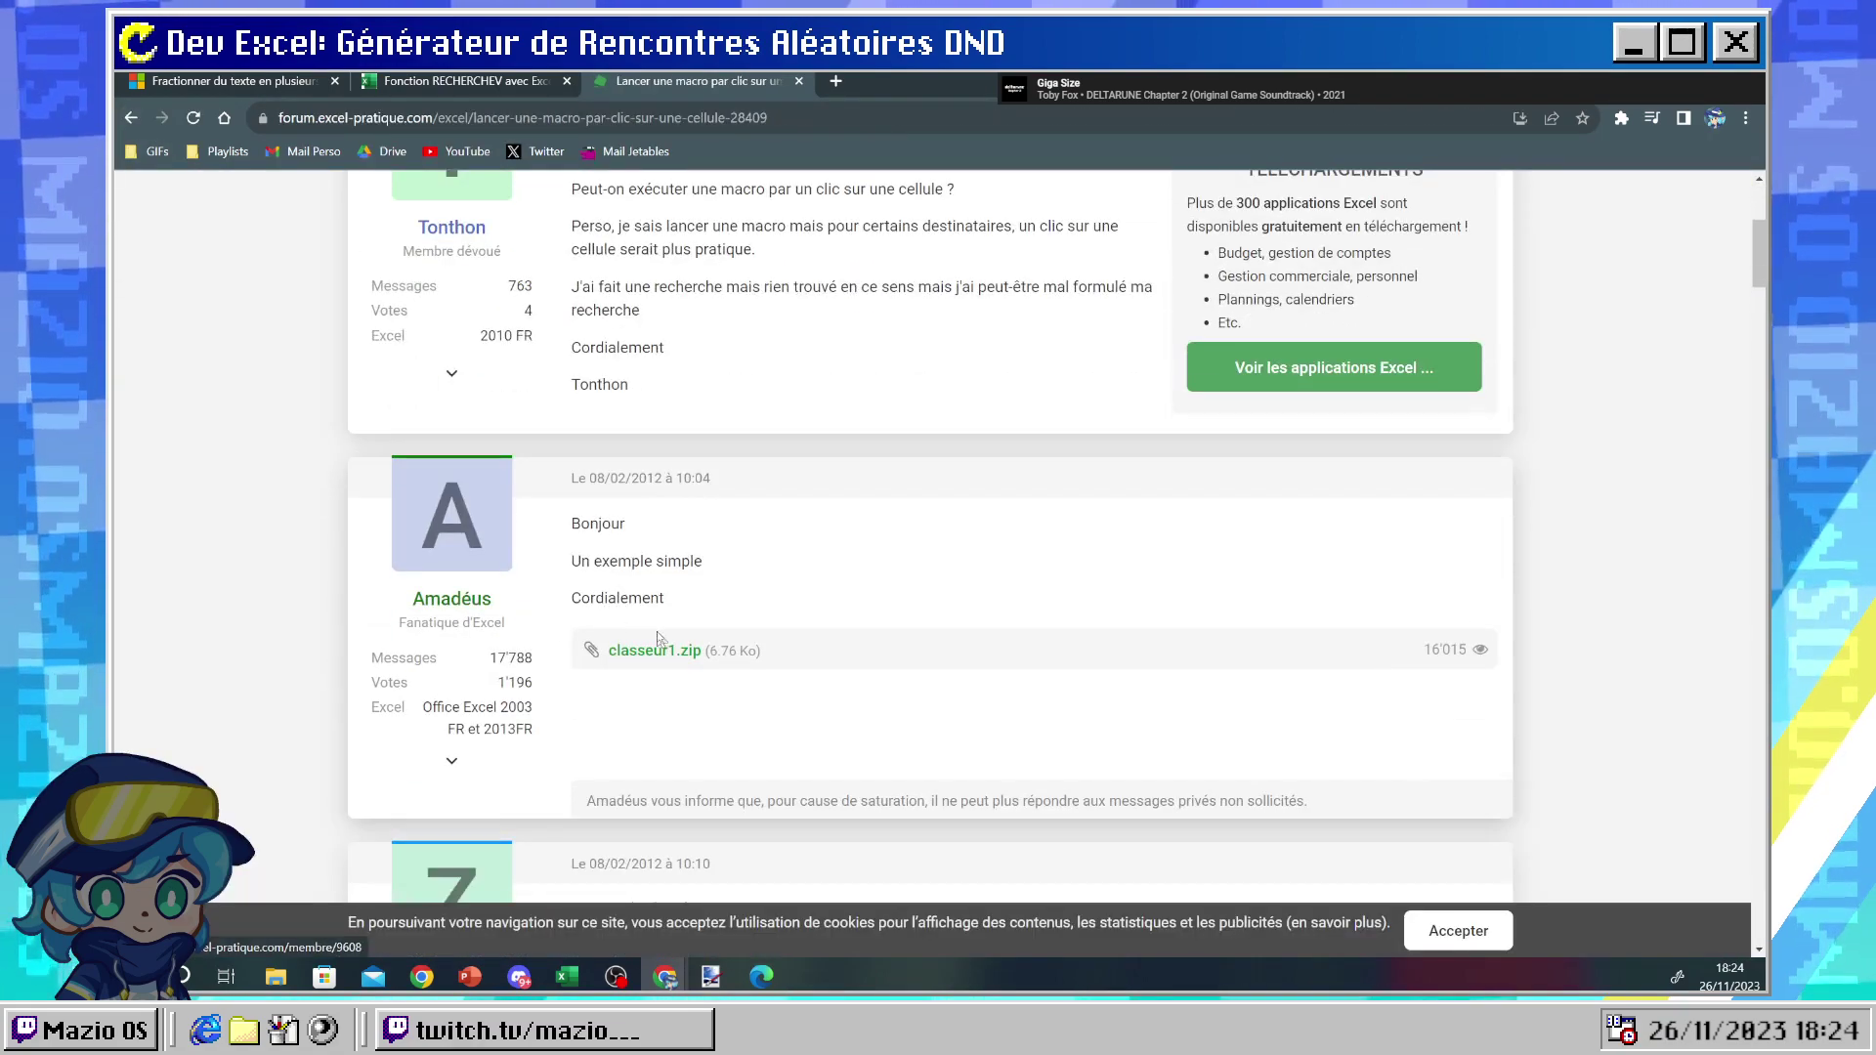
{"action": "scroll", "coordinate": [657, 637], "scroll_direction": "down", "scroll_amount": 5}
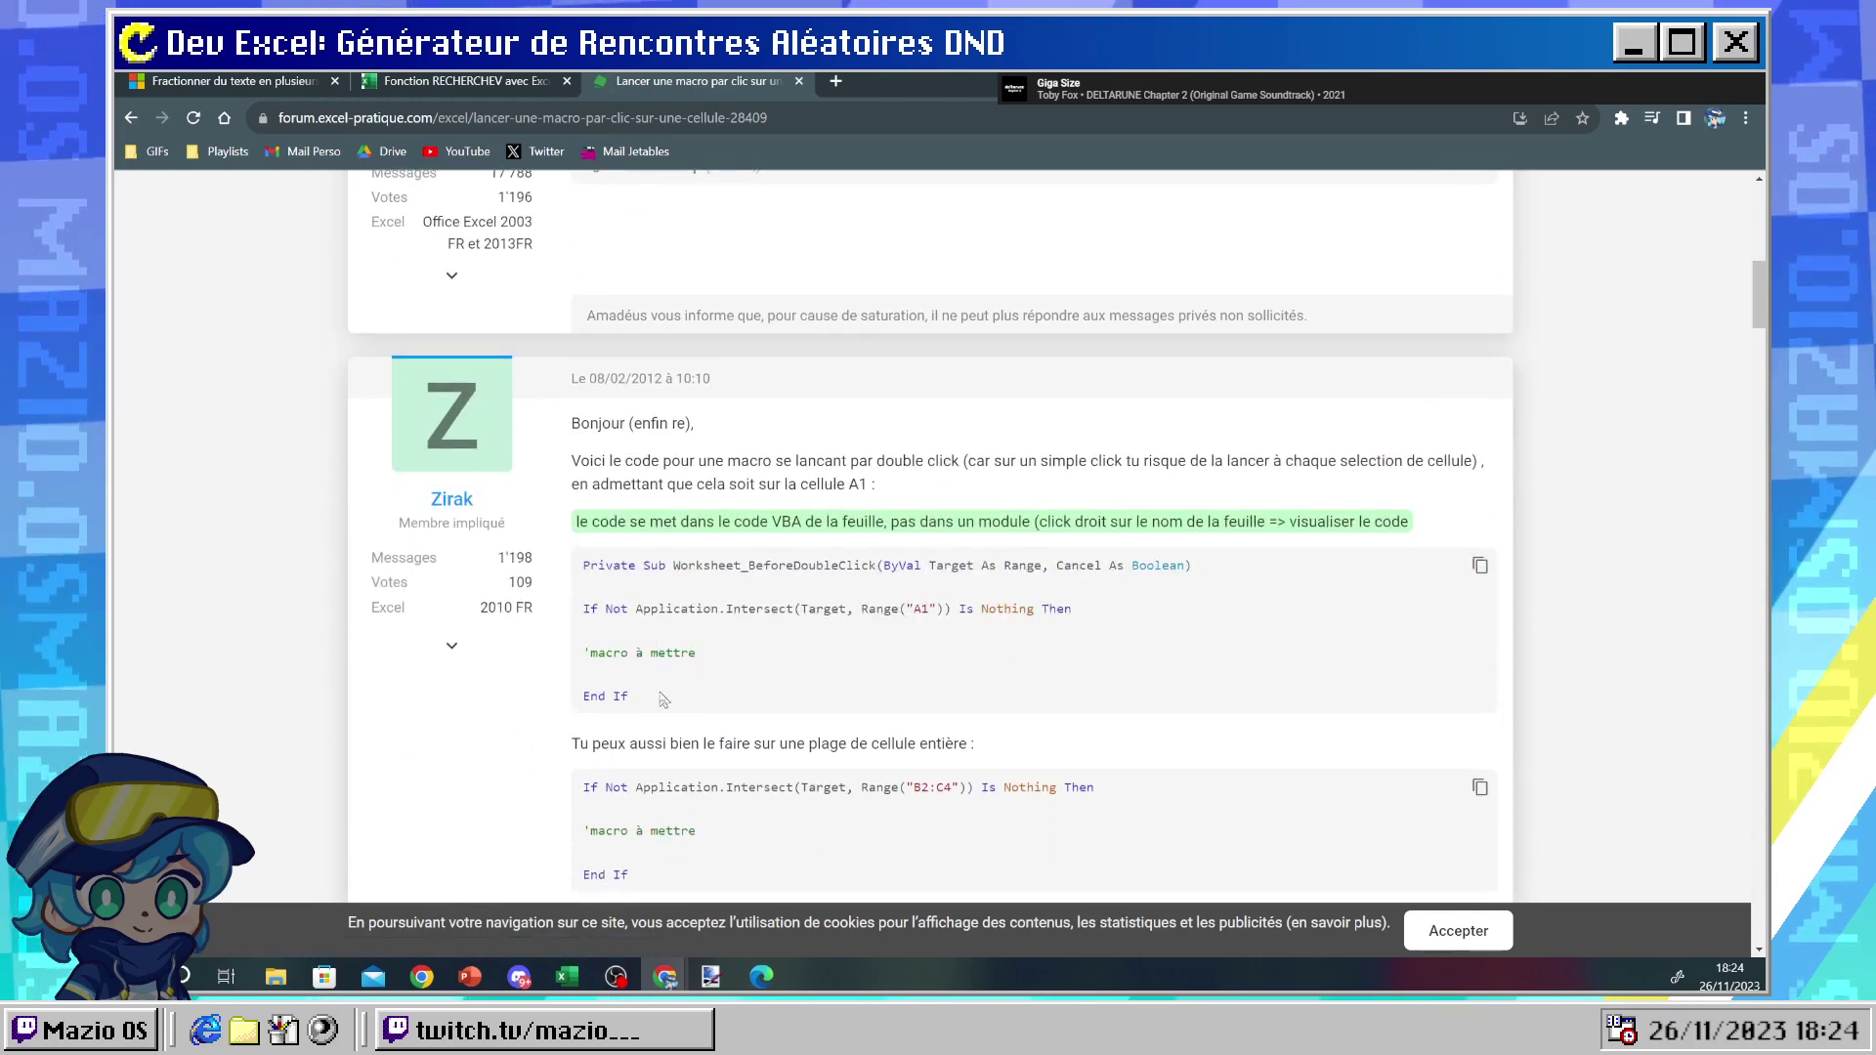
{"action": "scroll", "coordinate": [663, 699], "scroll_direction": "down", "scroll_amount": 2}
{"action": "scroll", "coordinate": [662, 700], "scroll_direction": "down", "scroll_amount": 1}
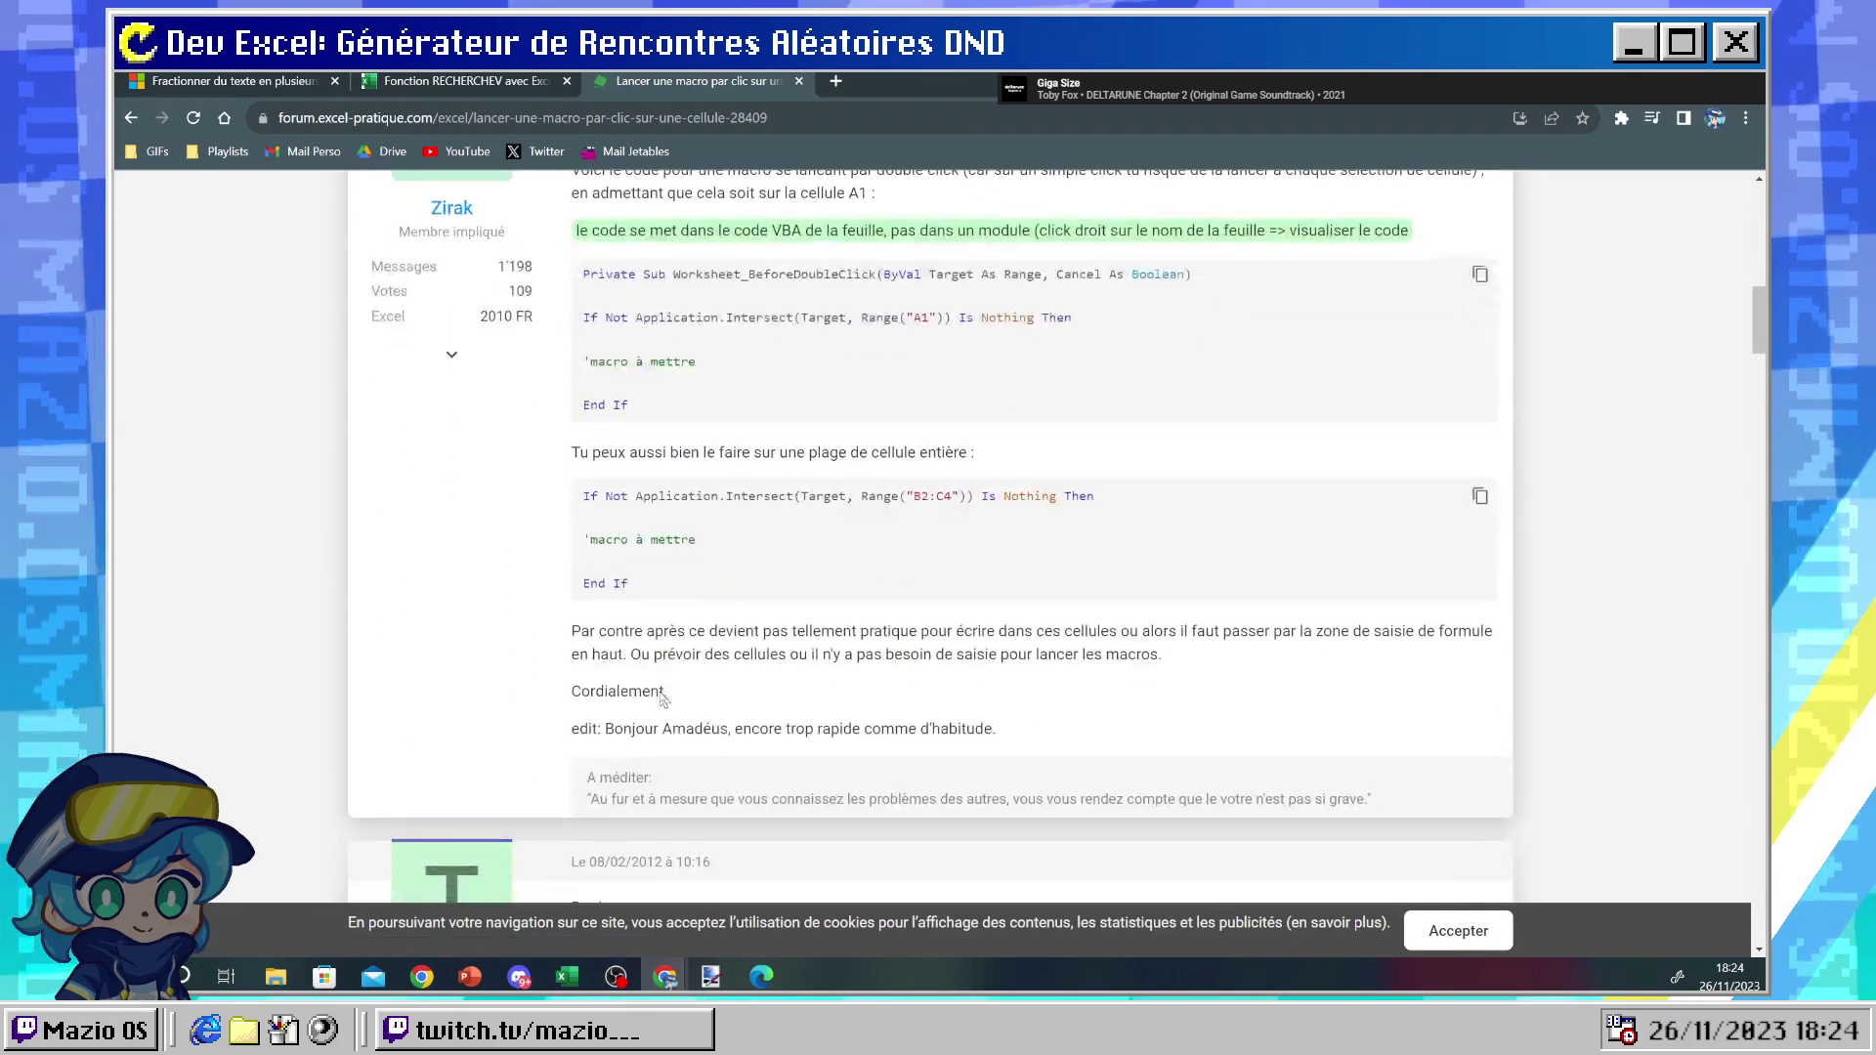
{"action": "left_click_drag", "start_coordinate": [947, 494], "coordinate": [918, 493]}
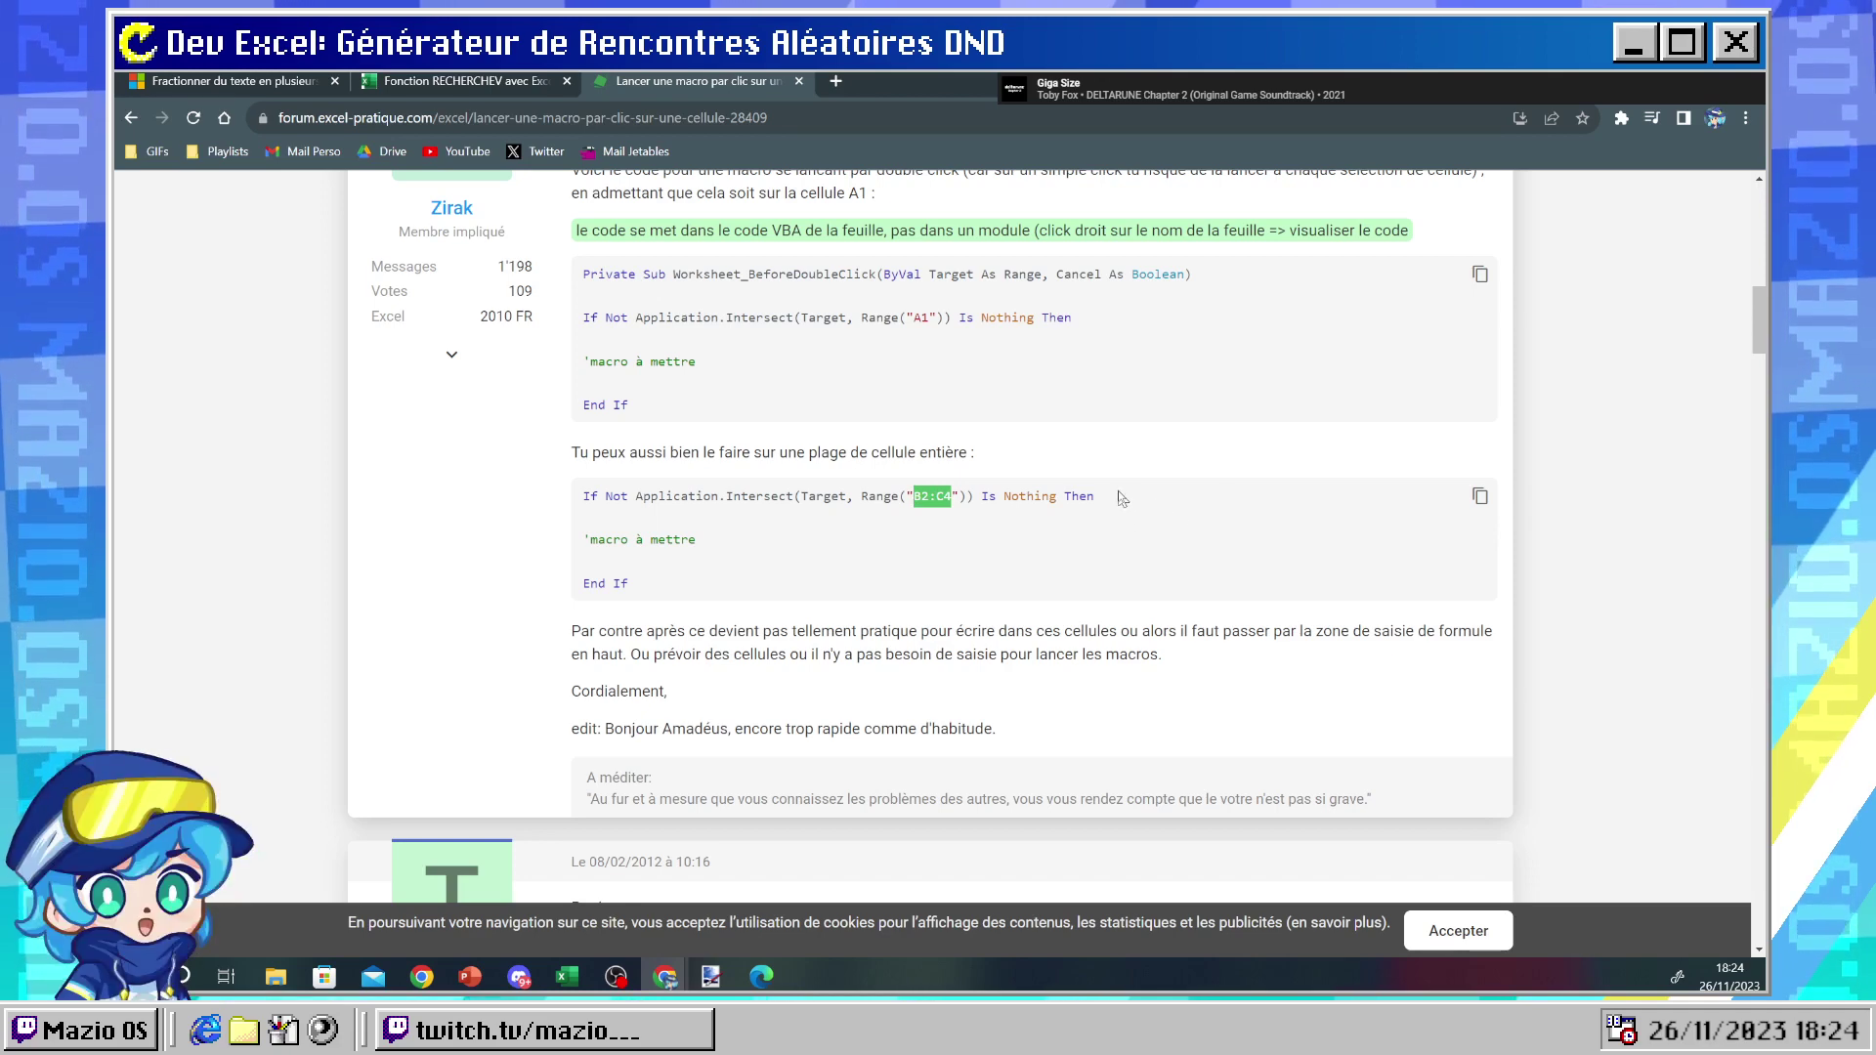
{"action": "left_click_drag", "start_coordinate": [1111, 488], "coordinate": [574, 492]}
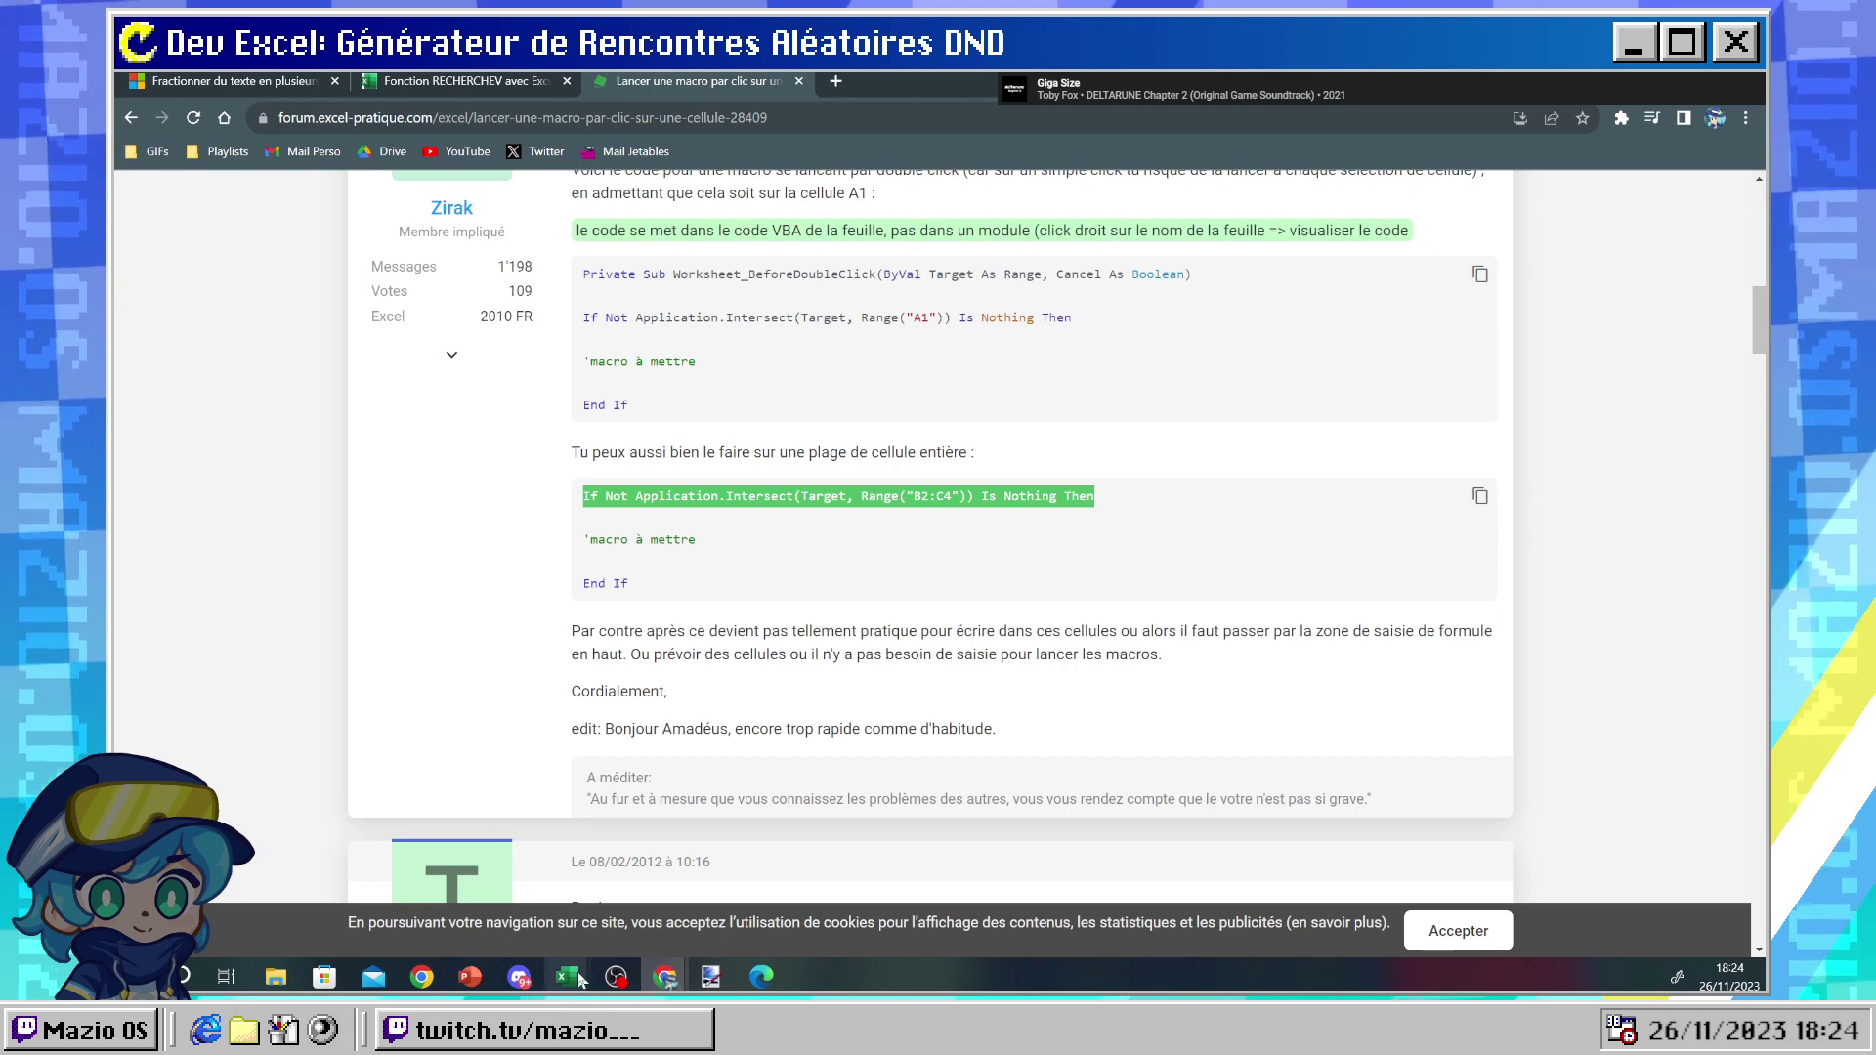
{"action": "mouse_move", "coordinate": [567, 975]}
{"action": "left_click", "coordinate": [615, 948]}
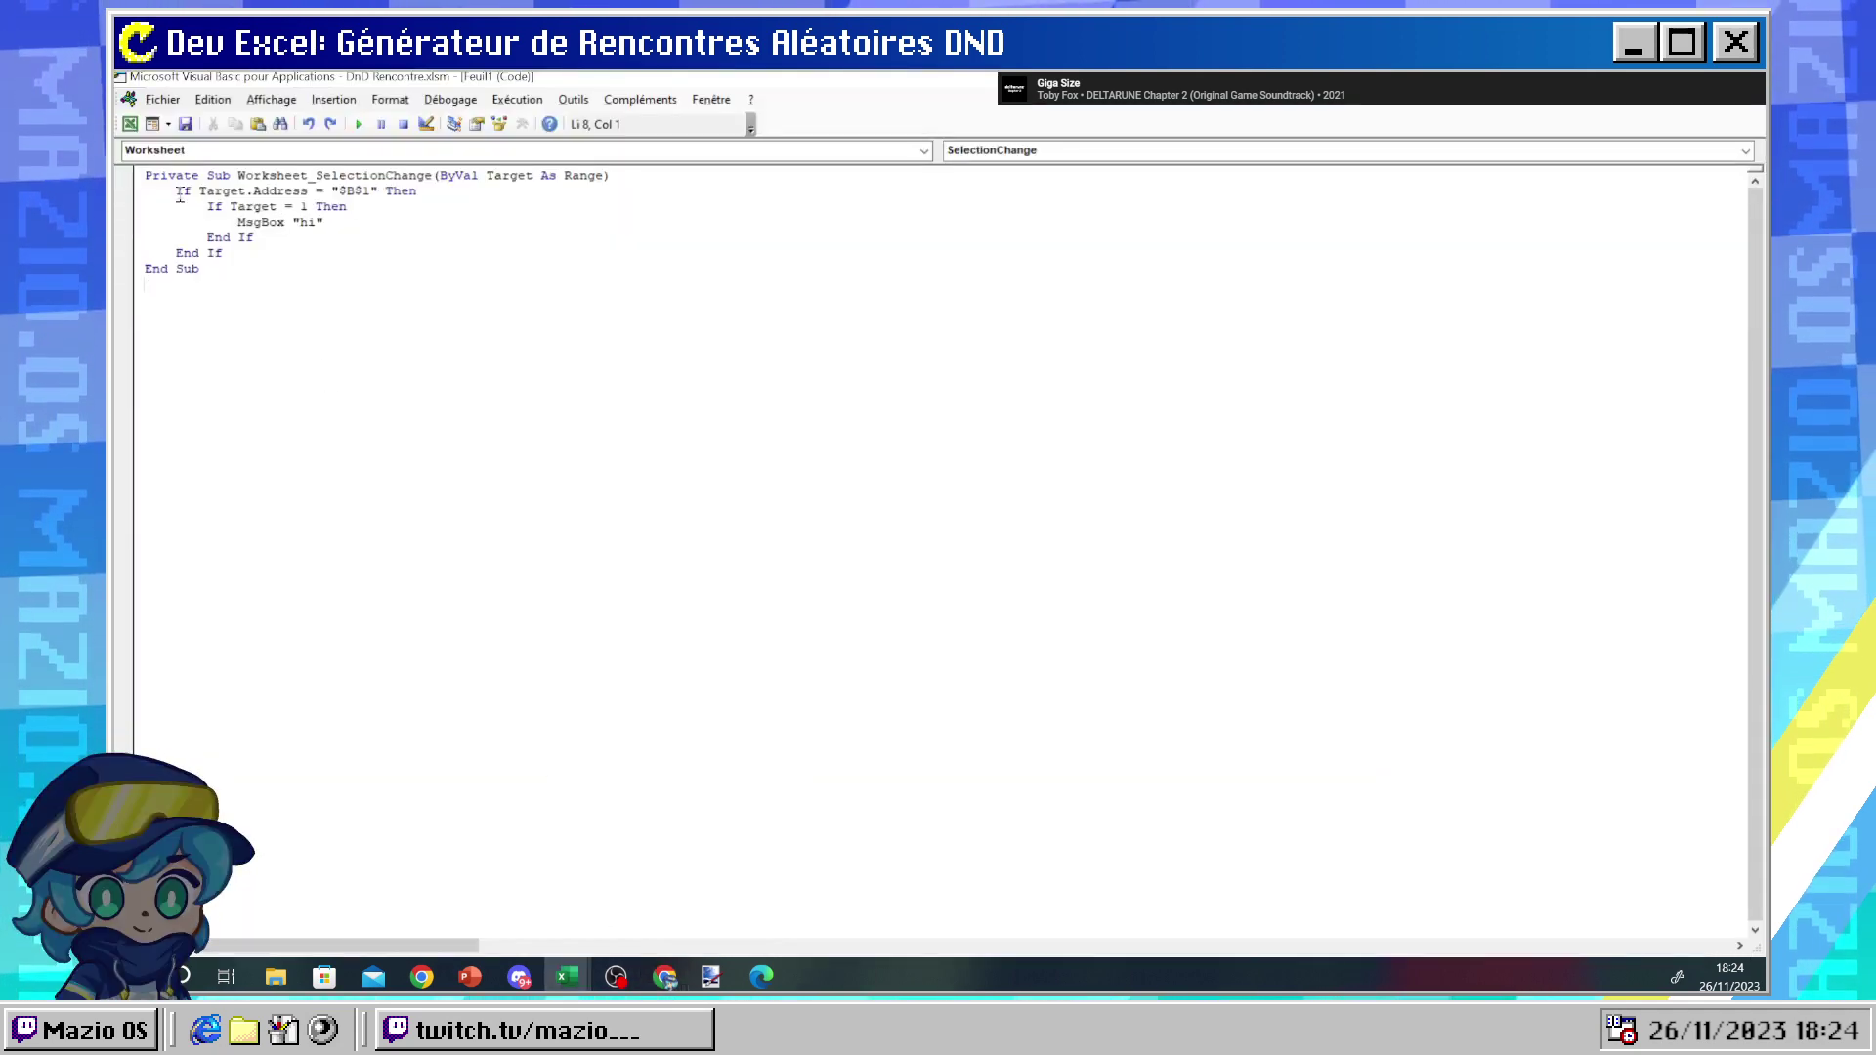
- Delete the two nested If lines and both End If lines, leaving a bare MsgBox "hi"
{"action": "left_click_drag", "start_coordinate": [175, 191], "coordinate": [373, 206]}
{"action": "key", "text": "Delete"}
{"action": "left_click_drag", "start_coordinate": [223, 237], "coordinate": [161, 185]}
{"action": "key", "text": "Delete"}
{"action": "key", "text": "Delete"}
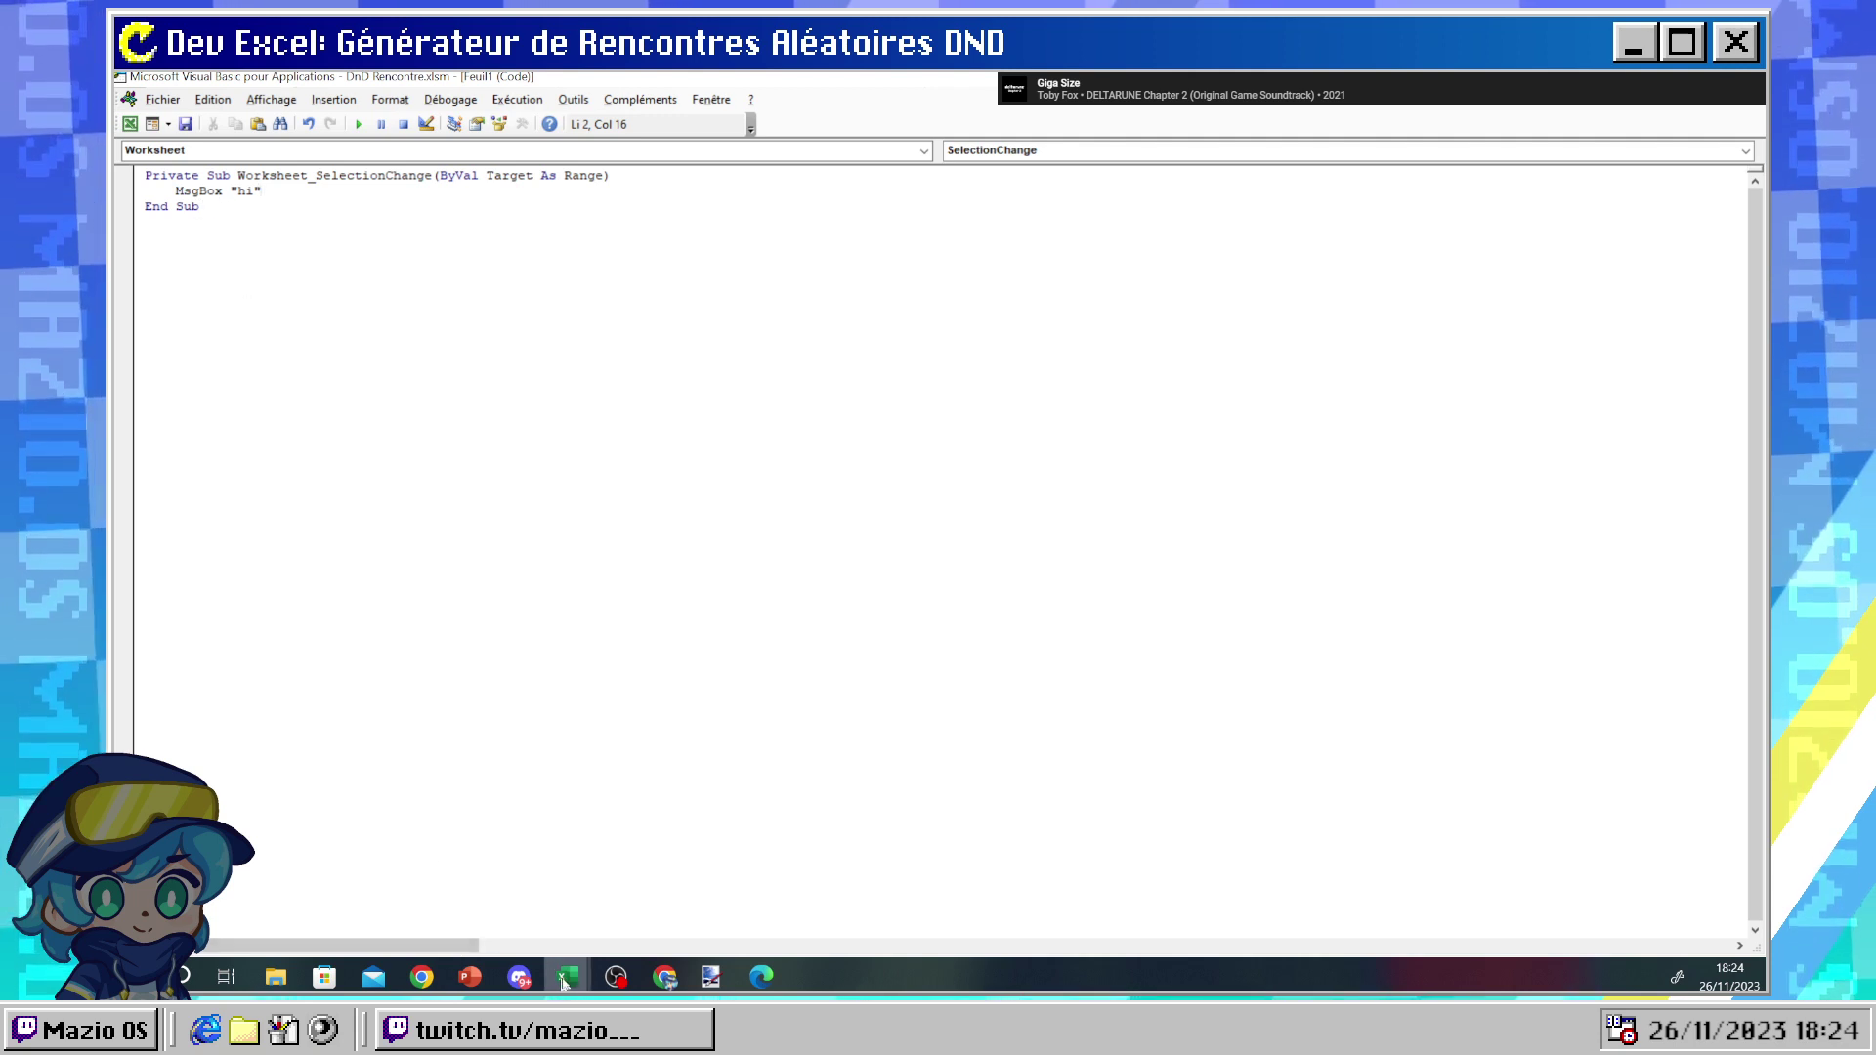
- Test the simplified macro on several cells including B2, dismissing each hi message
{"action": "mouse_move", "coordinate": [567, 976]}
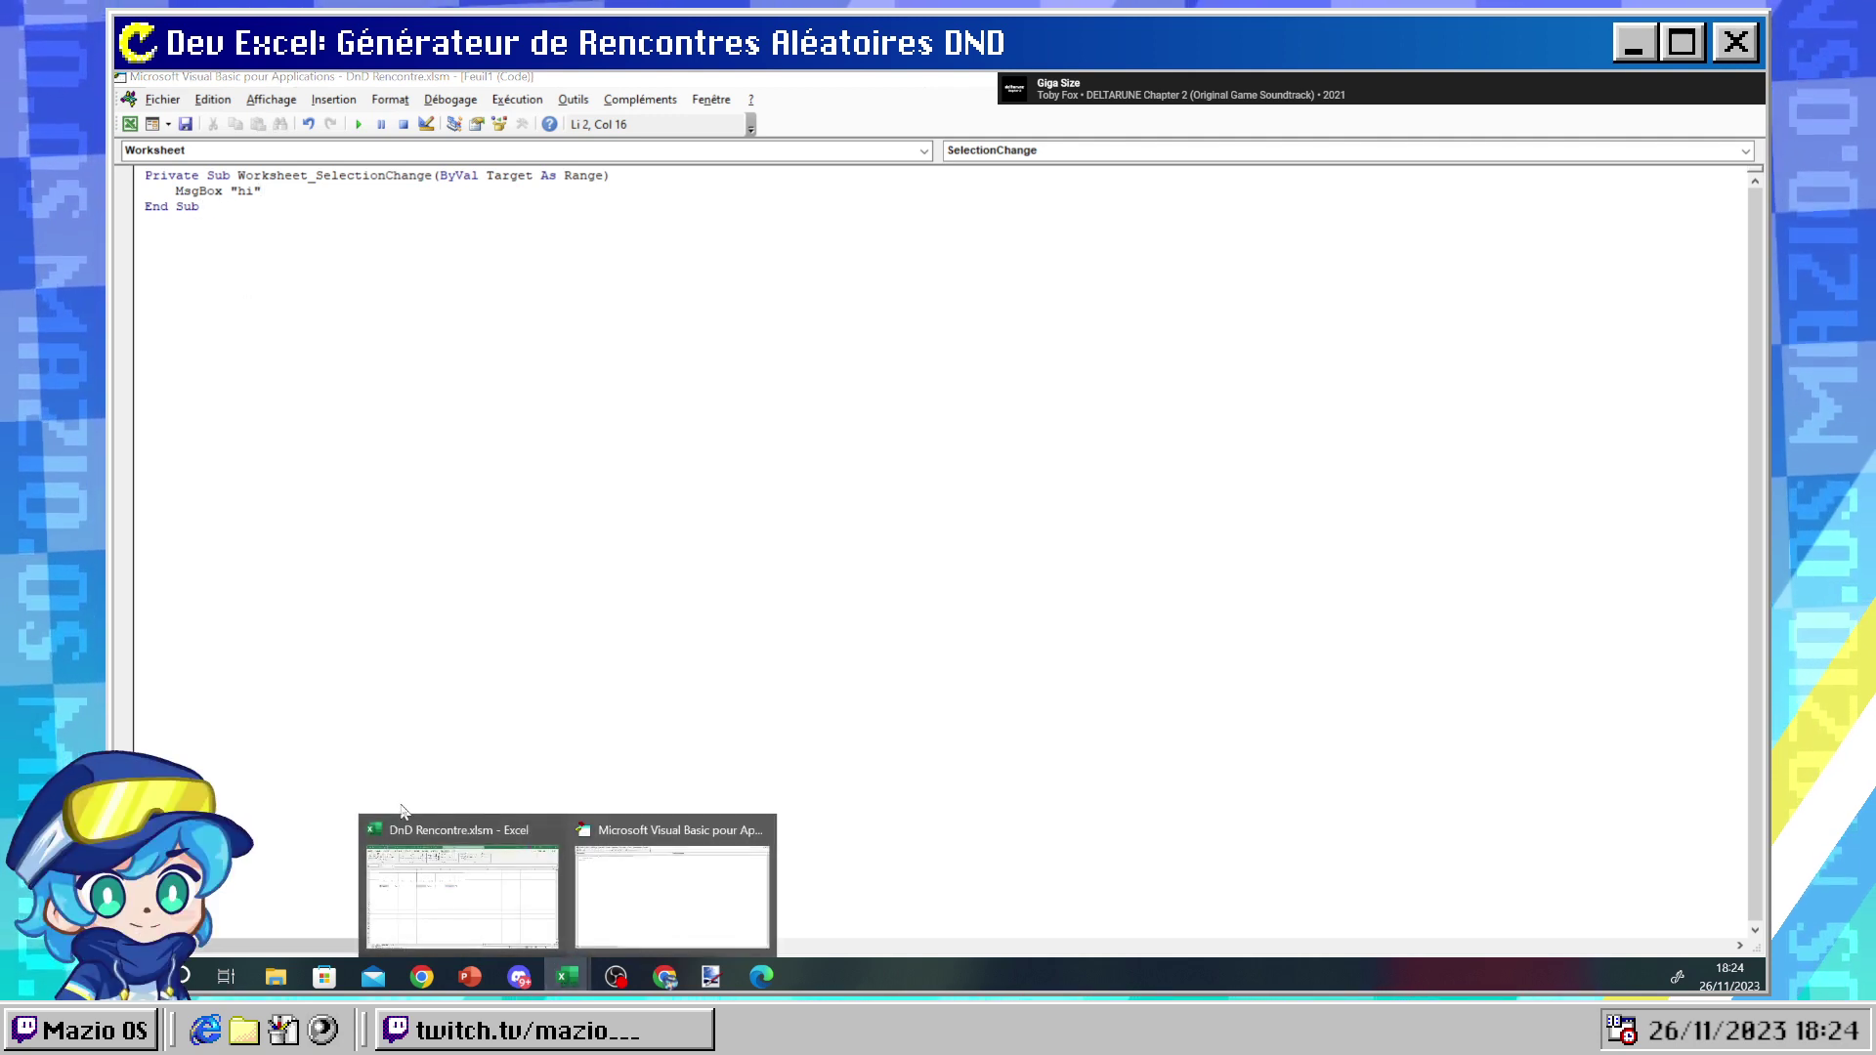
{"action": "left_click", "coordinate": [446, 881]}
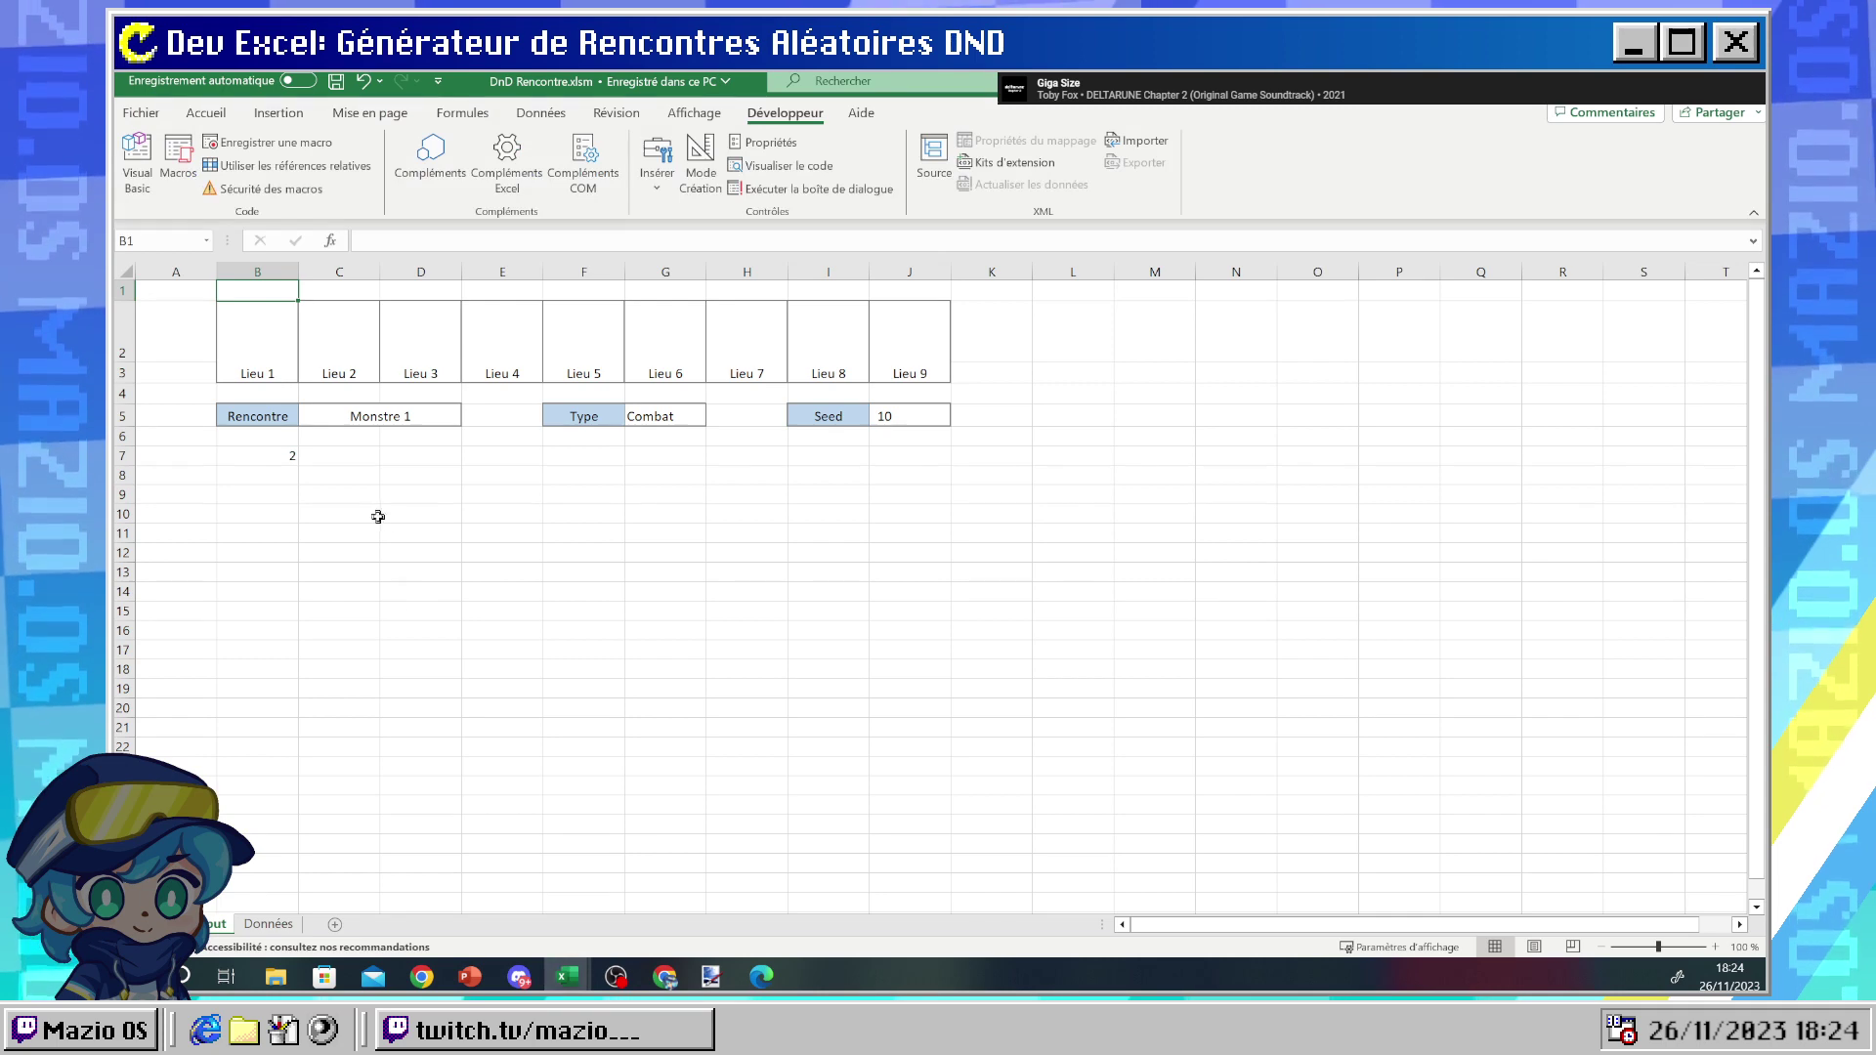
{"action": "left_click", "coordinate": [376, 515]}
{"action": "left_click", "coordinate": [954, 581]}
{"action": "left_click", "coordinate": [601, 494]}
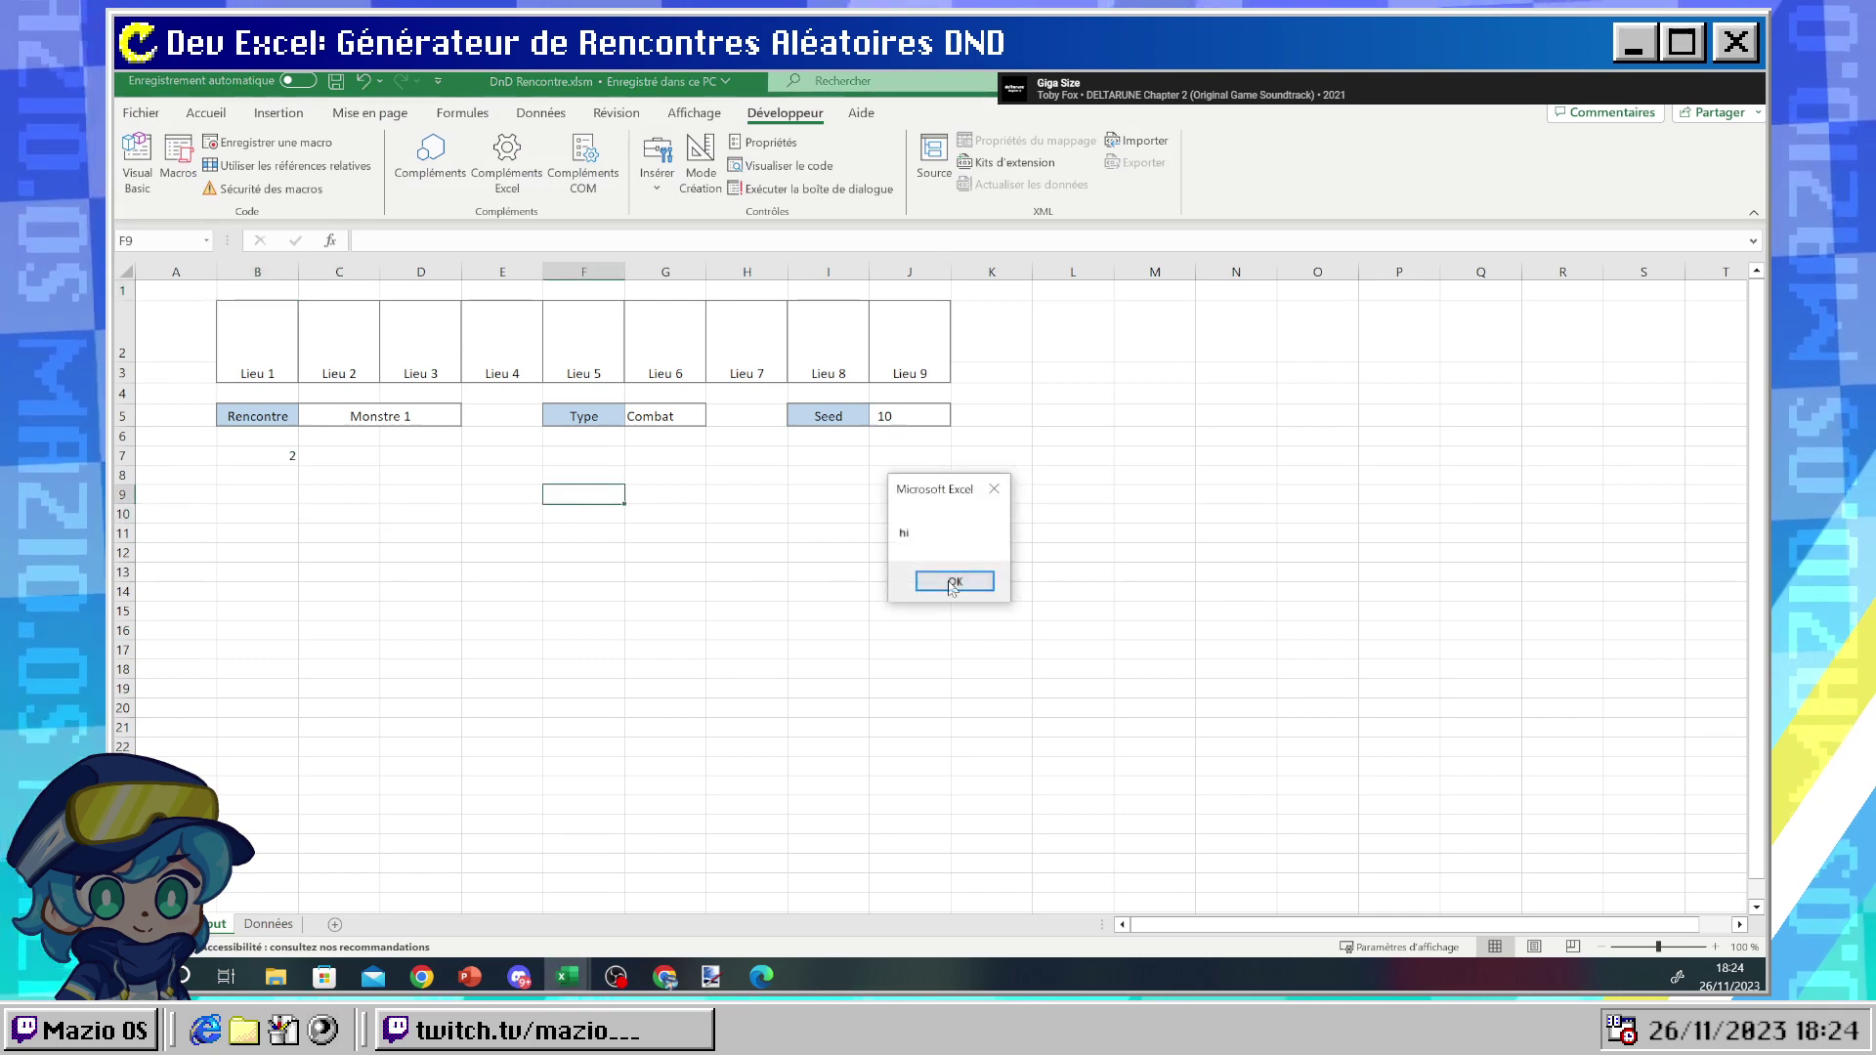
{"action": "left_click", "coordinate": [954, 581]}
{"action": "left_click", "coordinate": [262, 363]}
{"action": "left_click", "coordinate": [954, 581]}
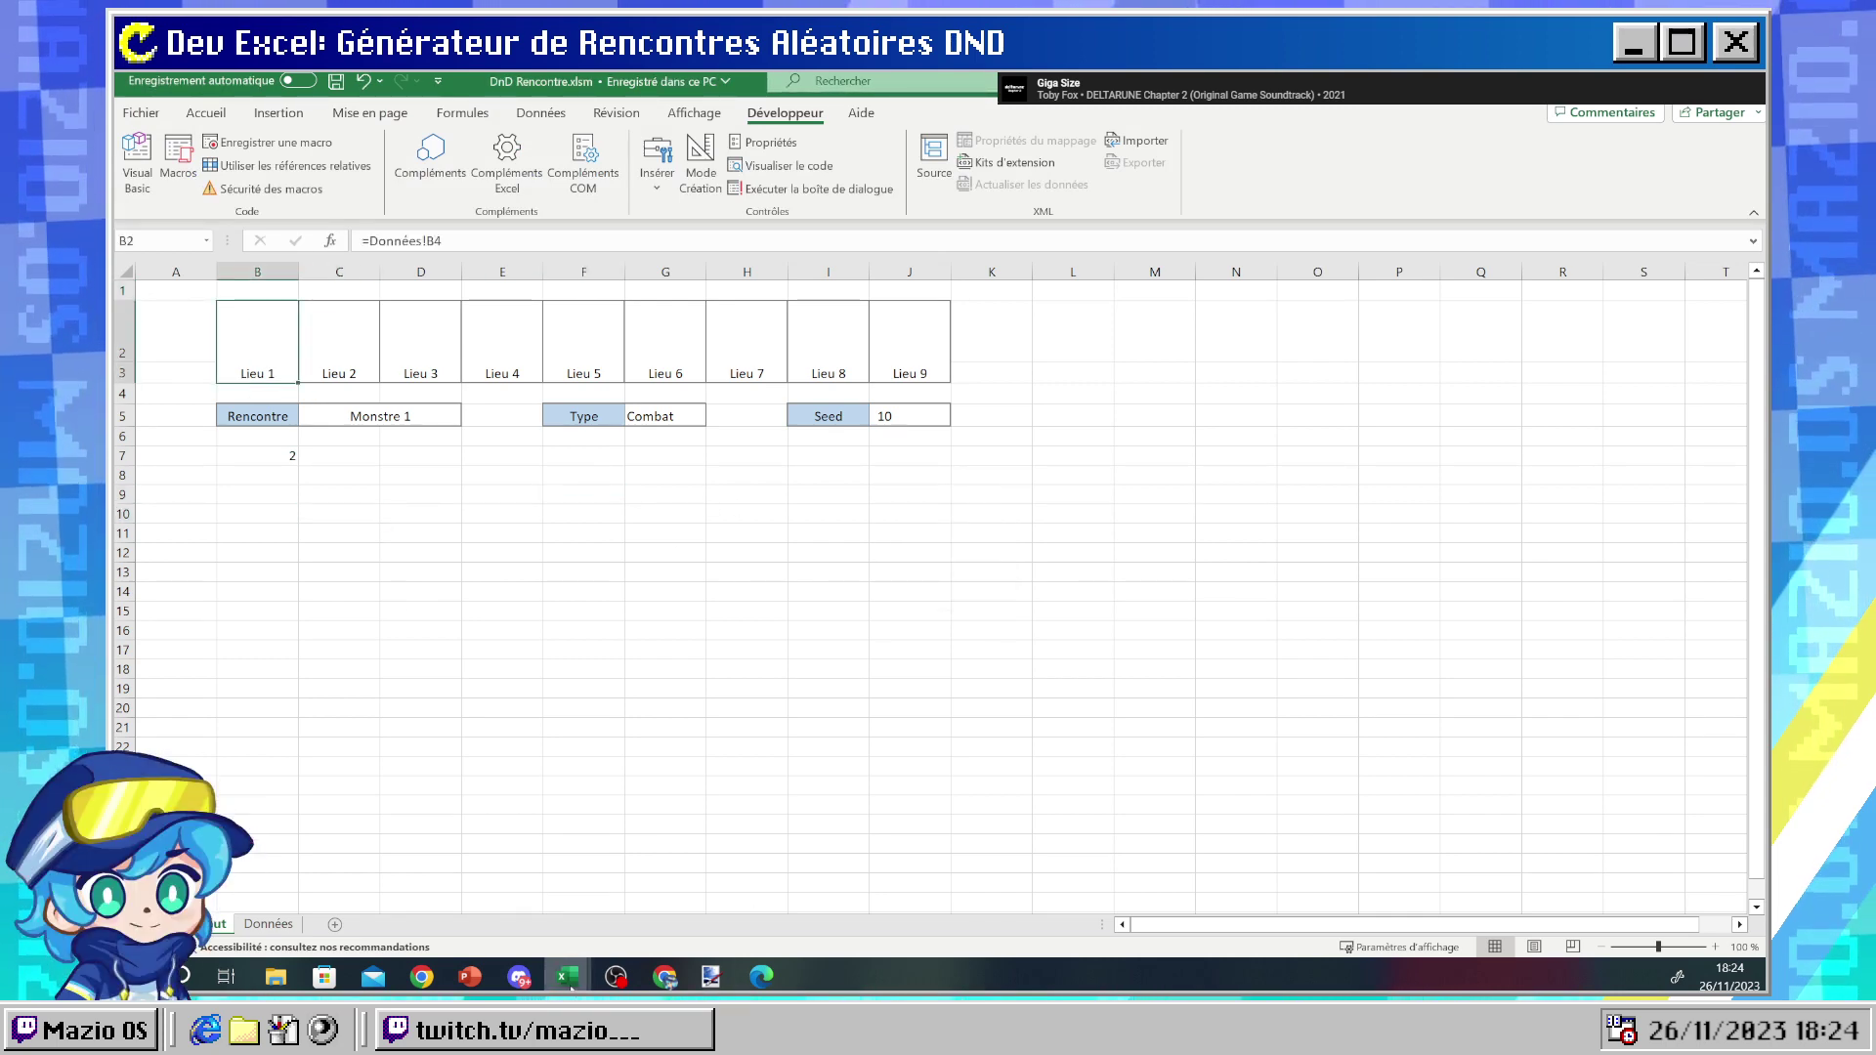
- Add a blank line after MsgBox "hi", then paste and undo the forum's Intersect line
{"action": "mouse_move", "coordinate": [571, 977]}
{"action": "left_click", "coordinate": [654, 894]}
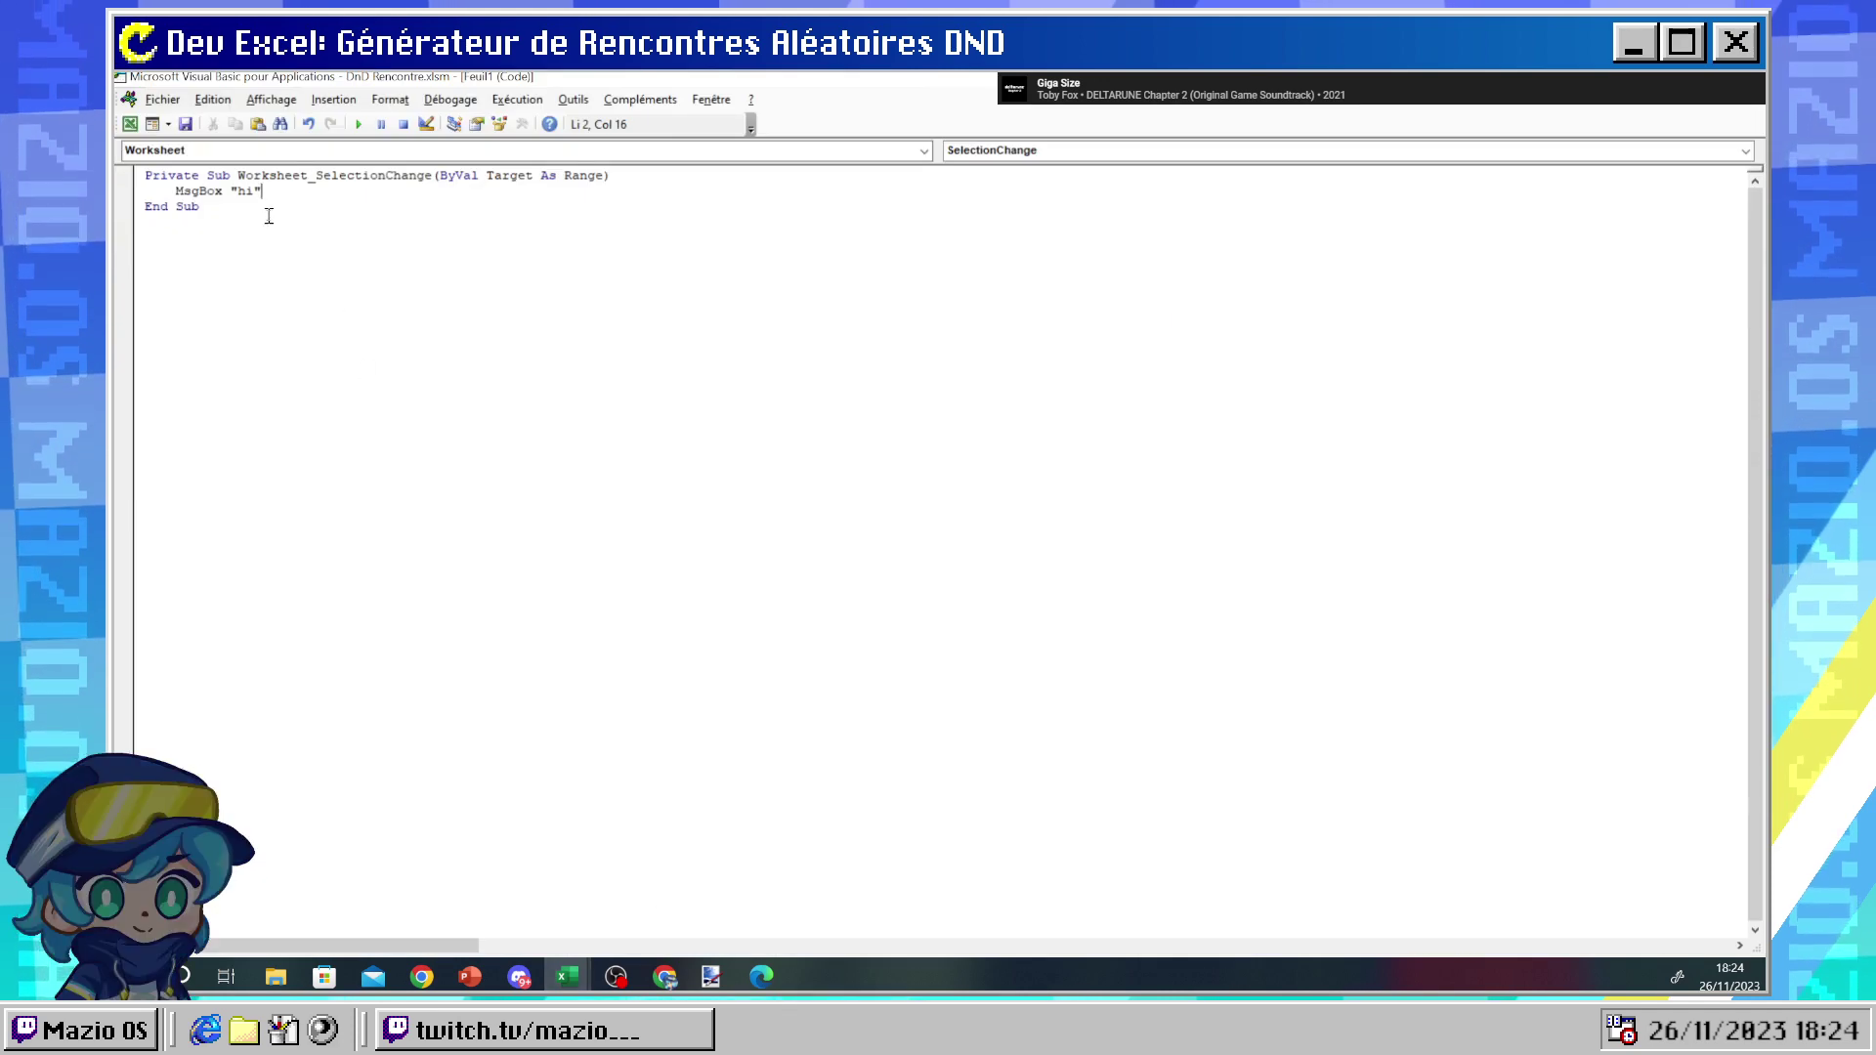
{"action": "key", "text": "Return"}
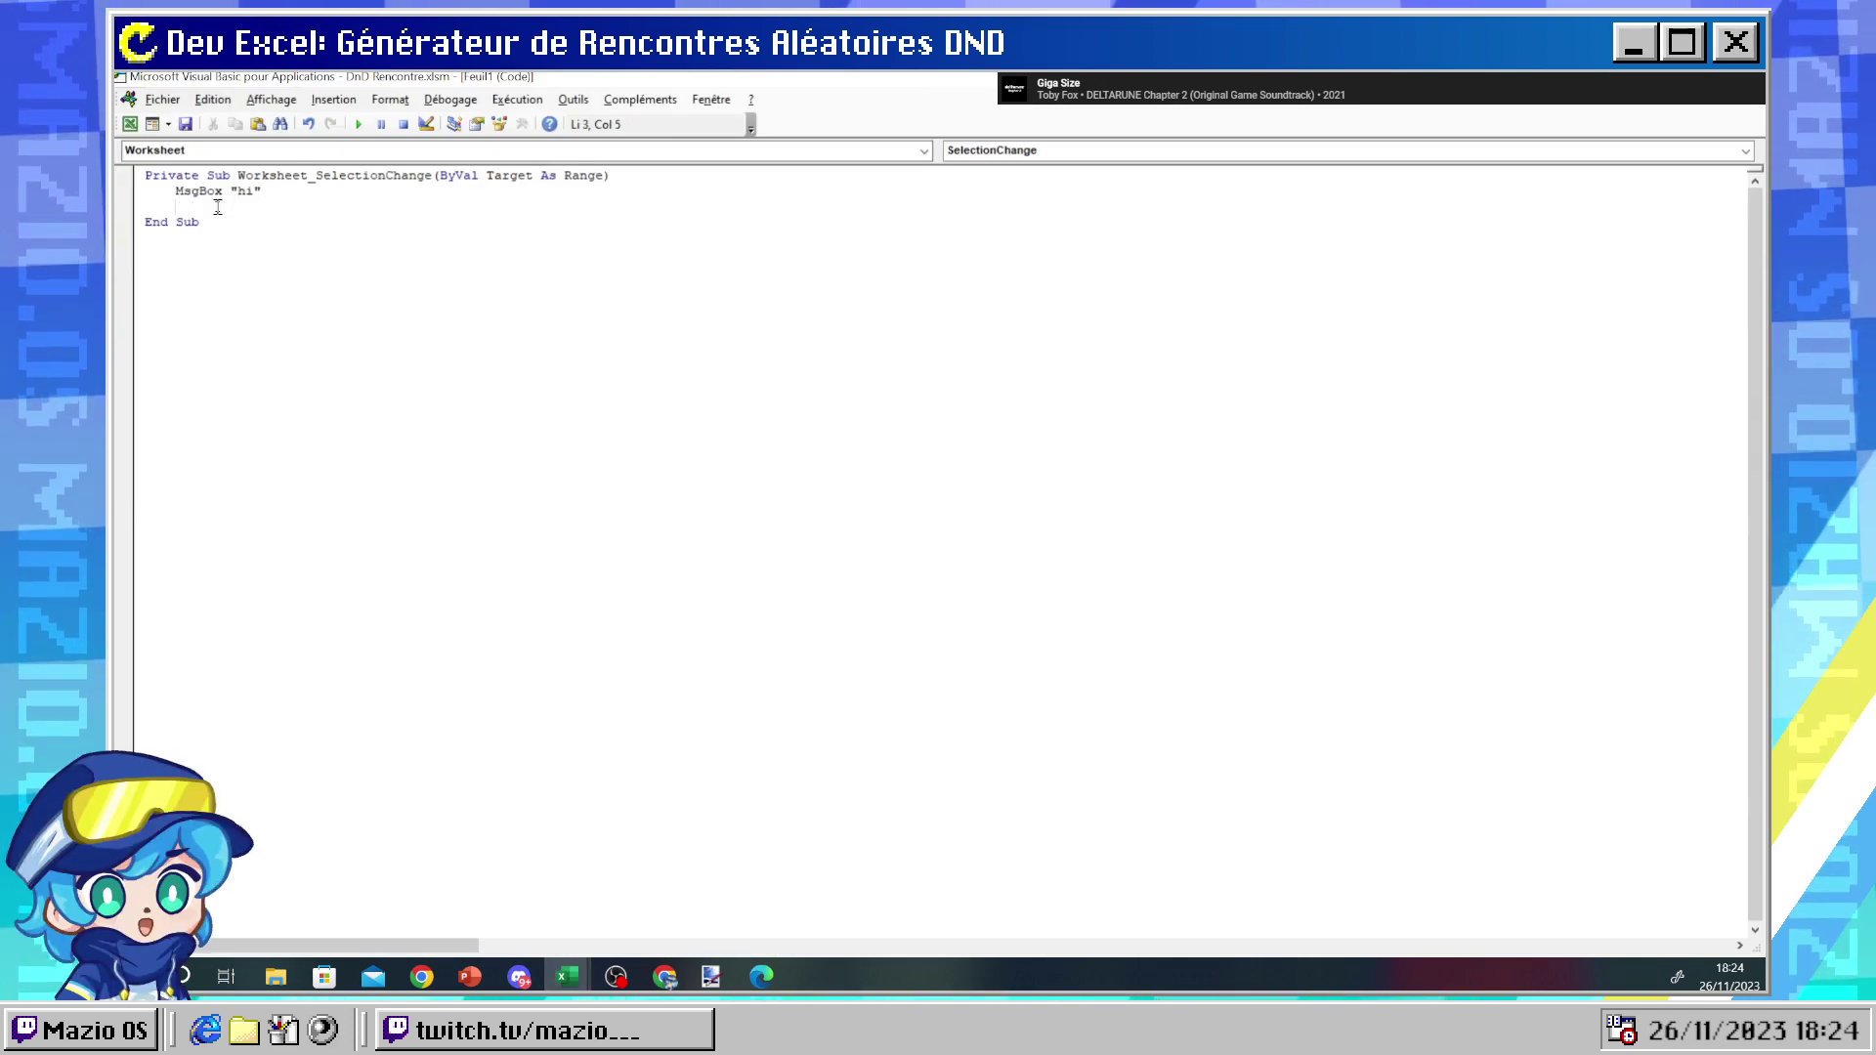
{"action": "mouse_move", "coordinate": [567, 976]}
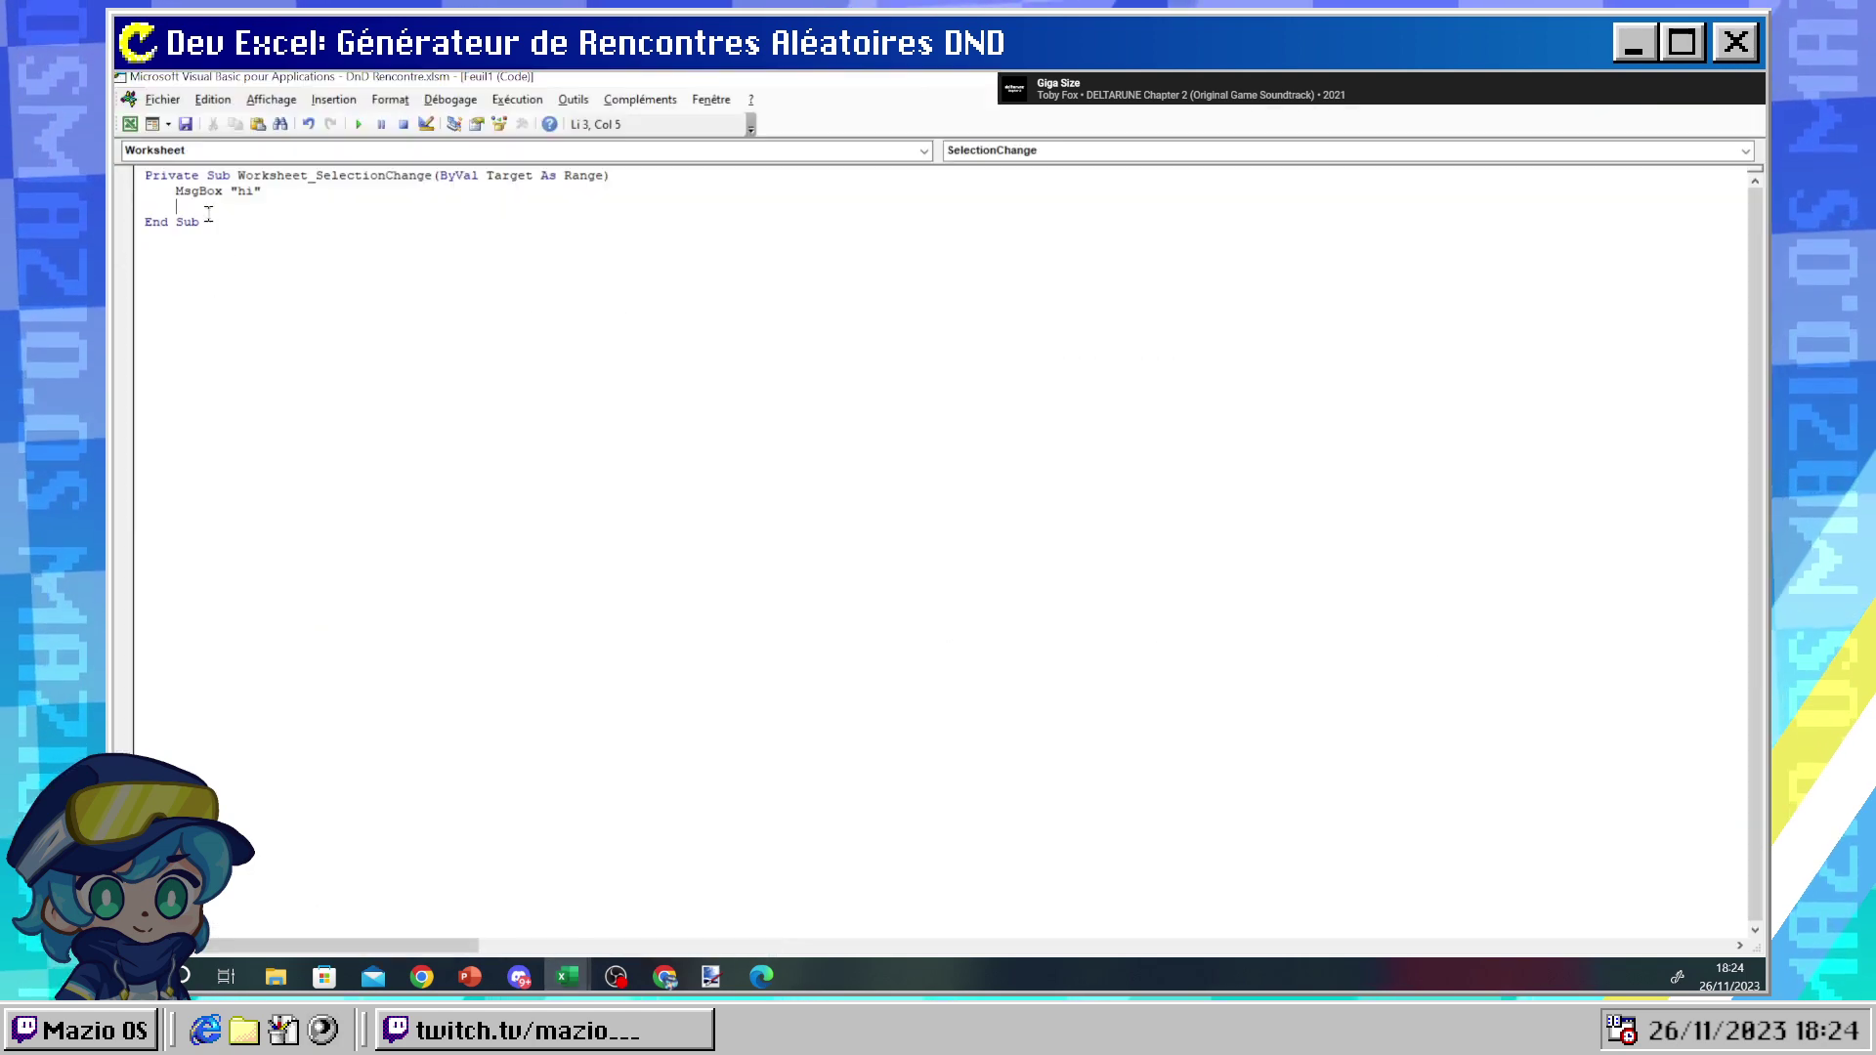
{"action": "type", "text": "If Not Application.Intersect(Target, Range(\"B2:C4\")) Is Nothing Then"}
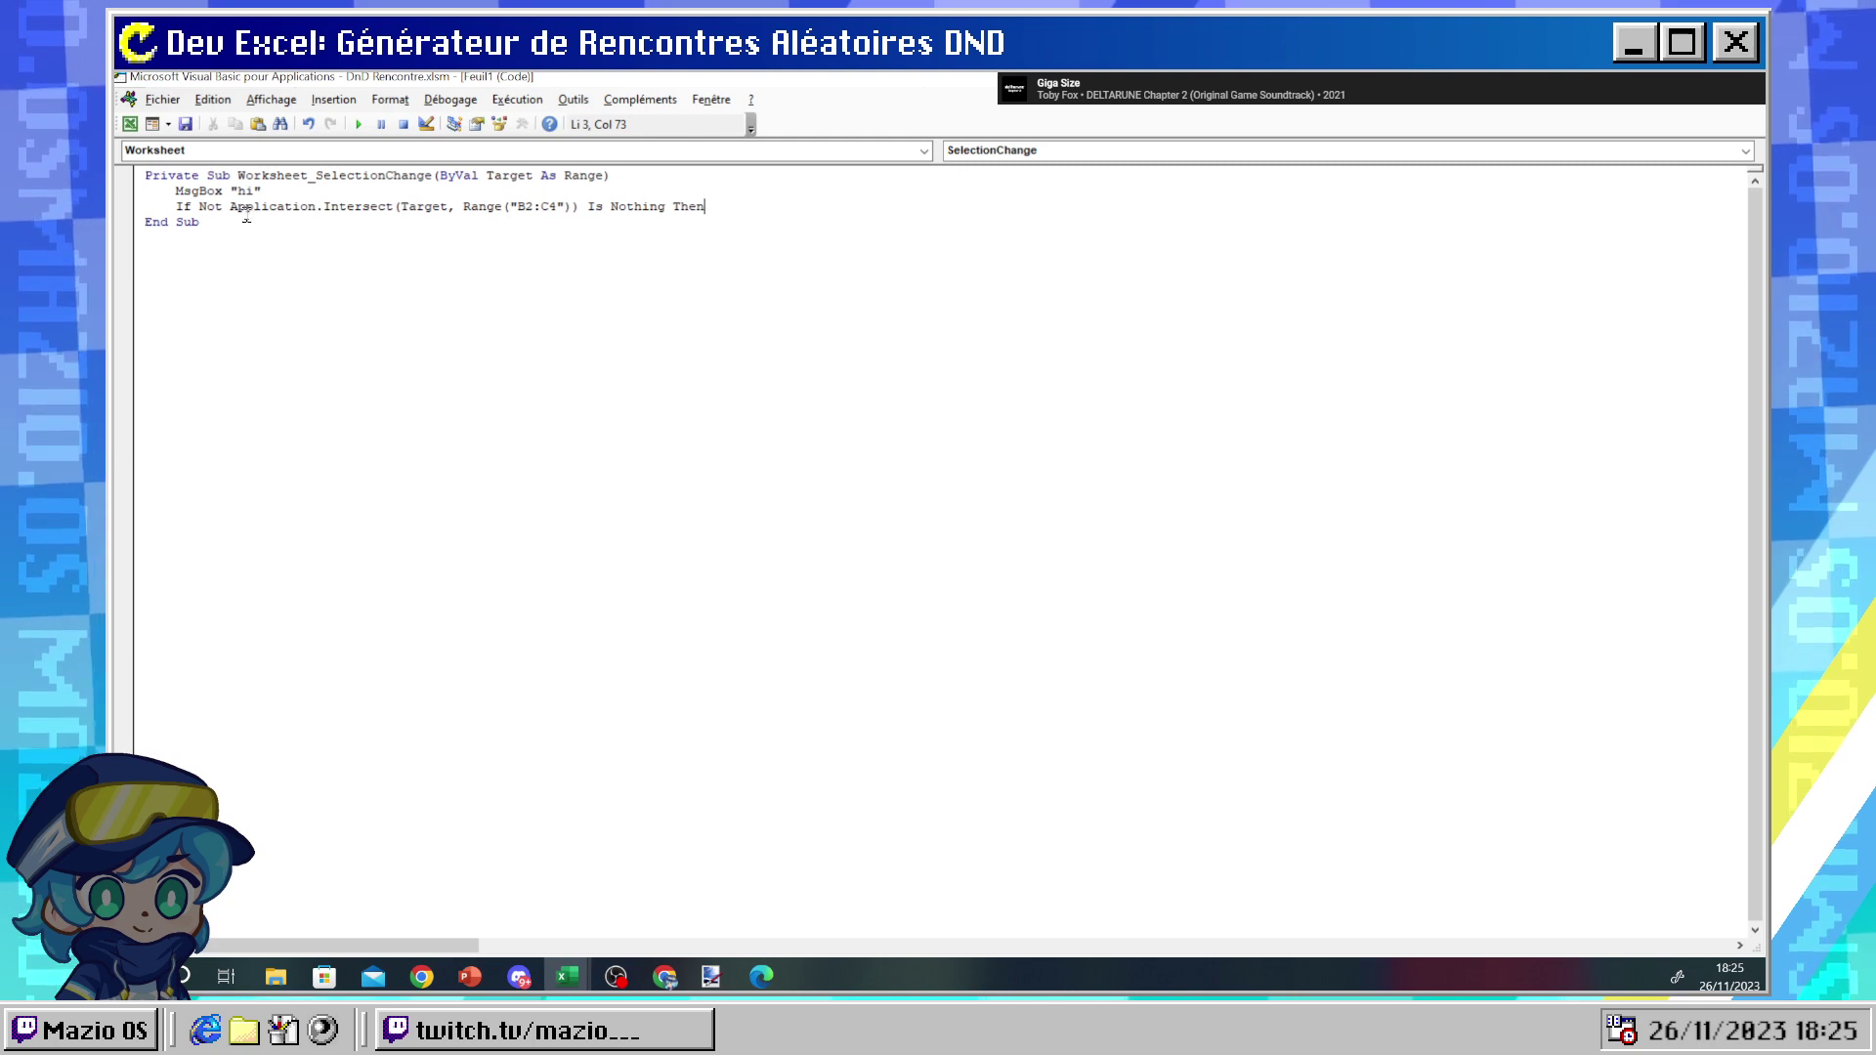
{"action": "key", "text": "ctrl+z"}
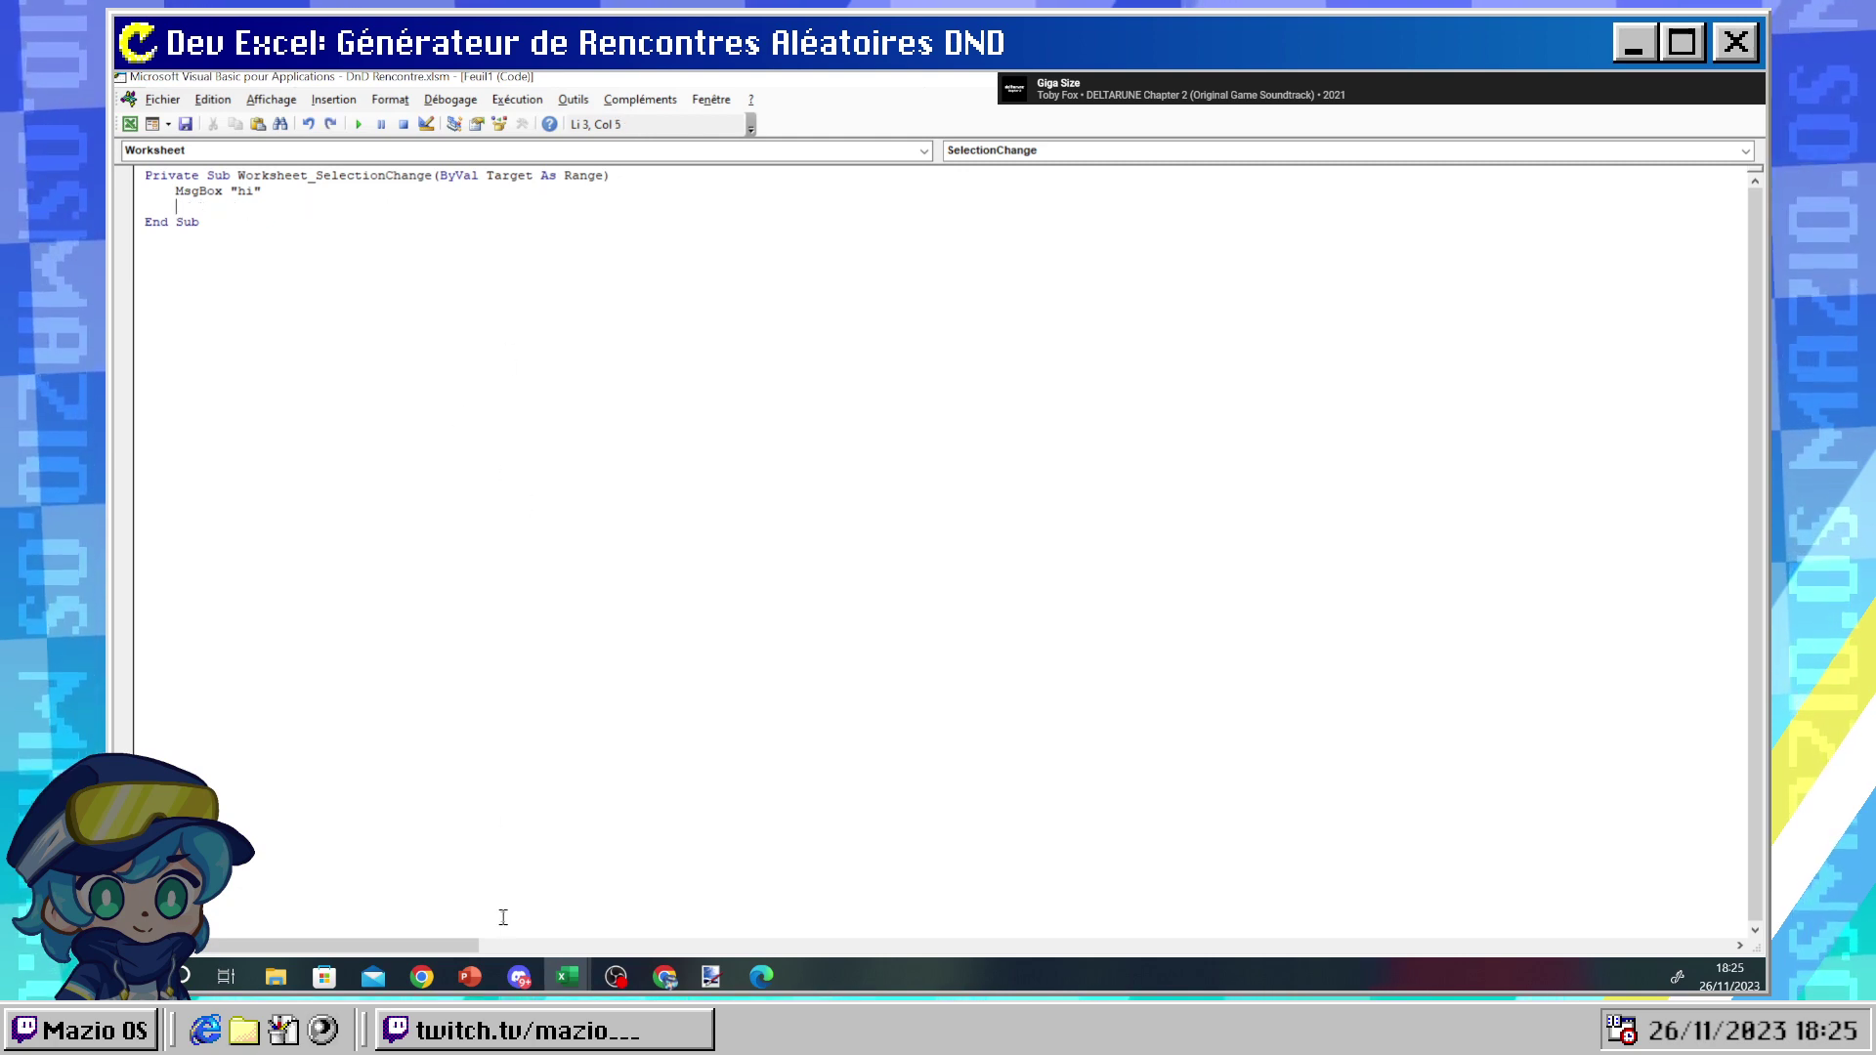
{"action": "left_click", "coordinate": [461, 894]}
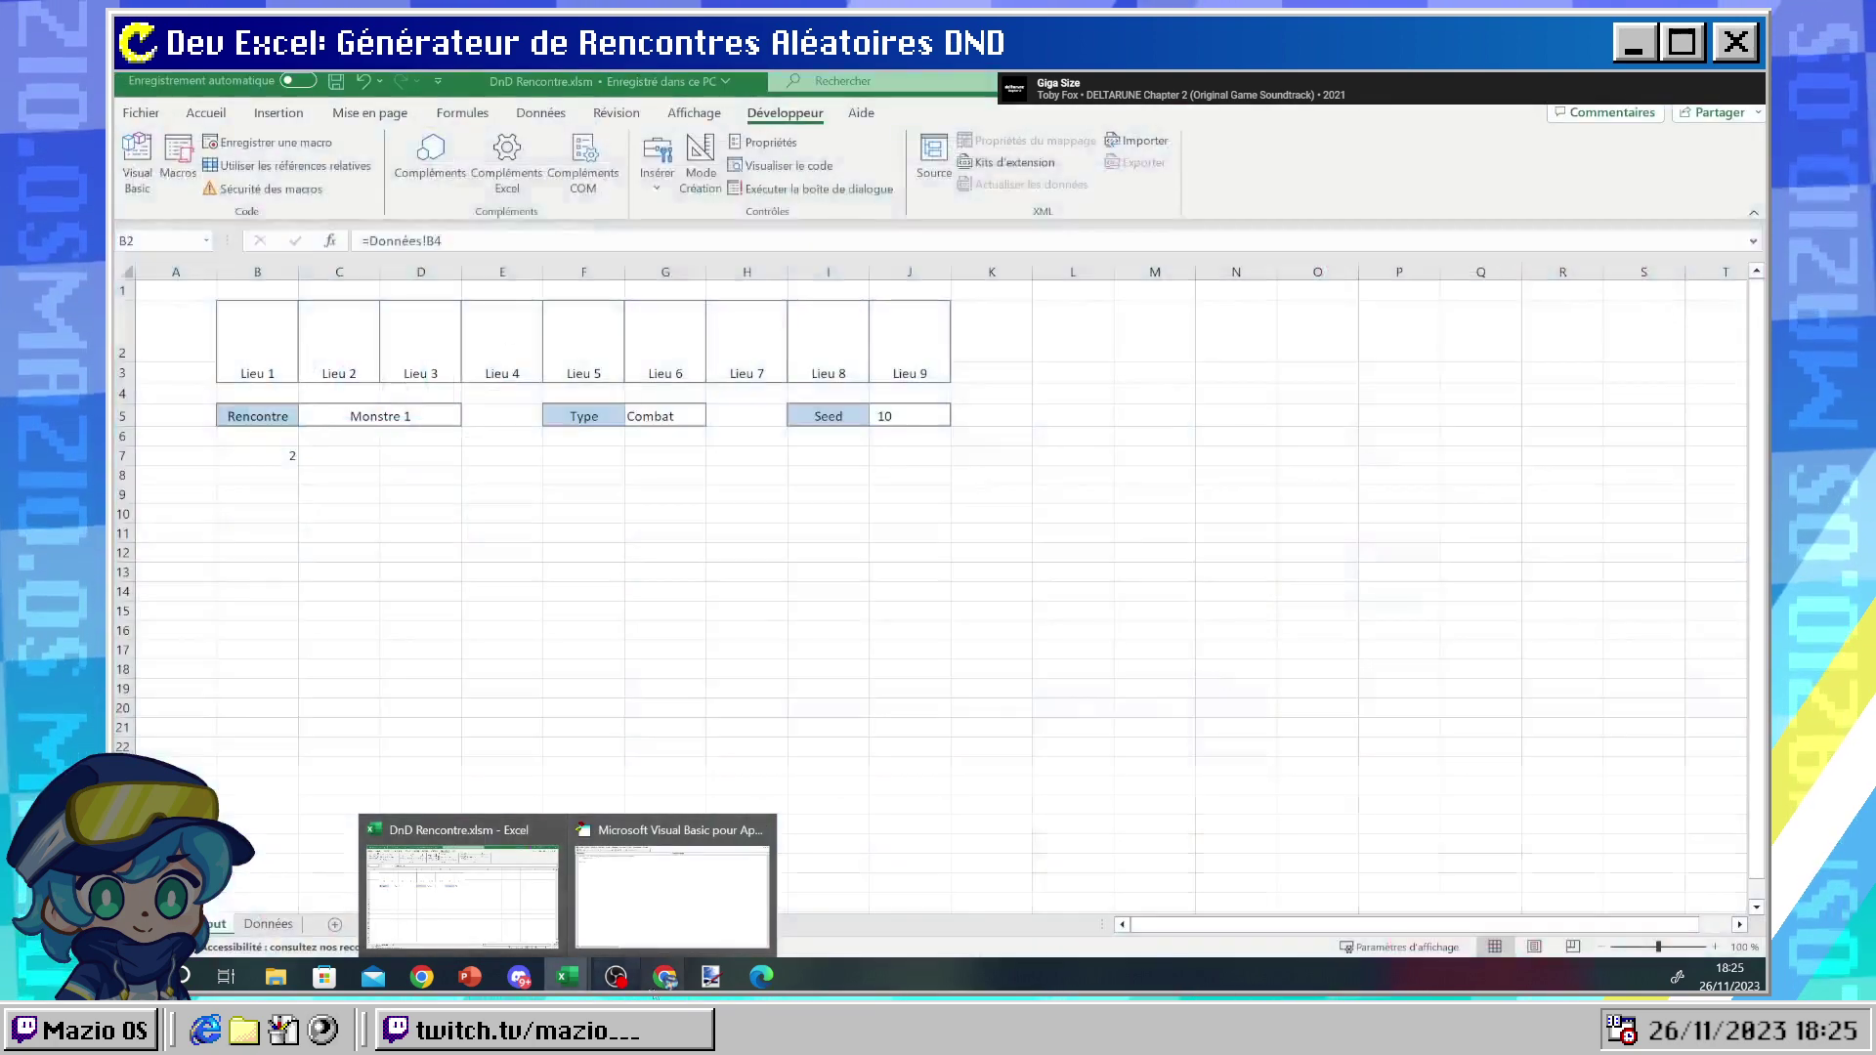
- Copy the forum's If Not Application.Intersect … End If block from Chrome and return to the VBA editor
{"action": "mouse_move", "coordinate": [664, 976]}
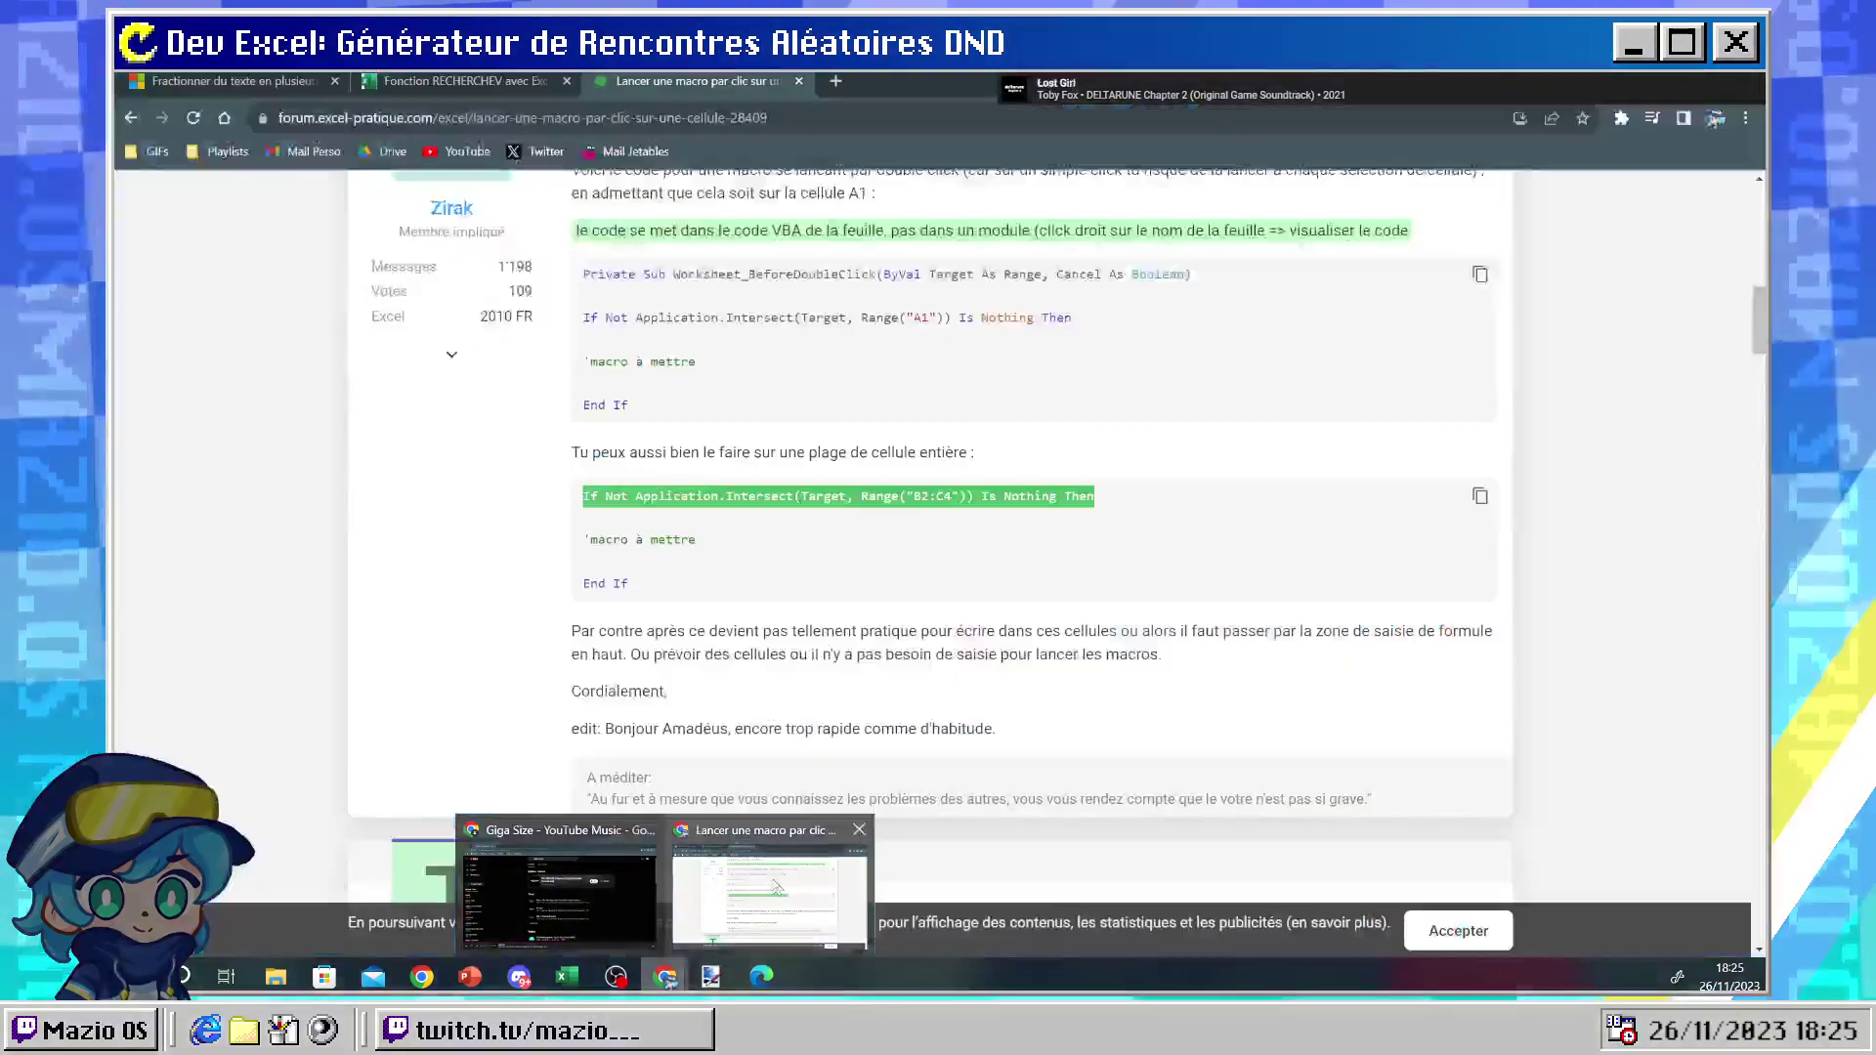
{"action": "left_click", "coordinate": [777, 888]}
{"action": "left_click", "coordinate": [712, 535]}
{"action": "scroll", "coordinate": [712, 536], "scroll_direction": "up", "scroll_amount": 1}
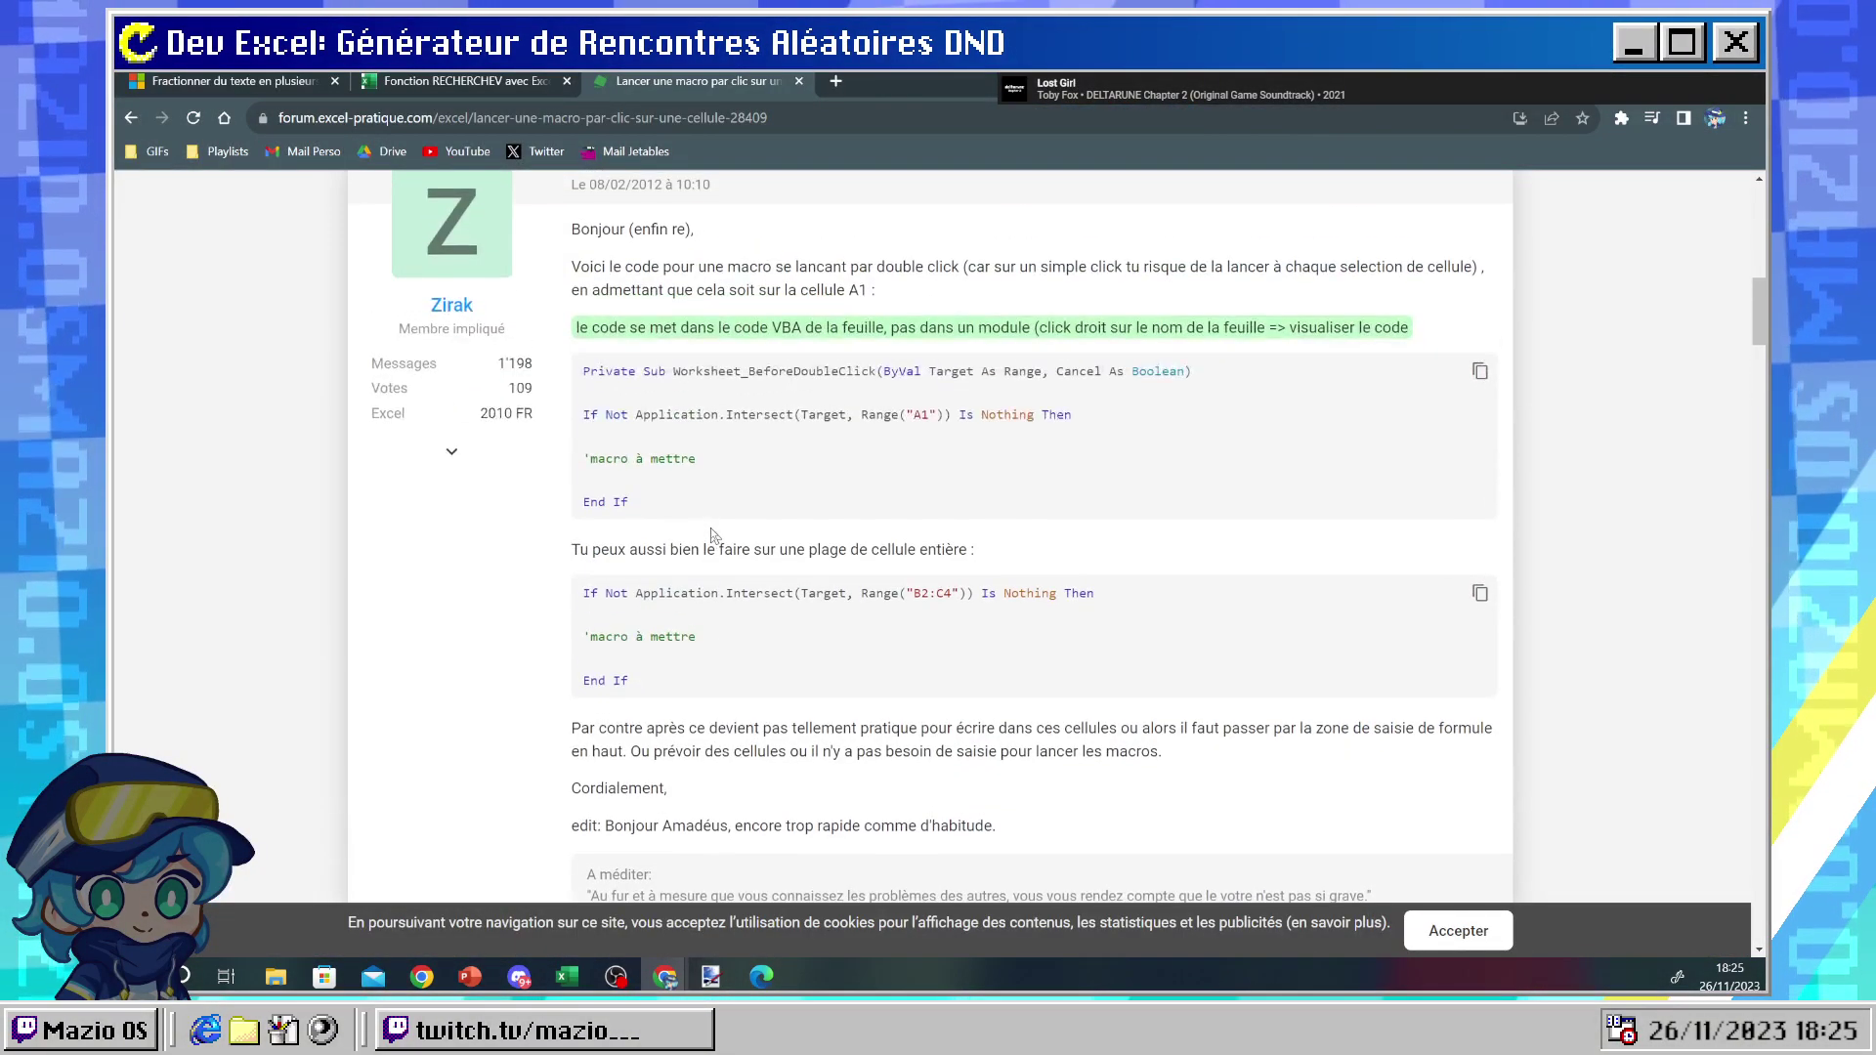
{"action": "scroll", "coordinate": [623, 697], "scroll_direction": "up", "scroll_amount": 1}
{"action": "left_click_drag", "start_coordinate": [585, 687], "coordinate": [646, 785]}
{"action": "key", "text": "ctrl+c"}
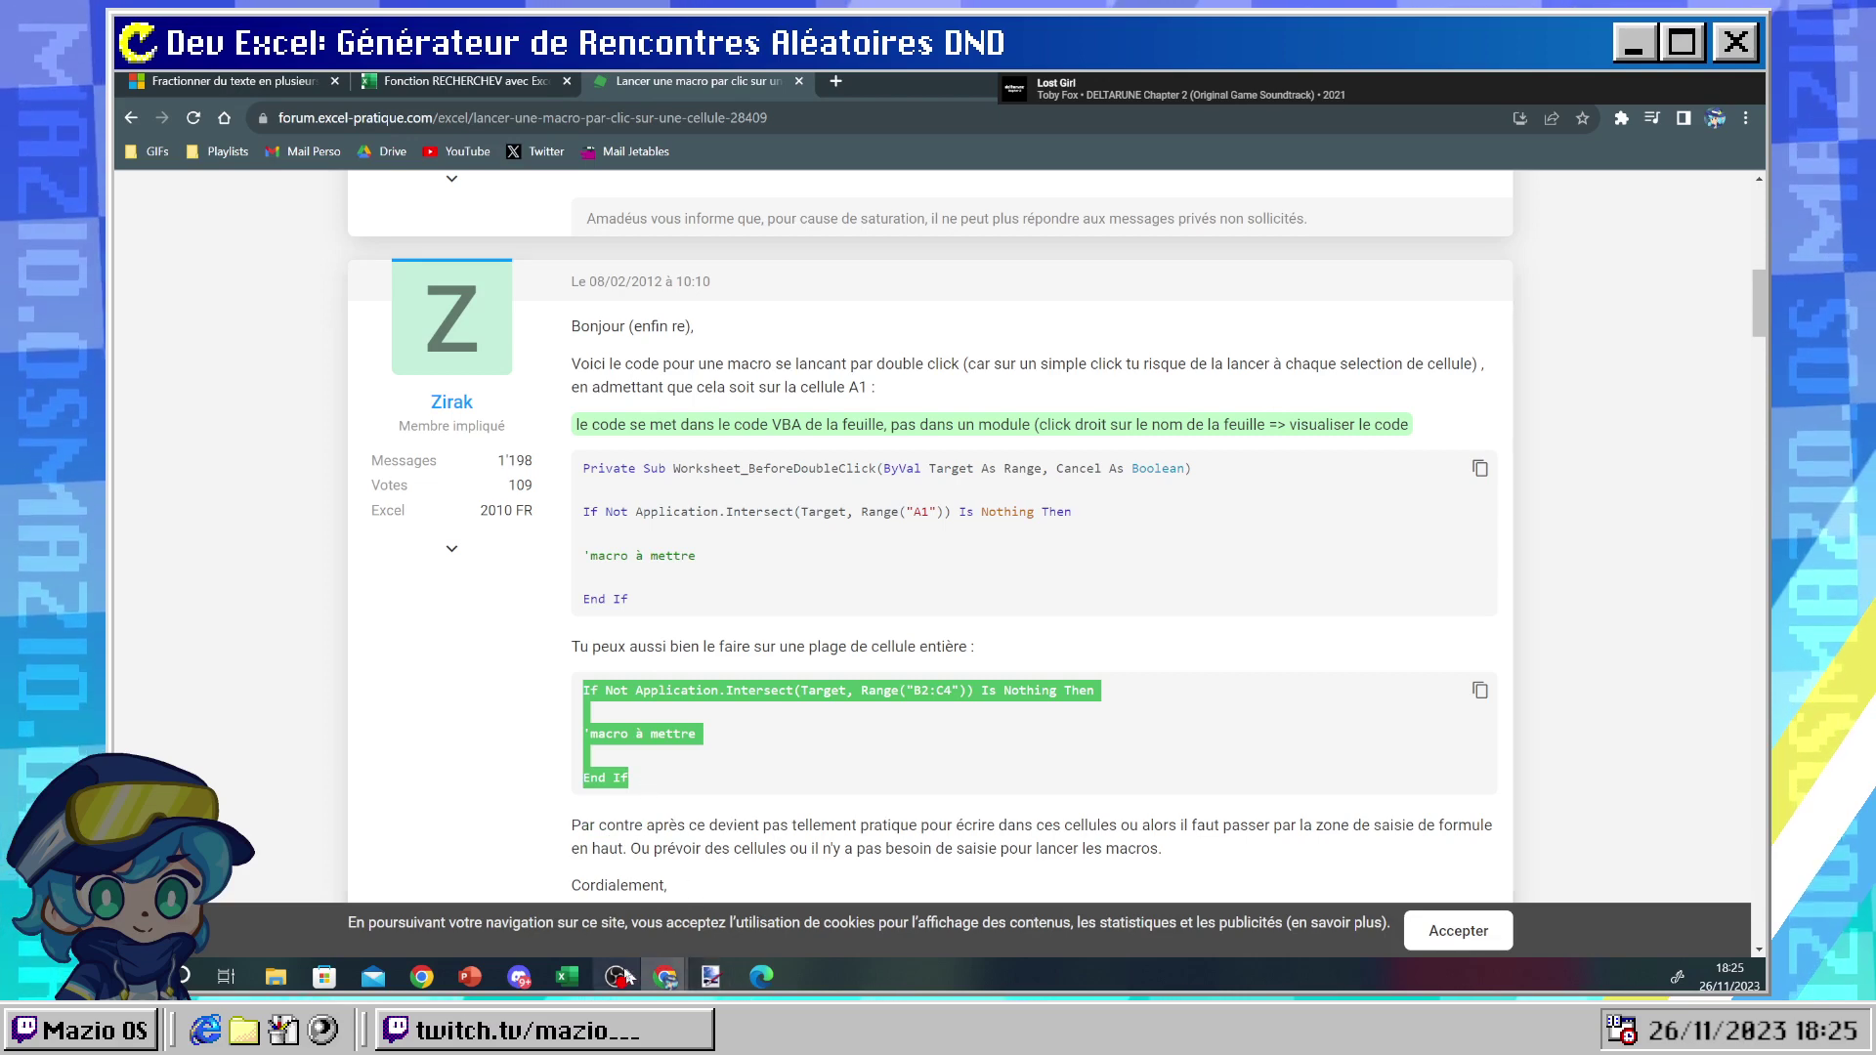
{"action": "mouse_move", "coordinate": [567, 976]}
{"action": "left_click", "coordinate": [637, 897]}
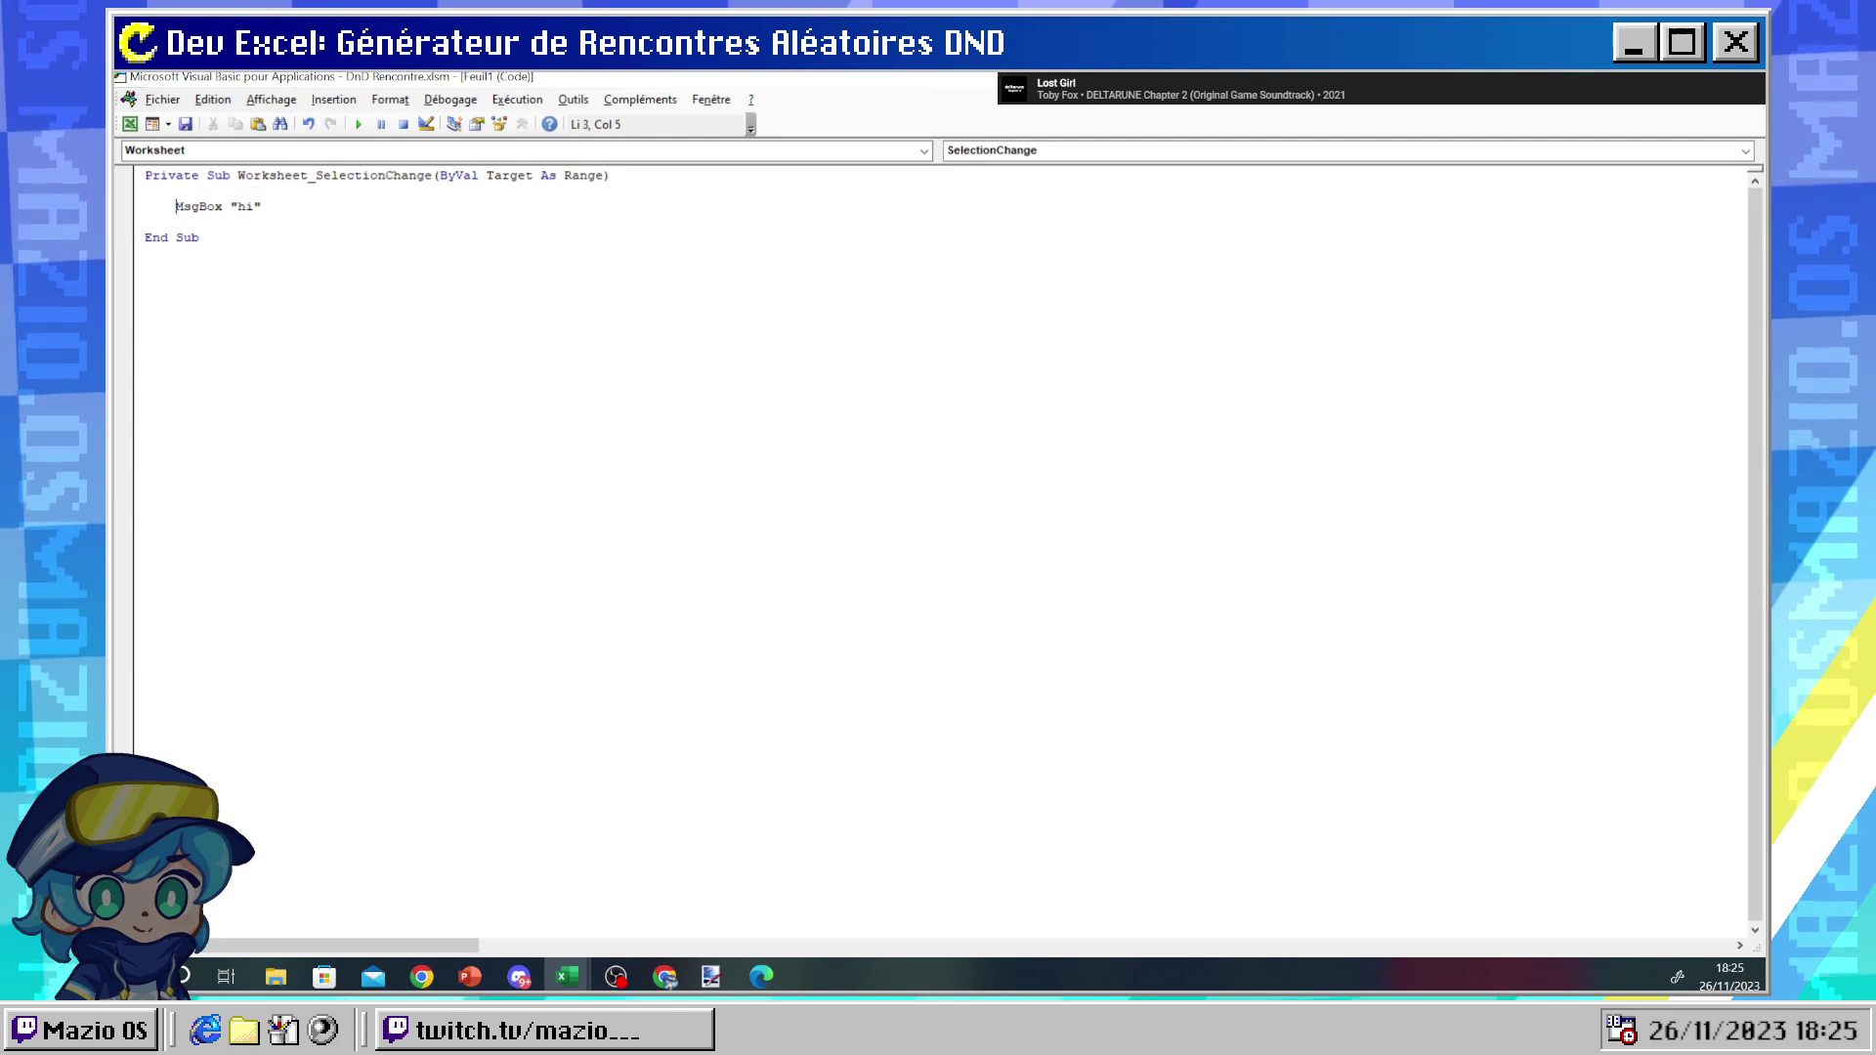
- Paste the Intersect If block, move MsgBox "hi" inside it, drop the comment and indent
{"action": "key", "text": "ctrl+v"}
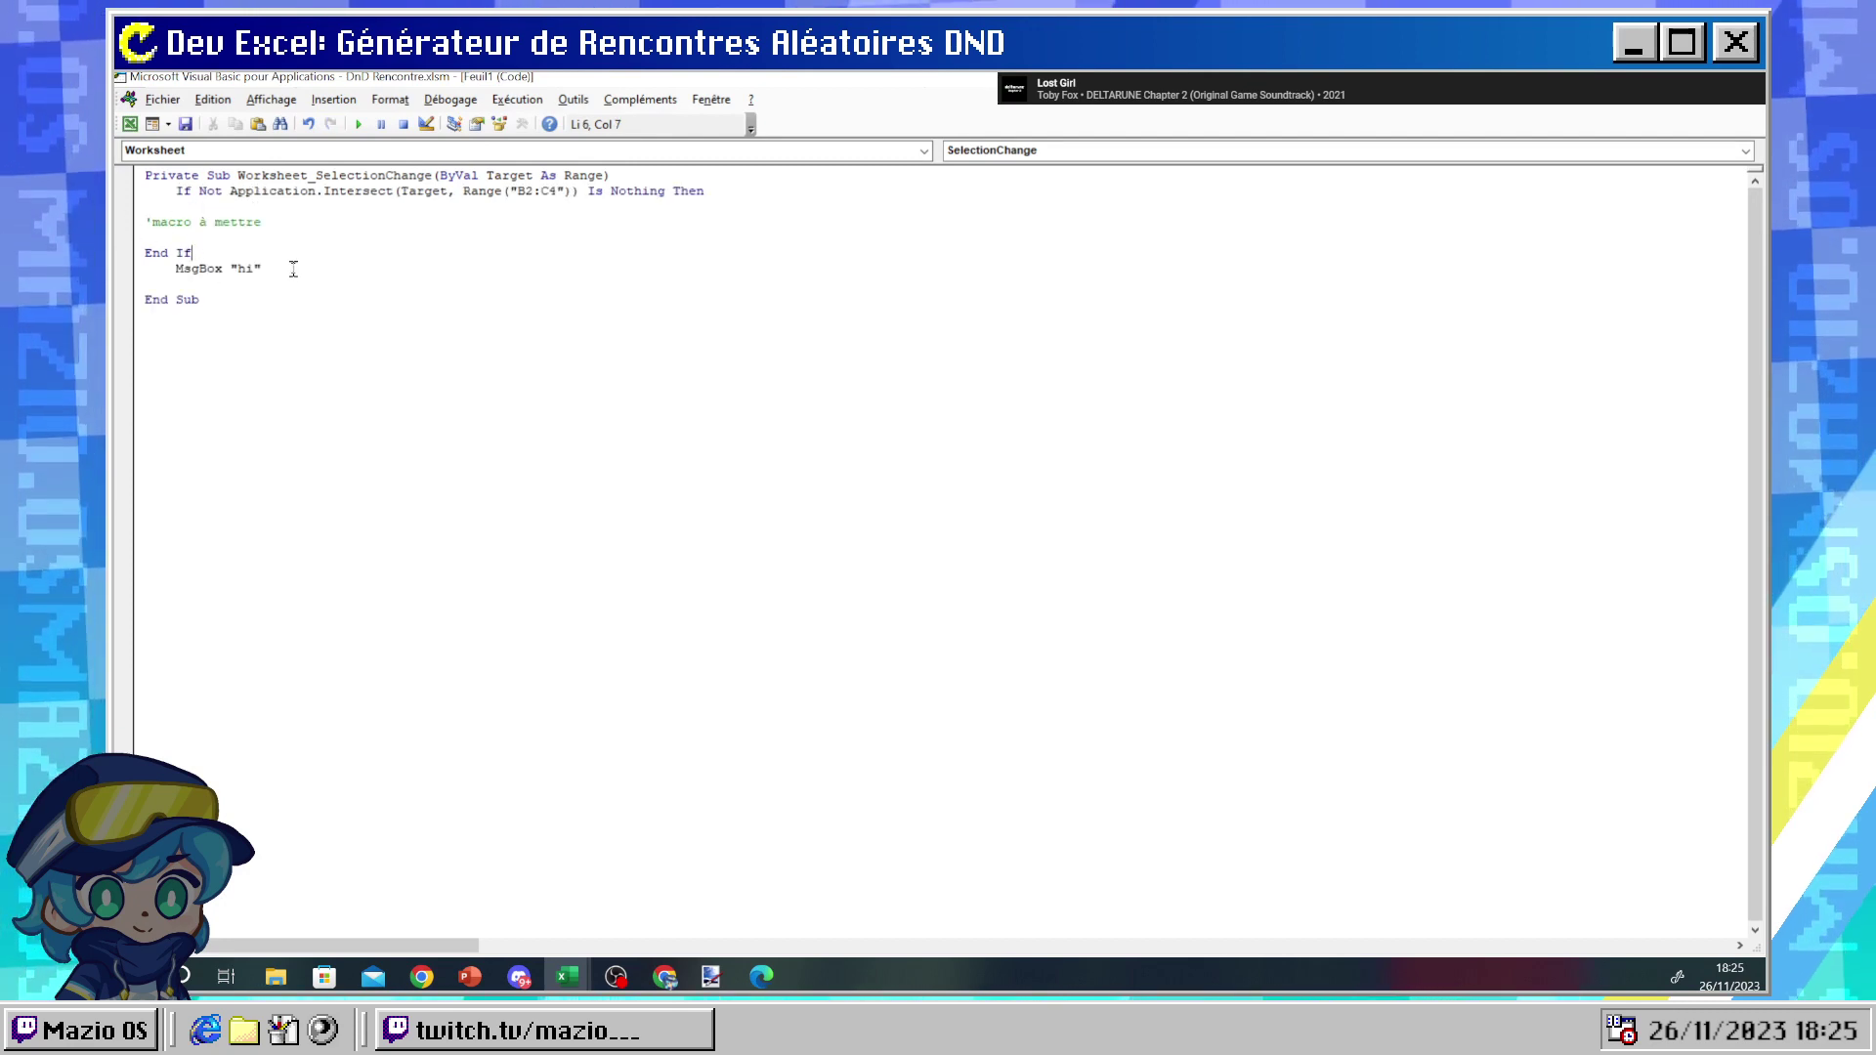
{"action": "left_click_drag", "start_coordinate": [293, 268], "coordinate": [146, 207]}
{"action": "key", "text": "Delete"}
{"action": "key", "text": "Tab"}
{"action": "left_click", "coordinate": [181, 207]}
{"action": "left_click", "coordinate": [200, 252]}
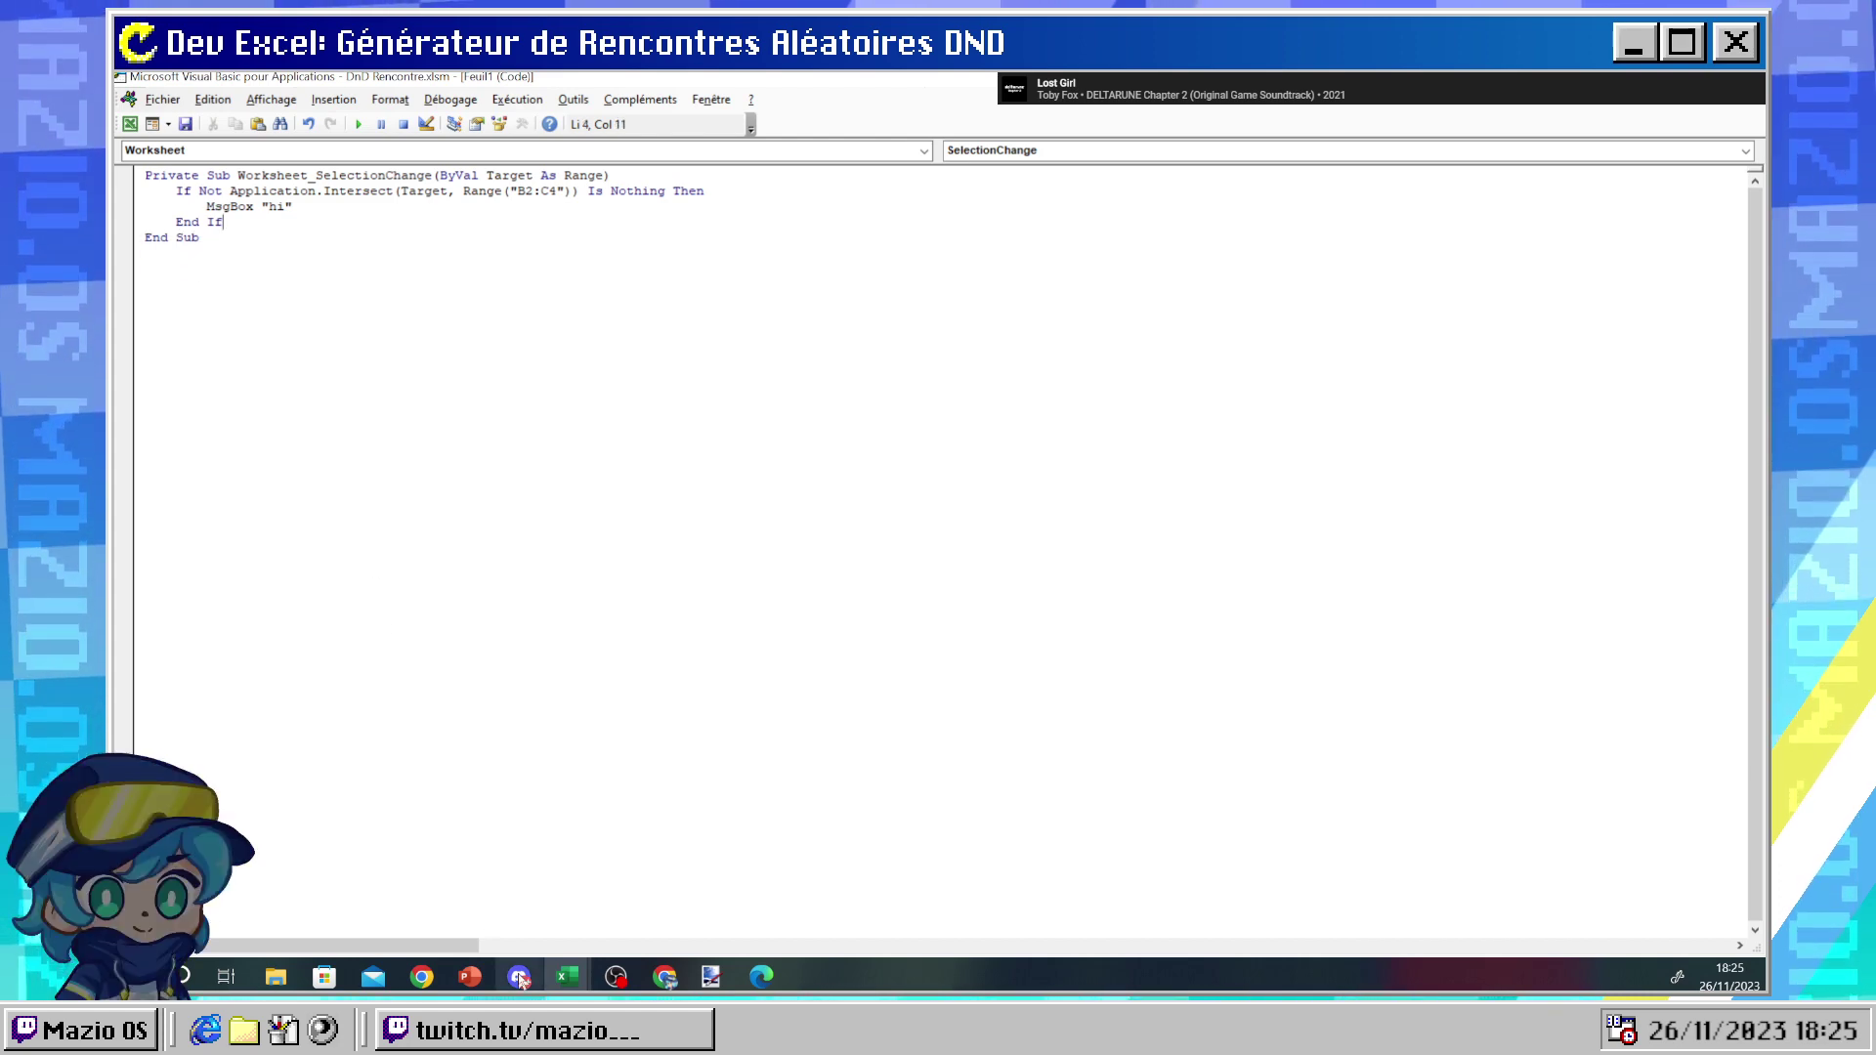
- Test in Excel: C2, B2 and C4 show the hi message, while C1 does not
{"action": "mouse_move", "coordinate": [567, 976]}
{"action": "left_click", "coordinate": [495, 867]}
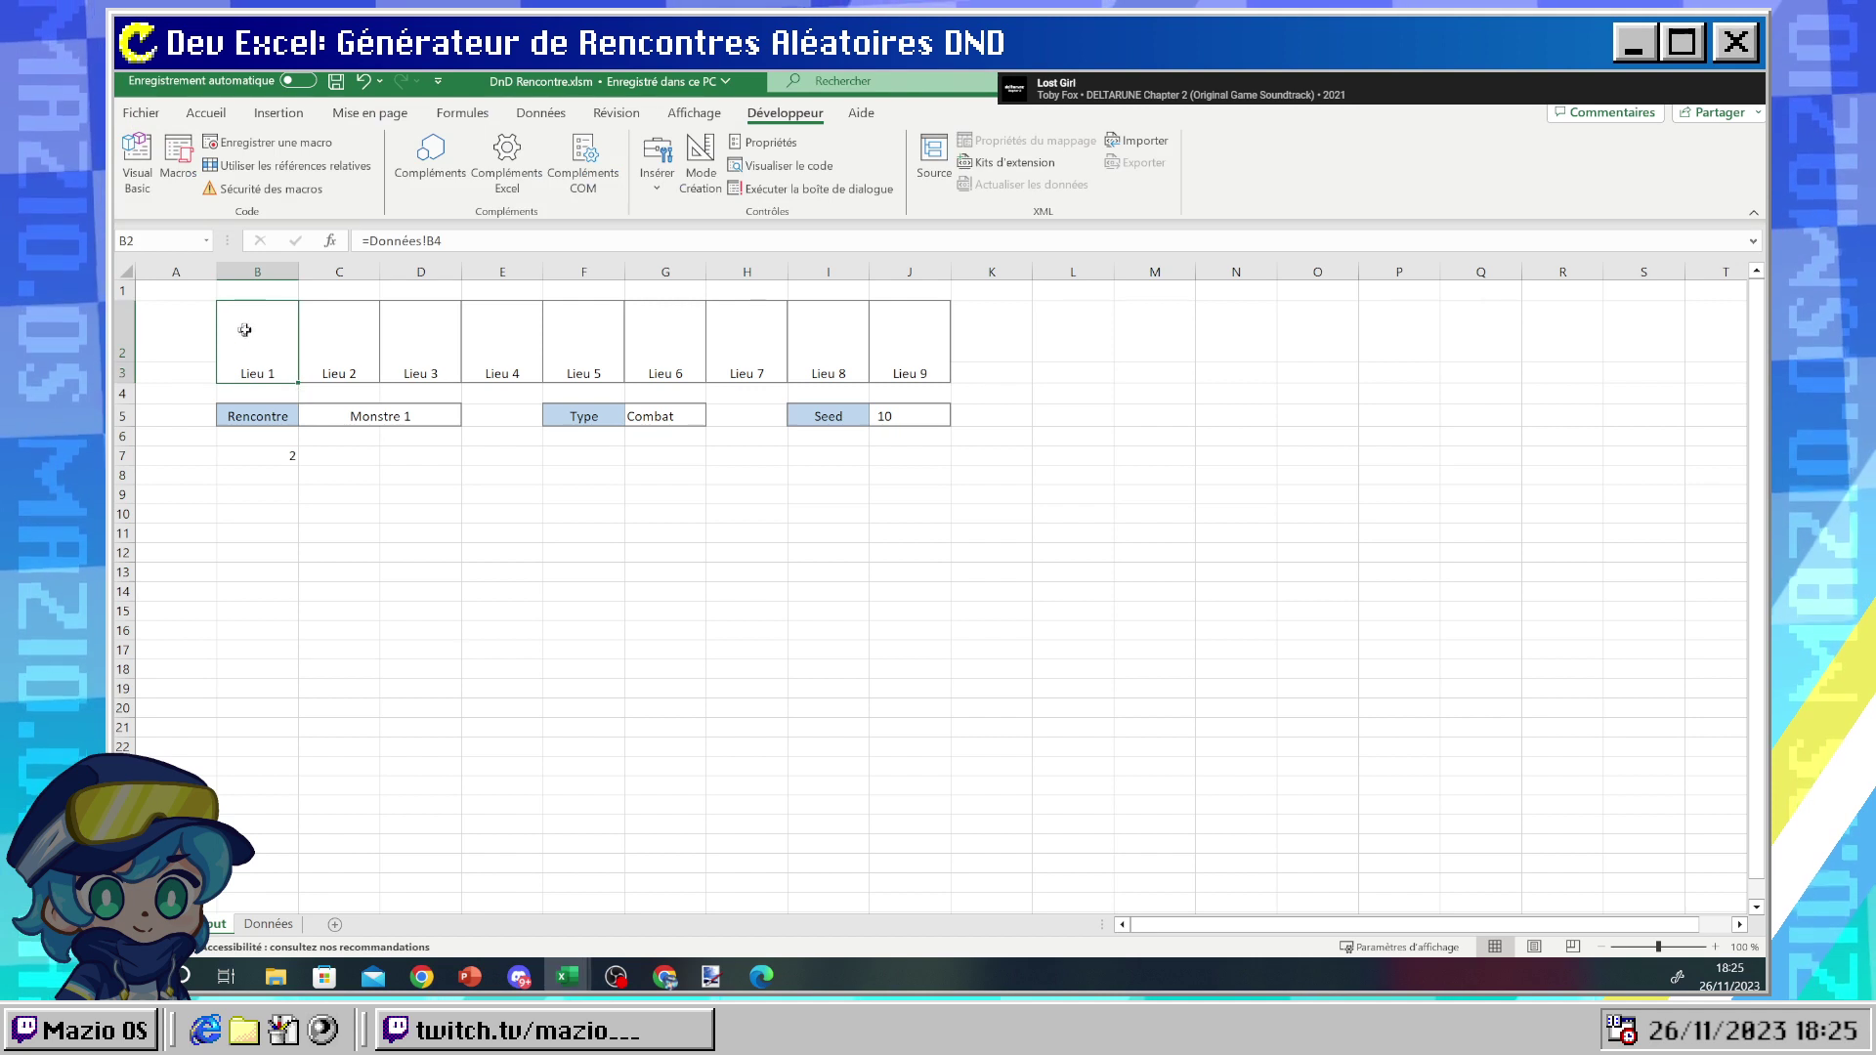
{"action": "left_click", "coordinate": [343, 347]}
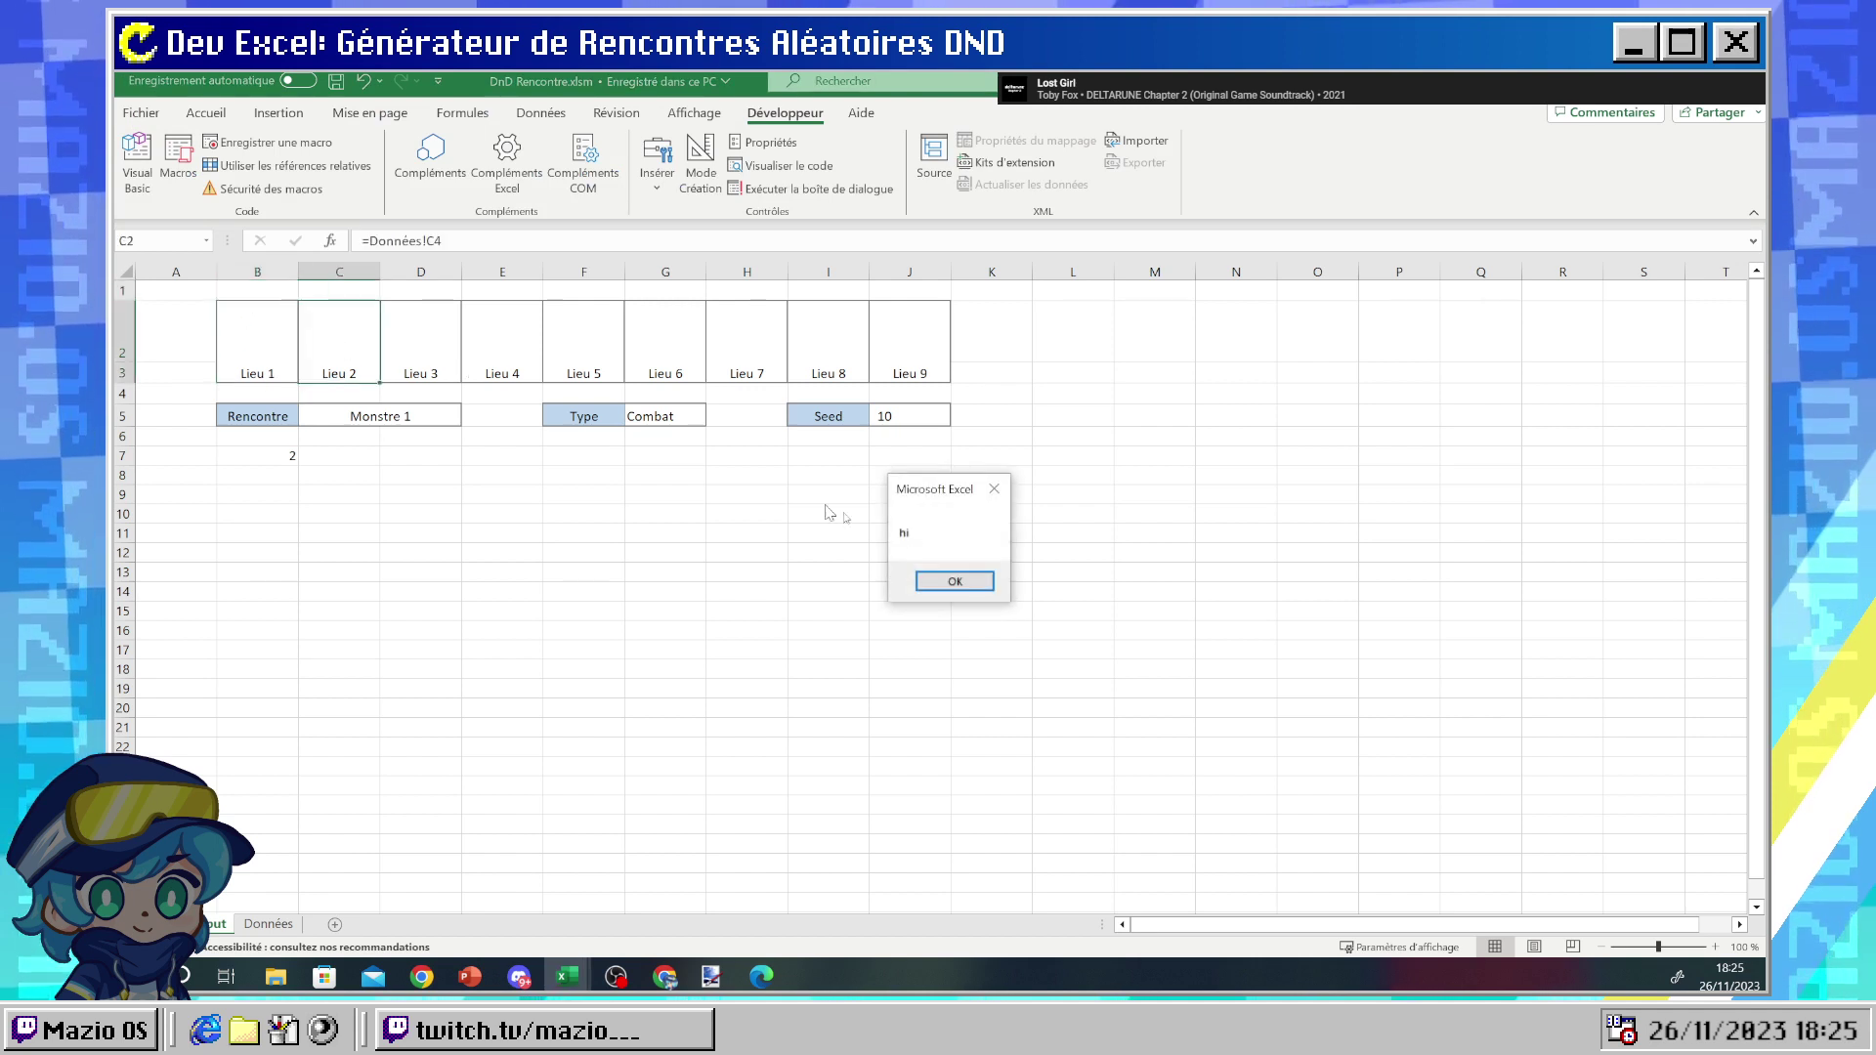
{"action": "left_click", "coordinate": [954, 583]}
{"action": "left_click", "coordinate": [319, 285]}
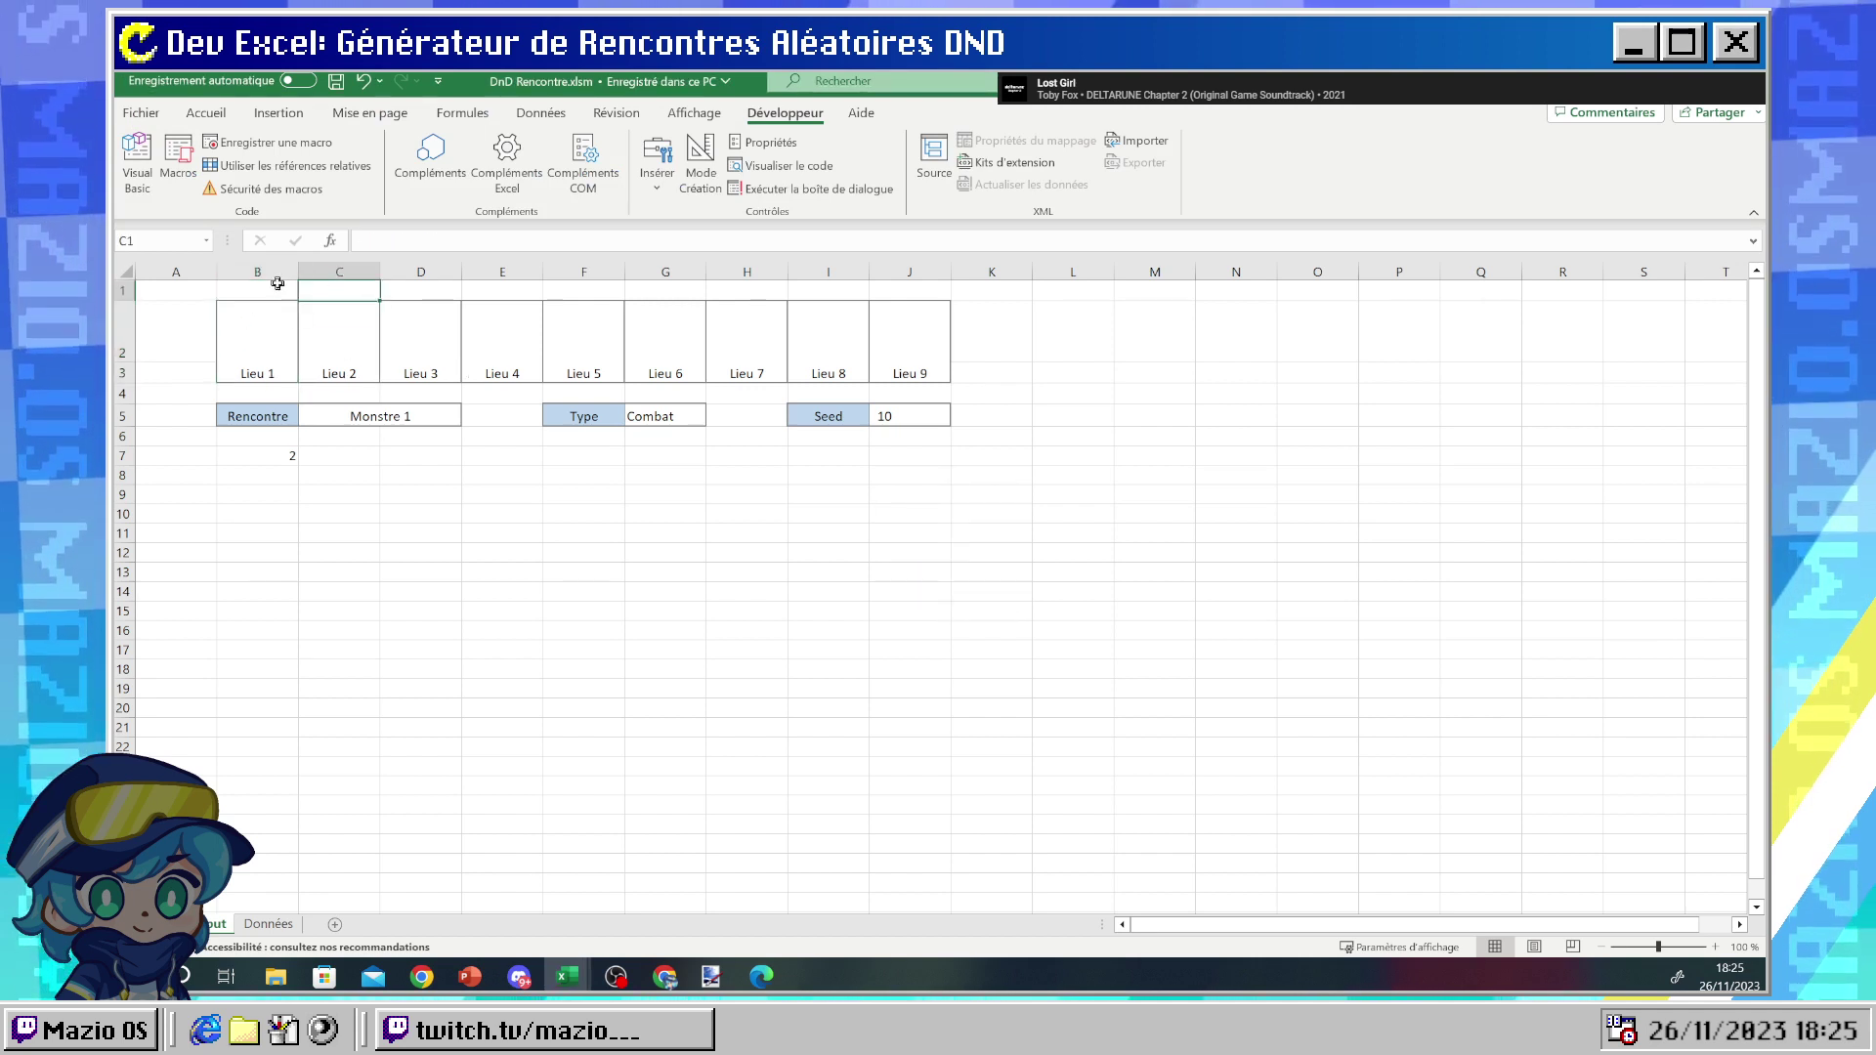
{"action": "left_click", "coordinate": [262, 328]}
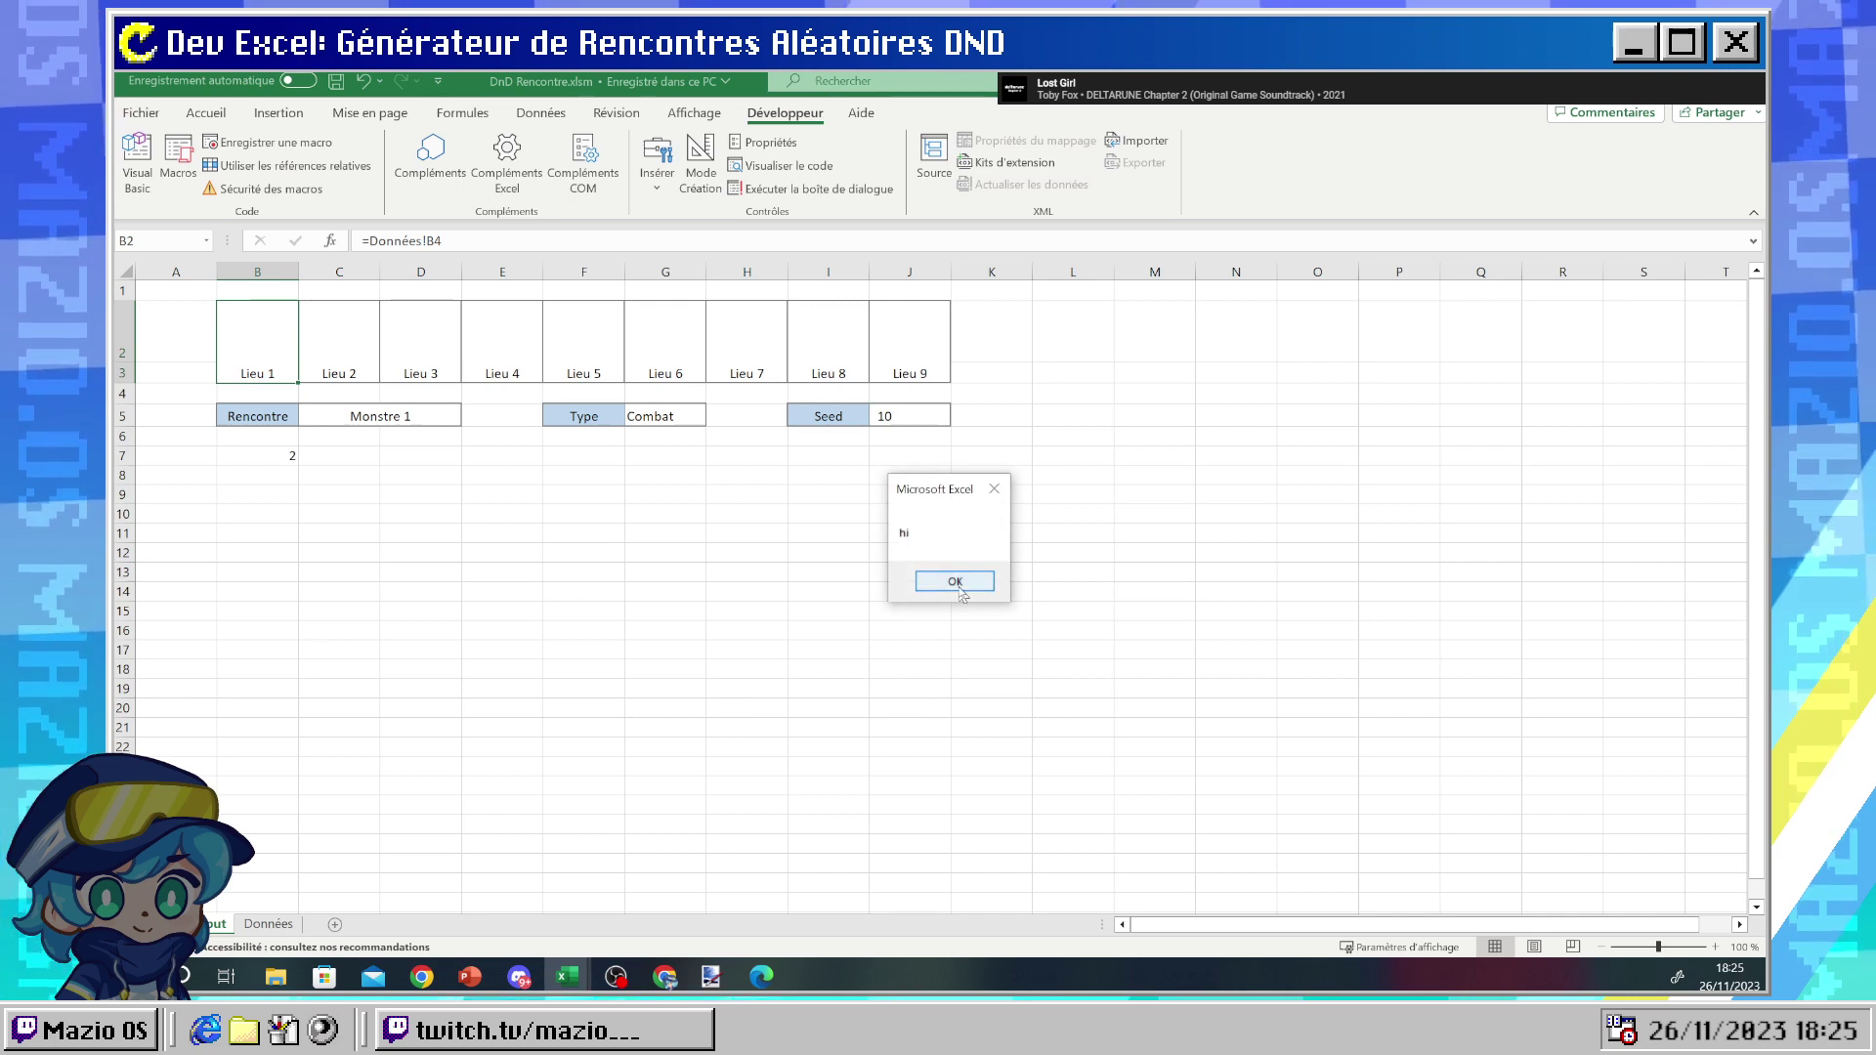
{"action": "left_click", "coordinate": [955, 582]}
{"action": "left_click", "coordinate": [343, 322]}
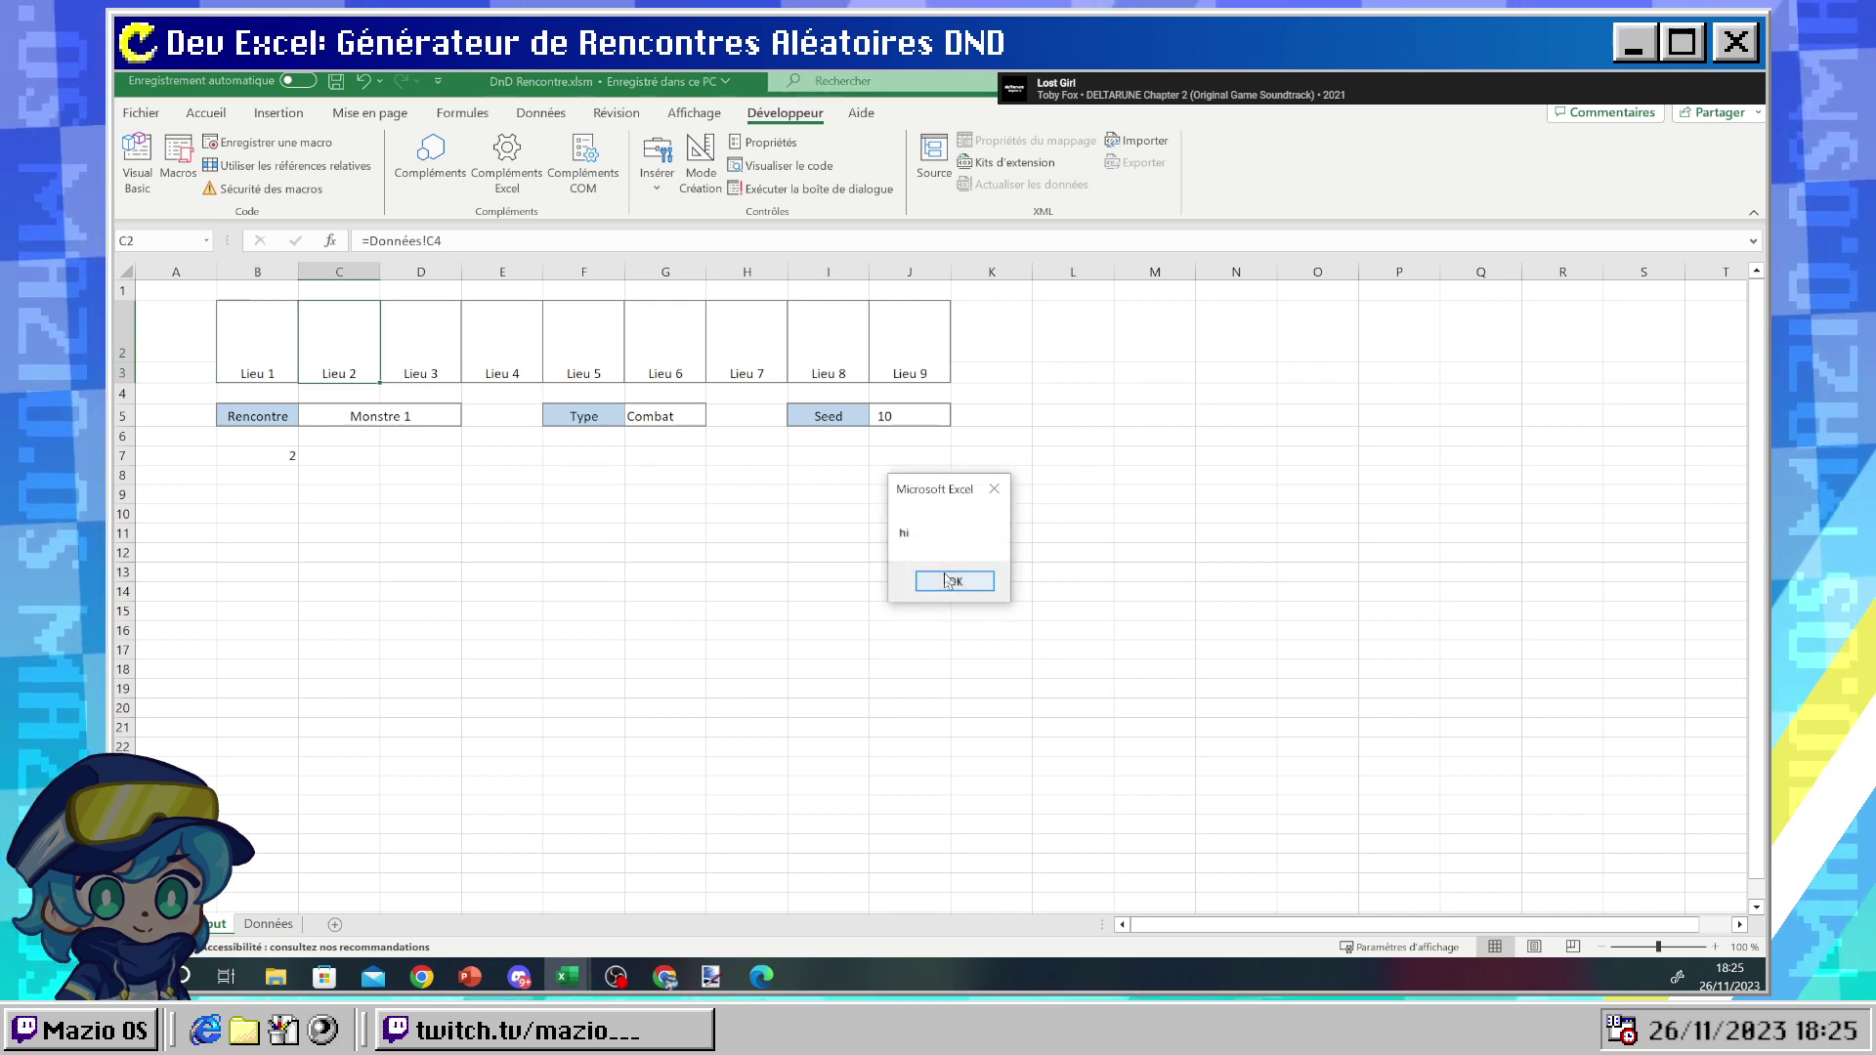
{"action": "left_click", "coordinate": [954, 581]}
{"action": "left_click", "coordinate": [374, 392]}
{"action": "left_click", "coordinate": [943, 582]}
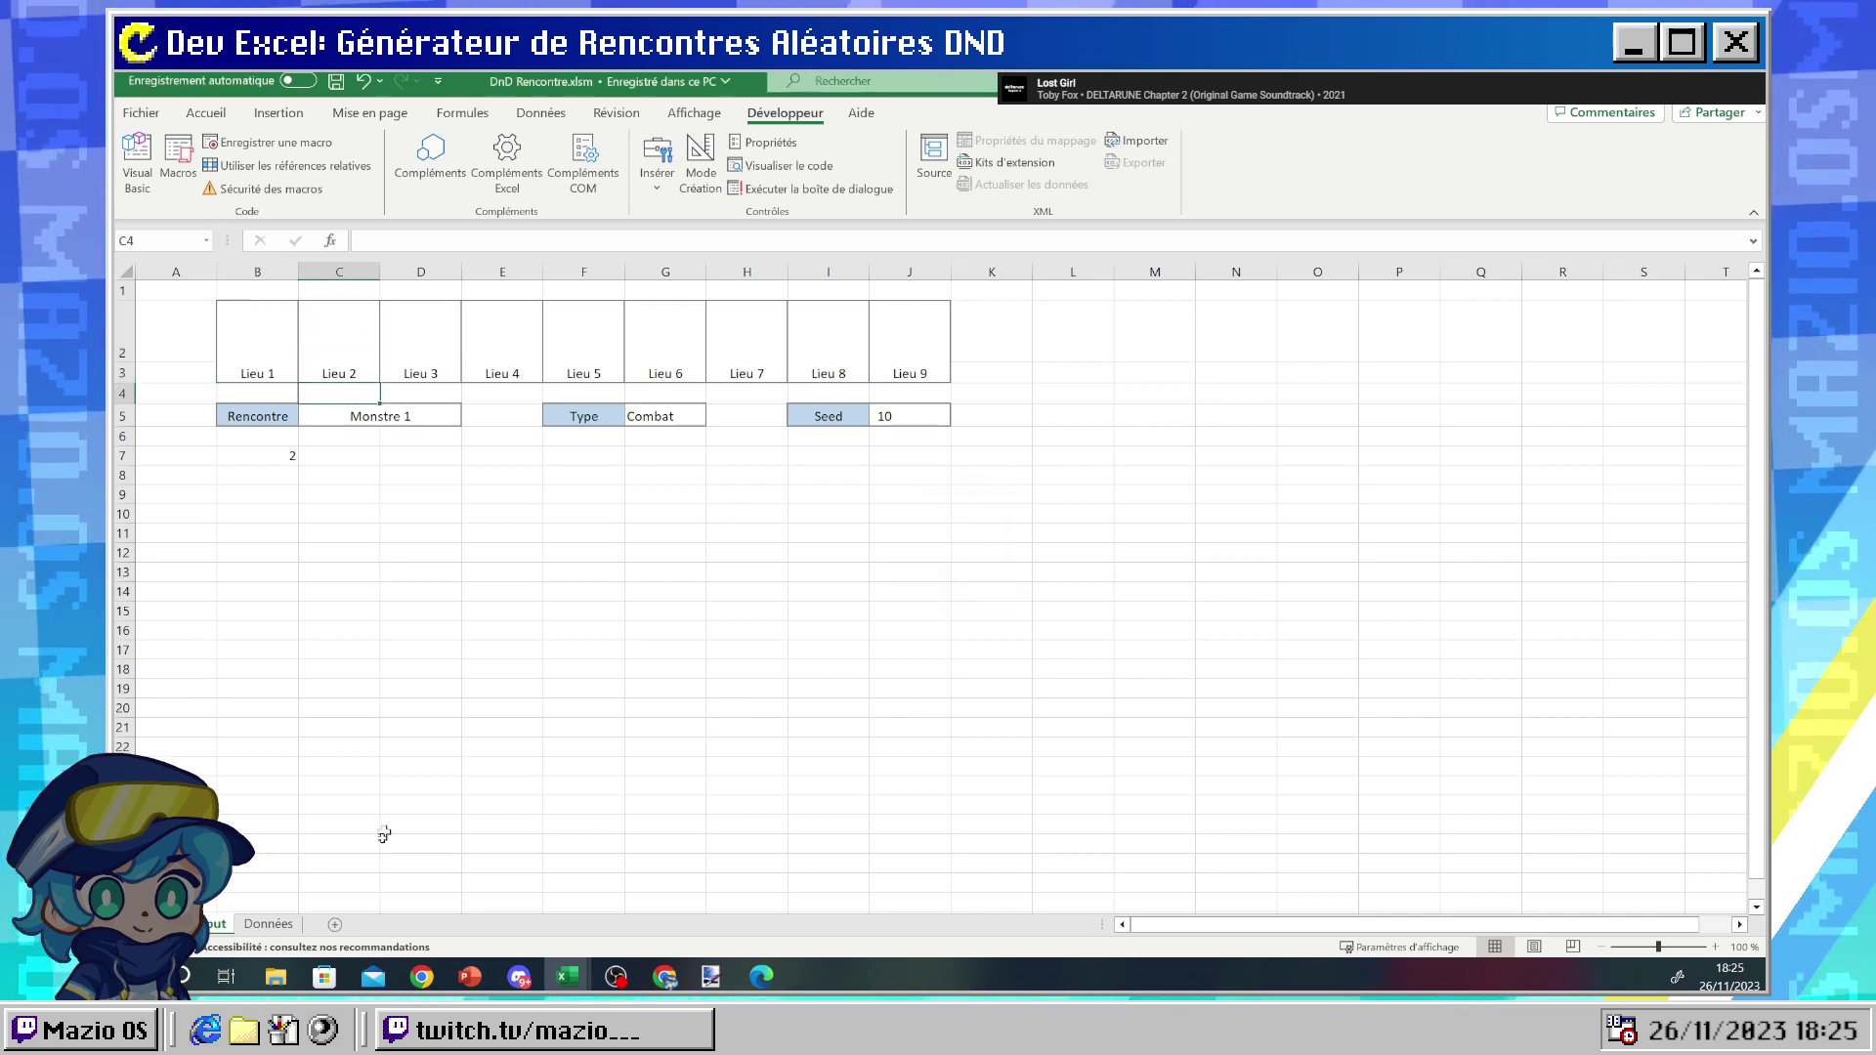
- Change the Intersect range to B2:B10 and test it by selecting C2 and B2
{"action": "mouse_move", "coordinate": [567, 976]}
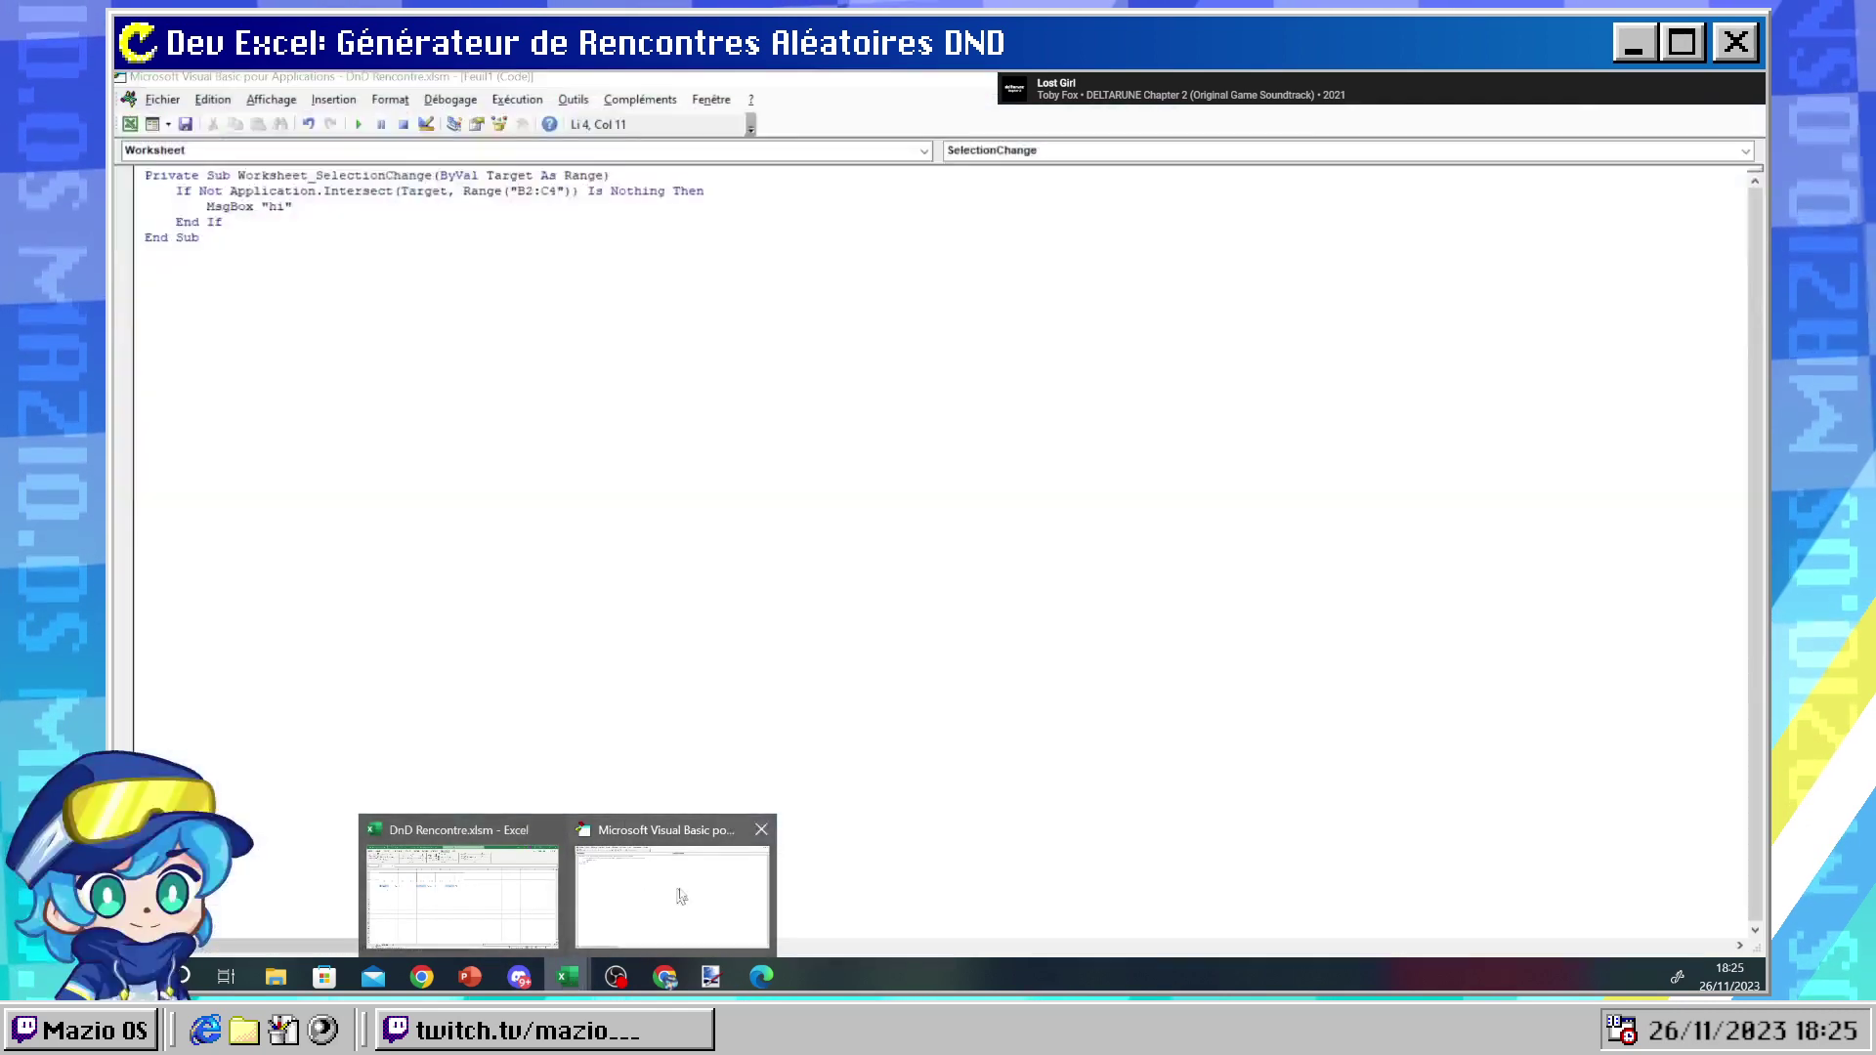
{"action": "left_click", "coordinate": [680, 896]}
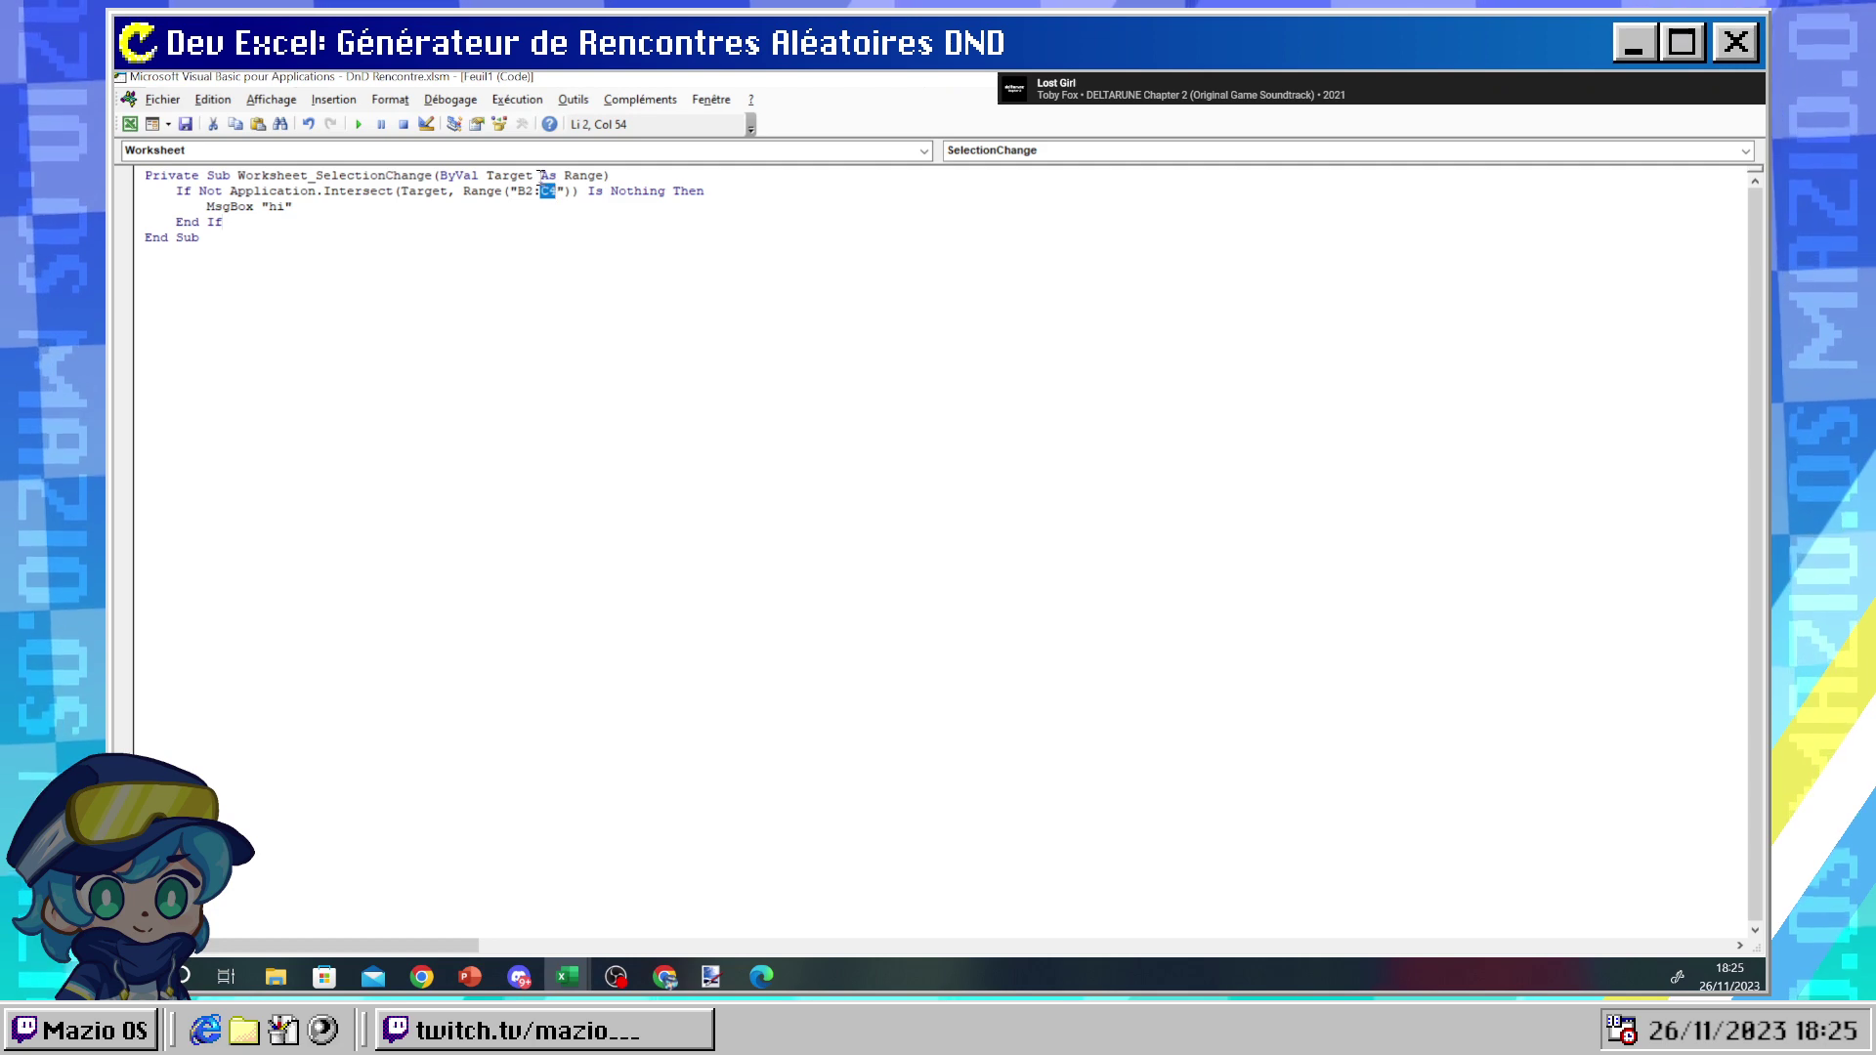
{"action": "type", "text": "B10"}
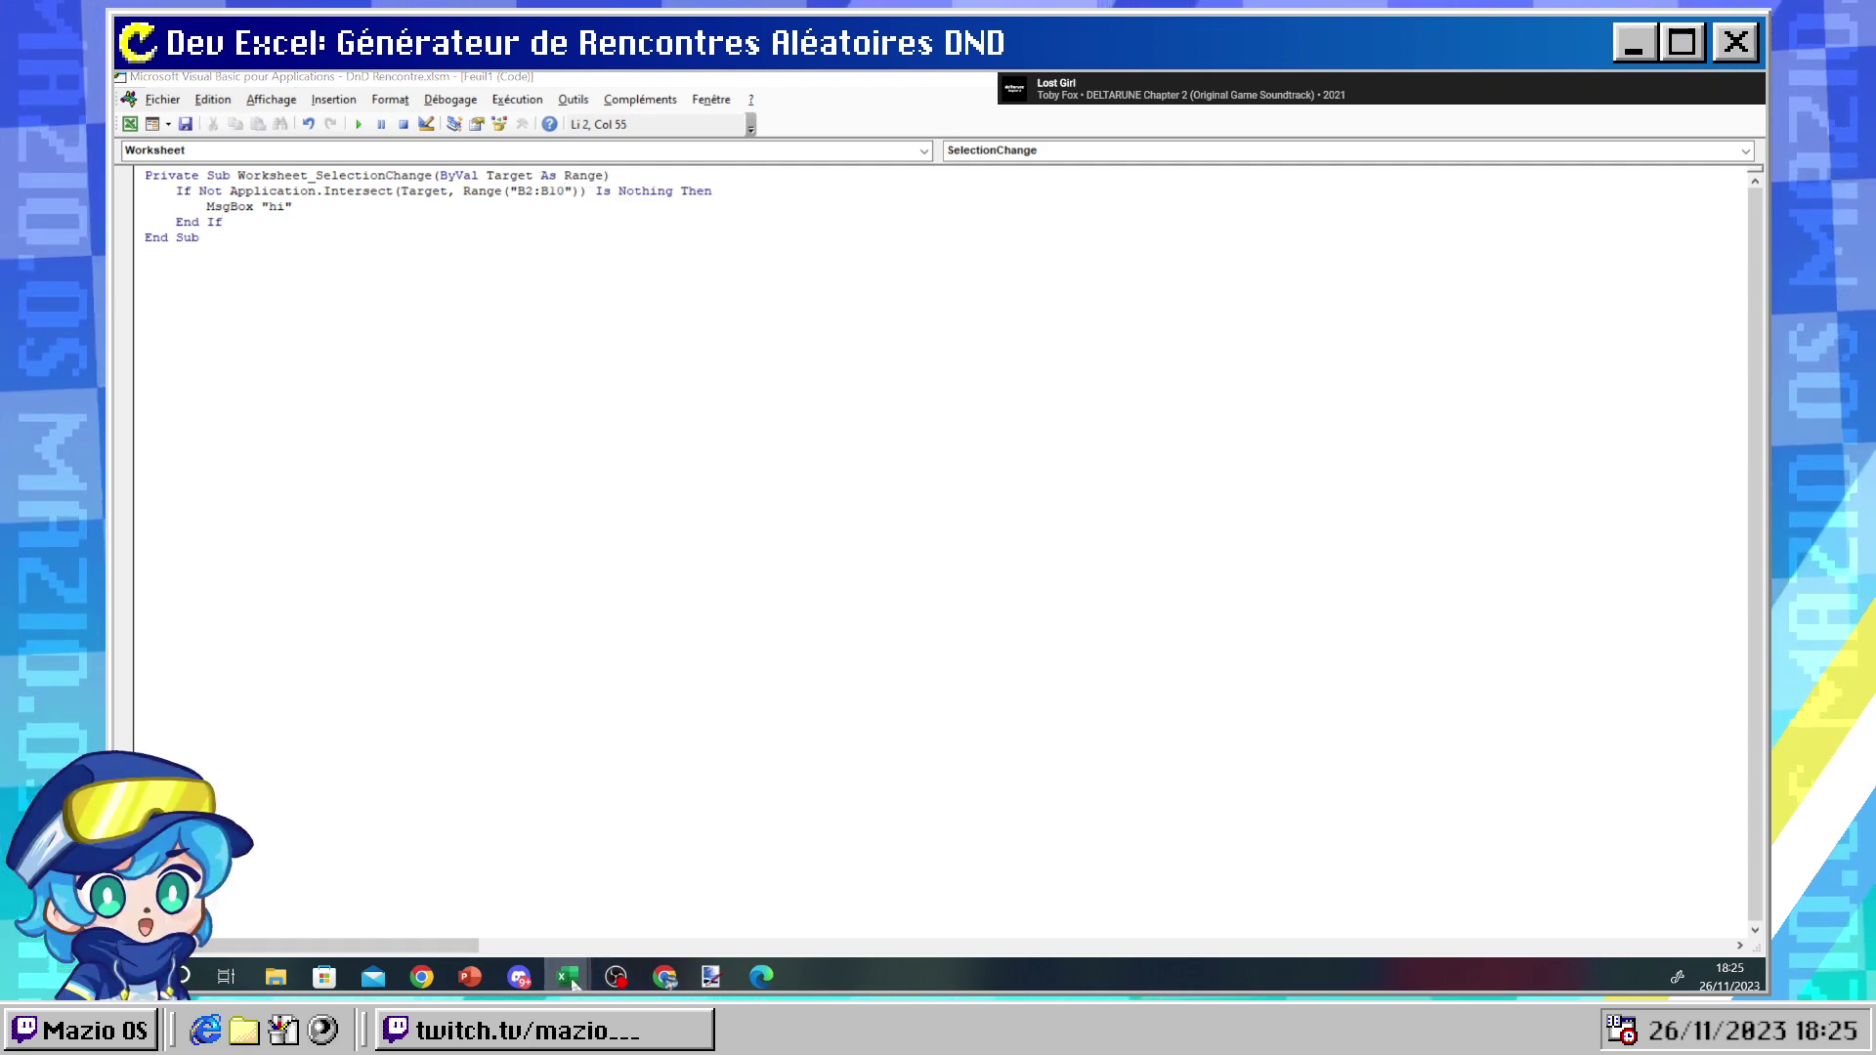
{"action": "mouse_move", "coordinate": [567, 976]}
{"action": "left_click", "coordinate": [459, 889]}
{"action": "left_click", "coordinate": [303, 326]}
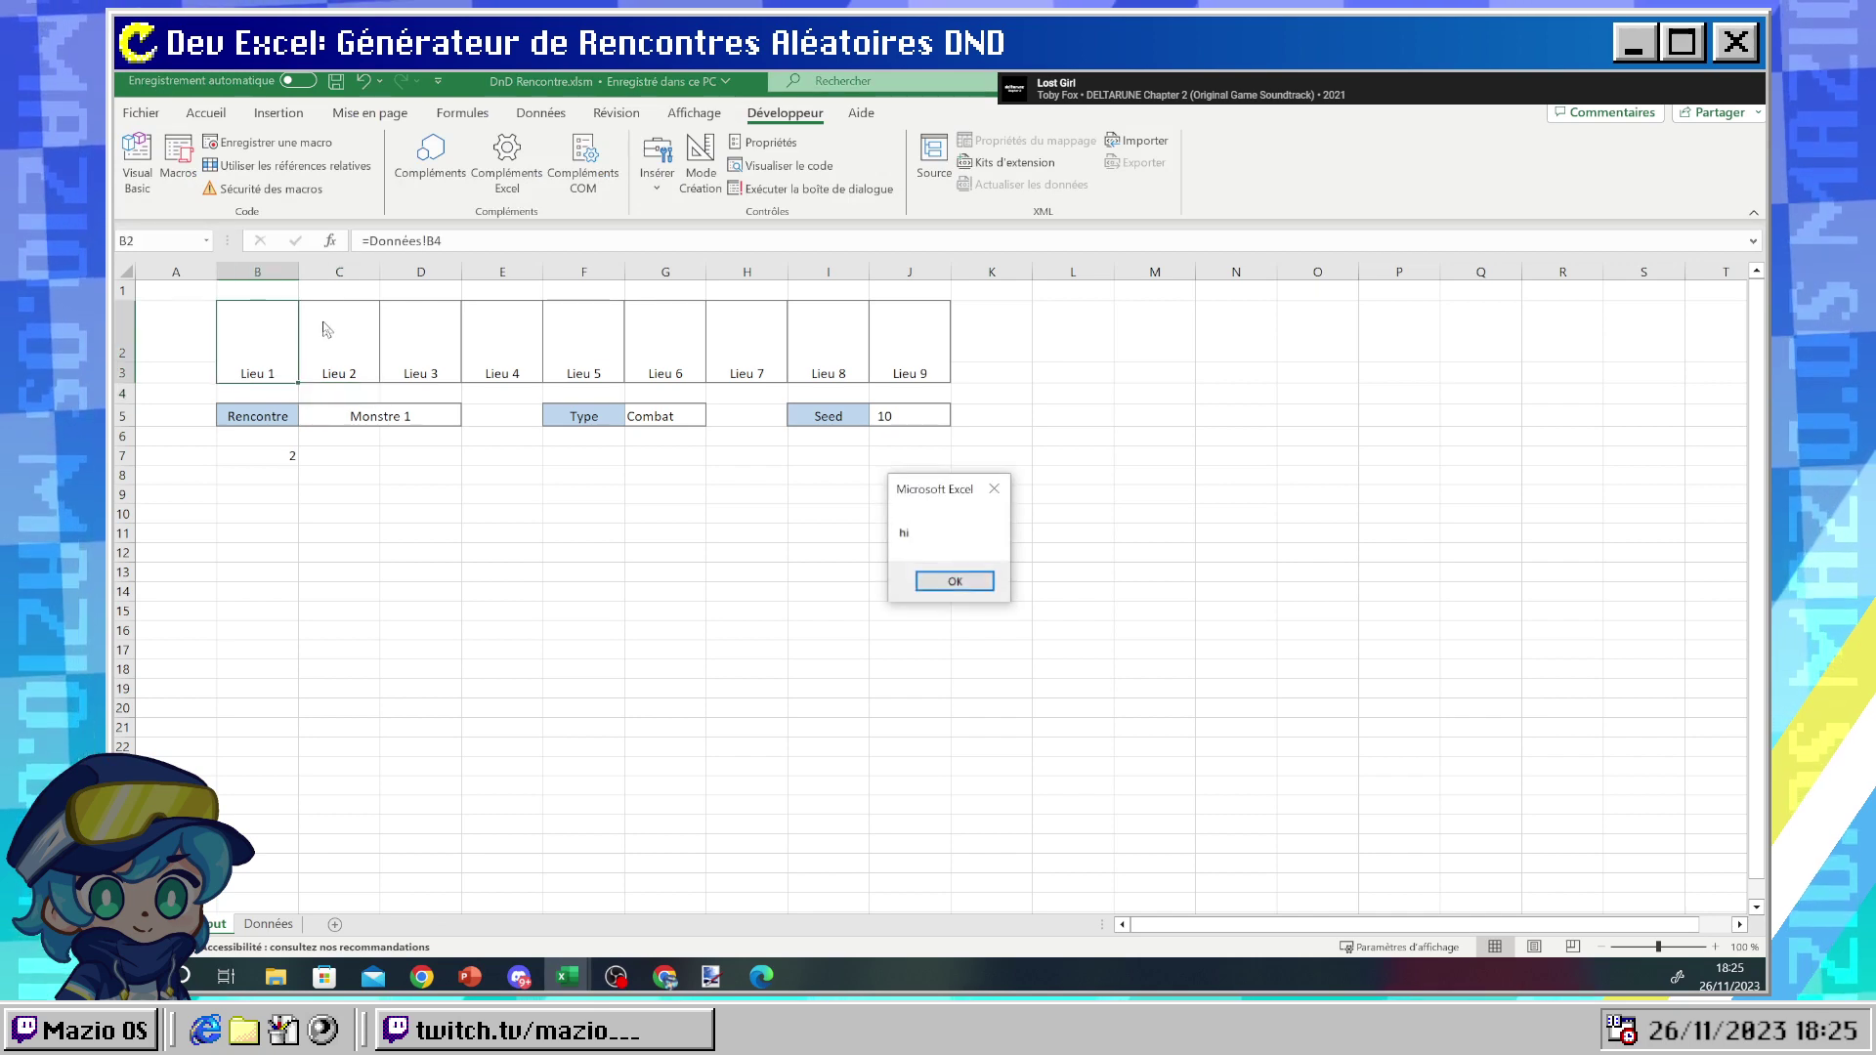
{"action": "key", "text": "Return"}
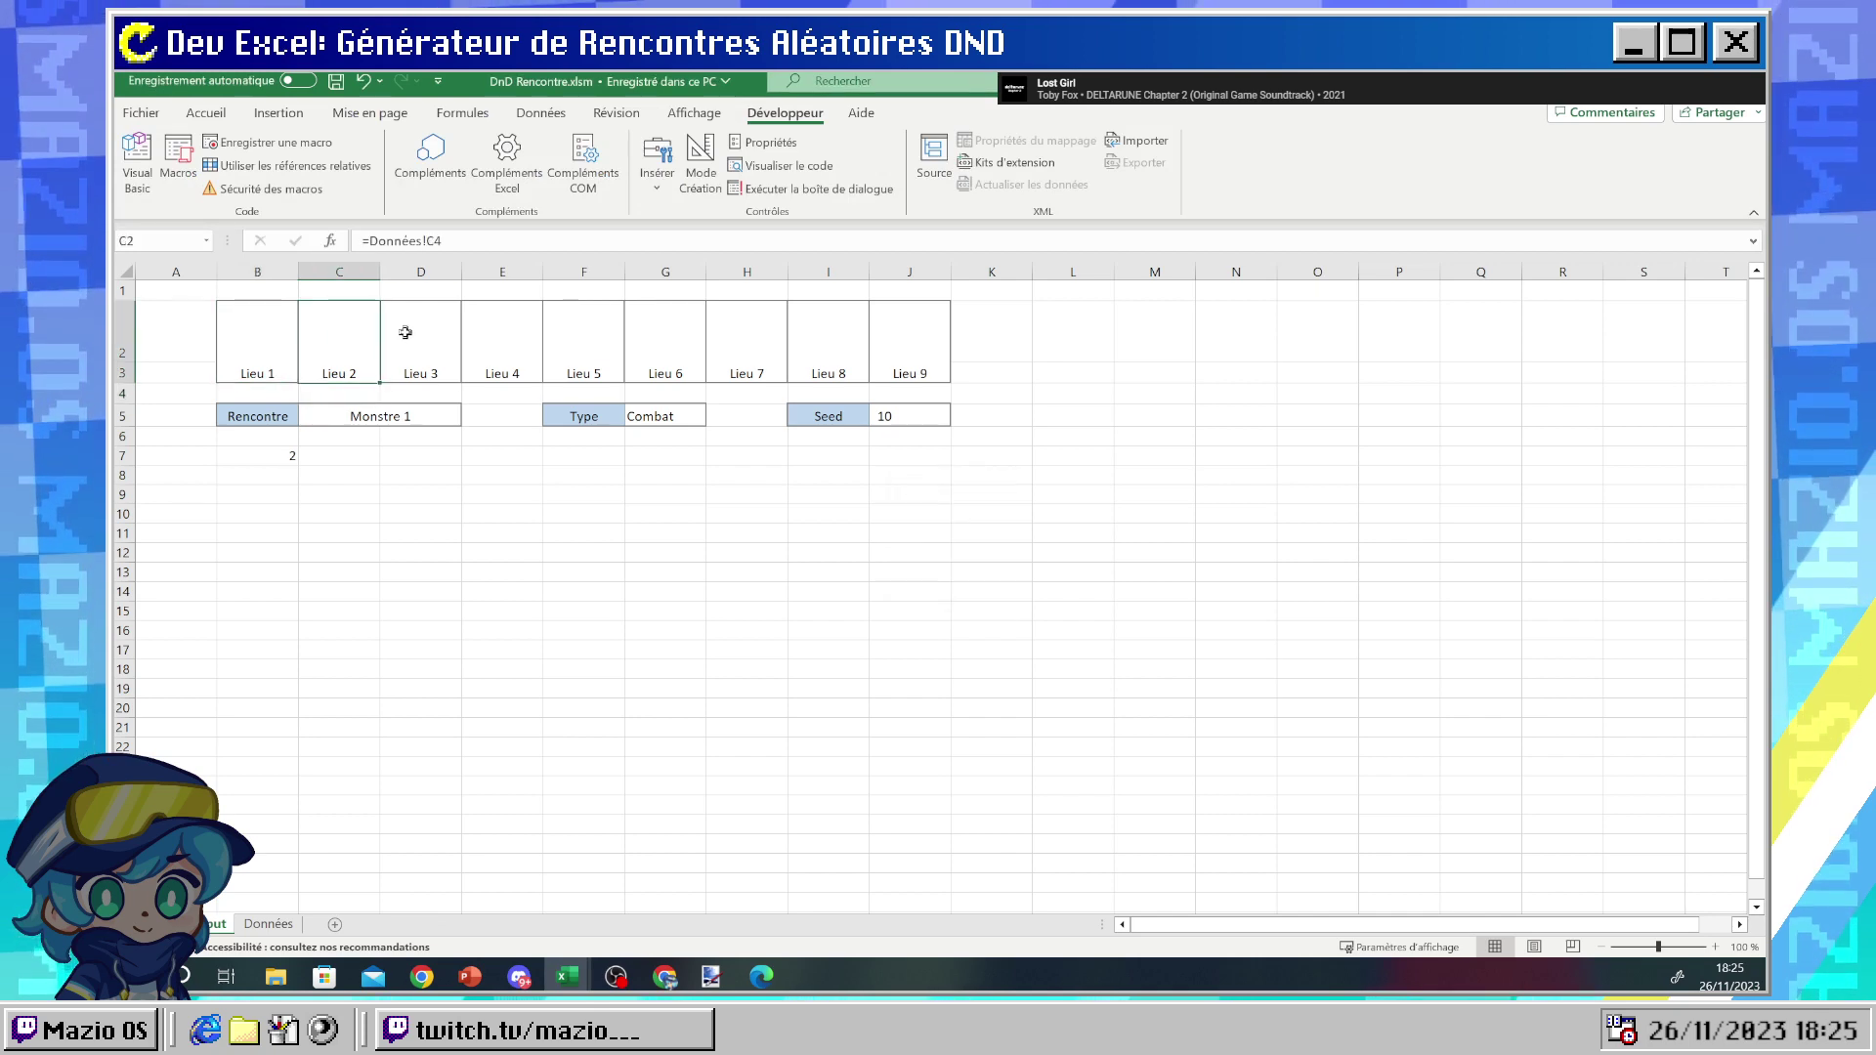
{"action": "left_click", "coordinate": [260, 330]}
{"action": "left_click", "coordinate": [968, 588]}
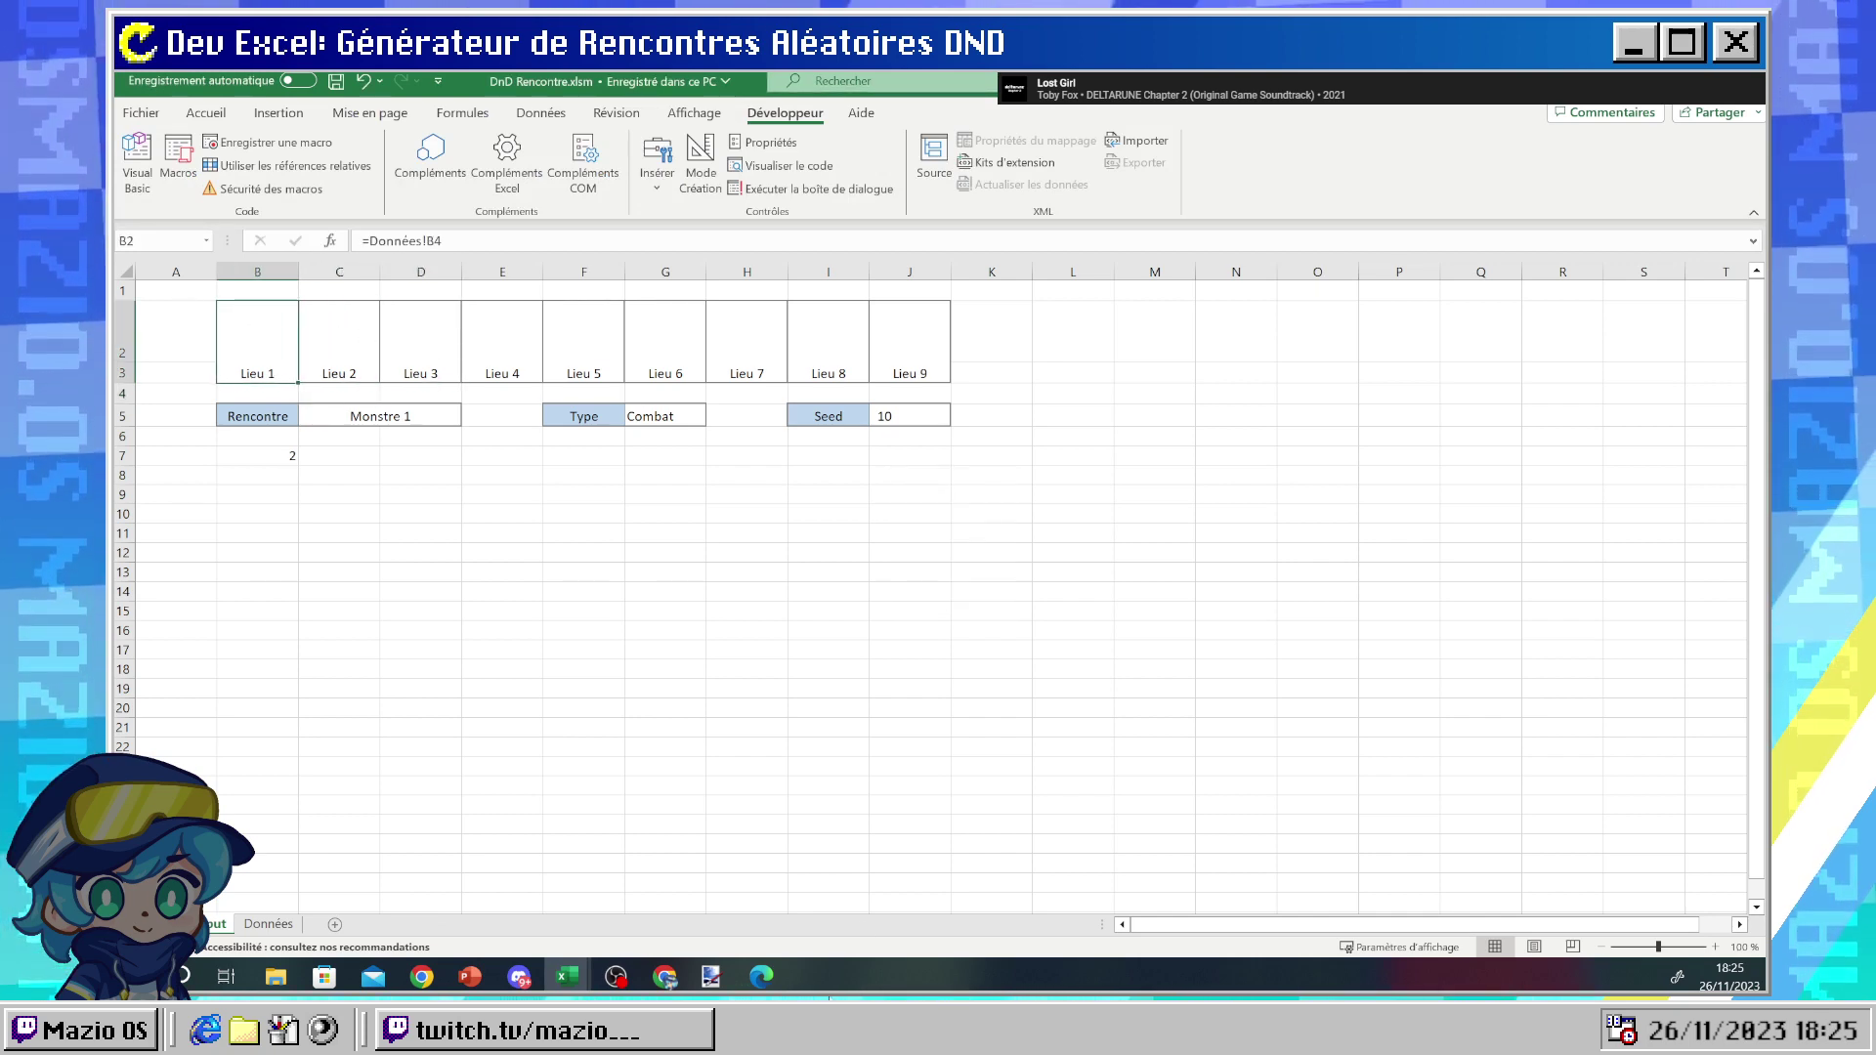
- Edit the Intersect range to read Range("B2:J2")
{"action": "mouse_move", "coordinate": [755, 985]}
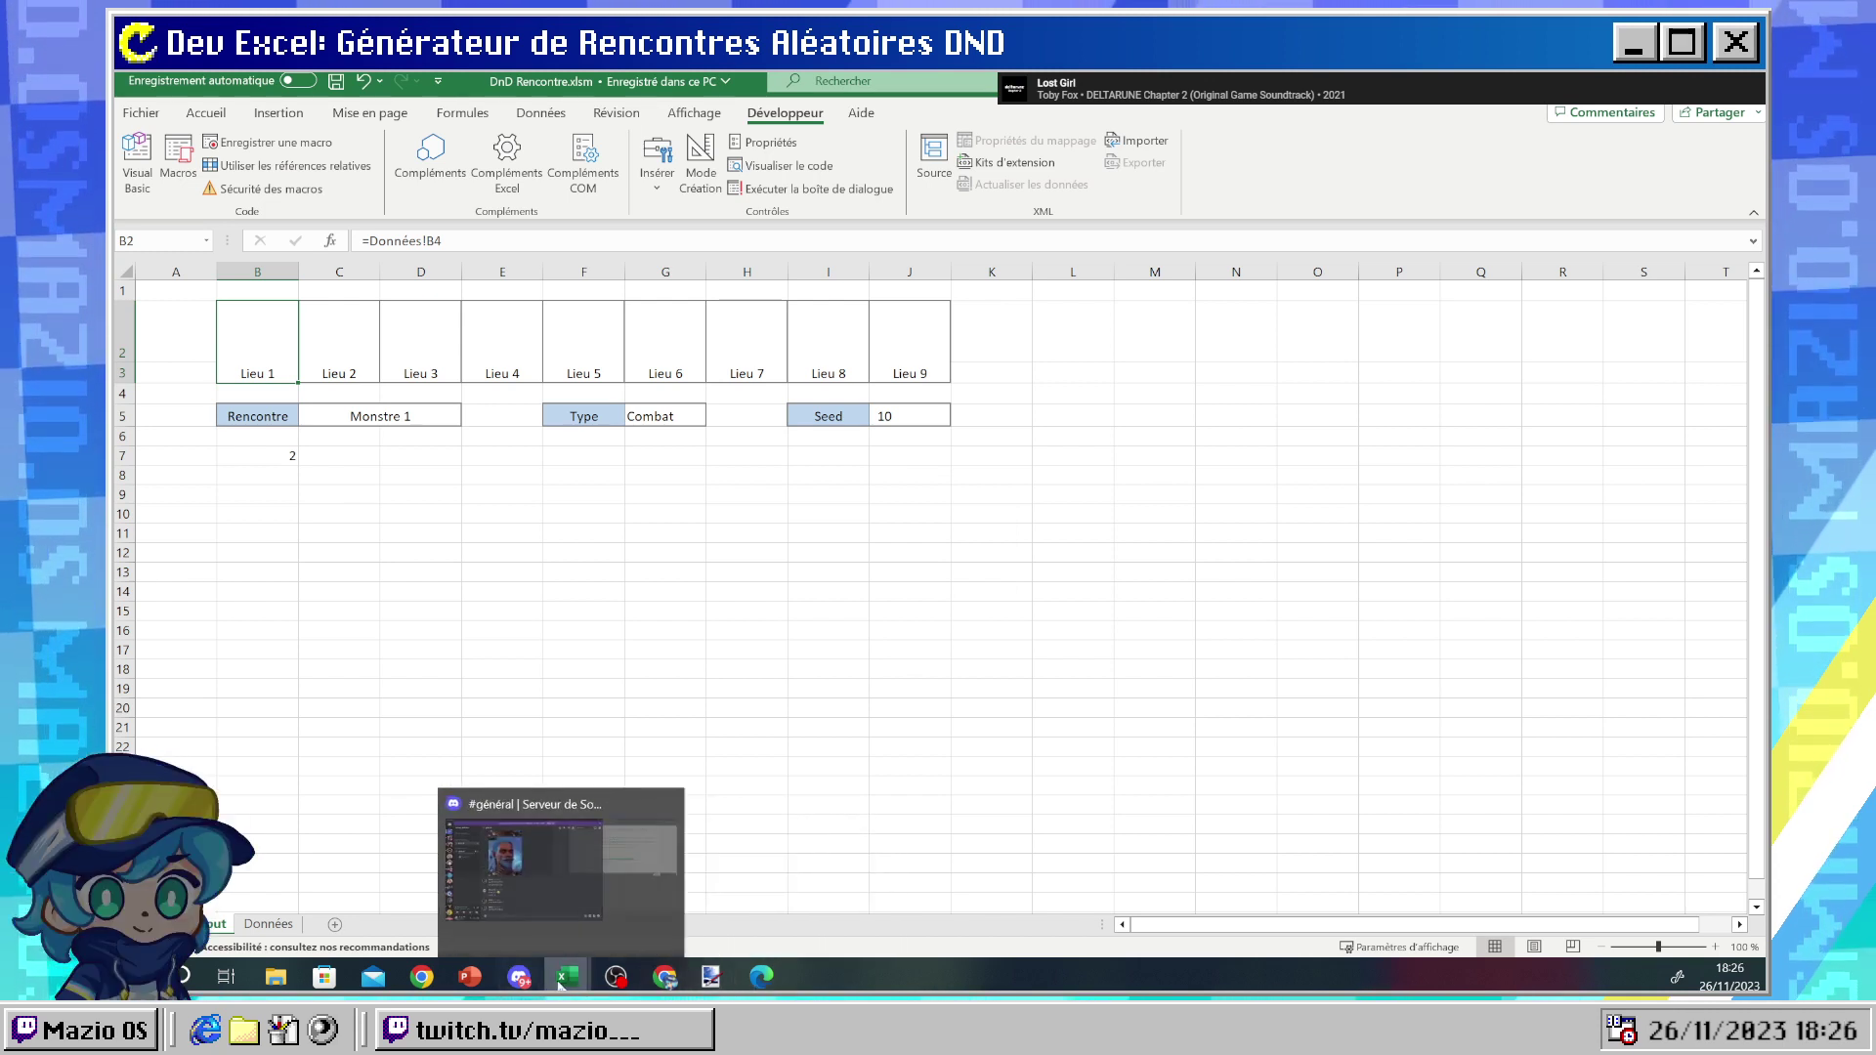
{"action": "mouse_move", "coordinate": [566, 982]}
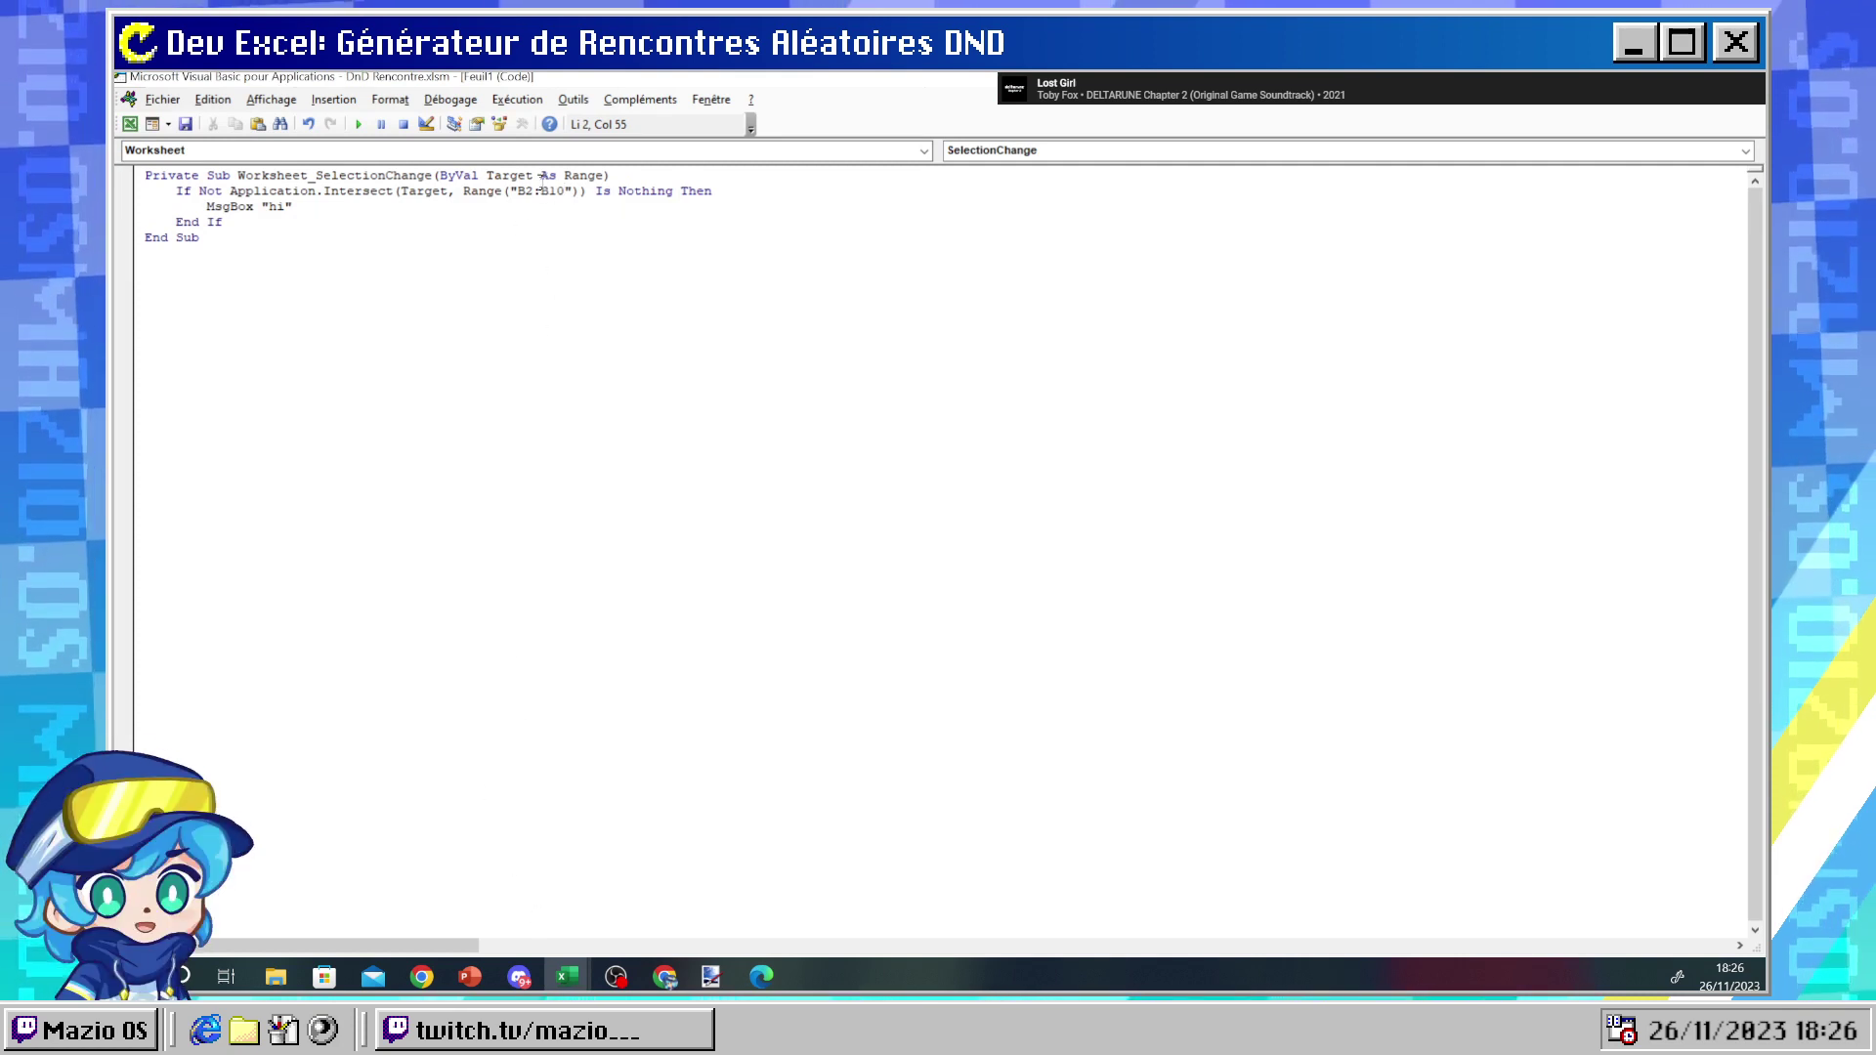
{"action": "left_click_drag", "start_coordinate": [548, 191], "coordinate": [552, 191]}
{"action": "type", "text": "2"}
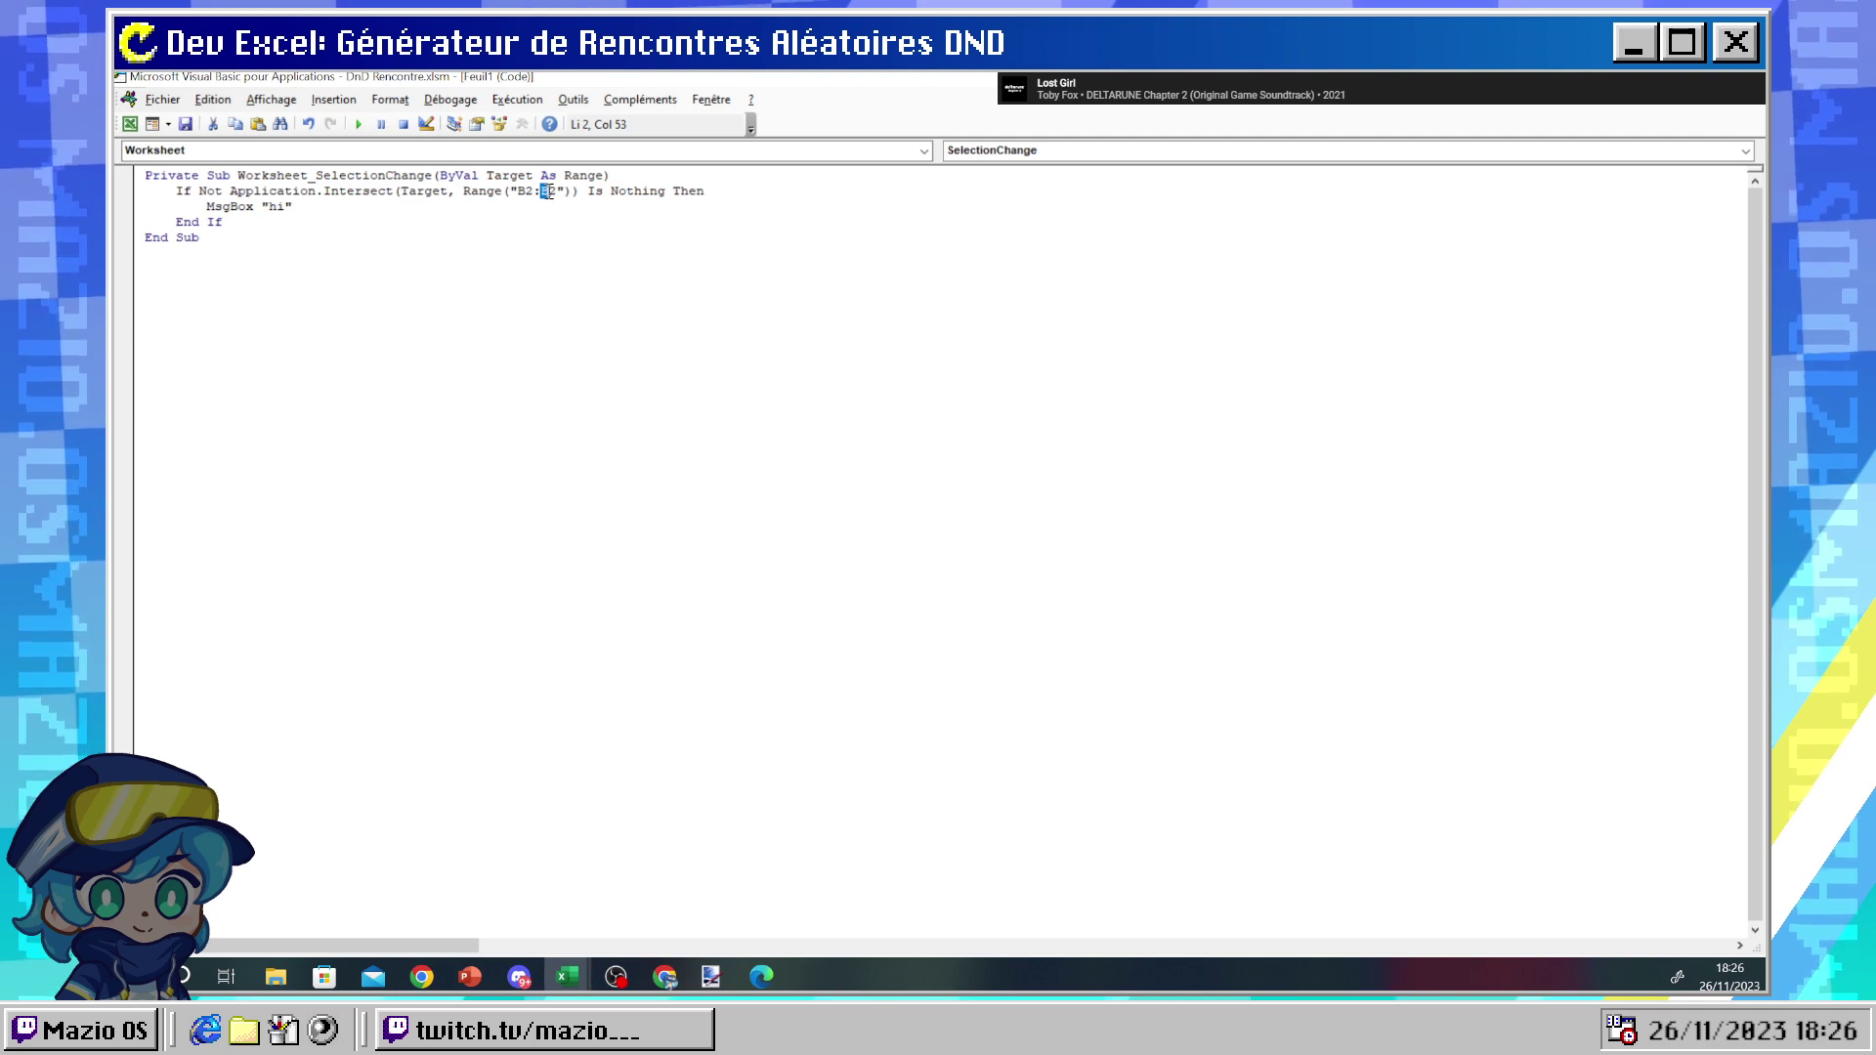
{"action": "type", "text": "J"}
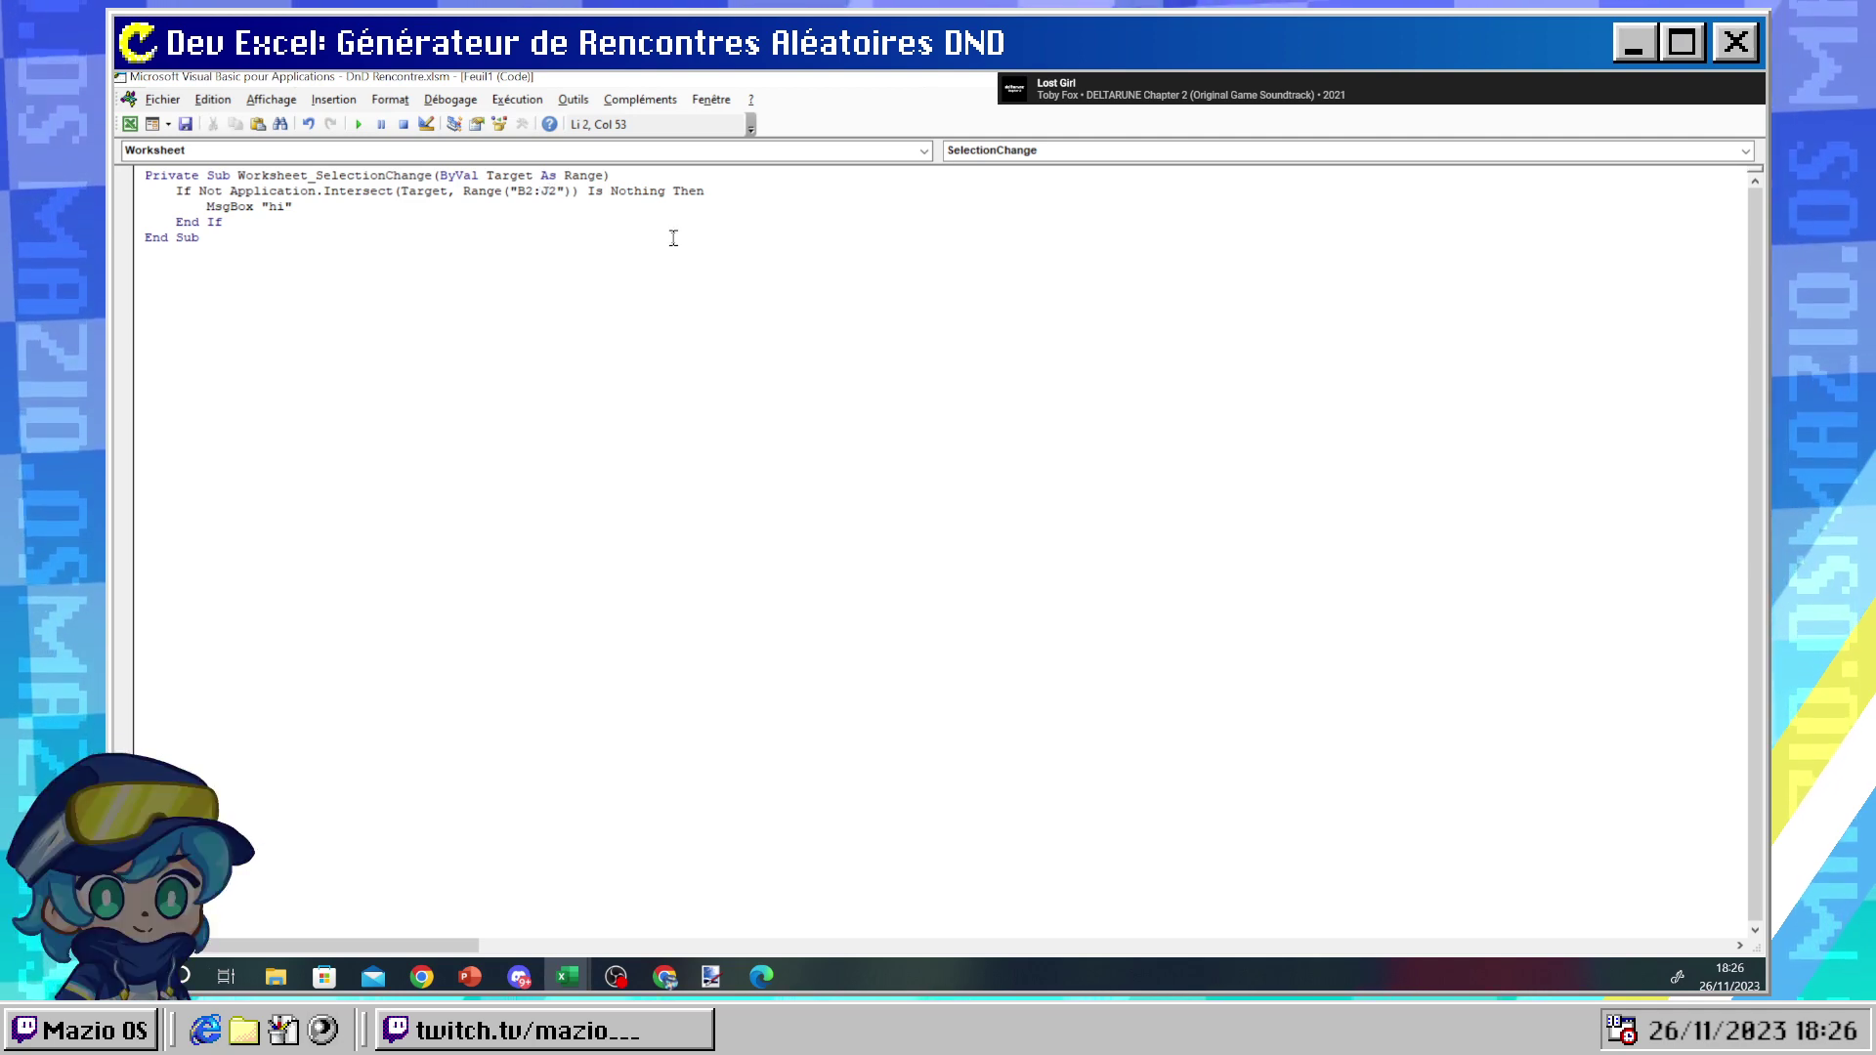
- Test the B2:J2 range in Excel on C2, J2 and other location cells such as Lieu 8
{"action": "mouse_move", "coordinate": [567, 975]}
{"action": "left_click", "coordinate": [675, 884]}
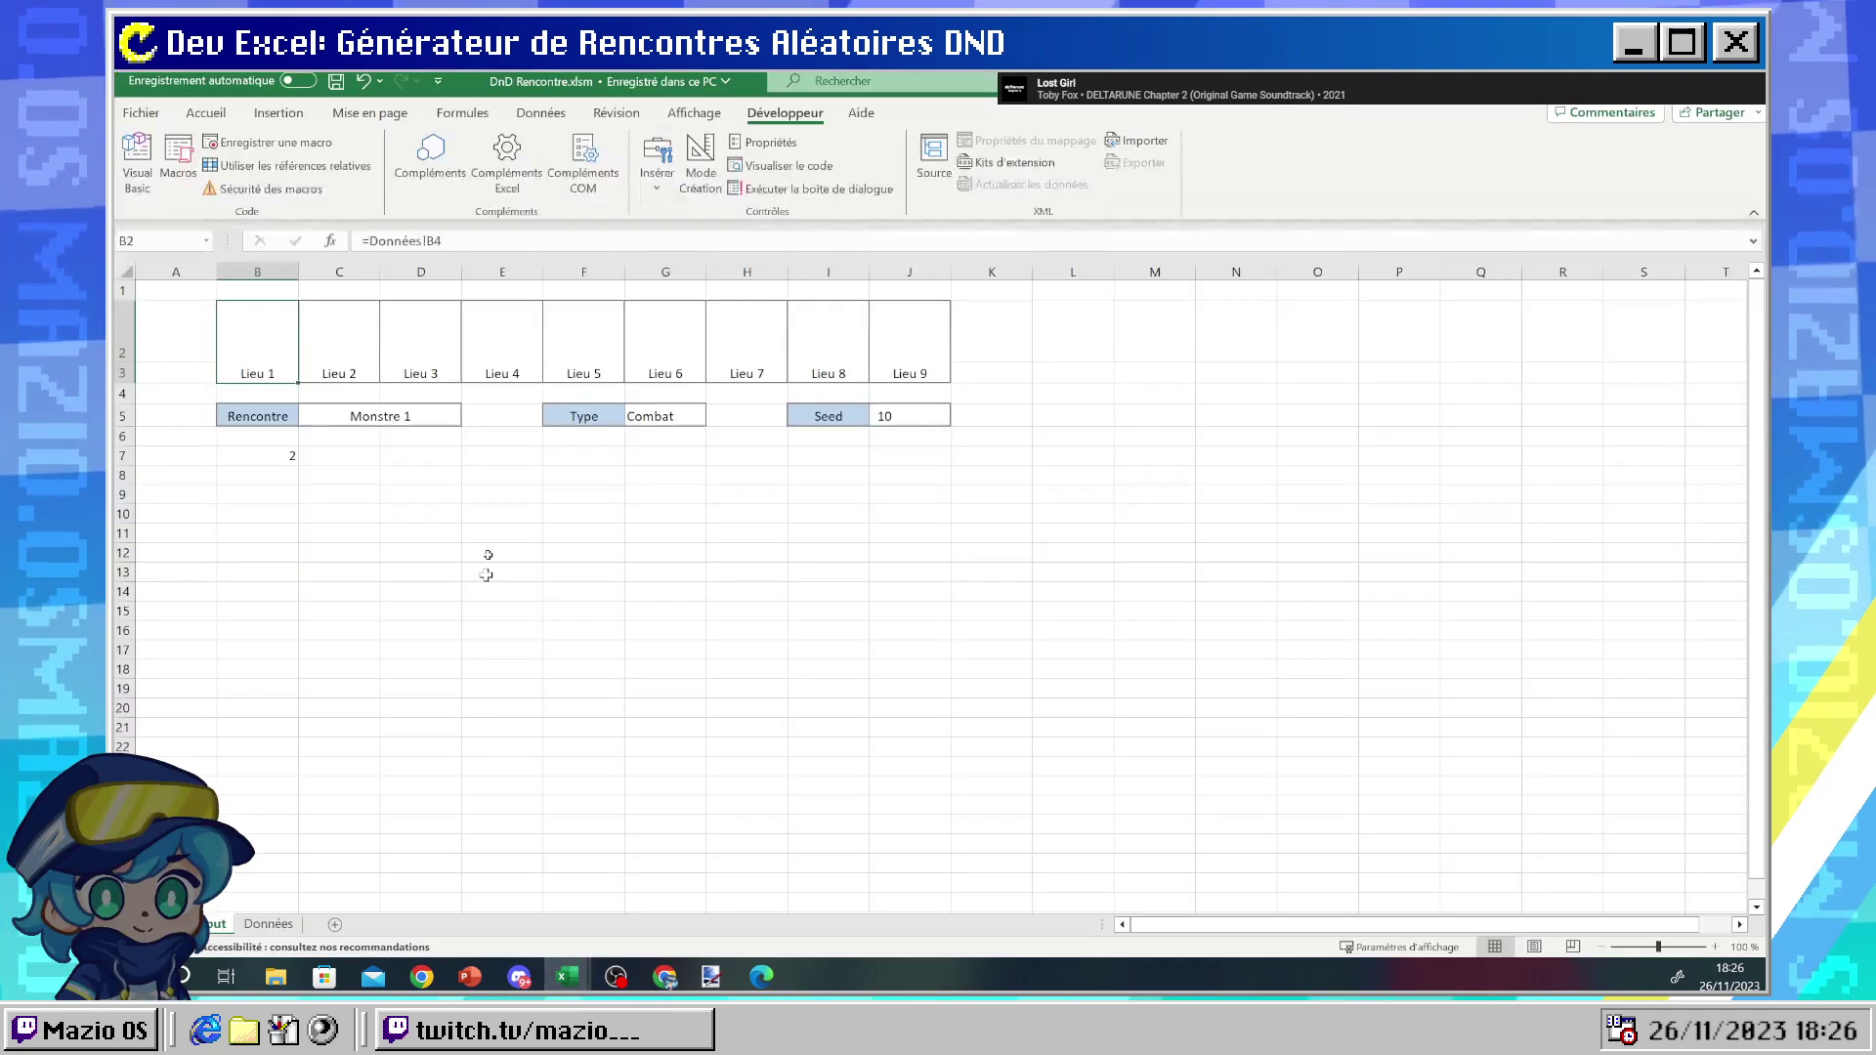
{"action": "left_click", "coordinate": [371, 325]}
{"action": "key", "text": "Return"}
{"action": "left_click", "coordinate": [908, 364]}
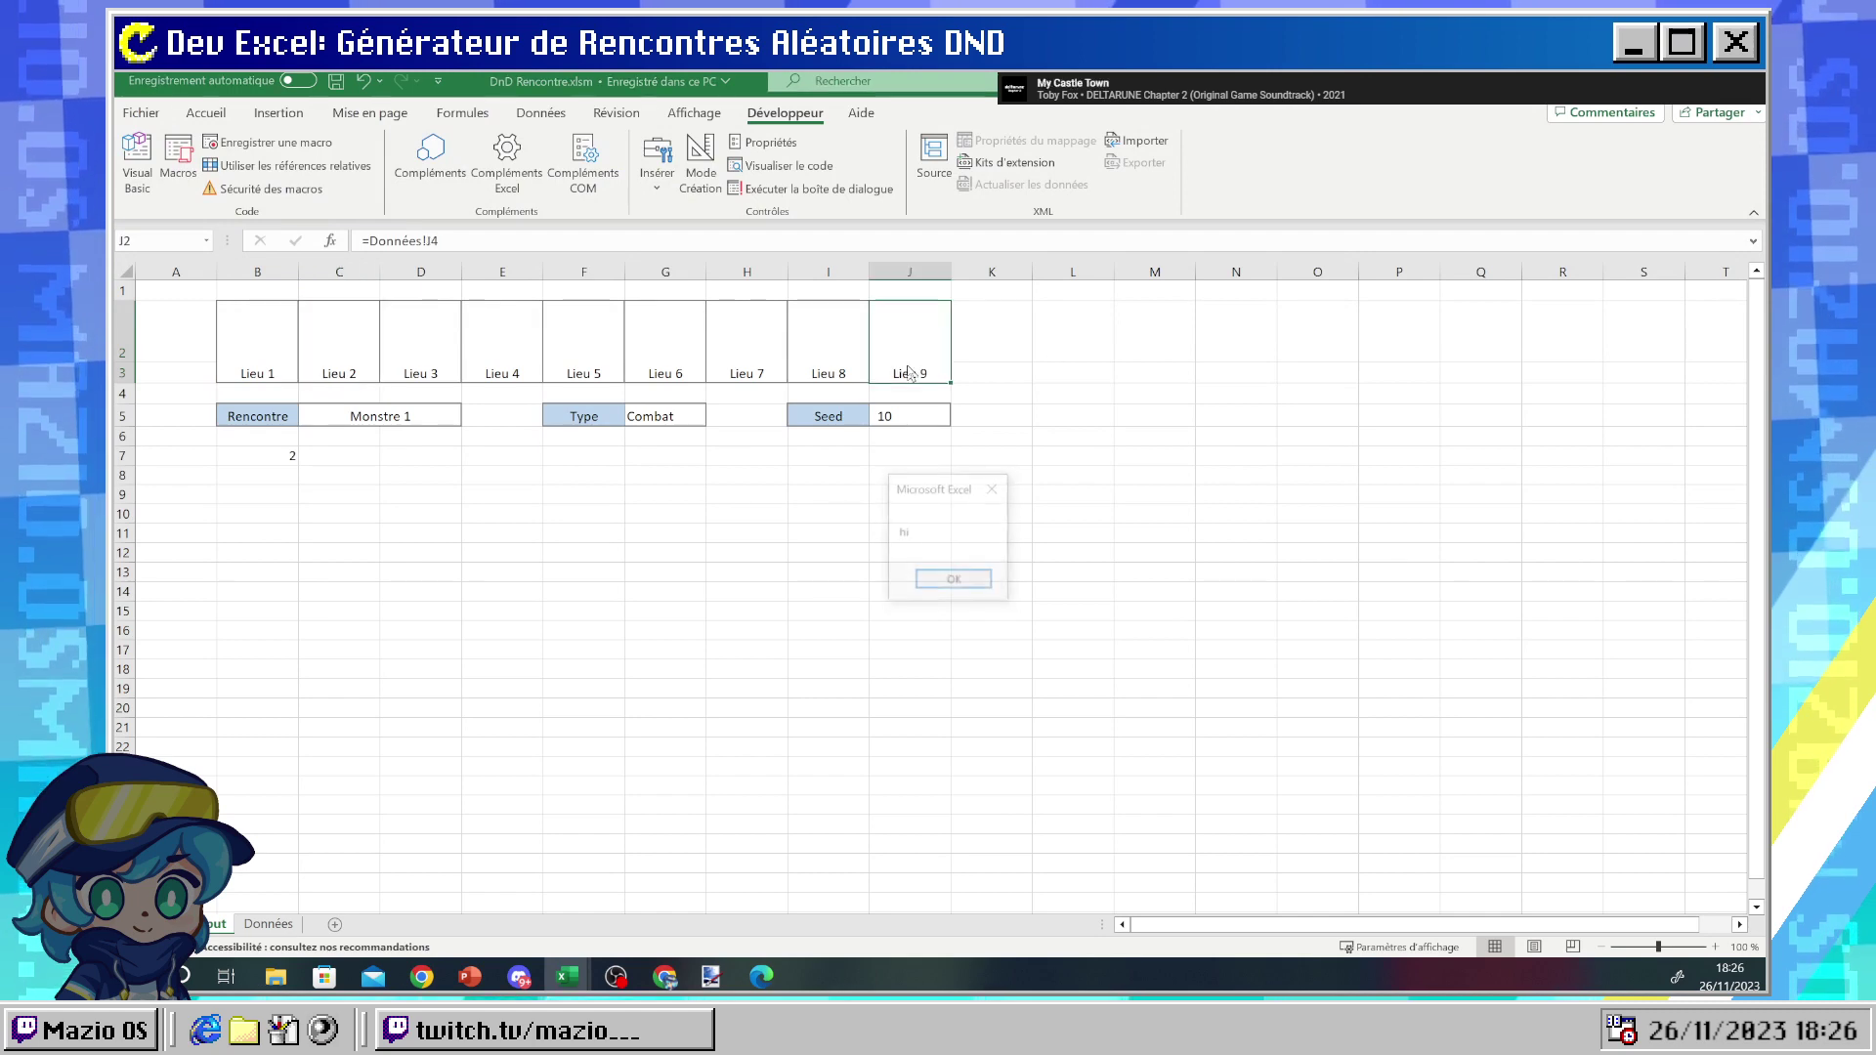
{"action": "key", "text": "Return"}
{"action": "left_click", "coordinate": [768, 349]}
{"action": "key", "text": "Return"}
{"action": "left_click", "coordinate": [846, 337]}
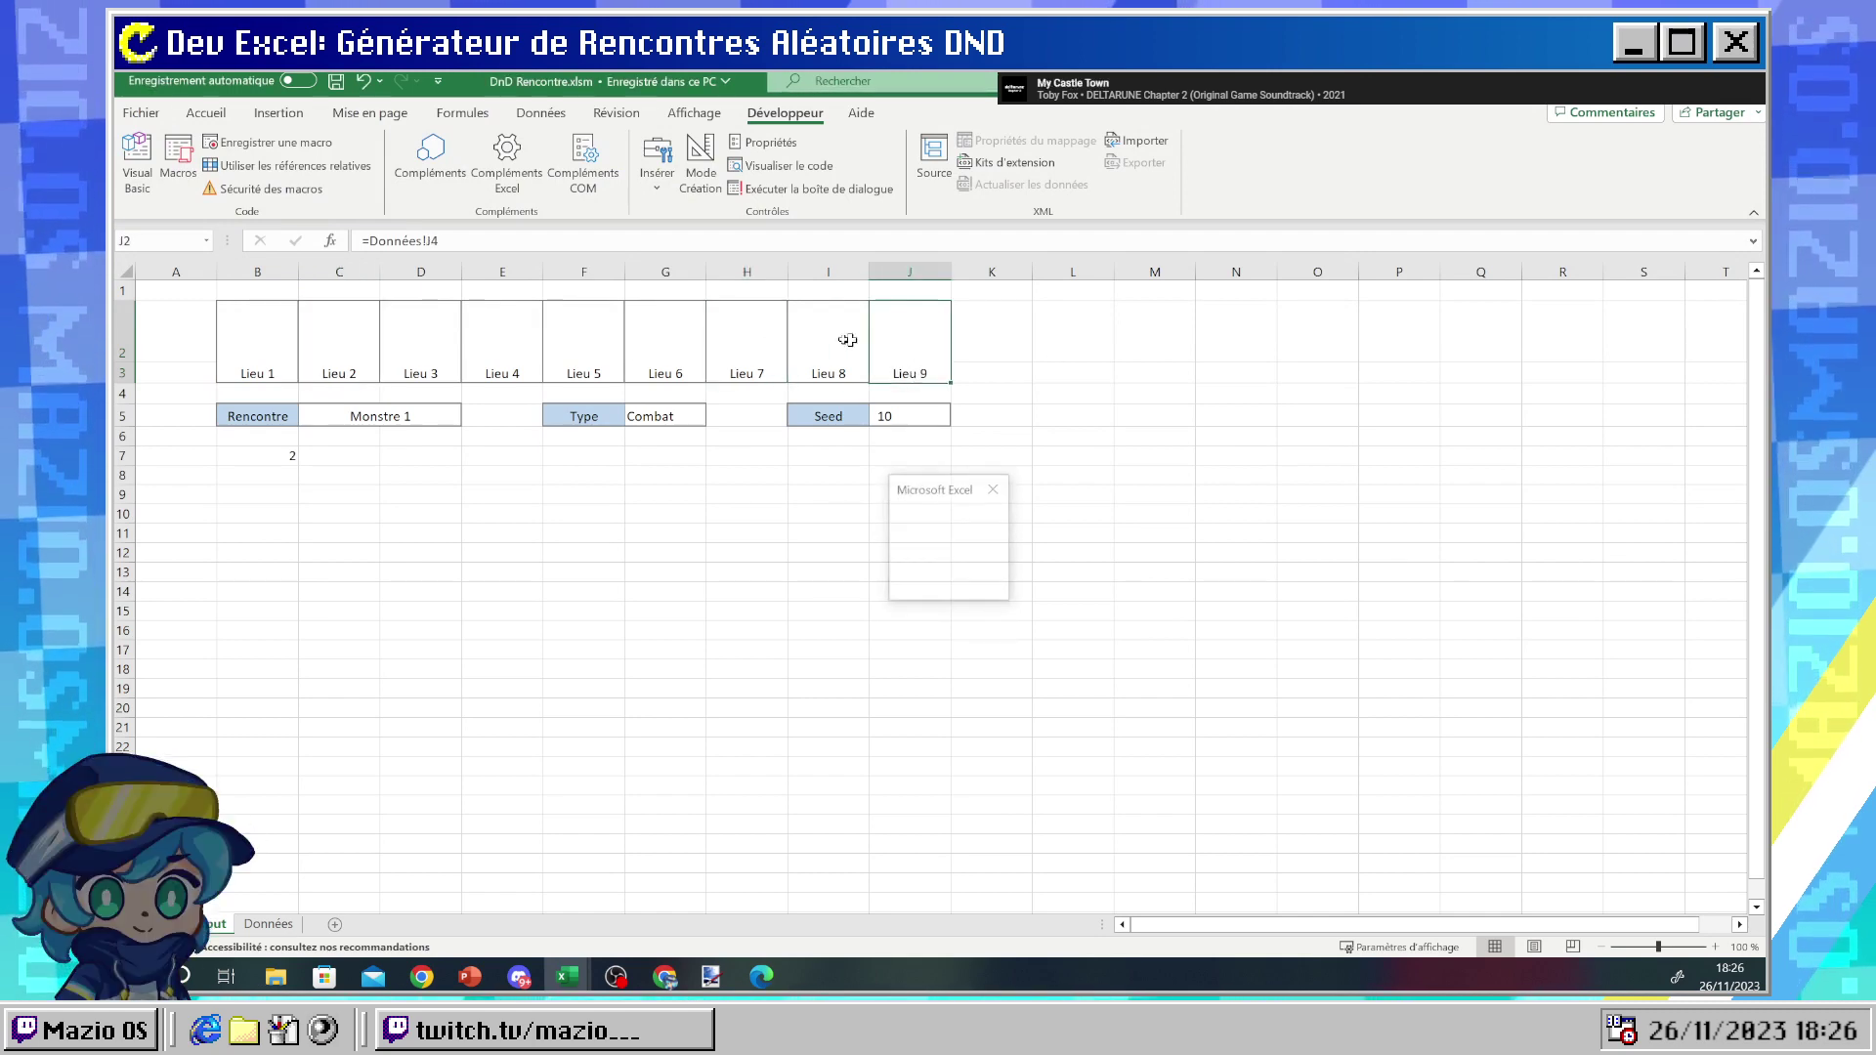
{"action": "key", "text": "Return"}
- Insert a new blank line inside the If block above MsgBox "hi"
{"action": "mouse_move", "coordinate": [566, 976]}
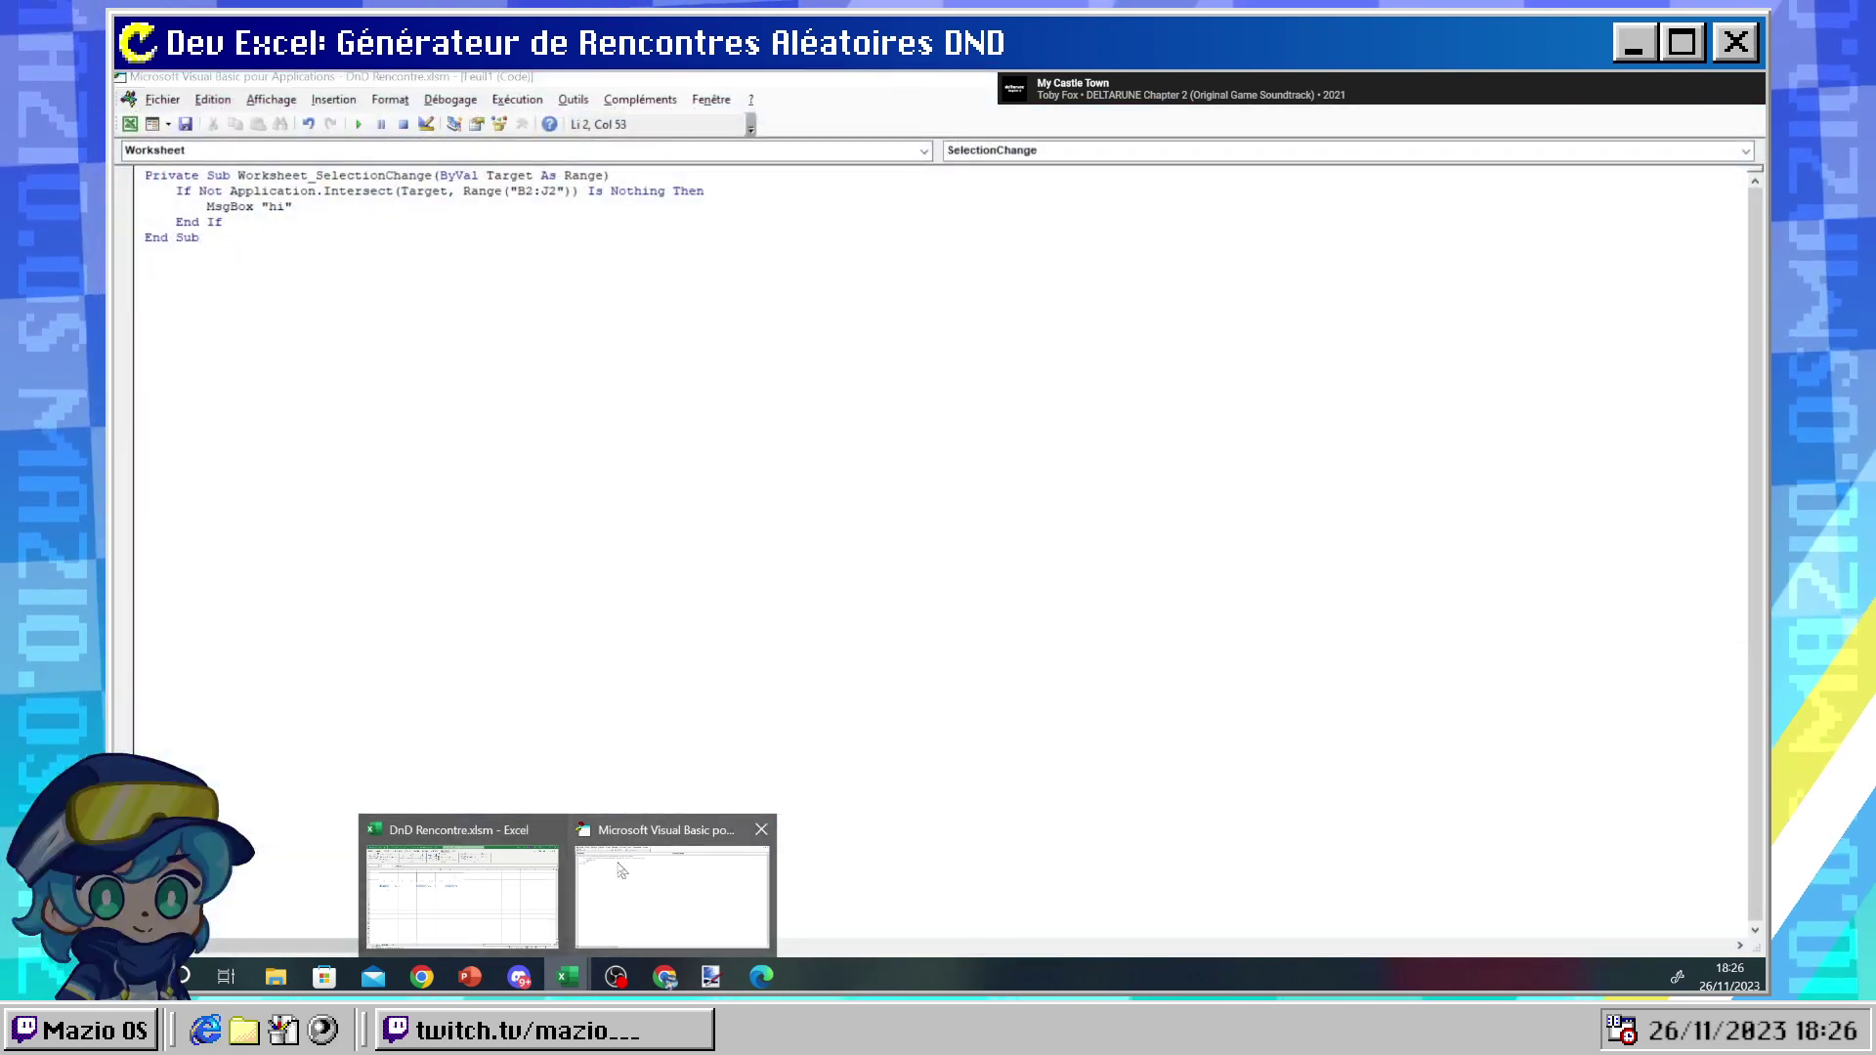
{"action": "left_click", "coordinate": [620, 869]}
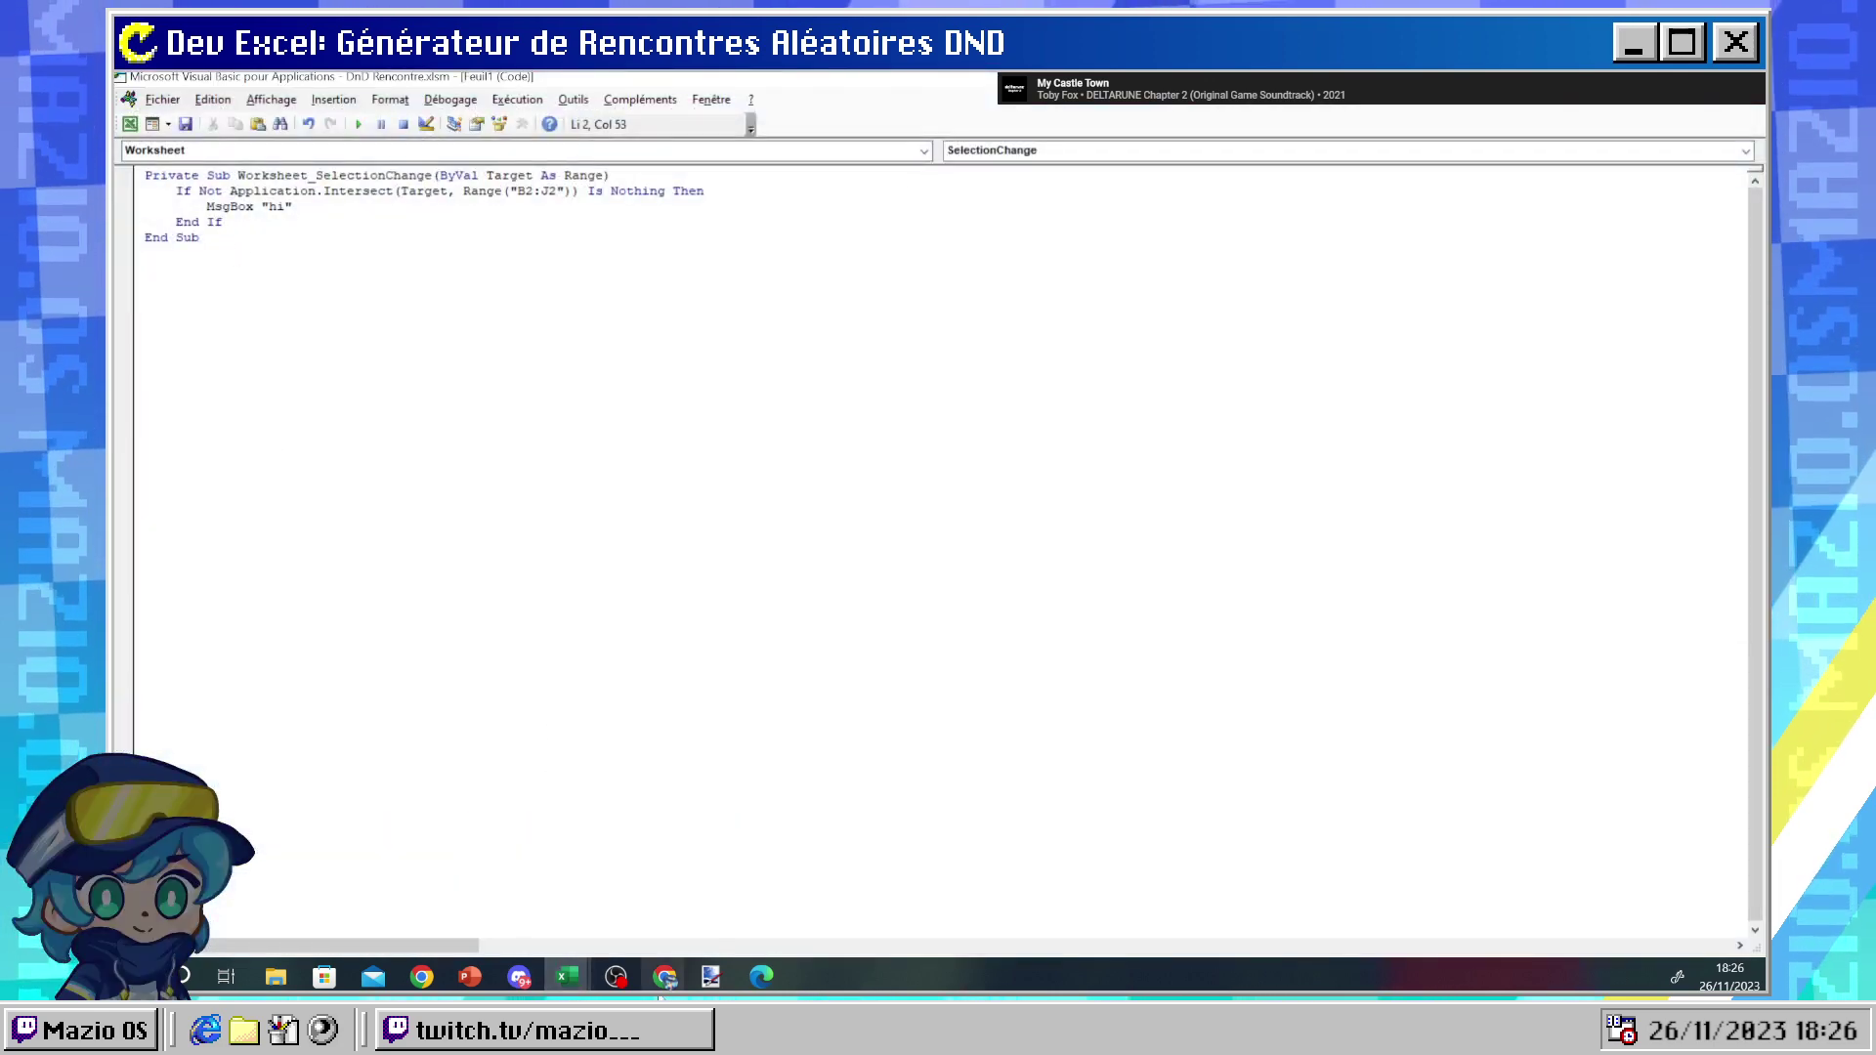
{"action": "mouse_move", "coordinate": [659, 989]}
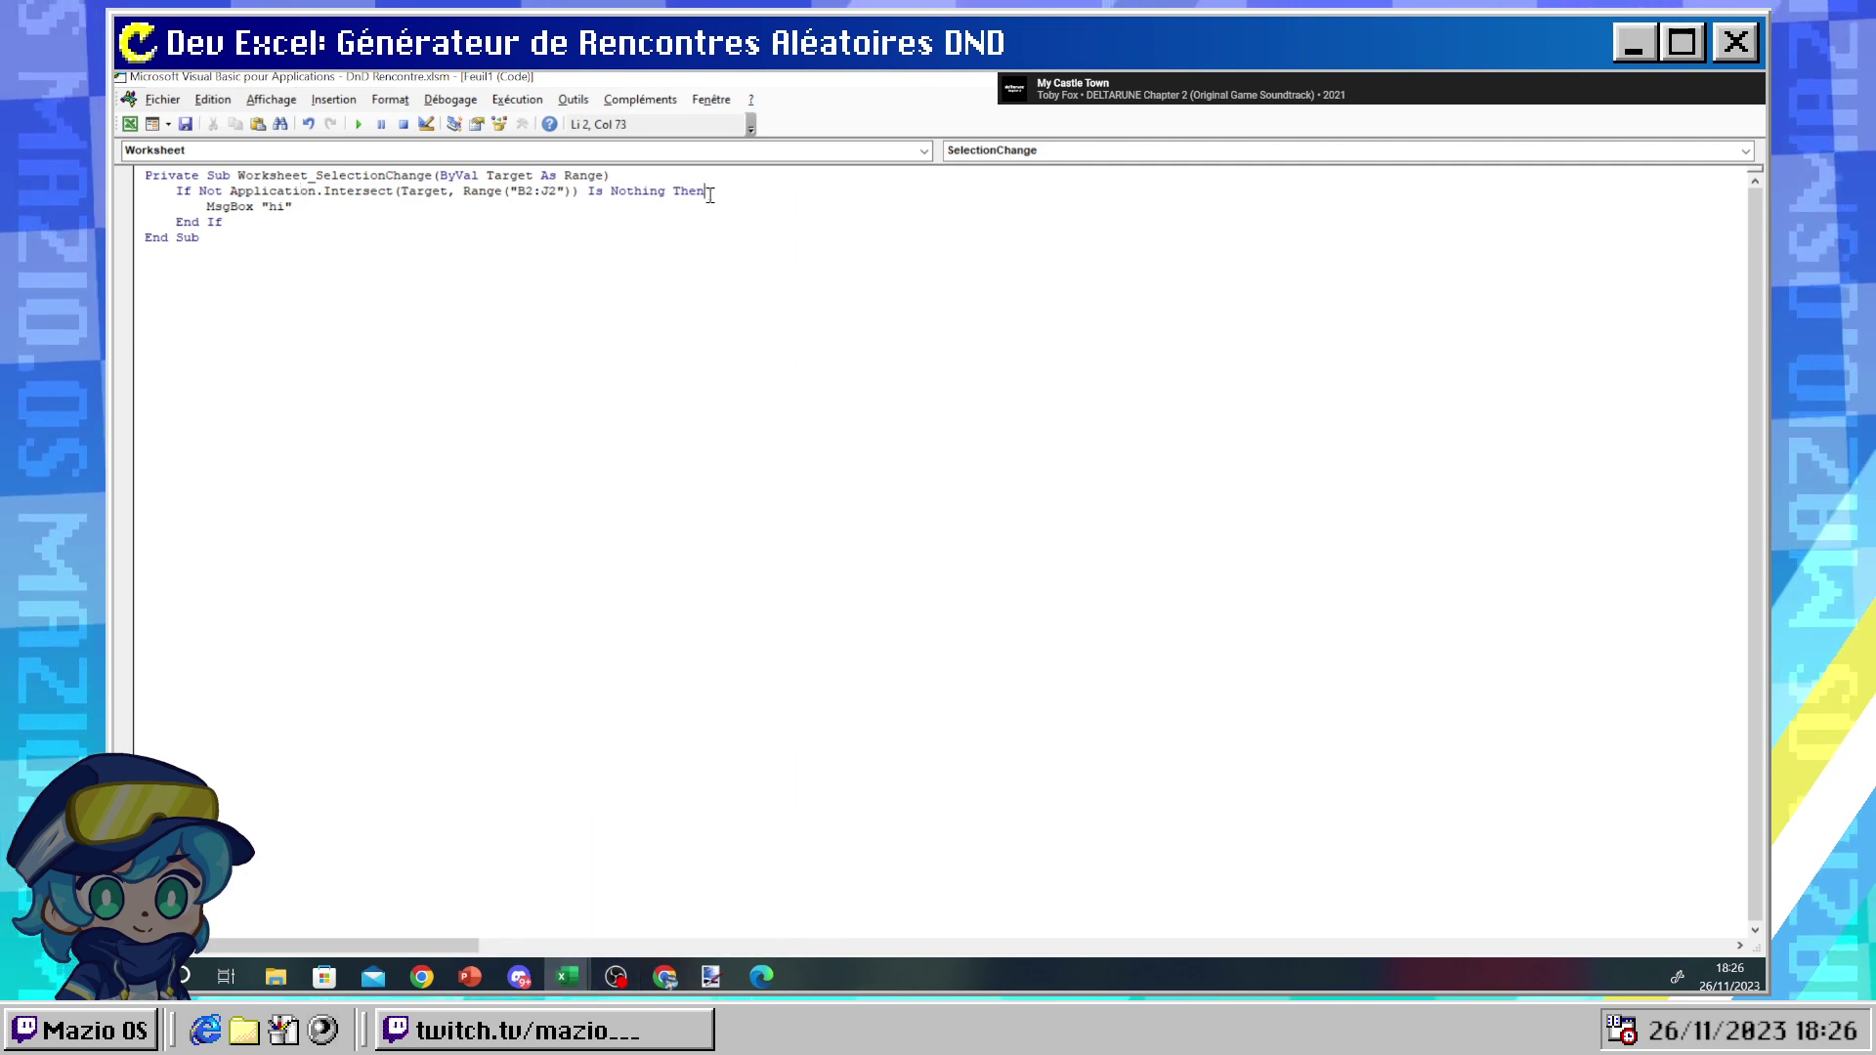
{"action": "key", "text": "Return"}
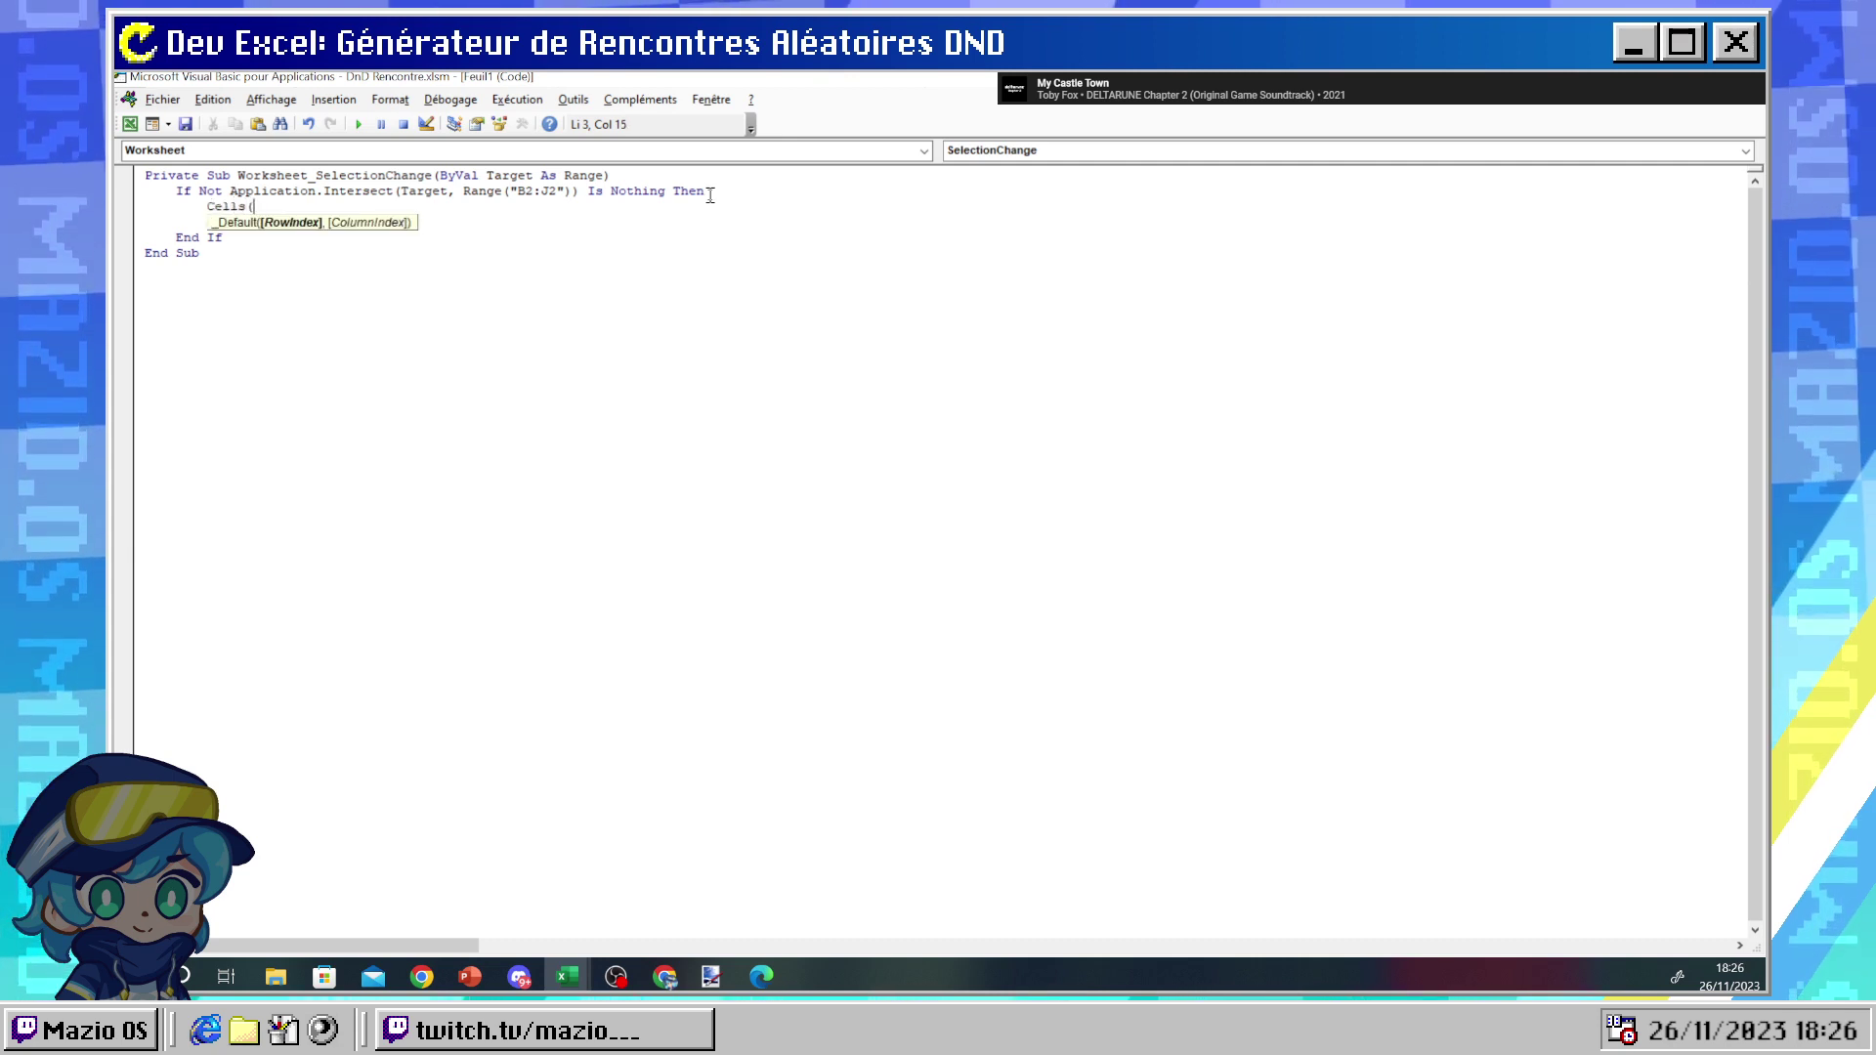
- Write Cells(0, 0) = 1 on the new line and trigger it by selecting a location cell in Excel
{"action": "type", "text": "Cells("}
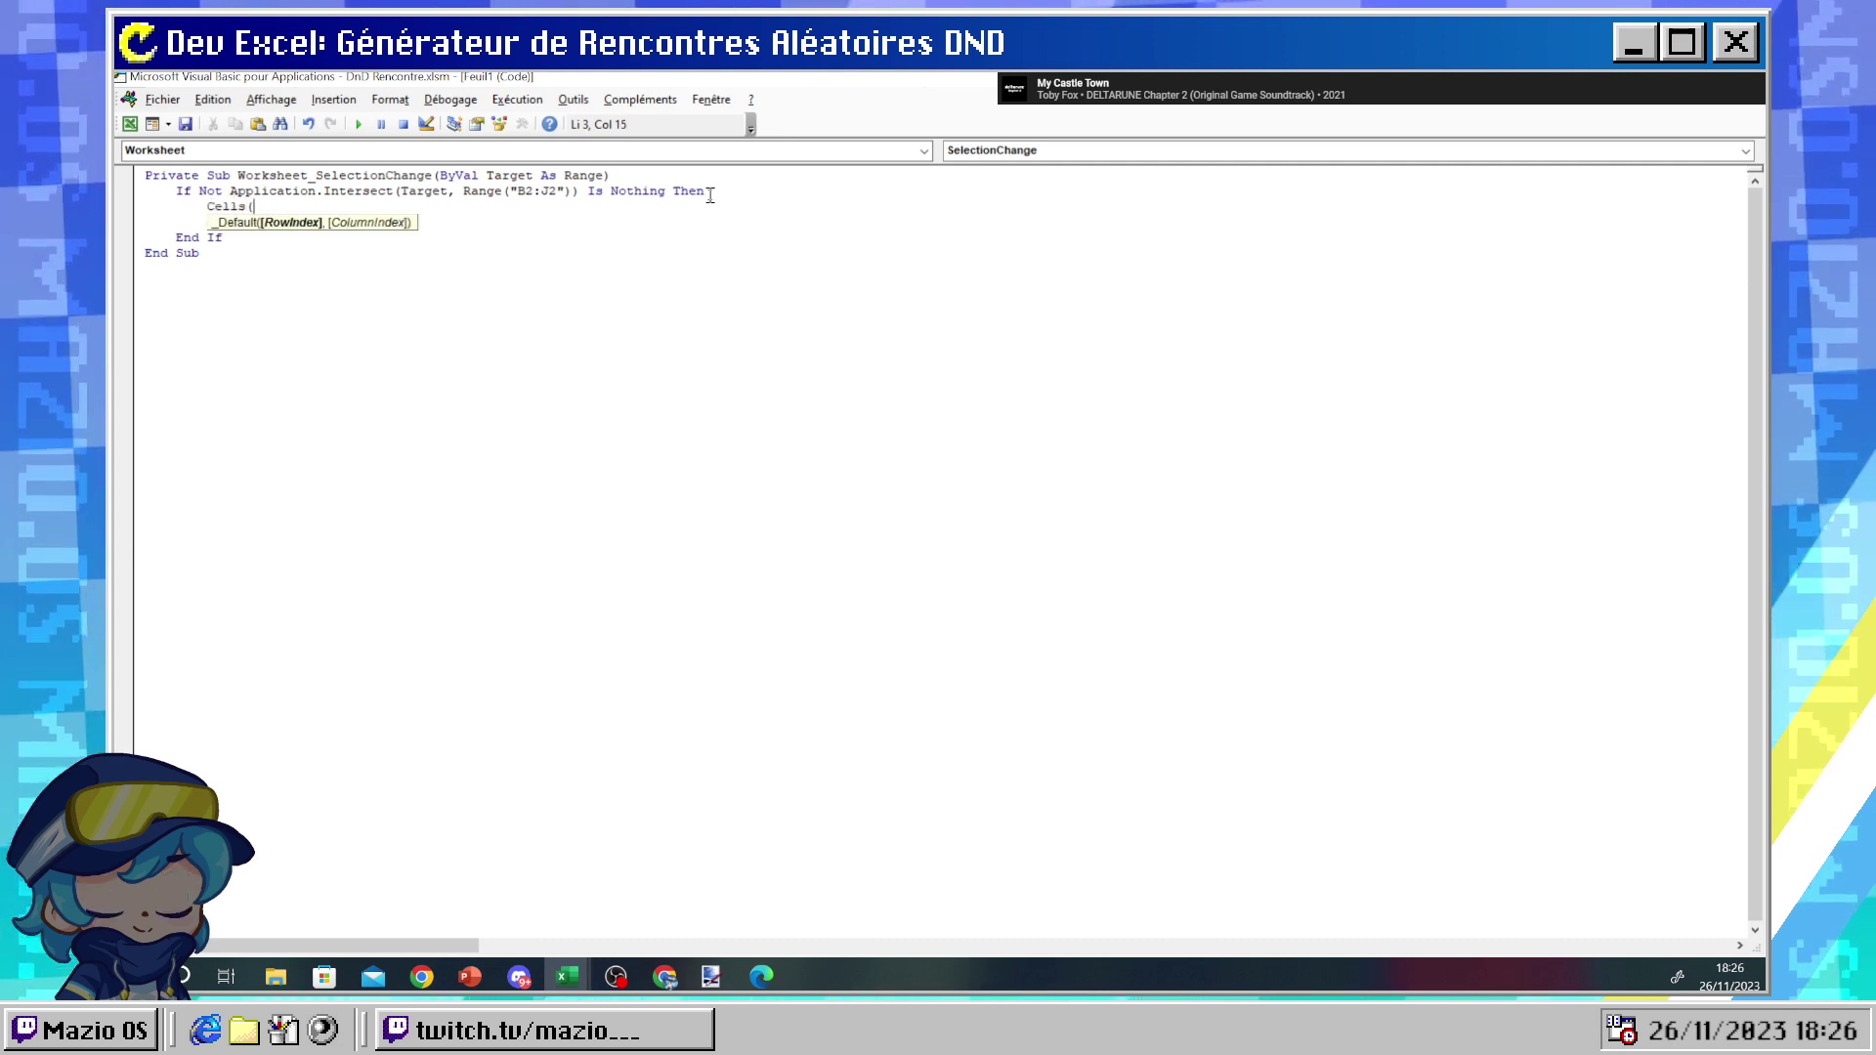
{"action": "type", "text": "0,0)"}
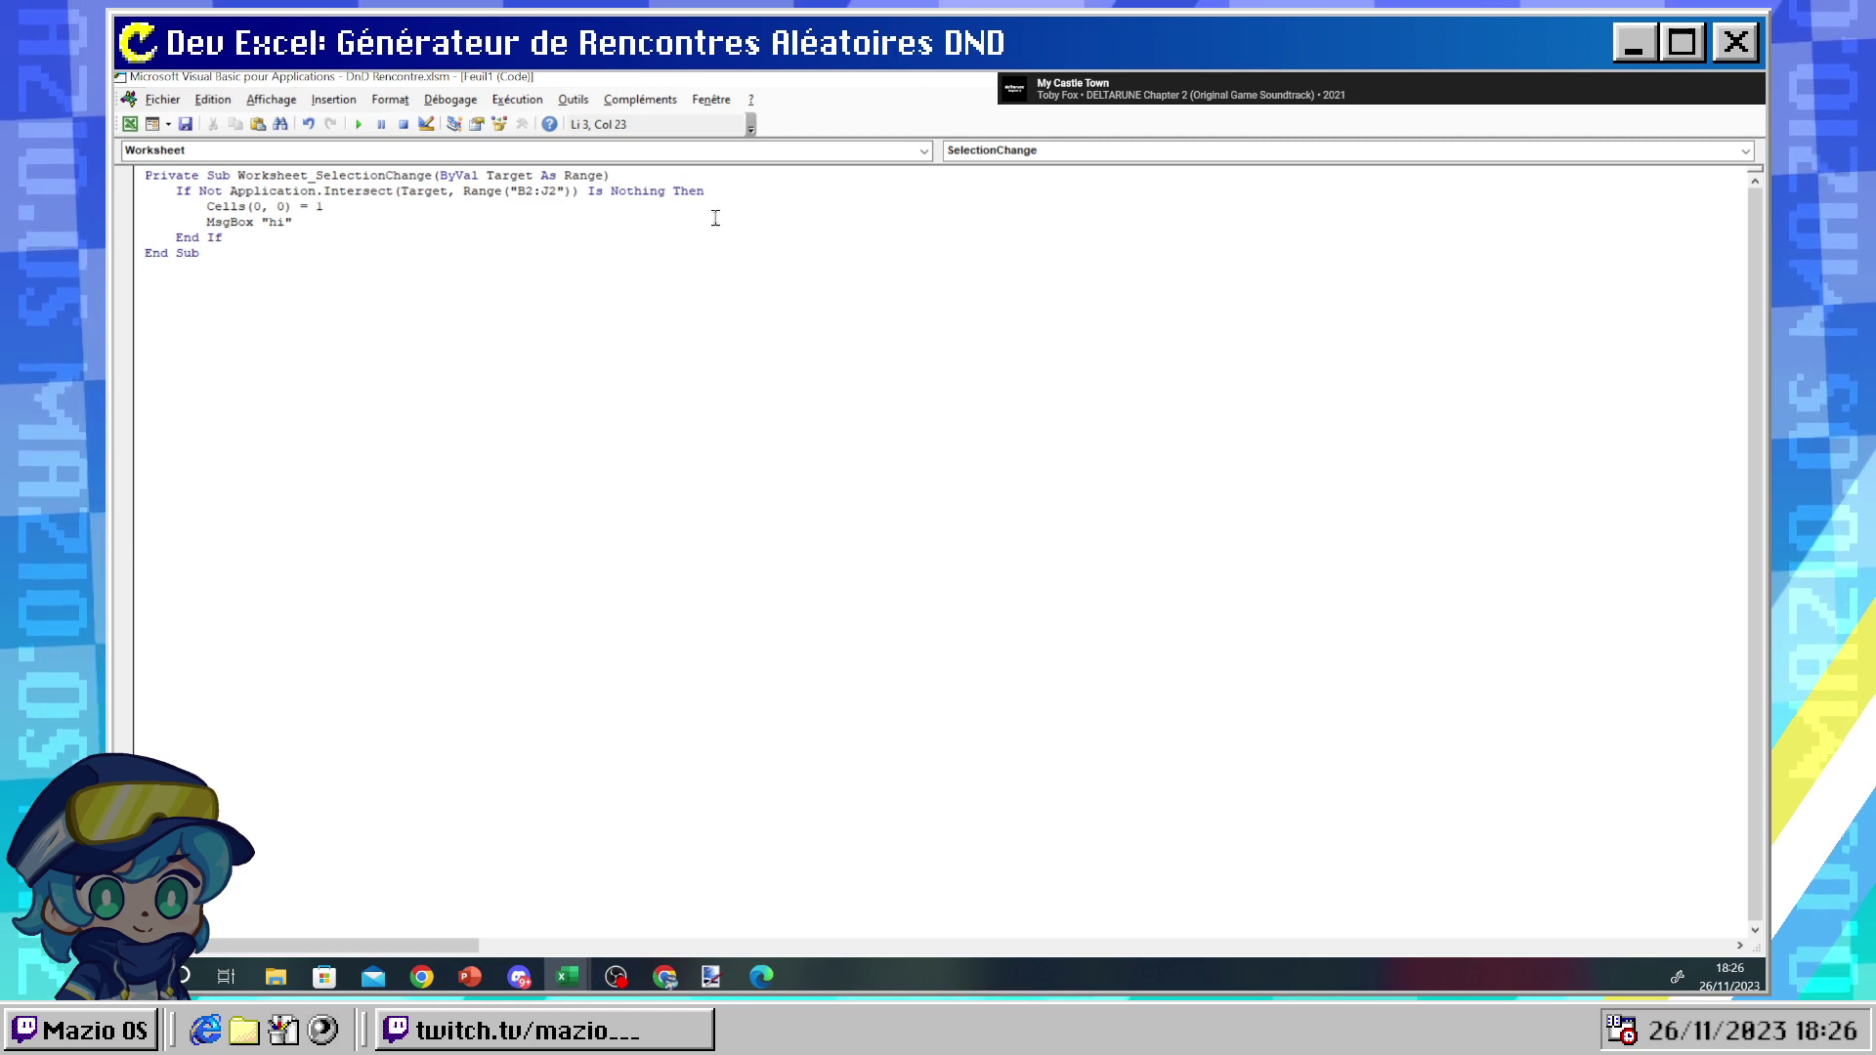
{"action": "mouse_move", "coordinate": [566, 975]}
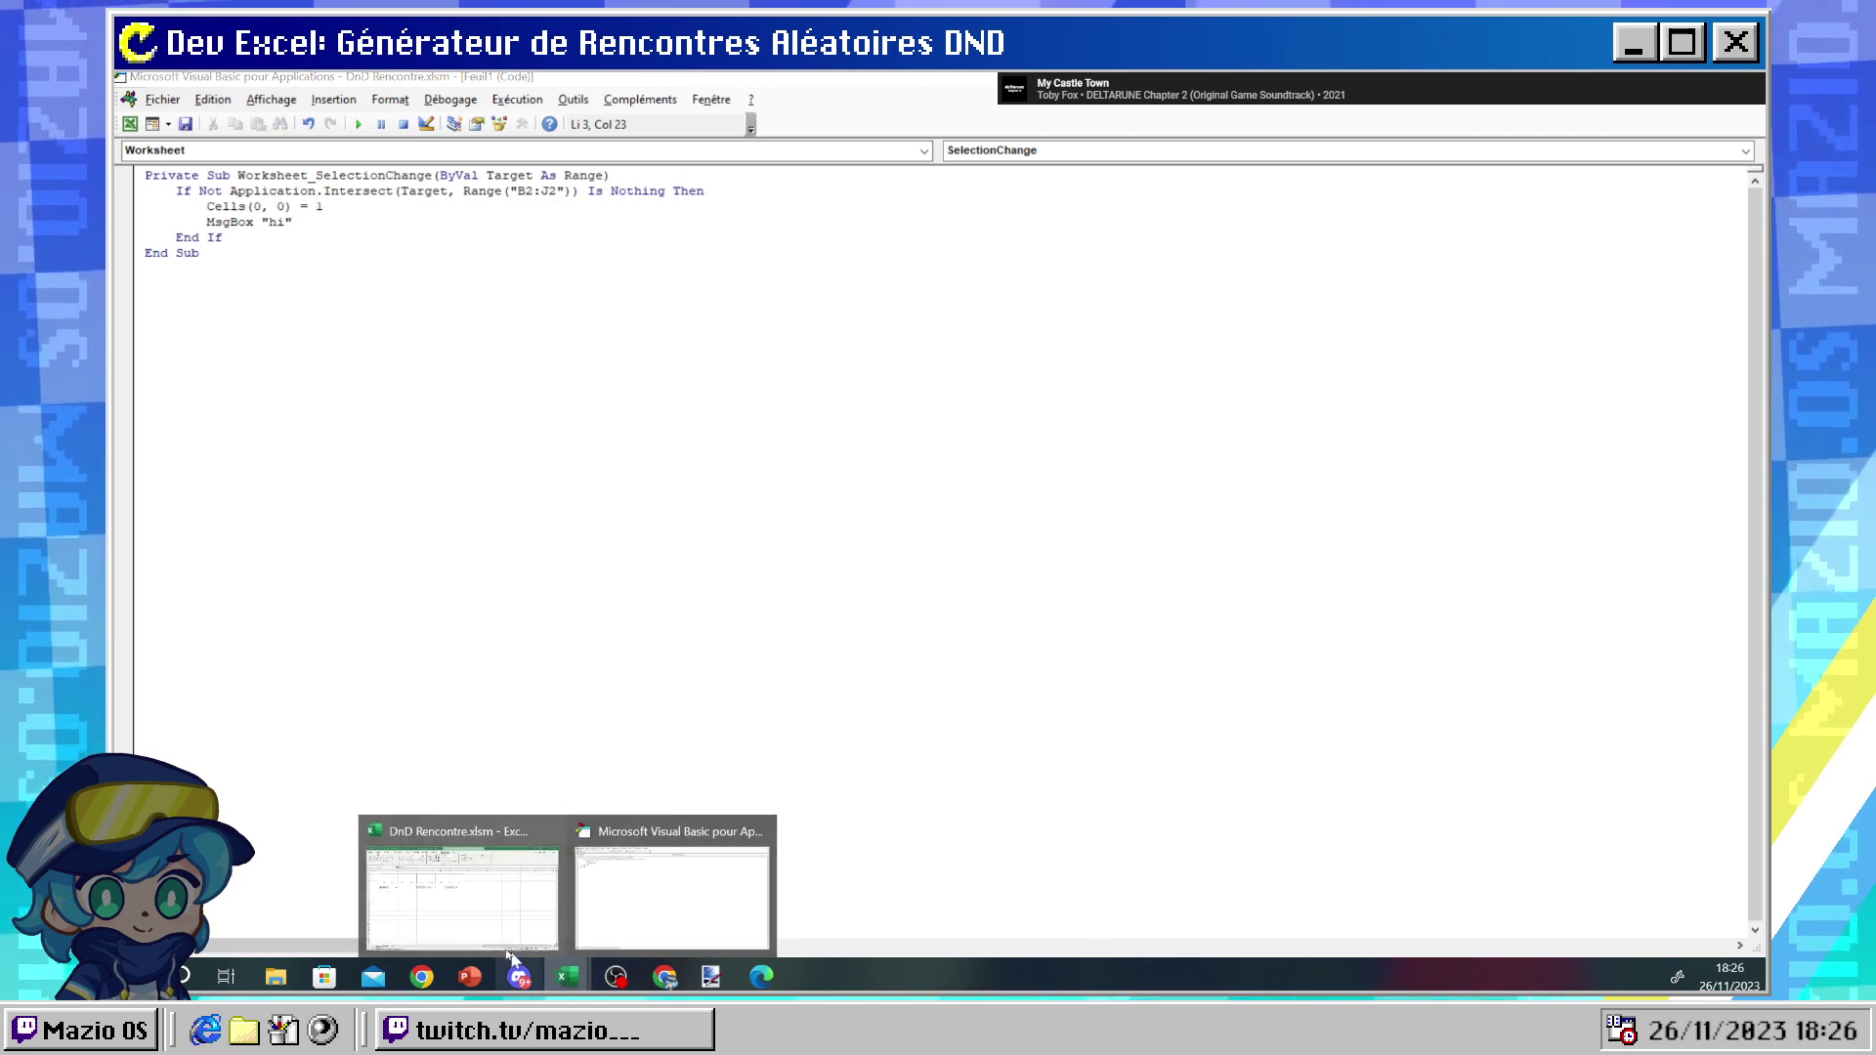
{"action": "mouse_move", "coordinate": [495, 910]}
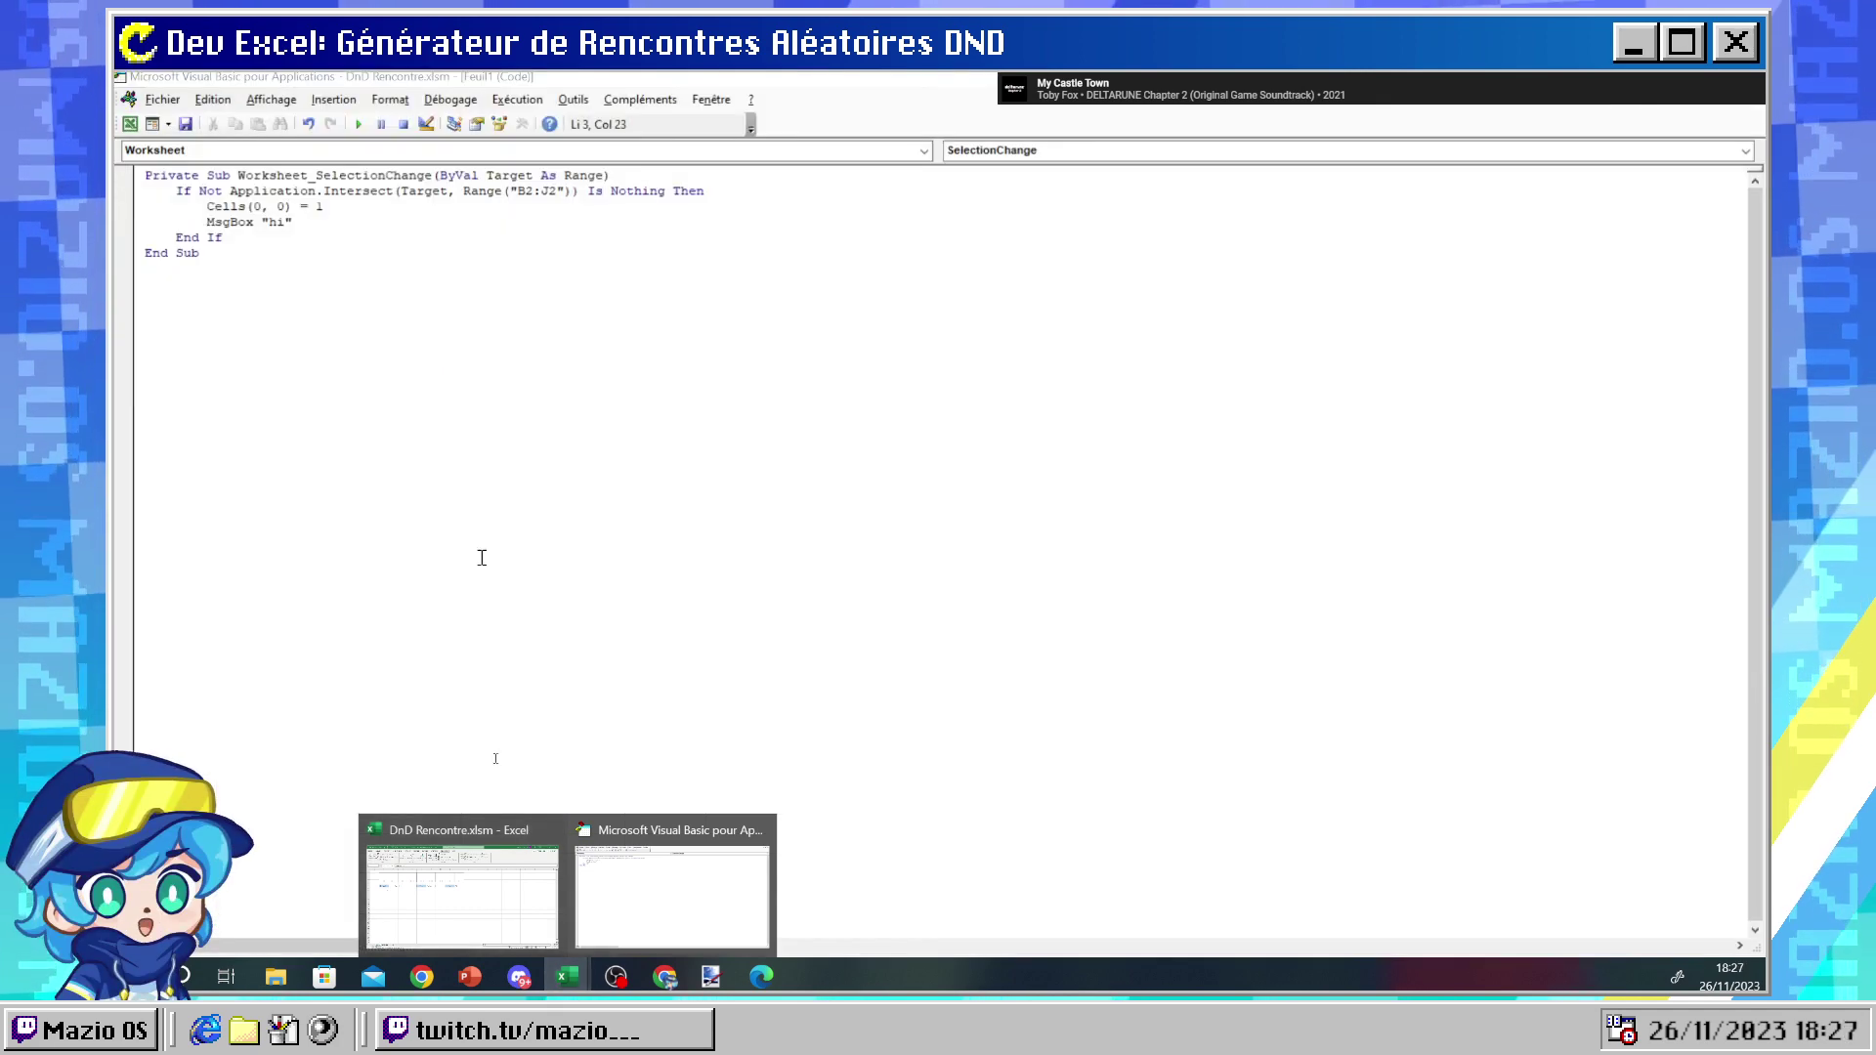
{"action": "left_click", "coordinate": [462, 894]}
{"action": "left_click", "coordinate": [263, 352]}
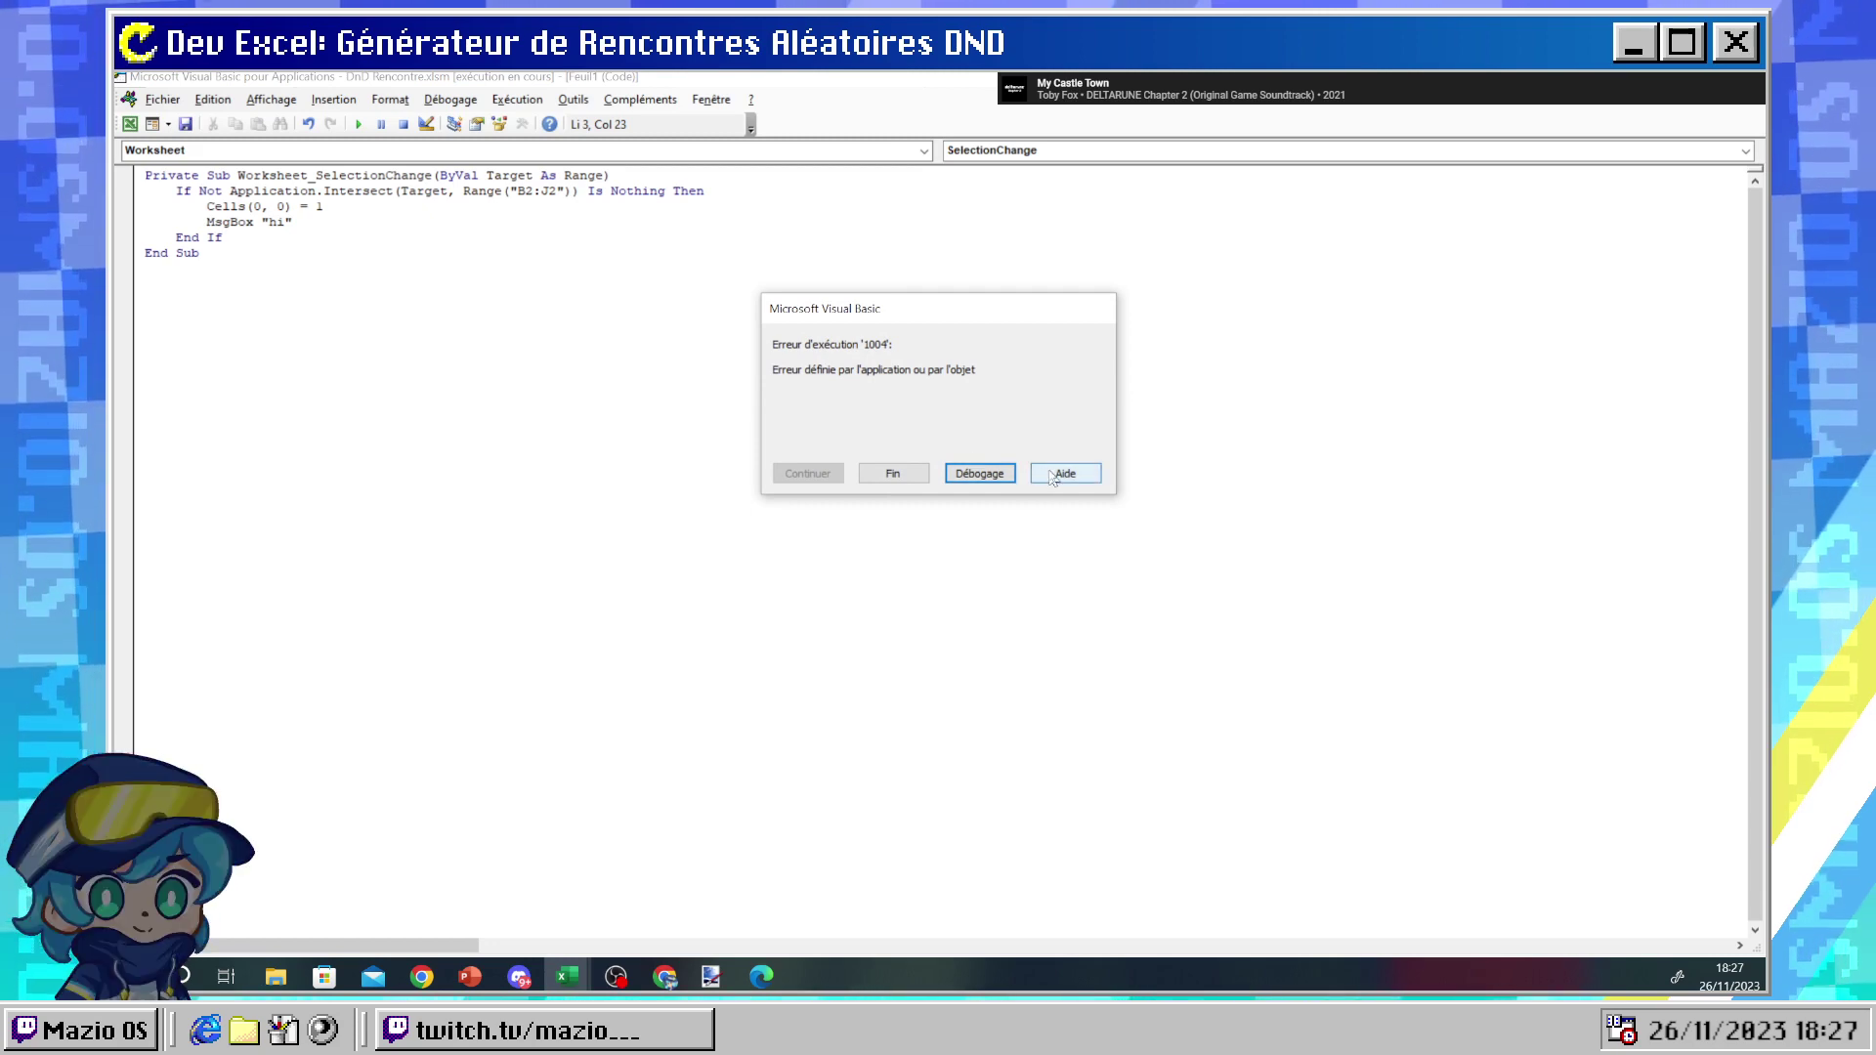
- Debug the error 1004, change the arguments to Cells(1,1) and resume the macro
{"action": "key", "text": "Return"}
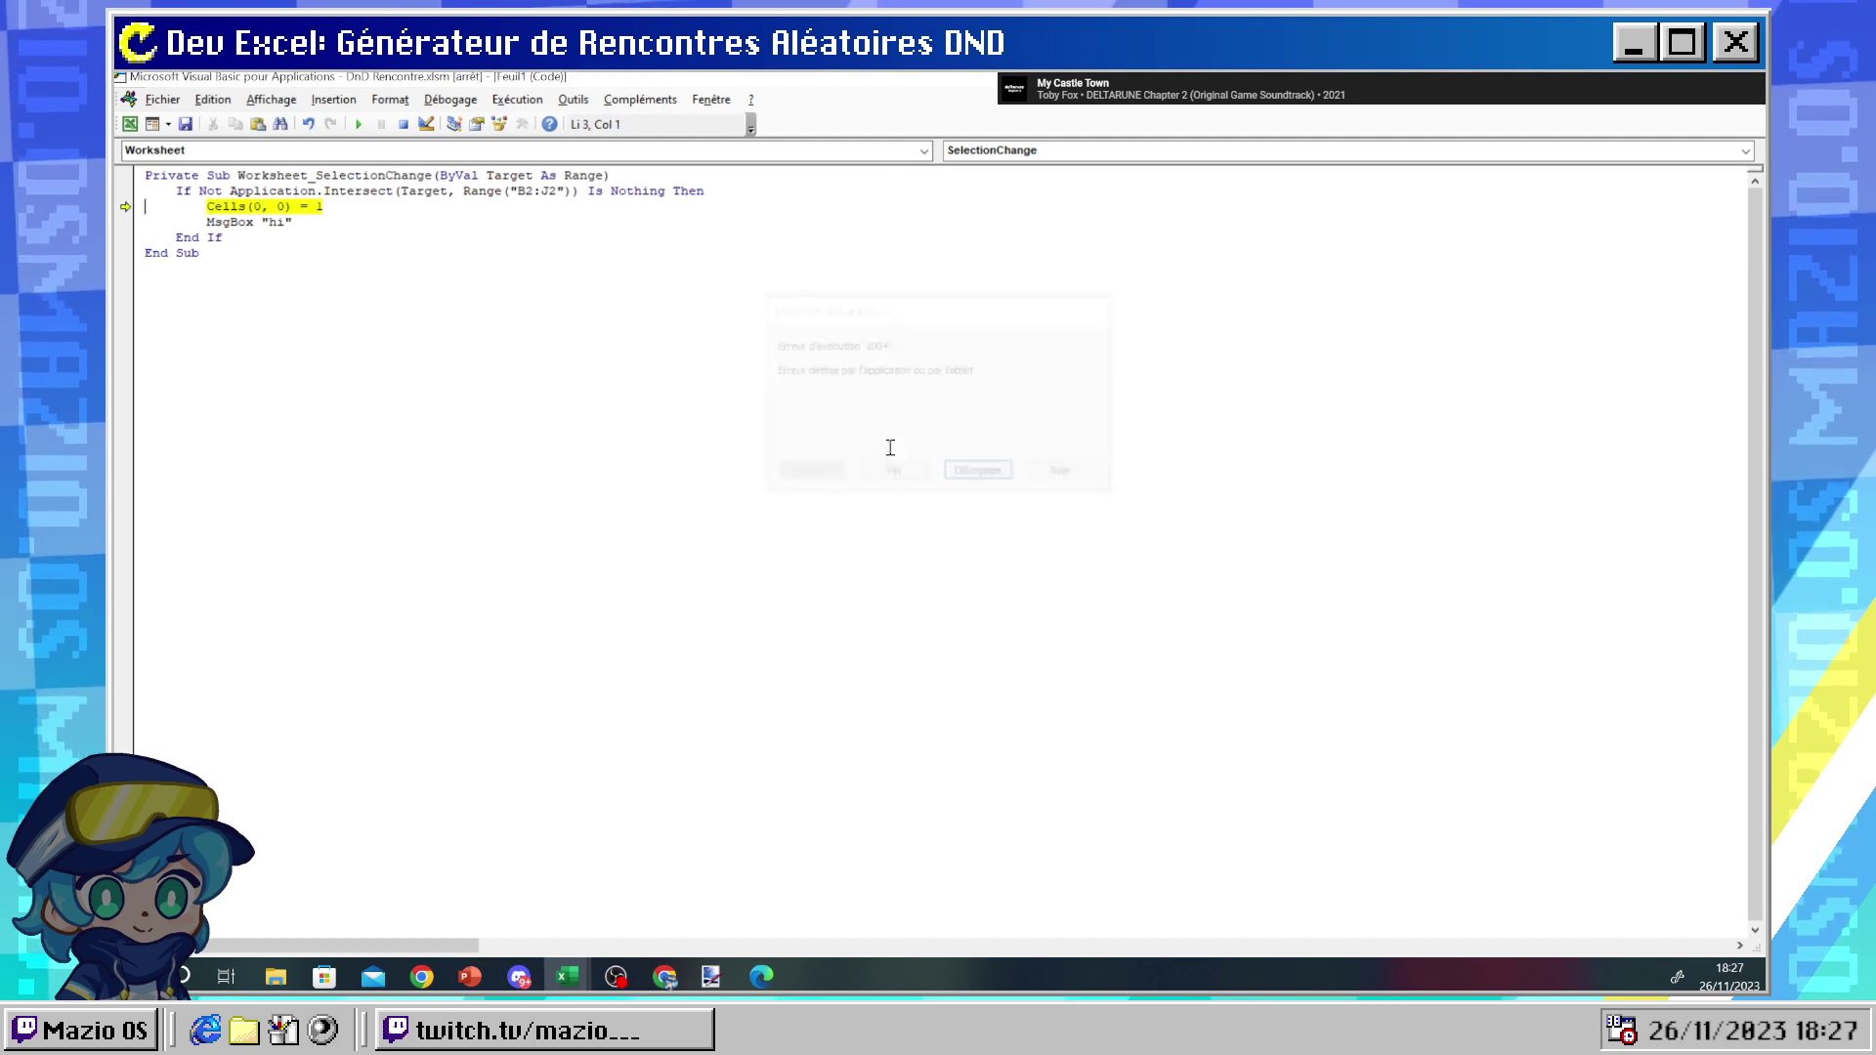
{"action": "left_click_drag", "start_coordinate": [252, 207], "coordinate": [270, 209]}
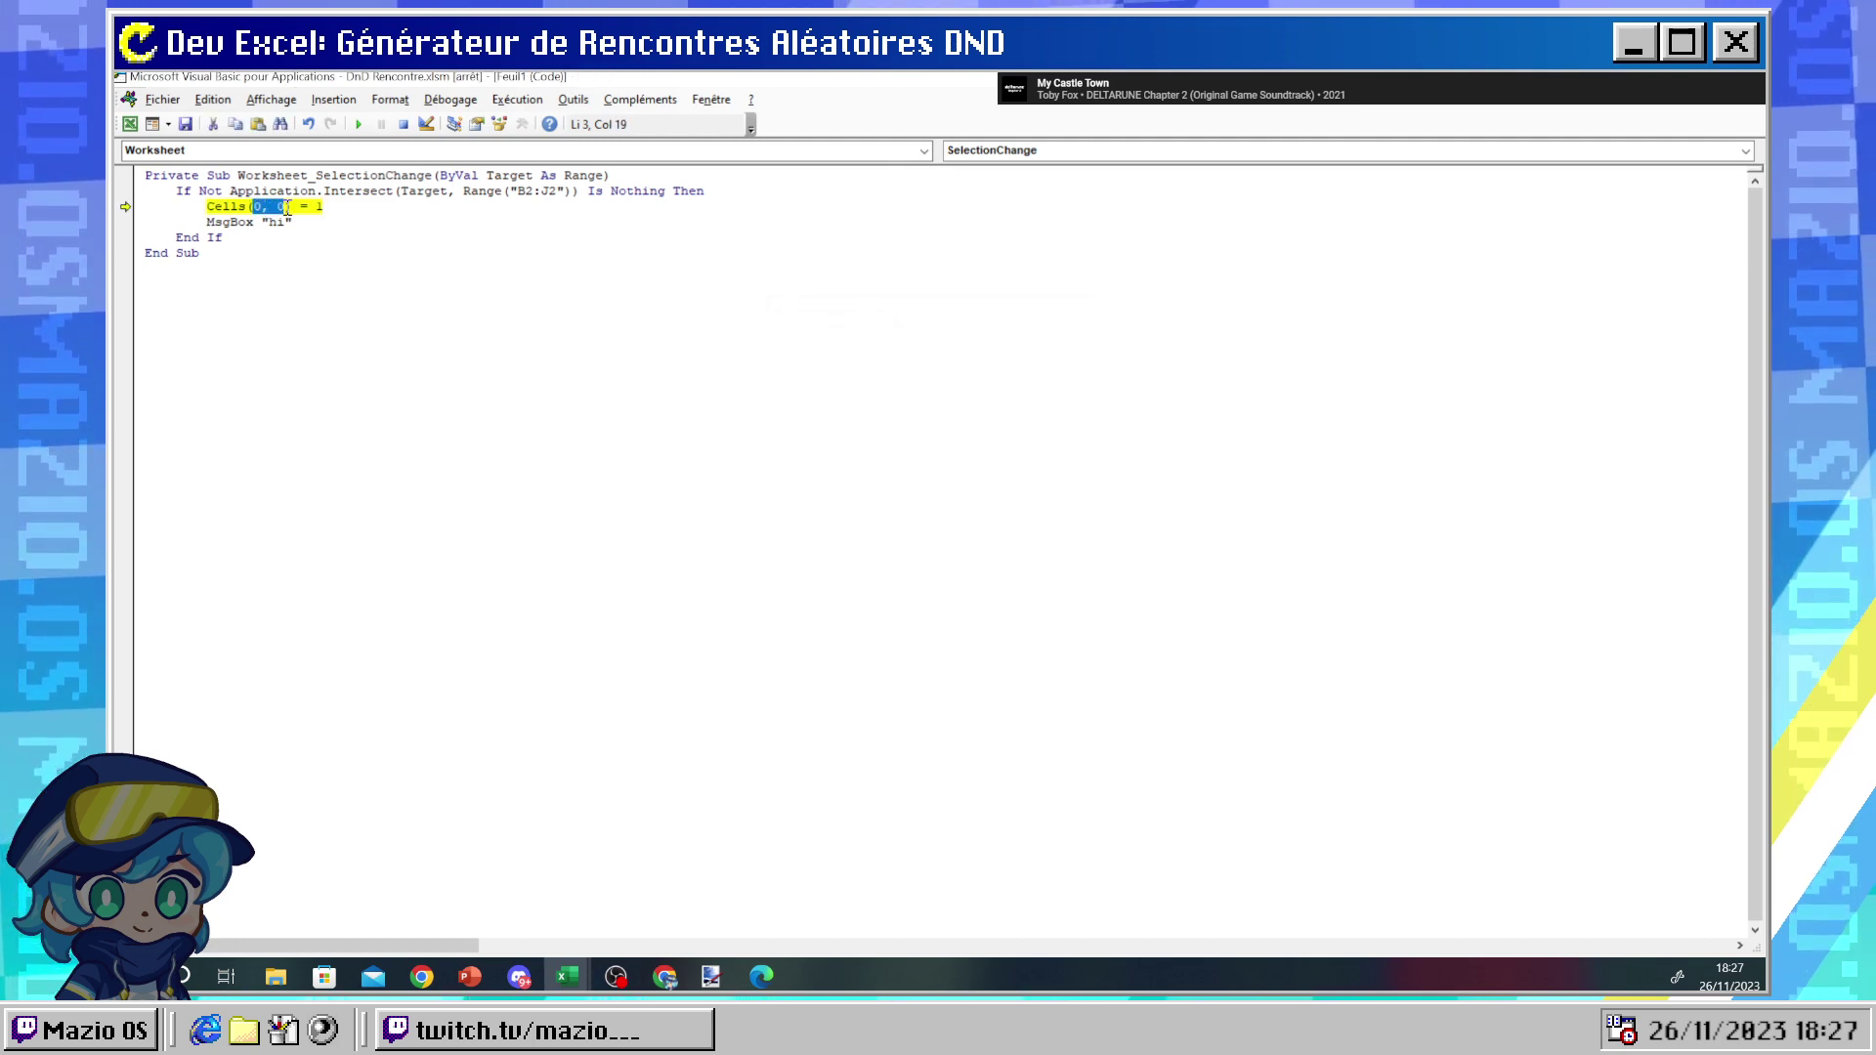
{"action": "type", "text": "1,1"}
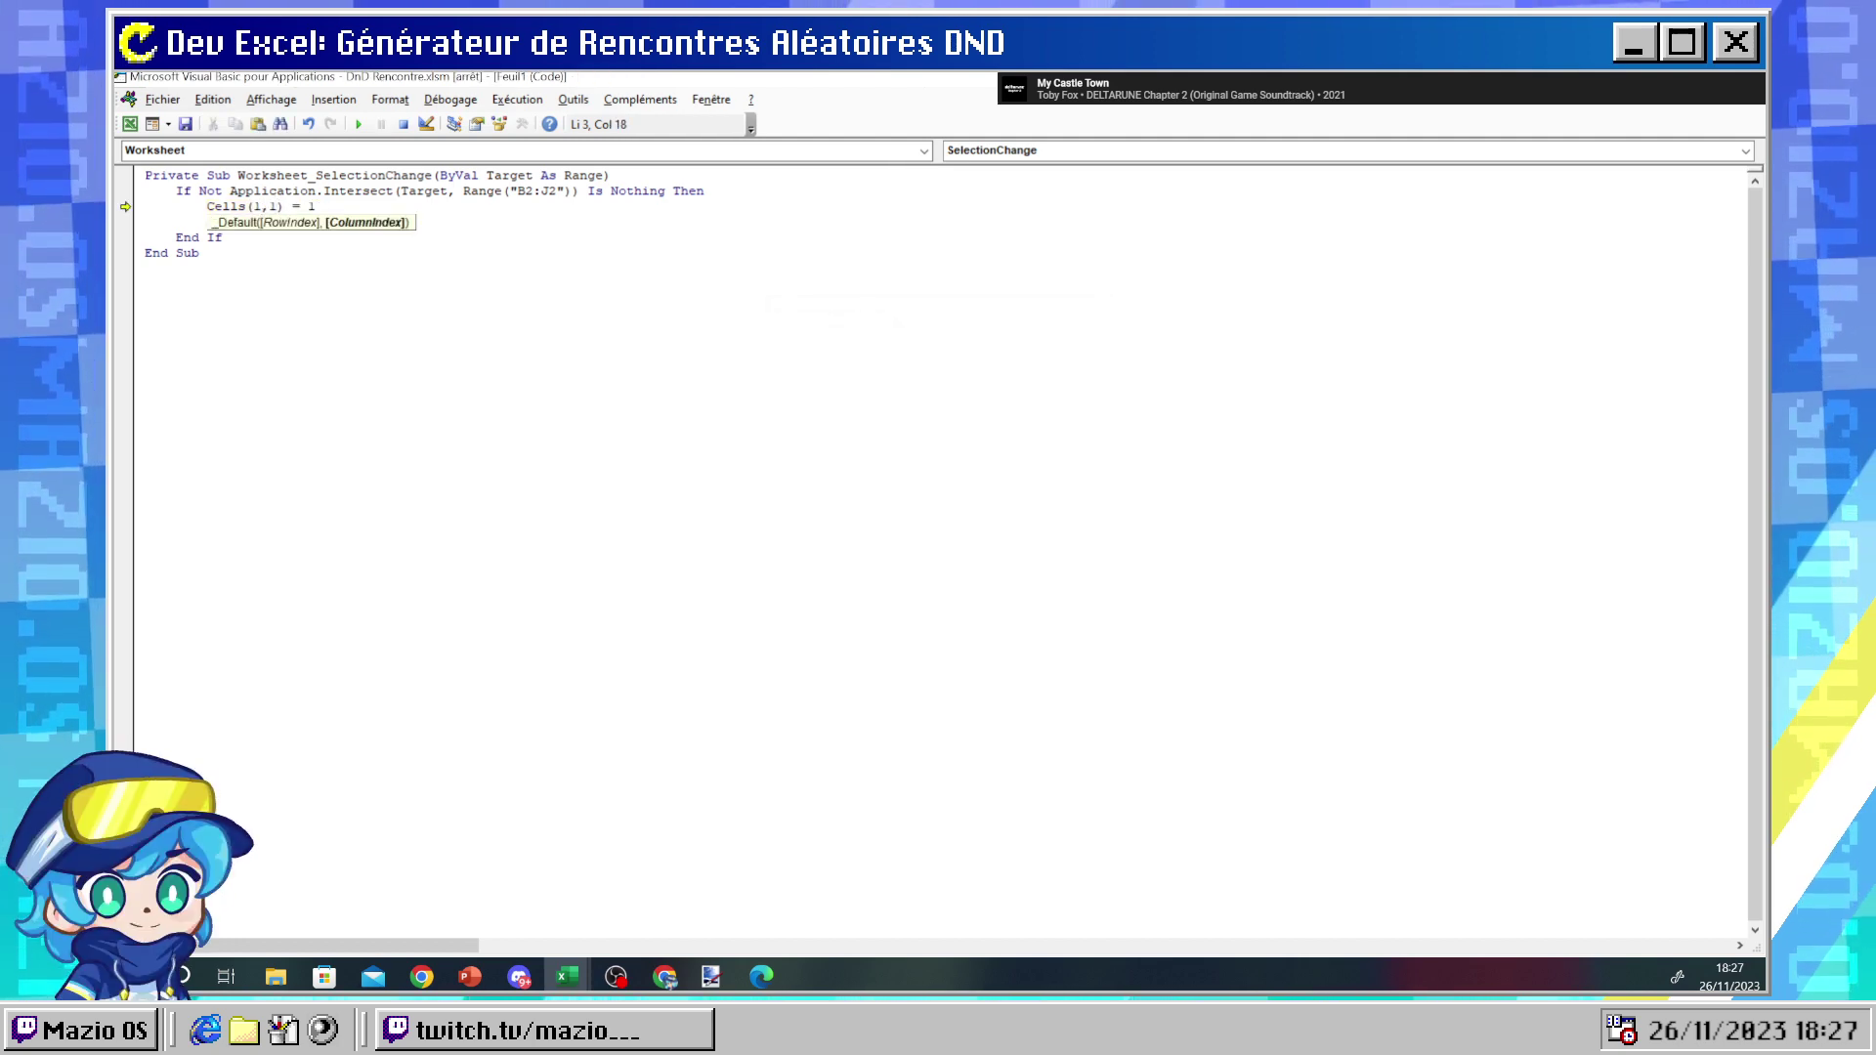
{"action": "left_click", "coordinate": [284, 208]}
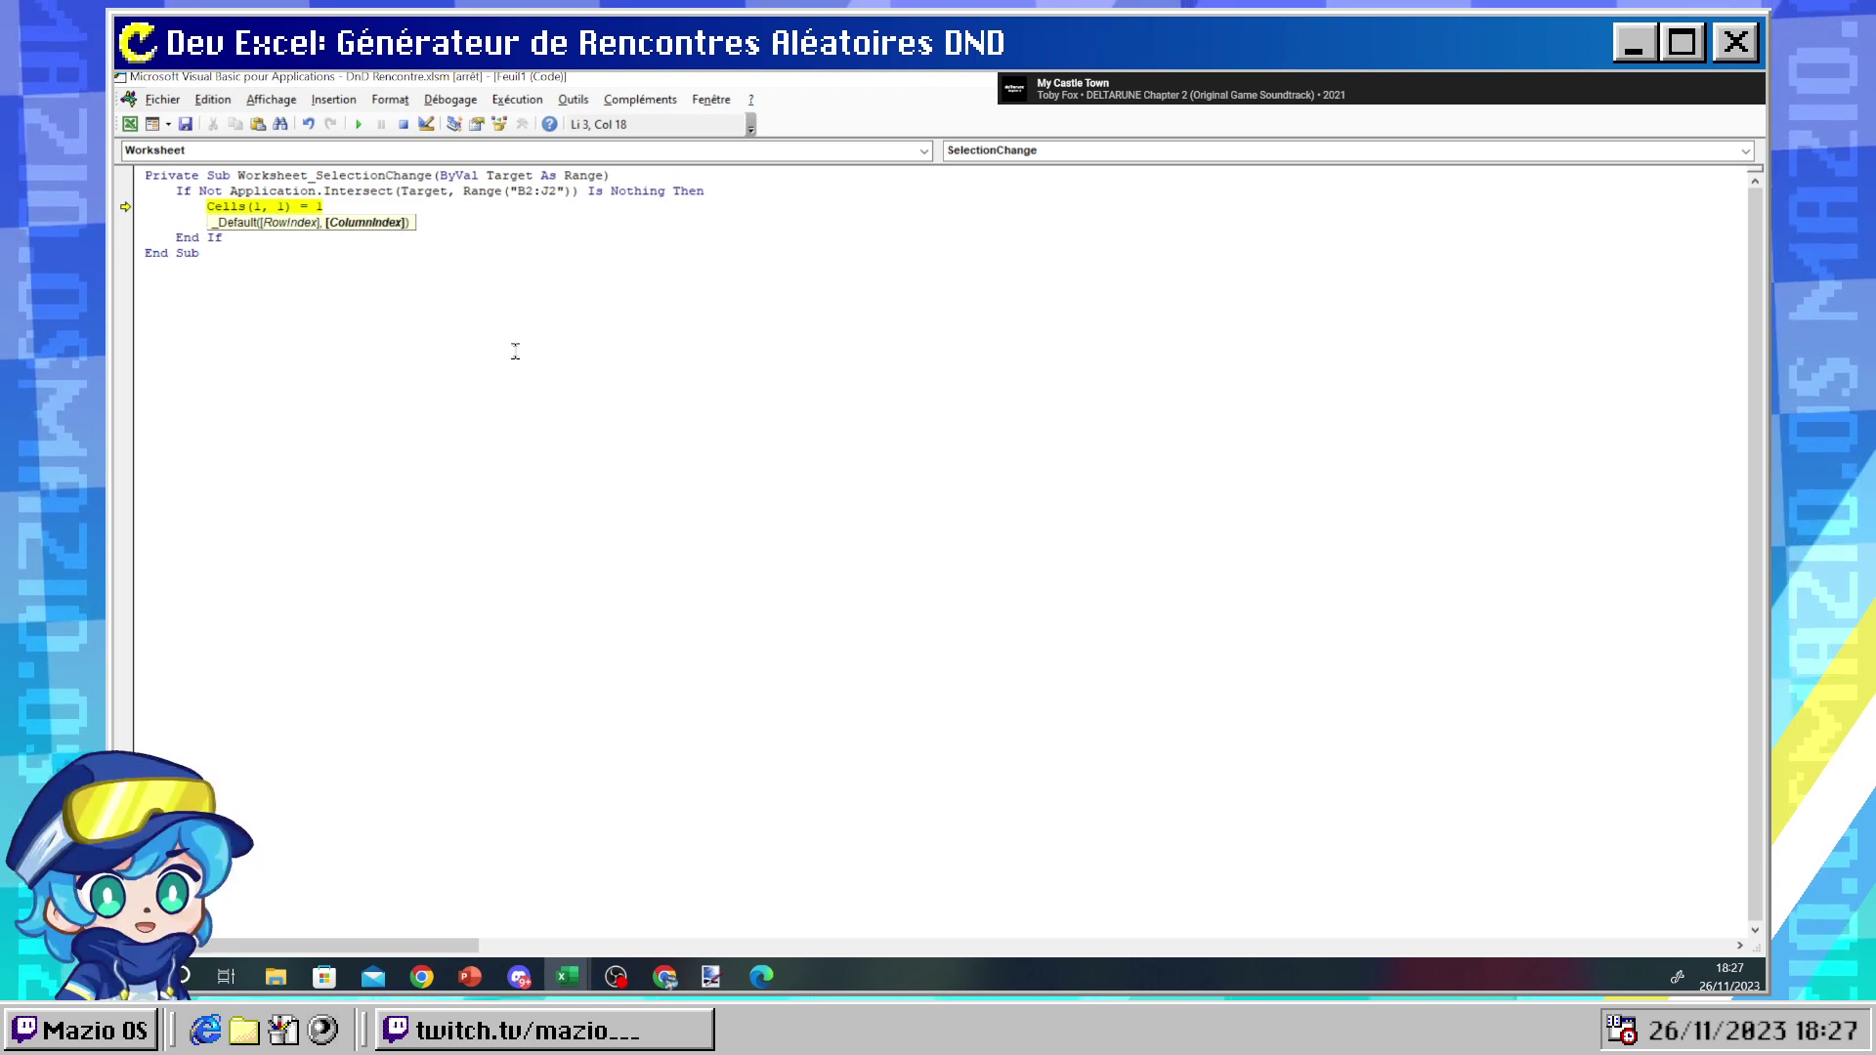
{"action": "left_click", "coordinate": [359, 127]}
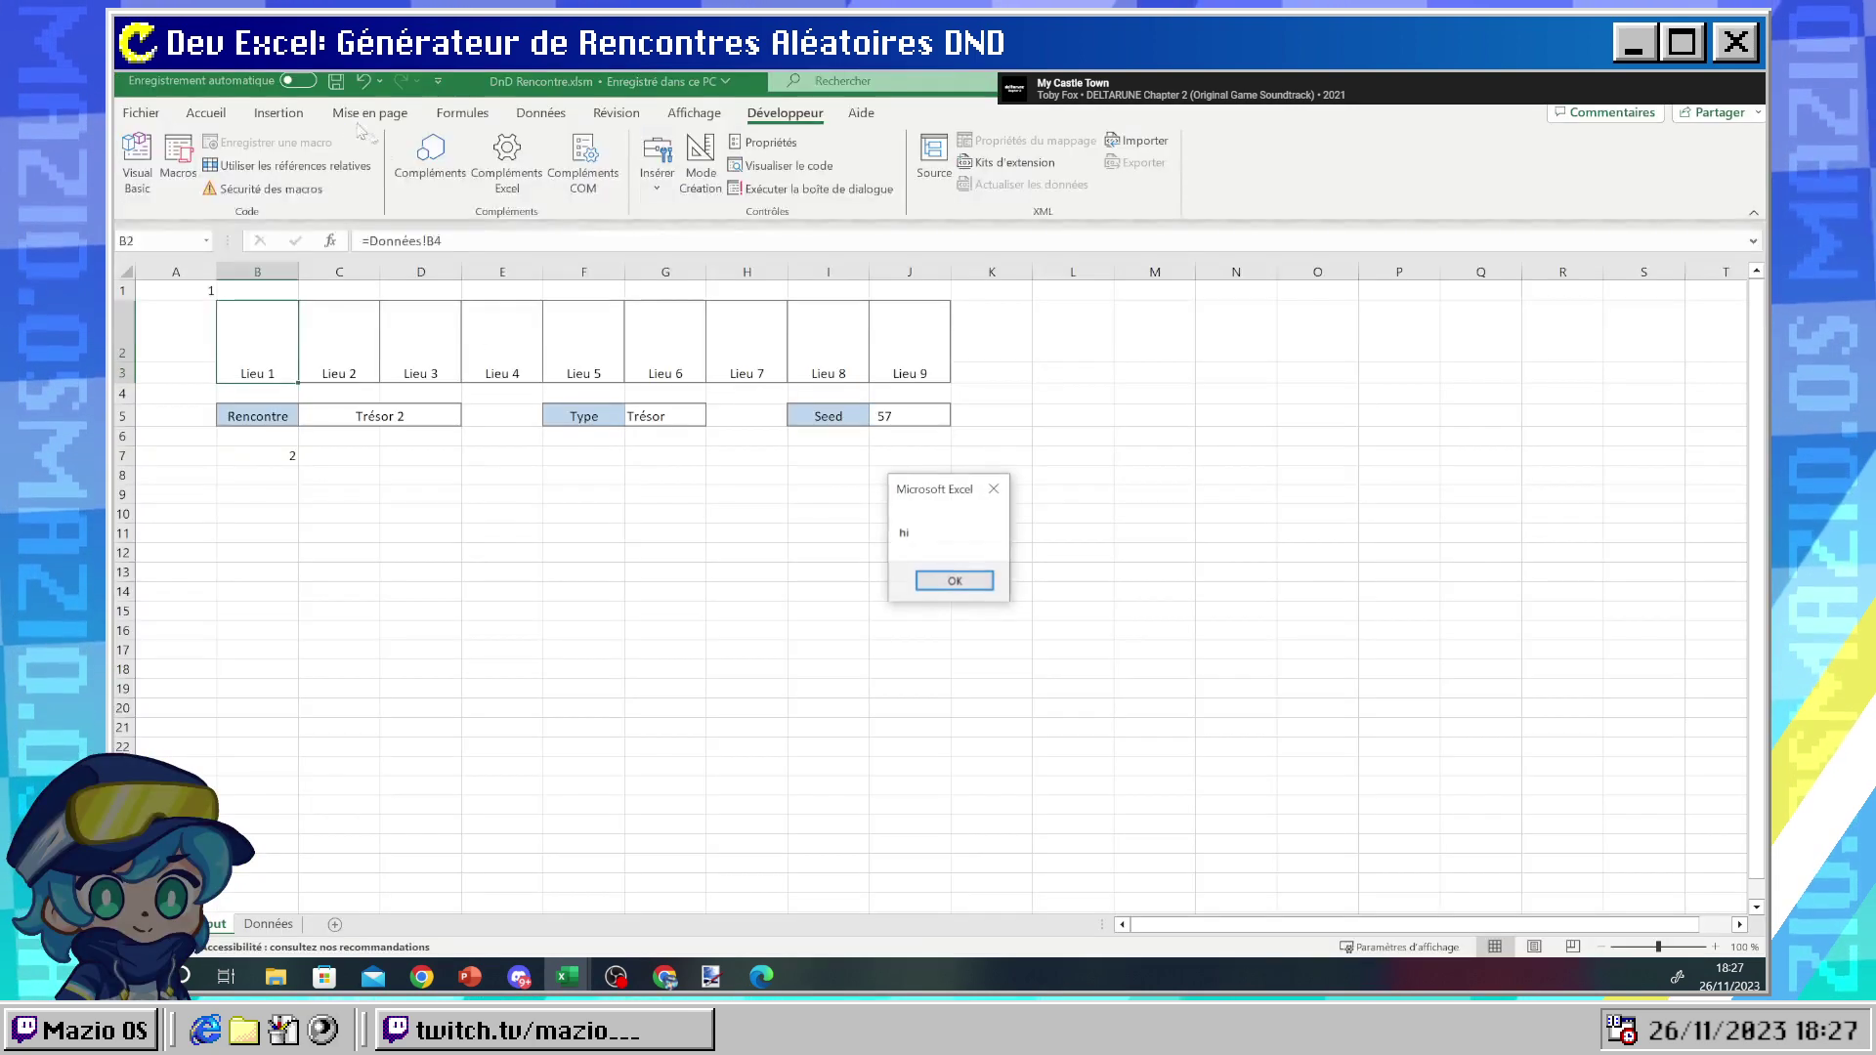
{"action": "left_click", "coordinate": [951, 581]}
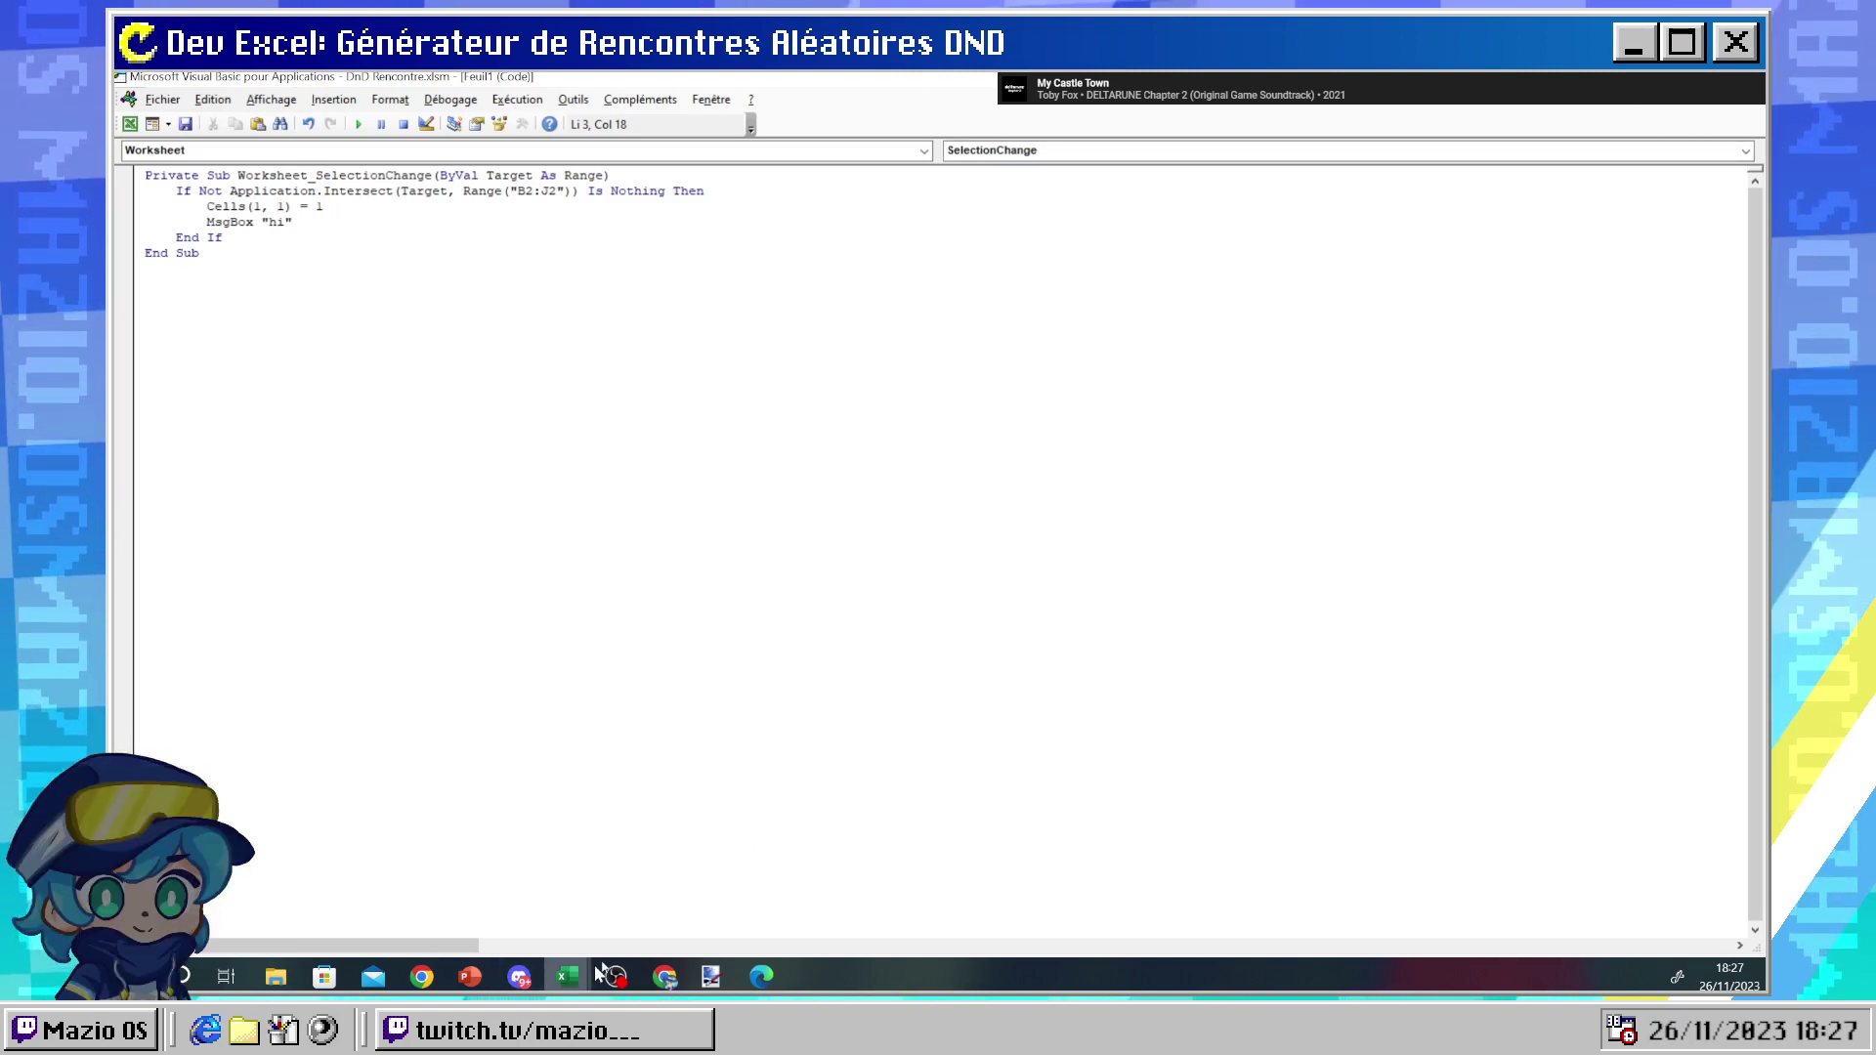
- Check cell B1 in Excel, then edit the line to read Cells(2, 7) = 1
{"action": "left_click", "coordinate": [418, 908]}
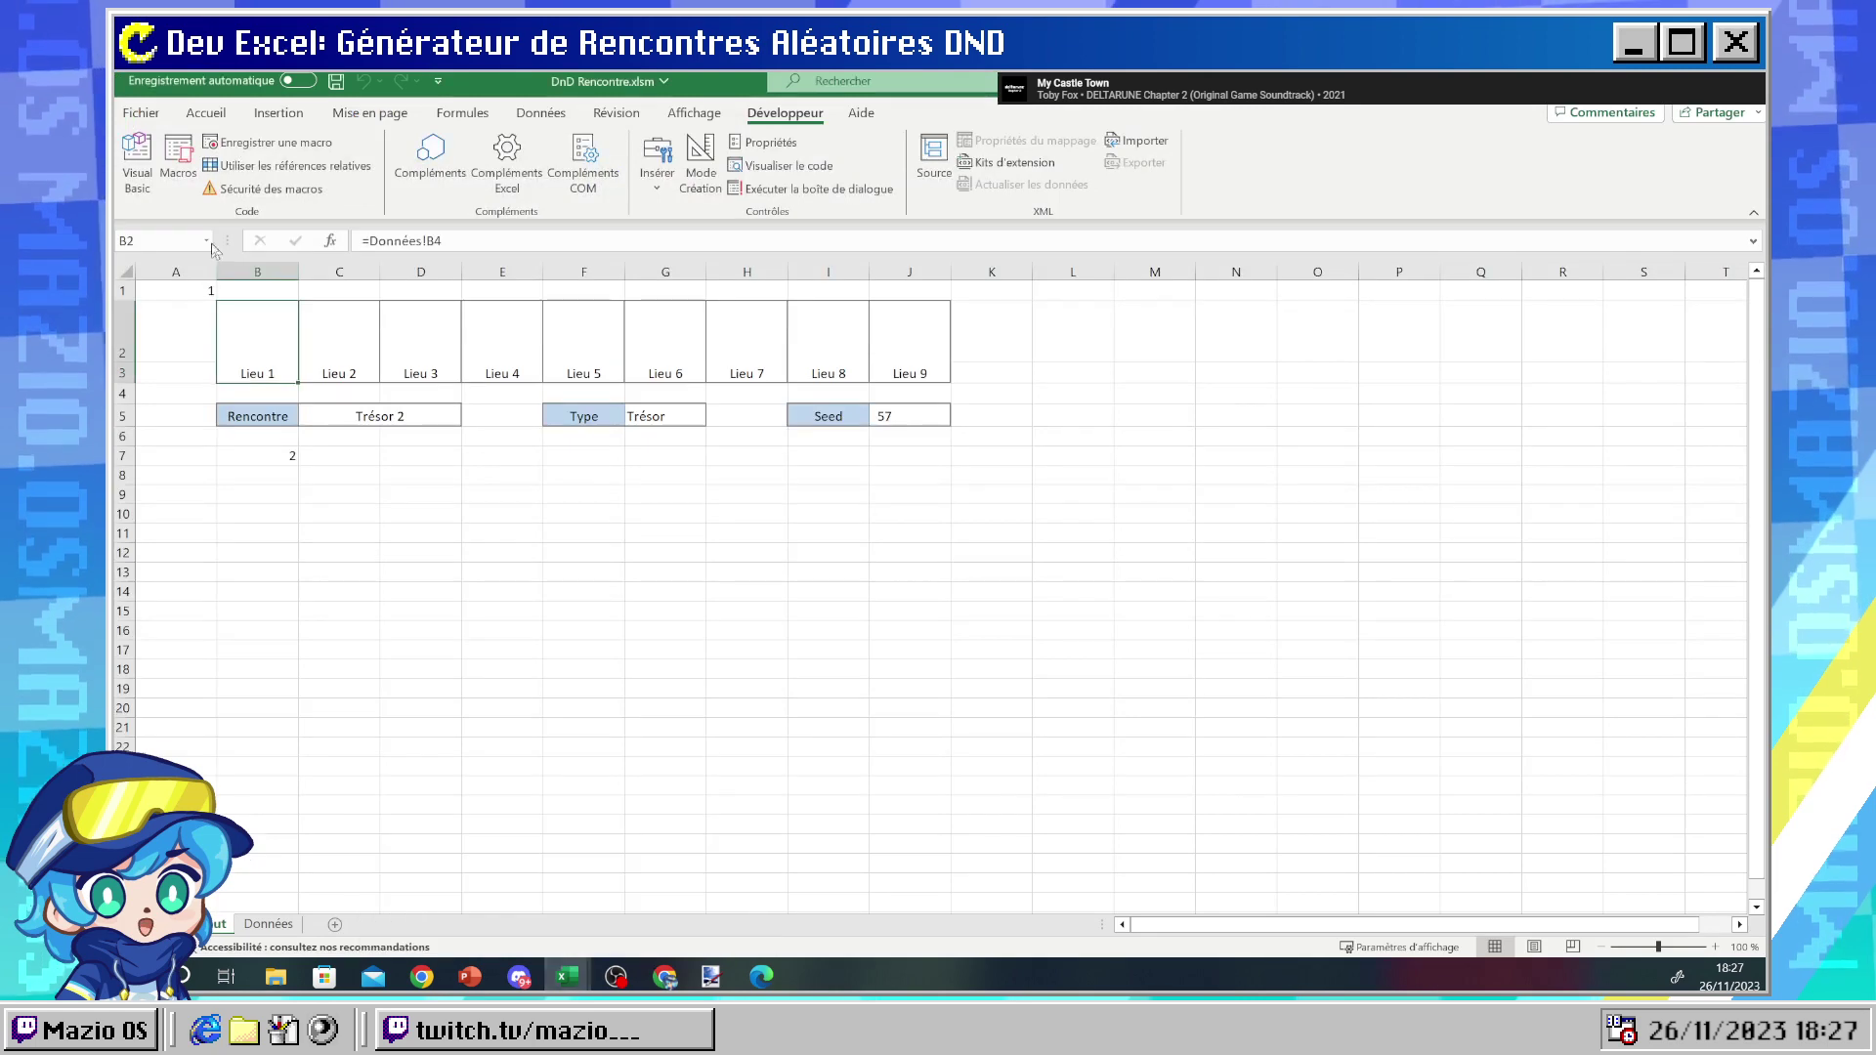
{"action": "left_click", "coordinate": [233, 288]}
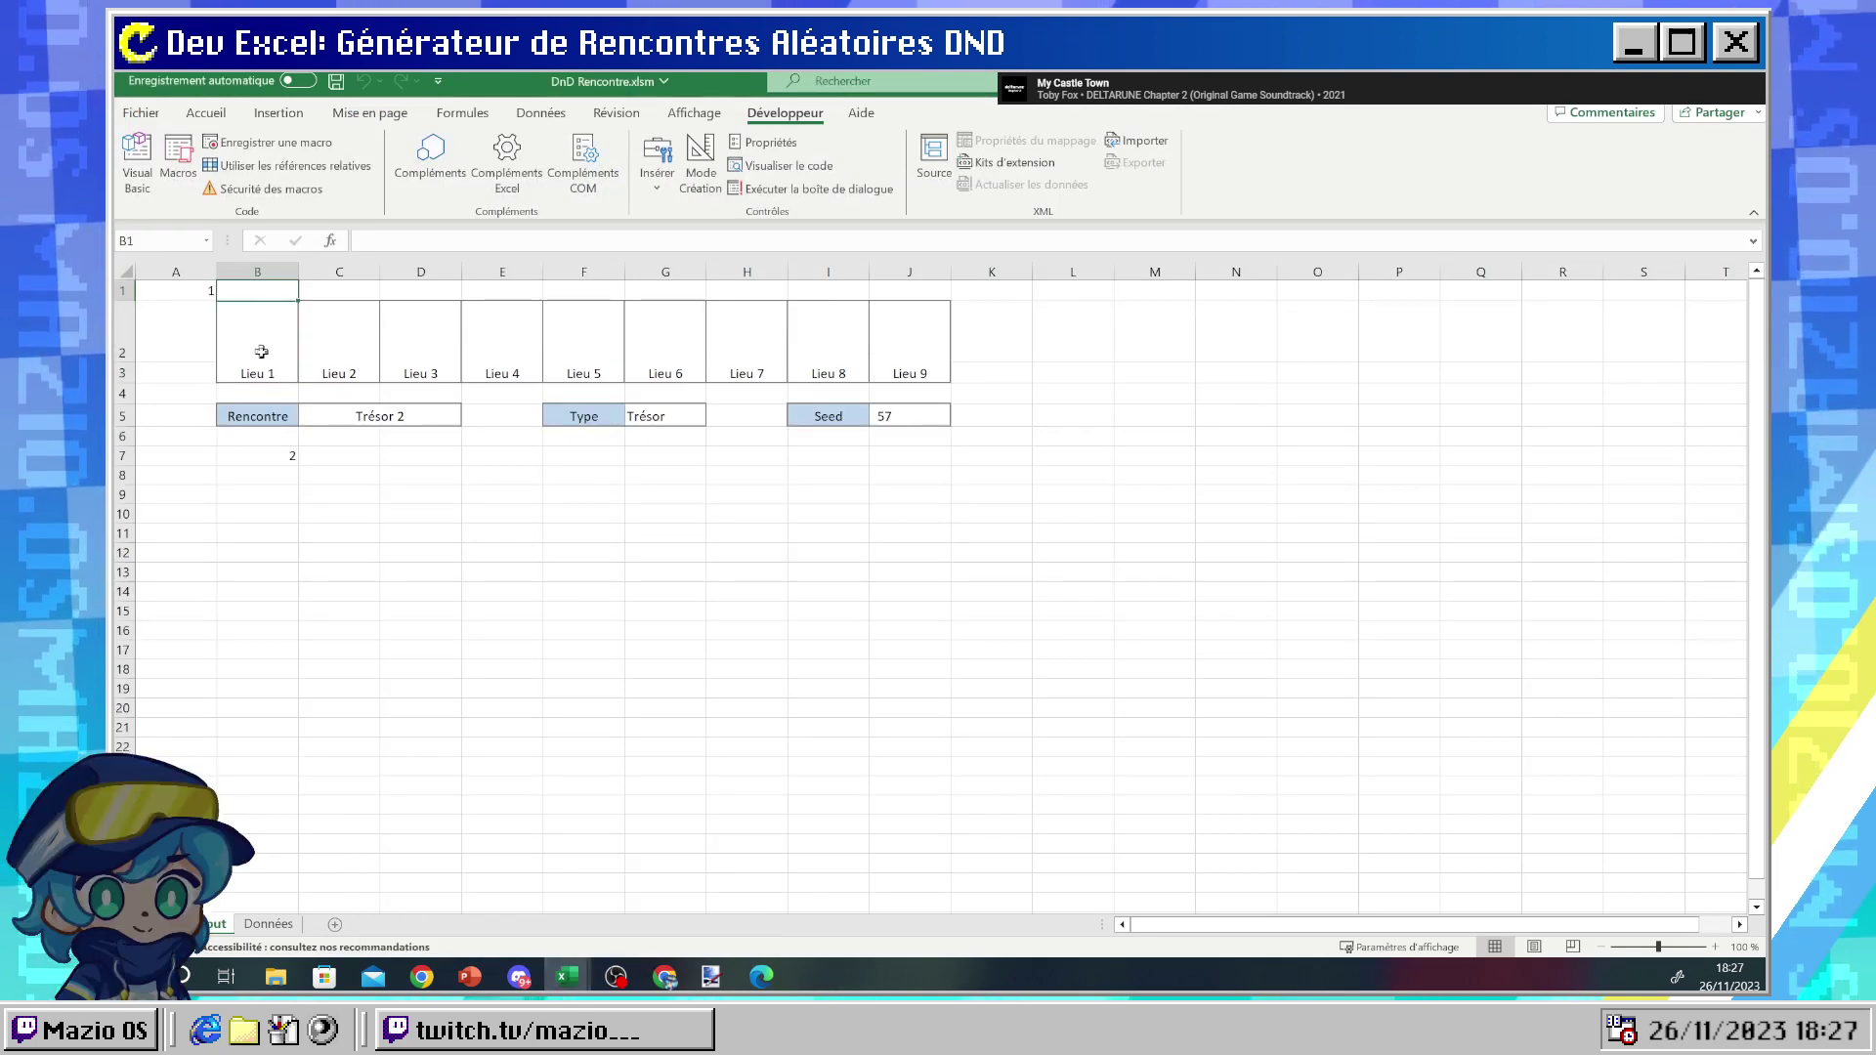
{"action": "mouse_move", "coordinate": [566, 976]}
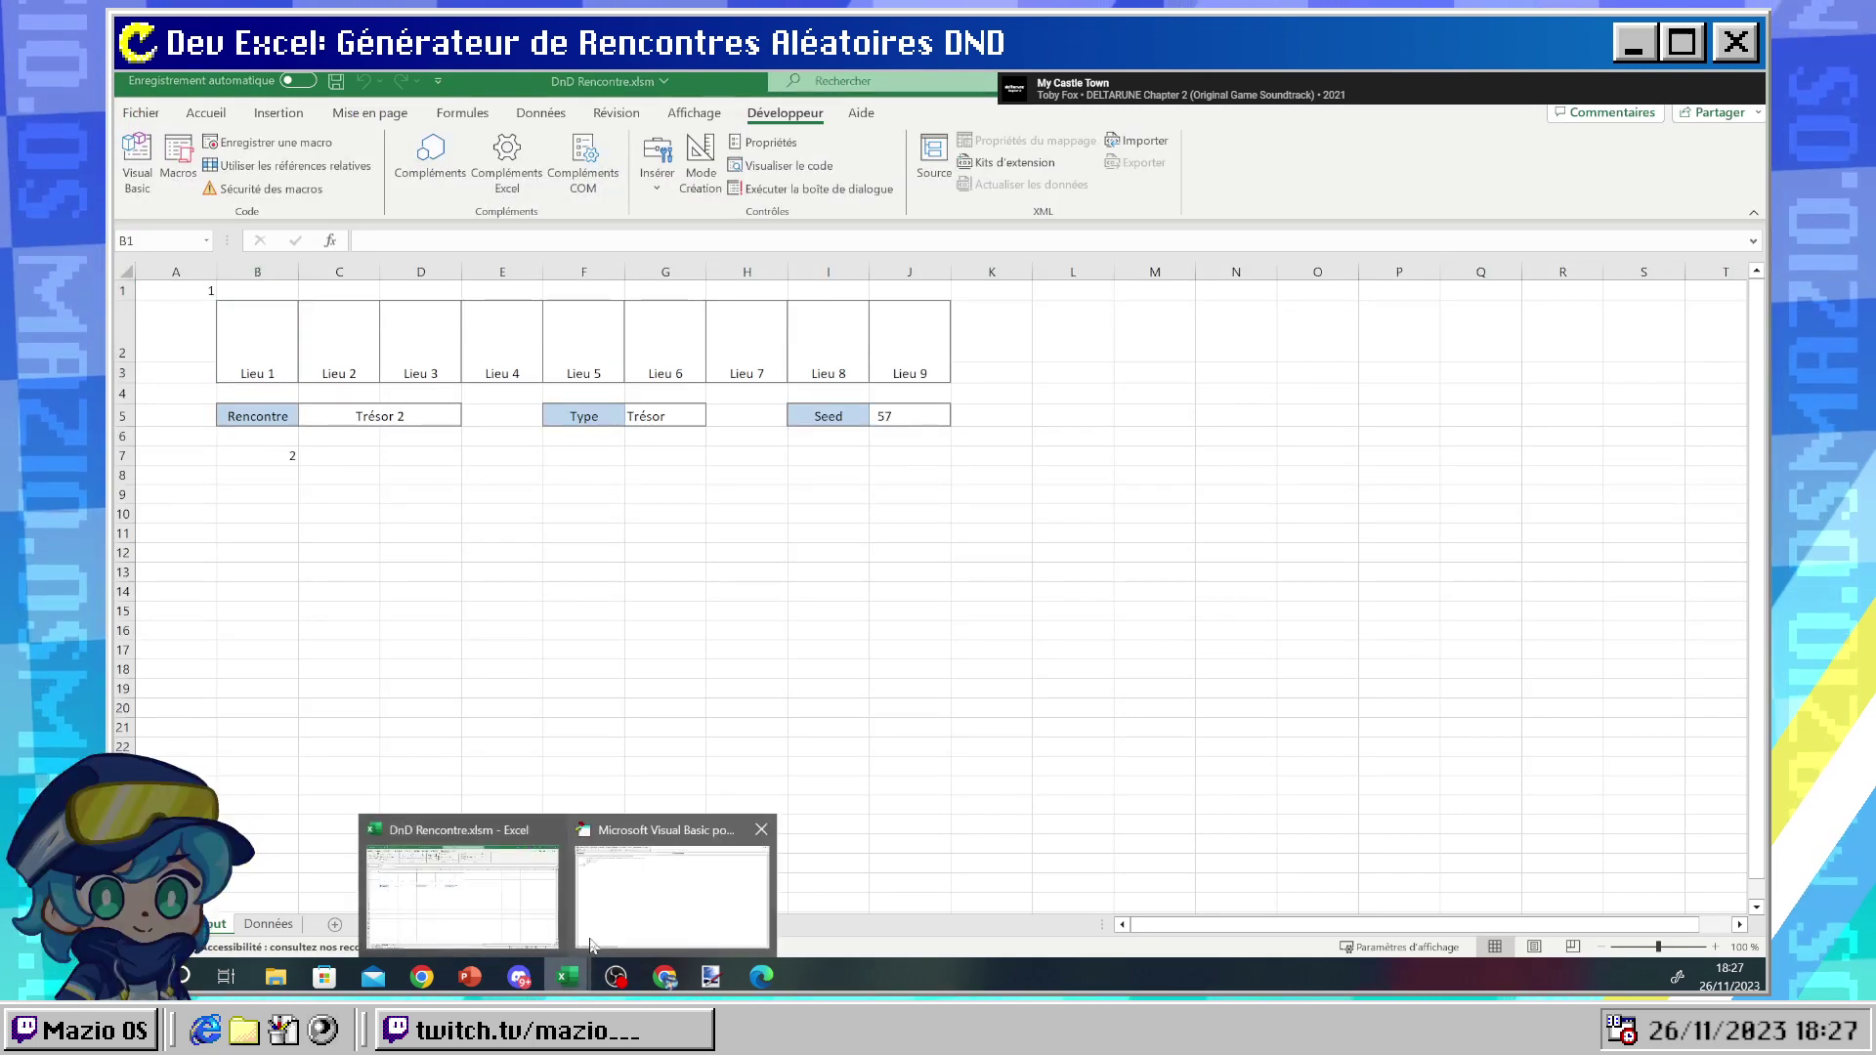
{"action": "left_click", "coordinate": [635, 885]}
{"action": "mouse_move", "coordinate": [256, 208]}
{"action": "left_mouse_down"}
{"action": "mouse_move", "coordinate": [327, 223]}
{"action": "mouse_move", "coordinate": [254, 209]}
{"action": "mouse_move", "coordinate": [275, 217]}
{"action": "left_mouse_up"}
{"action": "type", "text": "2"}
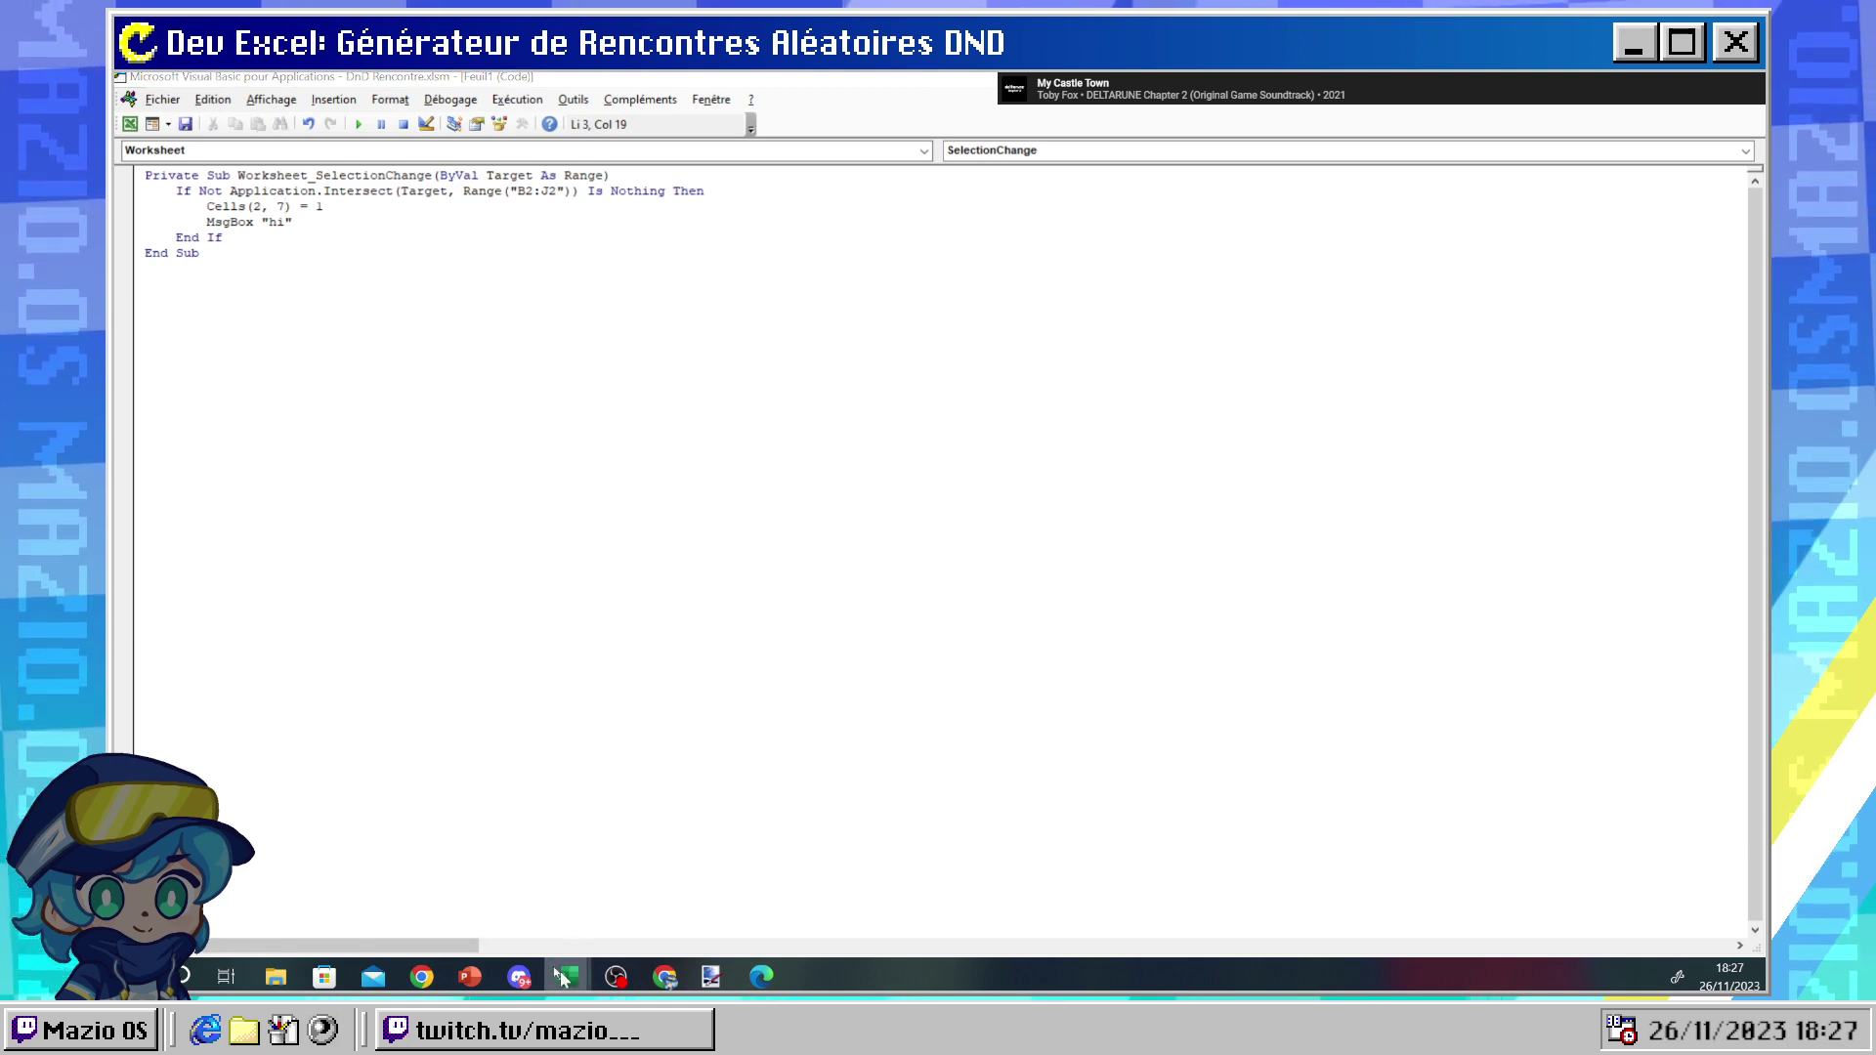
- Test the macro on B2 and G2, then change the line to Cells(7, 2) = 1
{"action": "left_click", "coordinate": [455, 891]}
{"action": "left_click", "coordinate": [278, 354]}
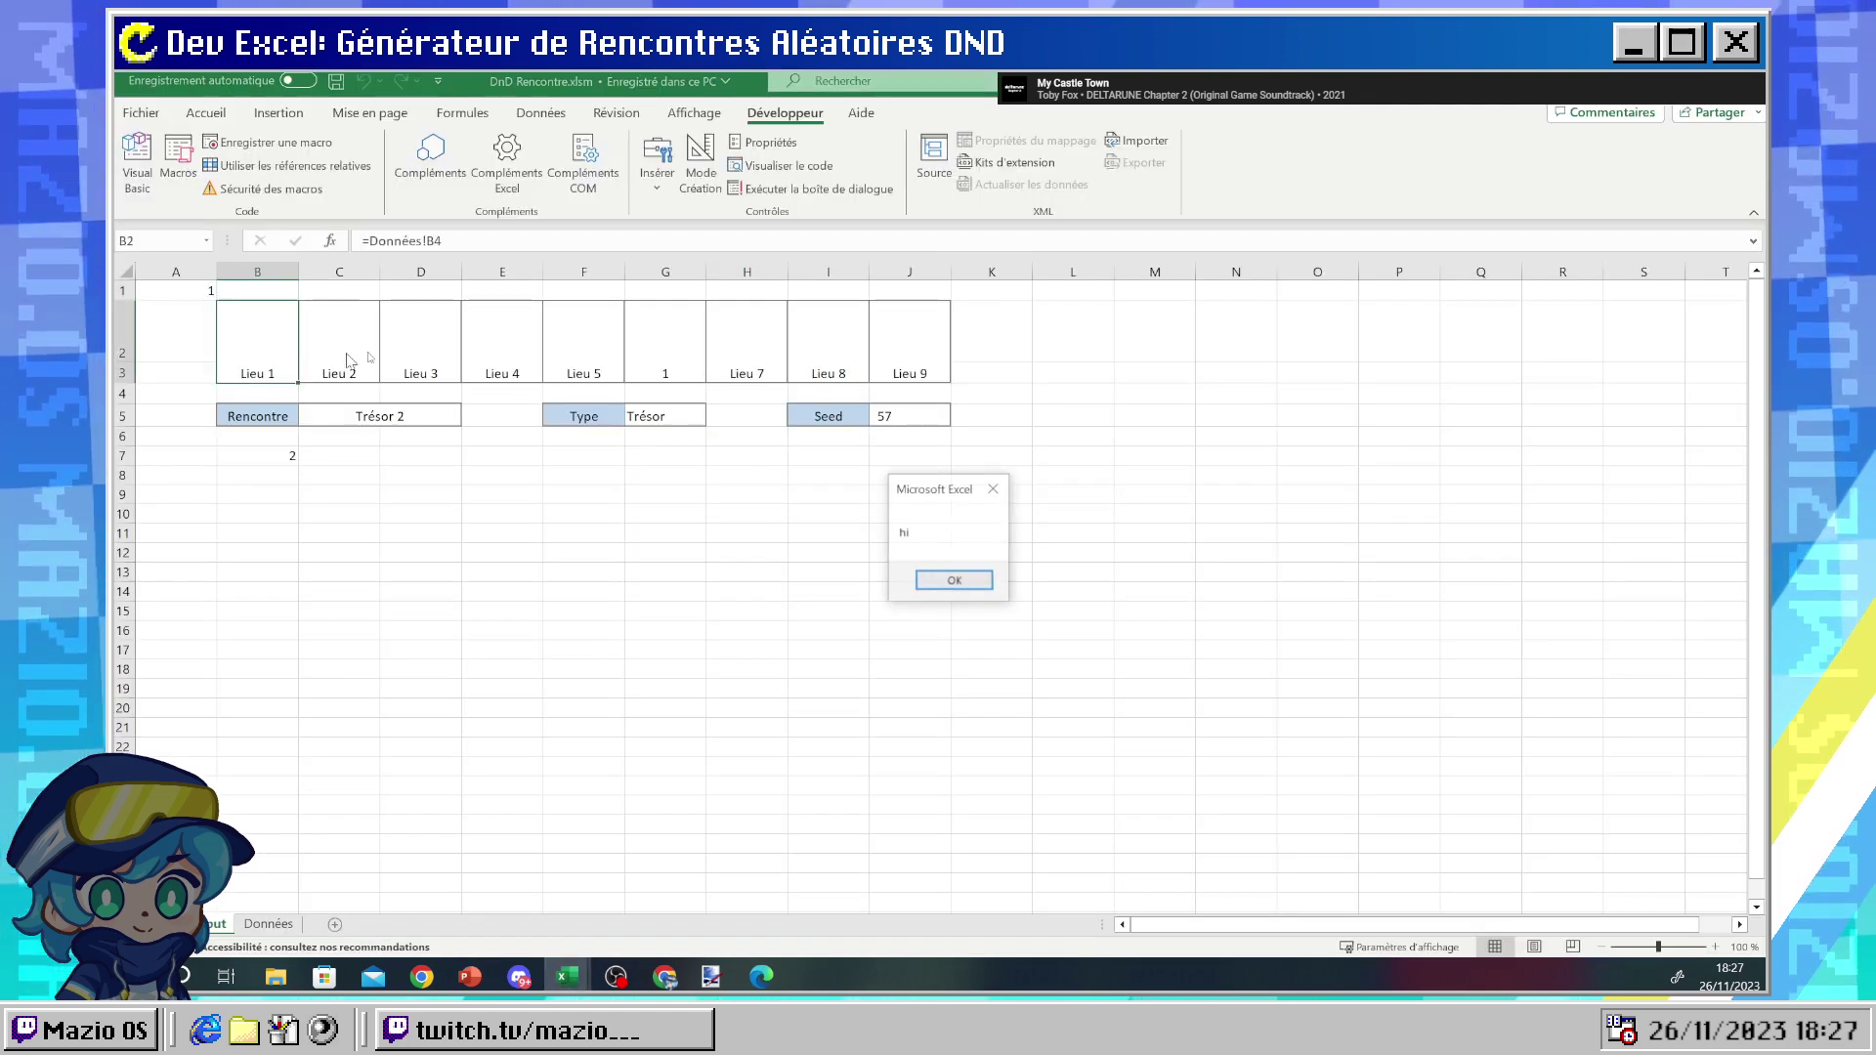
{"action": "left_click", "coordinate": [954, 580]}
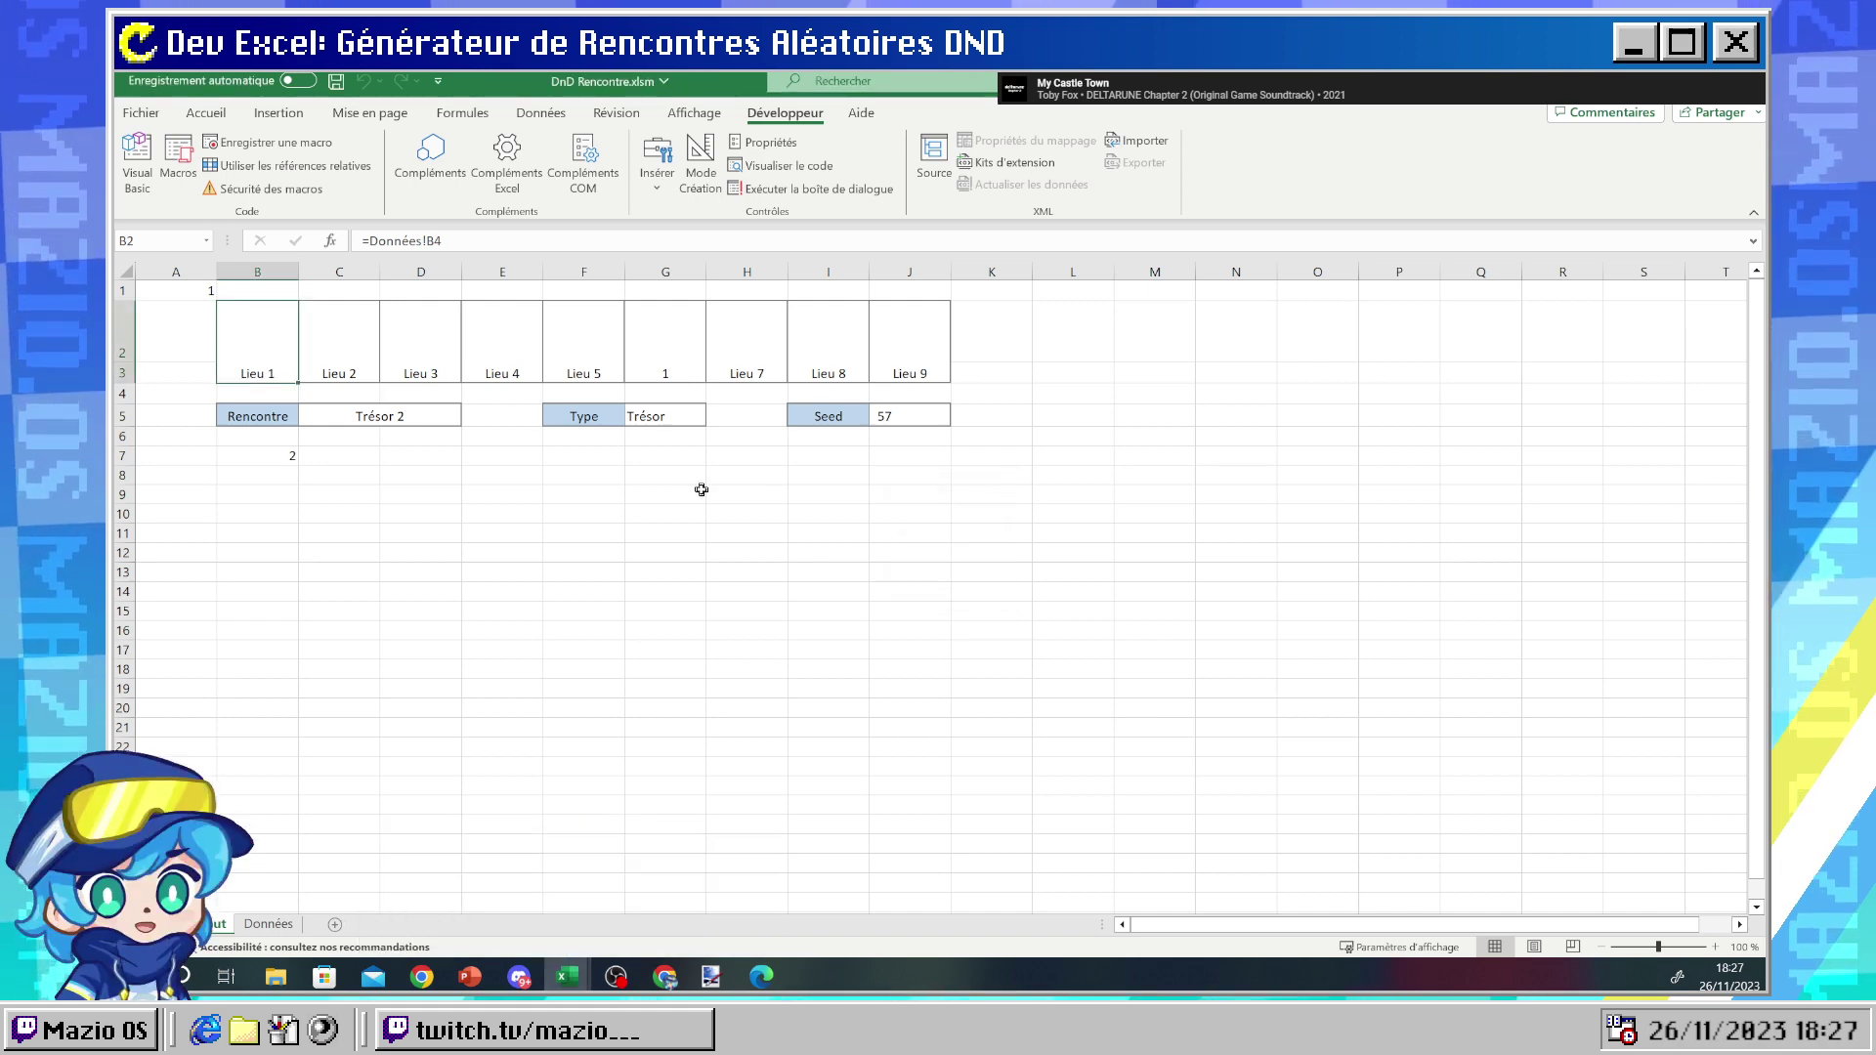
{"action": "left_click", "coordinate": [681, 354]}
{"action": "left_click", "coordinate": [955, 580]}
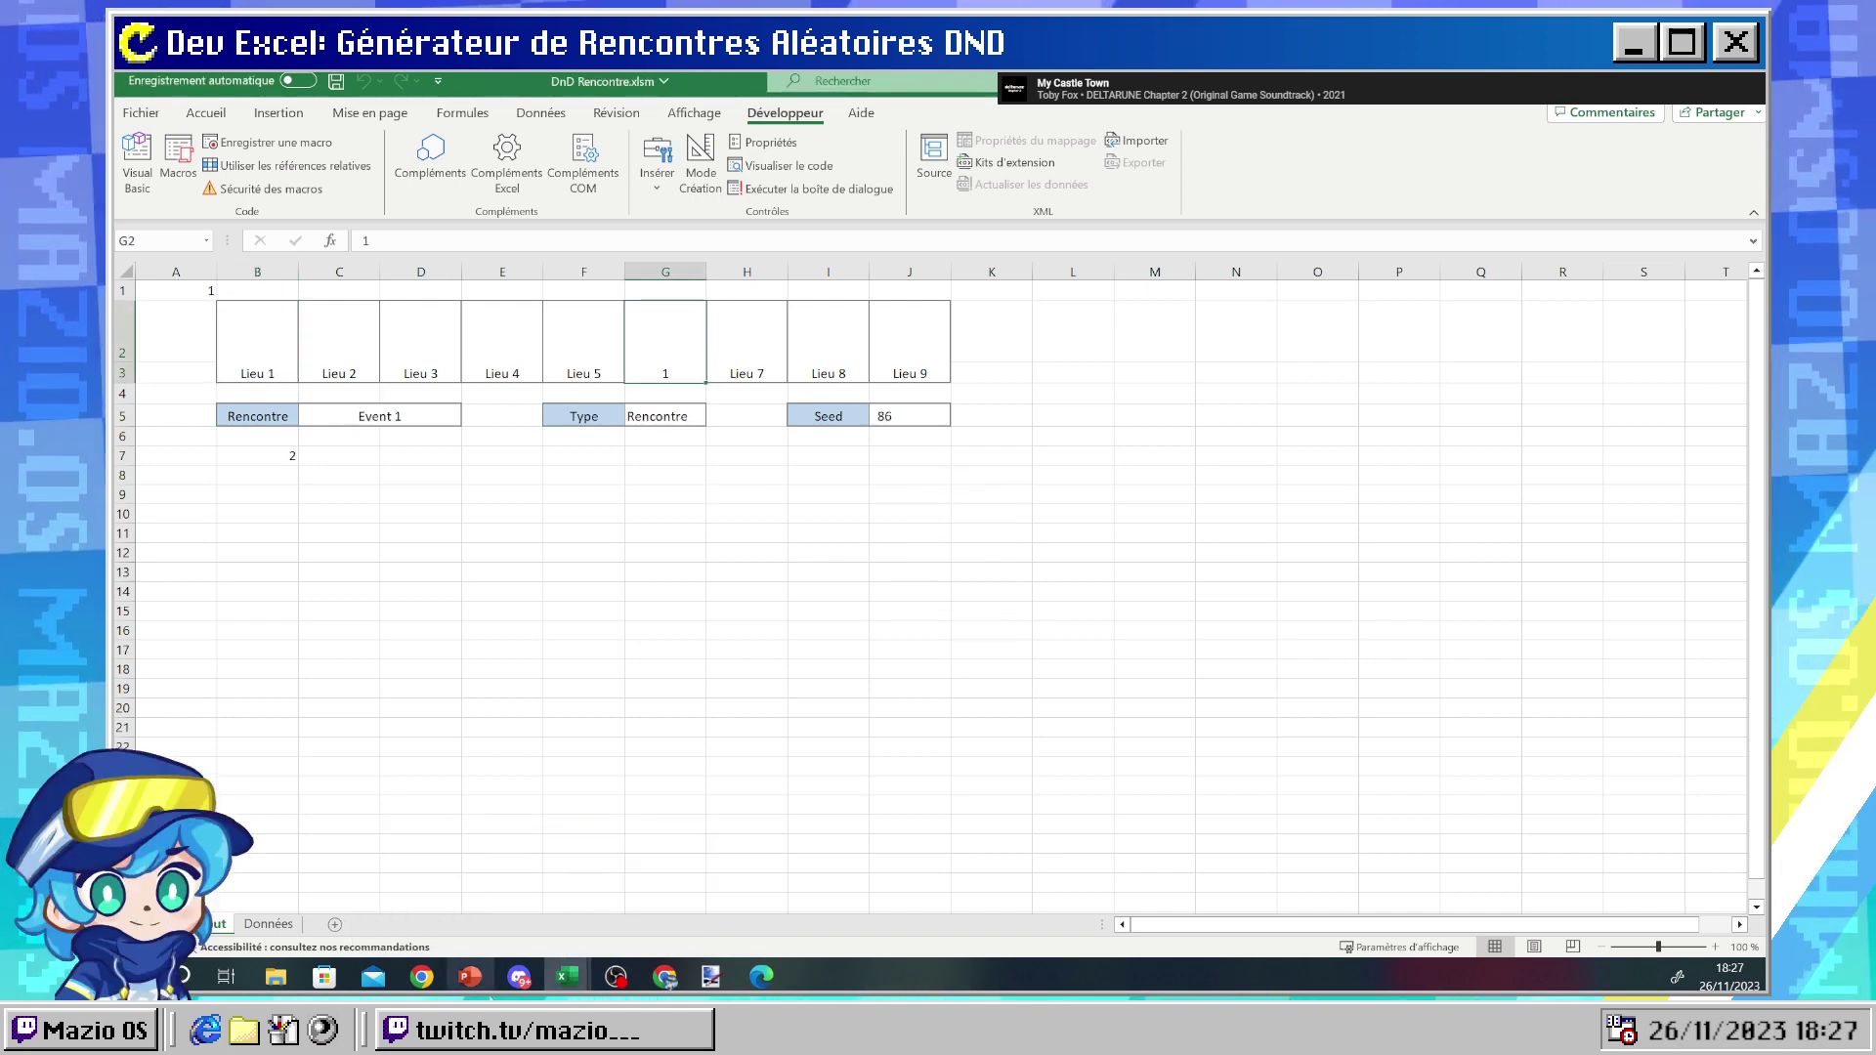
{"action": "mouse_move", "coordinate": [568, 975]}
{"action": "left_click", "coordinate": [615, 879]}
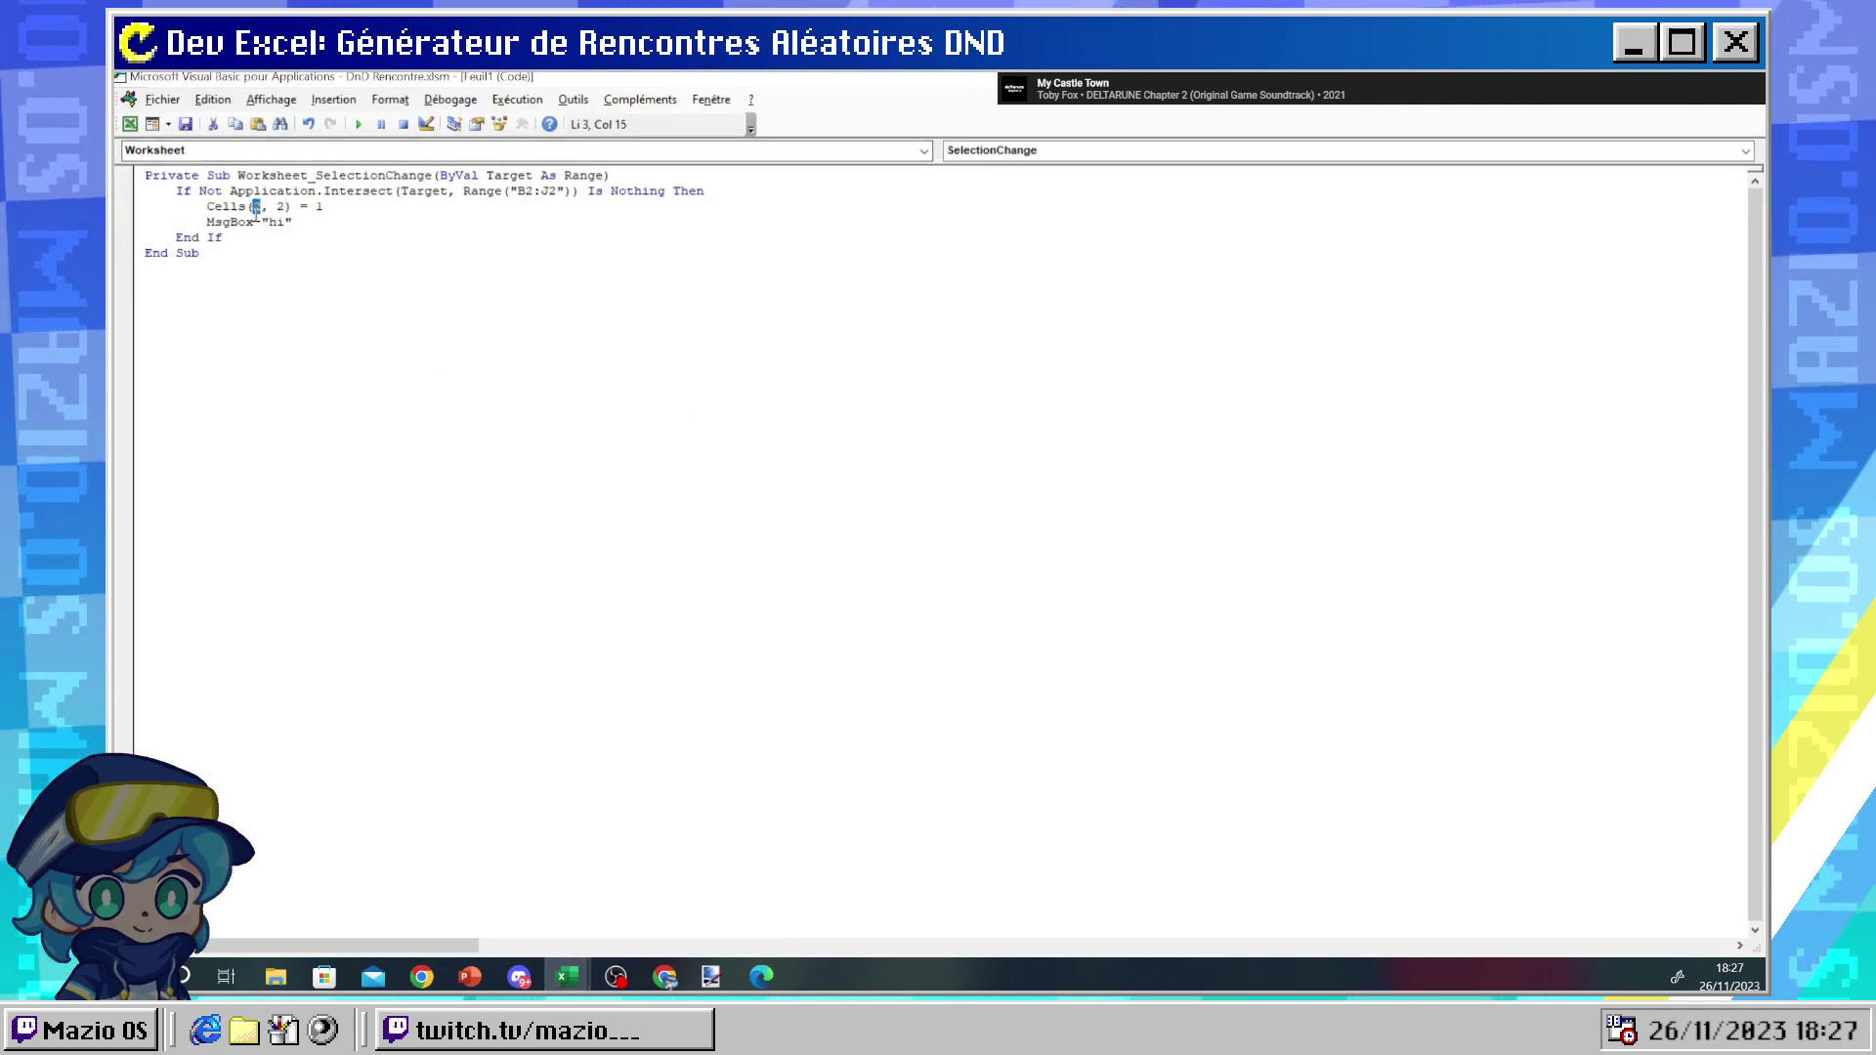
{"action": "left_click", "coordinate": [255, 222]}
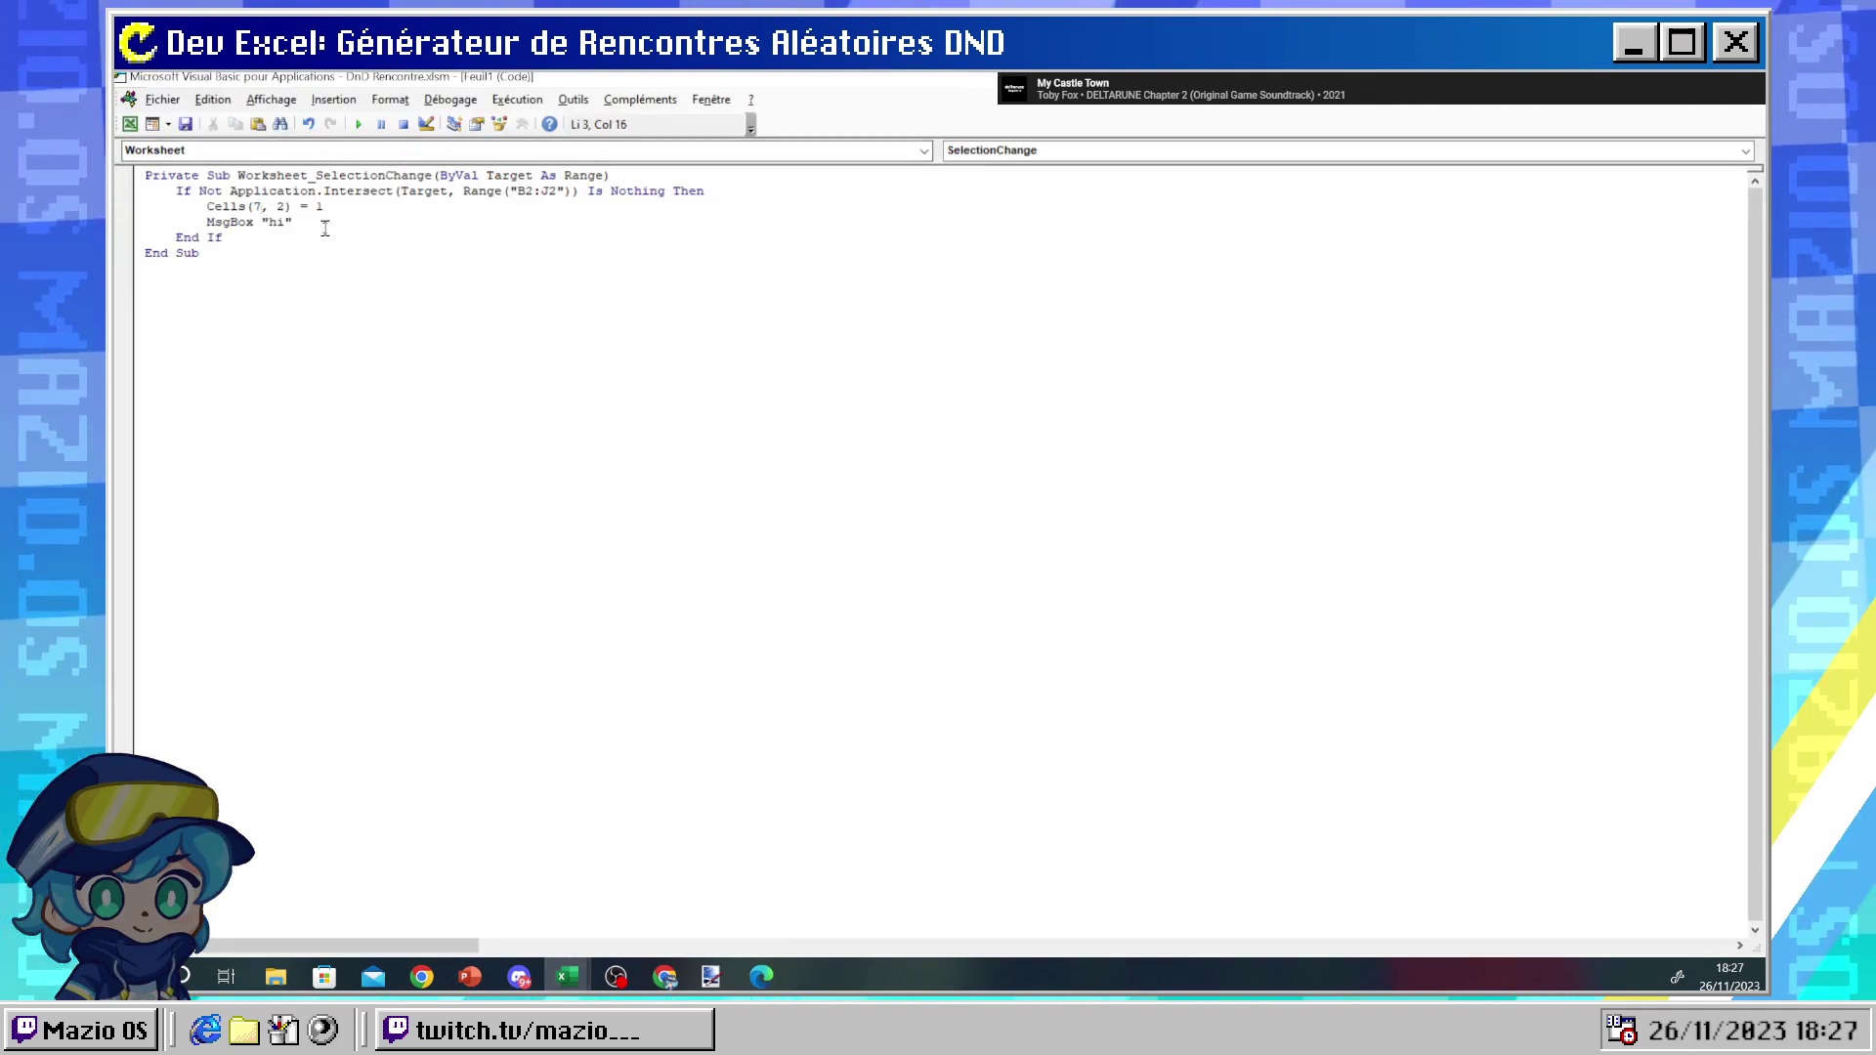
- Retest in Excel by selecting D8, then D2 and H2, dismissing each hi message
{"action": "mouse_move", "coordinate": [567, 976]}
{"action": "left_click", "coordinate": [459, 880]}
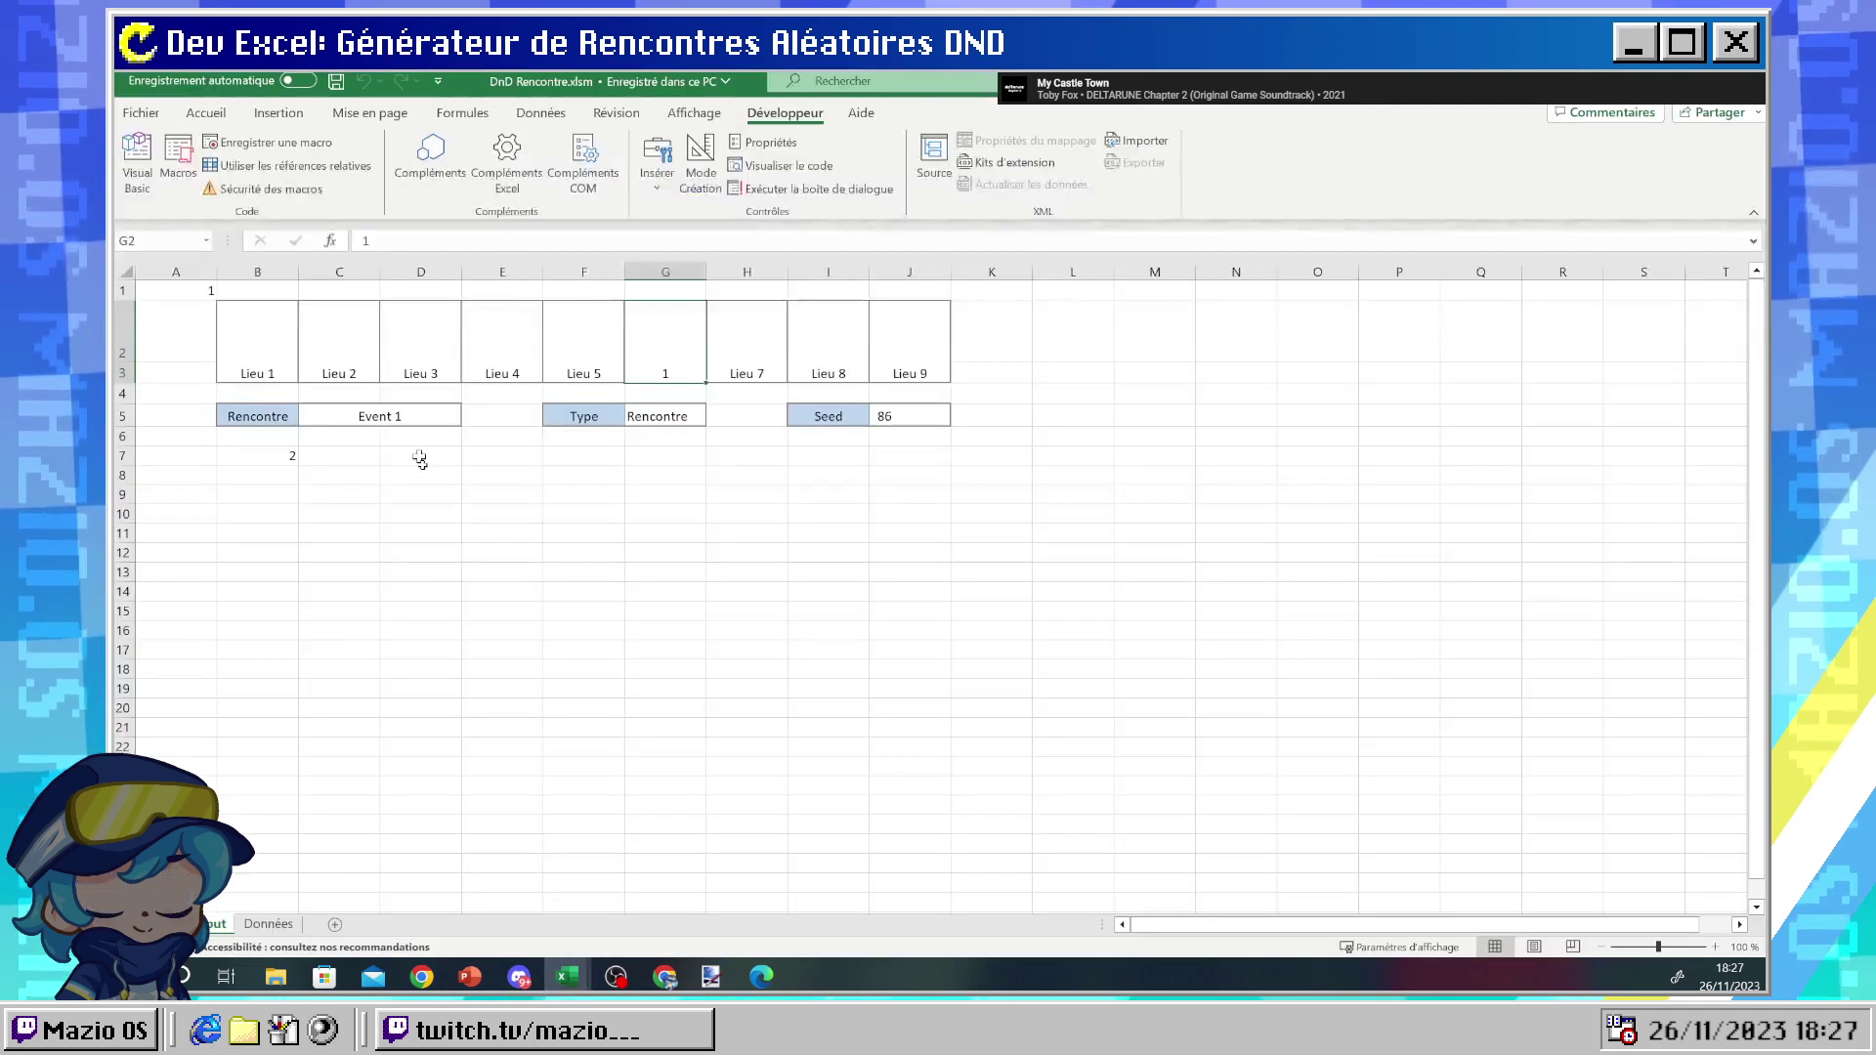
{"action": "left_click", "coordinate": [420, 475]}
{"action": "left_click", "coordinate": [411, 350]}
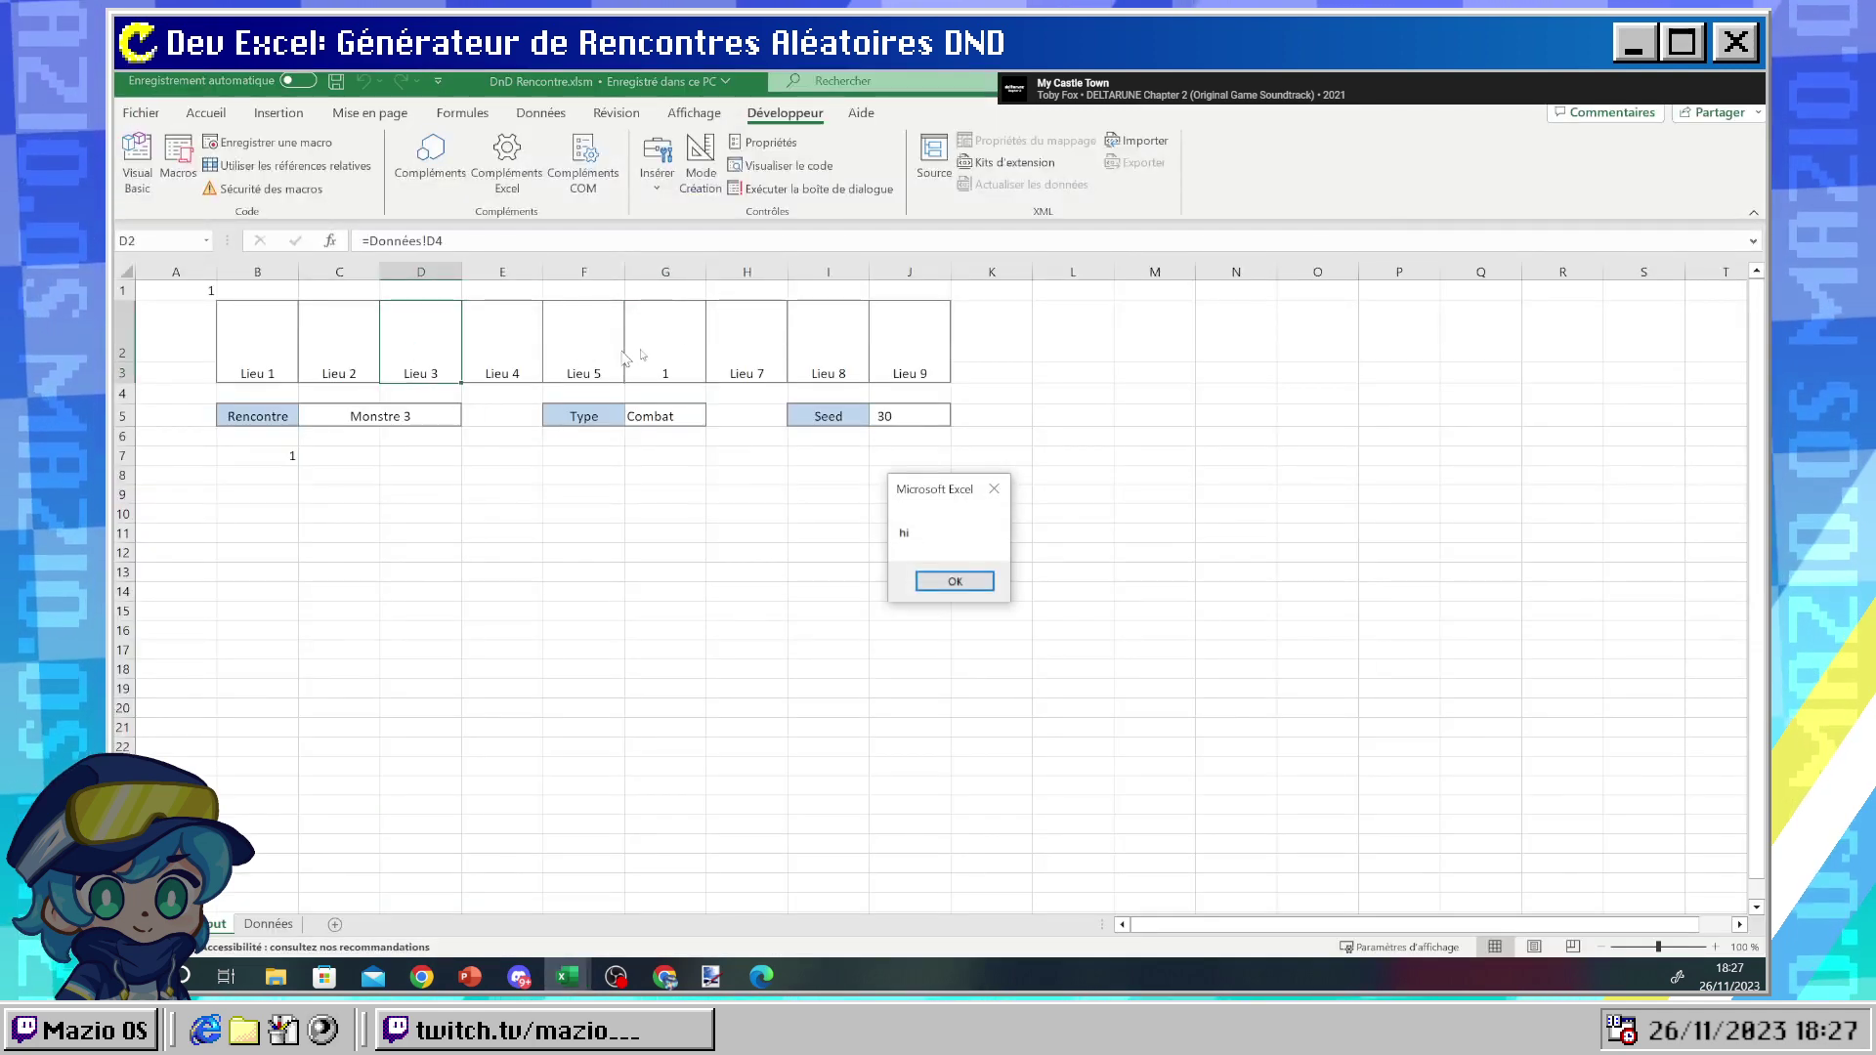
{"action": "left_click", "coordinate": [934, 590]}
{"action": "left_click", "coordinate": [748, 348]}
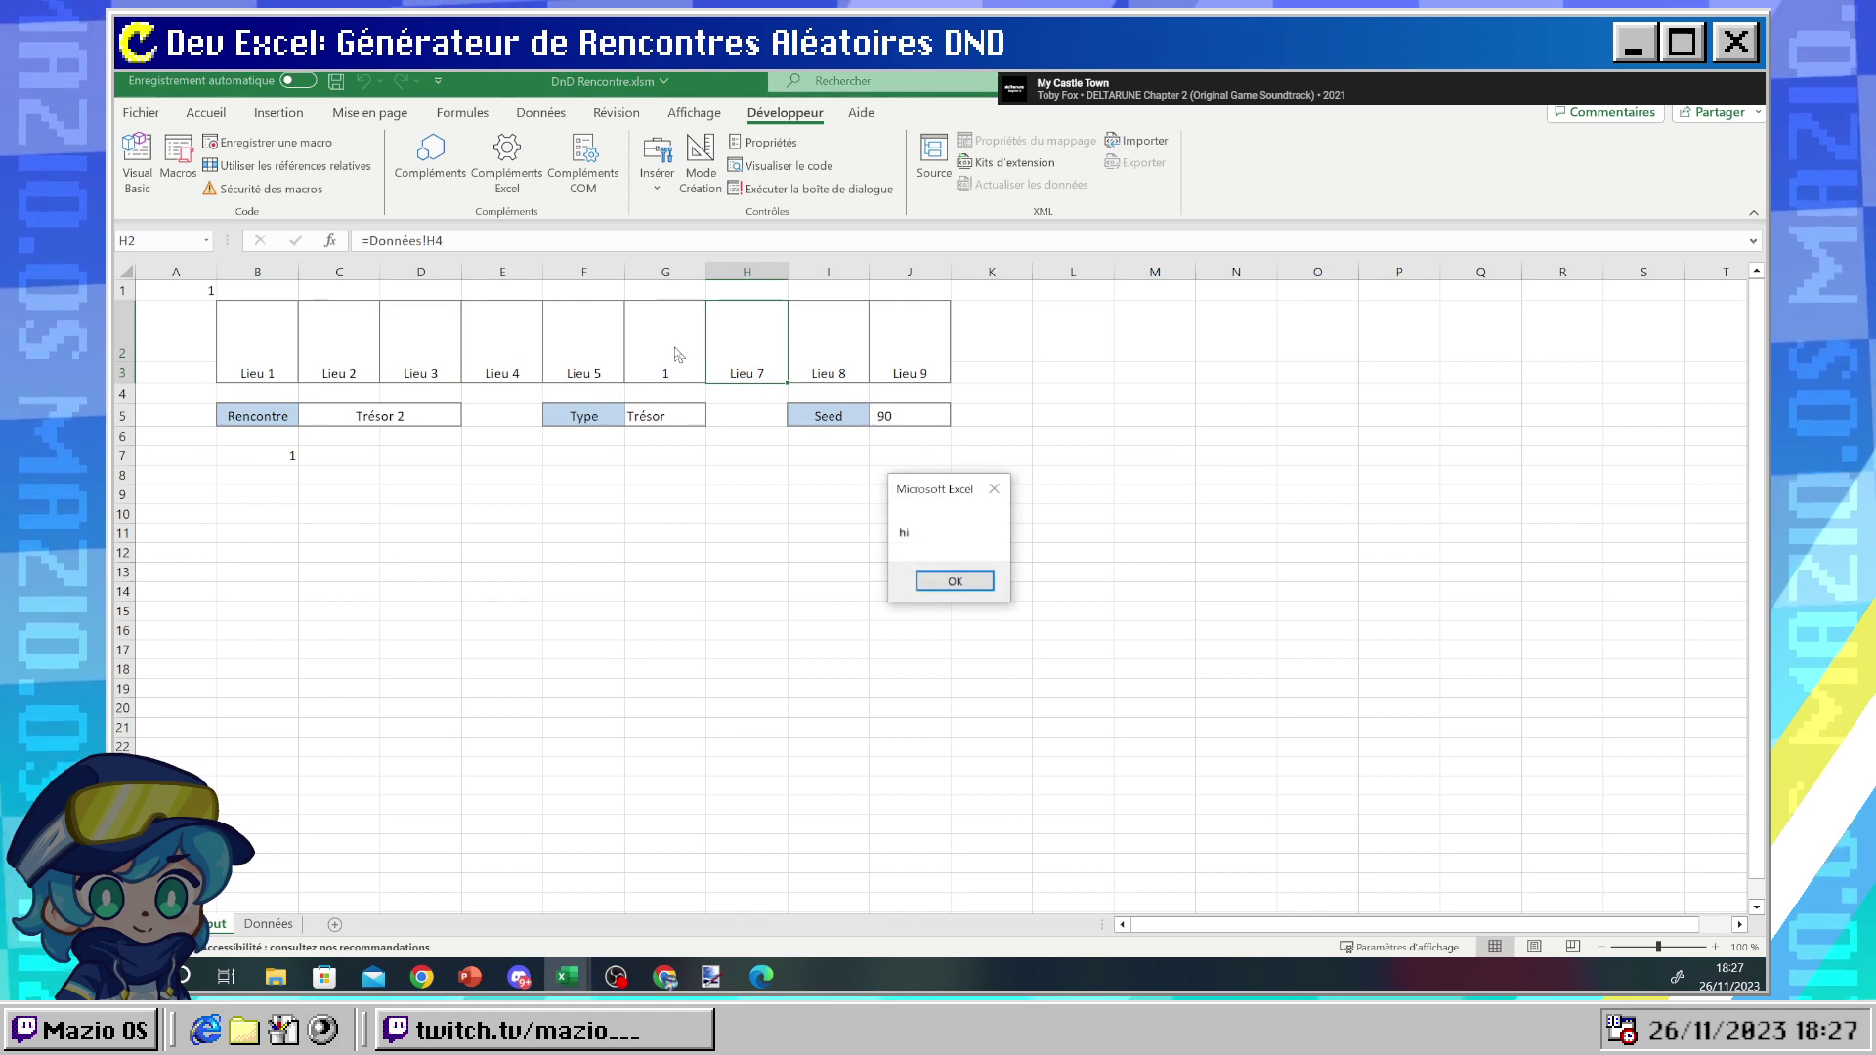
{"action": "left_click", "coordinate": [934, 590]}
- Delete the MsgBox "hi" line from the SelectionChange handler
{"action": "mouse_move", "coordinate": [568, 975]}
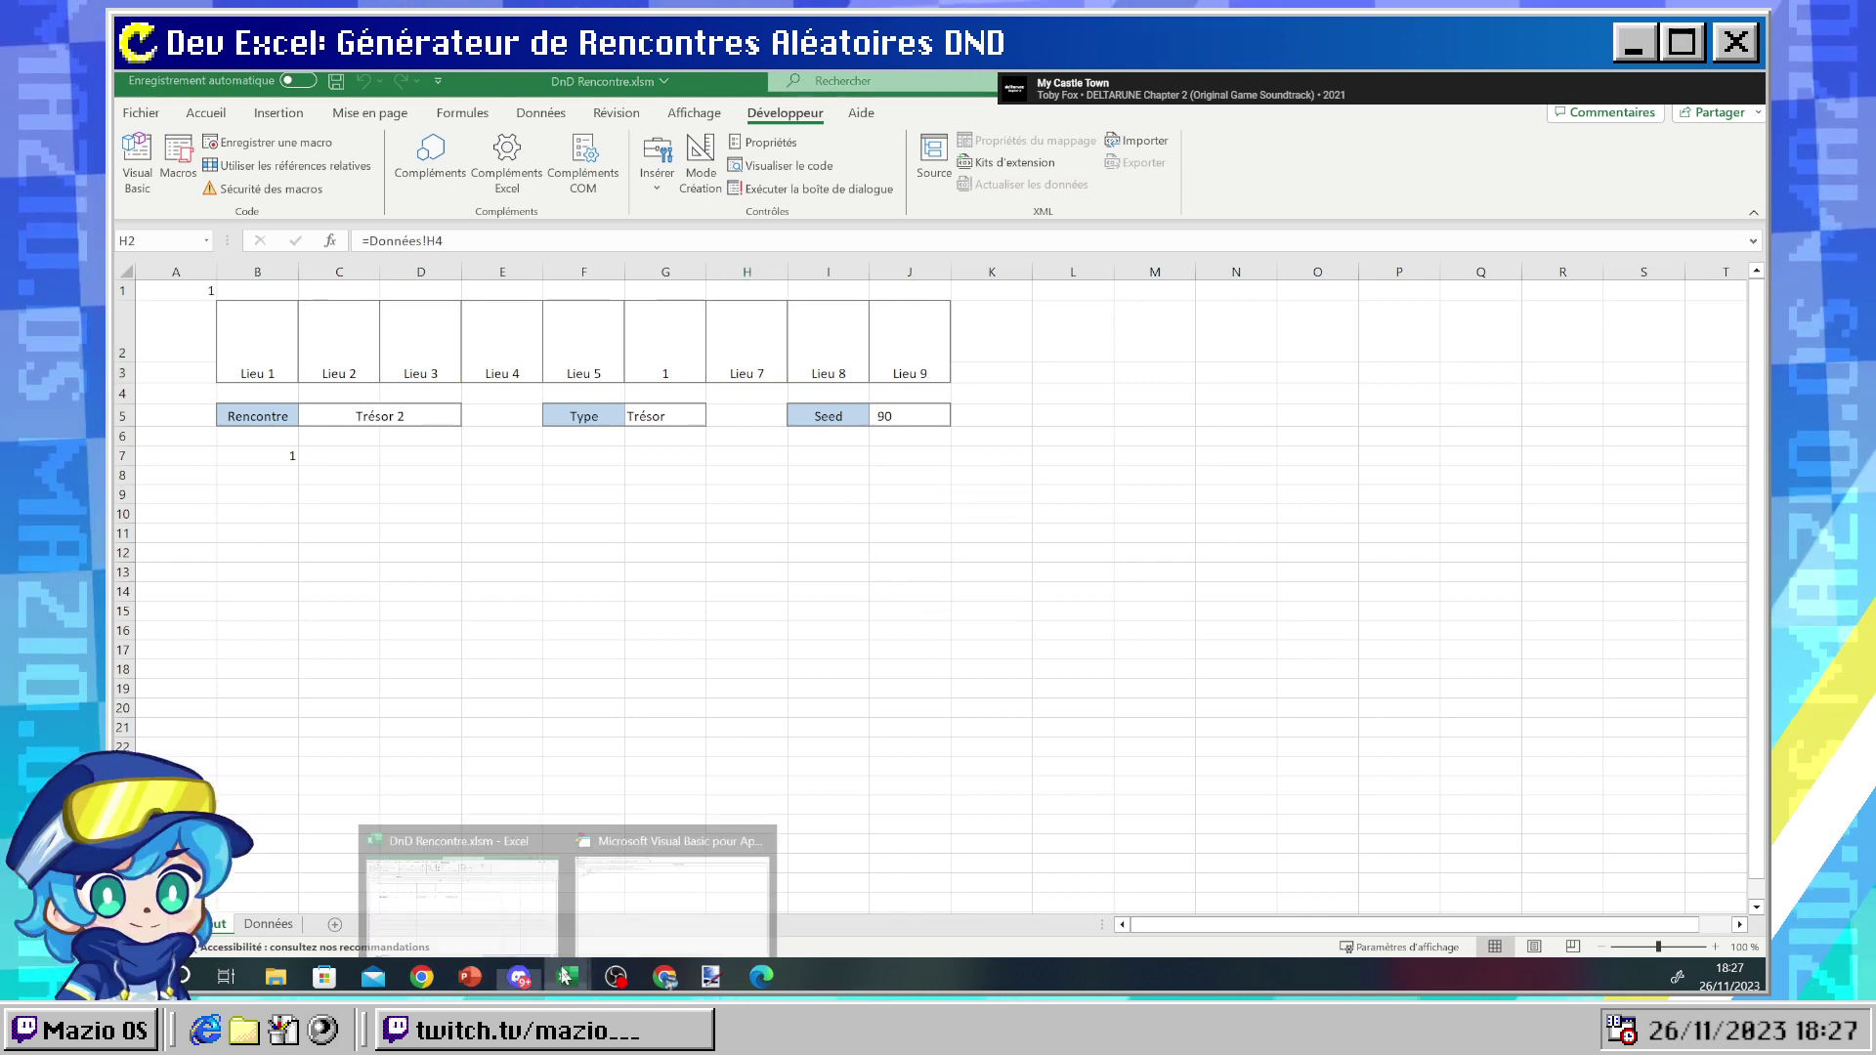
{"action": "left_click", "coordinate": [612, 860]}
{"action": "left_click_drag", "start_coordinate": [298, 222], "coordinate": [188, 222]}
{"action": "key", "text": "BackSpace"}
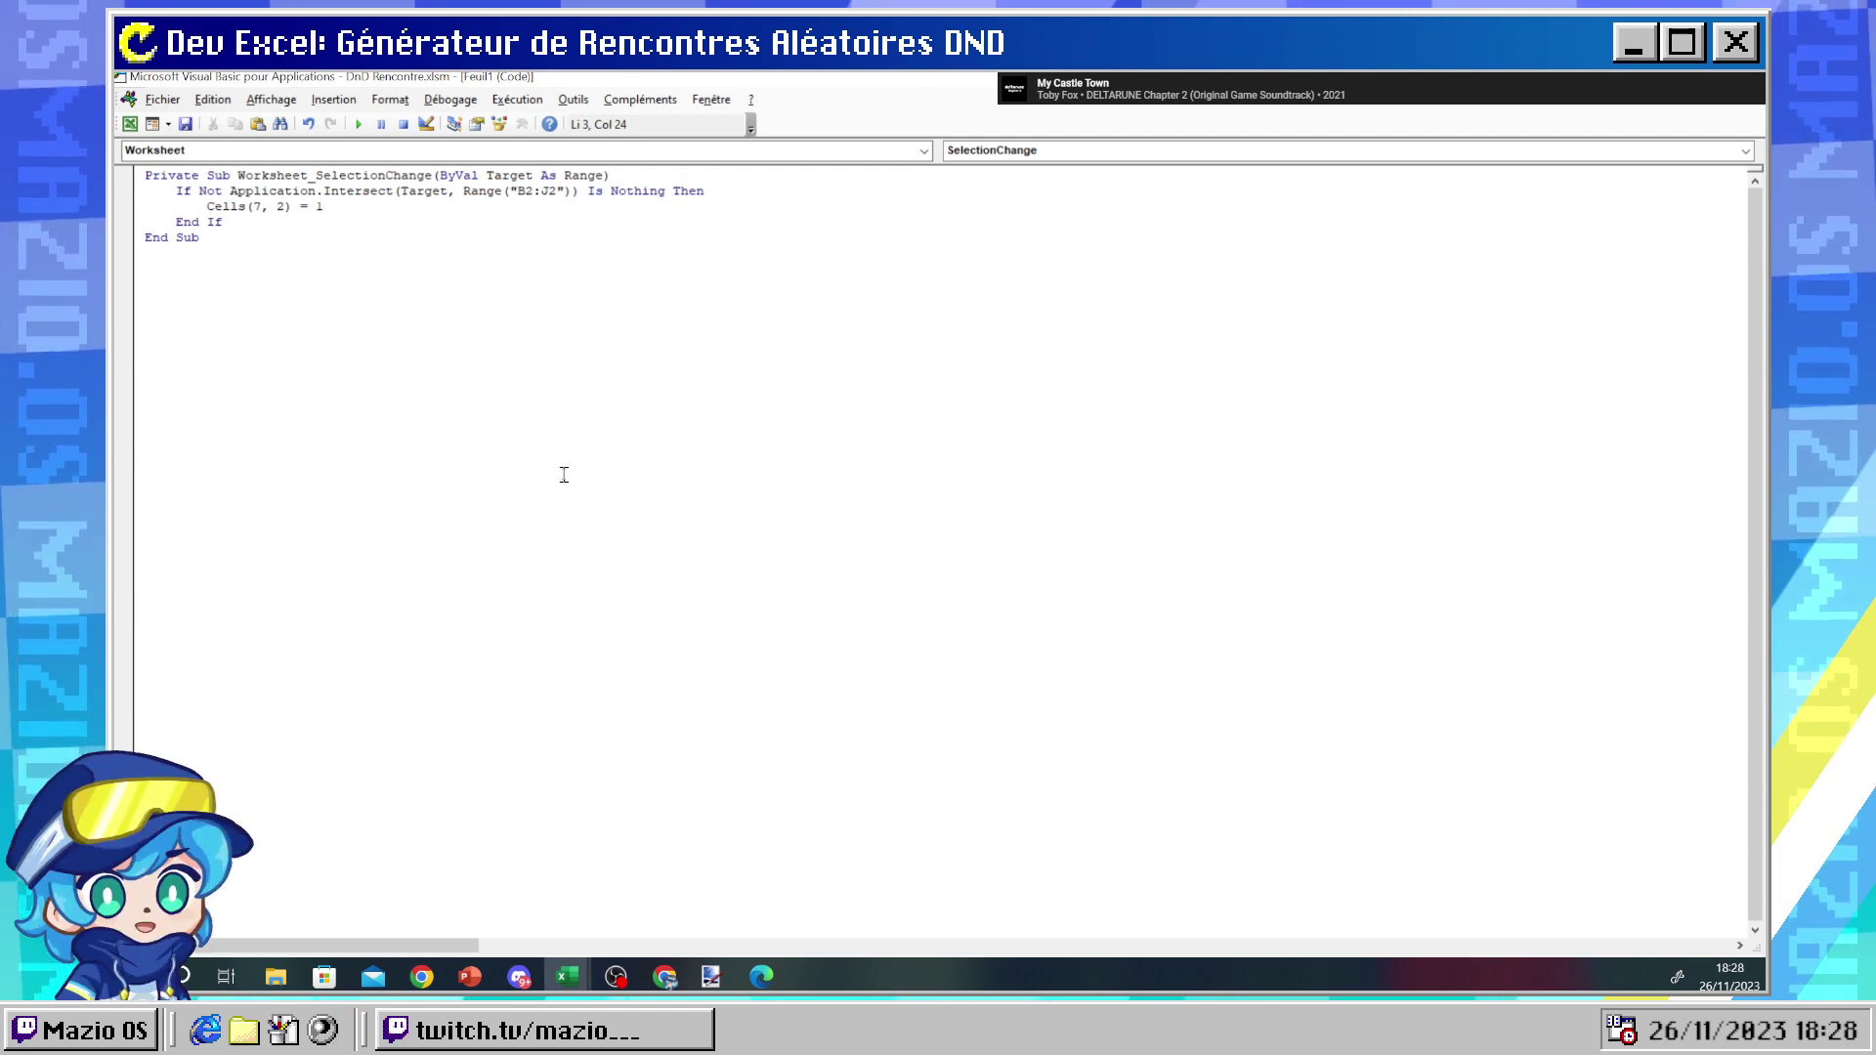
- Select F2 and other Lieu cells, plus cells outside B2:J2, to re-roll the encounter
{"action": "mouse_move", "coordinate": [567, 976]}
{"action": "left_click", "coordinate": [461, 884]}
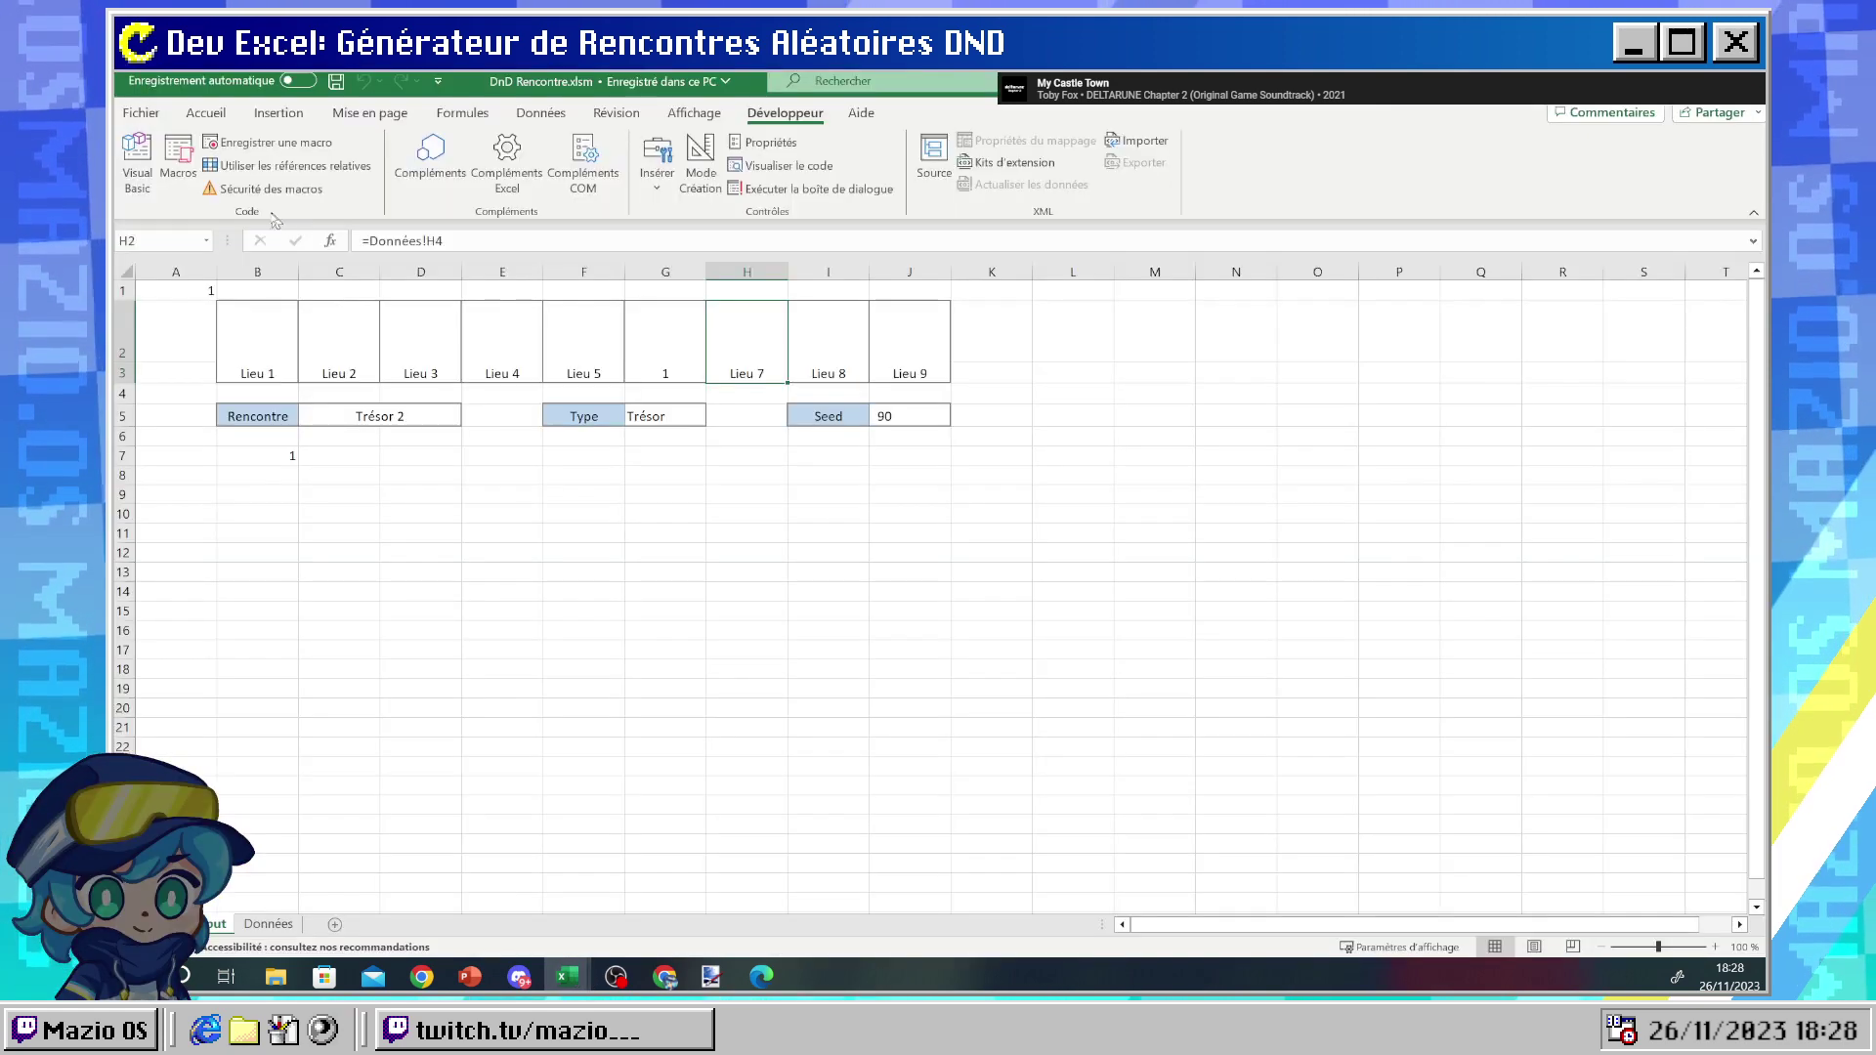
{"action": "left_click", "coordinate": [598, 369]}
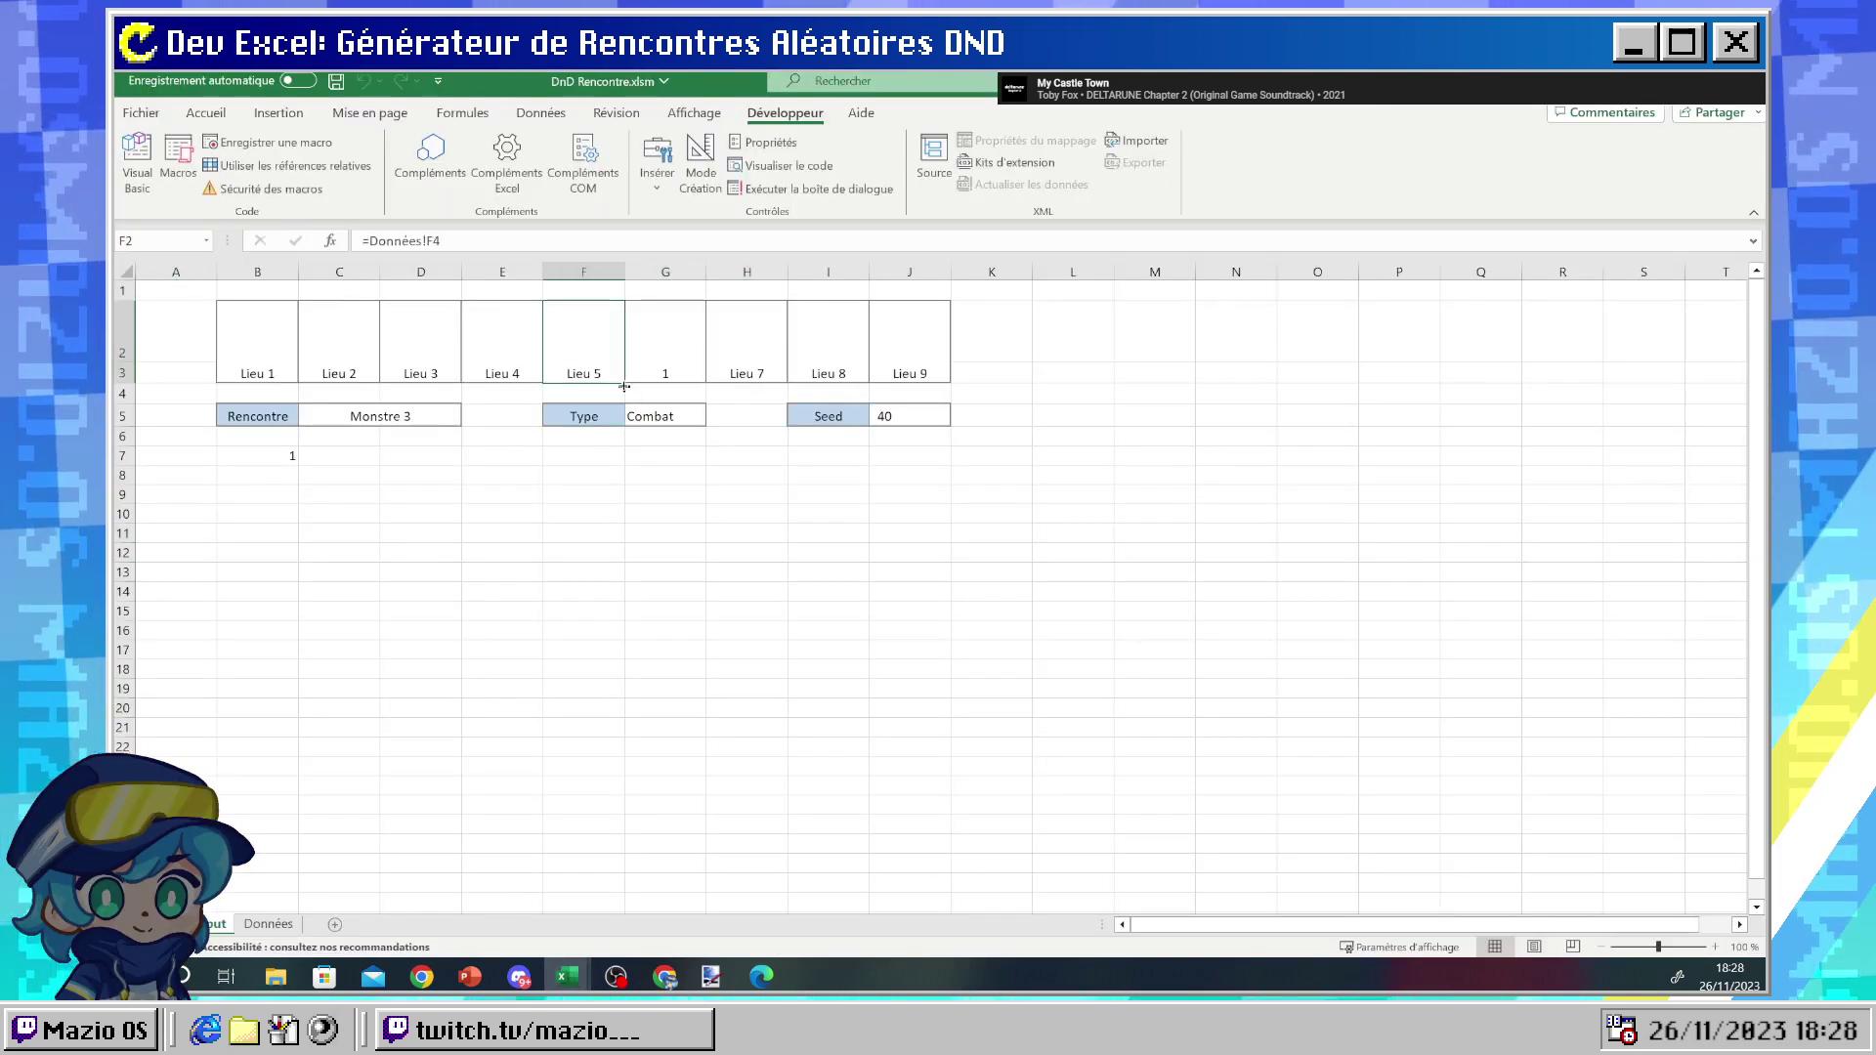
{"action": "left_click", "coordinate": [728, 532]}
{"action": "left_click", "coordinate": [410, 347]}
{"action": "left_click", "coordinate": [674, 342]}
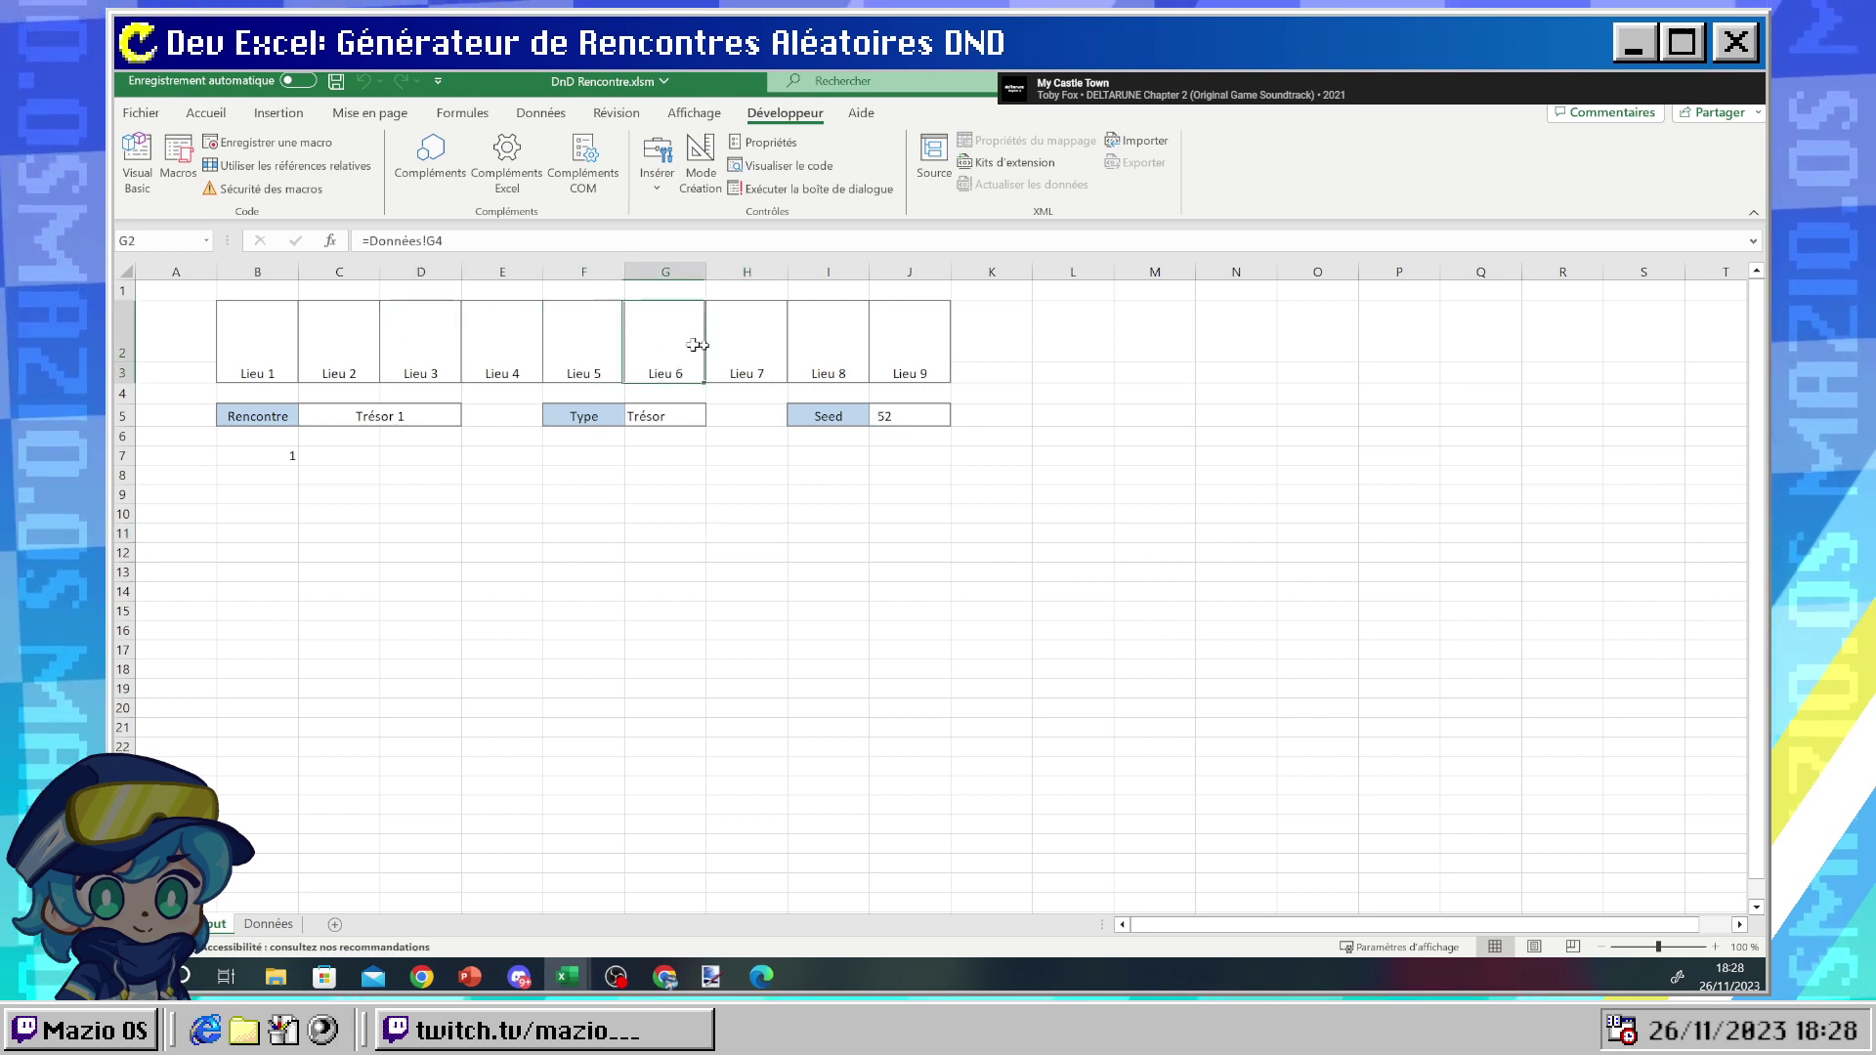
{"action": "key", "text": "Right"}
{"action": "key", "text": "Right"}
{"action": "key", "text": "Right"}
{"action": "left_click", "coordinate": [535, 331]}
{"action": "left_click", "coordinate": [251, 335]}
{"action": "left_click", "coordinate": [502, 341]}
{"action": "left_click", "coordinate": [670, 347]}
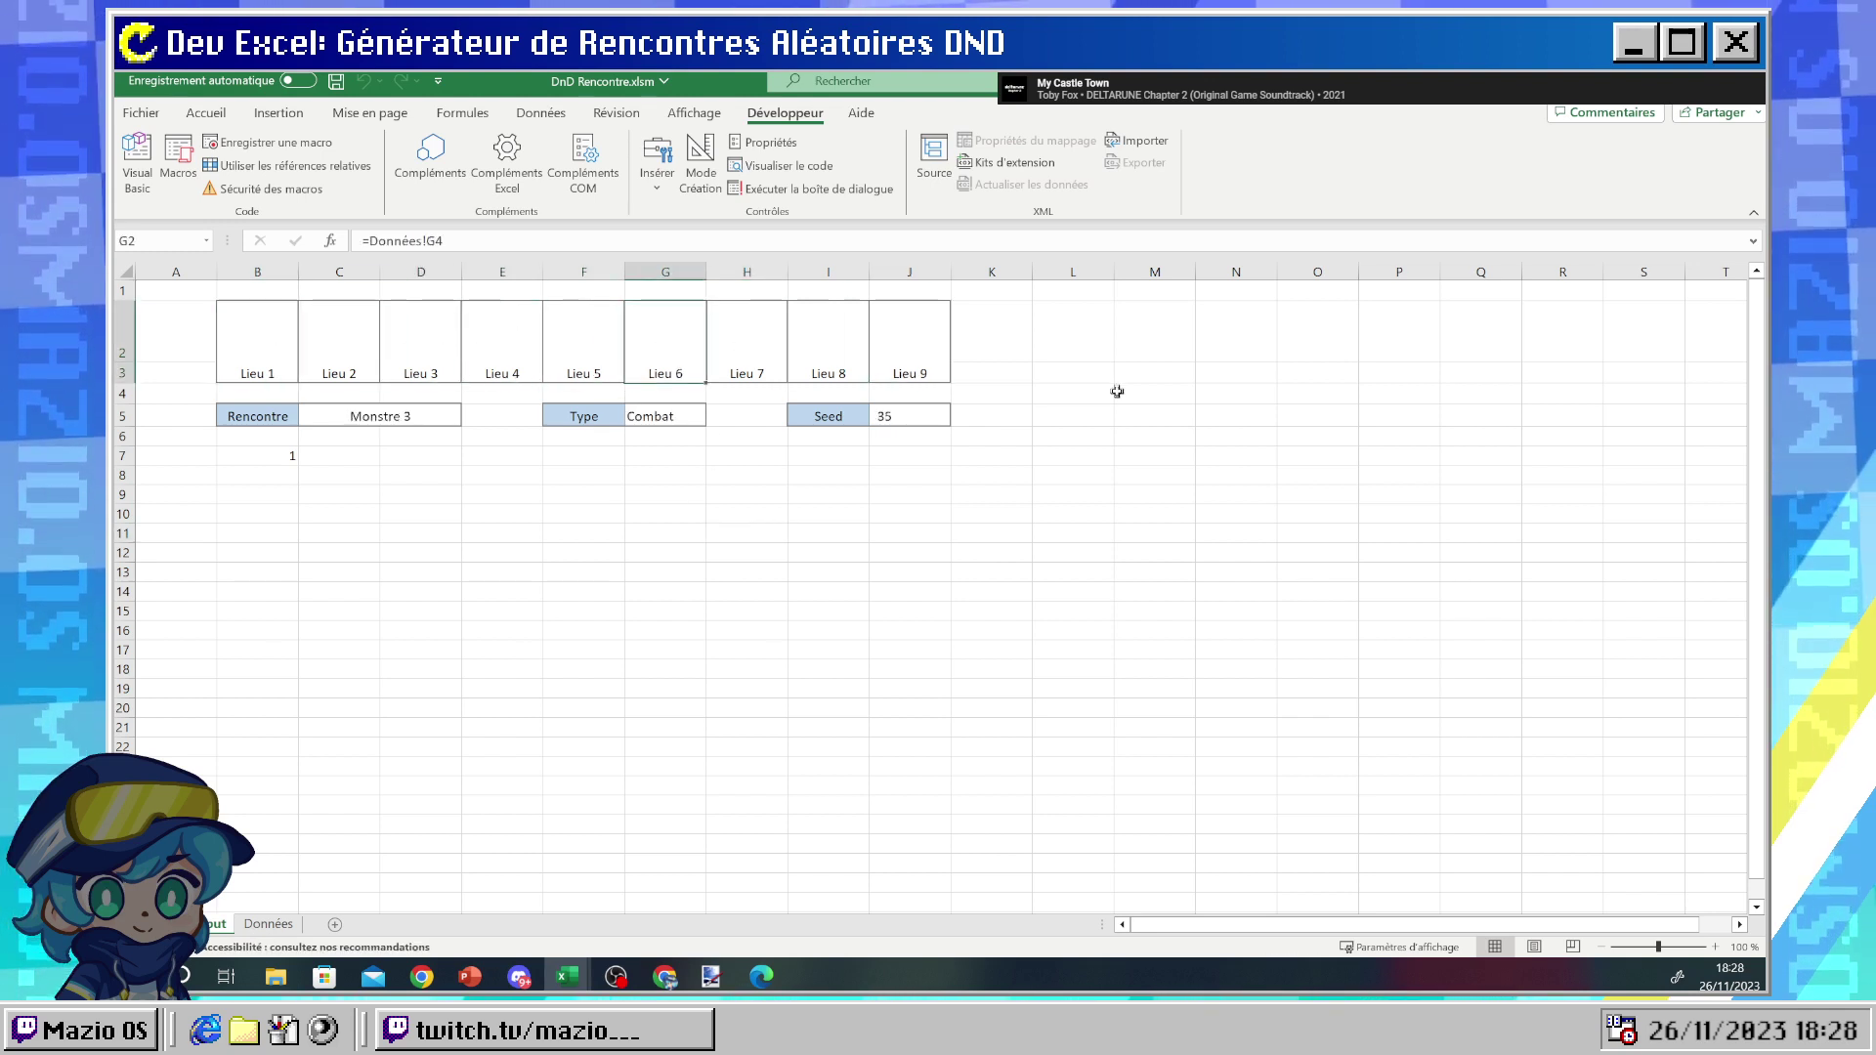
{"action": "left_click", "coordinate": [1116, 390]}
{"action": "left_click", "coordinate": [698, 519]}
{"action": "left_click", "coordinate": [257, 456]}
{"action": "left_click", "coordinate": [181, 290]}
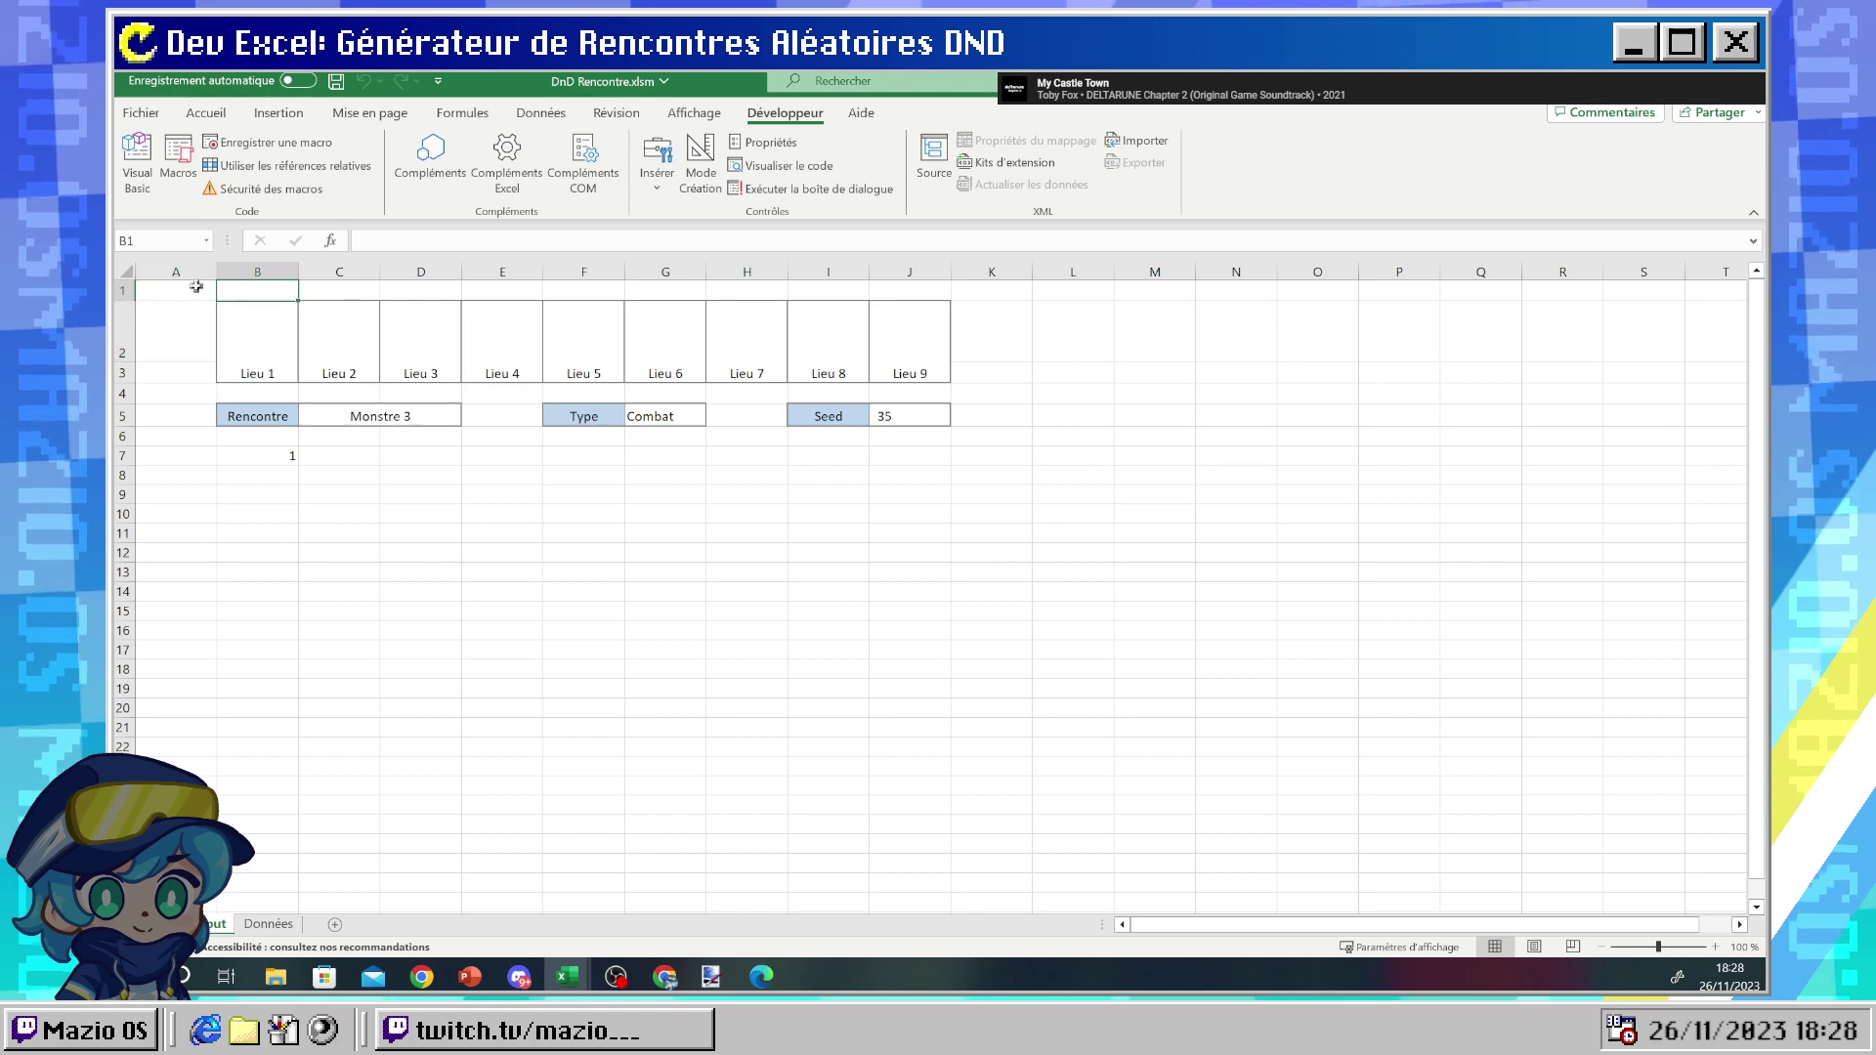
- Check B7, pick Lieu 4, 7 and 9, glance at the Données sheet, then pick Lieu 1
{"action": "left_click", "coordinate": [277, 456]}
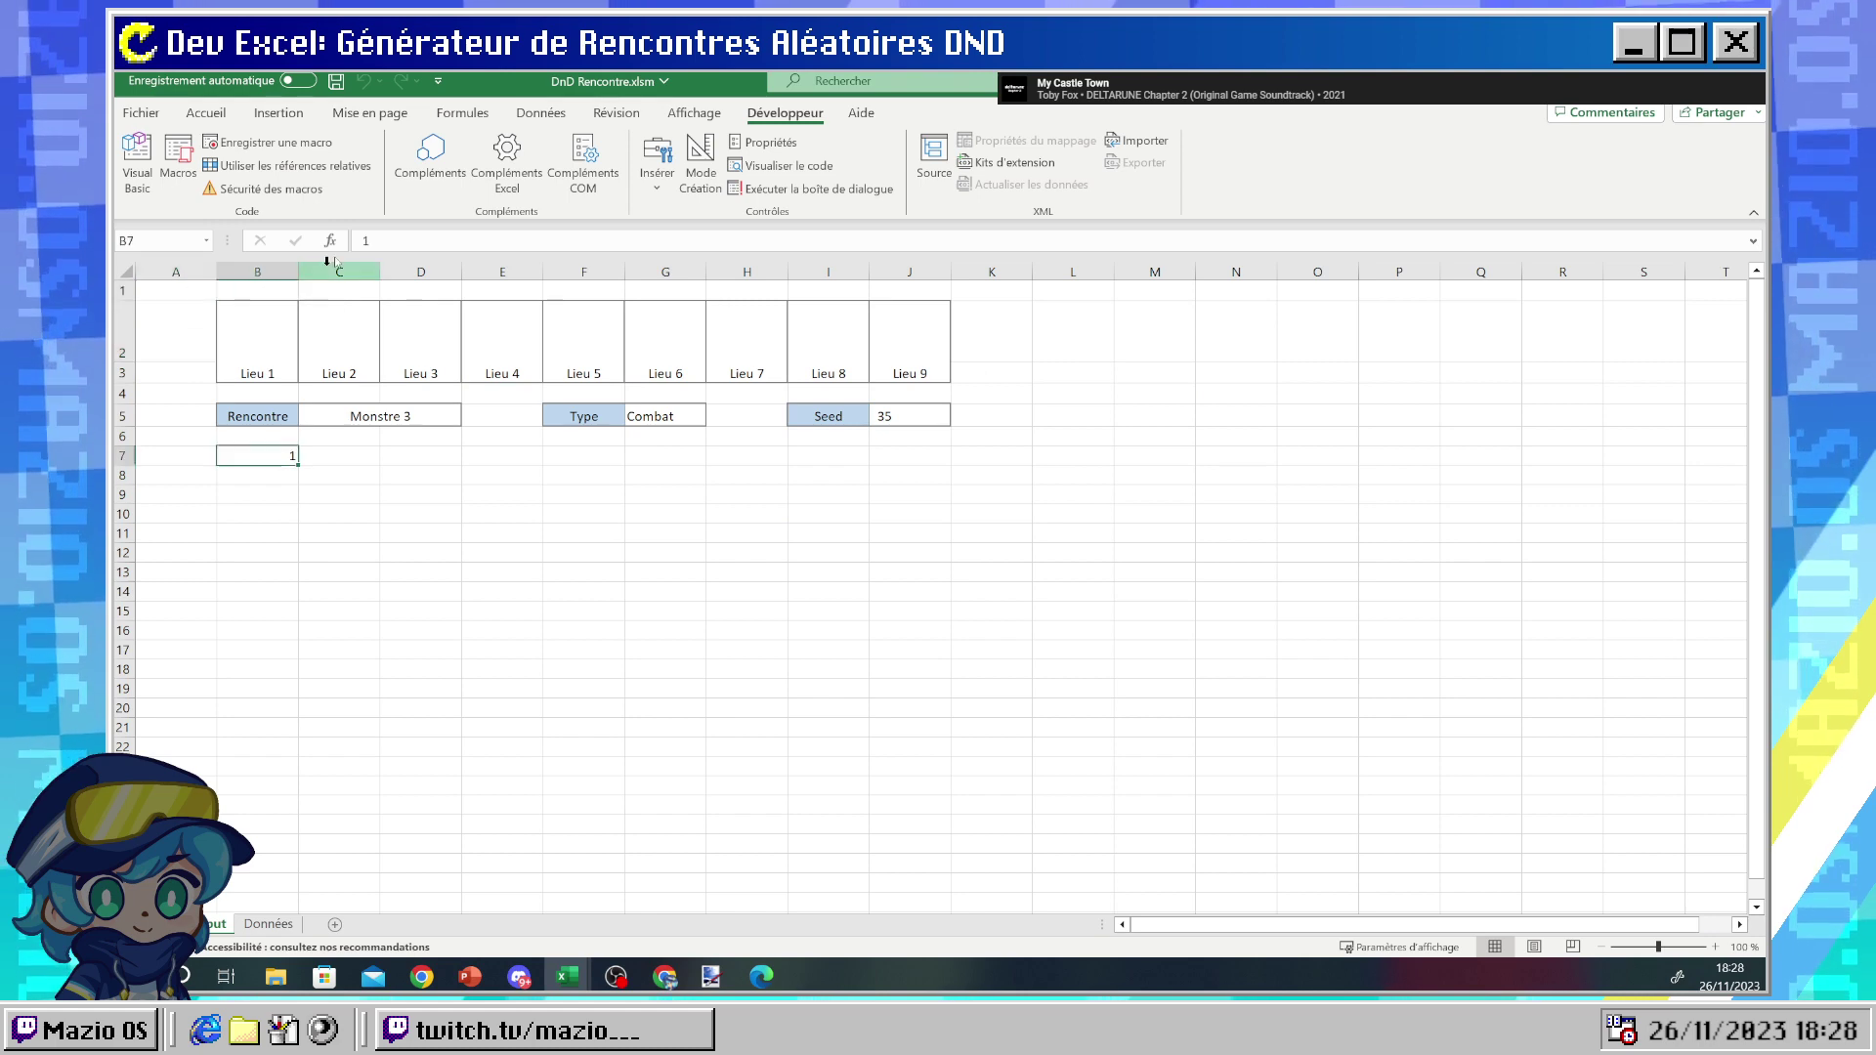
{"action": "left_click", "coordinate": [480, 359]}
{"action": "left_click", "coordinate": [718, 363]}
{"action": "left_click", "coordinate": [933, 355]}
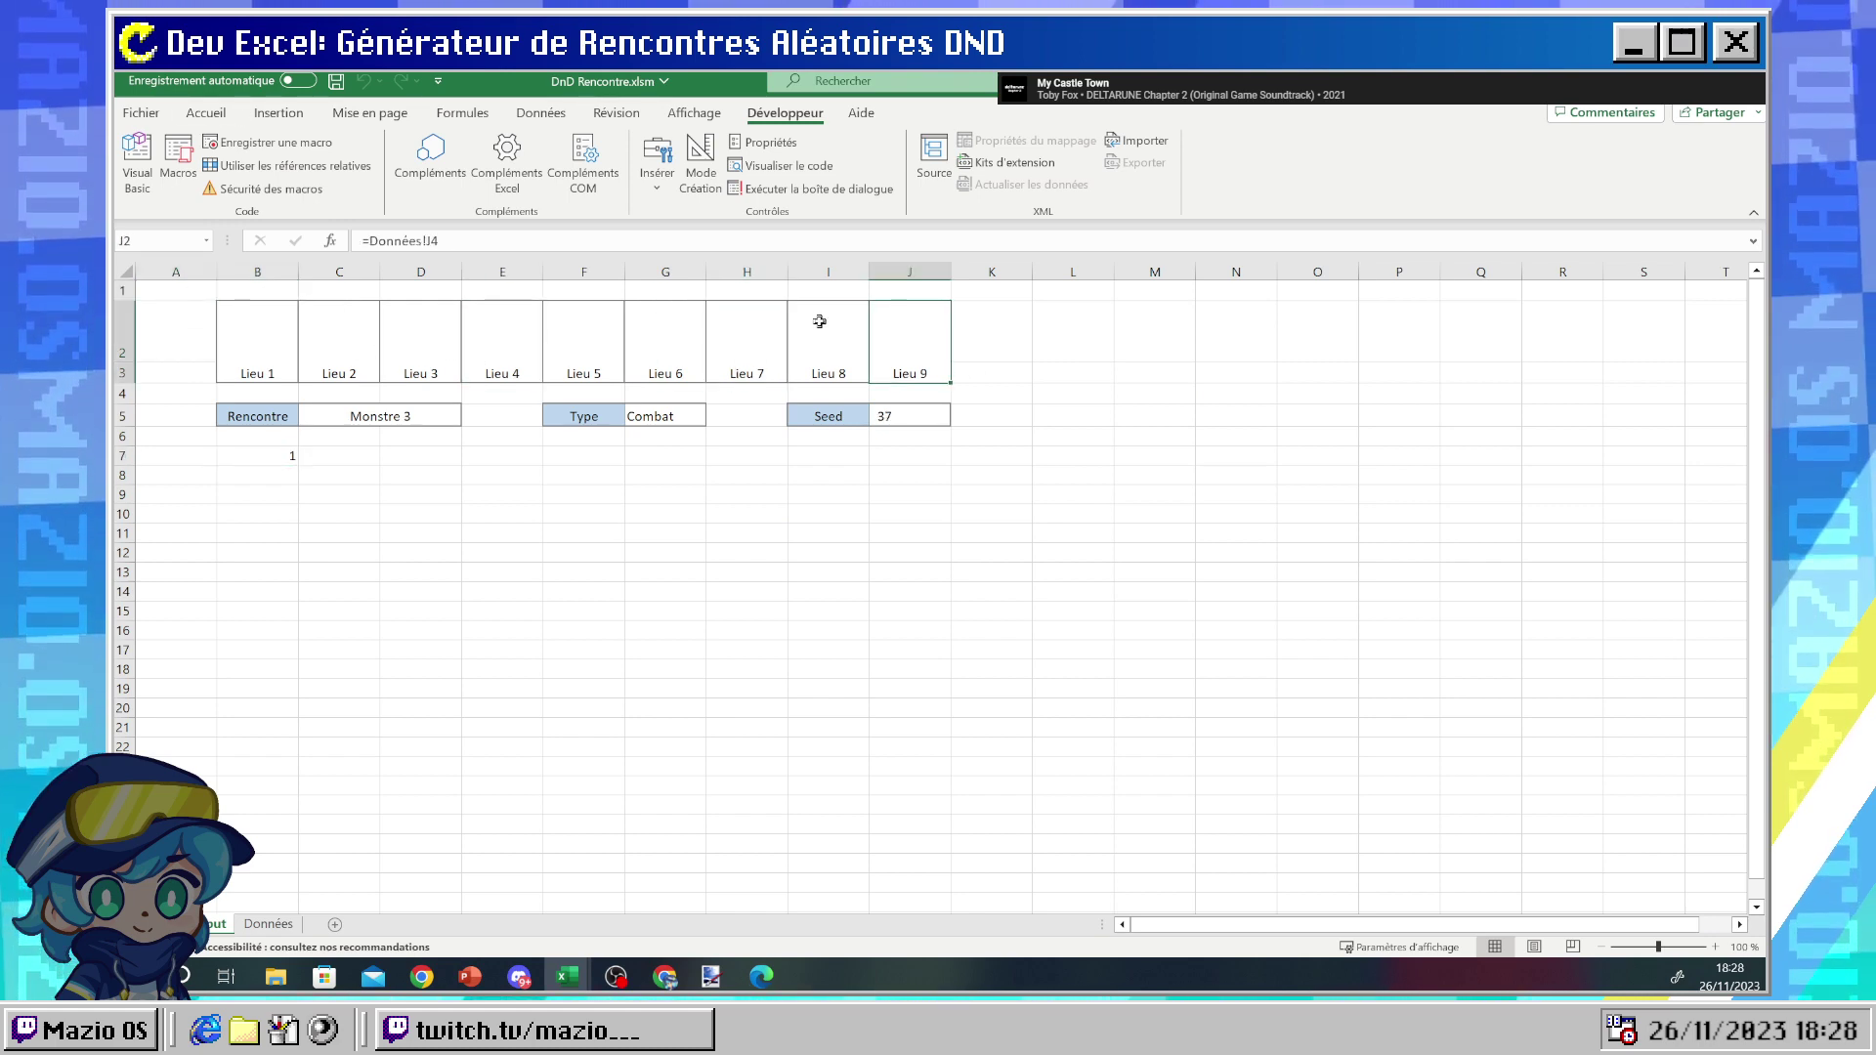
{"action": "left_click", "coordinate": [267, 925]}
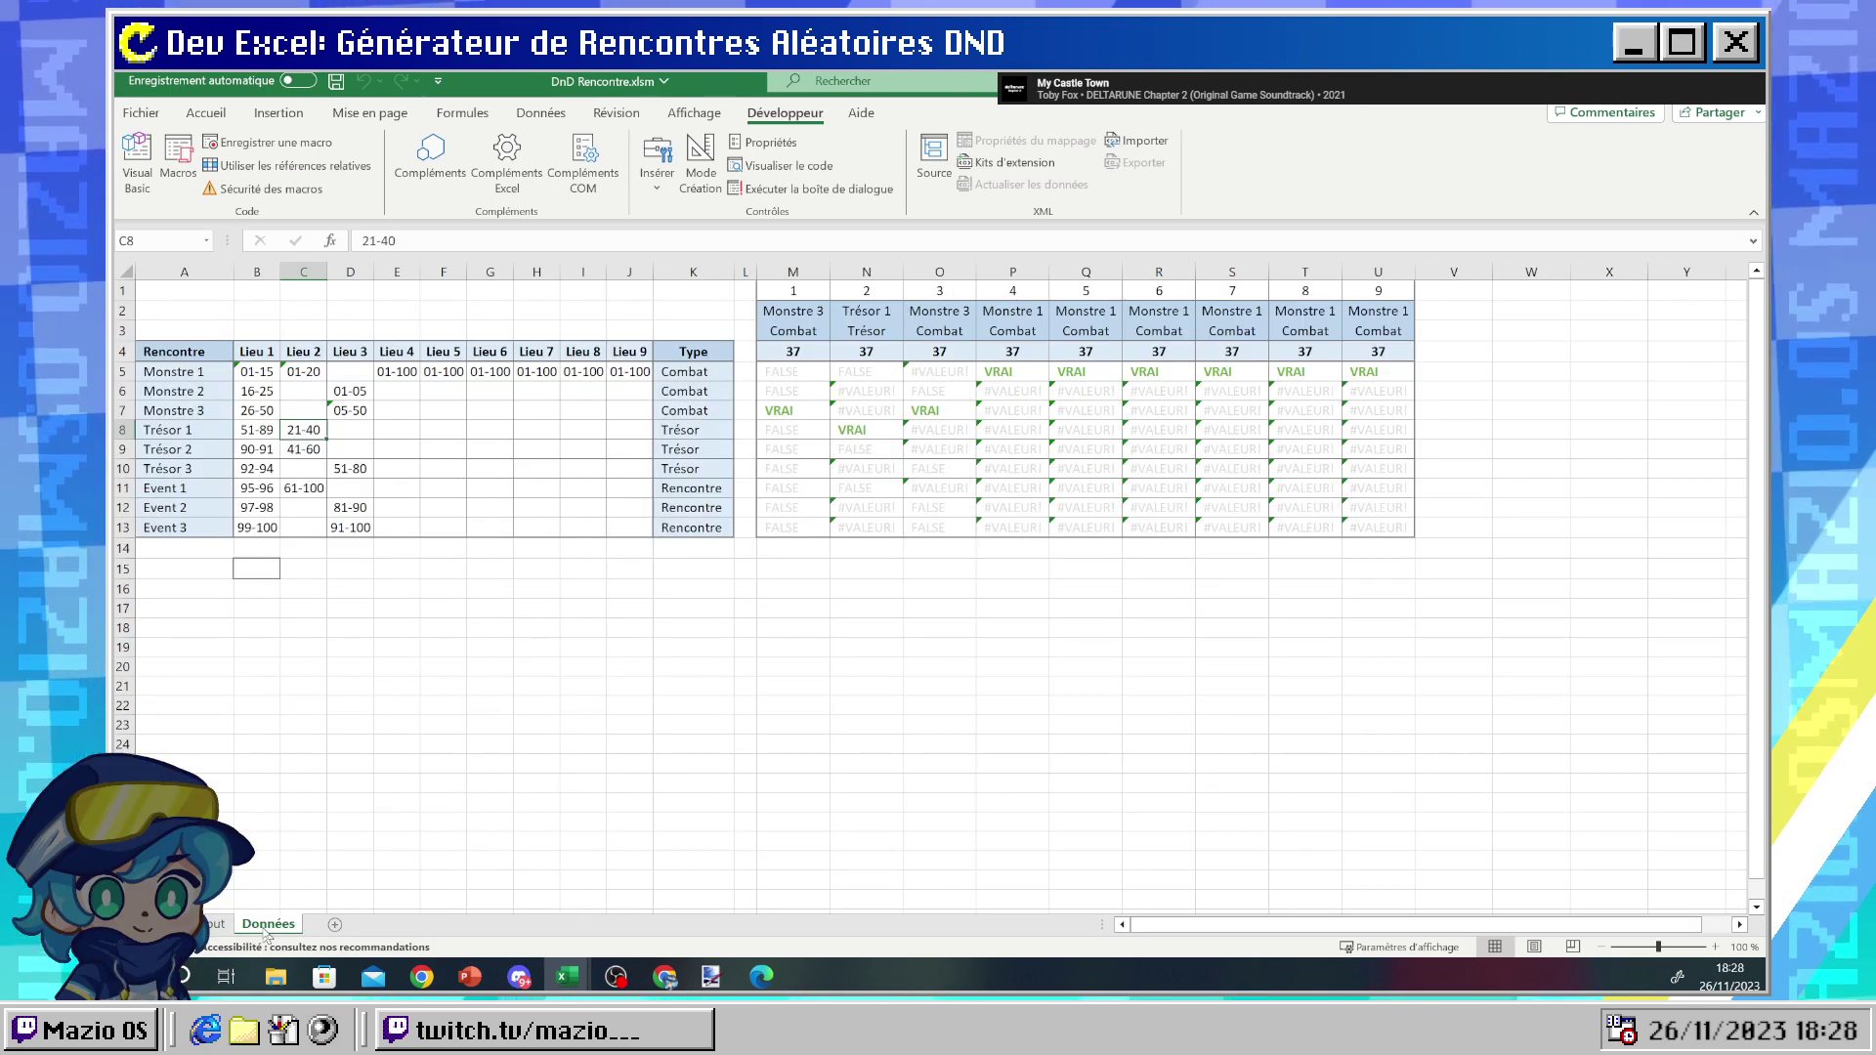
{"action": "left_click", "coordinate": [221, 925]}
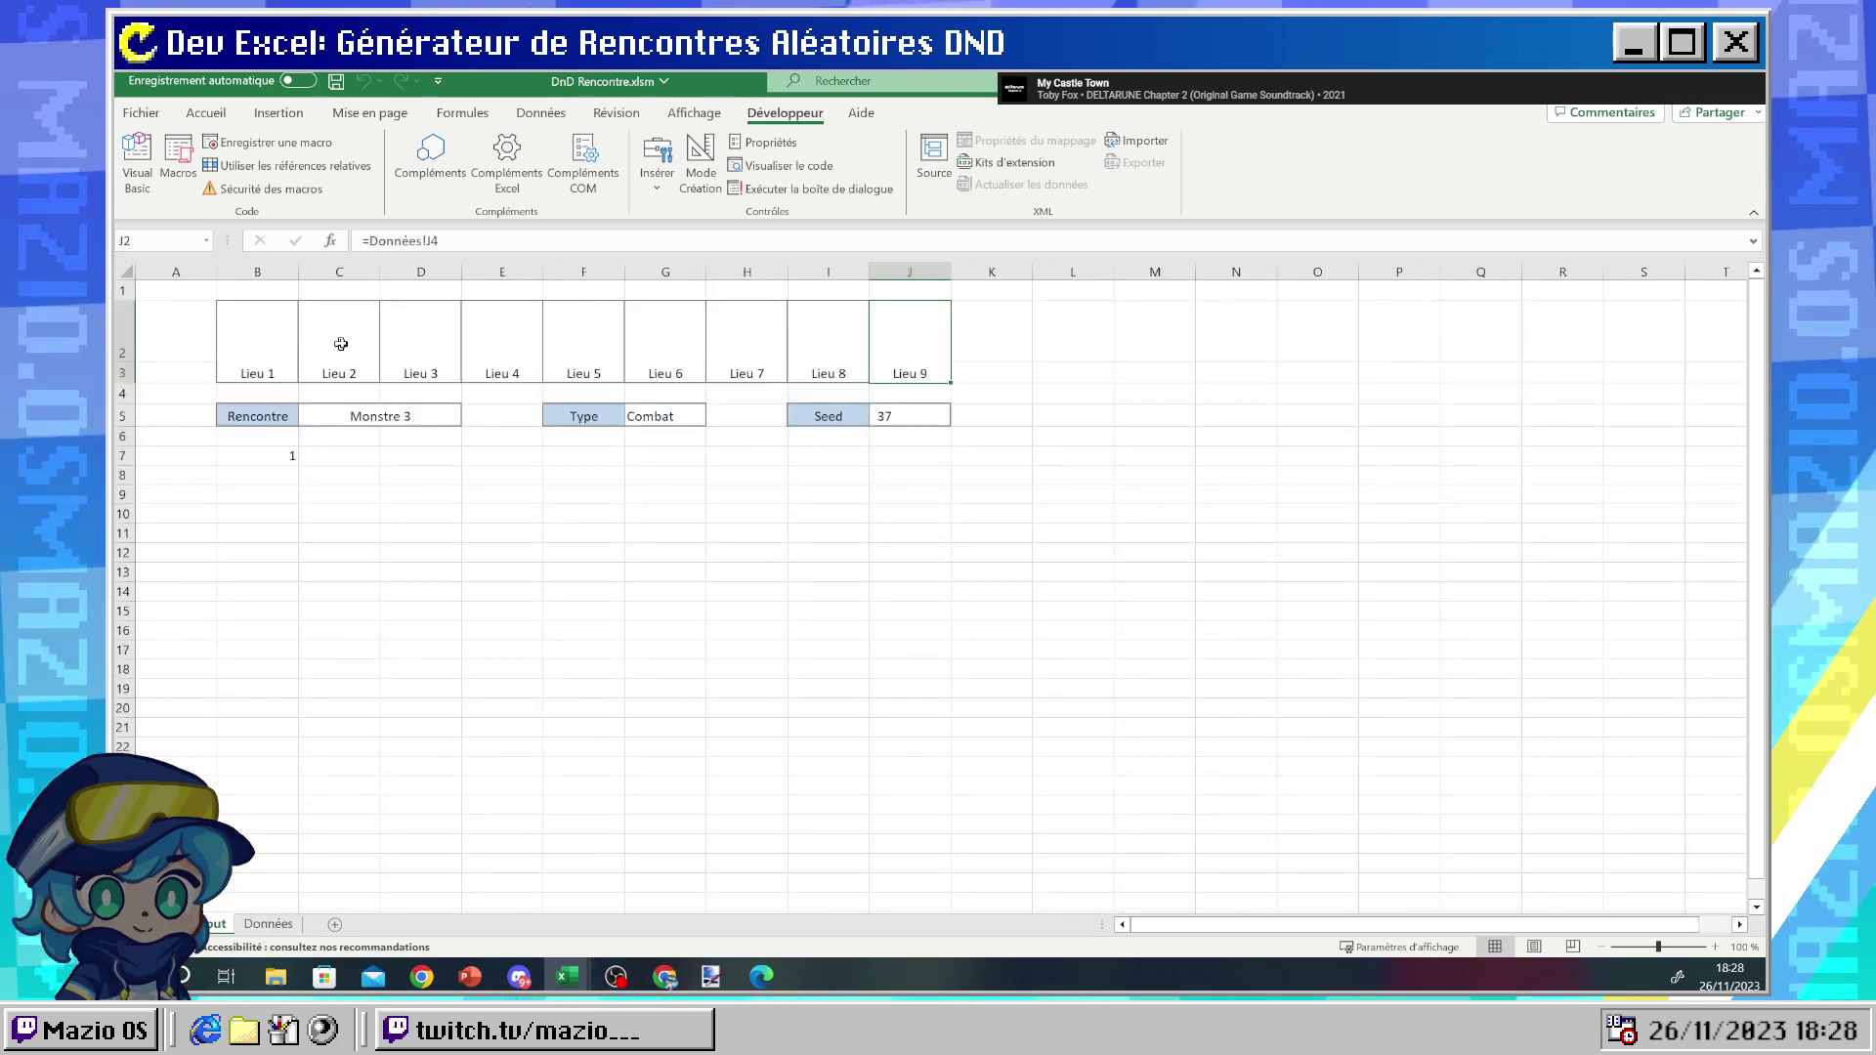
{"action": "left_click", "coordinate": [272, 354]}
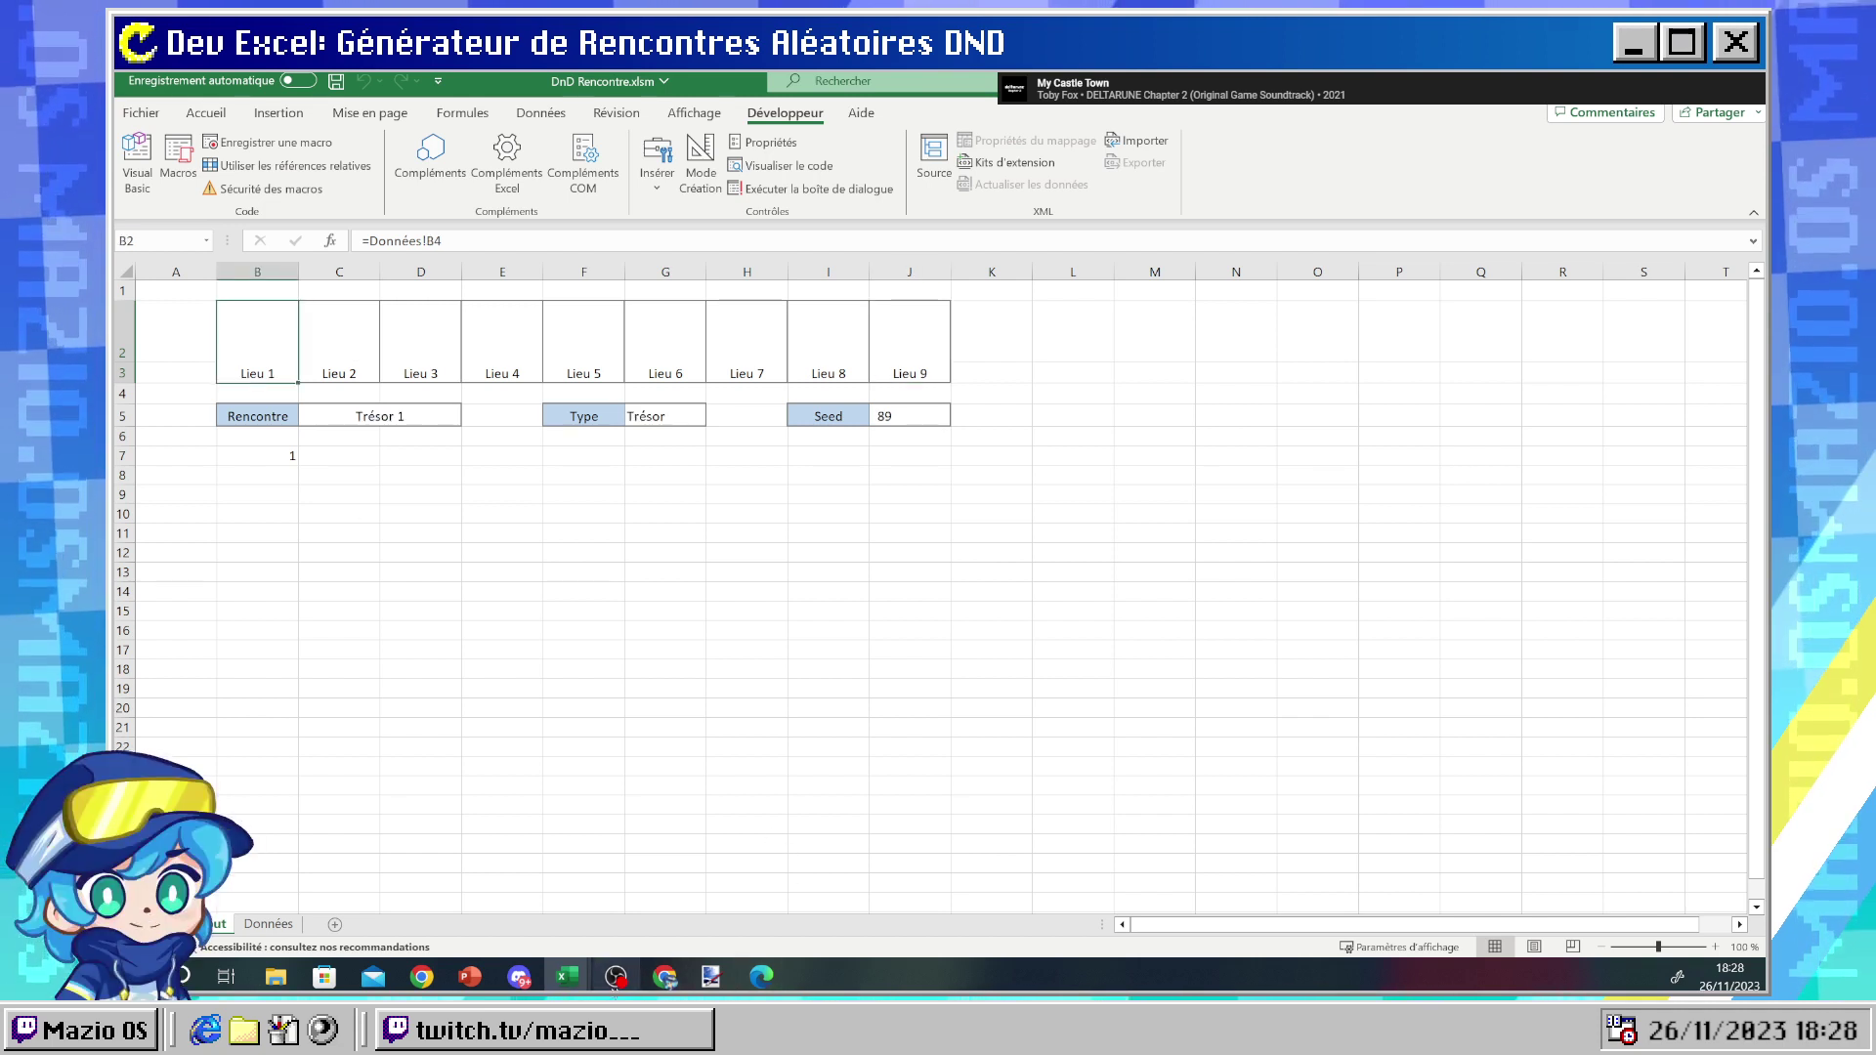
- Search the web for 'excel vba colonne active' from Chrome's address bar
{"action": "mouse_move", "coordinate": [664, 975]}
{"action": "left_click", "coordinate": [715, 909]}
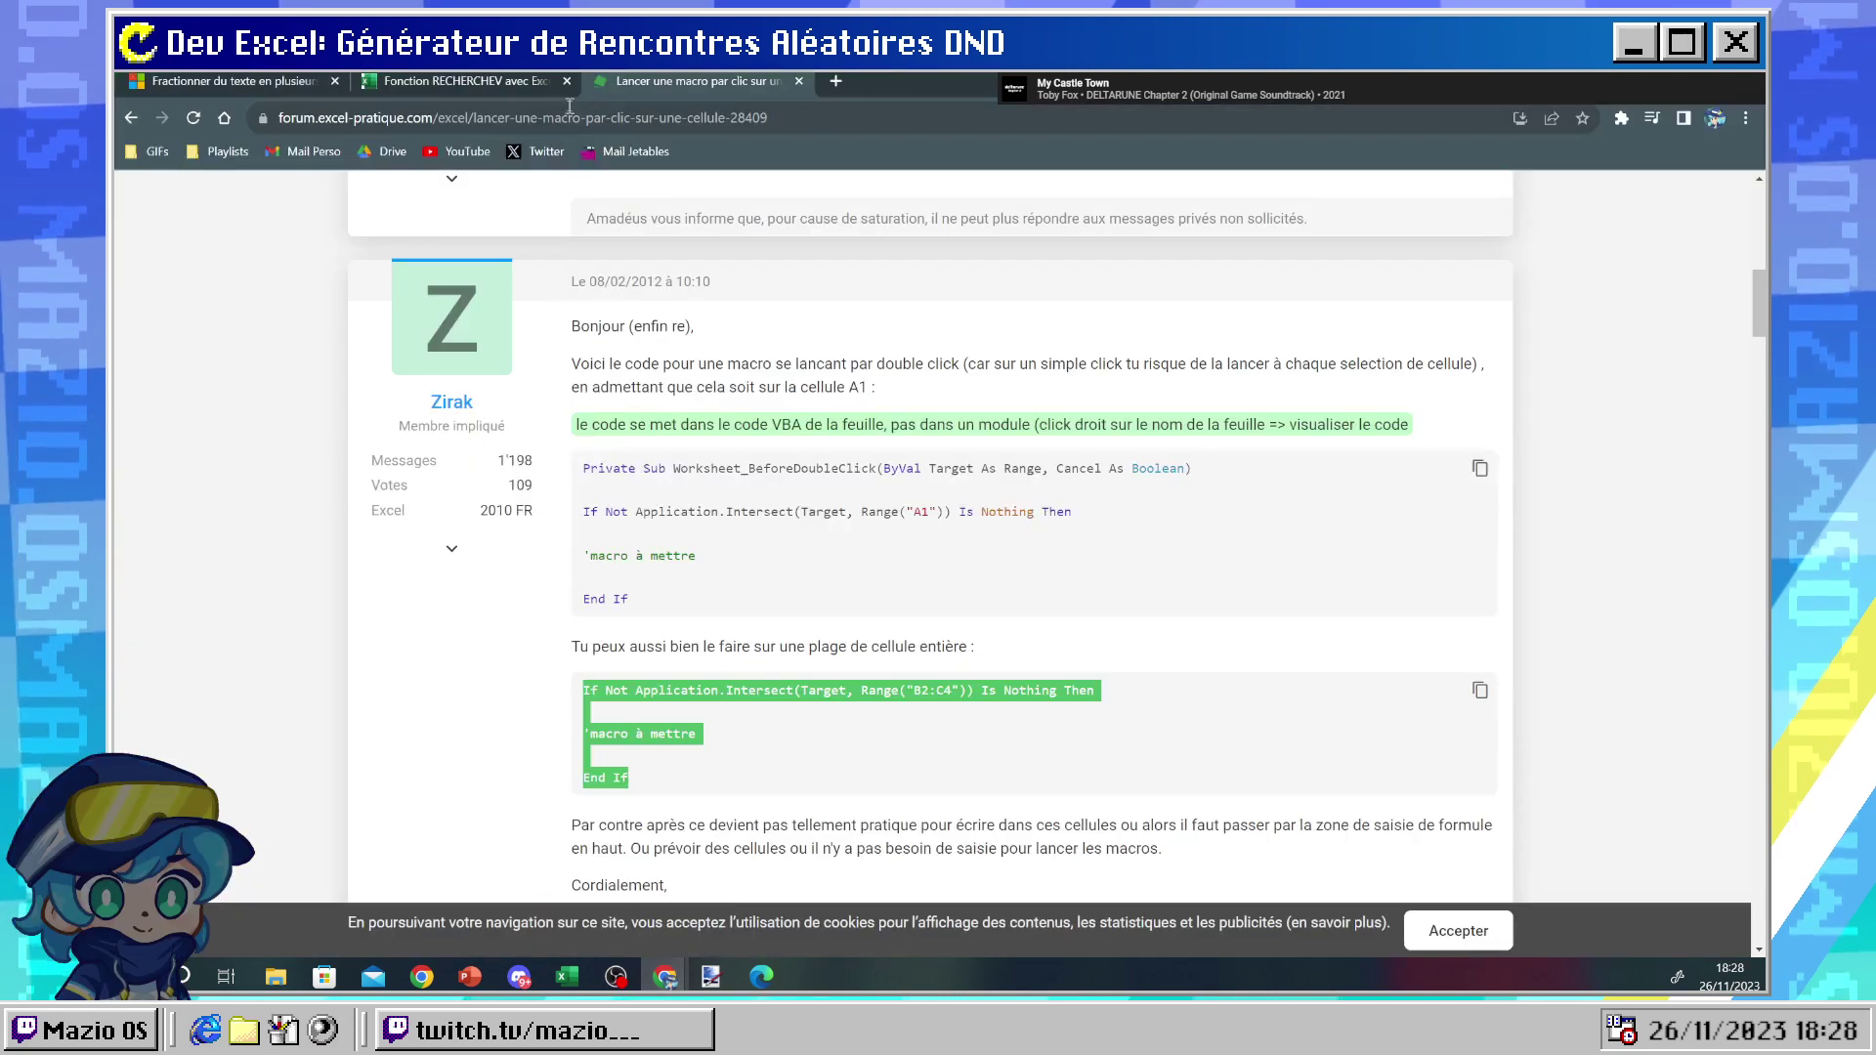
{"action": "left_click", "coordinate": [530, 130]}
{"action": "type", "text": "excel act"}
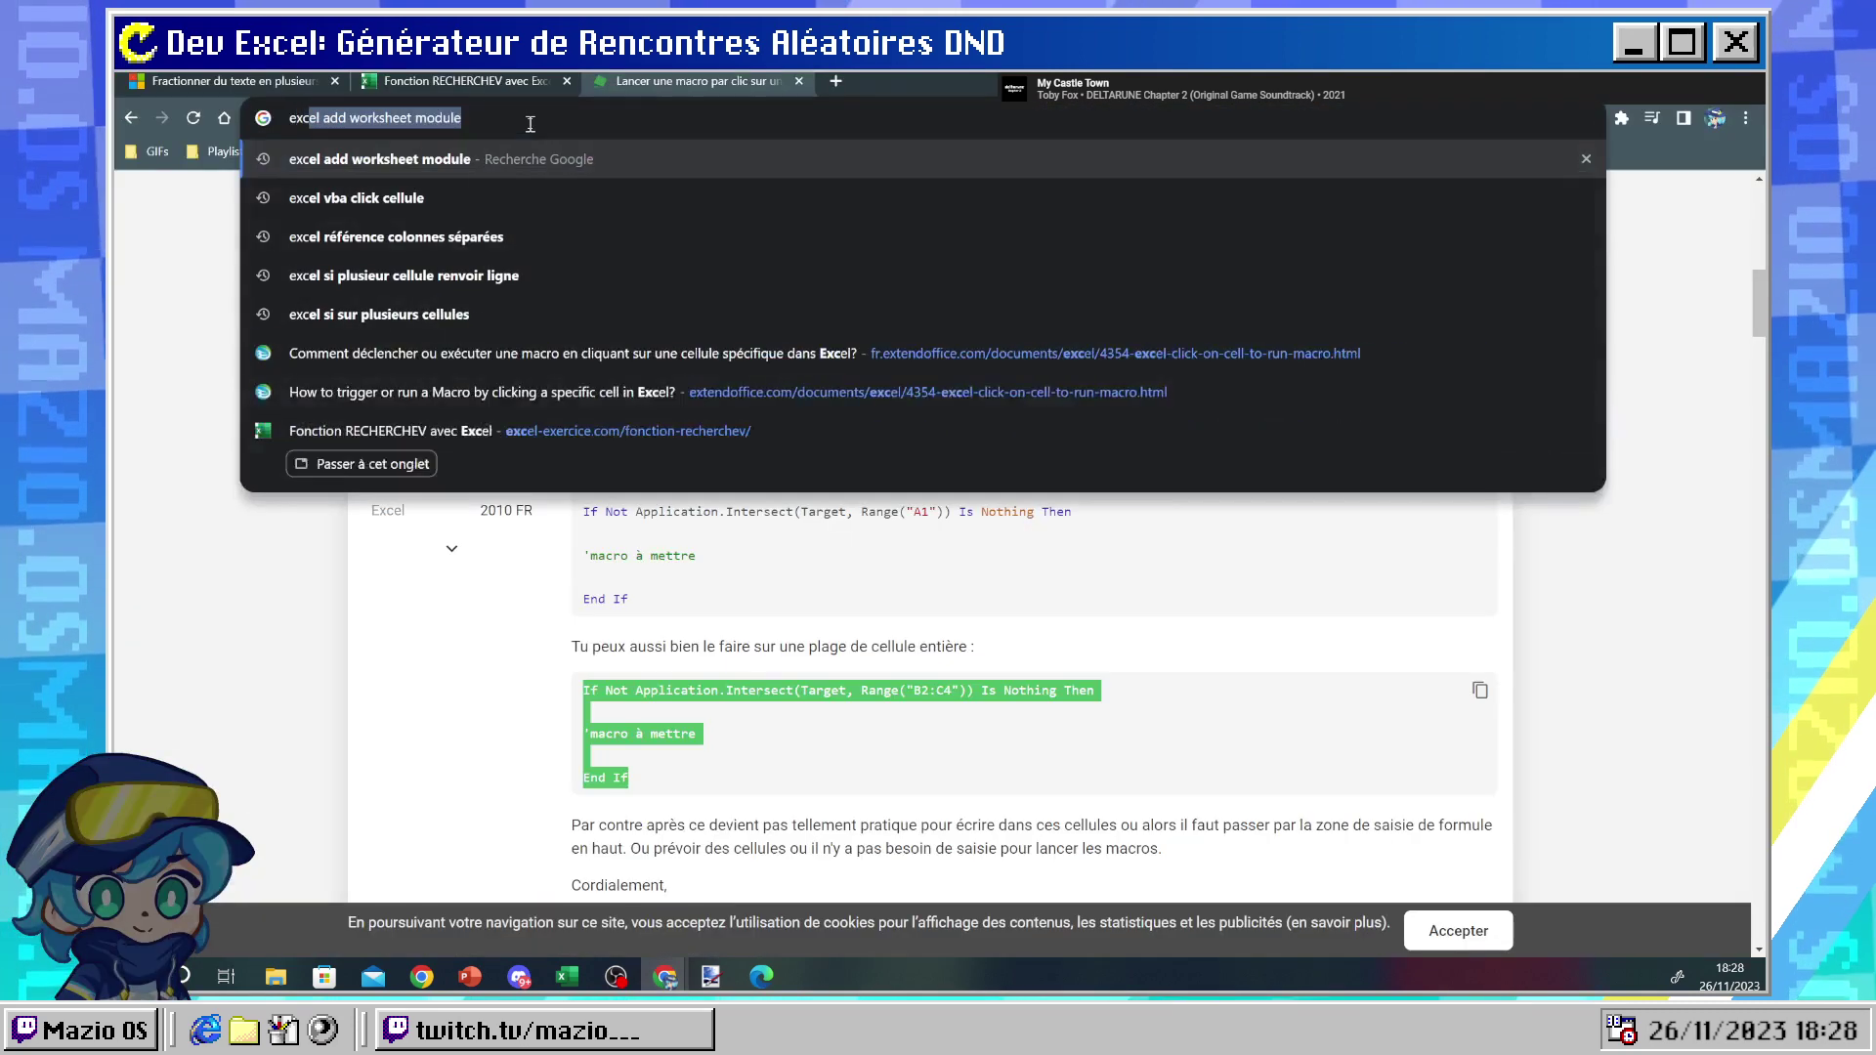
{"action": "key", "text": "BackSpace"}
{"action": "key", "text": "BackSpace"}
{"action": "key", "text": "BackSpace"}
{"action": "key", "text": "BackSpace"}
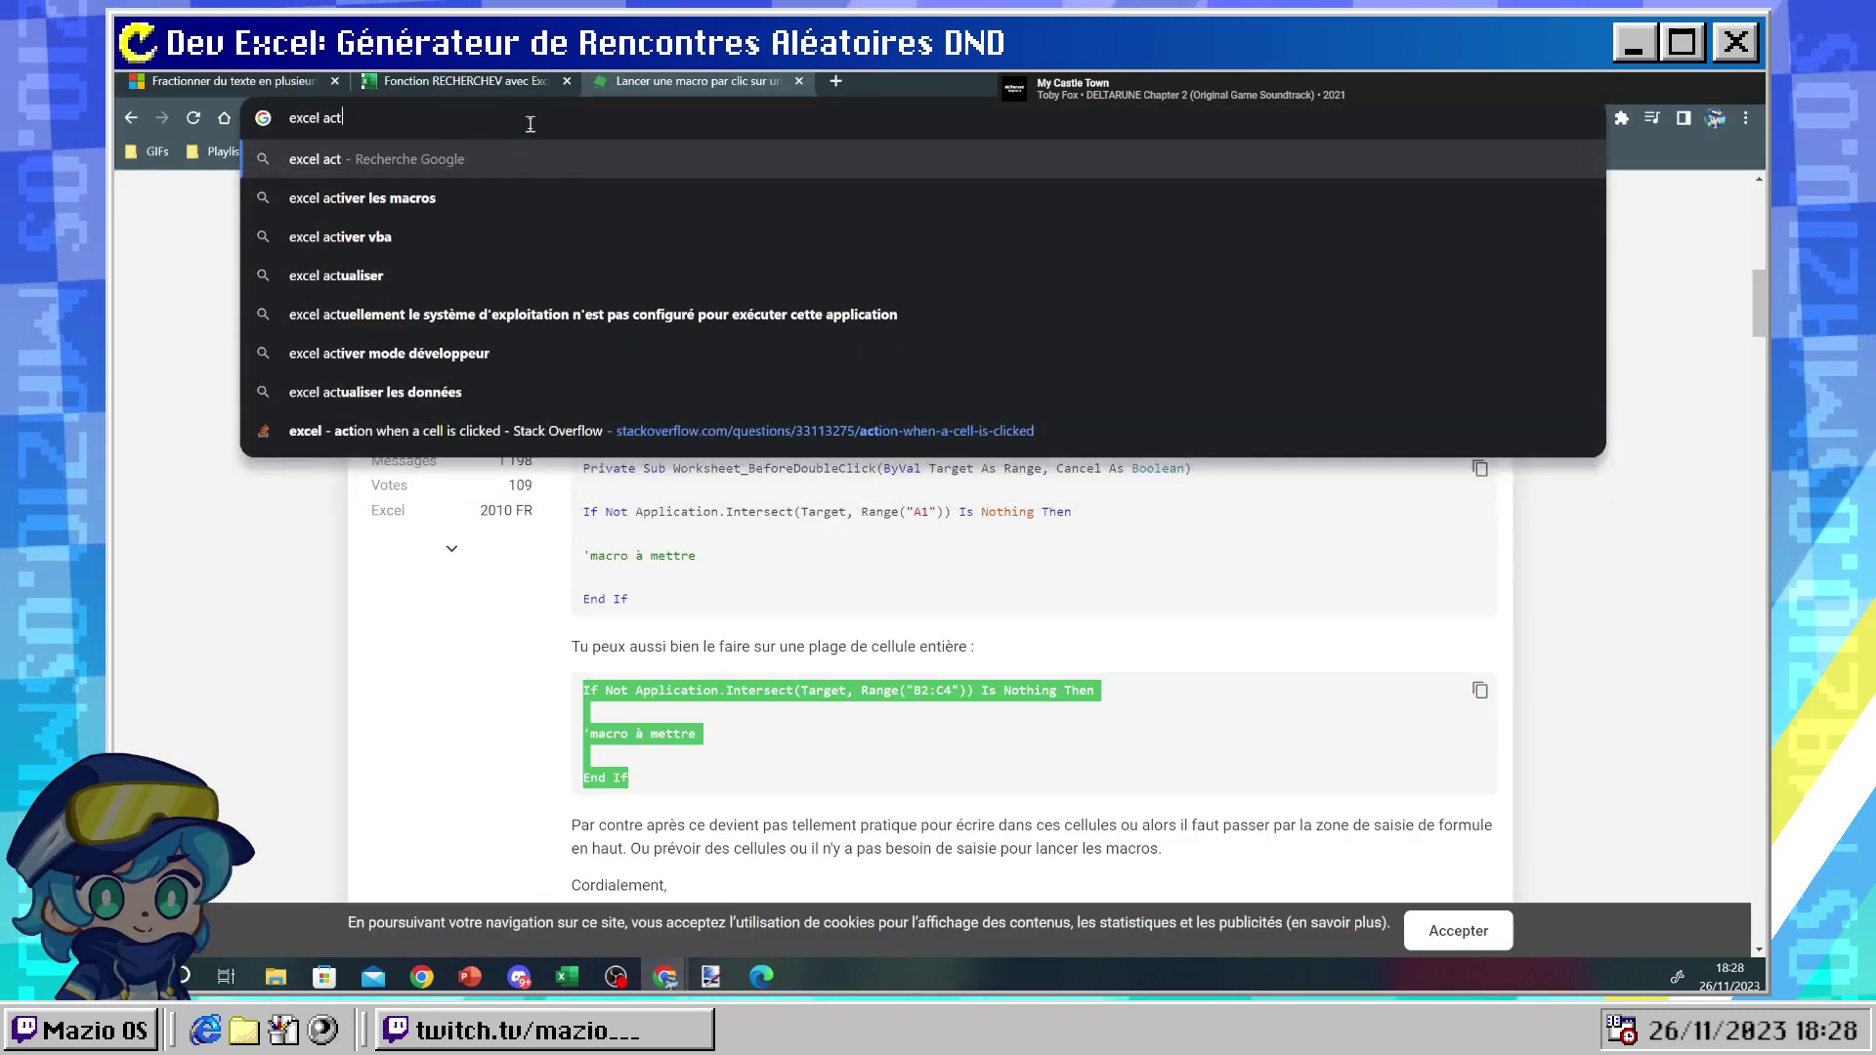
{"action": "type", "text": "vb"}
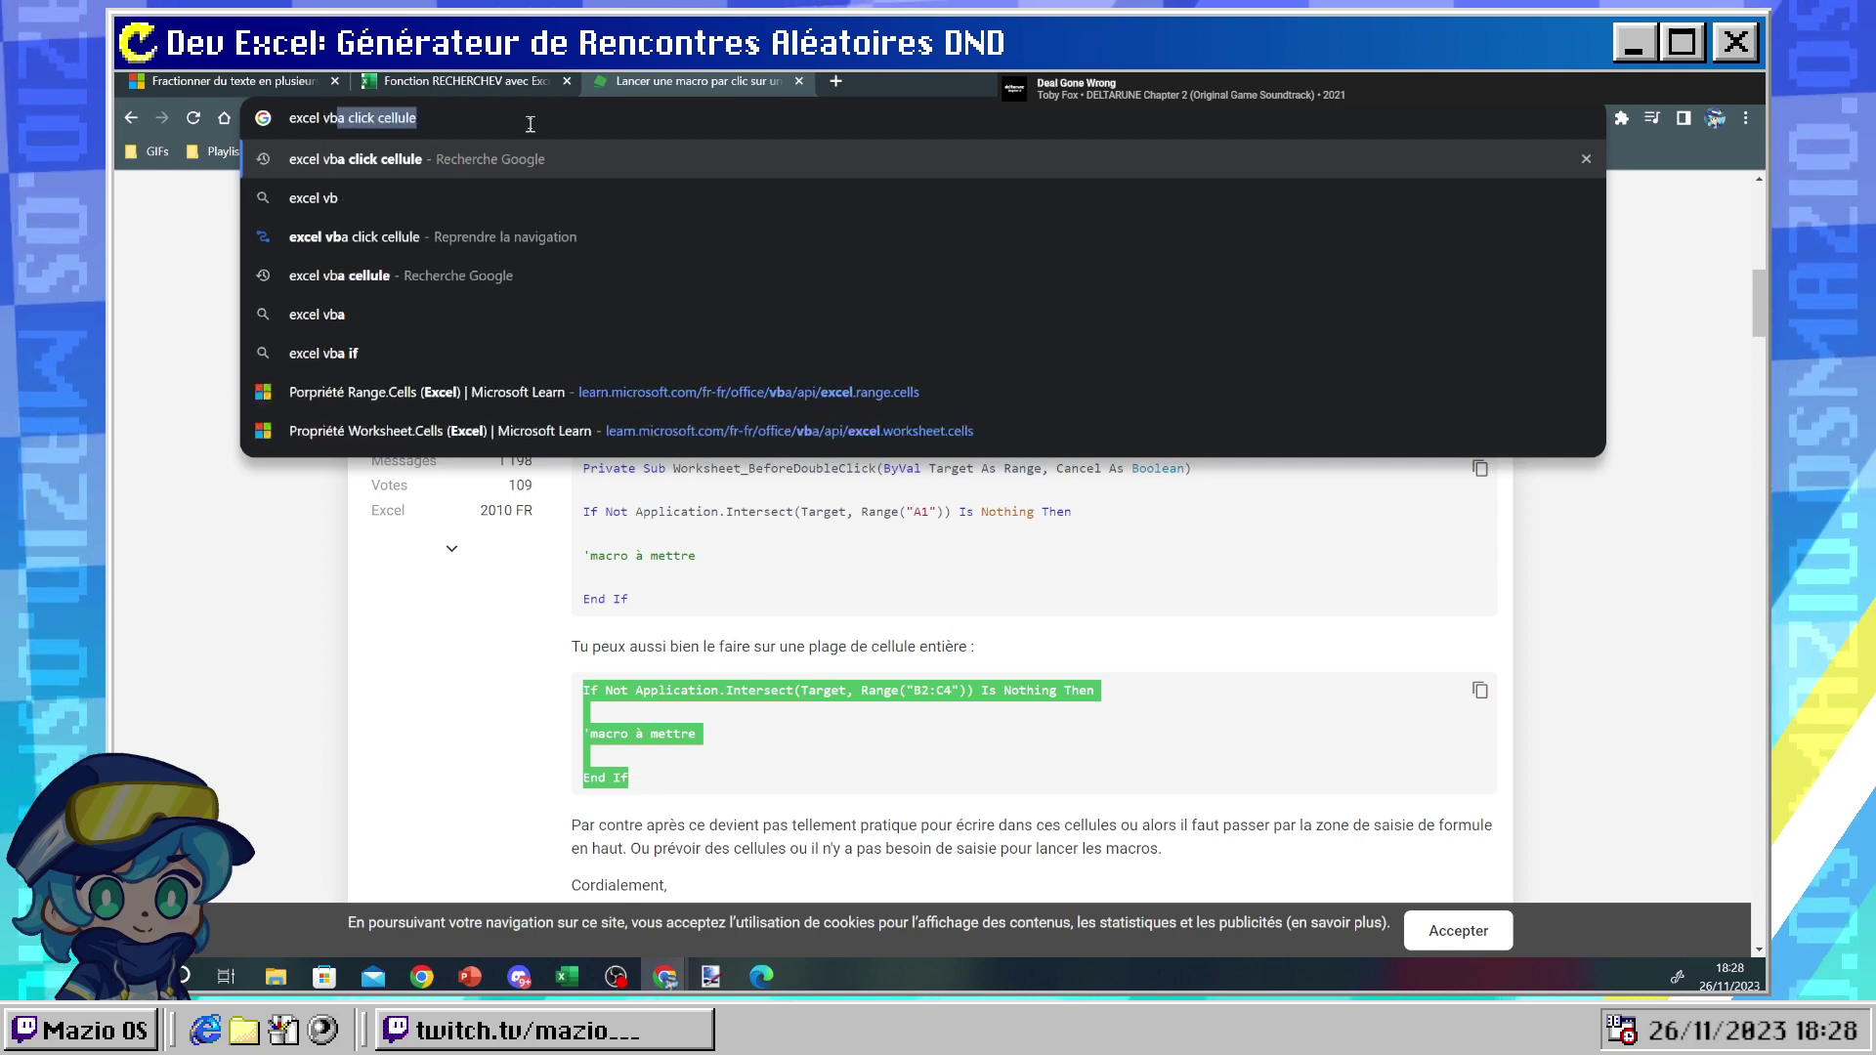
{"action": "type", "text": "a active"}
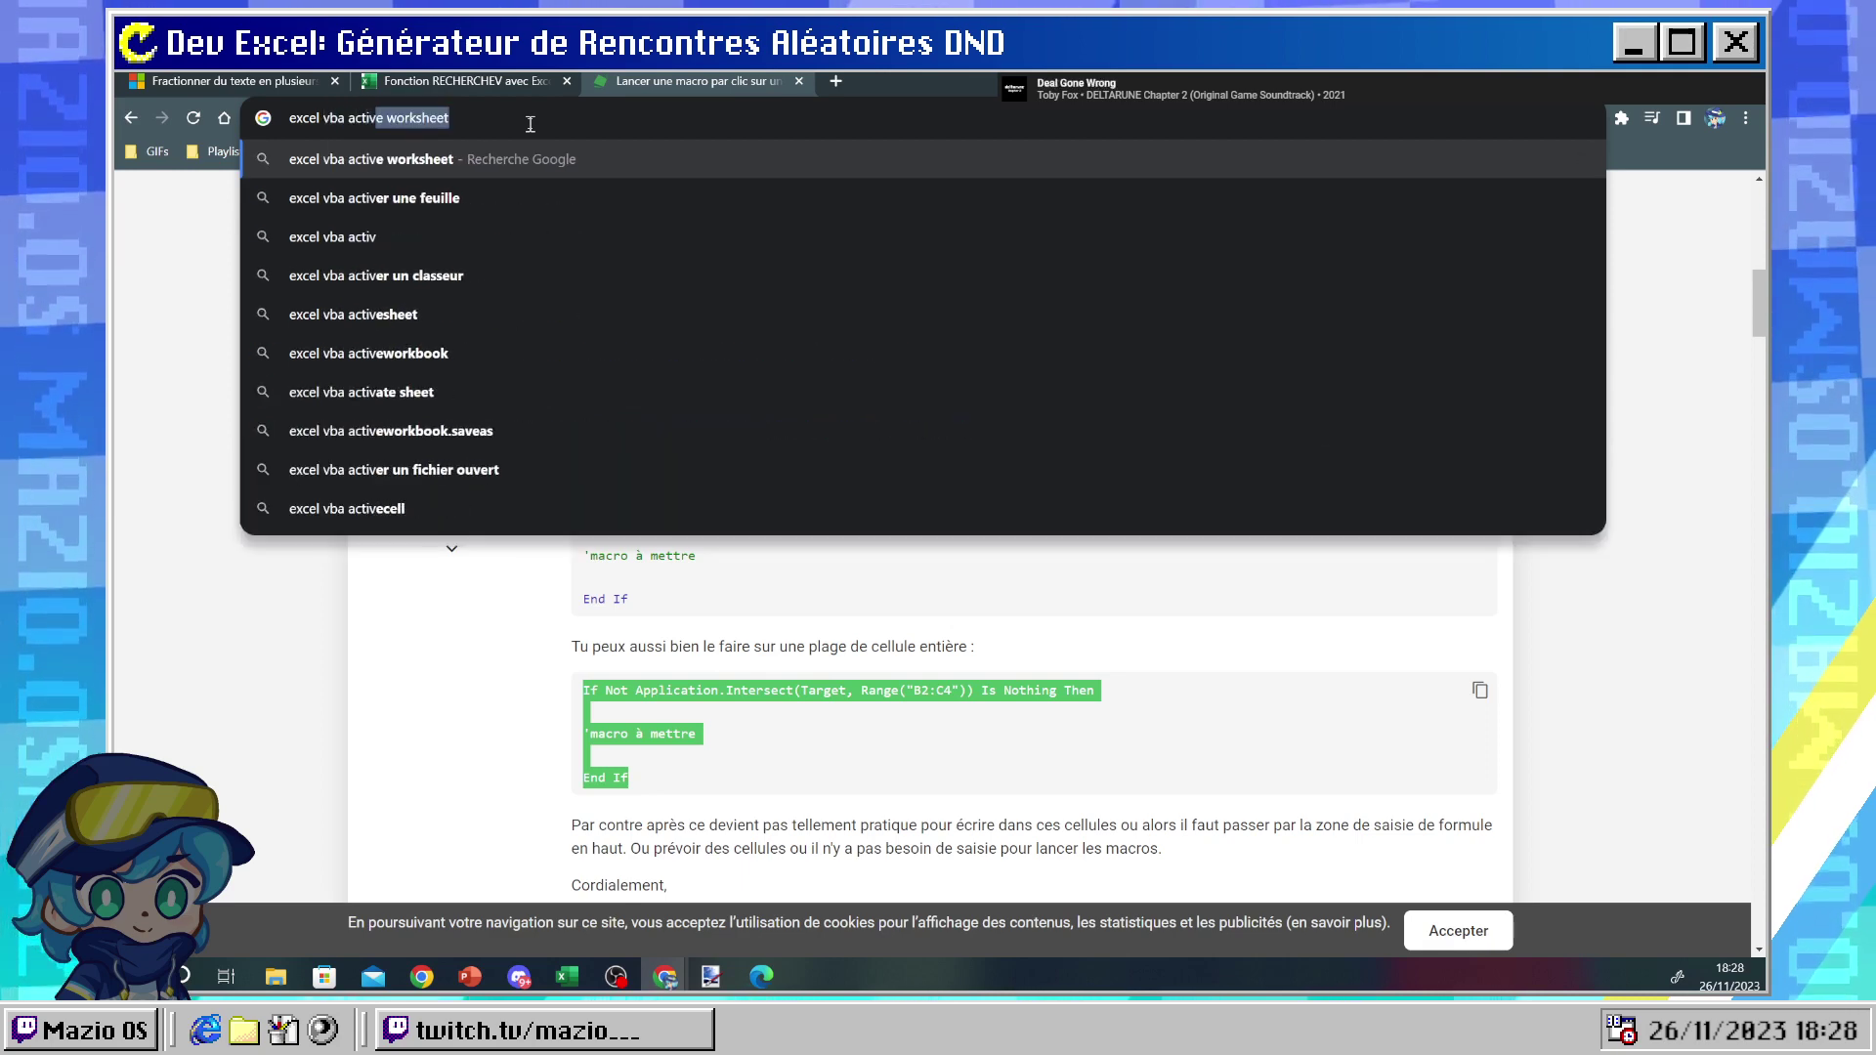
{"action": "key", "text": "BackSpace"}
{"action": "key", "text": "BackSpace"}
{"action": "key", "text": "BackSpace"}
{"action": "key", "text": "BackSpace"}
{"action": "key", "text": "BackSpace"}
{"action": "key", "text": "BackSpace"}
{"action": "key", "text": "BackSpace"}
{"action": "key", "text": "BackSpace"}
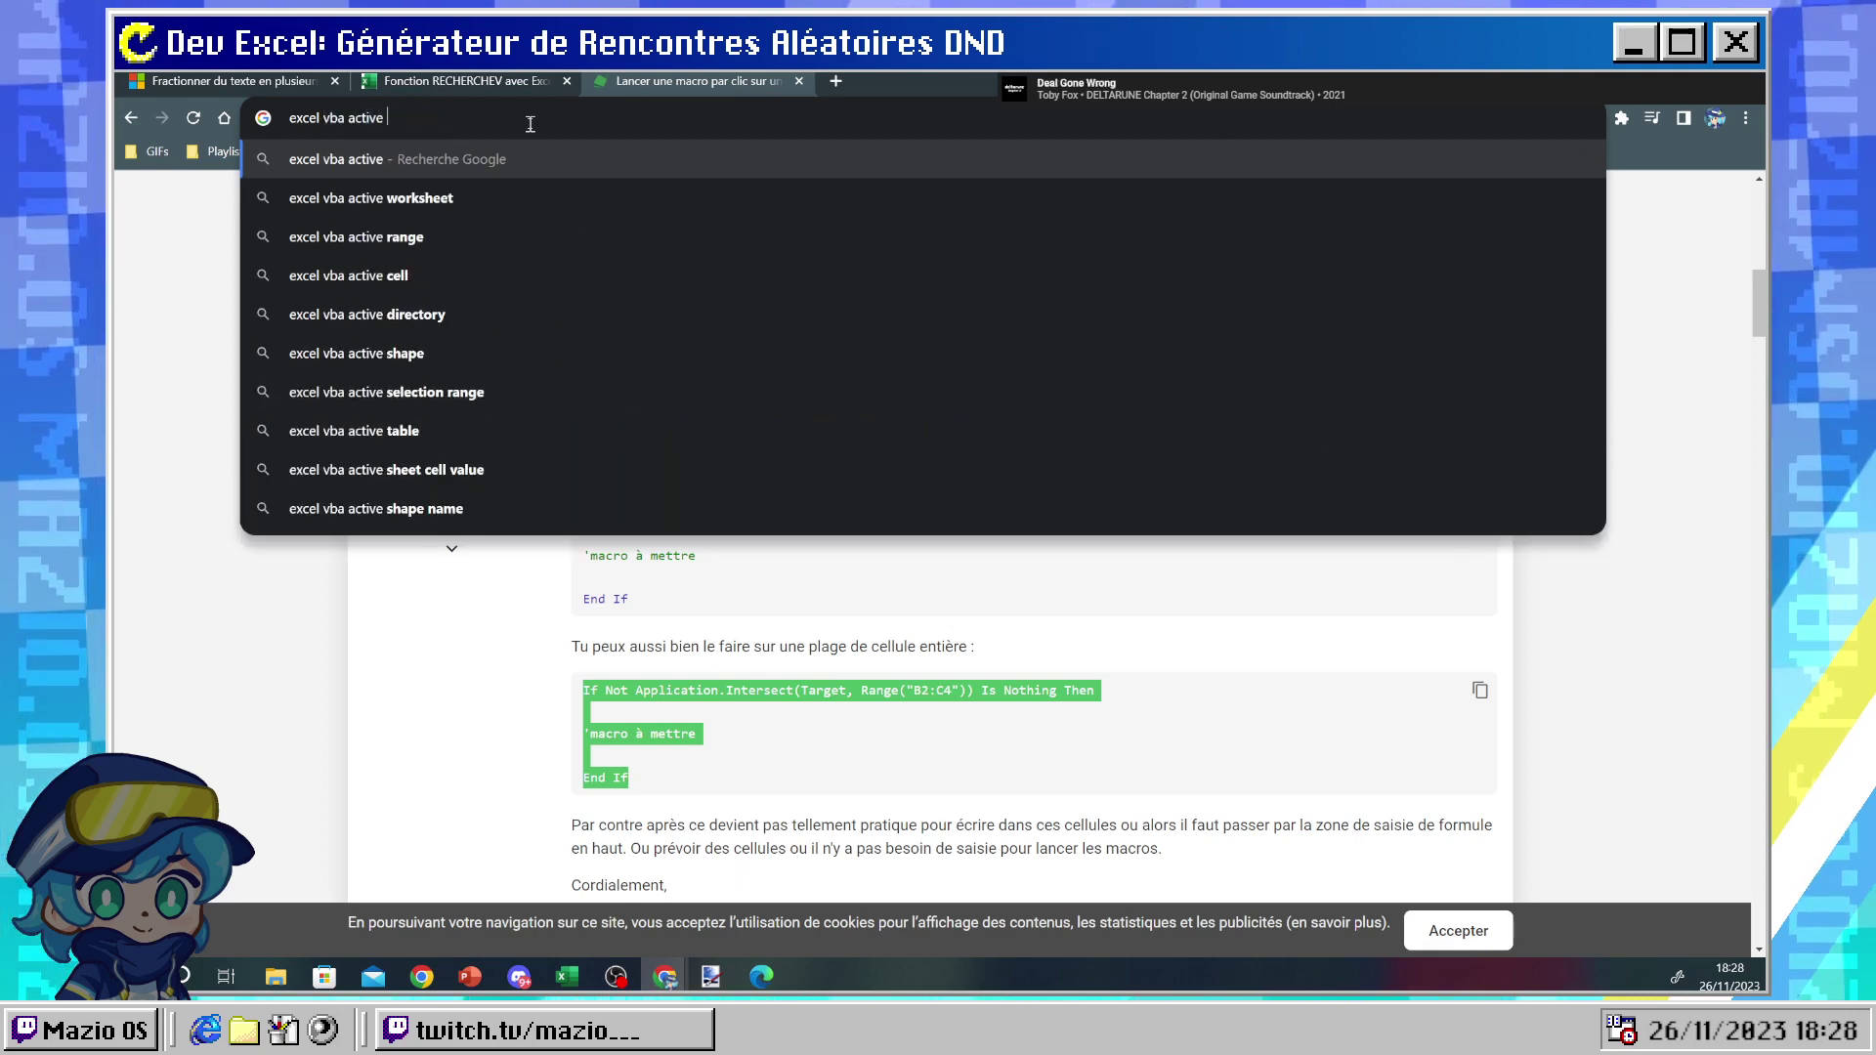
{"action": "type", "text": "col"}
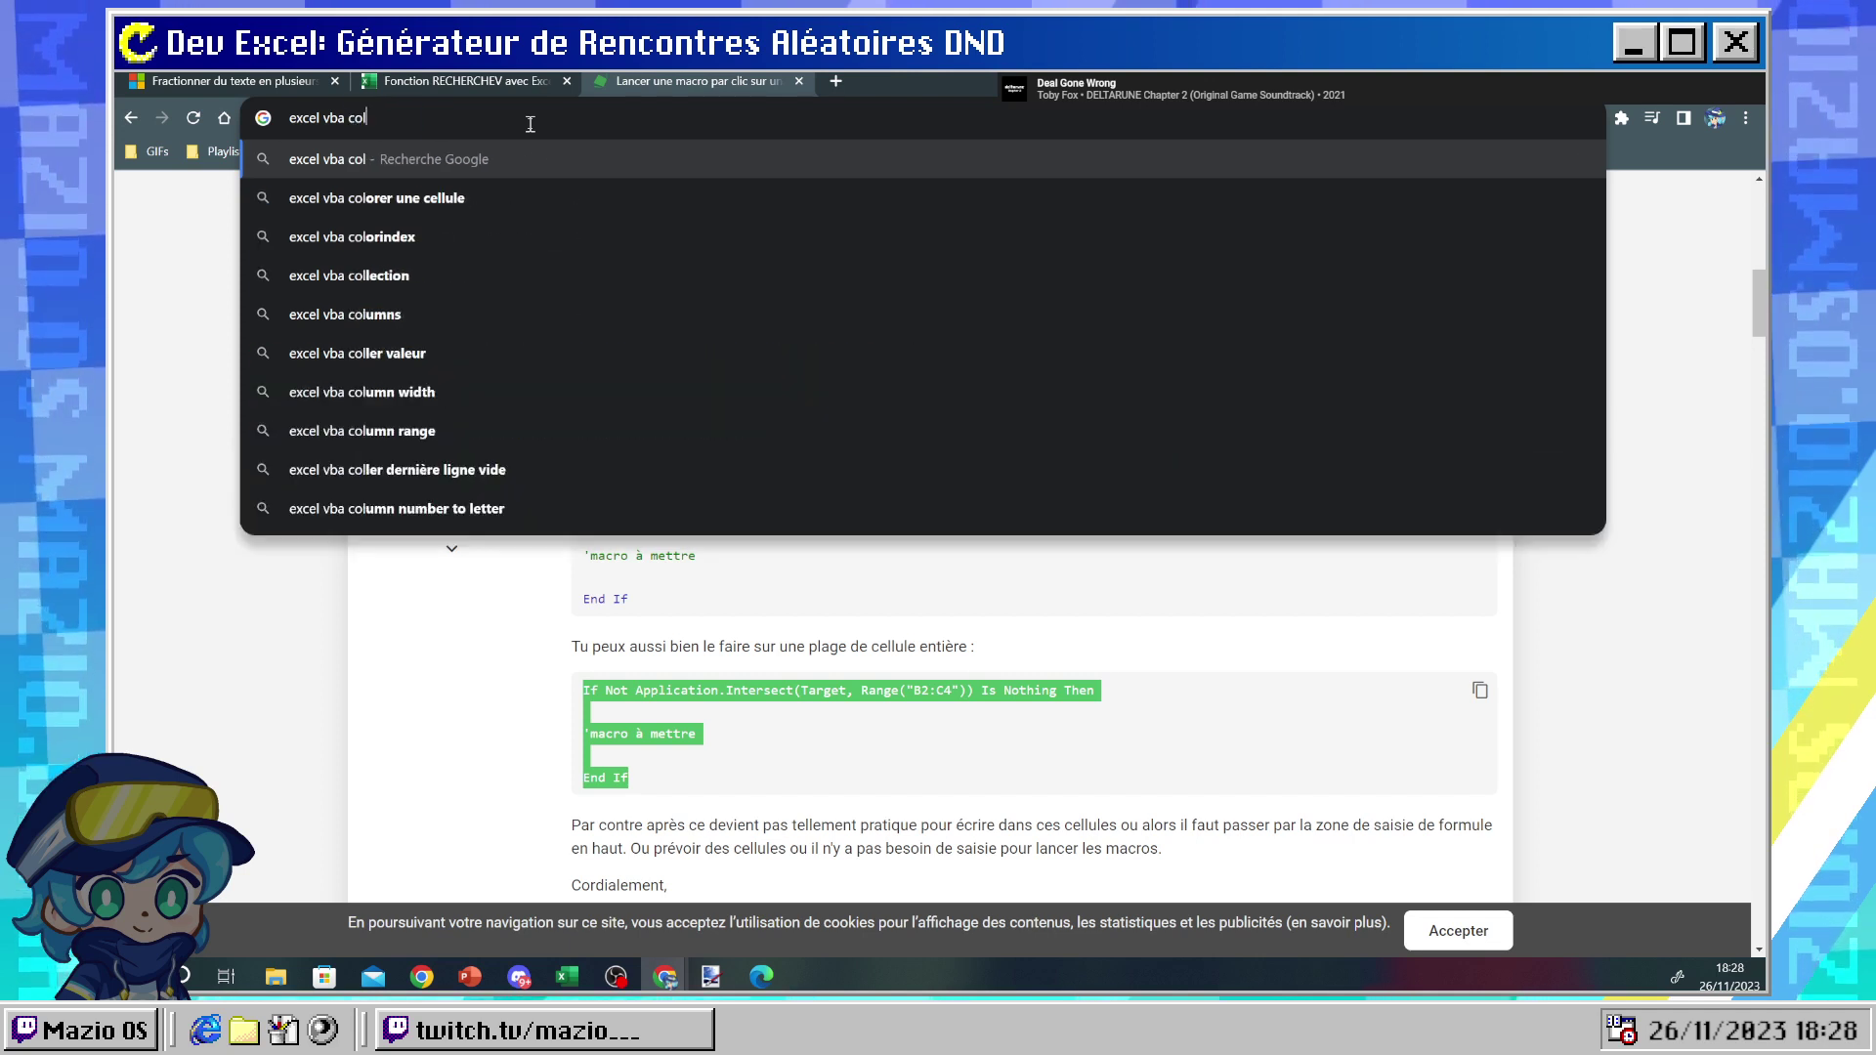
{"action": "type", "text": "onne ac"}
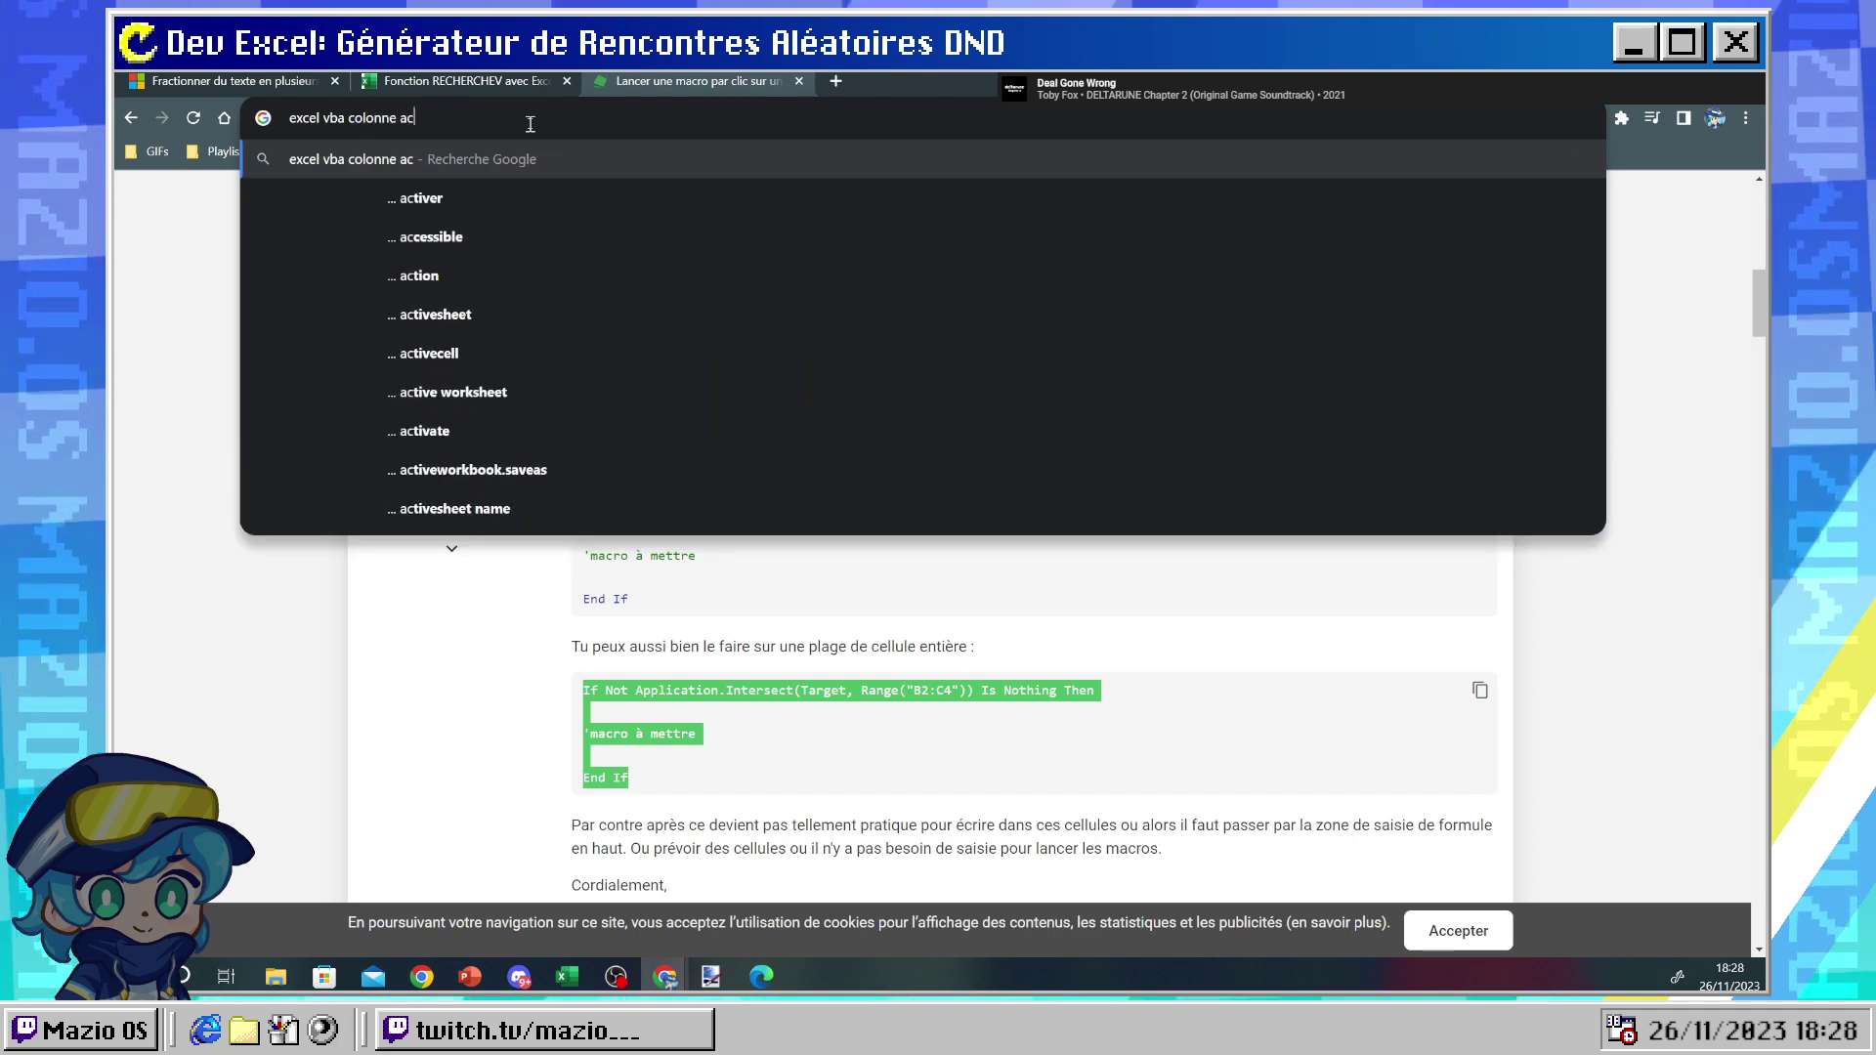
{"action": "key", "text": "BackSpace"}
{"action": "key", "text": "BackSpace"}
{"action": "key", "text": "Down"}
{"action": "key", "text": "Down"}
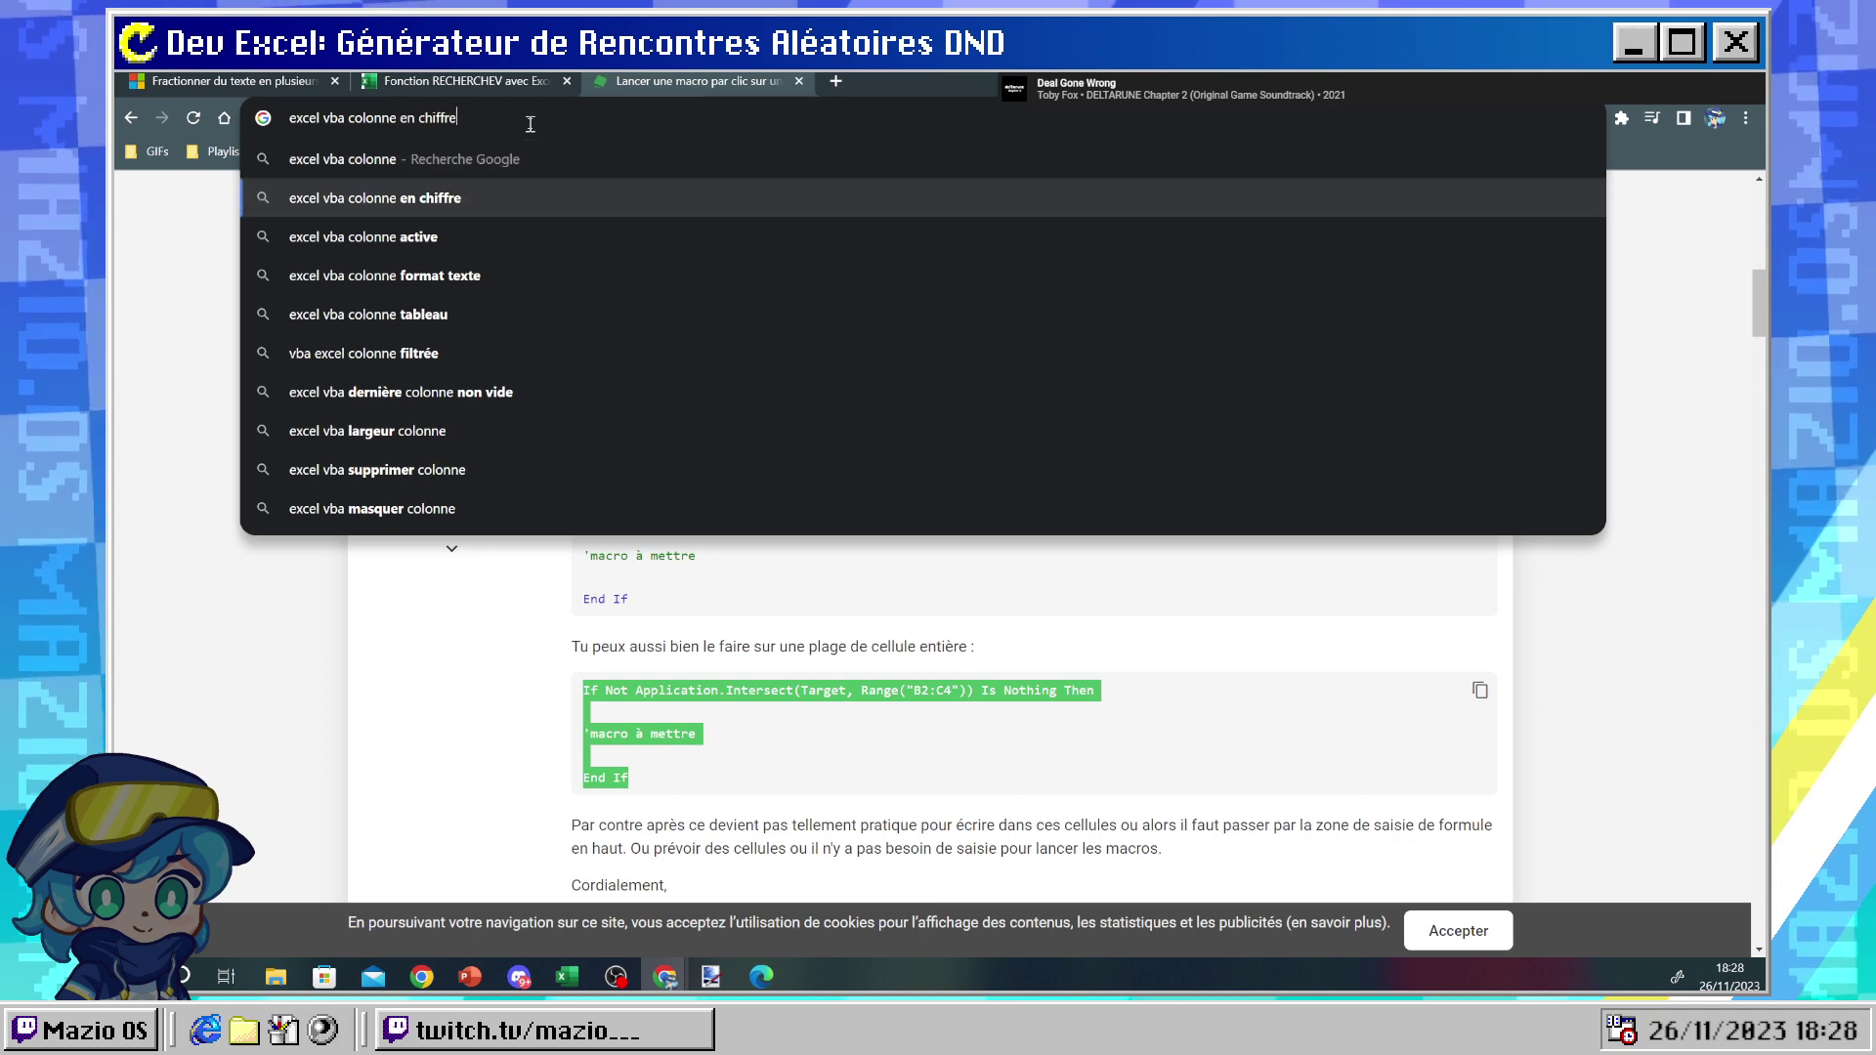
{"action": "key", "text": "Return"}
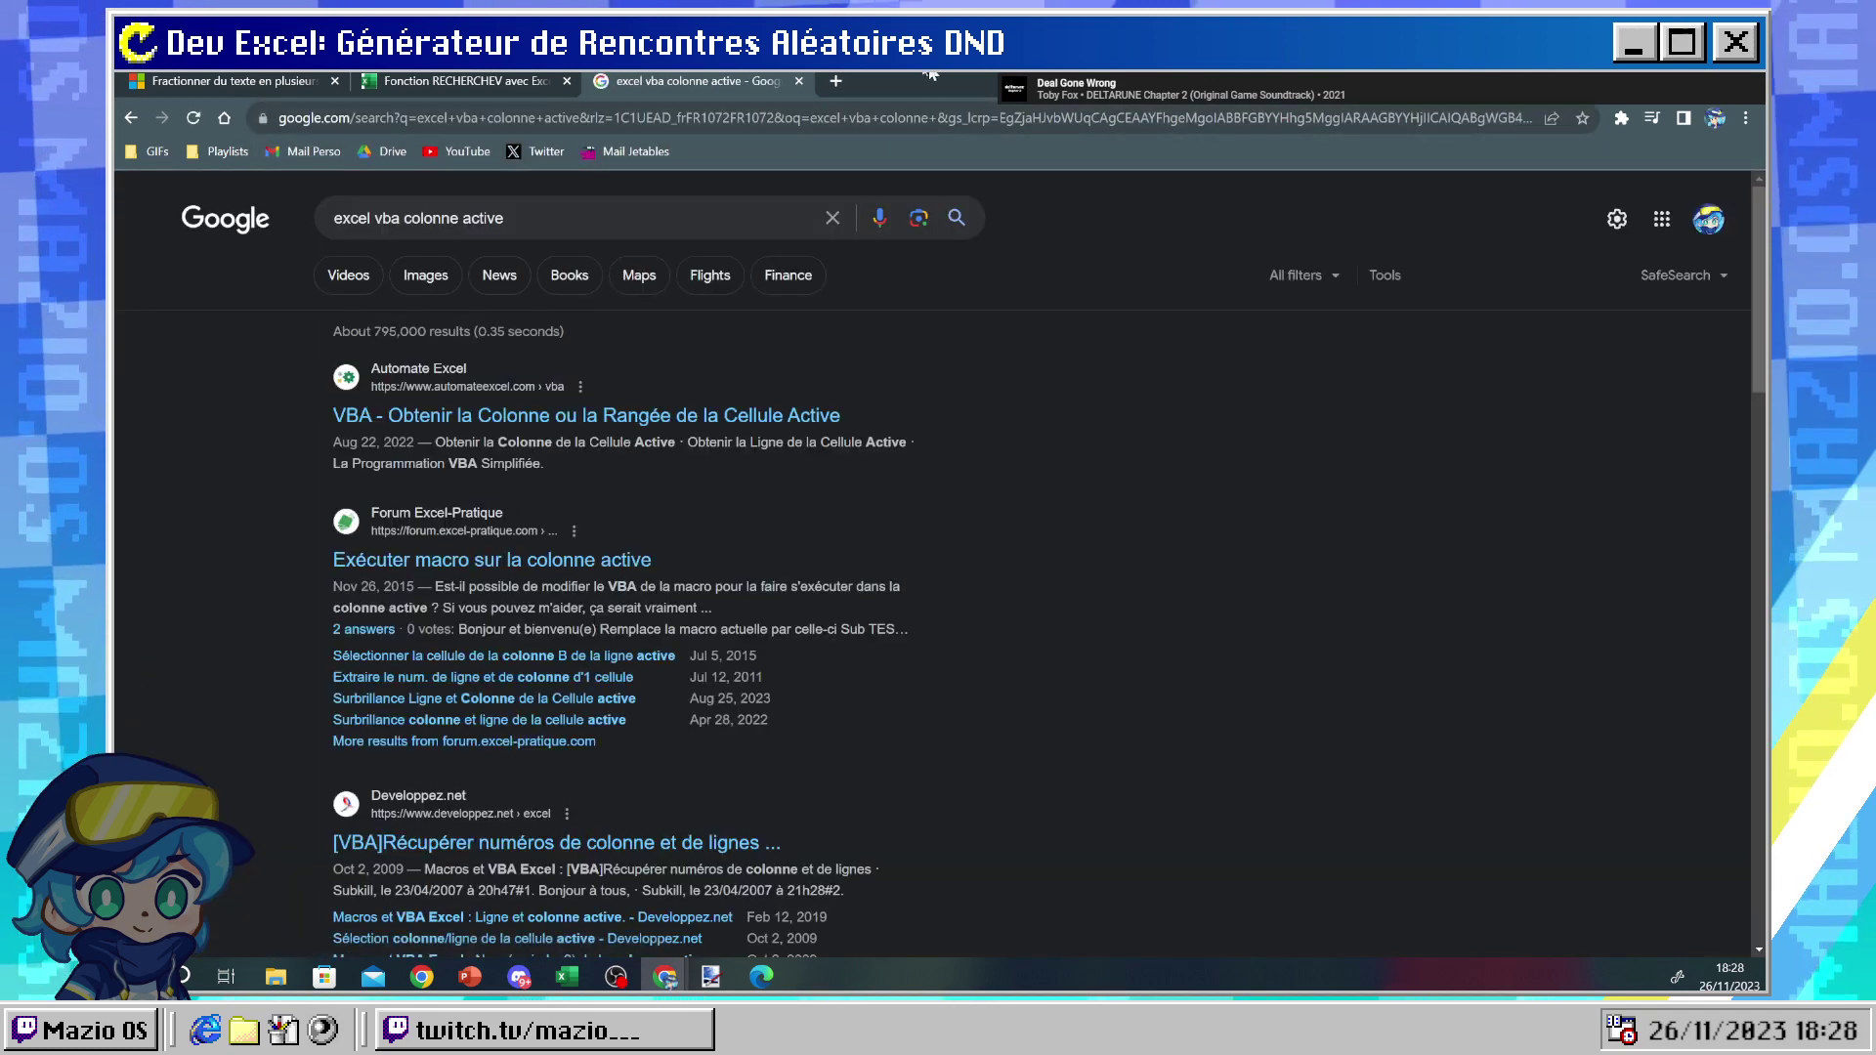
- Open the AutomateExcel active cell column tutorial and accept its cookie notice
{"action": "left_click", "coordinate": [566, 418]}
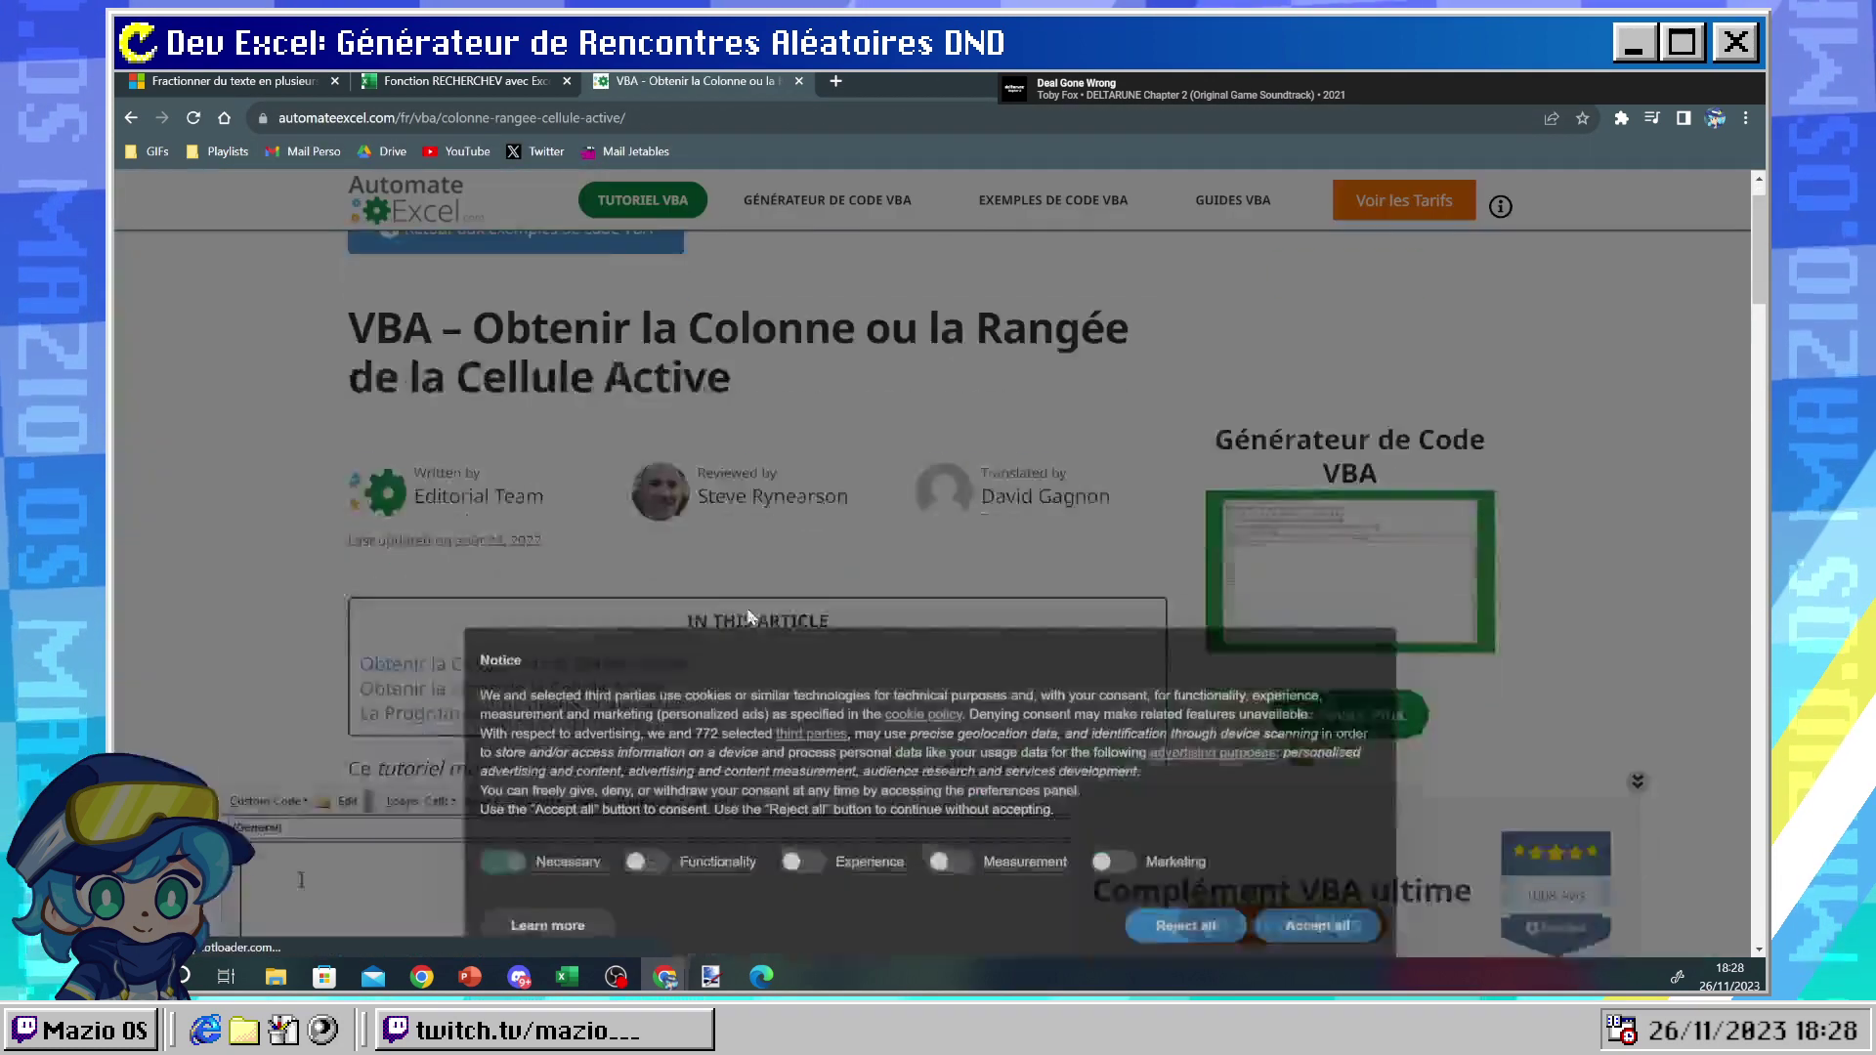
{"action": "scroll", "coordinate": [1310, 838], "scroll_direction": "down", "scroll_amount": 5}
{"action": "left_click", "coordinate": [1317, 906]}
{"action": "left_click", "coordinate": [438, 744]}
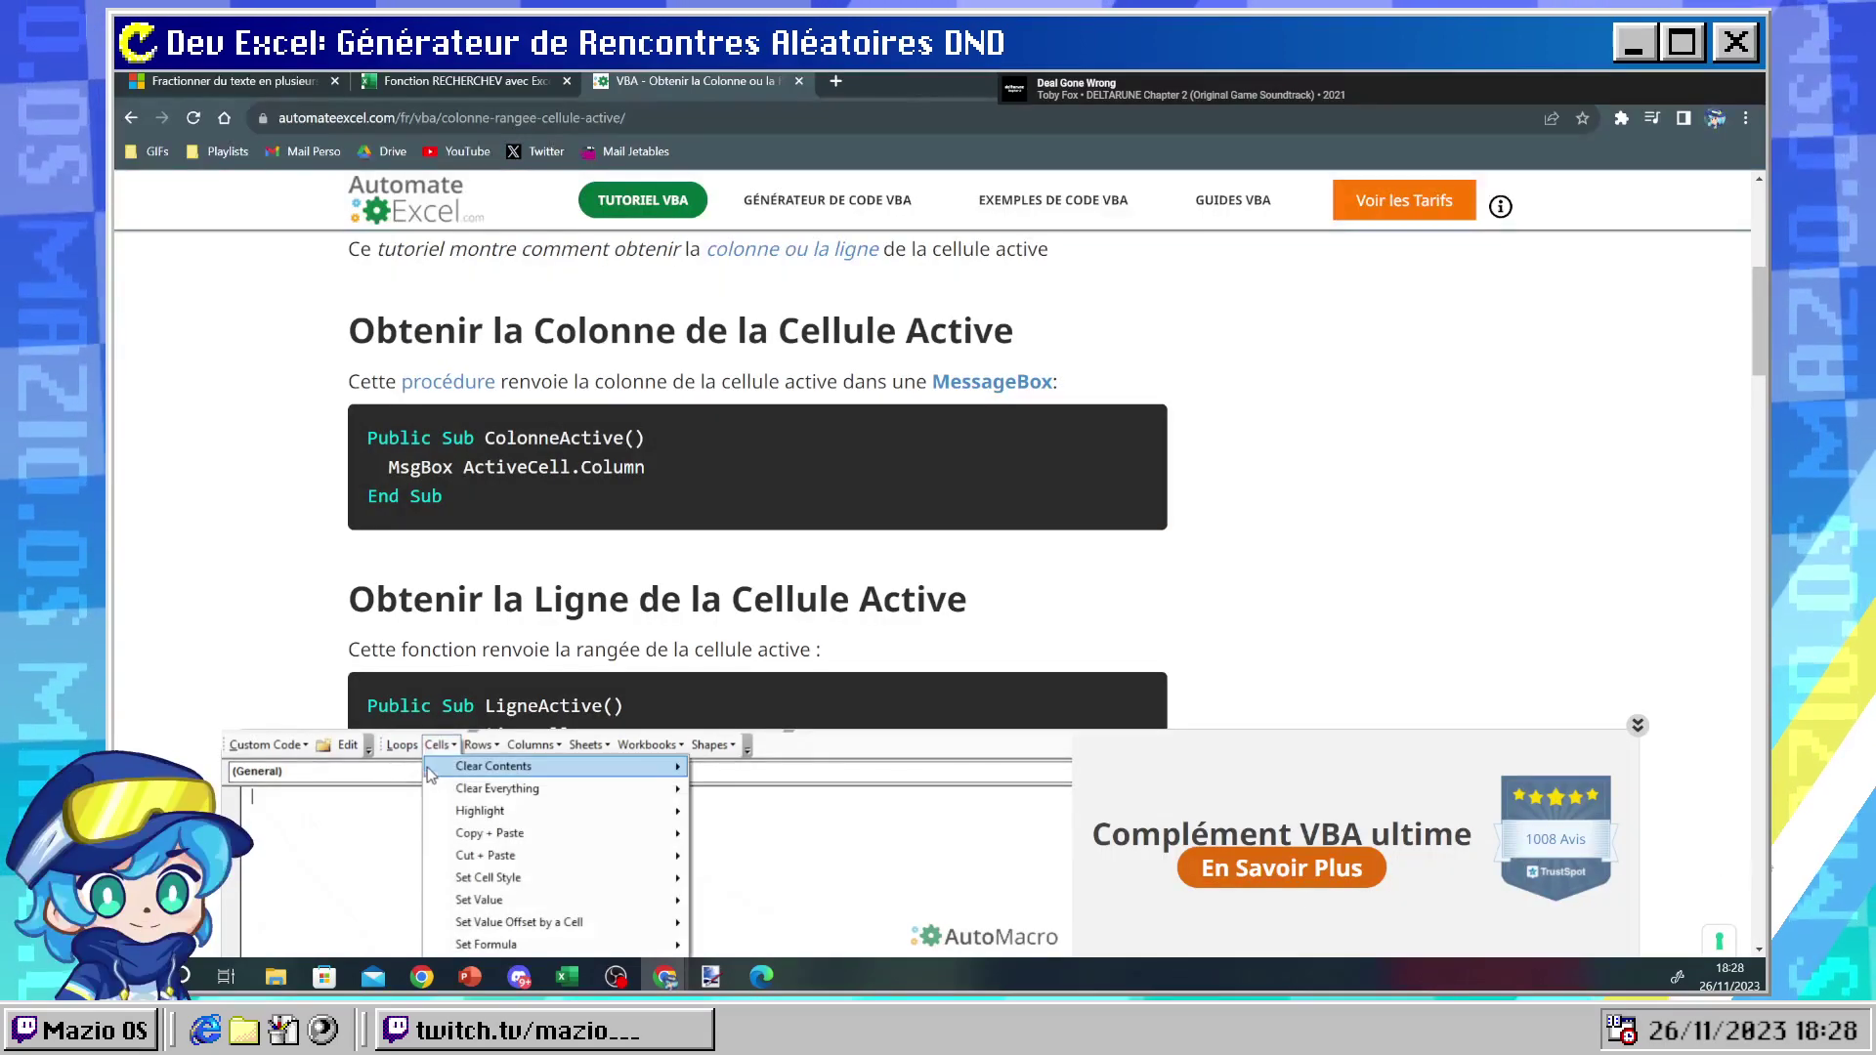
{"action": "mouse_move", "coordinate": [431, 778]}
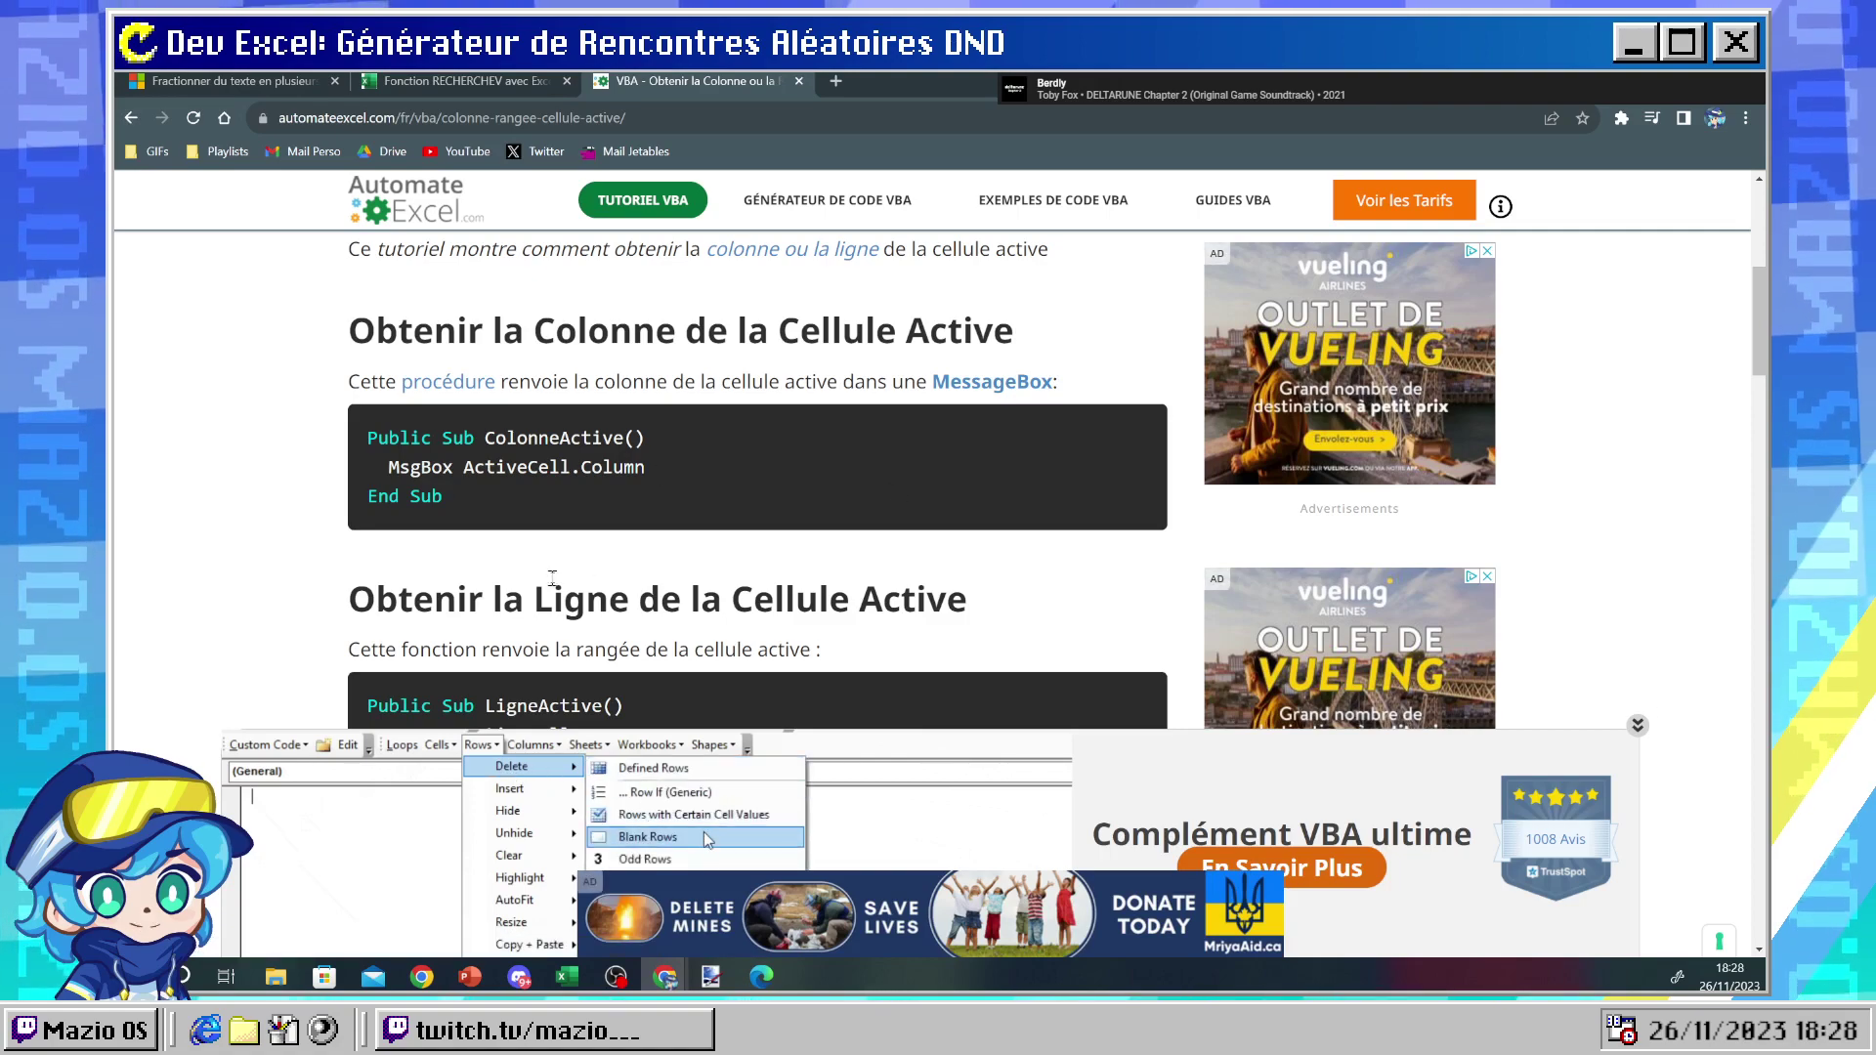
- Scroll to the row example and select the ActiveCell.Row expression
{"action": "scroll", "coordinate": [777, 523], "scroll_direction": "down", "scroll_amount": 1}
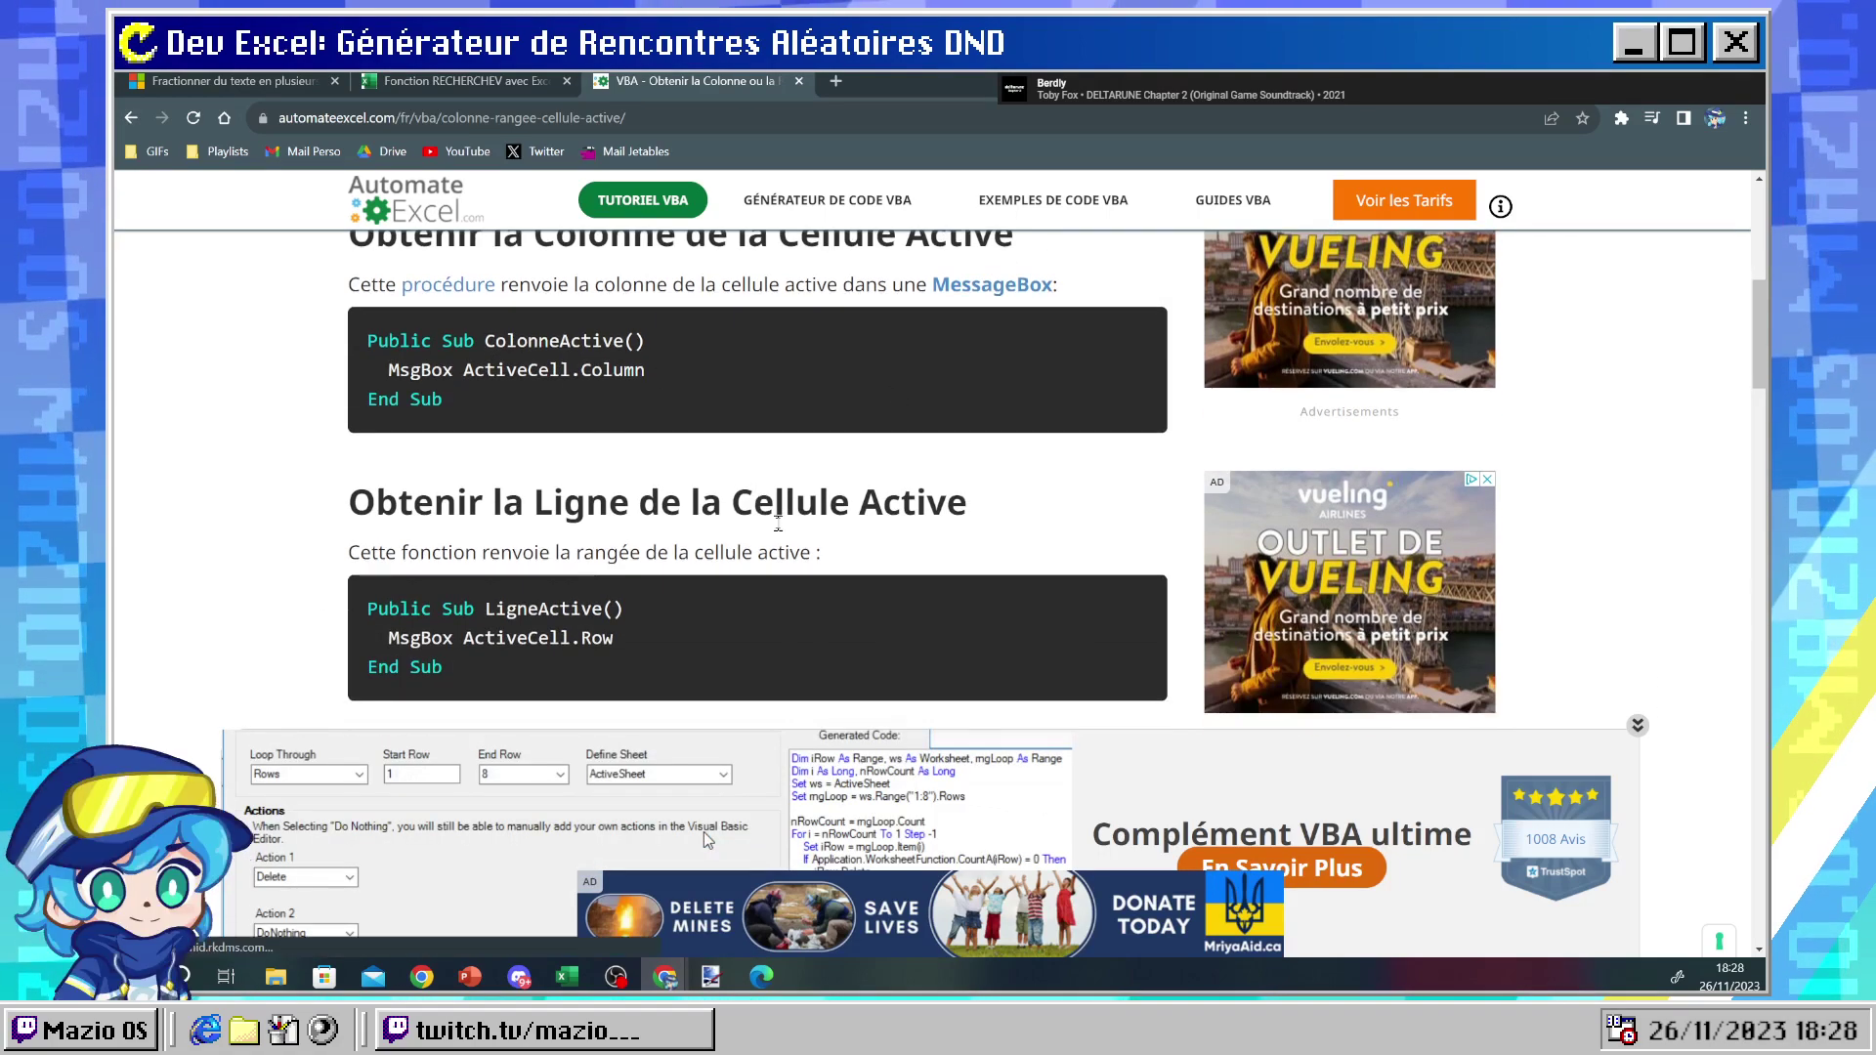
{"action": "scroll", "coordinate": [777, 523], "scroll_direction": "down", "scroll_amount": 2}
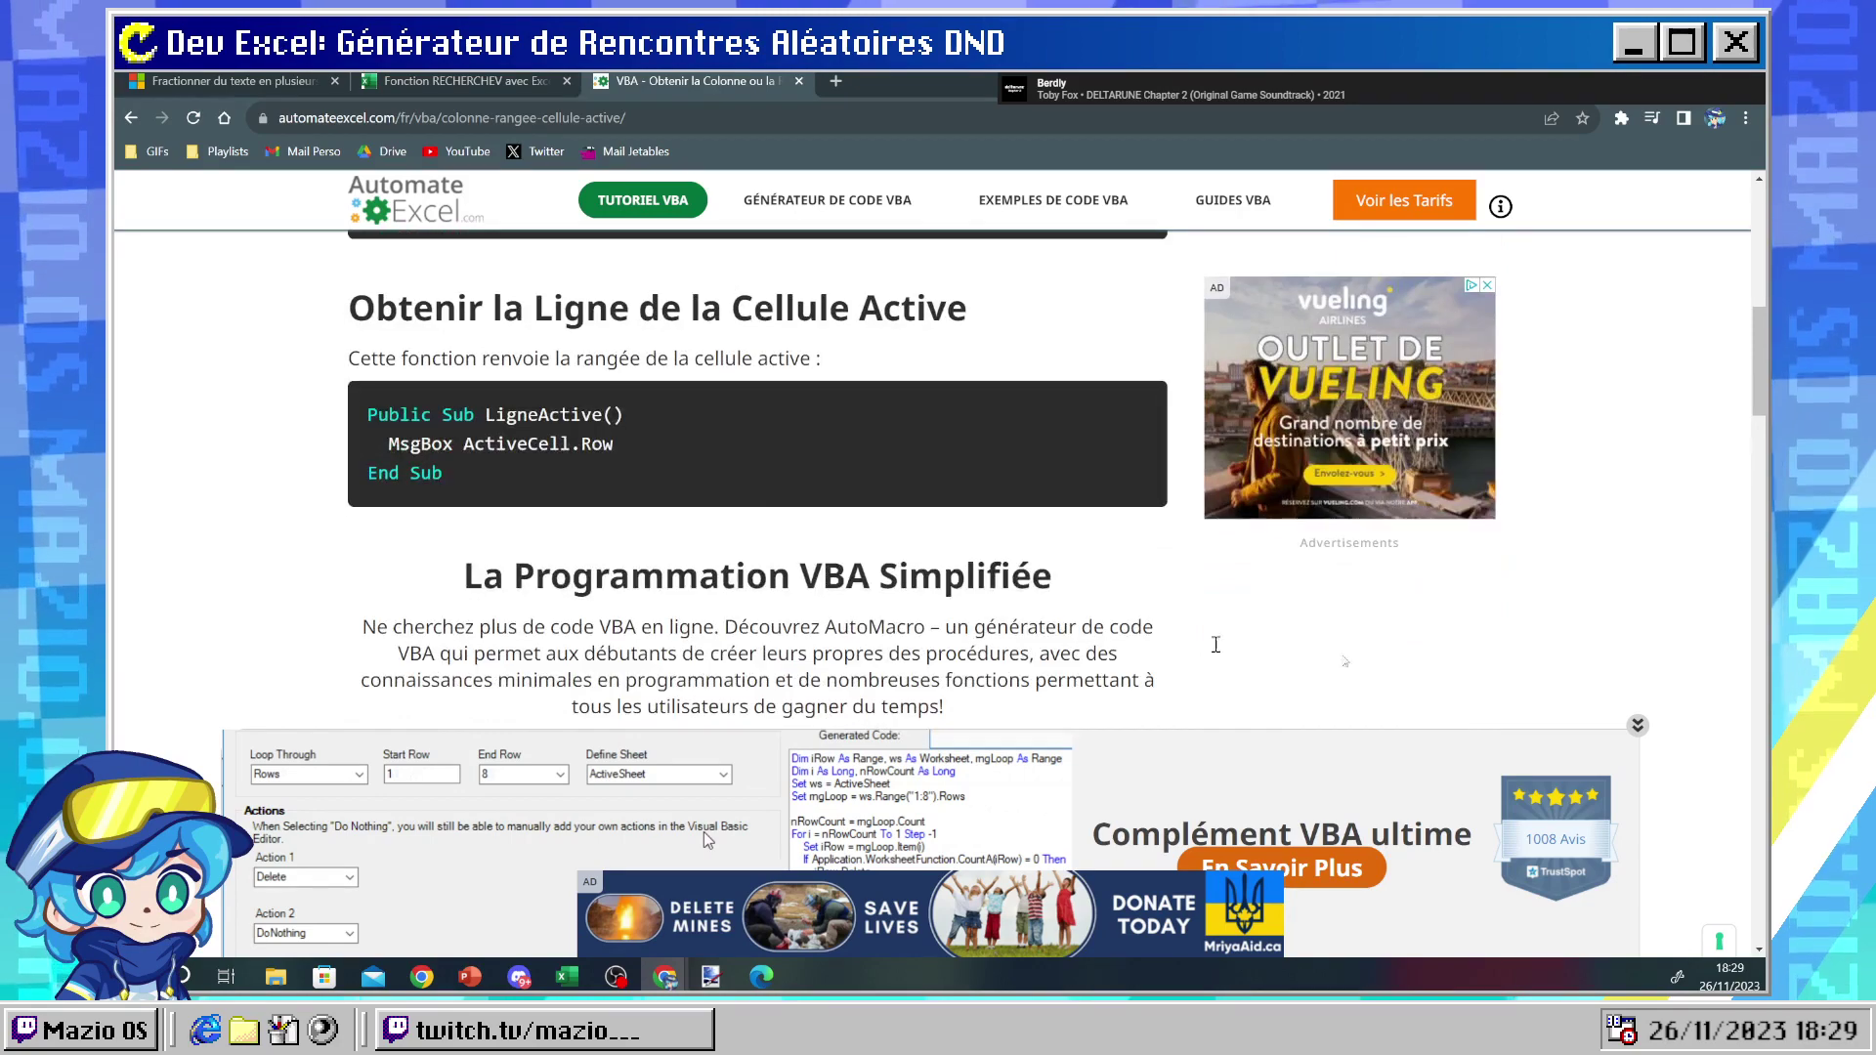
{"action": "left_click", "coordinate": [1641, 731]}
{"action": "scroll", "coordinate": [697, 668], "scroll_direction": "down", "scroll_amount": 3}
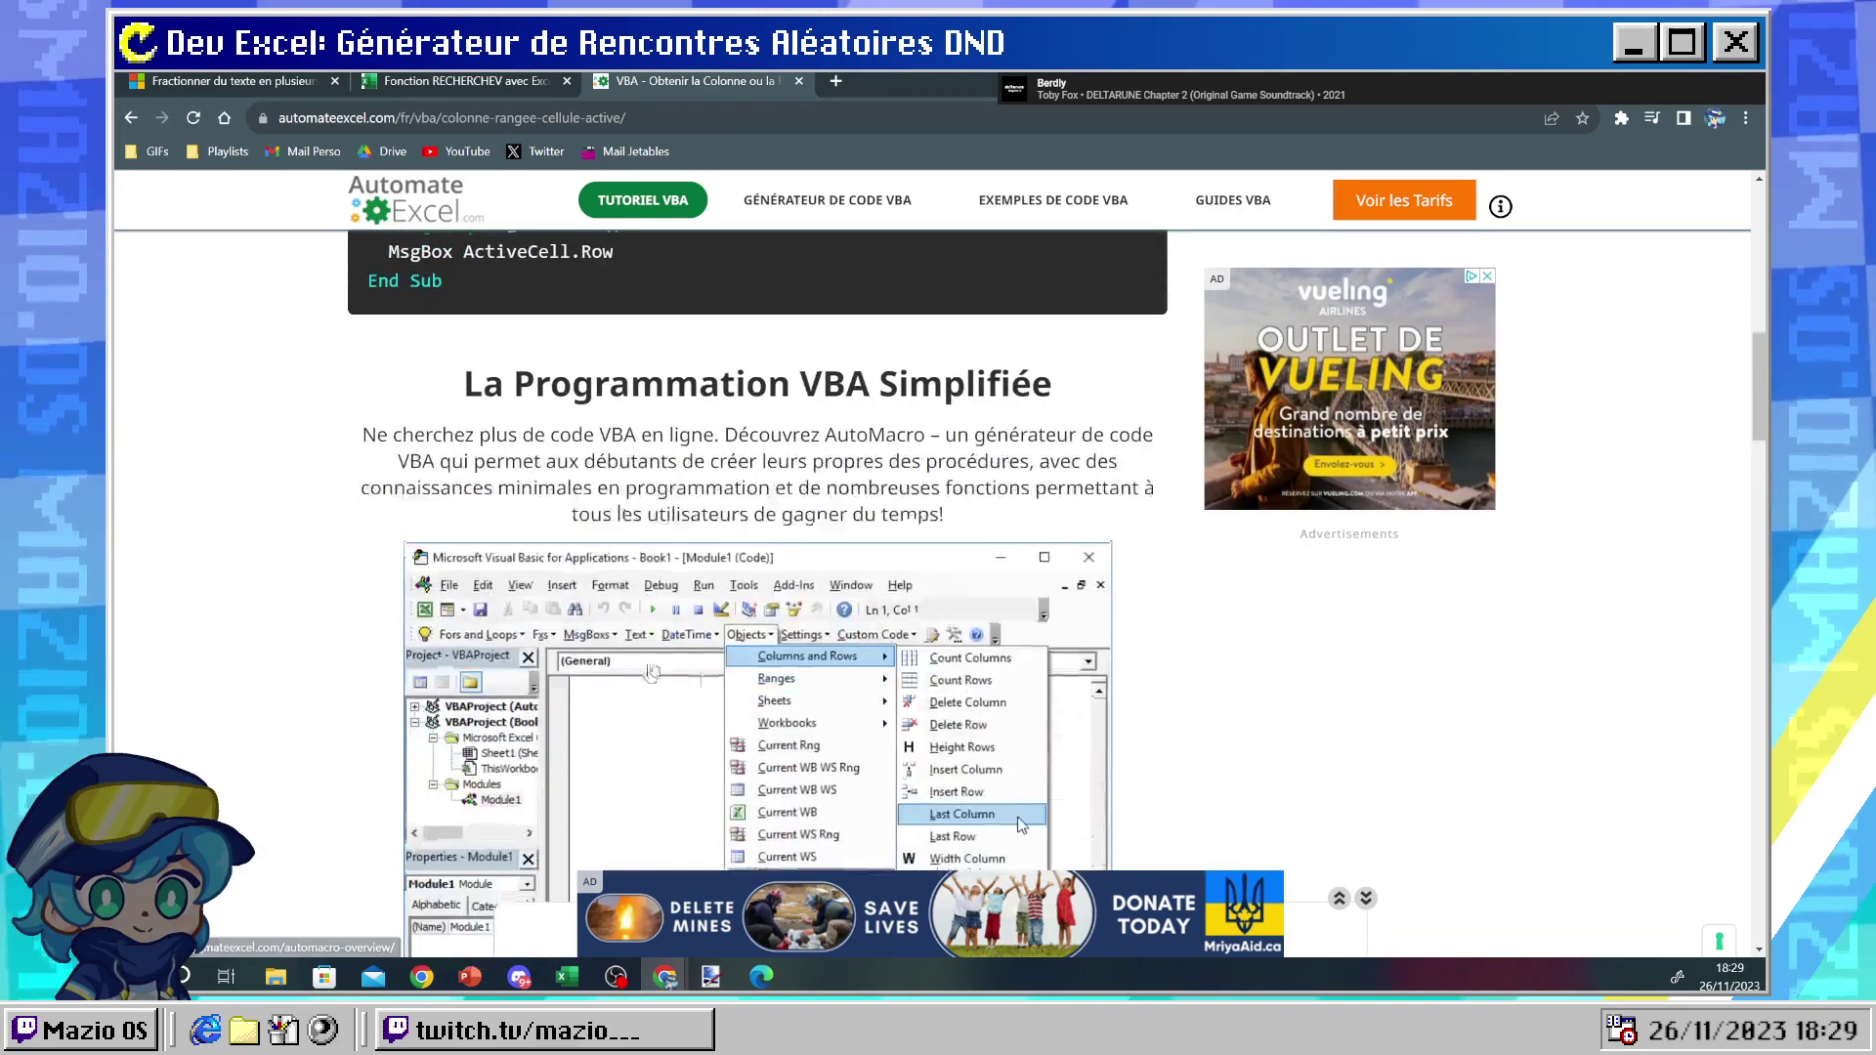
{"action": "scroll", "coordinate": [697, 668], "scroll_direction": "down", "scroll_amount": 1}
{"action": "scroll", "coordinate": [446, 544], "scroll_direction": "up", "scroll_amount": 2}
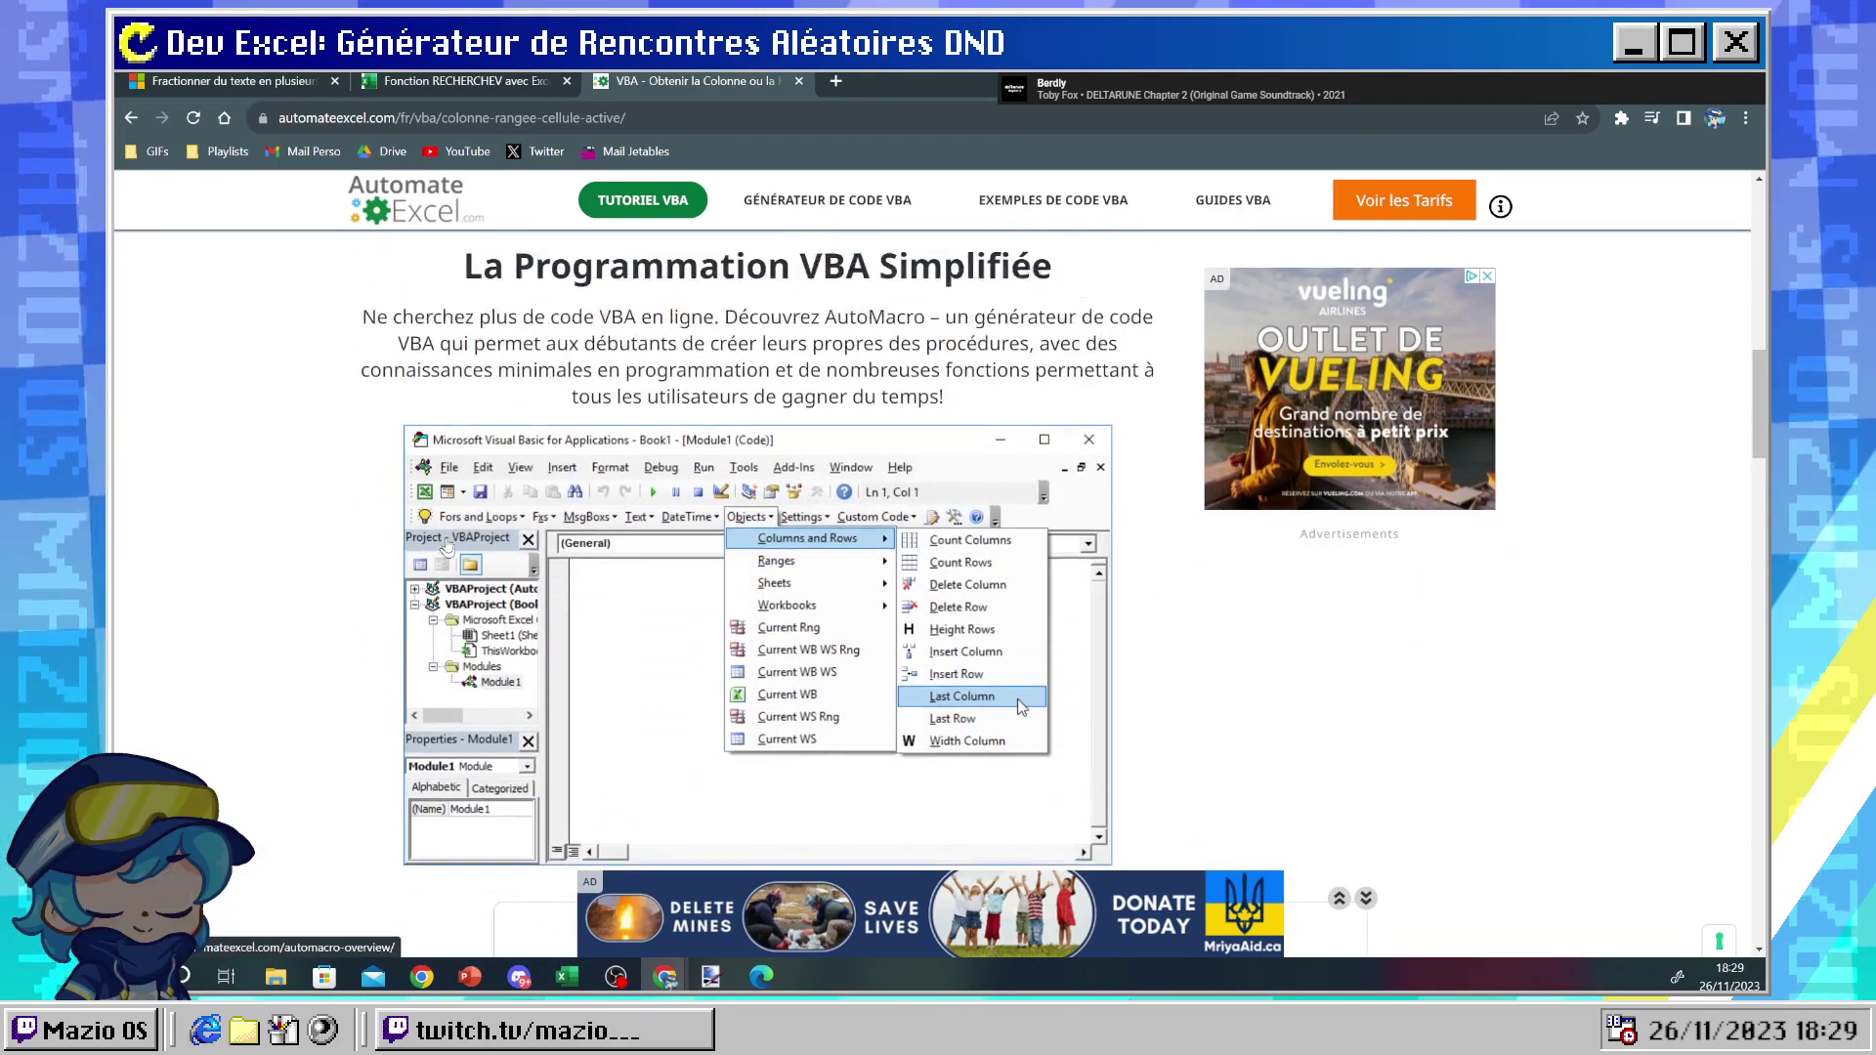
{"action": "scroll", "coordinate": [447, 544], "scroll_direction": "down", "scroll_amount": 3}
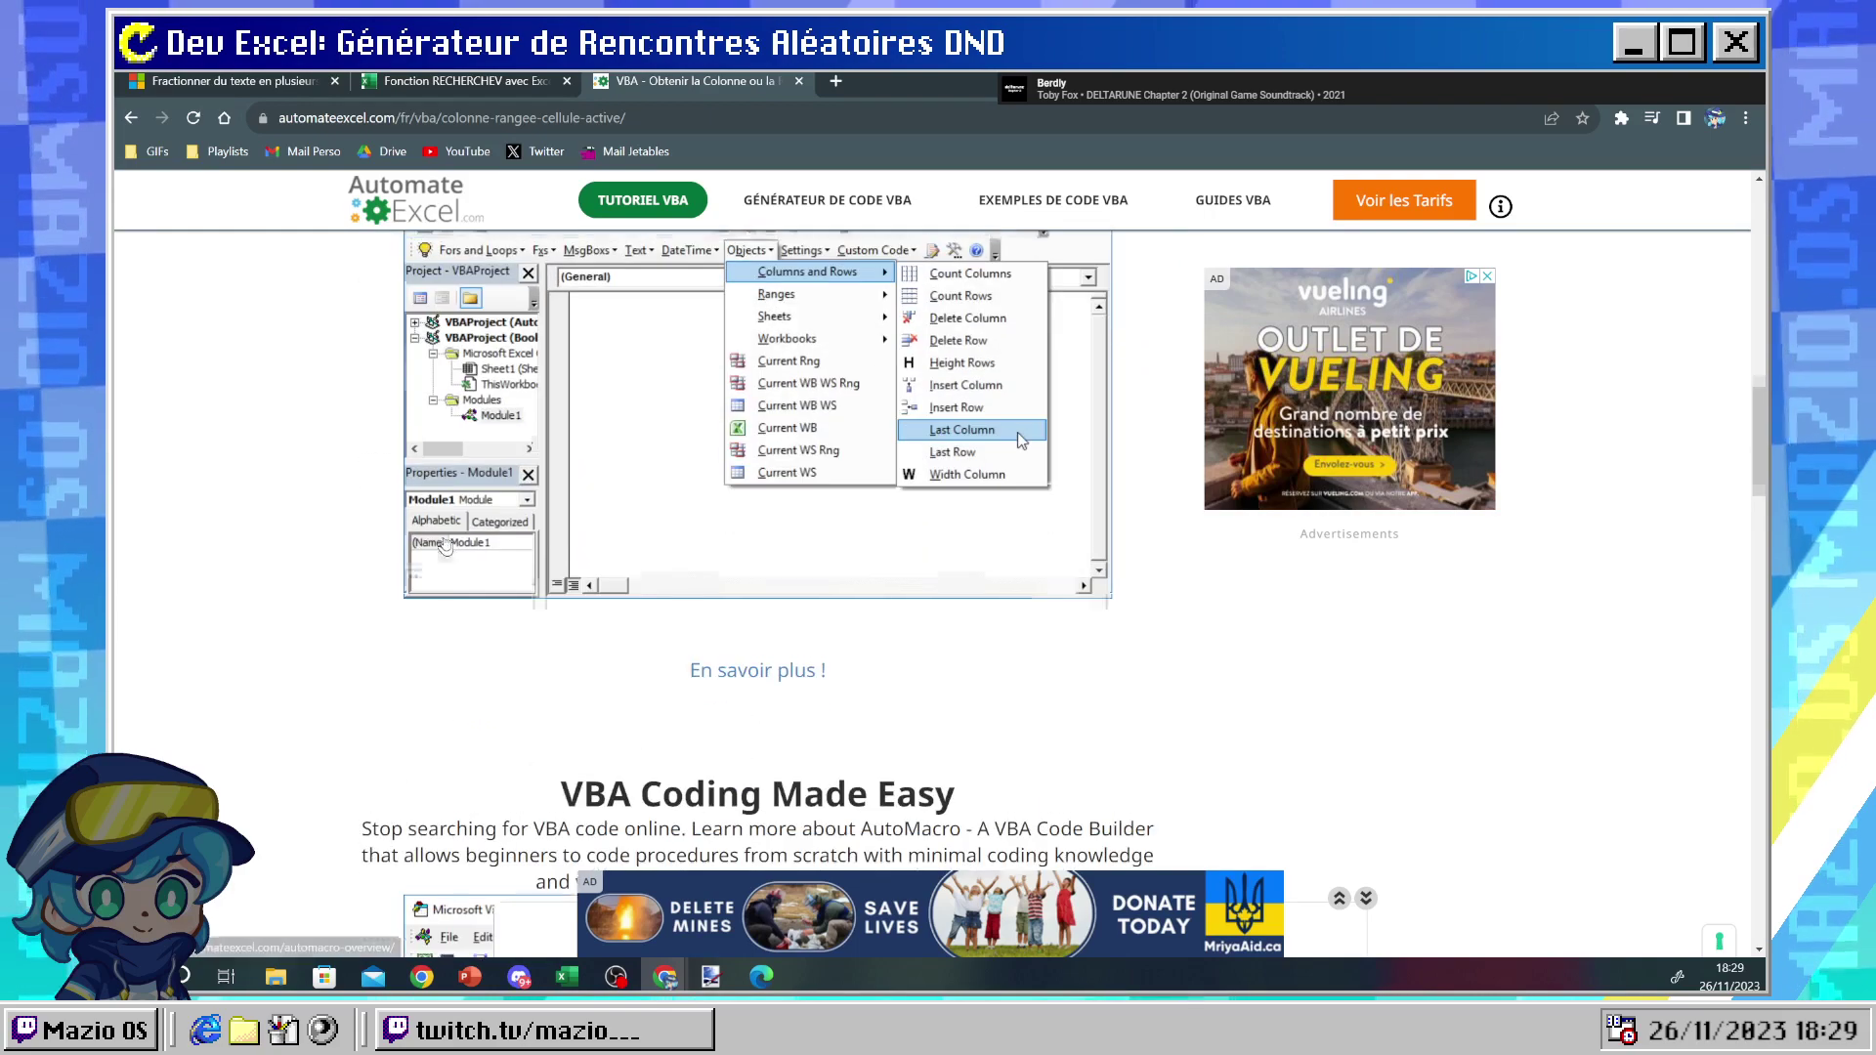
{"action": "scroll", "coordinate": [440, 462], "scroll_direction": "up", "scroll_amount": 5}
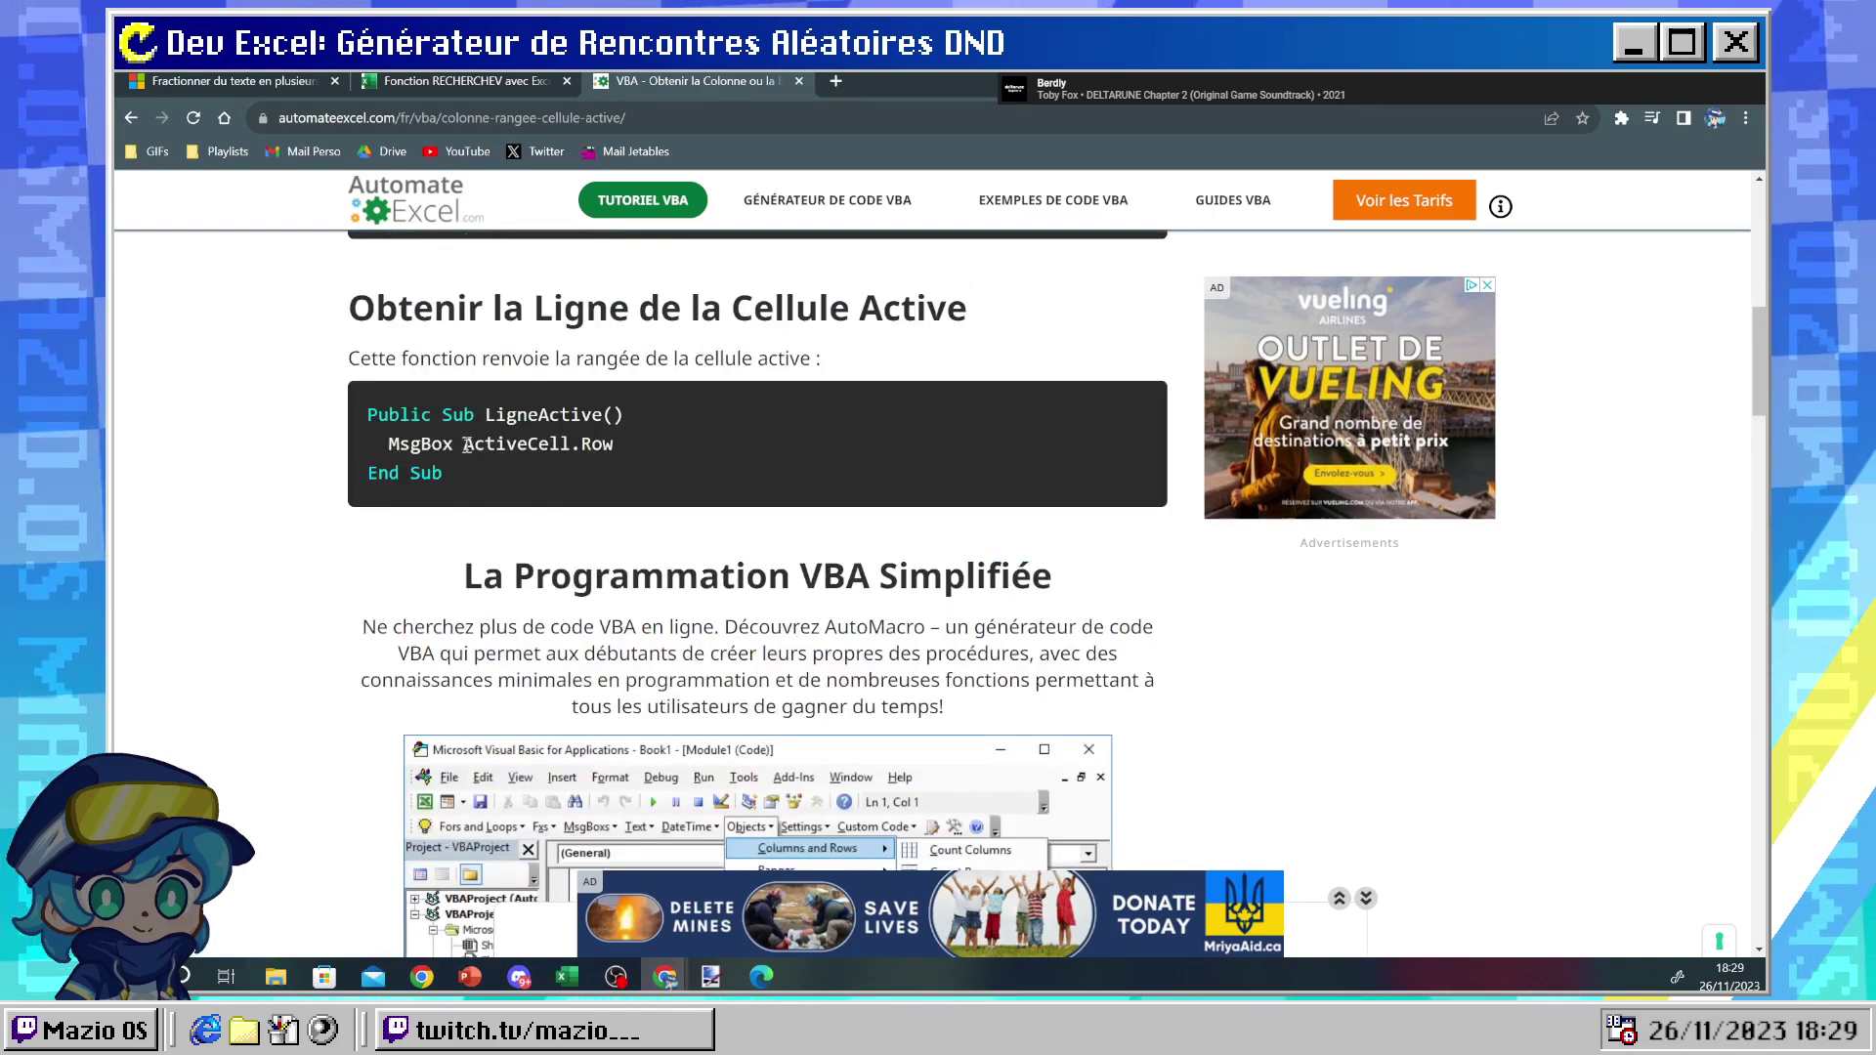
{"action": "left_click_drag", "start_coordinate": [463, 444], "coordinate": [652, 438]}
{"action": "key", "text": "ctrl+c"}
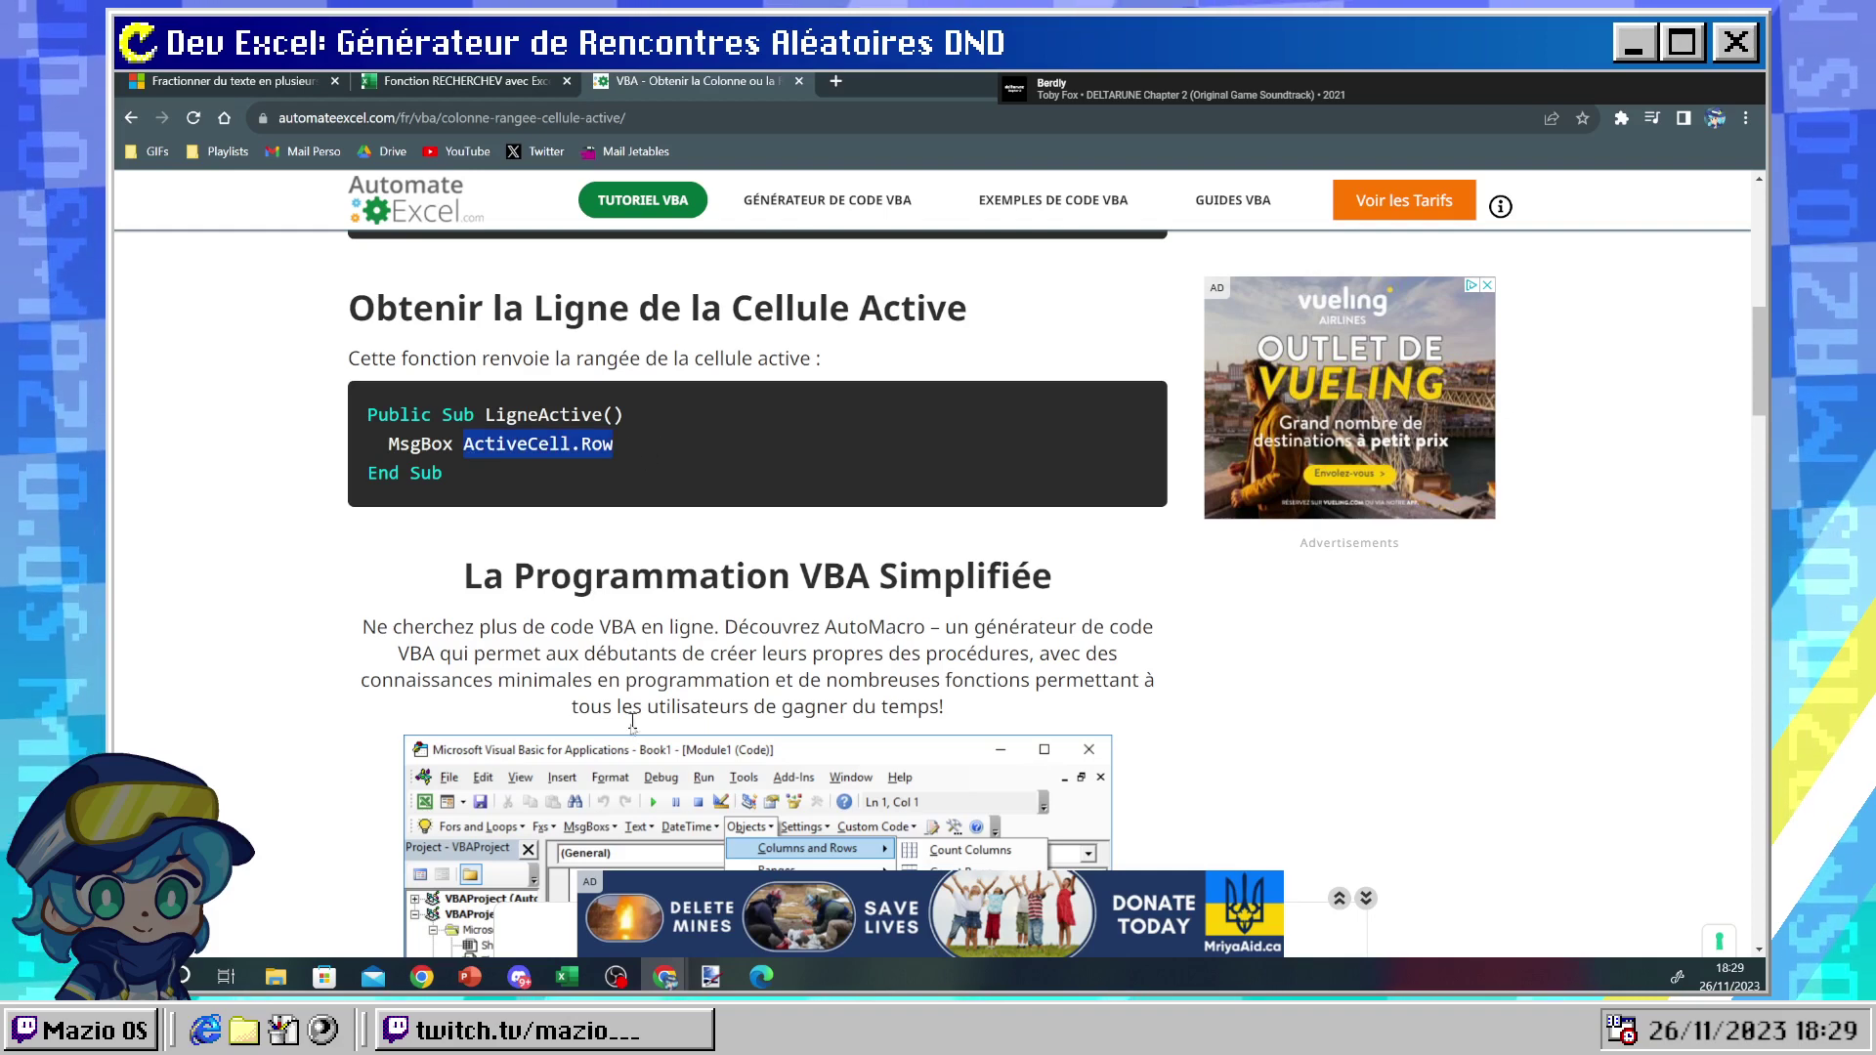
- Paste the ActiveCell expression into the handler's Cells(7, 2) assignment
{"action": "mouse_move", "coordinate": [582, 984]}
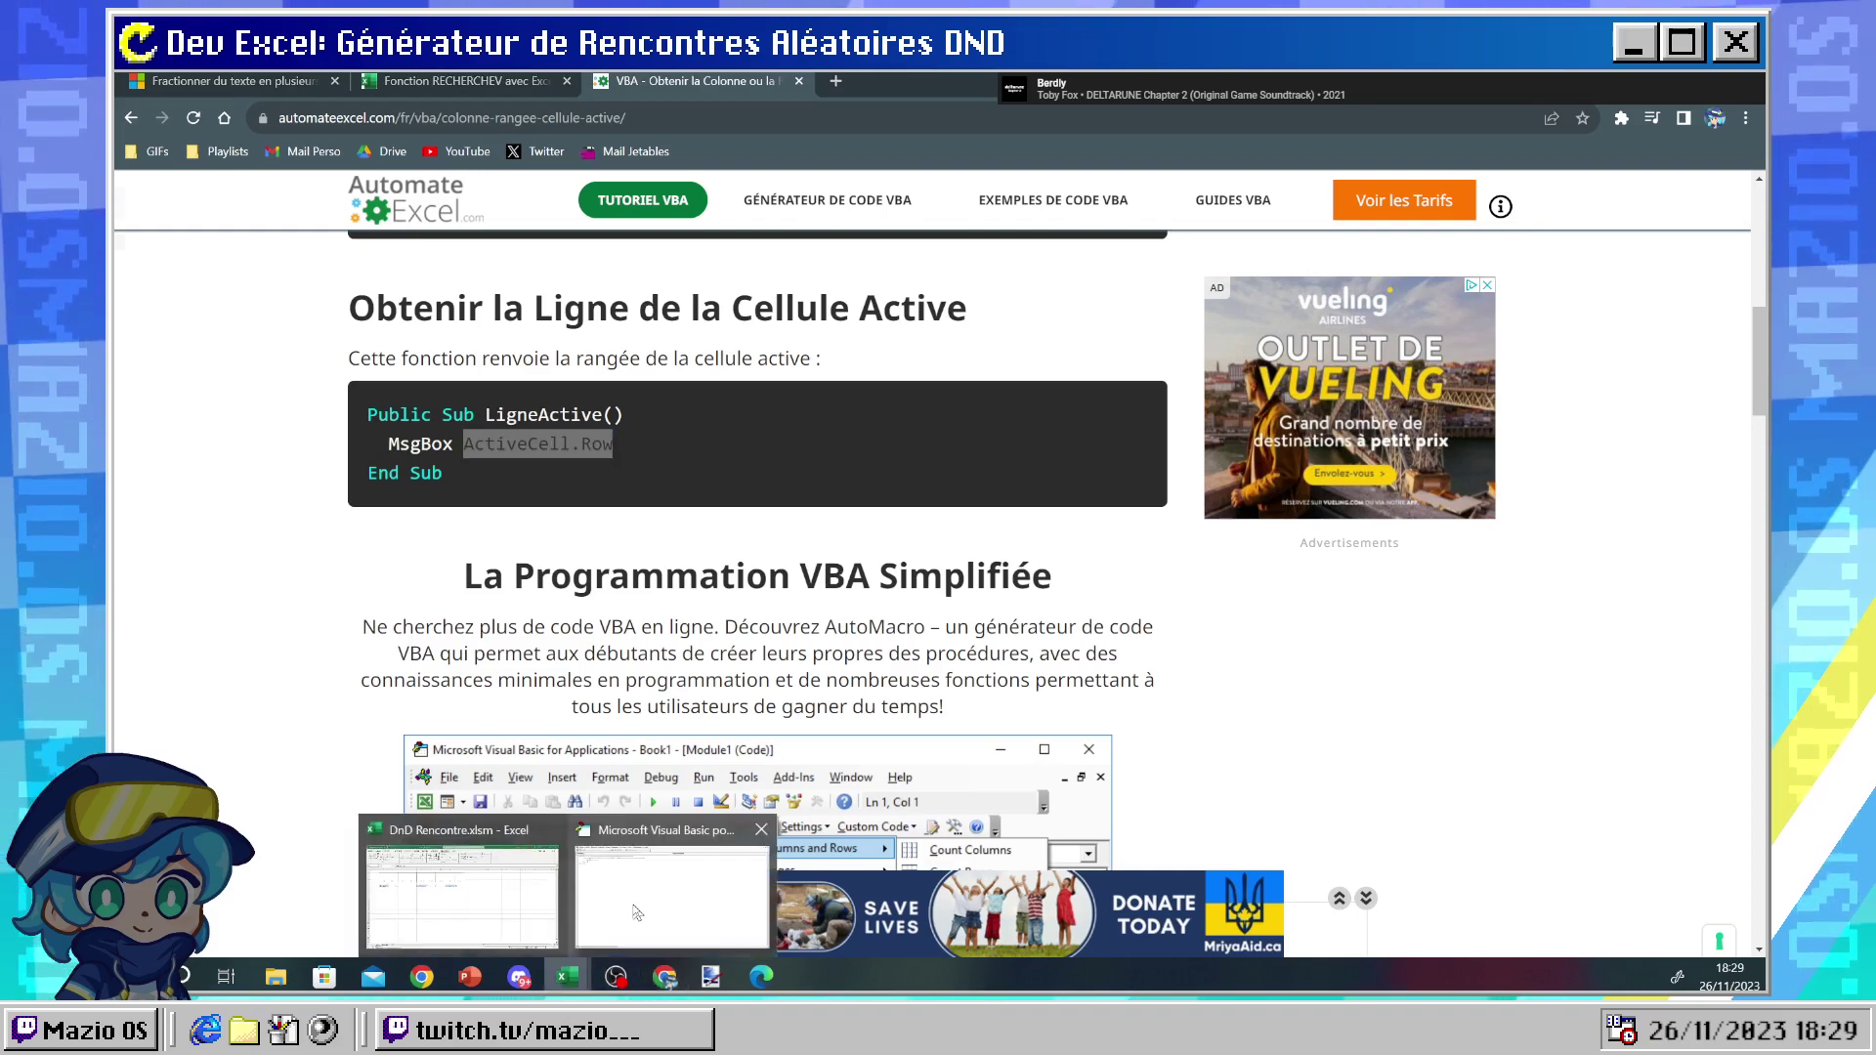
{"action": "left_click", "coordinate": [681, 889]}
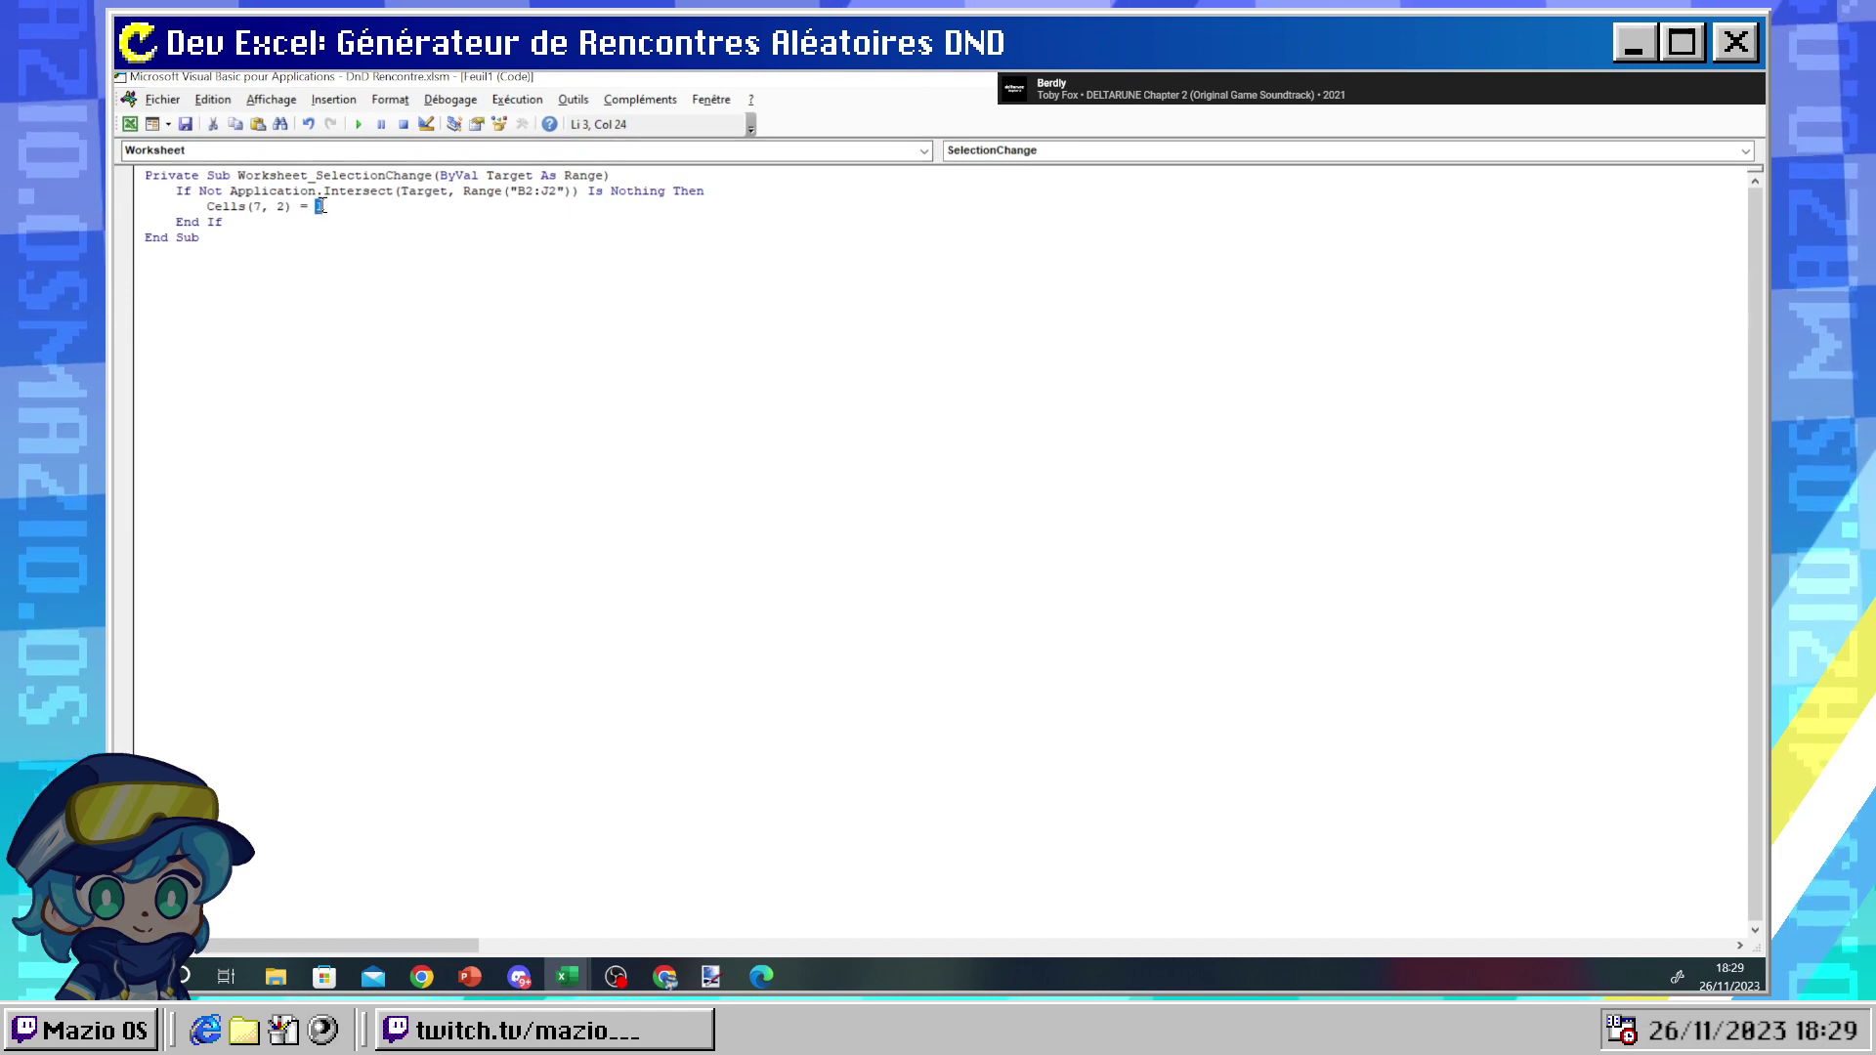
{"action": "key", "text": "ctrl+v"}
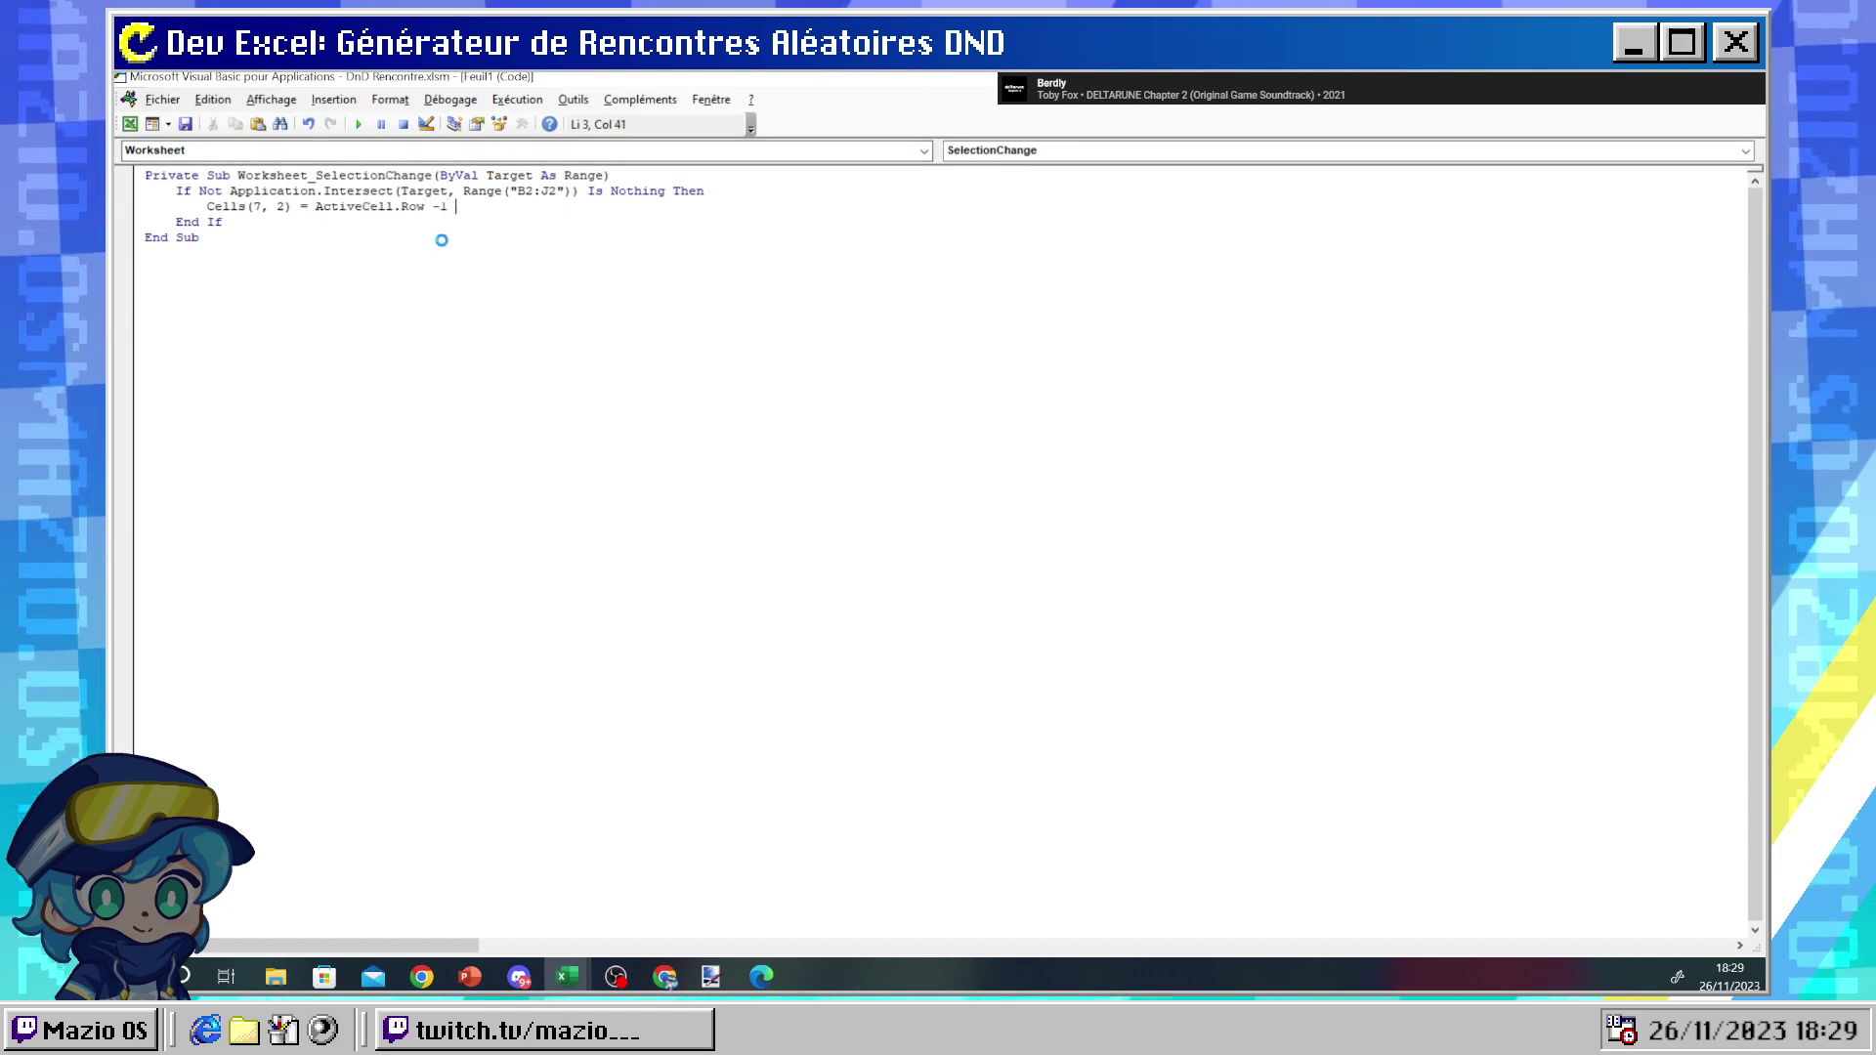
- Test the macro in Excel on several Lieu cells, including Lieu 4, 7 and 1, then return to the code
{"action": "mouse_move", "coordinate": [567, 976]}
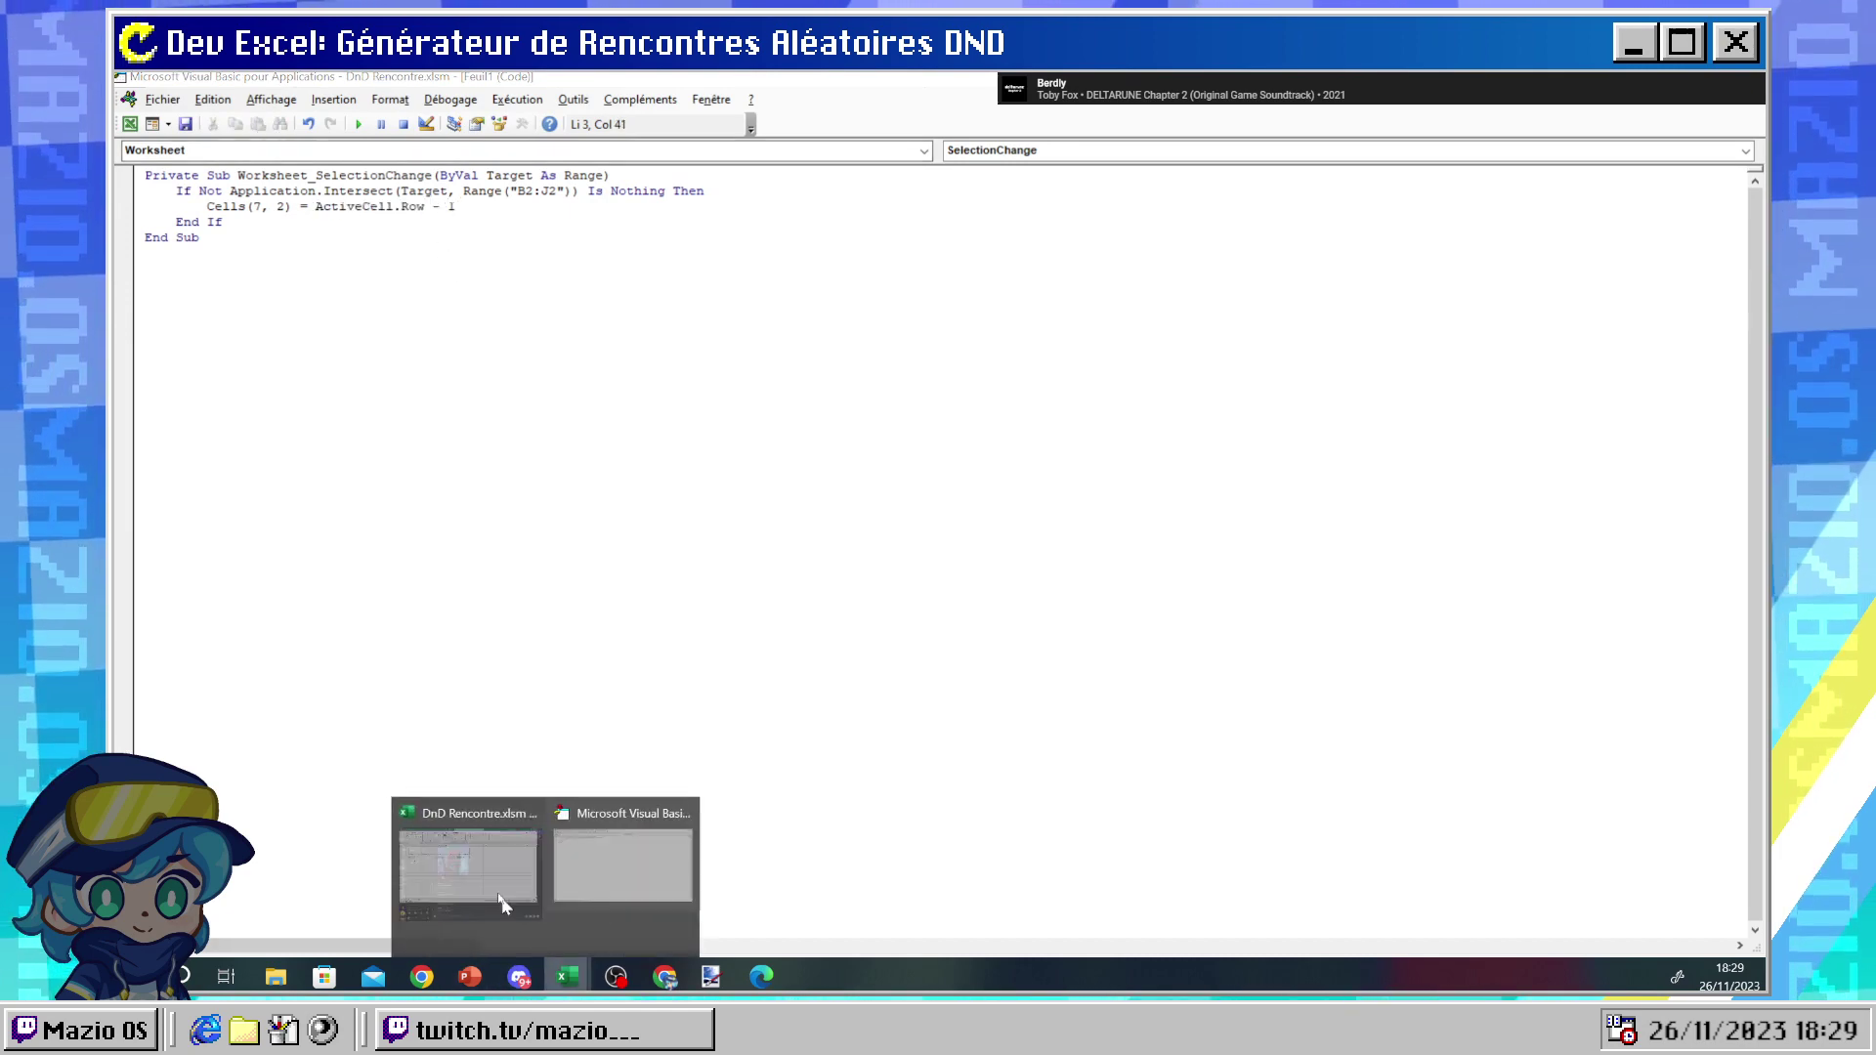
{"action": "left_click", "coordinate": [506, 884]}
{"action": "left_click", "coordinate": [306, 326]}
{"action": "left_click", "coordinate": [278, 337]}
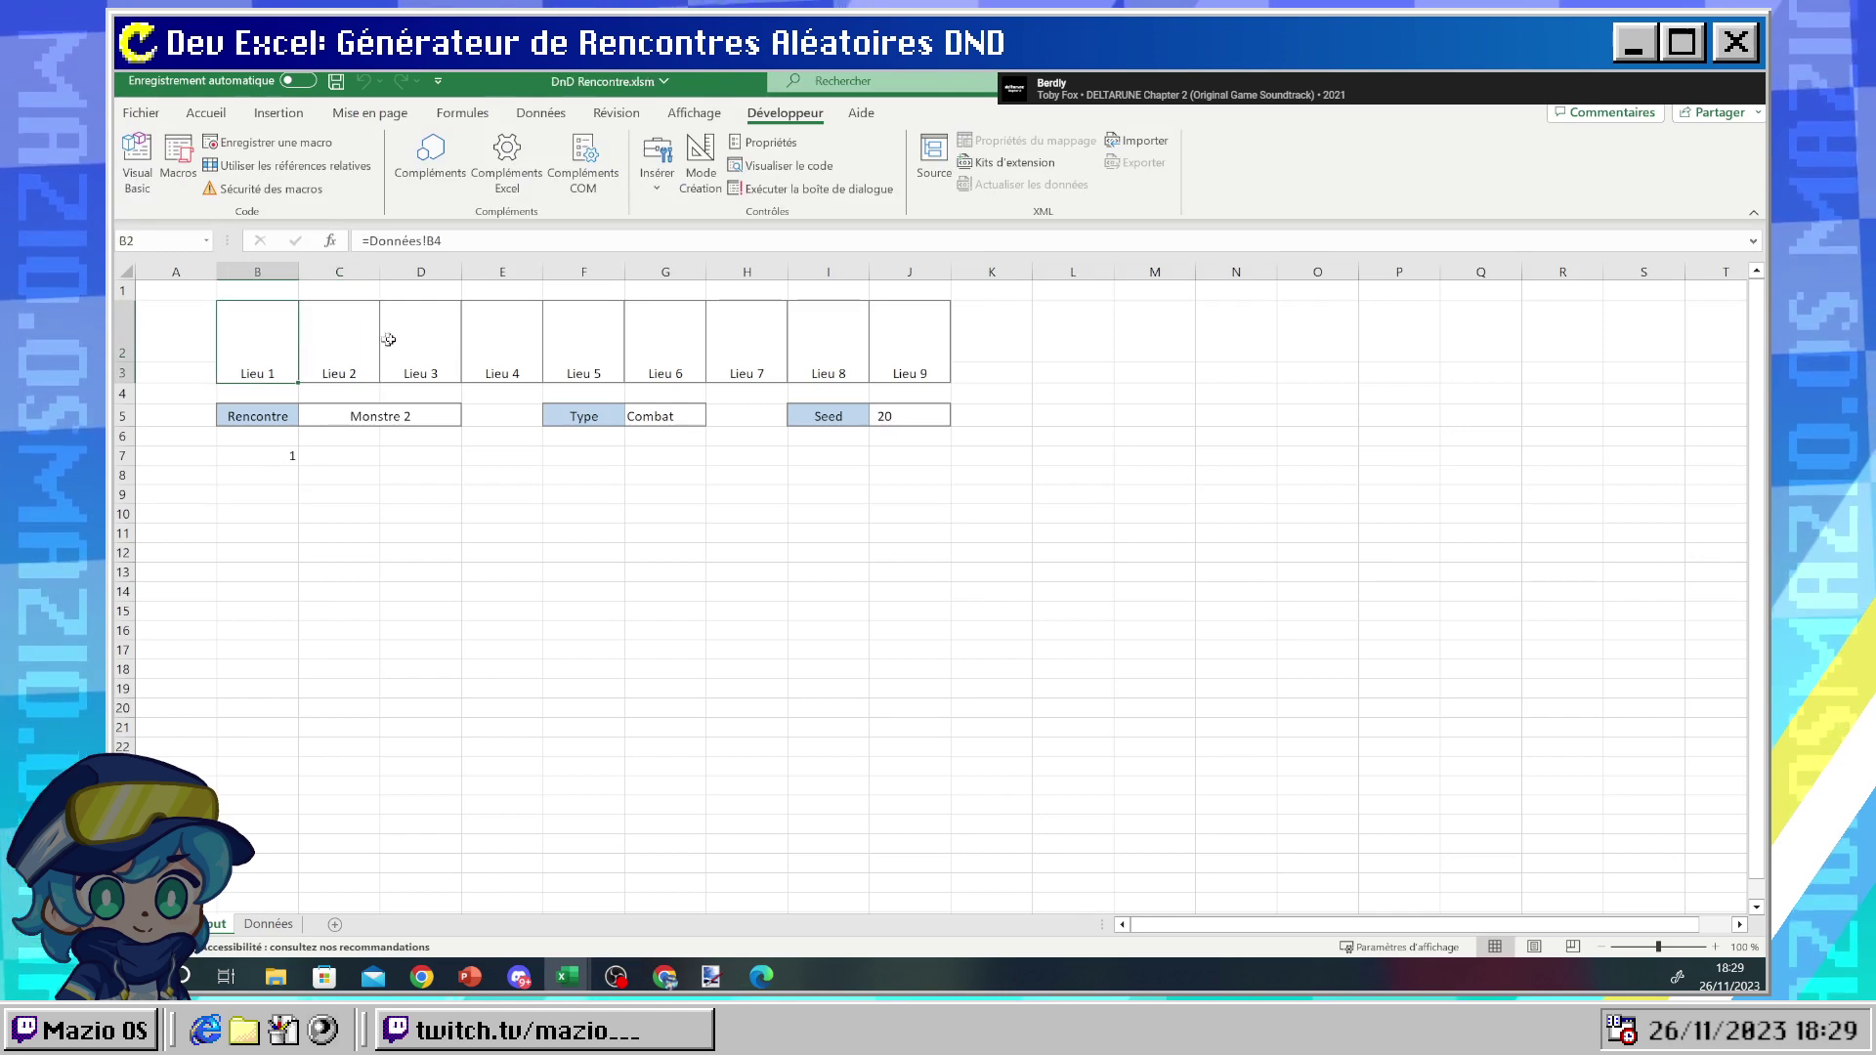
{"action": "left_click", "coordinate": [385, 335]}
{"action": "left_click", "coordinate": [537, 352]}
{"action": "left_click", "coordinate": [586, 347]}
{"action": "left_click", "coordinate": [762, 339]}
{"action": "left_click", "coordinate": [283, 342]}
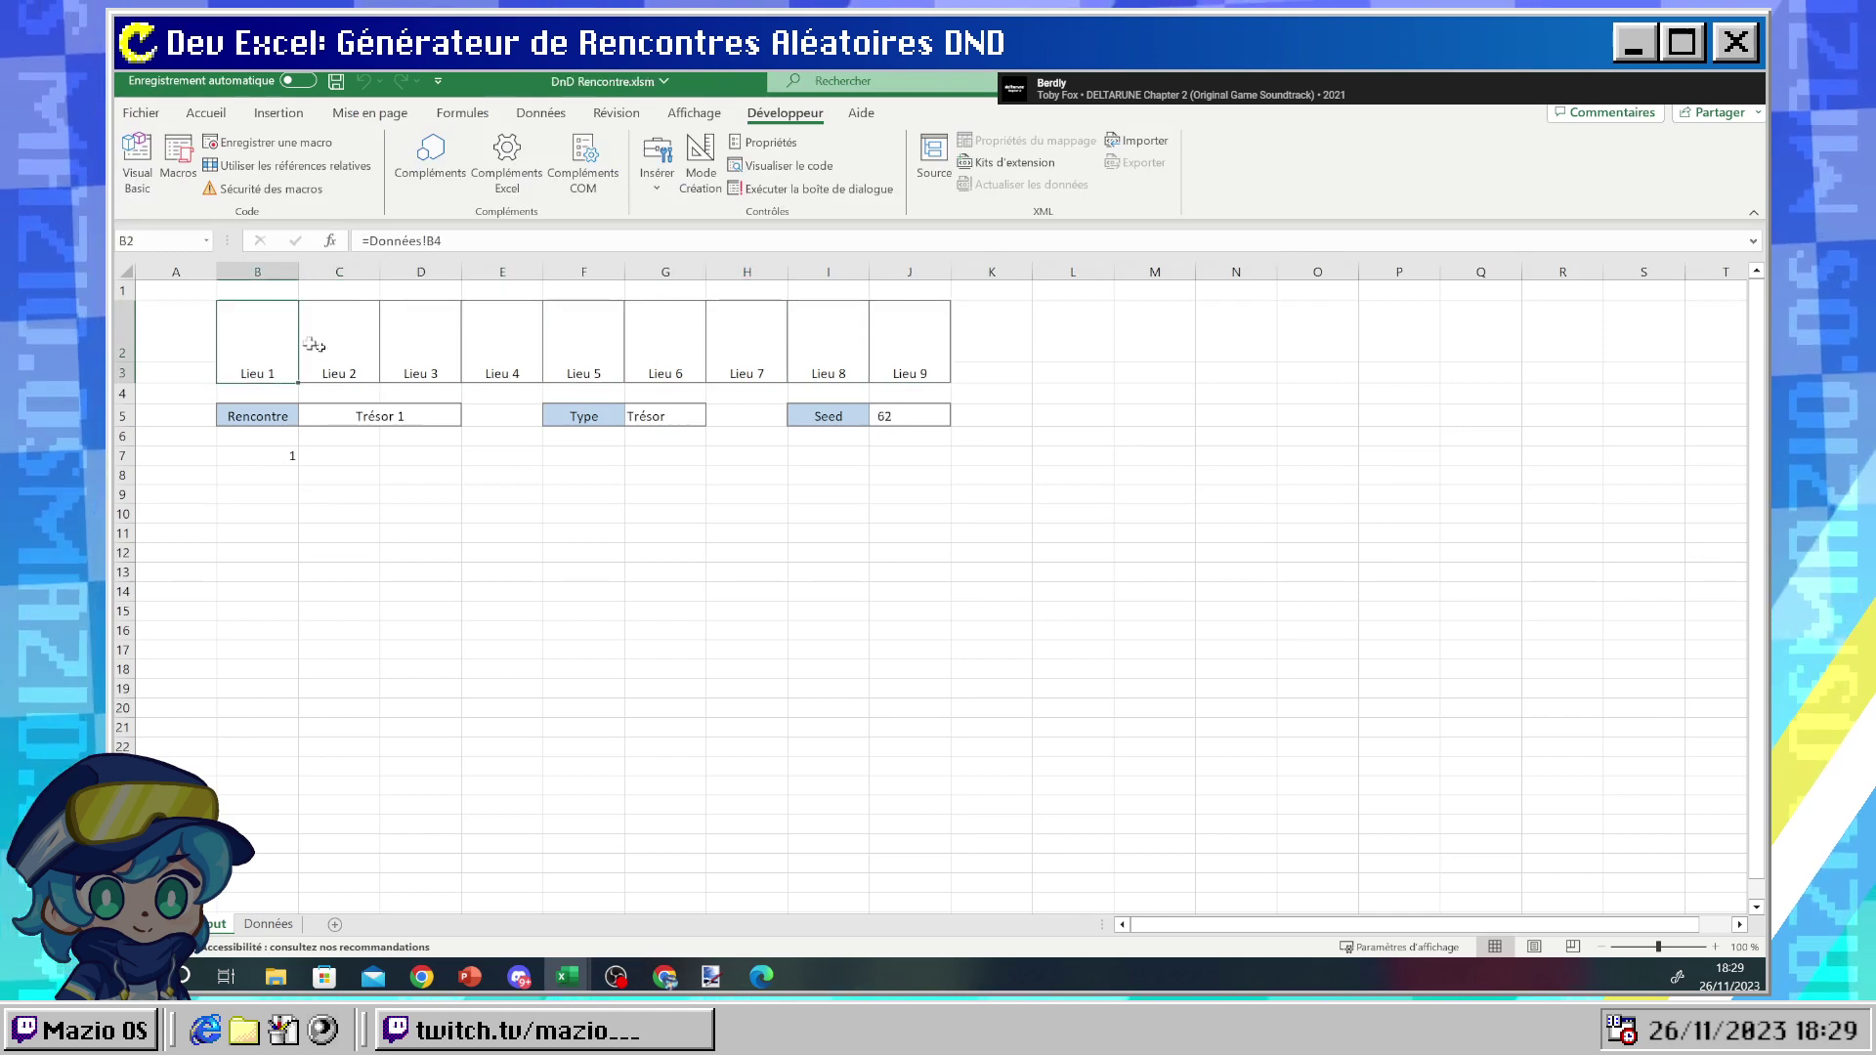
{"action": "mouse_move", "coordinate": [567, 976]}
{"action": "left_click", "coordinate": [675, 879]}
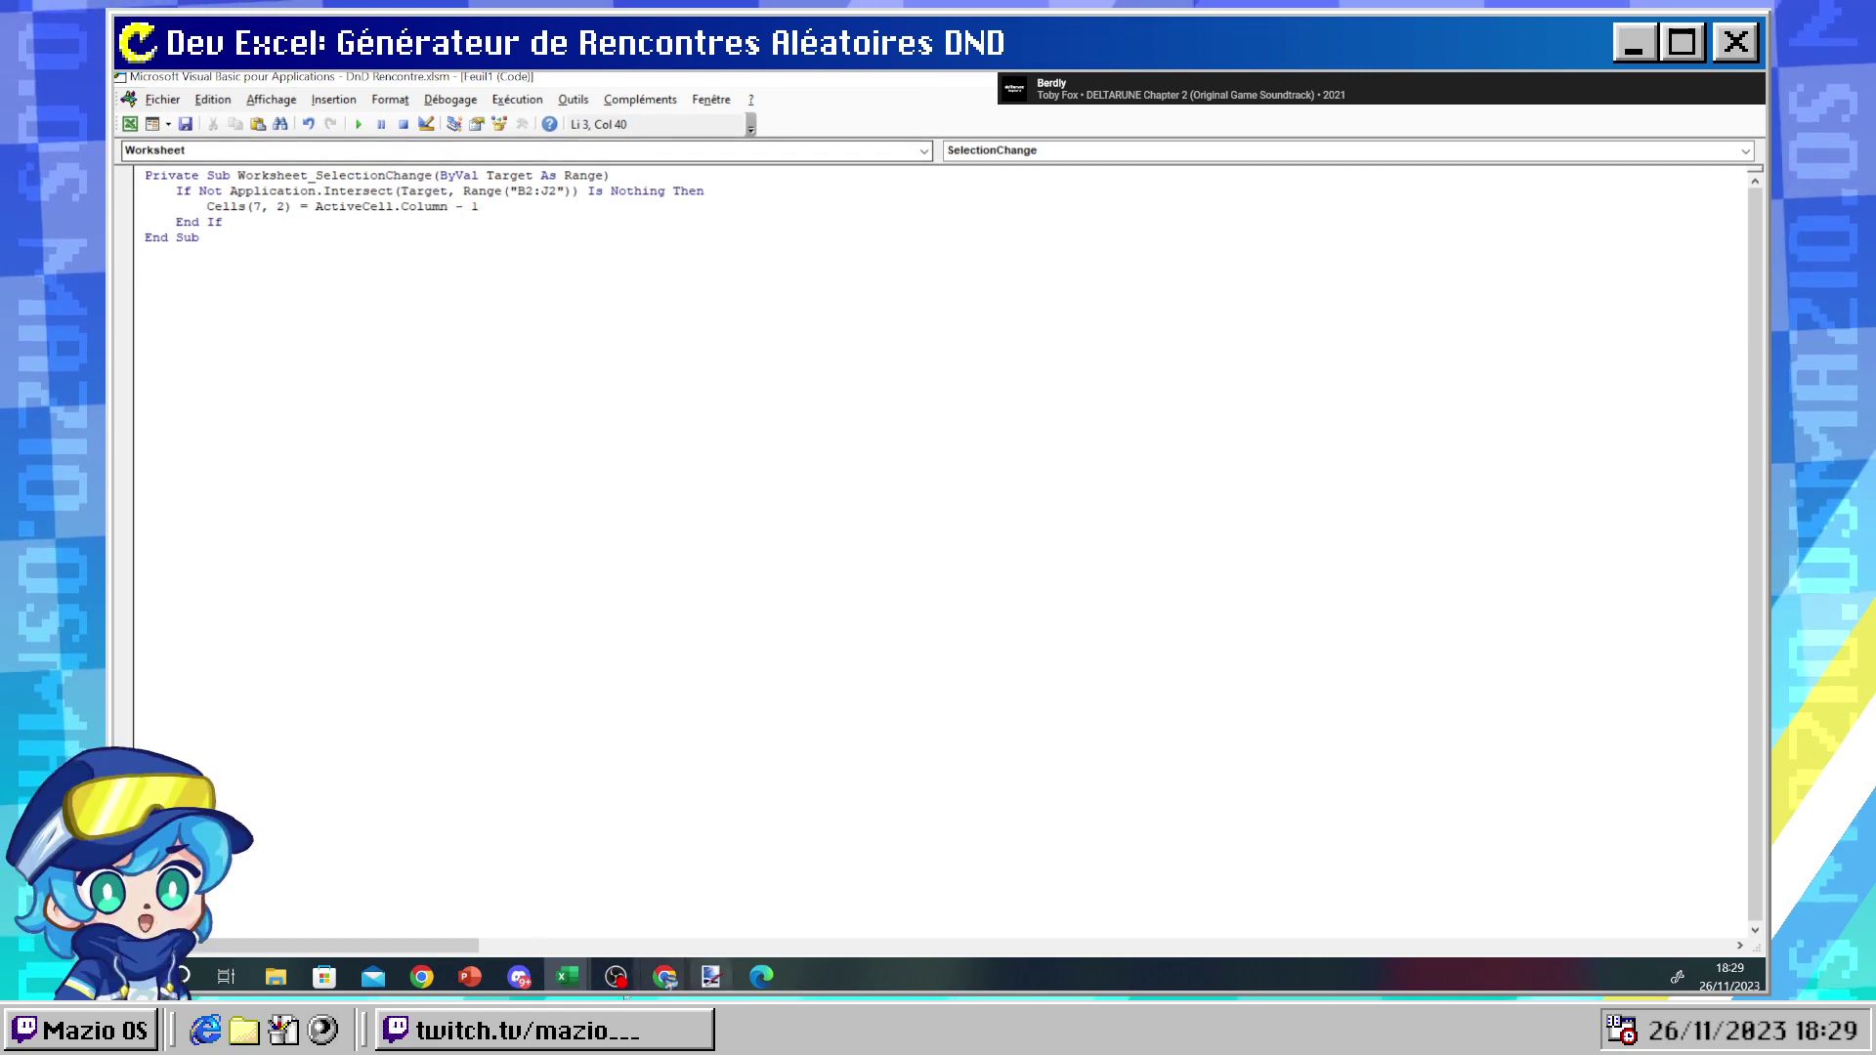
- In the workbook, select Lieu 2, 3, 6, 9, 8, 7, 5, 2 and 1 to check B7's location number
{"action": "left_click", "coordinate": [463, 885]}
{"action": "left_click", "coordinate": [363, 350]}
{"action": "left_click", "coordinate": [457, 349]}
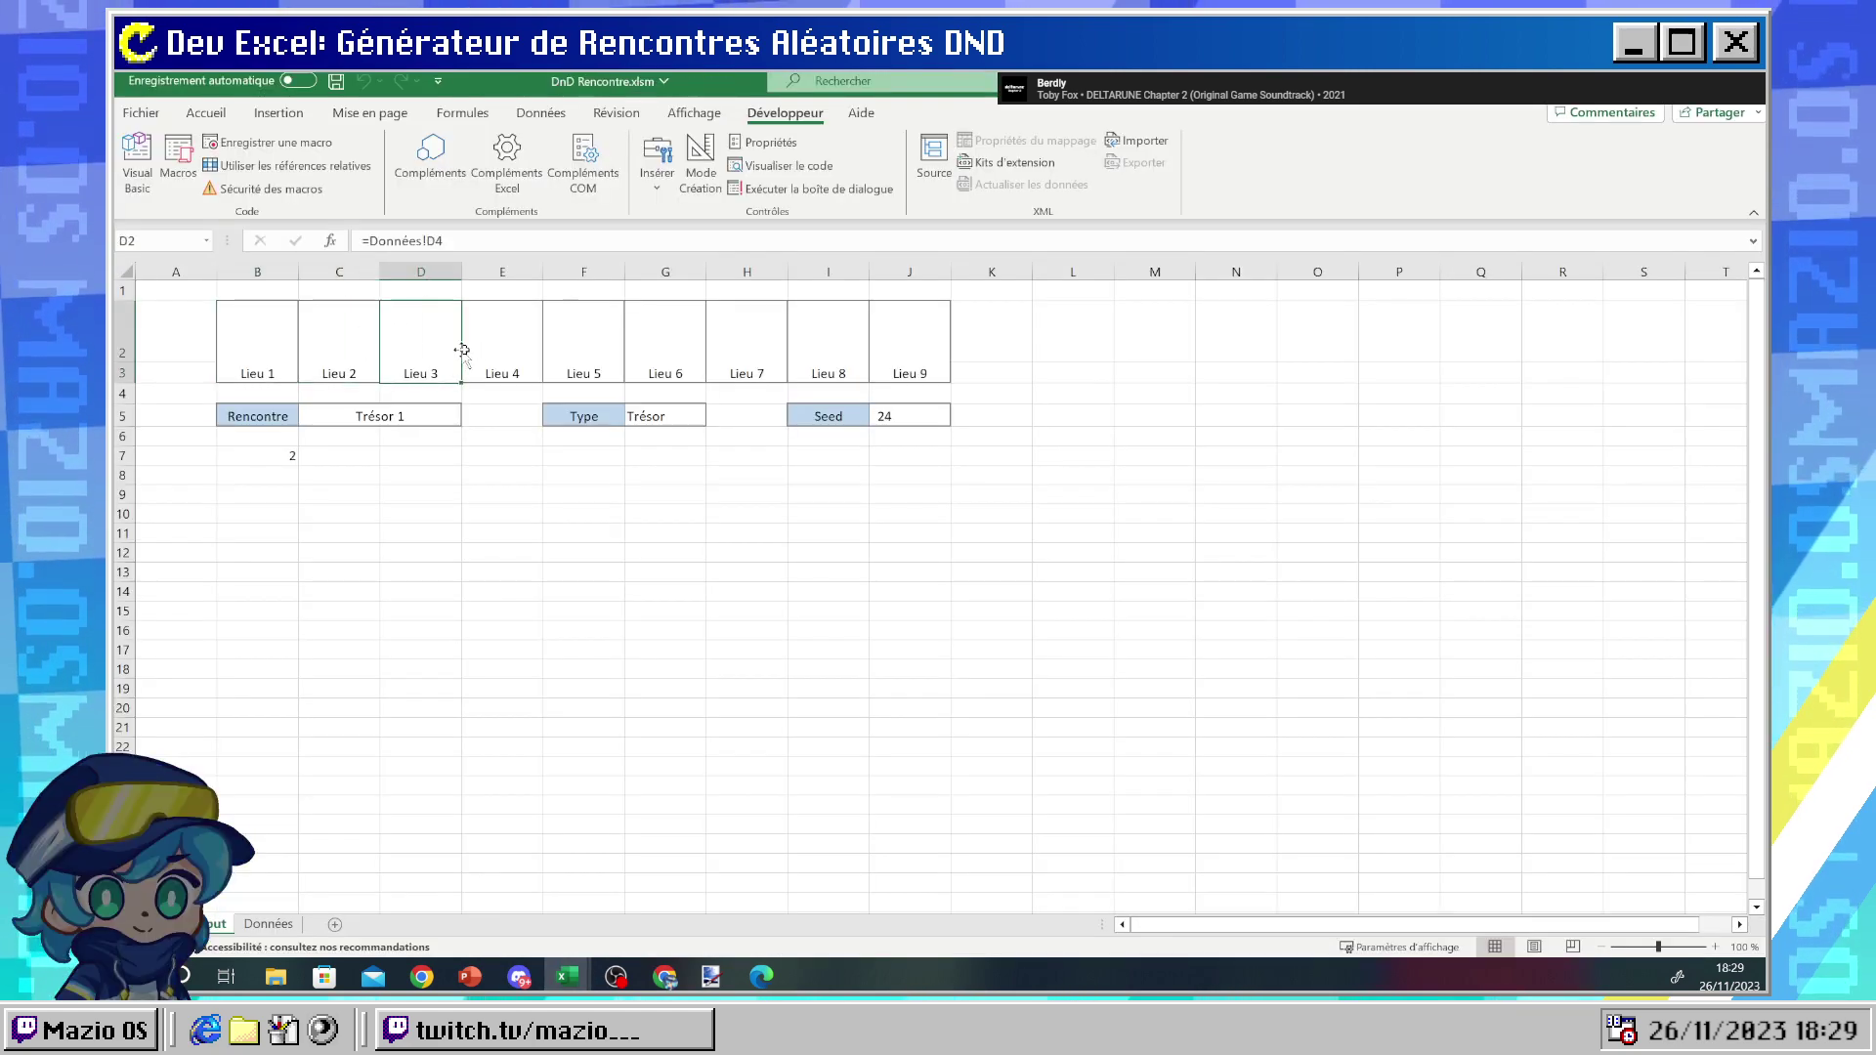
{"action": "left_click", "coordinate": [664, 347]}
{"action": "left_click", "coordinate": [875, 343]}
{"action": "left_click", "coordinate": [808, 323]}
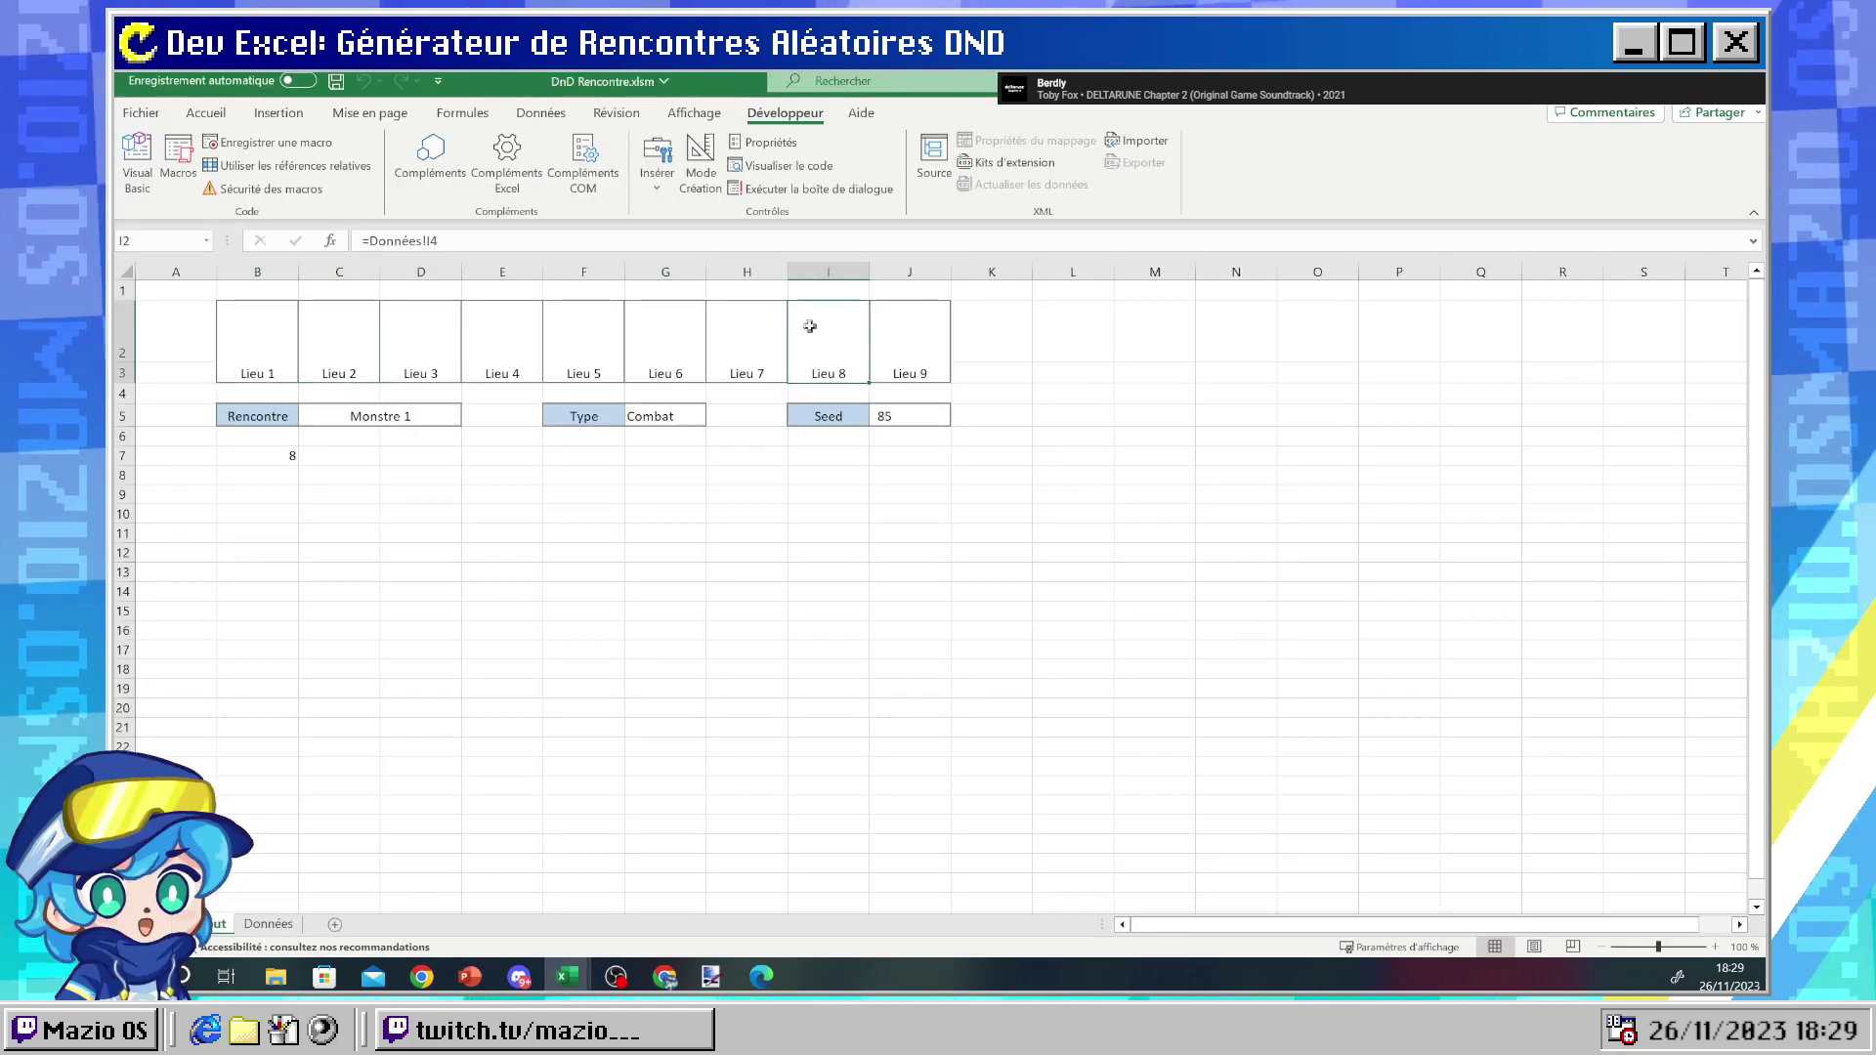
{"action": "left_click", "coordinate": [742, 339]}
{"action": "left_click", "coordinate": [561, 348]}
{"action": "left_click", "coordinate": [342, 350]}
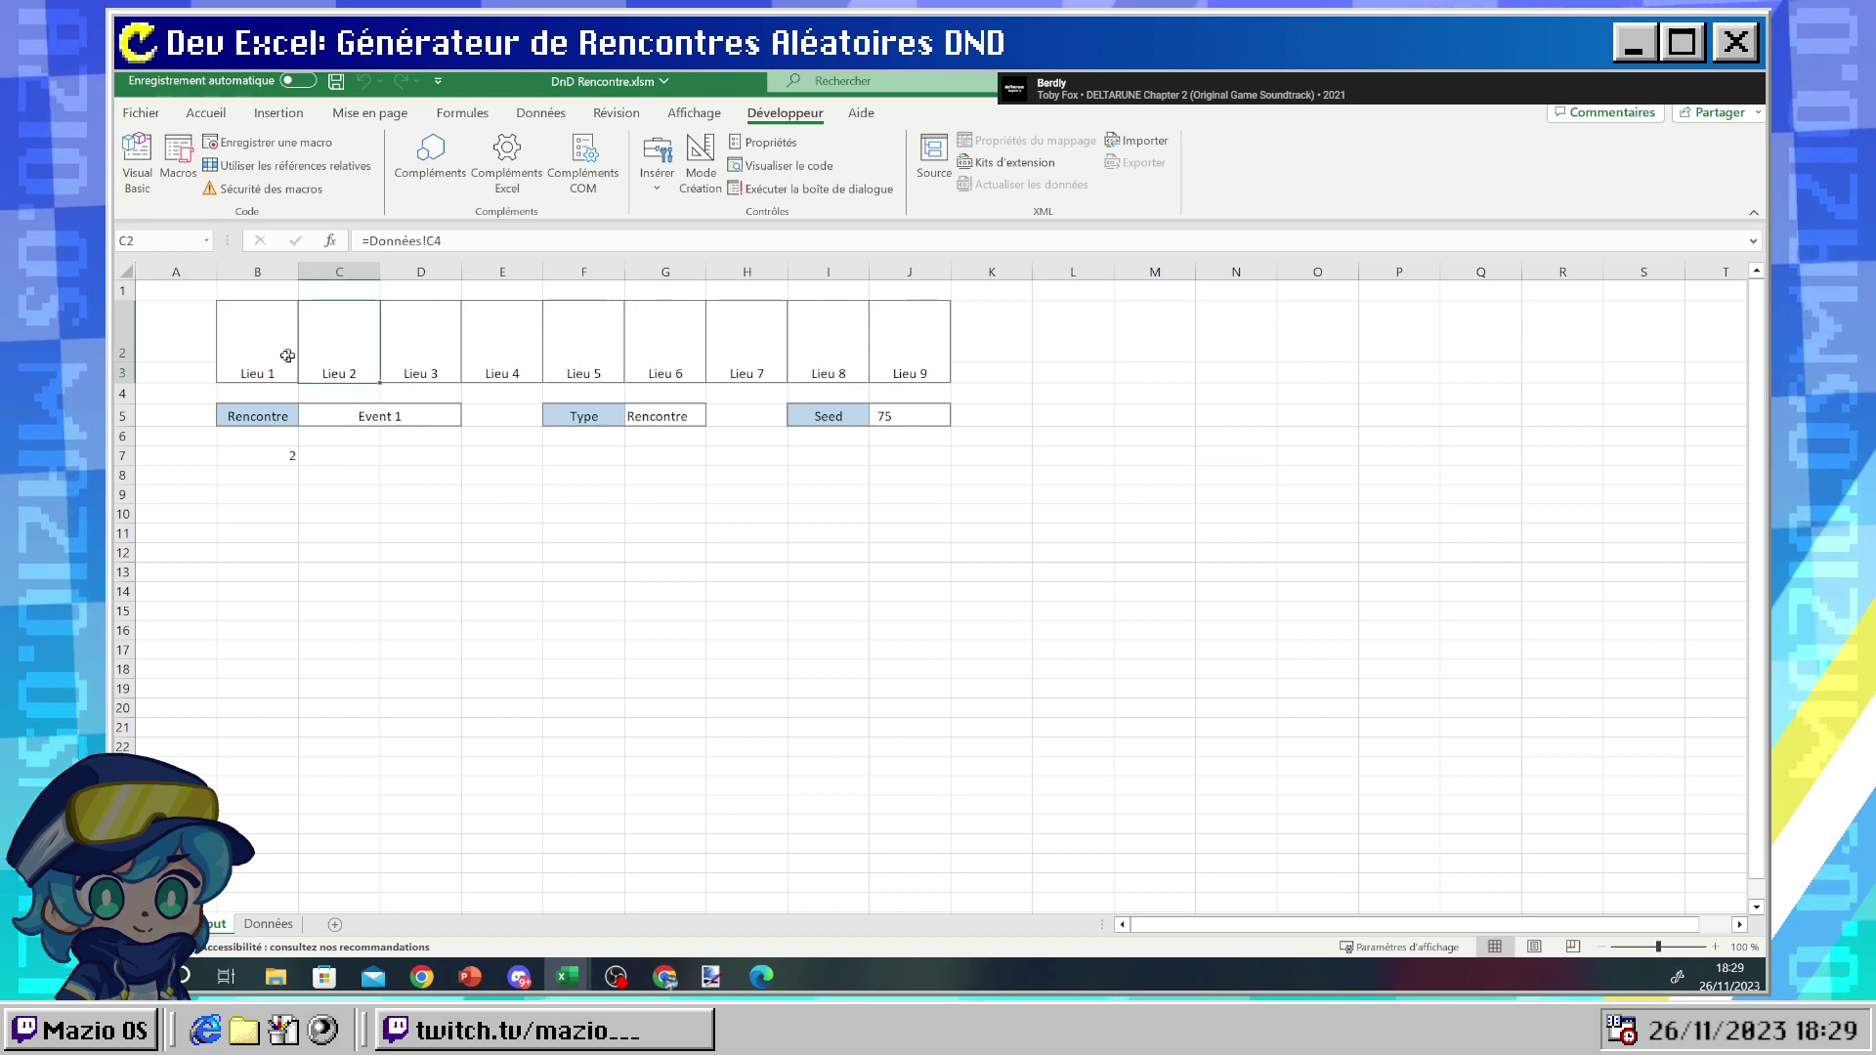
{"action": "left_click", "coordinate": [285, 354]}
- Undo the accidental edit of the Lieu 1 cell
{"action": "double_click", "coordinate": [286, 348]}
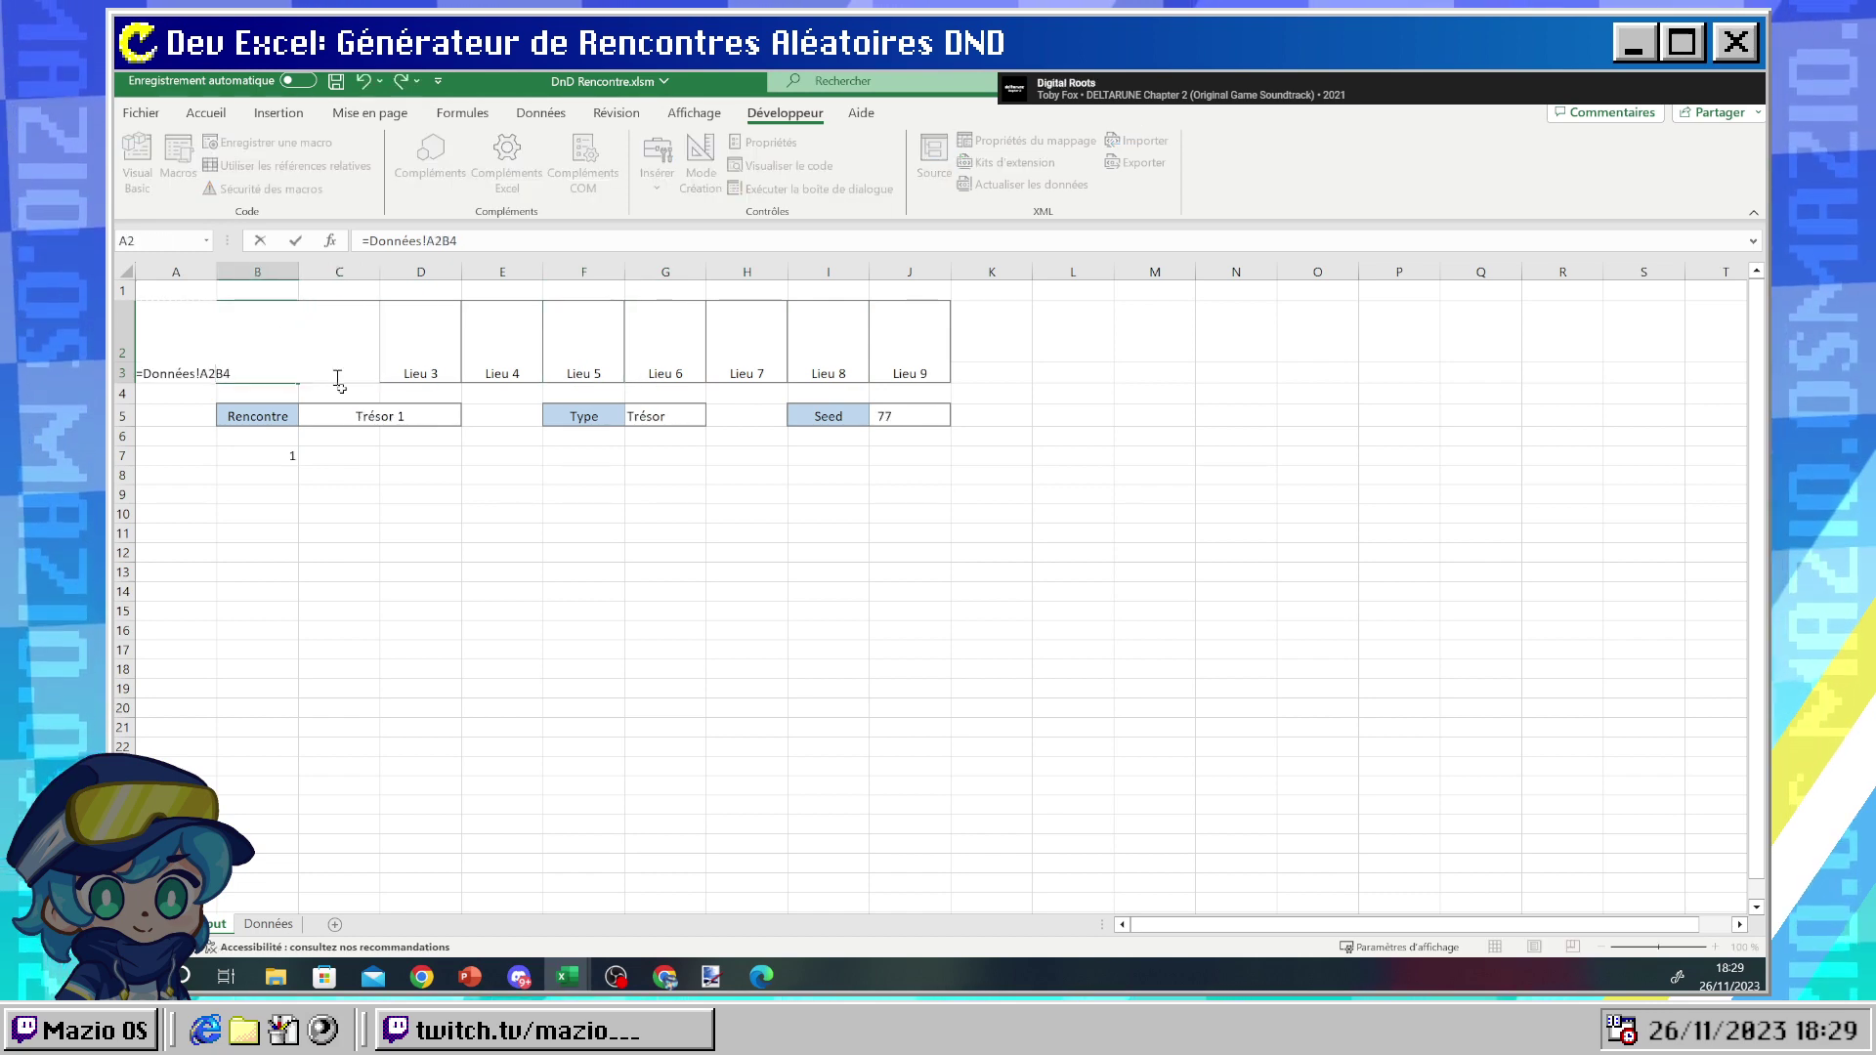
{"action": "left_click", "coordinate": [365, 497]}
{"action": "key", "text": "Return"}
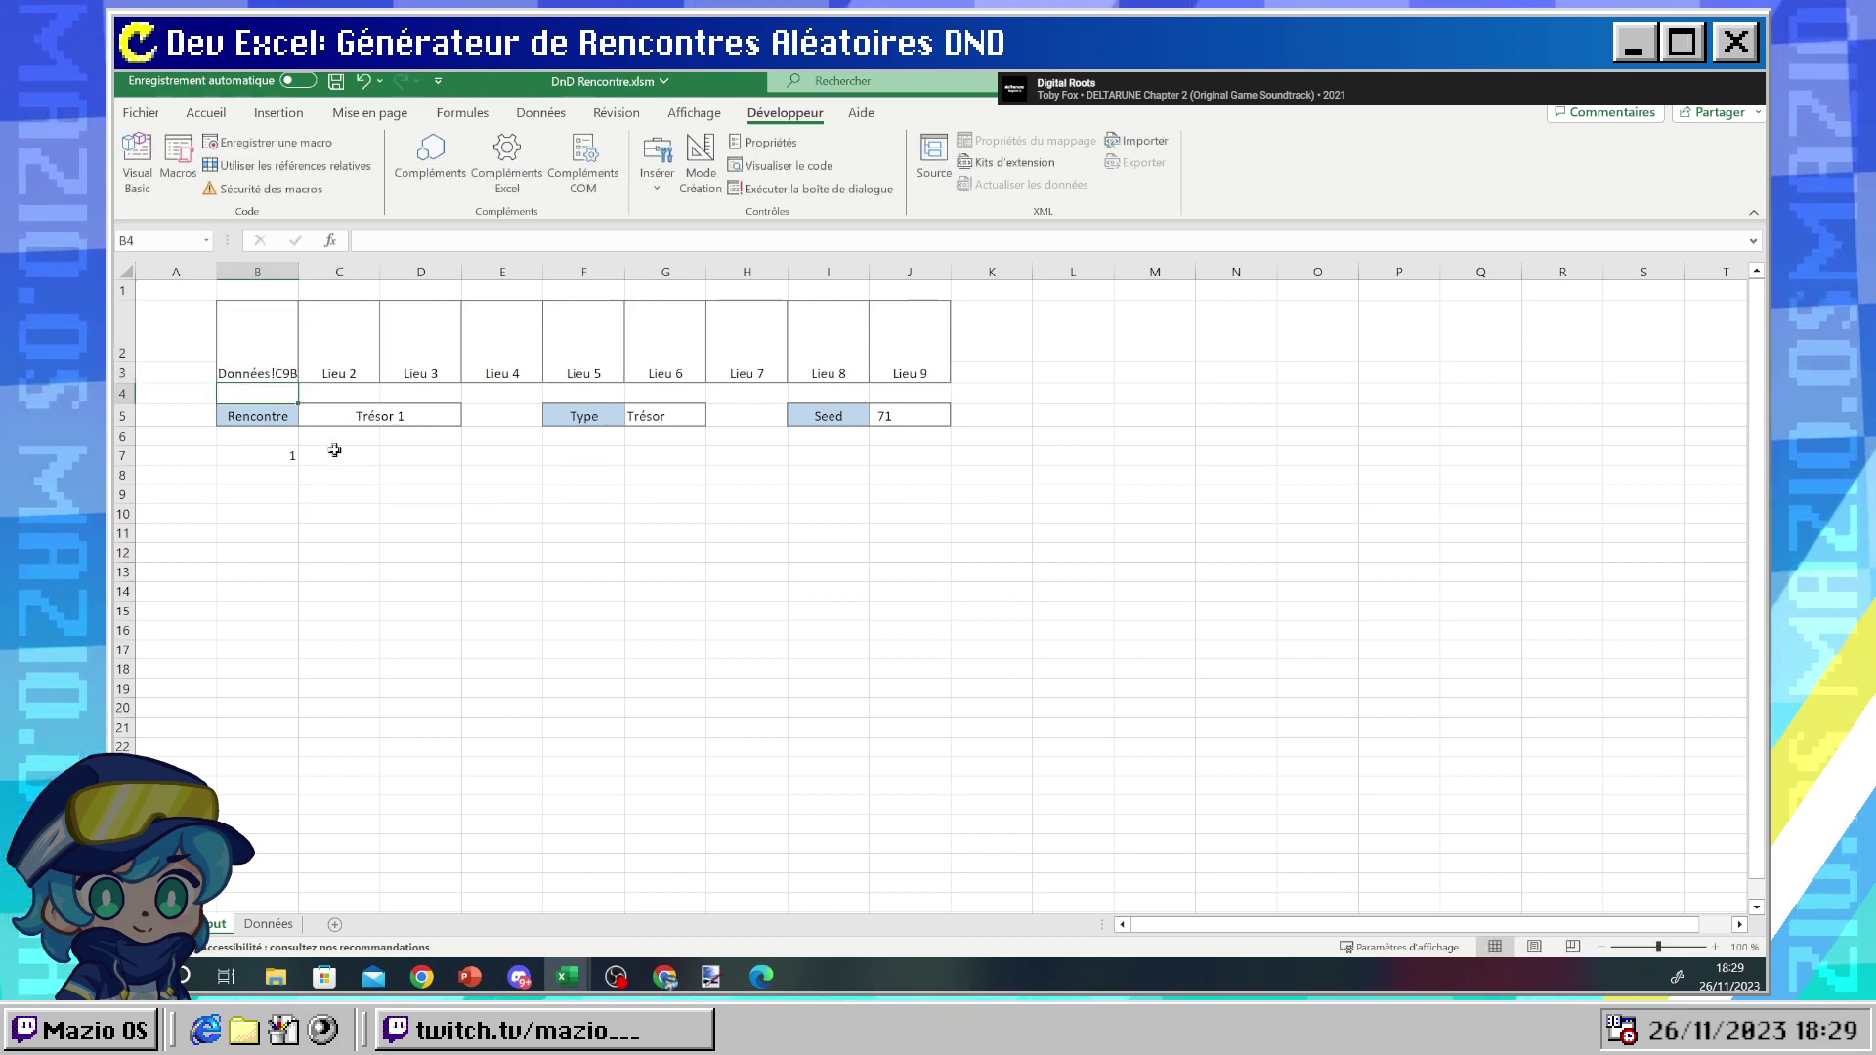
{"action": "key", "text": "ctrl+z"}
- Reroll the encounter by selecting Lieu 2, 1, 2, 3 and 4
{"action": "left_click", "coordinate": [333, 345]}
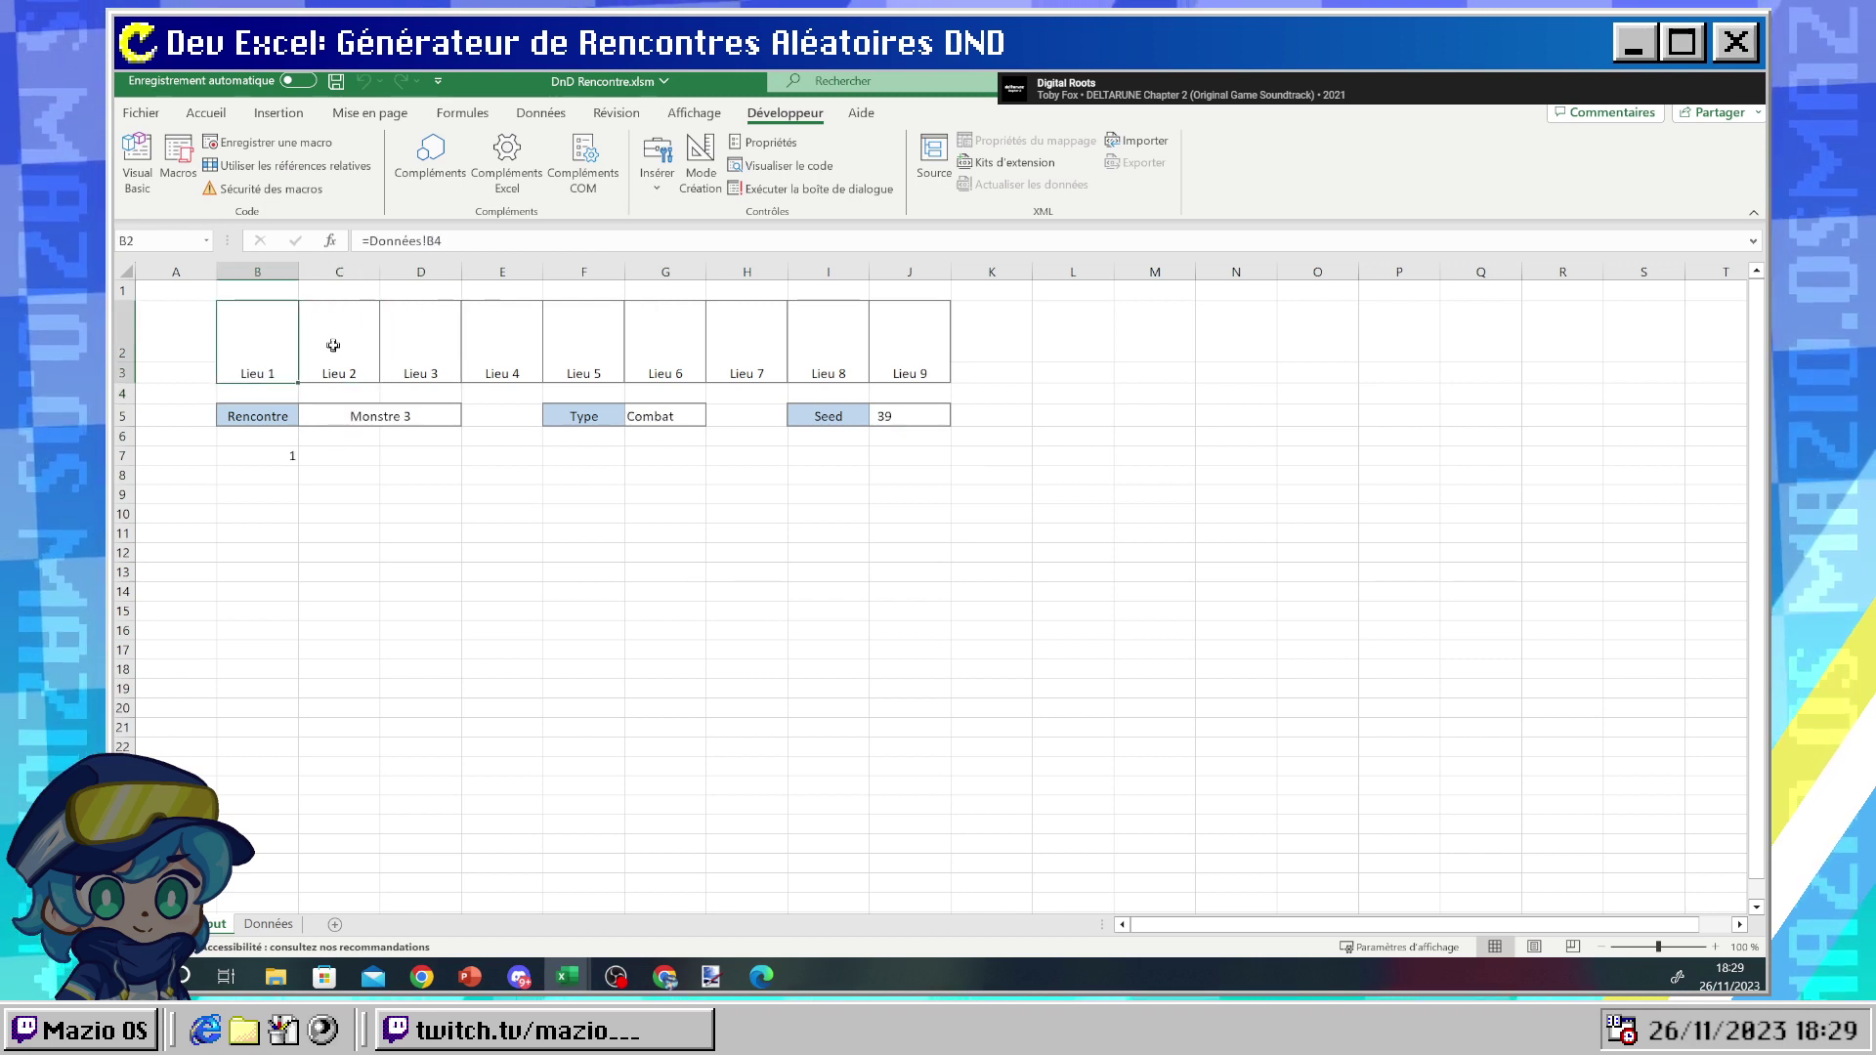
{"action": "left_click", "coordinate": [255, 313]}
{"action": "left_click", "coordinate": [329, 325]}
{"action": "left_click", "coordinate": [435, 332]}
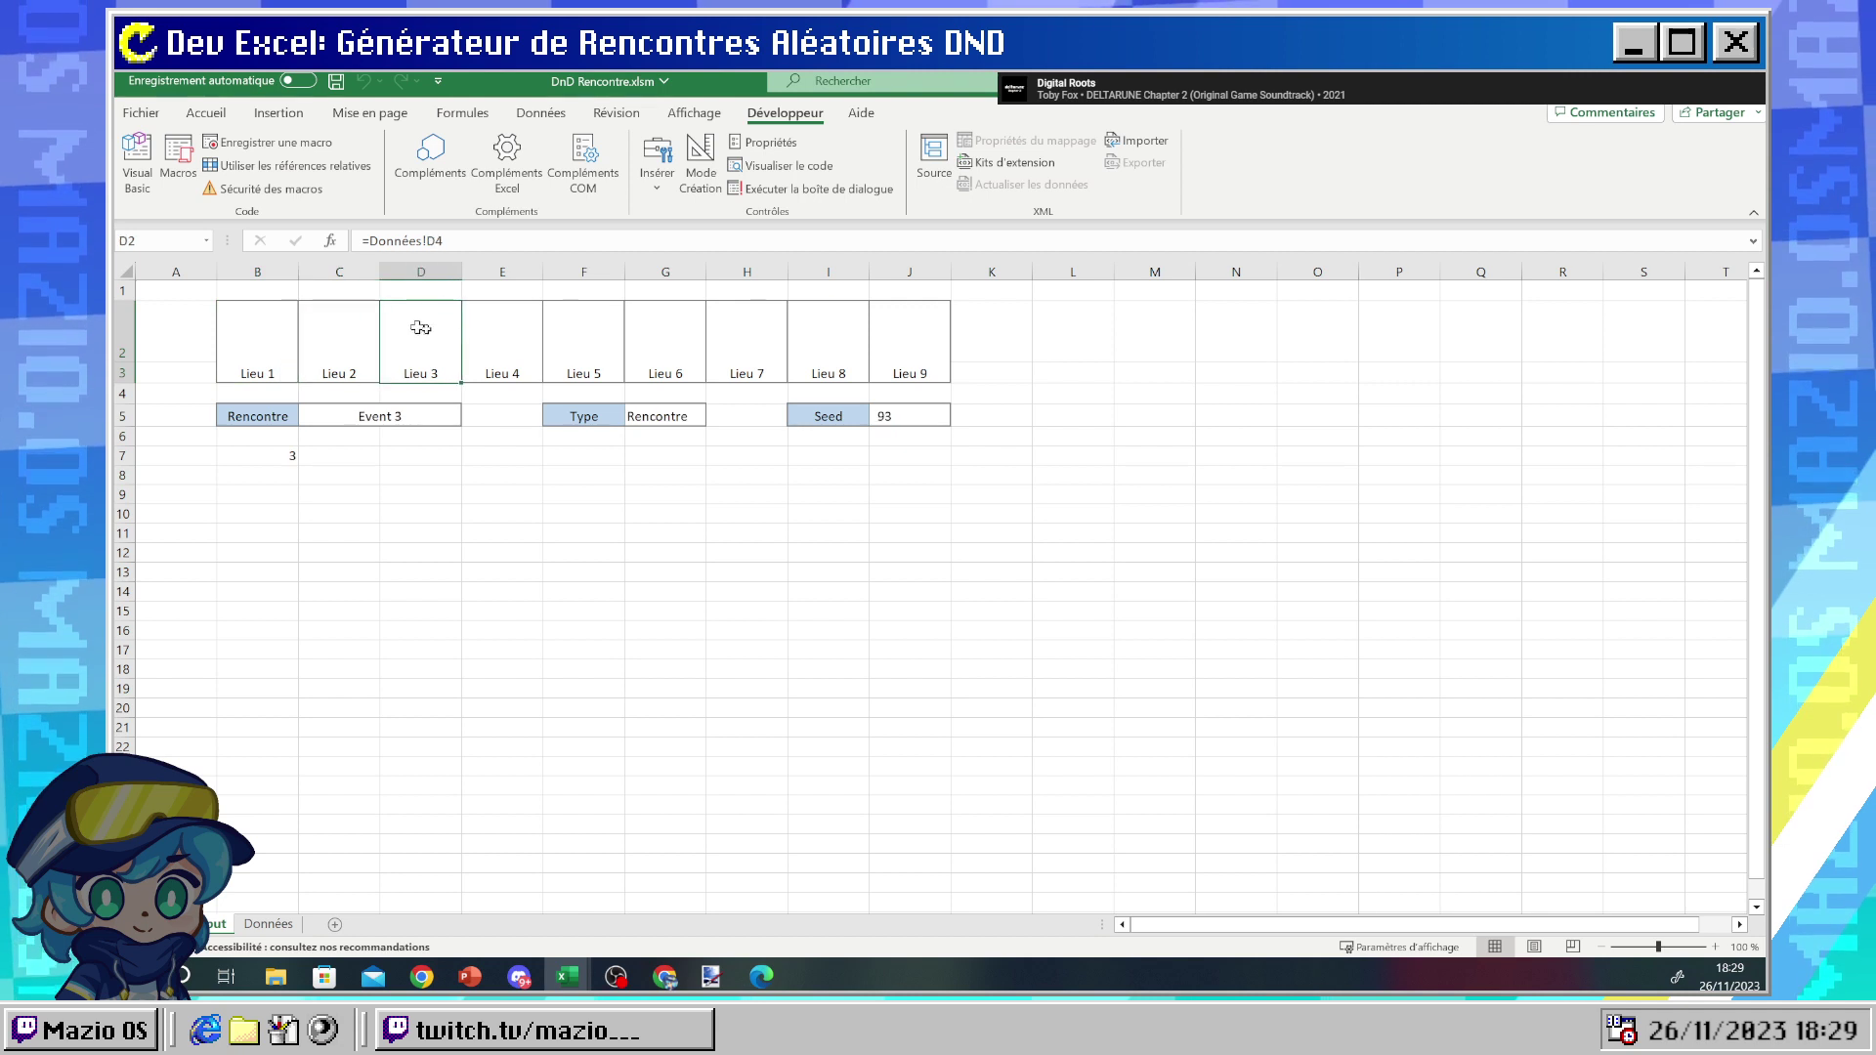
{"action": "left_click", "coordinate": [520, 333]}
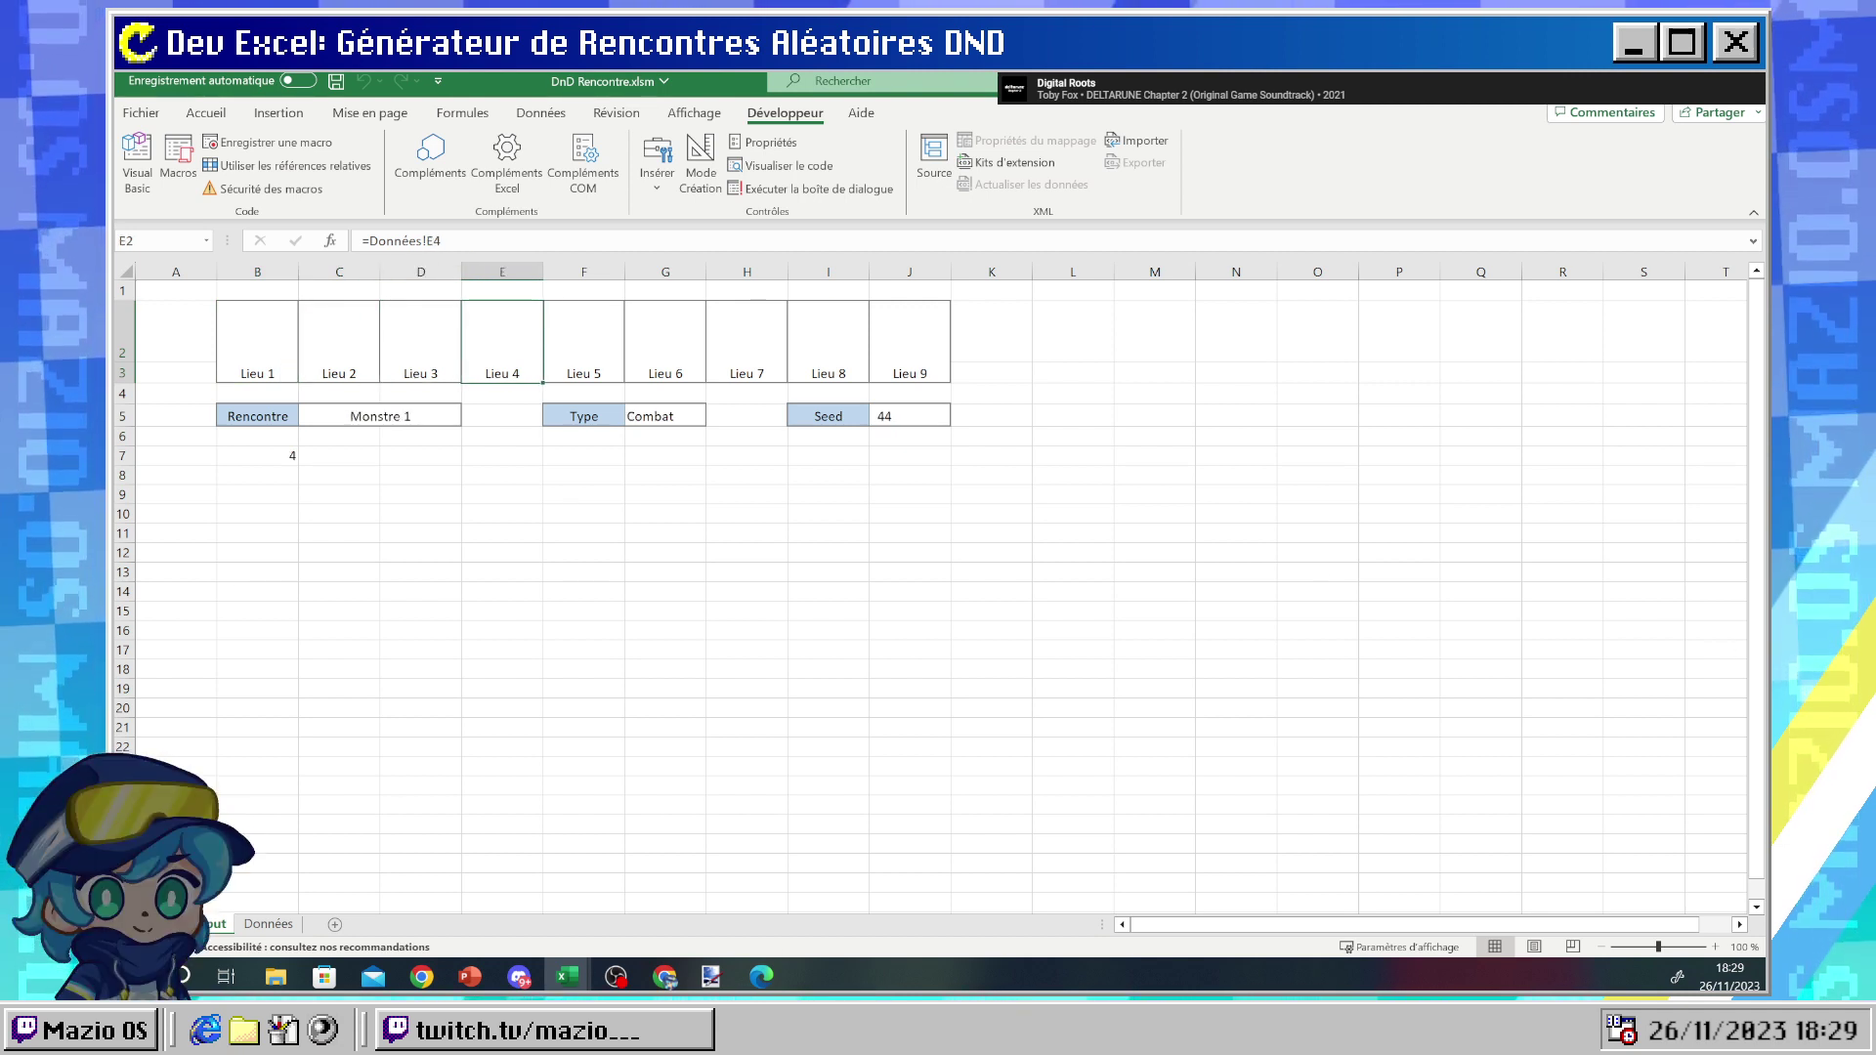
- Retest Lieu 8, 5, 3, 1, 2, 3 and 5, then select B7's location number for formatting
{"action": "key", "text": "alt+Tab"}
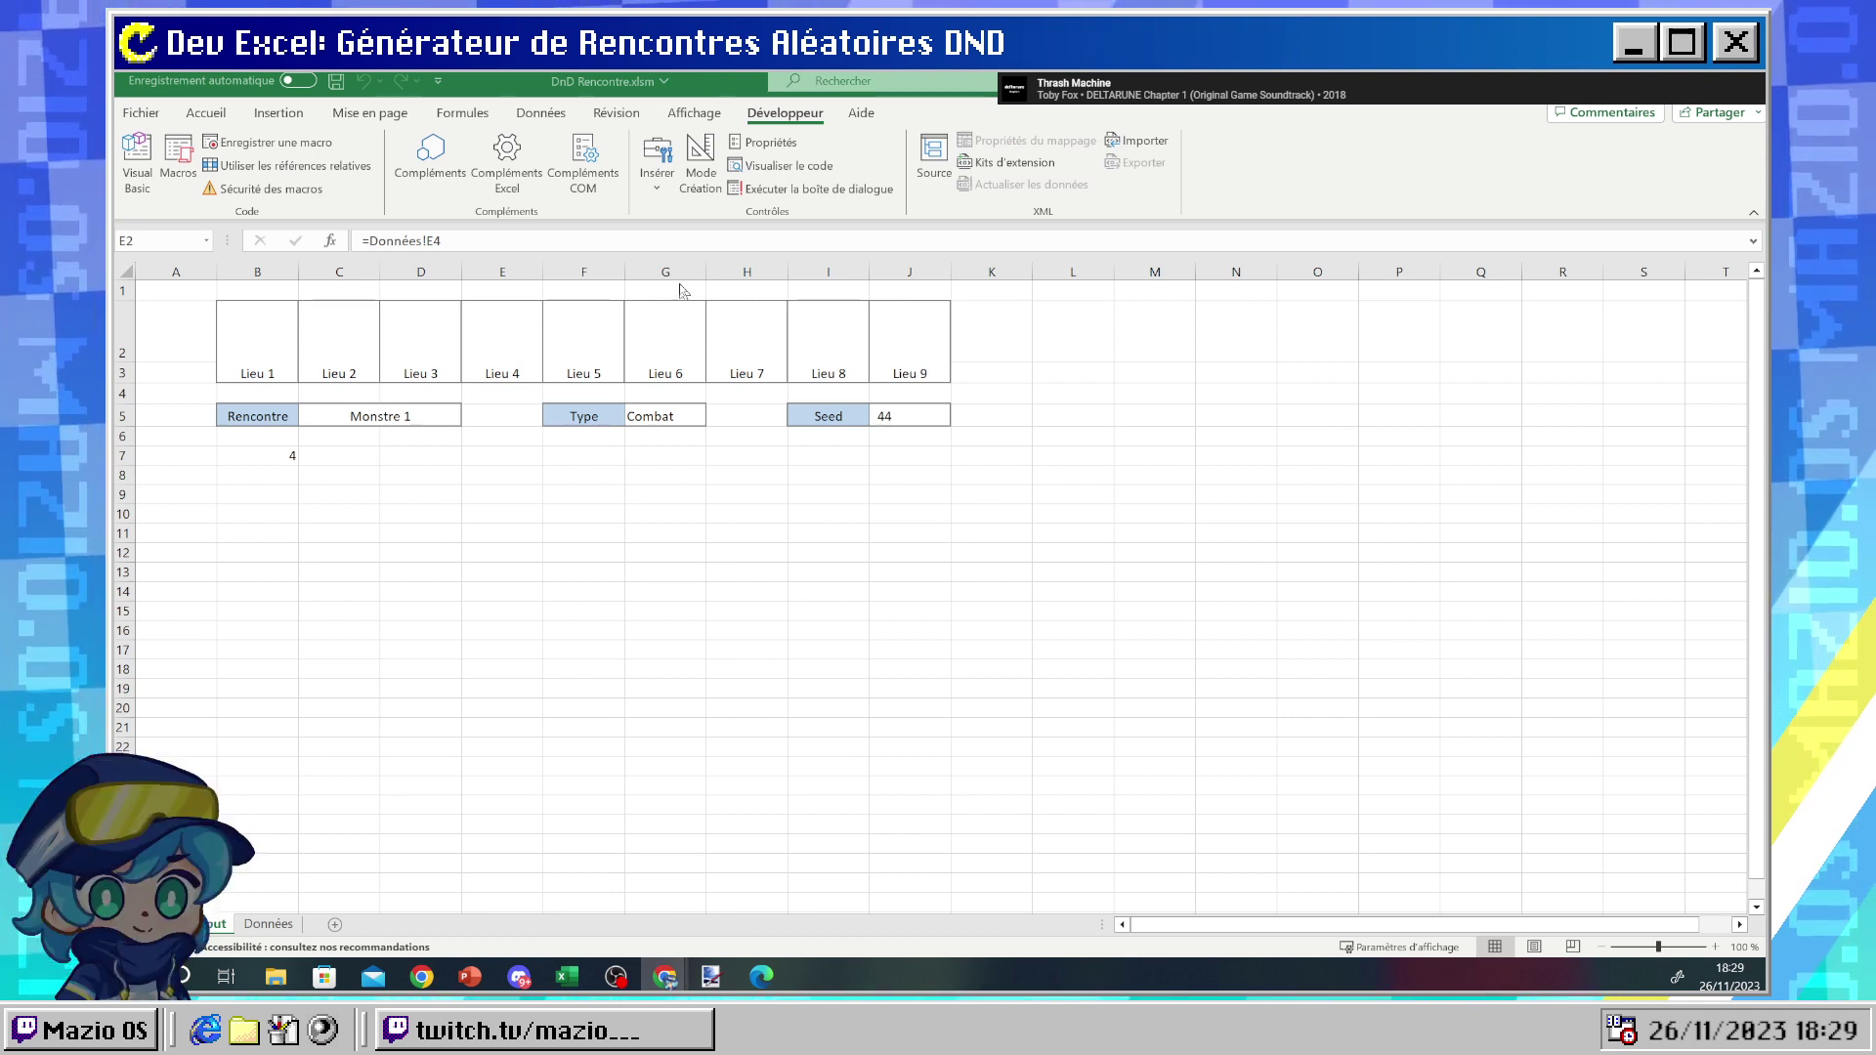
{"action": "left_click", "coordinate": [835, 342]}
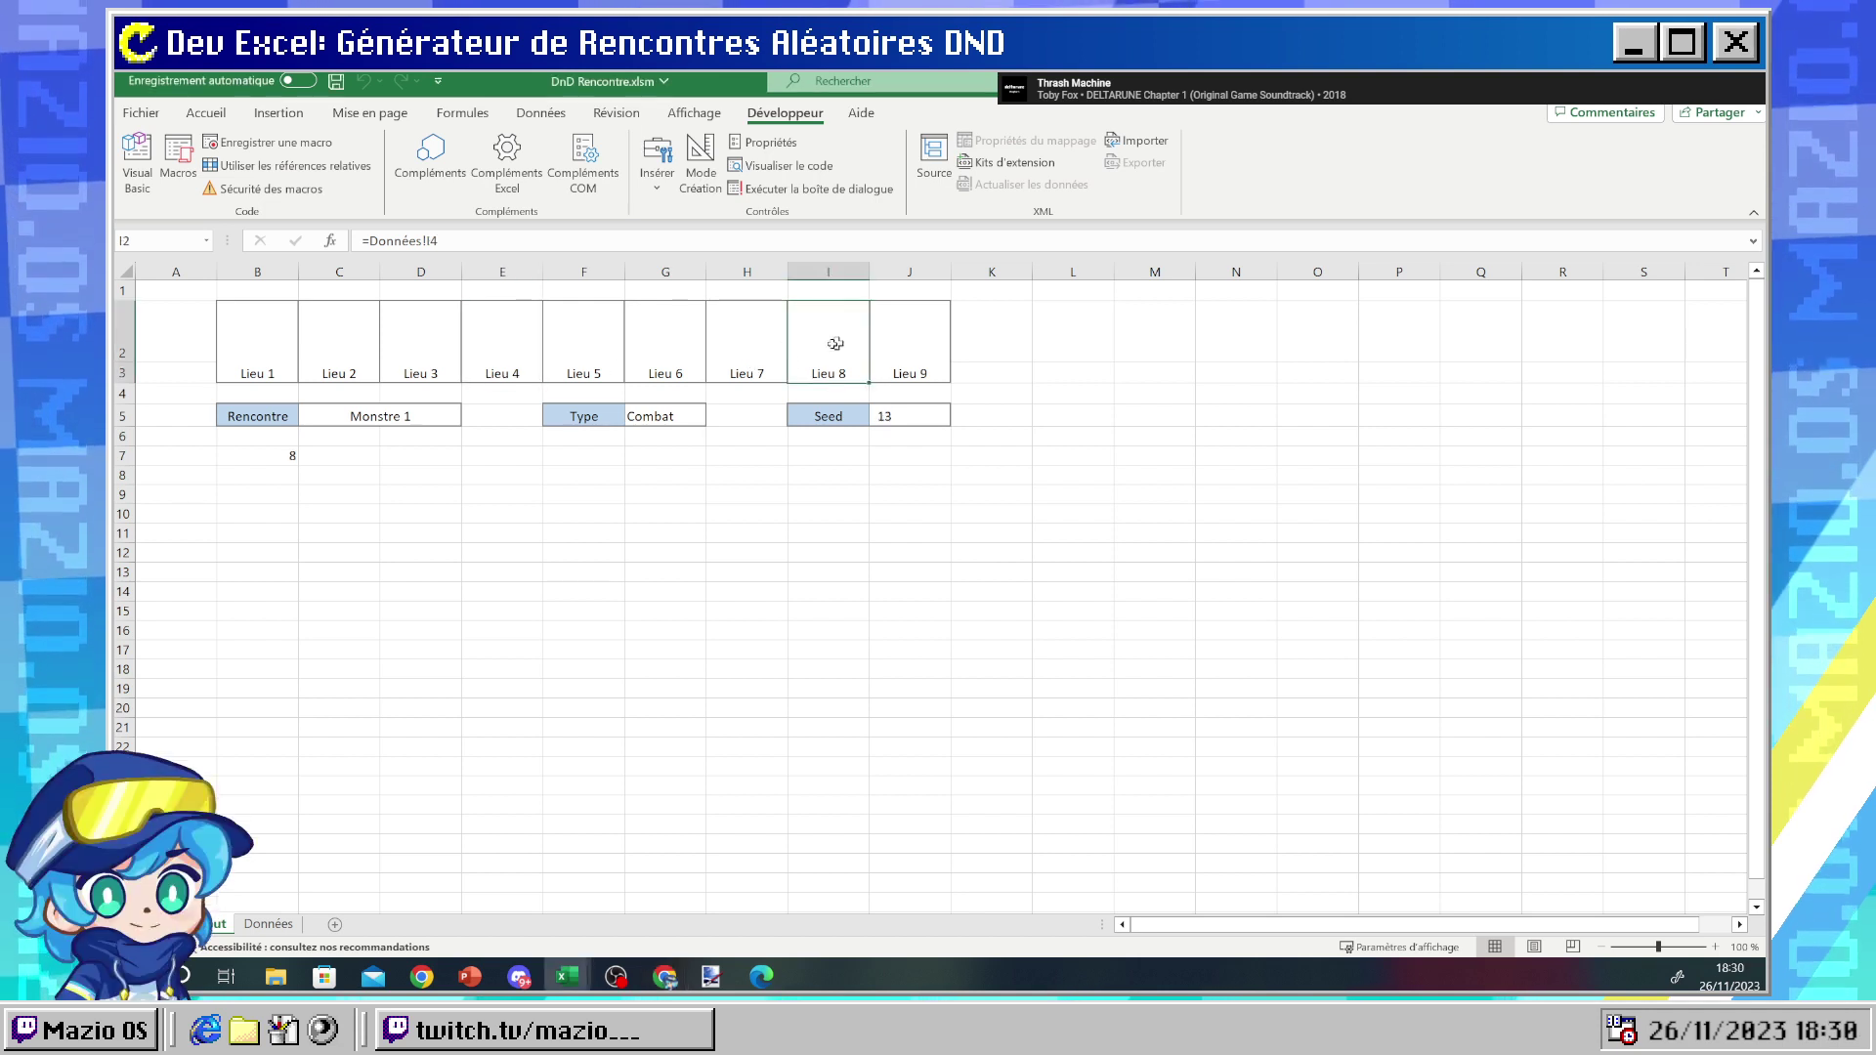
{"action": "left_click", "coordinate": [584, 343]}
{"action": "left_click", "coordinate": [426, 335]}
{"action": "left_click", "coordinate": [272, 335]}
{"action": "left_click", "coordinate": [364, 335]}
{"action": "left_click", "coordinate": [420, 343]}
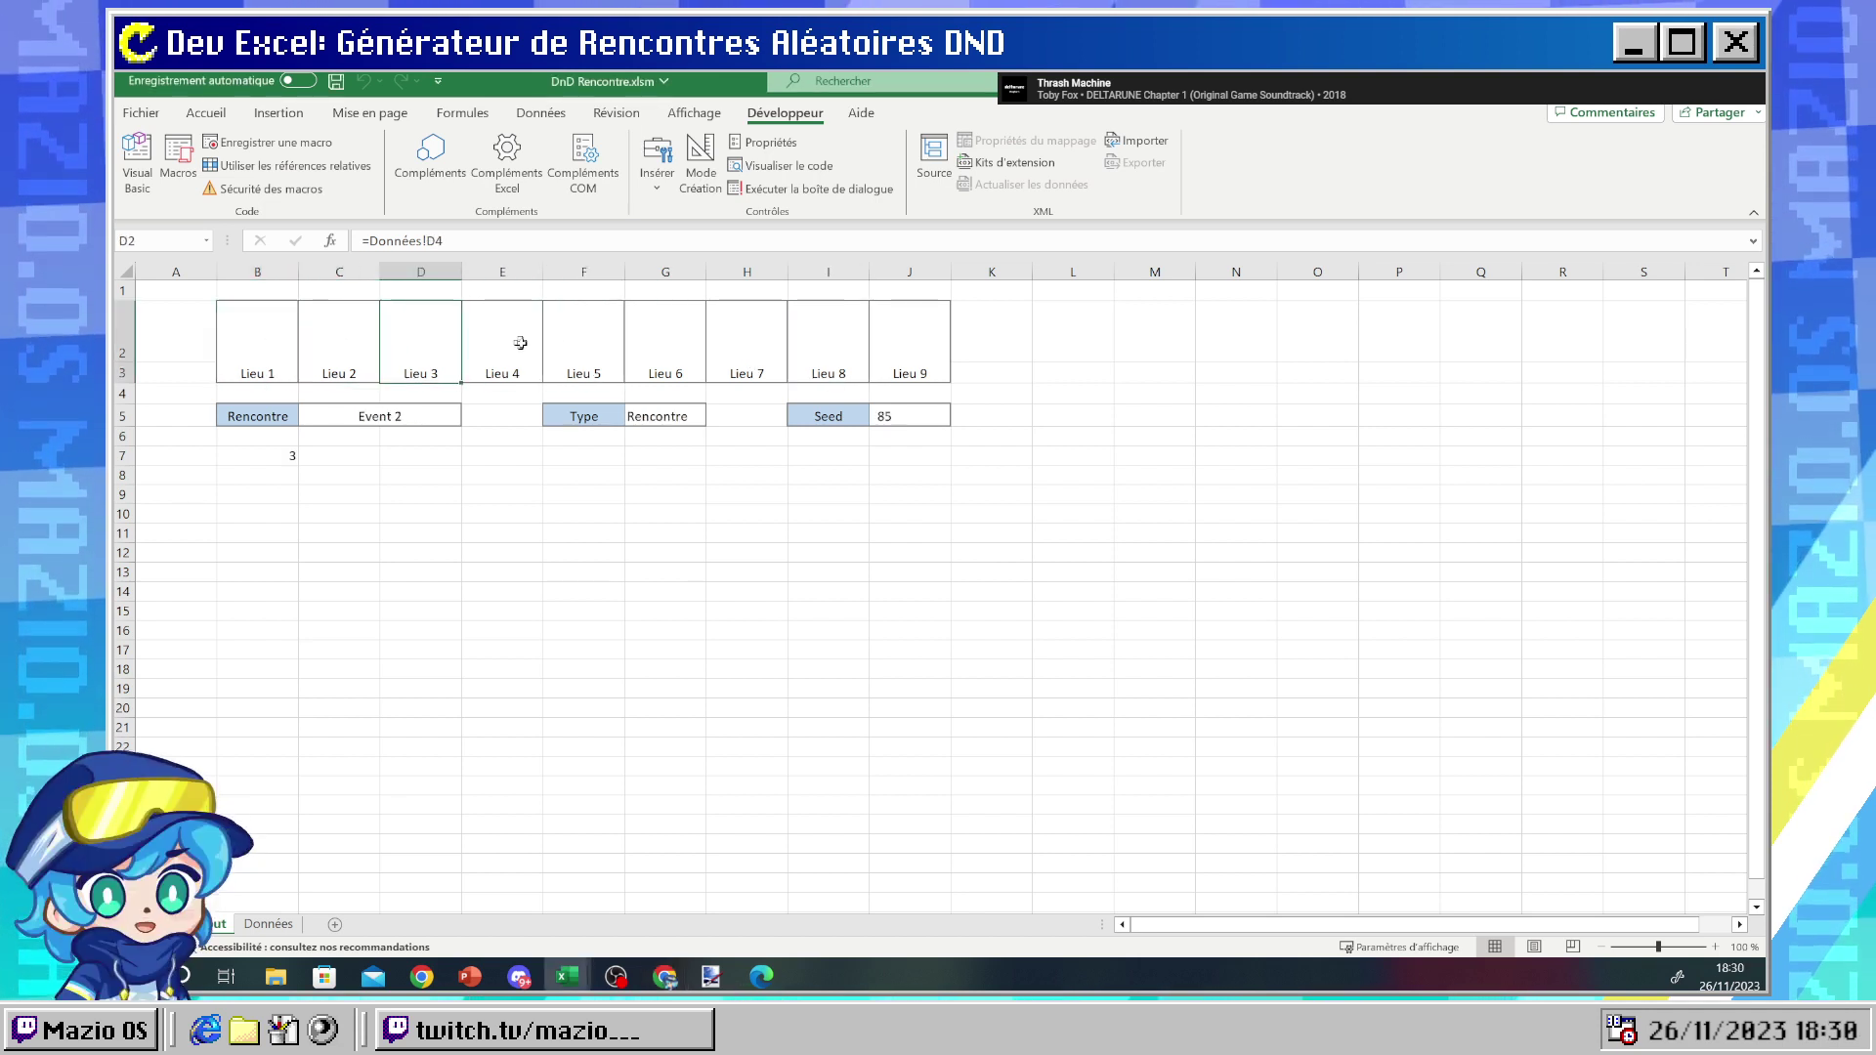
{"action": "left_click", "coordinate": [583, 343]}
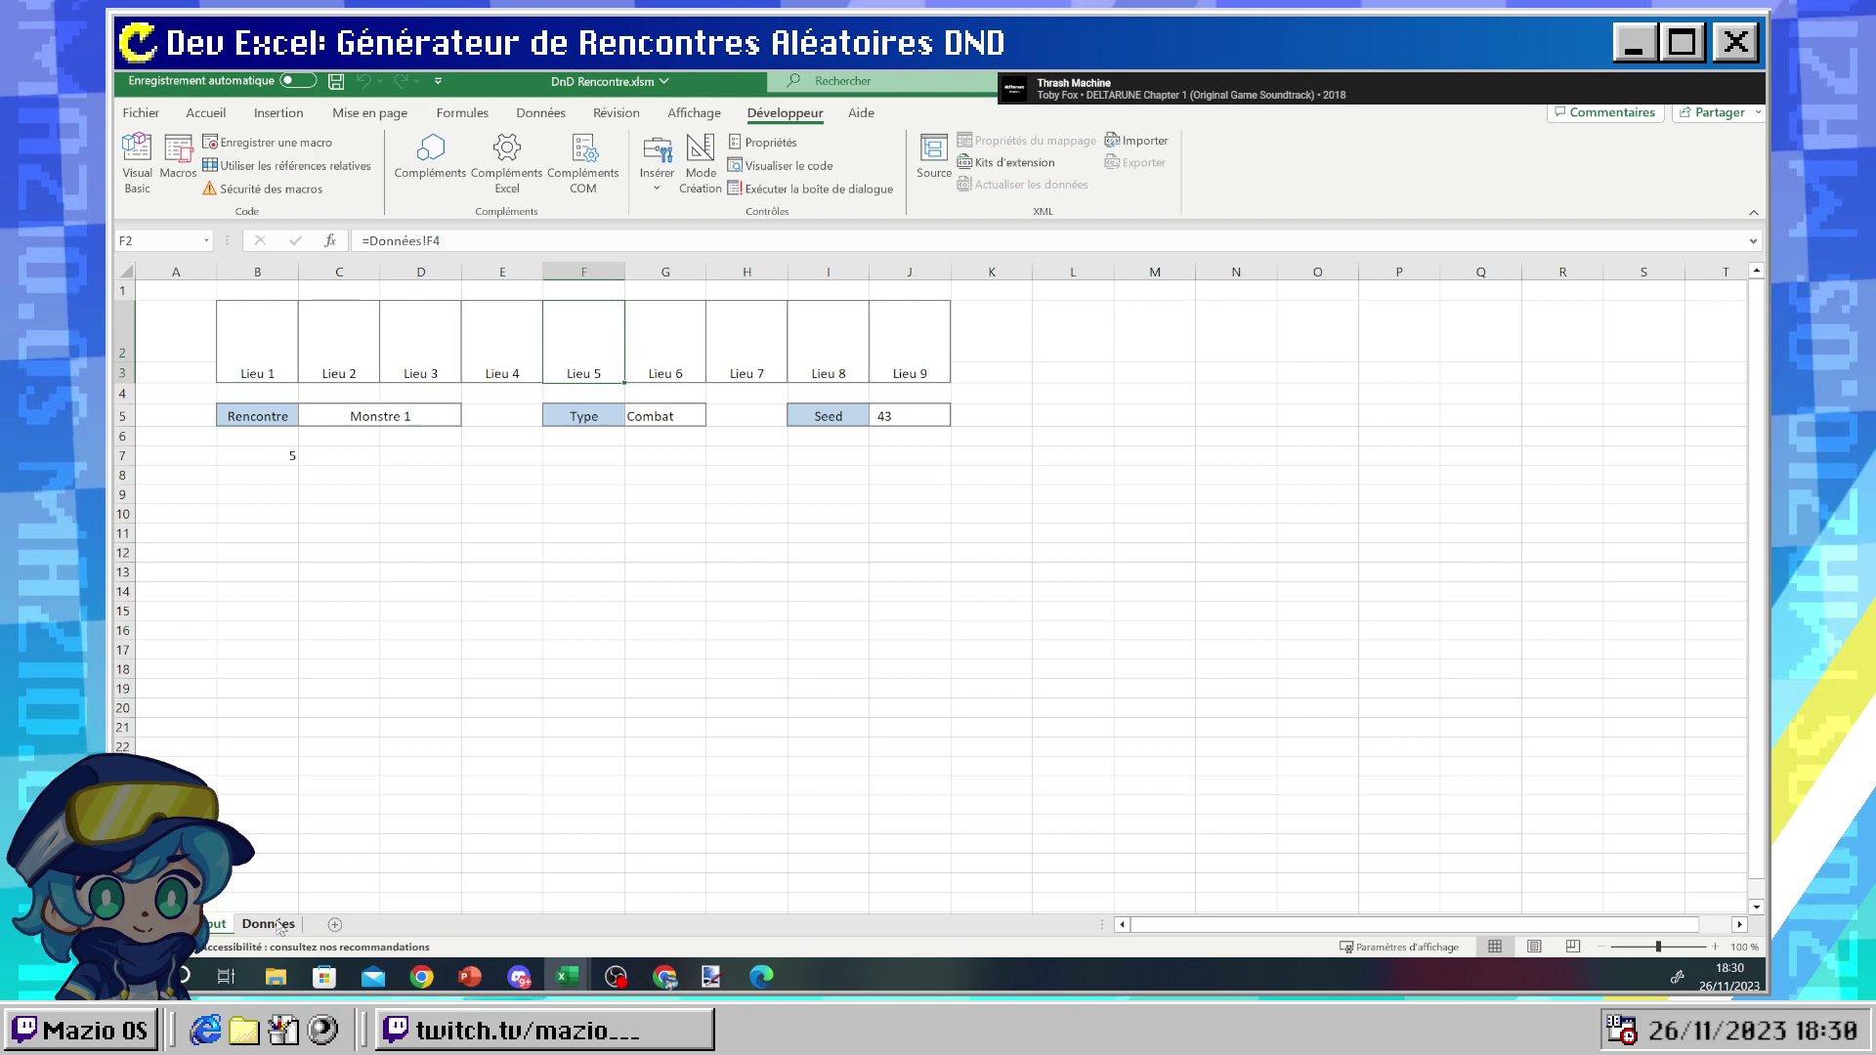
{"action": "left_click", "coordinate": [285, 456]}
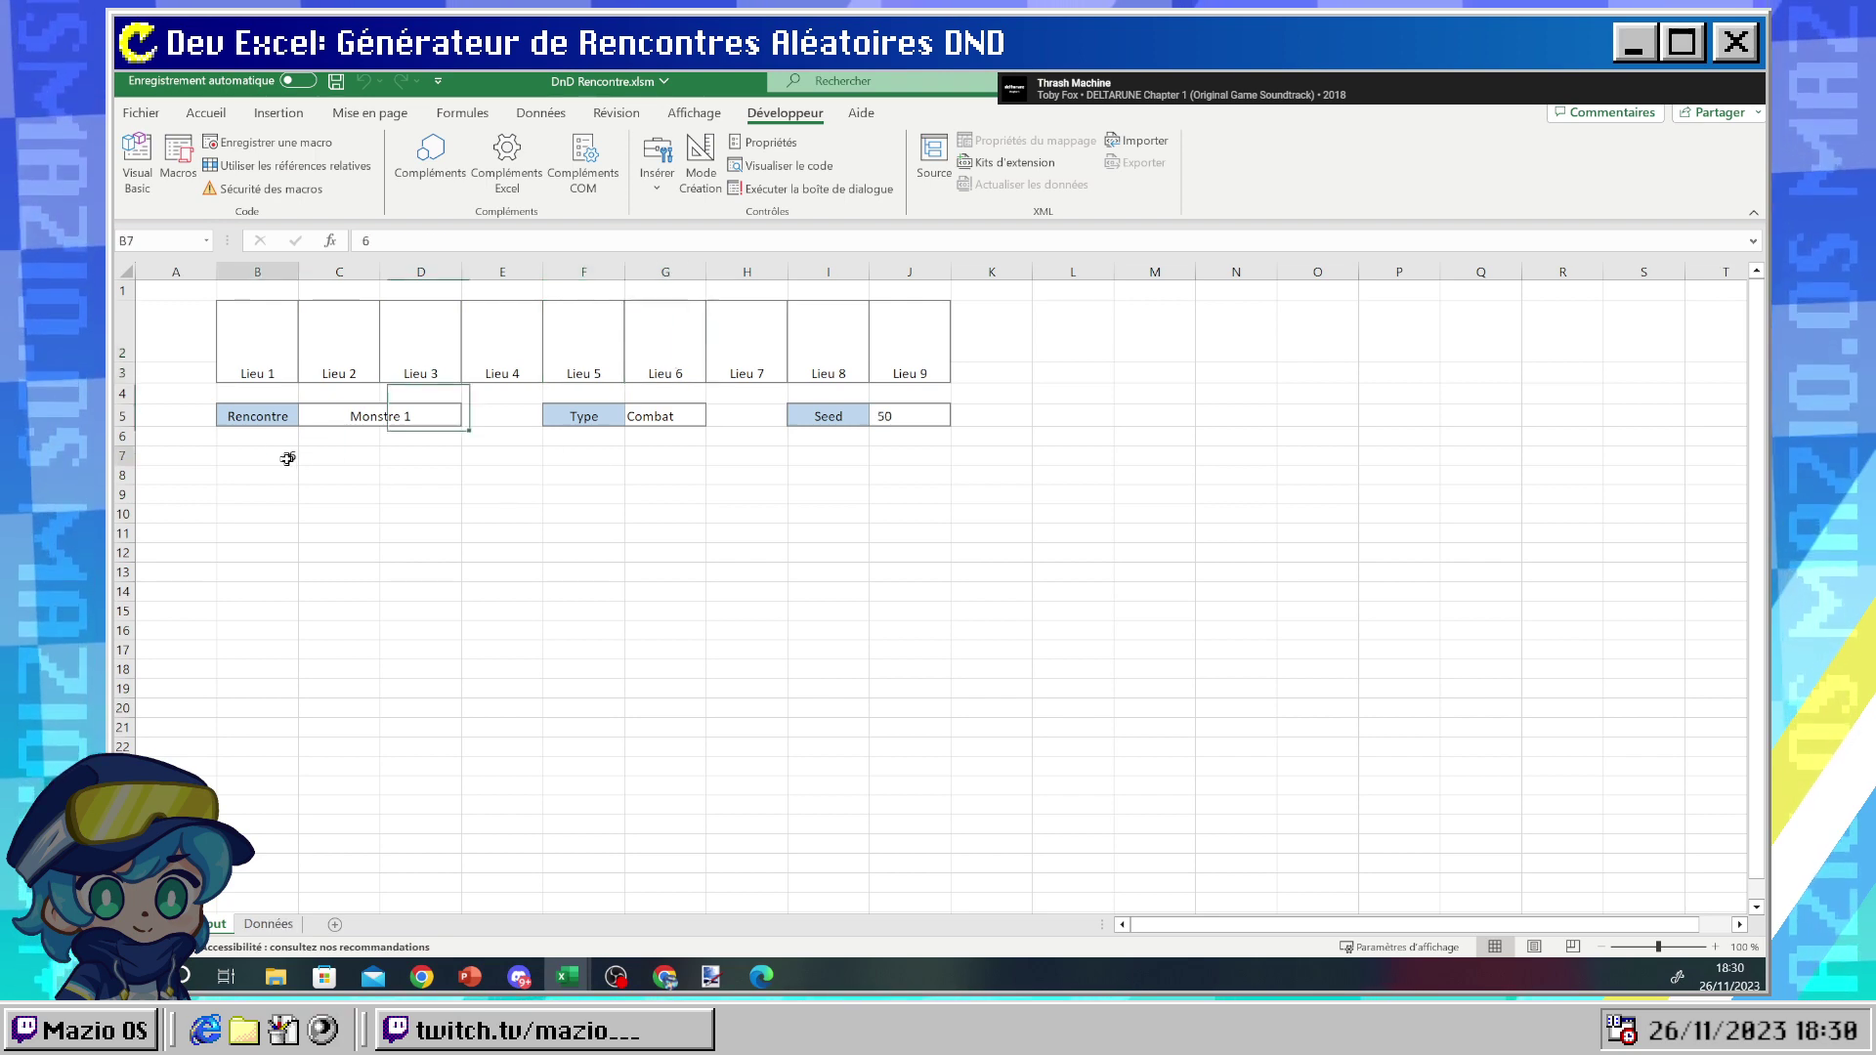
{"action": "left_click", "coordinate": [193, 121]}
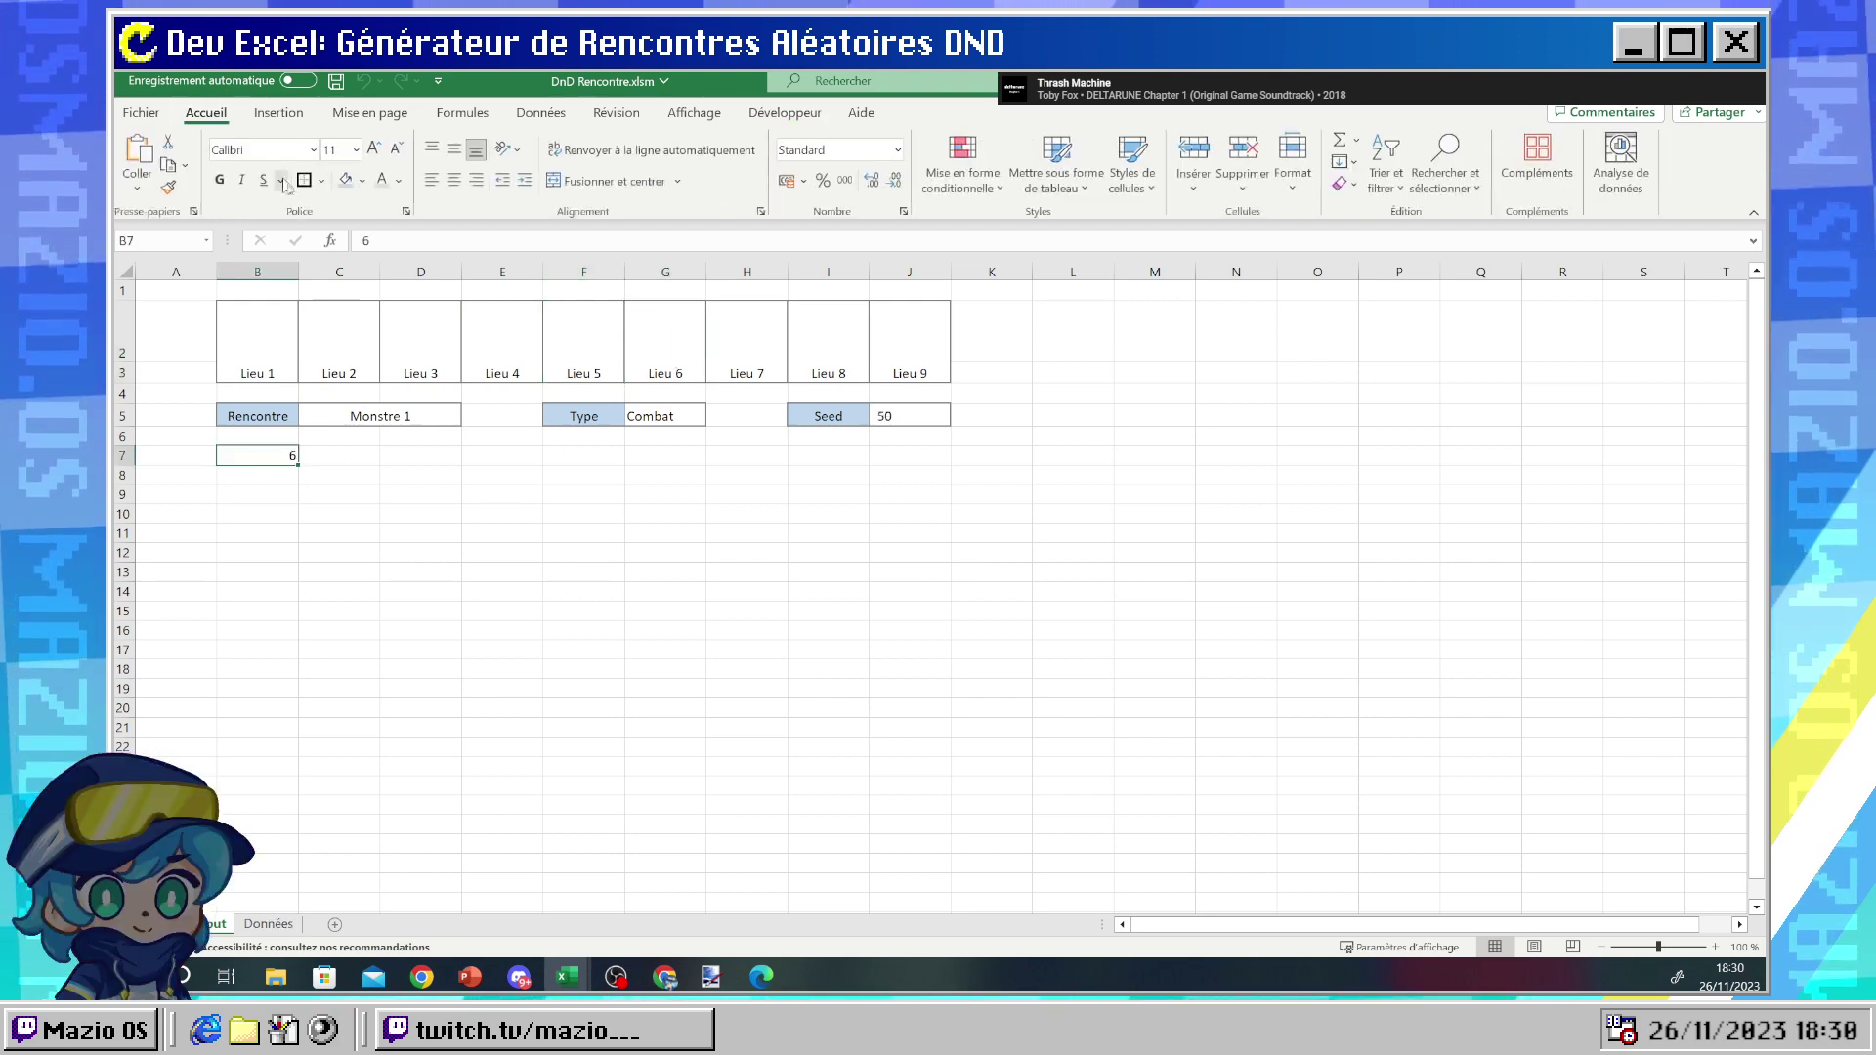
- Make B7's font colour white to hide the location number, then reroll with Lieu 4
{"action": "left_click", "coordinate": [393, 188]}
{"action": "left_click", "coordinate": [385, 260]}
{"action": "left_click", "coordinate": [339, 514]}
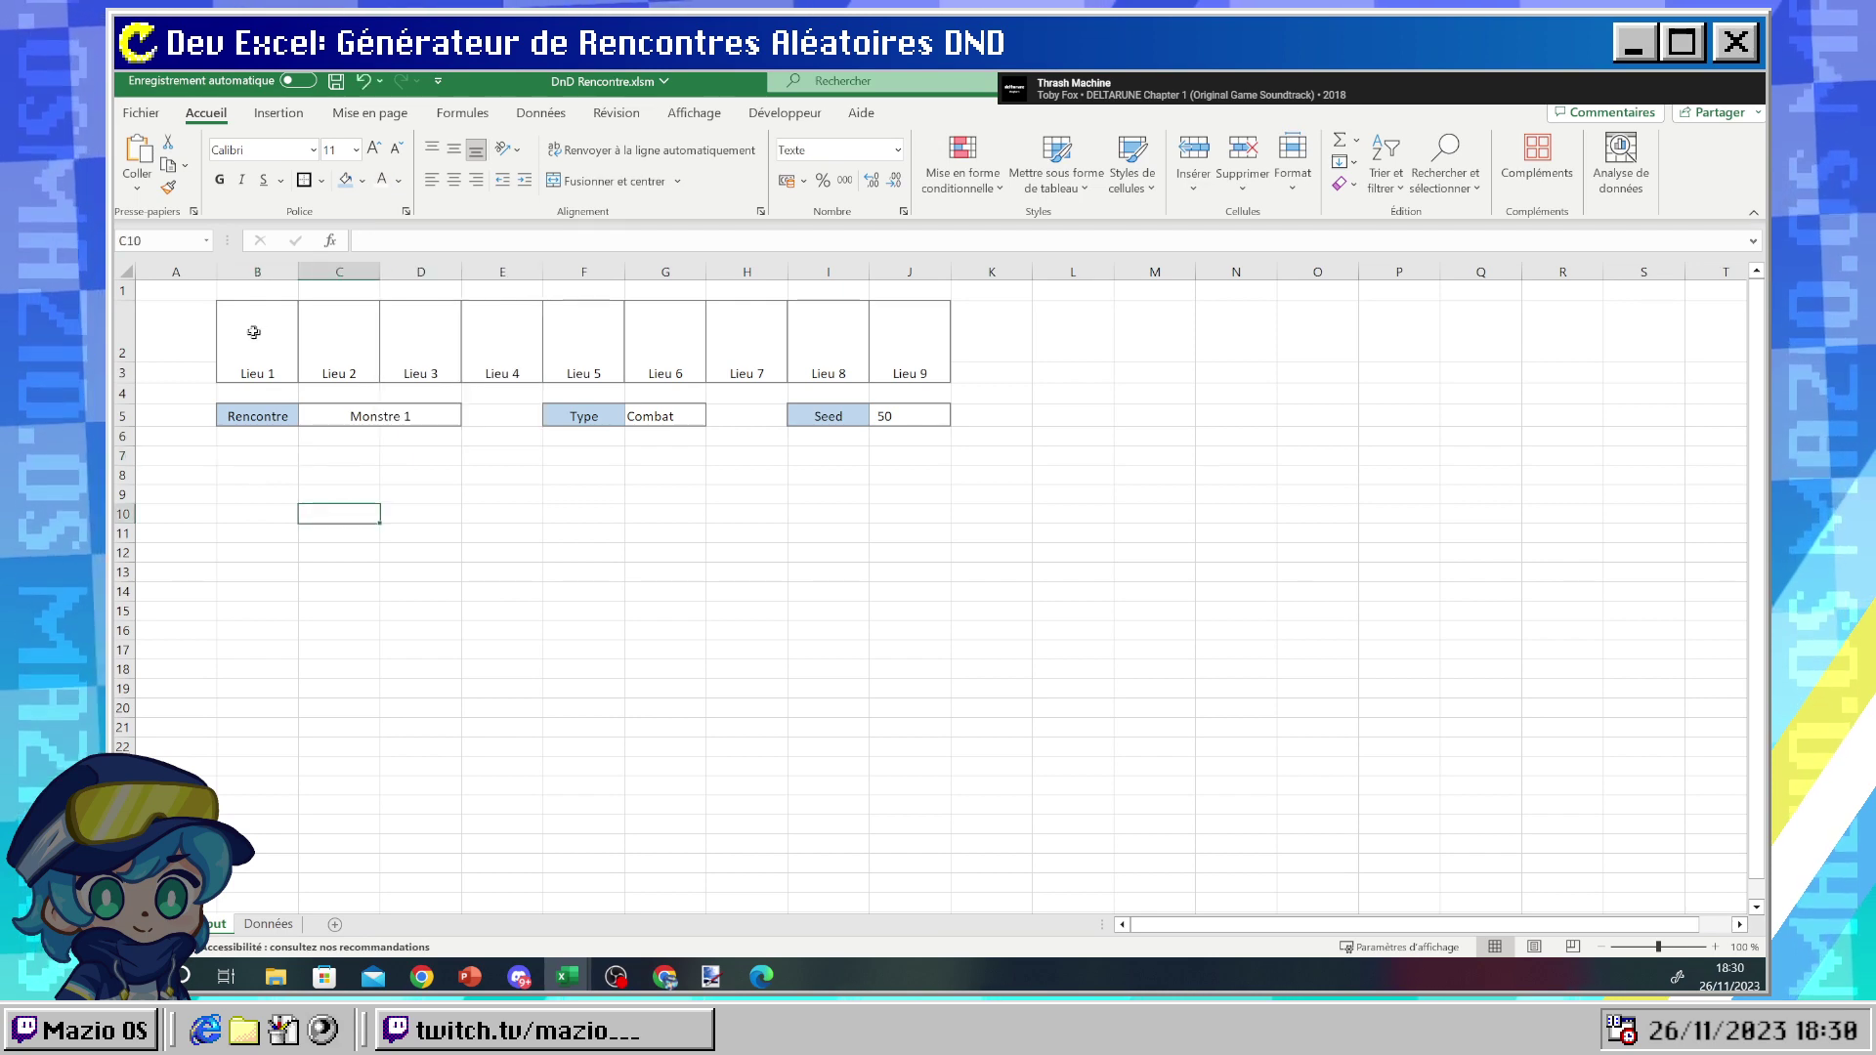
{"action": "left_click", "coordinate": [528, 355]}
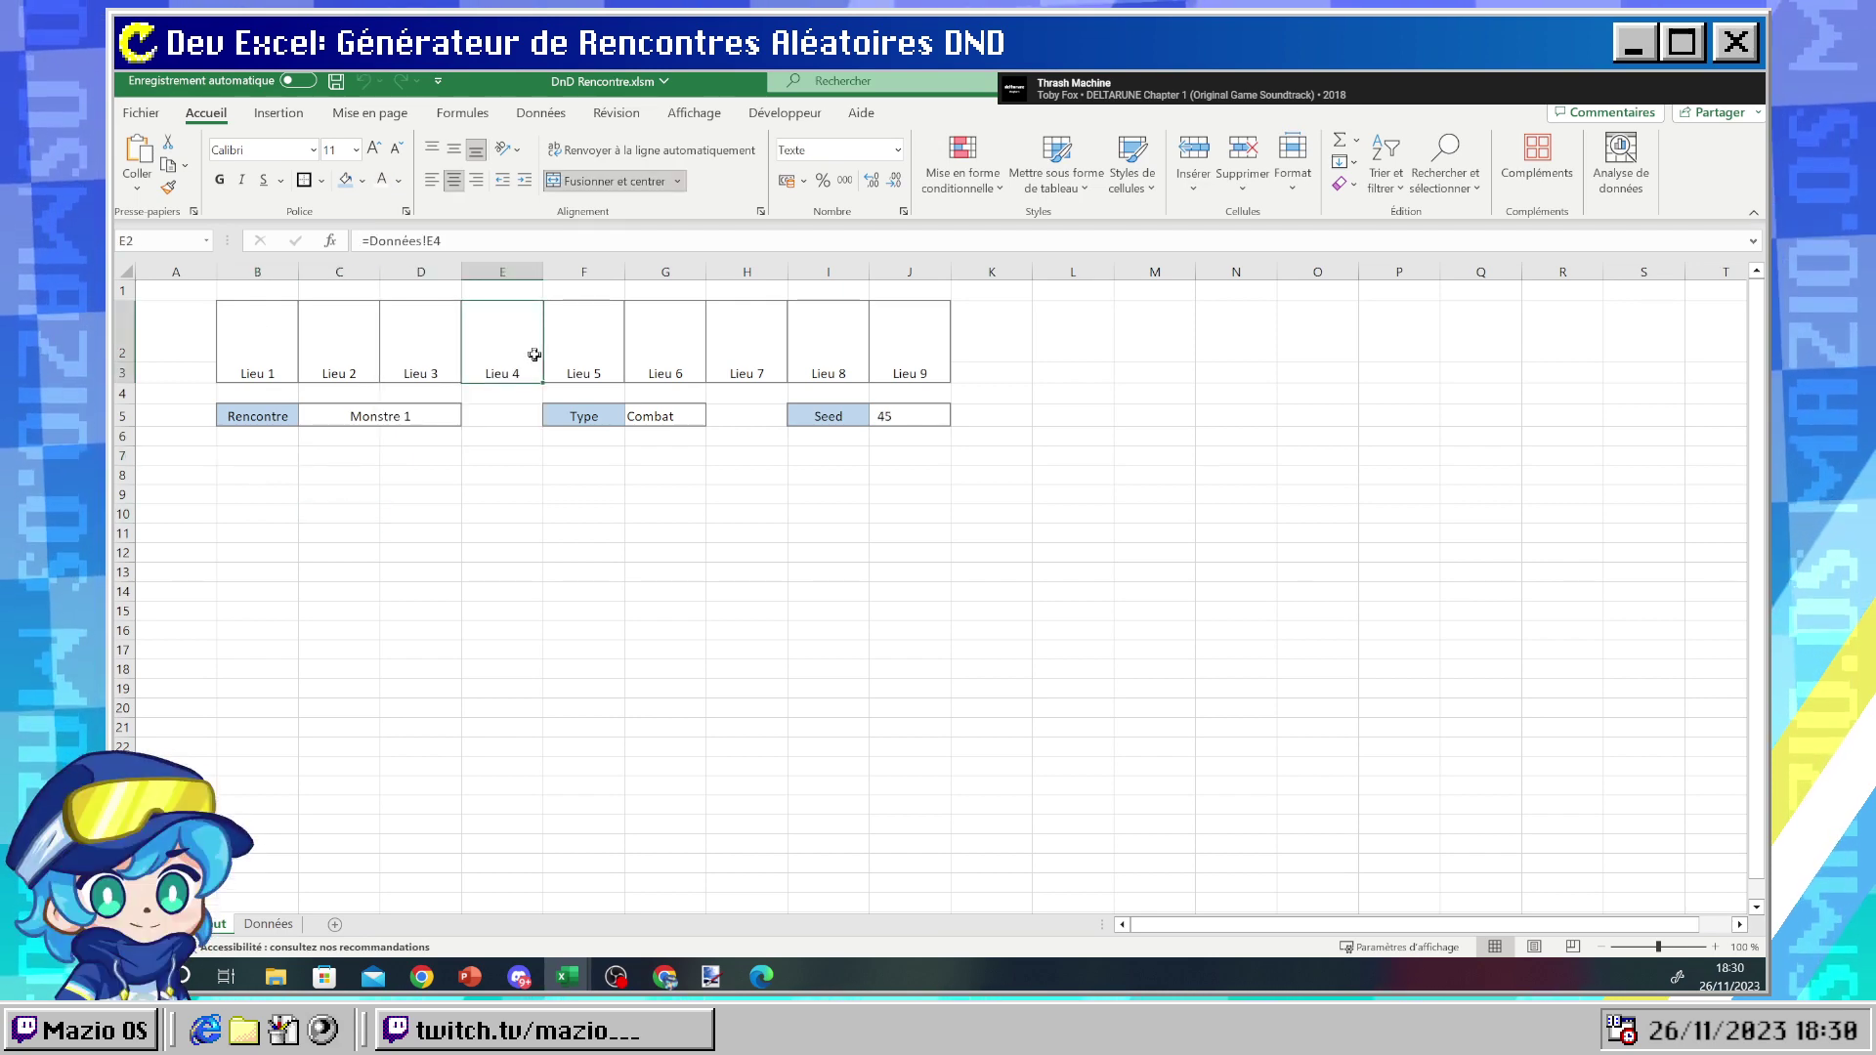
- Narrow column A to shift the encounter table left and reselect the Lieu row to reroll
{"action": "left_click_drag", "start_coordinate": [211, 270], "coordinate": [157, 271]}
{"action": "left_click", "coordinate": [352, 577]}
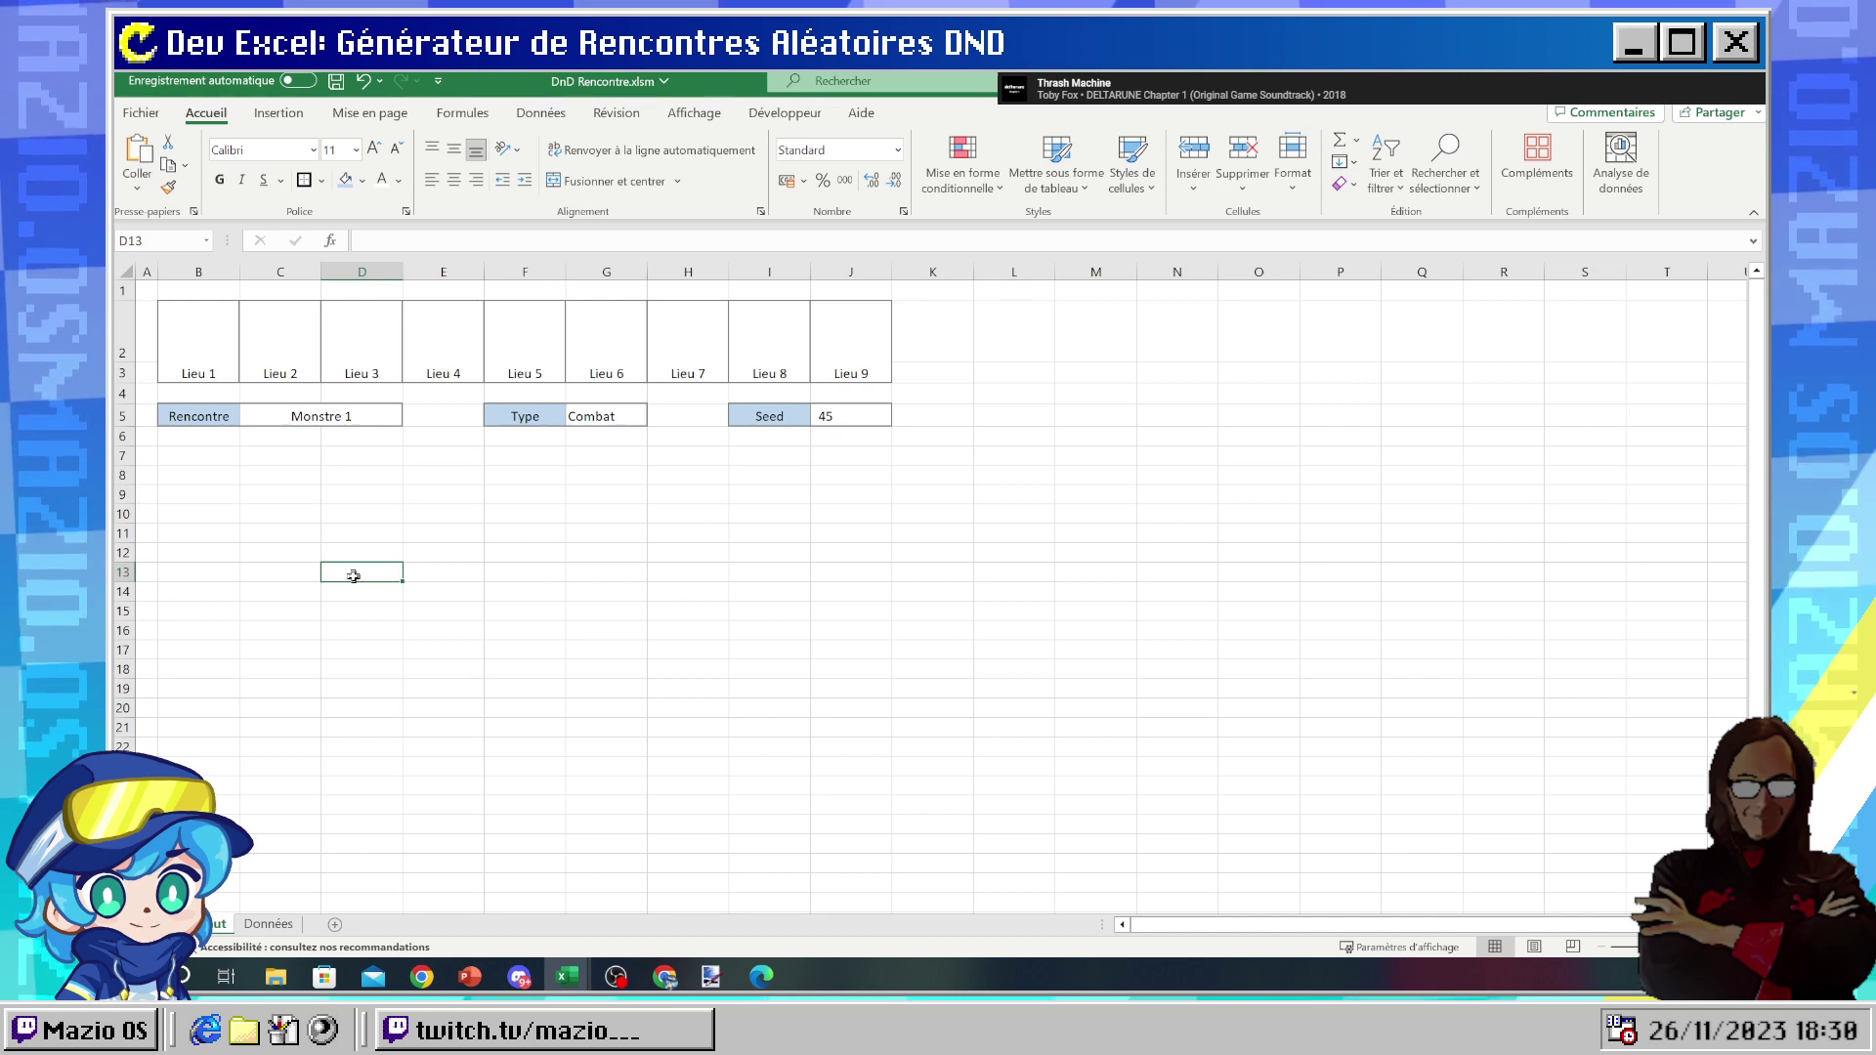
{"action": "key", "text": "ctrl+r"}
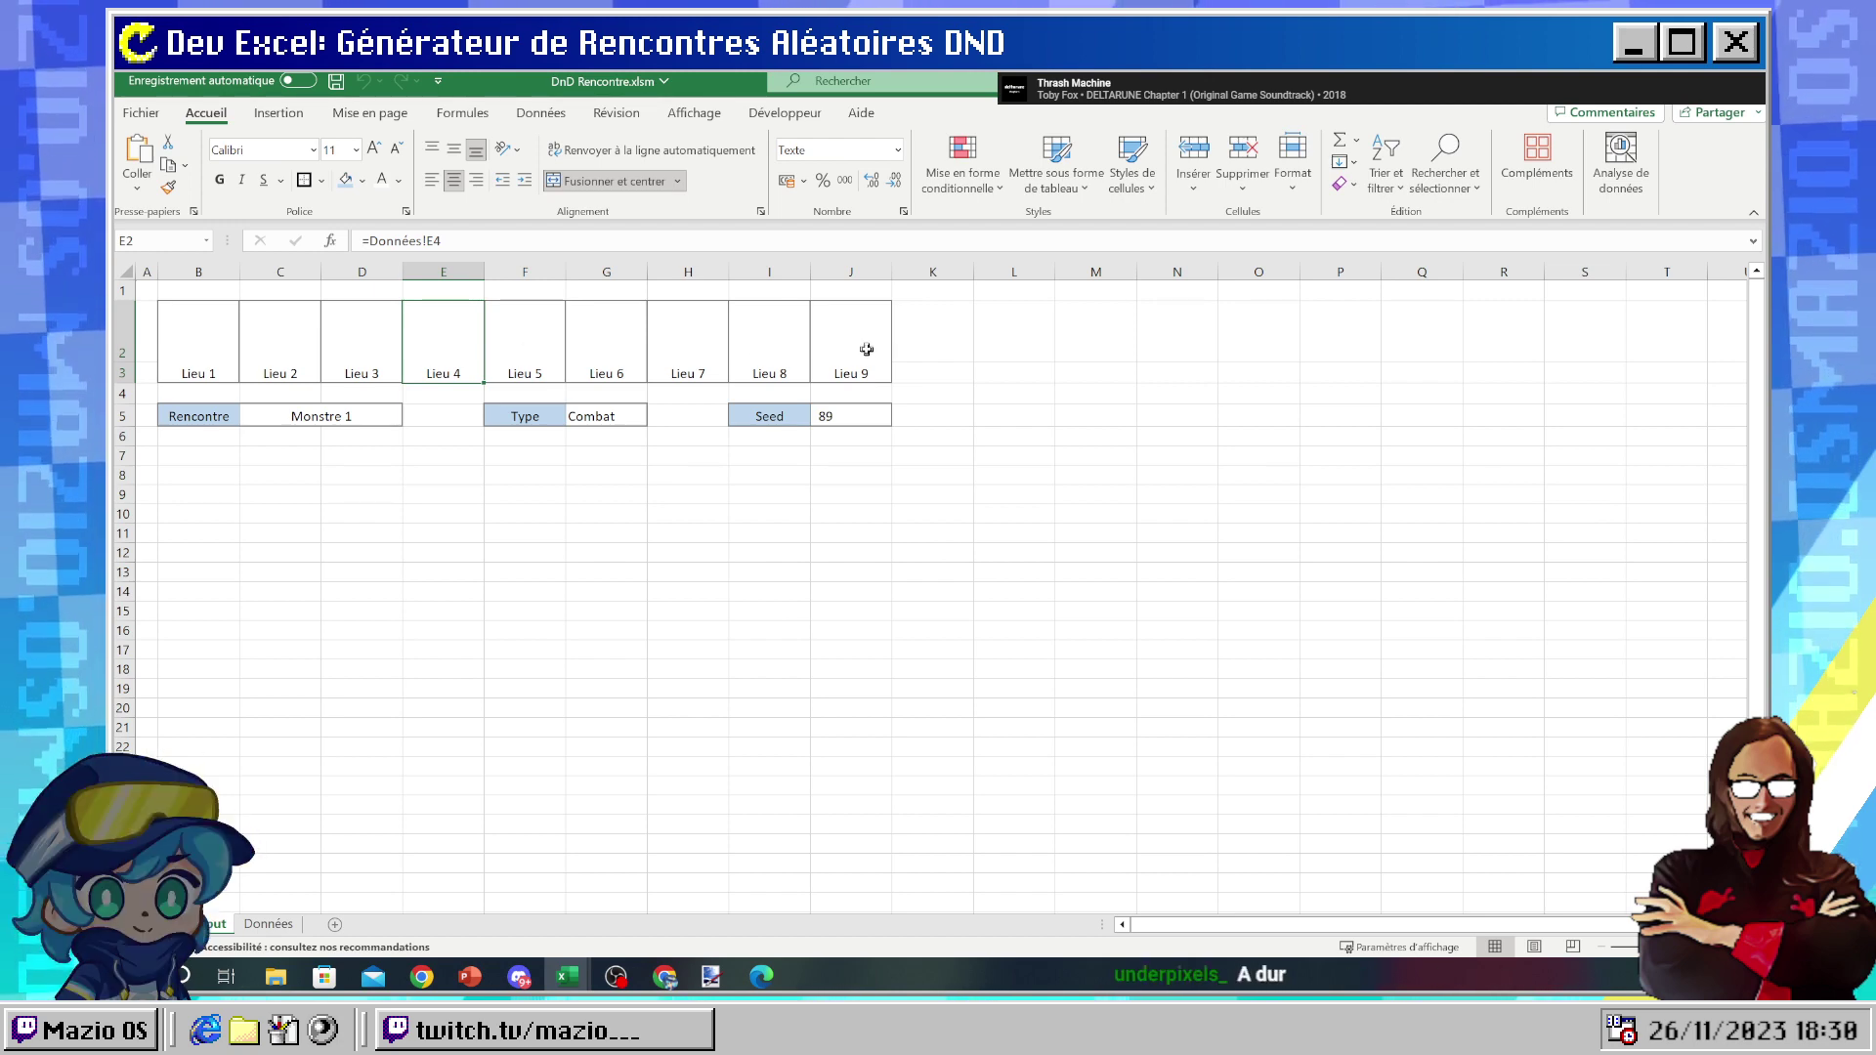
{"action": "left_click_drag", "start_coordinate": [866, 349], "coordinate": [226, 360]}
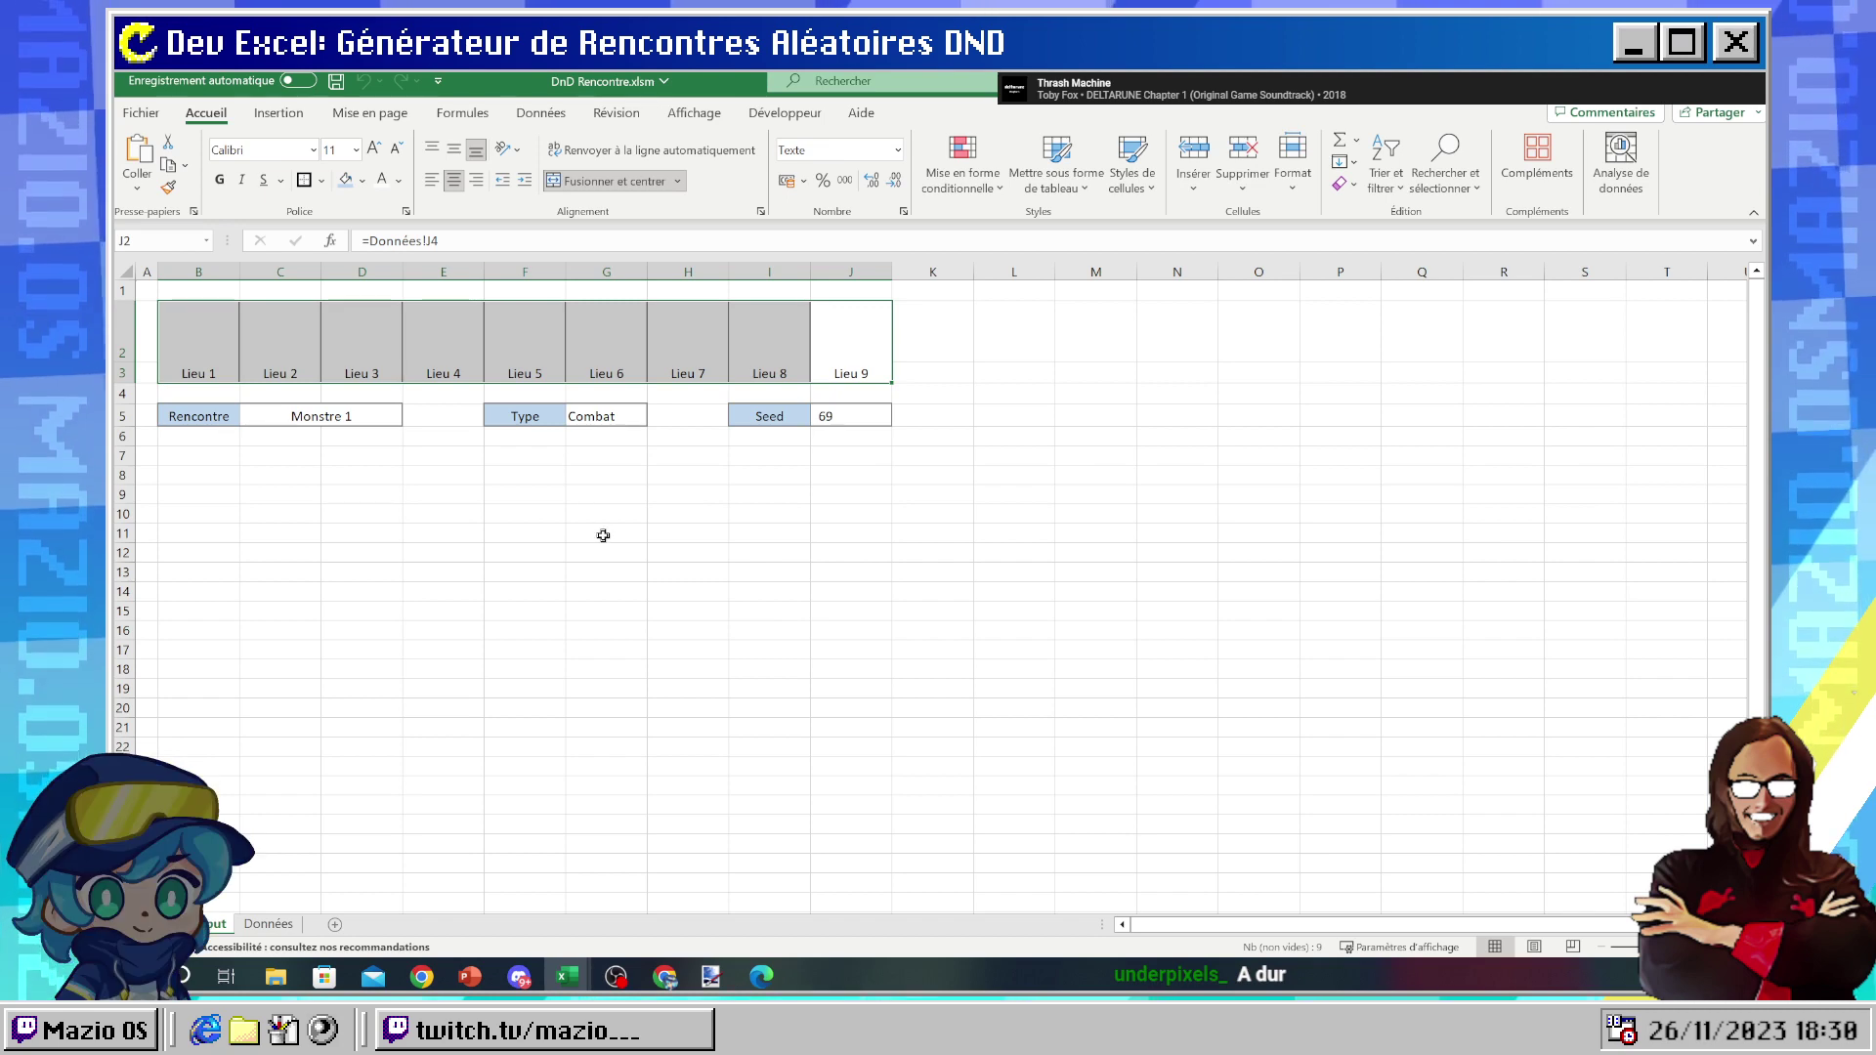
{"action": "left_click", "coordinate": [648, 534]}
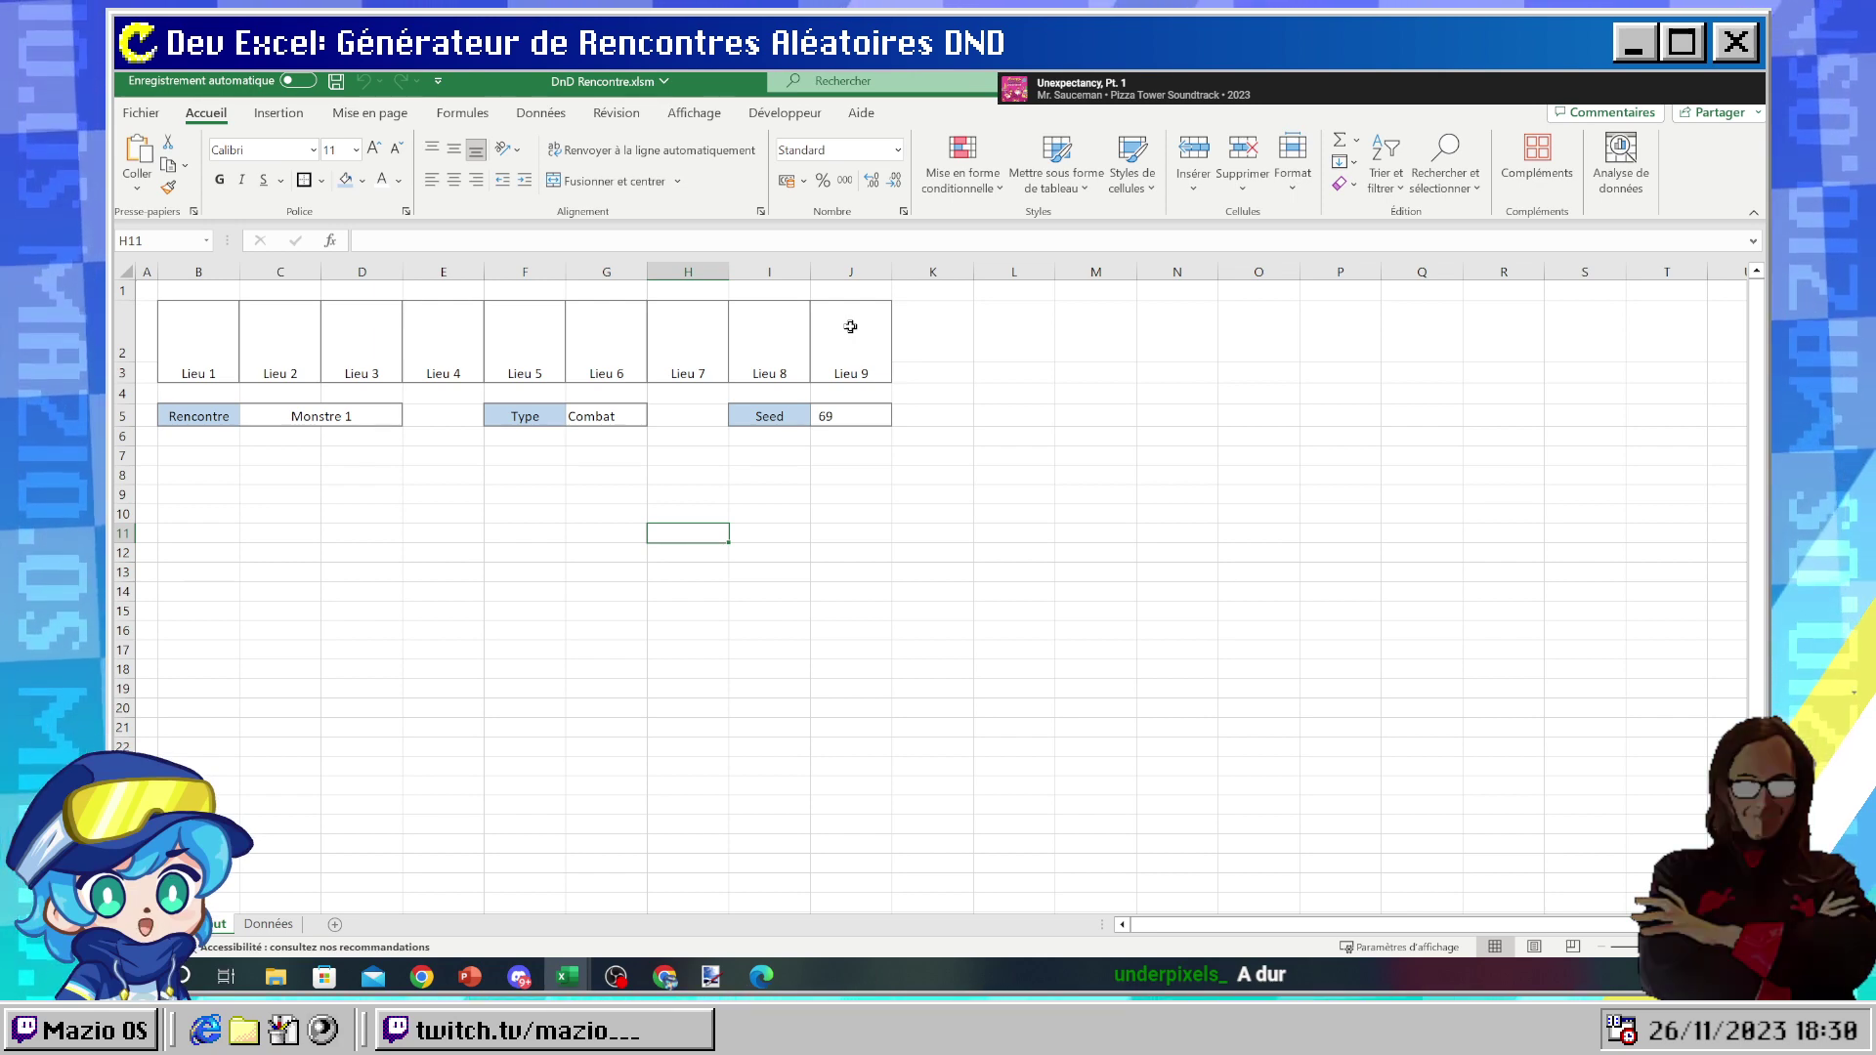
{"action": "left_click", "coordinate": [665, 976]}
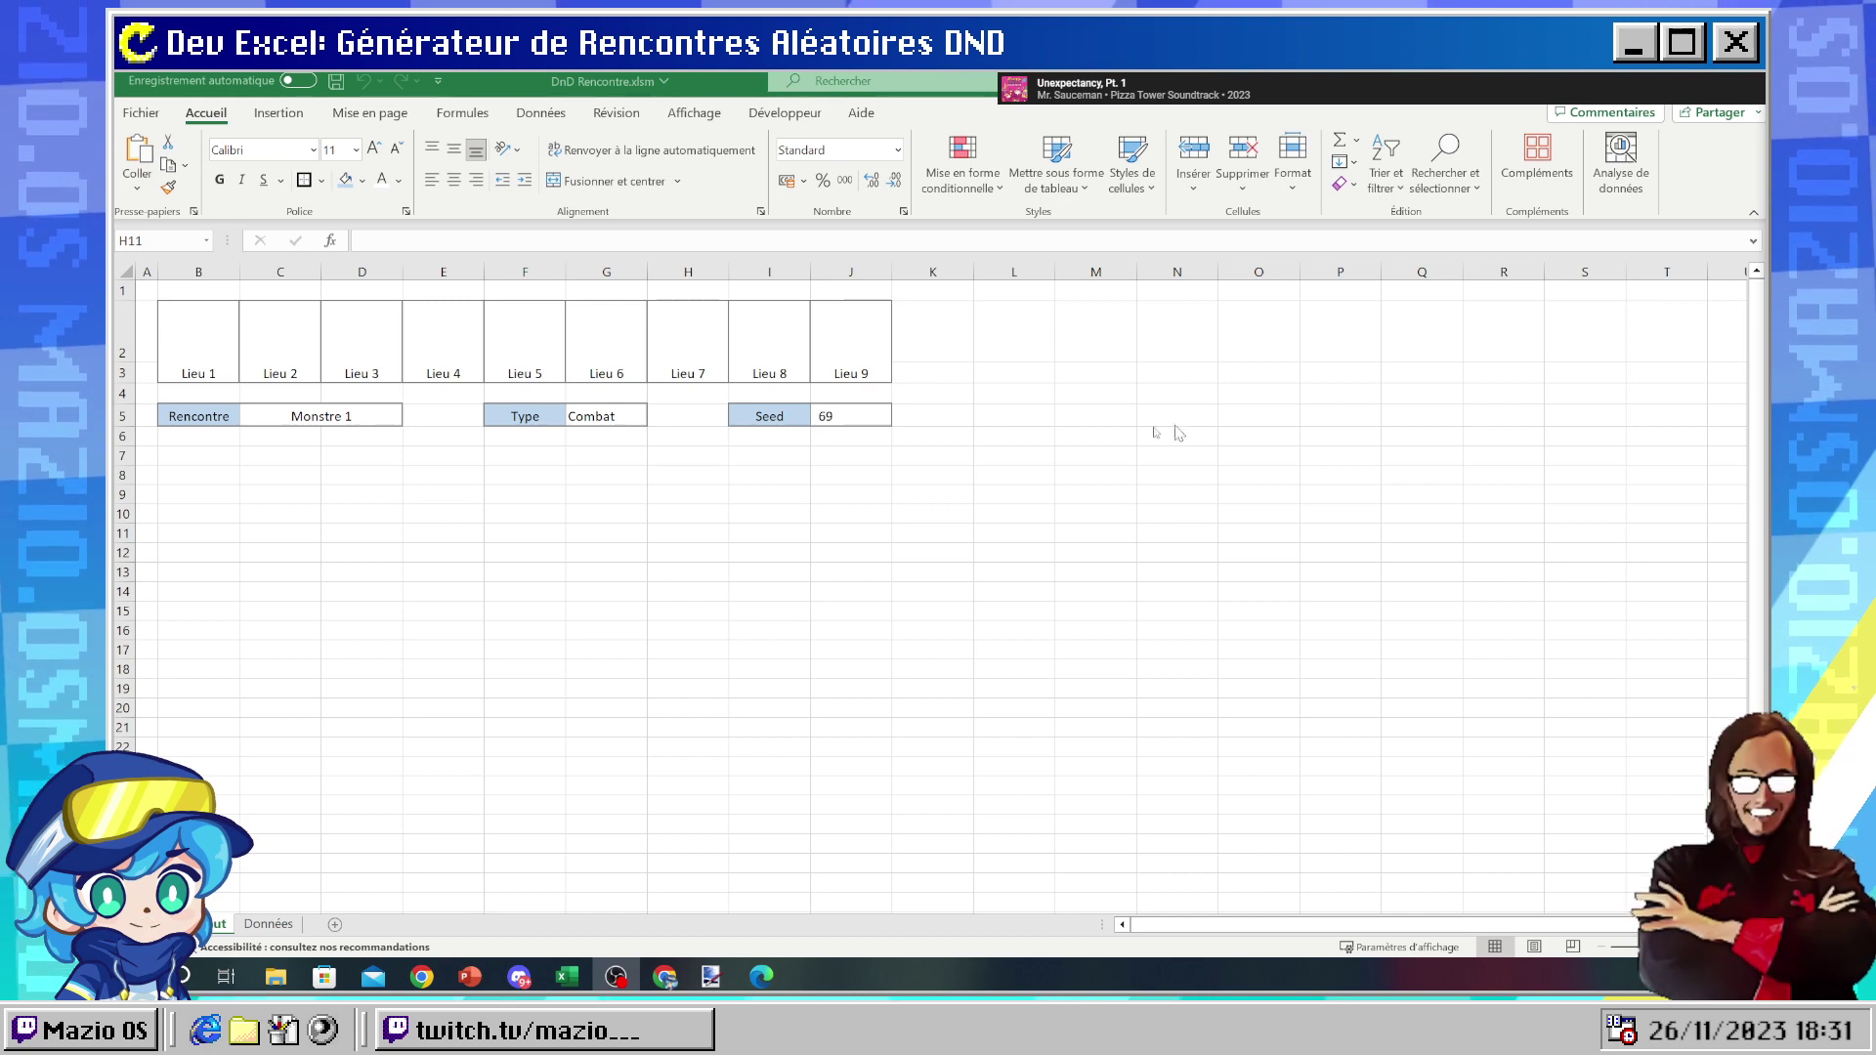
{"action": "left_click", "coordinate": [525, 408]}
{"action": "left_click", "coordinate": [797, 417]}
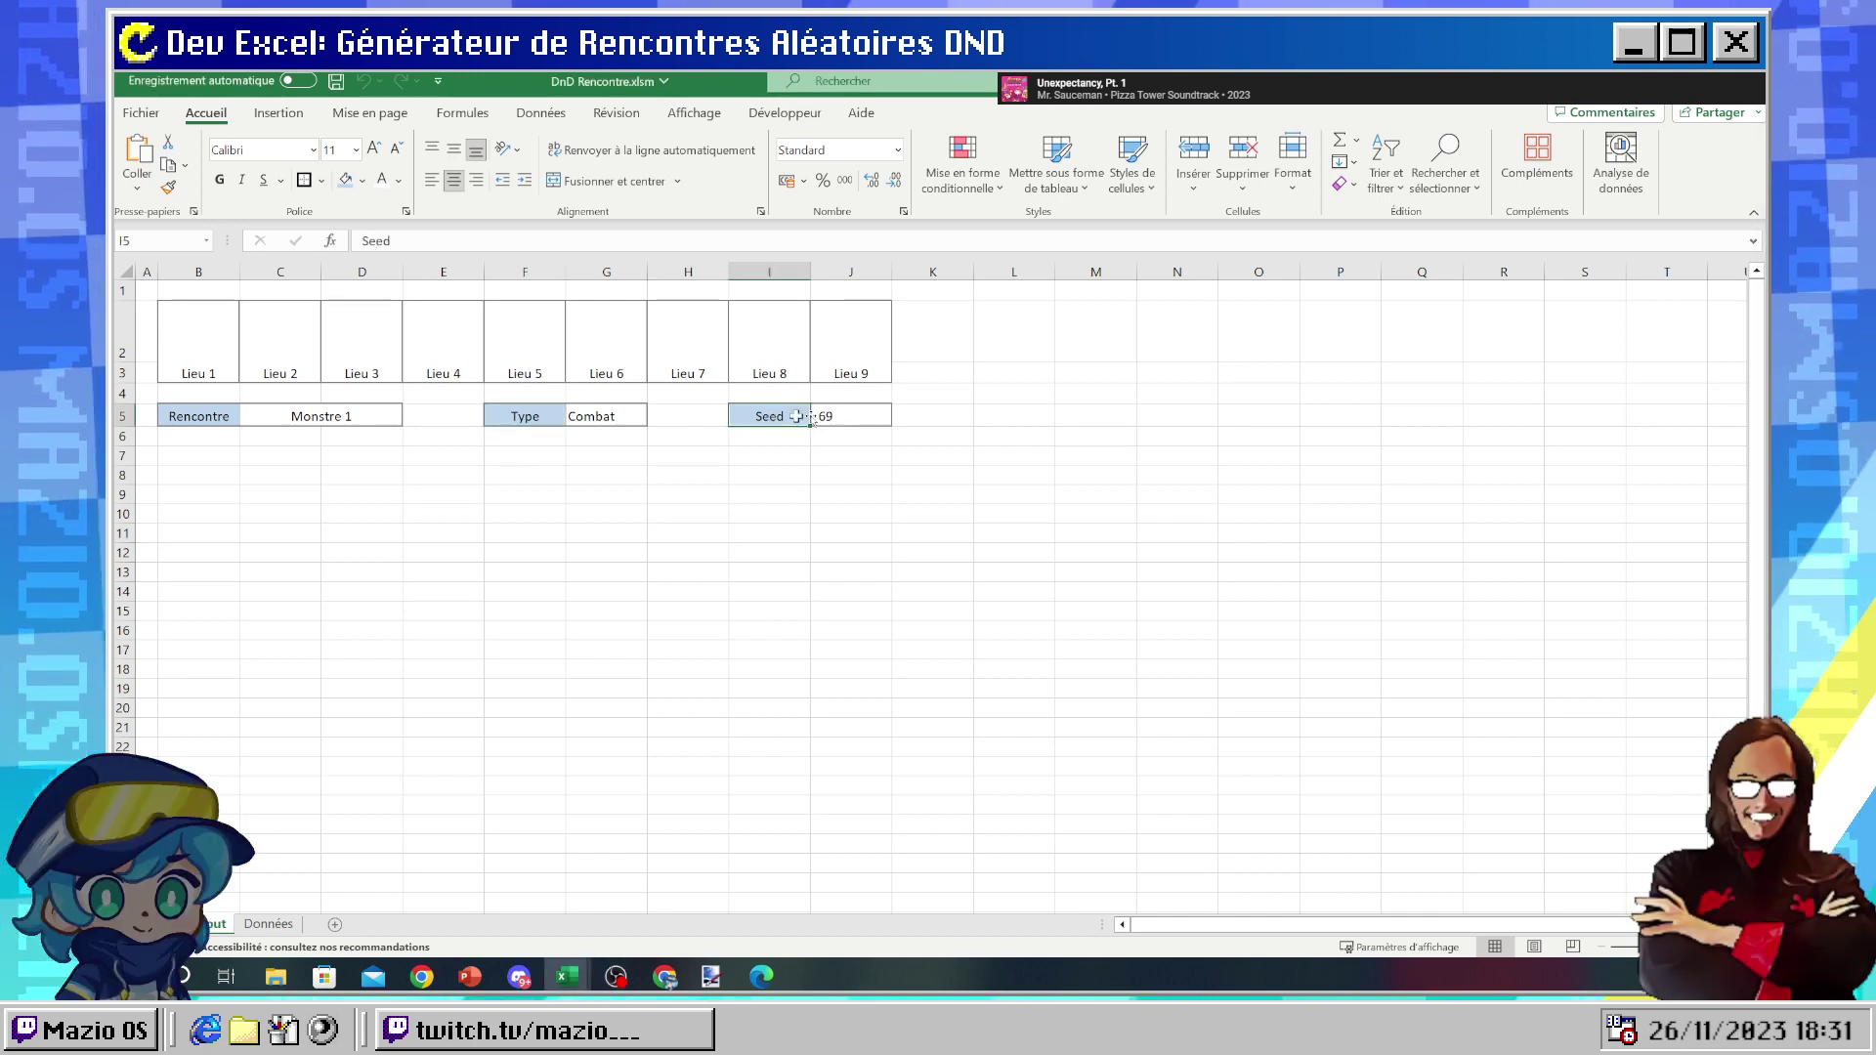
{"action": "left_click", "coordinate": [614, 627]}
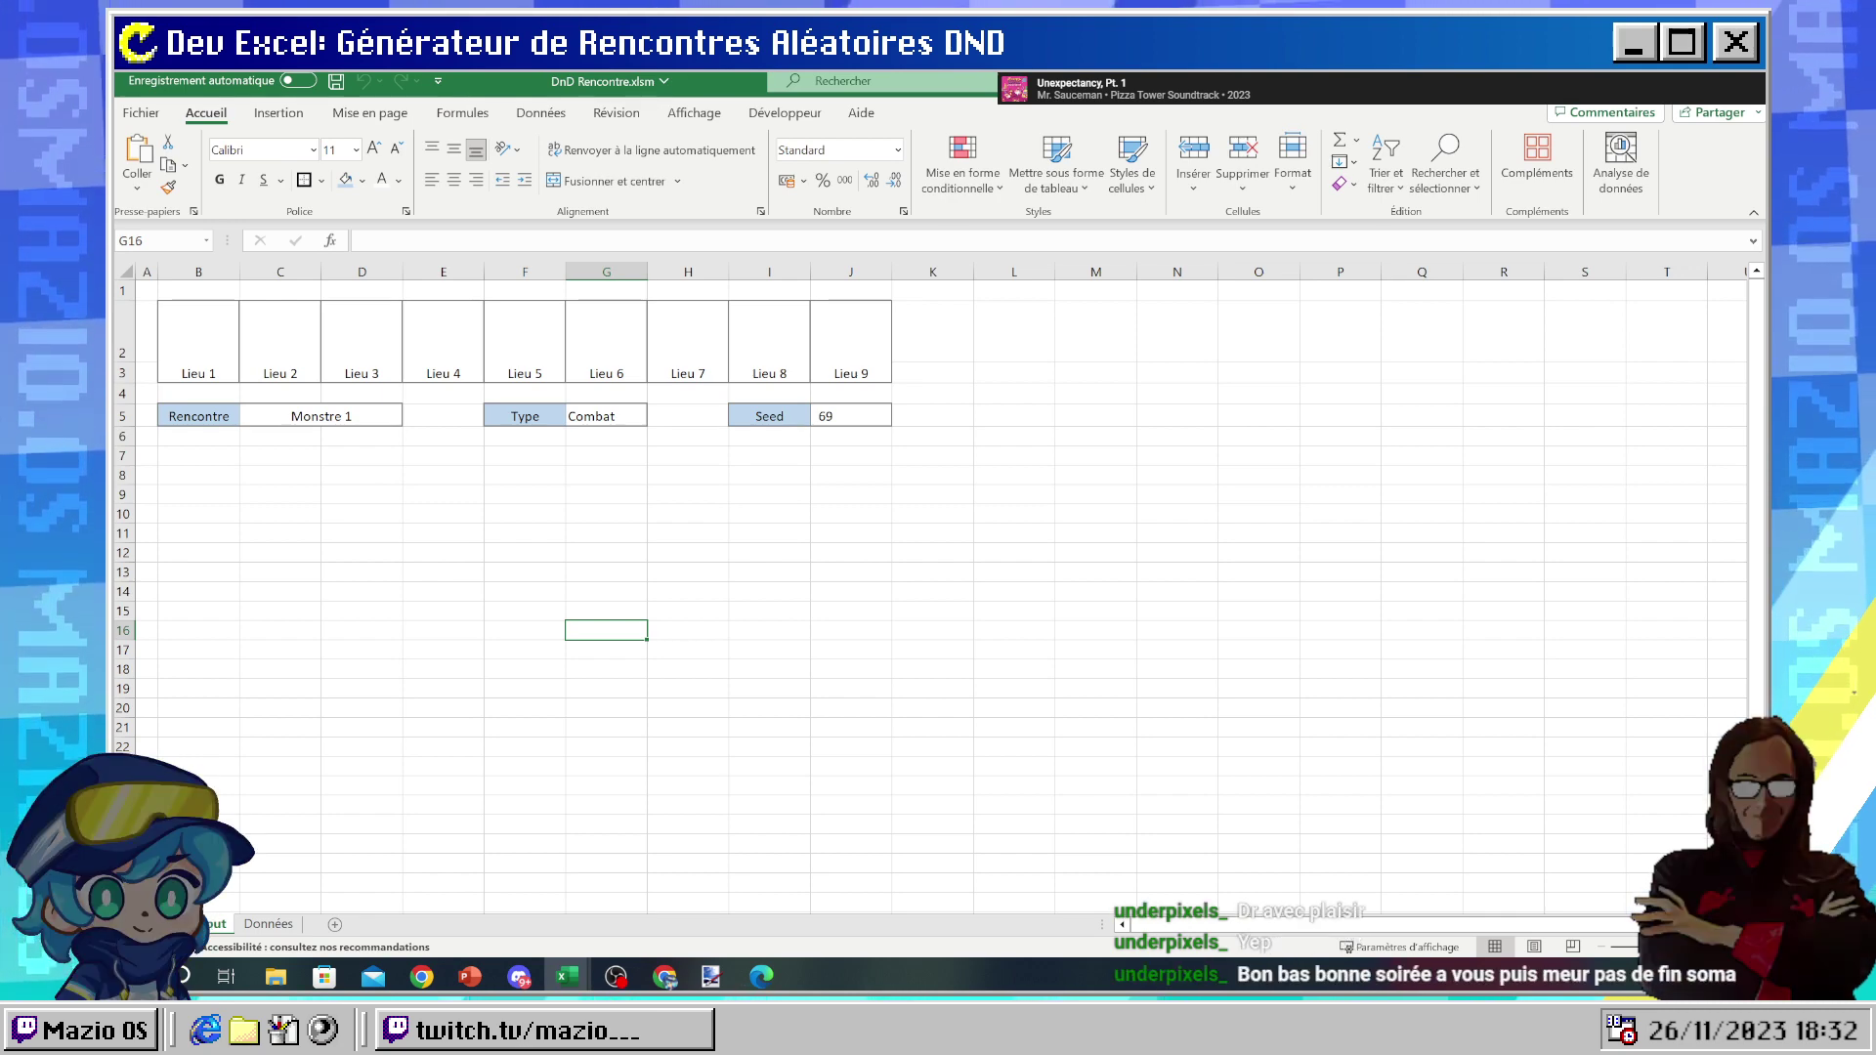
{"action": "key", "text": "alt+Tab"}
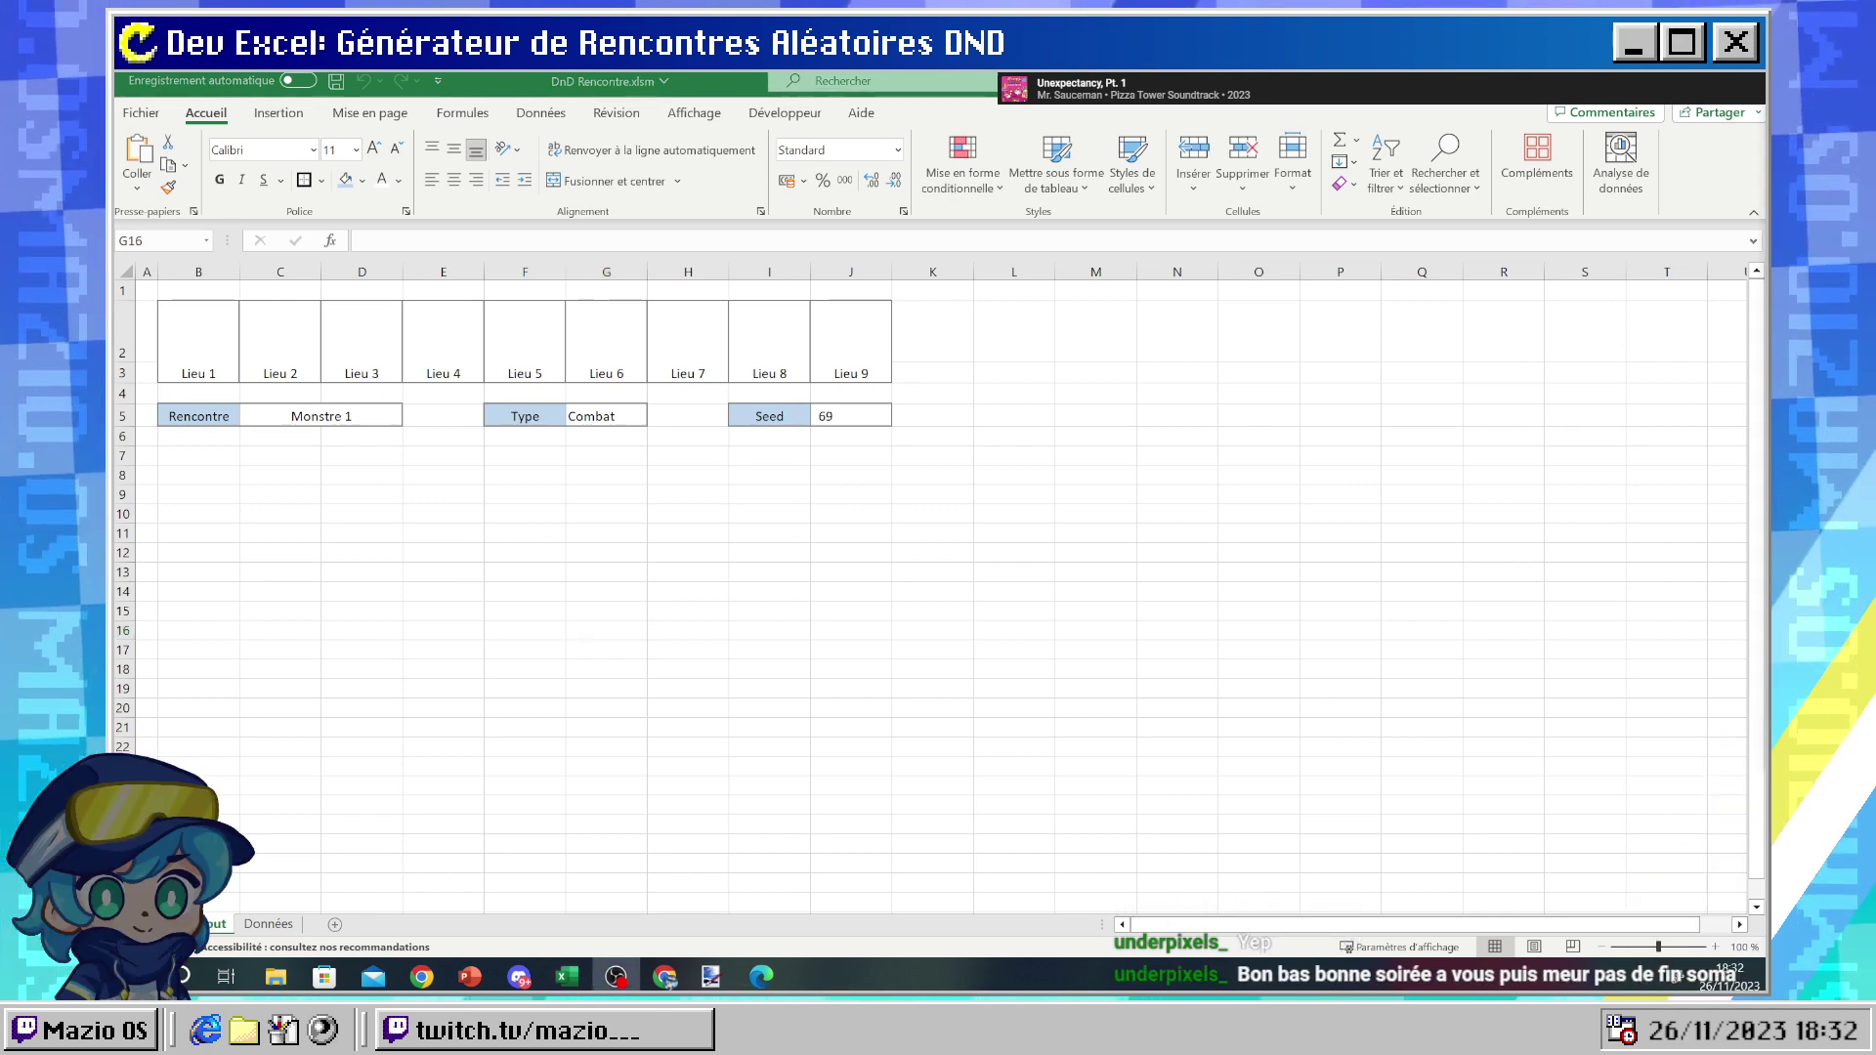